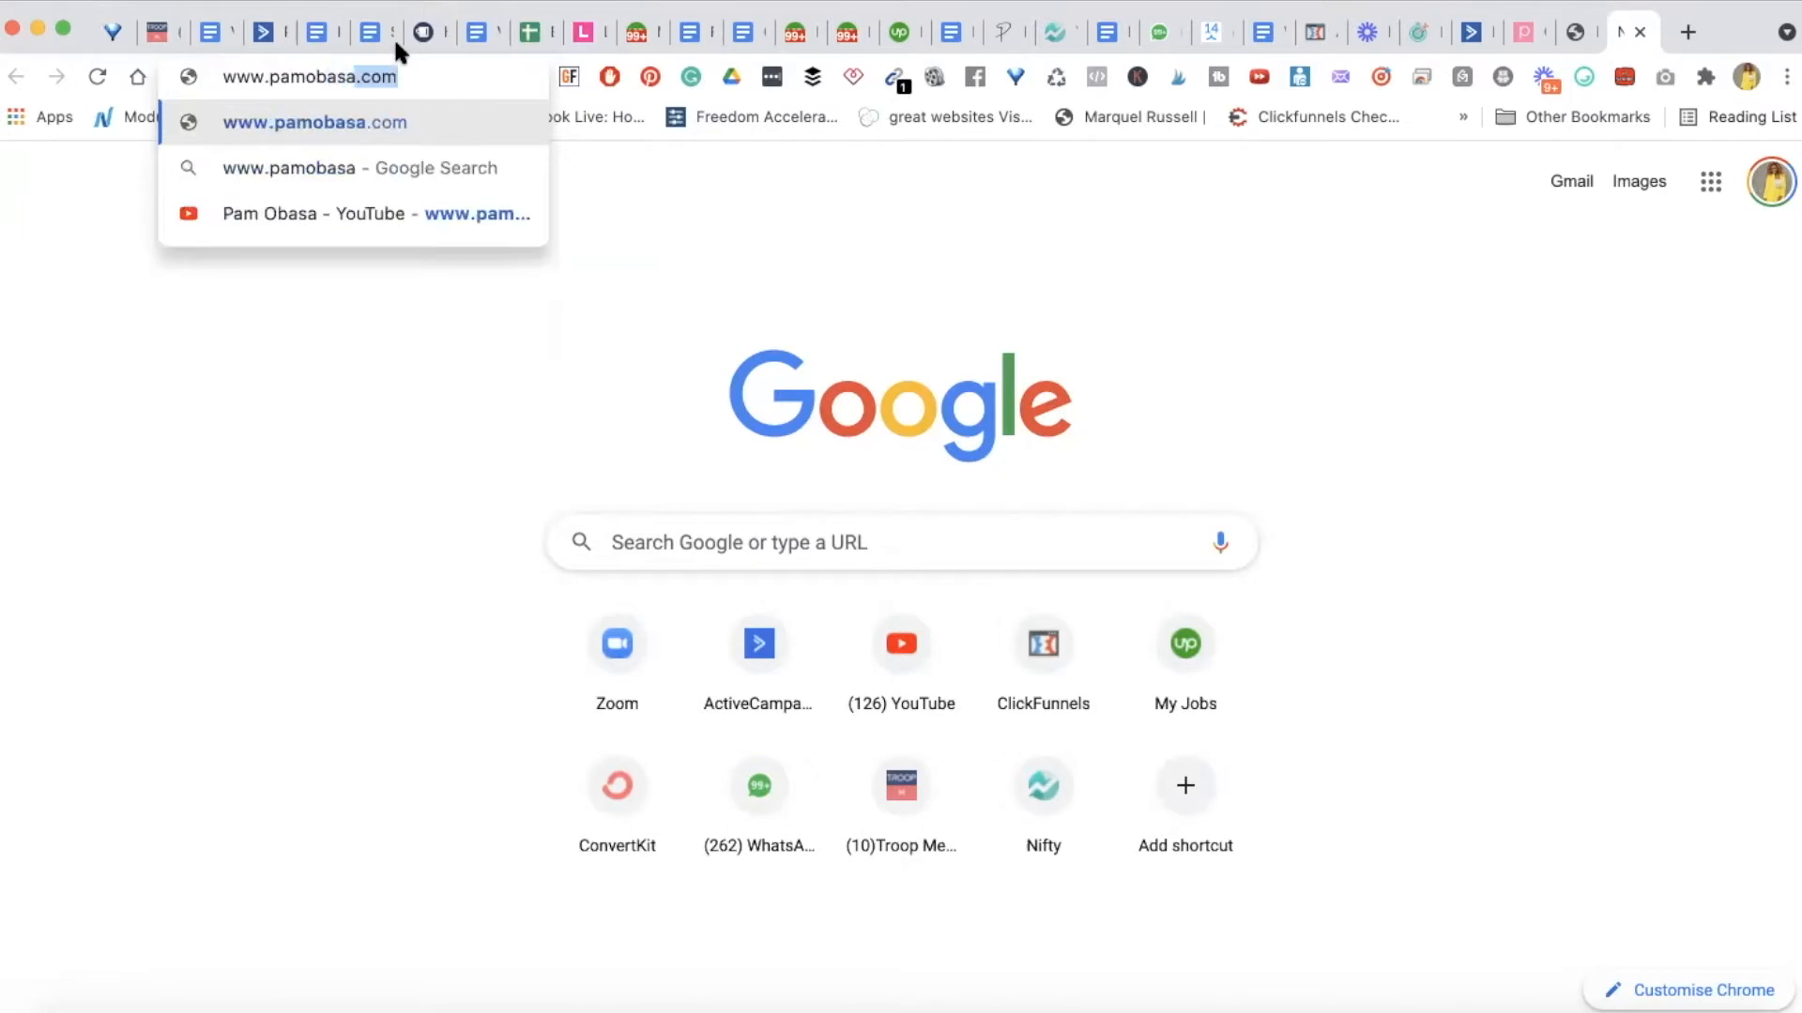
{"action": "type", "text": ".com"}
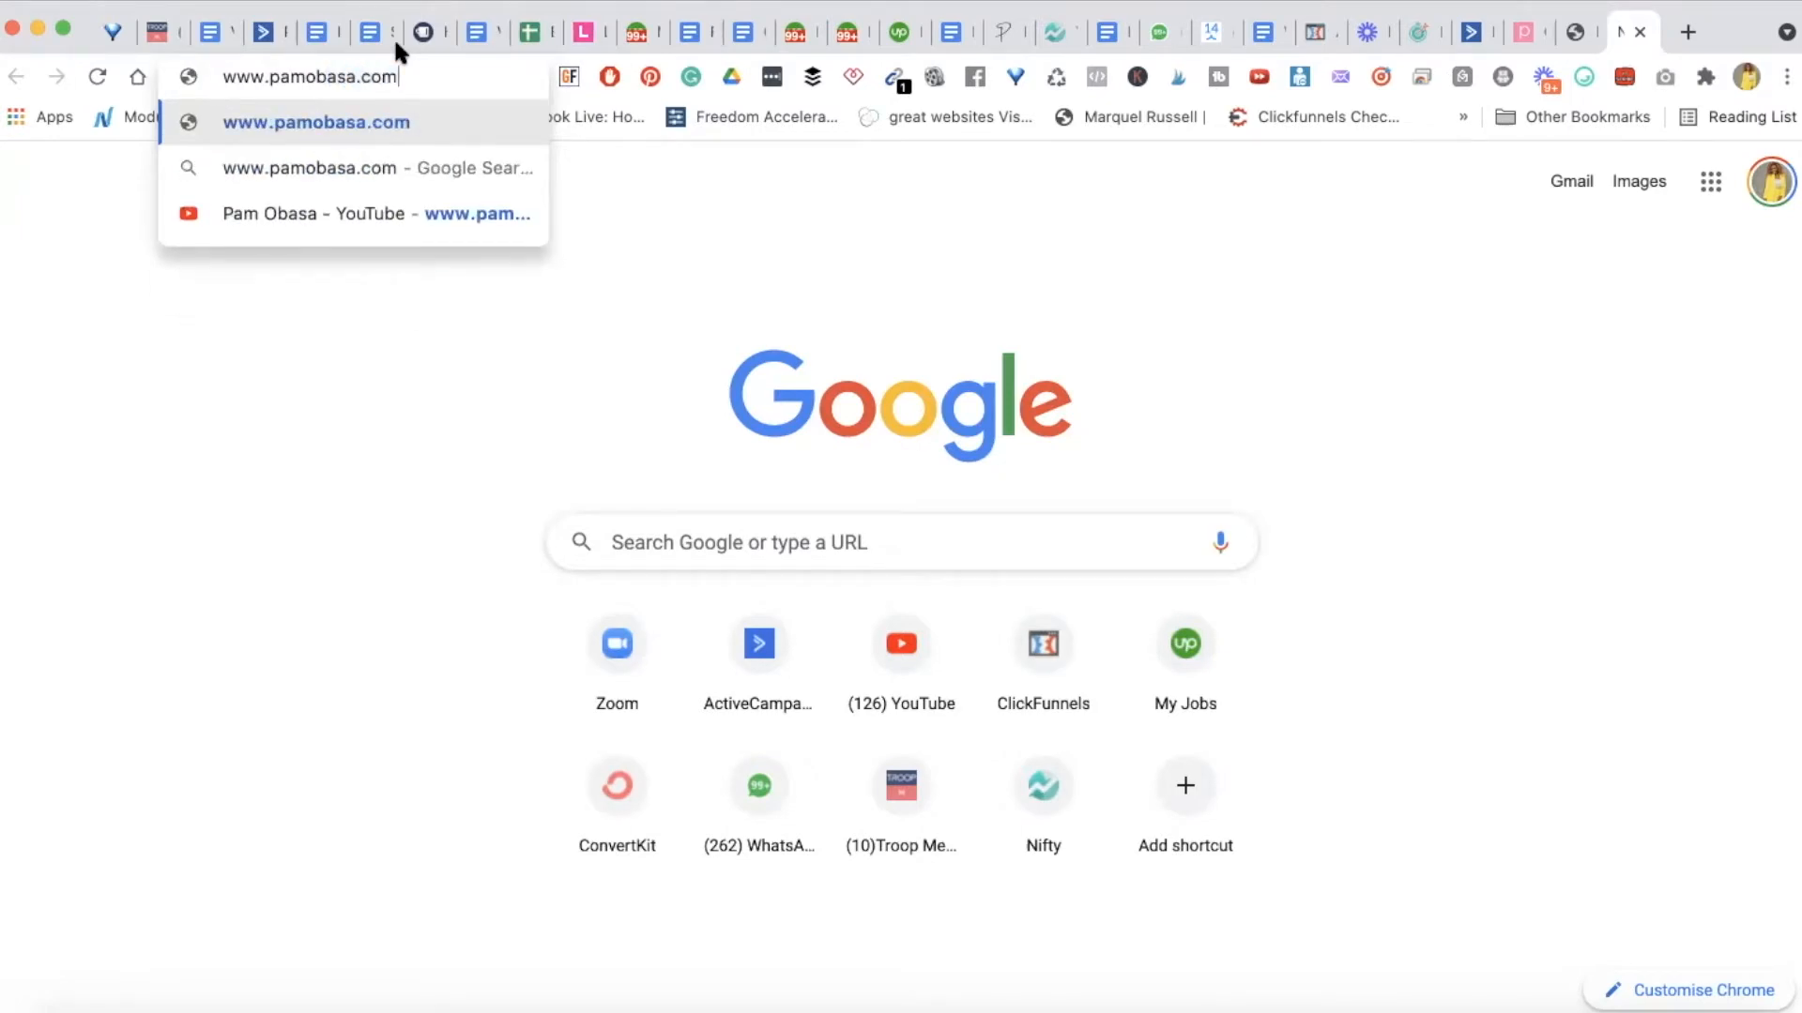
{"action": "type", "text": "/click"}
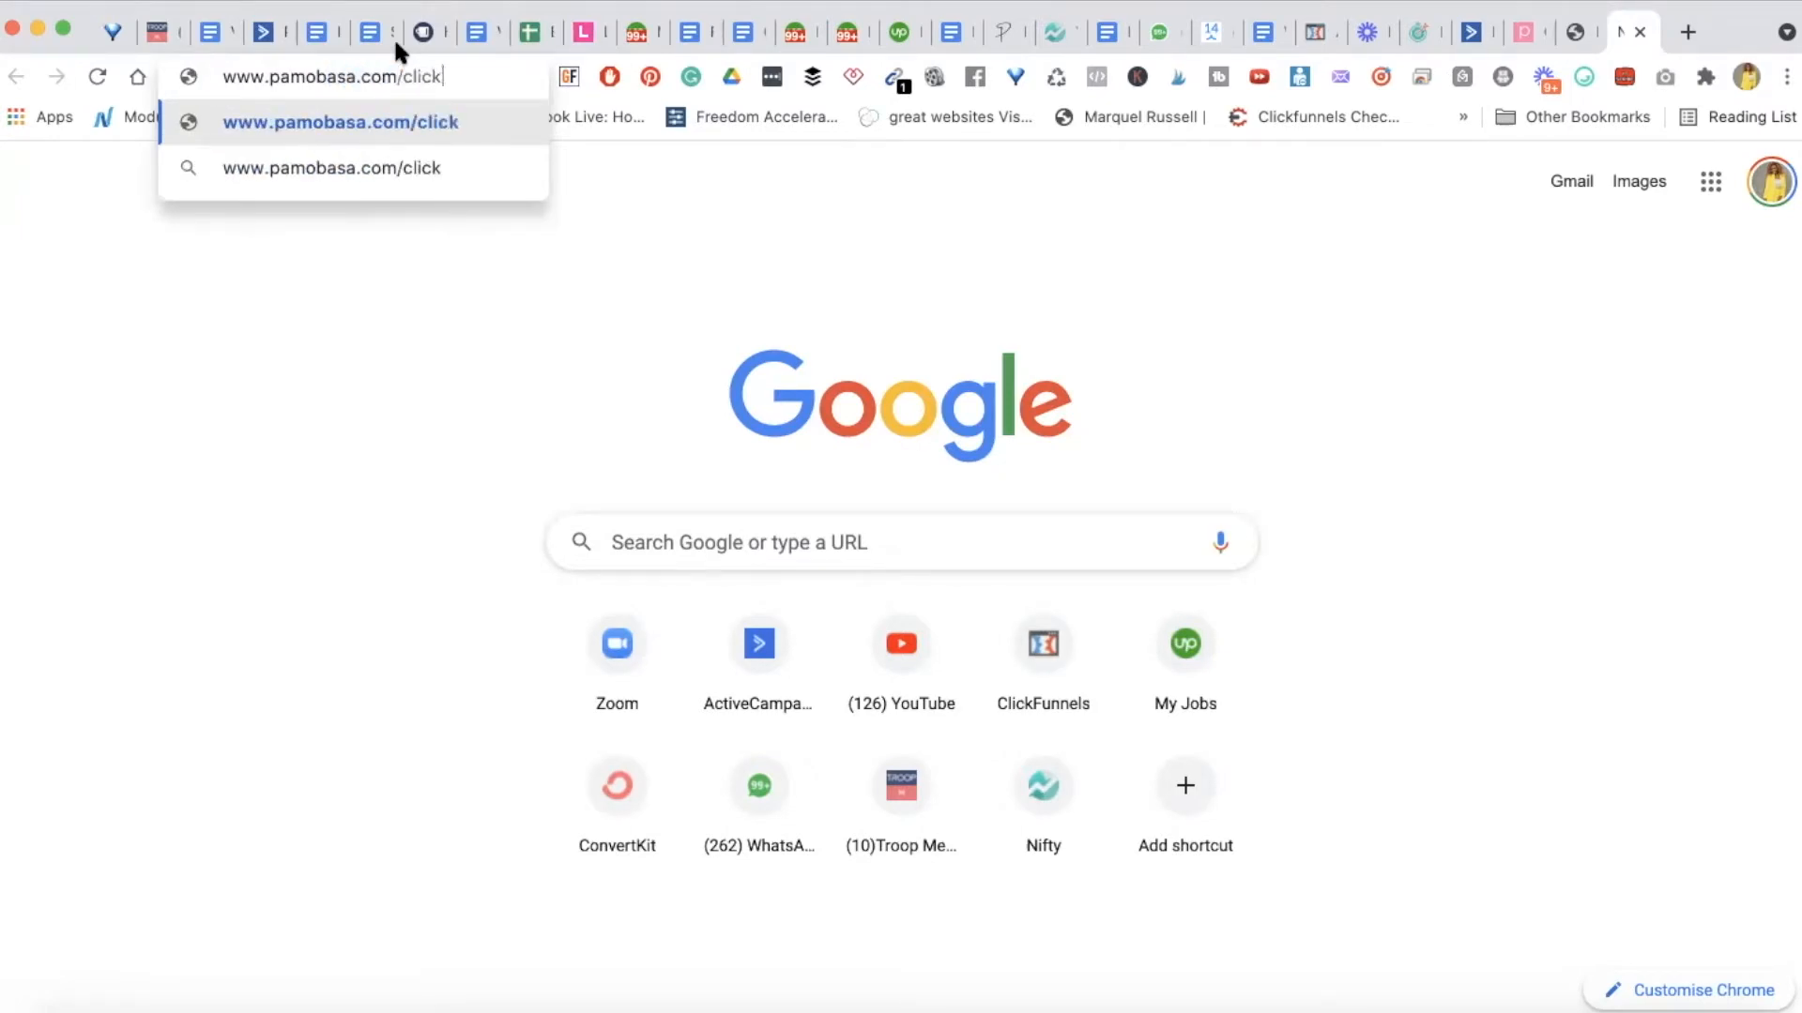
{"action": "type", "text": "funnels-bonu"}
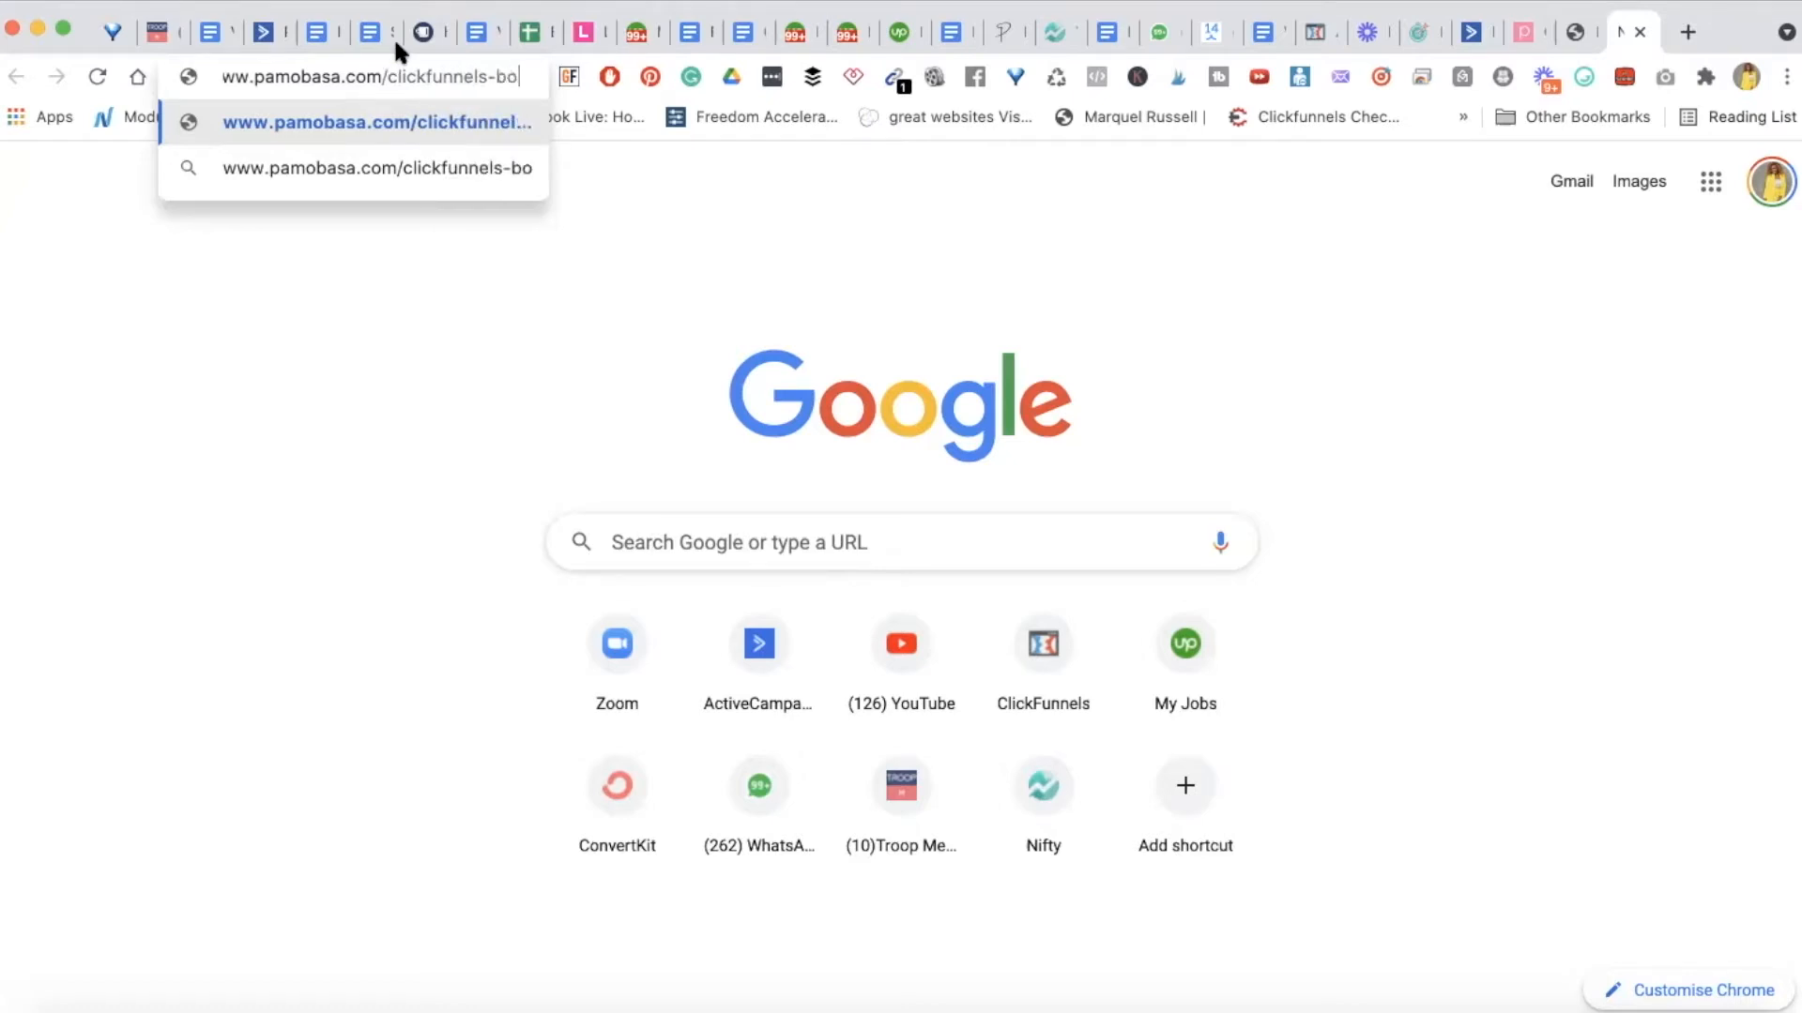
{"action": "type", "text": "s"}
{"action": "key", "text": "Return"}
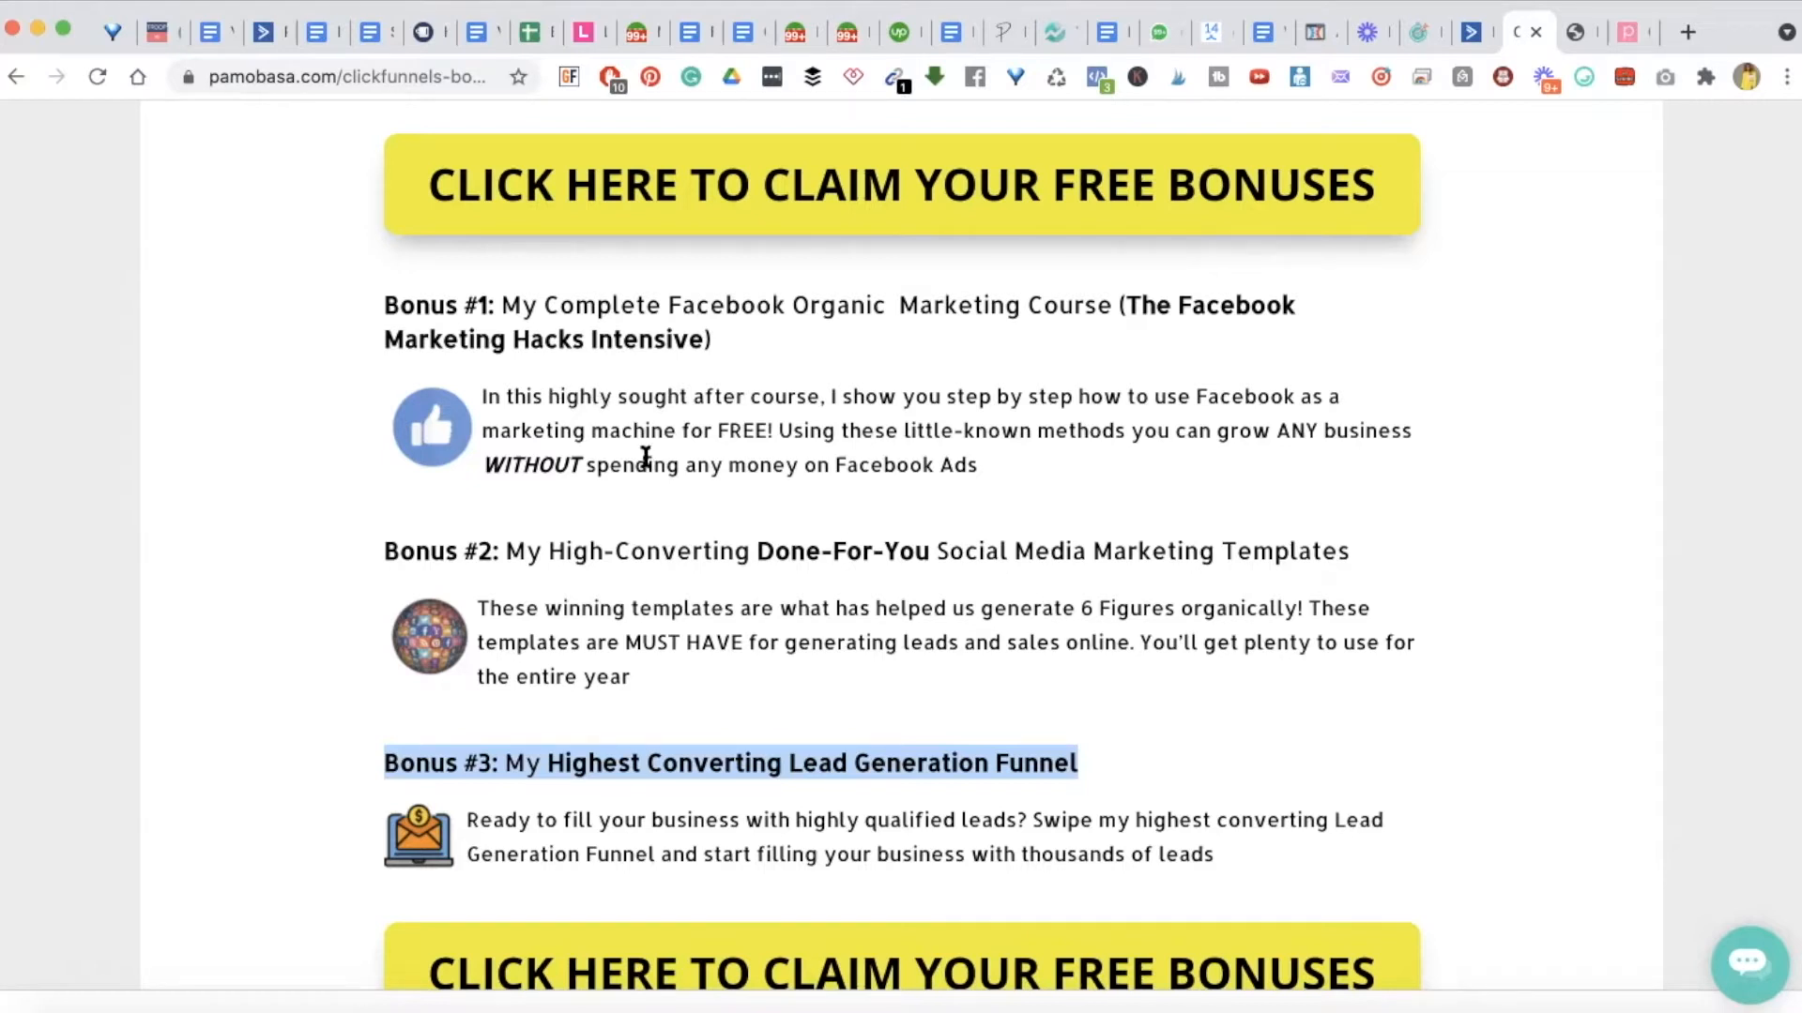
- Read through the headings and descriptions of Bonus #1, Bonus #2 and Bonus #3, highlighting each passage
{"action": "triple_click", "coordinate": [535, 305]}
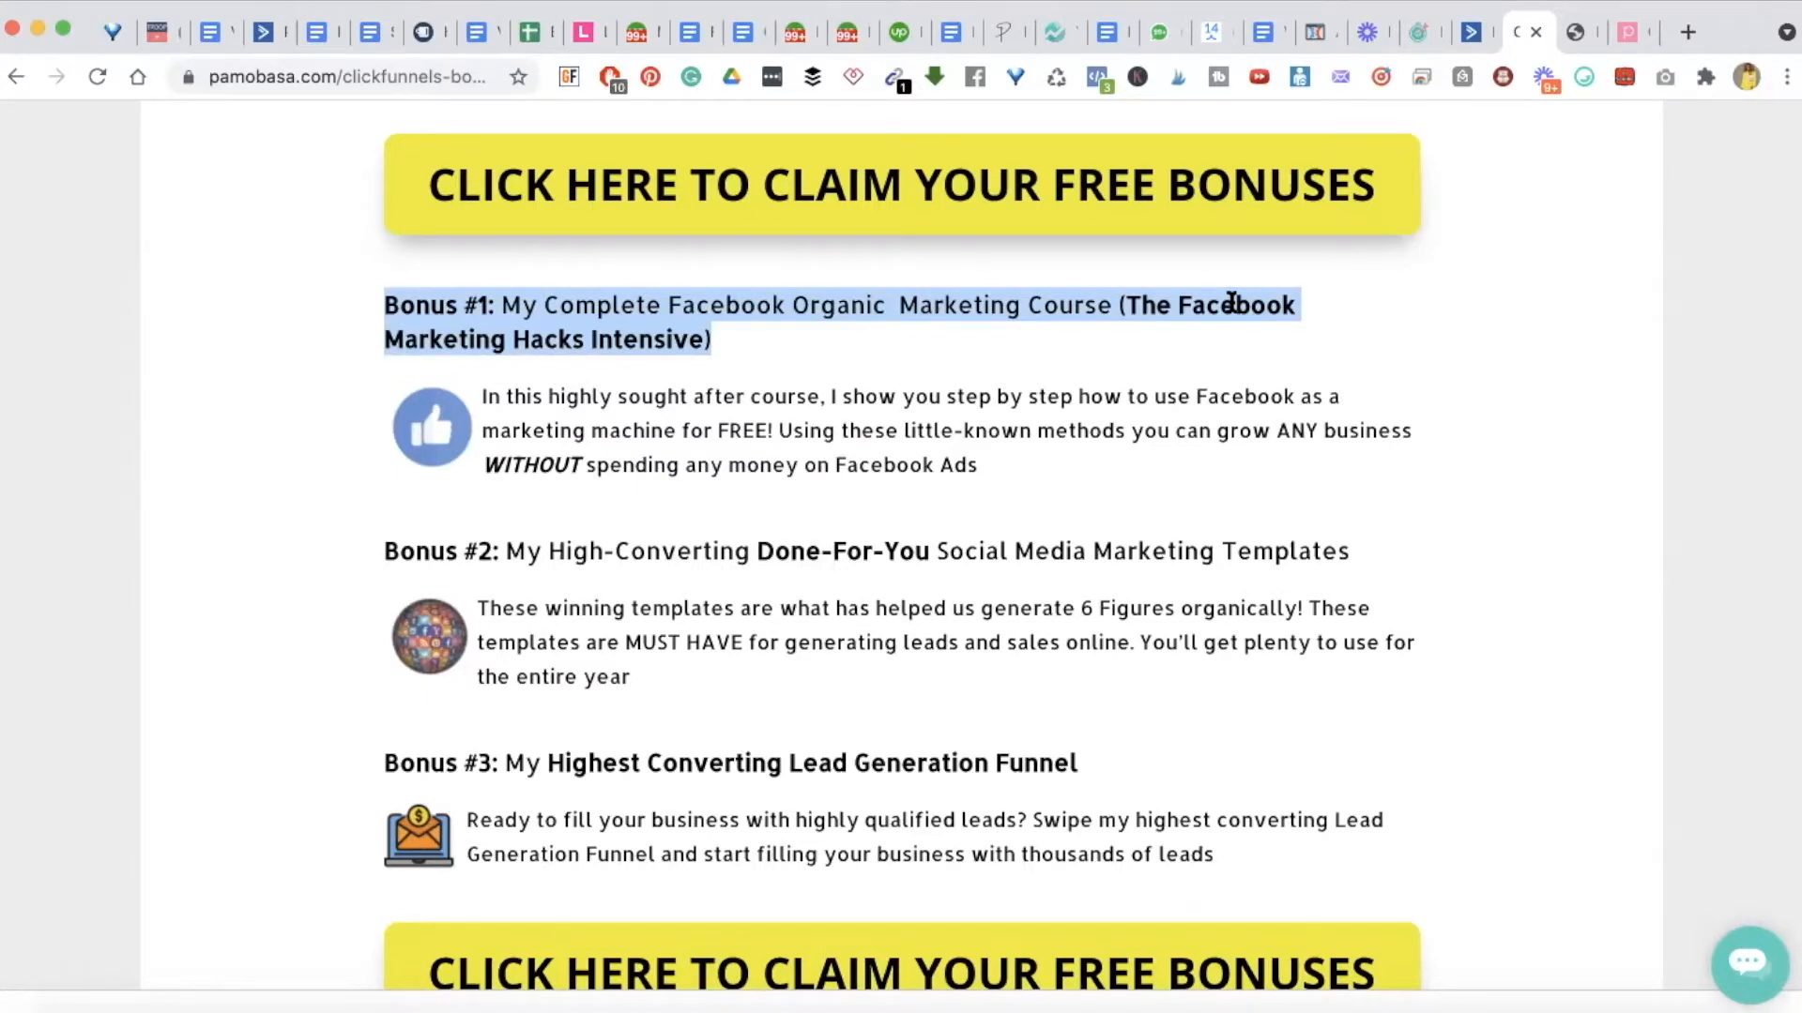
{"action": "triple_click", "coordinate": [945, 419]}
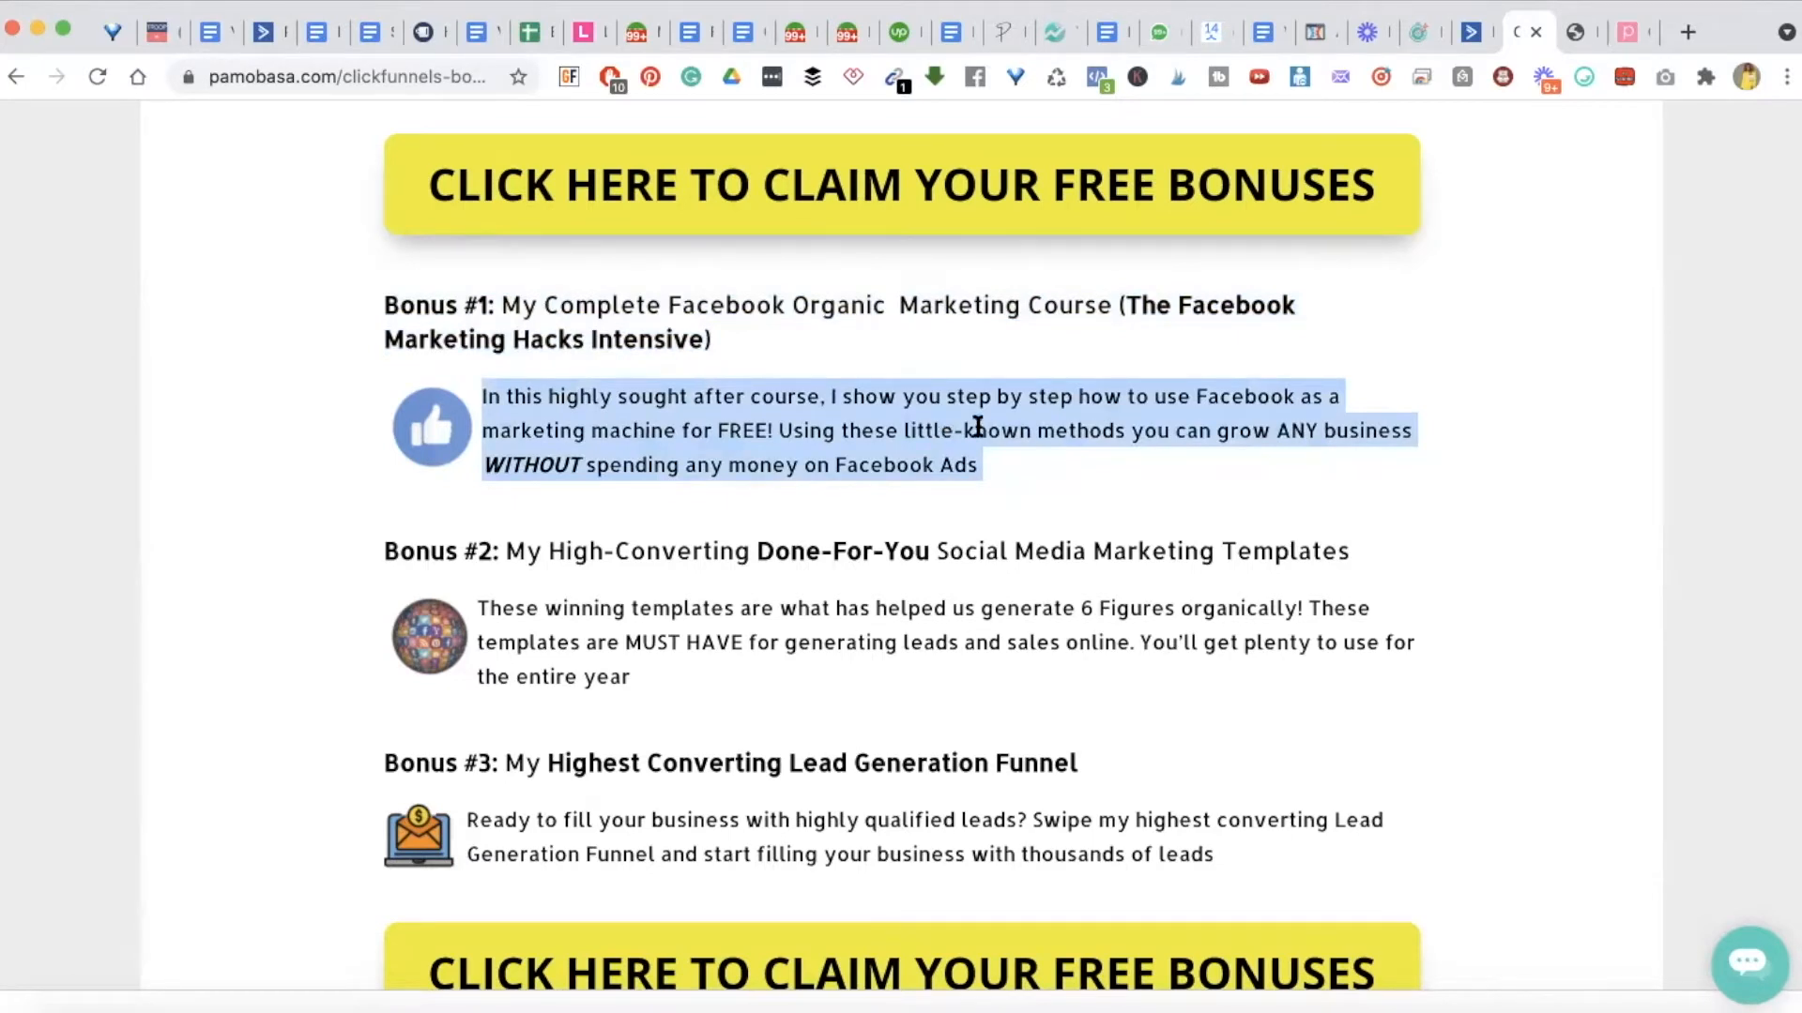
{"action": "left_click", "coordinate": [1089, 486]}
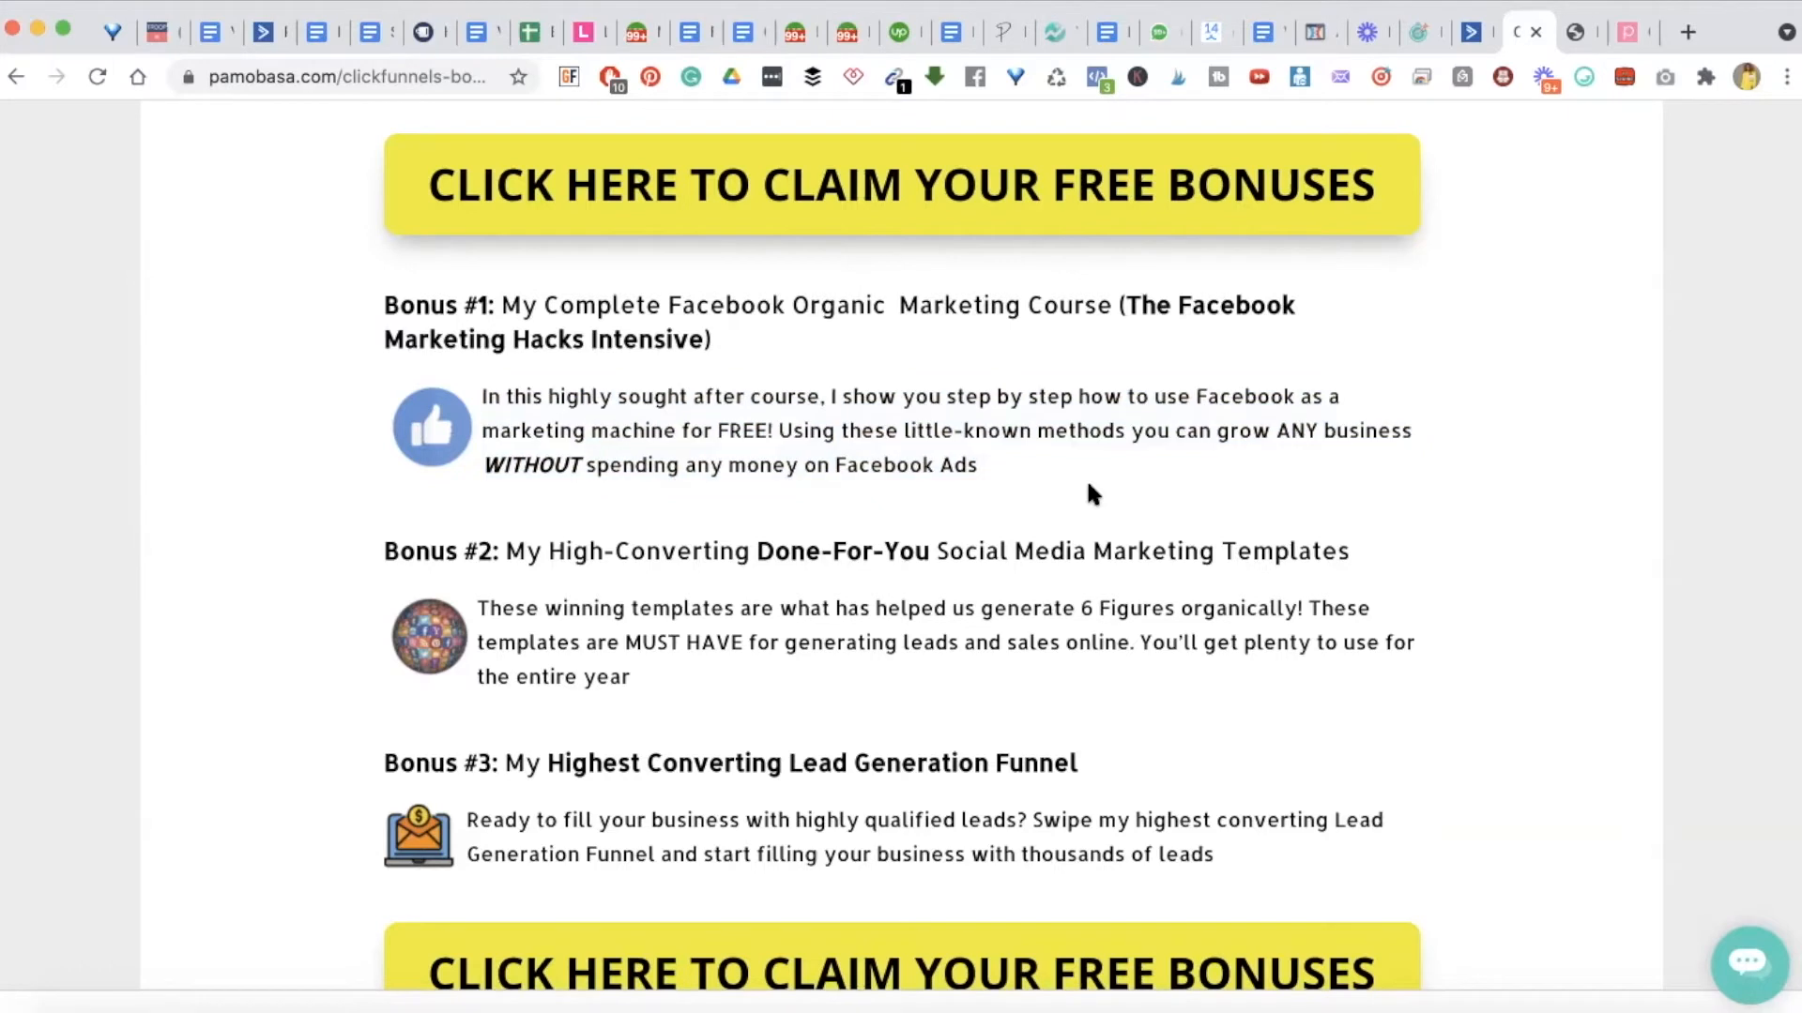
{"action": "triple_click", "coordinate": [1057, 567]}
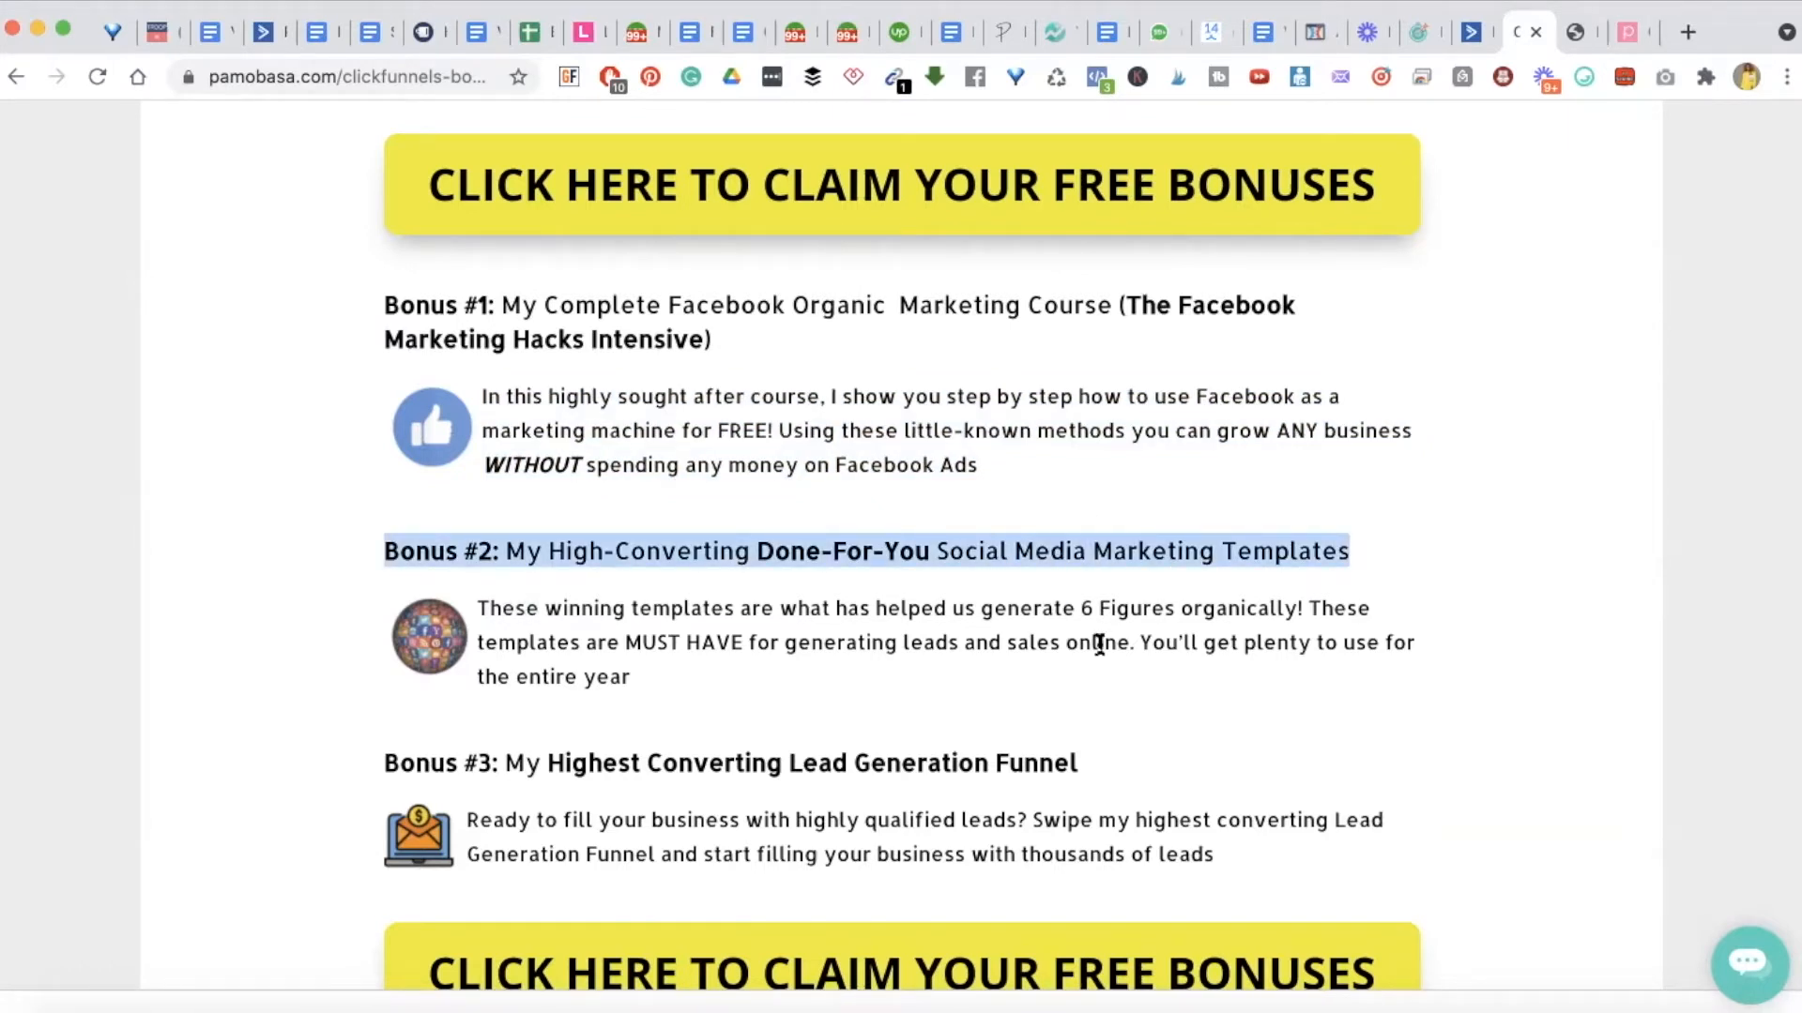
{"action": "left_click", "coordinate": [1048, 607]}
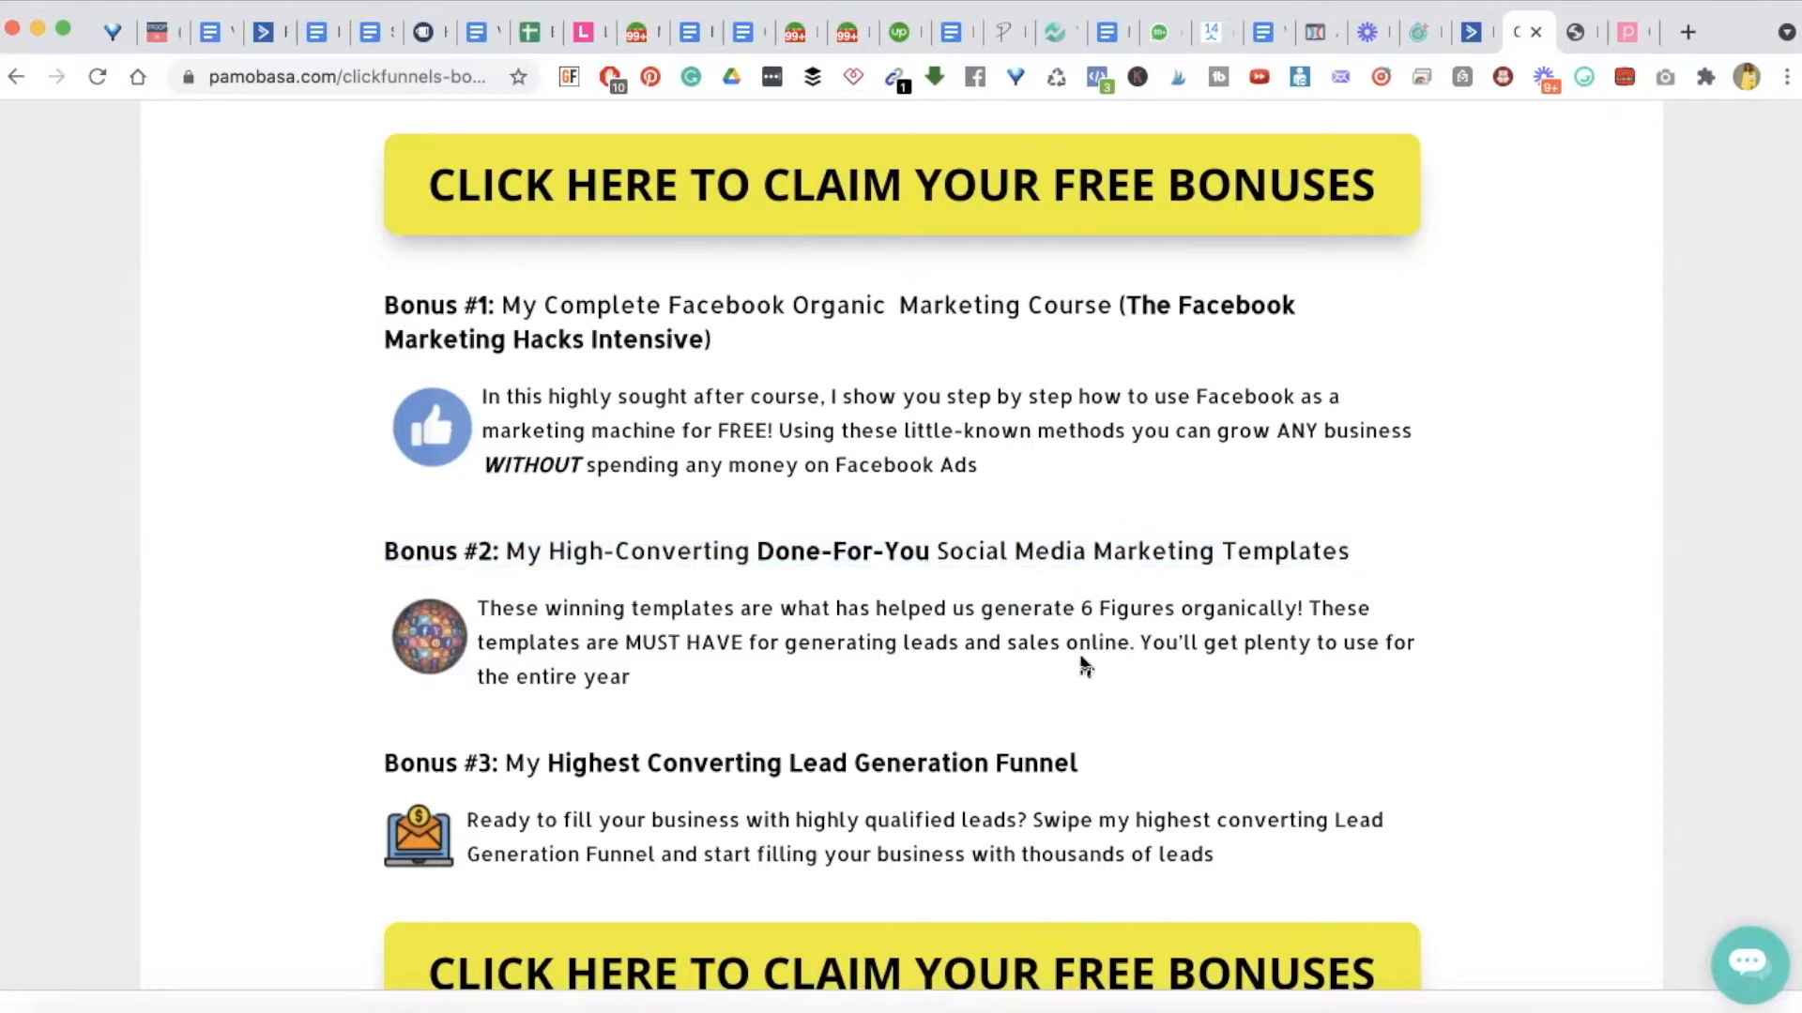
{"action": "triple_click", "coordinate": [1063, 608]}
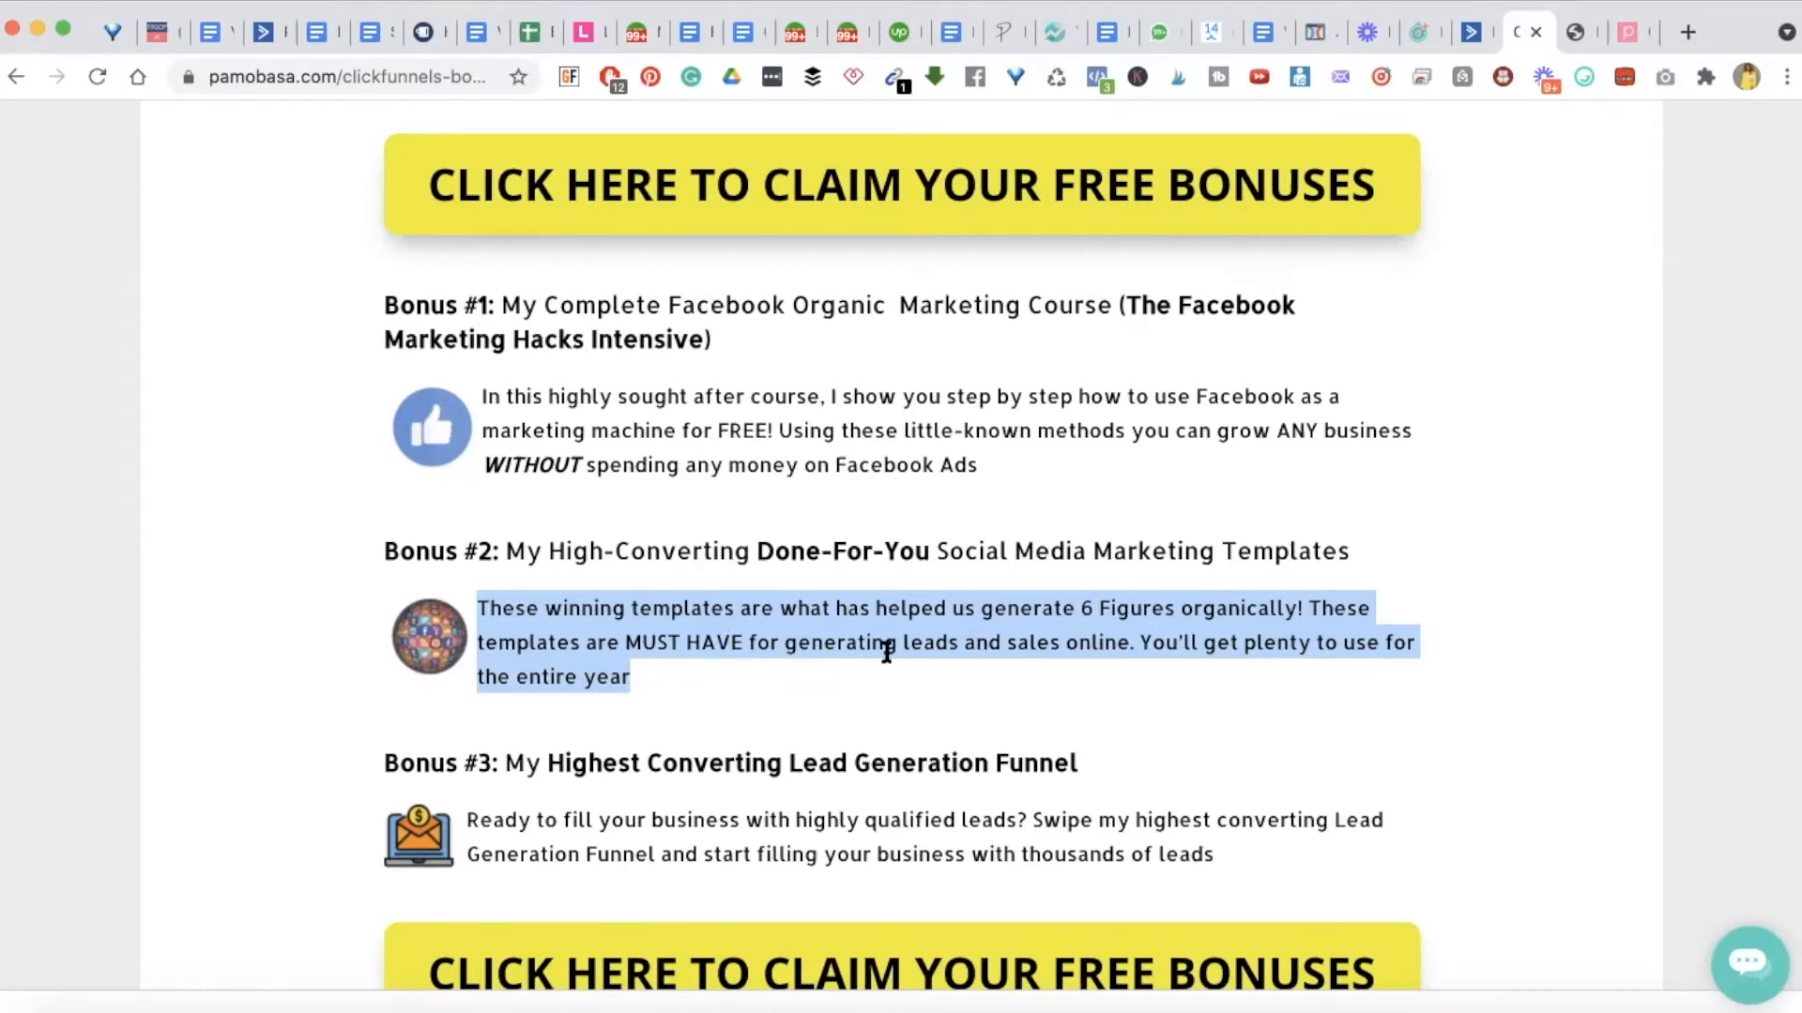
{"action": "triple_click", "coordinate": [826, 760]}
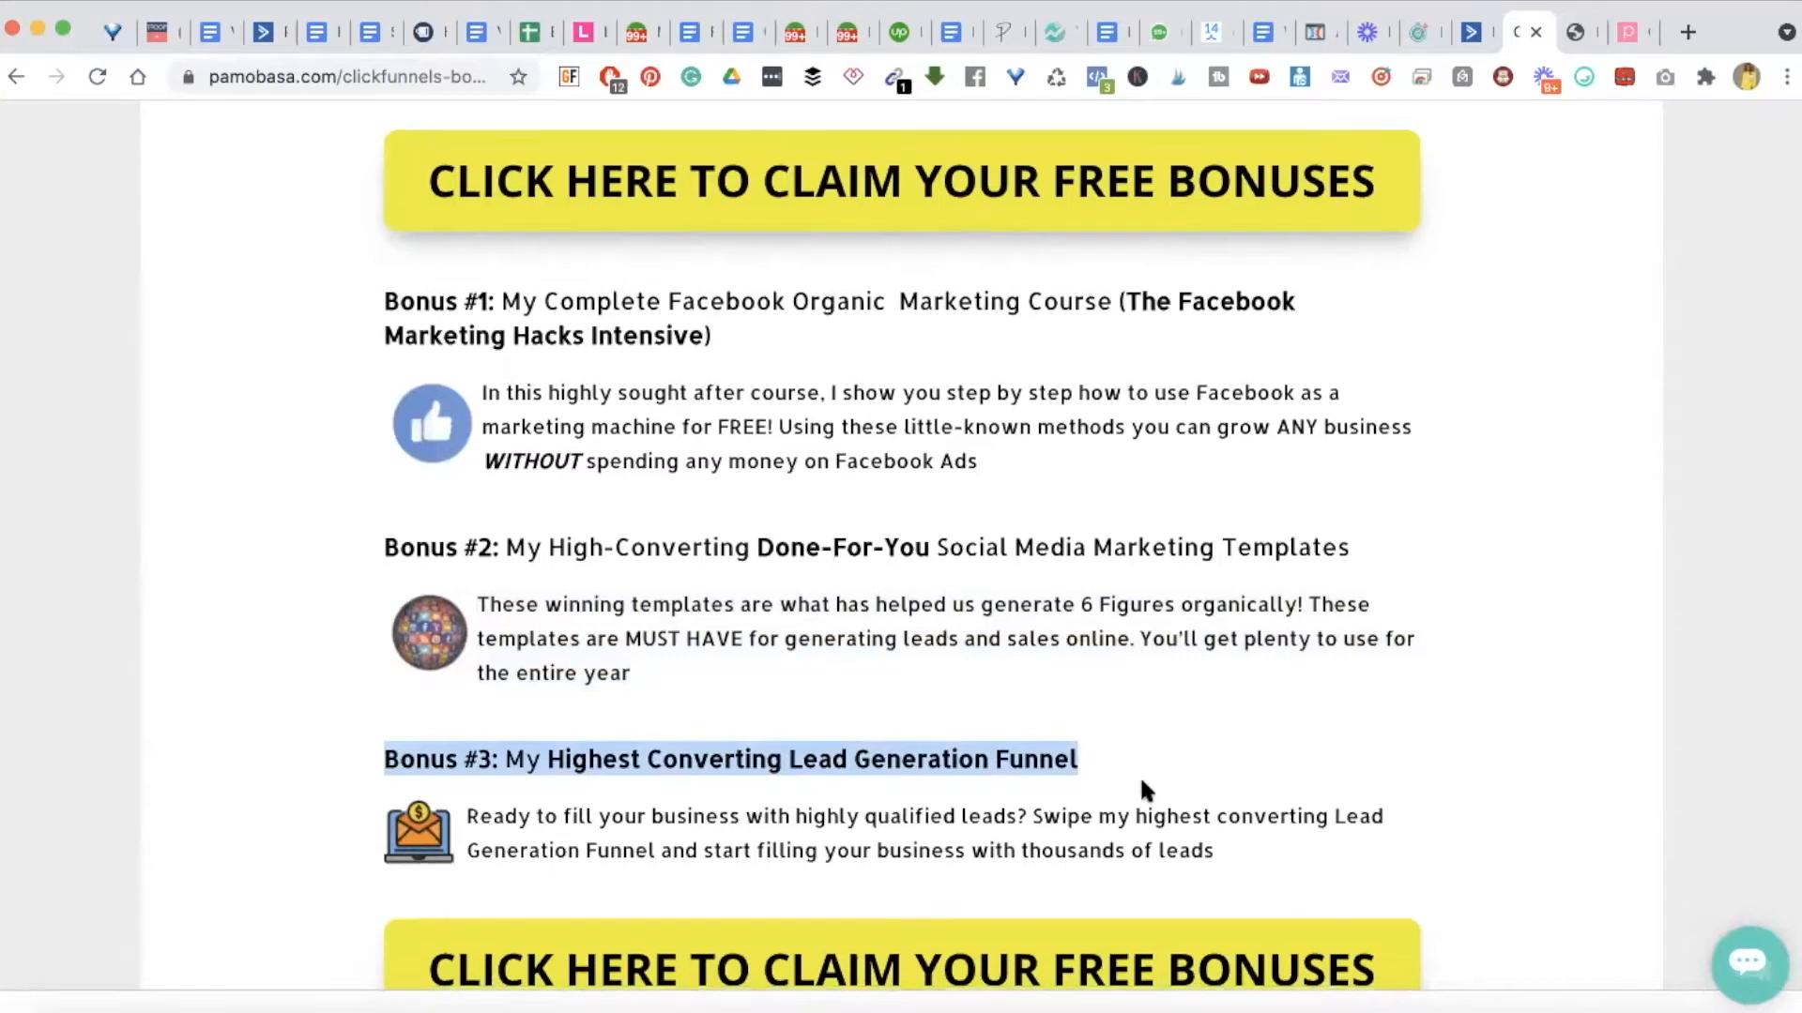
{"action": "scroll", "coordinate": [1142, 782], "scroll_direction": "down", "scroll_amount": 1}
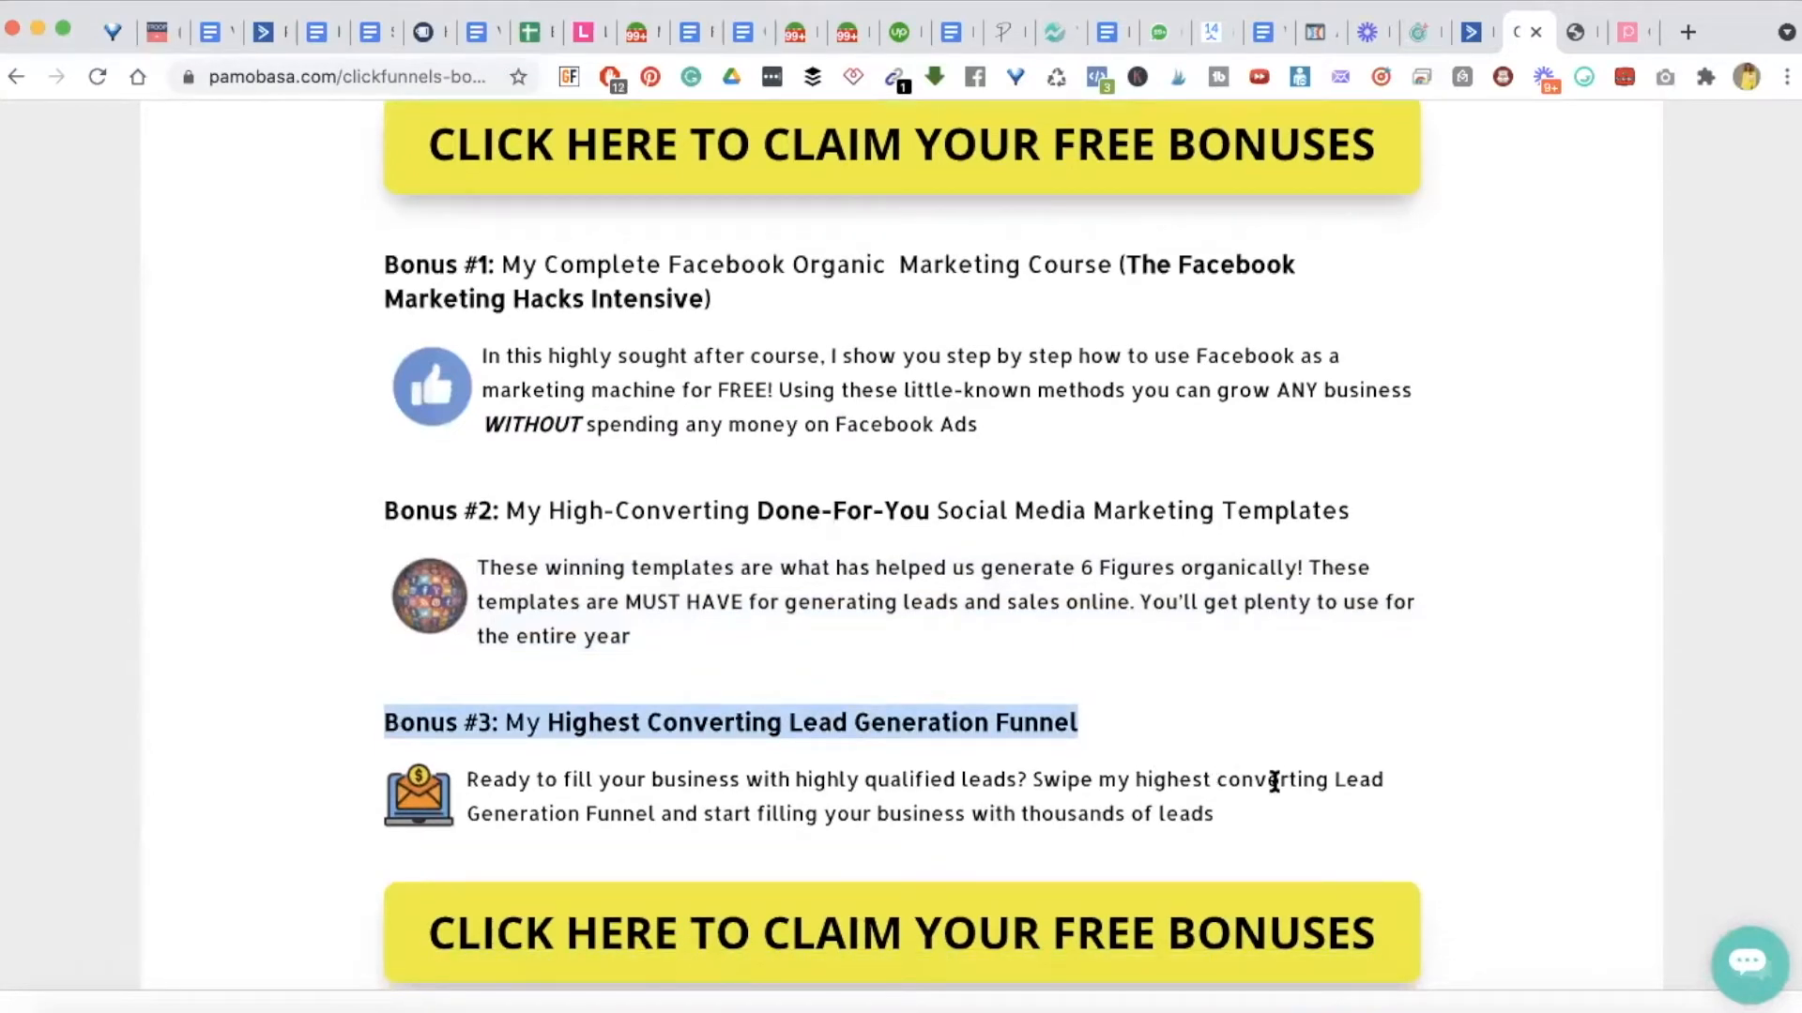
{"action": "triple_click", "coordinate": [1173, 777]}
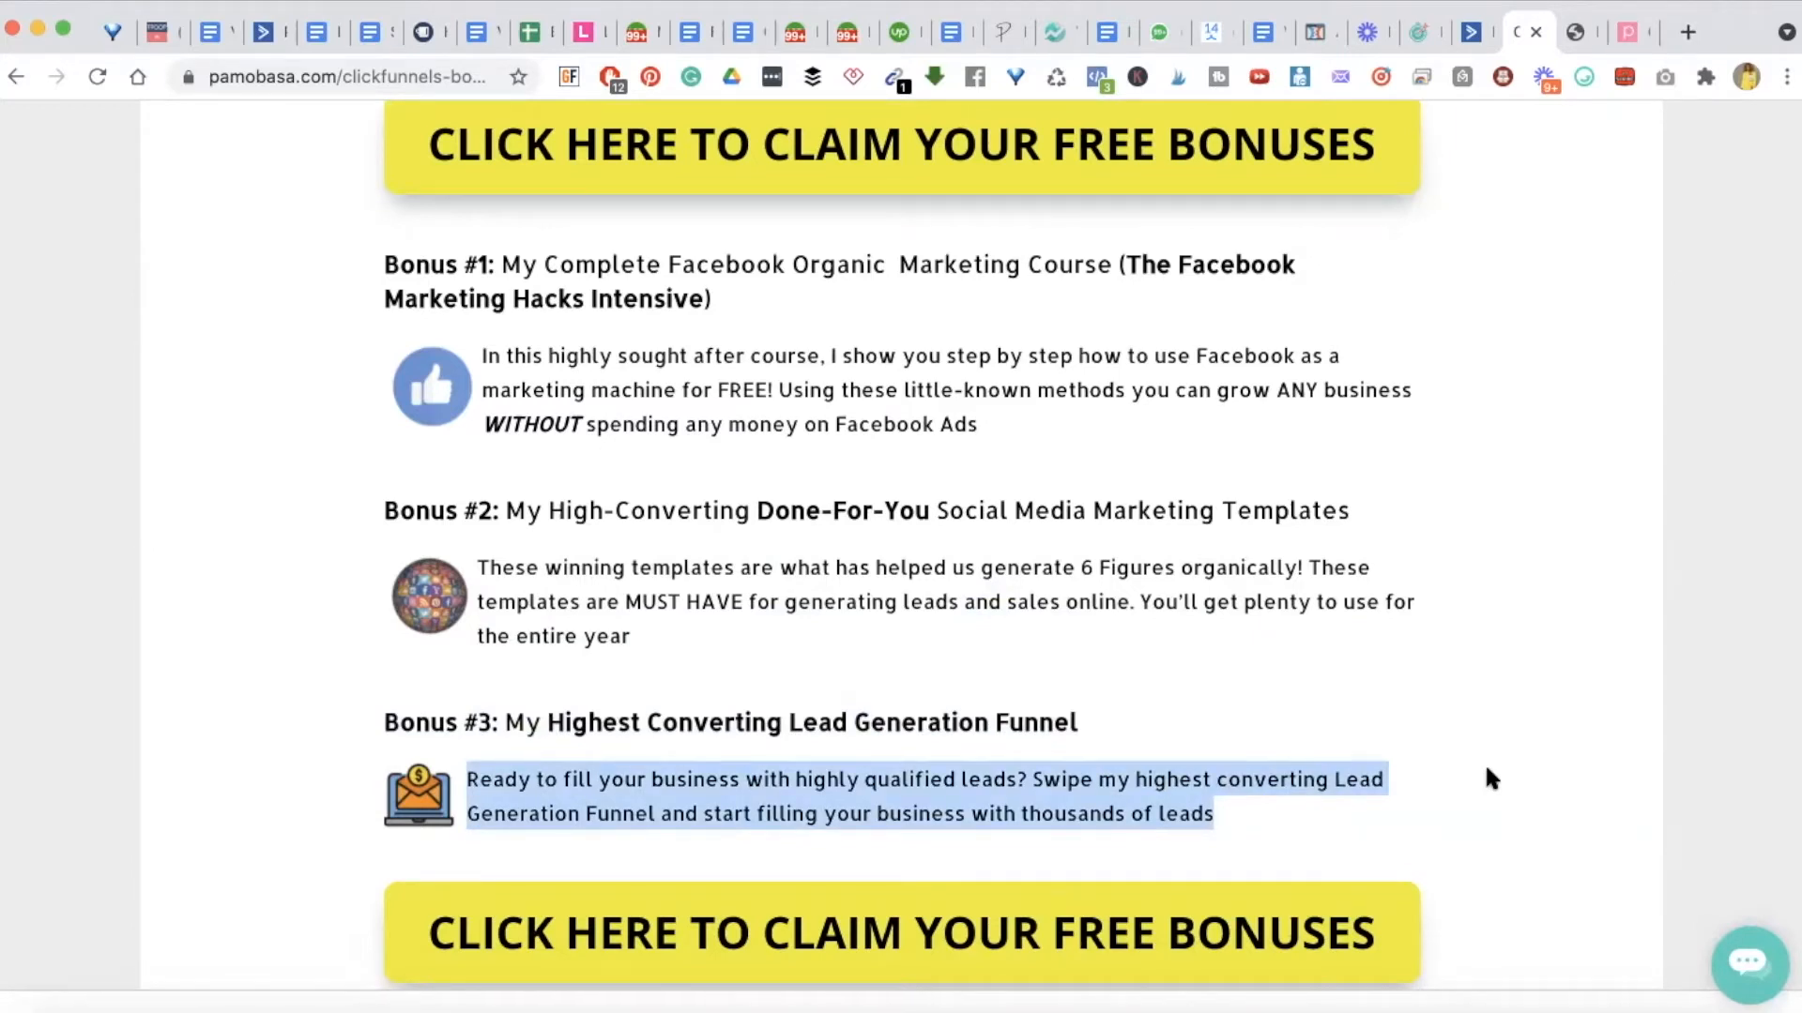
{"action": "left_click", "coordinate": [696, 764]}
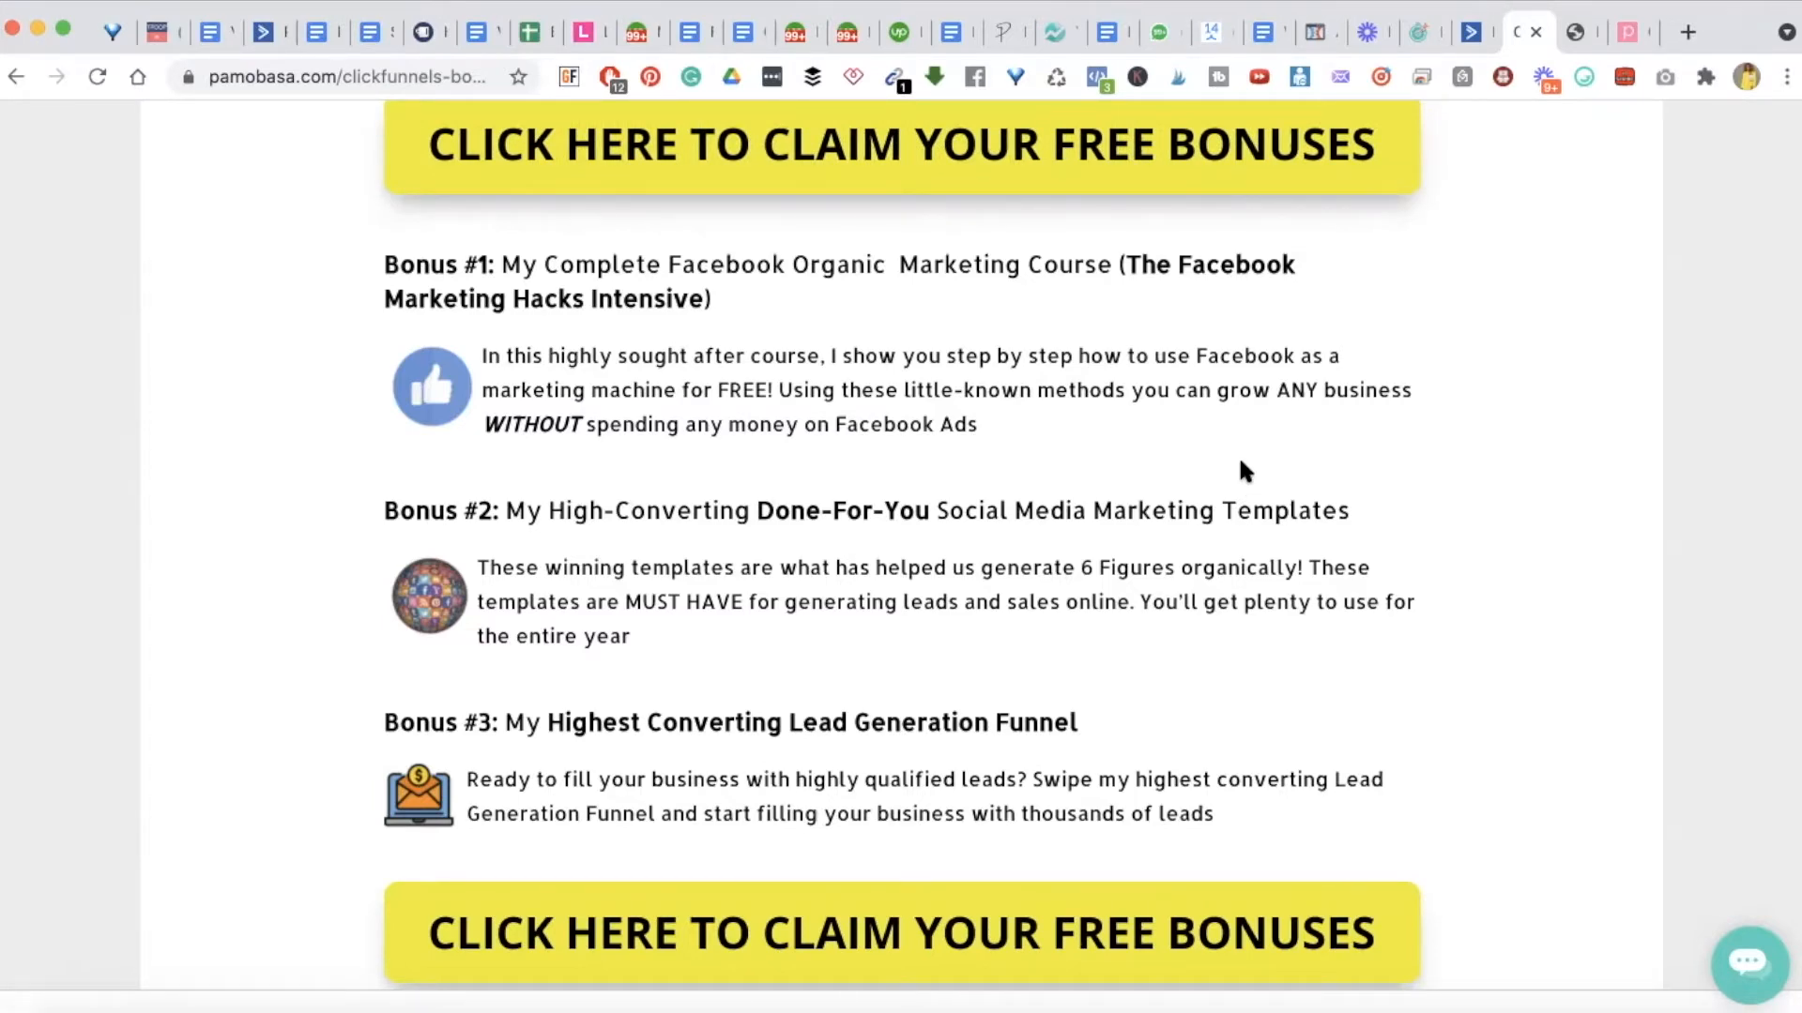
- Read the three steps under "How to claim your FREE bonuses", highlighting the receipt instruction, contact e-mail and required subject line
{"action": "scroll", "coordinate": [1238, 479], "scroll_direction": "down", "scroll_amount": 8}
{"action": "scroll", "coordinate": [1185, 497], "scroll_direction": "up", "scroll_amount": 1}
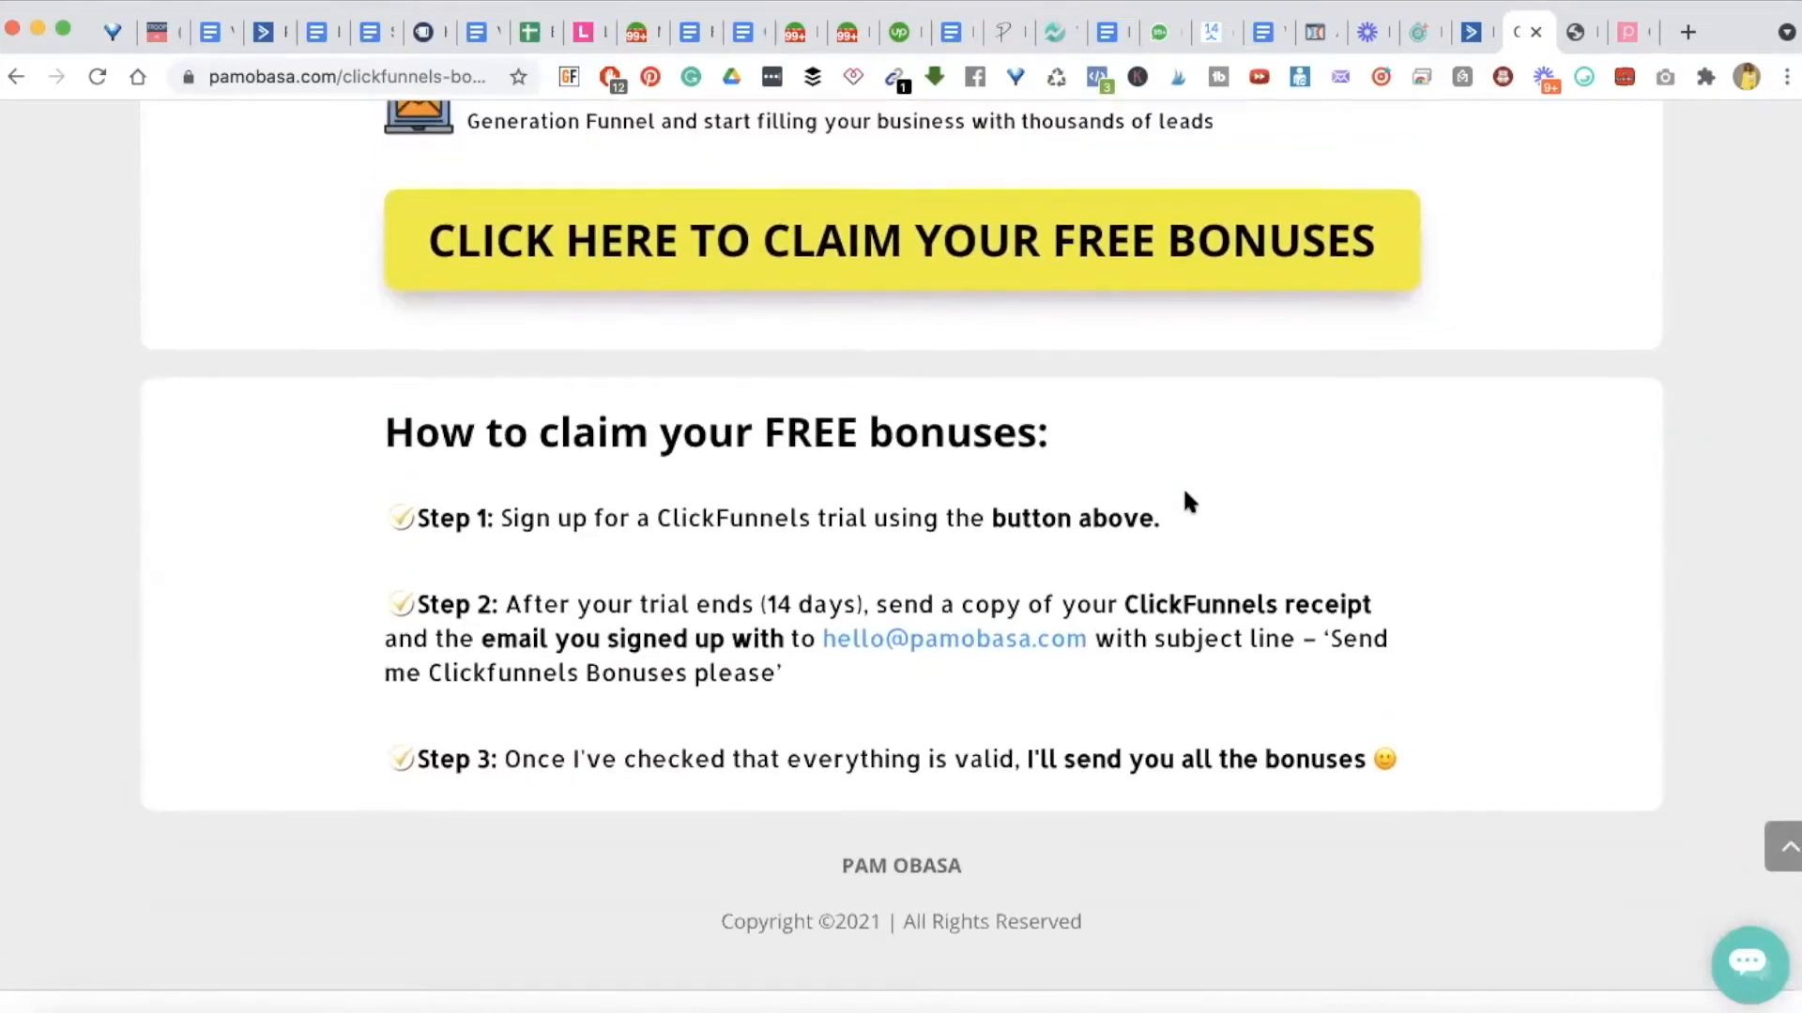
{"action": "triple_click", "coordinate": [589, 519]}
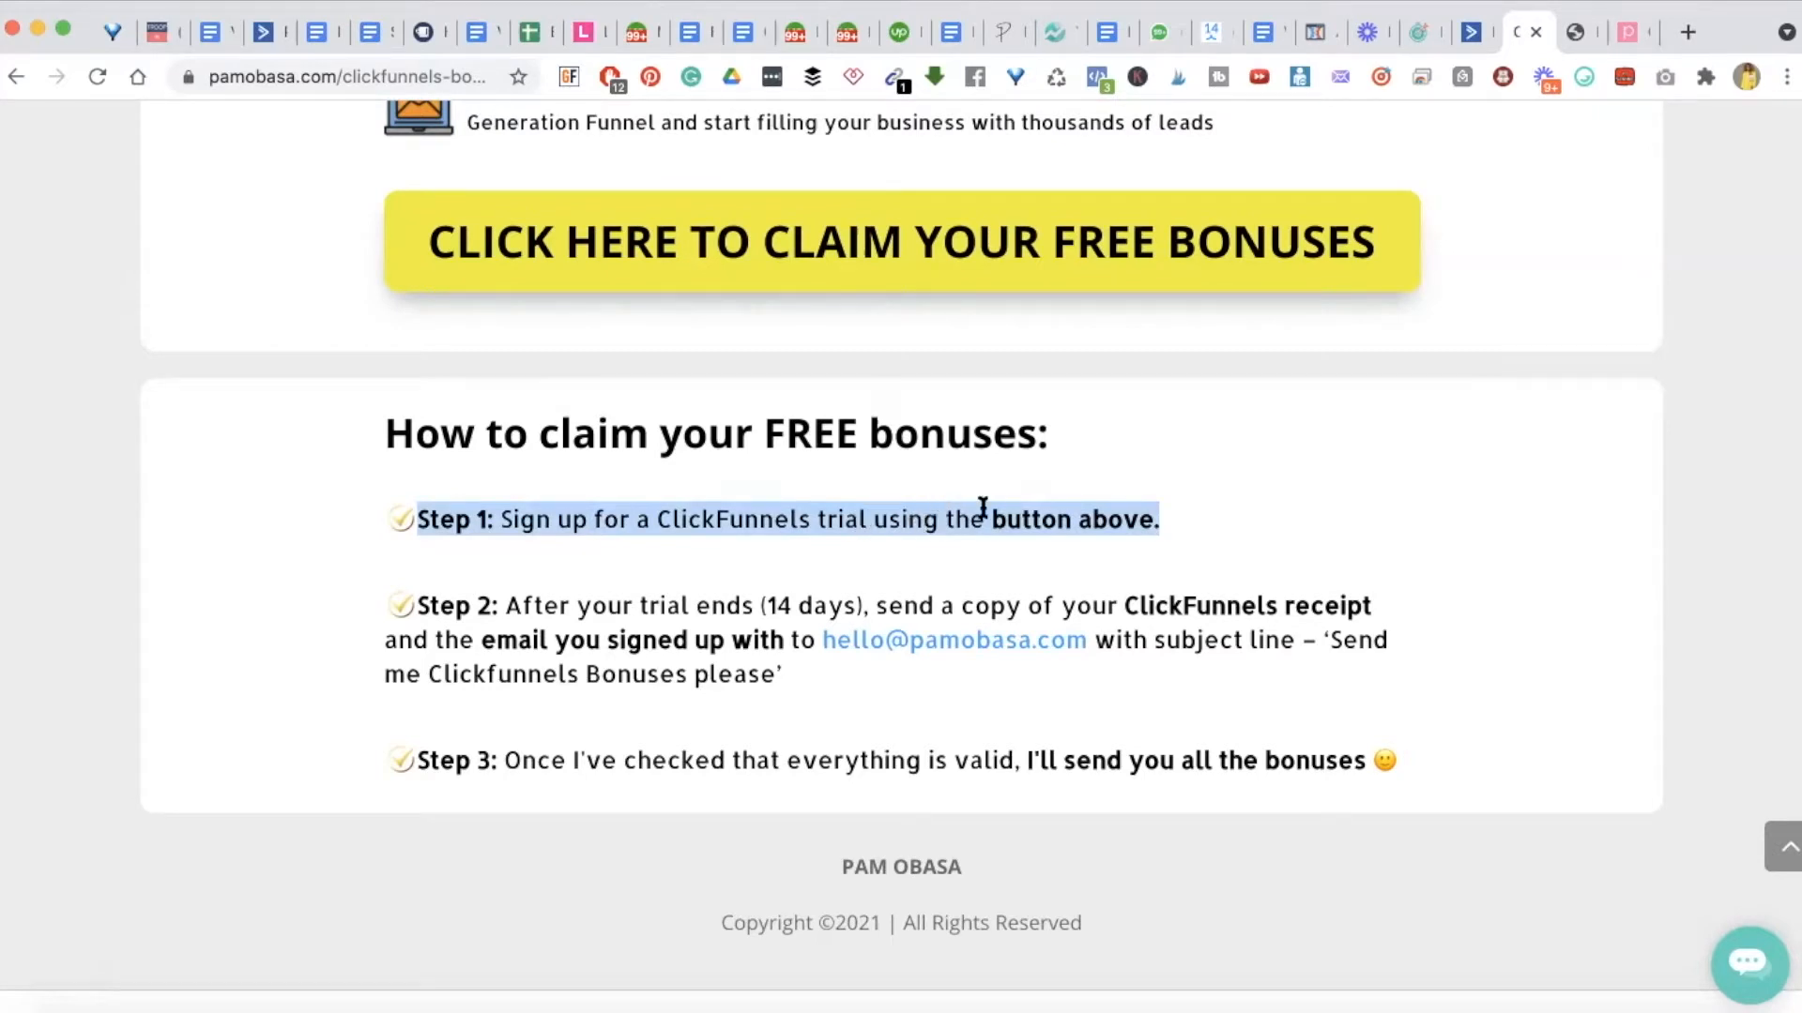
{"action": "triple_click", "coordinate": [648, 658]}
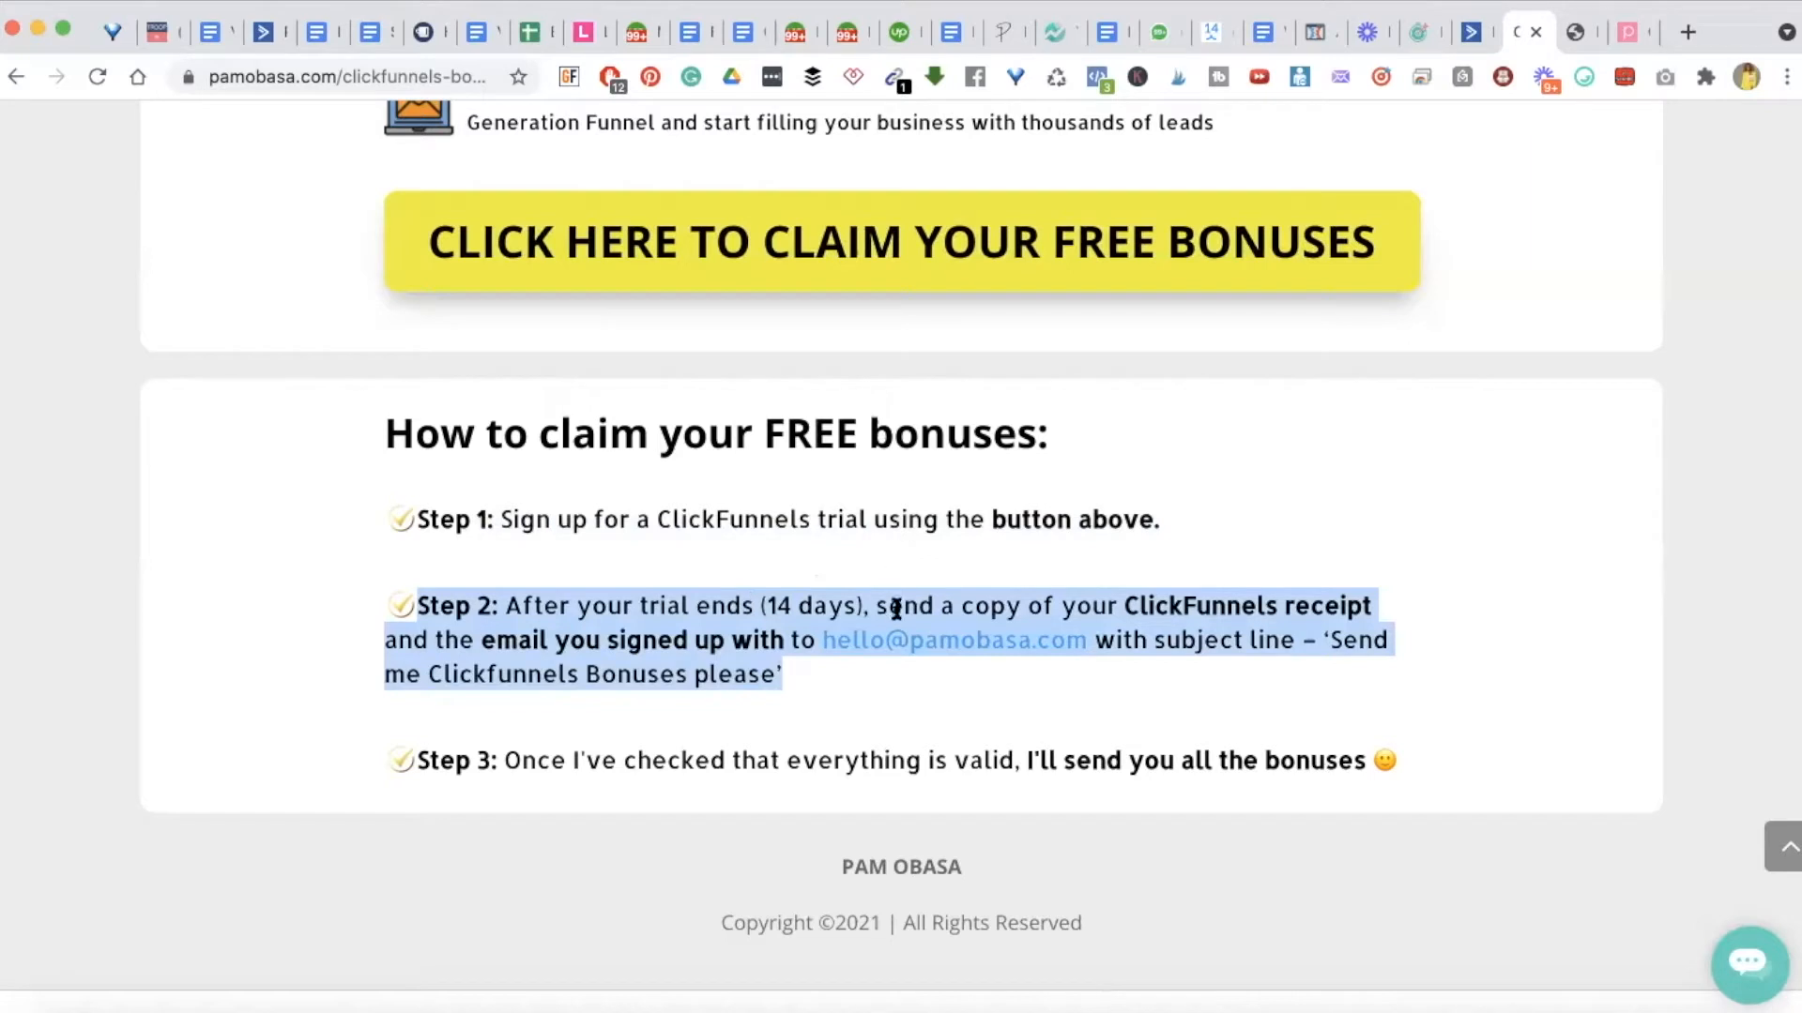
{"action": "left_click_drag", "start_coordinate": [873, 605], "coordinate": [823, 643]}
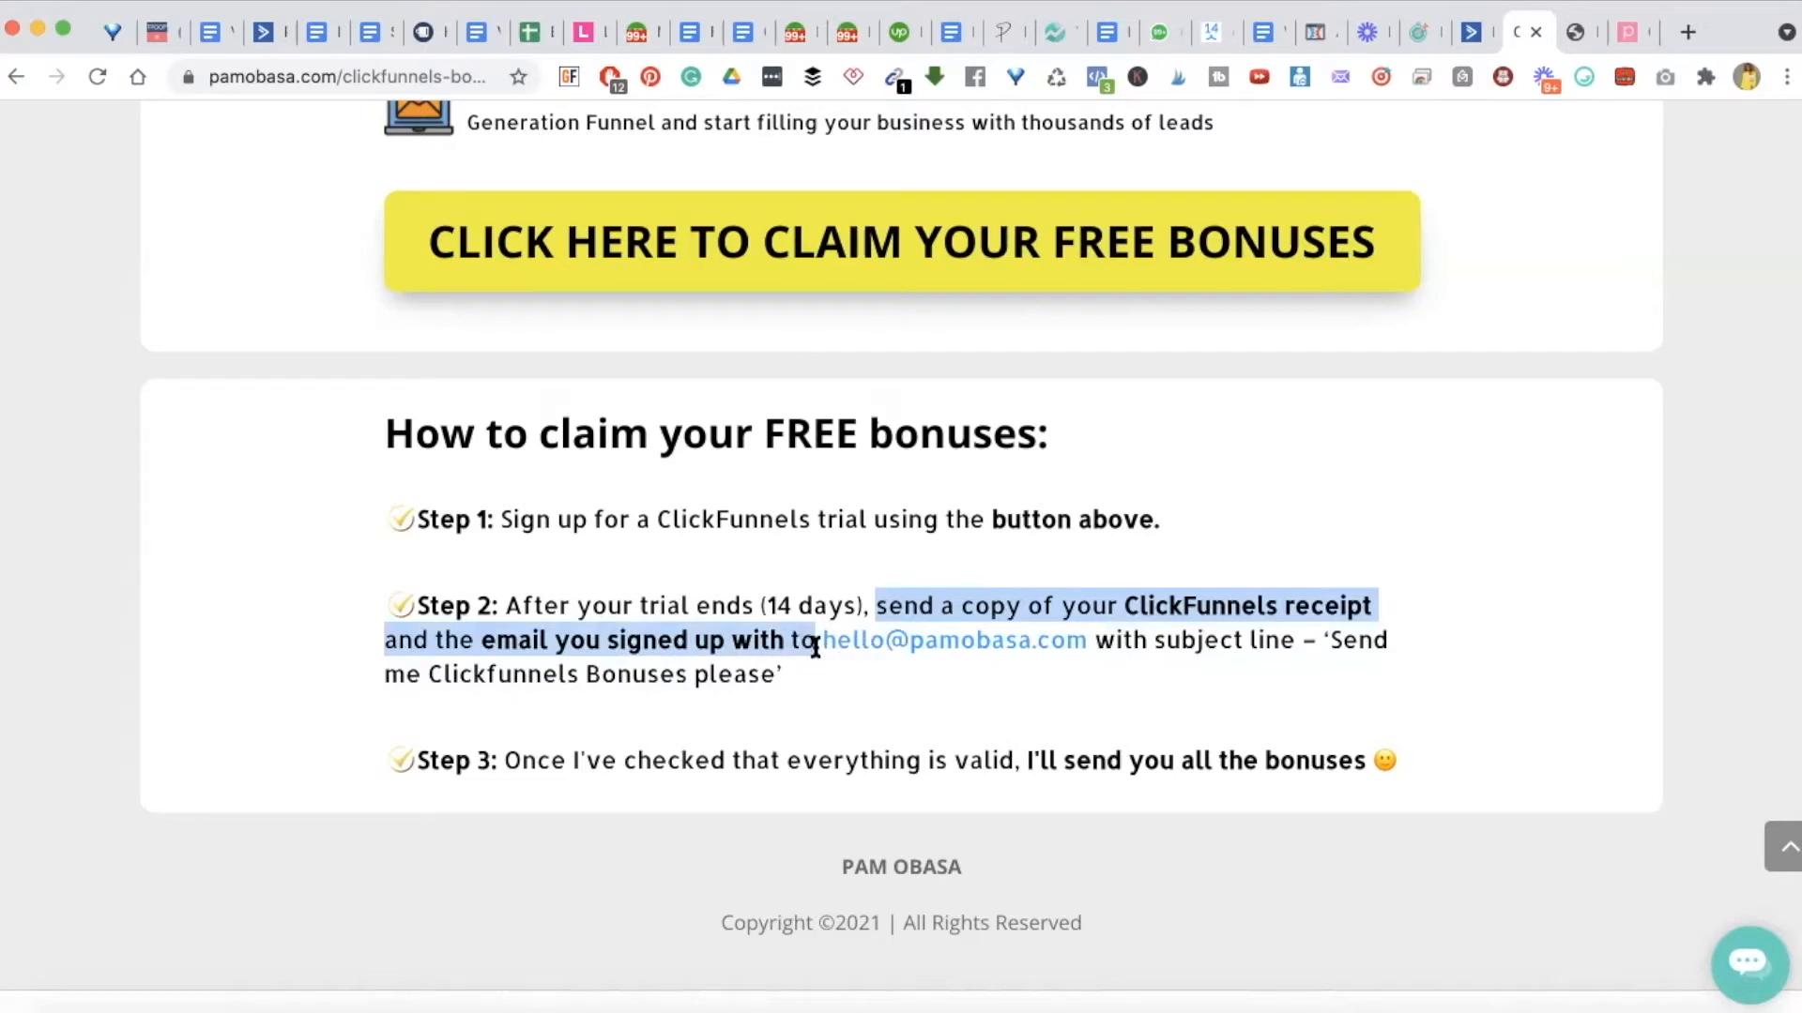
{"action": "left_click_drag", "start_coordinate": [817, 642], "coordinate": [1054, 643]}
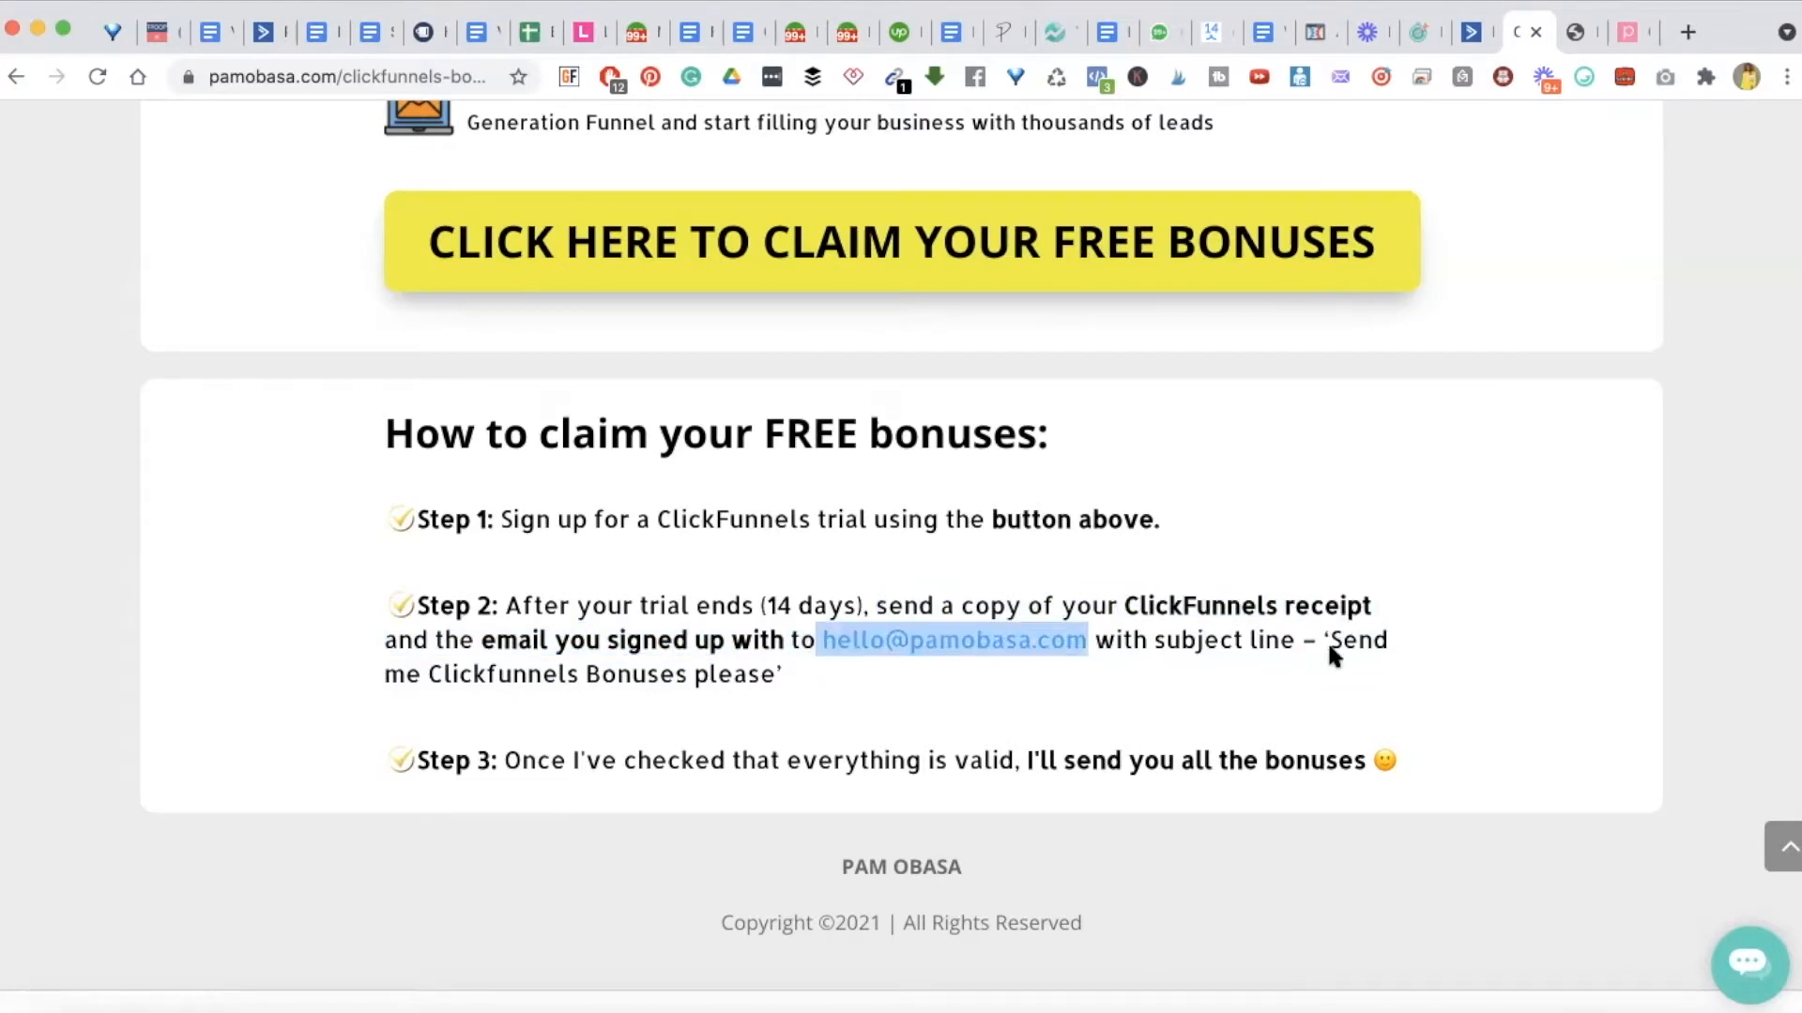
{"action": "left_click_drag", "start_coordinate": [1329, 645], "coordinate": [1328, 668]}
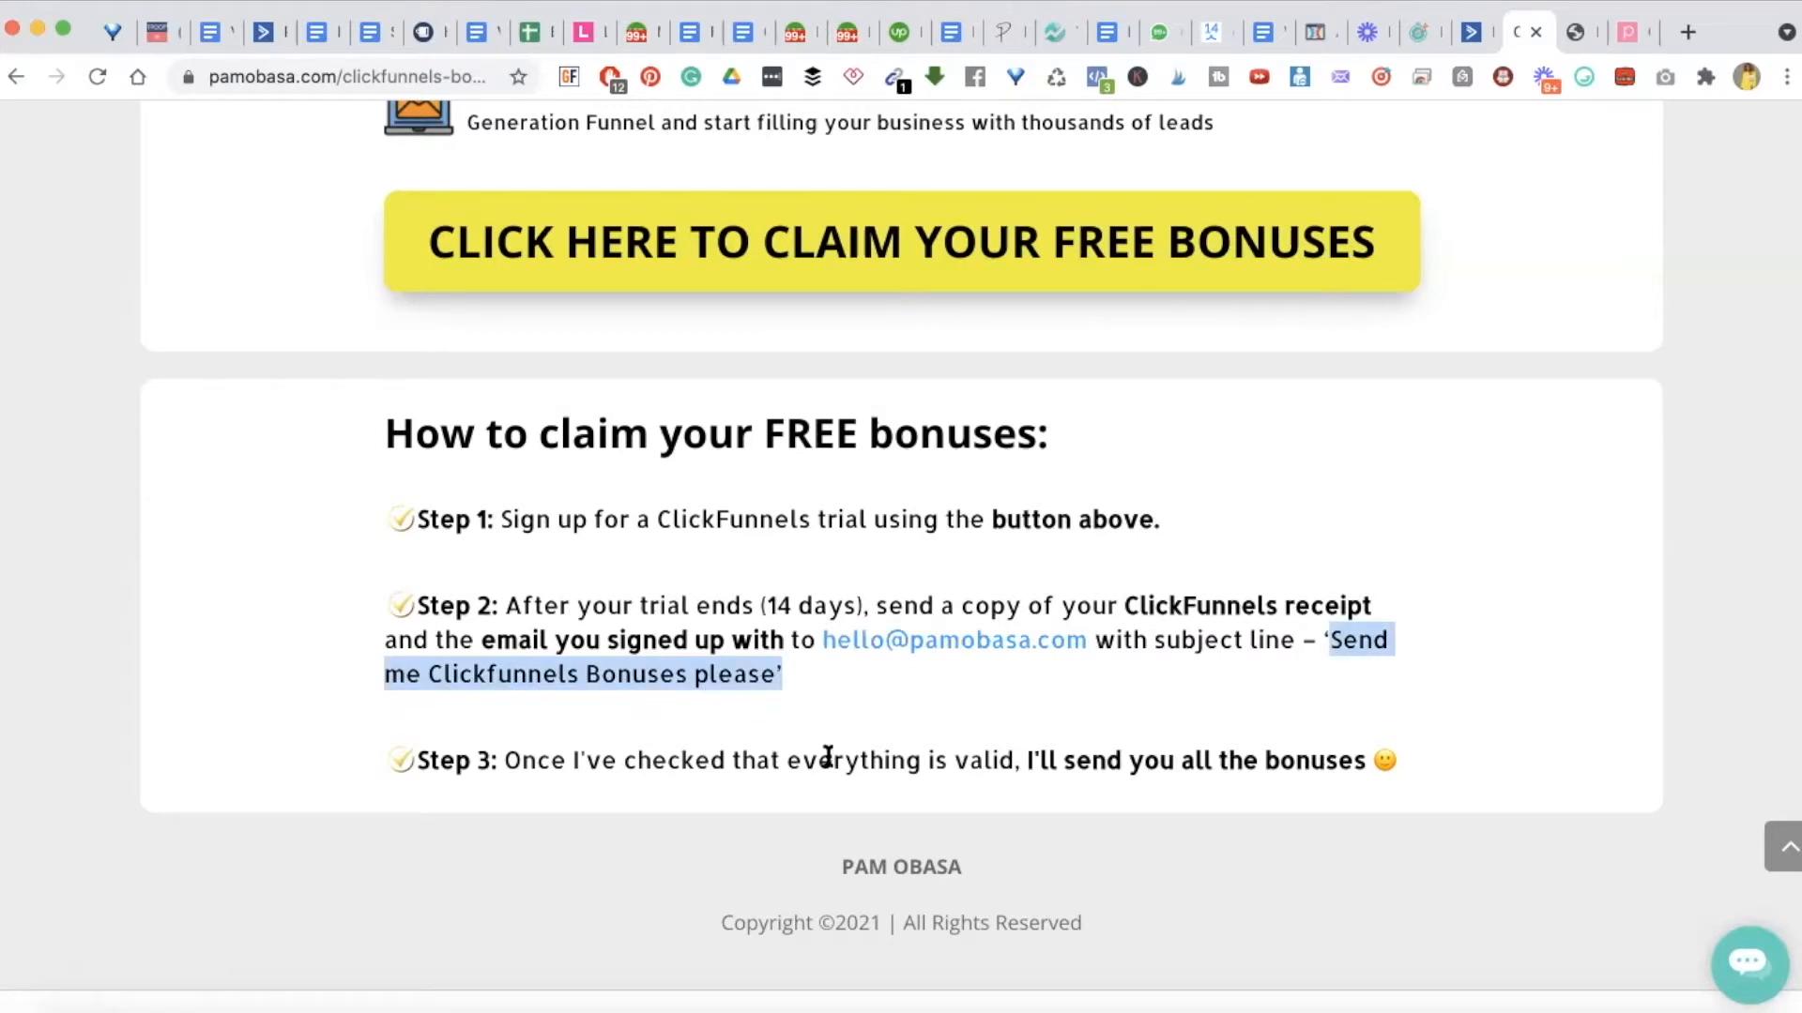
{"action": "triple_click", "coordinate": [726, 753]}
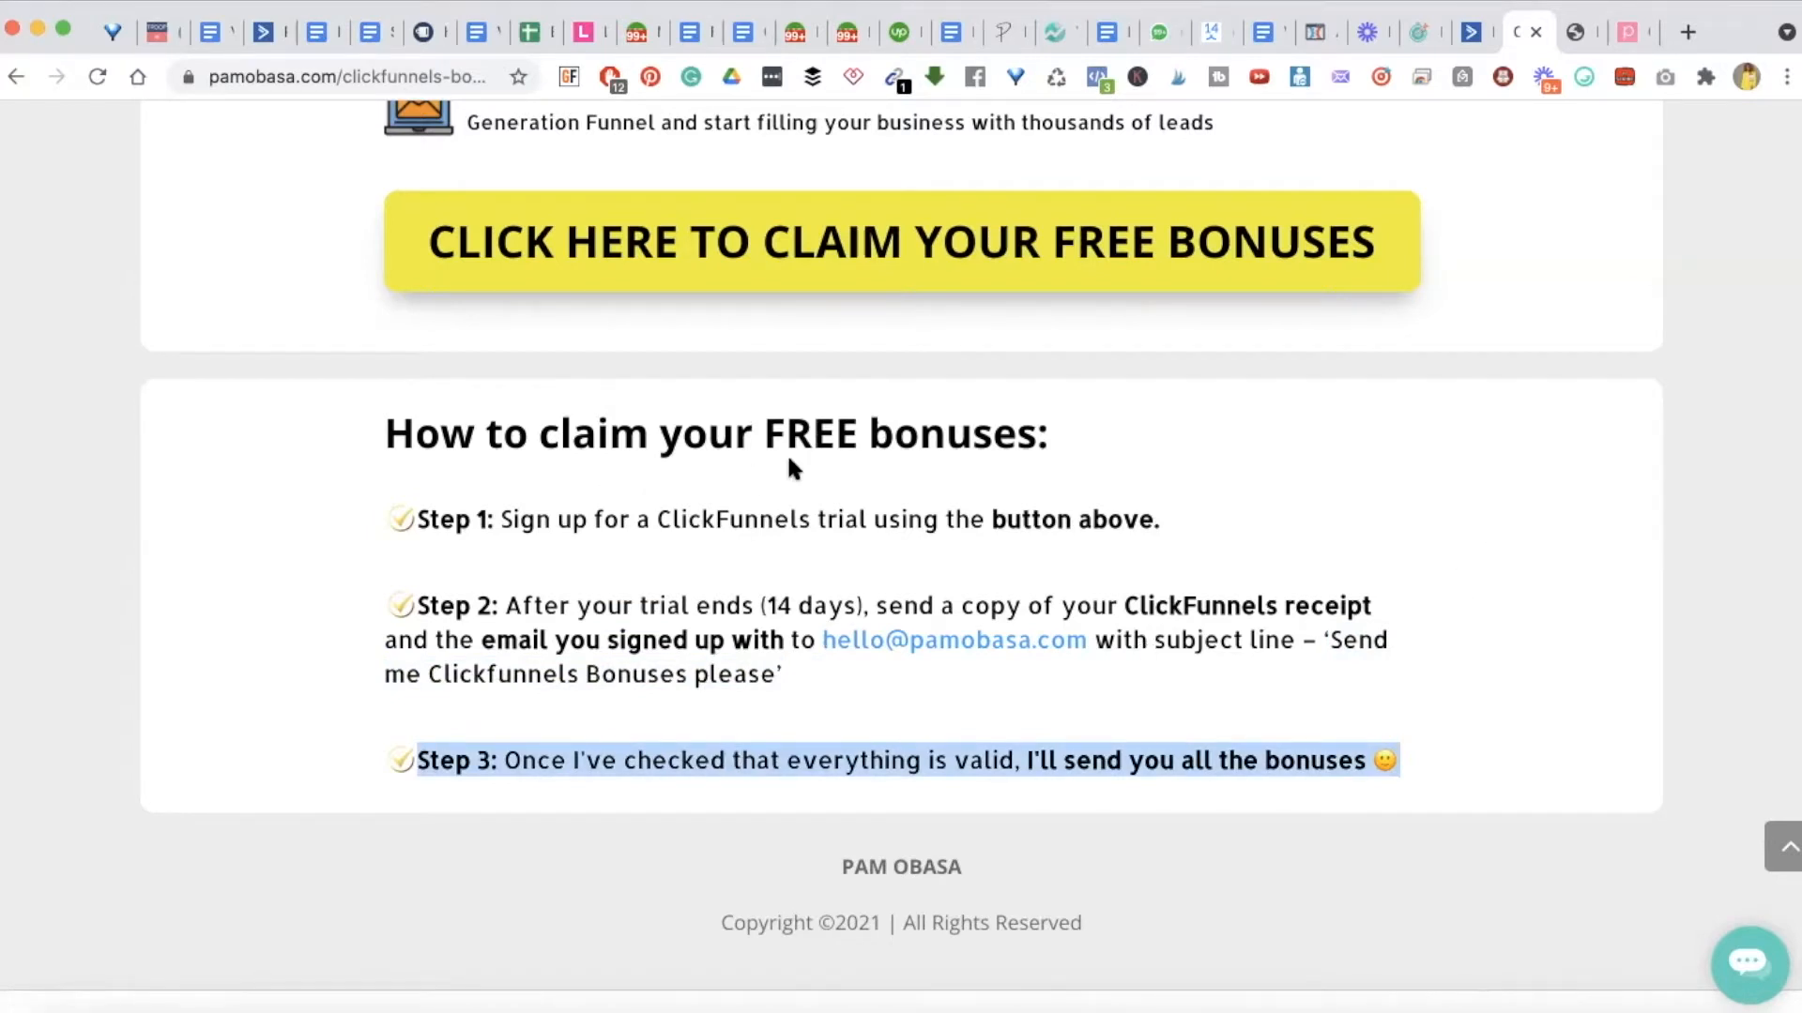
{"action": "scroll", "coordinate": [784, 452], "scroll_direction": "up", "scroll_amount": 8}
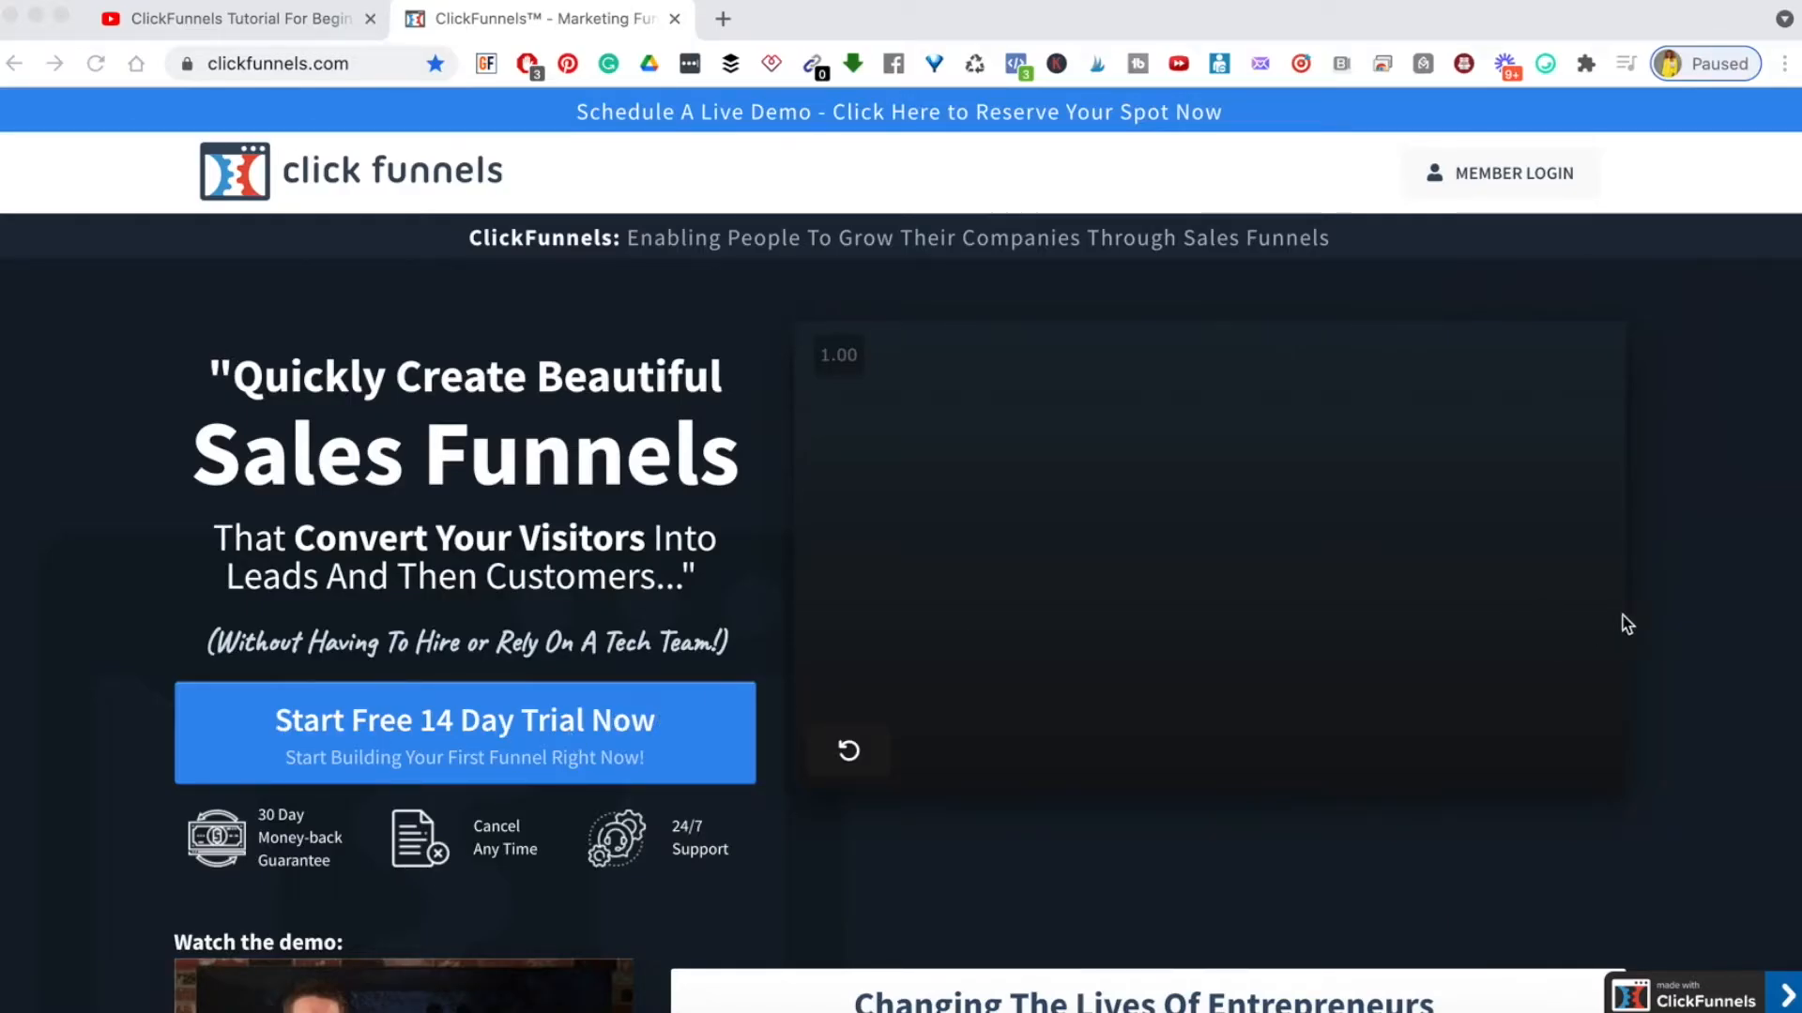
- Replay the introductory video on the ClickFunnels home page
{"action": "scroll", "coordinate": [1717, 635], "scroll_direction": "down", "scroll_amount": 3}
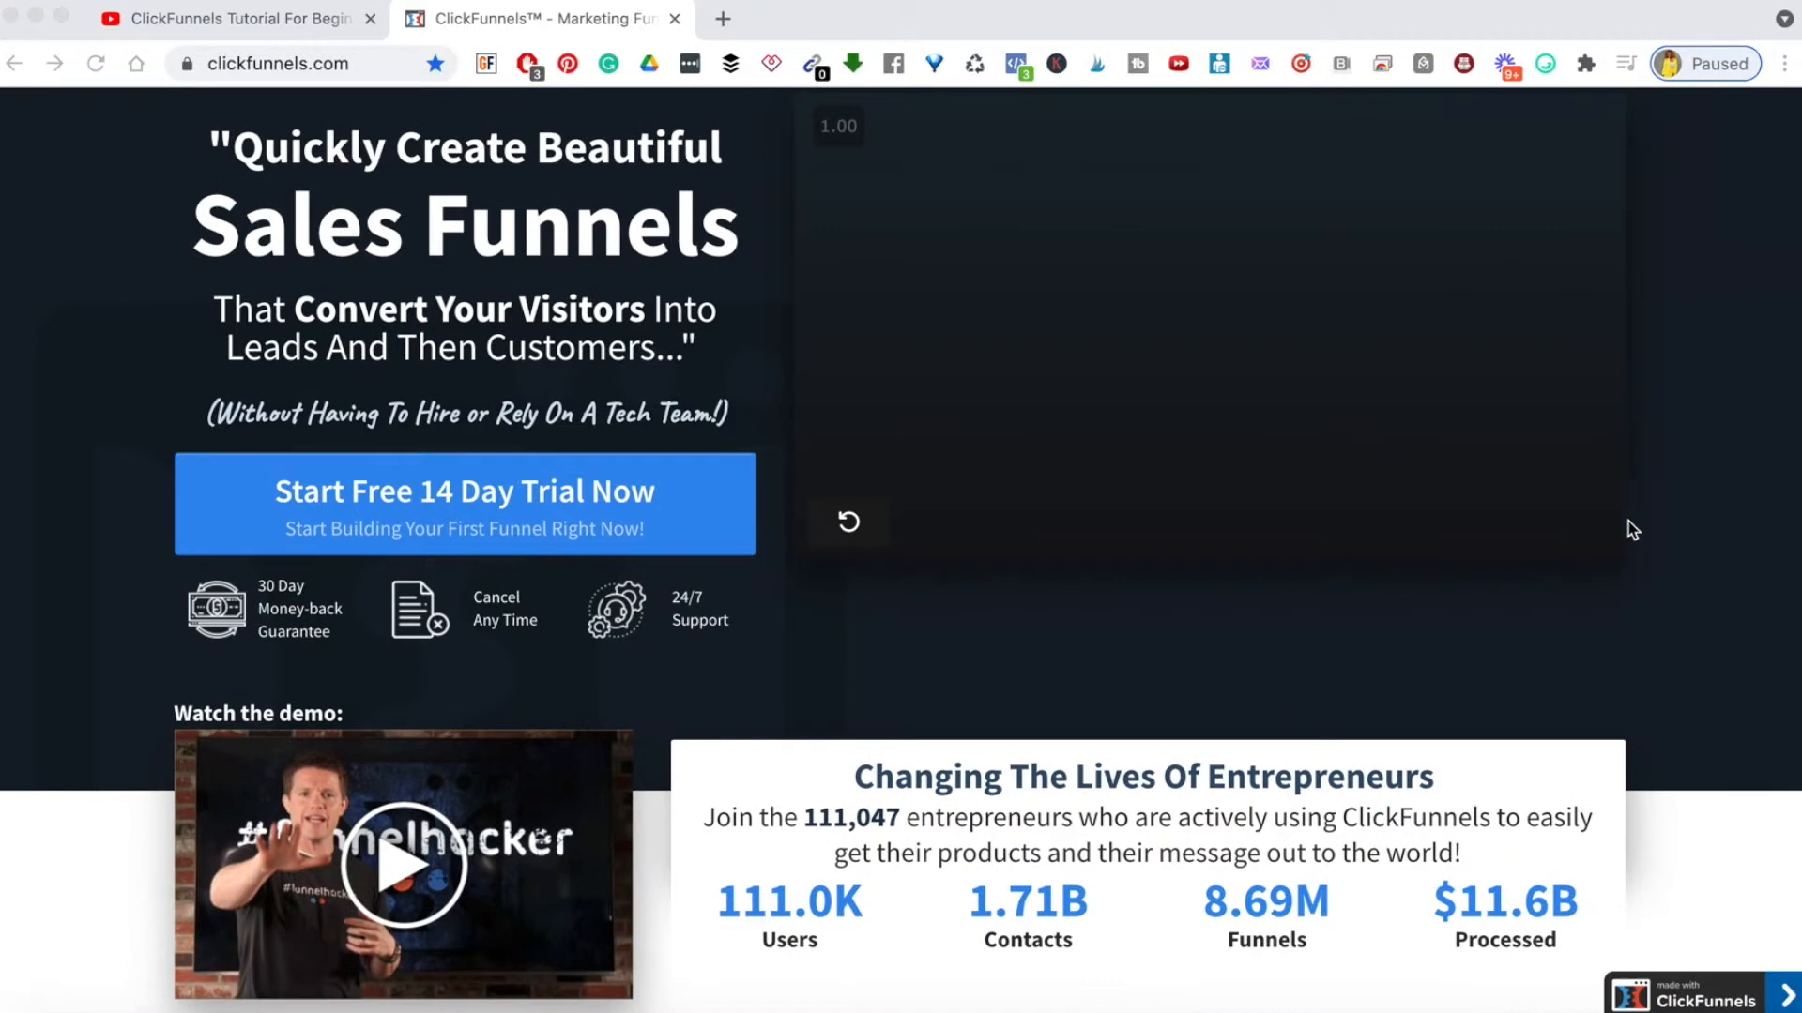
{"action": "left_click", "coordinate": [846, 532]}
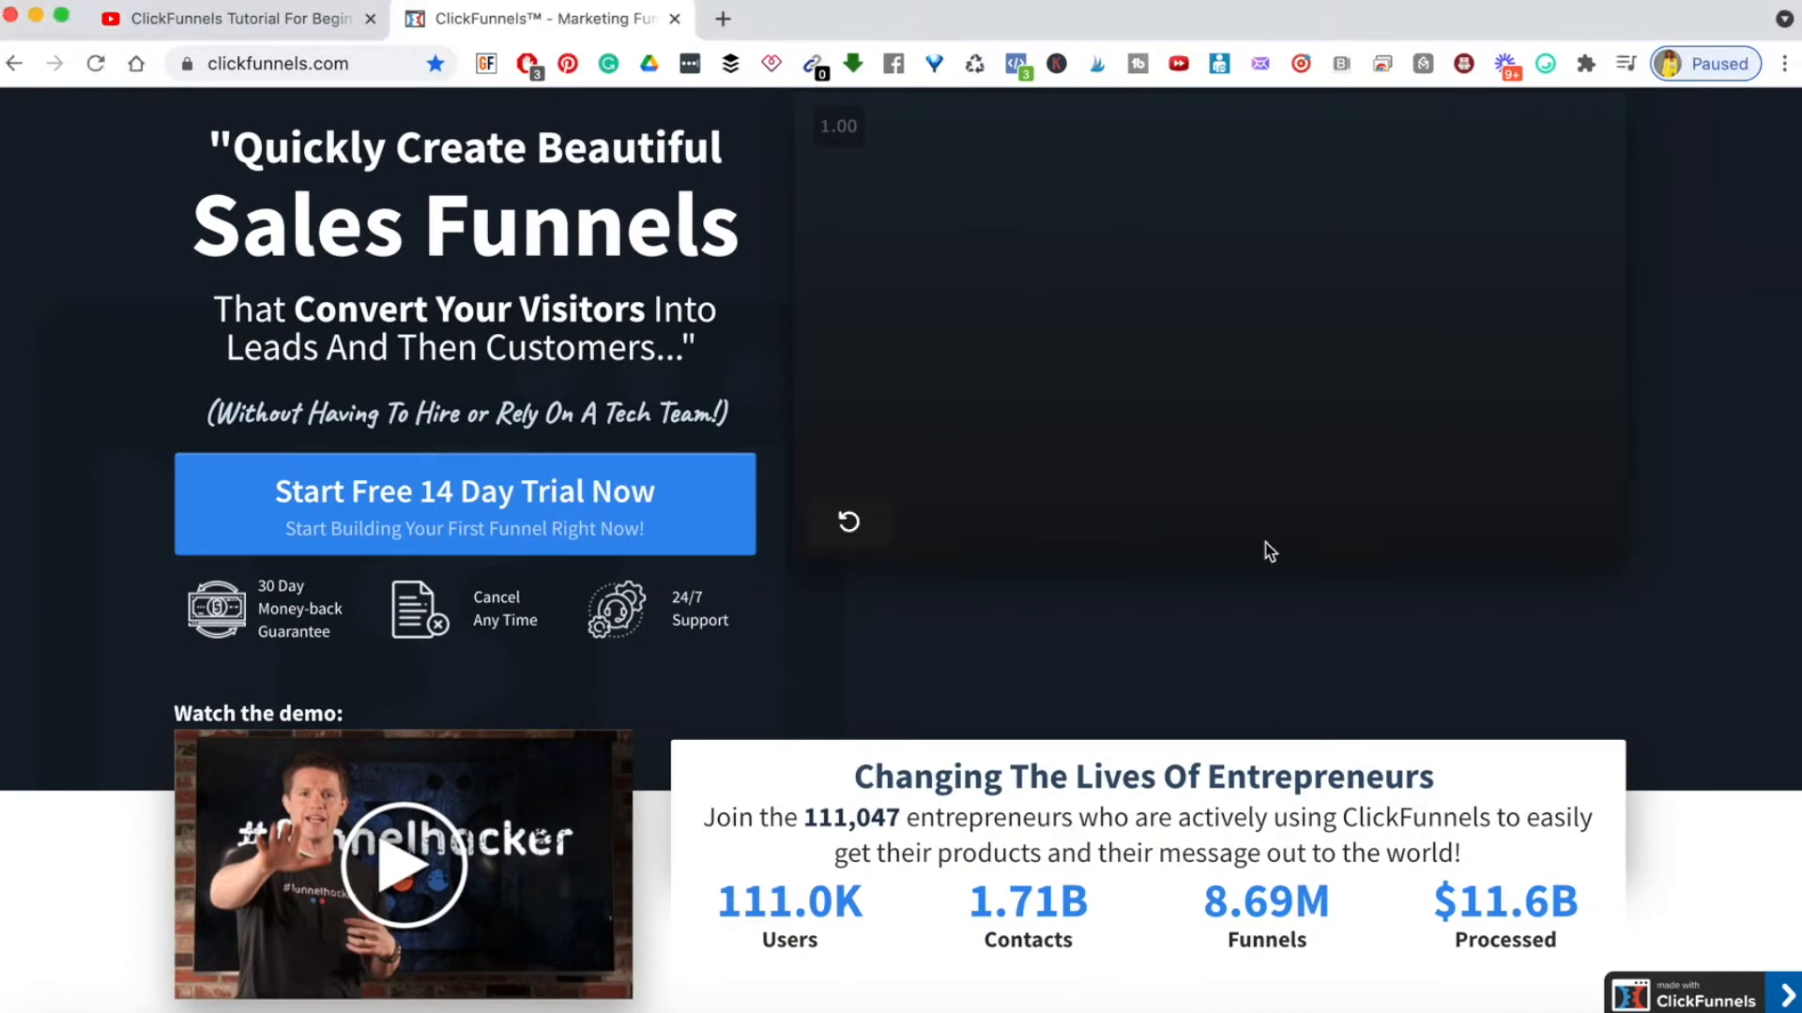
{"action": "left_click", "coordinate": [847, 529]}
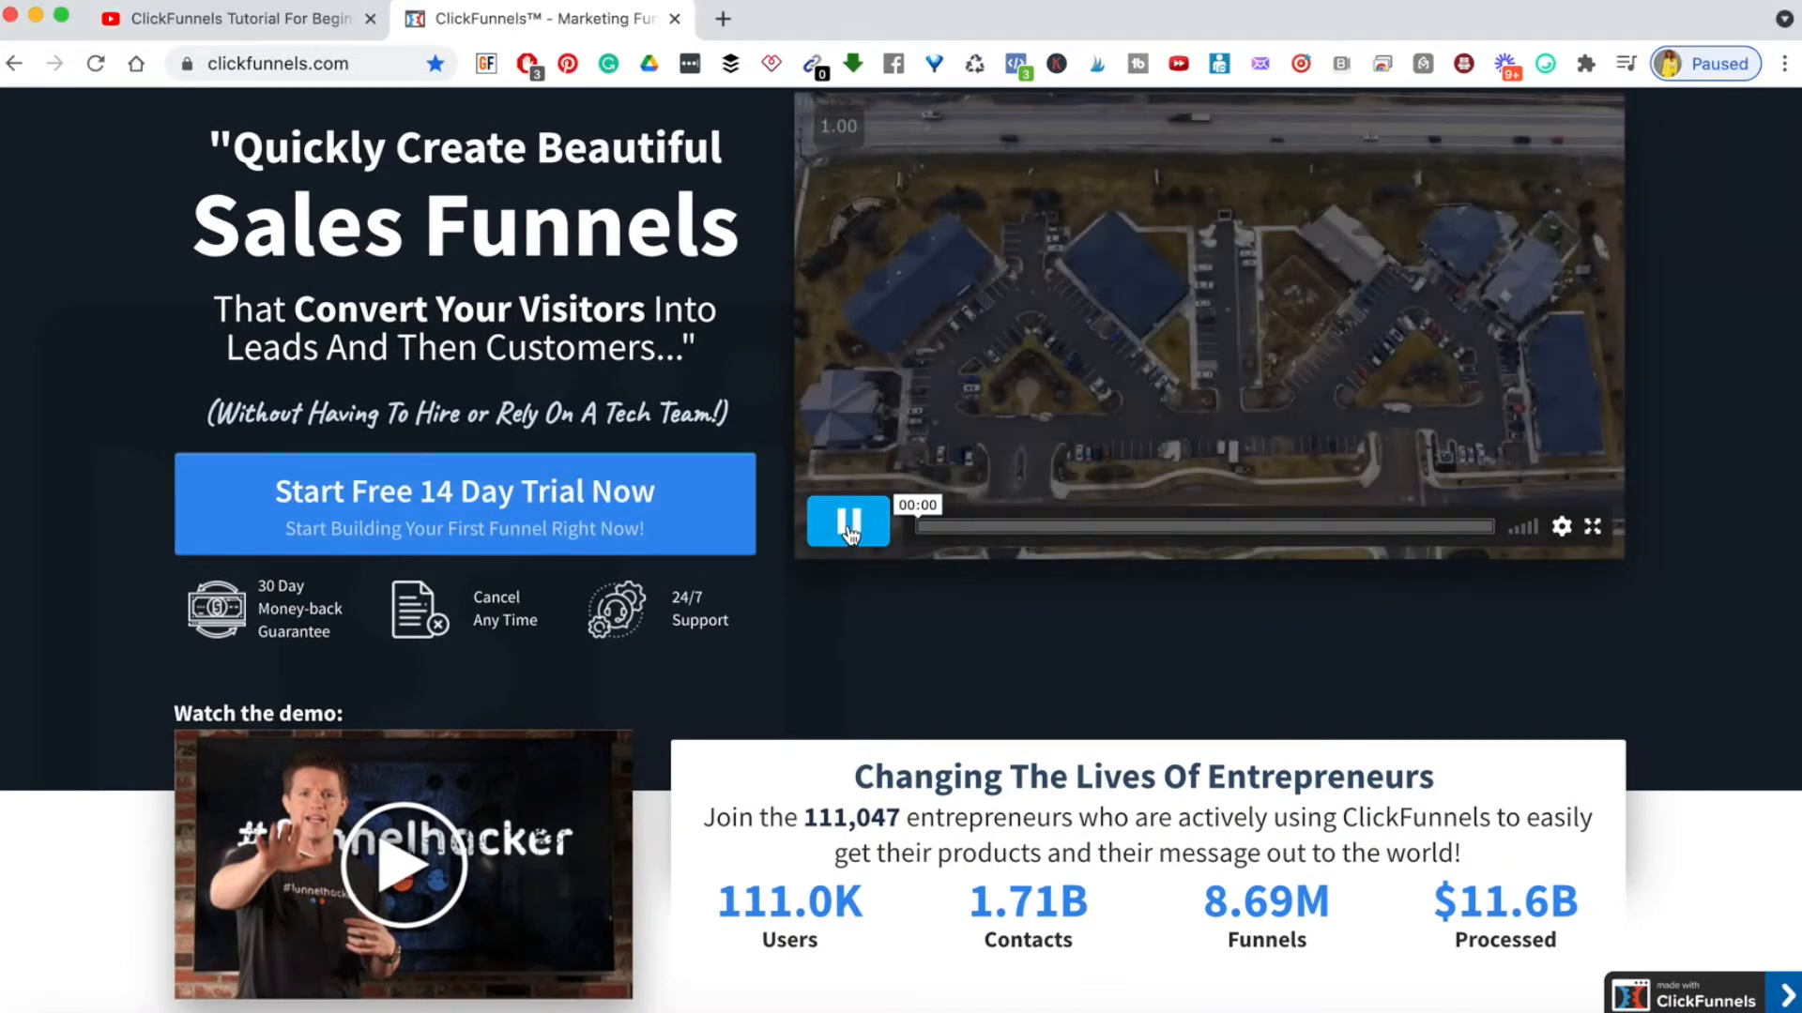
- Look through the ClickFunnels home page, including the funnel explanation, the tools and strategies overview and the business type quiz
{"action": "scroll", "coordinate": [1476, 571], "scroll_direction": "down", "scroll_amount": 14}
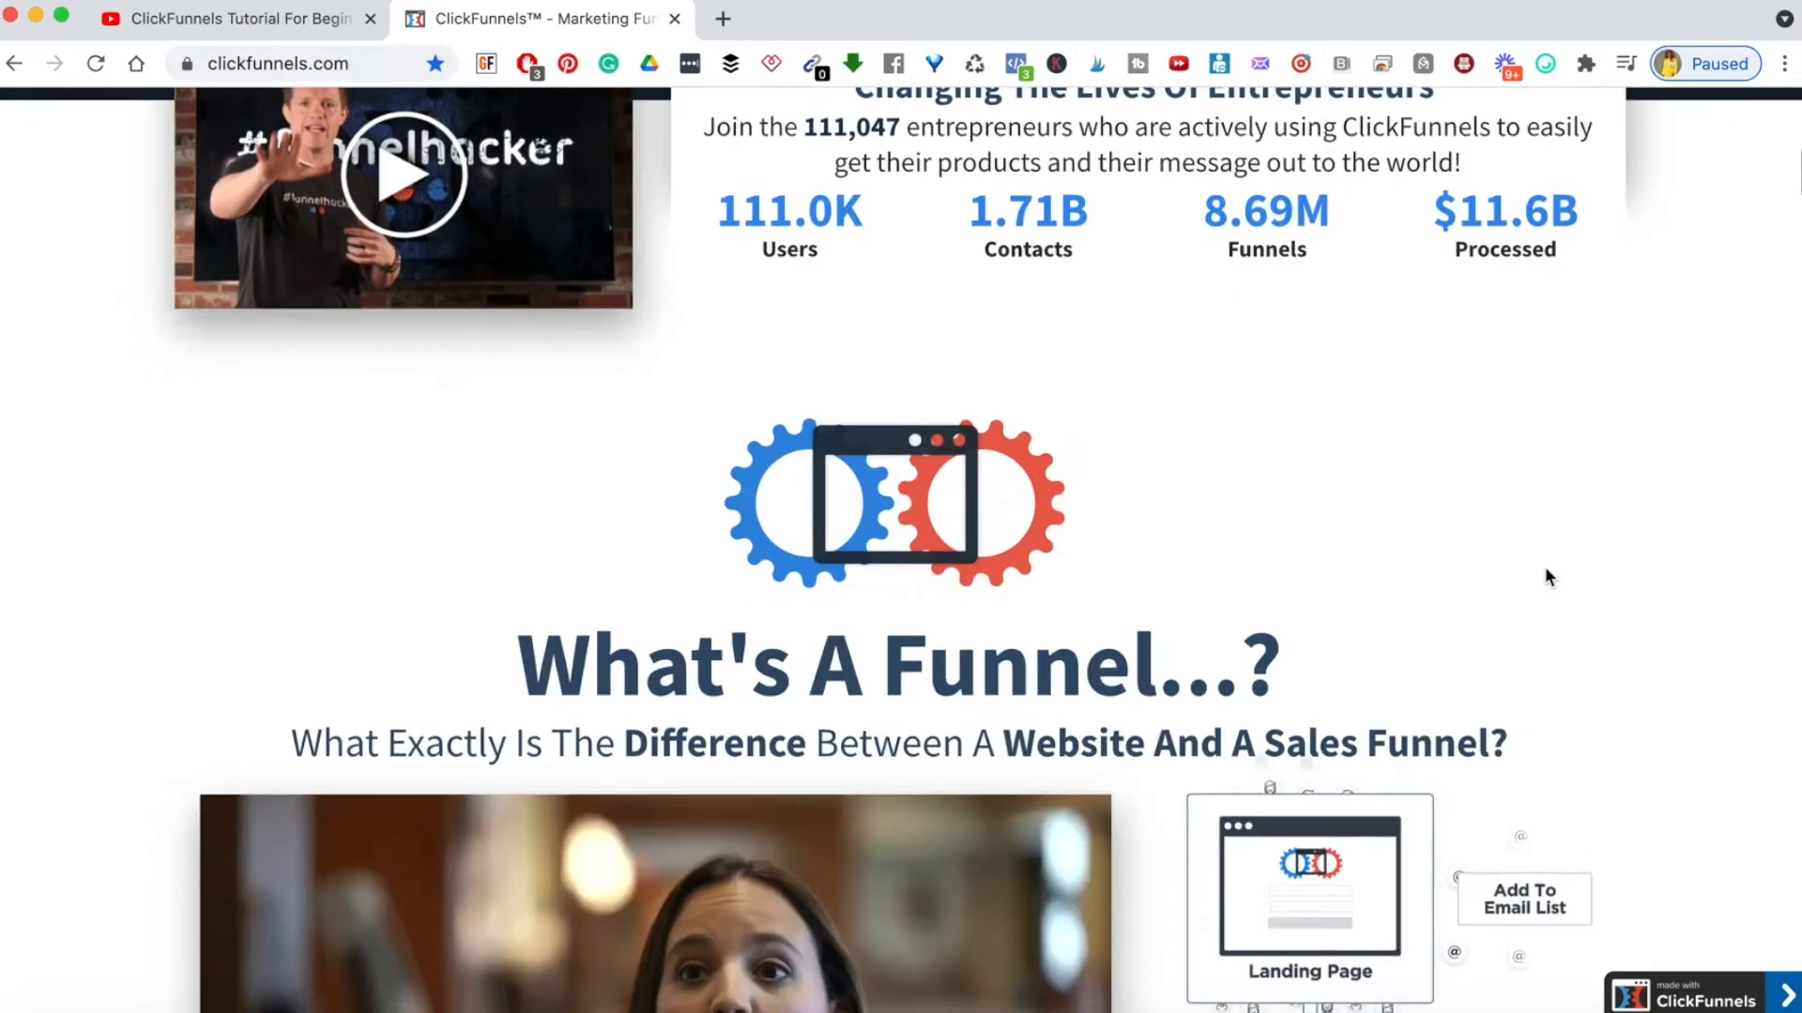
{"action": "scroll", "coordinate": [1549, 578], "scroll_direction": "down", "scroll_amount": 8}
{"action": "scroll", "coordinate": [1548, 577], "scroll_direction": "up", "scroll_amount": 8}
{"action": "scroll", "coordinate": [1548, 577], "scroll_direction": "down", "scroll_amount": 8}
{"action": "scroll", "coordinate": [1548, 577], "scroll_direction": "down", "scroll_amount": 20}
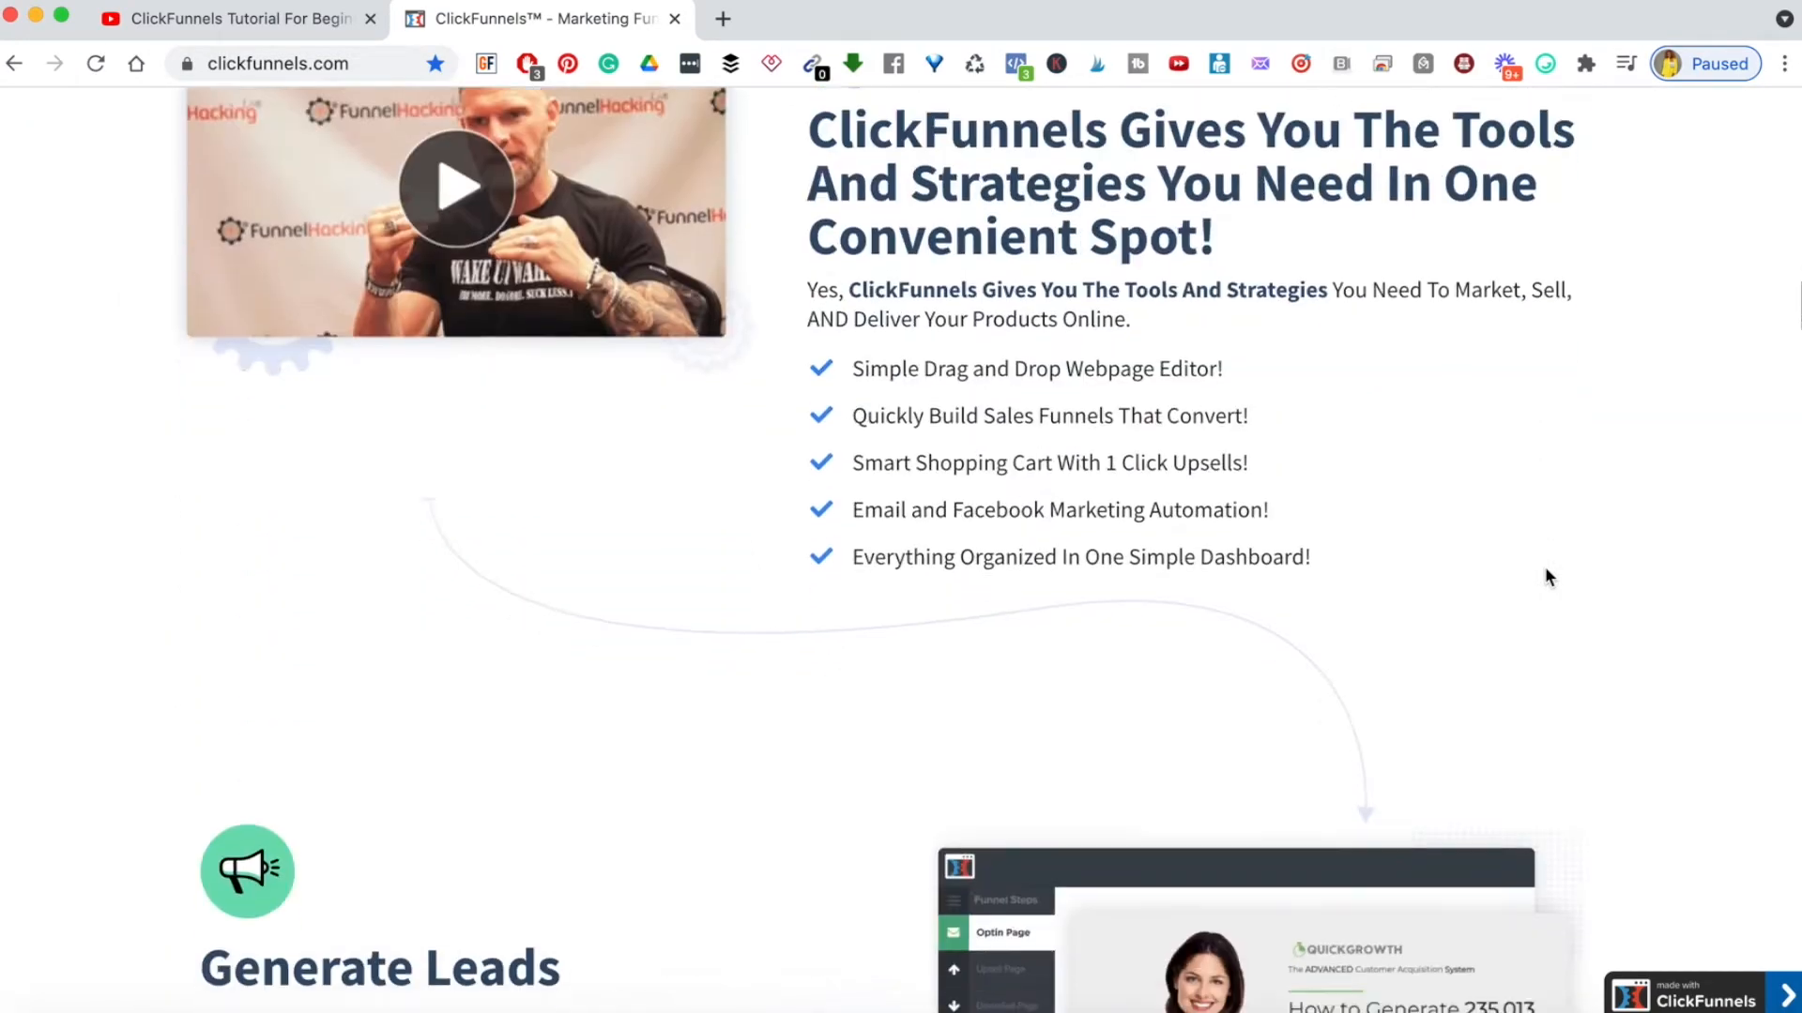
{"action": "scroll", "coordinate": [1547, 577], "scroll_direction": "down", "scroll_amount": 20}
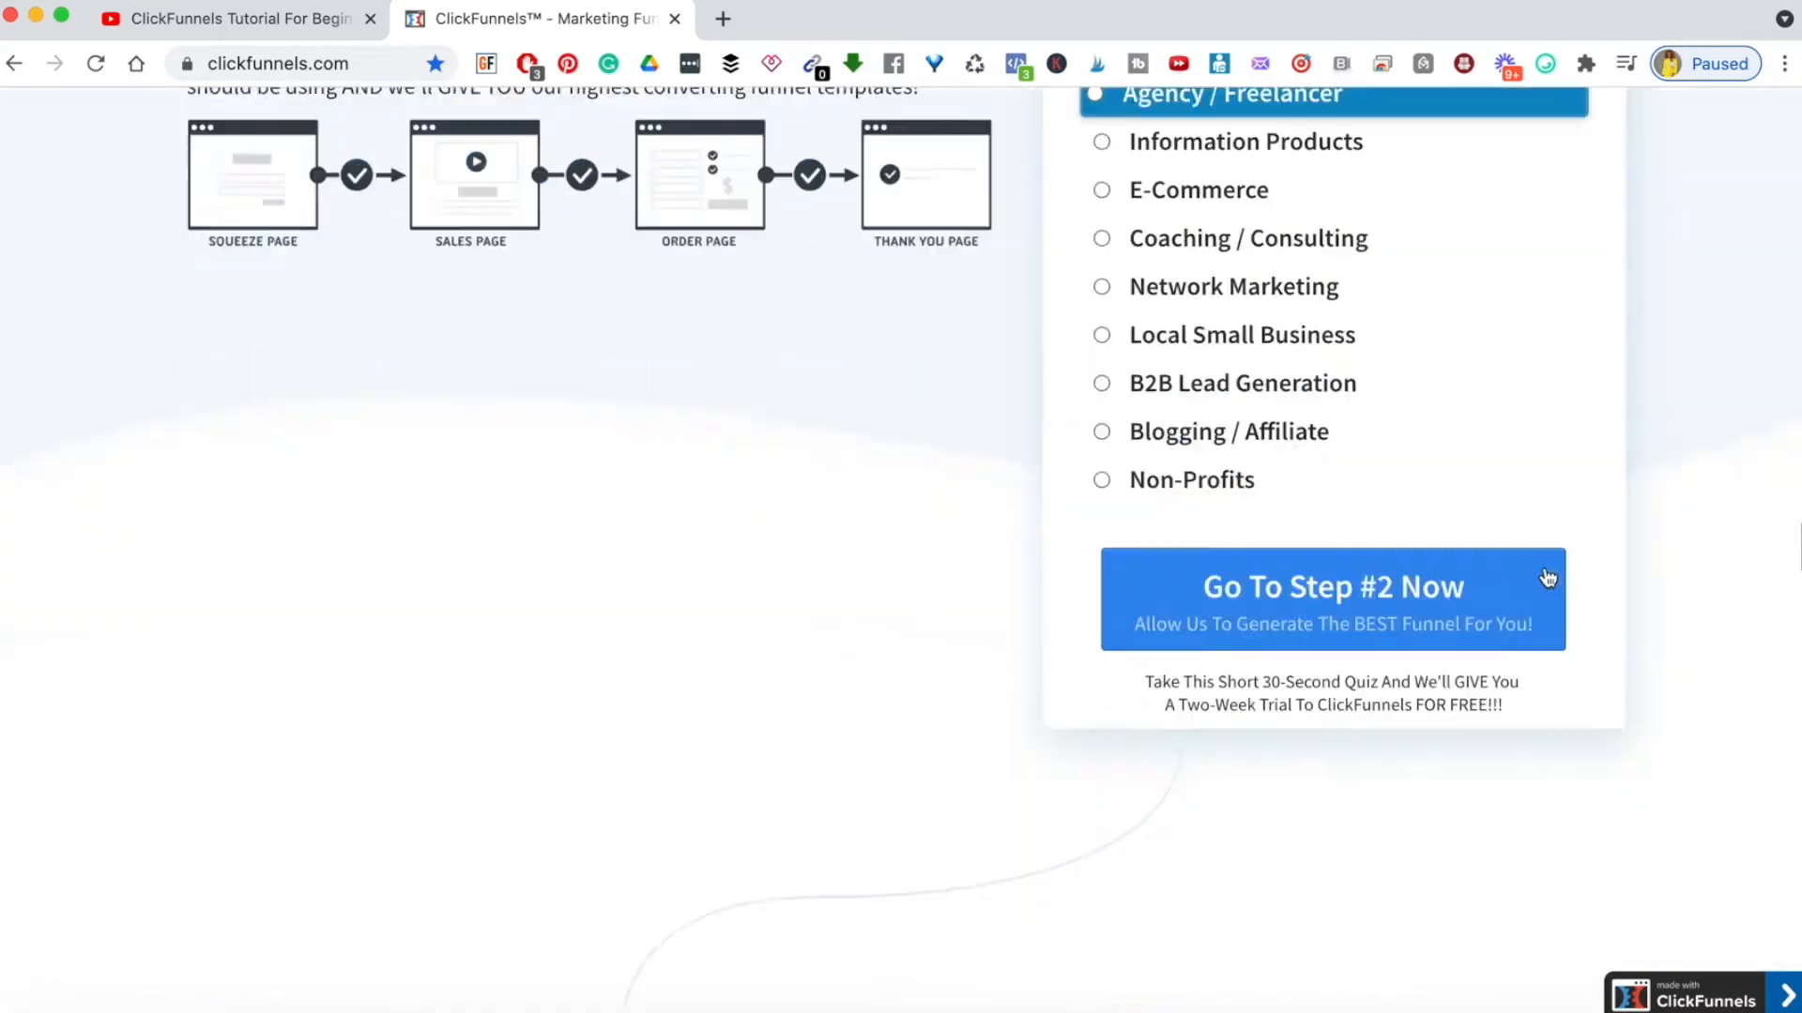
{"action": "scroll", "coordinate": [1547, 577], "scroll_direction": "up", "scroll_amount": 20}
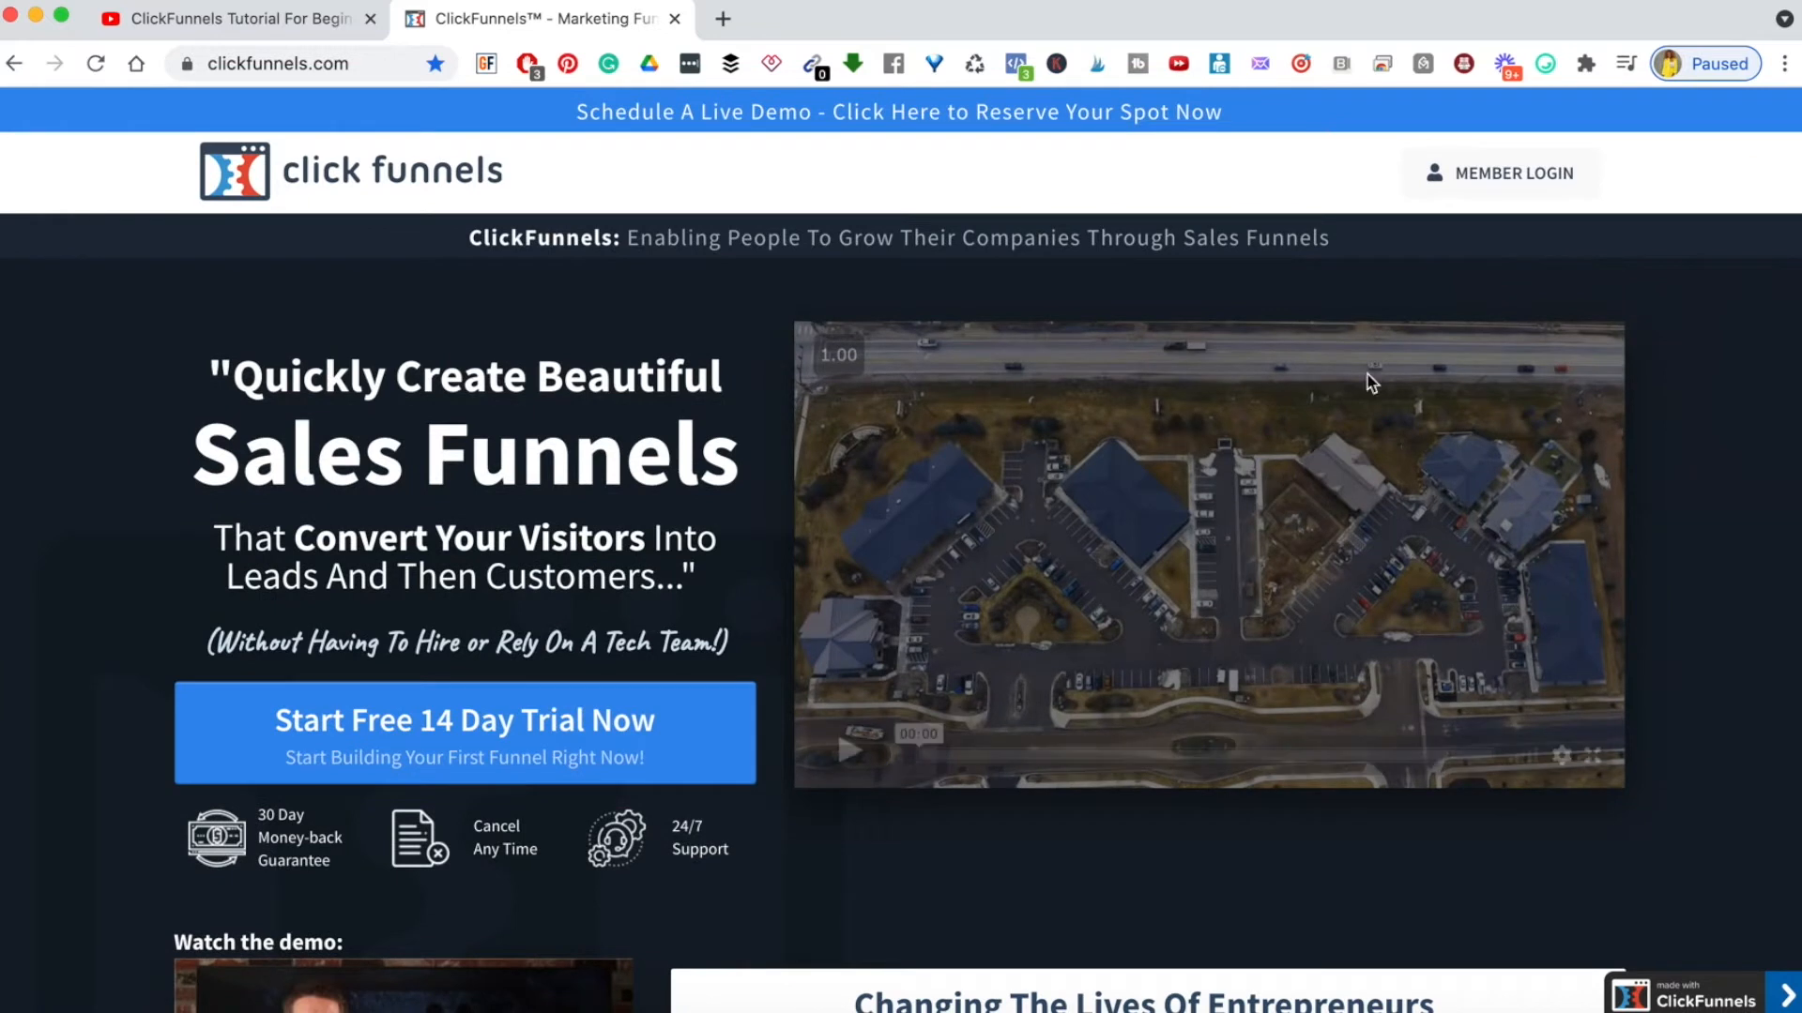
- Start the free 14-day trial signup and review the headings of the account creation form
{"action": "left_click", "coordinate": [424, 707]}
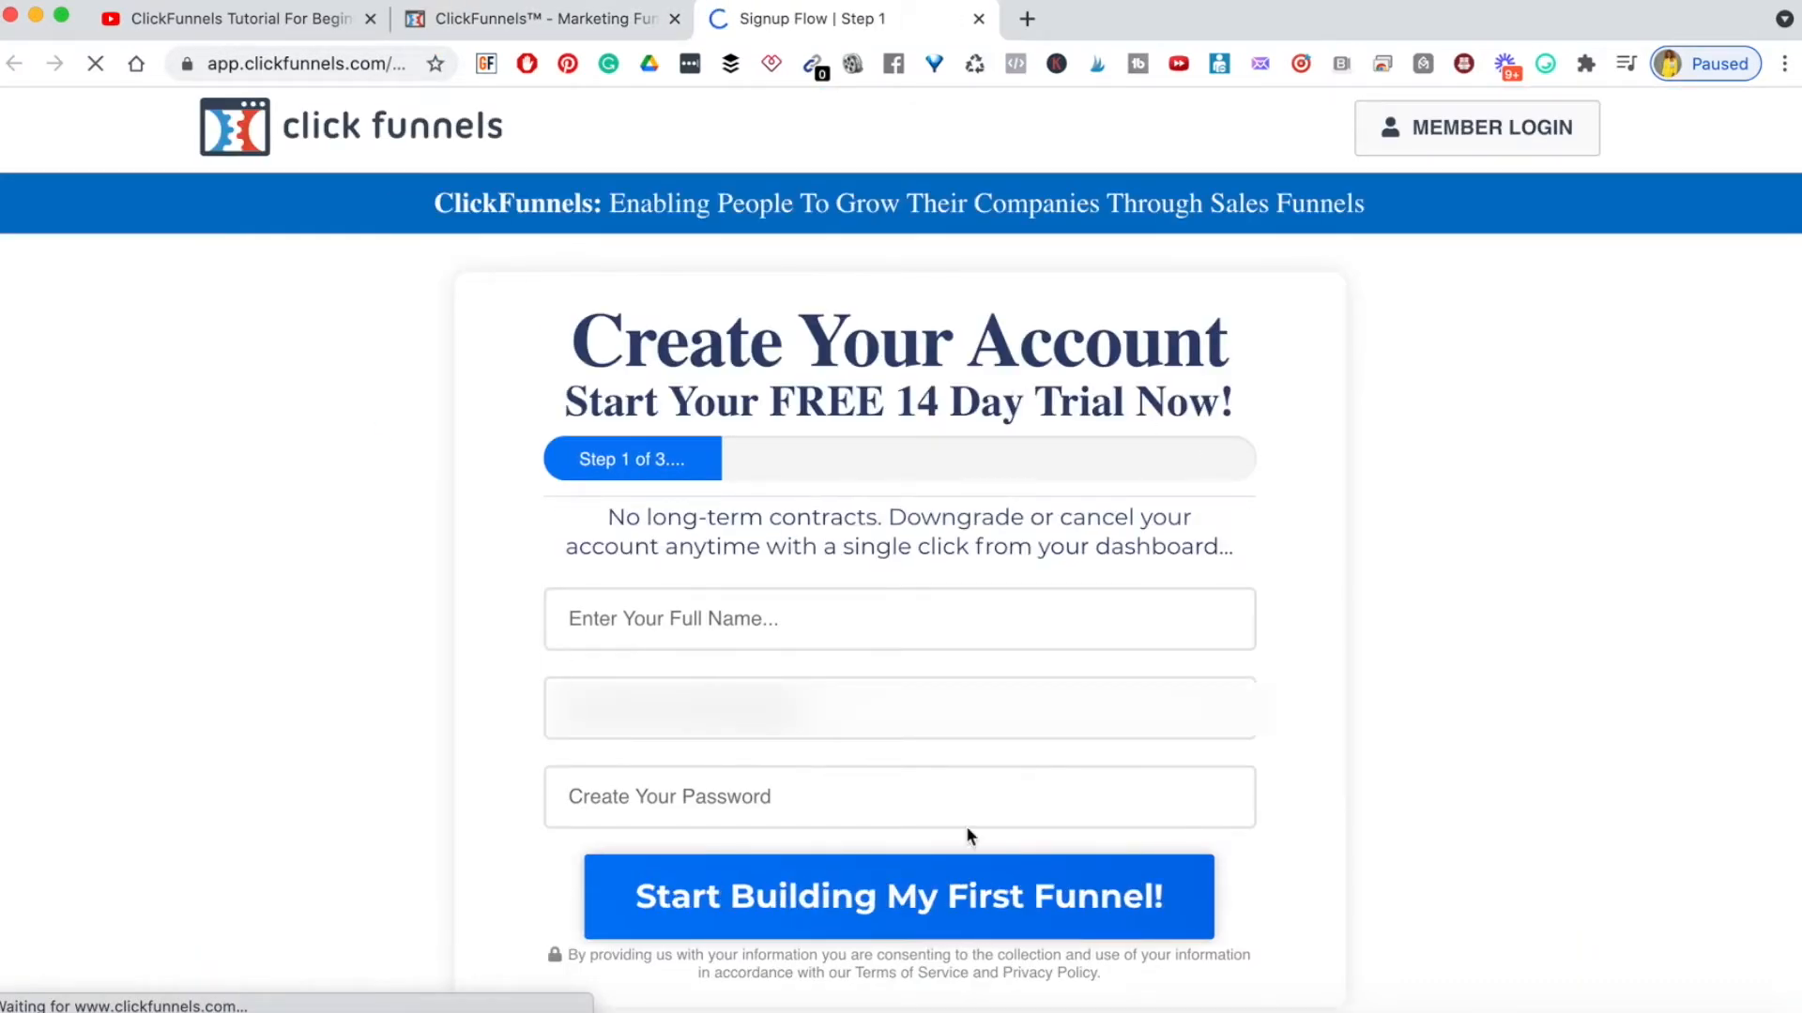
{"action": "triple_click", "coordinate": [670, 358]}
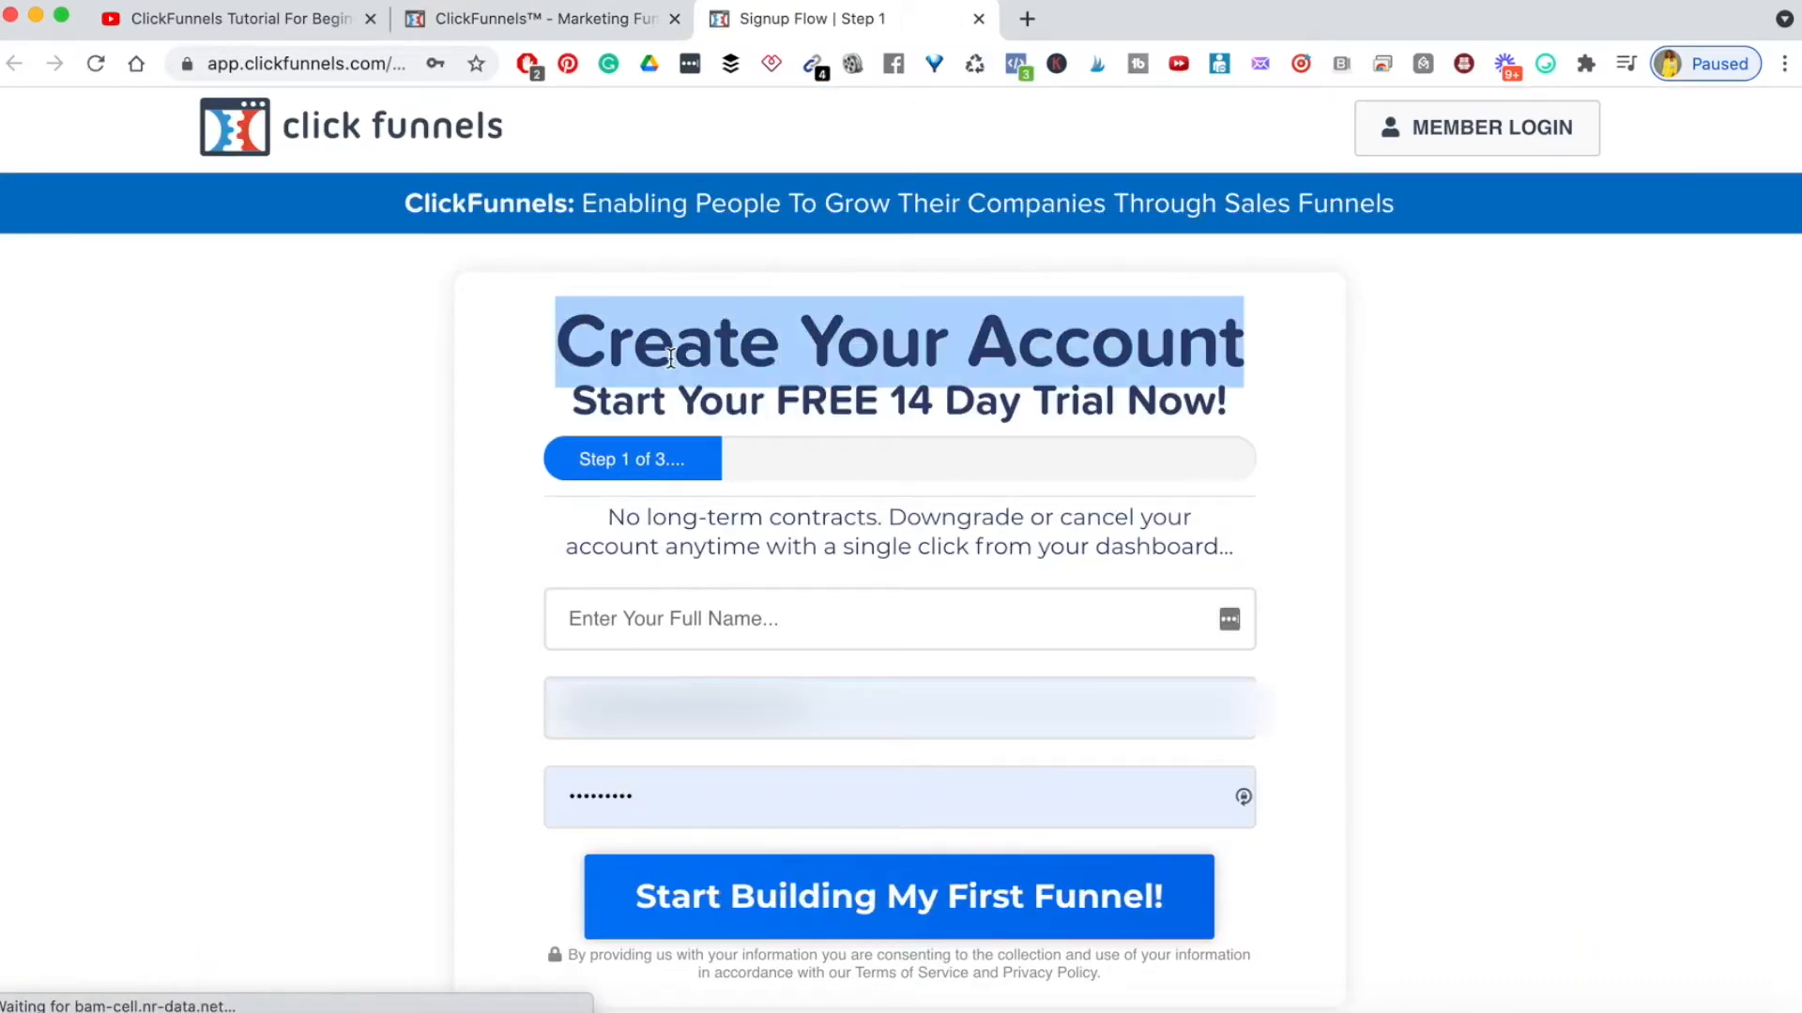
{"action": "triple_click", "coordinate": [781, 402]}
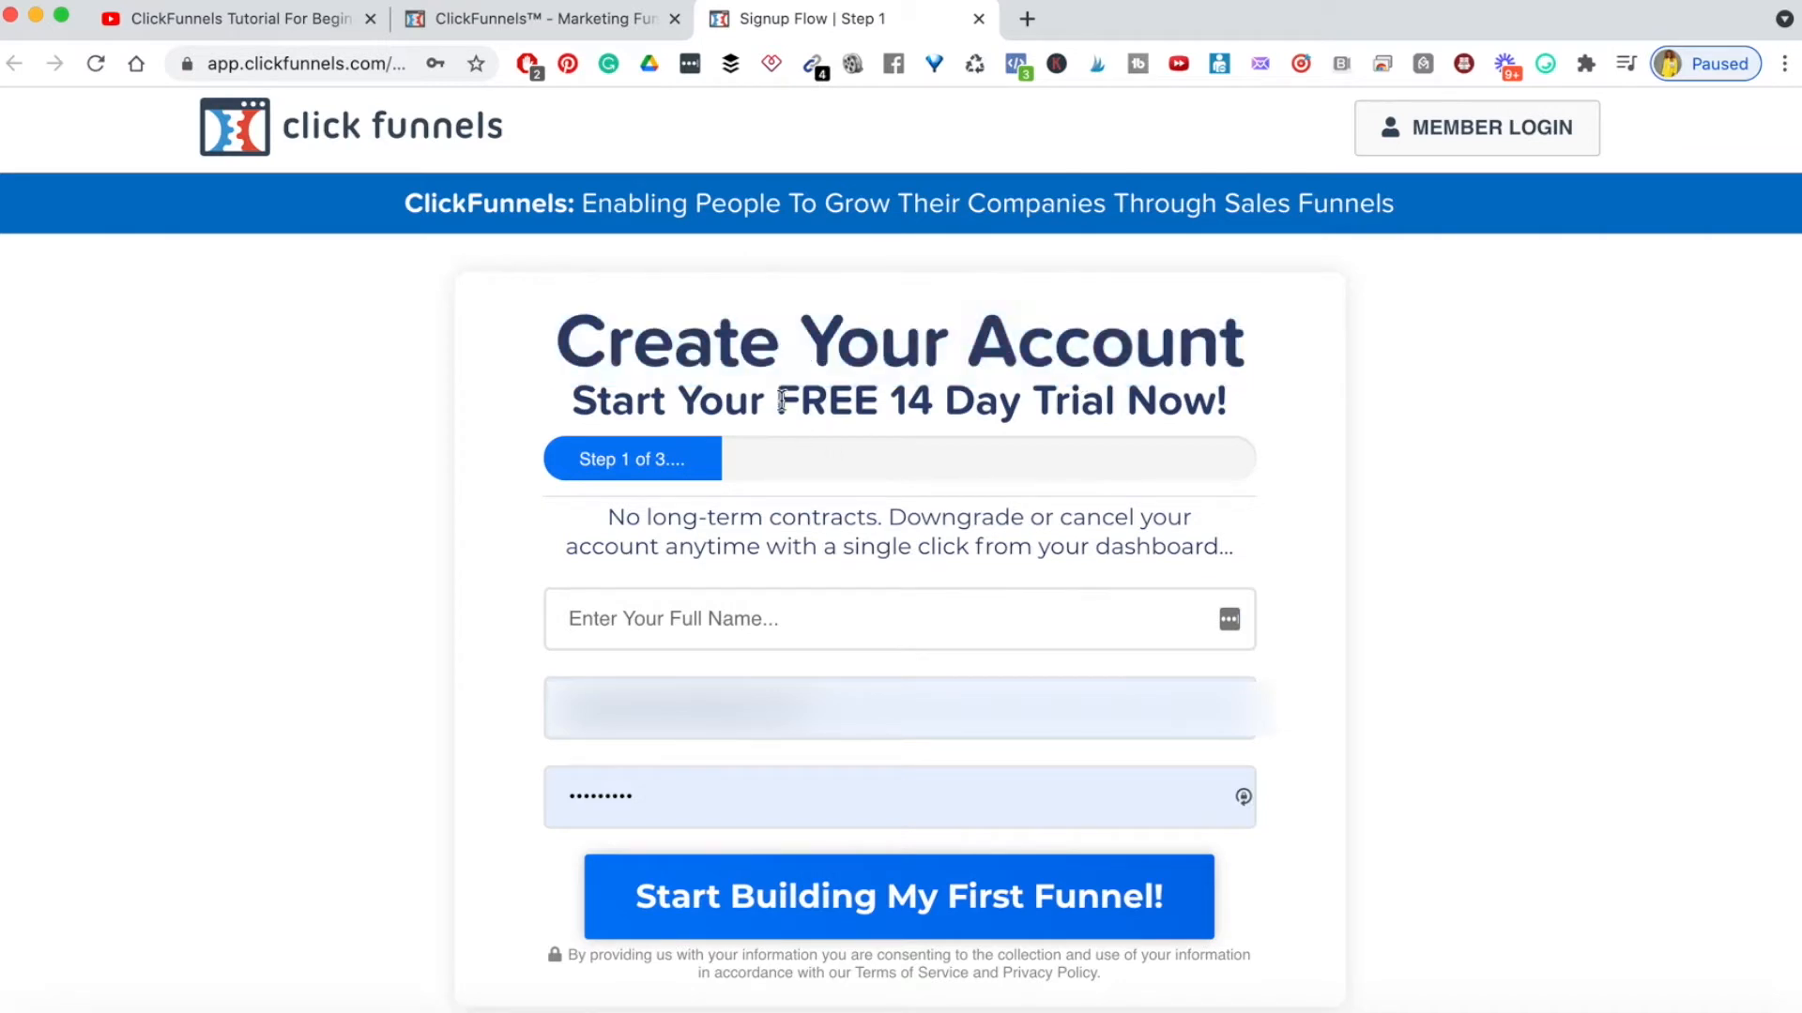
{"action": "left_click", "coordinate": [925, 380]}
- Enter the account holder's full name followed by "Tutorial" in the account creation form
{"action": "scroll", "coordinate": [748, 593], "scroll_direction": "down", "scroll_amount": 2}
{"action": "left_click", "coordinate": [648, 506]}
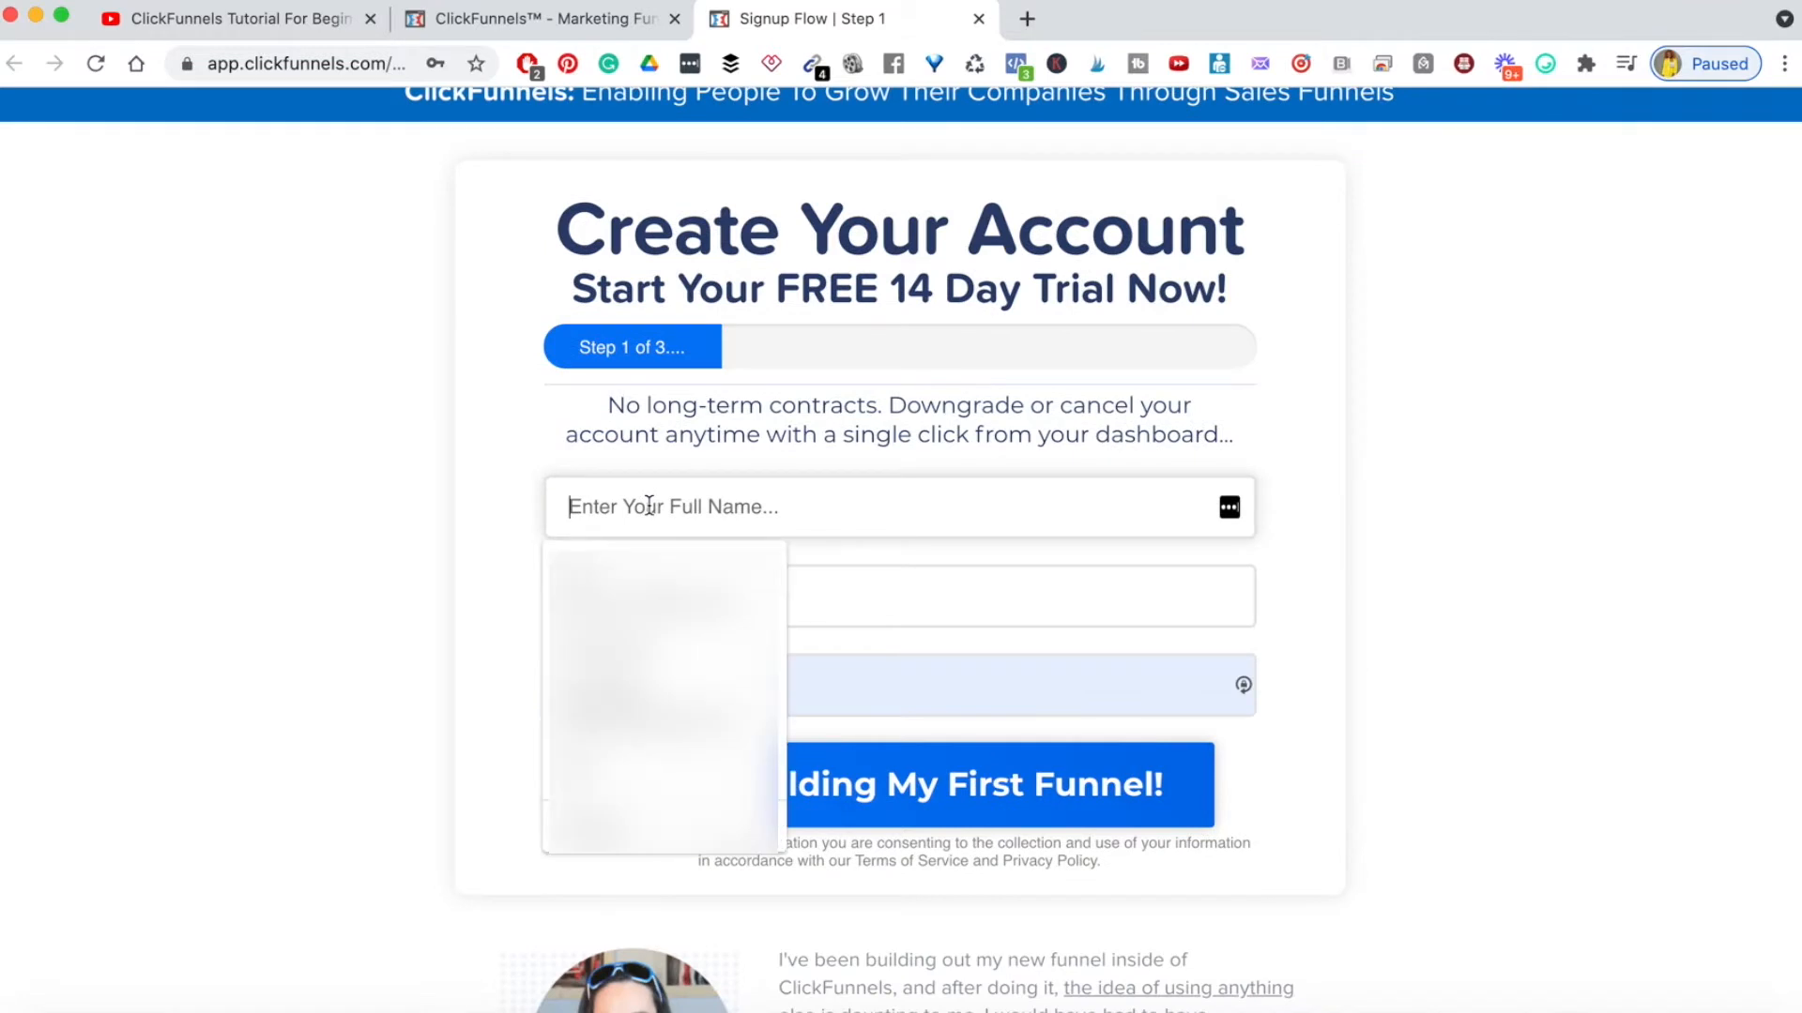
{"action": "type", "text": "Pam "}
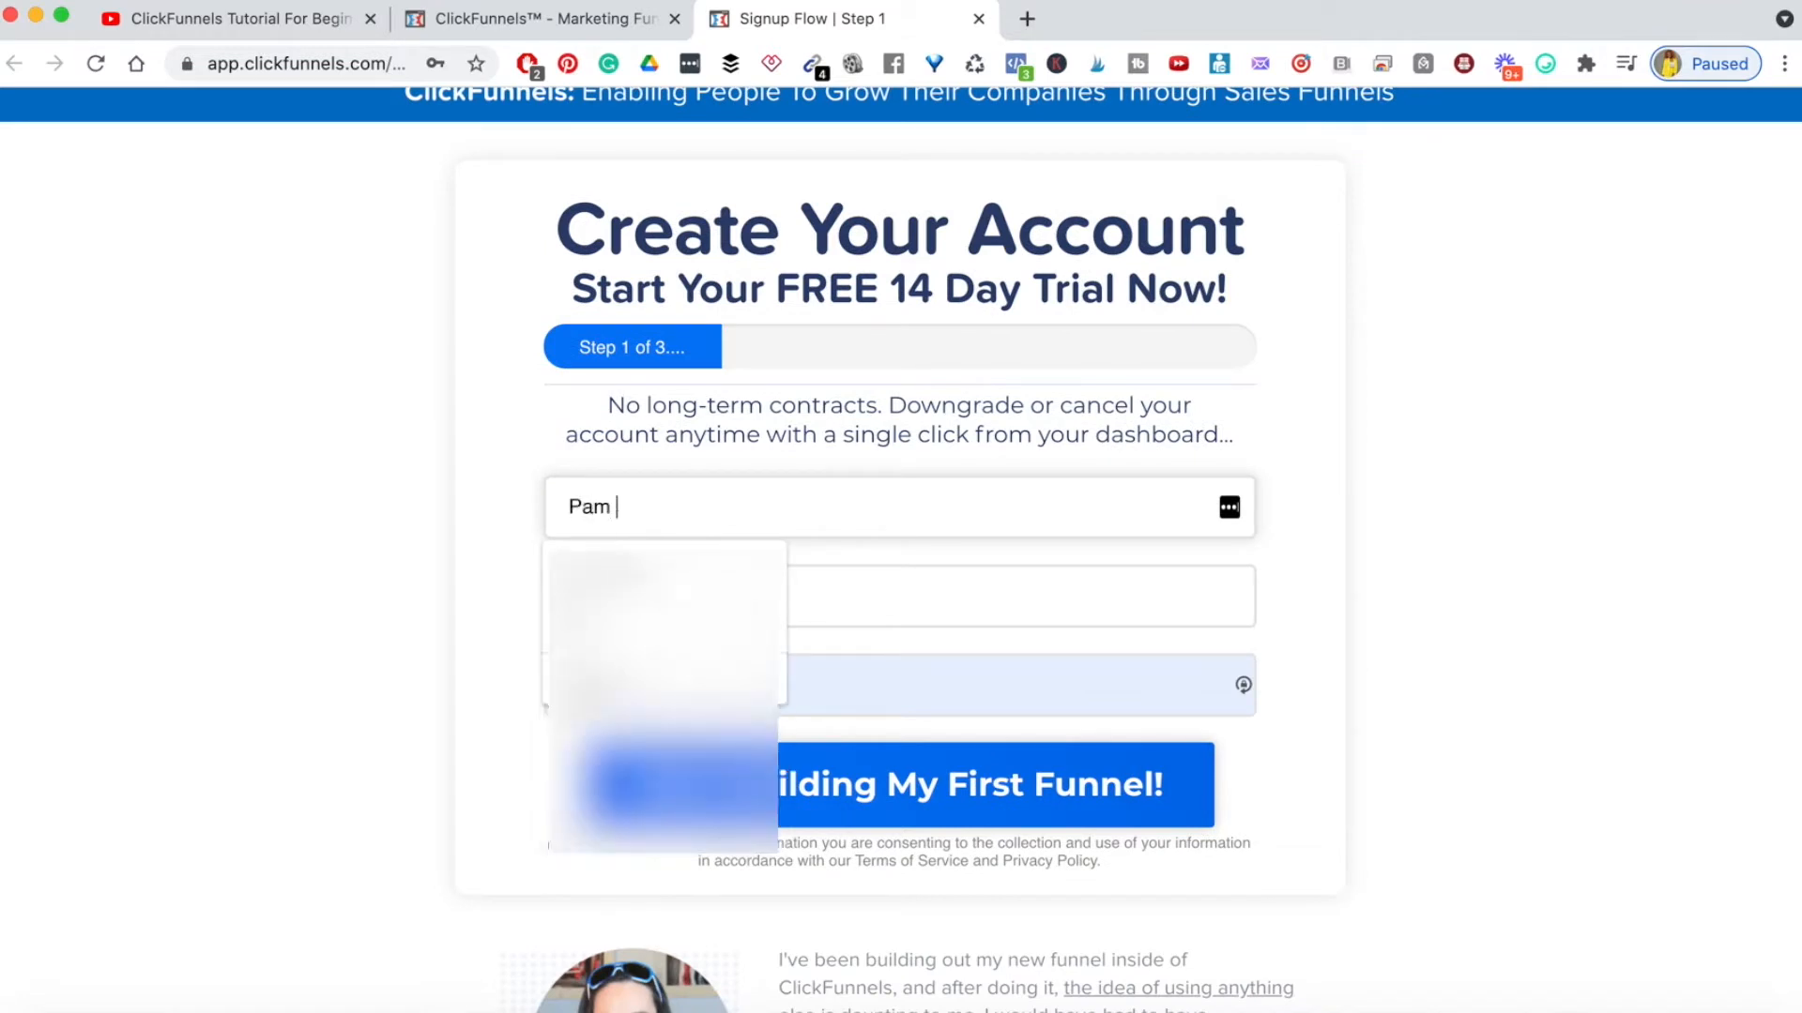
{"action": "type", "text": "Obasa Tes"}
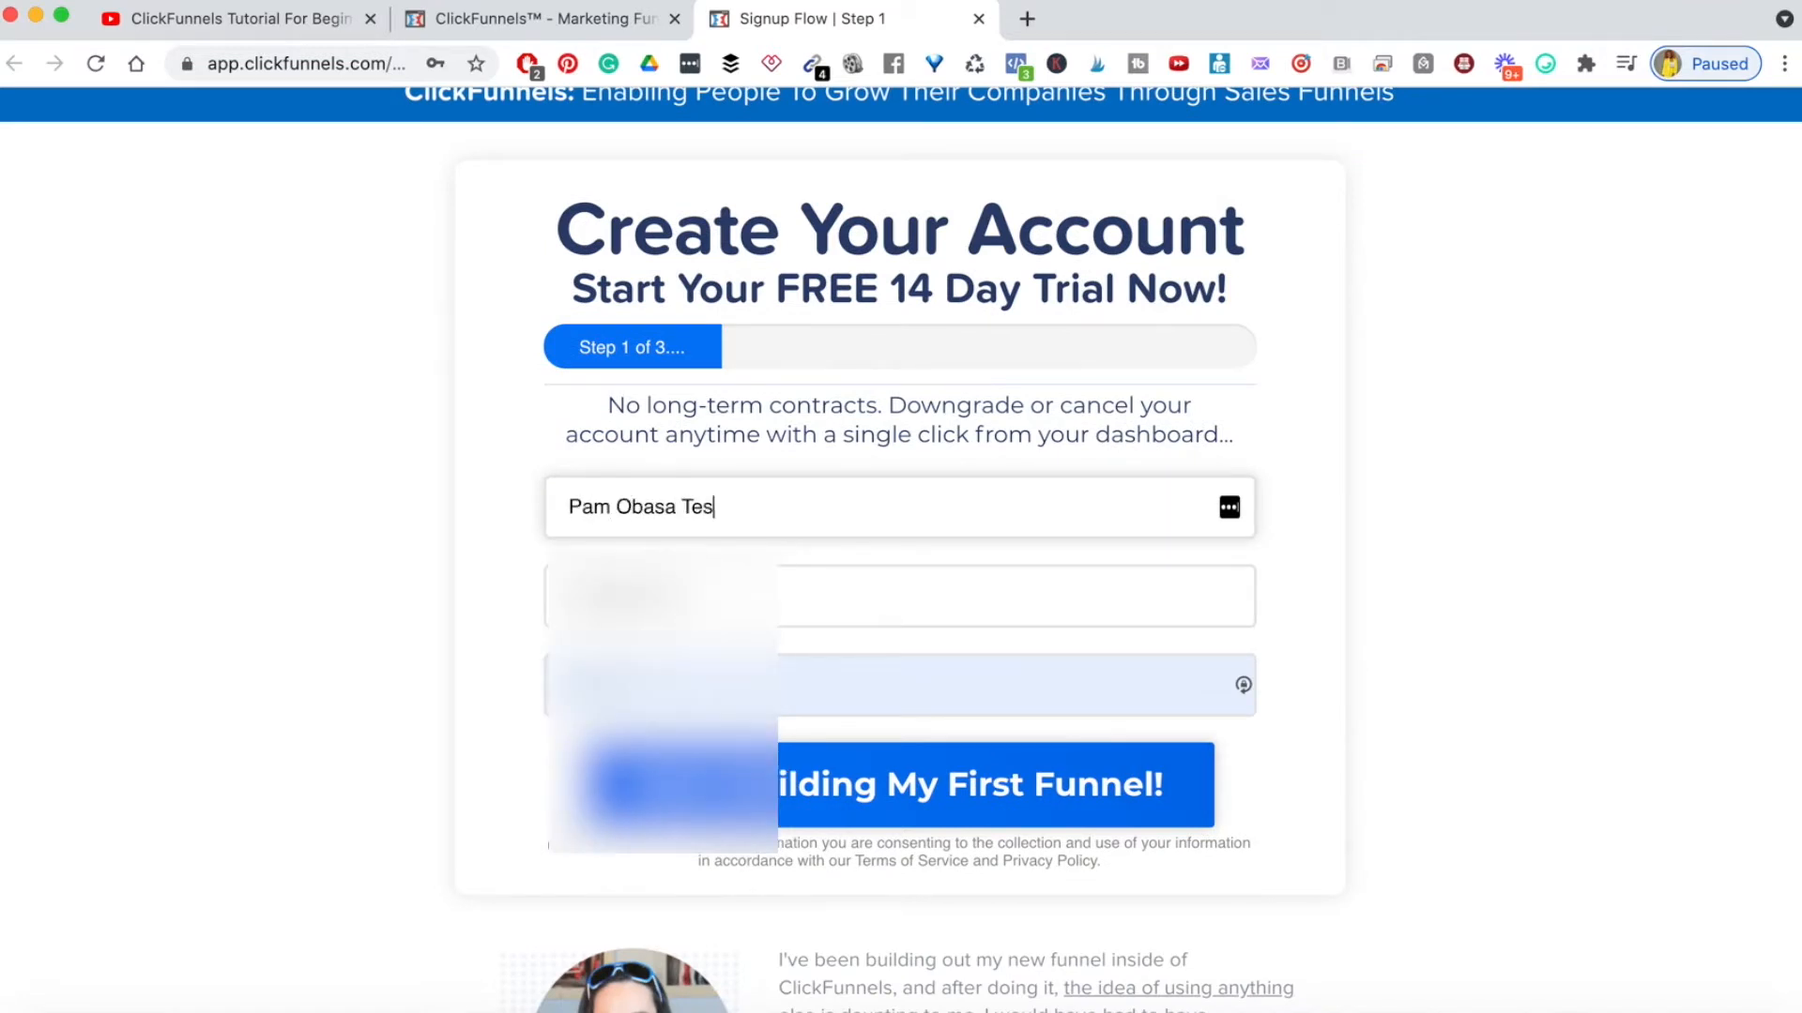
{"action": "key", "text": "BackSpace"}
{"action": "key", "text": "BackSpace"}
{"action": "key", "text": "BackSpace"}
{"action": "key", "text": "BackSpace"}
{"action": "type", "text": "Tutorial"}
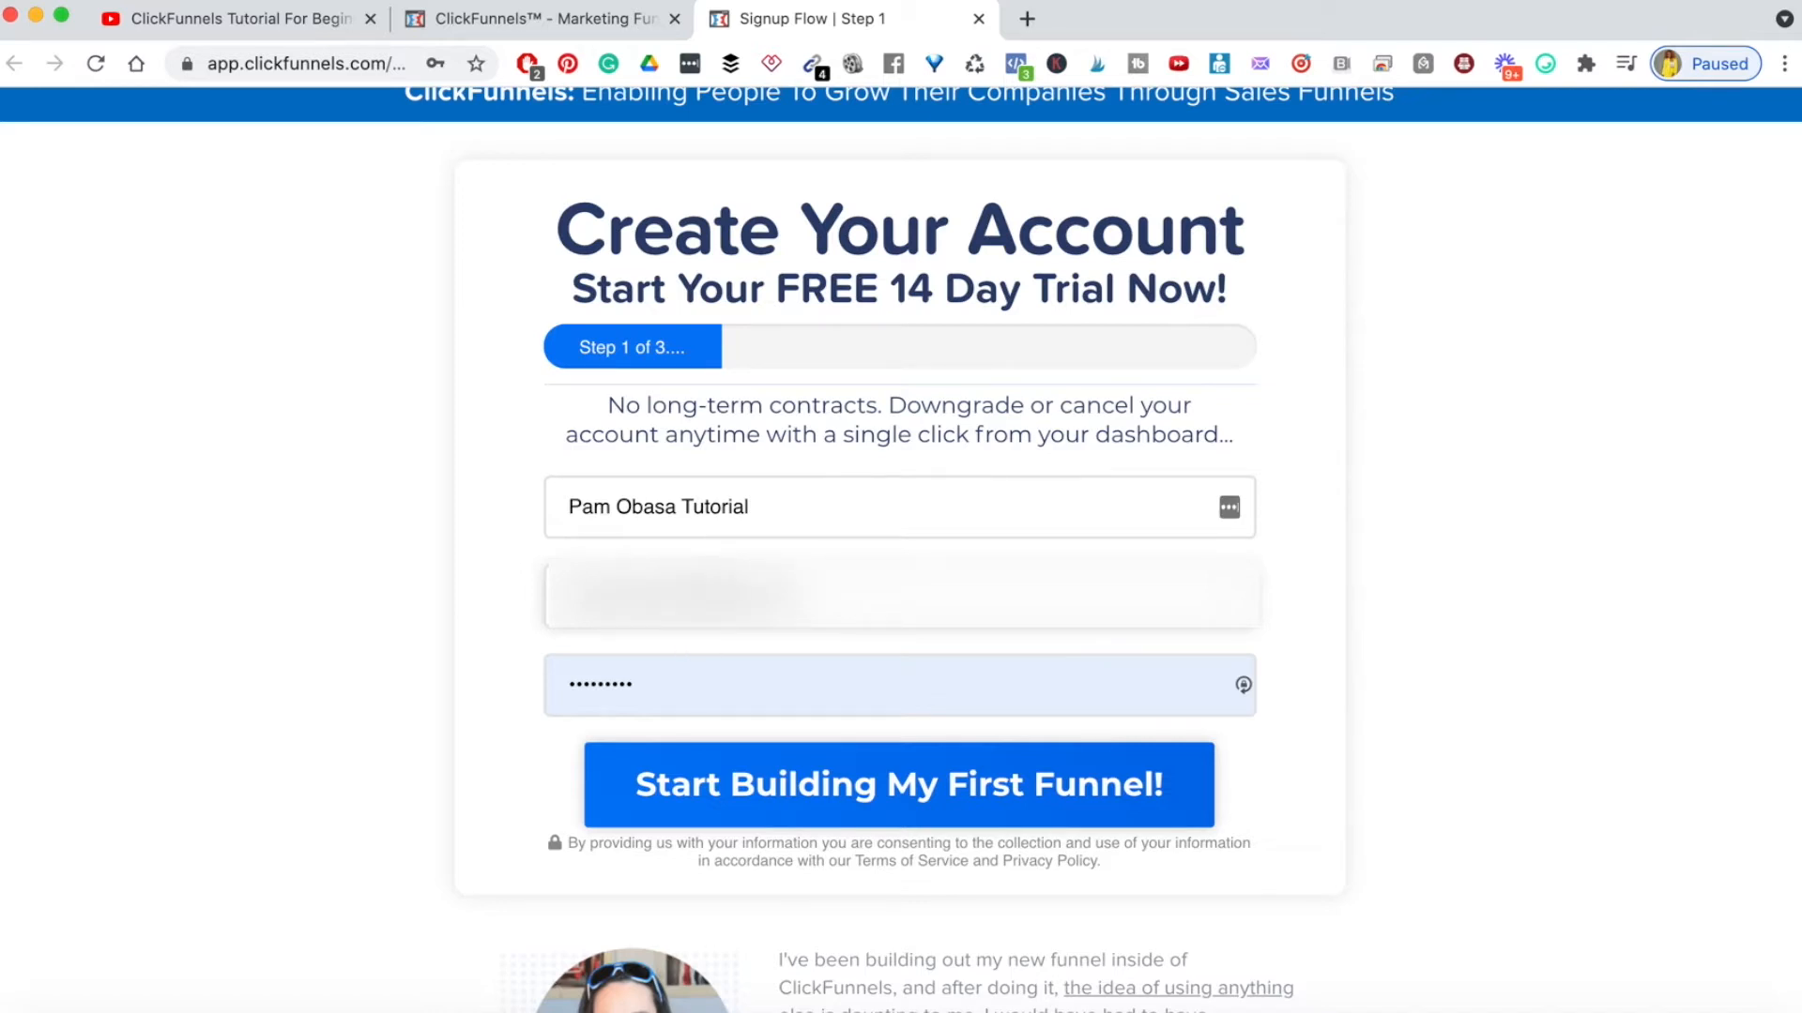
- Fill in the account e-mail and password, and submit the account creation form
{"action": "key", "text": "Tab"}
{"action": "key", "text": "BackSpace"}
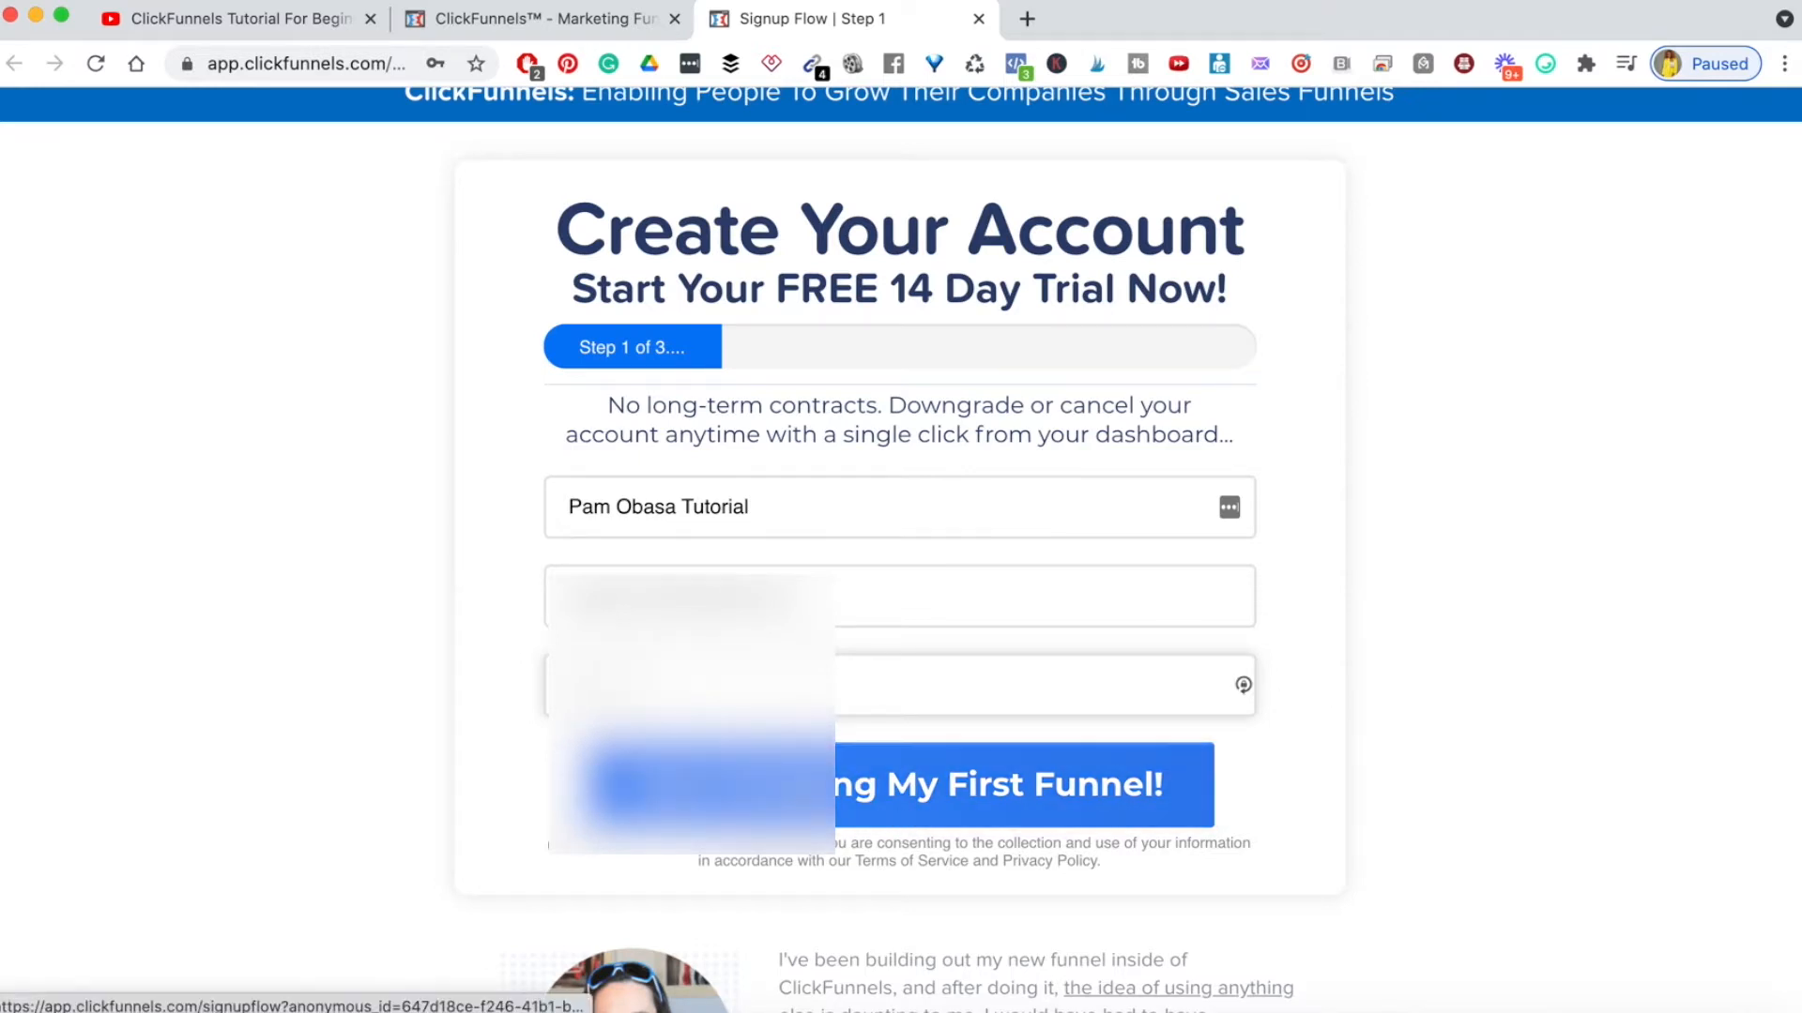
{"action": "scroll", "coordinate": [1298, 802], "scroll_direction": "down", "scroll_amount": 2}
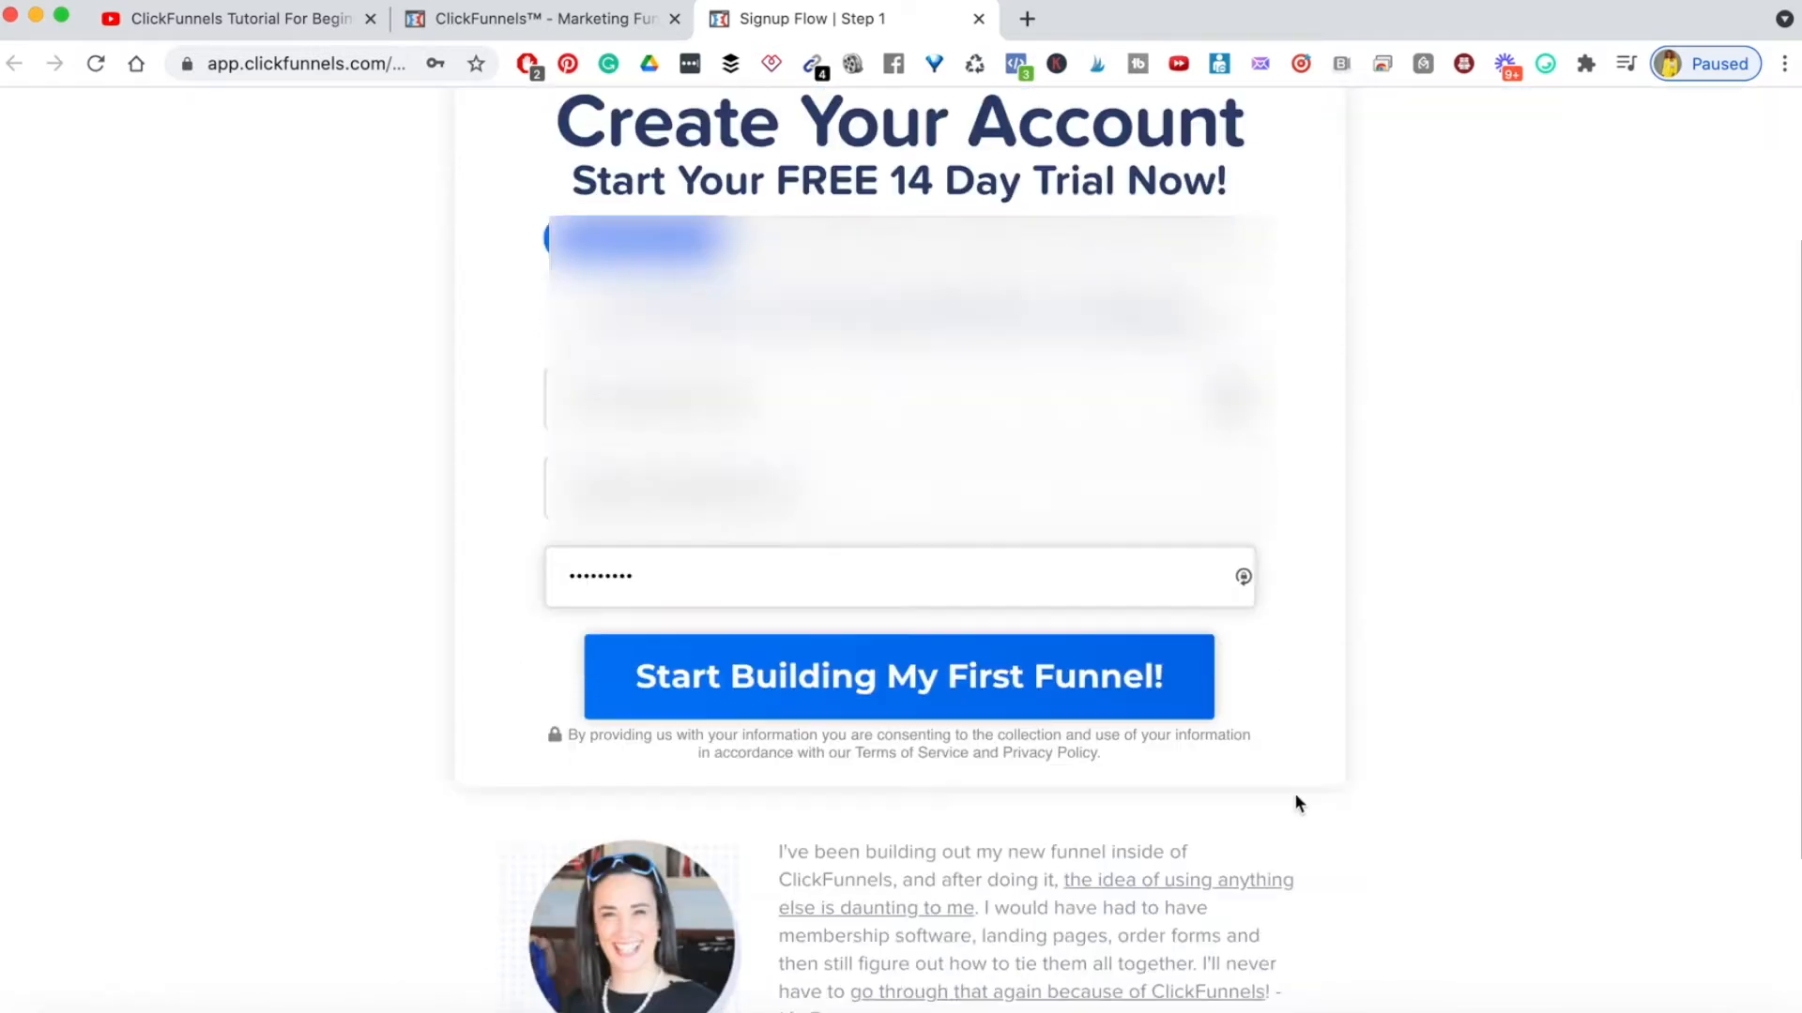
{"action": "scroll", "coordinate": [1295, 796], "scroll_direction": "down", "scroll_amount": 3}
{"action": "scroll", "coordinate": [1295, 796], "scroll_direction": "up", "scroll_amount": 5}
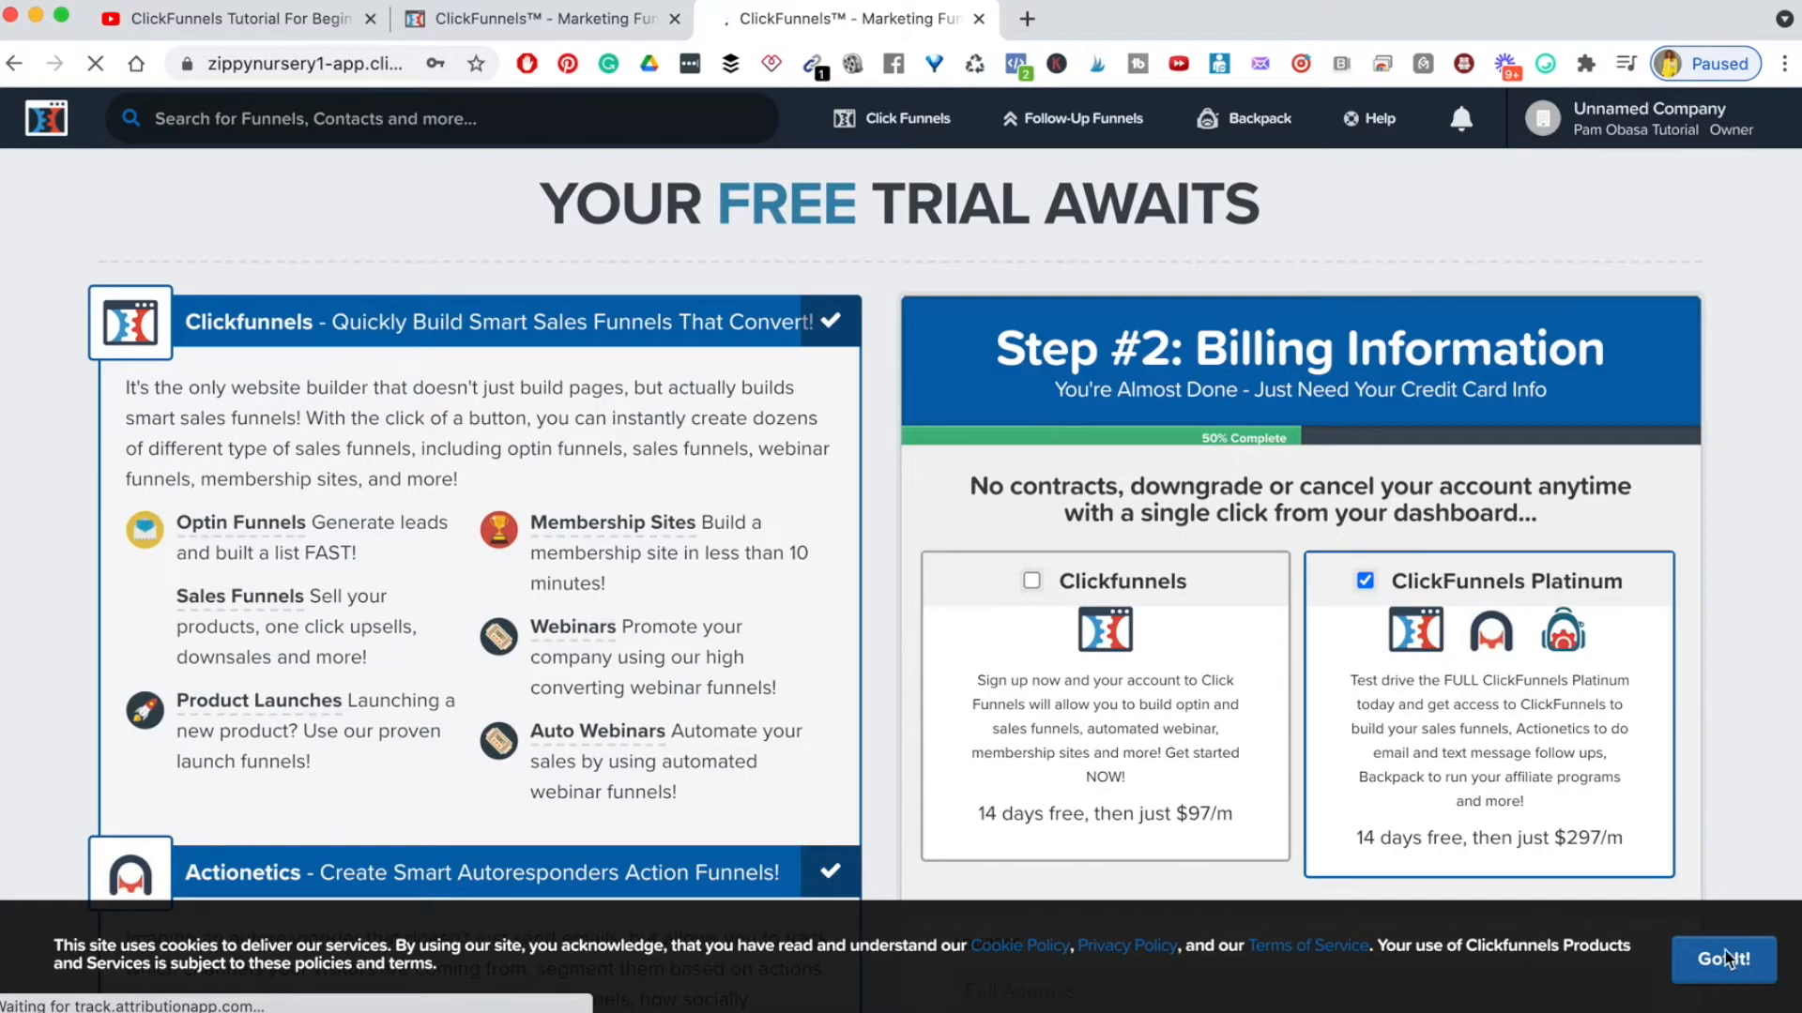
- Accept the cookie notice and decline saving the password in the browser
{"action": "left_click", "coordinate": [1725, 955]}
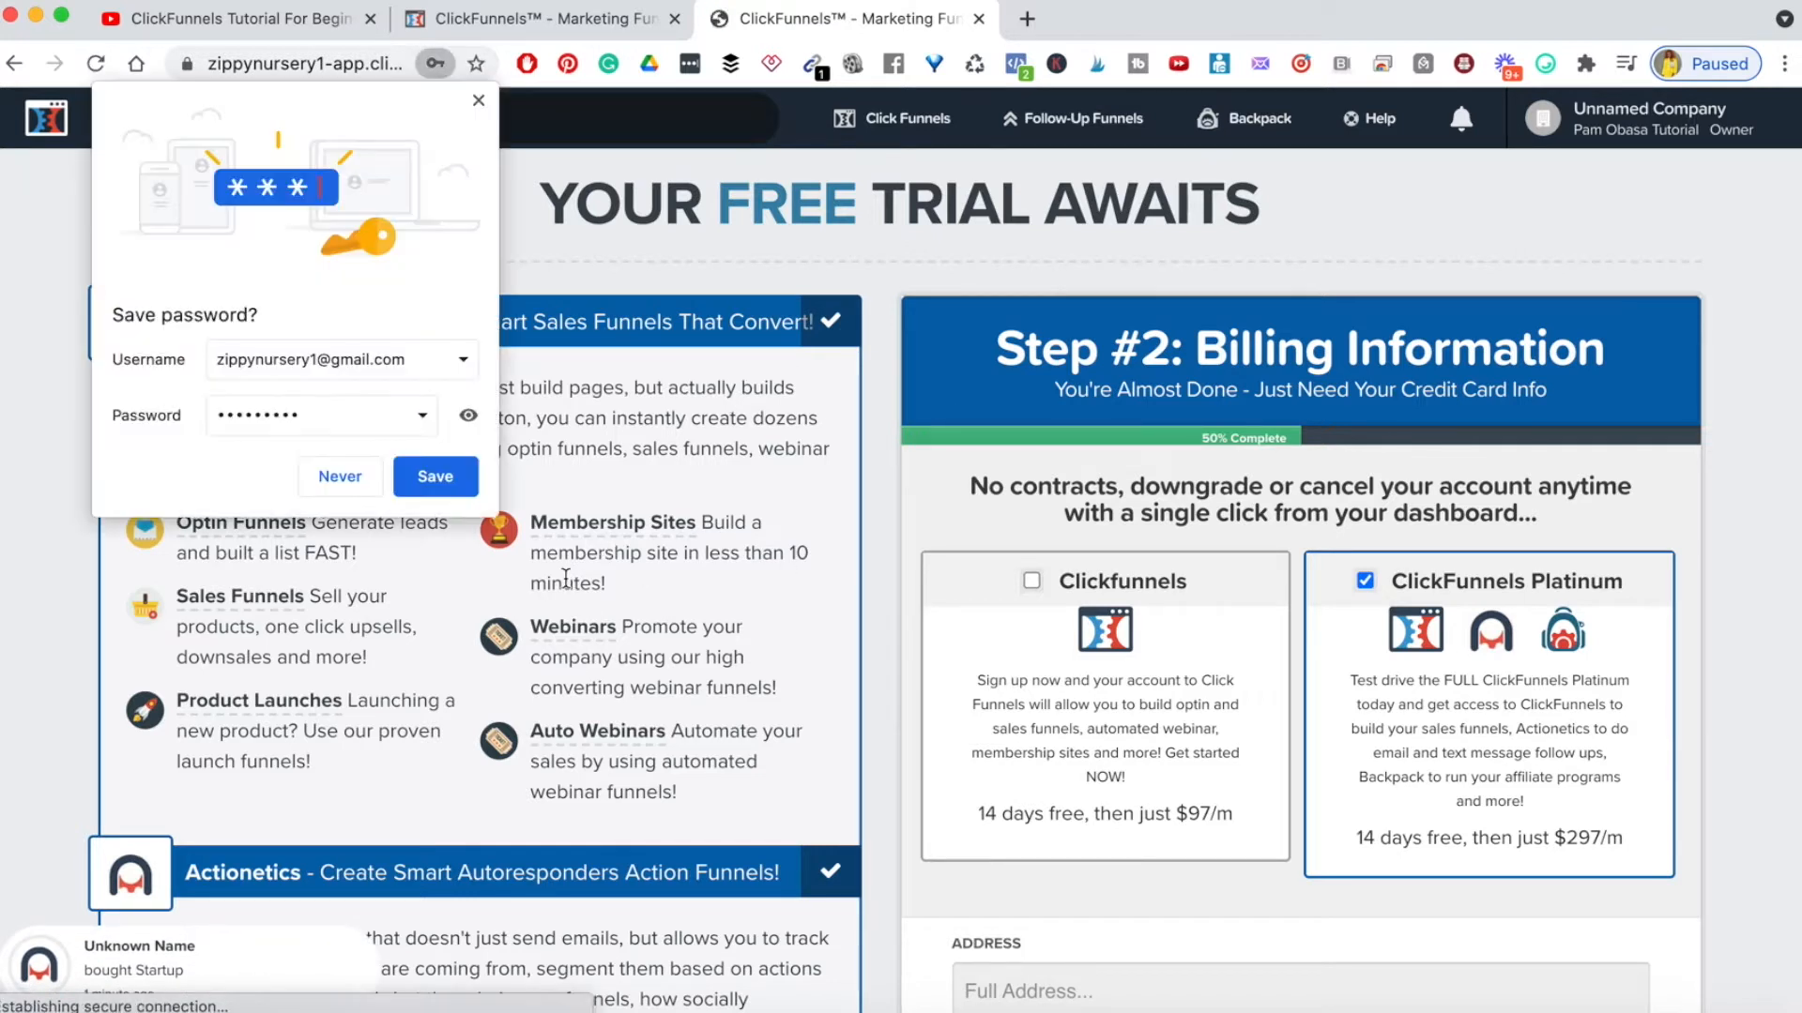
{"action": "left_click", "coordinate": [340, 476]}
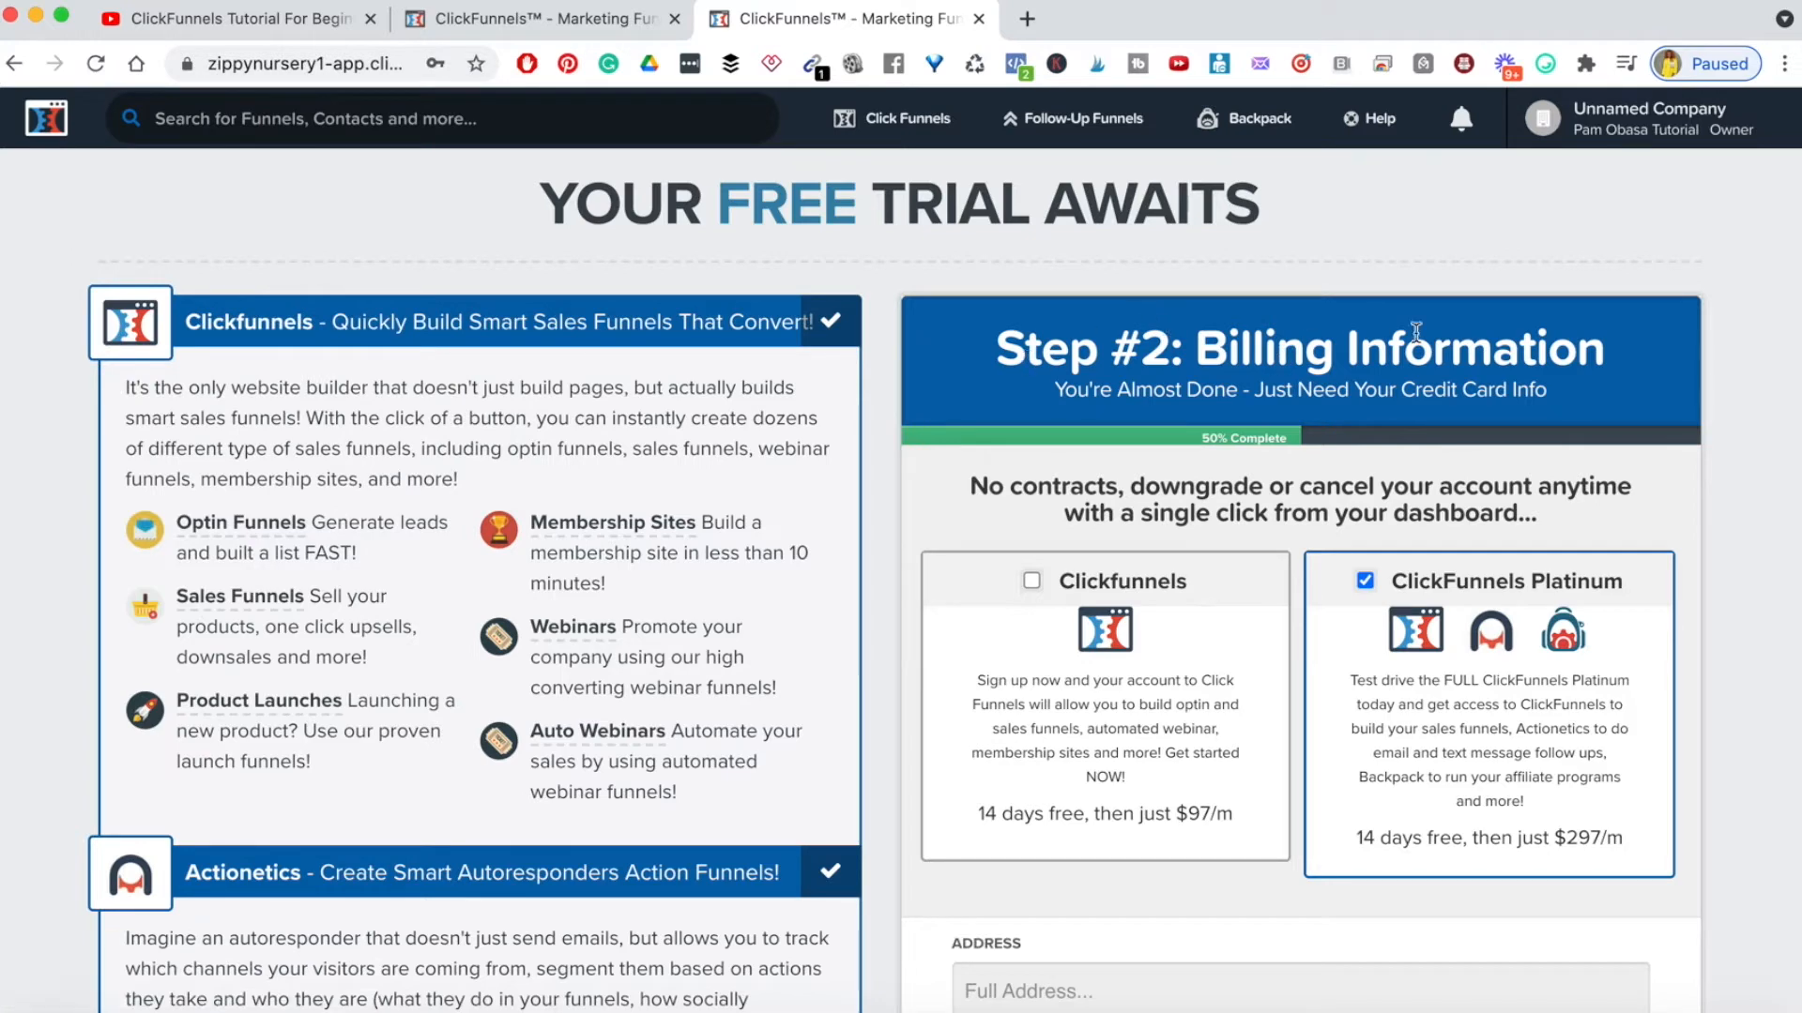
- Review the plan descriptions and billing form, and choose the Clickfunnels plan with 14 days free, then $97/m
{"action": "scroll", "coordinate": [1311, 342], "scroll_direction": "down", "scroll_amount": 3}
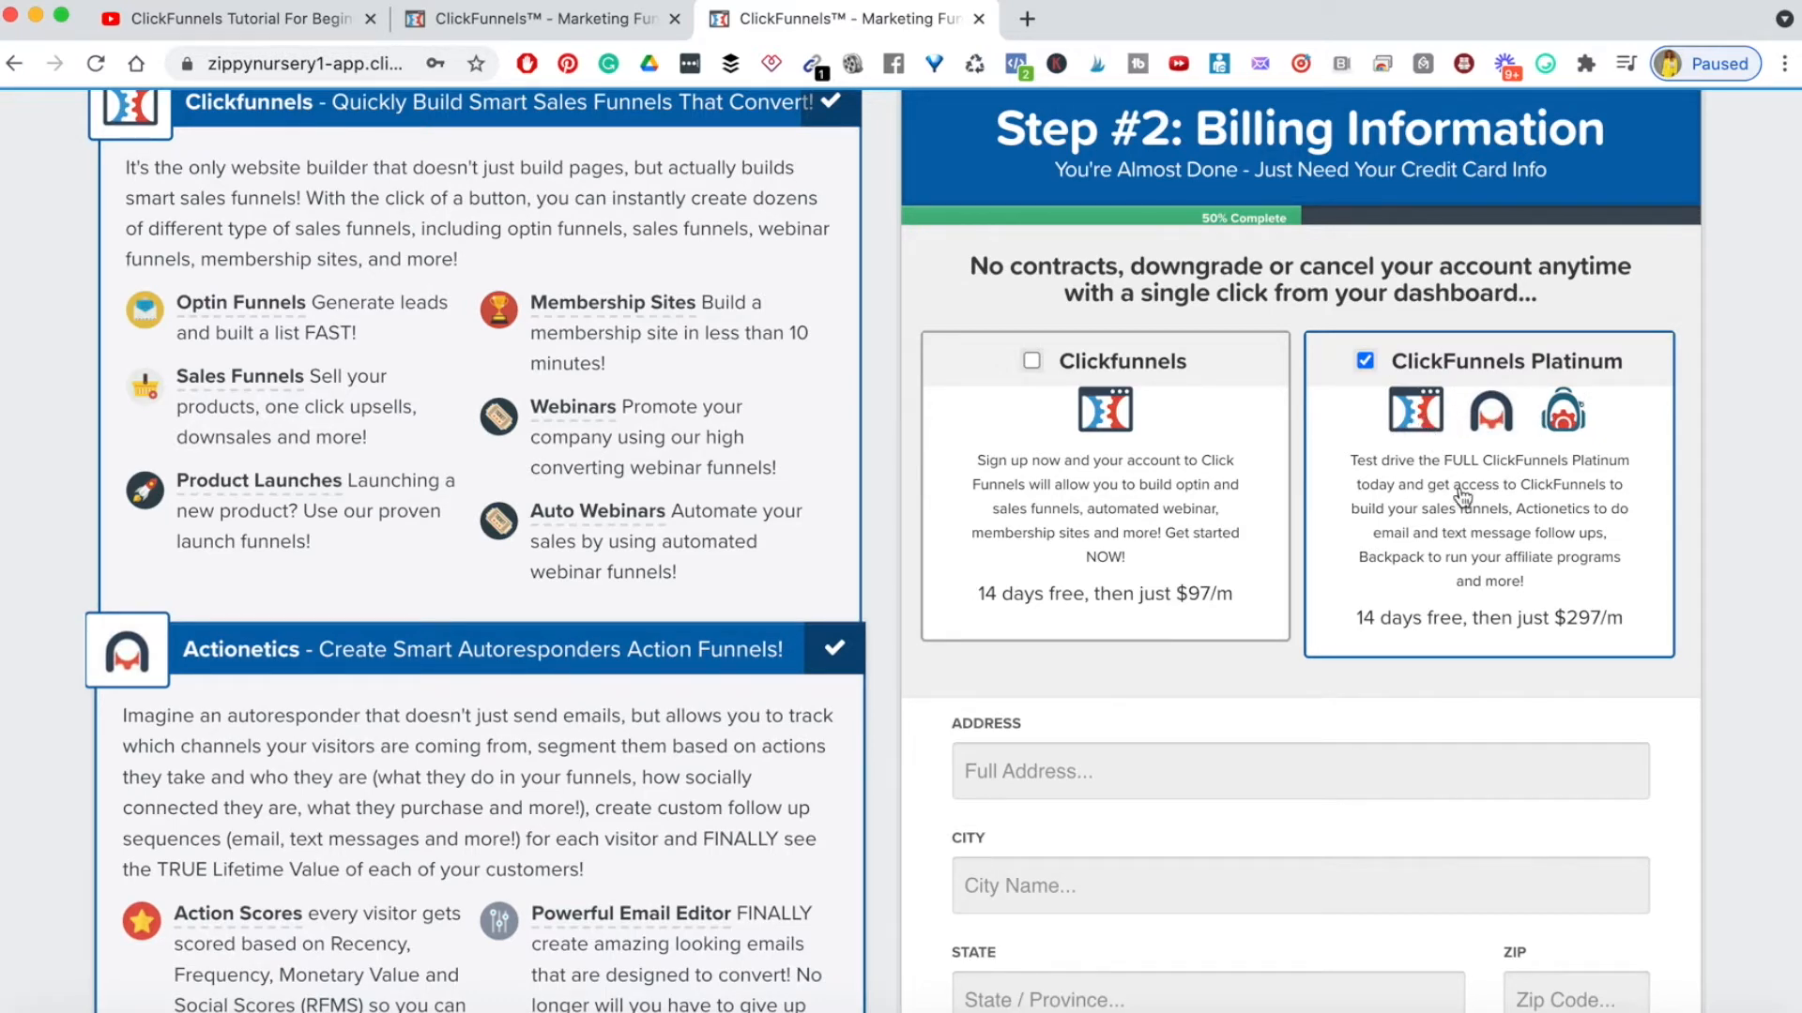
{"action": "scroll", "coordinate": [1435, 431], "scroll_direction": "down", "scroll_amount": 2}
{"action": "scroll", "coordinate": [395, 497], "scroll_direction": "down", "scroll_amount": 1}
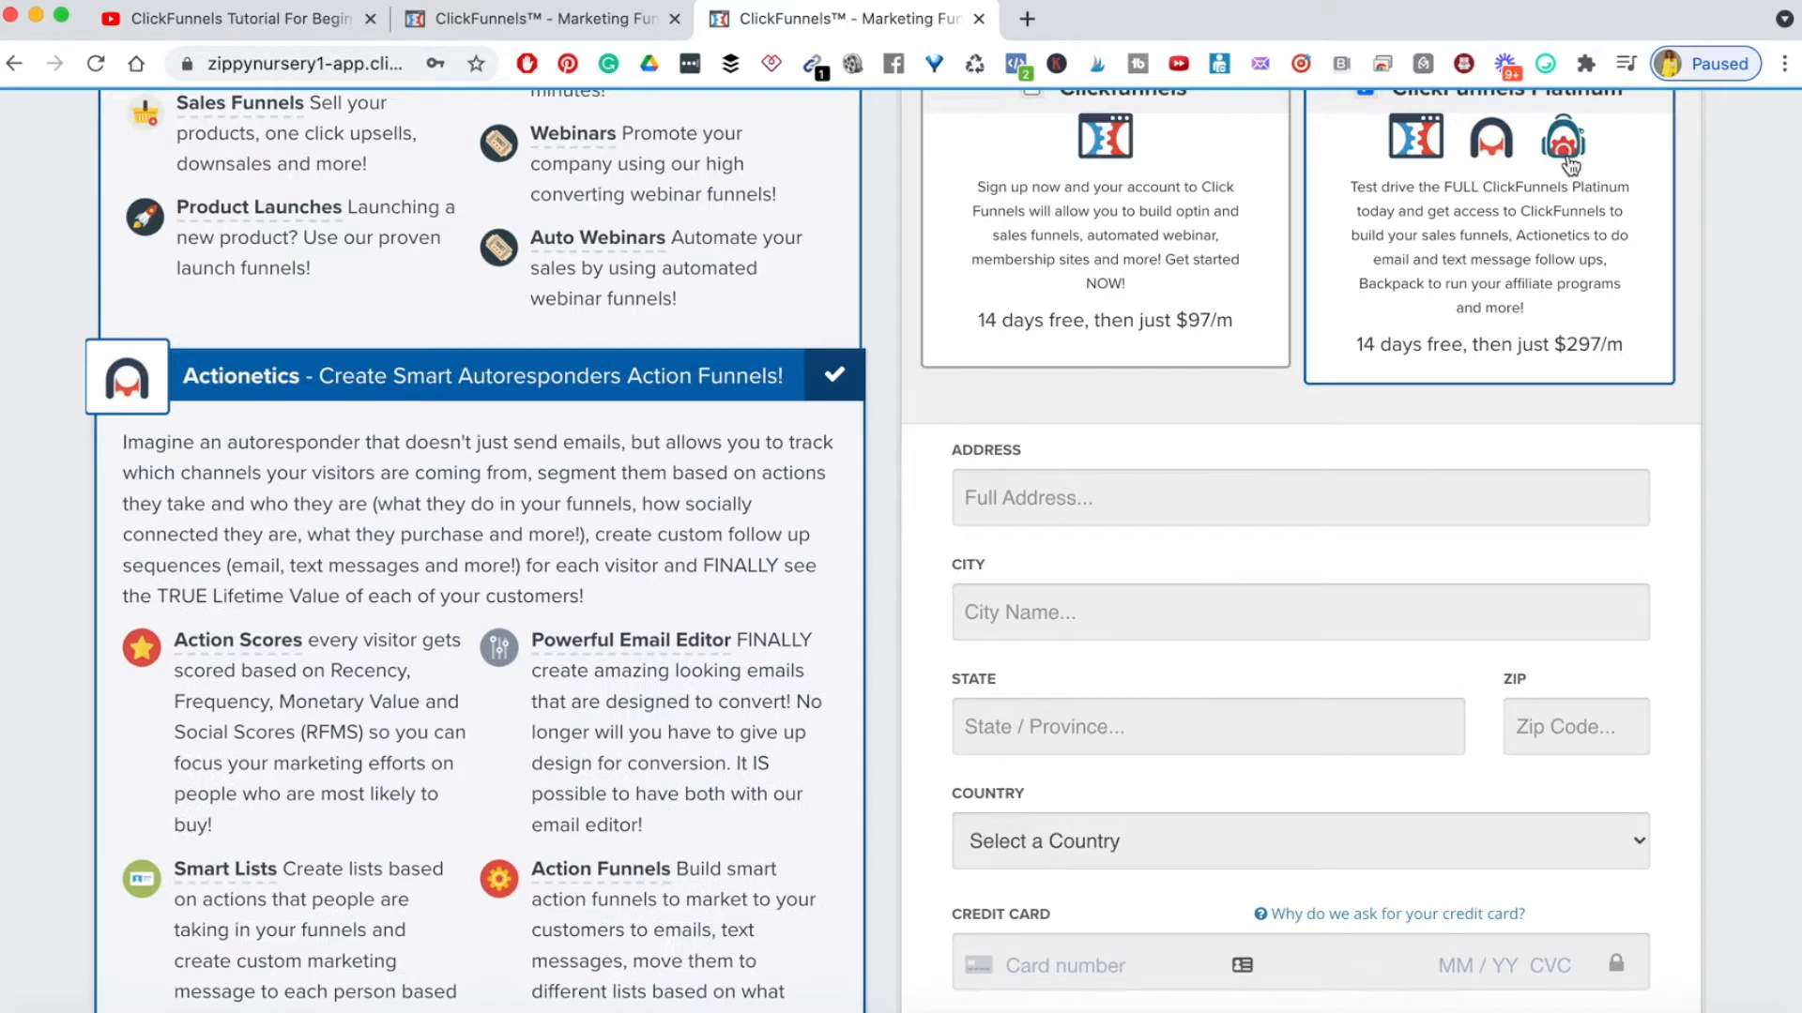
{"action": "scroll", "coordinate": [1314, 338], "scroll_direction": "down", "scroll_amount": 8}
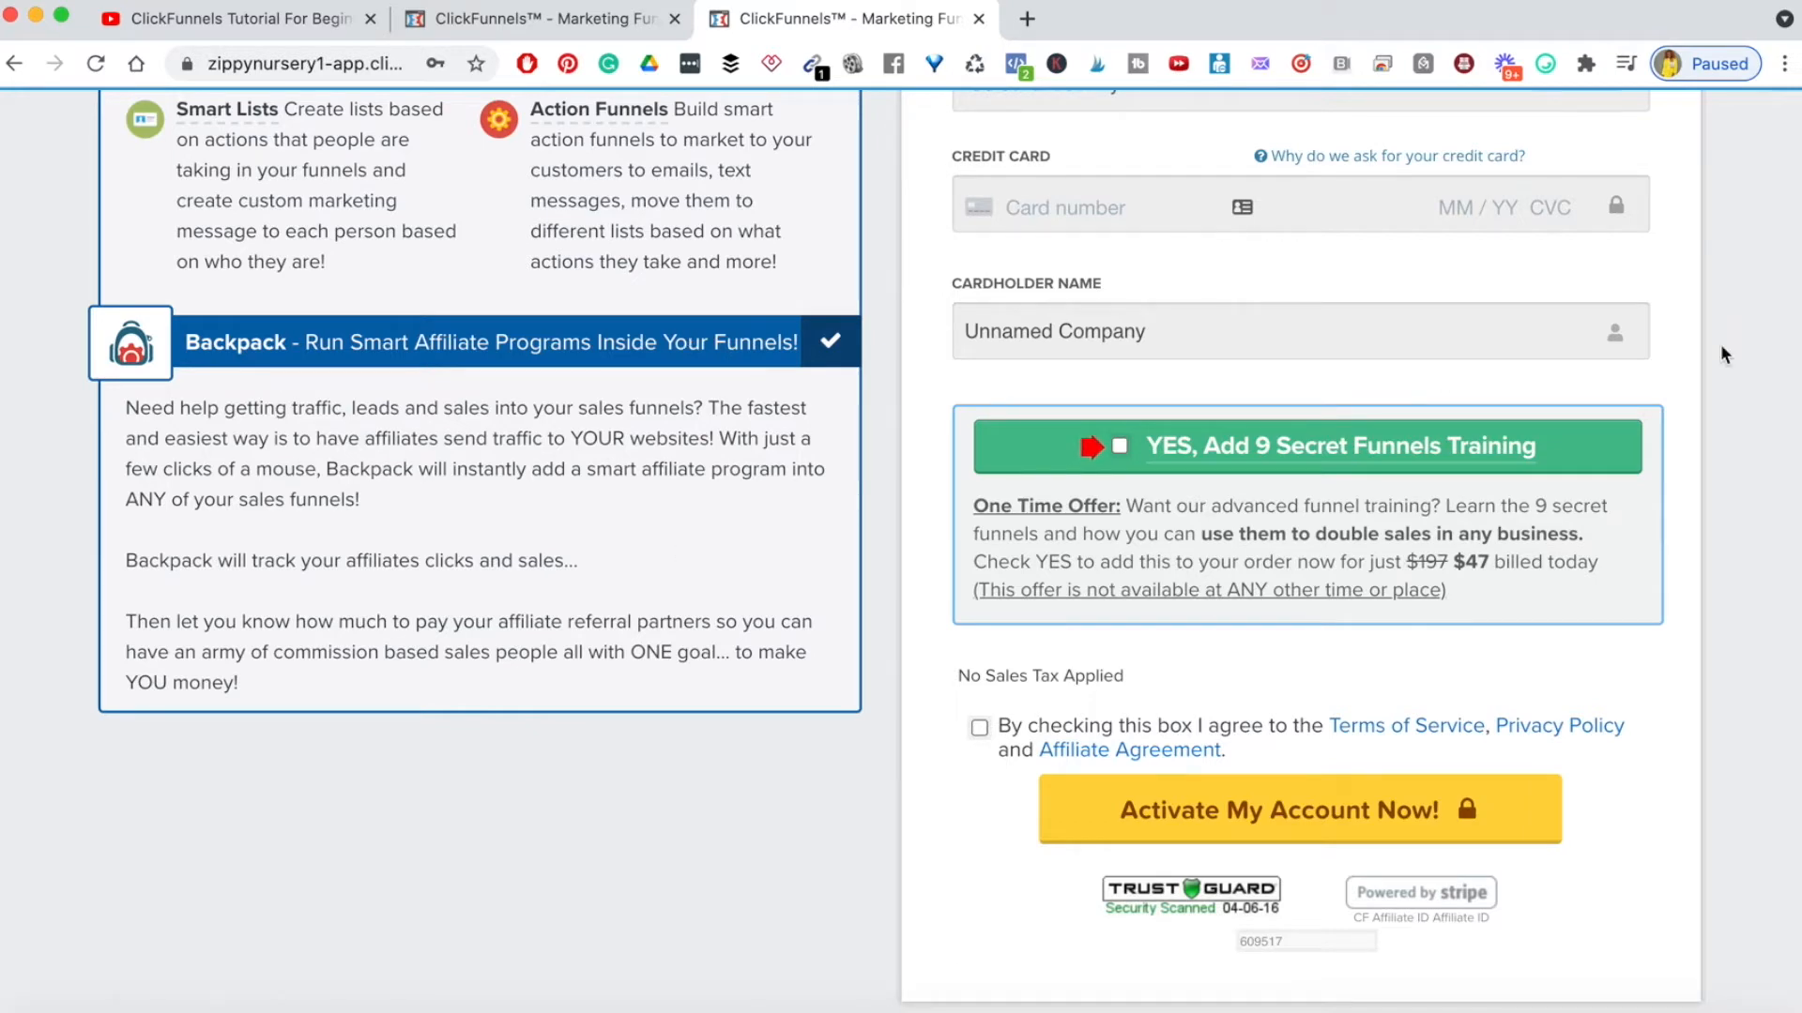
{"action": "scroll", "coordinate": [1727, 310], "scroll_direction": "up", "scroll_amount": 10}
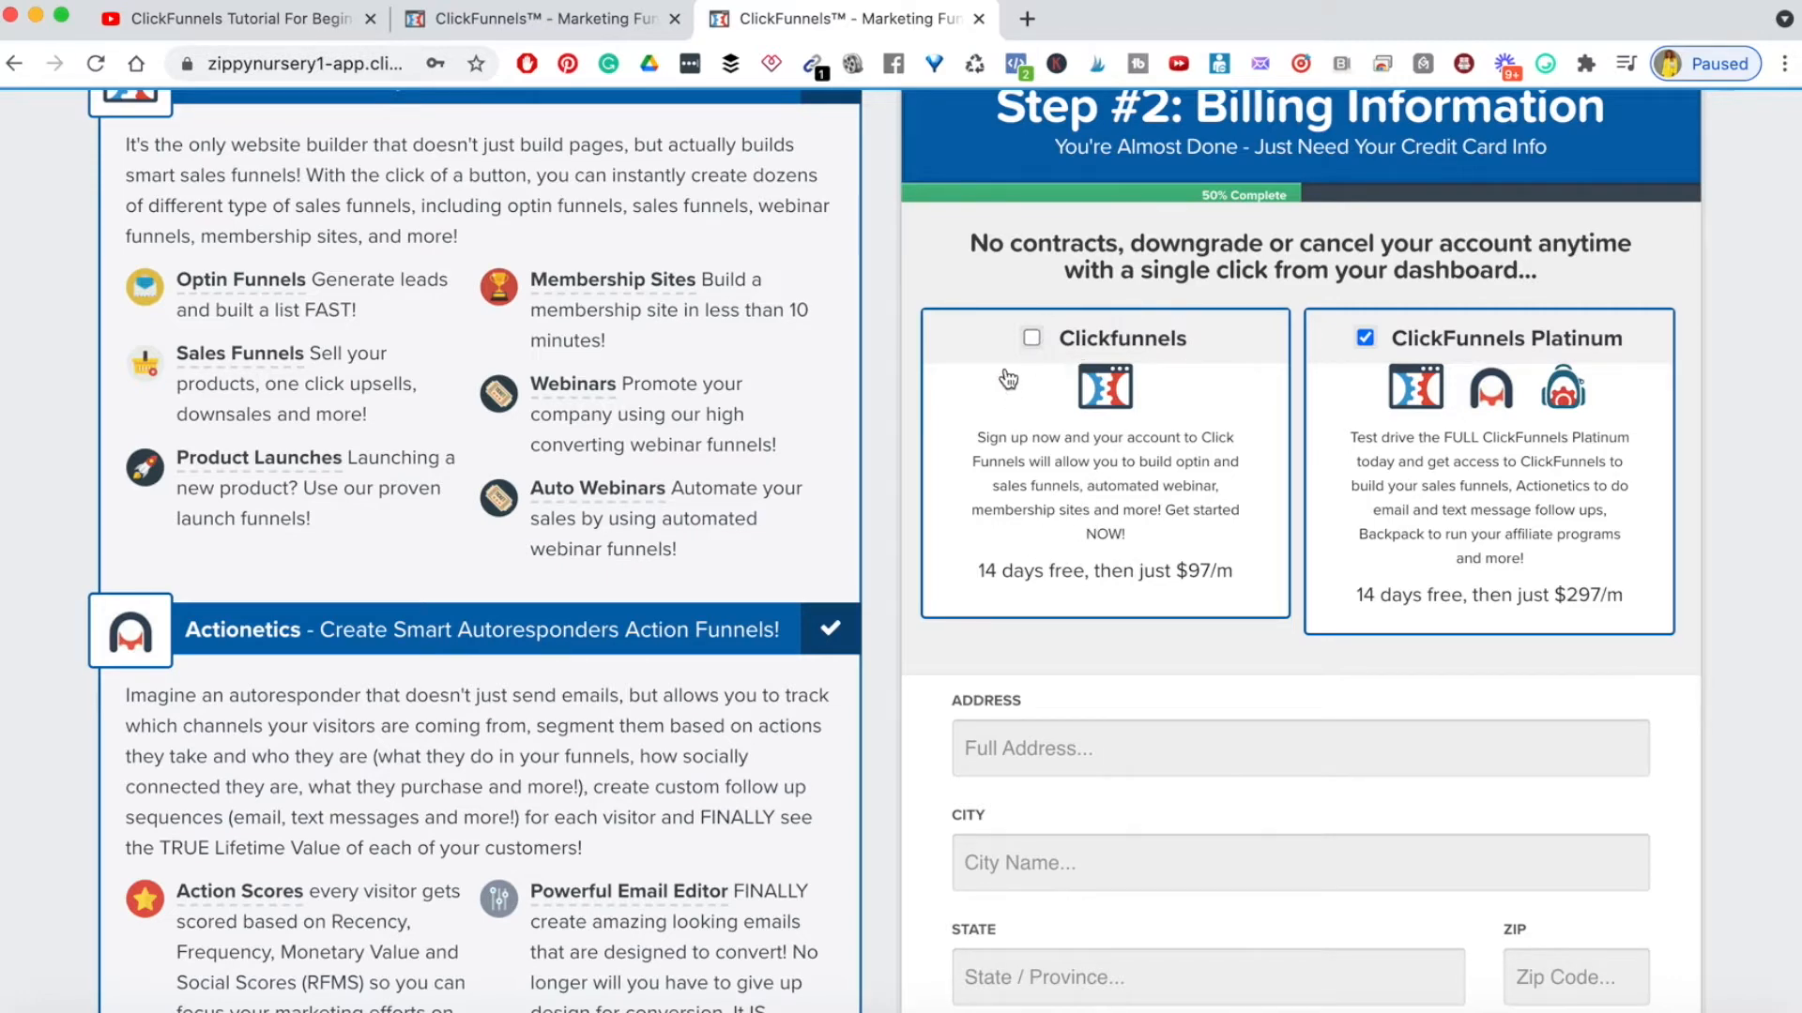
{"action": "left_click", "coordinate": [1031, 338]}
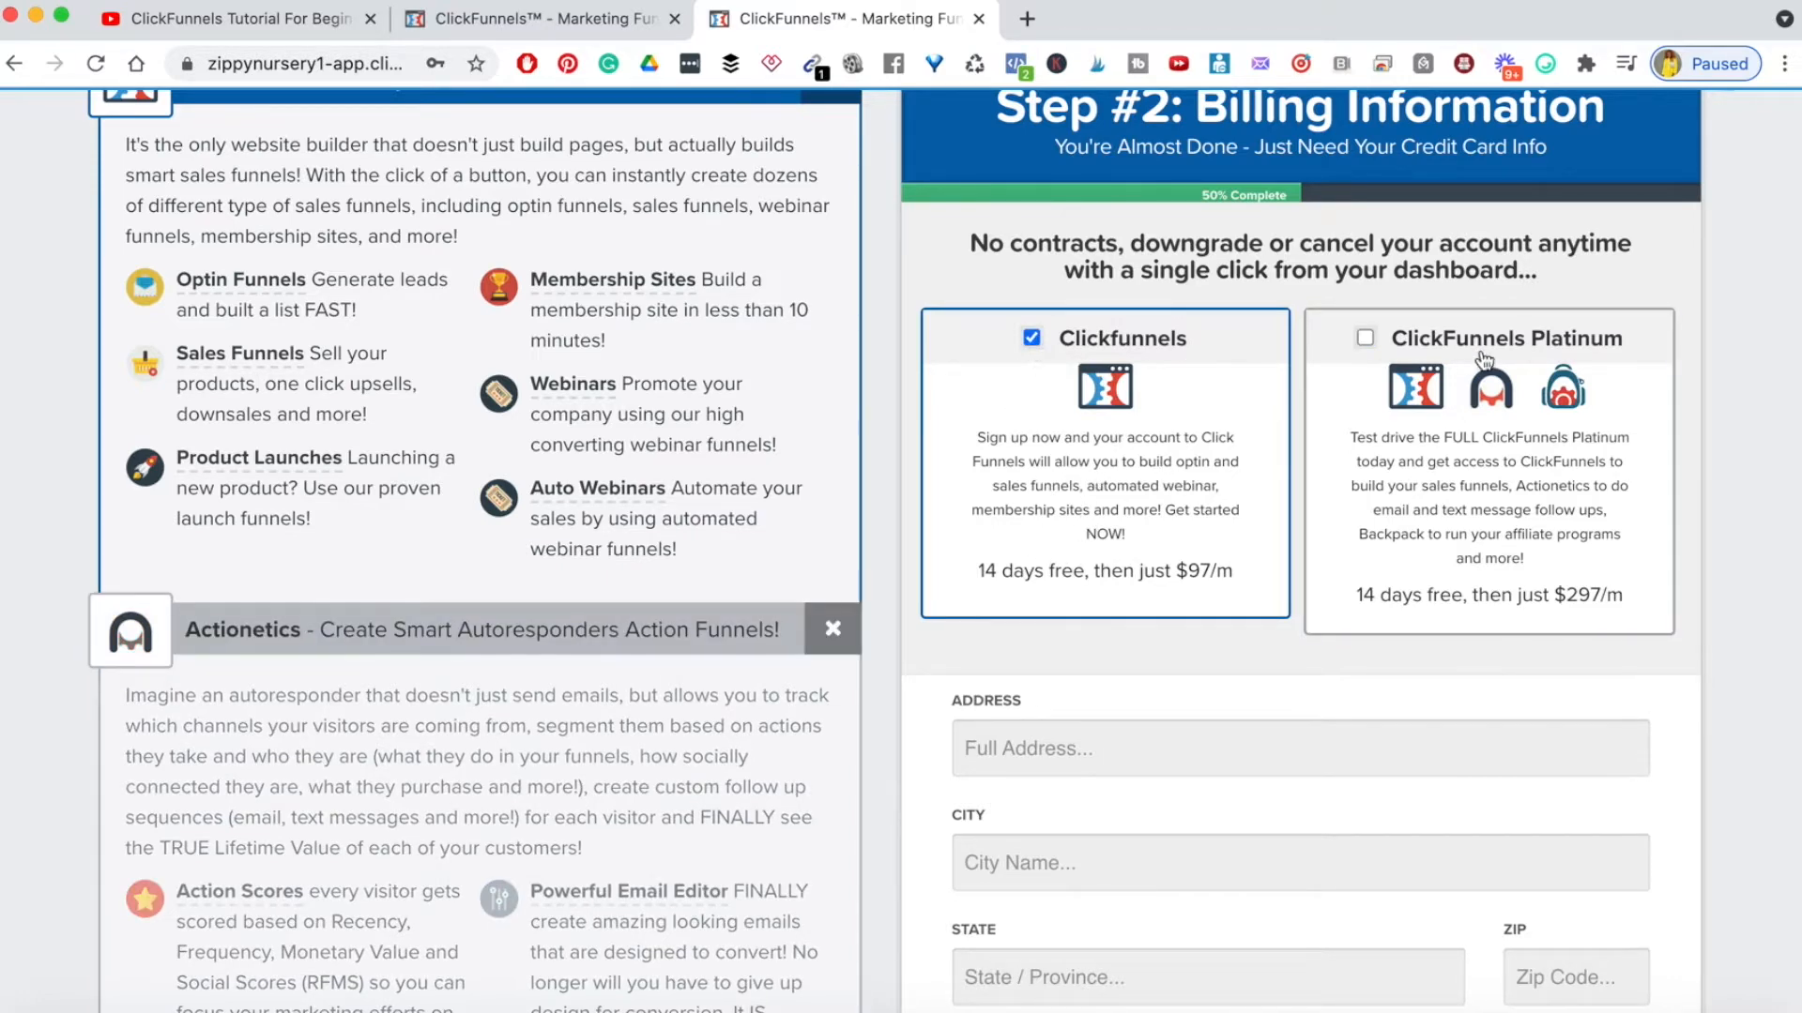
- Read the 9 Secret Funnels Training one-time offer, and agree to the Terms of Service, Privacy Policy and Affiliate Agreement
{"action": "scroll", "coordinate": [1789, 623], "scroll_direction": "down", "scroll_amount": 6}
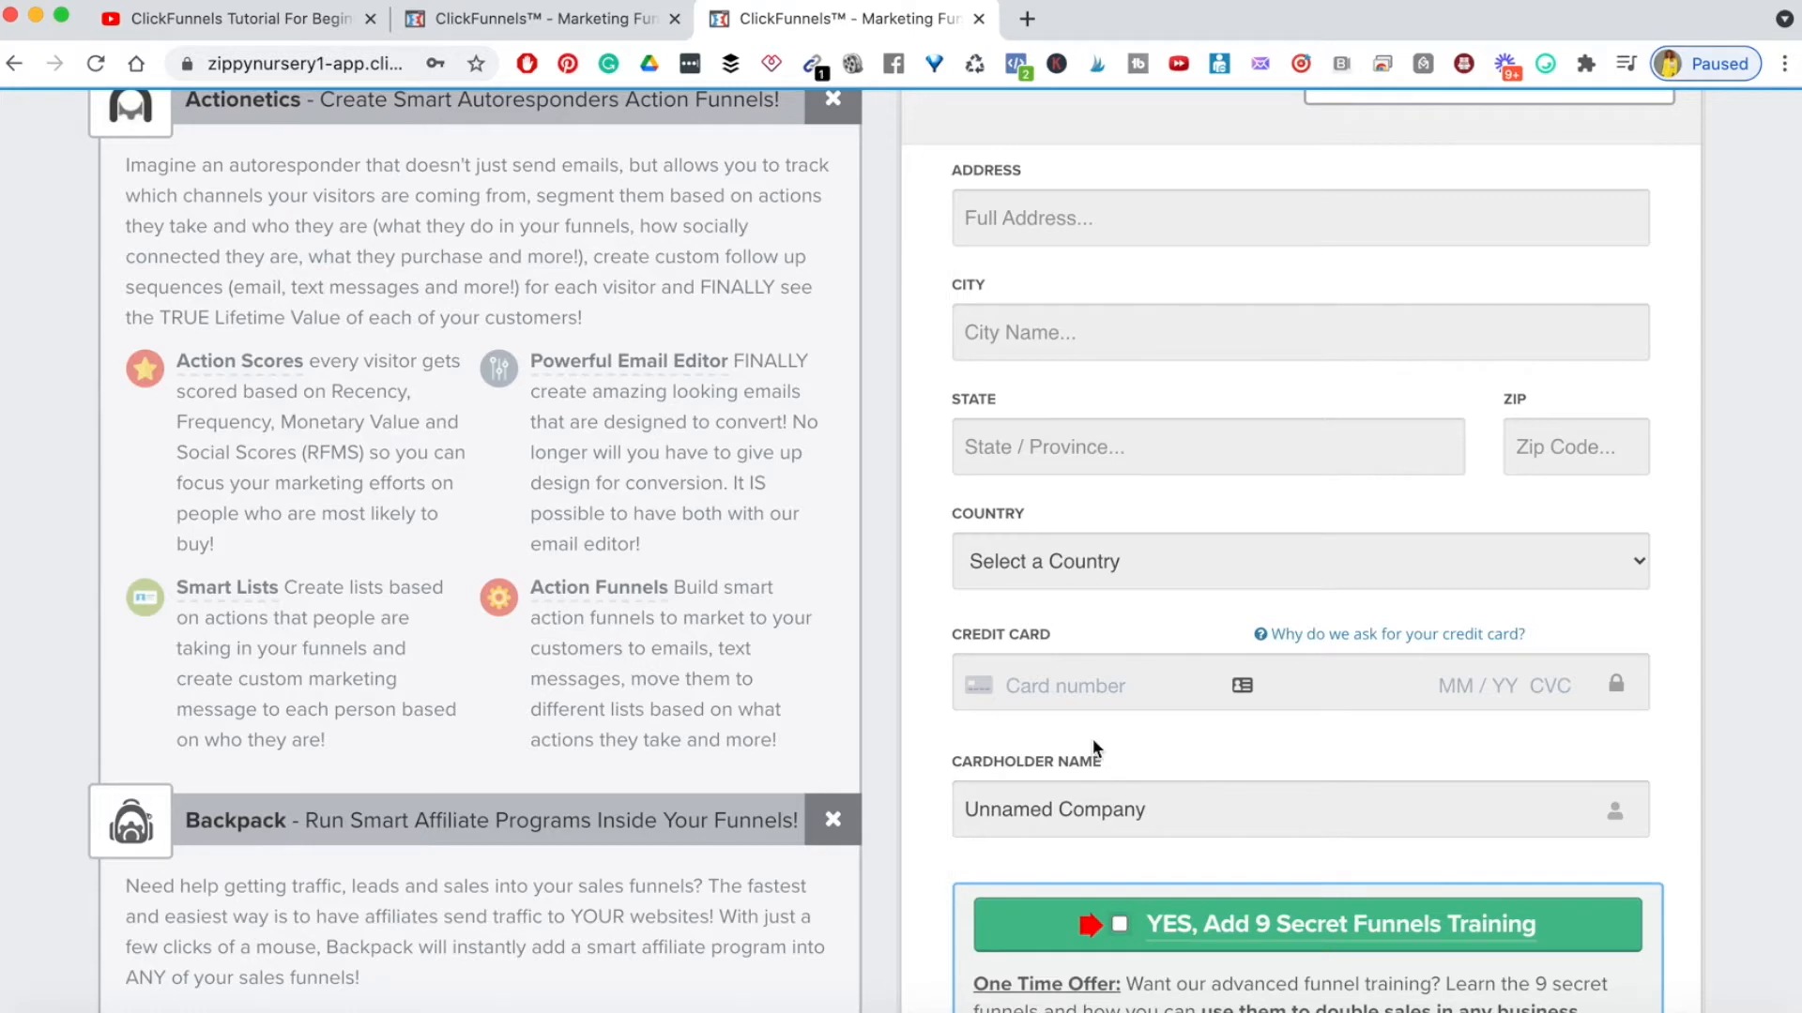
{"action": "scroll", "coordinate": [1092, 739], "scroll_direction": "down", "scroll_amount": 6}
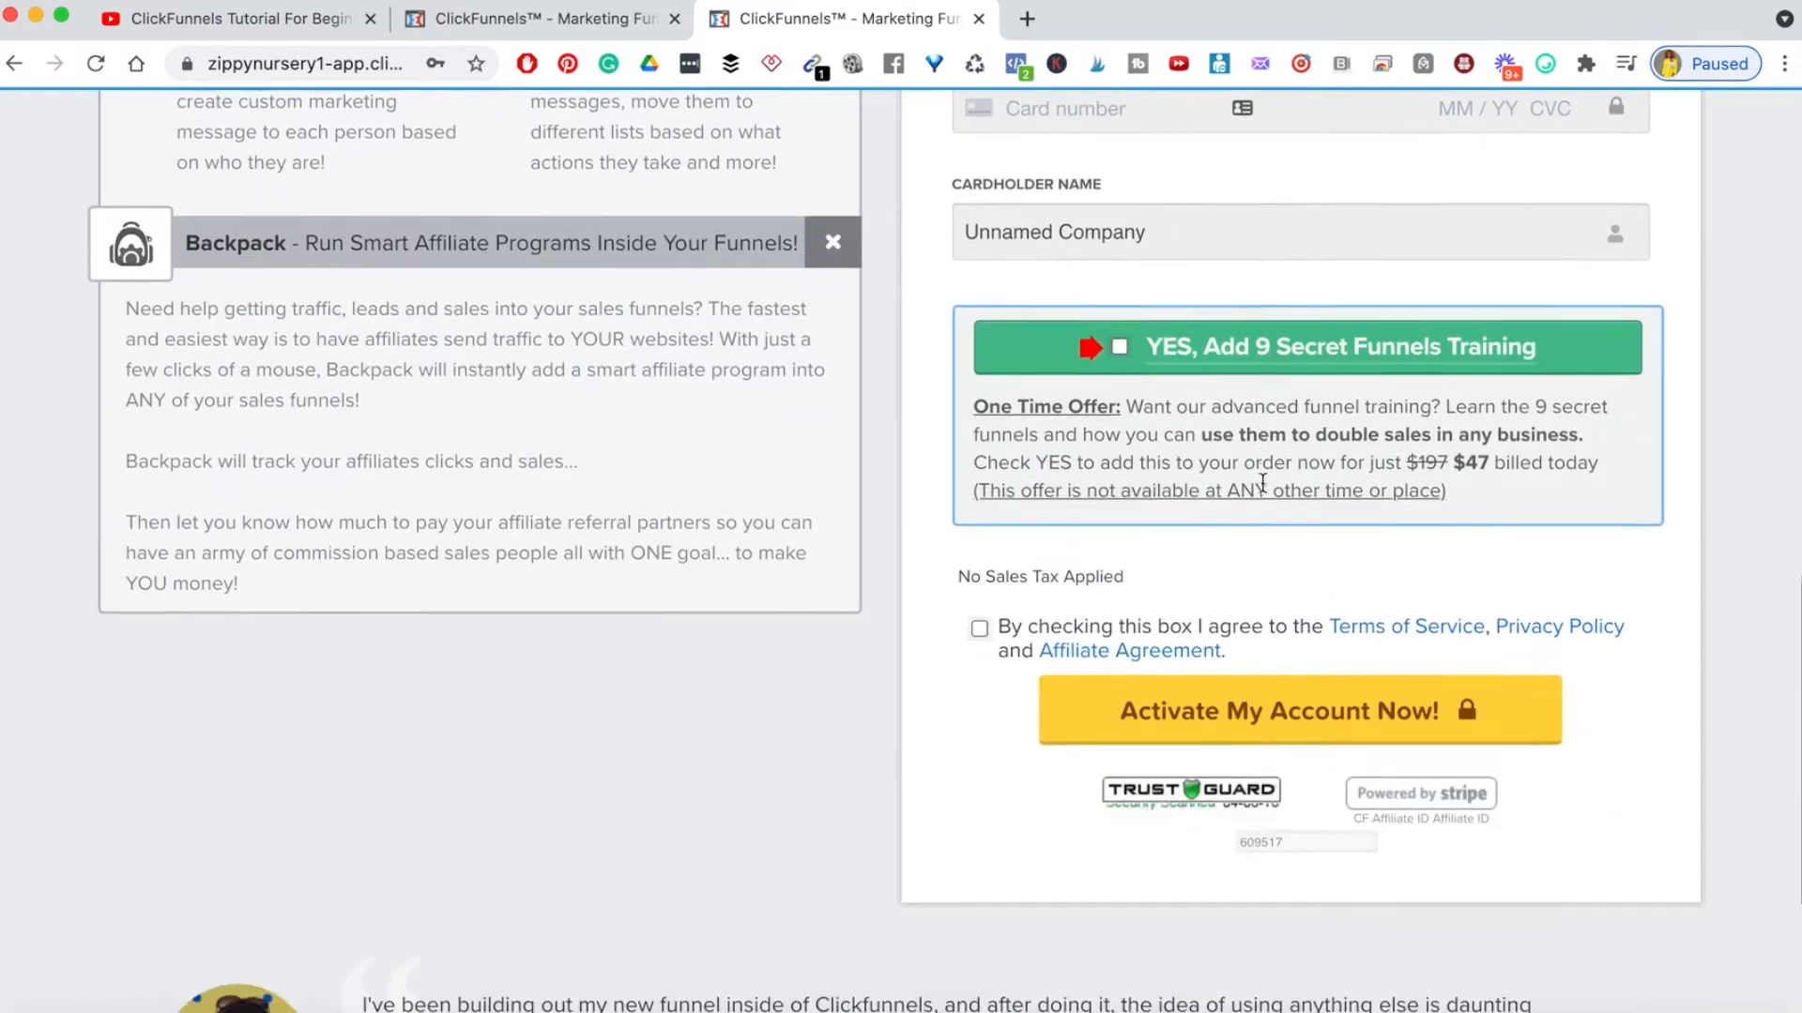
{"action": "scroll", "coordinate": [1263, 483], "scroll_direction": "down", "scroll_amount": 1}
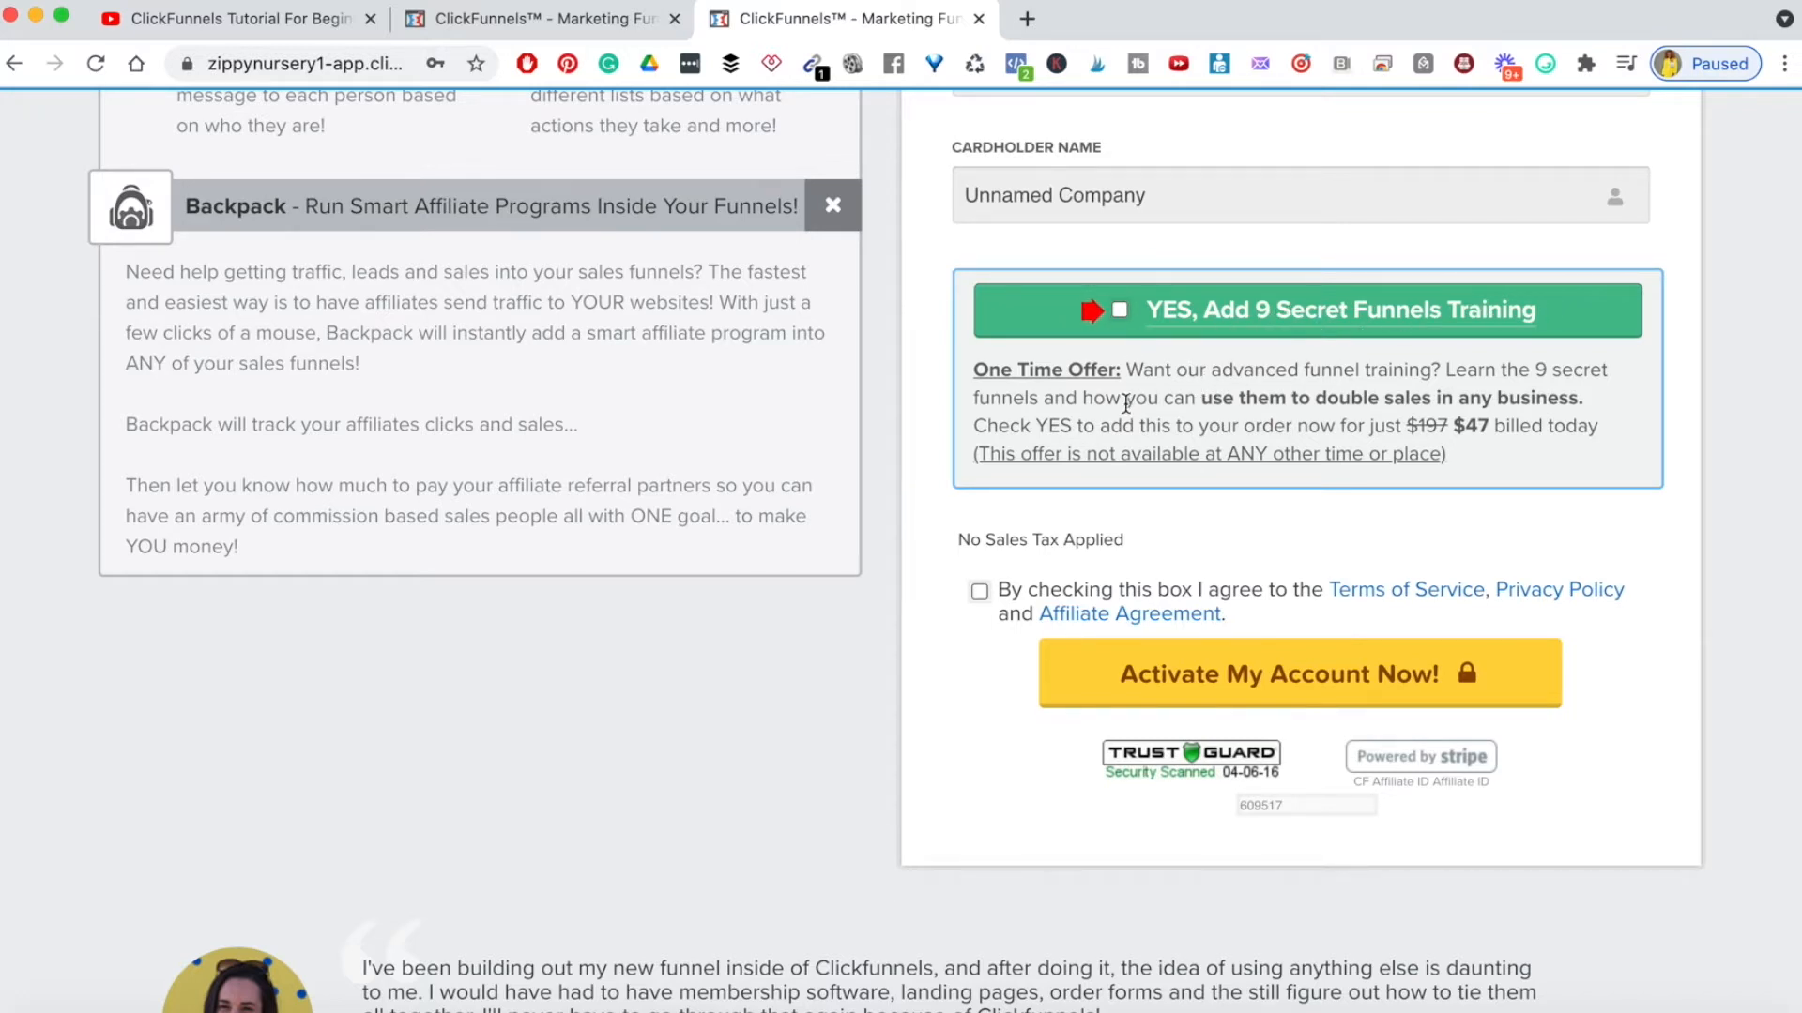
{"action": "triple_click", "coordinate": [1213, 378]}
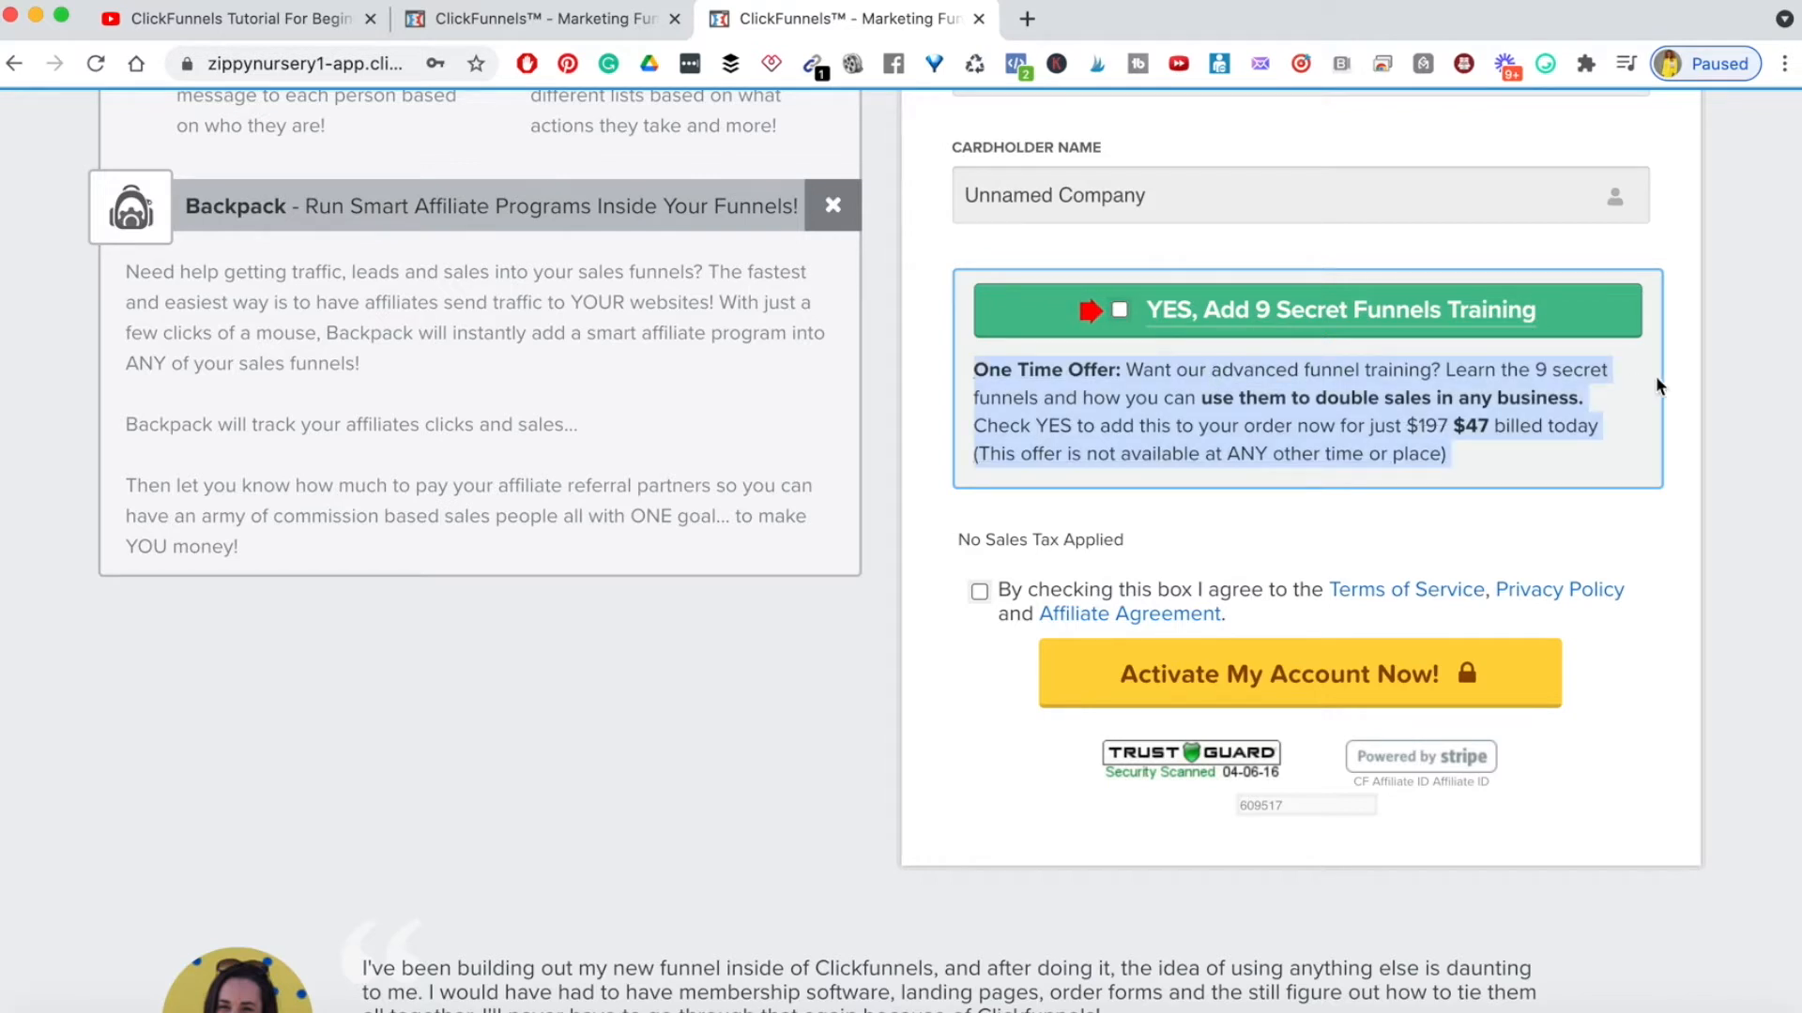
{"action": "left_click", "coordinate": [1681, 389]}
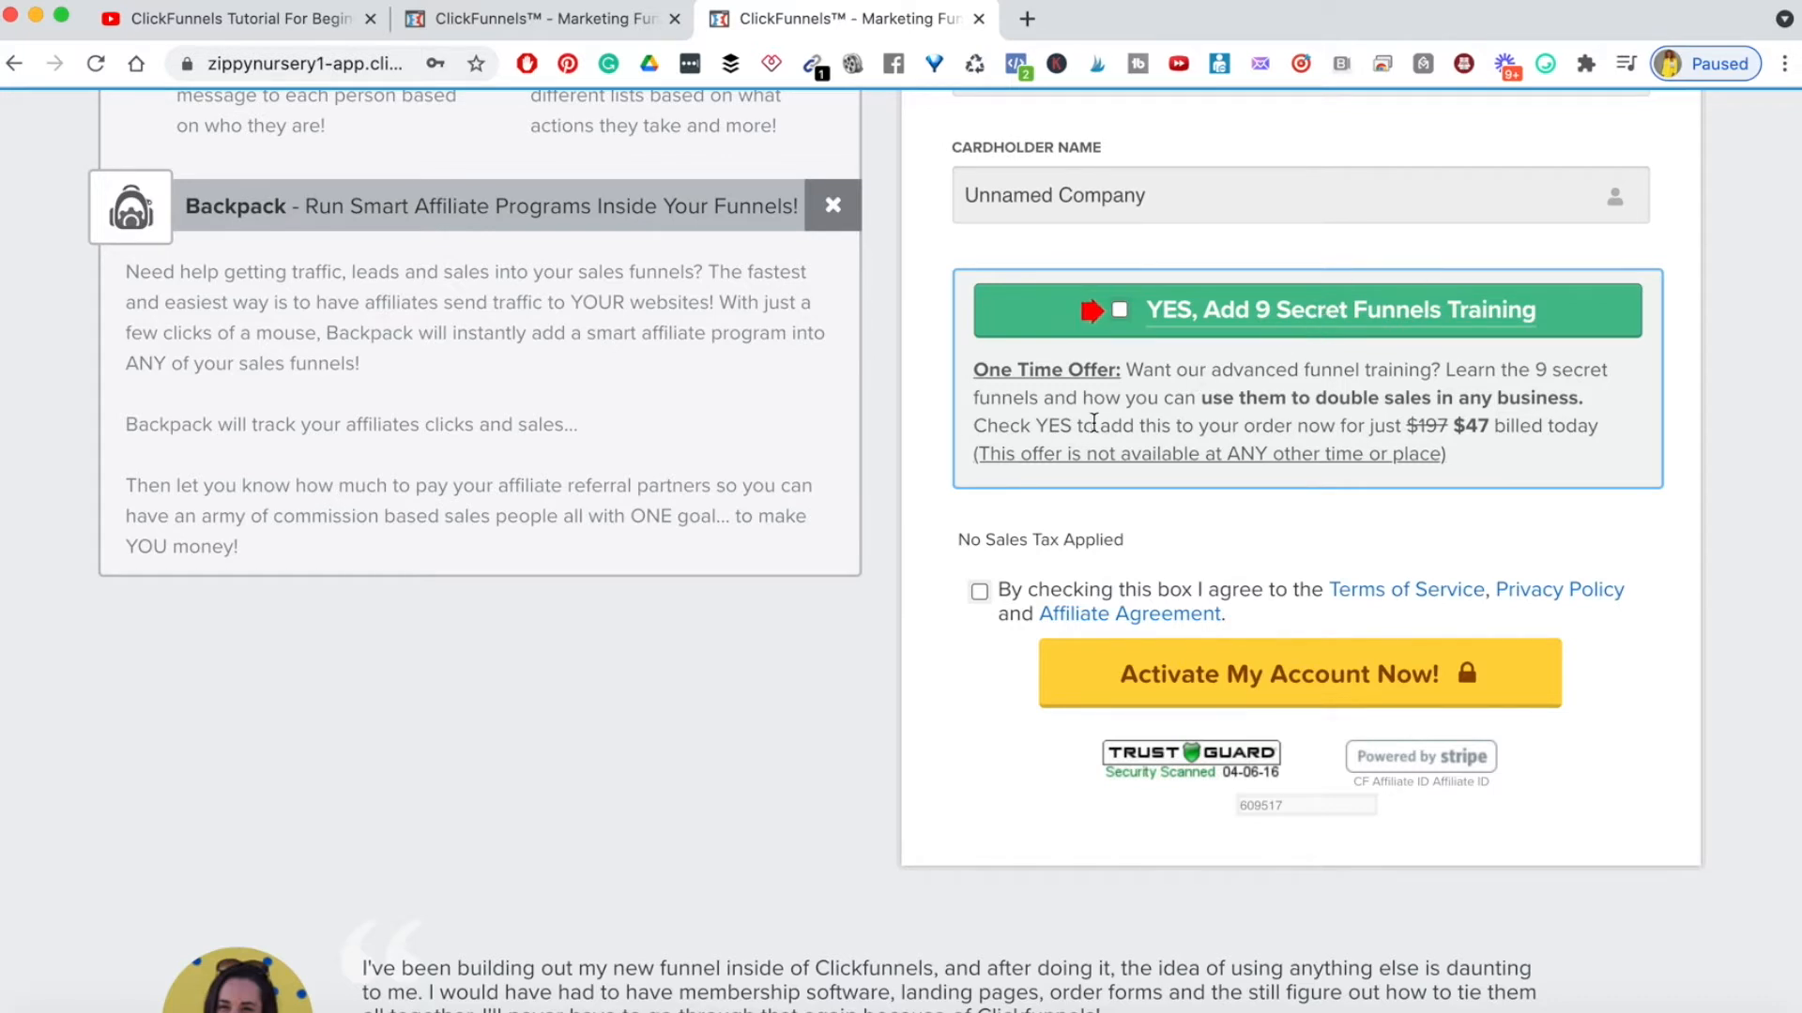
{"action": "scroll", "coordinate": [1072, 390], "scroll_direction": "down", "scroll_amount": 3}
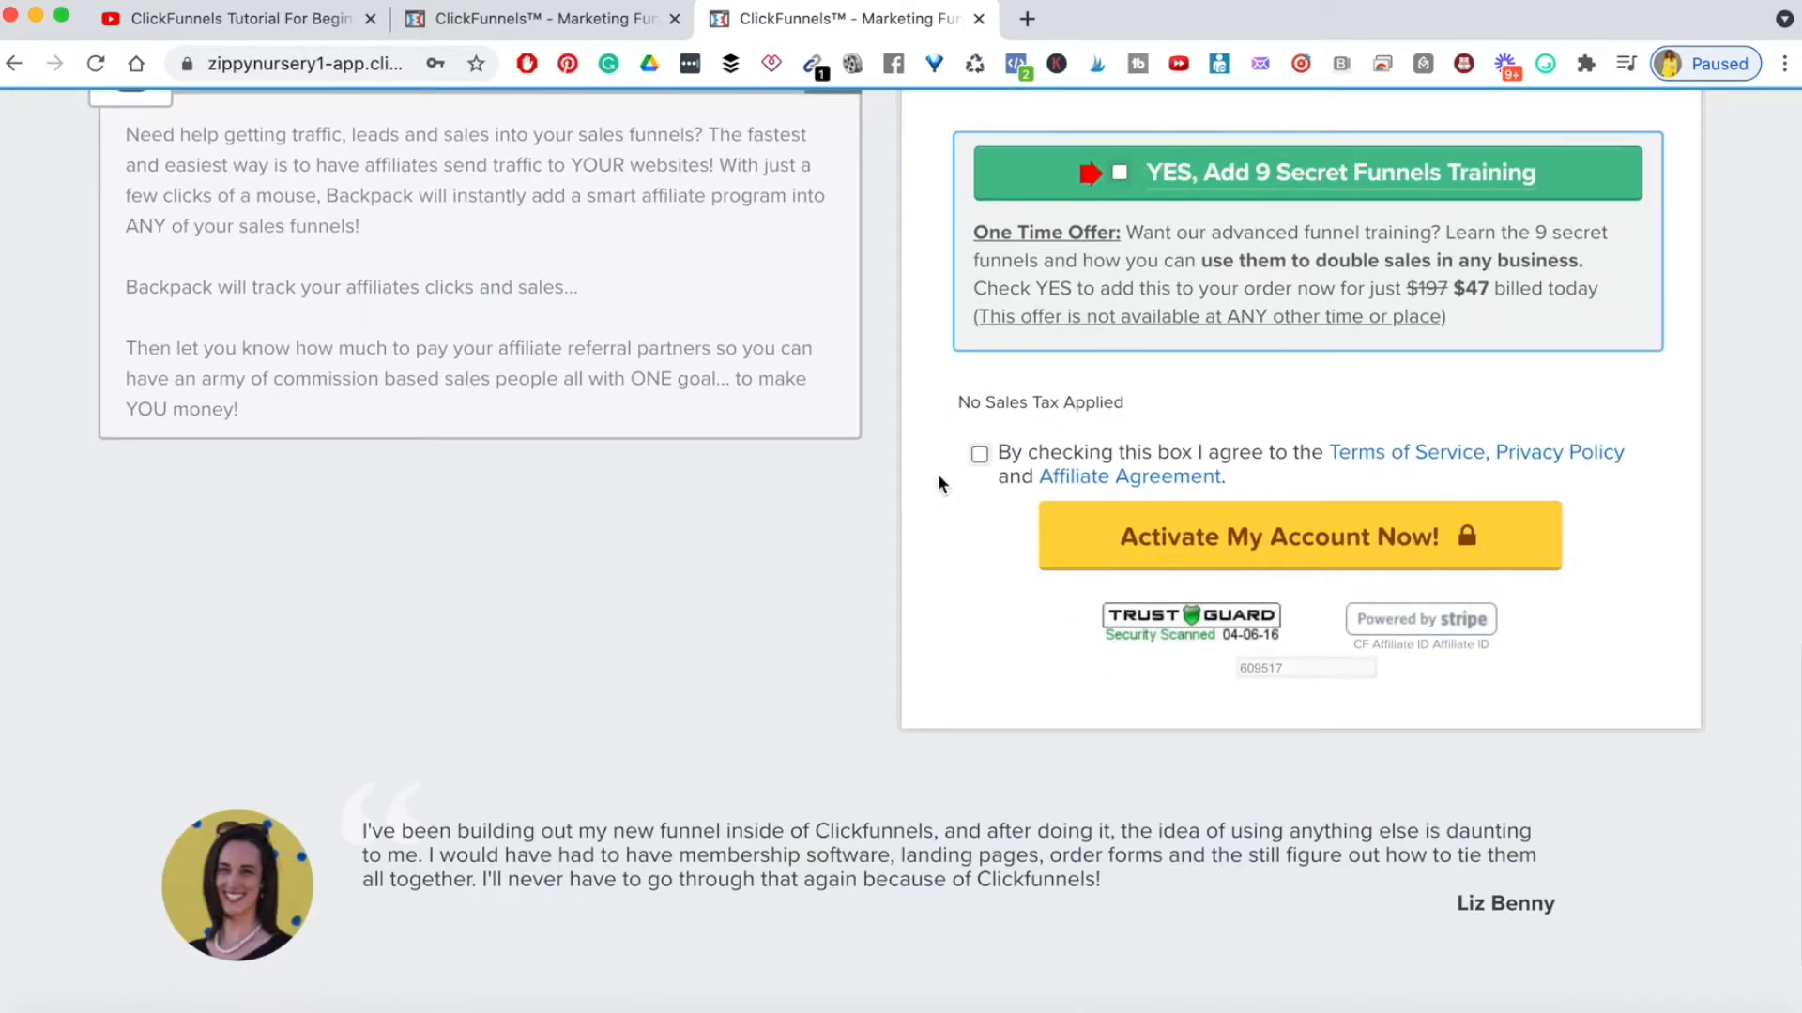
{"action": "left_click", "coordinate": [979, 455]}
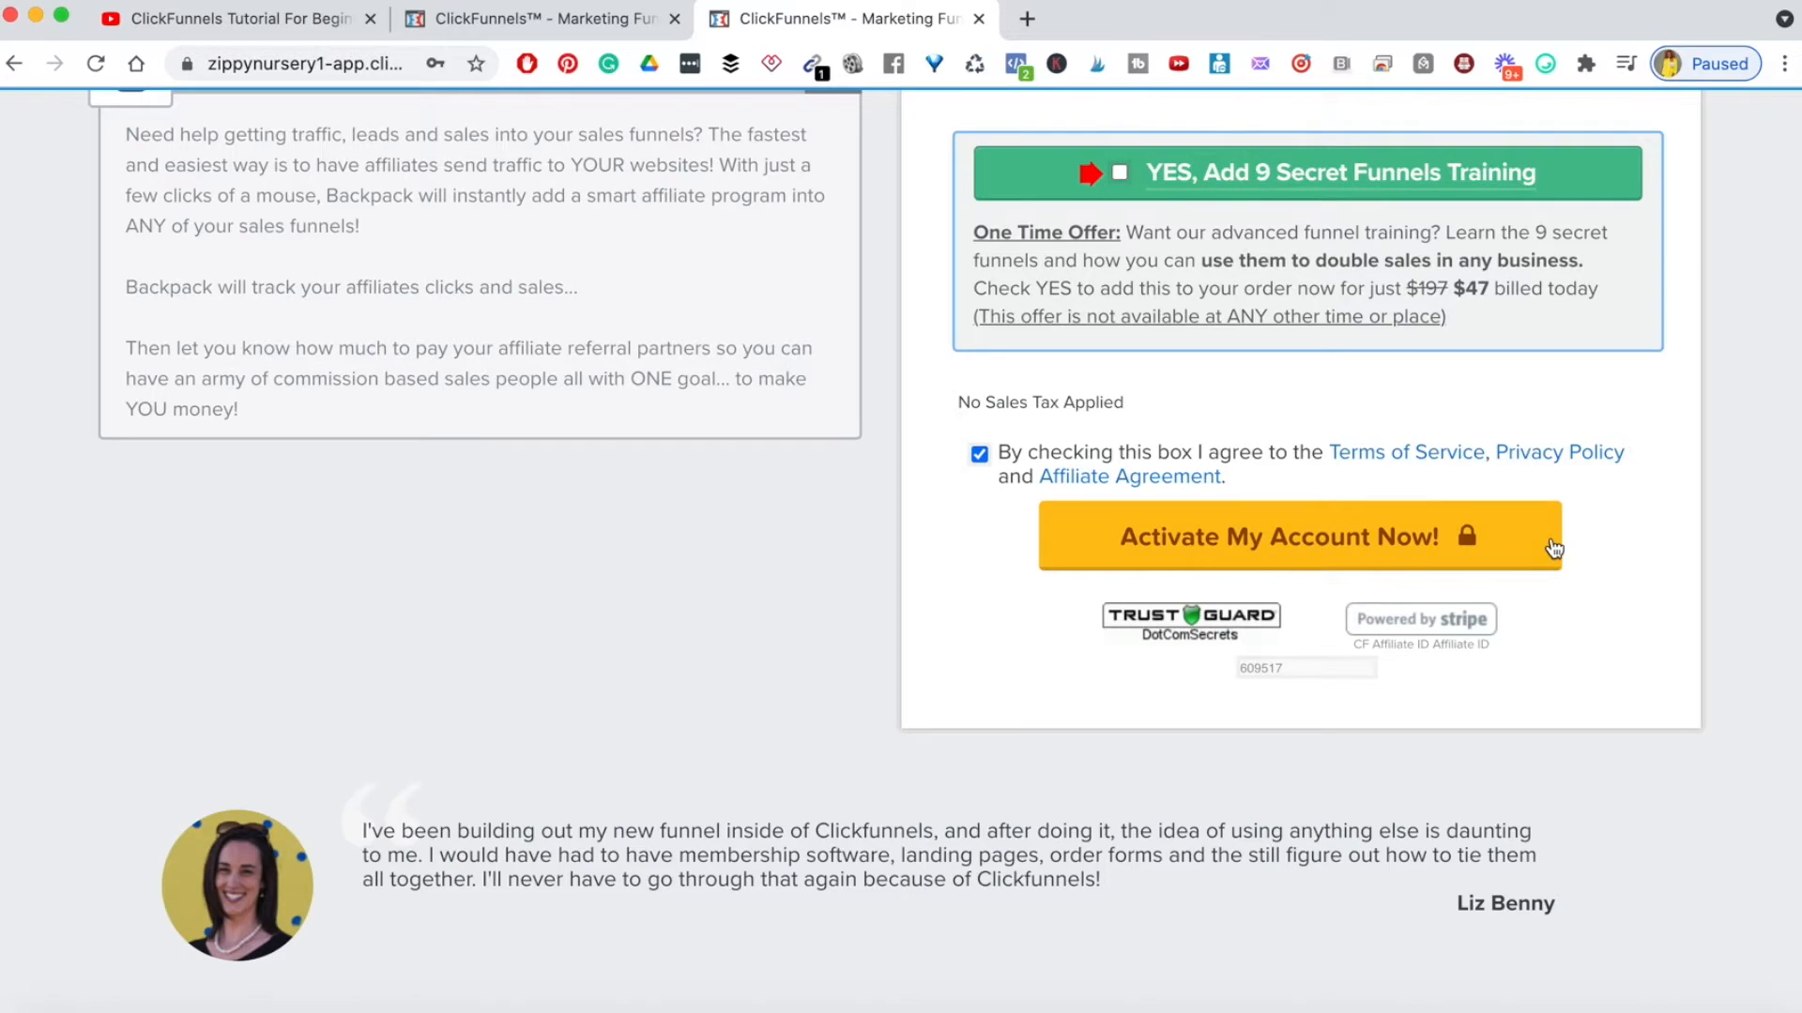
- Recheck the billing form and the Clickfunnels plan's trial terms, and activate the account
{"action": "scroll", "coordinate": [1796, 479], "scroll_direction": "up", "scroll_amount": 10}
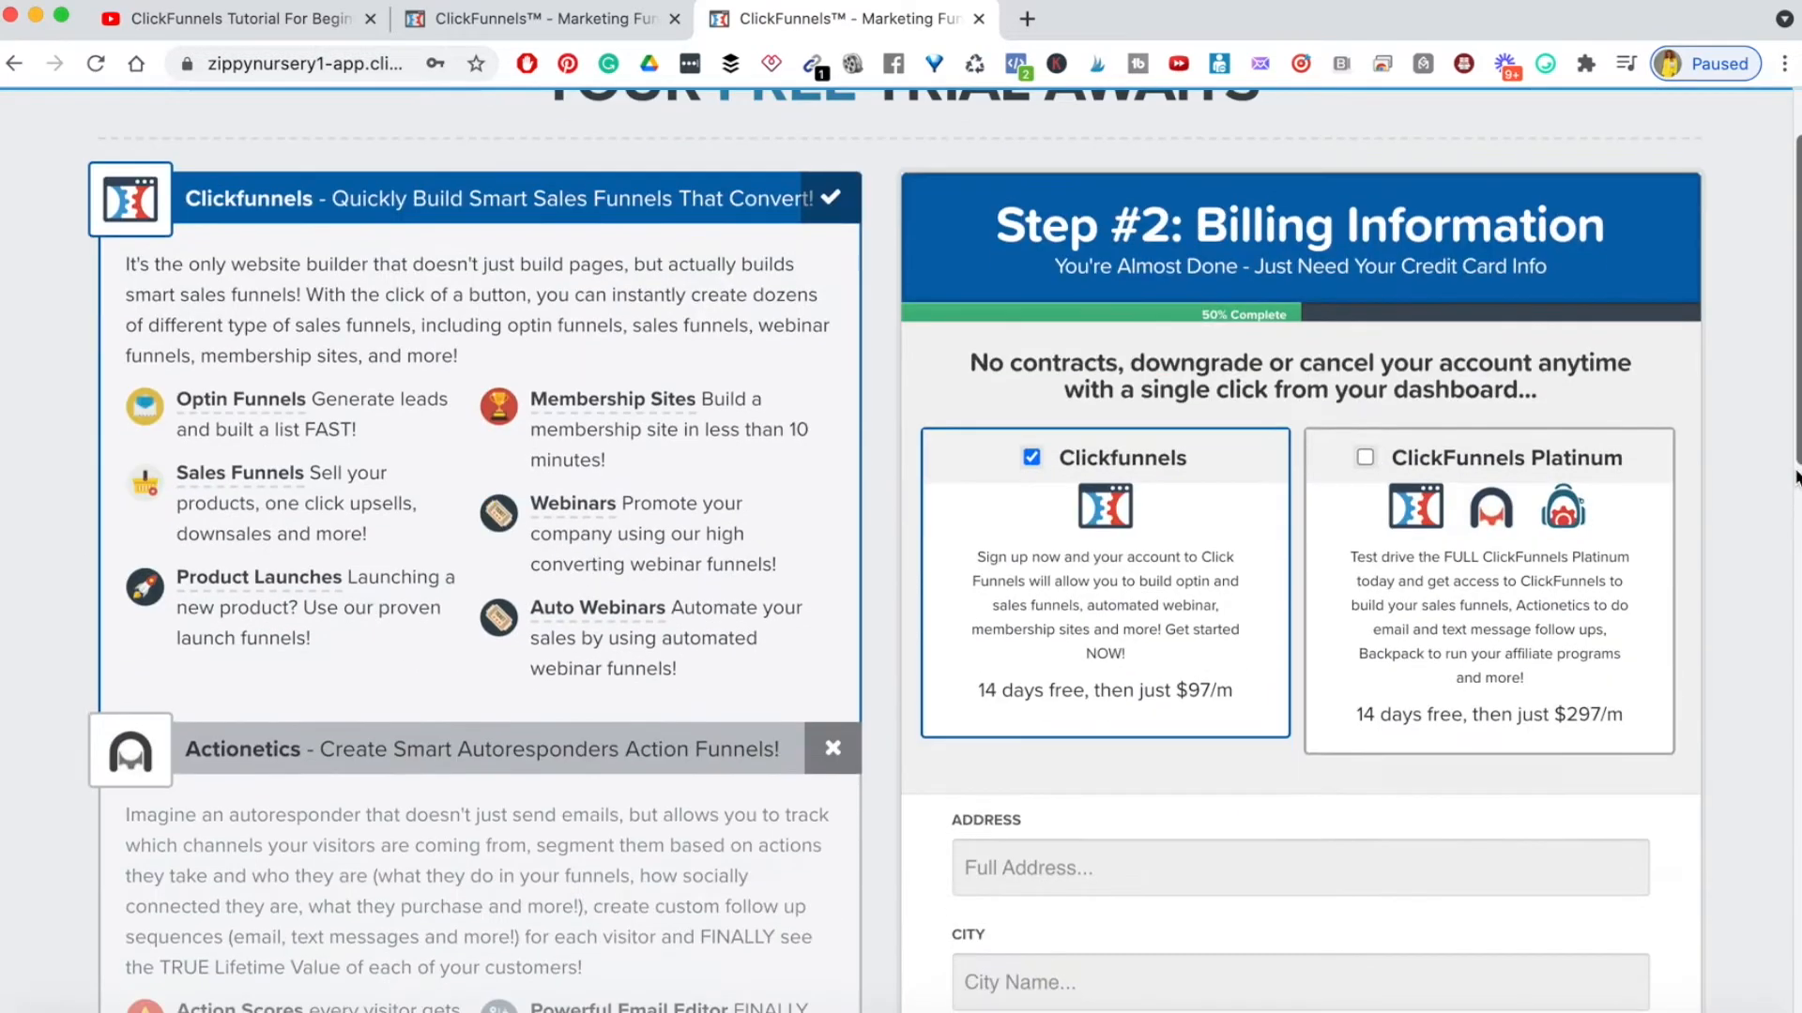
{"action": "scroll", "coordinate": [1795, 478], "scroll_direction": "down", "scroll_amount": 5}
{"action": "scroll", "coordinate": [1795, 477], "scroll_direction": "down", "scroll_amount": 1}
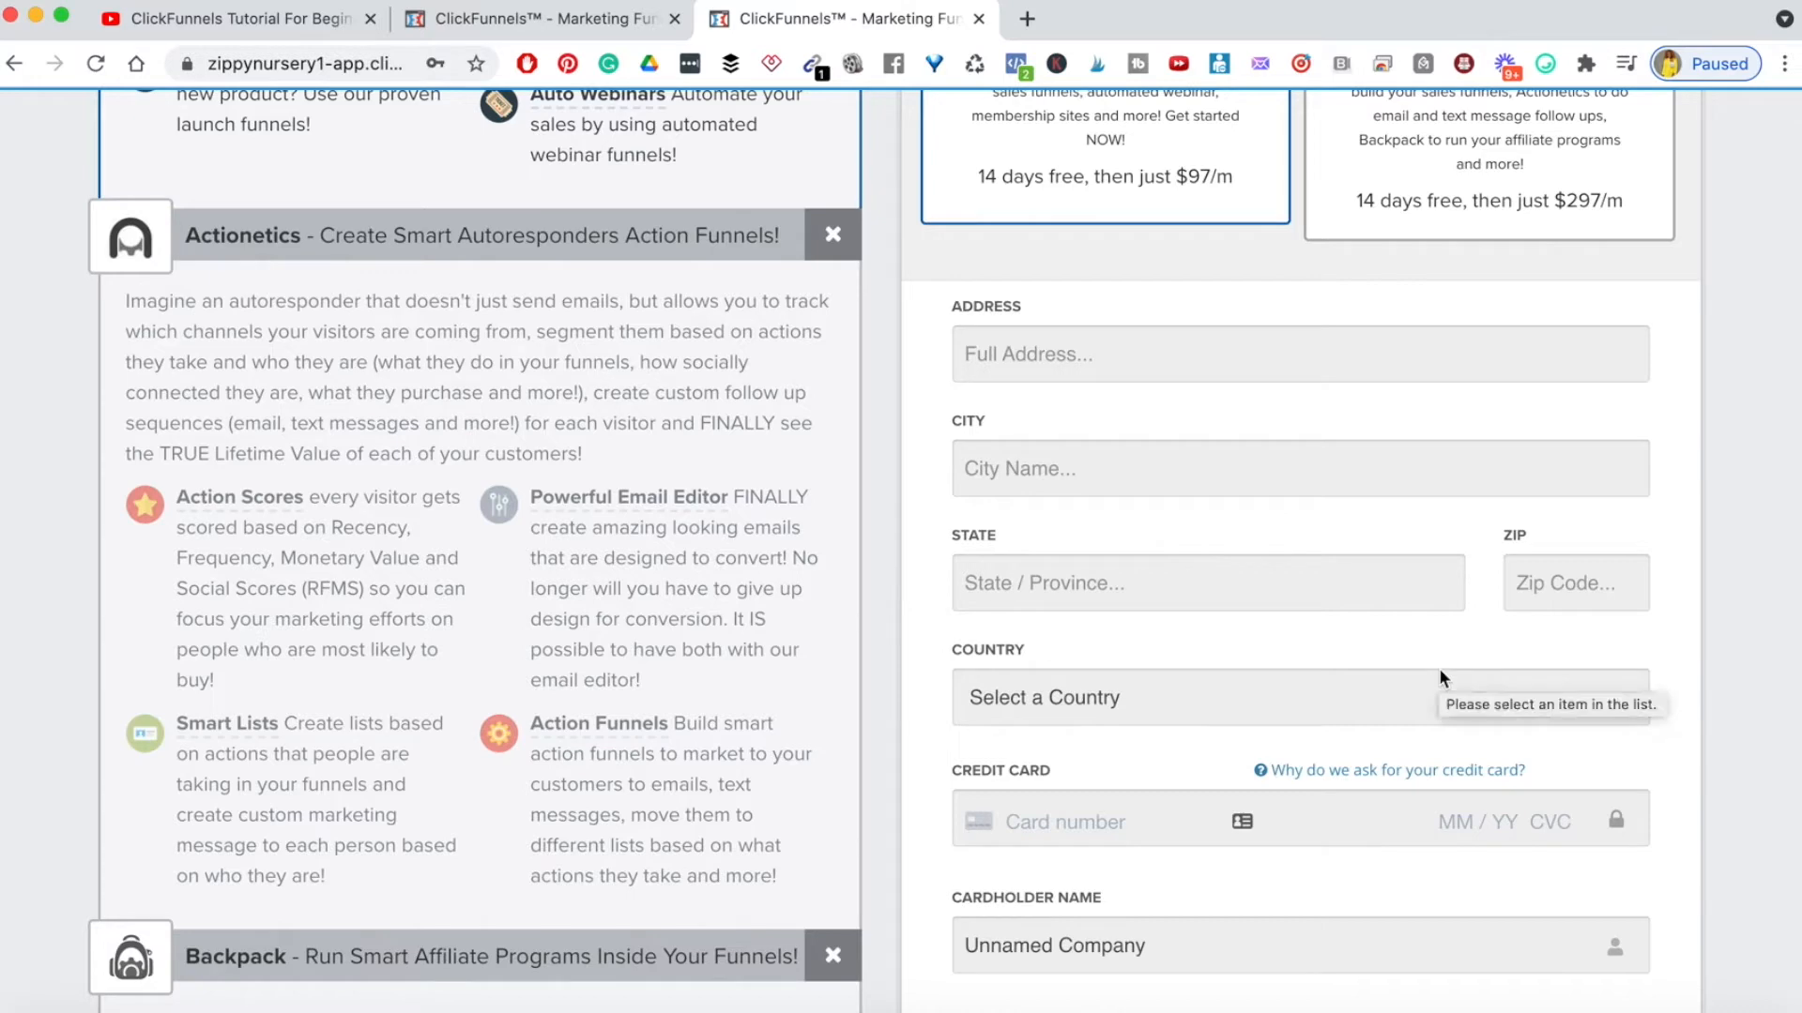
{"action": "scroll", "coordinate": [1719, 842], "scroll_direction": "up", "scroll_amount": 10}
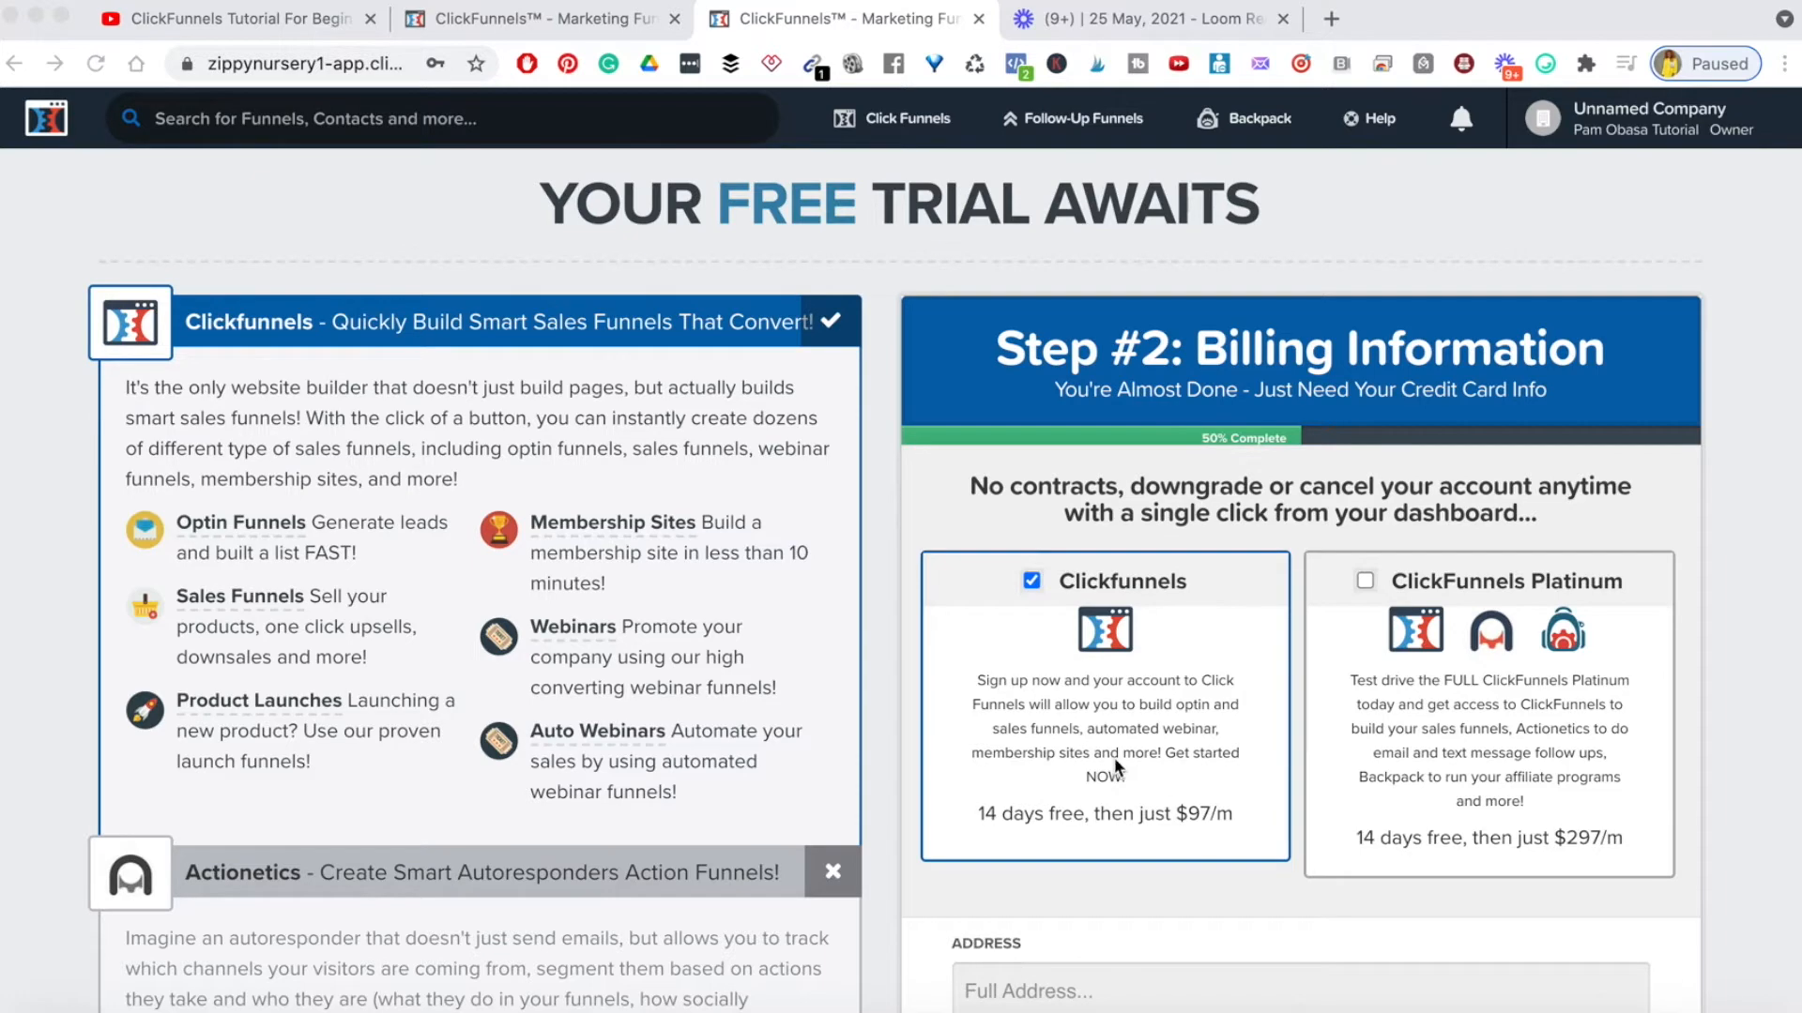
{"action": "triple_click", "coordinate": [1014, 822]}
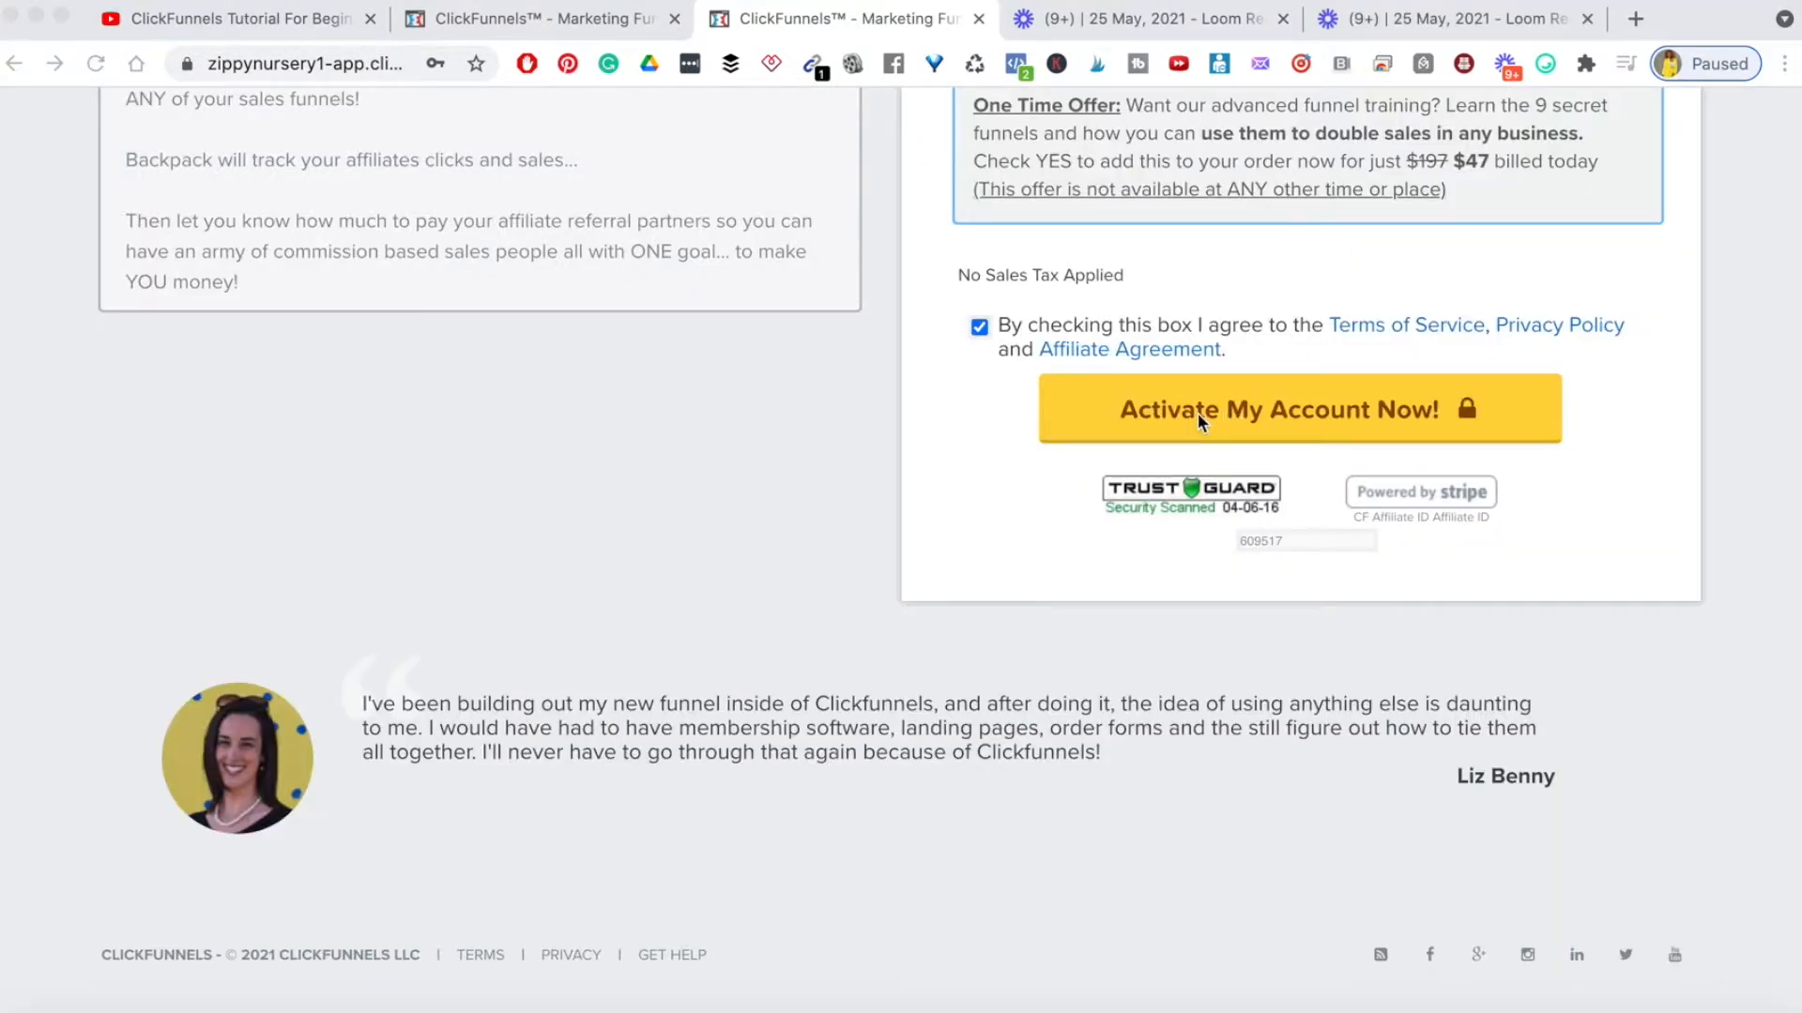
{"action": "left_click", "coordinate": [1311, 406]}
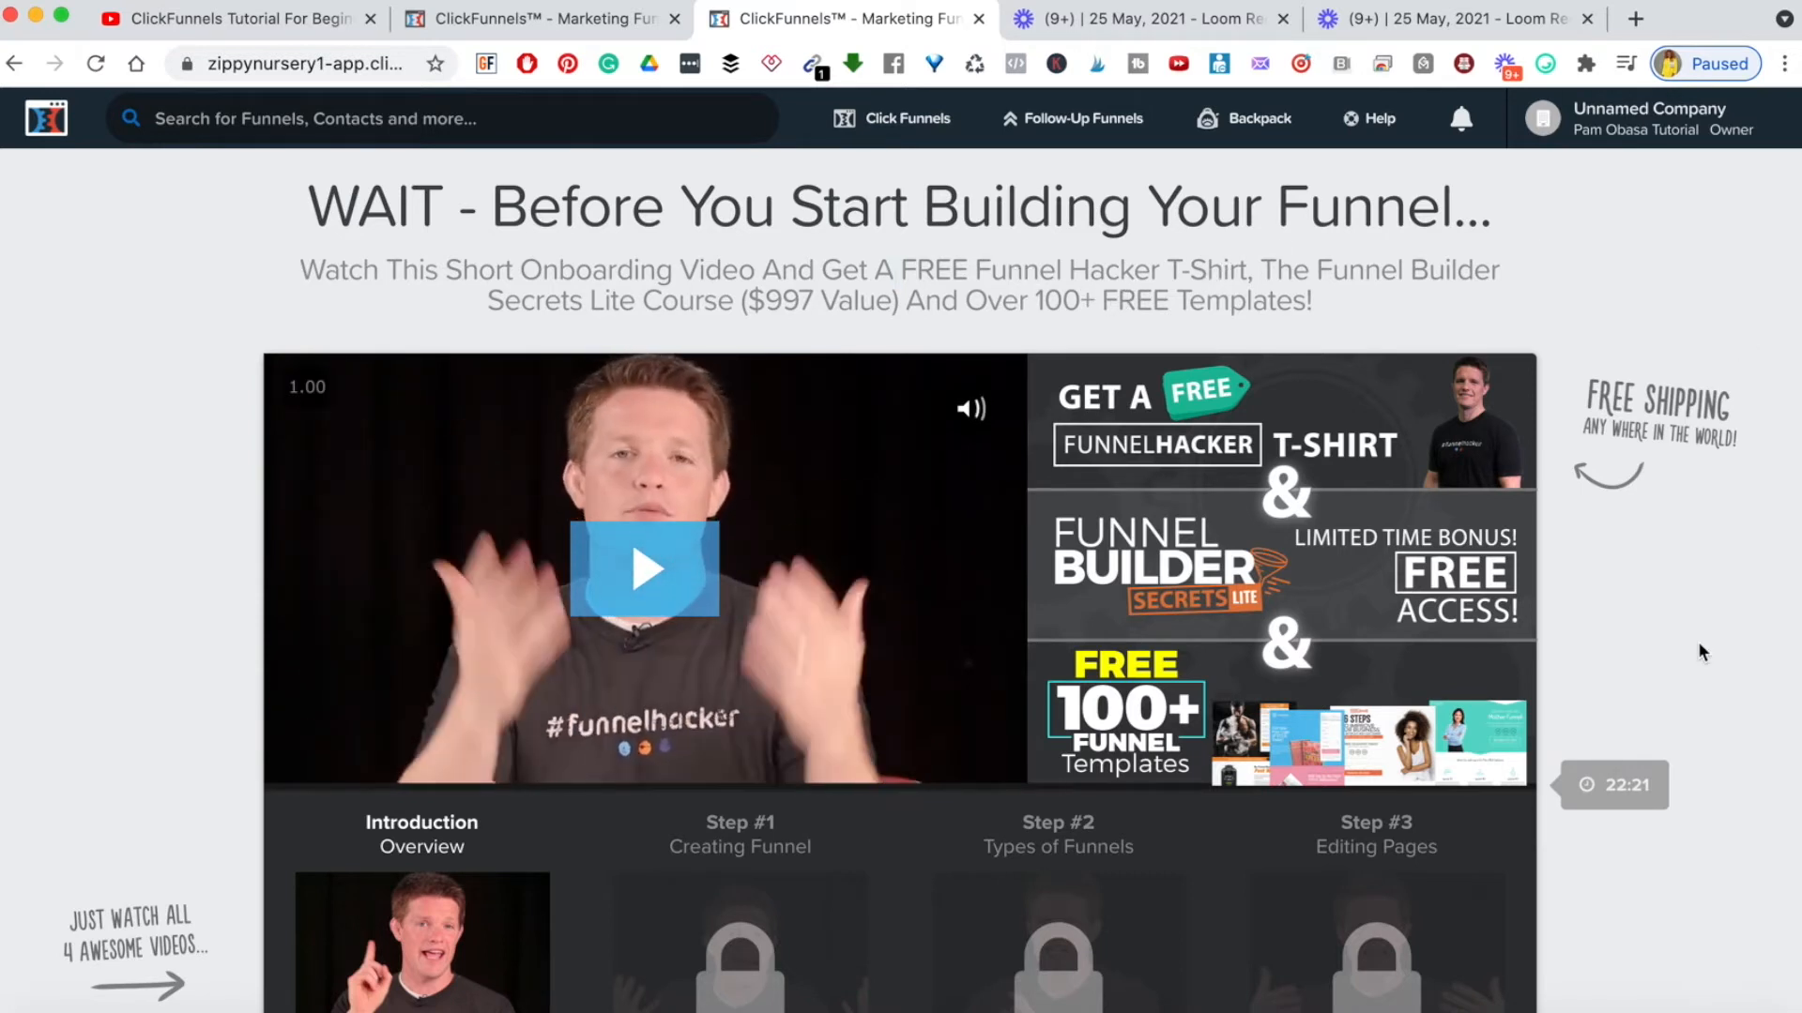
- Look over the onboarding video offer and its free bonuses, and skip it with "no thanks - I can create my own funnels just fine..."
{"action": "scroll", "coordinate": [1699, 647], "scroll_direction": "down", "scroll_amount": 1}
{"action": "scroll", "coordinate": [1698, 647], "scroll_direction": "down", "scroll_amount": 5}
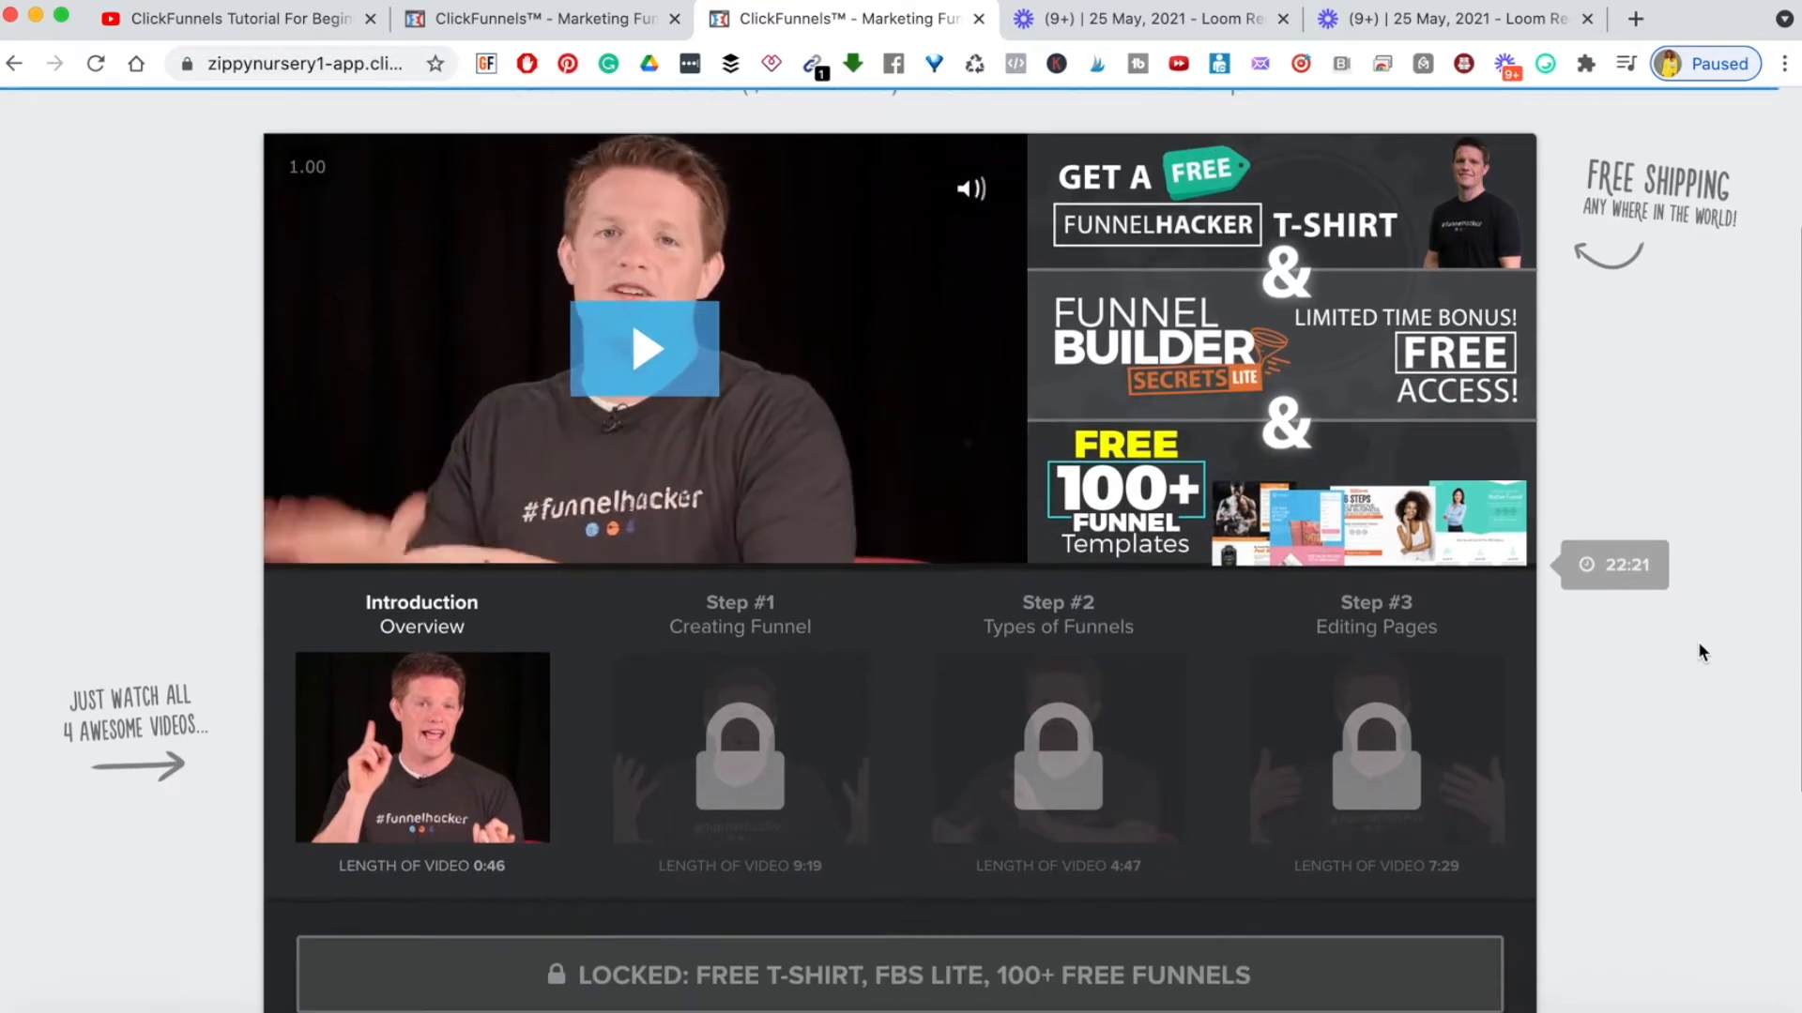
{"action": "scroll", "coordinate": [1698, 648], "scroll_direction": "up", "scroll_amount": 3}
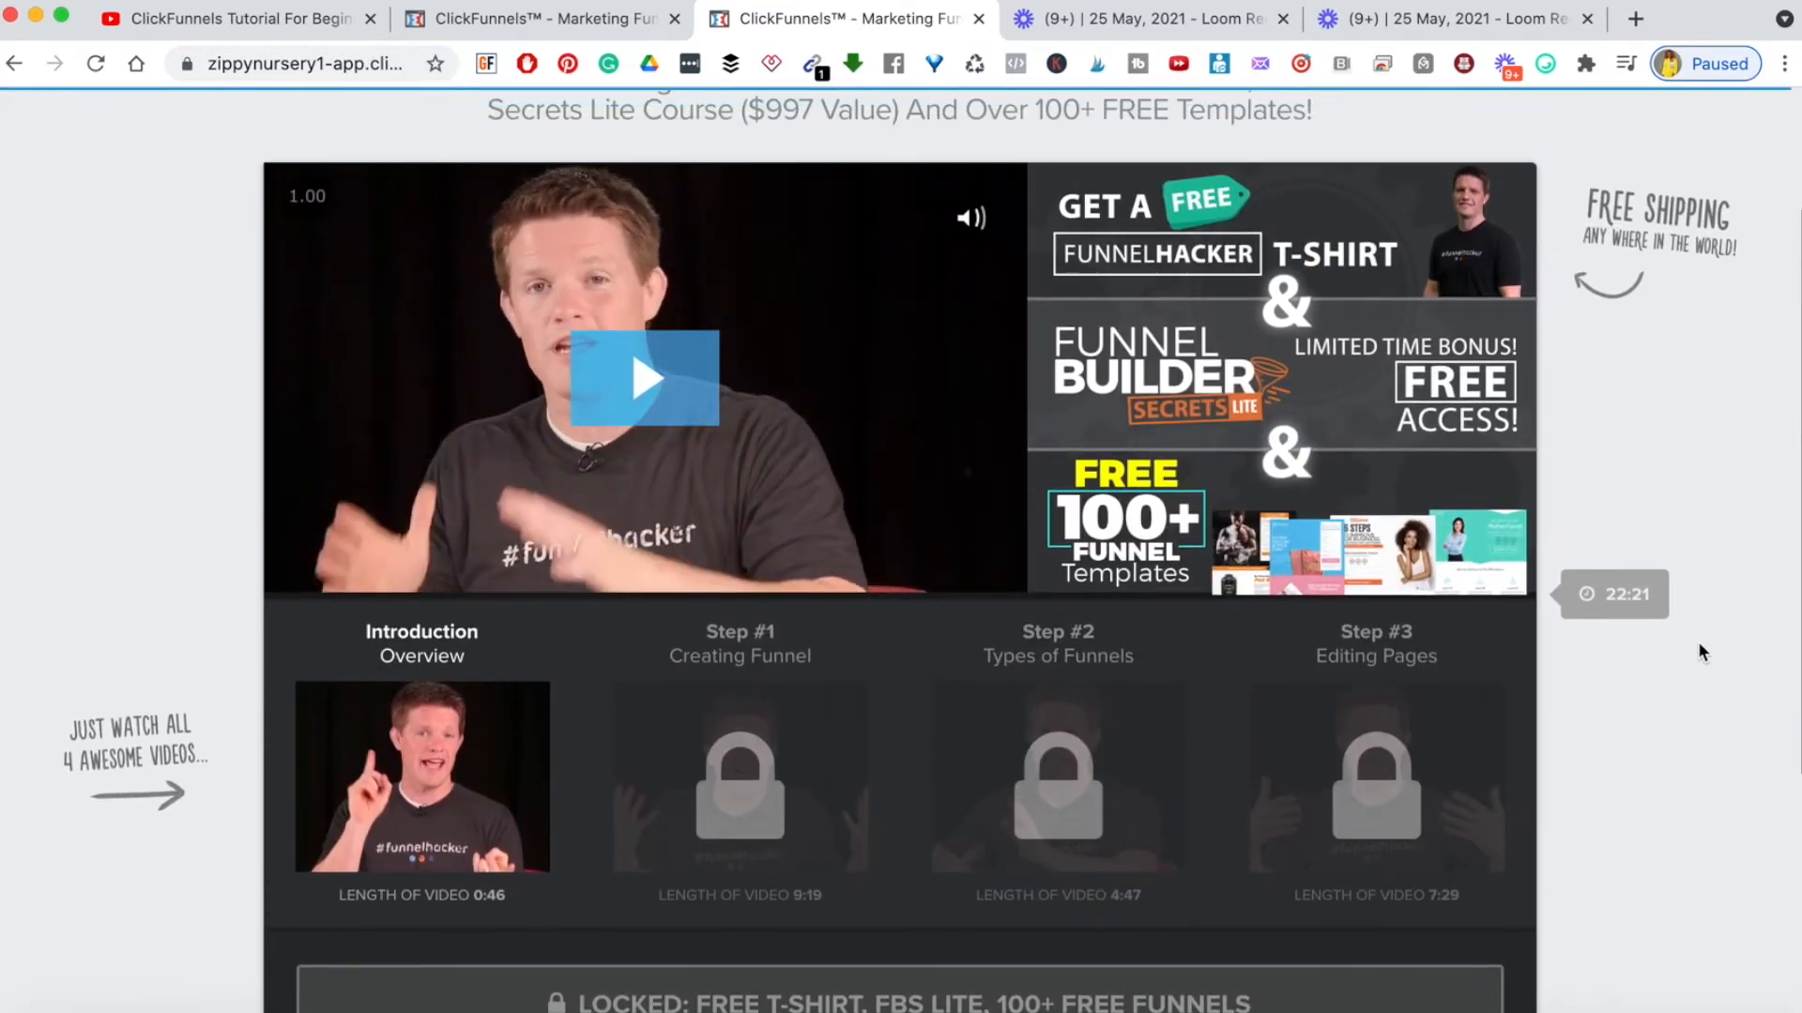
{"action": "scroll", "coordinate": [1700, 651], "scroll_direction": "down", "scroll_amount": 1}
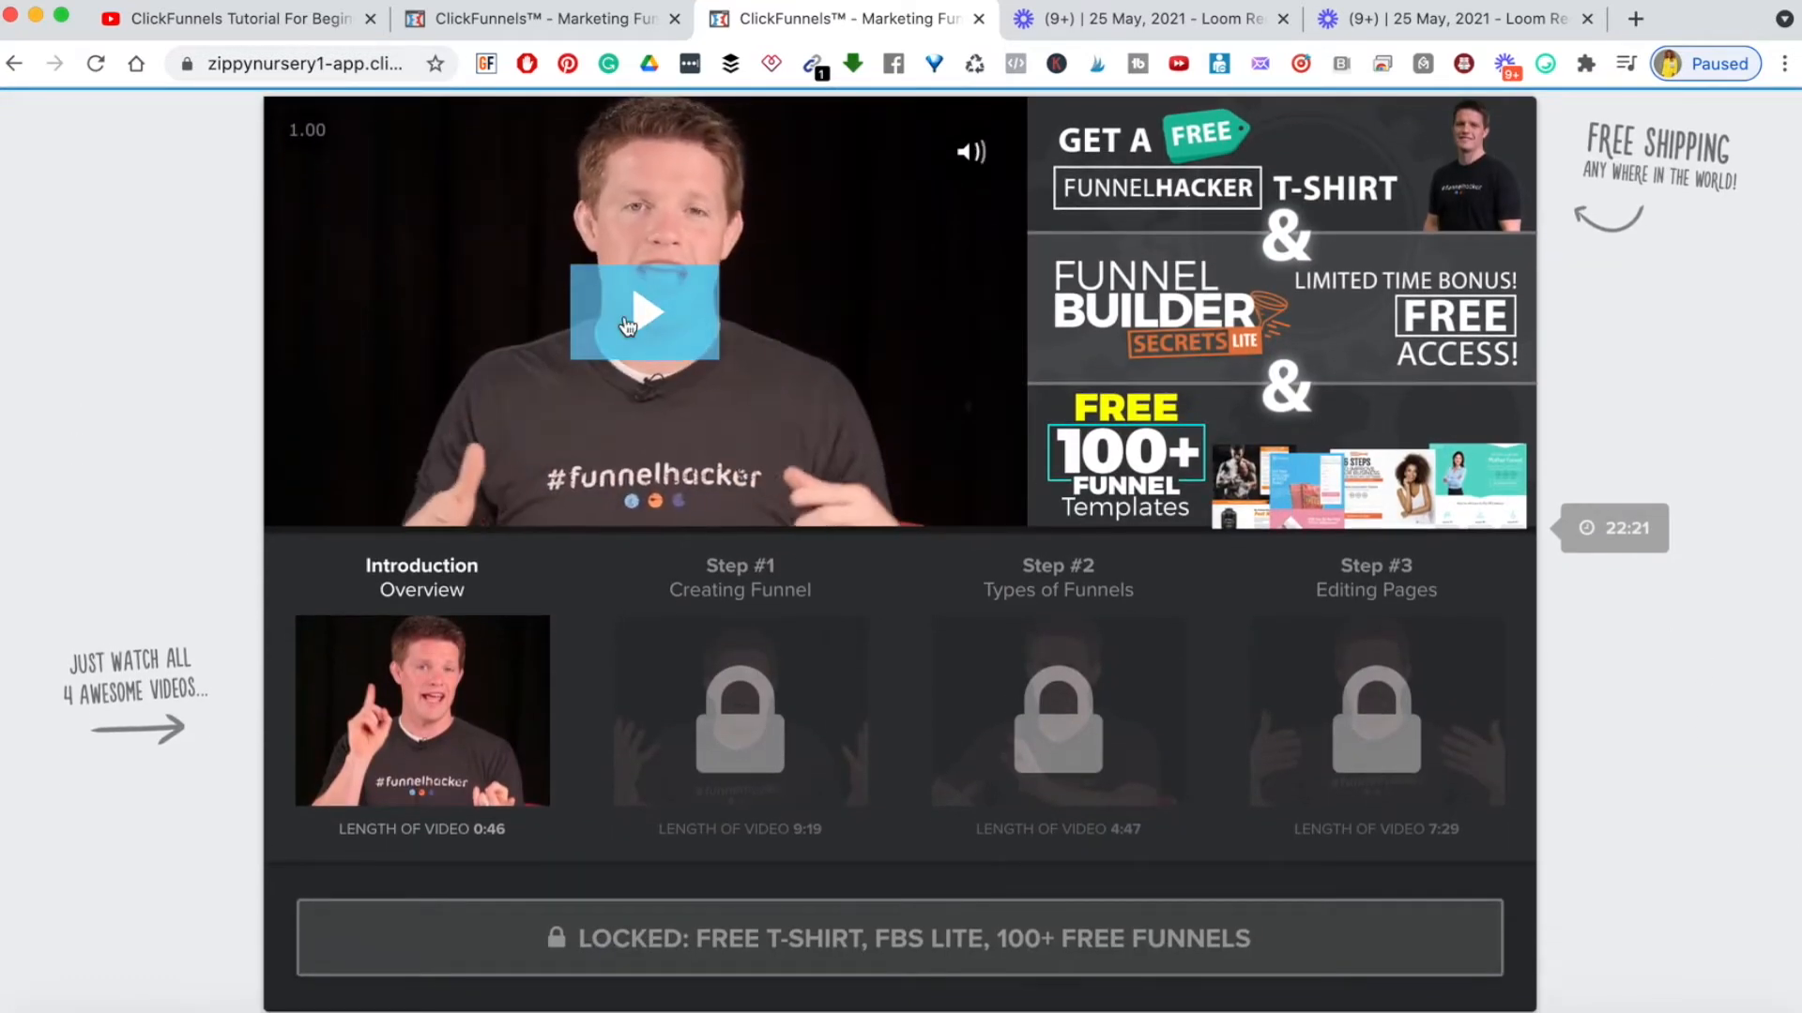
{"action": "scroll", "coordinate": [705, 364], "scroll_direction": "down", "scroll_amount": 1}
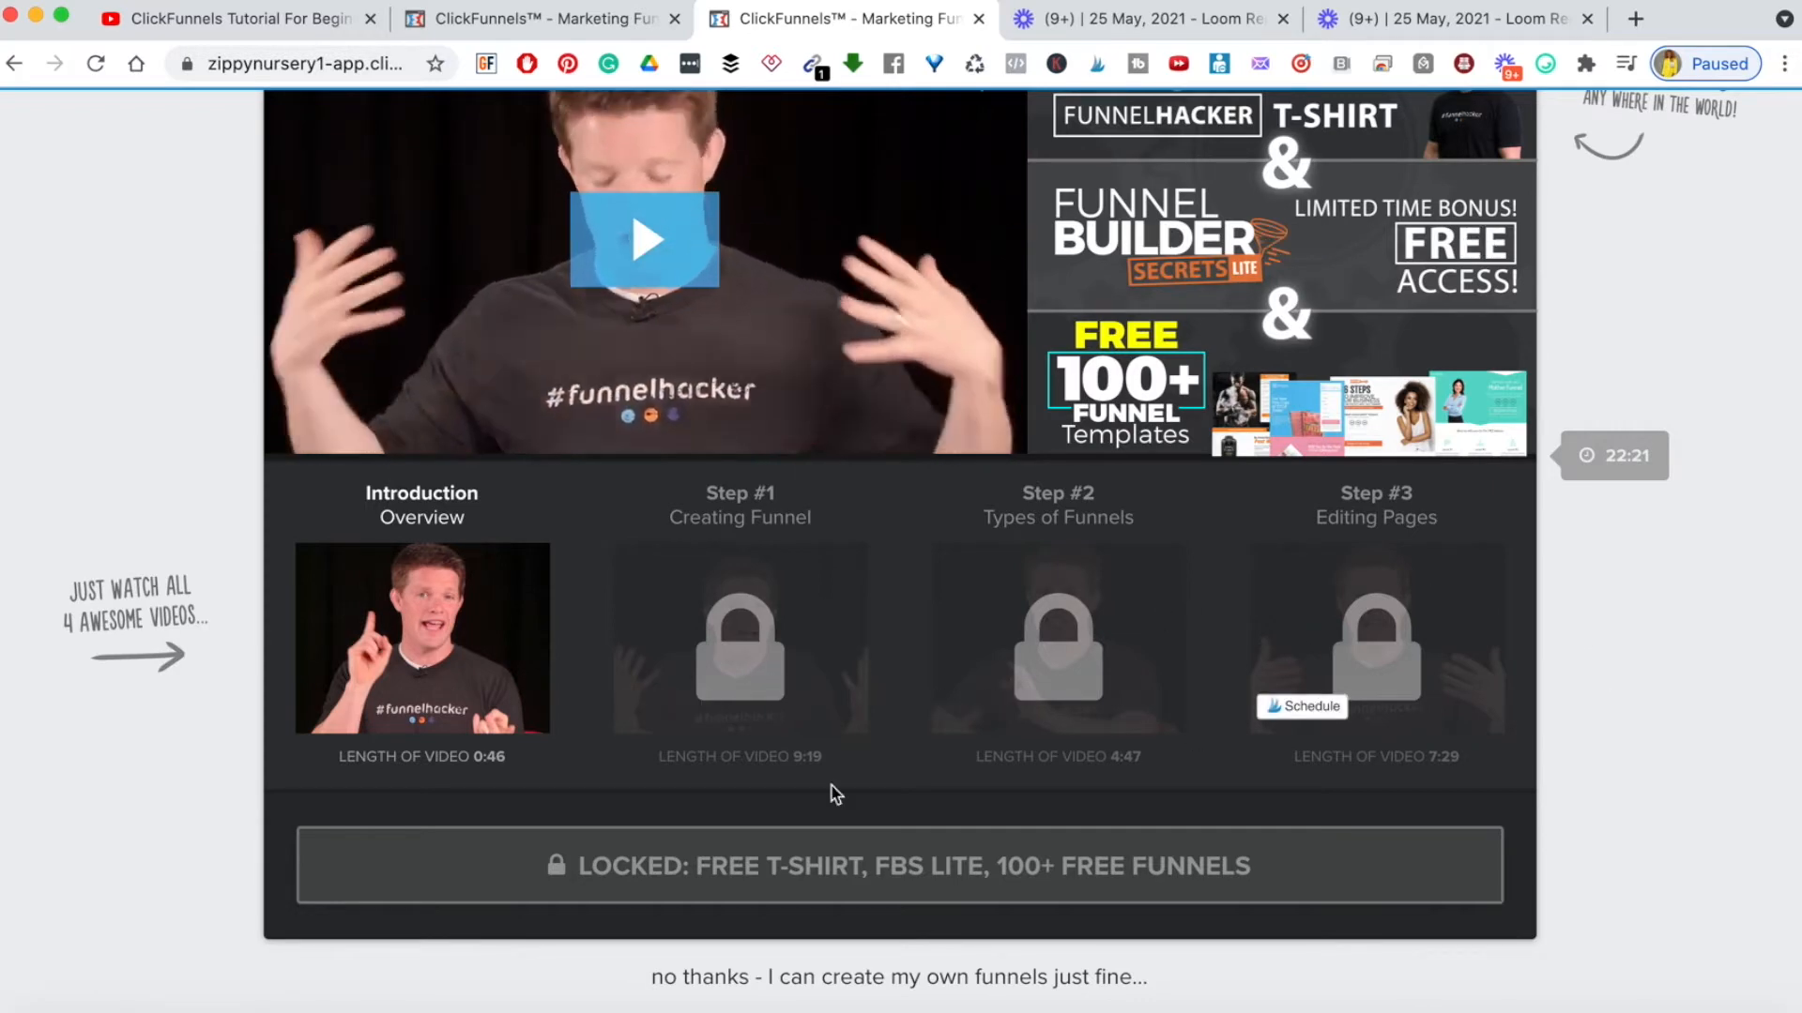
{"action": "scroll", "coordinate": [1785, 676], "scroll_direction": "up", "scroll_amount": 3}
{"action": "scroll", "coordinate": [1785, 676], "scroll_direction": "down", "scroll_amount": 6}
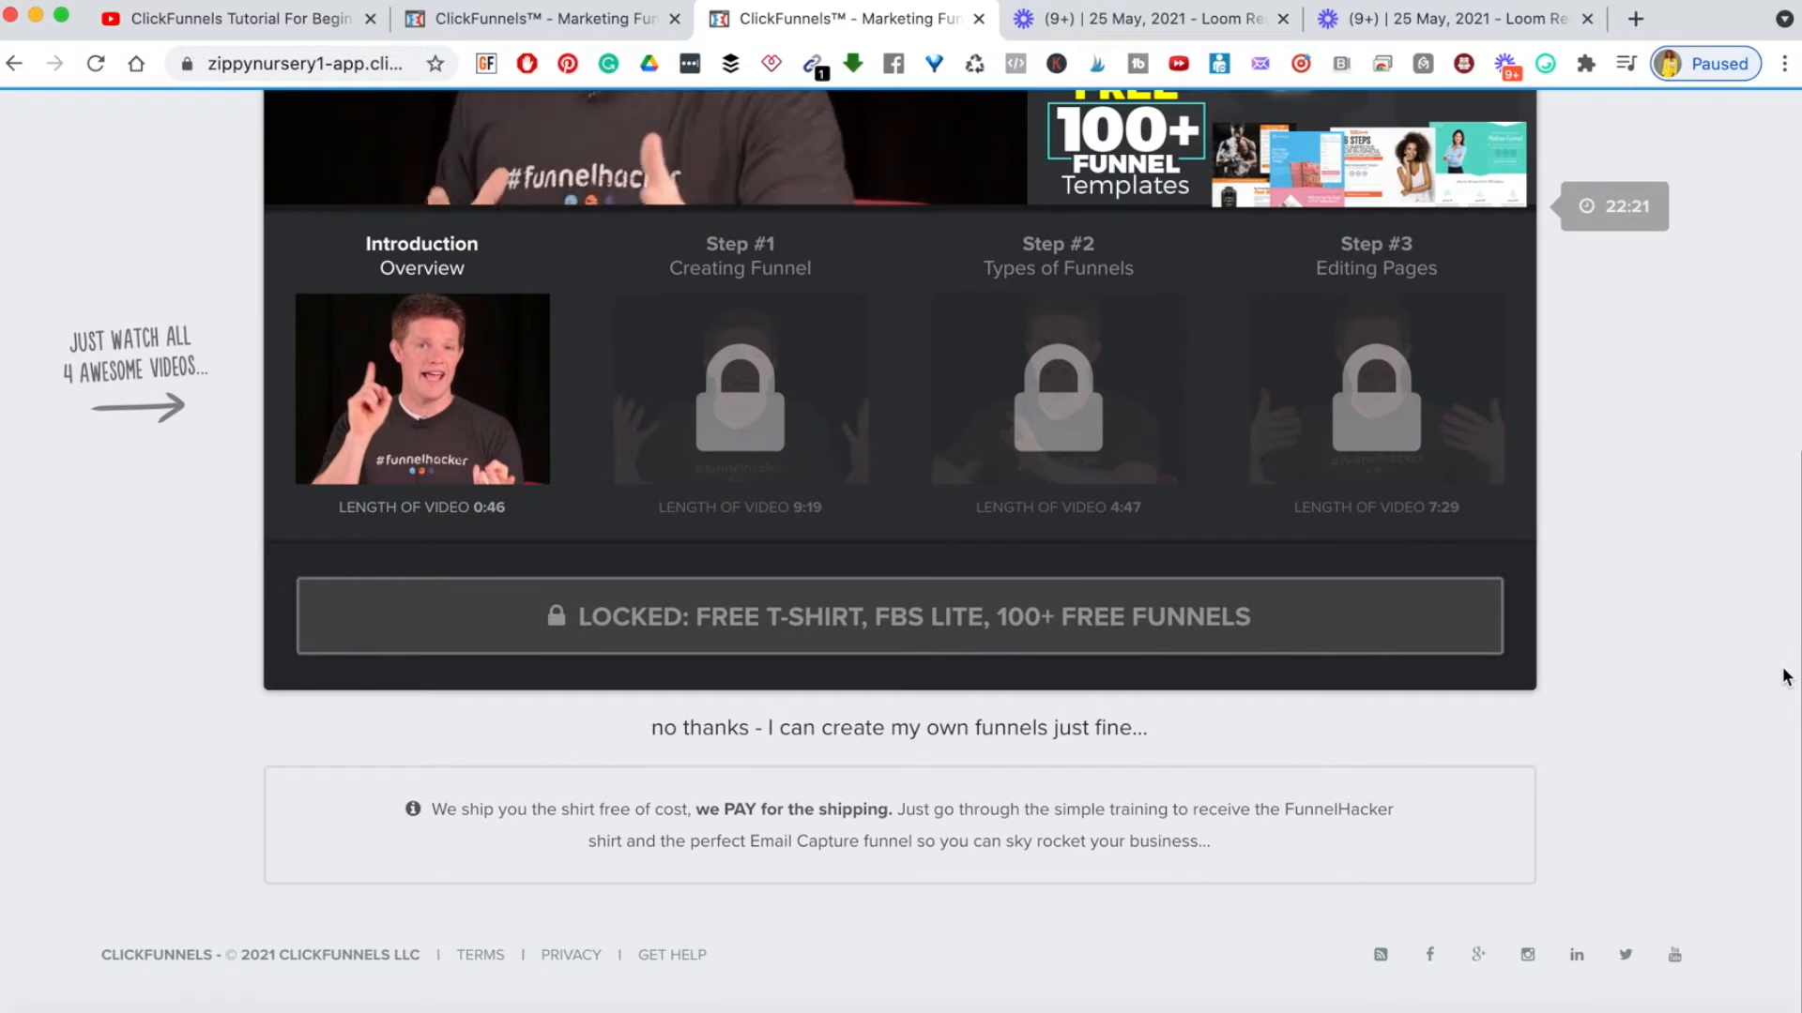
{"action": "scroll", "coordinate": [1785, 675], "scroll_direction": "up", "scroll_amount": 1}
{"action": "scroll", "coordinate": [1785, 676], "scroll_direction": "up", "scroll_amount": 5}
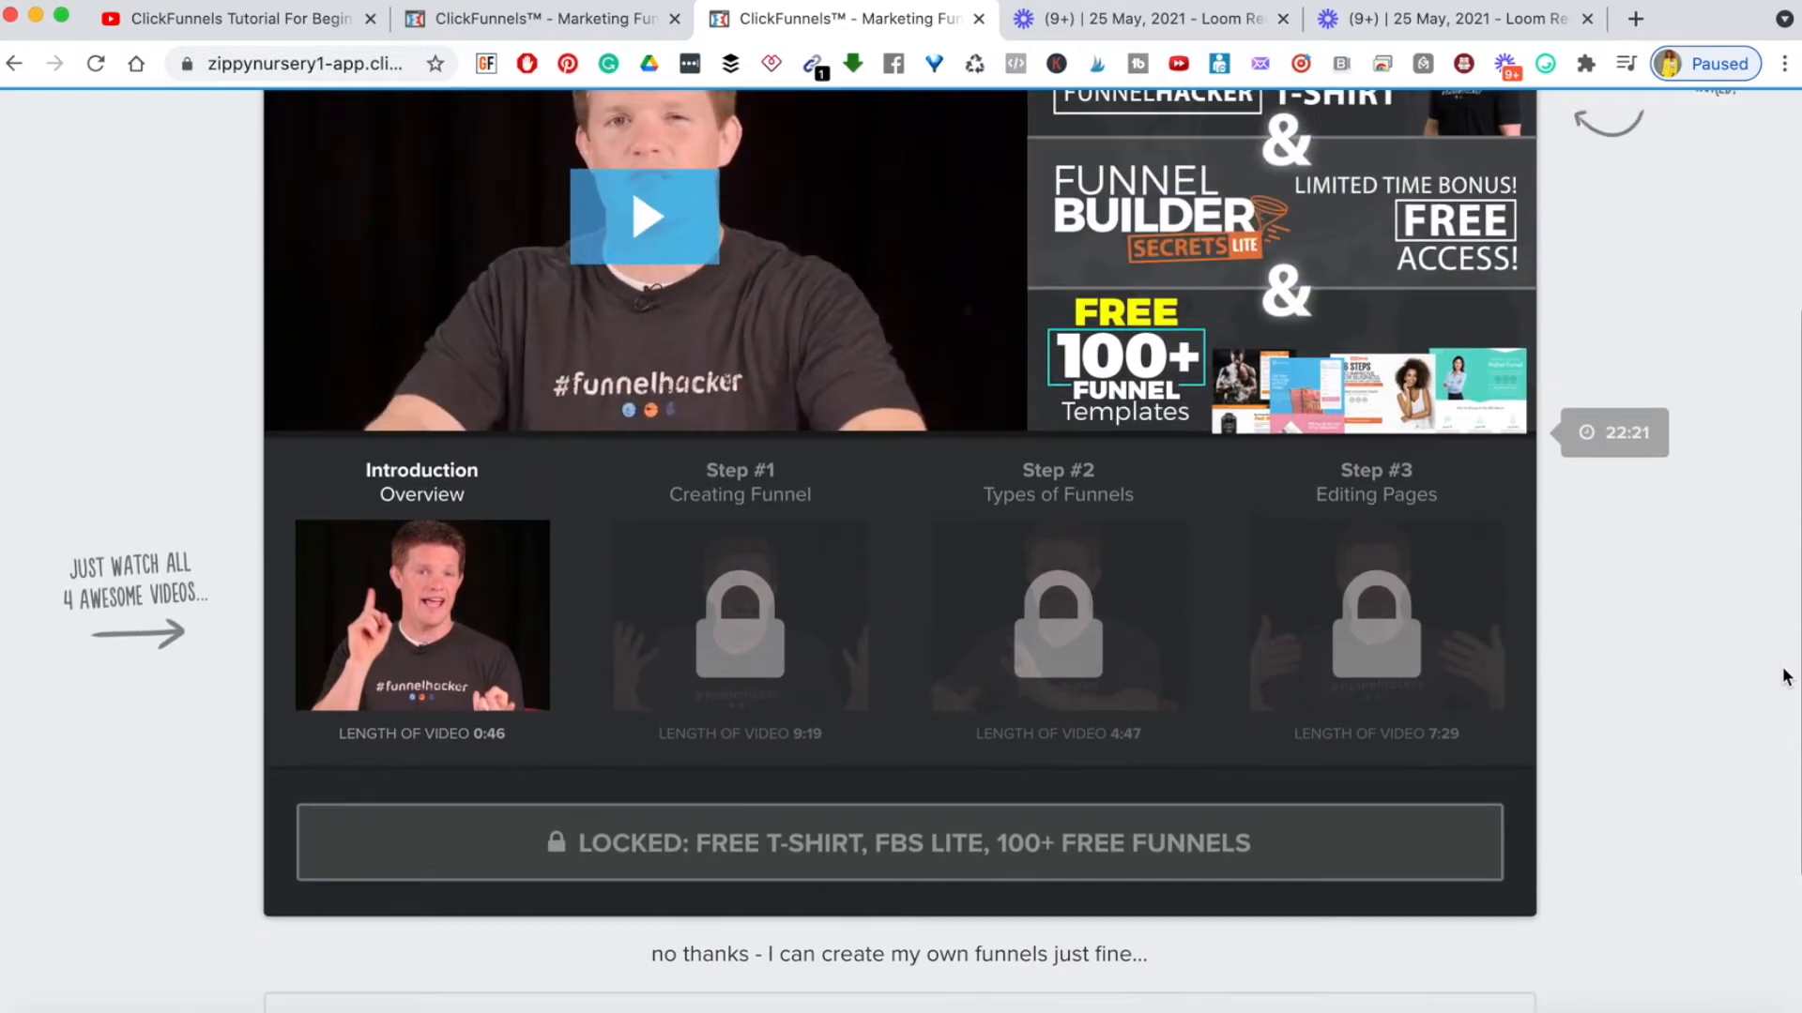
{"action": "scroll", "coordinate": [1785, 676], "scroll_direction": "down", "scroll_amount": 6}
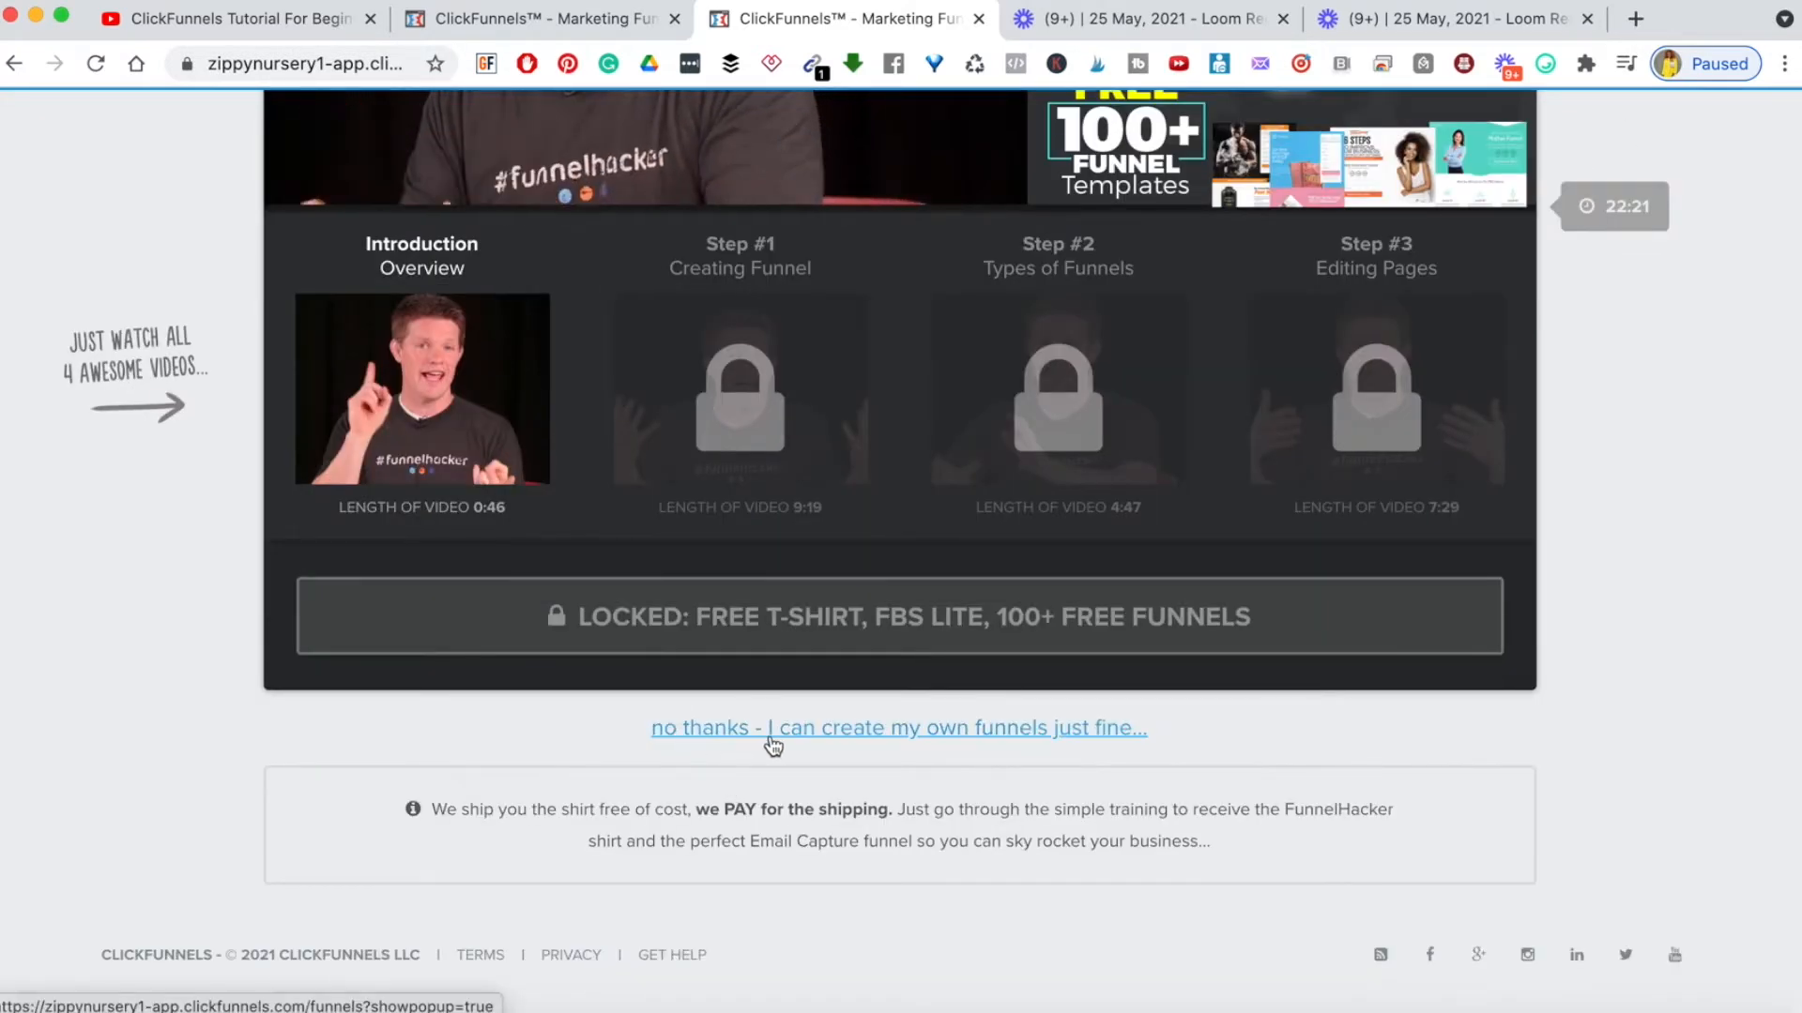
{"action": "left_click", "coordinate": [1026, 734]}
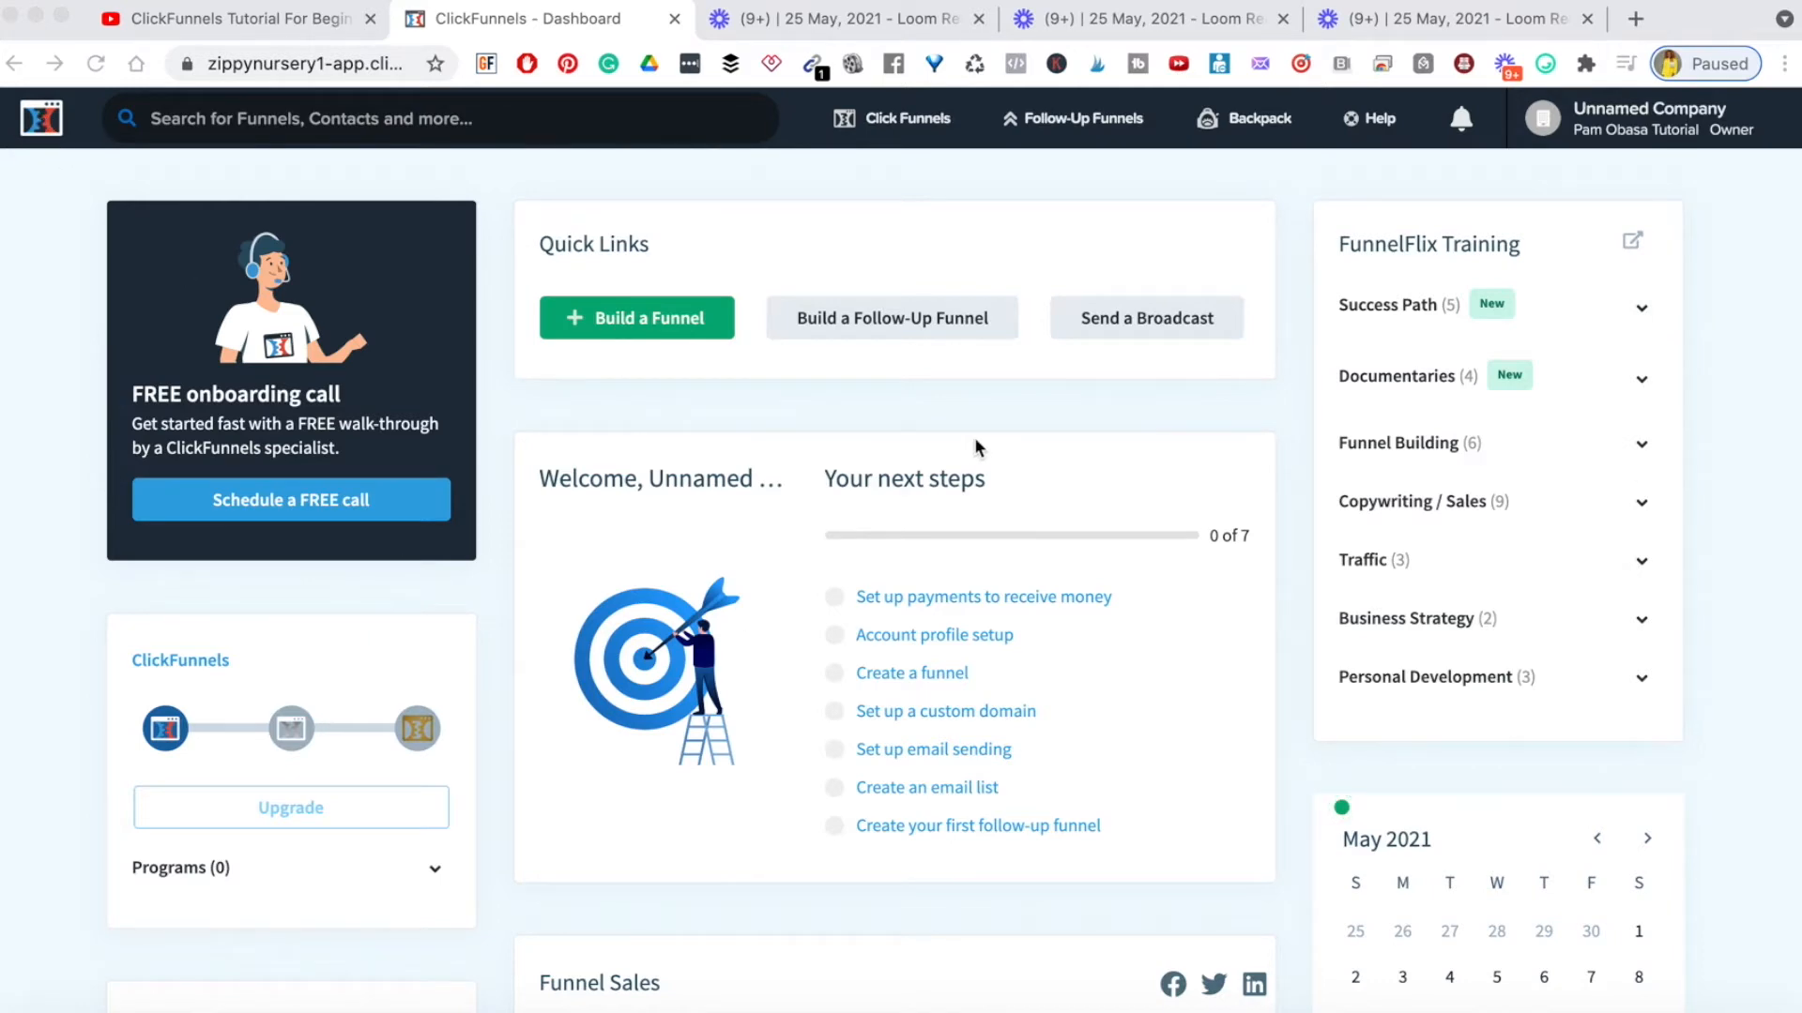
- Look through the dashboard, including the quick links, next steps checklist, funnel sales and training sections
{"action": "scroll", "coordinate": [1308, 574], "scroll_direction": "down", "scroll_amount": 5}
{"action": "scroll", "coordinate": [1310, 580], "scroll_direction": "down", "scroll_amount": 5}
{"action": "scroll", "coordinate": [1308, 573], "scroll_direction": "up", "scroll_amount": 5}
{"action": "scroll", "coordinate": [1308, 572], "scroll_direction": "down", "scroll_amount": 4}
{"action": "scroll", "coordinate": [1308, 573], "scroll_direction": "up", "scroll_amount": 7}
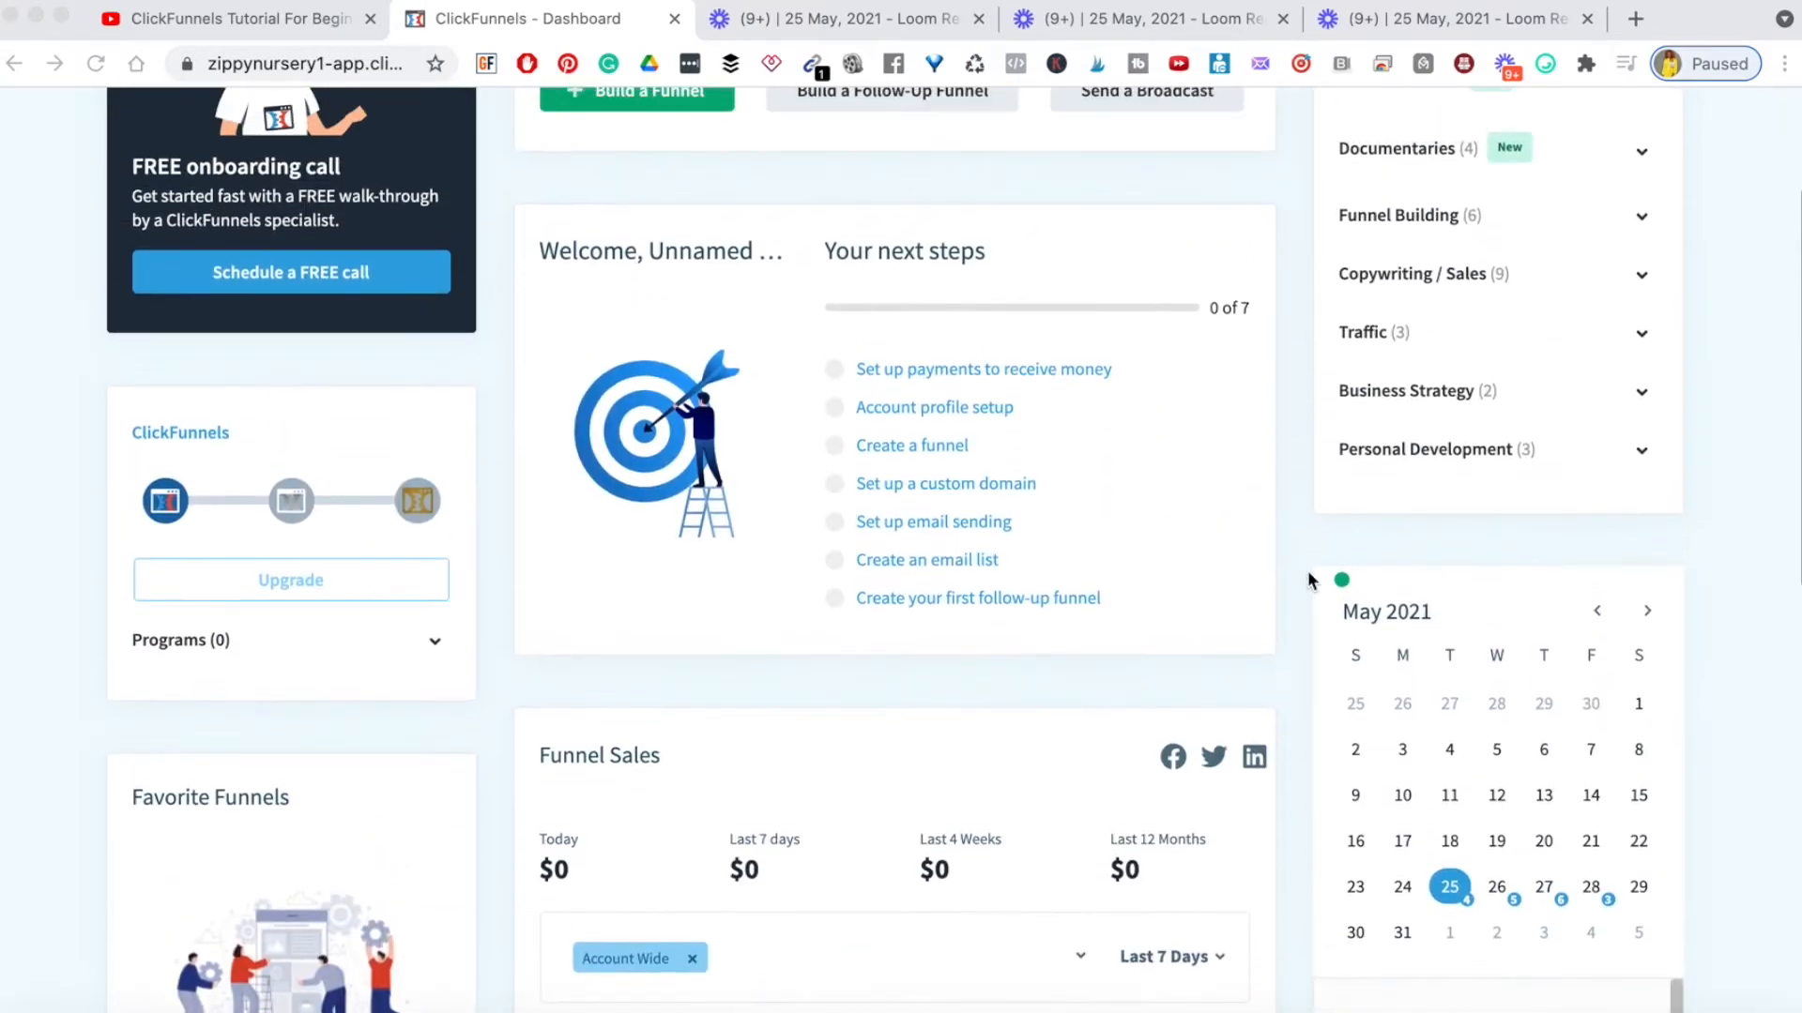
- Look over the rest of the dashboard, and check the lessons under Success Path in FunnelFlix Training before collapsing them
{"action": "scroll", "coordinate": [1310, 579], "scroll_direction": "down", "scroll_amount": 9}
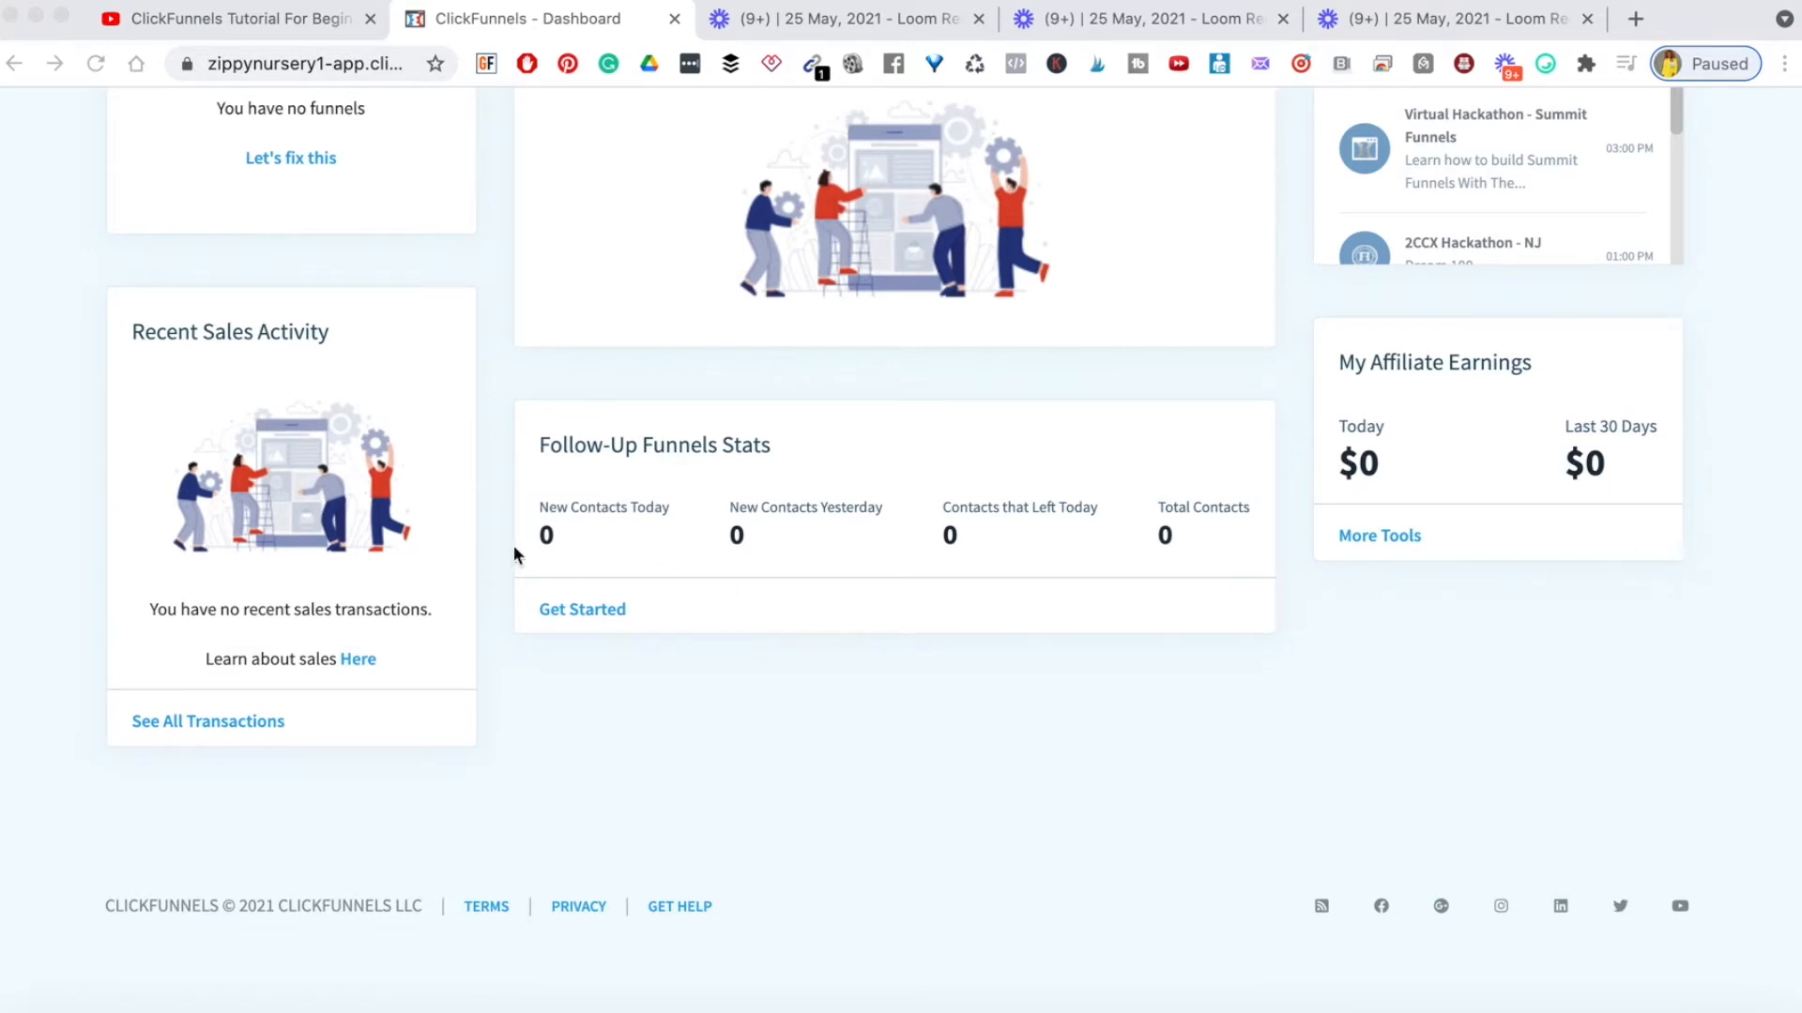
{"action": "scroll", "coordinate": [1088, 402], "scroll_direction": "up", "scroll_amount": 9}
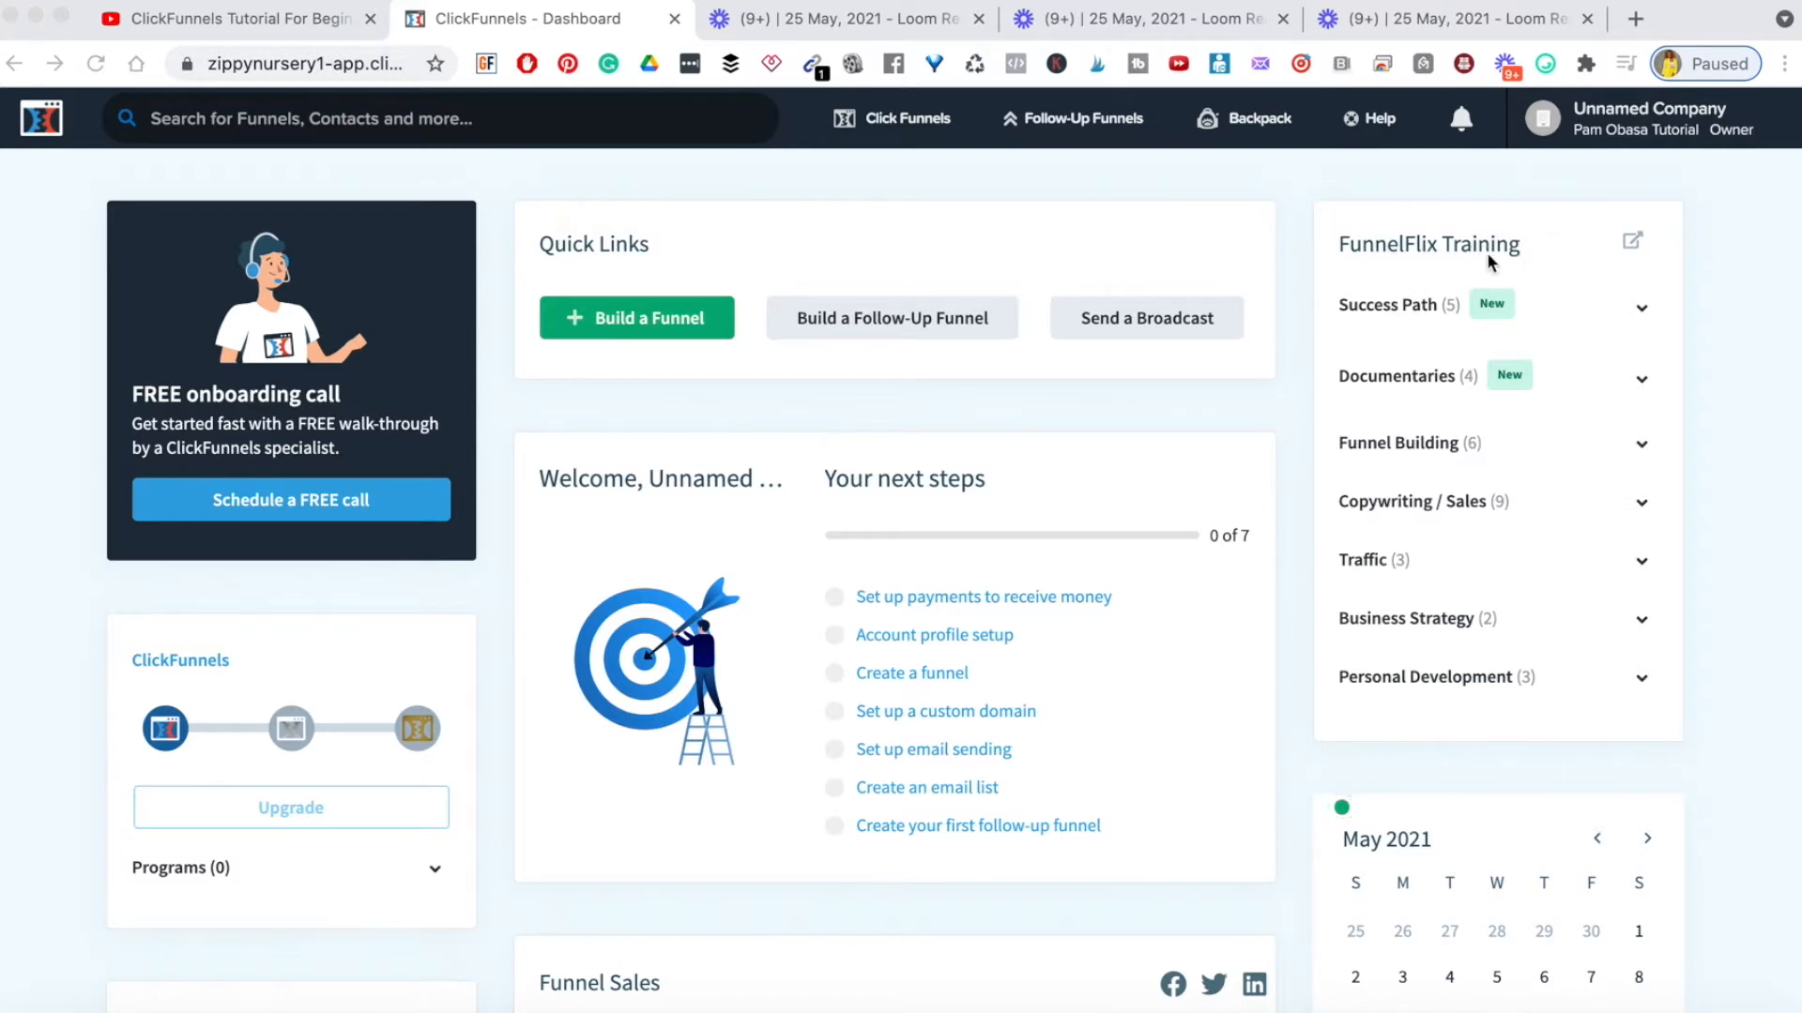
{"action": "left_click", "coordinate": [1643, 306]}
{"action": "left_click", "coordinate": [1639, 317]}
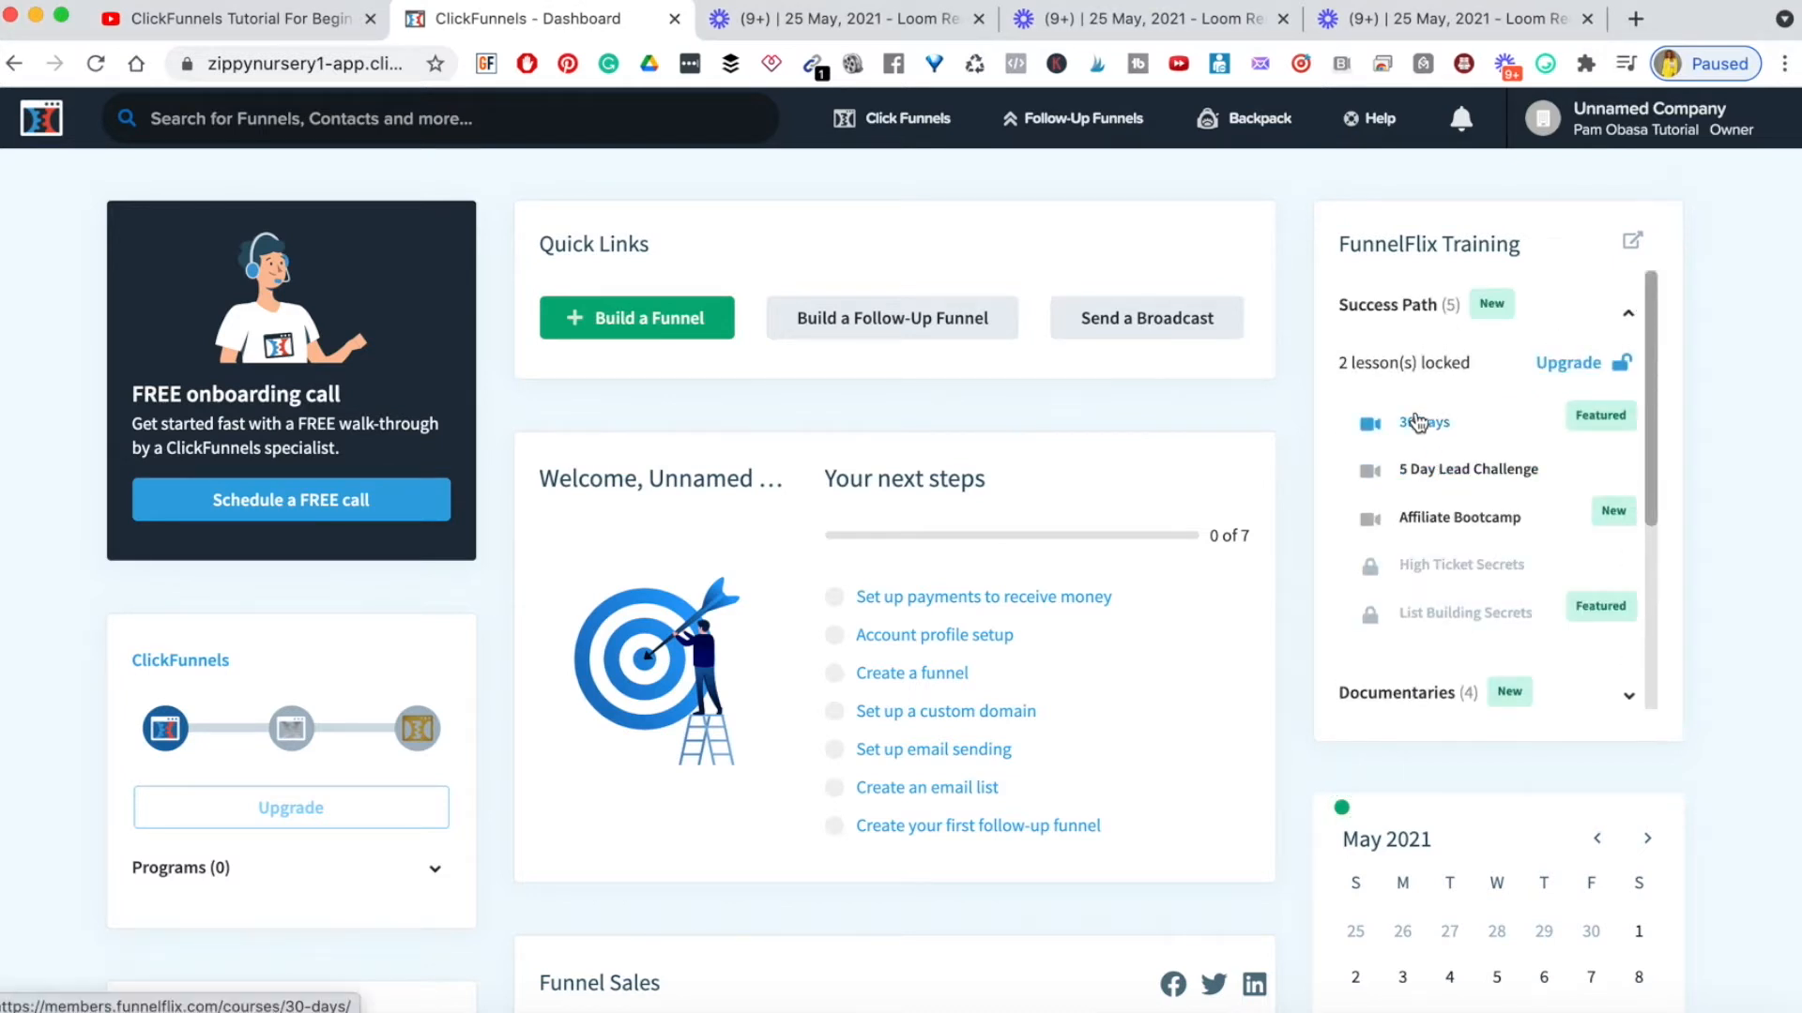
{"action": "left_click", "coordinate": [1629, 313]}
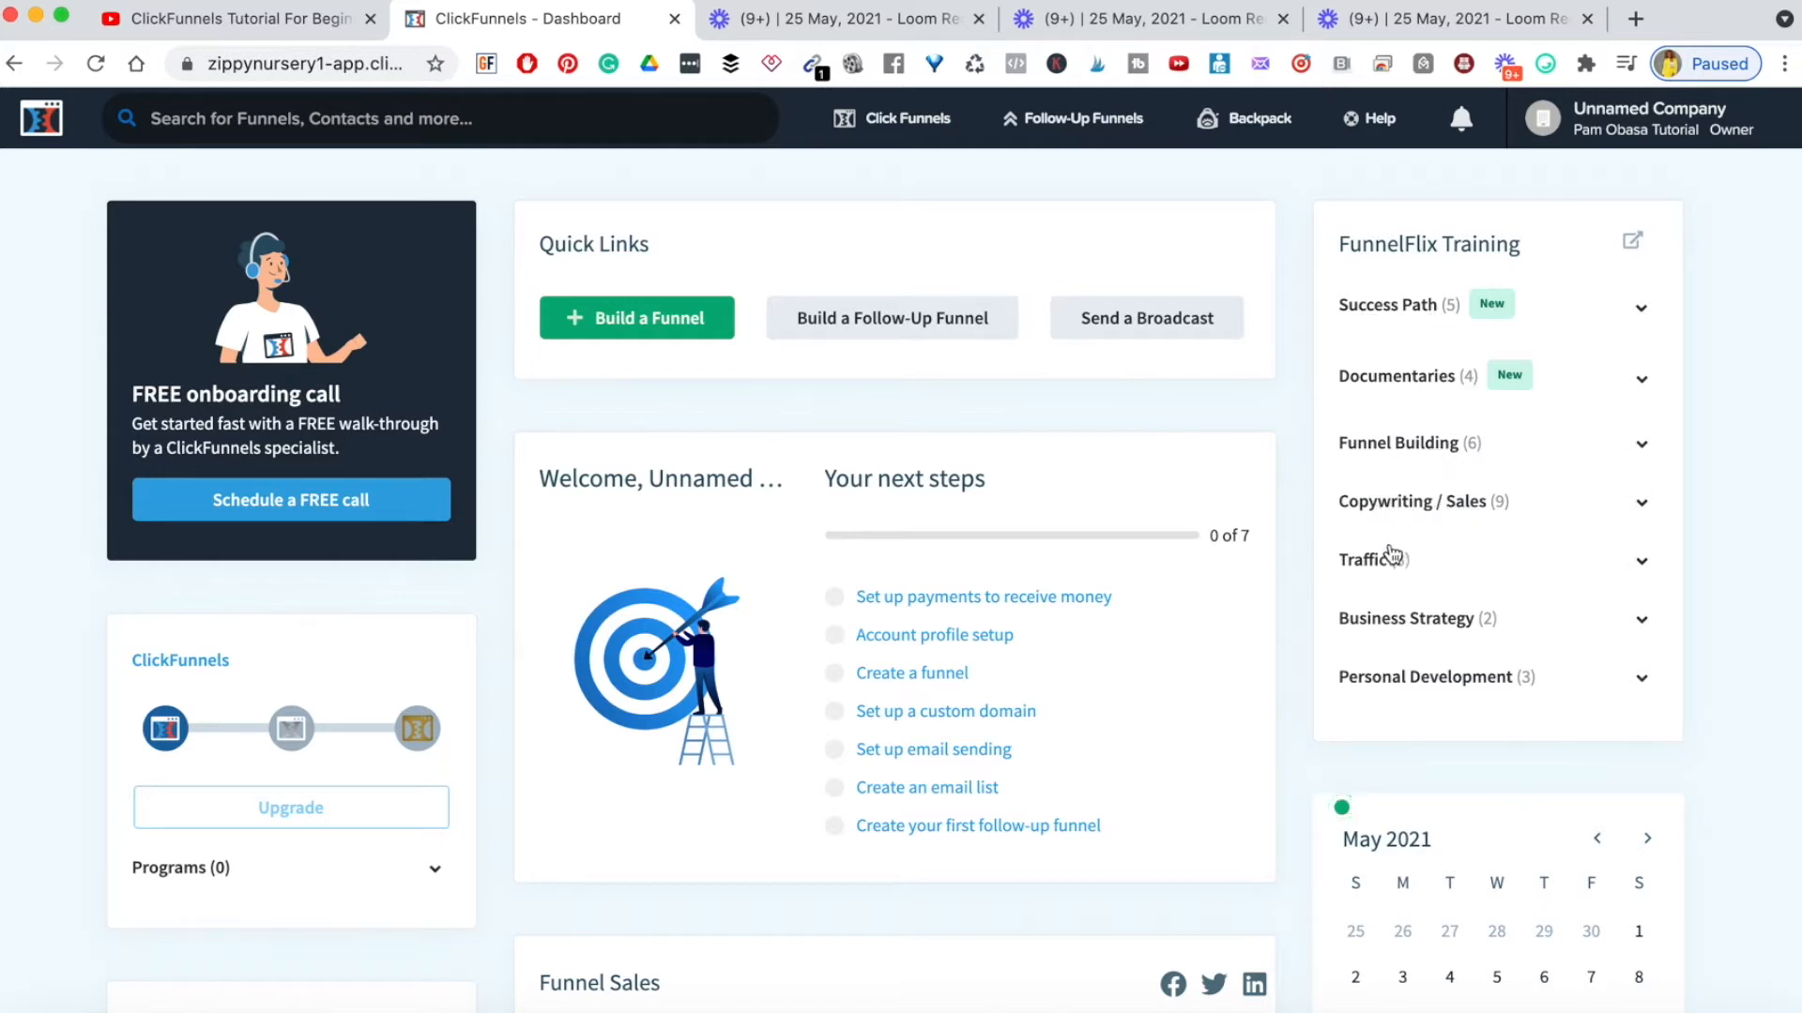
{"action": "scroll", "coordinate": [1489, 618], "scroll_direction": "down", "scroll_amount": 1}
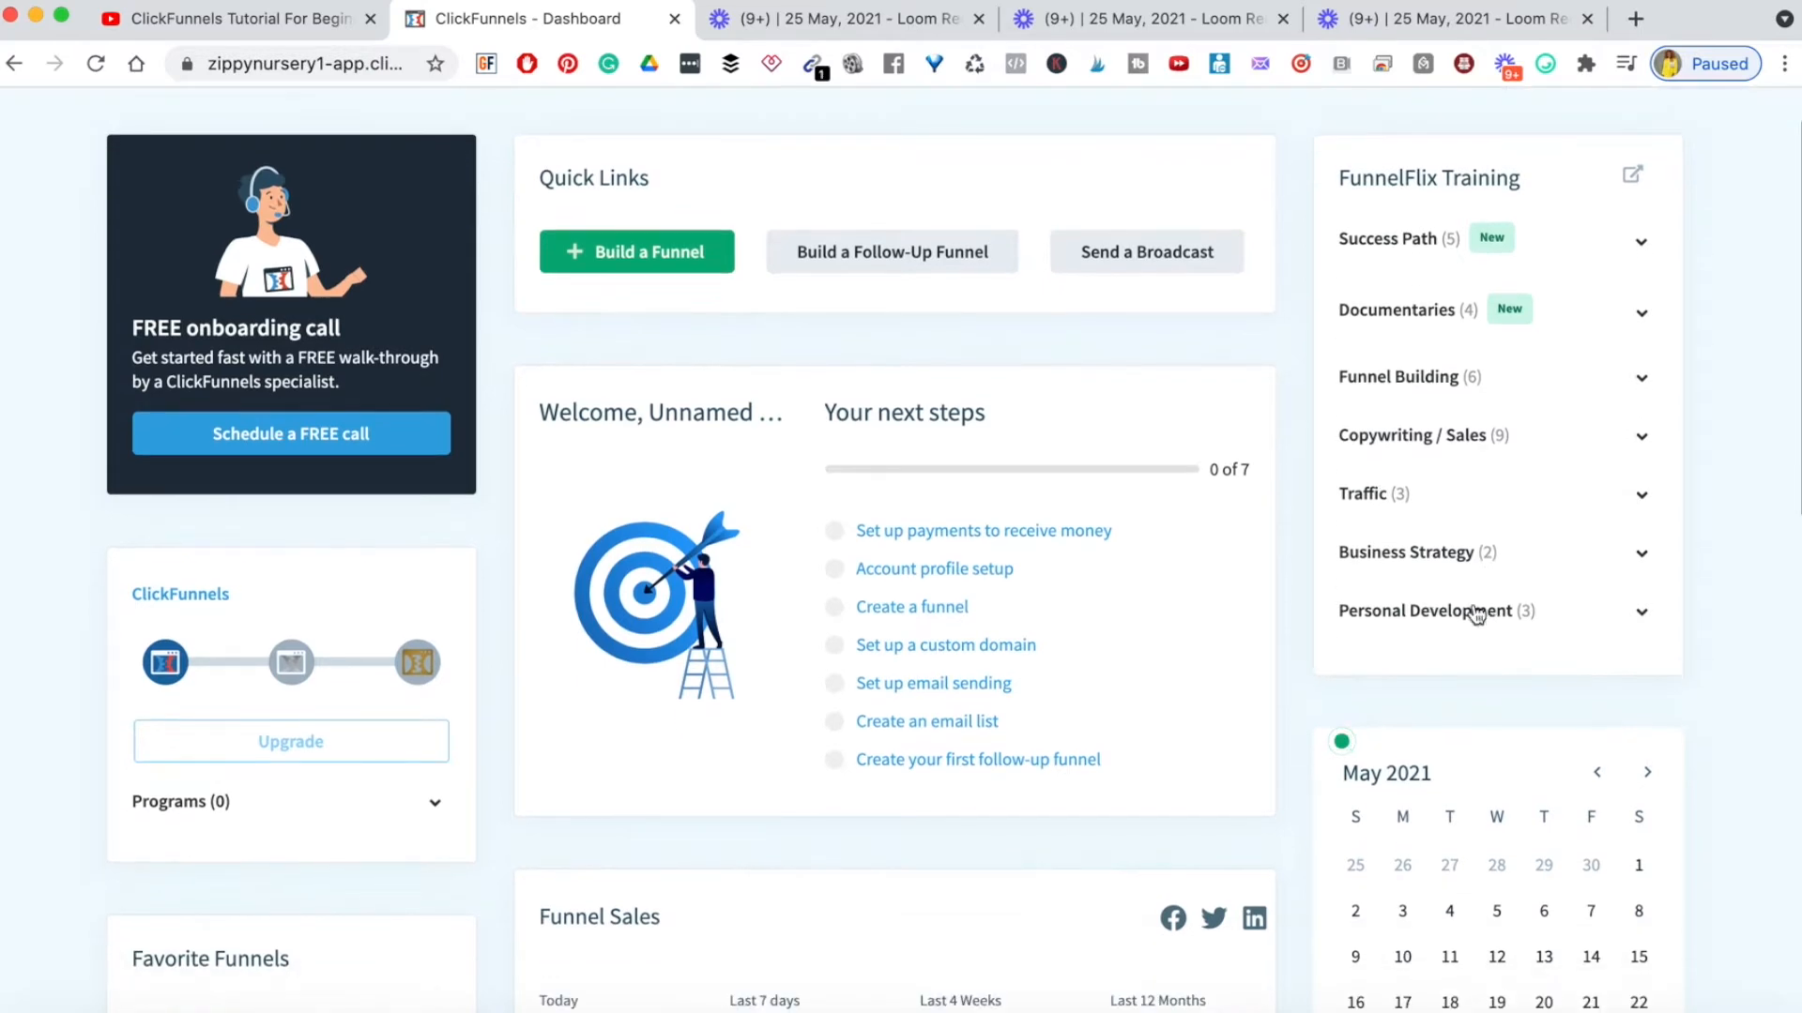
- Examine the Funnel Sales section and its periods: today, last 7 days, last 4 weeks and last 12 months
{"action": "scroll", "coordinate": [1448, 555], "scroll_direction": "down", "scroll_amount": 5}
{"action": "scroll", "coordinate": [1441, 552], "scroll_direction": "up", "scroll_amount": 4}
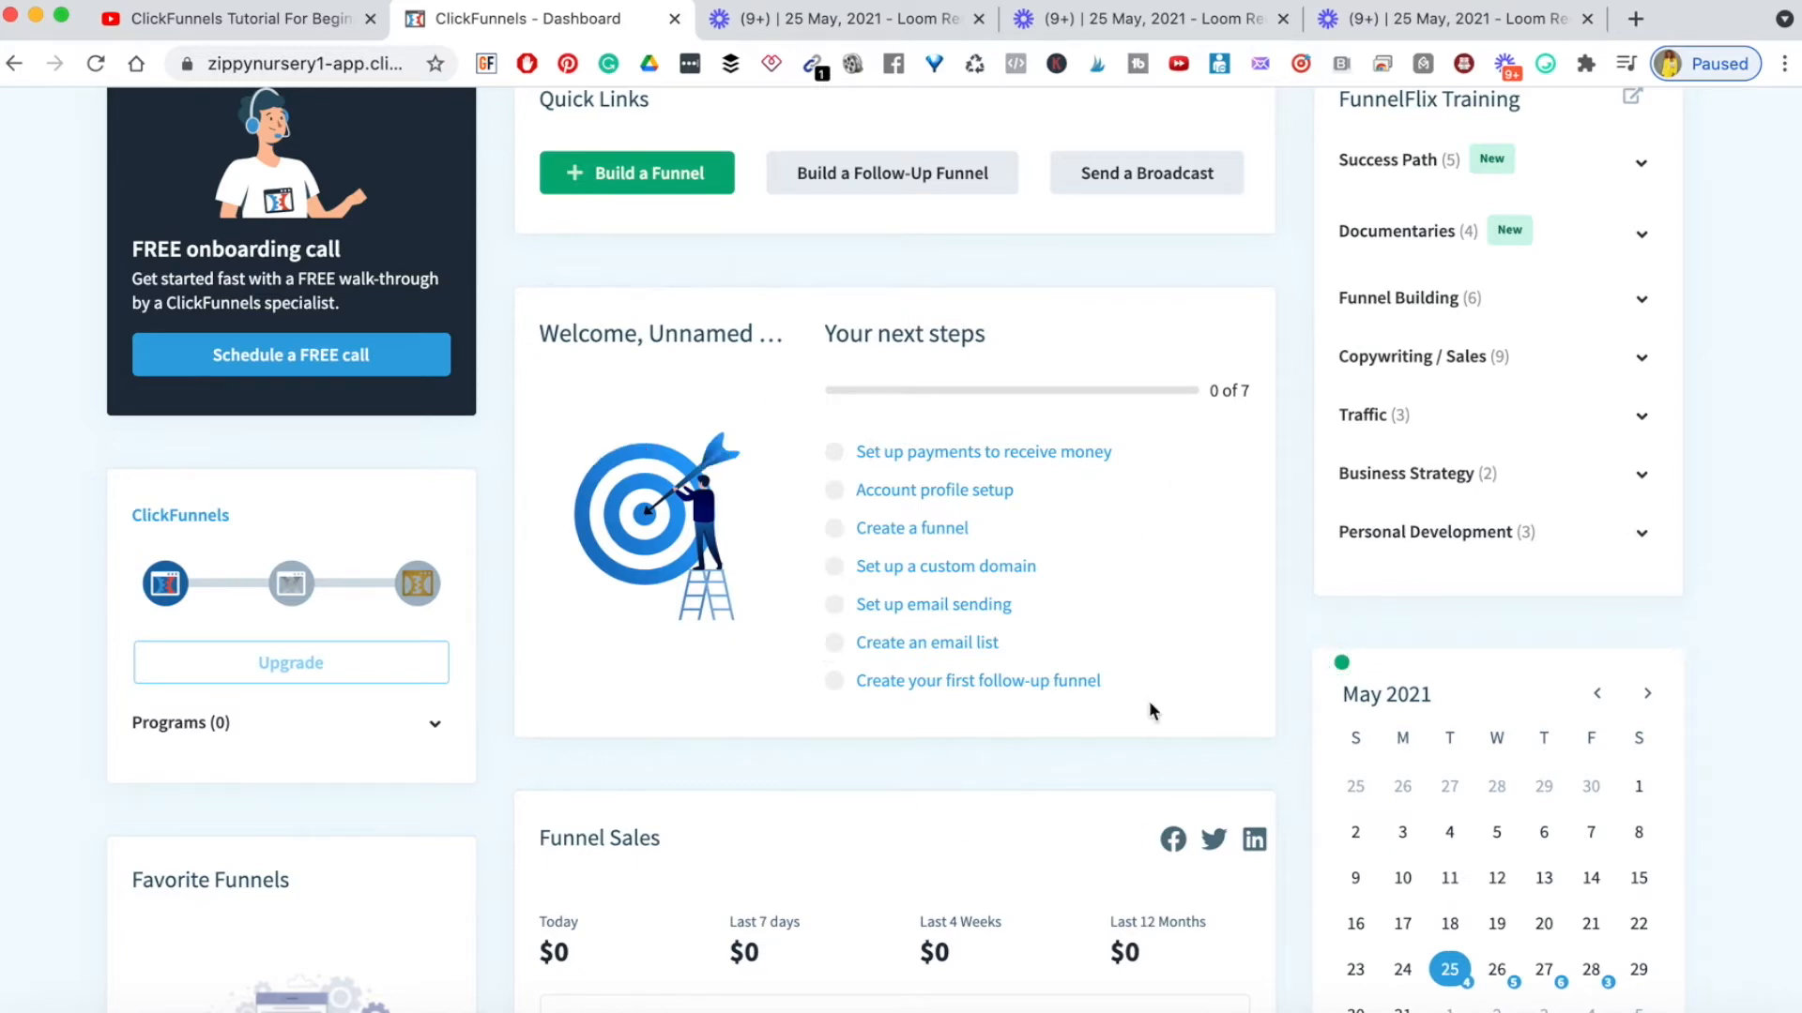
{"action": "scroll", "coordinate": [1287, 869], "scroll_direction": "down", "scroll_amount": 6}
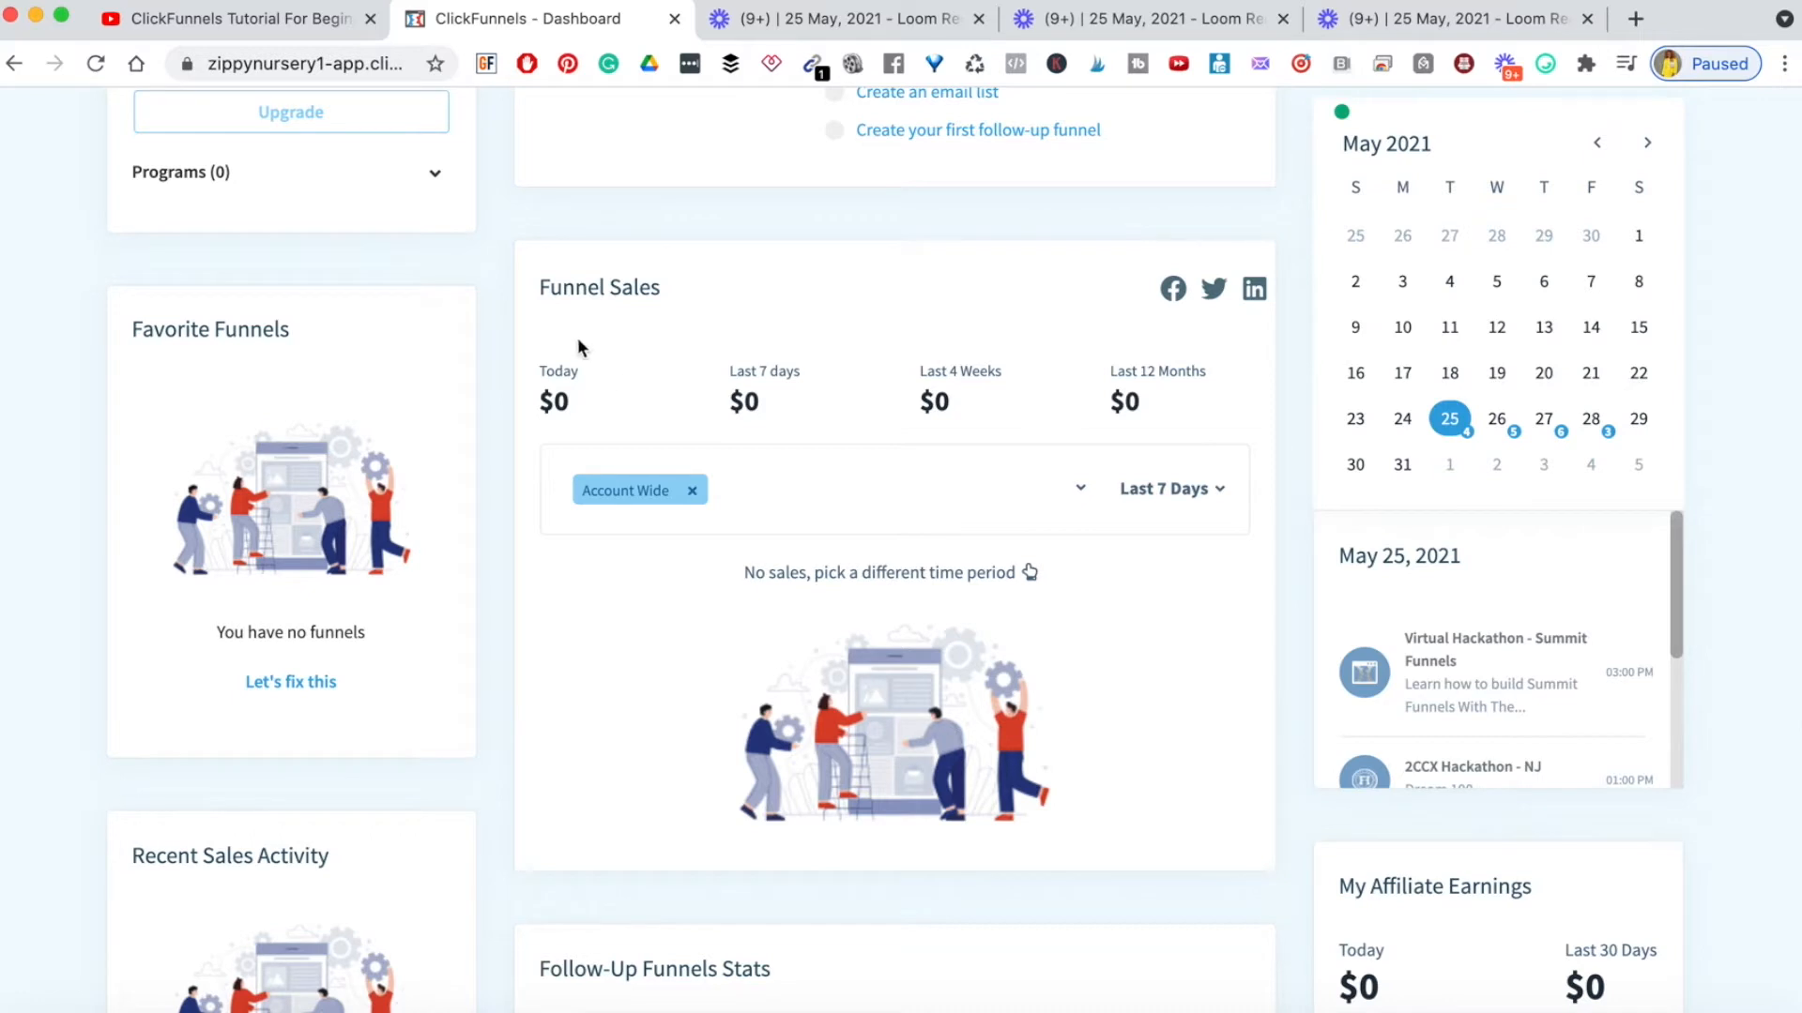
{"action": "left_click_drag", "start_coordinate": [587, 279], "coordinate": [646, 284]}
{"action": "left_click", "coordinate": [646, 284]}
{"action": "left_click_drag", "start_coordinate": [746, 384], "coordinate": [729, 402]}
{"action": "left_click_drag", "start_coordinate": [921, 371], "coordinate": [1002, 372]}
{"action": "left_click_drag", "start_coordinate": [1111, 371], "coordinate": [1208, 372]}
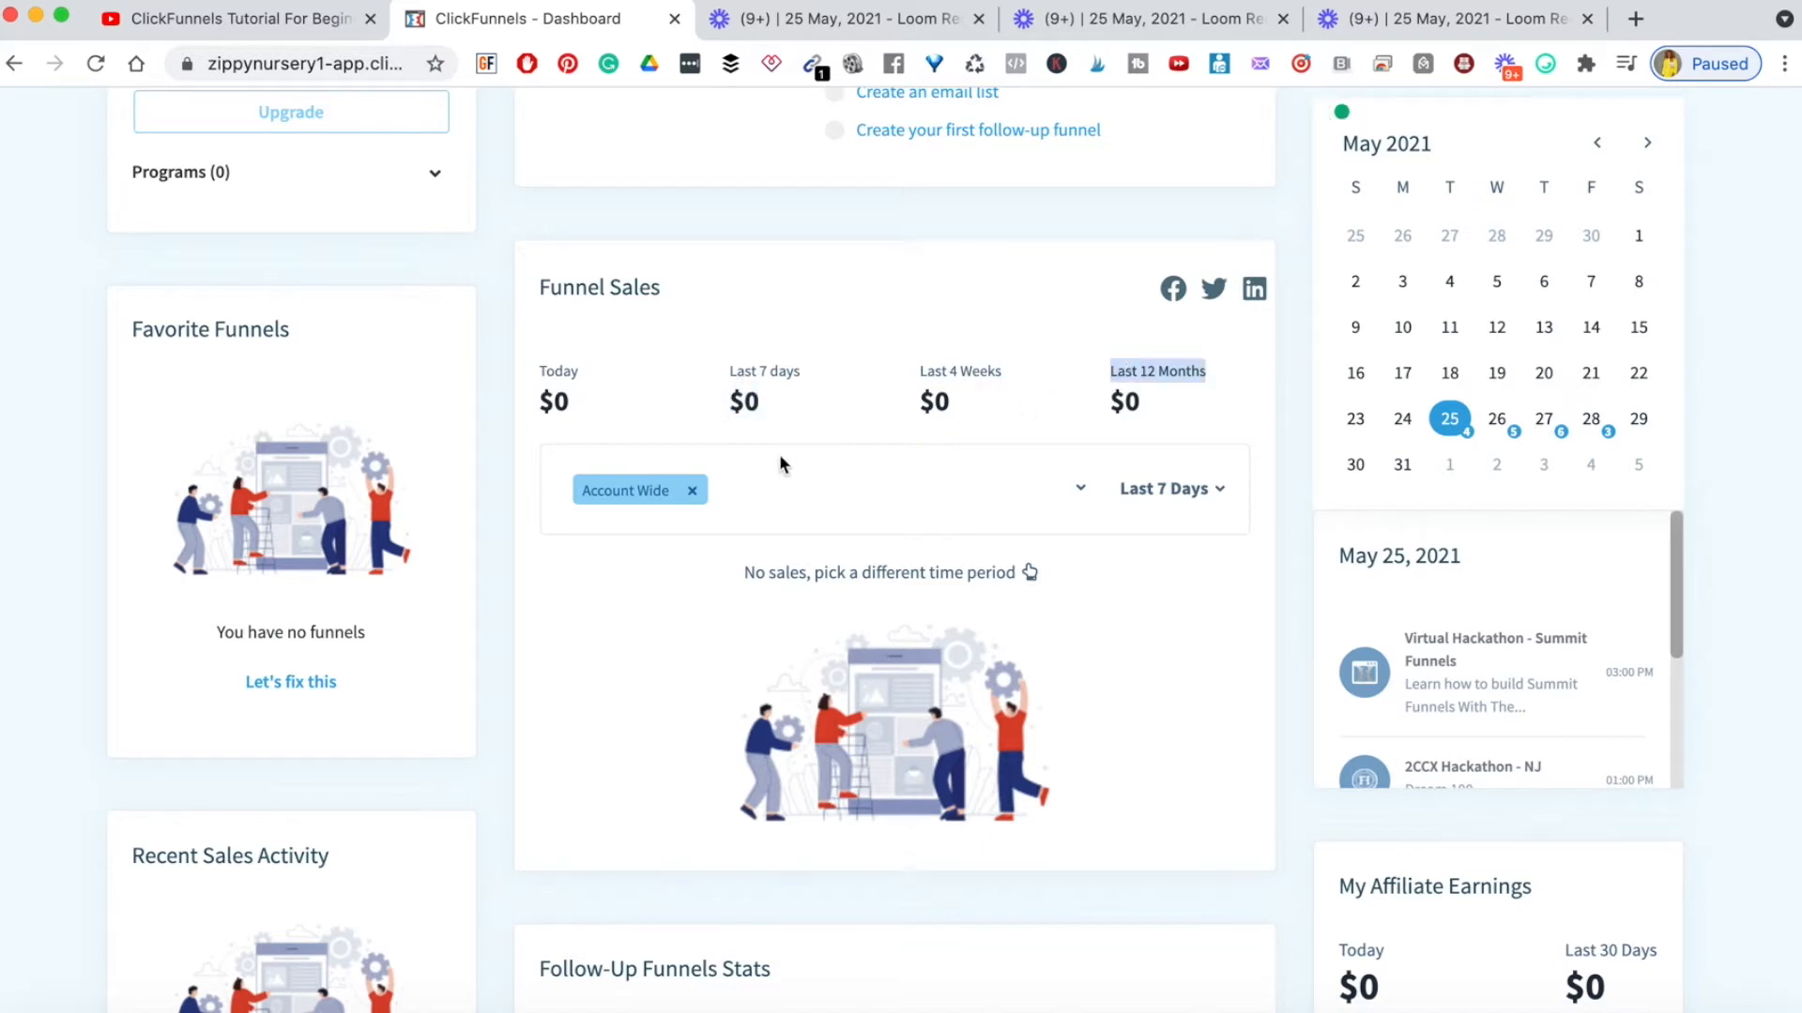
- Check the funnels selected in the Funnel Sales filter, and close the selection list without changing it
{"action": "left_click", "coordinate": [1080, 491]}
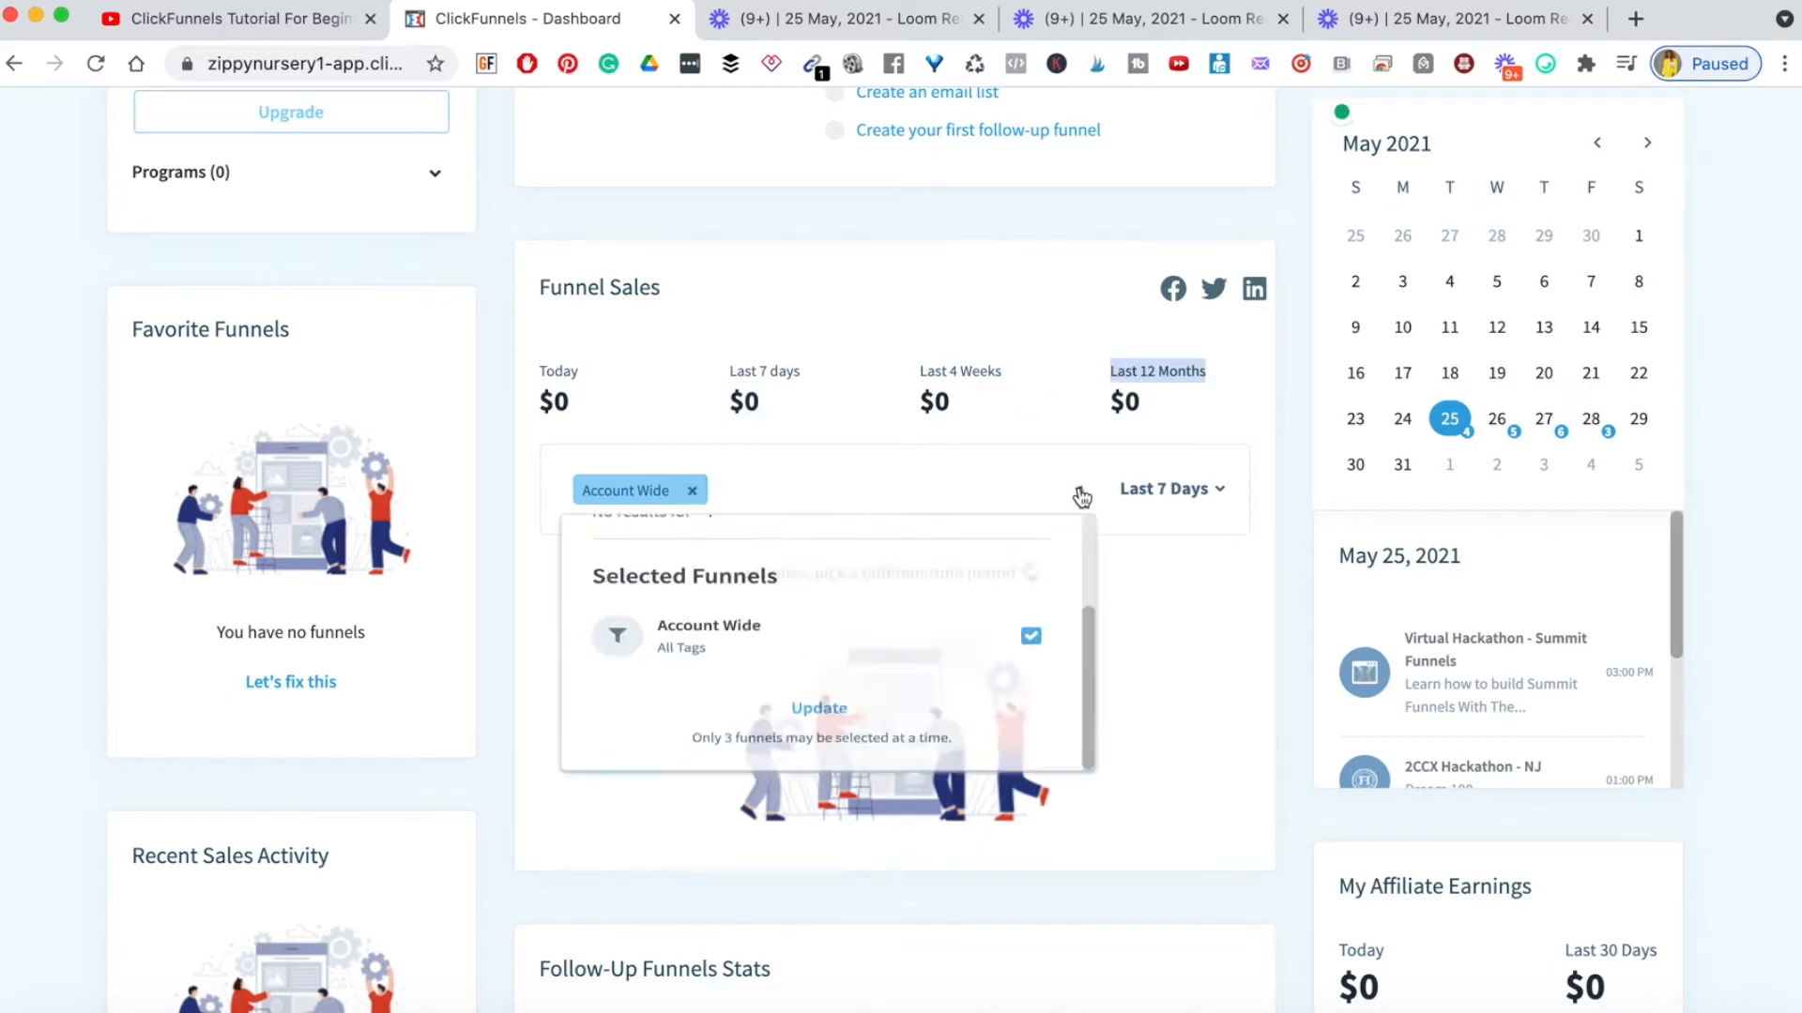
{"action": "scroll", "coordinate": [931, 706], "scroll_direction": "down", "scroll_amount": 5}
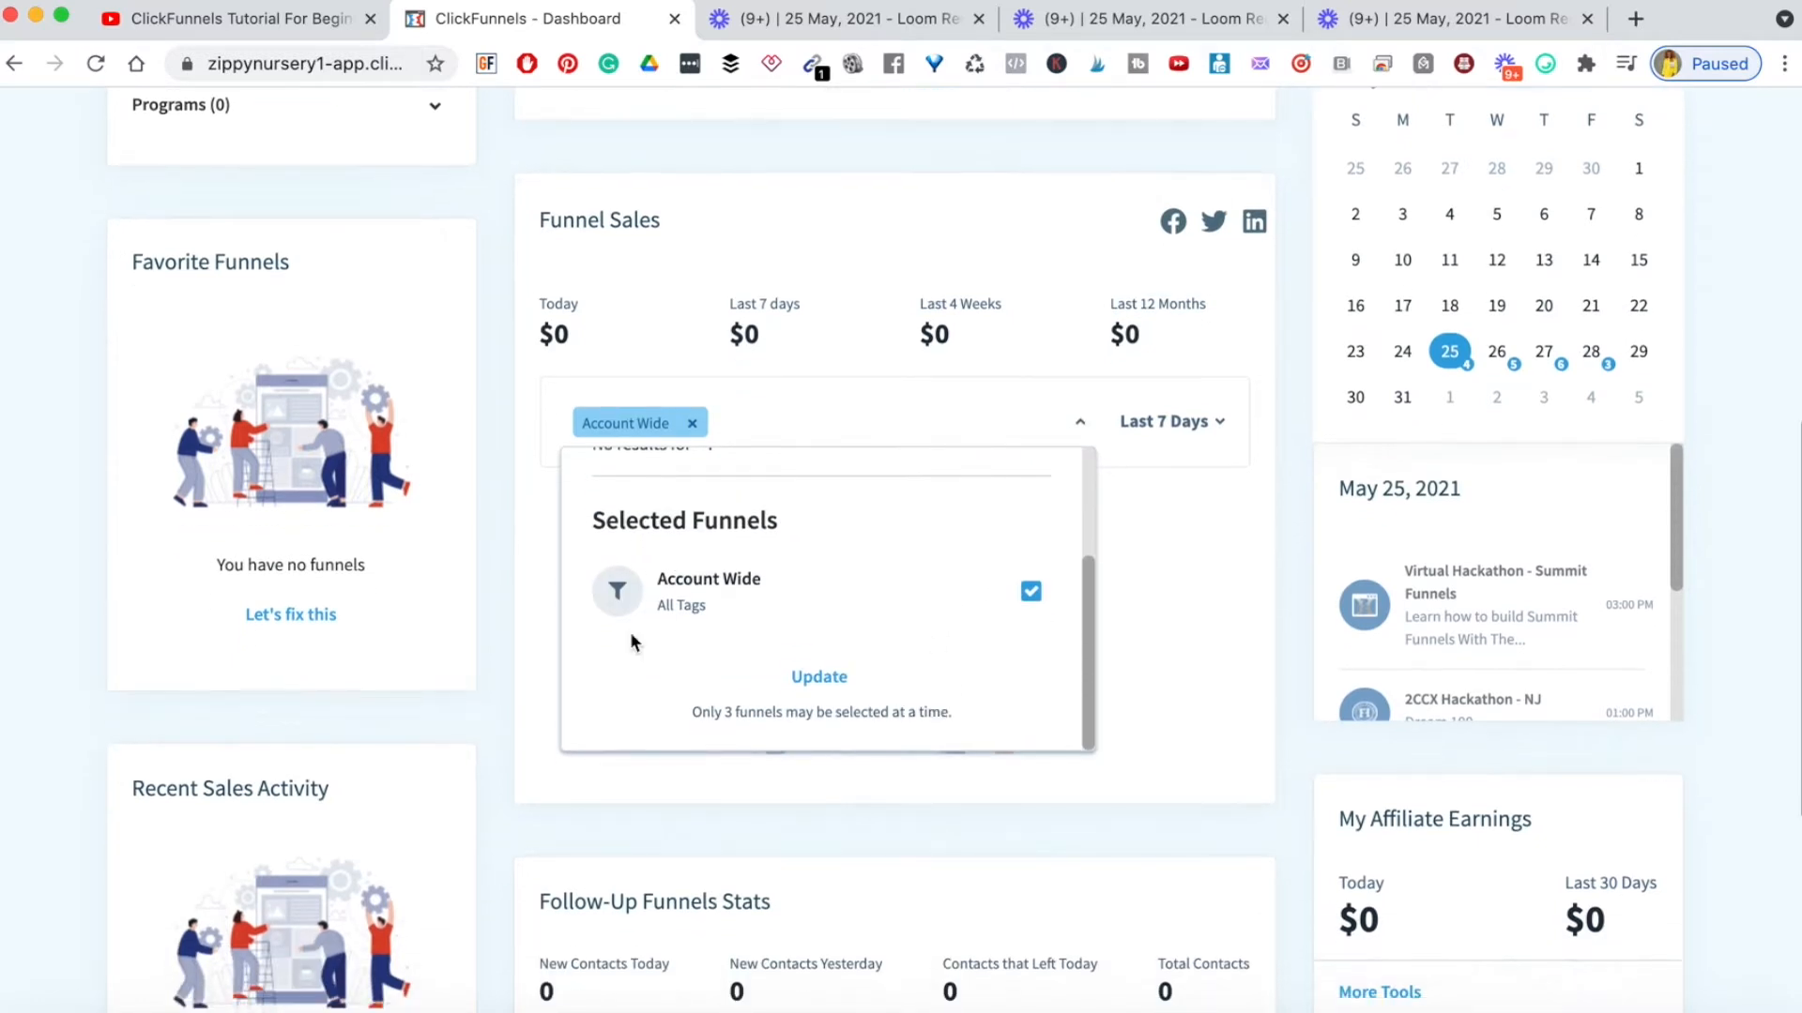
{"action": "left_click", "coordinate": [1286, 565]}
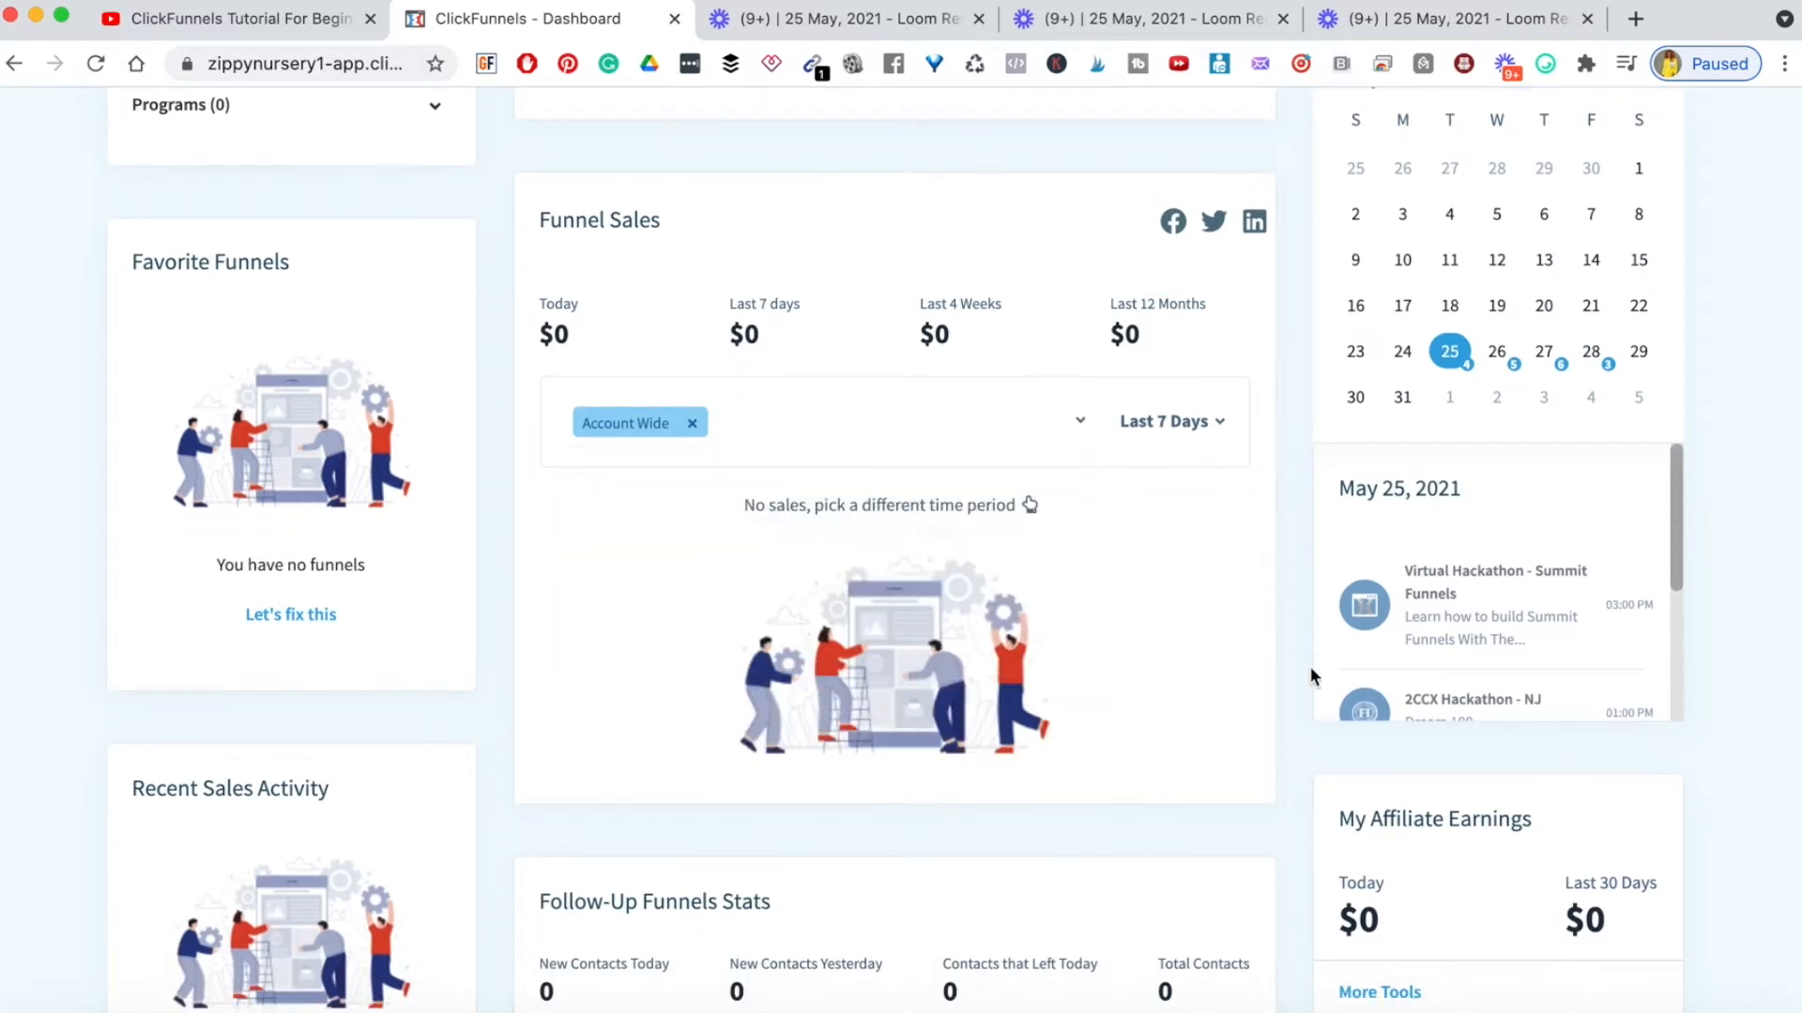
- Examine the Follow-Up Funnels Stats and My Affiliate Earnings sections on the dashboard
{"action": "scroll", "coordinate": [1224, 701], "scroll_direction": "down", "scroll_amount": 4}
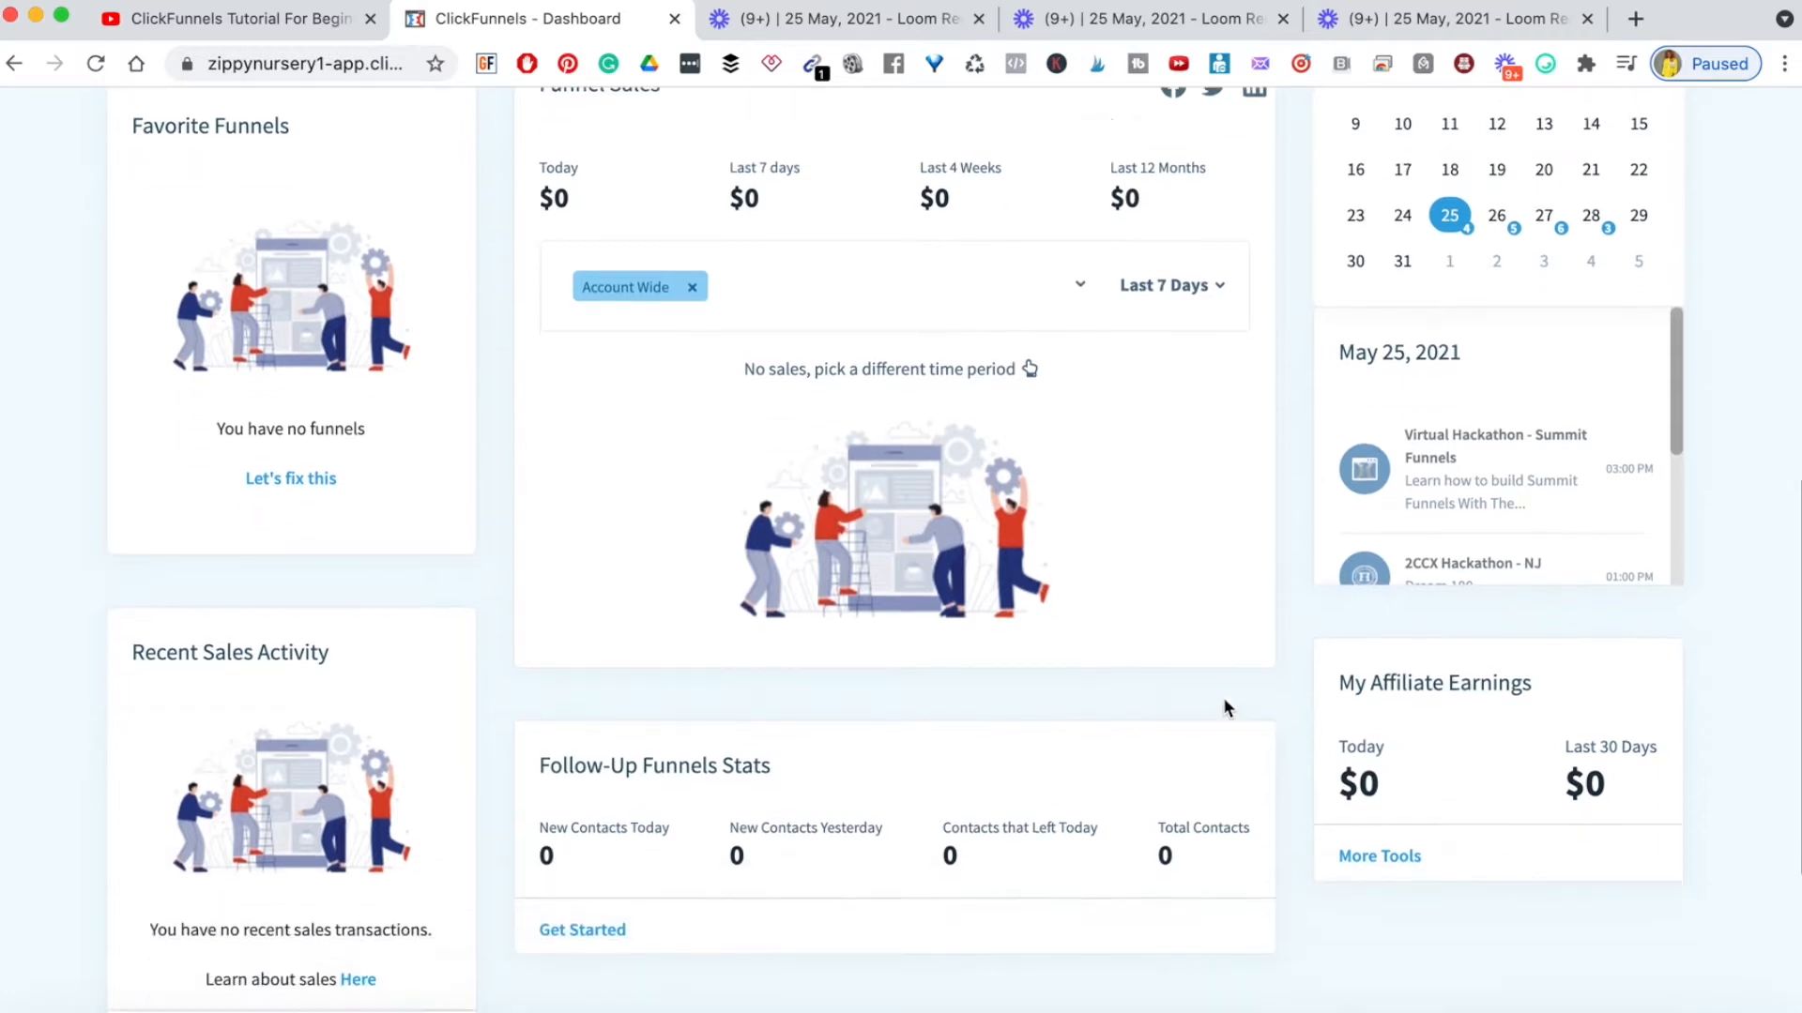
{"action": "scroll", "coordinate": [1223, 699], "scroll_direction": "down", "scroll_amount": 1}
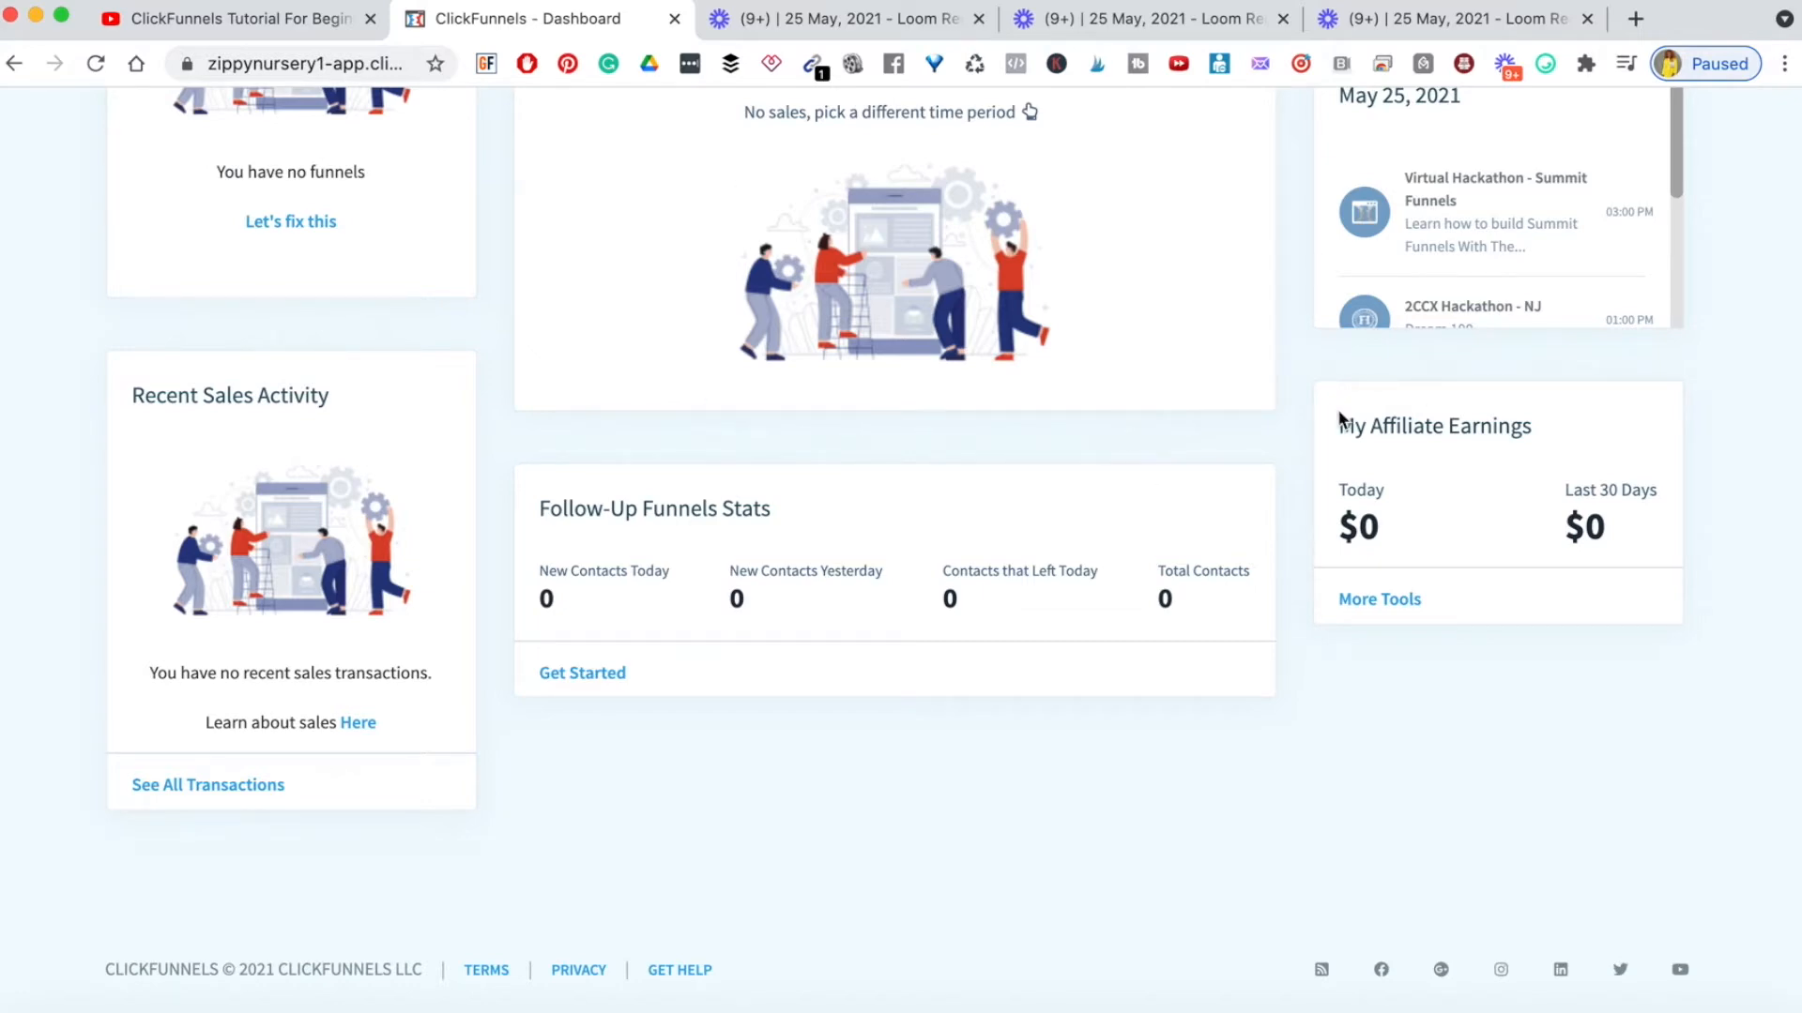
{"action": "scroll", "coordinate": [1320, 410], "scroll_direction": "up", "scroll_amount": 12}
{"action": "scroll", "coordinate": [1345, 420], "scroll_direction": "down", "scroll_amount": 12}
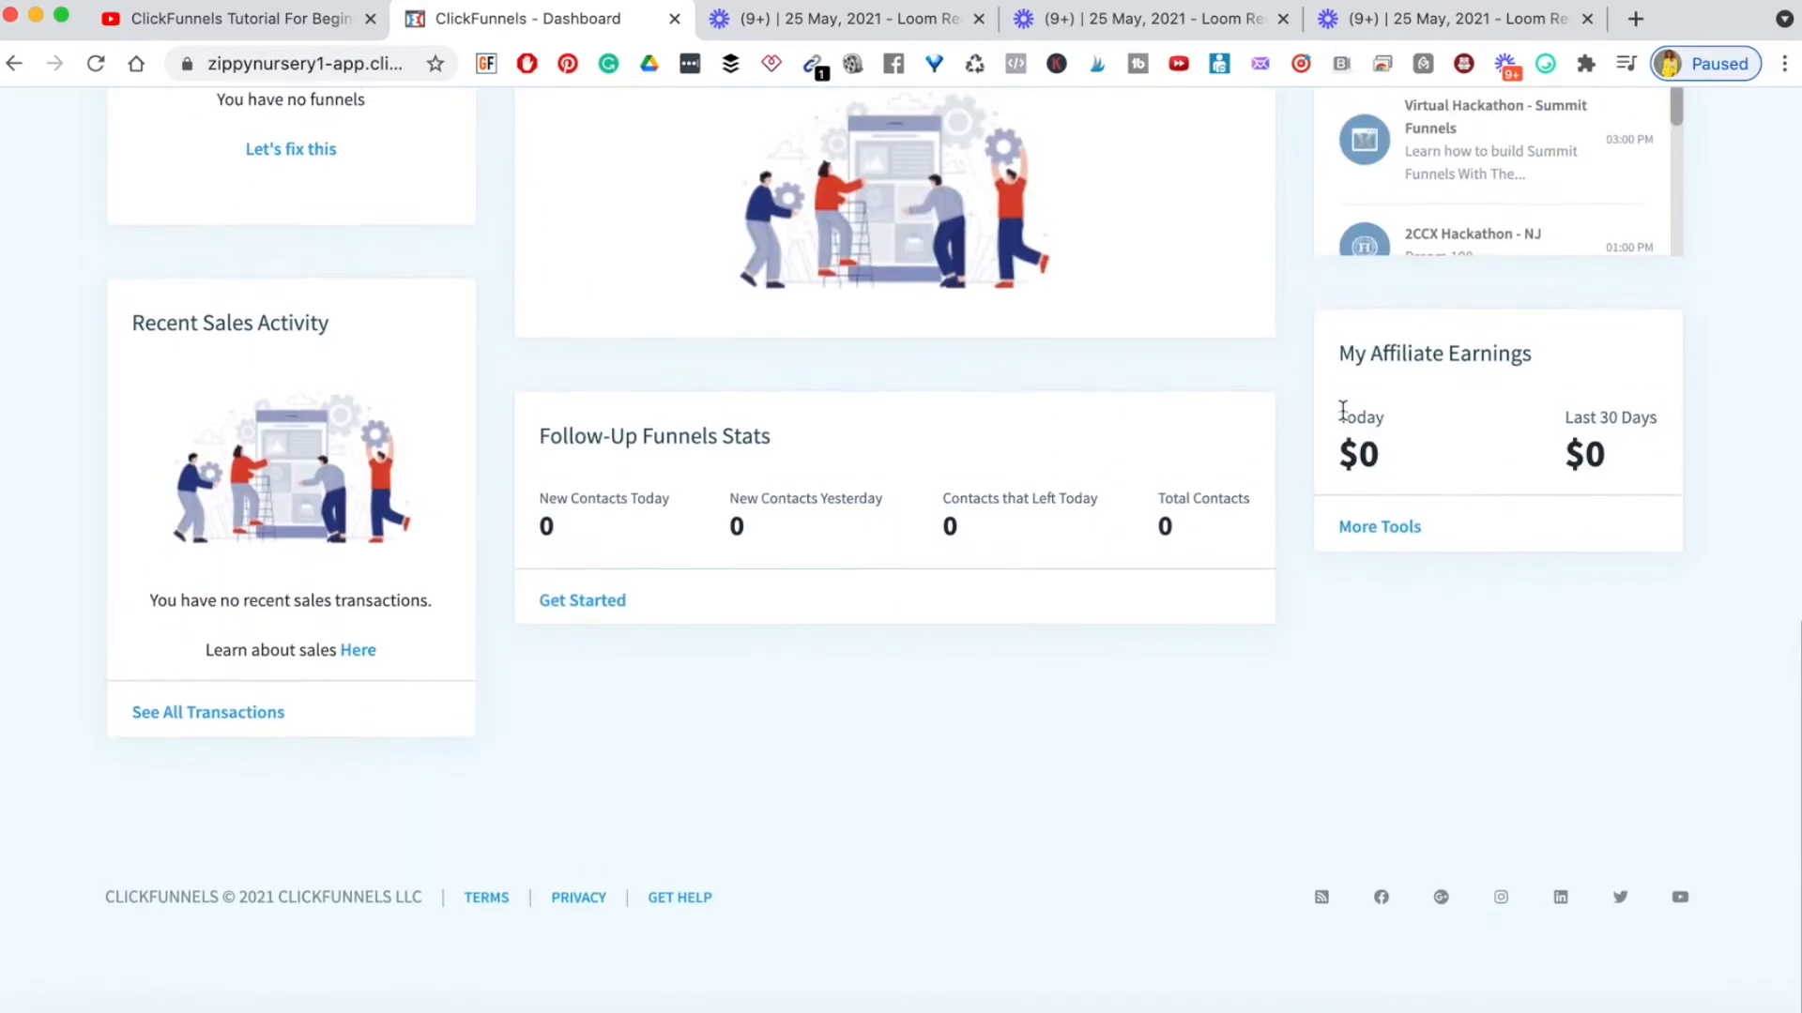
{"action": "triple_click", "coordinate": [1388, 363]}
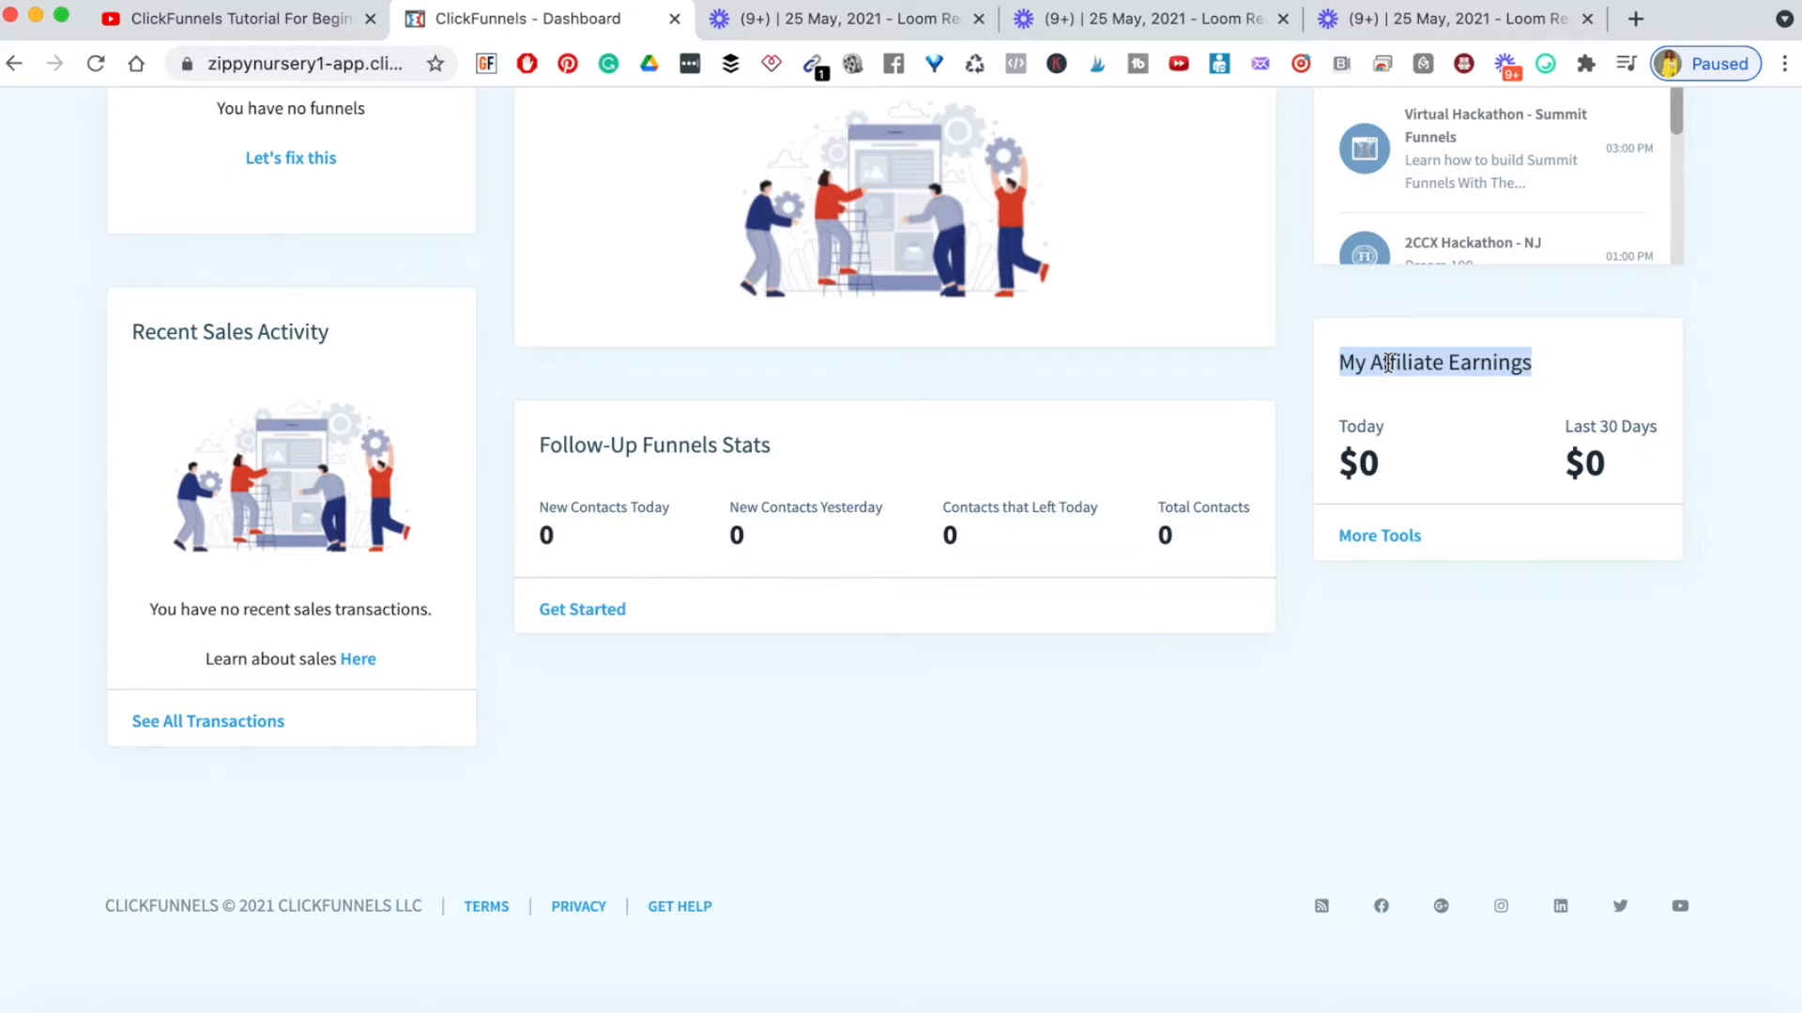
{"action": "double_click", "coordinate": [1388, 362]}
{"action": "left_click", "coordinate": [1388, 362]}
{"action": "double_click", "coordinate": [1388, 362]}
{"action": "left_click", "coordinate": [1388, 363]}
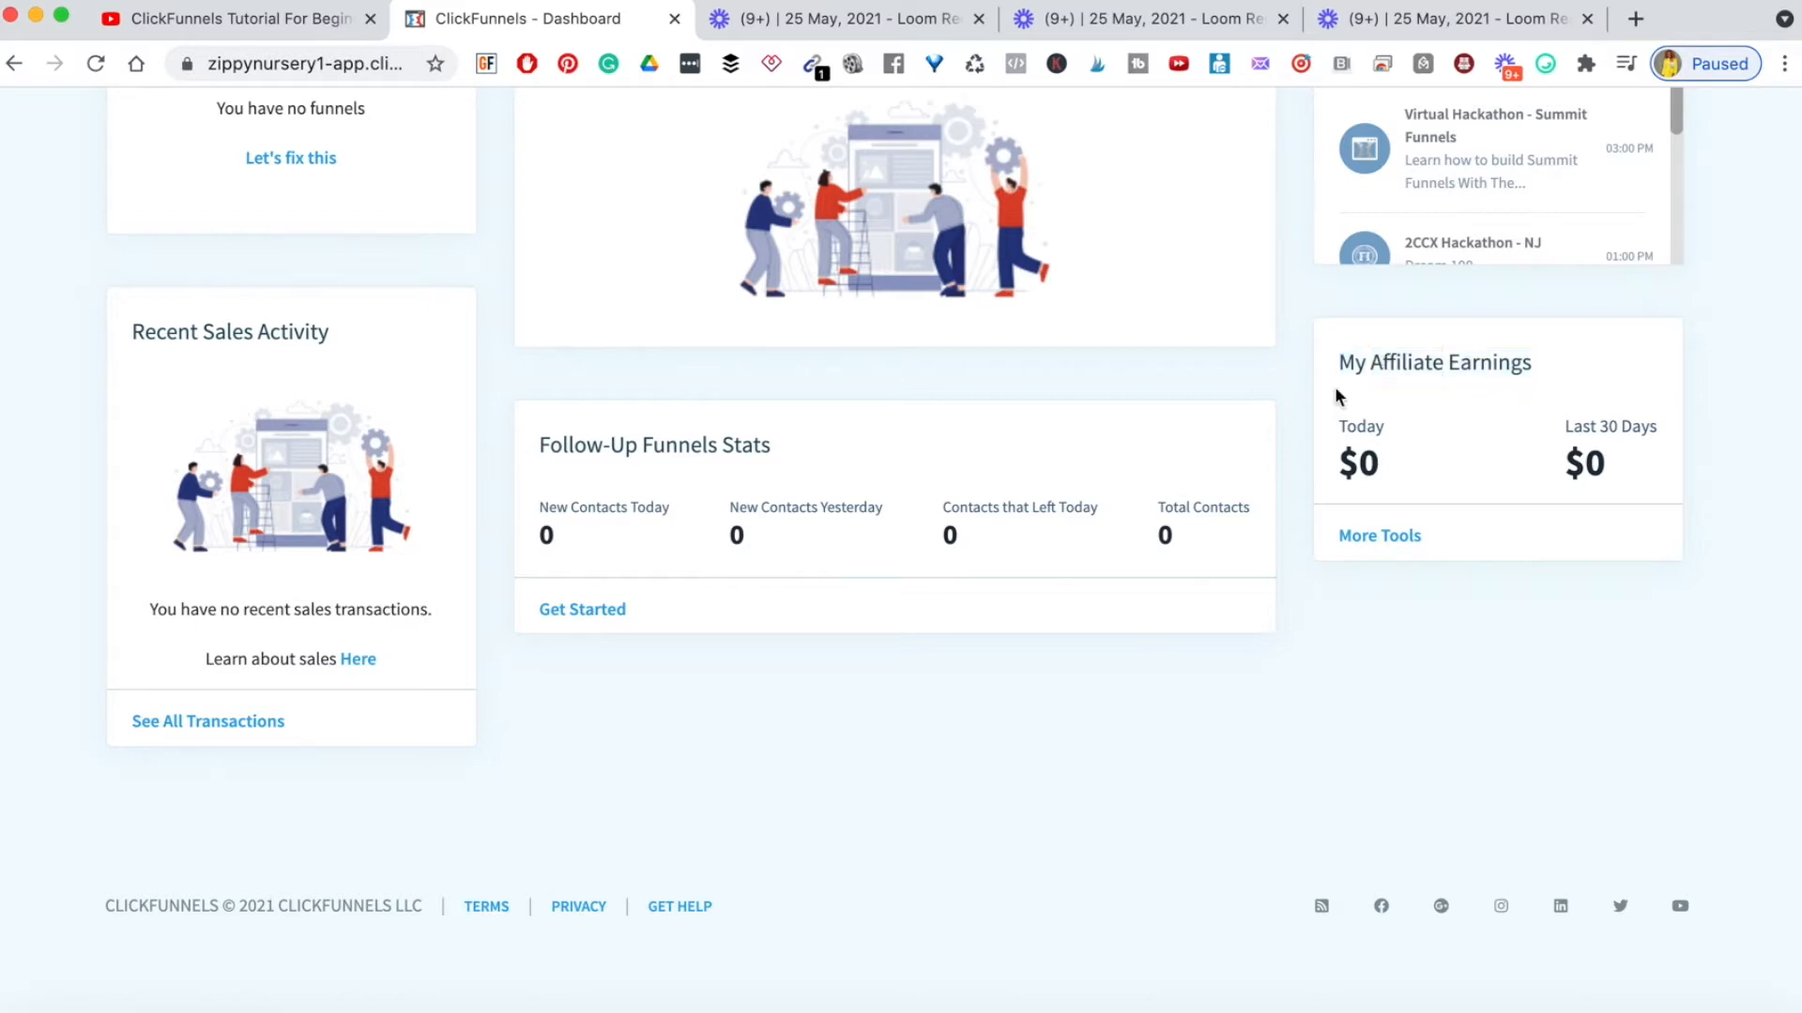
- Review the whole dashboard once more, from the quick links and next steps checklist down to the end of the page
{"action": "scroll", "coordinate": [1317, 398], "scroll_direction": "up", "scroll_amount": 10}
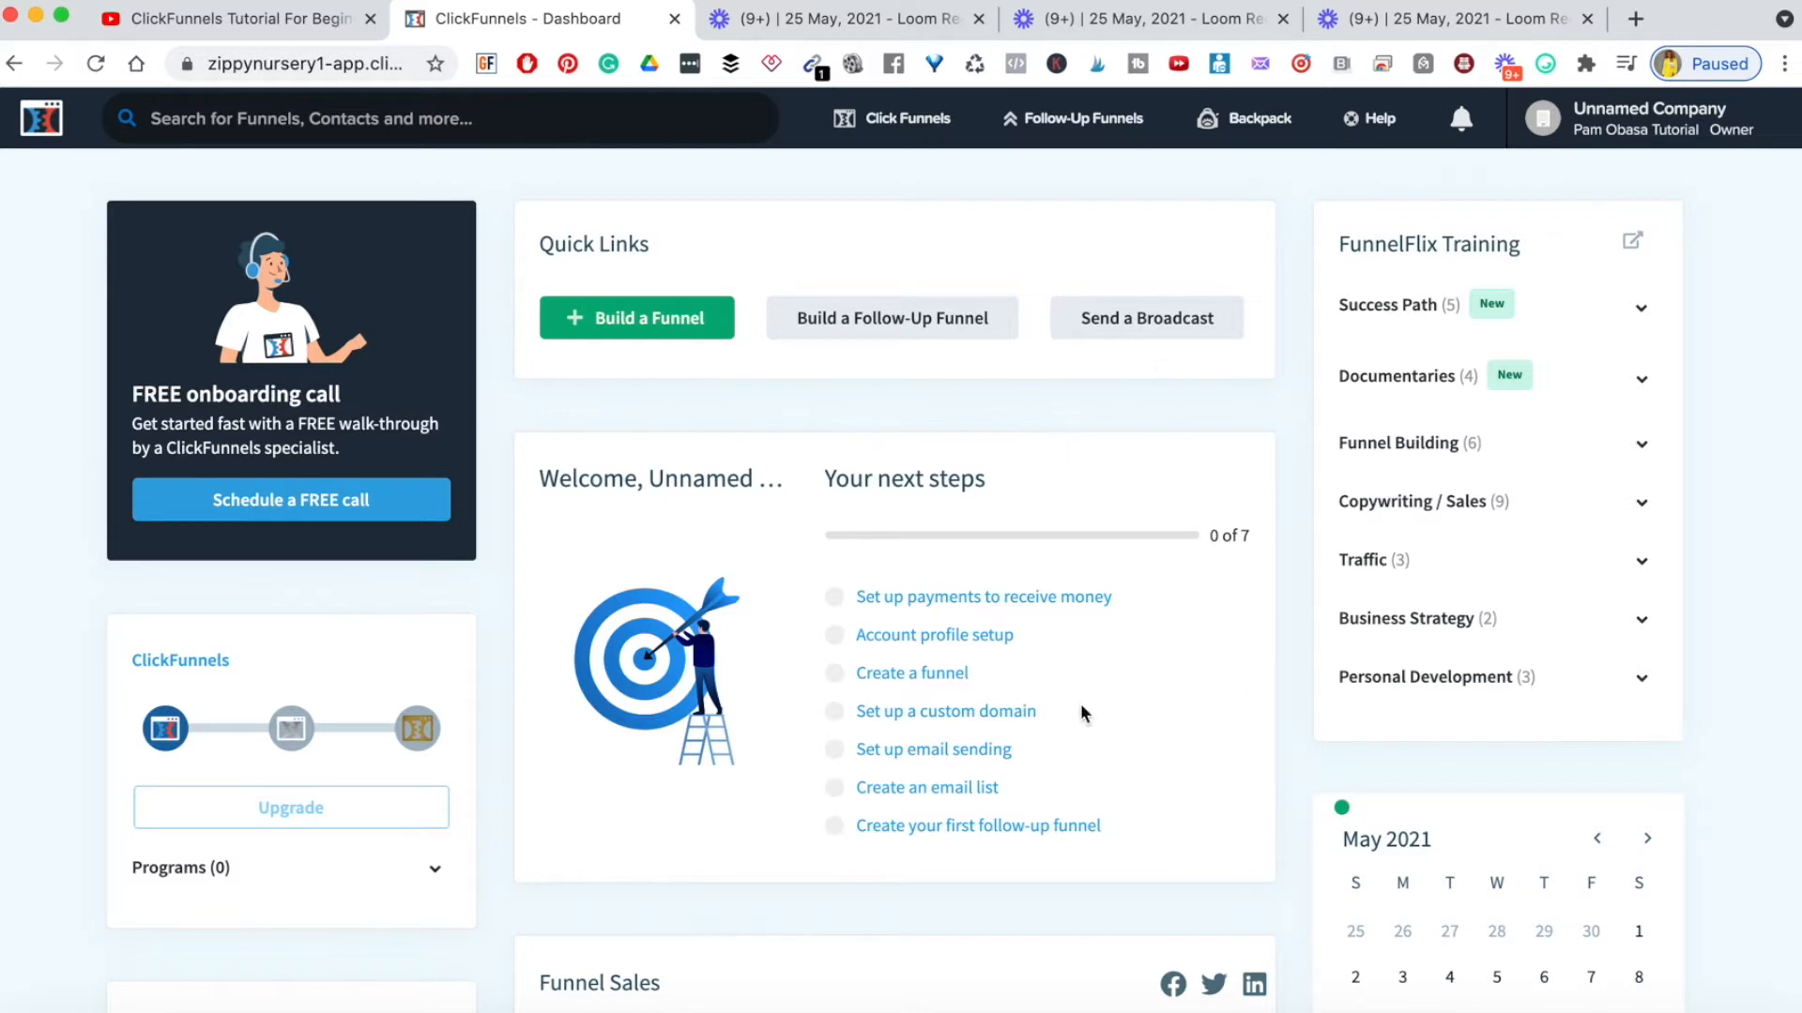
{"action": "scroll", "coordinate": [803, 560], "scroll_direction": "down", "scroll_amount": 4}
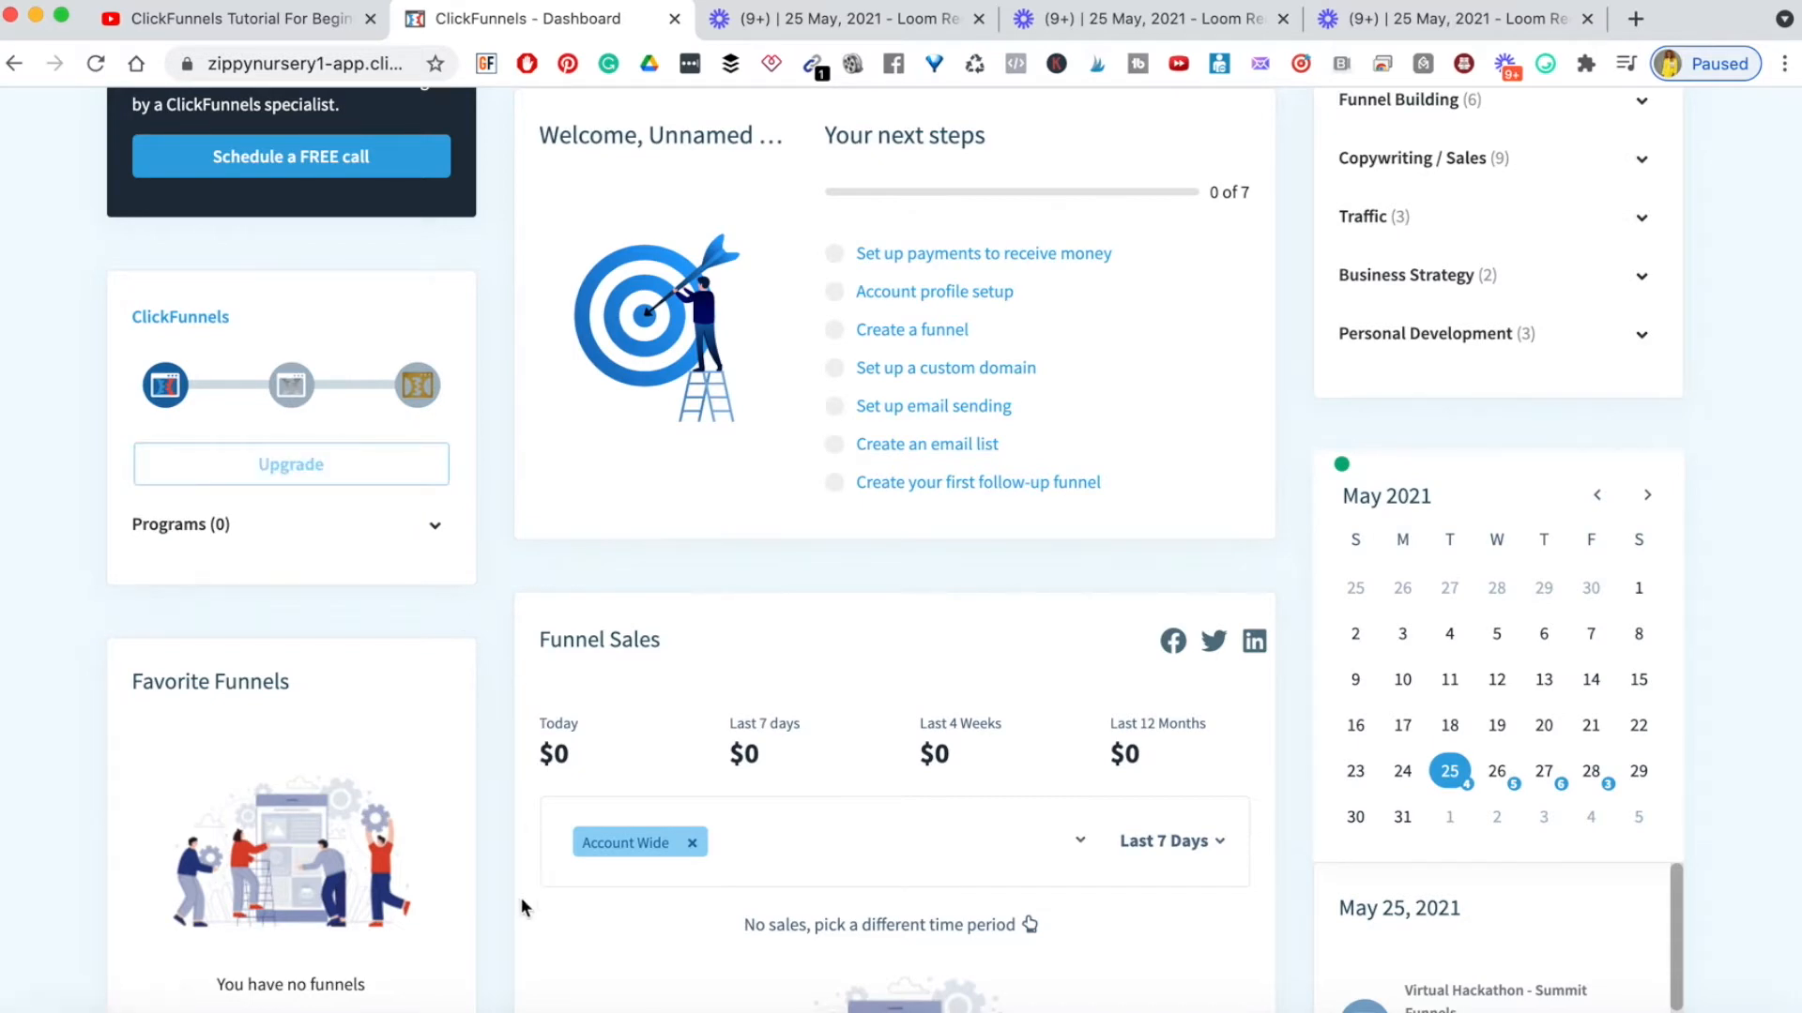
{"action": "scroll", "coordinate": [1285, 567], "scroll_direction": "down", "scroll_amount": 9}
{"action": "scroll", "coordinate": [875, 724], "scroll_direction": "up", "scroll_amount": 13}
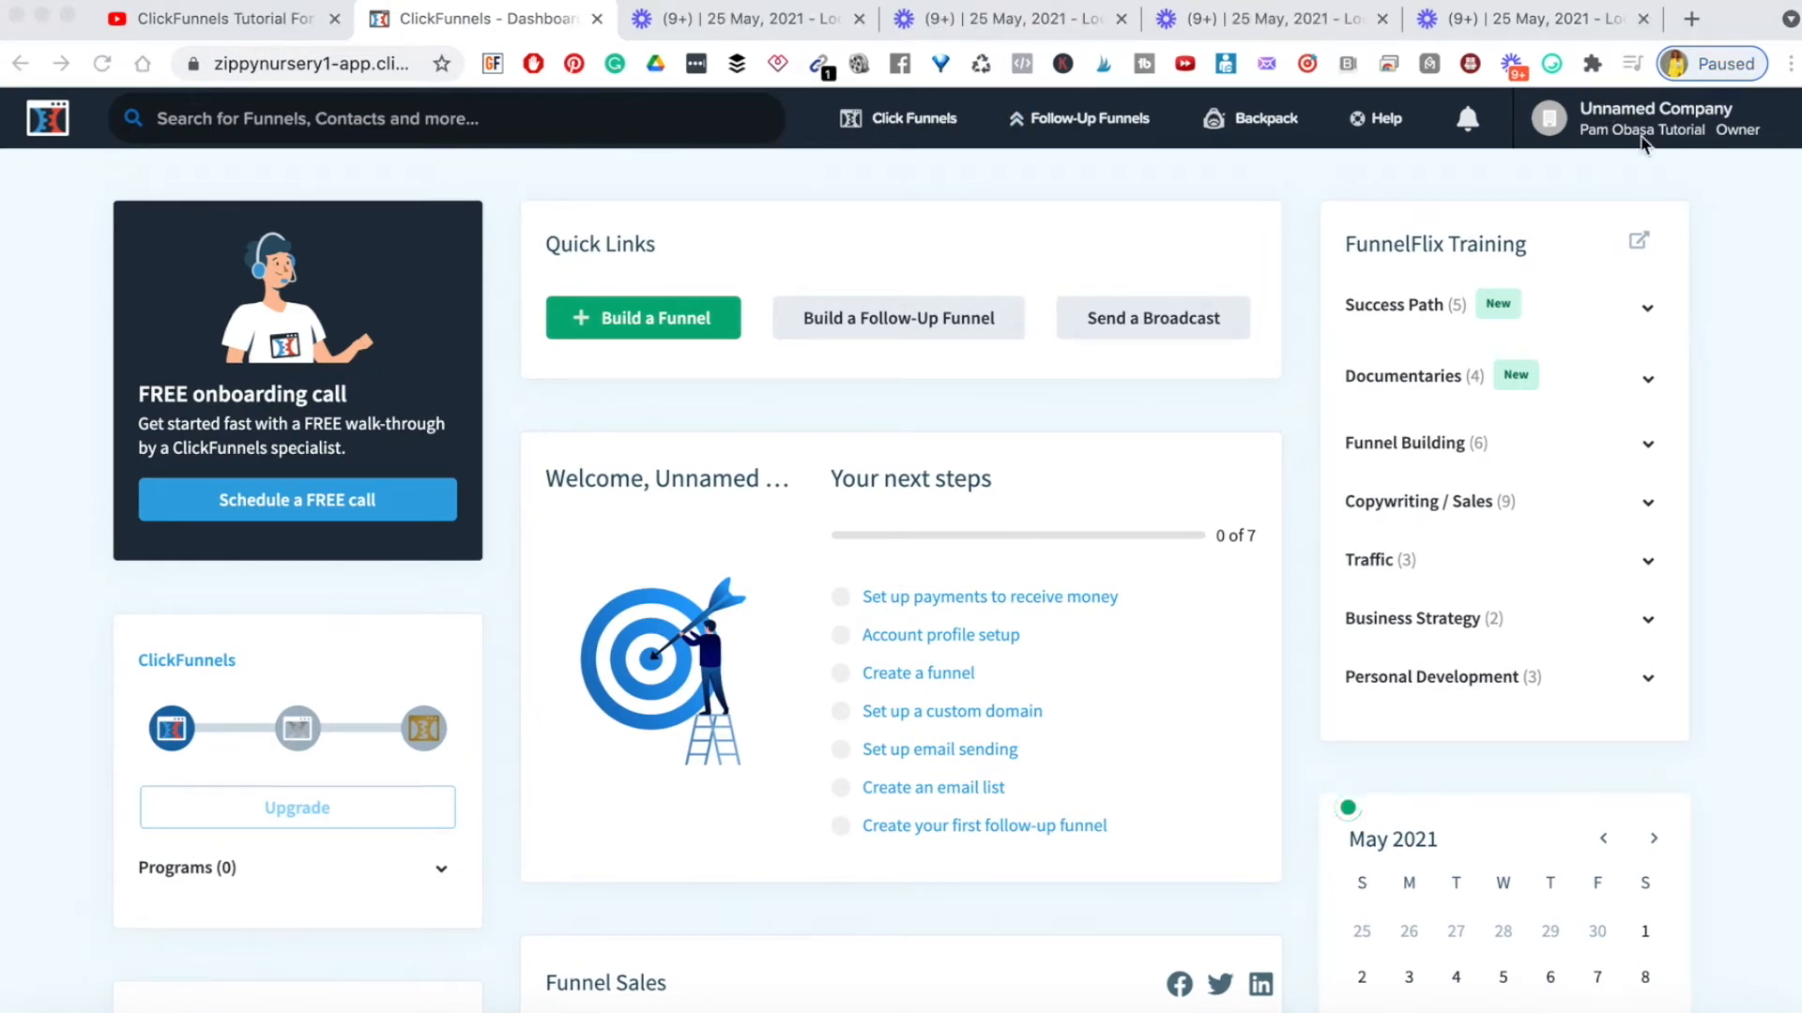
- Open the Funnels page, and from there go to the Funnel Marketplace
{"action": "left_click", "coordinate": [915, 120]}
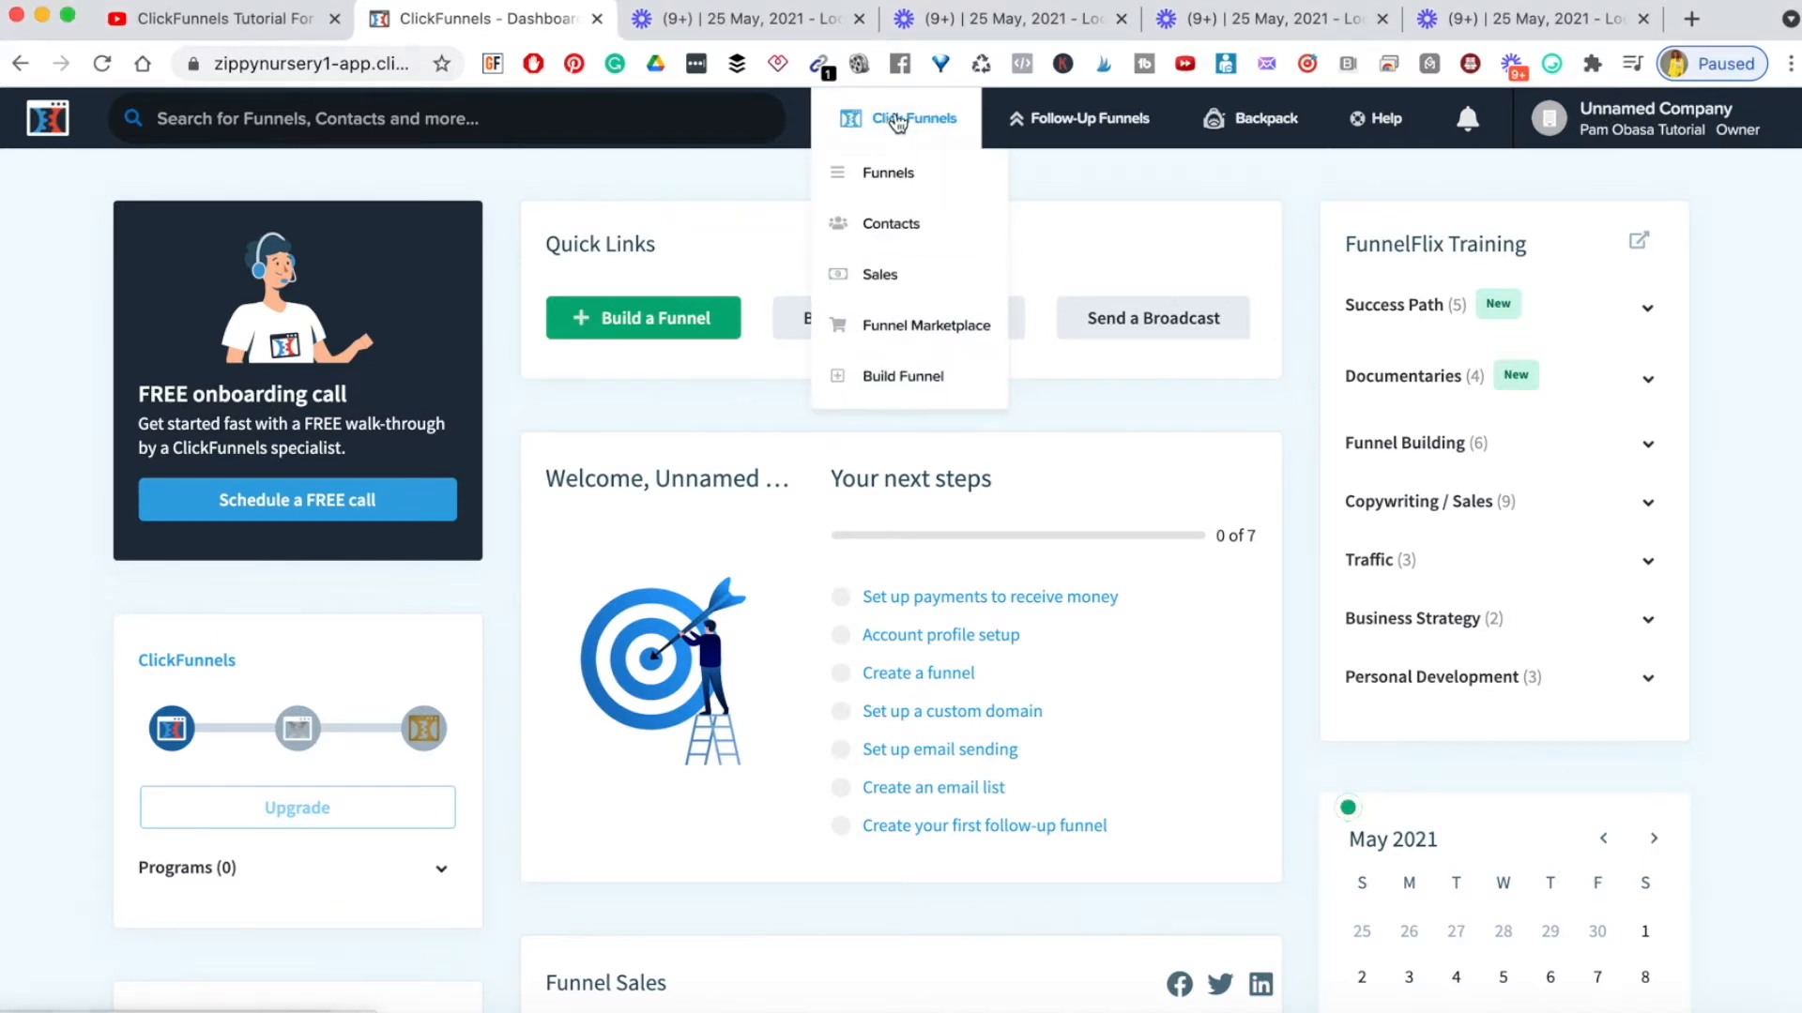
{"action": "left_click", "coordinate": [864, 188]}
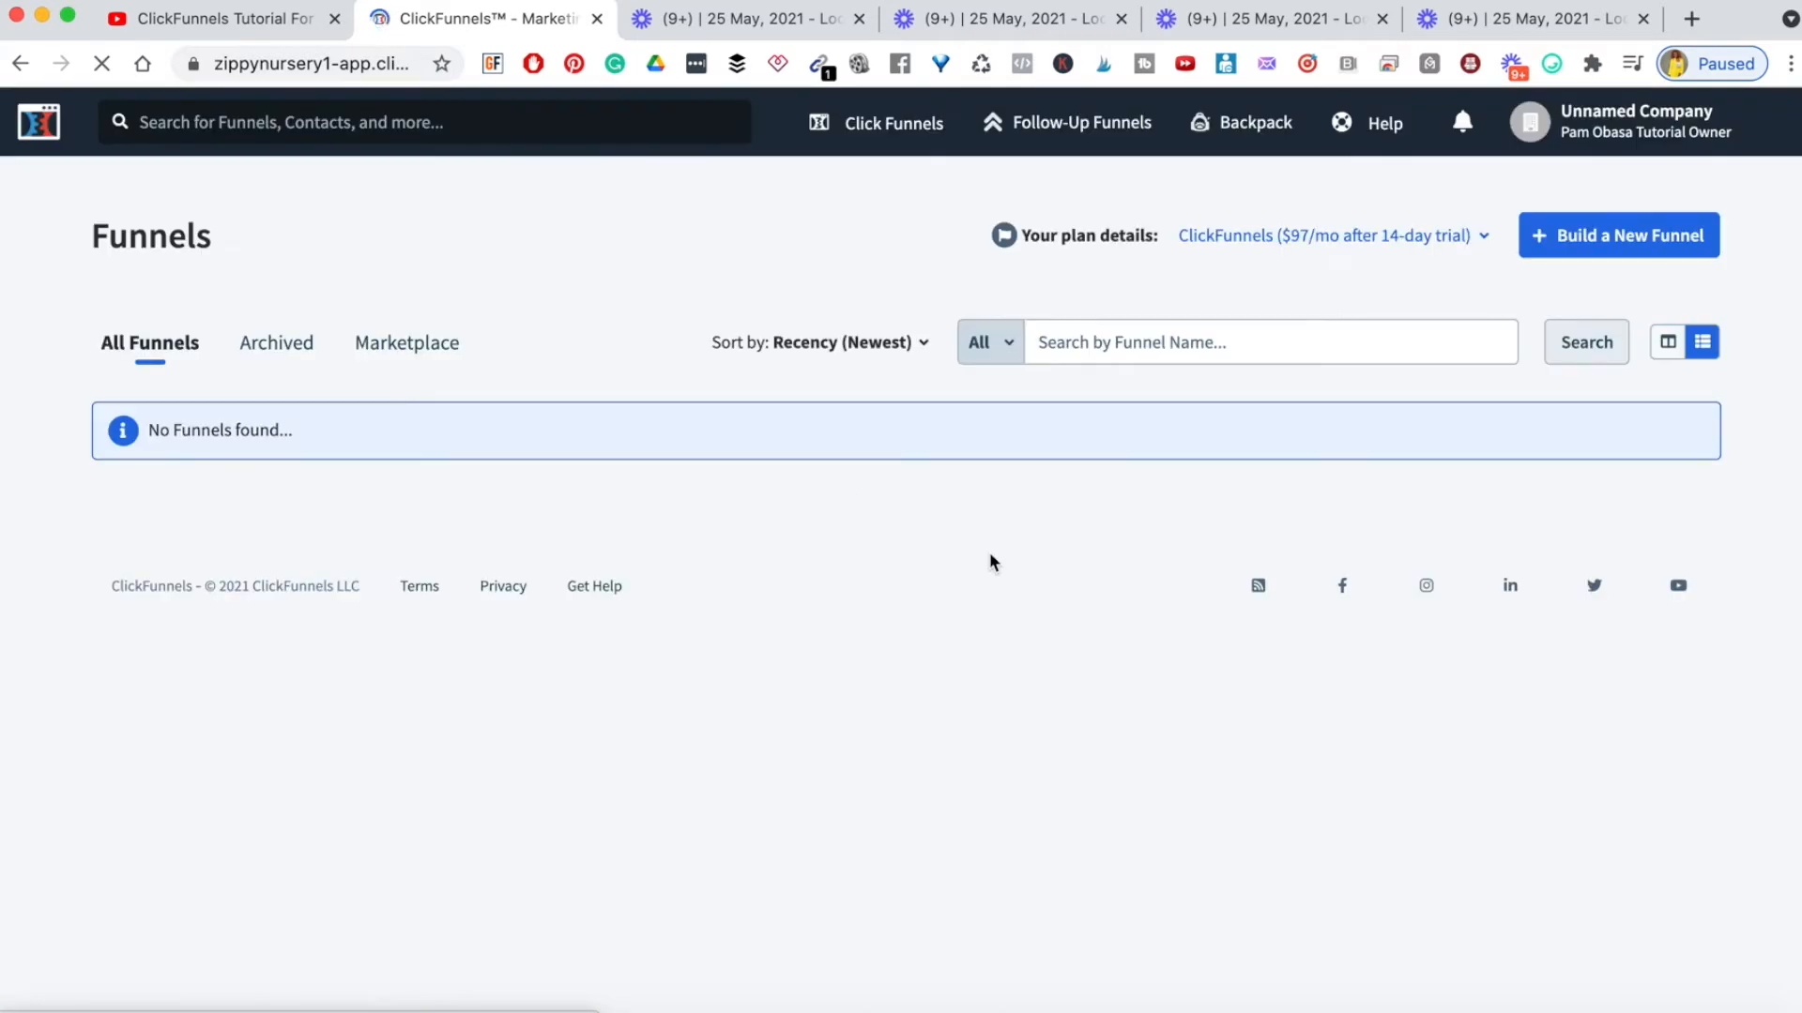
{"action": "mouse_move", "coordinate": [882, 126]}
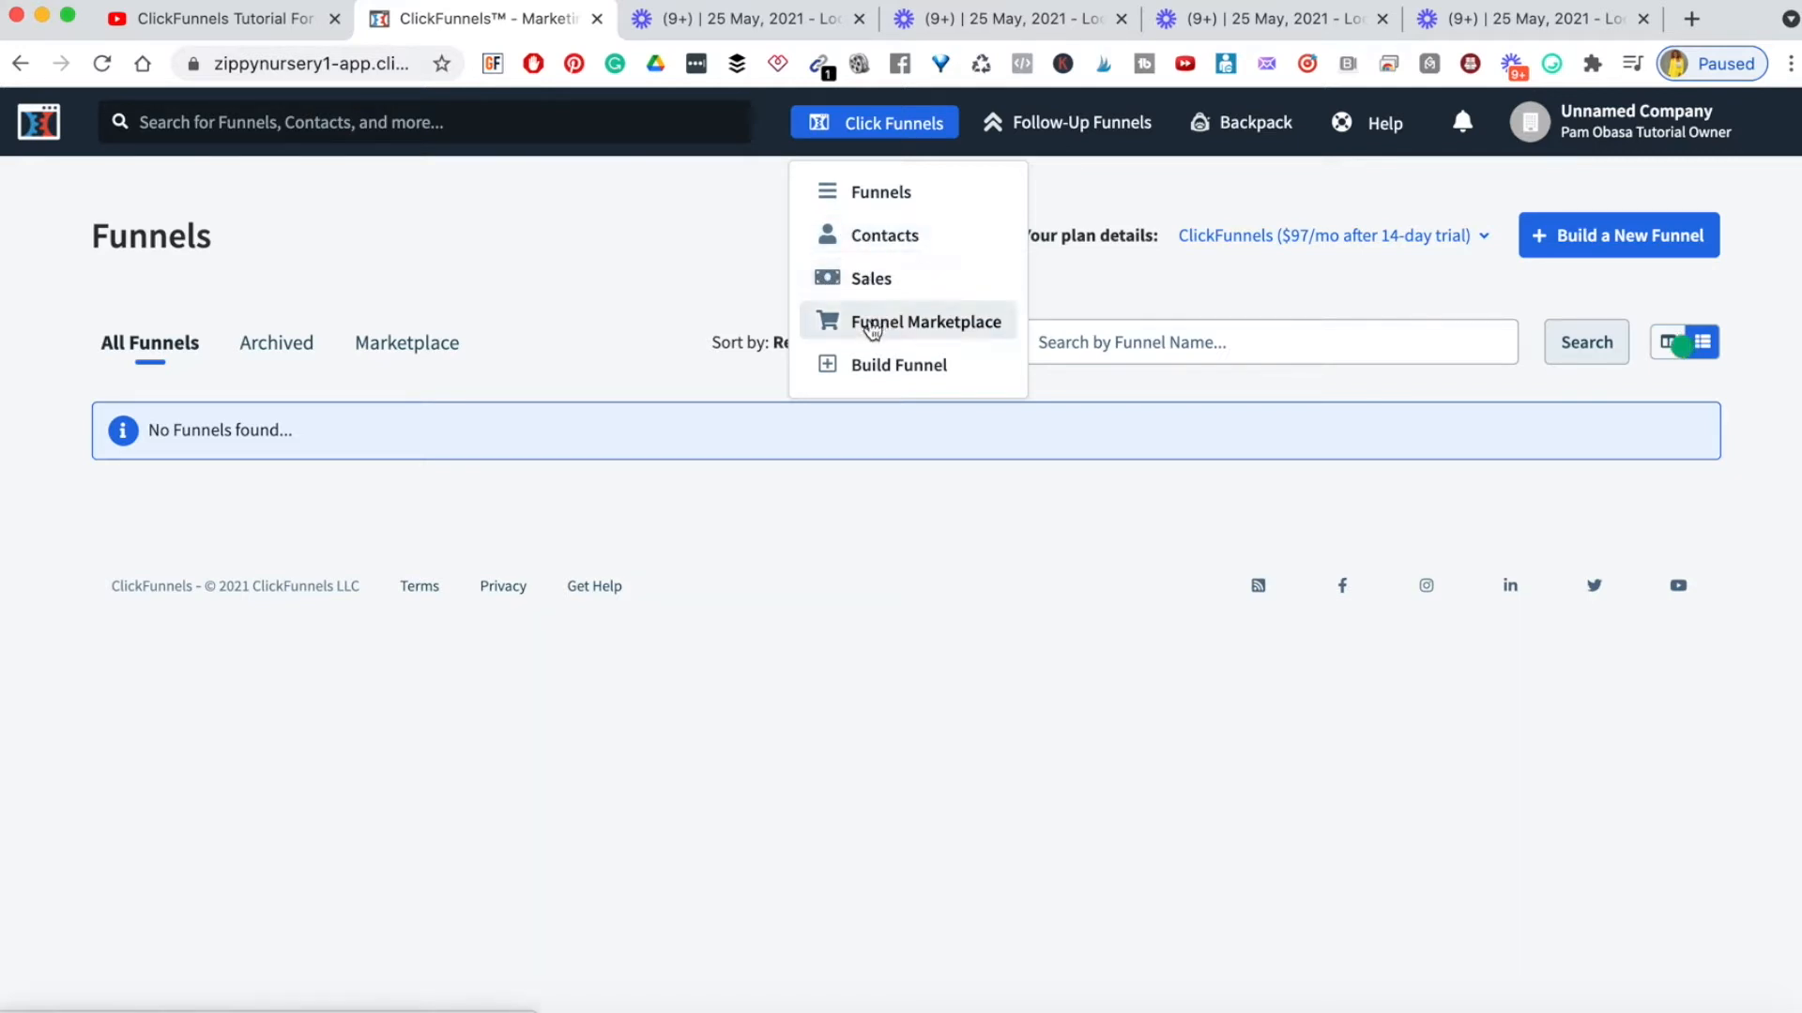
{"action": "left_click", "coordinate": [903, 322]}
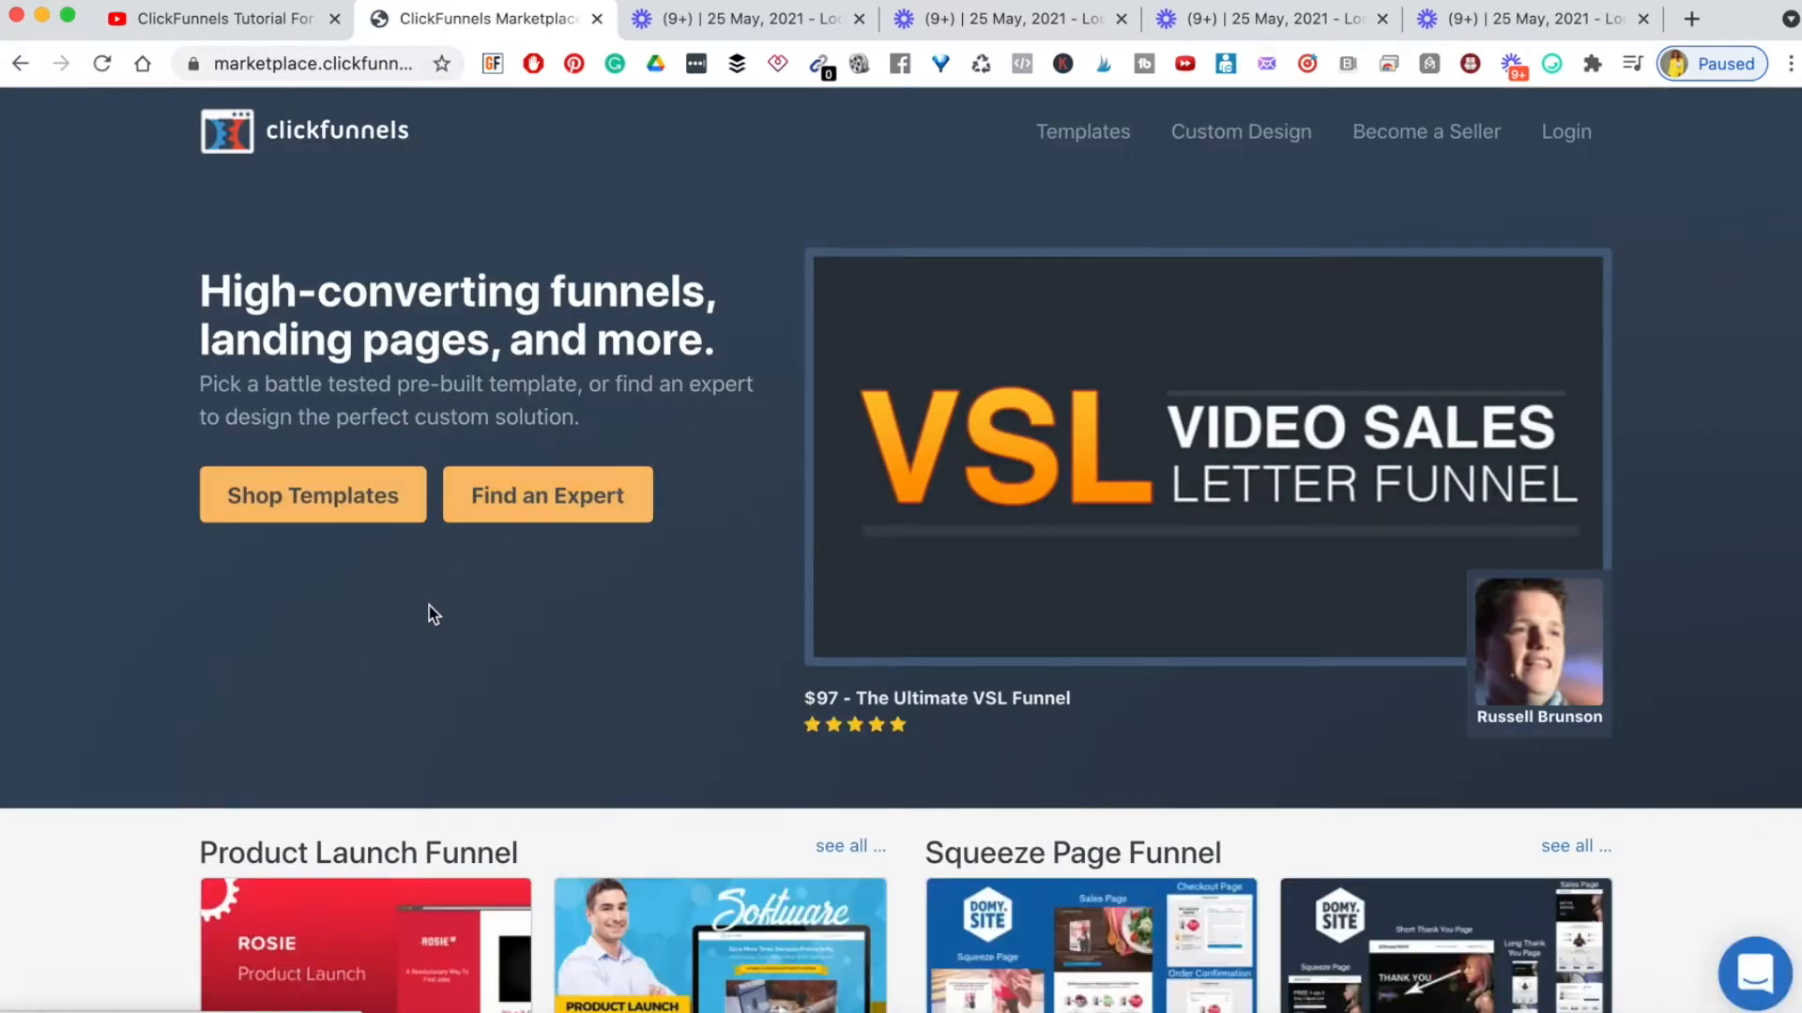
- Browse the marketplace's funnel templates and prices, including the product launch, squeeze page, two step tripwire, video sales letter and webinar categories
{"action": "scroll", "coordinate": [431, 611], "scroll_direction": "down", "scroll_amount": 5}
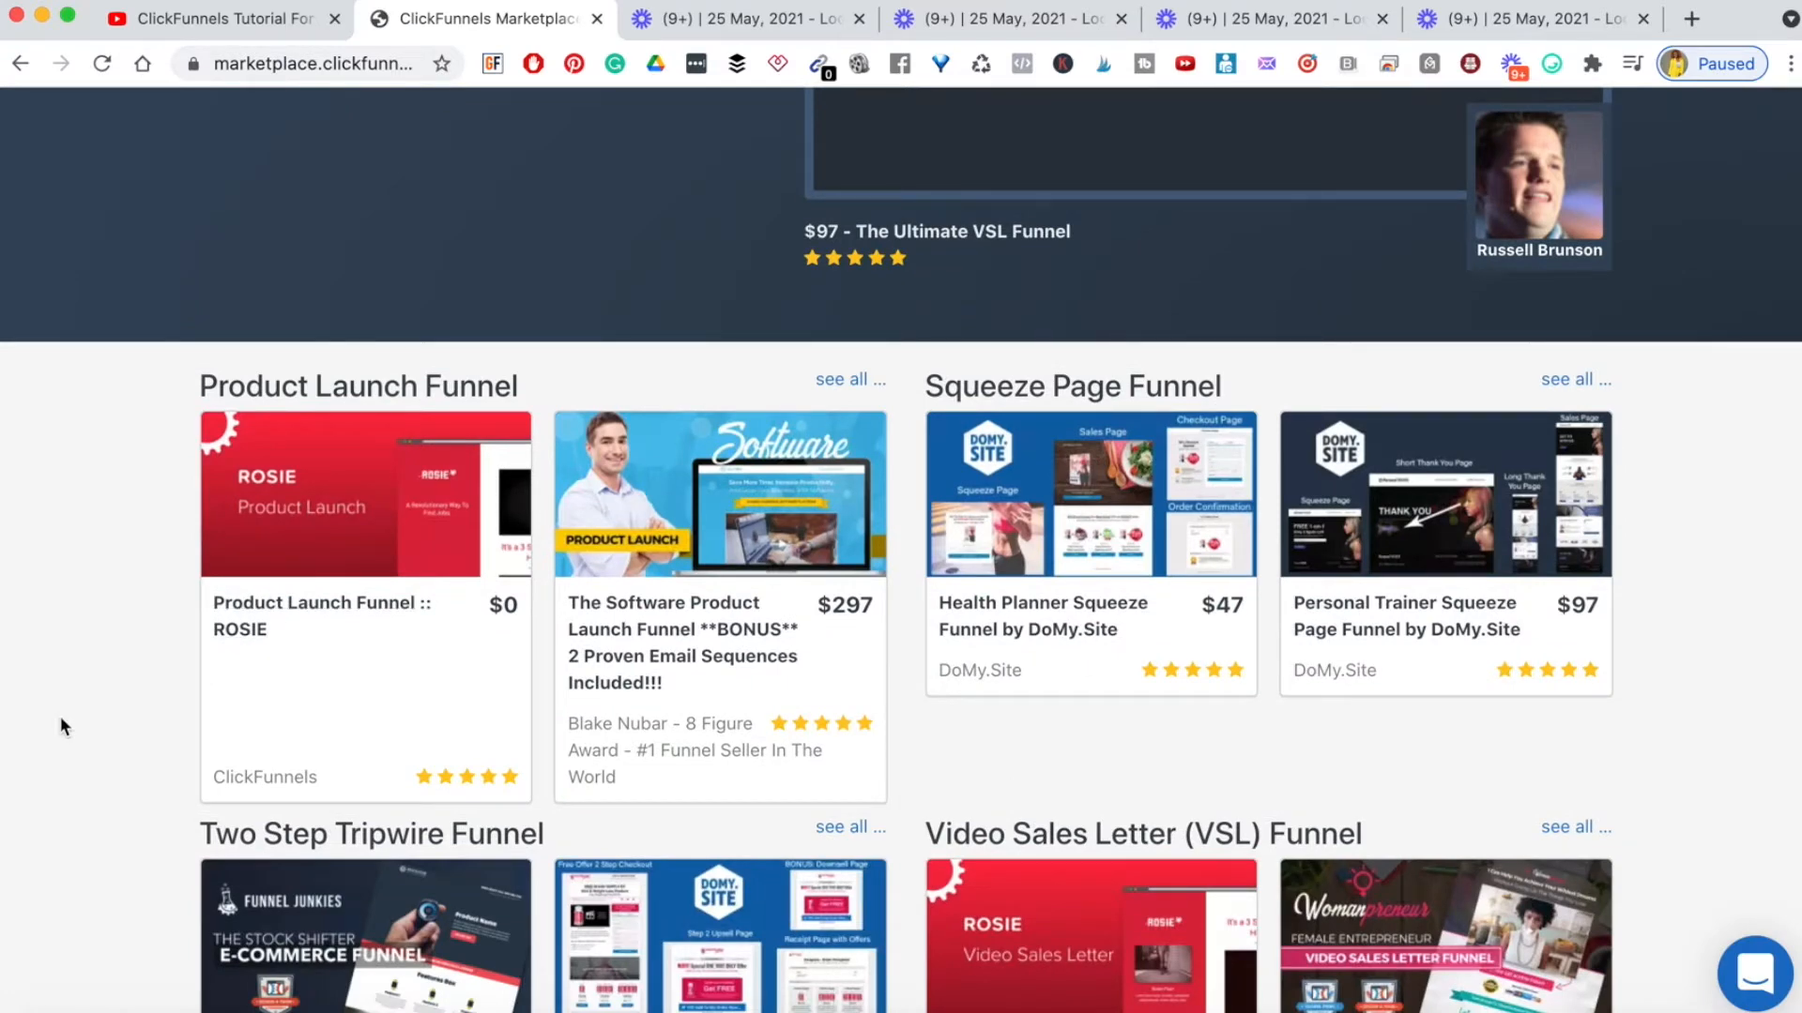
{"action": "scroll", "coordinate": [60, 711], "scroll_direction": "down", "scroll_amount": 5}
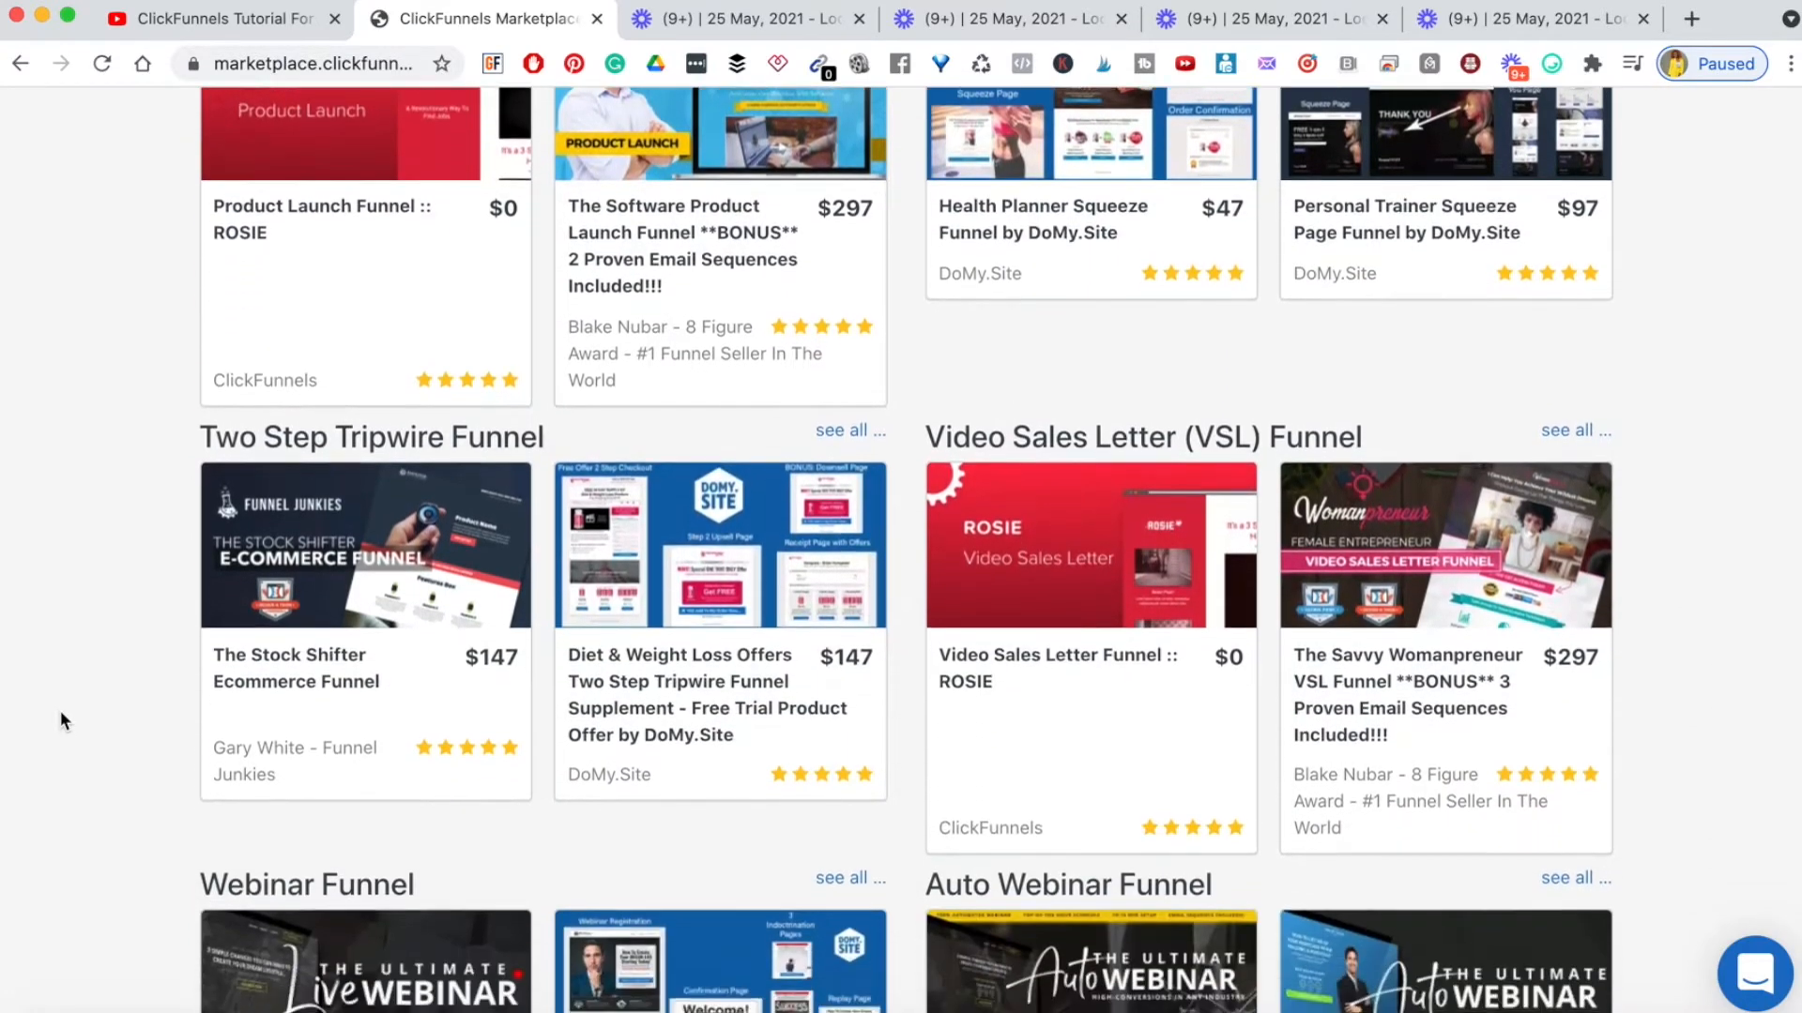
{"action": "scroll", "coordinate": [111, 638], "scroll_direction": "down", "scroll_amount": 1}
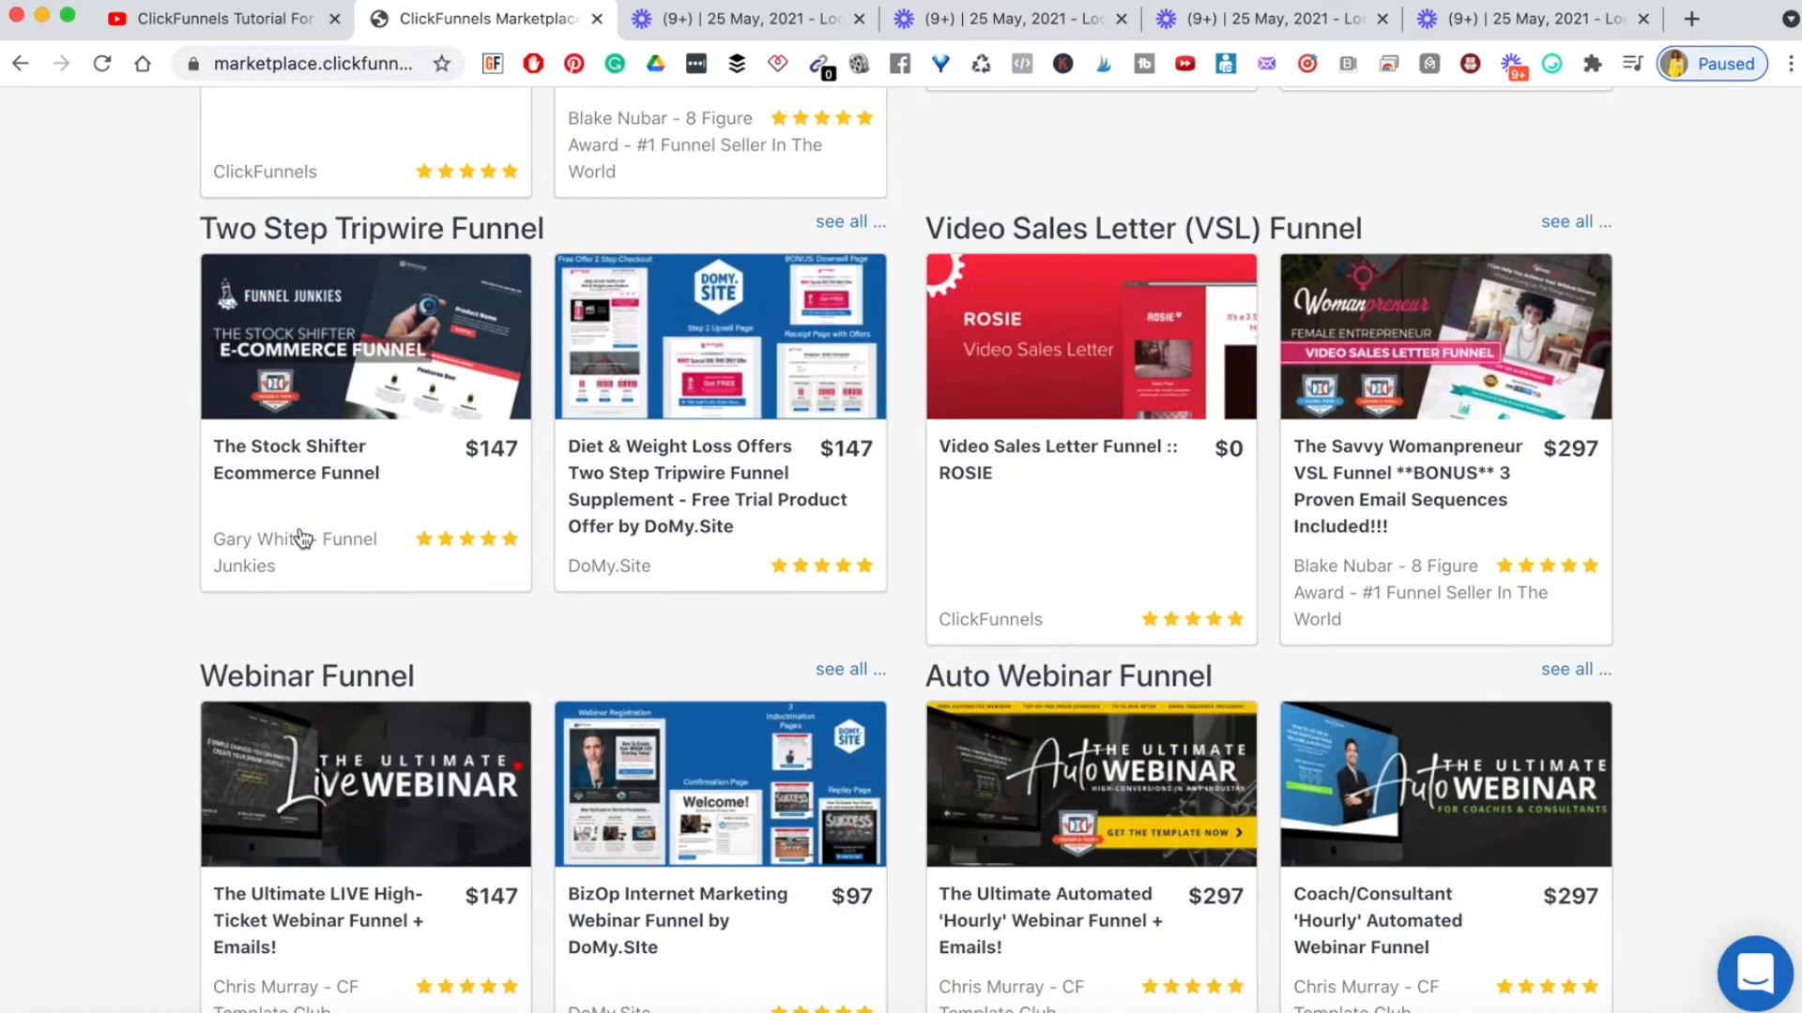
{"action": "scroll", "coordinate": [1648, 535], "scroll_direction": "down", "scroll_amount": 5}
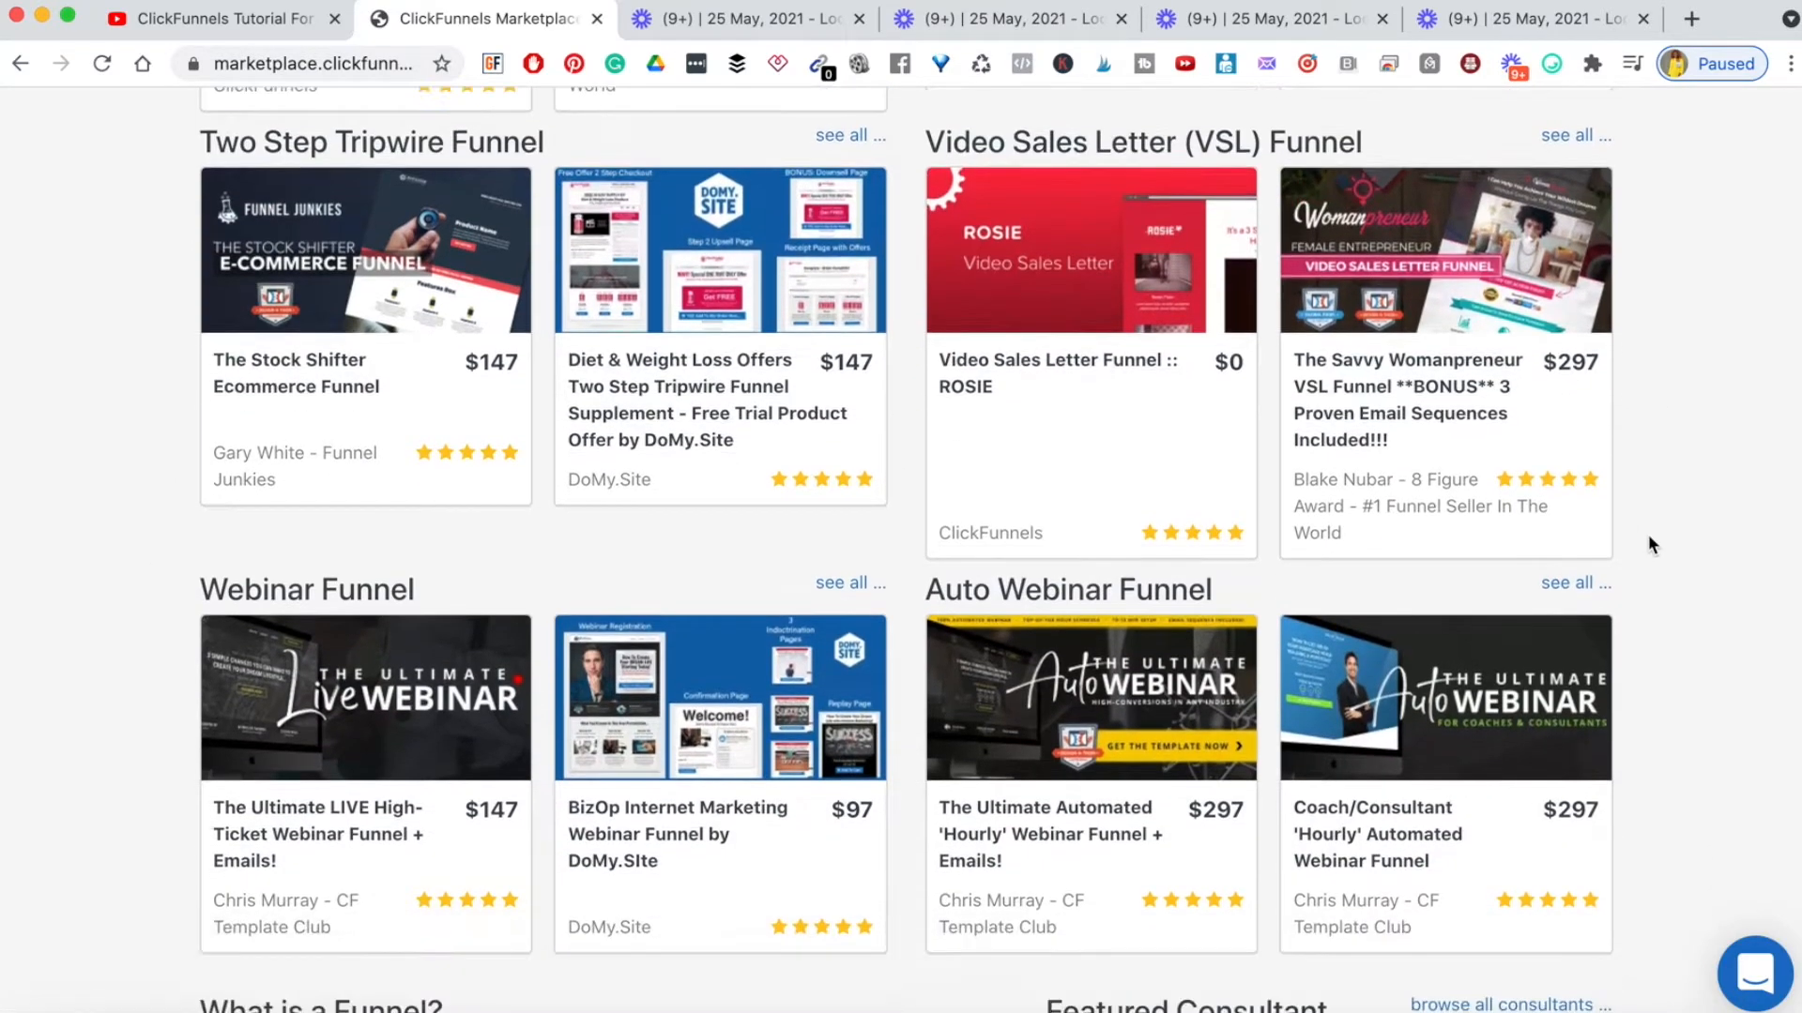
{"action": "scroll", "coordinate": [1648, 545], "scroll_direction": "down", "scroll_amount": 3}
{"action": "scroll", "coordinate": [1648, 545], "scroll_direction": "up", "scroll_amount": 9}
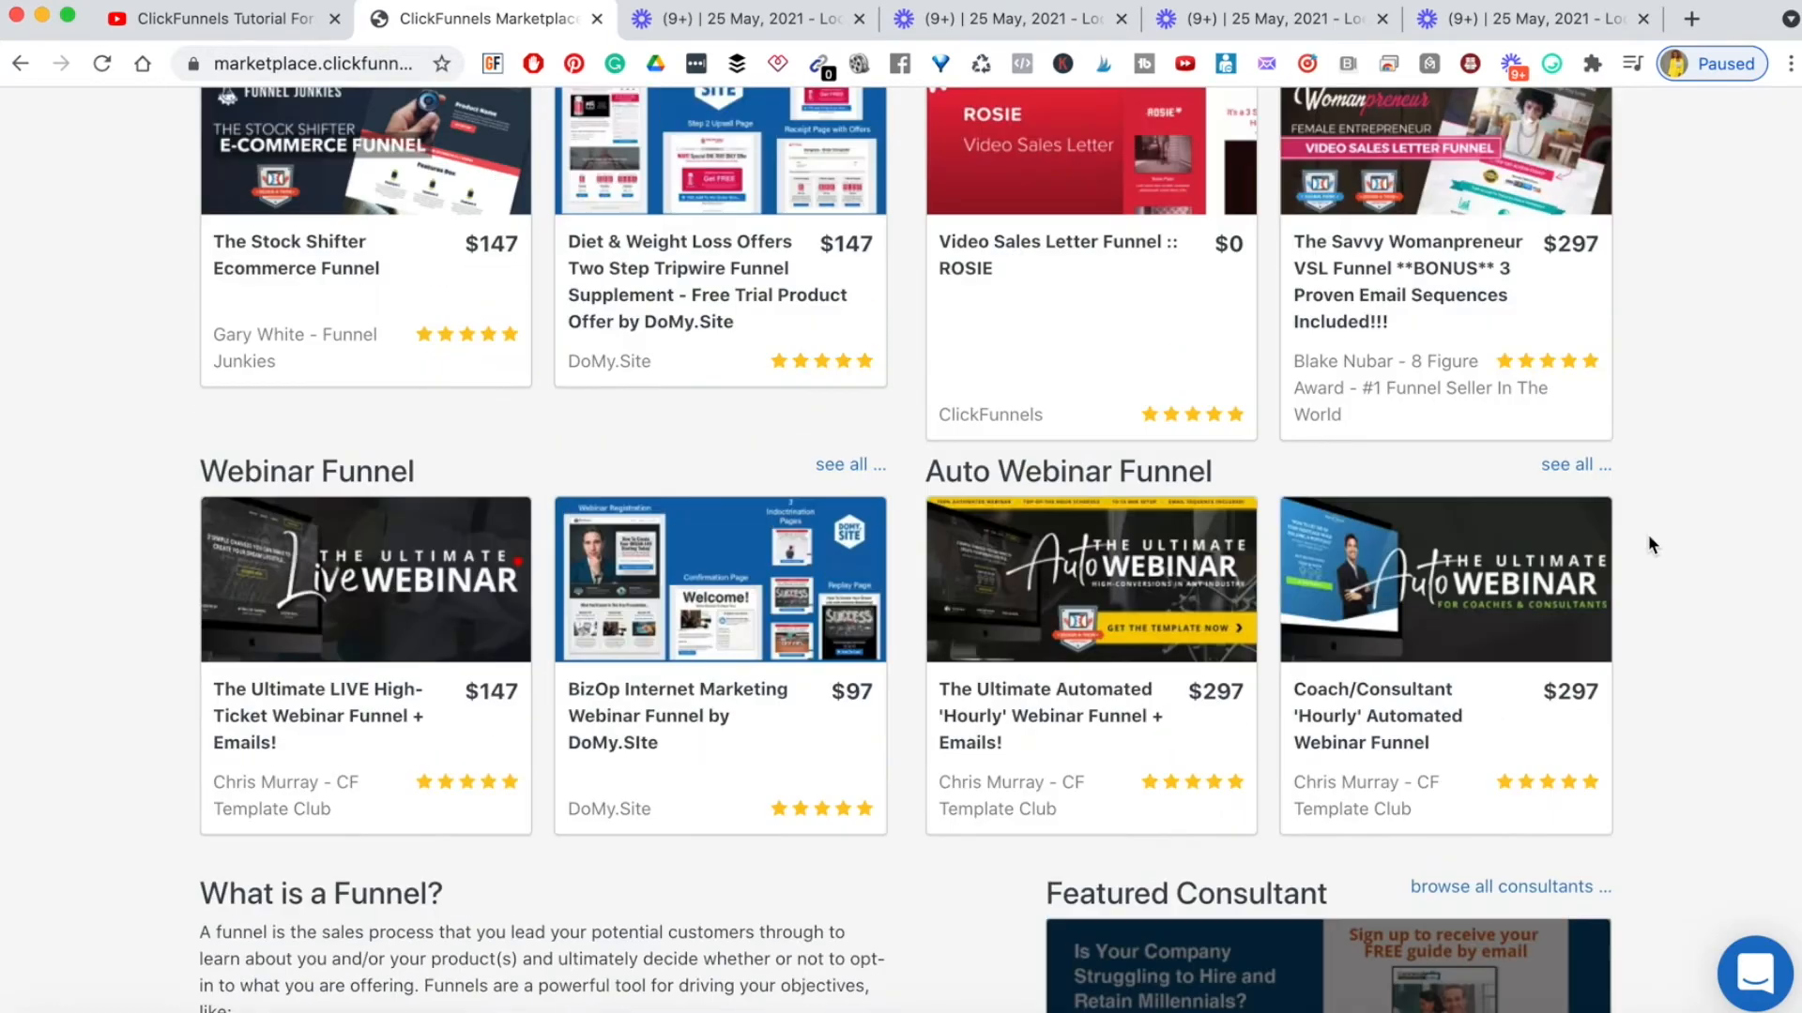
{"action": "scroll", "coordinate": [1650, 544], "scroll_direction": "up", "scroll_amount": 10}
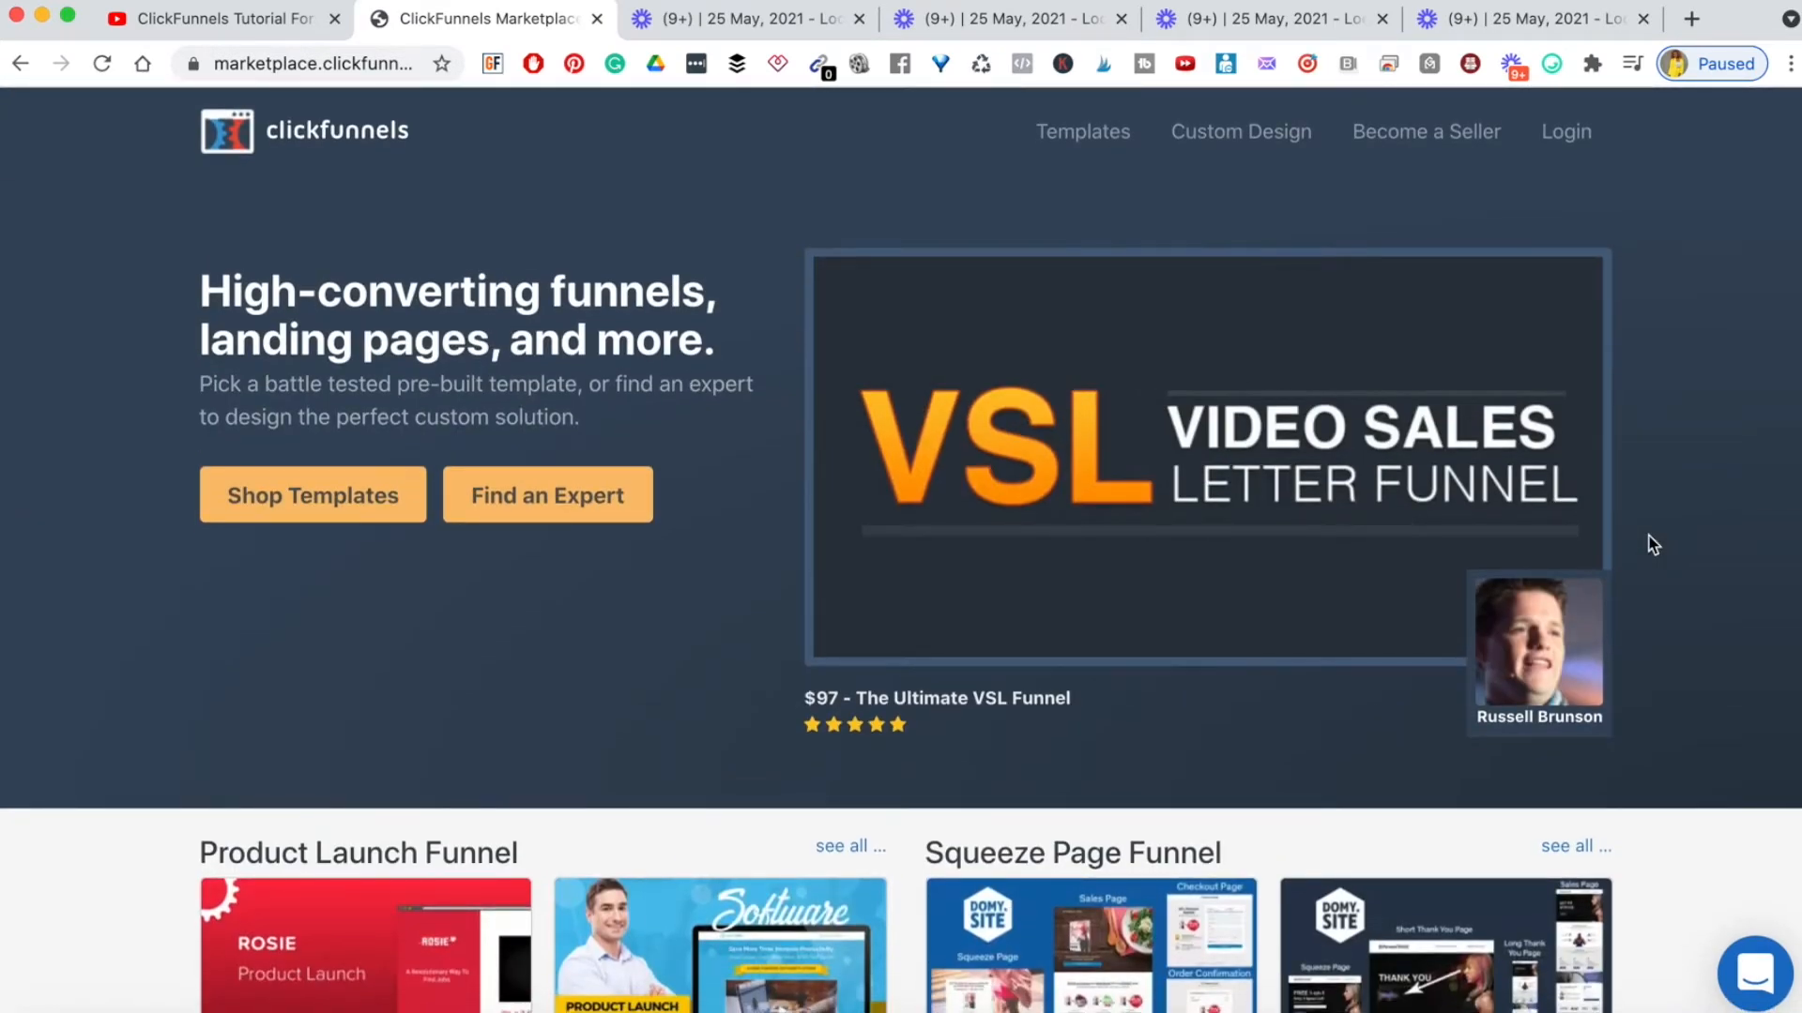
{"action": "scroll", "coordinate": [976, 737], "scroll_direction": "down", "scroll_amount": 15}
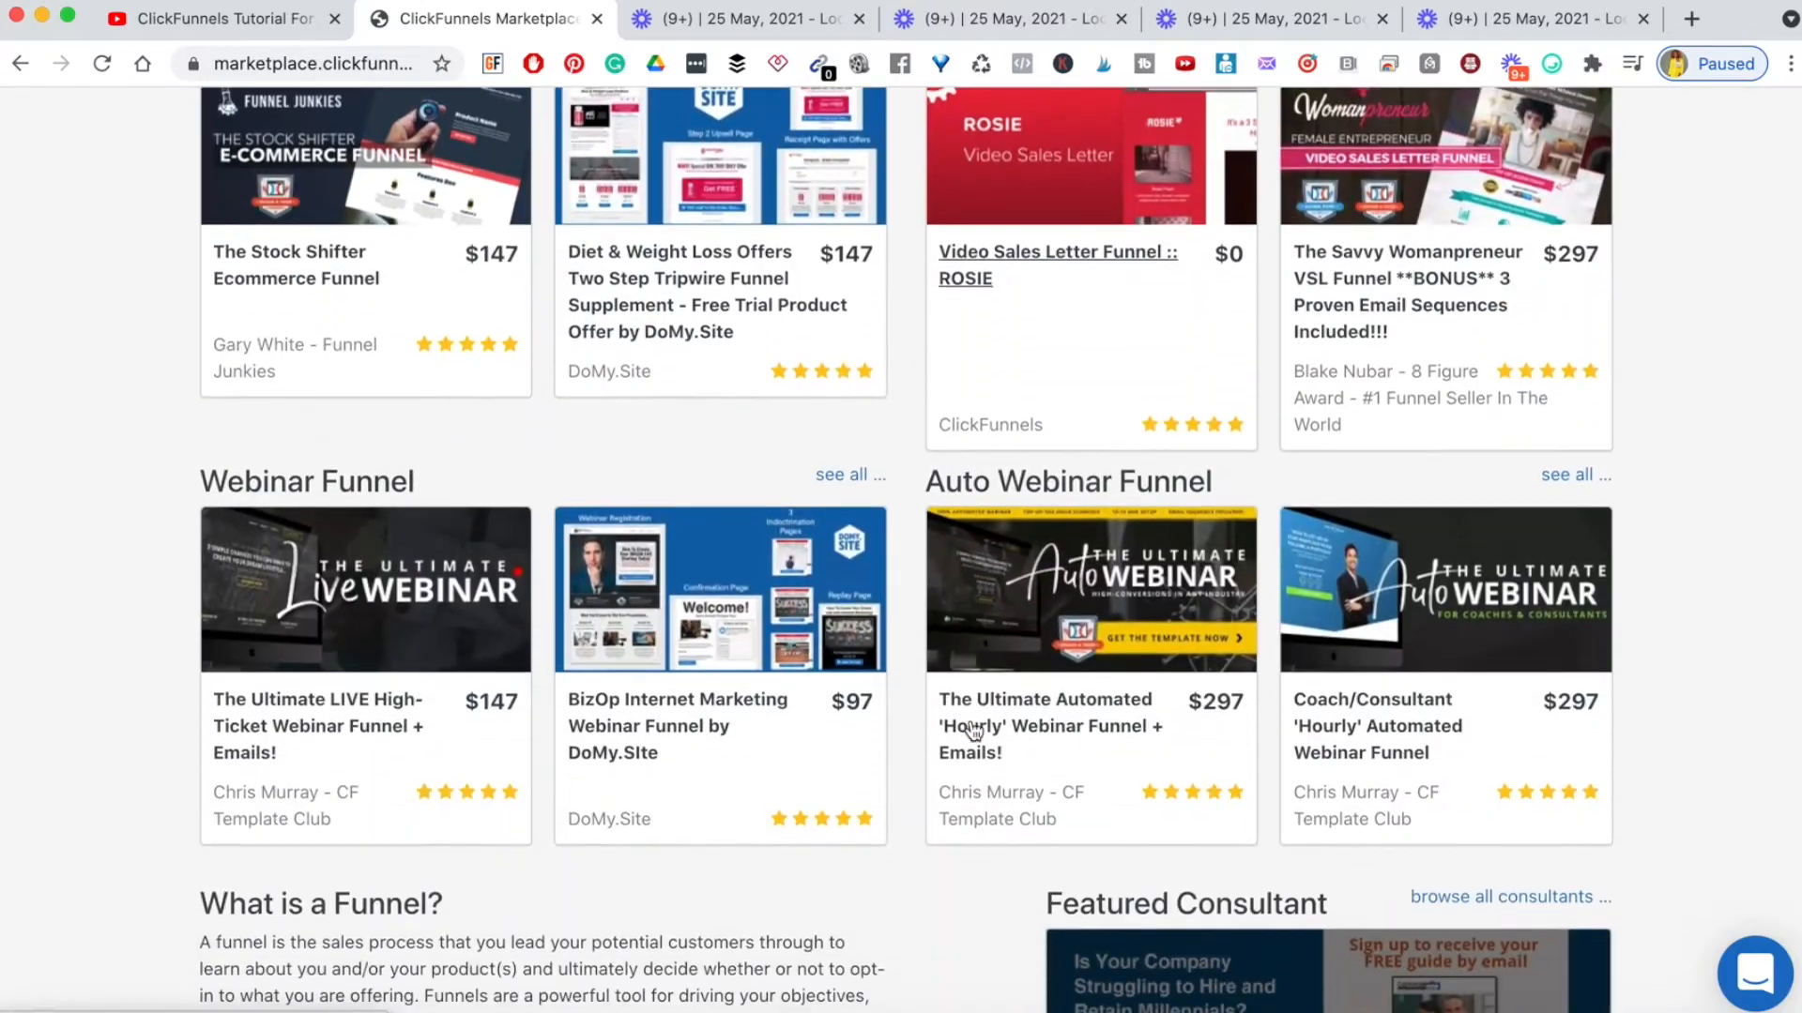
{"action": "scroll", "coordinate": [974, 731], "scroll_direction": "up", "scroll_amount": 15}
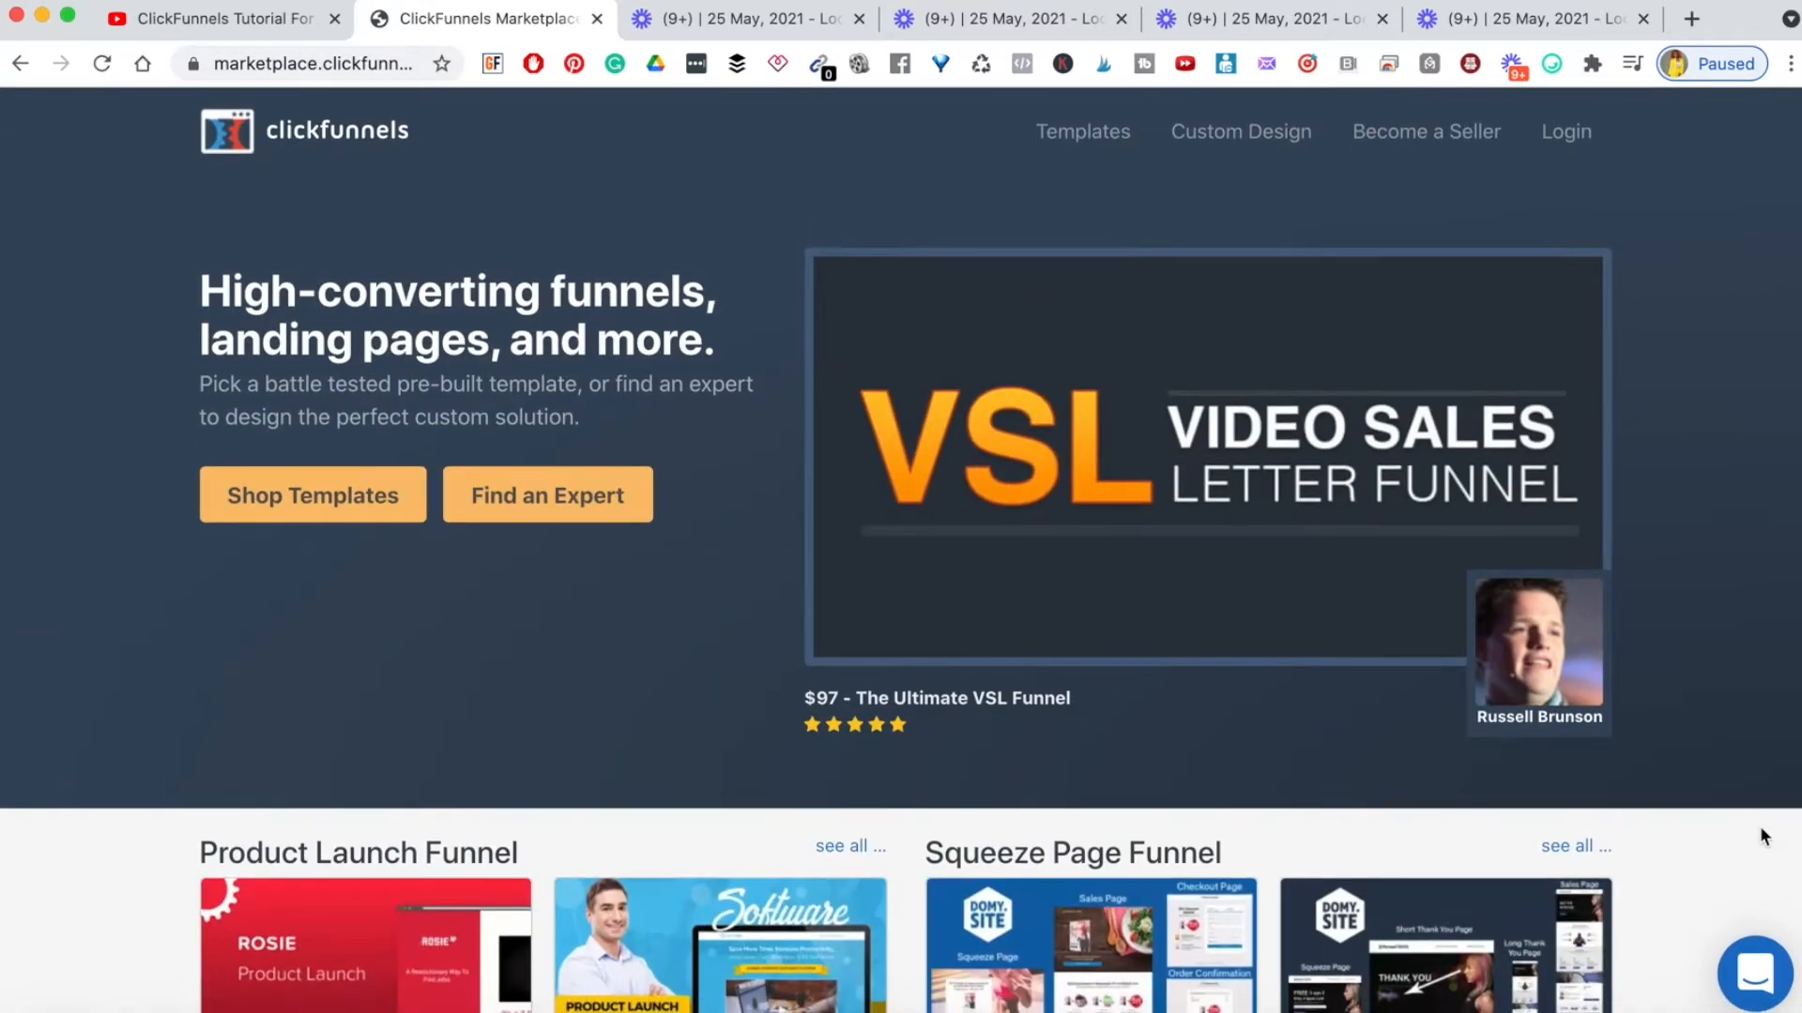
{"action": "scroll", "coordinate": [1783, 840], "scroll_direction": "down", "scroll_amount": 2}
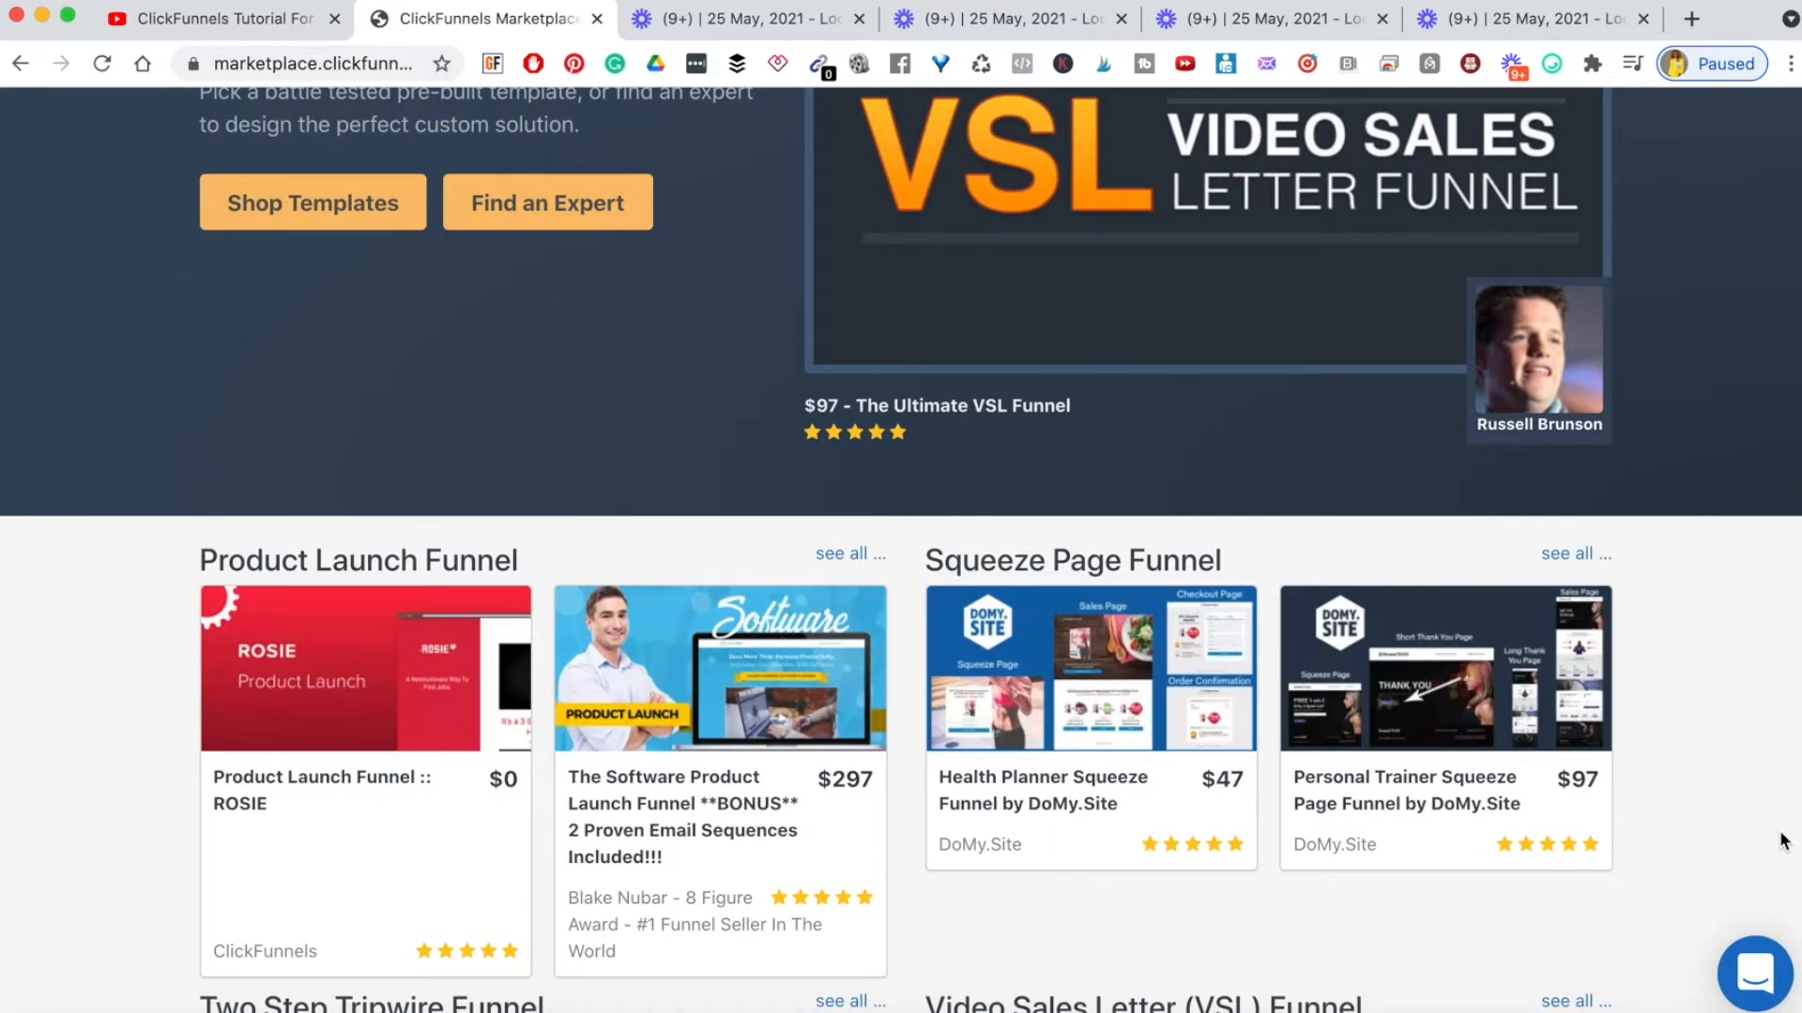
{"action": "scroll", "coordinate": [1783, 840], "scroll_direction": "up", "scroll_amount": 3}
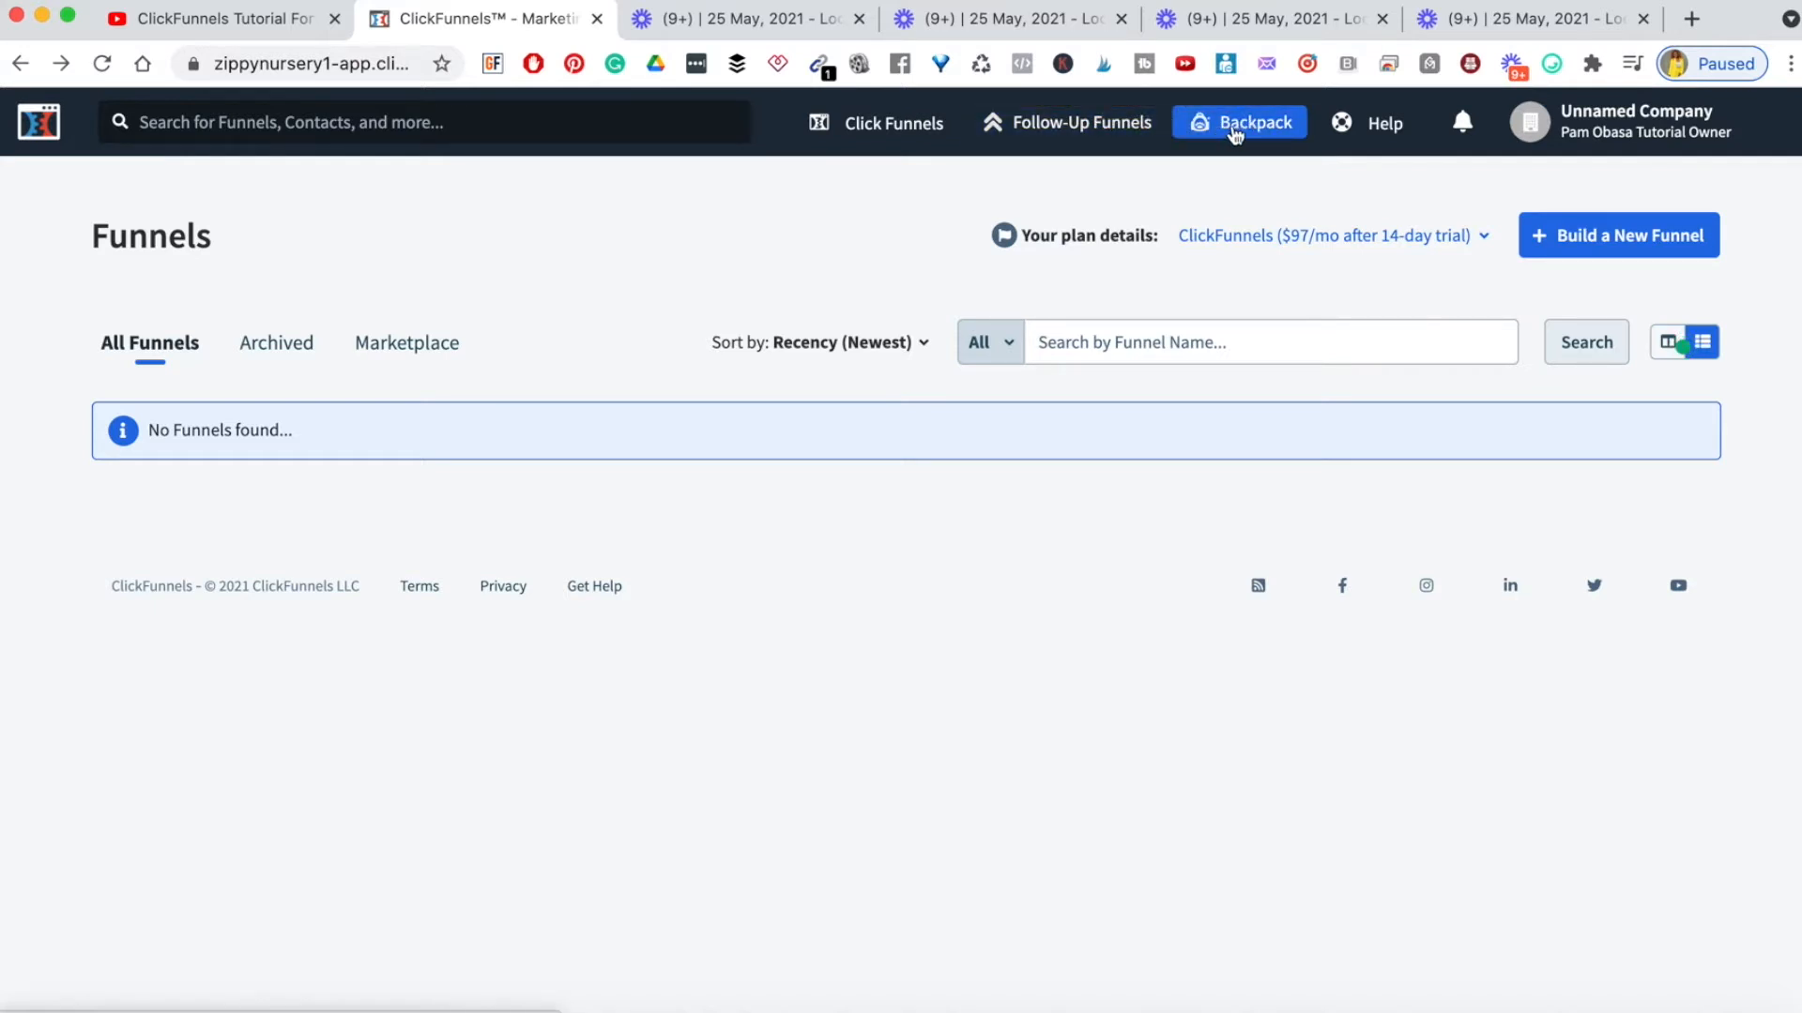
- Return to the Funnels page, and check the available Help options and the account notifications
{"action": "mouse_move", "coordinate": [1368, 131]}
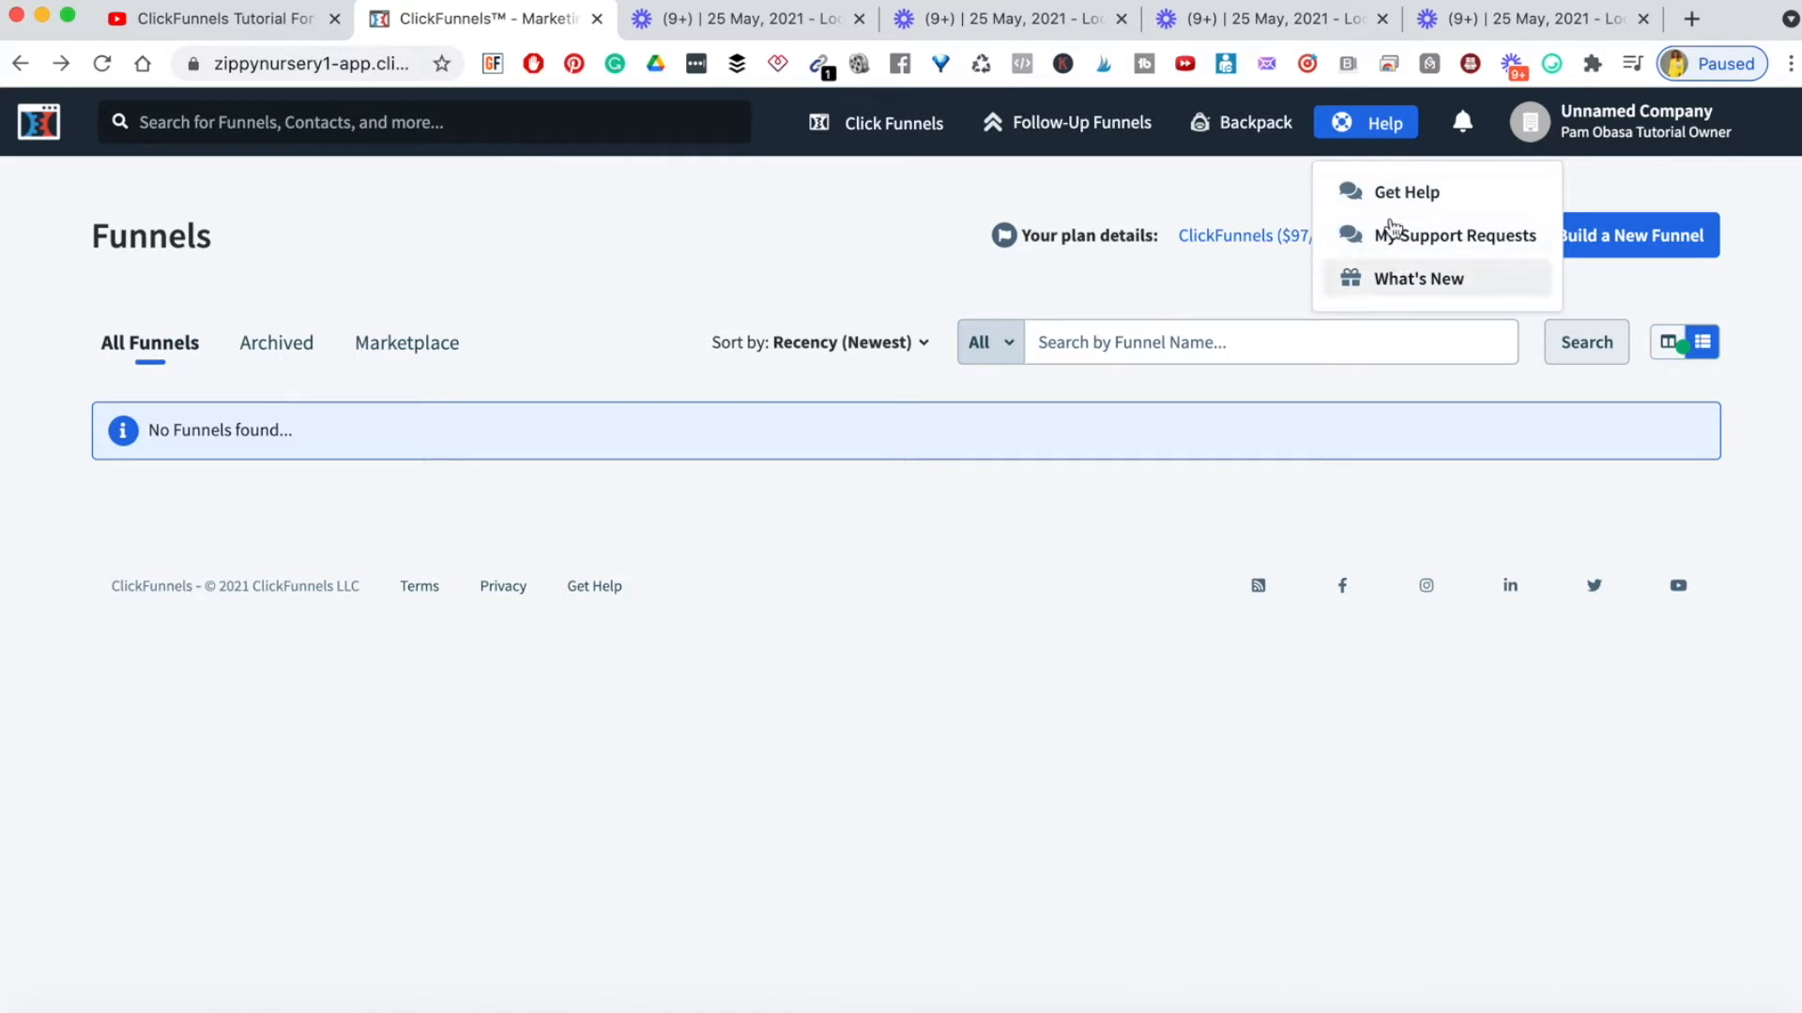
{"action": "mouse_move", "coordinate": [1463, 133]}
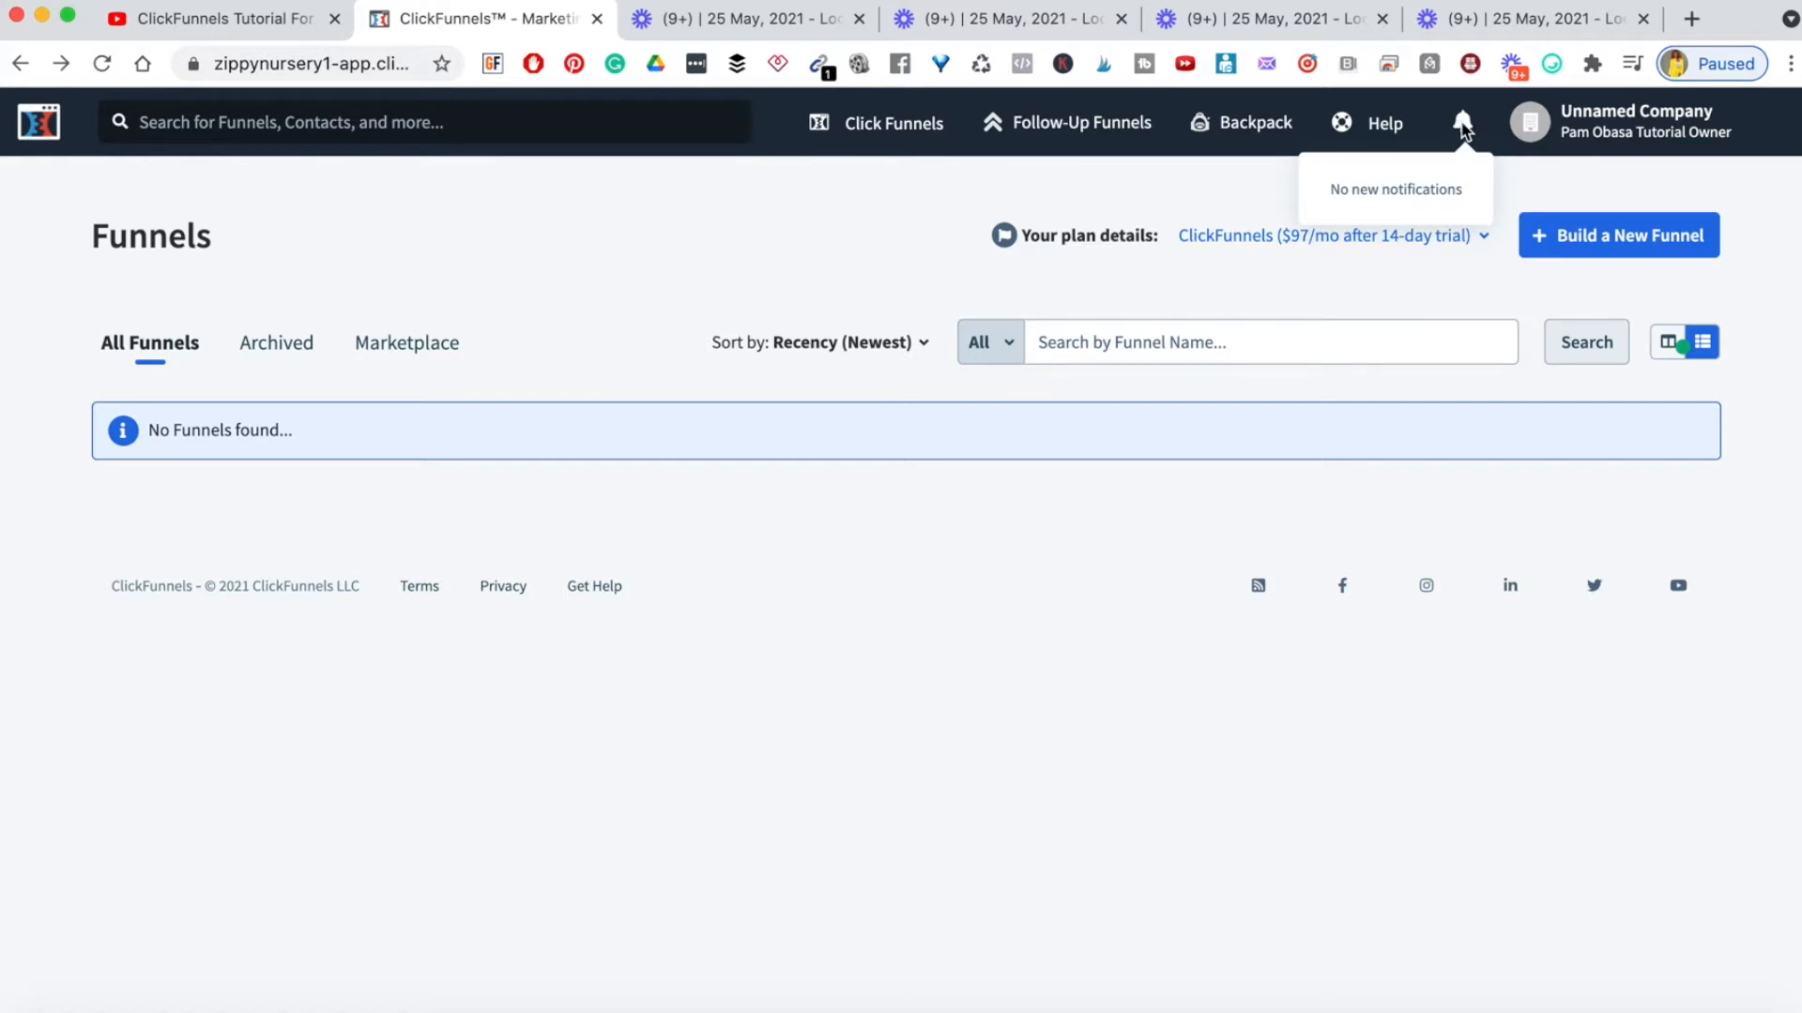
- Open the account settings and enter "Name your company" as the company name
{"action": "mouse_move", "coordinate": [1586, 133]}
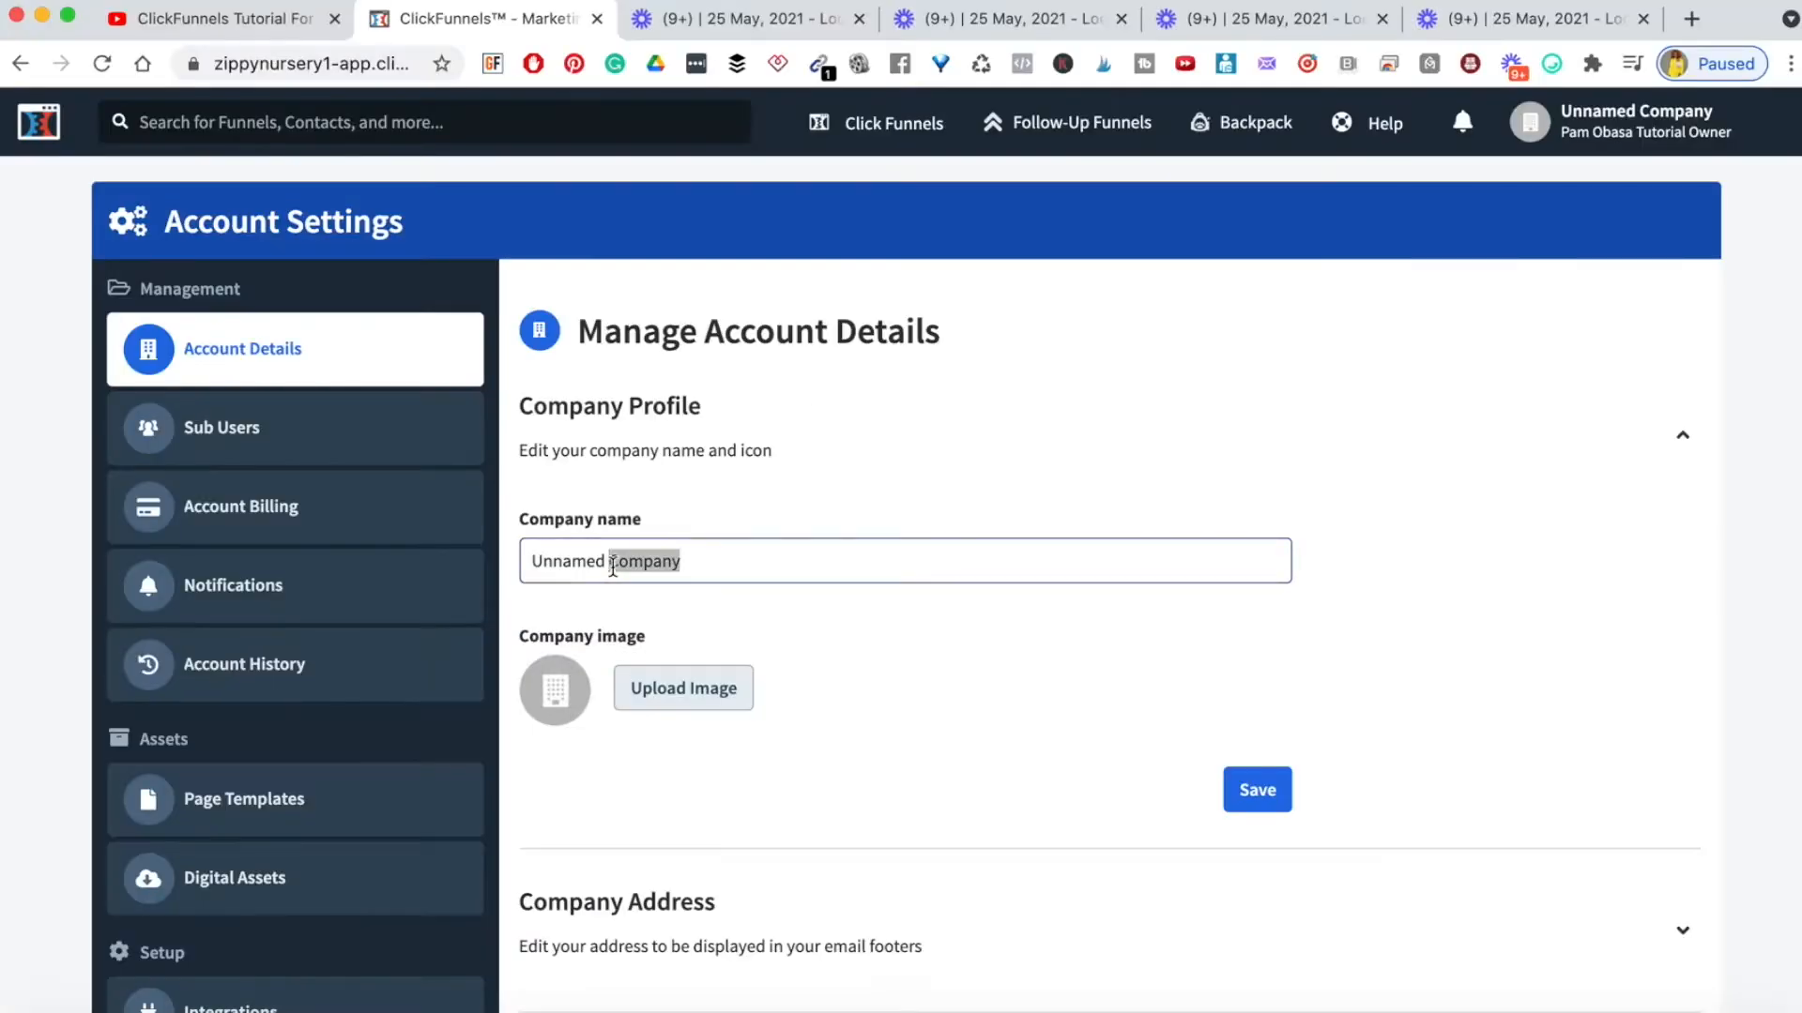
{"action": "triple_click", "coordinate": [613, 563]}
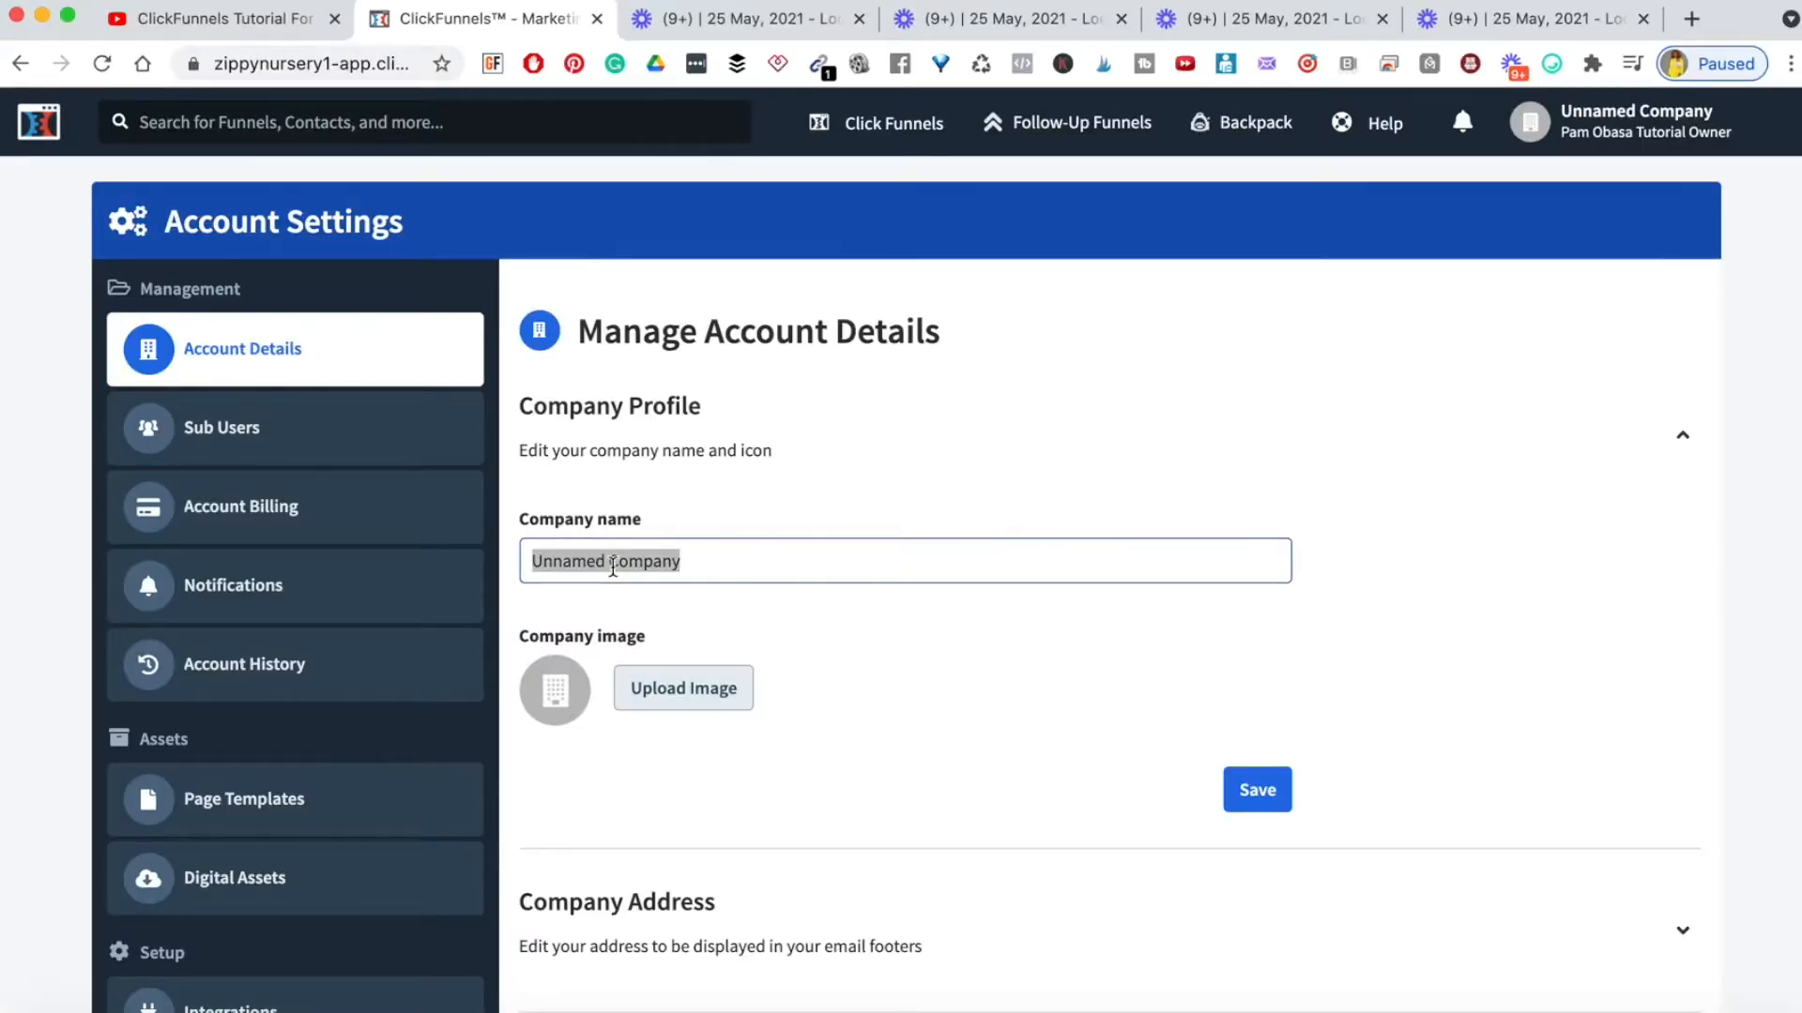
{"action": "type", "text": "Name you"}
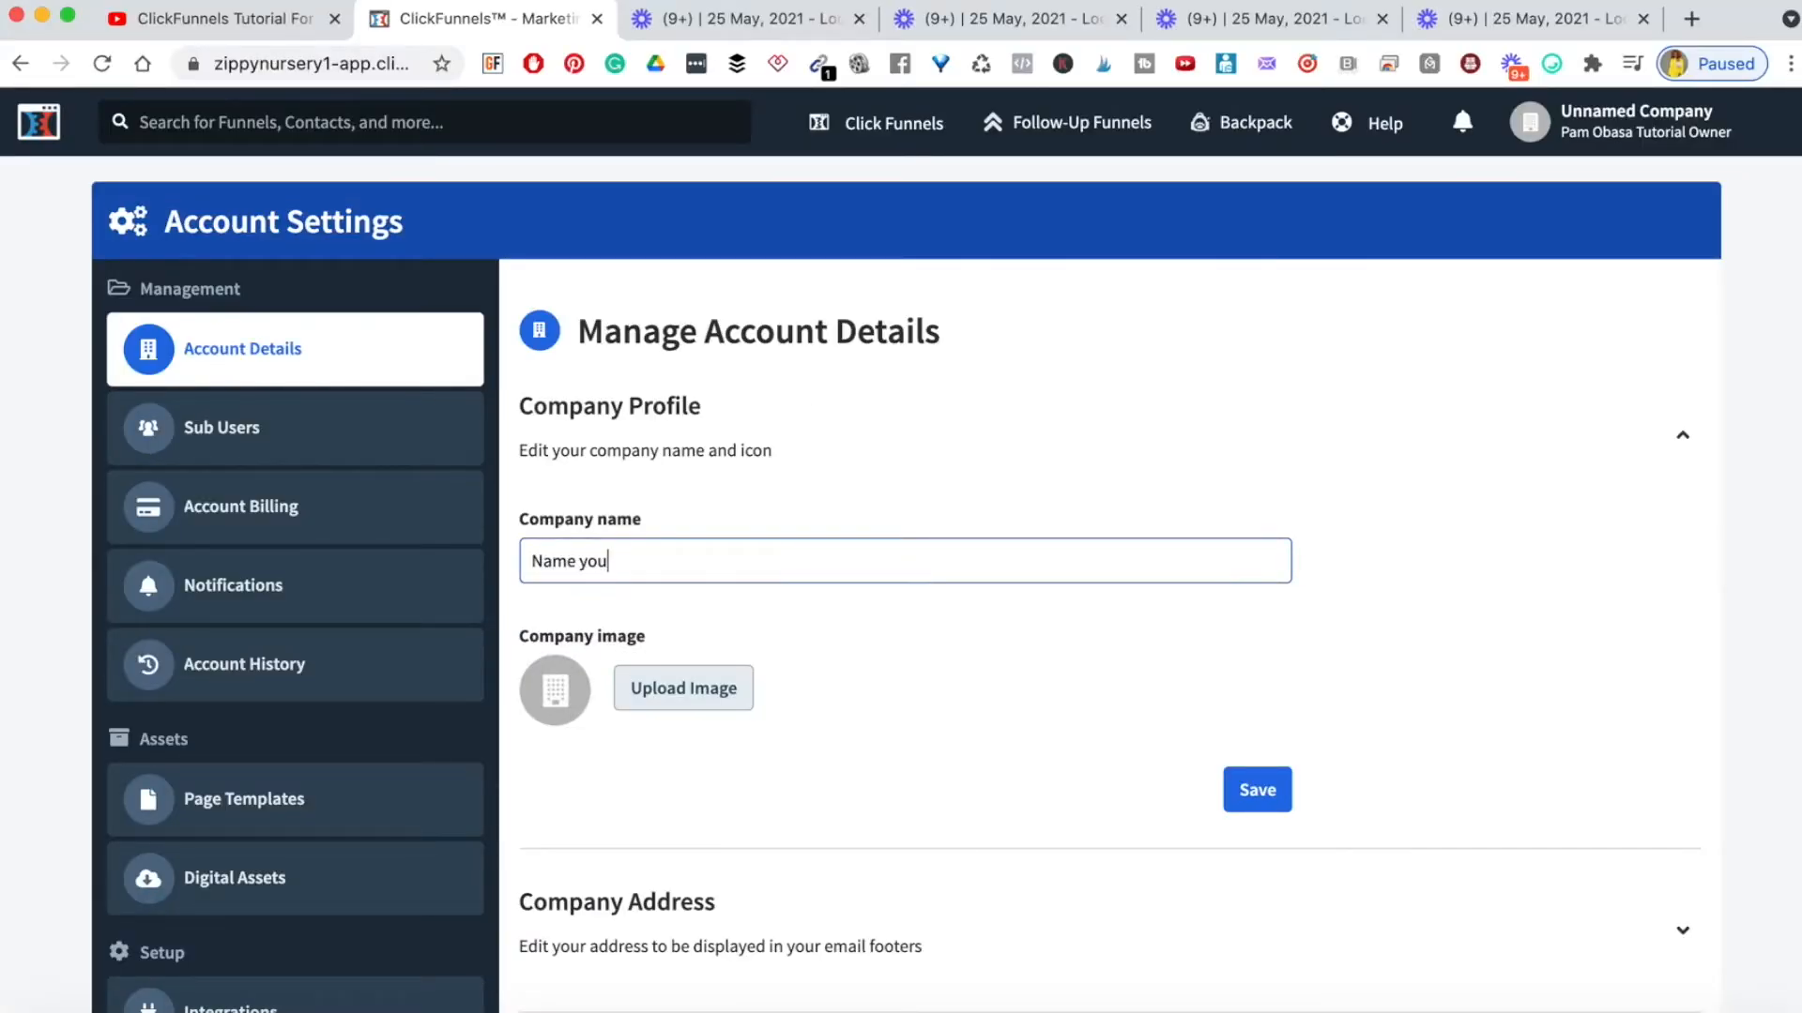
{"action": "type", "text": "r comnapy"}
- Look through the account detail sections, expand the ClickFunnels Subdomain section and check the subdomain field
{"action": "scroll", "coordinate": [705, 627], "scroll_direction": "down", "scroll_amount": 1}
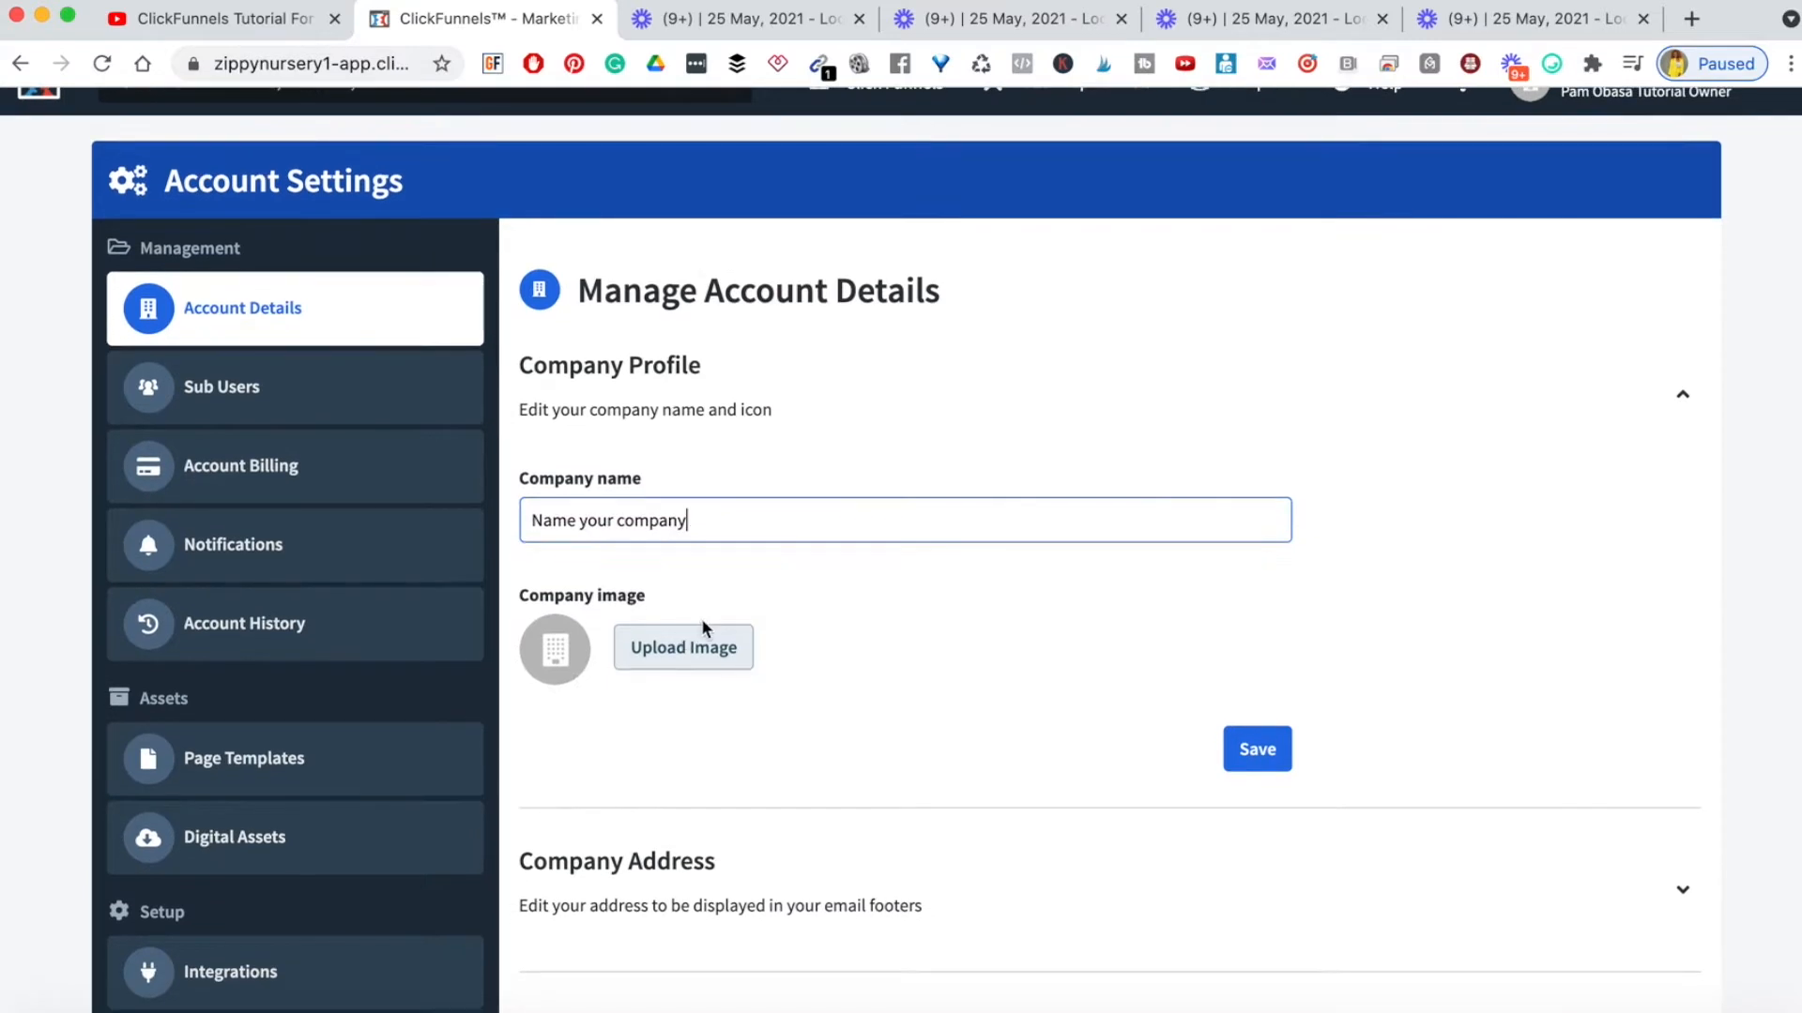
{"action": "scroll", "coordinate": [740, 702], "scroll_direction": "down", "scroll_amount": 1}
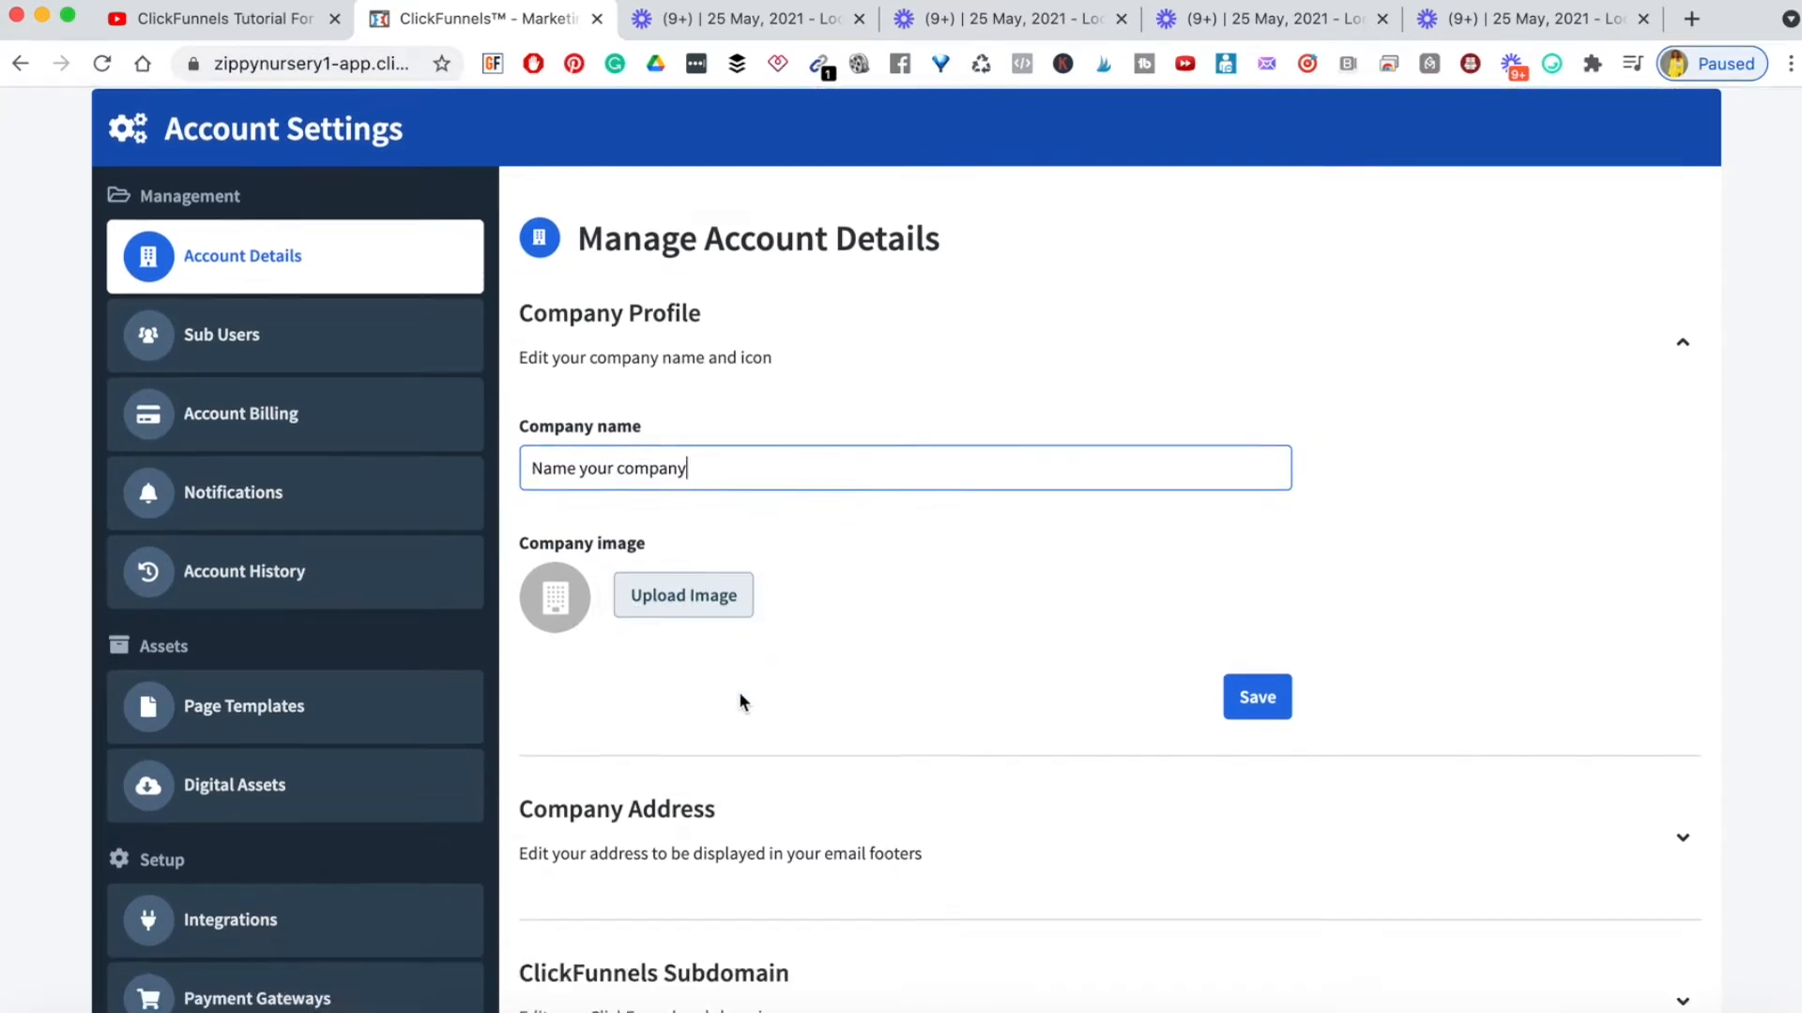
{"action": "scroll", "coordinate": [741, 702], "scroll_direction": "down", "scroll_amount": 2}
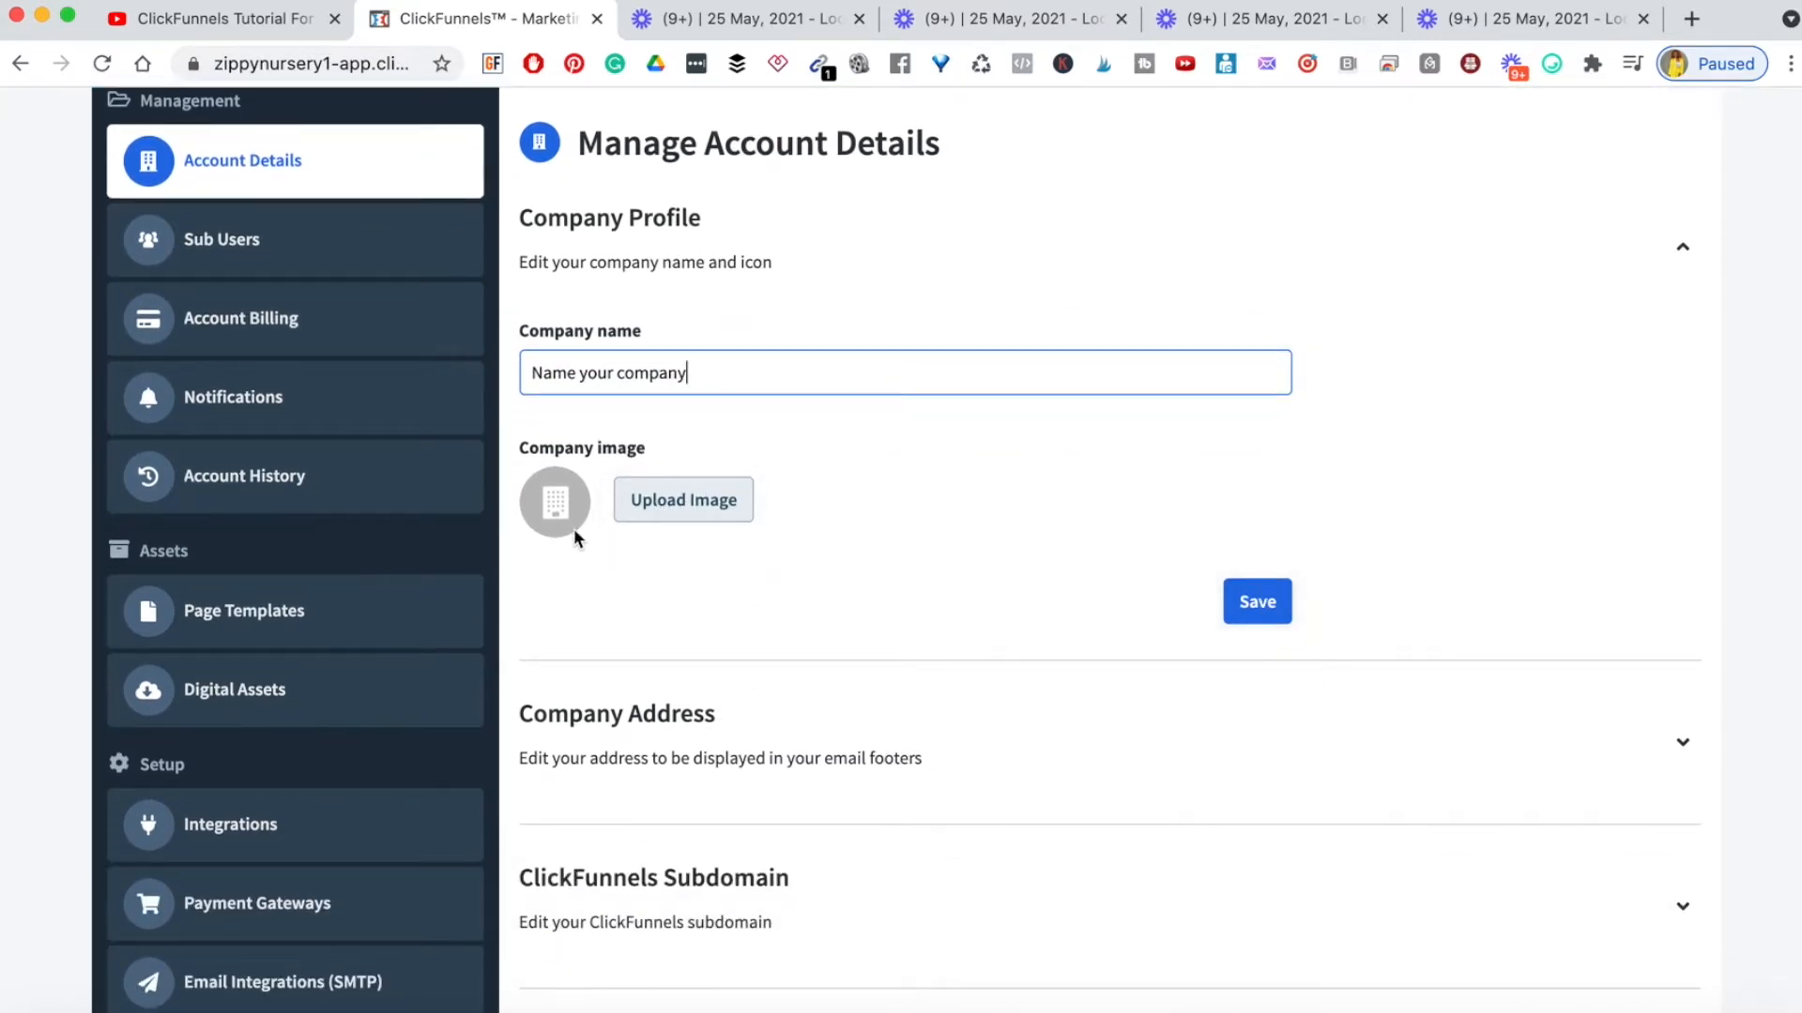
{"action": "scroll", "coordinate": [796, 518], "scroll_direction": "down", "scroll_amount": 5}
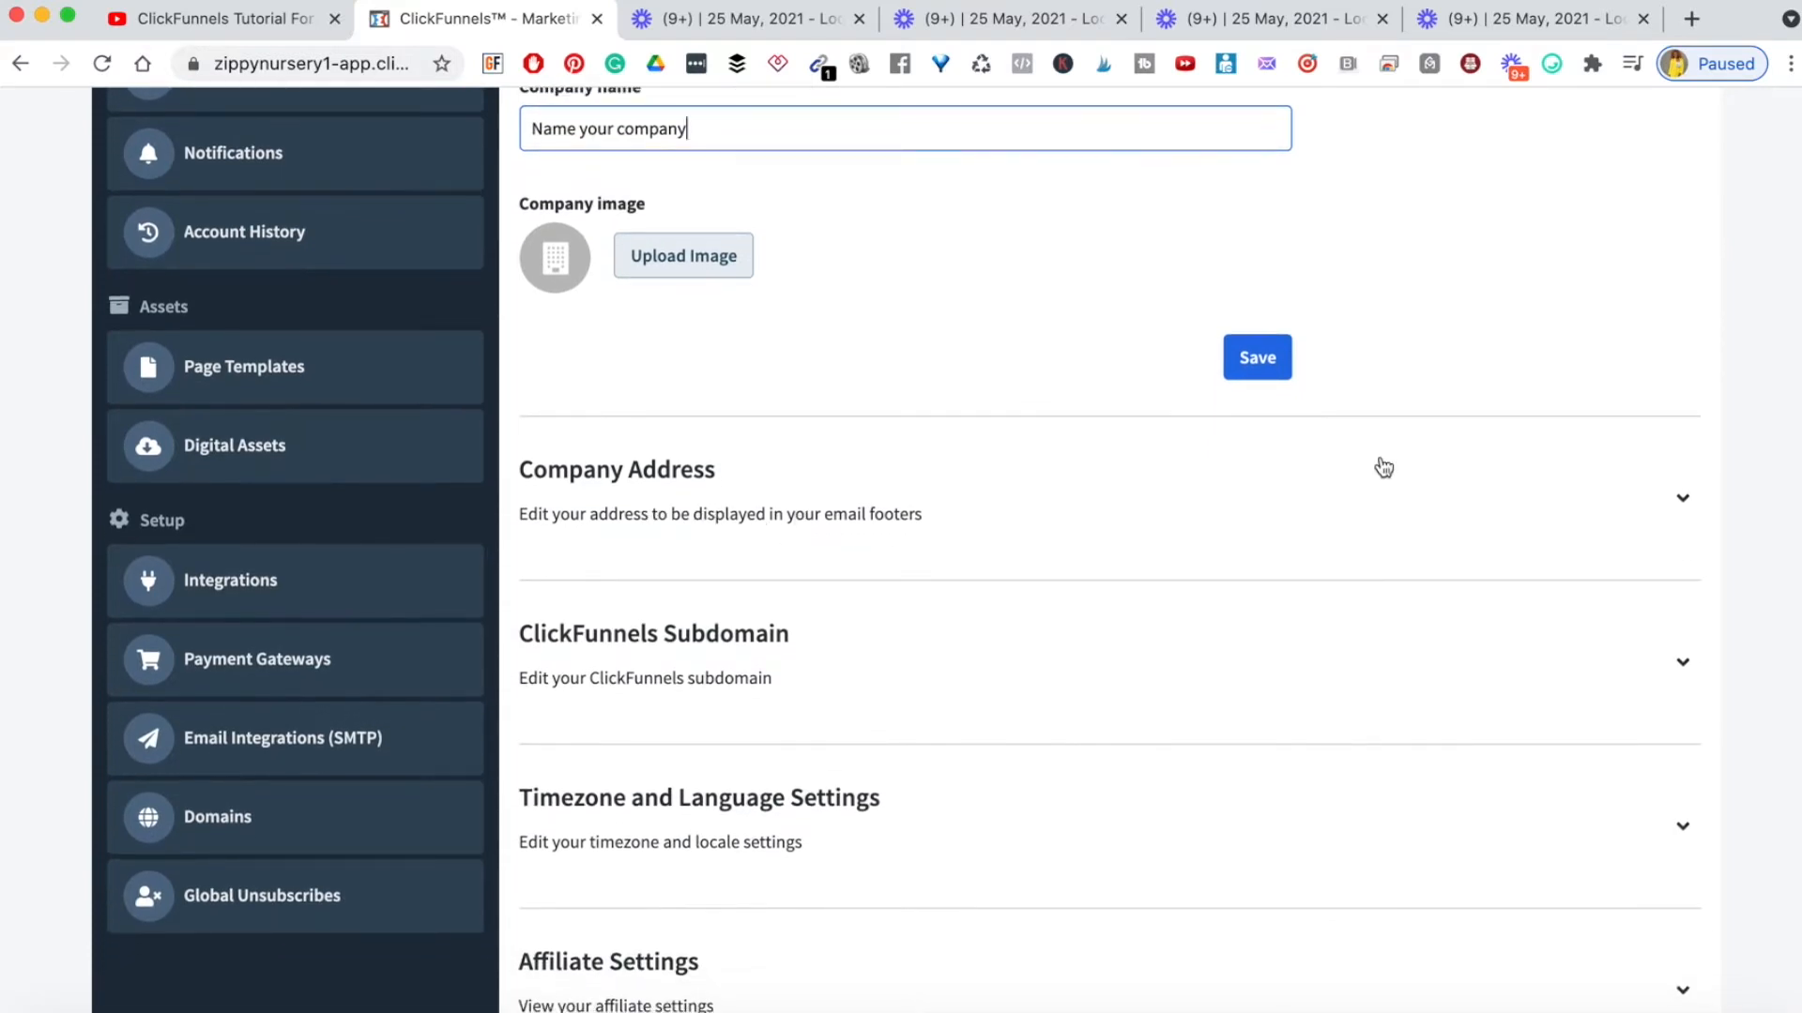
{"action": "scroll", "coordinate": [796, 539], "scroll_direction": "down", "scroll_amount": 8}
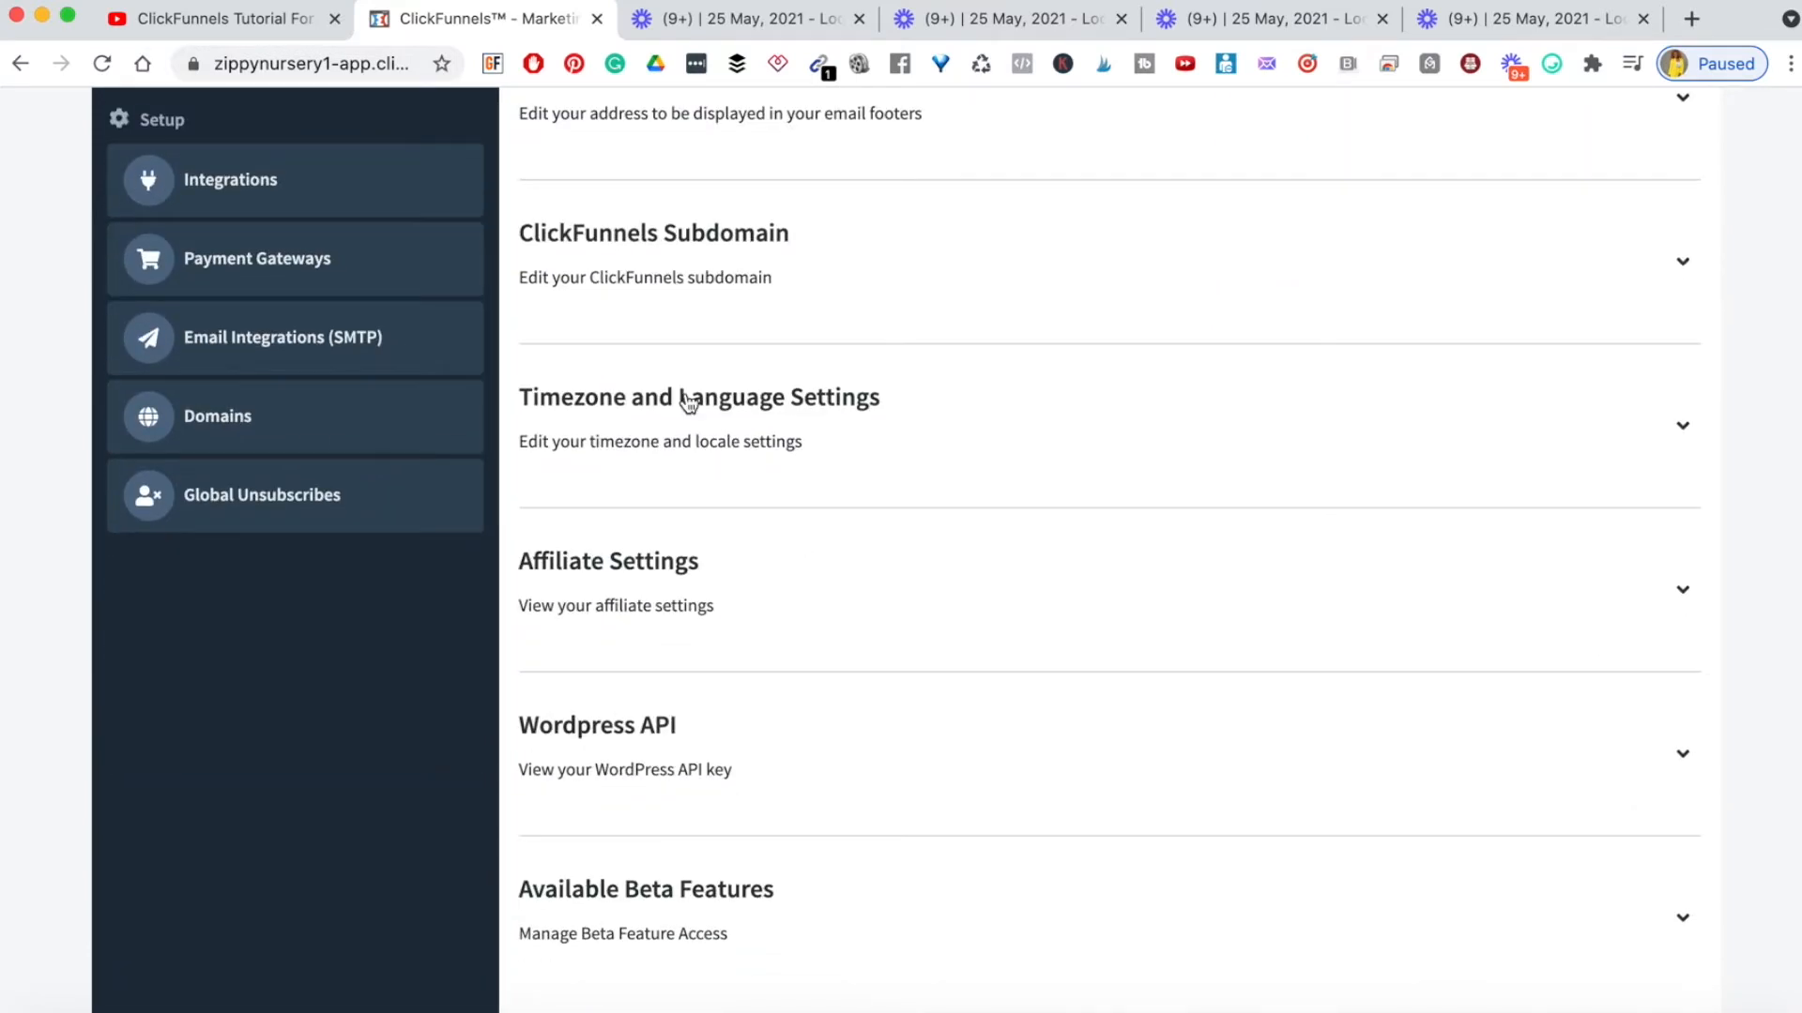
{"action": "scroll", "coordinate": [690, 401], "scroll_direction": "up", "scroll_amount": 2}
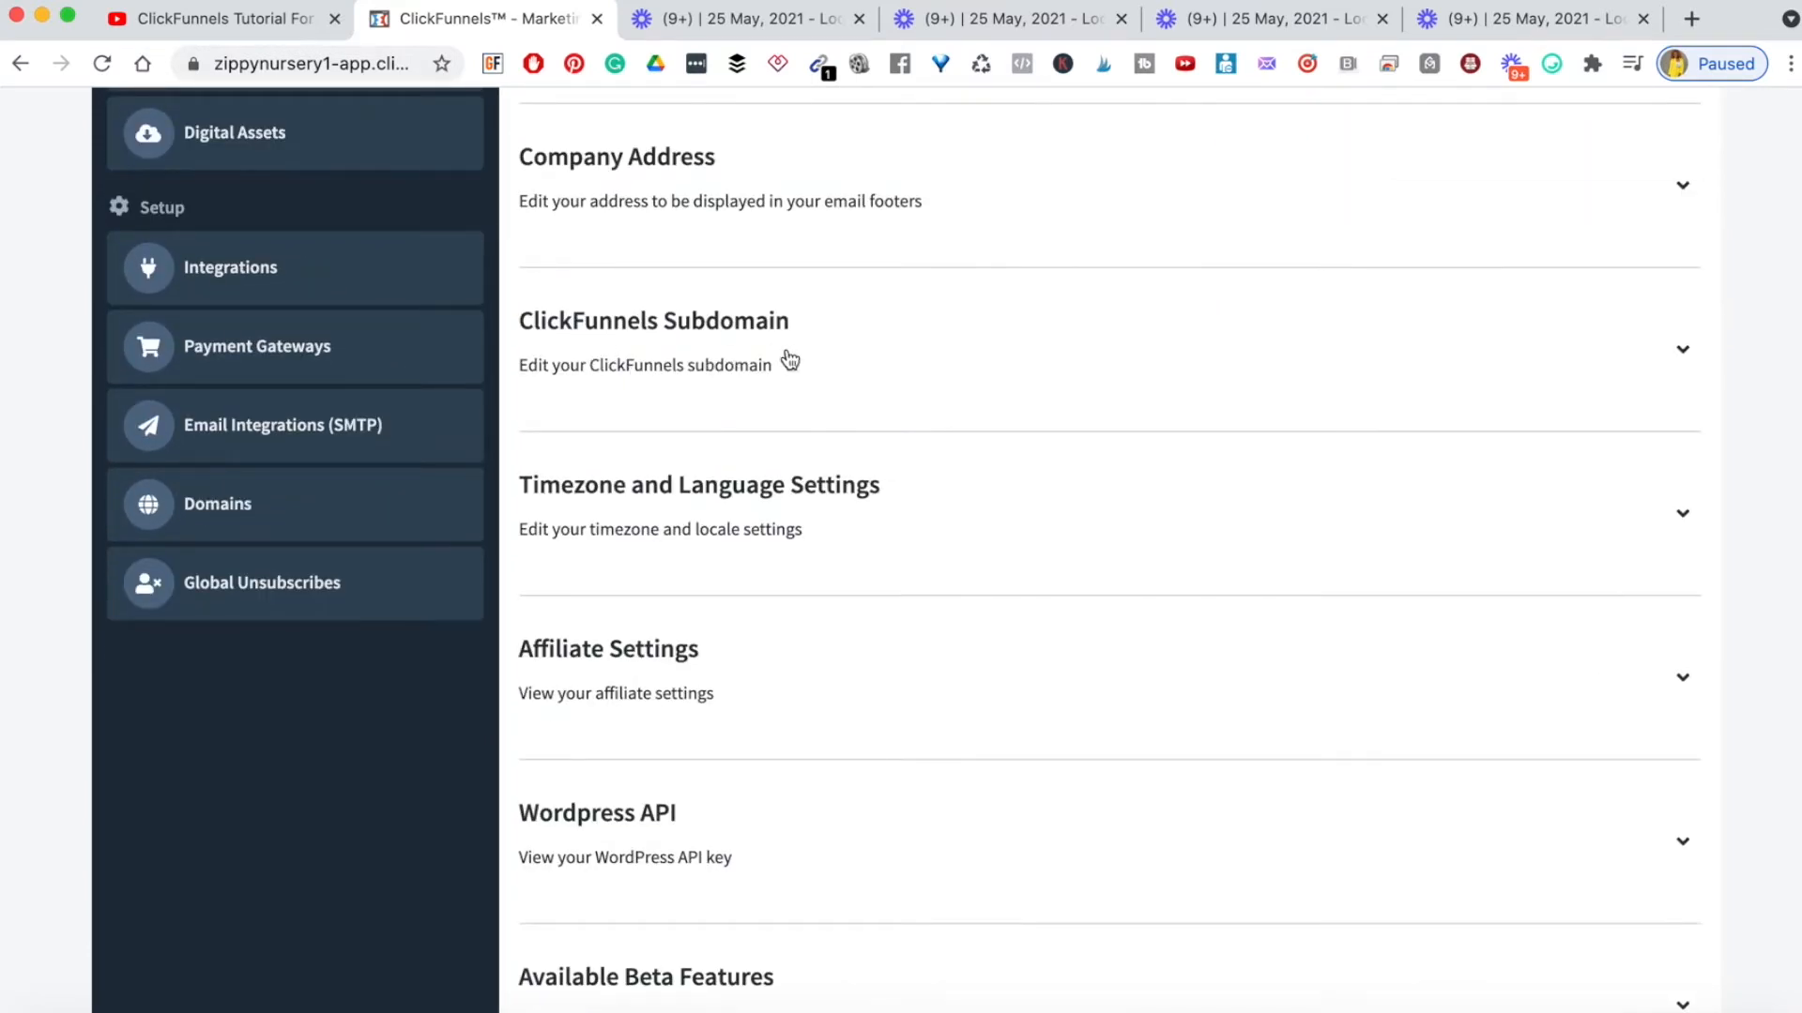
{"action": "left_click", "coordinate": [1686, 351]}
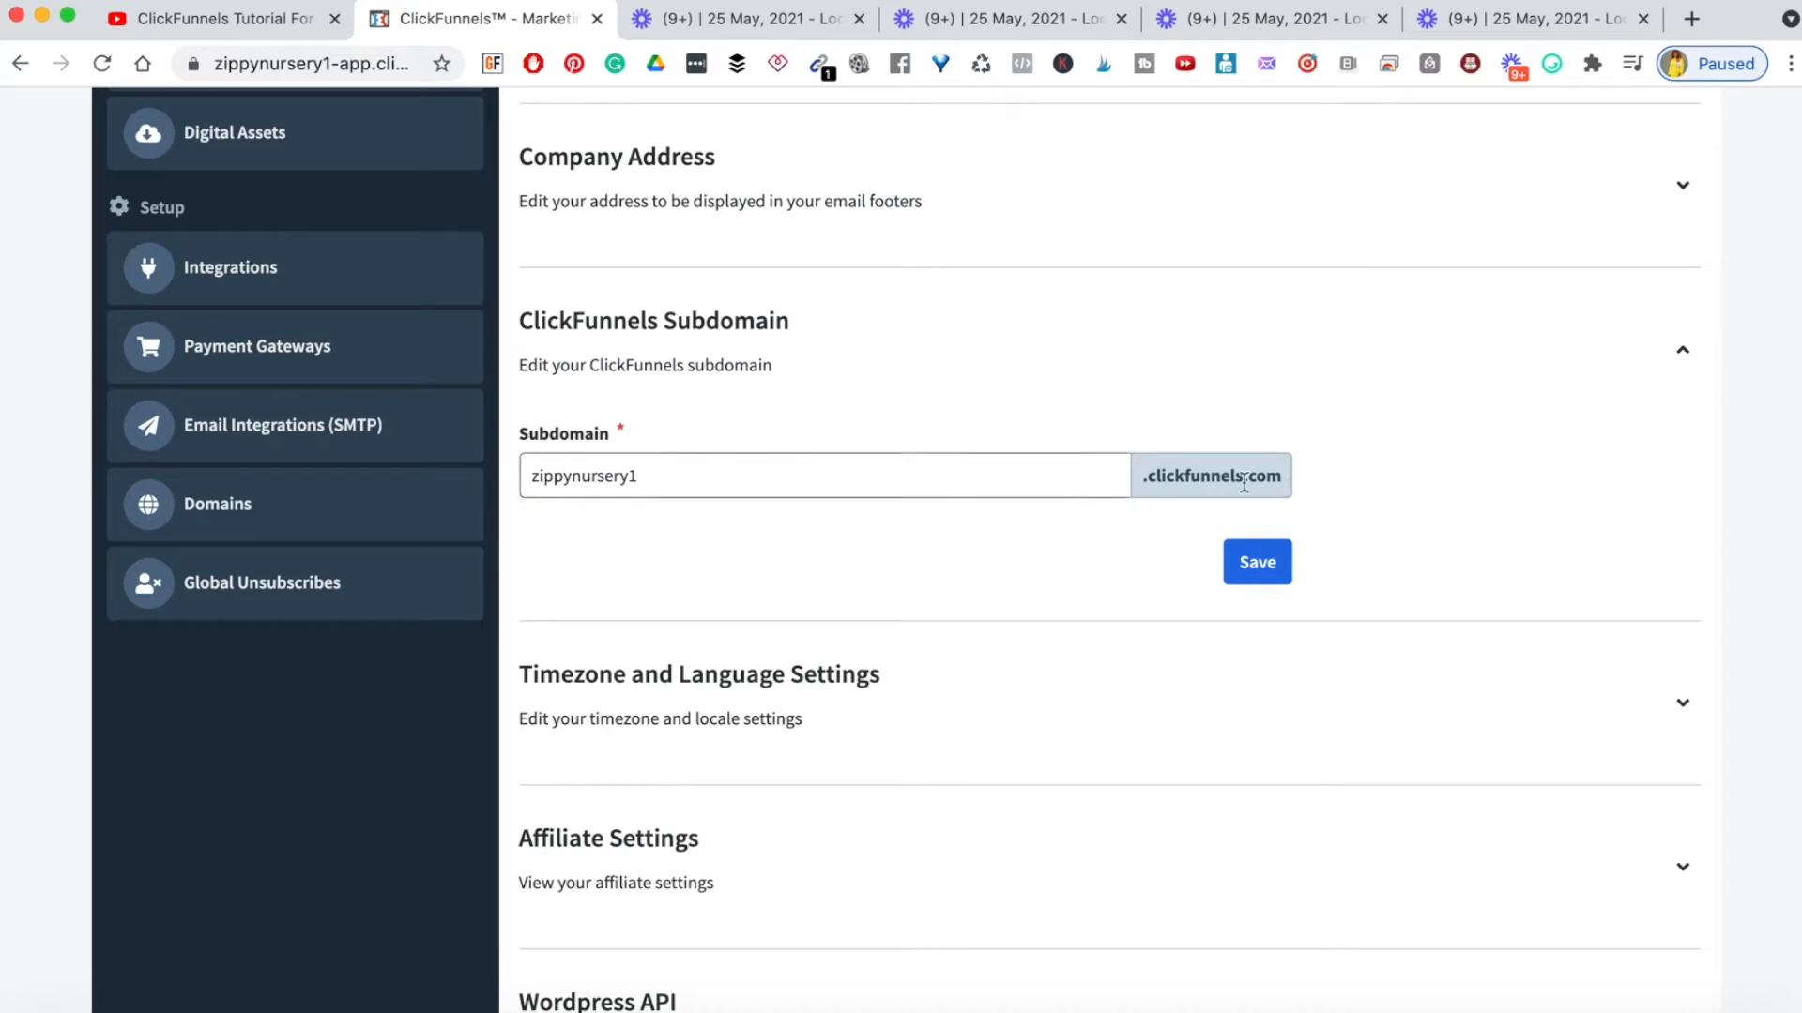
{"action": "double_click", "coordinate": [627, 475]}
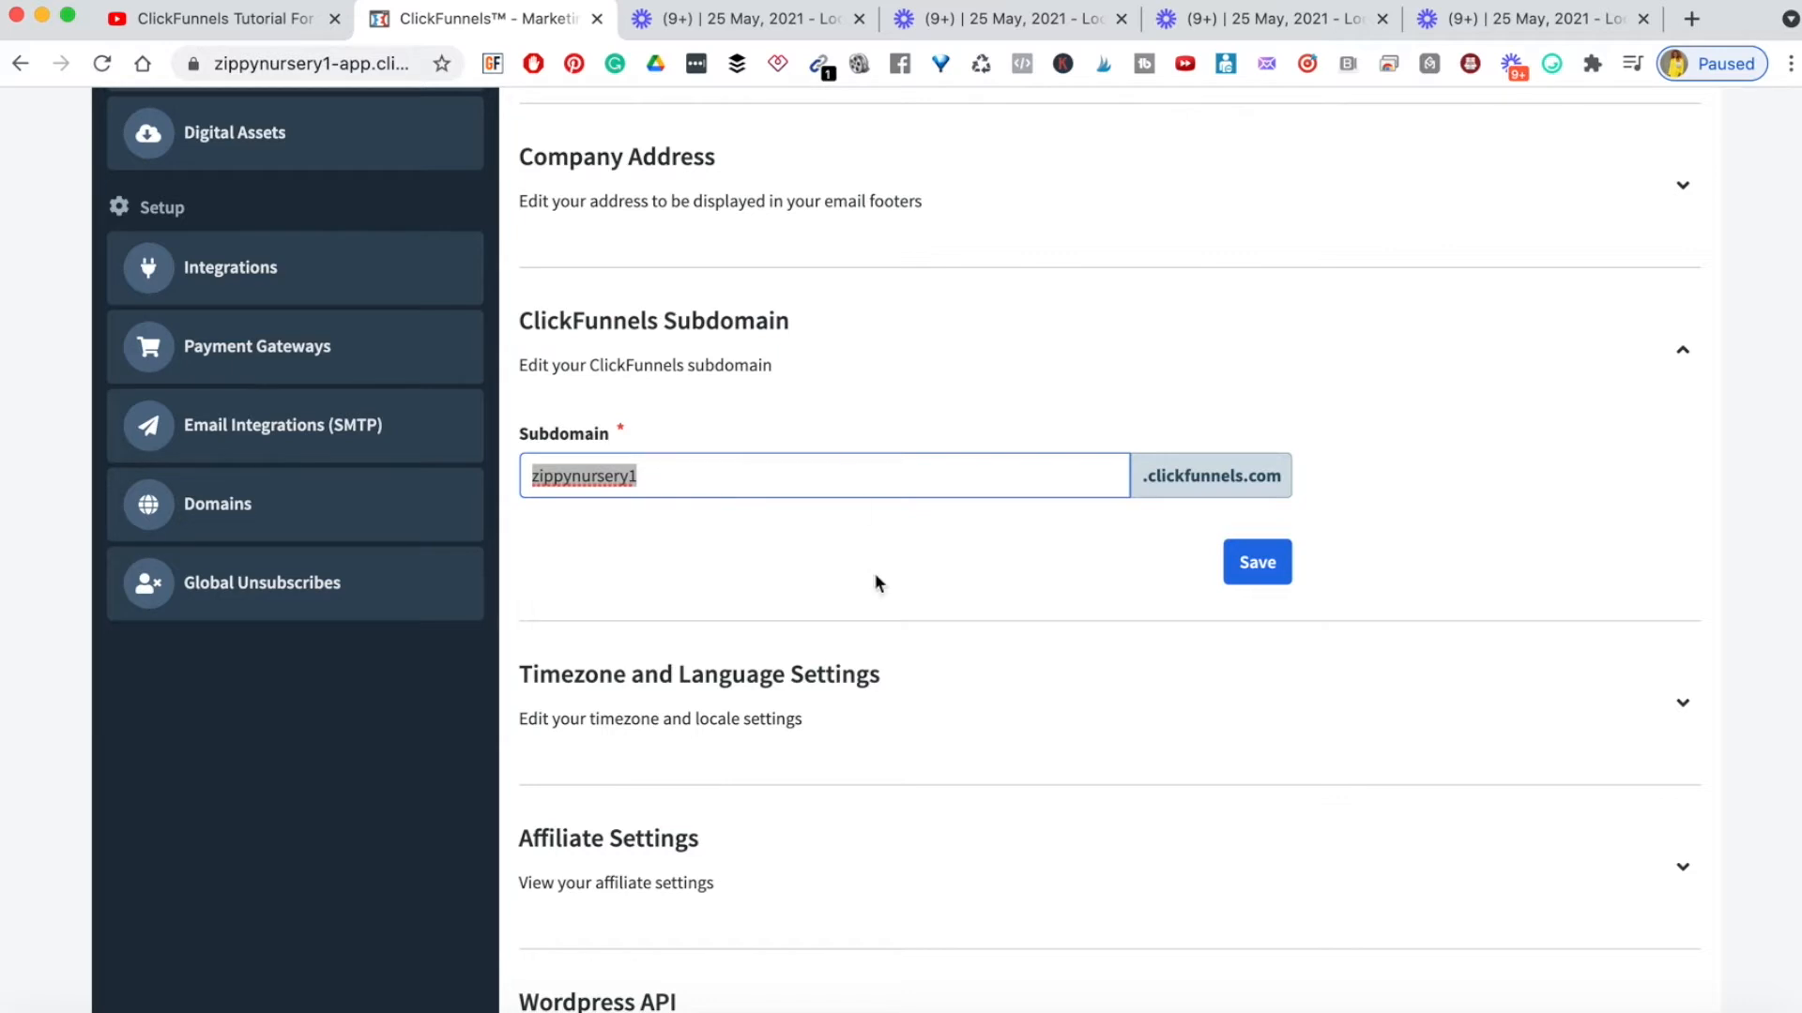
- Set the account's time zone to (GMT+00:00) London and its locale to en-GB, and save these settings
{"action": "scroll", "coordinate": [873, 583], "scroll_direction": "down", "scroll_amount": 4}
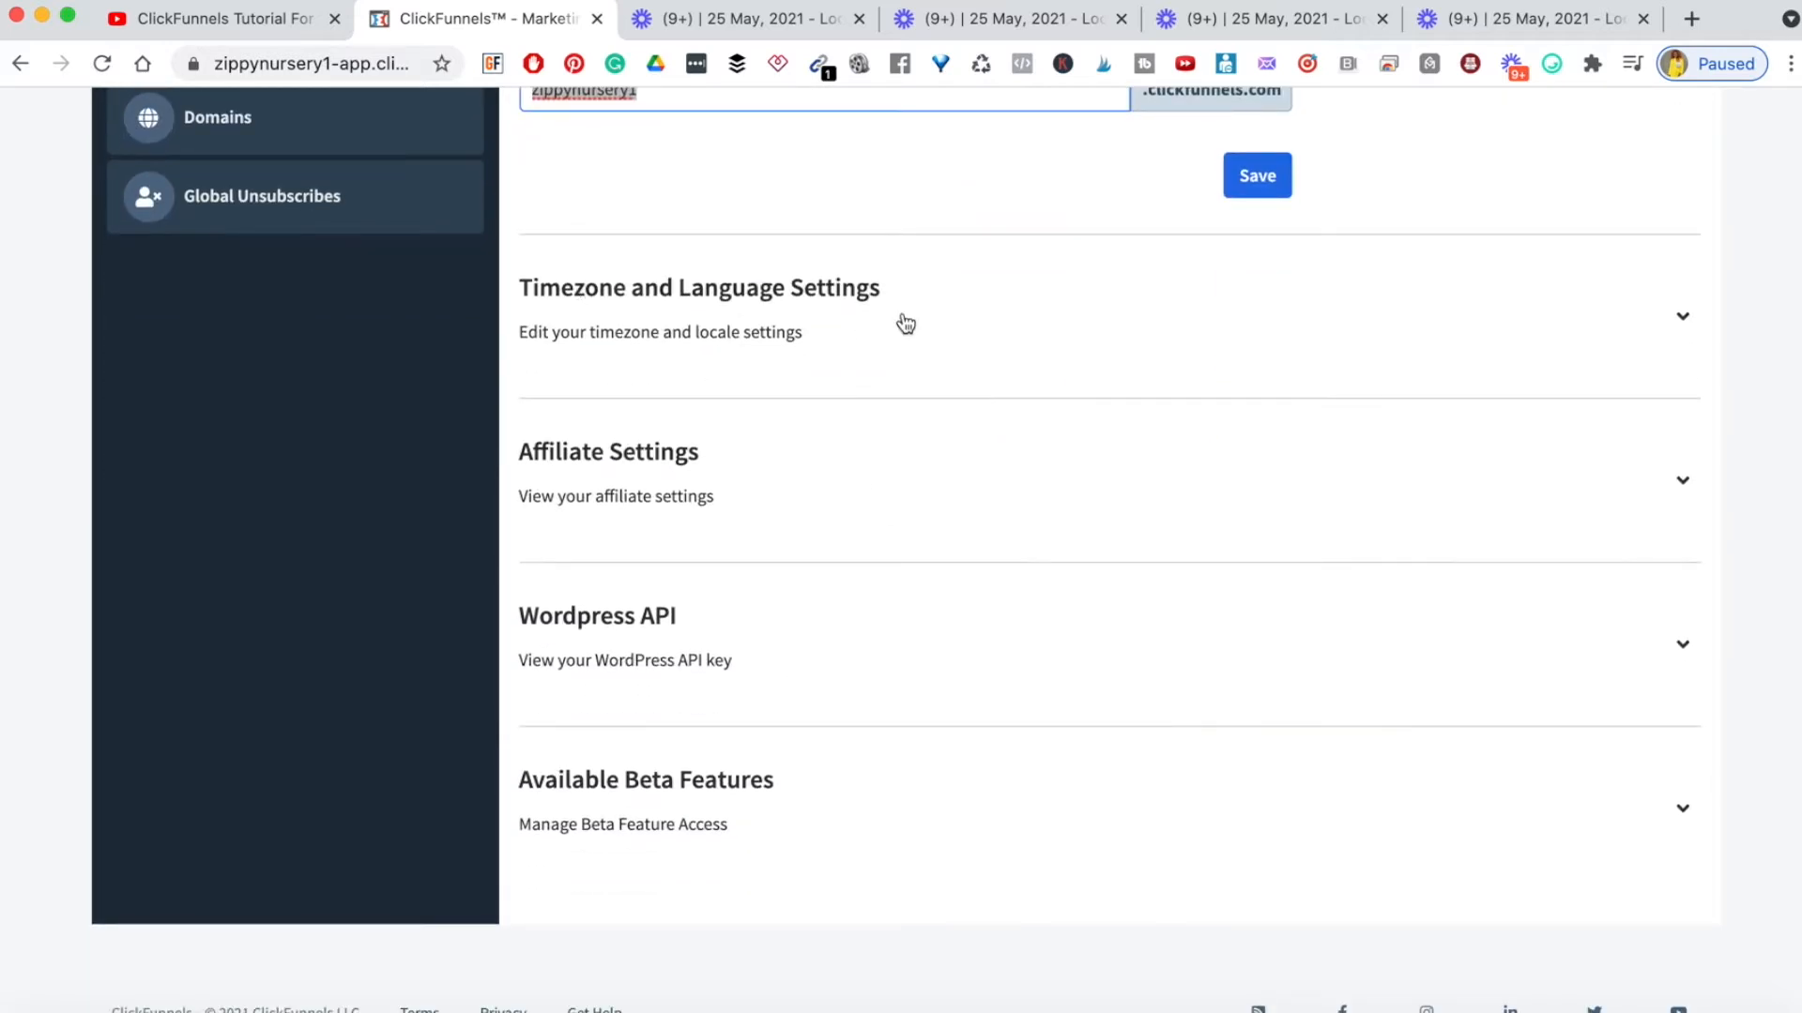
{"action": "left_click", "coordinate": [1658, 326]}
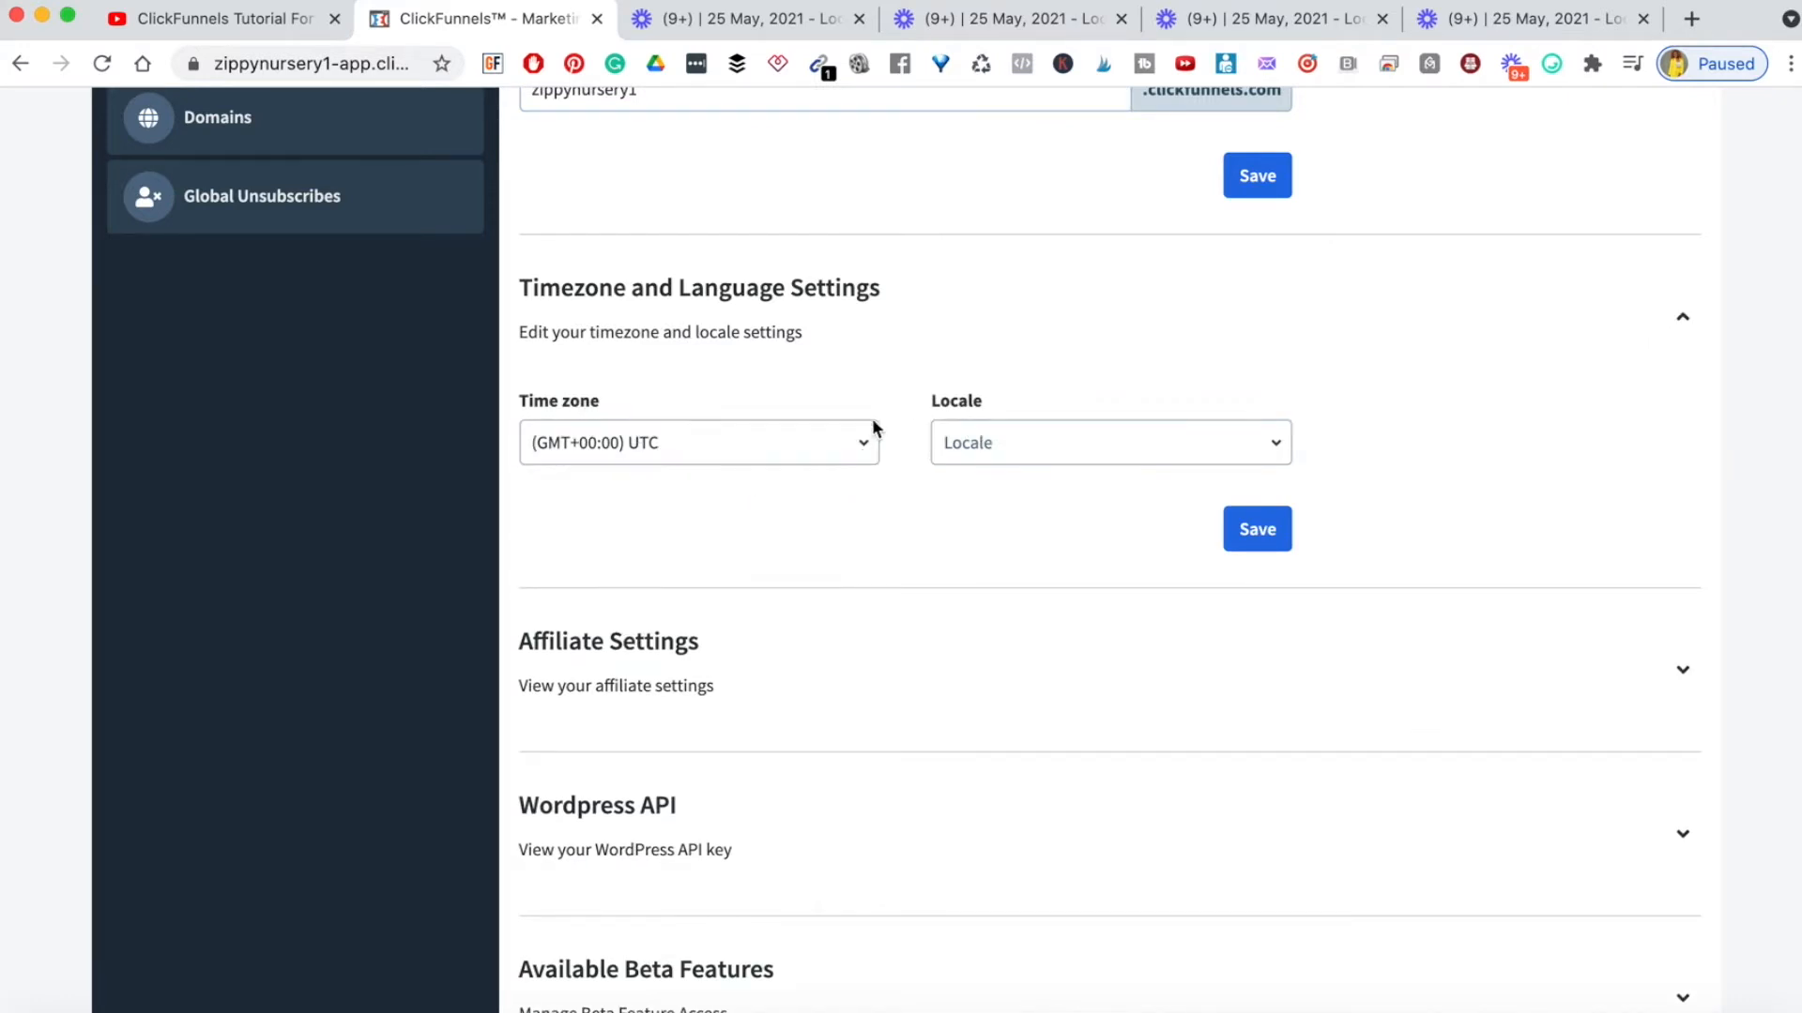
{"action": "left_click", "coordinate": [673, 438]}
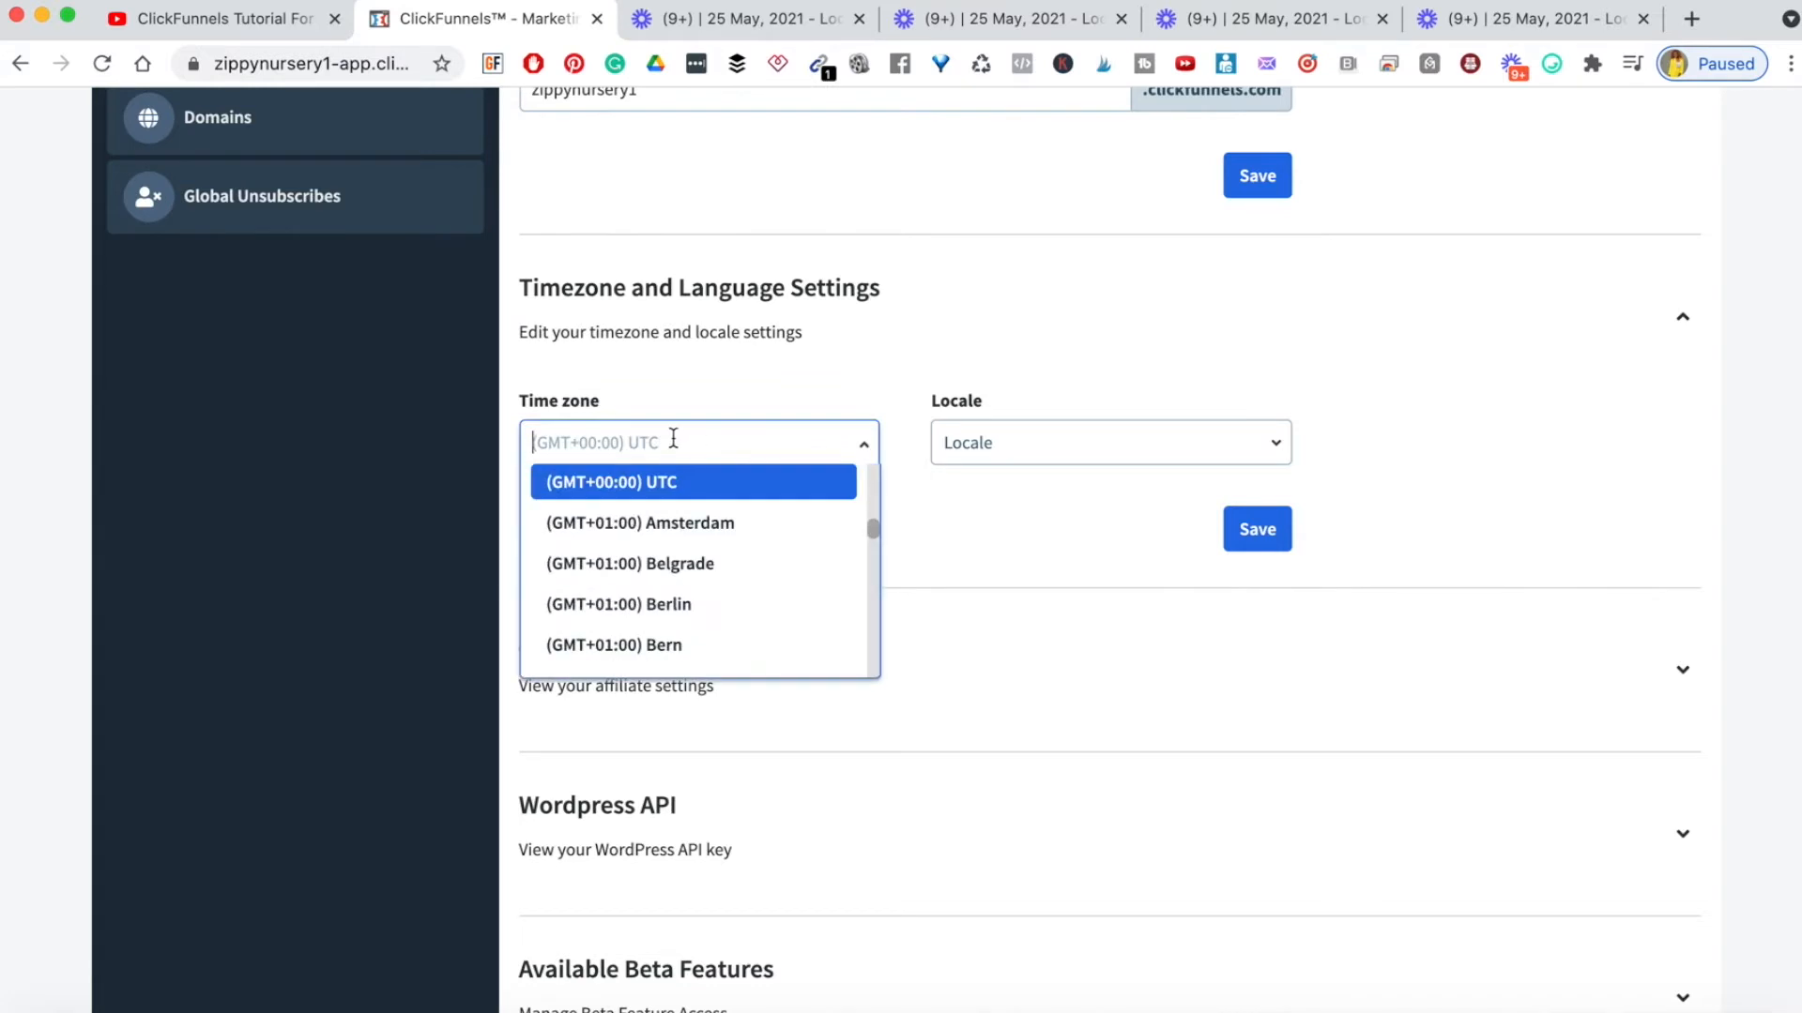
{"action": "scroll", "coordinate": [690, 610], "scroll_direction": "down", "scroll_amount": 1}
{"action": "scroll", "coordinate": [688, 611], "scroll_direction": "up", "scroll_amount": 1}
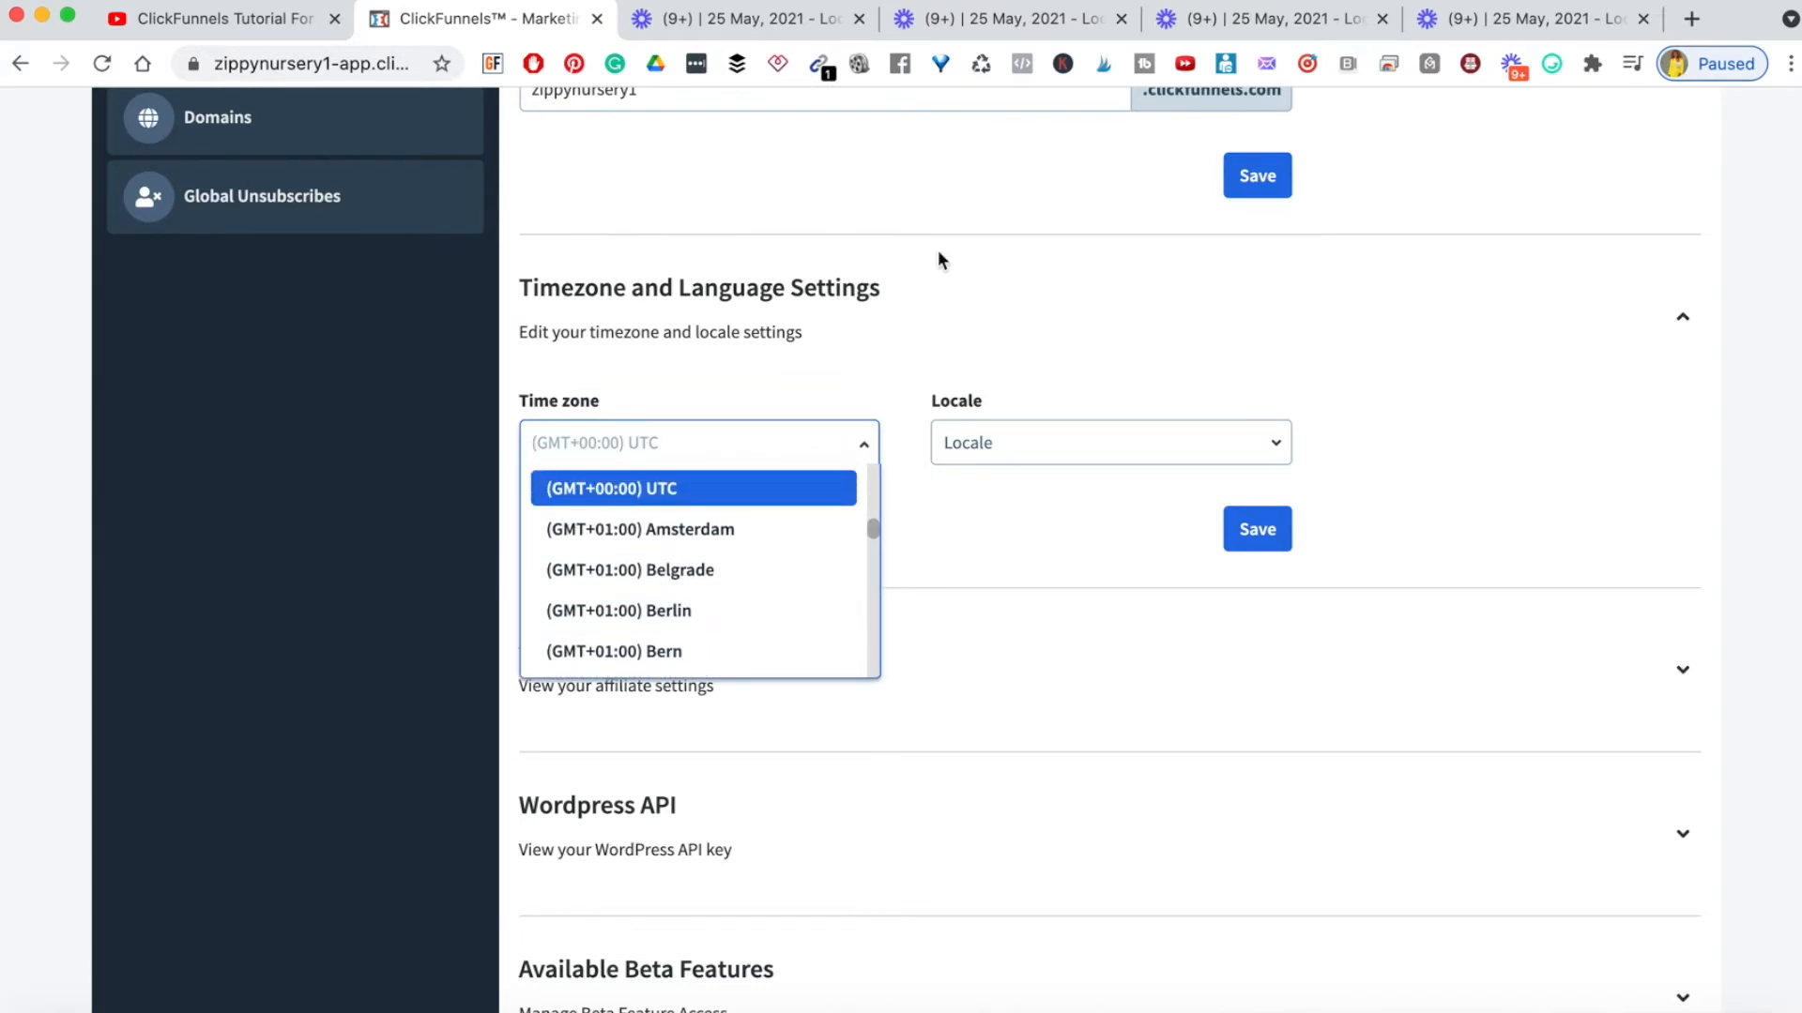
{"action": "type", "text": "london"}
{"action": "left_click", "coordinate": [796, 504]}
{"action": "left_click", "coordinate": [1107, 432]}
{"action": "scroll", "coordinate": [1029, 579], "scroll_direction": "down", "scroll_amount": 1}
{"action": "scroll", "coordinate": [1023, 563], "scroll_direction": "down", "scroll_amount": 1}
{"action": "left_click", "coordinate": [1002, 525]}
{"action": "left_click", "coordinate": [1250, 532]}
- Expand the Affiliate Settings section and view the affiliate ID, sharing options and affiliate badge setting
{"action": "scroll", "coordinate": [1145, 732], "scroll_direction": "down", "scroll_amount": 3}
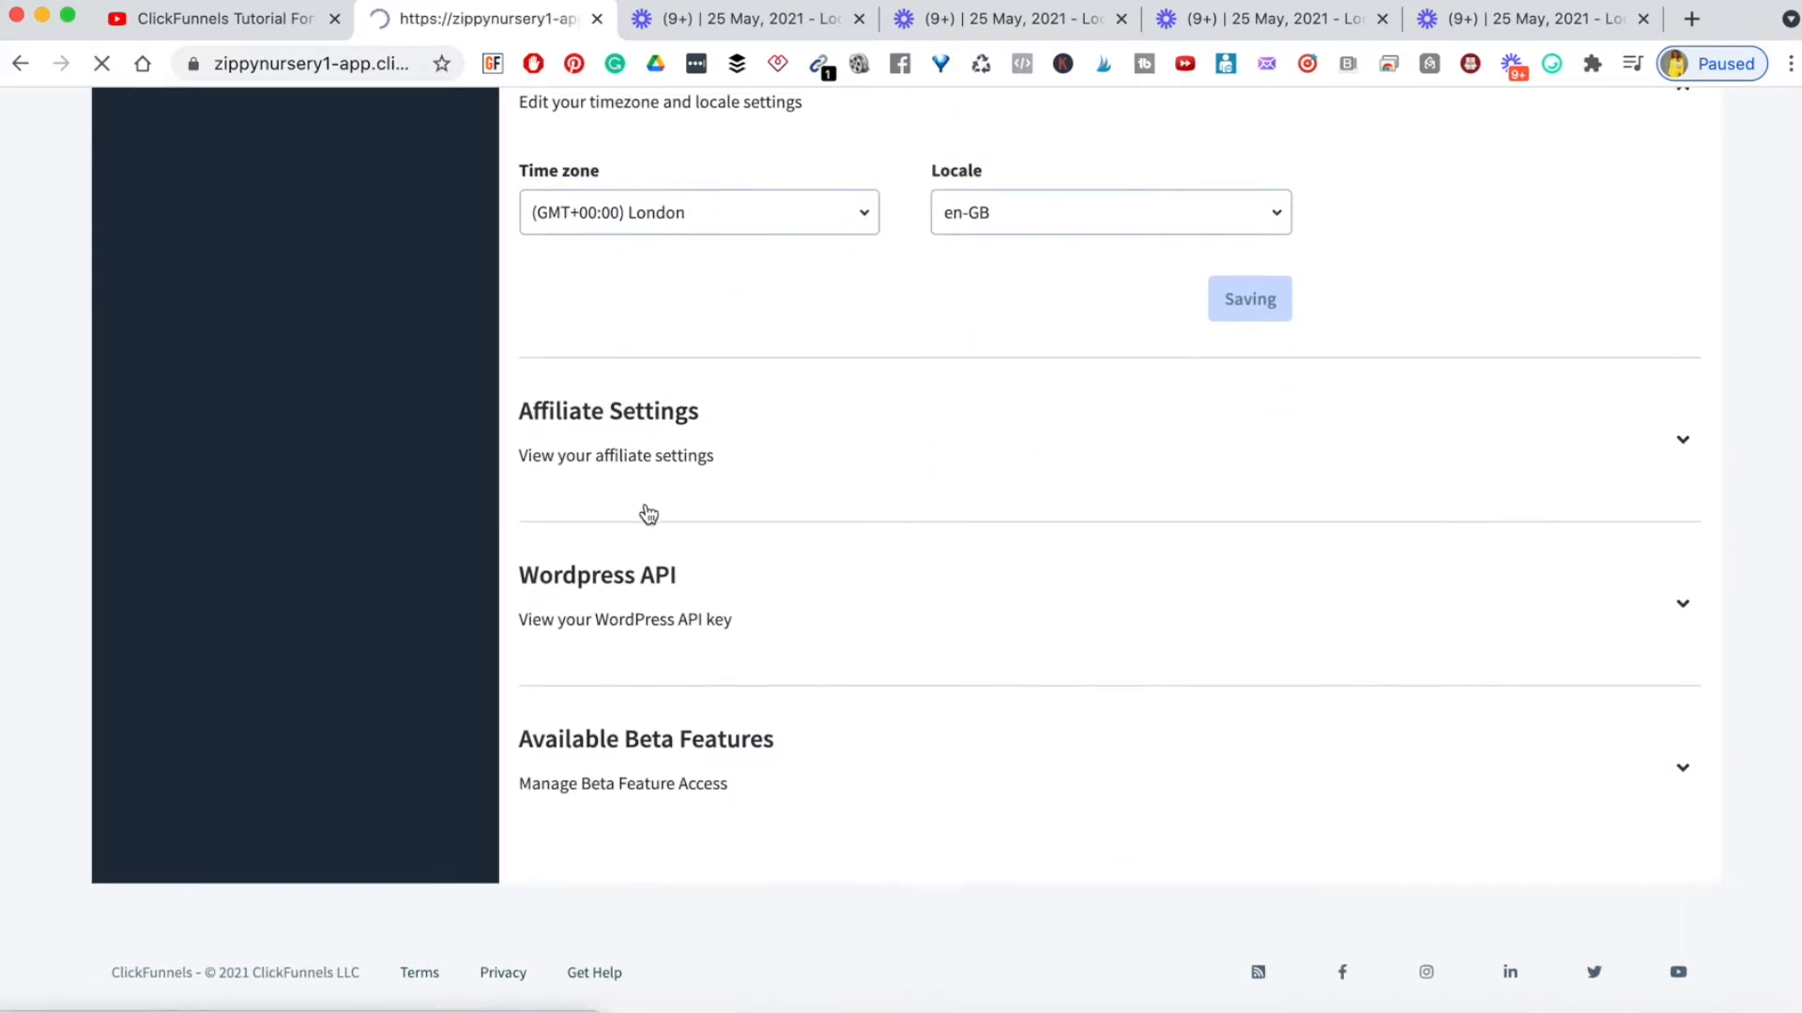
{"action": "scroll", "coordinate": [649, 623], "scroll_direction": "down", "scroll_amount": 15}
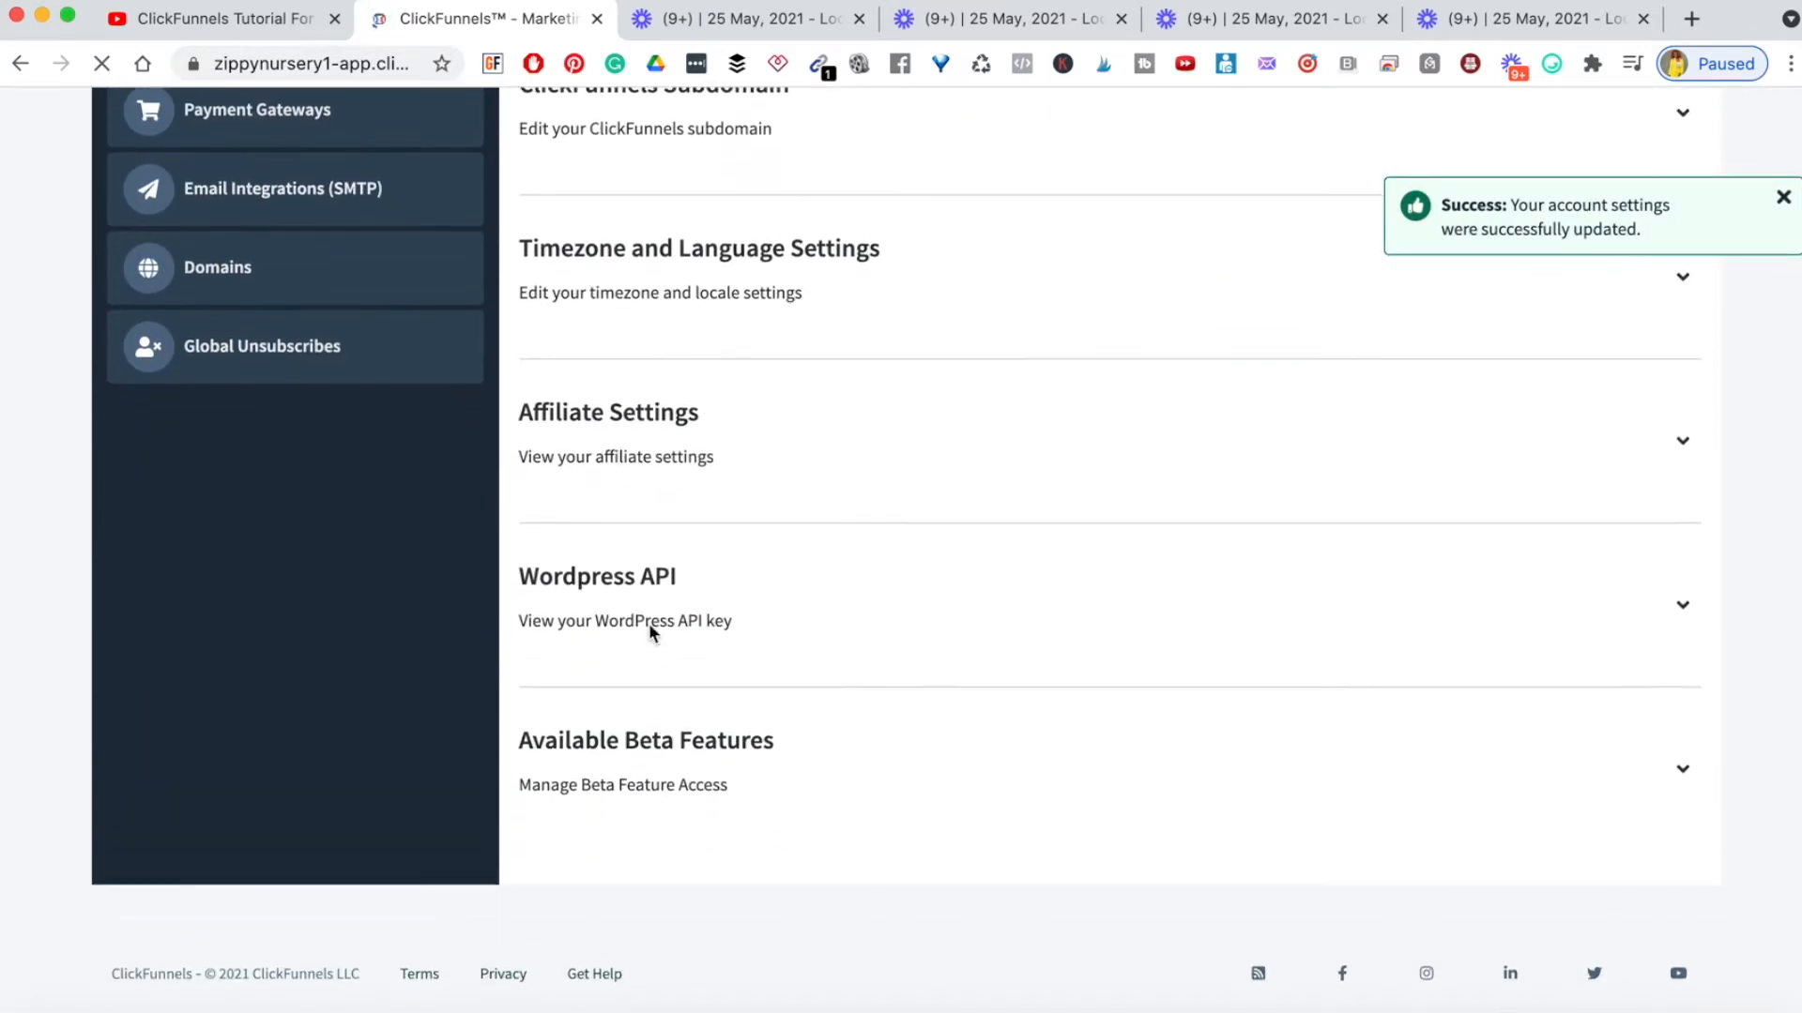
{"action": "left_click", "coordinate": [1685, 445]}
{"action": "scroll", "coordinate": [704, 601], "scroll_direction": "down", "scroll_amount": 2}
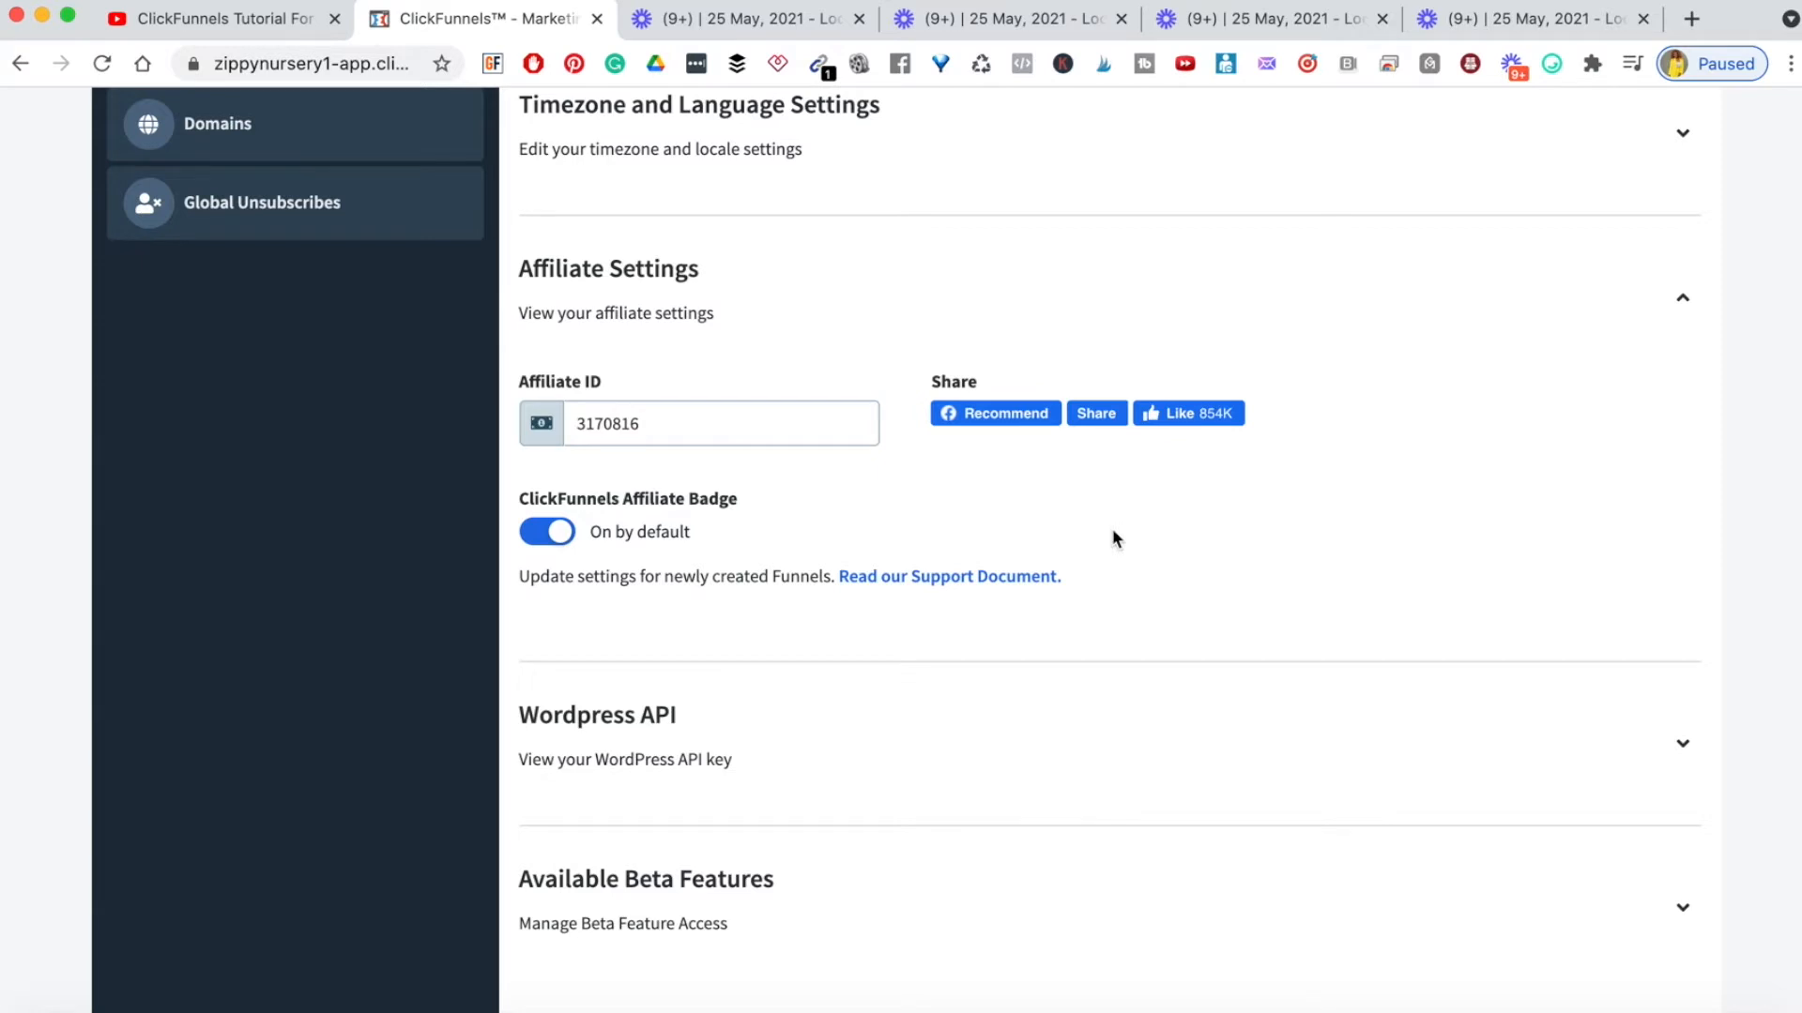
{"action": "scroll", "coordinate": [1115, 537], "scroll_direction": "down", "scroll_amount": 3}
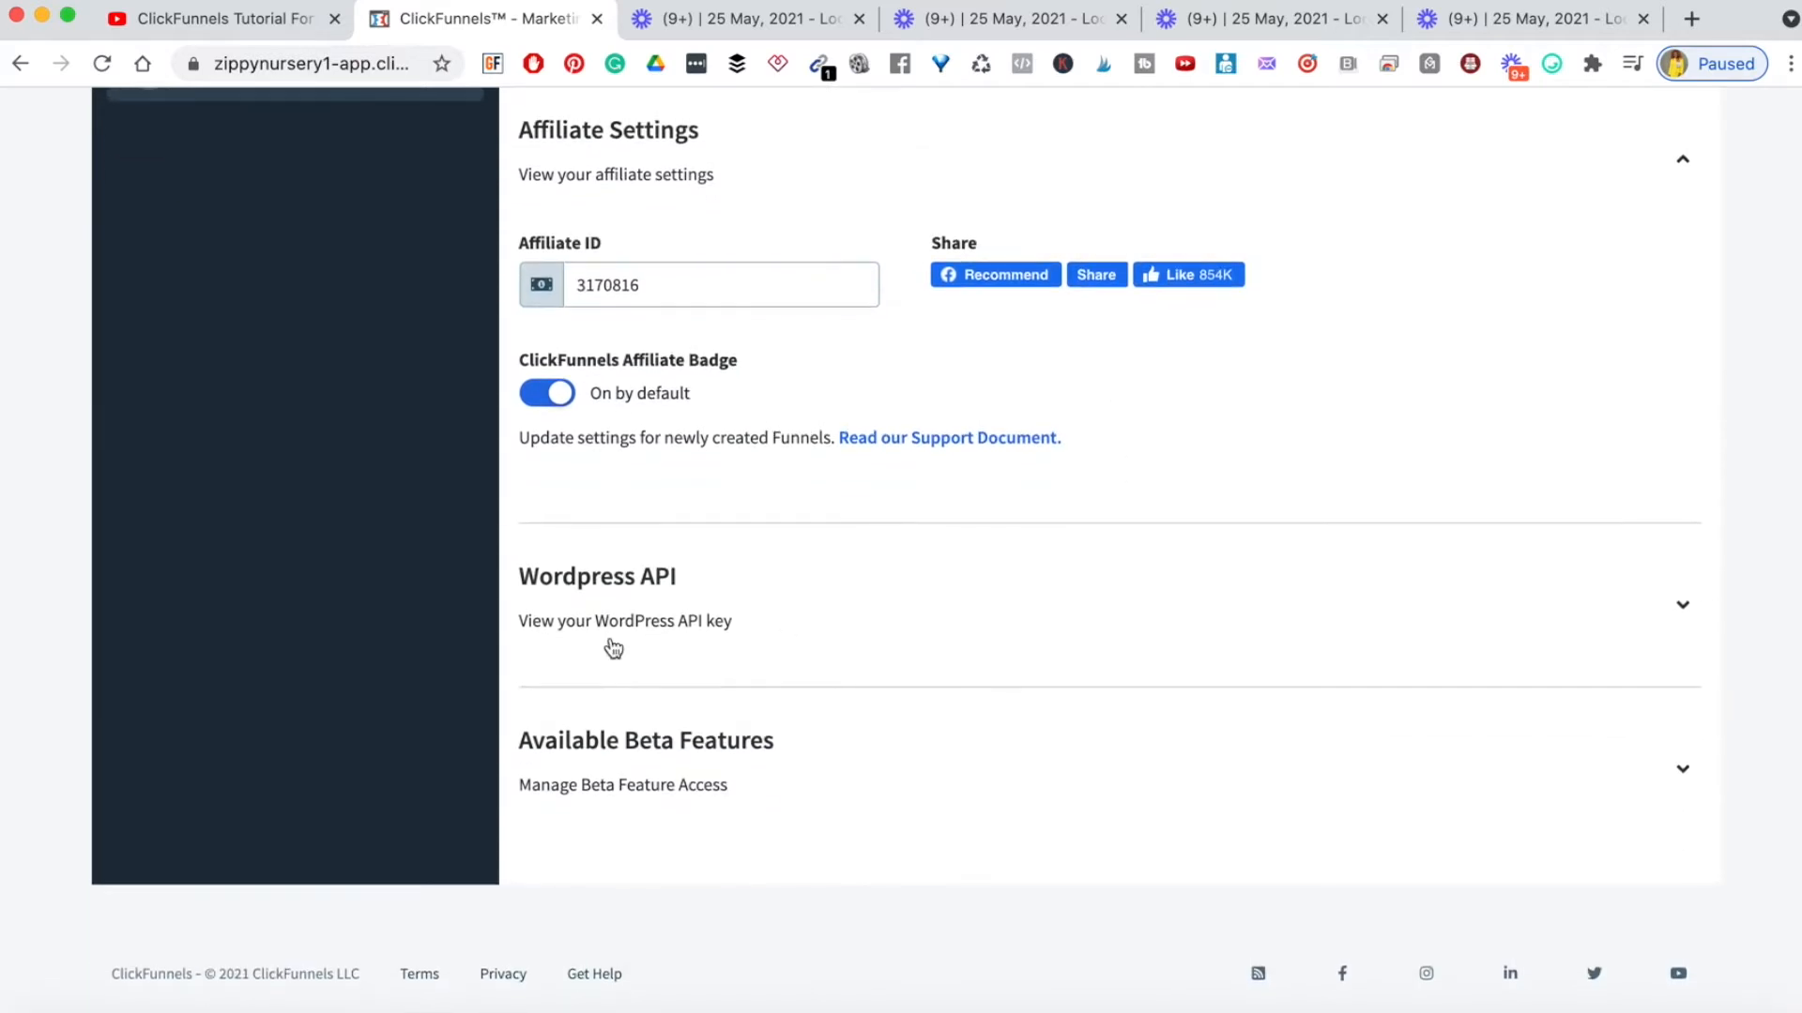
- View the WordPress API key section and the list of available beta features
{"action": "left_click", "coordinate": [1661, 611]}
{"action": "scroll", "coordinate": [1058, 676], "scroll_direction": "down", "scroll_amount": 2}
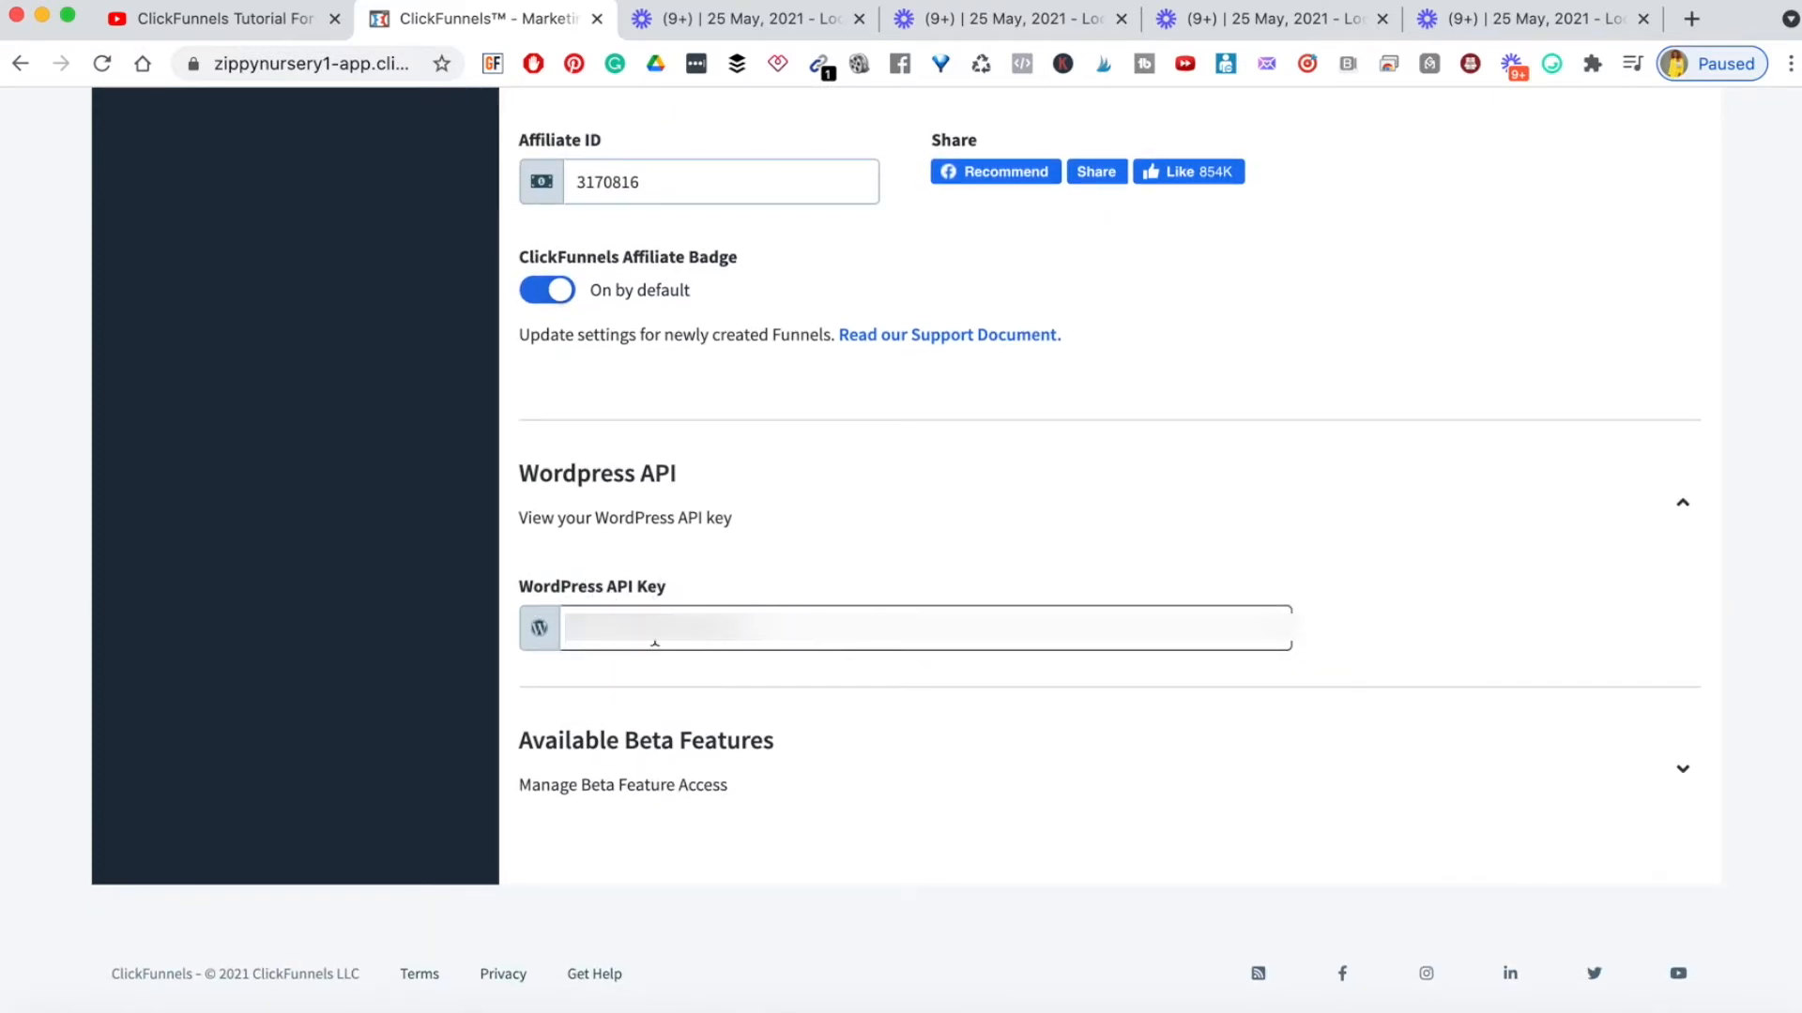
{"action": "double_click", "coordinate": [649, 741]}
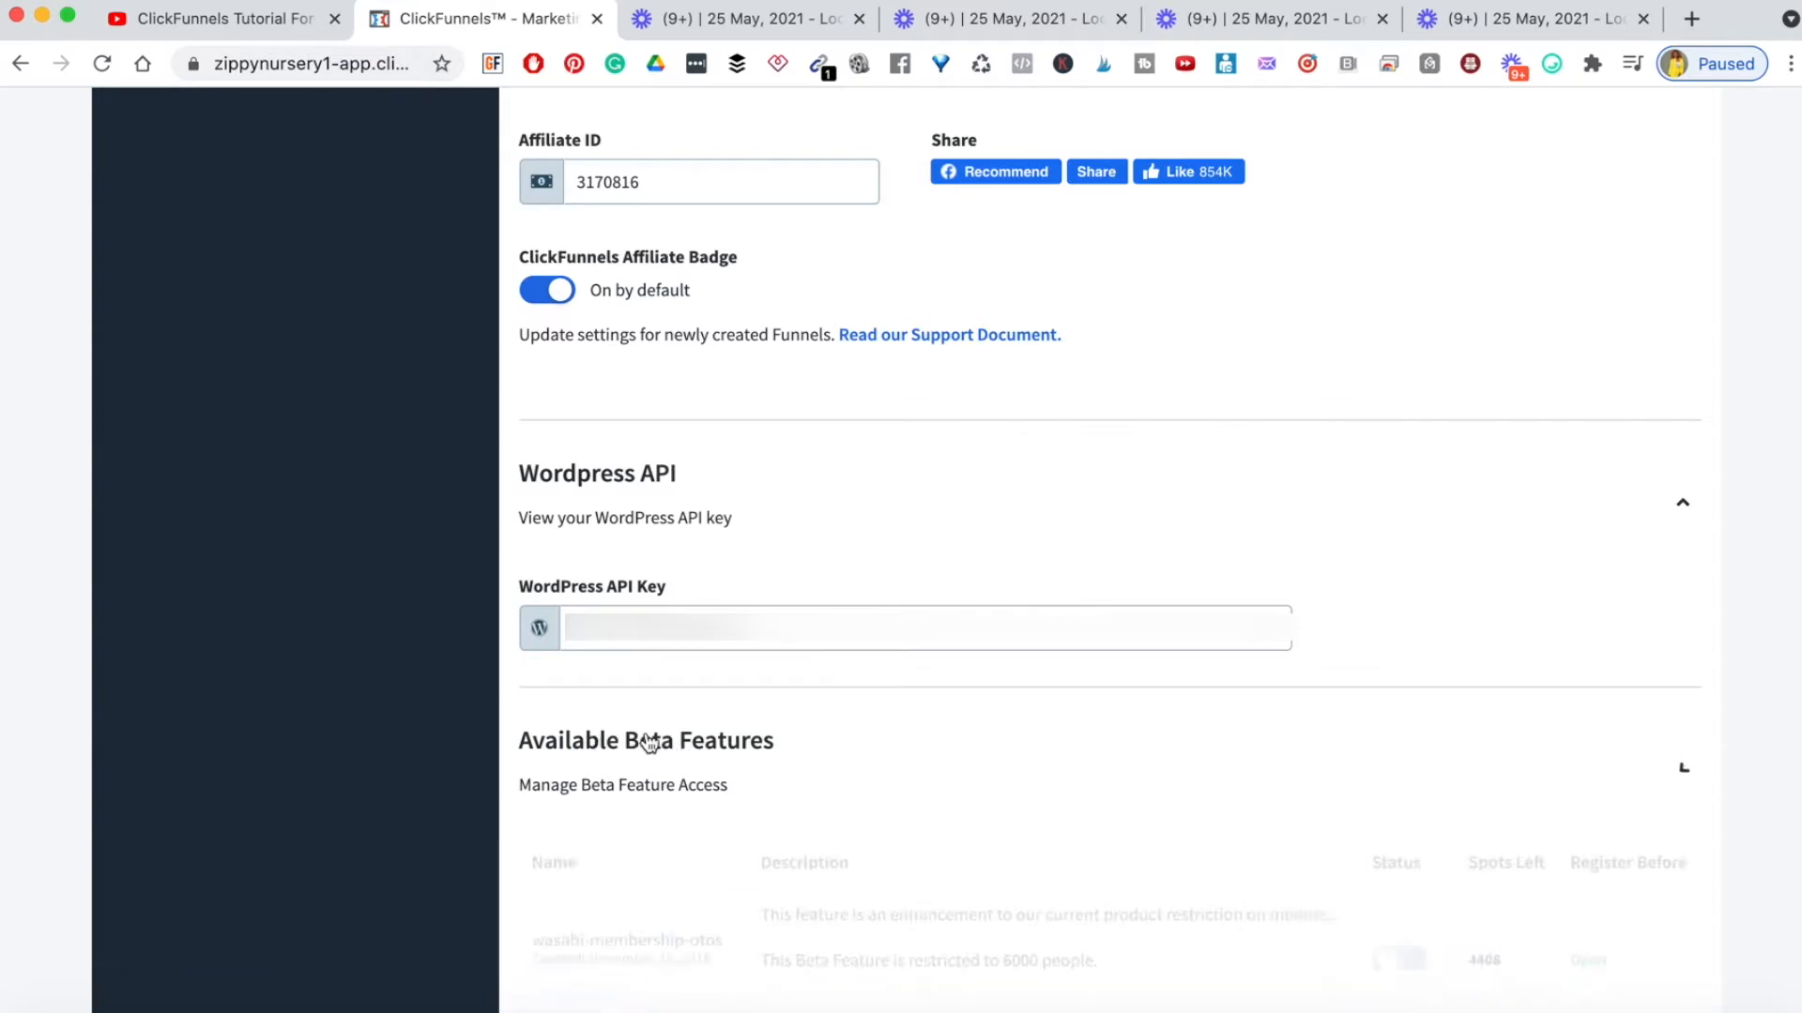
{"action": "left_click", "coordinate": [650, 741]}
{"action": "scroll", "coordinate": [717, 793], "scroll_direction": "down", "scroll_amount": 6}
- On the Sub Users page, examine the invitation form's email field, minor option and individual permissions without full permissions, and cancel the invitation
{"action": "scroll", "coordinate": [719, 794], "scroll_direction": "up", "scroll_amount": 15}
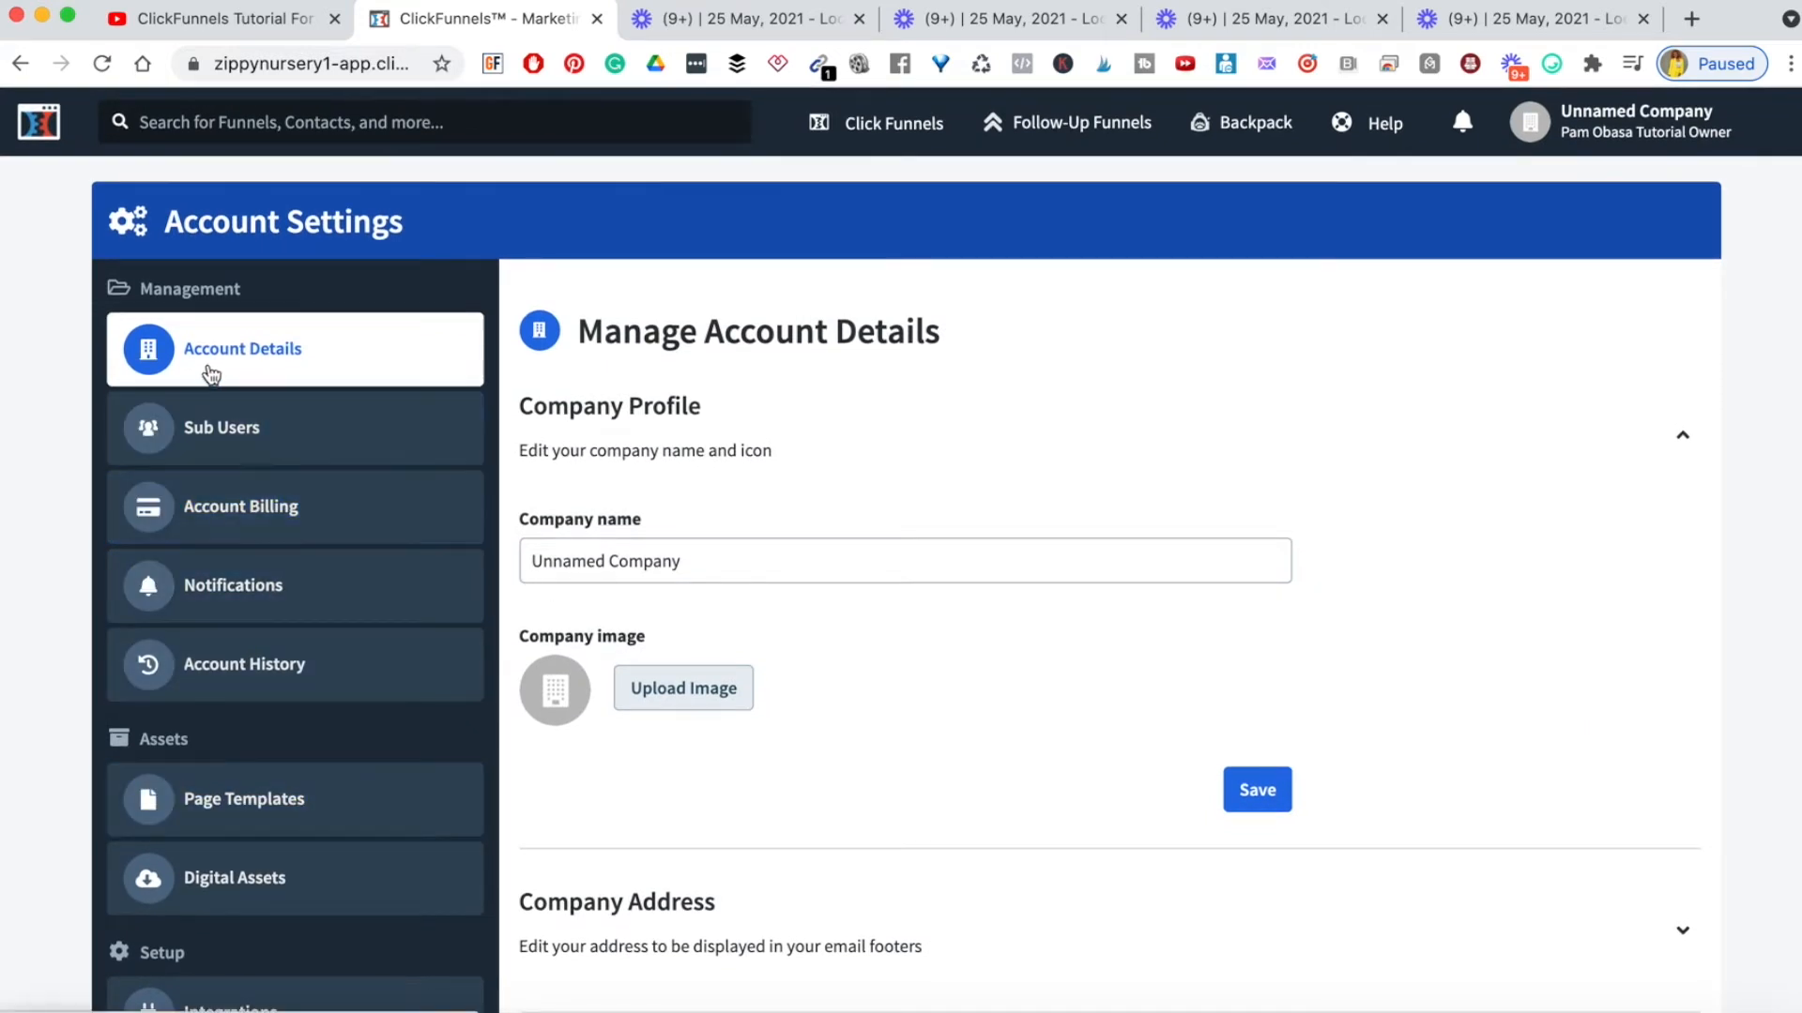
{"action": "left_click", "coordinate": [219, 444]}
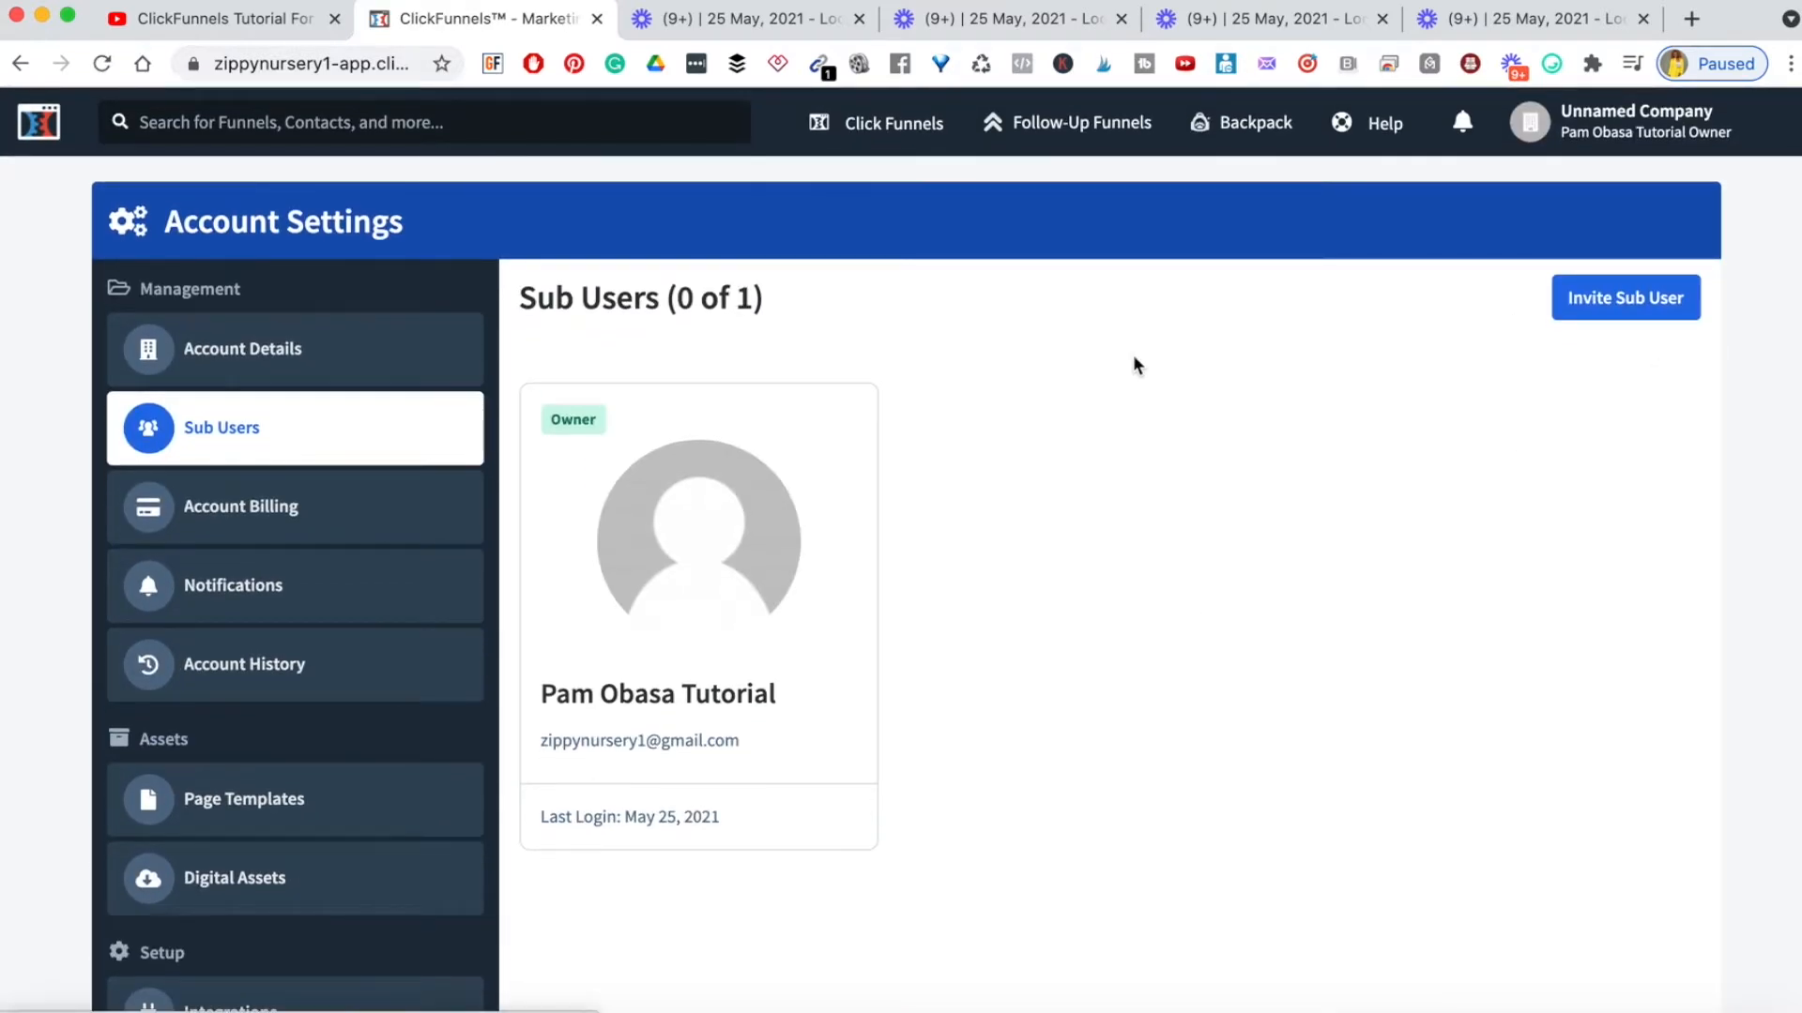
{"action": "left_click", "coordinate": [1626, 297]}
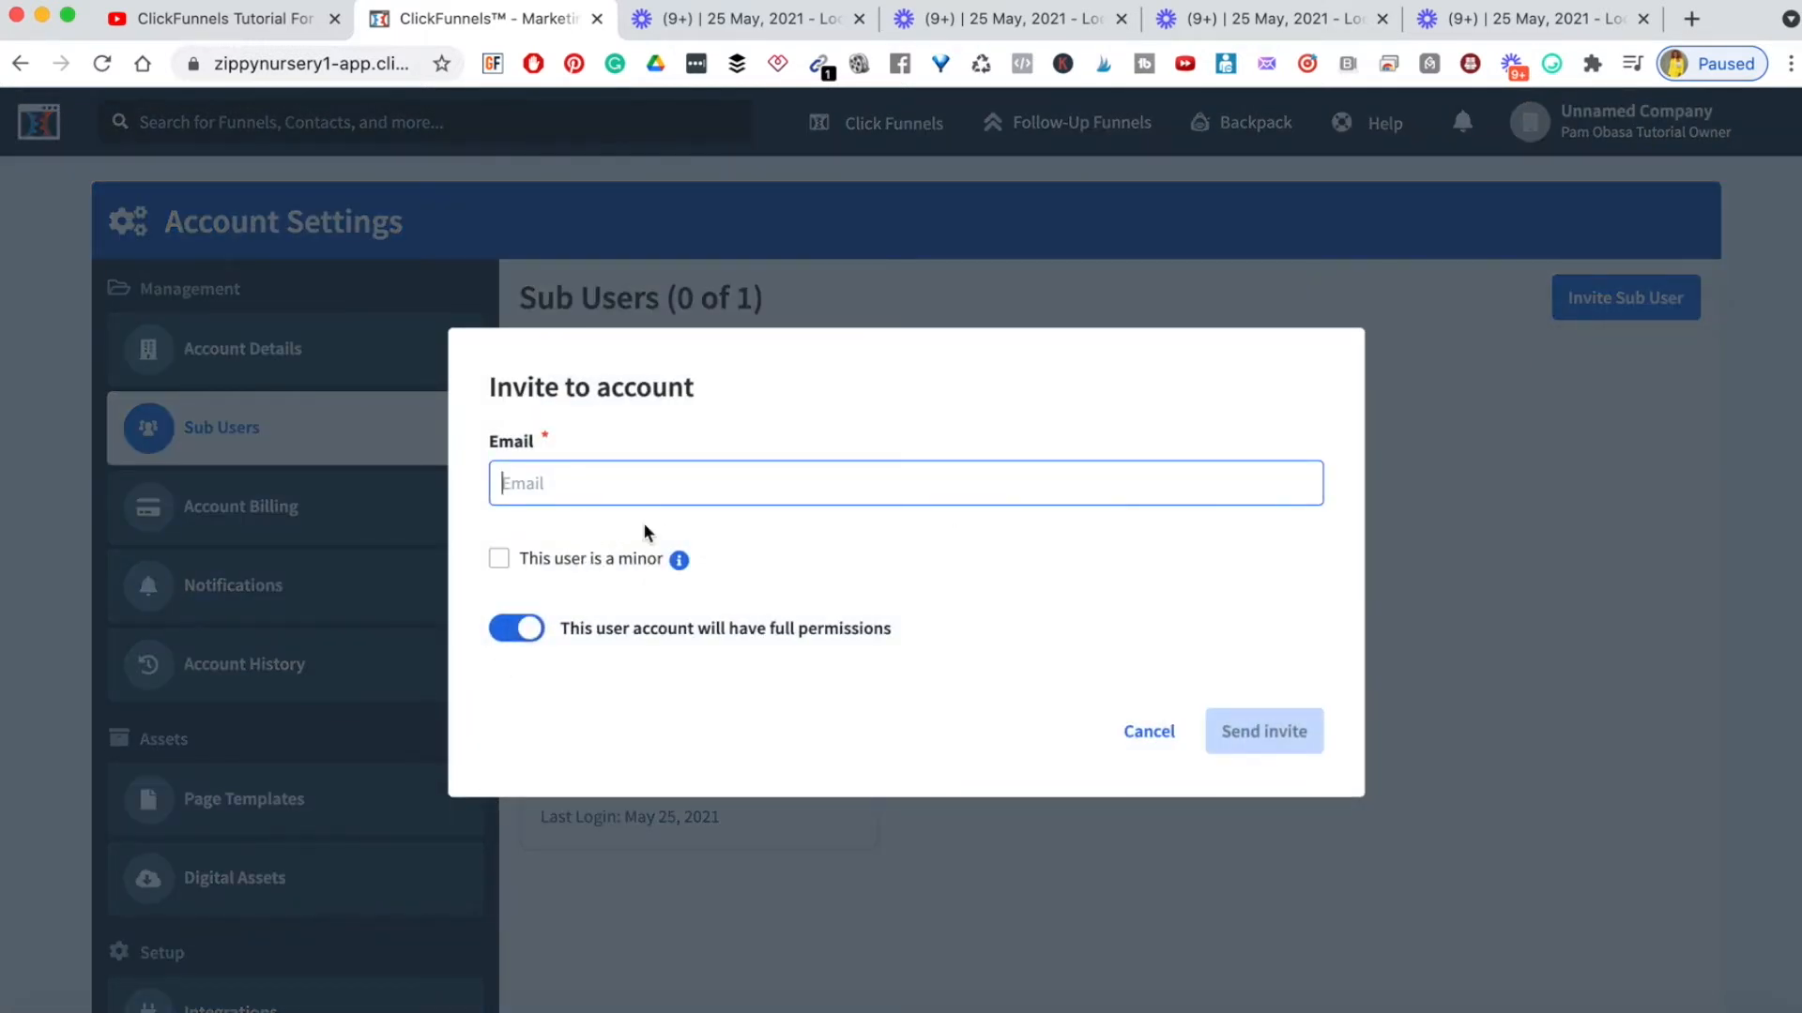
{"action": "left_click", "coordinate": [539, 432]}
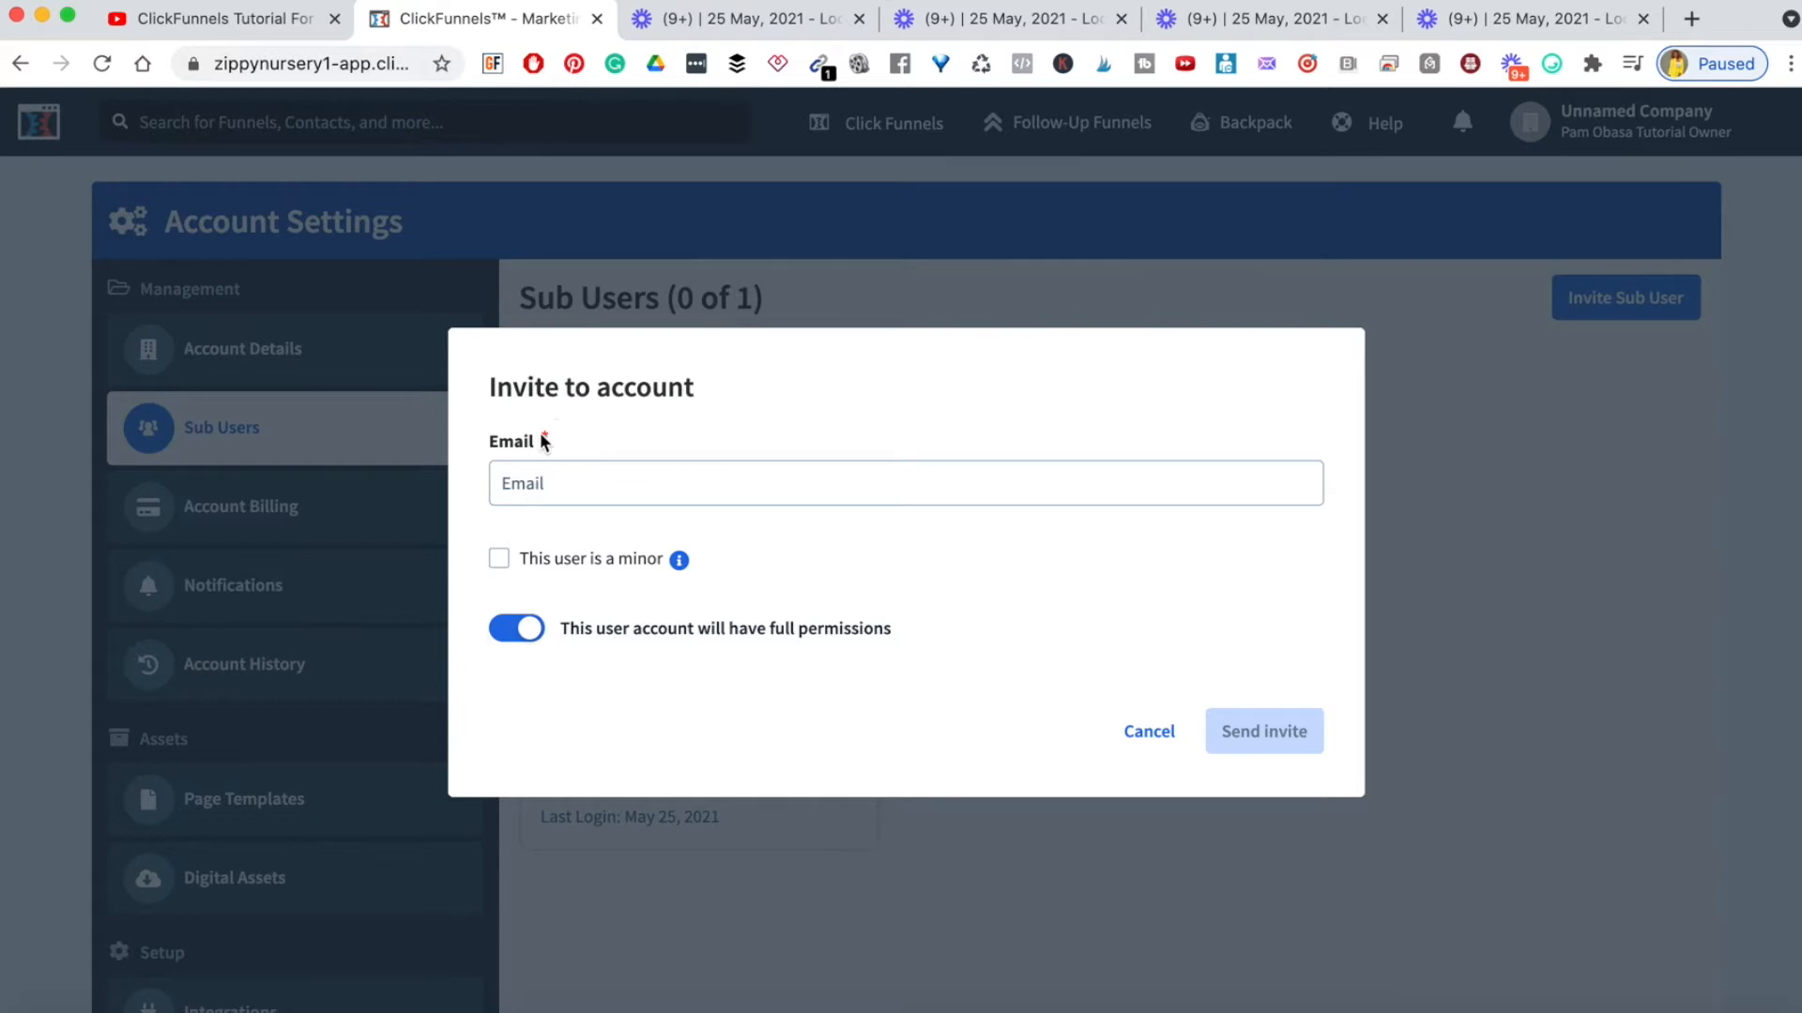
{"action": "left_click", "coordinate": [499, 563]}
{"action": "mouse_move", "coordinate": [685, 558]}
{"action": "left_click", "coordinate": [500, 561]}
{"action": "left_click", "coordinate": [509, 626]}
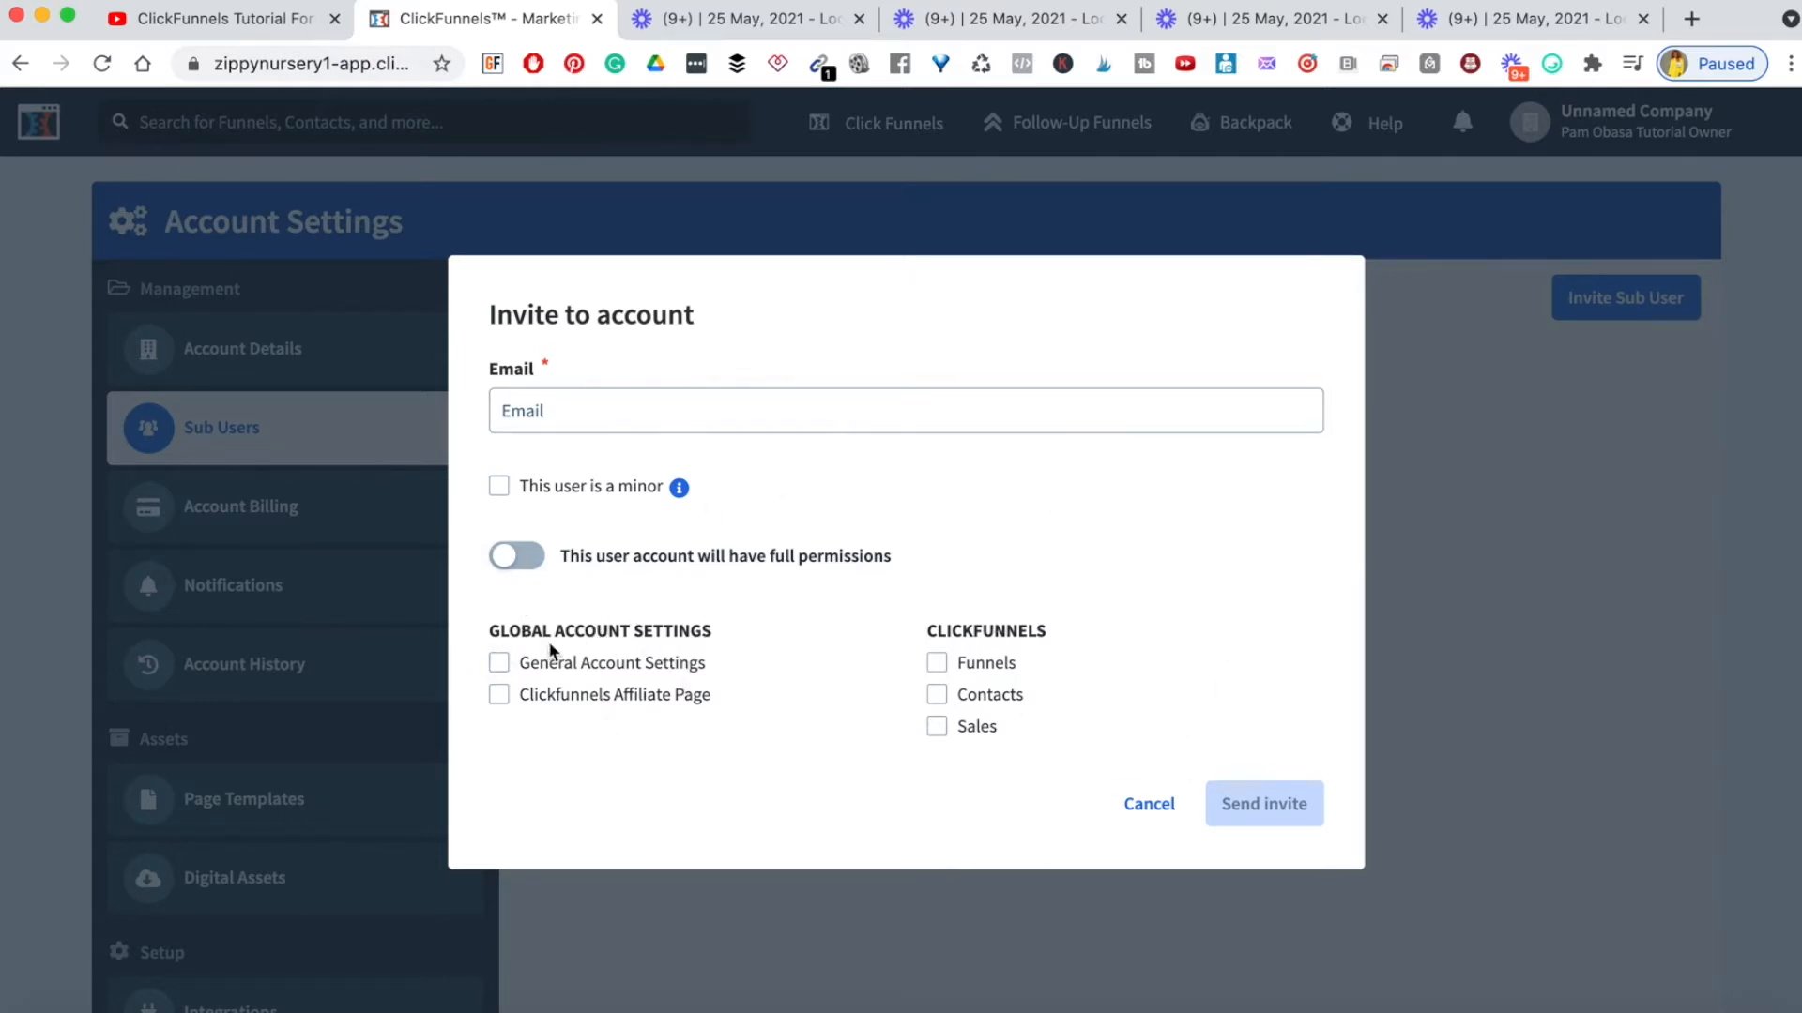
{"action": "triple_click", "coordinate": [579, 632]}
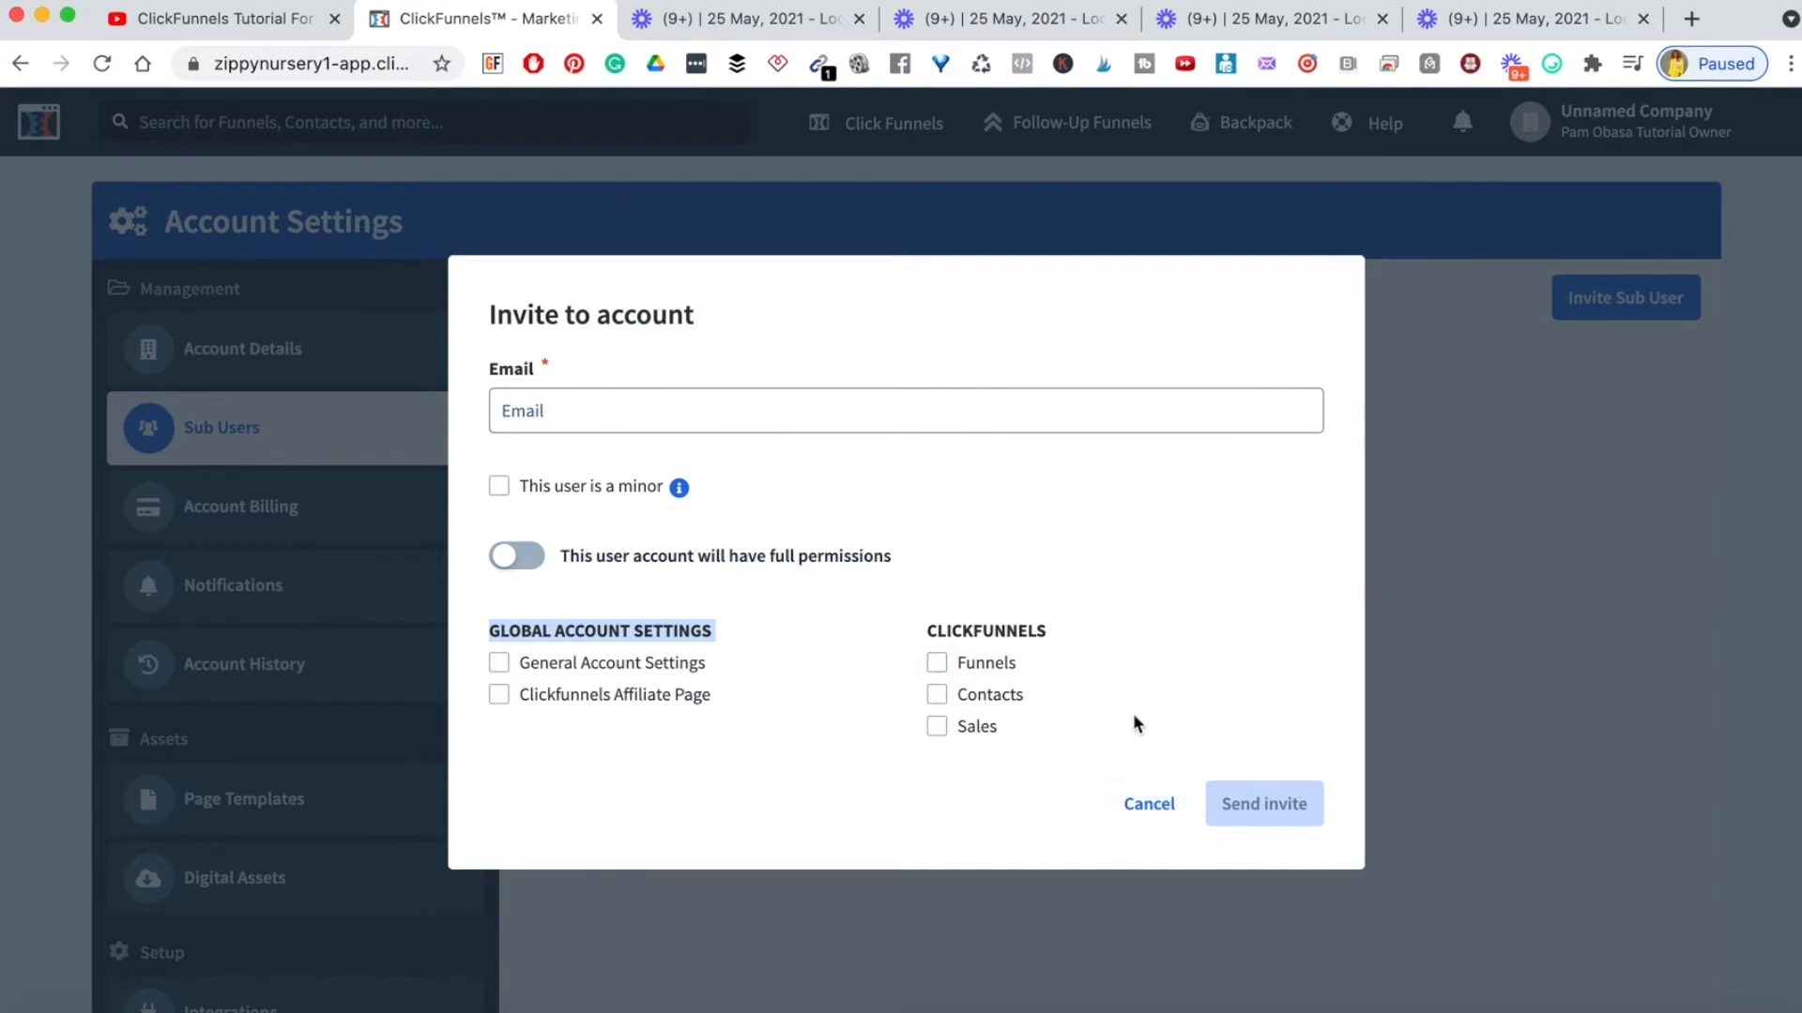
{"action": "left_click", "coordinate": [1147, 805]}
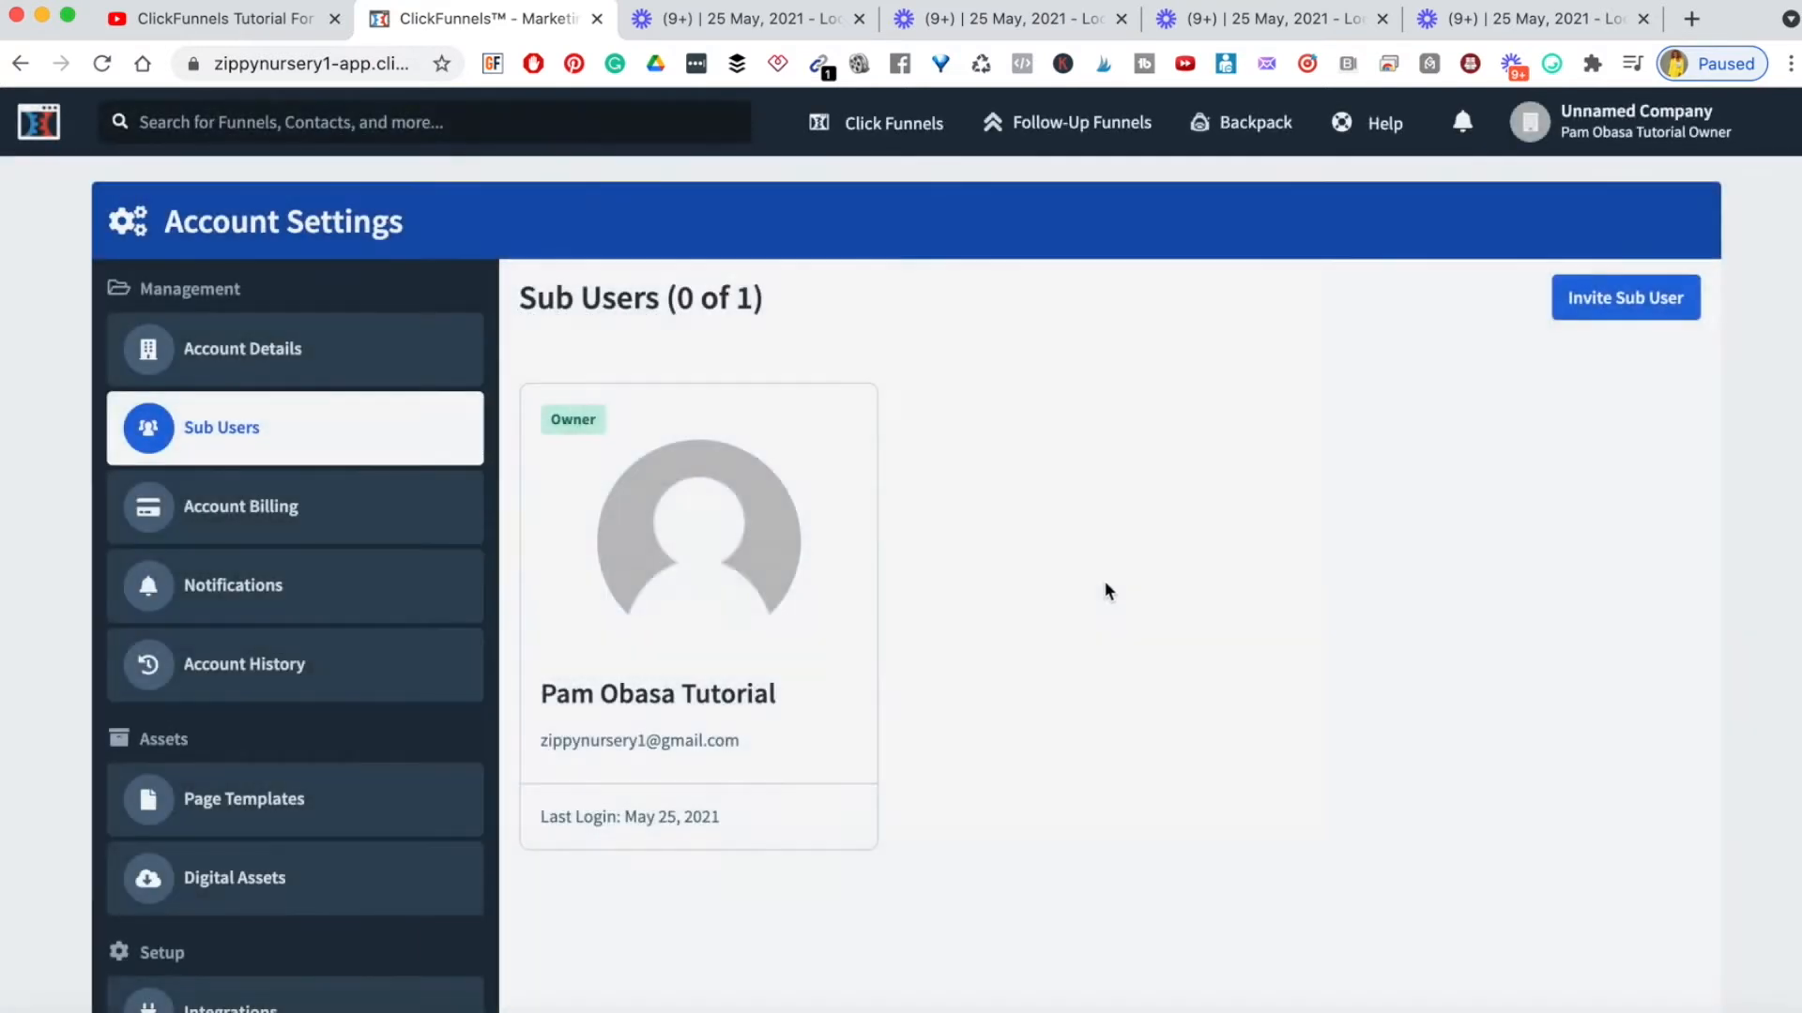
- Open Account Billing and review the subscription plan with its usage limits, the payment information and the invoice history
{"action": "scroll", "coordinate": [963, 650], "scroll_direction": "down", "scroll_amount": 3}
{"action": "scroll", "coordinate": [963, 654], "scroll_direction": "up", "scroll_amount": 2}
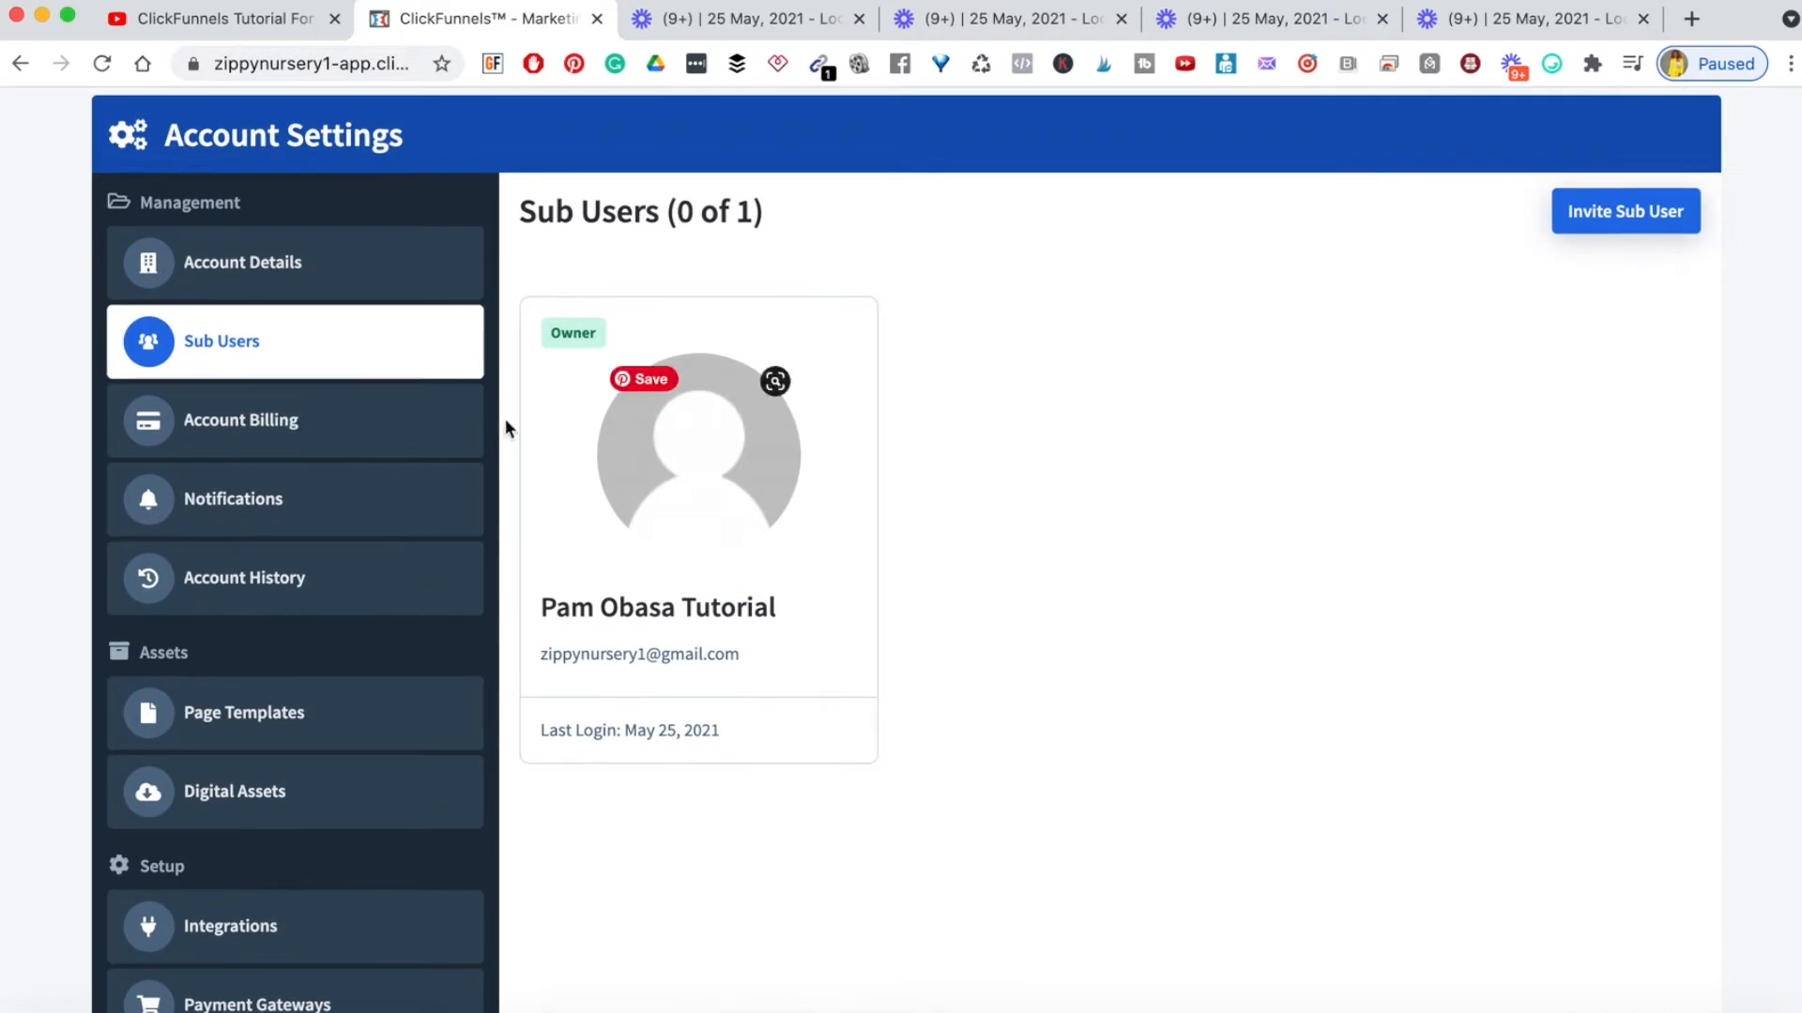
{"action": "left_click", "coordinate": [273, 424]}
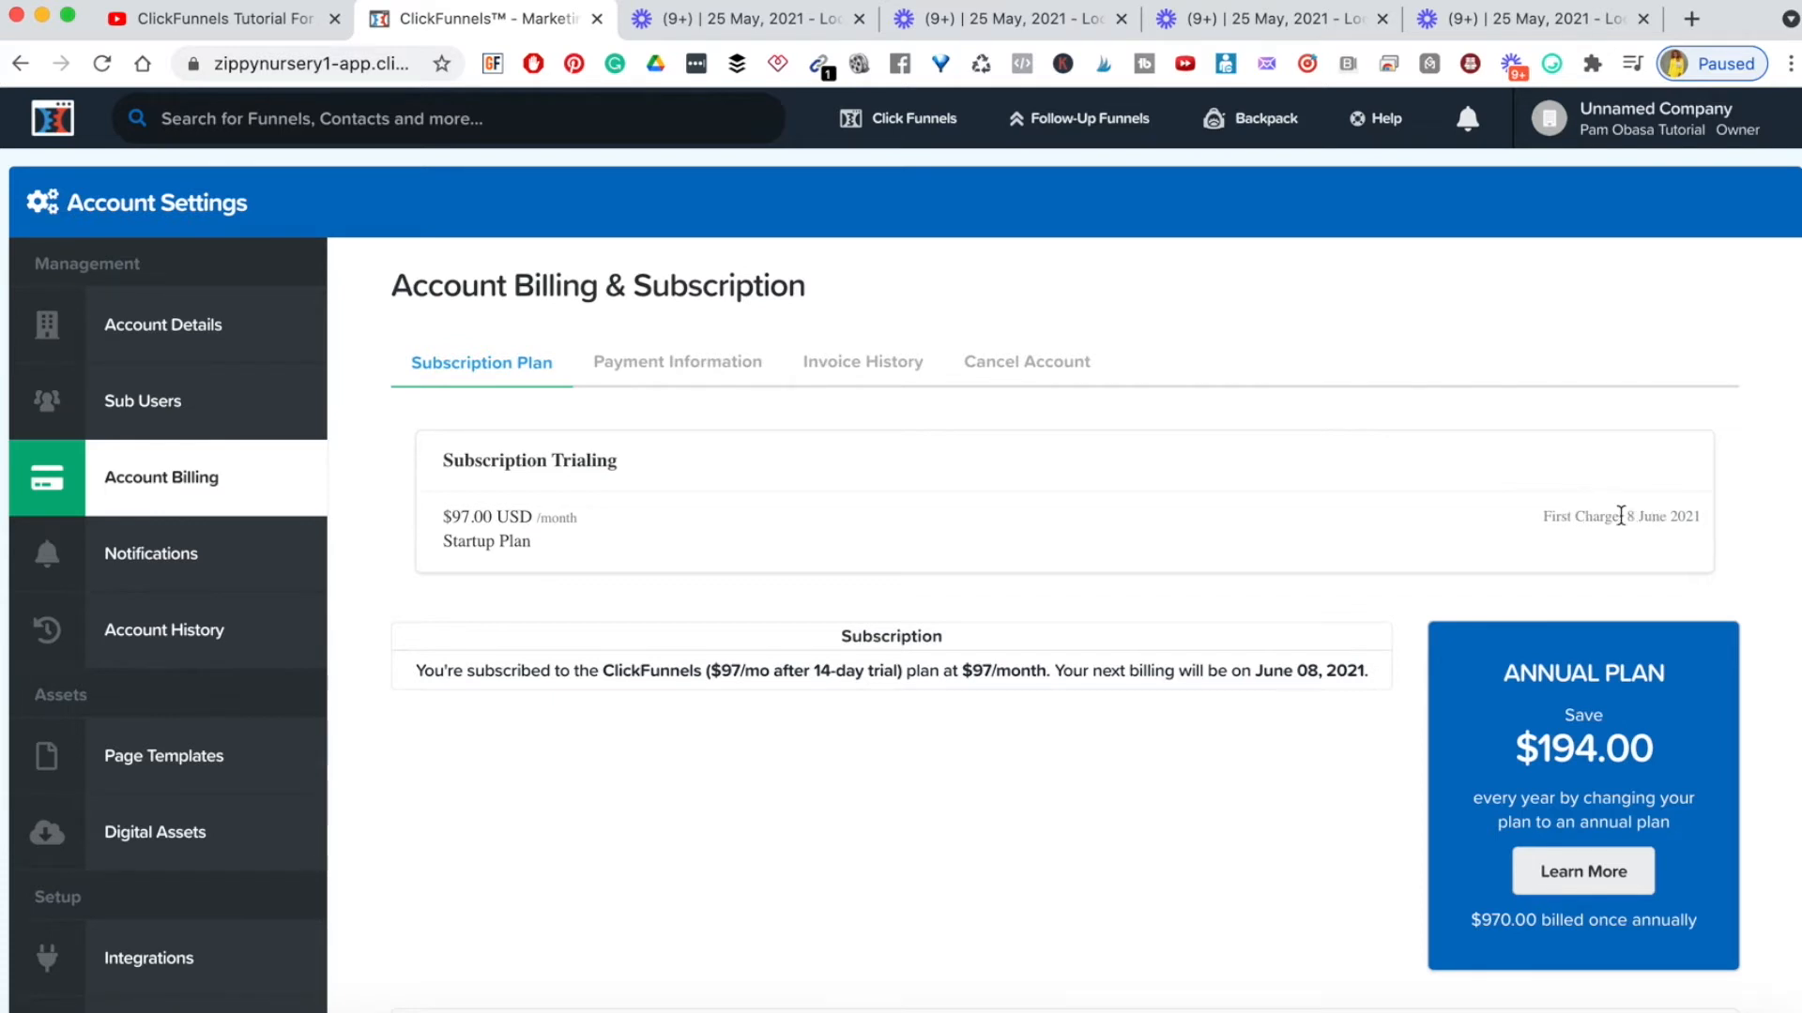
{"action": "scroll", "coordinate": [1170, 897], "scroll_direction": "down", "scroll_amount": 1}
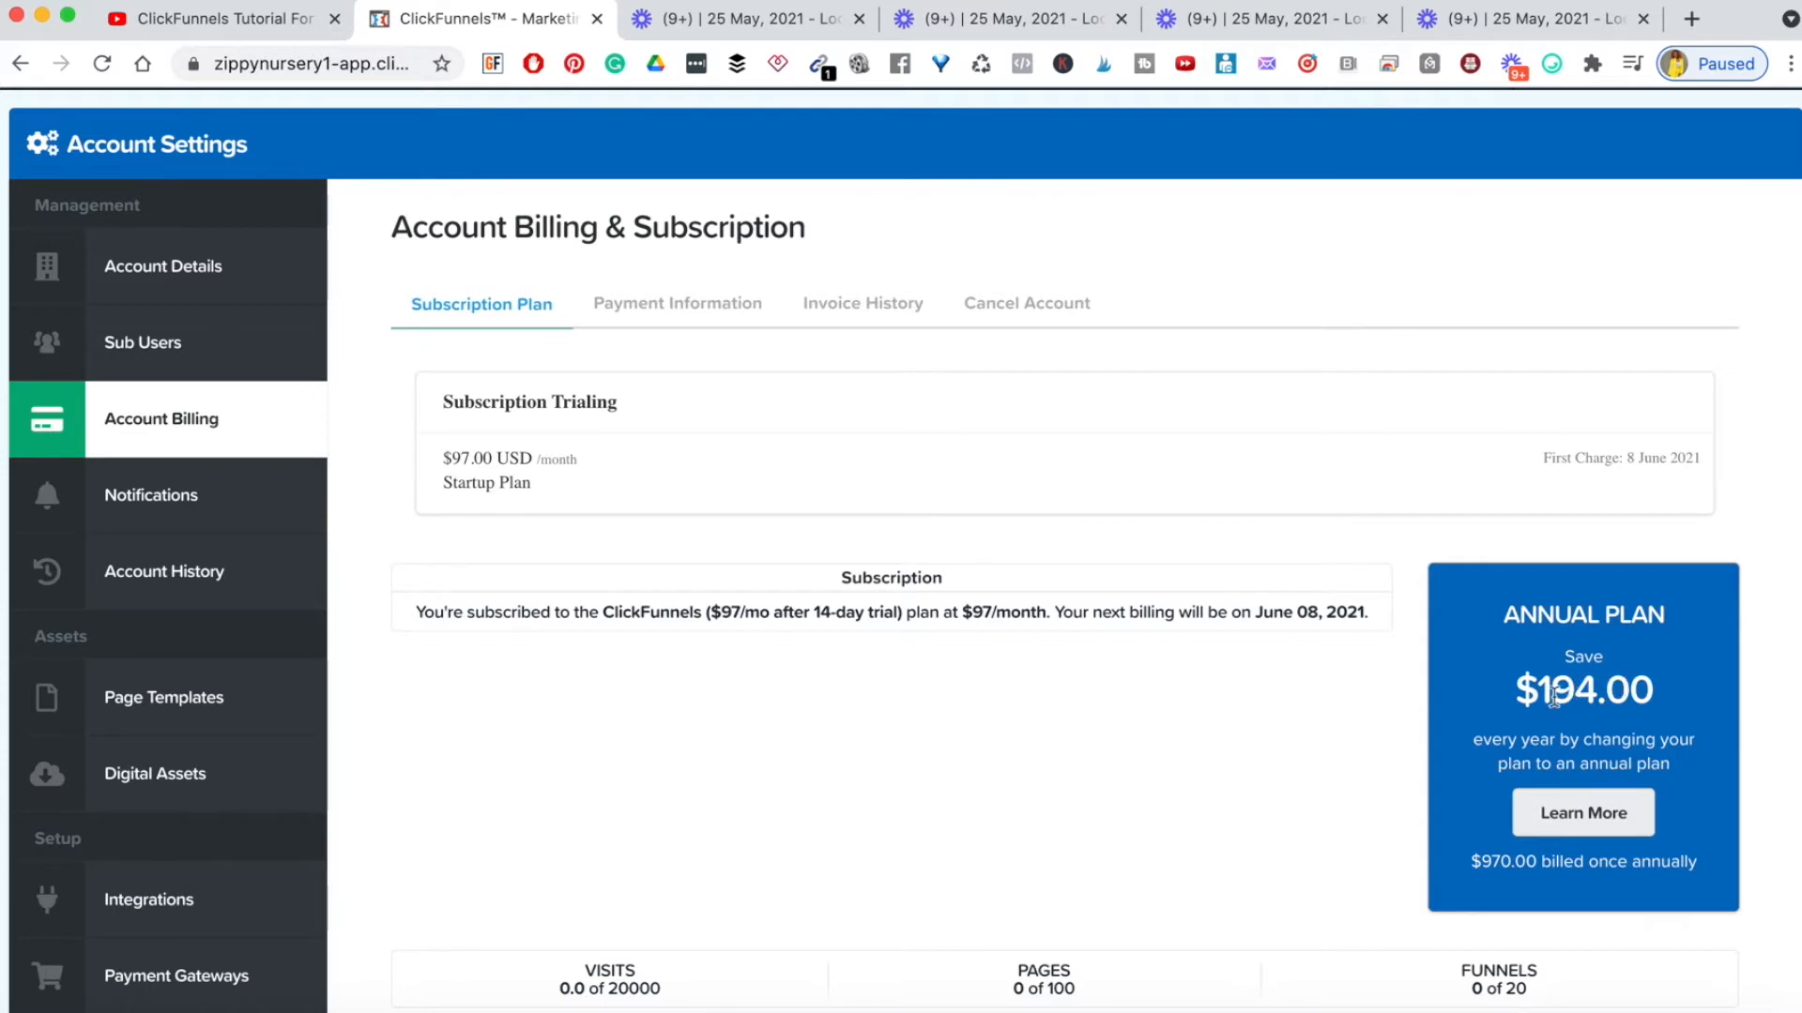
{"action": "scroll", "coordinate": [1212, 727], "scroll_direction": "down", "scroll_amount": 4}
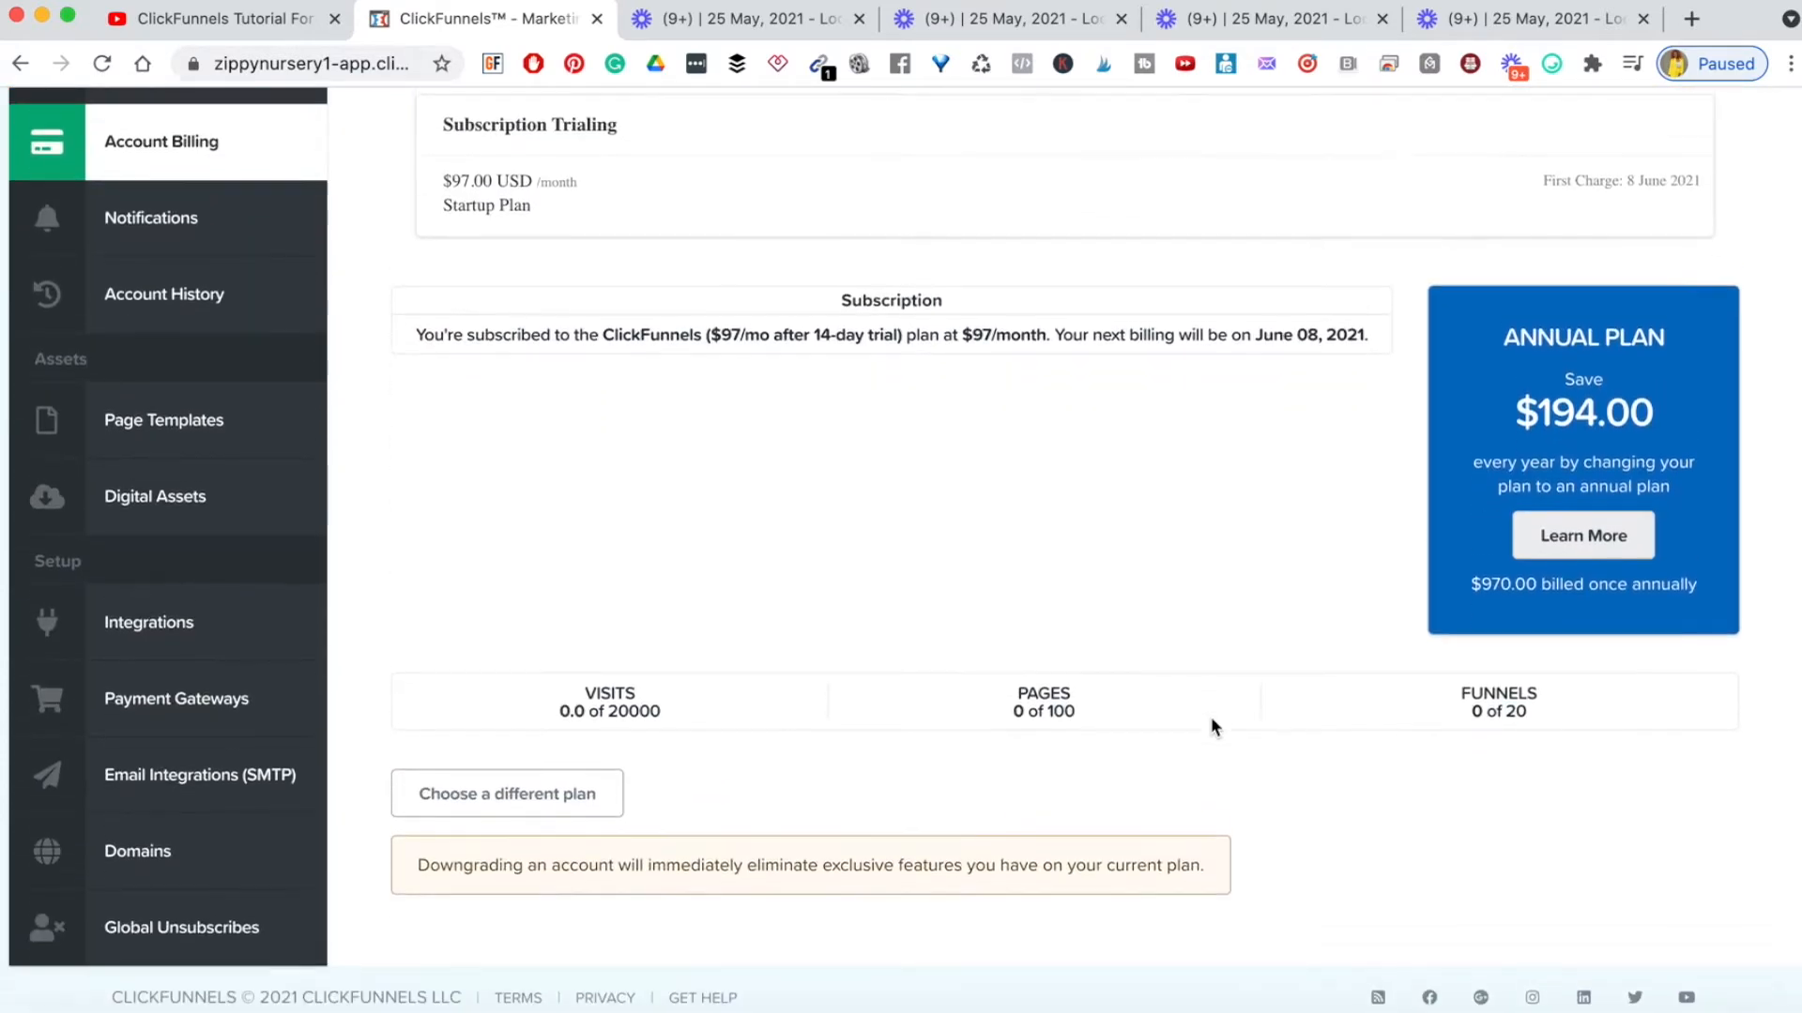
{"action": "scroll", "coordinate": [1214, 491], "scroll_direction": "up", "scroll_amount": 4}
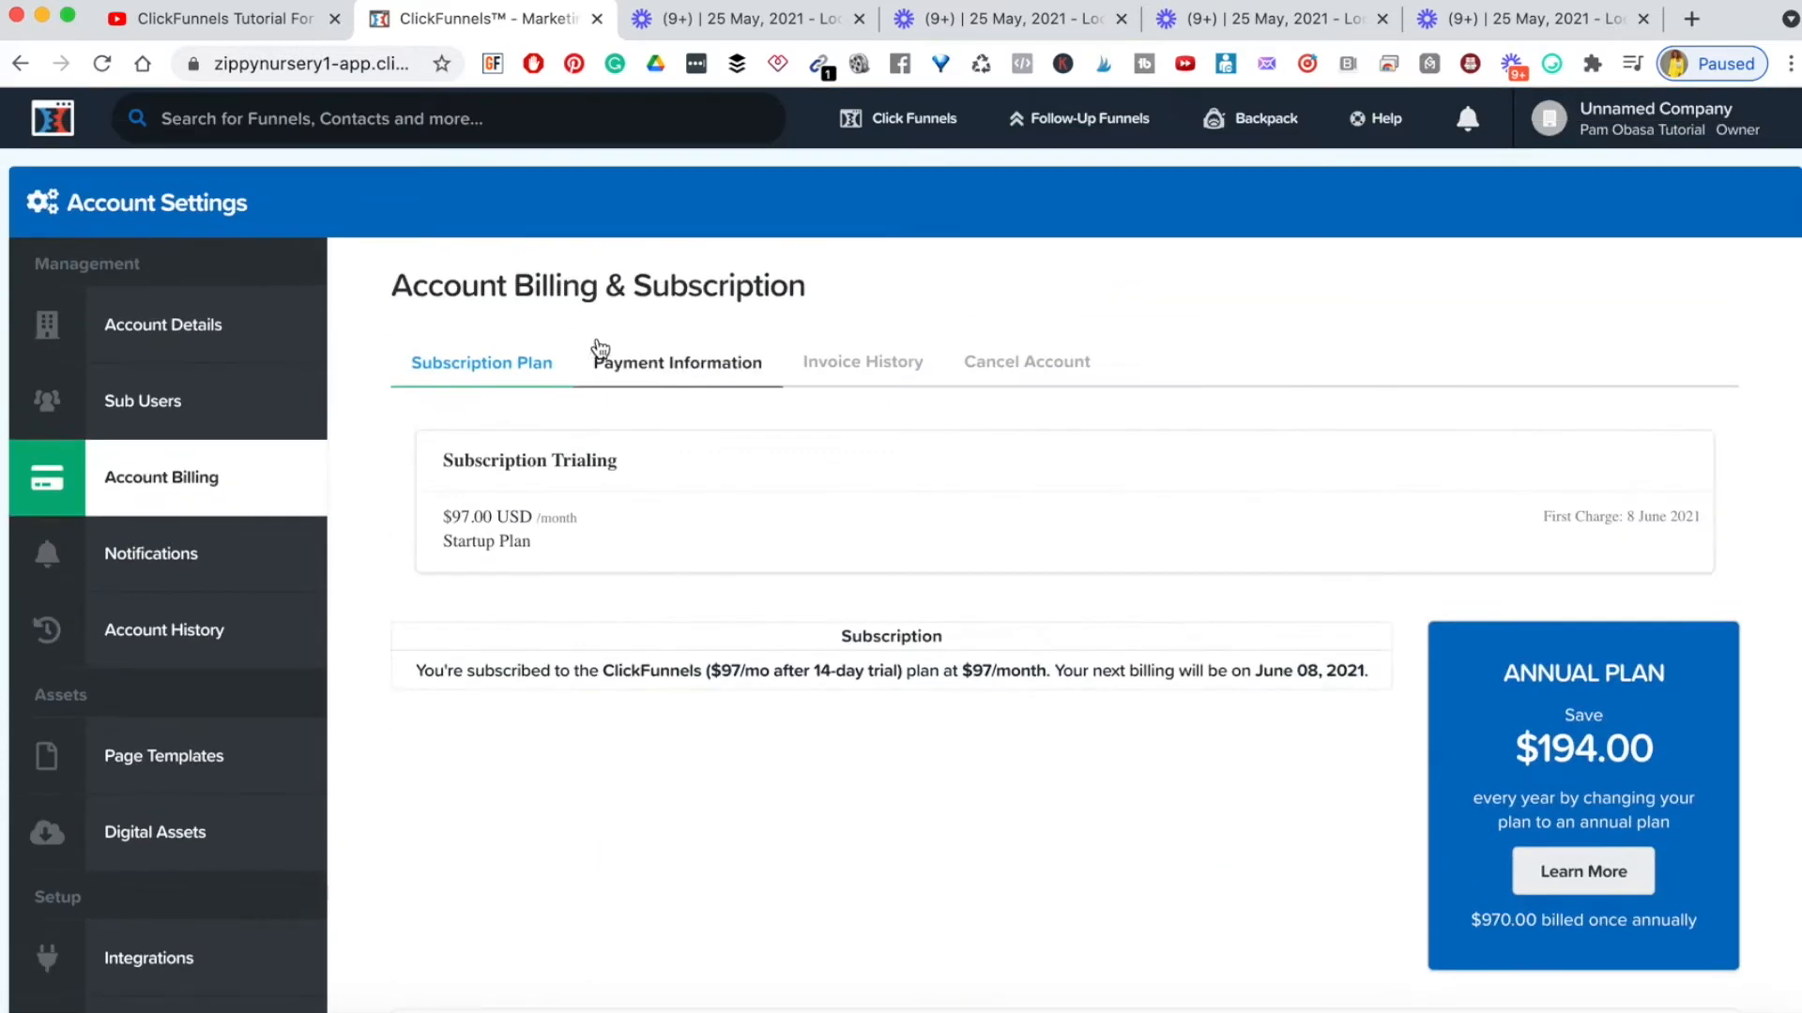
{"action": "left_click", "coordinate": [676, 375]}
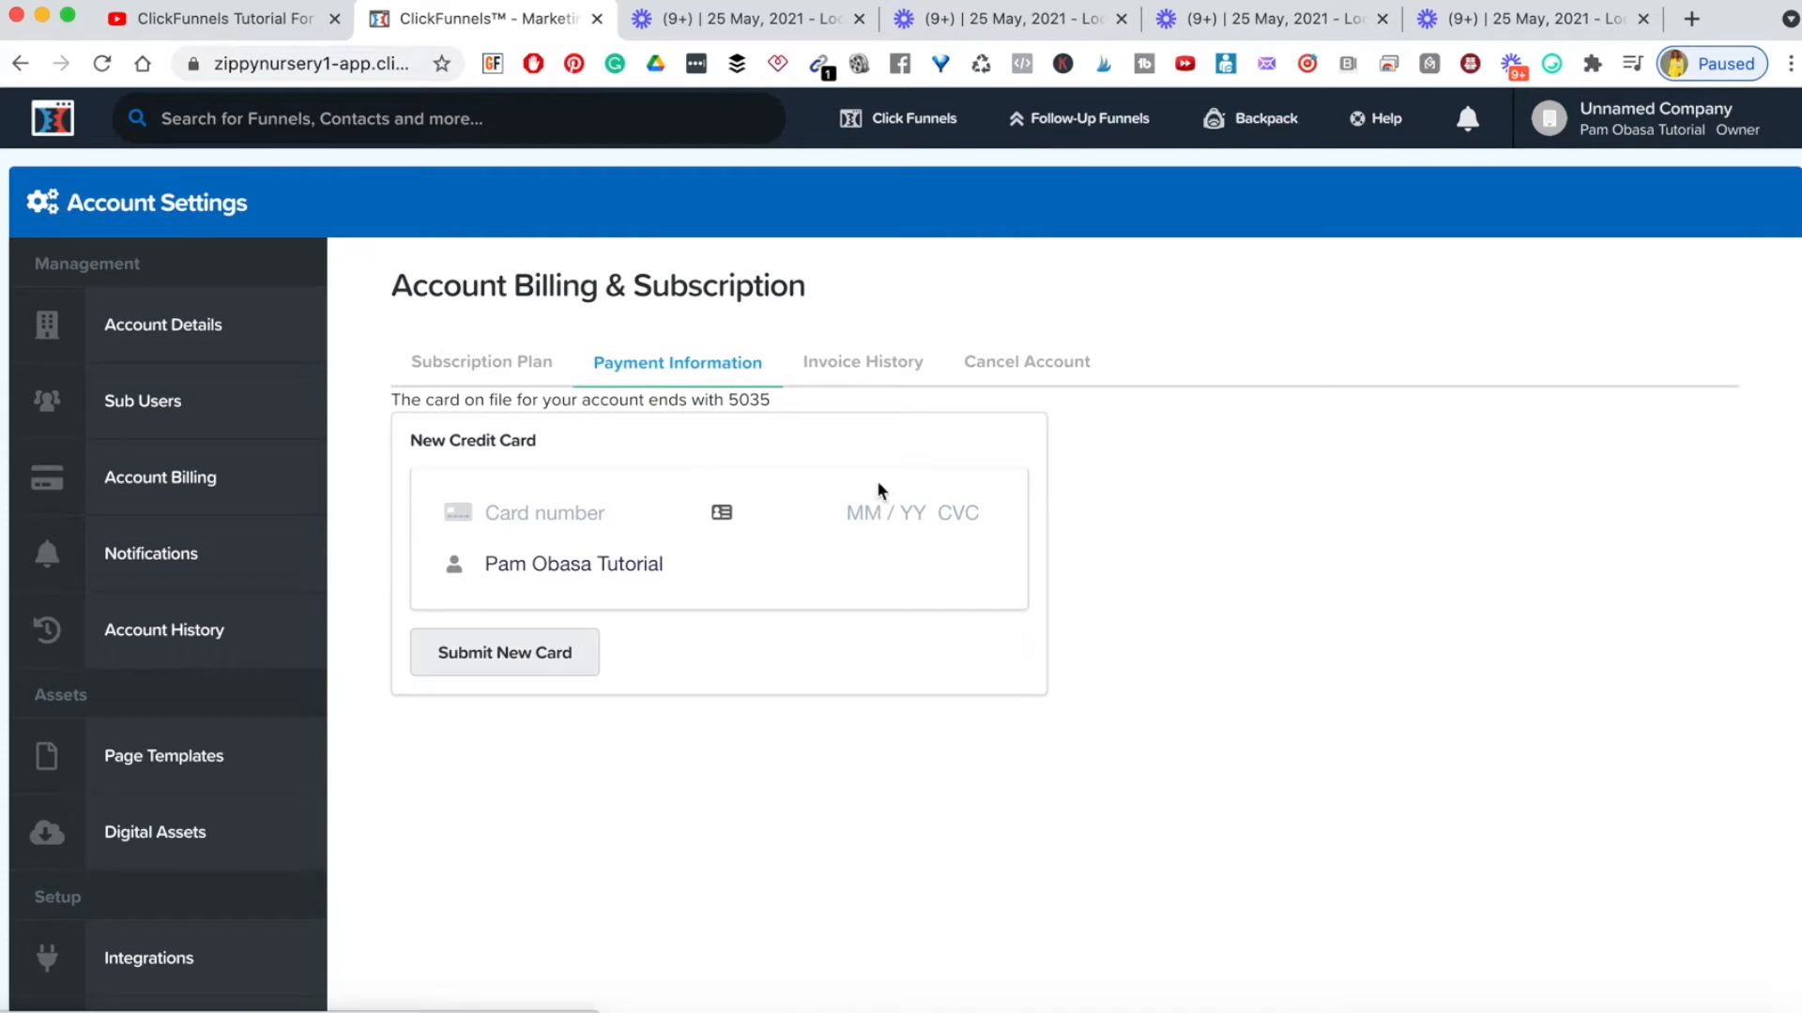
{"action": "left_click", "coordinate": [865, 363]}
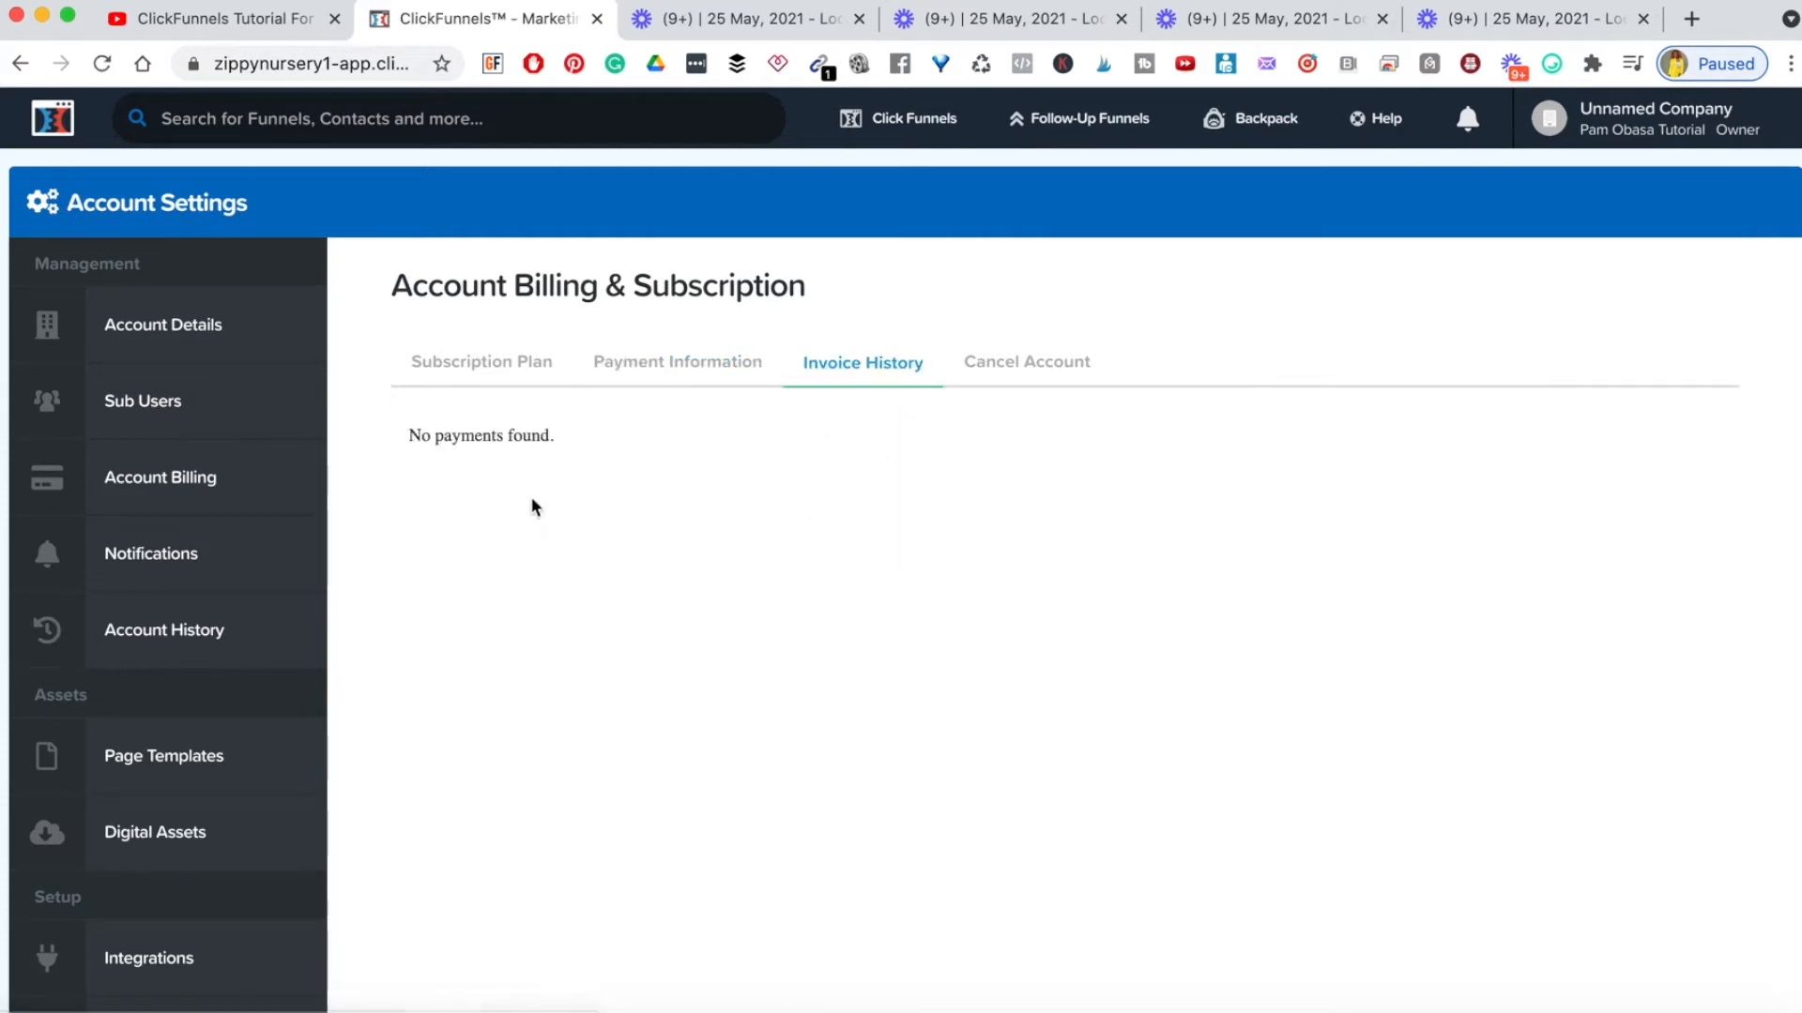
- View the subscription cancellation option in Account Billing and open the Account History page
{"action": "left_click", "coordinate": [994, 373]}
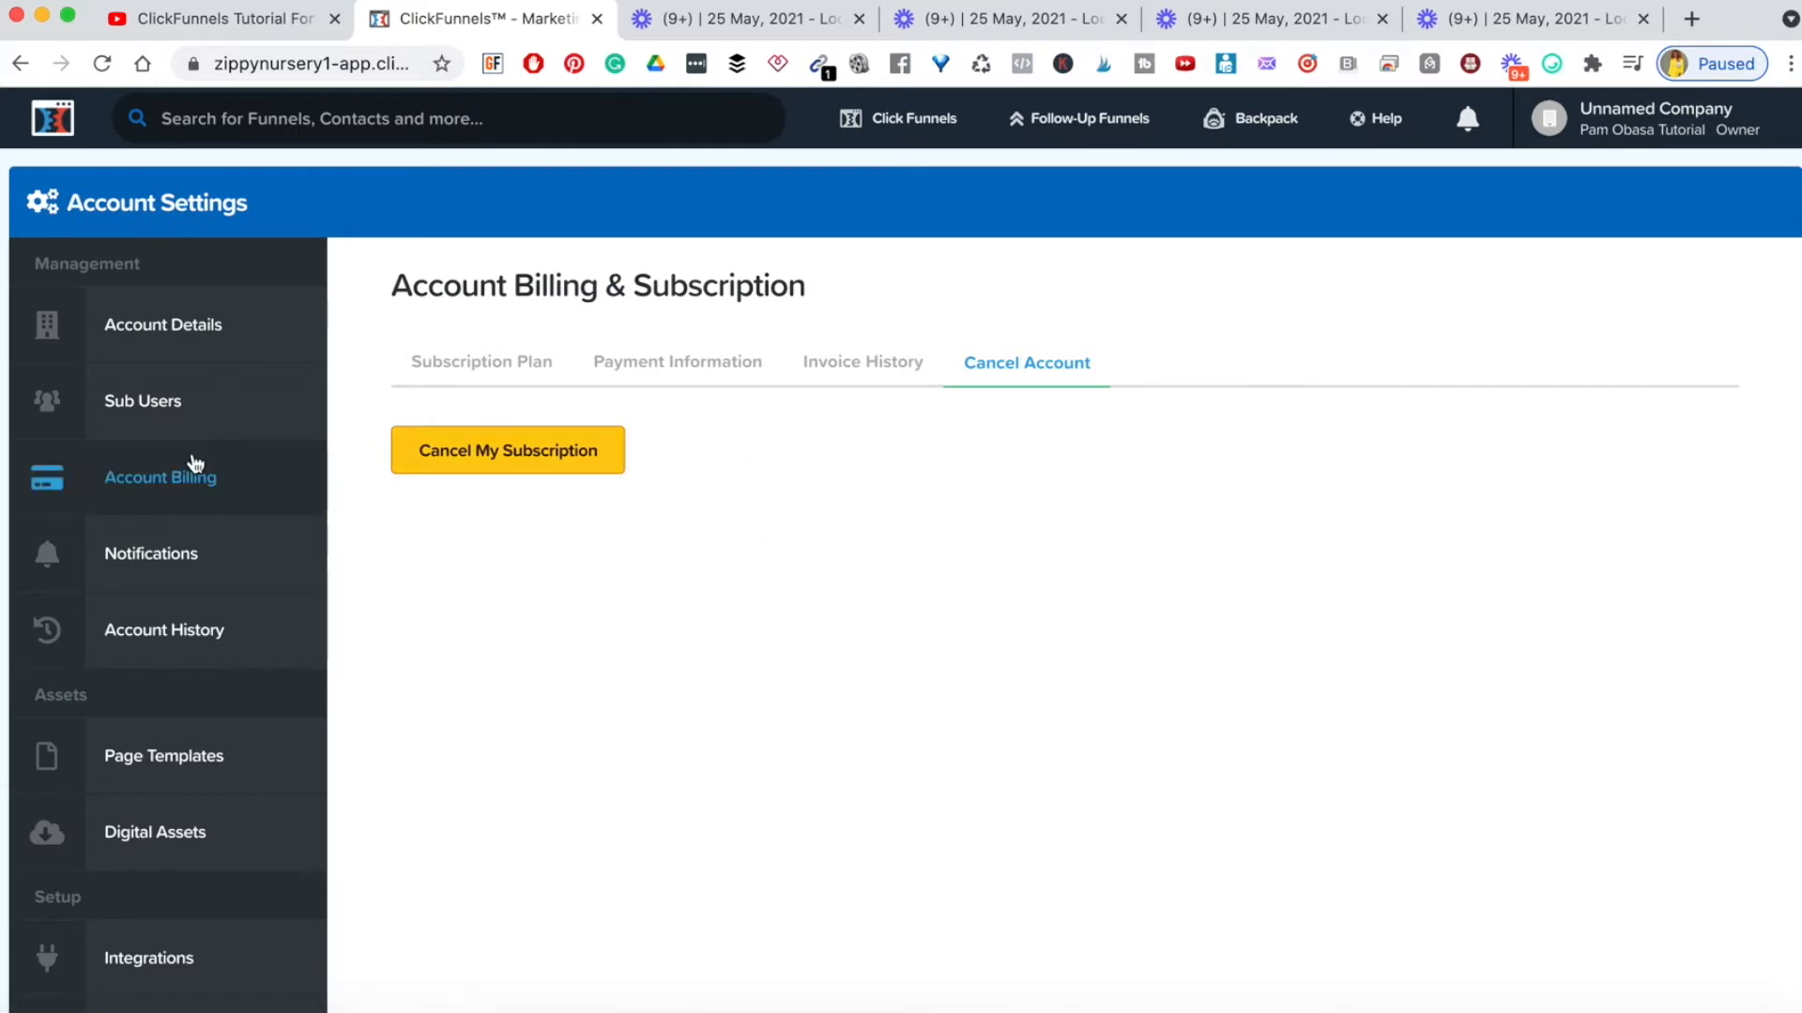
{"action": "scroll", "coordinate": [188, 466], "scroll_direction": "down", "scroll_amount": 1}
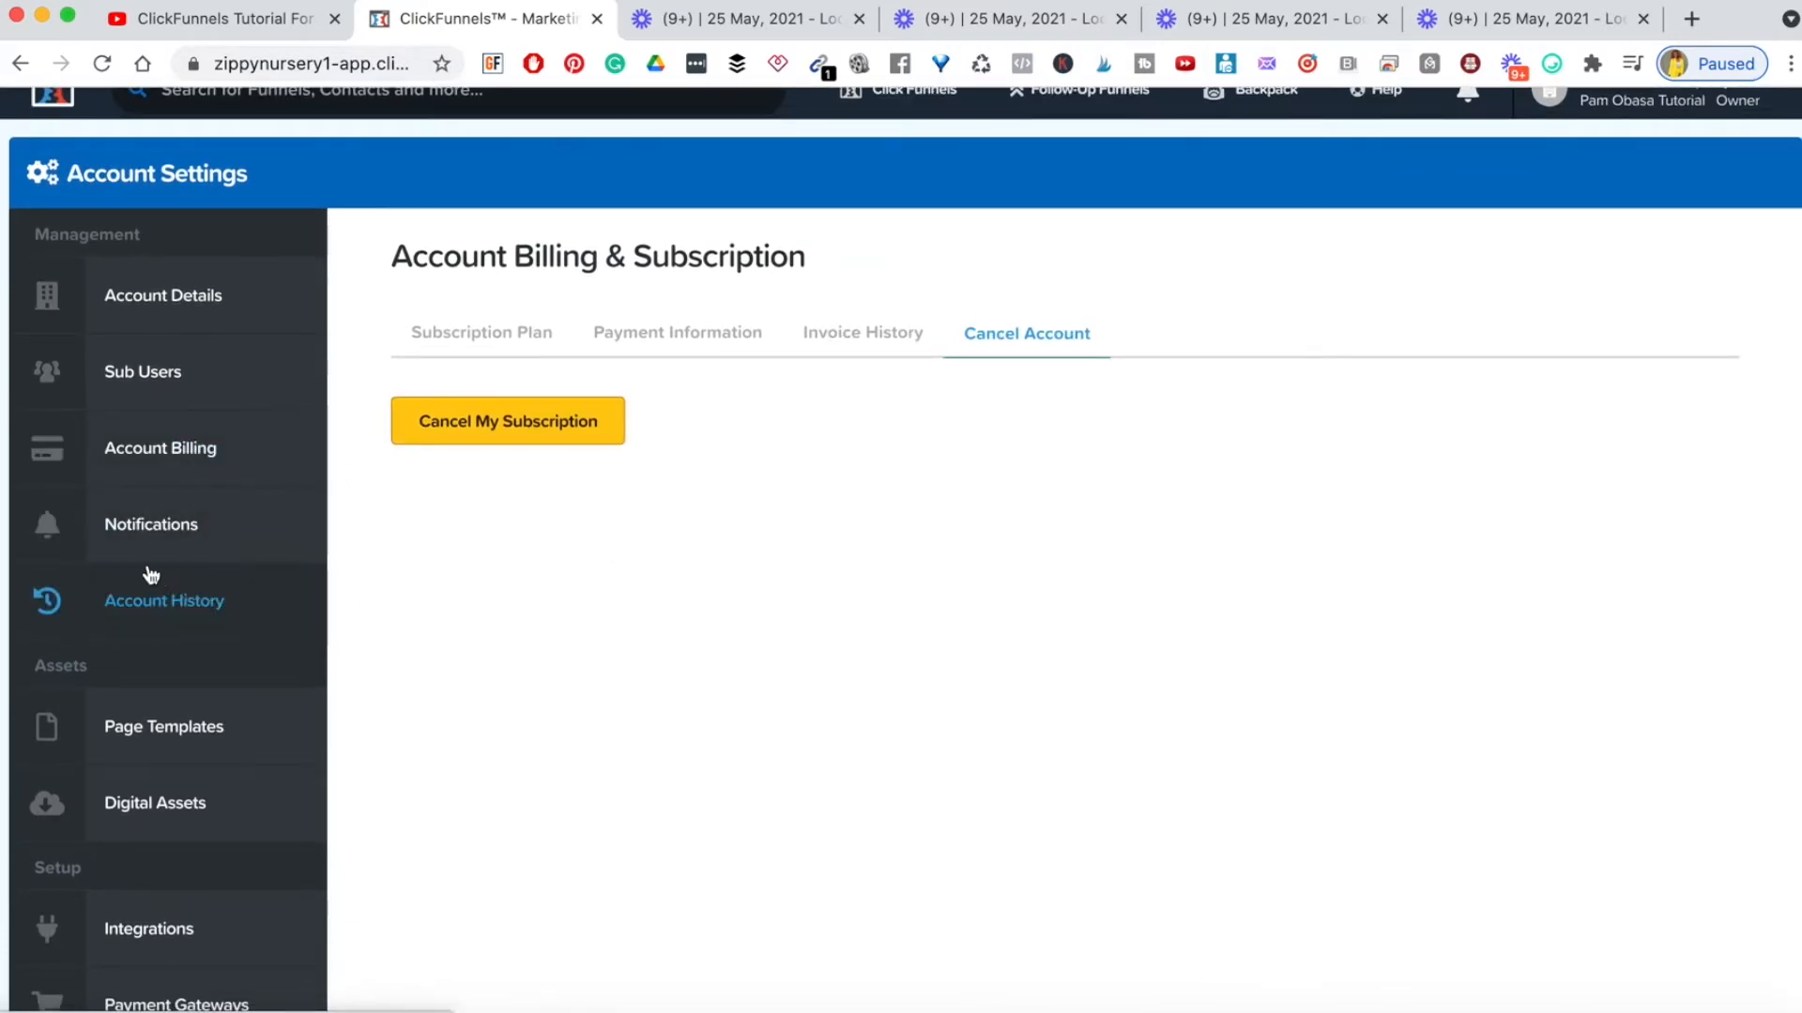
{"action": "left_click", "coordinate": [193, 519]}
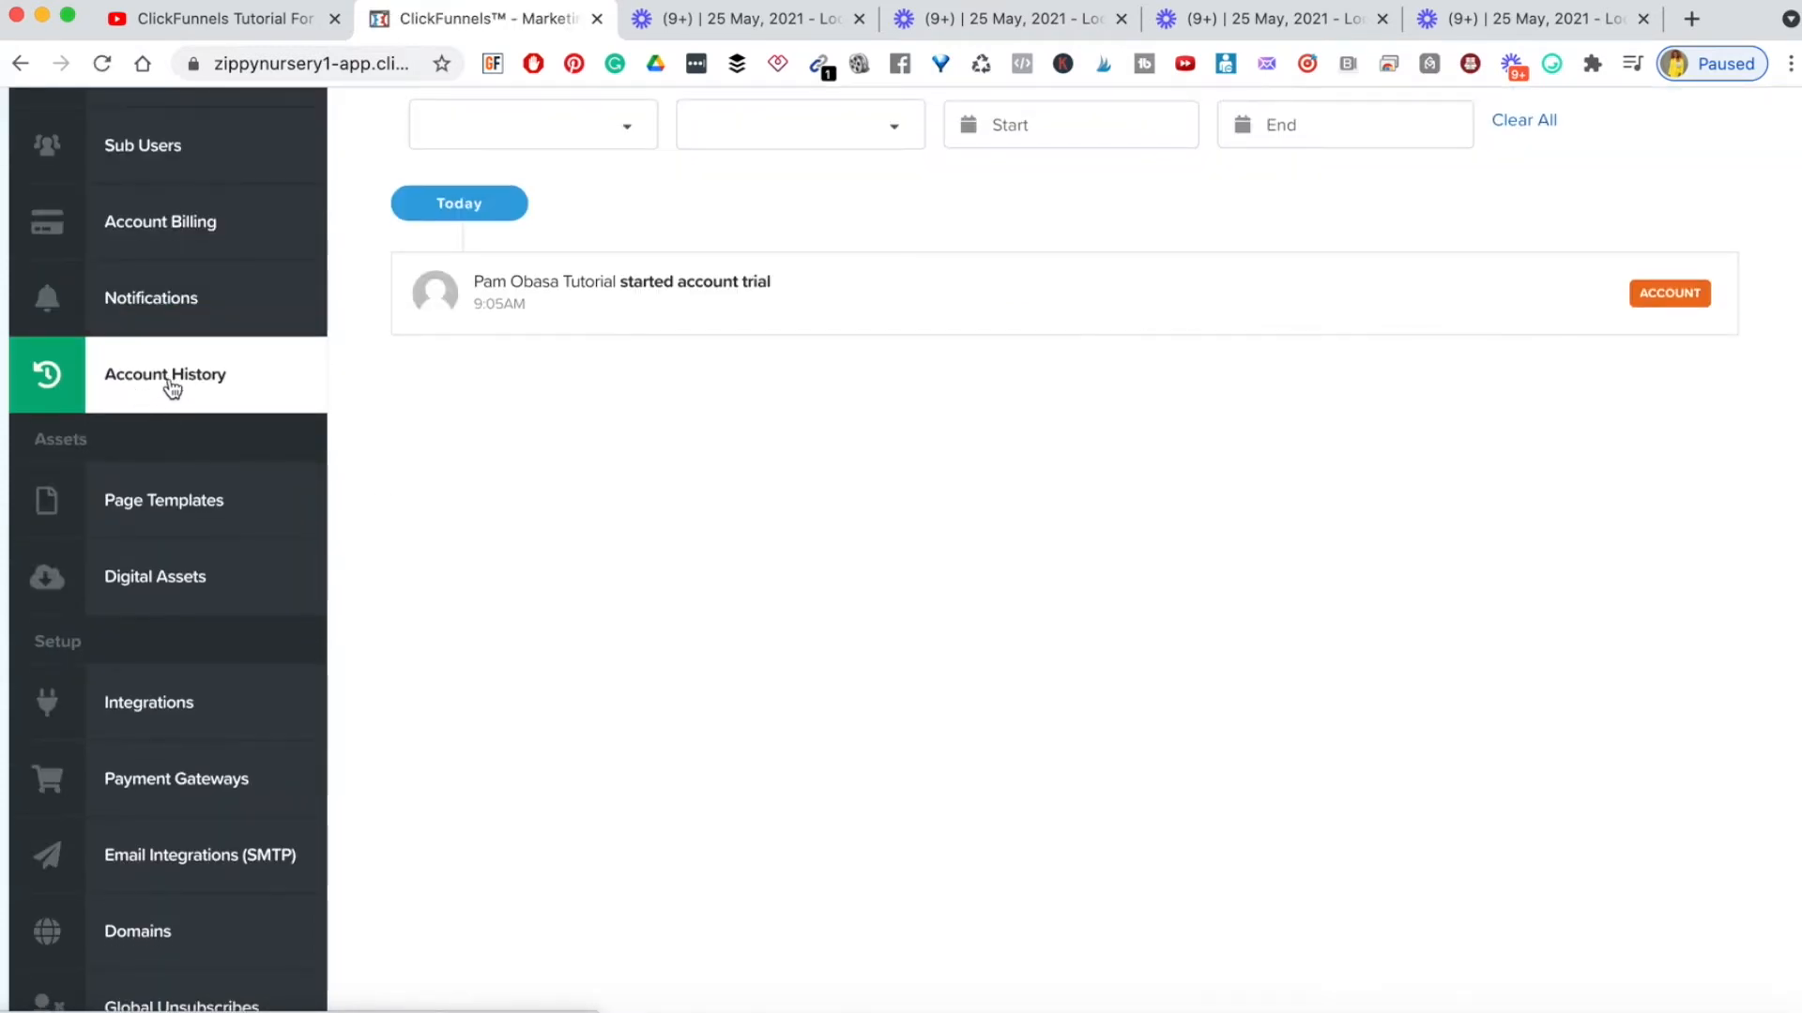
- Open the Digital Assets page and review its asset list
{"action": "scroll", "coordinate": [140, 385], "scroll_direction": "down", "scroll_amount": 3}
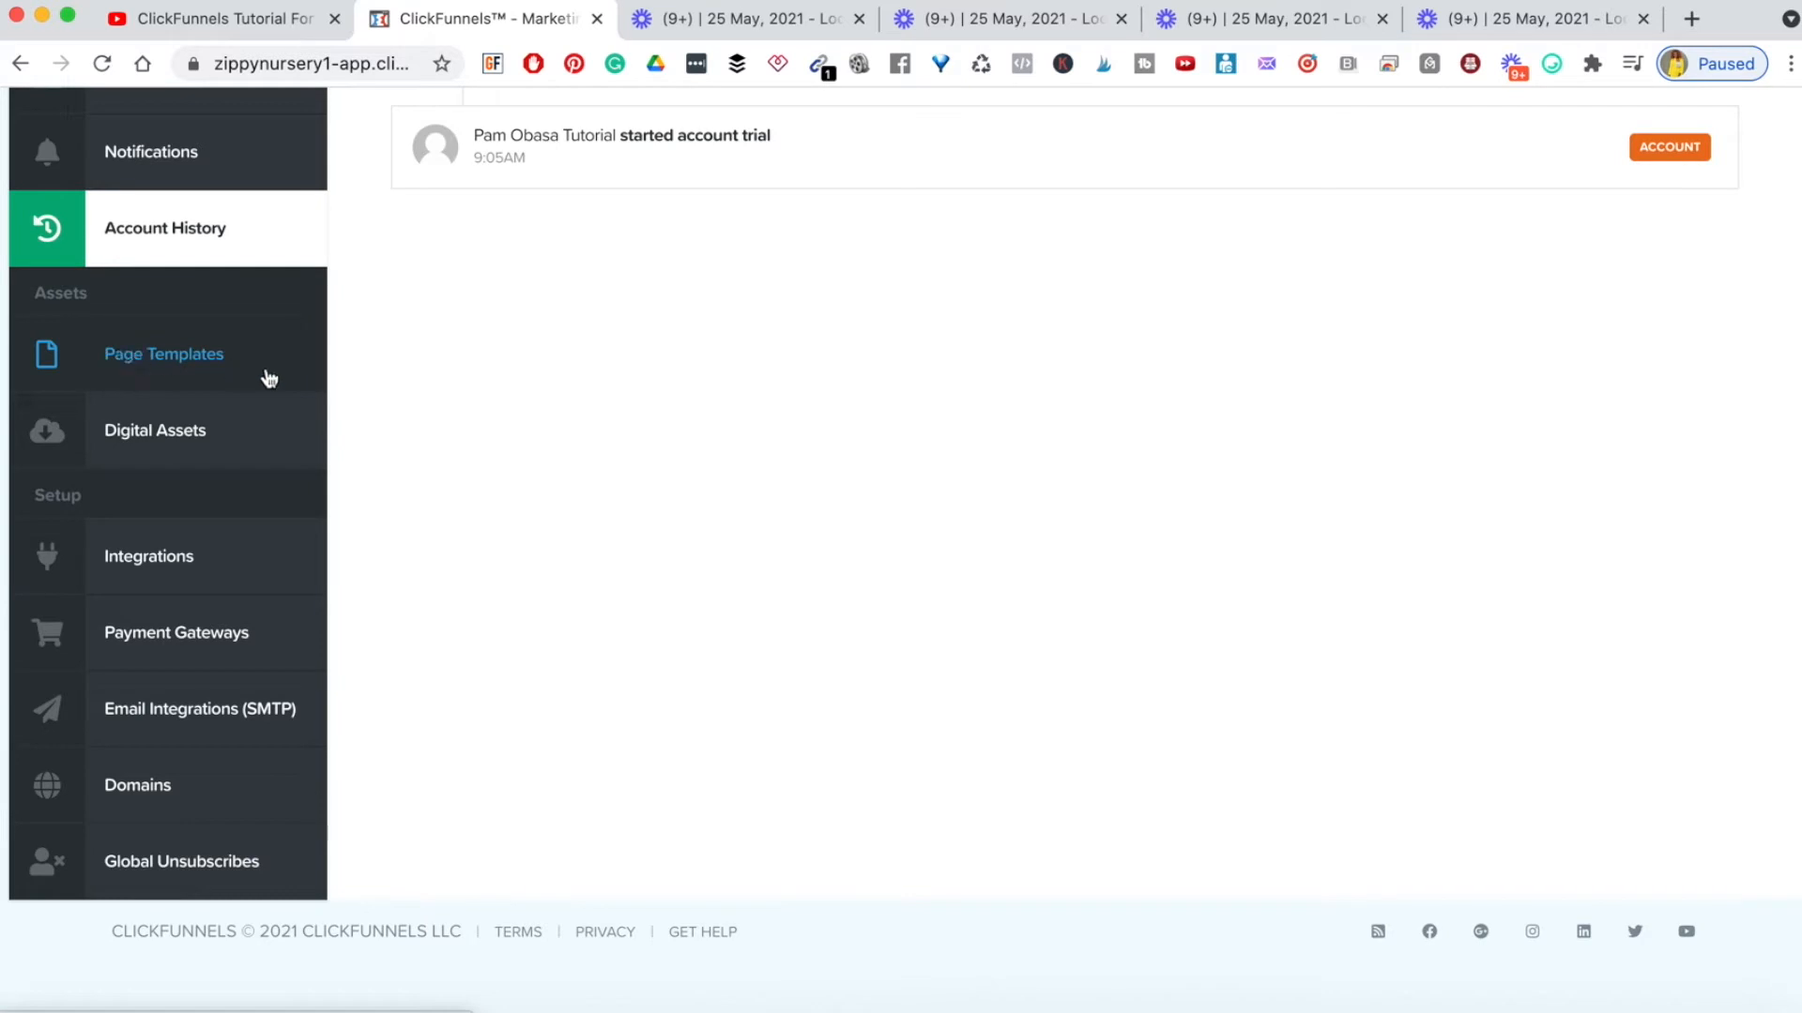
{"action": "left_click", "coordinate": [130, 449]}
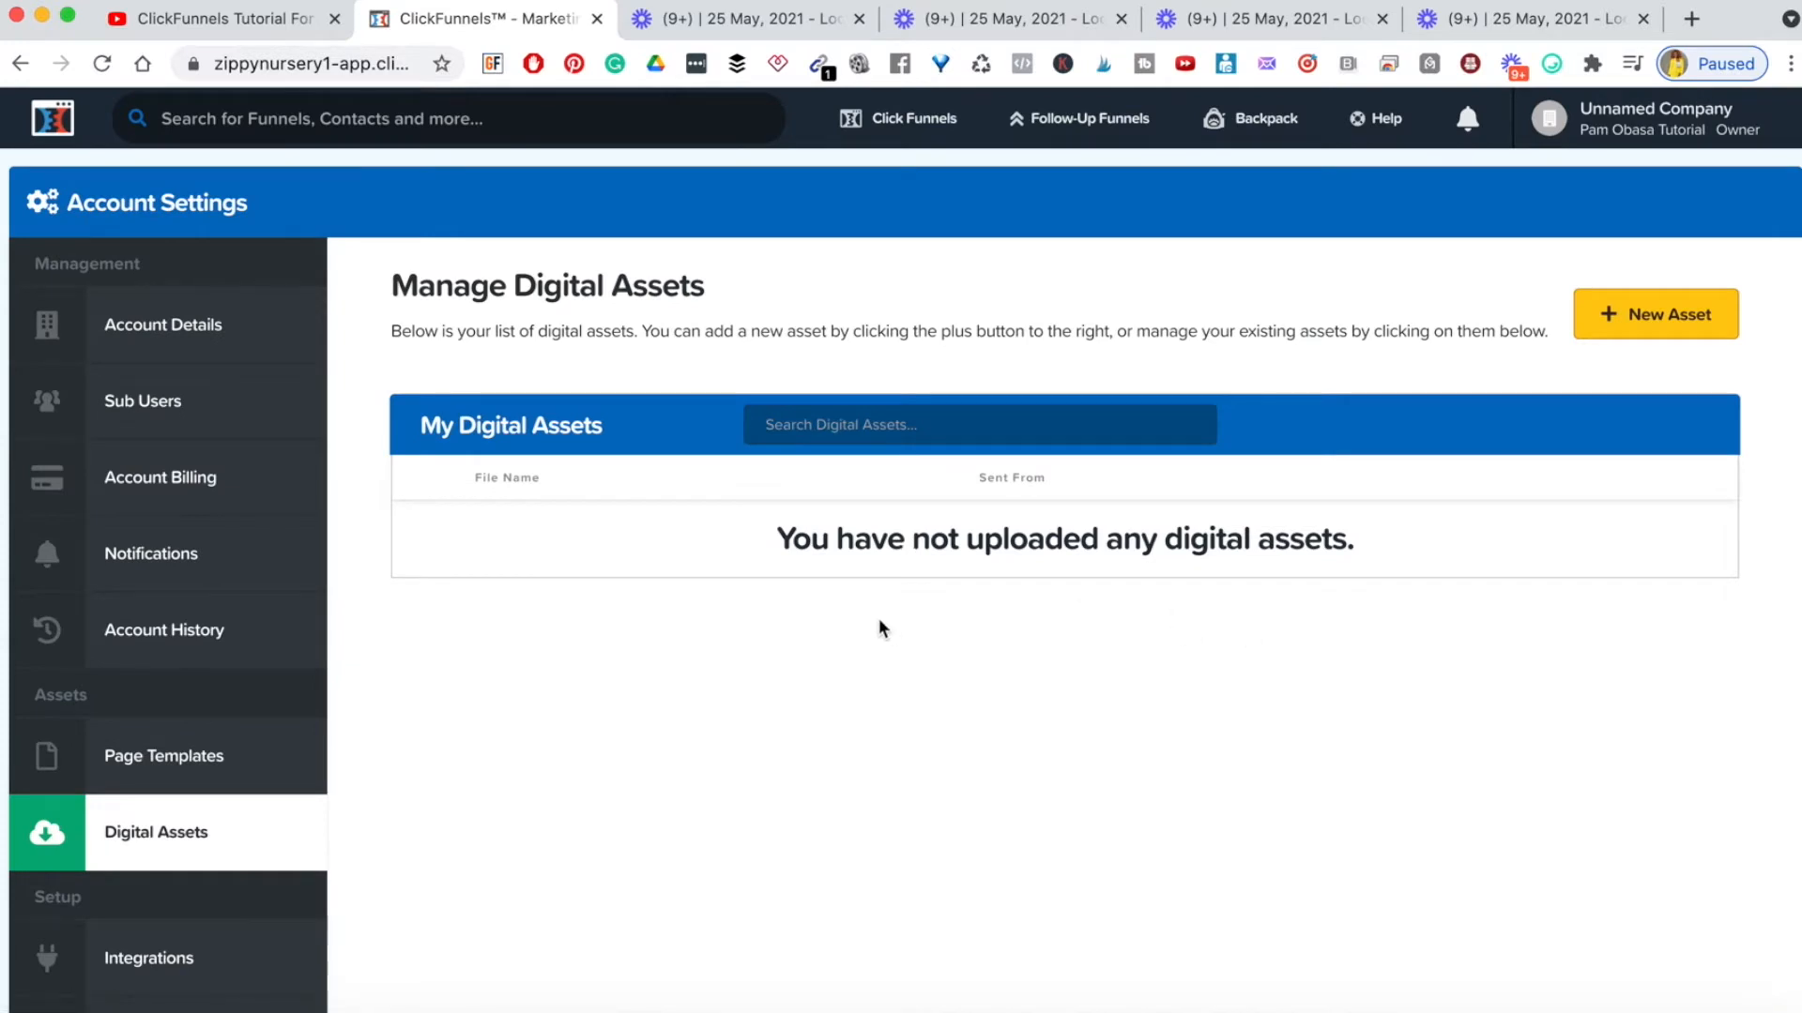
{"action": "double_click", "coordinate": [517, 302]}
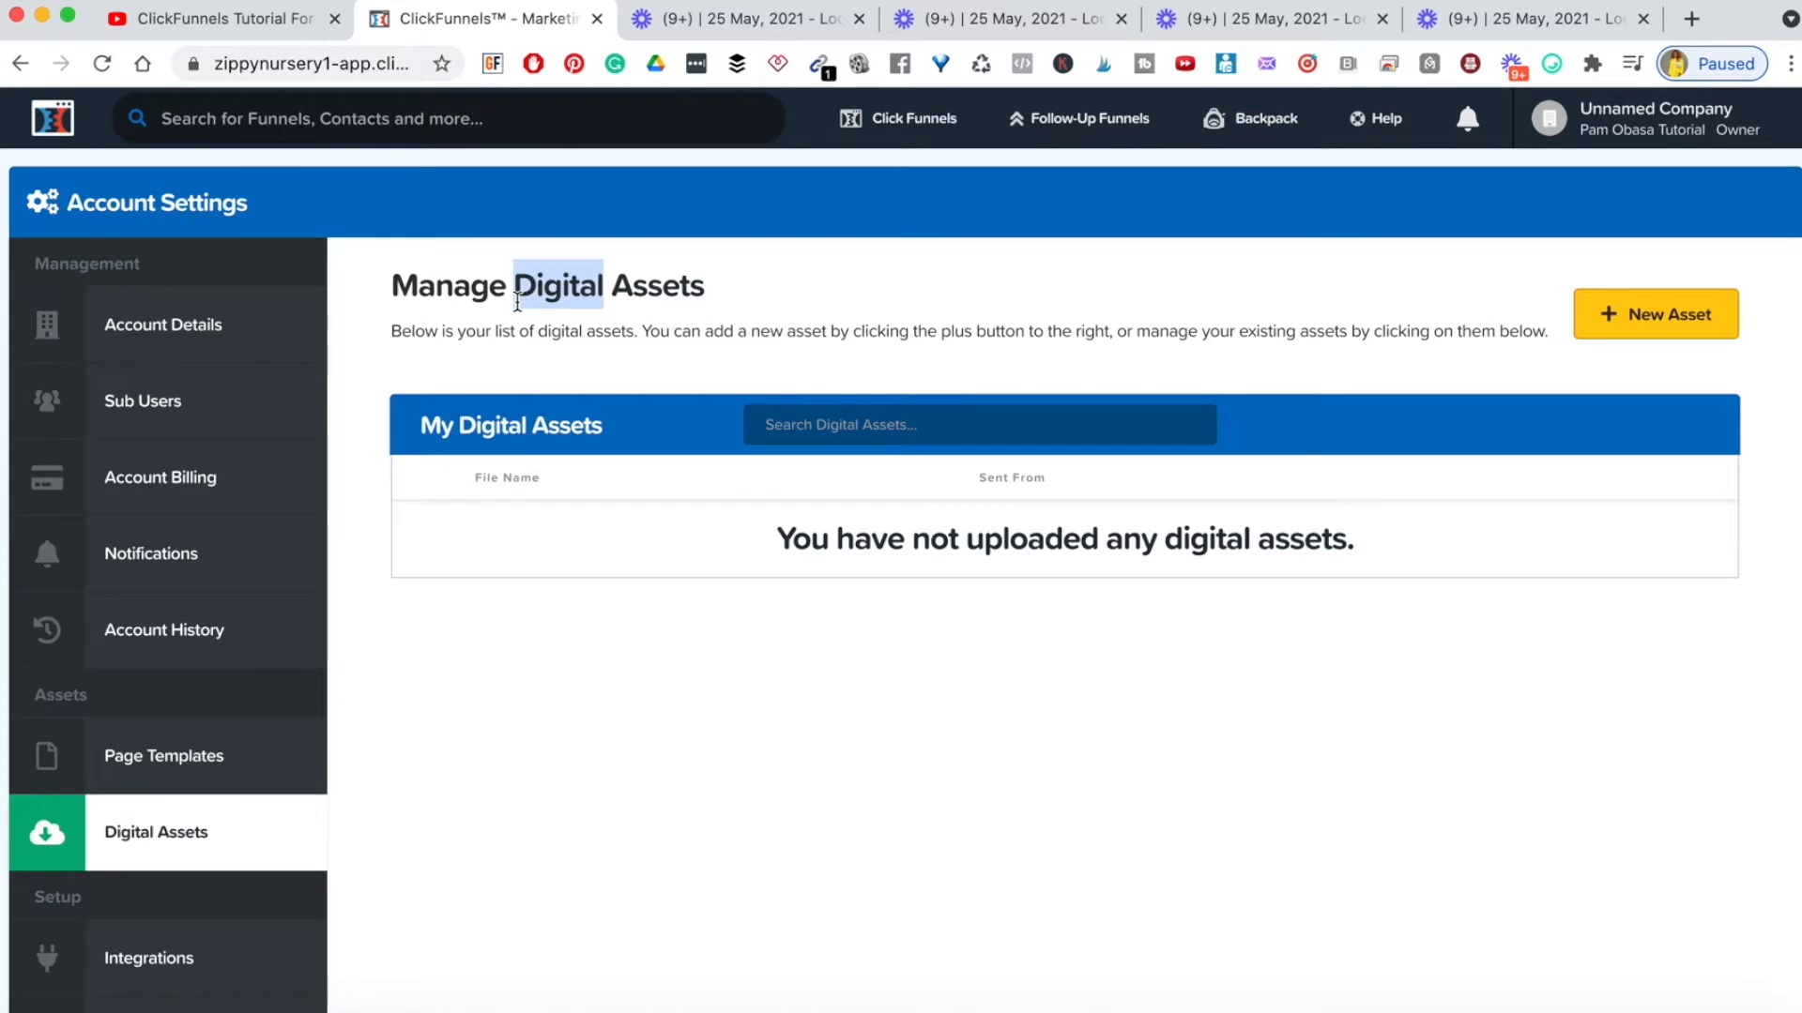
{"action": "left_click", "coordinate": [517, 301]}
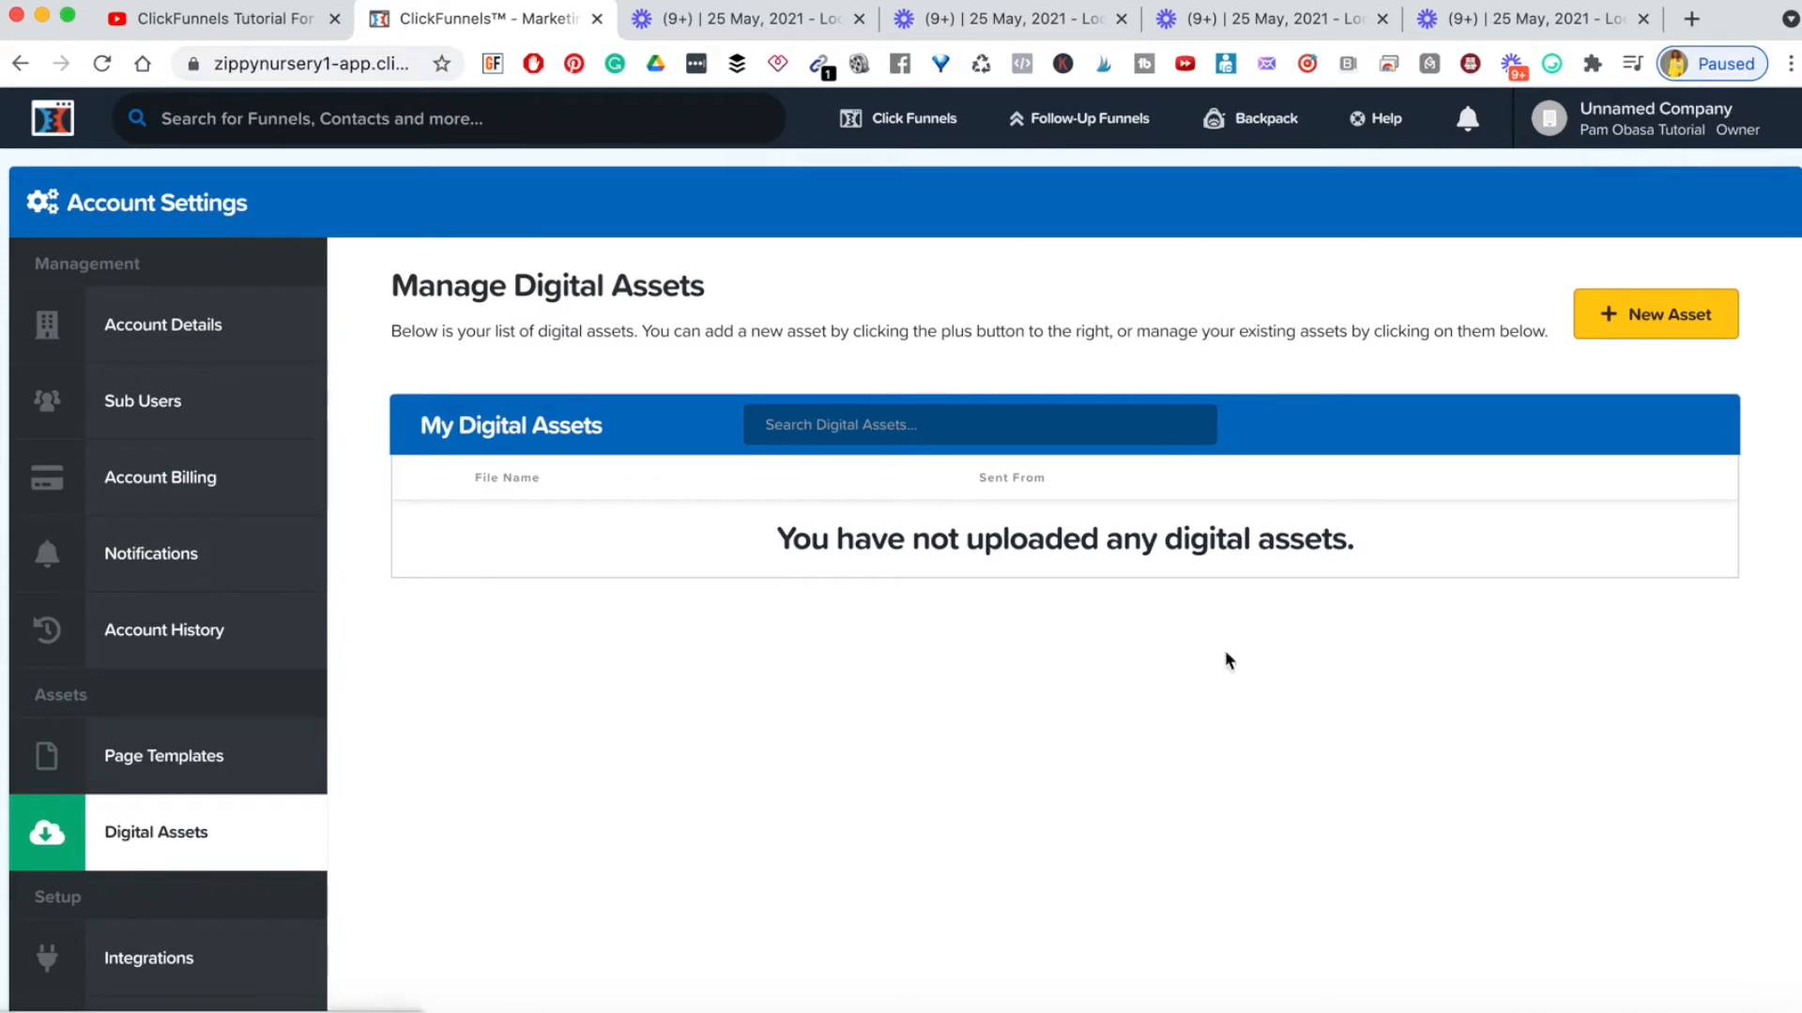
- Open the form for adding a new digital asset and review its description, file upload, name, sender and message fields
{"action": "left_click", "coordinate": [1640, 319]}
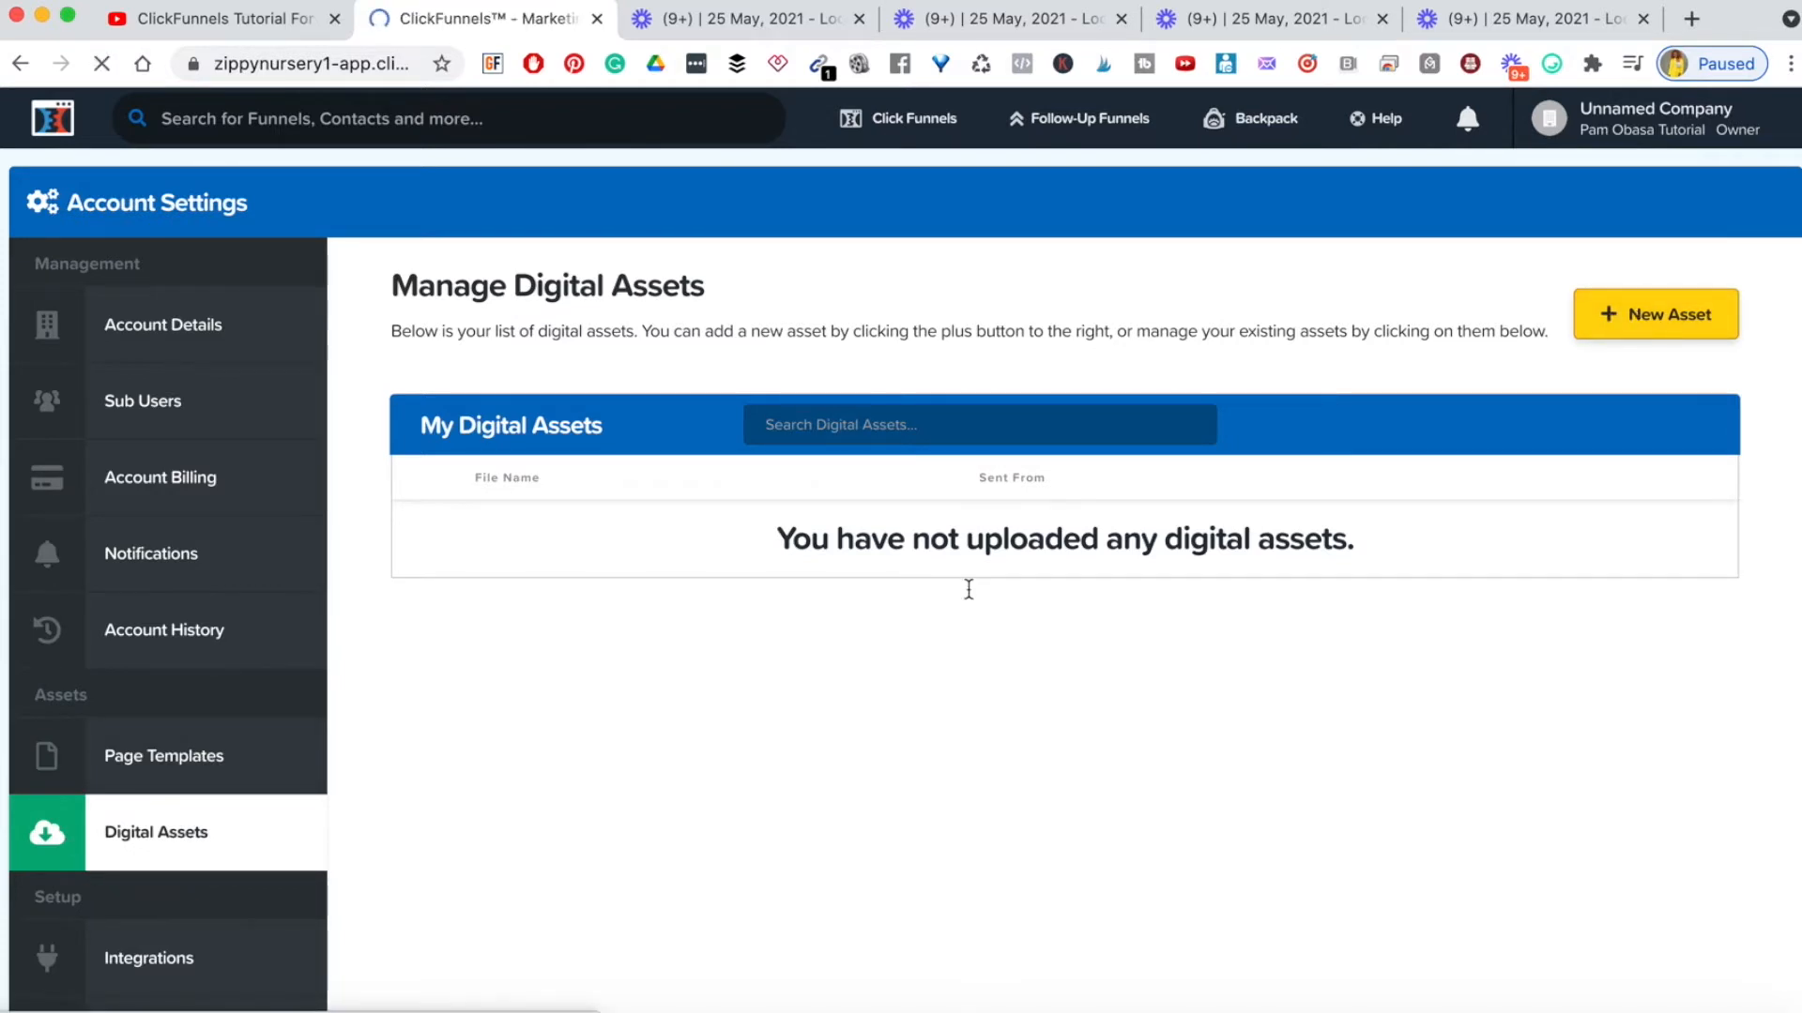
{"action": "scroll", "coordinate": [639, 875], "scroll_direction": "down", "scroll_amount": 5}
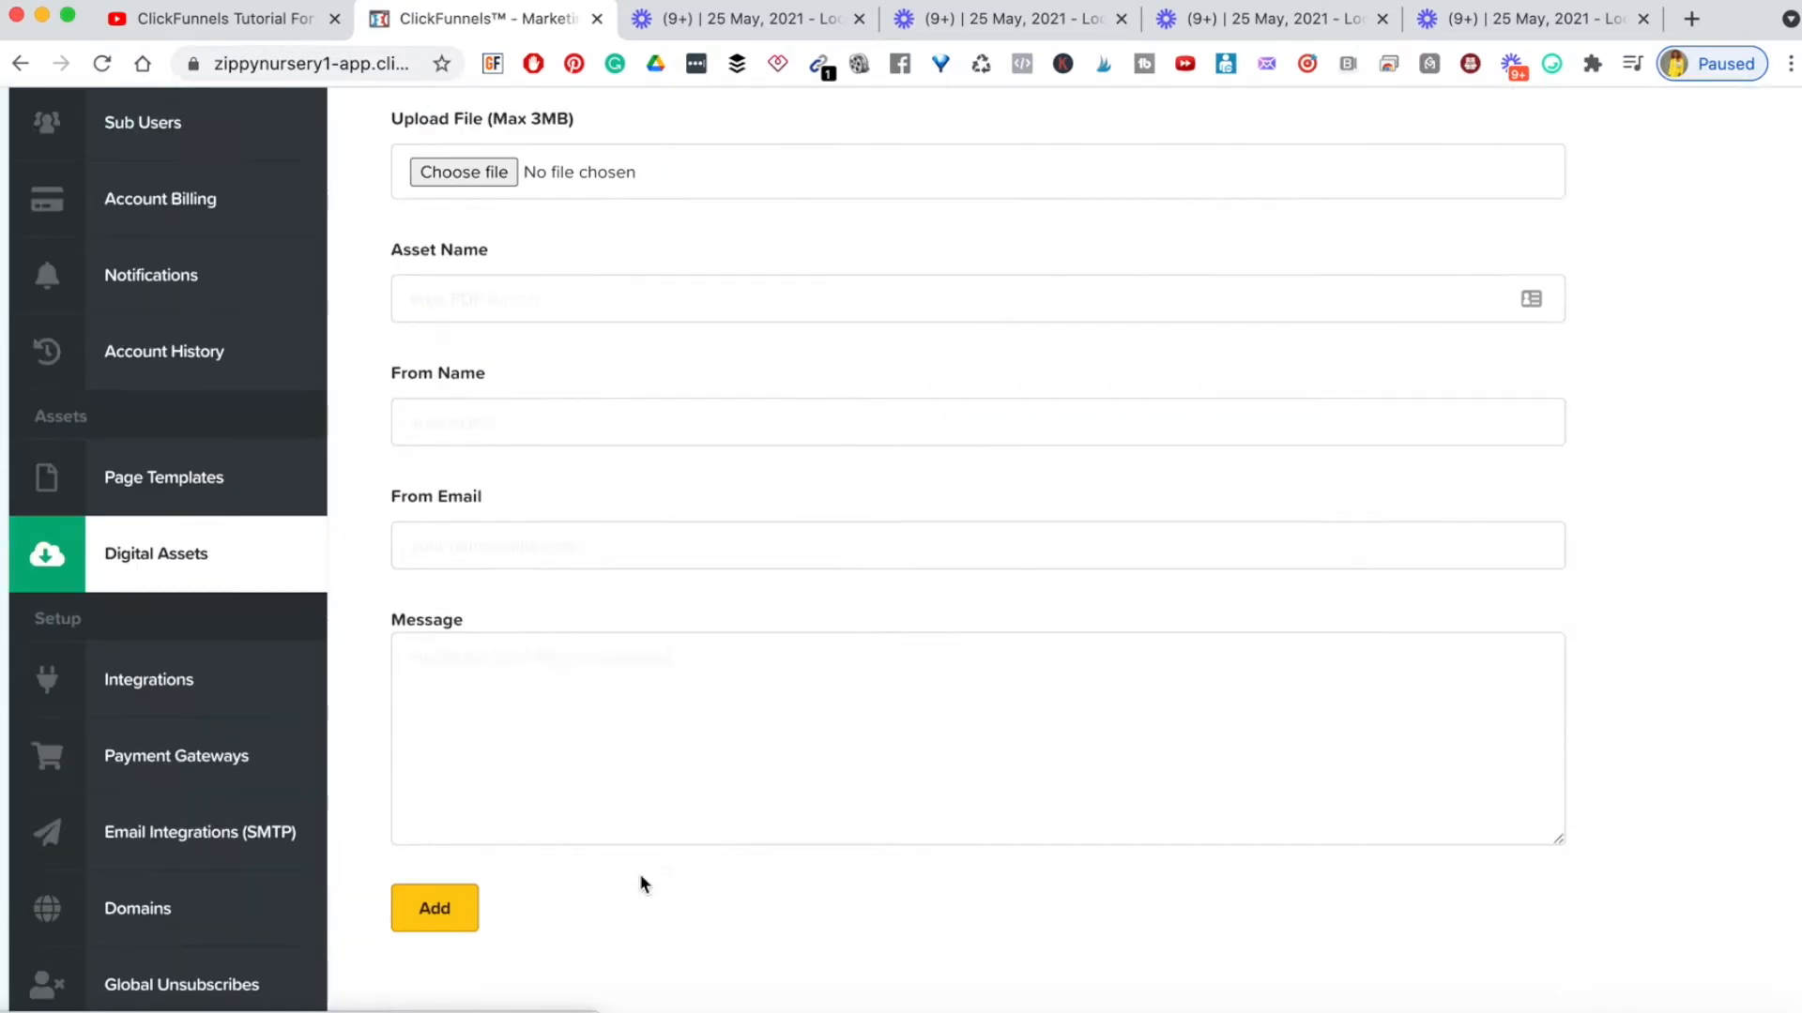
{"action": "scroll", "coordinate": [509, 582], "scroll_direction": "up", "scroll_amount": 4}
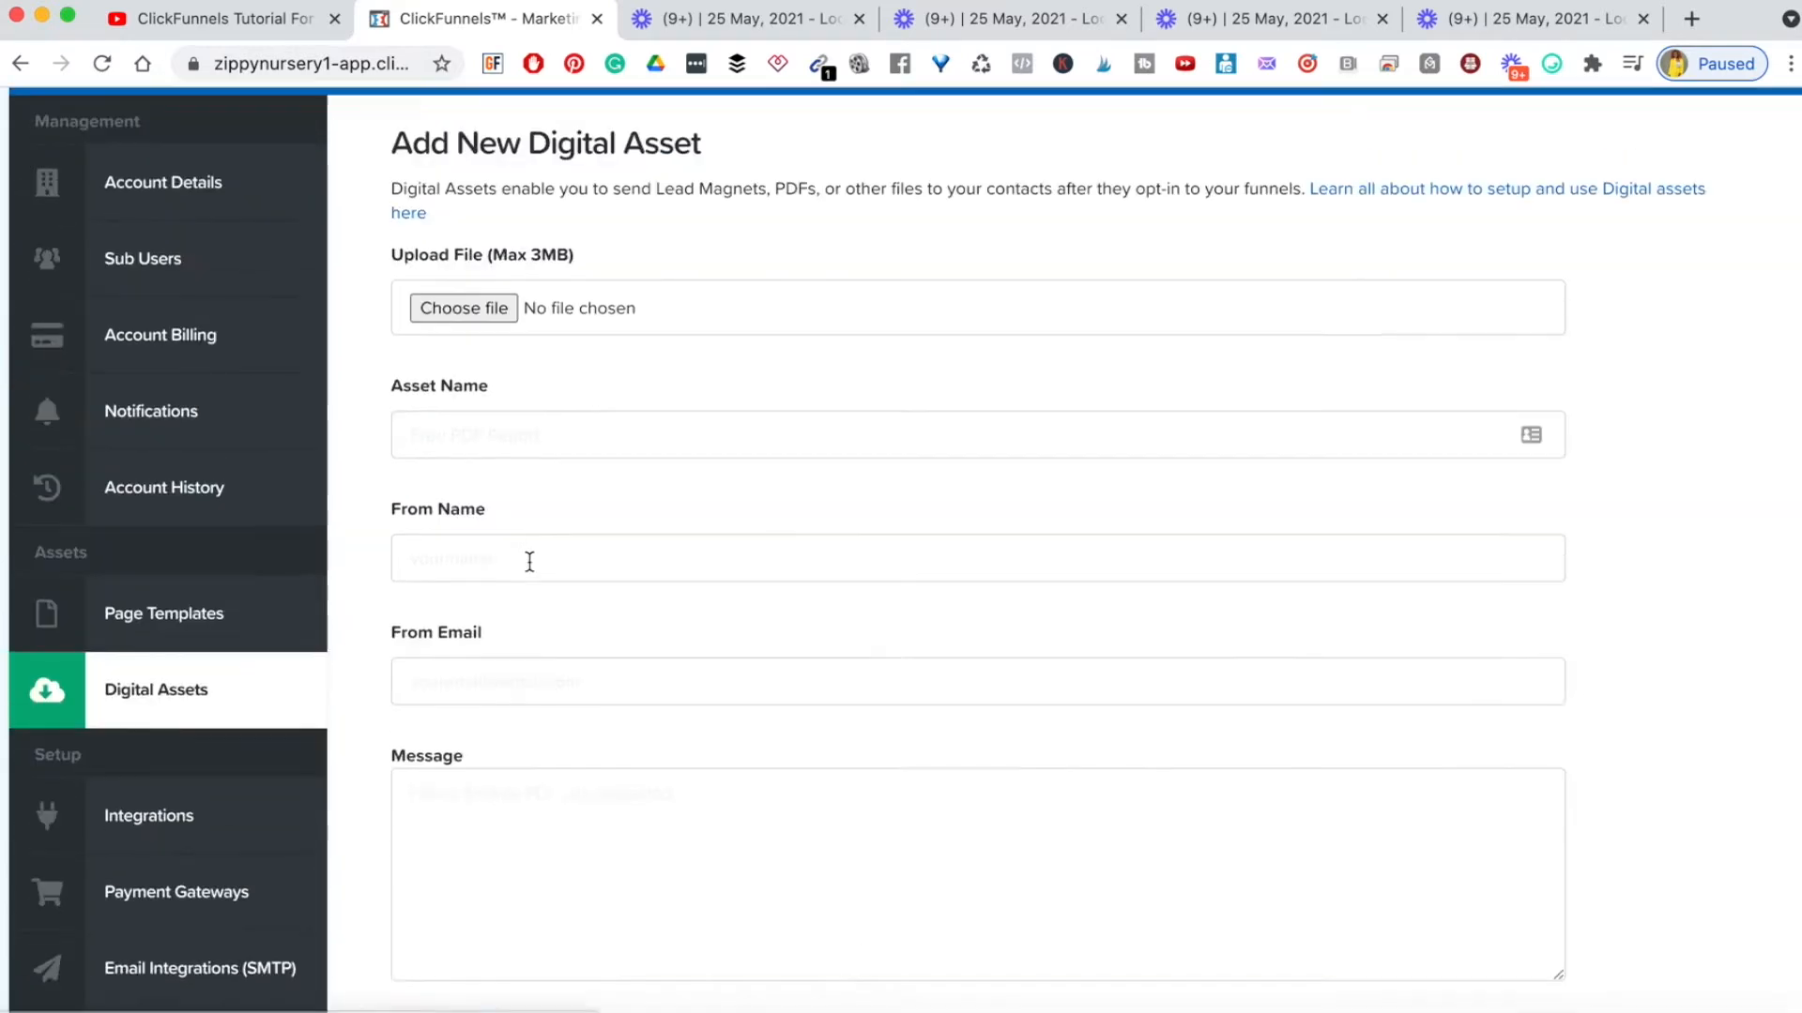
{"action": "scroll", "coordinate": [535, 549], "scroll_direction": "up", "scroll_amount": 1}
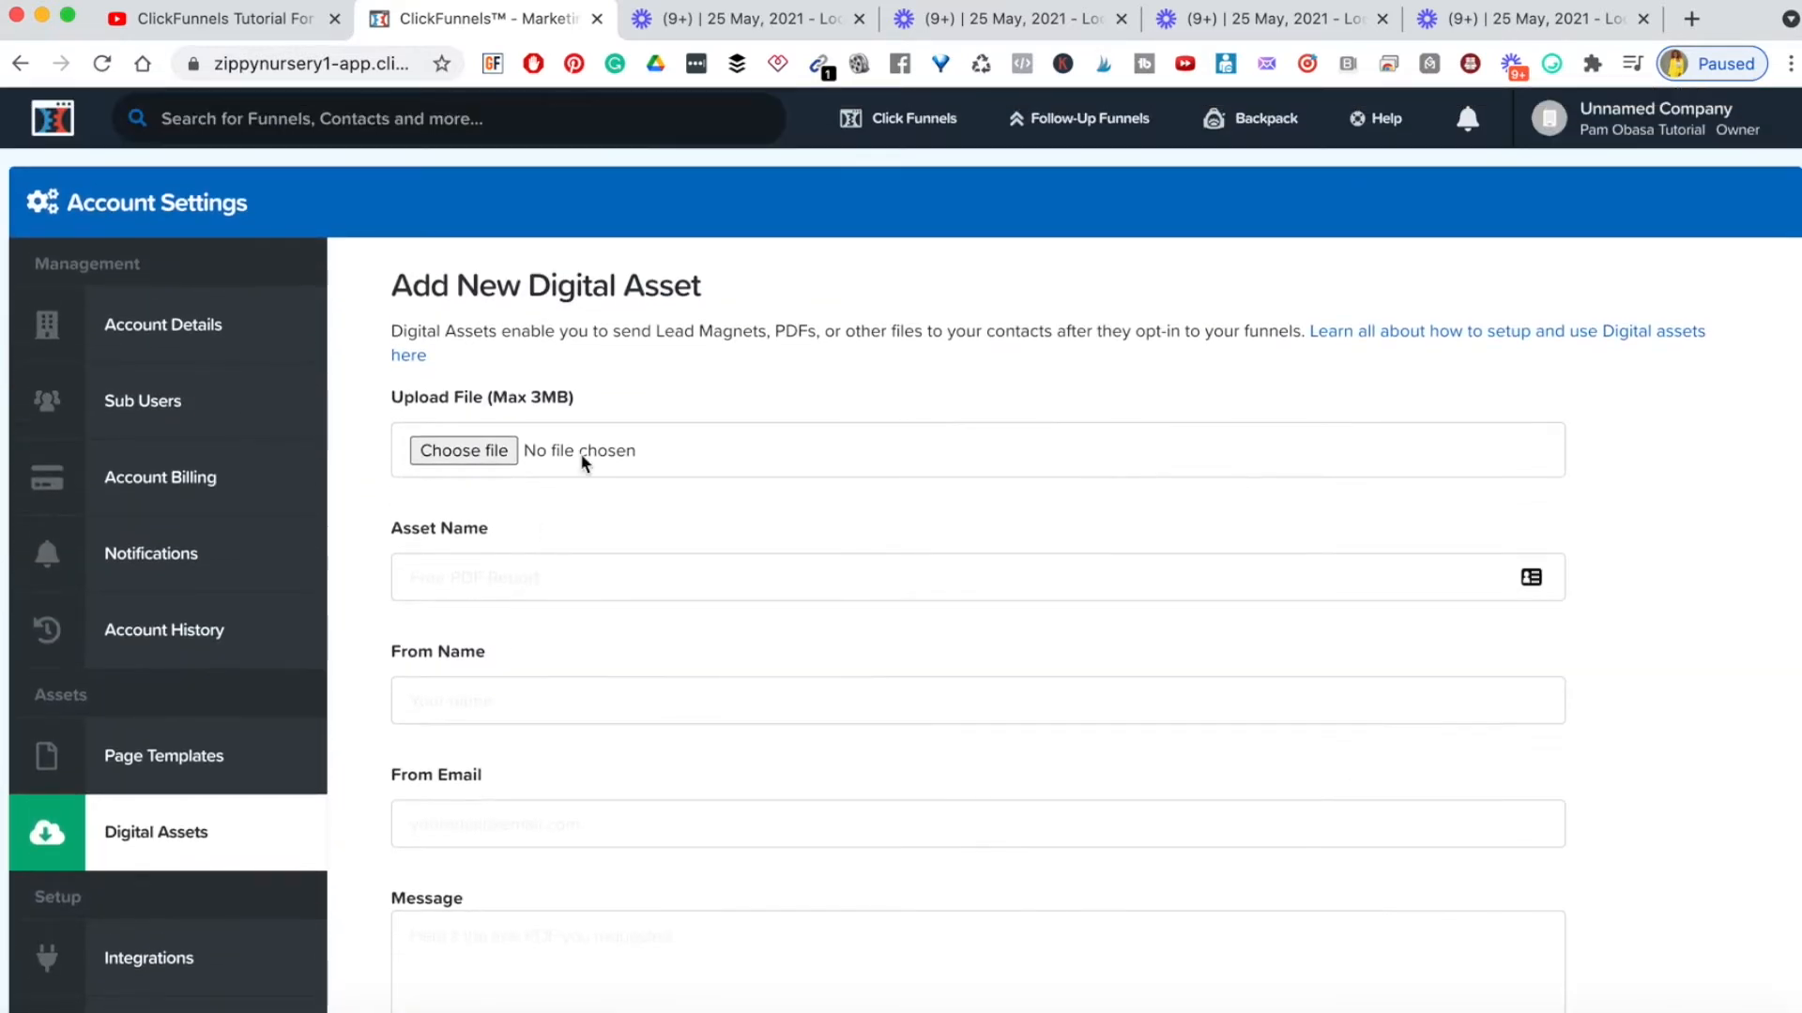
{"action": "triple_click", "coordinate": [791, 328]}
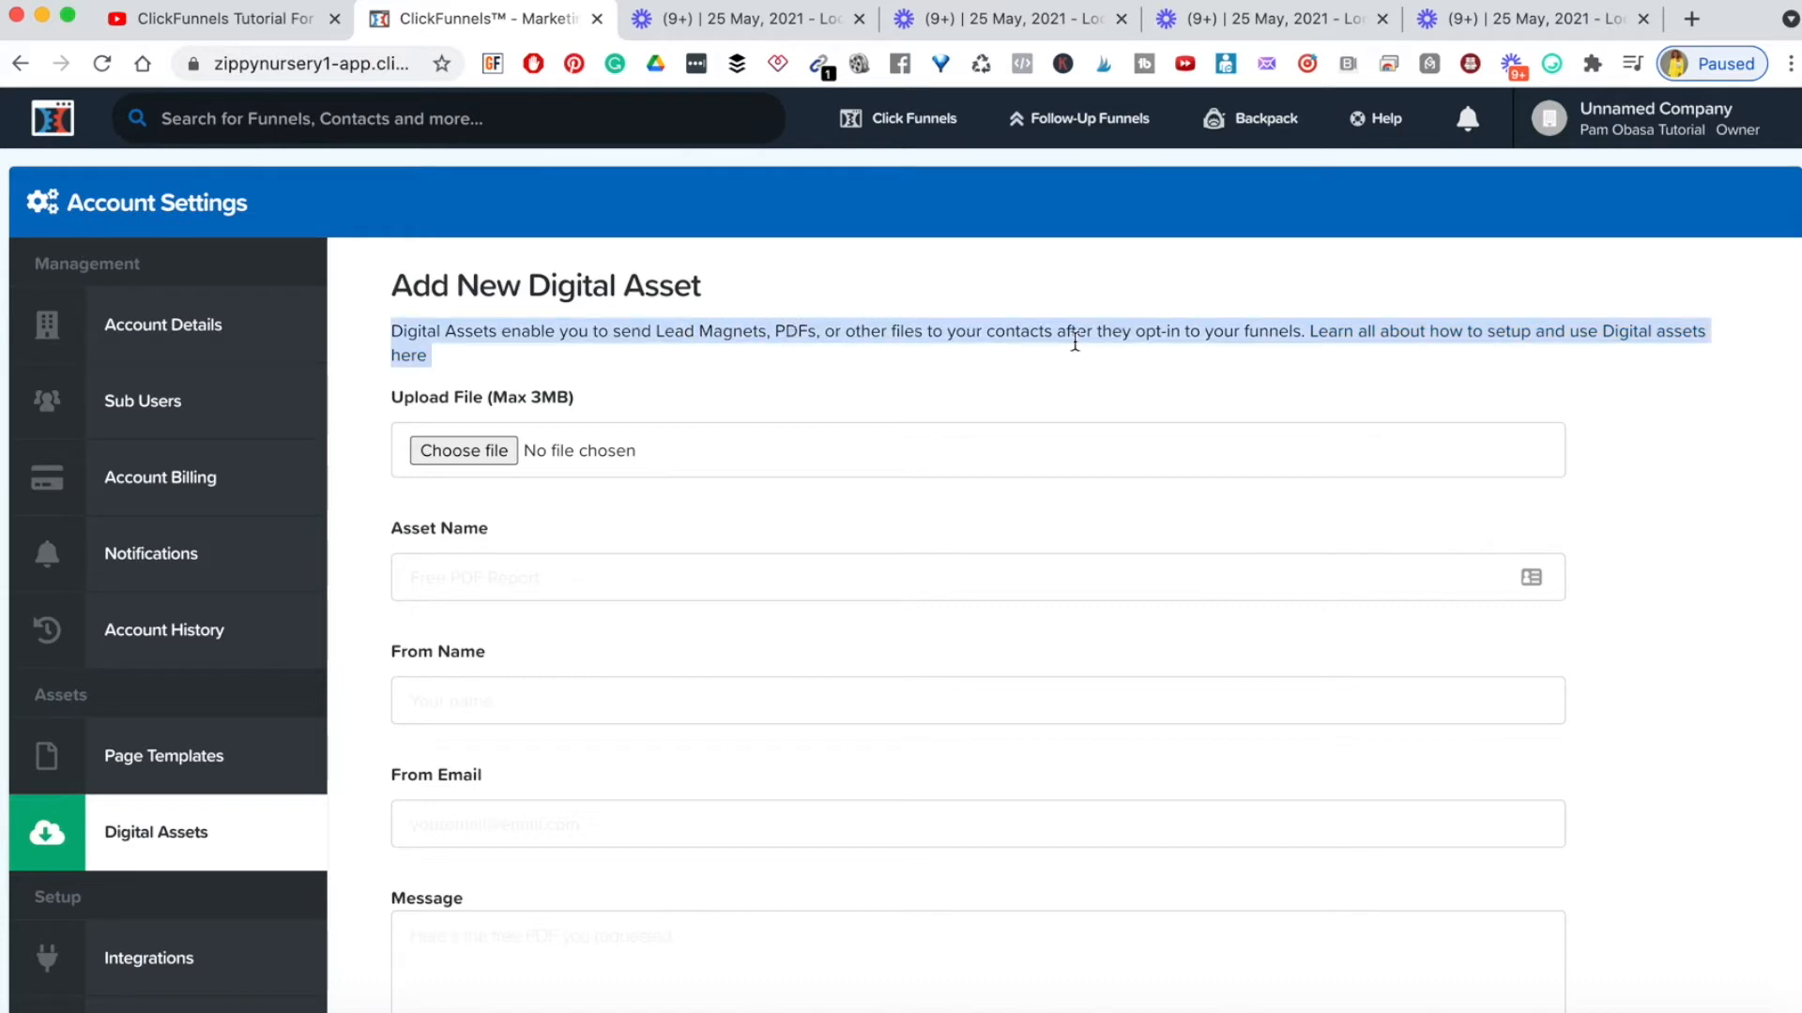
{"action": "left_click", "coordinate": [1184, 374]}
- Open the Integrations page in the Setup section and review the list of connected services
{"action": "scroll", "coordinate": [1077, 563], "scroll_direction": "down", "scroll_amount": 5}
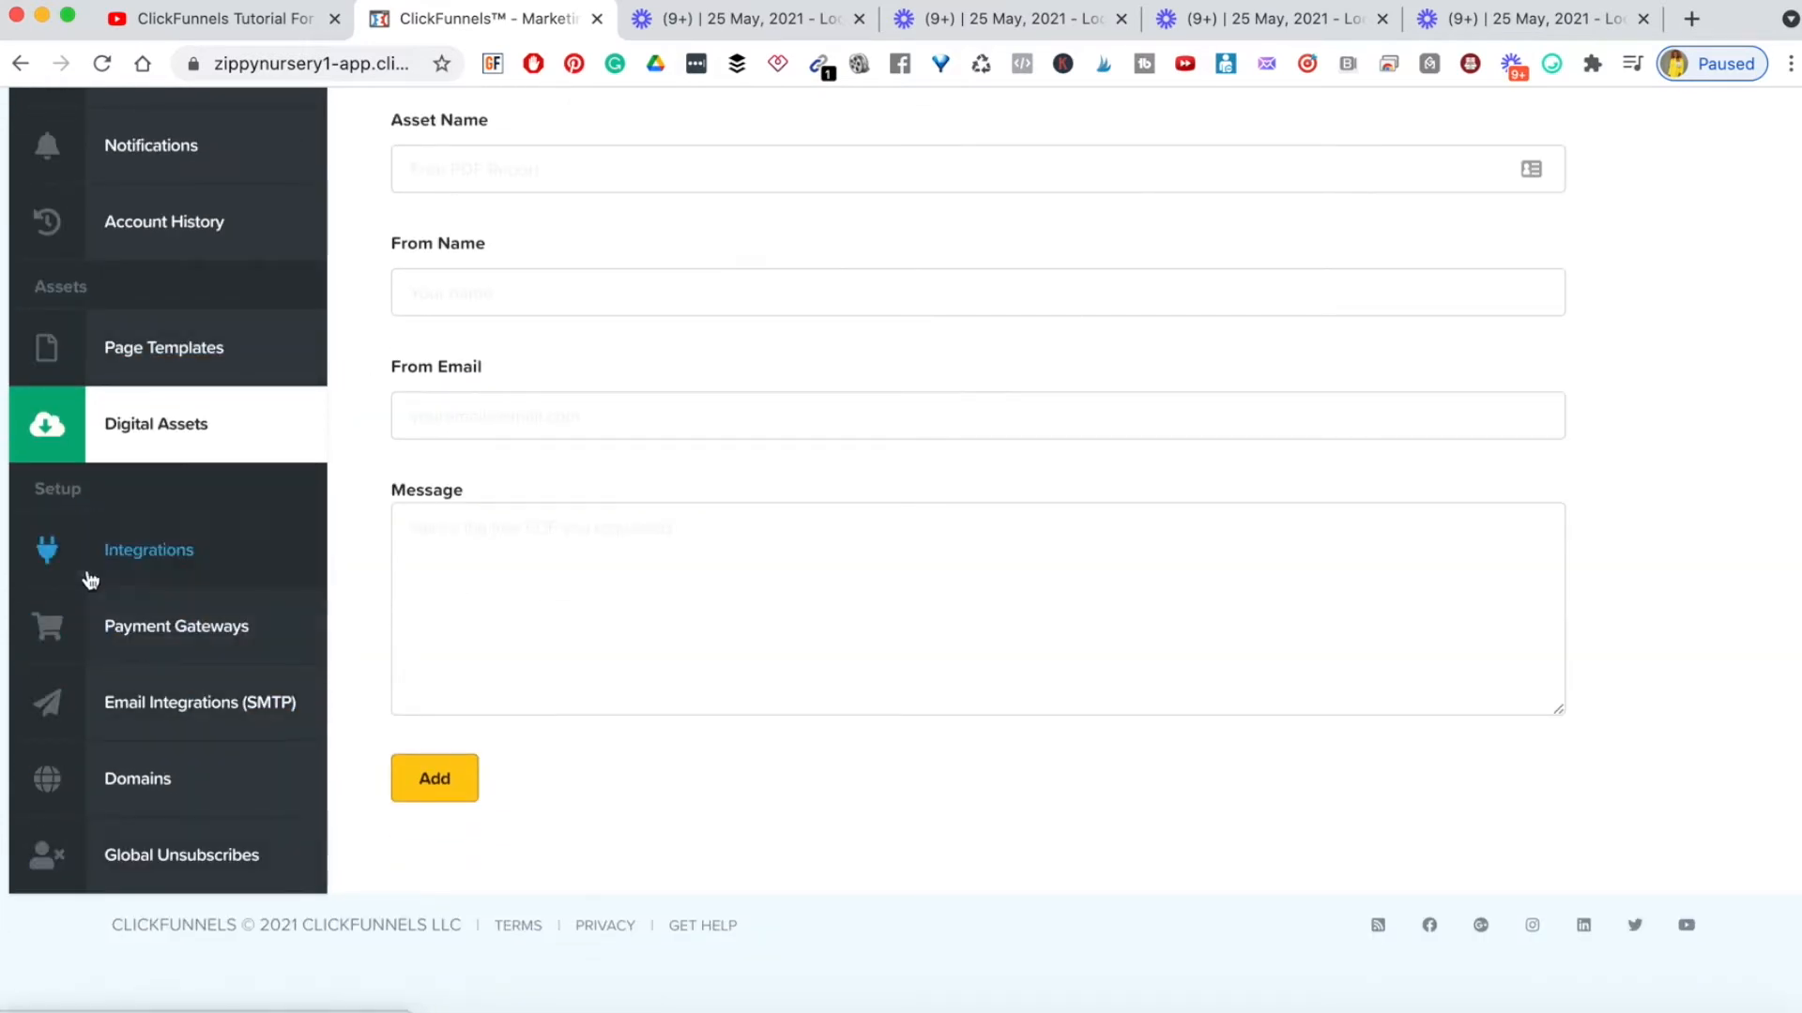
{"action": "double_click", "coordinate": [68, 492]}
{"action": "left_click", "coordinate": [166, 564]}
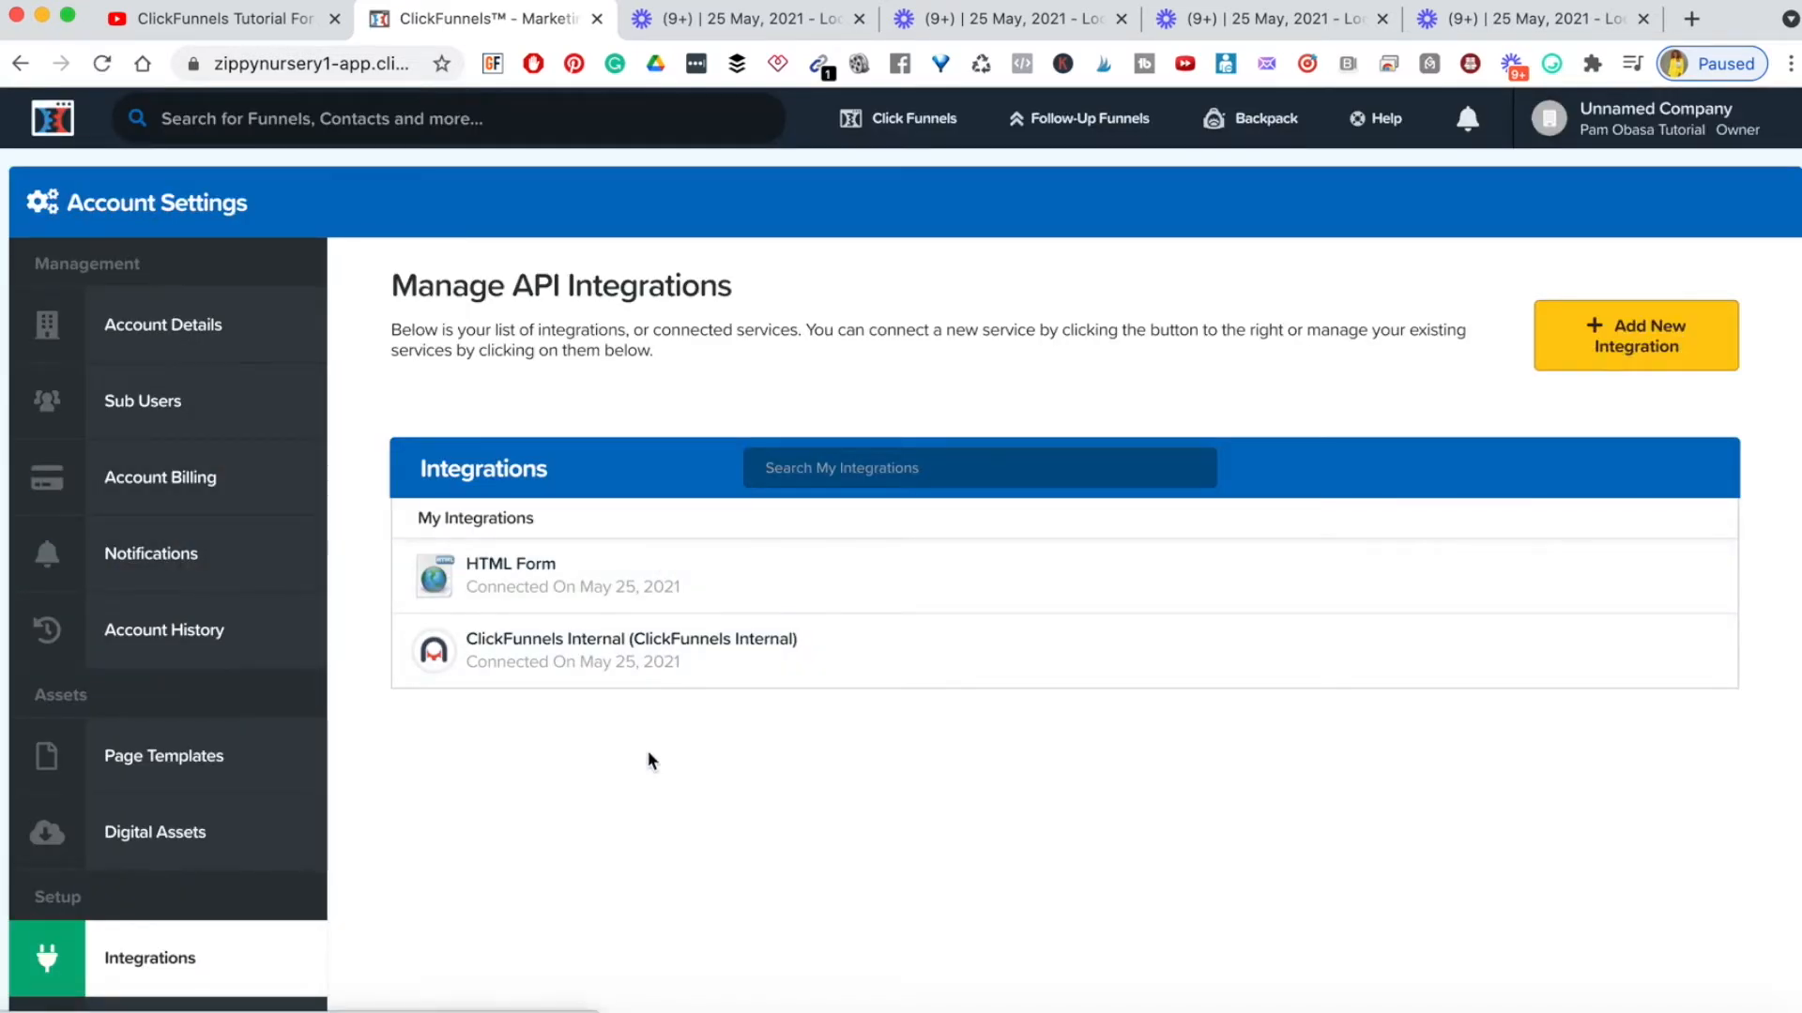
{"action": "scroll", "coordinate": [703, 785], "scroll_direction": "down", "scroll_amount": 5}
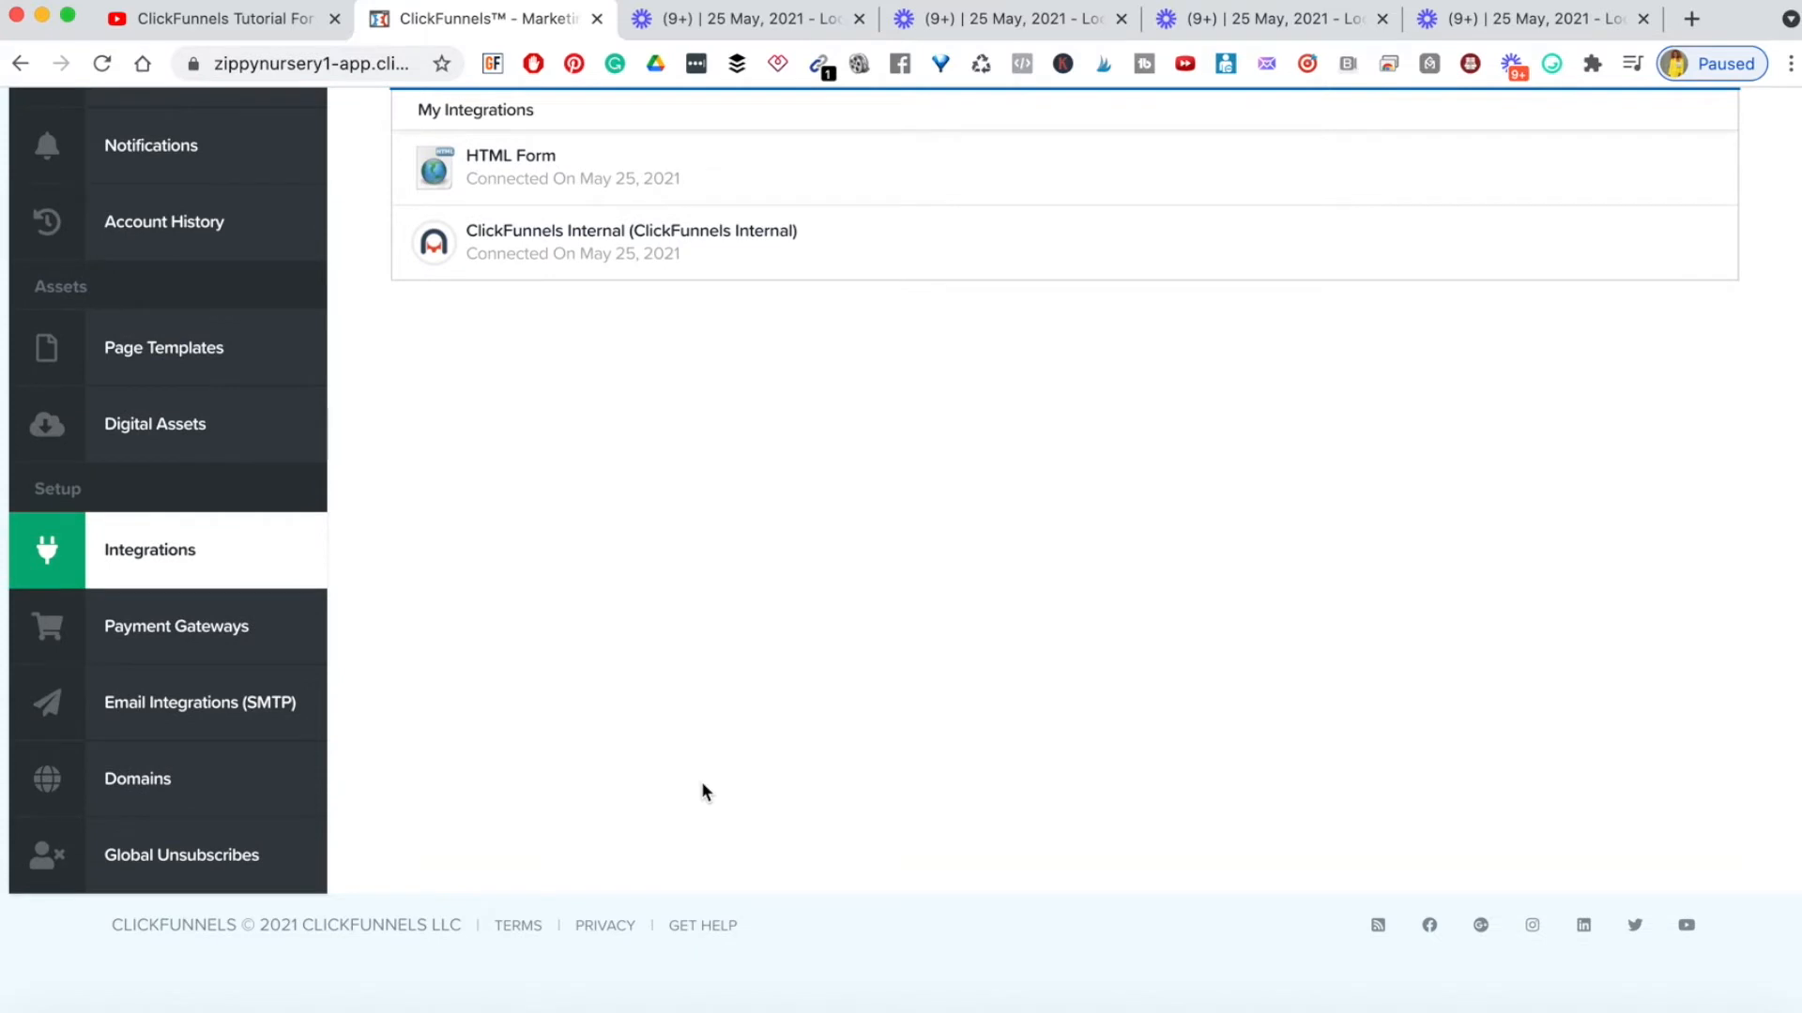
{"action": "scroll", "coordinate": [702, 785], "scroll_direction": "up", "scroll_amount": 5}
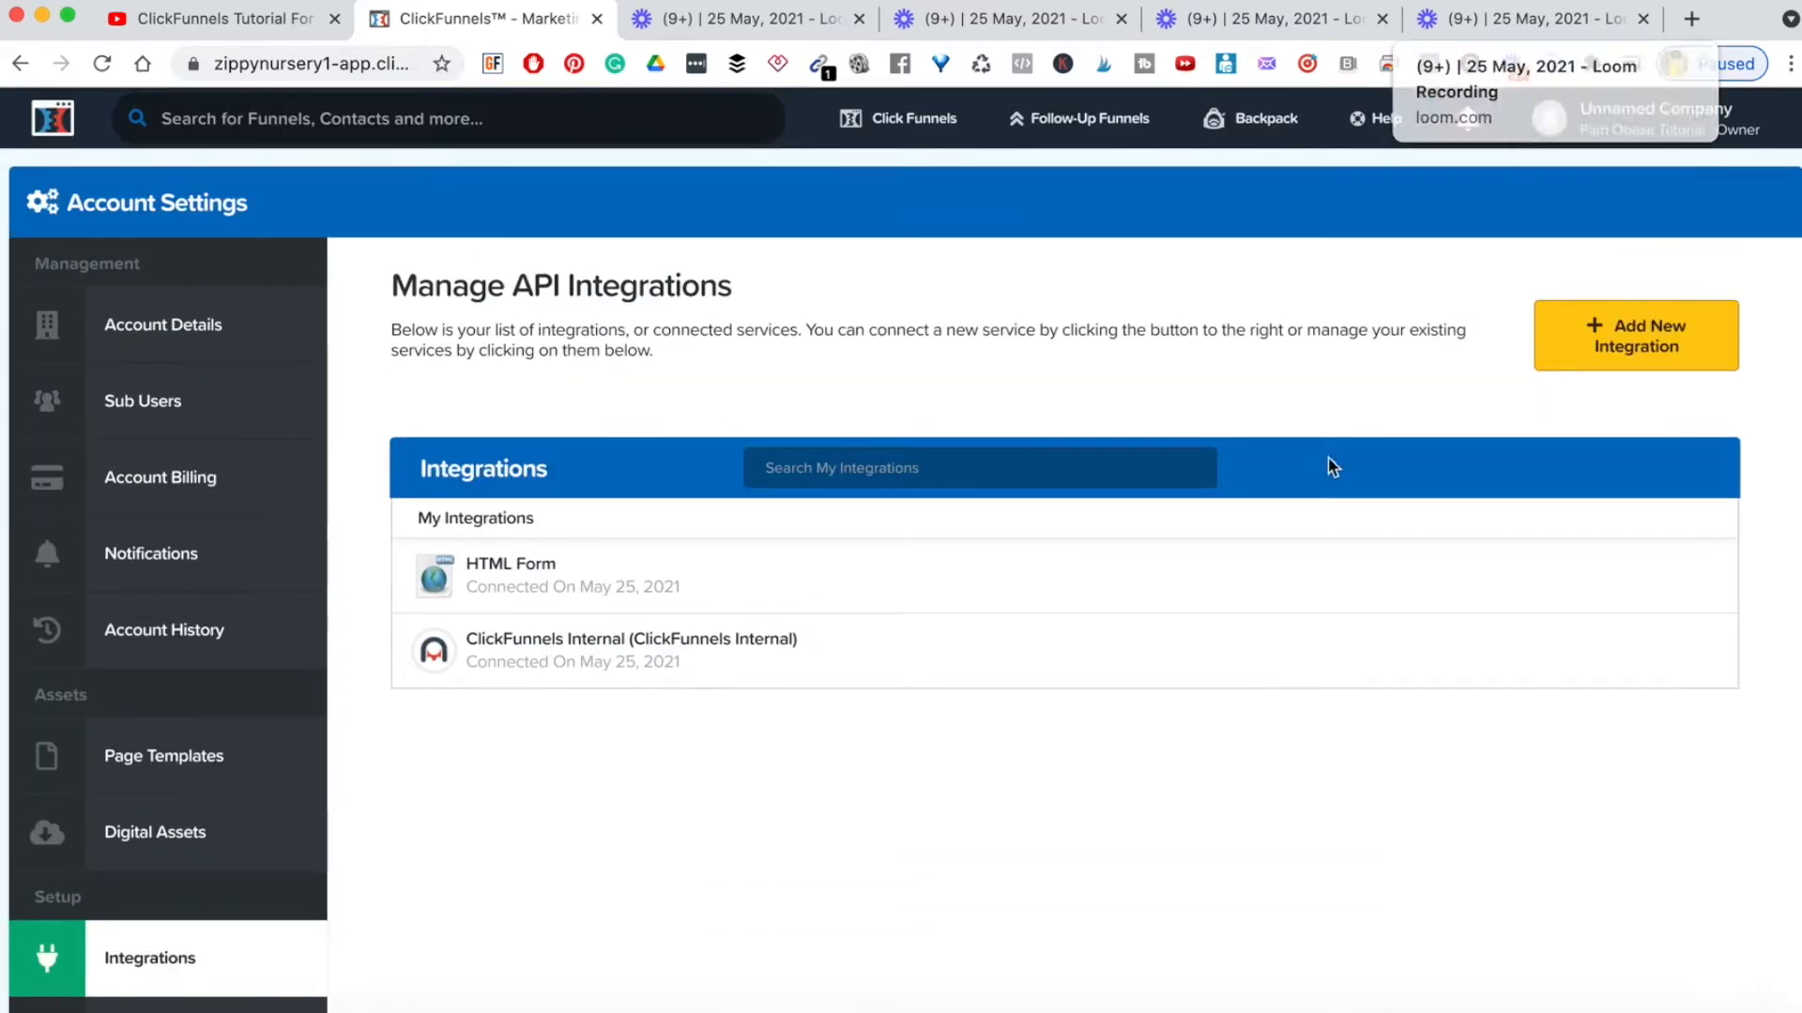
{"action": "scroll", "coordinate": [919, 678], "scroll_direction": "down", "scroll_amount": 1}
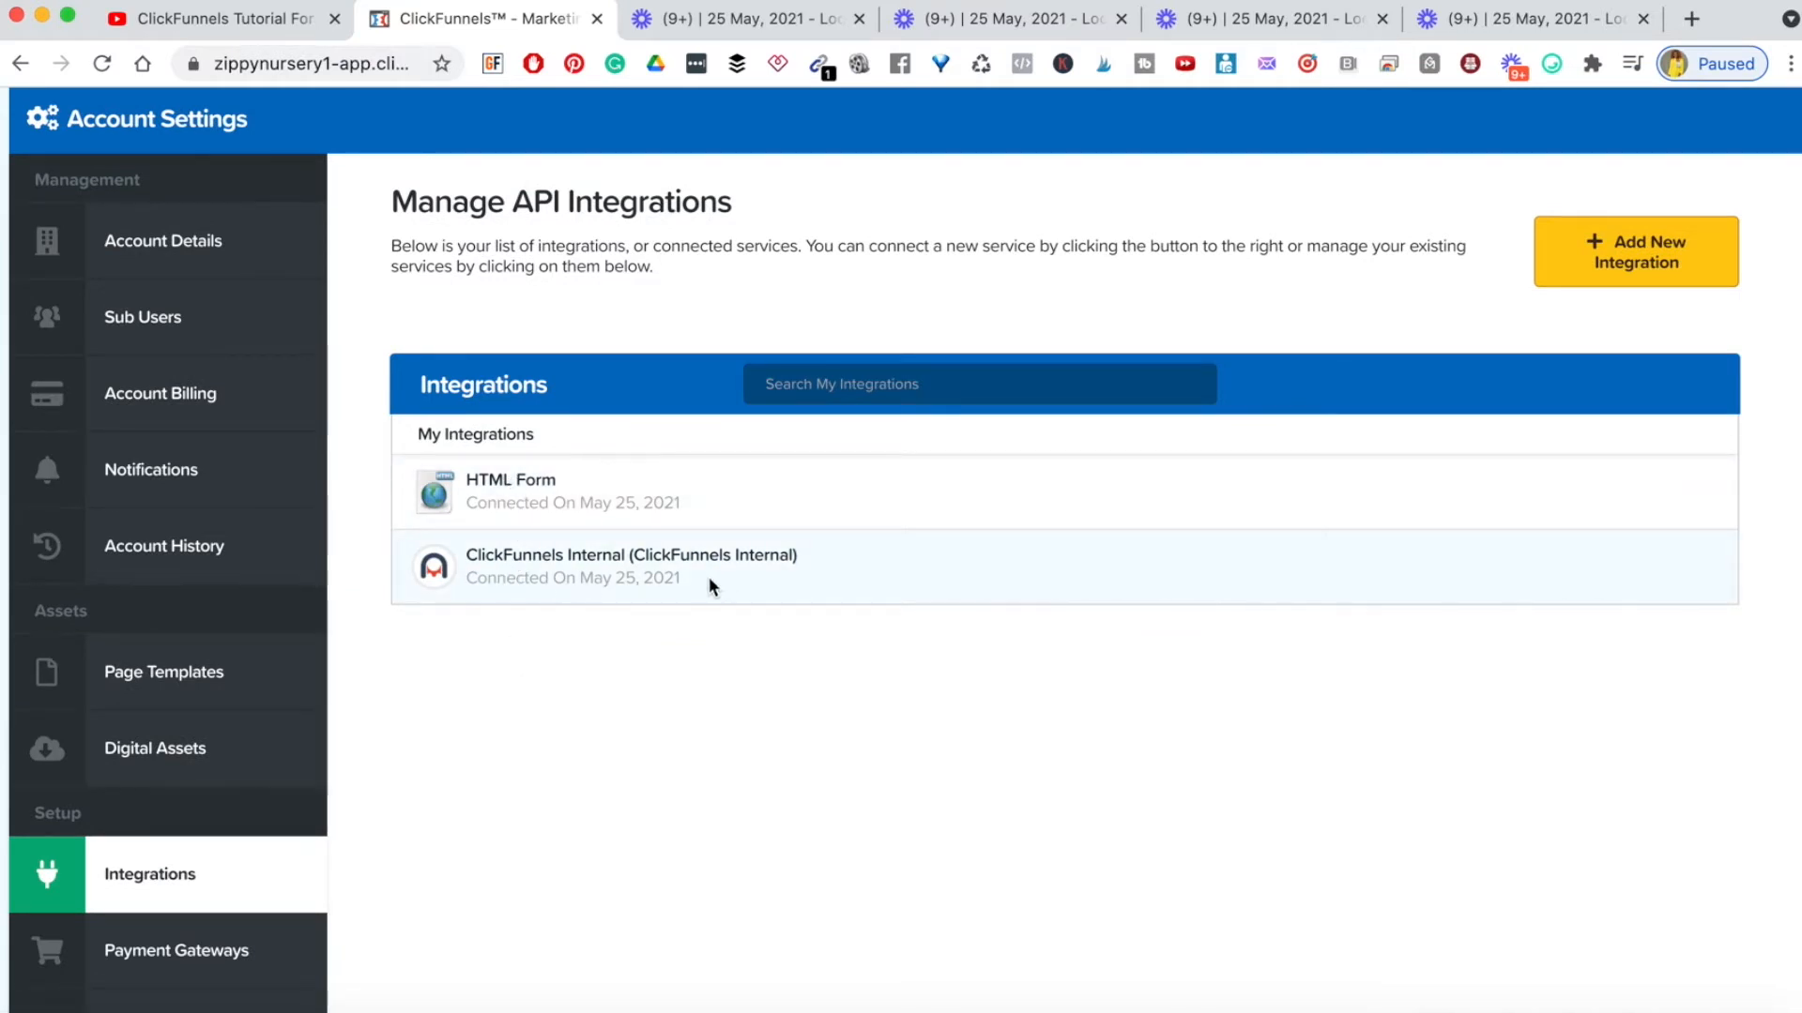
- Start adding a new integration and look through the full list of available services
{"action": "left_click", "coordinate": [1658, 259]}
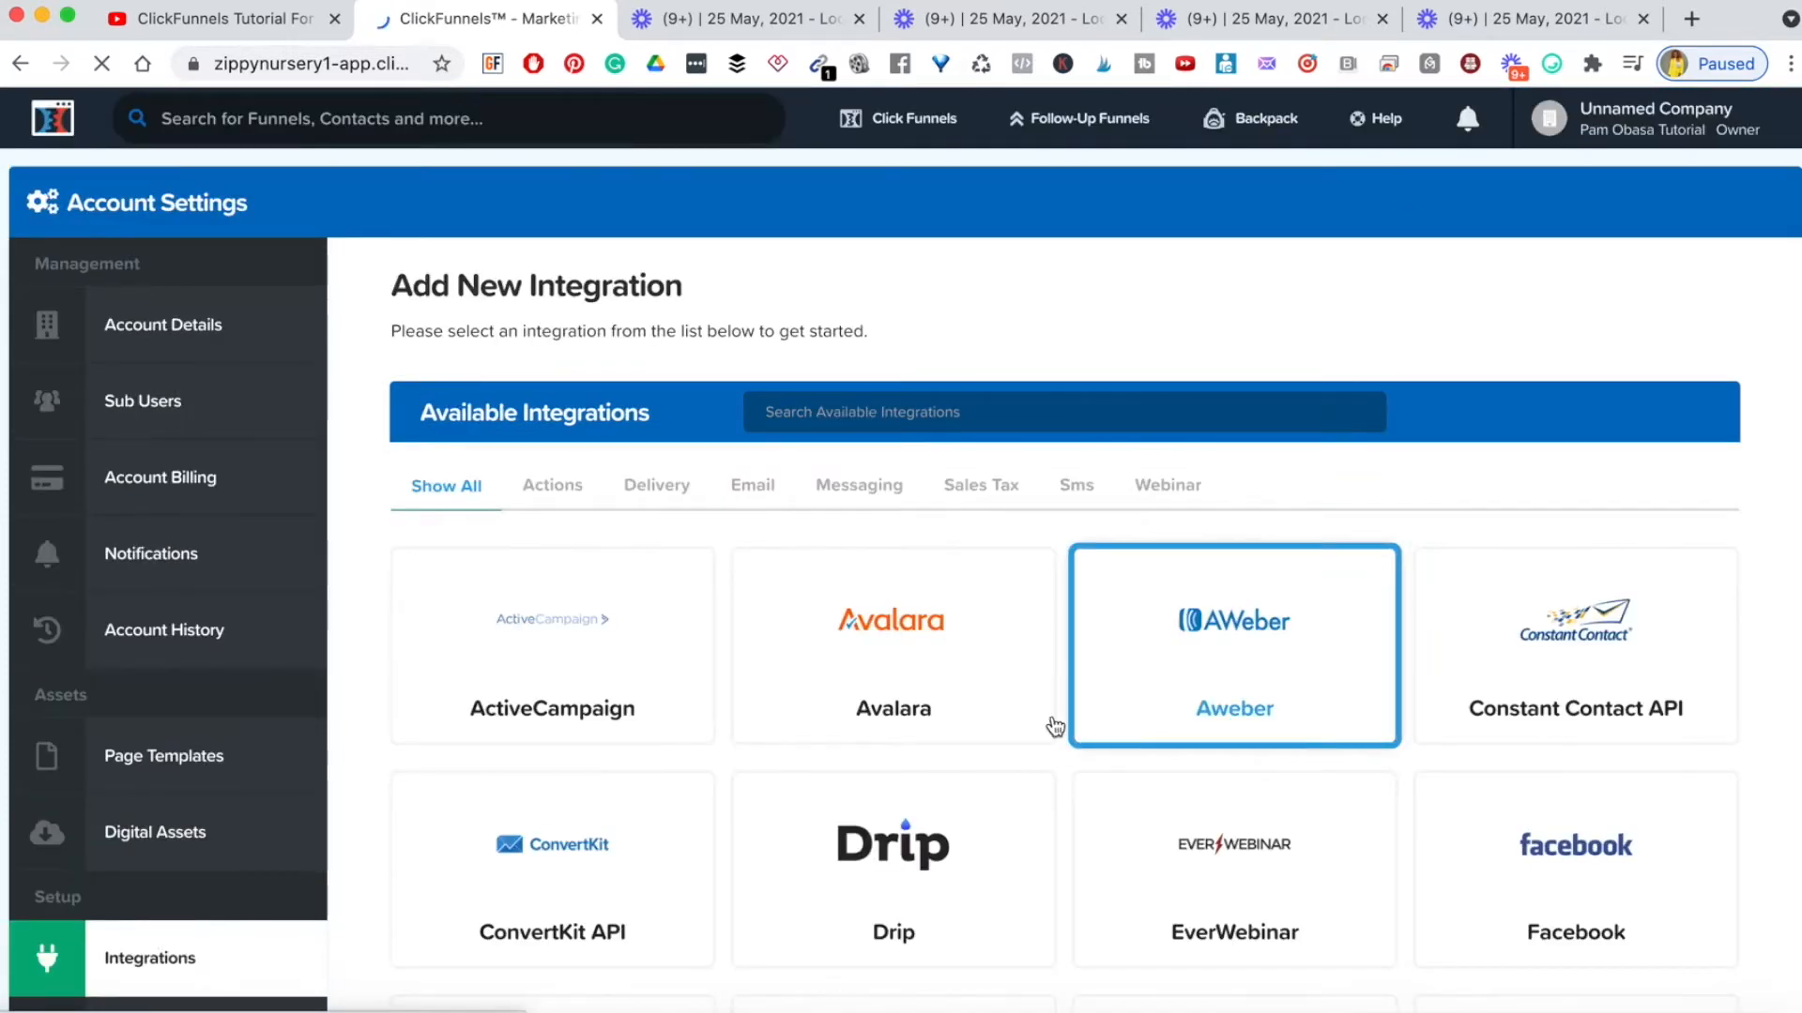
{"action": "scroll", "coordinate": [717, 820], "scroll_direction": "down", "scroll_amount": 3}
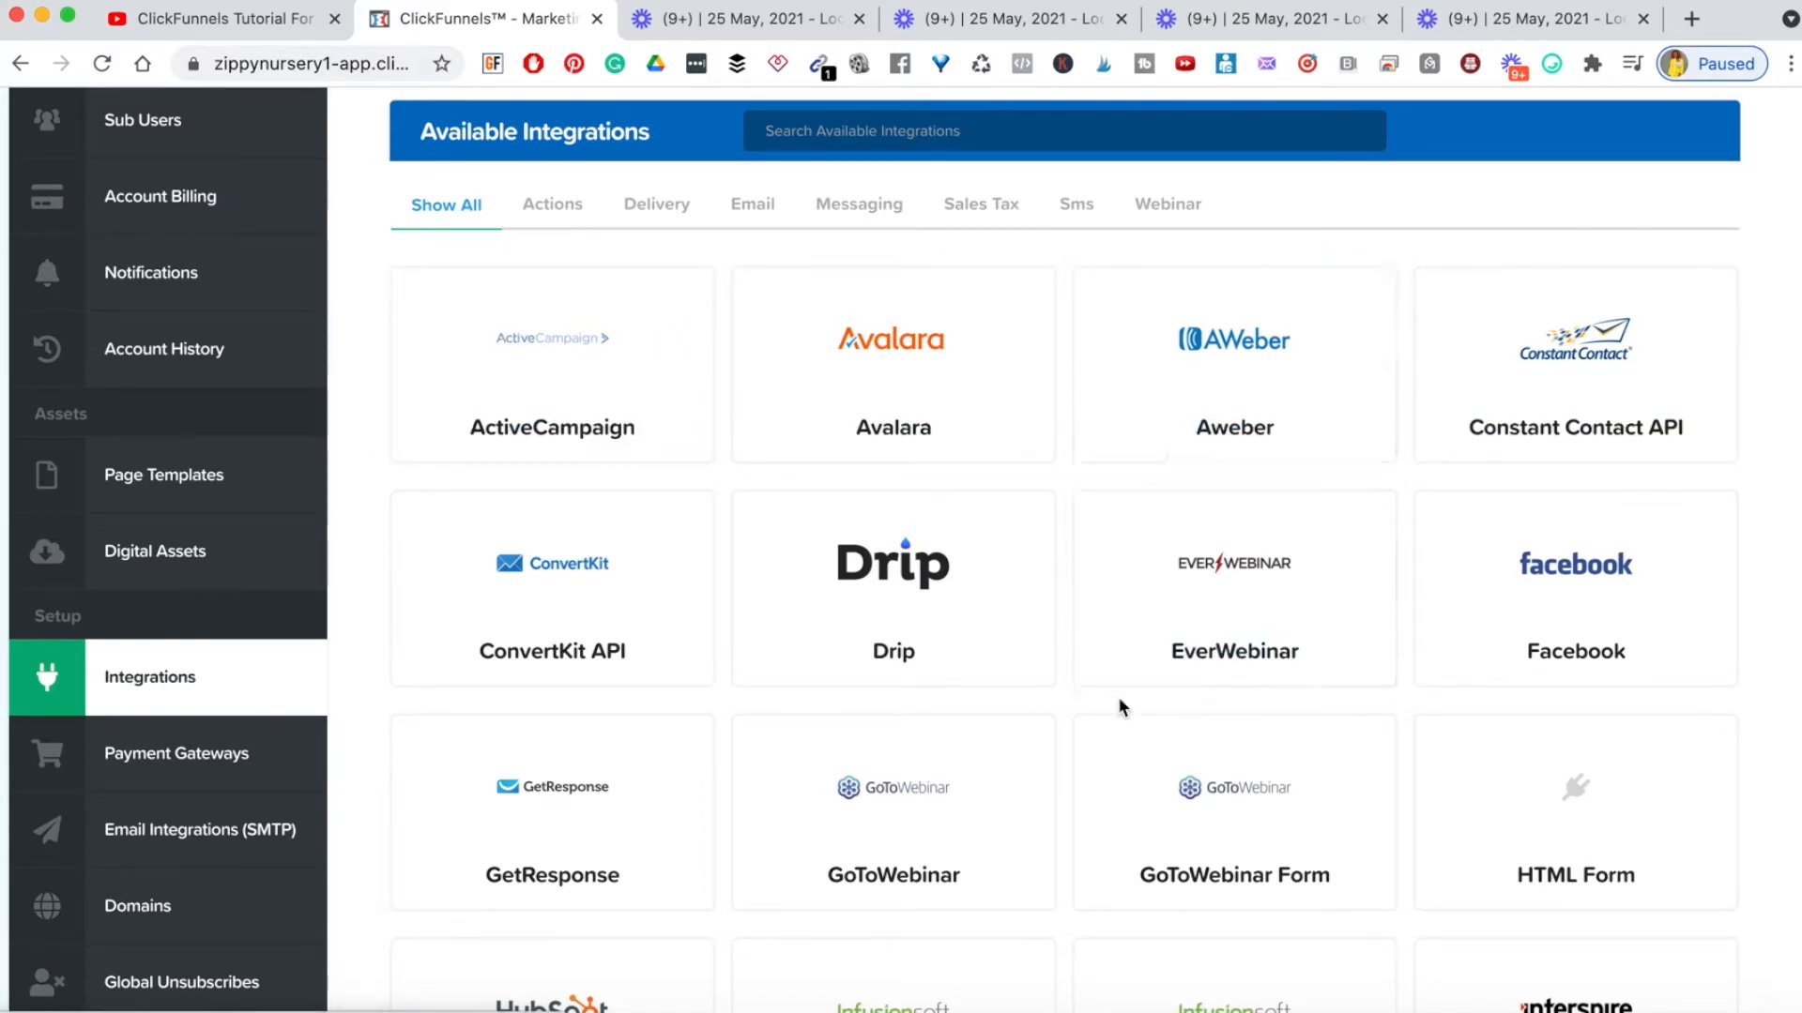
{"action": "scroll", "coordinate": [1118, 696], "scroll_direction": "down", "scroll_amount": 4}
{"action": "scroll", "coordinate": [1310, 436], "scroll_direction": "down", "scroll_amount": 5}
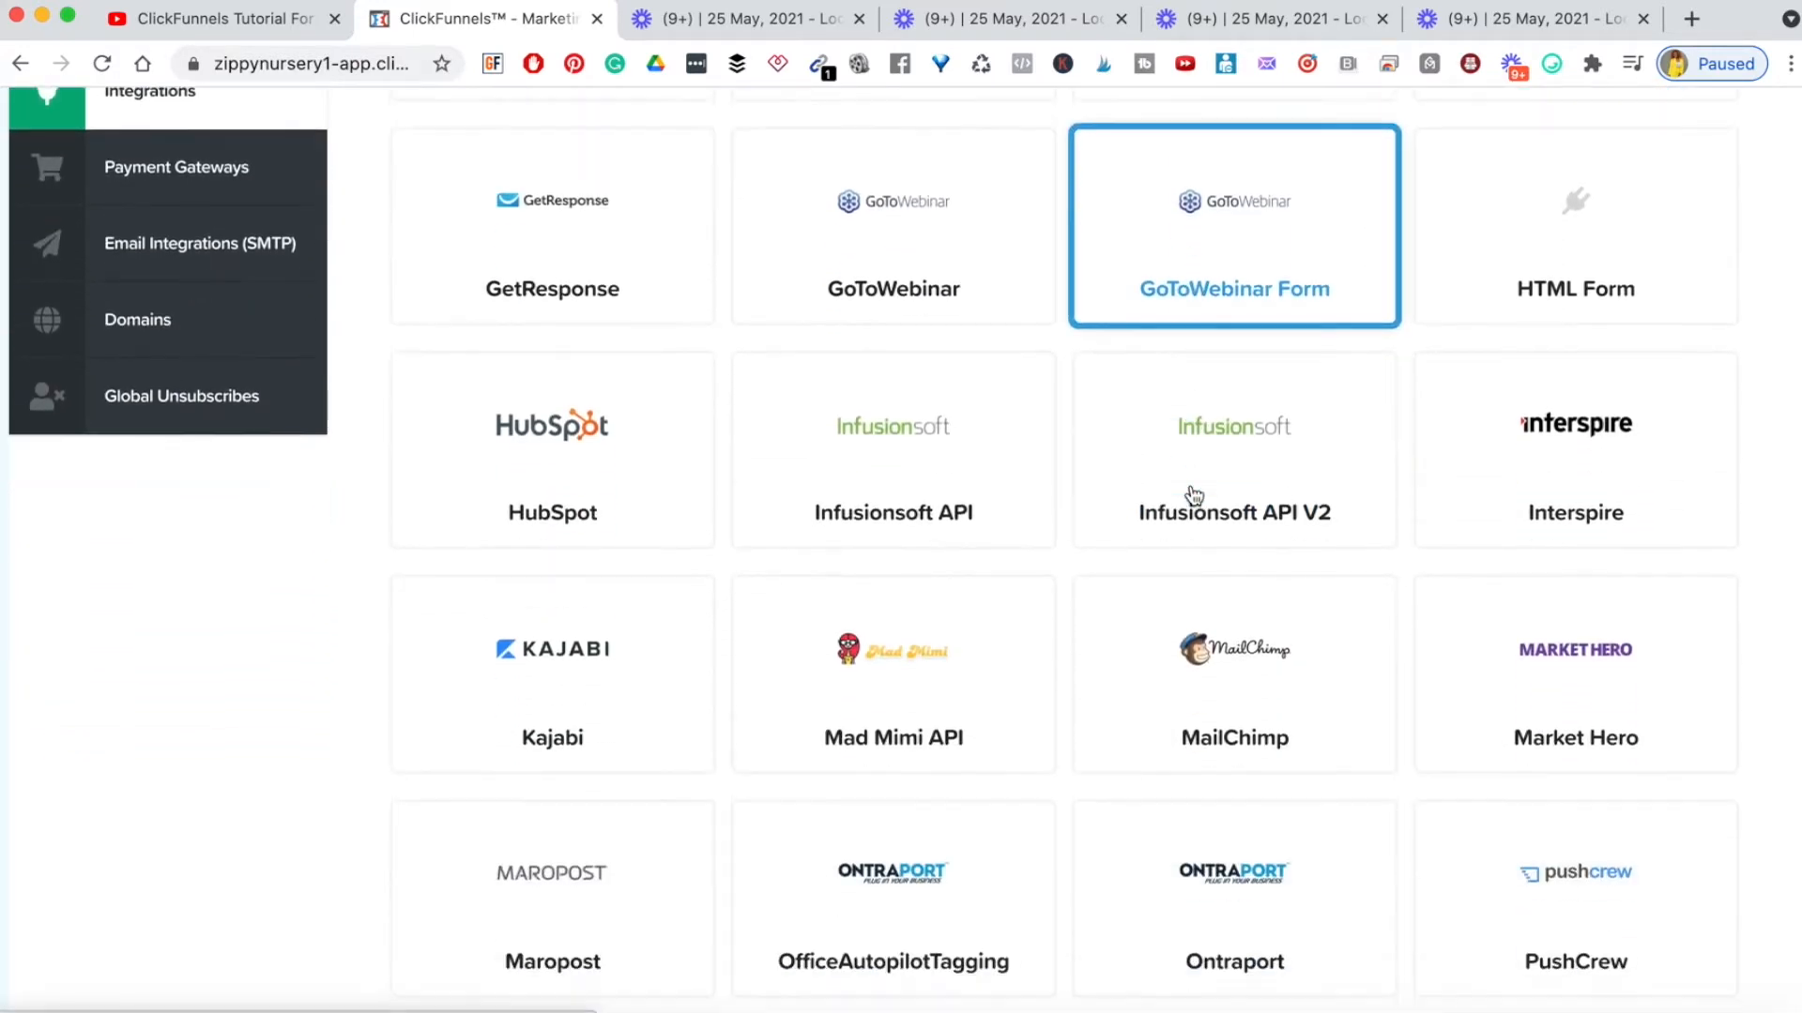
{"action": "scroll", "coordinate": [1109, 475], "scroll_direction": "down", "scroll_amount": 8}
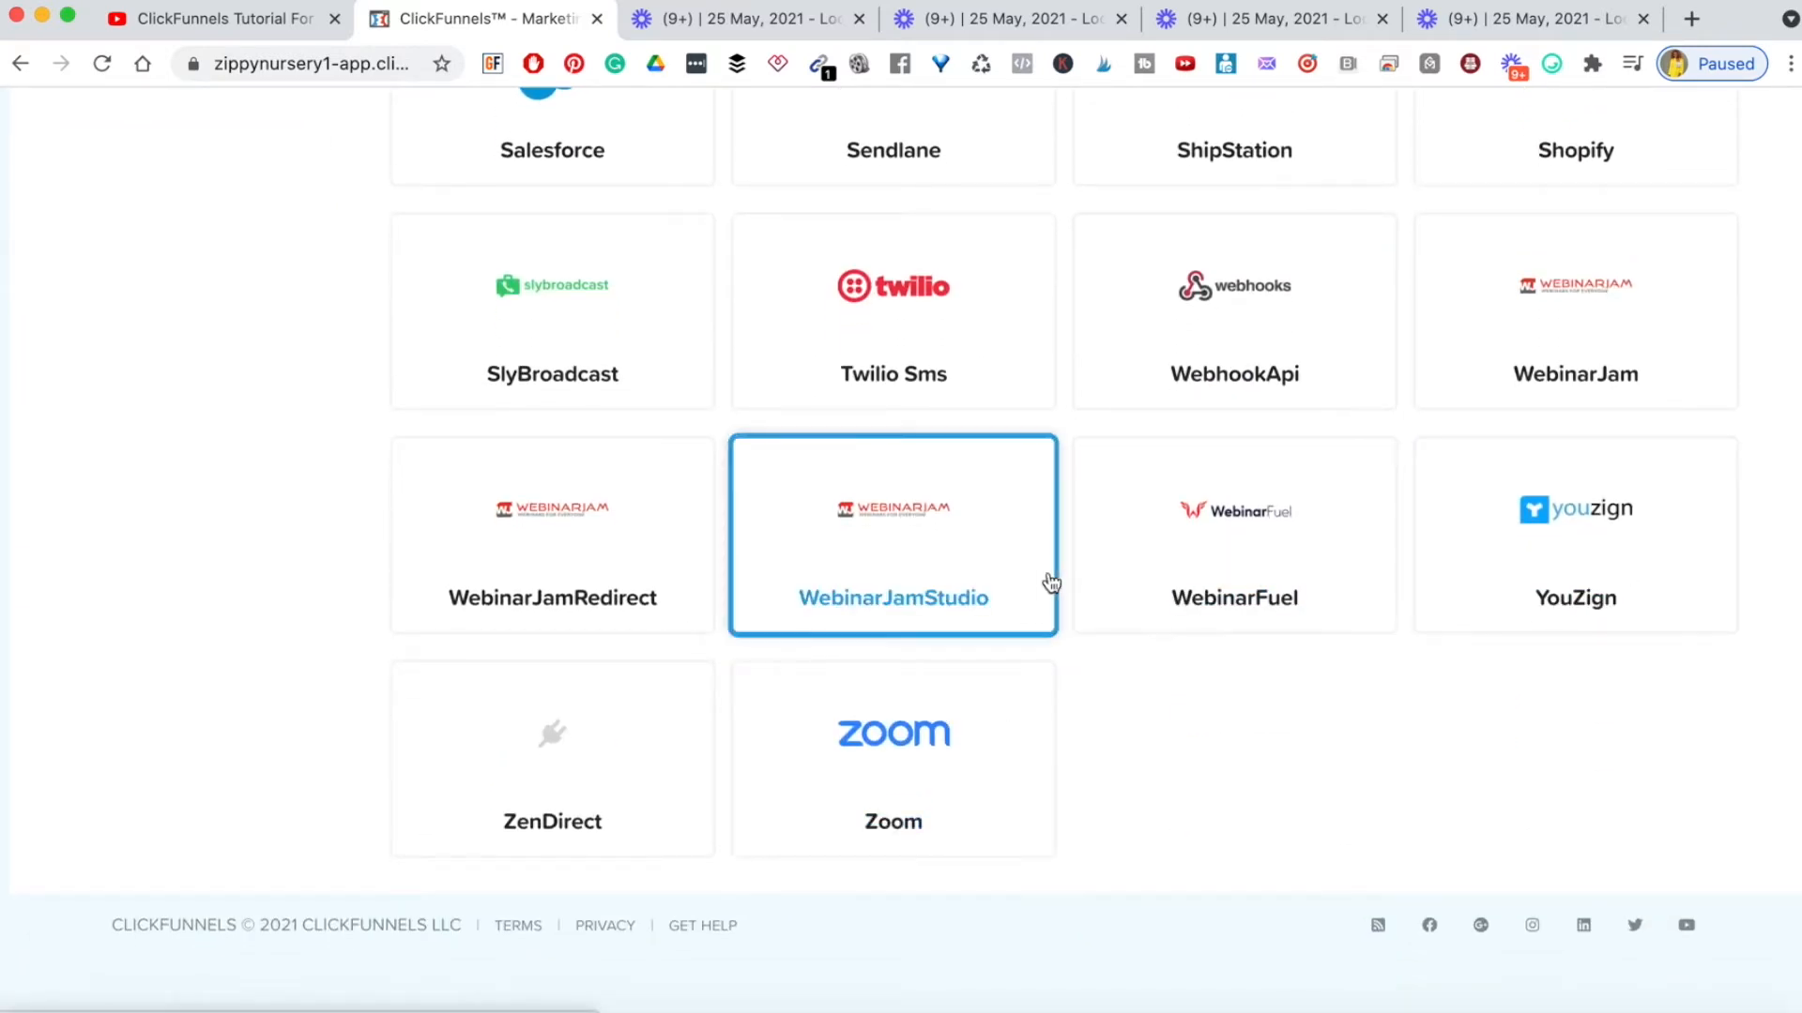
{"action": "scroll", "coordinate": [1050, 583], "scroll_direction": "up", "scroll_amount": 20}
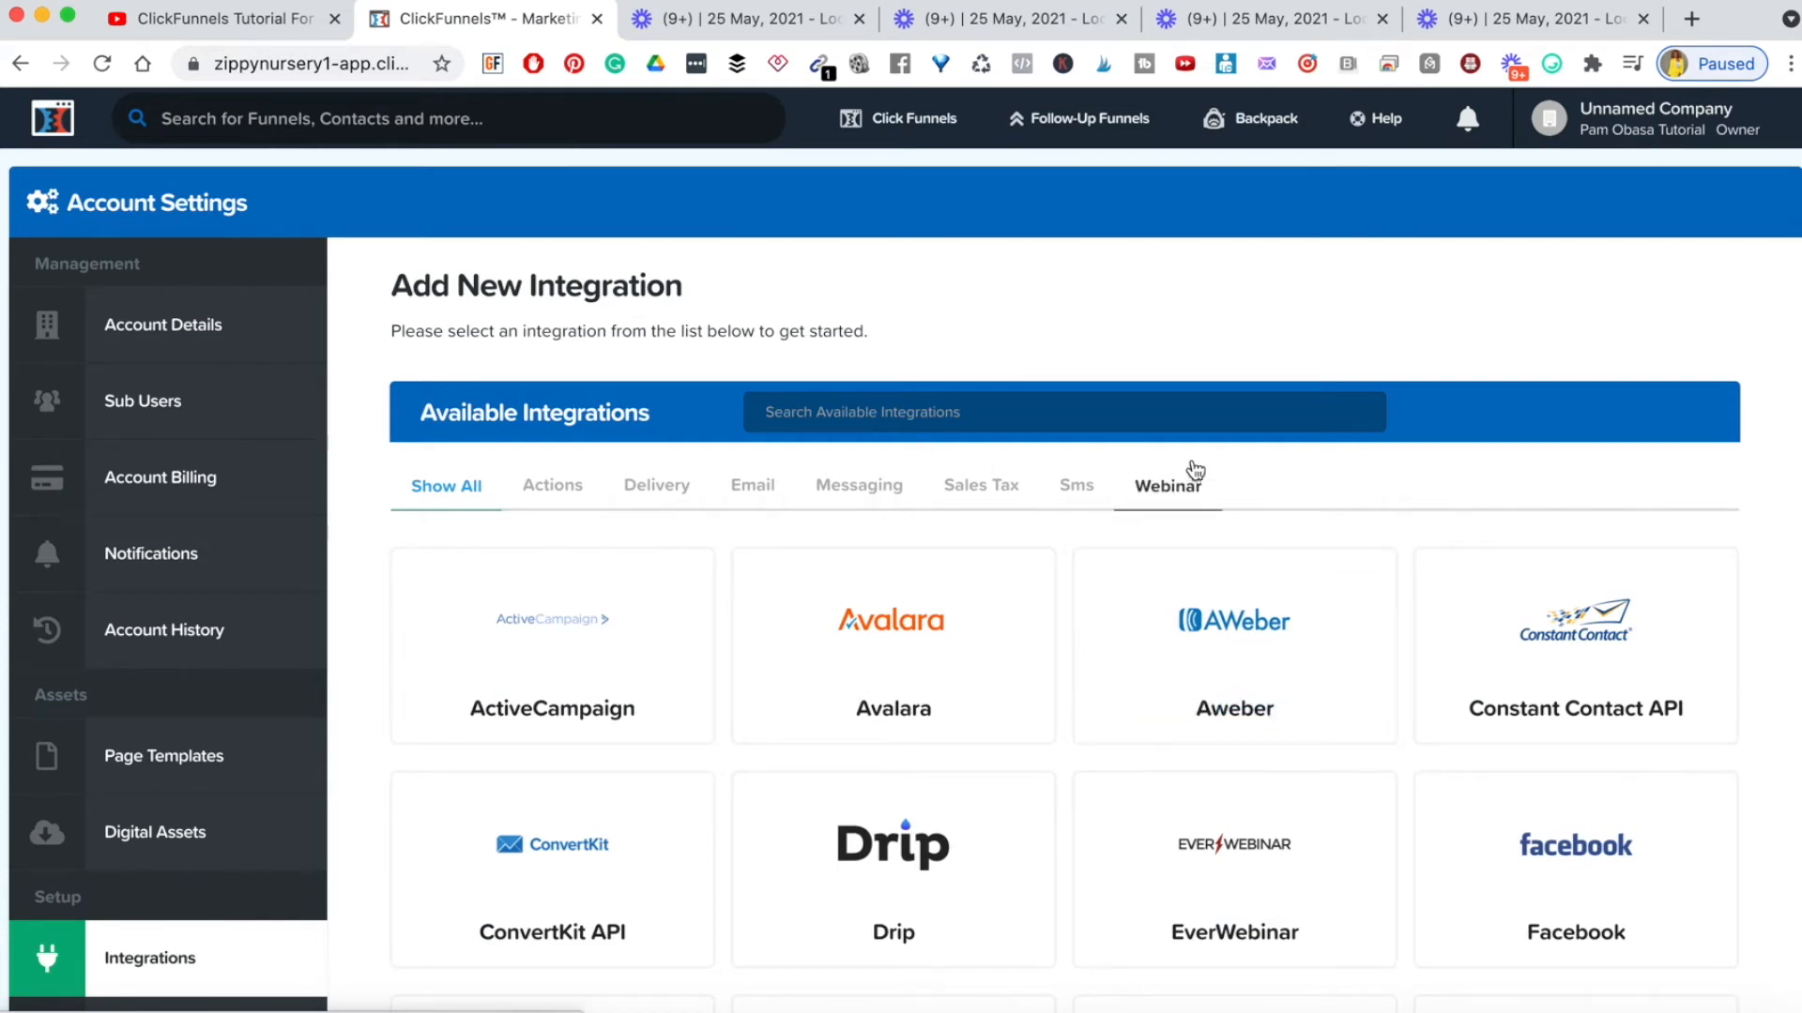
- Filter the available integrations by Webinar and by Messaging, and return to the full list
{"action": "left_click", "coordinate": [1117, 500]}
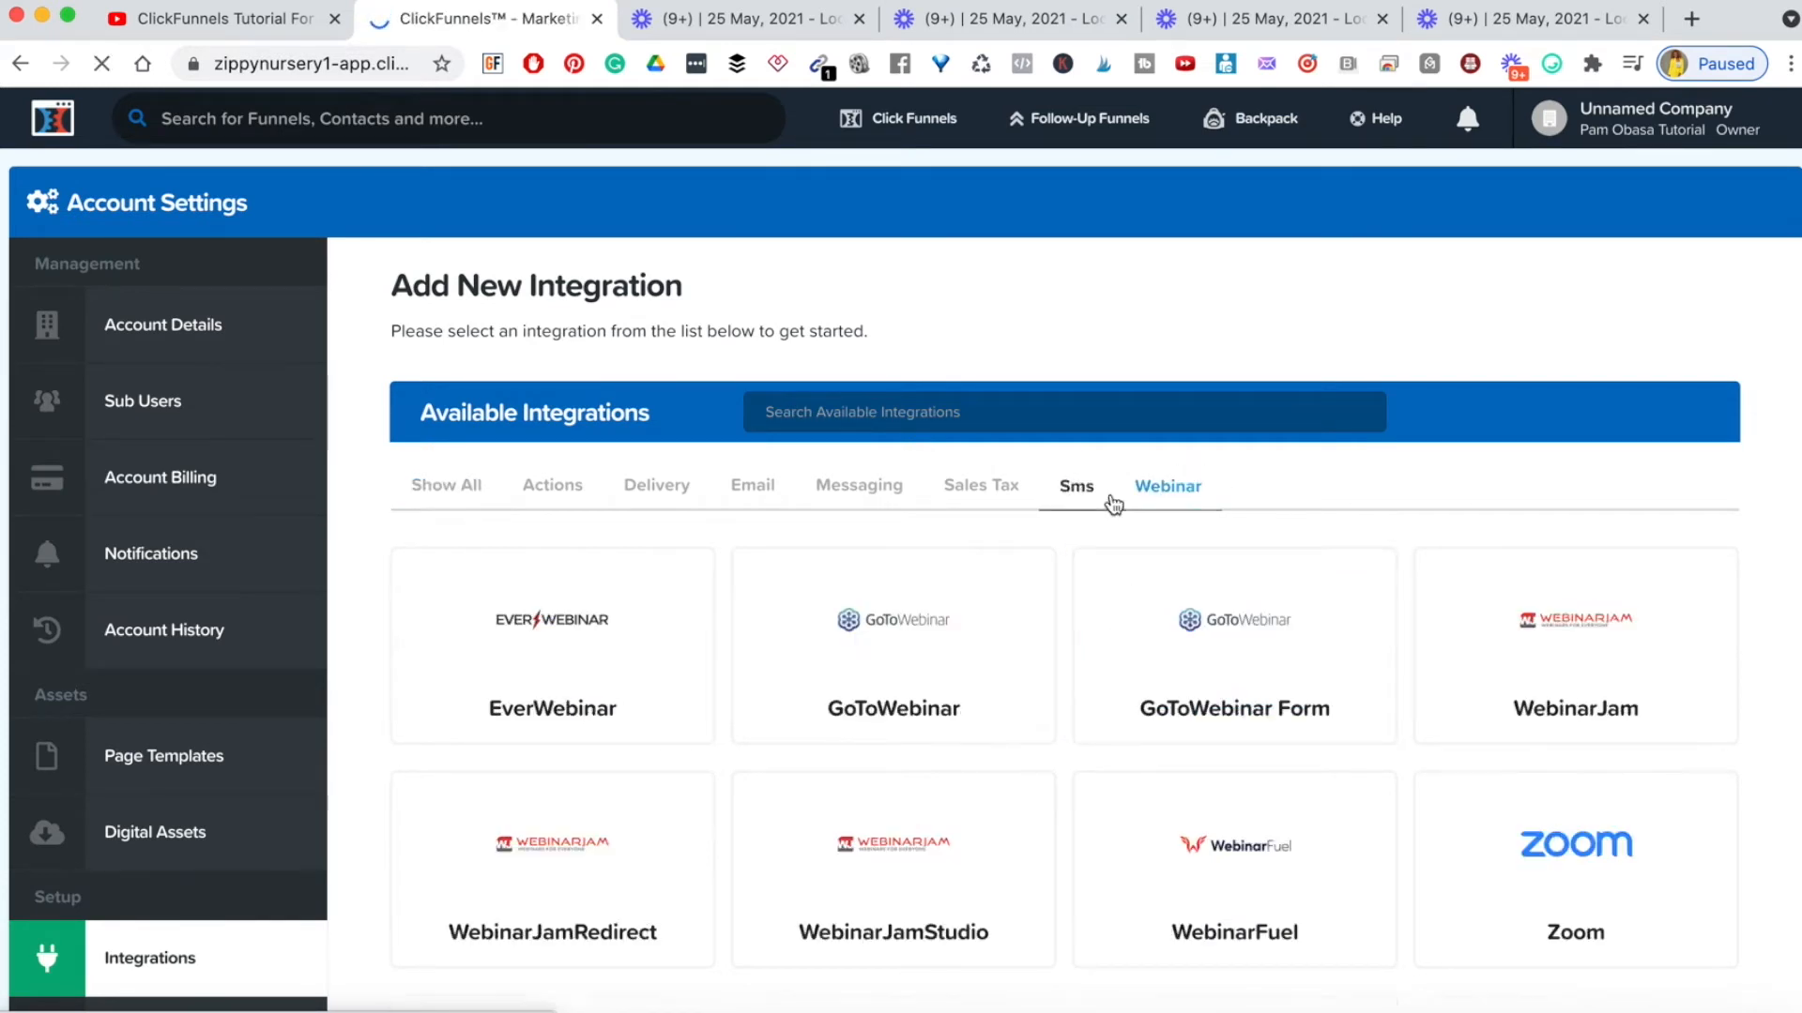
{"action": "left_click", "coordinate": [864, 496]}
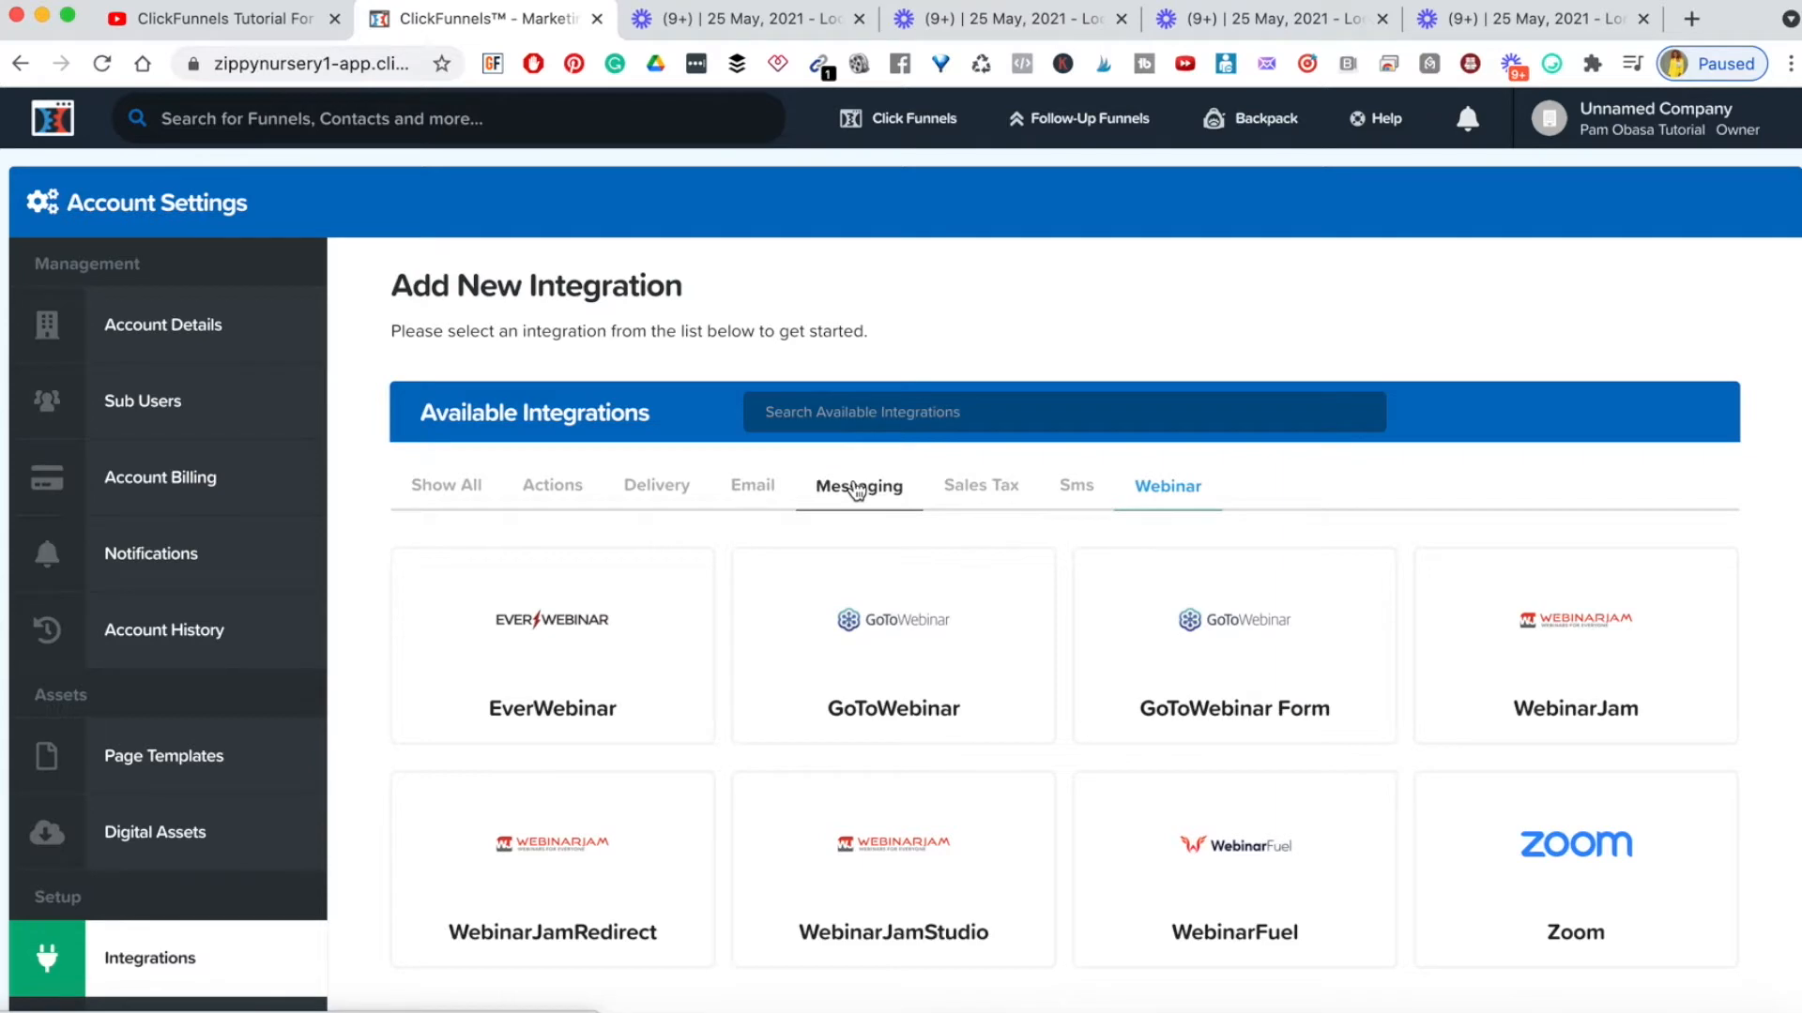
{"action": "scroll", "coordinate": [646, 704], "scroll_direction": "down", "scroll_amount": 1}
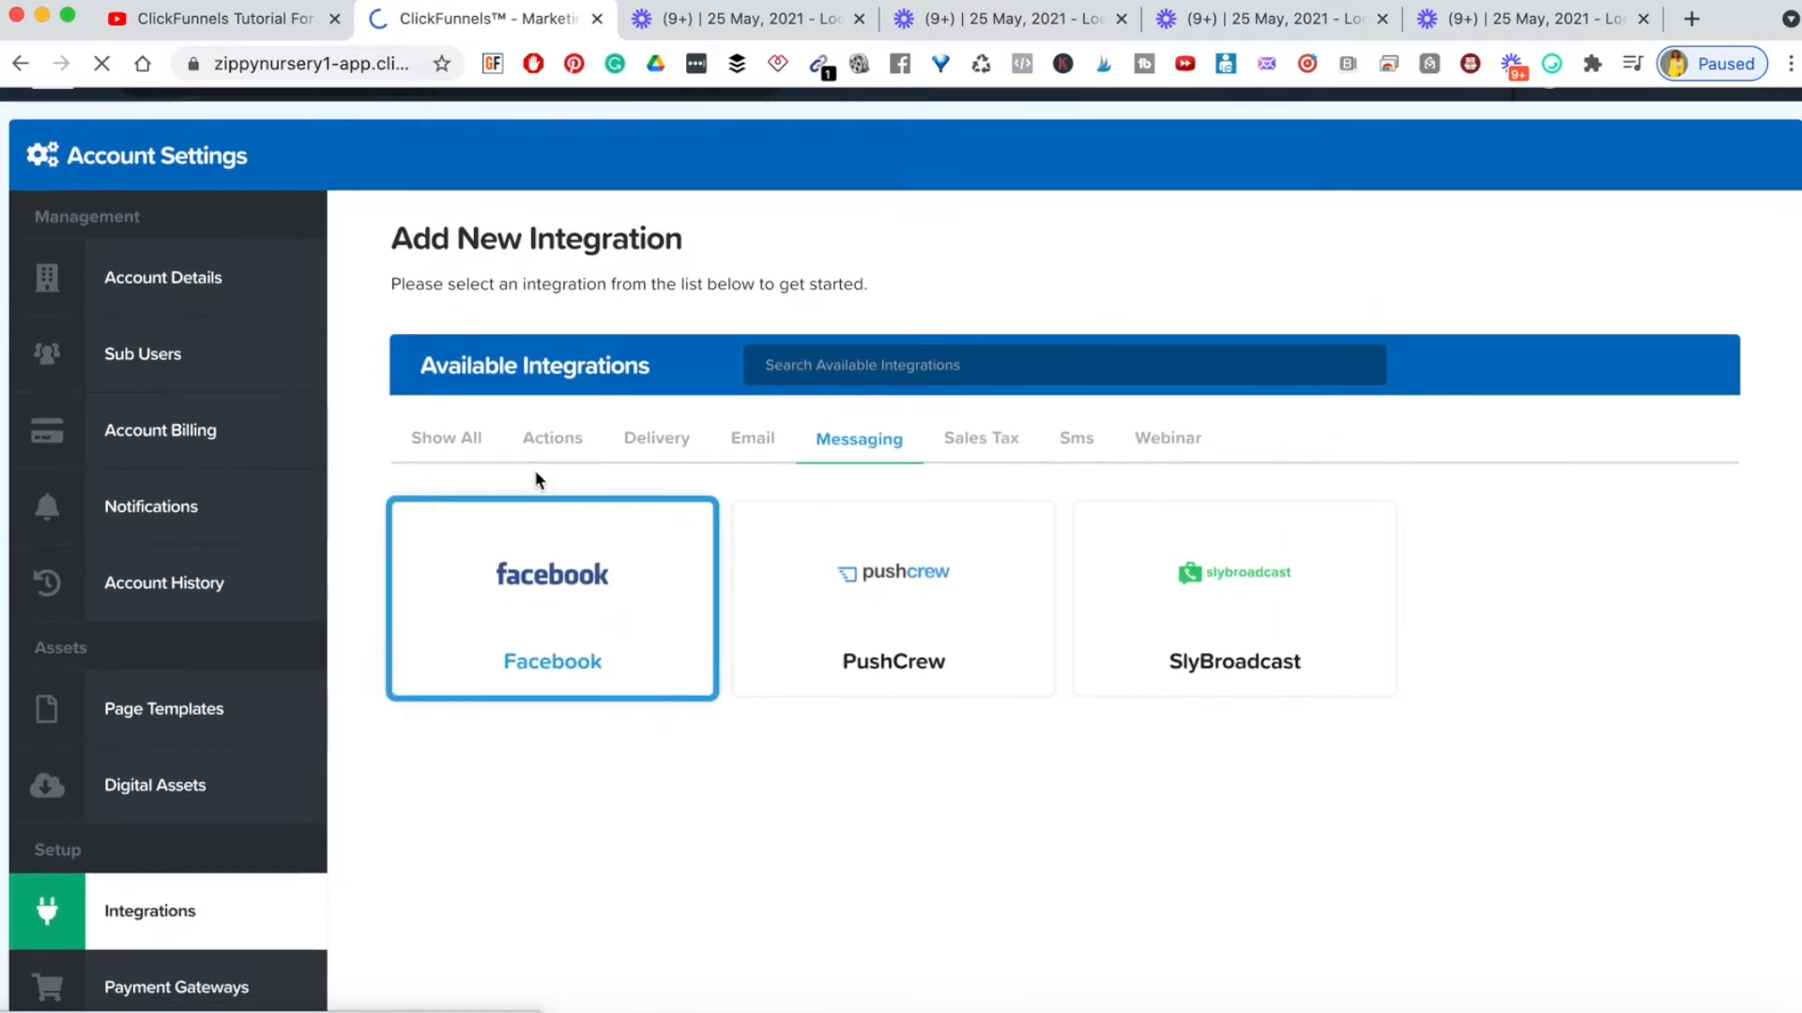
{"action": "left_click", "coordinate": [469, 445]}
- Open Payment Gateways, start adding a new gateway and review the available providers
{"action": "scroll", "coordinate": [611, 821], "scroll_direction": "down", "scroll_amount": 7}
{"action": "left_click", "coordinate": [173, 368]}
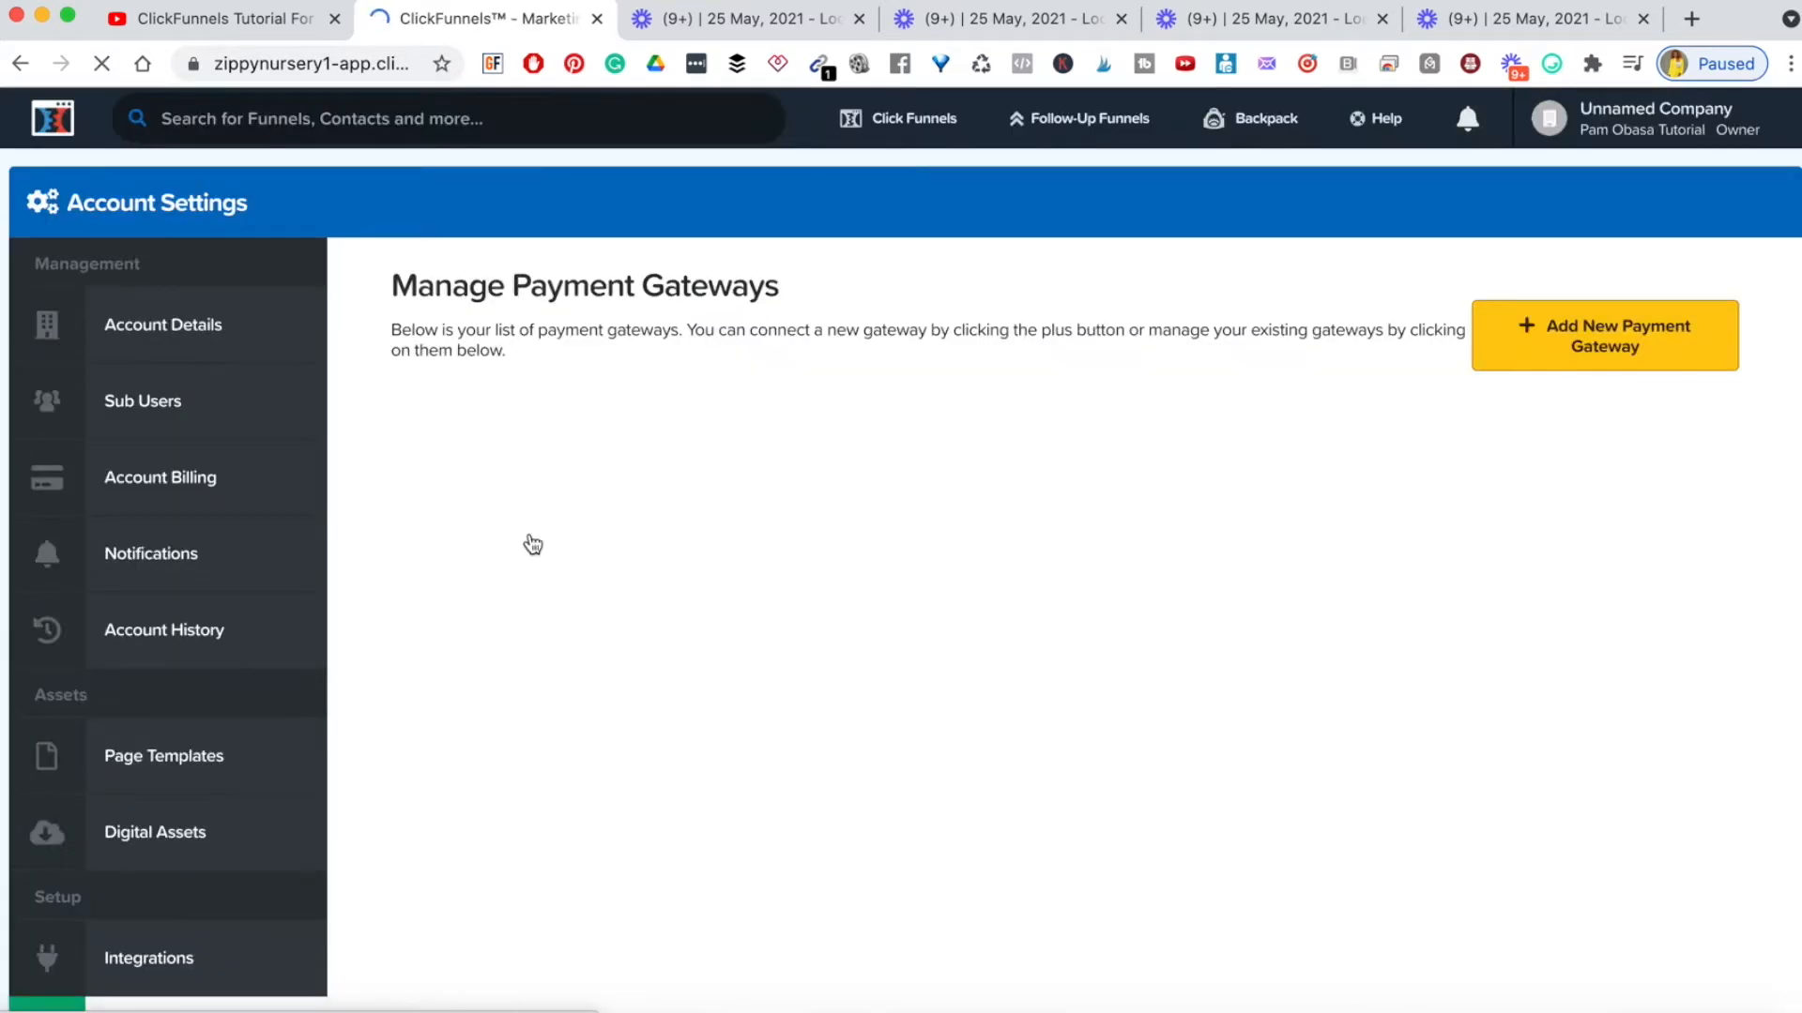
{"action": "left_click", "coordinate": [1659, 351]}
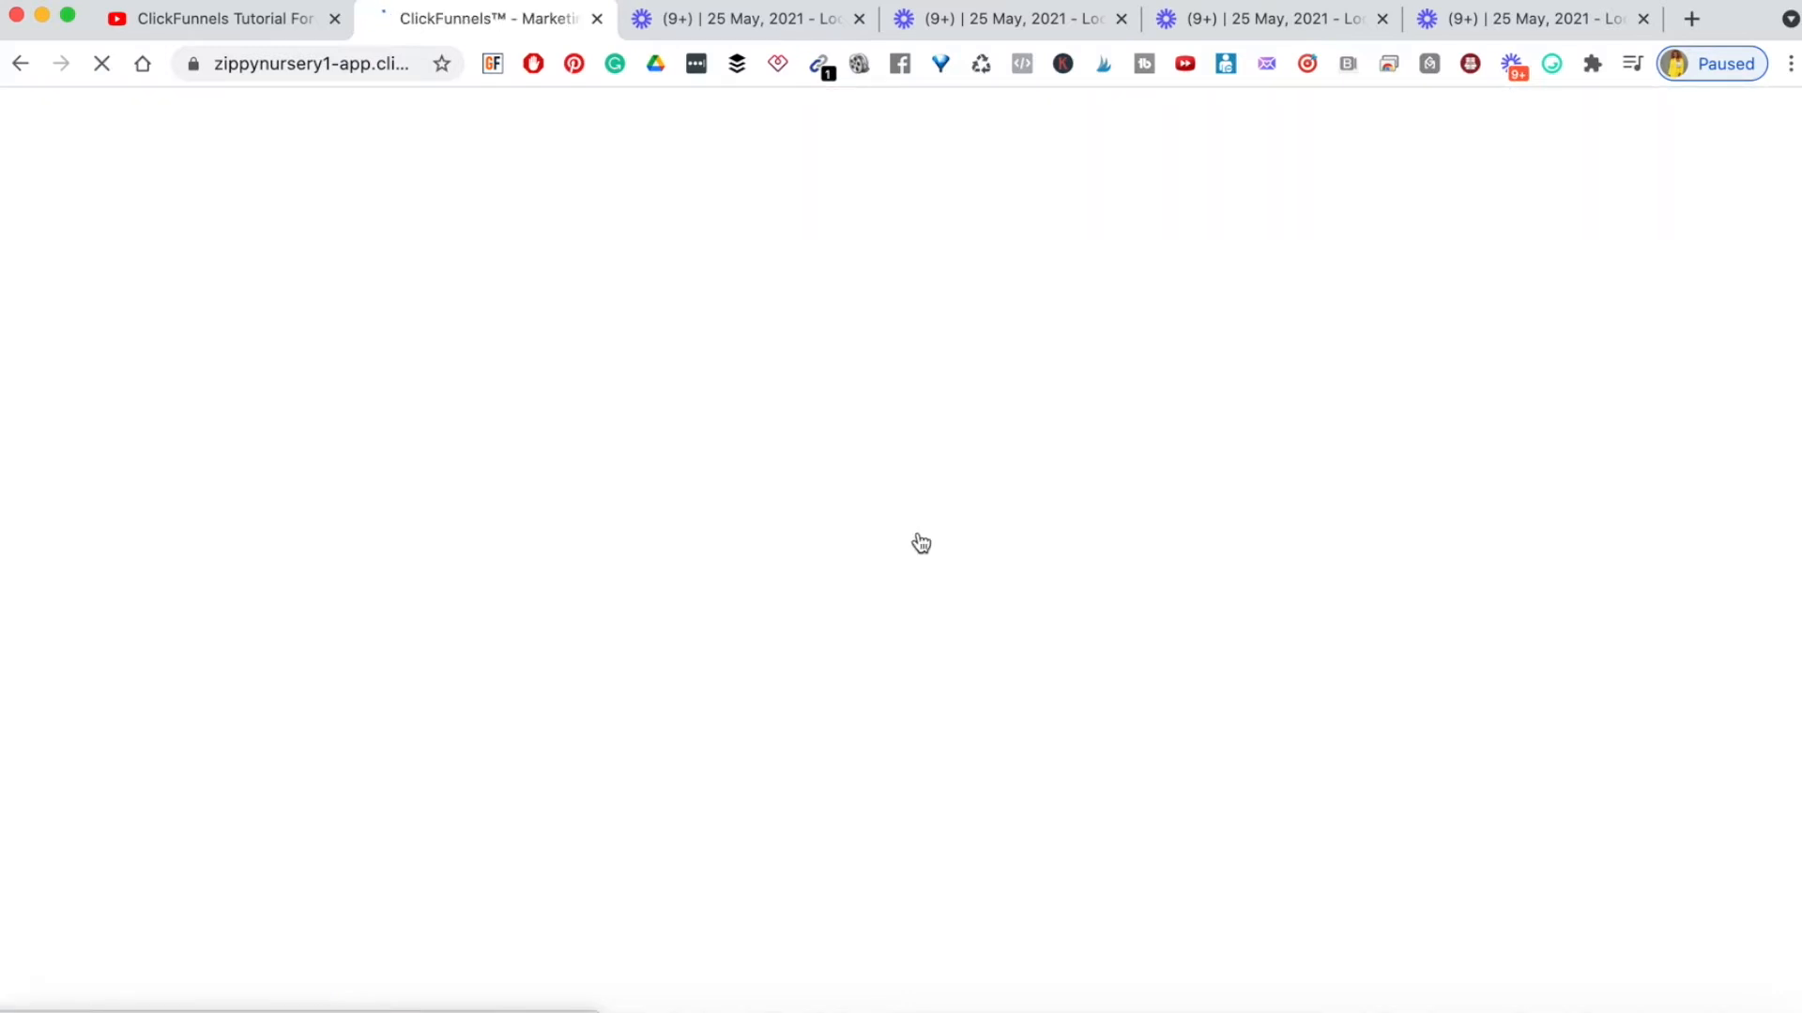
{"action": "scroll", "coordinate": [582, 837], "scroll_direction": "down", "scroll_amount": 5}
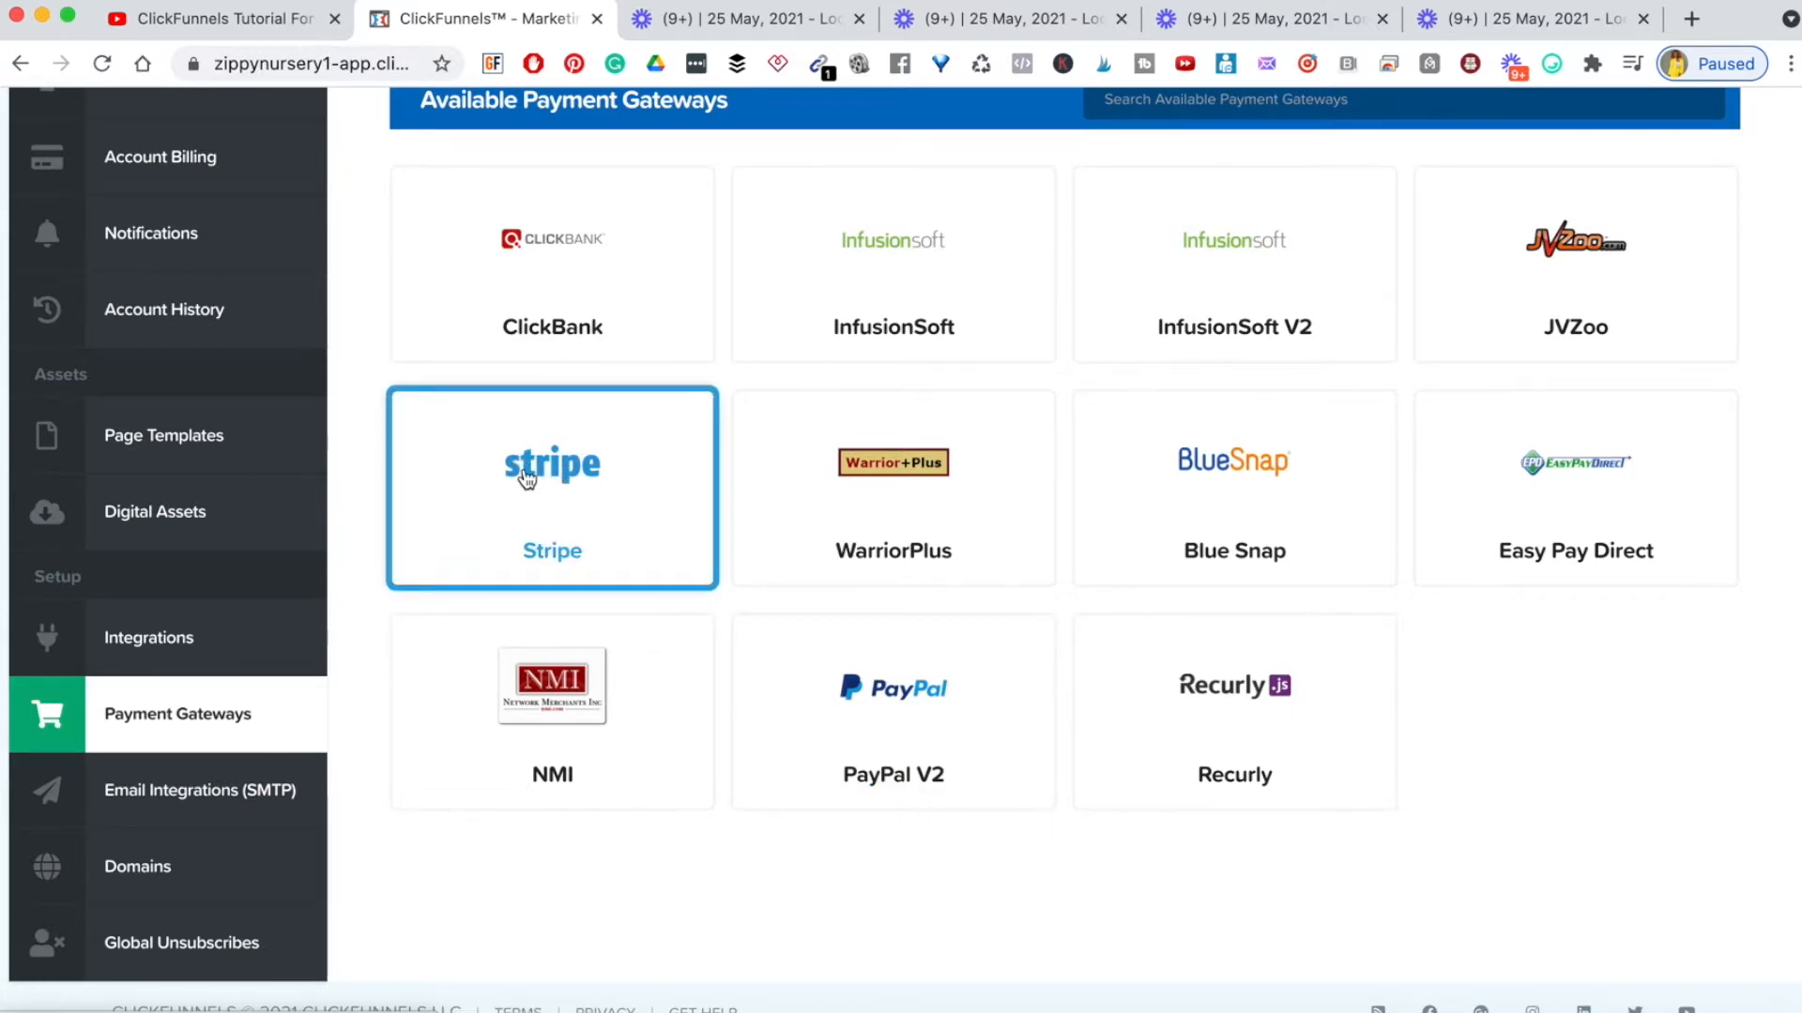
{"action": "scroll", "coordinate": [420, 818], "scroll_direction": "down", "scroll_amount": 2}
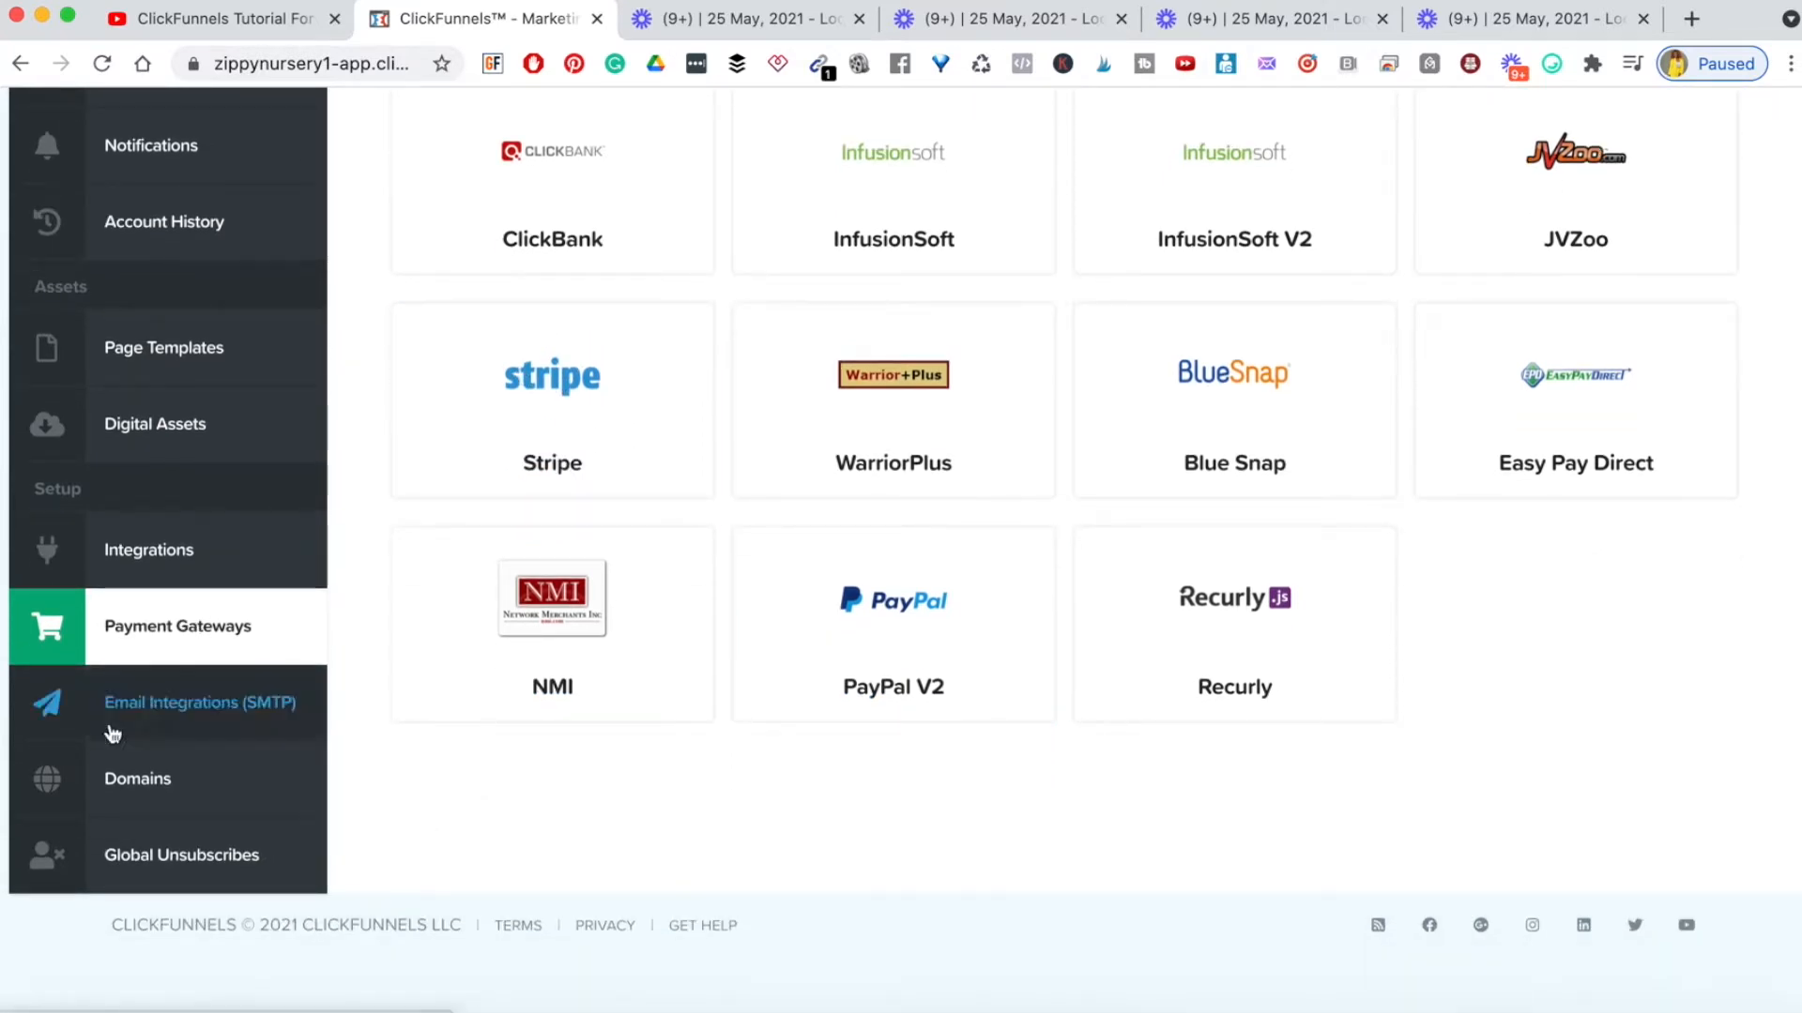
- Open Email Integrations (SMTP), read the introduction to sending emails and dismiss it
{"action": "left_click", "coordinate": [210, 730]}
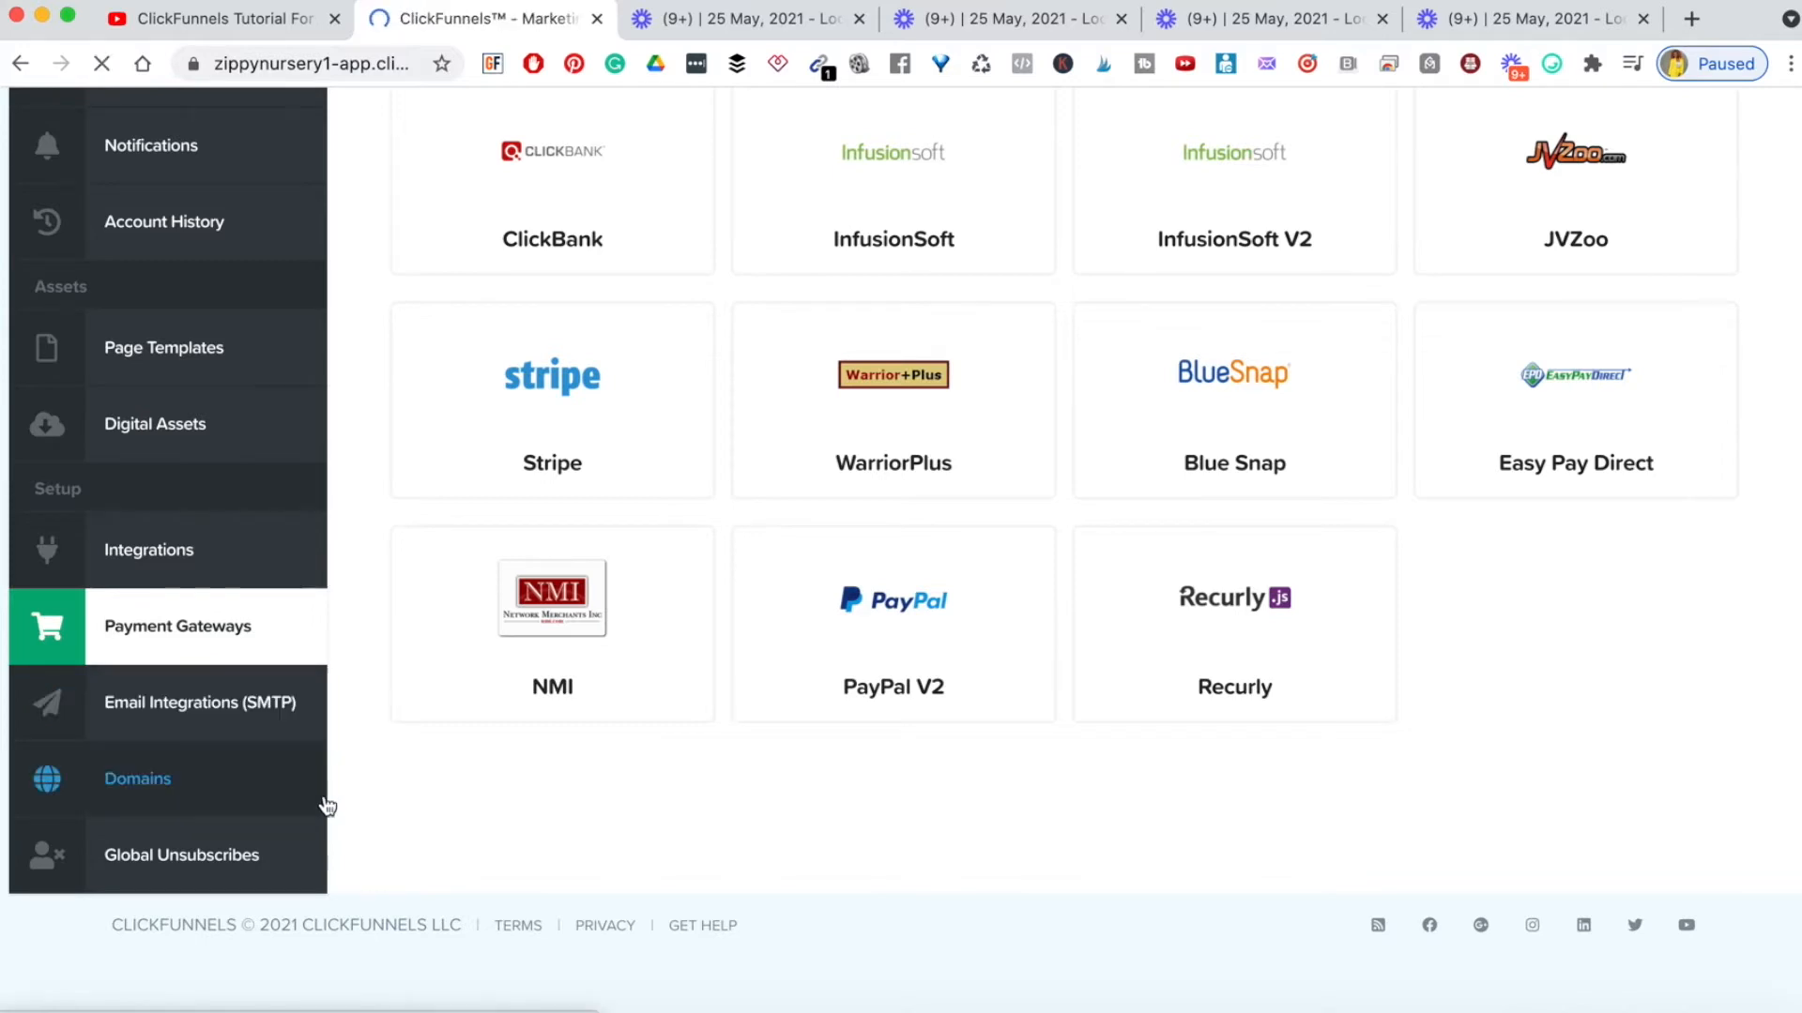
{"action": "scroll", "coordinate": [592, 646], "scroll_direction": "down", "scroll_amount": 3}
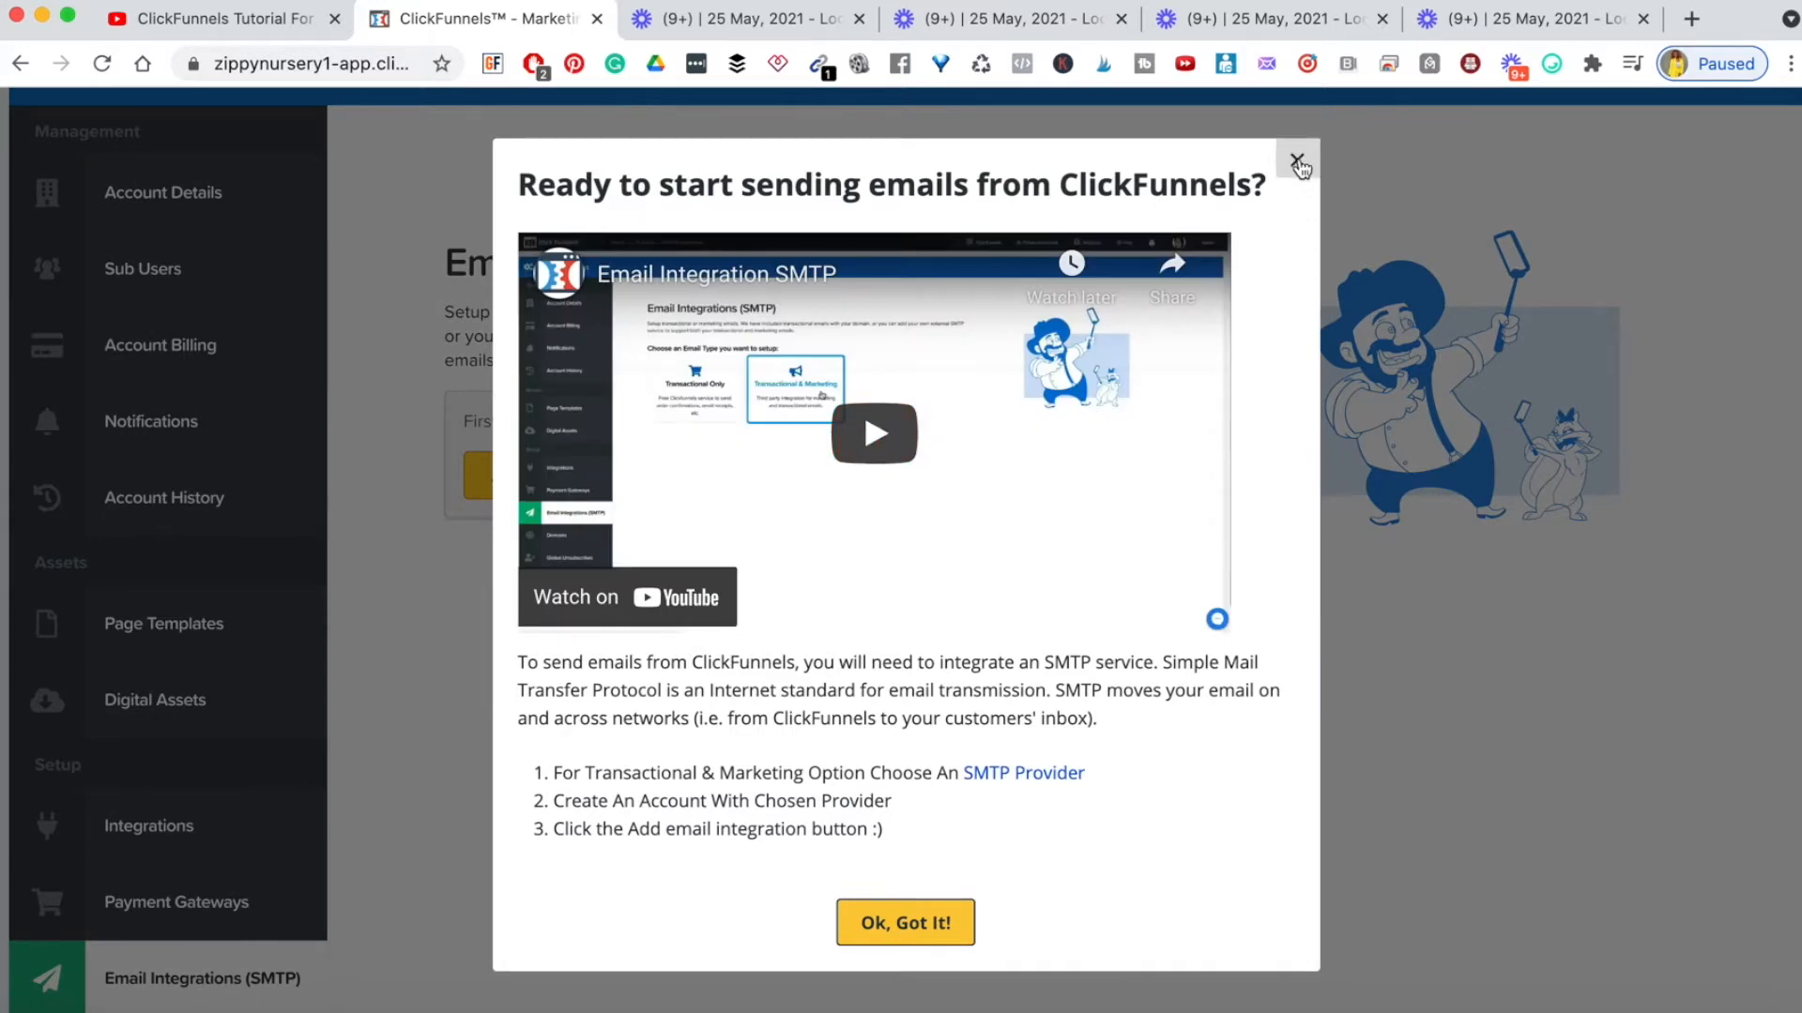
{"action": "left_click", "coordinate": [1297, 163]}
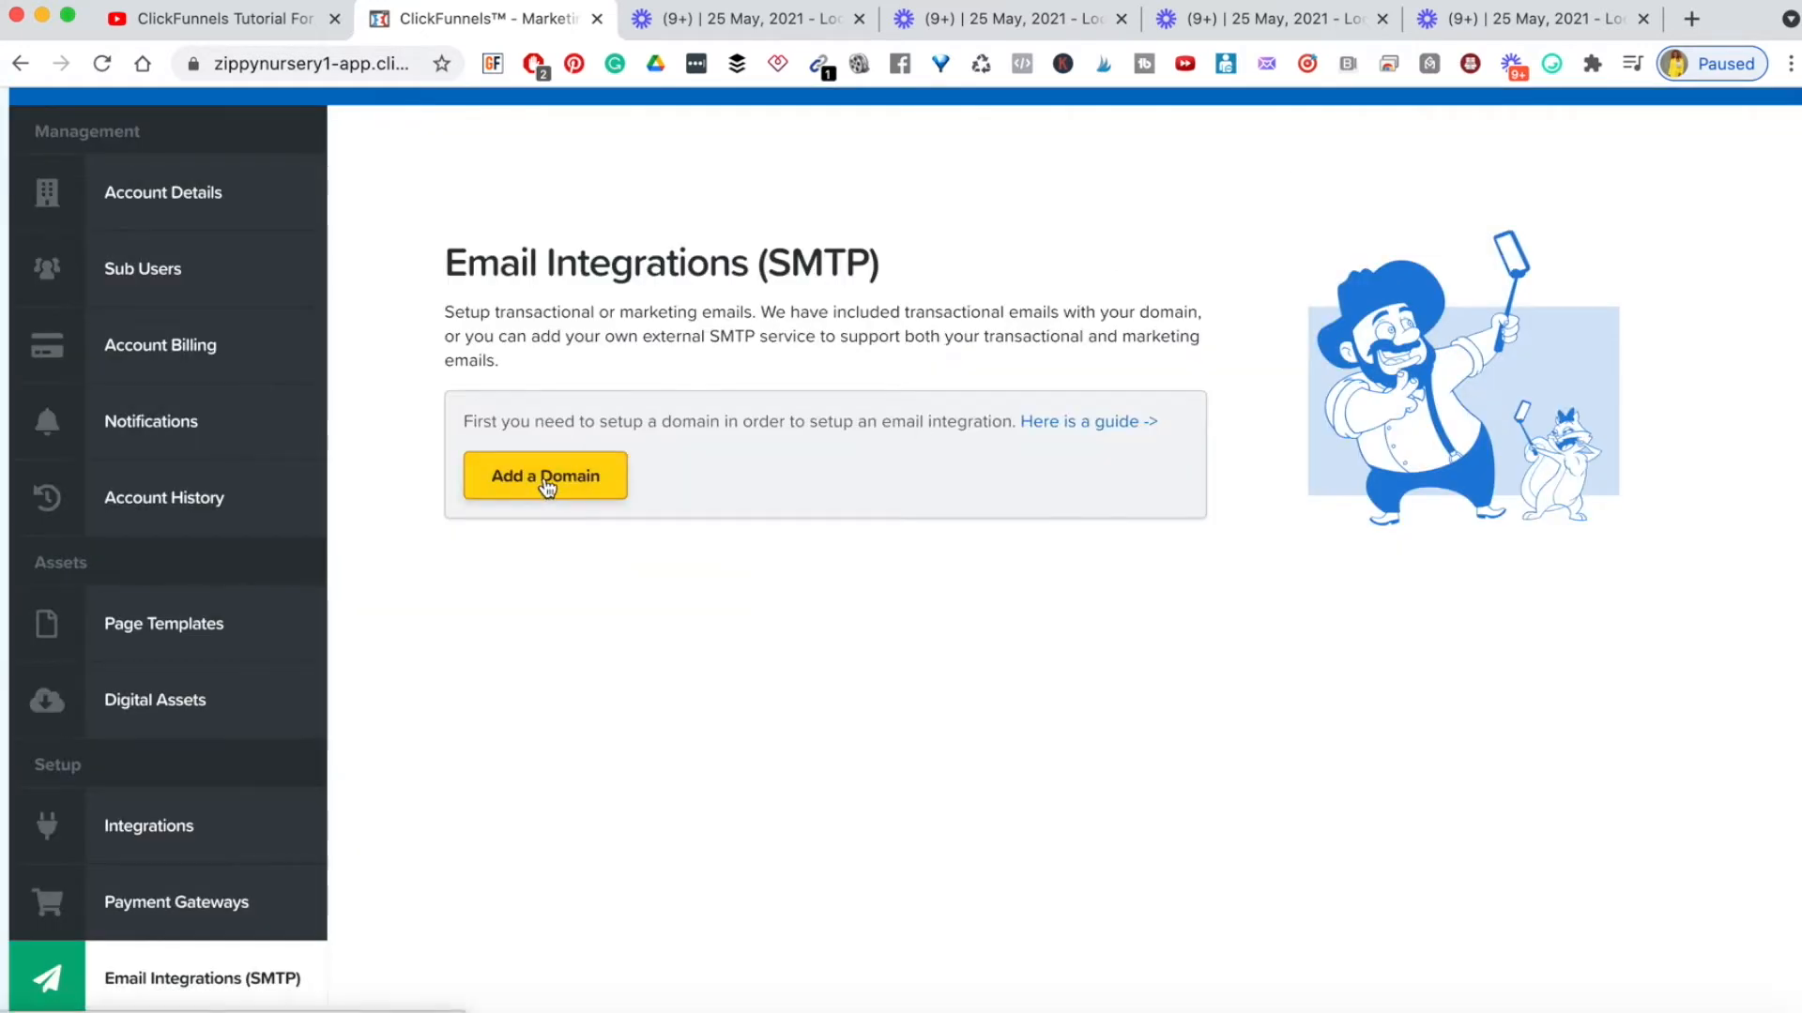
- Open the Domains page and read the introduction to adding a custom domain
{"action": "scroll", "coordinate": [550, 700], "scroll_direction": "down", "scroll_amount": 3}
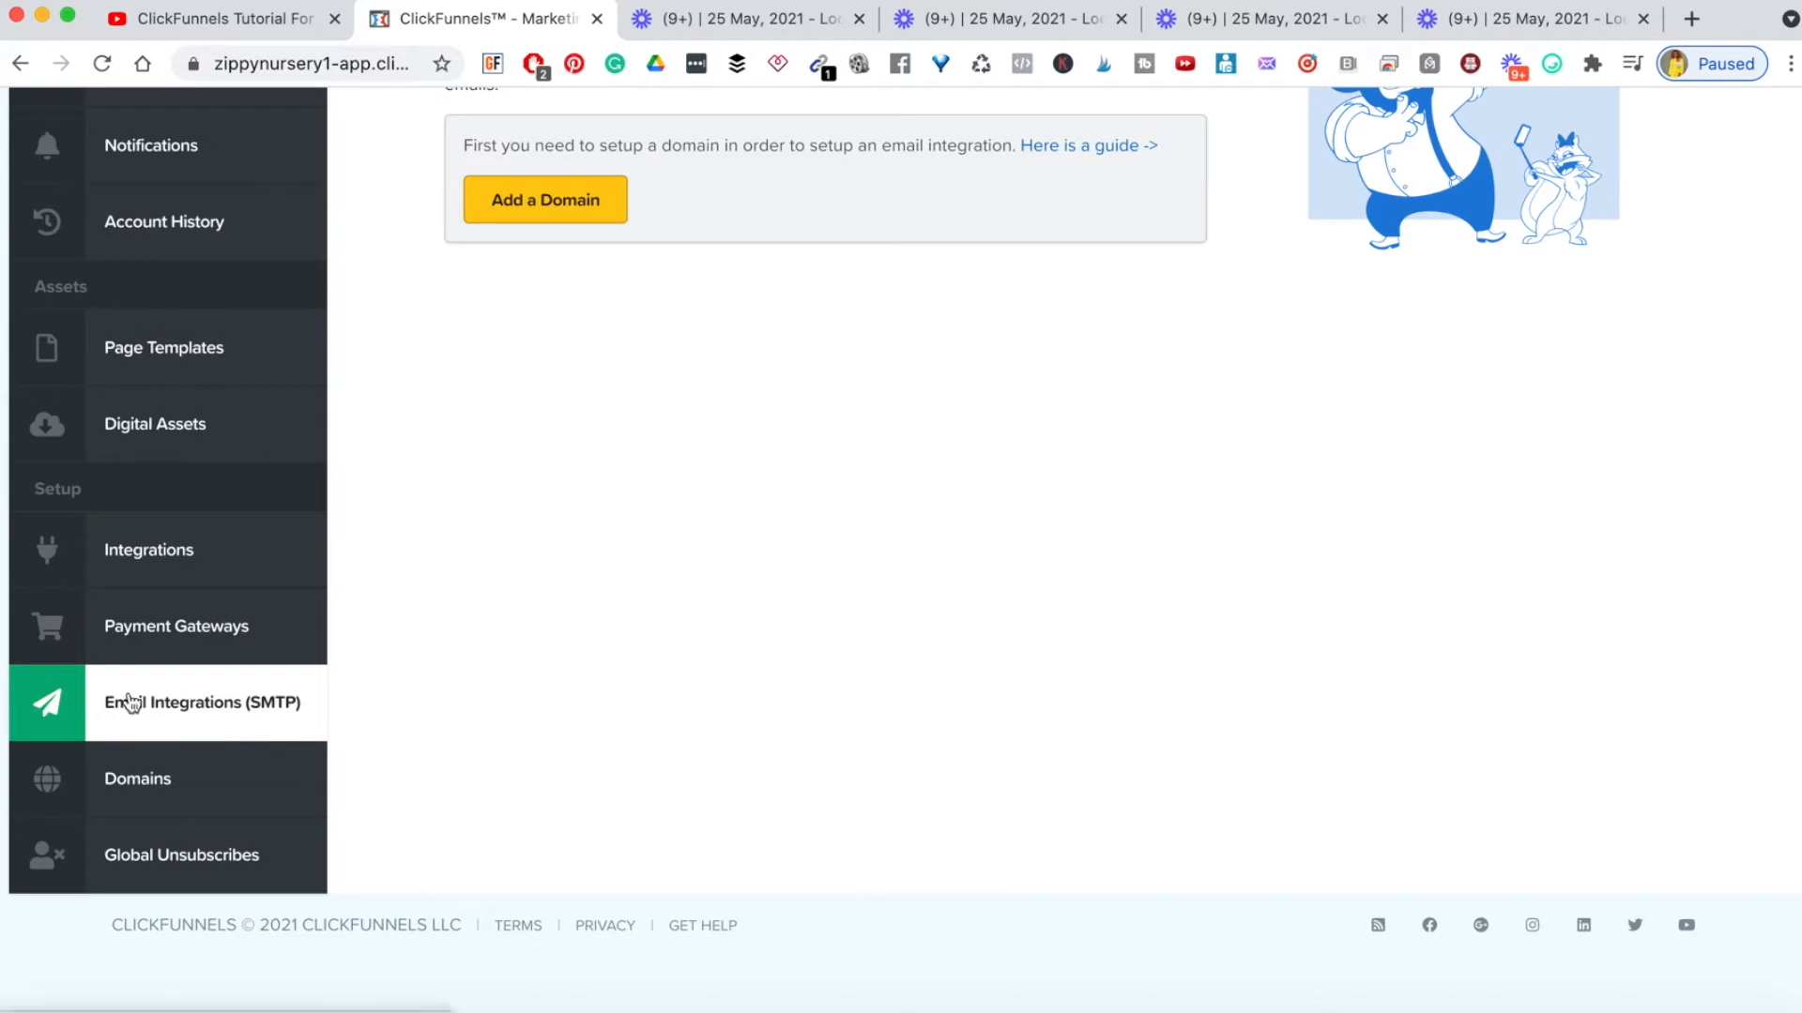
{"action": "left_click", "coordinate": [131, 801]}
{"action": "scroll", "coordinate": [685, 696], "scroll_direction": "down", "scroll_amount": 2}
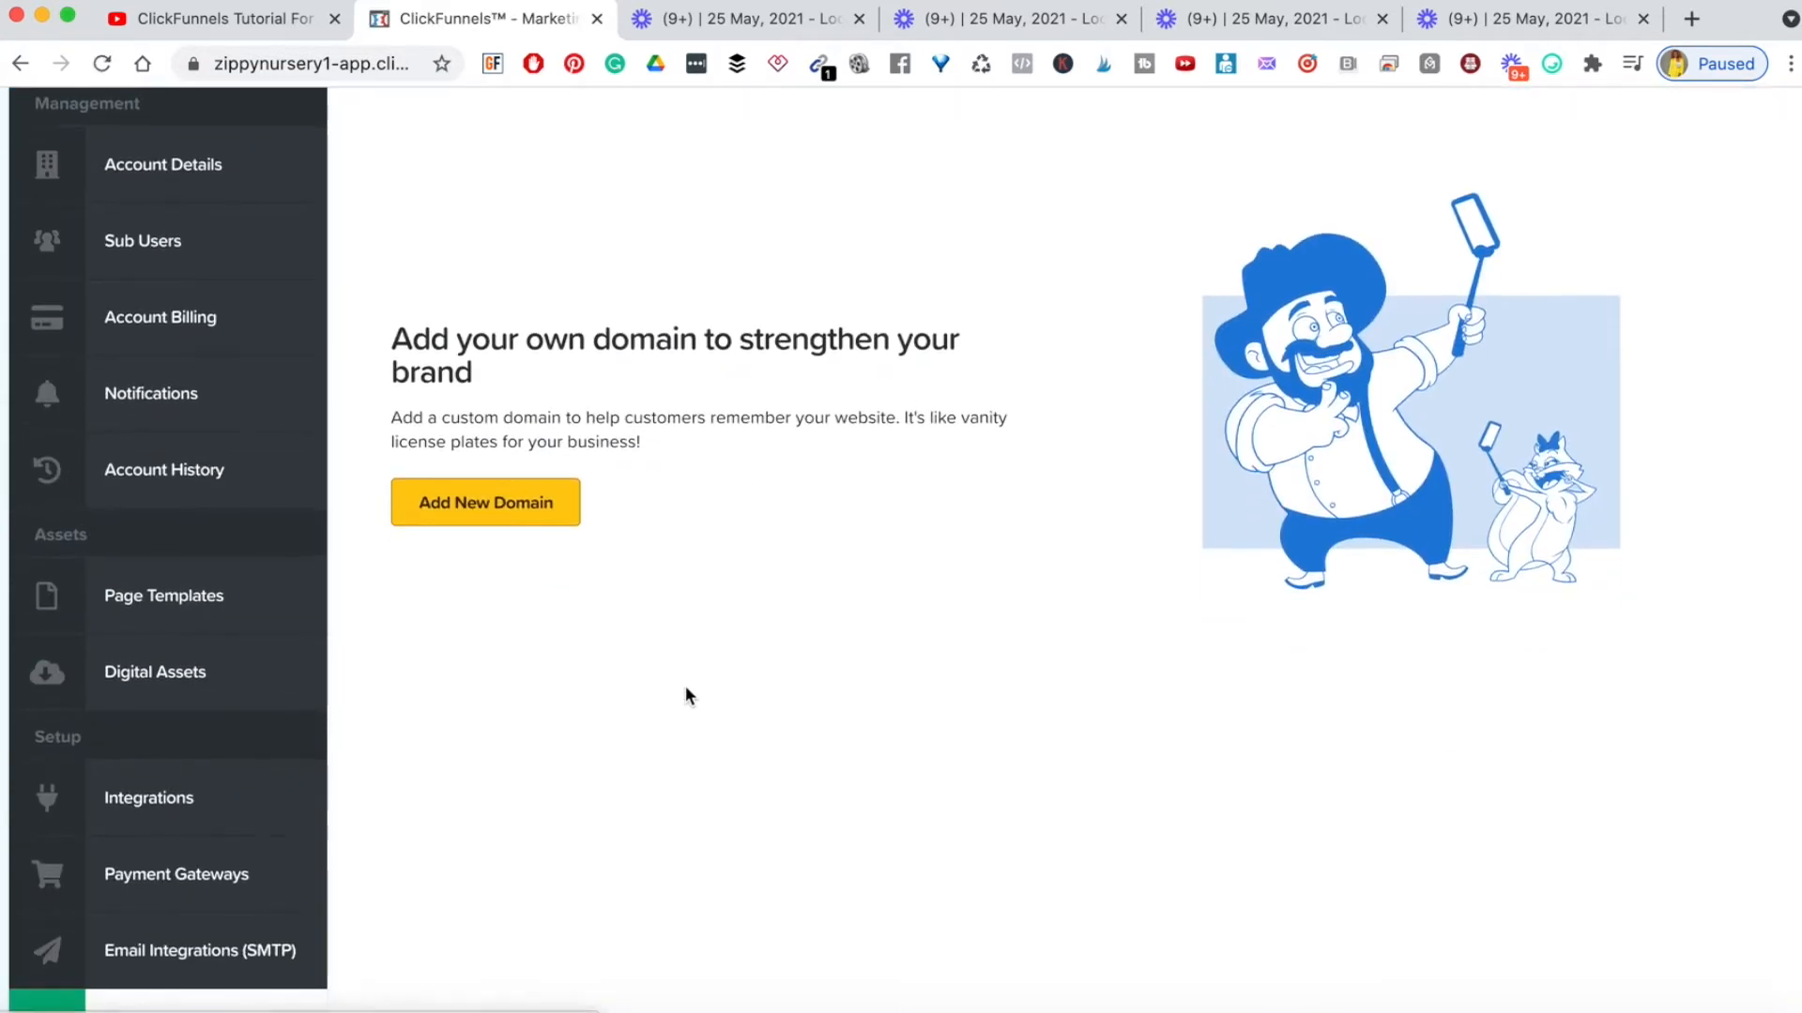
{"action": "triple_click", "coordinate": [667, 349]}
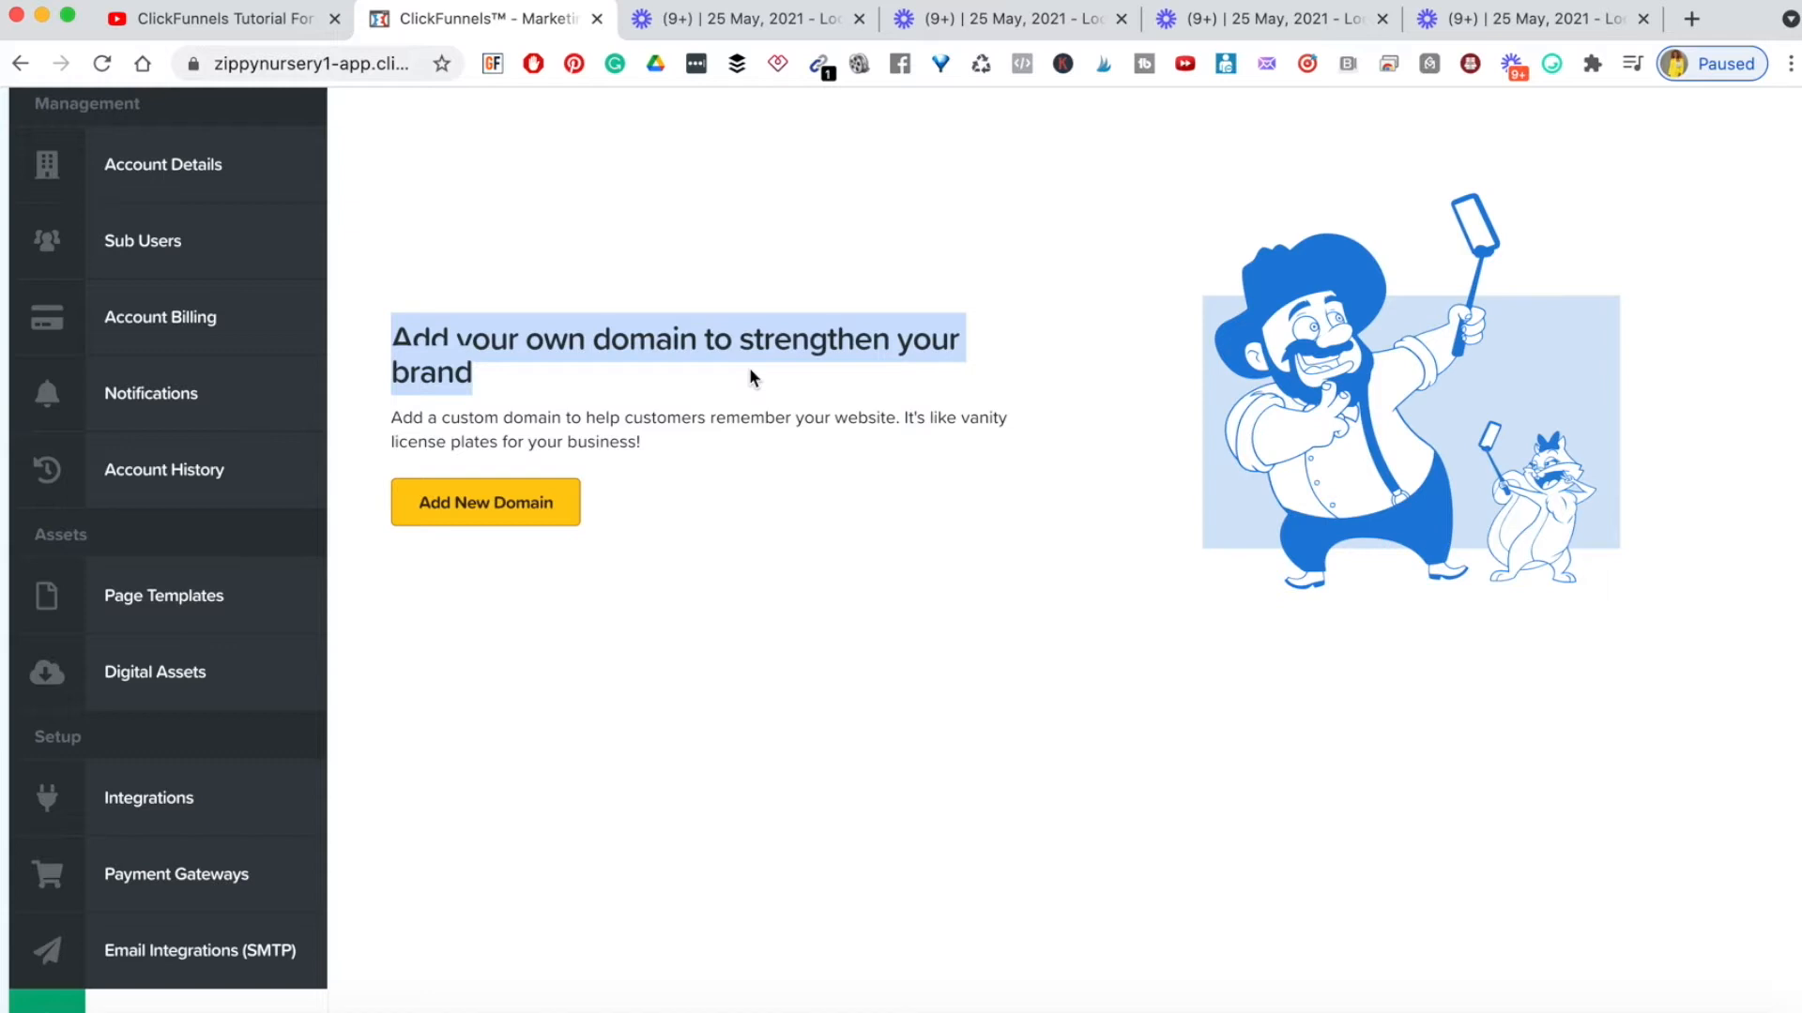
- Inspect the account's default ClickFunnels subdomain in the full web address
{"action": "double_click", "coordinate": [269, 62]}
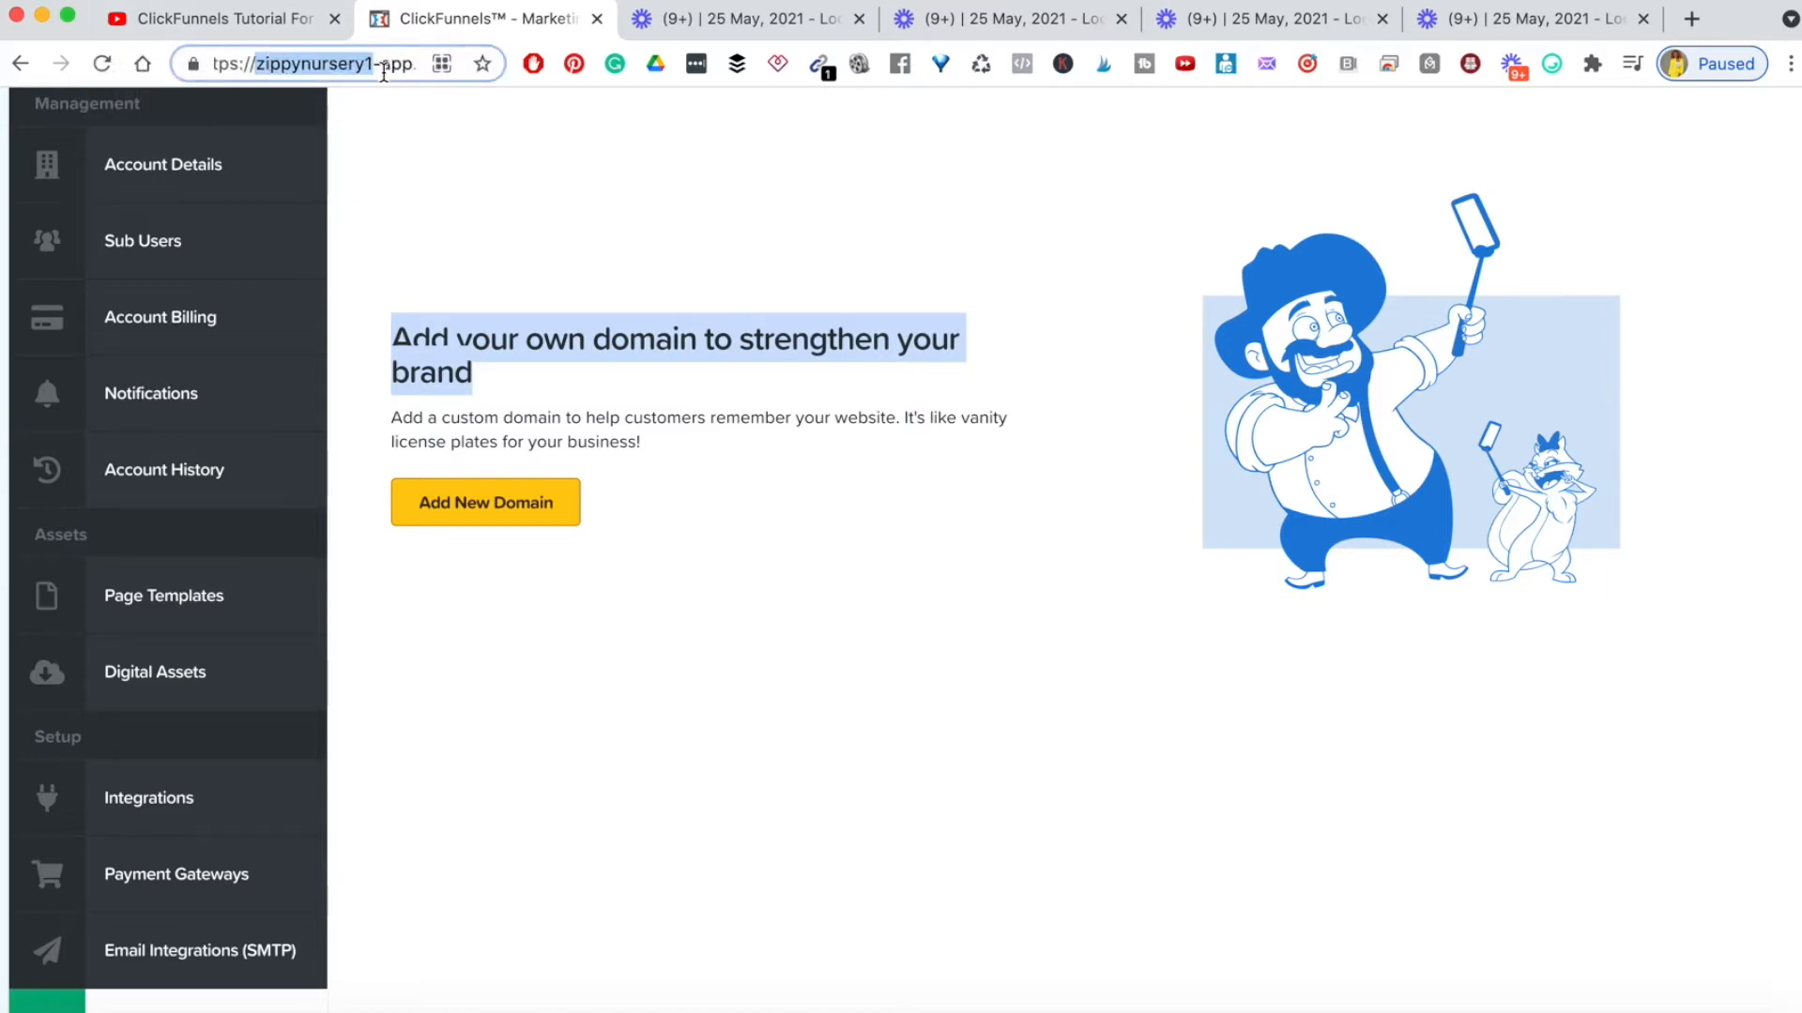
{"action": "key", "text": "Right"}
{"action": "key", "text": "Right"}
{"action": "key", "text": "Right"}
{"action": "key", "text": "Right"}
{"action": "key", "text": "Right"}
{"action": "key", "text": "Right"}
{"action": "key", "text": "Right"}
{"action": "key", "text": "Right"}
{"action": "key", "text": "Right"}
{"action": "key", "text": "Right"}
{"action": "key", "text": "Right"}
{"action": "key", "text": "Right"}
{"action": "key", "text": "Right"}
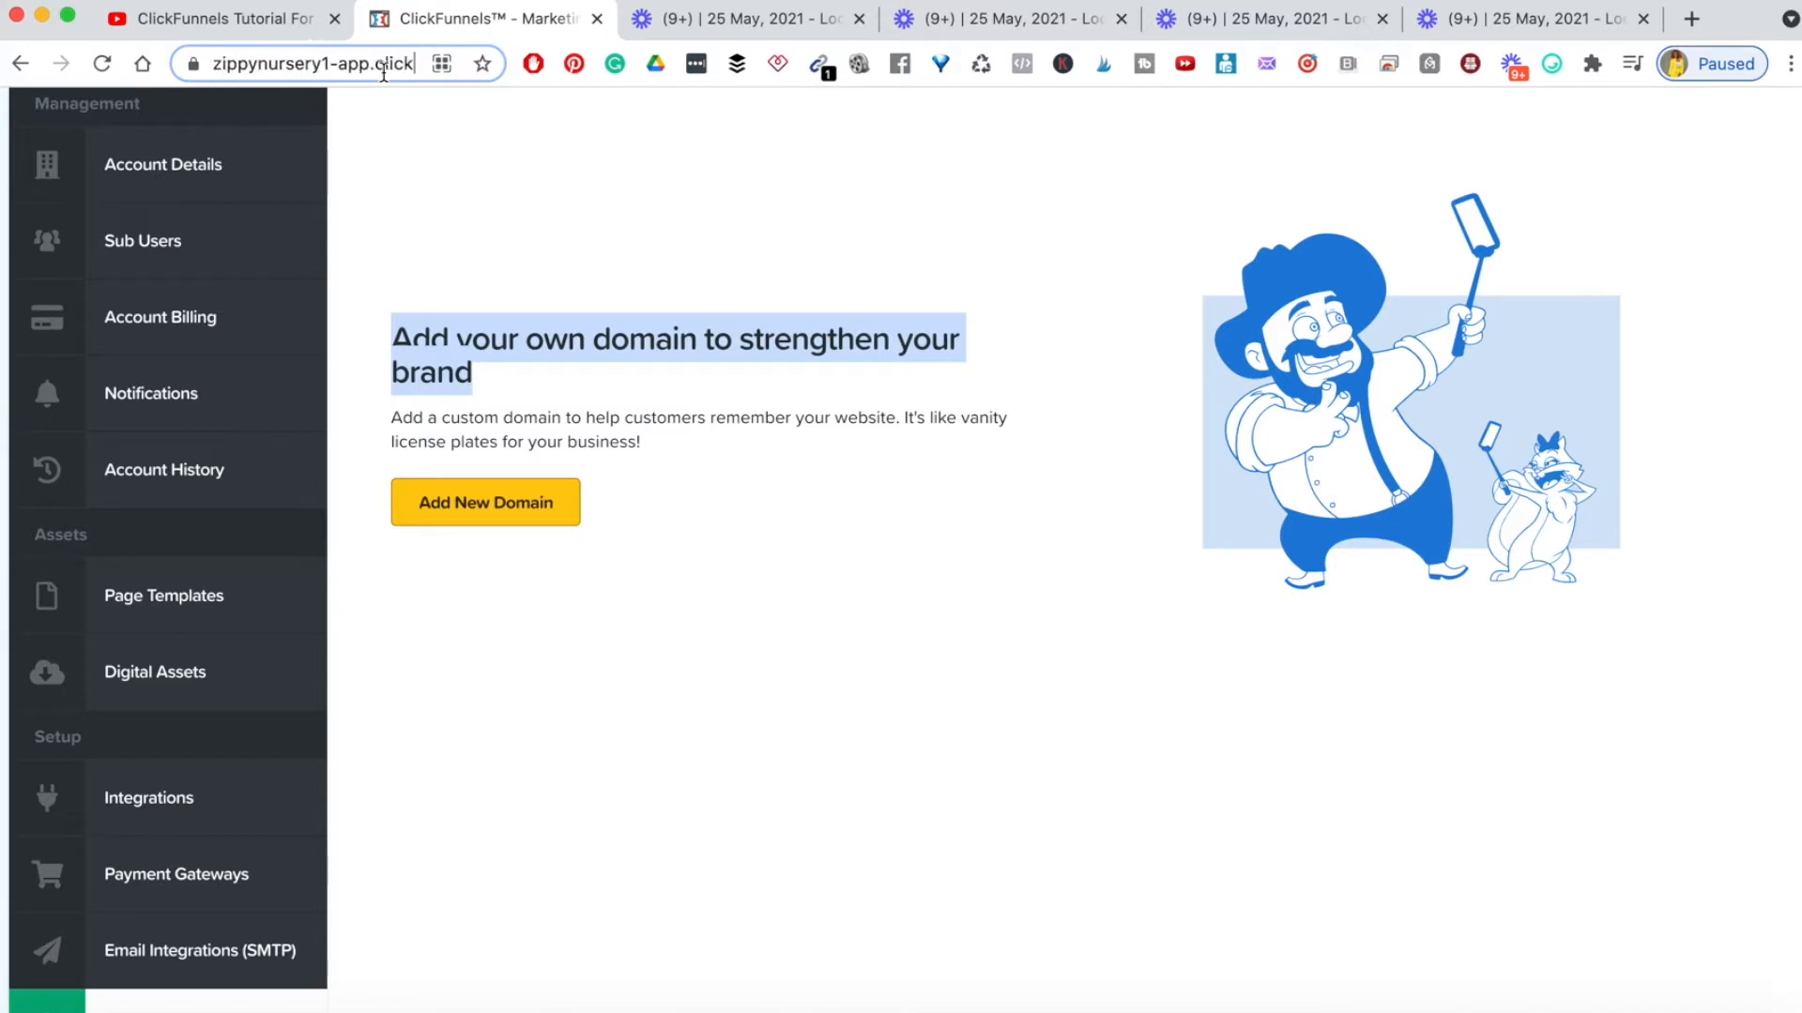
{"action": "key", "text": "Right"}
{"action": "key", "text": "Right"}
{"action": "key", "text": "Right"}
{"action": "key", "text": "Right"}
{"action": "key", "text": "Right"}
{"action": "key", "text": "Right"}
{"action": "key", "text": "Right"}
{"action": "key", "text": "Right"}
{"action": "key", "text": "Right"}
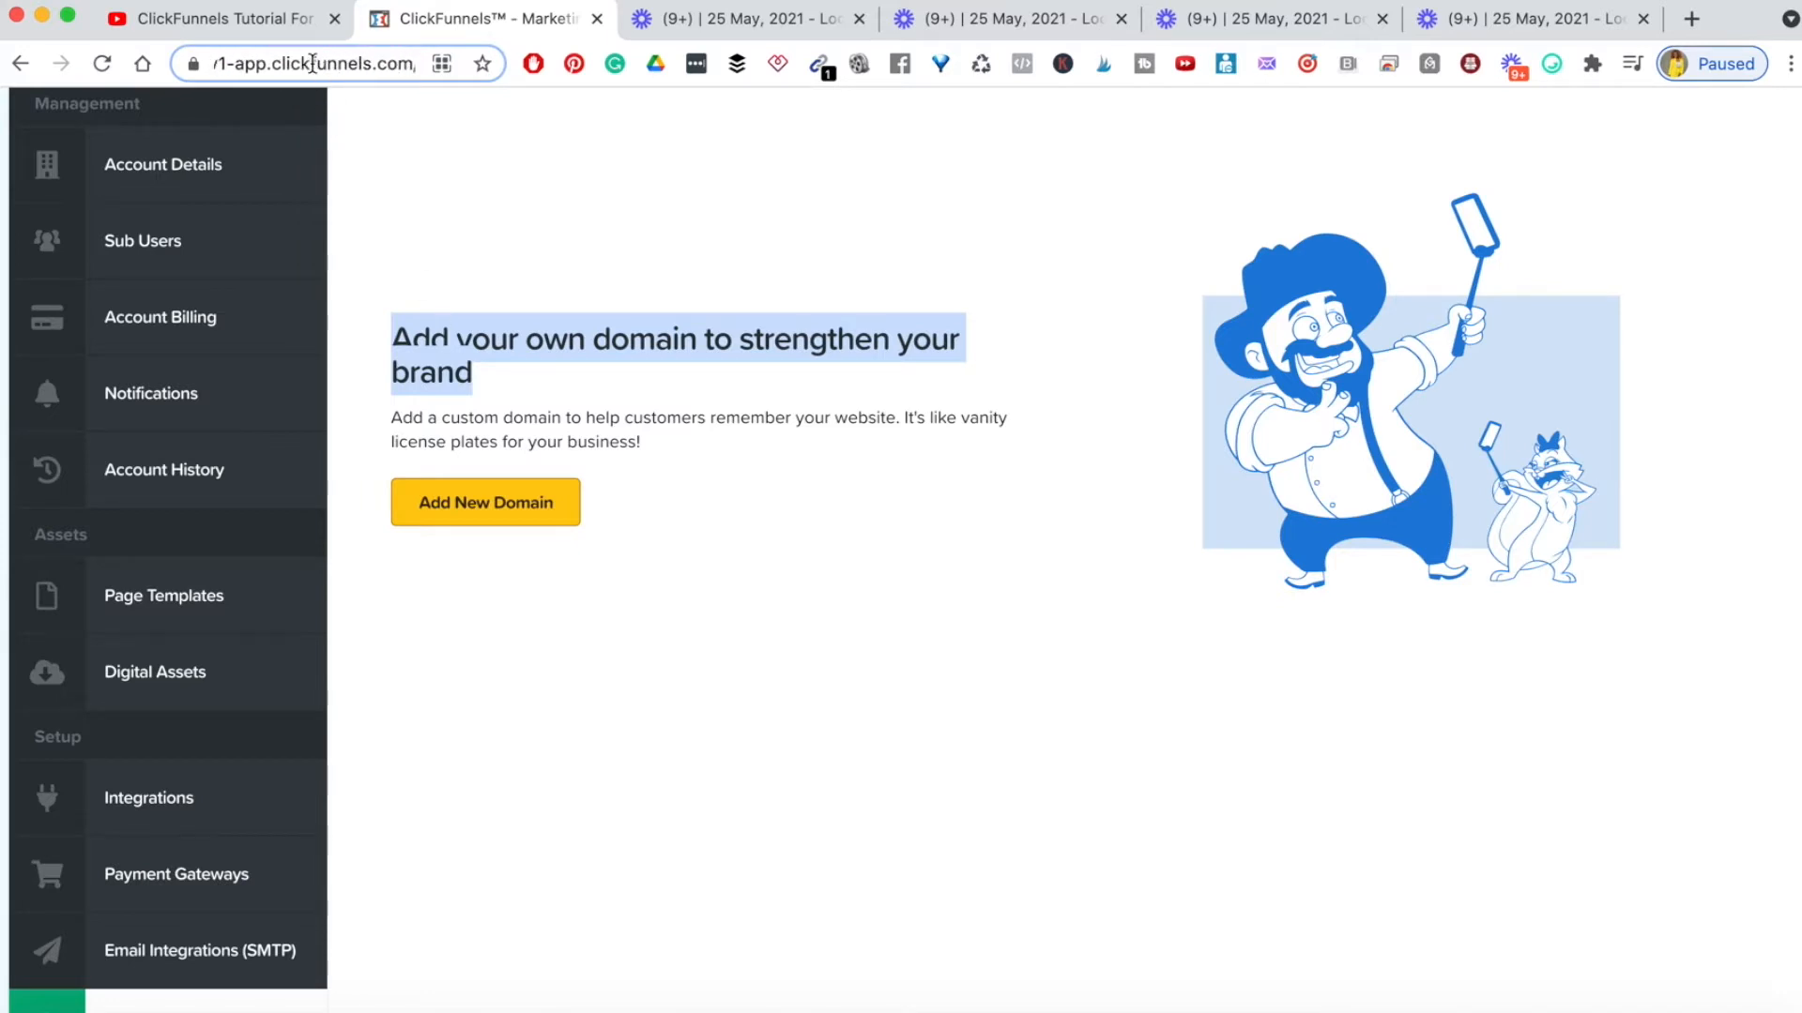
- Start adding a new domain, choose to use an existing domain and dismiss both introductions
{"action": "key", "text": "Return"}
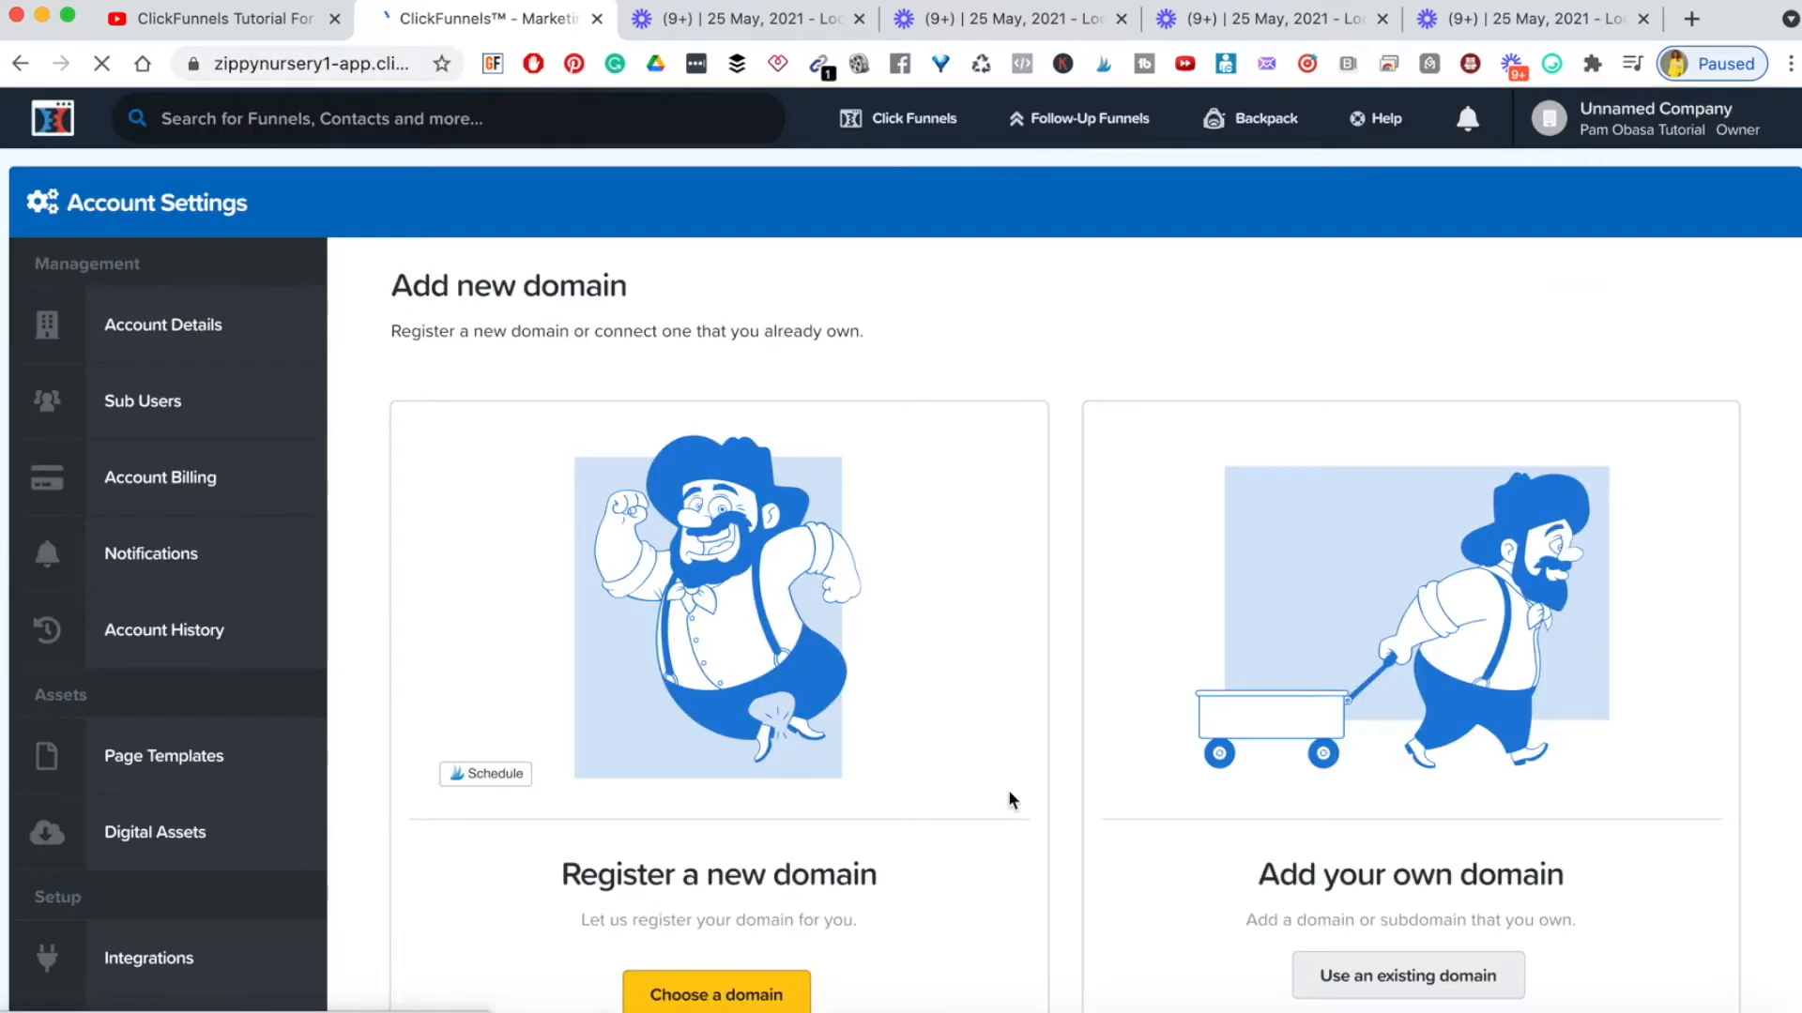
{"action": "scroll", "coordinate": [1008, 796], "scroll_direction": "down", "scroll_amount": 5}
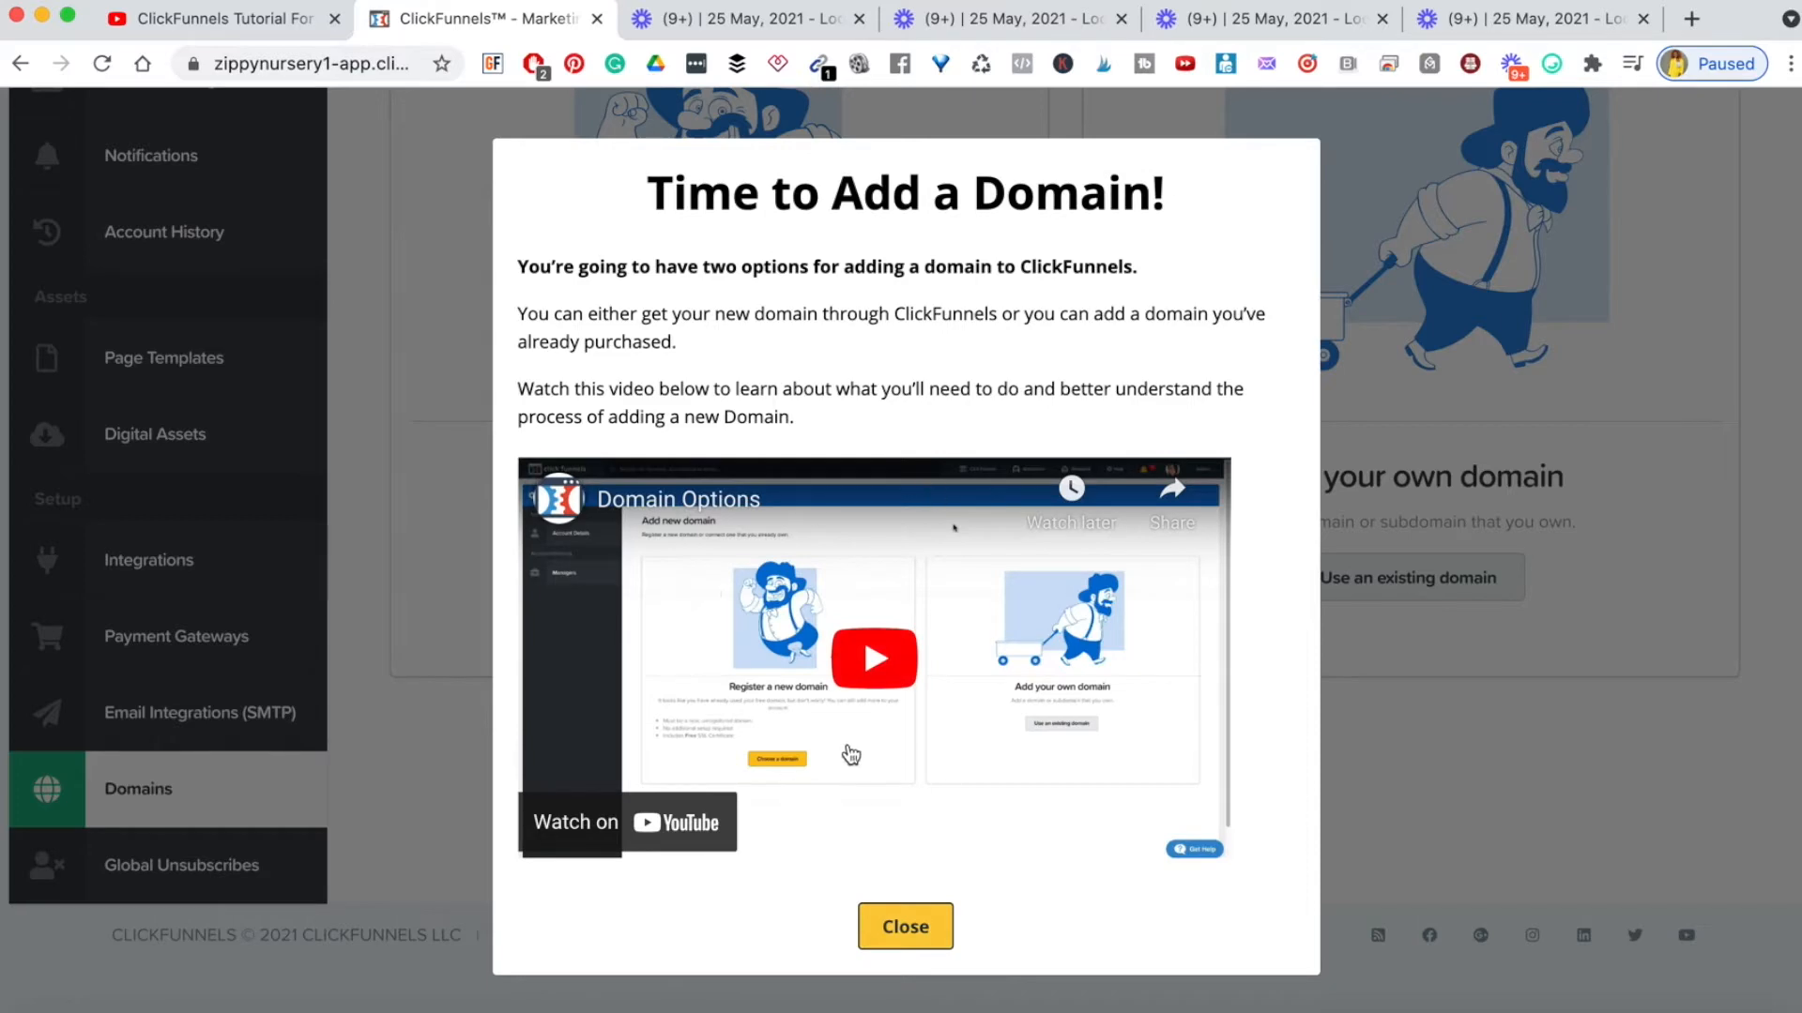
{"action": "left_click", "coordinate": [891, 925]}
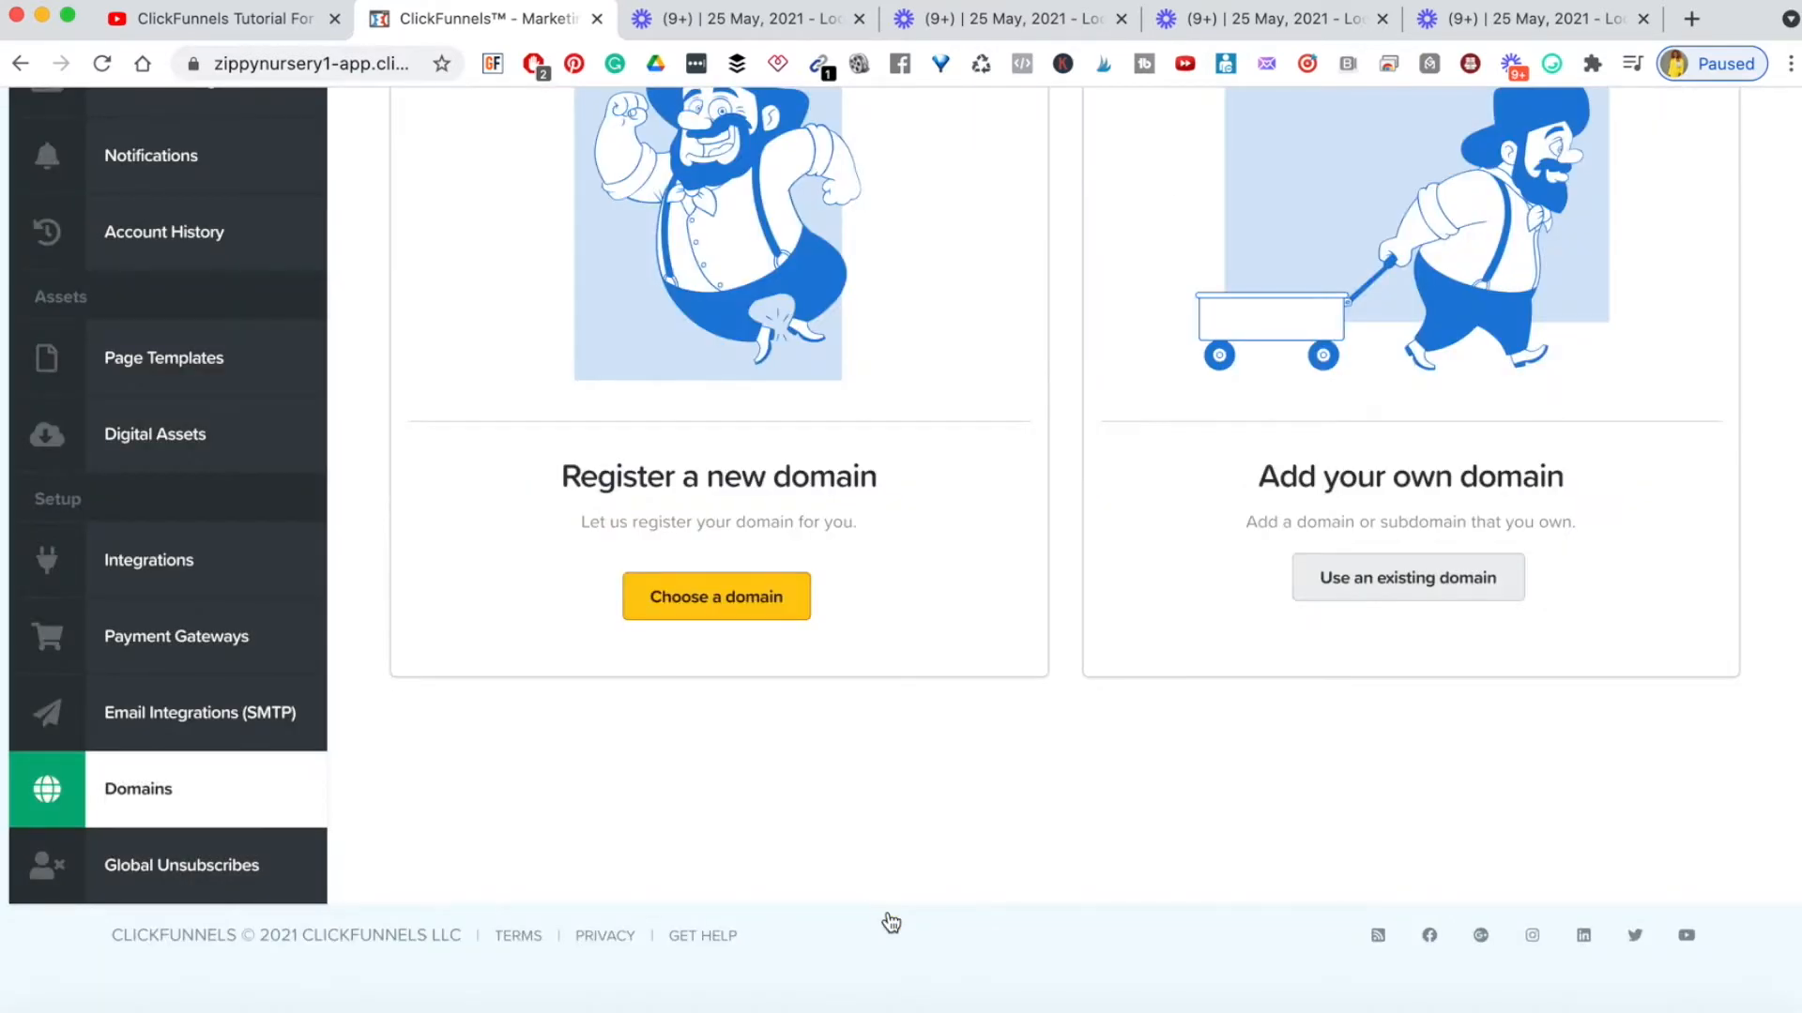
{"action": "scroll", "coordinate": [768, 532], "scroll_direction": "up", "scroll_amount": 3}
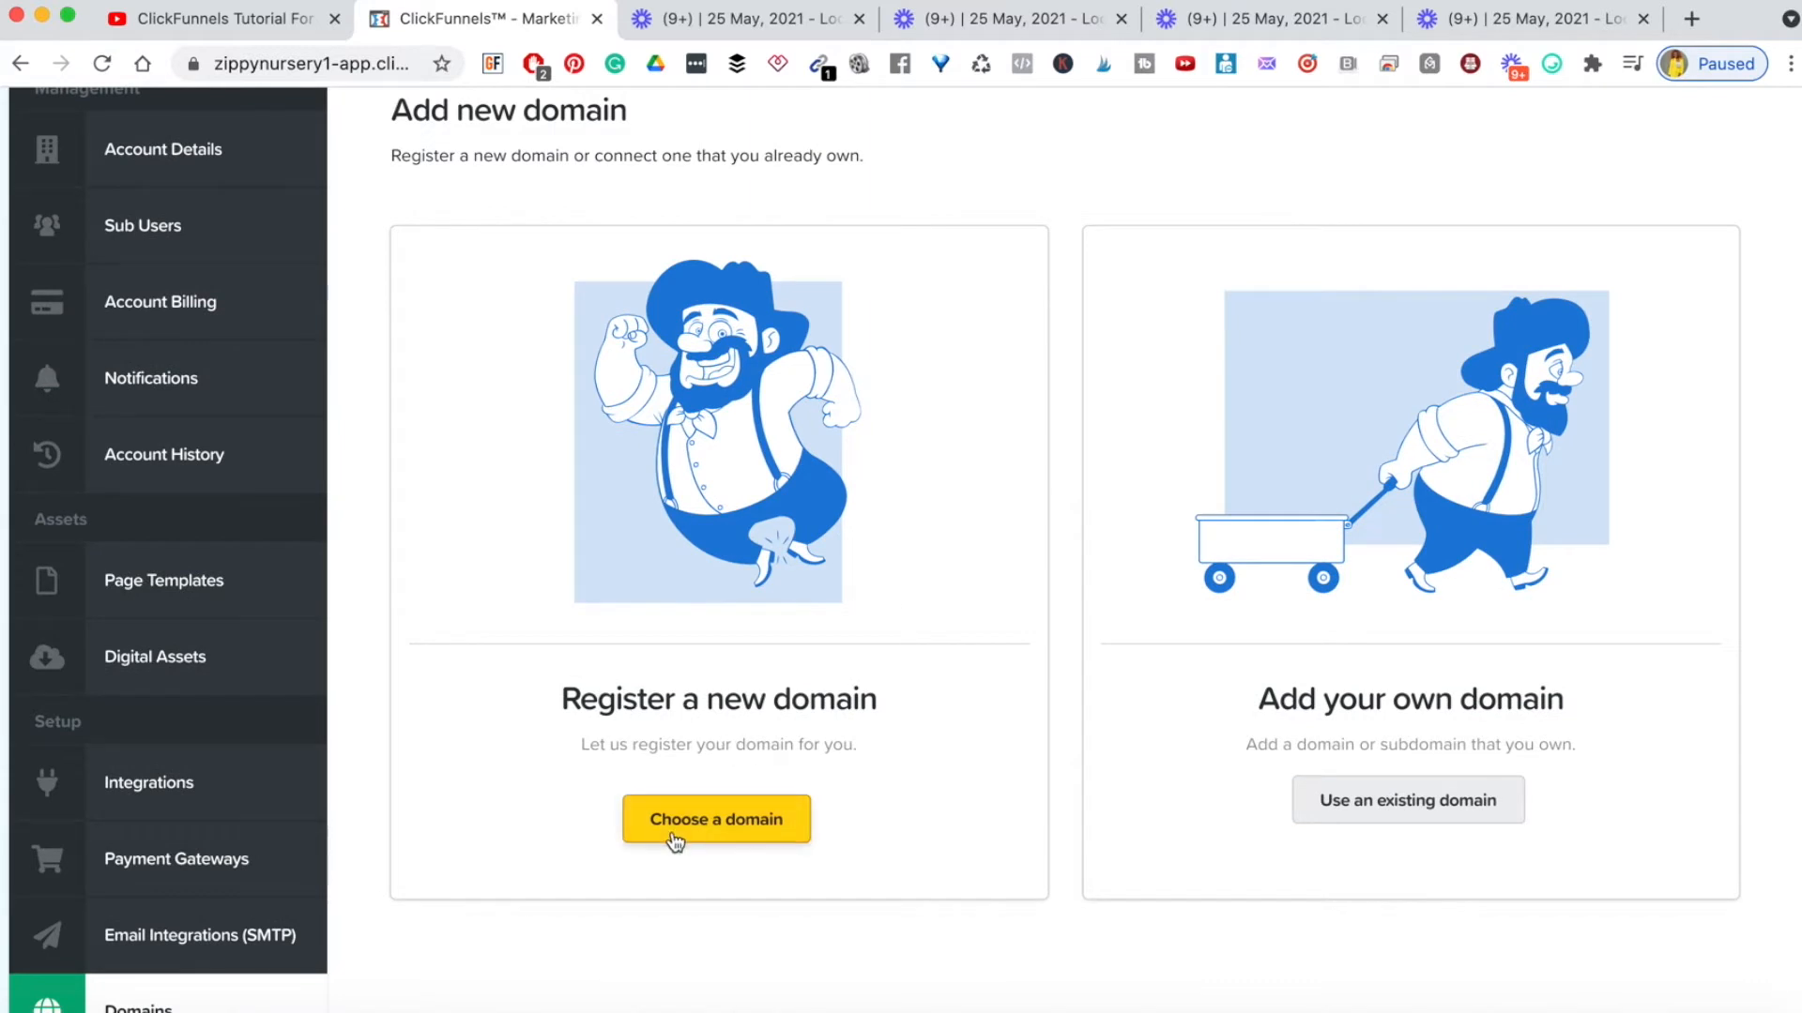
{"action": "left_click", "coordinate": [1376, 809]}
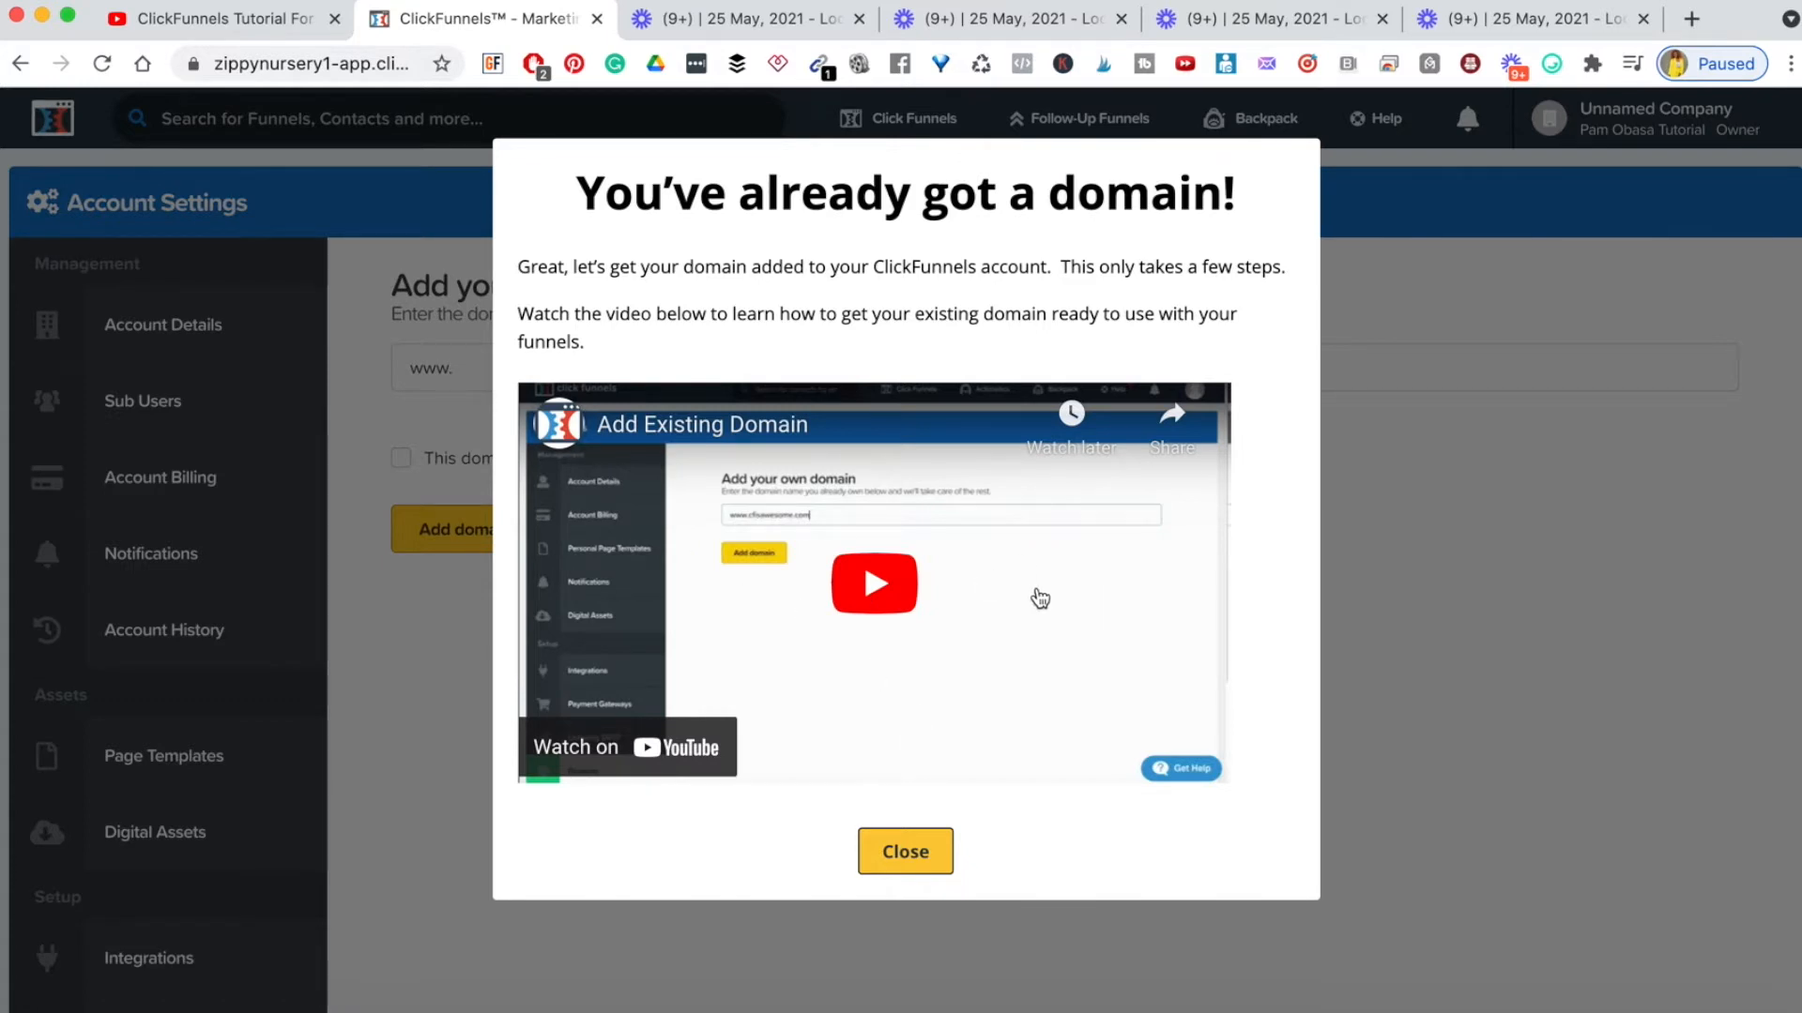
{"action": "left_click", "coordinate": [905, 850]}
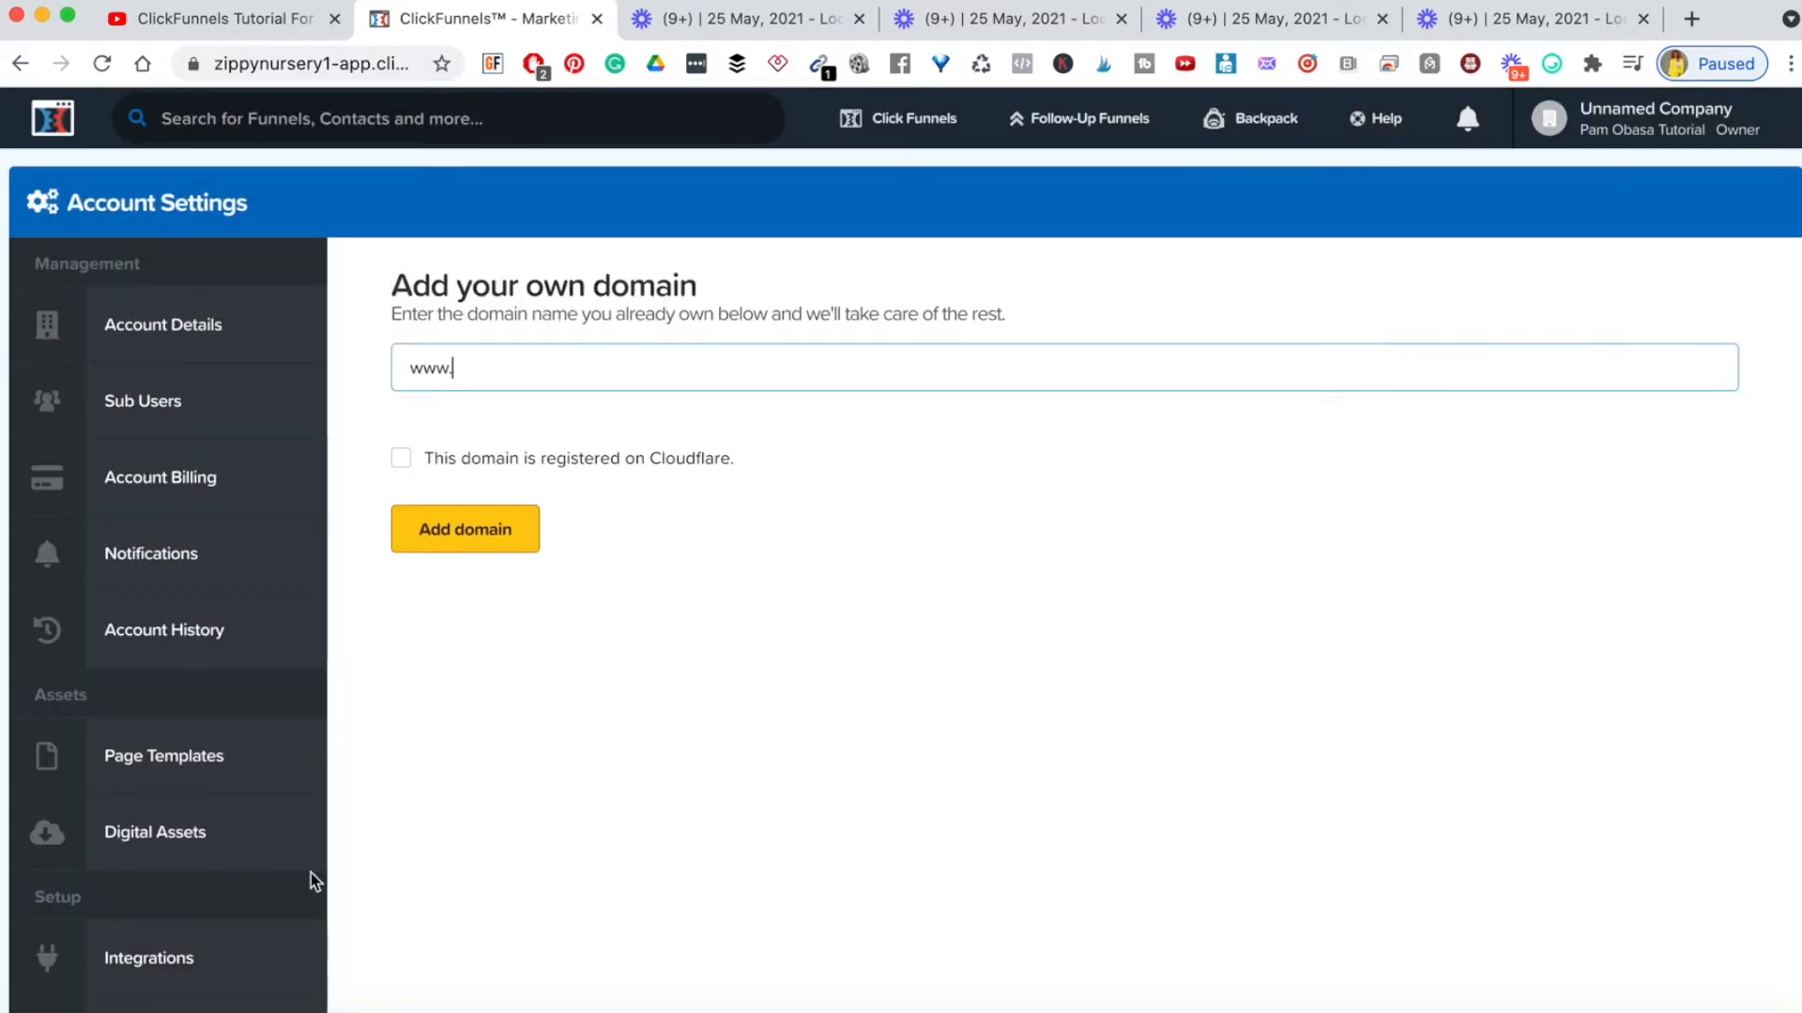
- Open Global Unsubscribes and review the Unsubscribers page along with the remaining account settings sections
{"action": "scroll", "coordinate": [235, 853], "scroll_direction": "down", "scroll_amount": 1}
{"action": "scroll", "coordinate": [185, 838], "scroll_direction": "down", "scroll_amount": 4}
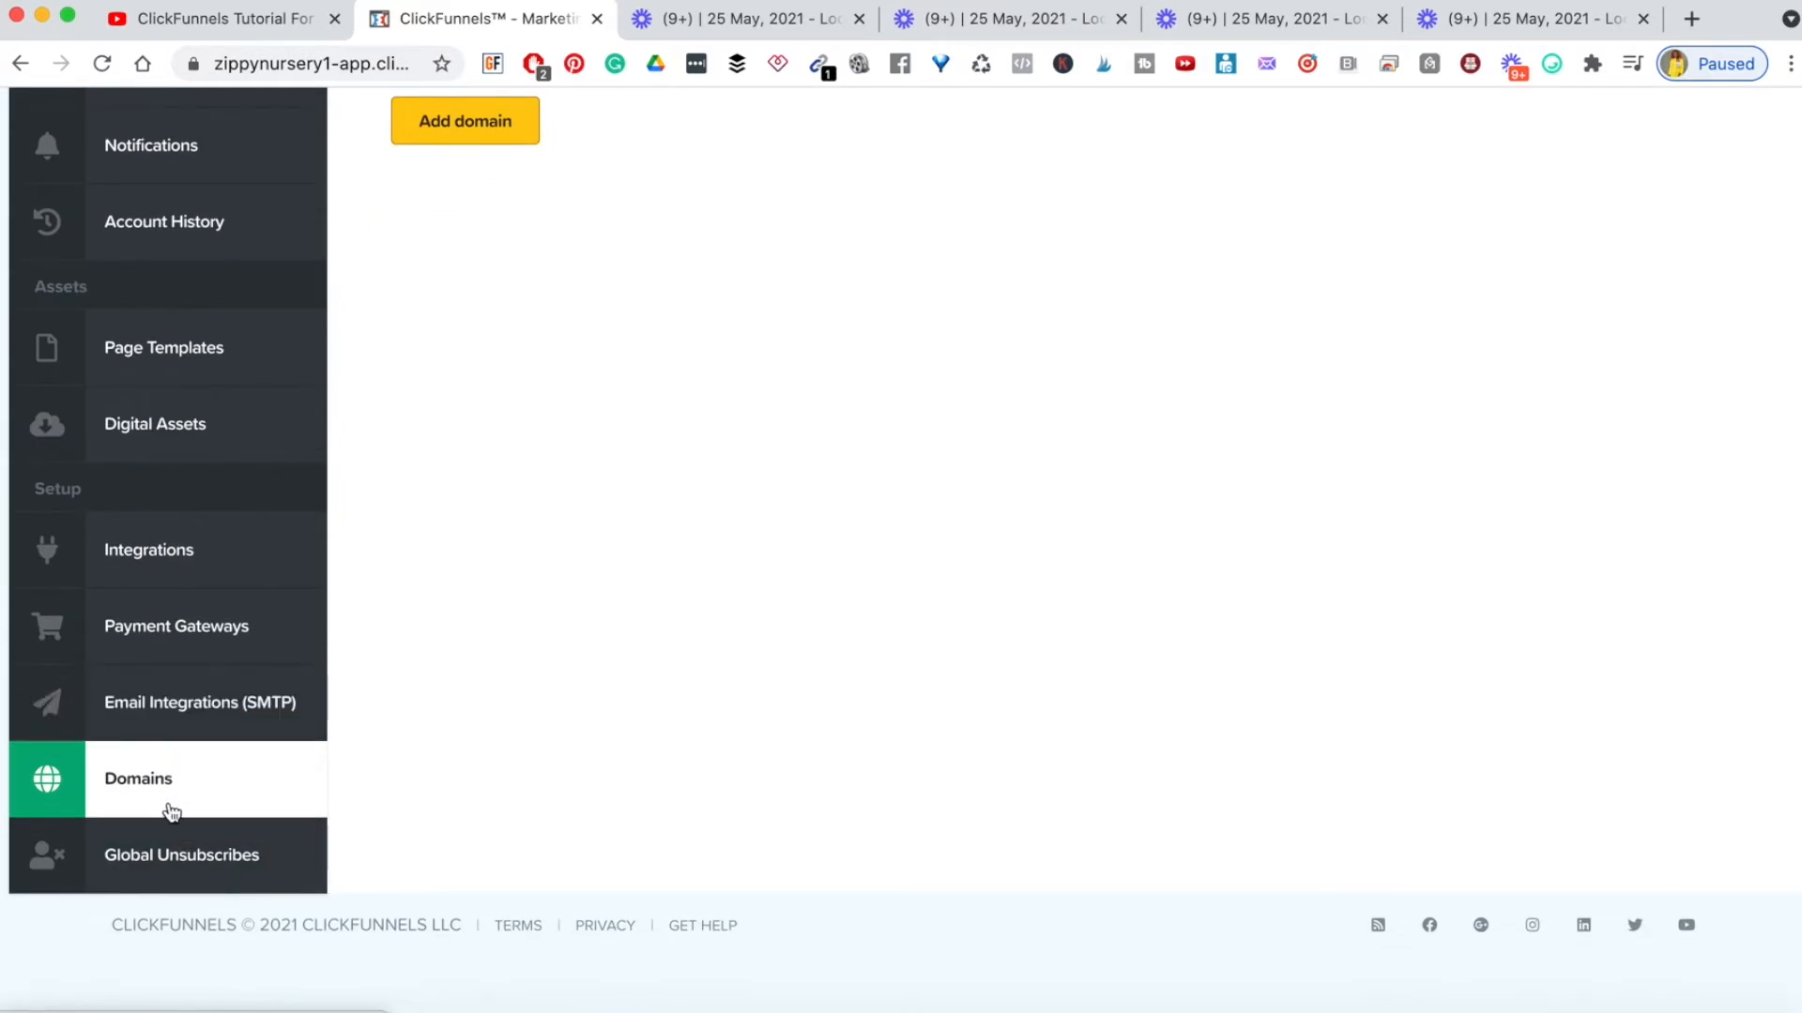
{"action": "left_click", "coordinate": [148, 865]}
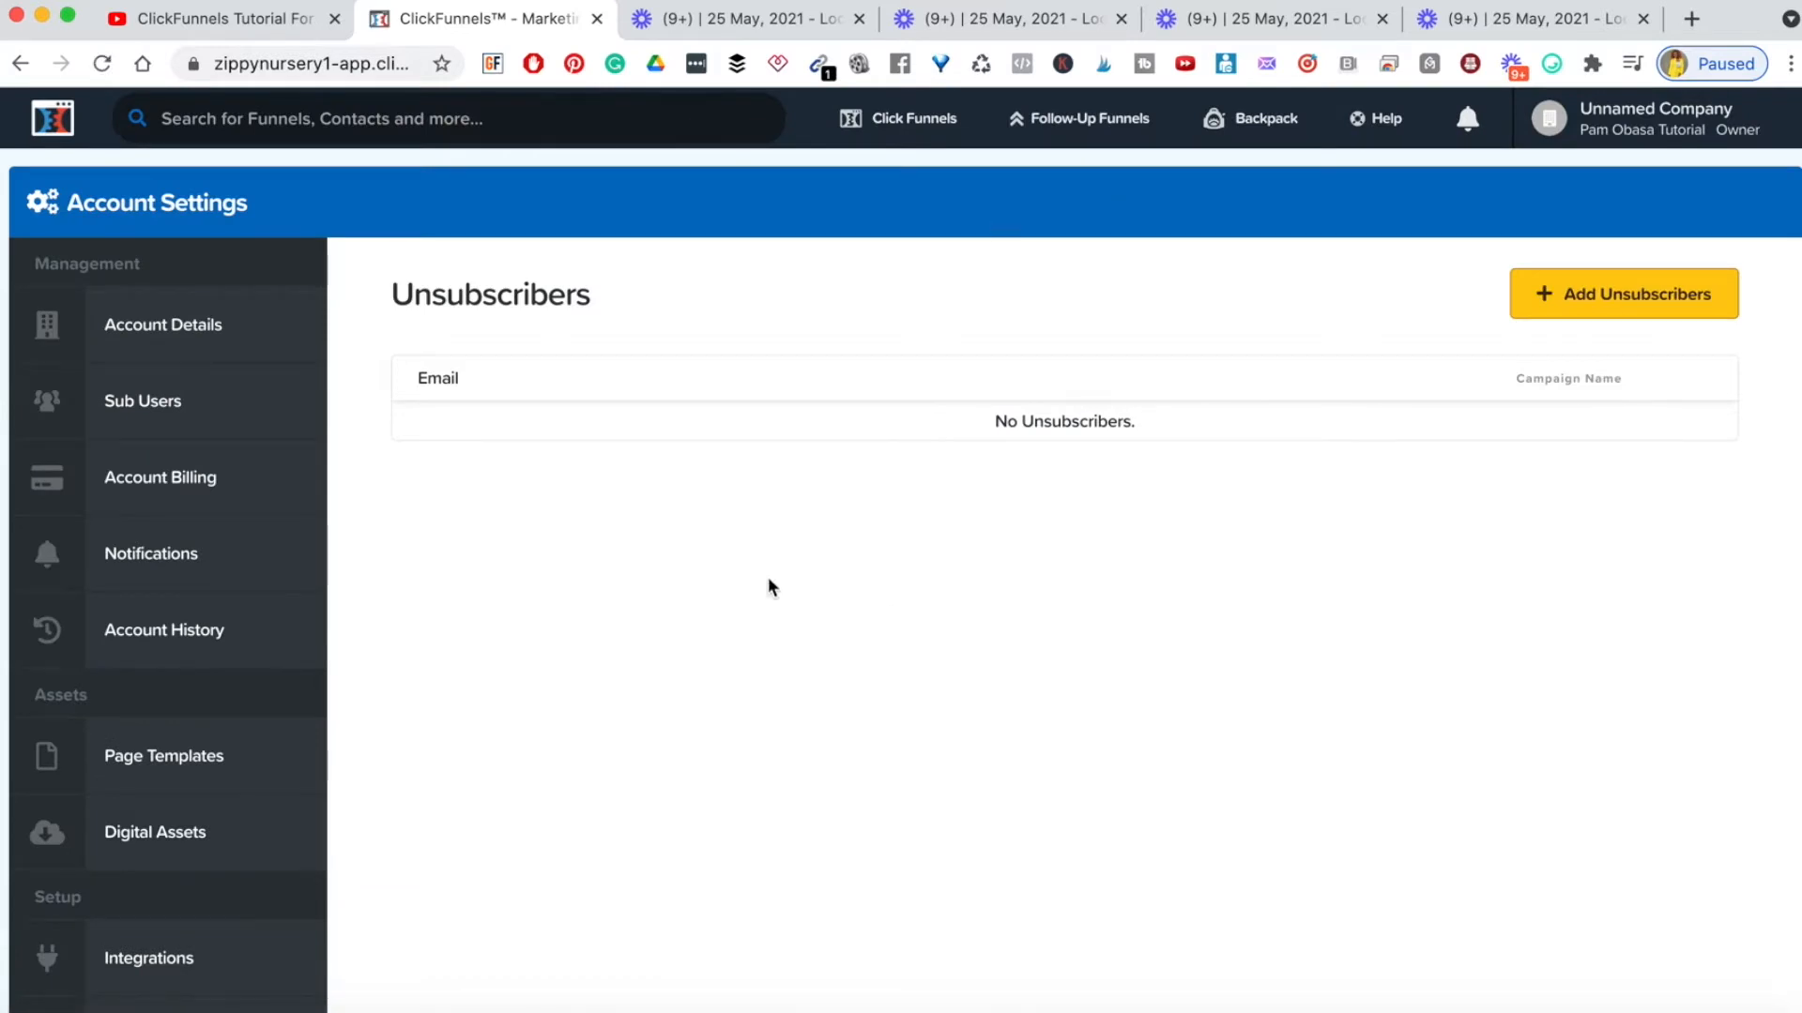
{"action": "scroll", "coordinate": [768, 579], "scroll_direction": "down", "scroll_amount": 5}
{"action": "scroll", "coordinate": [767, 579], "scroll_direction": "up", "scroll_amount": 5}
{"action": "scroll", "coordinate": [224, 741], "scroll_direction": "down", "scroll_amount": 5}
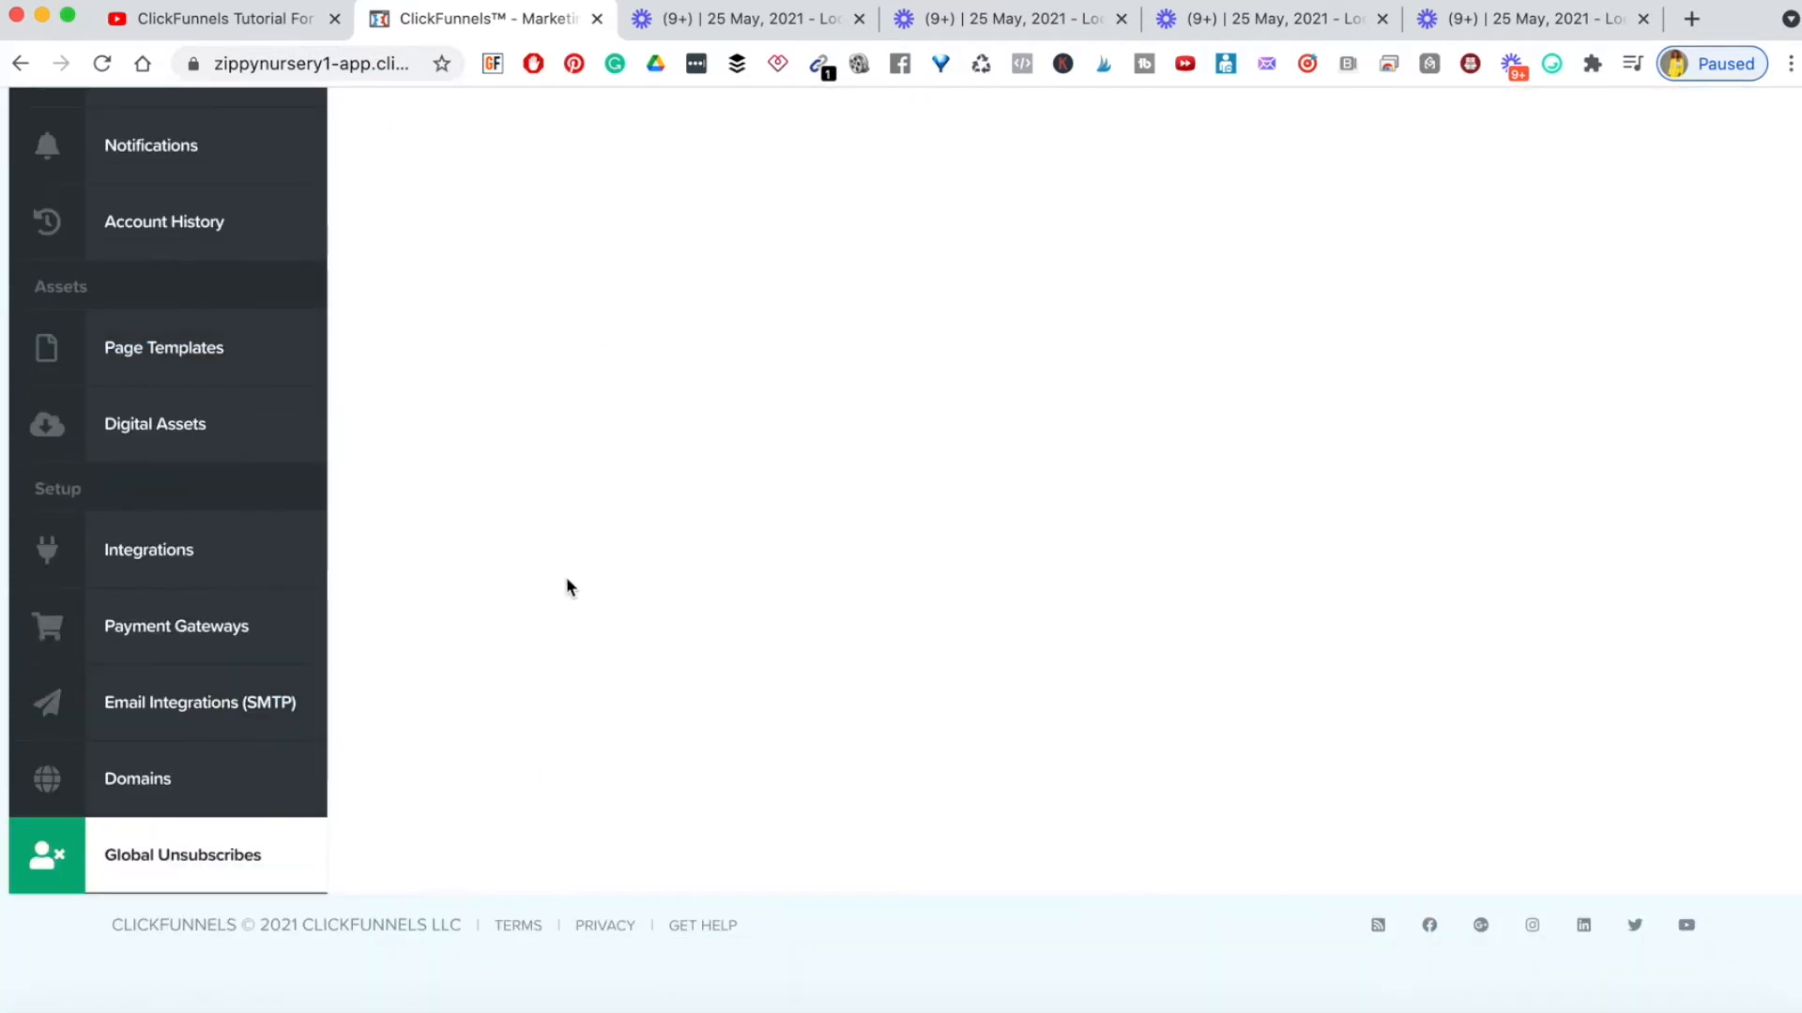
{"action": "scroll", "coordinate": [692, 377], "scroll_direction": "up", "scroll_amount": 5}
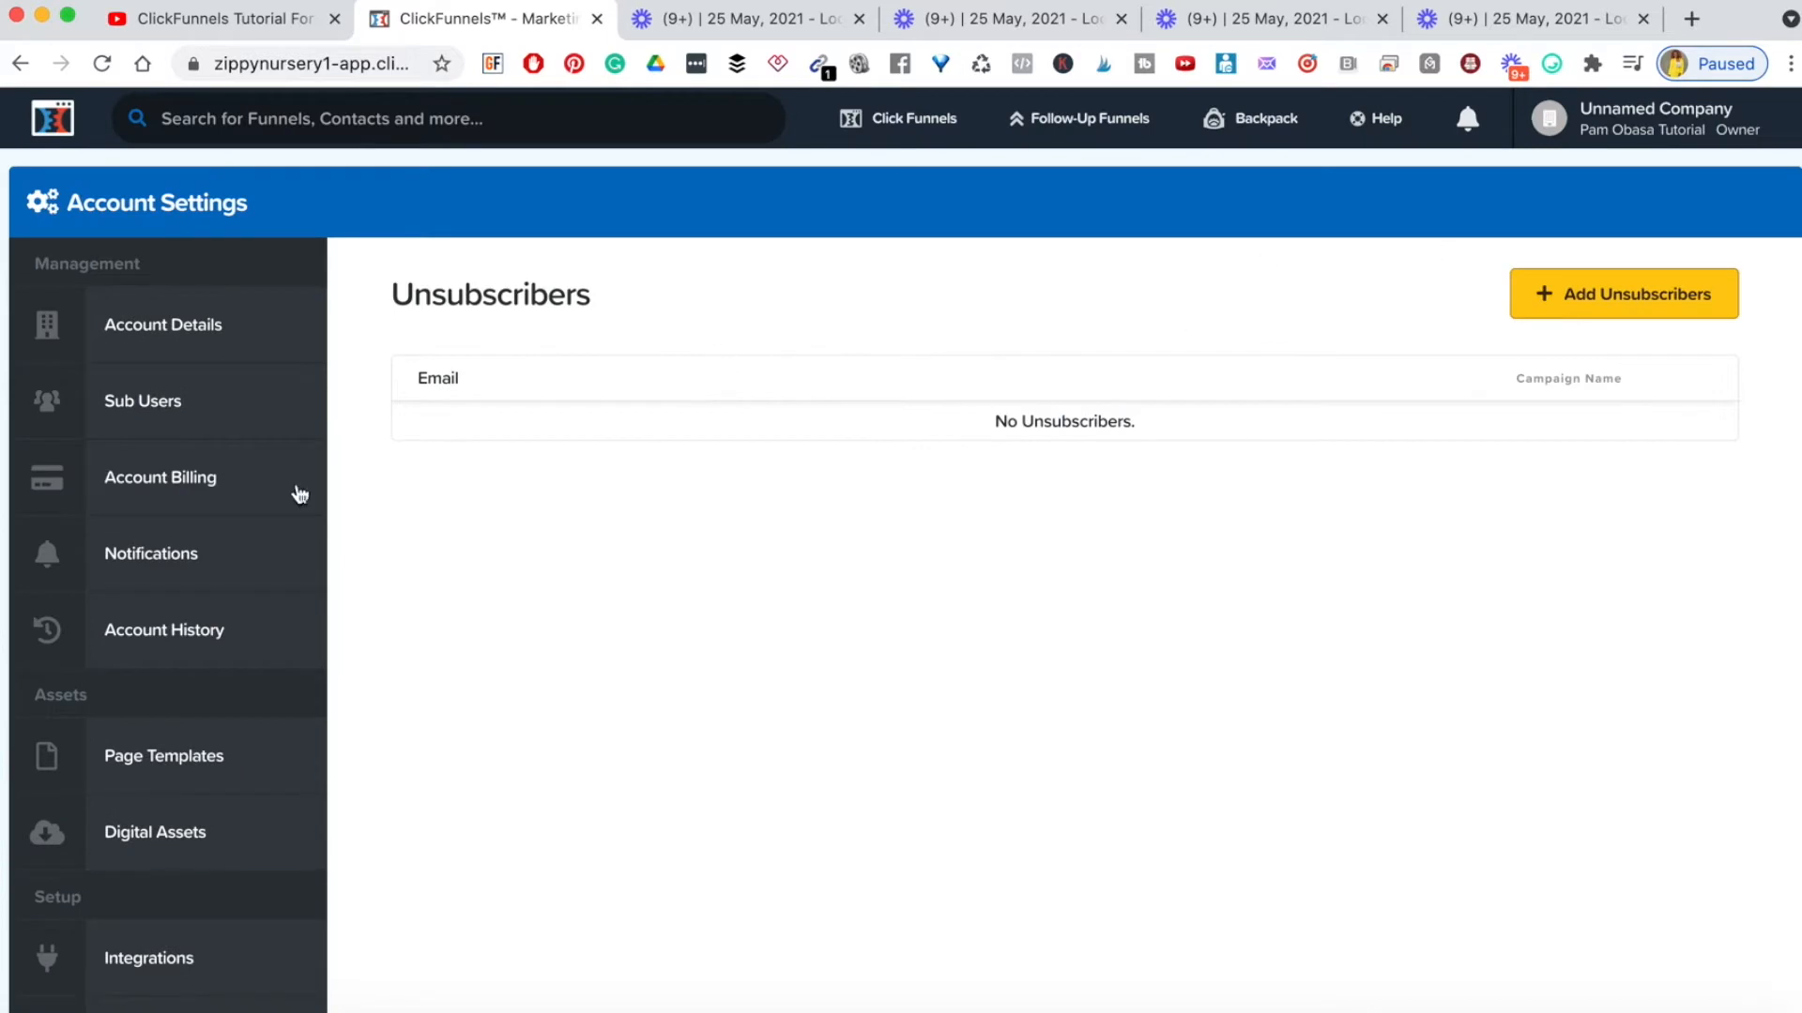
{"action": "scroll", "coordinate": [169, 736], "scroll_direction": "down", "scroll_amount": 5}
{"action": "scroll", "coordinate": [172, 737], "scroll_direction": "up", "scroll_amount": 3}
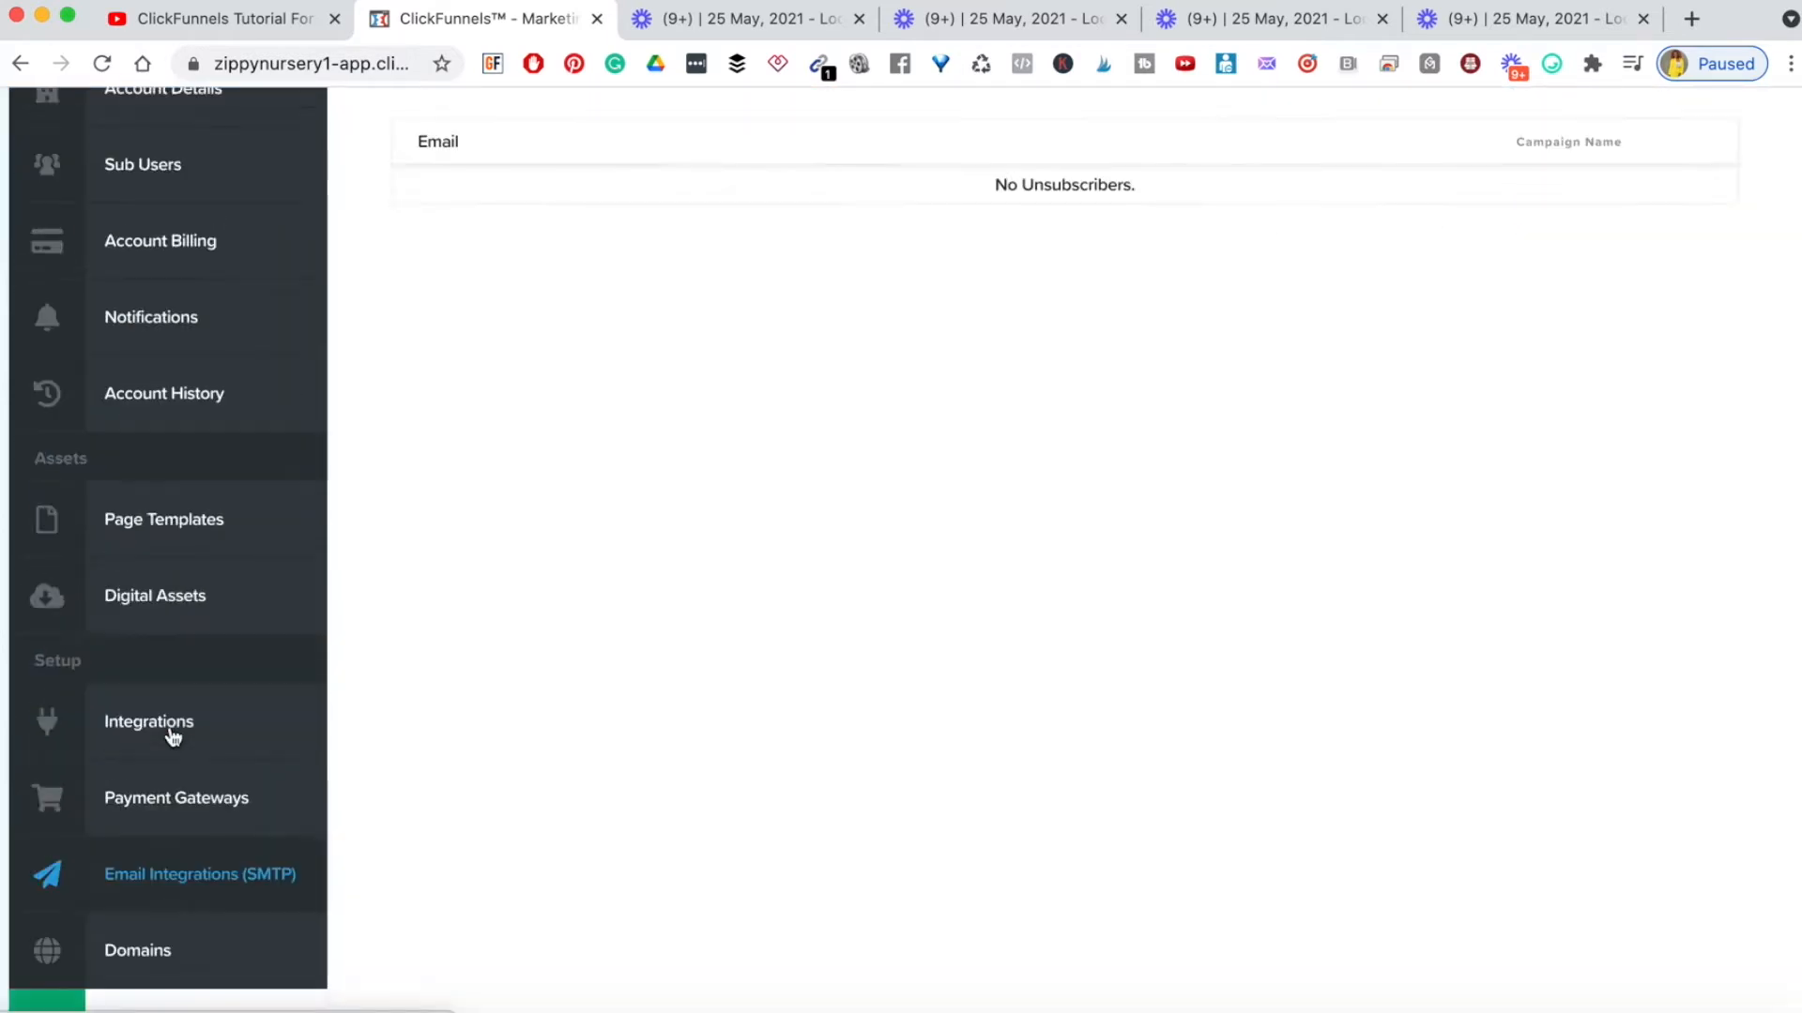
{"action": "scroll", "coordinate": [172, 737], "scroll_direction": "up", "scroll_amount": 3}
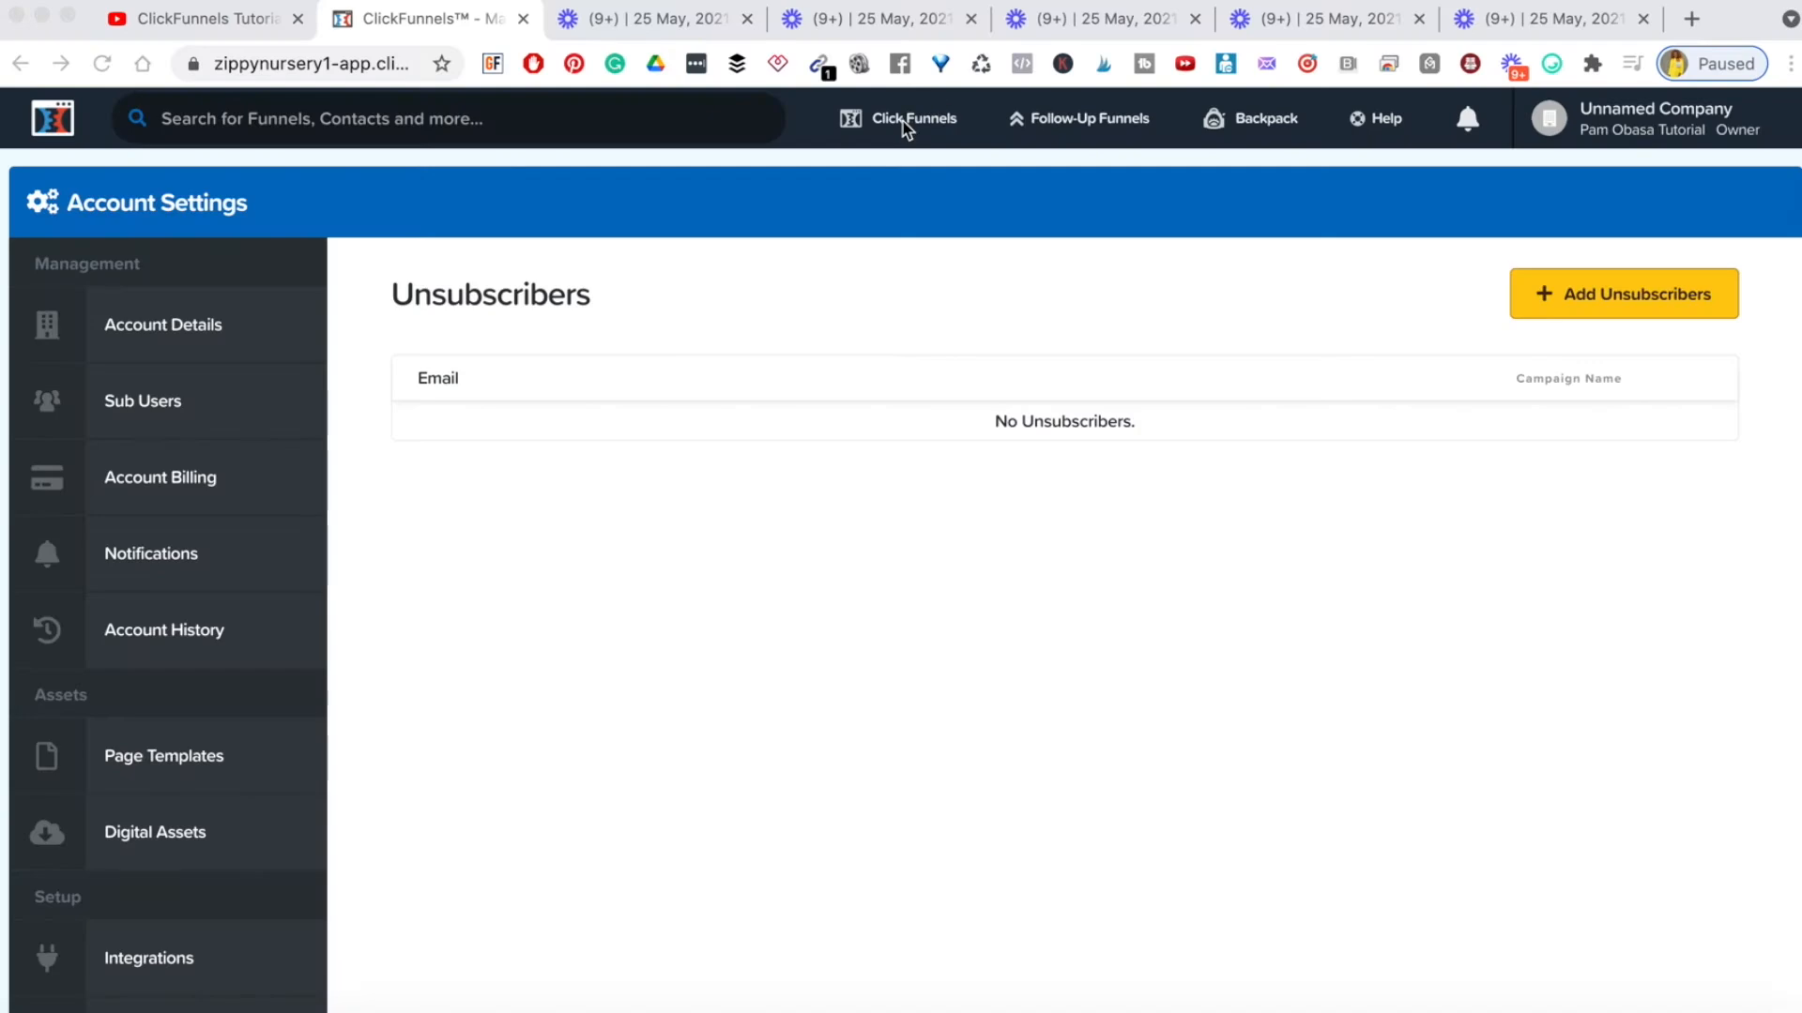
- Start building a funnel and examine the Choose Goal stage of the classic funnel builder
{"action": "left_click", "coordinate": [927, 125]}
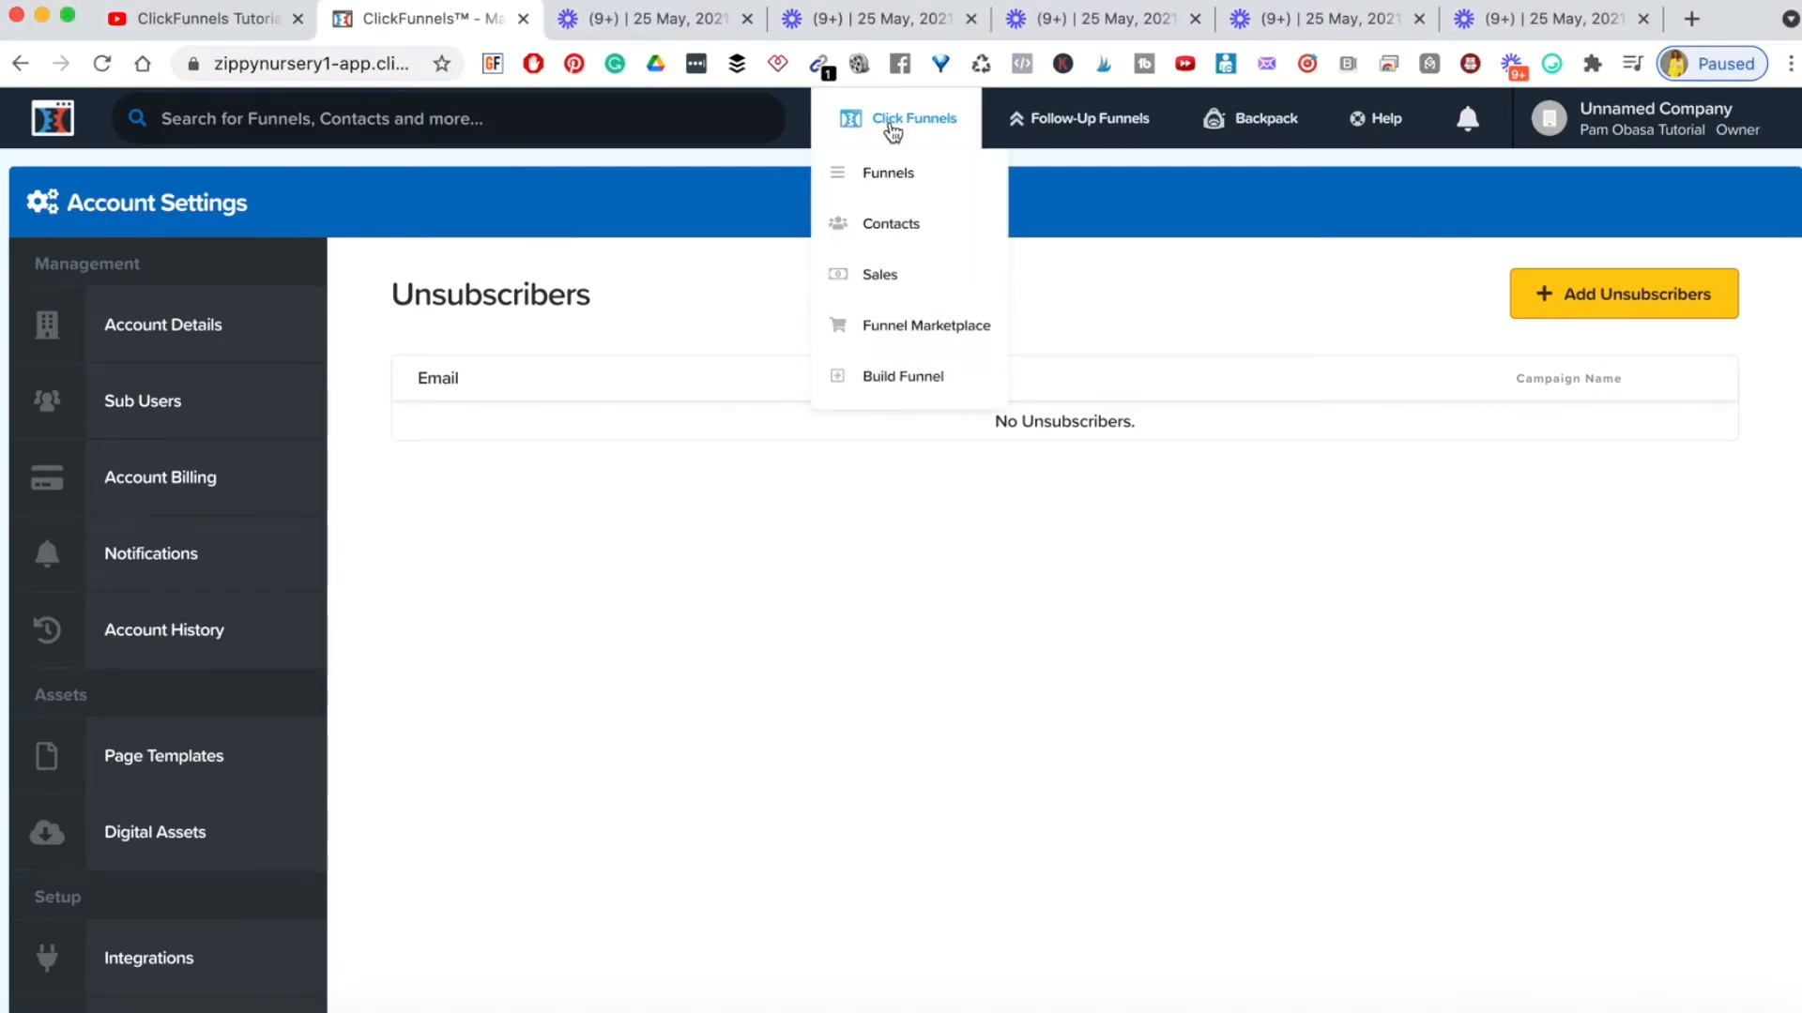
{"action": "left_click", "coordinate": [896, 385]}
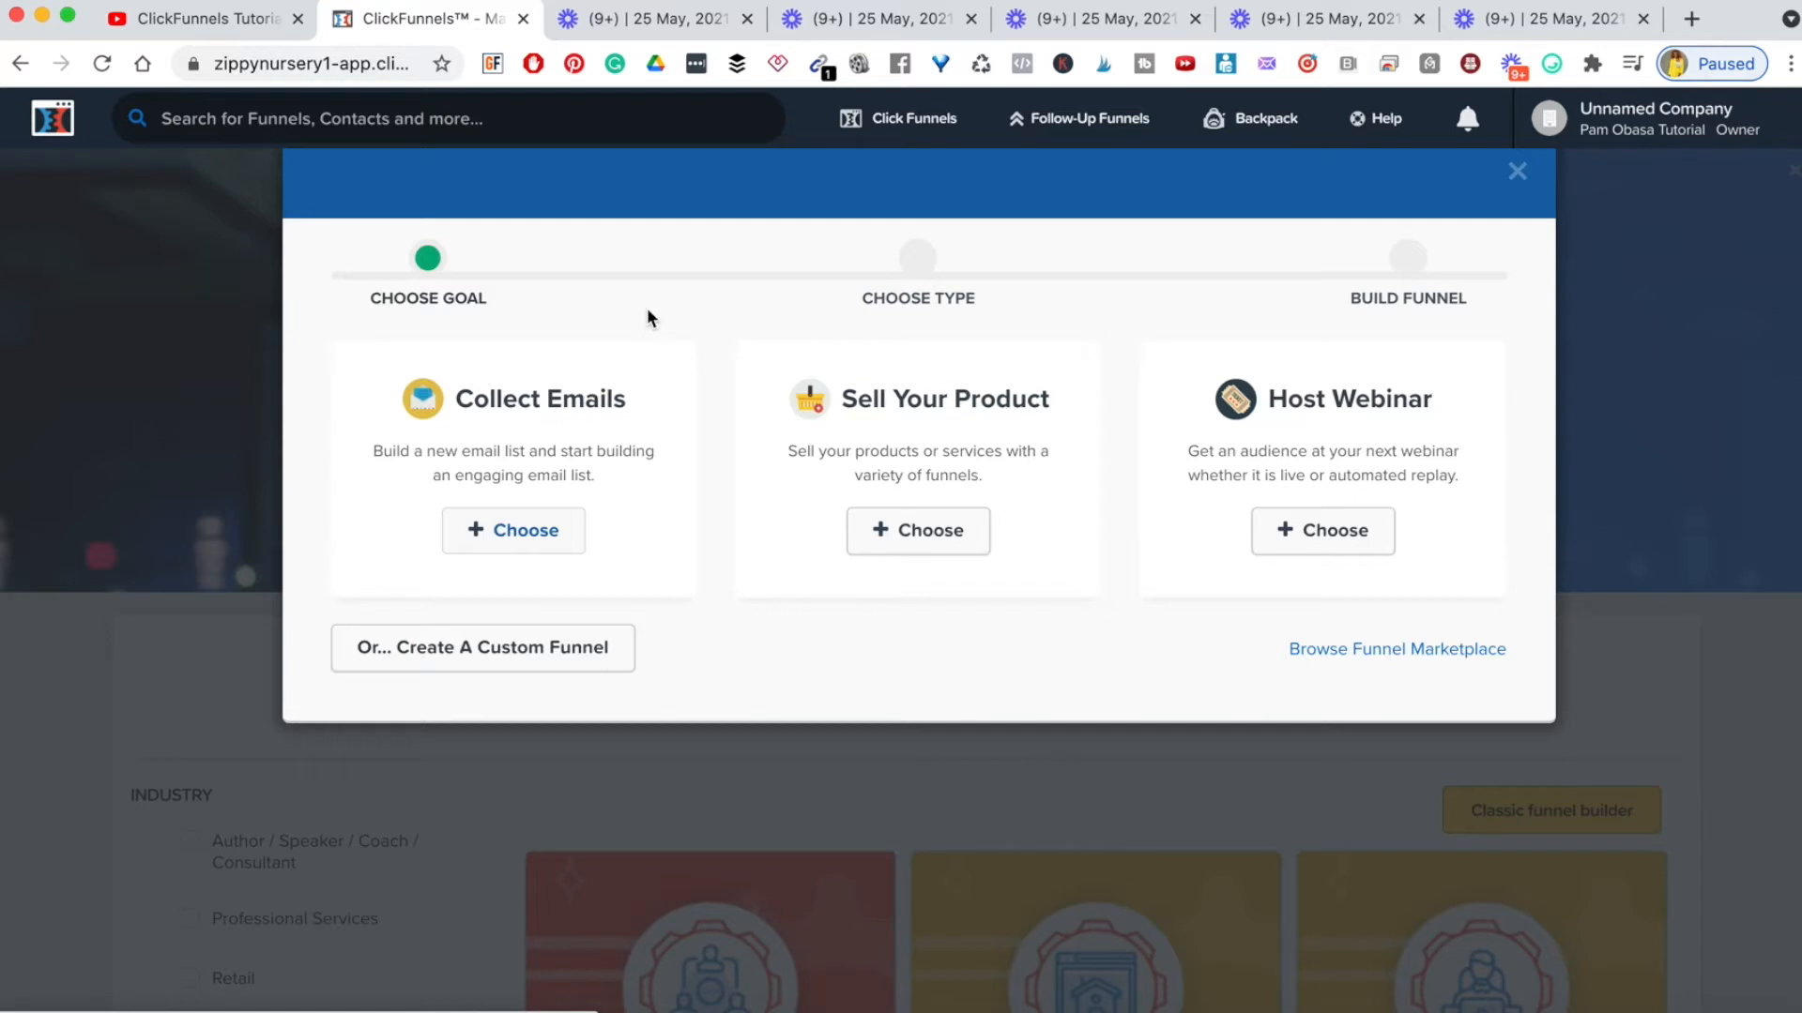
{"action": "triple_click", "coordinate": [421, 298]}
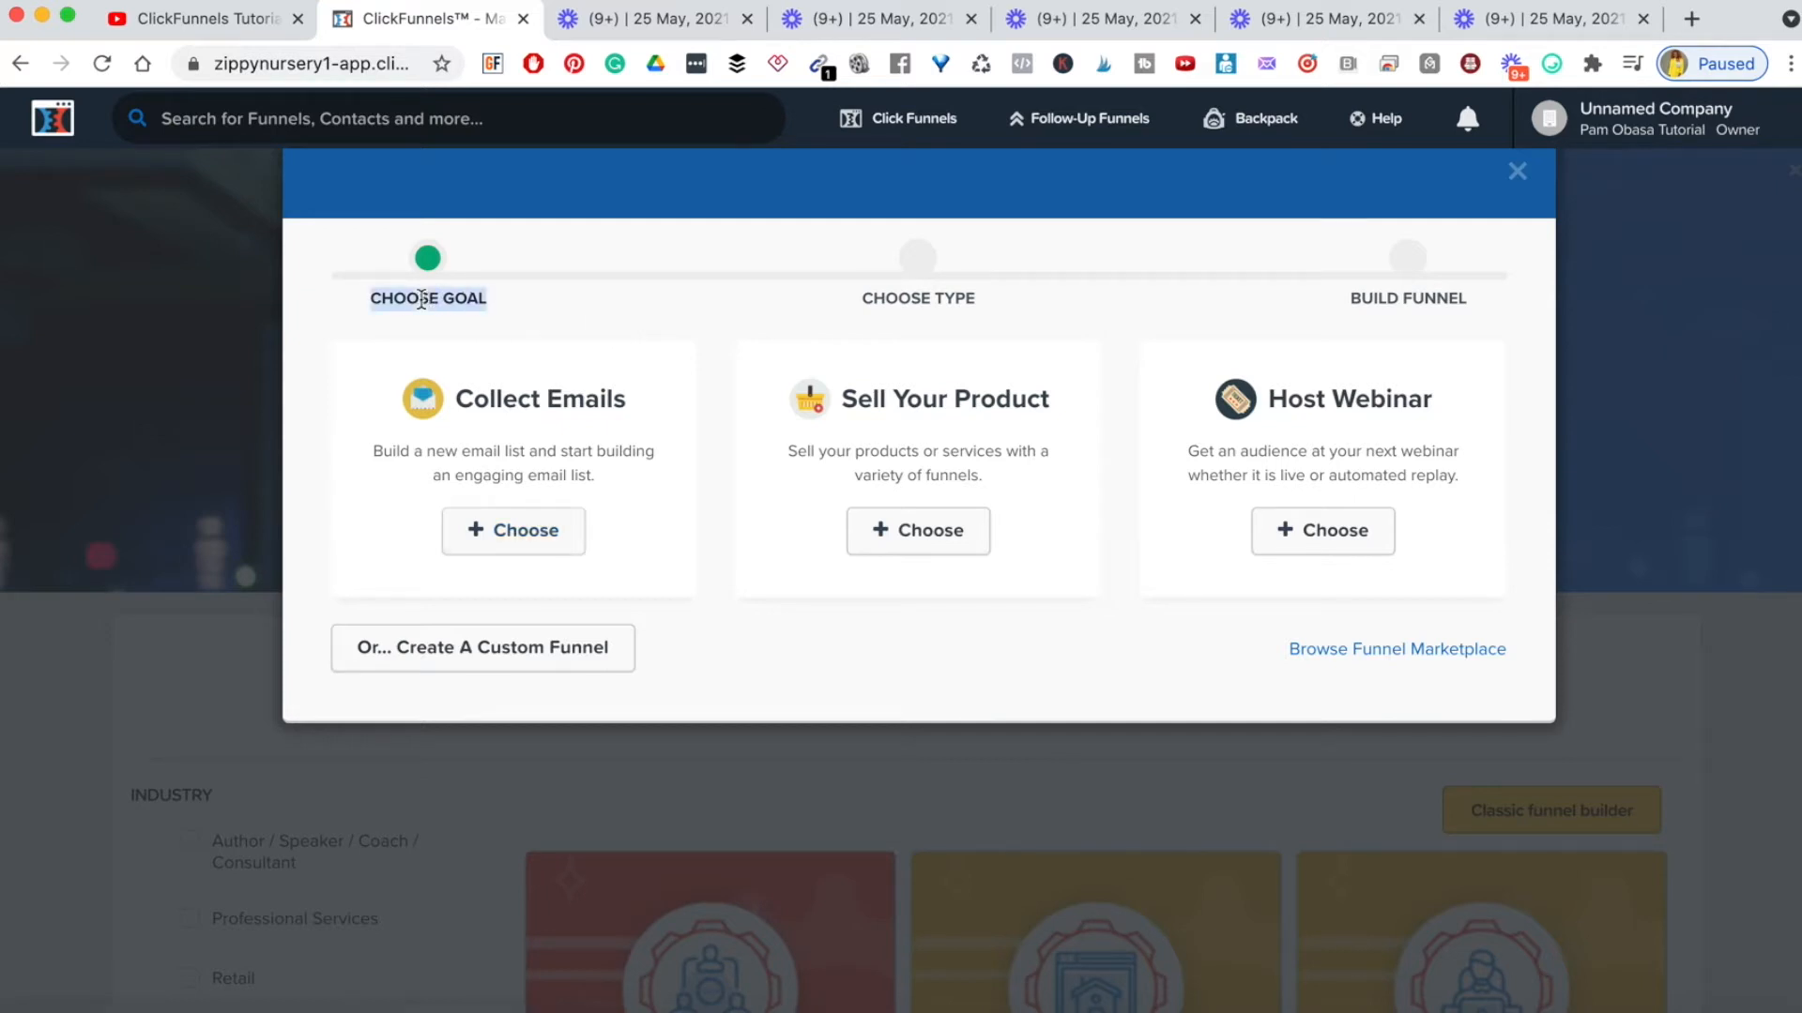
{"action": "left_click", "coordinate": [422, 298]}
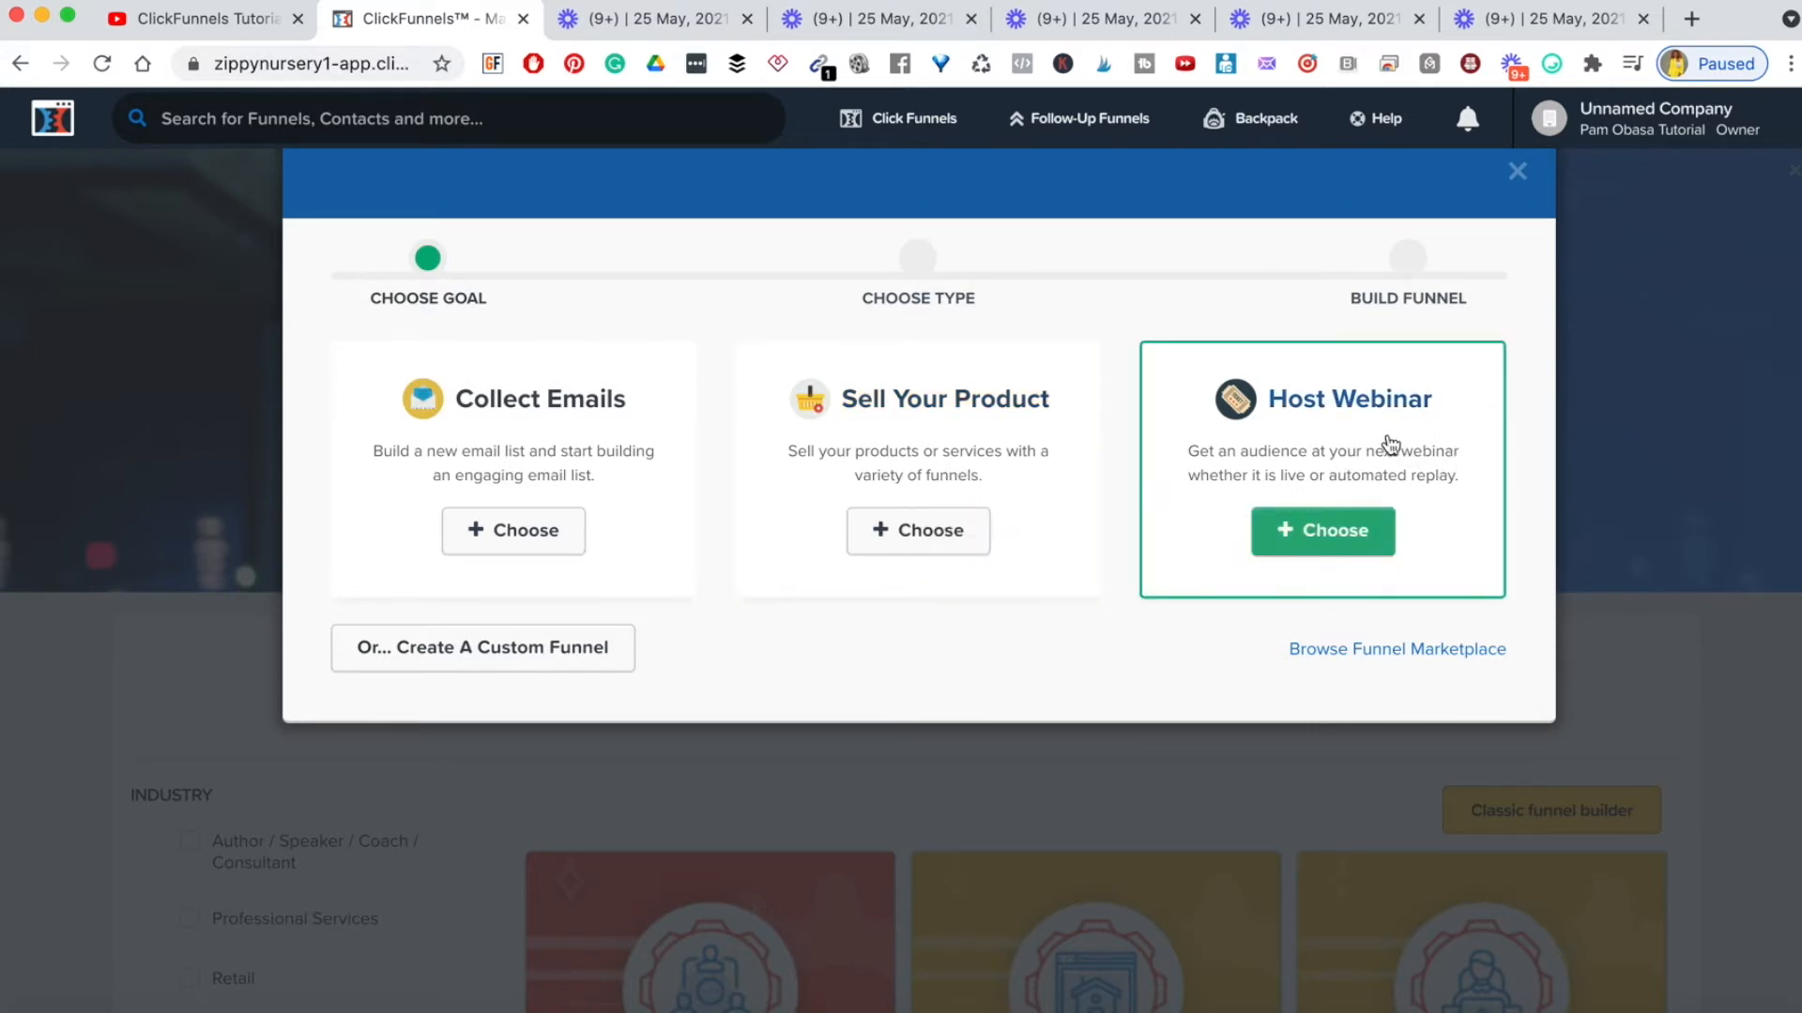
- Look at the Host Webinar and custom funnel options, return to the goal choices and close the classic builder
{"action": "left_click", "coordinate": [1290, 546]}
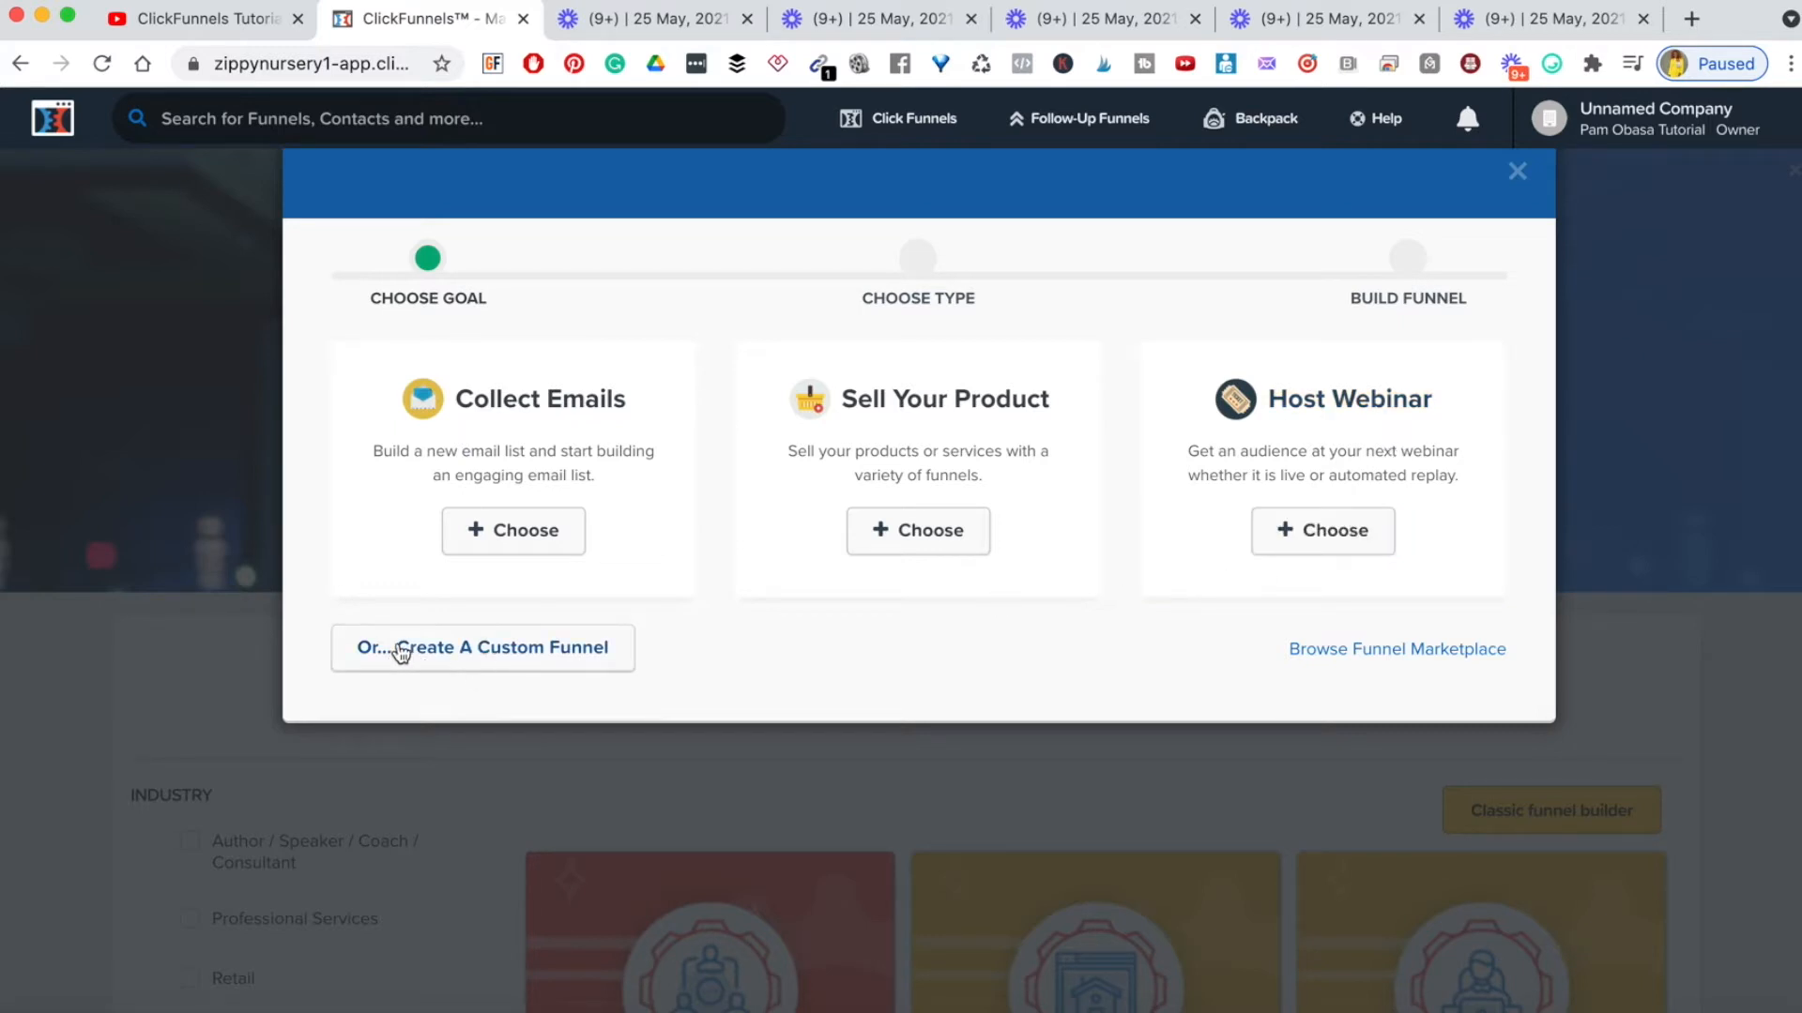
{"action": "left_click", "coordinate": [466, 655]}
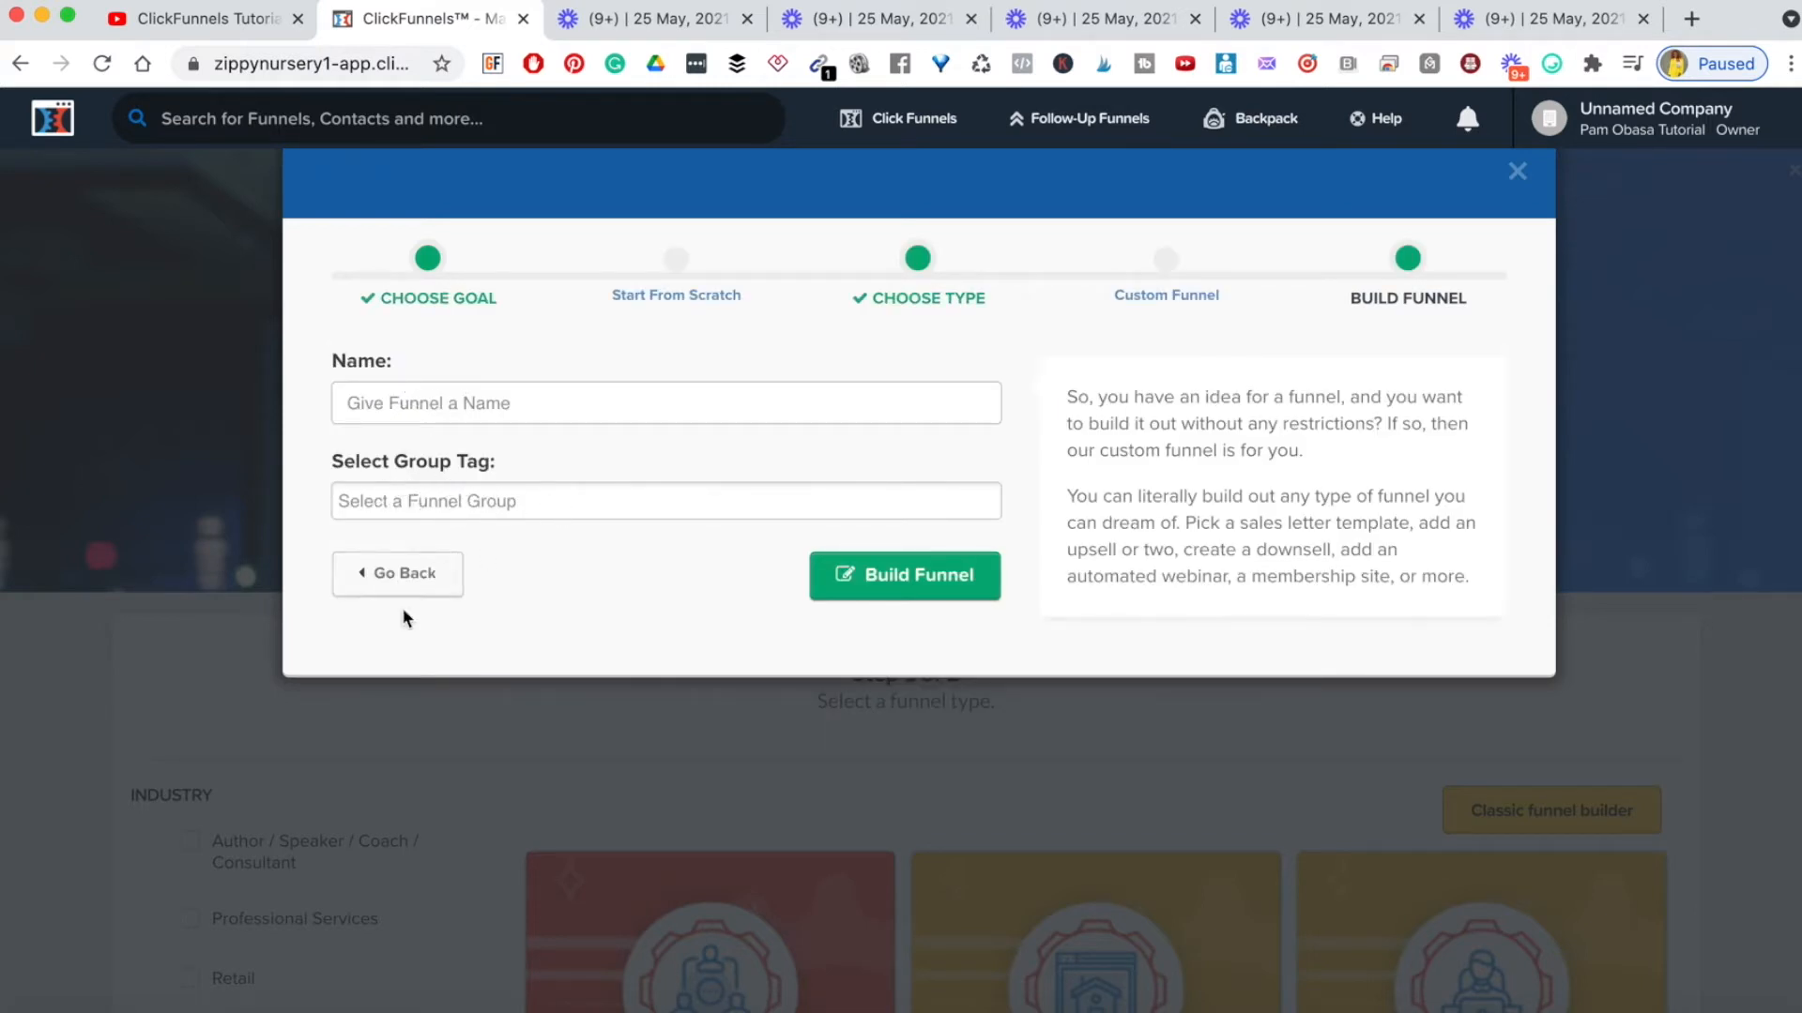
{"action": "left_click", "coordinate": [375, 590]}
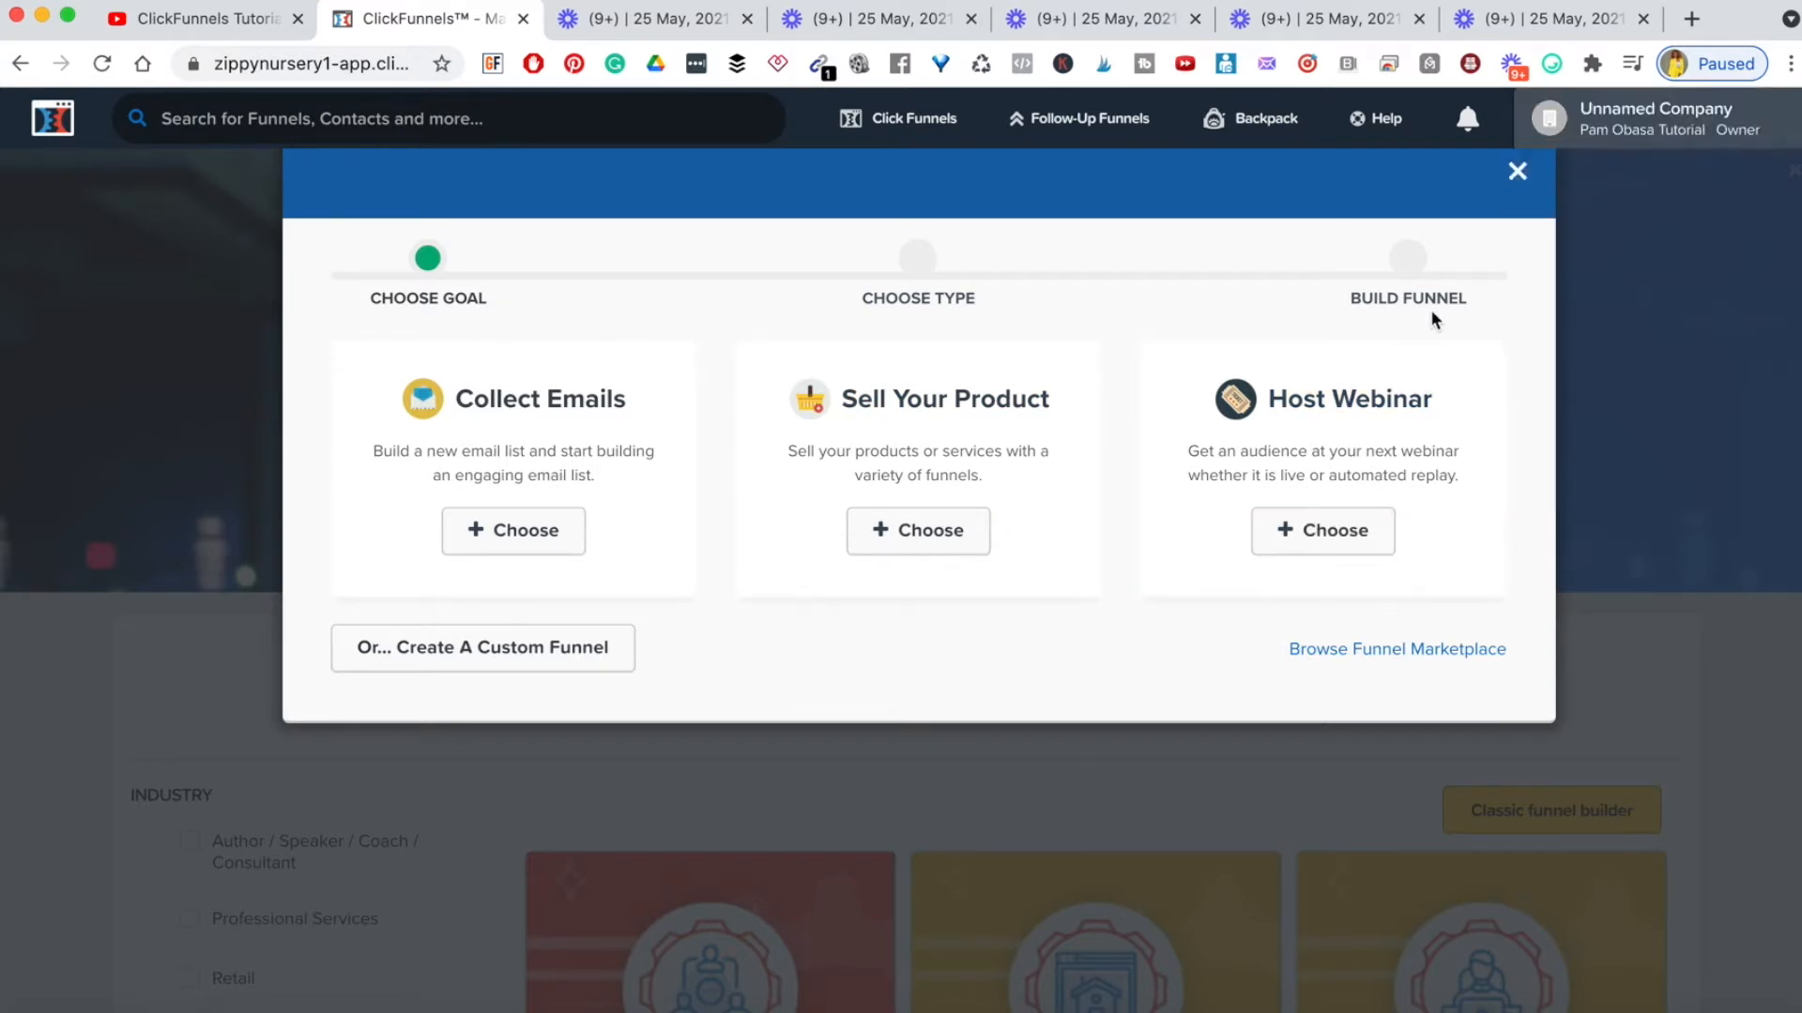
{"action": "left_click", "coordinate": [1514, 173]}
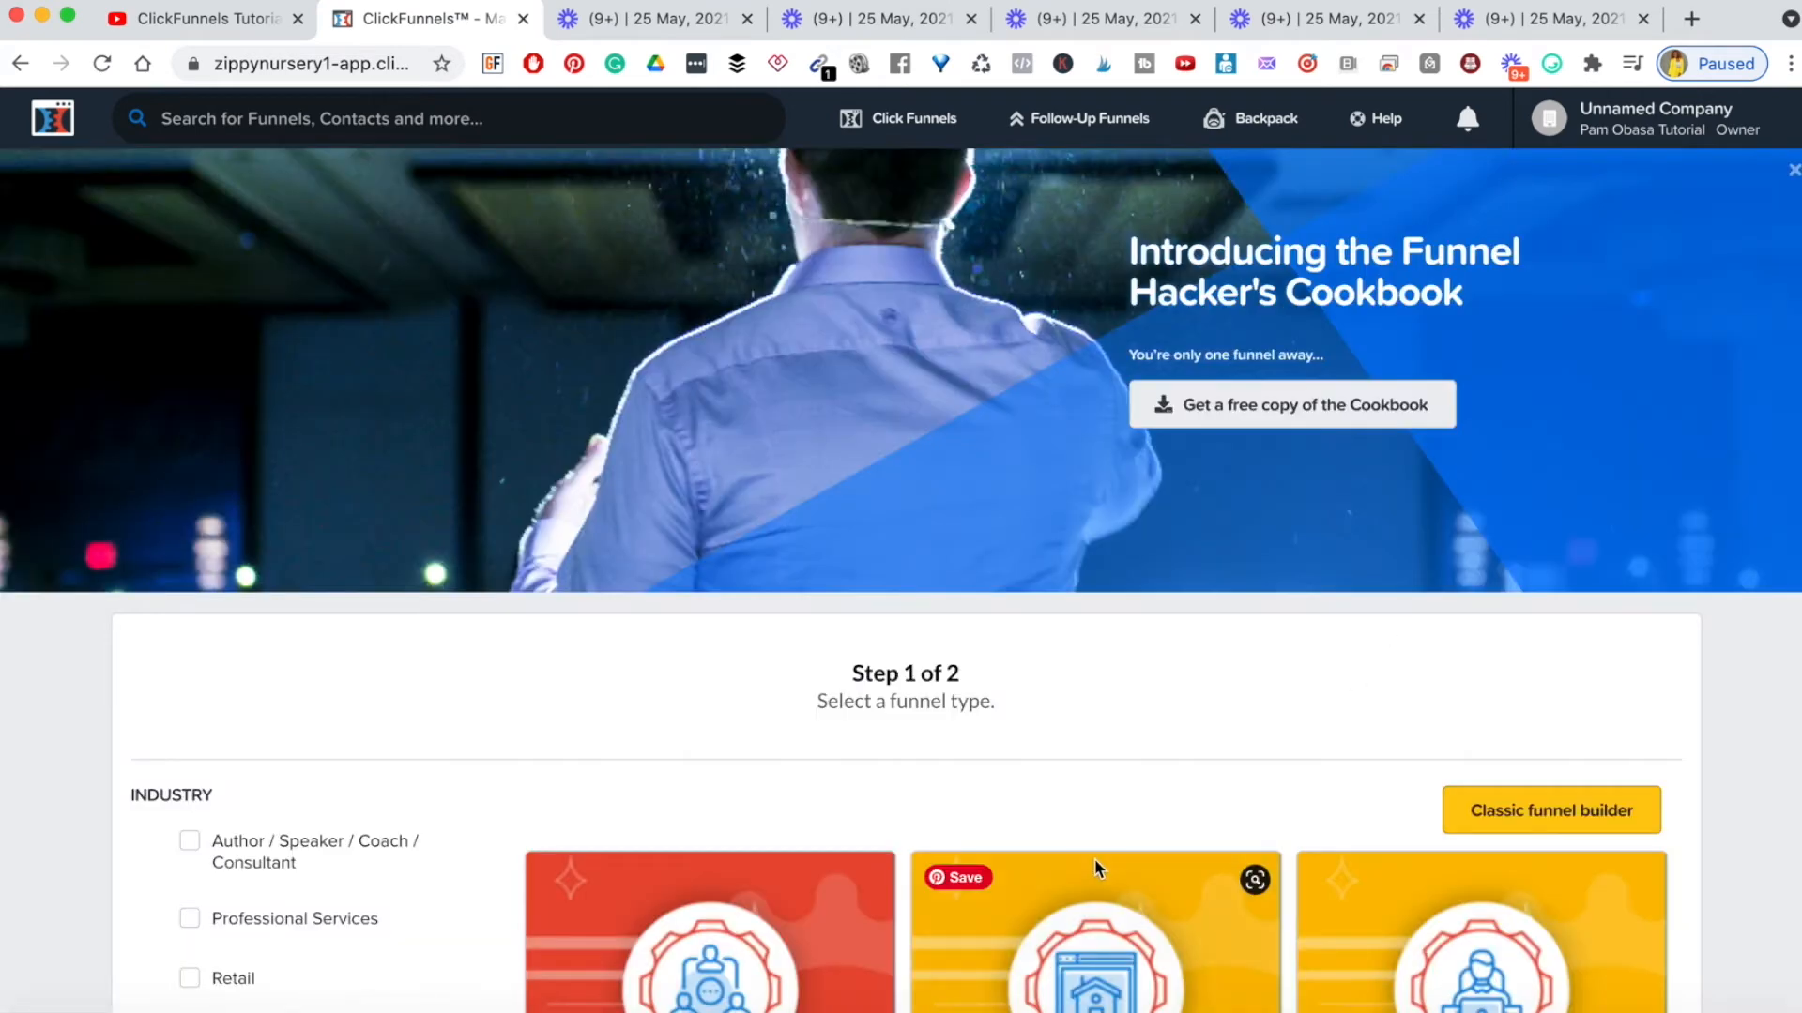
- Filter the funnel types by the Author / Speaker / Coach / Consultant industry, and clear the filter
{"action": "scroll", "coordinate": [1094, 864], "scroll_direction": "down", "scroll_amount": 4}
{"action": "scroll", "coordinate": [1095, 868], "scroll_direction": "down", "scroll_amount": 1}
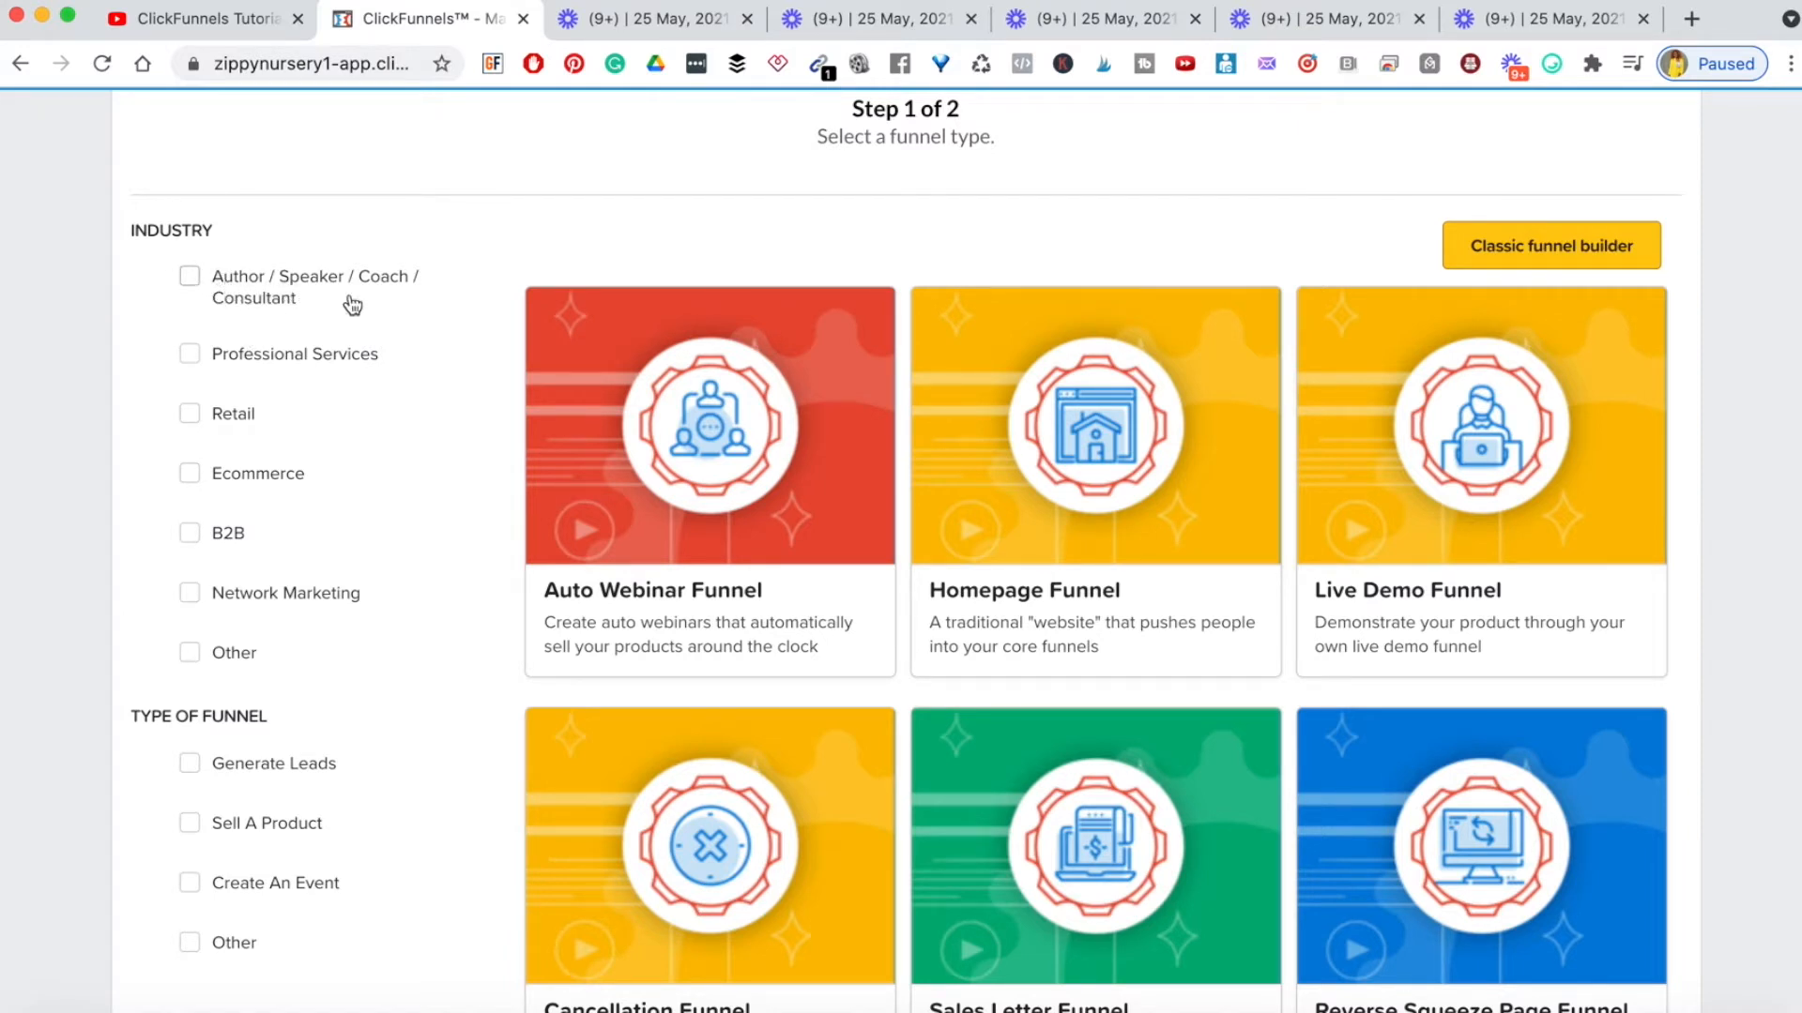
{"action": "left_click", "coordinate": [190, 277]}
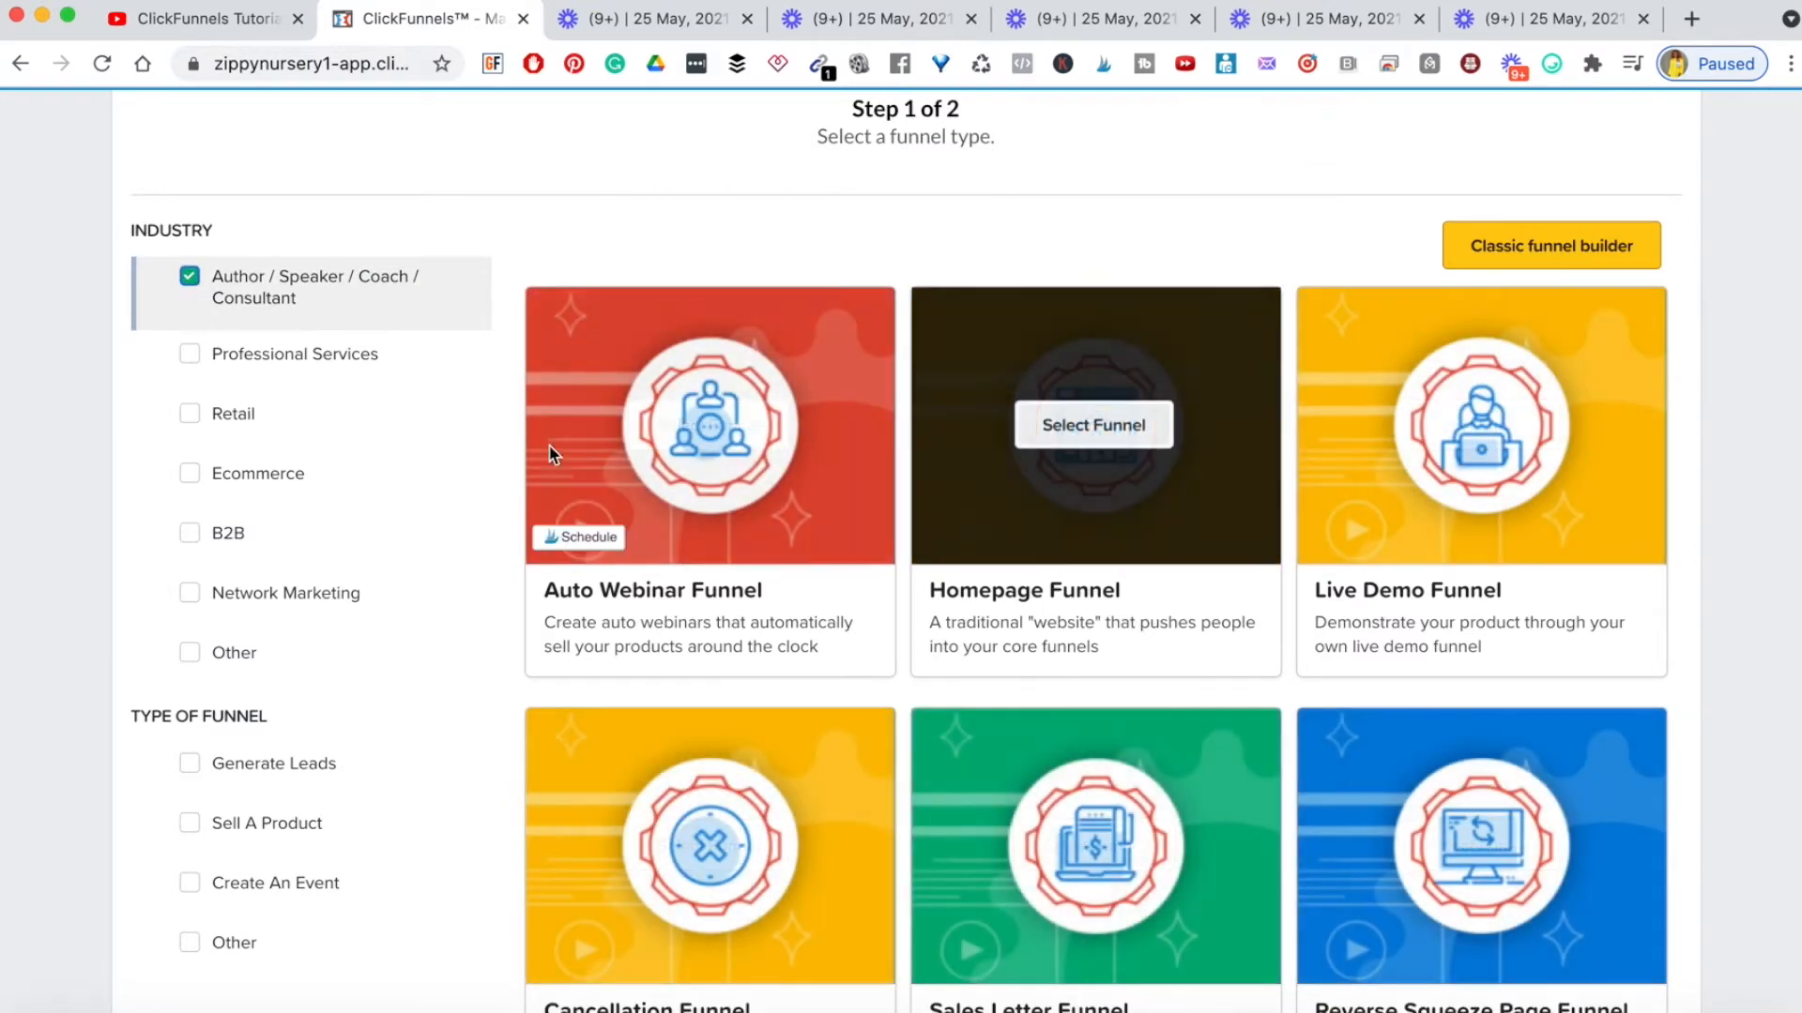
{"action": "left_click", "coordinate": [193, 279]}
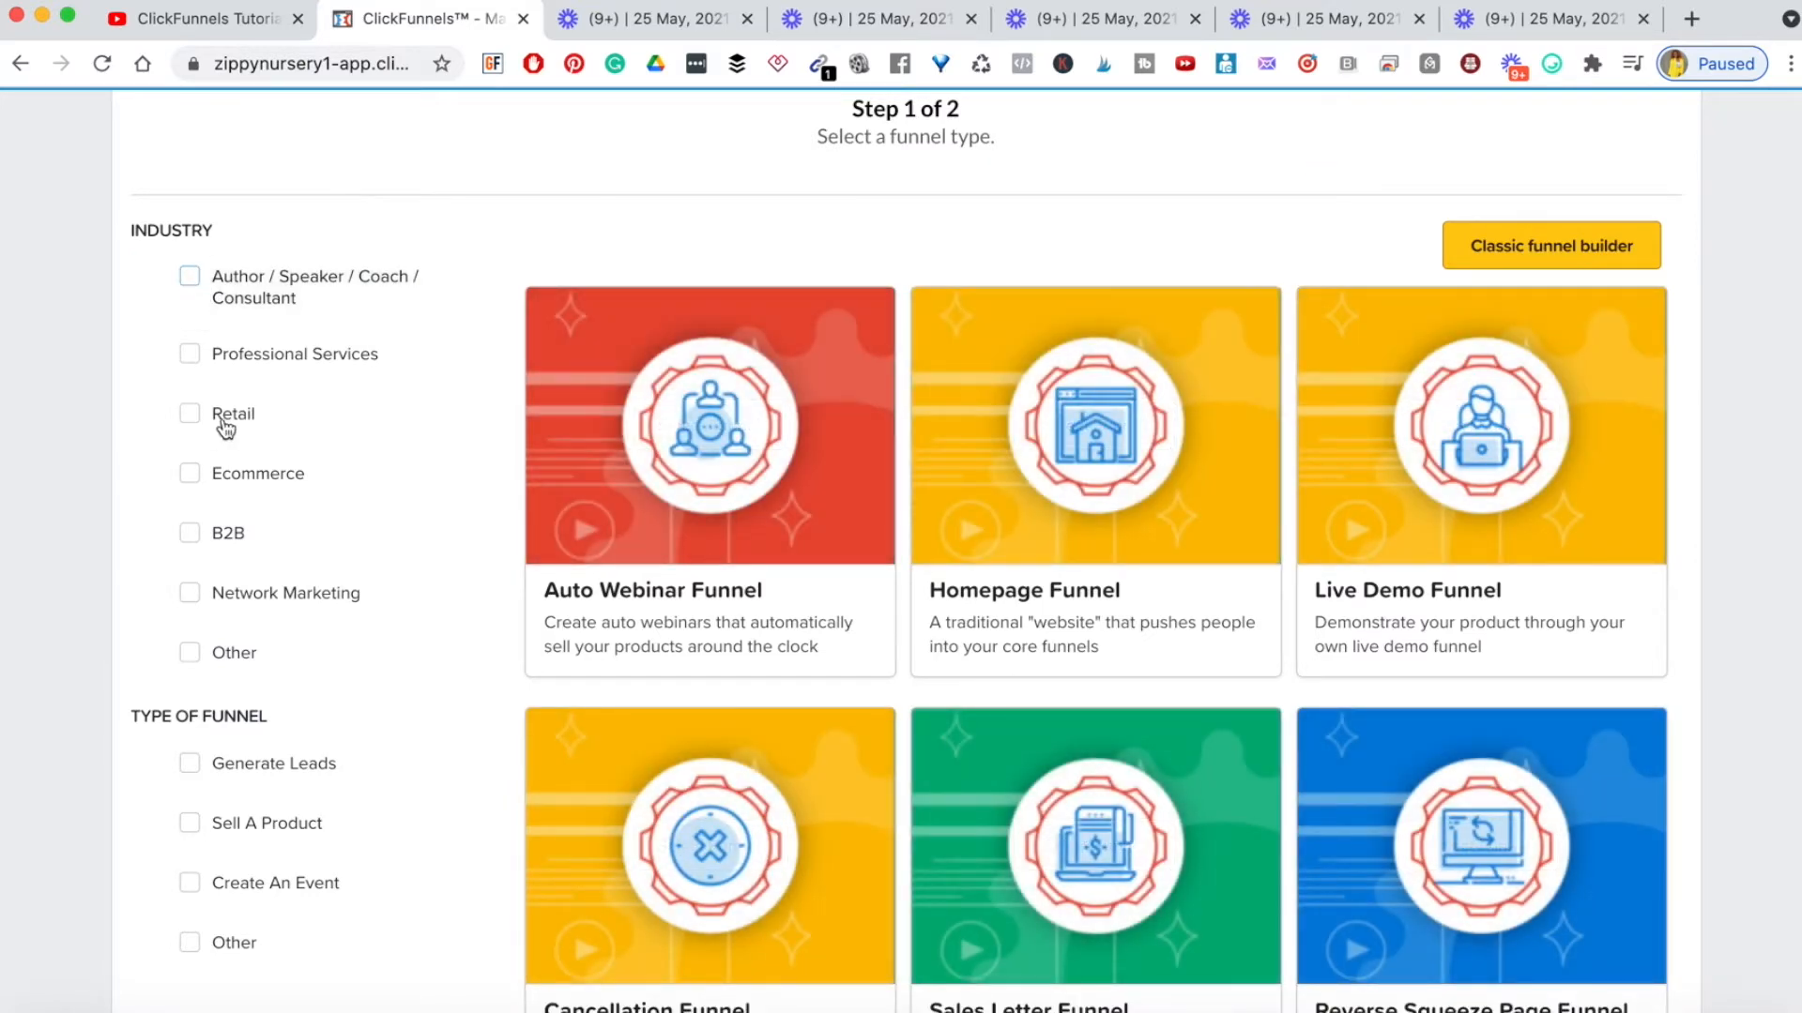
- Filter the funnel types by the B2B industry and by Network Marketing, clearing each filter after review
{"action": "left_click", "coordinate": [189, 531]}
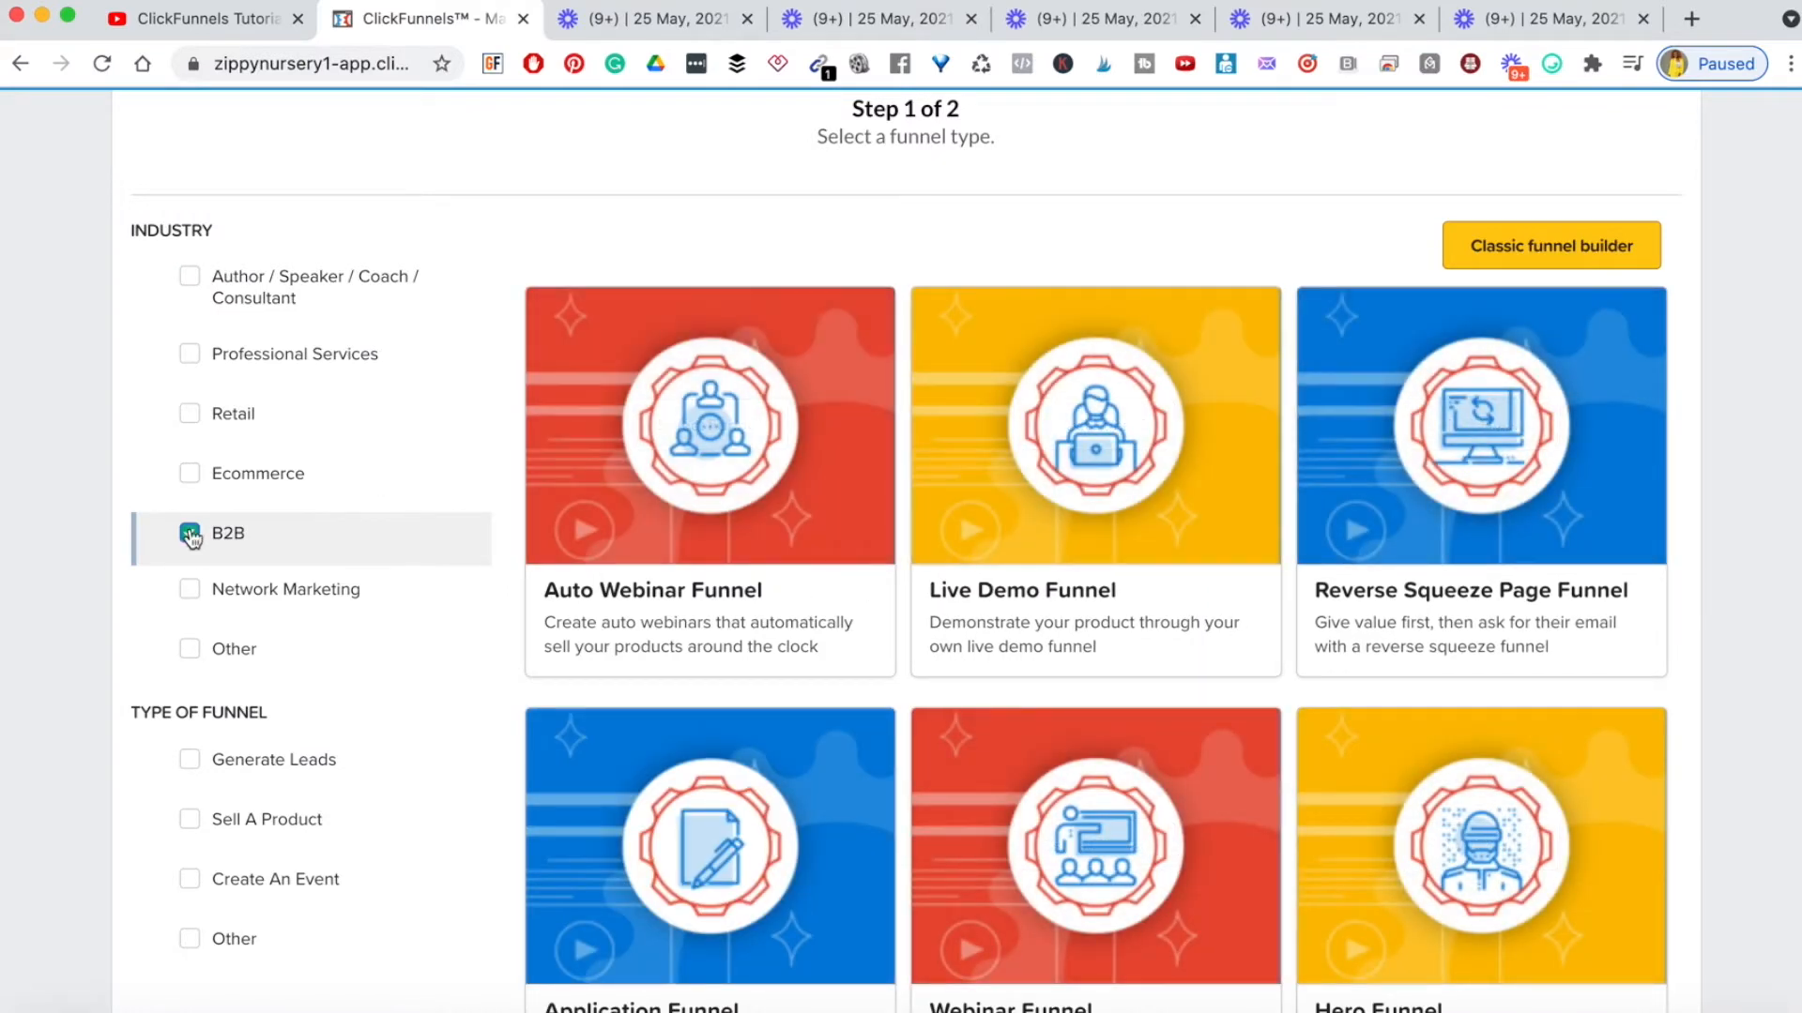
{"action": "left_click", "coordinate": [190, 532]}
{"action": "left_click", "coordinate": [192, 595]}
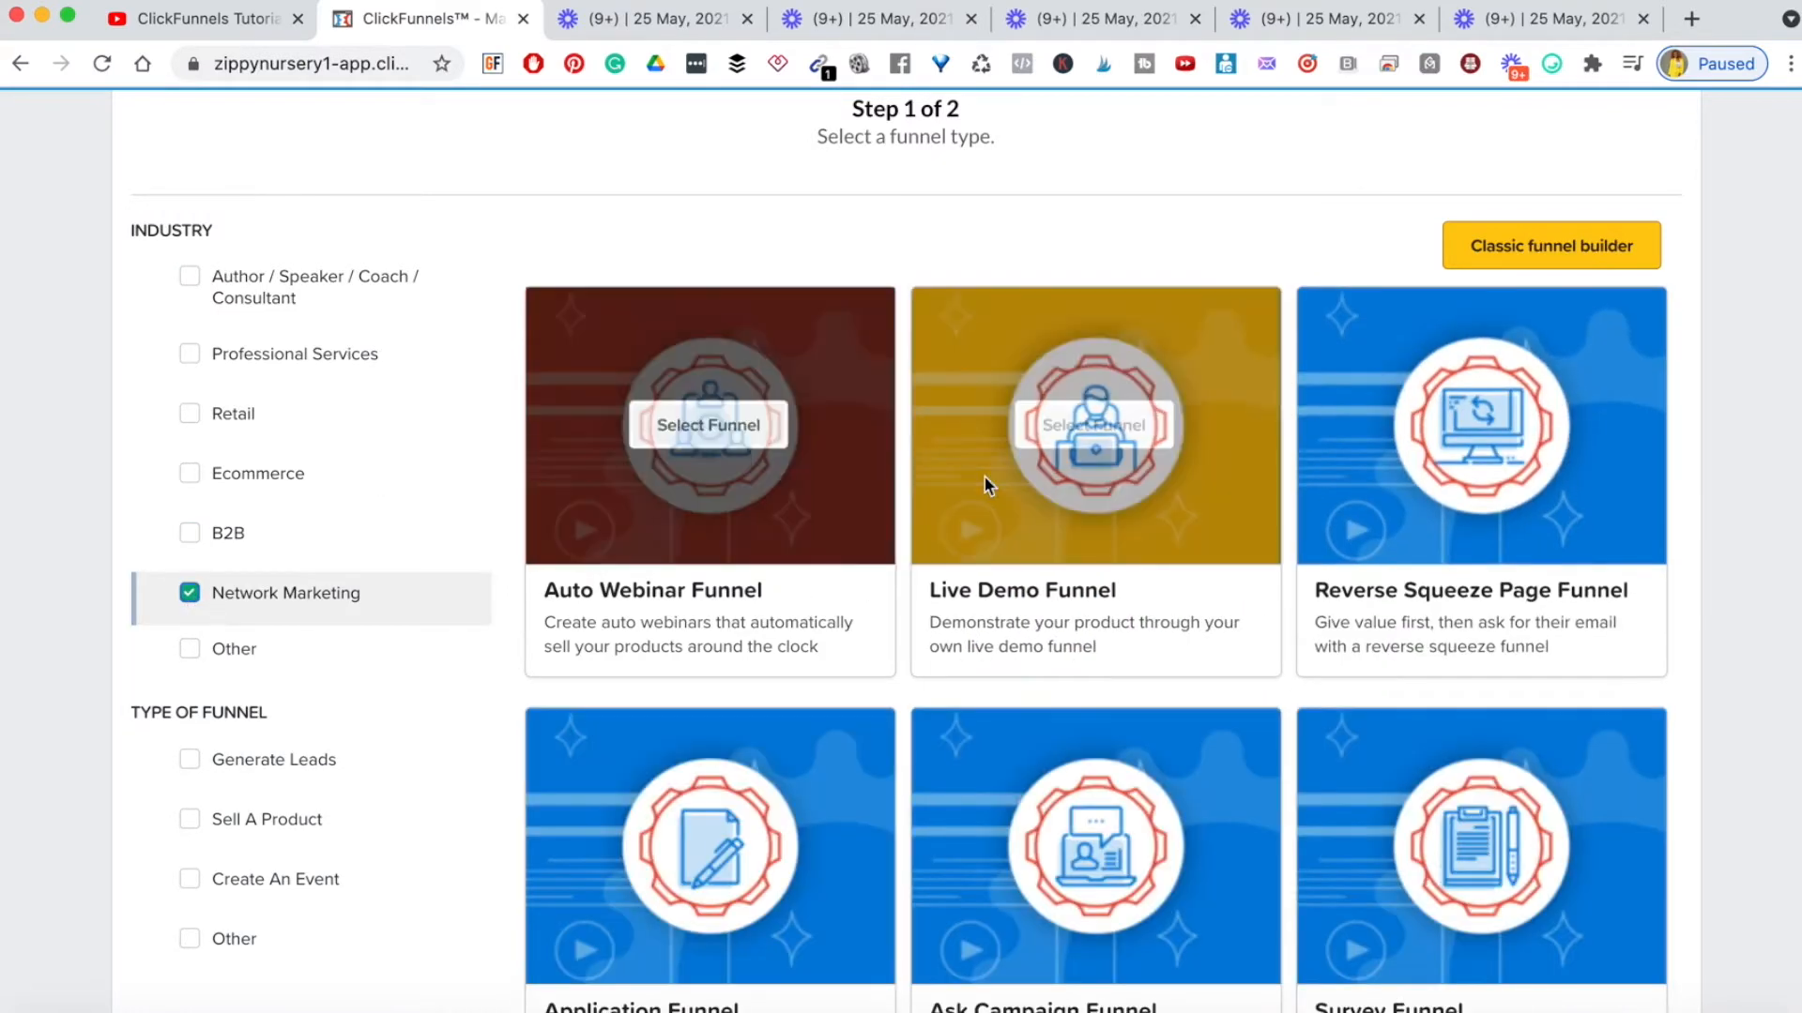
{"action": "scroll", "coordinate": [1584, 804], "scroll_direction": "down", "scroll_amount": 7}
{"action": "scroll", "coordinate": [1581, 799], "scroll_direction": "up", "scroll_amount": 13}
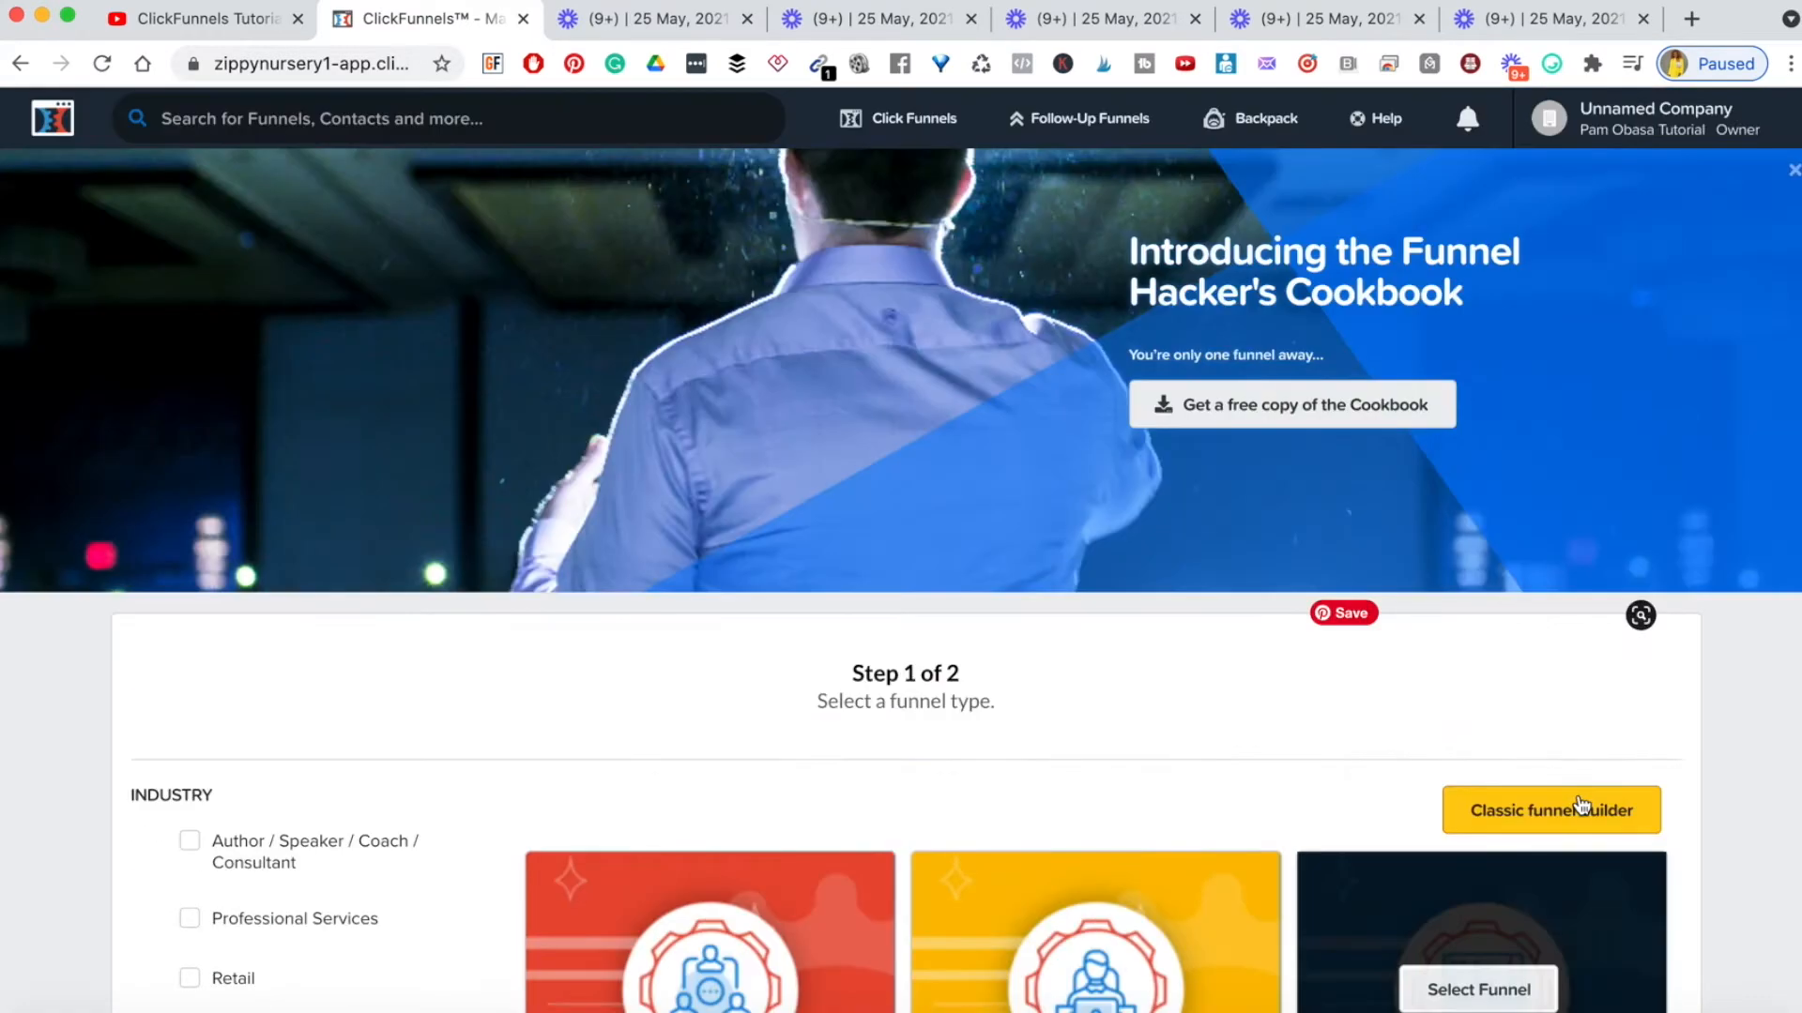
{"action": "scroll", "coordinate": [591, 820], "scroll_direction": "down", "scroll_amount": 7}
{"action": "left_click", "coordinate": [190, 486]}
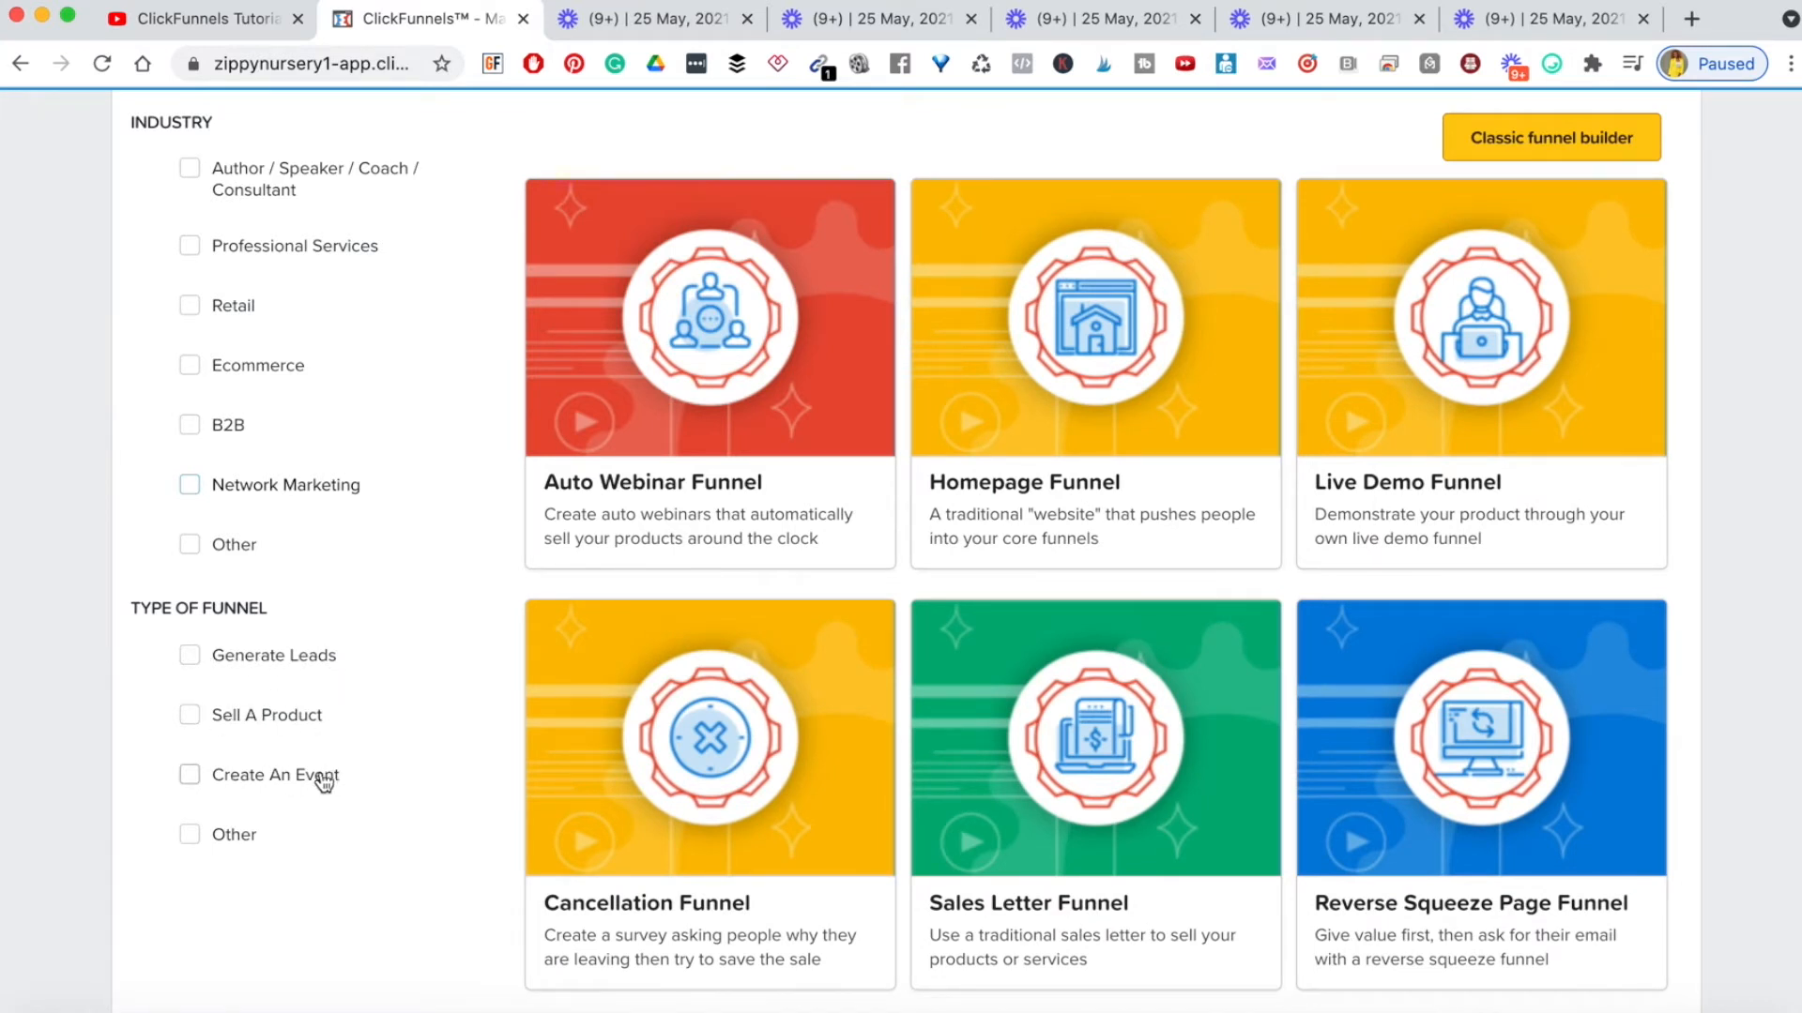
- Filter the funnels by the Create An Event type, clear it and filter by Generate Leads instead
{"action": "left_click", "coordinate": [190, 779]}
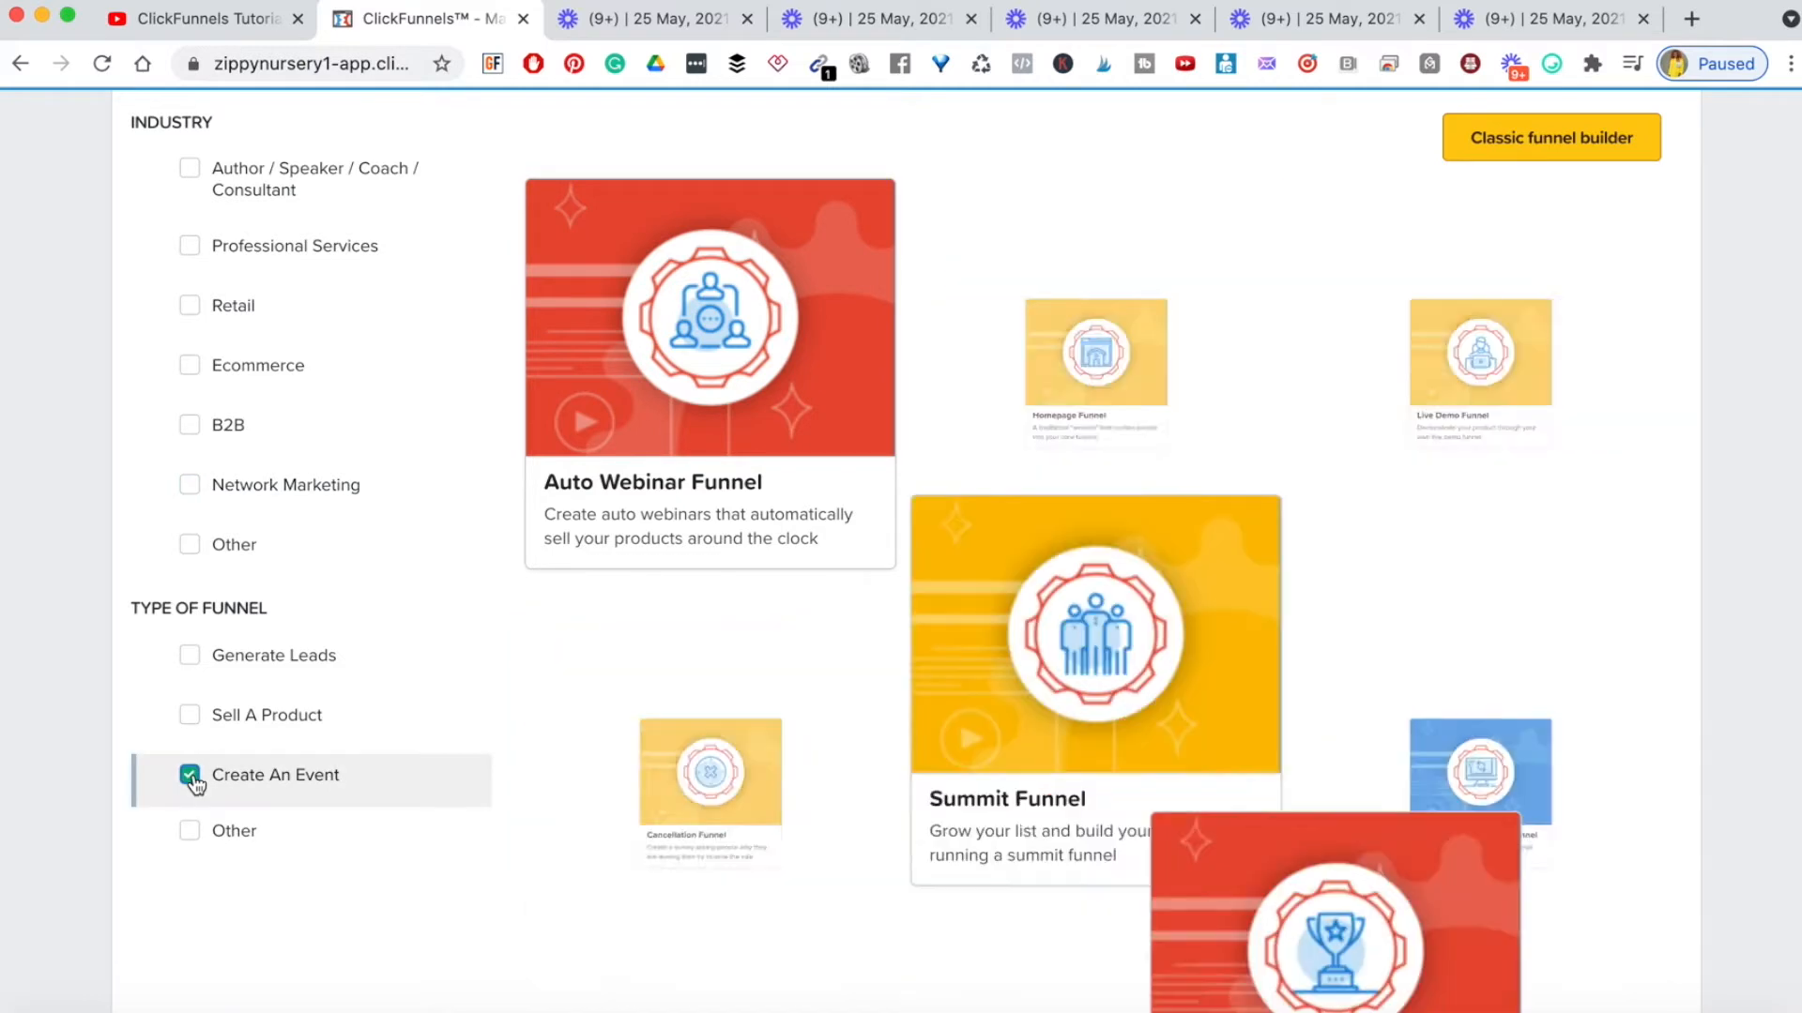
{"action": "left_click", "coordinate": [191, 775]}
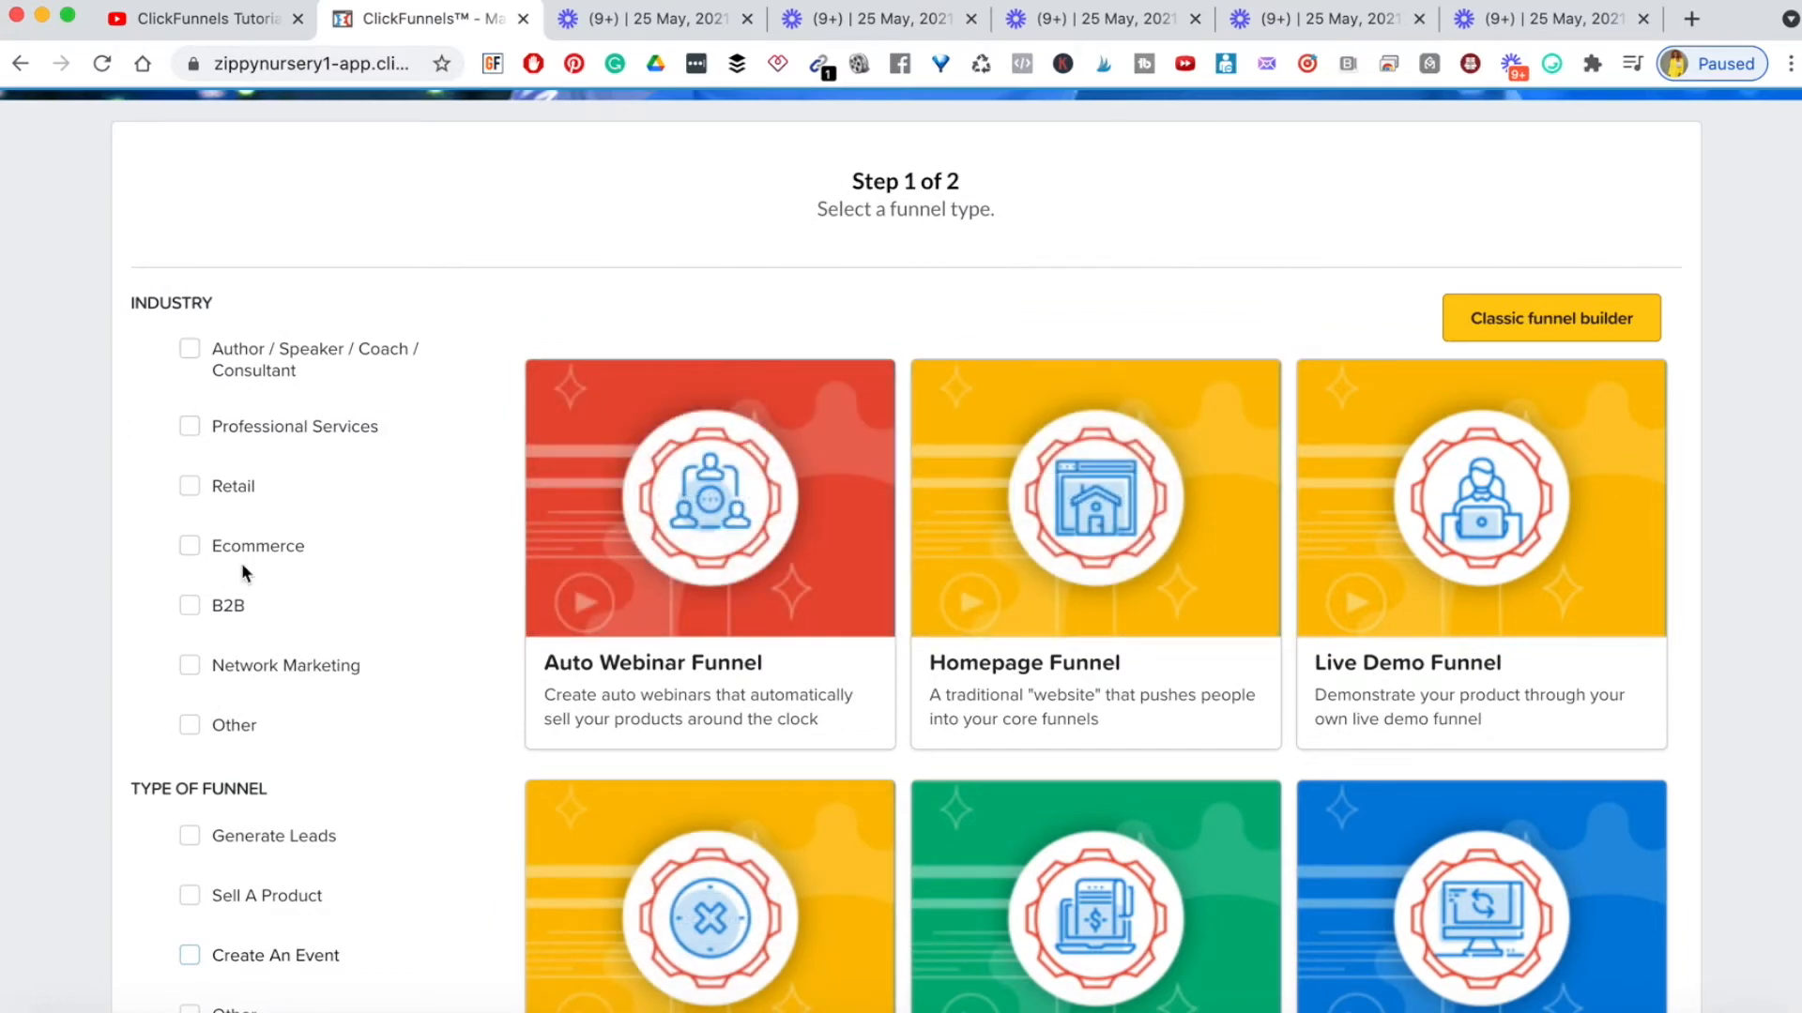
{"action": "scroll", "coordinate": [241, 575], "scroll_direction": "down", "scroll_amount": 3}
{"action": "left_click", "coordinate": [189, 614]}
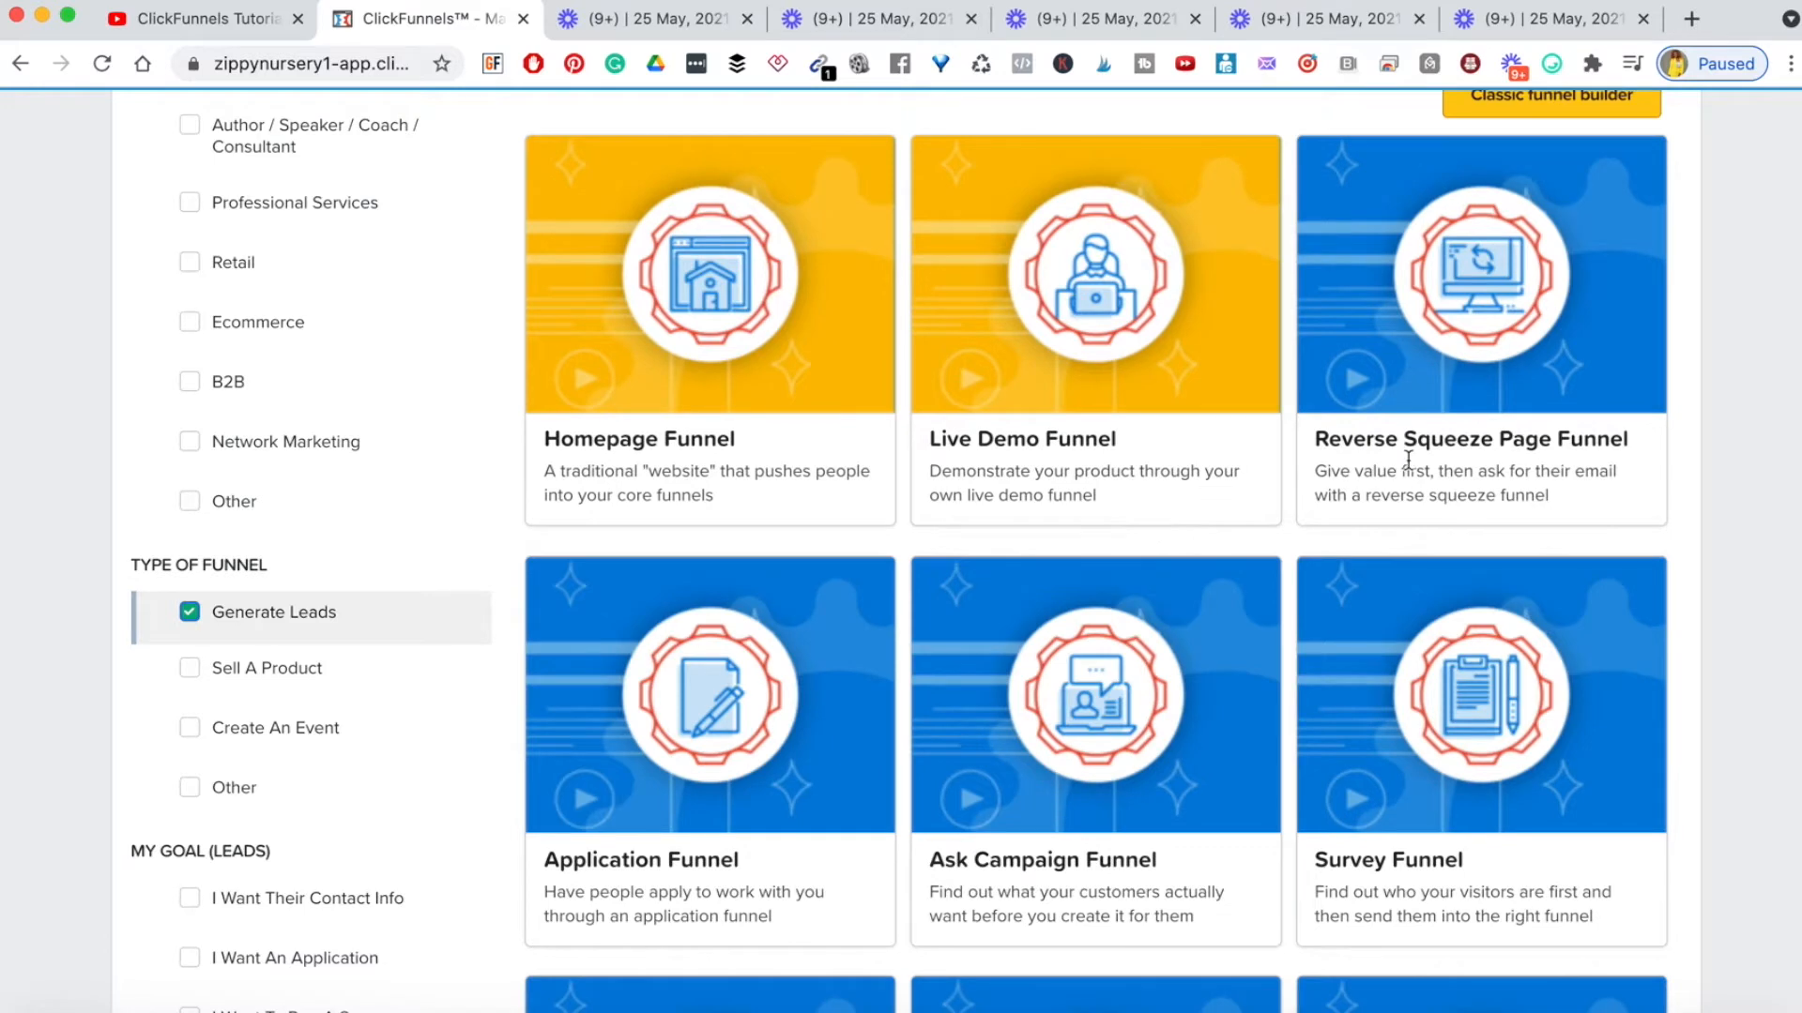
{"action": "scroll", "coordinate": [1408, 459], "scroll_direction": "up", "scroll_amount": 3}
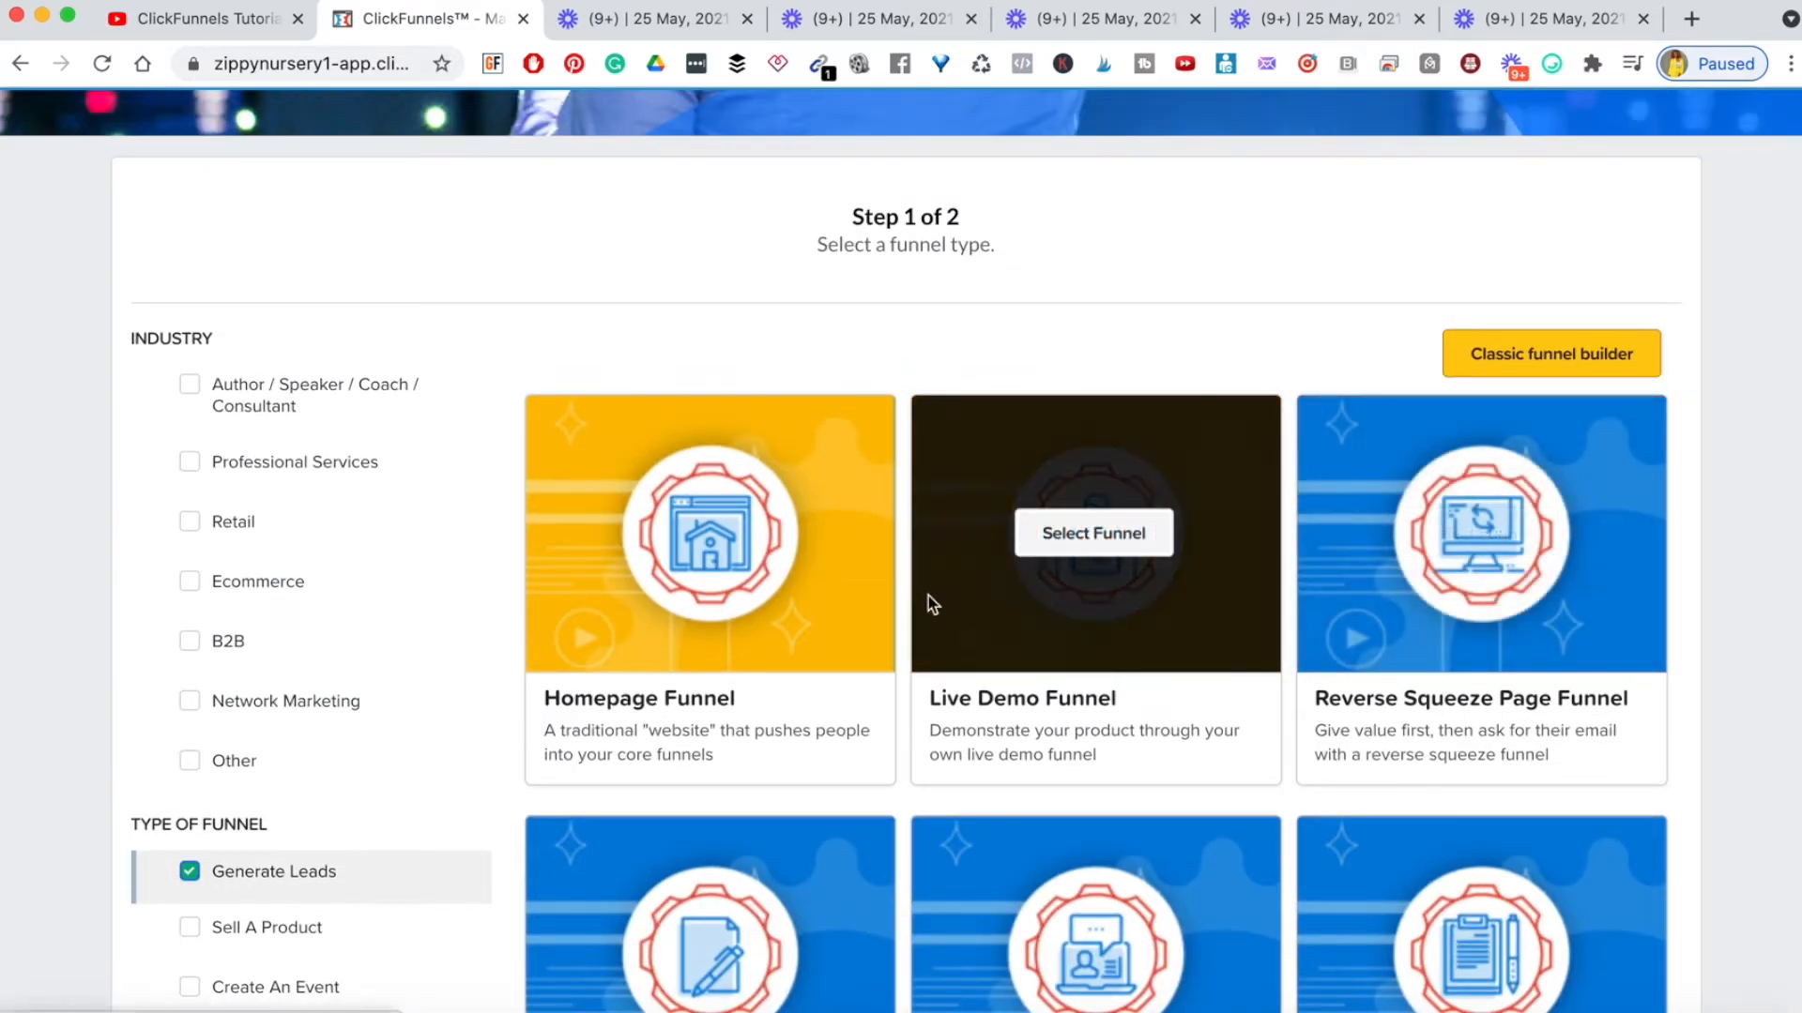
{"action": "scroll", "coordinate": [1079, 667], "scroll_direction": "down", "scroll_amount": 1}
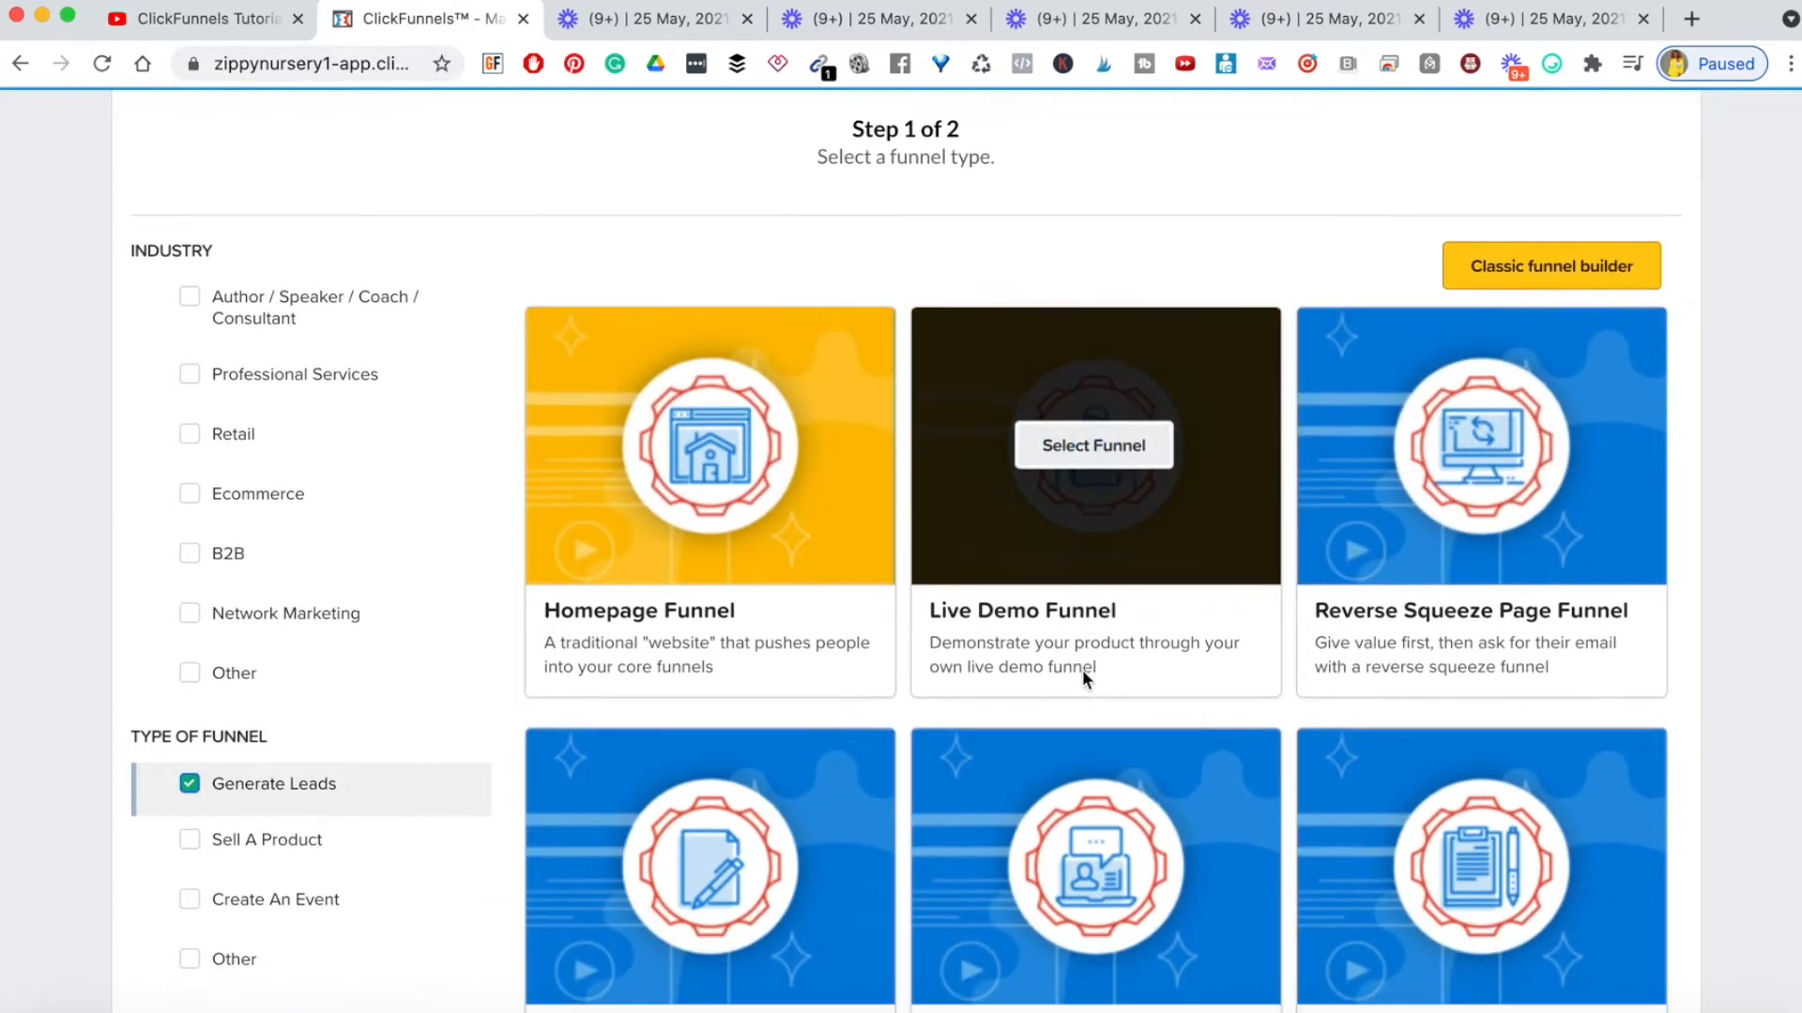
- Look through the Generate Leads funnels and review the Collect Emails funnel steps in the classic builder, then return to the goal choices
{"action": "scroll", "coordinate": [1528, 655], "scroll_direction": "down", "scroll_amount": 1}
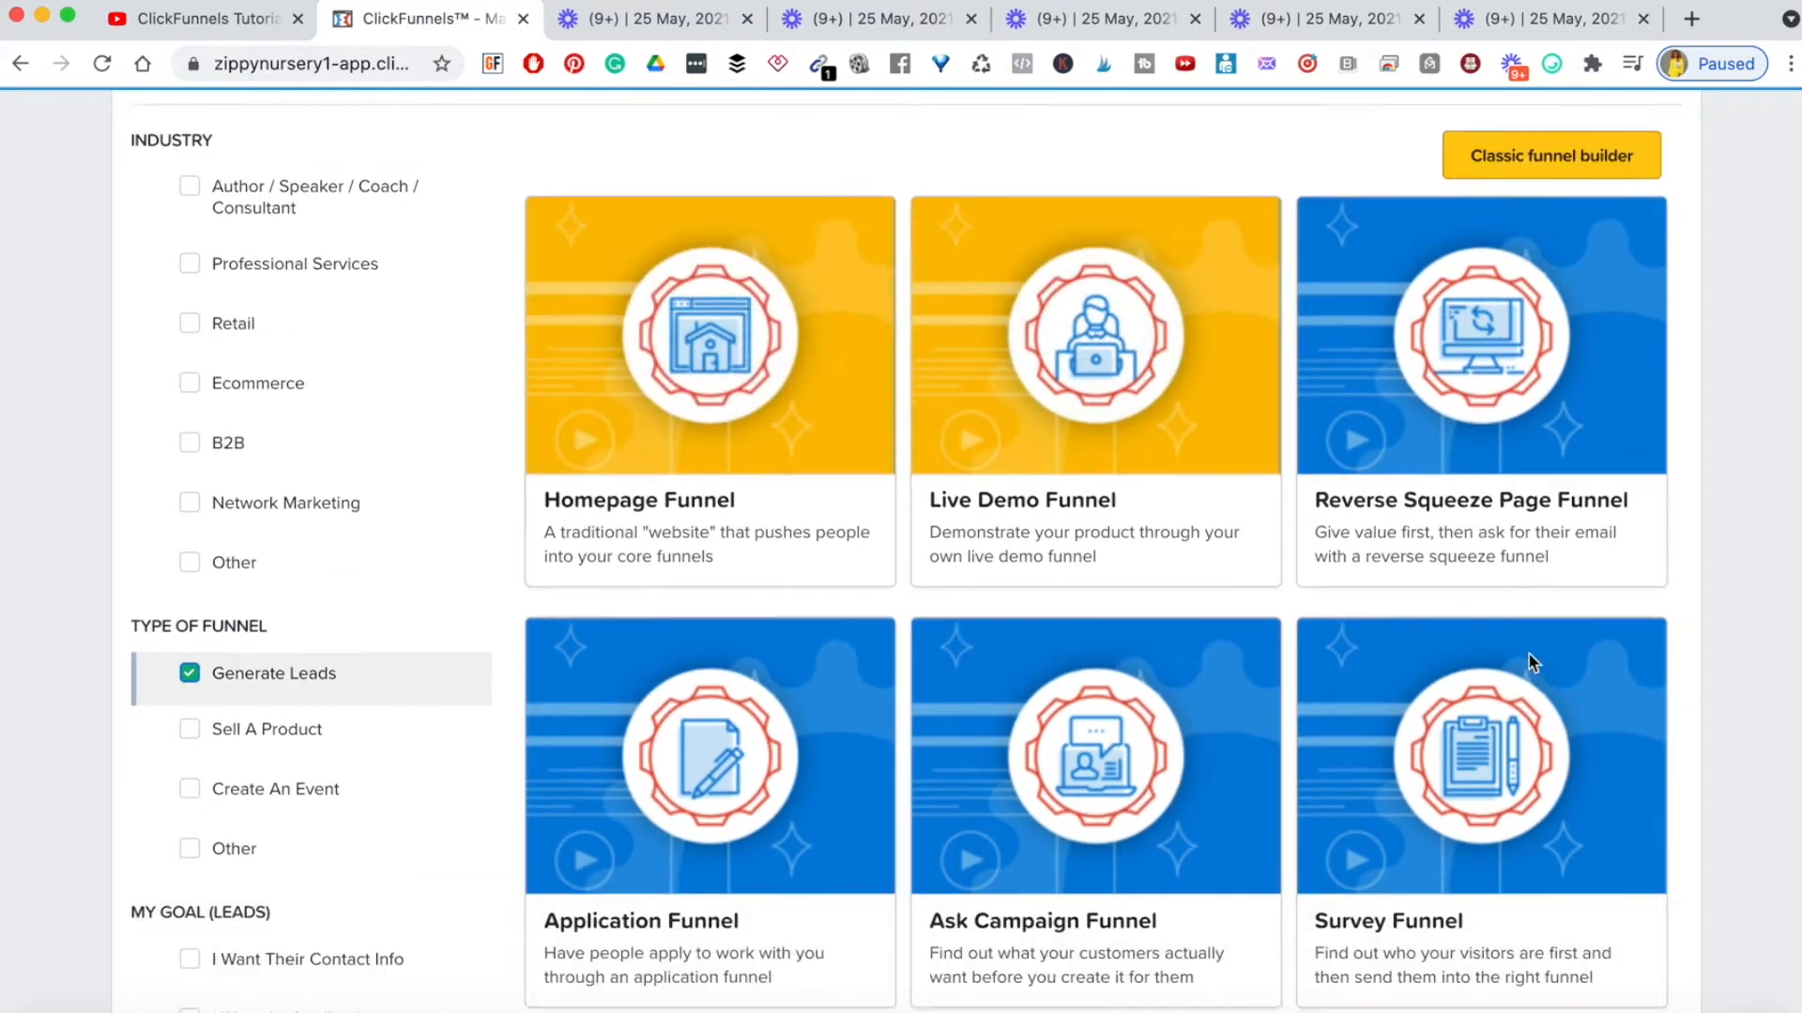
{"action": "scroll", "coordinate": [1528, 655], "scroll_direction": "down", "scroll_amount": 6}
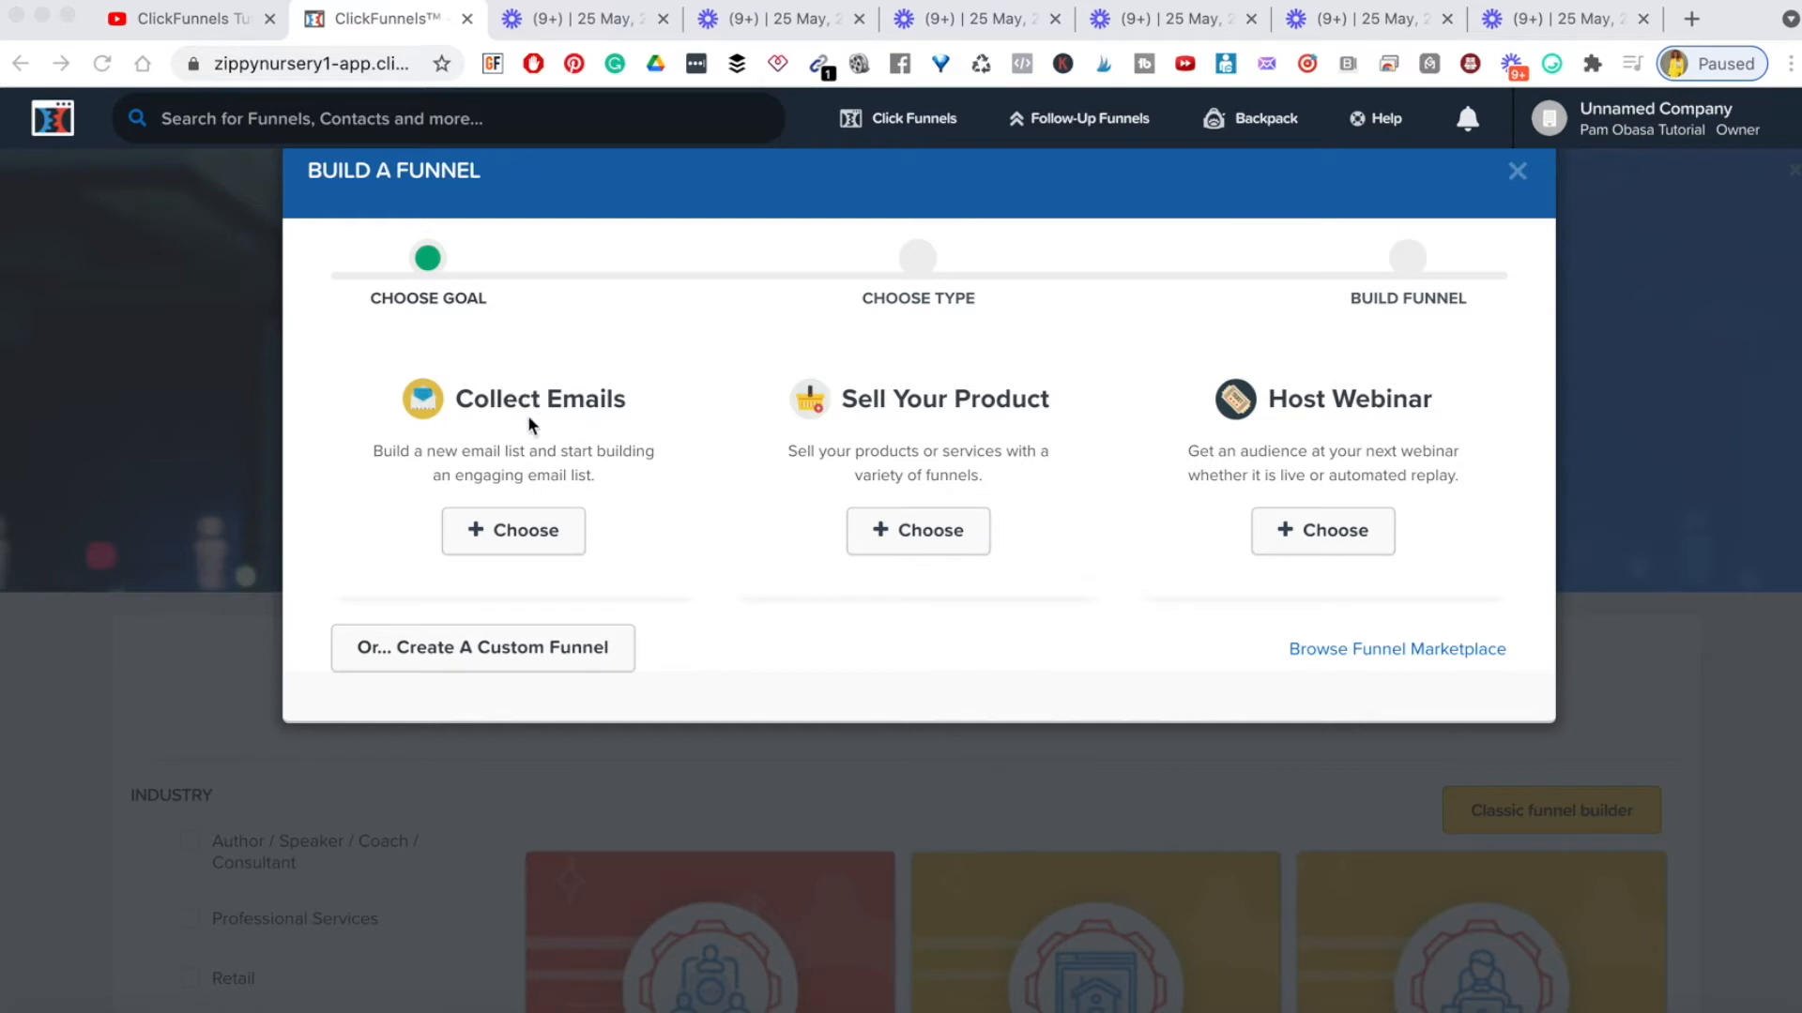
{"action": "left_click", "coordinate": [515, 541]}
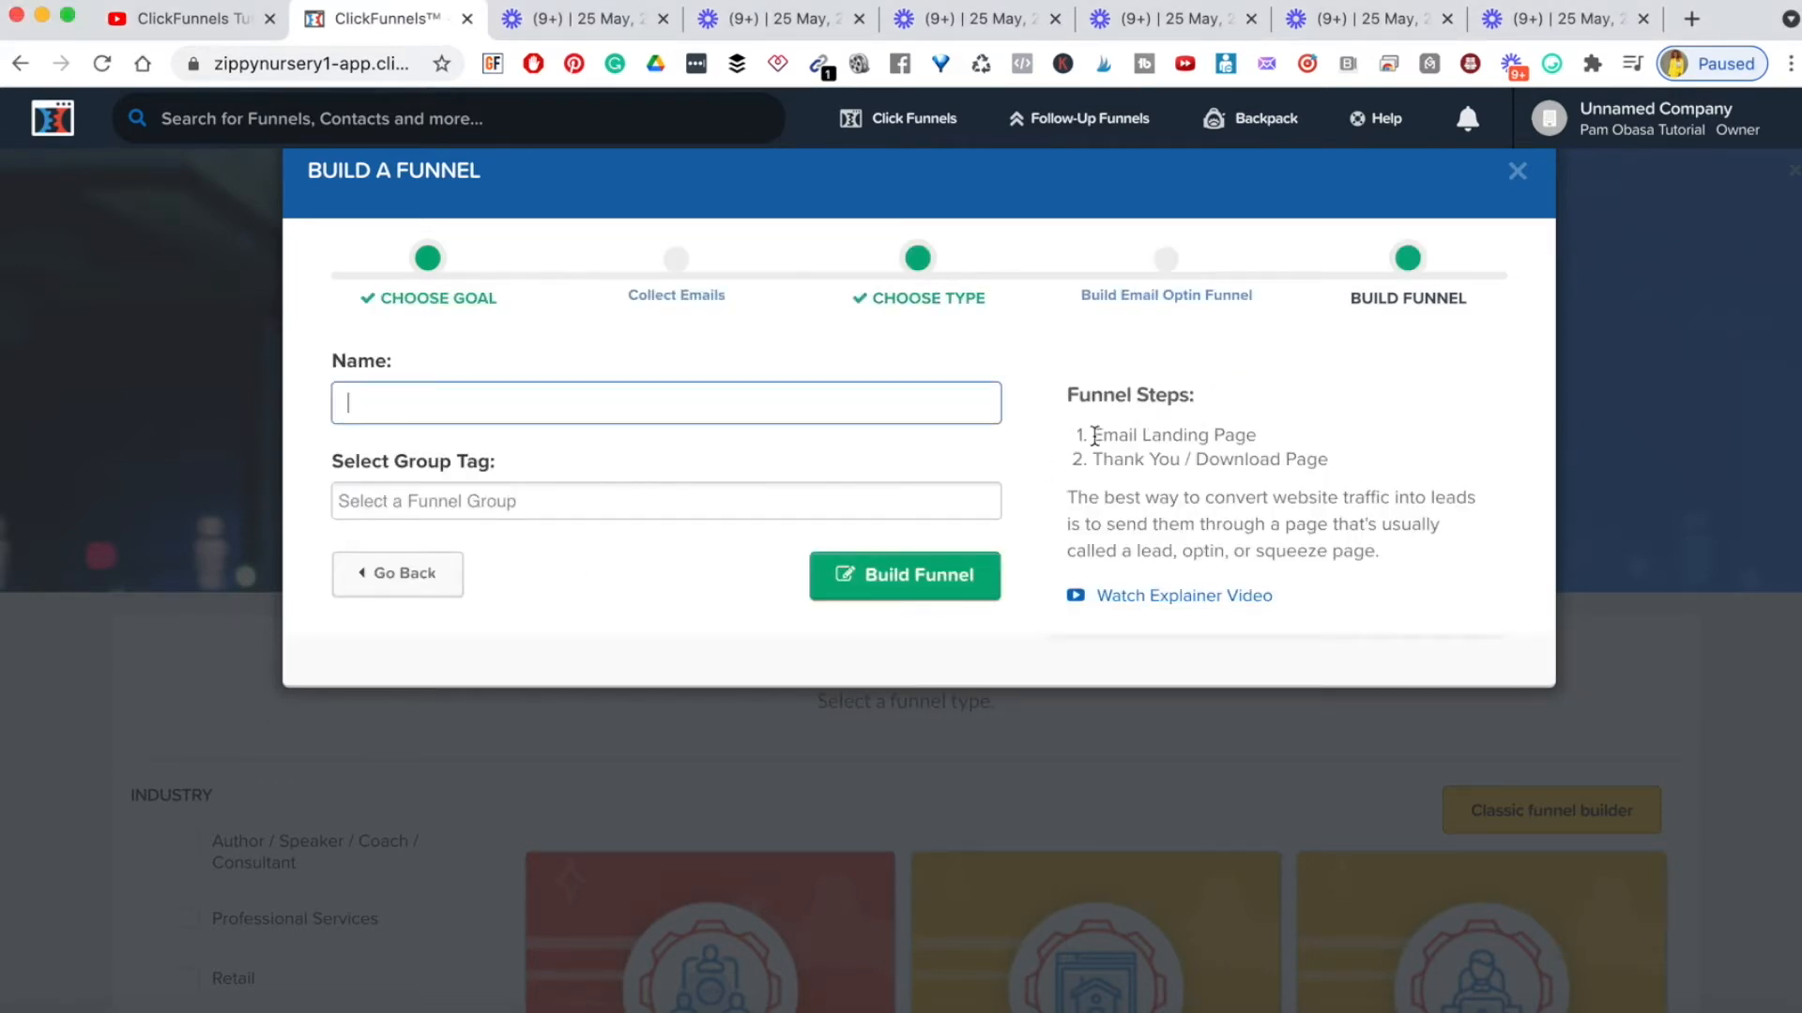
{"action": "left_click_drag", "start_coordinate": [1098, 439], "coordinate": [1259, 439]}
{"action": "left_click_drag", "start_coordinate": [1093, 460], "coordinate": [1337, 471]}
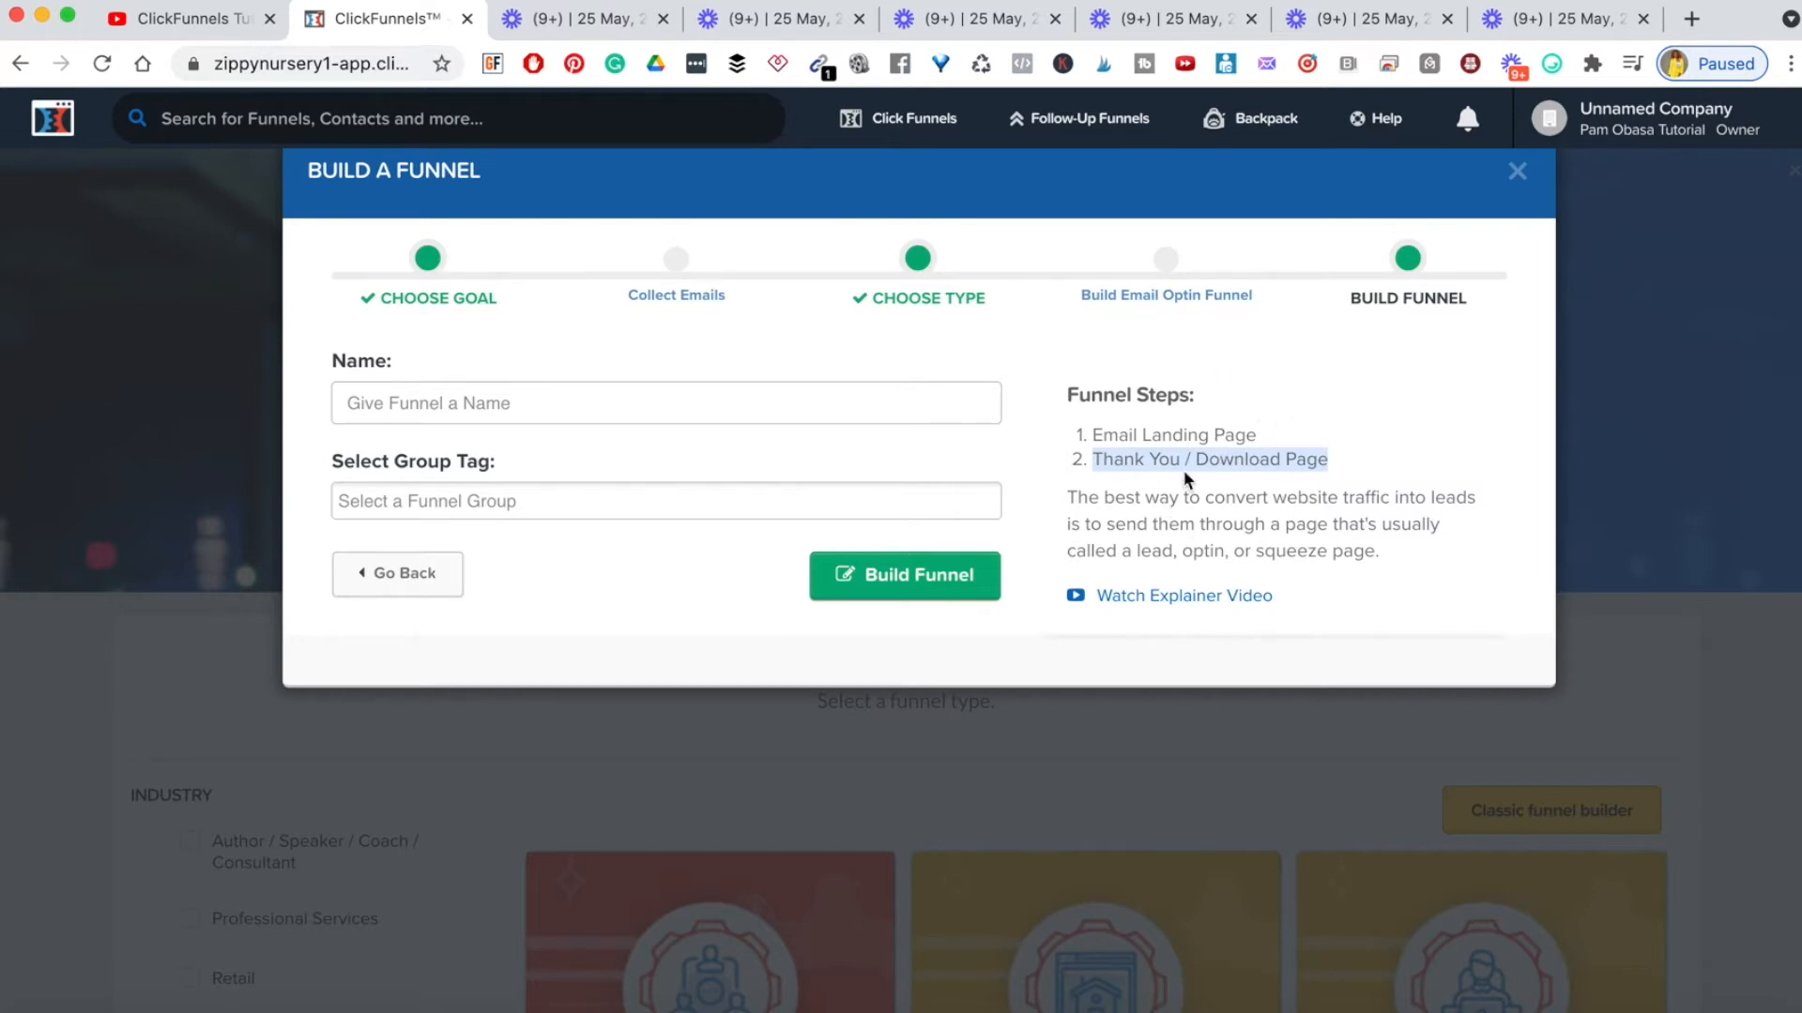
{"action": "left_click", "coordinate": [418, 574]}
- Review the funnel steps of the Product Launch type under Sell Your Product and return to the goal choices
{"action": "left_click", "coordinate": [927, 533]}
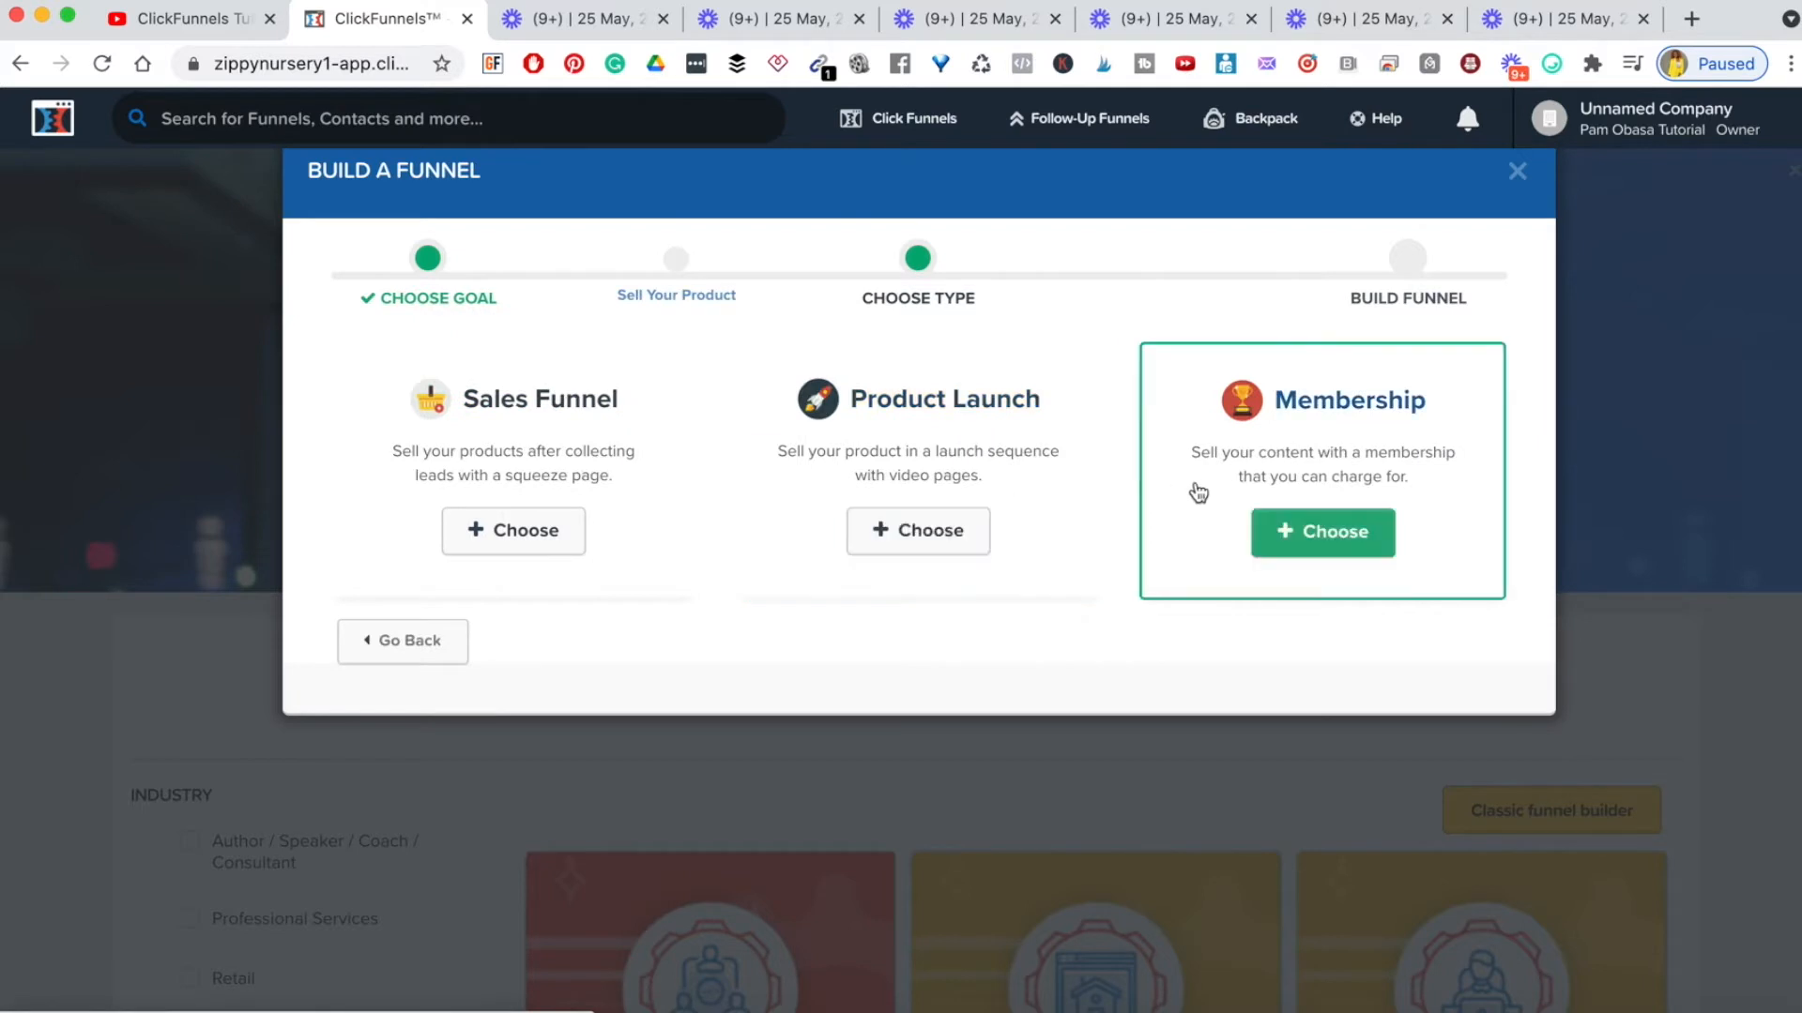
{"action": "left_click", "coordinate": [907, 534]}
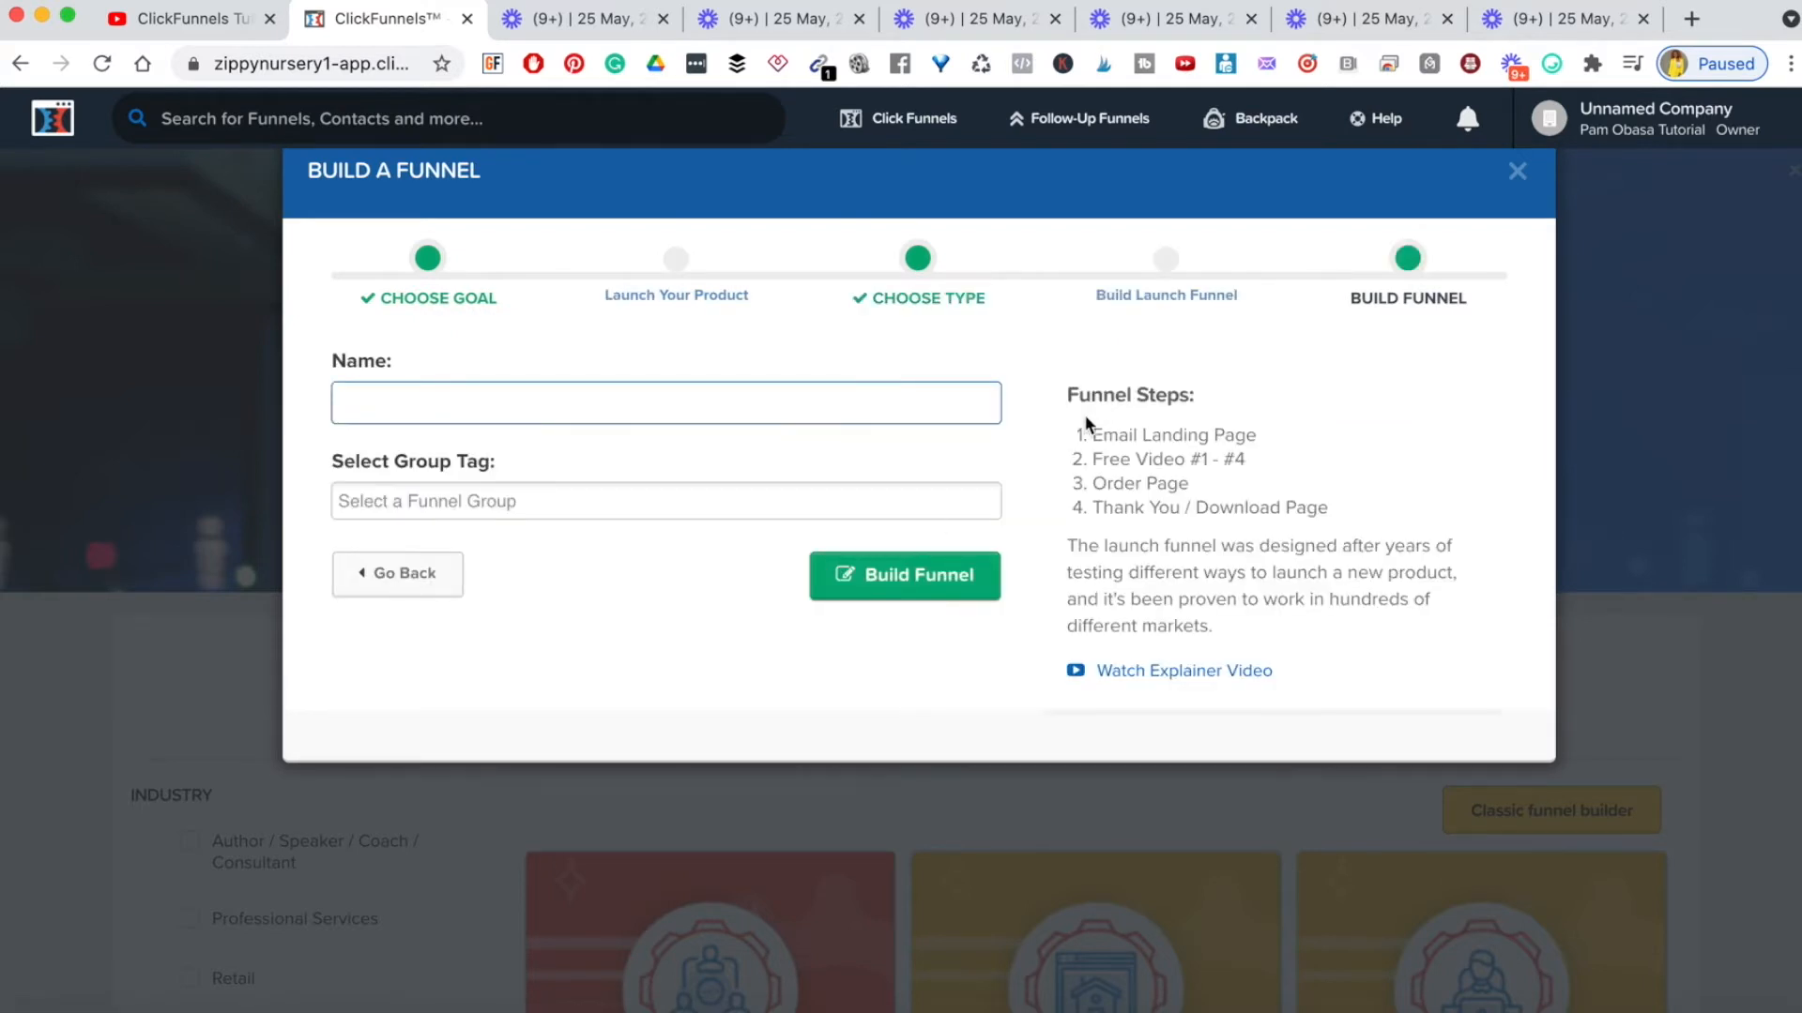
{"action": "left_click_drag", "start_coordinate": [1094, 434], "coordinate": [1269, 439]}
{"action": "left_click_drag", "start_coordinate": [1091, 458], "coordinate": [1233, 450]}
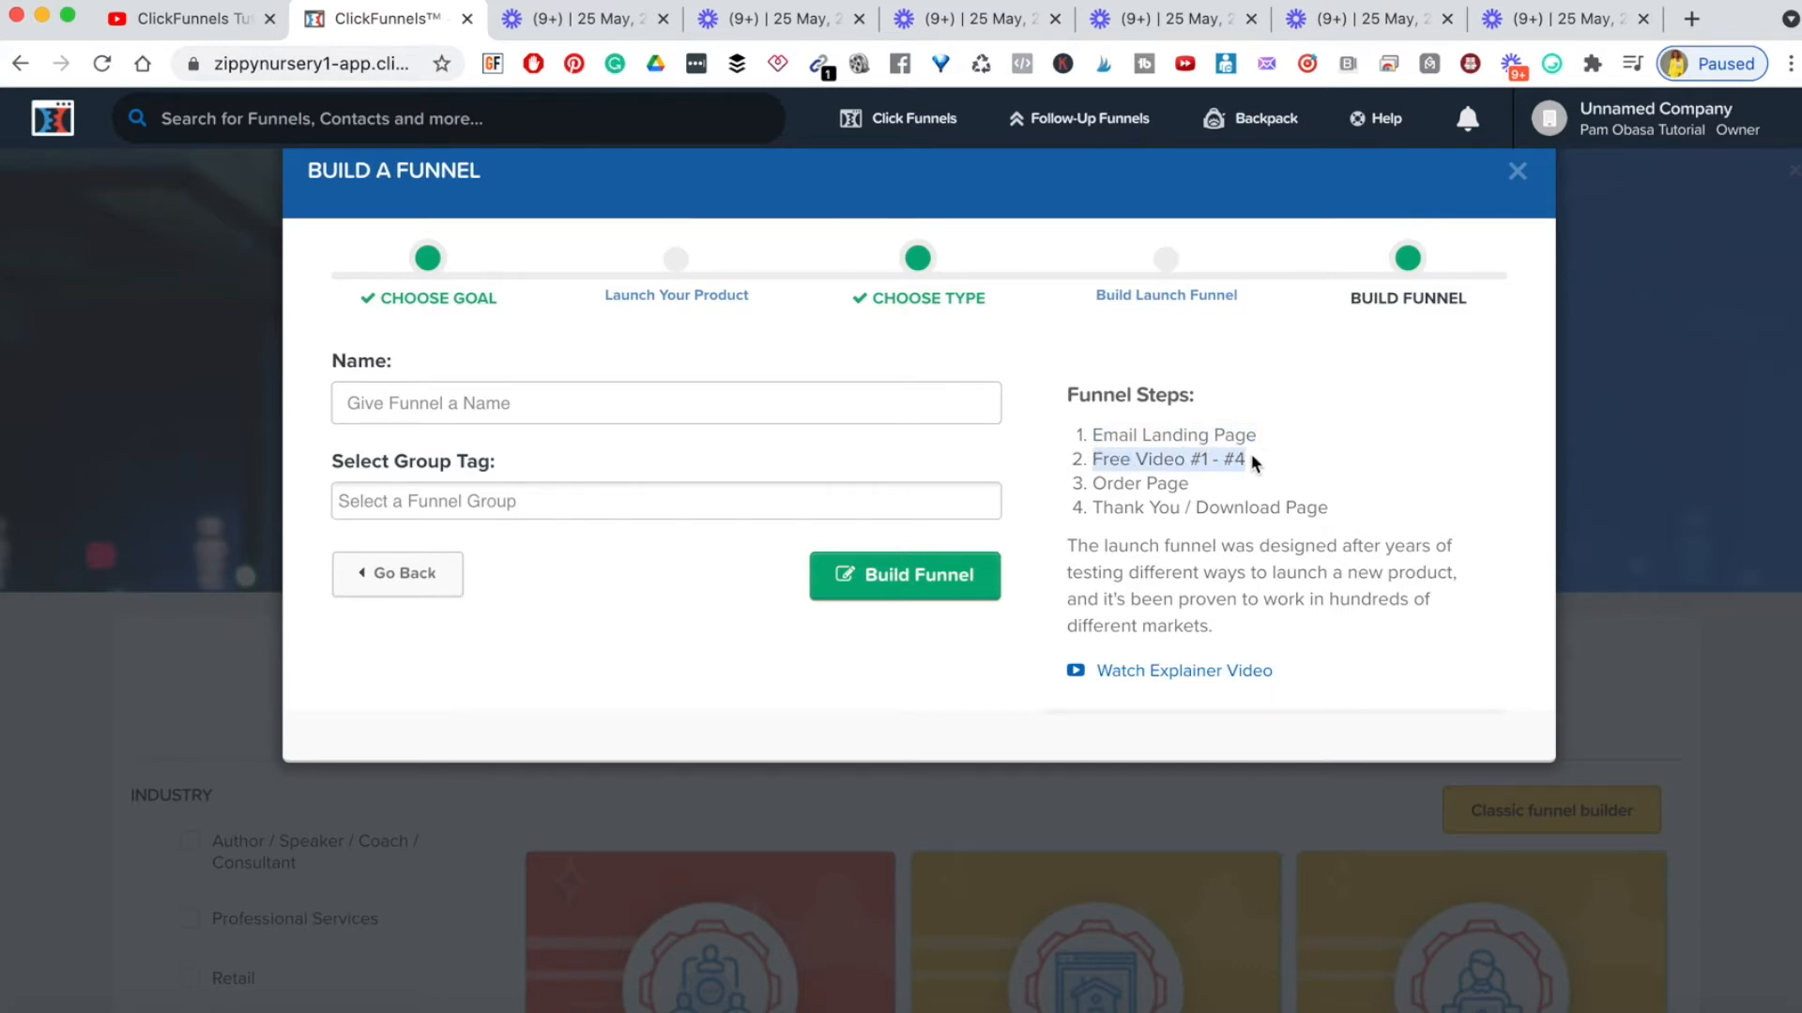
{"action": "left_click_drag", "start_coordinate": [1098, 483], "coordinate": [1150, 483]}
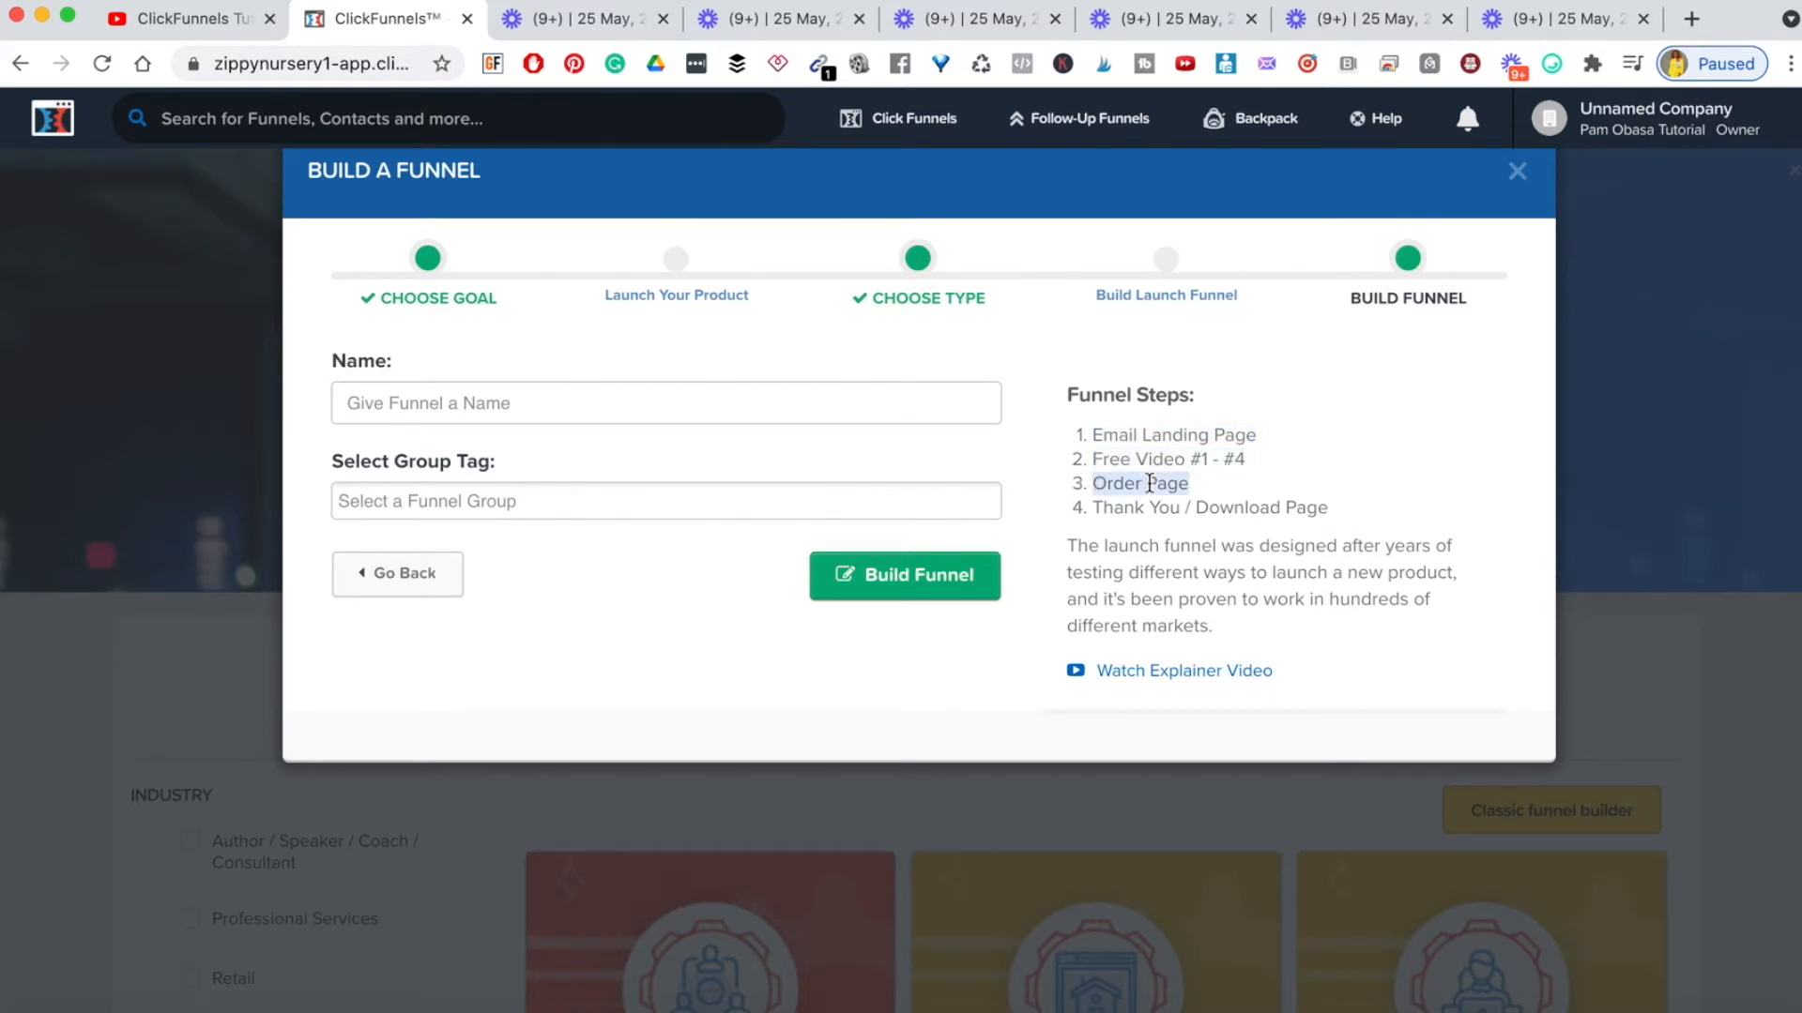
{"action": "triple_click", "coordinate": [1096, 509]}
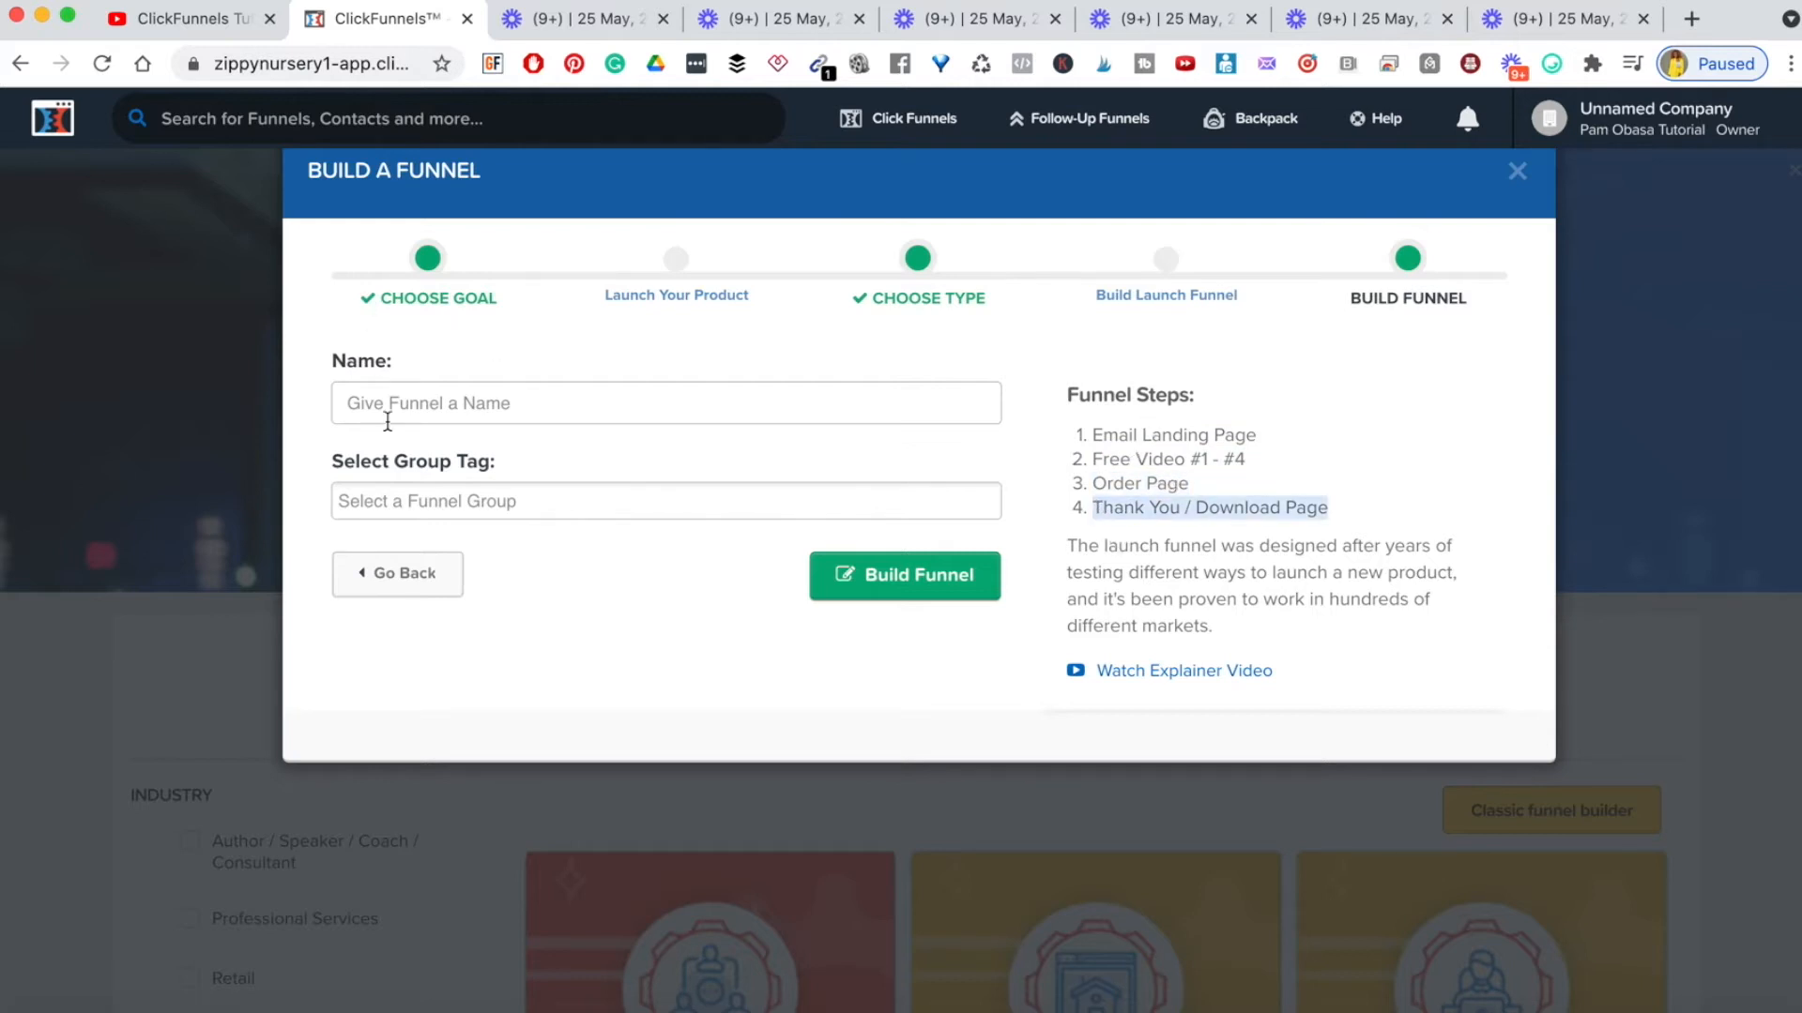
{"action": "left_click", "coordinate": [399, 574]}
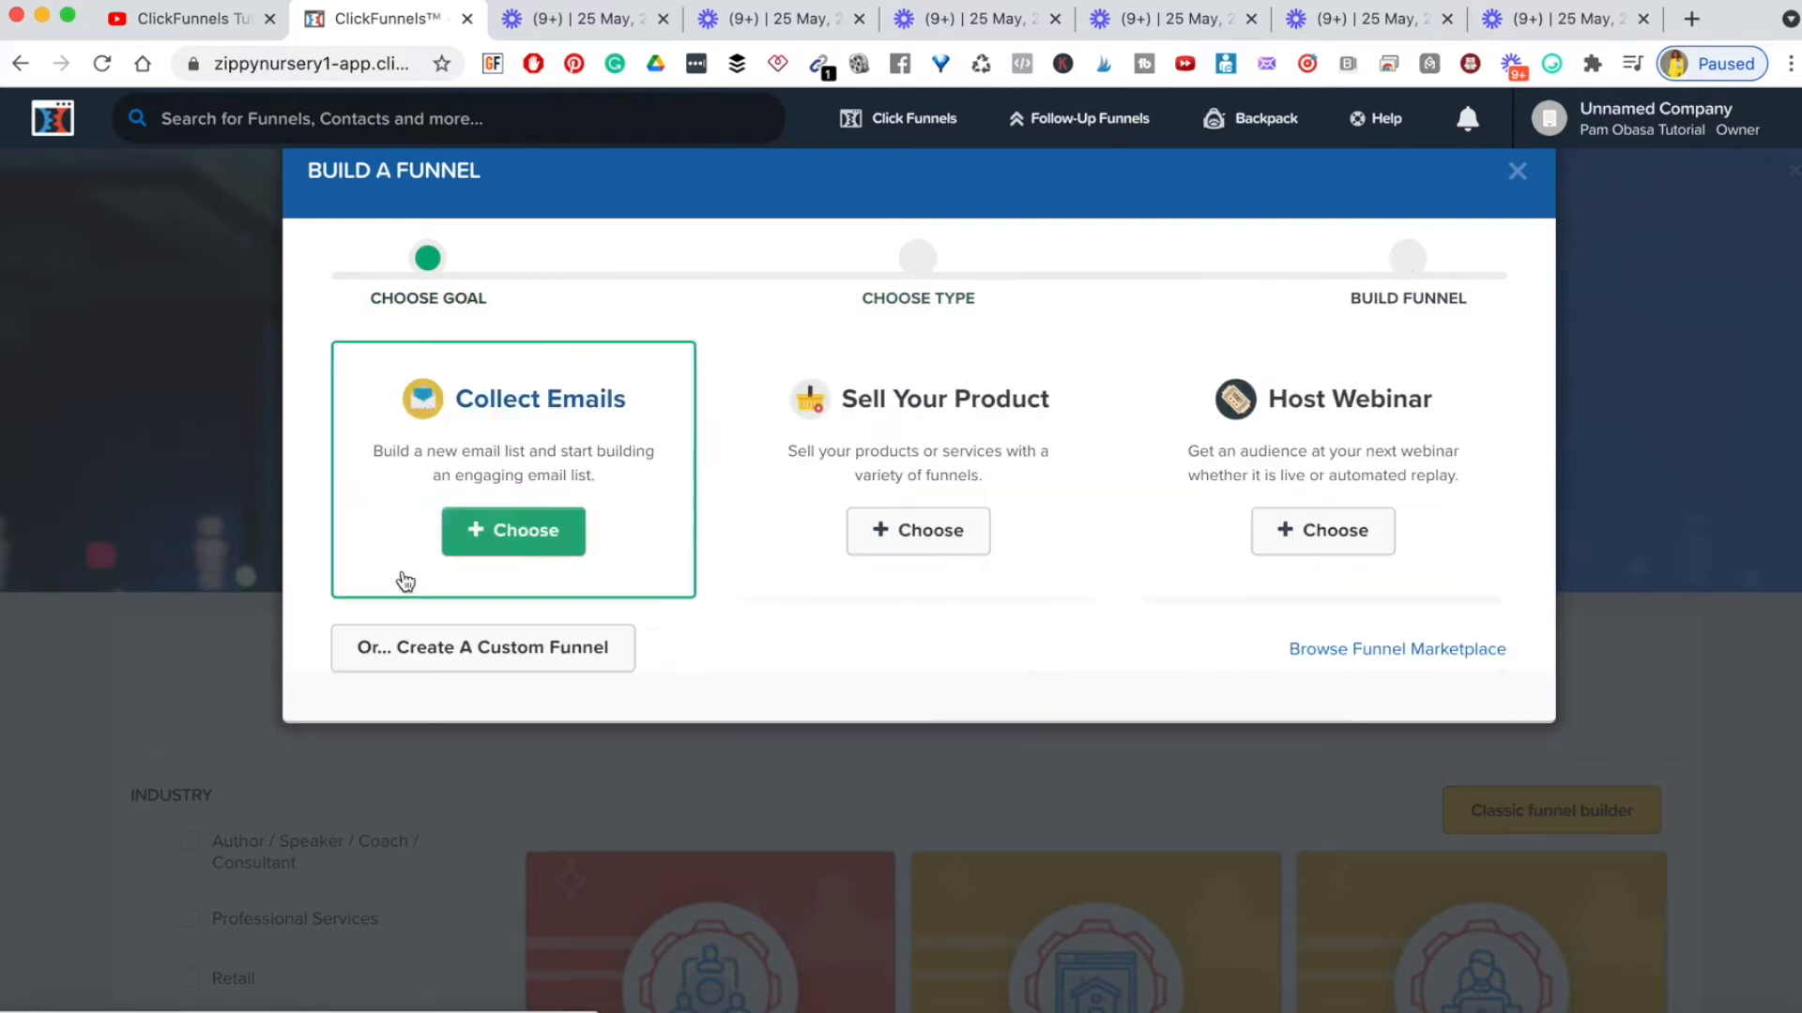
- Review the funnel steps of the Live Webinar type under Host Webinar and return to the goal choices
{"action": "left_click", "coordinate": [1291, 552]}
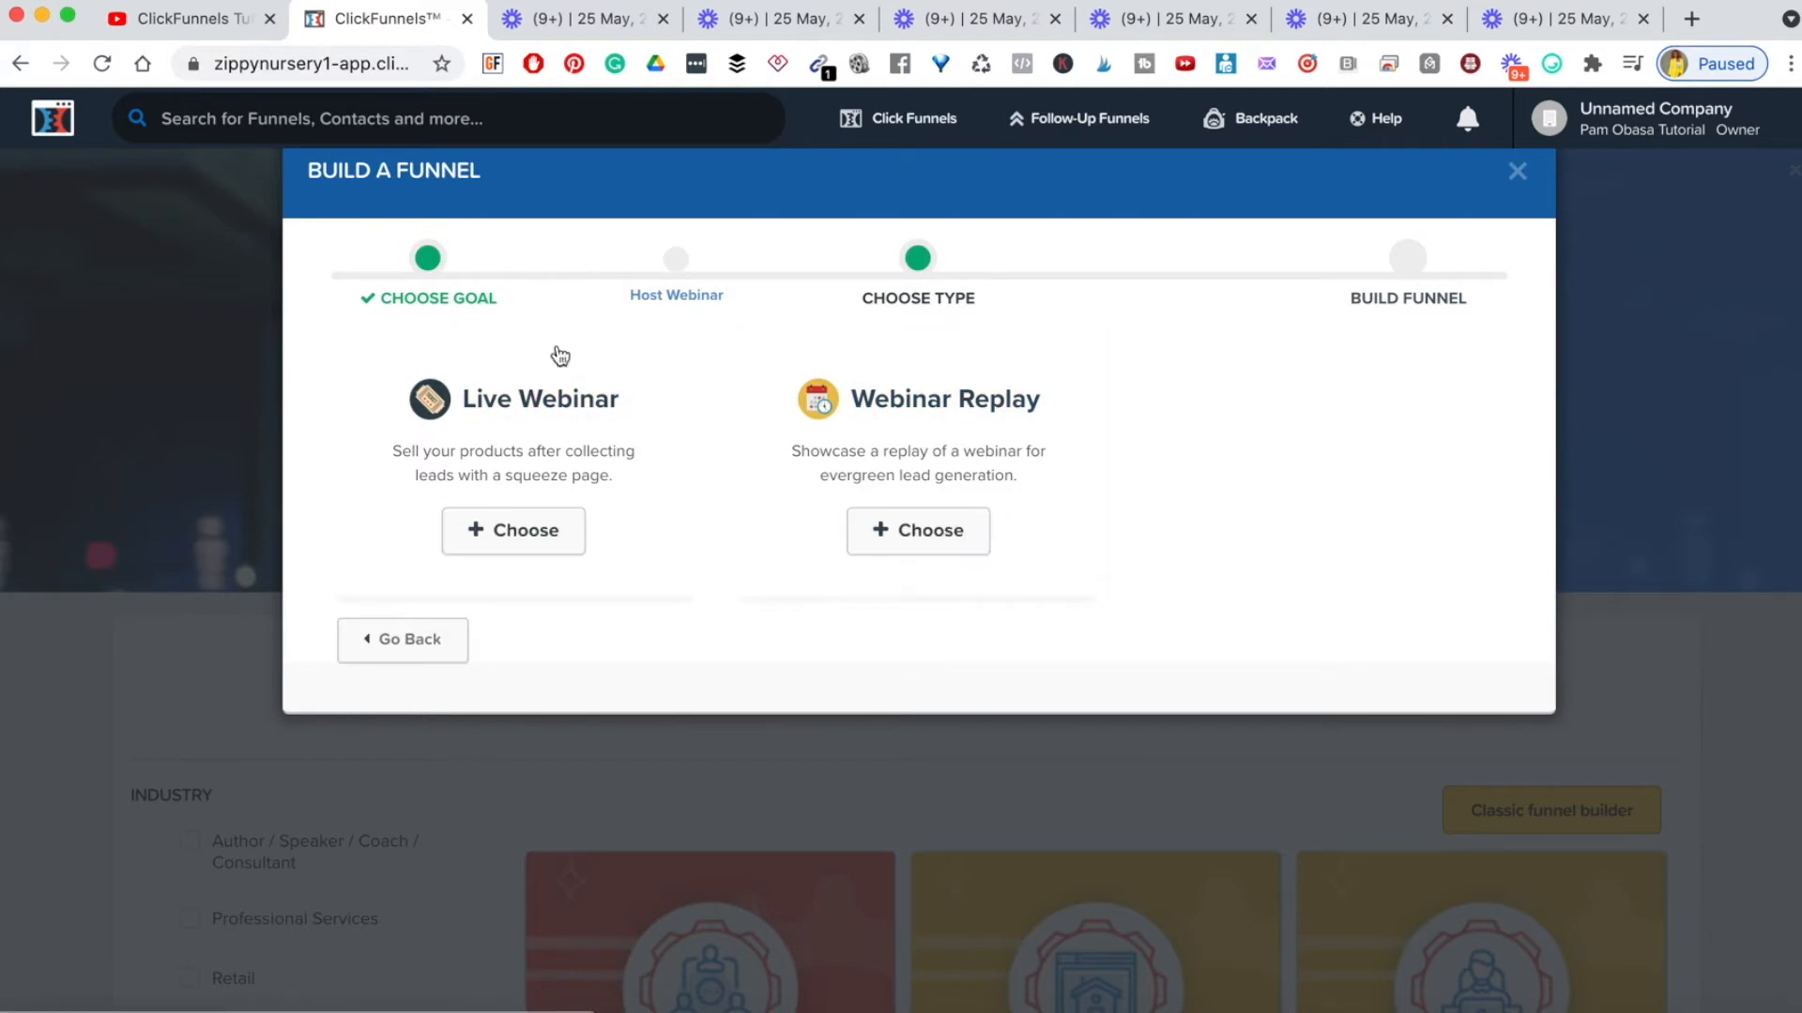
{"action": "left_click", "coordinate": [530, 533]}
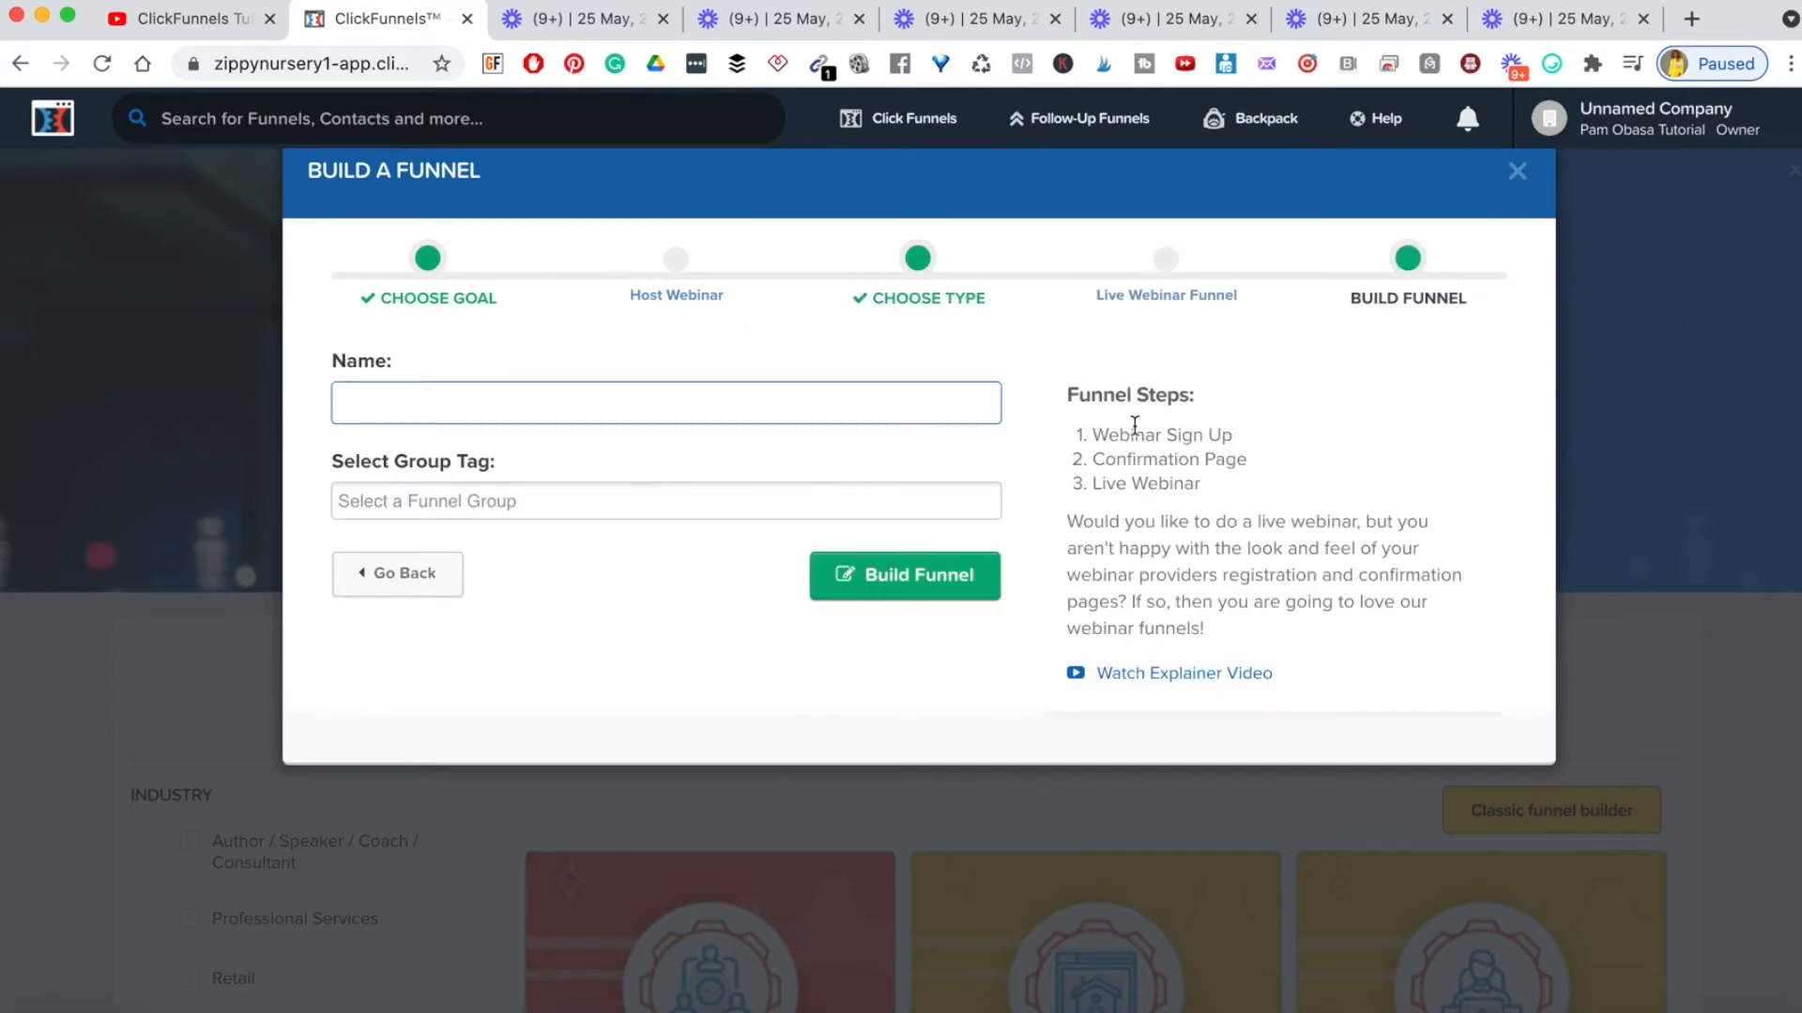
{"action": "left_click_drag", "start_coordinate": [1091, 434], "coordinate": [1239, 441]}
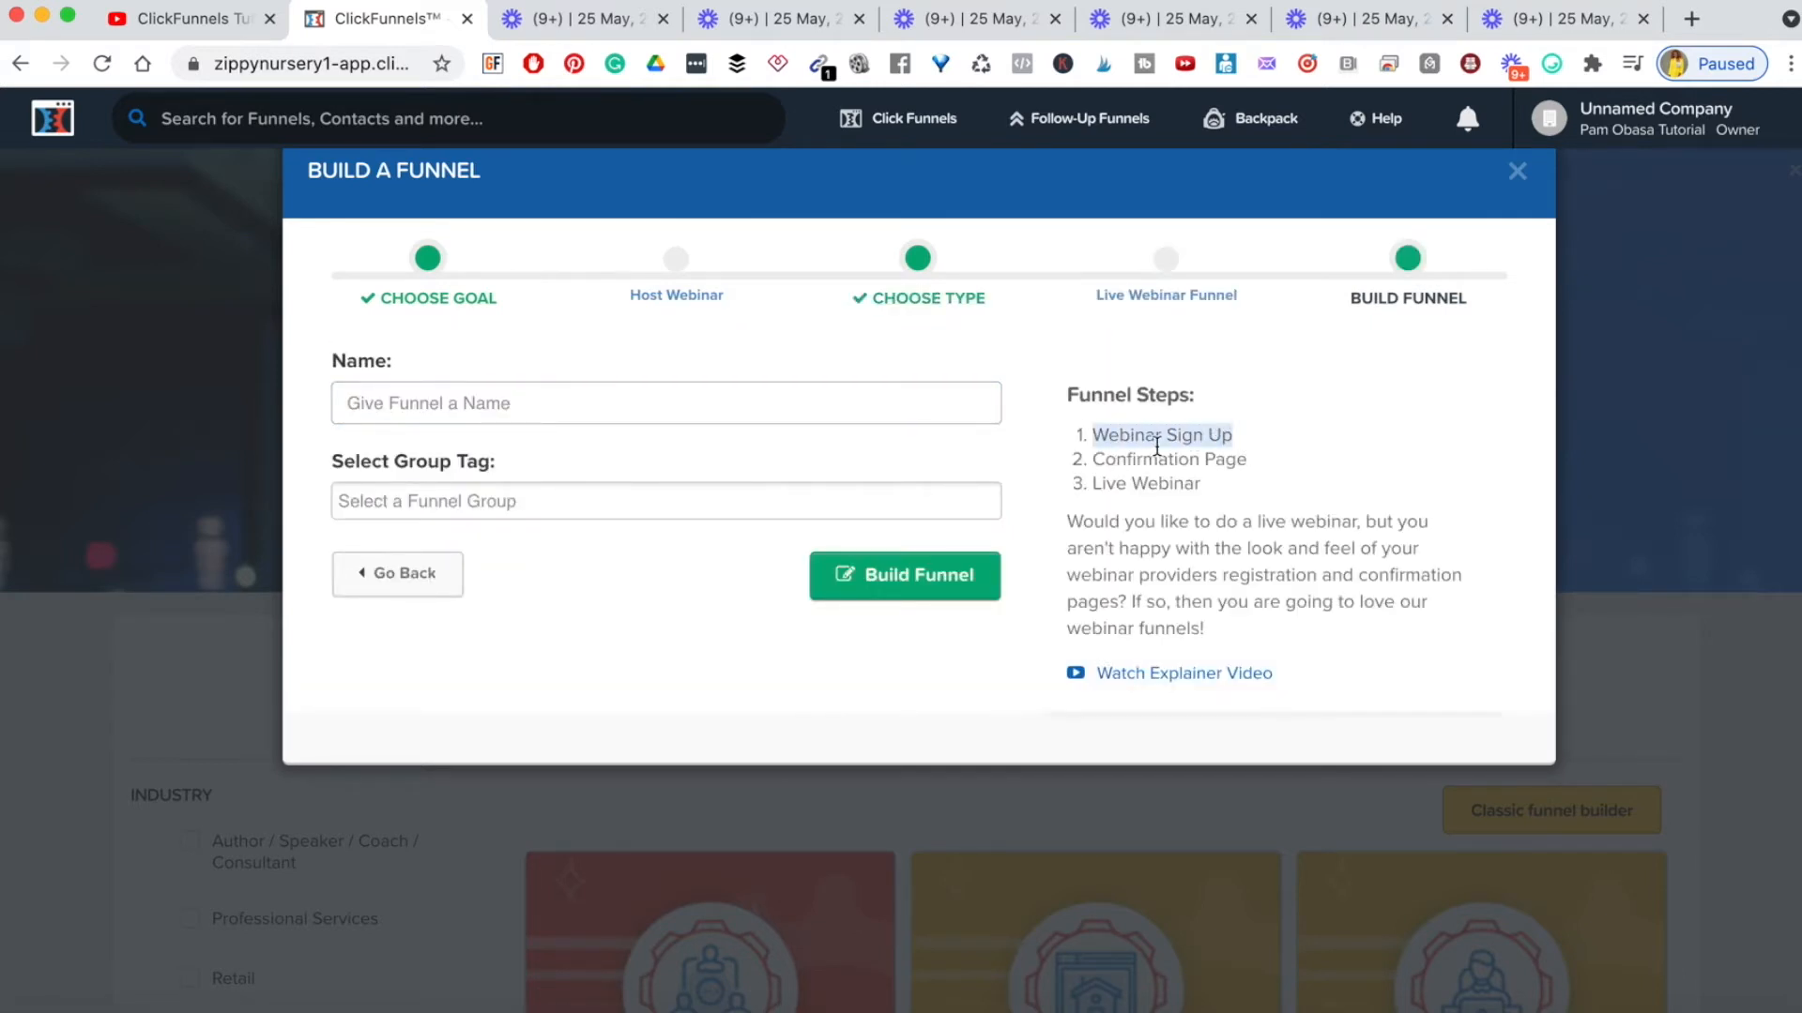
{"action": "triple_click", "coordinate": [1099, 460]}
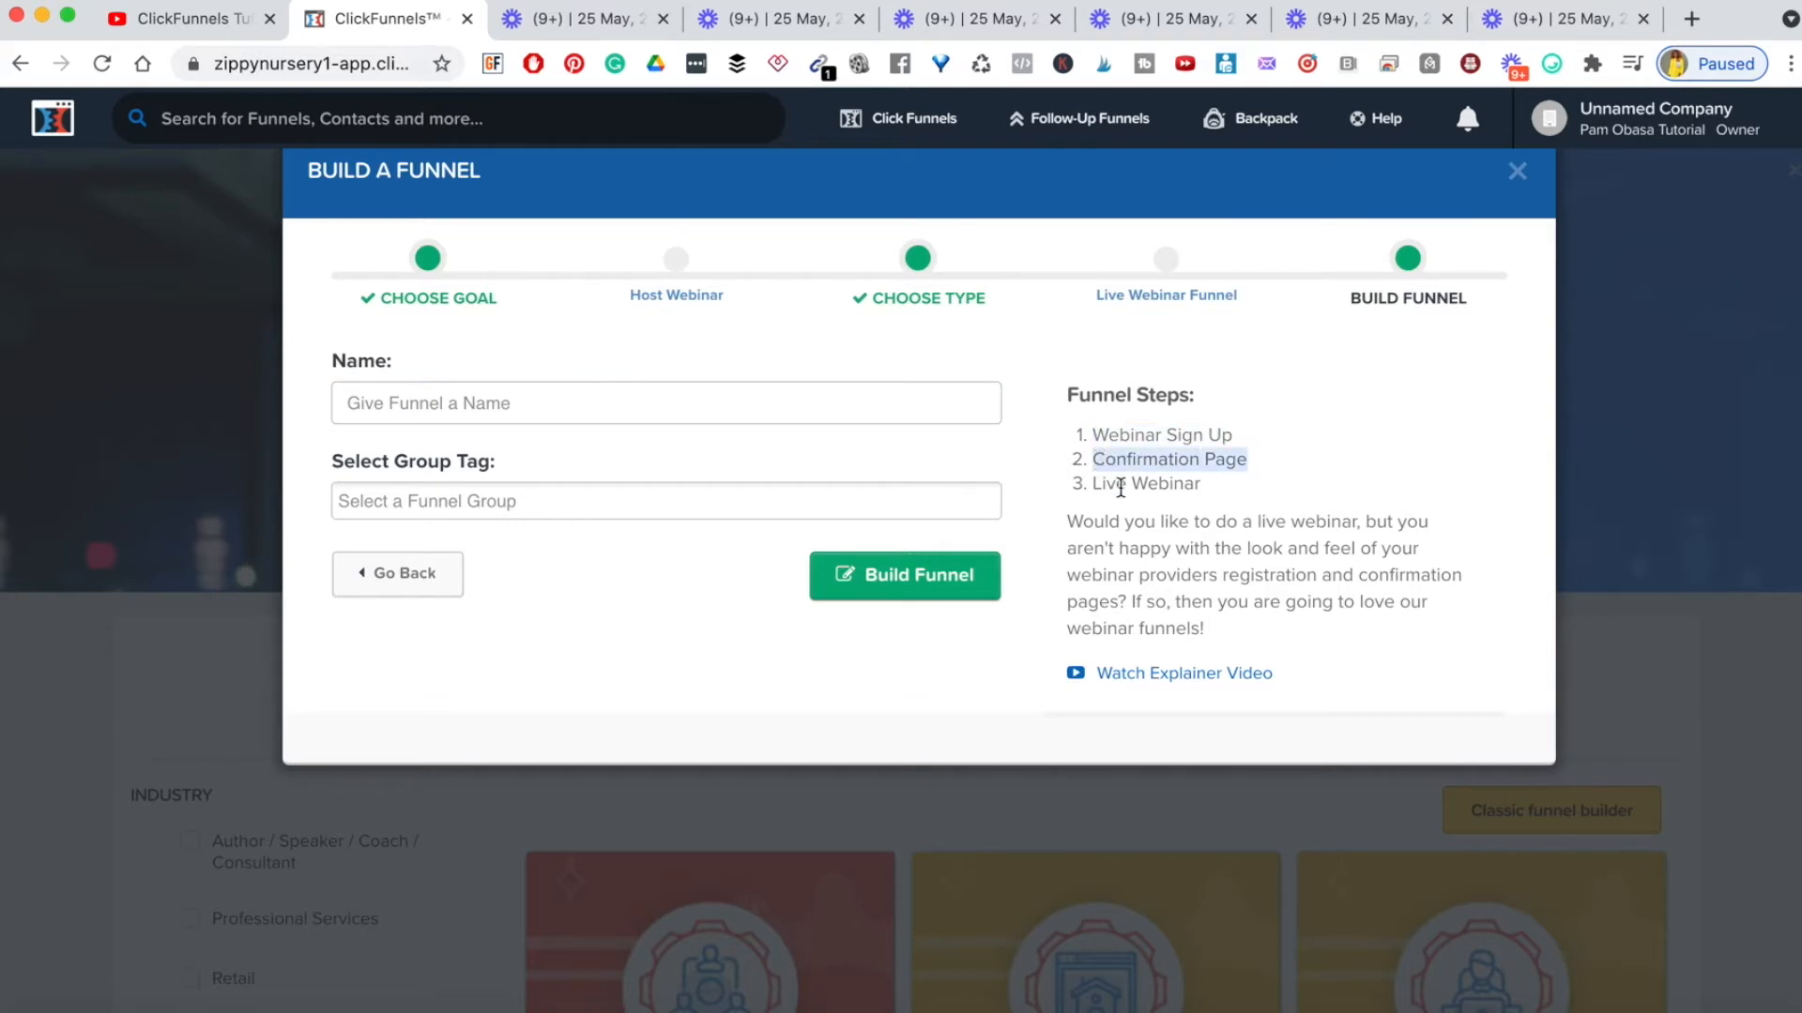
{"action": "triple_click", "coordinate": [1120, 487]}
{"action": "left_click", "coordinate": [426, 582]}
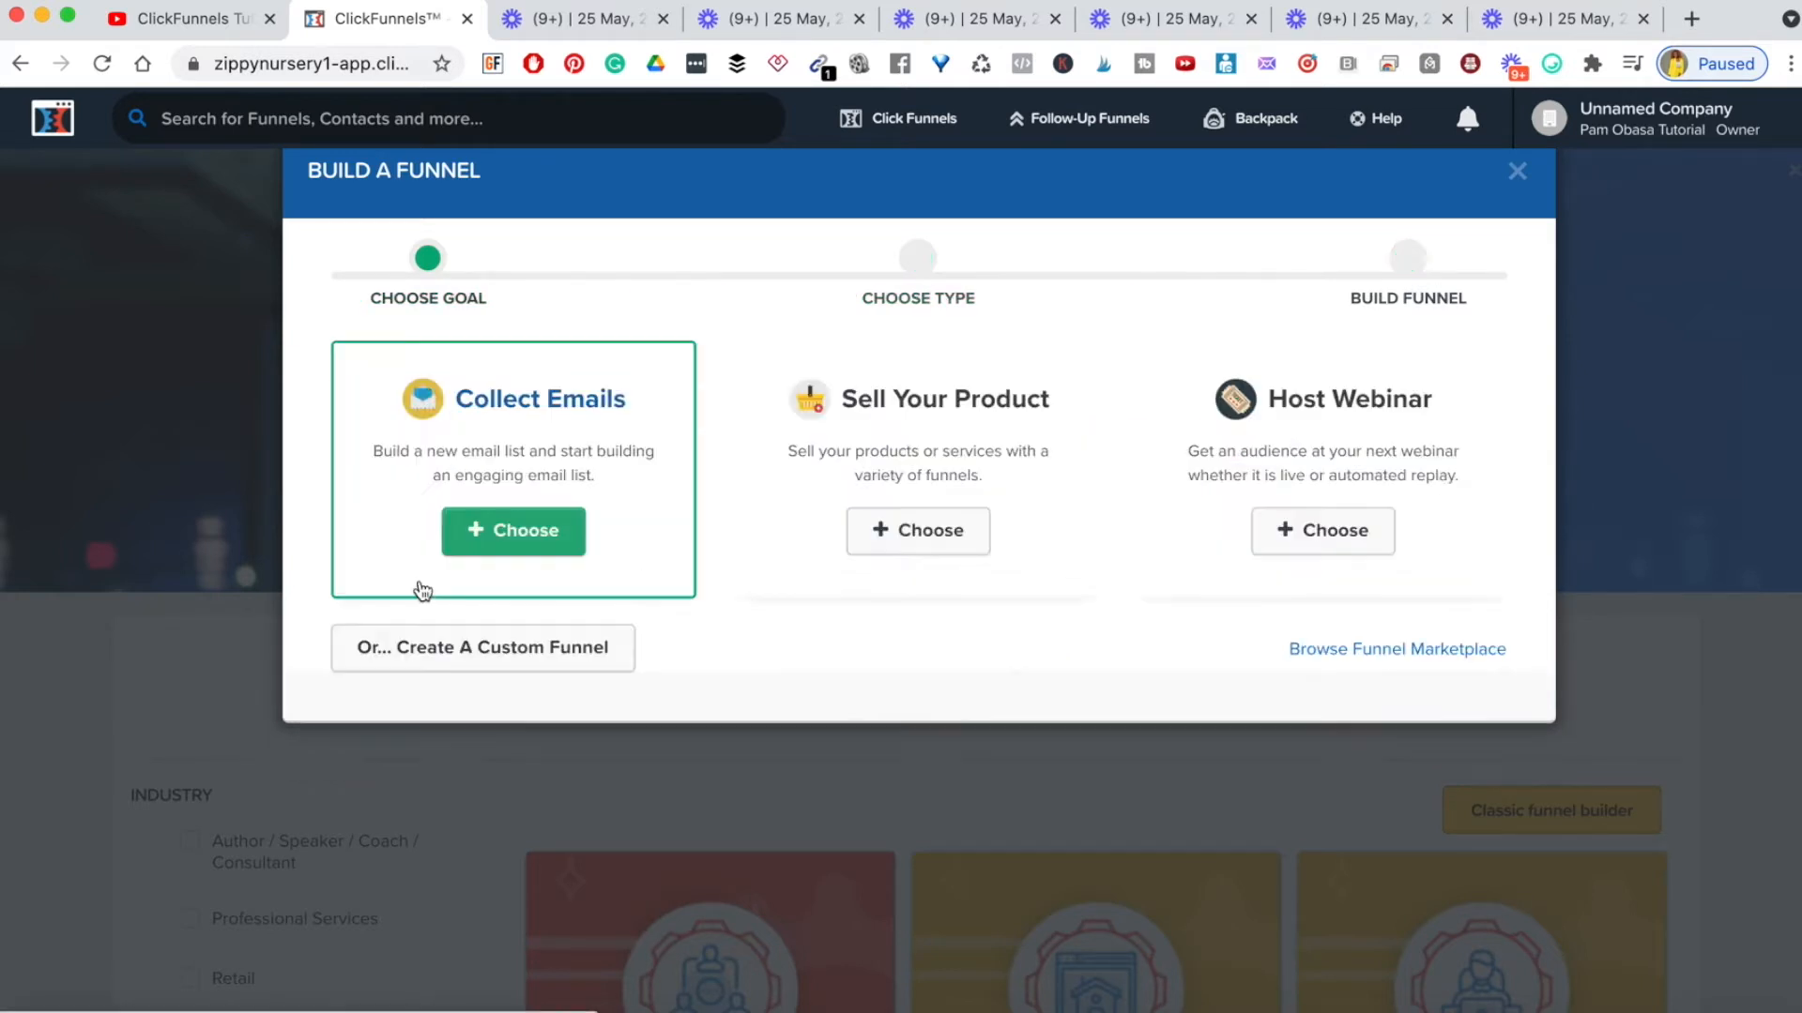
- Review the funnel steps of the Webinar Replay type under Host Webinar and return to the goal choices
{"action": "left_click", "coordinate": [1340, 521]}
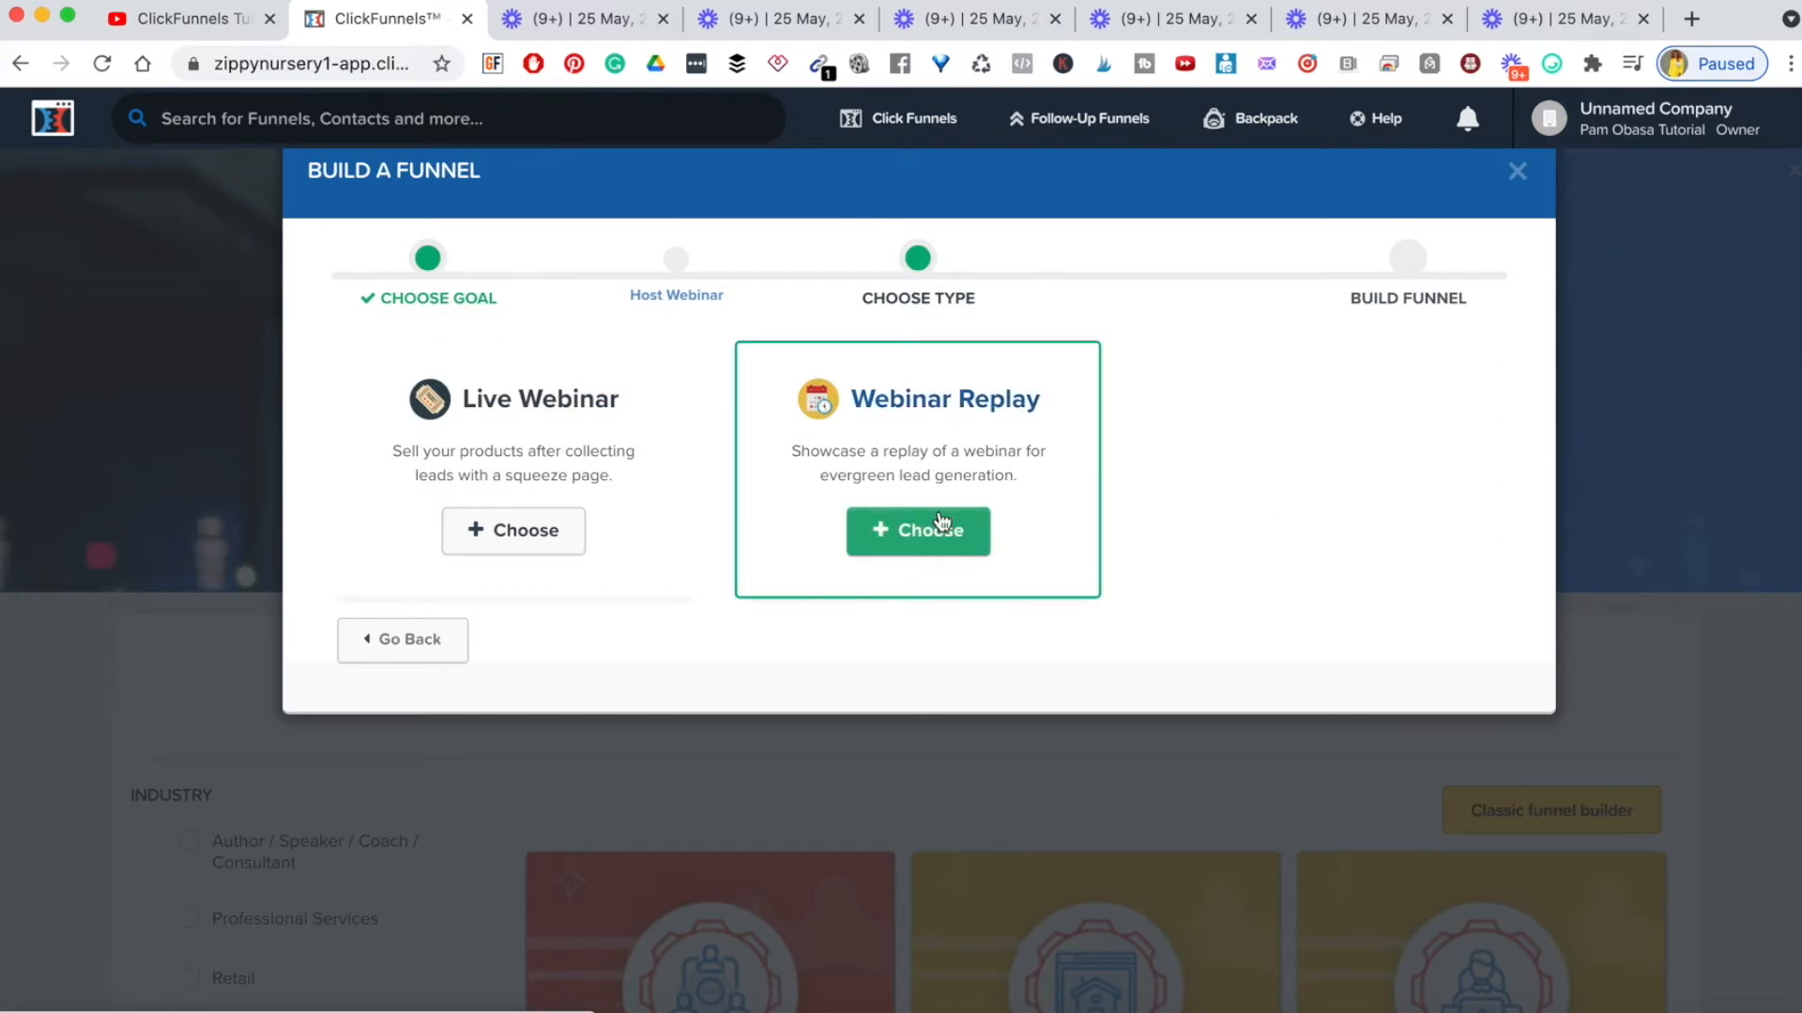
{"action": "left_click", "coordinate": [899, 546]}
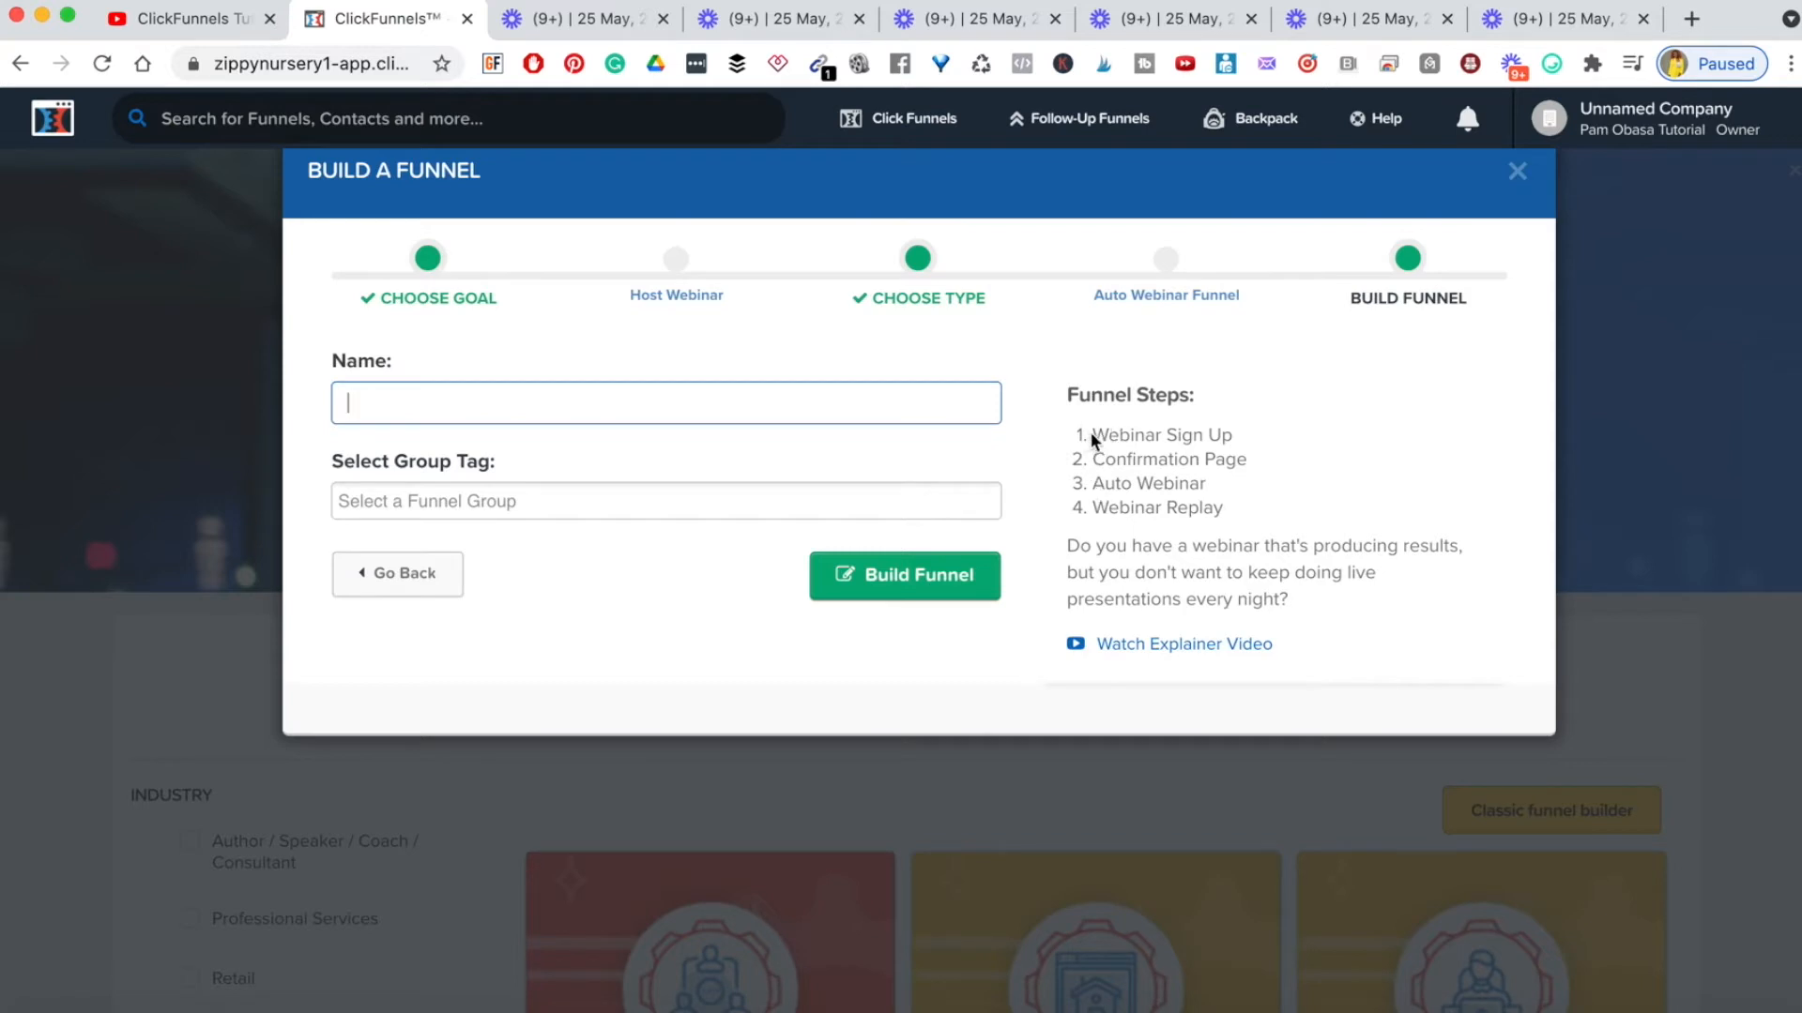
{"action": "triple_click", "coordinate": [1130, 431]}
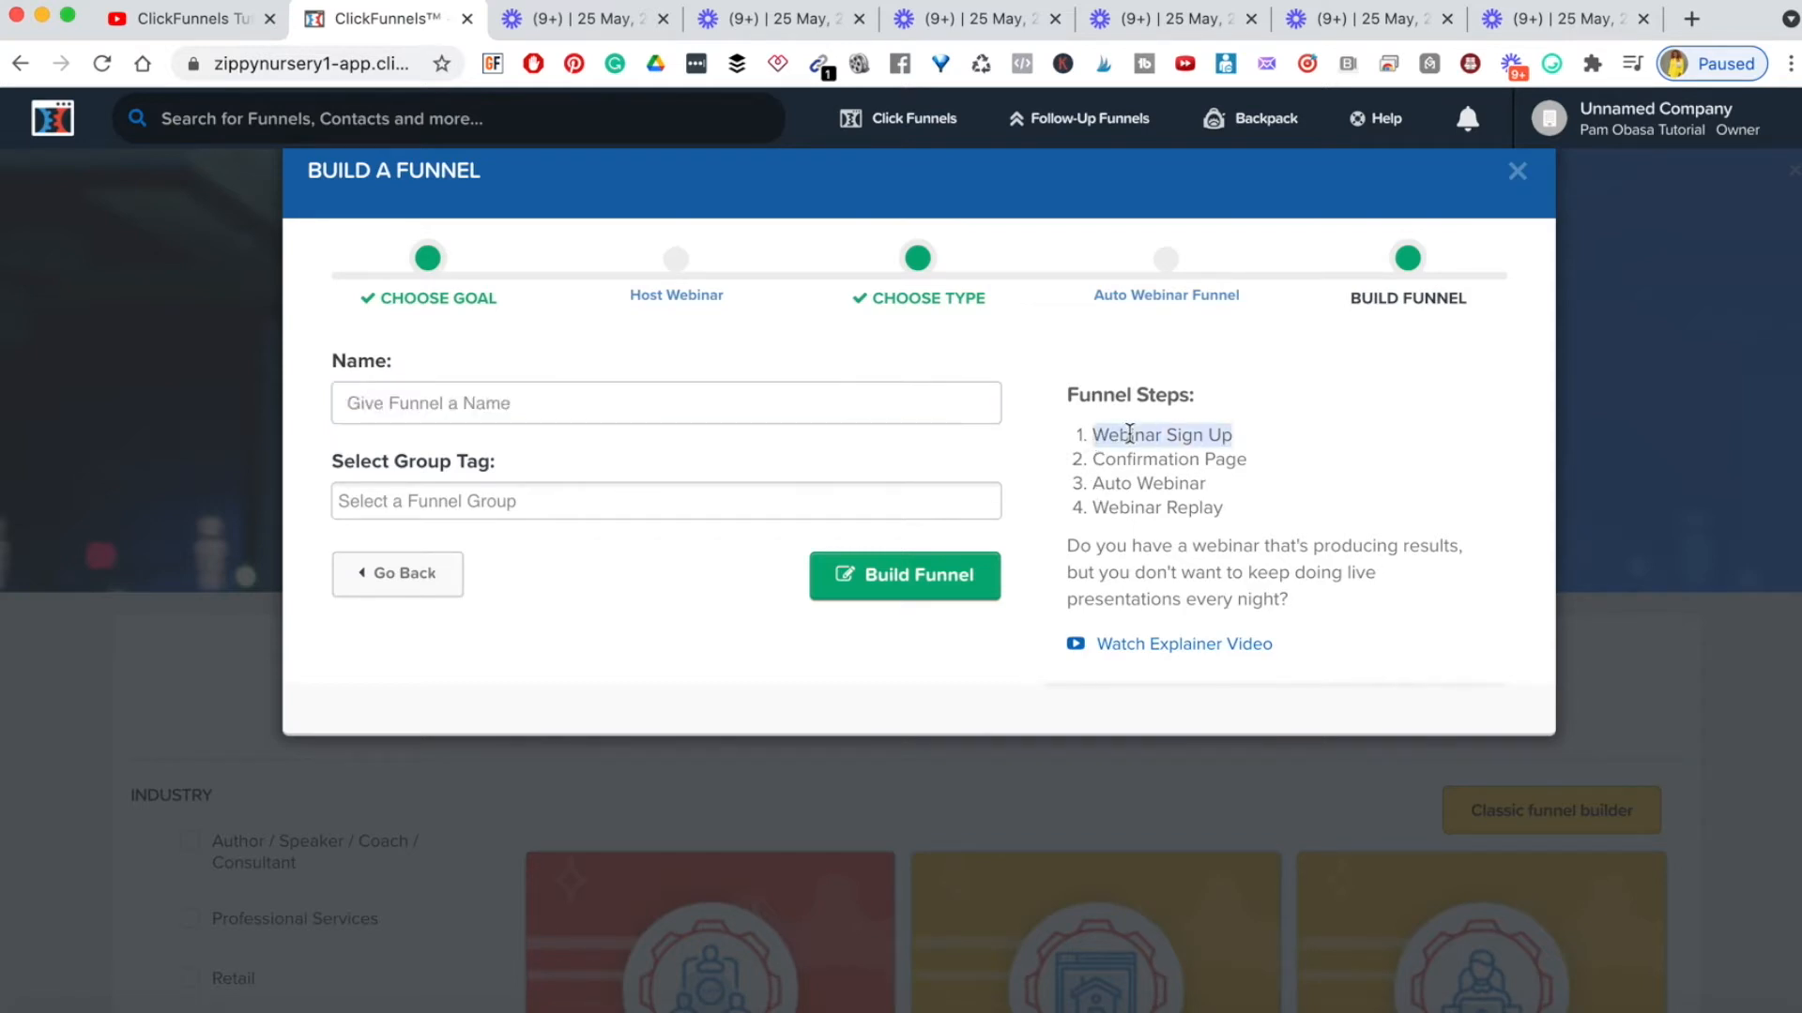
{"action": "triple_click", "coordinate": [1137, 464]}
{"action": "triple_click", "coordinate": [1143, 505]}
{"action": "double_click", "coordinate": [1138, 486]}
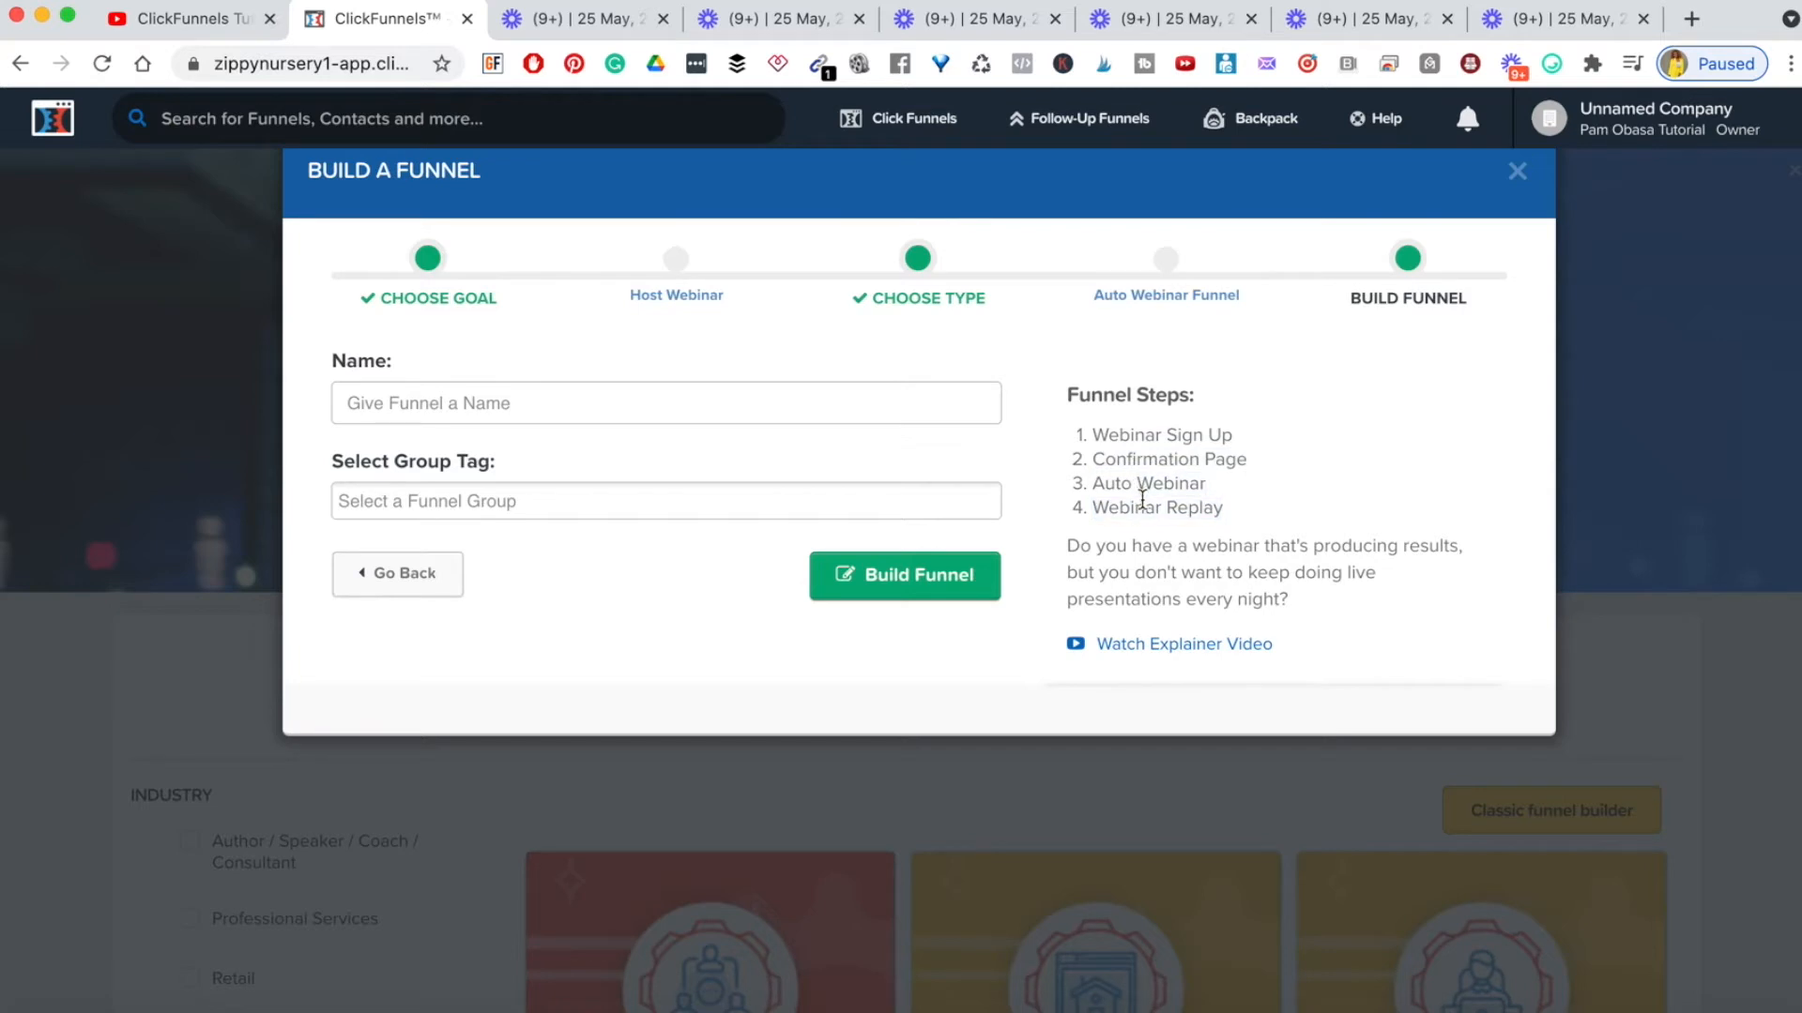
{"action": "triple_click", "coordinate": [1142, 502]}
{"action": "left_click", "coordinate": [427, 590]}
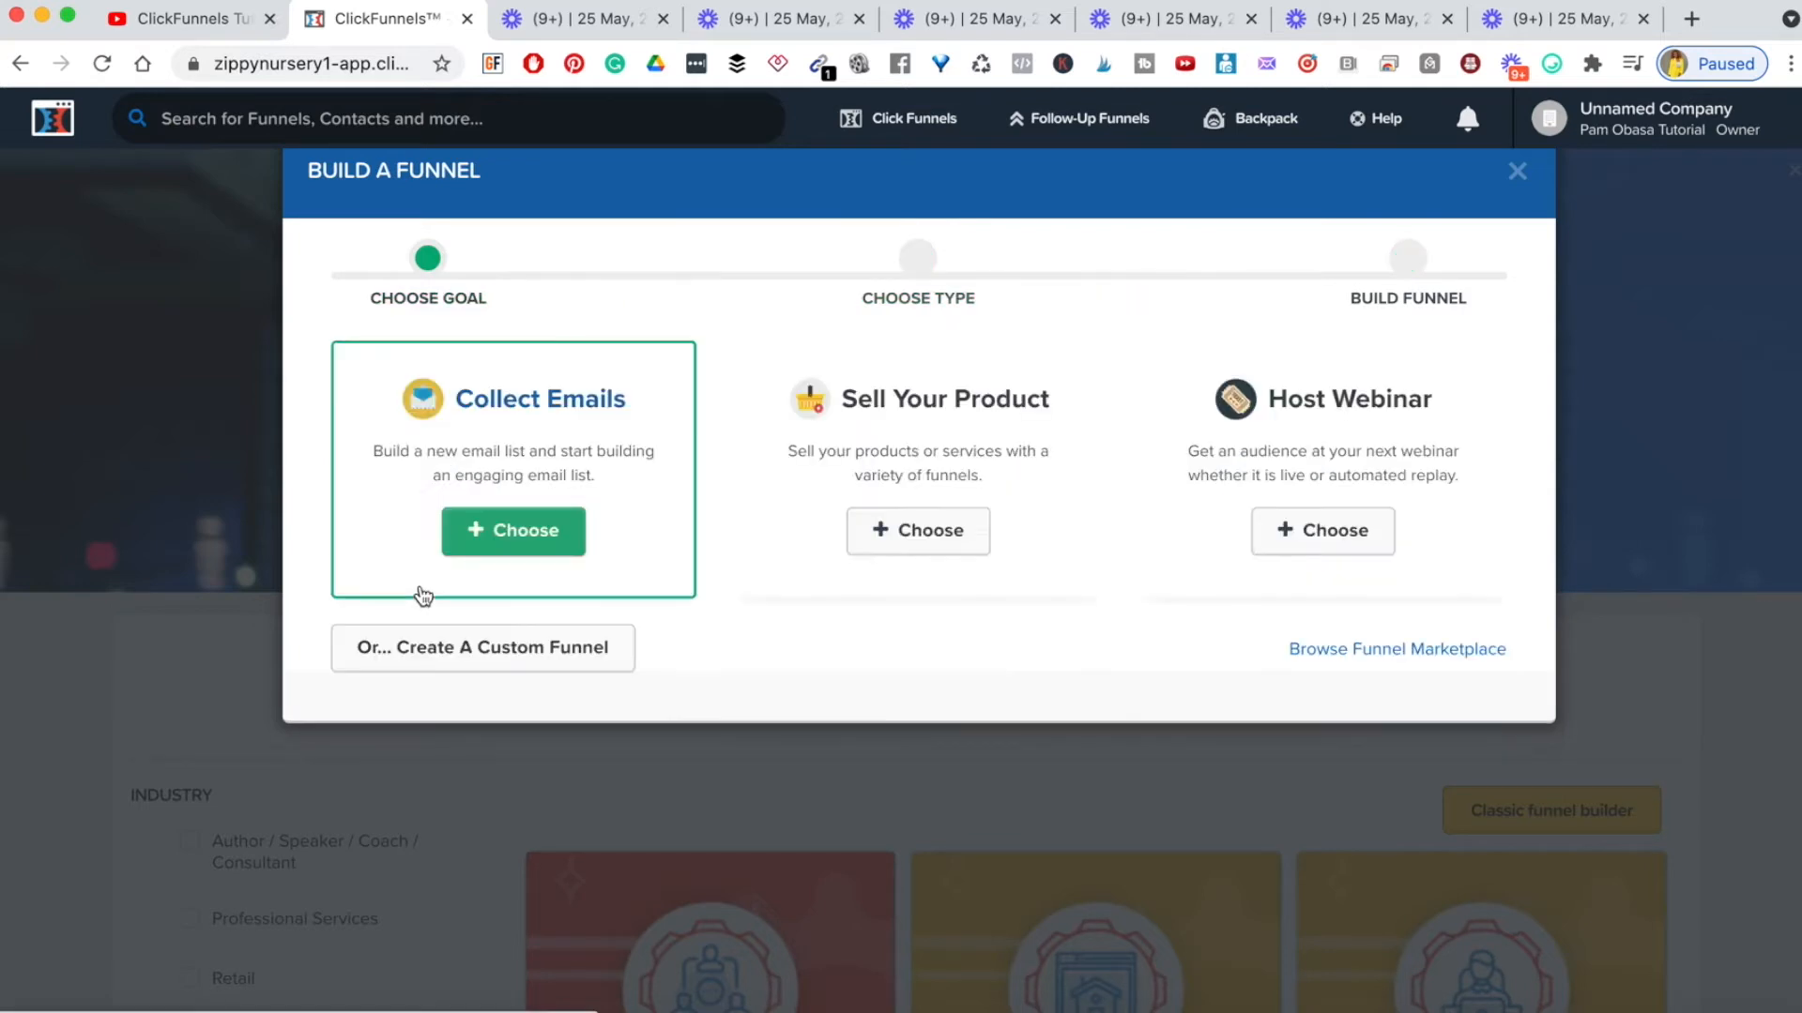
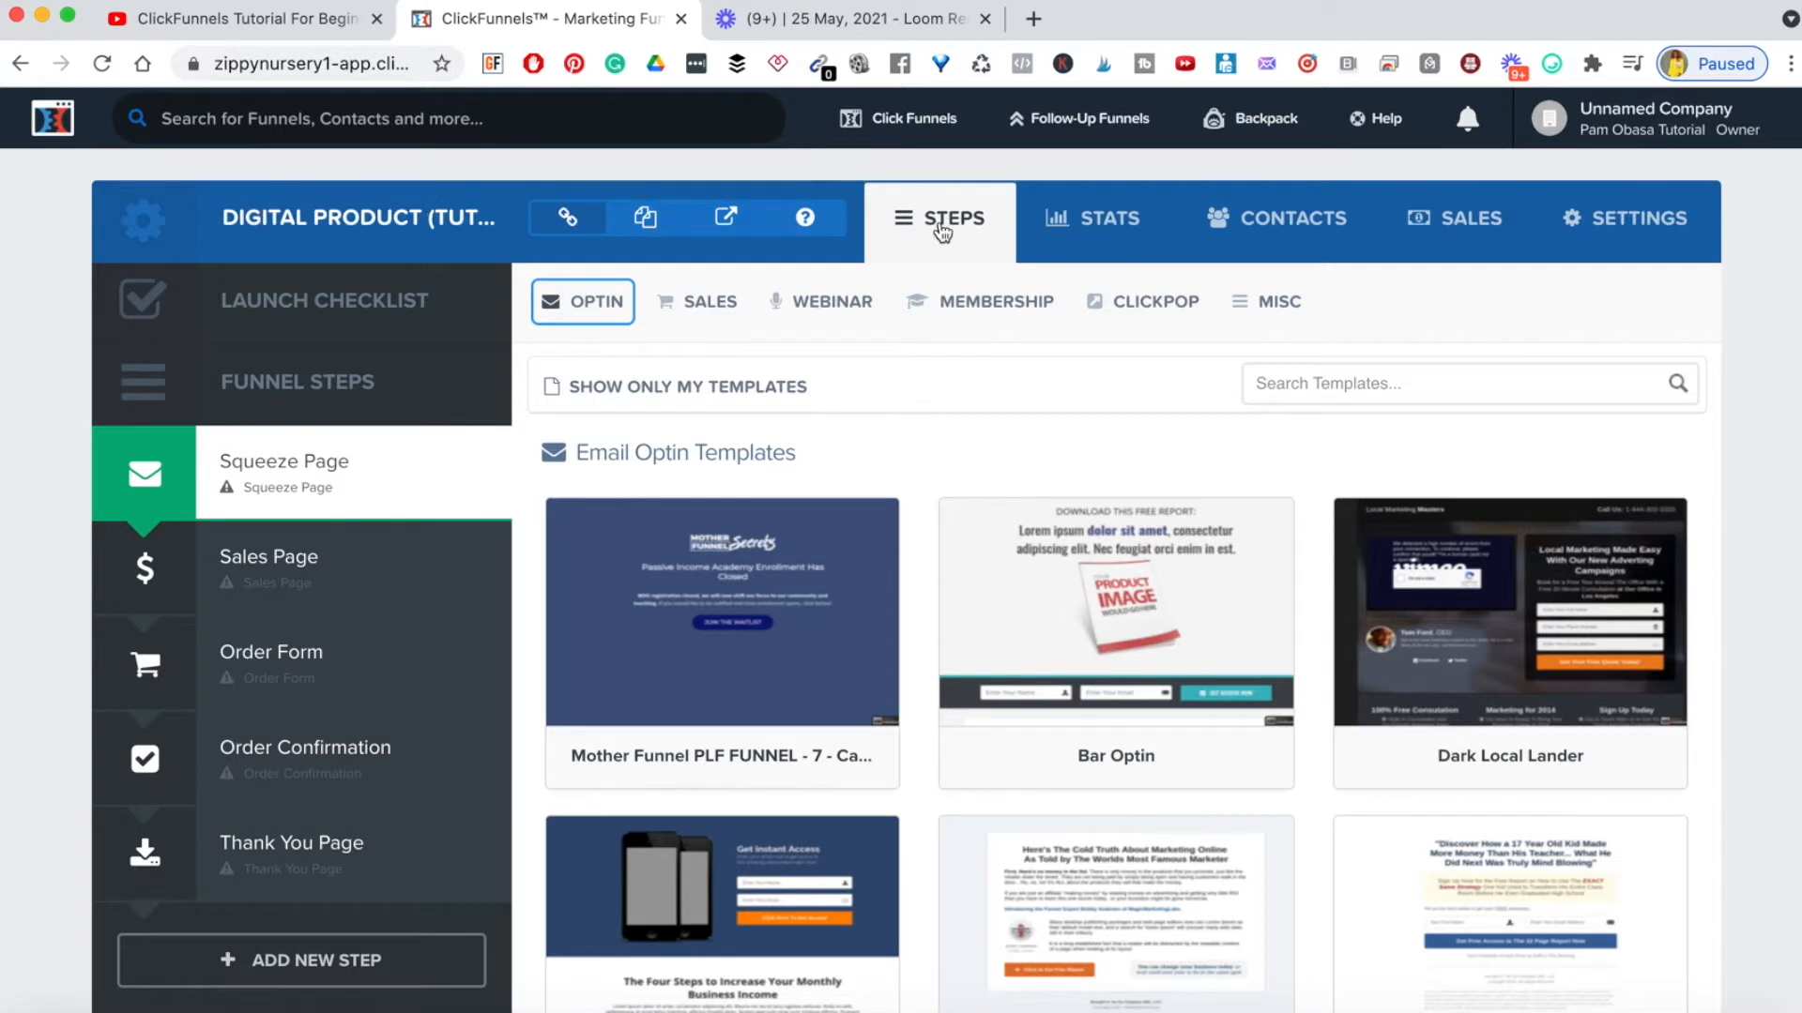
- Examine the domain, path, and head and body tracking code fields in the Digital Product (Tutorial) funnel's settings
{"action": "left_click", "coordinate": [1638, 221]}
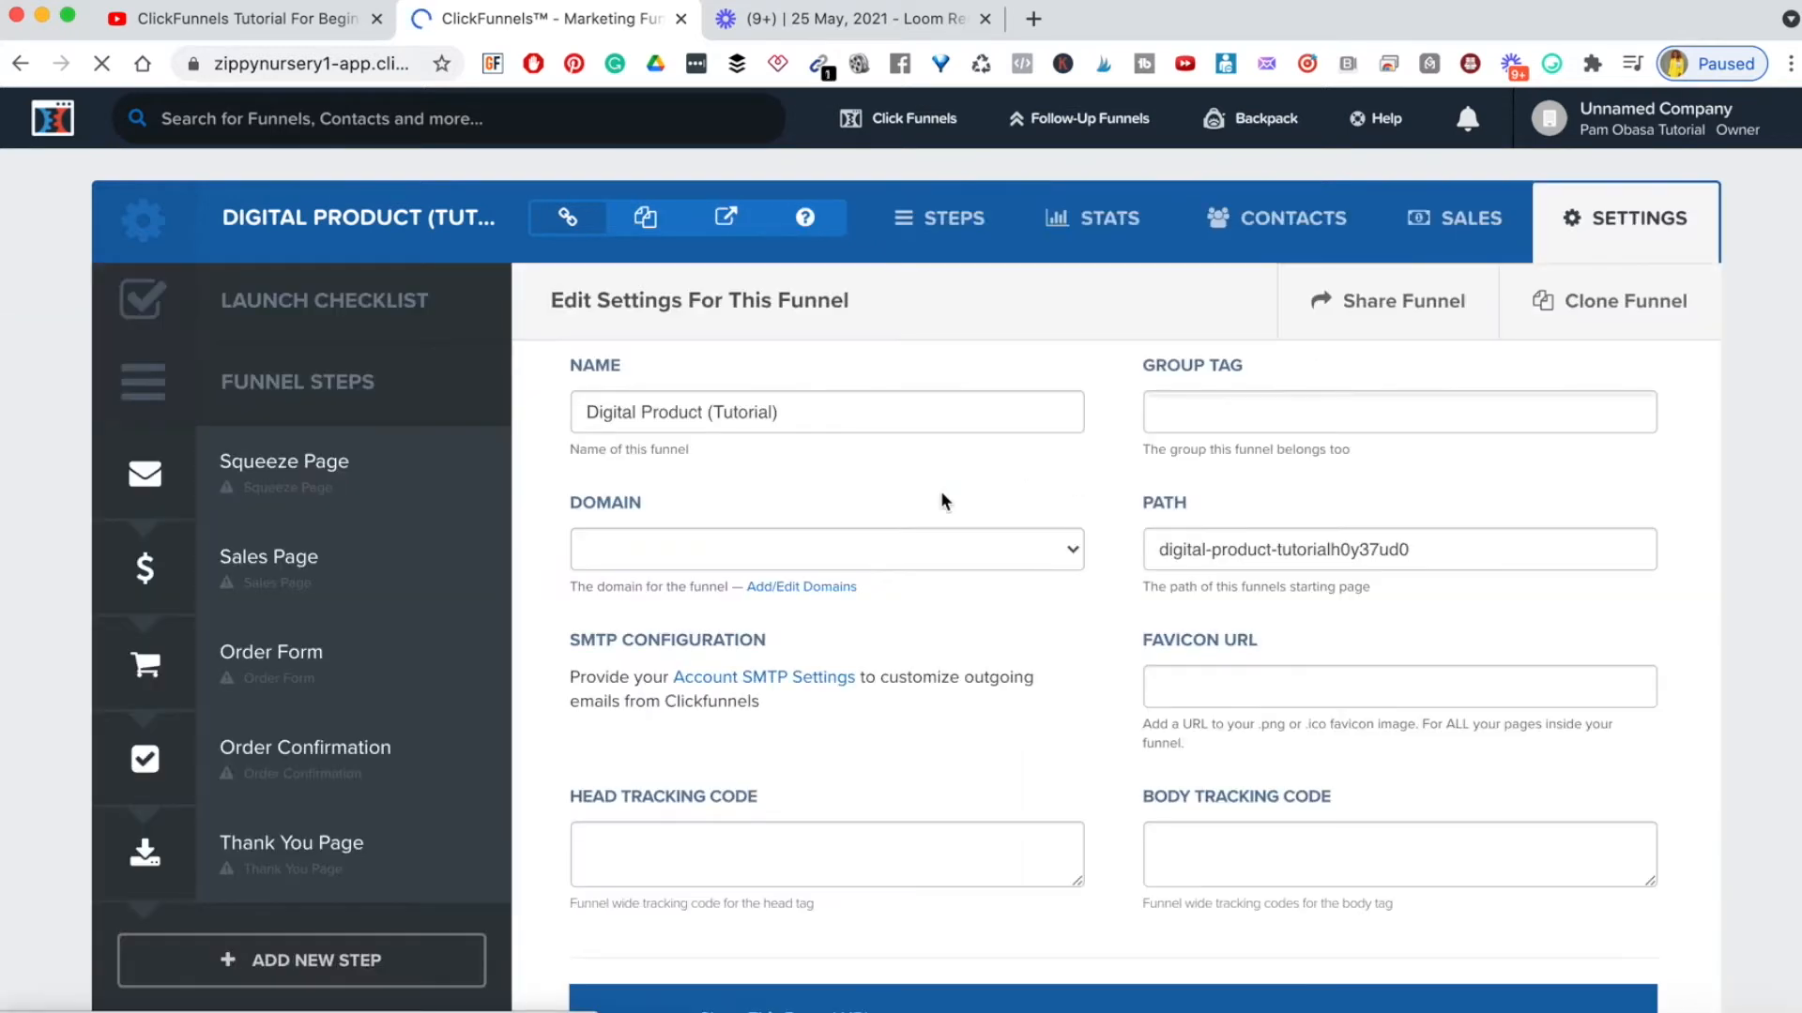
{"action": "left_click", "coordinate": [1073, 554]}
{"action": "left_click", "coordinate": [818, 554]}
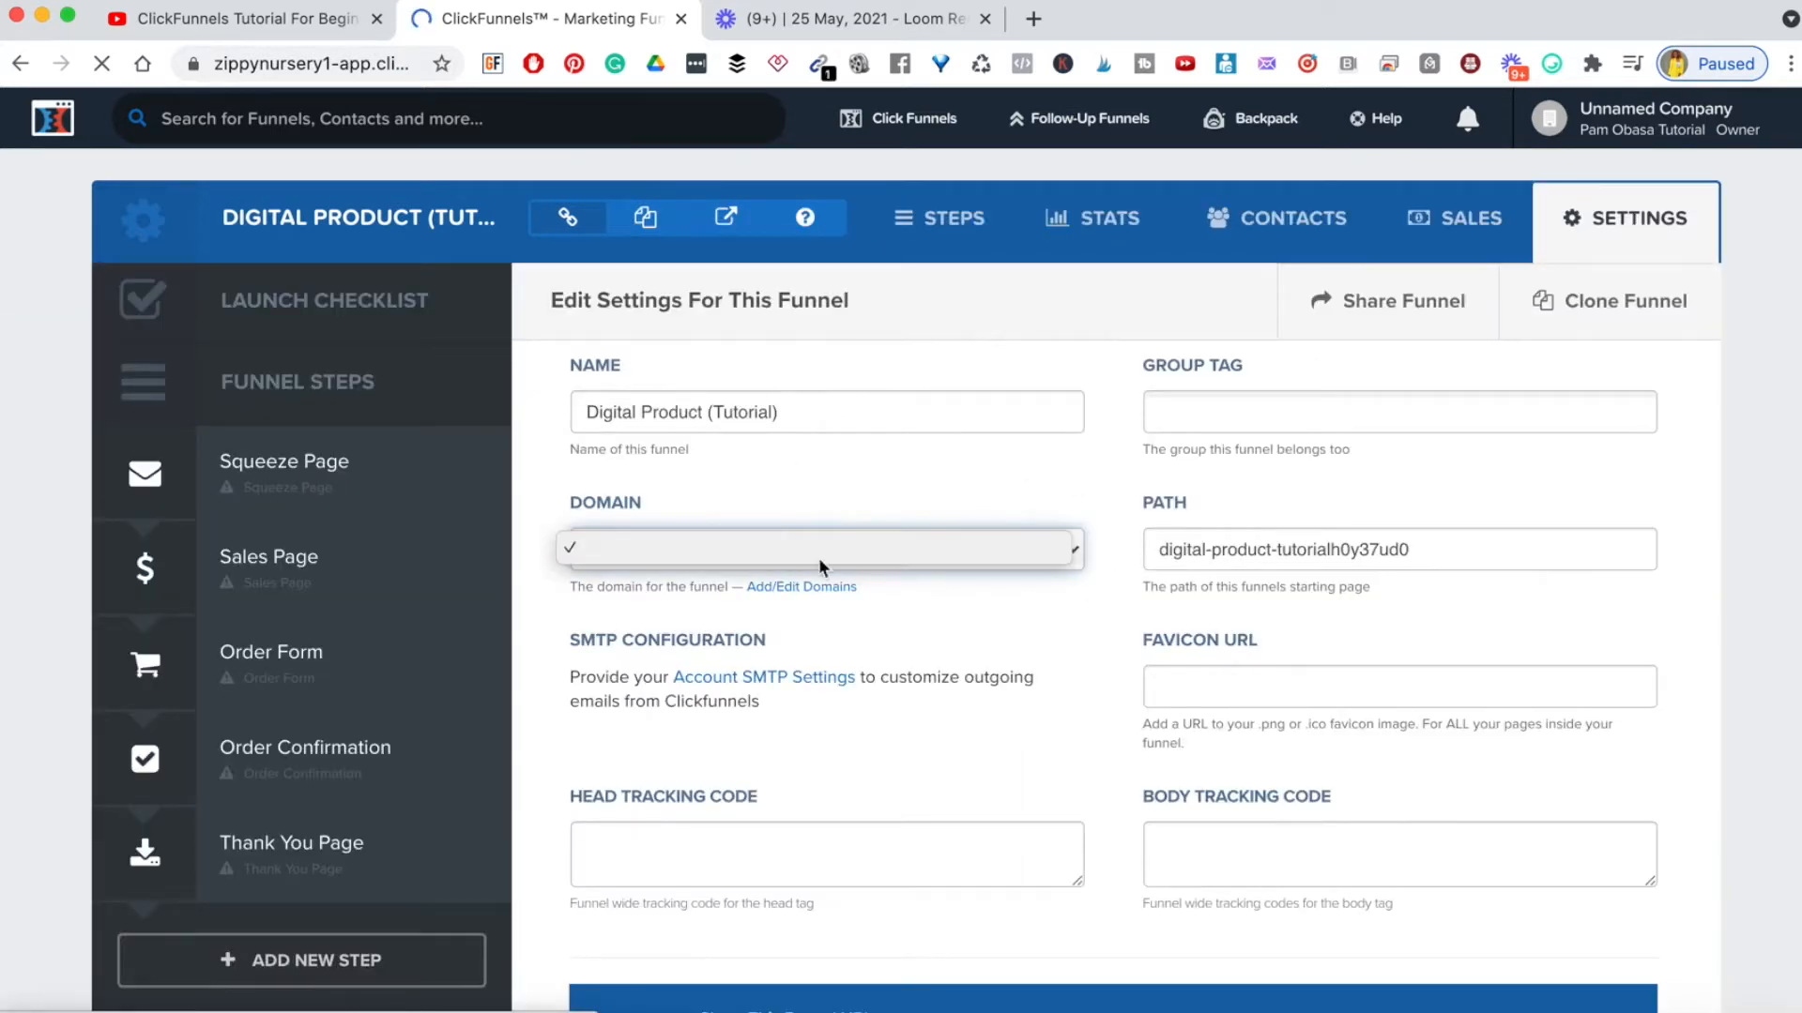
{"action": "triple_click", "coordinate": [1390, 557]}
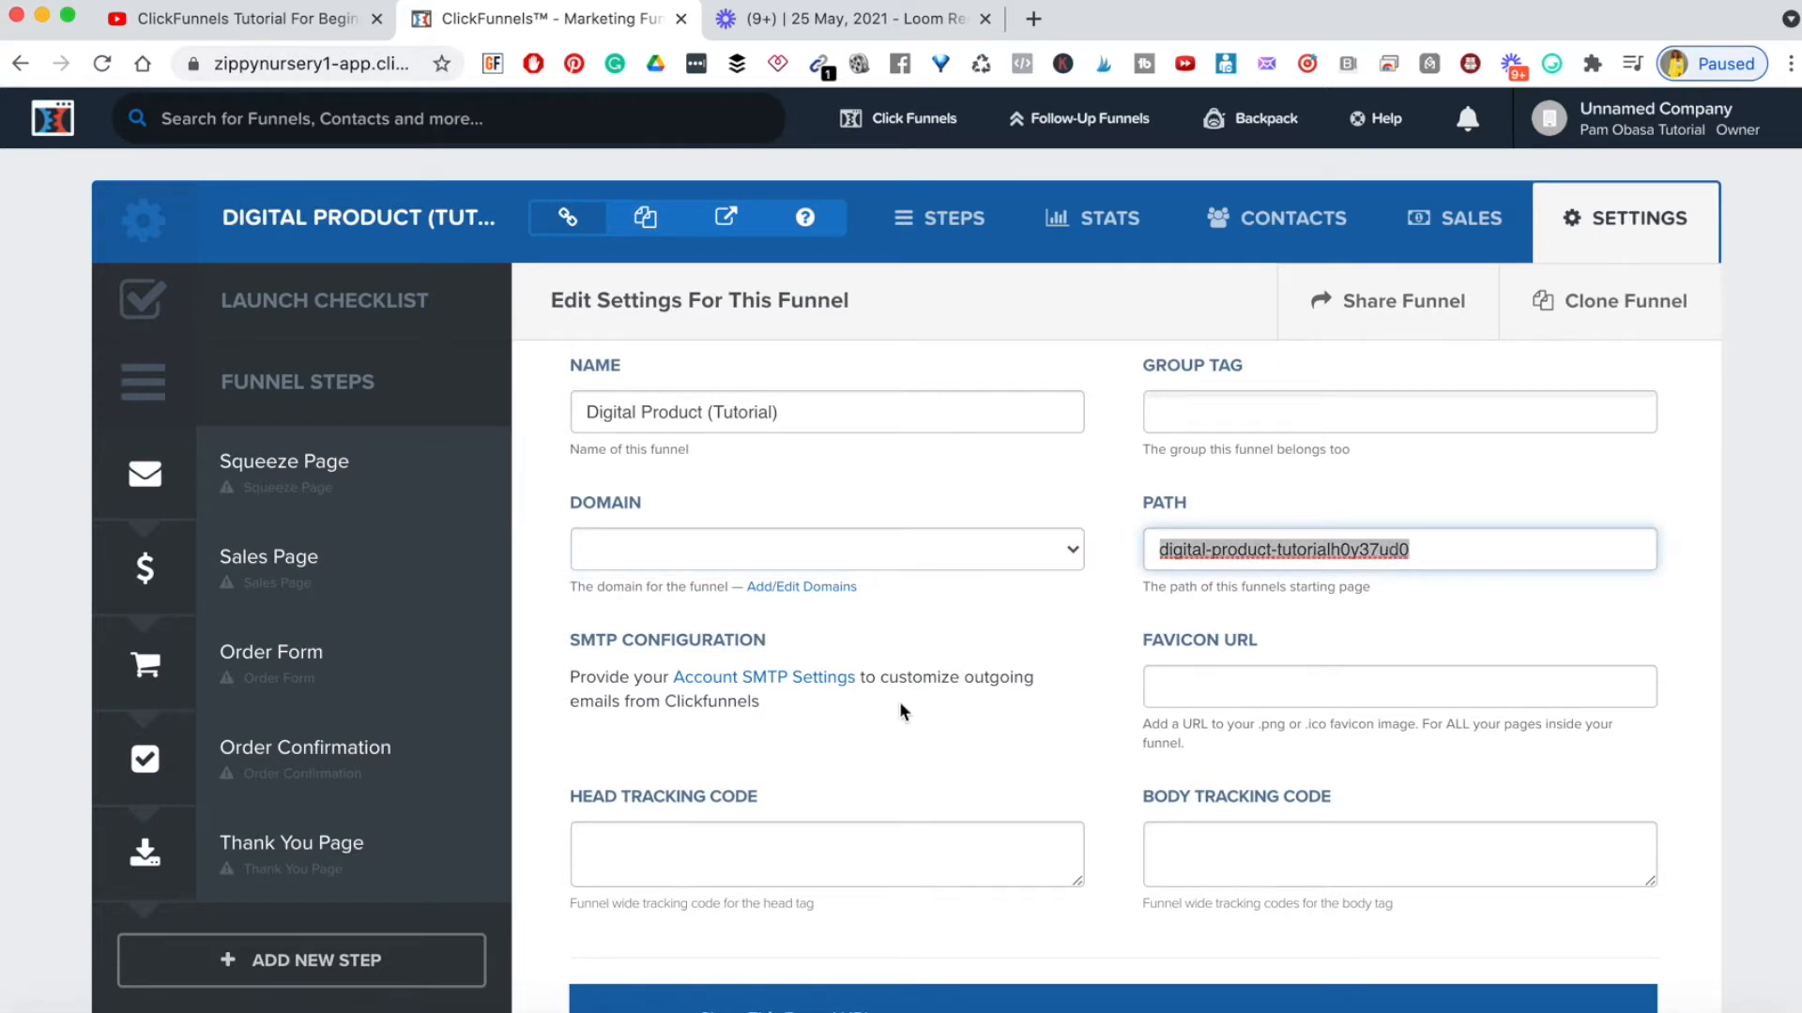
{"action": "left_click", "coordinate": [639, 844]}
{"action": "scroll", "coordinate": [728, 798], "scroll_direction": "down", "scroll_amount": 2}
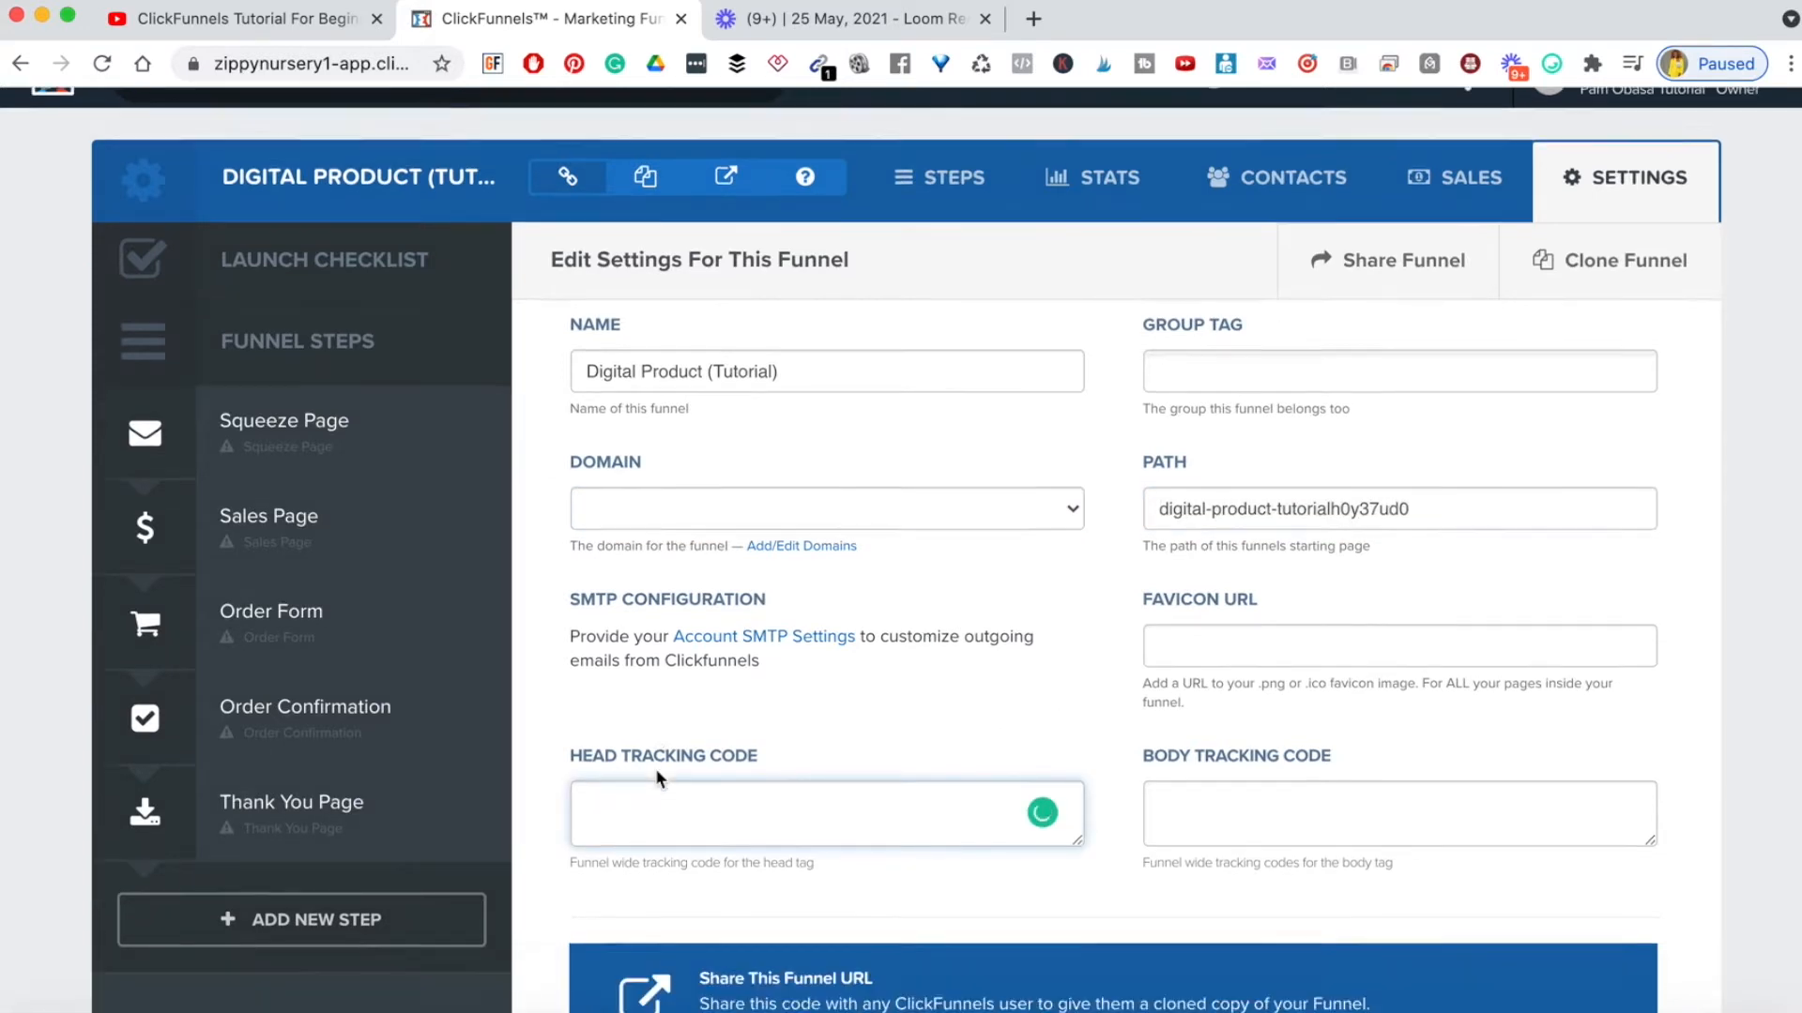
{"action": "left_click", "coordinate": [1259, 756]}
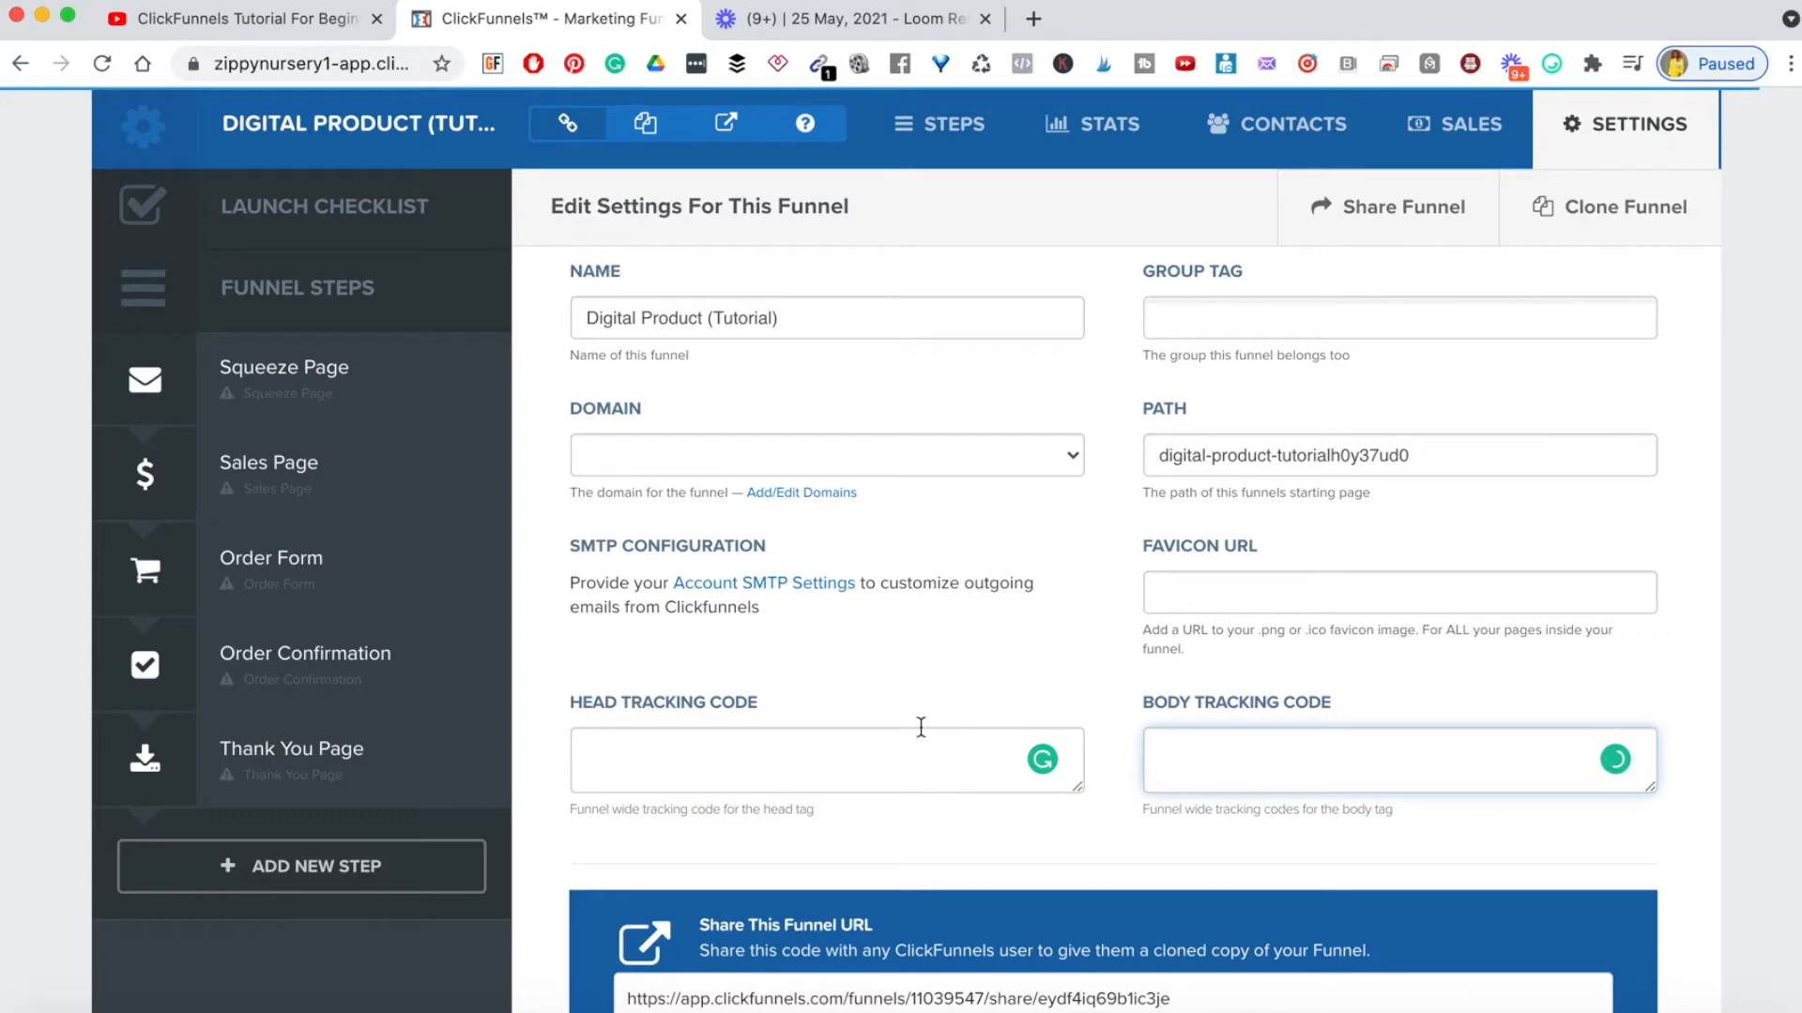
- Look through the funnel's share URL and its Stripe, Avalara and Zapier integration sections
{"action": "scroll", "coordinate": [920, 736], "scroll_direction": "down", "scroll_amount": 15}
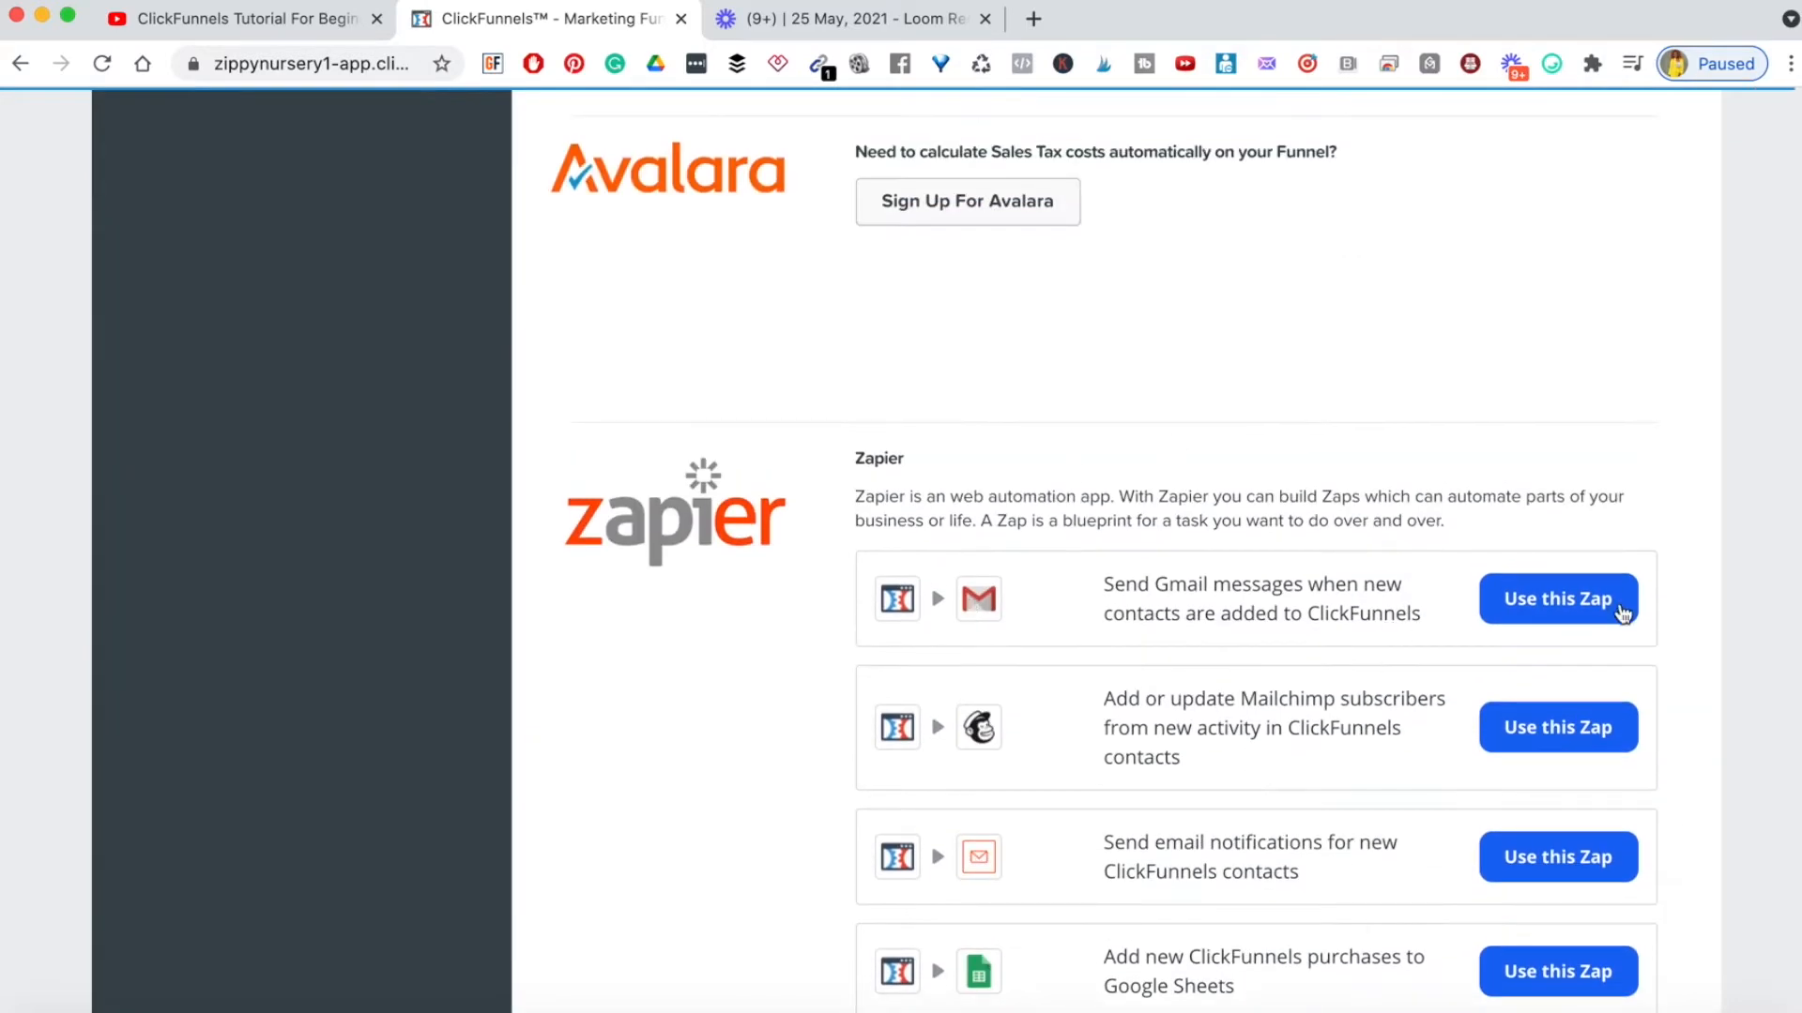
{"action": "scroll", "coordinate": [1267, 924], "scroll_direction": "down", "scroll_amount": 5}
{"action": "scroll", "coordinate": [1267, 929], "scroll_direction": "up", "scroll_amount": 10}
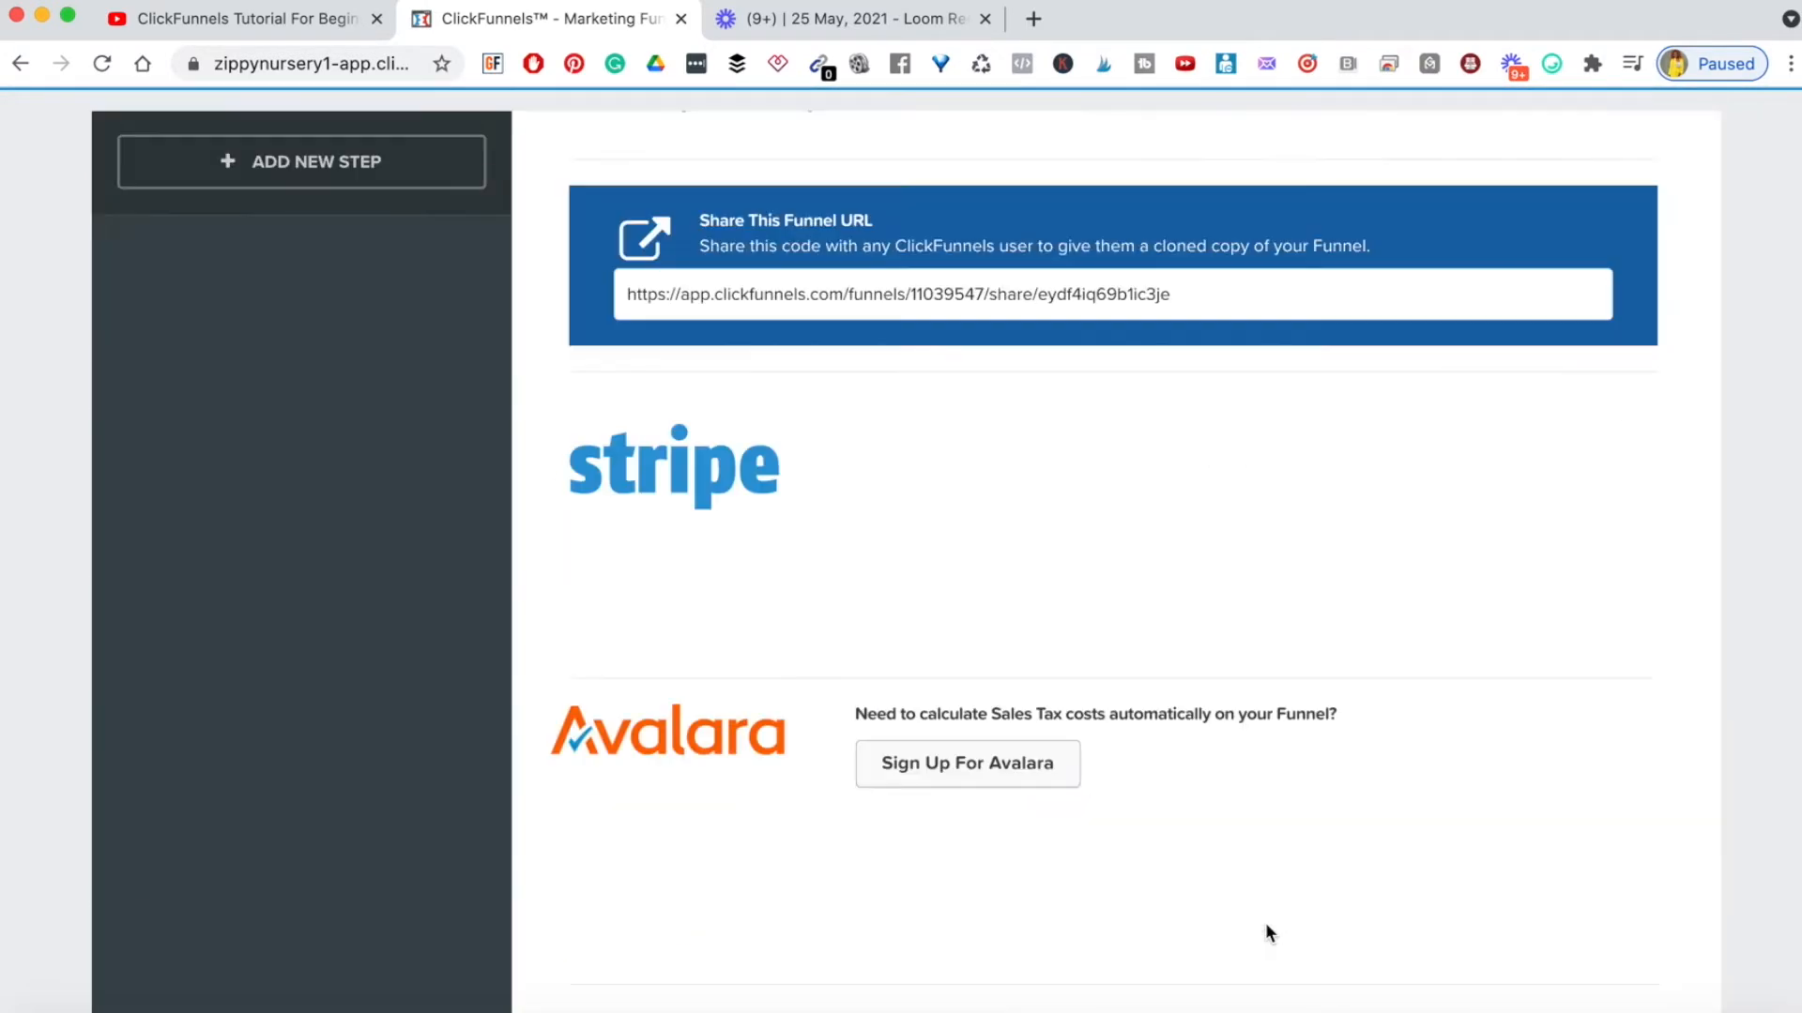
{"action": "scroll", "coordinate": [1265, 921], "scroll_direction": "up", "scroll_amount": 9}
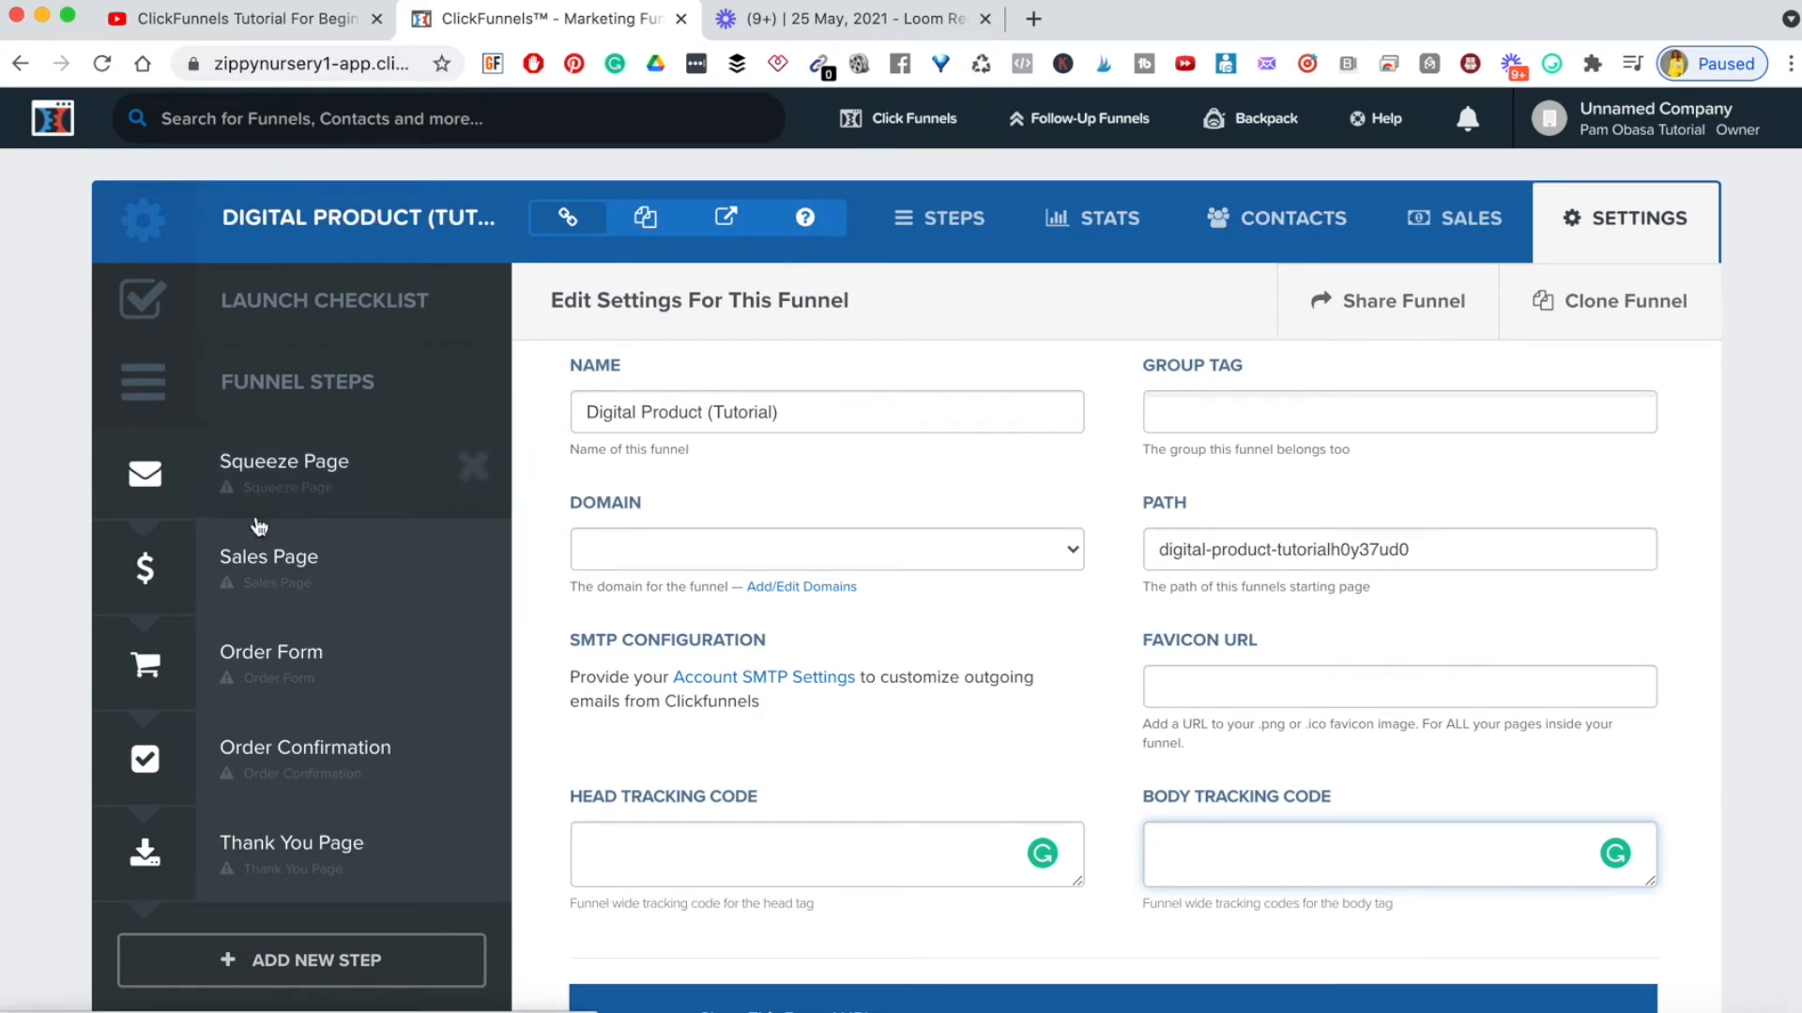
- View the opt-in templates for the Squeeze Page step and the sales templates for the Sales Page step
{"action": "left_click", "coordinate": [370, 460]}
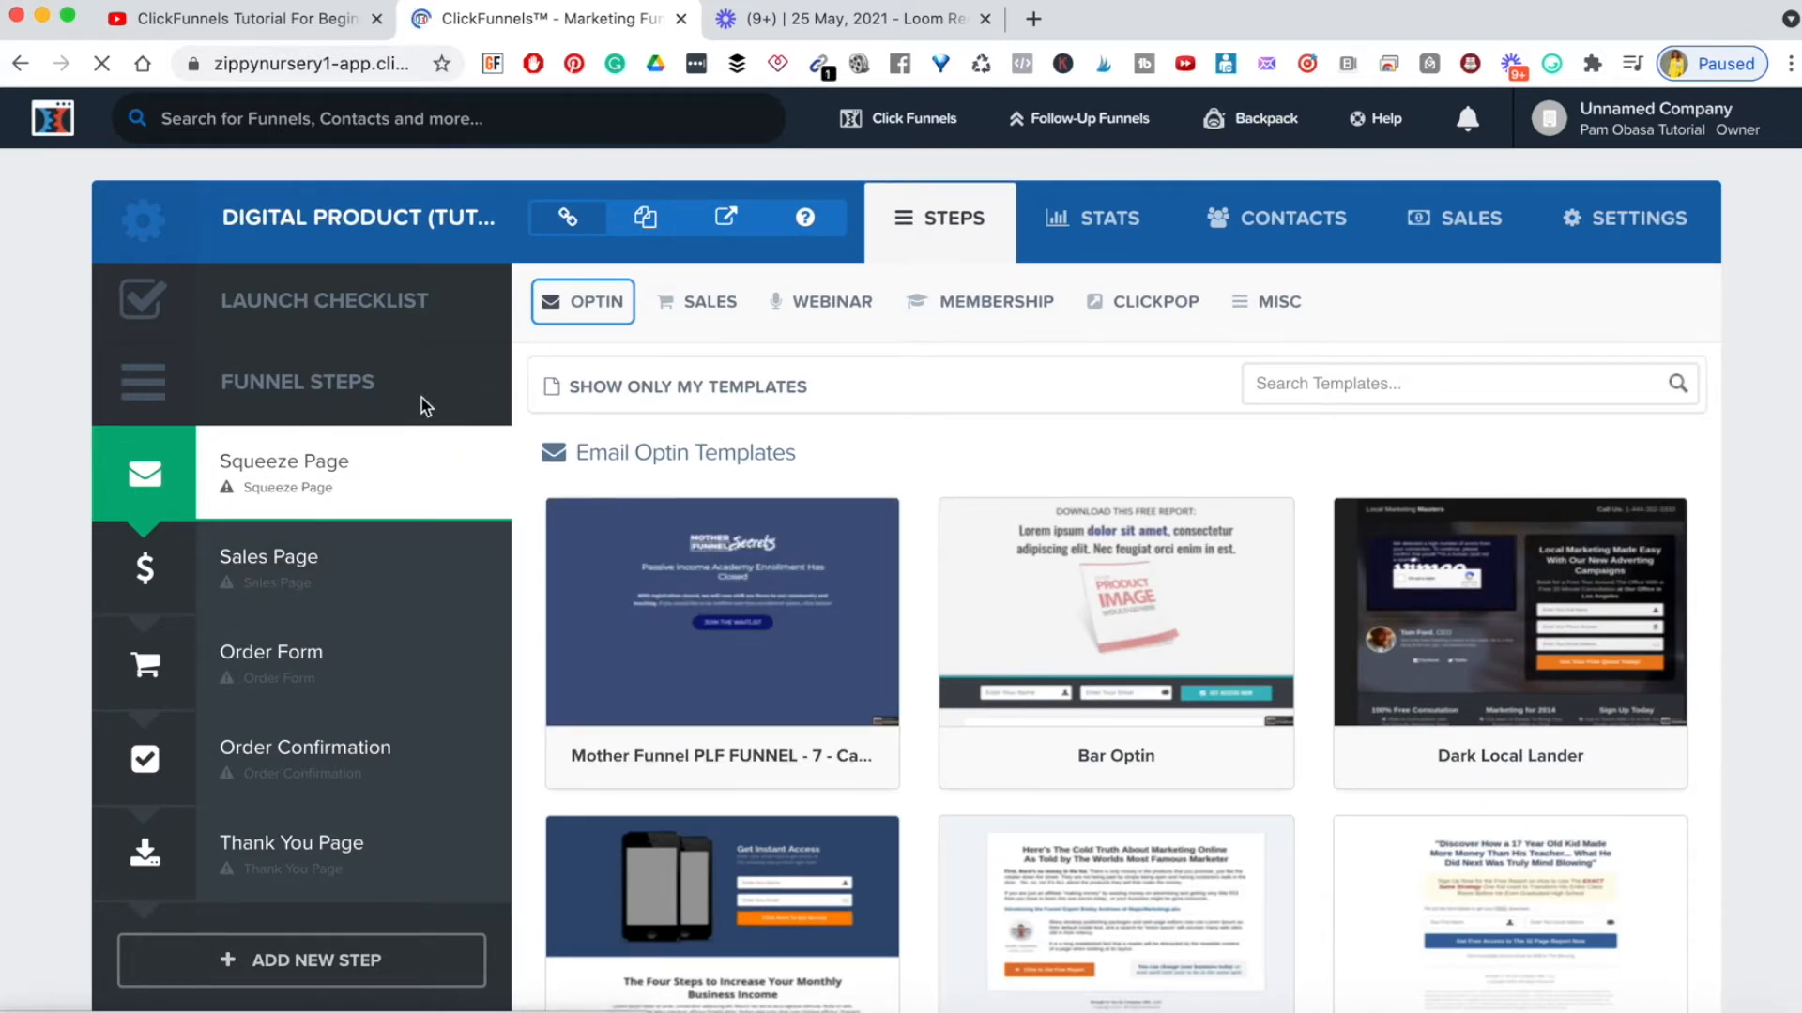
{"action": "mouse_move", "coordinate": [981, 301]}
{"action": "mouse_move", "coordinate": [825, 302]}
{"action": "mouse_move", "coordinate": [660, 302]}
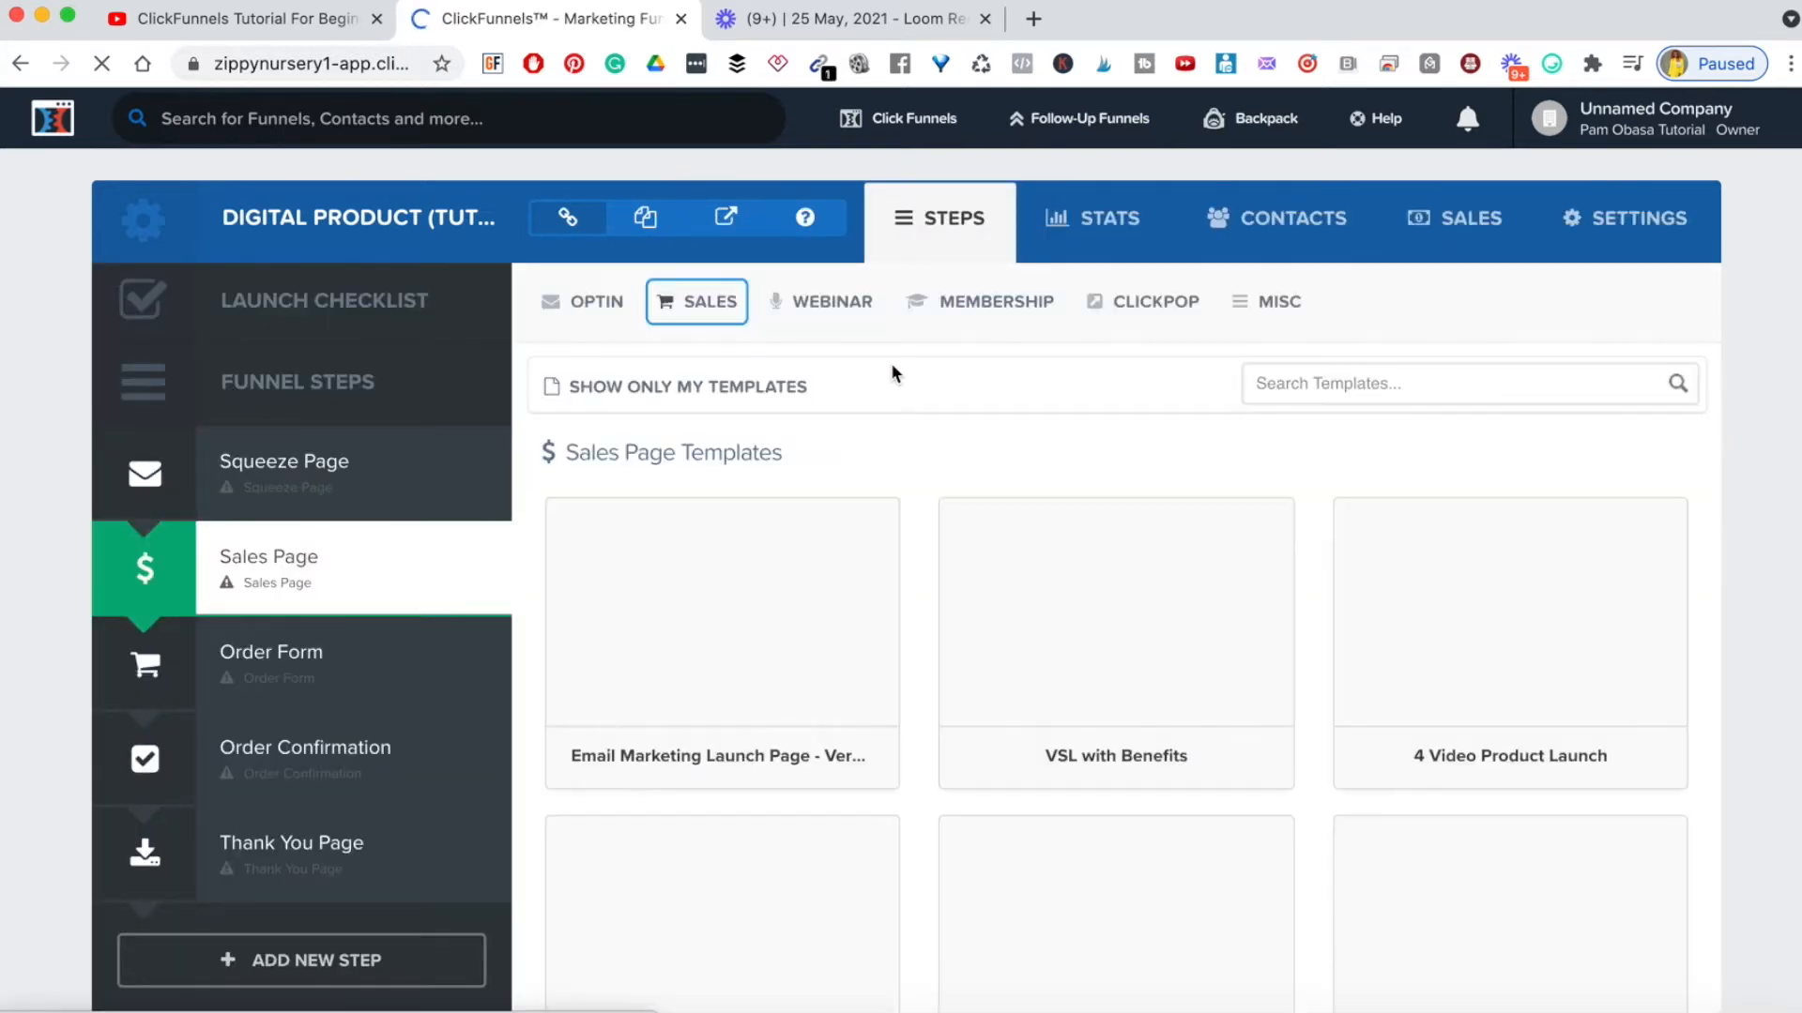
{"action": "mouse_move", "coordinate": [662, 621]}
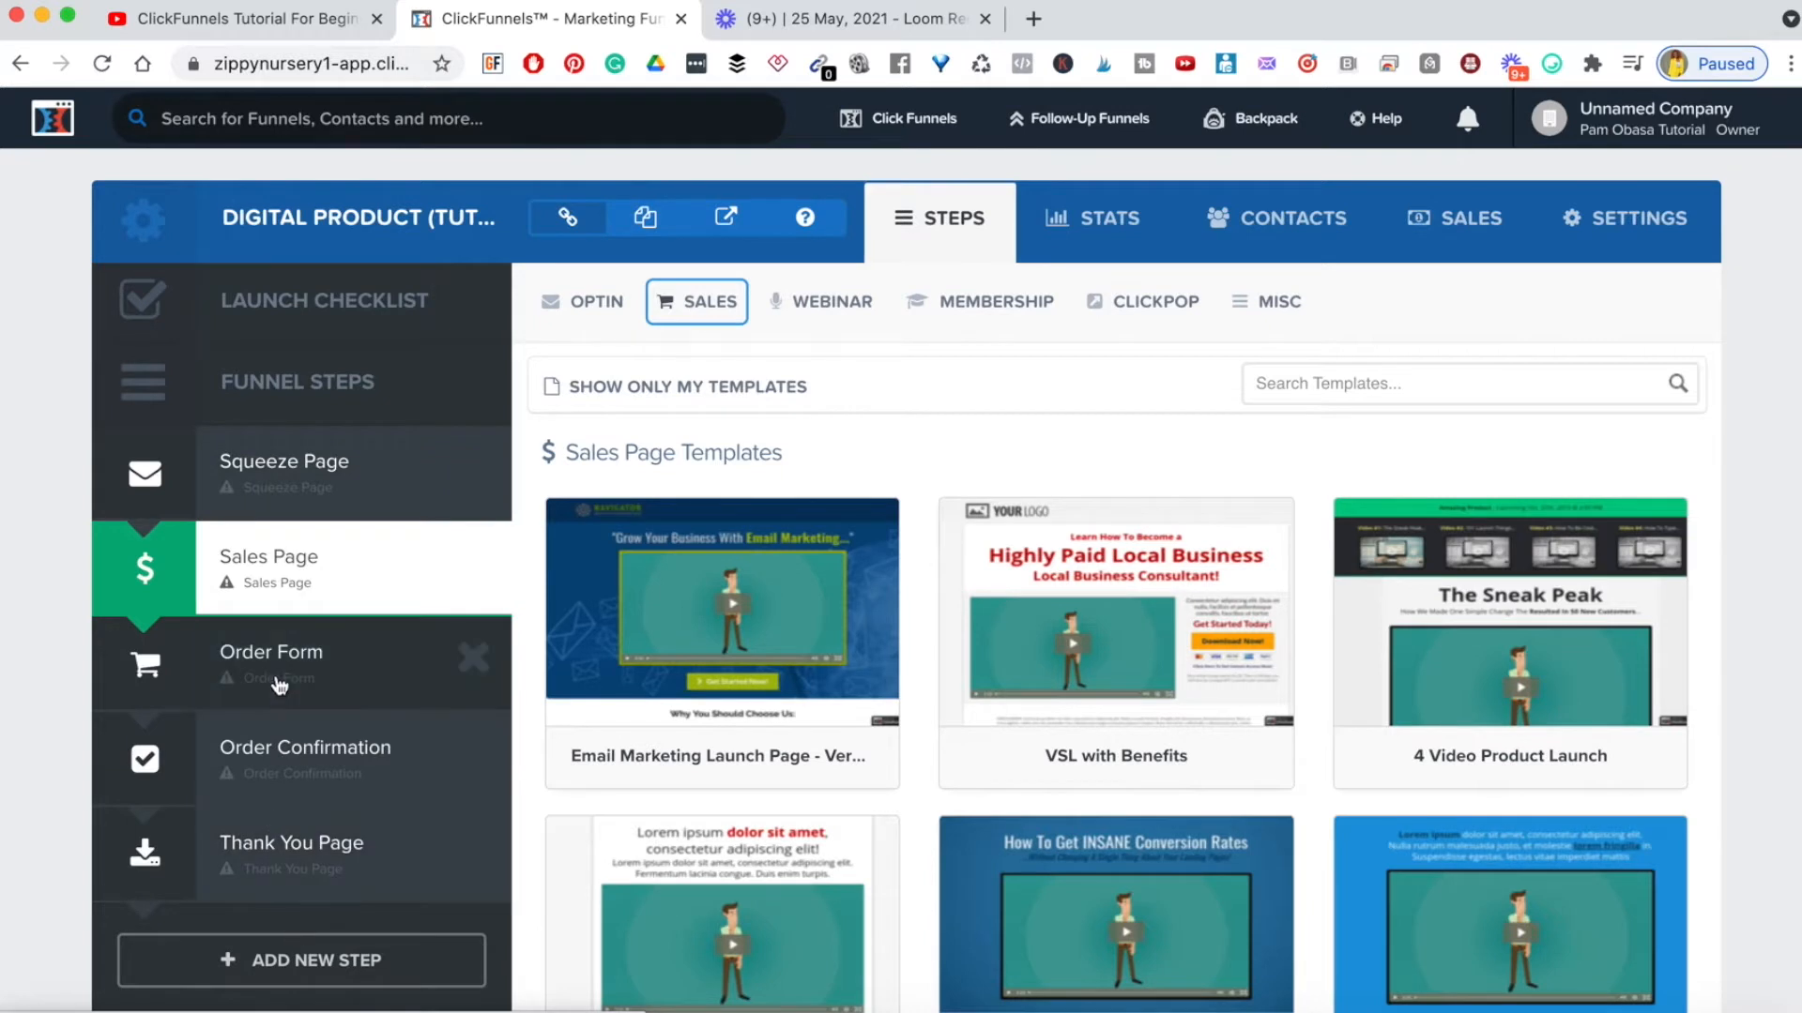
- Add a new funnel step named Upsell with the path upsell1, shown in the funnel
{"action": "scroll", "coordinate": [277, 760], "scroll_direction": "down", "scroll_amount": 2}
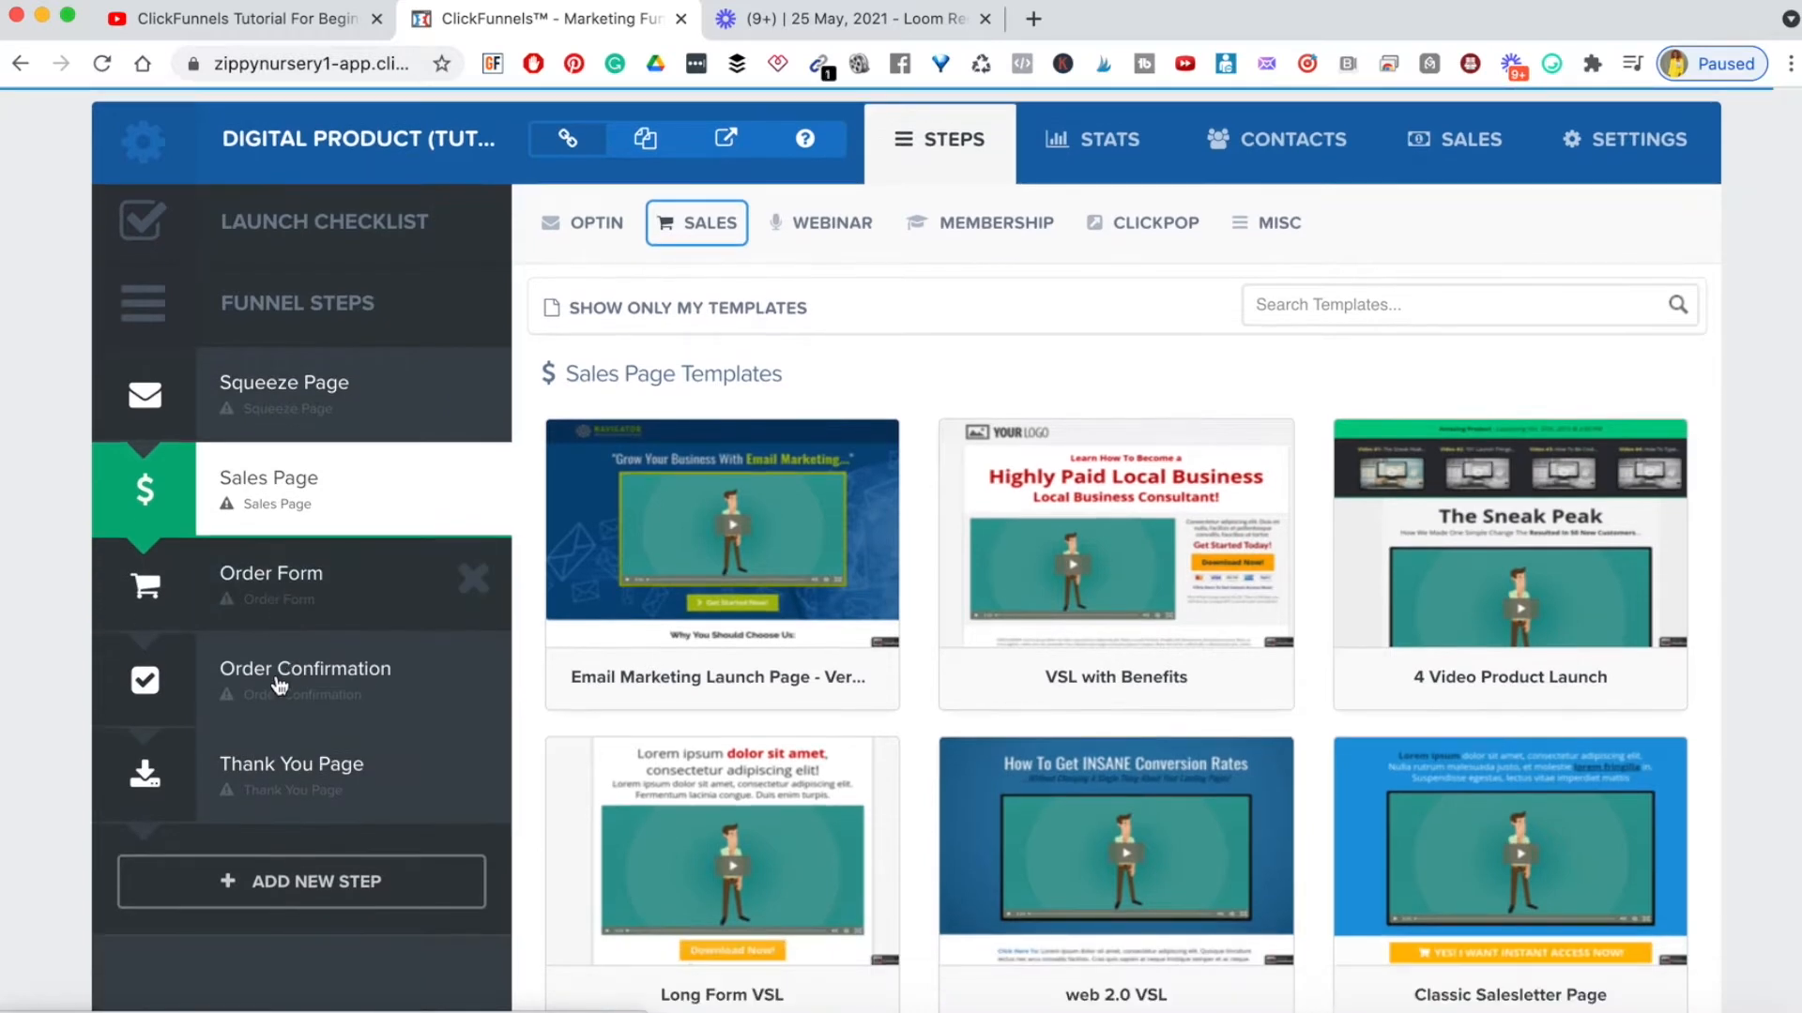
{"action": "left_click", "coordinate": [286, 884]}
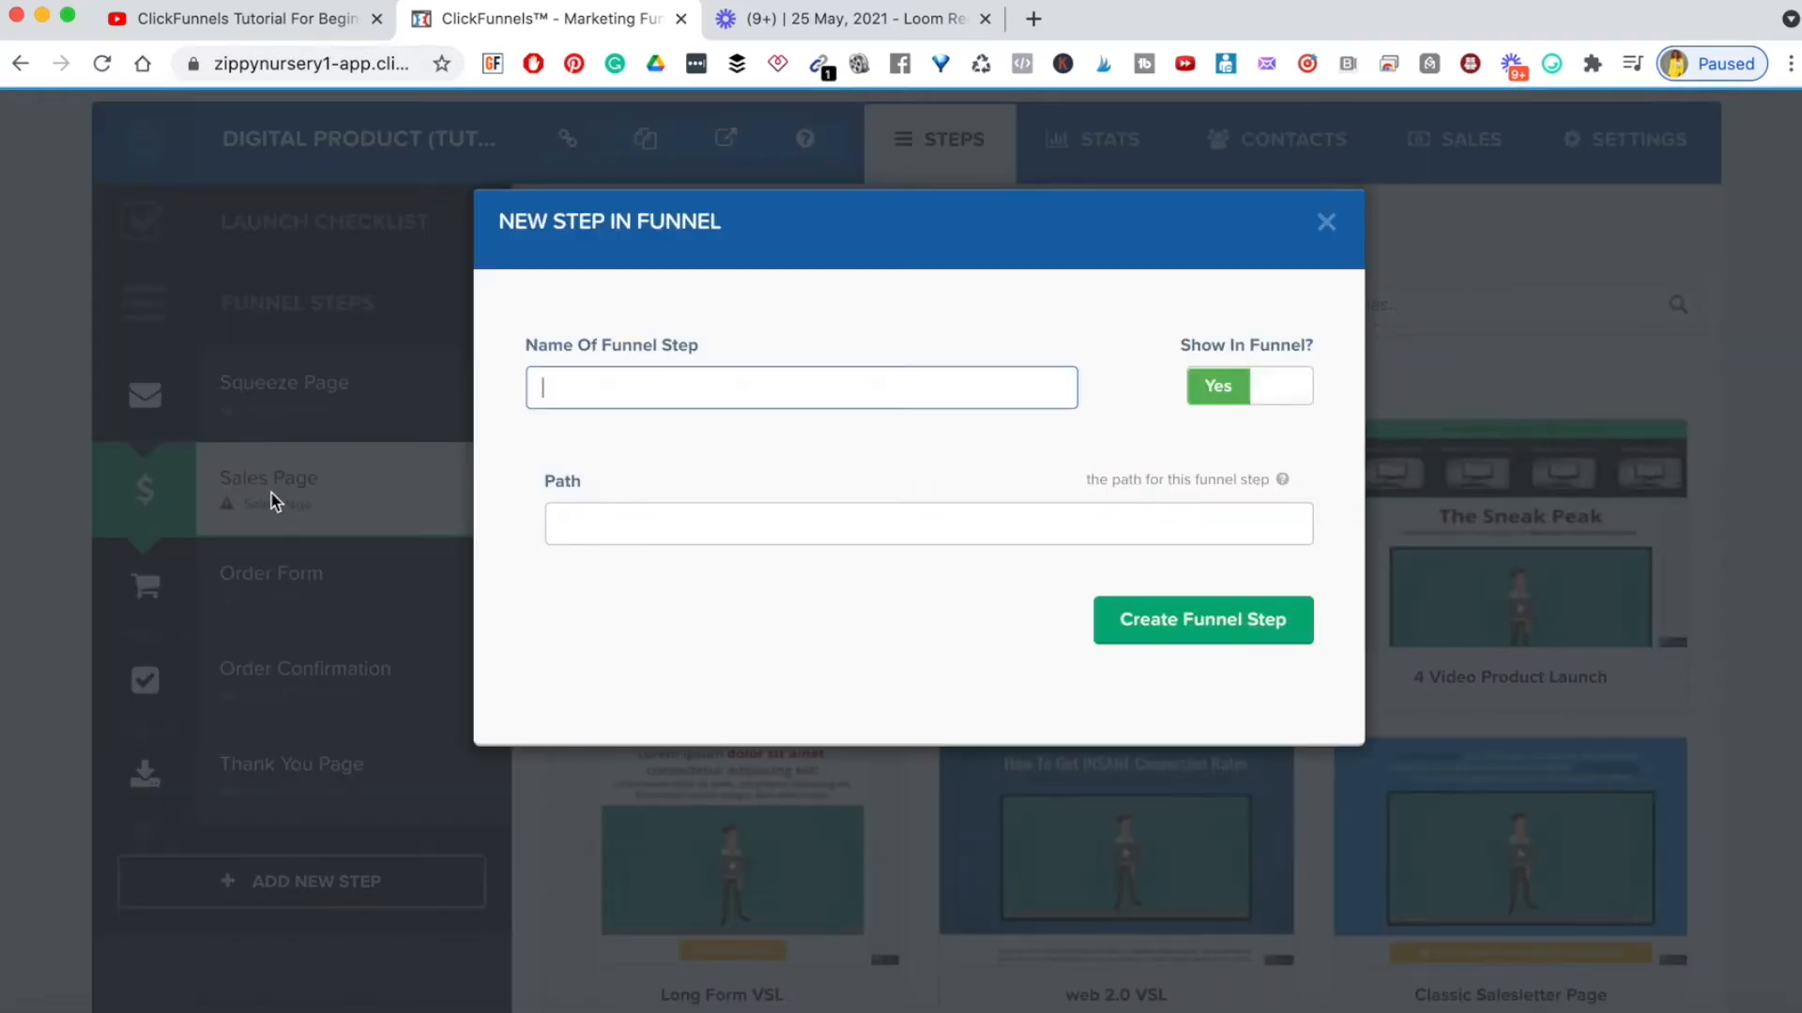
{"action": "type", "text": "Upsell"}
{"action": "left_click", "coordinate": [702, 511]}
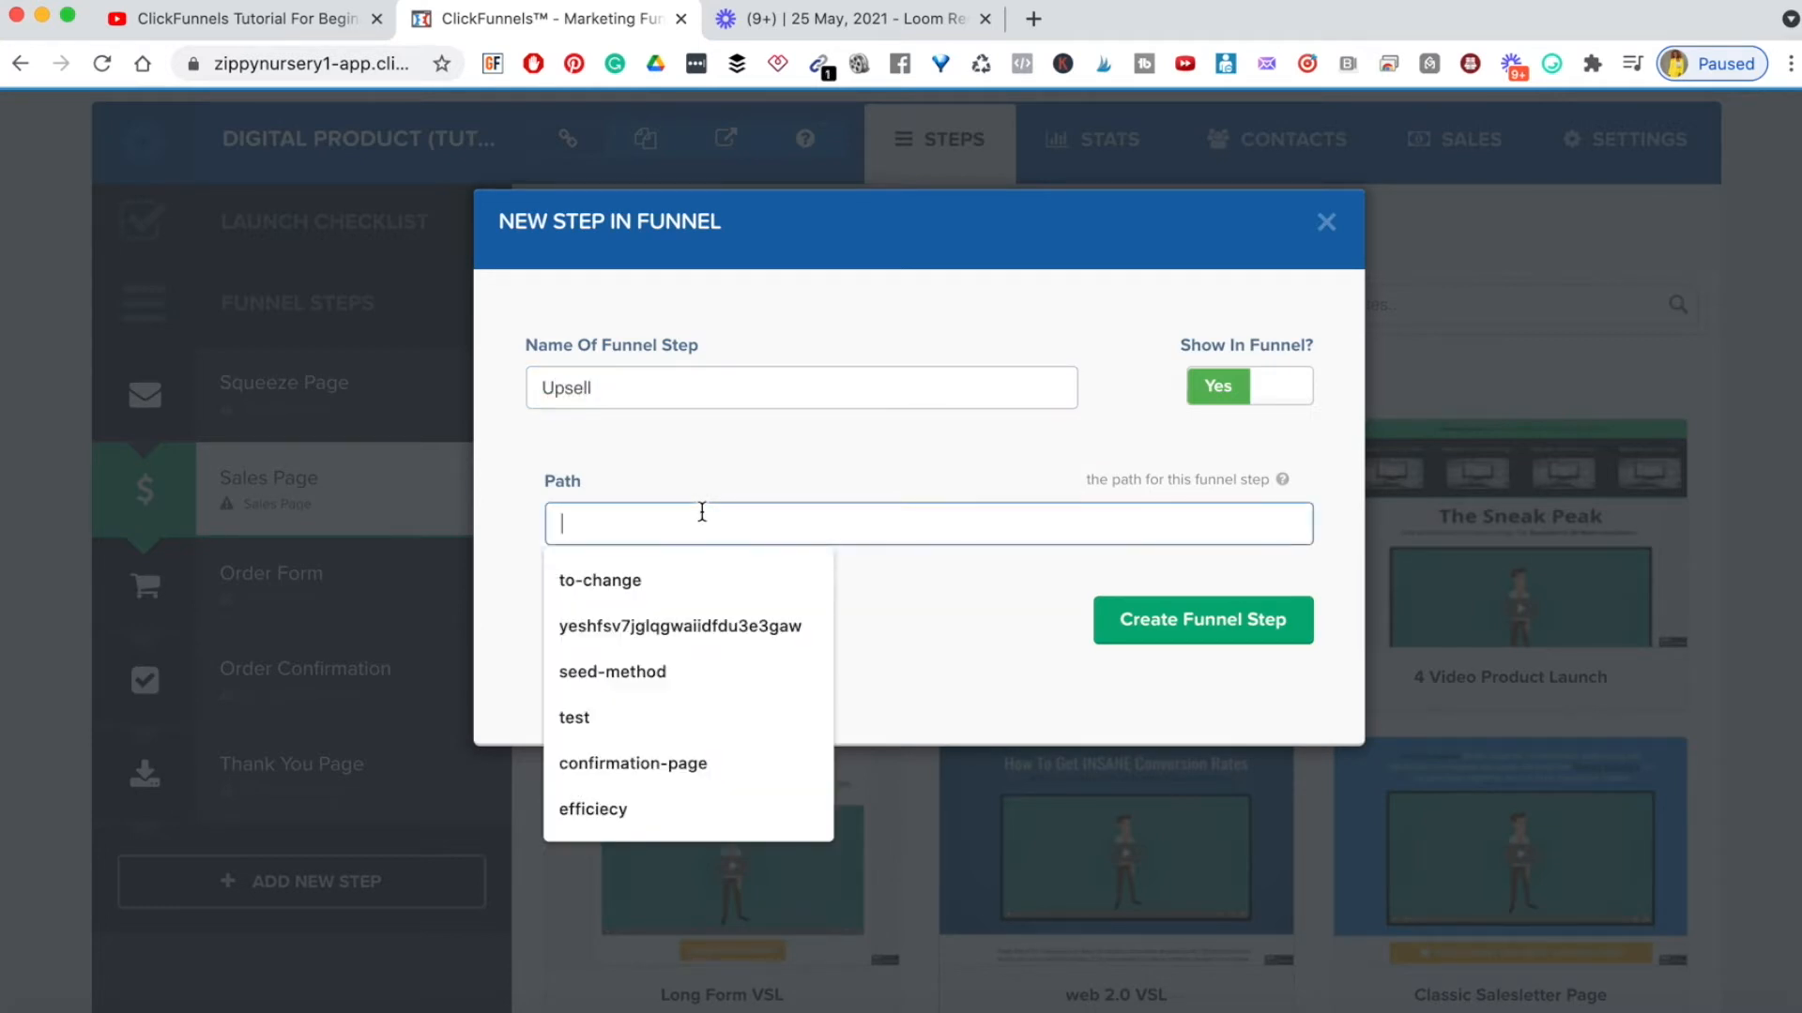
{"action": "type", "text": "upsell1"}
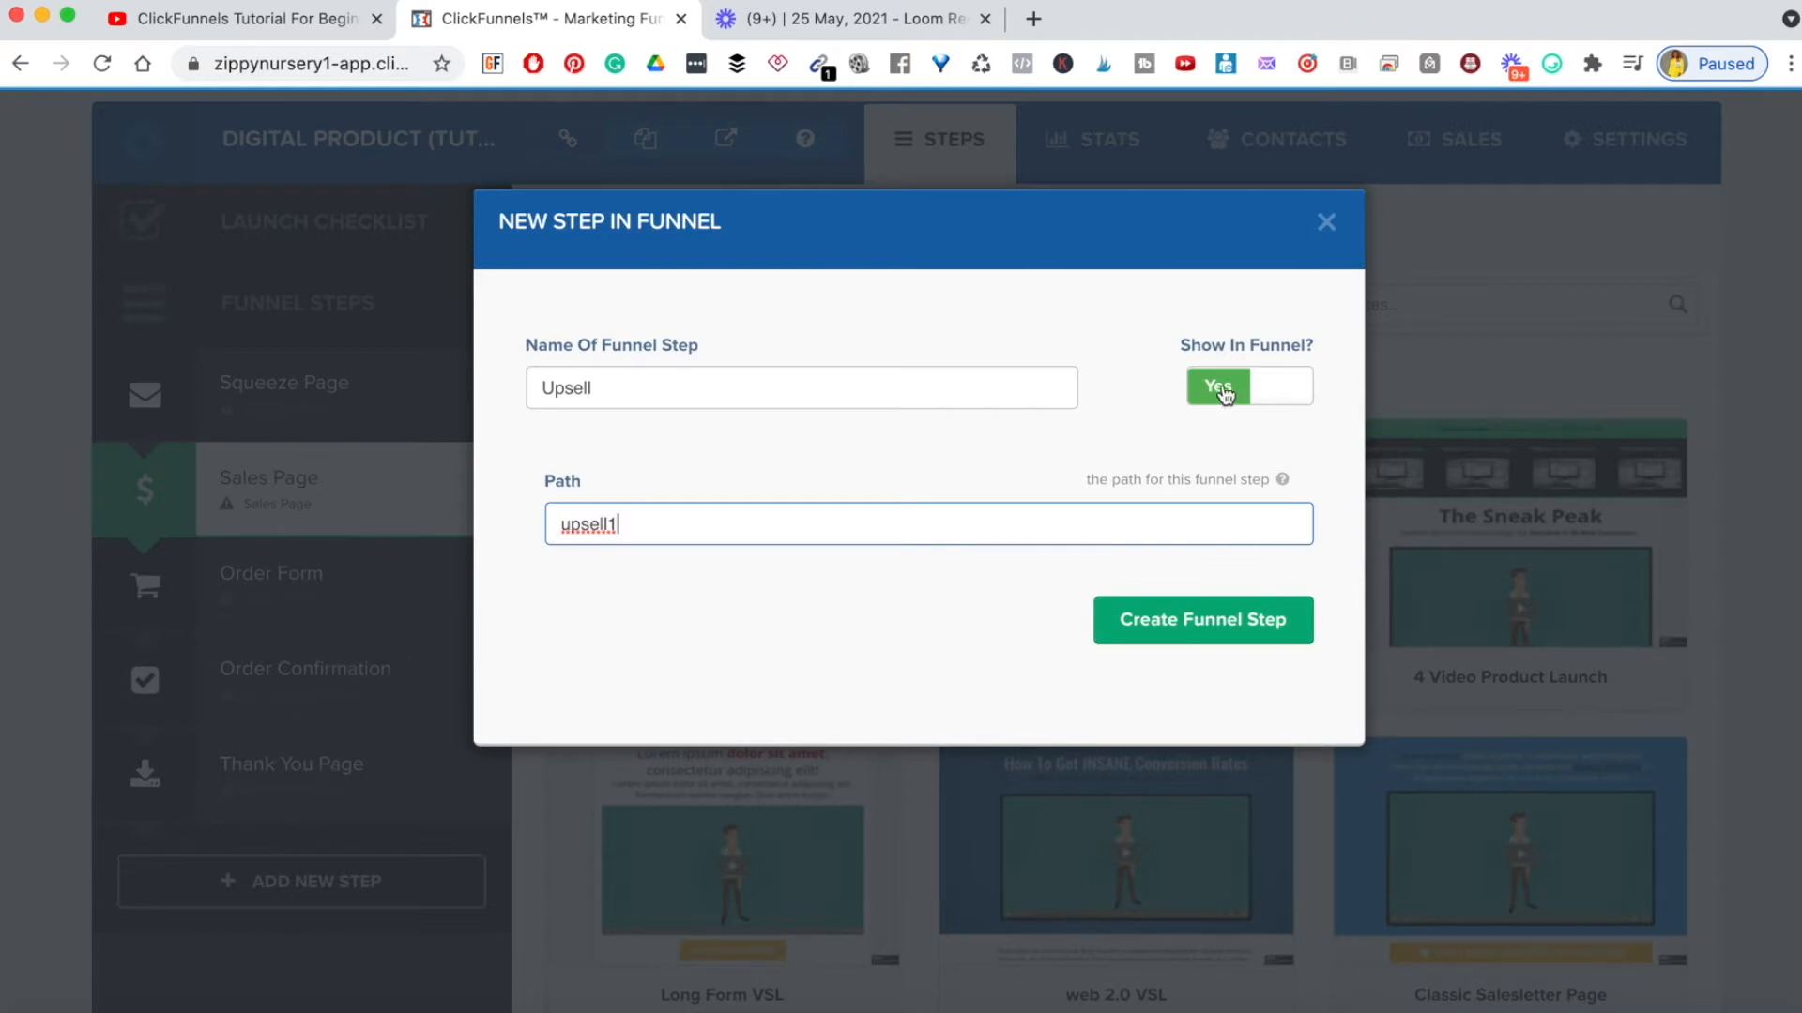
{"action": "left_click", "coordinate": [1190, 635]}
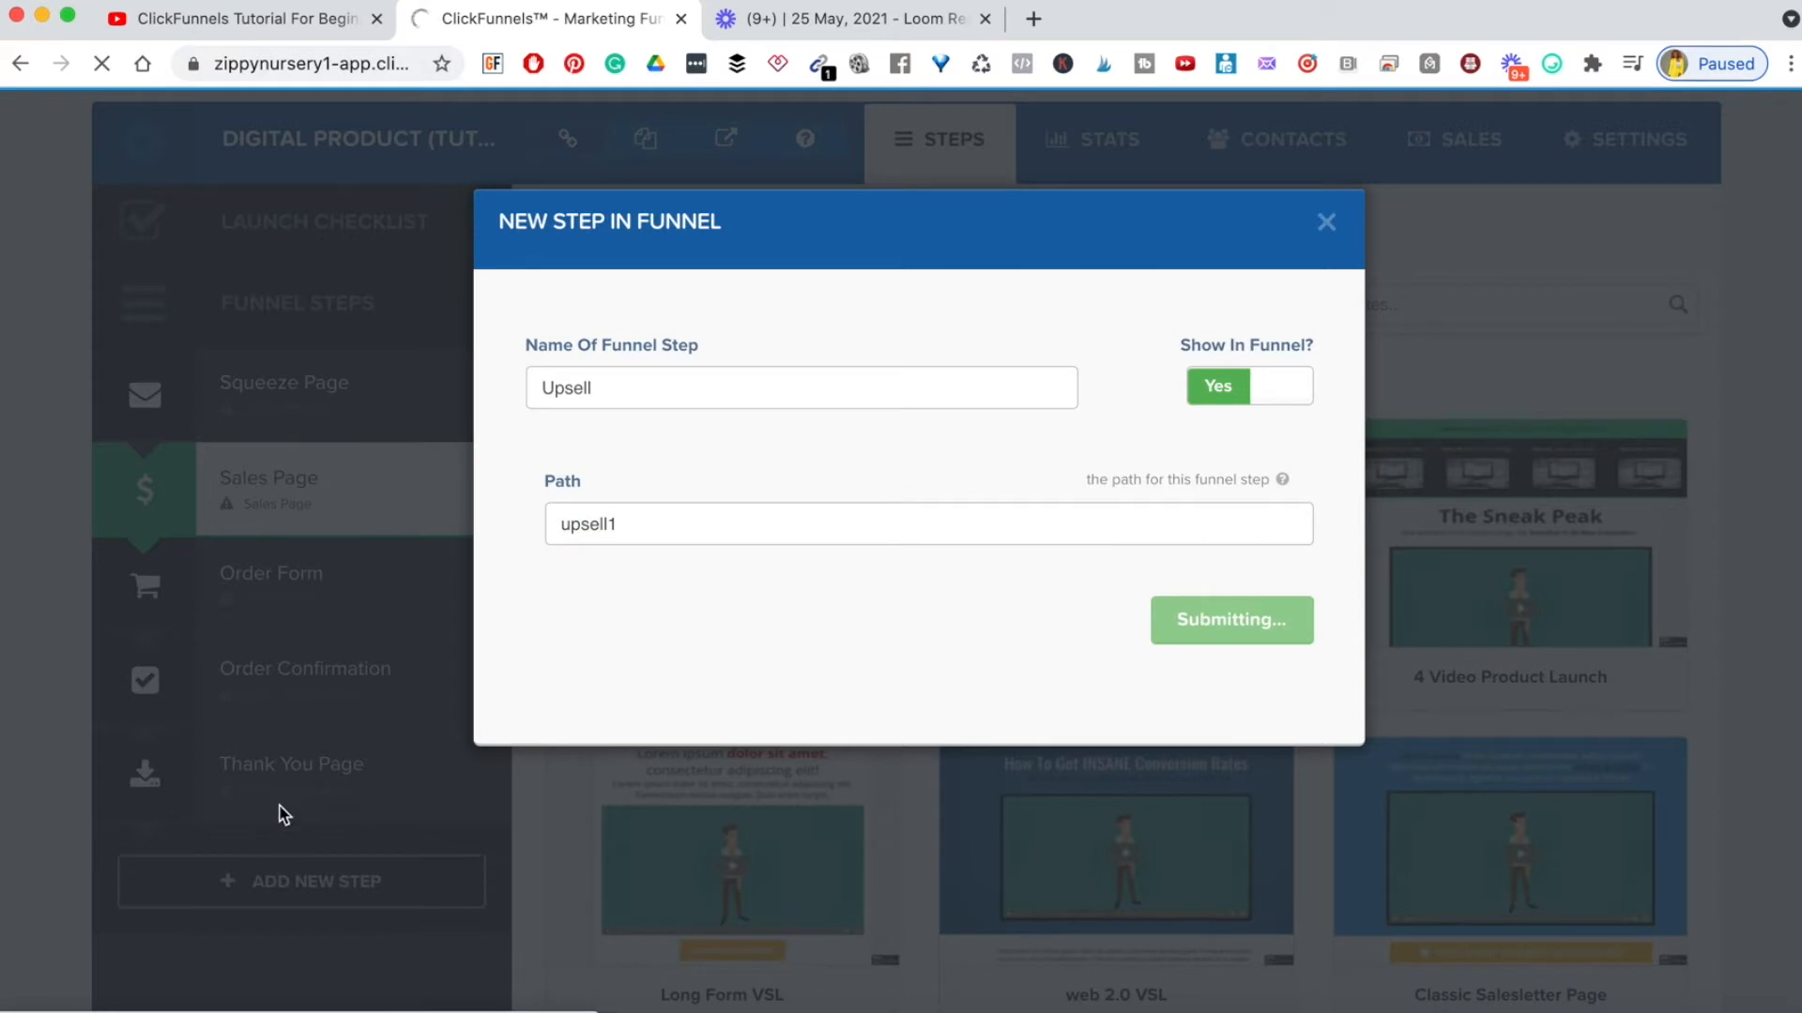
- Move the Upsell step up between Order Form and Order Confirmation in the funnel steps
{"action": "scroll", "coordinate": [246, 899], "scroll_direction": "down", "scroll_amount": 2}
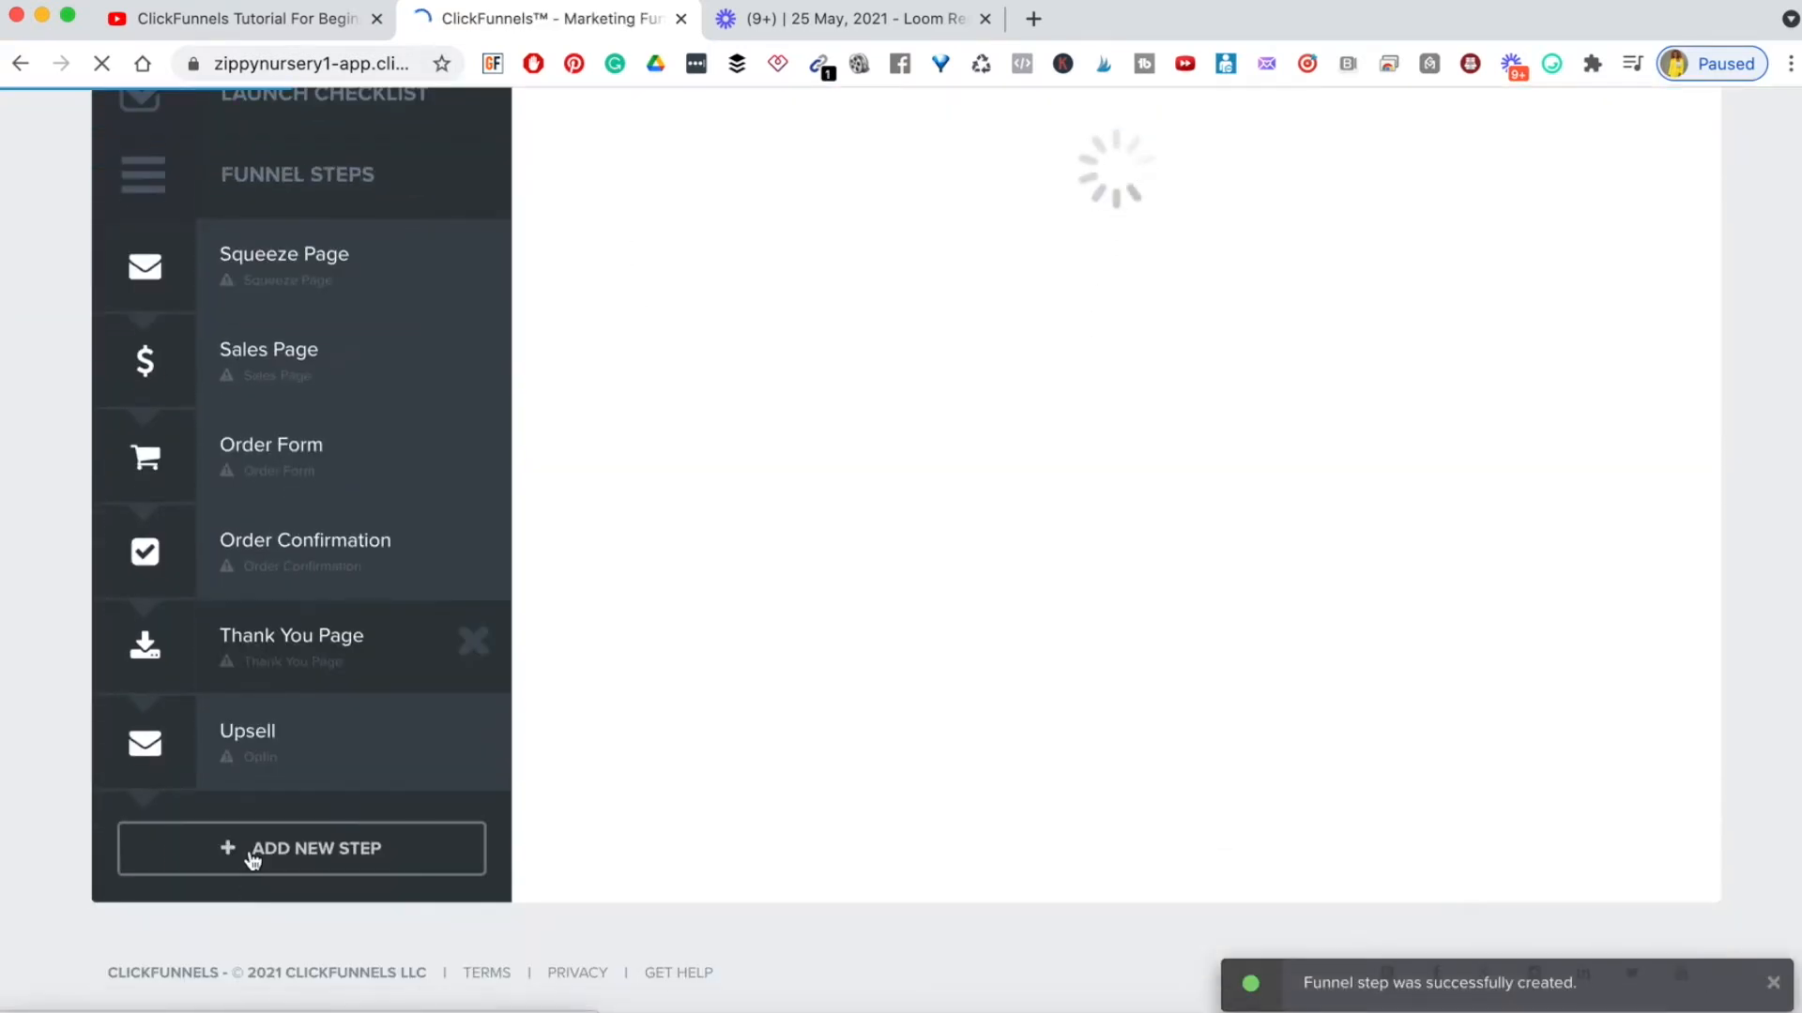
{"action": "left_click", "coordinate": [225, 741]}
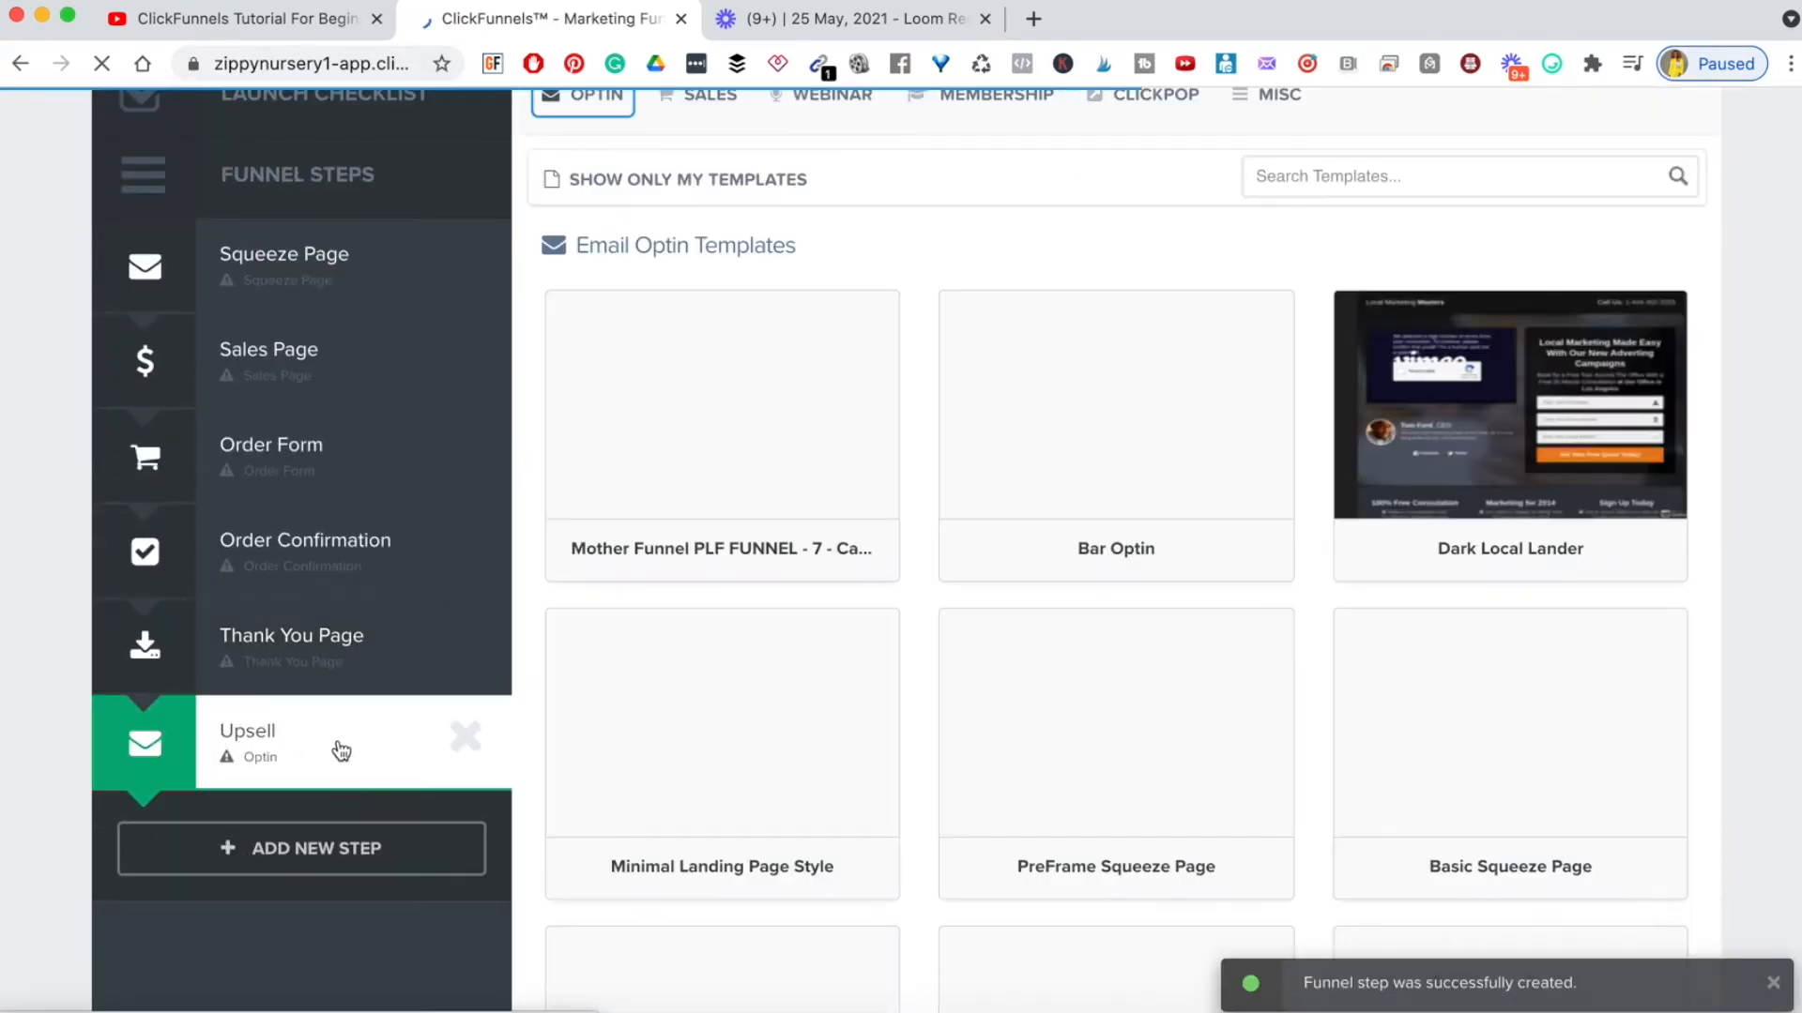
{"action": "scroll", "coordinate": [341, 747], "scroll_direction": "up", "scroll_amount": 1}
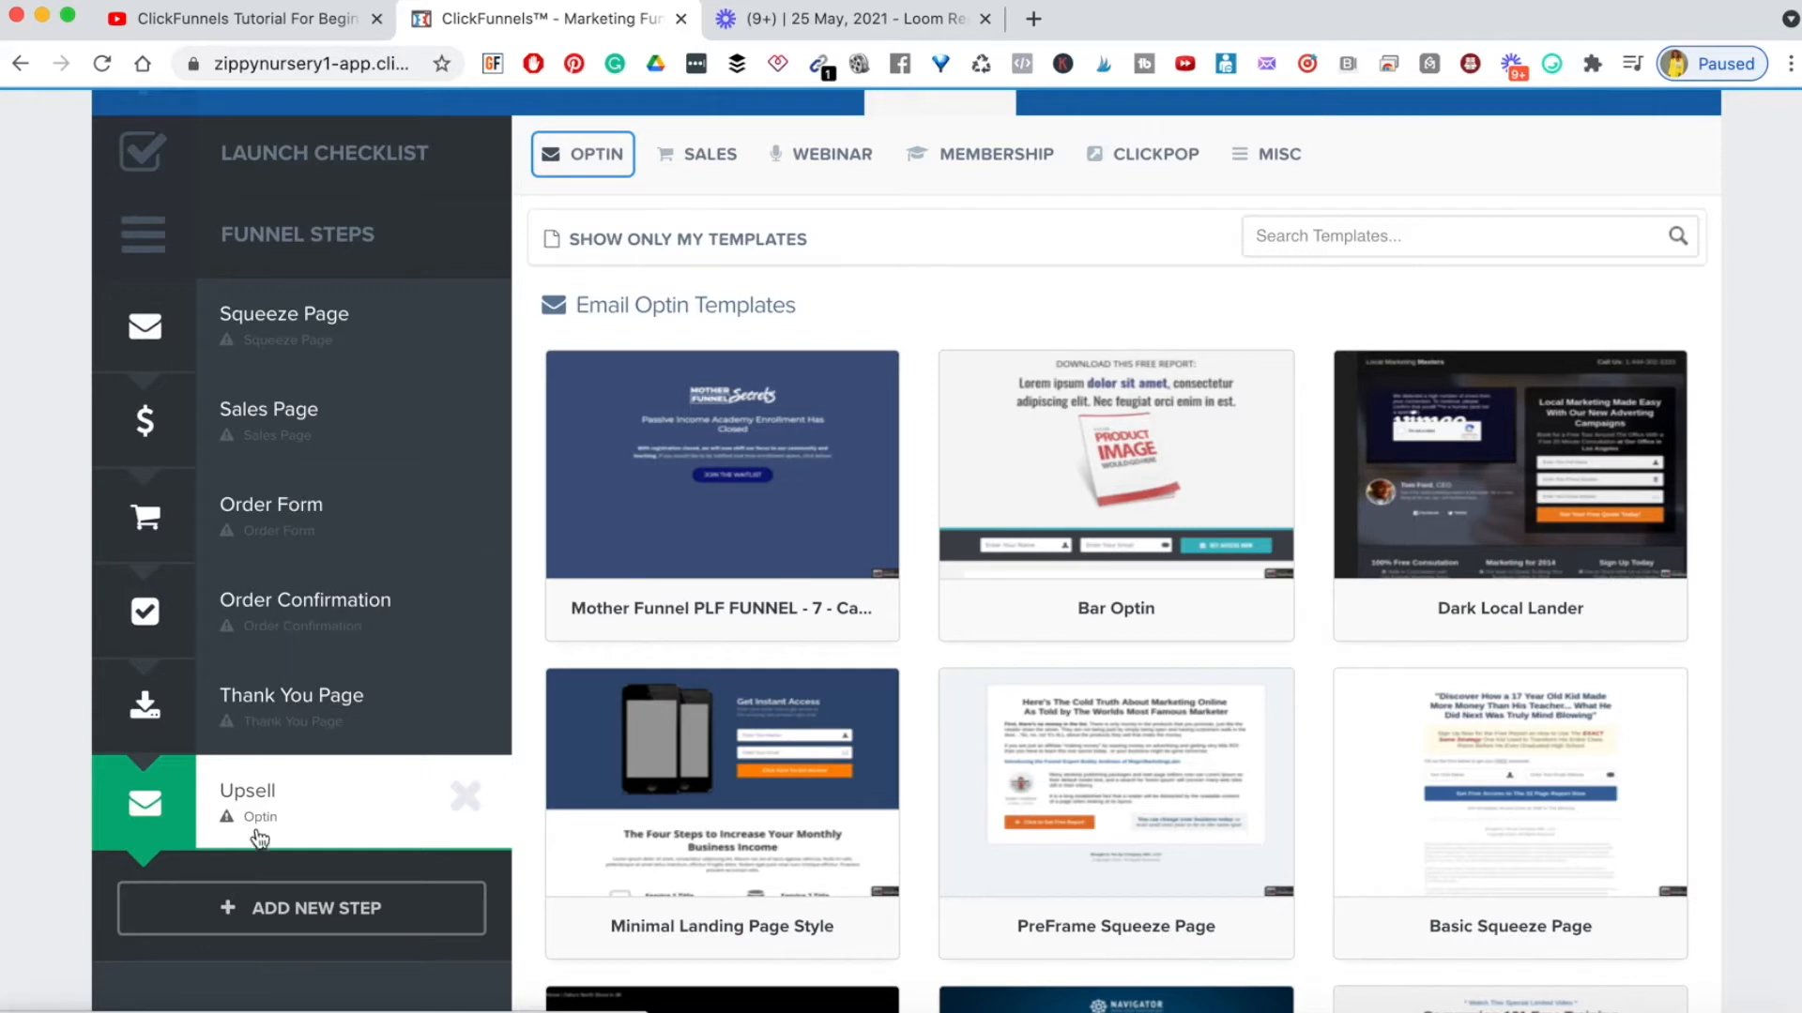
{"action": "left_click_drag", "start_coordinate": [253, 807], "coordinate": [246, 514]}
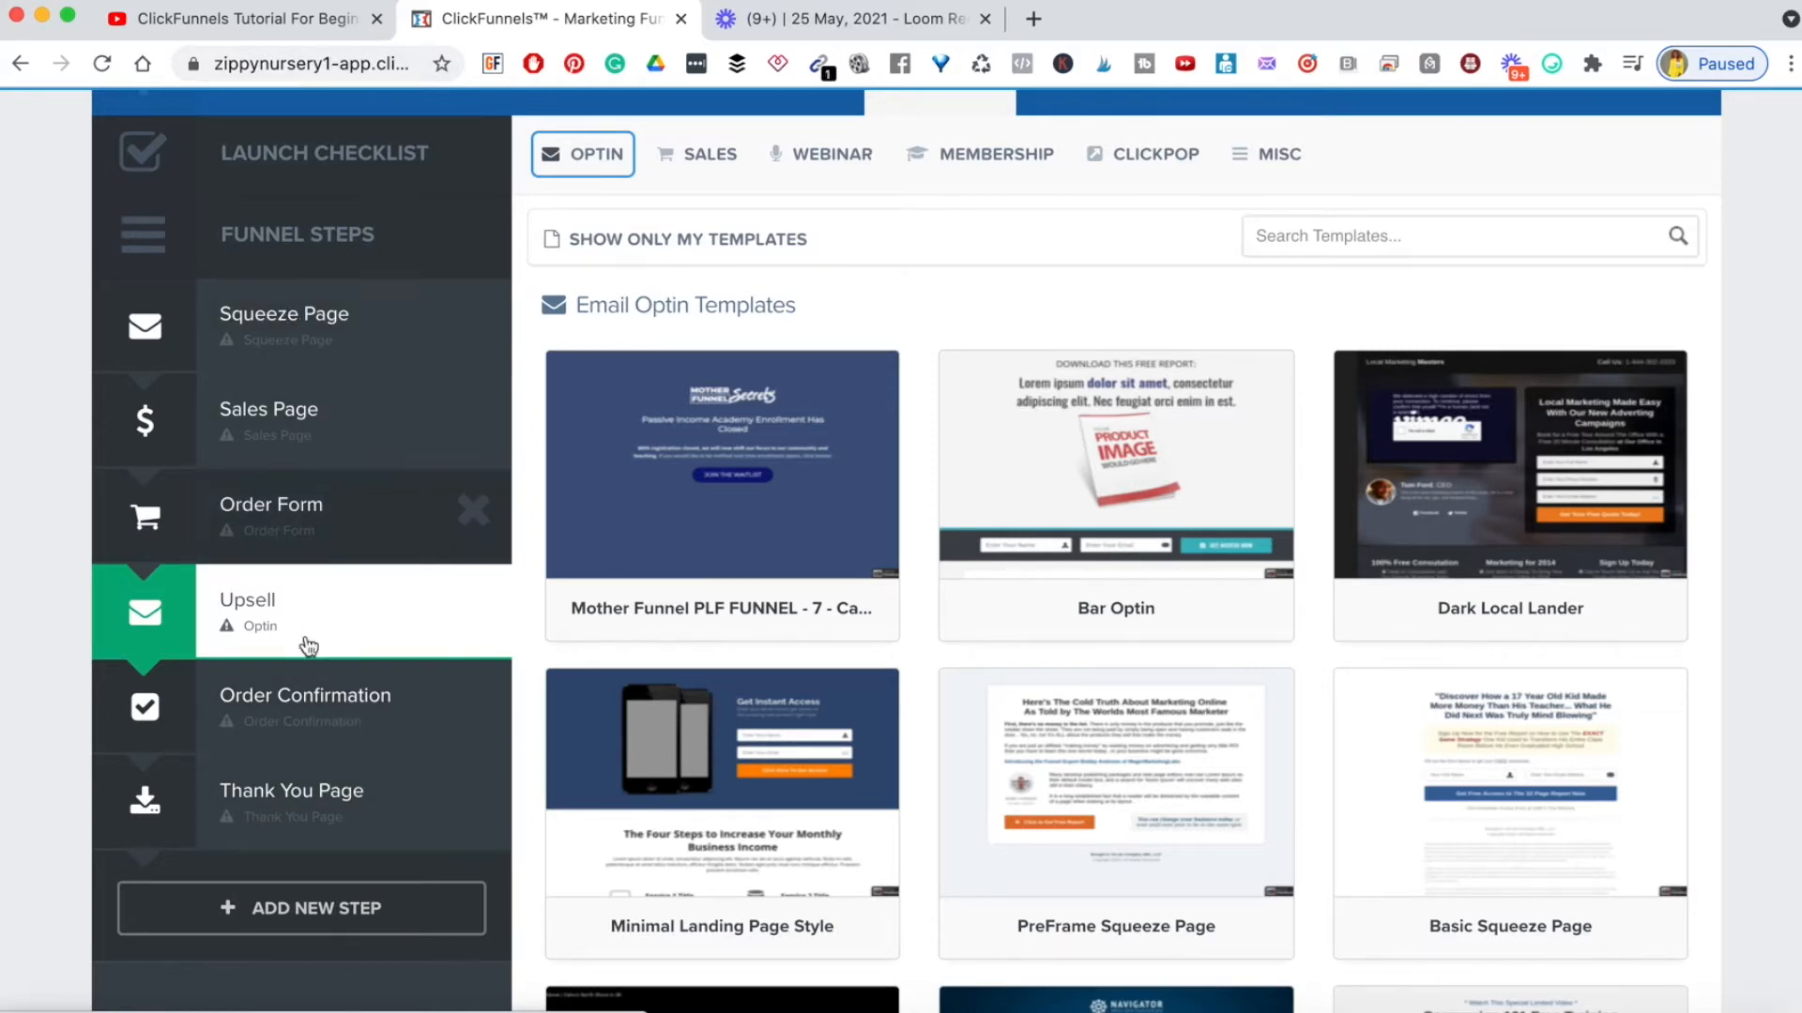
- Delete the Upsell step from the funnel and confirm the deletion
{"action": "scroll", "coordinate": [302, 748], "scroll_direction": "up", "scroll_amount": 2}
{"action": "scroll", "coordinate": [303, 748], "scroll_direction": "down", "scroll_amount": 2}
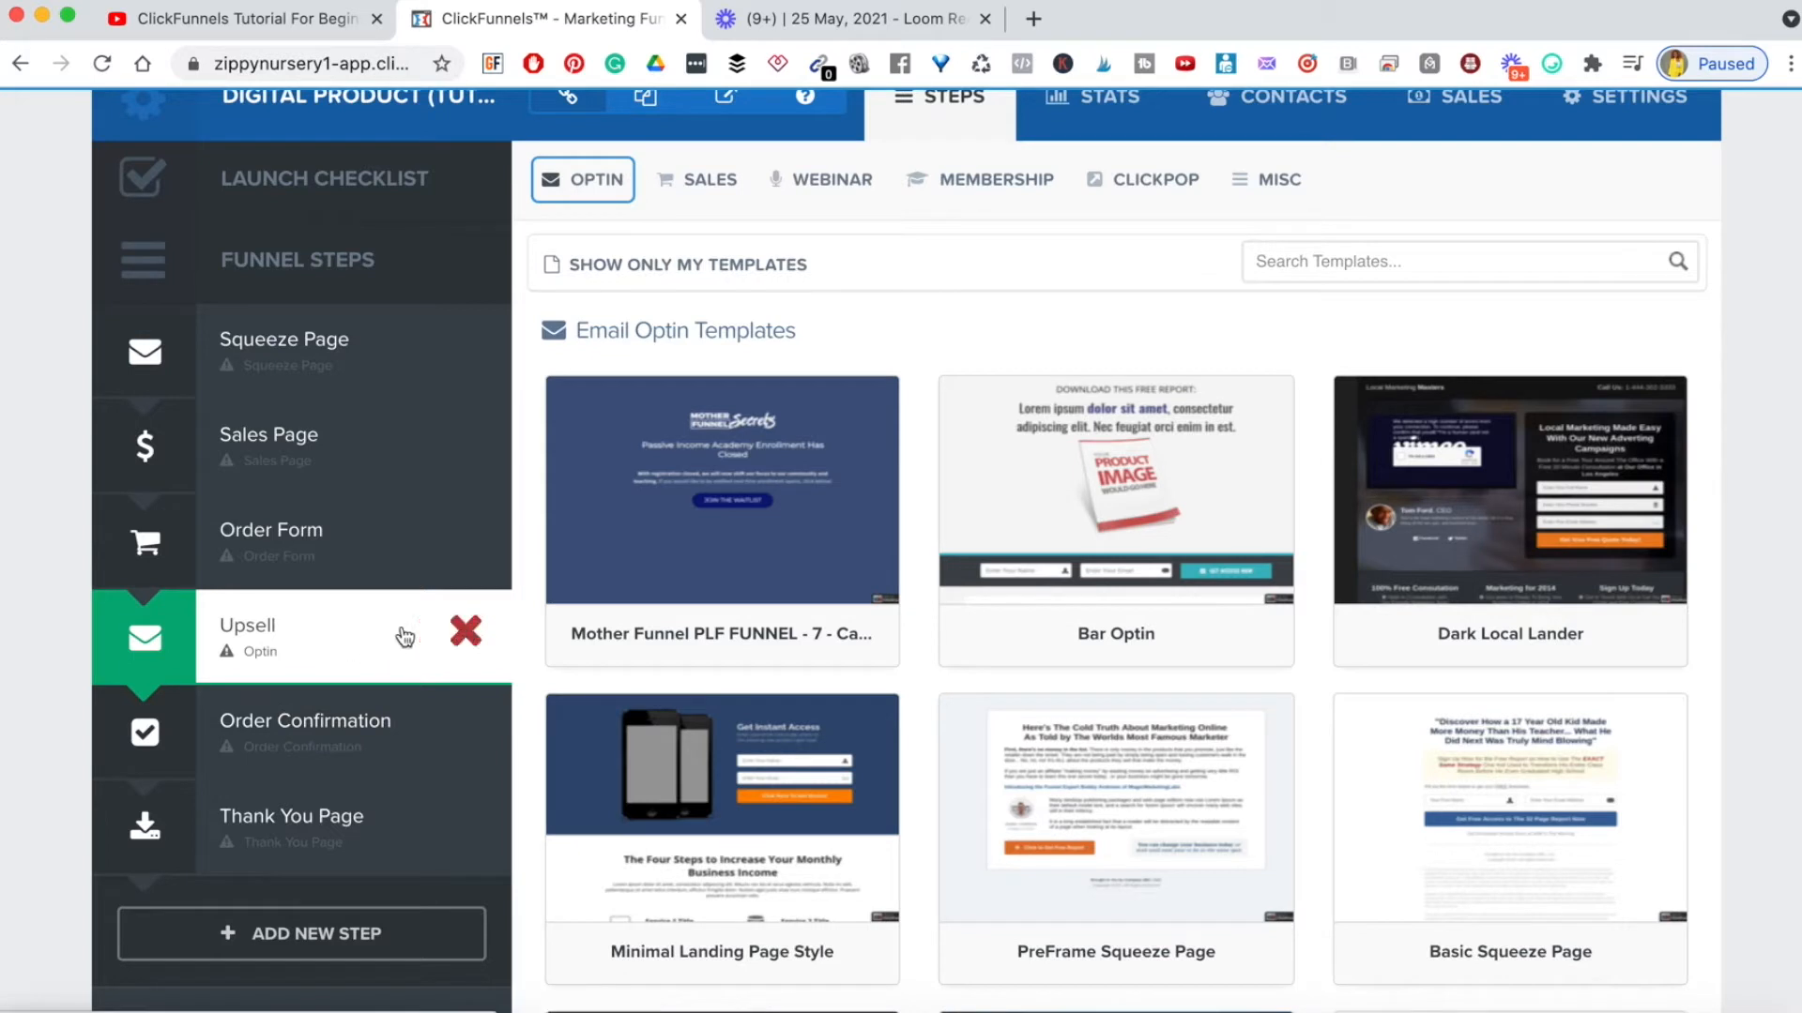
{"action": "left_click", "coordinate": [465, 633]}
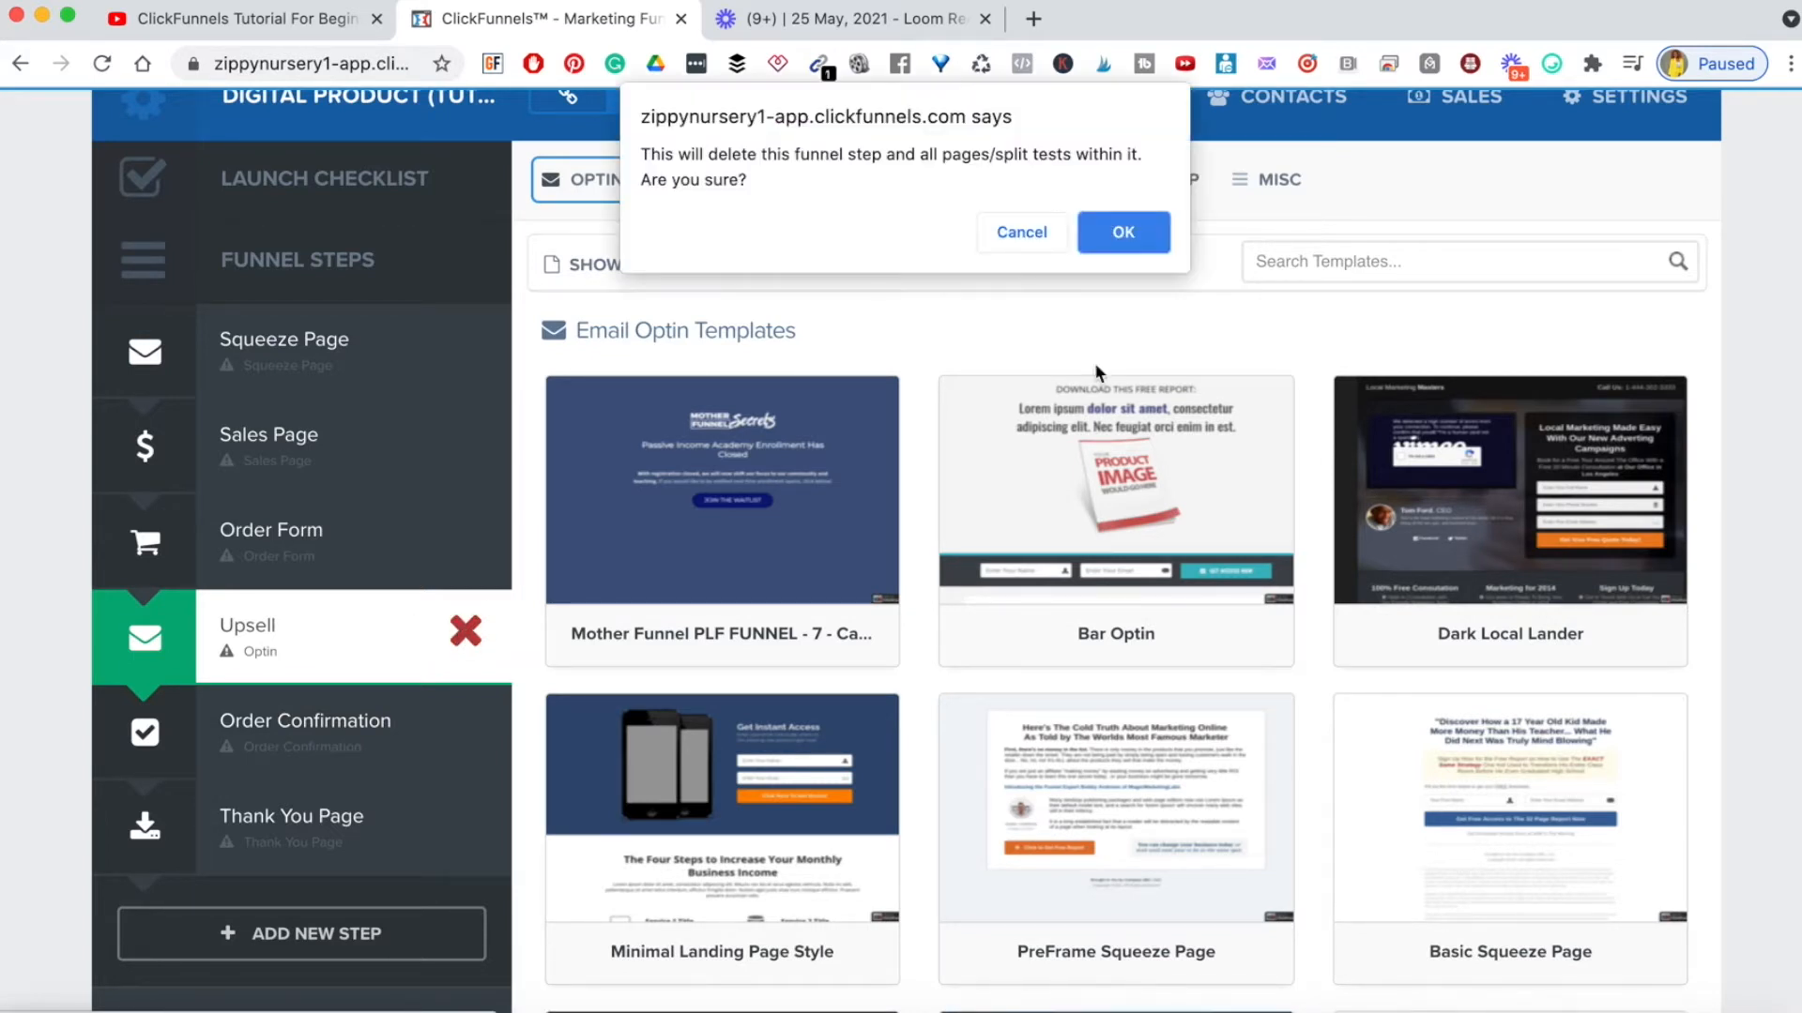
{"action": "left_click", "coordinate": [1115, 240]}
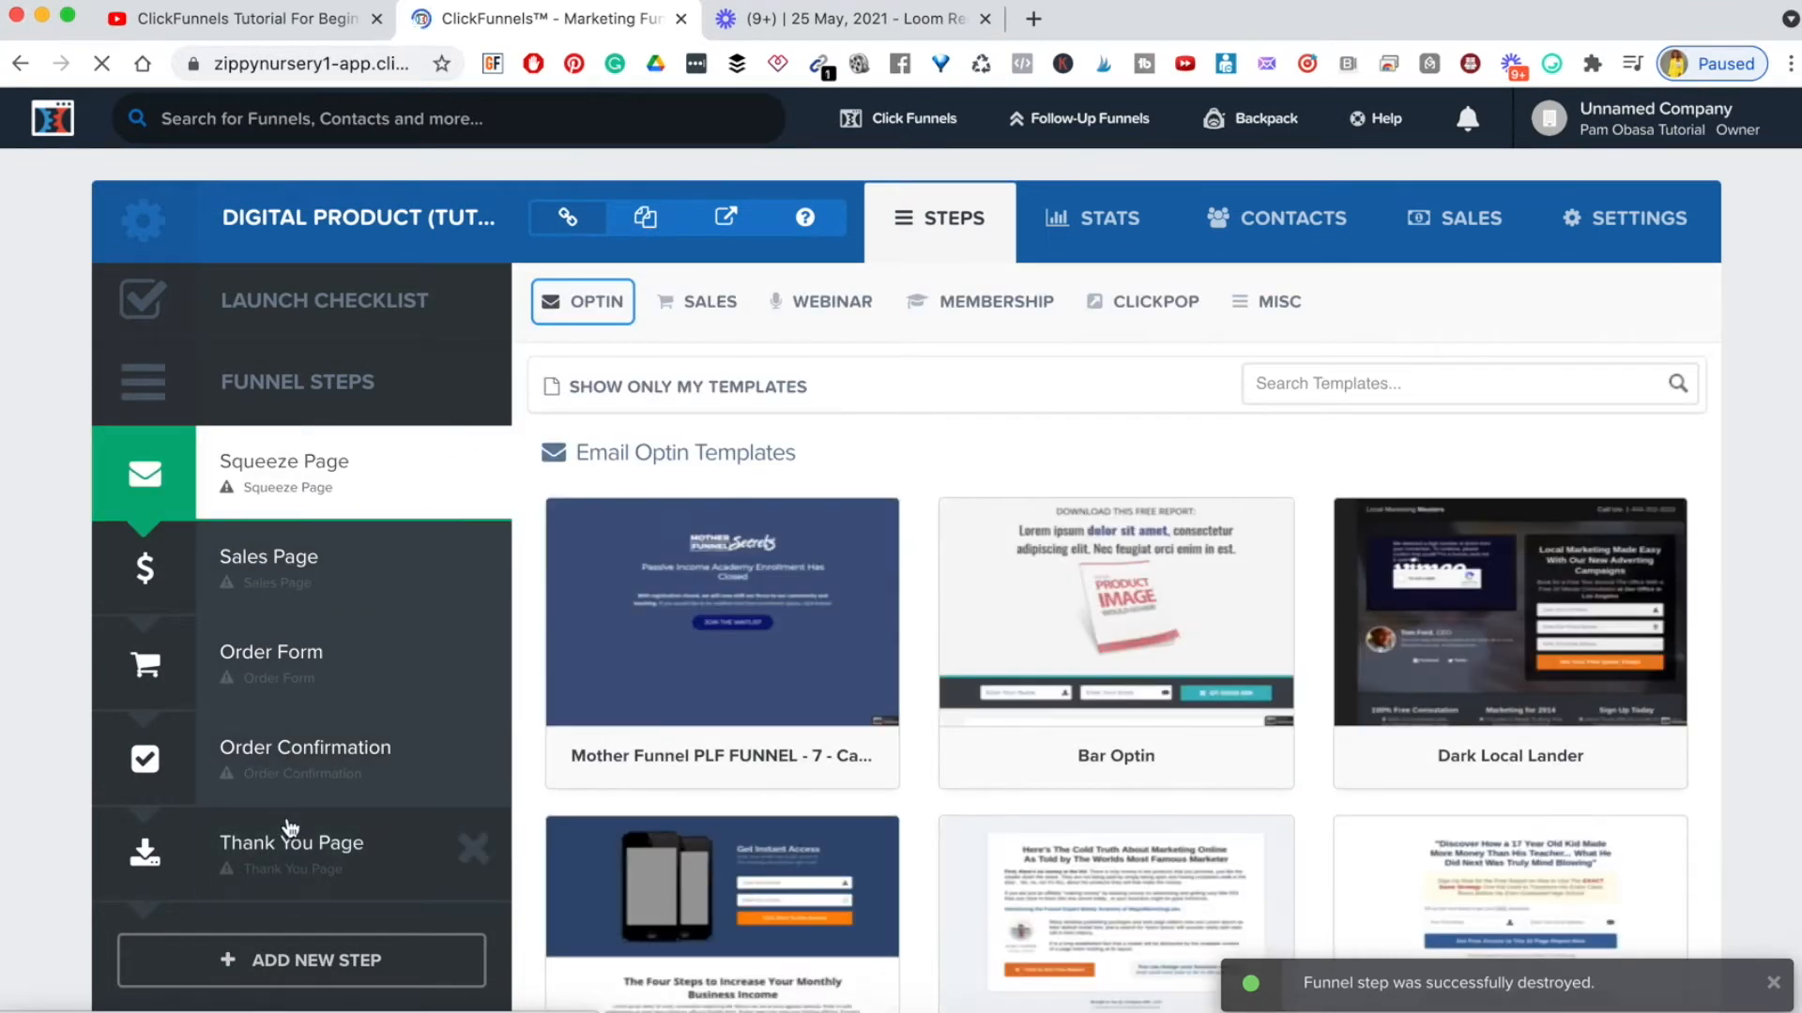
{"action": "scroll", "coordinate": [315, 638], "scroll_direction": "down", "scroll_amount": 1}
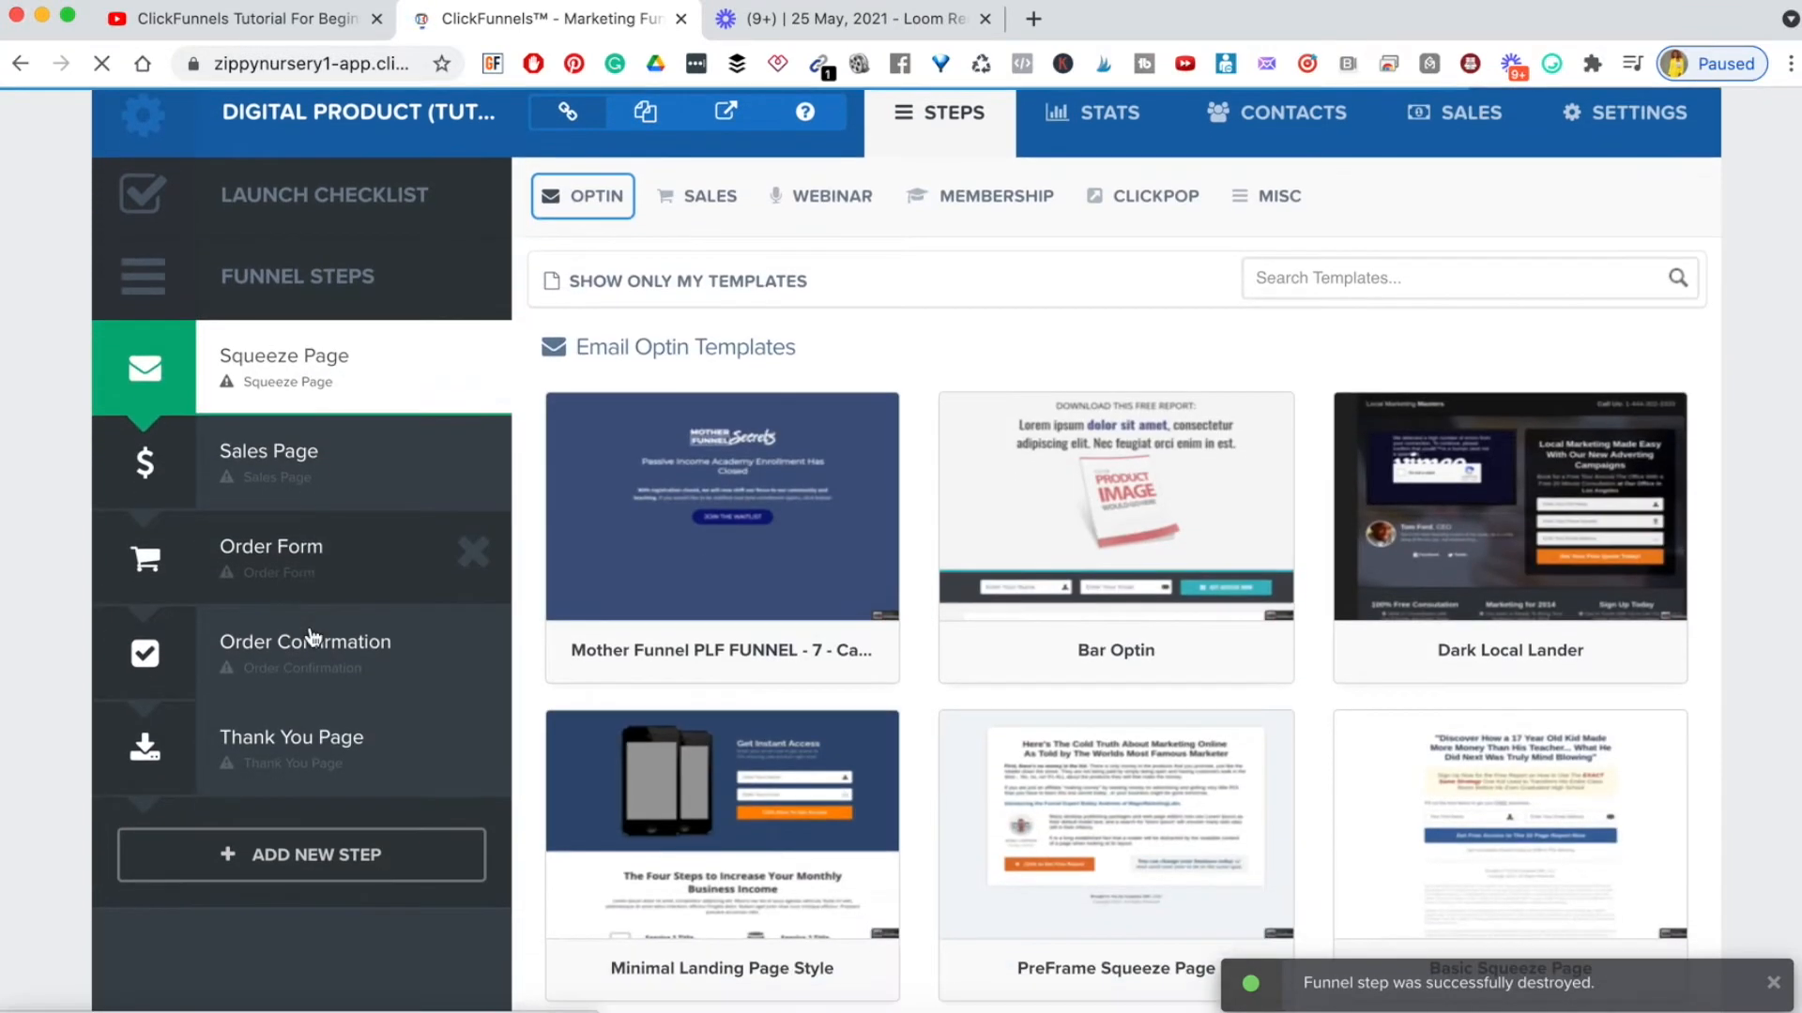
{"action": "scroll", "coordinate": [314, 639], "scroll_direction": "up", "scroll_amount": 1}
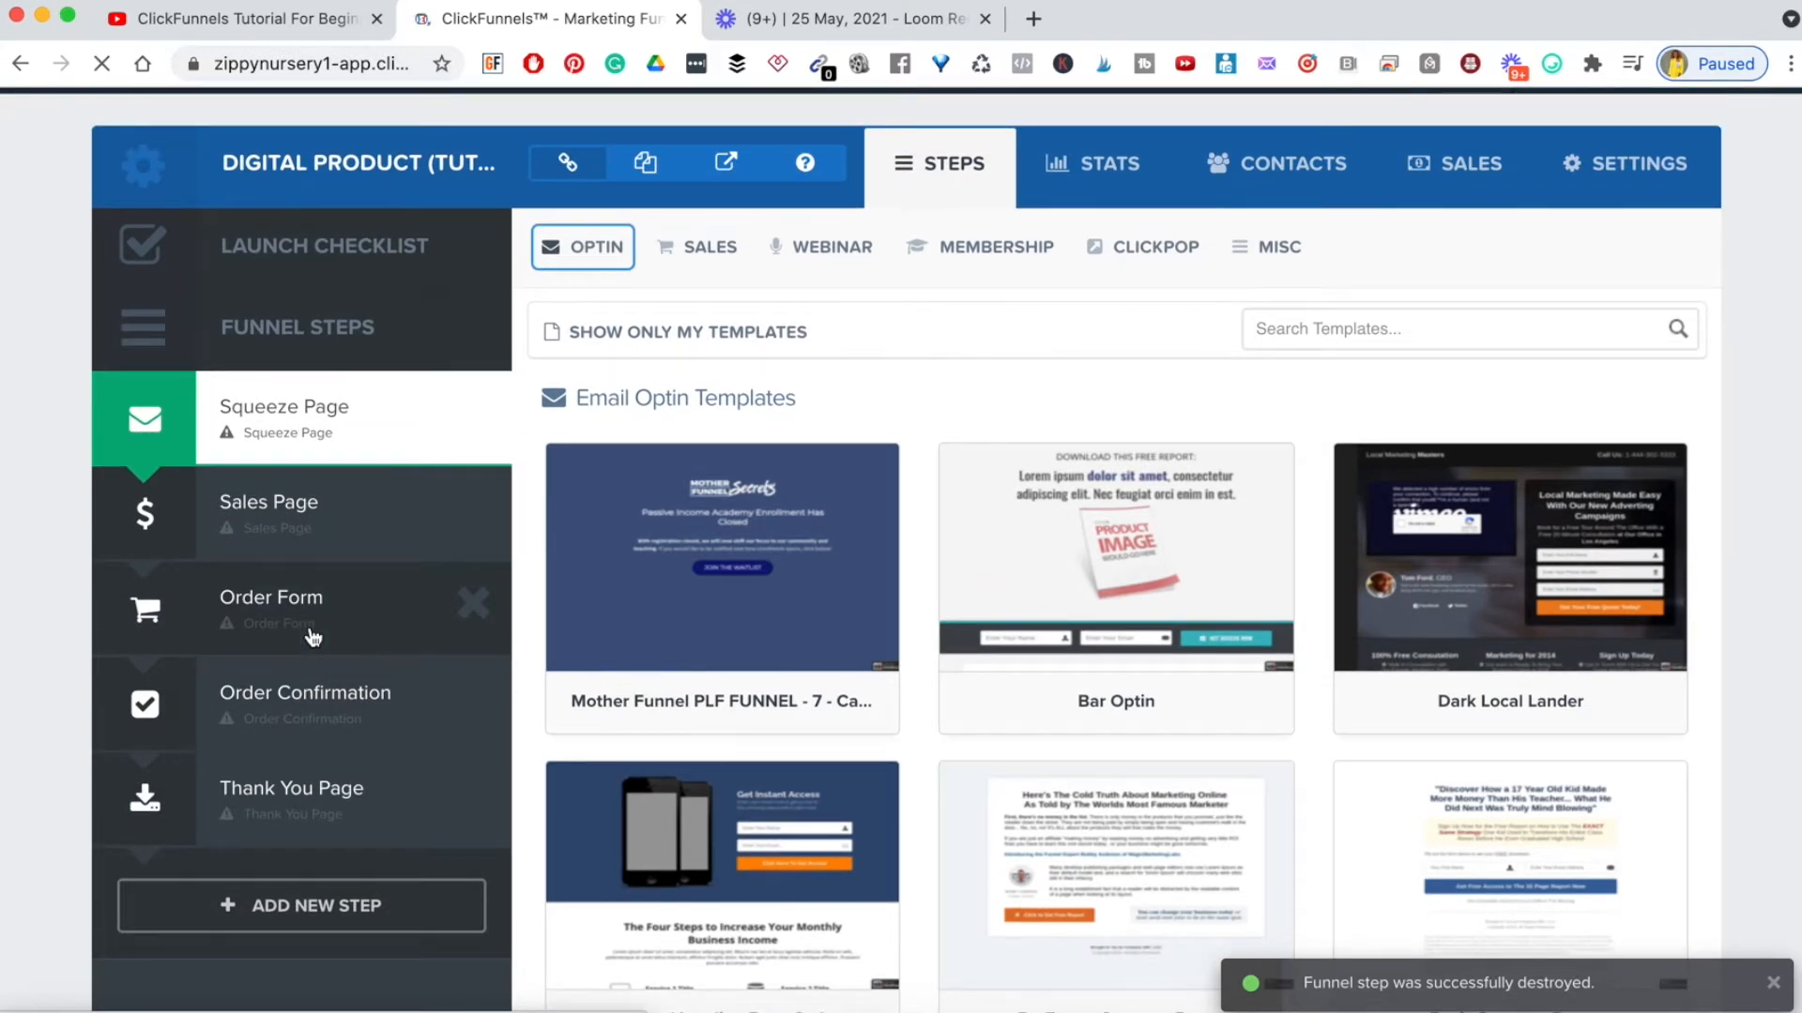
{"action": "scroll", "coordinate": [313, 637], "scroll_direction": "up", "scroll_amount": 1}
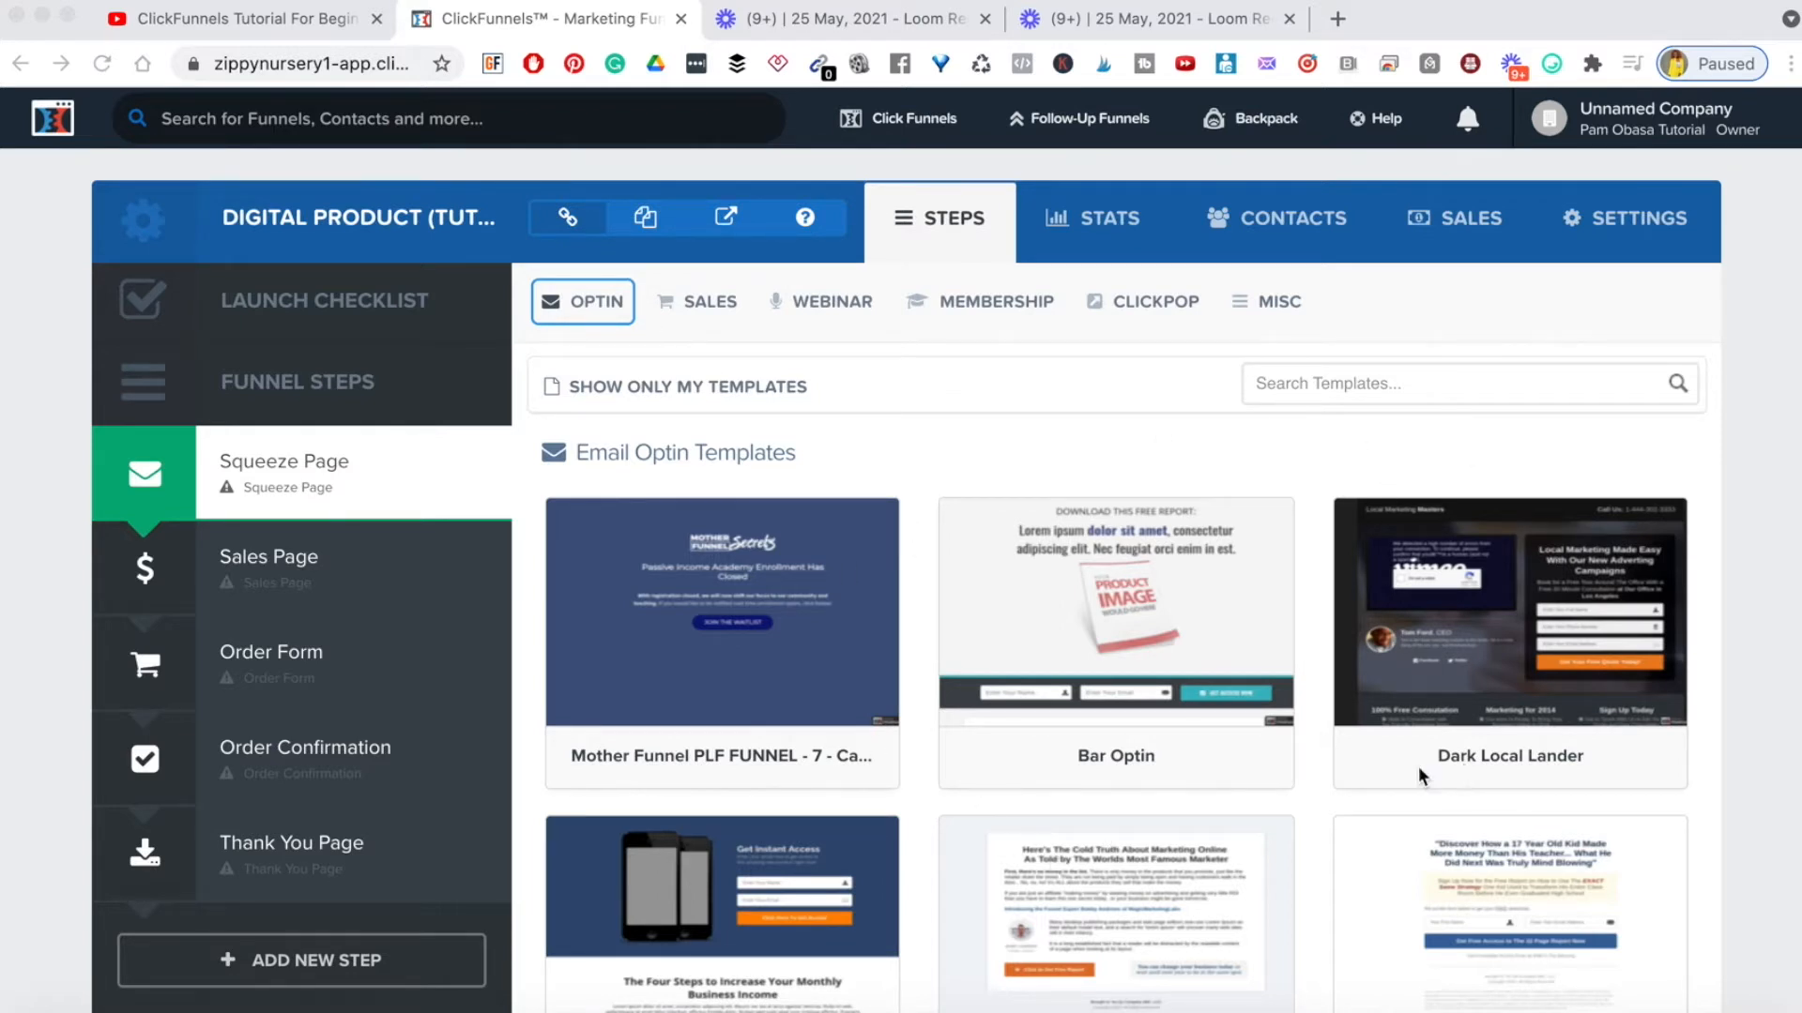
- Browse the email opt-in templates offered for the Squeeze Page step, down to the Mother Funnel Vintage Squeeze designs
{"action": "left_click", "coordinate": [558, 302]}
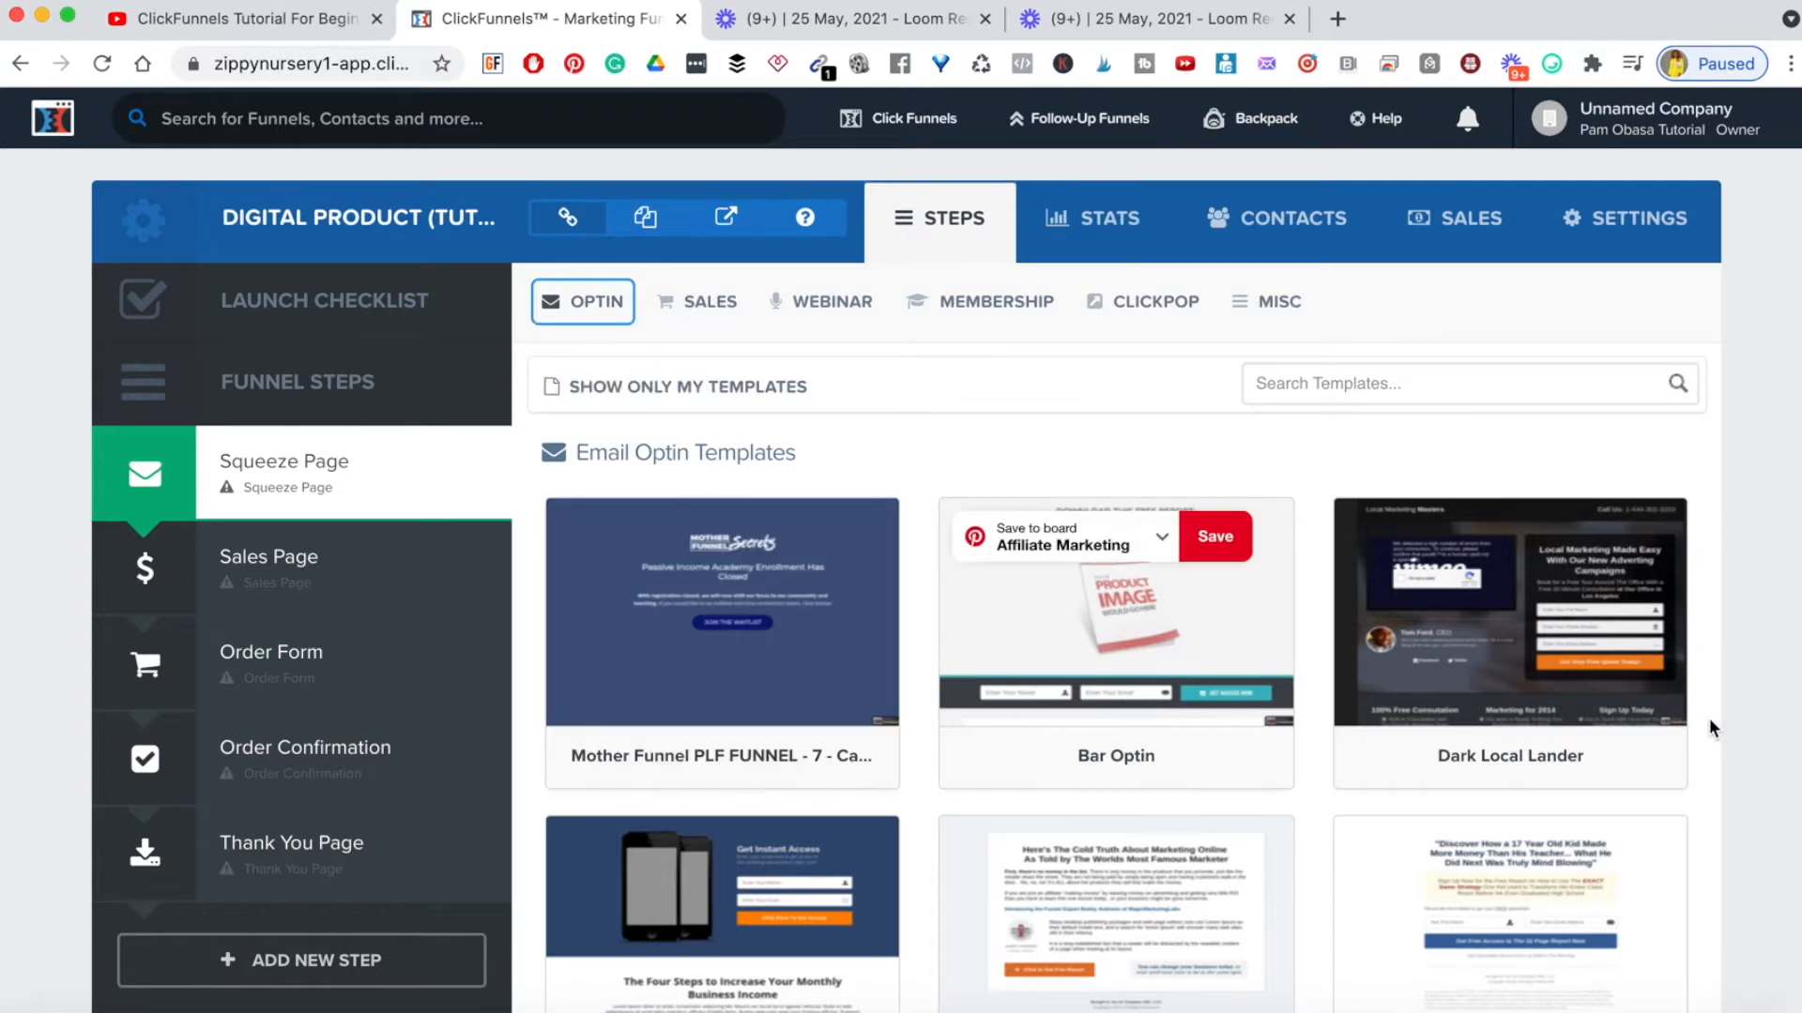
{"action": "scroll", "coordinate": [1295, 756], "scroll_direction": "down", "scroll_amount": 15}
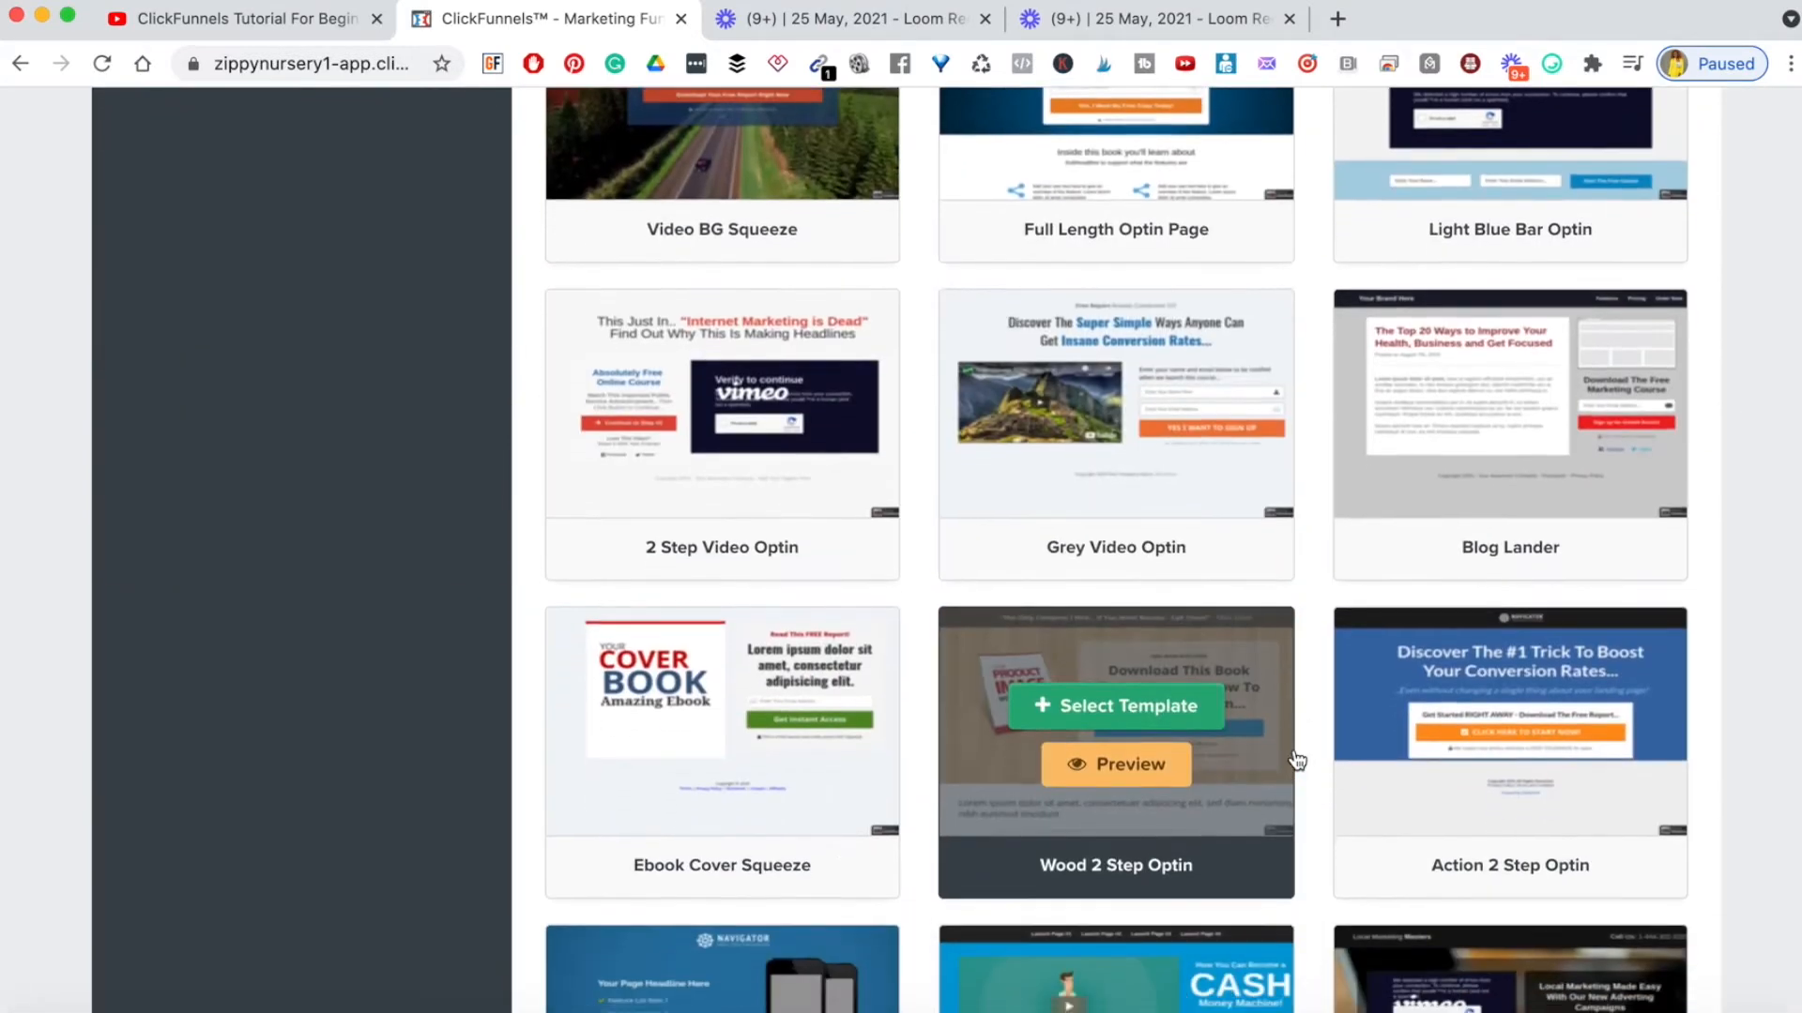
{"action": "scroll", "coordinate": [1295, 756], "scroll_direction": "down", "scroll_amount": 12}
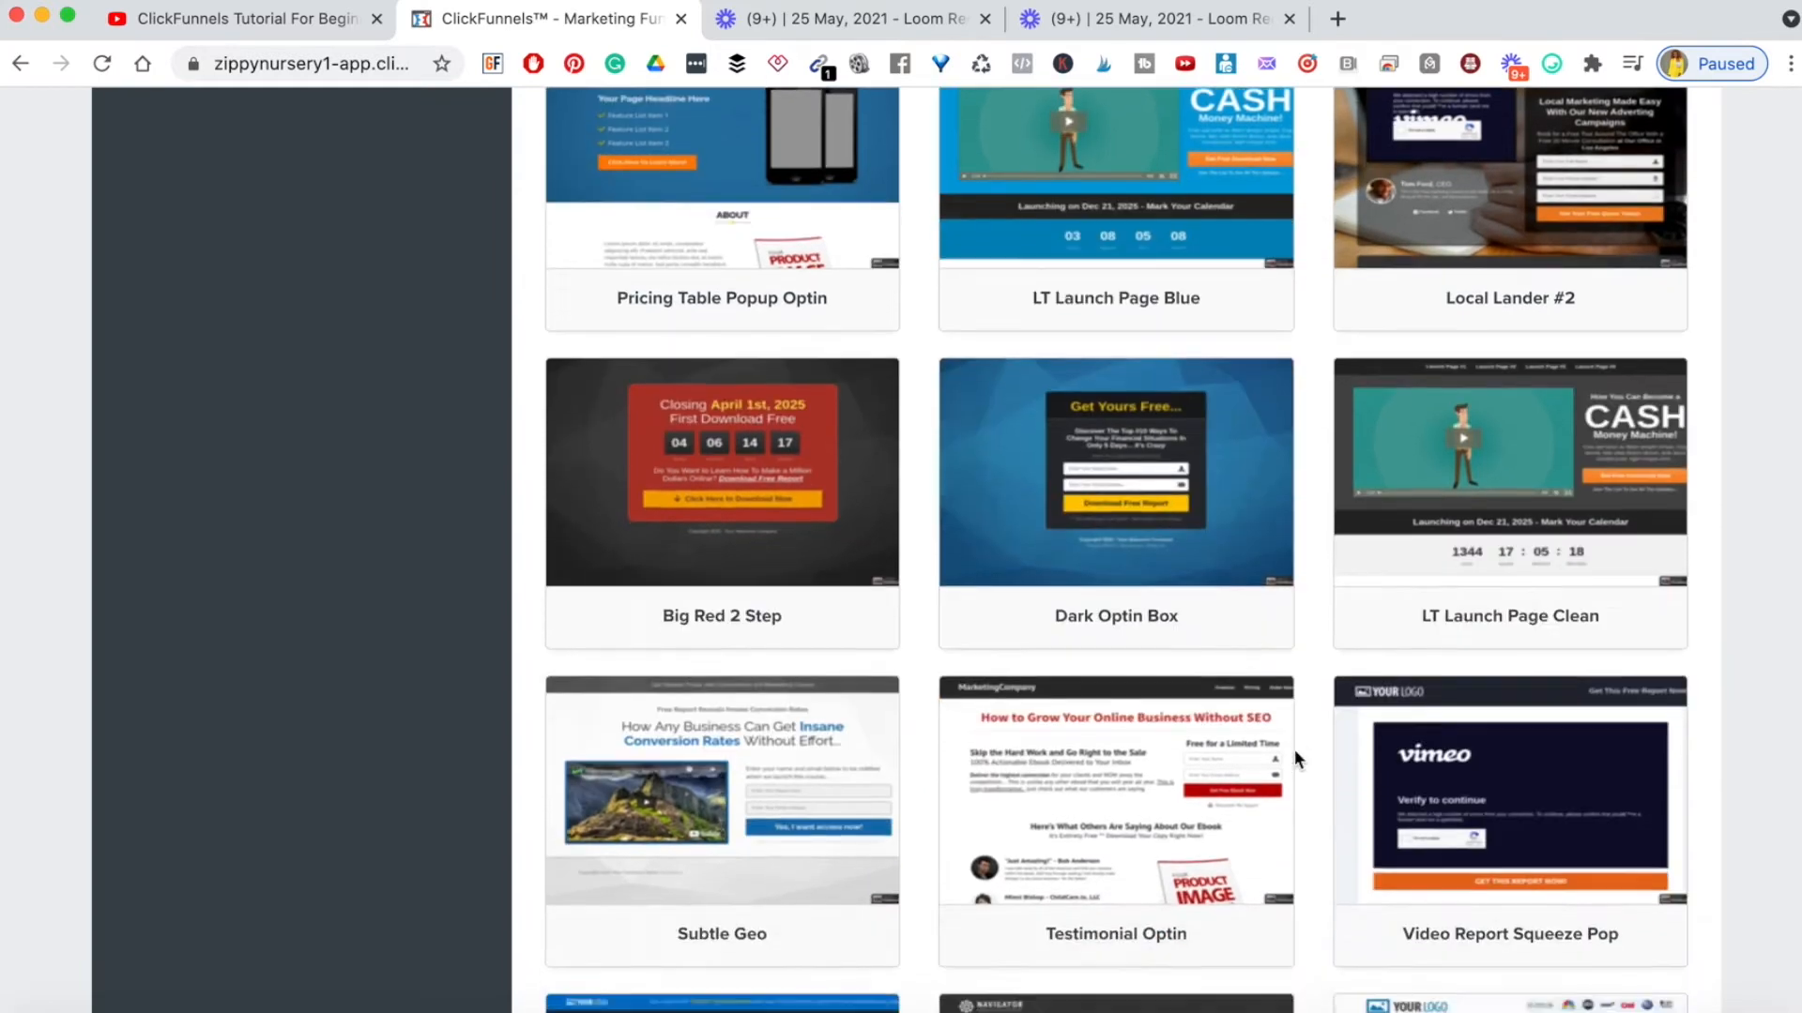
{"action": "scroll", "coordinate": [1297, 760], "scroll_direction": "down", "scroll_amount": 6}
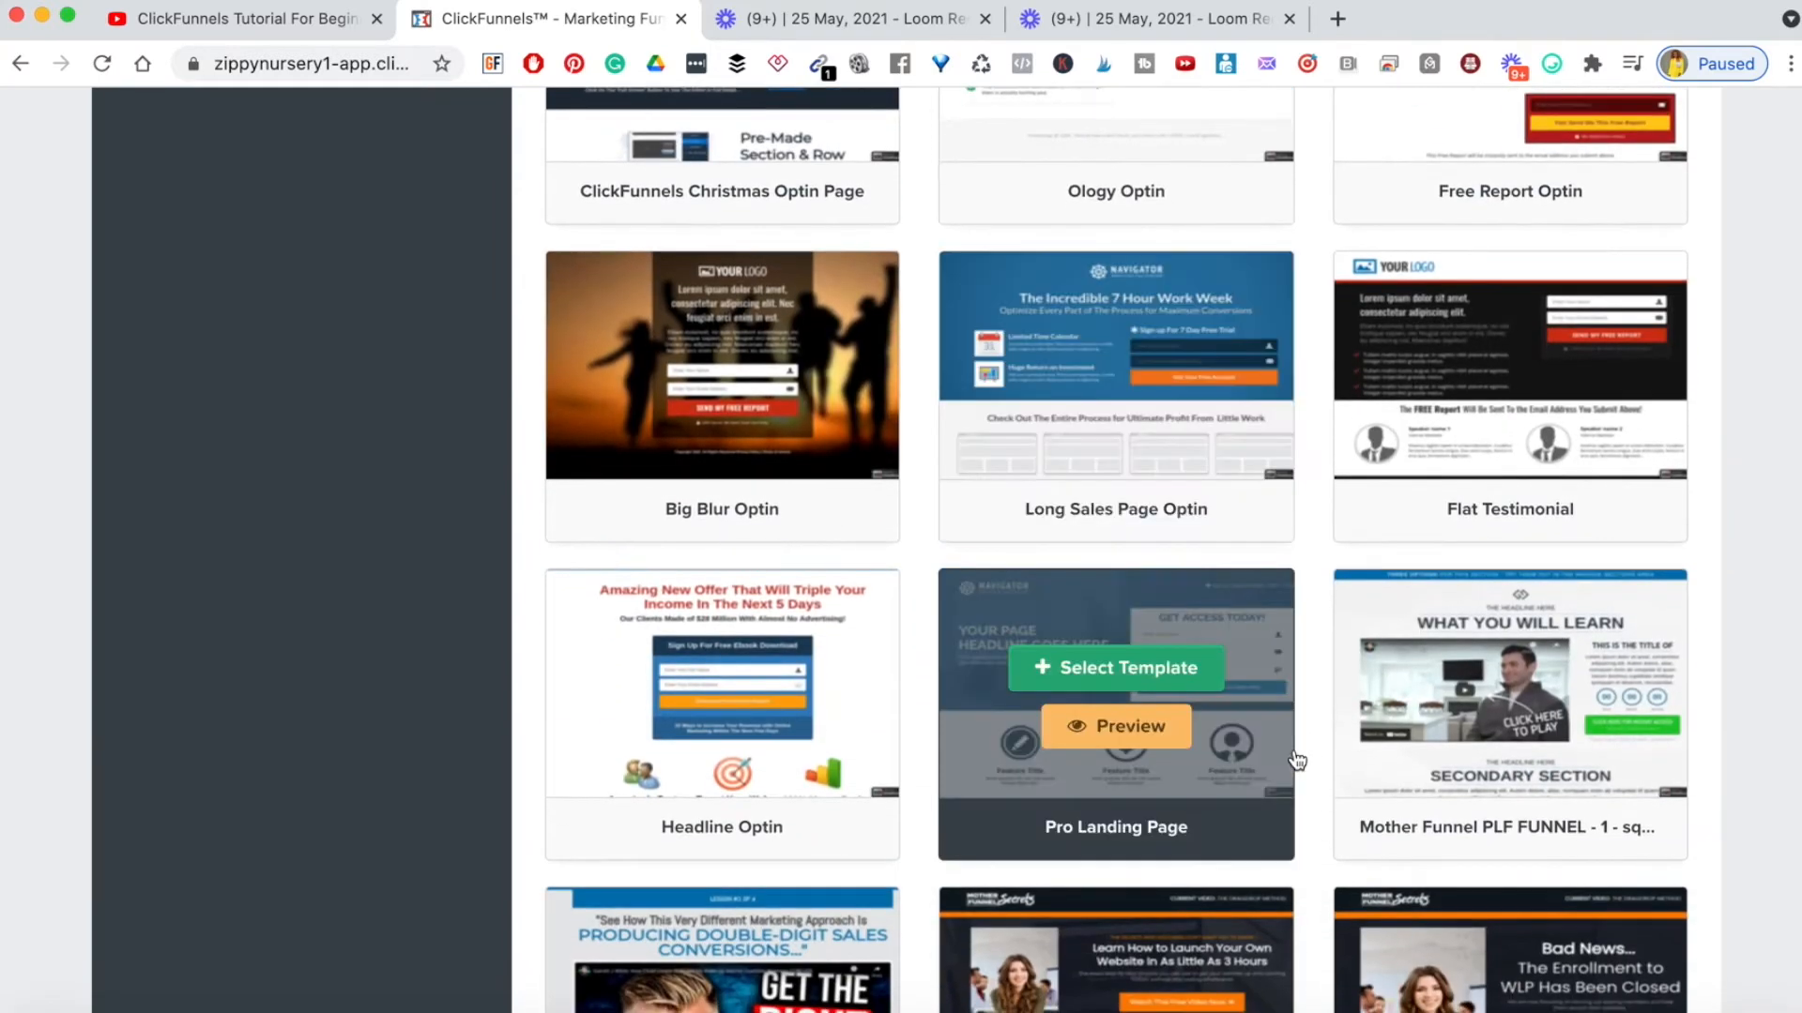
{"action": "scroll", "coordinate": [1297, 760], "scroll_direction": "down", "scroll_amount": 10}
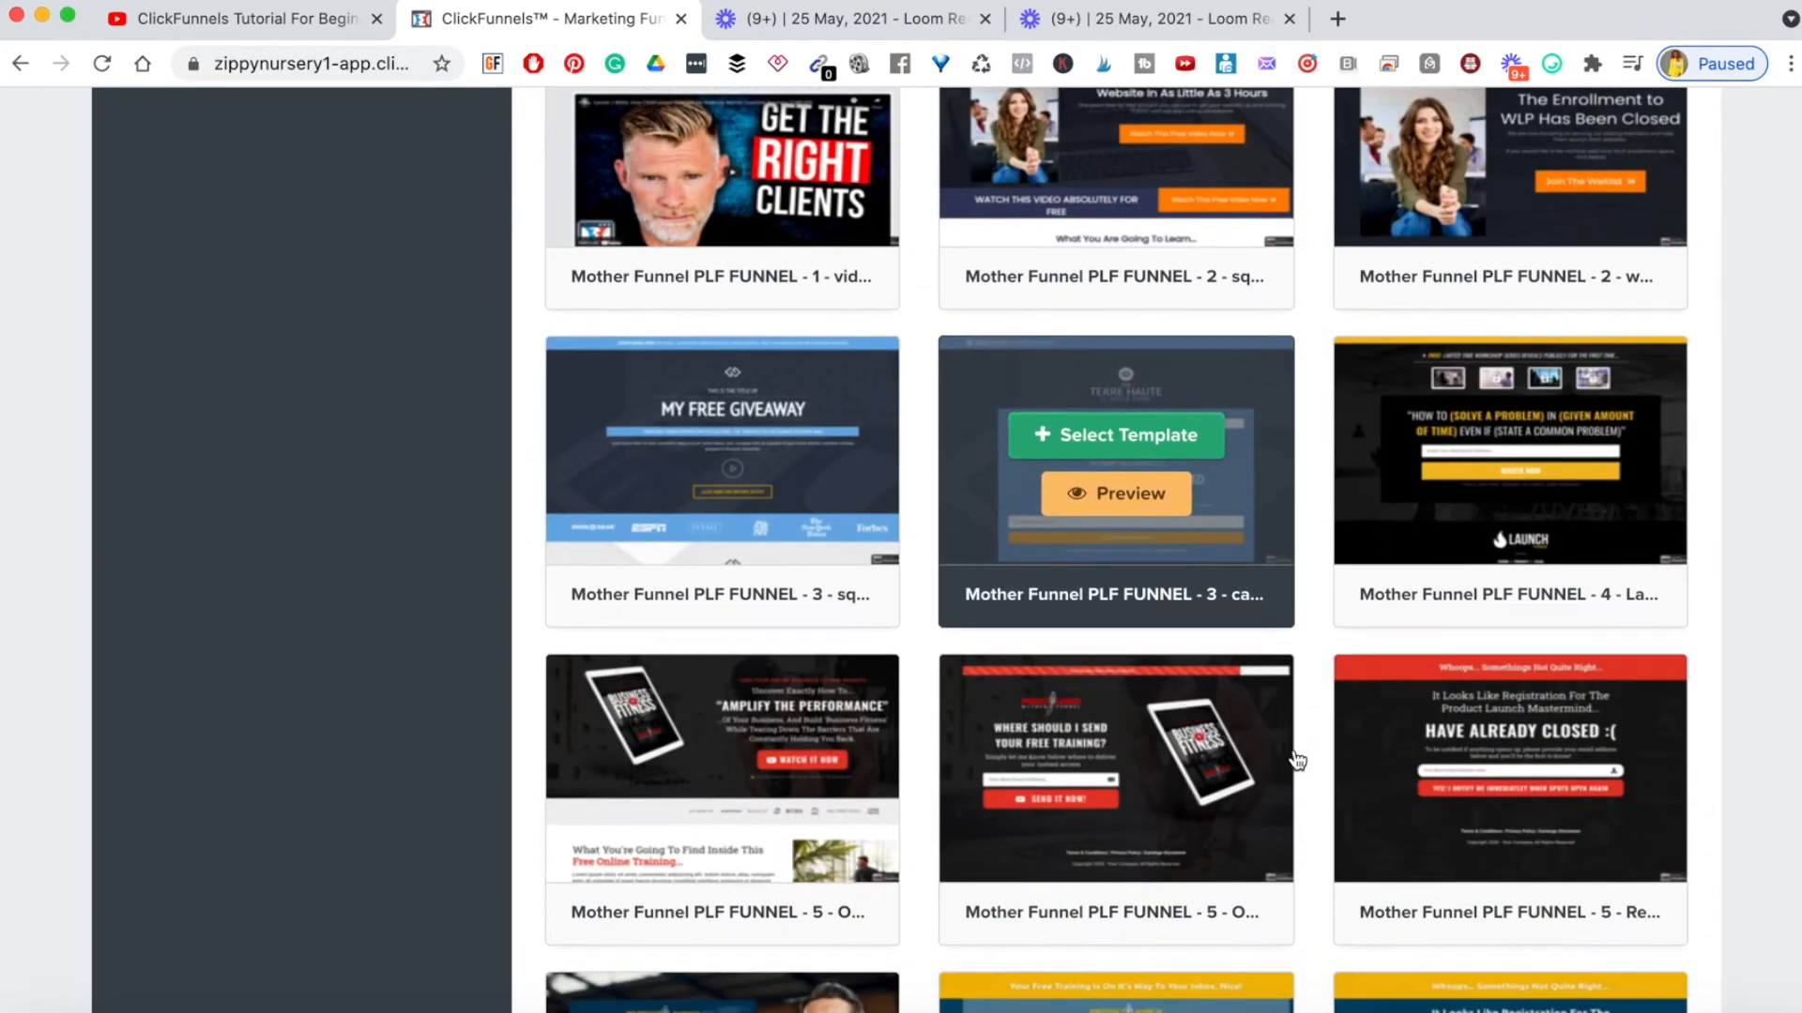
{"action": "scroll", "coordinate": [1297, 760], "scroll_direction": "down", "scroll_amount": 9}
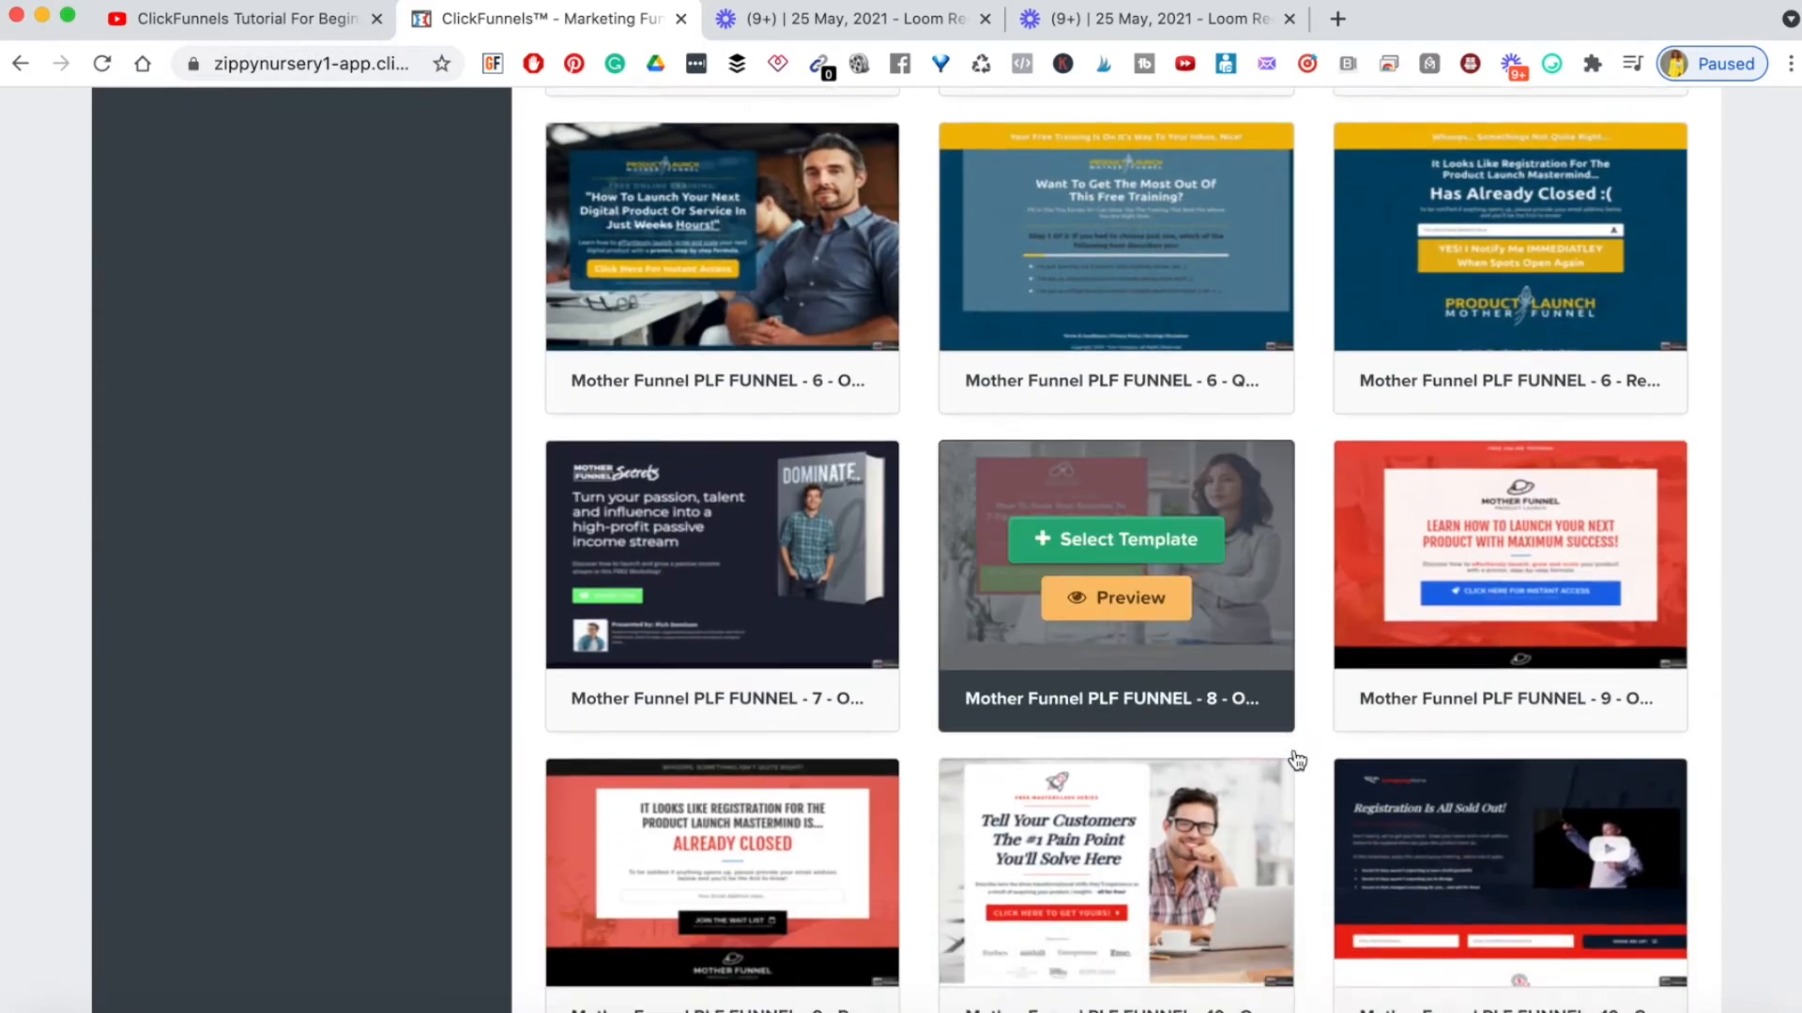
{"action": "scroll", "coordinate": [1326, 747], "scroll_direction": "down", "scroll_amount": 8}
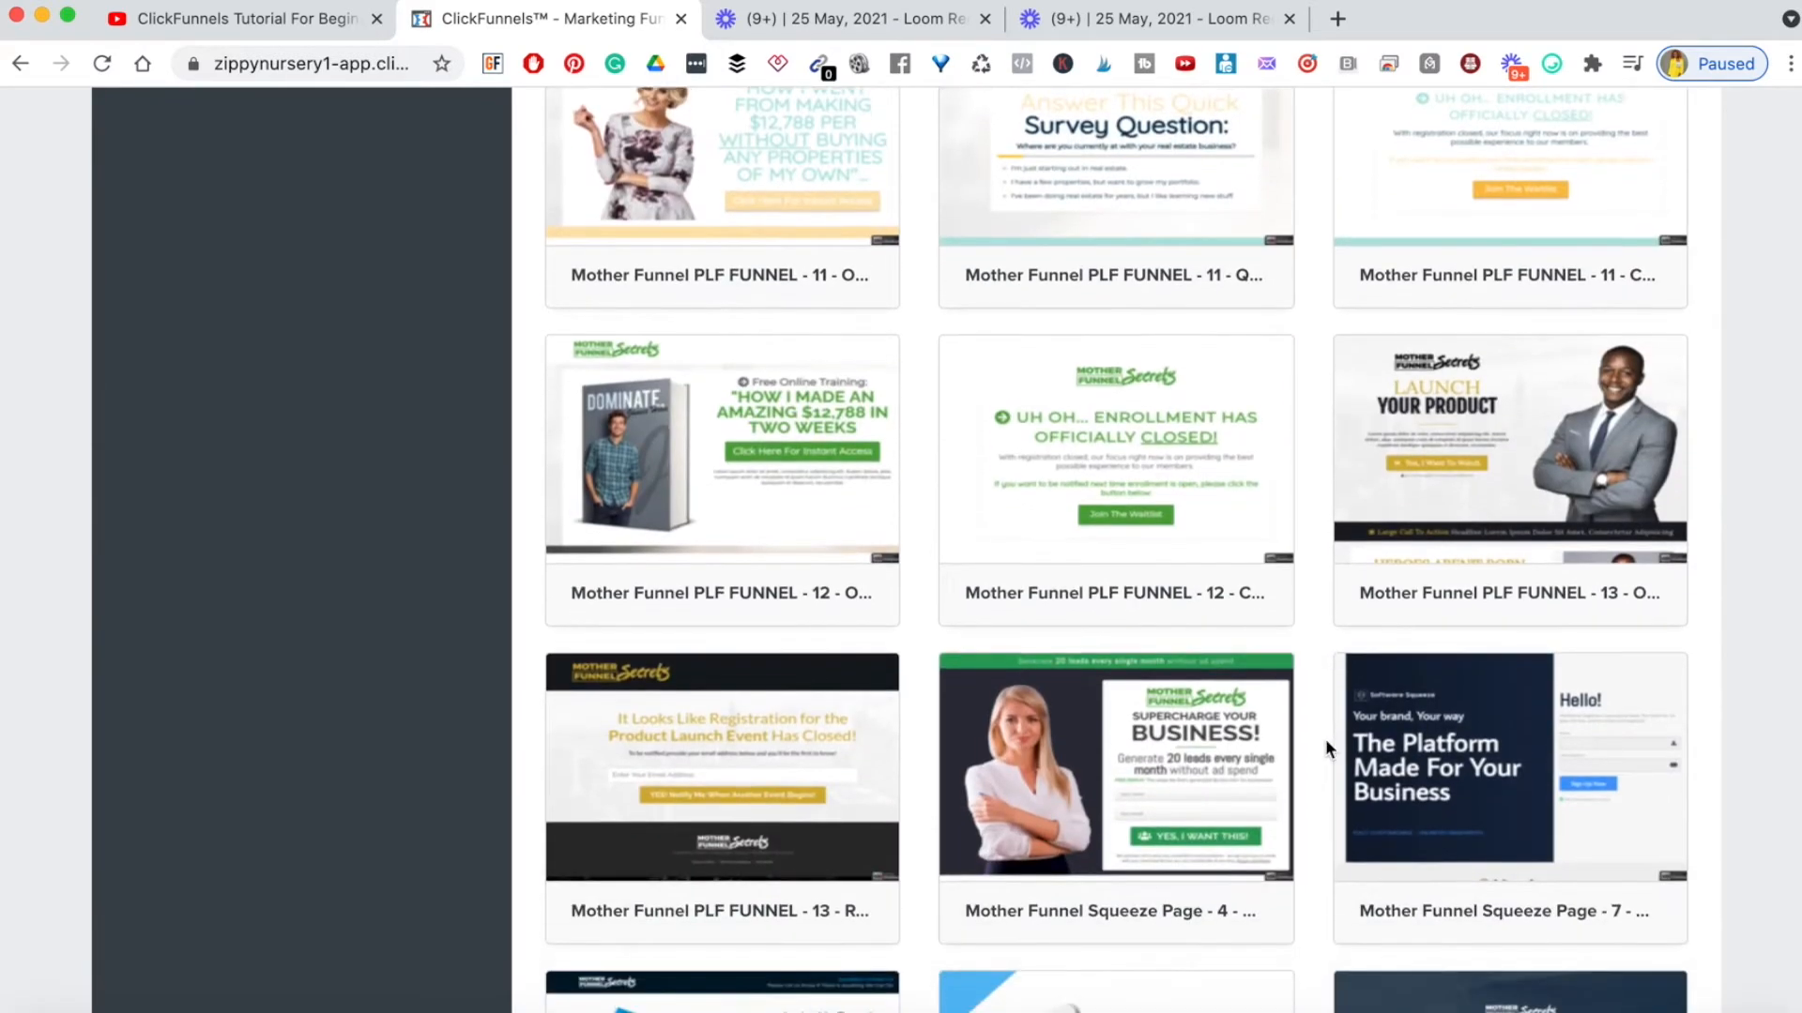
{"action": "scroll", "coordinate": [1326, 743], "scroll_direction": "down", "scroll_amount": 12}
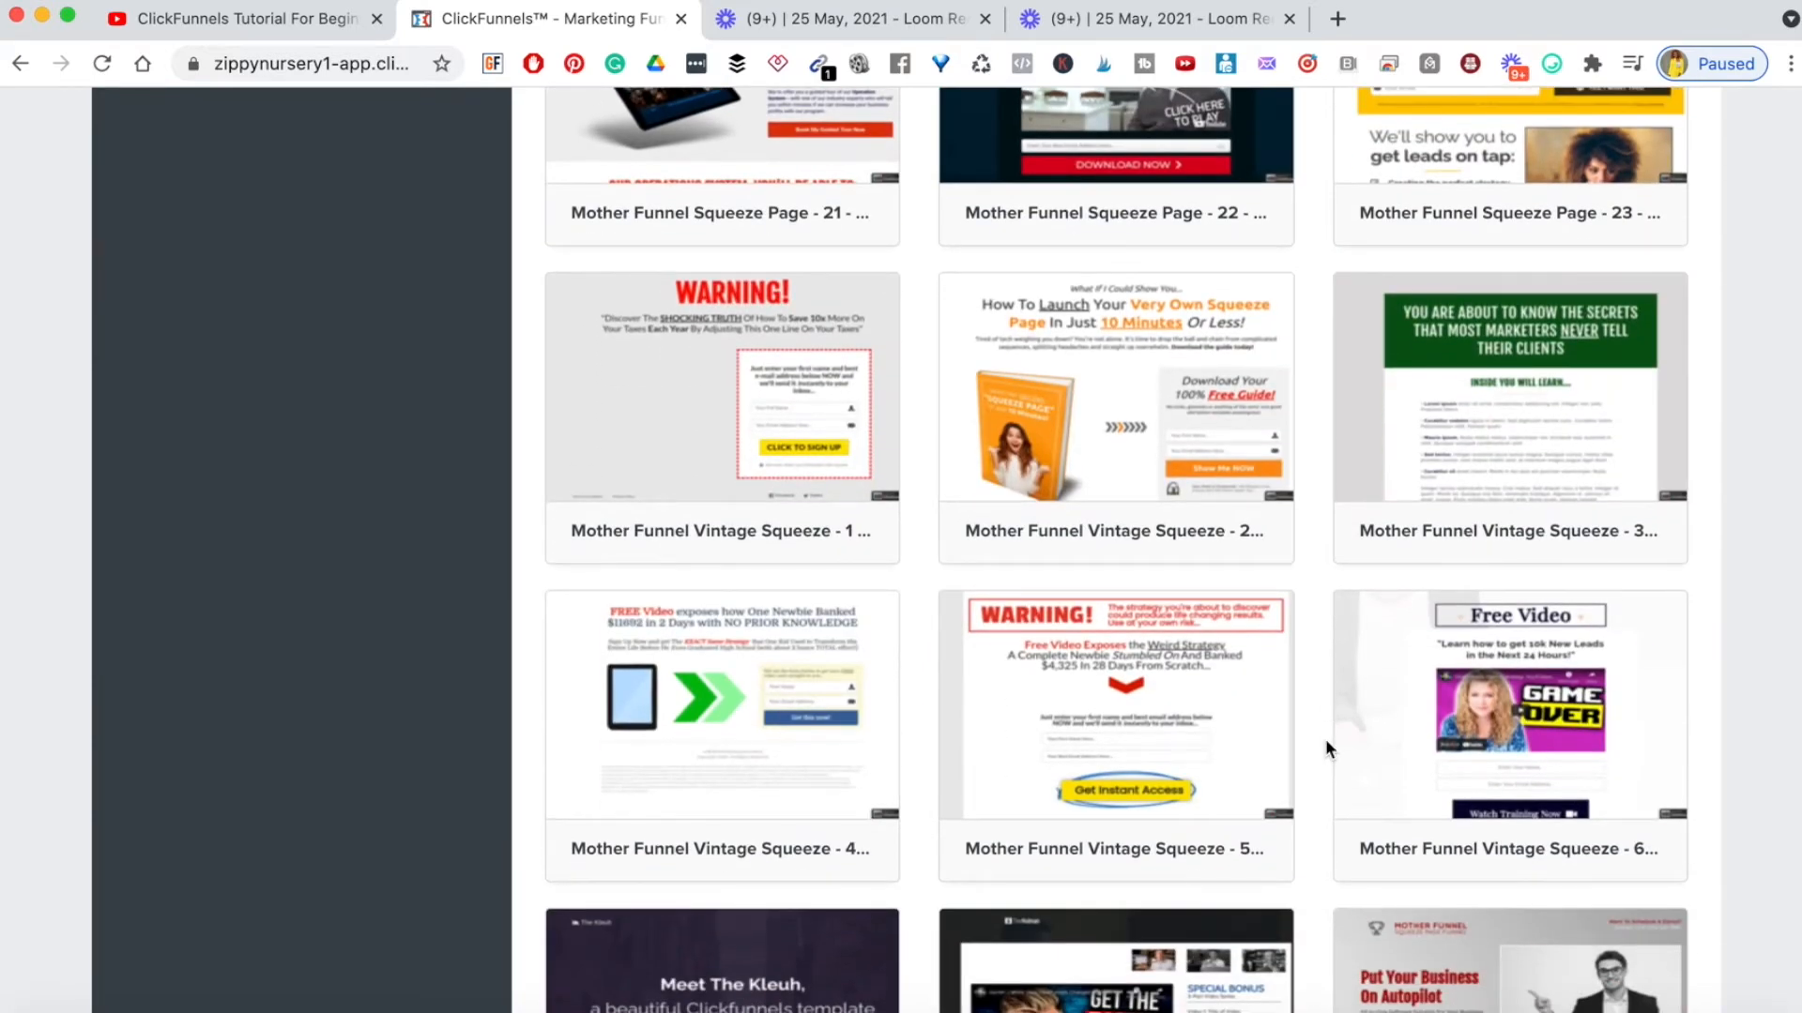
- Preview the second Mother Funnel Vintage Squeeze template, review its page, and return to the template list
{"action": "mouse_move", "coordinate": [1194, 317]}
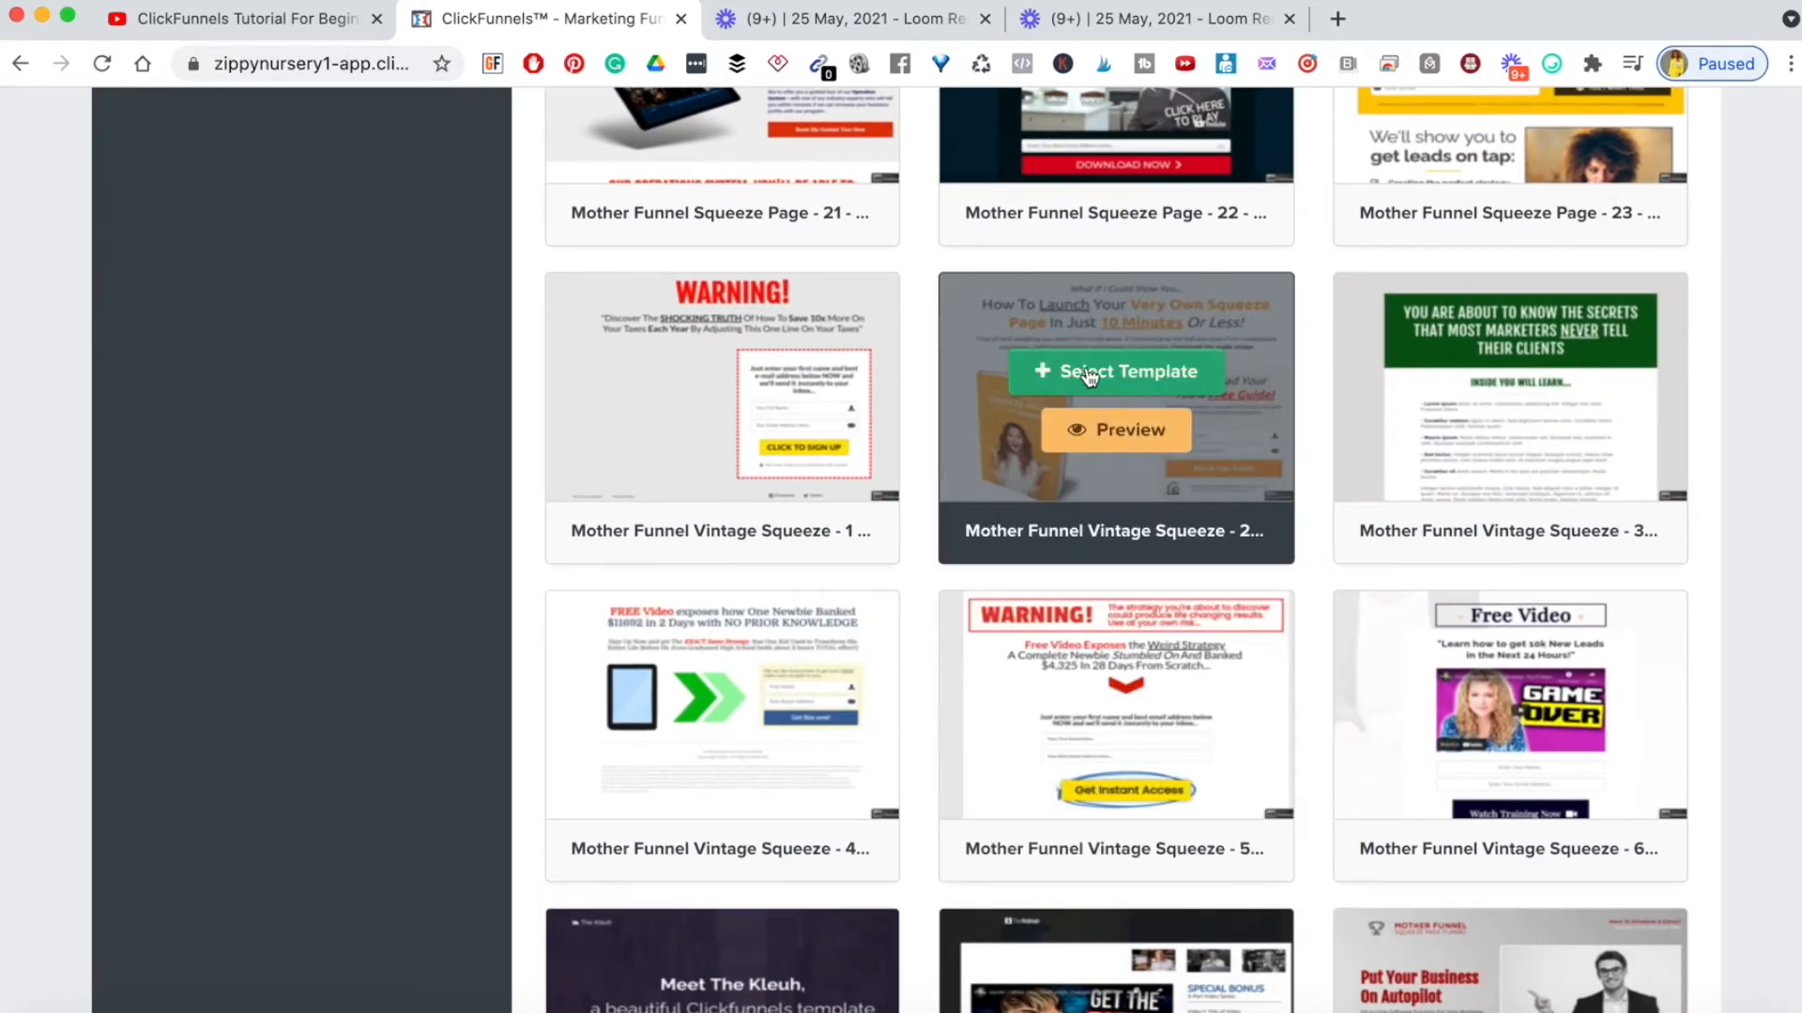
{"action": "left_click", "coordinate": [1095, 428]}
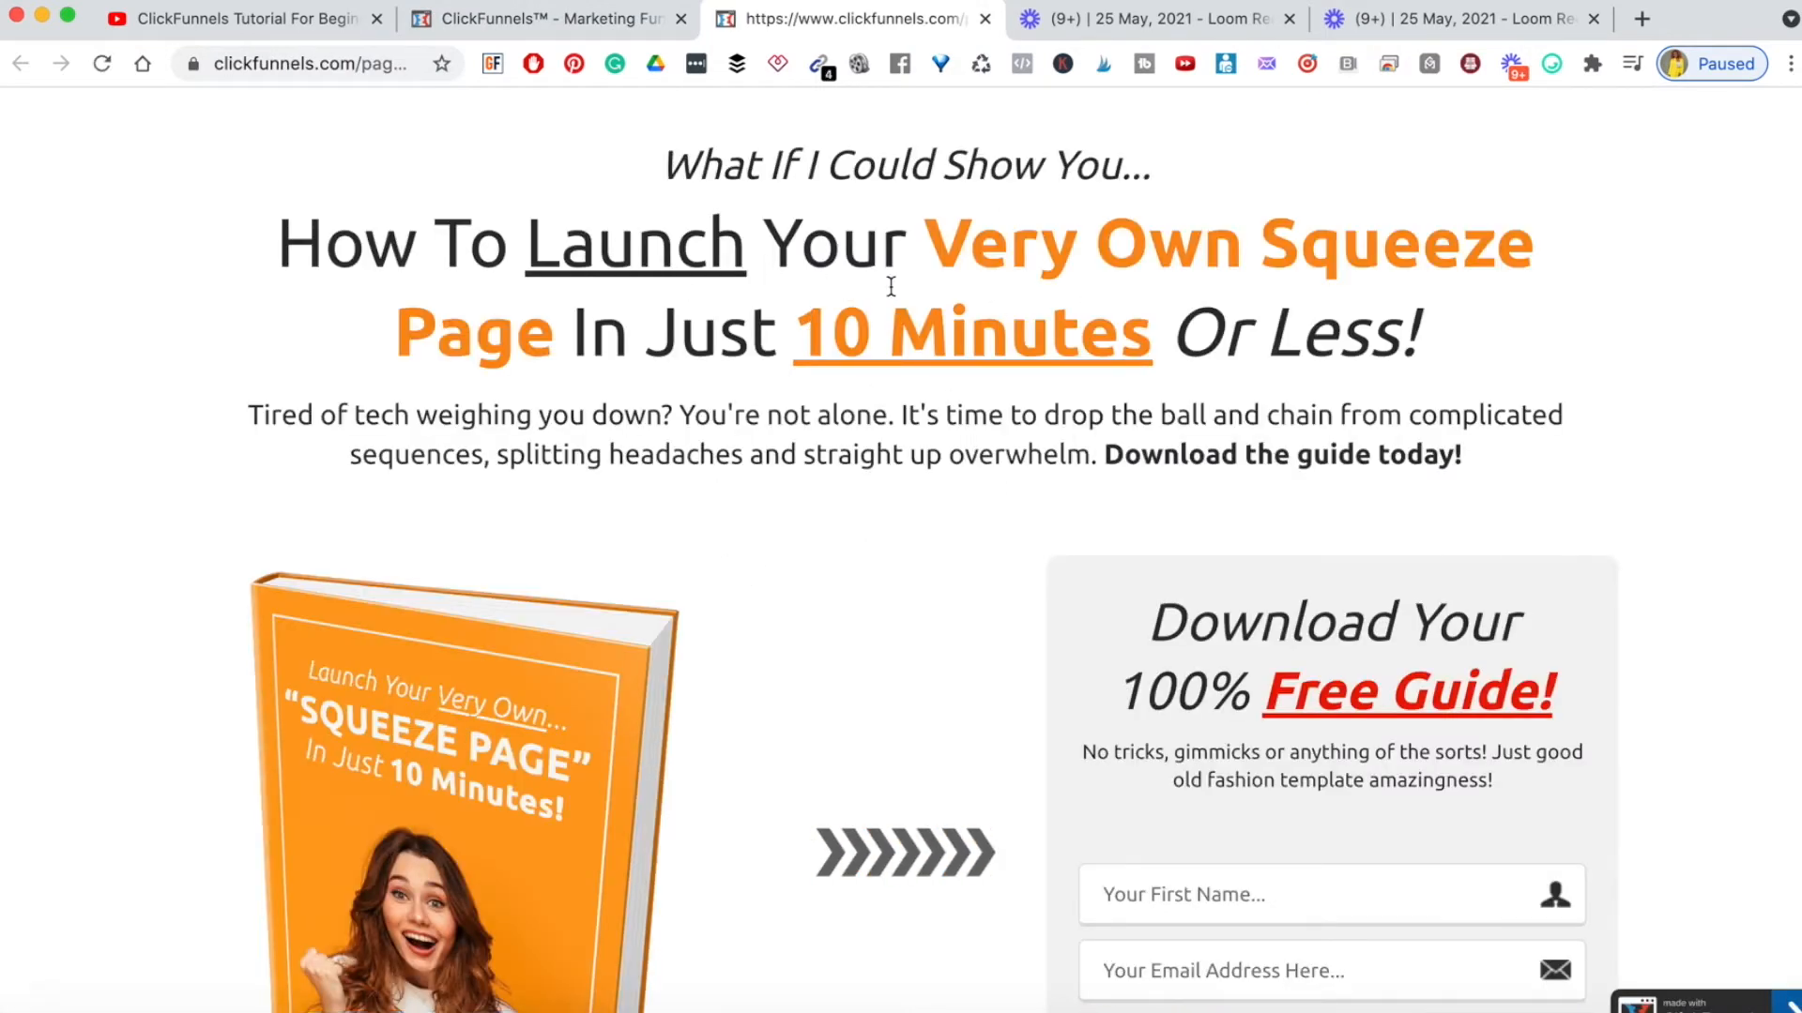
{"action": "scroll", "coordinate": [1690, 683], "scroll_direction": "down", "scroll_amount": 5}
{"action": "scroll", "coordinate": [1687, 681], "scroll_direction": "up", "scroll_amount": 5}
{"action": "left_click", "coordinate": [601, 24]}
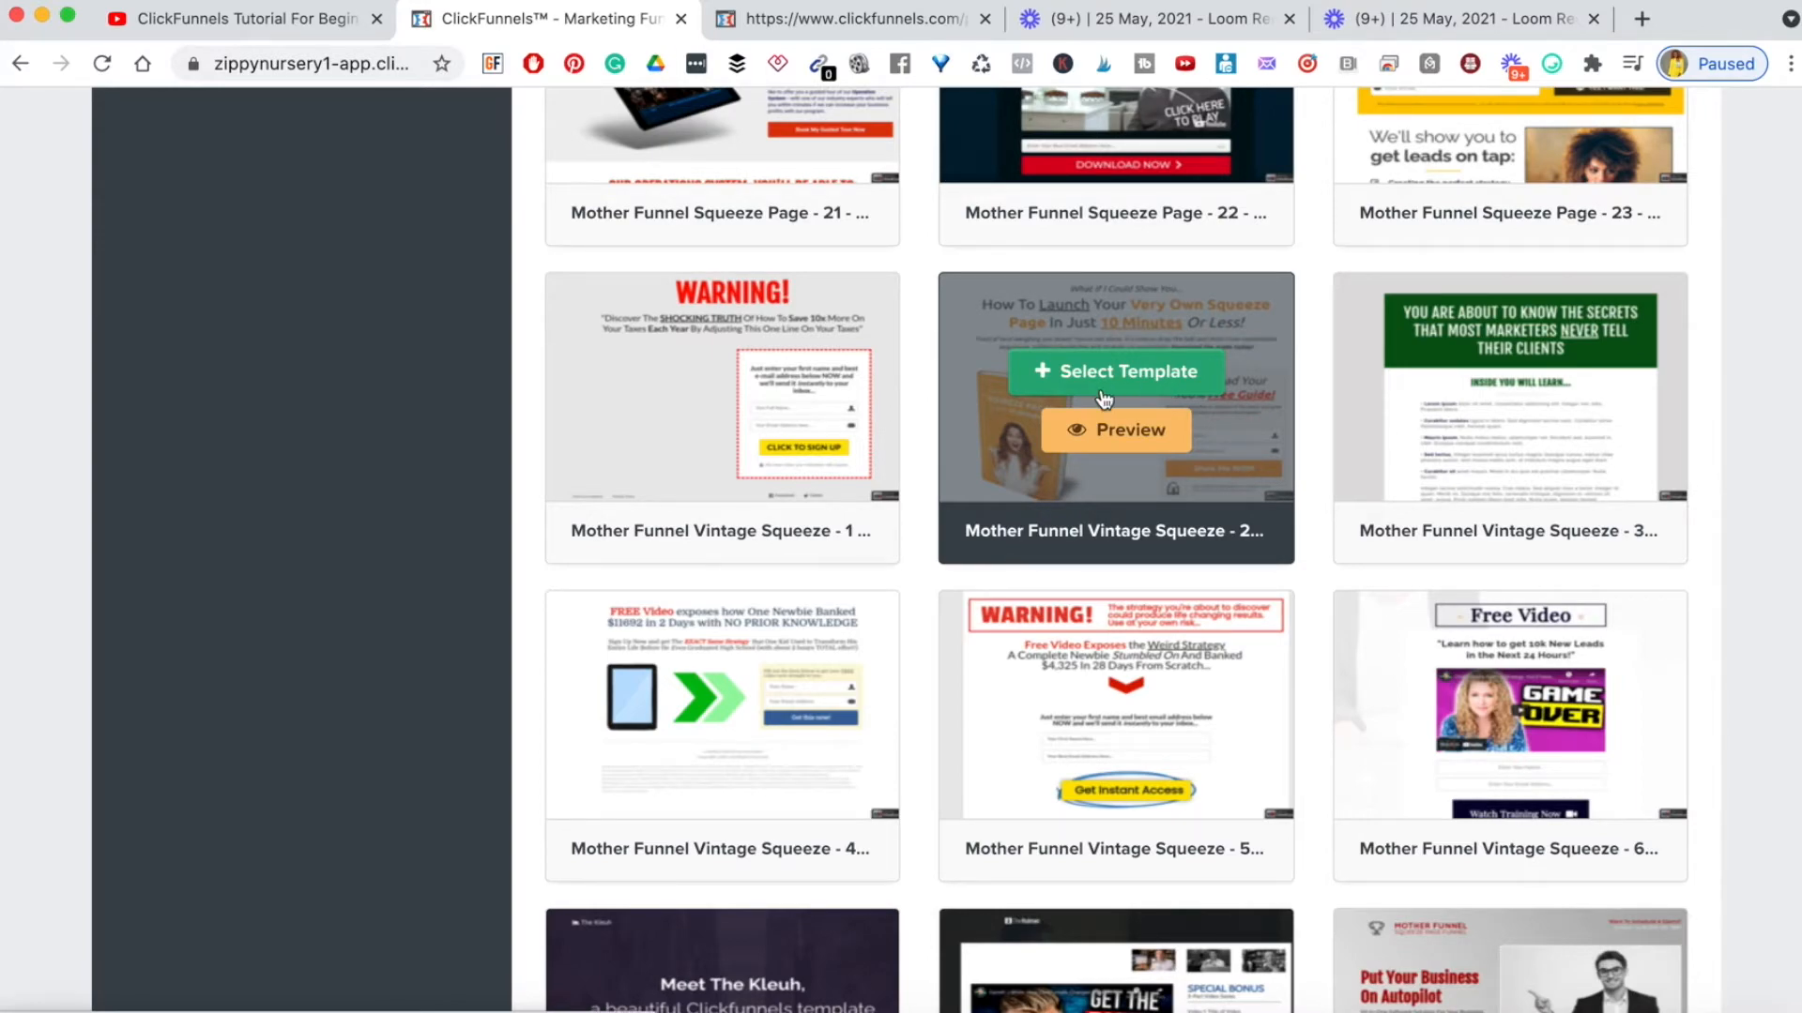
- Examine the sales template categories available for the Sales Page and Order Form steps
{"action": "scroll", "coordinate": [1105, 399], "scroll_direction": "up", "scroll_amount": 20}
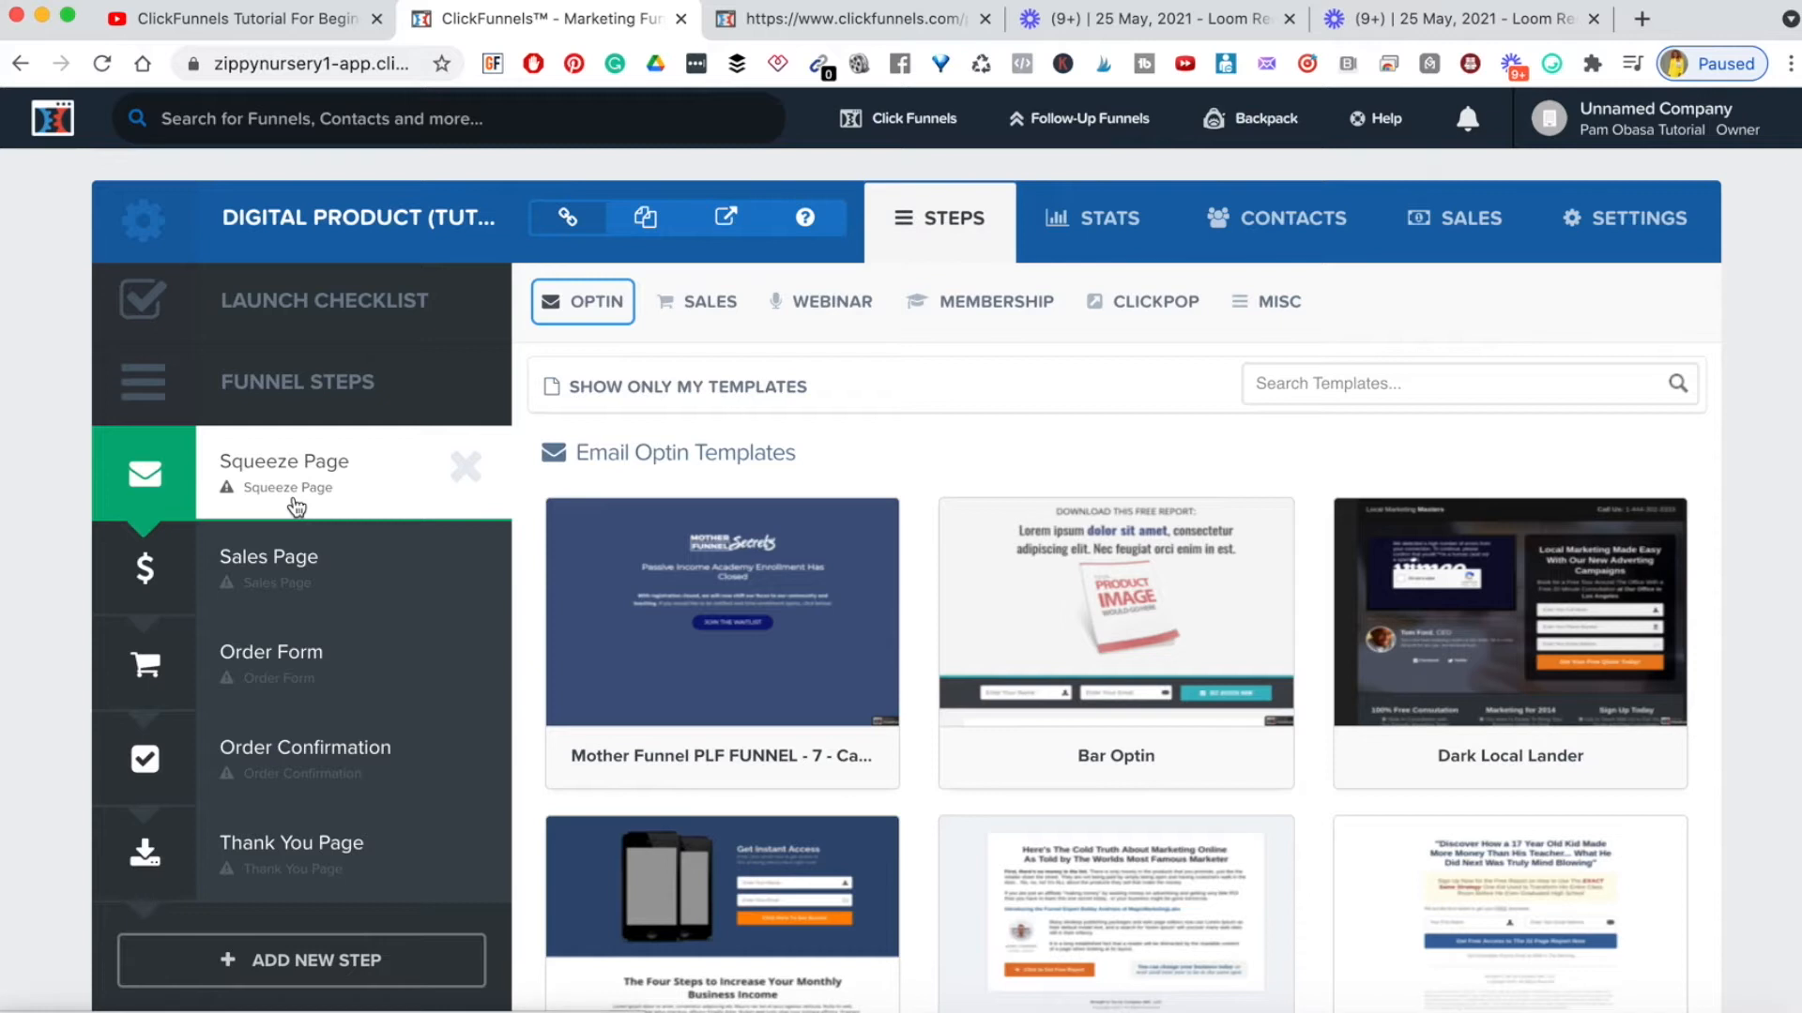
{"action": "mouse_move", "coordinate": [707, 308]}
{"action": "mouse_move", "coordinate": [583, 312]}
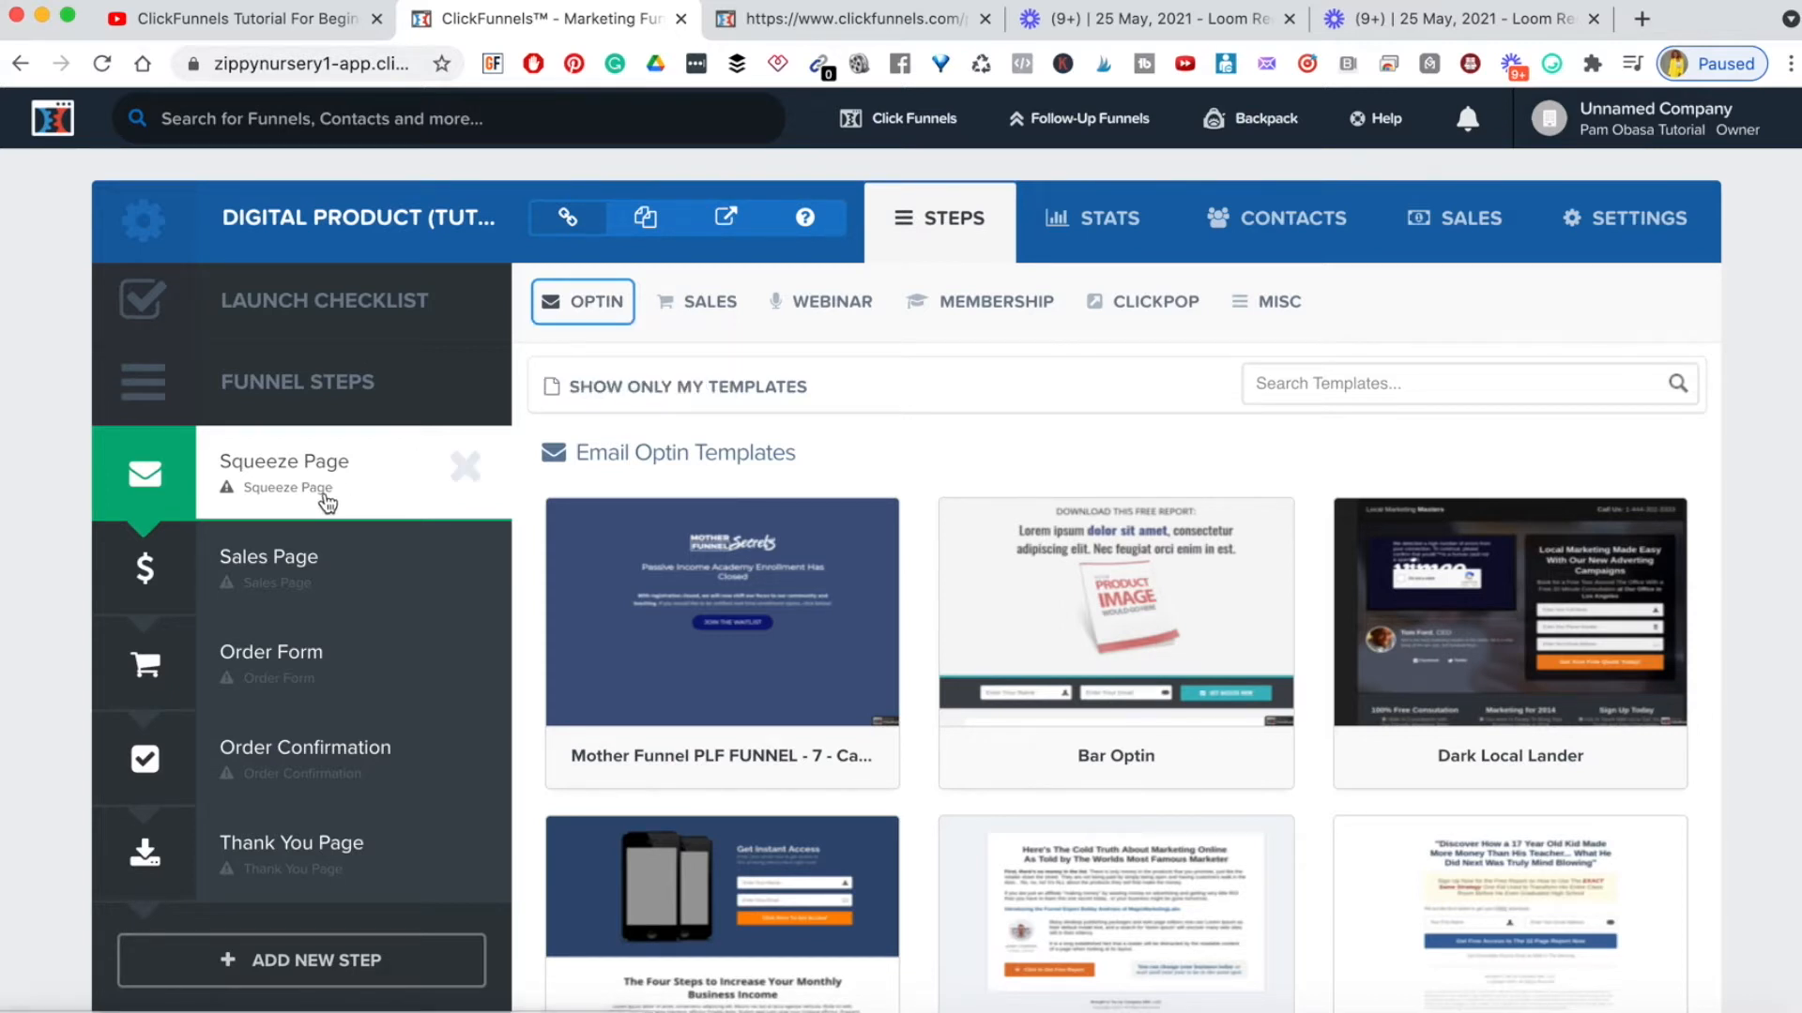
{"action": "left_click", "coordinate": [279, 590]}
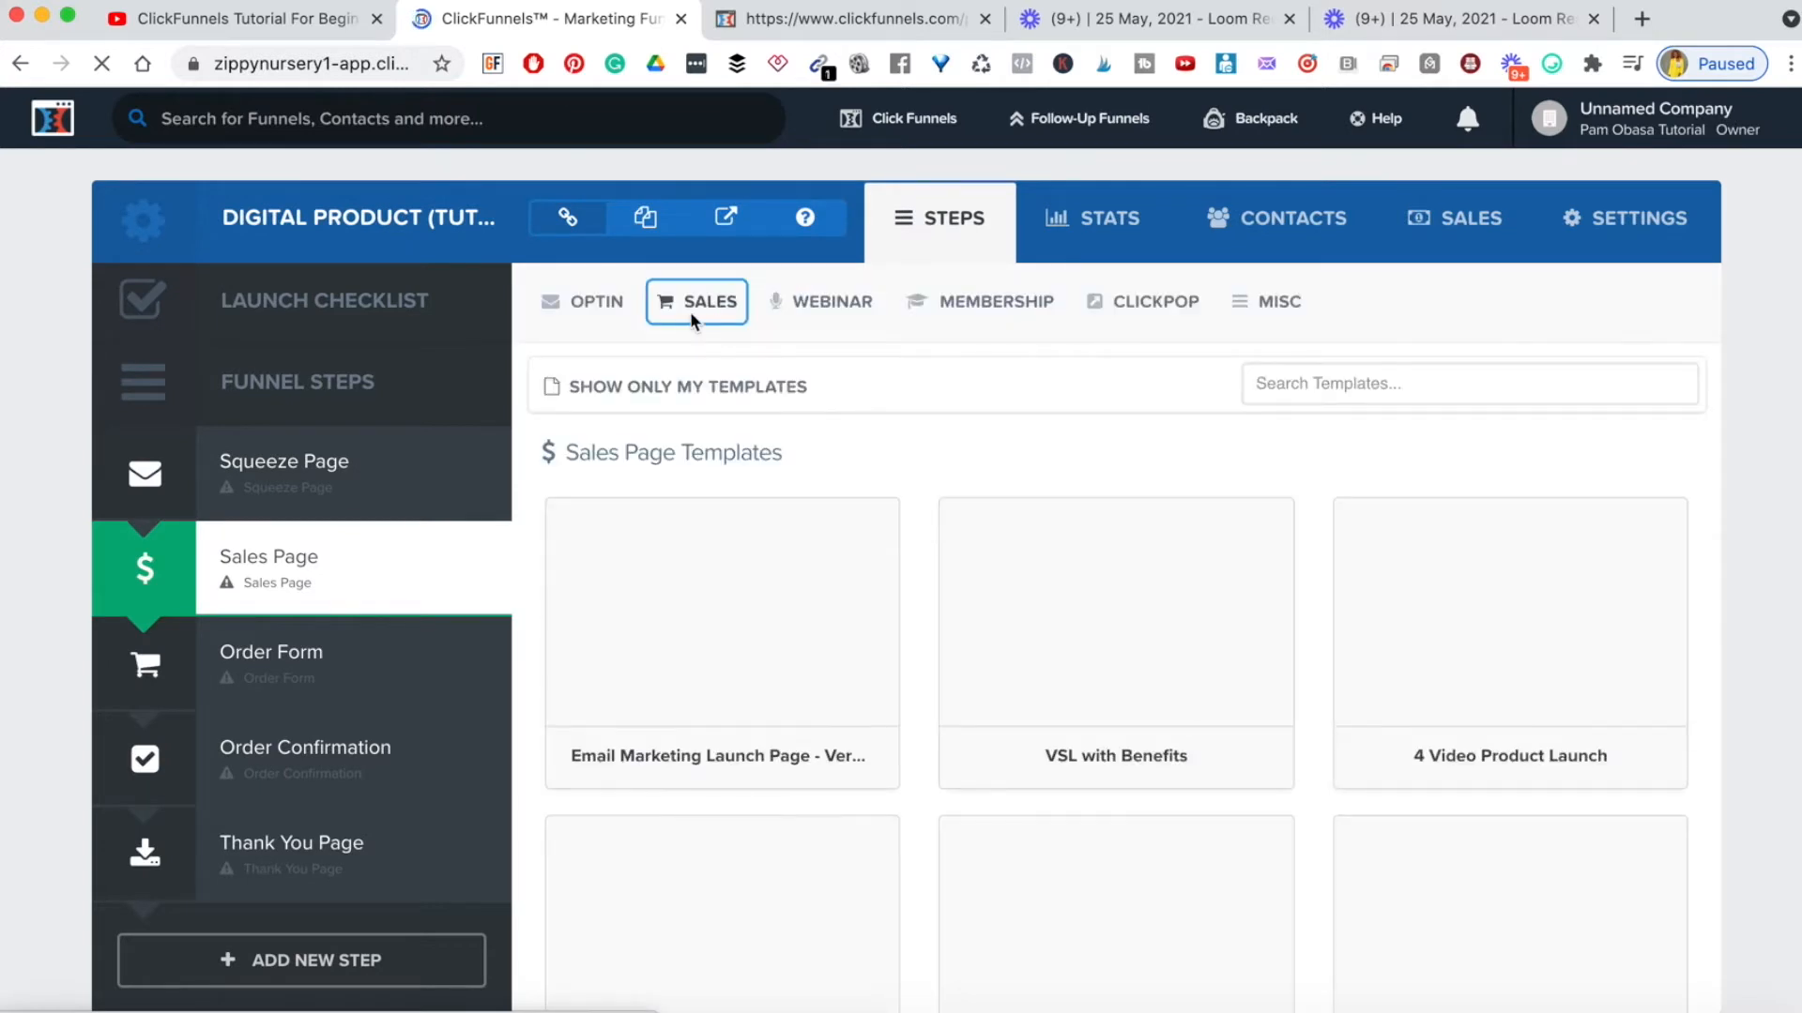
{"action": "left_click", "coordinate": [700, 300]}
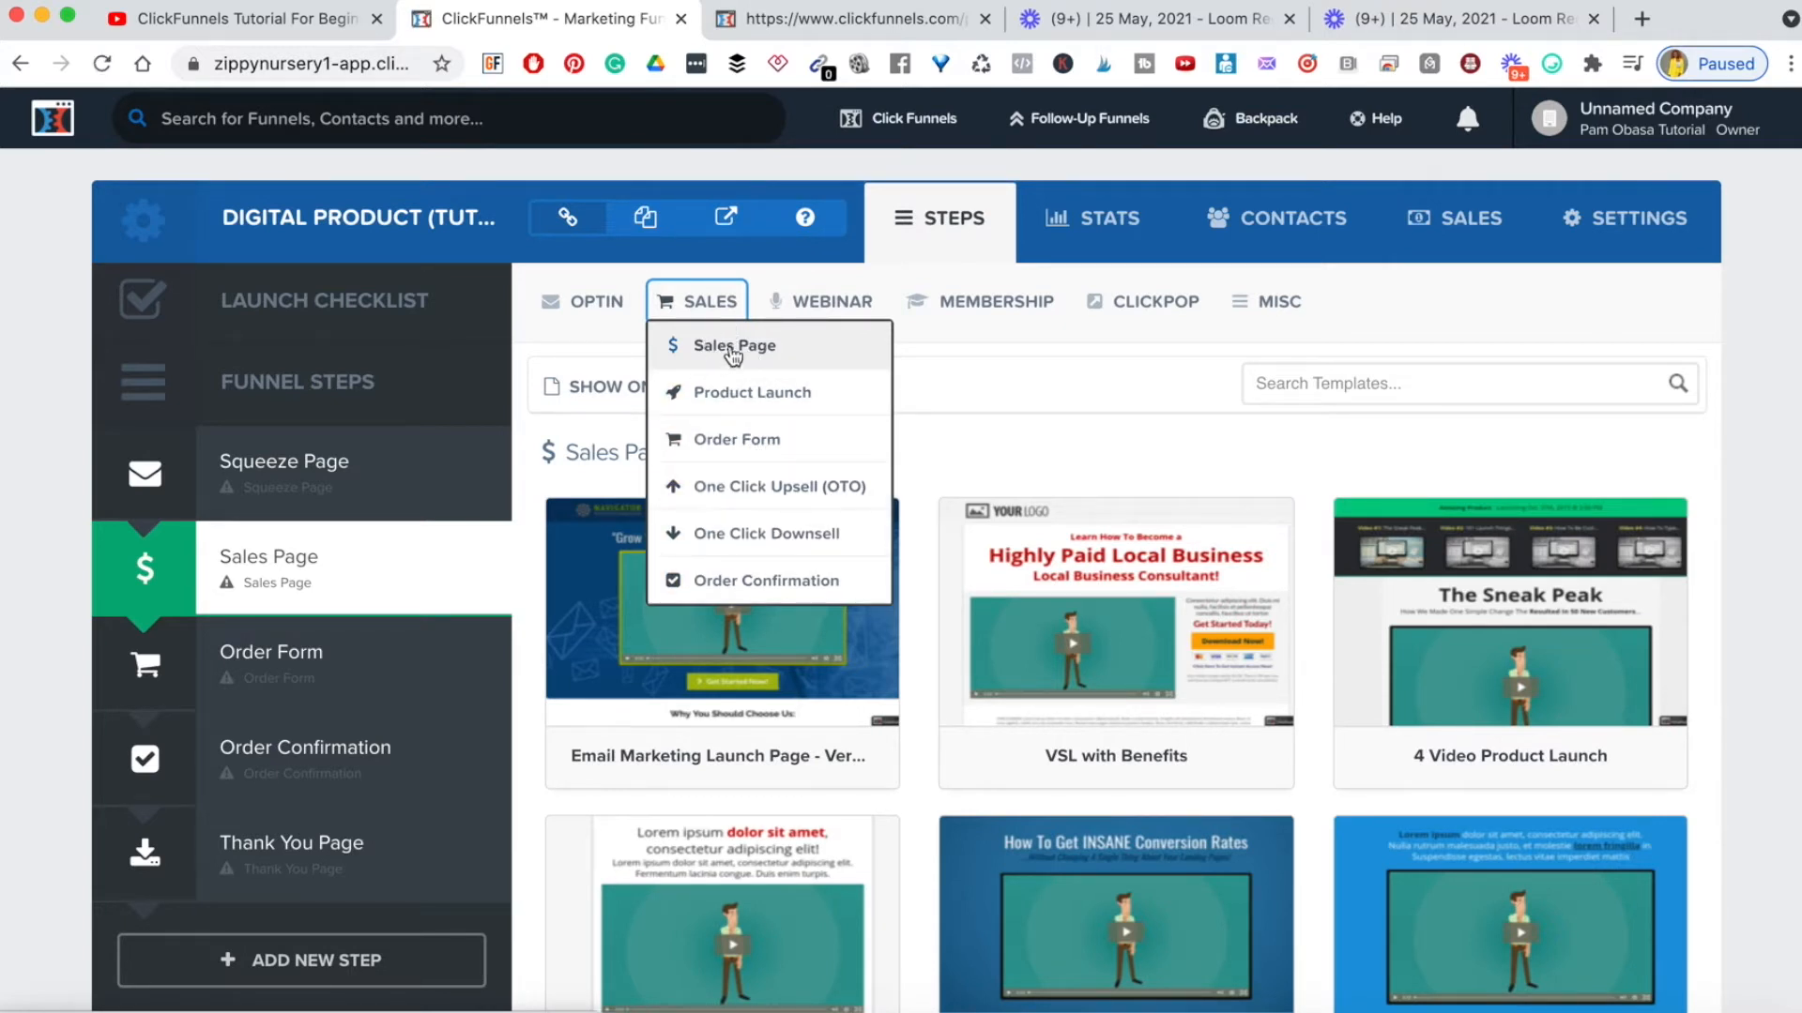
{"action": "left_click", "coordinate": [674, 402]}
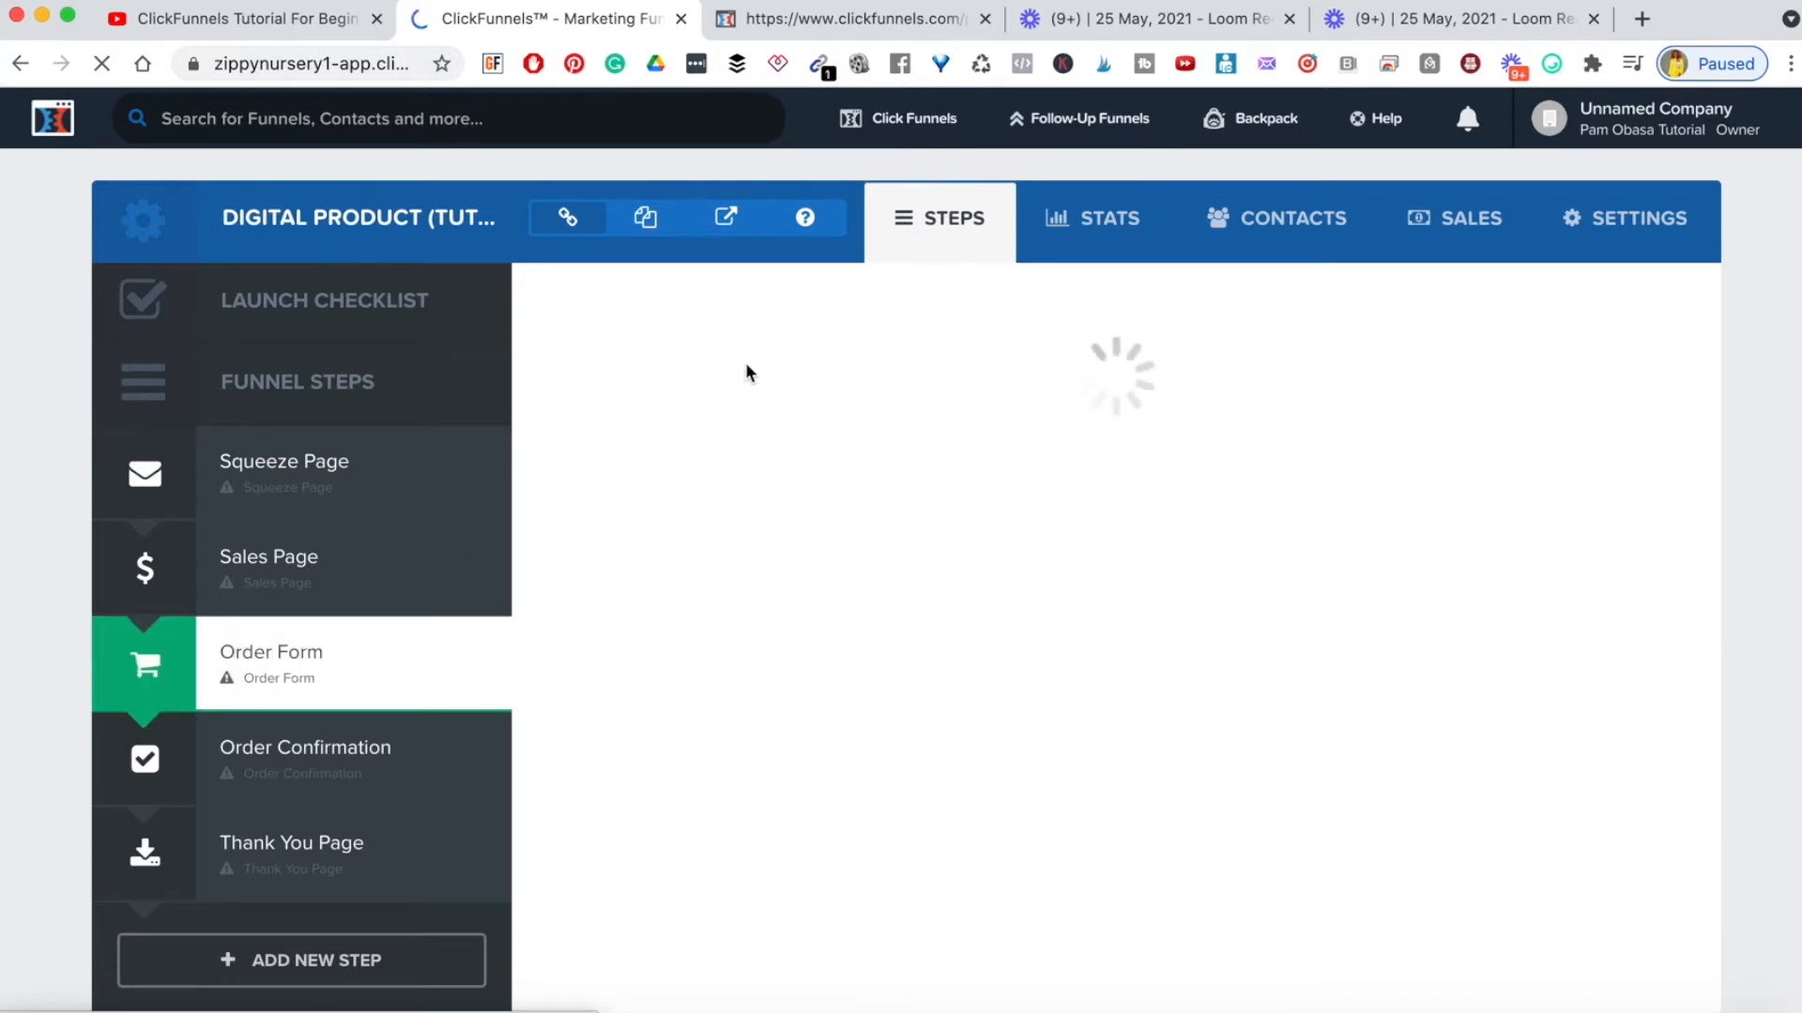
{"action": "left_click", "coordinate": [710, 305]}
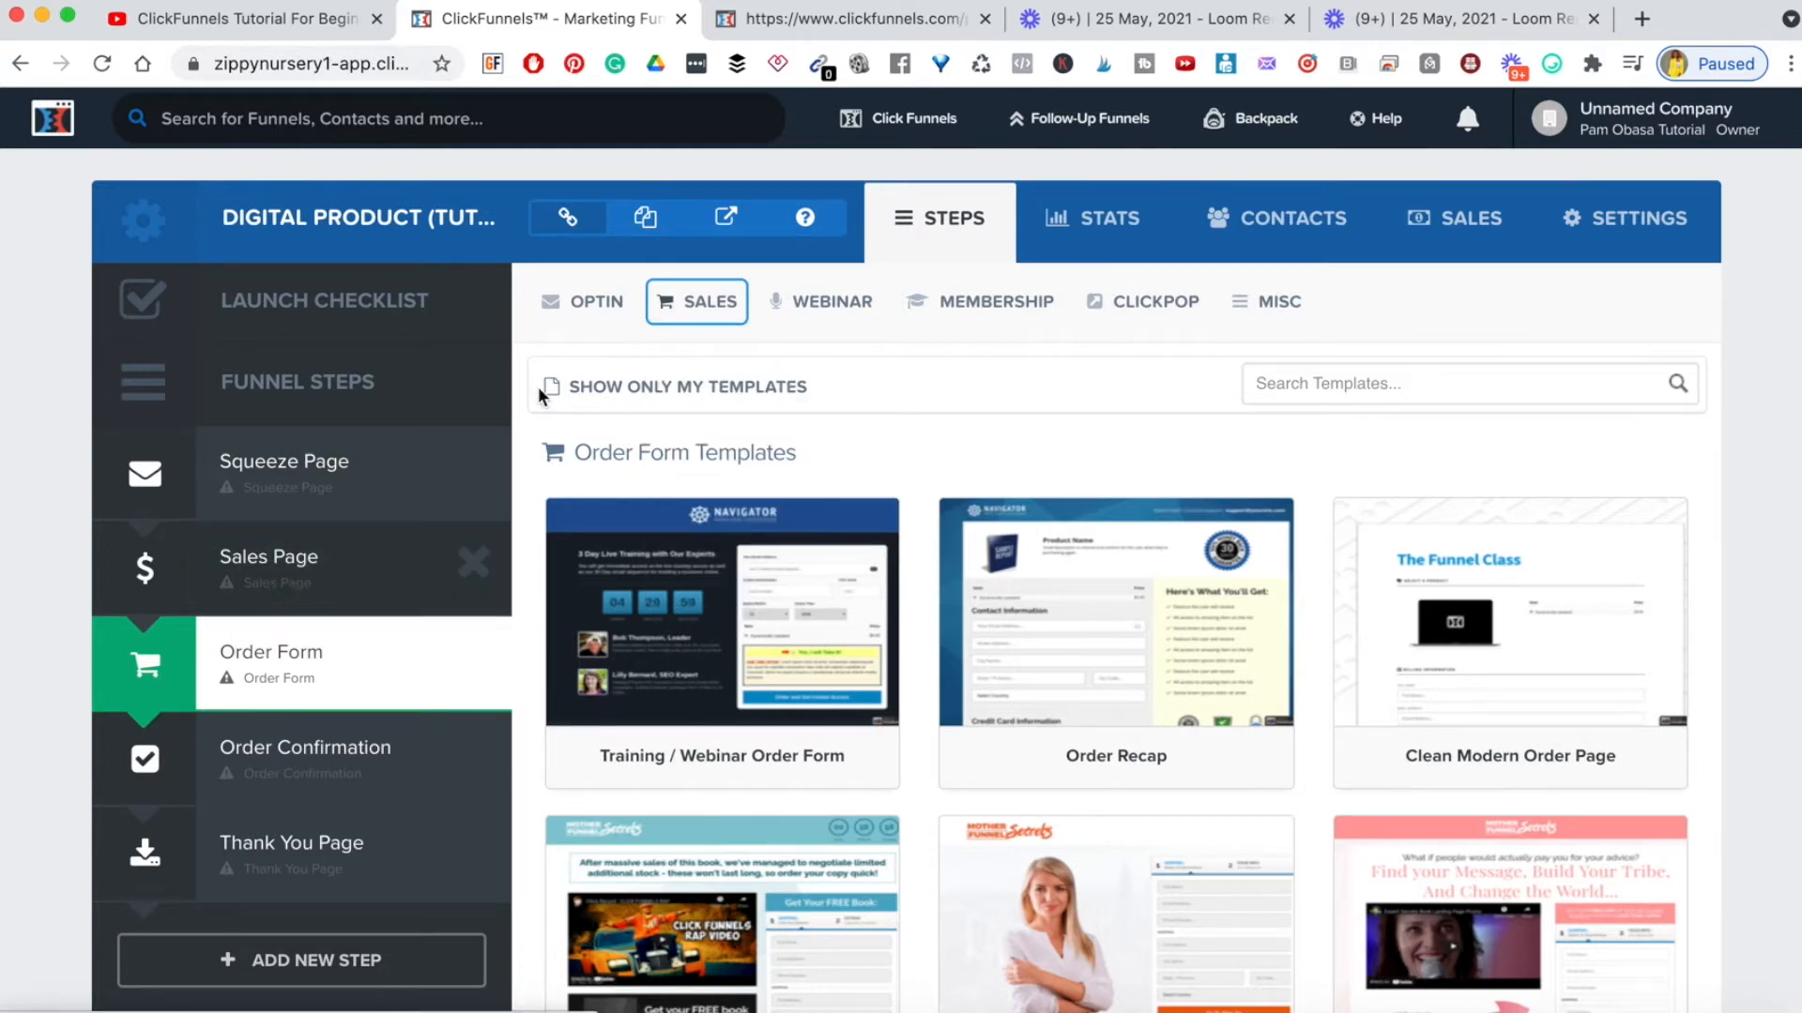
{"action": "mouse_move", "coordinate": [710, 308]}
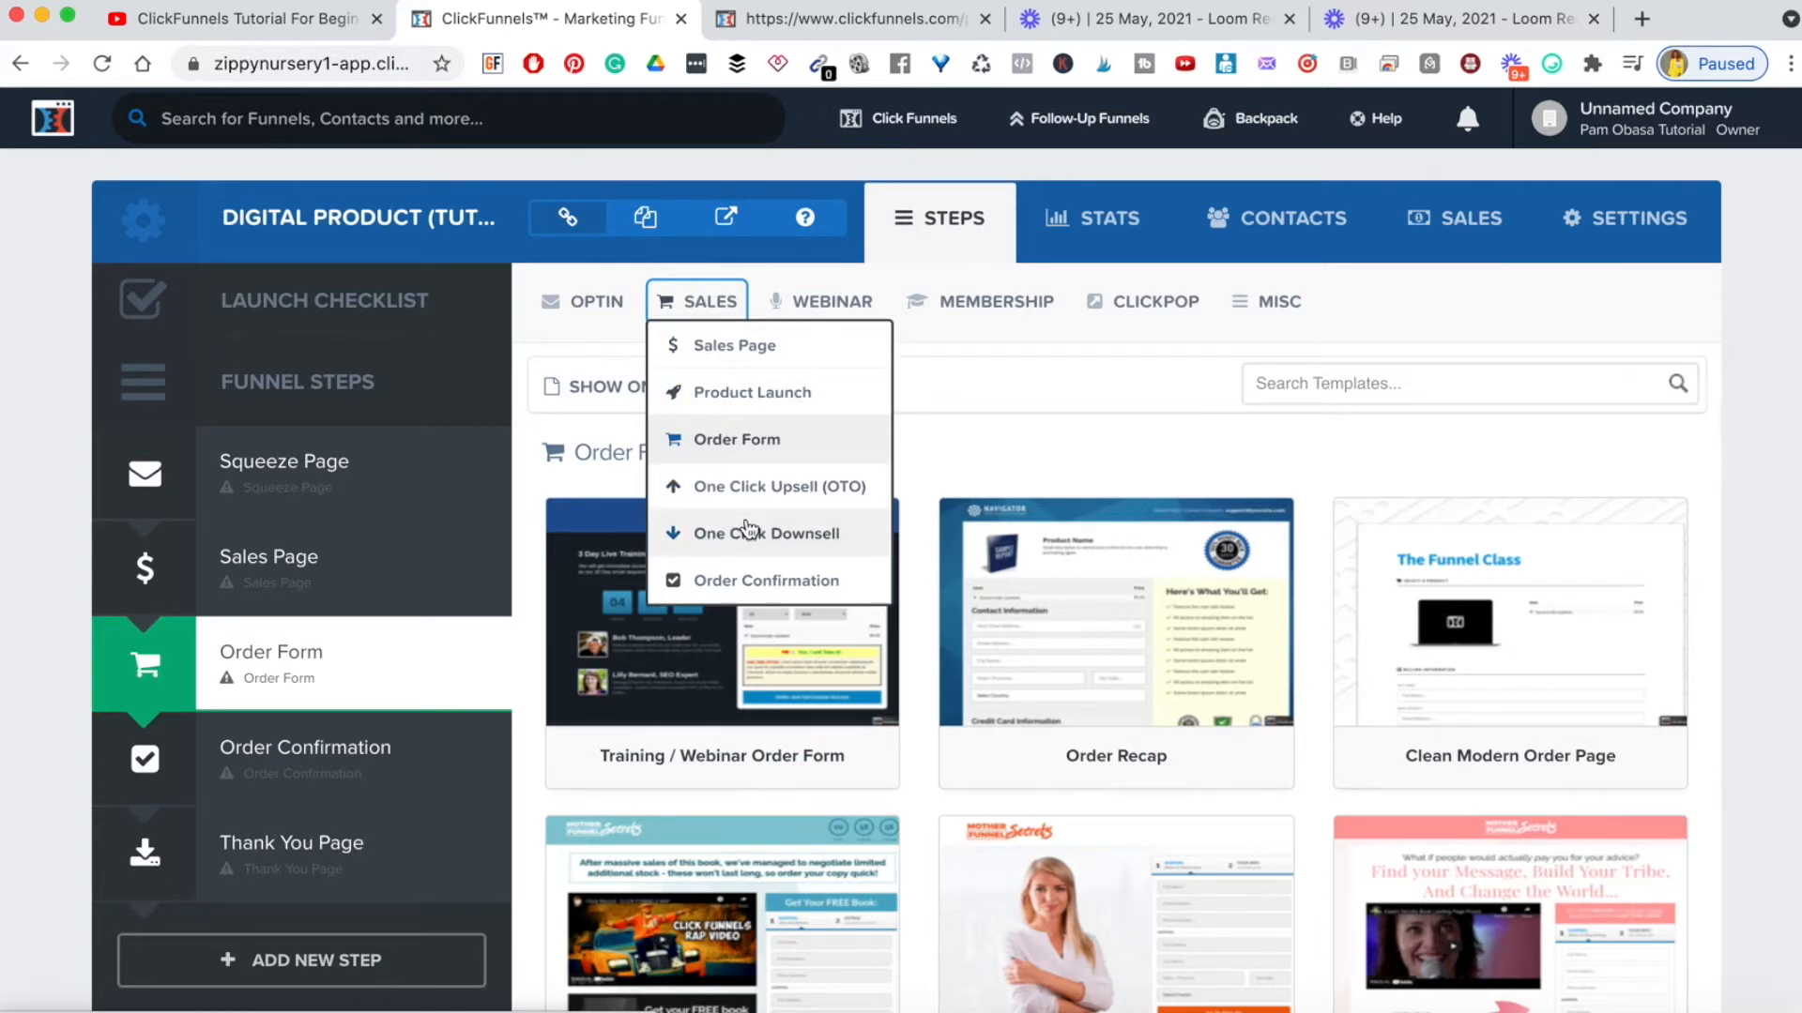
- Browse the email opt-in templates for the Squeeze Page step and select the Optin Blank Start template
{"action": "left_click", "coordinate": [319, 662]}
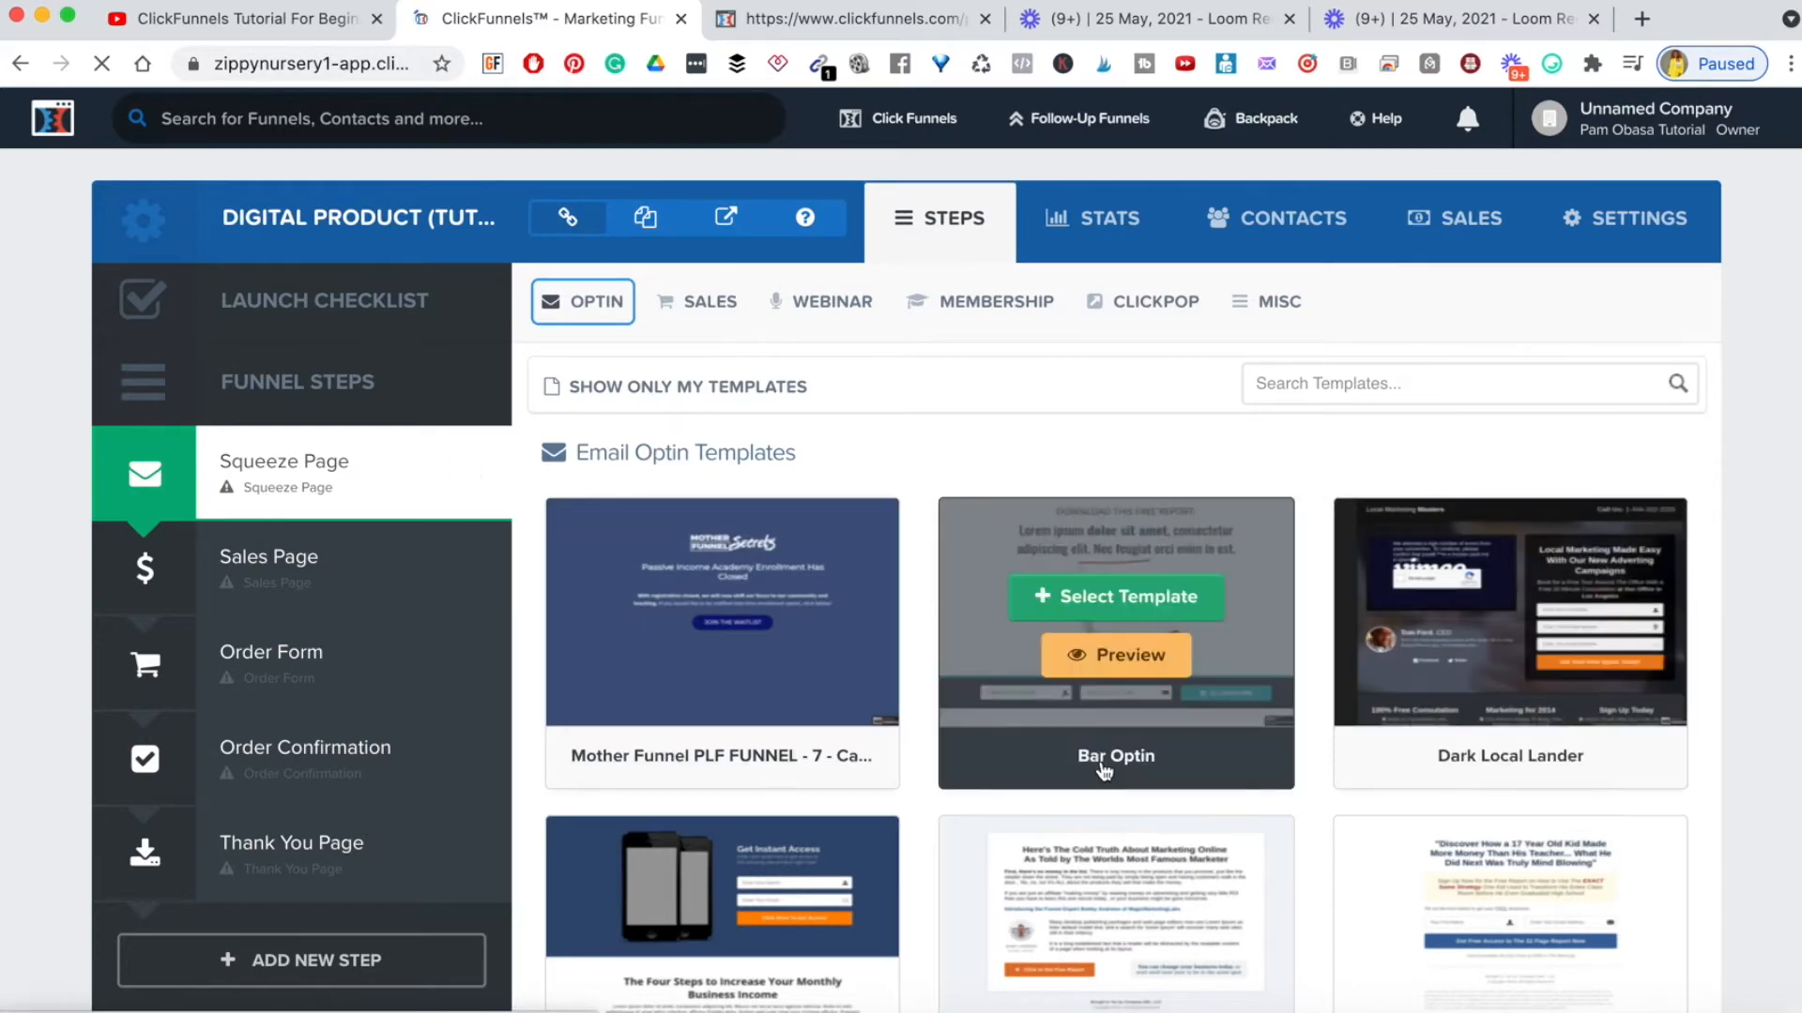
{"action": "scroll", "coordinate": [1104, 770], "scroll_direction": "down", "scroll_amount": 8}
{"action": "scroll", "coordinate": [1102, 762], "scroll_direction": "down", "scroll_amount": 20}
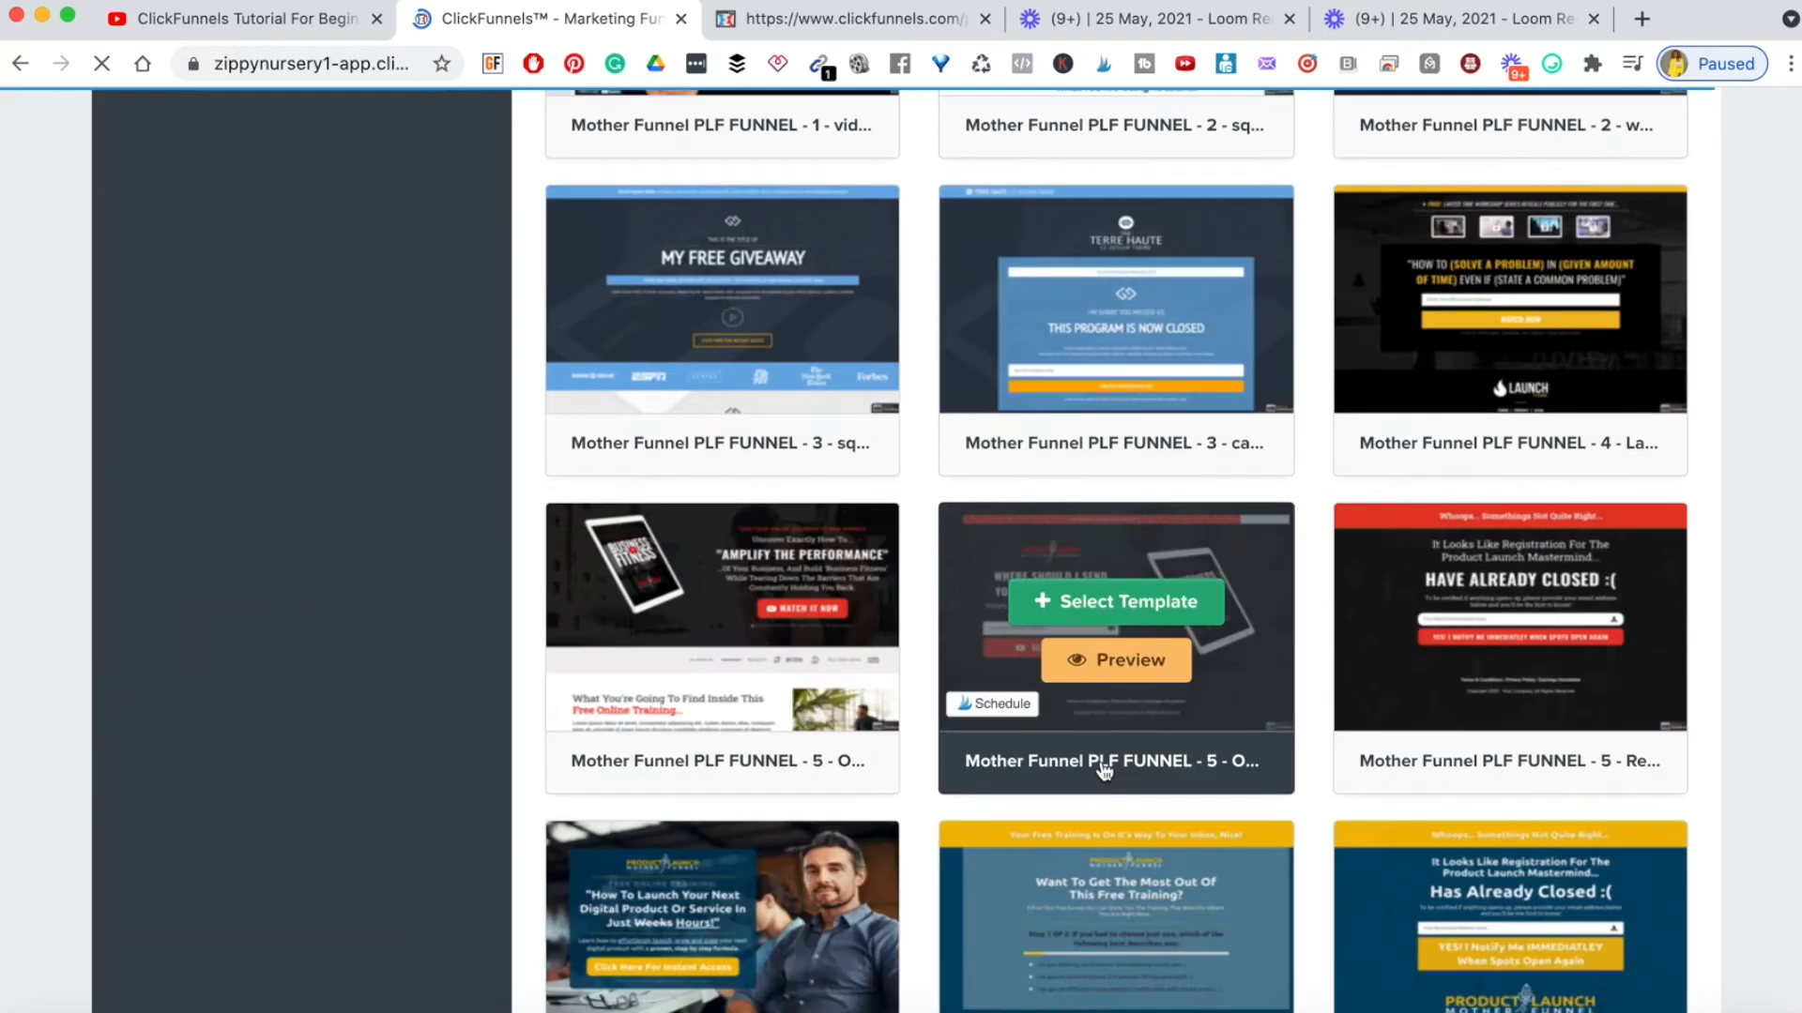
{"action": "scroll", "coordinate": [1103, 764], "scroll_direction": "down", "scroll_amount": 20}
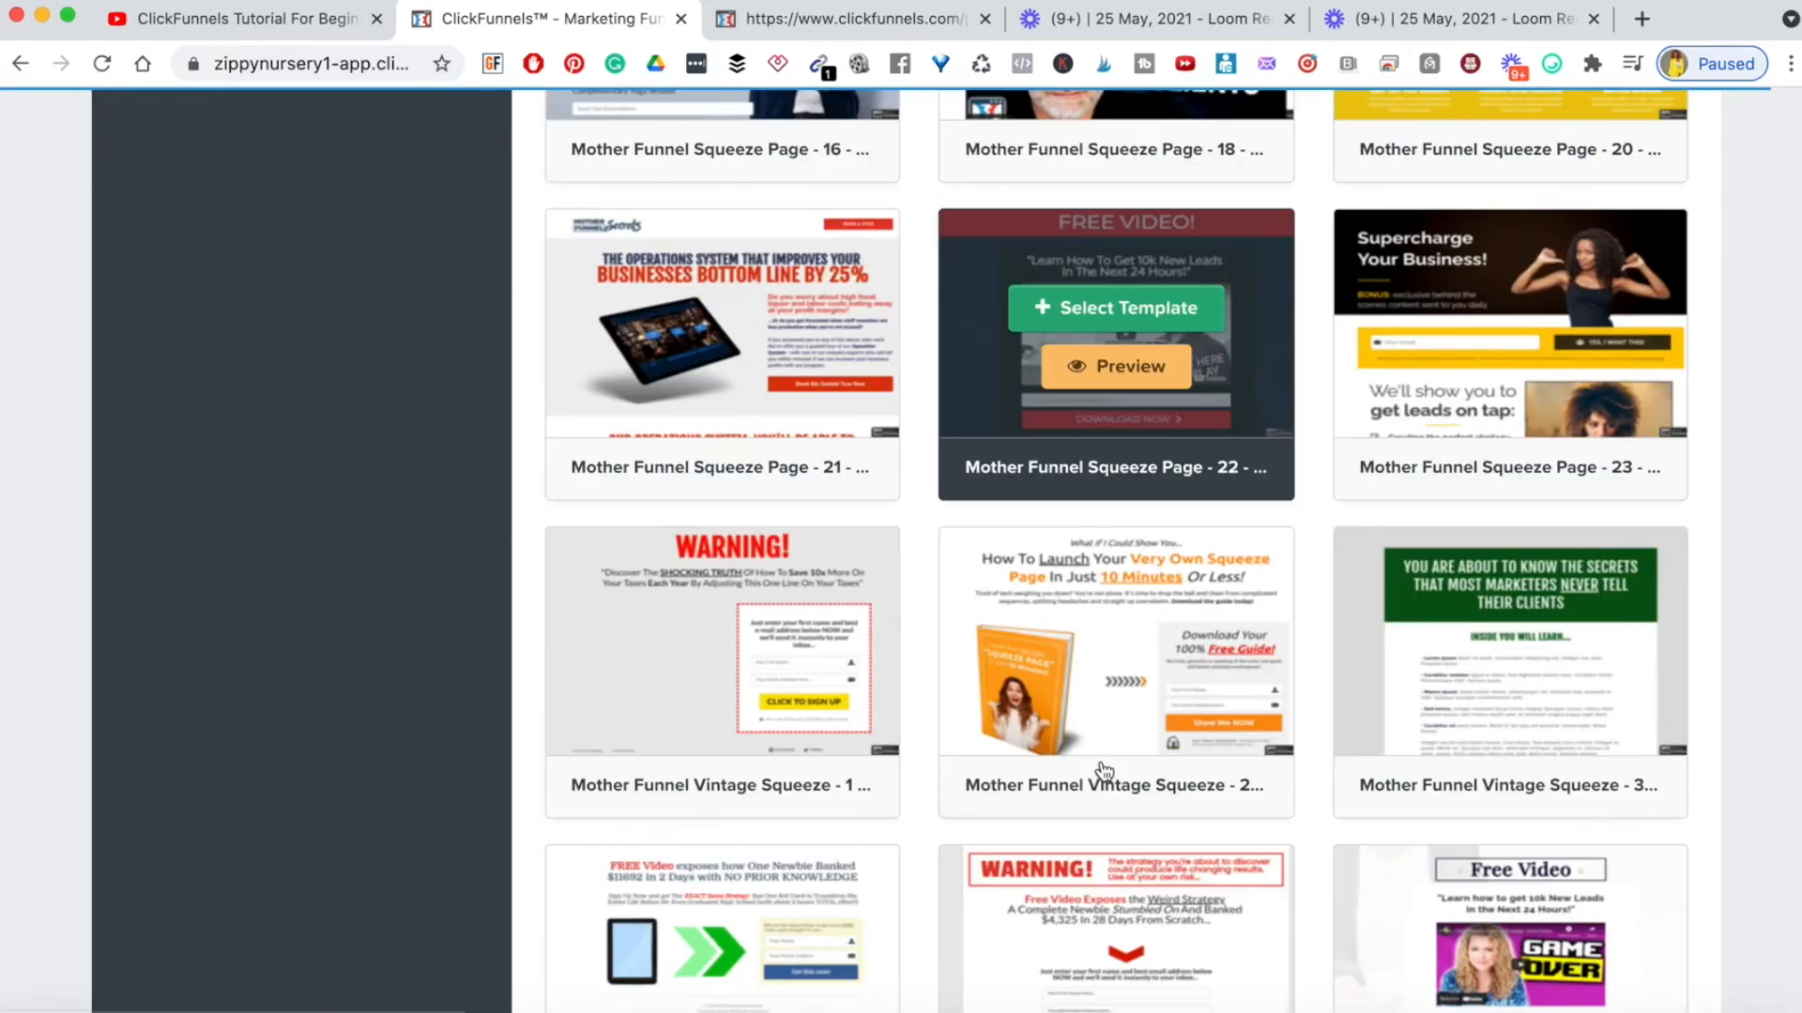
{"action": "scroll", "coordinate": [1103, 769], "scroll_direction": "down", "scroll_amount": 20}
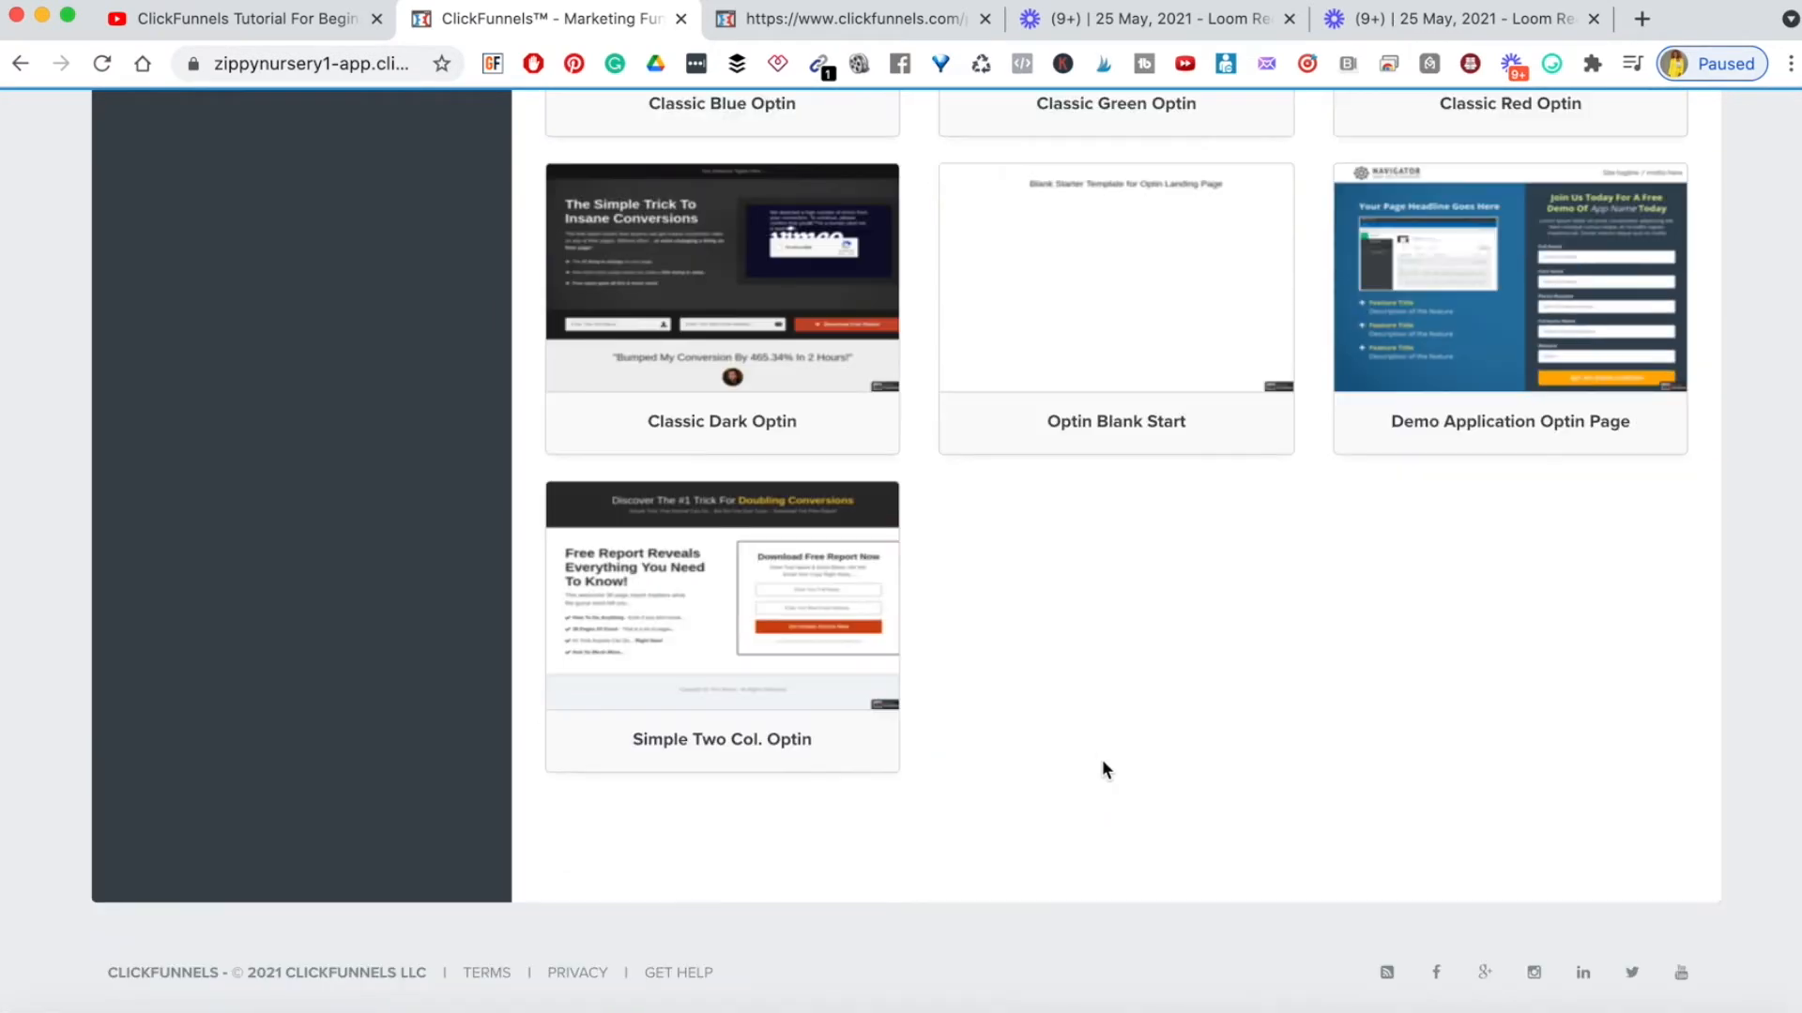
{"action": "scroll", "coordinate": [1101, 769], "scroll_direction": "up", "scroll_amount": 3}
{"action": "mouse_move", "coordinate": [1220, 488]}
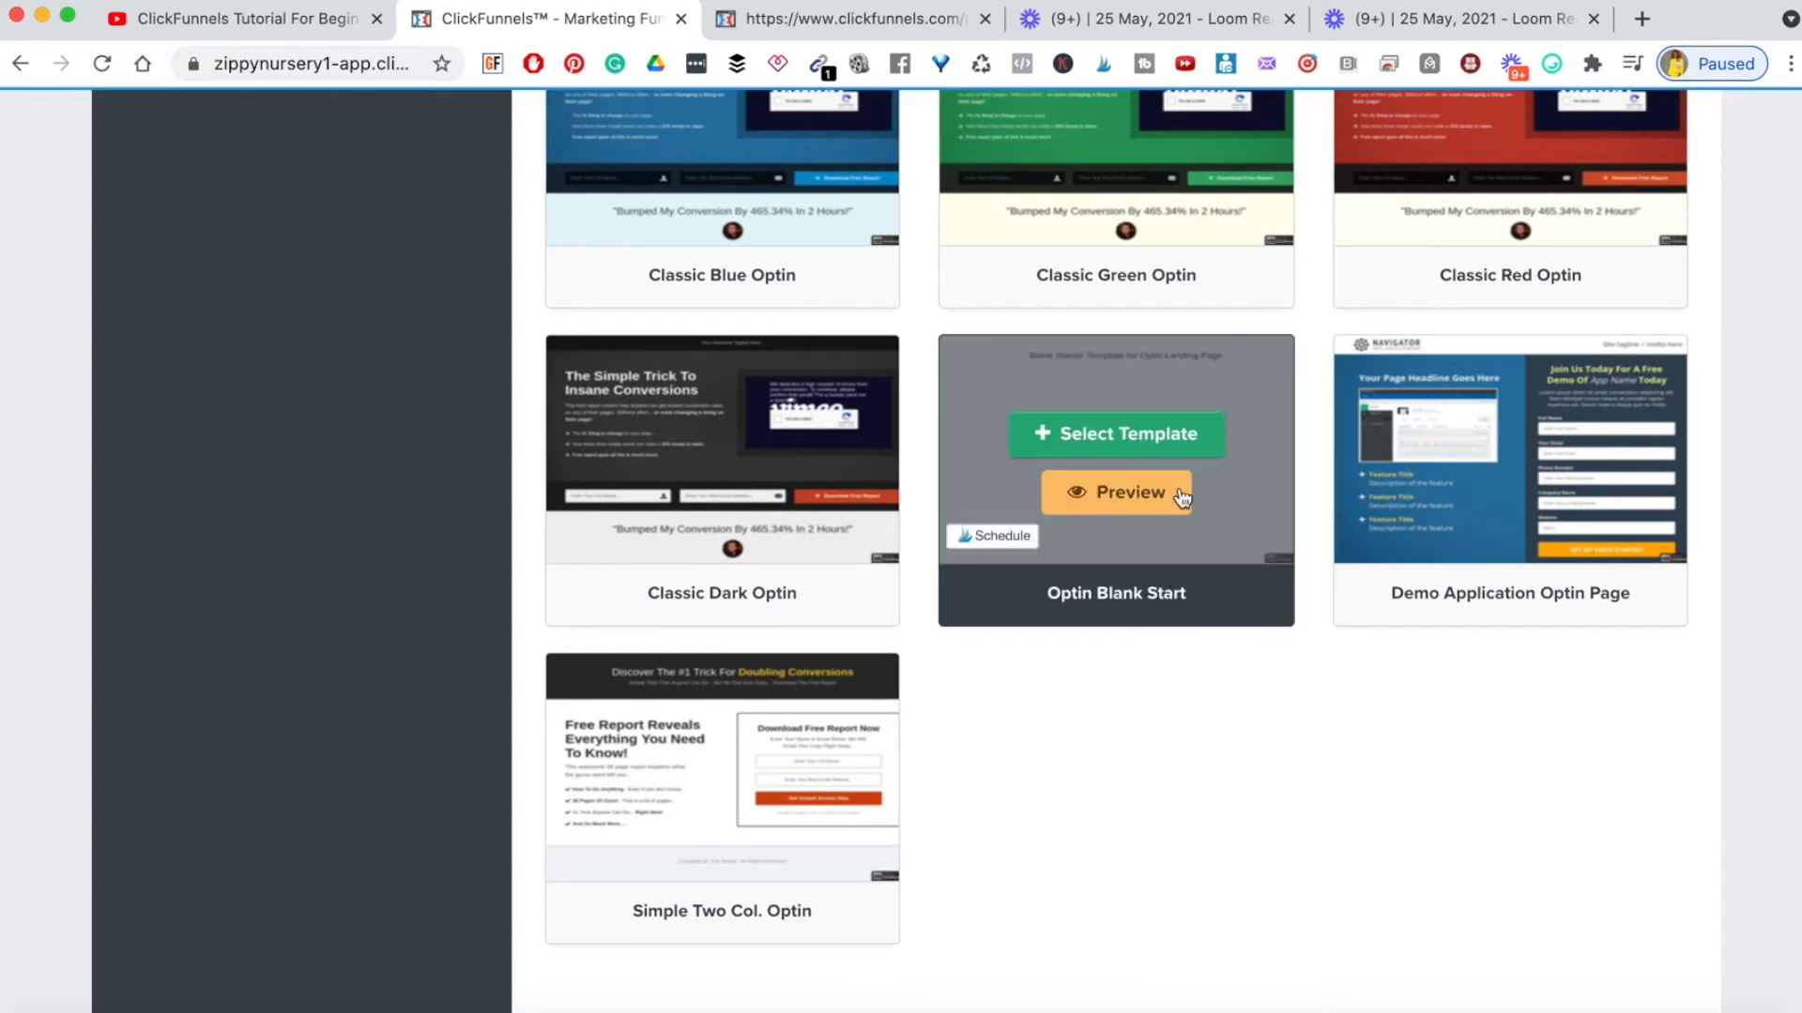
{"action": "left_click", "coordinate": [1134, 434]}
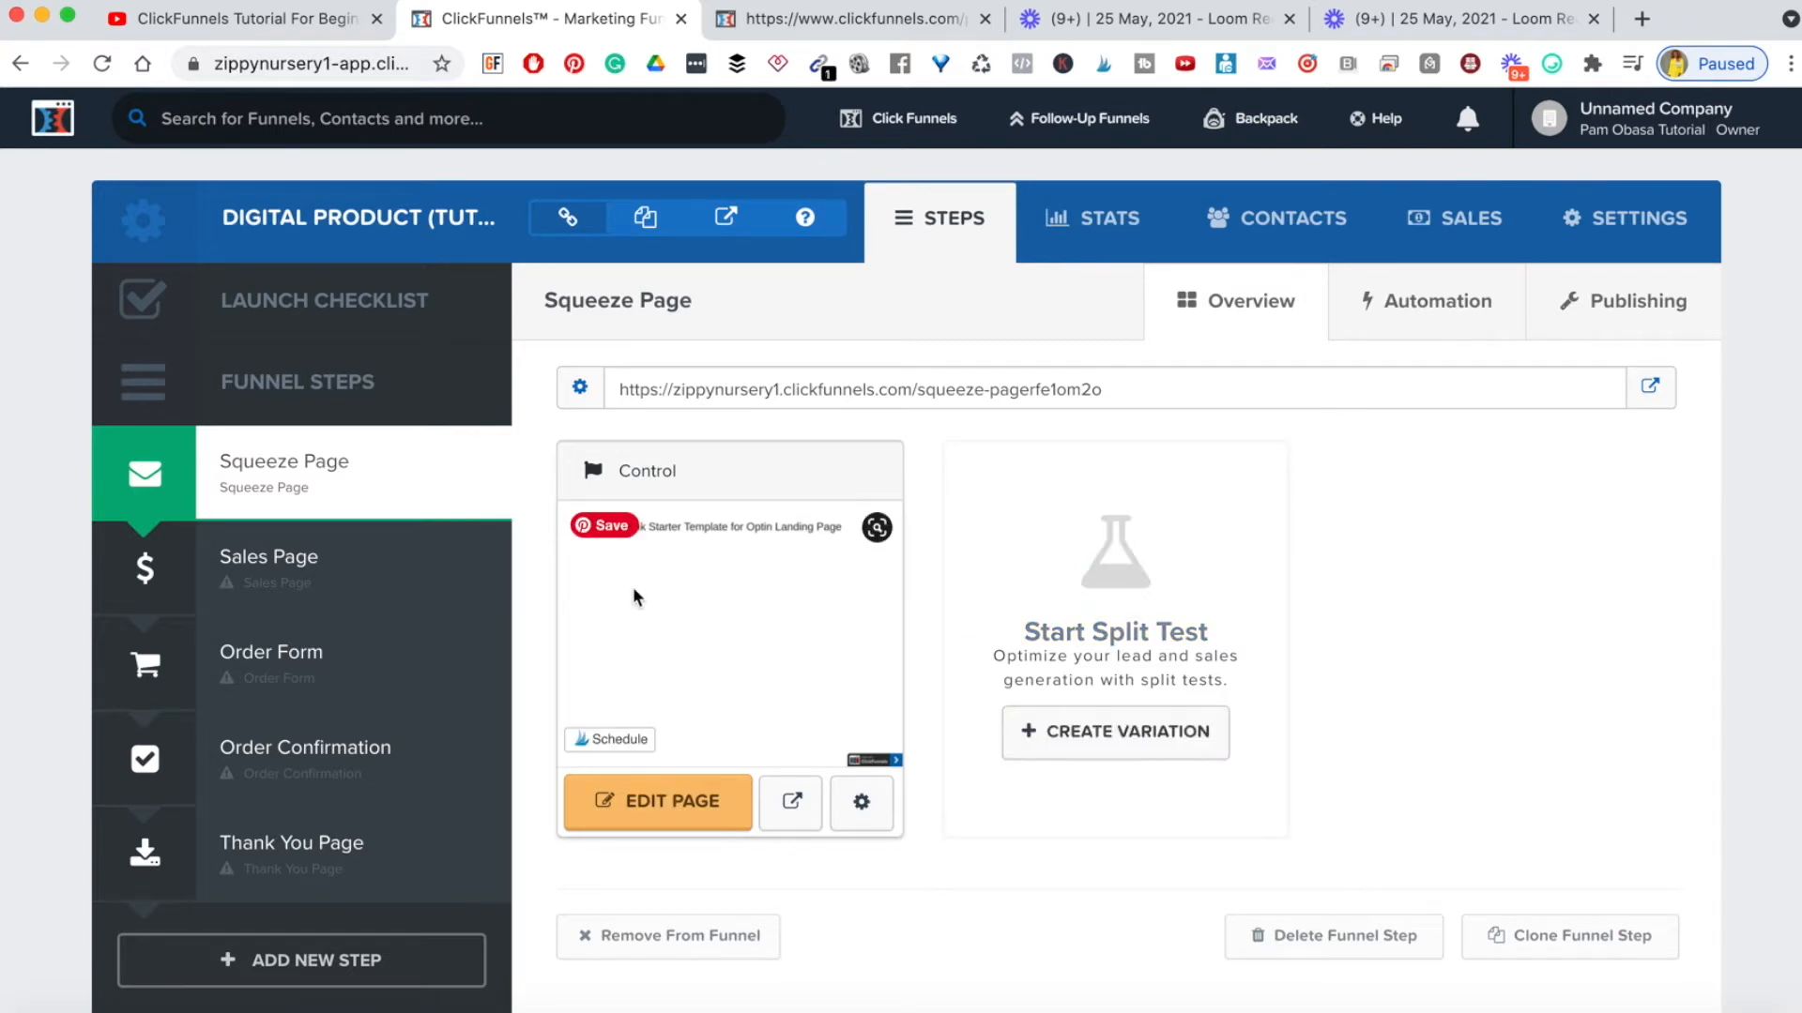
- Open the squeeze page for editing and delete the starter headline and its empty row
{"action": "left_click", "coordinate": [636, 812]}
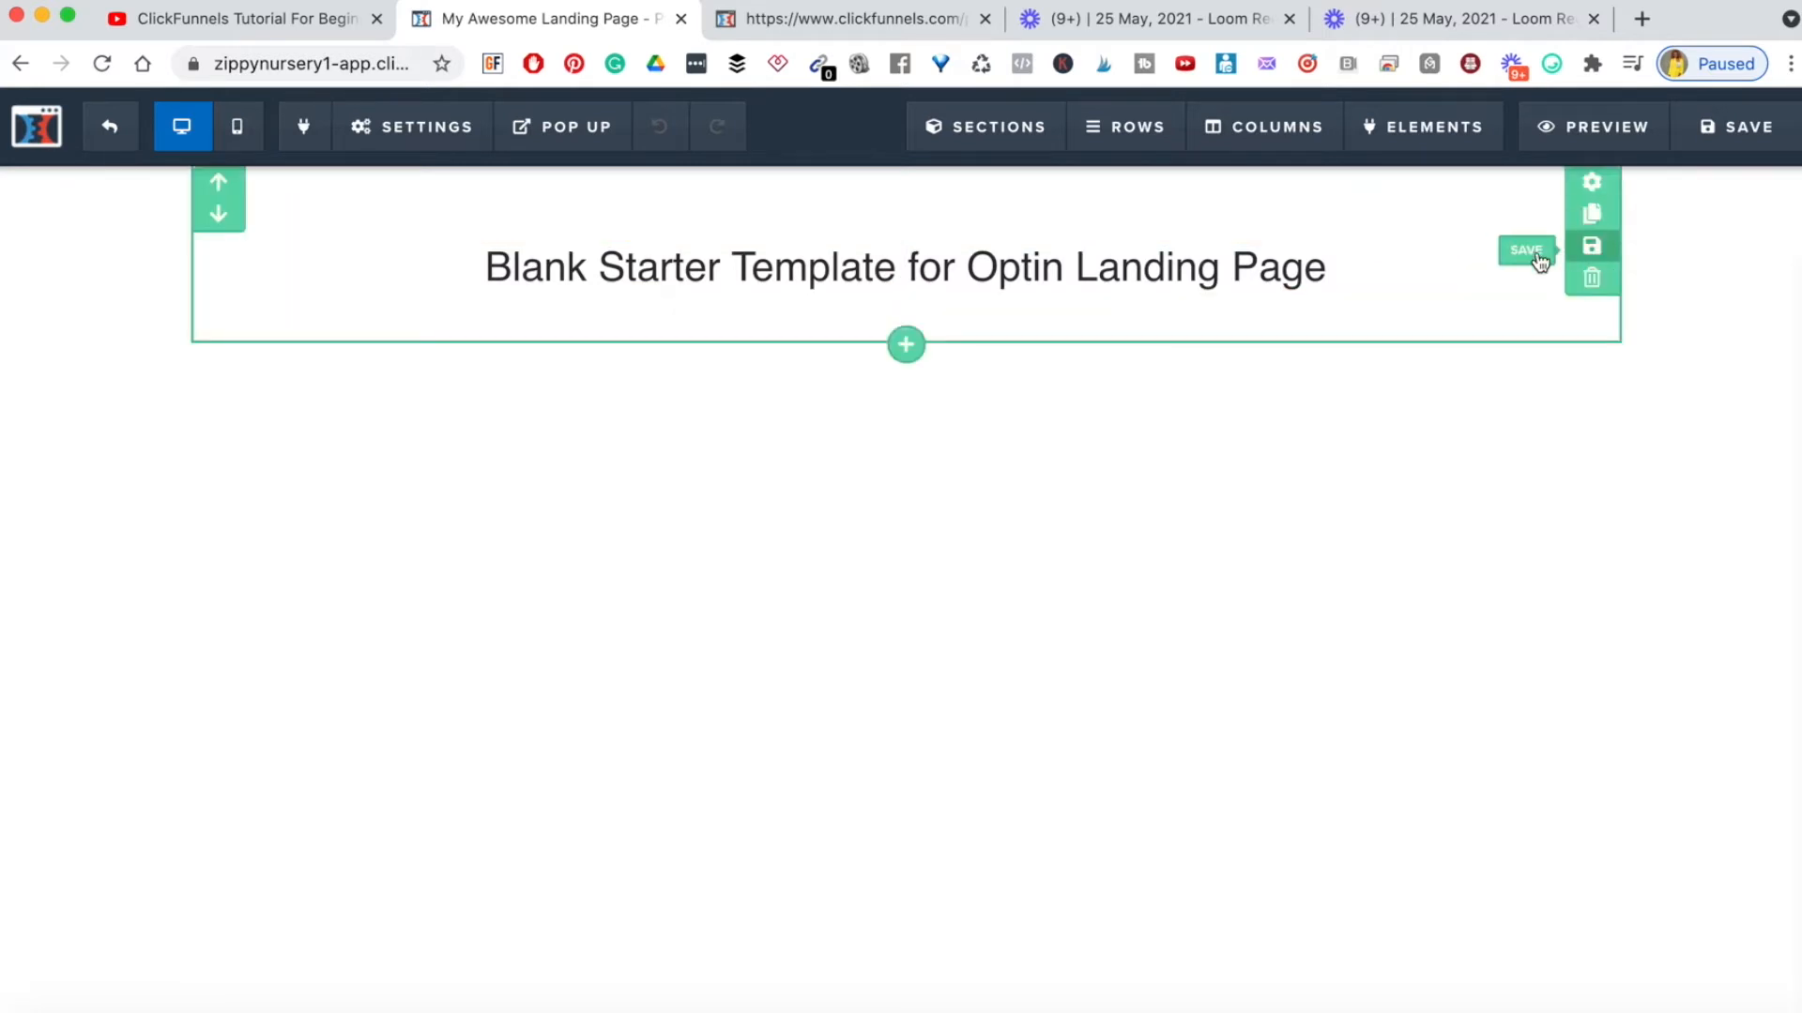
{"action": "left_click", "coordinate": [1558, 226]}
{"action": "left_click", "coordinate": [1147, 205]}
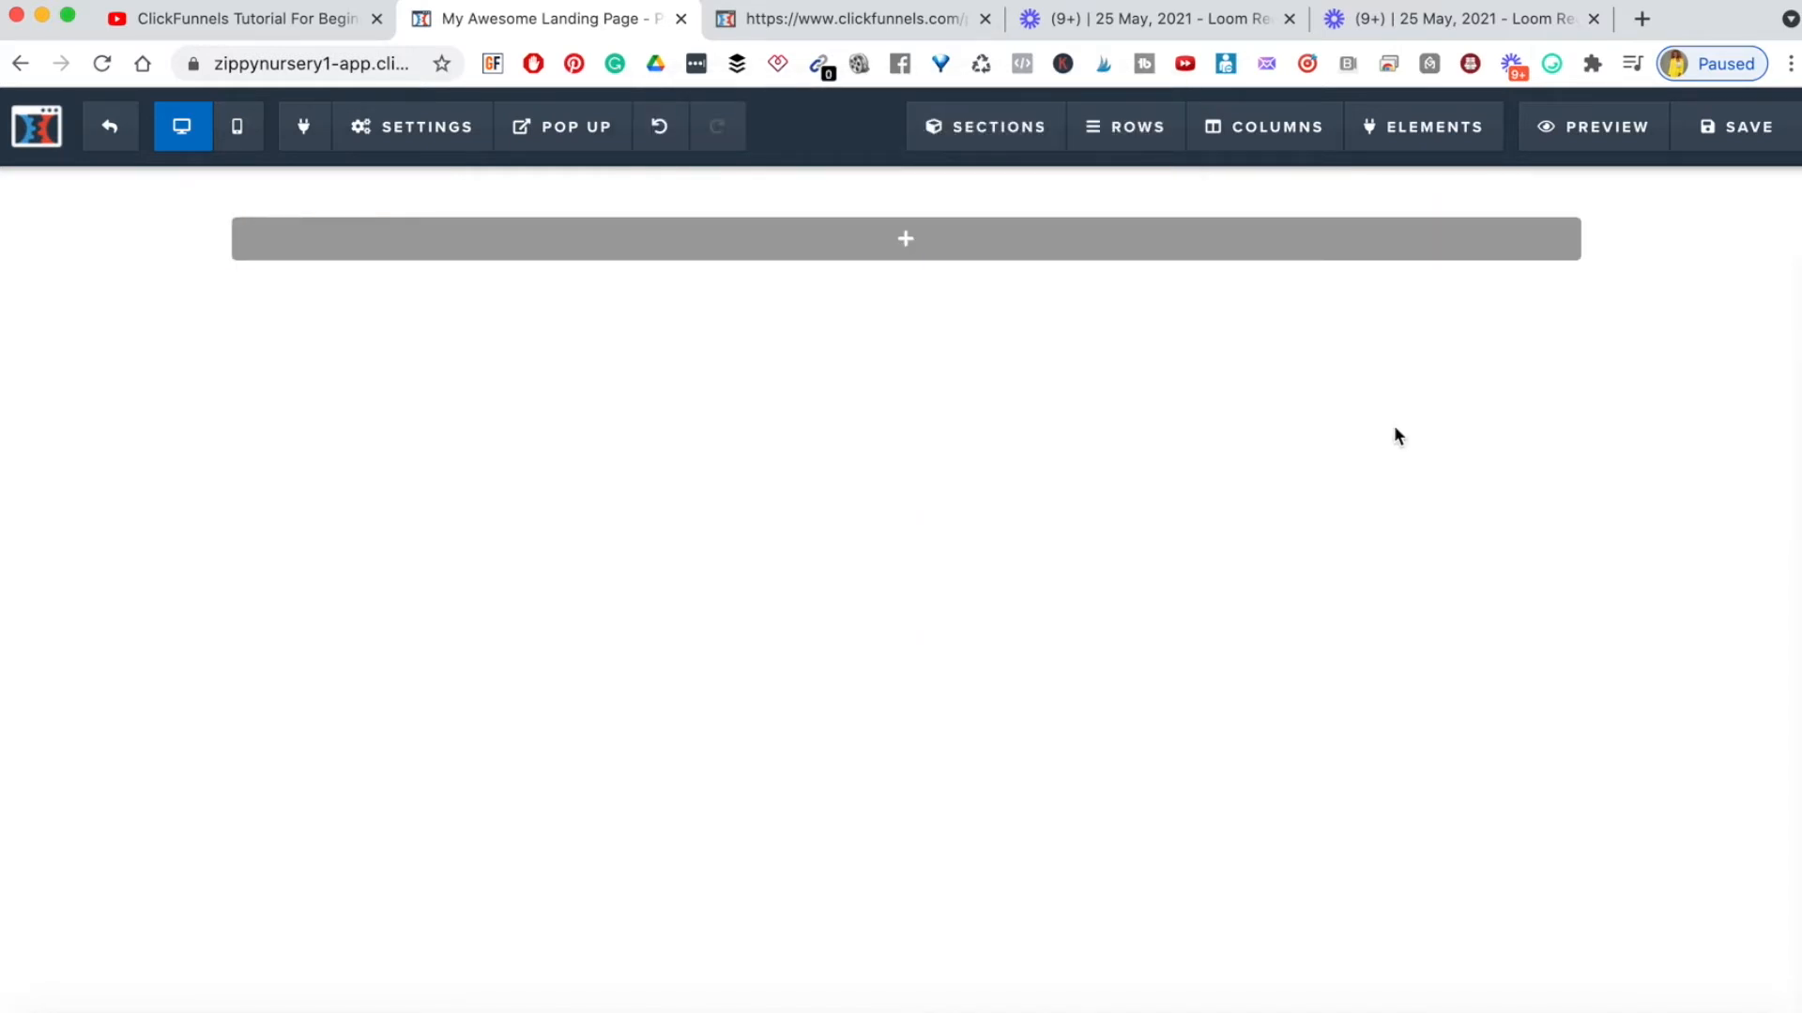
{"action": "left_click", "coordinate": [1589, 222]}
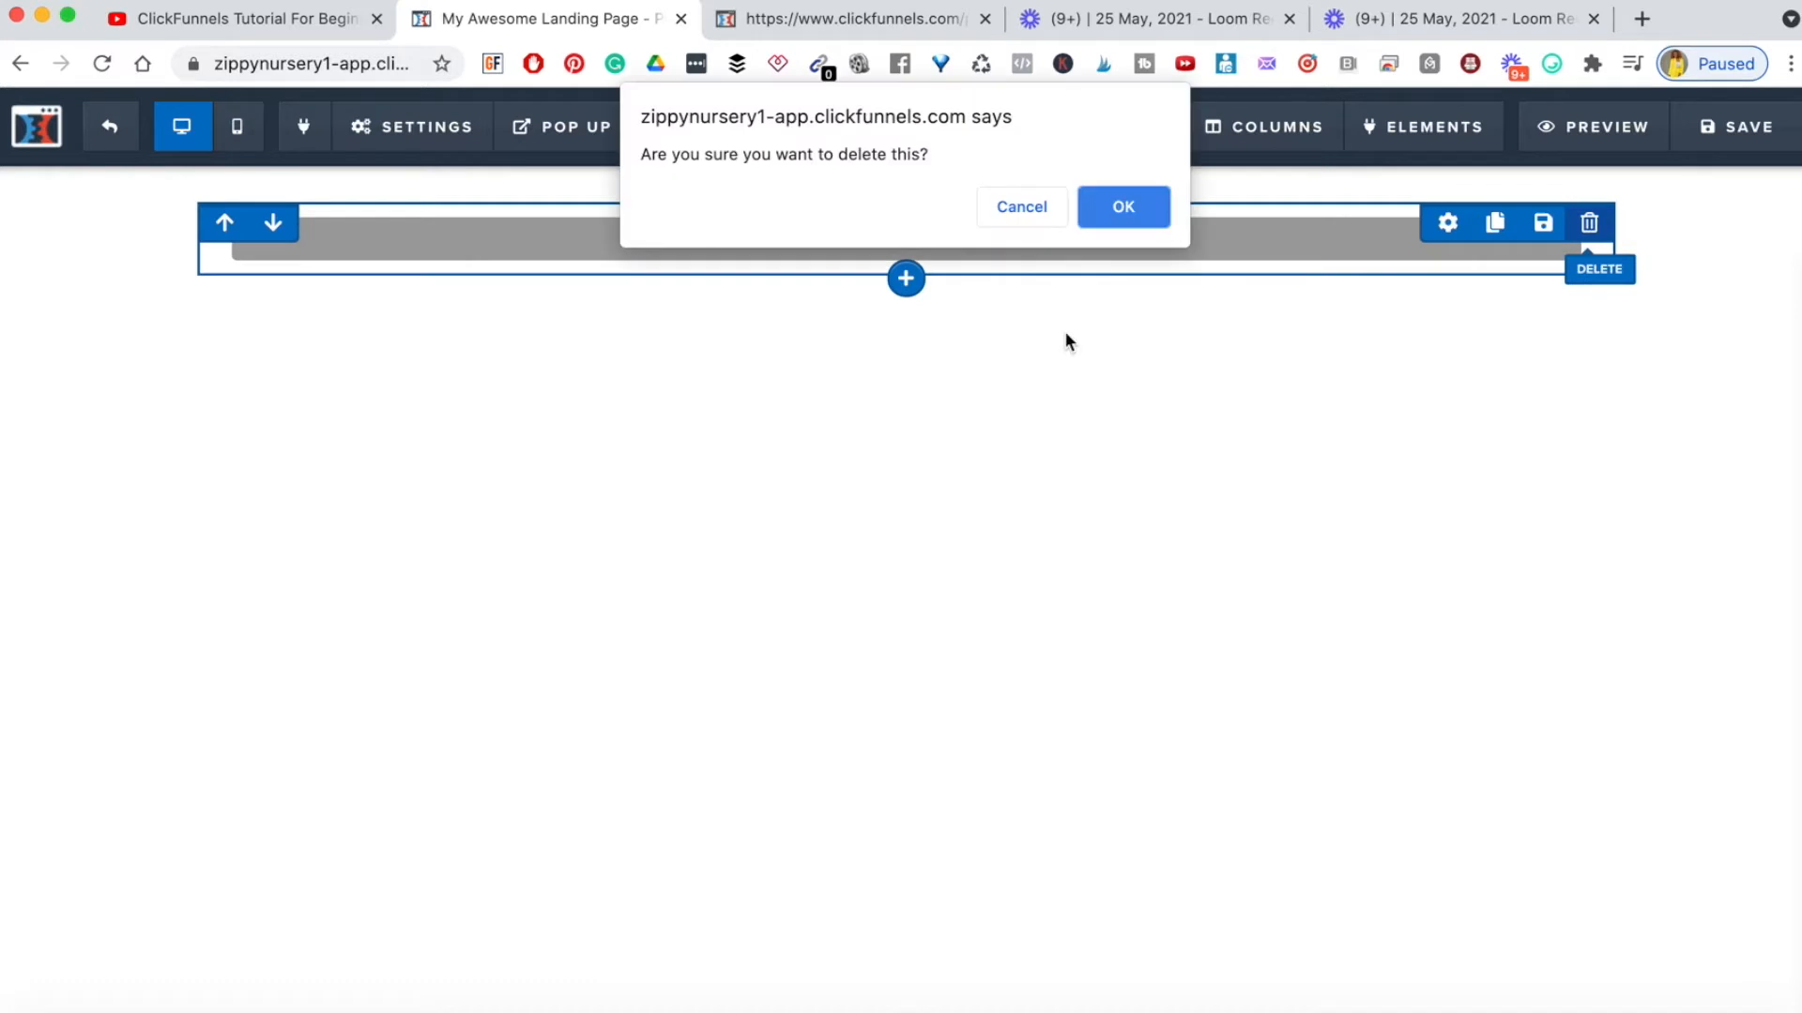
{"action": "left_click", "coordinate": [1143, 216]}
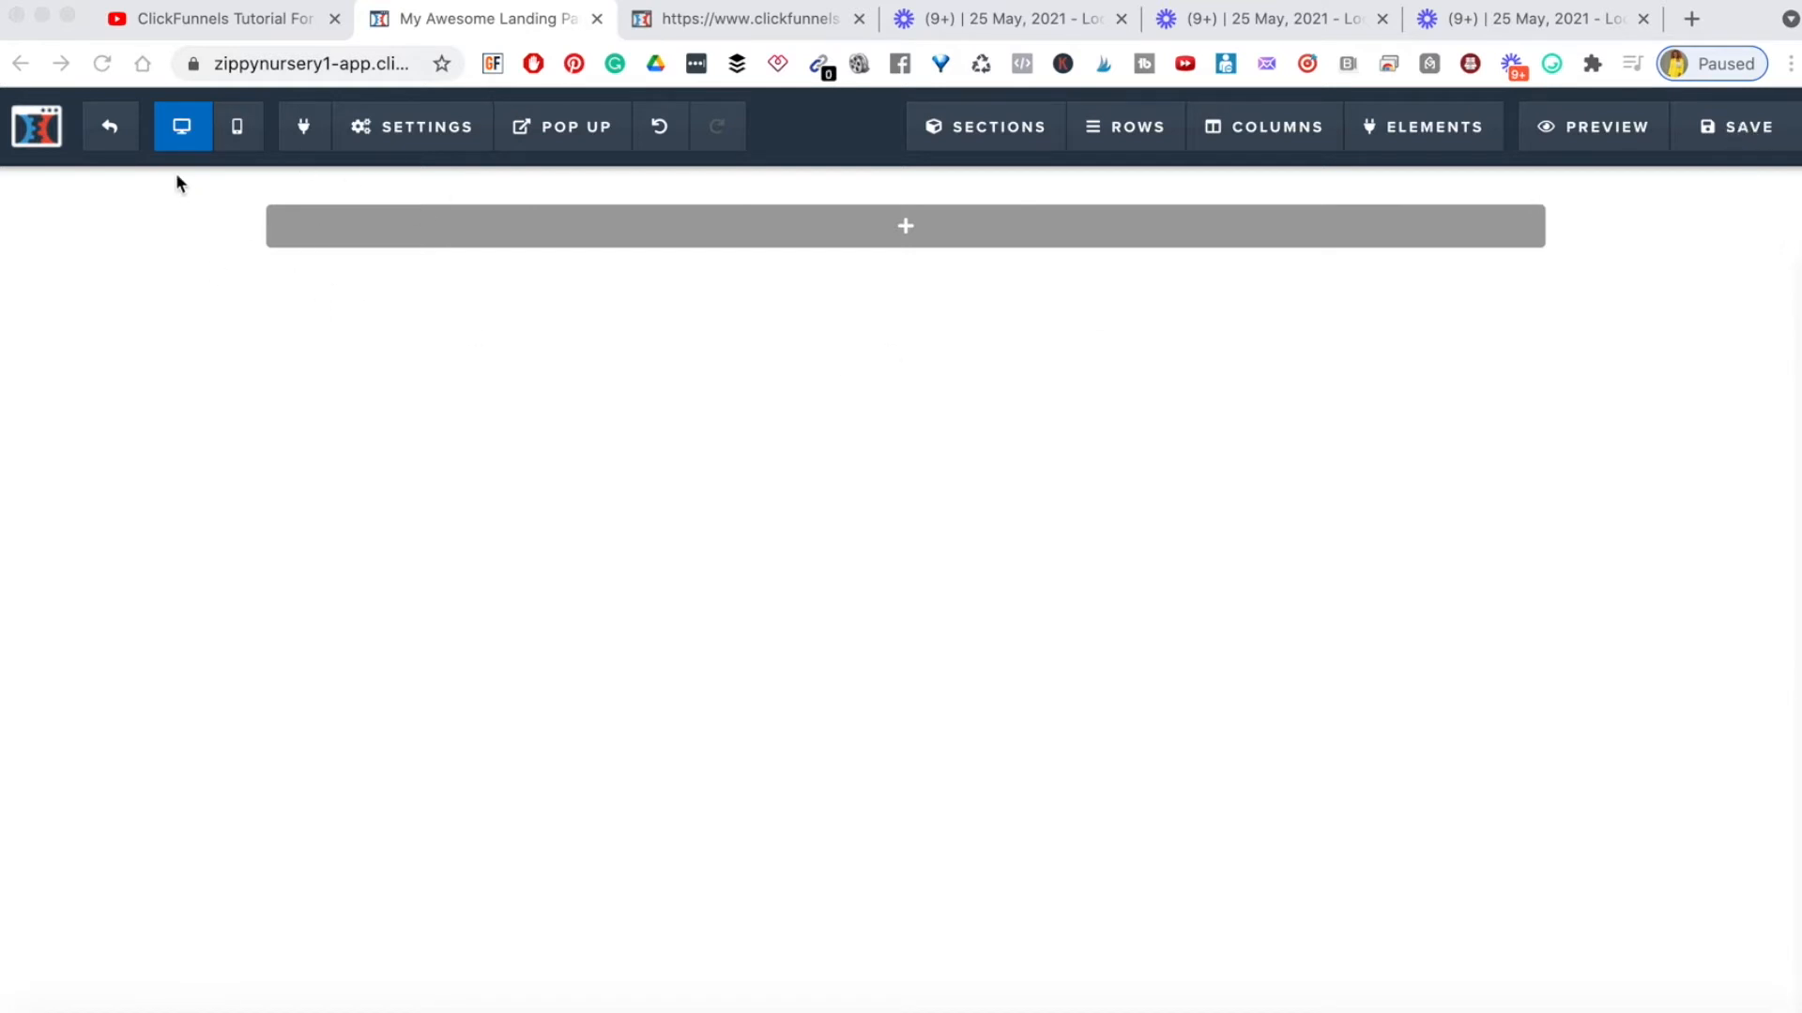
- Examine the mobile and desktop views and the editor's page settings, pop-up, section, row, column, element, preview and save options
{"action": "left_click", "coordinate": [238, 130]}
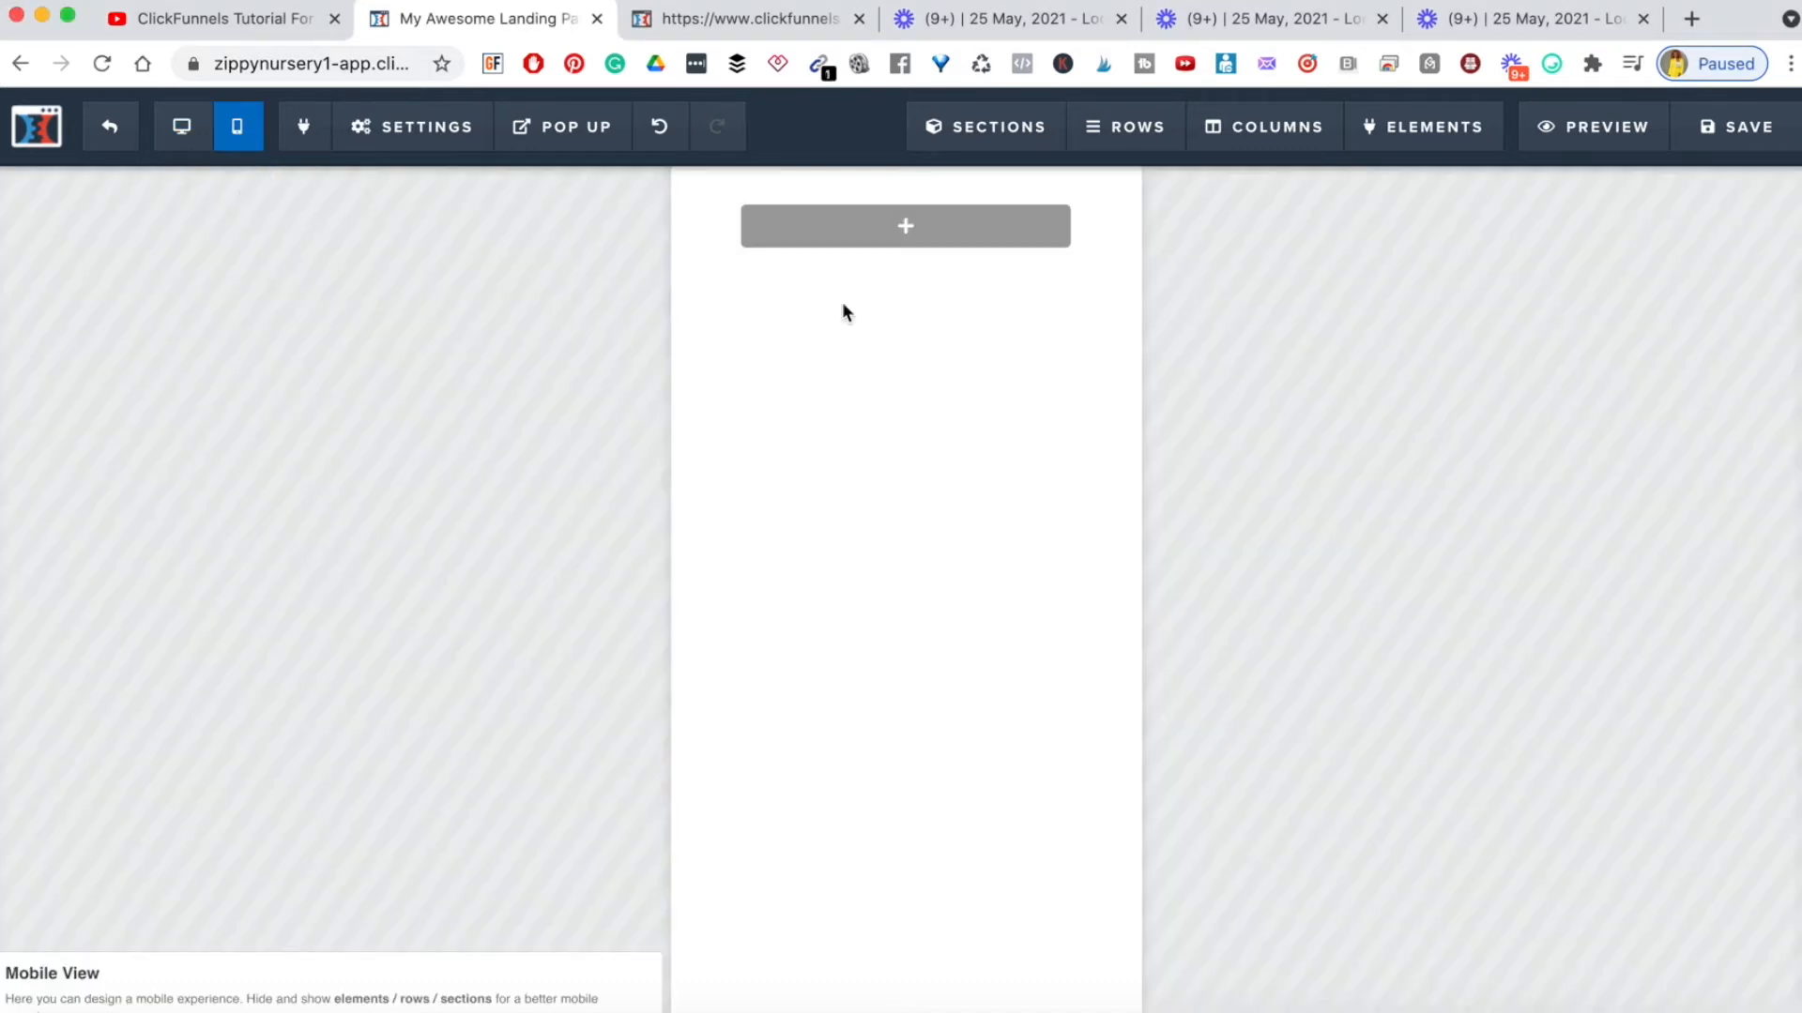
{"action": "left_click", "coordinate": [181, 131]}
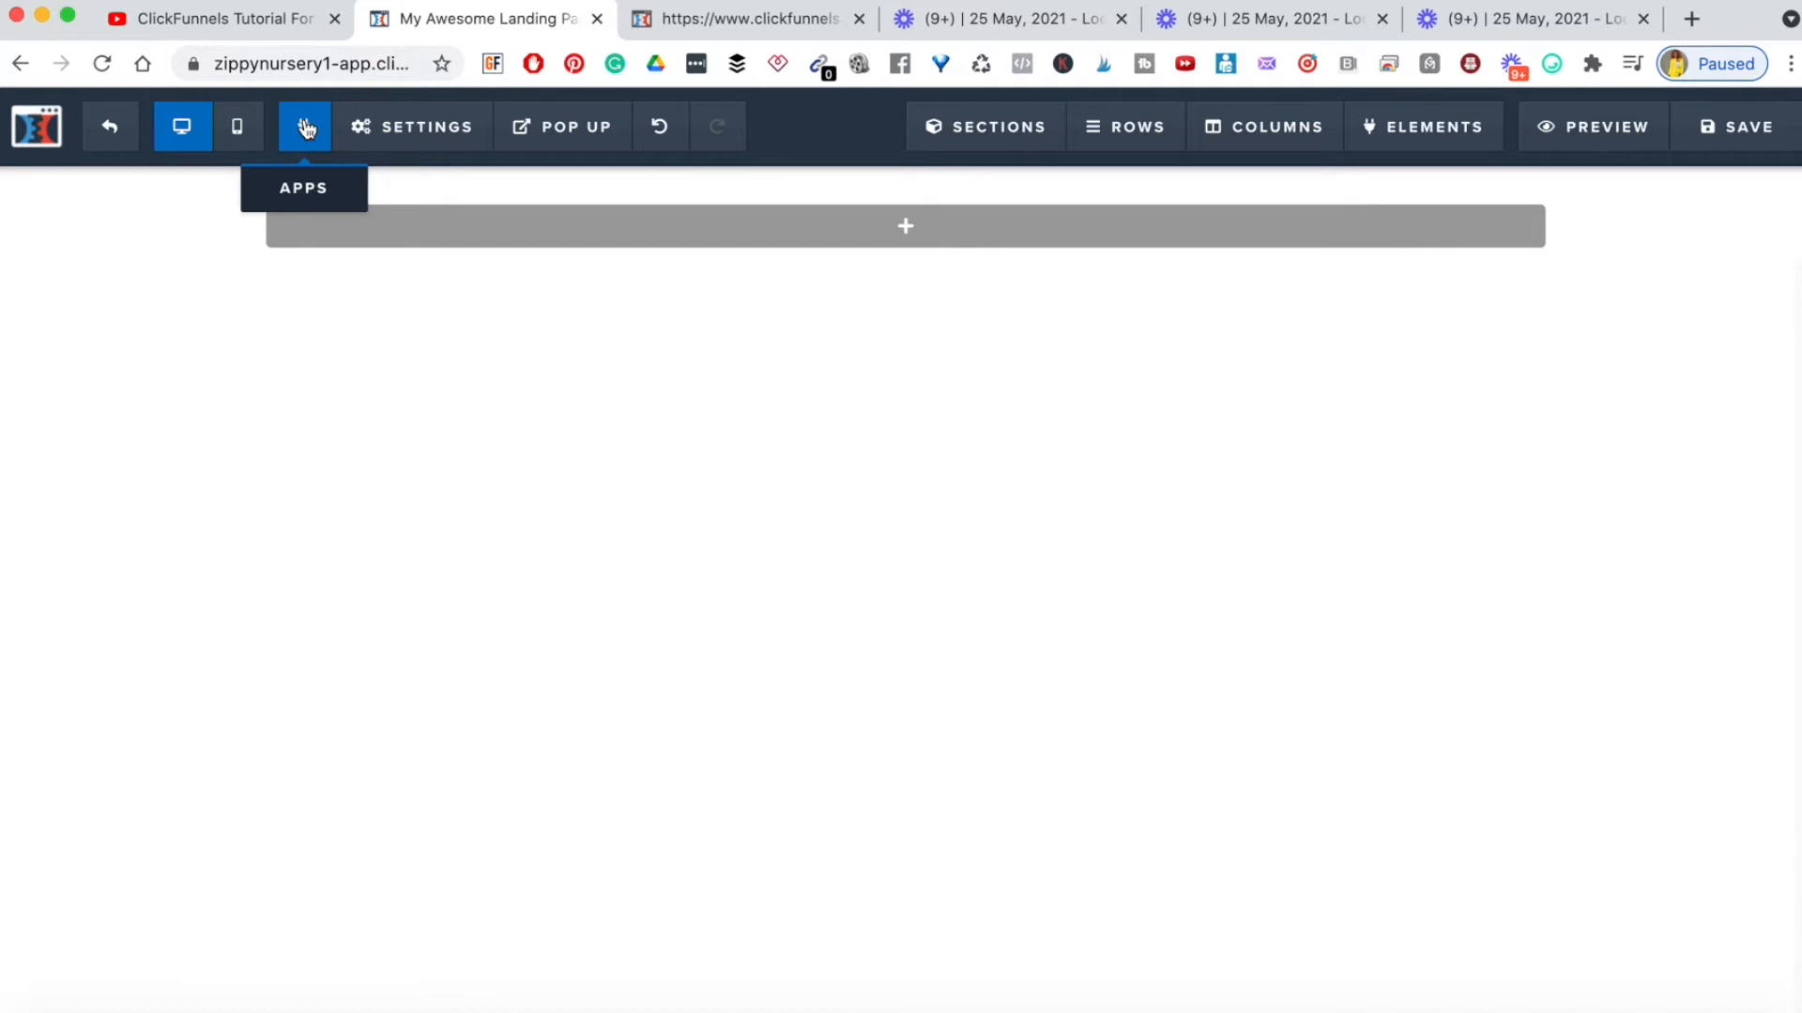
{"action": "mouse_move", "coordinate": [429, 131]}
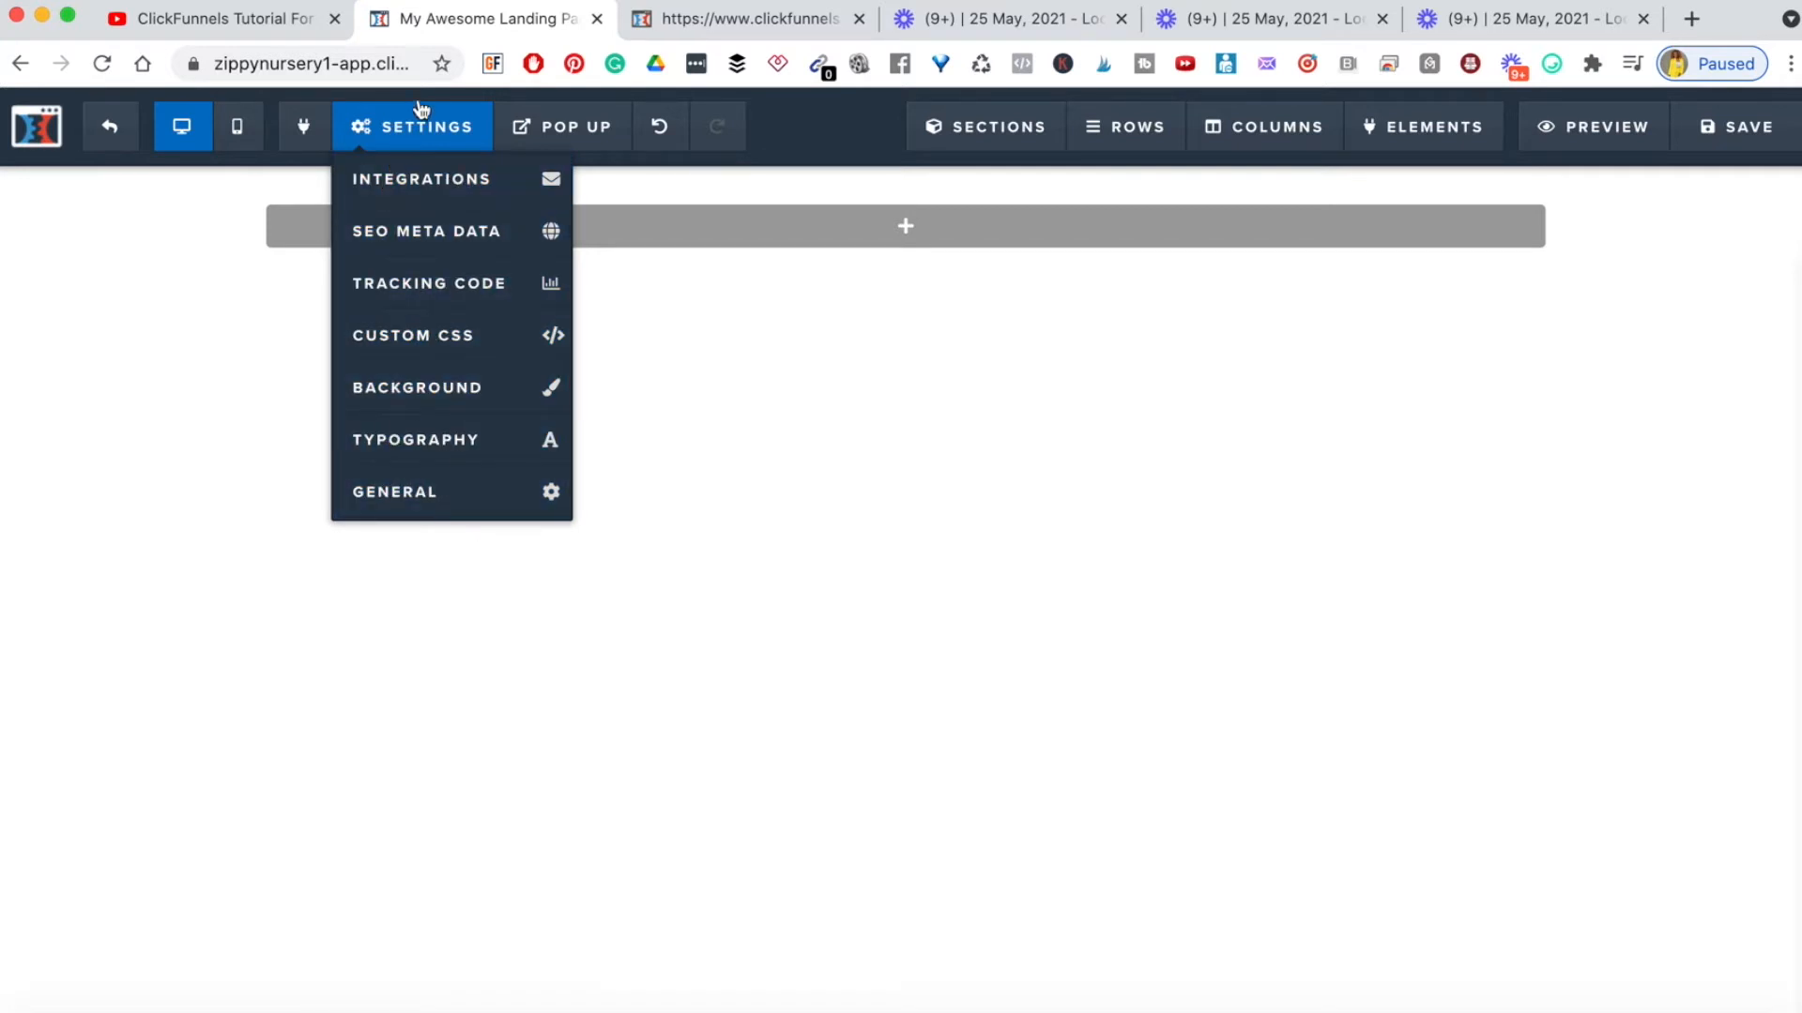
{"action": "mouse_move", "coordinate": [554, 139]}
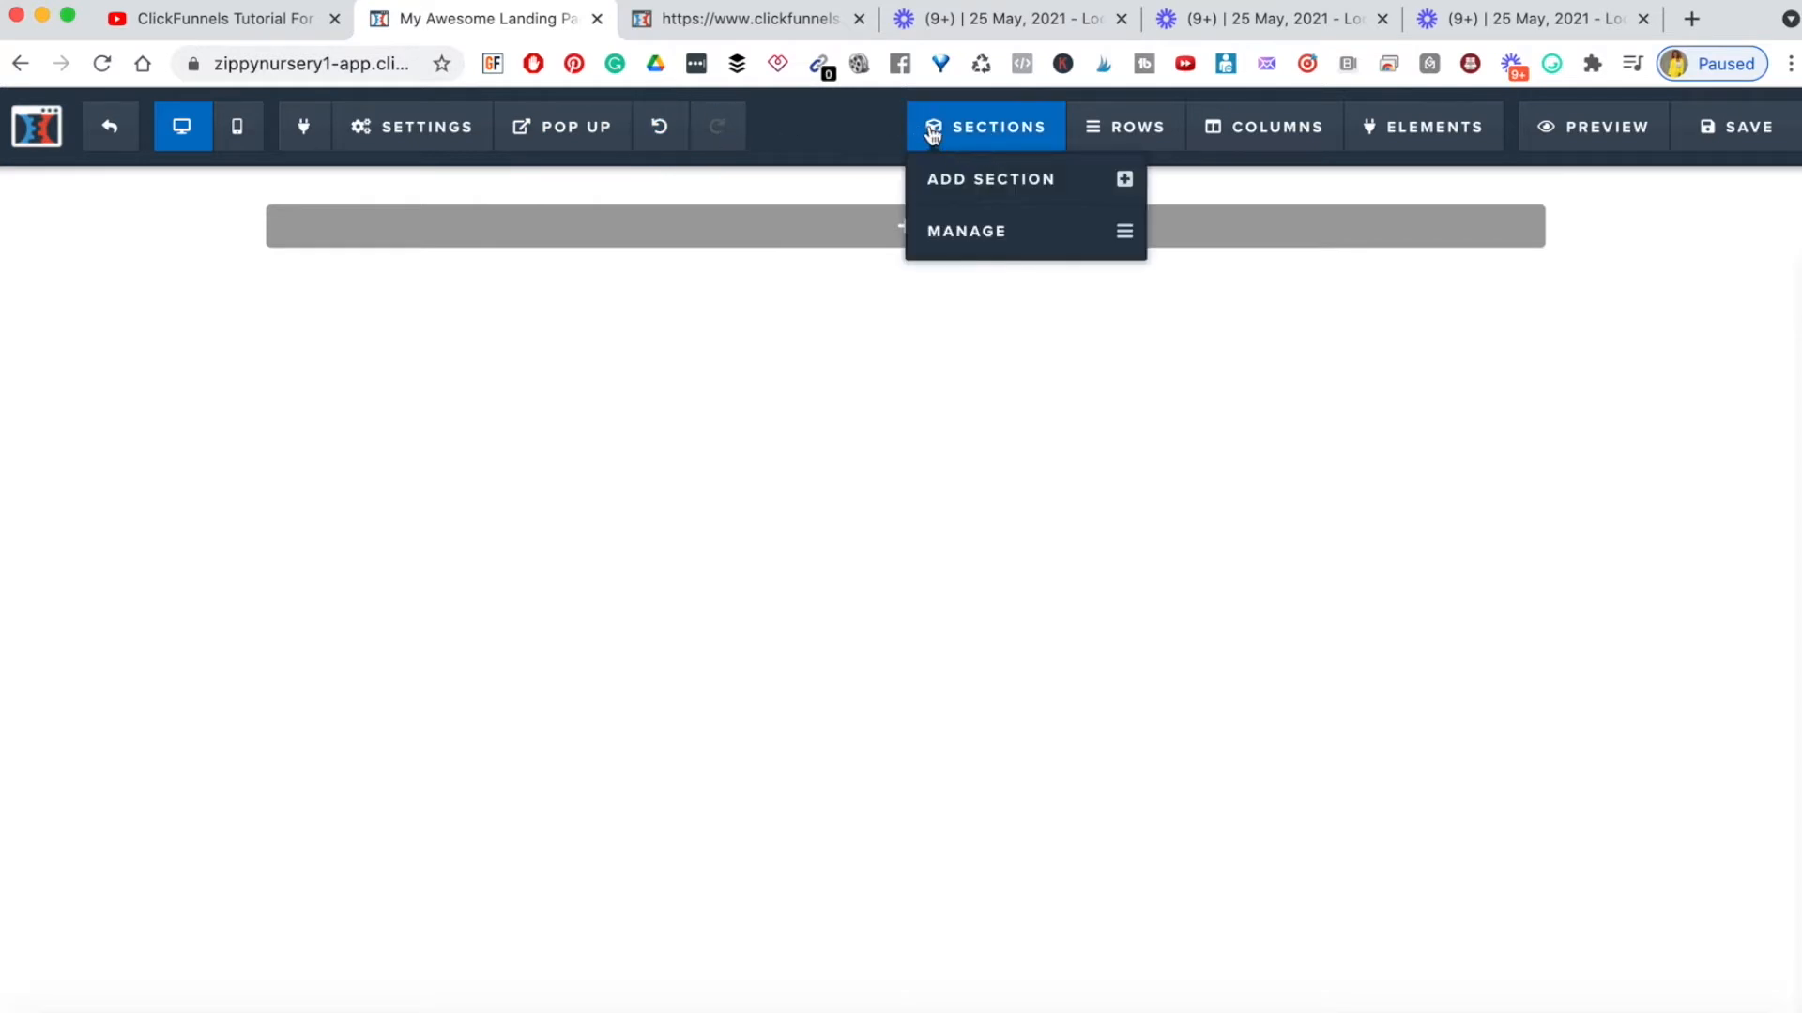
{"action": "mouse_move", "coordinate": [1435, 143]}
{"action": "mouse_move", "coordinate": [1035, 143]}
{"action": "mouse_move", "coordinate": [1122, 159]}
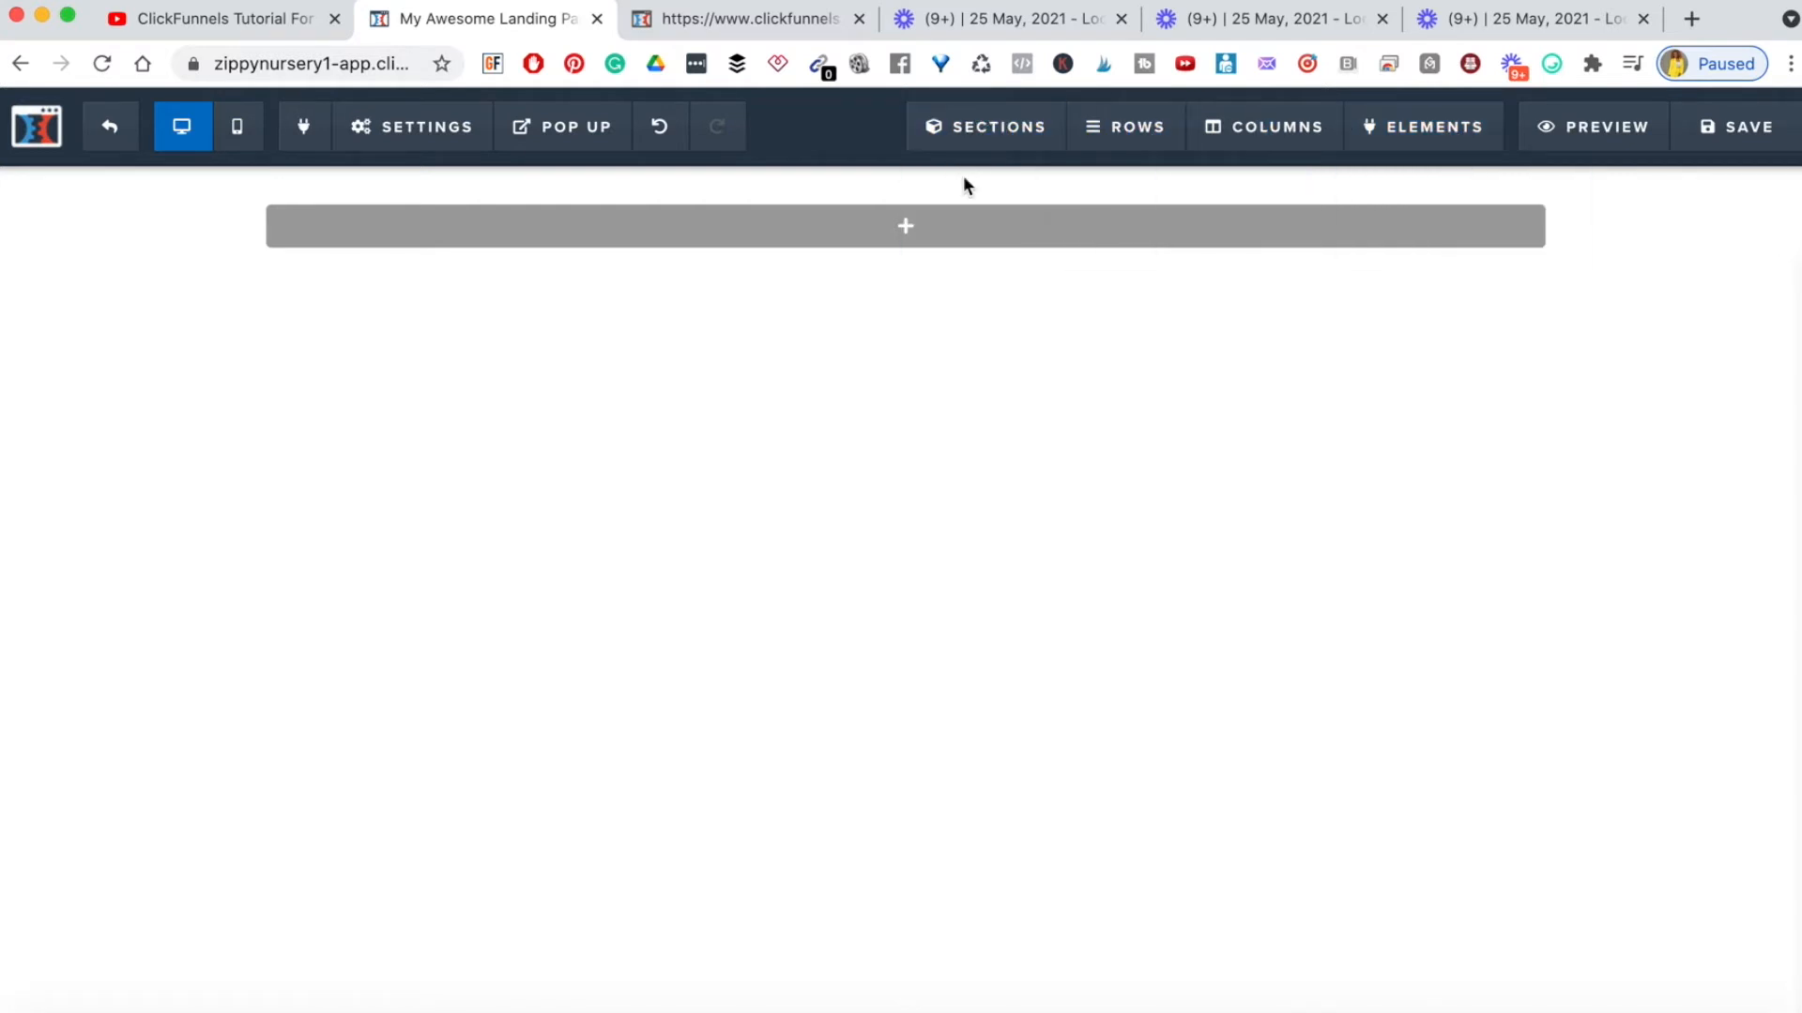
{"action": "left_click", "coordinate": [1595, 128]}
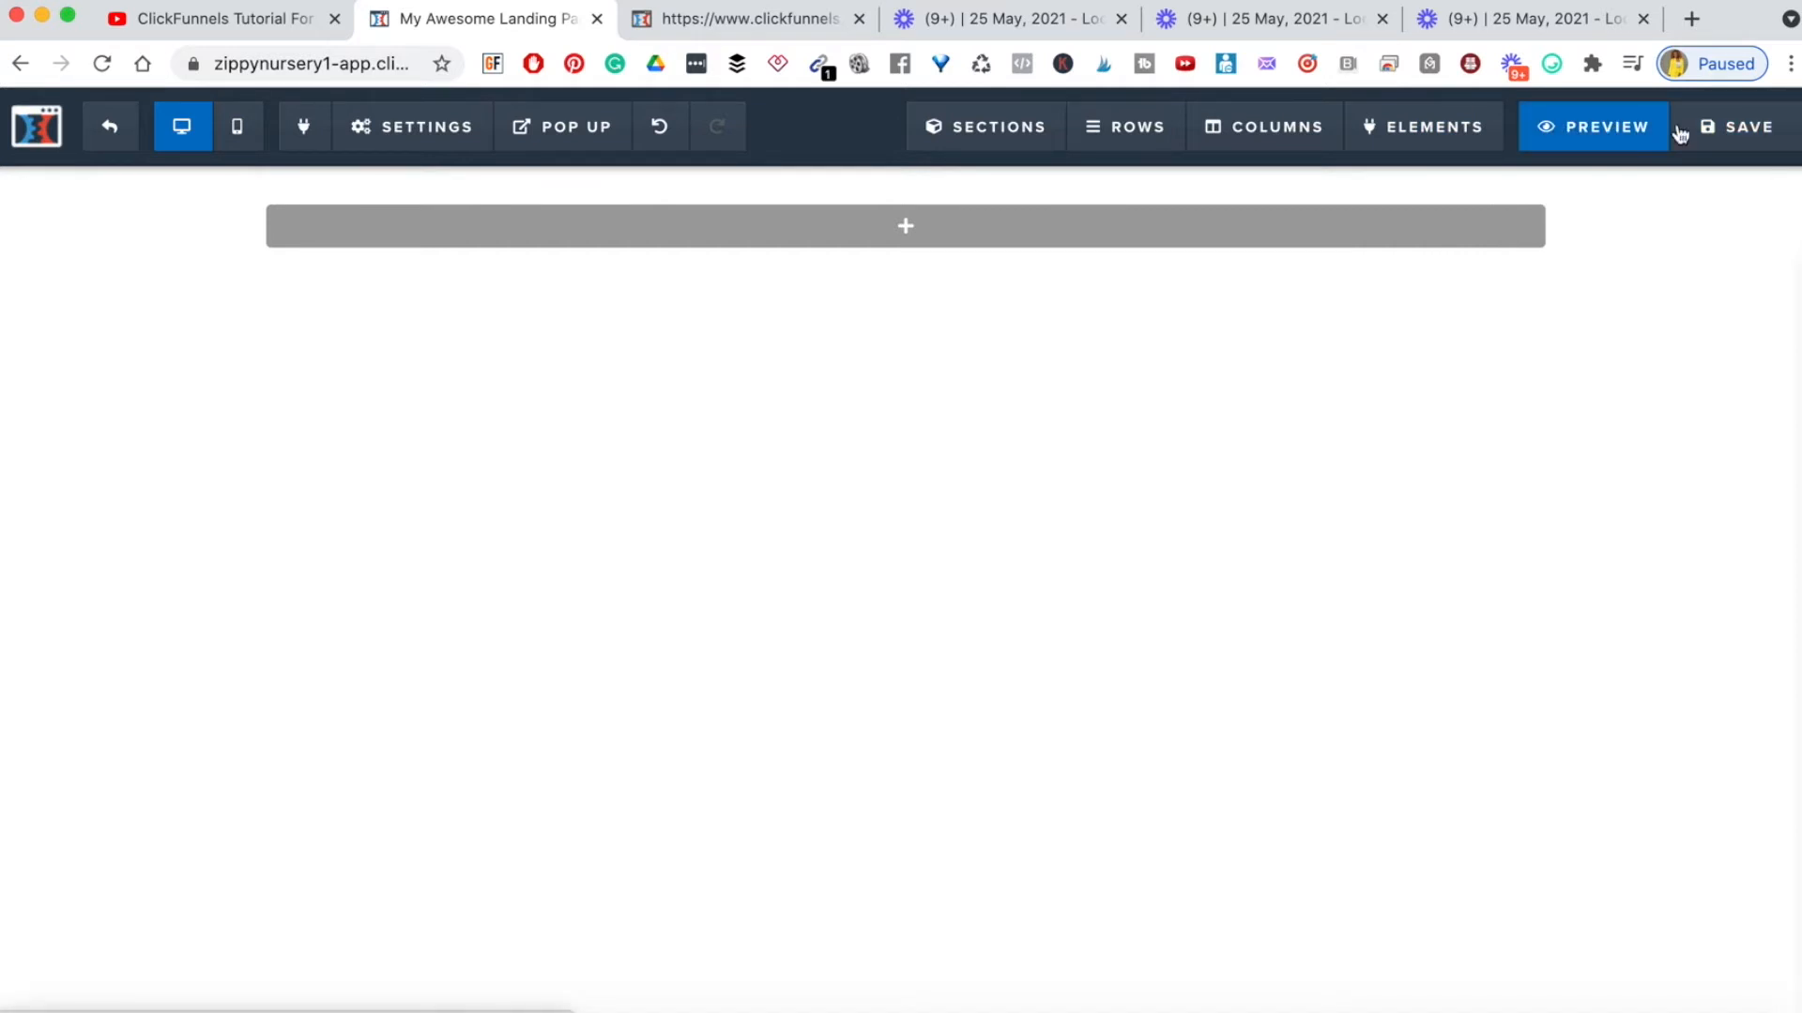
{"action": "left_click", "coordinate": [1743, 130]}
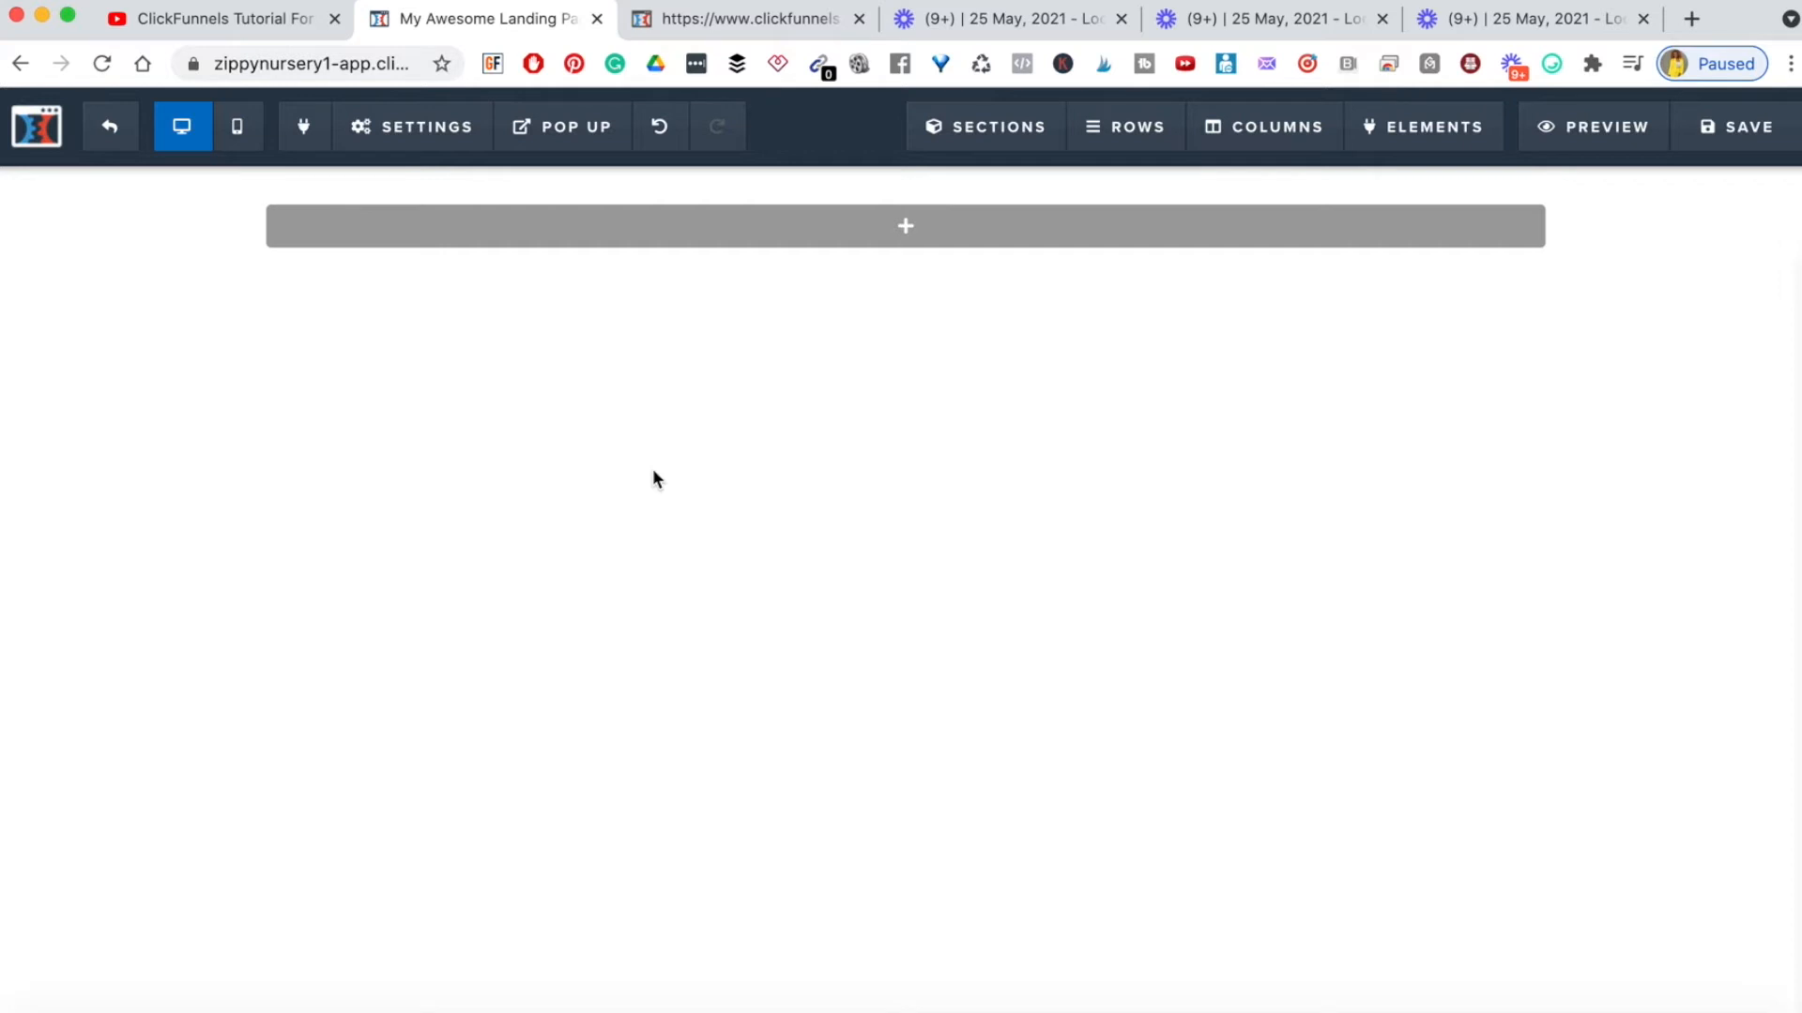
- Add a Wide section to the empty page, consulting the previewed squeeze page template as a layout reference
{"action": "mouse_move", "coordinate": [916, 229]}
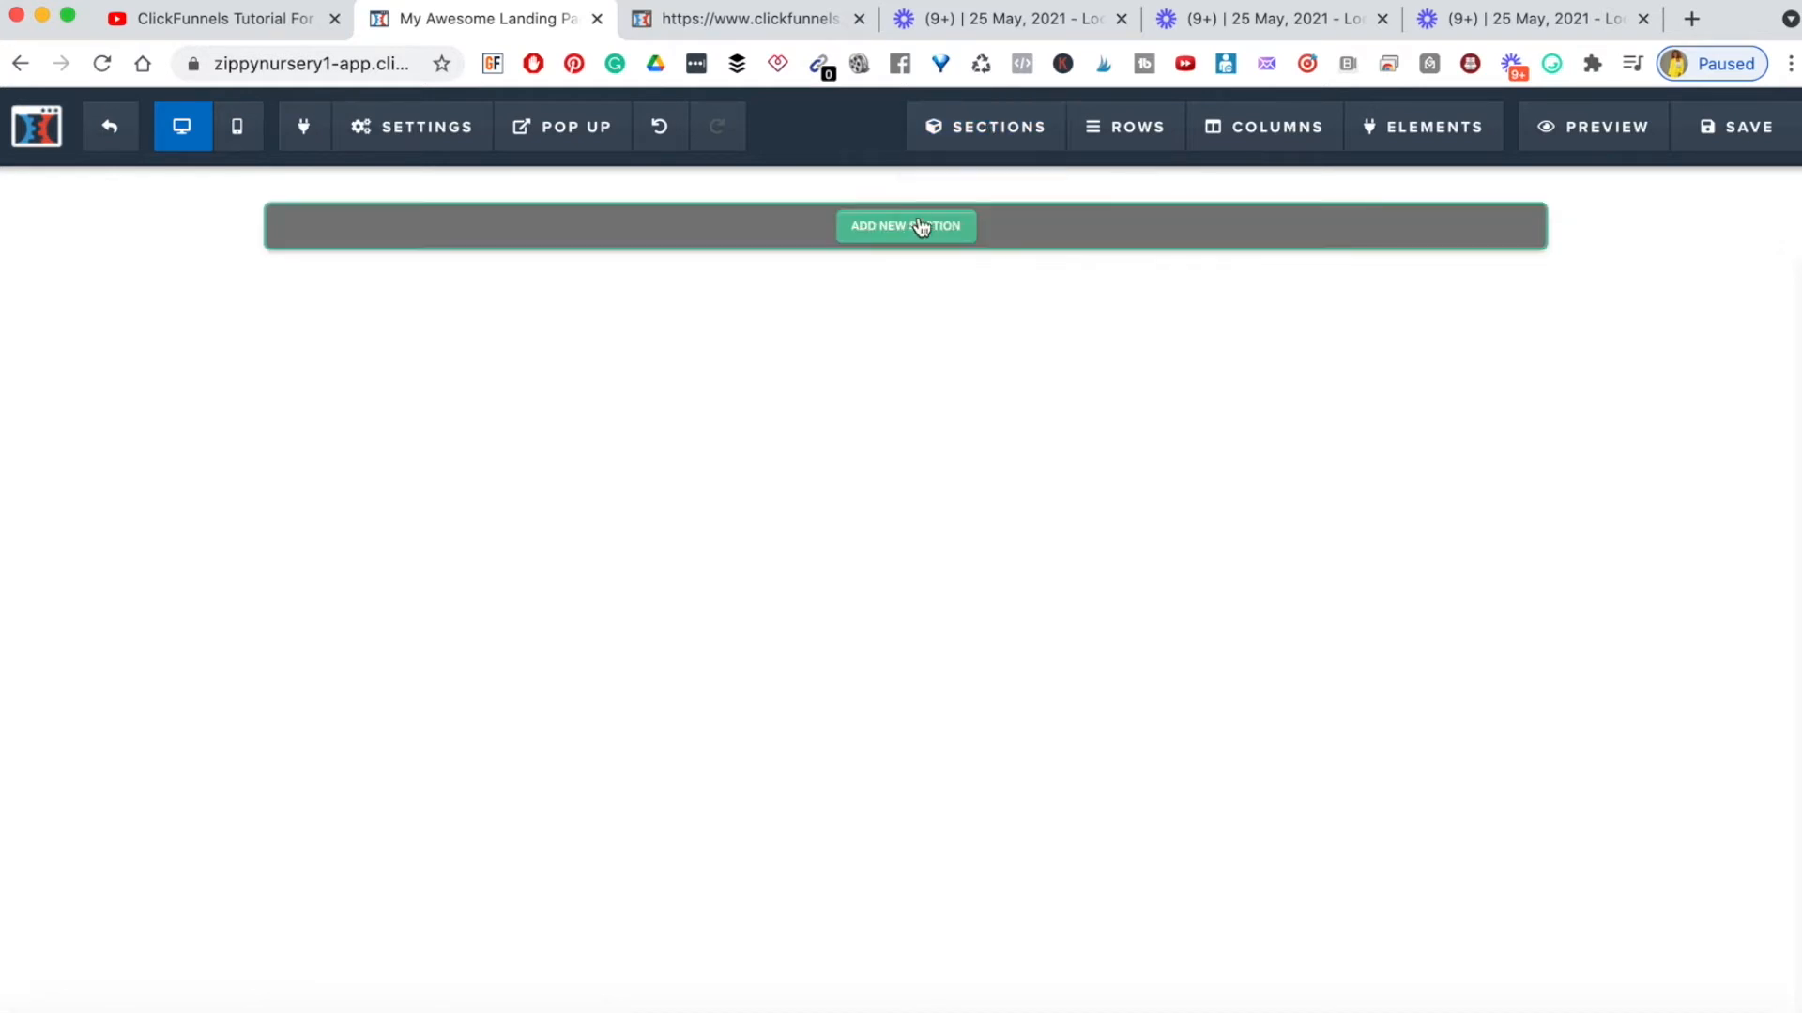
{"action": "left_click", "coordinate": [859, 228]}
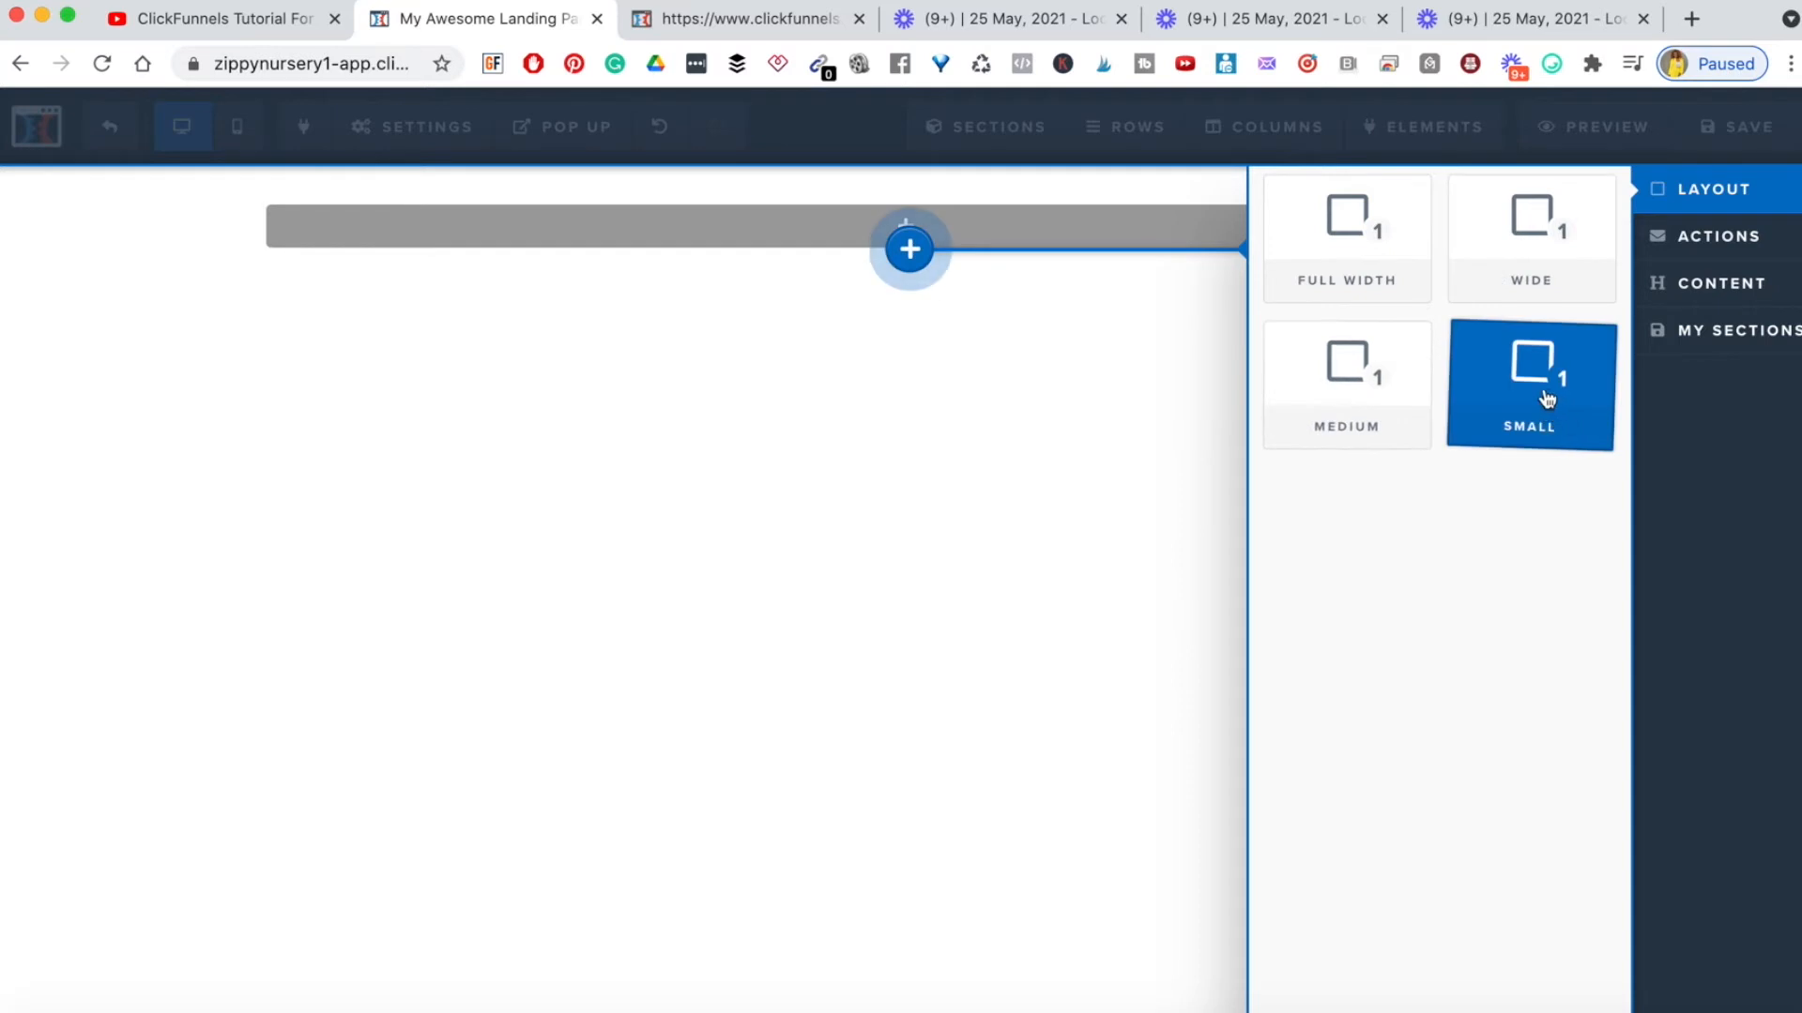
{"action": "left_click", "coordinate": [732, 23]}
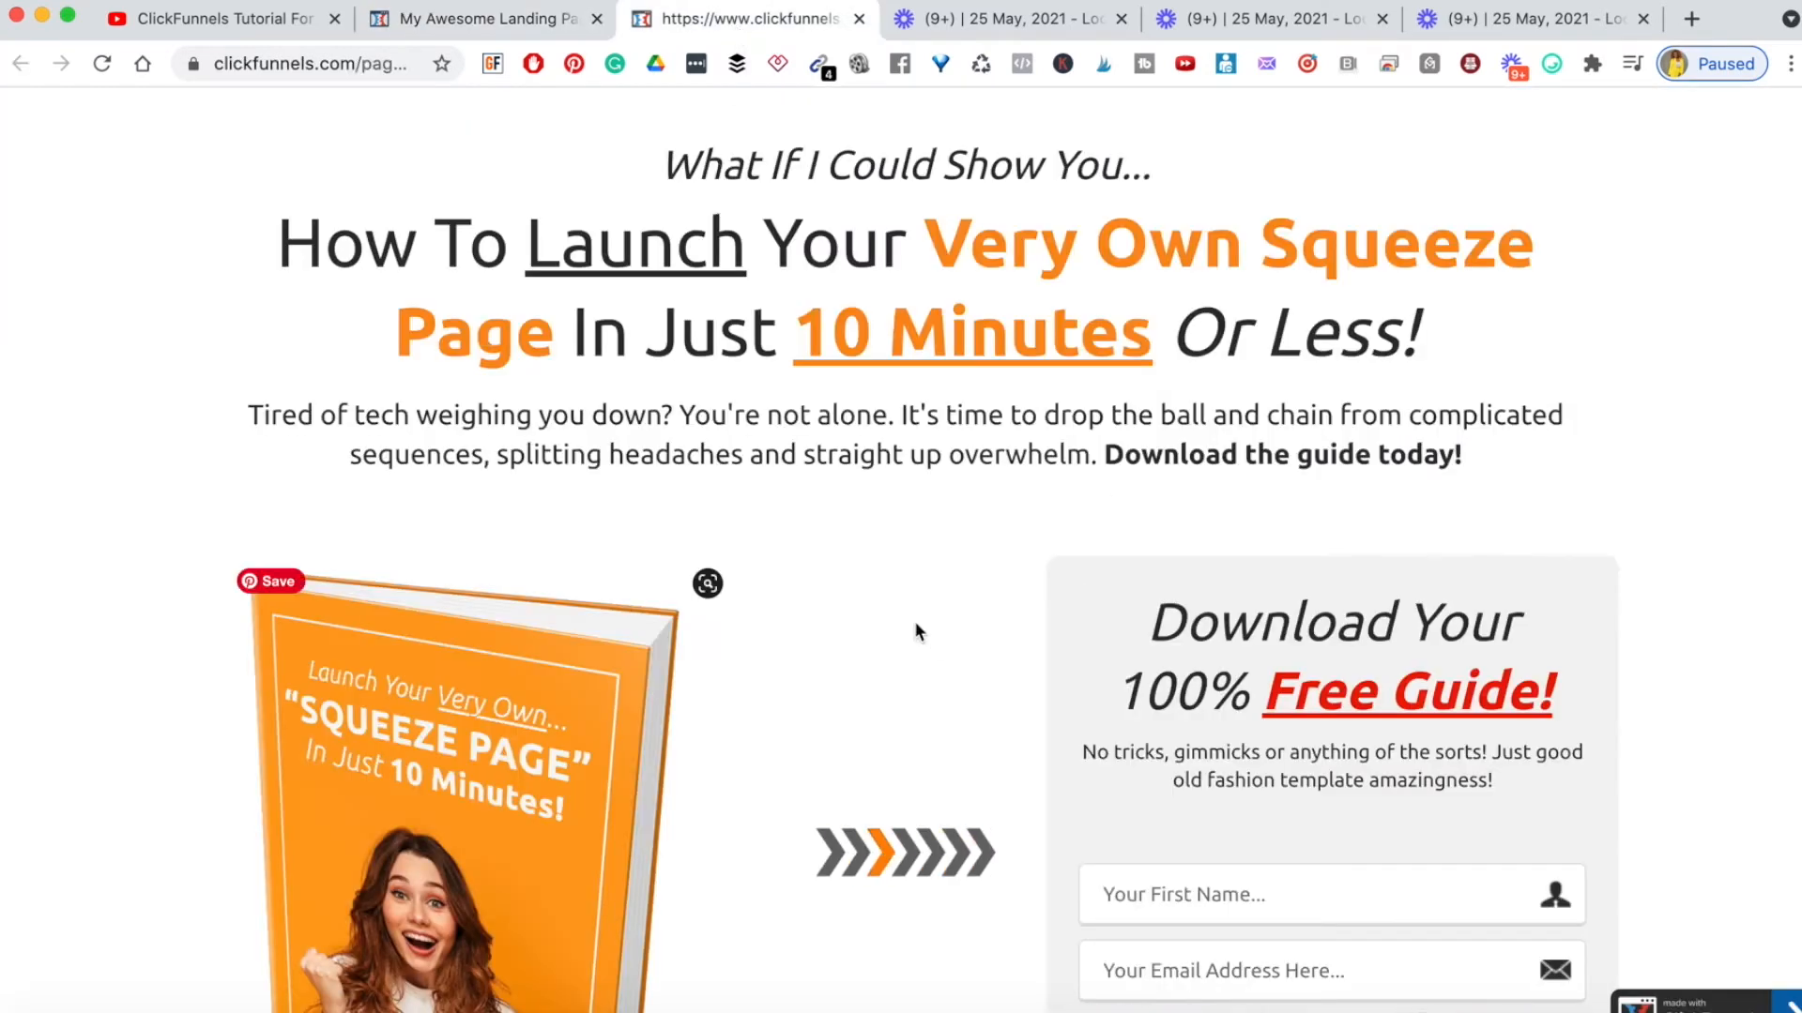
{"action": "scroll", "coordinate": [915, 624], "scroll_direction": "down", "scroll_amount": 10}
{"action": "scroll", "coordinate": [915, 624], "scroll_direction": "up", "scroll_amount": 10}
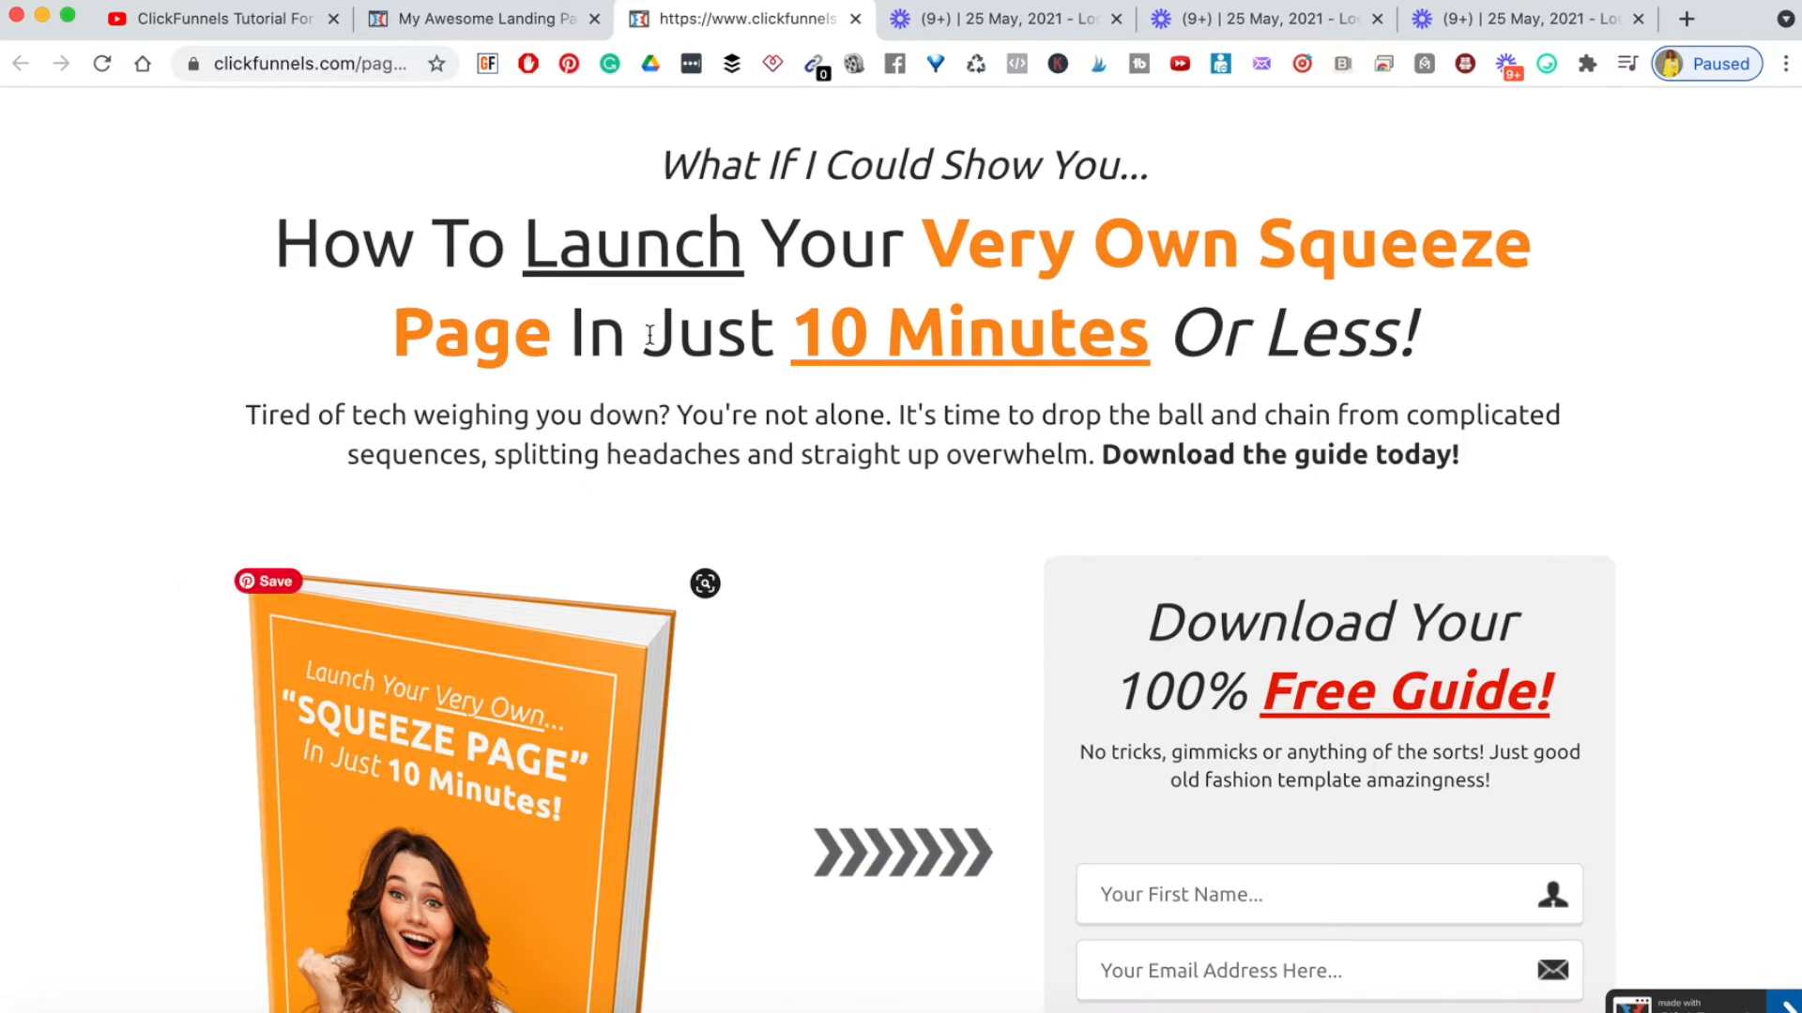
{"action": "left_click", "coordinate": [453, 28]}
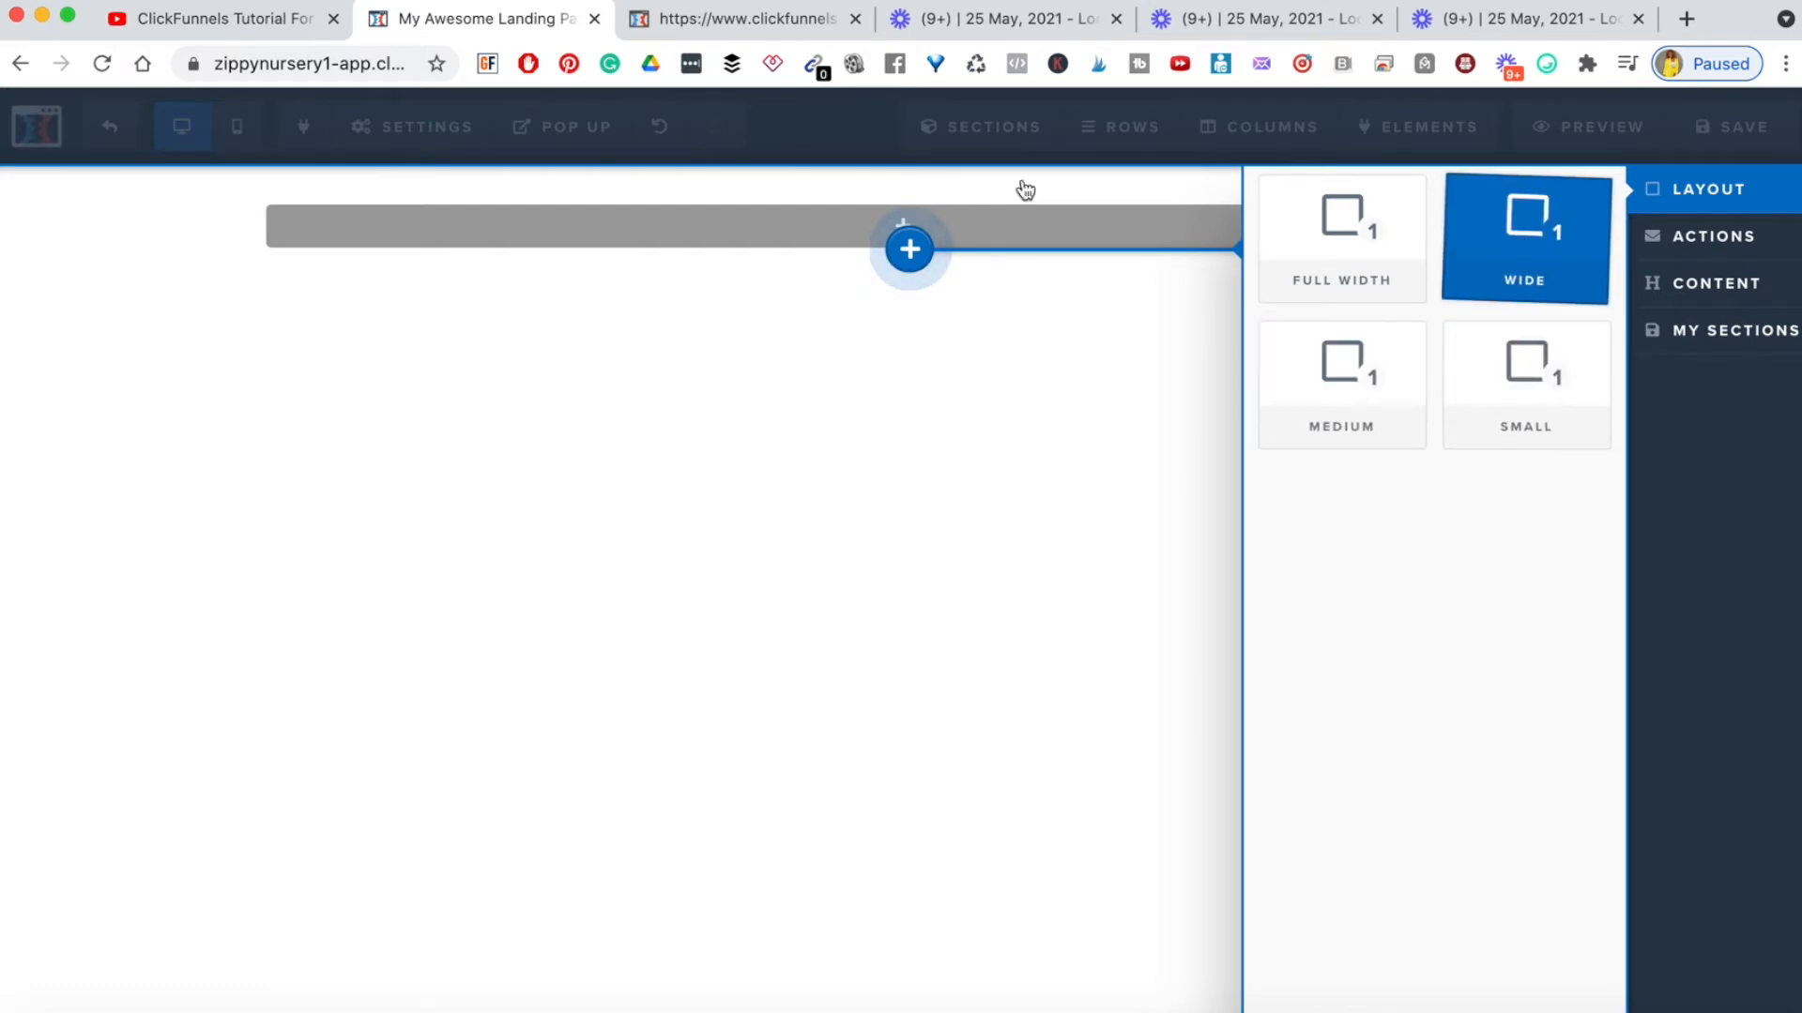
{"action": "left_click", "coordinate": [692, 19]}
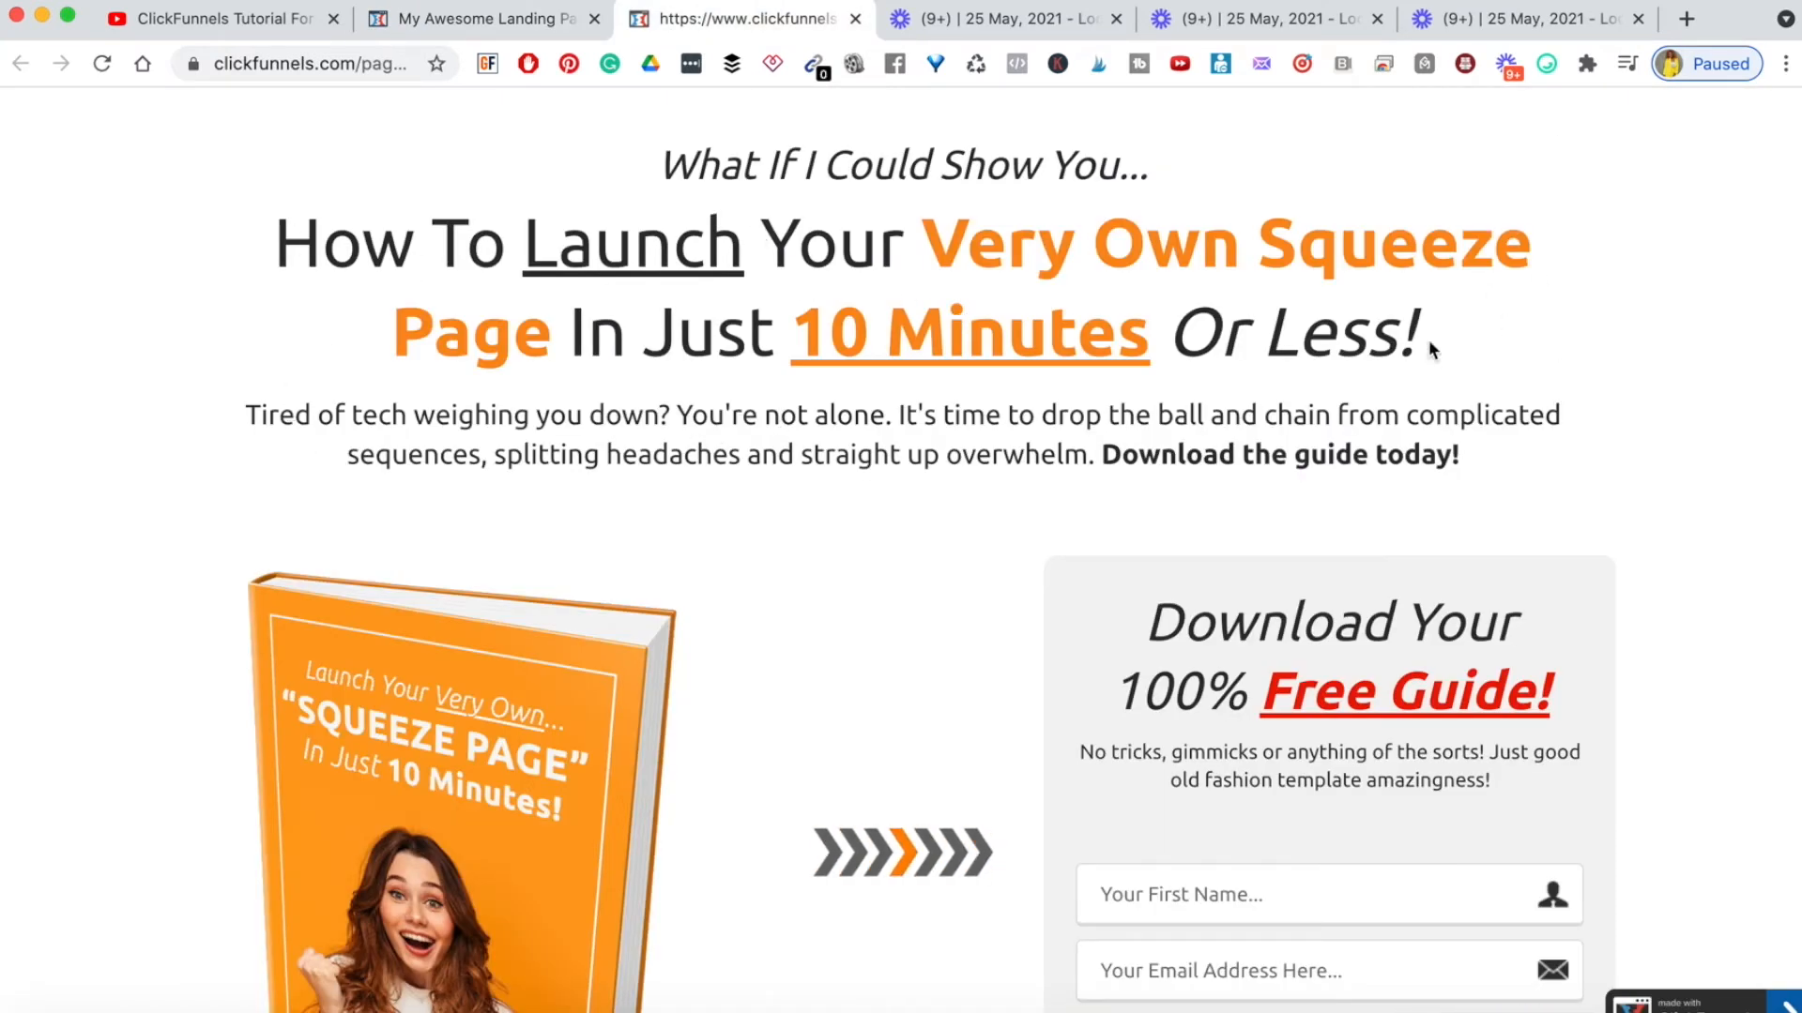
{"action": "left_click", "coordinate": [488, 19]}
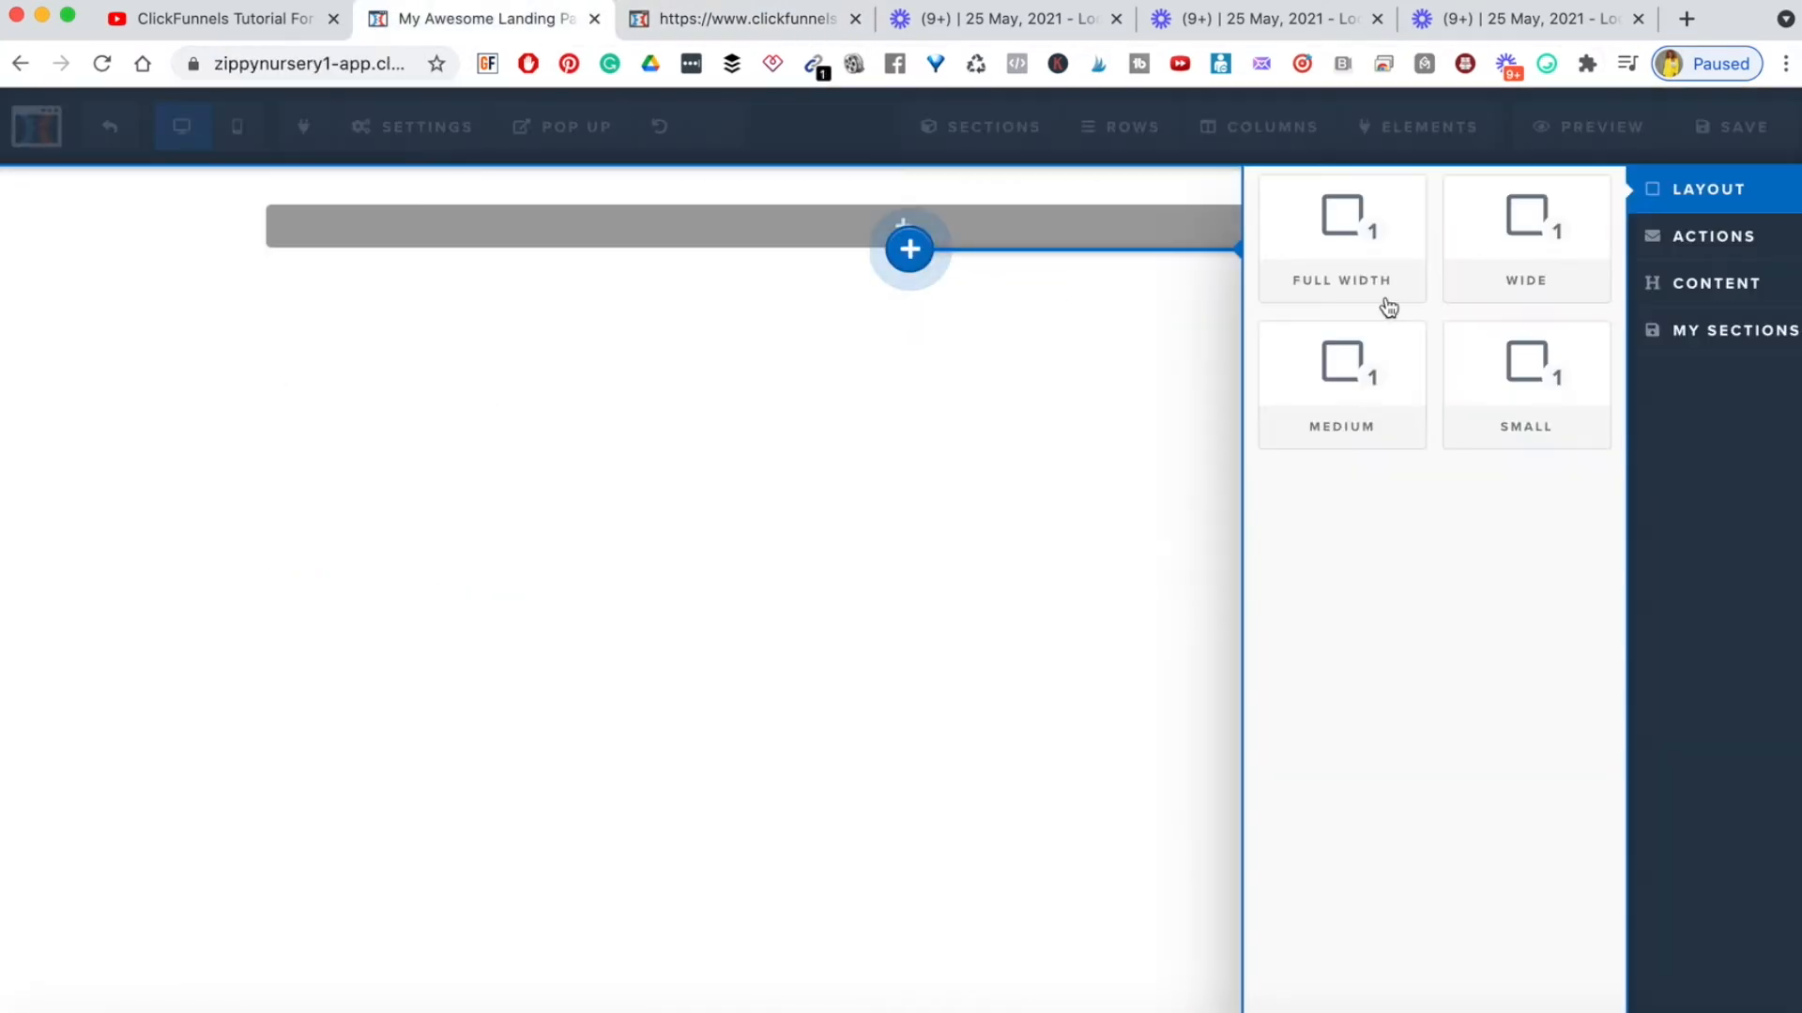
{"action": "left_click", "coordinate": [1528, 247]}
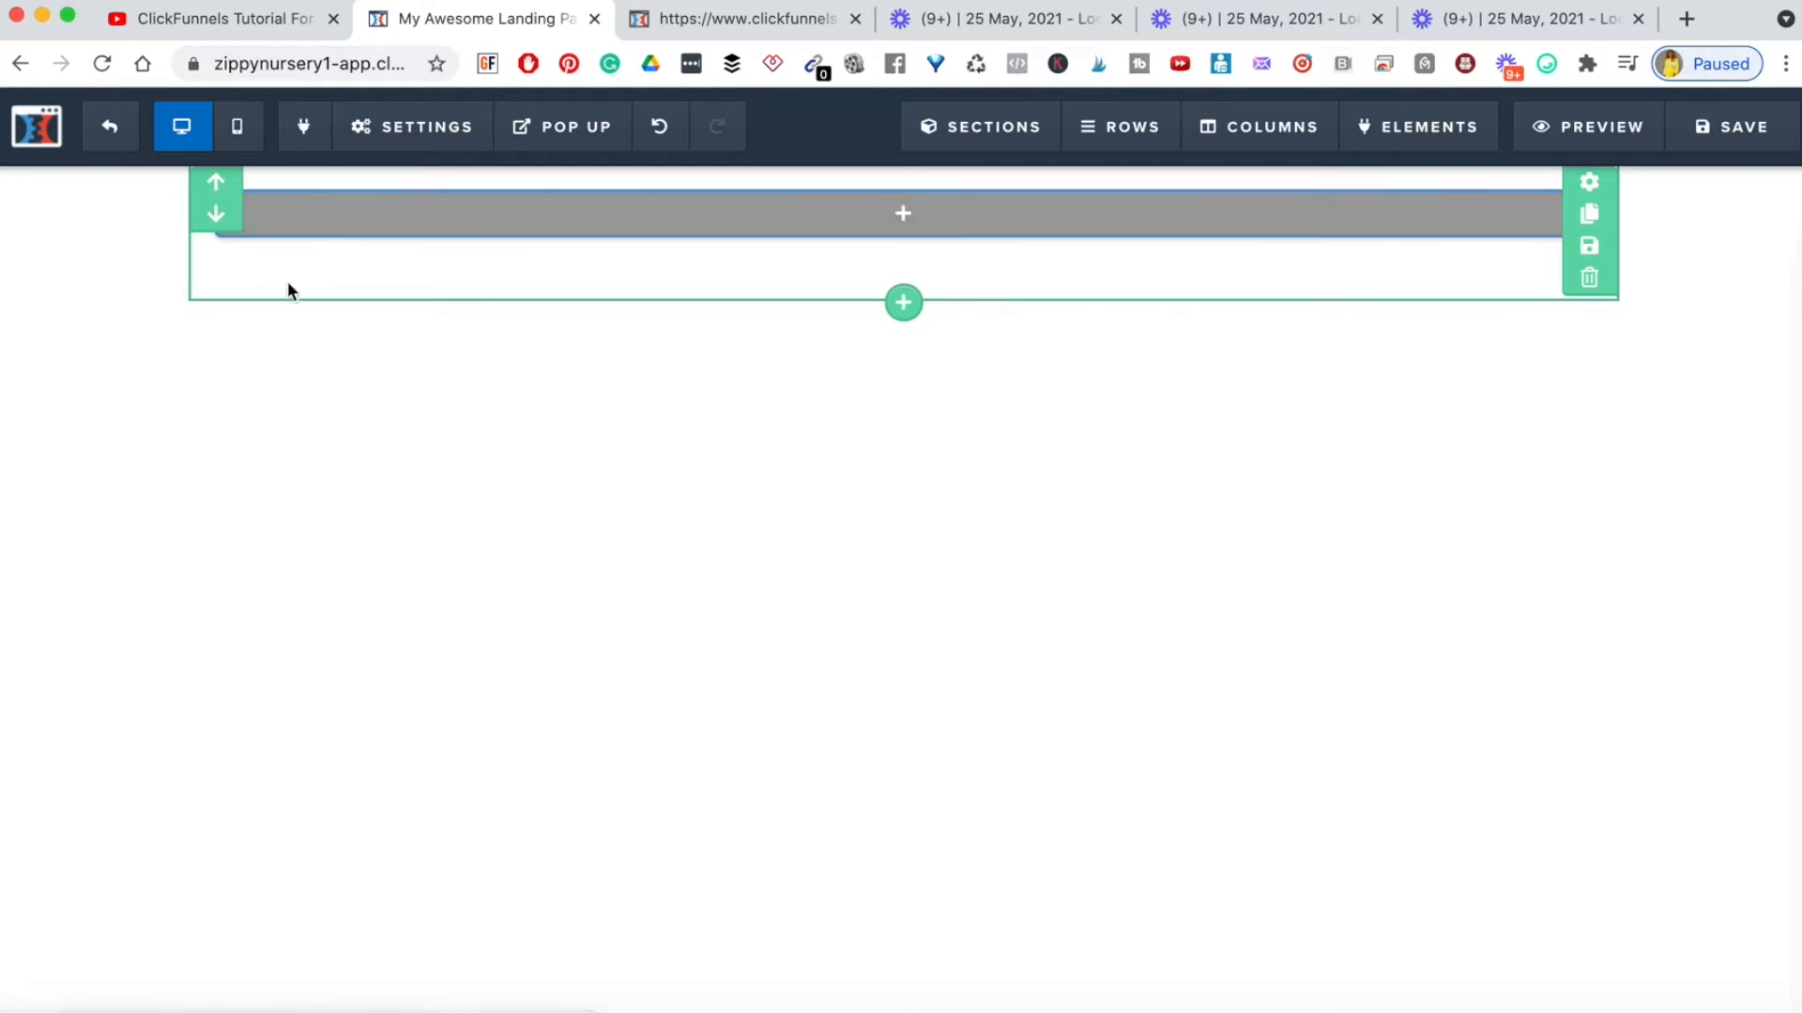
- Open the new section's settings and set its top margin to 20
{"action": "mouse_move", "coordinate": [963, 132]}
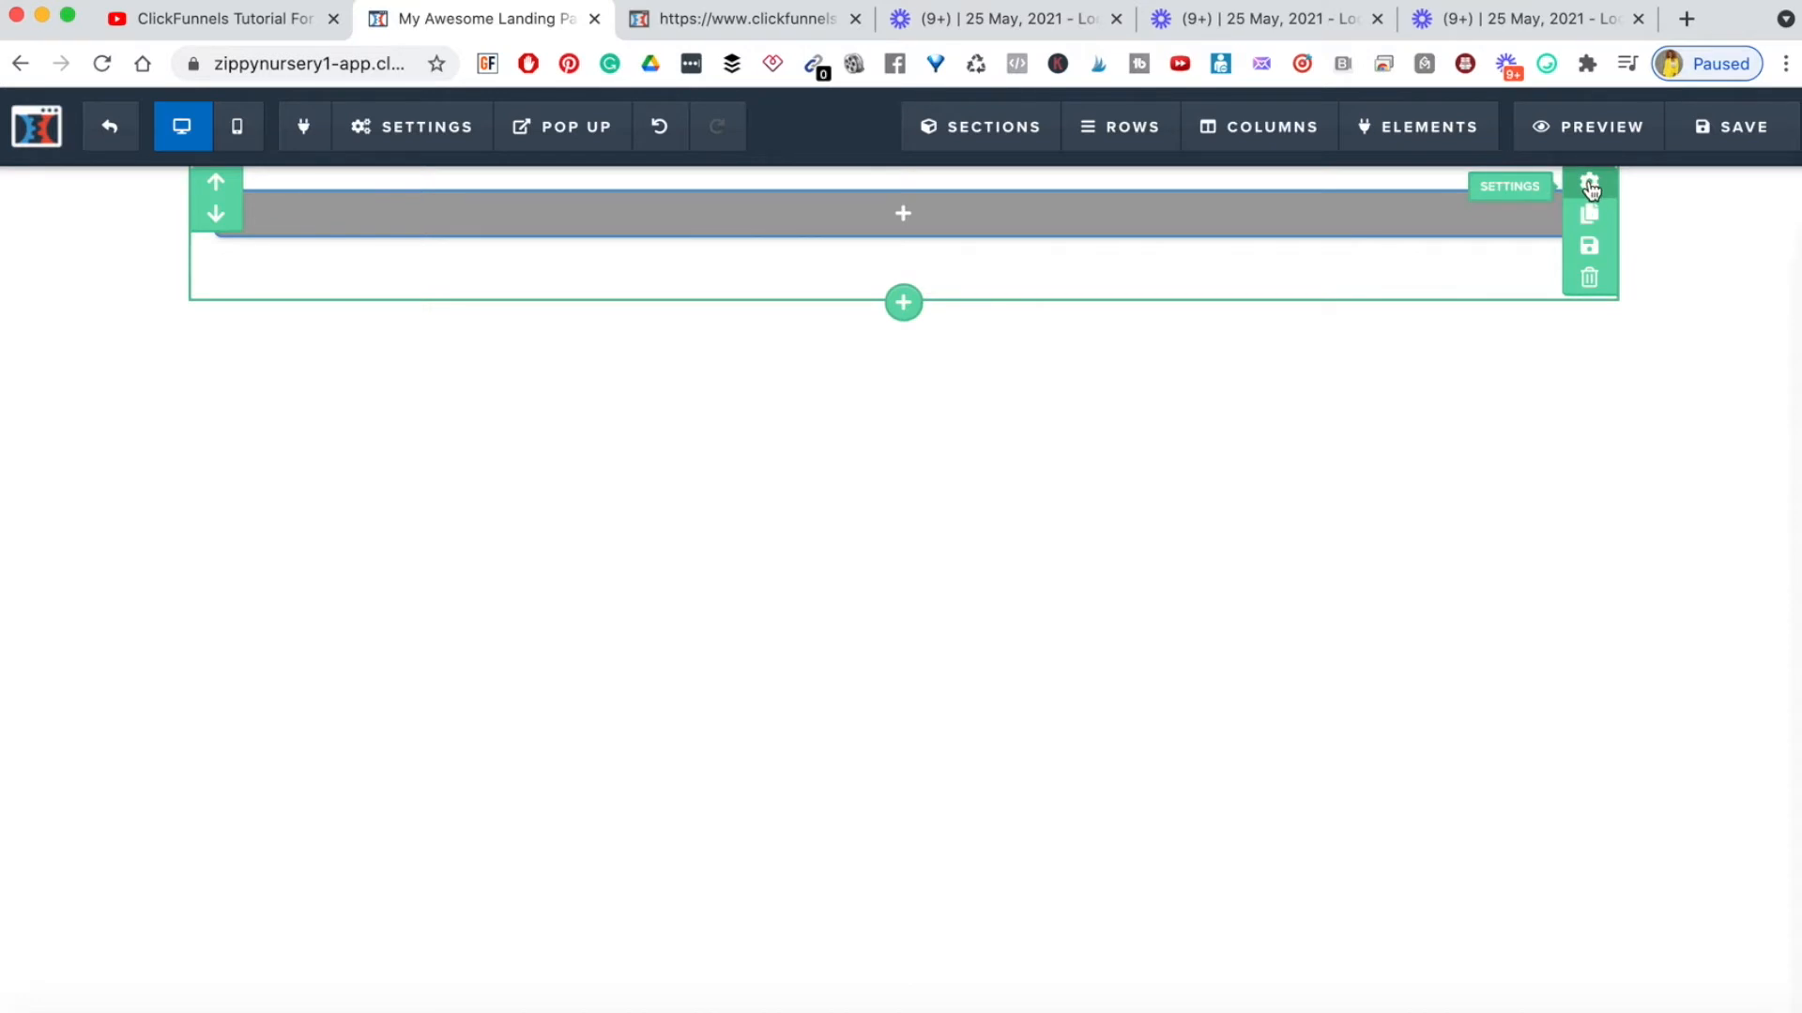
{"action": "left_click", "coordinate": [1589, 184]}
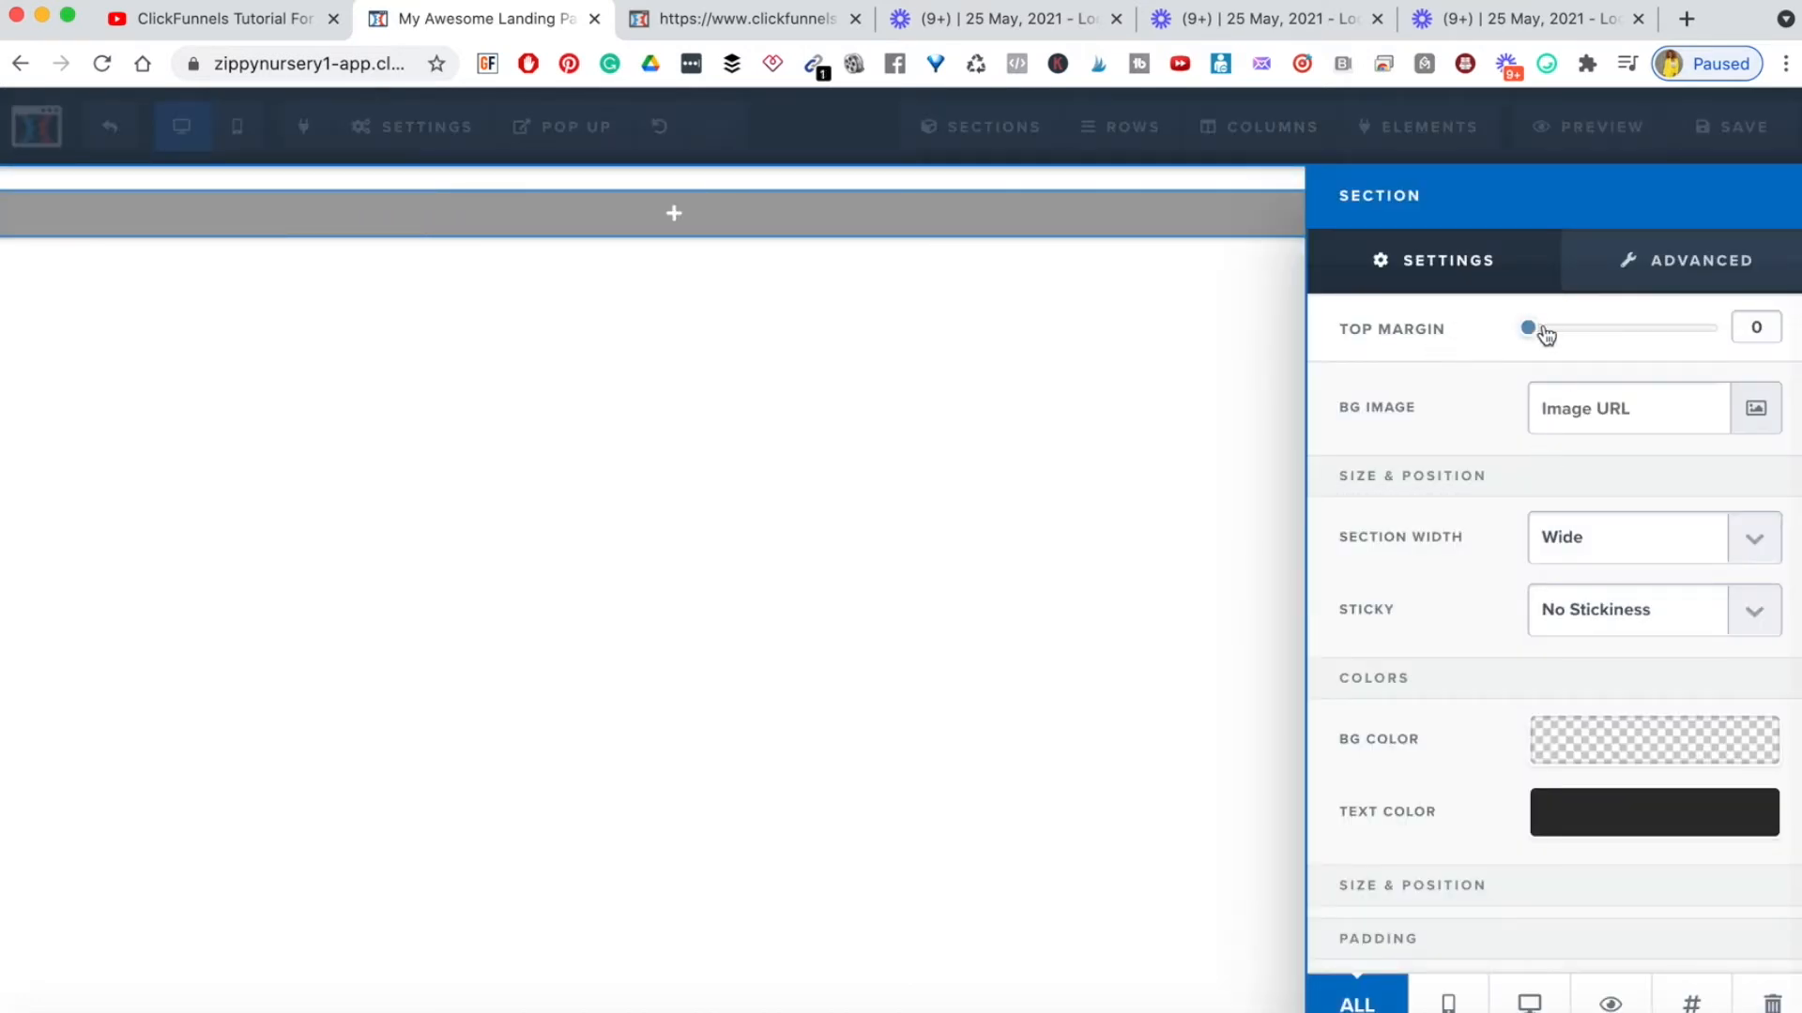
{"action": "left_click_drag", "start_coordinate": [1549, 331], "coordinate": [1517, 358]}
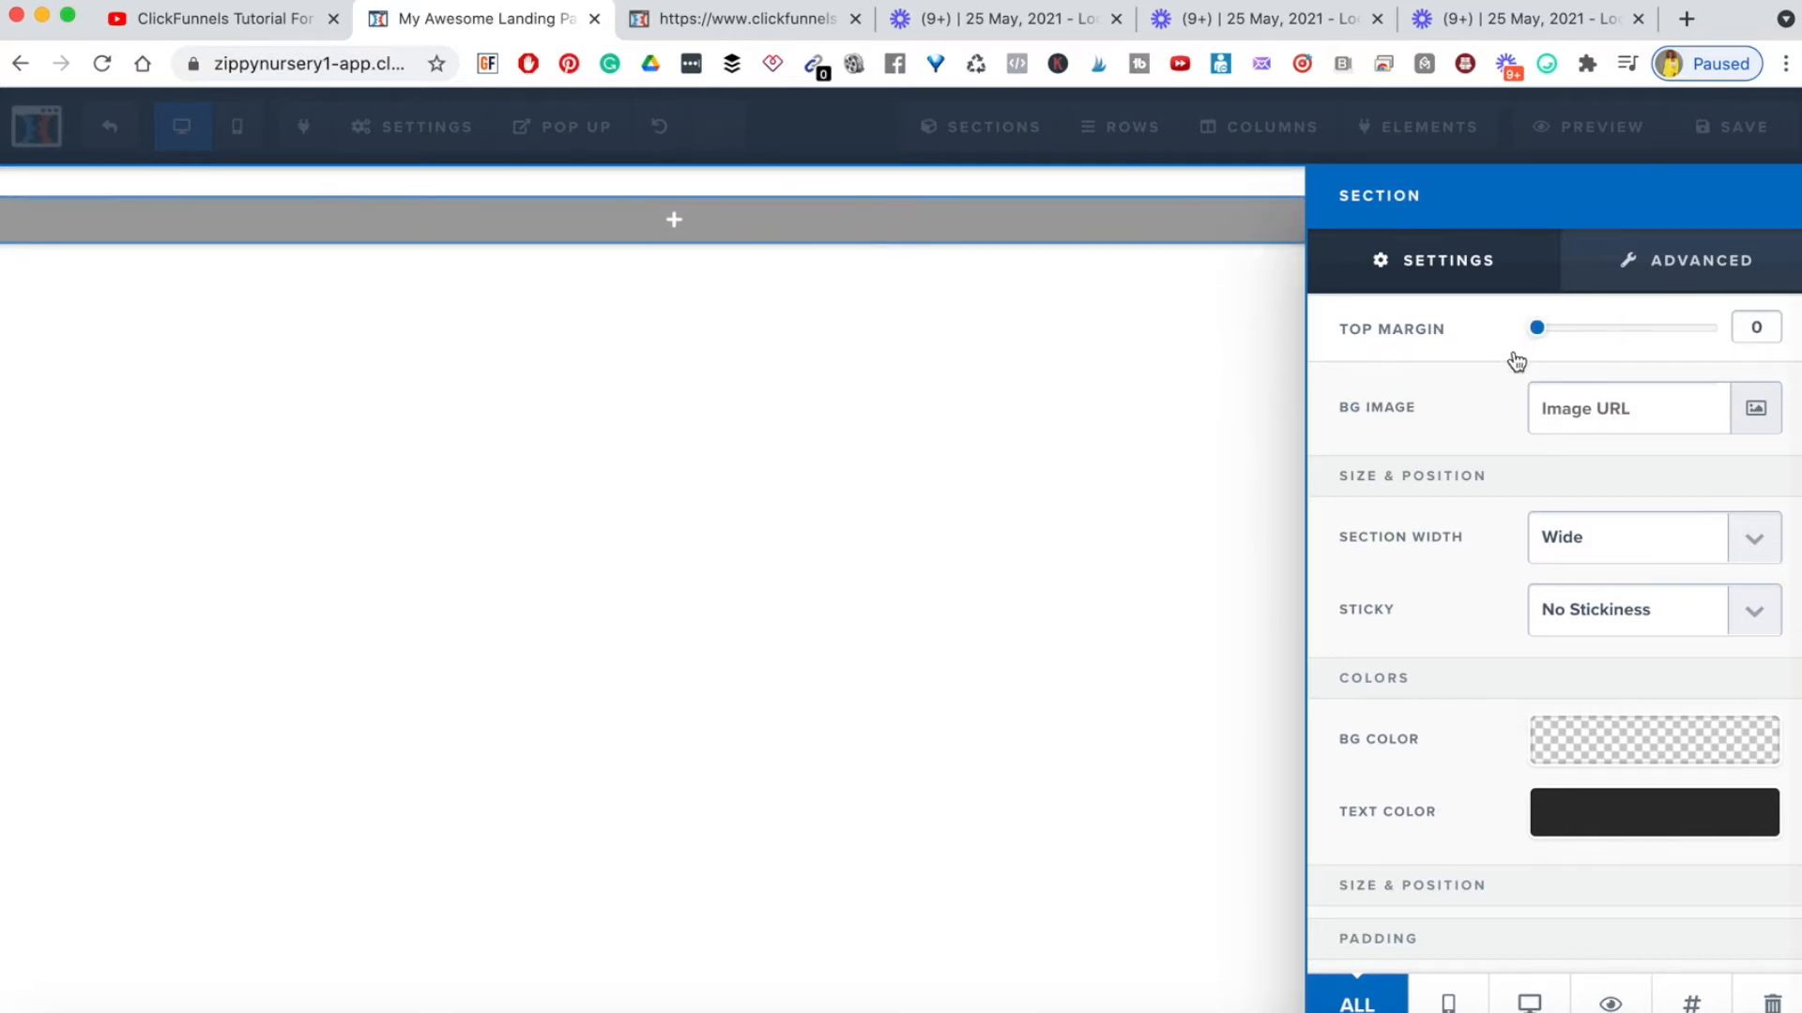
{"action": "scroll", "coordinate": [1462, 539], "scroll_direction": "down", "scroll_amount": 2}
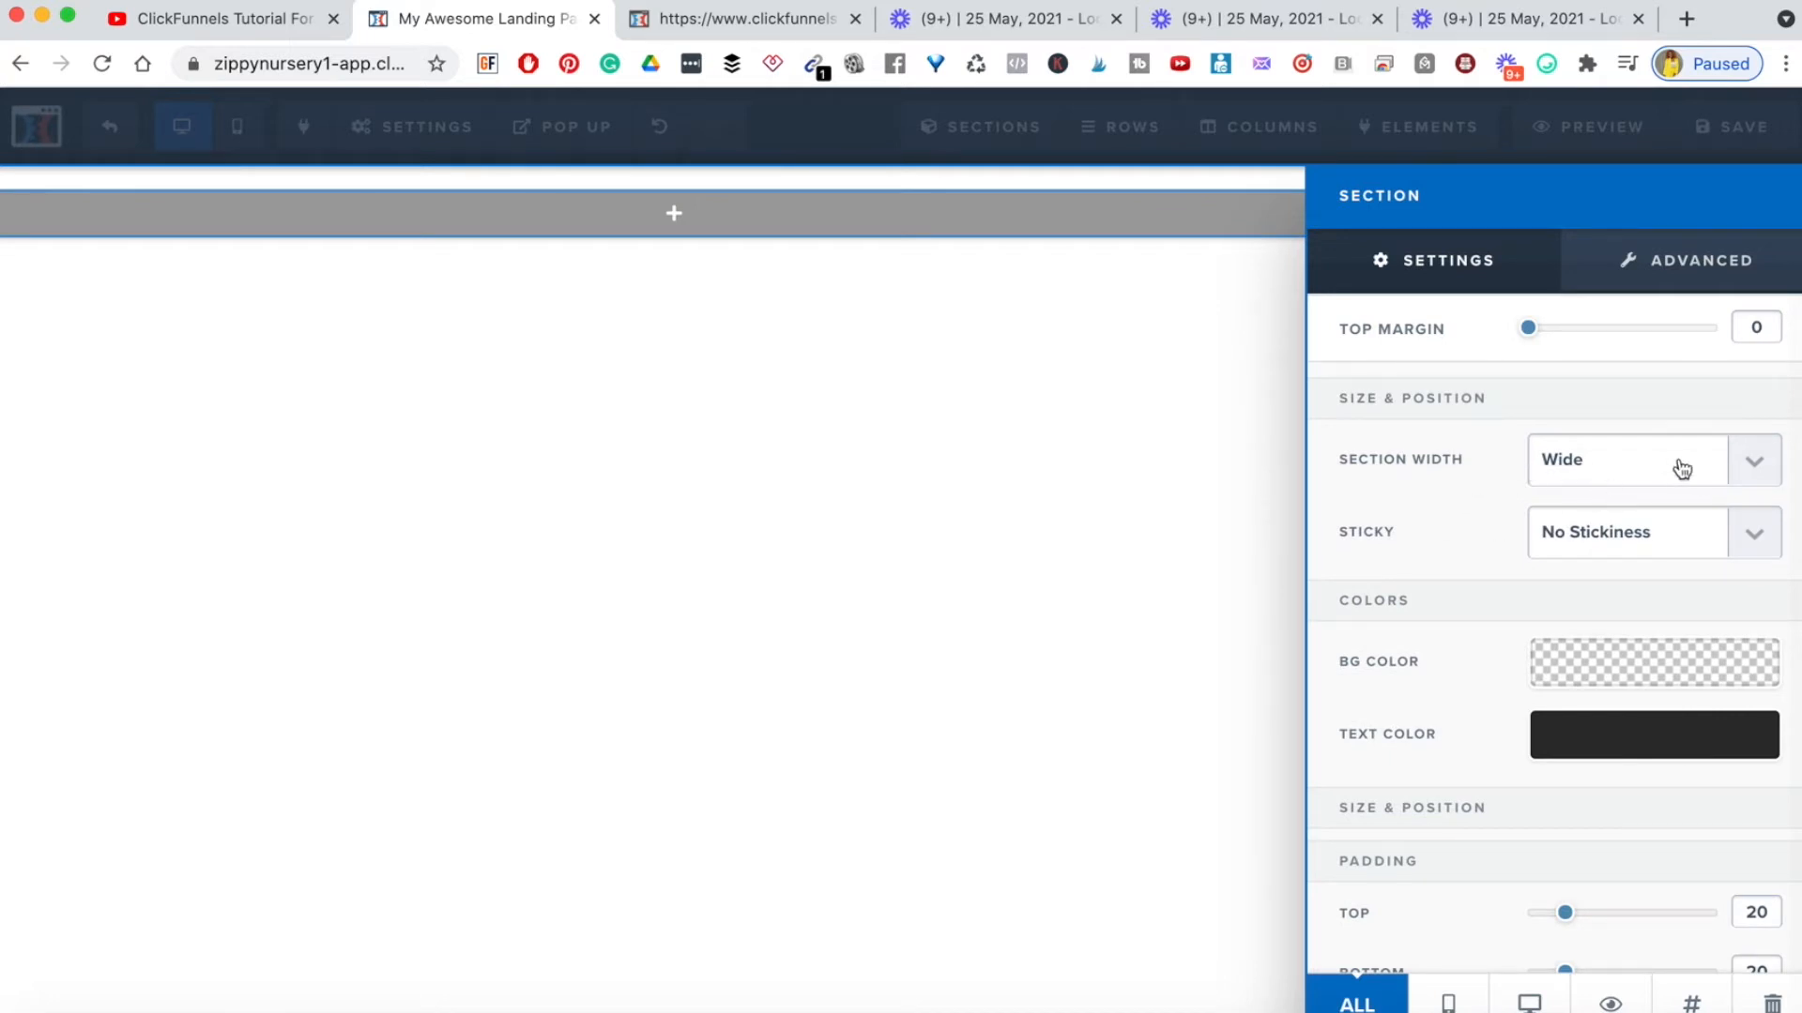
{"action": "left_click_drag", "start_coordinate": [1529, 328], "coordinate": [1573, 354]}
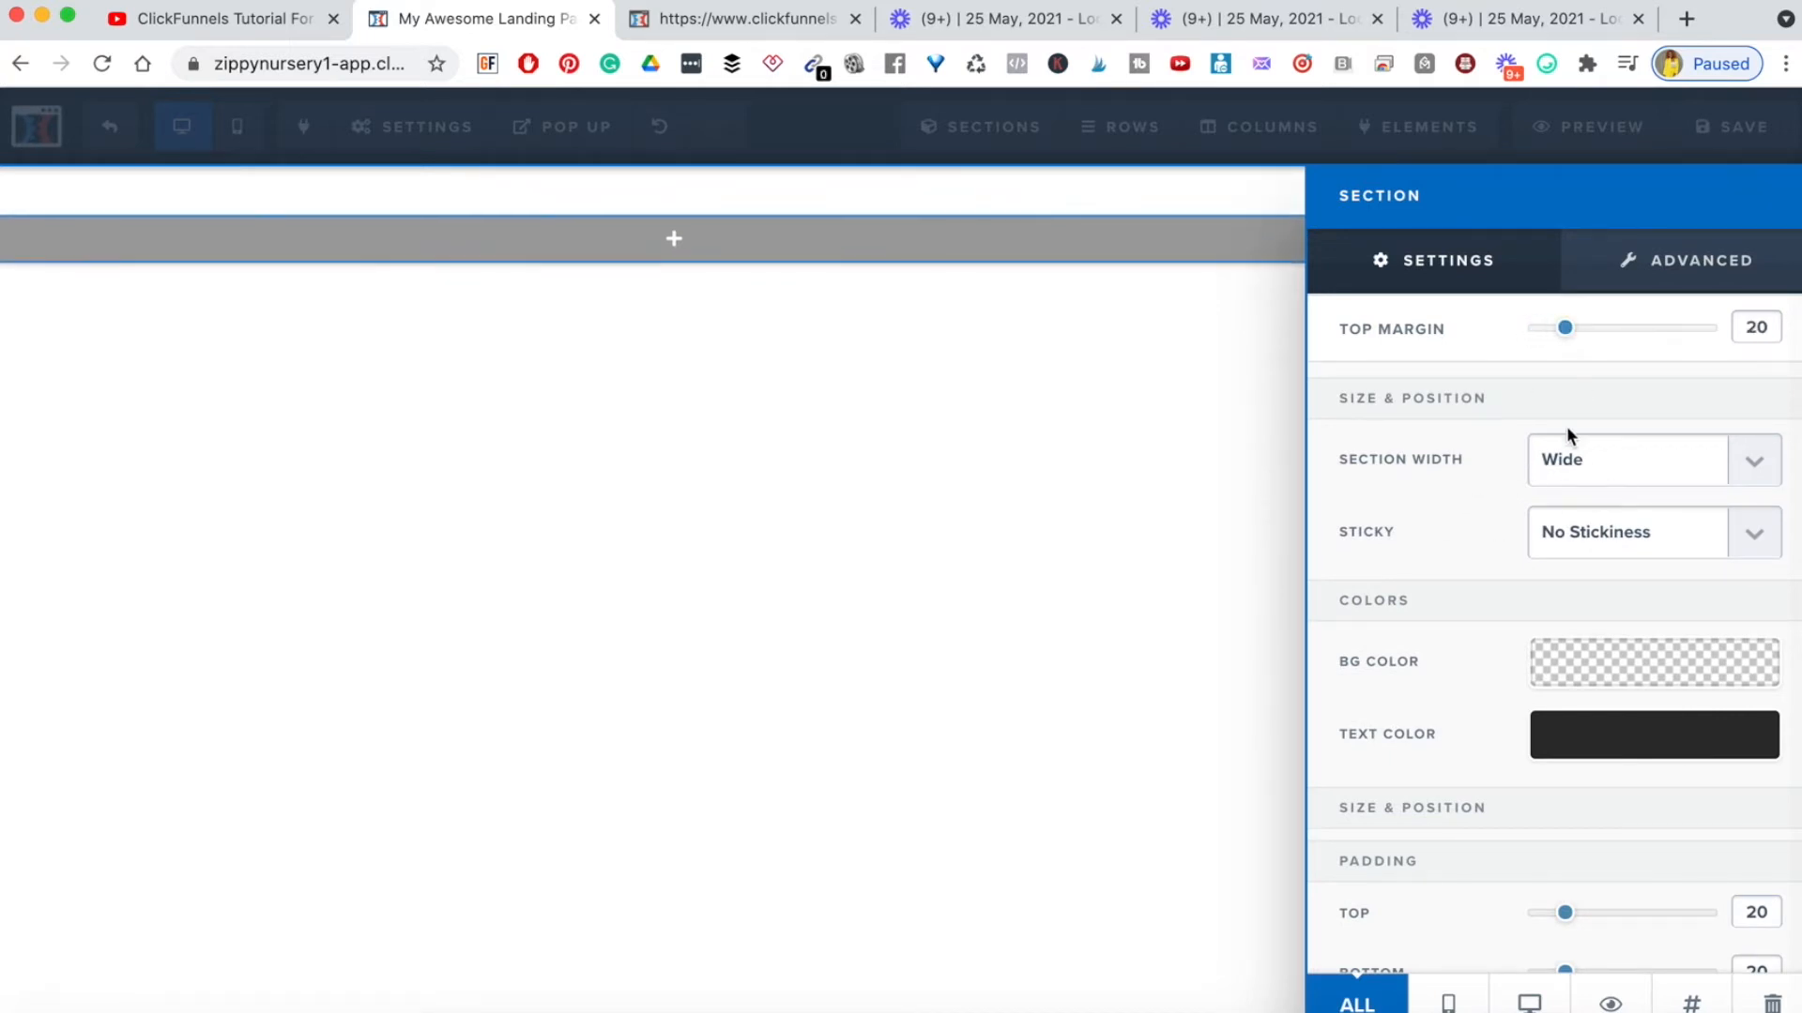
- Try the Medium and Small widths on the section and set its width back to Wide
{"action": "left_click", "coordinate": [1756, 478]}
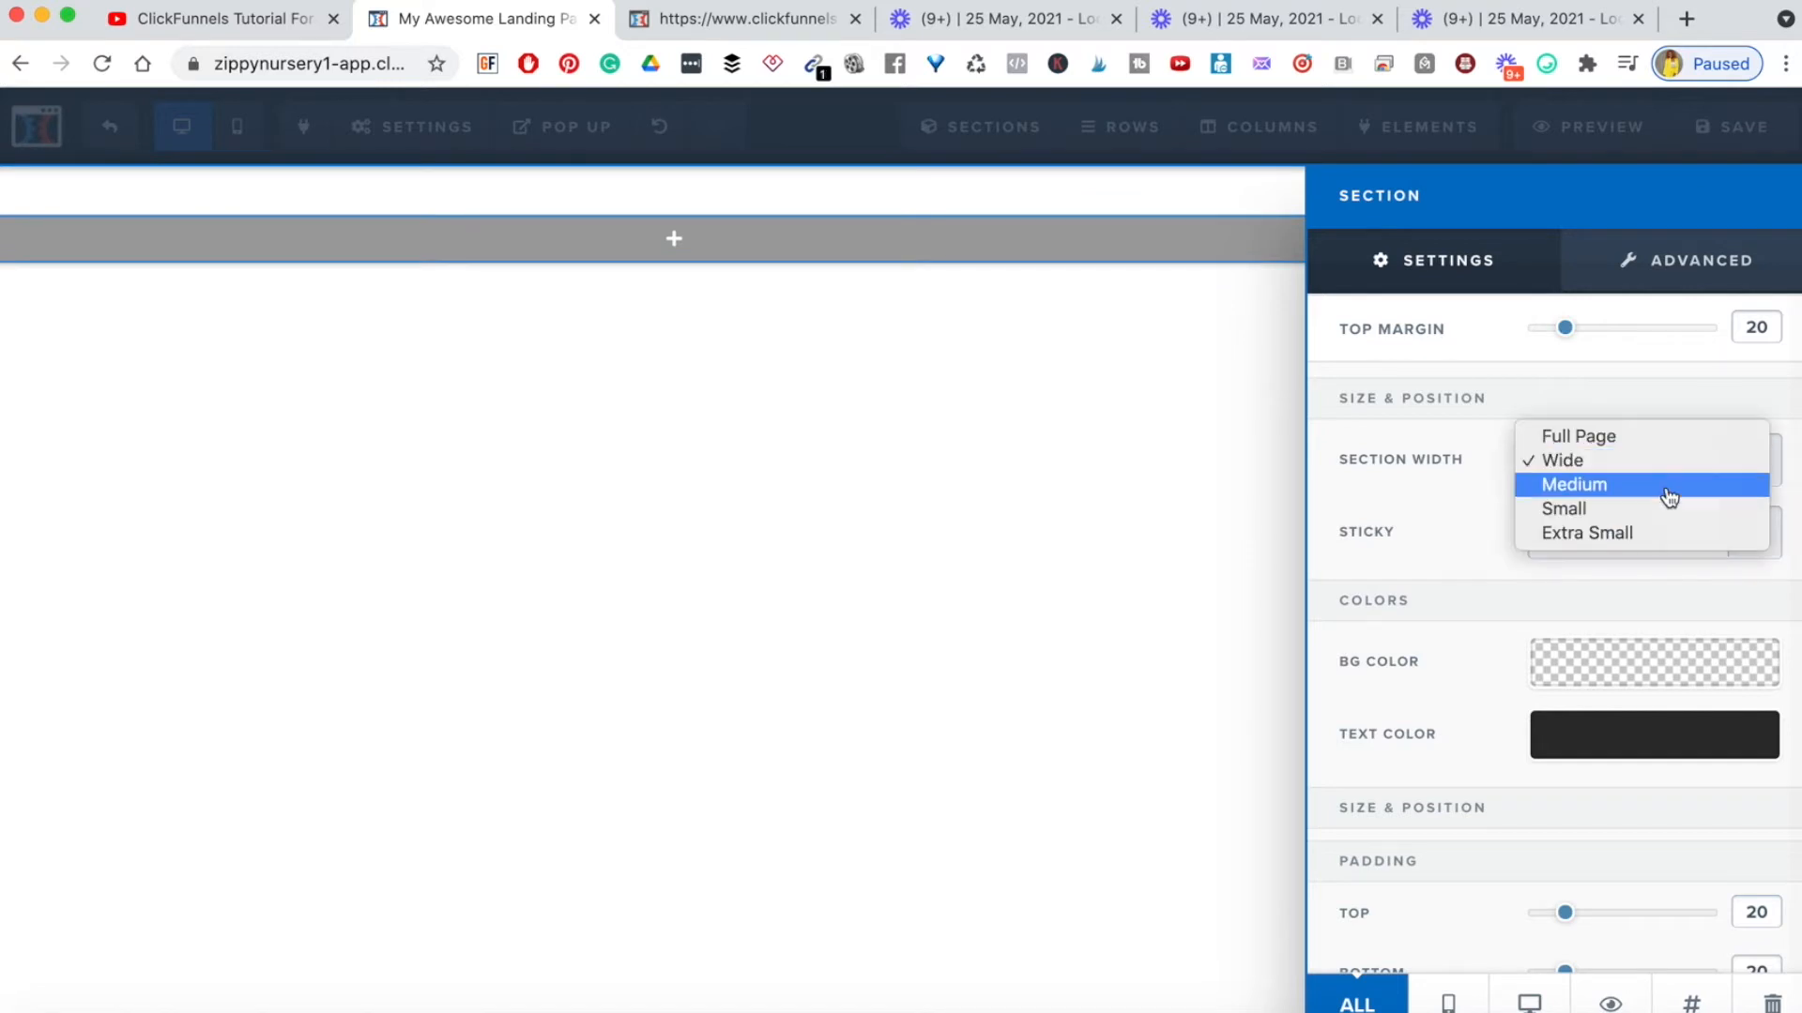
{"action": "left_click", "coordinate": [1609, 486]}
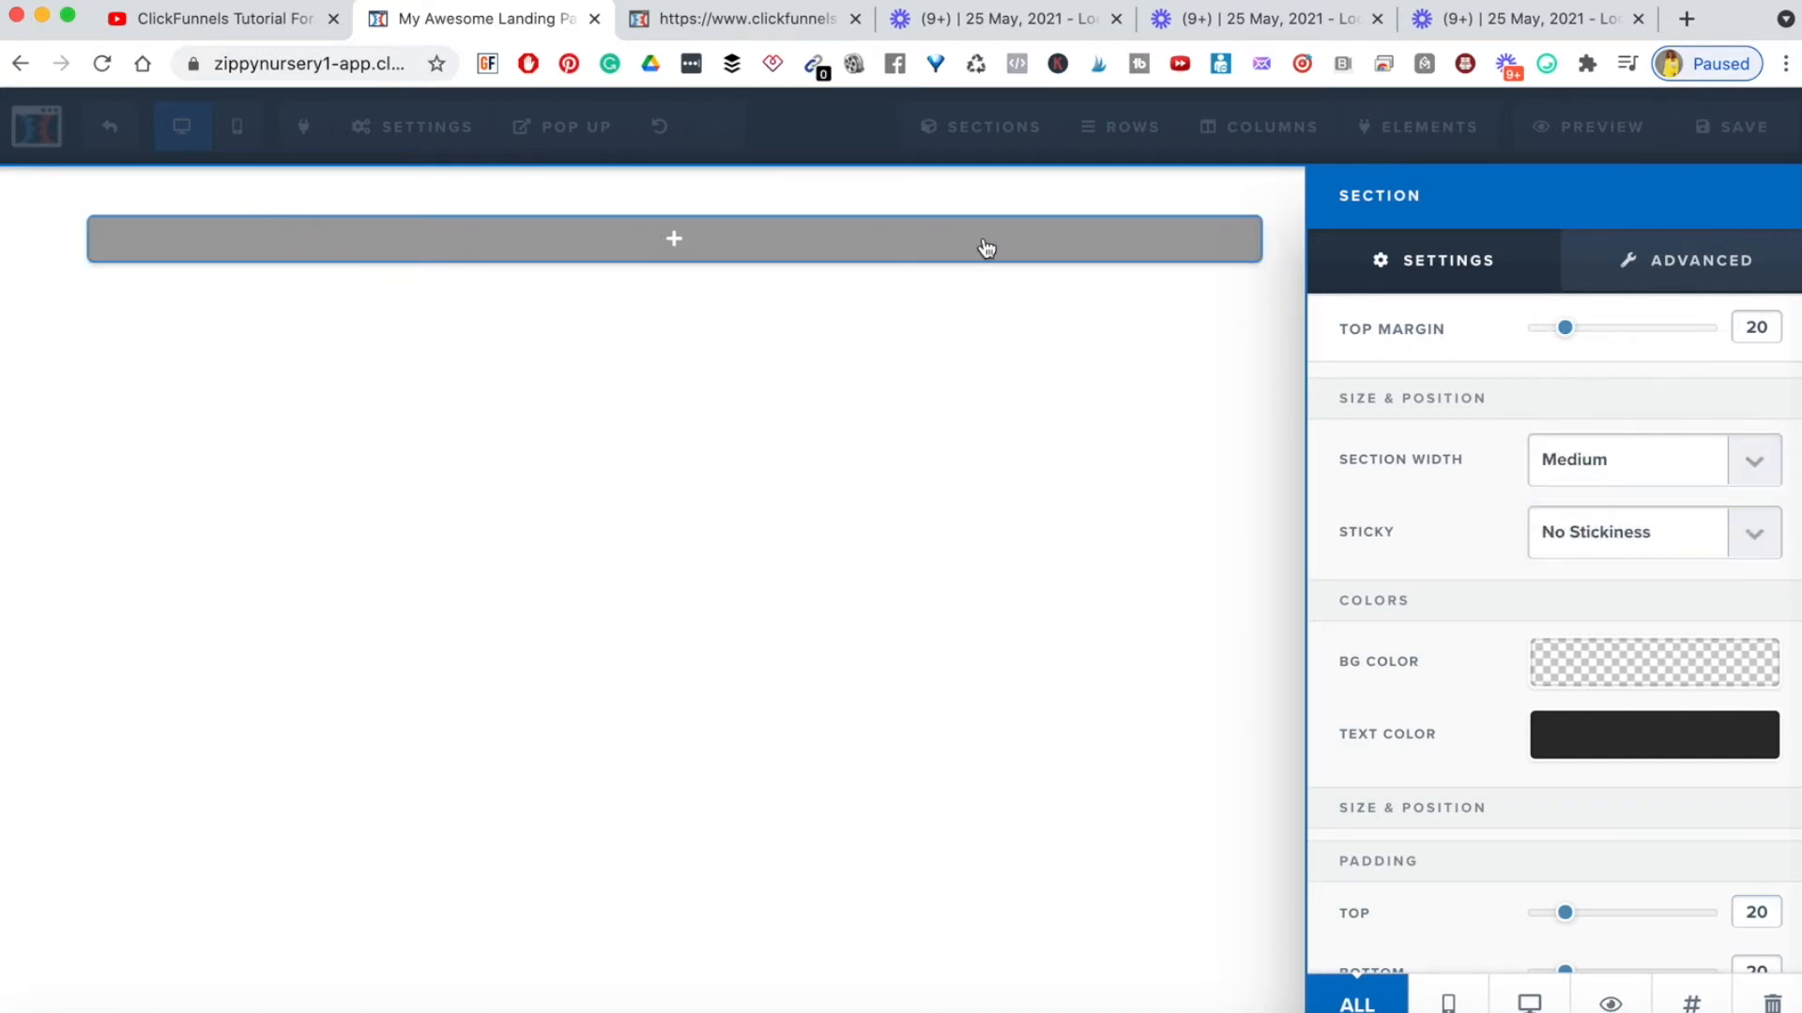
{"action": "left_click", "coordinate": [1754, 469]}
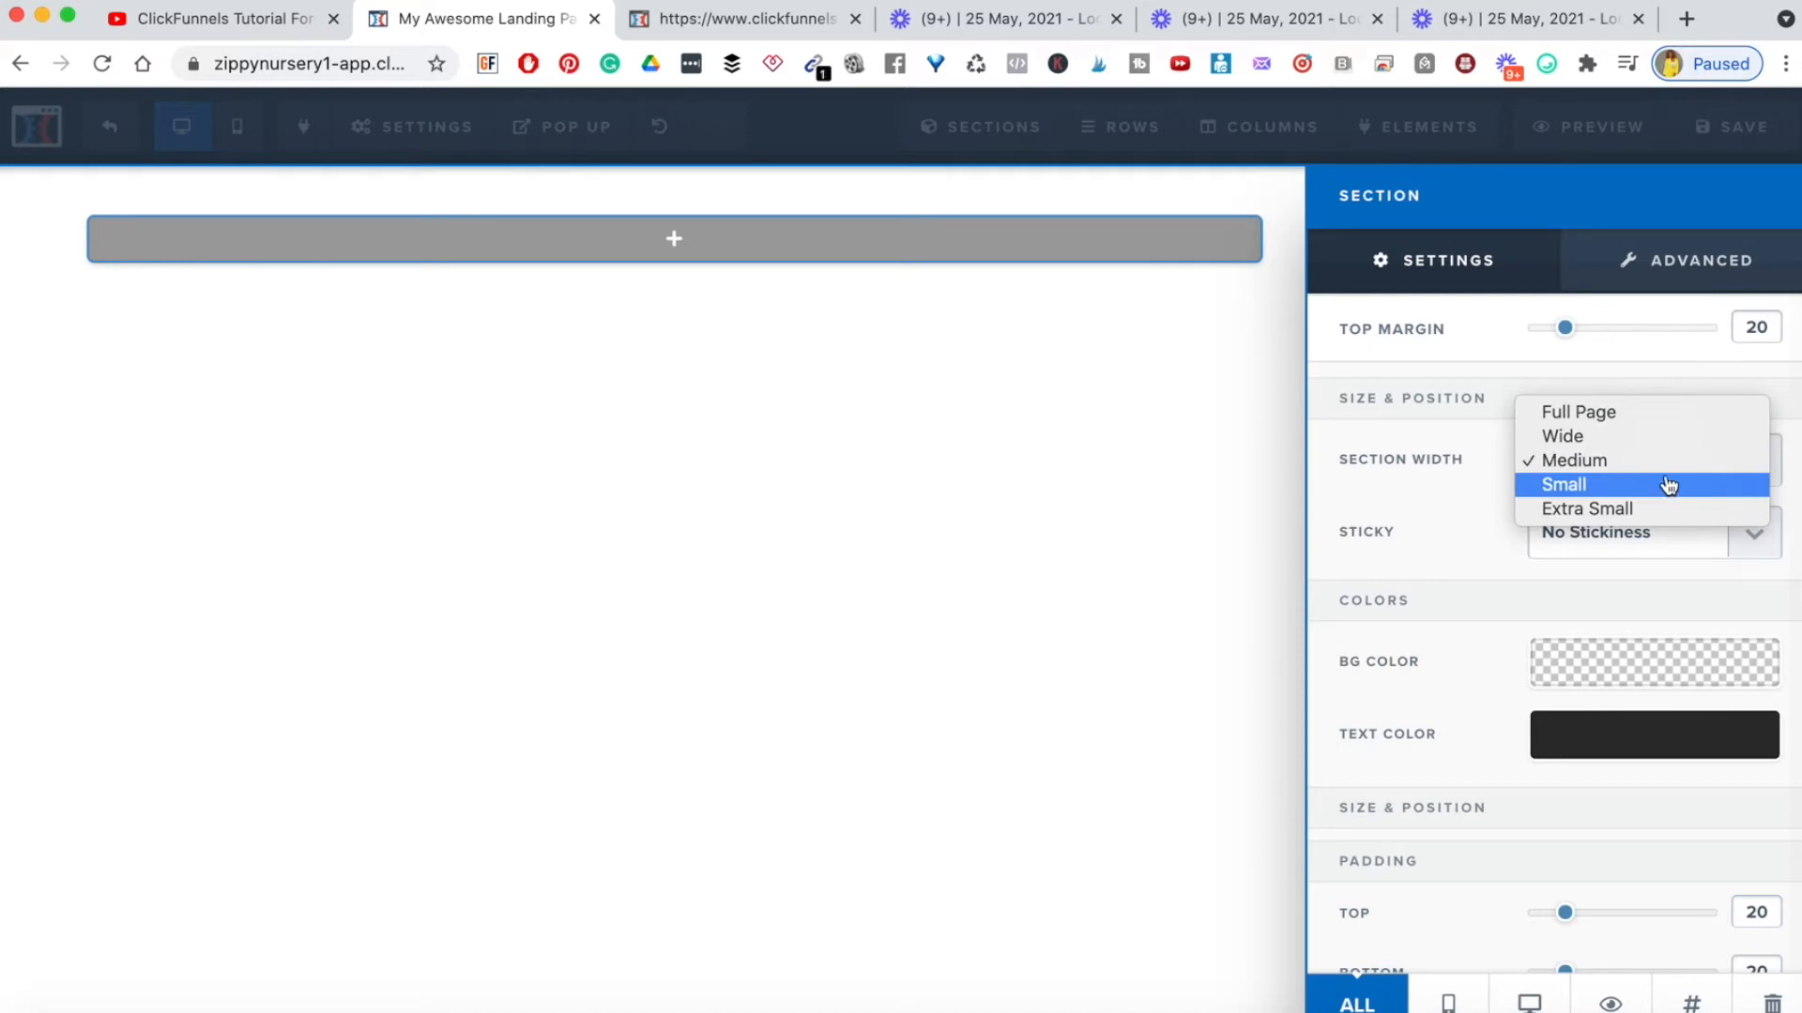
{"action": "left_click", "coordinate": [1668, 485]}
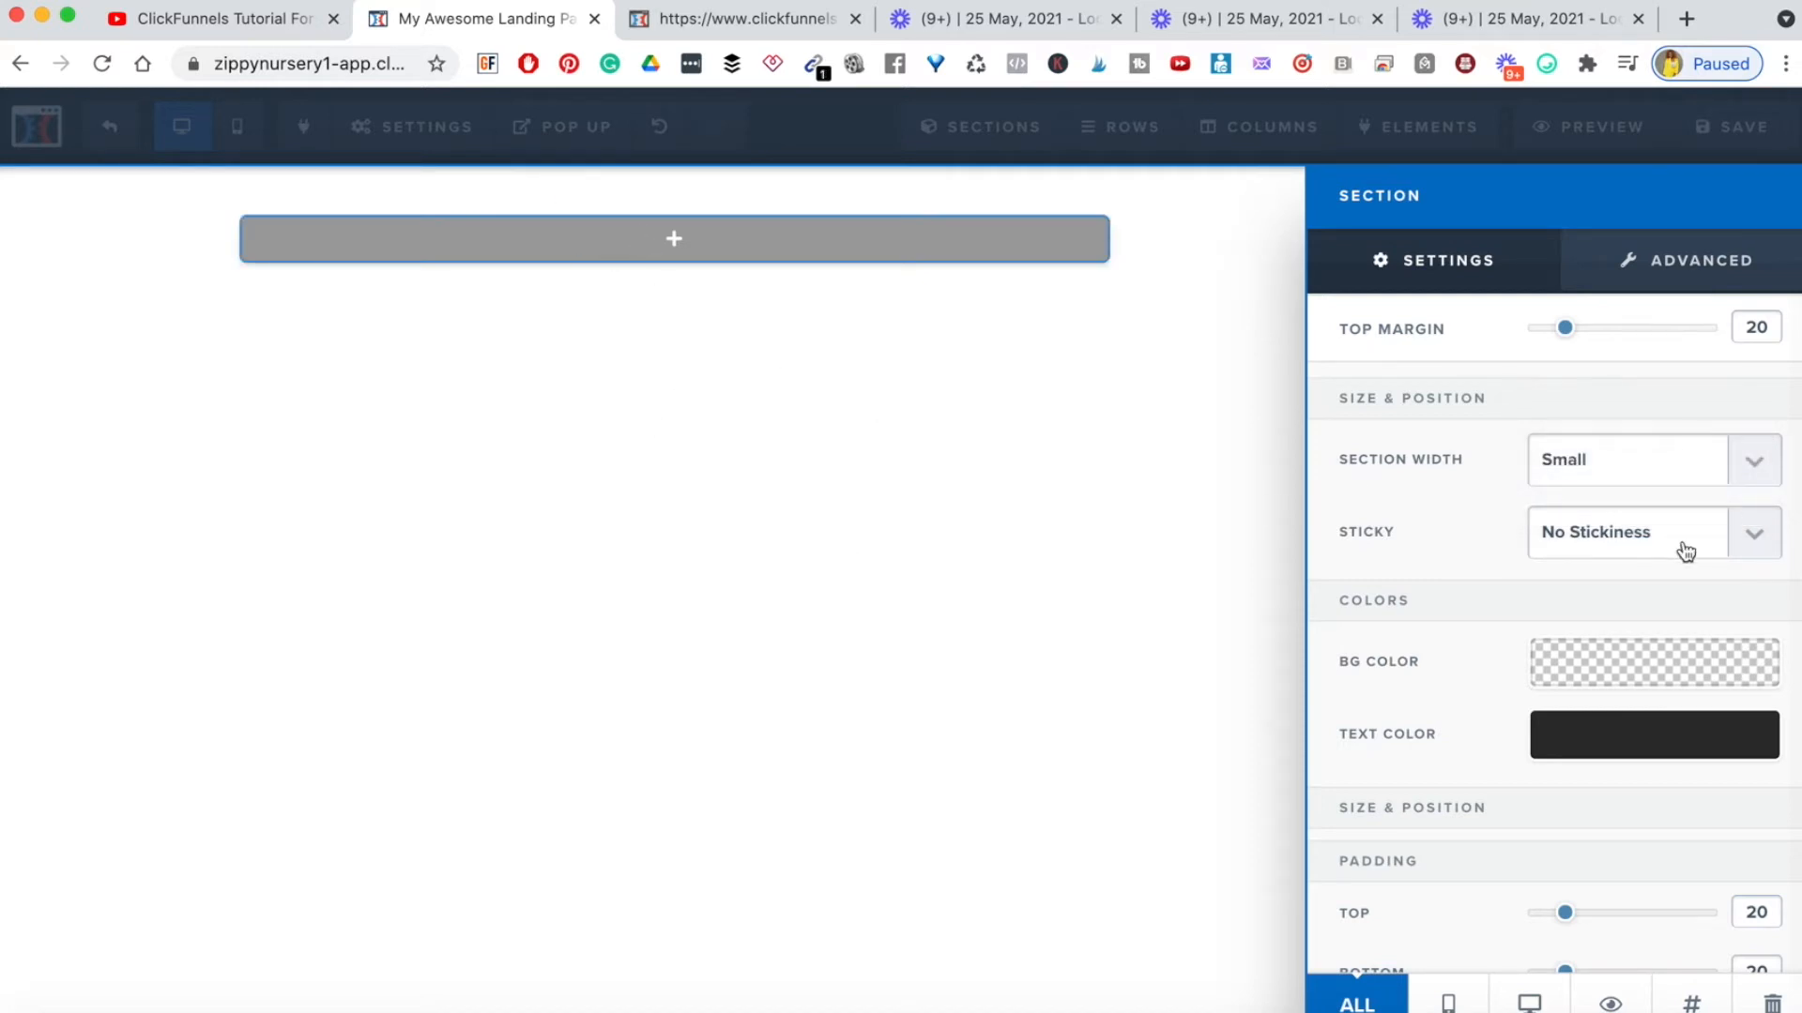
{"action": "left_click", "coordinate": [1749, 482]}
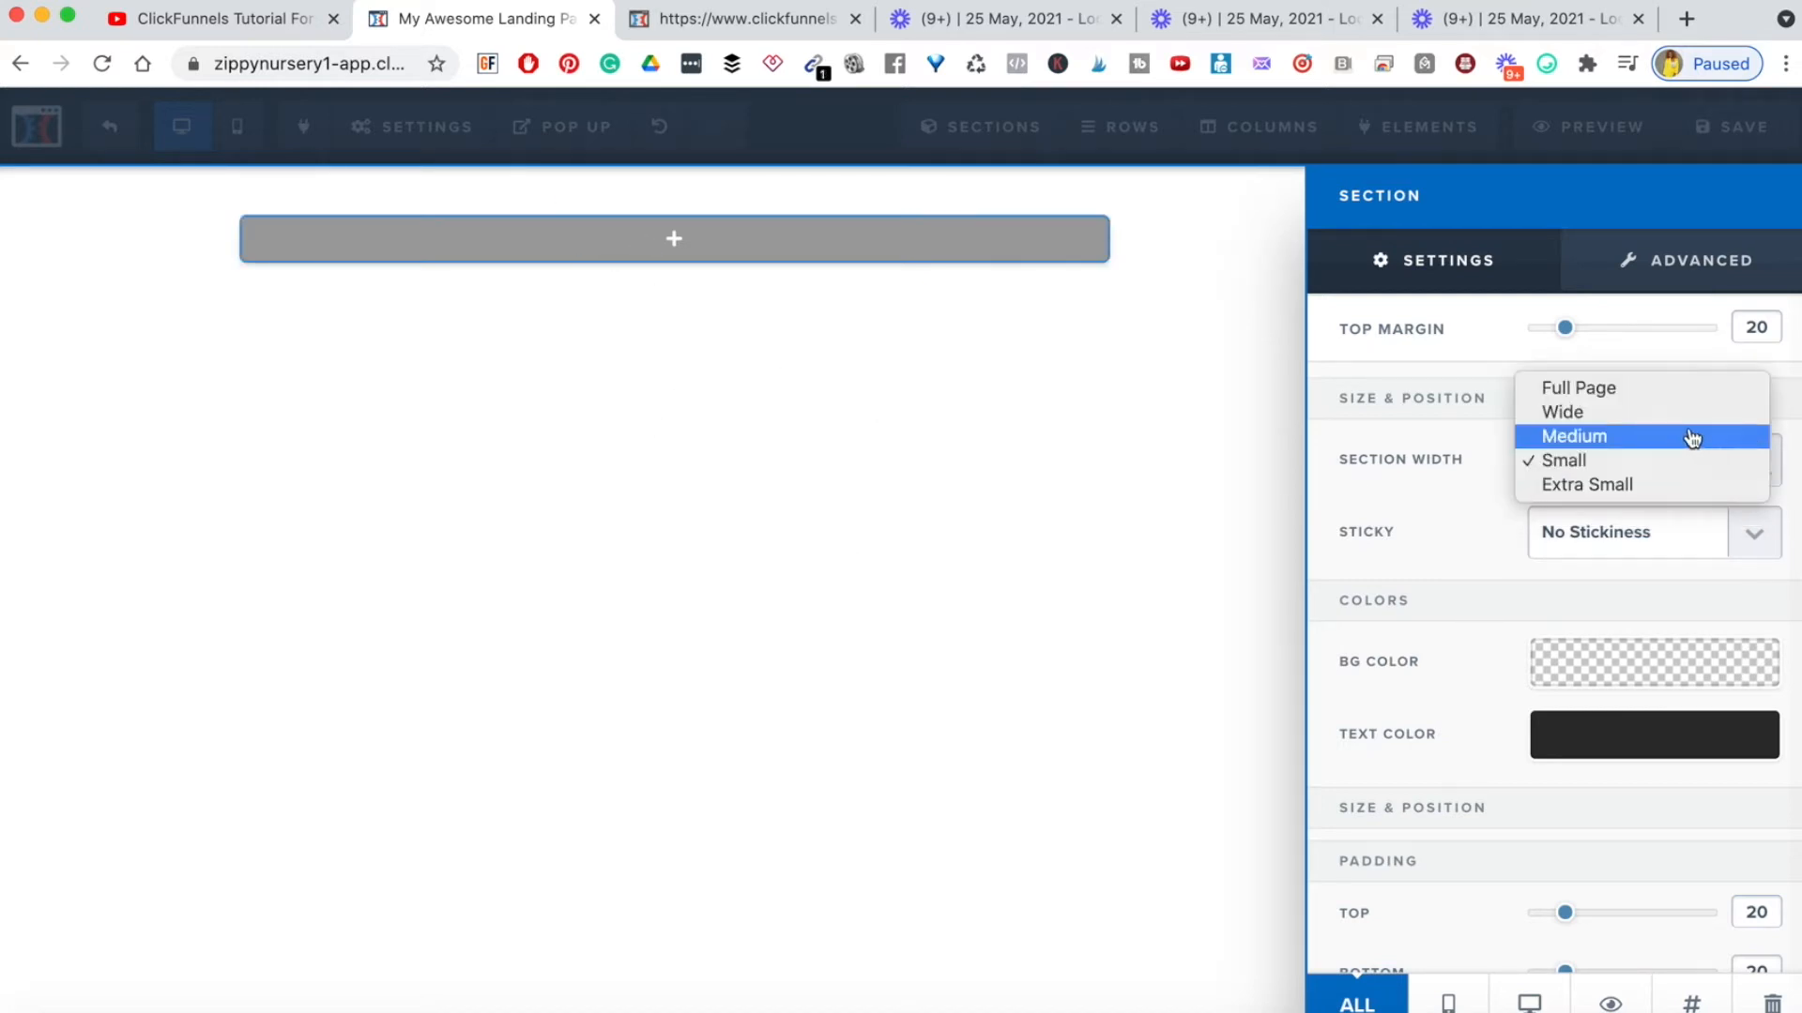
{"action": "left_click", "coordinate": [1685, 413]}
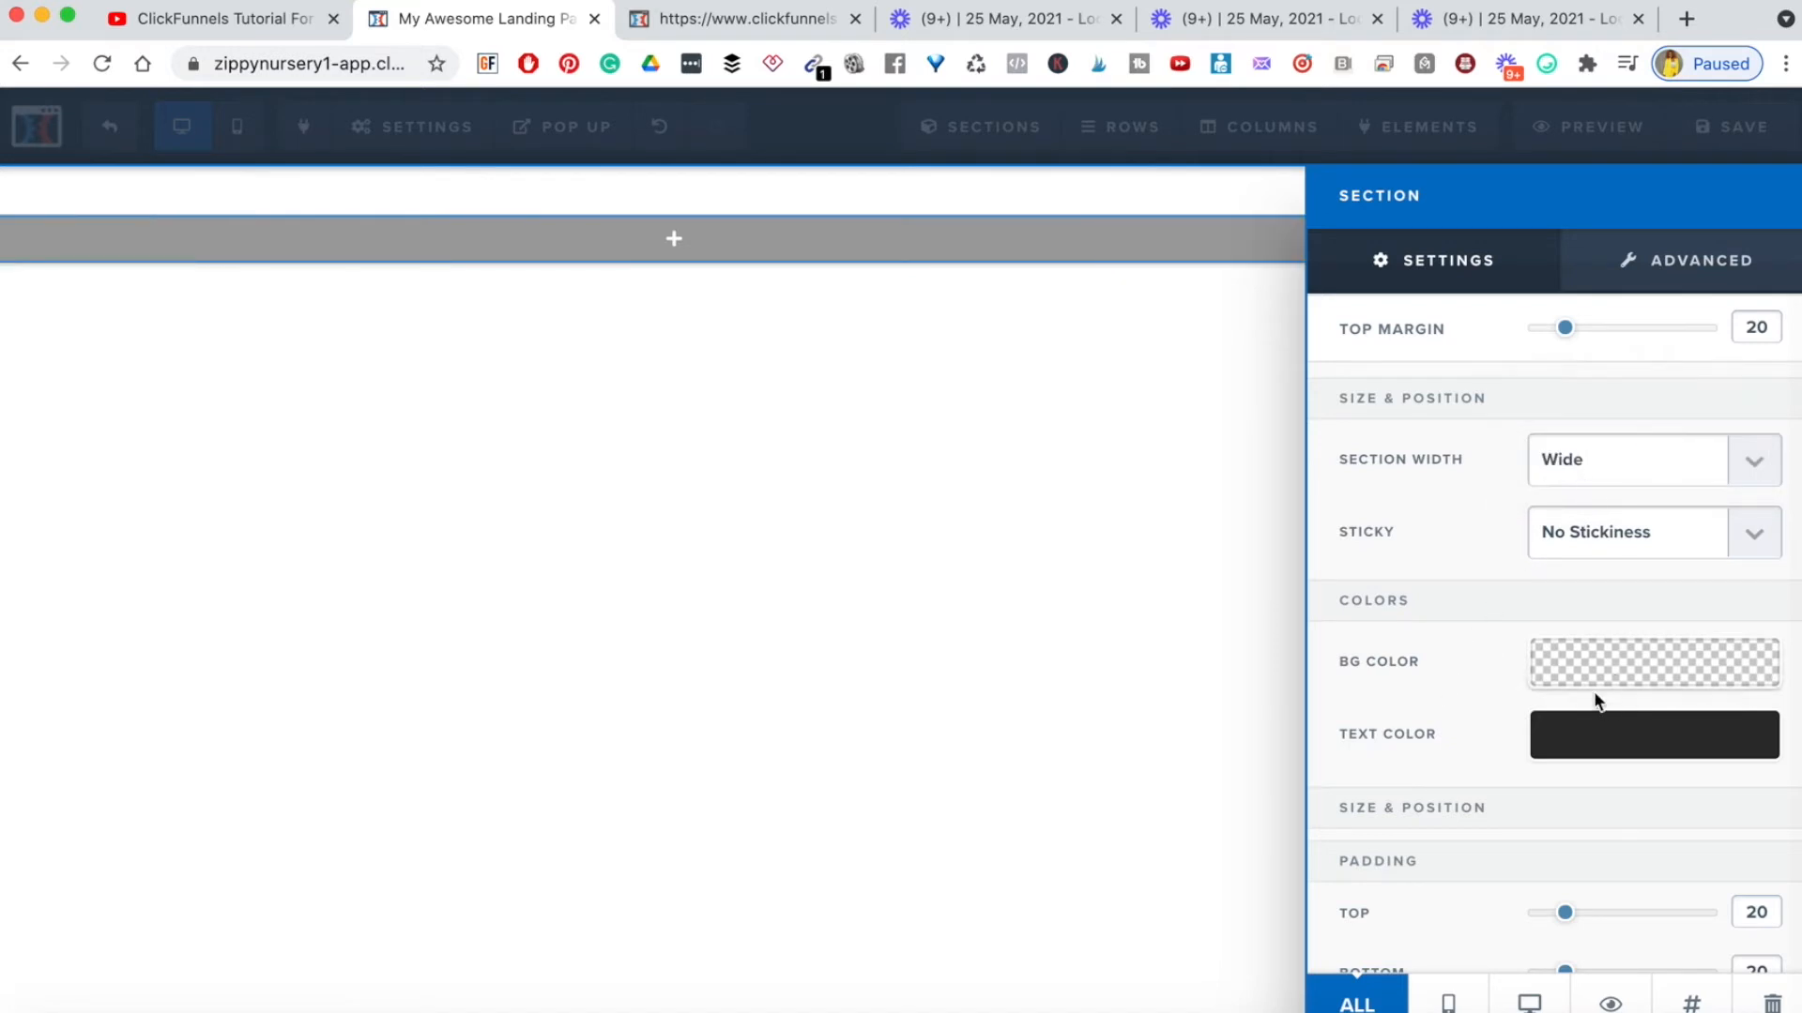
- Set the section's top padding to 15
{"action": "scroll", "coordinate": [1602, 746], "scroll_direction": "down", "scroll_amount": 2}
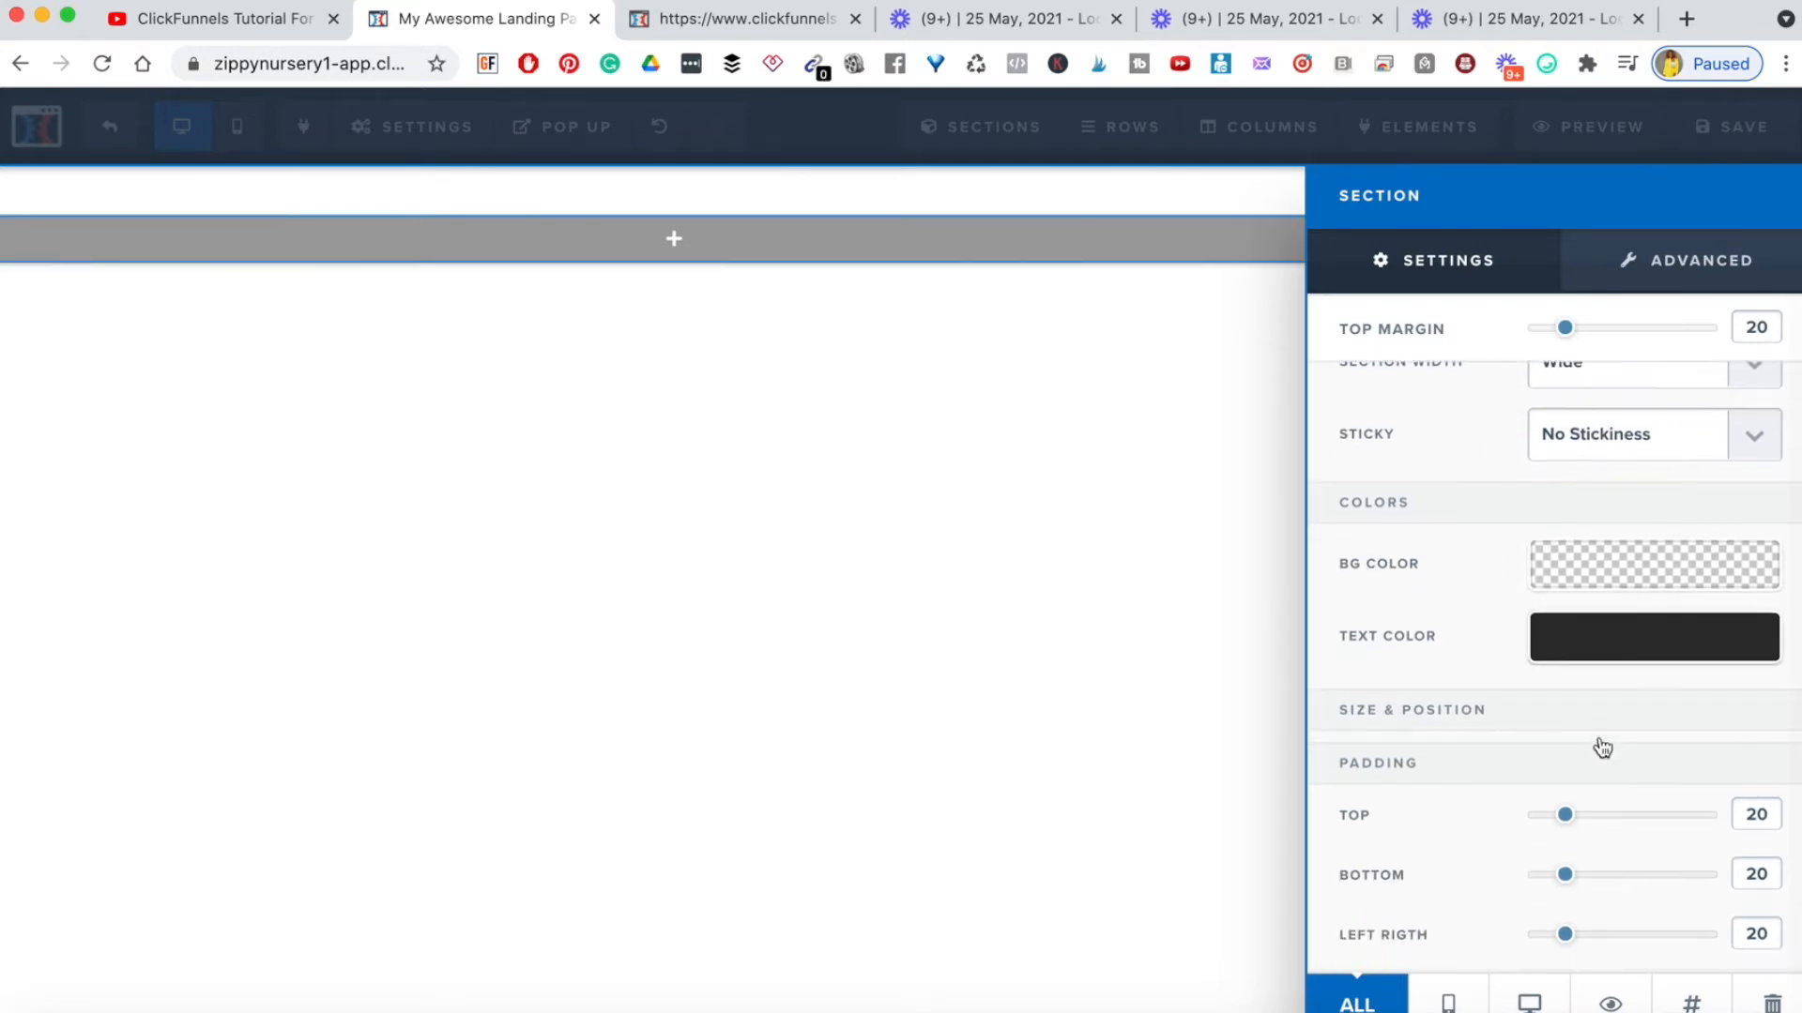
{"action": "mouse_move", "coordinate": [1564, 815]}
{"action": "left_mouse_down"}
{"action": "mouse_move", "coordinate": [1520, 819]}
{"action": "mouse_move", "coordinate": [1616, 819]}
{"action": "mouse_move", "coordinate": [1525, 822]}
{"action": "mouse_move", "coordinate": [1564, 833]}
{"action": "left_mouse_up"}
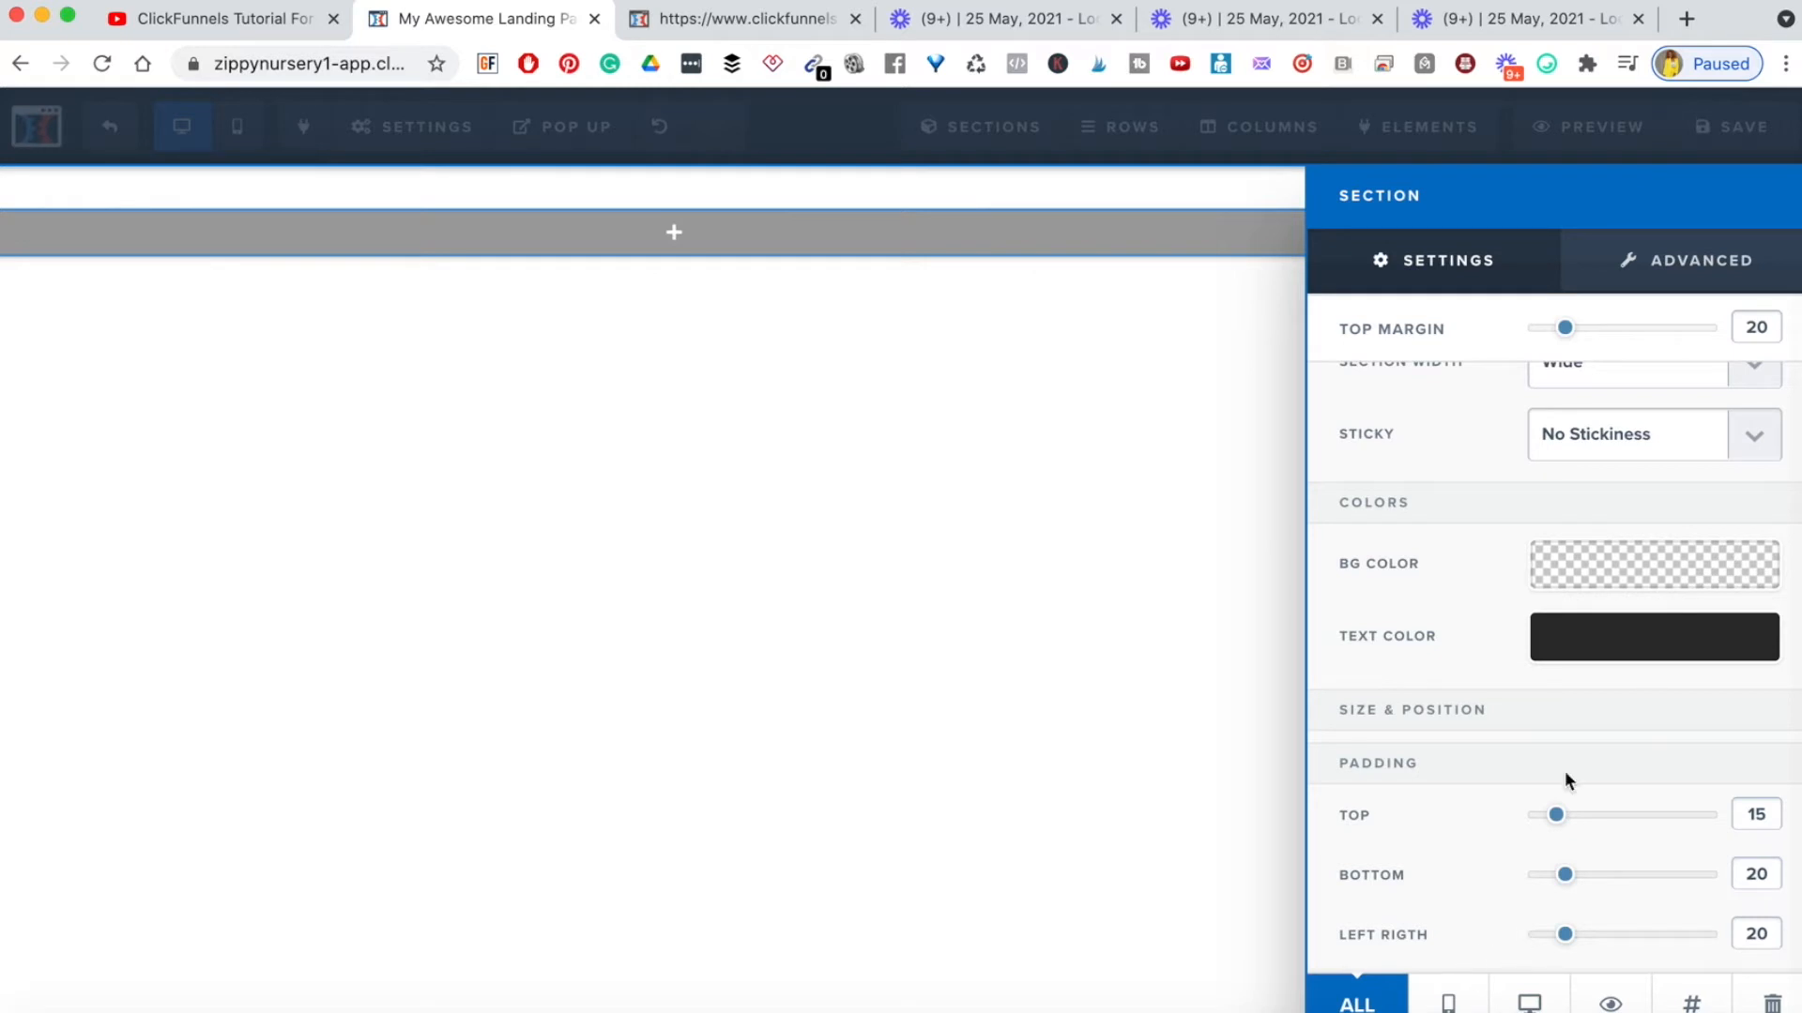
{"action": "scroll", "coordinate": [1565, 774], "scroll_direction": "up", "scroll_amount": 3}
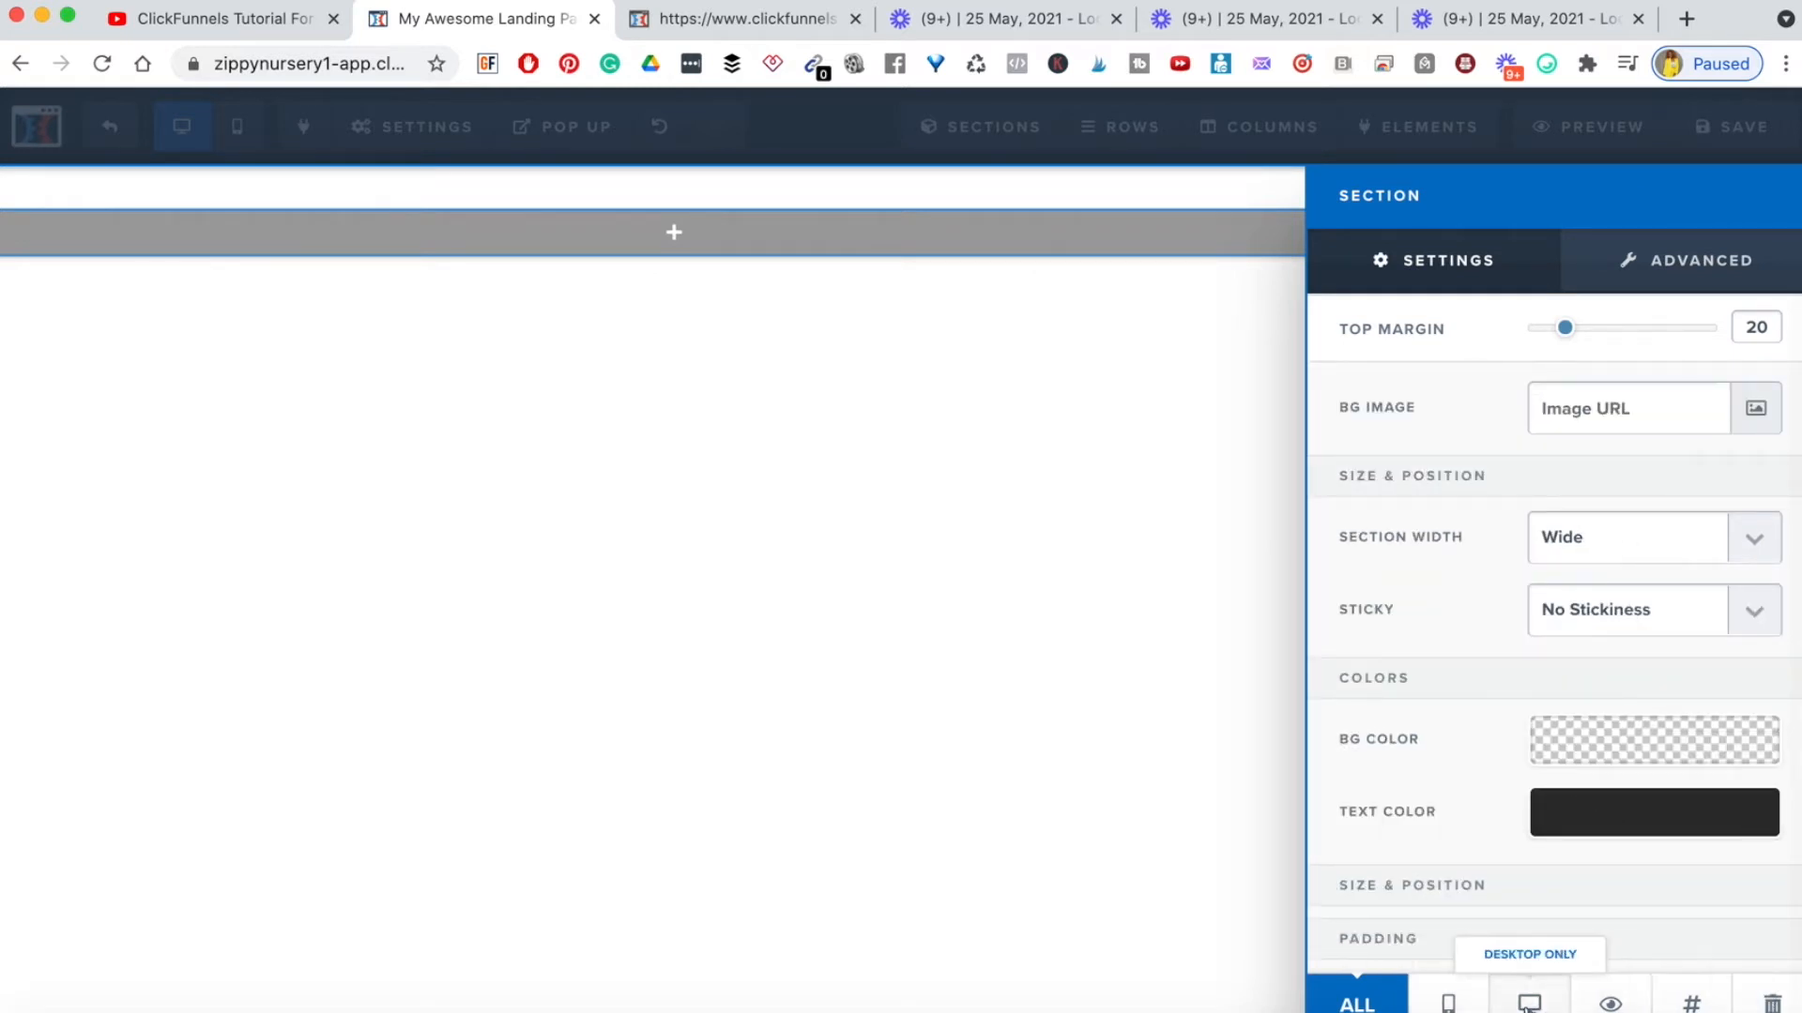
- Try the section's mobile-only and desktop-only visibility options and set it back to show on both mobile and desktop
{"action": "left_click", "coordinate": [1448, 1002]}
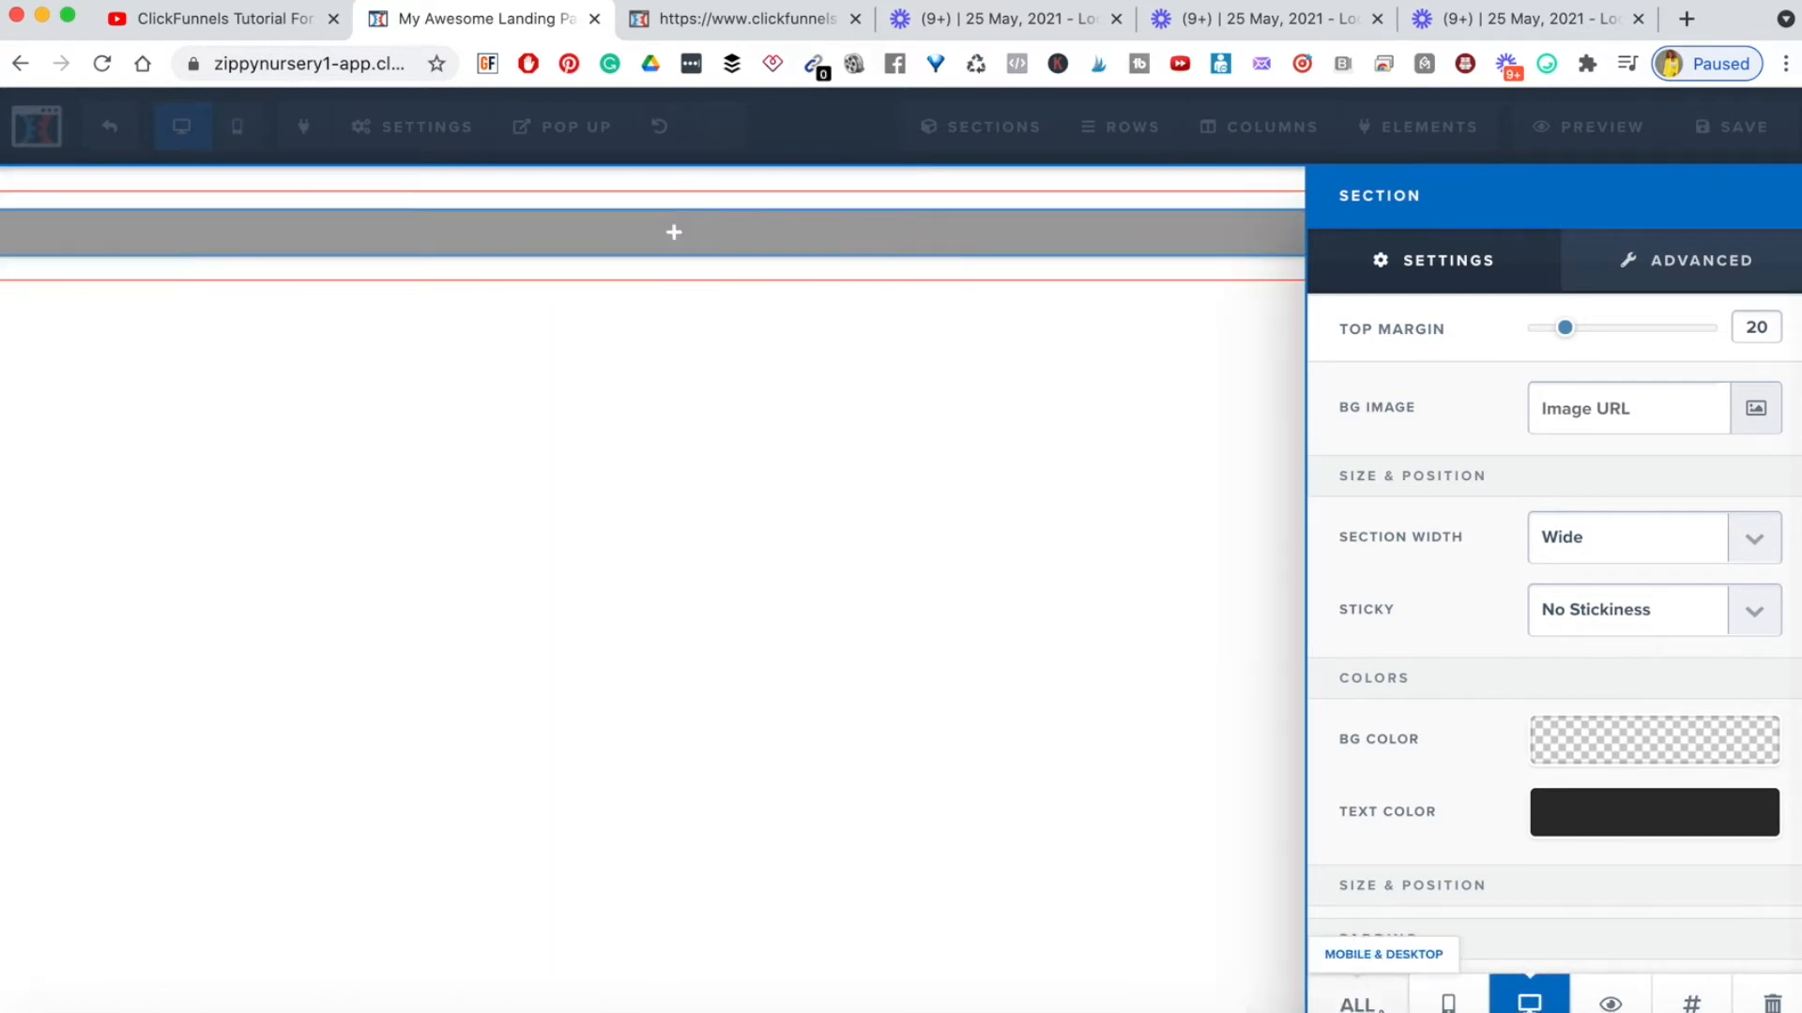
{"action": "left_click", "coordinate": [1357, 1002]}
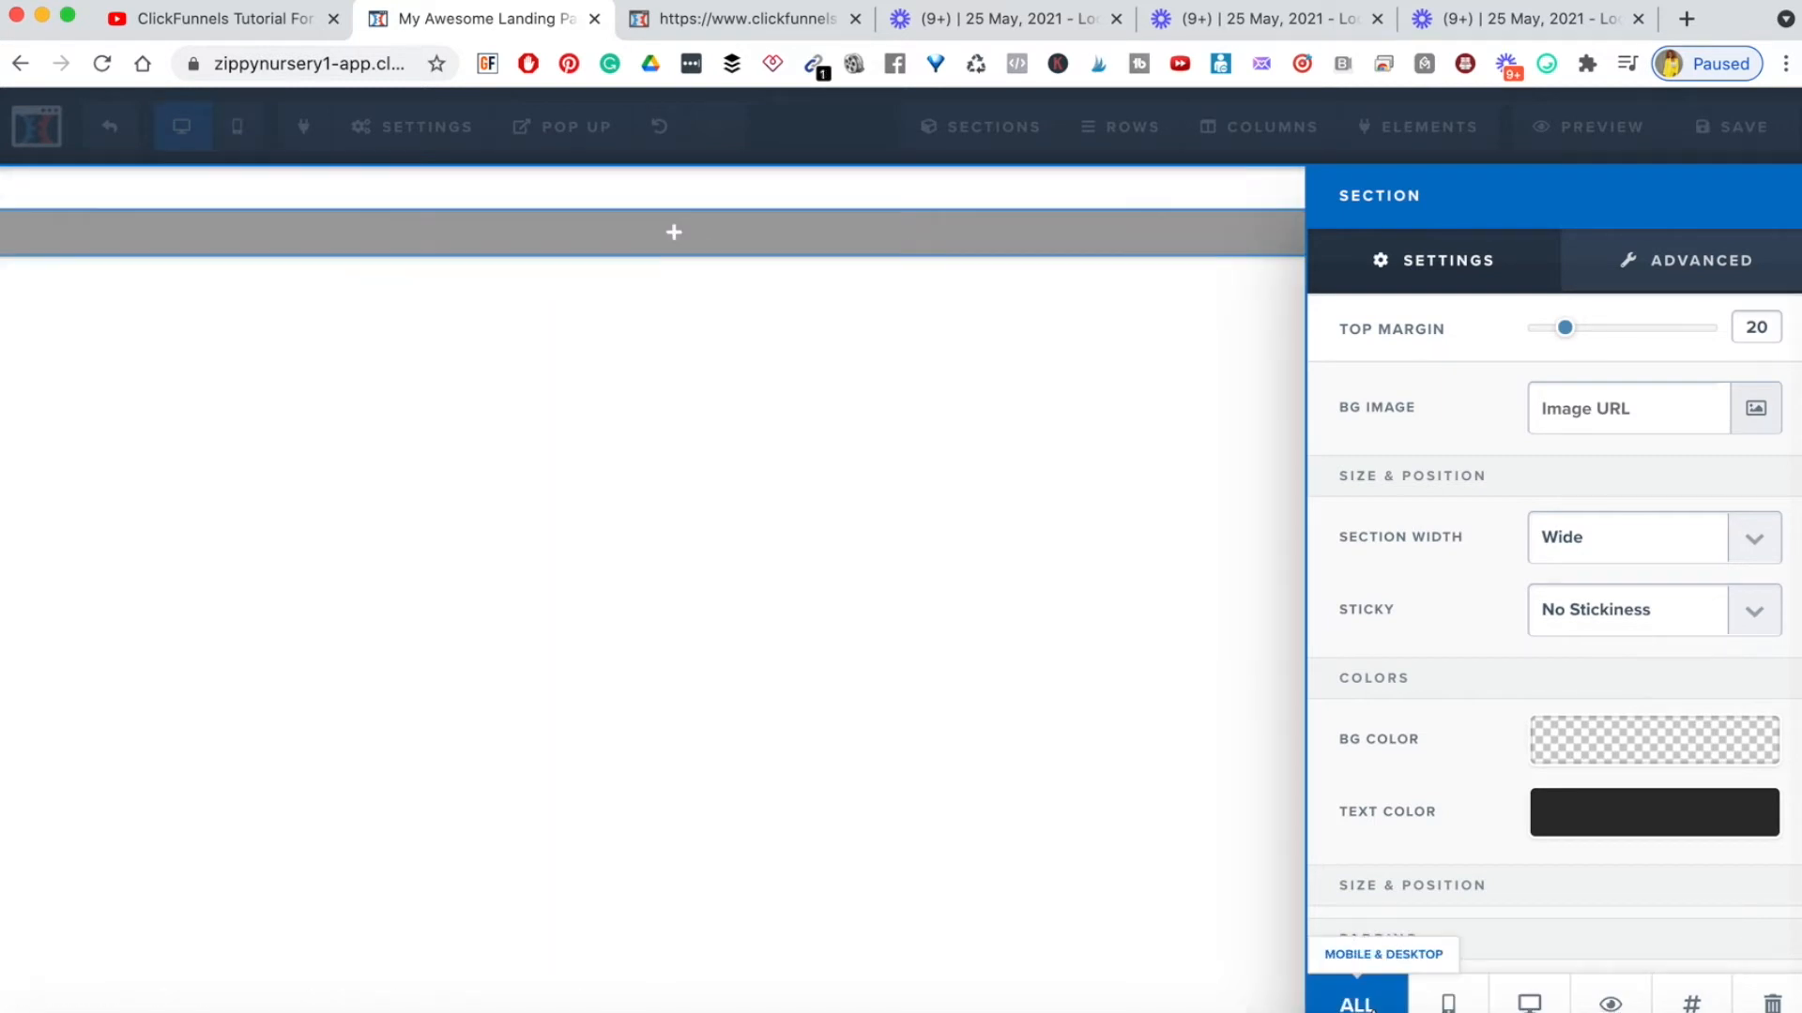
{"action": "left_click", "coordinate": [1448, 1002]}
{"action": "left_click", "coordinate": [1357, 1002]}
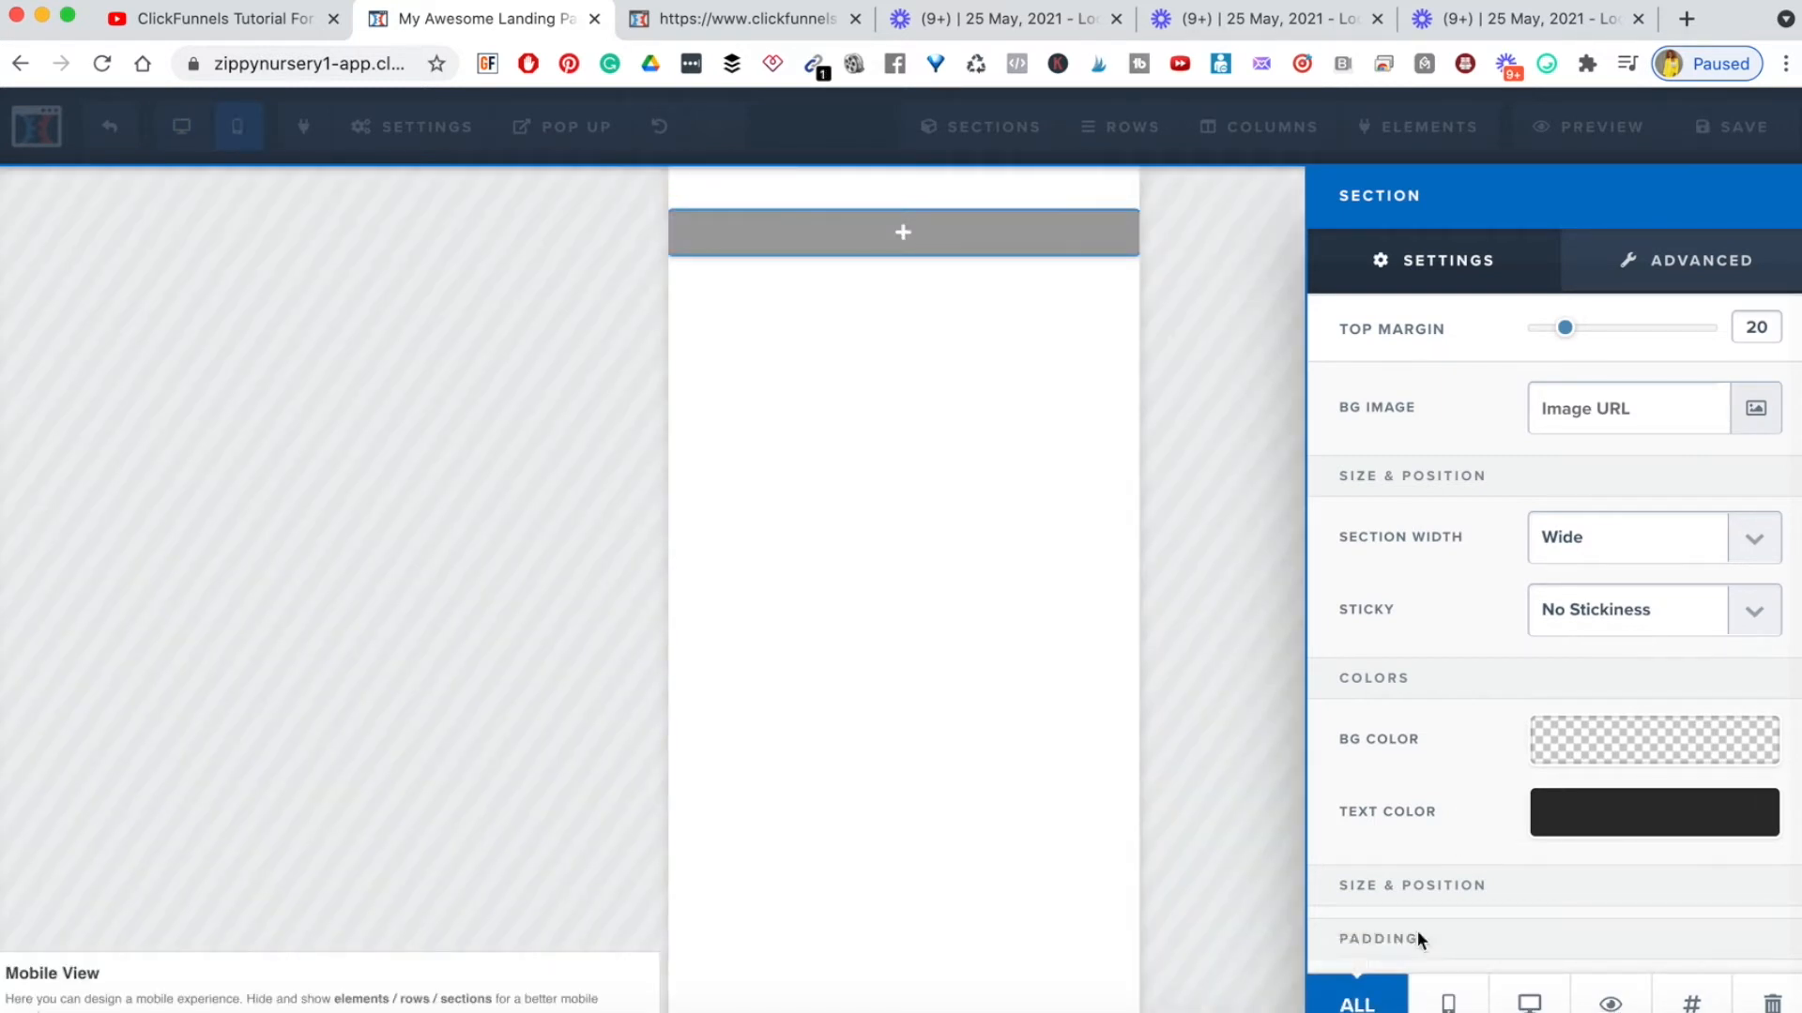
{"action": "left_click", "coordinate": [1528, 1000]}
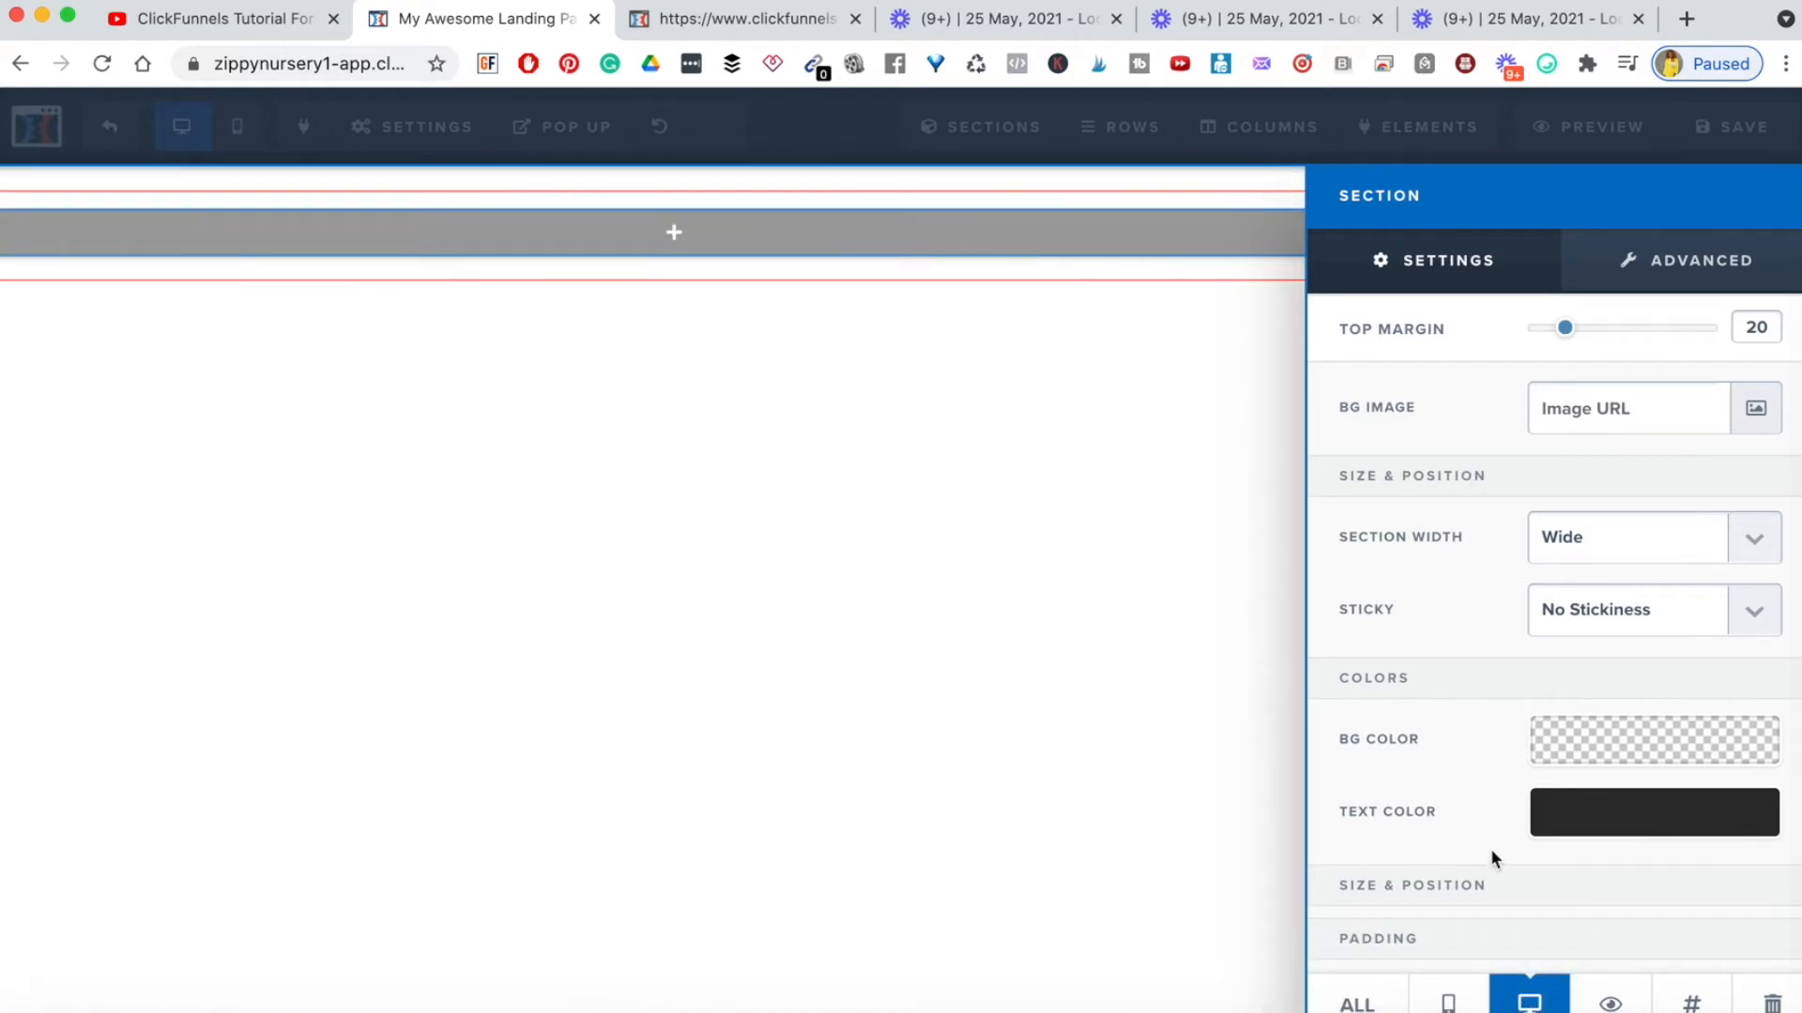
{"action": "left_click", "coordinate": [1357, 1004]}
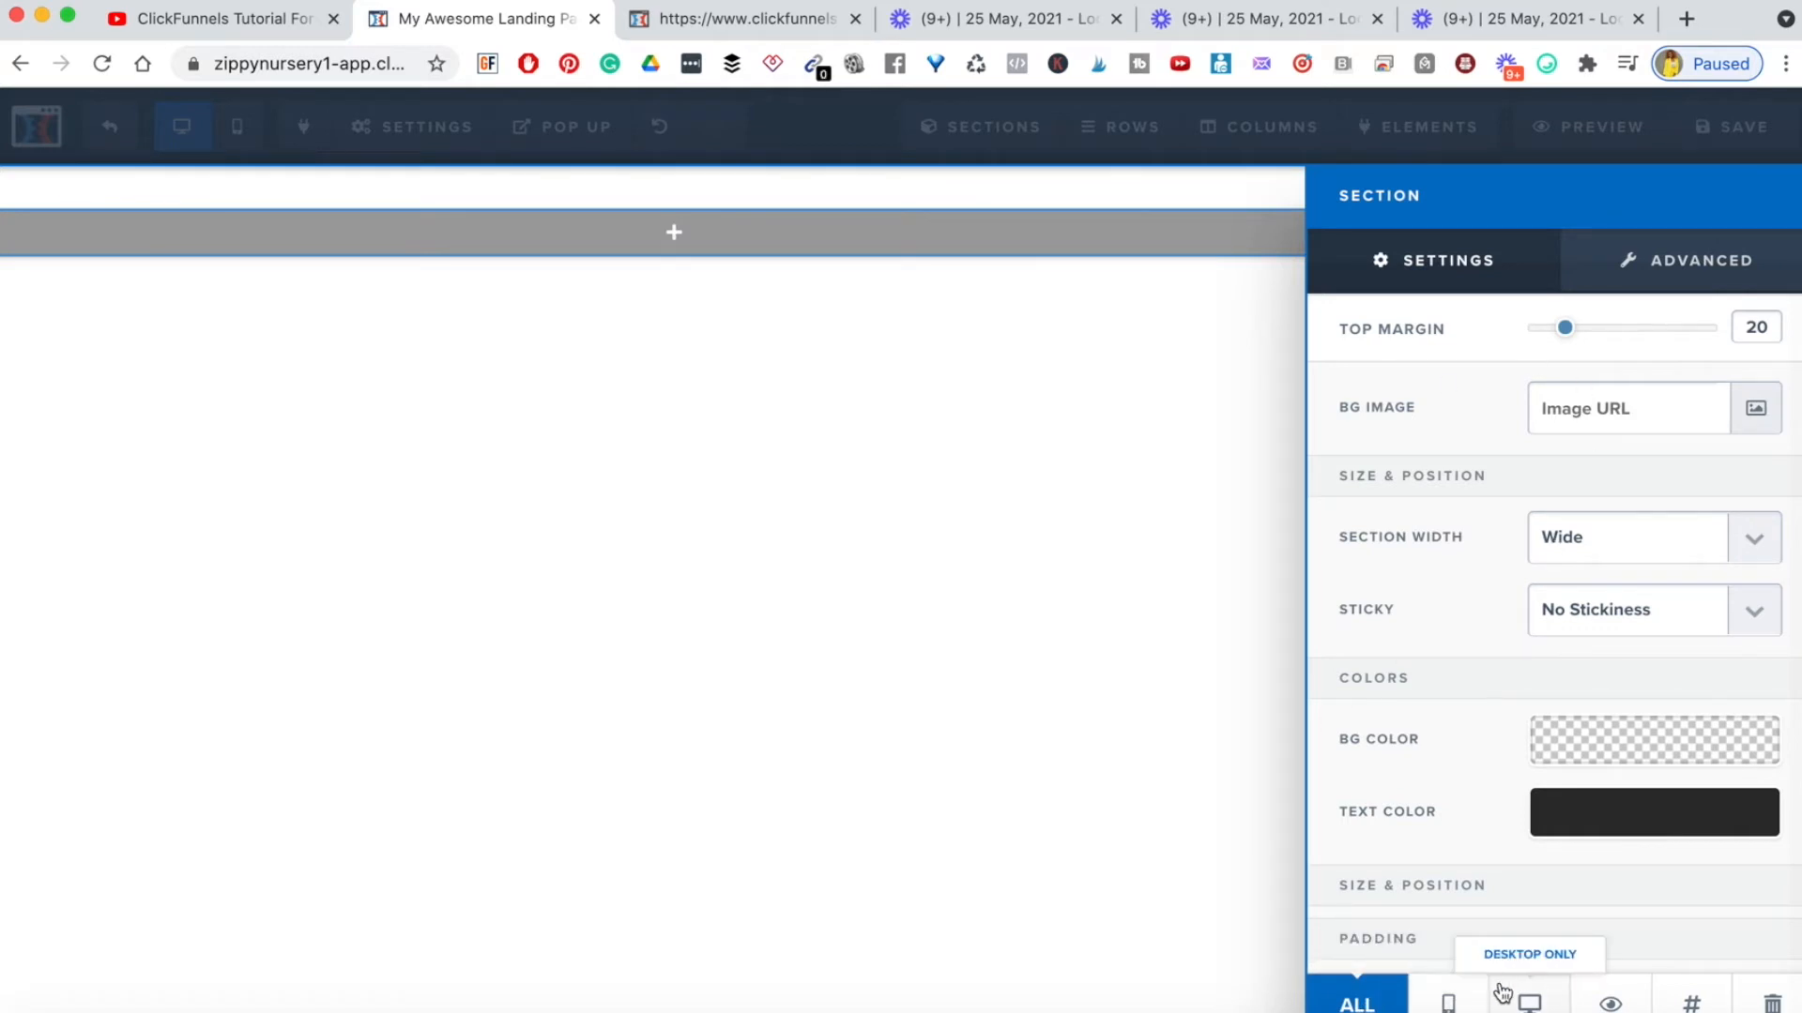
- Close the section settings and add a 3-column row to the empty section
{"action": "left_click", "coordinate": [1179, 566]}
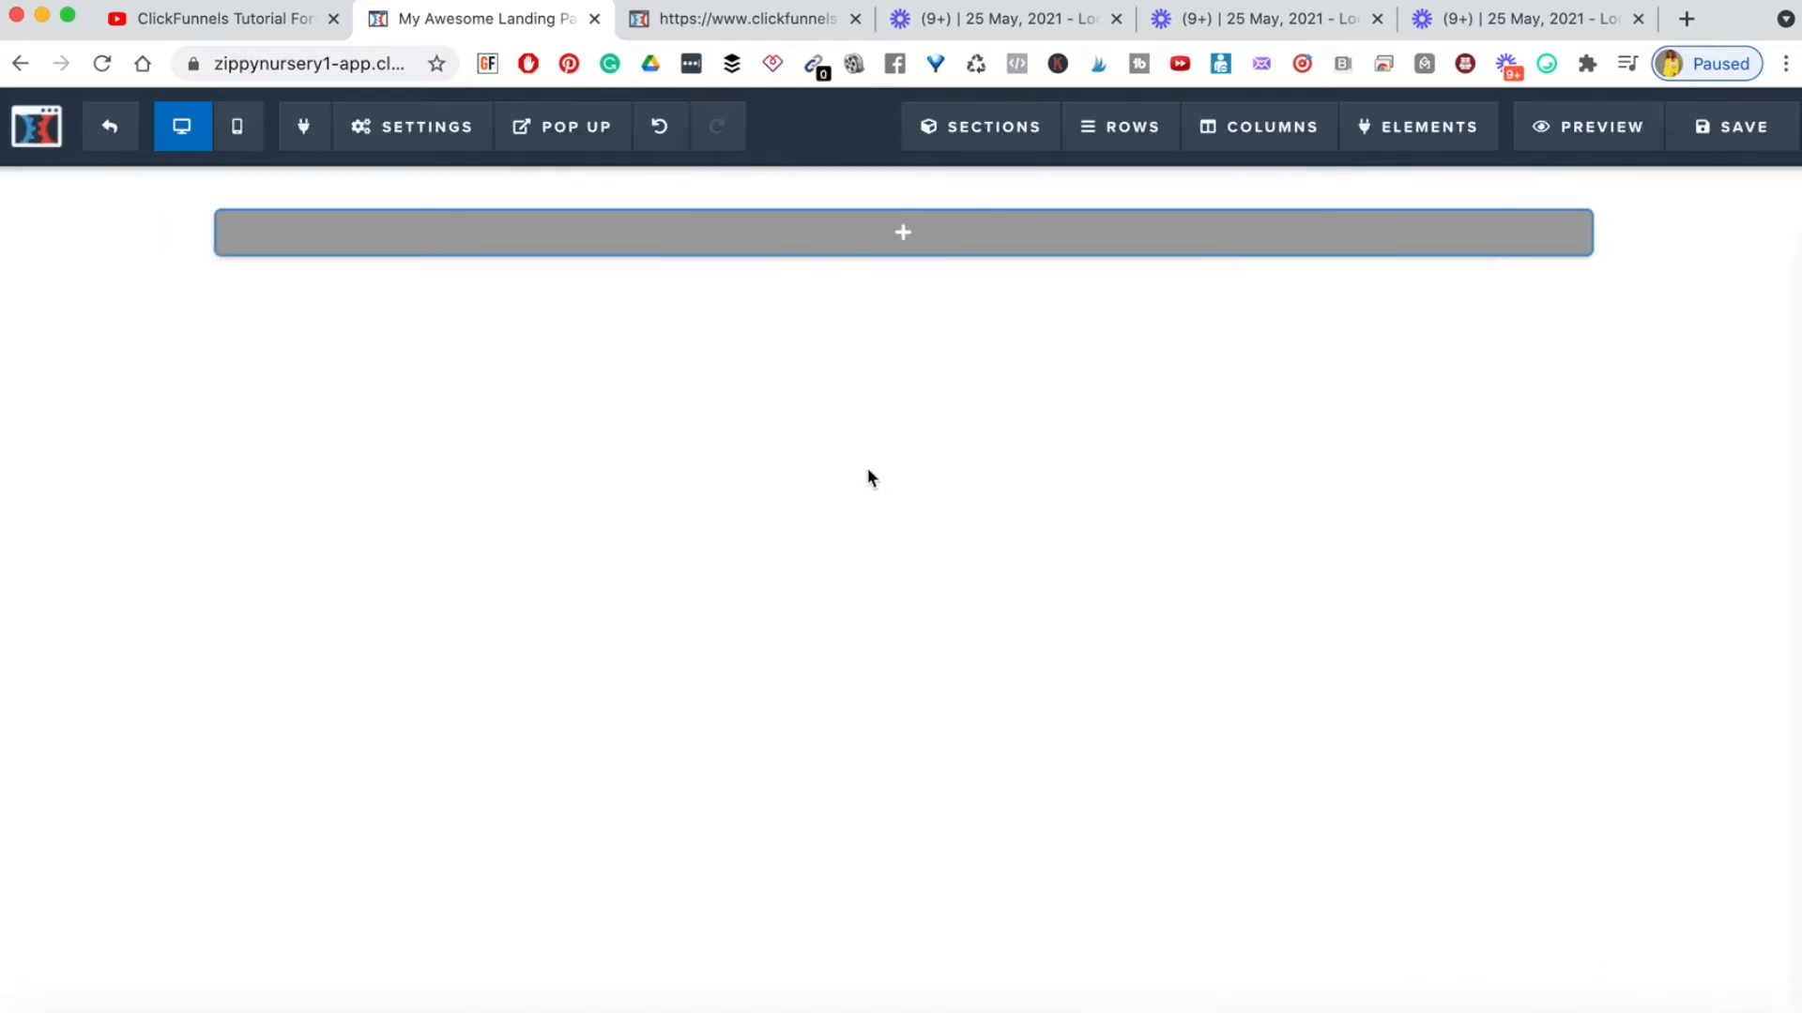
{"action": "left_click", "coordinate": [937, 305]}
{"action": "mouse_move", "coordinate": [959, 231]}
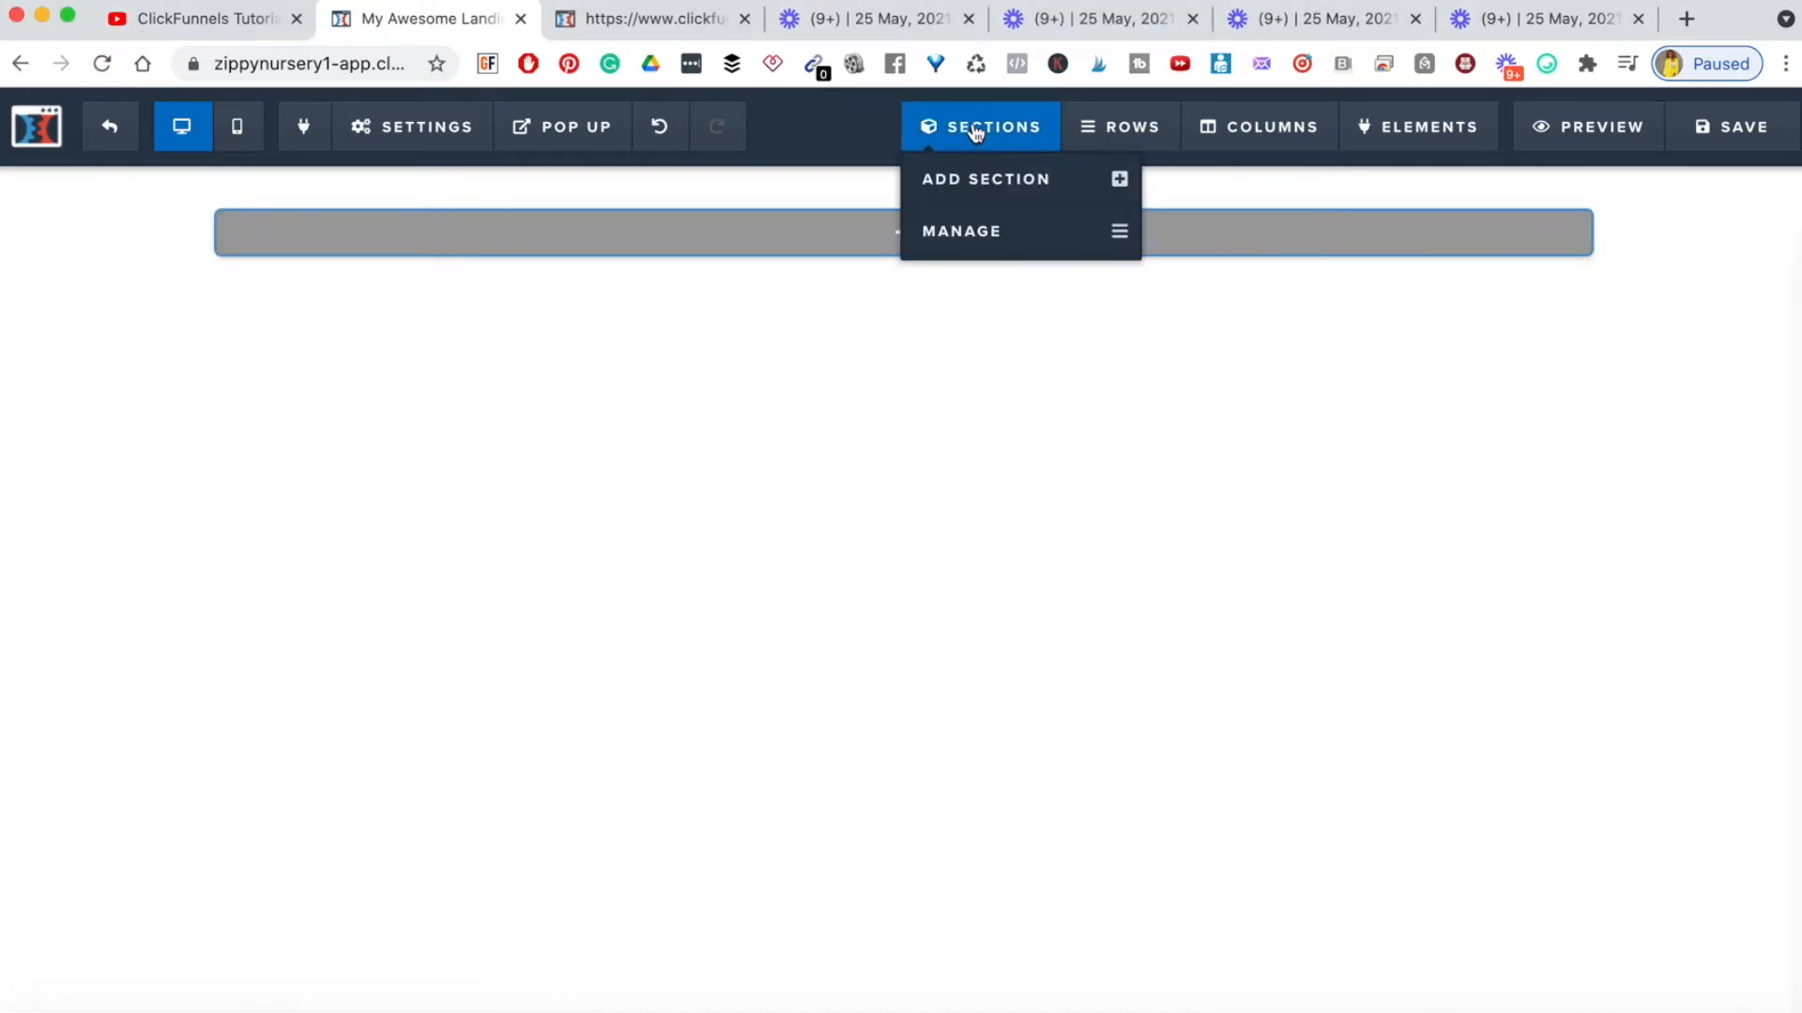
{"action": "mouse_move", "coordinate": [882, 246]}
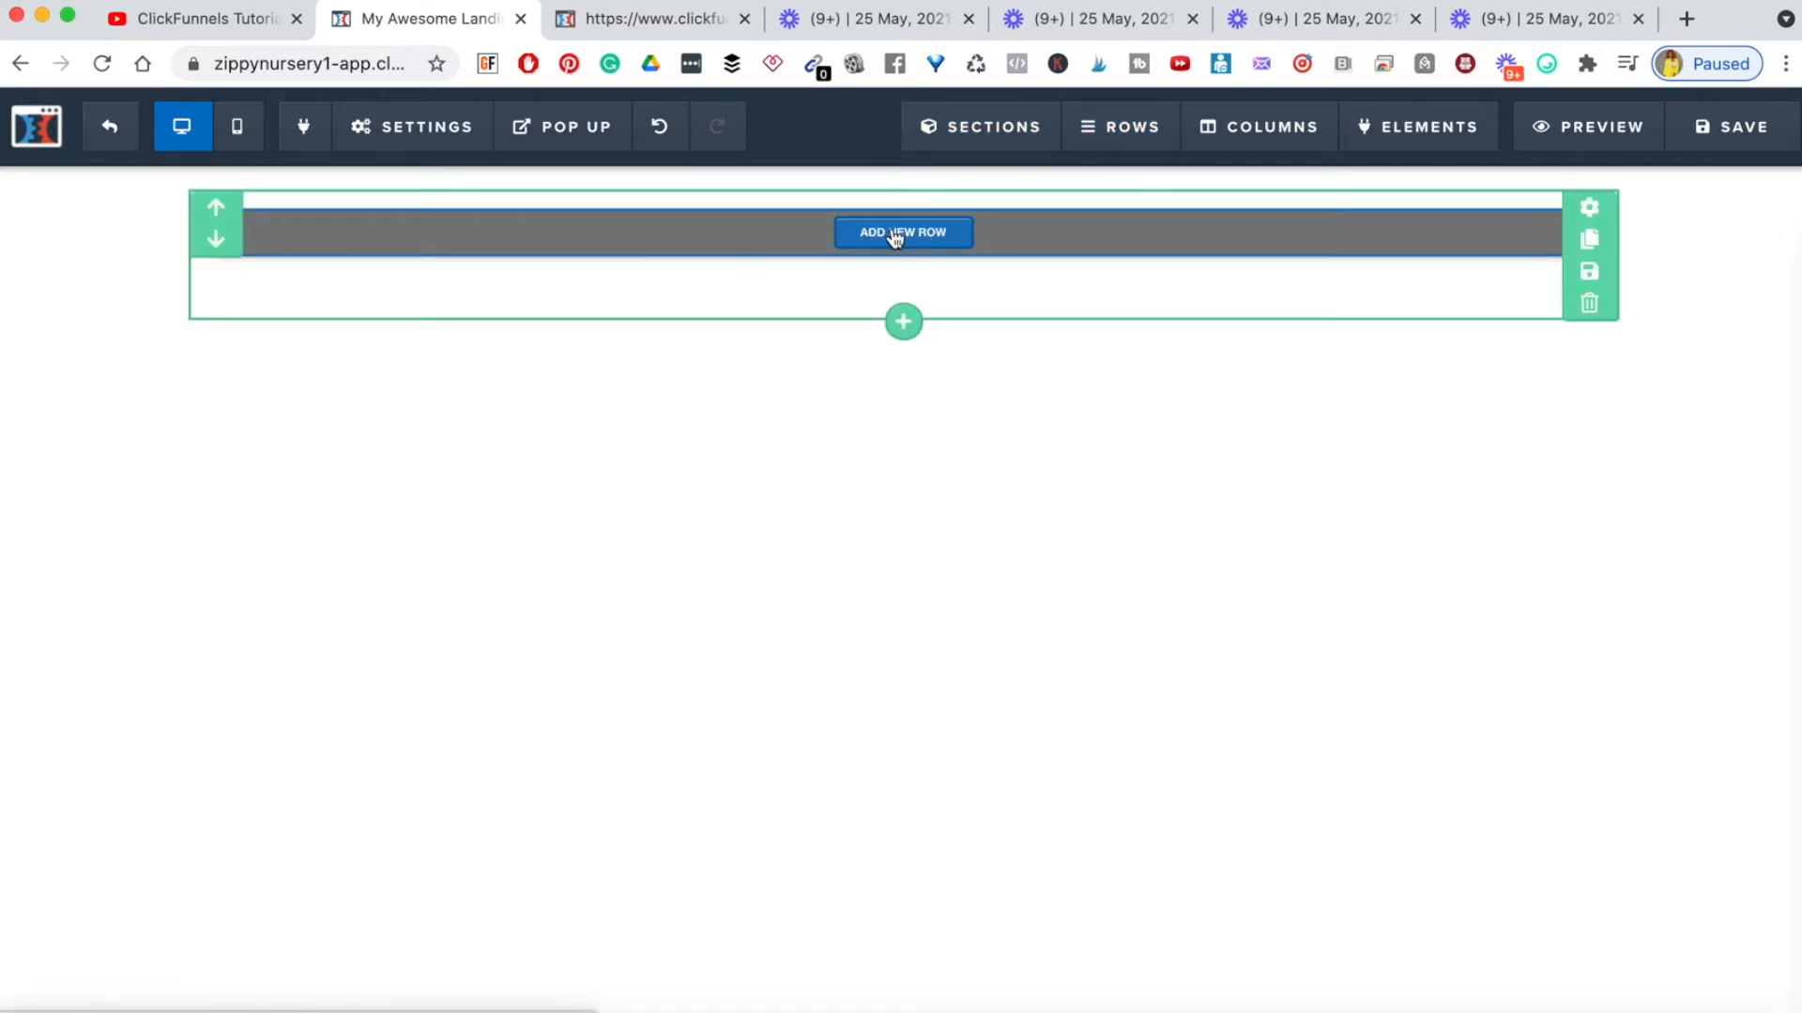
{"action": "left_click", "coordinate": [896, 237]}
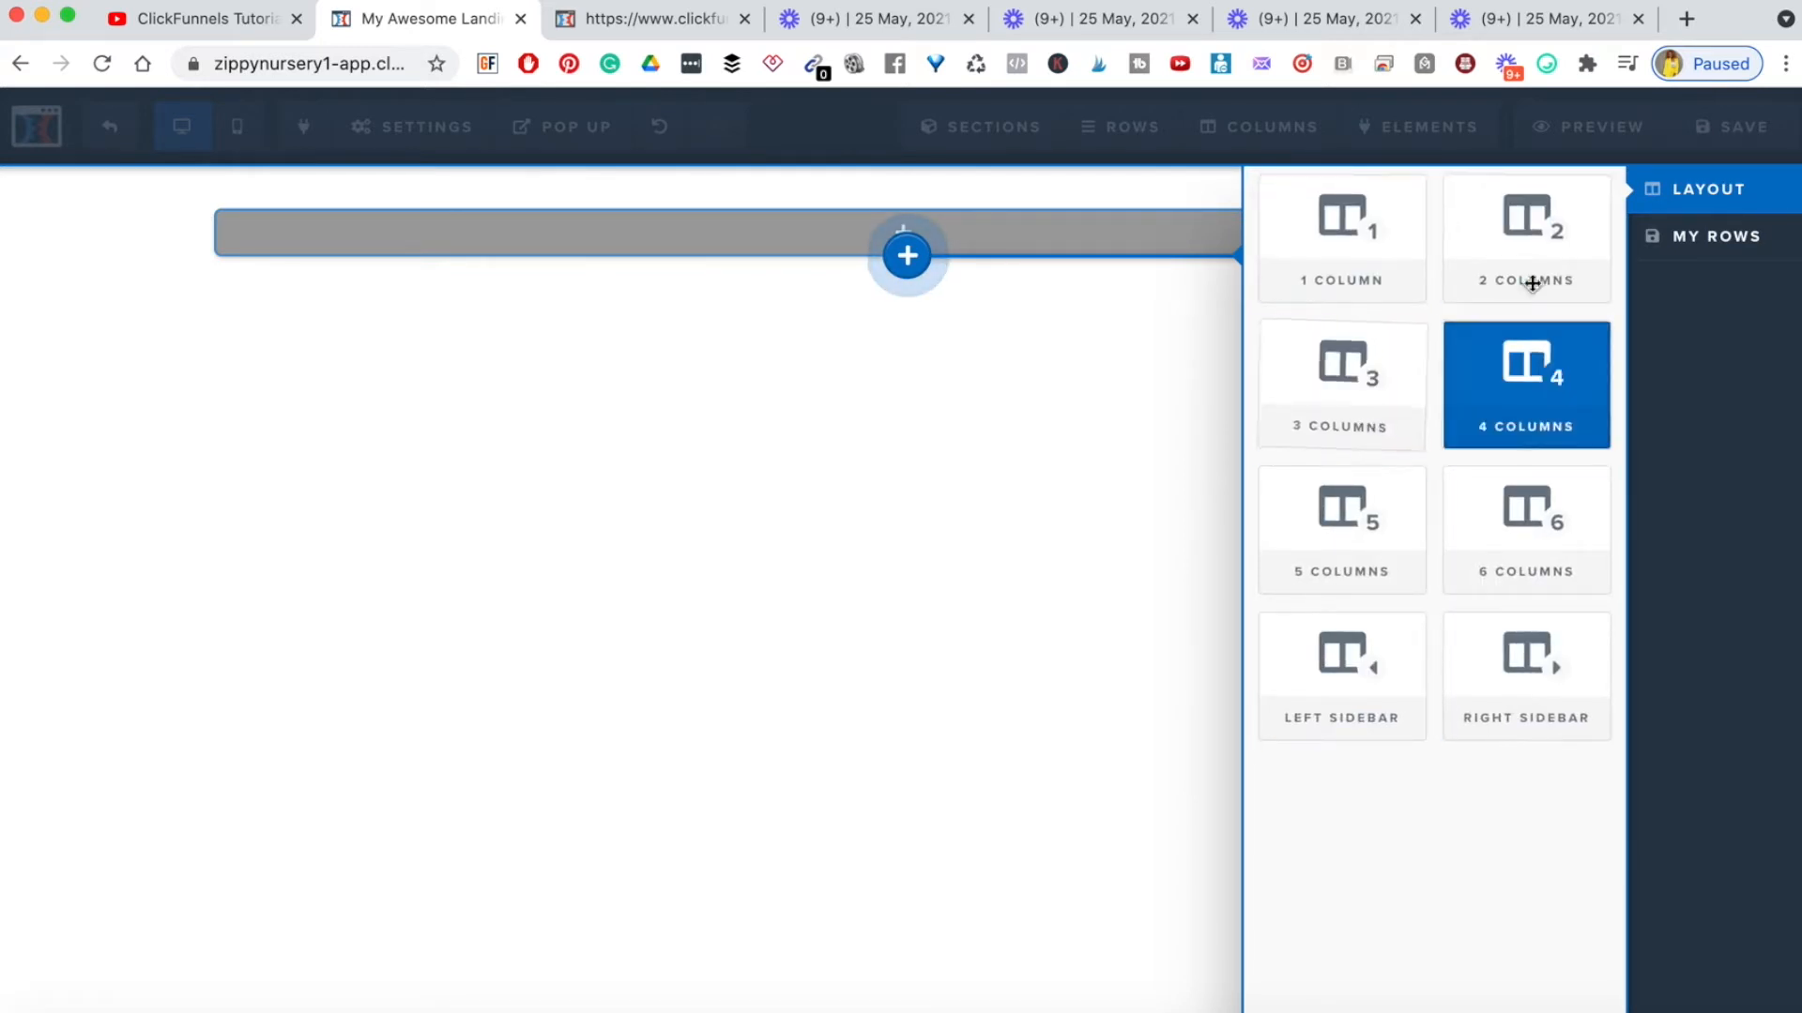
{"action": "left_click", "coordinate": [1353, 405]}
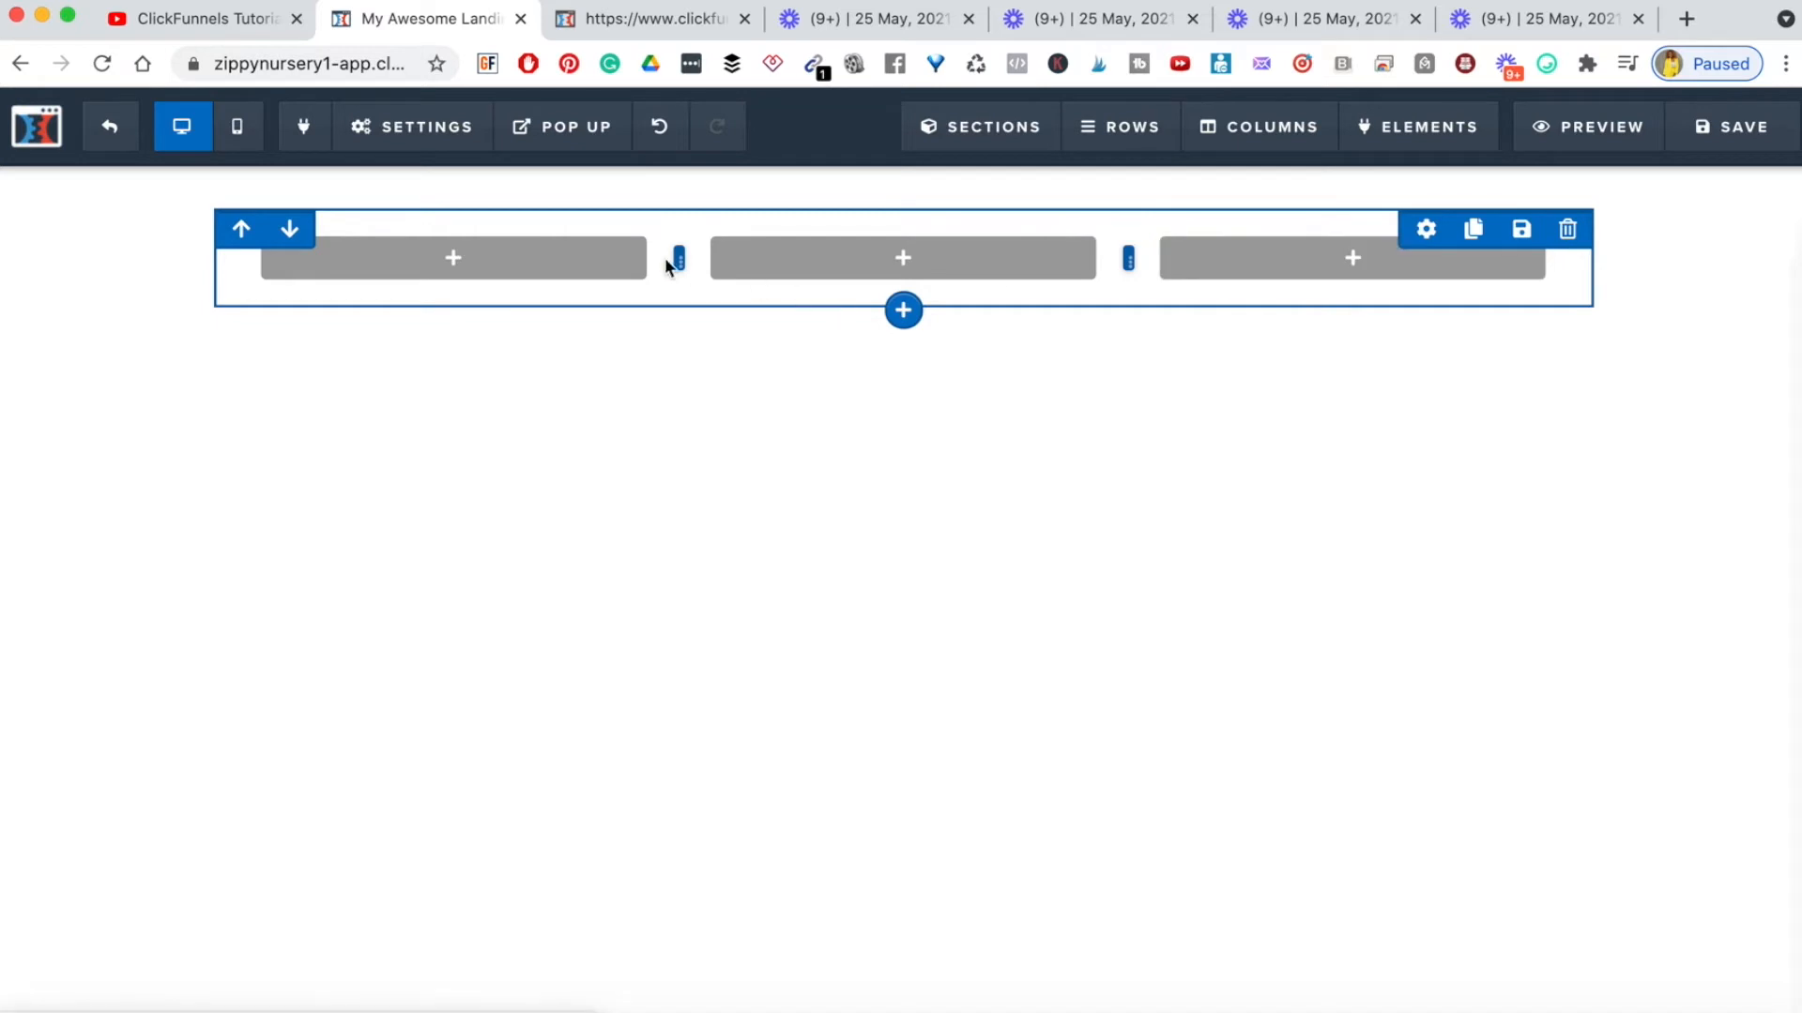
- Adjust the row's column widths so the first column is narrower and the middle column is wider
{"action": "left_click_drag", "start_coordinate": [654, 258], "coordinate": [460, 263]}
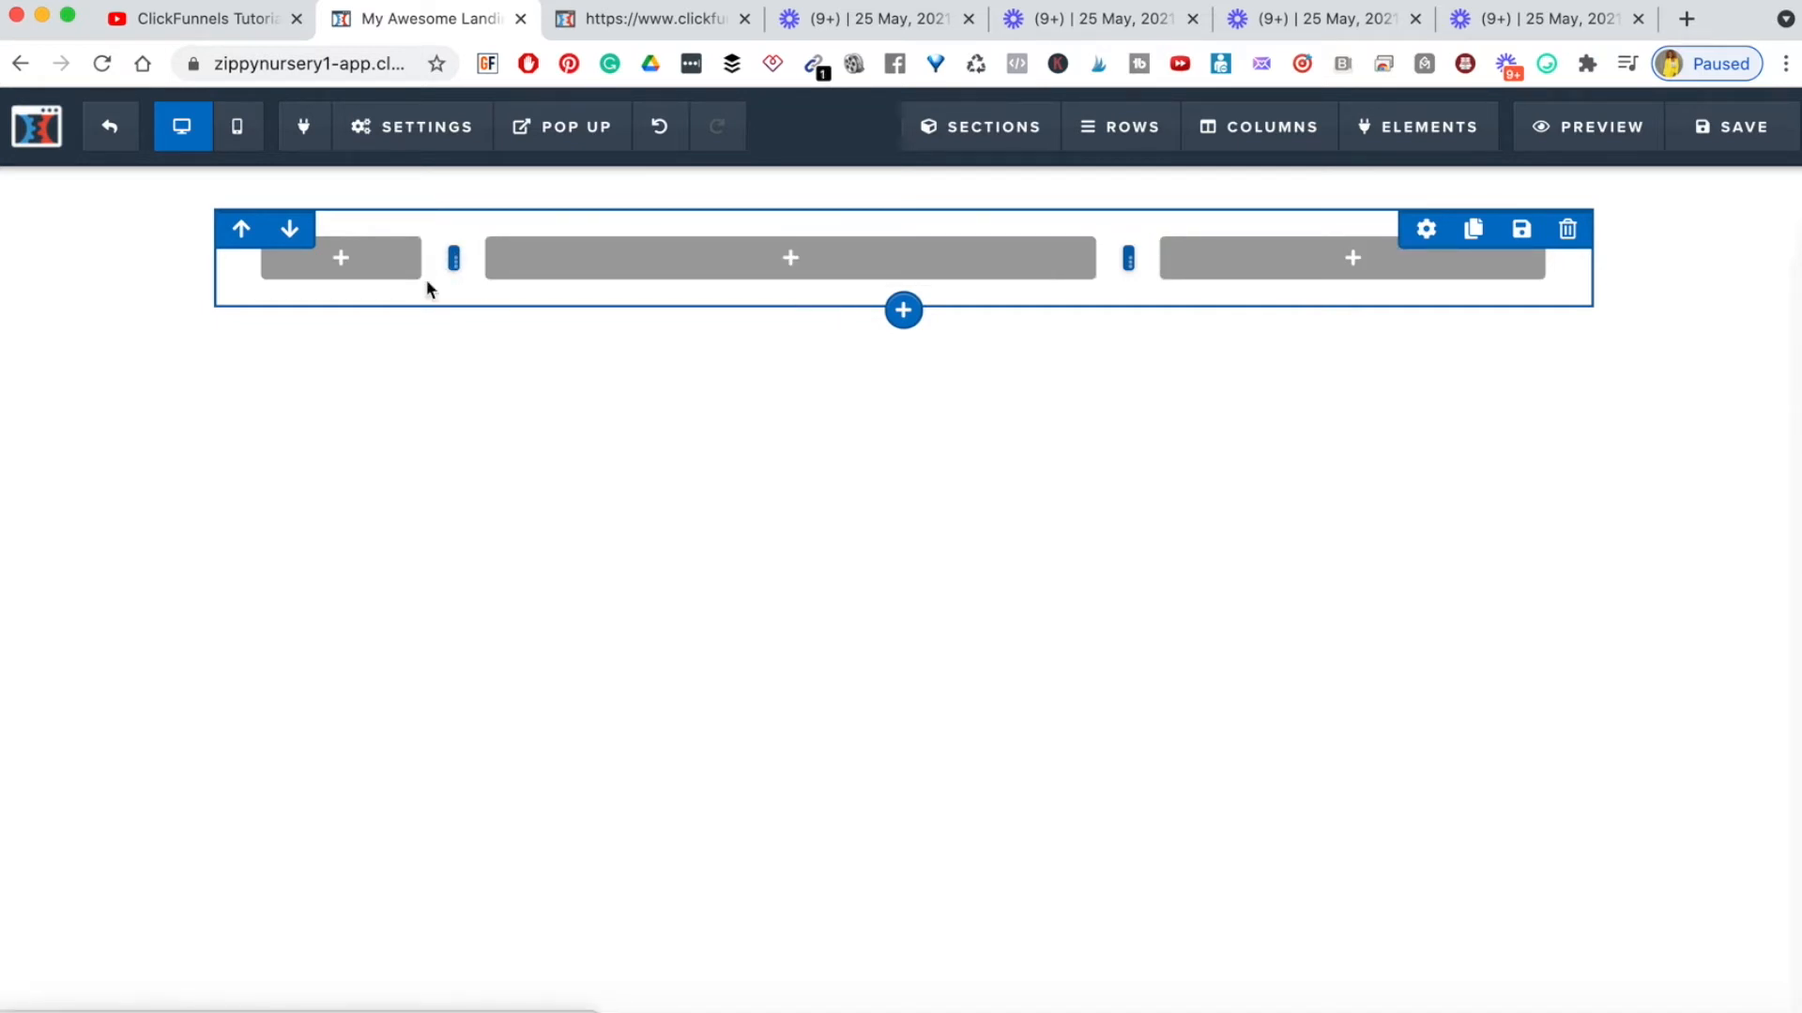
{"action": "left_click_drag", "start_coordinate": [454, 259], "coordinate": [567, 259]}
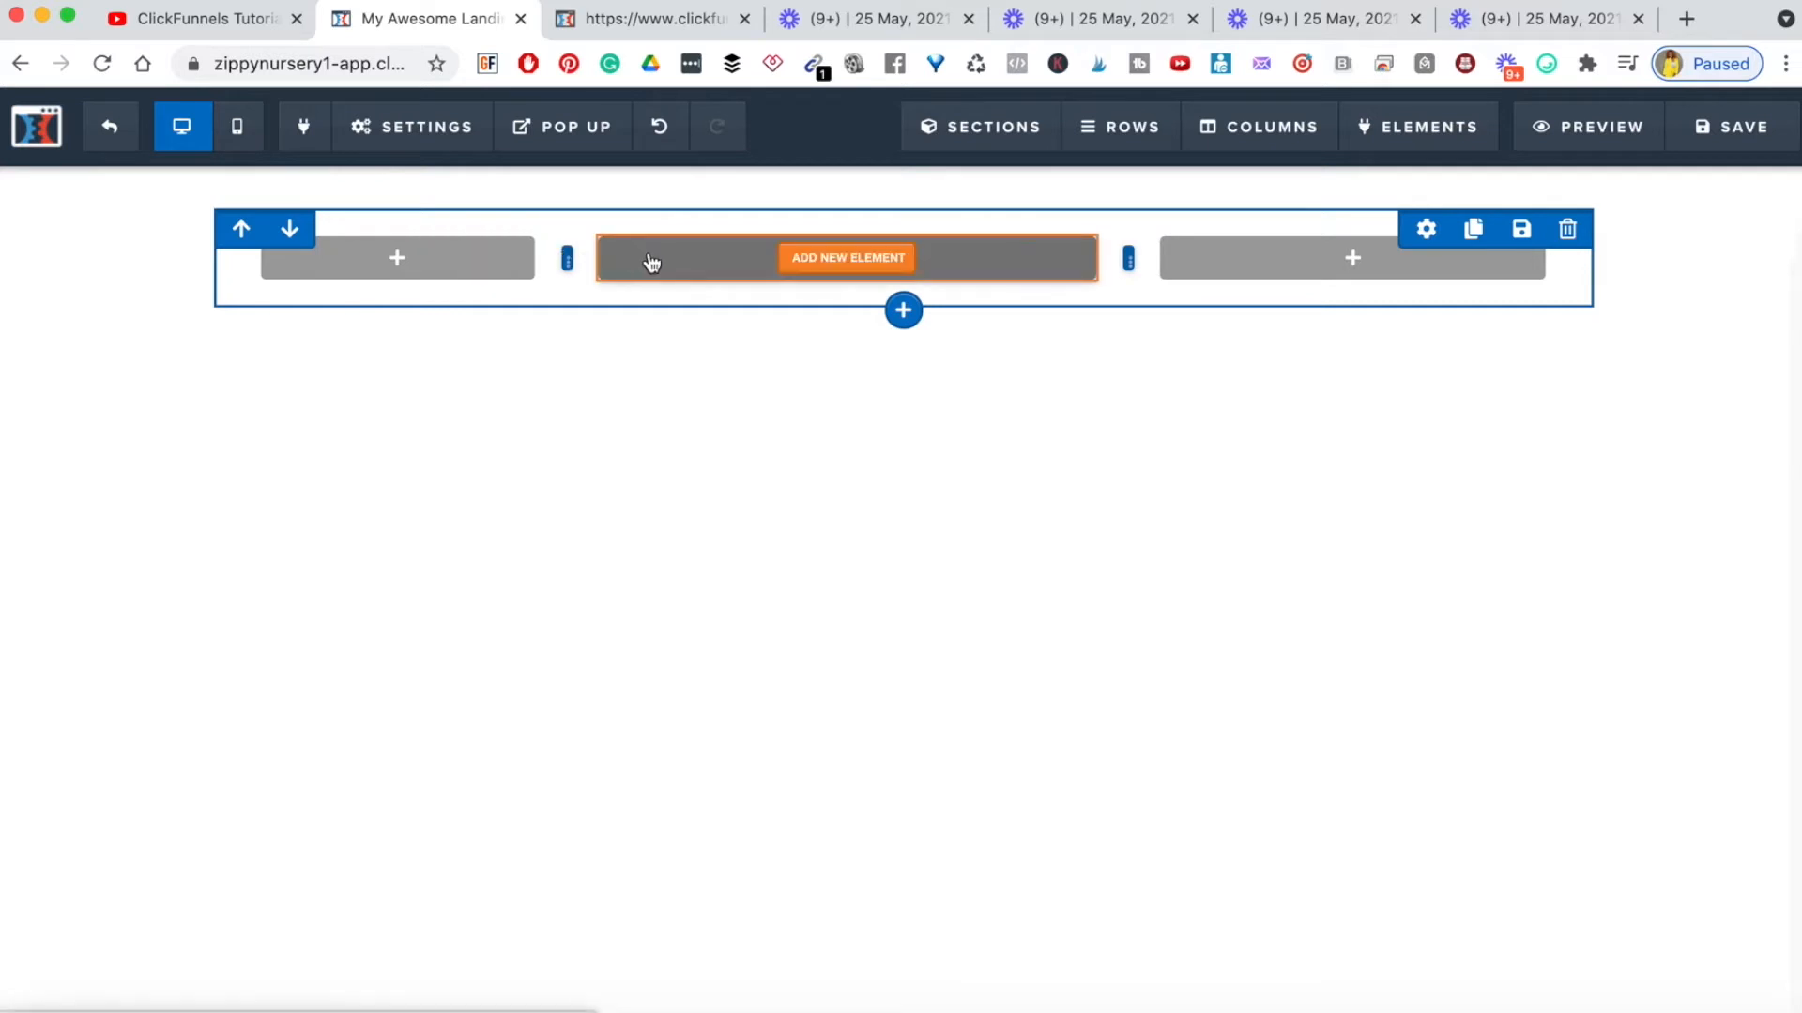
{"action": "mouse_move", "coordinate": [1130, 259]}
{"action": "left_mouse_down"}
{"action": "mouse_move", "coordinate": [1357, 257]}
{"action": "mouse_move", "coordinate": [1128, 259]}
{"action": "left_mouse_up"}
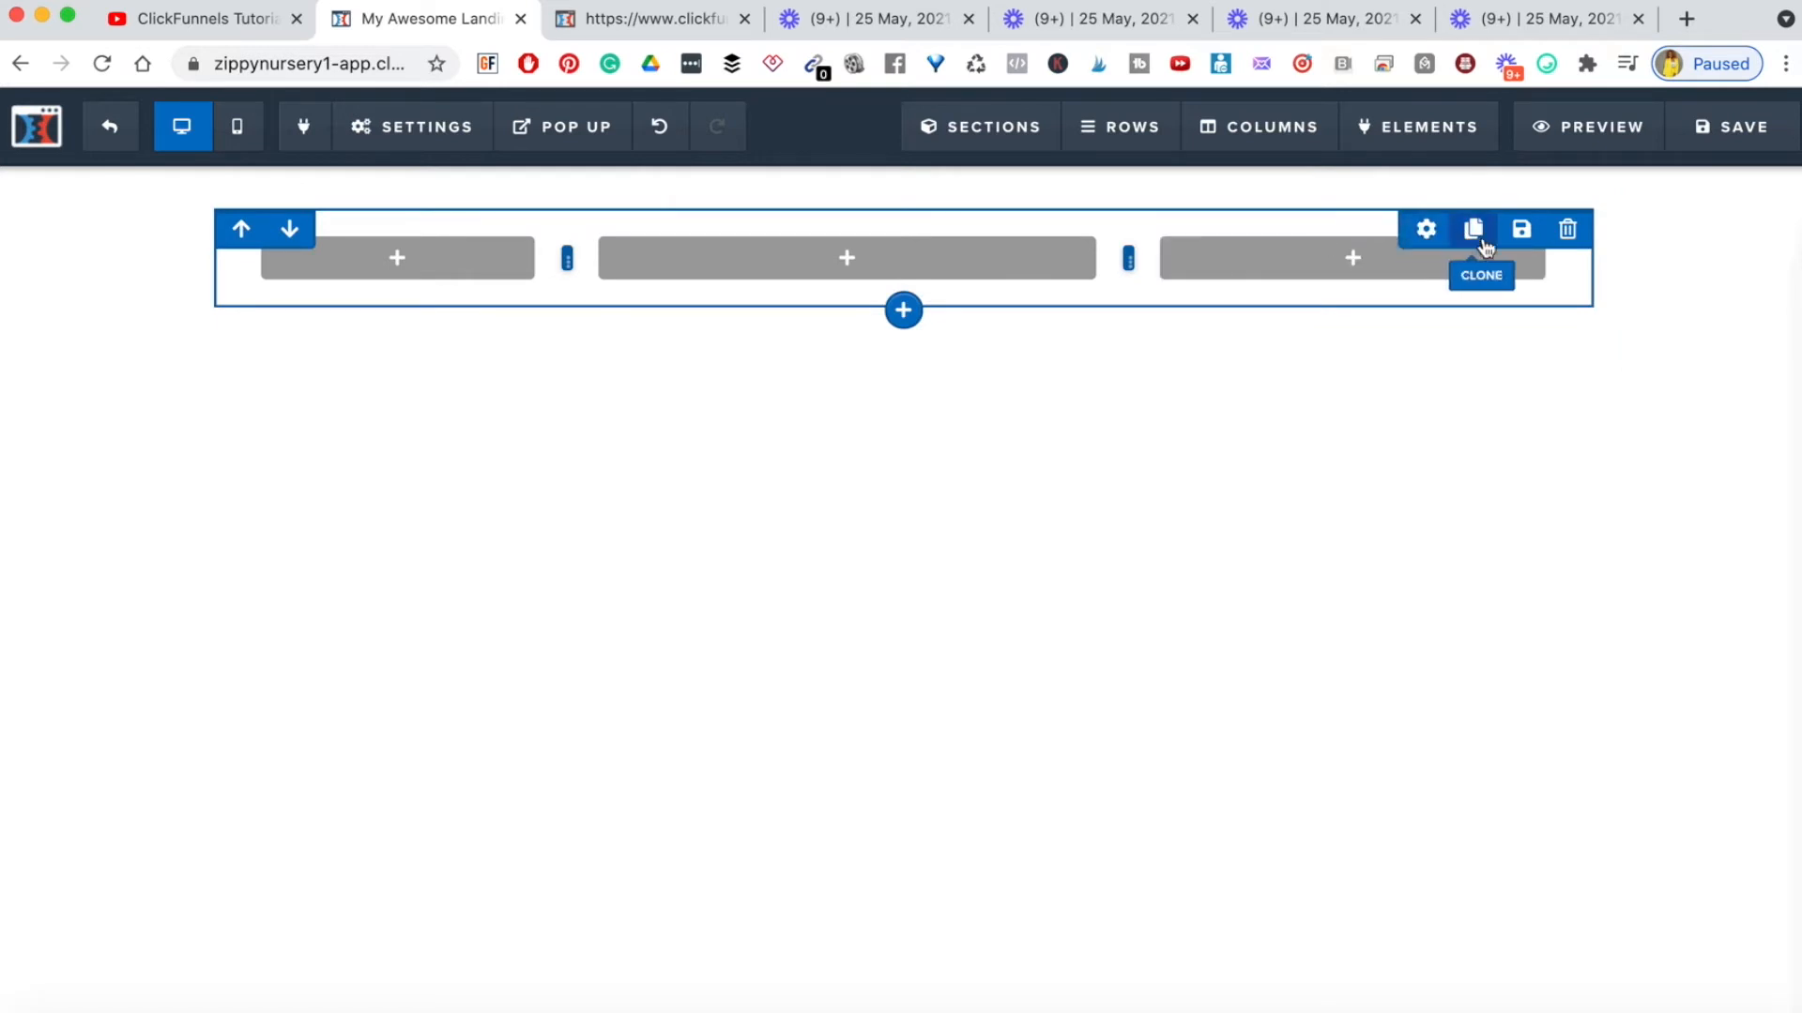
- Examine the 3-column row's settings for background, colors, width, alignment and padding
{"action": "left_click", "coordinate": [1426, 232]}
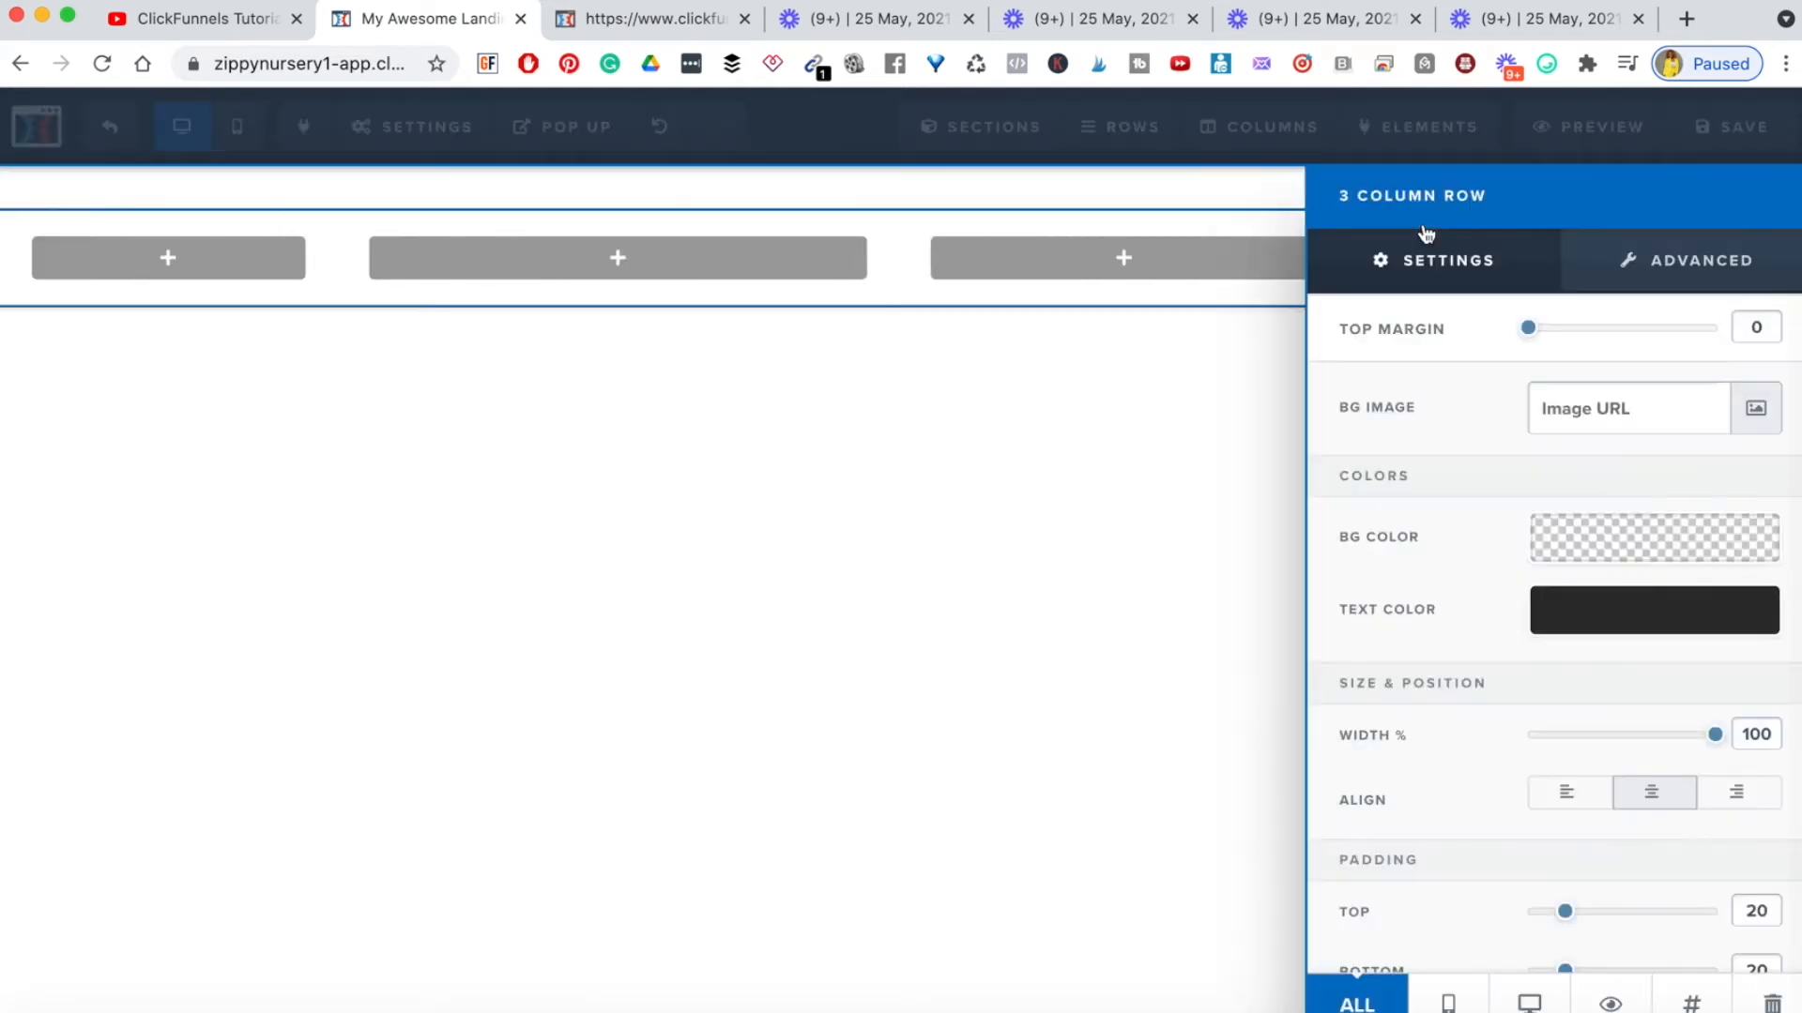
{"action": "scroll", "coordinate": [1479, 699], "scroll_direction": "down", "scroll_amount": 1}
{"action": "scroll", "coordinate": [1479, 699], "scroll_direction": "up", "scroll_amount": 1}
{"action": "scroll", "coordinate": [1501, 685], "scroll_direction": "down", "scroll_amount": 1}
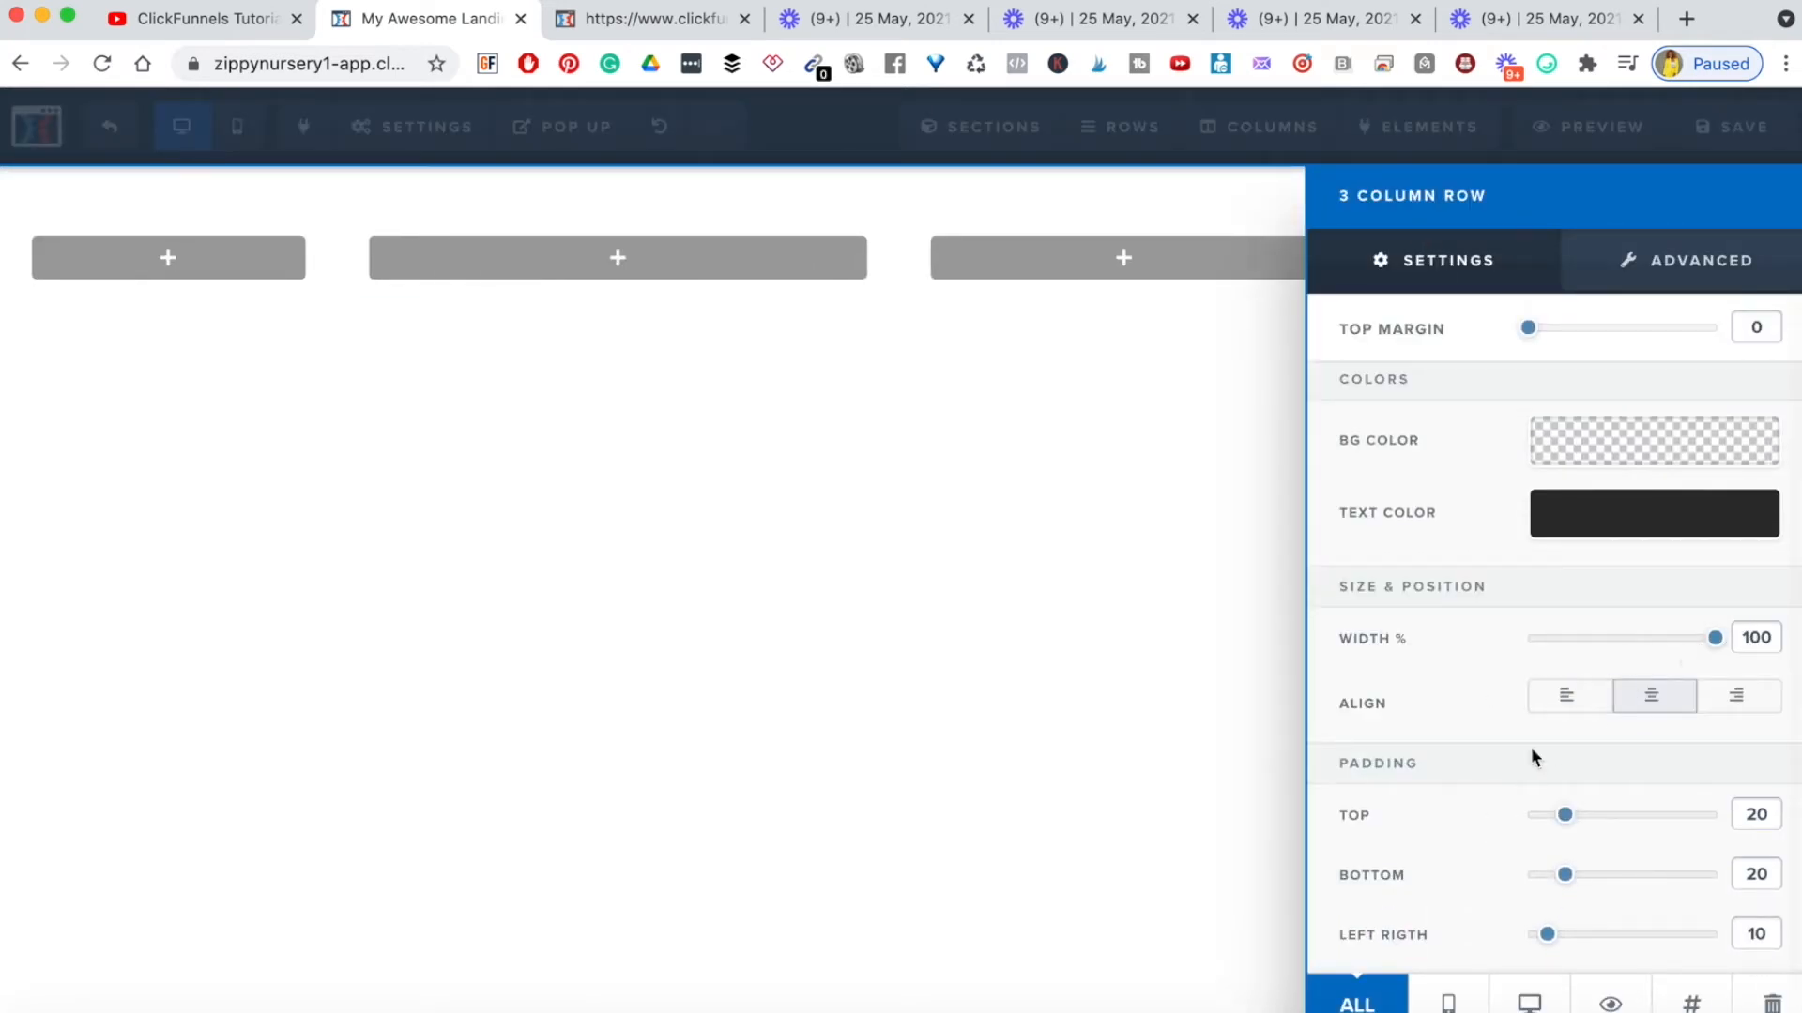
{"action": "left_click", "coordinate": [1089, 494]}
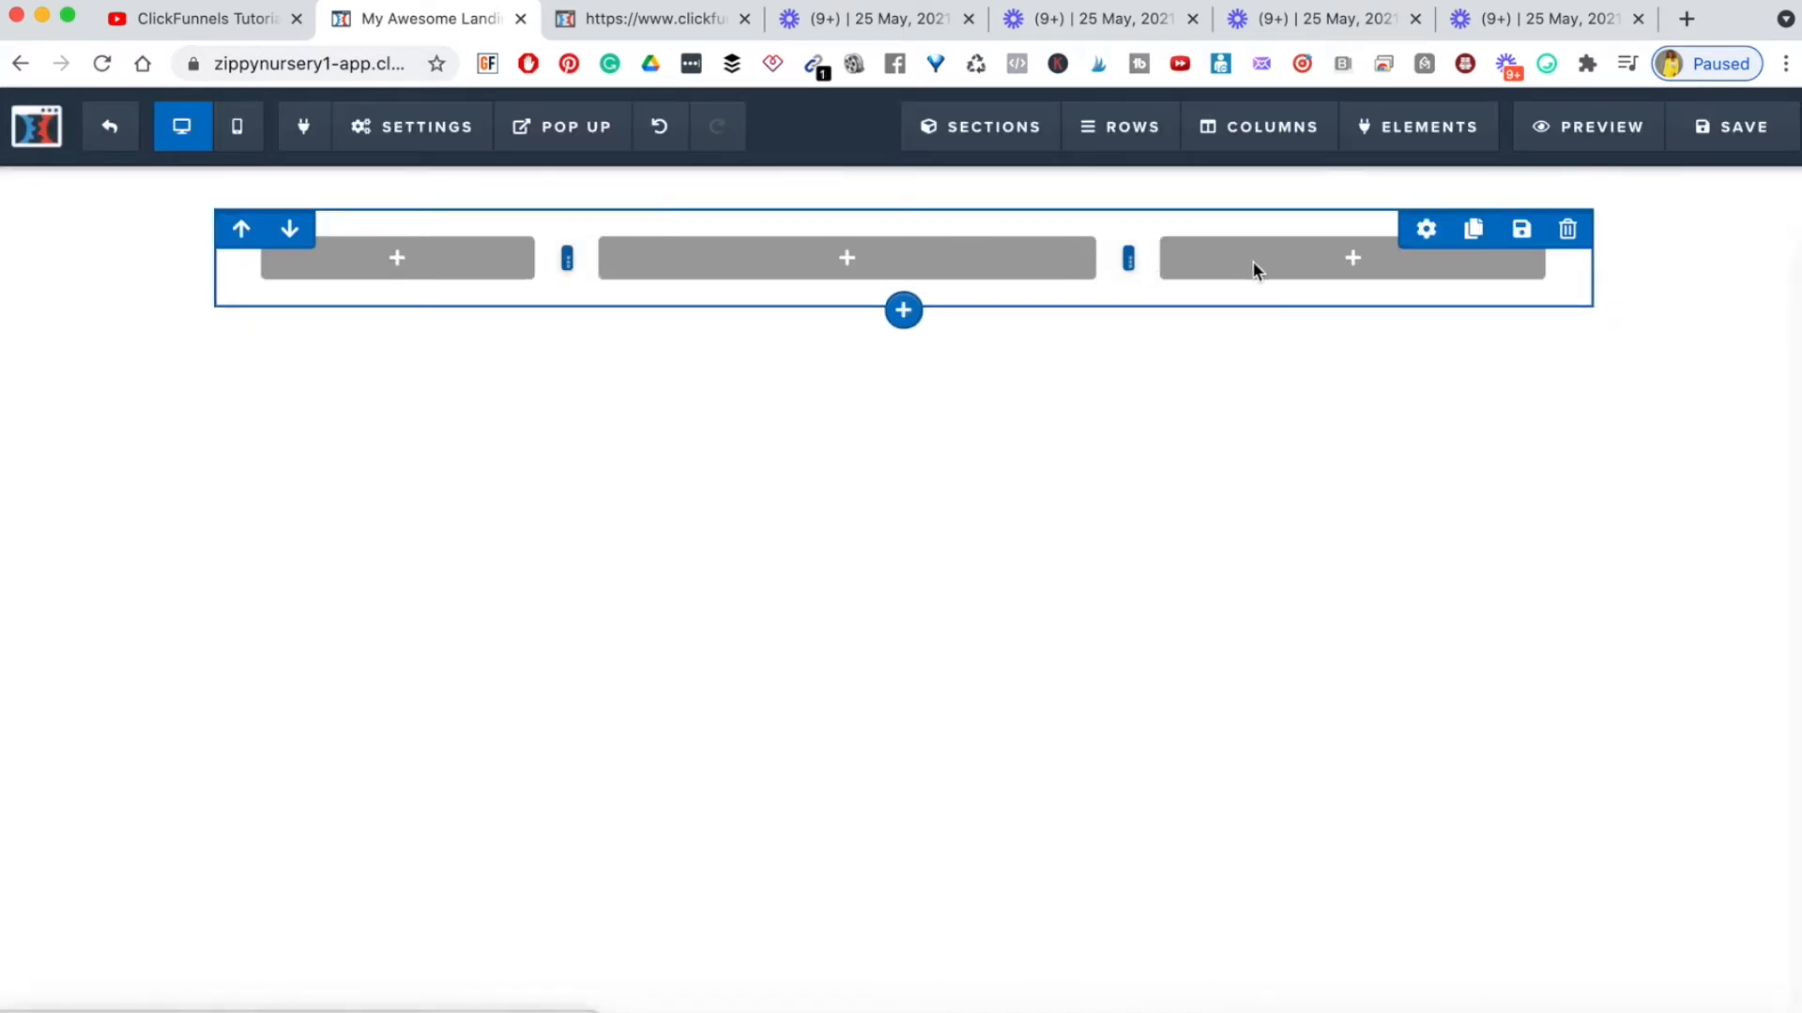
{"action": "mouse_move", "coordinate": [1334, 275]}
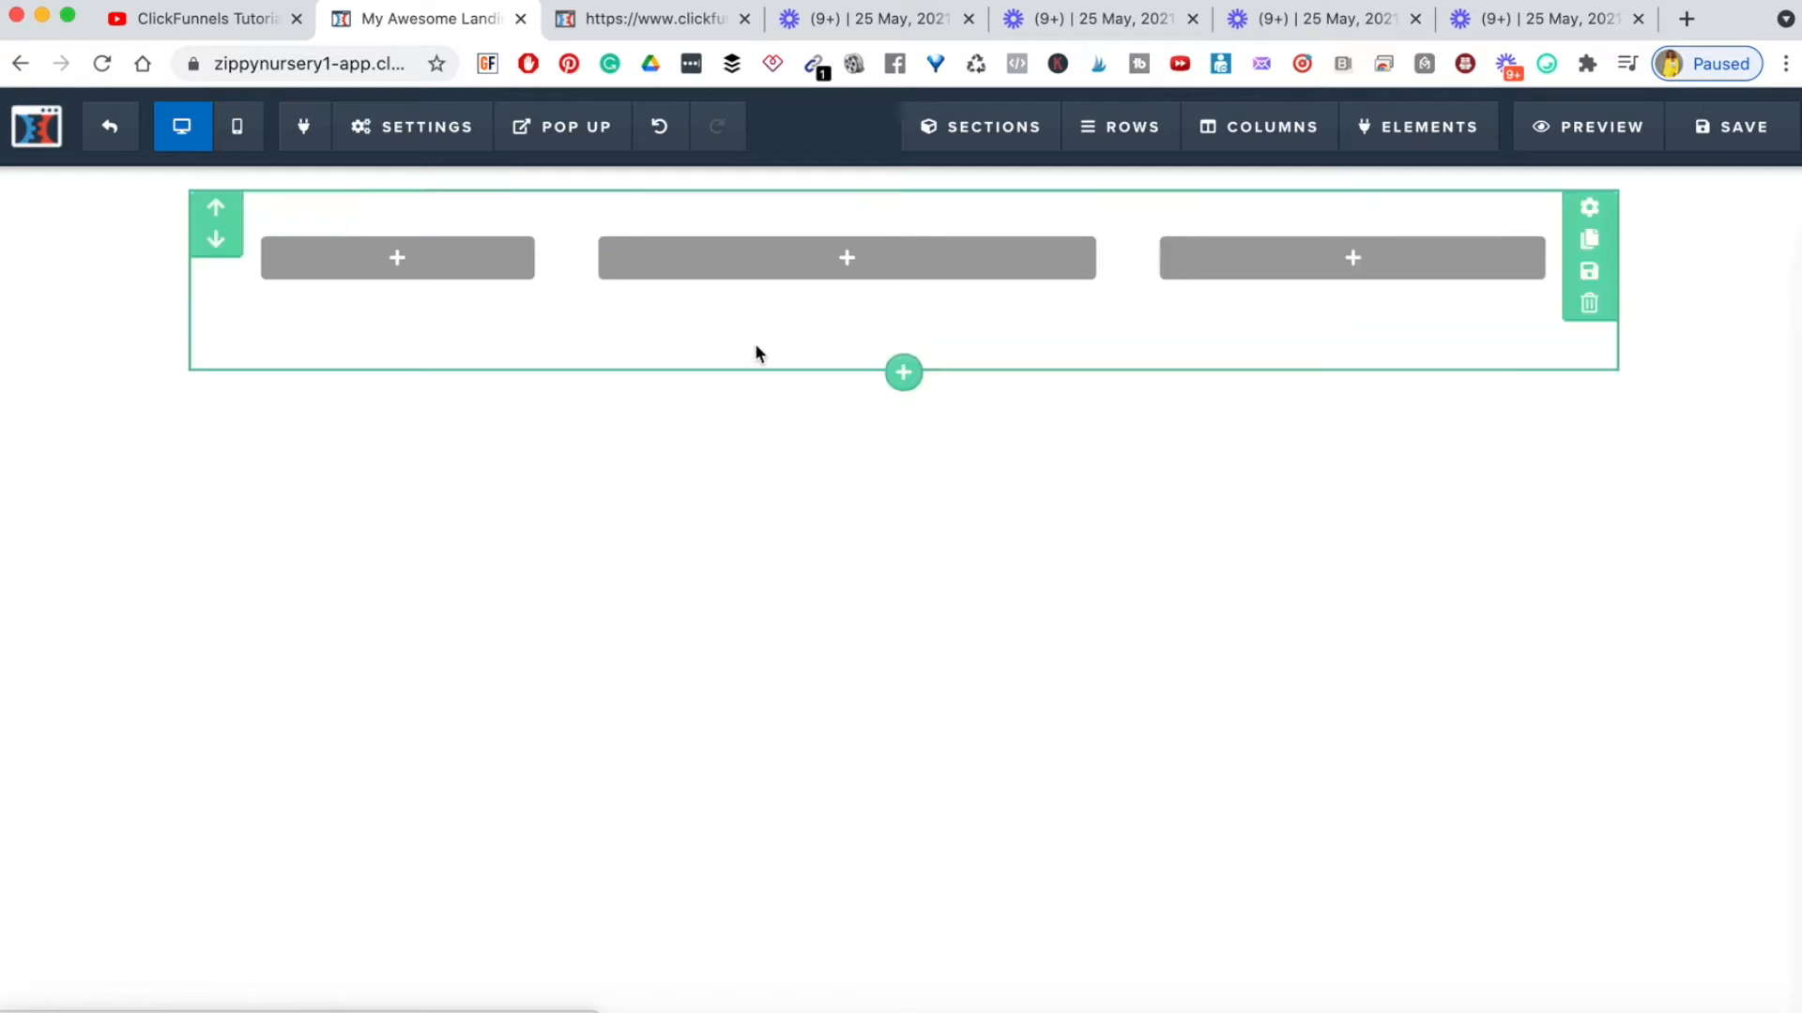
{"action": "left_click", "coordinate": [1426, 231]}
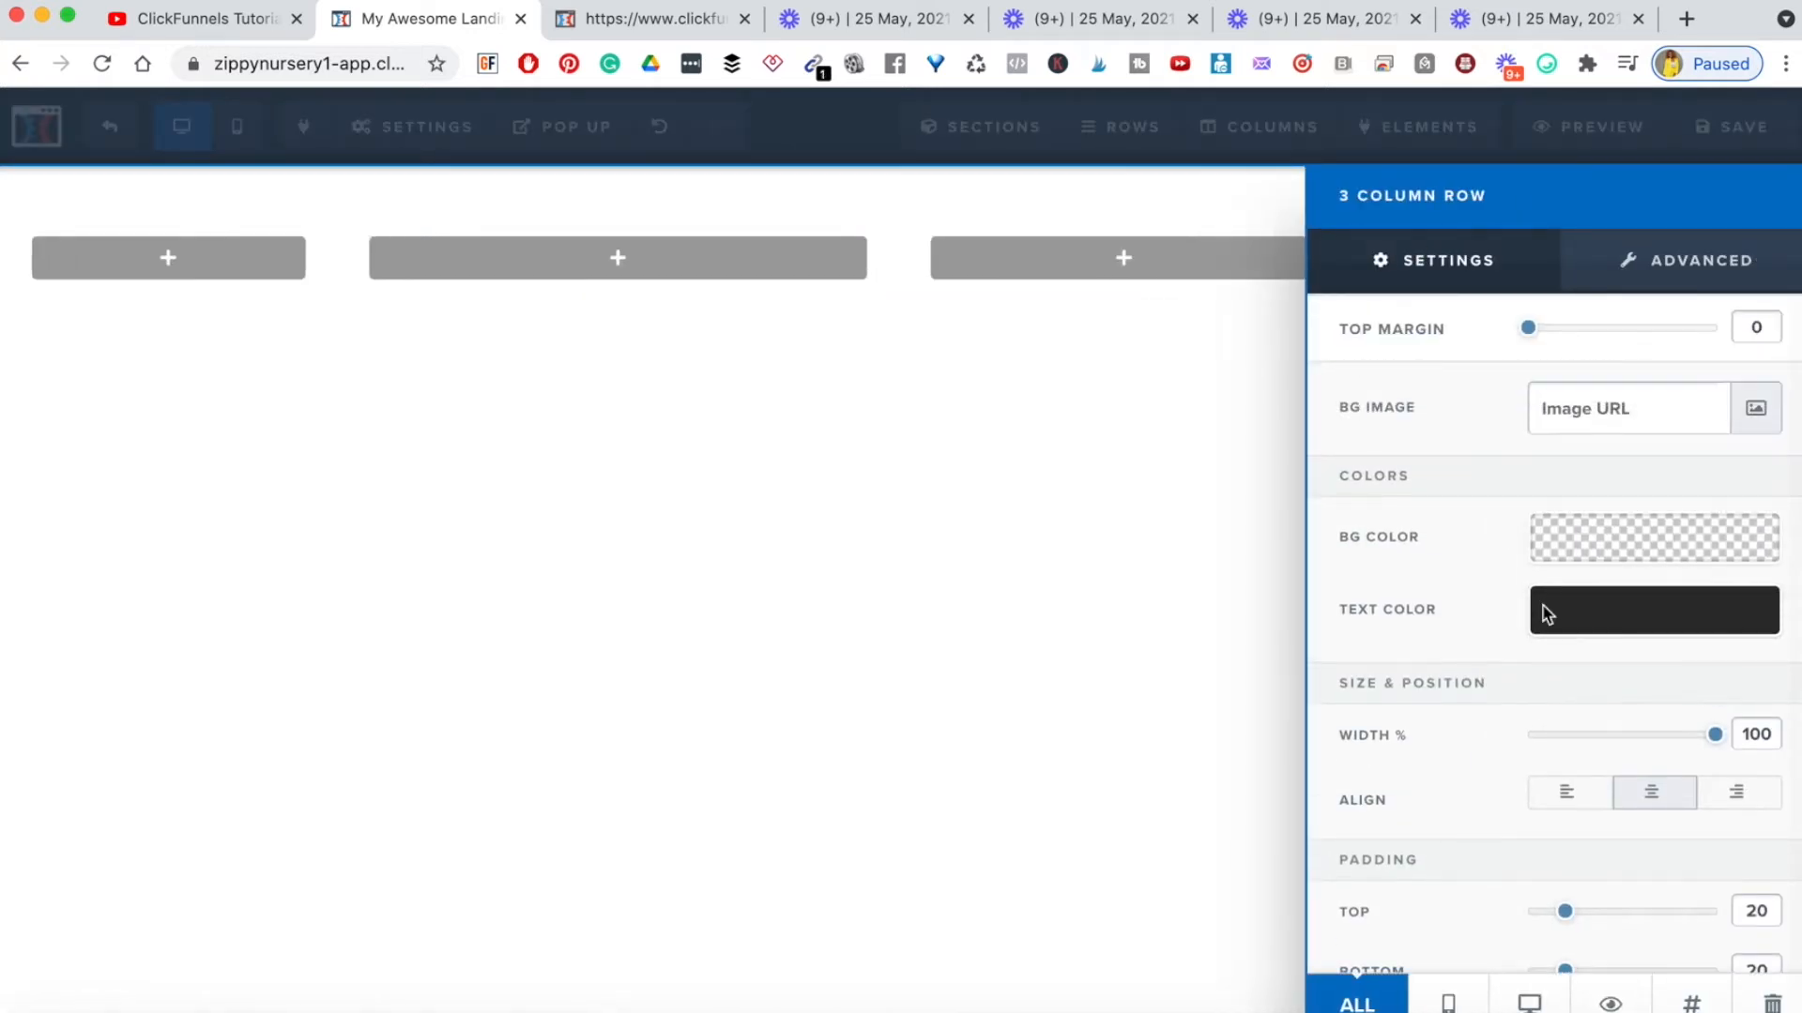
{"action": "left_click", "coordinate": [1184, 654]}
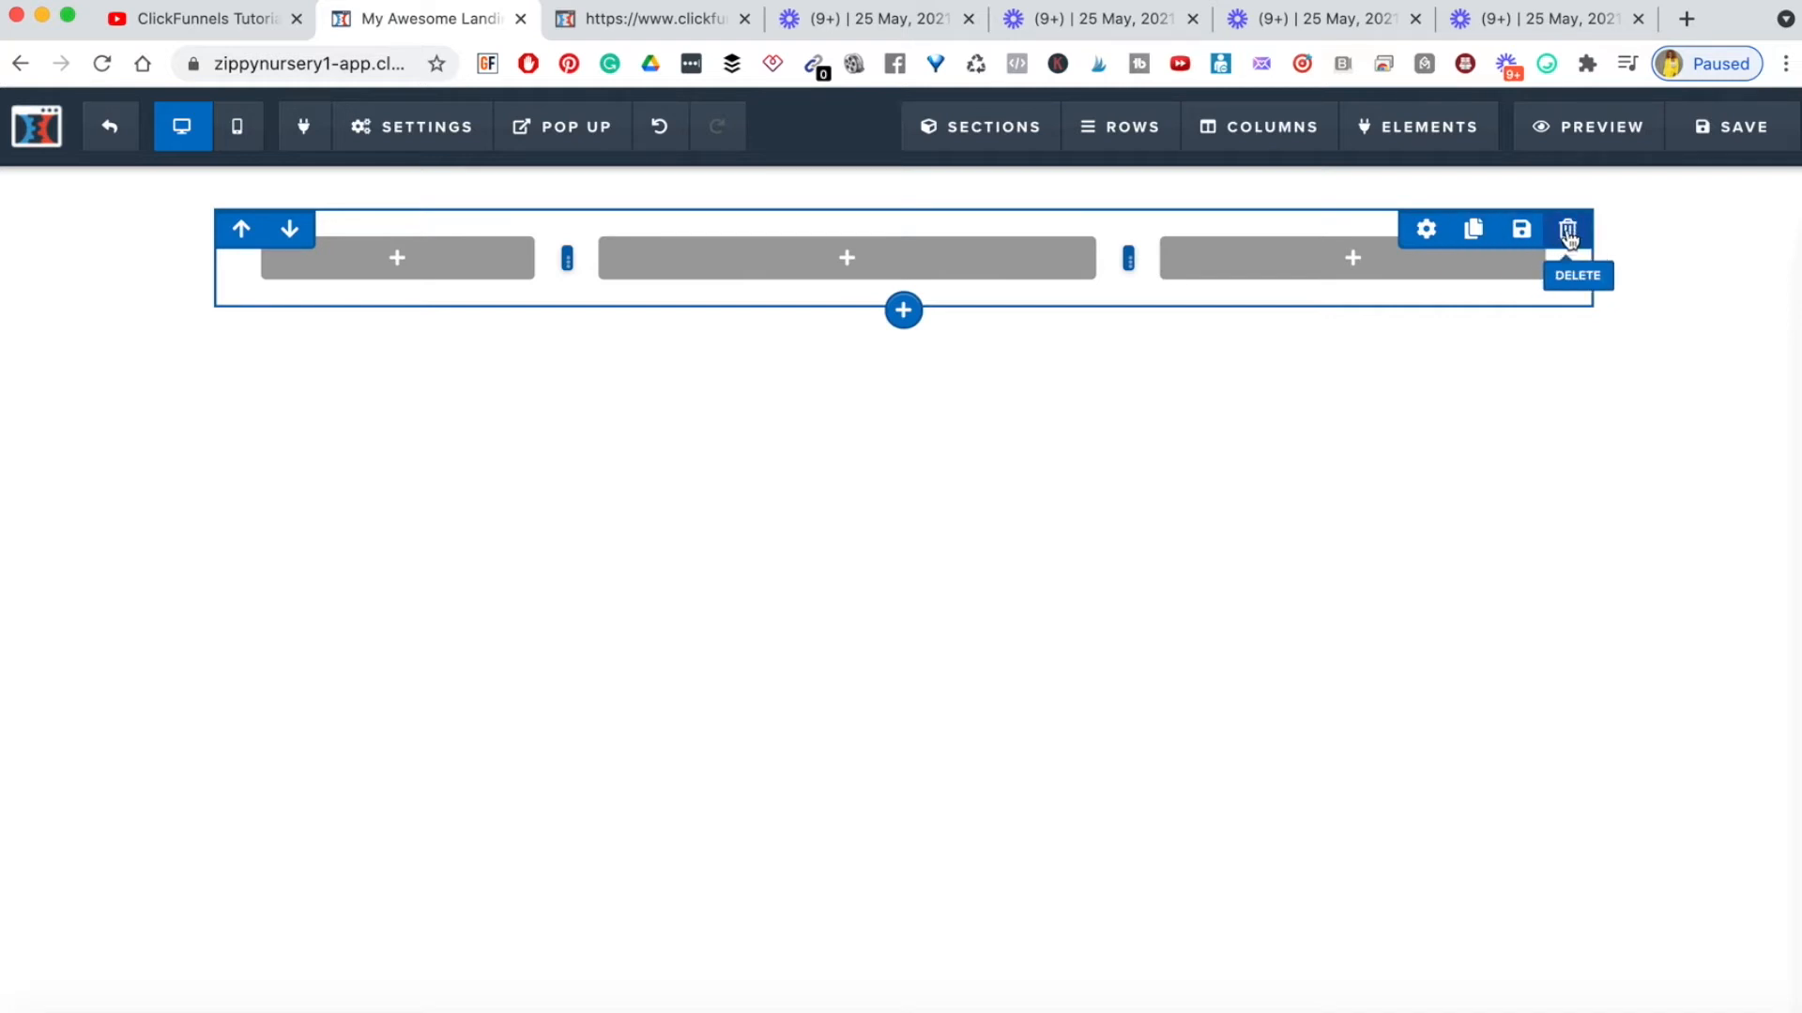
- Clone the 3-column row and delete the upper of the two rows
{"action": "left_click", "coordinate": [1471, 233]}
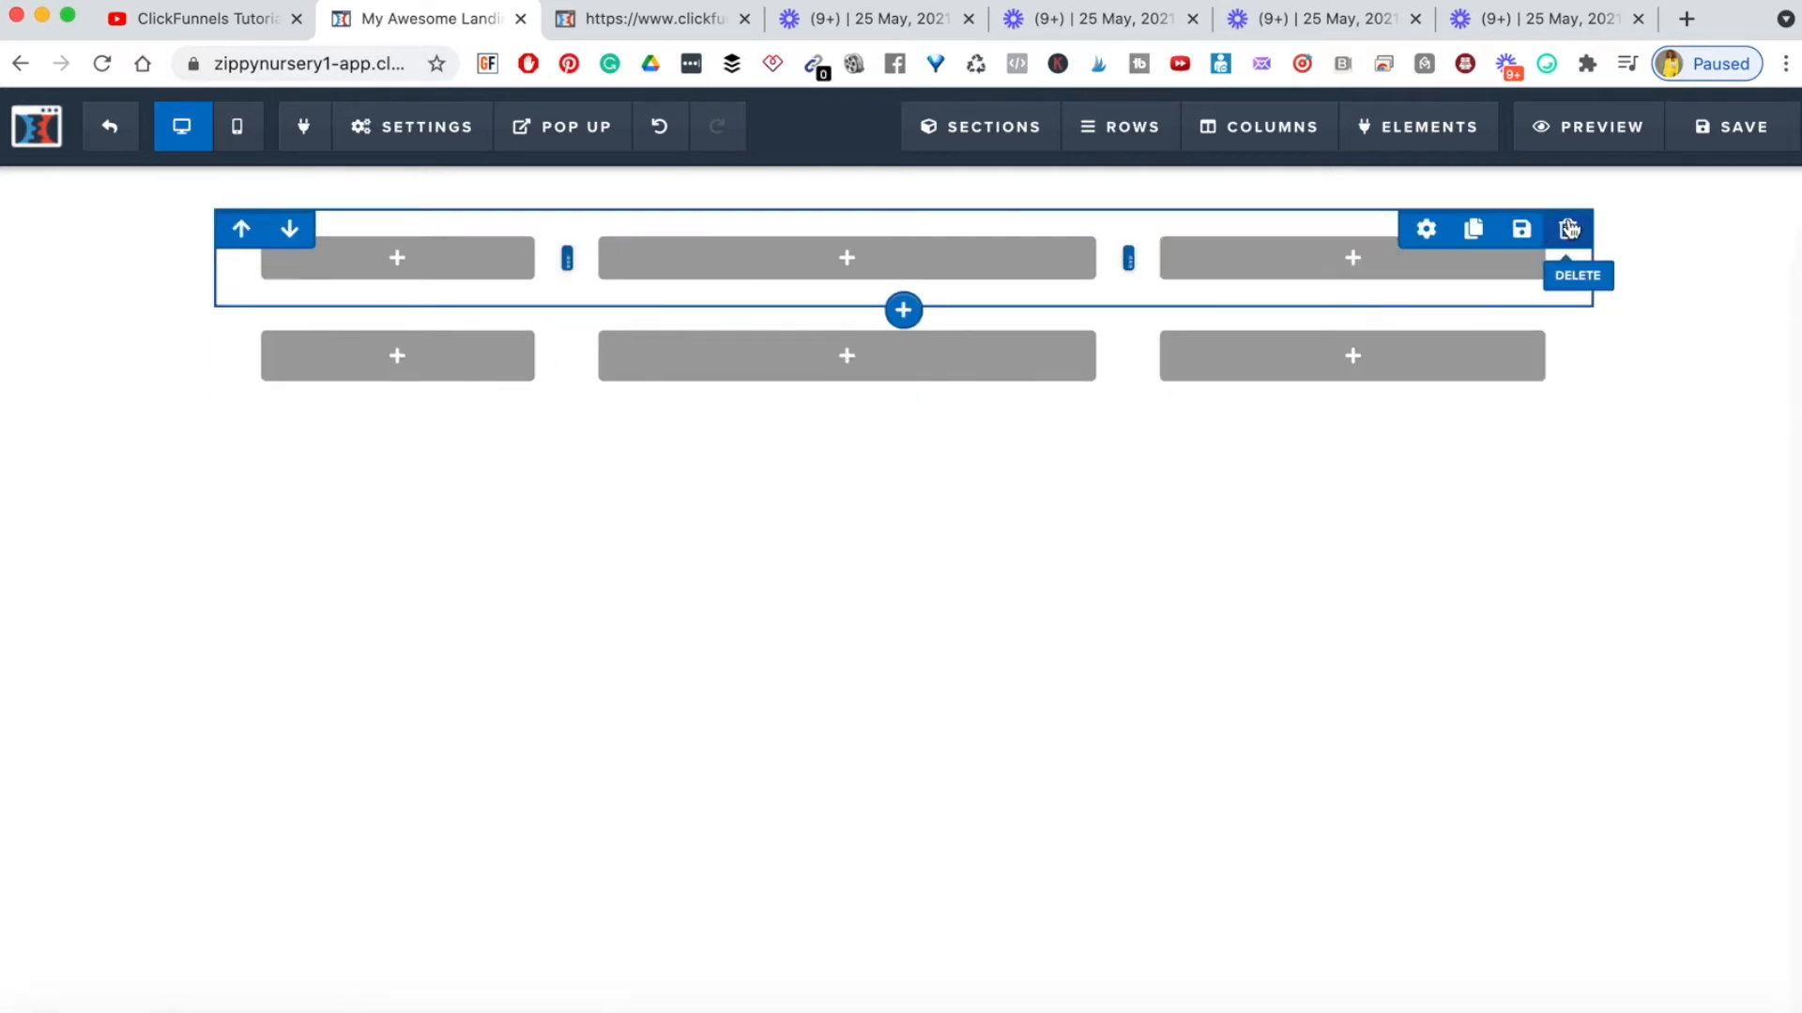
{"action": "left_click", "coordinate": [1567, 229]}
{"action": "left_click", "coordinate": [1116, 207]}
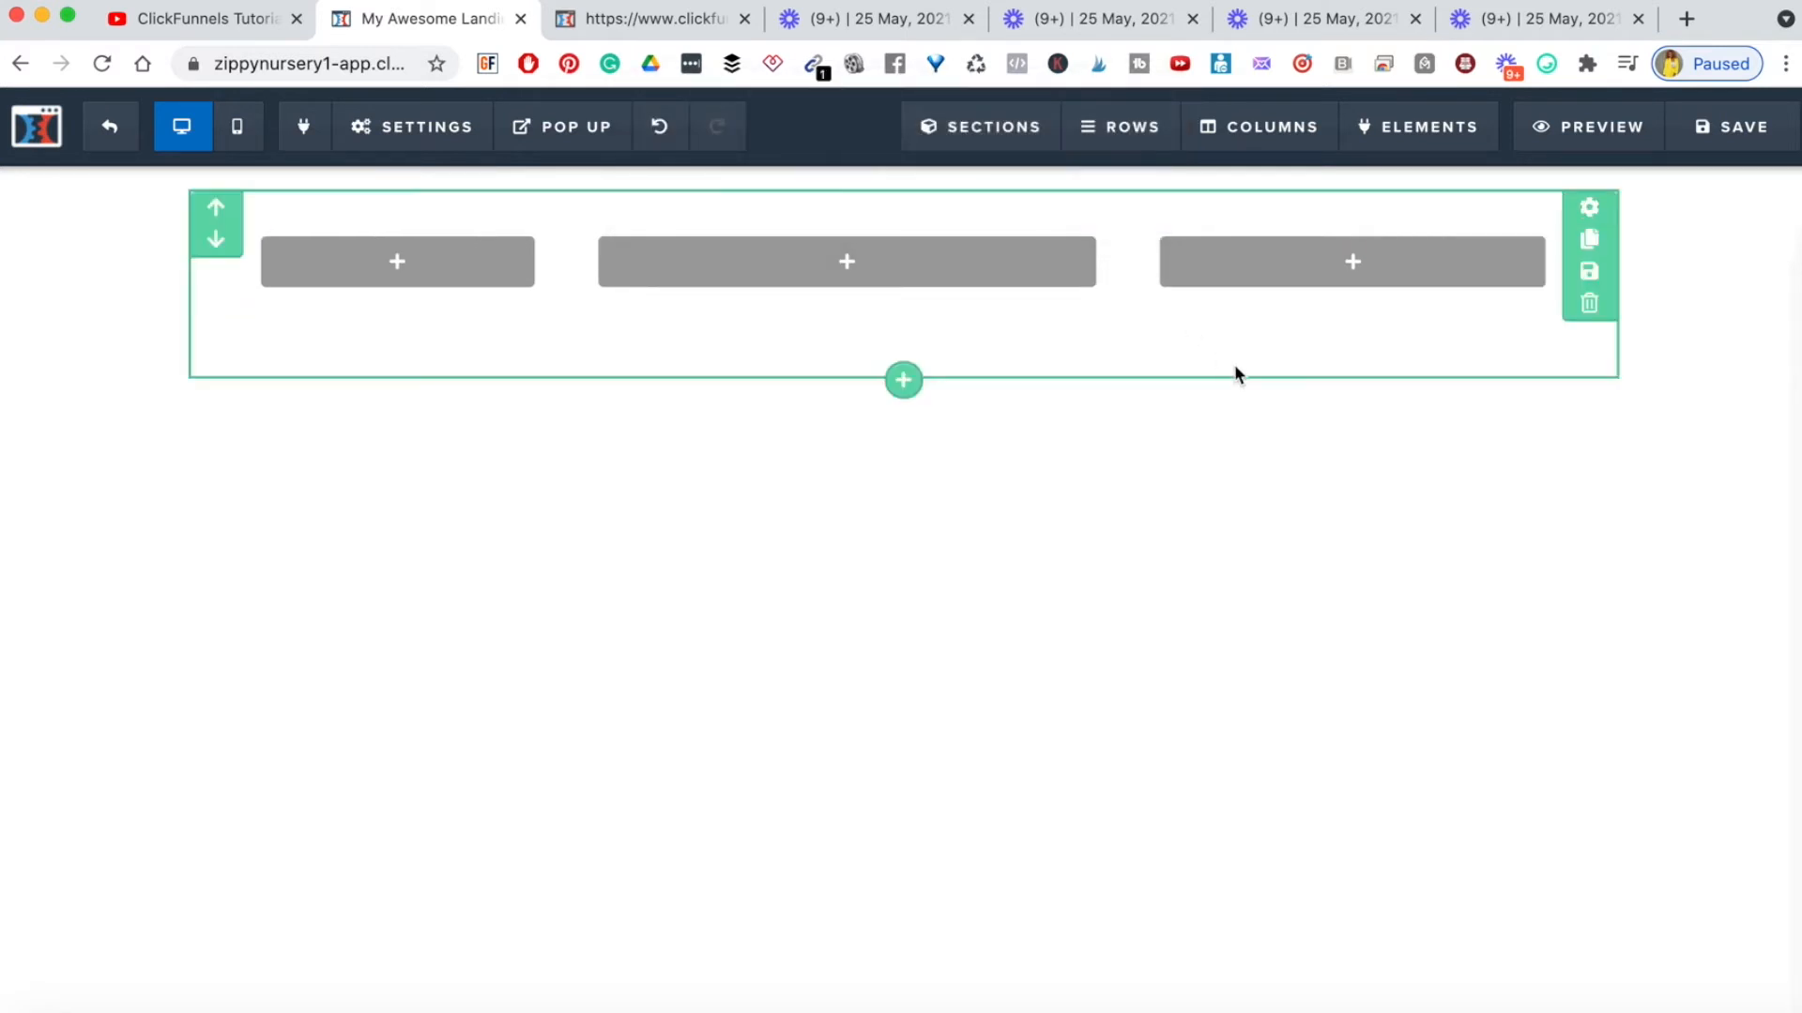
- Delete the remaining 3-column row and add a 1-column row to the section in its place
{"action": "left_click", "coordinate": [1567, 229]}
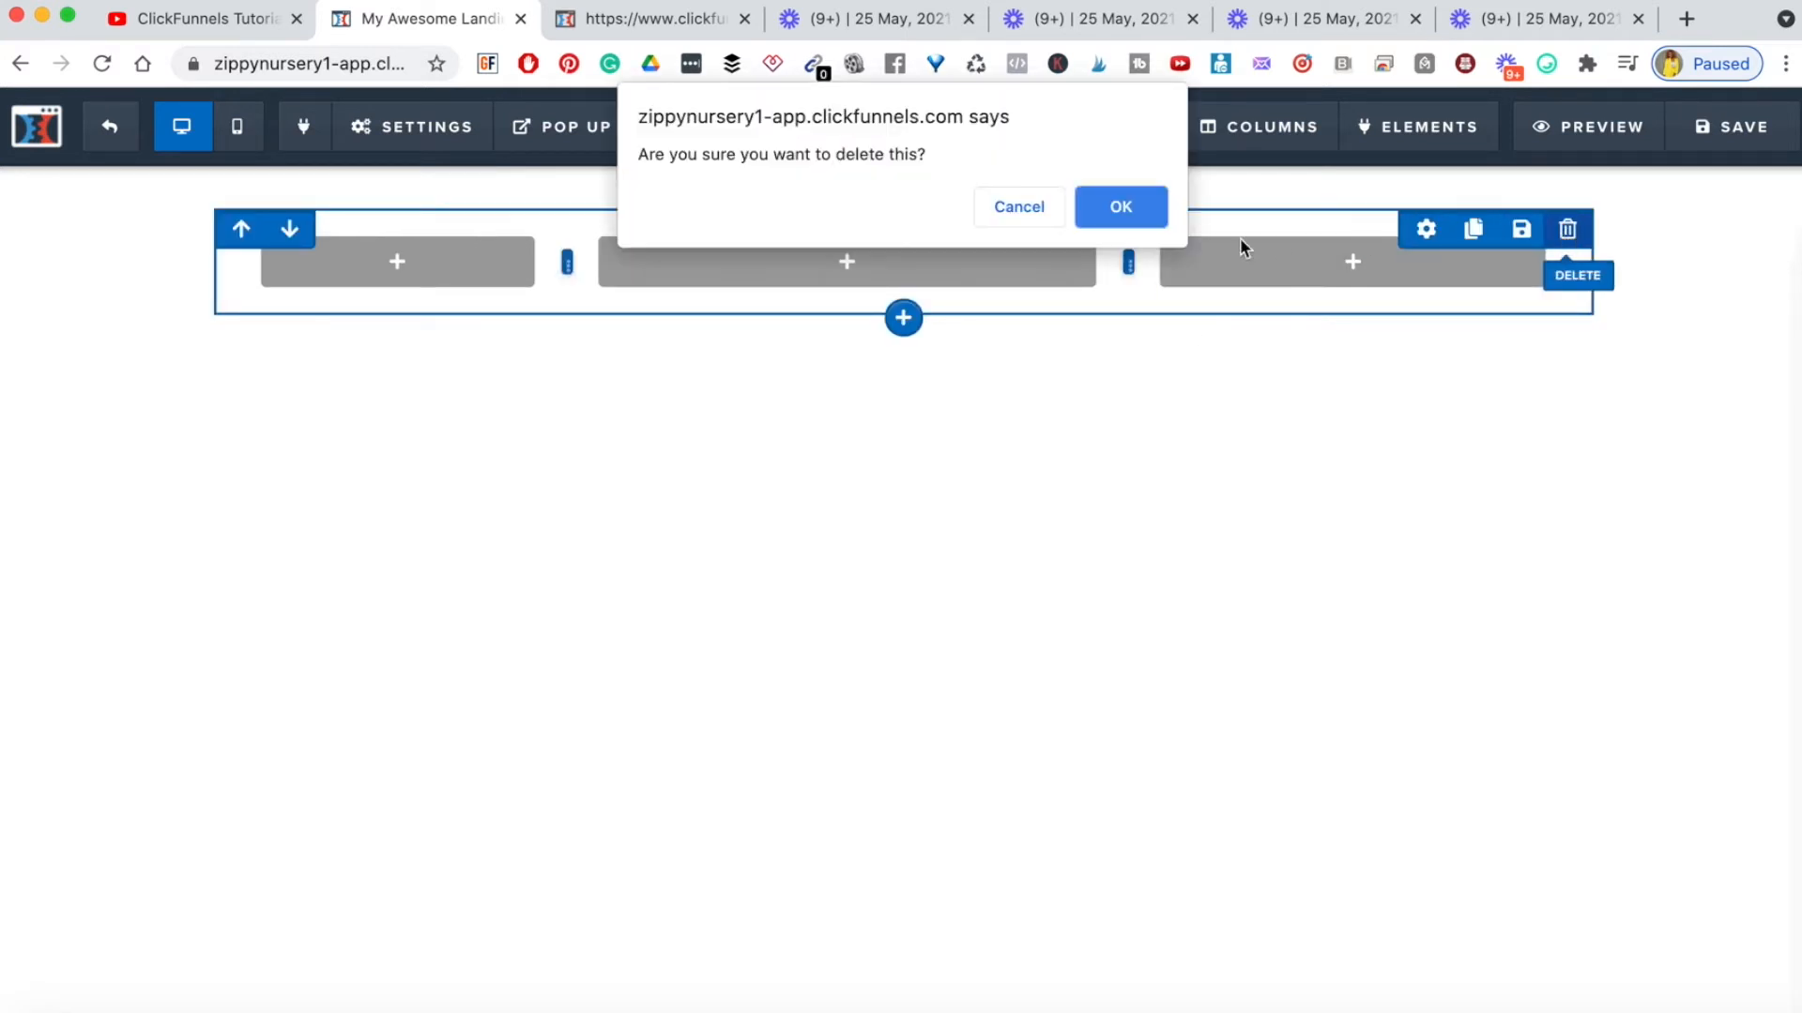
{"action": "left_click", "coordinate": [1109, 225]}
{"action": "left_click", "coordinate": [899, 235]}
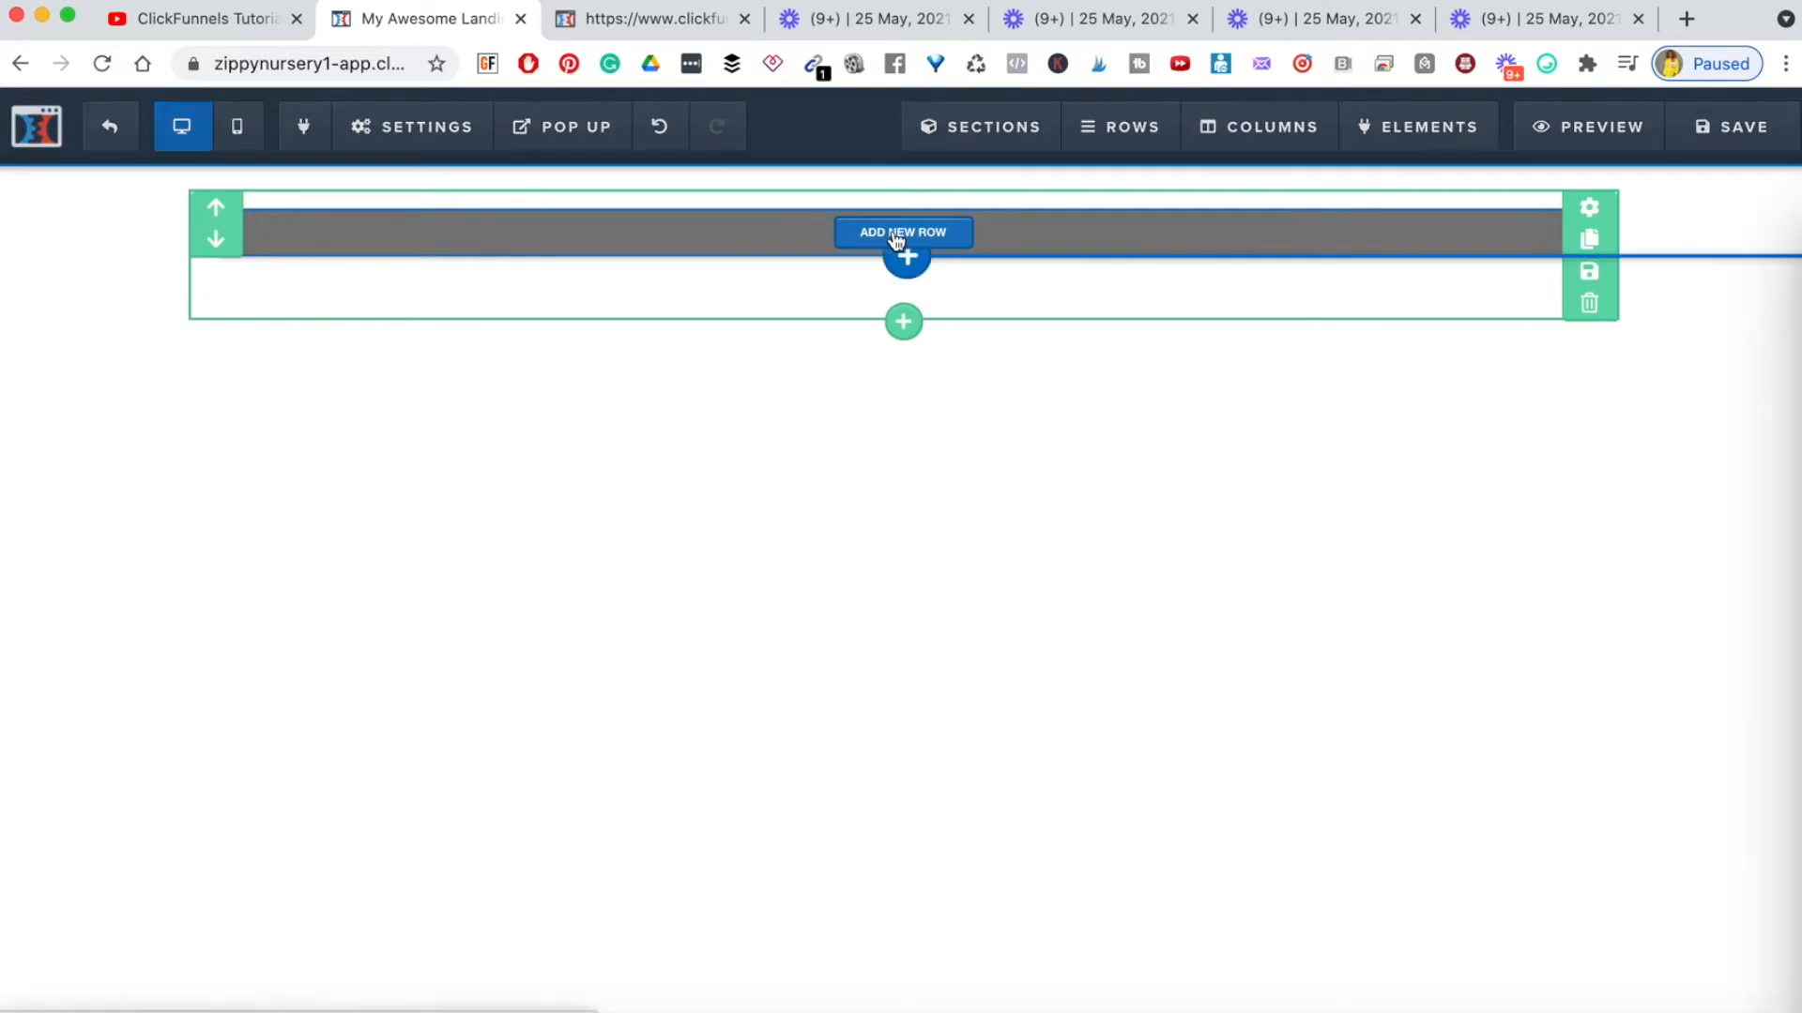
{"action": "left_click", "coordinate": [1358, 230]}
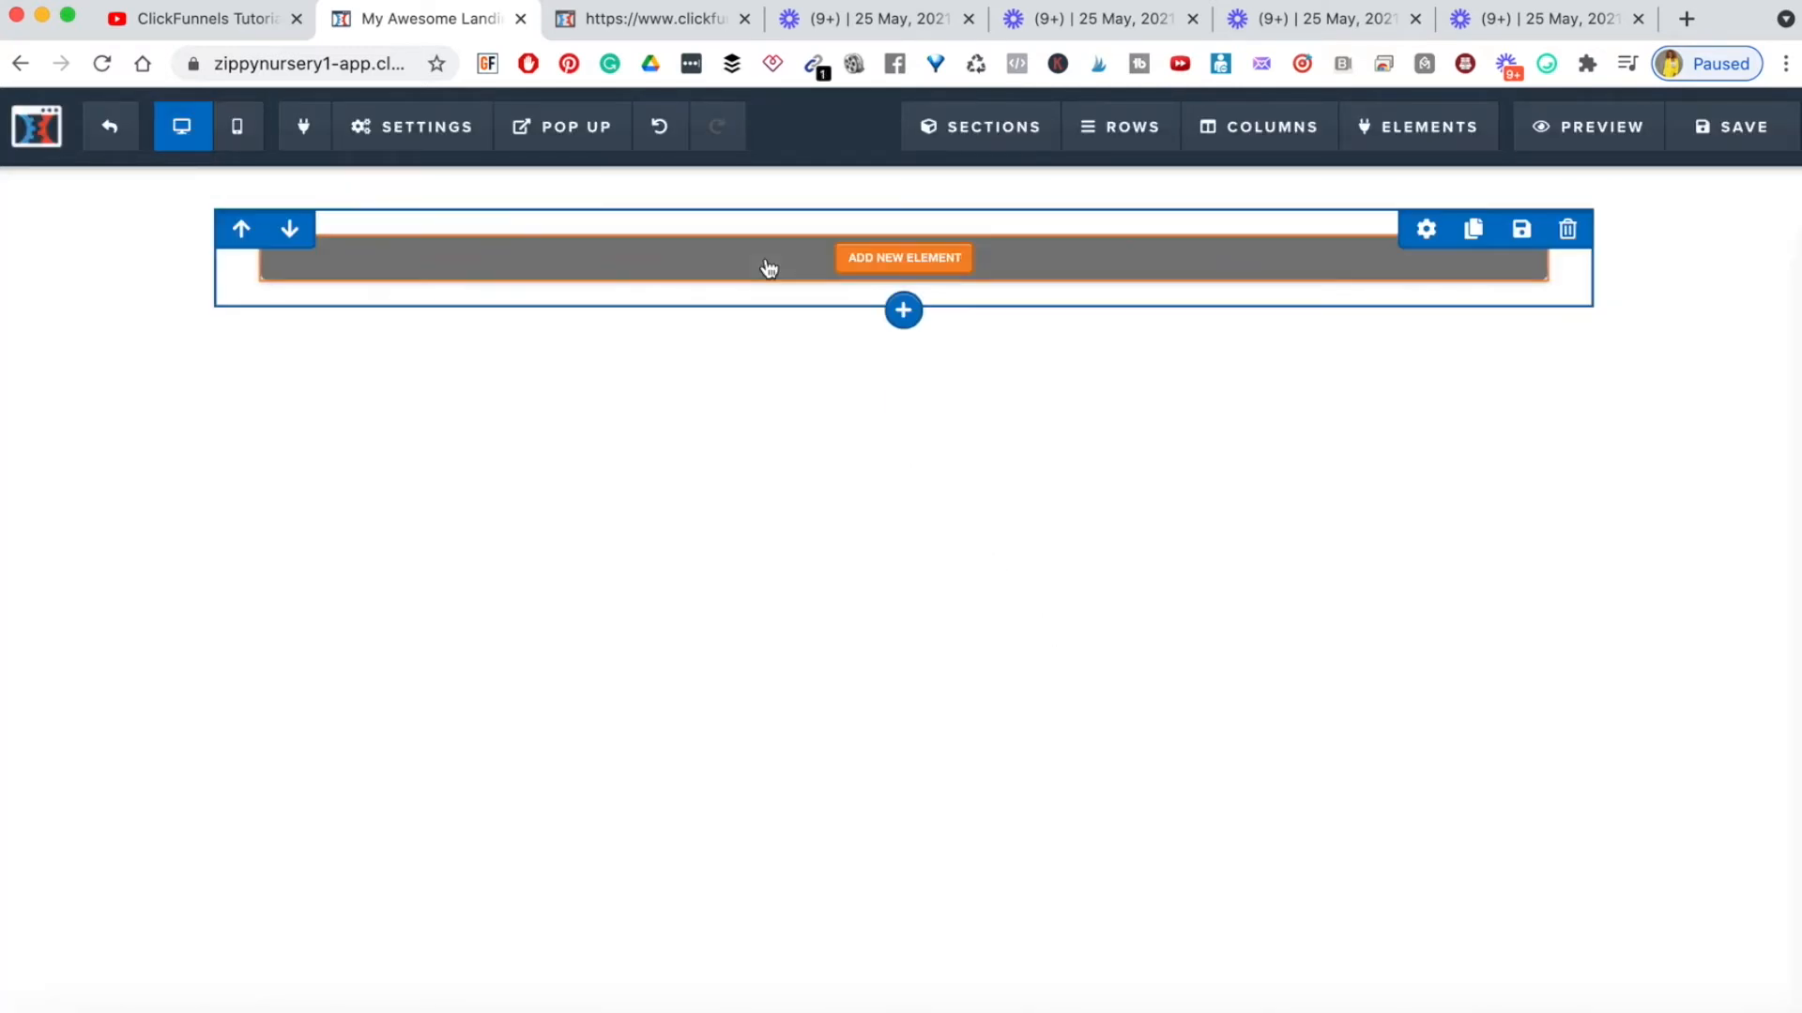
- Open the element library for the 1-column row and look through its search, form, text and countdown categories
{"action": "mouse_move", "coordinate": [939, 260]}
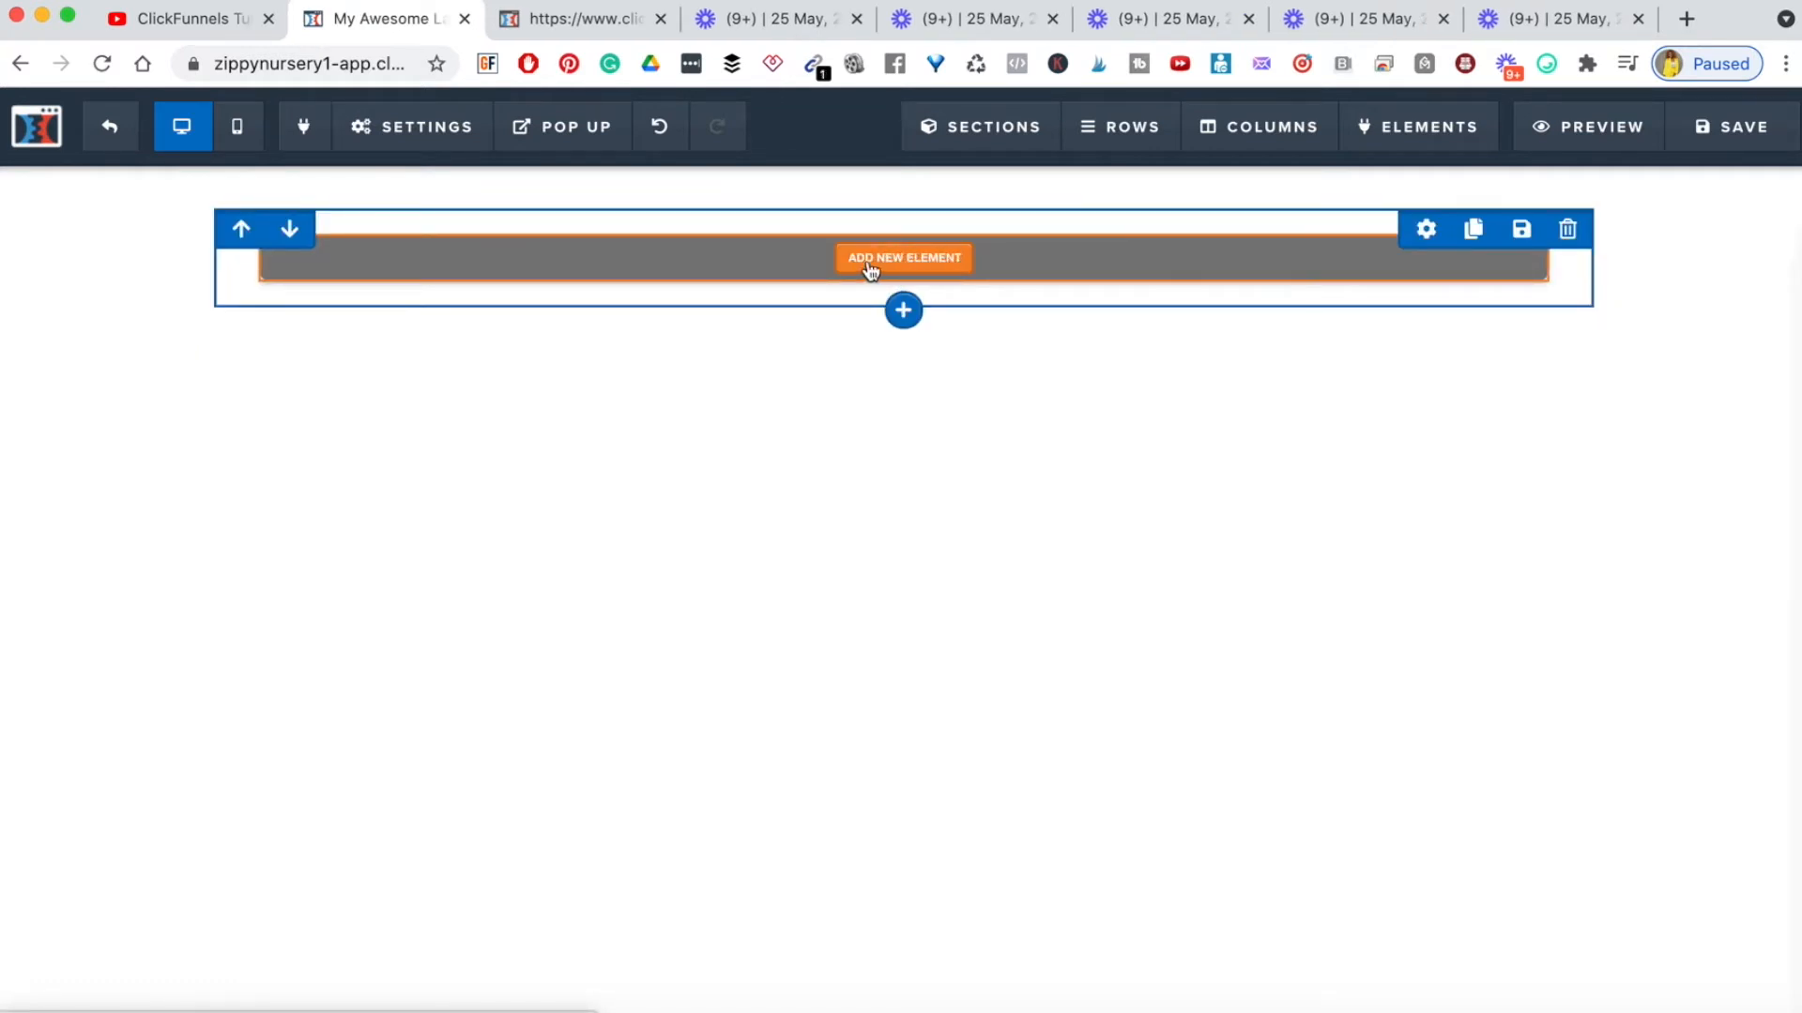
{"action": "left_click", "coordinate": [905, 259]}
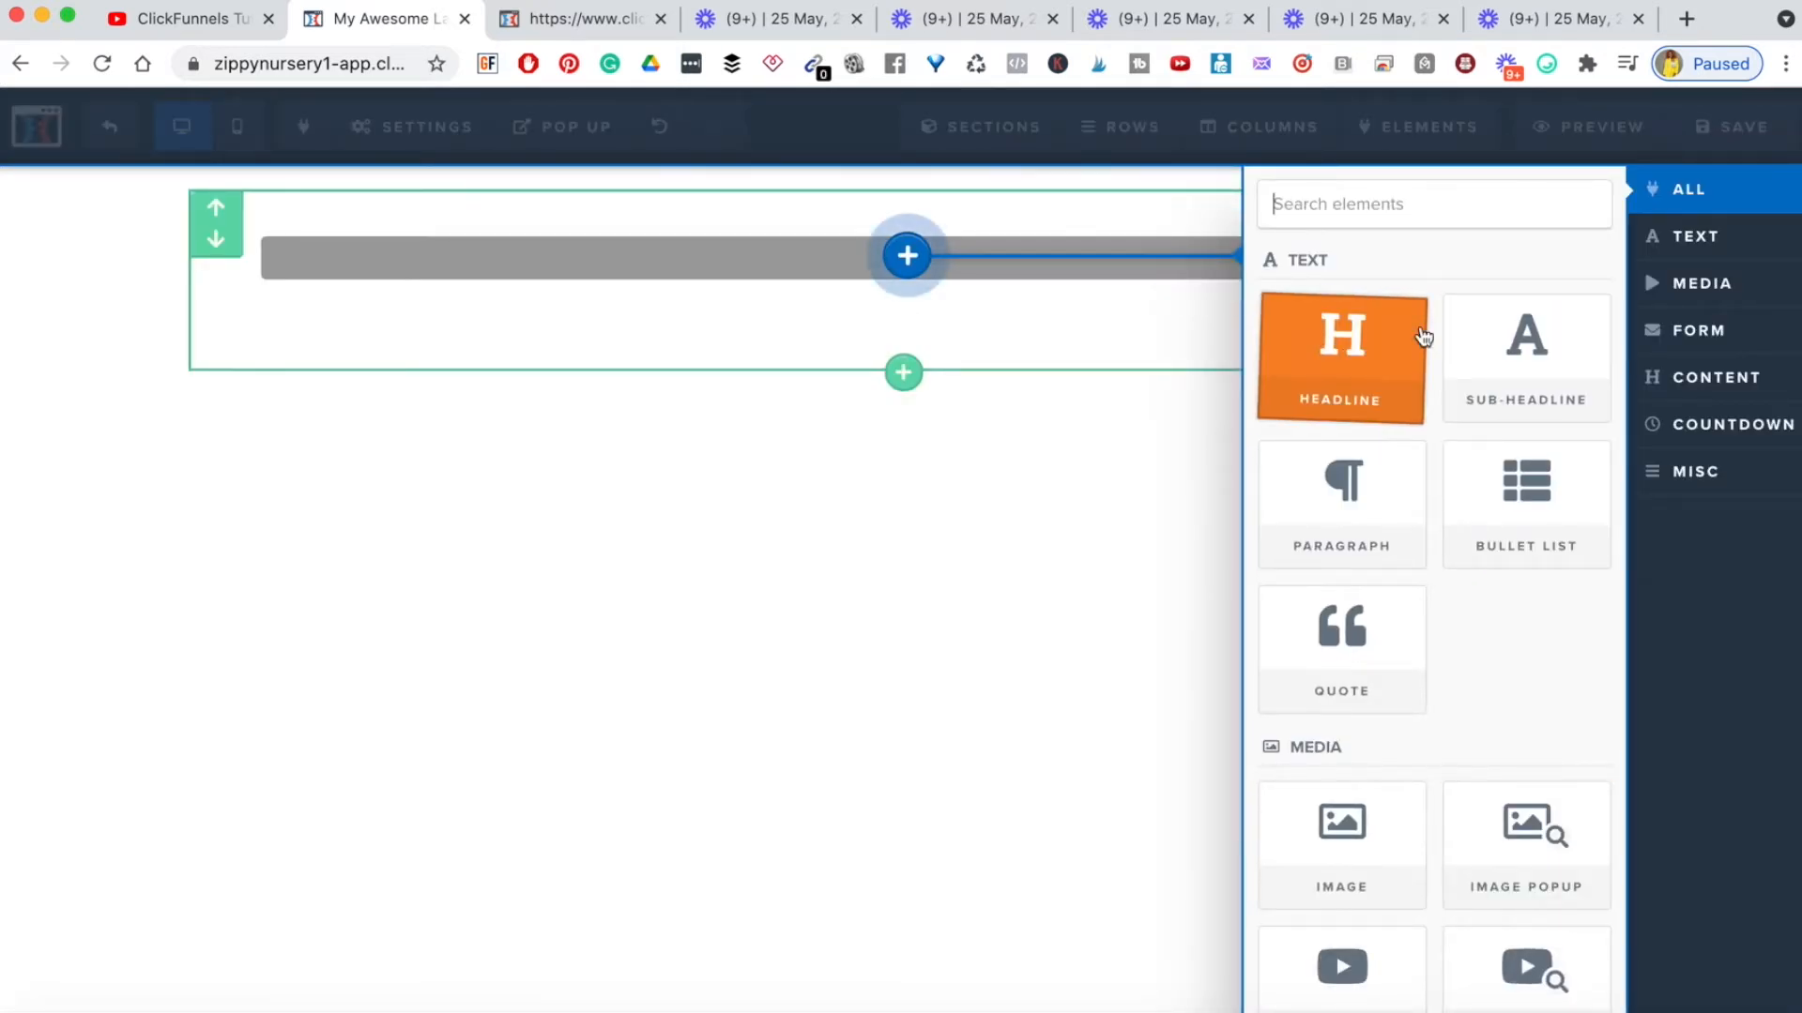
{"action": "left_click", "coordinate": [1337, 219]}
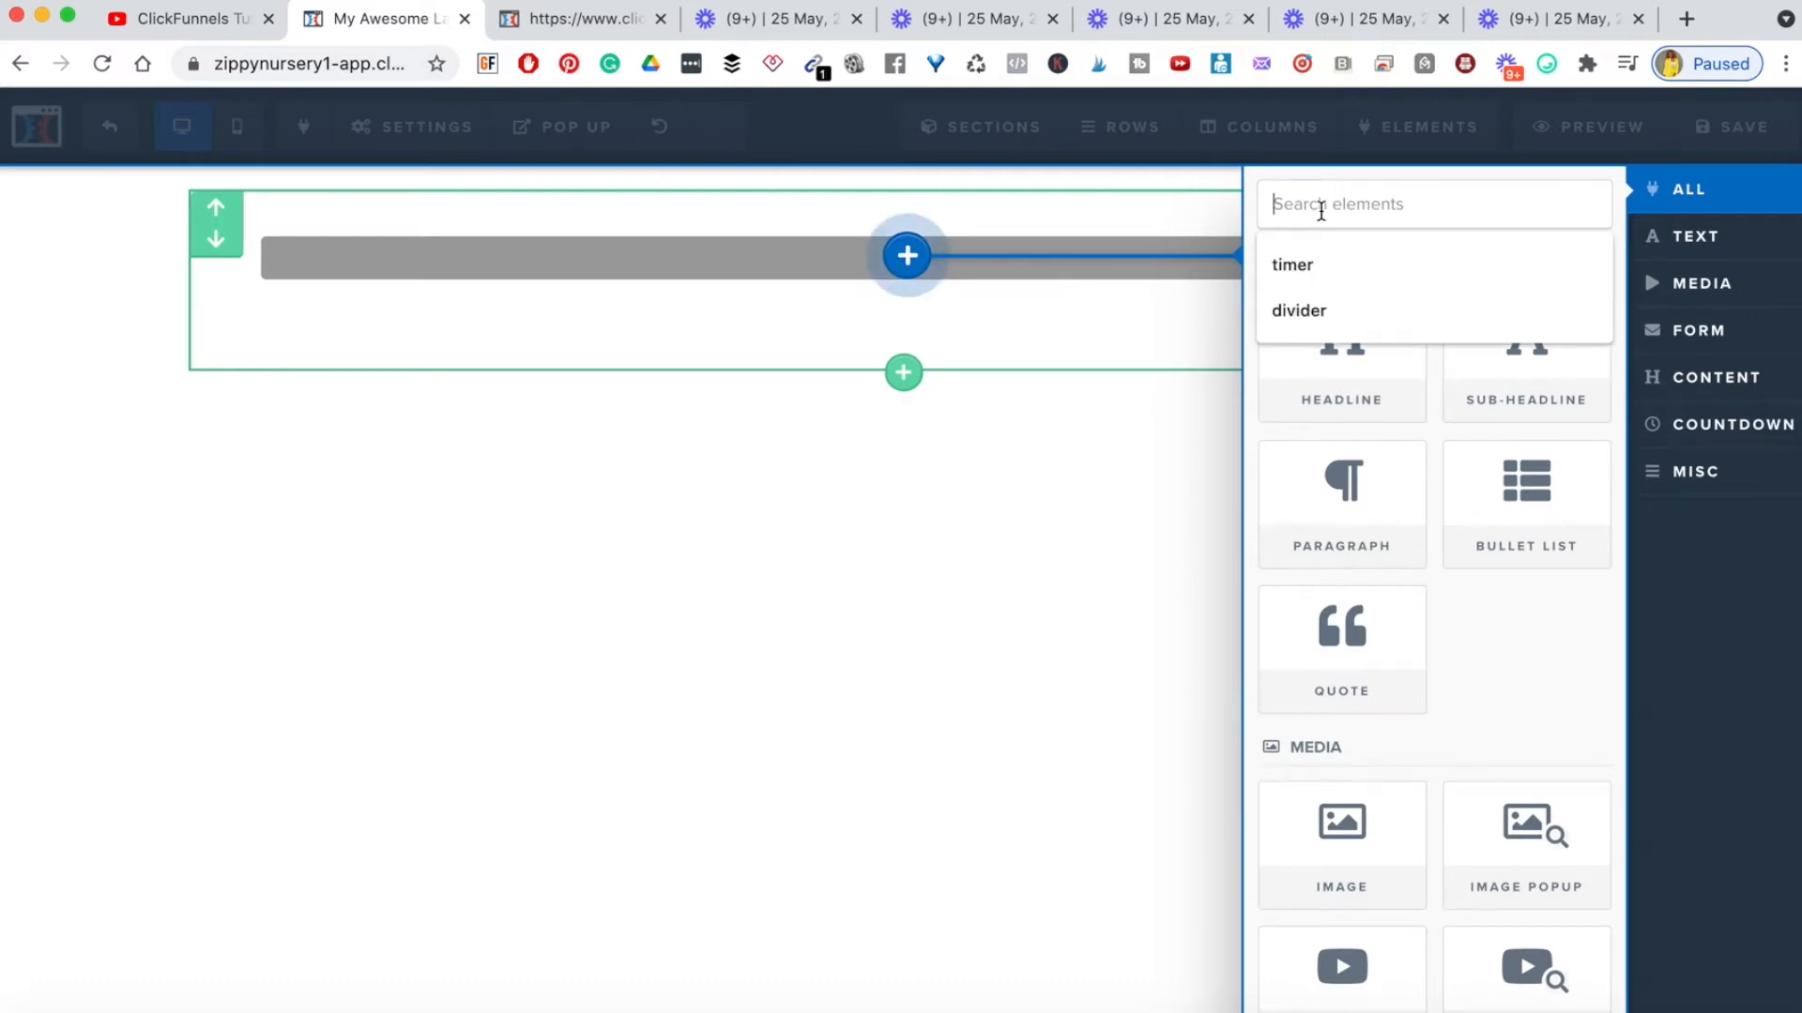
{"action": "left_click", "coordinate": [1546, 623]}
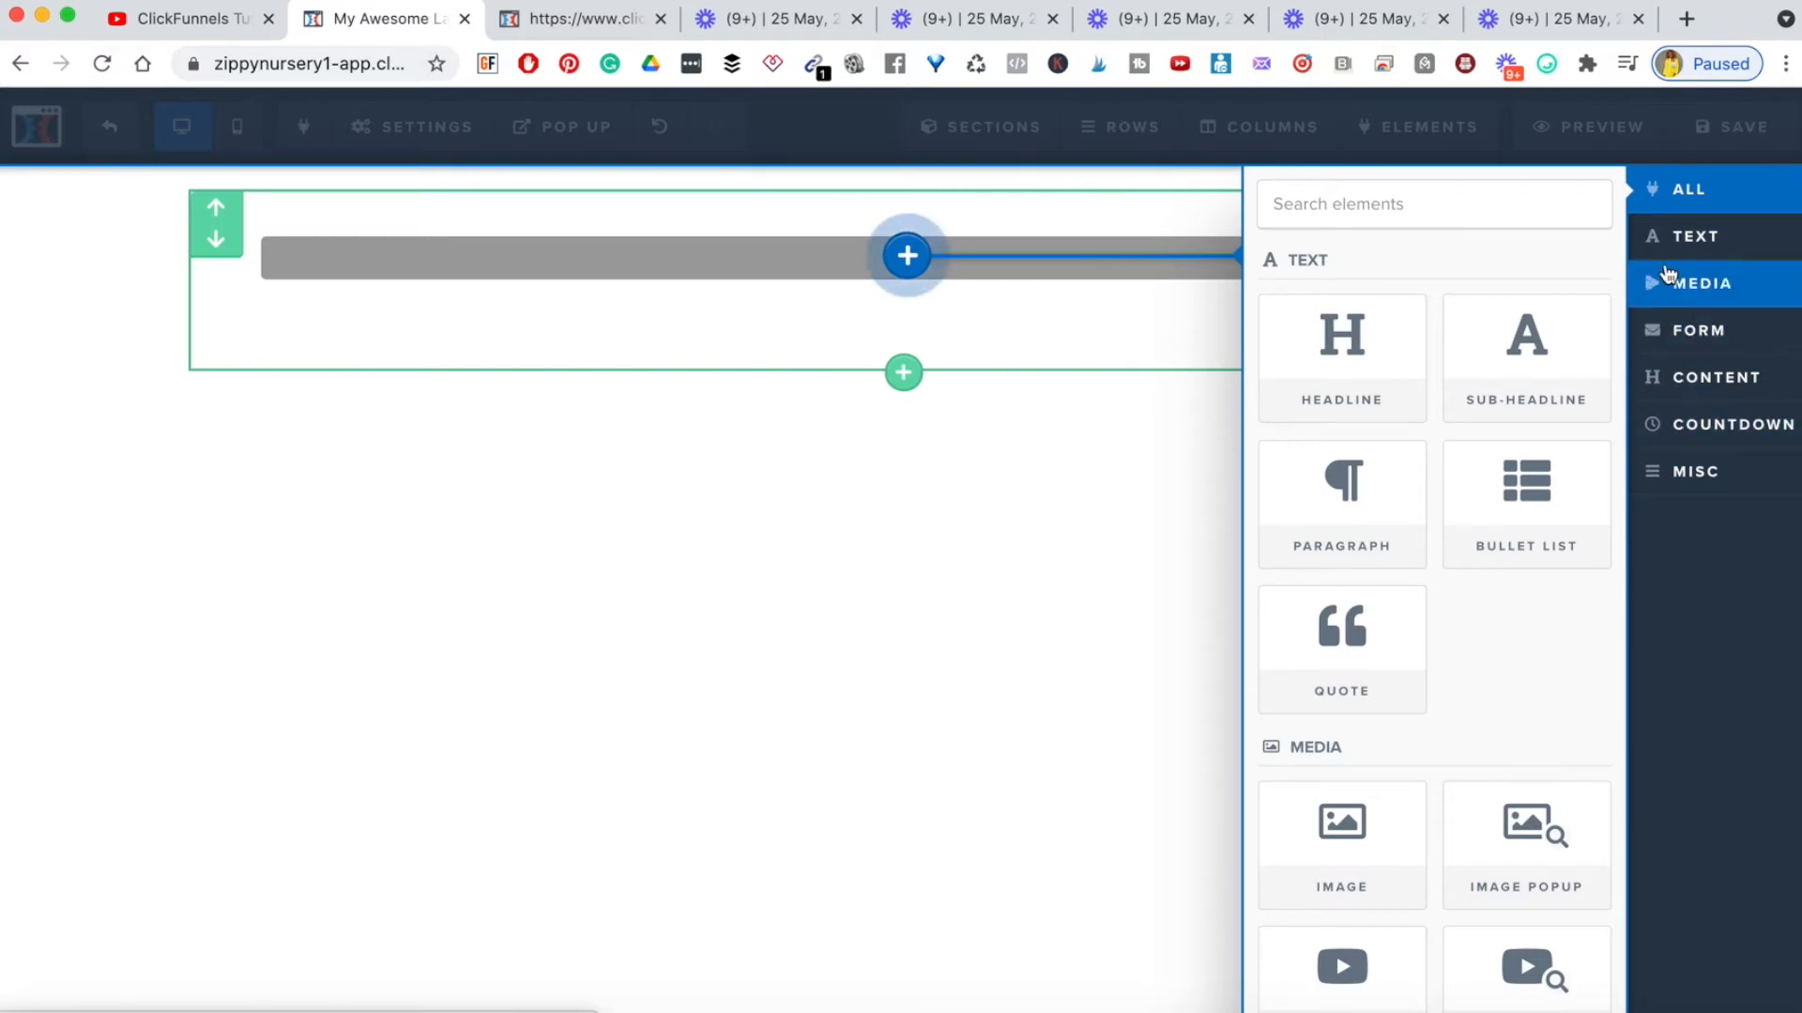
{"action": "left_click", "coordinate": [1694, 328]}
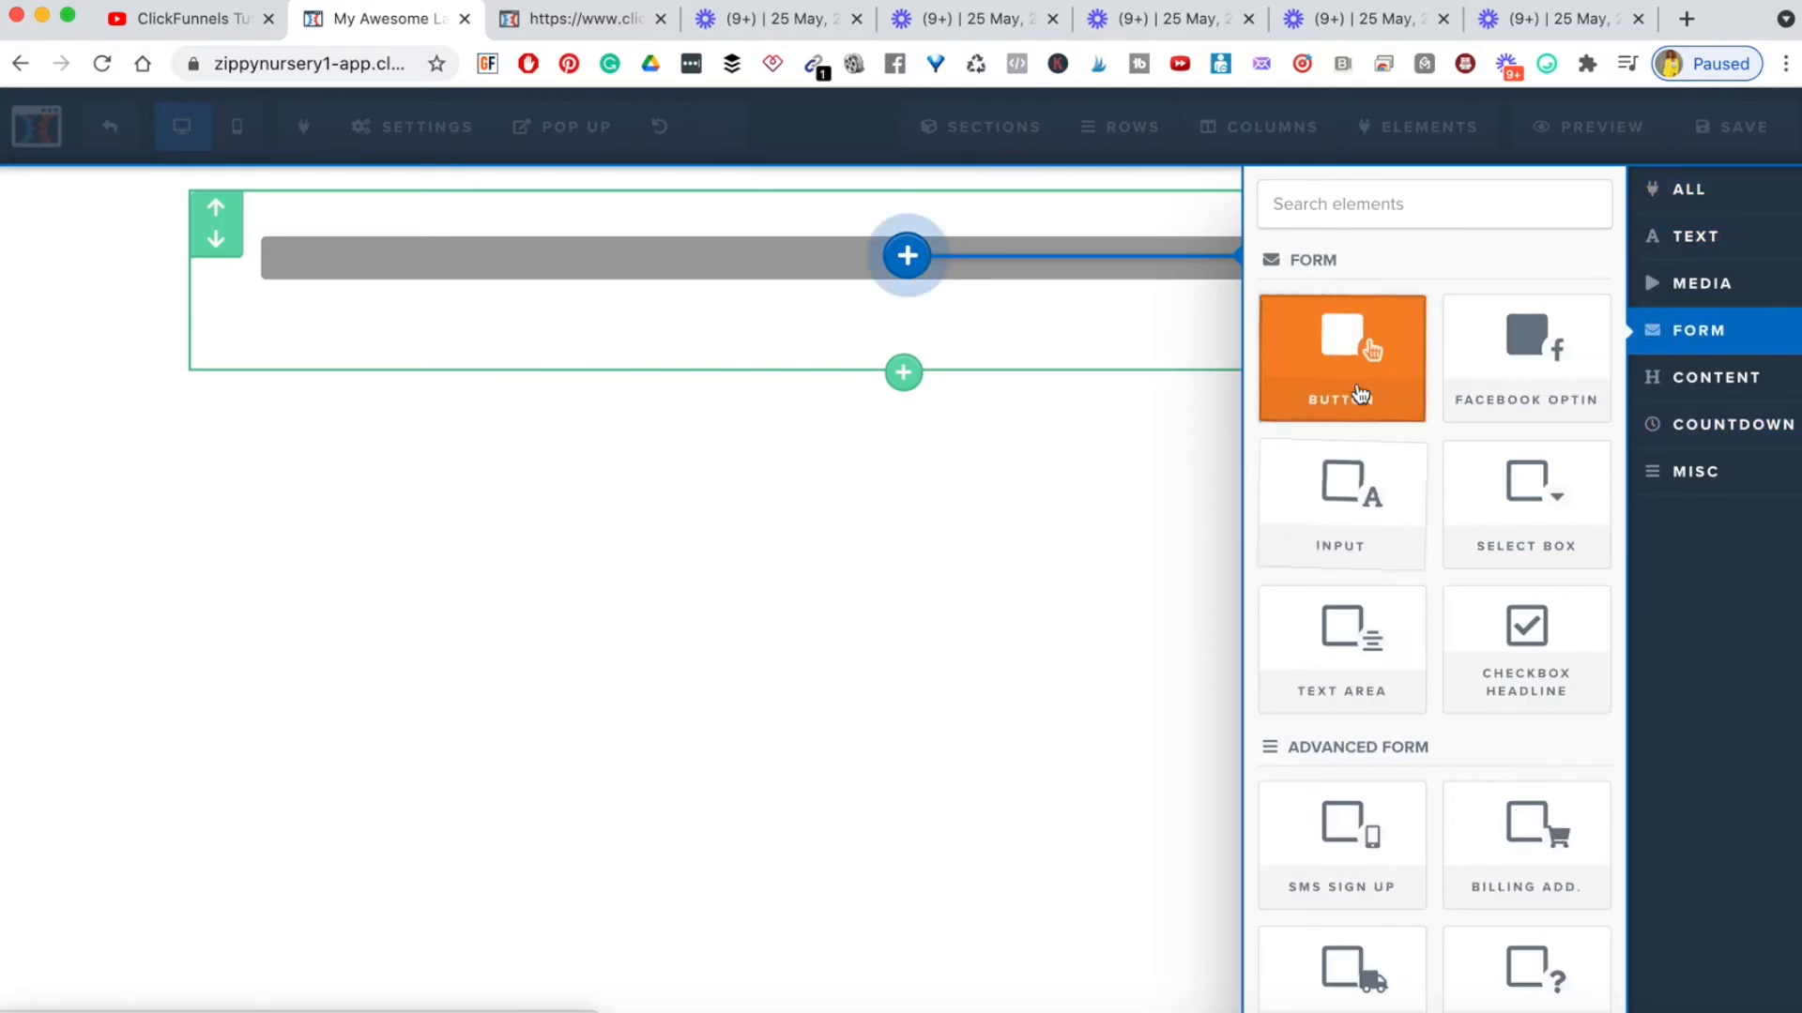
{"action": "left_click", "coordinate": [1689, 237]}
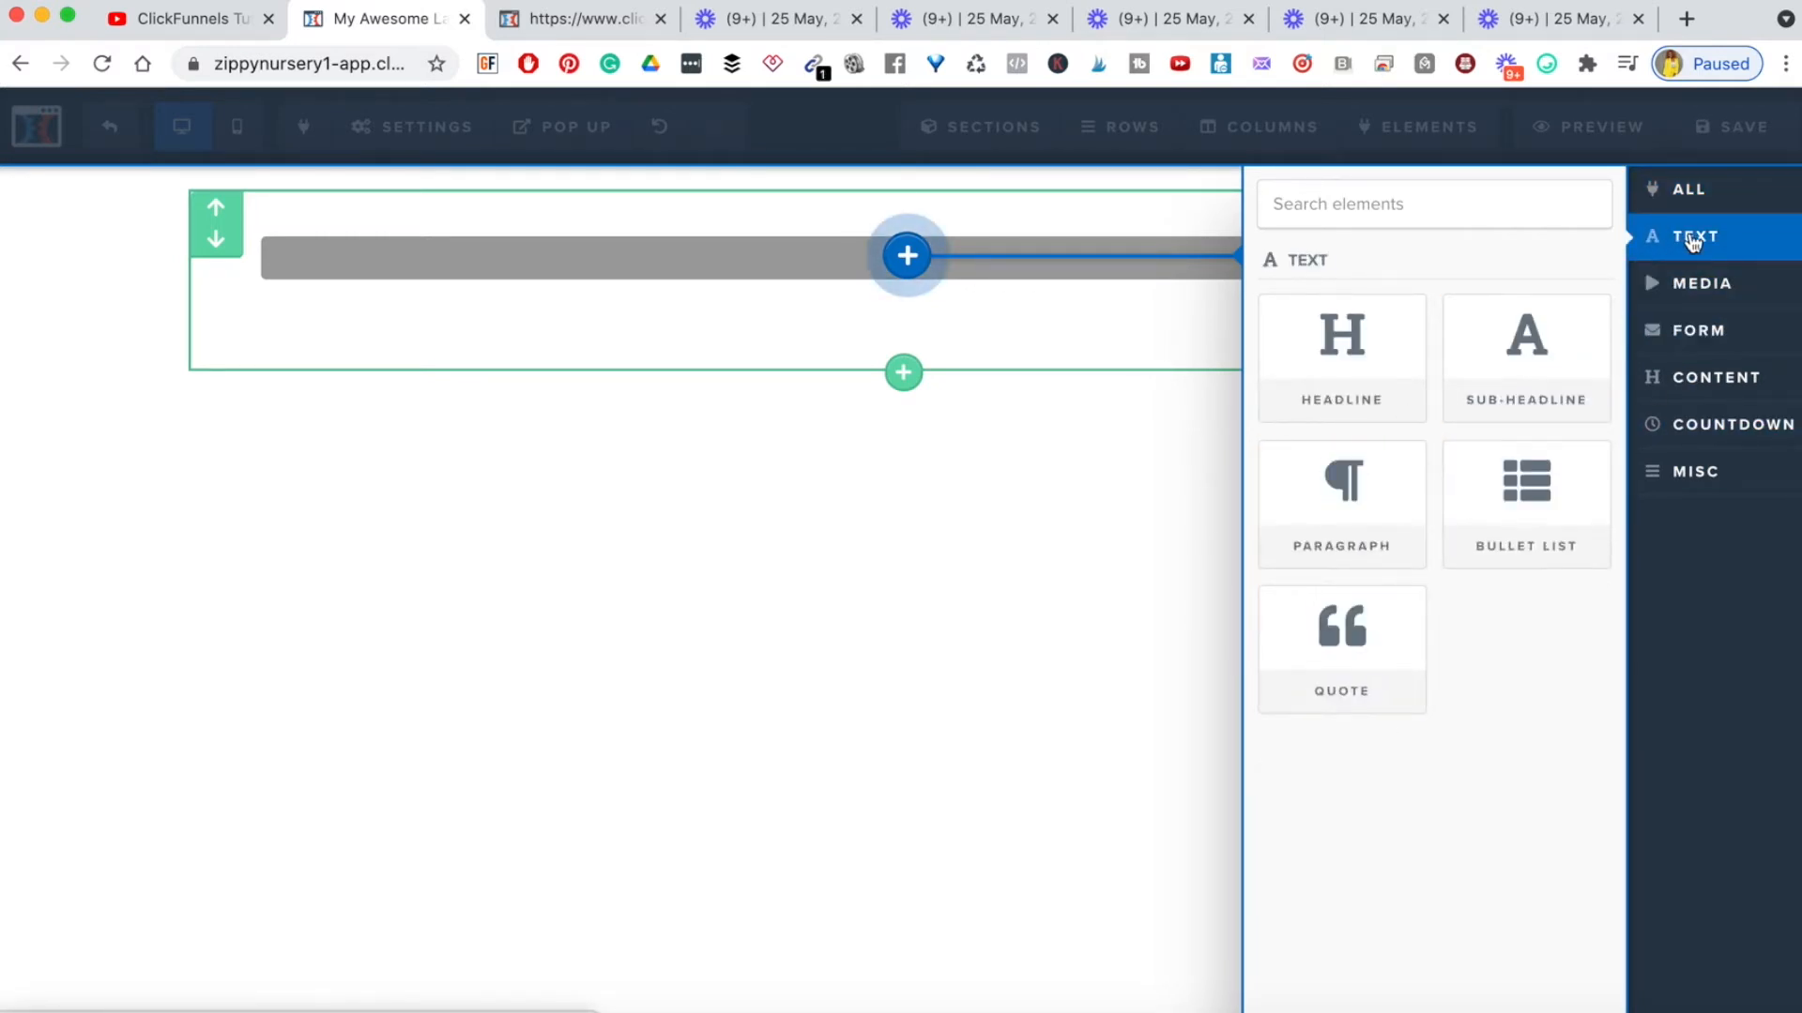
{"action": "left_click", "coordinate": [1681, 424]}
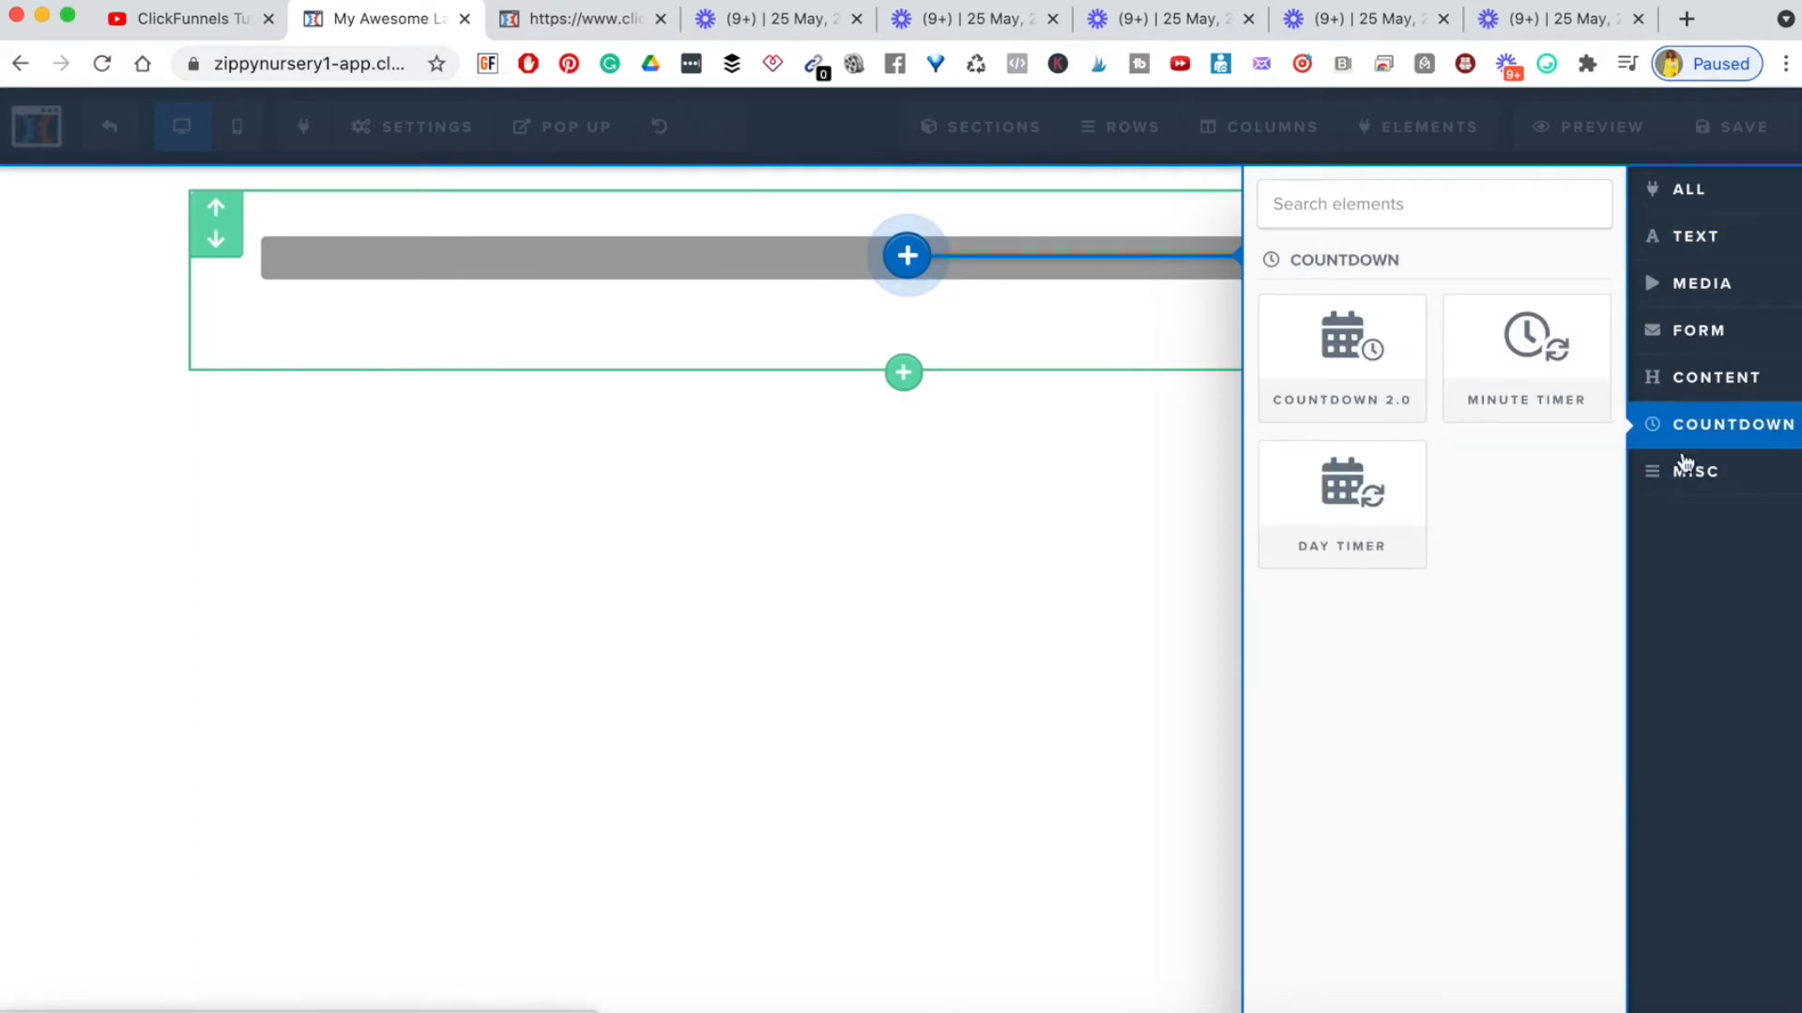
- Examine the full list of available elements, from text and media to content blocks and misc elements
{"action": "left_click", "coordinate": [1665, 189]}
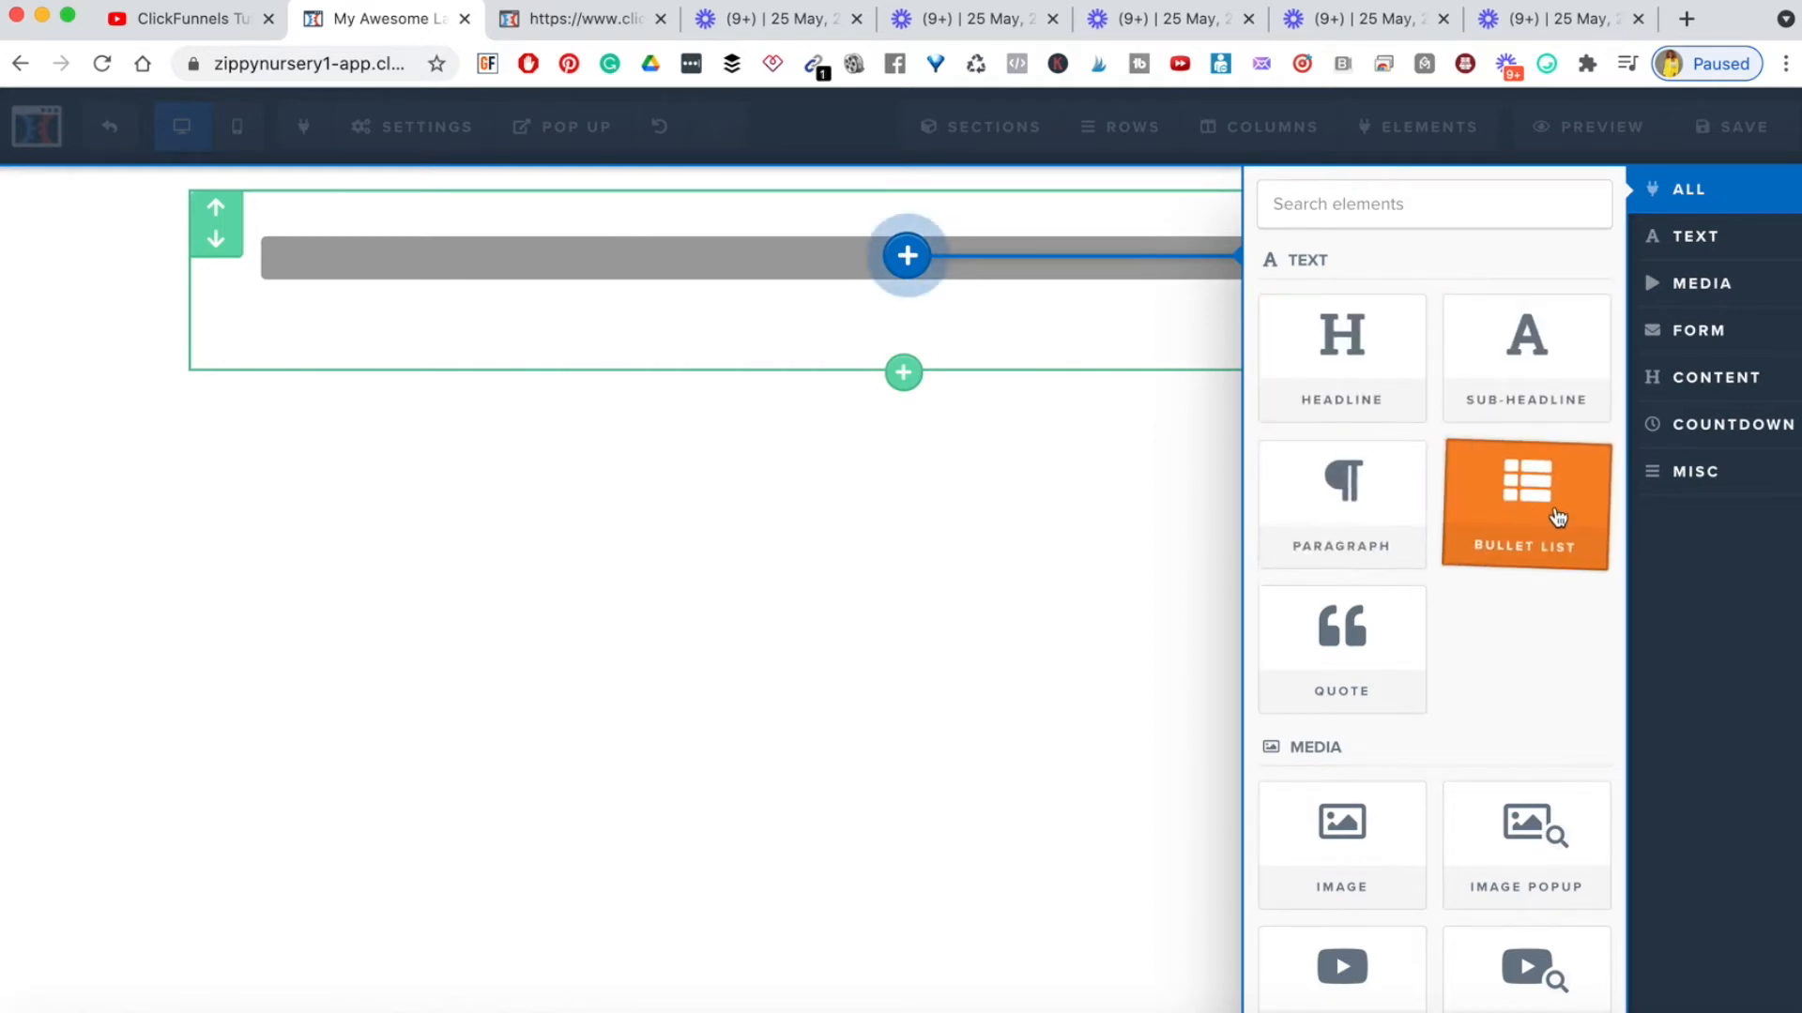
{"action": "scroll", "coordinate": [1370, 657], "scroll_direction": "down", "scroll_amount": 4}
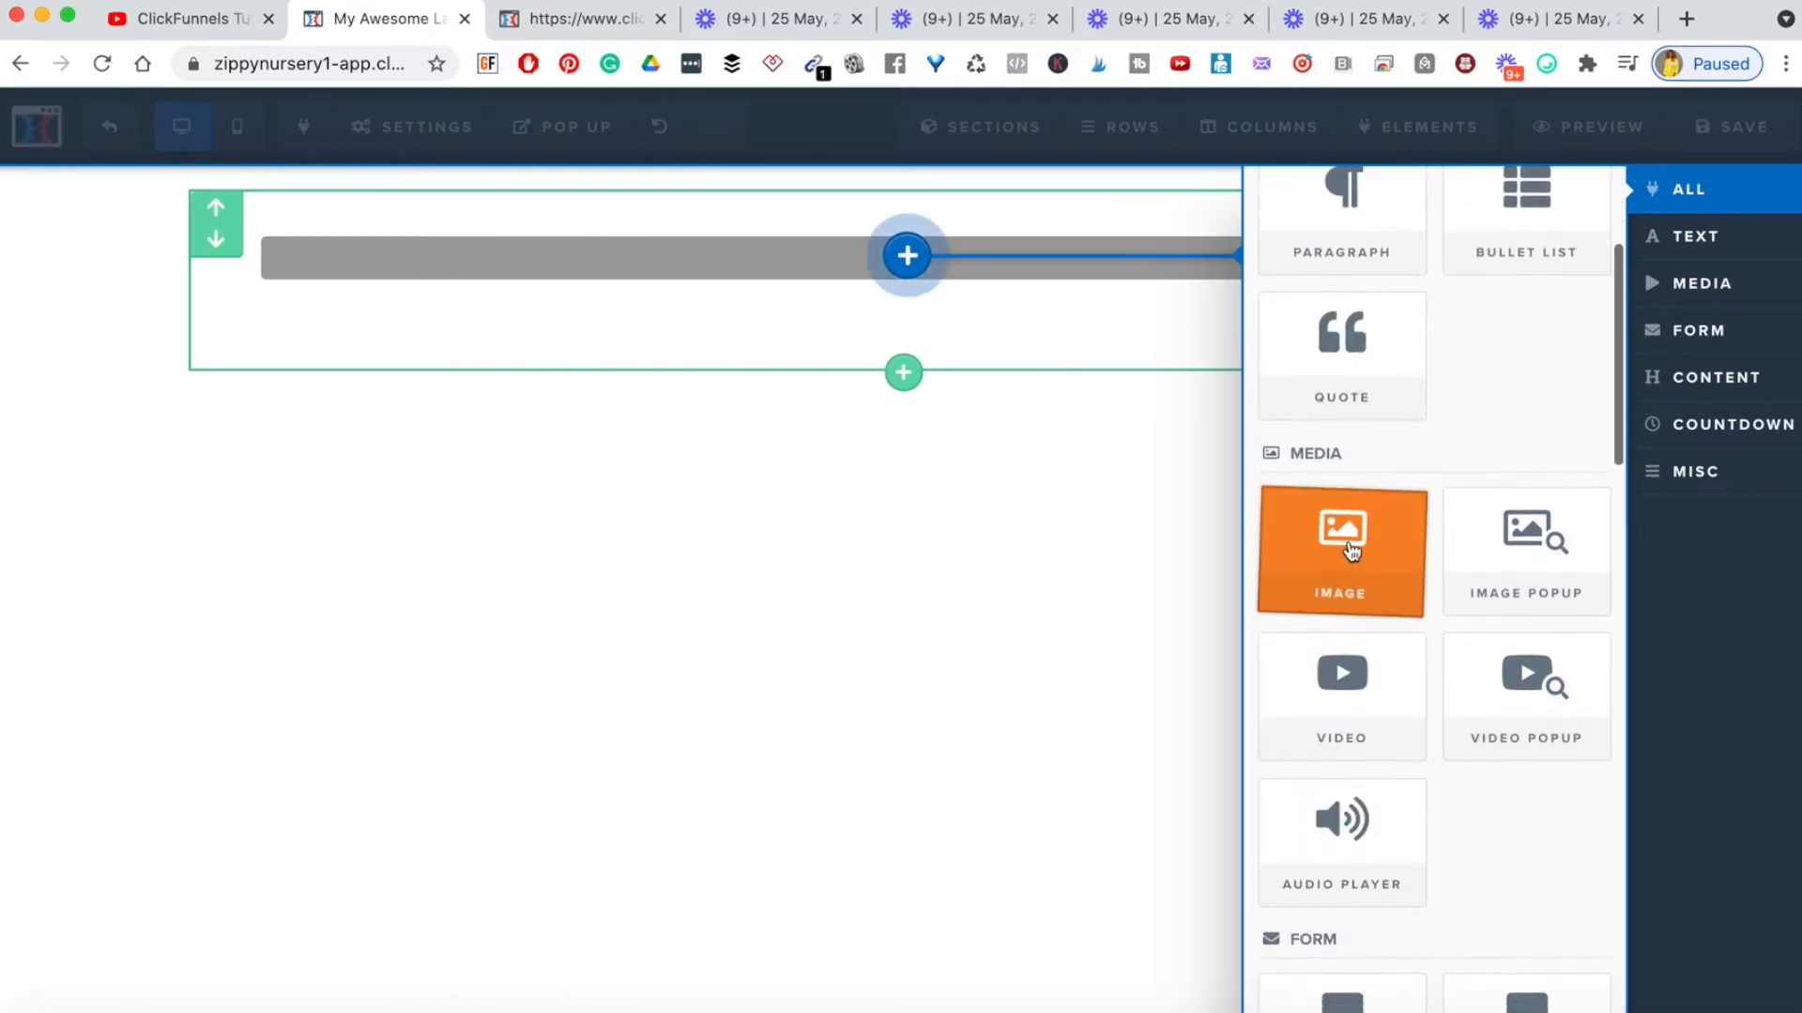
{"action": "scroll", "coordinate": [1405, 638], "scroll_direction": "down", "scroll_amount": 7}
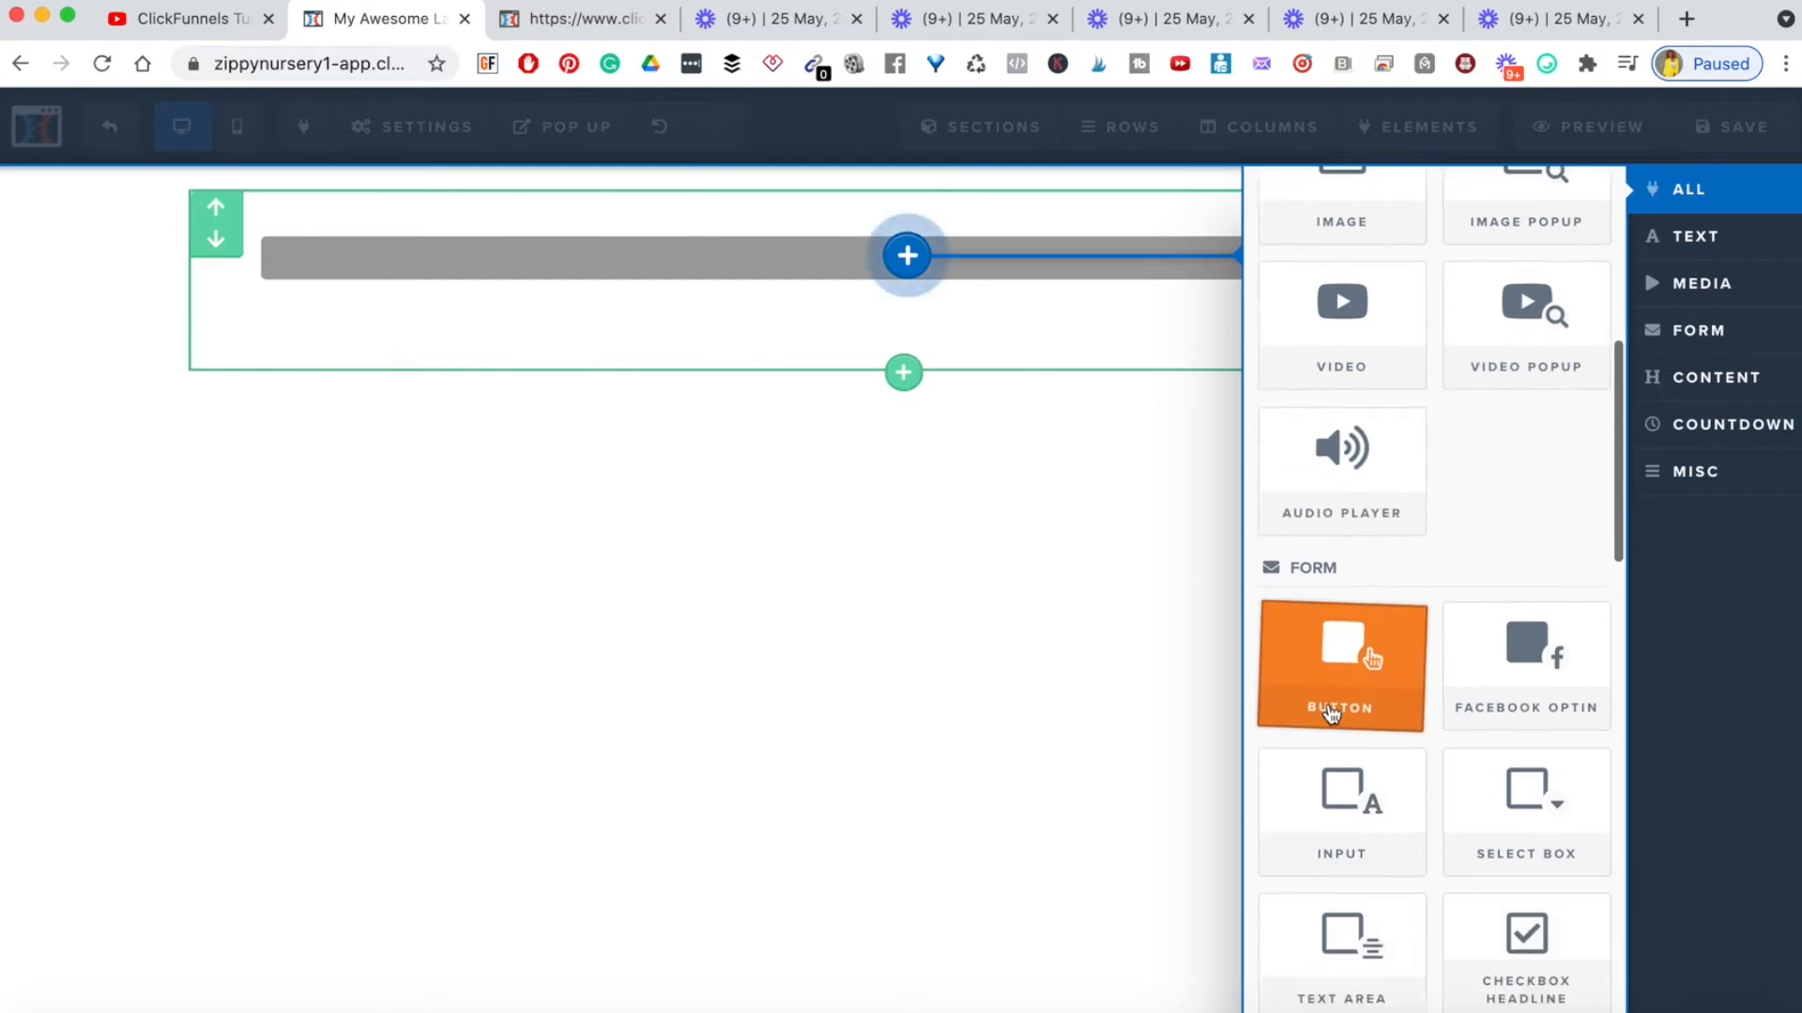
{"action": "scroll", "coordinate": [1326, 413], "scroll_direction": "down", "scroll_amount": 8}
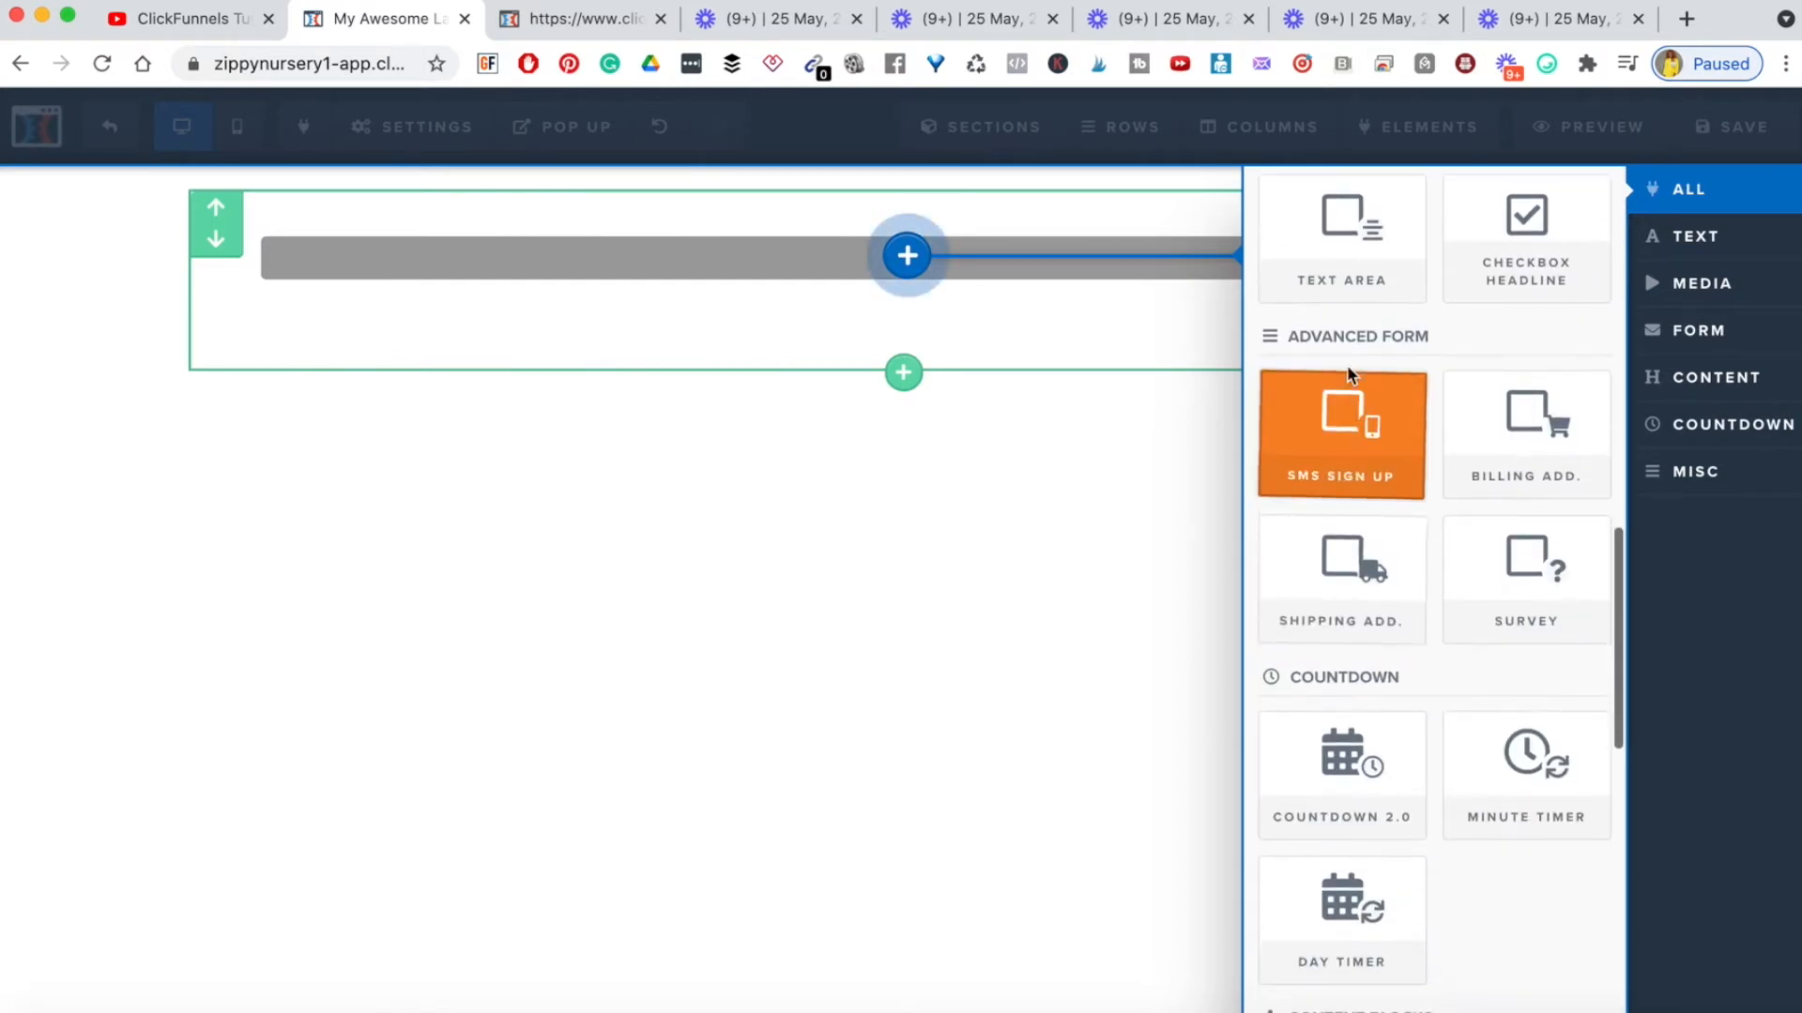
{"action": "scroll", "coordinate": [1445, 447], "scroll_direction": "down", "scroll_amount": 1}
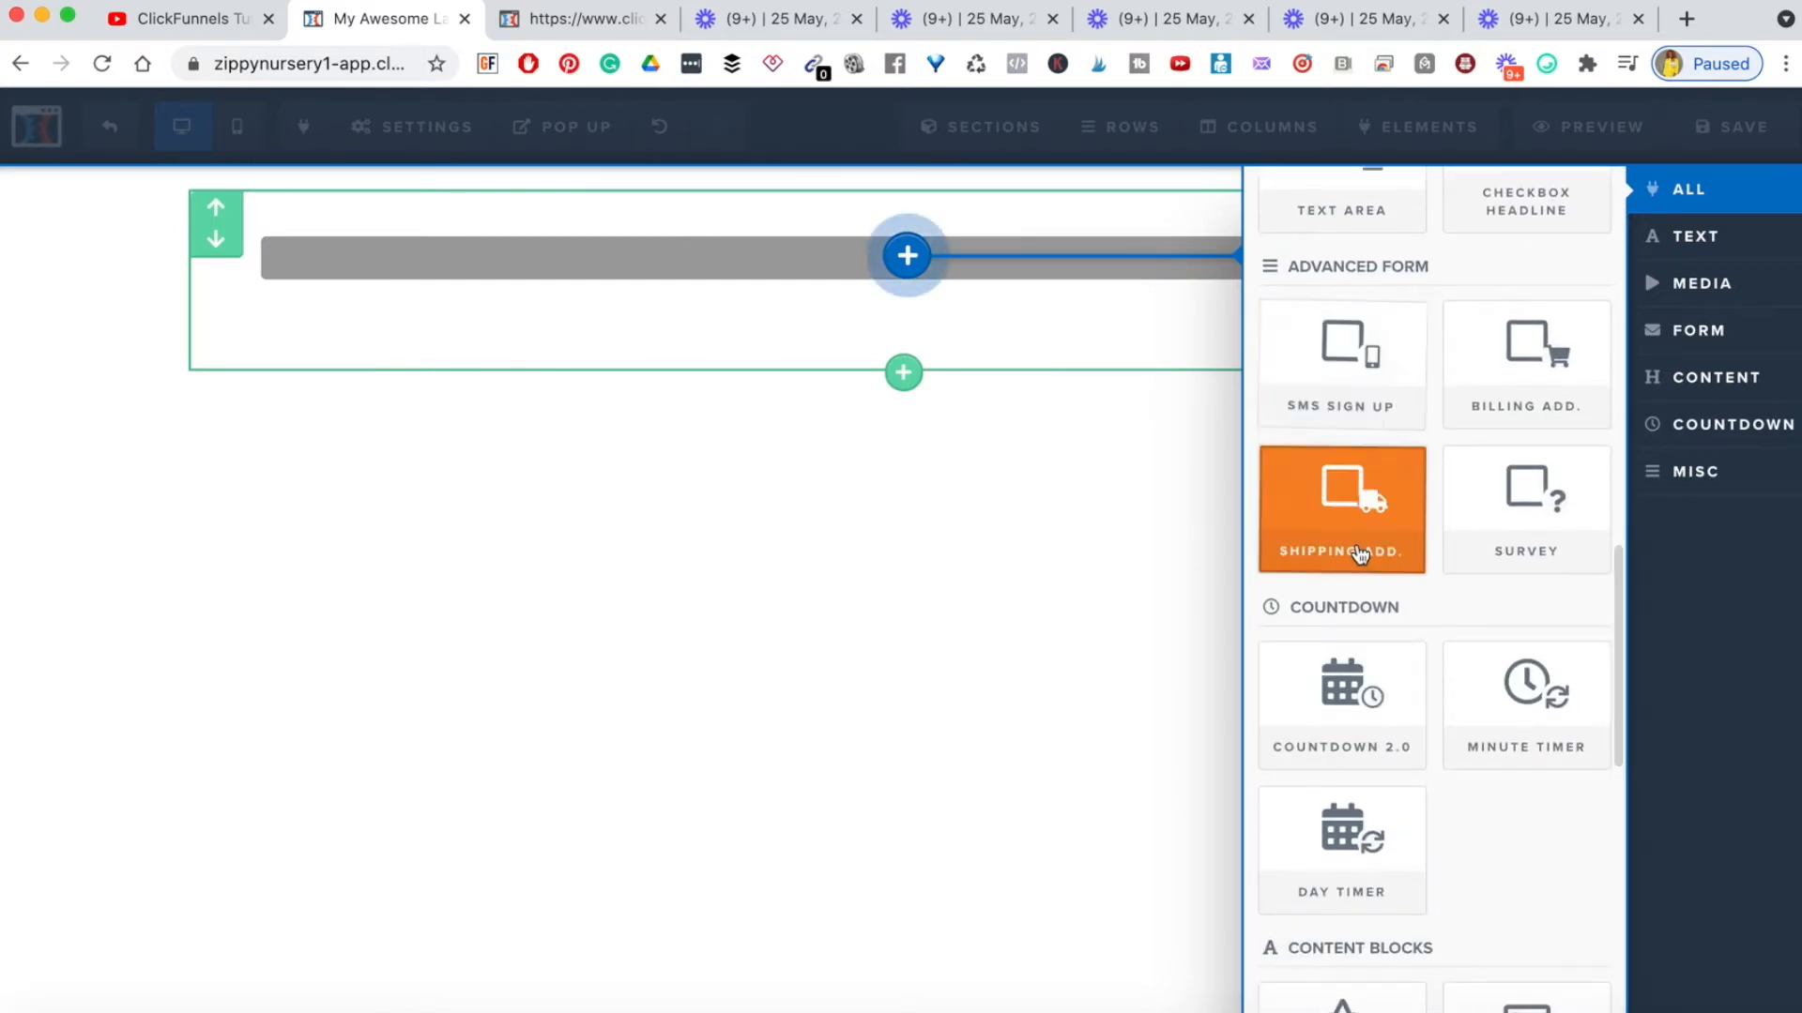
{"action": "scroll", "coordinate": [1326, 619], "scroll_direction": "down", "scroll_amount": 10}
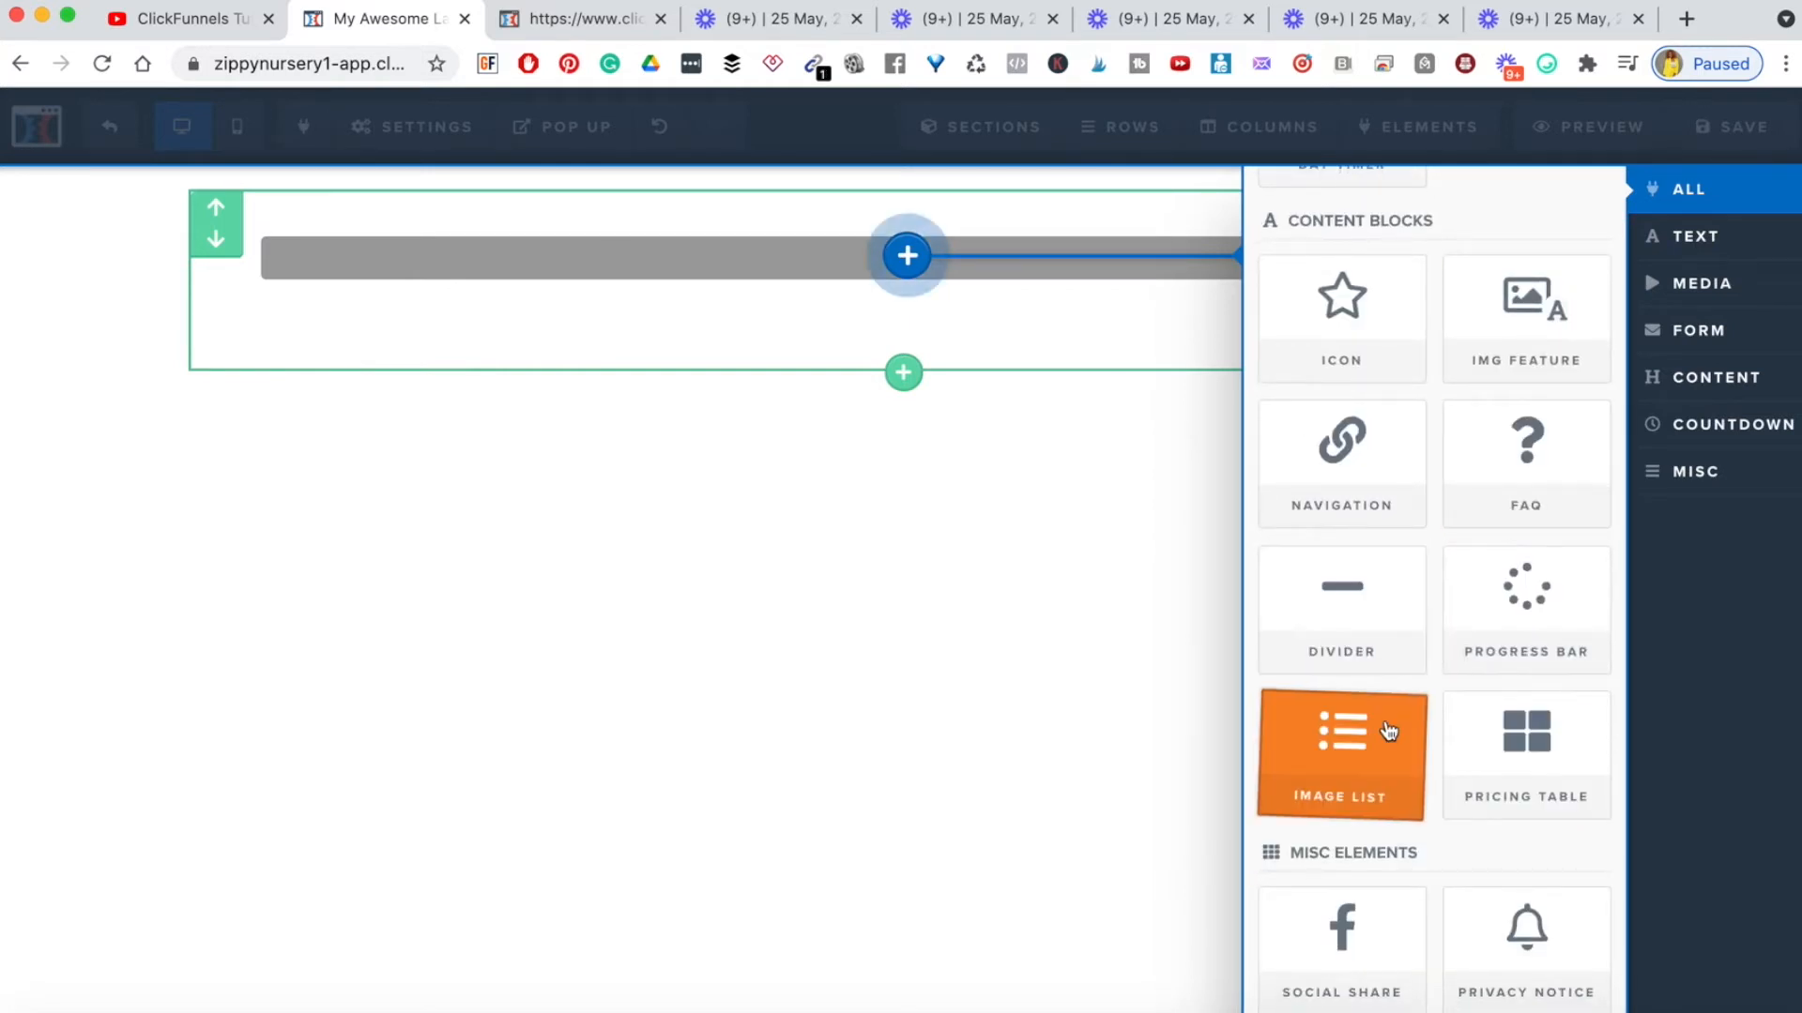
{"action": "scroll", "coordinate": [1351, 656], "scroll_direction": "down", "scroll_amount": 4}
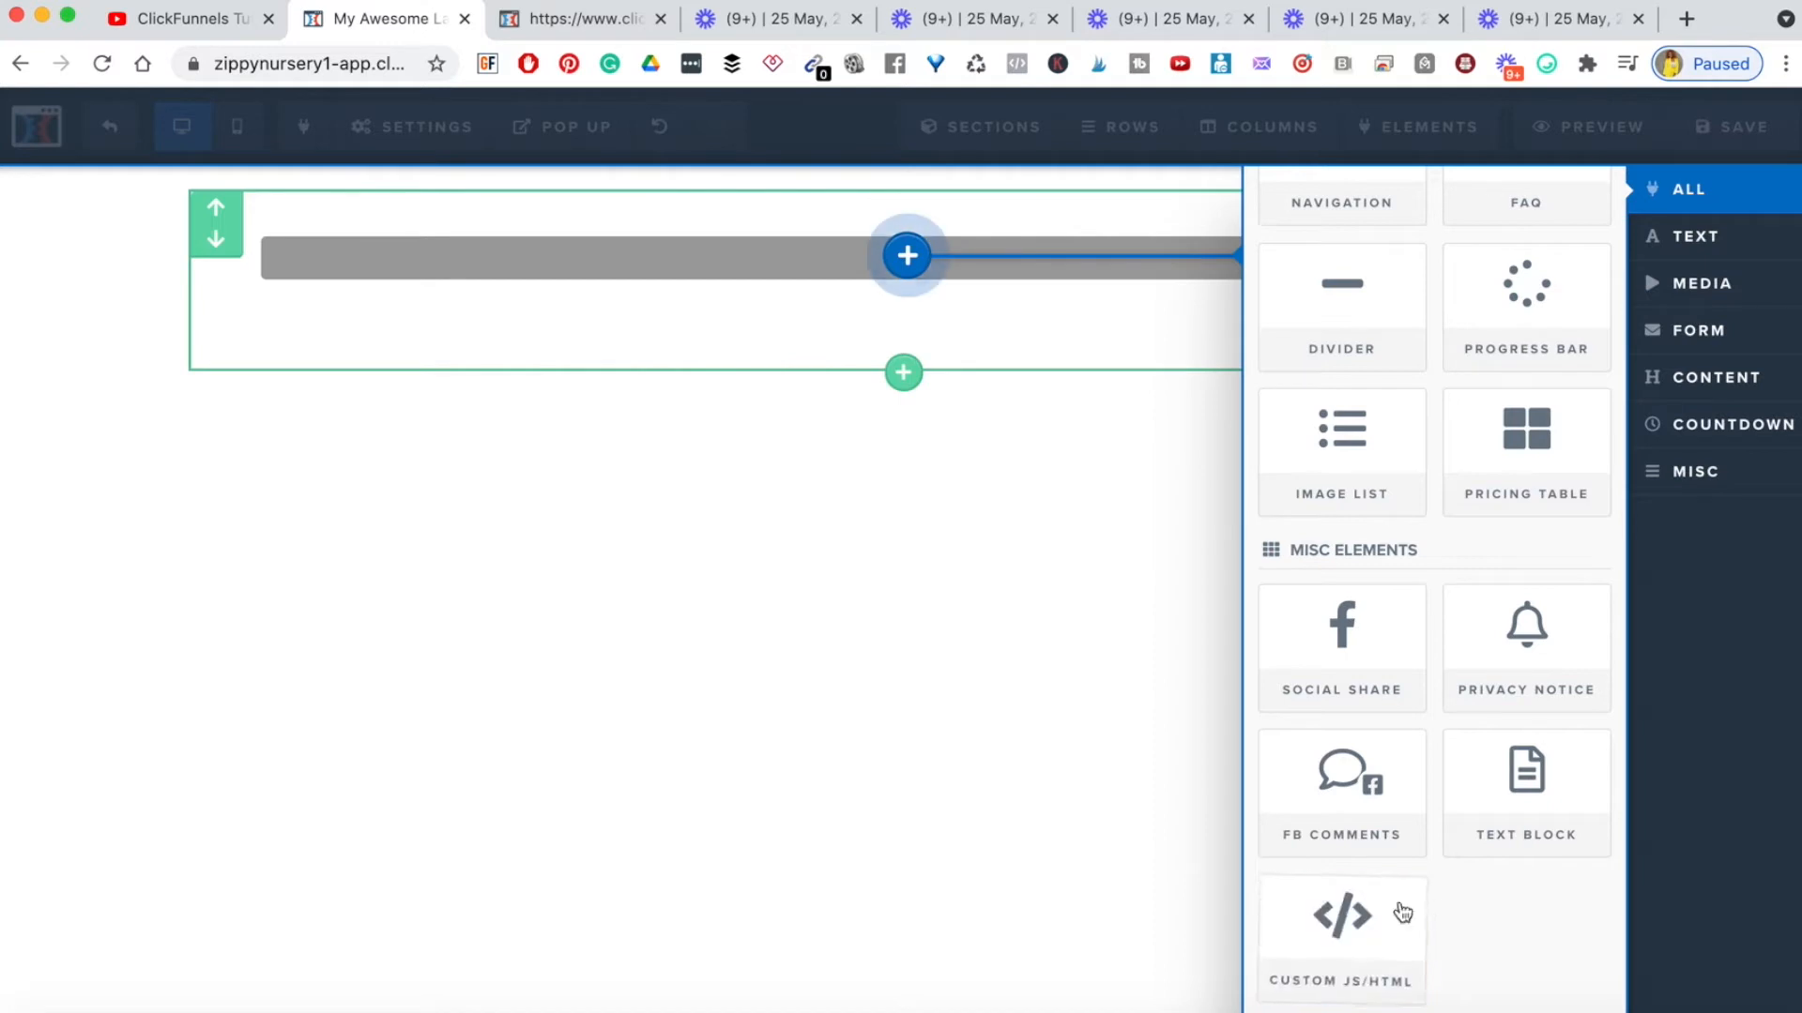
{"action": "scroll", "coordinate": [1439, 581], "scroll_direction": "up", "scroll_amount": 10}
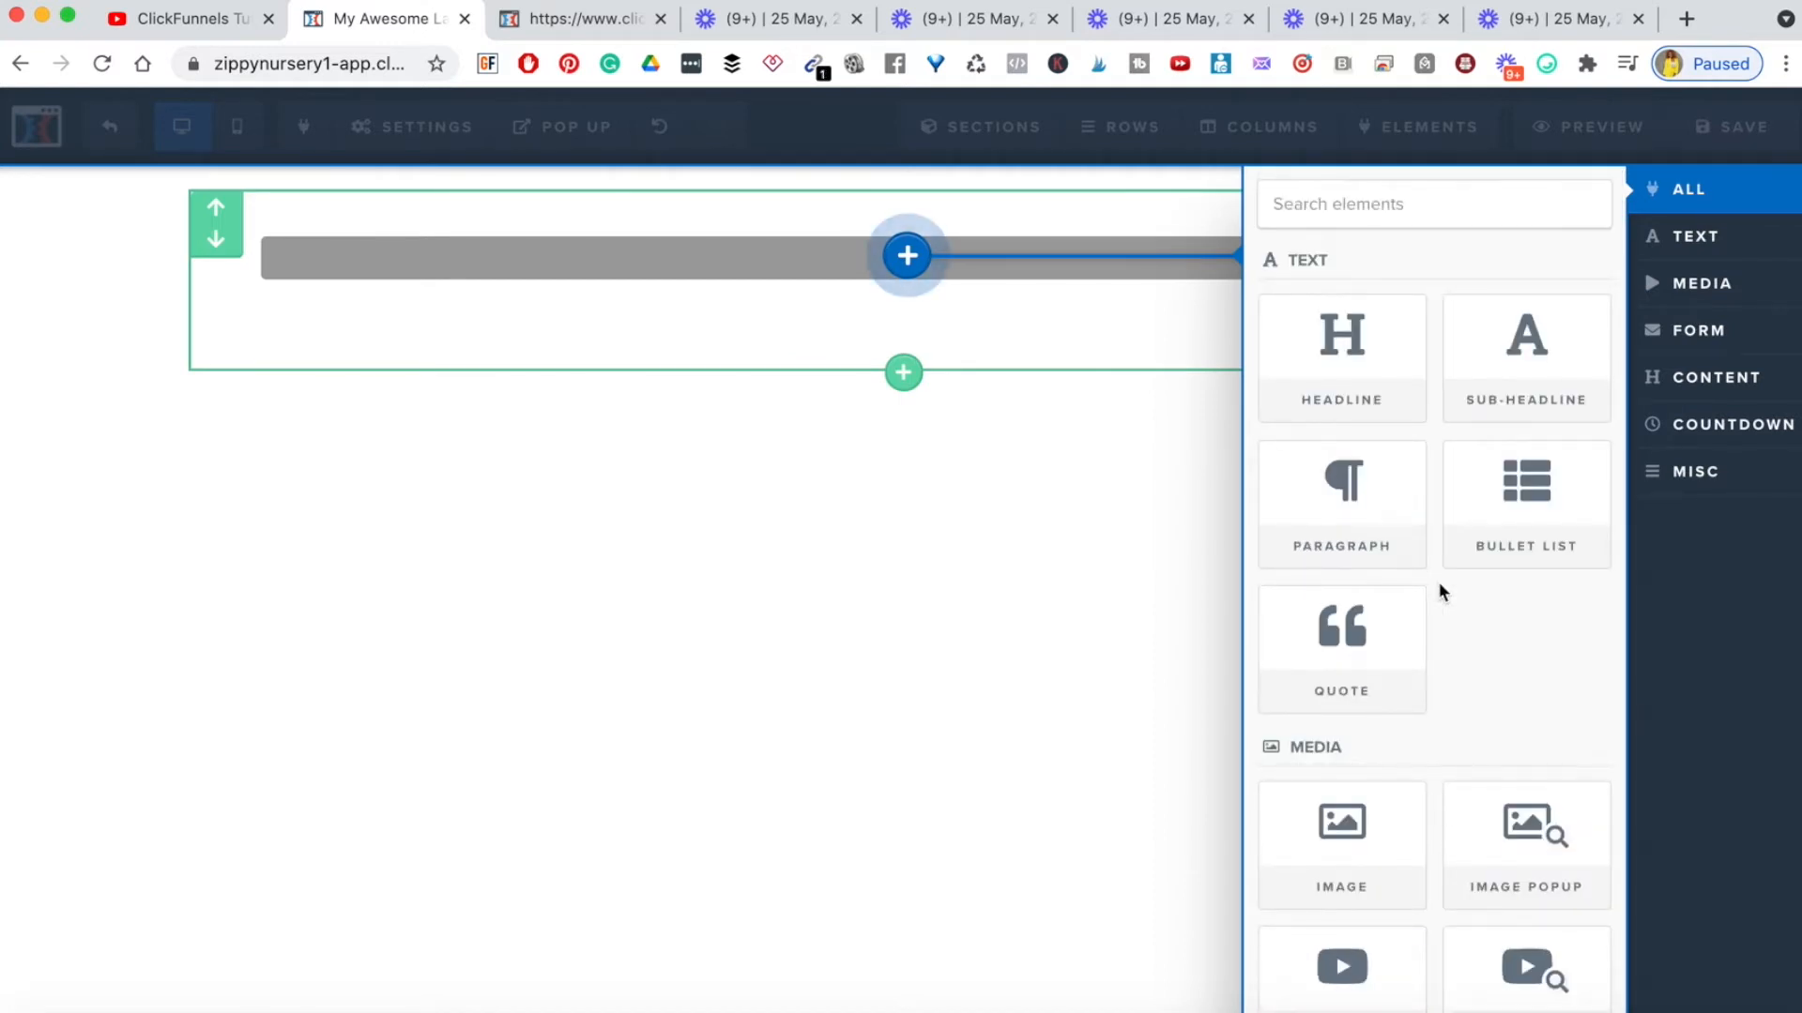
- Copy the line "What If I Could Show You..." from the example squeeze page and add a Headline element to the row
{"action": "left_click", "coordinate": [554, 29]}
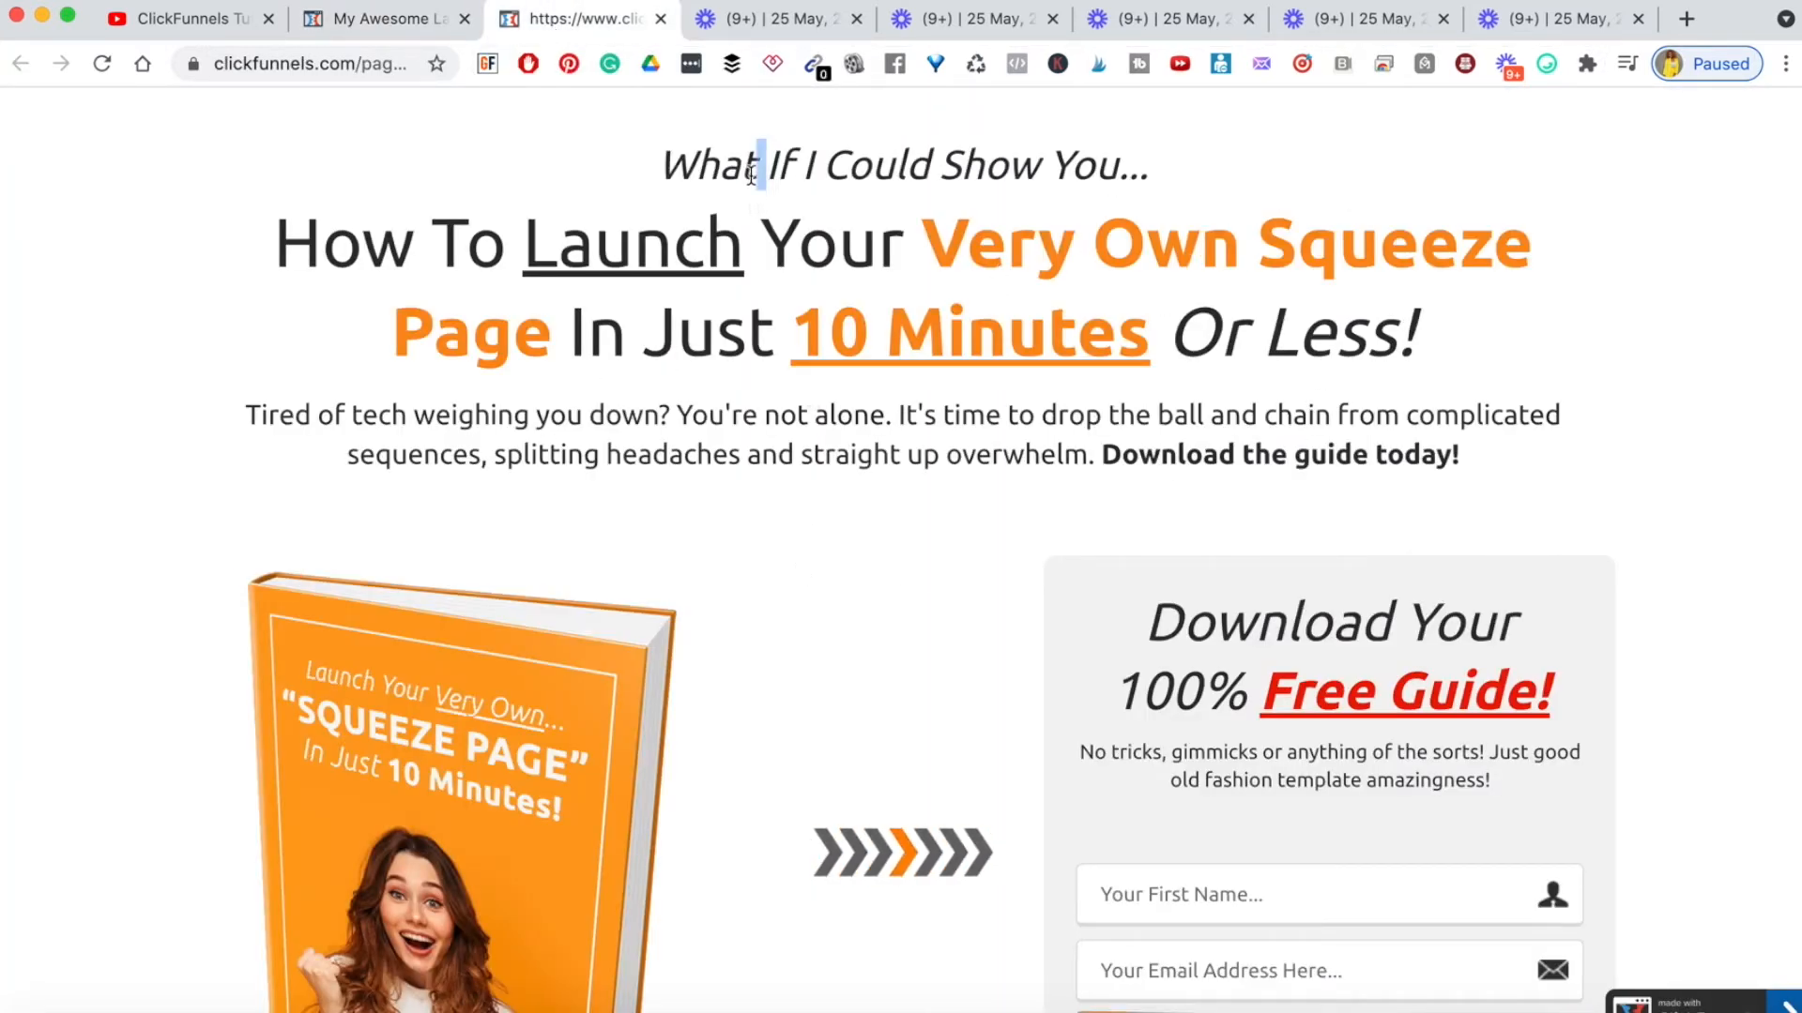
{"action": "triple_click", "coordinate": [807, 165]}
{"action": "key", "text": "super+c"}
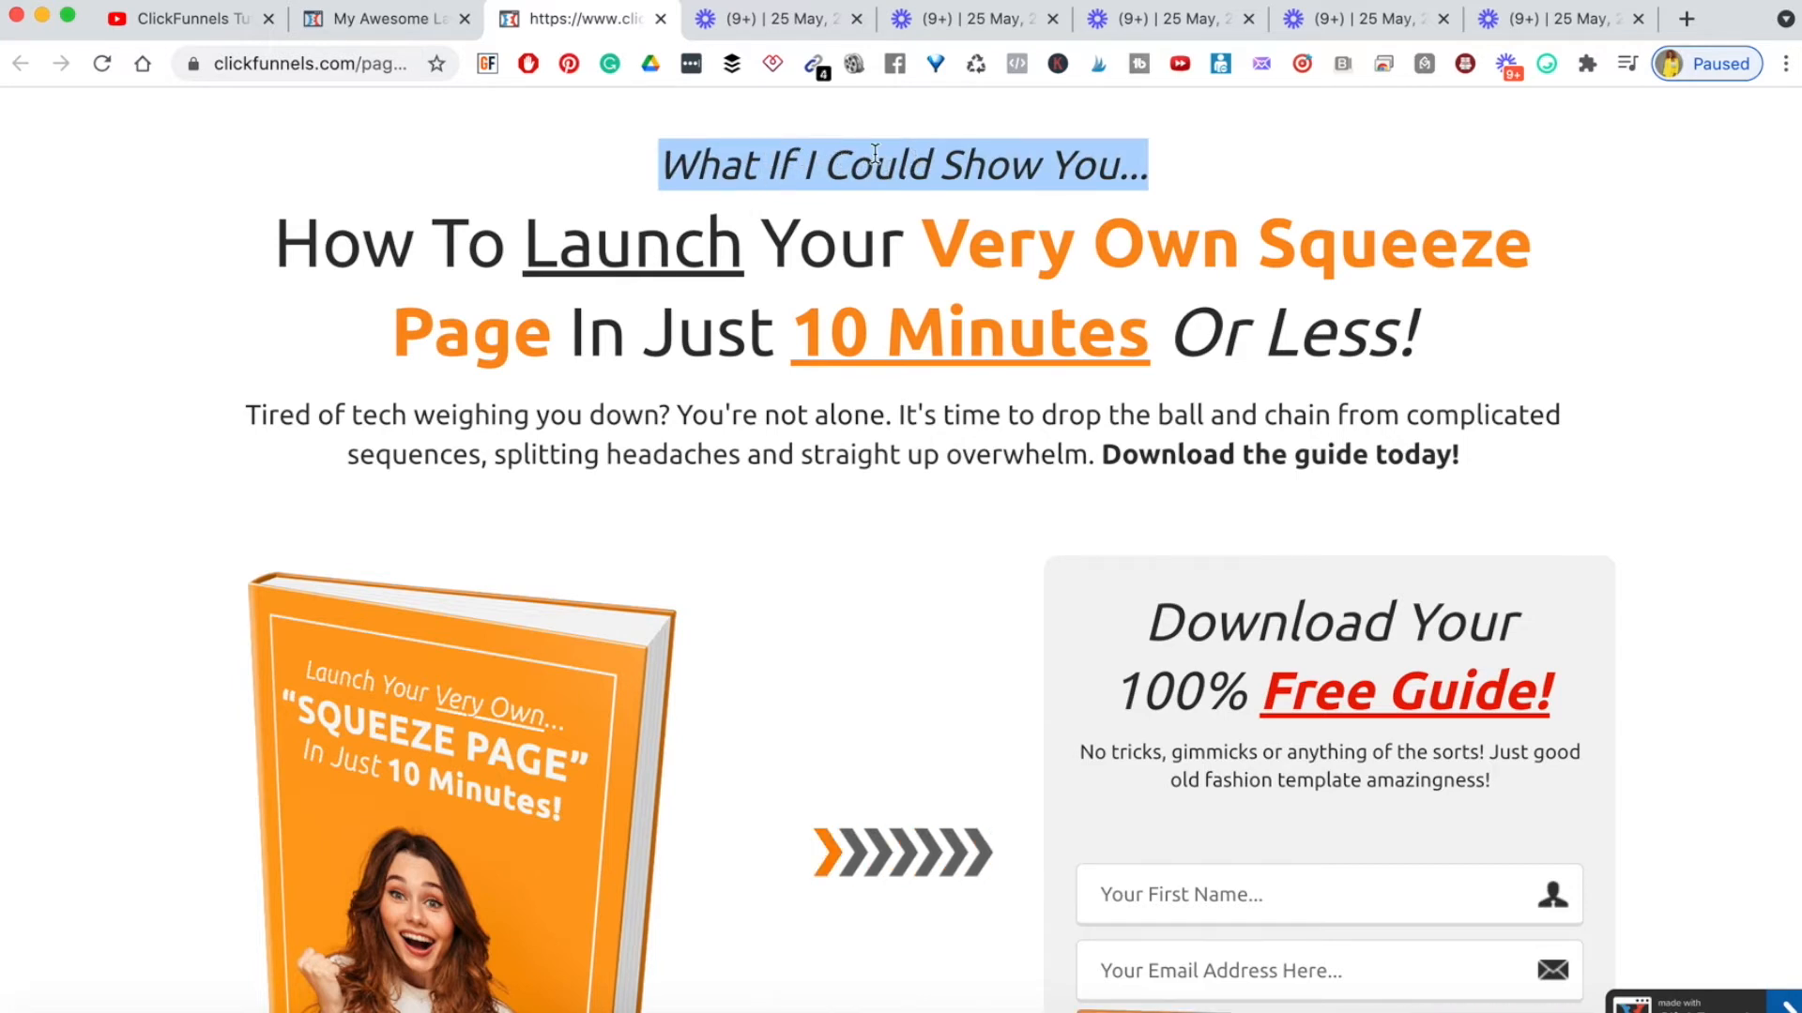
{"action": "left_click", "coordinate": [401, 21]}
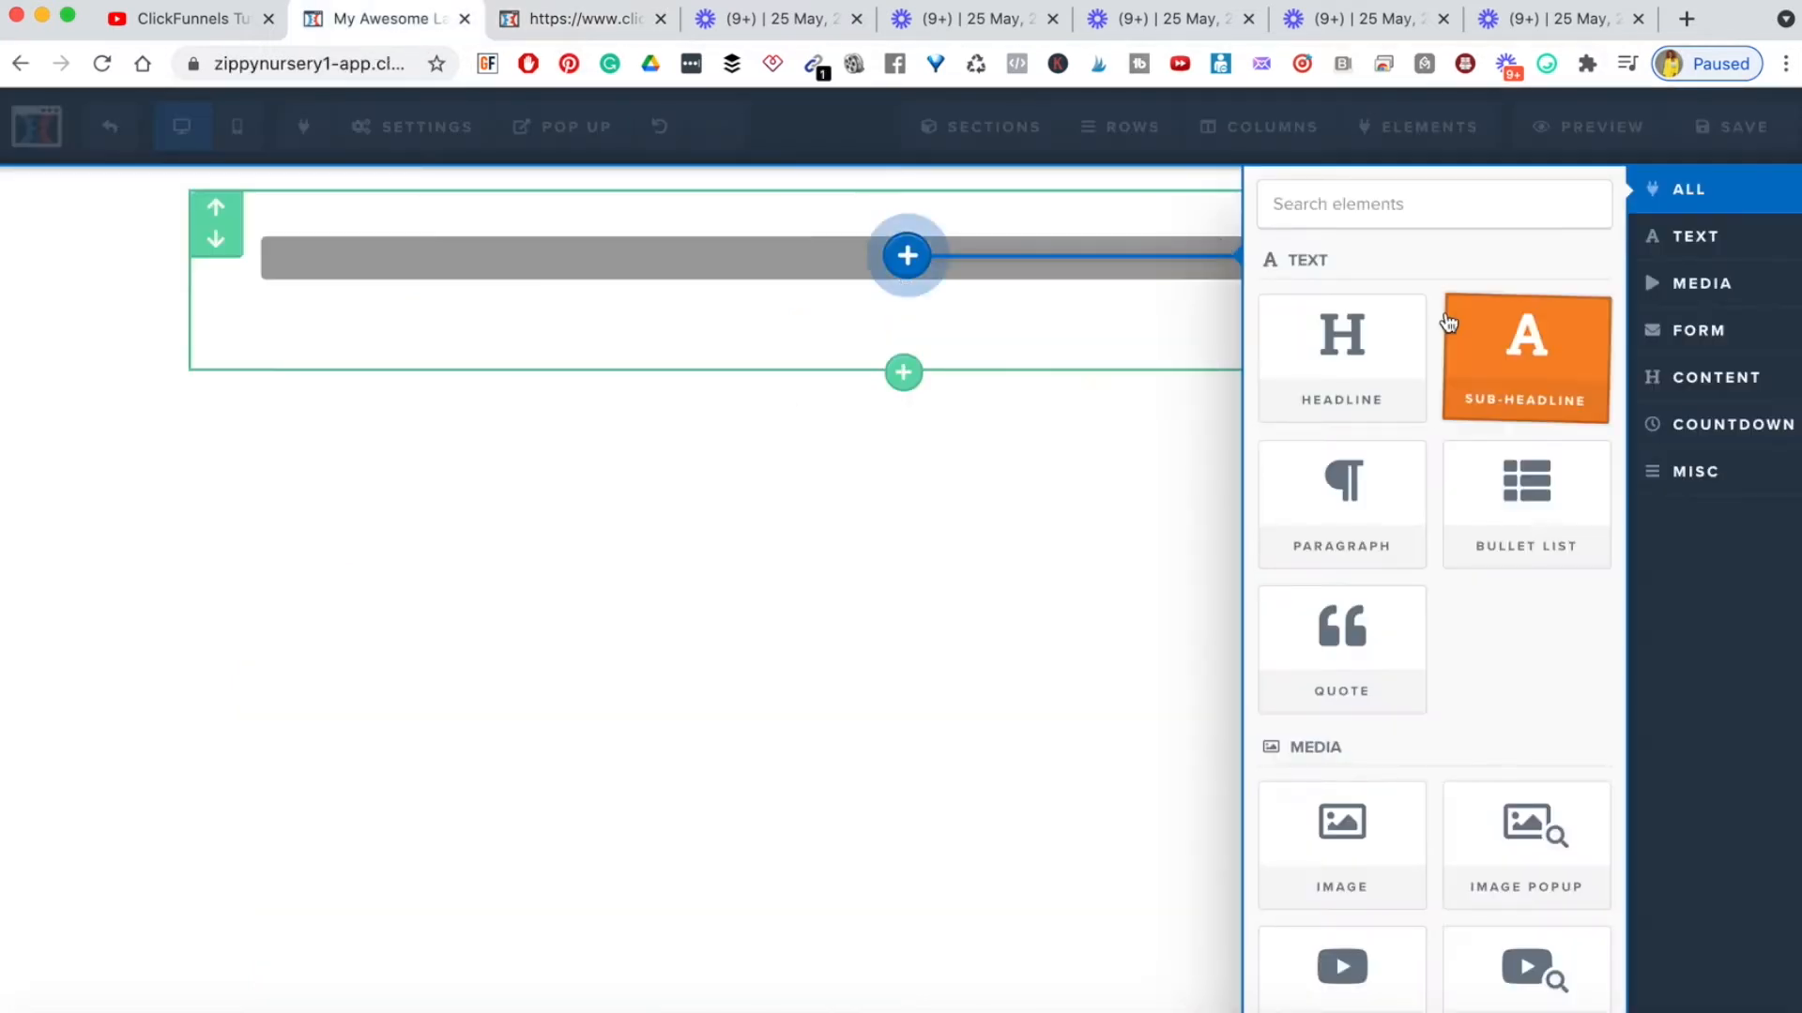
{"action": "left_click", "coordinate": [1347, 371]}
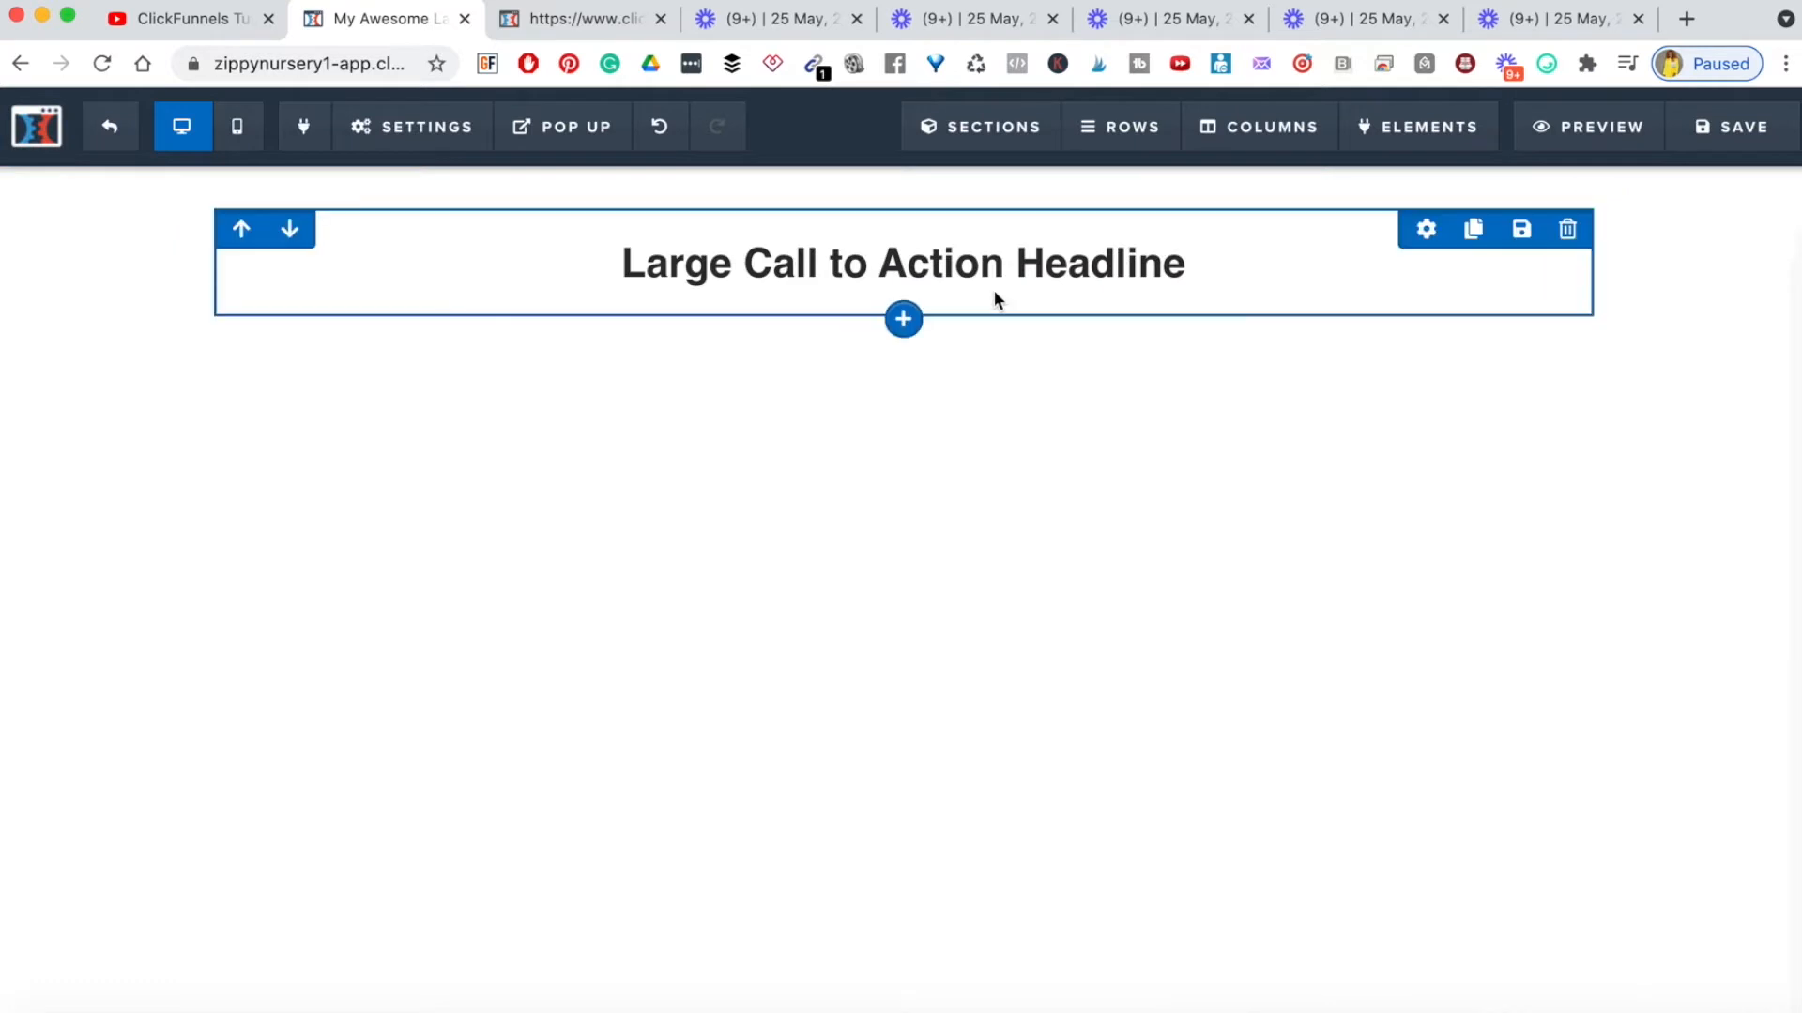
- Replace the placeholder headline text with the copied line "What If I Could Show You..."
{"action": "left_click", "coordinate": [865, 250]}
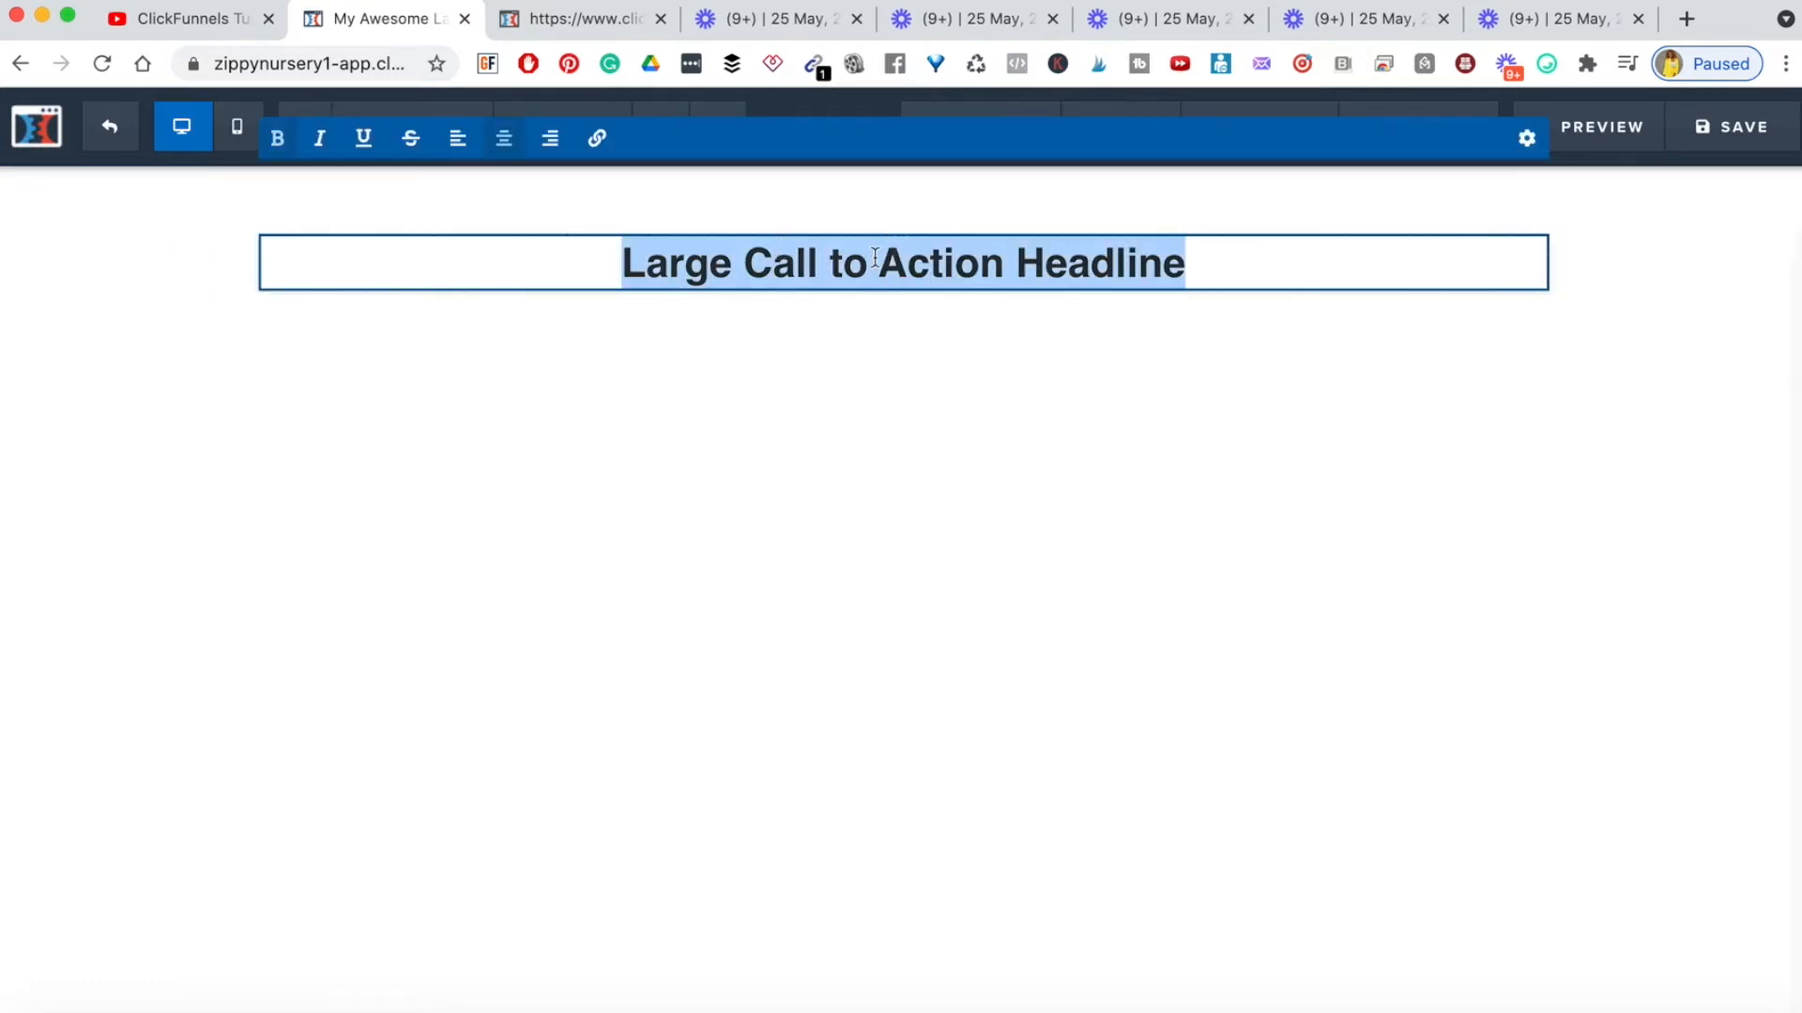
{"action": "left_click", "coordinate": [874, 256]}
{"action": "left_click", "coordinate": [819, 457]}
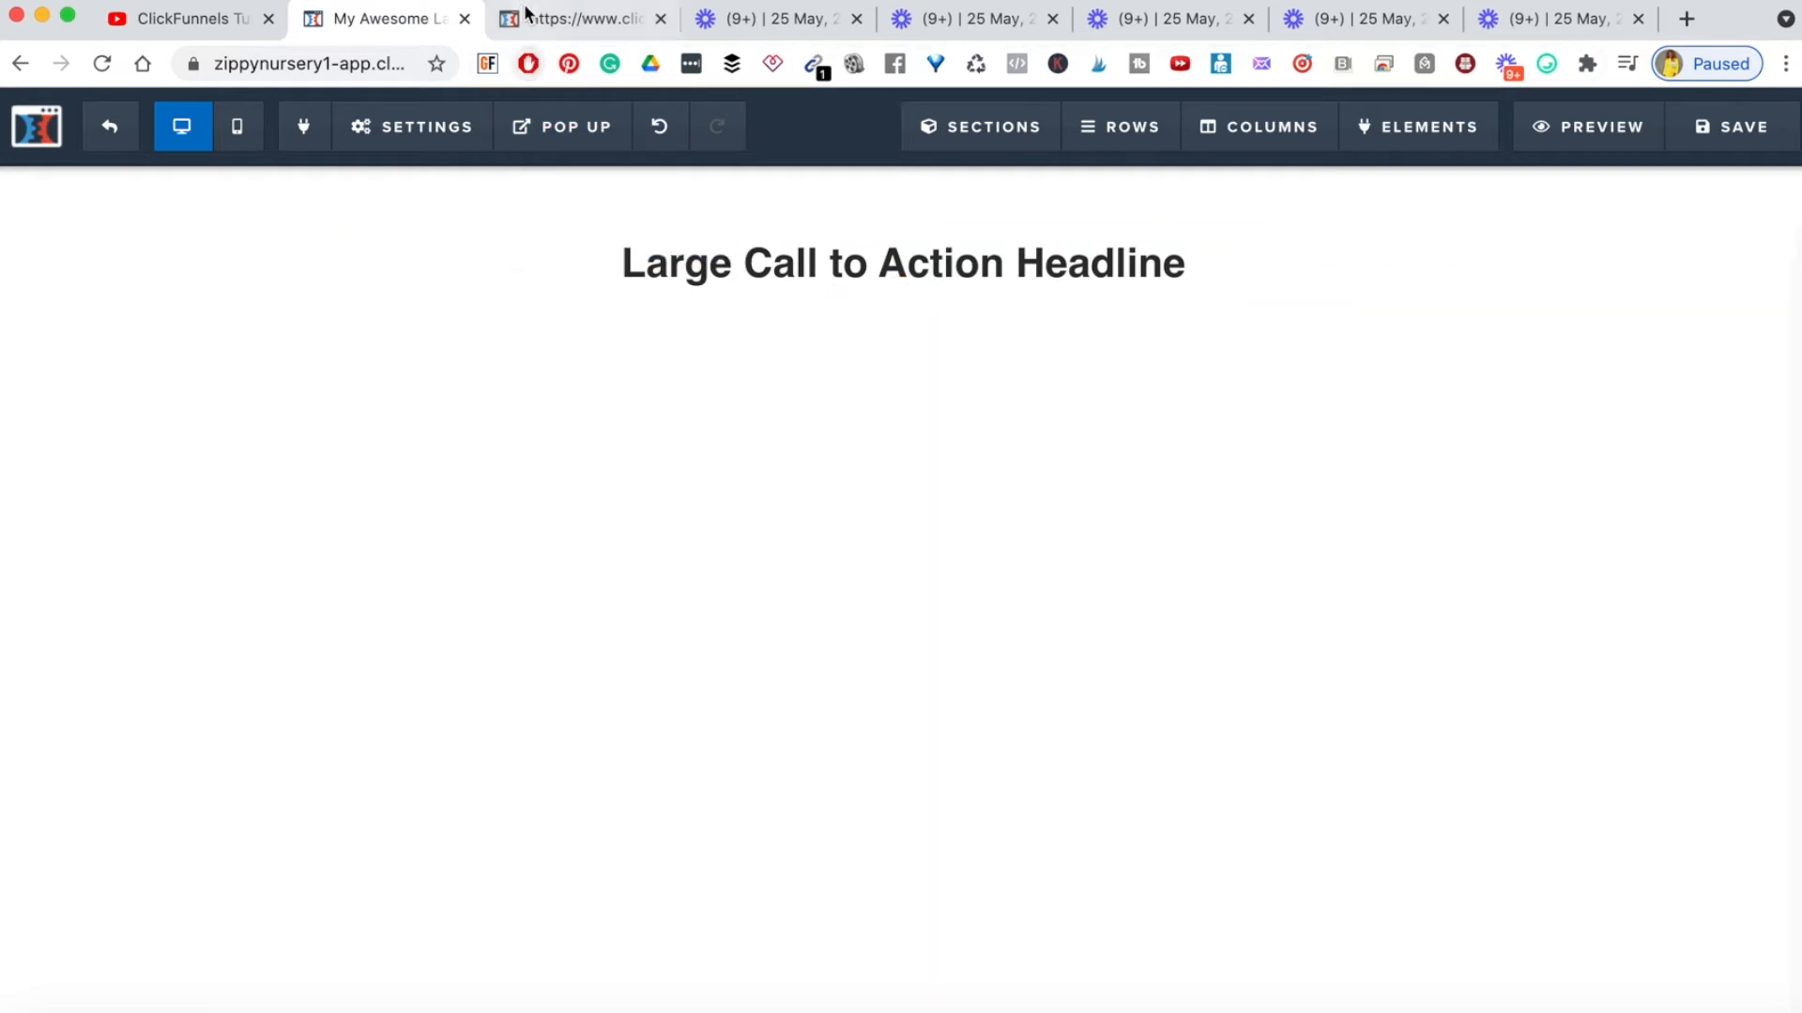
{"action": "left_click", "coordinate": [526, 19]}
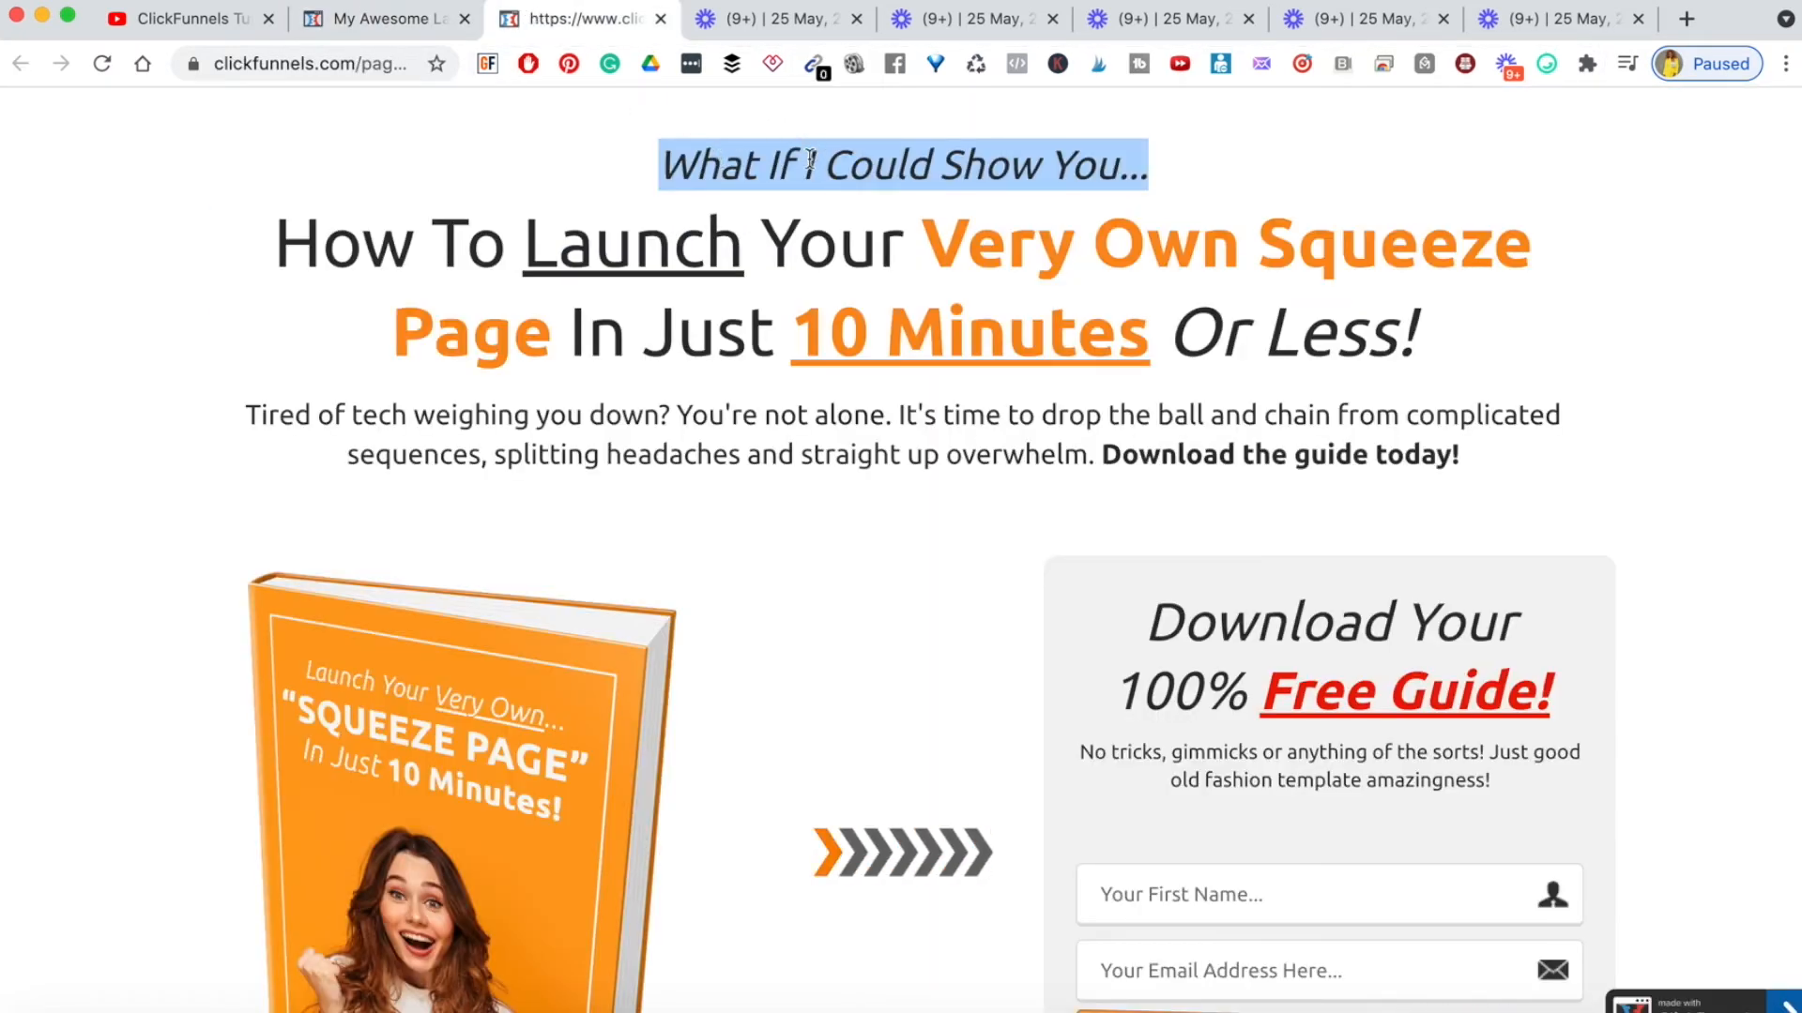
{"action": "left_click", "coordinate": [351, 20]}
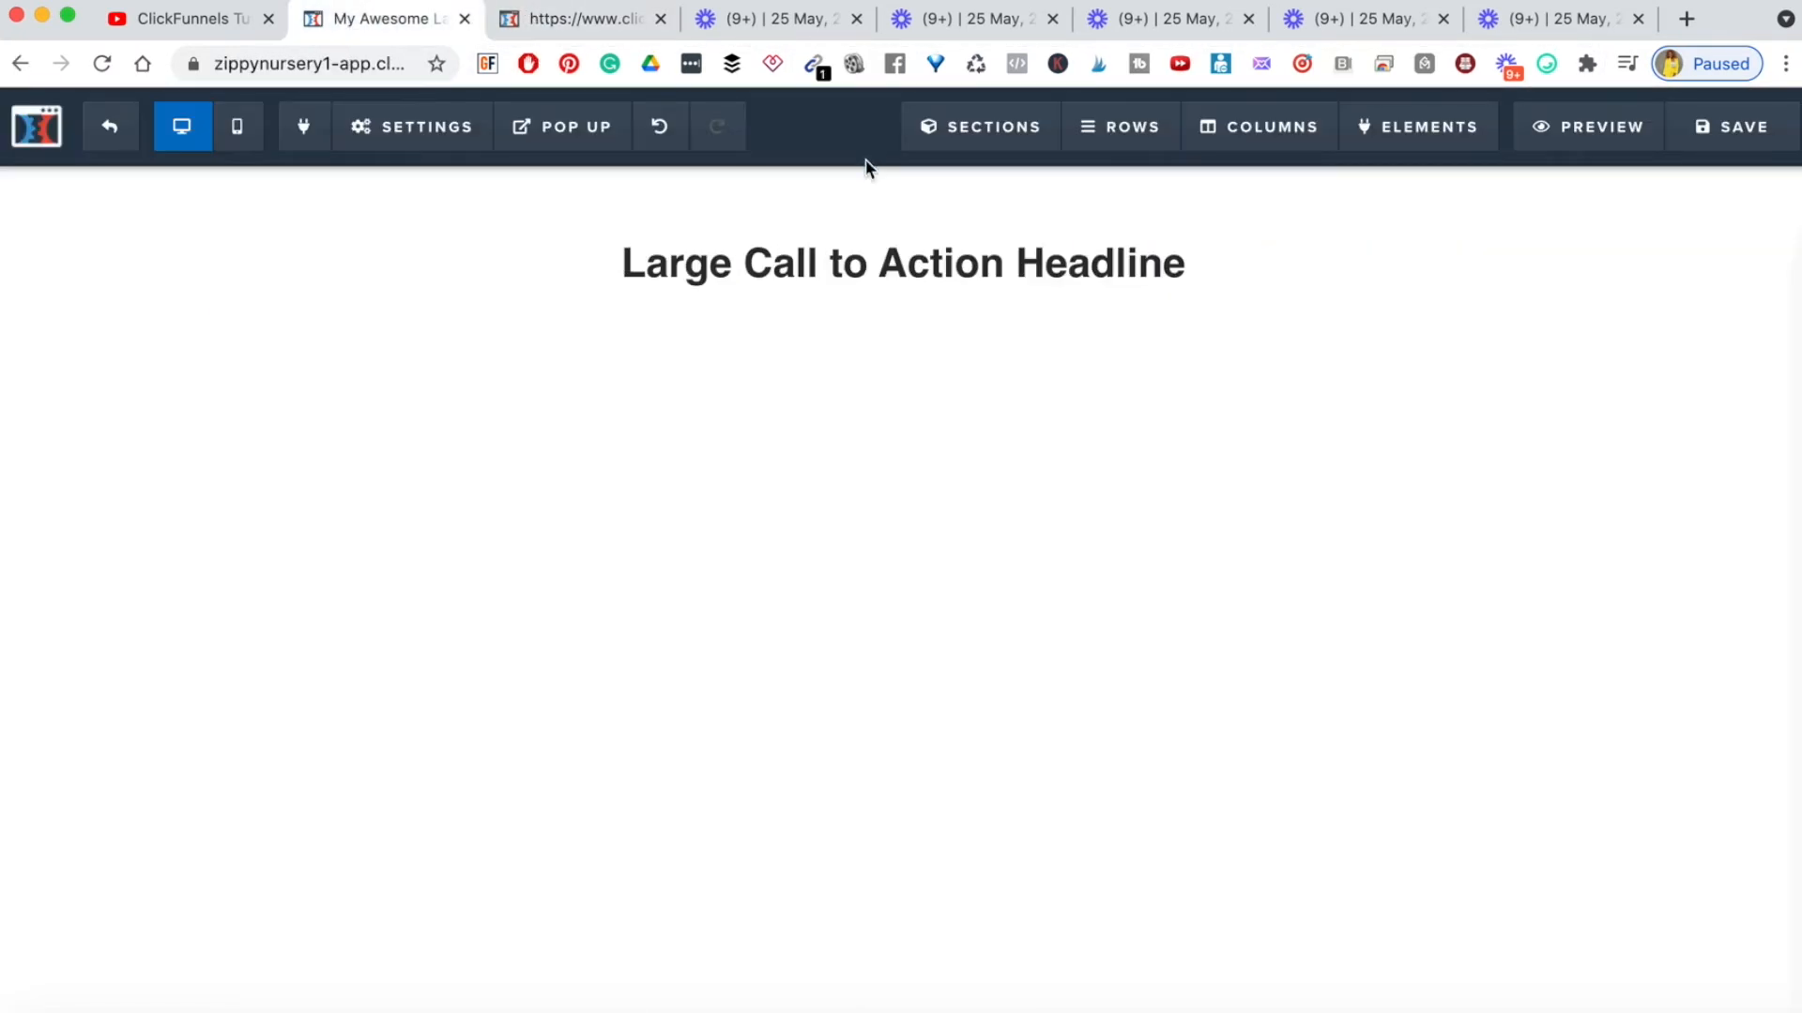
{"action": "left_click", "coordinate": [986, 240]}
{"action": "key", "text": "super+v"}
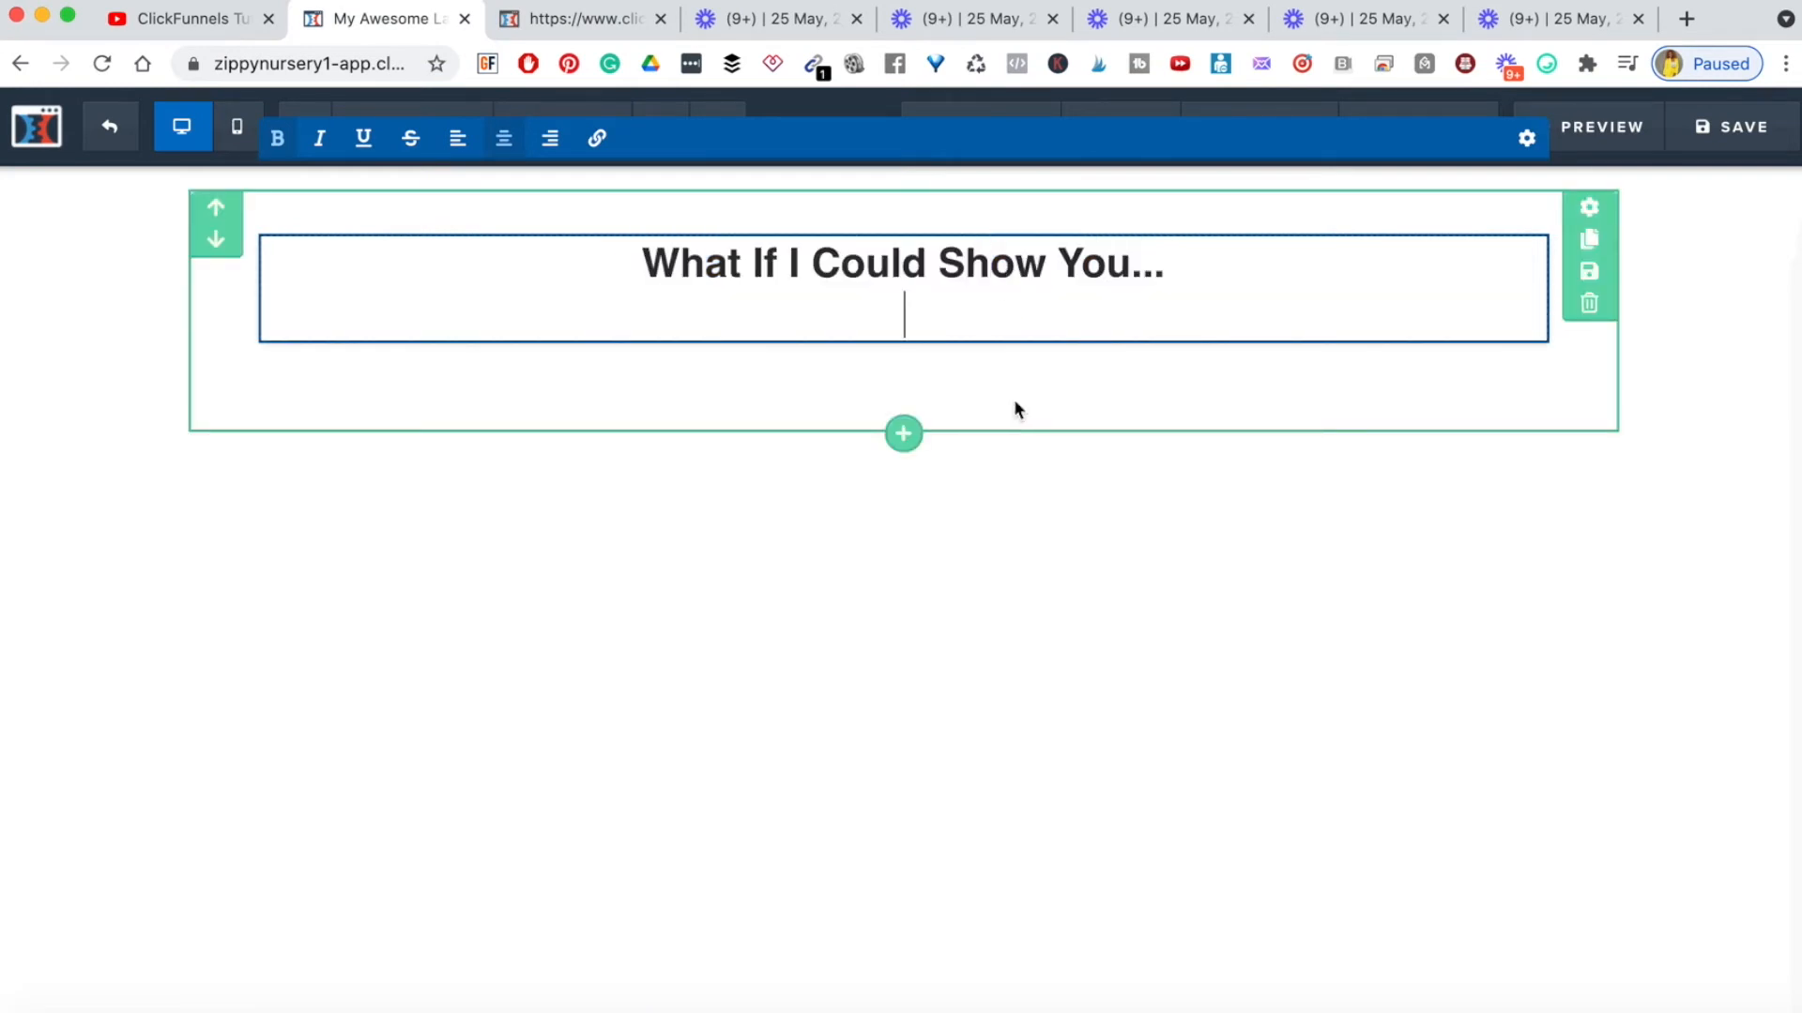
- Italicize the whole "What If I Could Show You..." headline to match the example squeeze page
{"action": "left_click", "coordinate": [572, 28]}
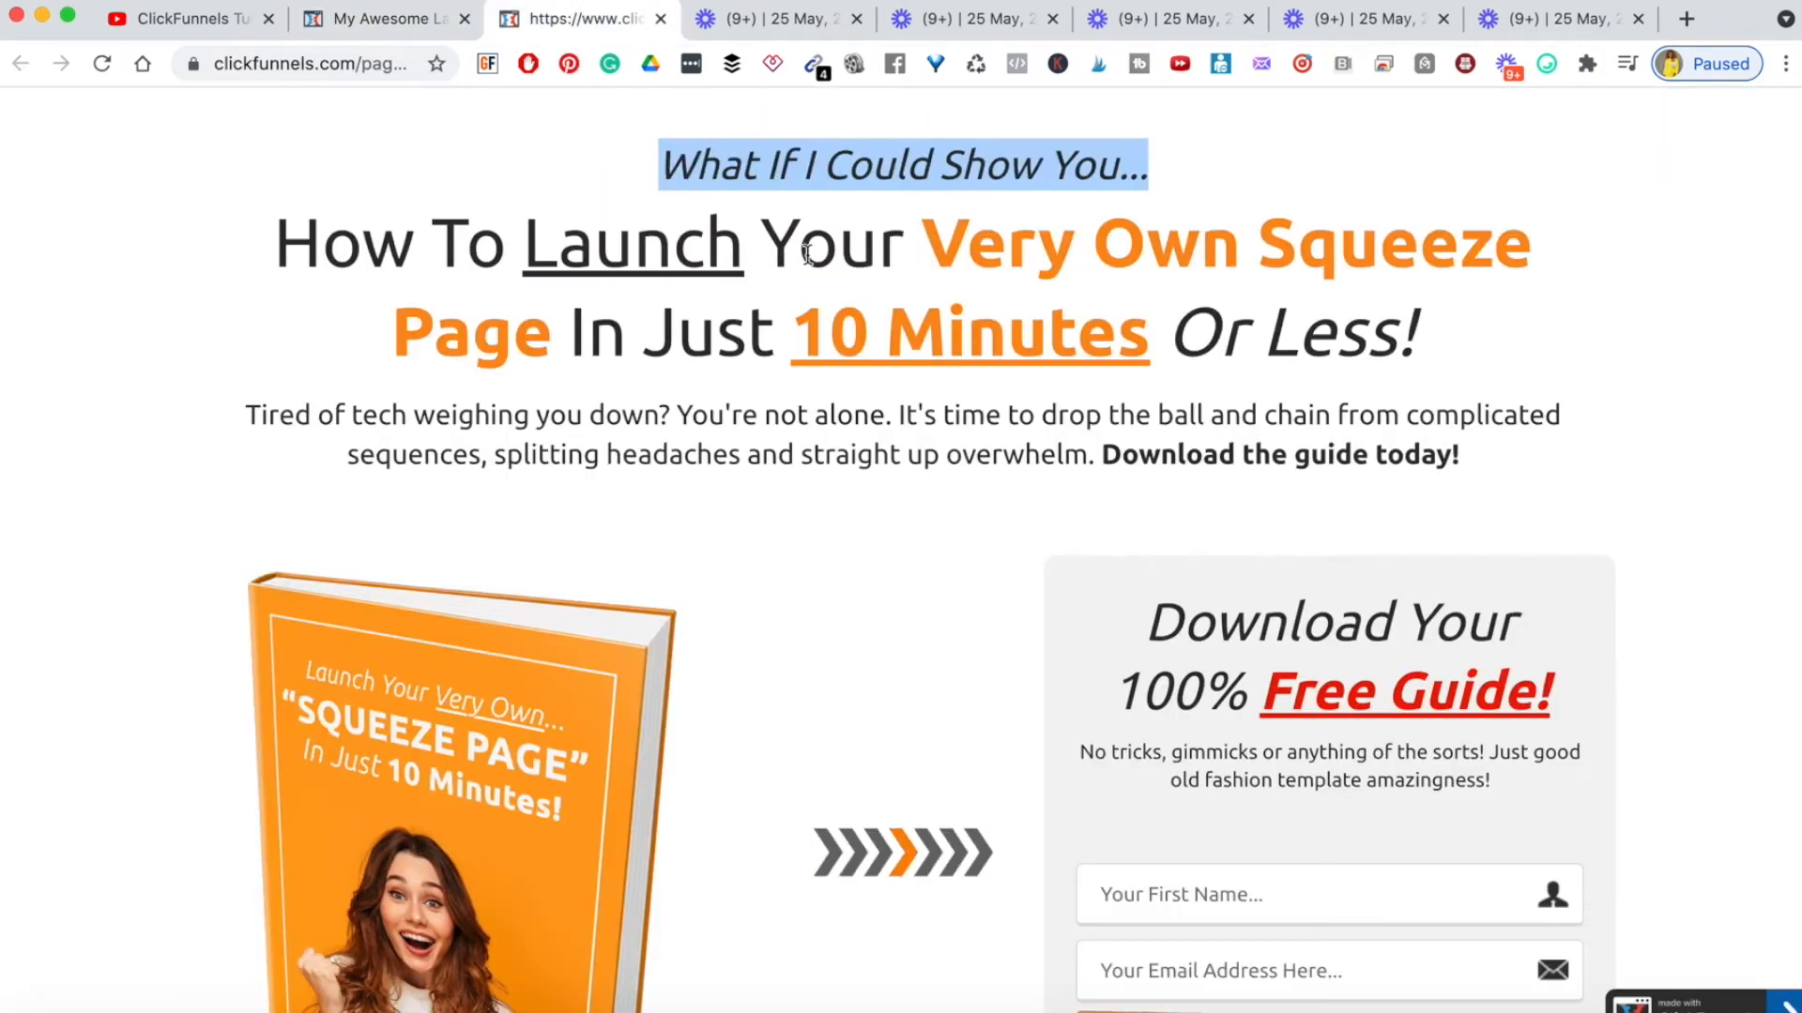
{"action": "triple_click", "coordinate": [791, 167]}
{"action": "left_click", "coordinate": [398, 21]}
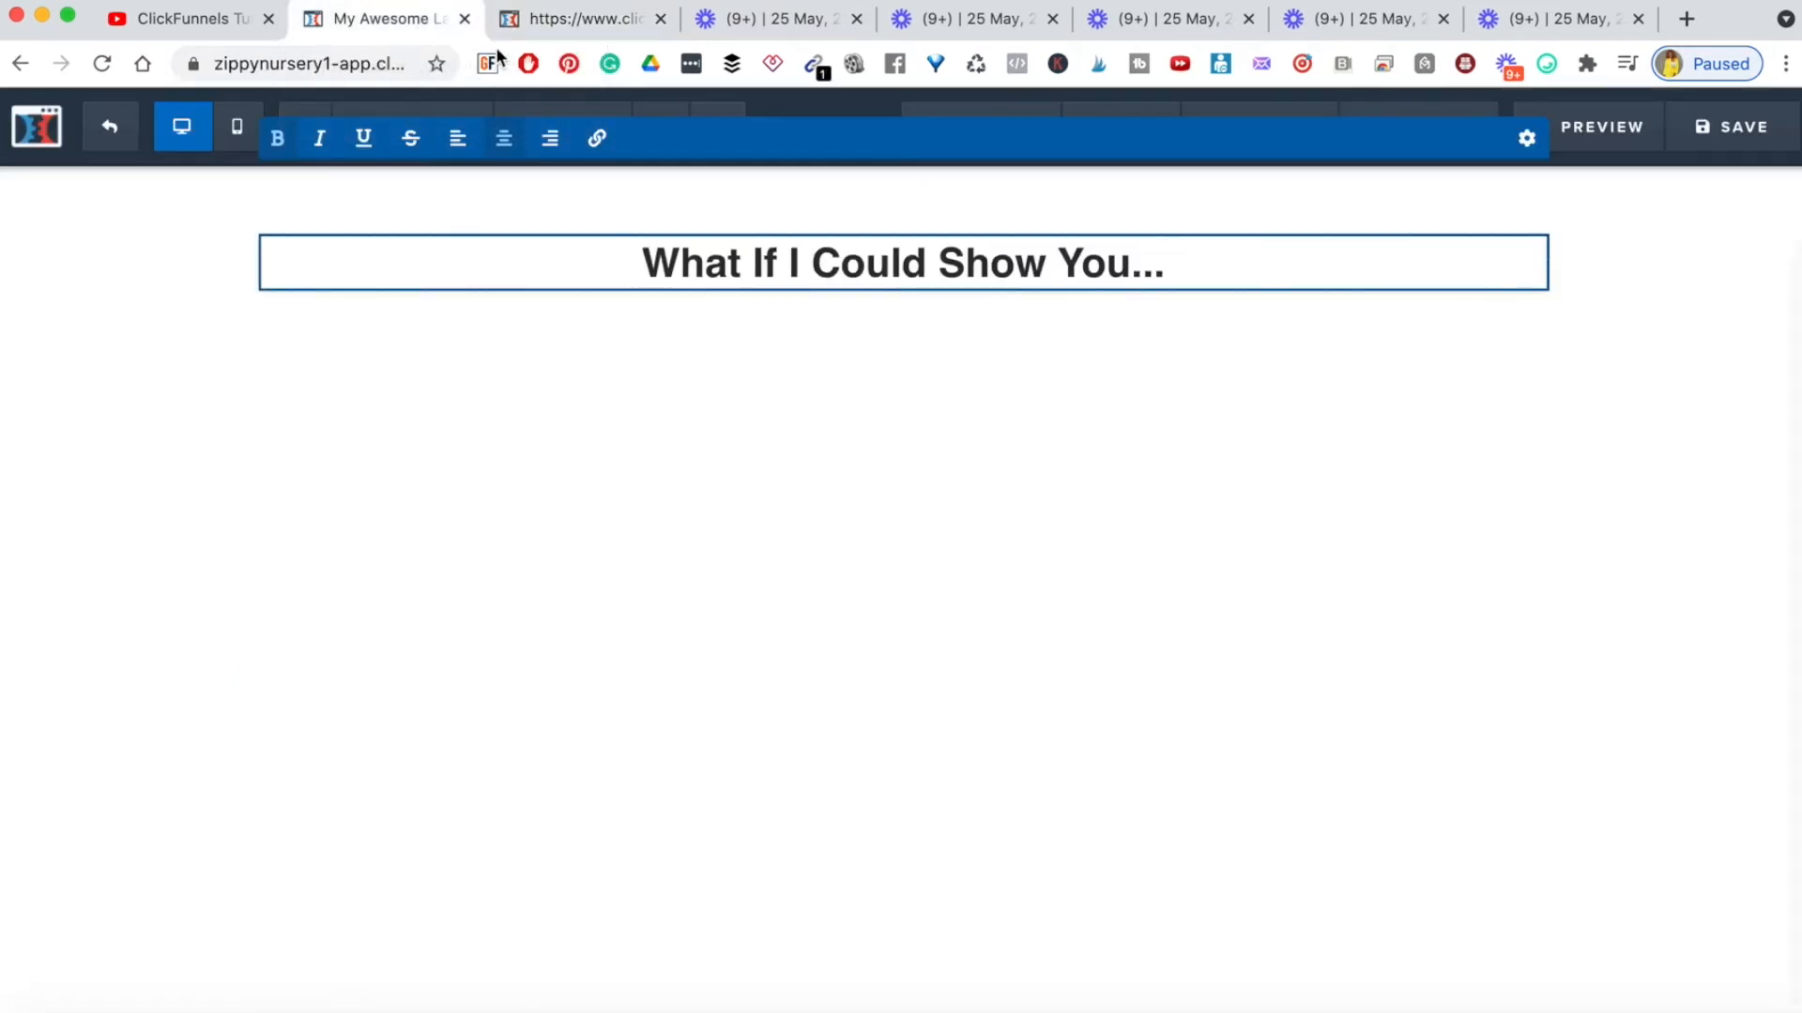
{"action": "left_click", "coordinate": [932, 266]}
{"action": "double_click", "coordinate": [932, 265]}
{"action": "triple_click", "coordinate": [932, 265]}
{"action": "key", "text": "super+i"}
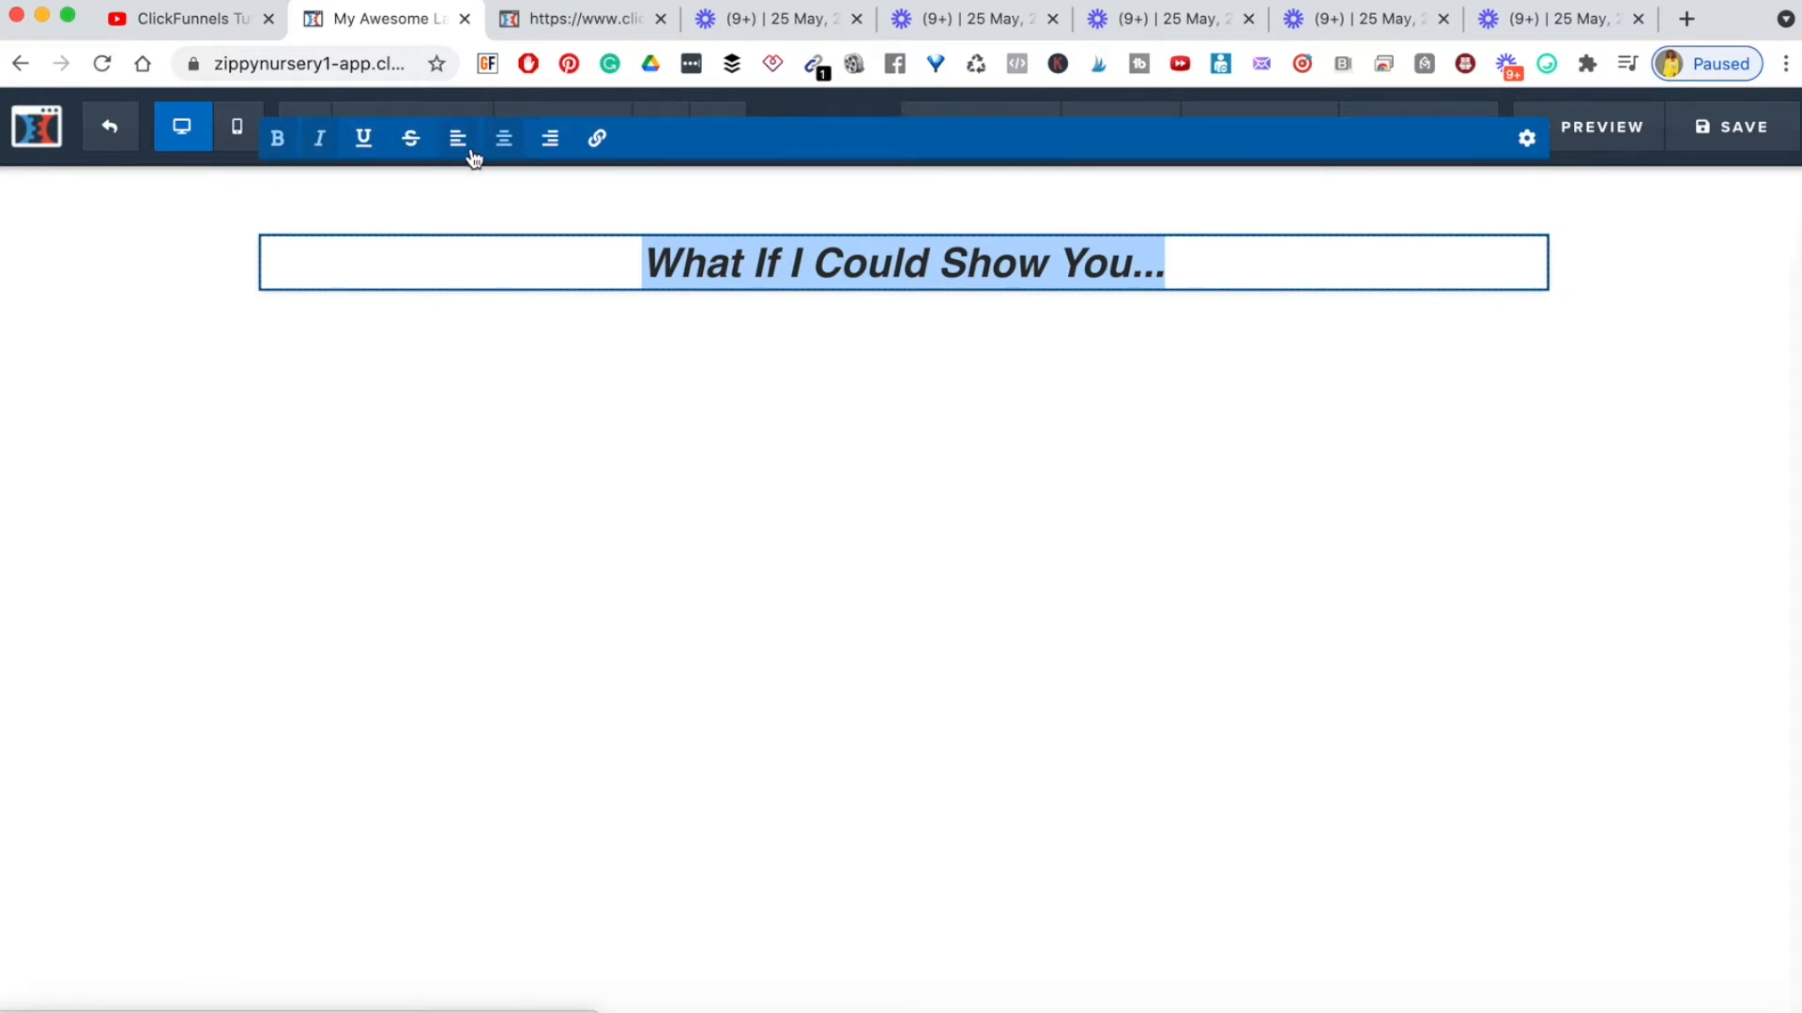
{"action": "left_click", "coordinate": [619, 459]}
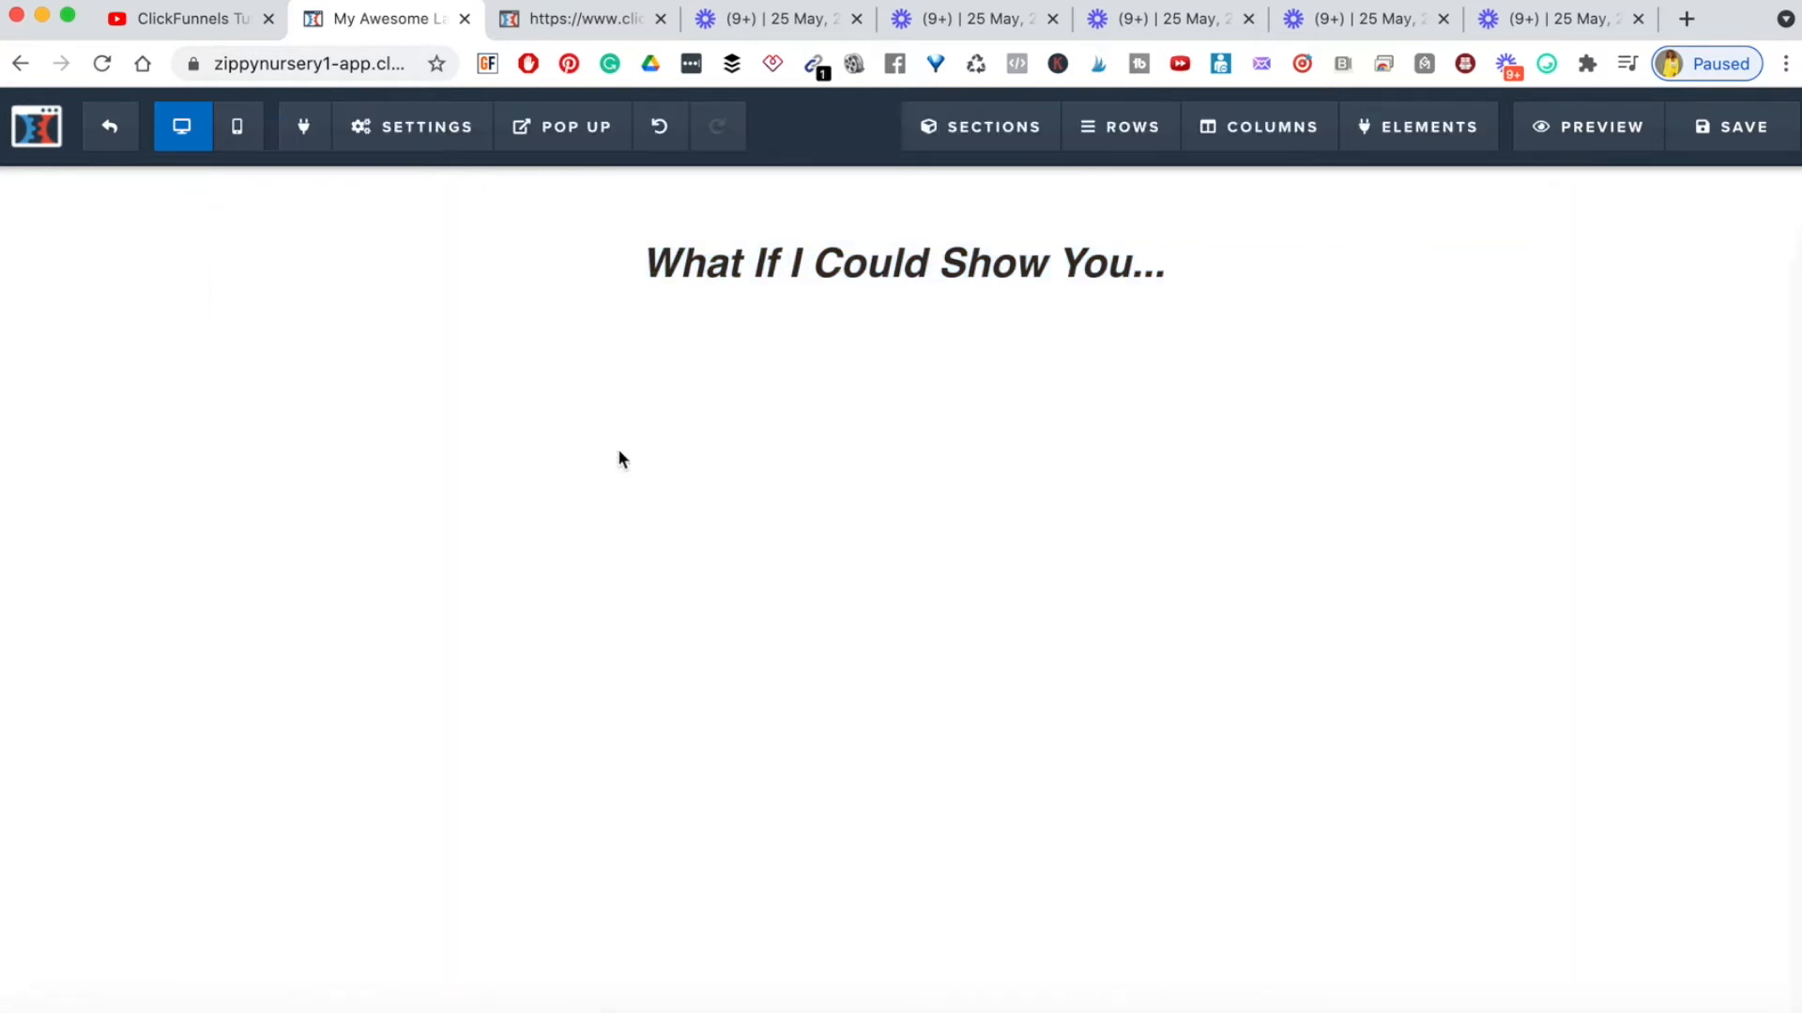
- Copy the example page's main "How To Launch Your Very Own Squeeze Page" headline and add a second Headline element below the first
{"action": "left_click", "coordinate": [563, 21]}
{"action": "triple_click", "coordinate": [1193, 293]}
{"action": "key", "text": "super+c"}
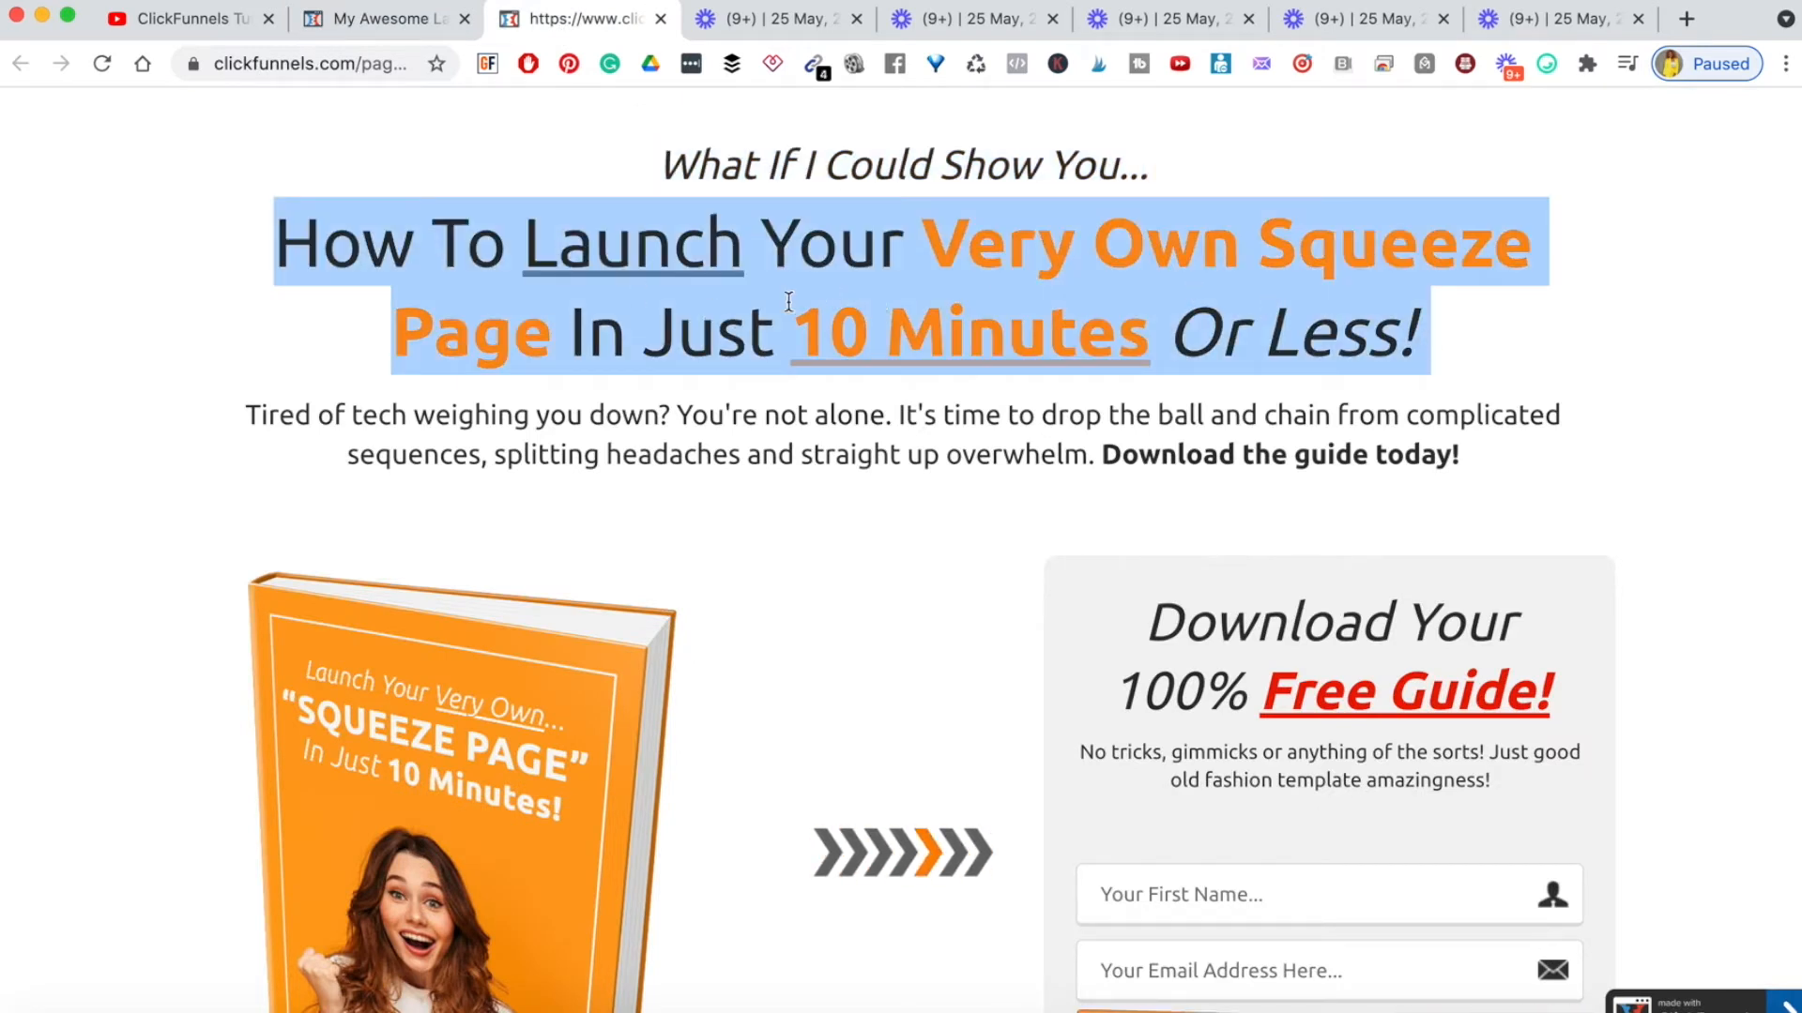
{"action": "left_click", "coordinate": [373, 19]}
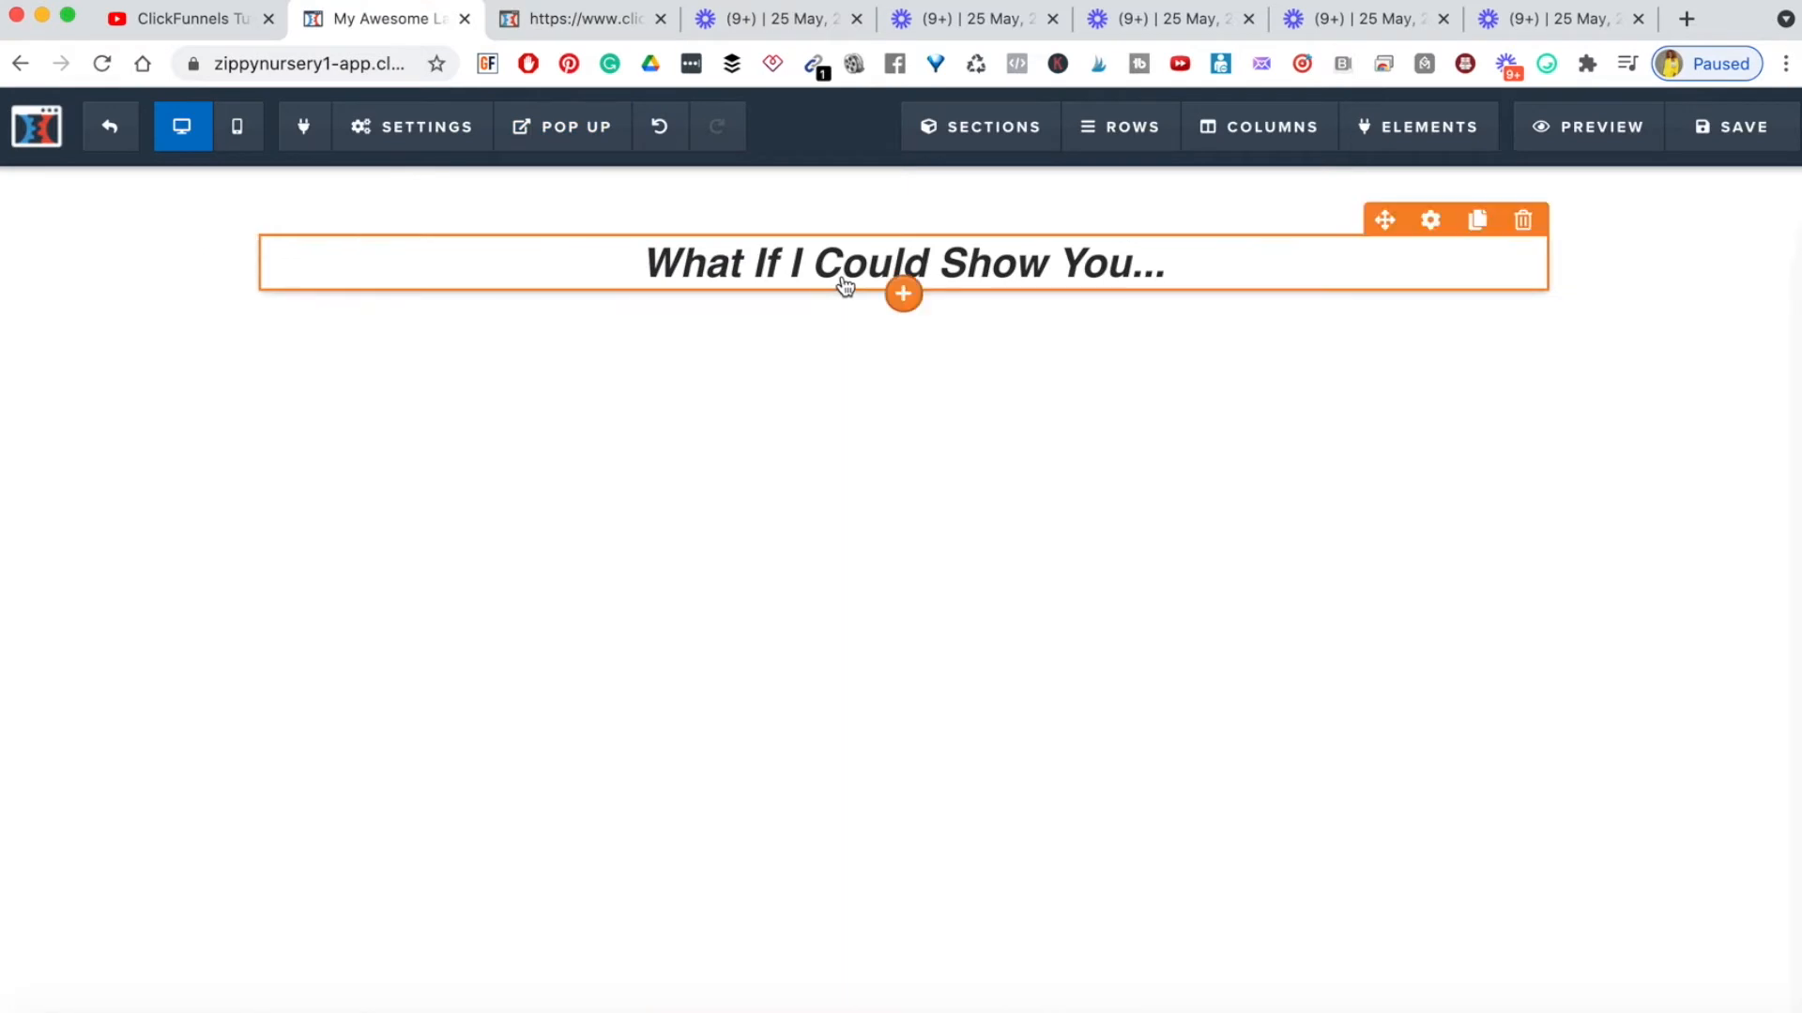
{"action": "left_click", "coordinate": [906, 298]}
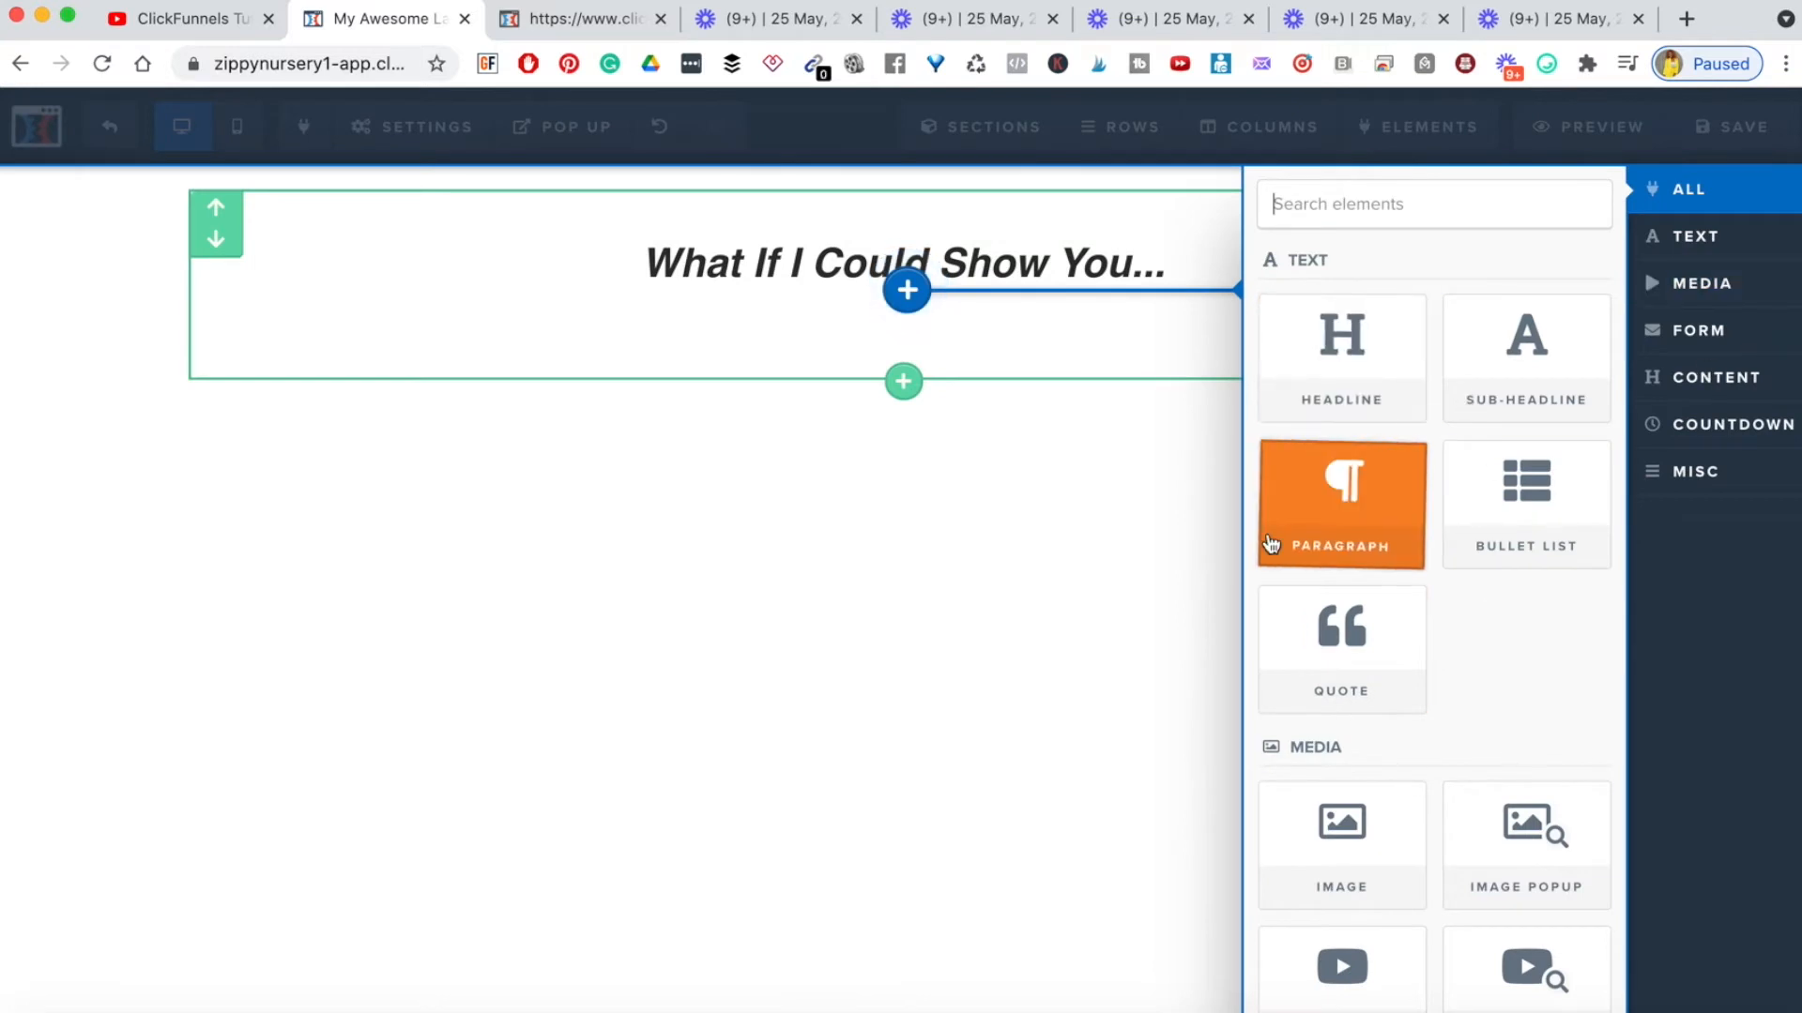
{"action": "left_click", "coordinate": [1327, 383]}
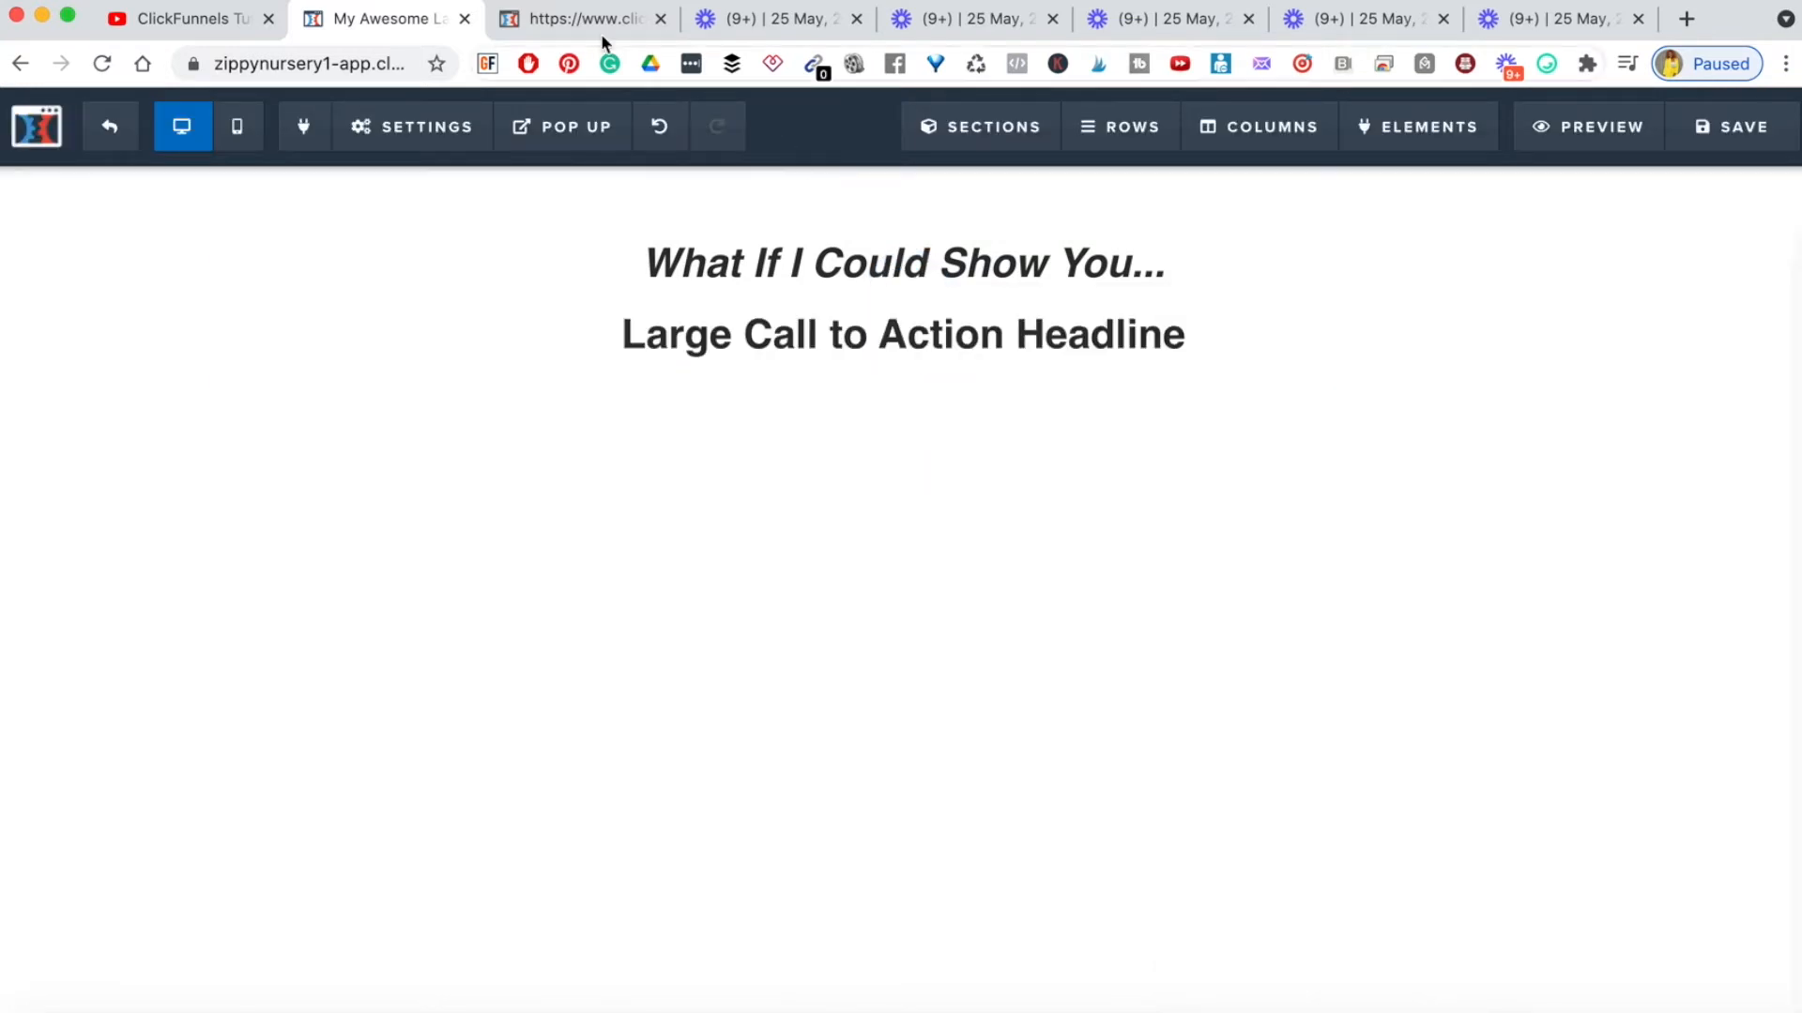
- Replace the second headline's placeholder with the copied text "How To Launch Your Very Own Squeeze Page In Just 10 Minutes Or Less!"
{"action": "left_click", "coordinate": [578, 21]}
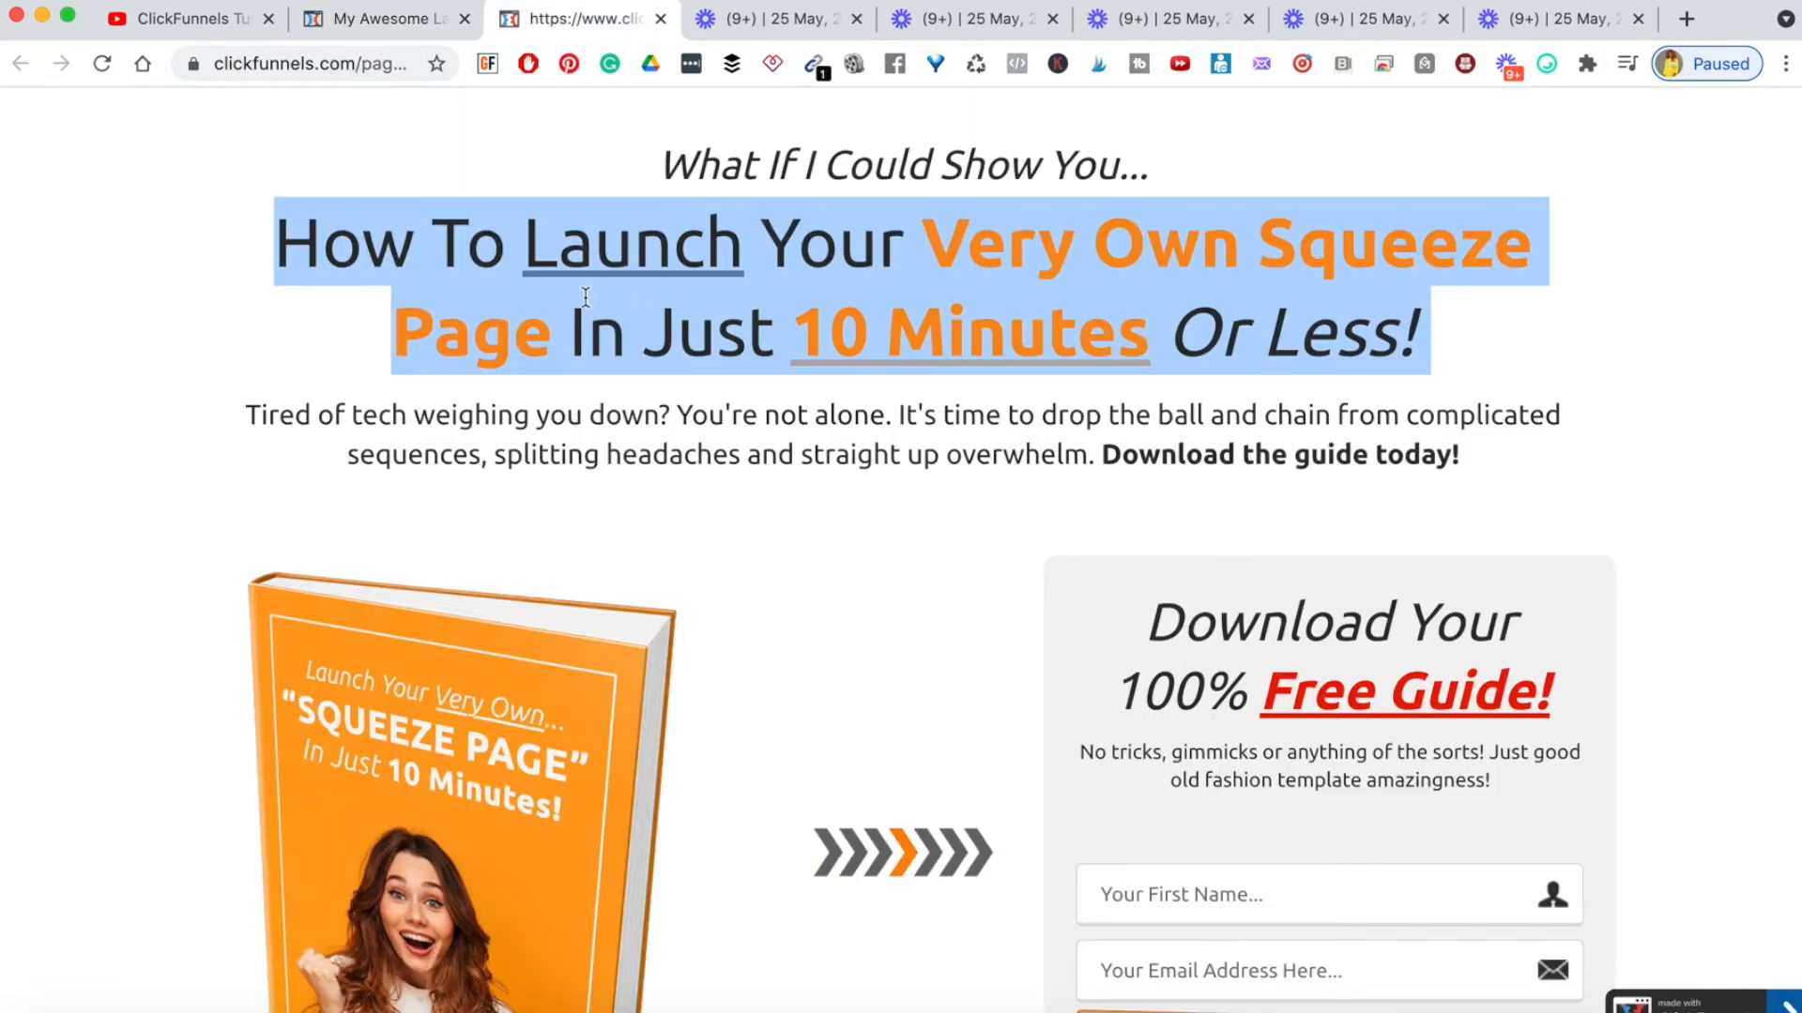
{"action": "left_click", "coordinate": [389, 19]}
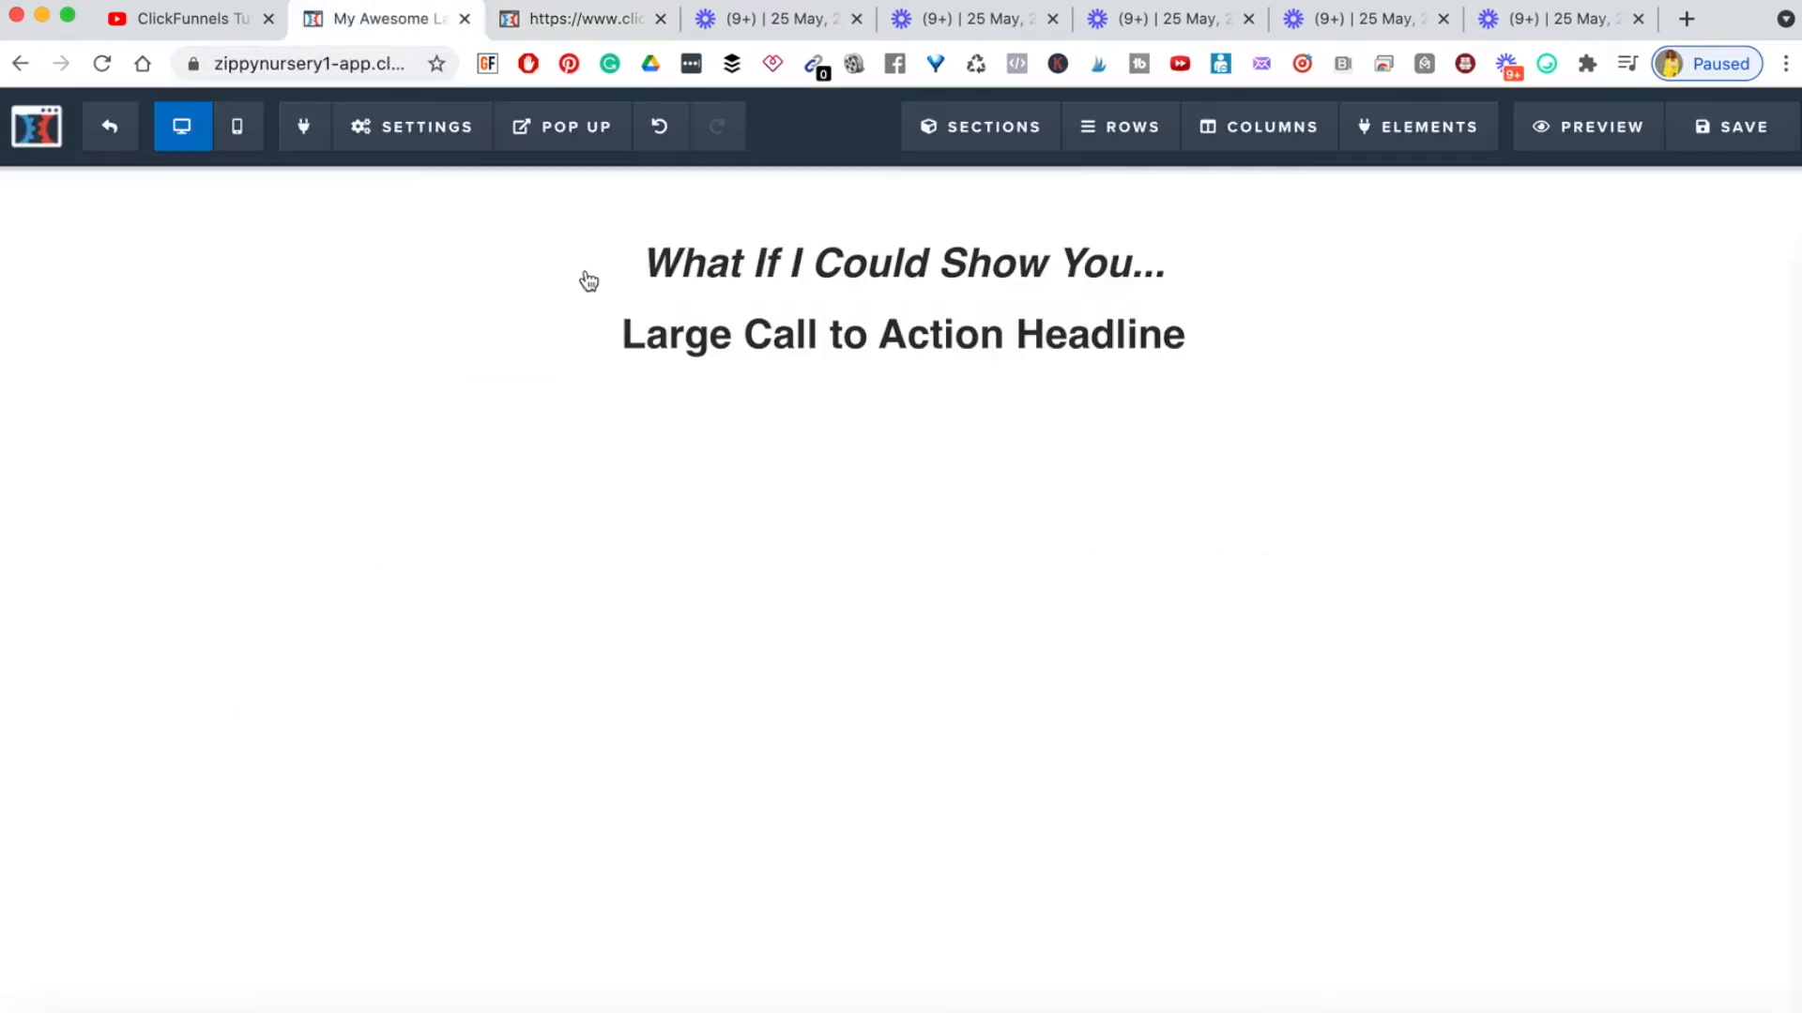
{"action": "triple_click", "coordinate": [805, 320]}
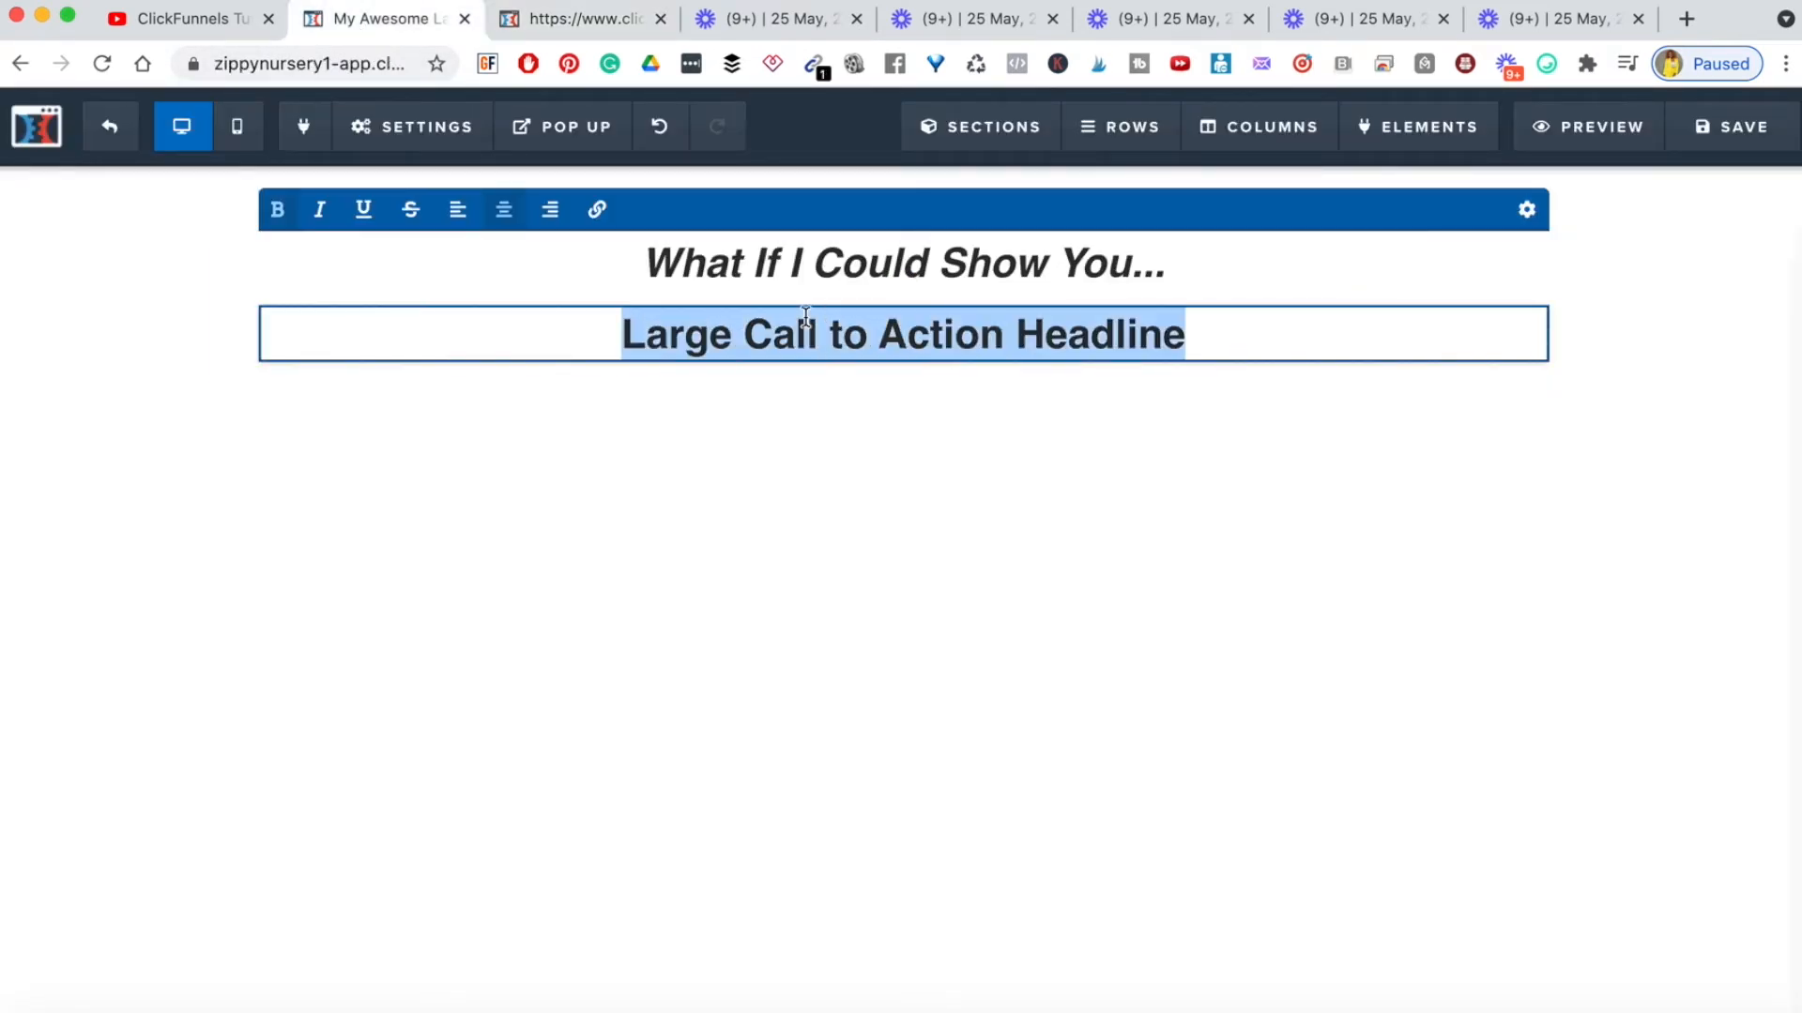
{"action": "key", "text": "super+v"}
{"action": "key", "text": "BackSpace"}
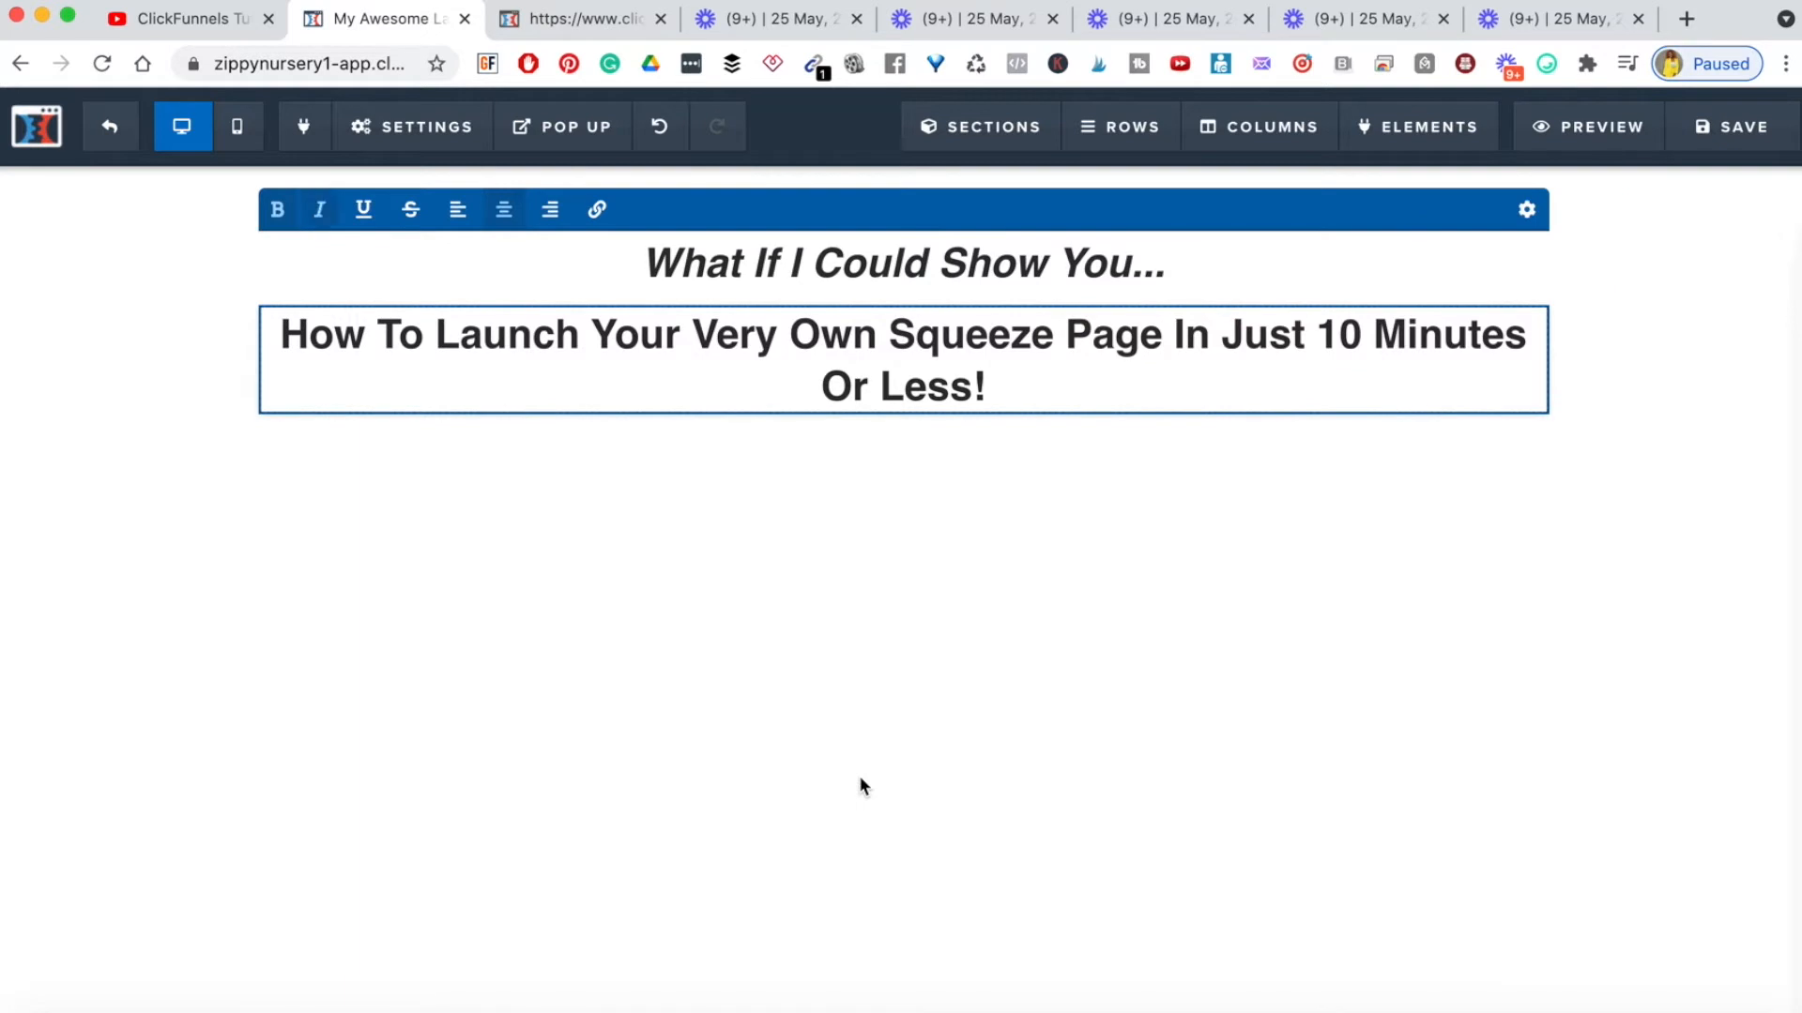
{"action": "left_click", "coordinate": [860, 785]}
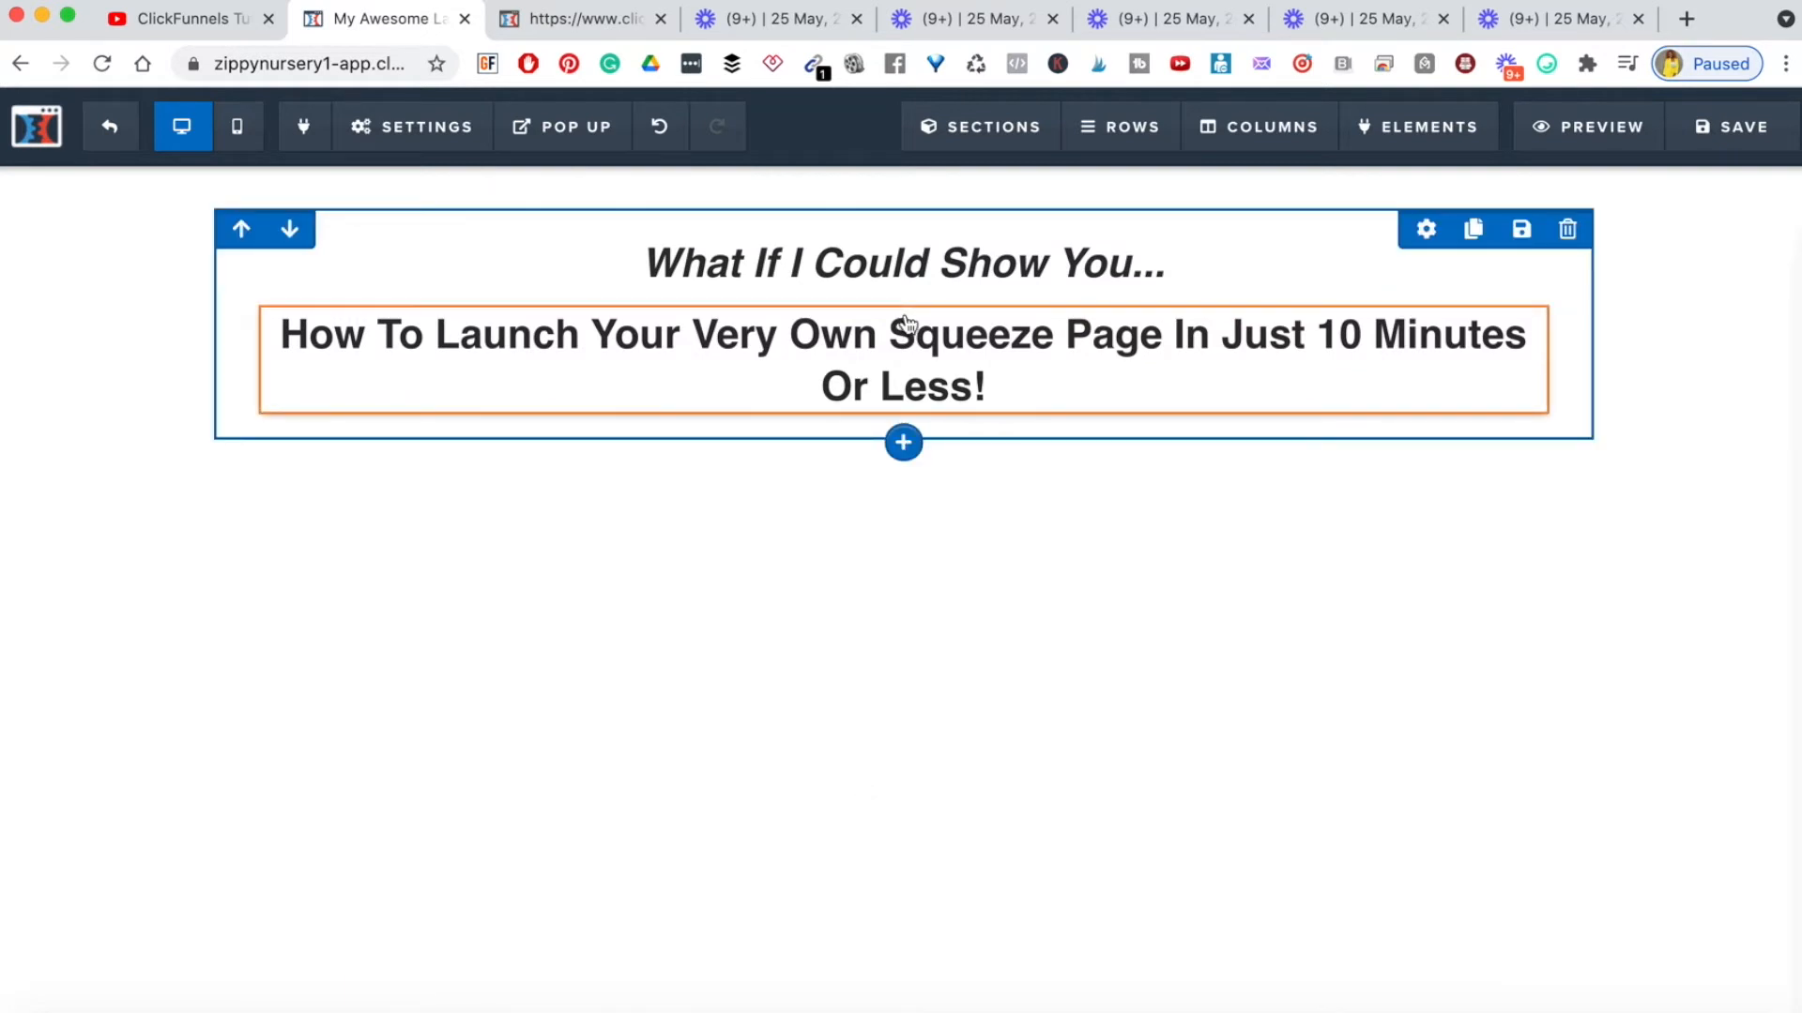
- Compare the main headline's underlining, colours and emphasis on the example squeeze page with the new headline in the editor
{"action": "left_click", "coordinate": [545, 21]}
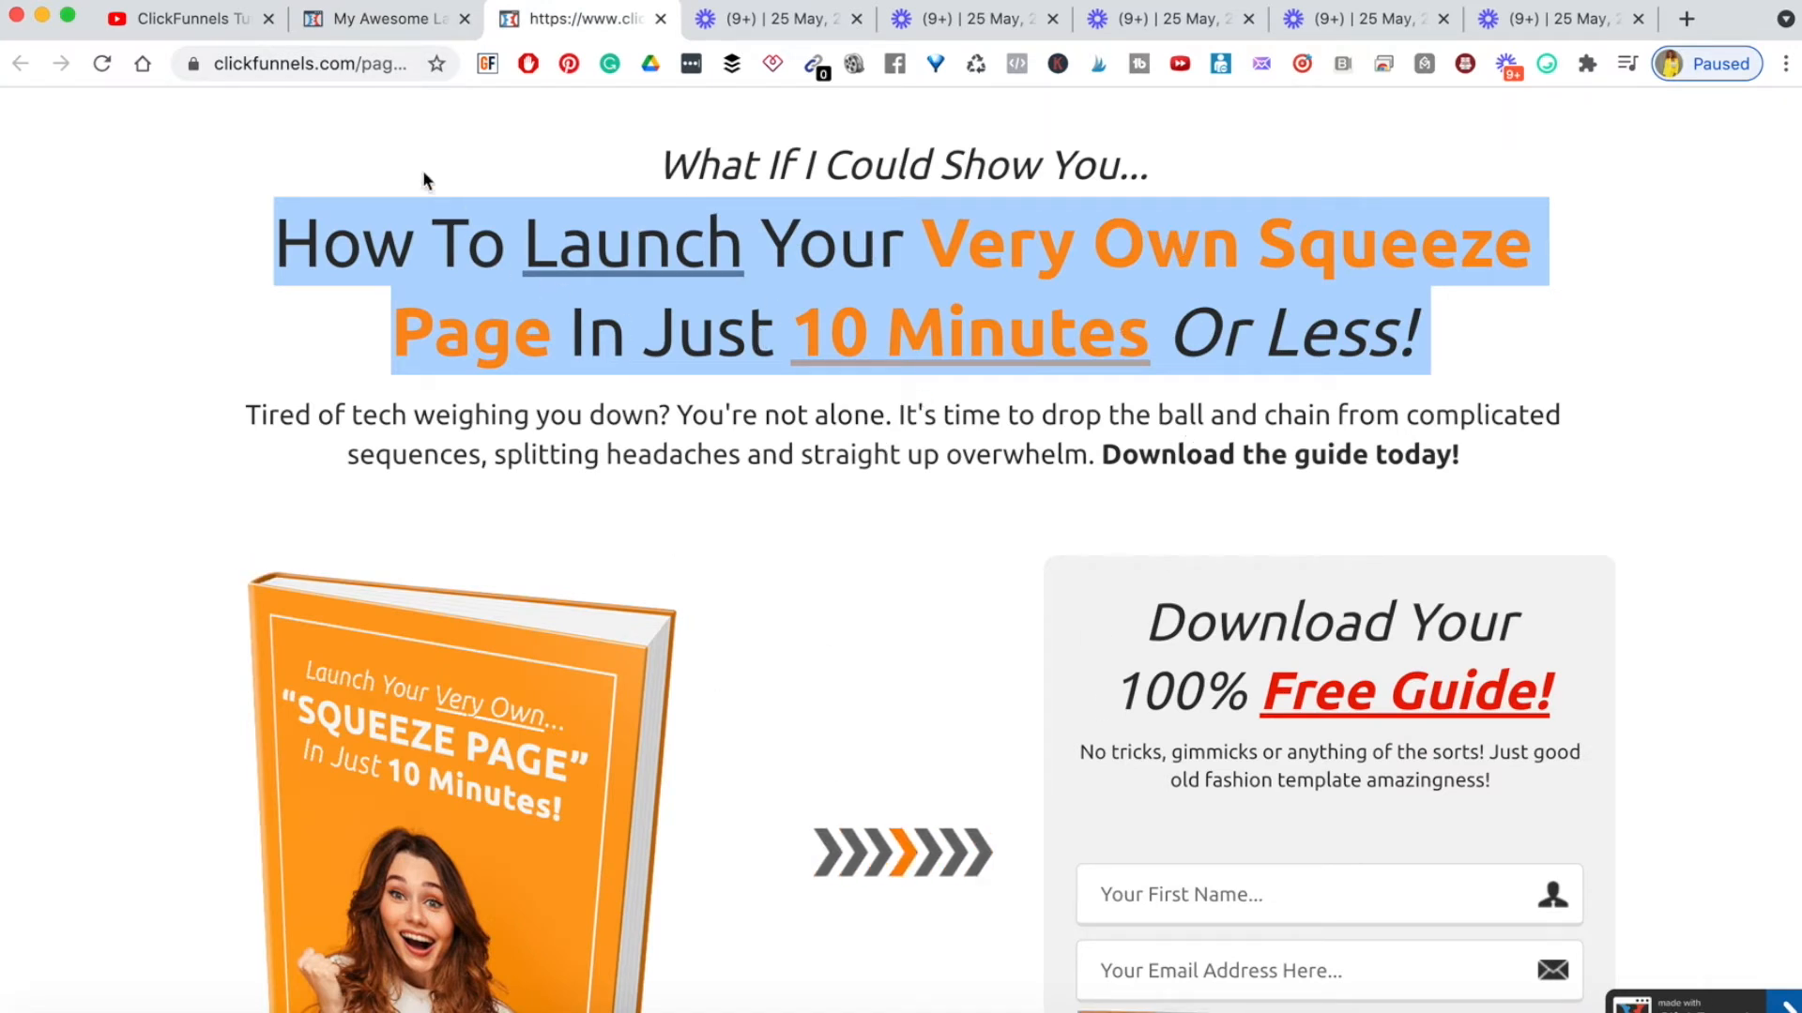
{"action": "left_click", "coordinate": [350, 20]}
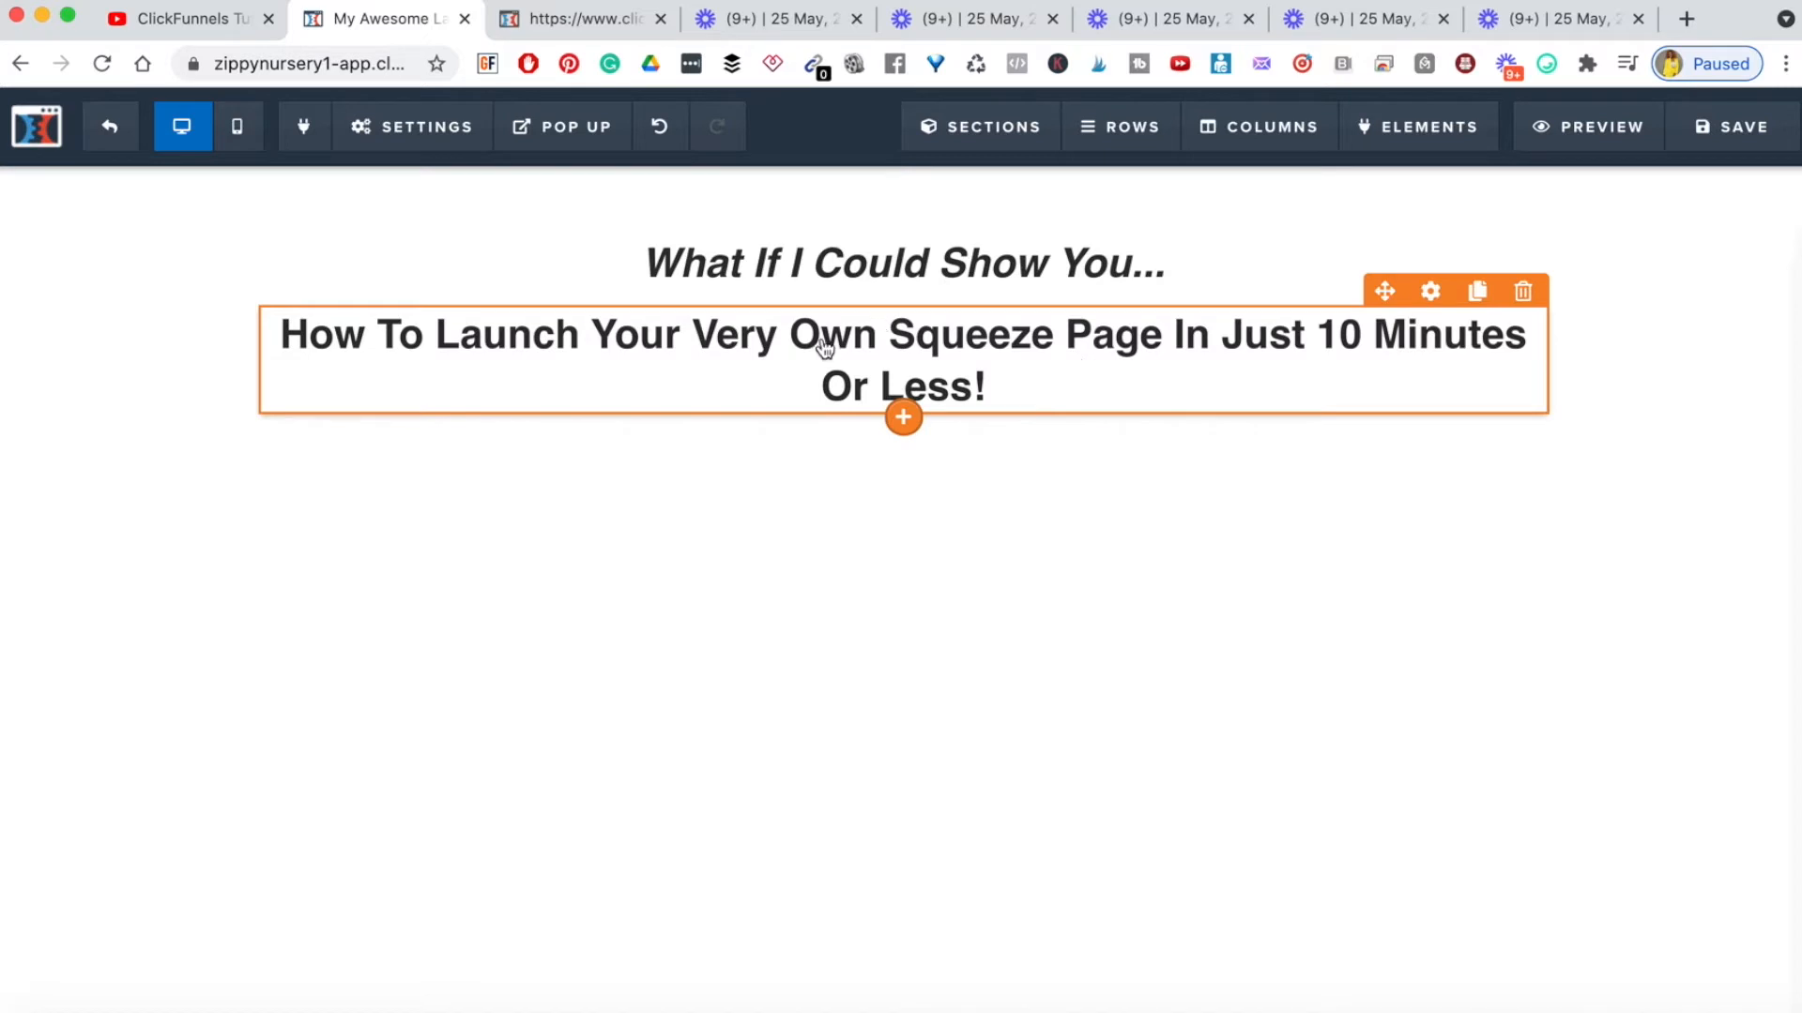
{"action": "left_click", "coordinate": [533, 27]}
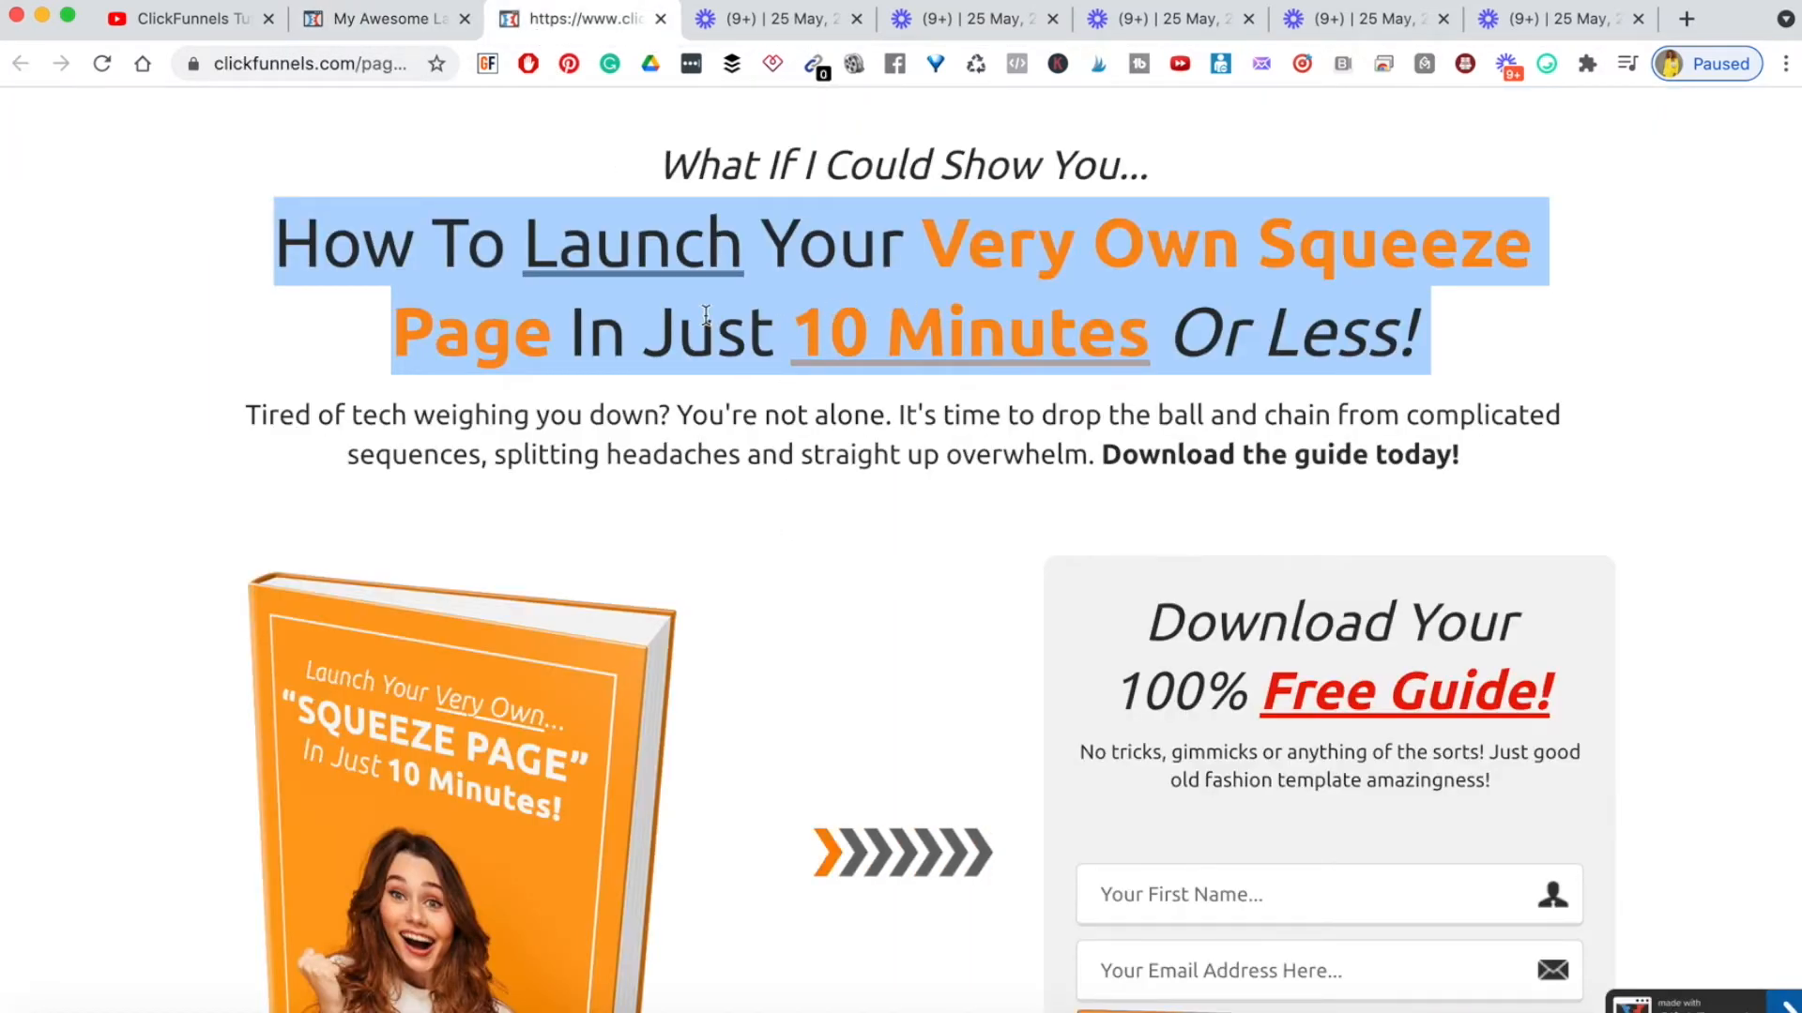
{"action": "left_click", "coordinate": [377, 22]}
{"action": "left_click", "coordinate": [595, 26]}
{"action": "left_click", "coordinate": [603, 345]}
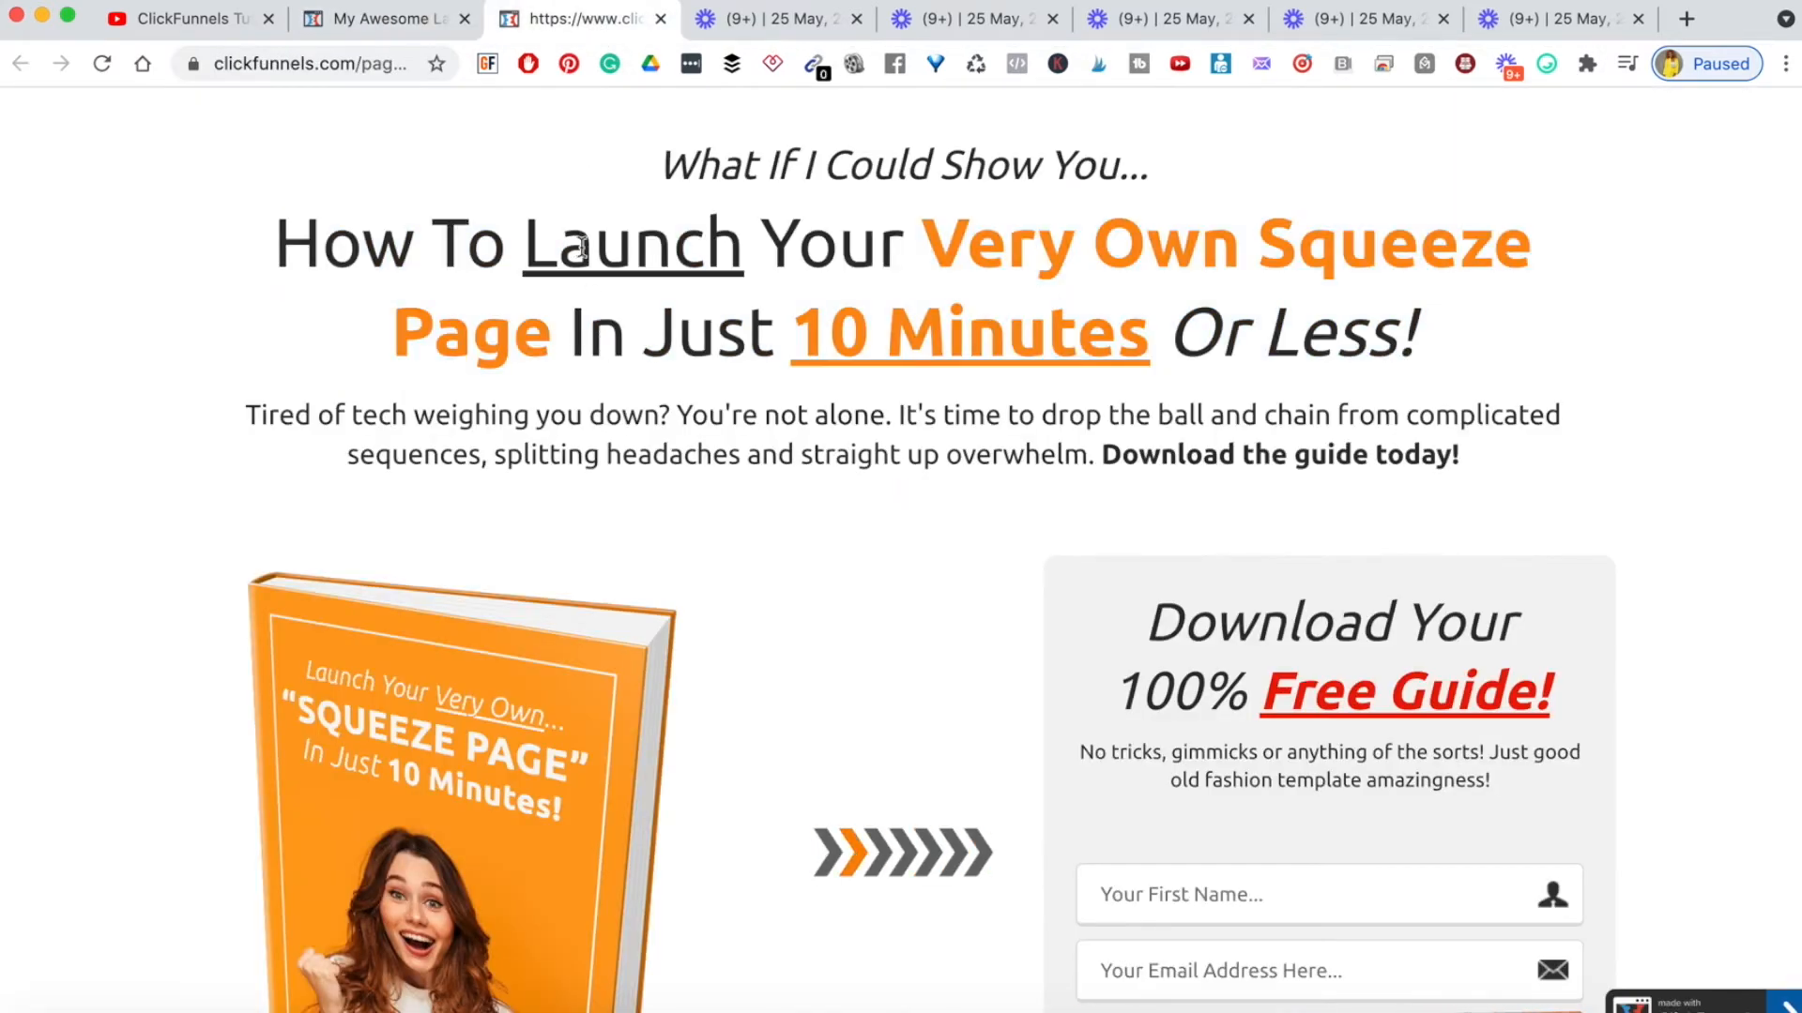
{"action": "left_click_drag", "start_coordinate": [921, 242], "coordinate": [1210, 242]}
{"action": "left_click", "coordinate": [916, 234]}
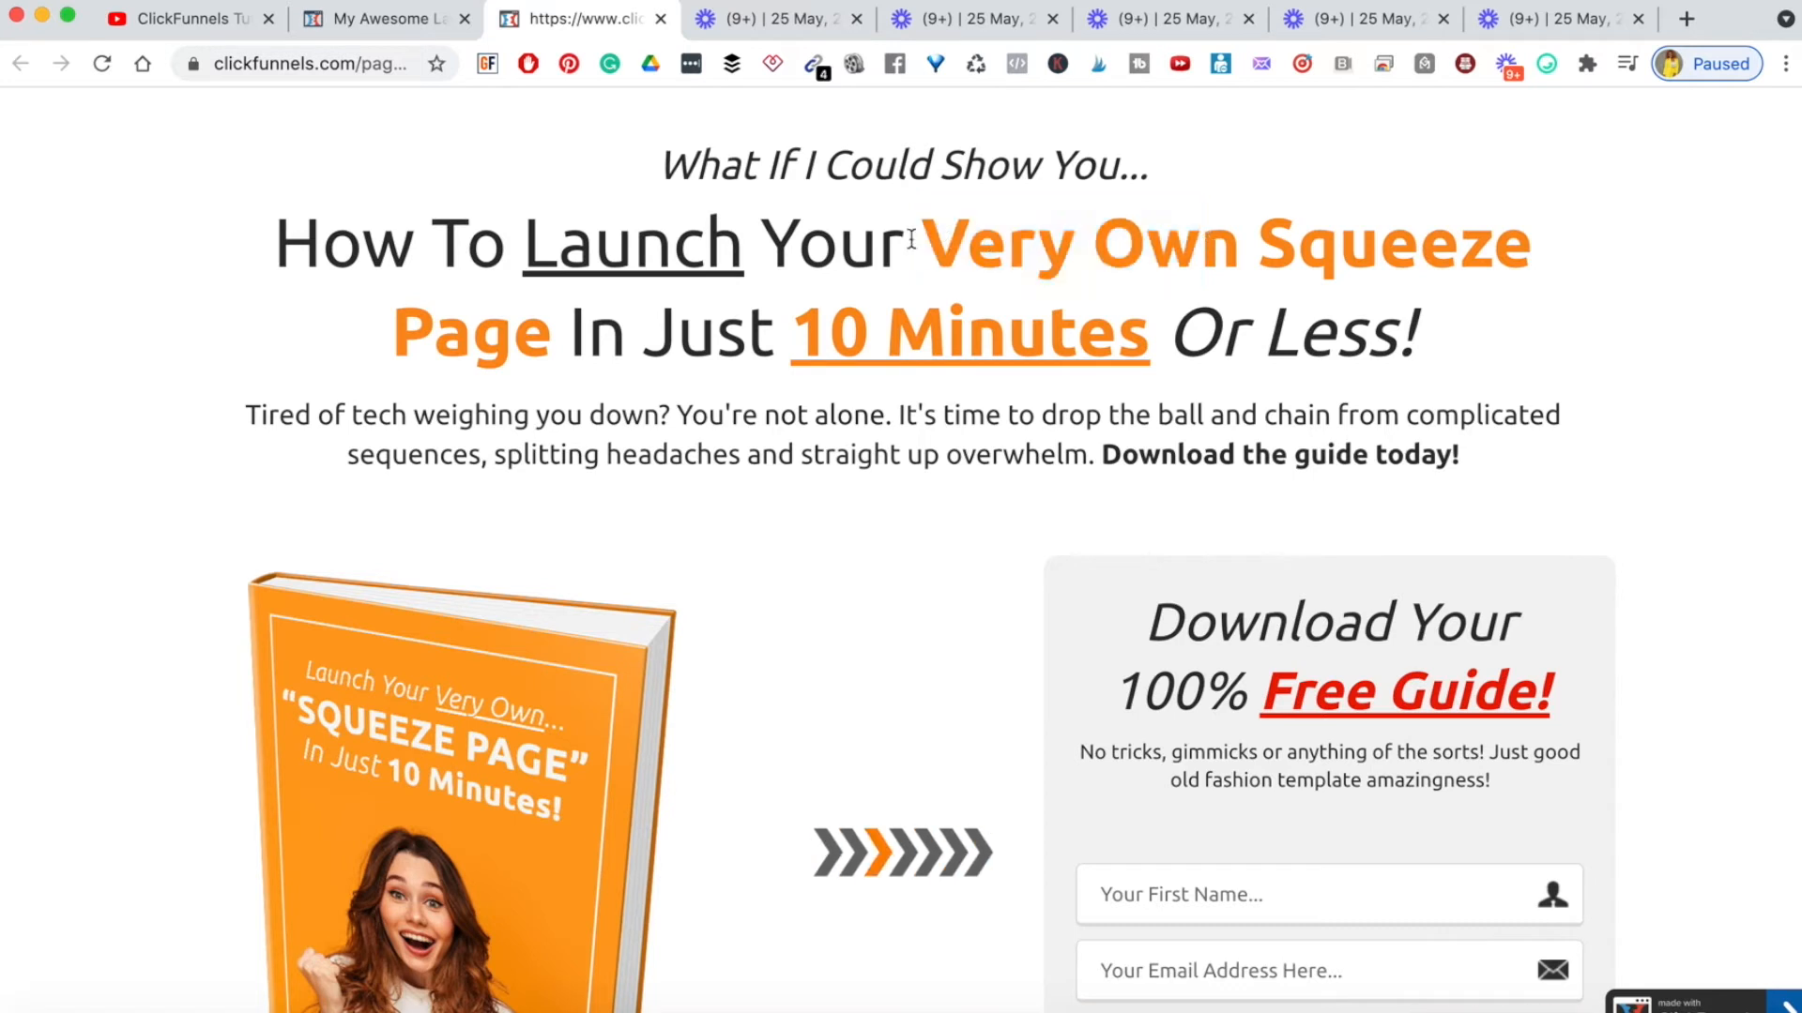
{"action": "left_click", "coordinate": [376, 27]}
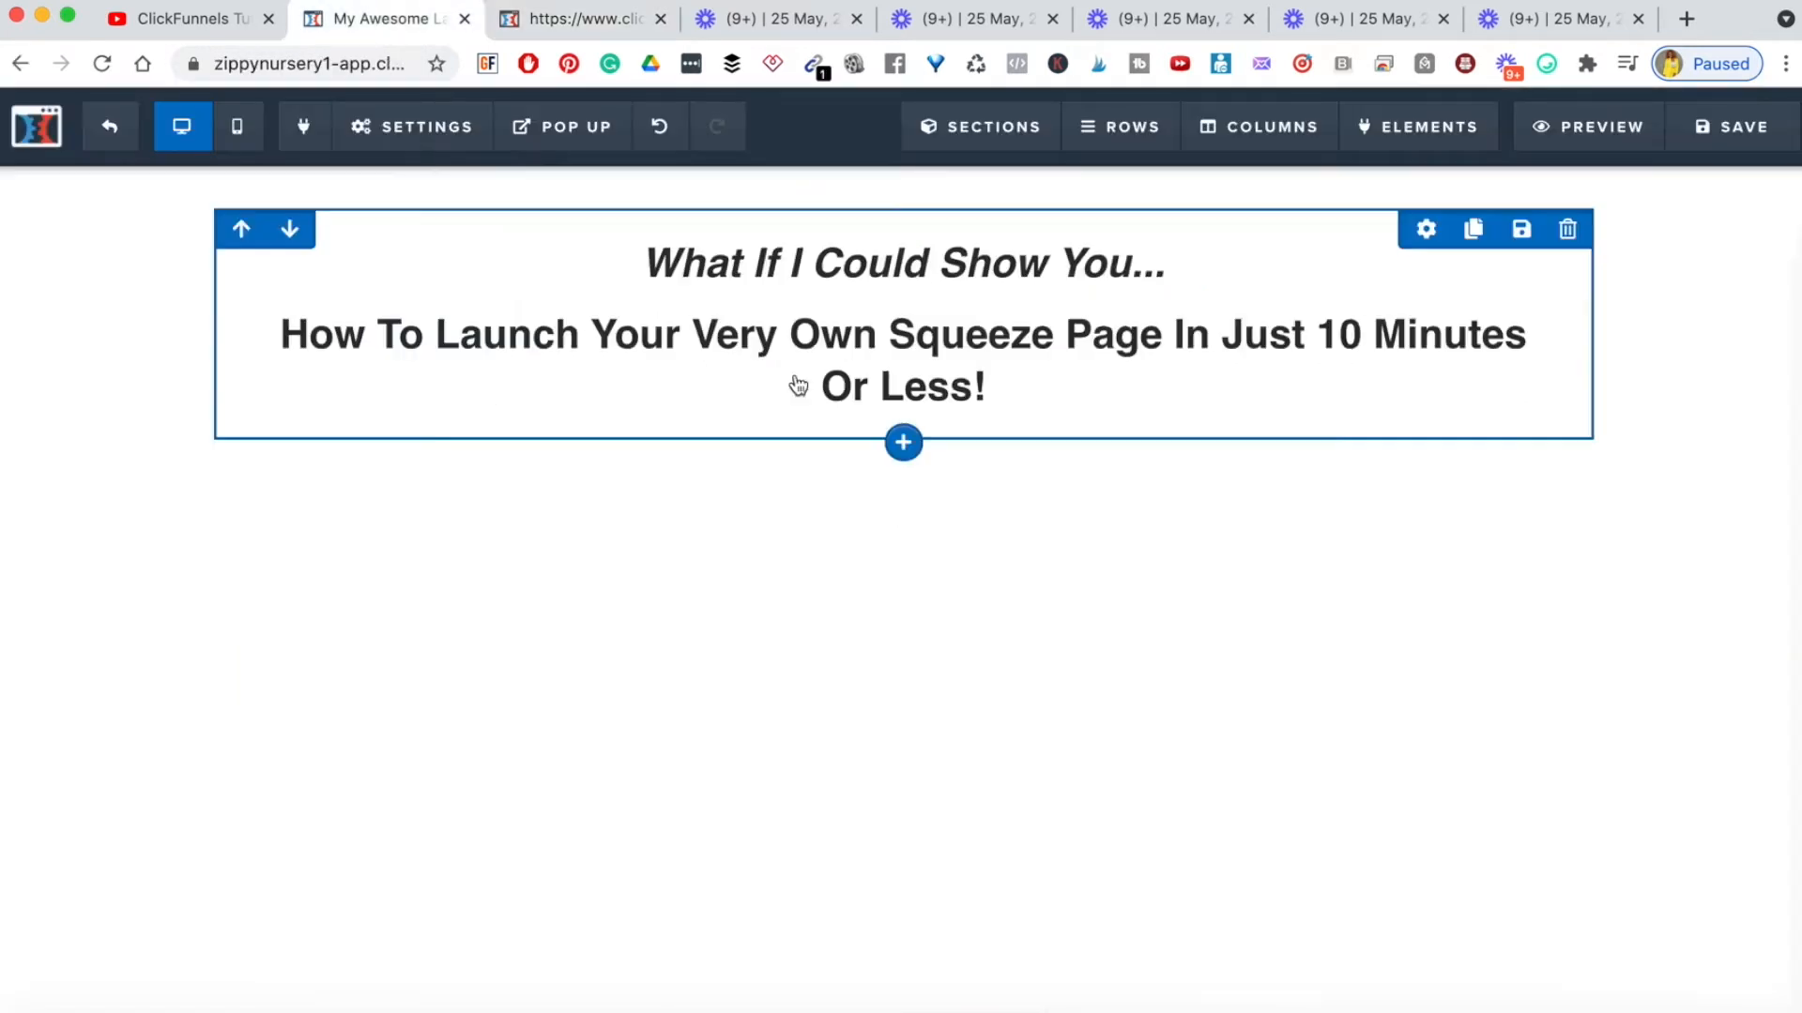
- Underline the word "Launch" in the second headline
{"action": "double_click", "coordinate": [530, 328]}
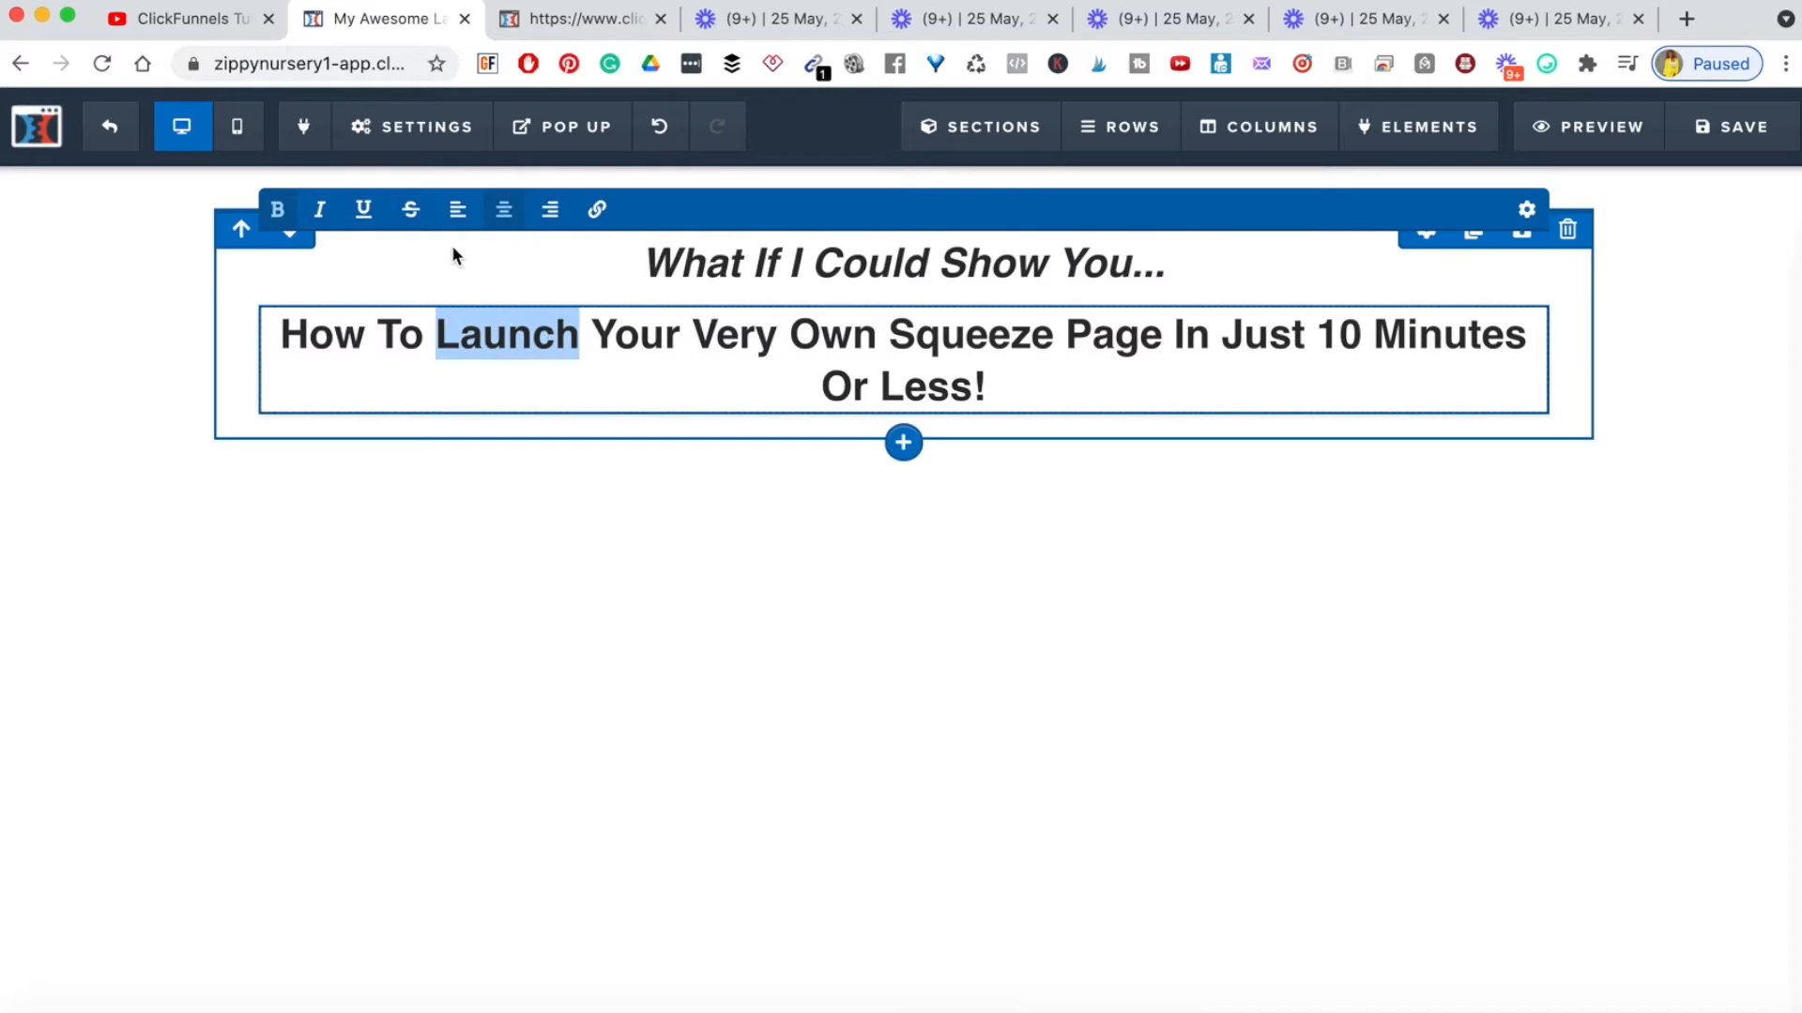
{"action": "left_click", "coordinate": [364, 209]}
{"action": "left_click", "coordinate": [780, 340]}
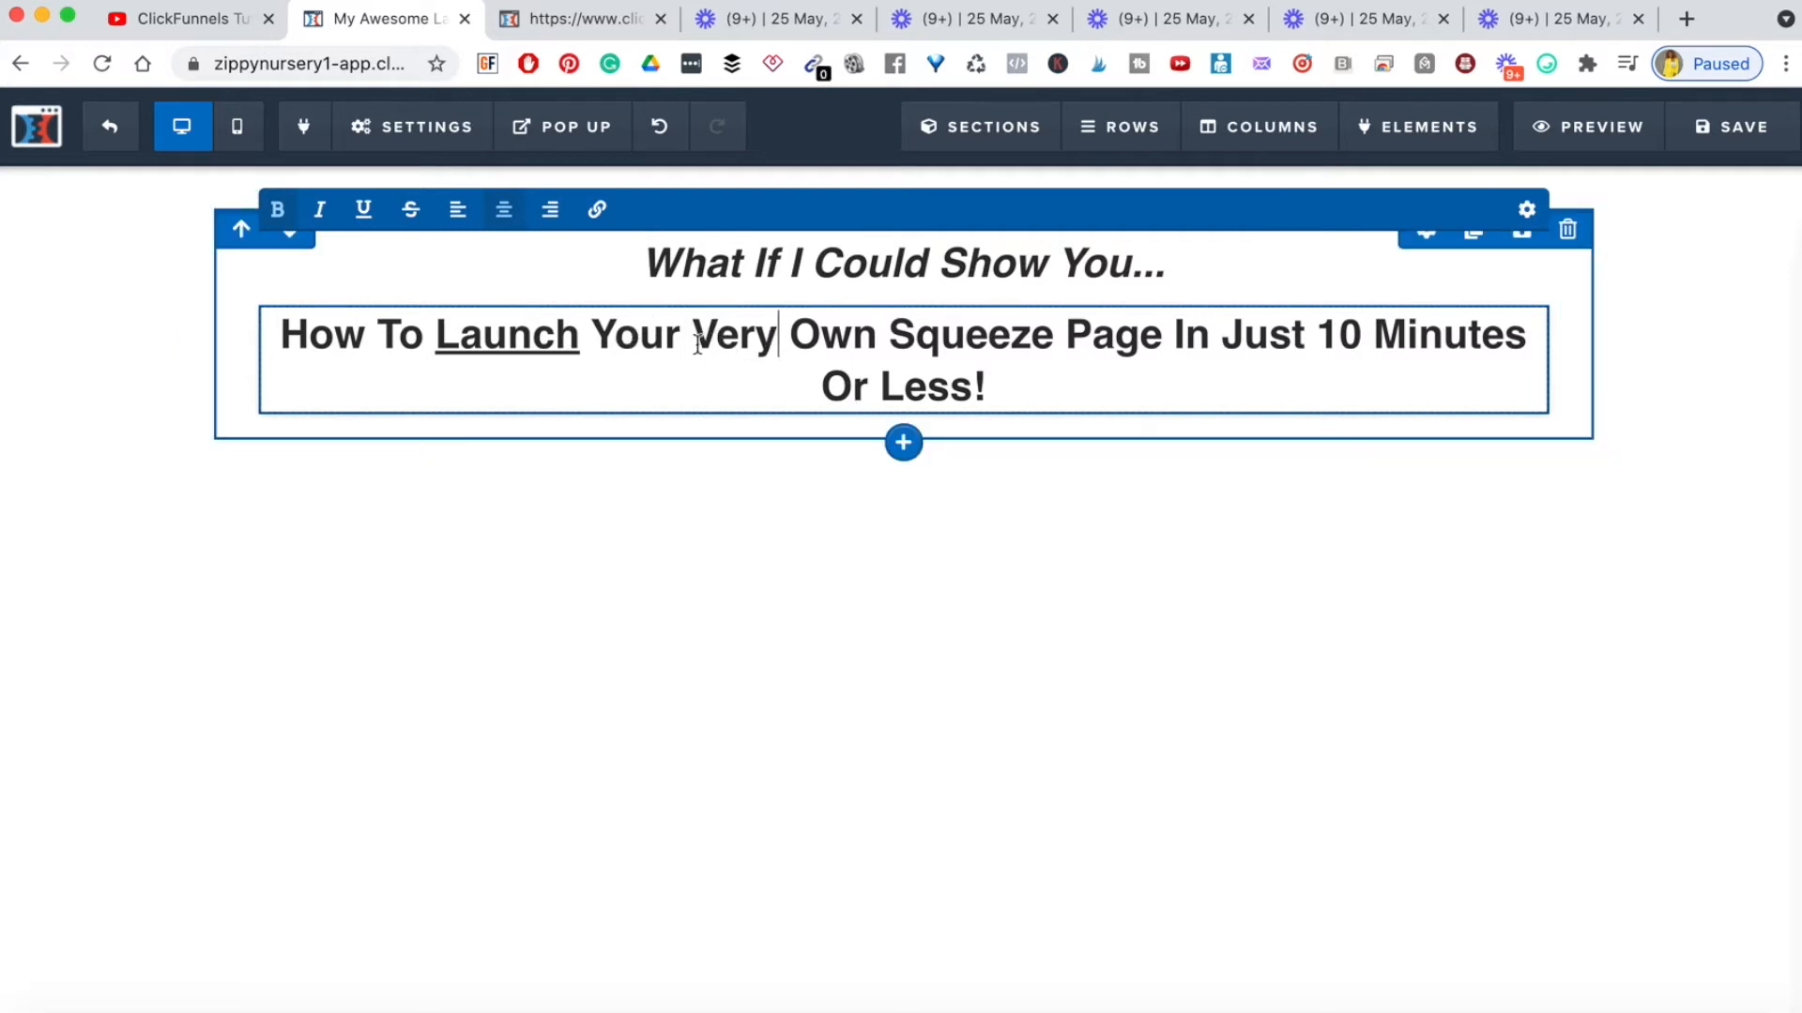
- Replace "Own Squeeze Page" in the second headline with "Digital Product Sale Funnel"
{"action": "left_click_drag", "start_coordinate": [793, 335], "coordinate": [1163, 335]}
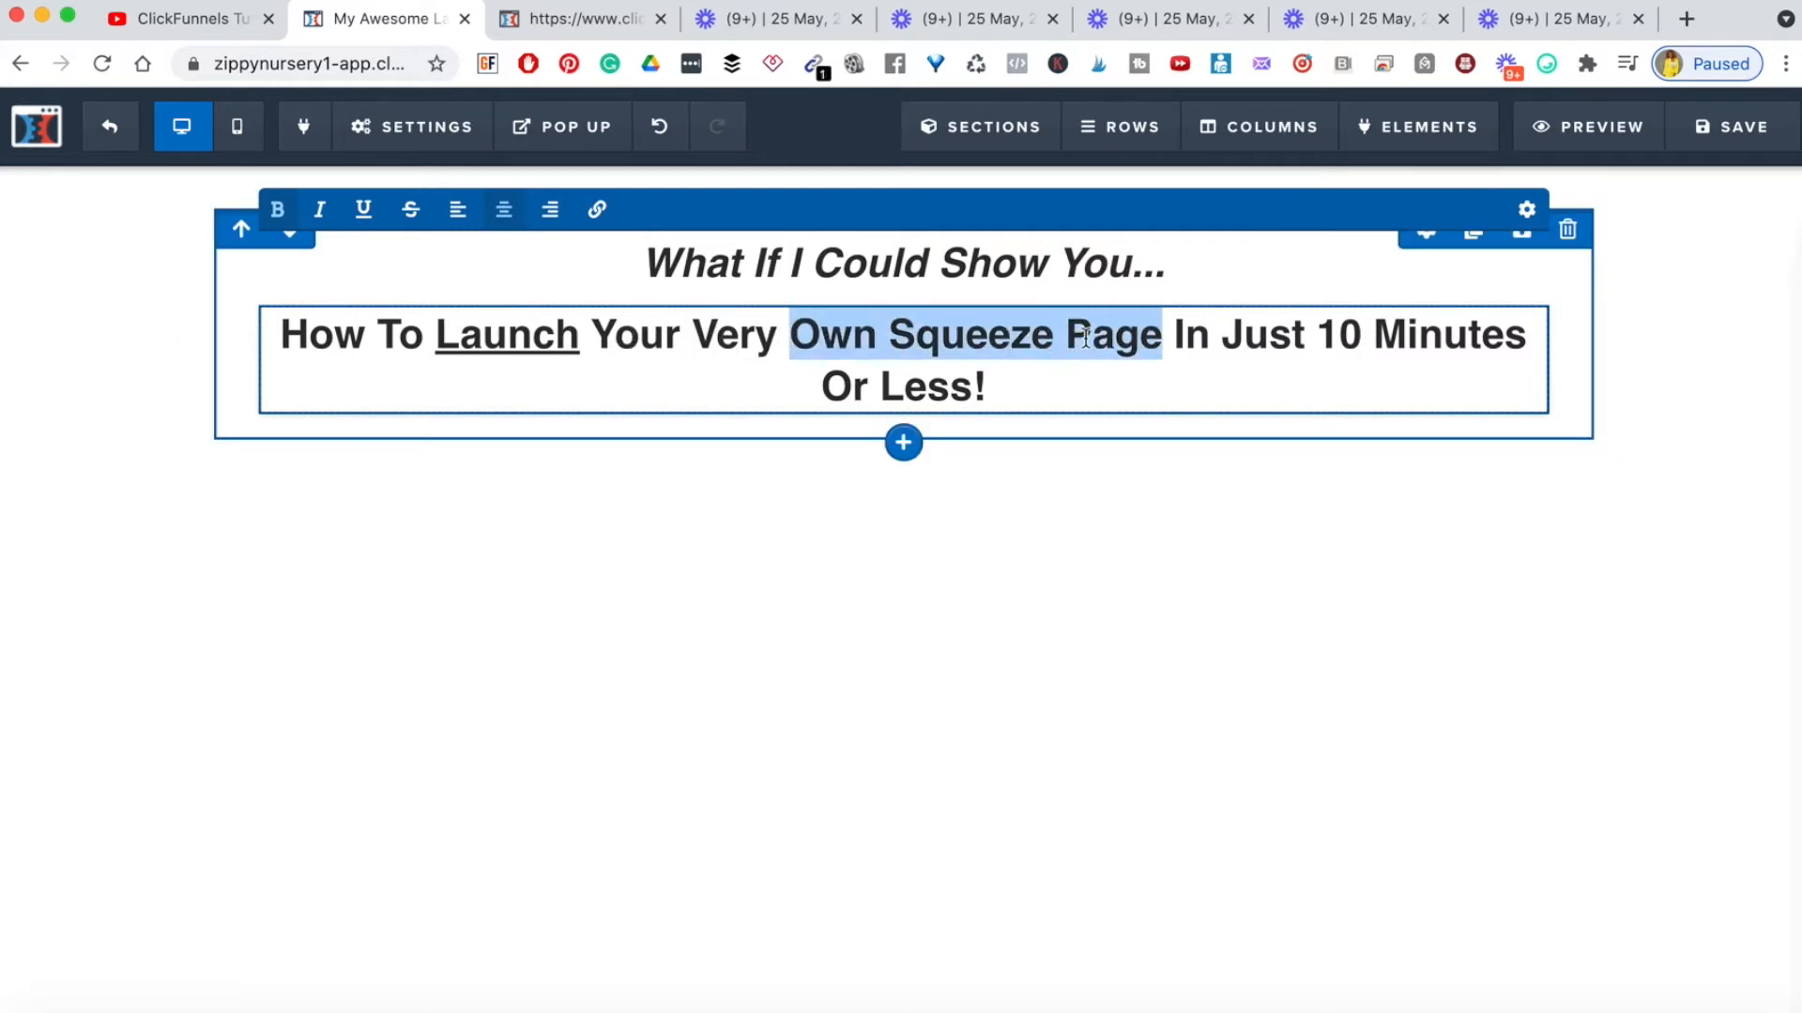
{"action": "type", "text": "Digital Product"}
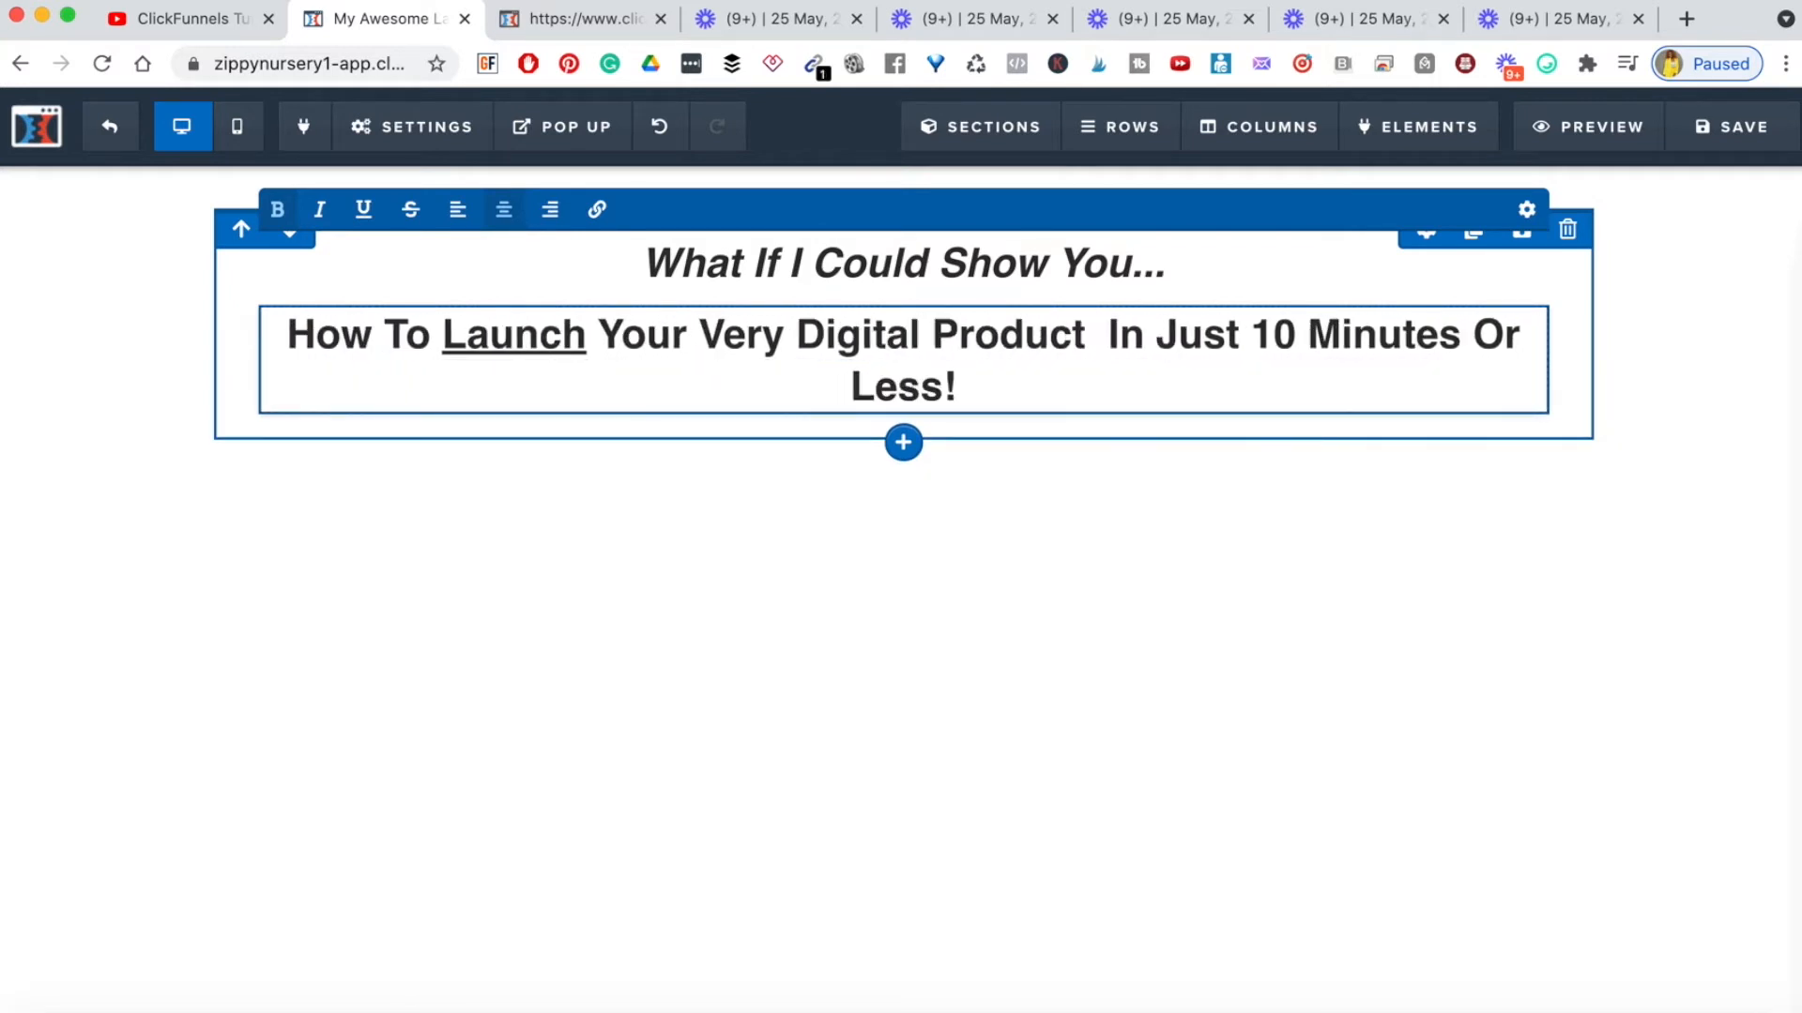
{"action": "type", "text": " Funell"}
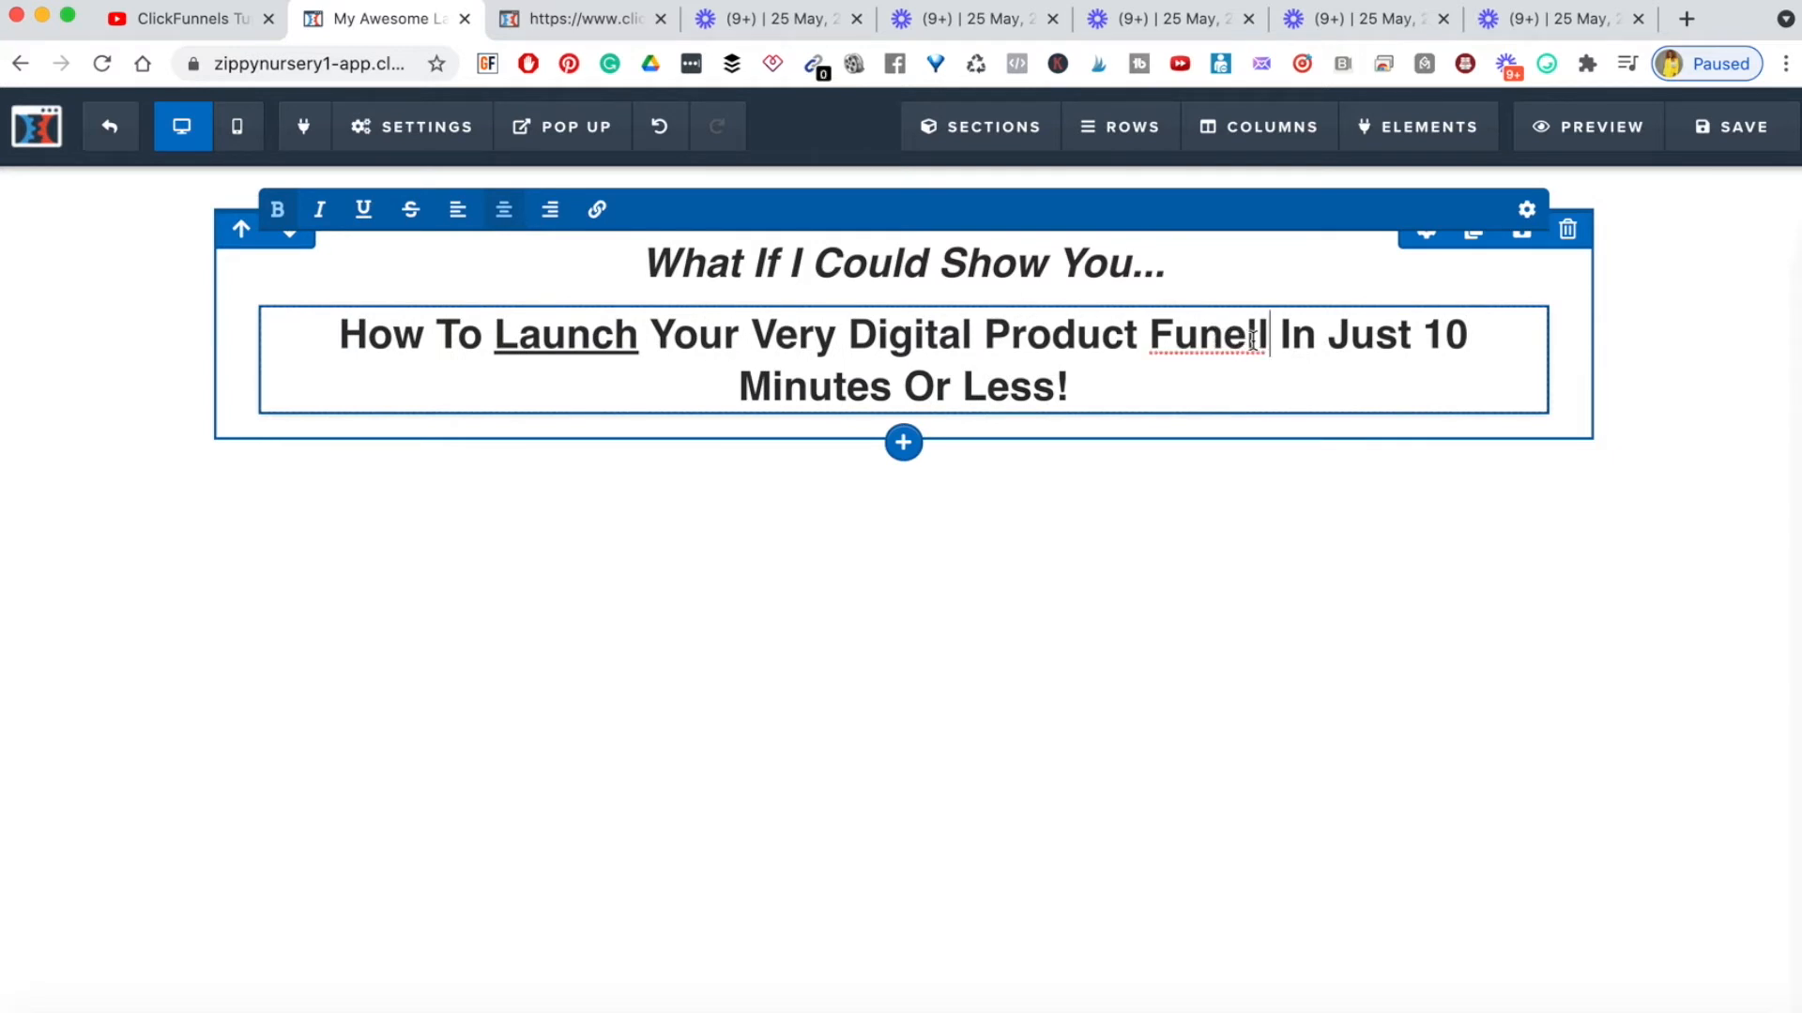
{"action": "key", "text": "BackSpace"}
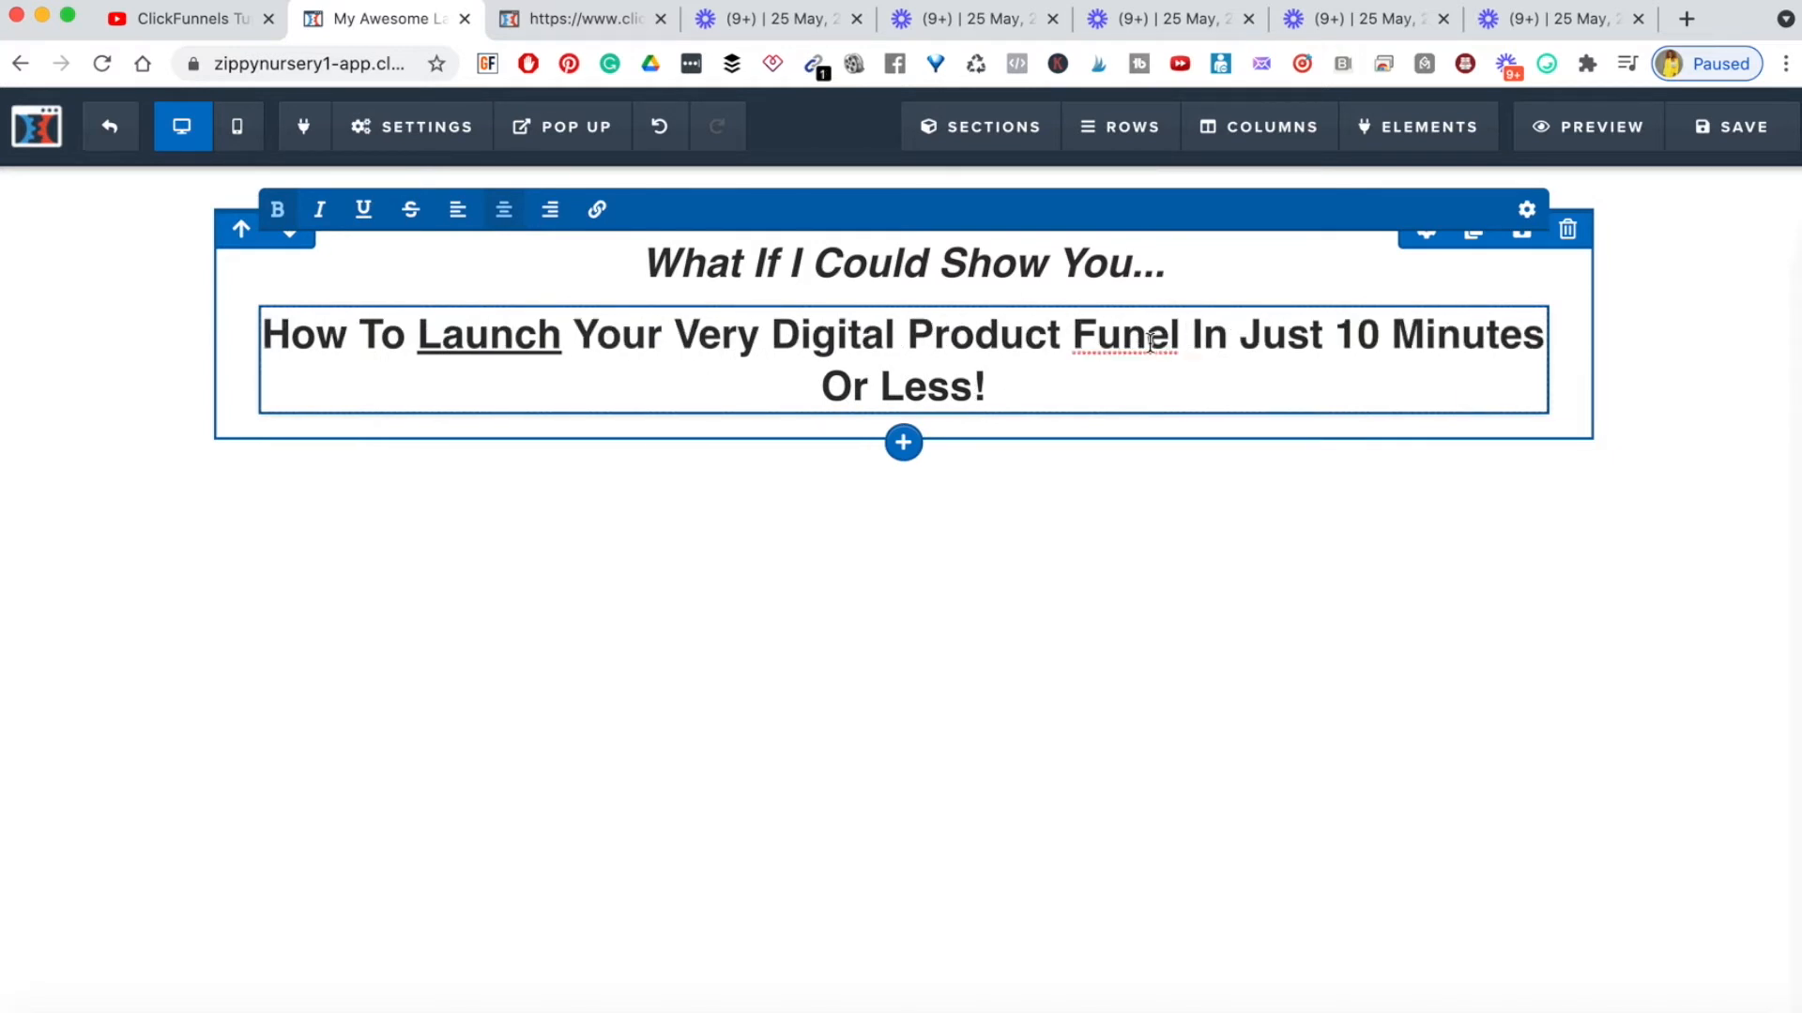
{"action": "type", "text": "n"}
{"action": "type", "text": "Sale Fun"}
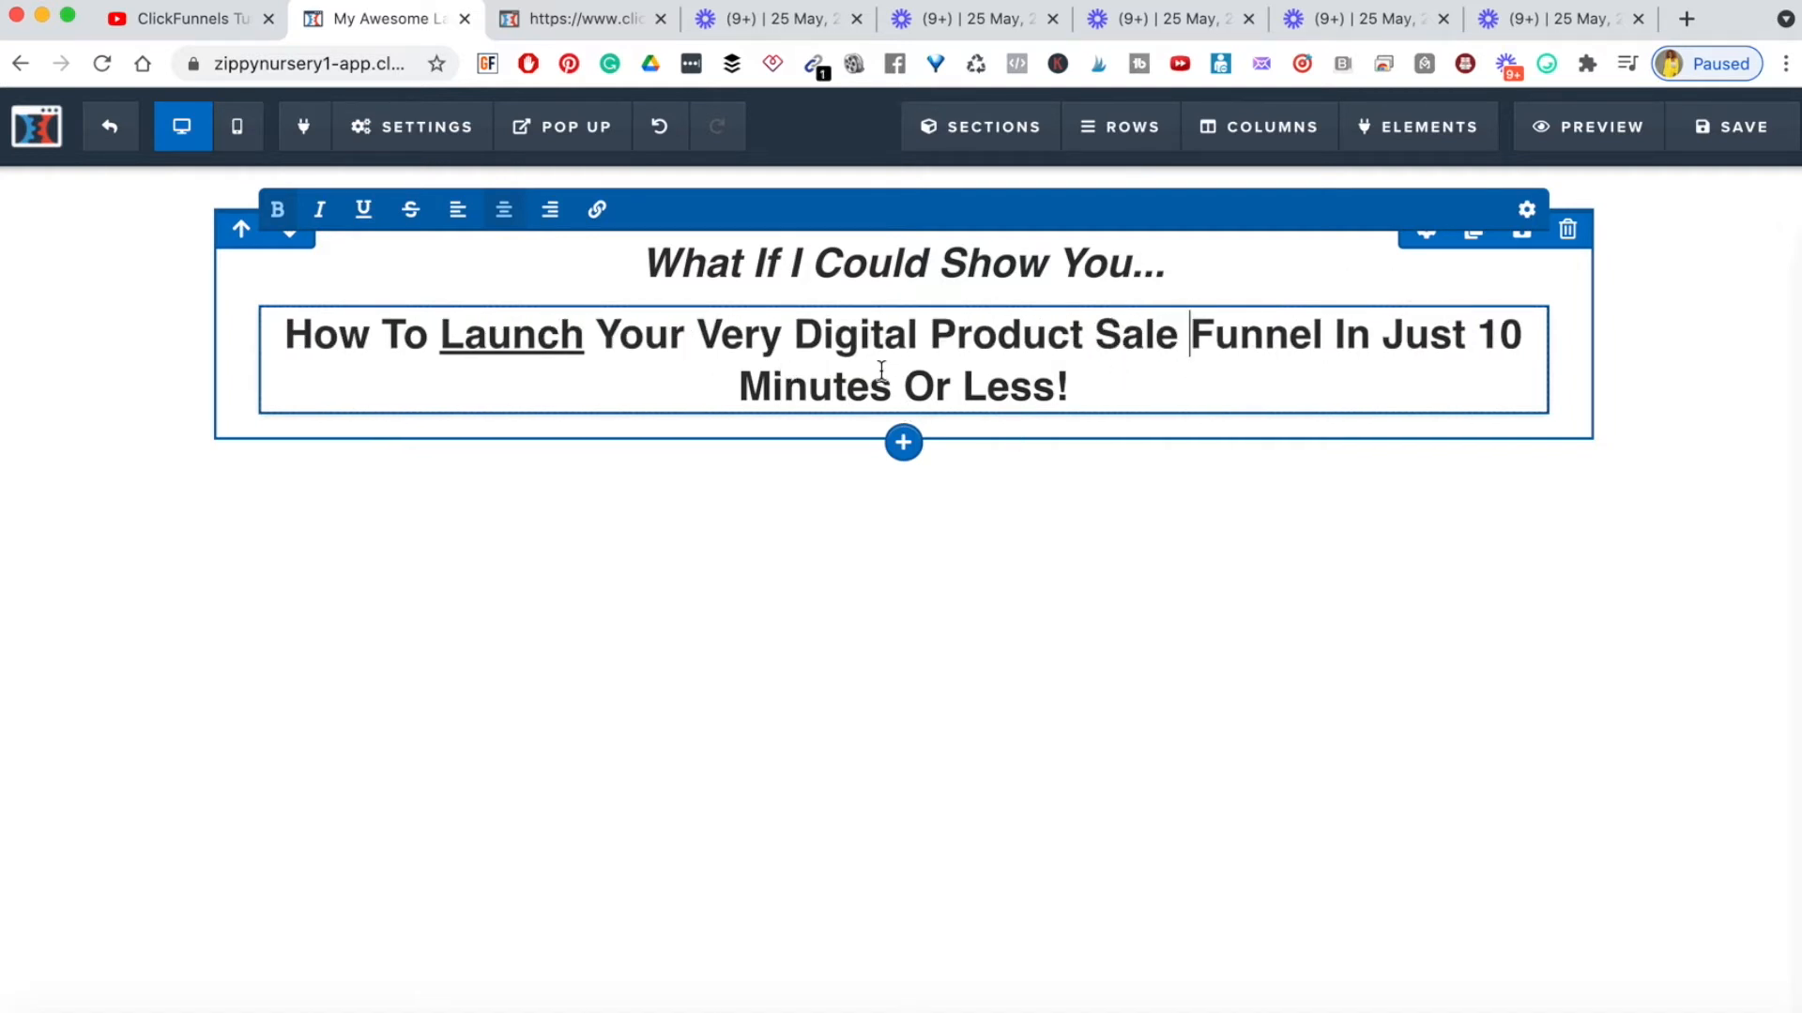
- Compare the highlighted phrases in the example squeeze page's main headline with the matching words in the second headline
{"action": "left_click", "coordinate": [563, 19]}
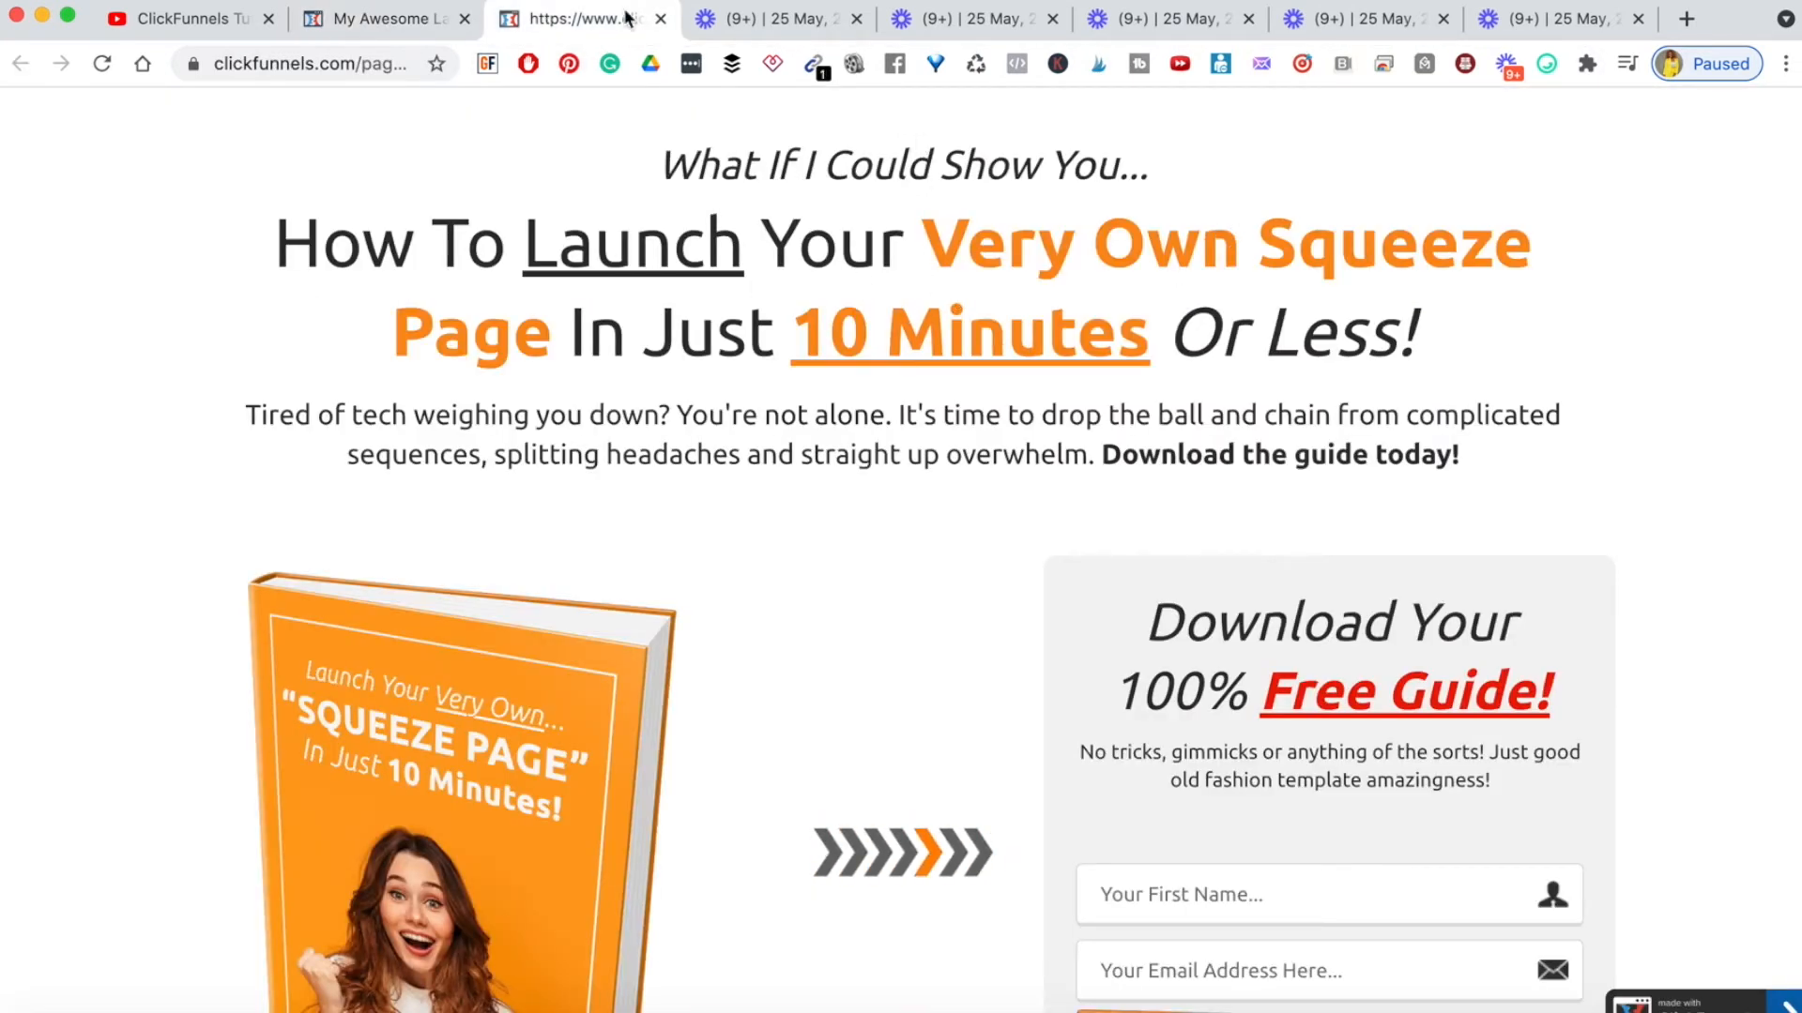
{"action": "left_click", "coordinate": [396, 22]}
{"action": "left_click_drag", "start_coordinate": [702, 334], "coordinate": [1288, 349]}
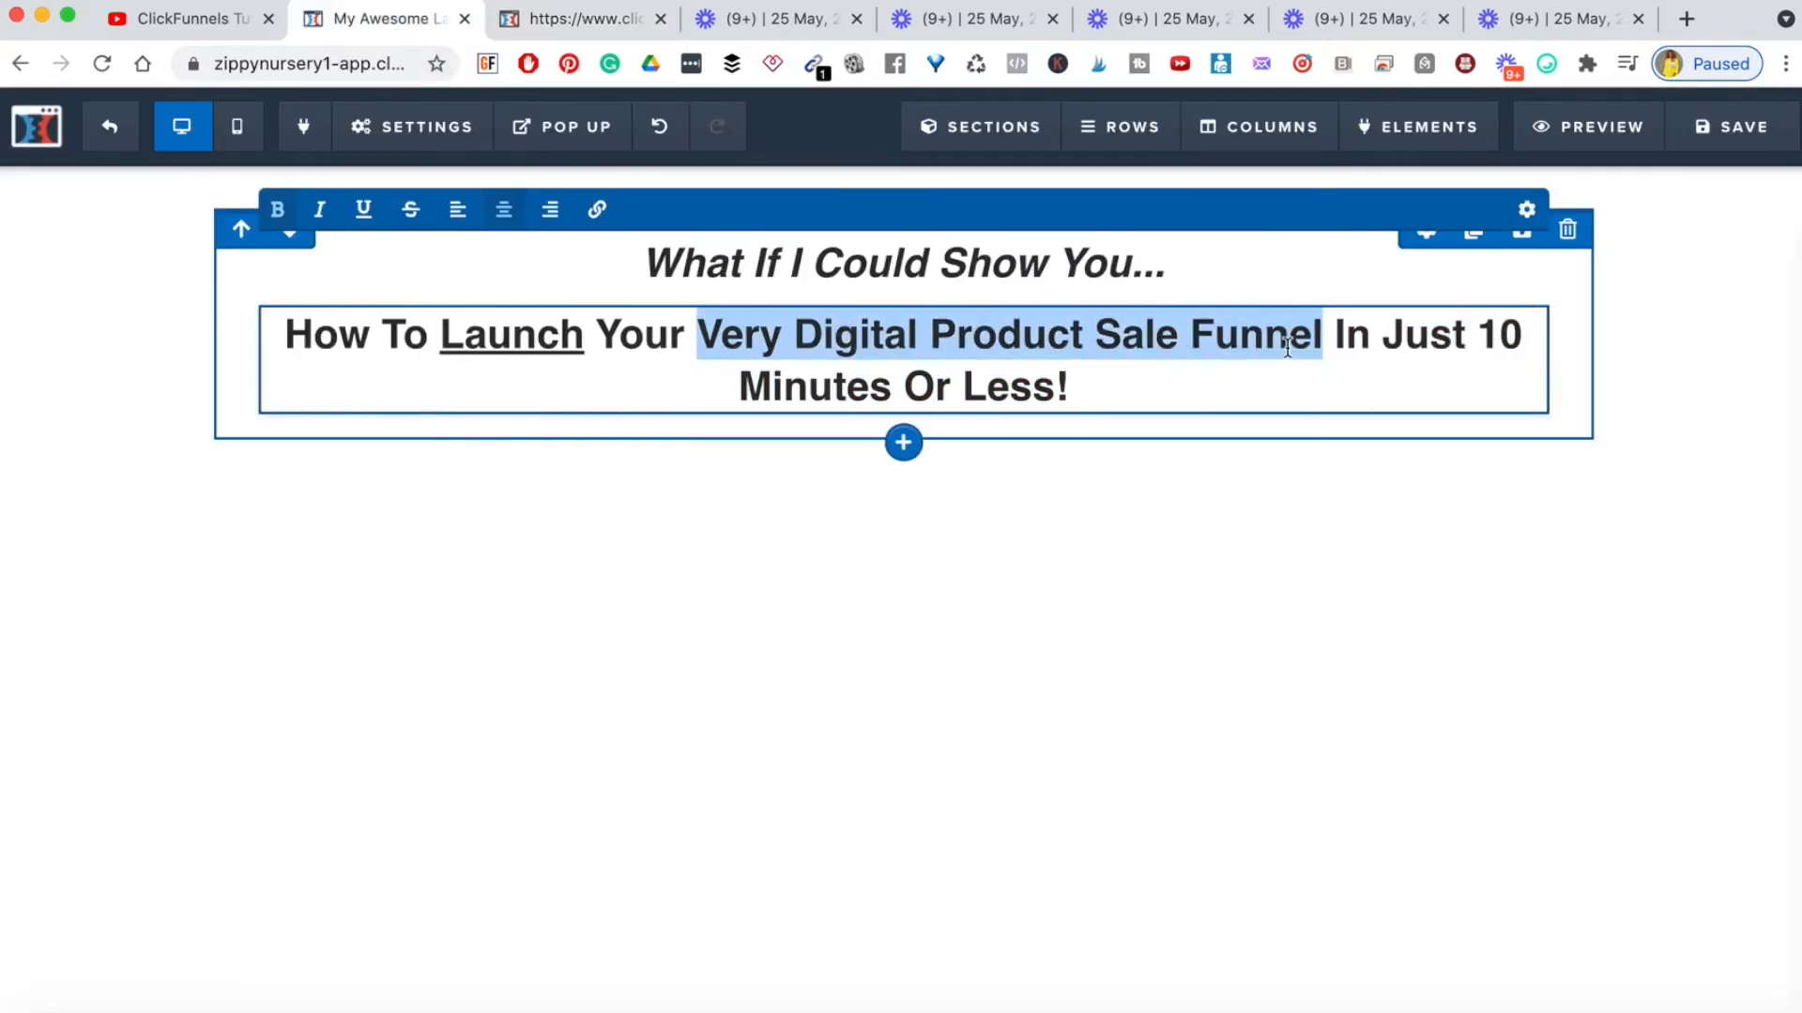
{"action": "left_click", "coordinate": [1313, 376]}
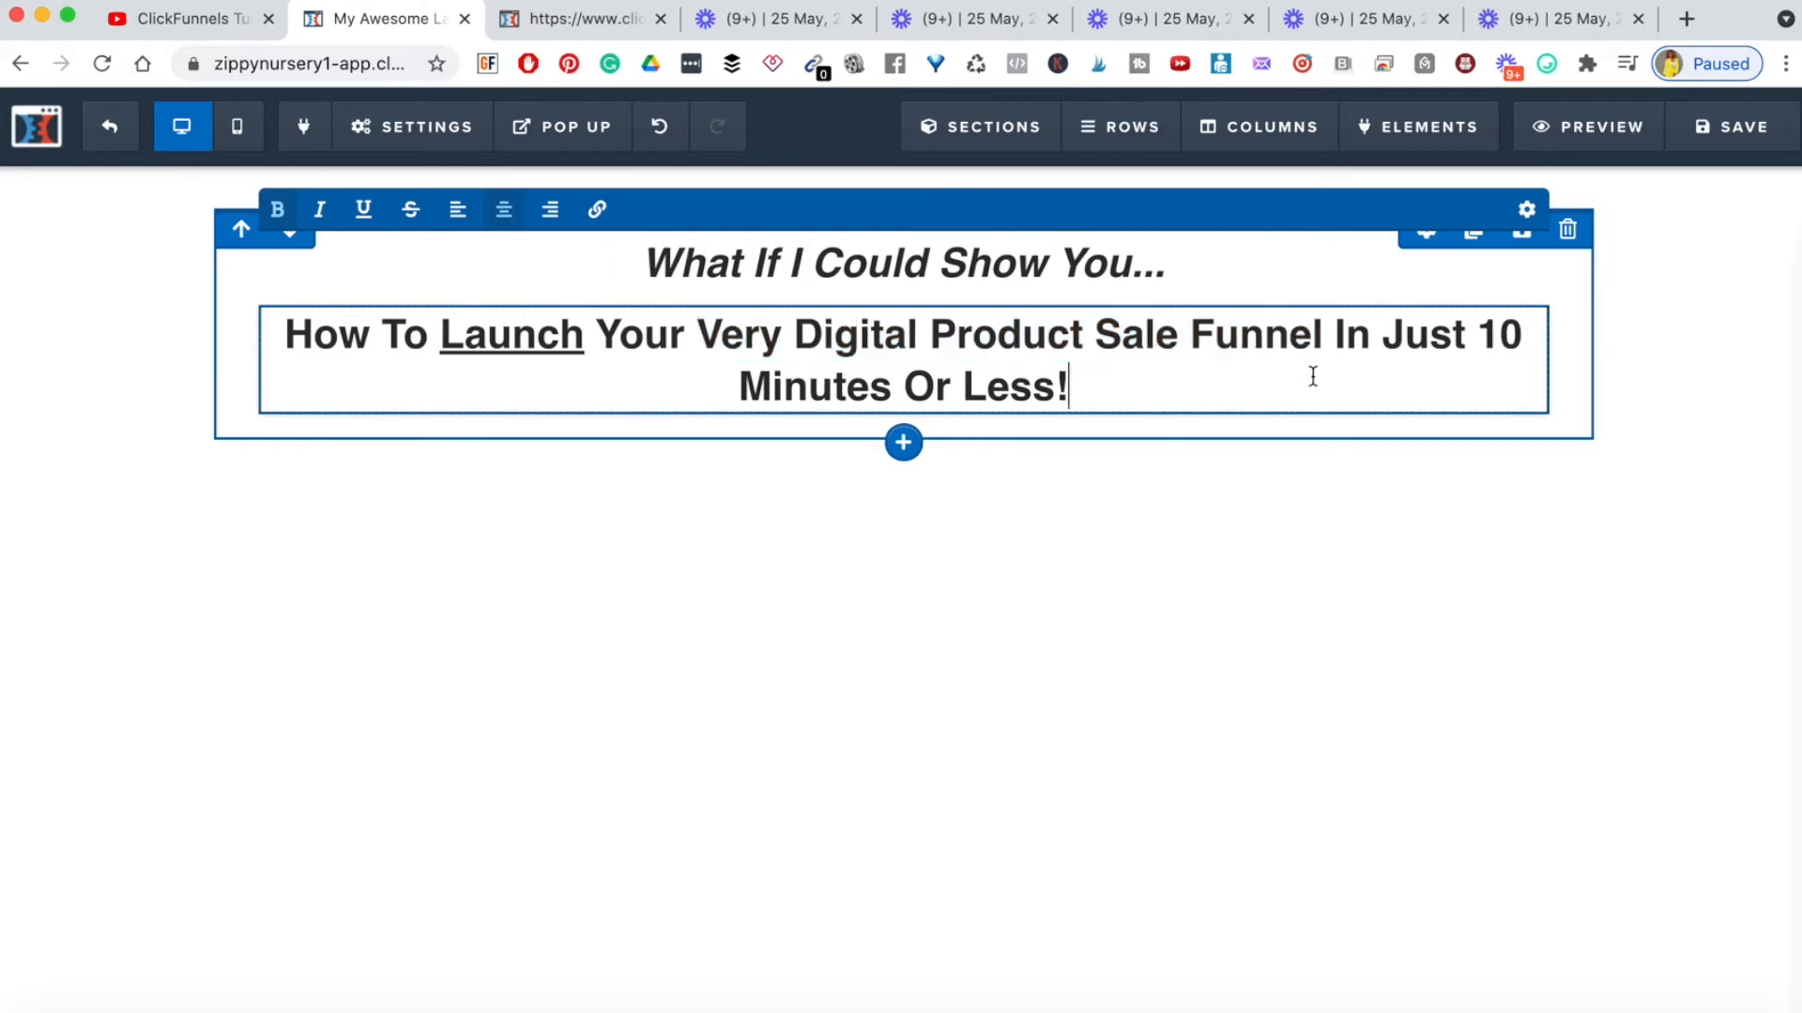
{"action": "left_click_drag", "start_coordinate": [1480, 348], "coordinate": [936, 394]}
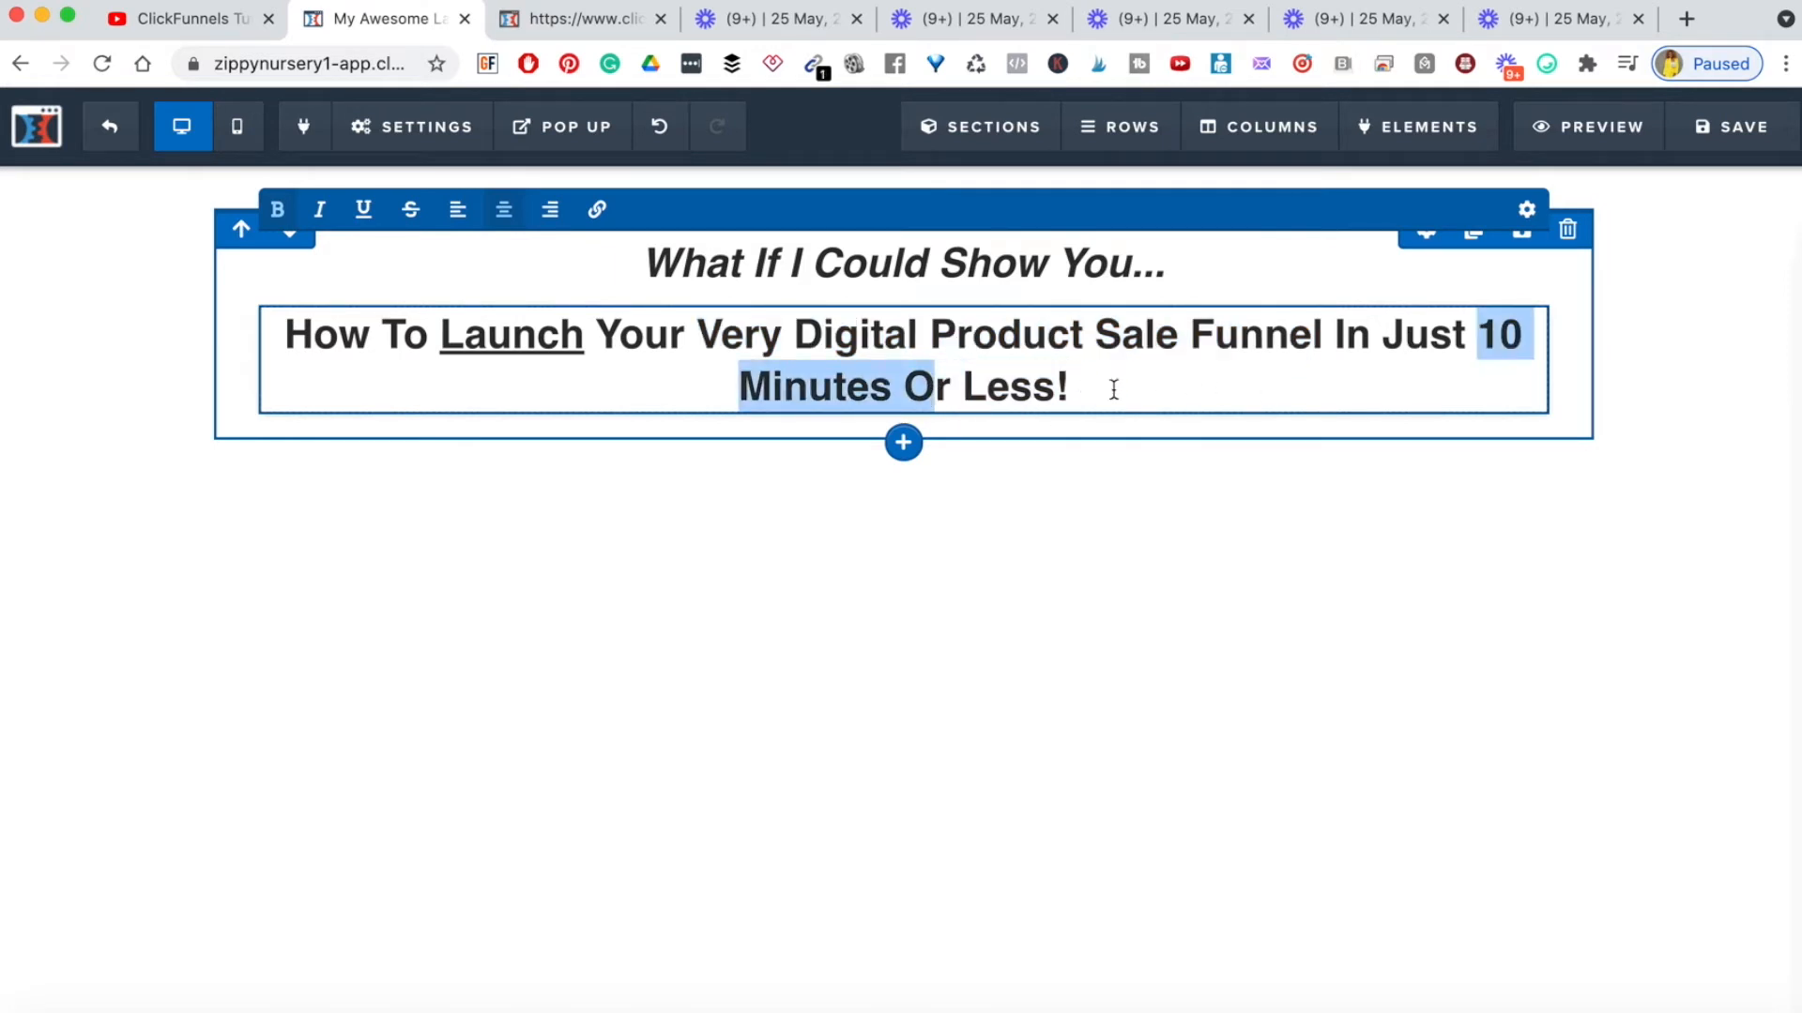
{"action": "left_click", "coordinate": [1134, 539]}
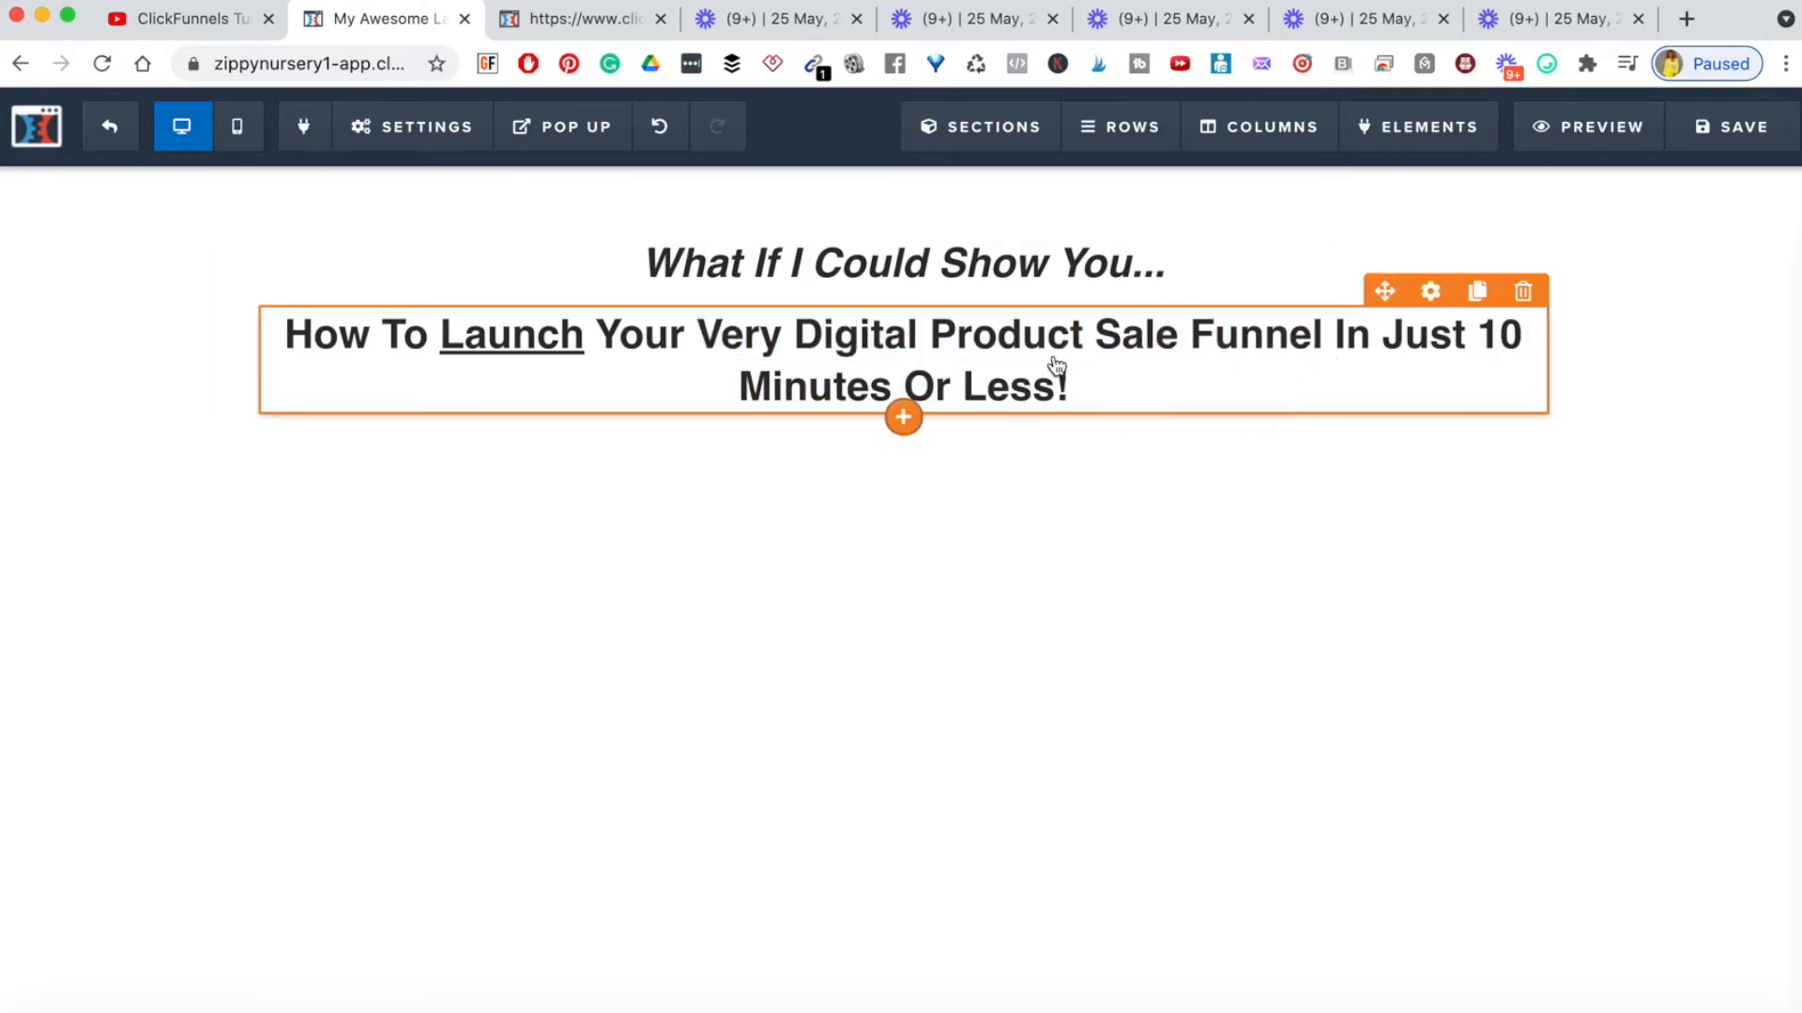
- Review the second headline's settings and compare the relative sizes of the two headlines on the example squeeze page
{"action": "left_click", "coordinate": [1431, 293]}
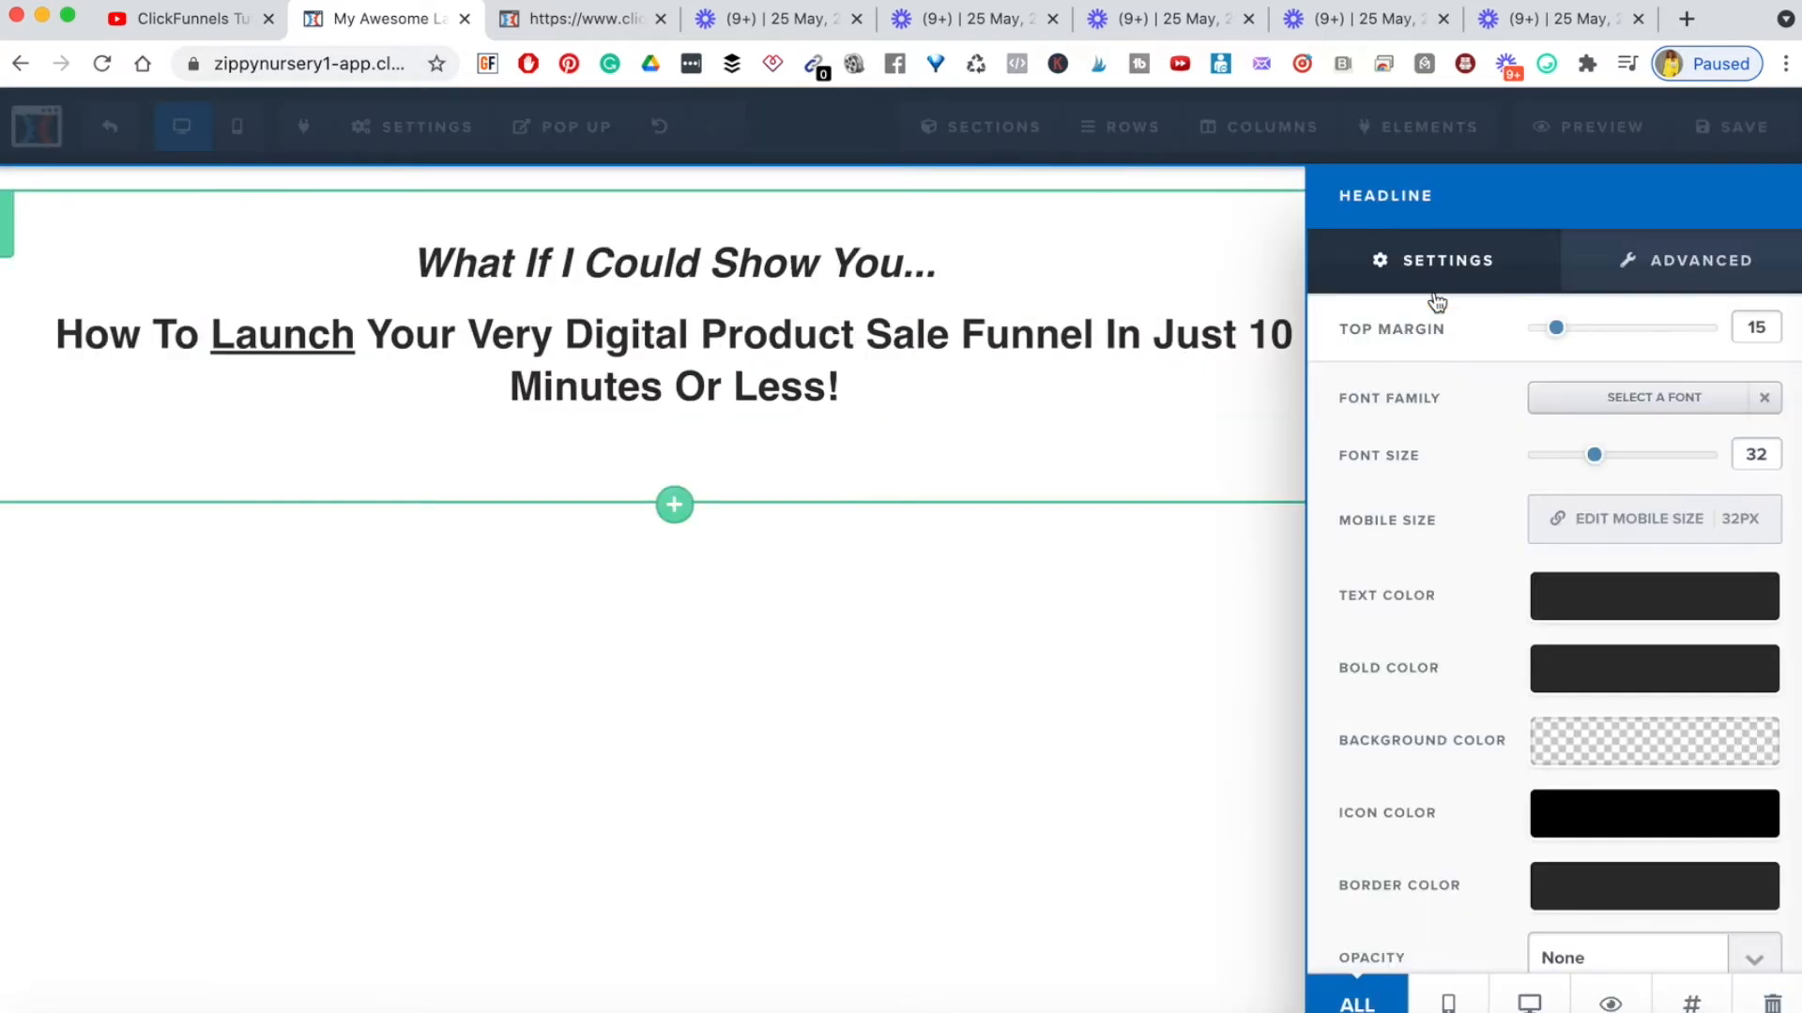
{"action": "left_click", "coordinate": [1073, 722]}
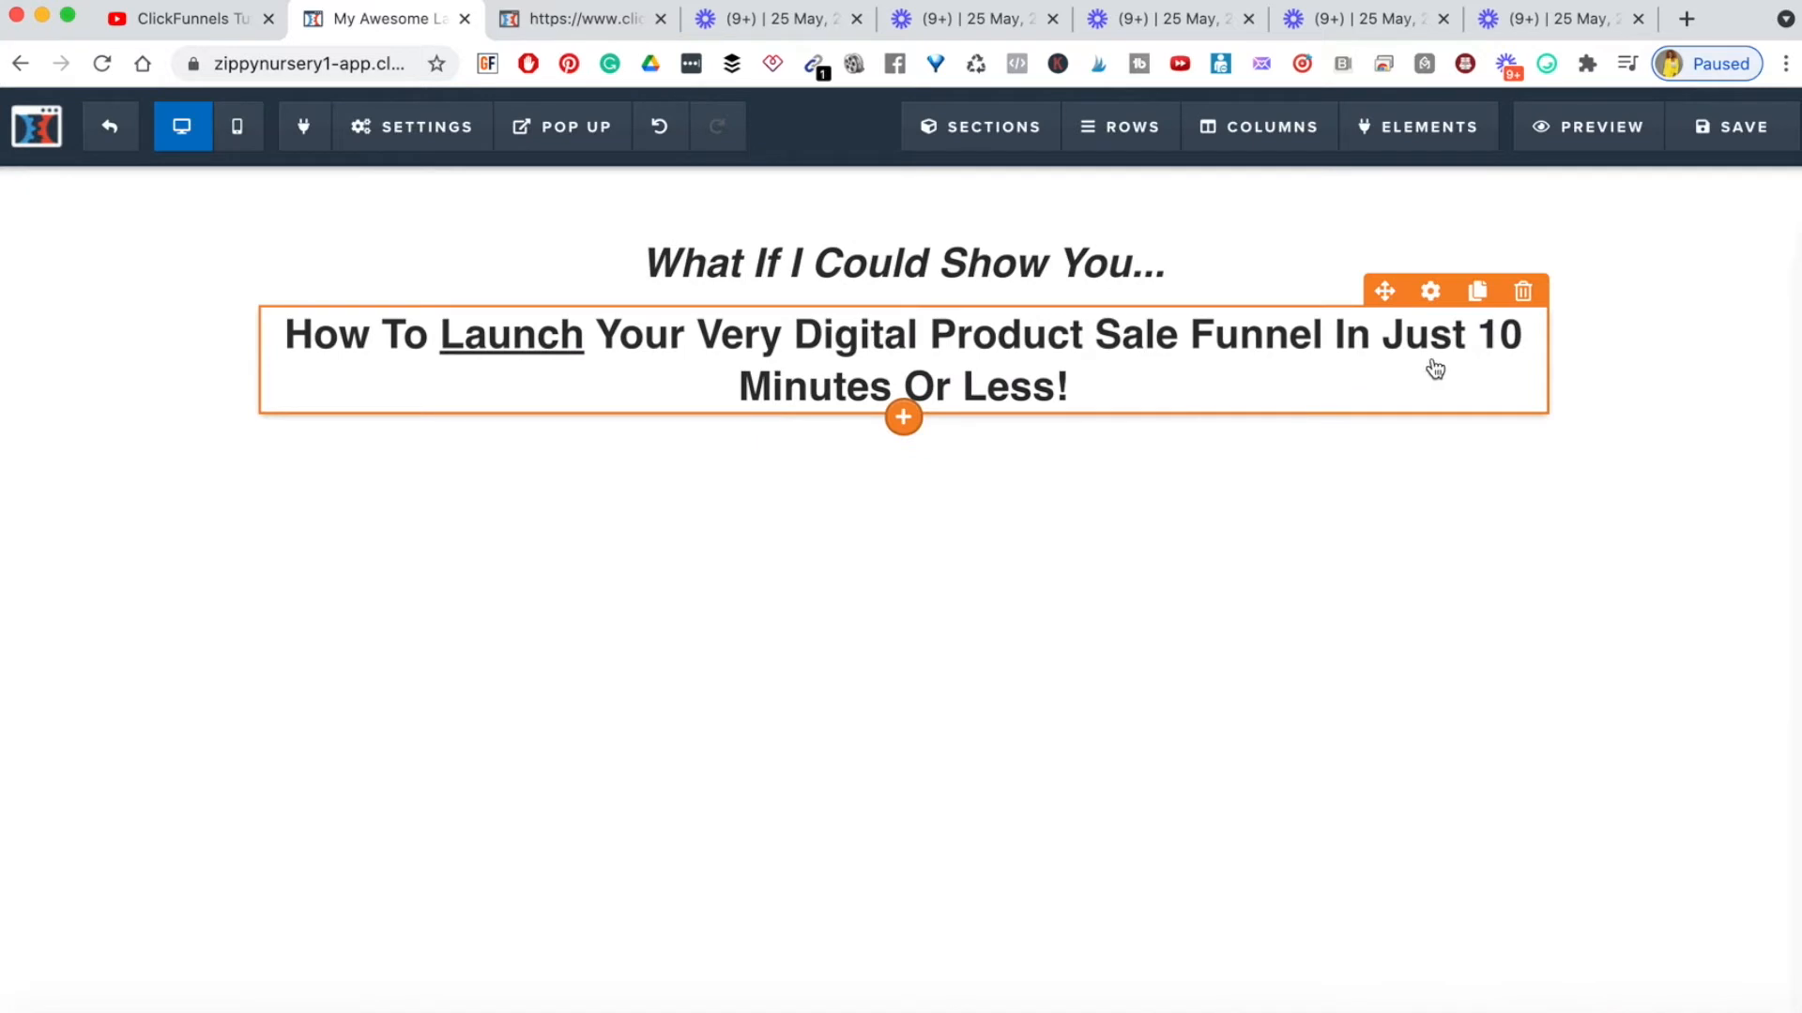
{"action": "left_click", "coordinate": [1429, 292]}
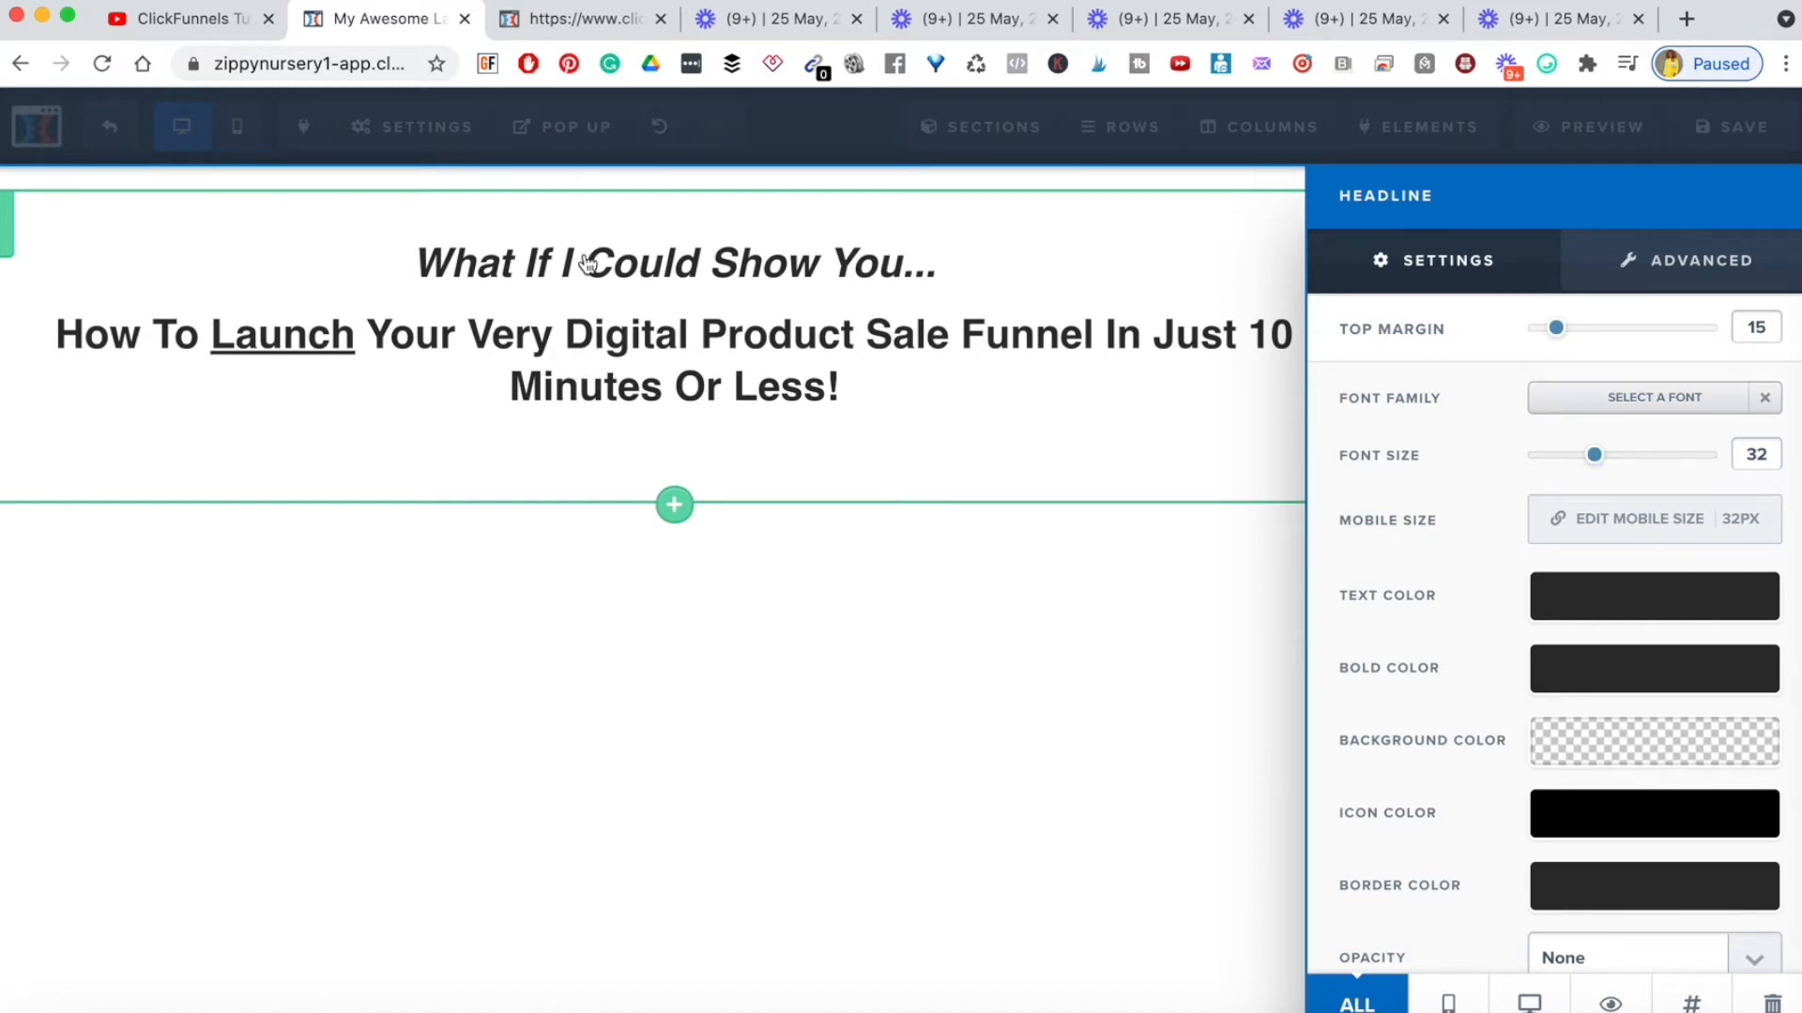
{"action": "left_click", "coordinate": [594, 15]}
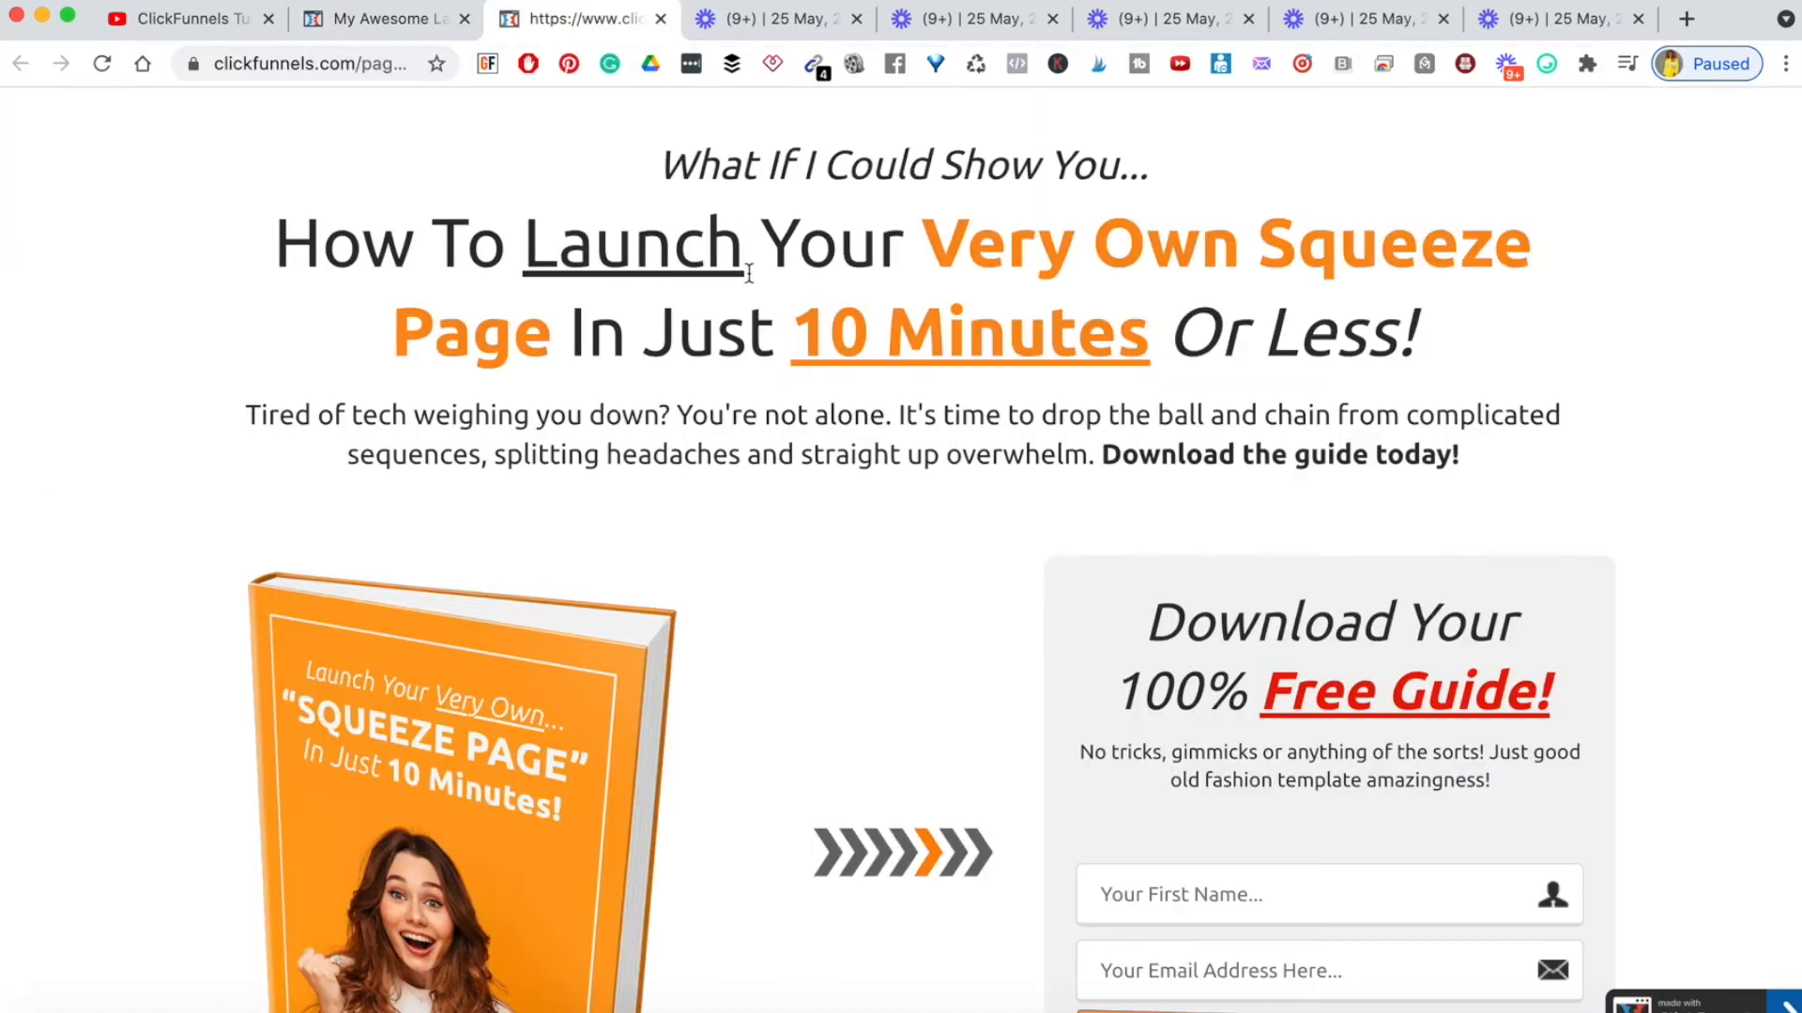
{"action": "triple_click", "coordinate": [476, 252]}
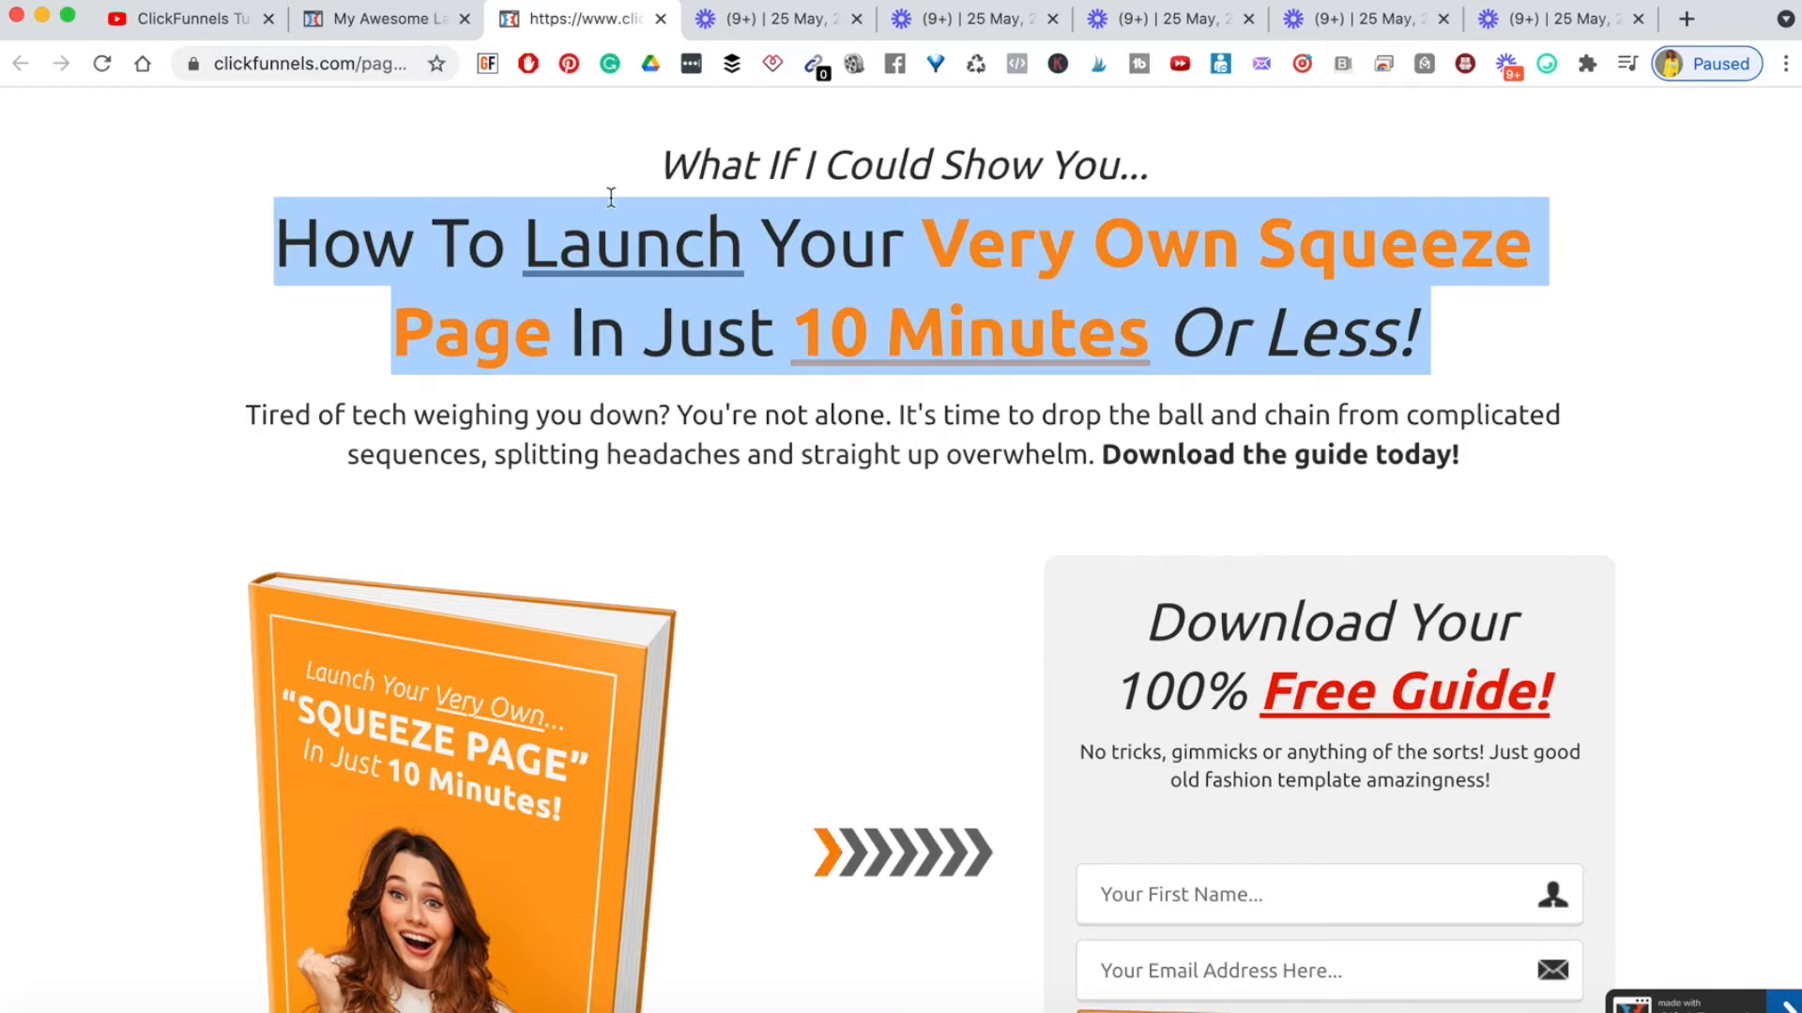
{"action": "left_click_drag", "start_coordinate": [662, 166], "coordinate": [1149, 167]}
{"action": "left_click", "coordinate": [385, 18]}
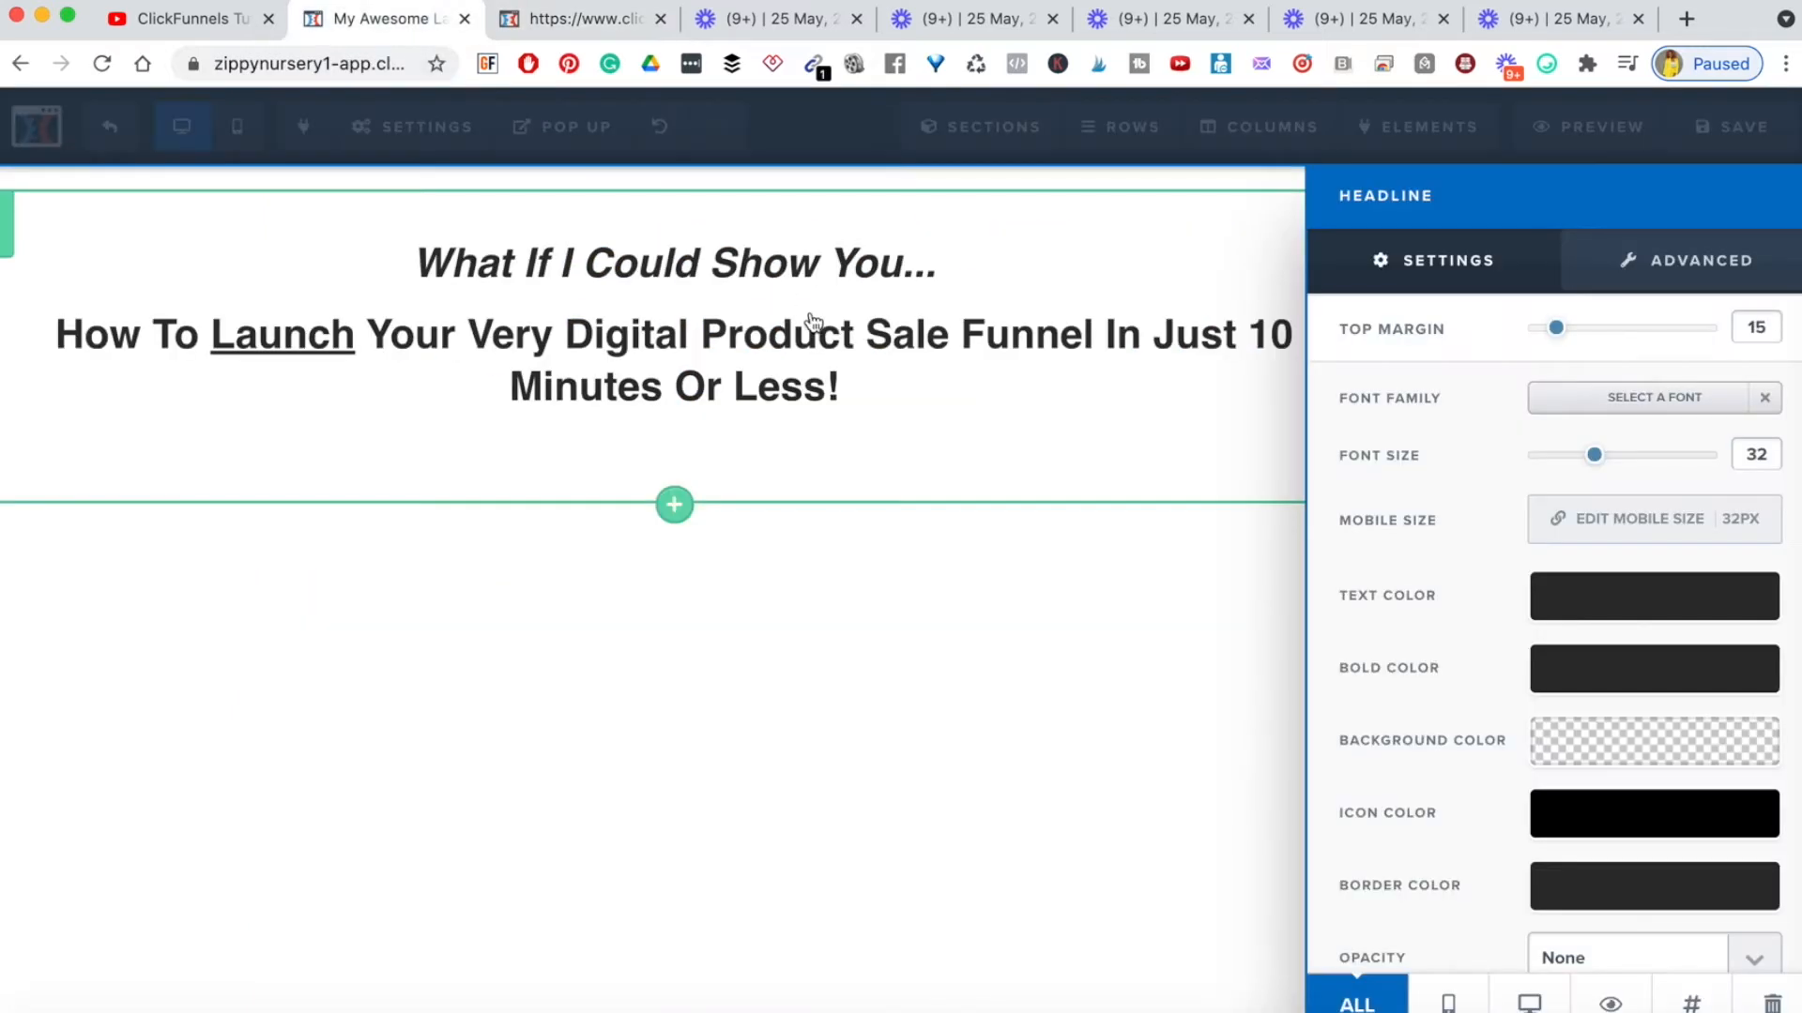
- Set the font size of the second headline to 50
{"action": "triple_click", "coordinate": [816, 373]}
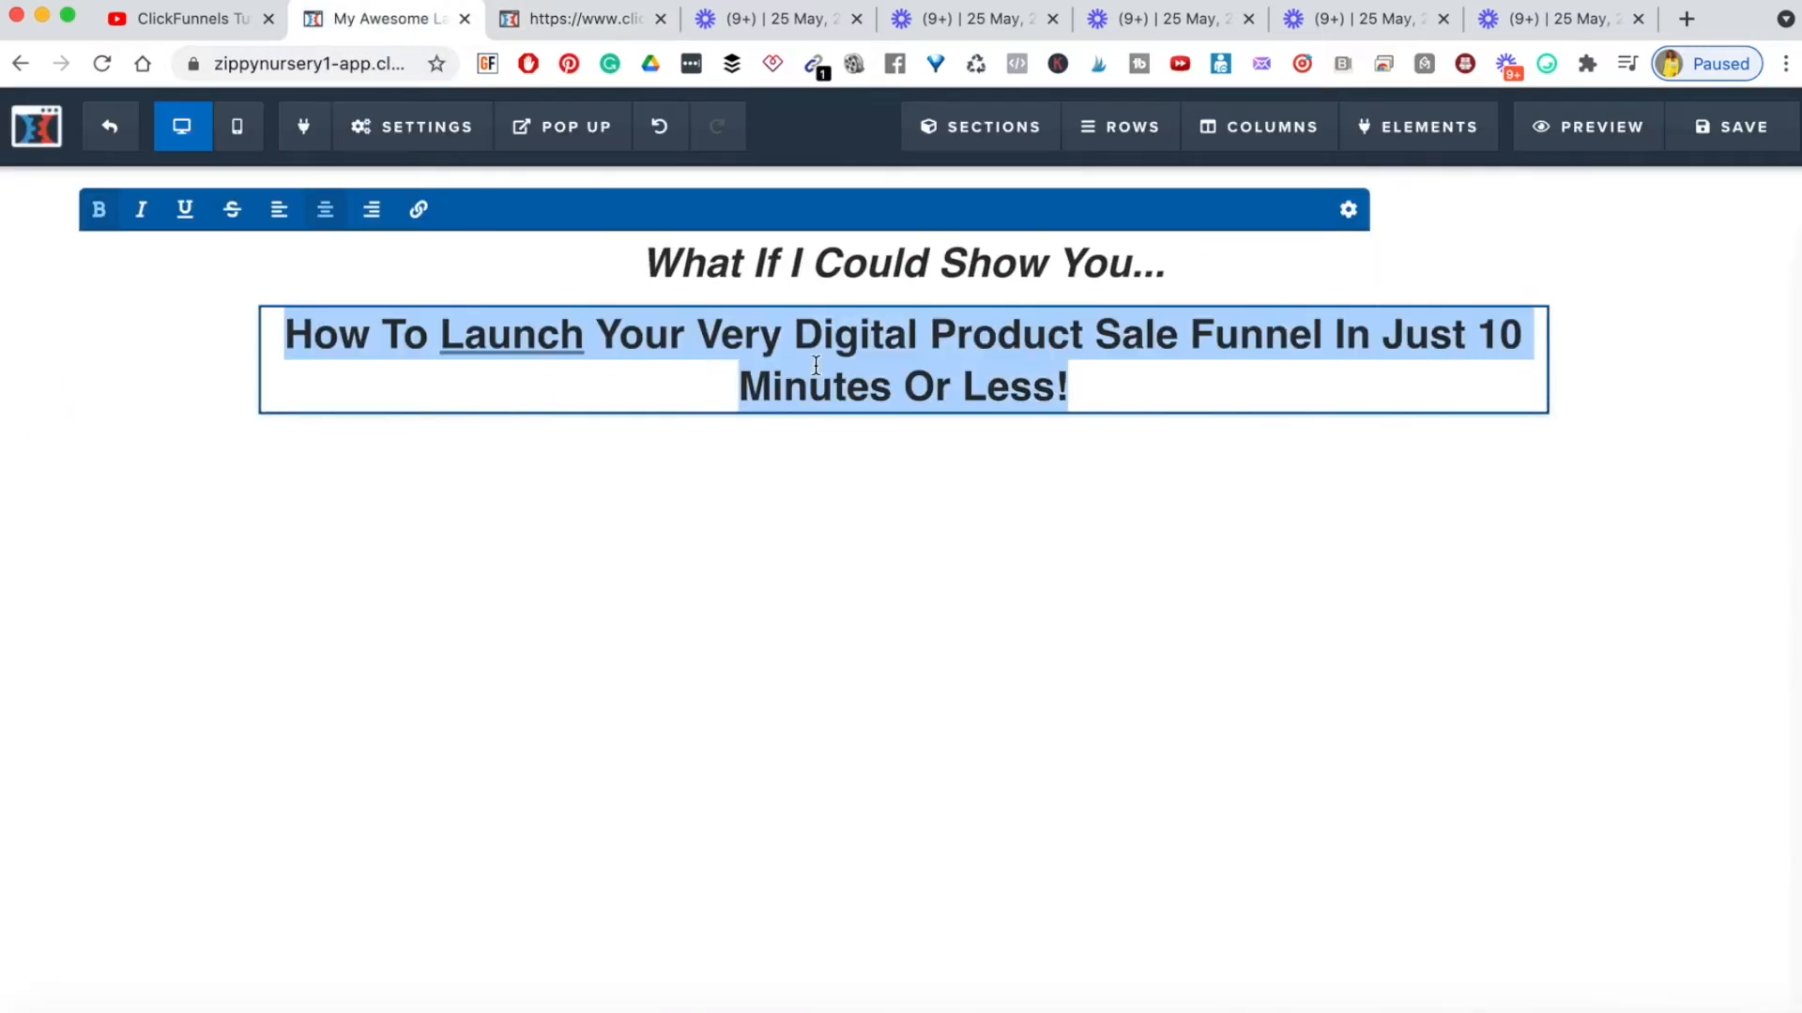
{"action": "left_click", "coordinate": [1298, 463]}
{"action": "left_click", "coordinate": [1431, 293]}
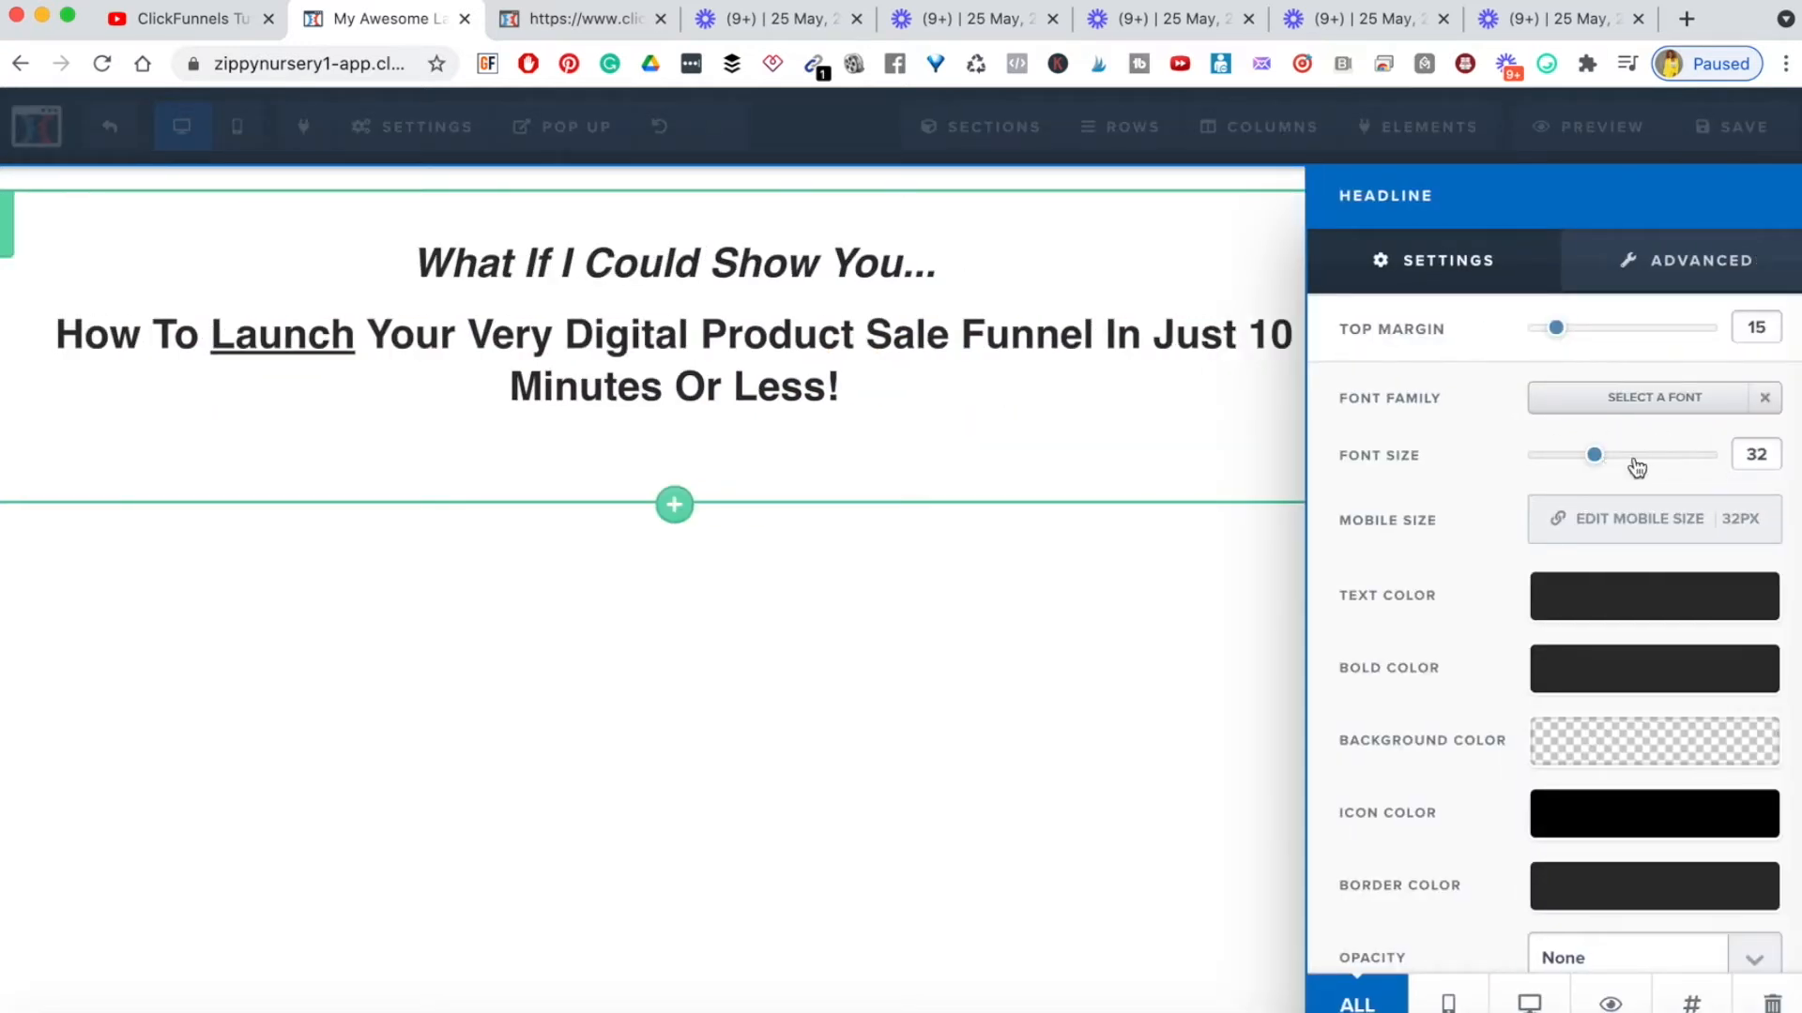
{"action": "left_click_drag", "start_coordinate": [1595, 456], "coordinate": [1652, 462]}
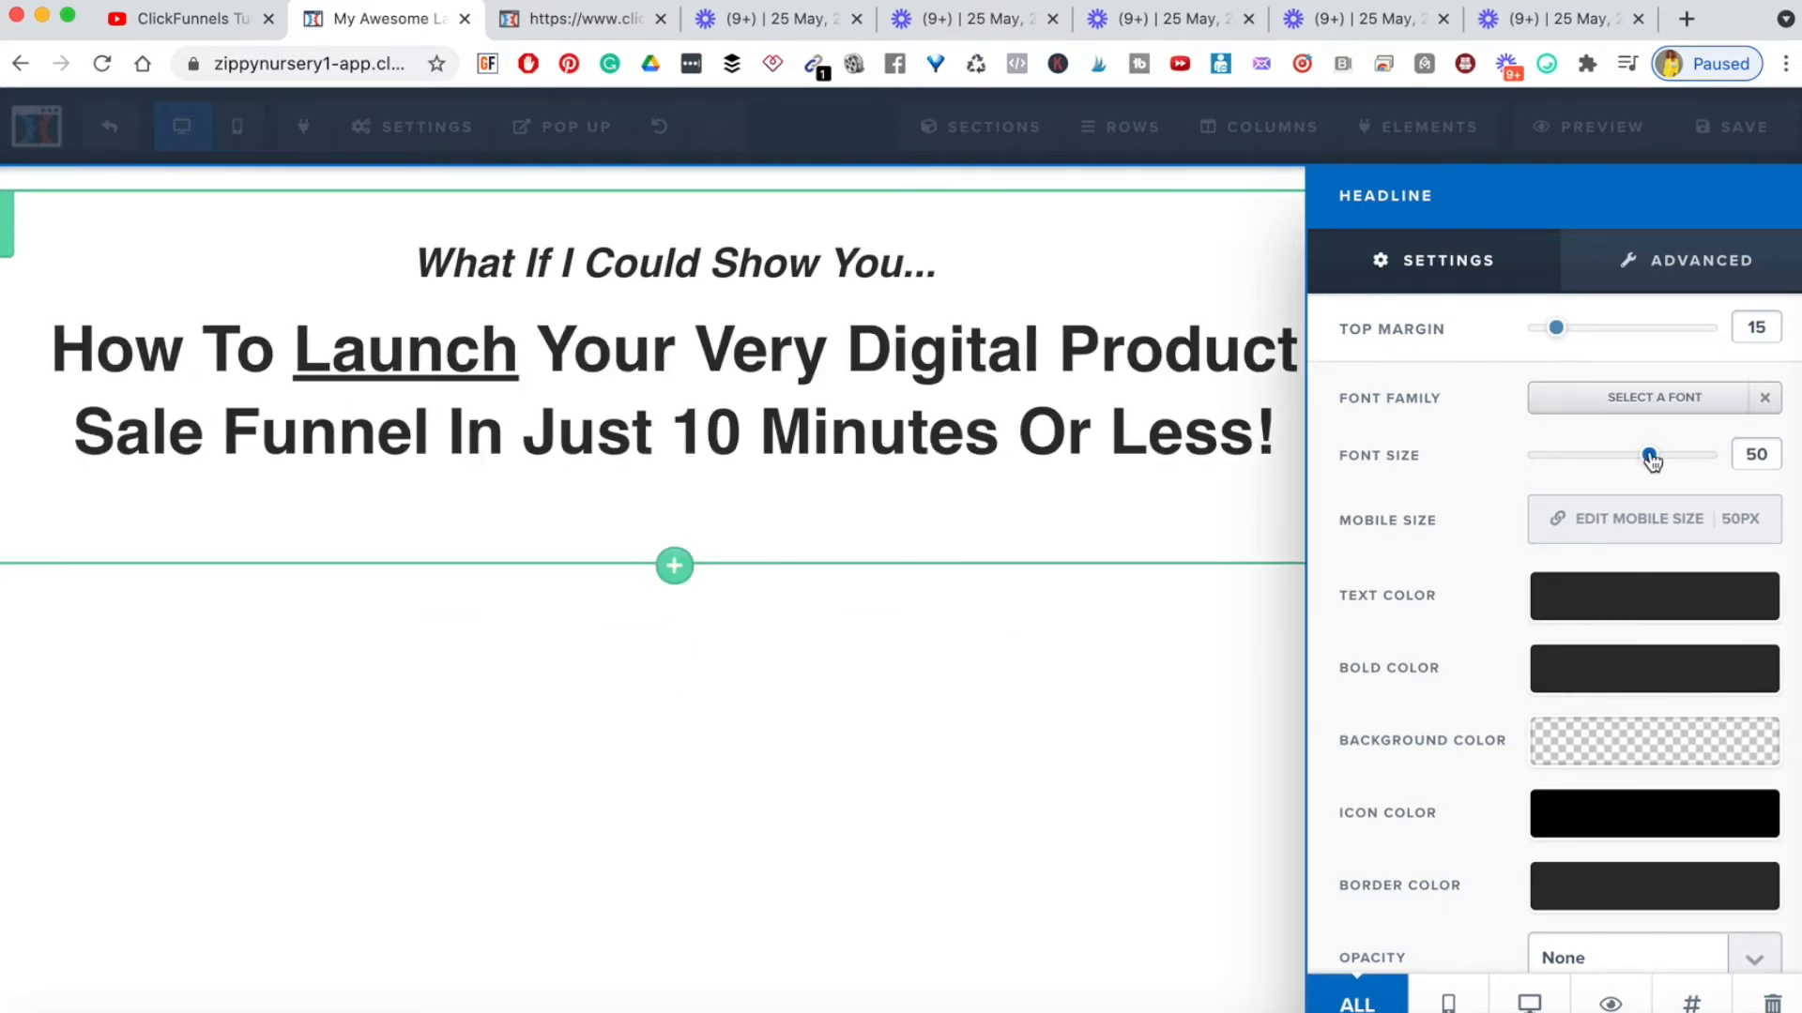
- Try out magenta and semi-transparent orange shades as the second headline's bold color
{"action": "scroll", "coordinate": [1439, 601], "scroll_direction": "down", "scroll_amount": 2}
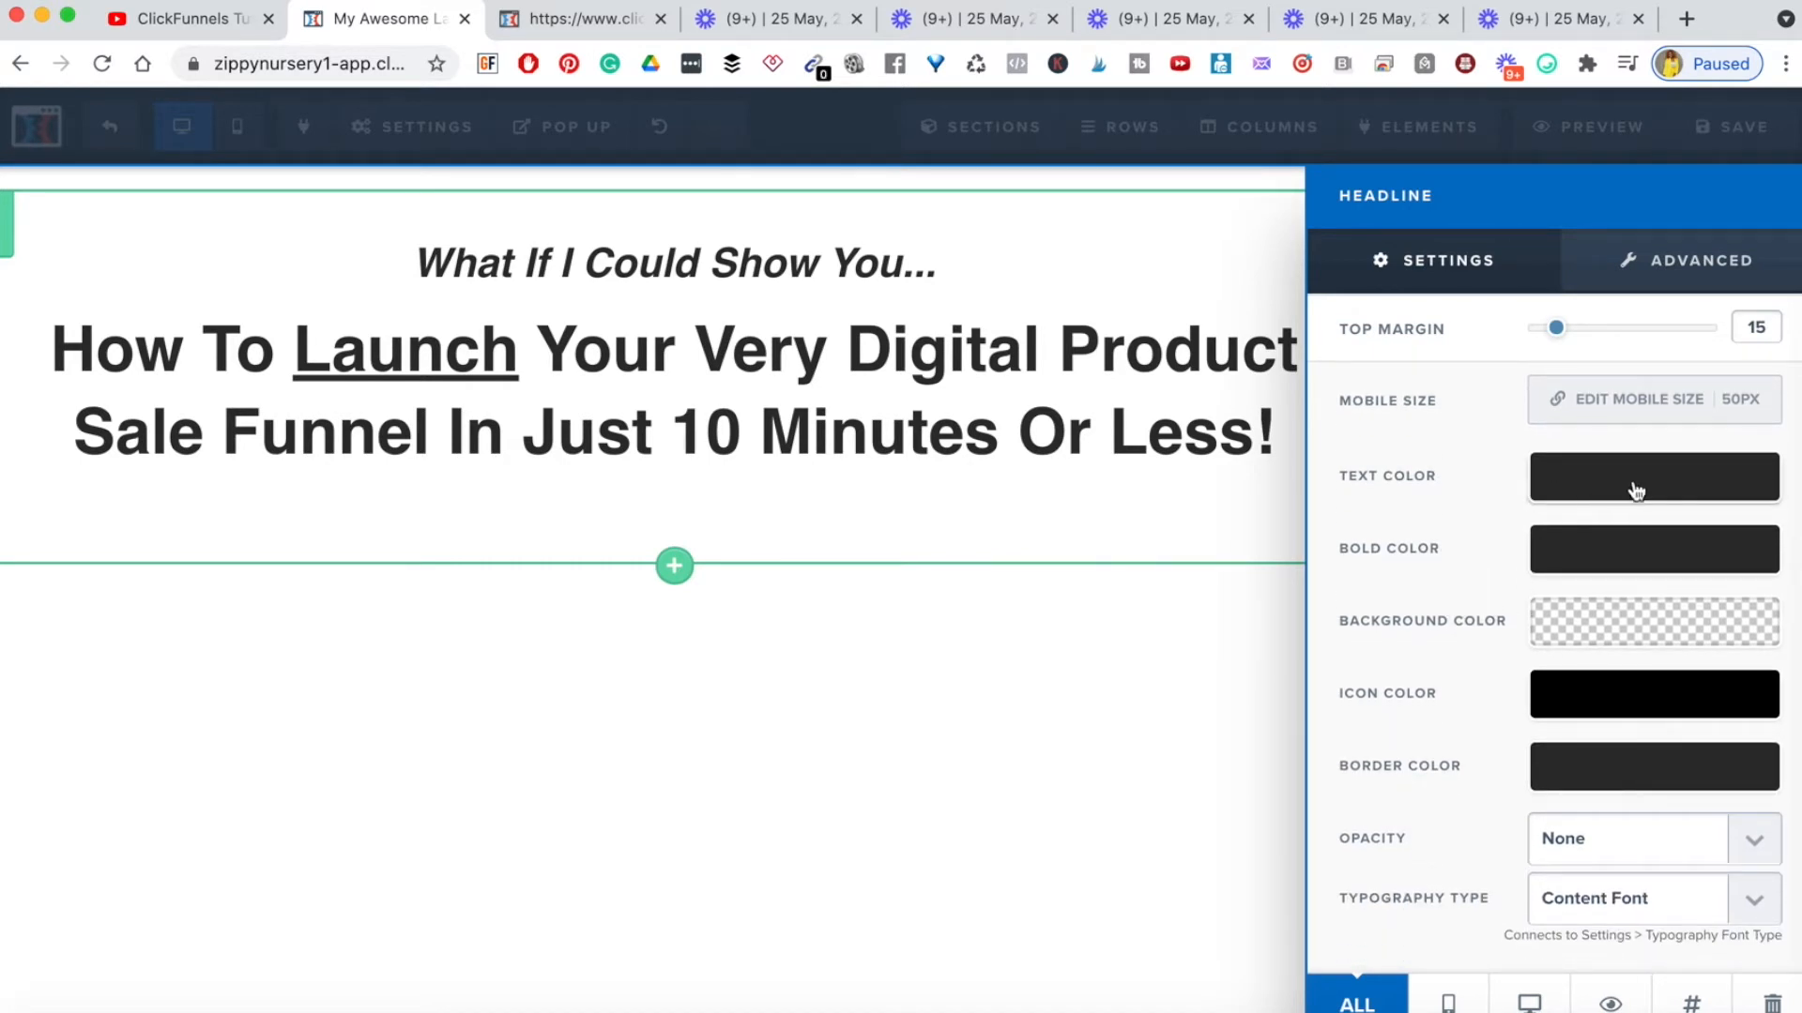
{"action": "left_click", "coordinate": [1614, 547]}
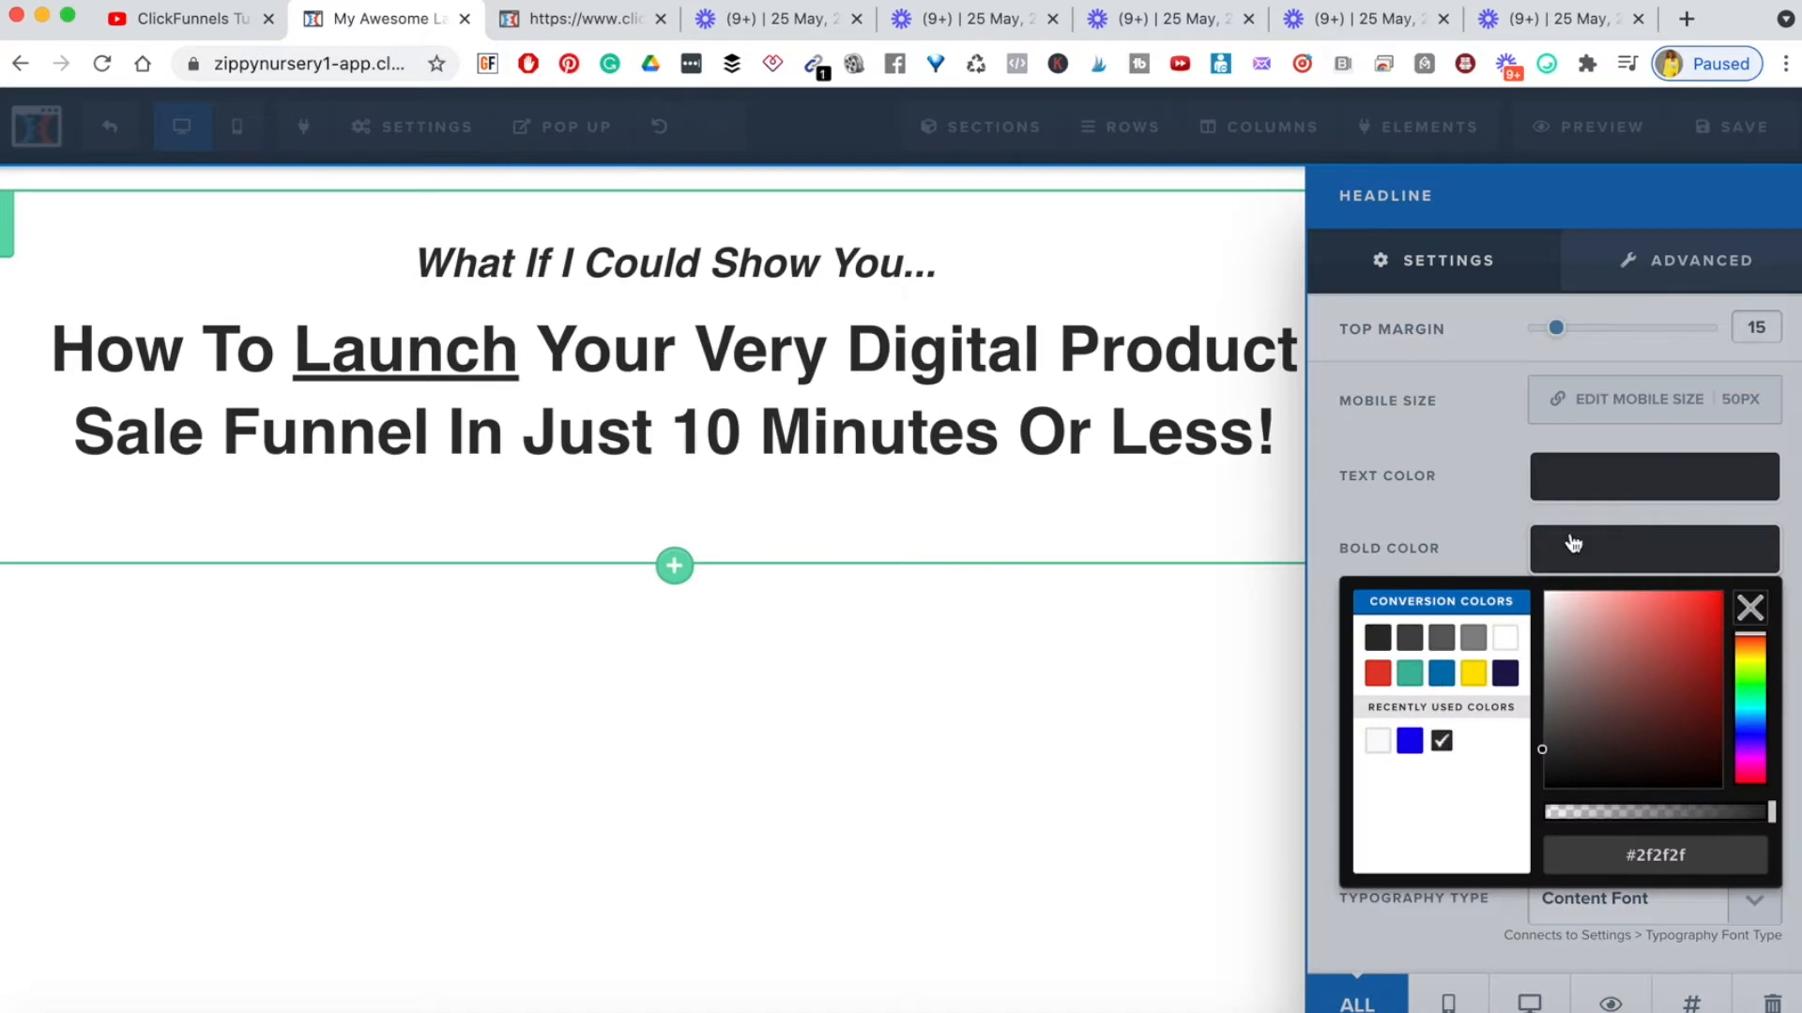
{"action": "left_click", "coordinate": [1647, 859]}
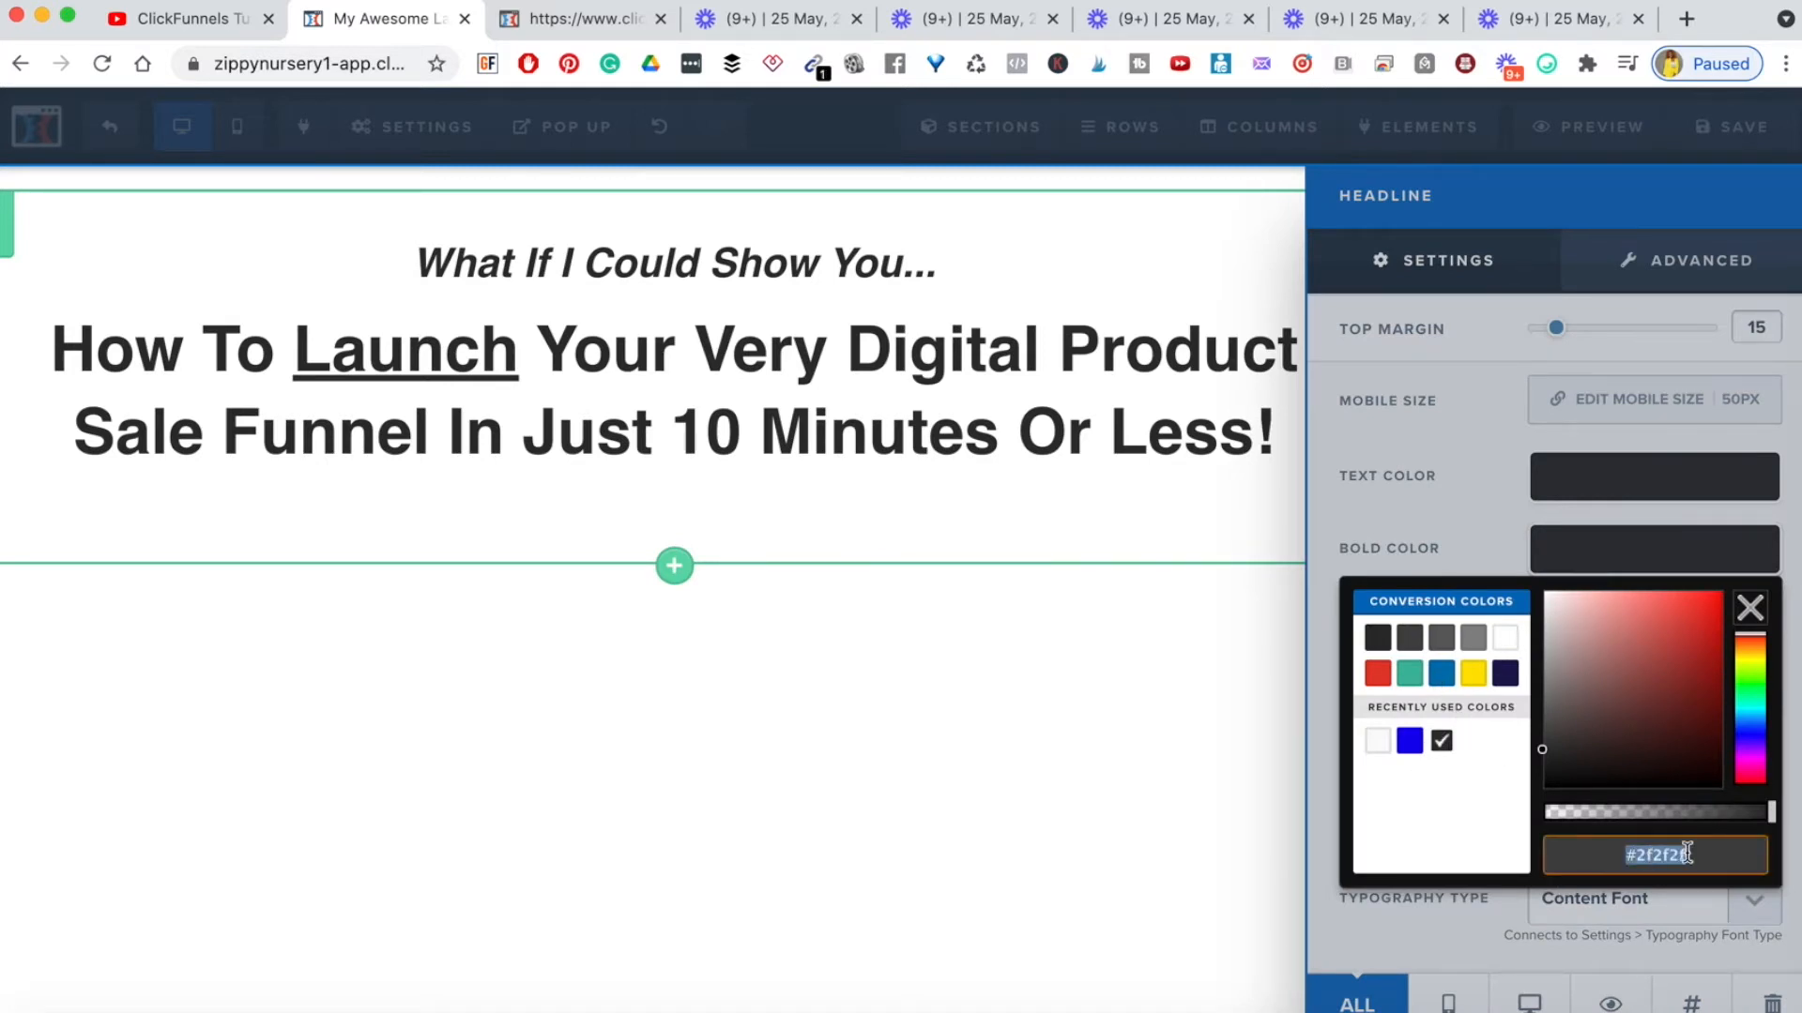
{"action": "left_click", "coordinate": [1752, 758]}
{"action": "mouse_move", "coordinate": [1604, 657]}
{"action": "left_mouse_down"}
{"action": "mouse_move", "coordinate": [1633, 624]}
{"action": "mouse_move", "coordinate": [1663, 659]}
{"action": "left_mouse_up"}
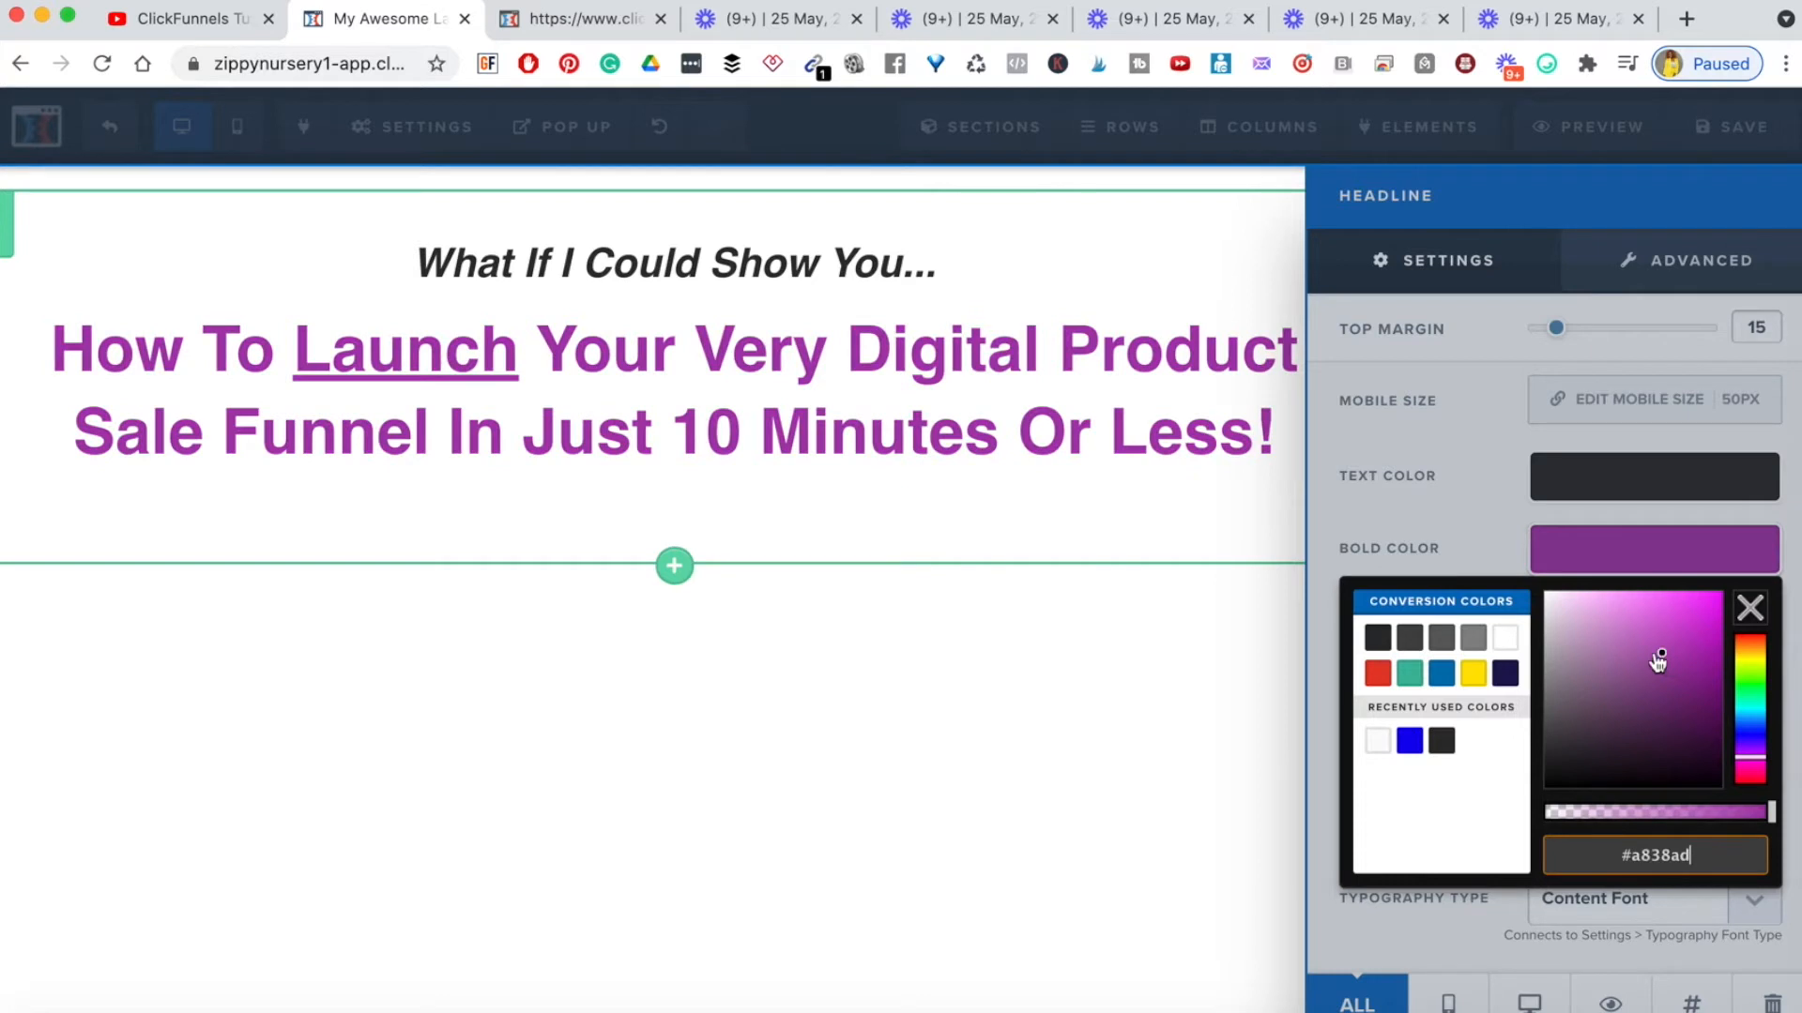
{"action": "left_click", "coordinate": [1620, 665]}
{"action": "mouse_move", "coordinate": [1676, 656]}
{"action": "left_mouse_down"}
{"action": "mouse_move", "coordinate": [1617, 704]}
{"action": "mouse_move", "coordinate": [1580, 644]}
{"action": "mouse_move", "coordinate": [1585, 610]}
{"action": "mouse_move", "coordinate": [1674, 612]}
{"action": "left_mouse_up"}
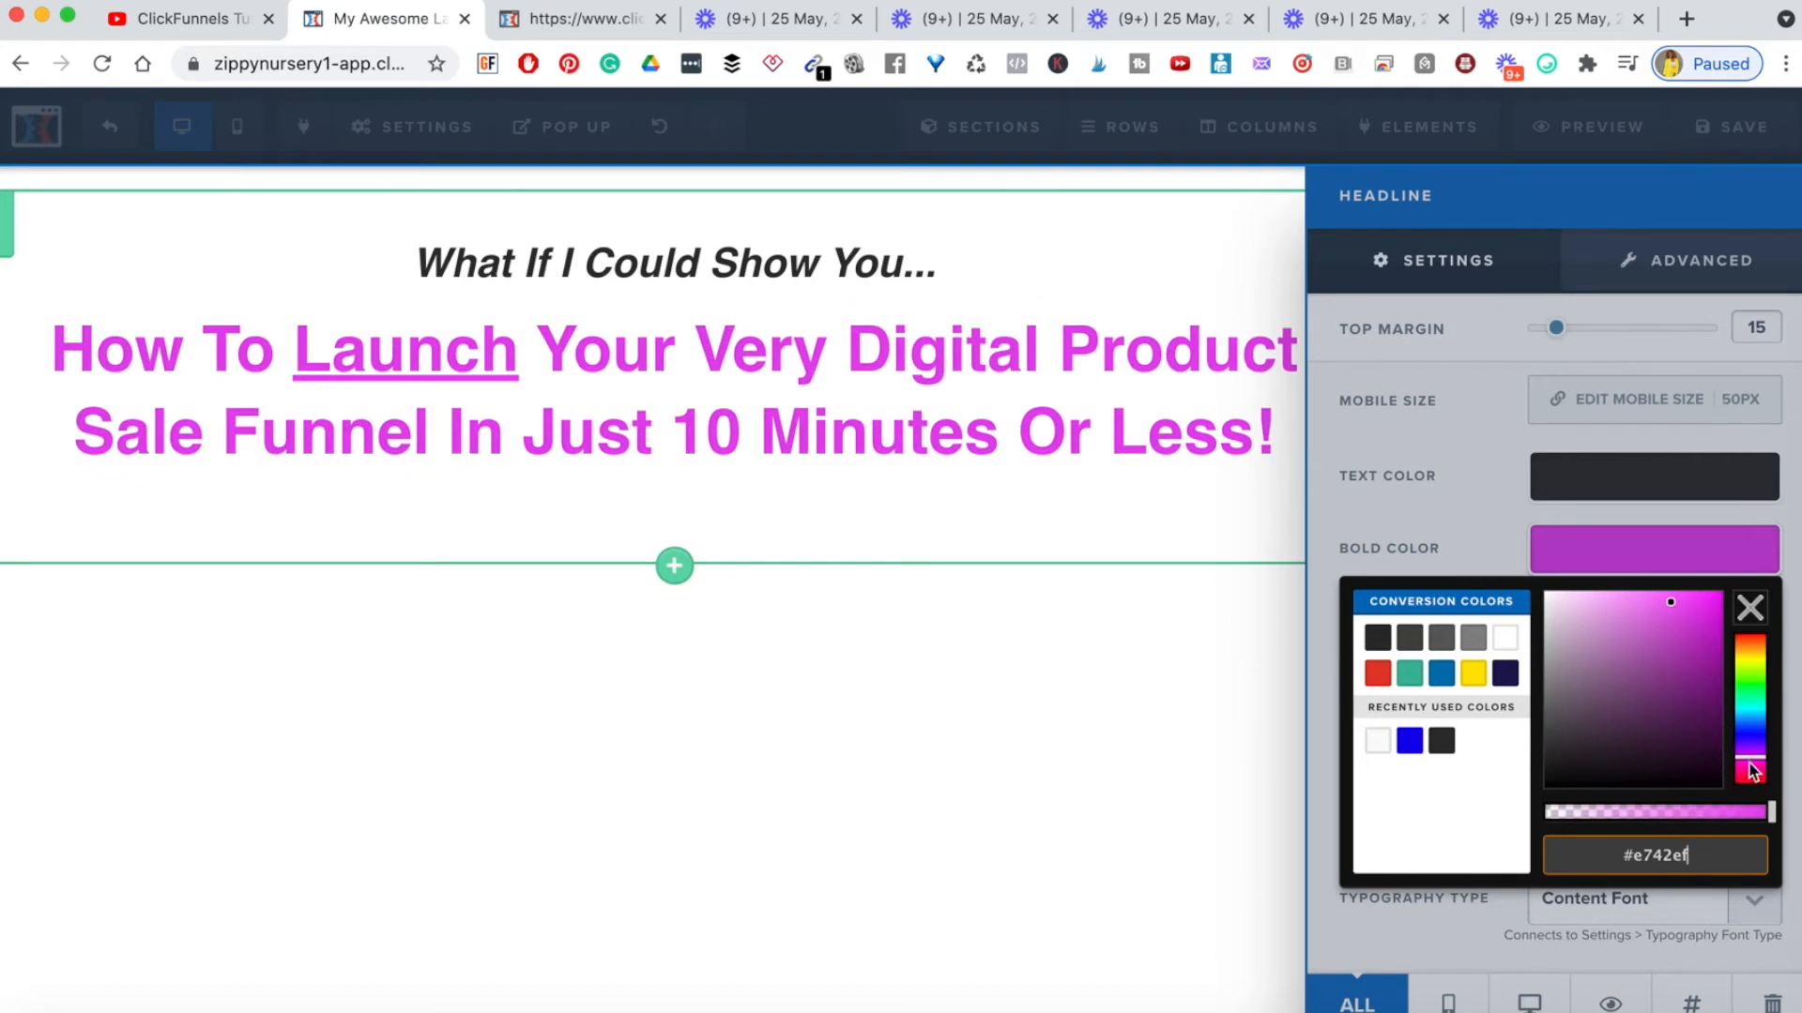
{"action": "left_click_drag", "start_coordinate": [1772, 813], "coordinate": [1698, 814]}
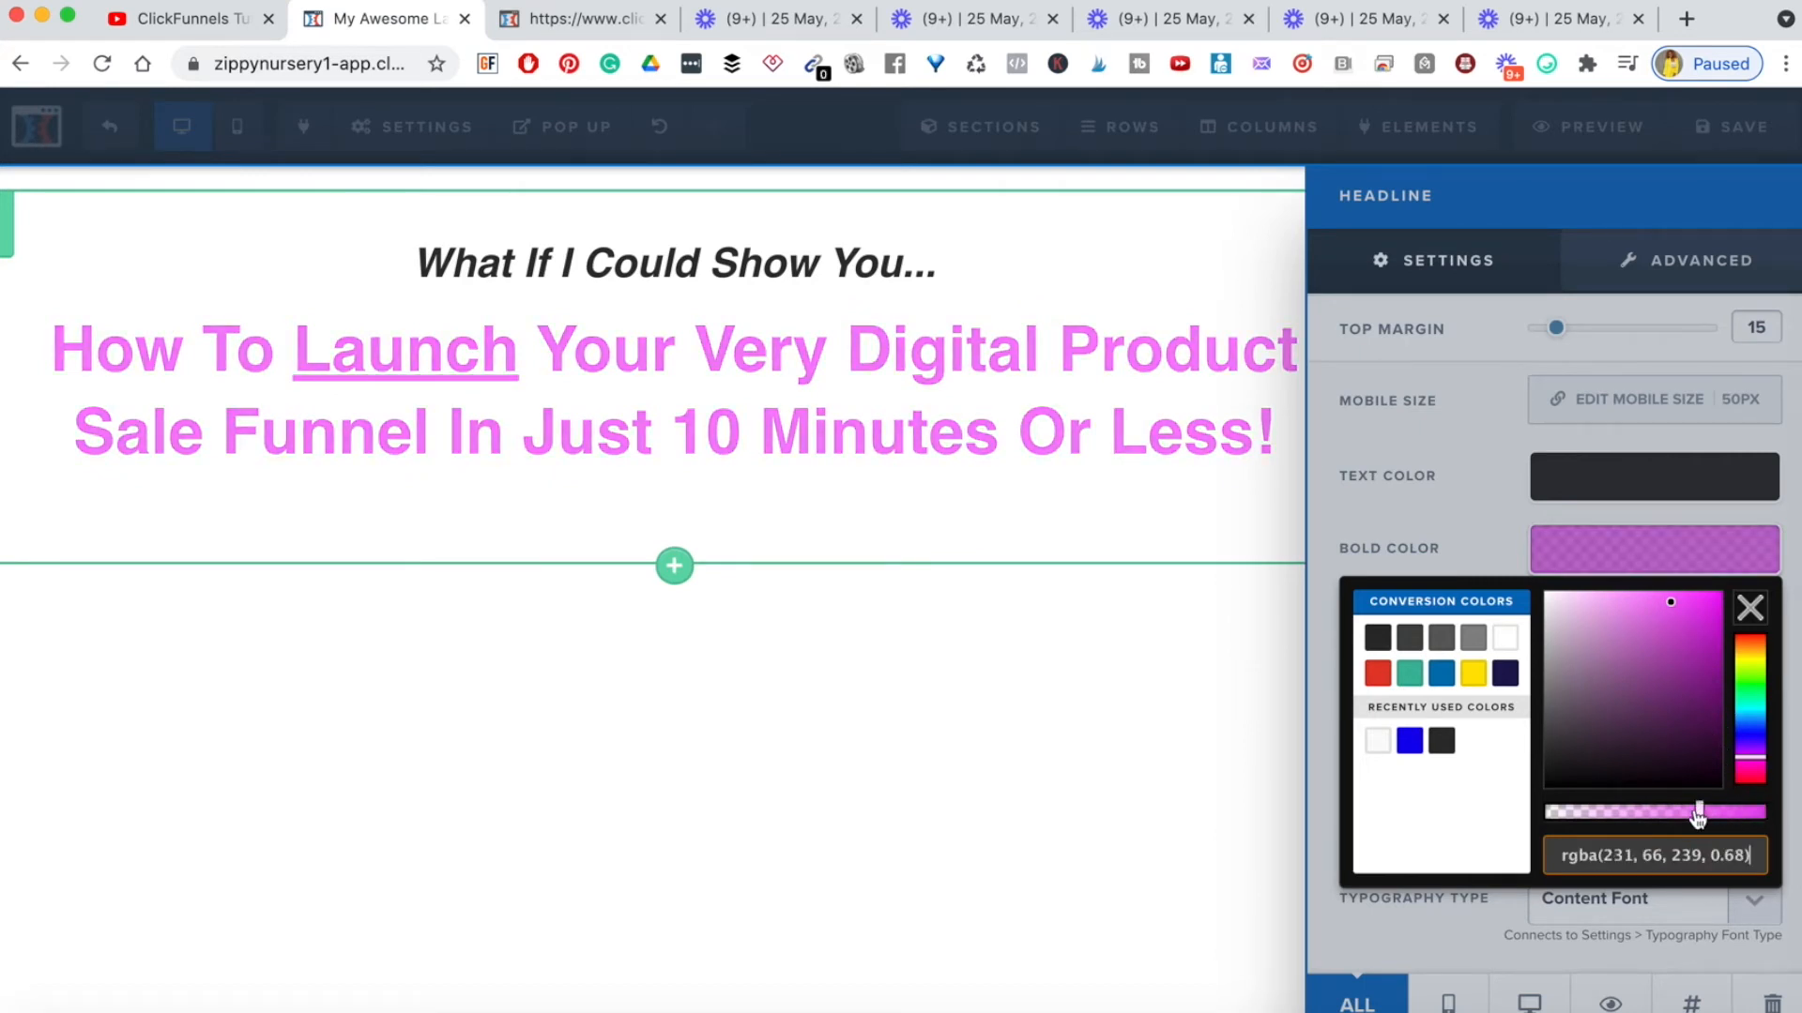
{"action": "left_click", "coordinate": [1639, 674]}
{"action": "left_click_drag", "start_coordinate": [1672, 626], "coordinate": [1675, 605]}
{"action": "left_click", "coordinate": [1746, 650]}
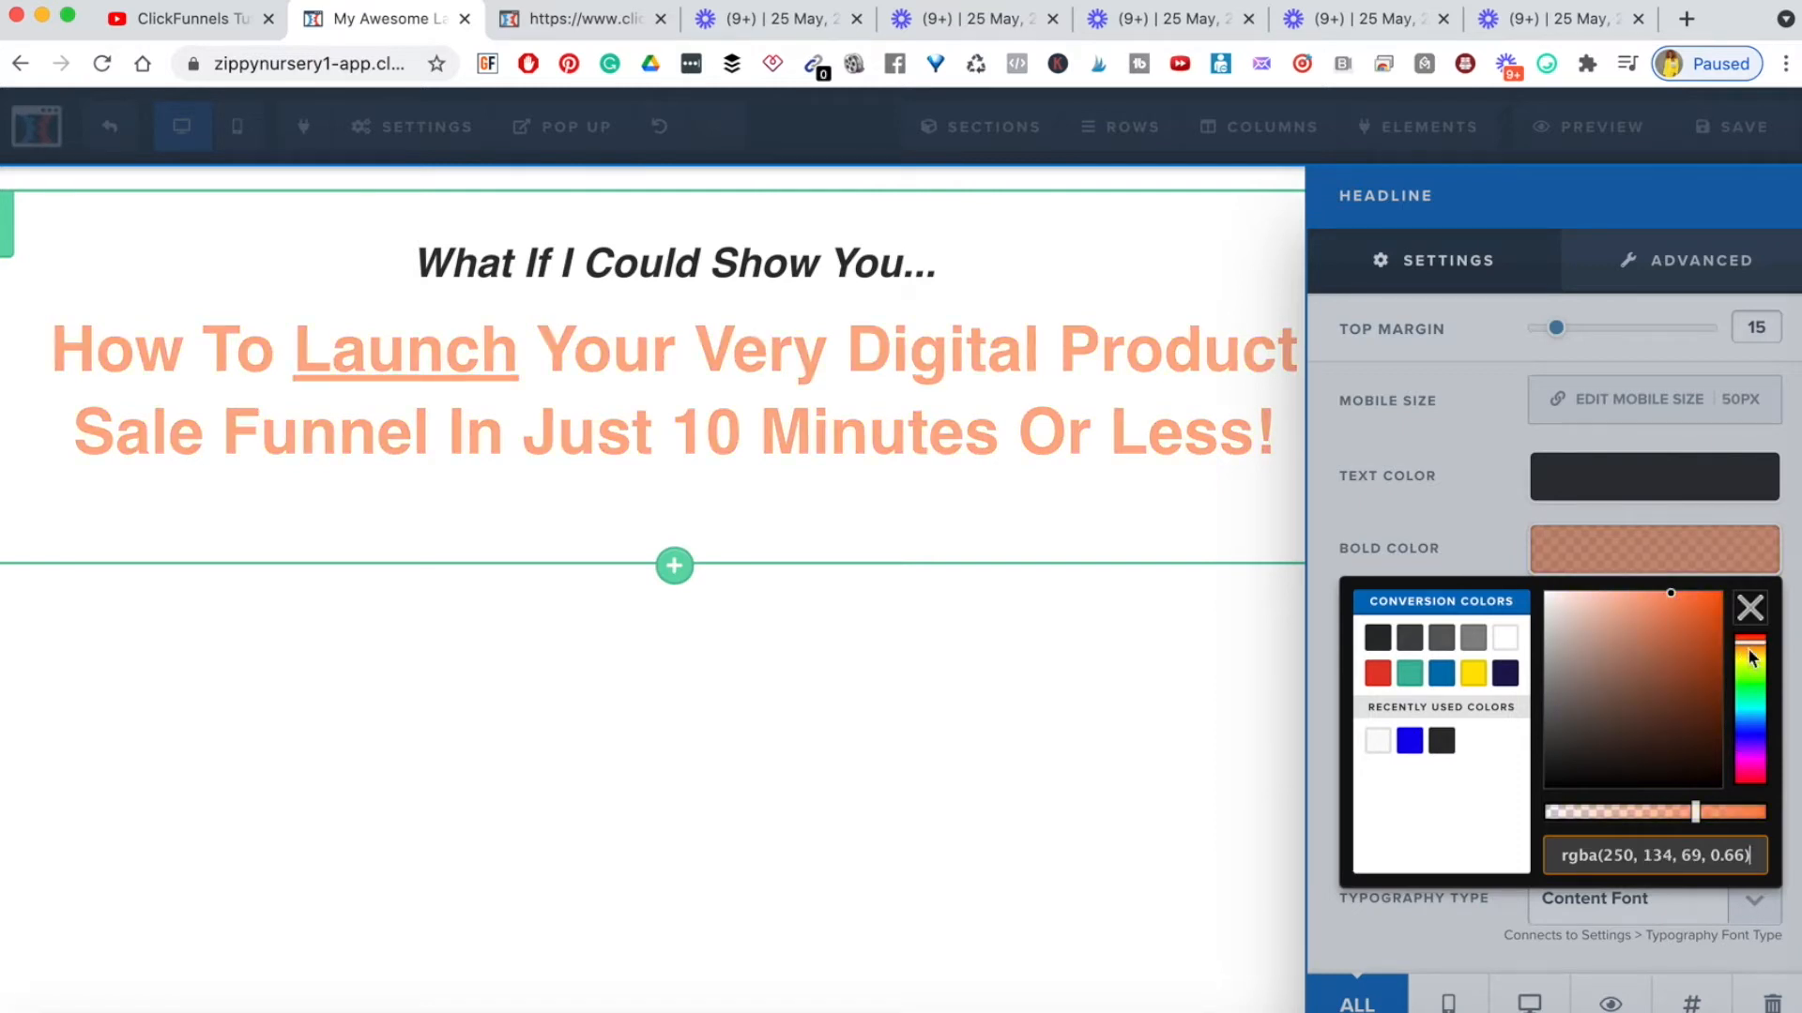
{"action": "left_click", "coordinate": [1747, 638]}
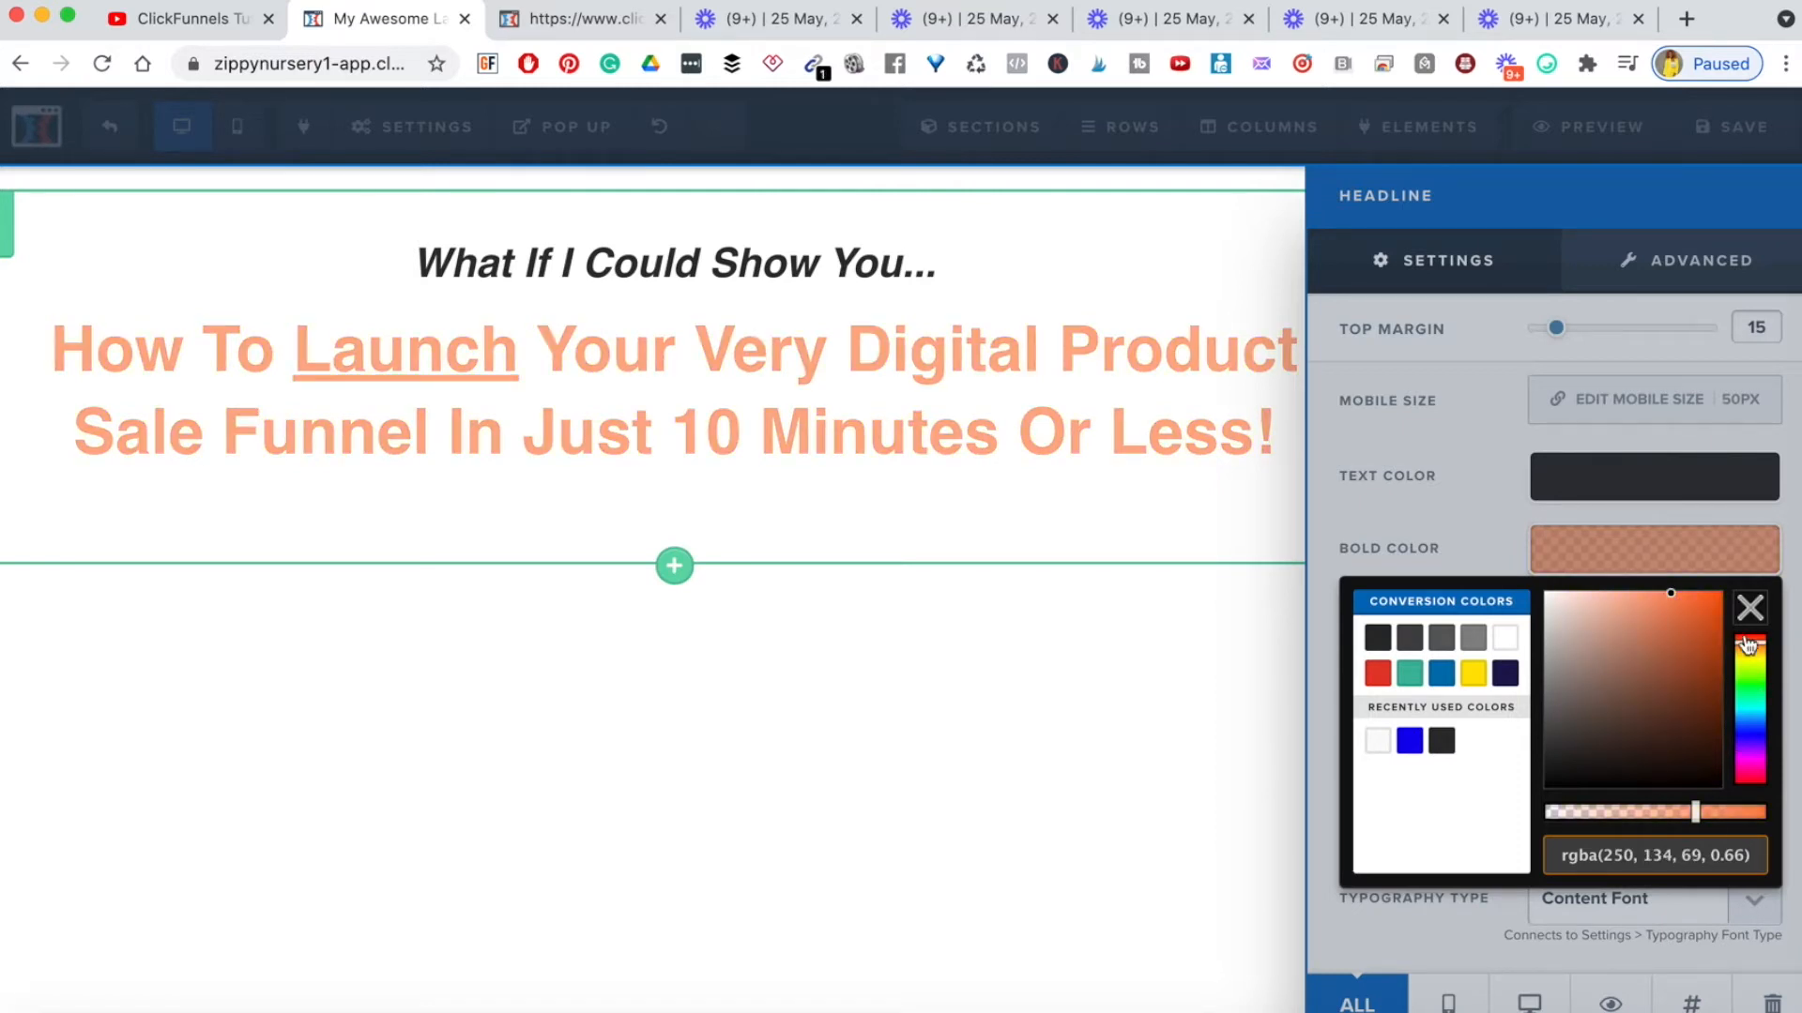
- Set the second headline's bold color to the red conversion color #e43b2c
{"action": "left_click", "coordinate": [1377, 673]}
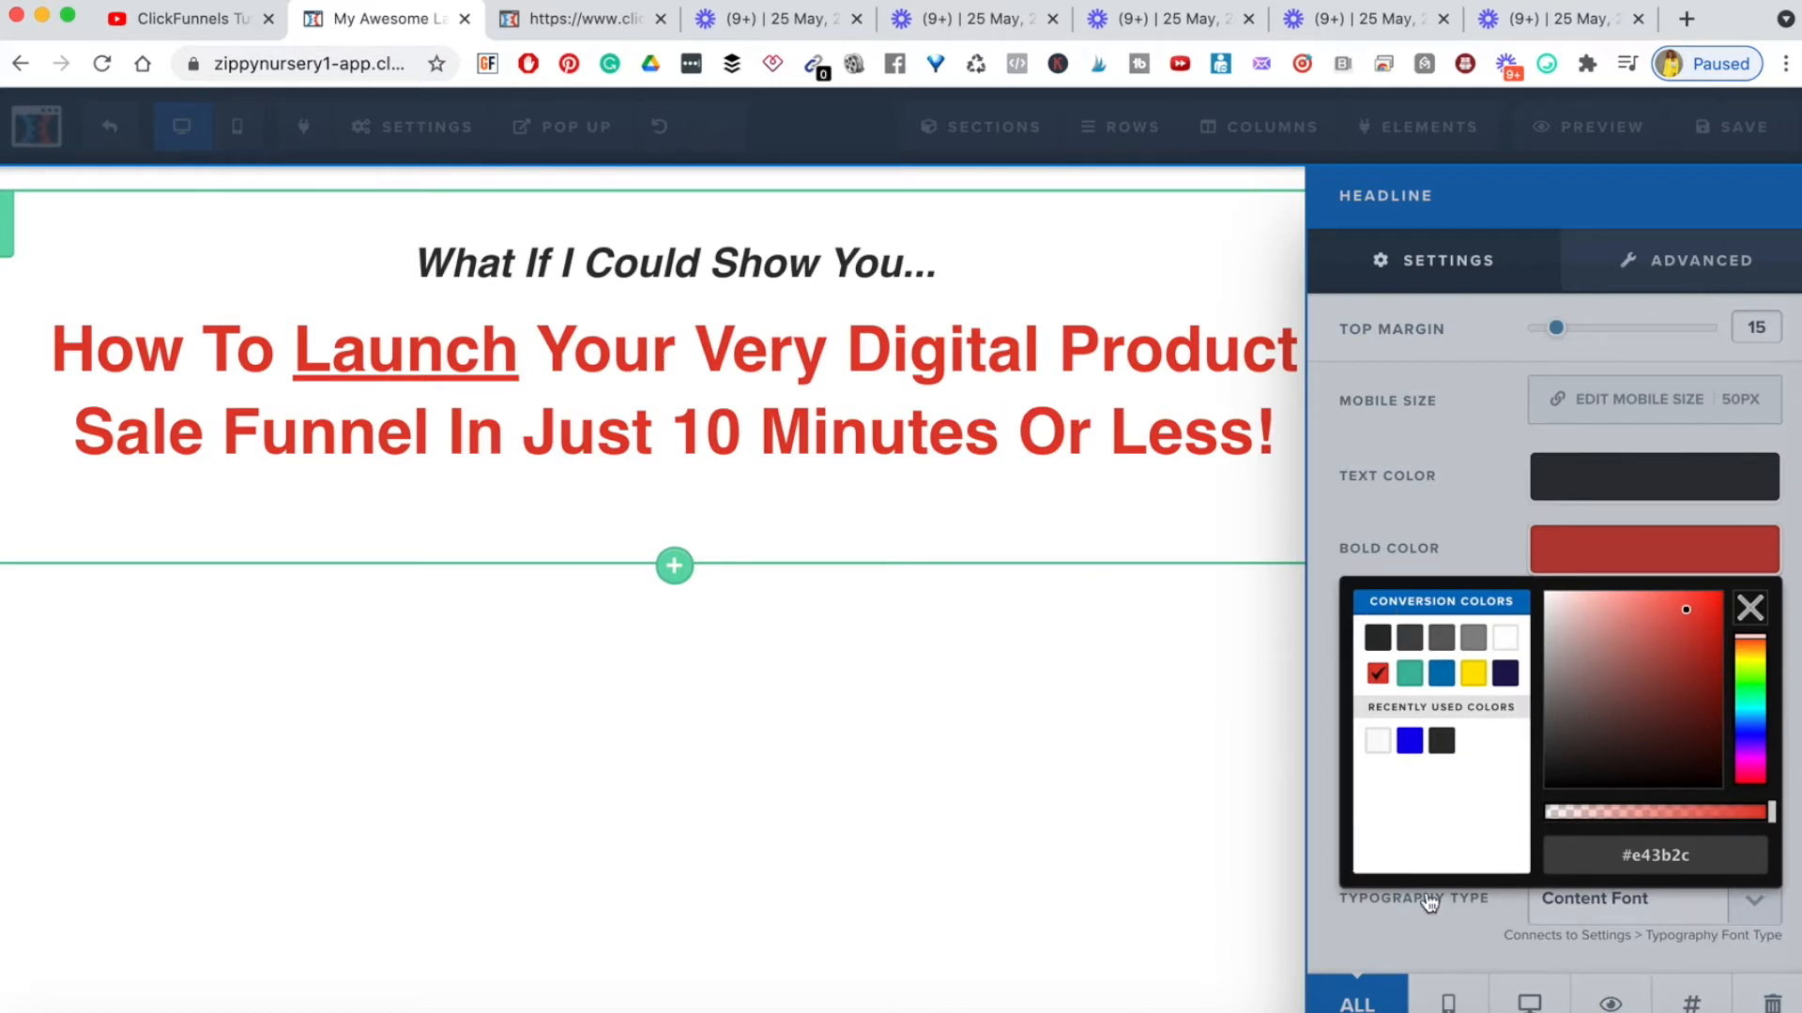
{"action": "left_click", "coordinate": [1485, 525]}
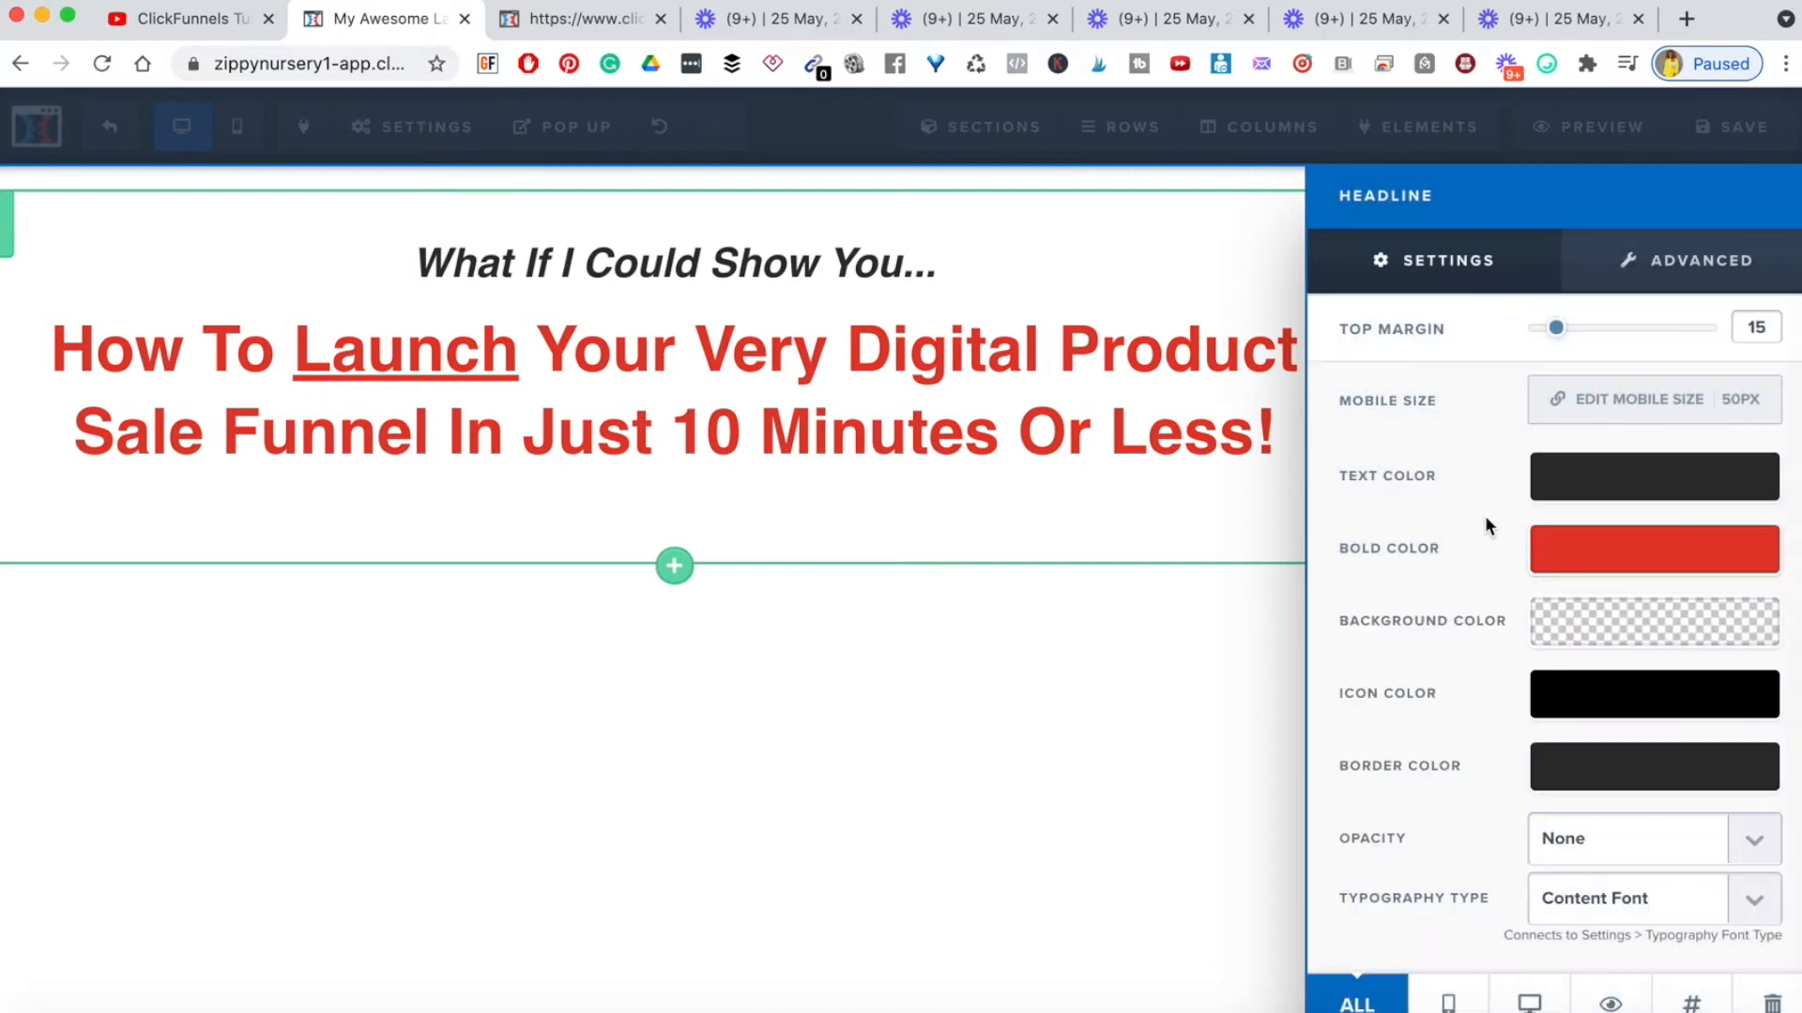
- Check which words of the example headline are bold and colored, and review the second headline's text and bold color settings
{"action": "left_click", "coordinate": [527, 36]}
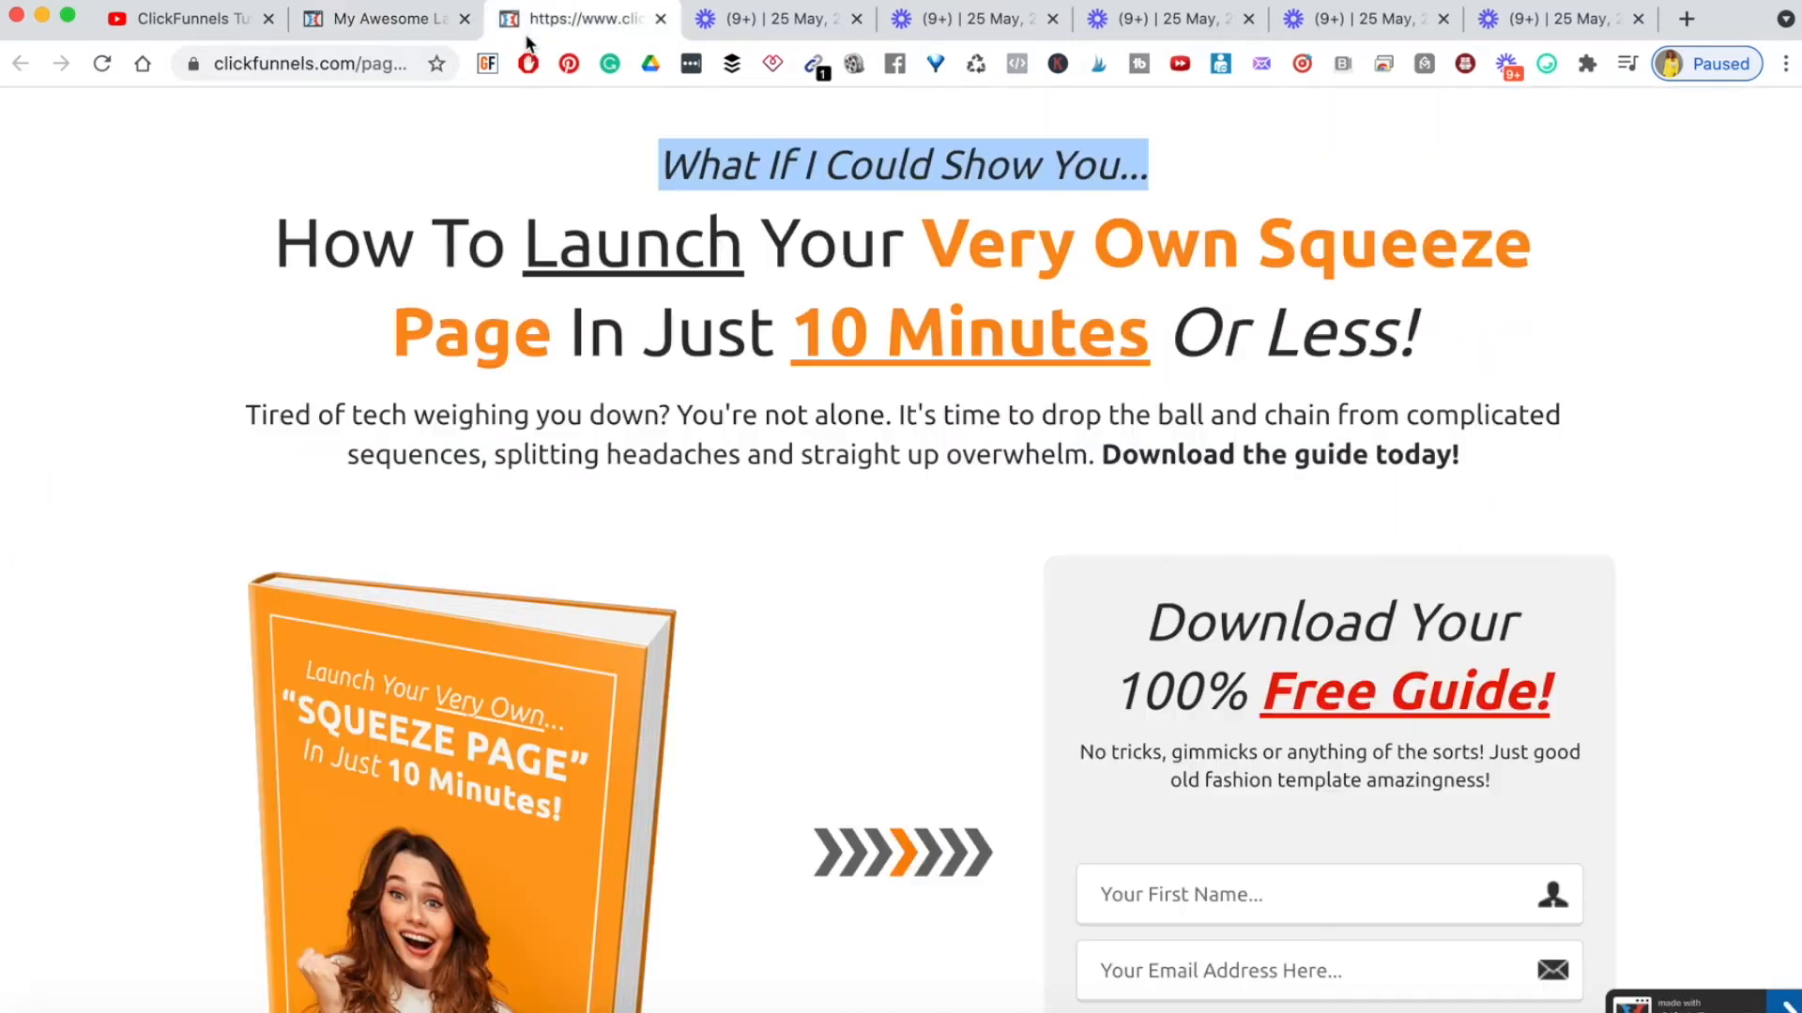
{"action": "double_click", "coordinate": [931, 241]}
{"action": "left_click", "coordinate": [808, 274]}
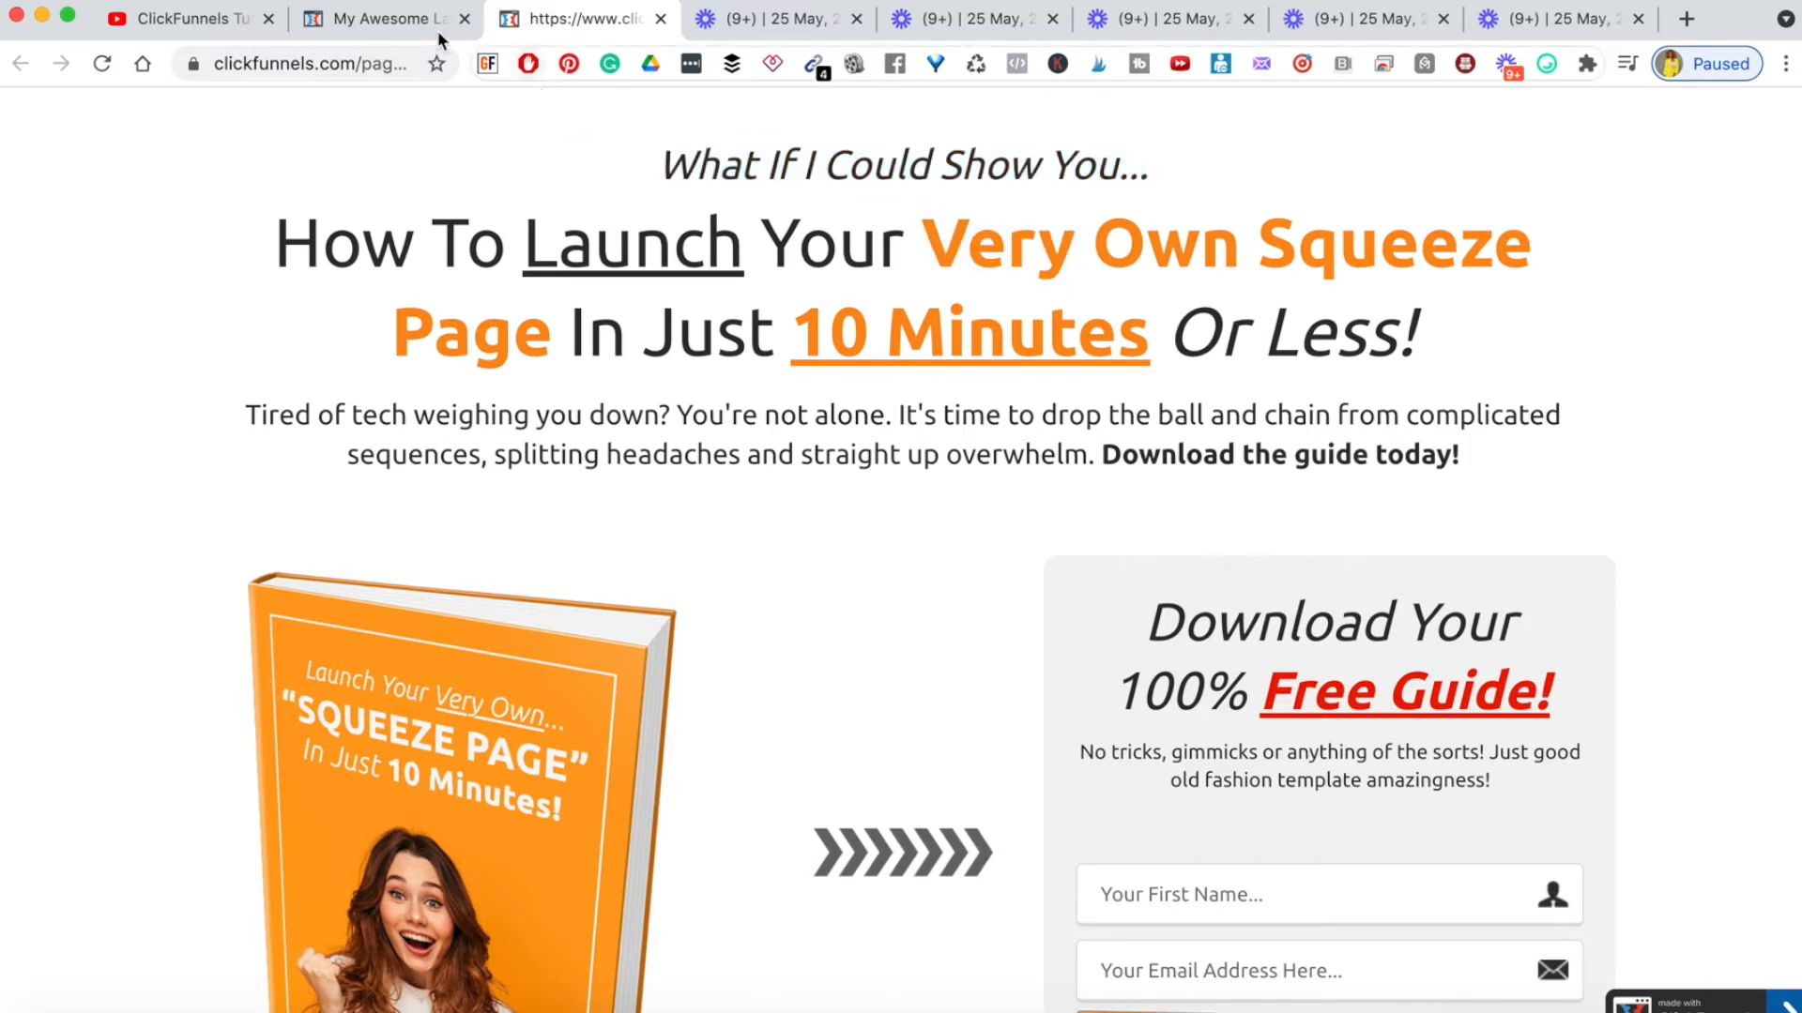
{"action": "left_click", "coordinate": [394, 18]}
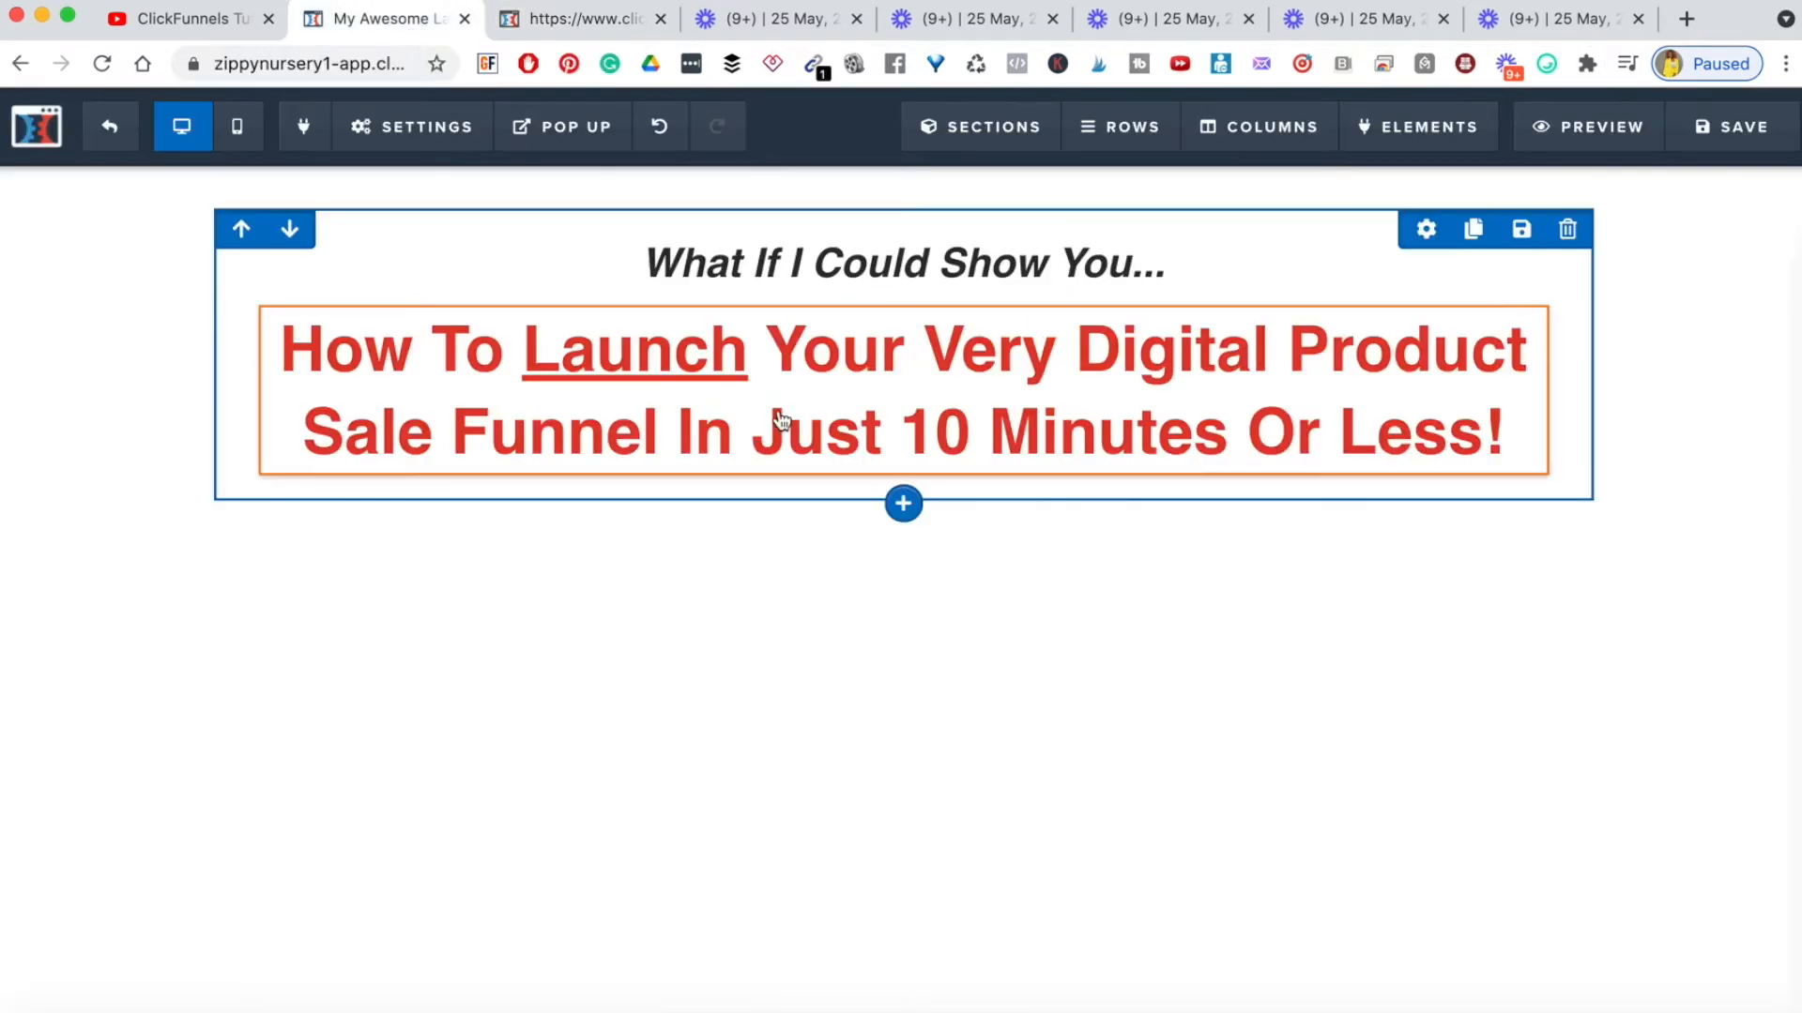
{"action": "left_click", "coordinate": [964, 371]}
{"action": "left_click", "coordinate": [1652, 396]}
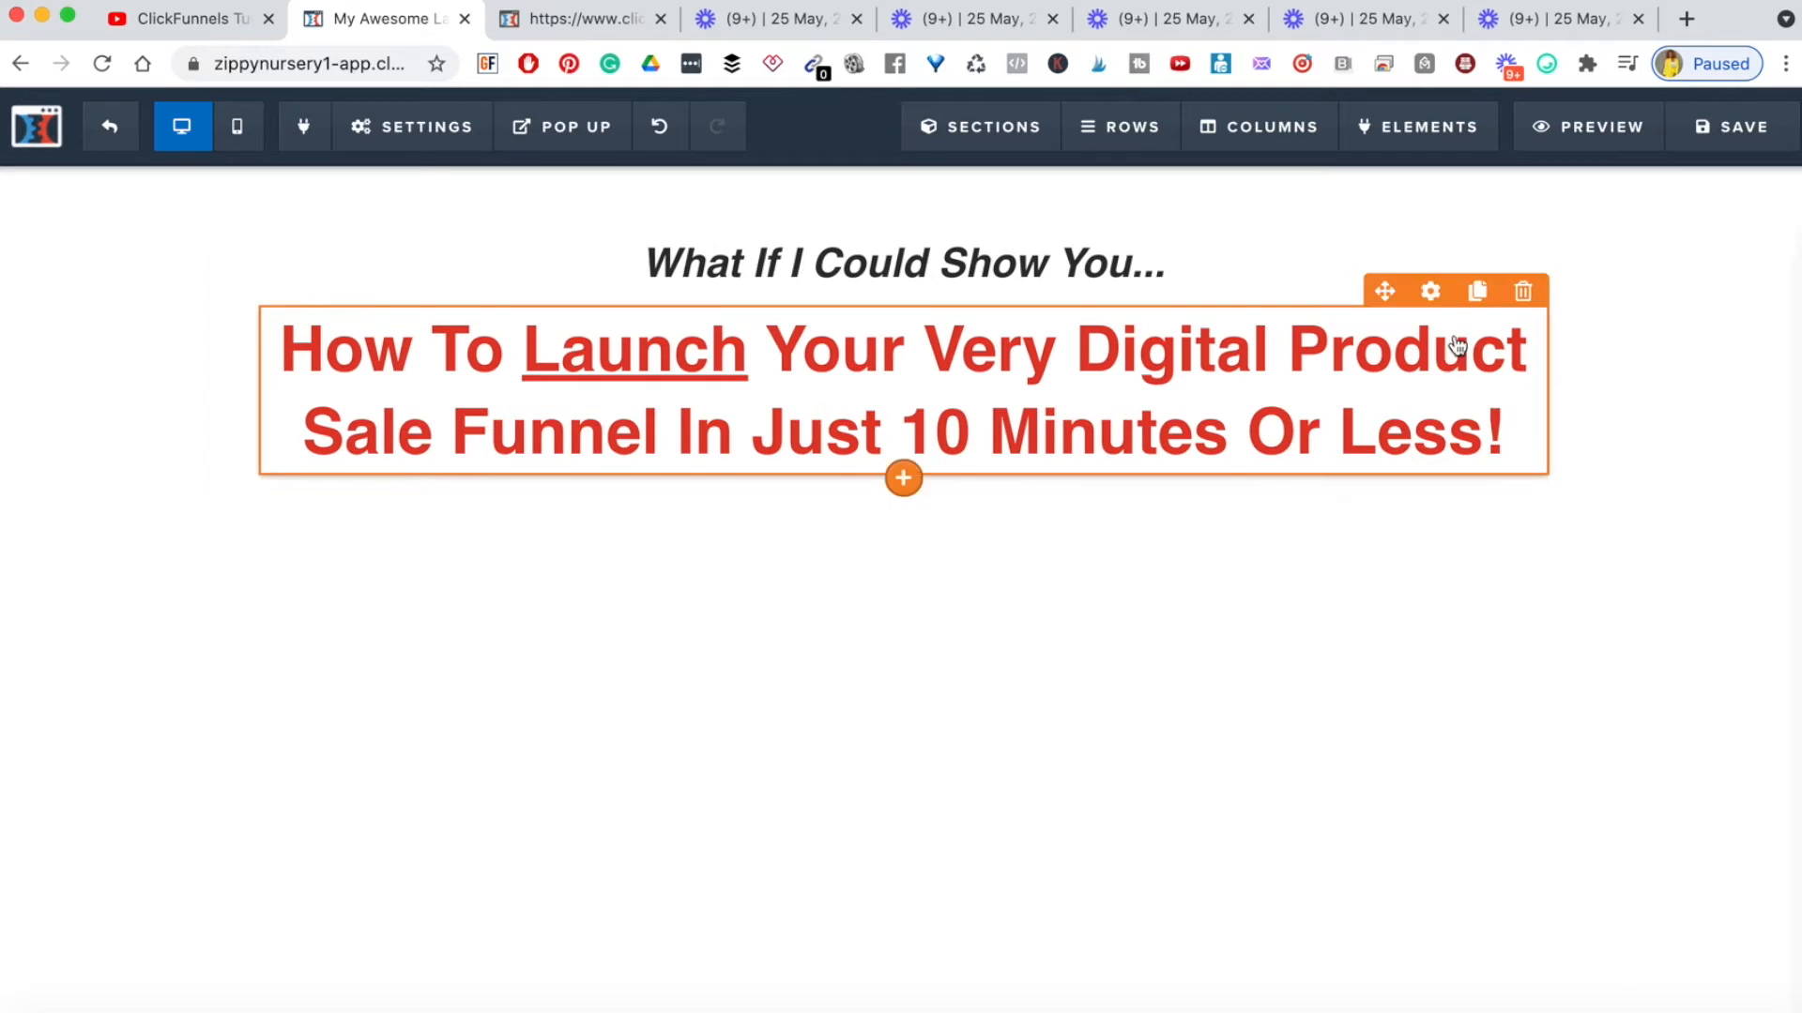
{"action": "left_click", "coordinate": [1432, 293]}
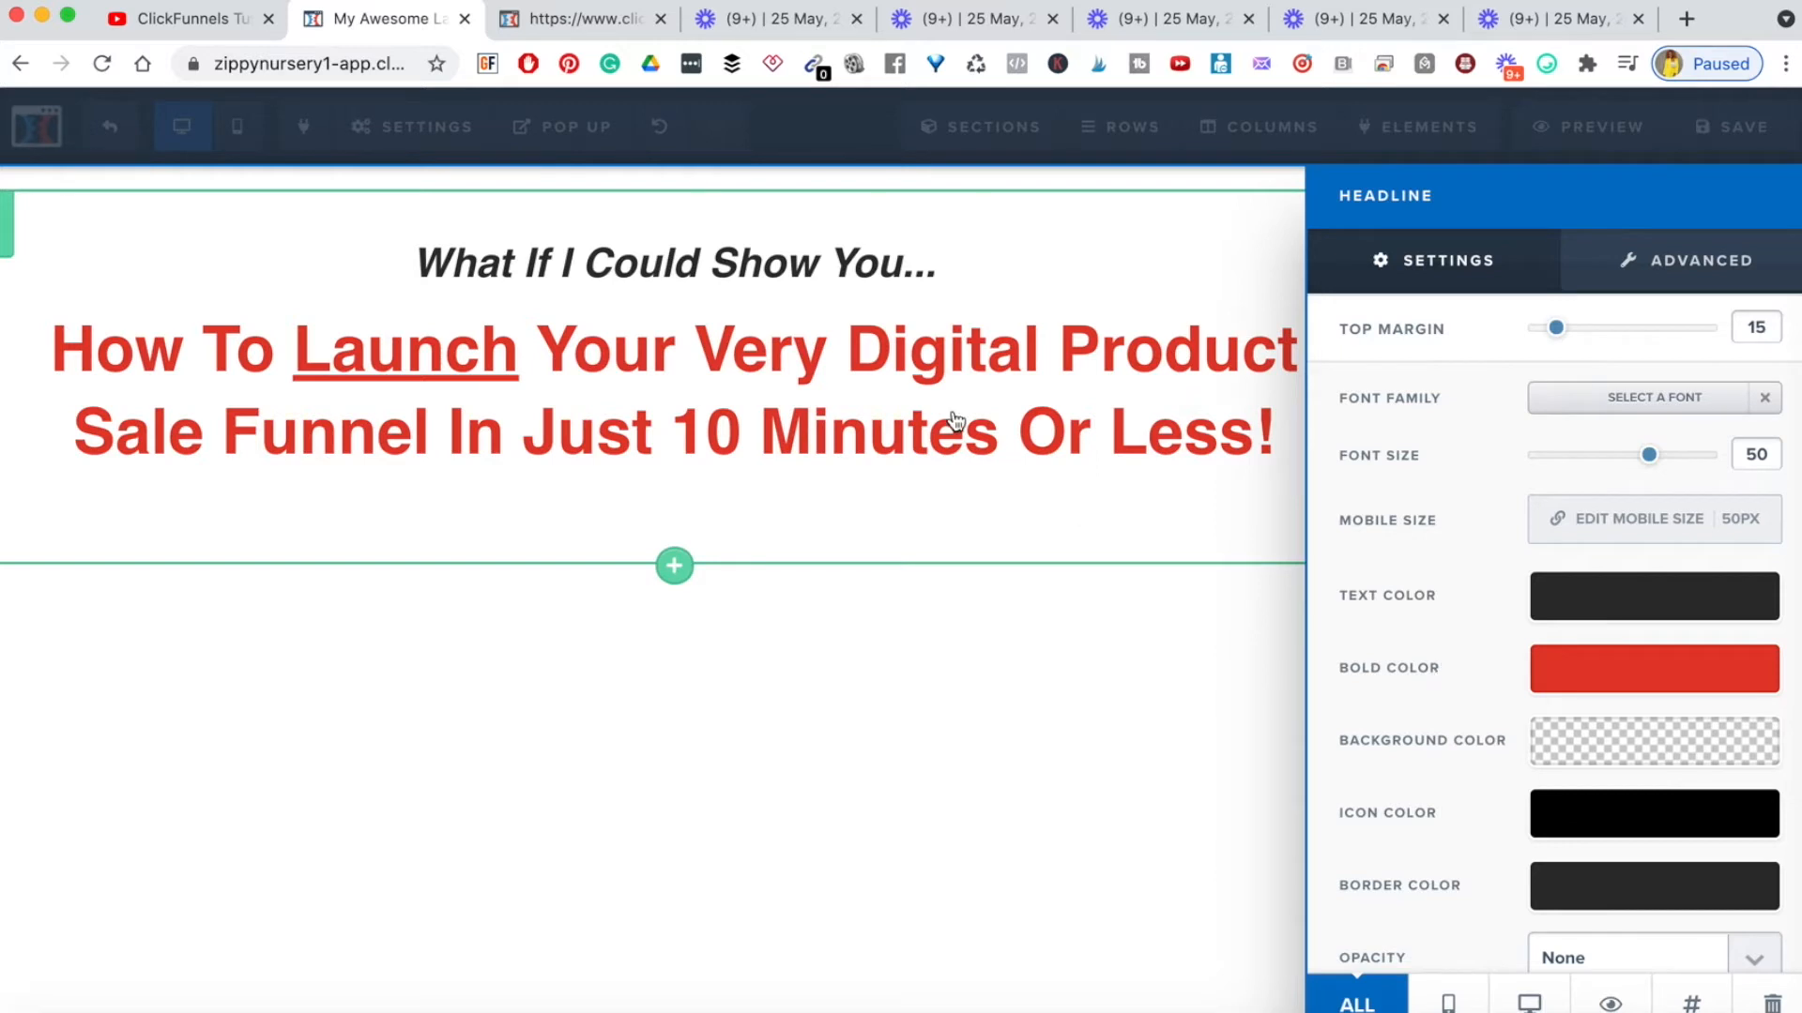
{"action": "left_click", "coordinate": [1014, 414]}
- Remove the bold formatting from the entire second headline
{"action": "triple_click", "coordinate": [836, 399]}
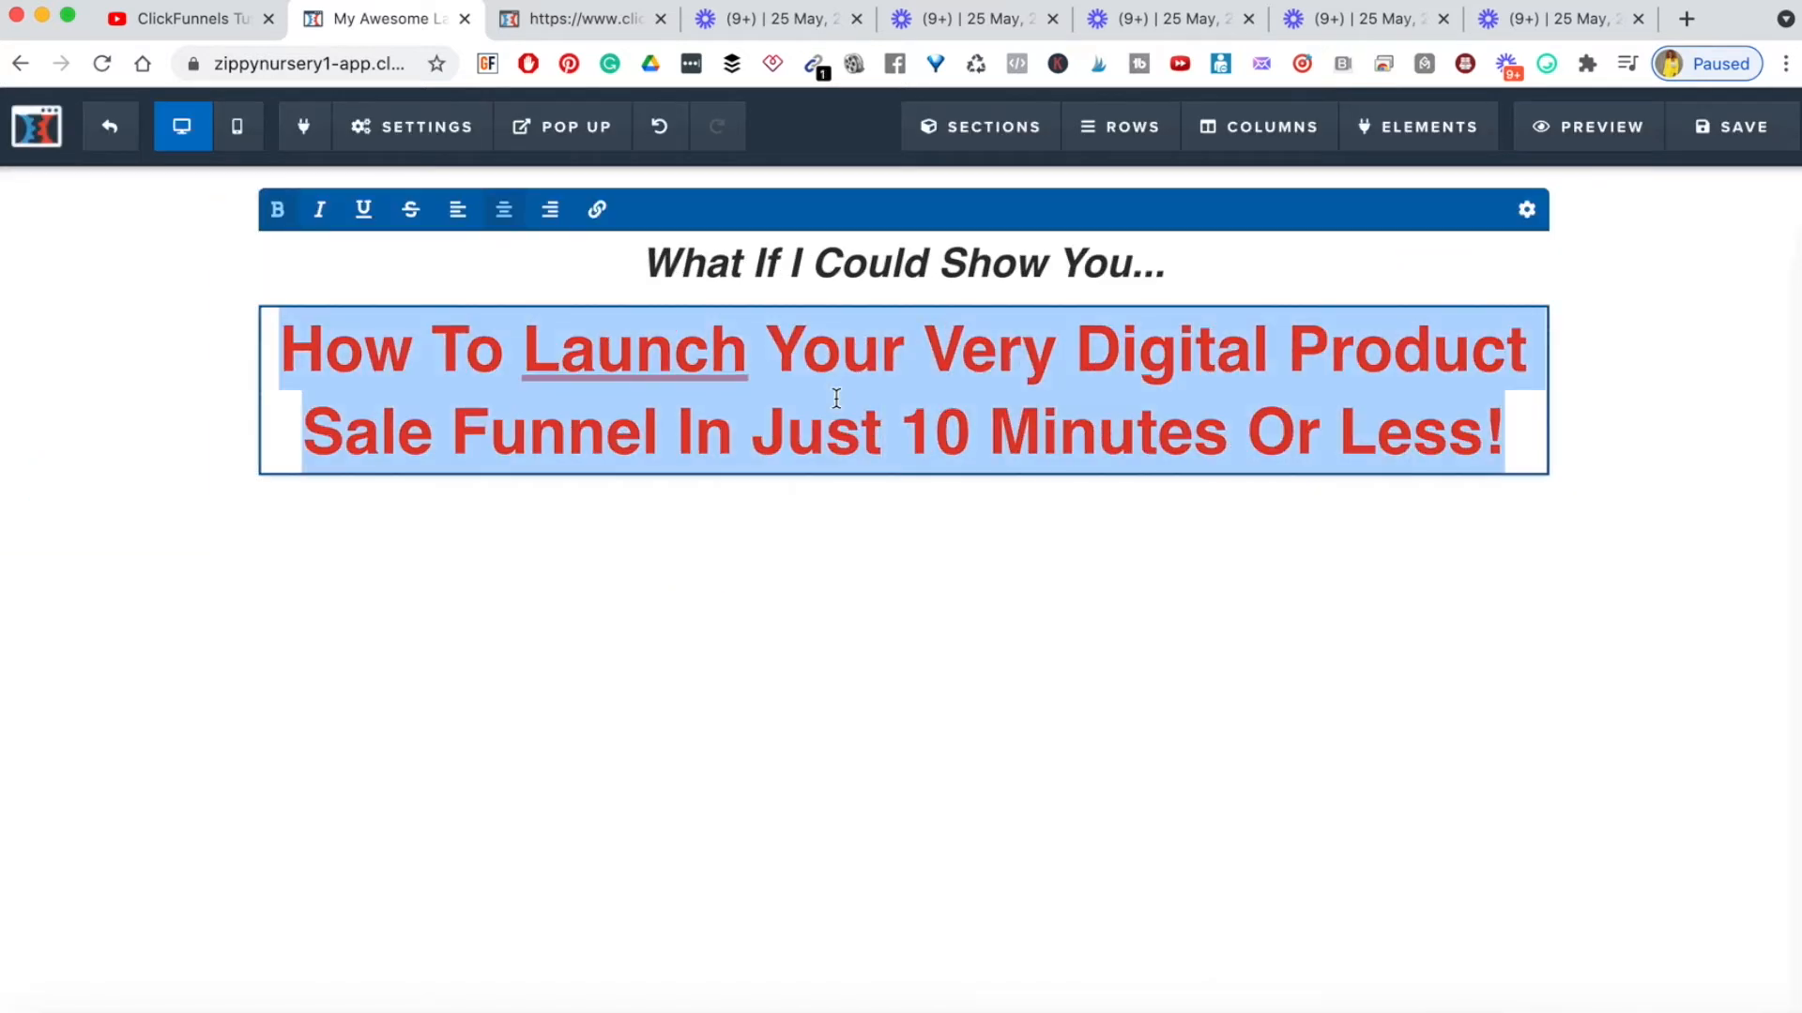
{"action": "left_click", "coordinate": [277, 209]}
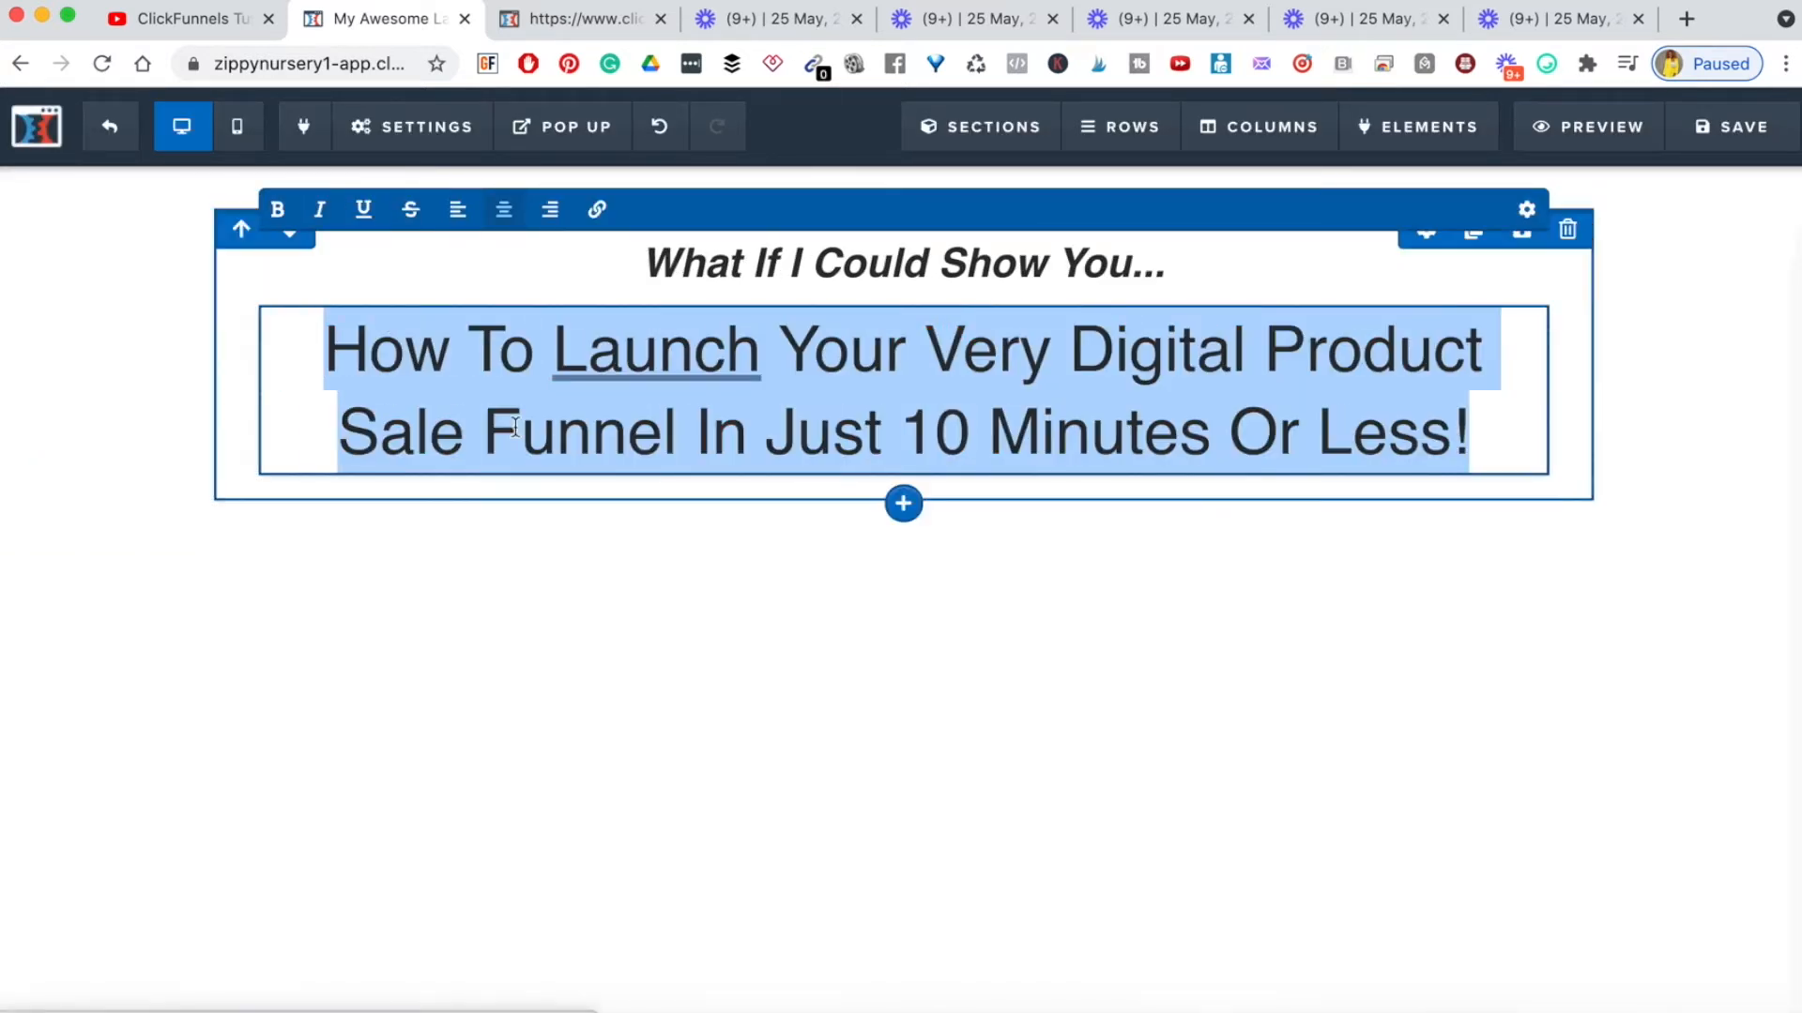
{"action": "left_click", "coordinate": [696, 595]}
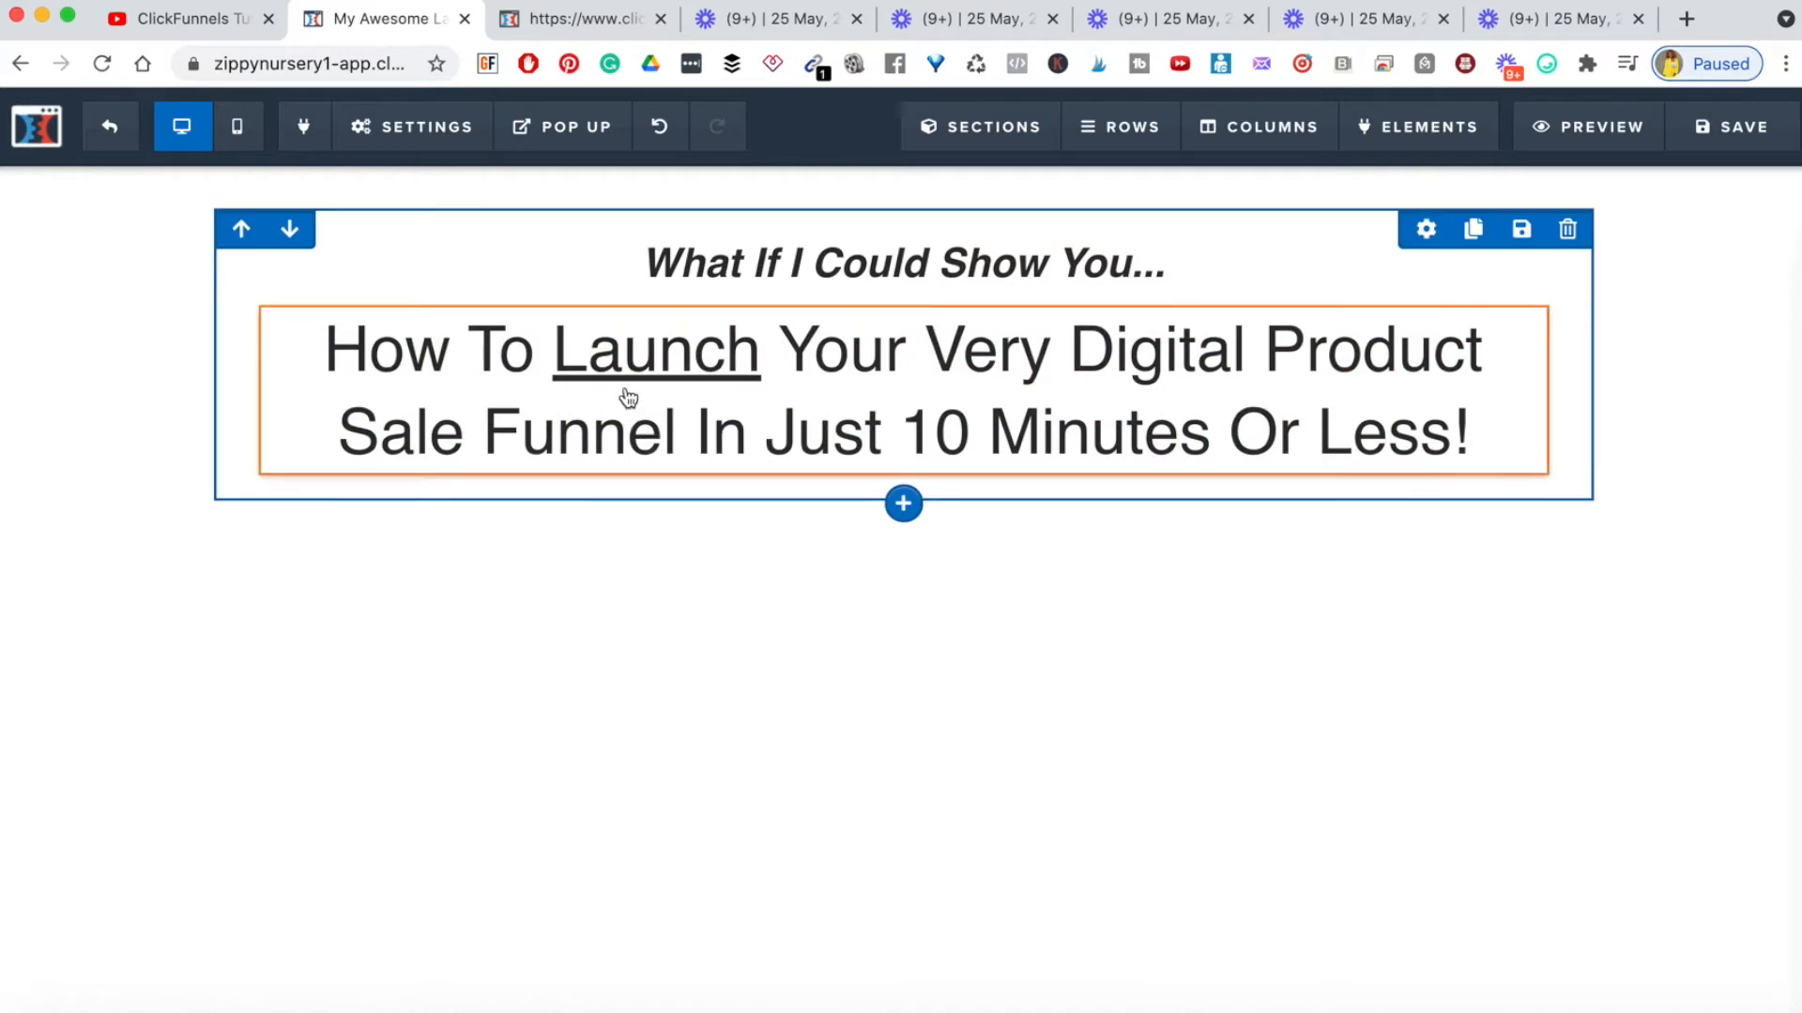
- Bold "10 Minutes" and "Very Digital Product Sale Funnel" in the second headline, following the example page's emphasis
{"action": "left_click", "coordinate": [549, 19]}
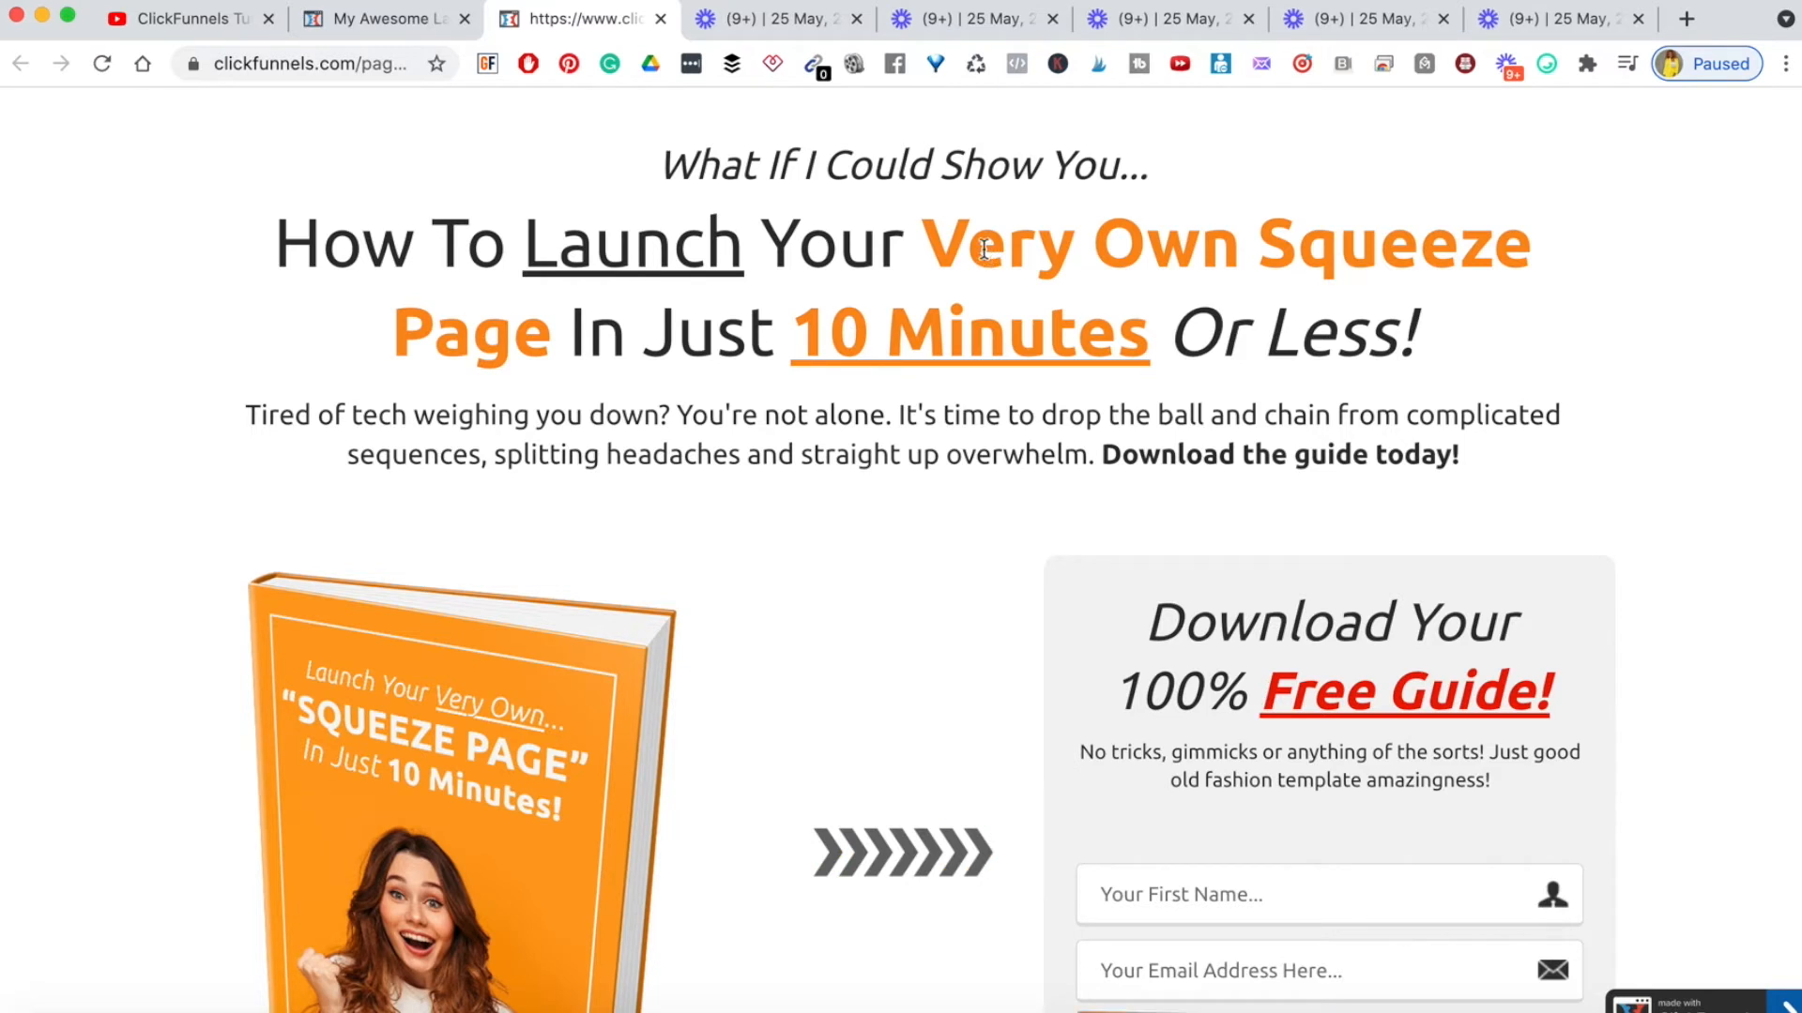
{"action": "left_click", "coordinate": [364, 26]}
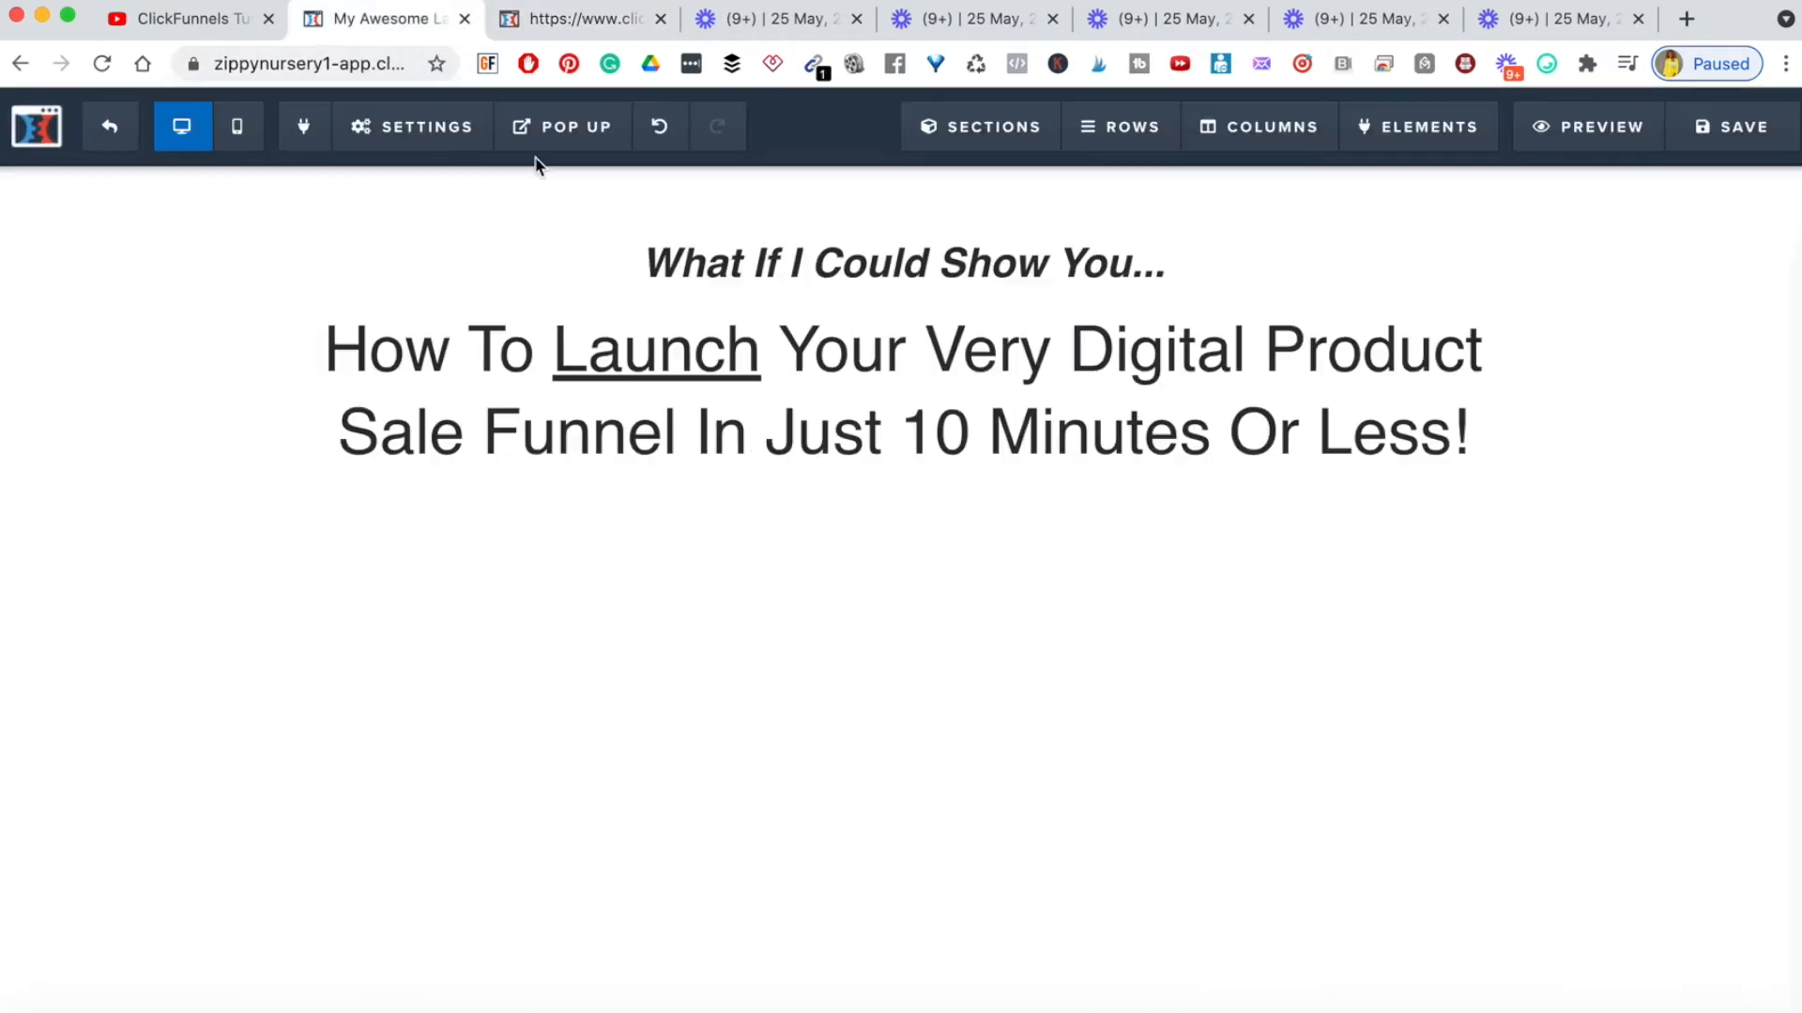
{"action": "left_click", "coordinate": [919, 427]}
{"action": "left_click_drag", "start_coordinate": [907, 432], "coordinate": [1050, 438]}
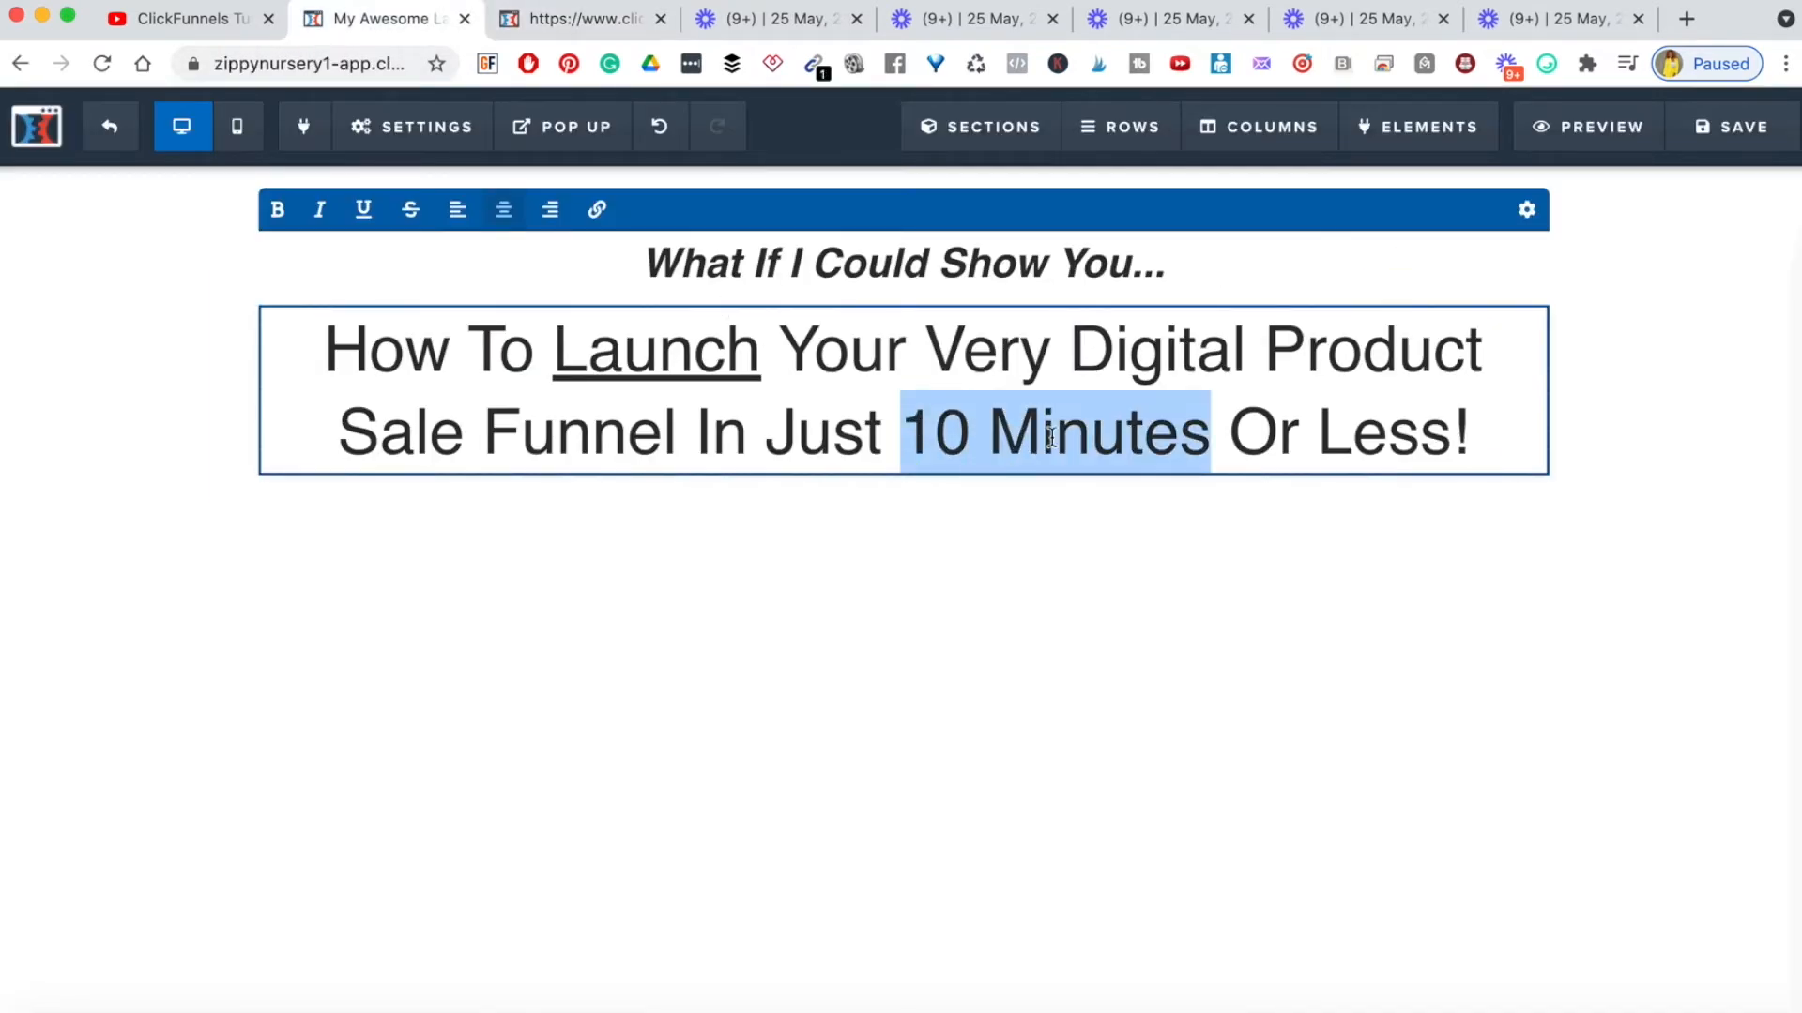
{"action": "key", "text": "super+b"}
{"action": "left_click", "coordinate": [1048, 422]}
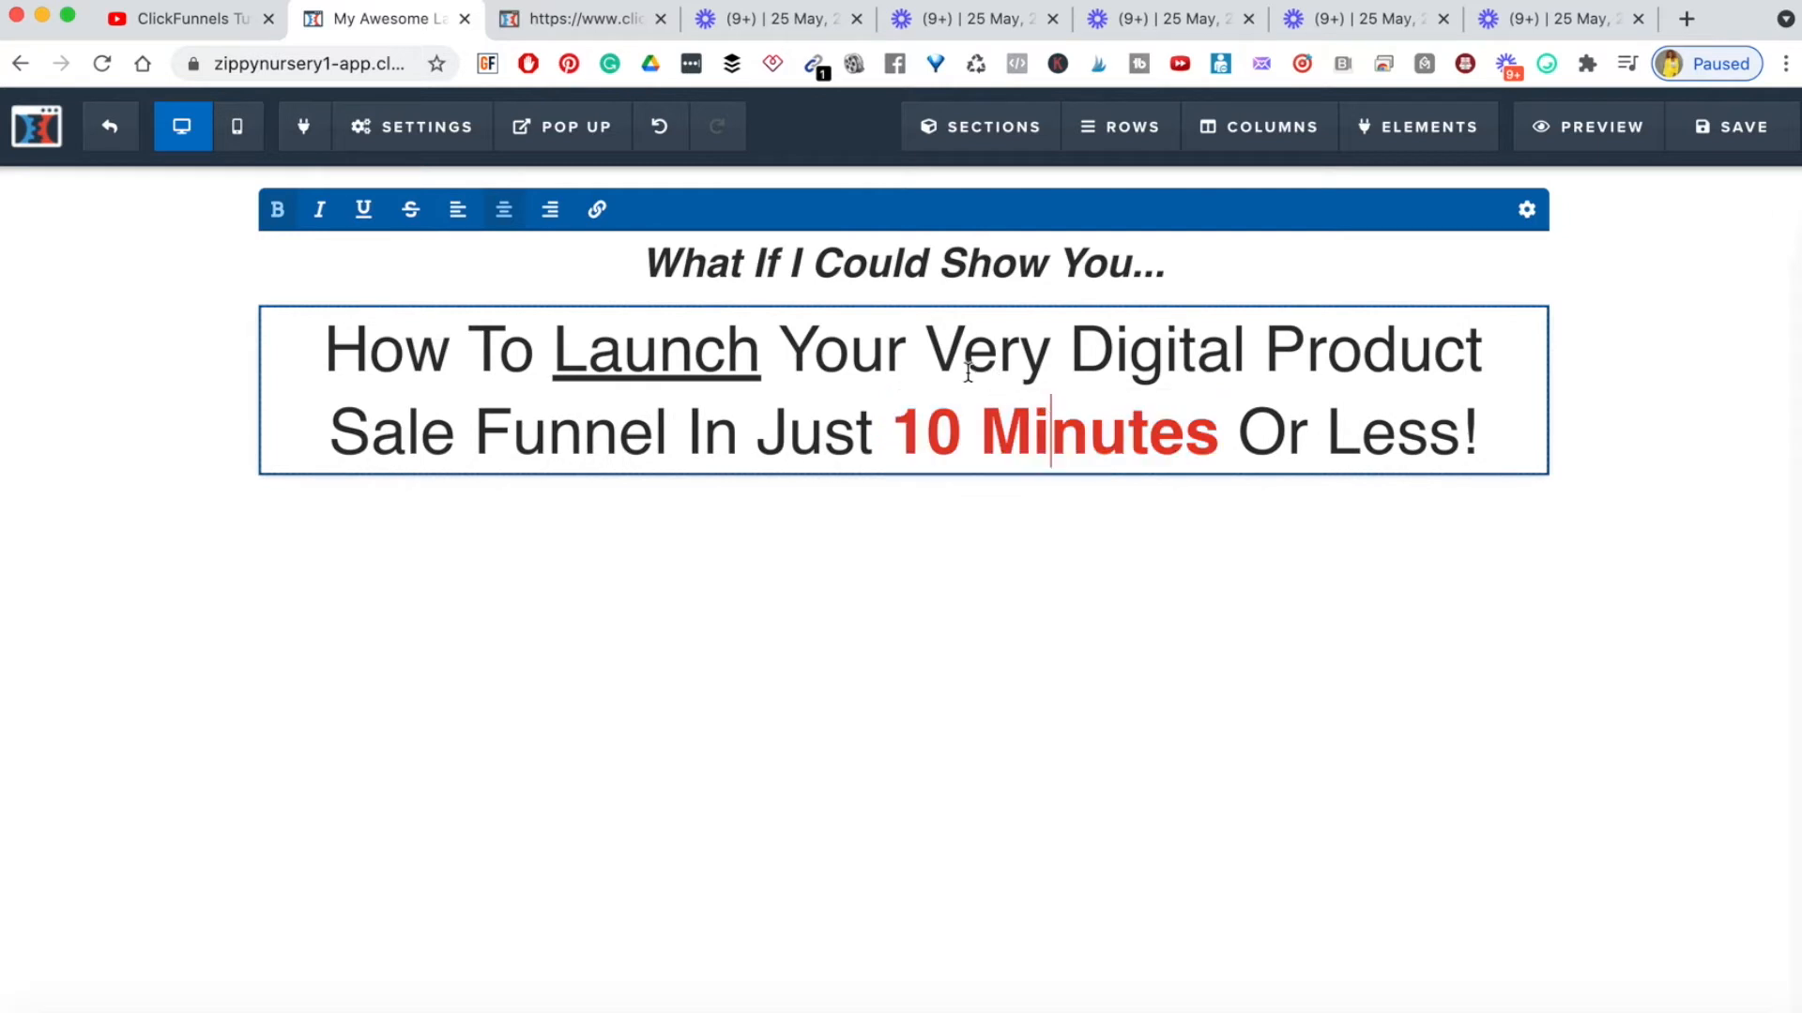
{"action": "left_click_drag", "start_coordinate": [936, 349], "coordinate": [662, 441]}
{"action": "key", "text": "super+b"}
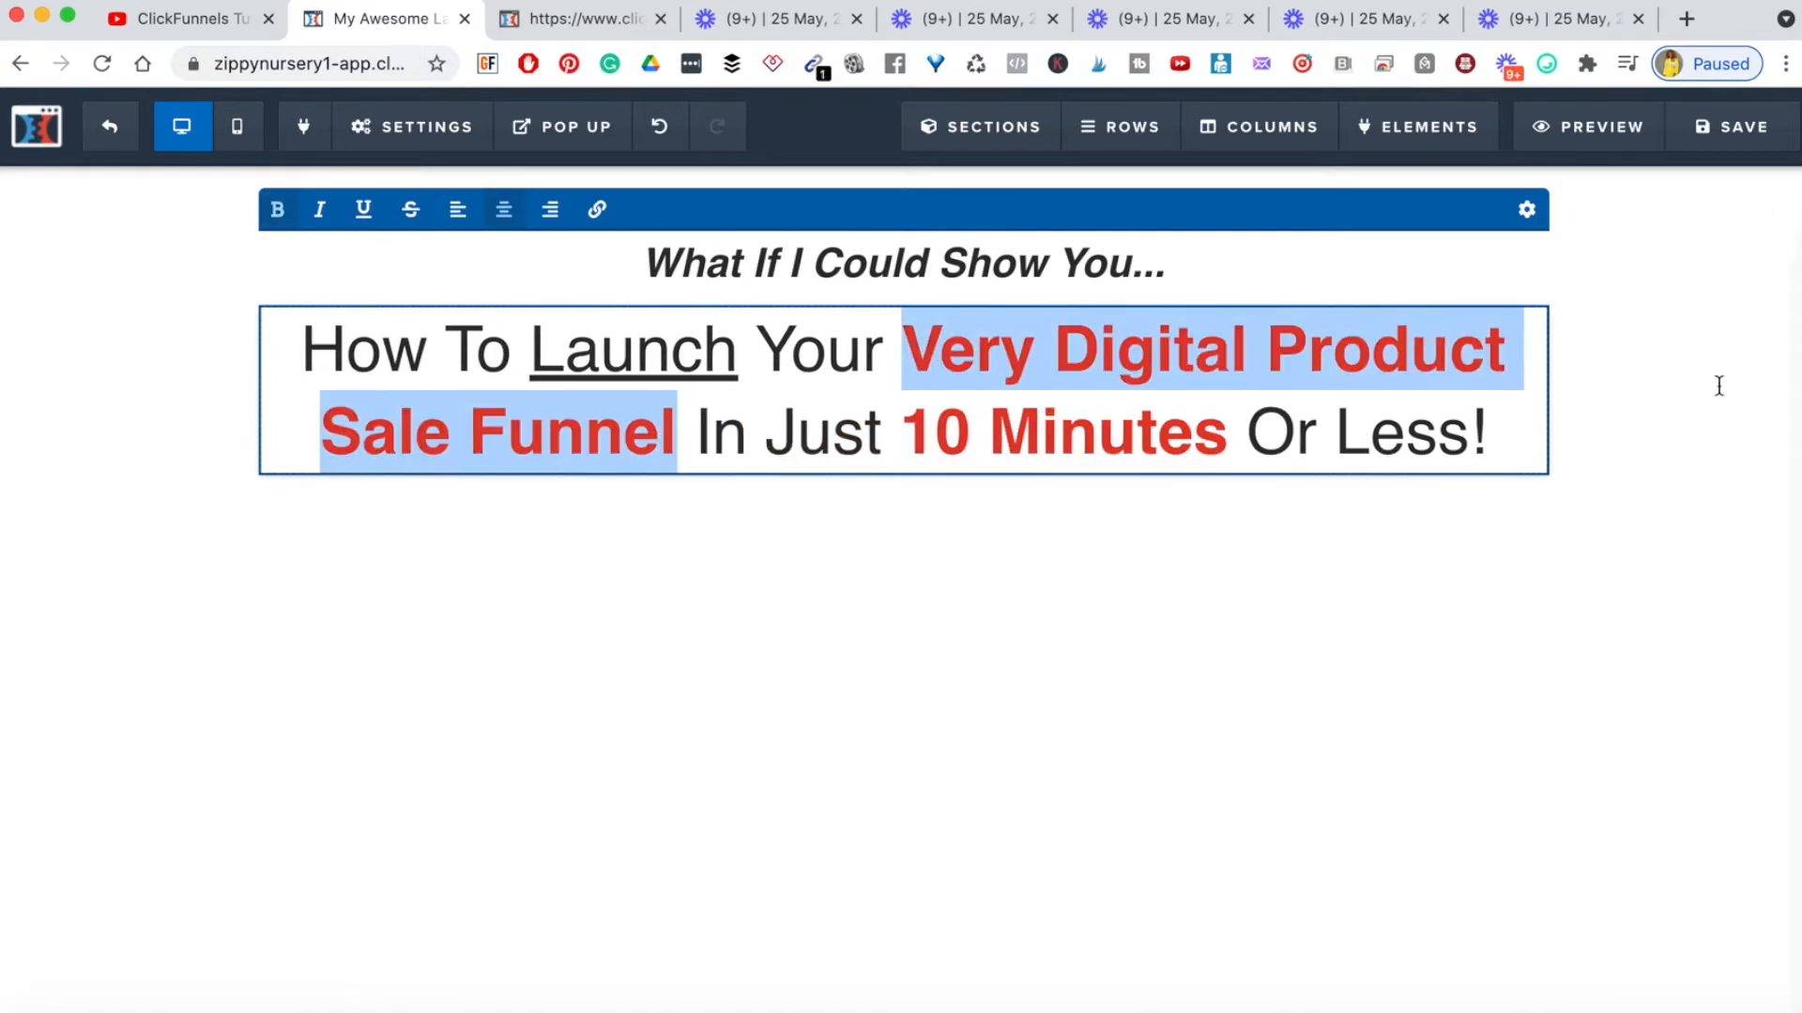
{"action": "left_click", "coordinate": [1751, 387]}
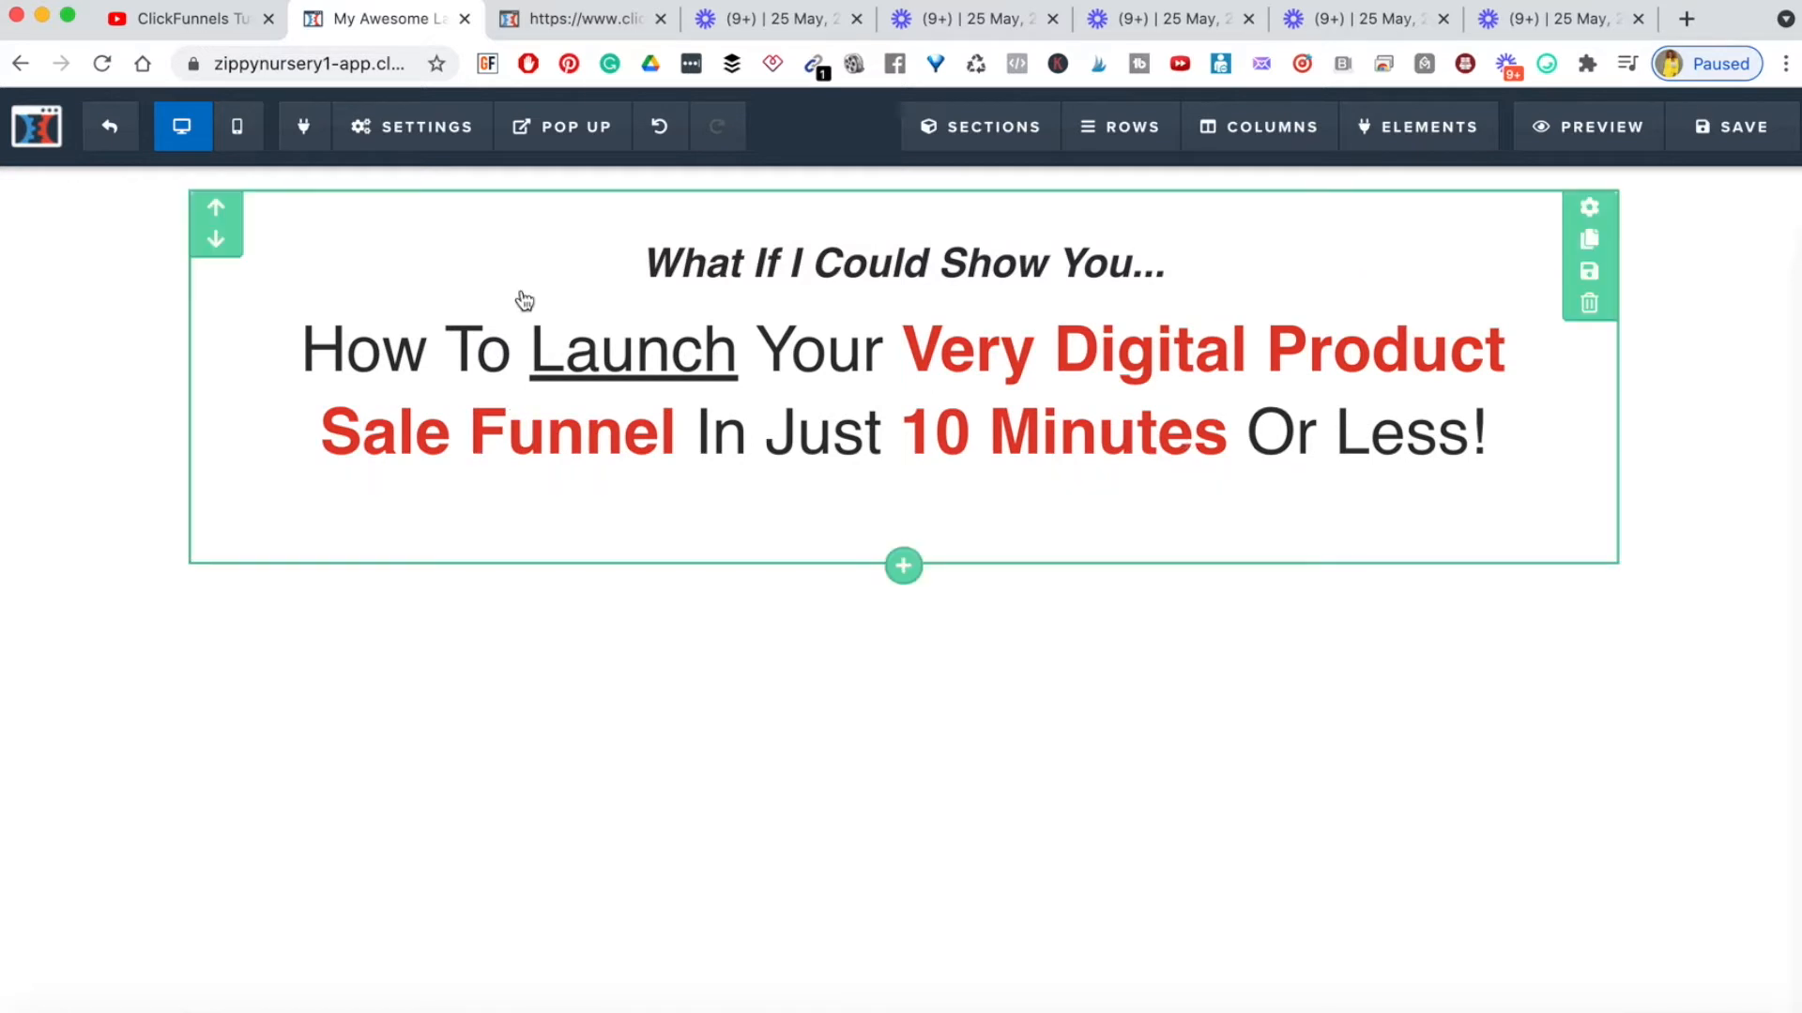
- Compare with the example page and try the Lato, Noto Serif and Slabo 27px fonts on the second headline
{"action": "left_click", "coordinate": [567, 19]}
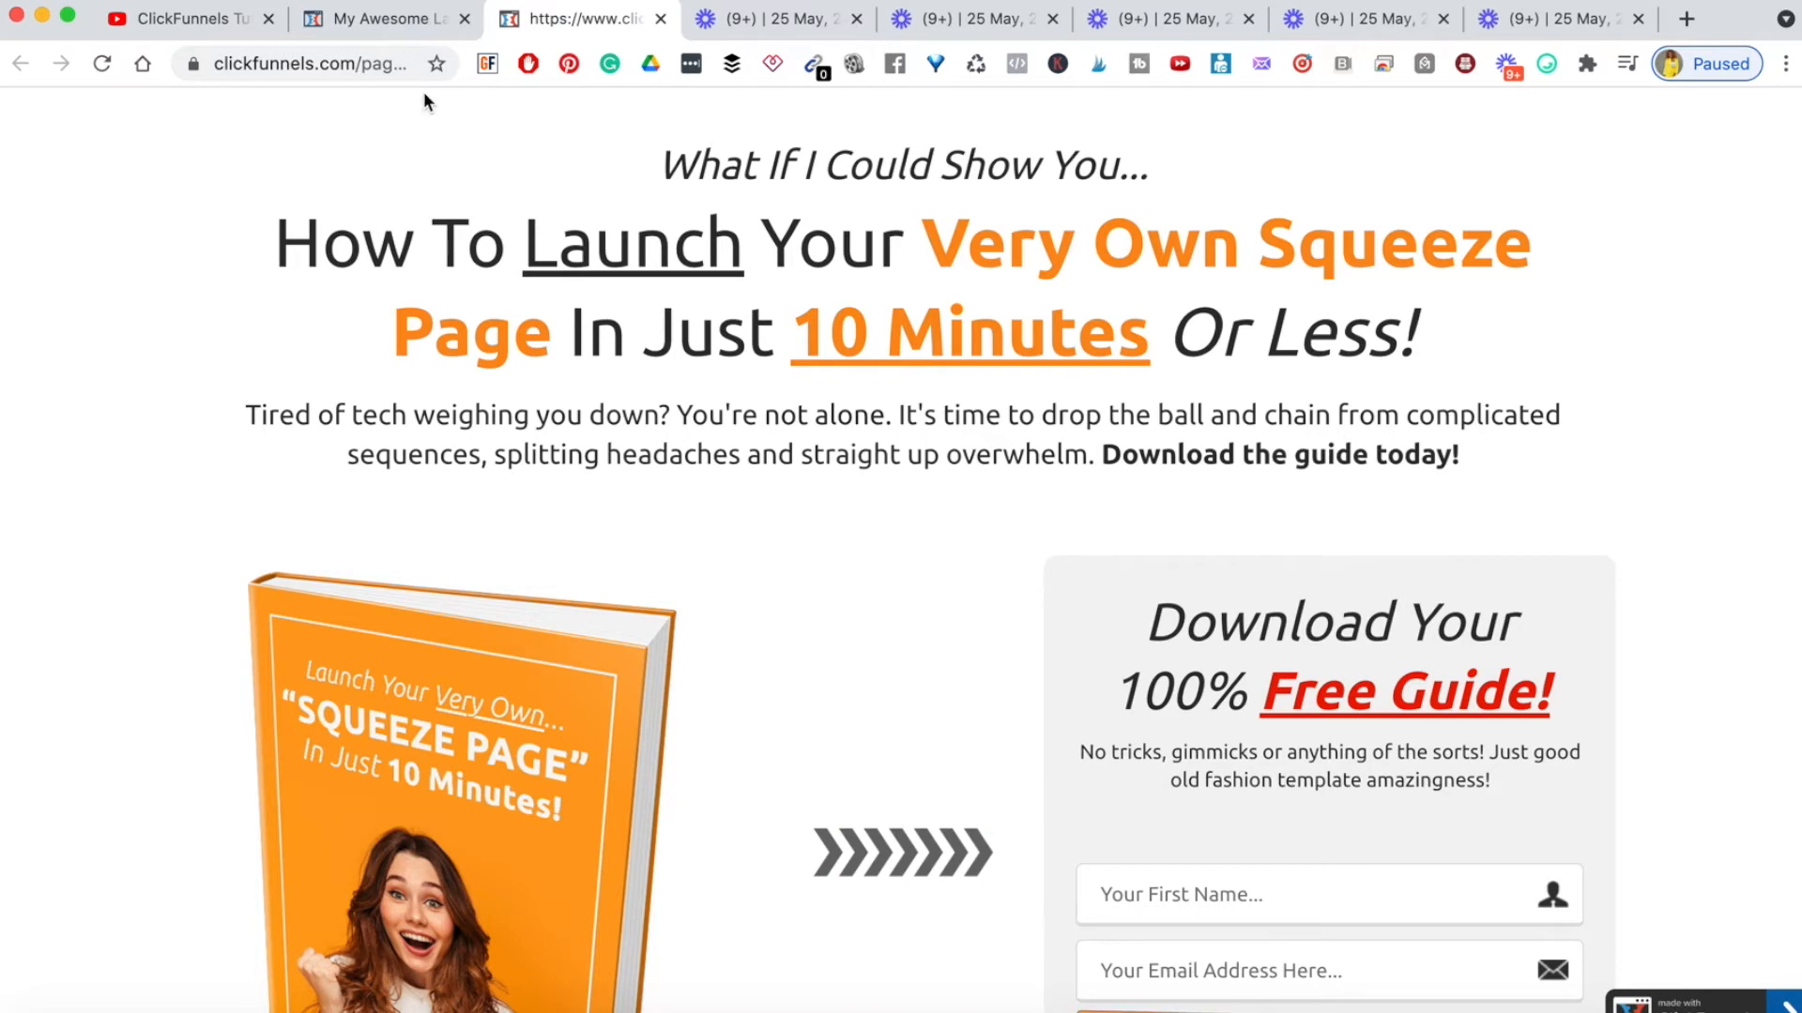
{"action": "left_click", "coordinate": [390, 21]}
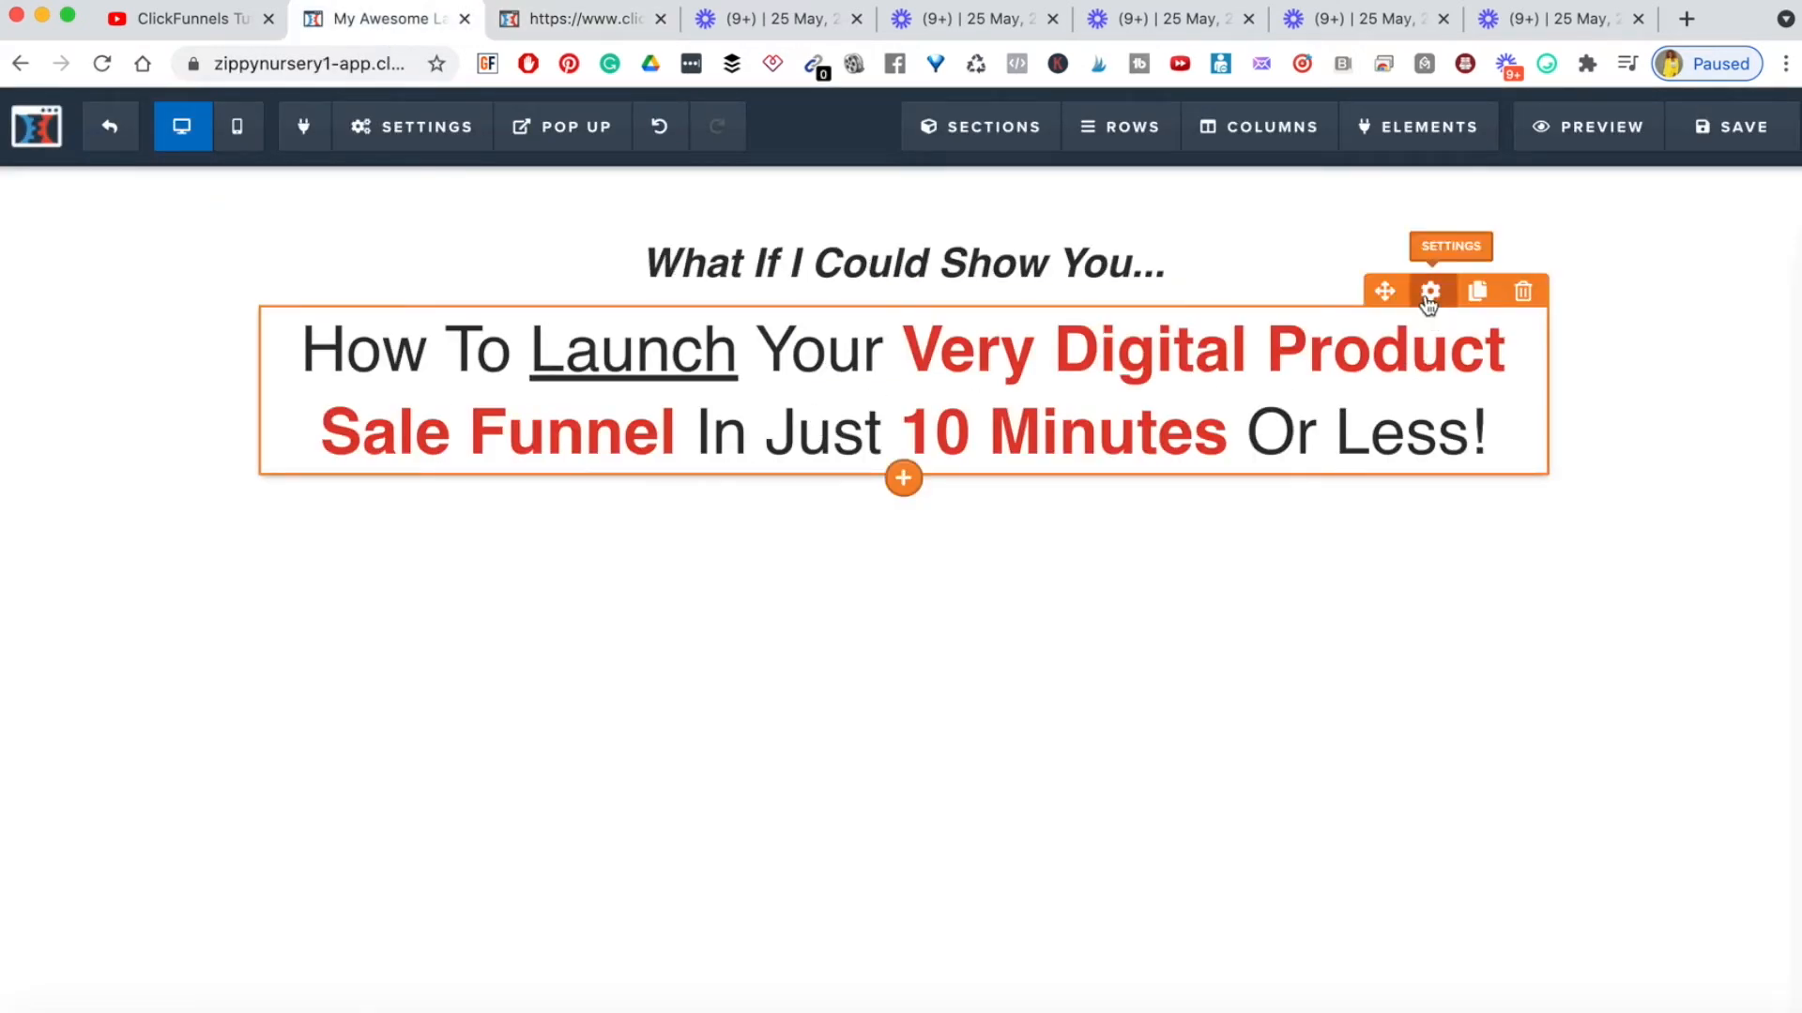
{"action": "left_click", "coordinate": [1428, 293]}
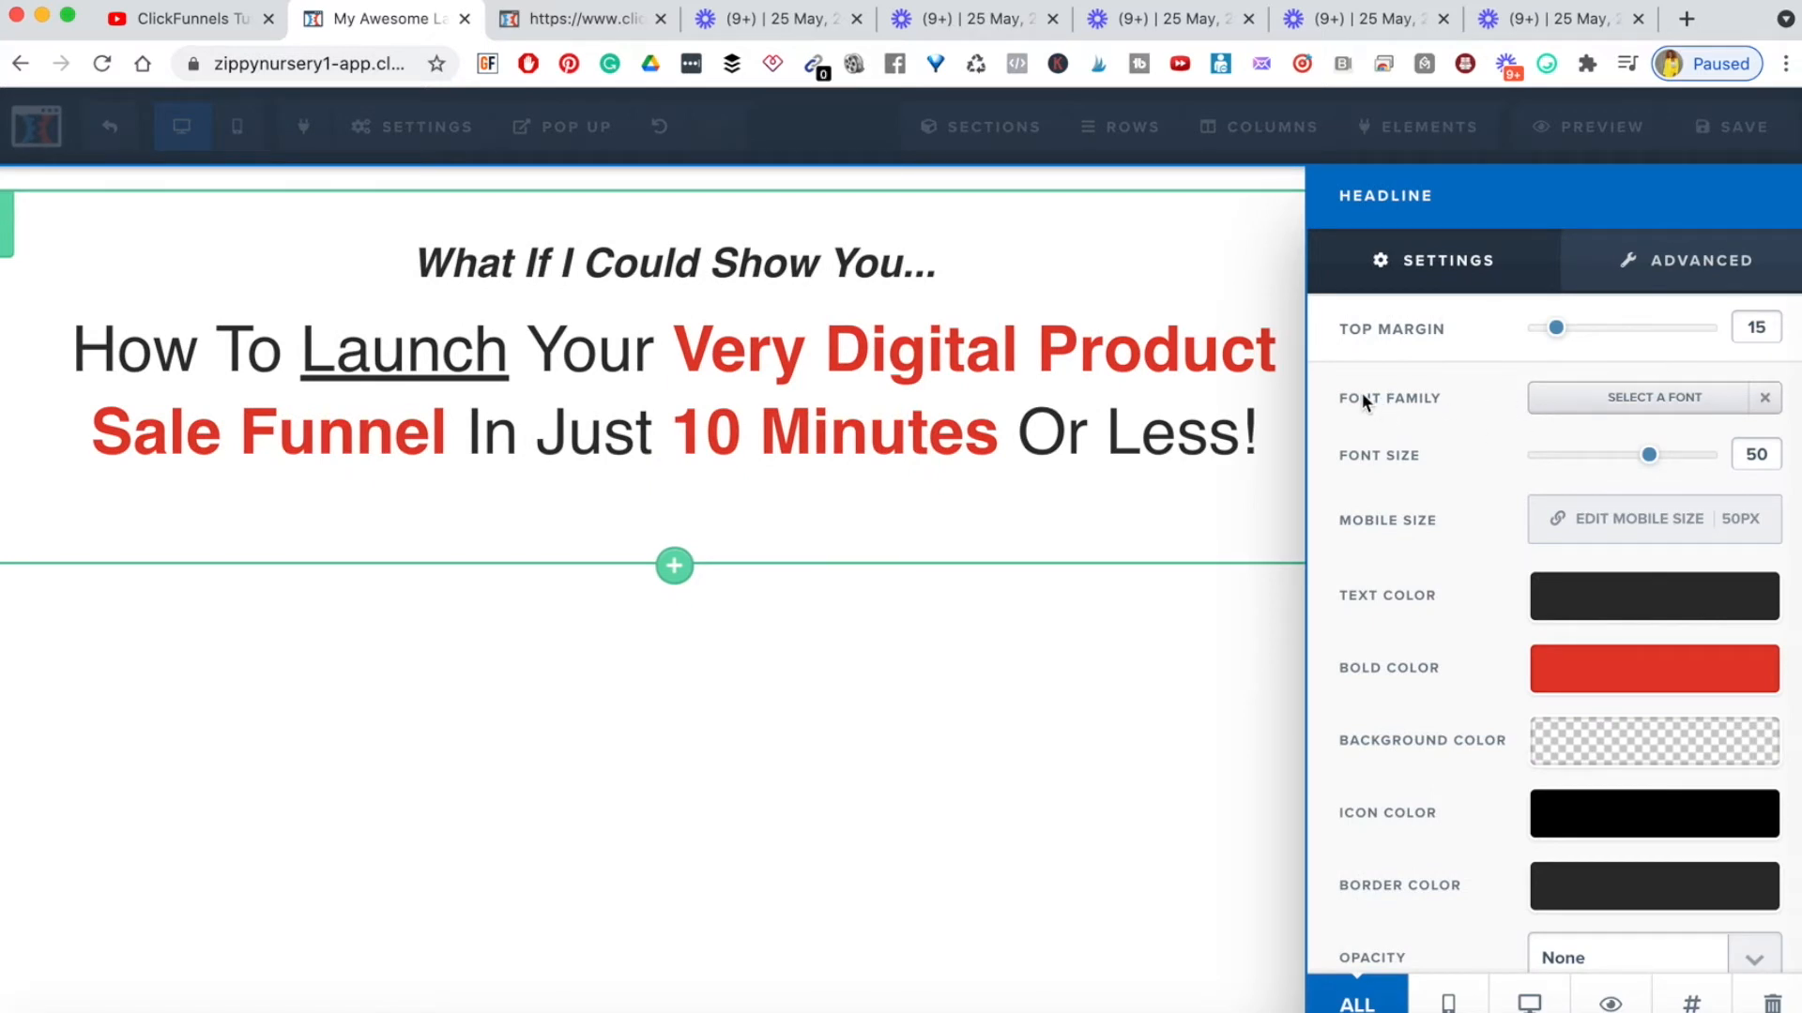
{"action": "left_click", "coordinate": [1667, 402]}
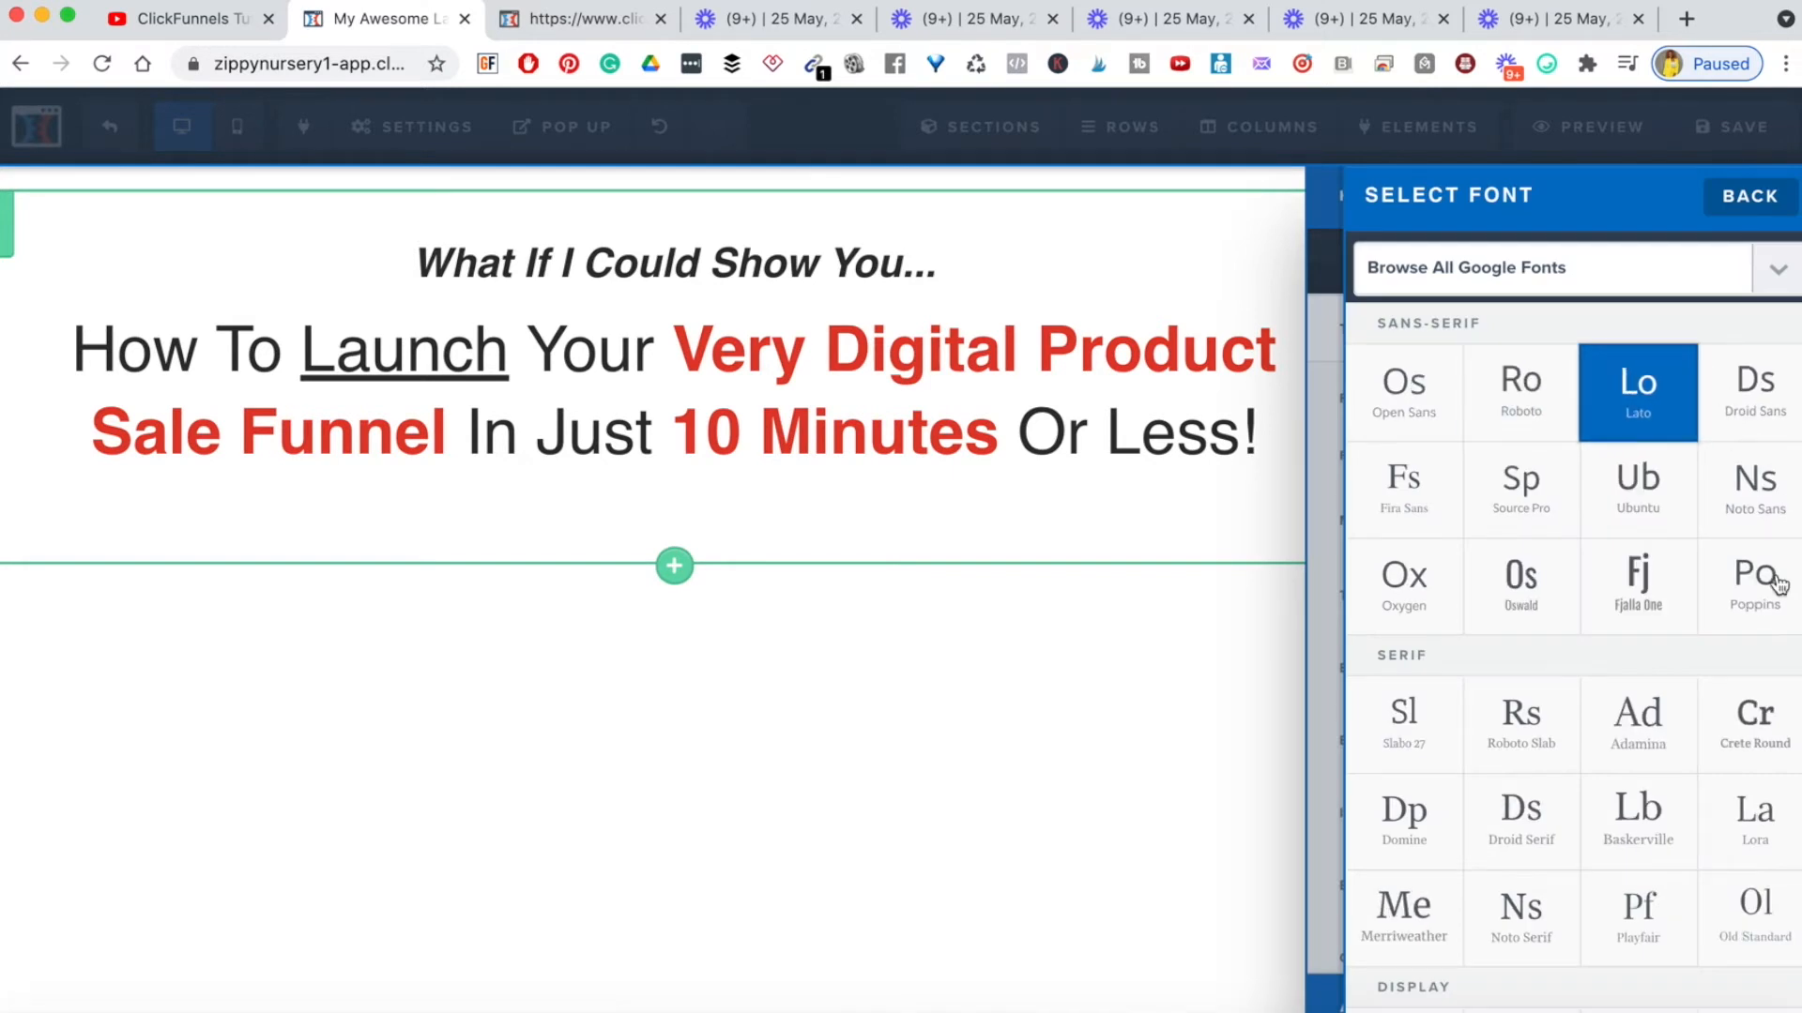
{"action": "left_click", "coordinate": [1639, 411]}
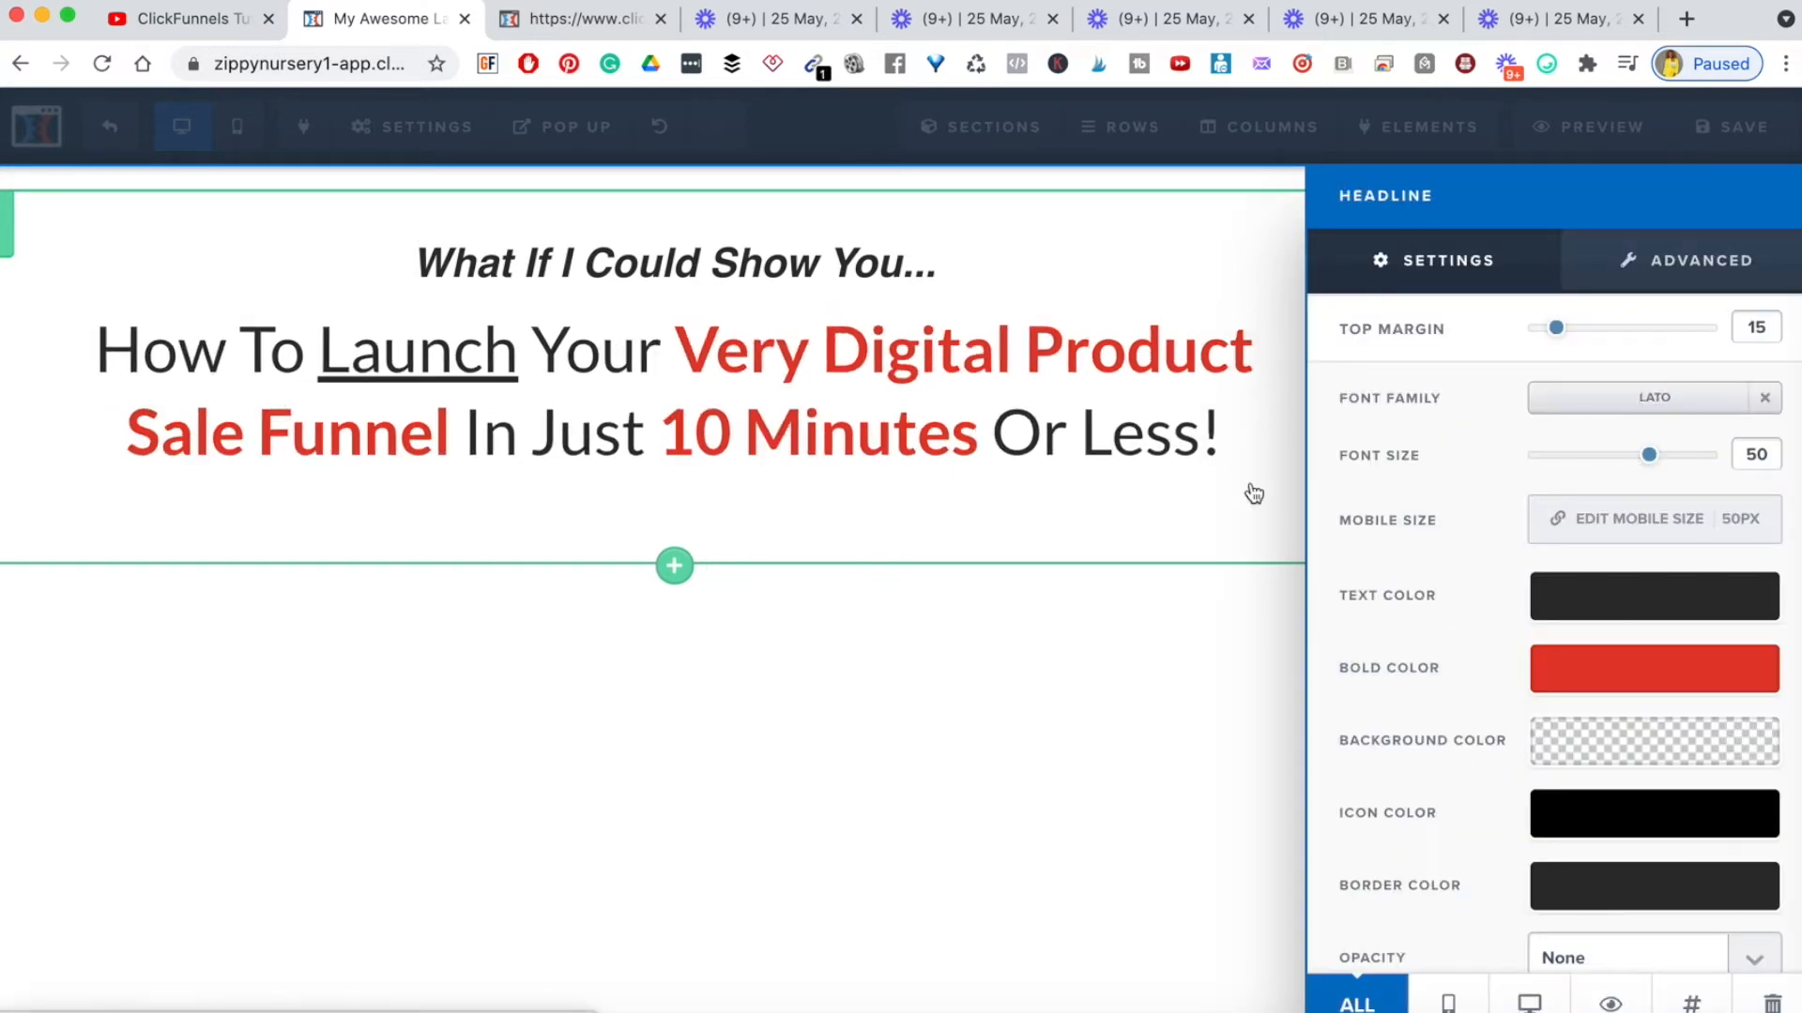
{"action": "left_click", "coordinate": [1637, 402]}
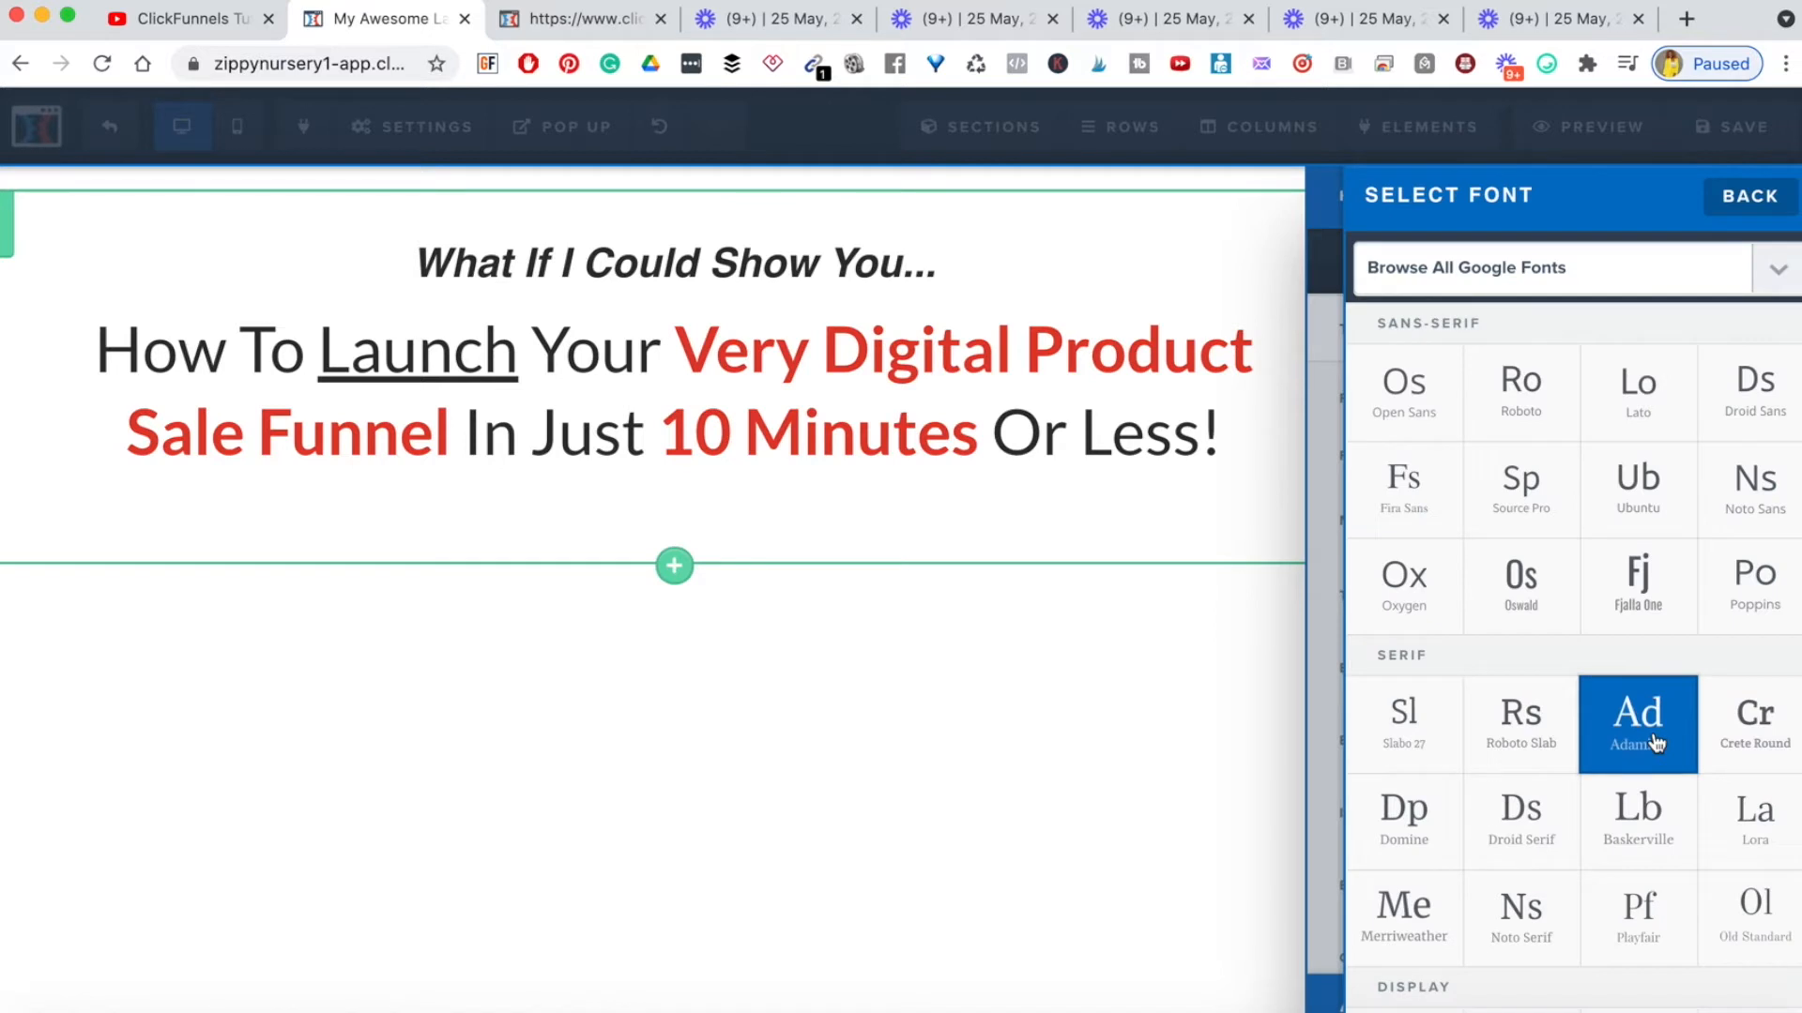
{"action": "scroll", "coordinate": [1623, 779], "scroll_direction": "down", "scroll_amount": 2}
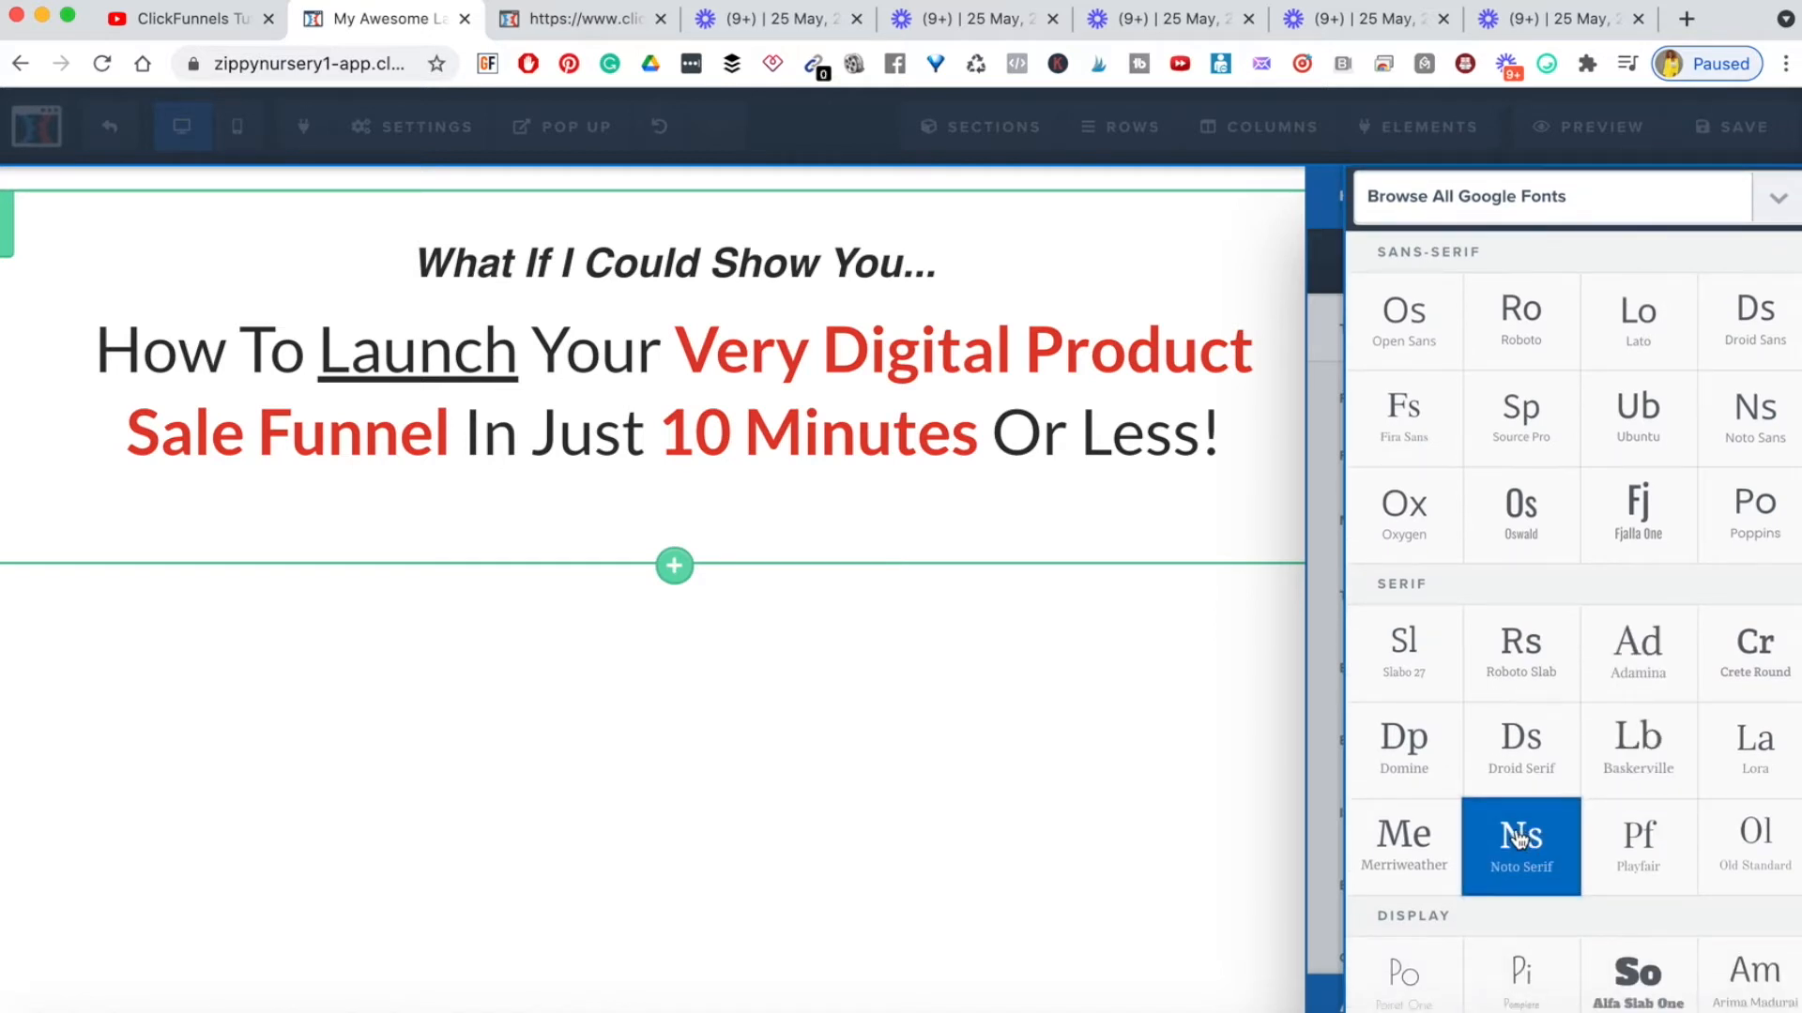
{"action": "left_click", "coordinate": [1520, 838]}
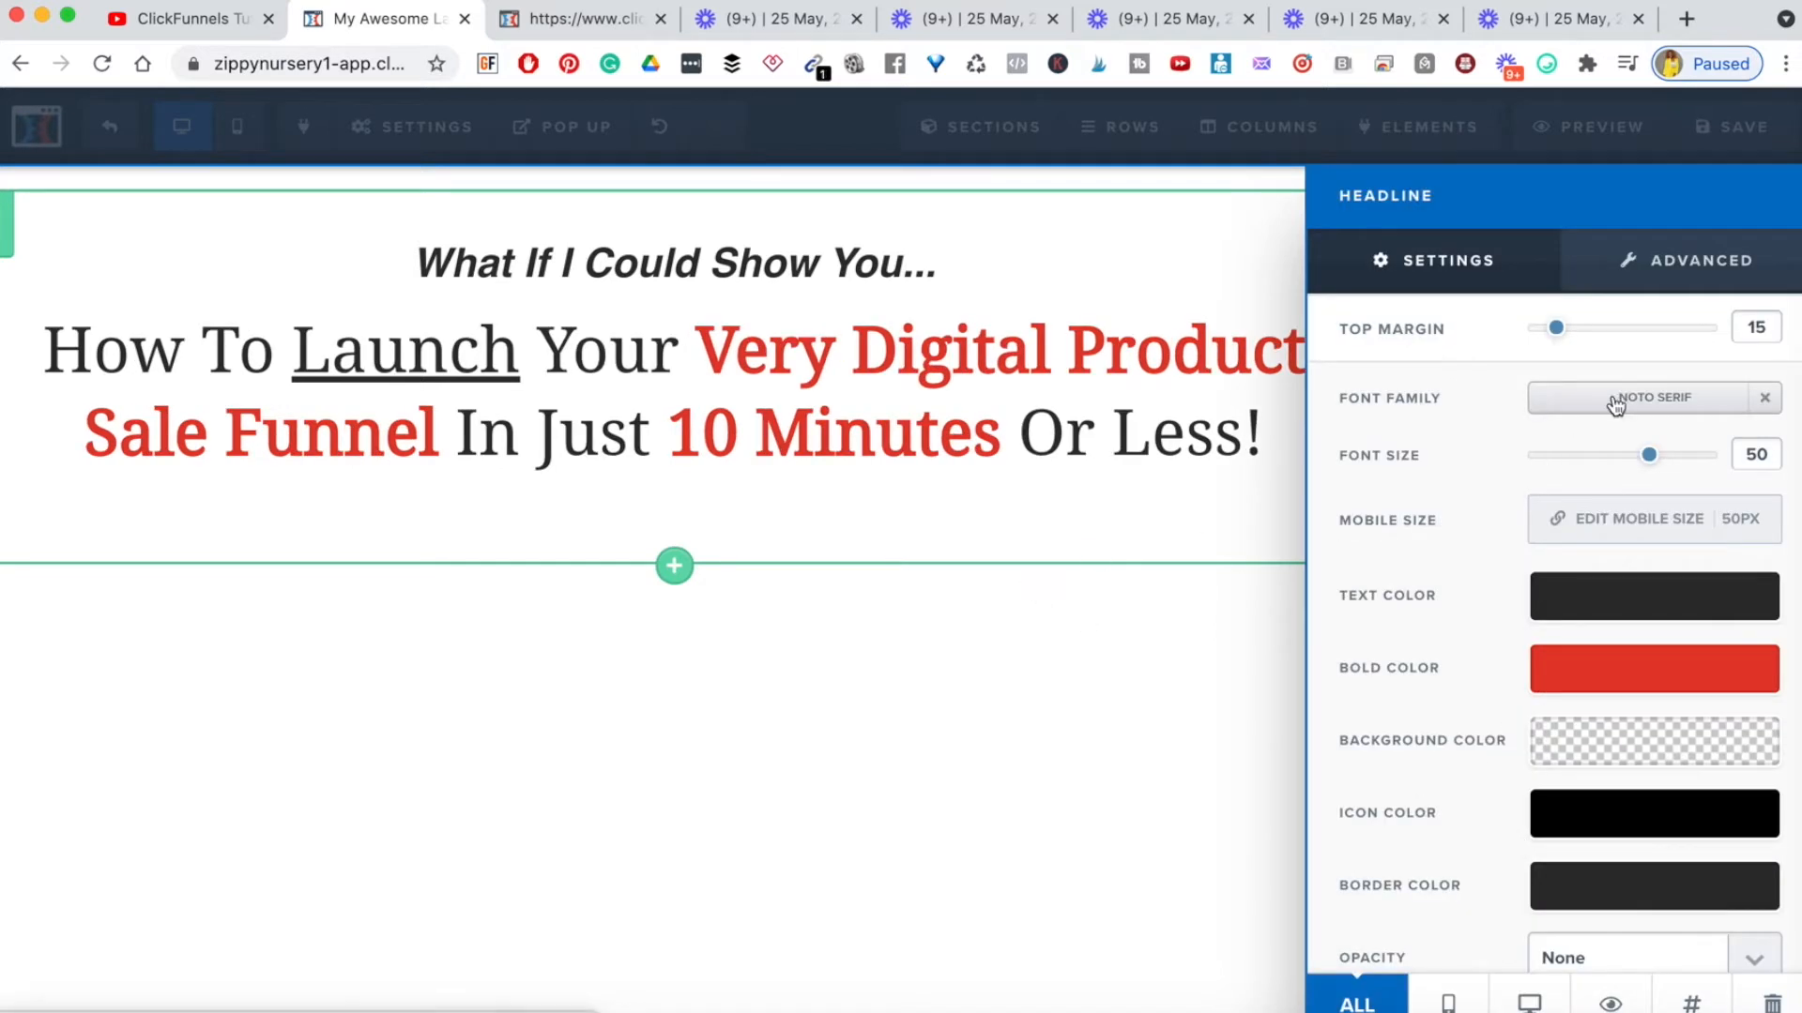
{"action": "left_click", "coordinate": [1620, 399]}
{"action": "left_click", "coordinate": [1399, 655]}
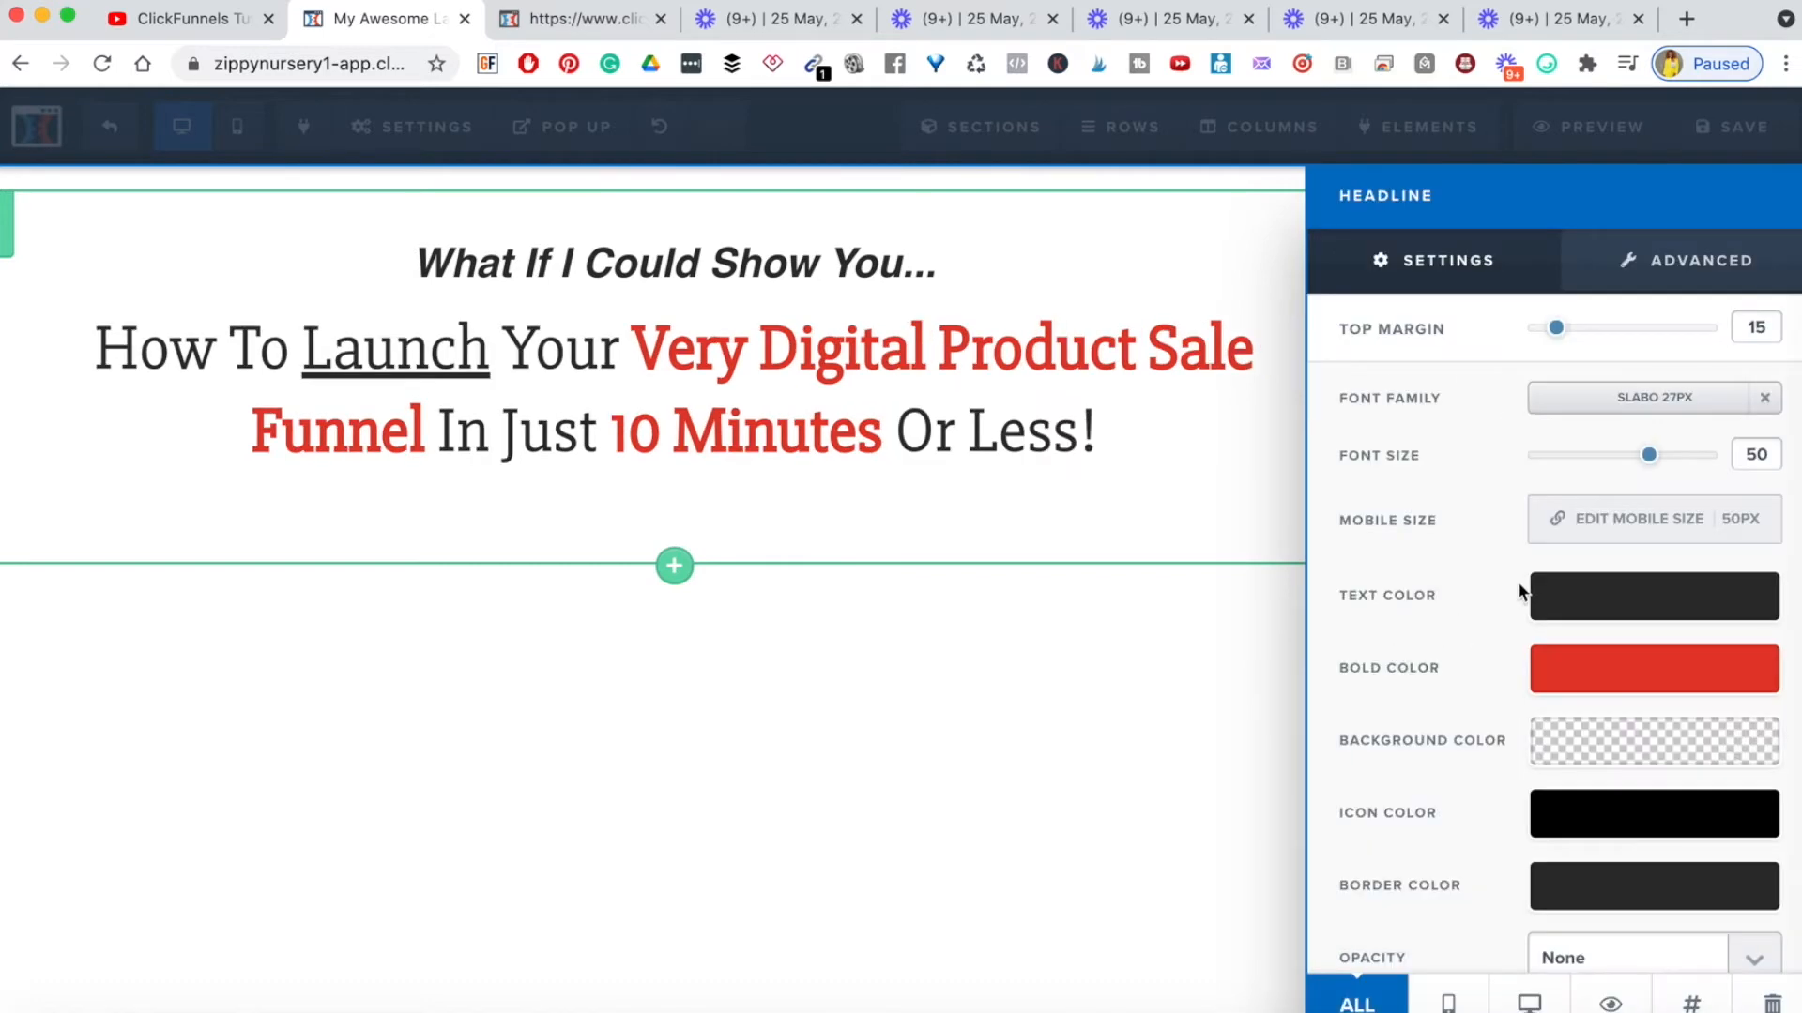
- Try the Alfa Slab One and Gloria Hallelujah fonts on the second headline
{"action": "left_click", "coordinate": [1656, 423]}
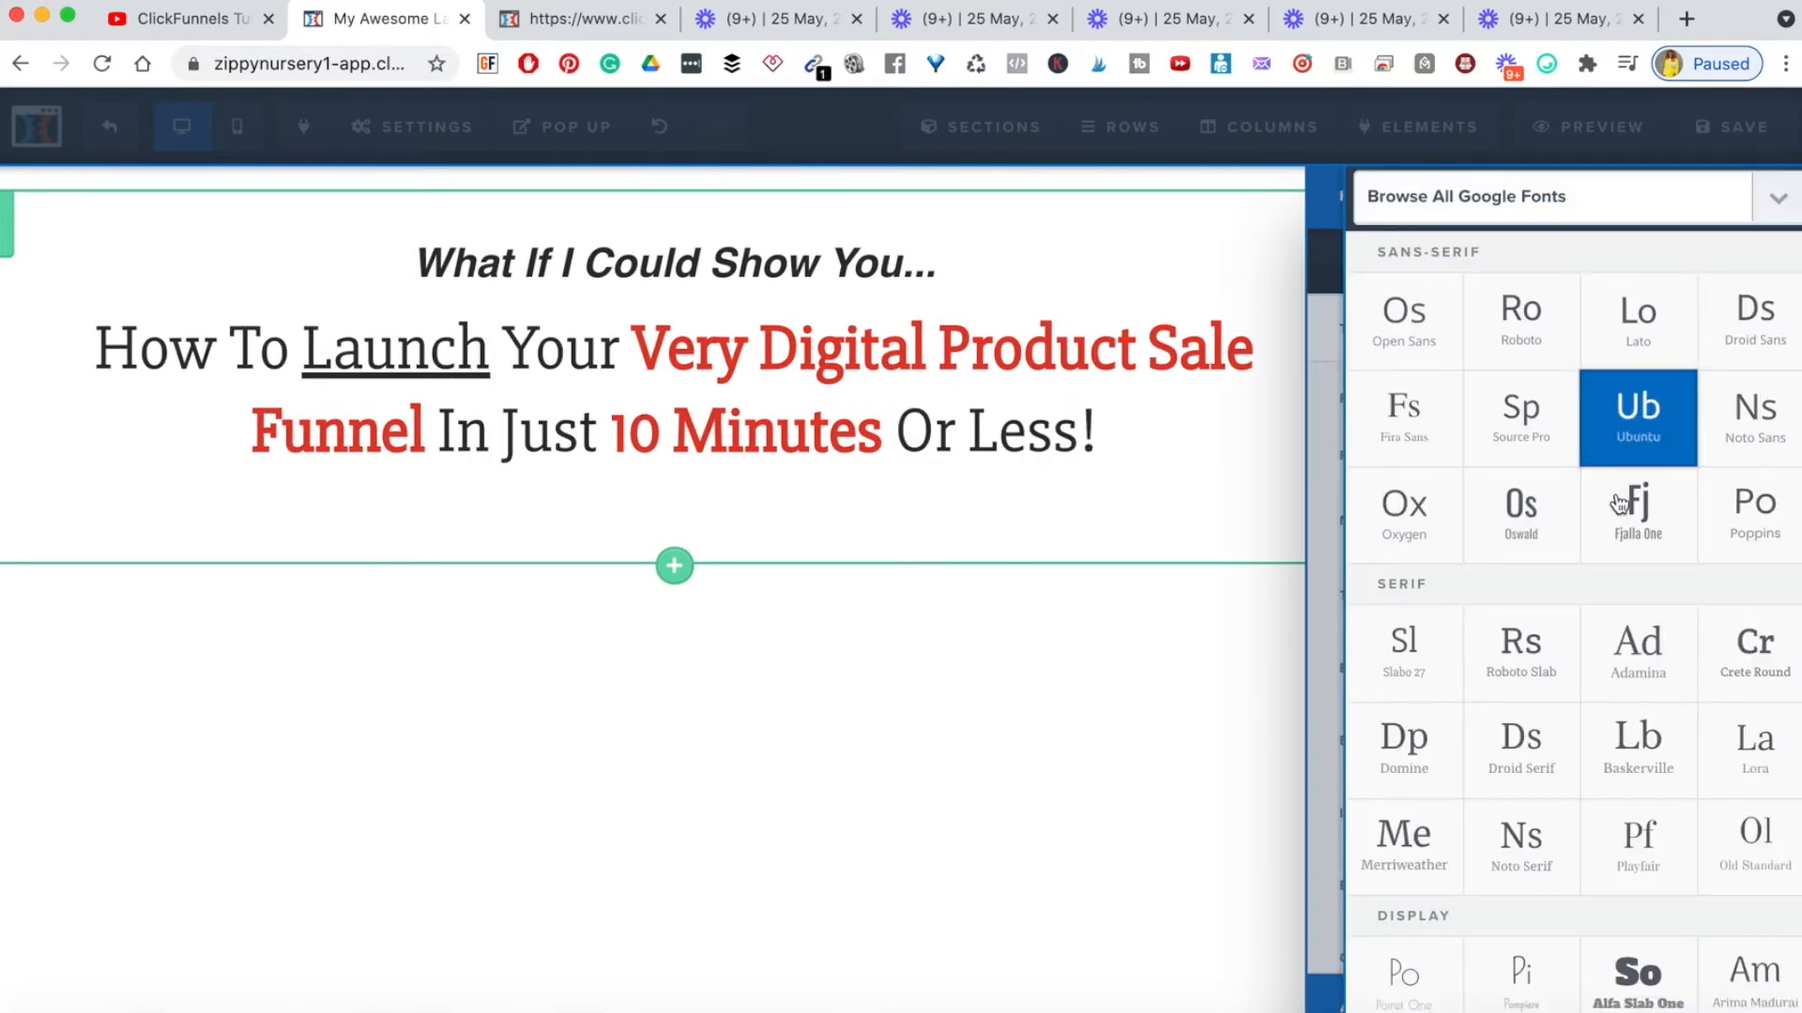
{"action": "scroll", "coordinate": [1617, 504], "scroll_direction": "down", "scroll_amount": 2}
{"action": "scroll", "coordinate": [1618, 503], "scroll_direction": "down", "scroll_amount": 4}
{"action": "left_click", "coordinate": [1638, 619]}
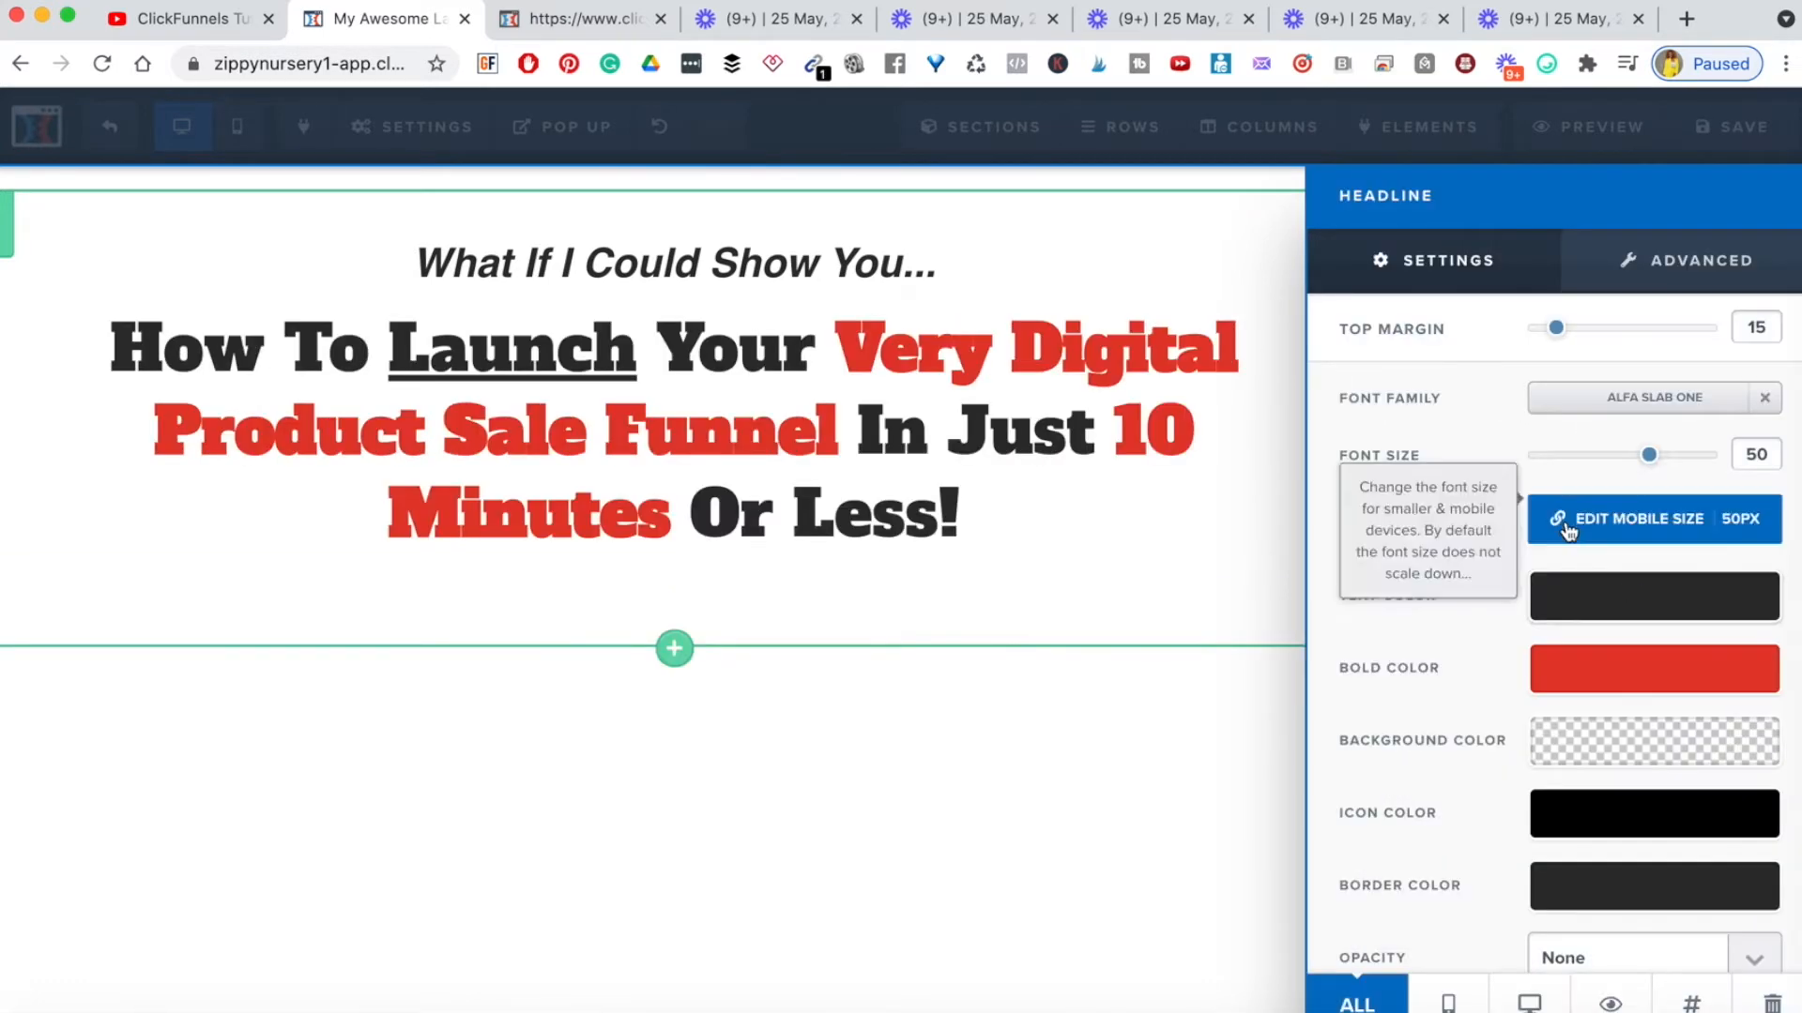
{"action": "left_click", "coordinate": [1686, 399]}
{"action": "scroll", "coordinate": [1581, 816], "scroll_direction": "down", "scroll_amount": 5}
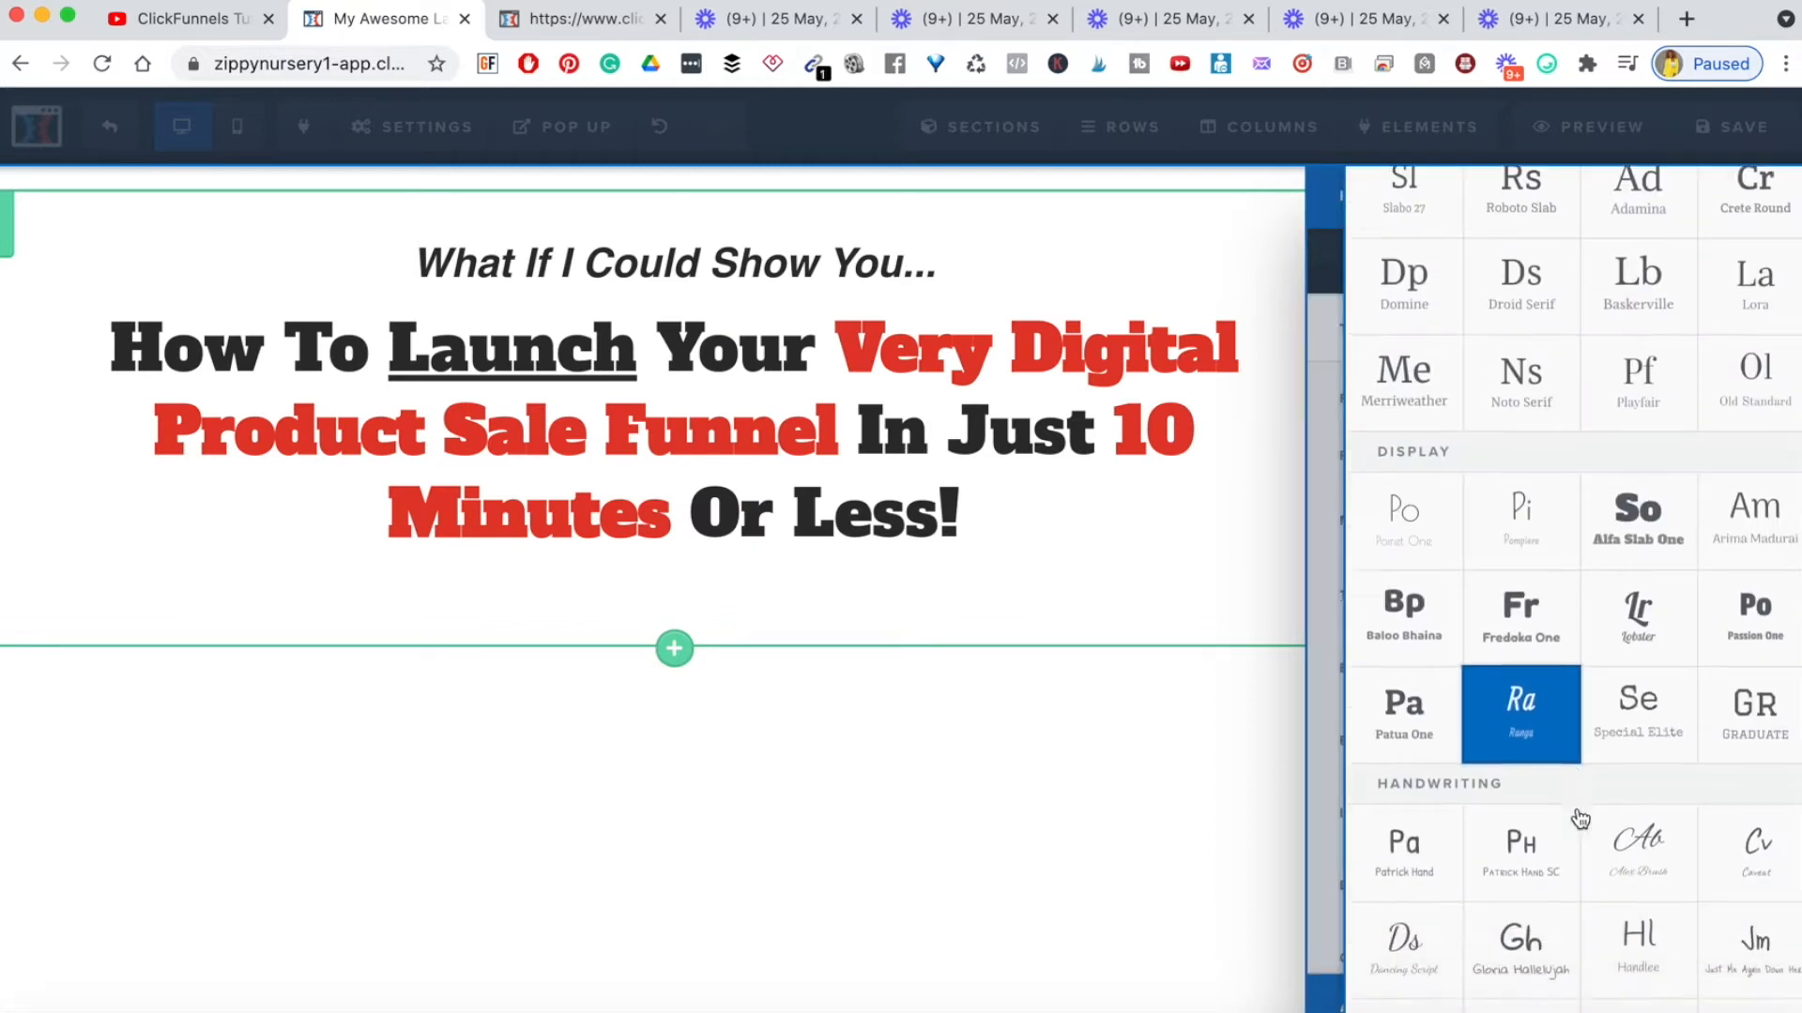
{"action": "left_click", "coordinate": [1540, 741]}
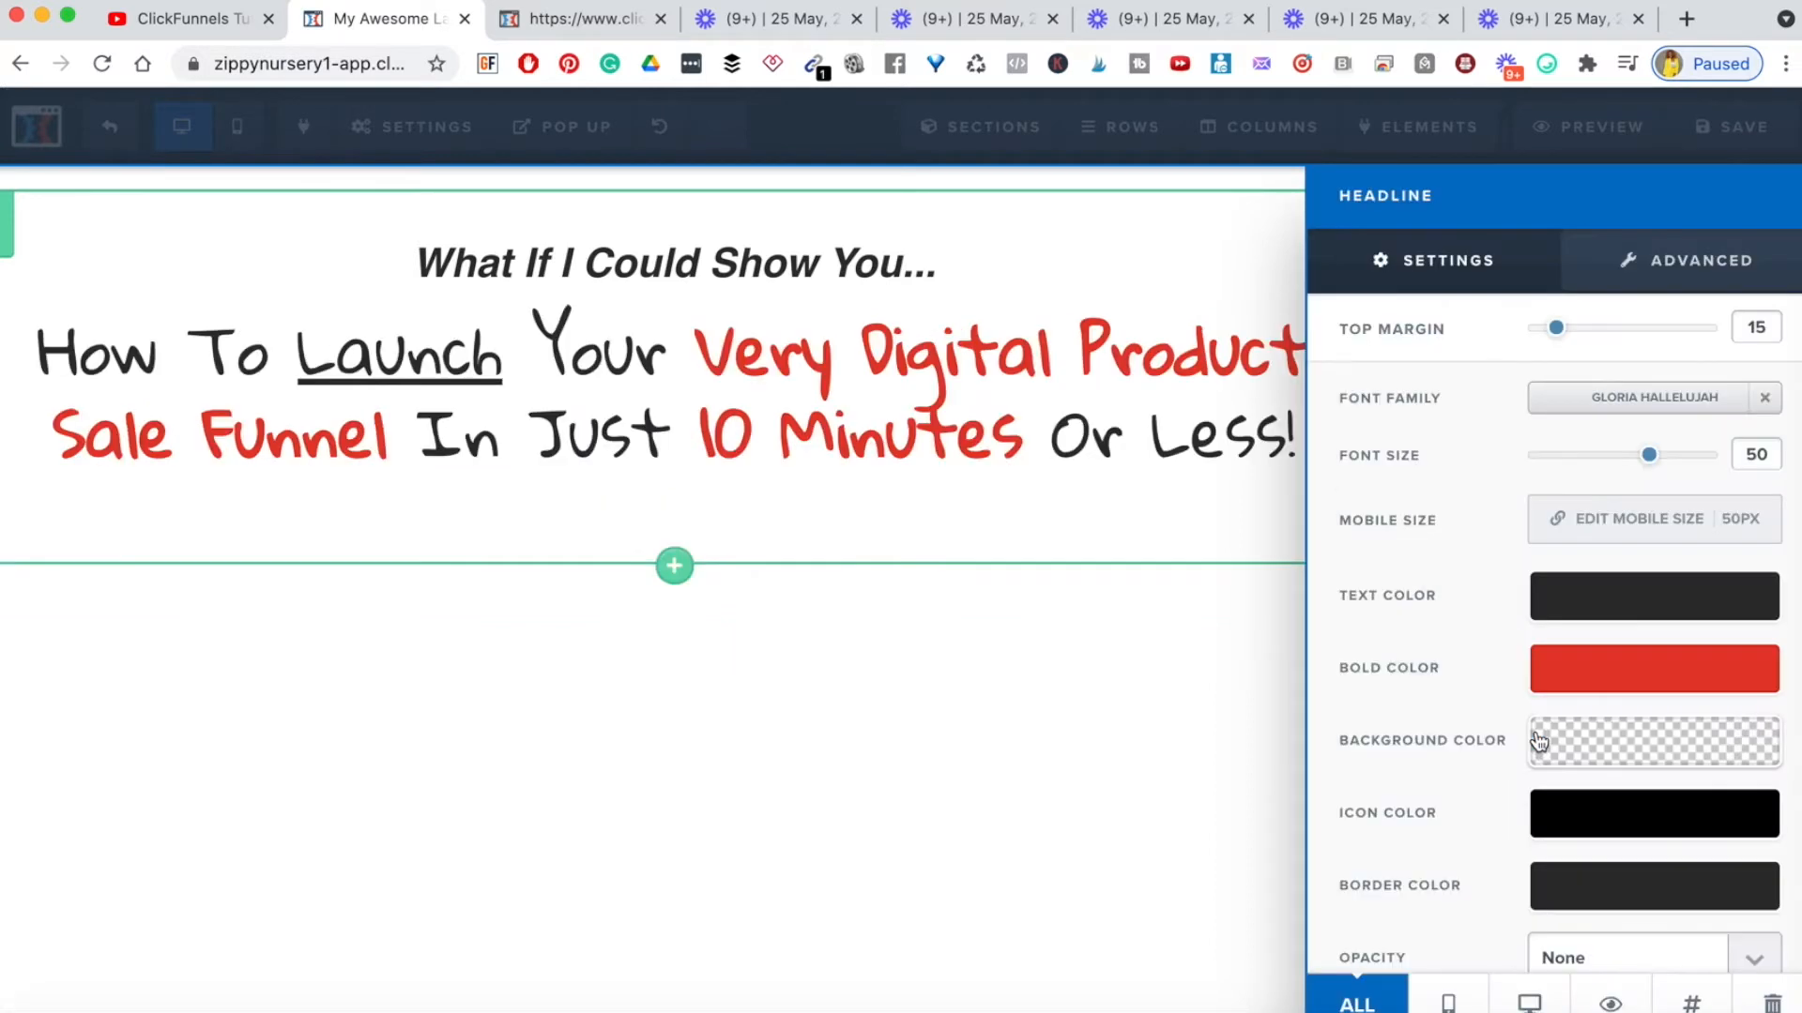
- Set the second headline's font family to Lato and close its settings
{"action": "left_click", "coordinate": [1628, 410]}
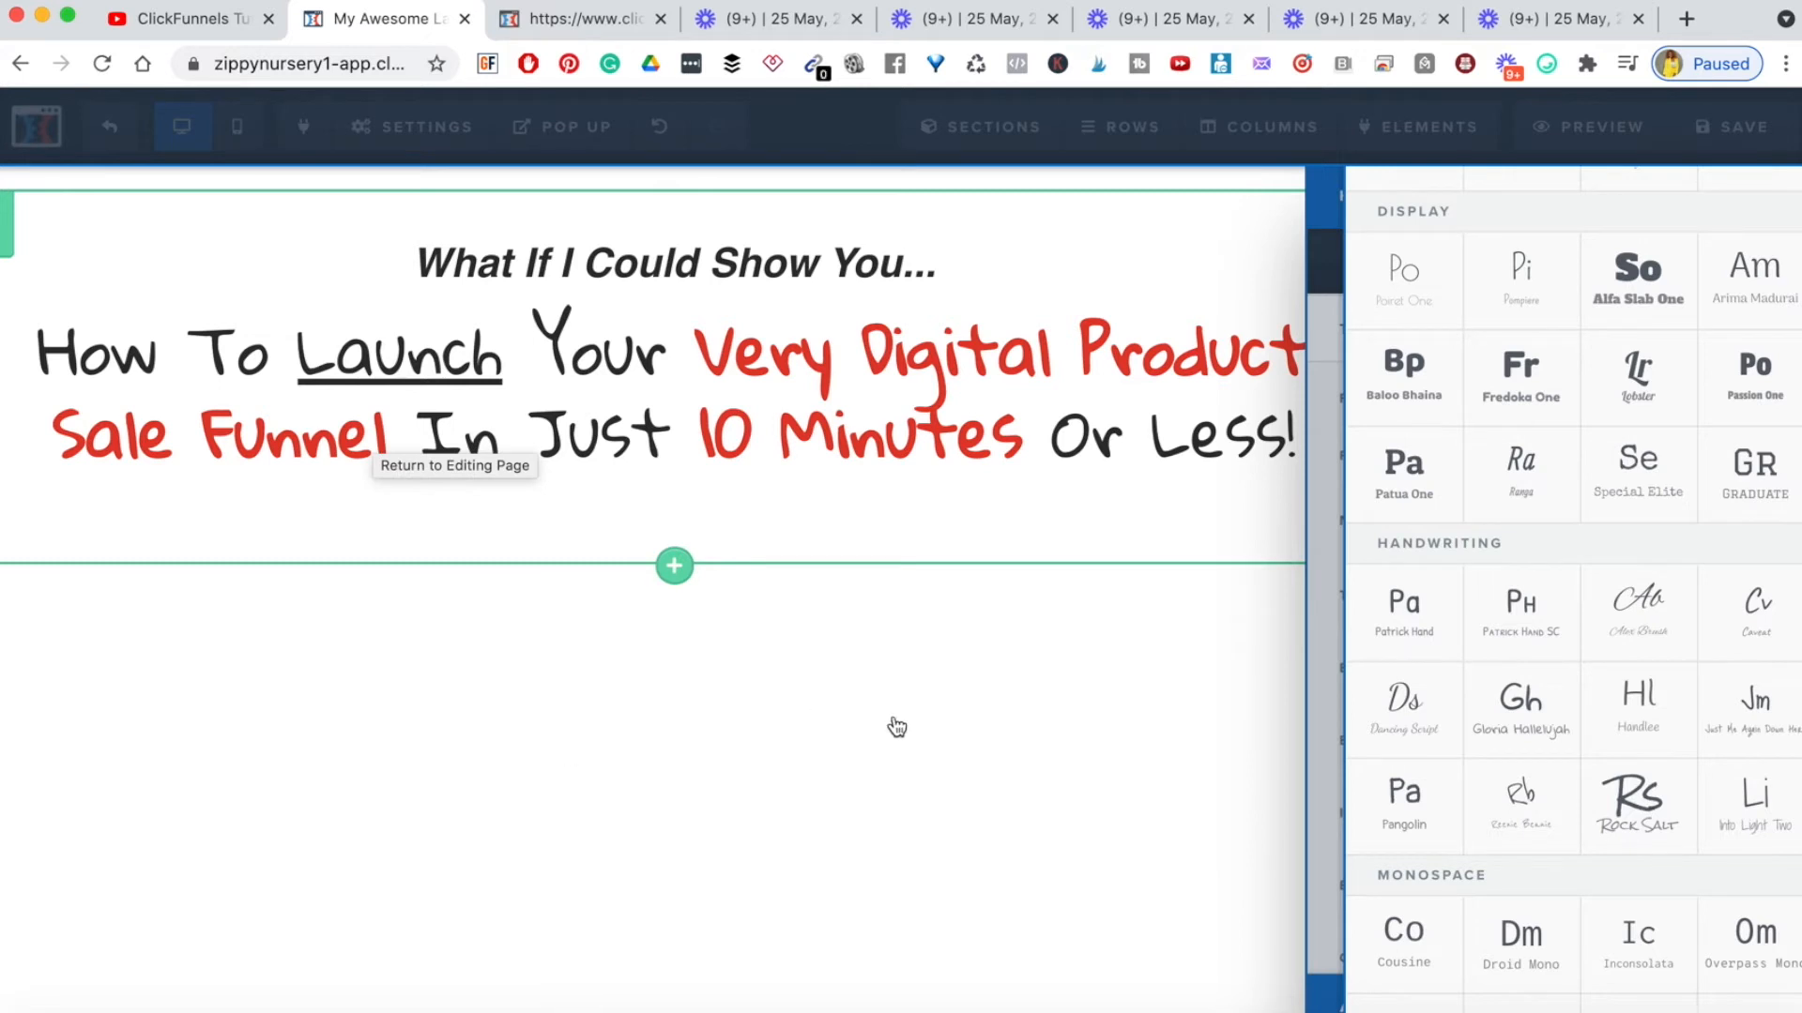
{"action": "scroll", "coordinate": [1589, 715], "scroll_direction": "down", "scroll_amount": 1}
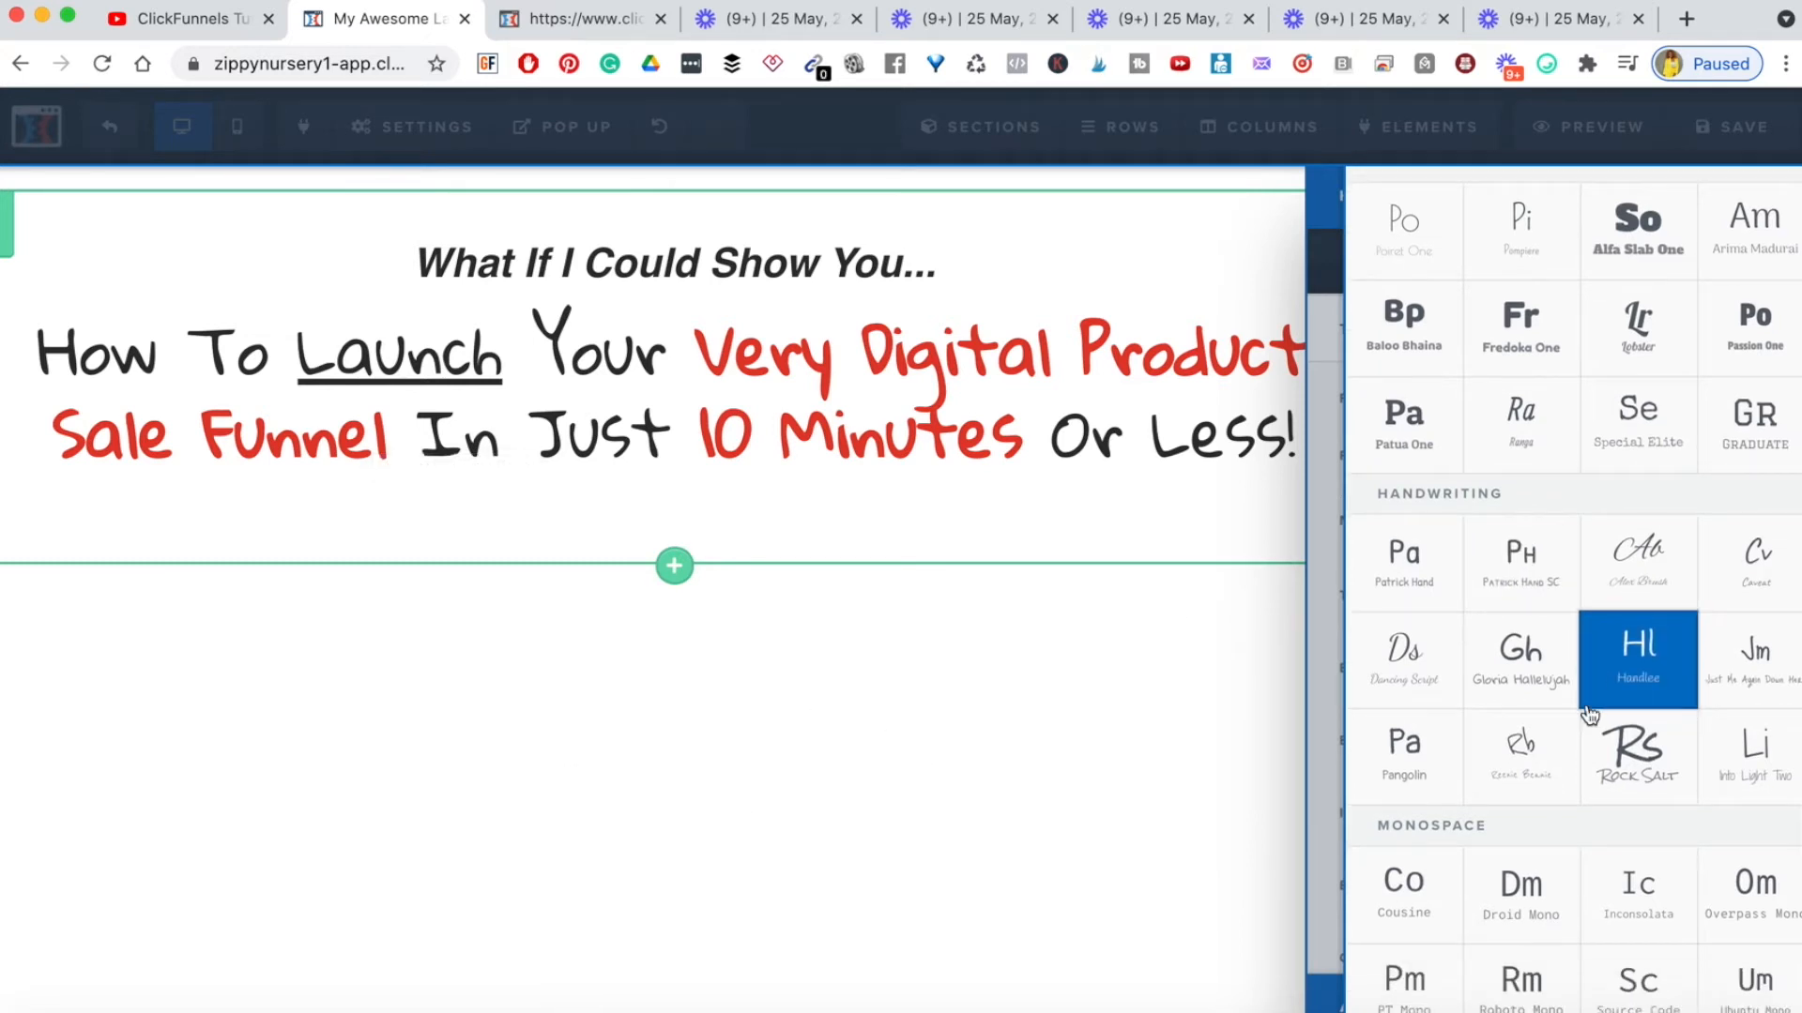
{"action": "scroll", "coordinate": [1589, 715], "scroll_direction": "up", "scroll_amount": 10}
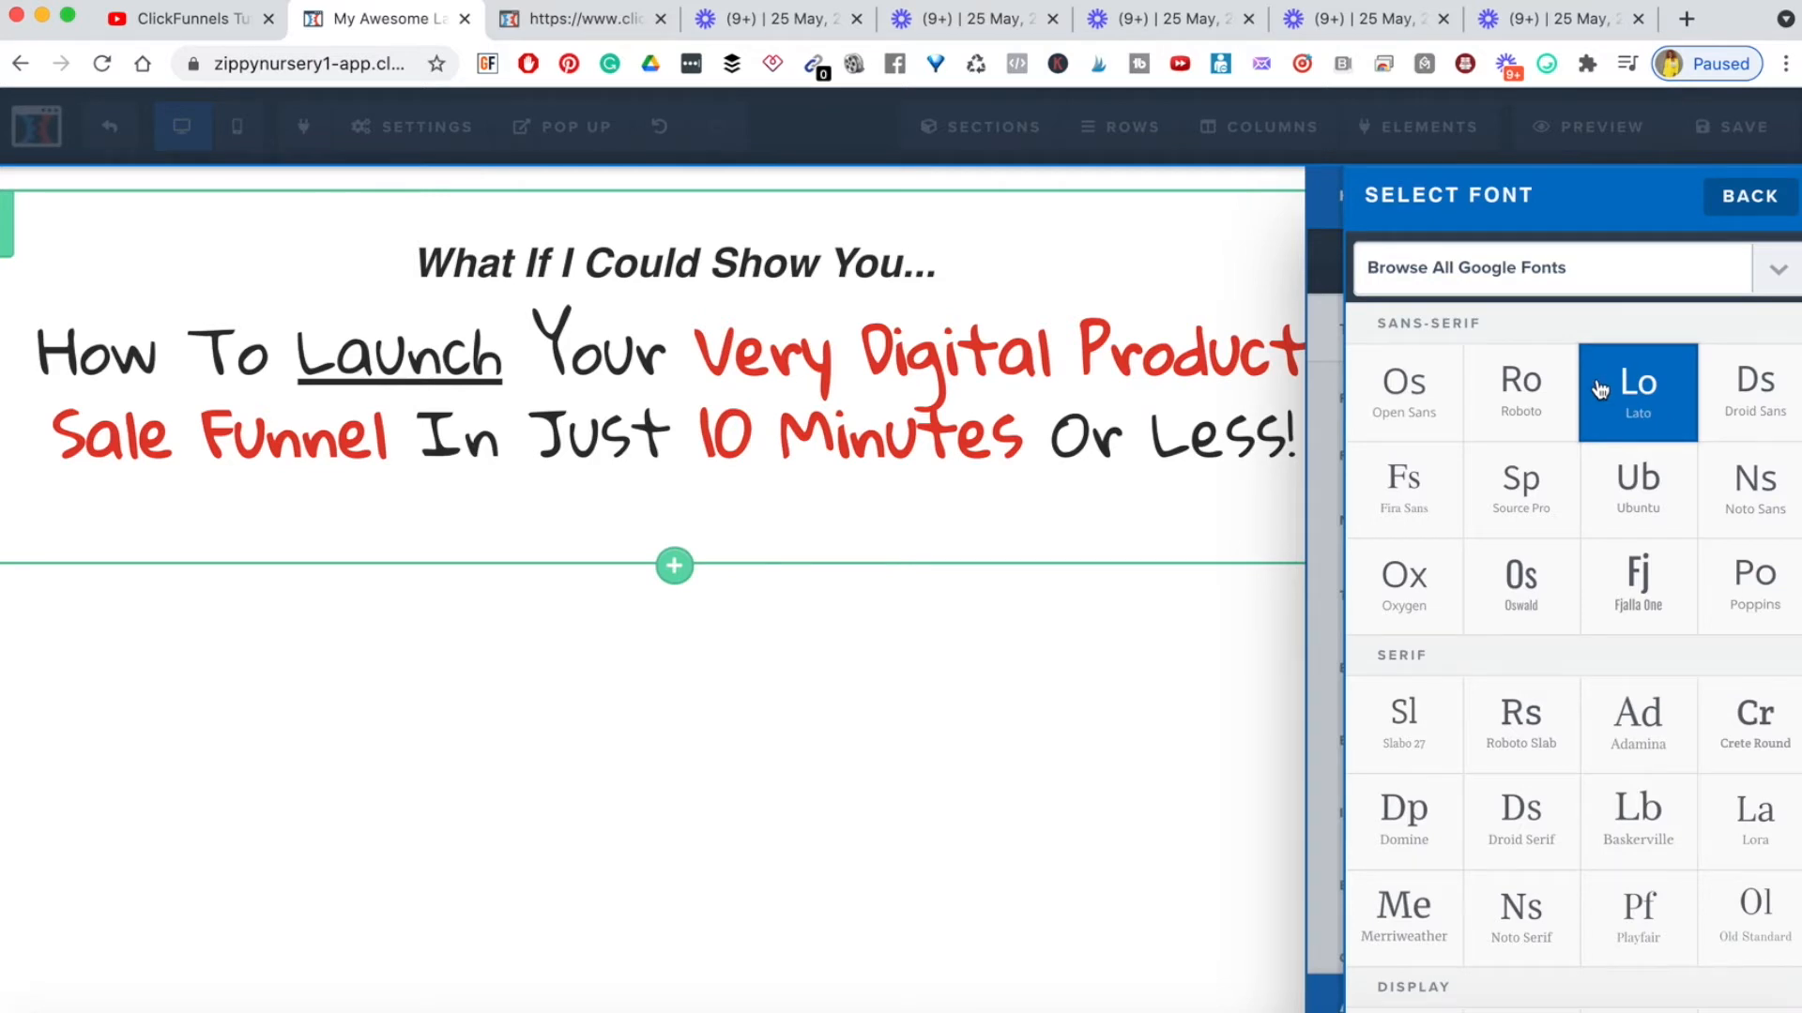
{"action": "left_click", "coordinate": [1652, 397]}
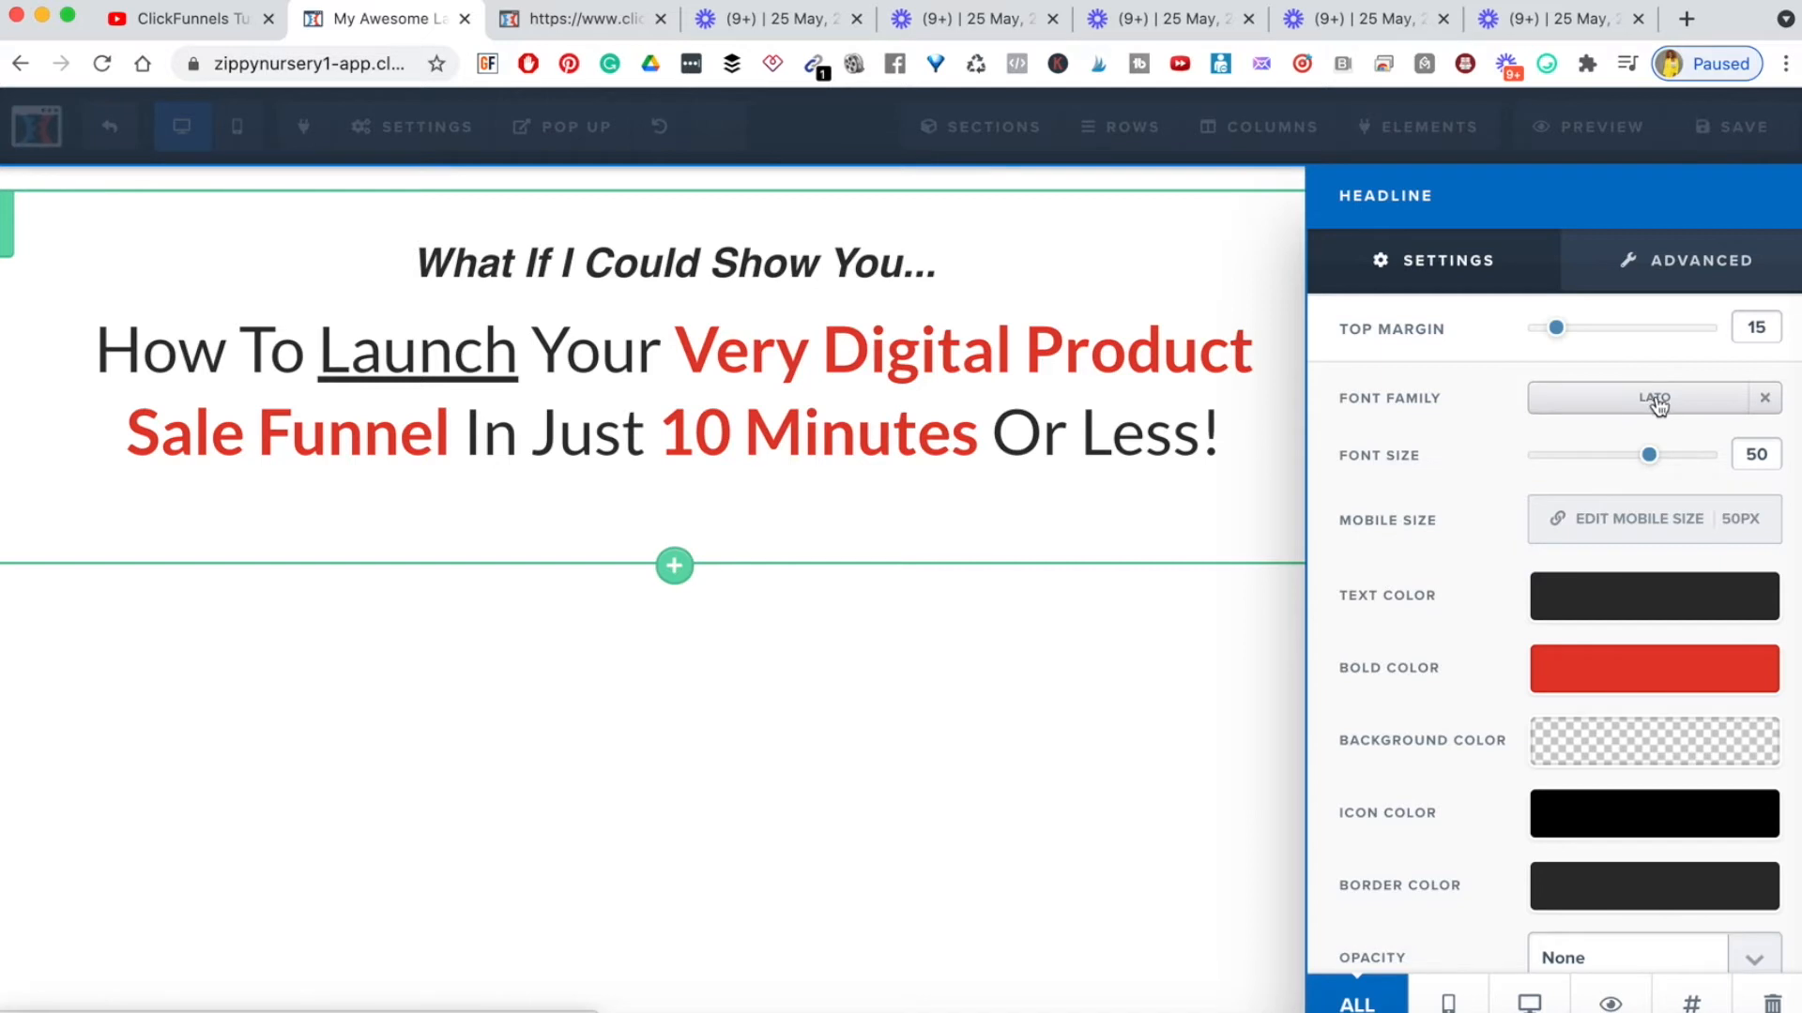
{"action": "left_click", "coordinate": [965, 507]}
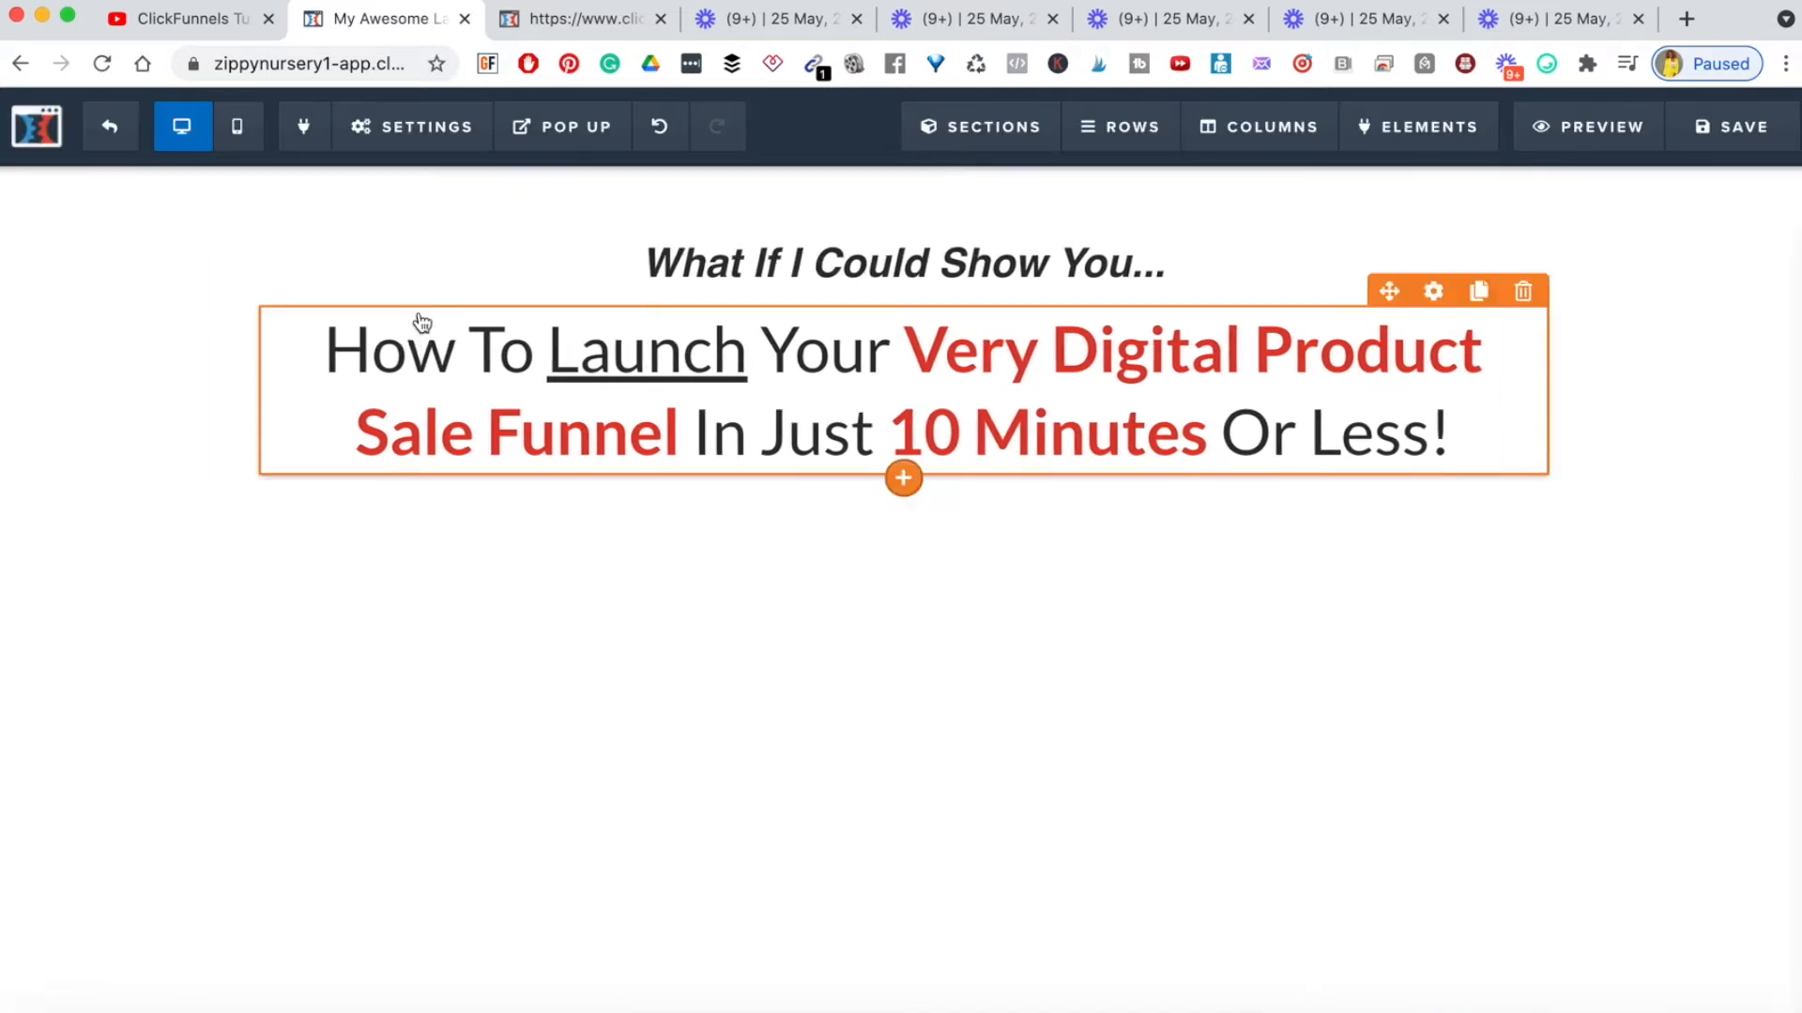
- Copy the "Tired of tech weighing you down?" paragraph beneath the headlines on the example squeeze page
{"action": "left_click", "coordinate": [544, 24]}
{"action": "triple_click", "coordinate": [676, 164]}
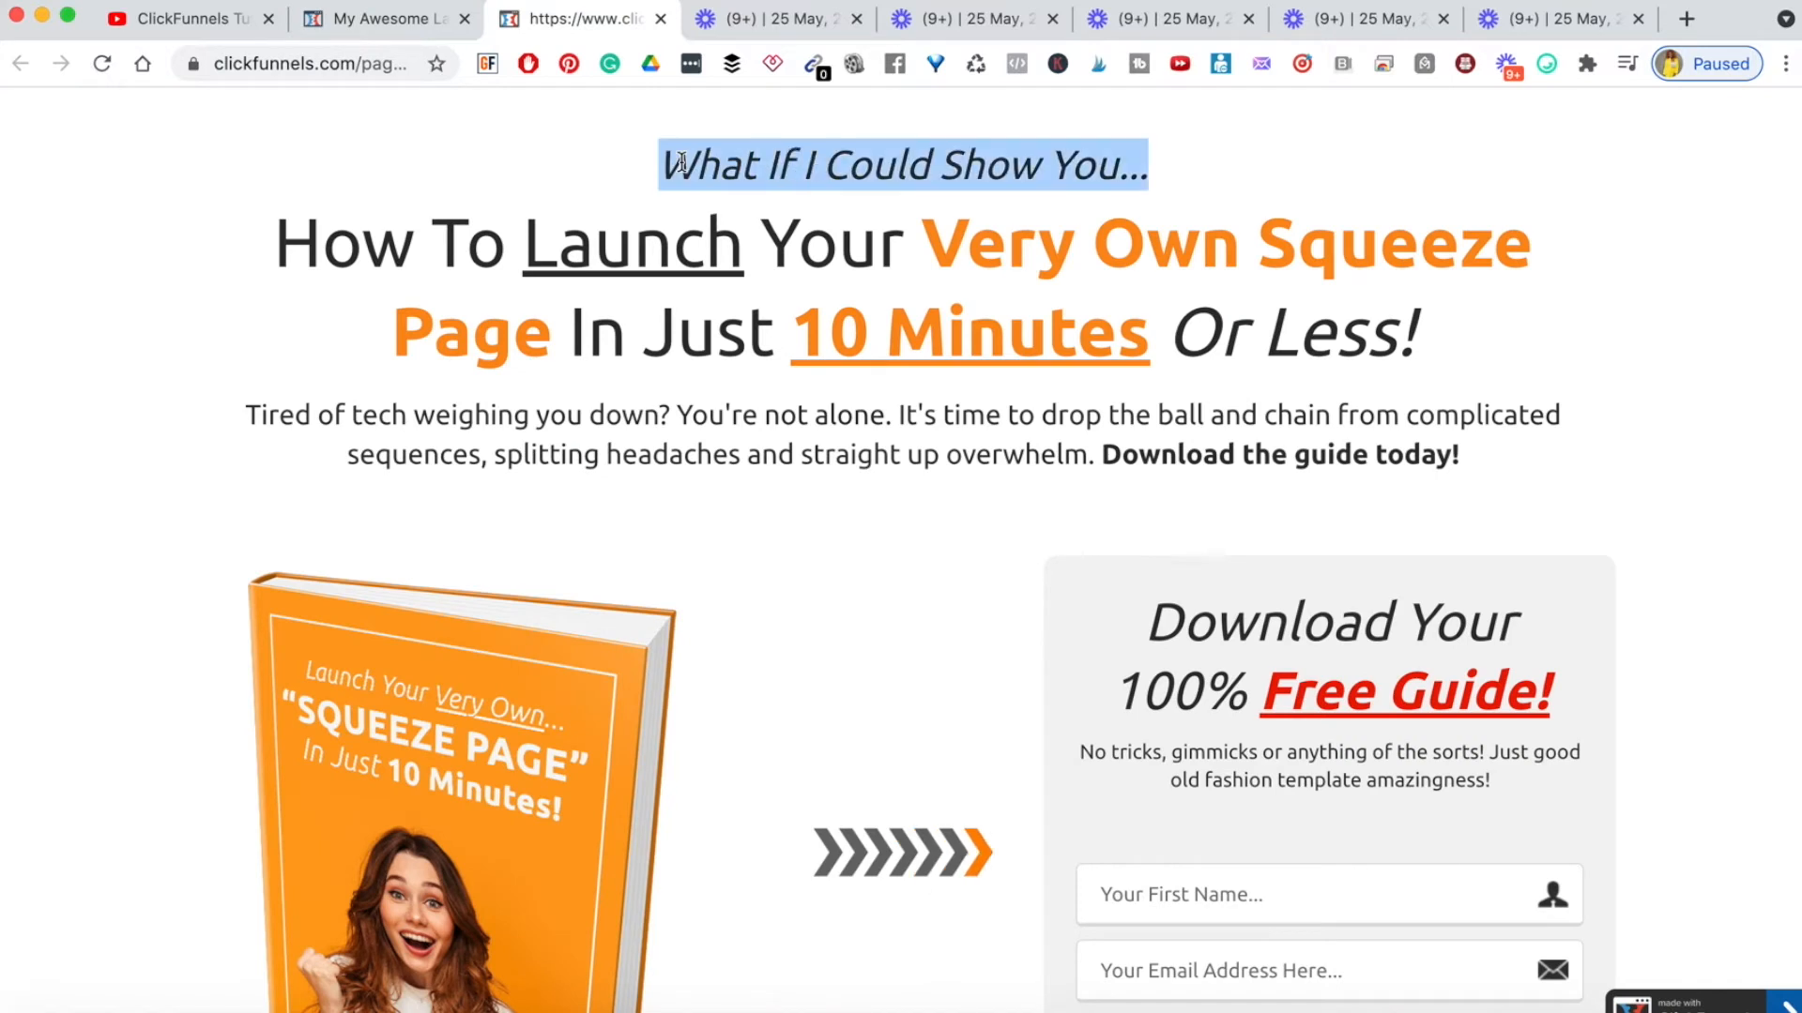
{"action": "triple_click", "coordinate": [710, 320]}
{"action": "left_click", "coordinate": [709, 320]}
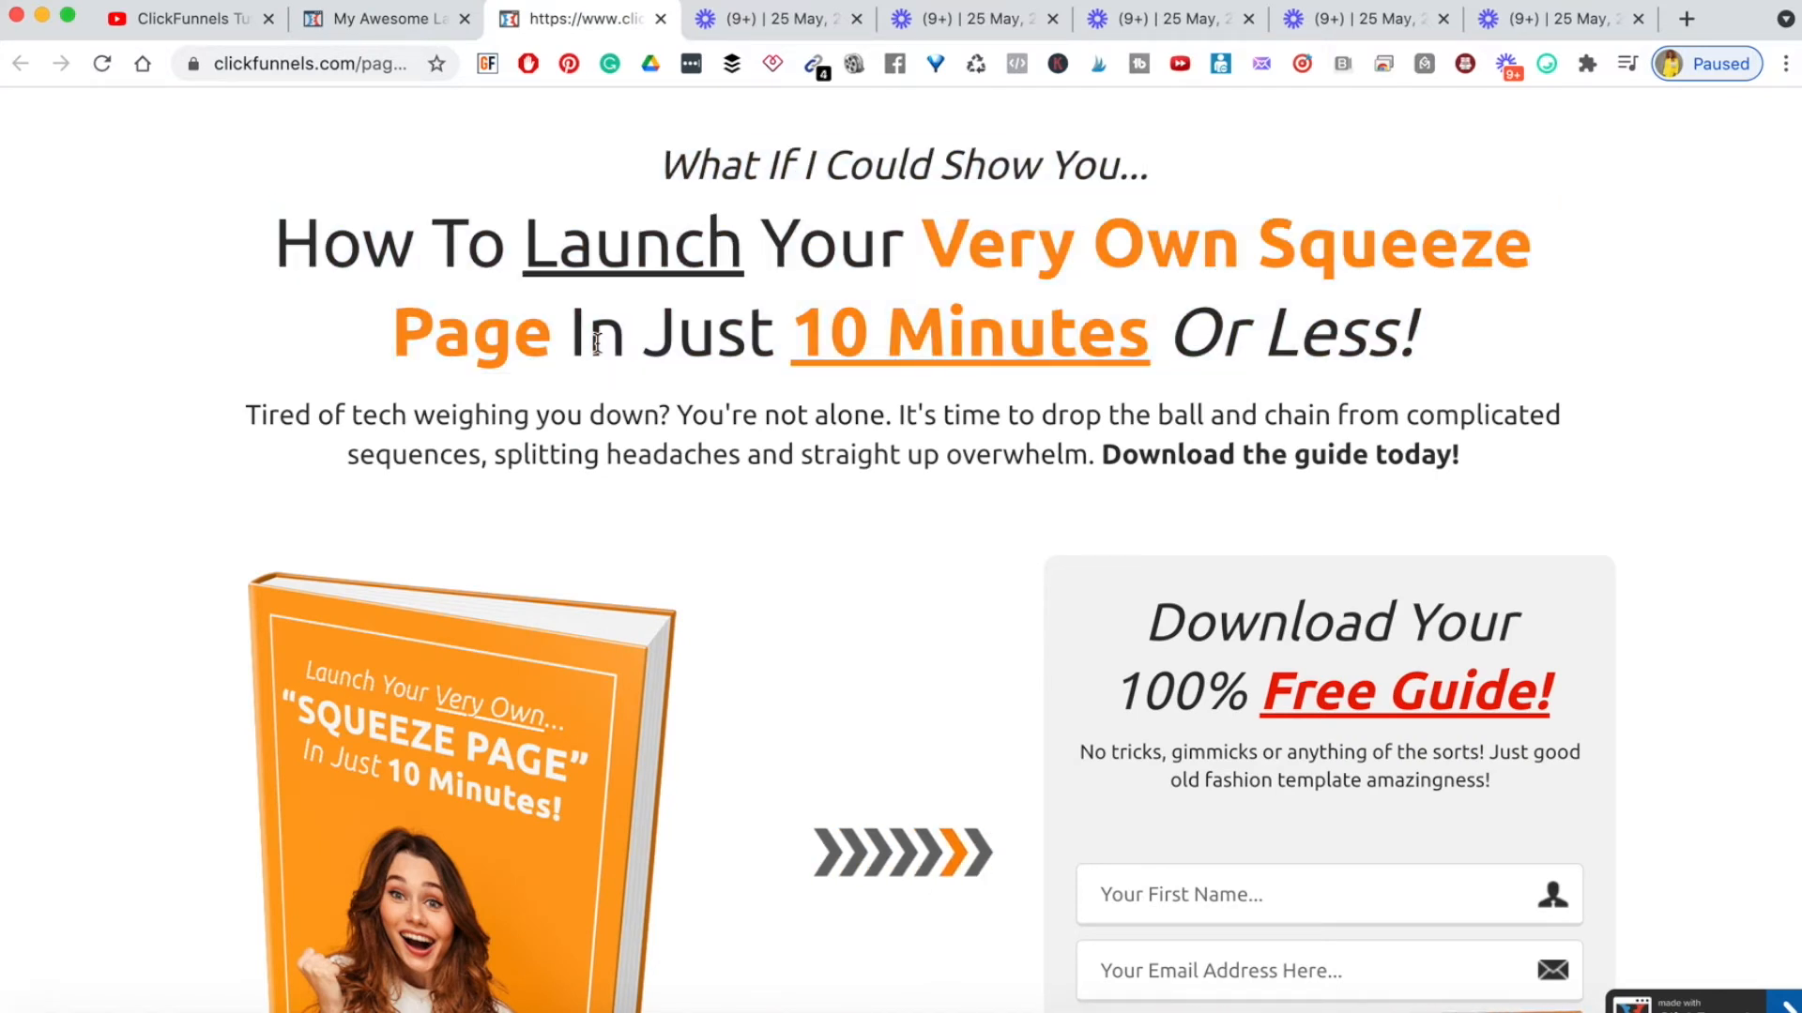
{"action": "triple_click", "coordinate": [663, 448]}
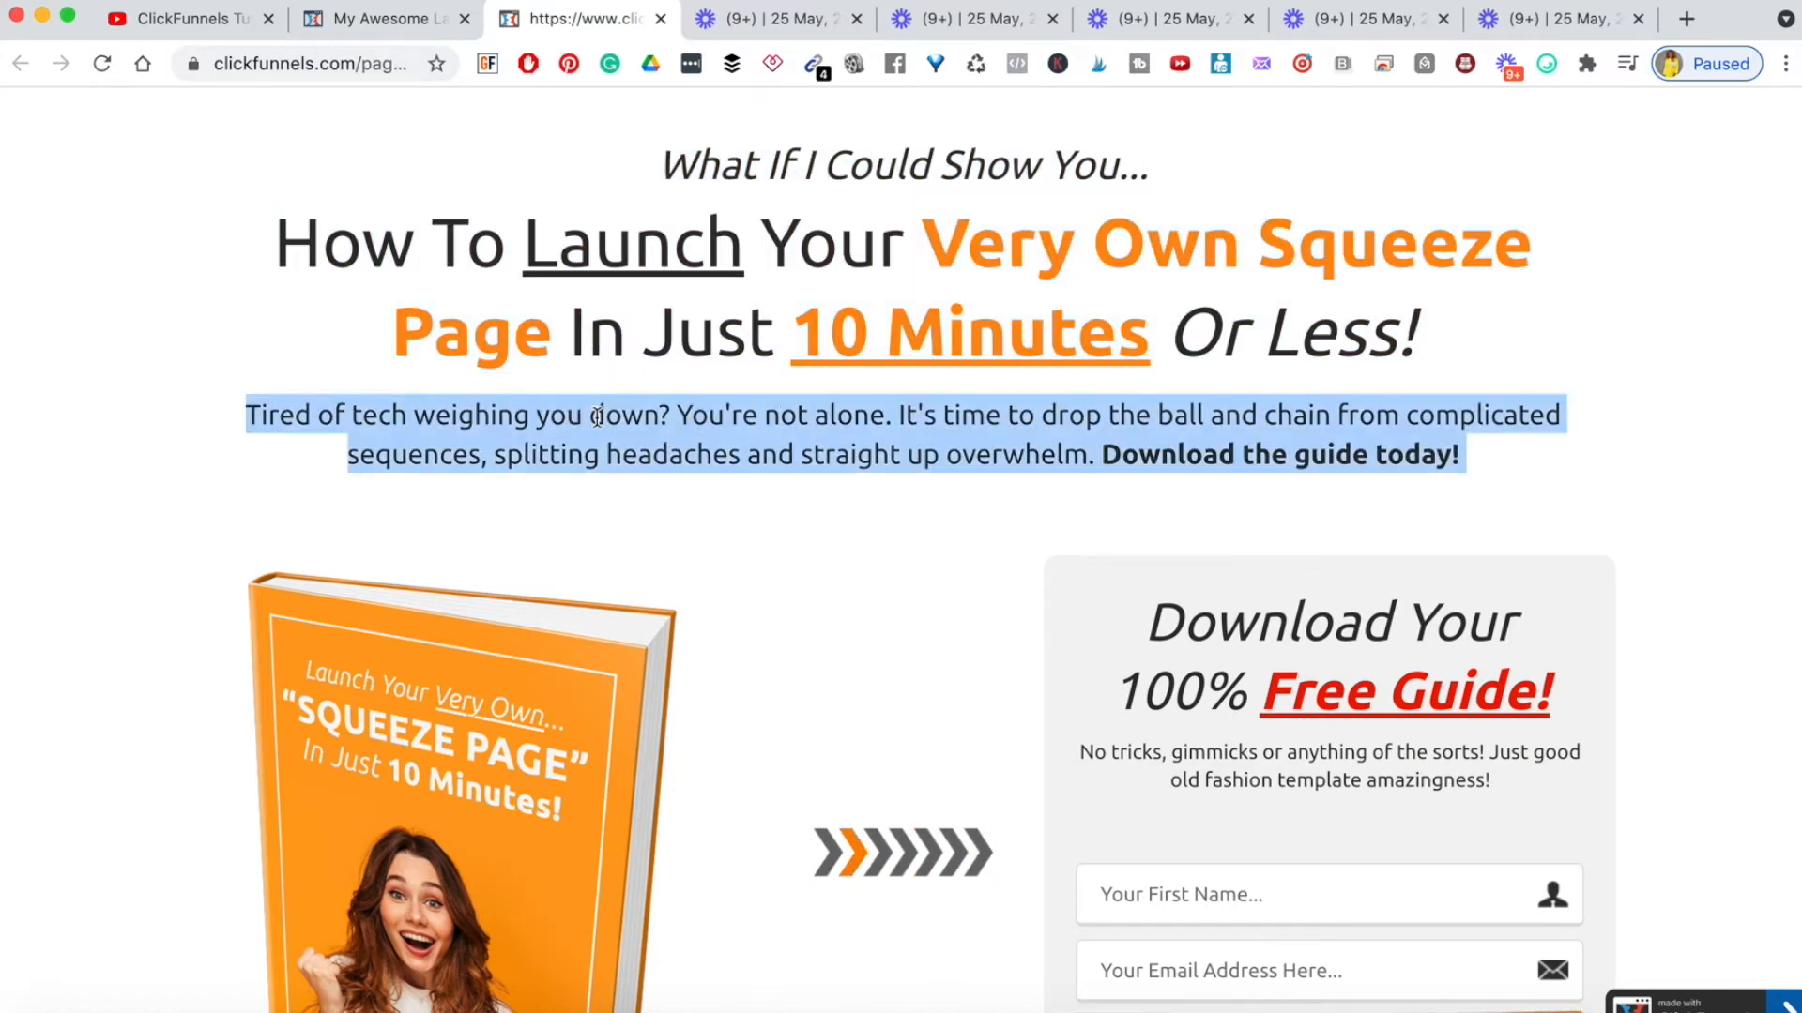
{"action": "left_click", "coordinate": [660, 443]}
{"action": "triple_click", "coordinate": [660, 443]}
{"action": "left_click", "coordinate": [657, 443]}
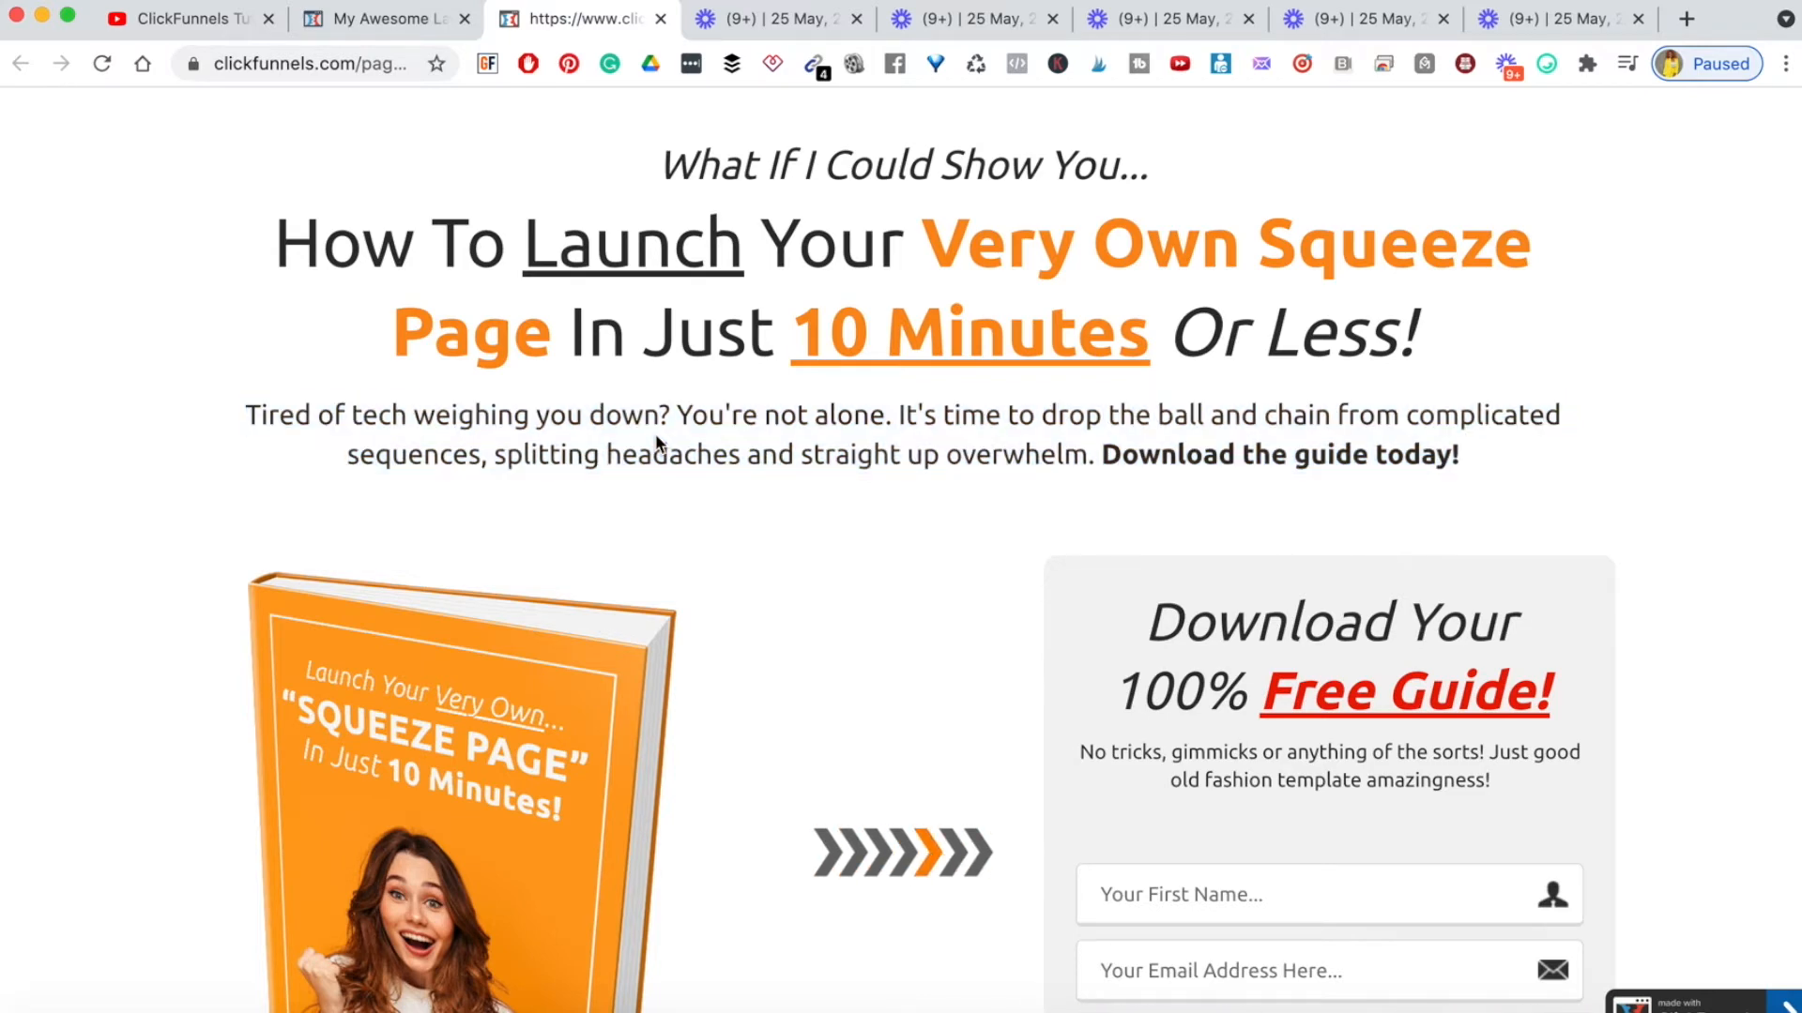
{"action": "triple_click", "coordinate": [435, 420]}
{"action": "key", "text": "ctrl+c"}
- Add a sub-headline element below the second headline on the landing page
{"action": "left_click", "coordinate": [357, 19]}
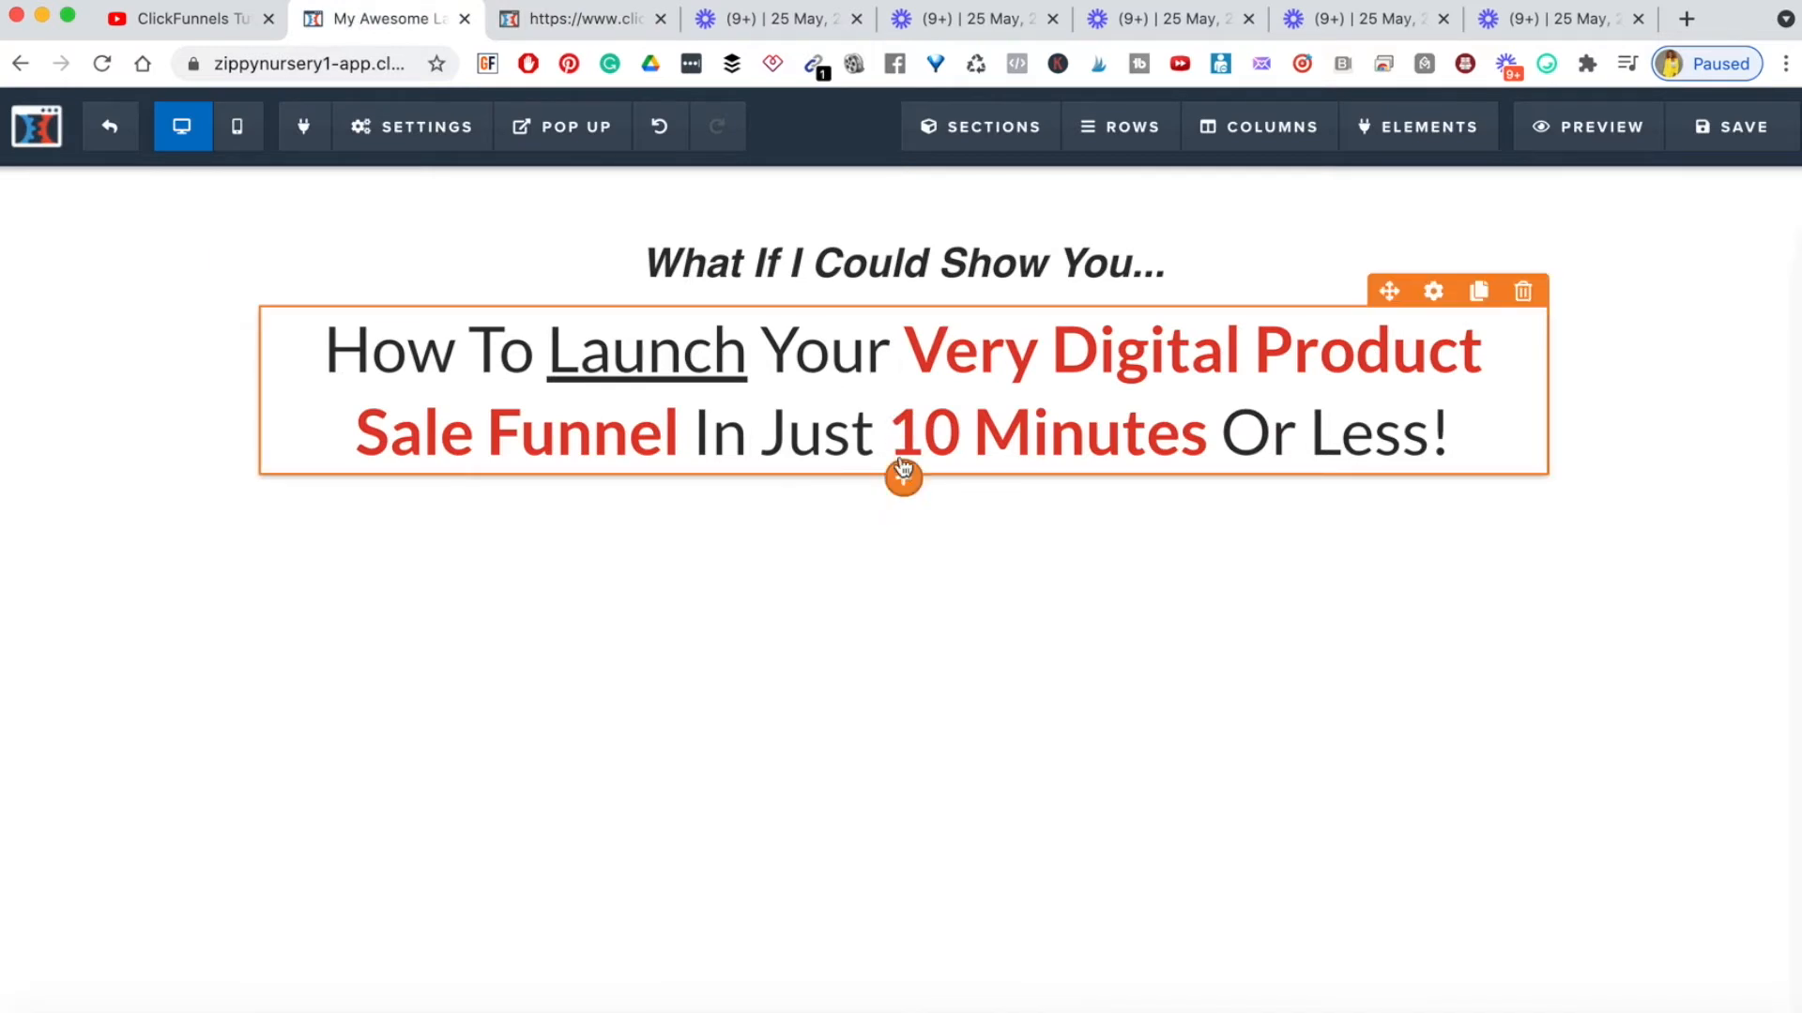
{"action": "left_click", "coordinate": [904, 481]}
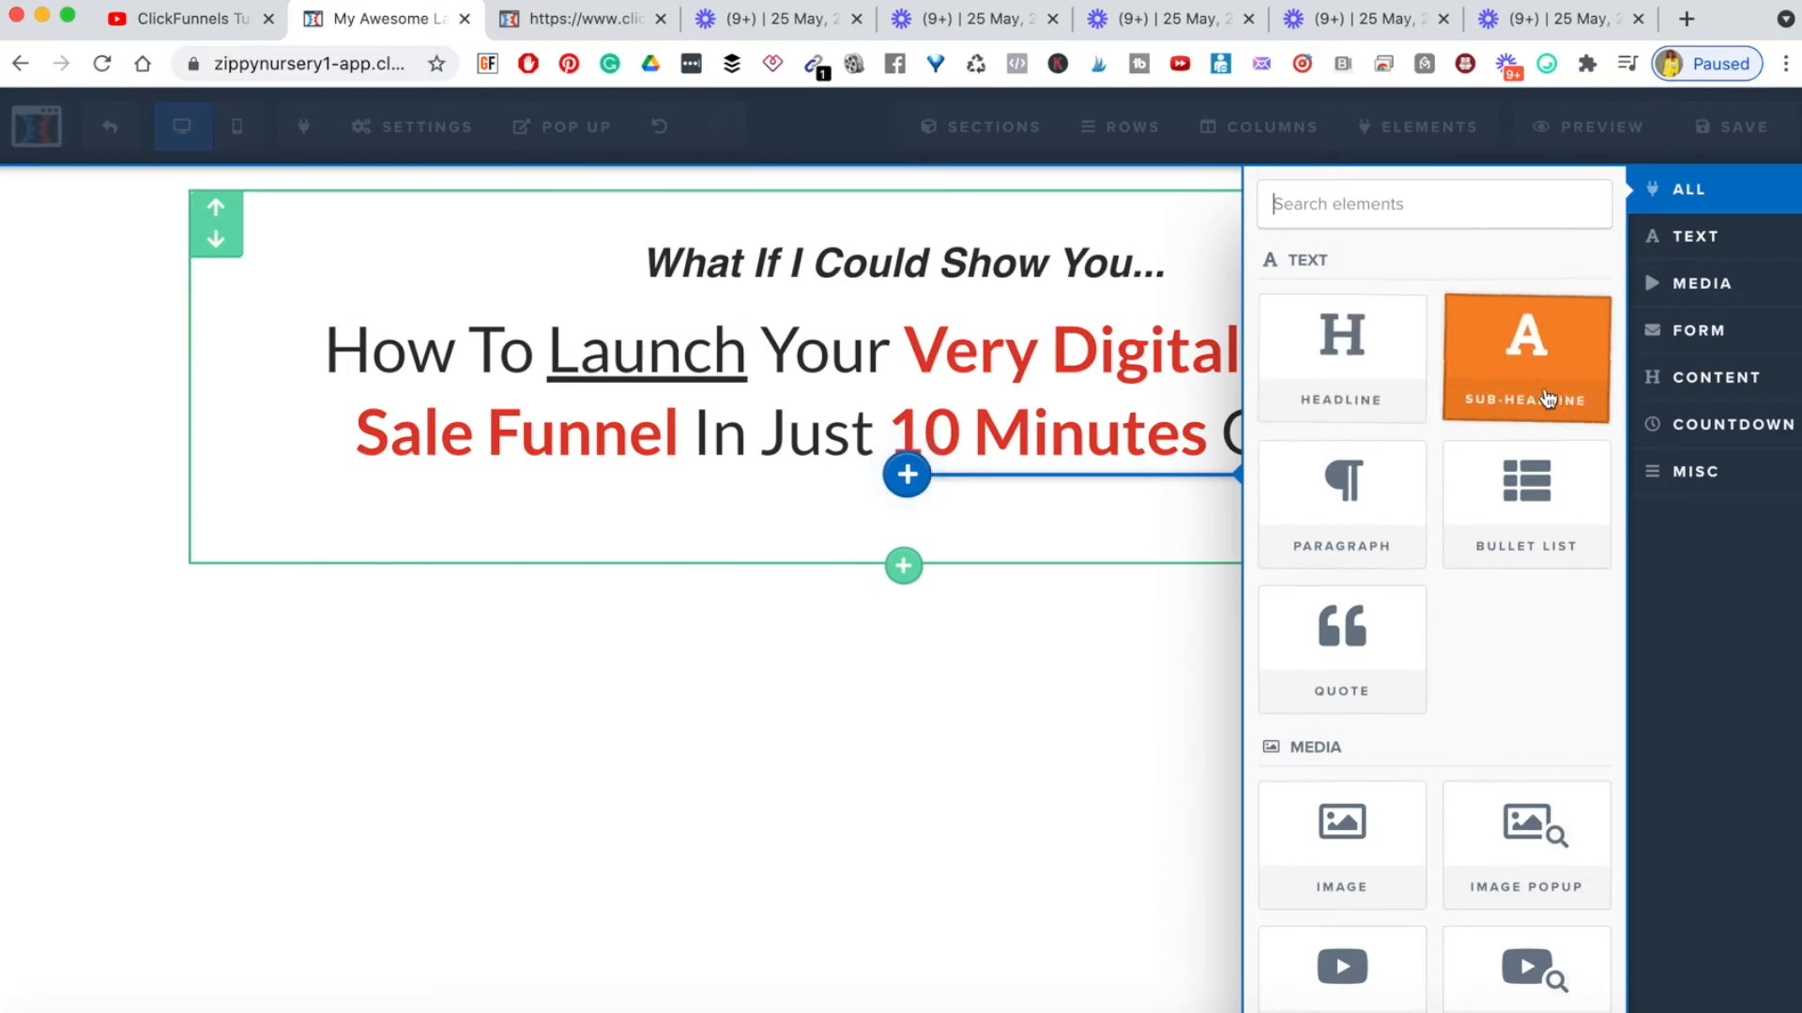
{"action": "left_click", "coordinate": [1557, 355]}
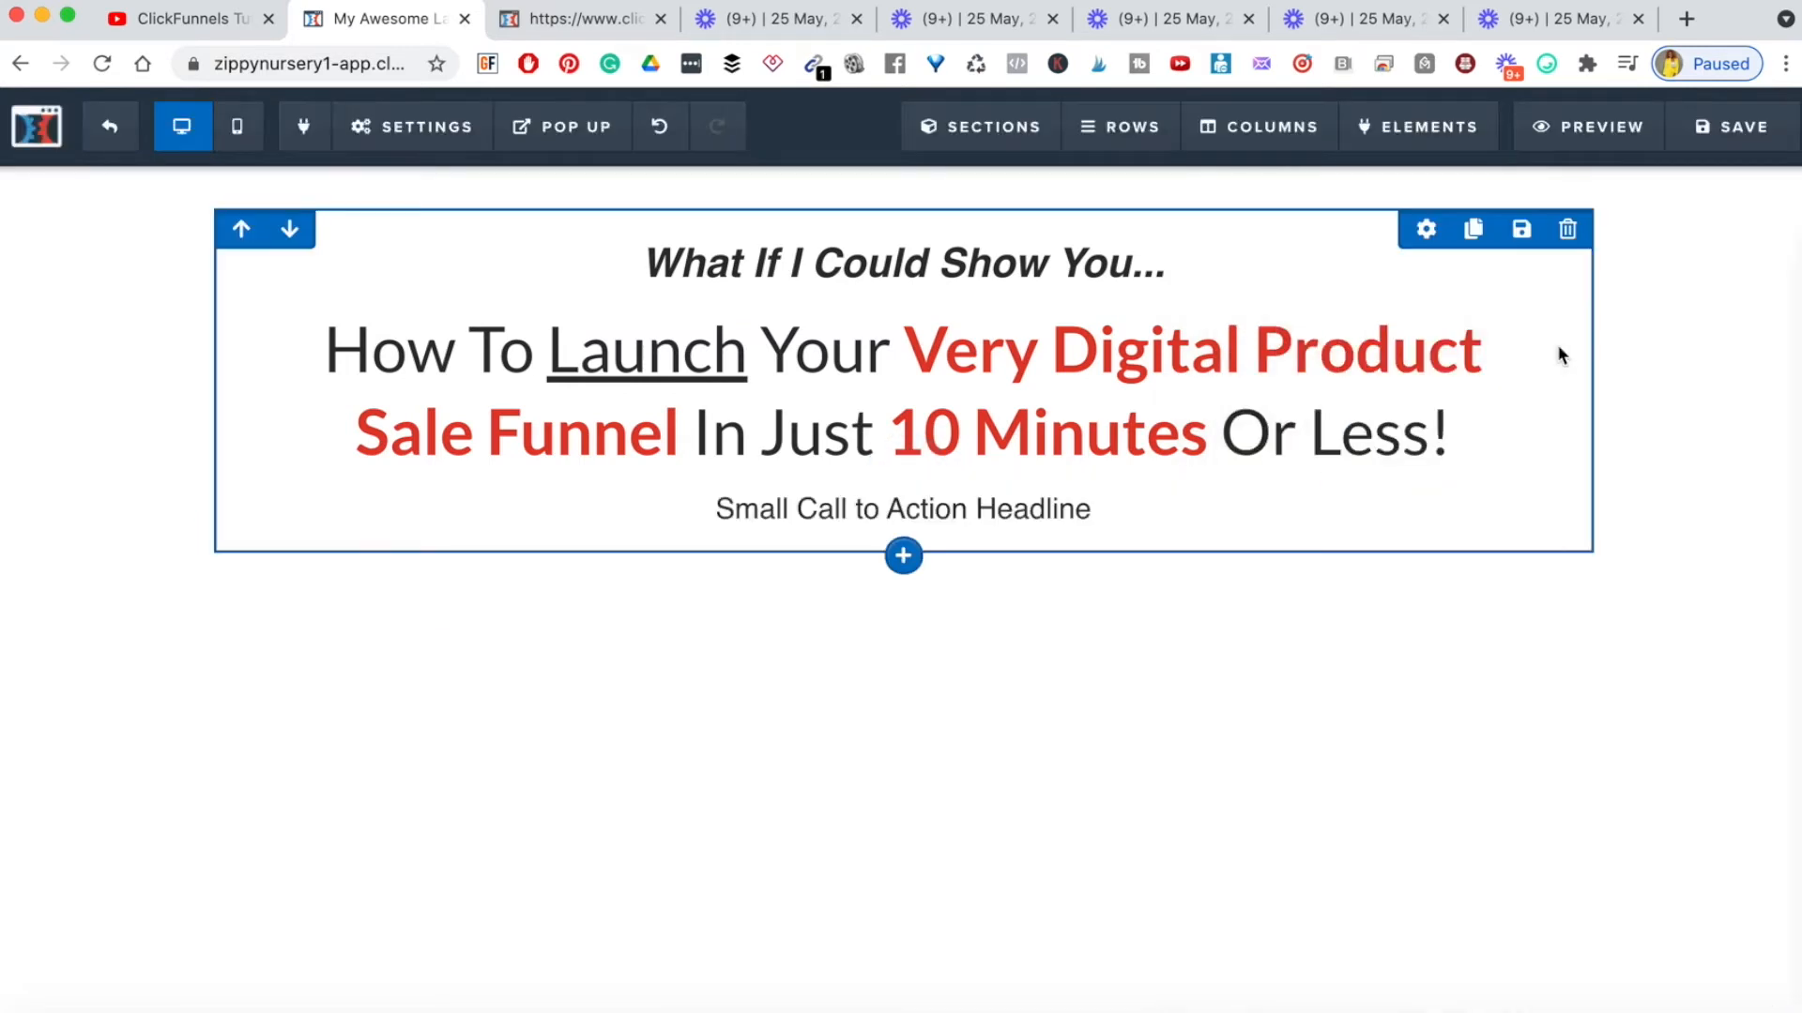
- Replace the sub-headline's placeholder text with the copied "Tired of tech weighing you down?" paragraph and compare it with the example page
{"action": "left_click", "coordinate": [548, 22]}
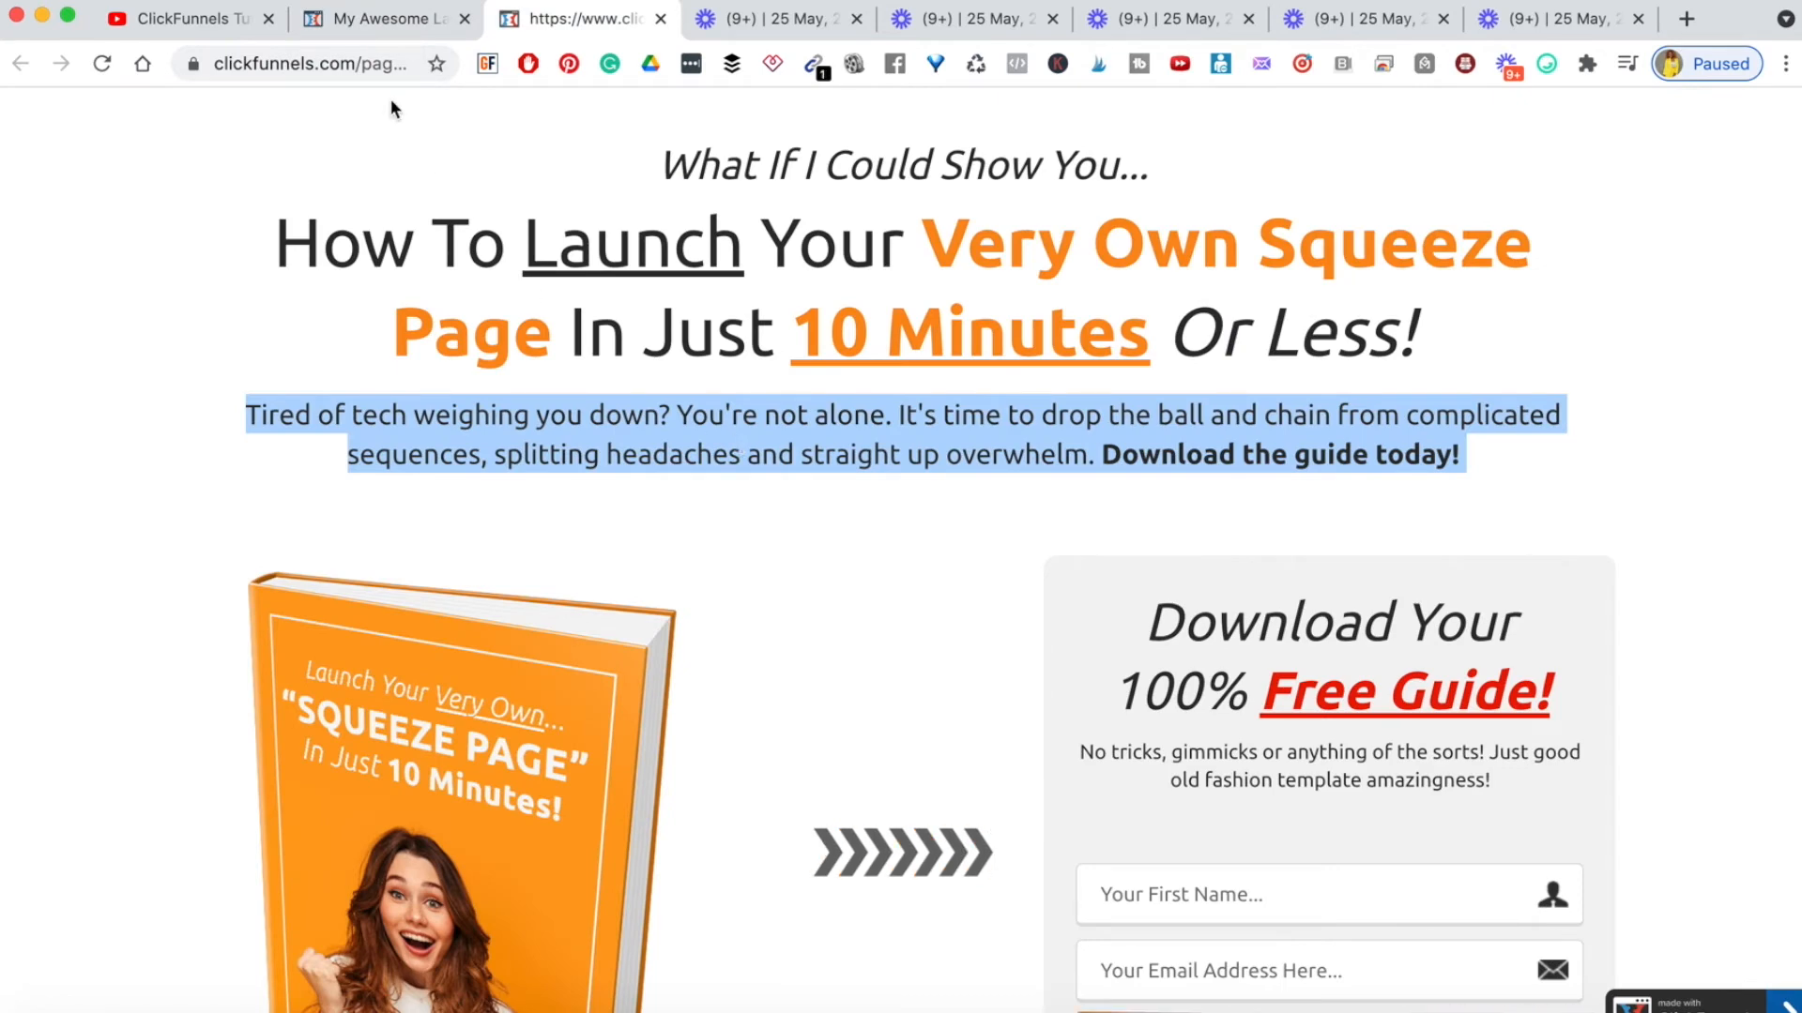
{"action": "left_click", "coordinate": [374, 15]}
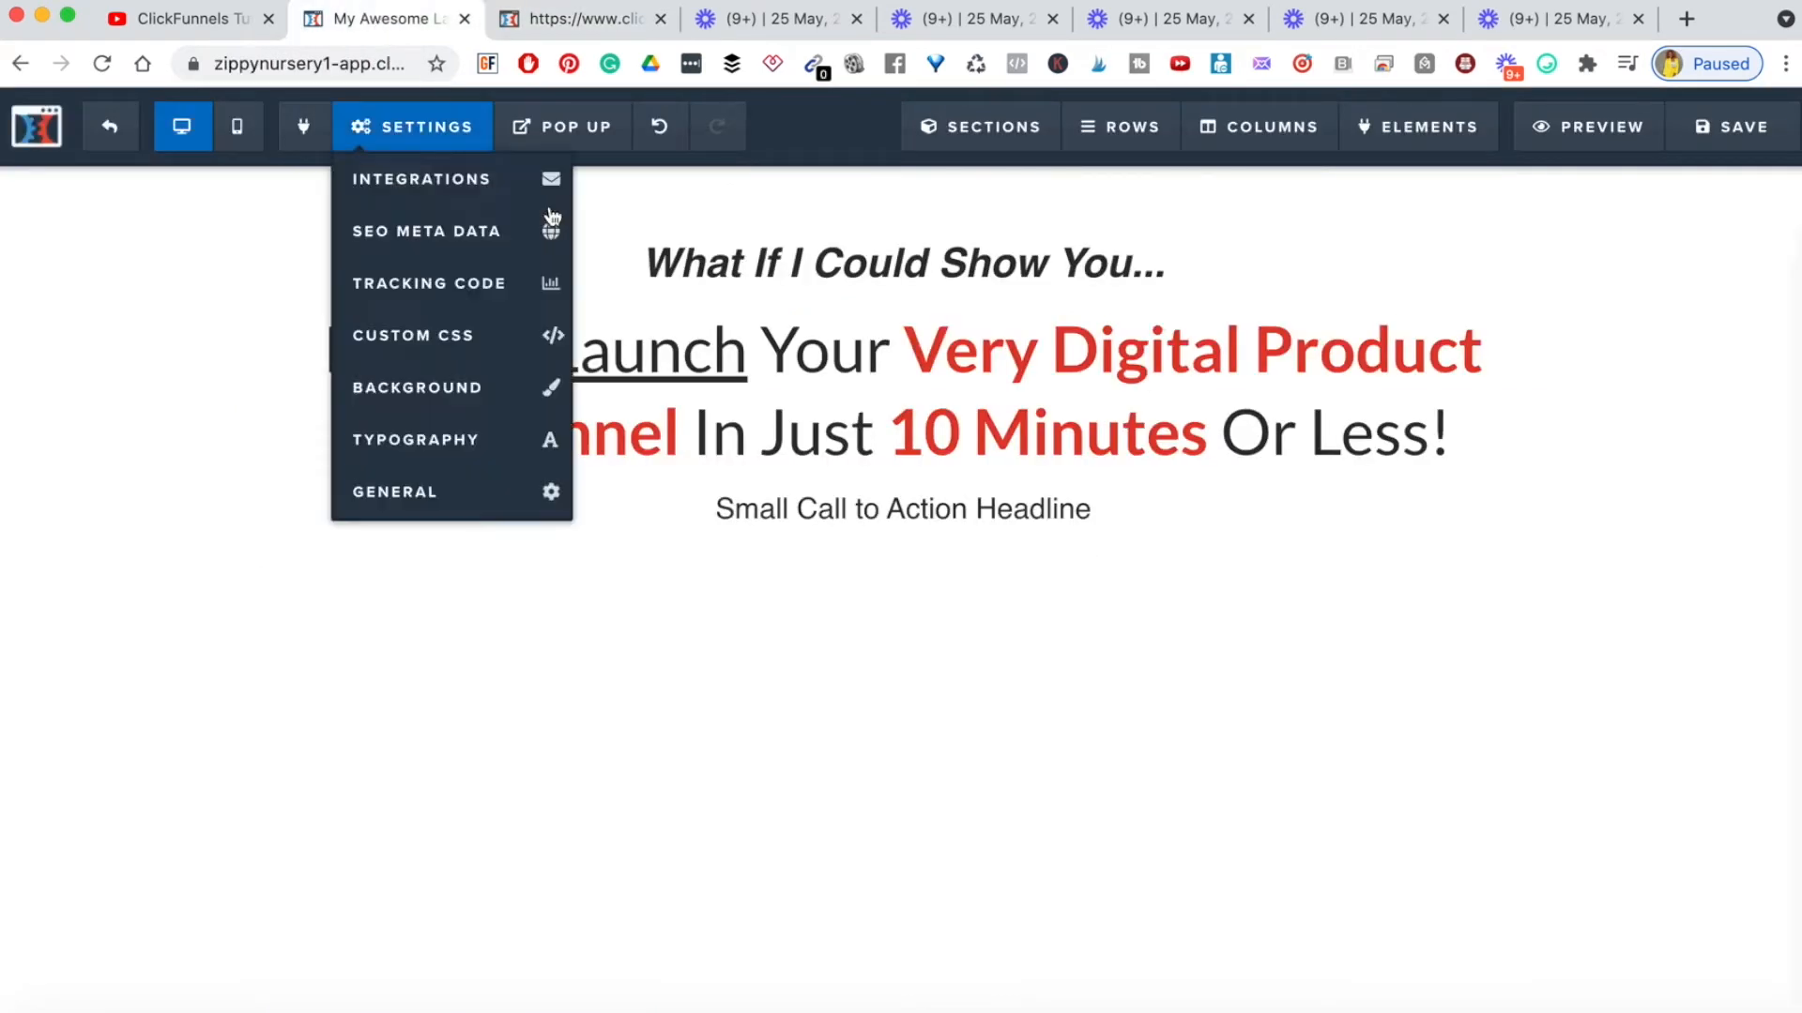
{"action": "left_click", "coordinate": [866, 509]}
{"action": "key", "text": "ctrl+a"}
{"action": "key", "text": "ctrl+v"}
{"action": "key", "text": "BackSpace"}
{"action": "left_click", "coordinate": [1615, 696]}
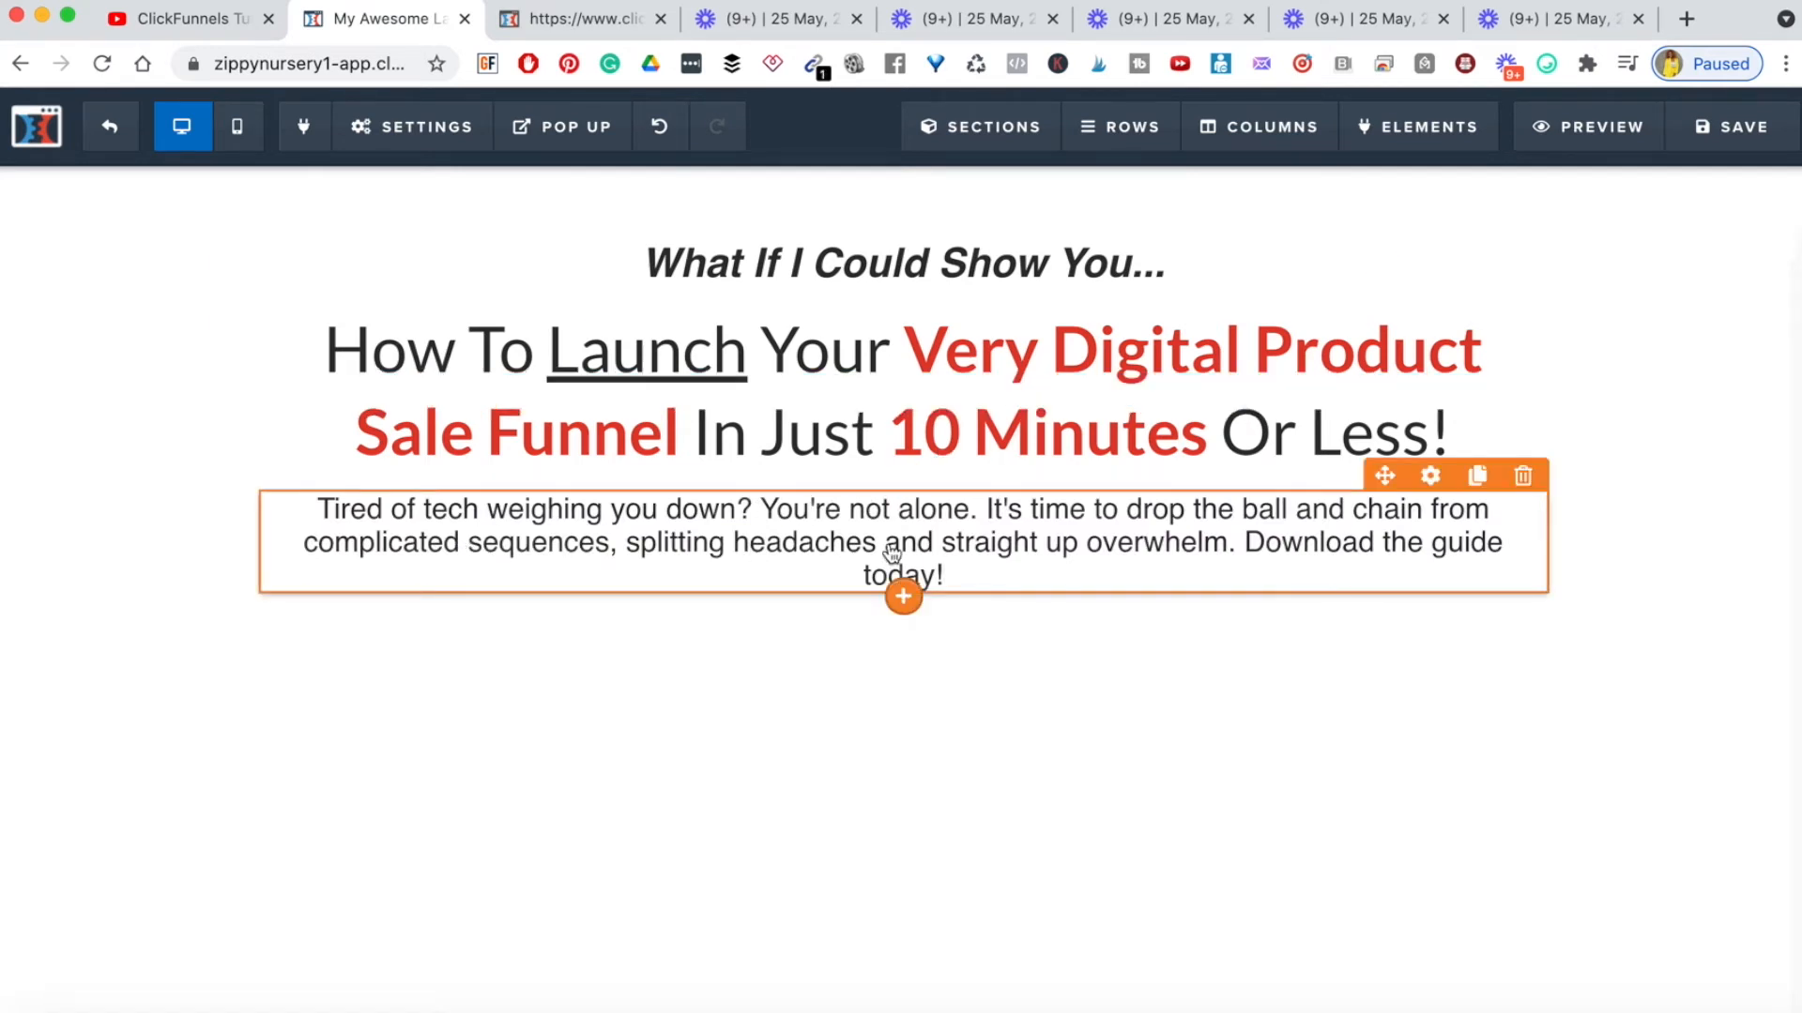
{"action": "left_click", "coordinate": [539, 21]}
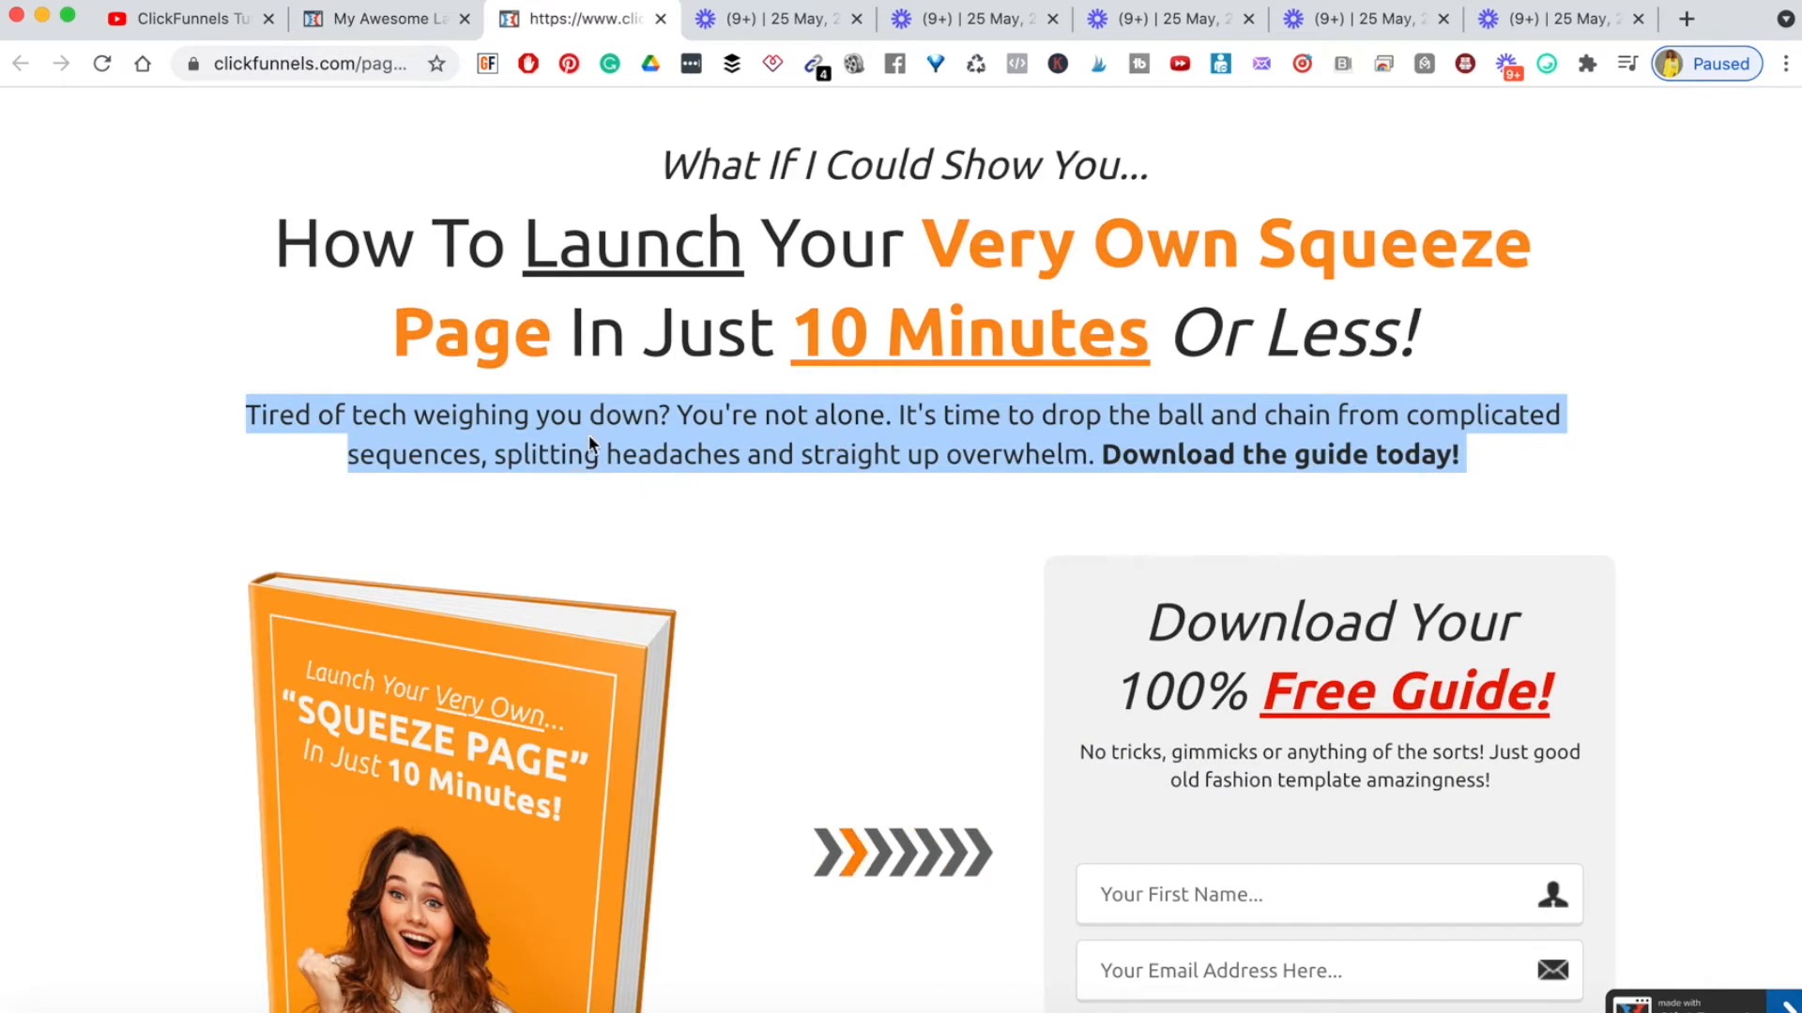
- Return to the landing page editor, set the sub-headline's font size to 22 and close its settings
{"action": "left_click", "coordinate": [381, 19]}
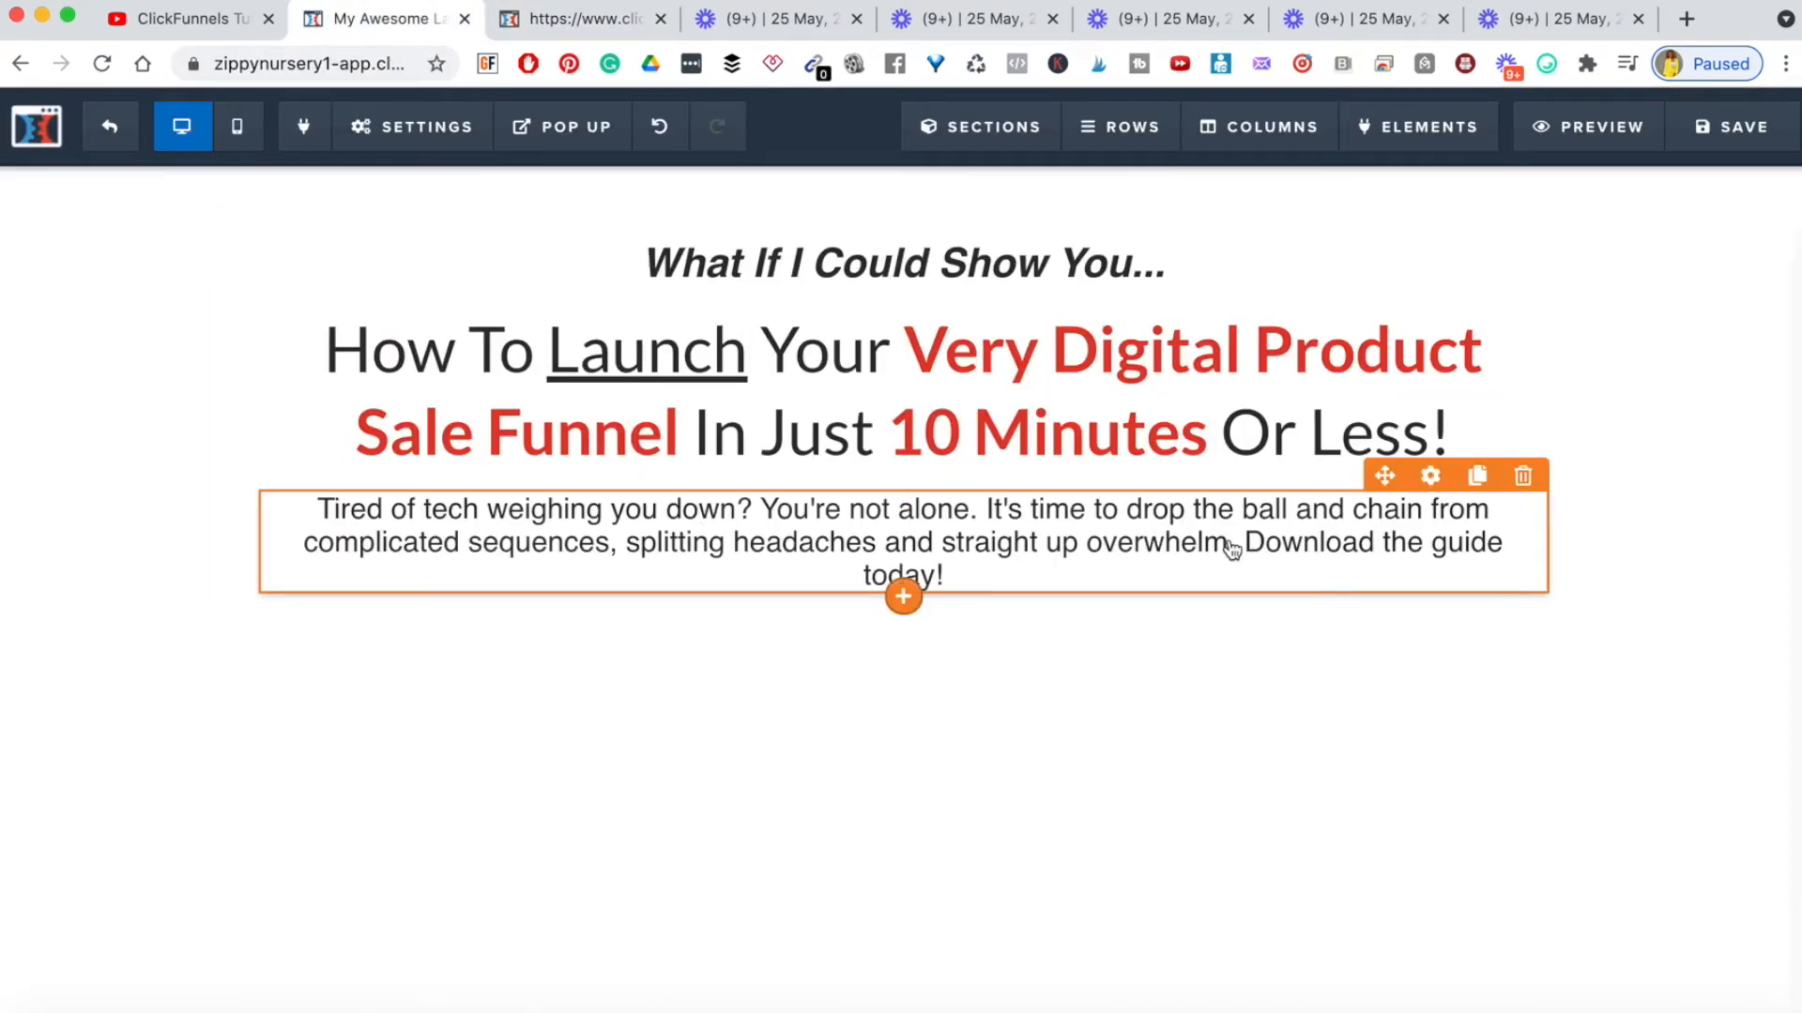
{"action": "left_click", "coordinate": [1428, 474]}
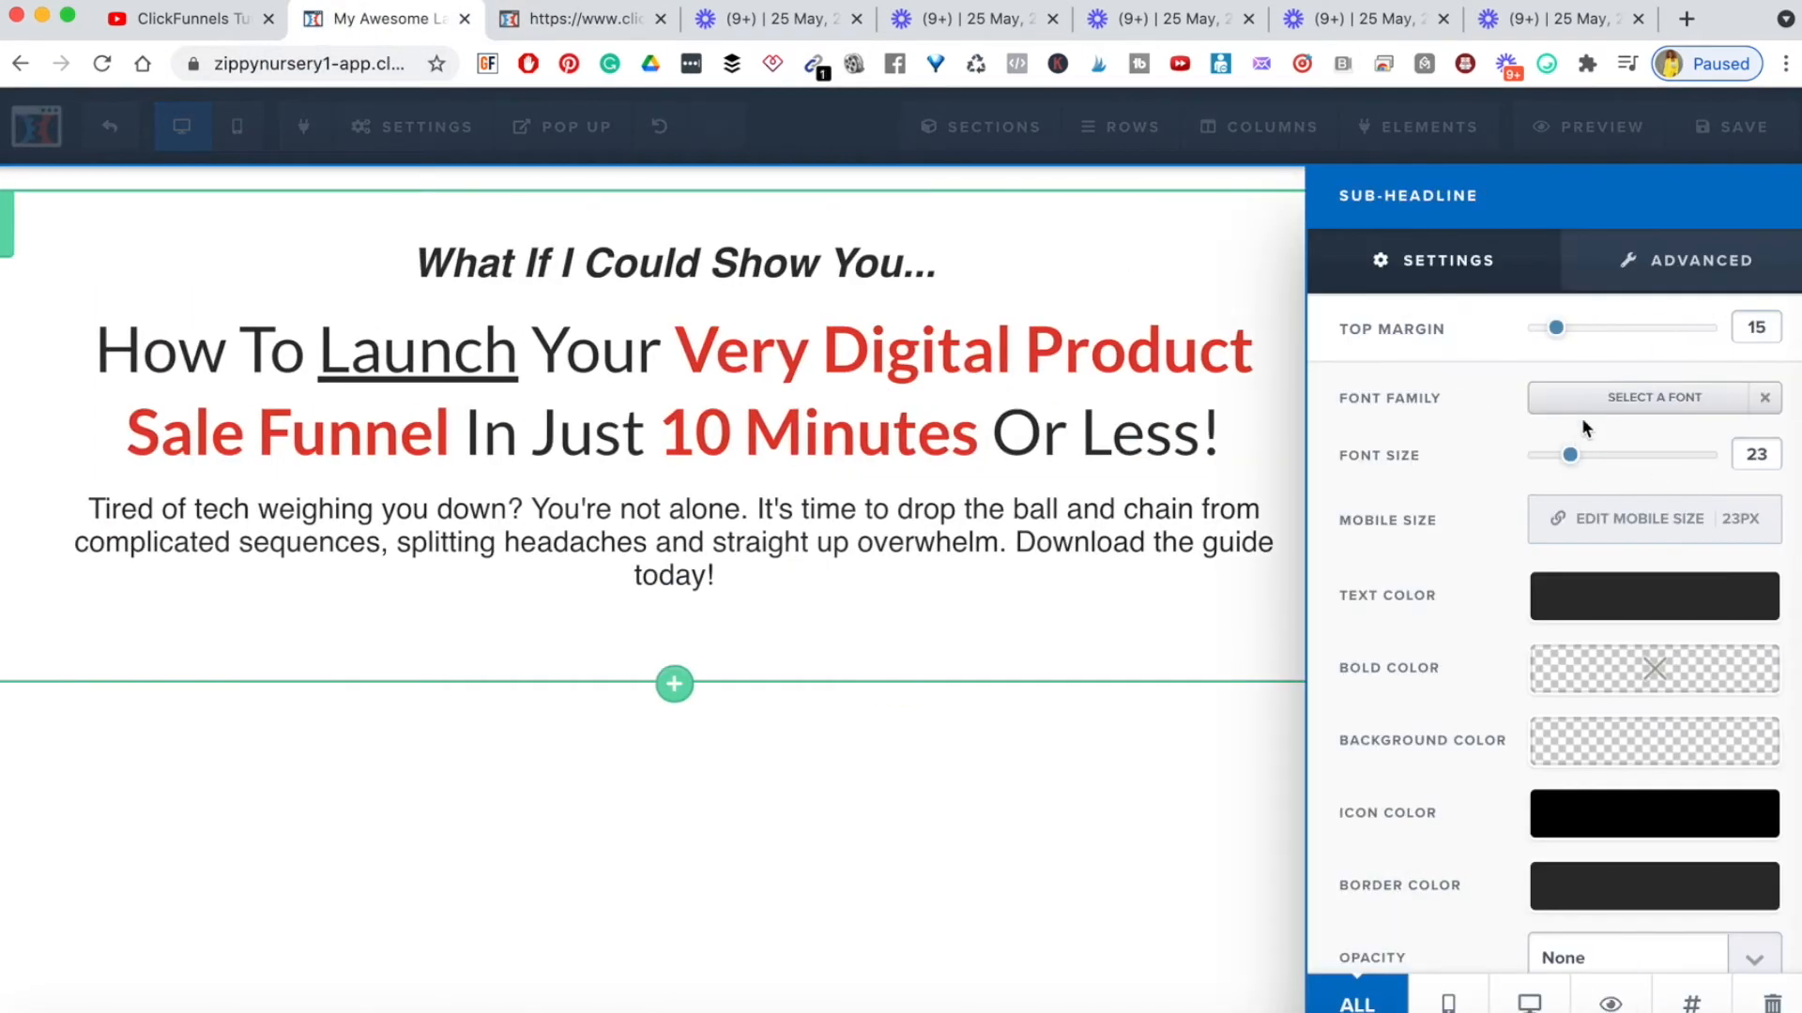
{"action": "left_click_drag", "start_coordinate": [1570, 459], "coordinate": [1565, 461]}
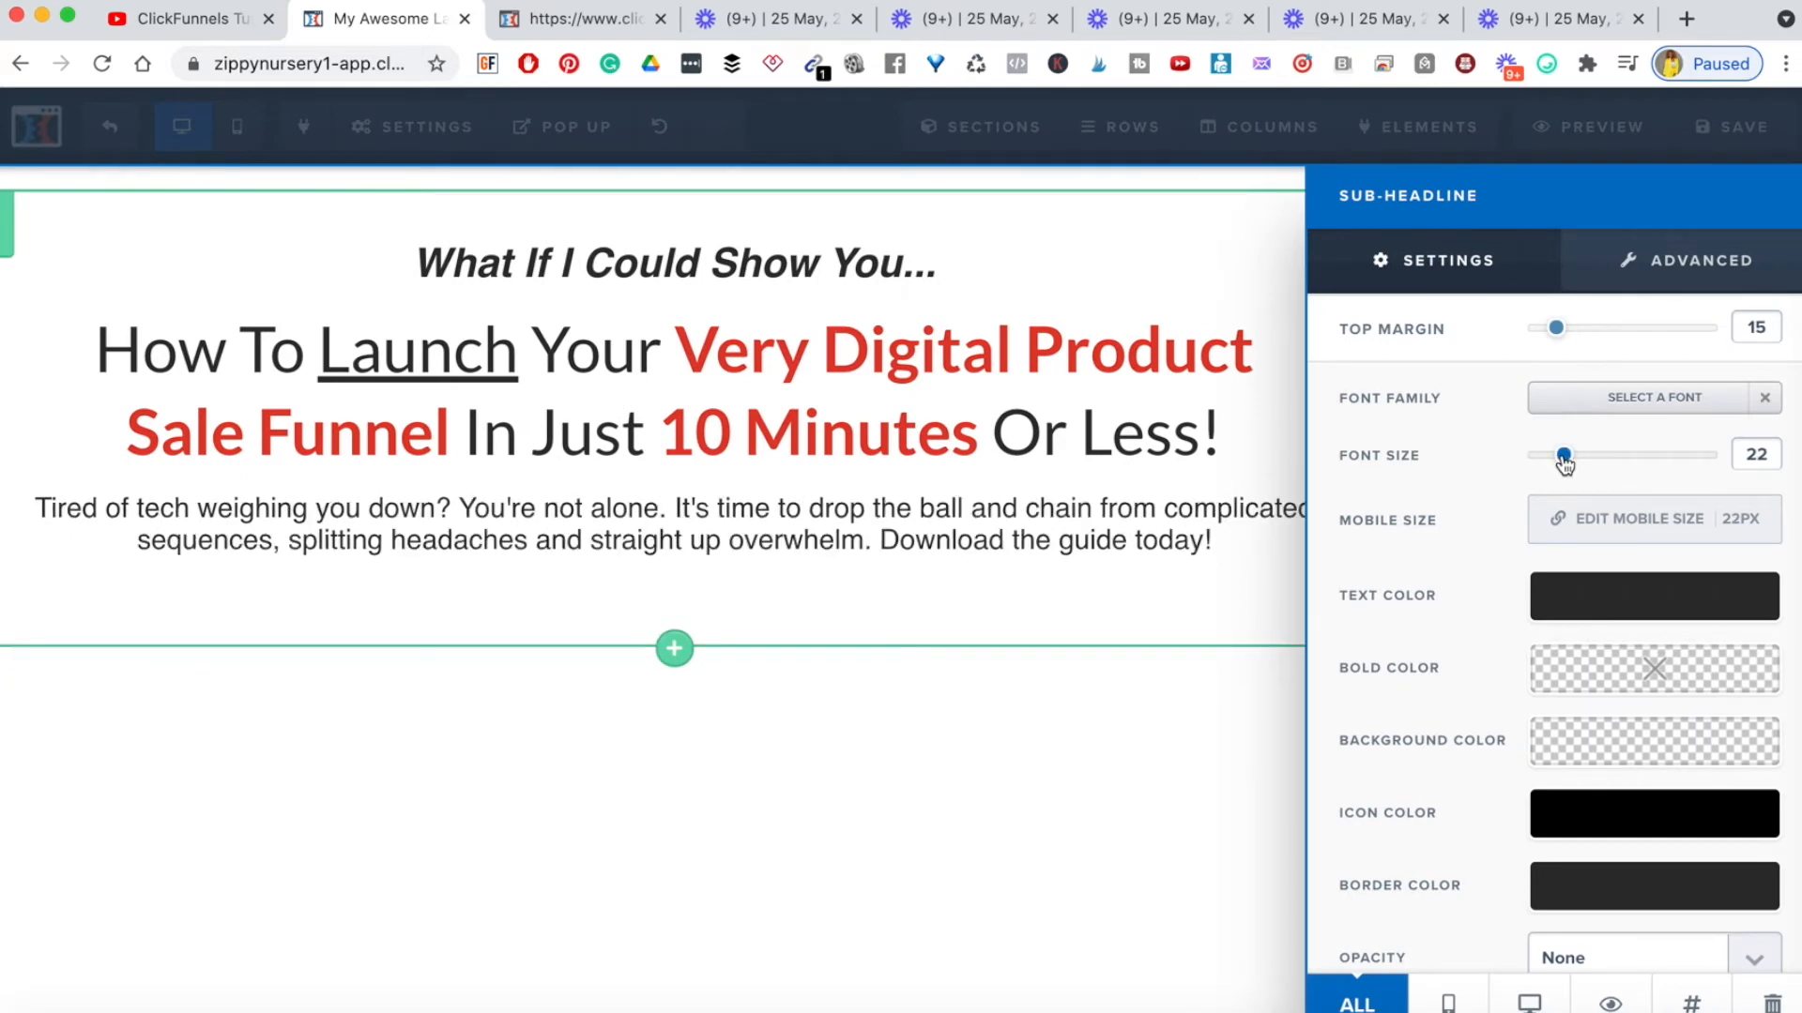
{"action": "left_click", "coordinate": [1010, 551]}
- Insert "Ready to launch your own income-boosting digital product WITHOUT the" at the start of the sub-headline
{"action": "left_click", "coordinate": [461, 512]}
{"action": "left_click", "coordinate": [546, 540]}
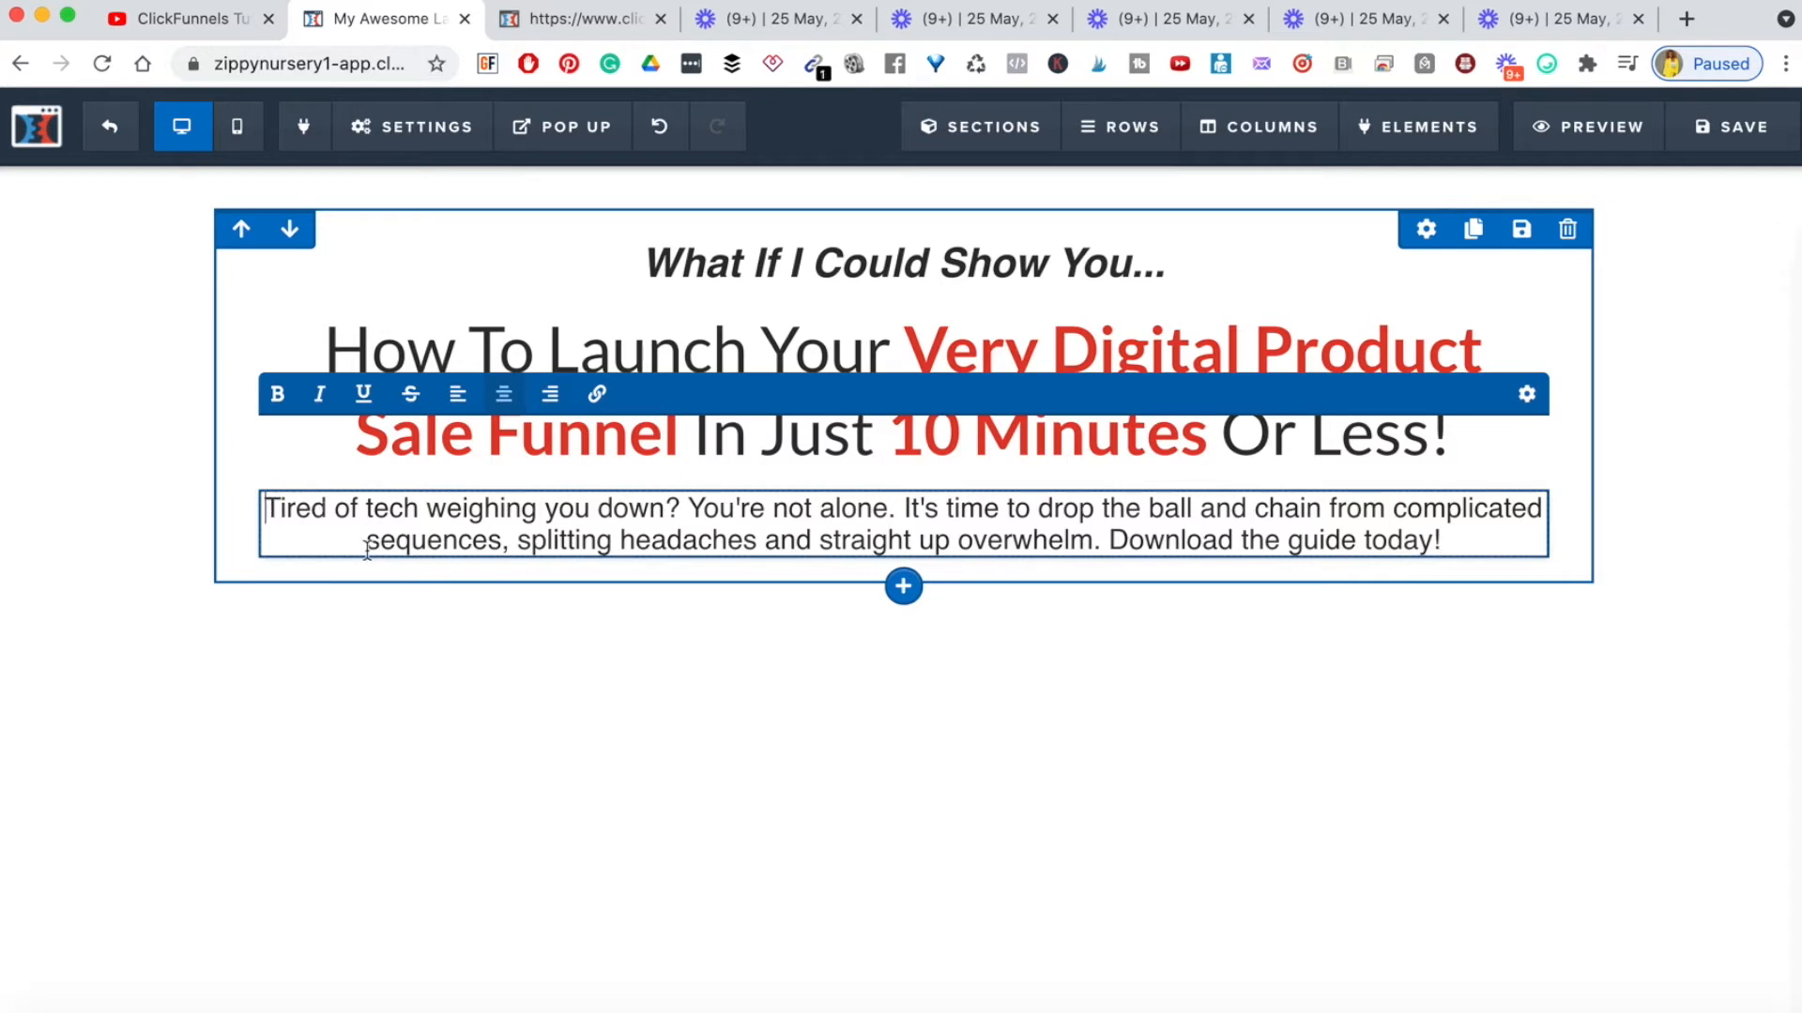
{"action": "type", "text": "Ready to "}
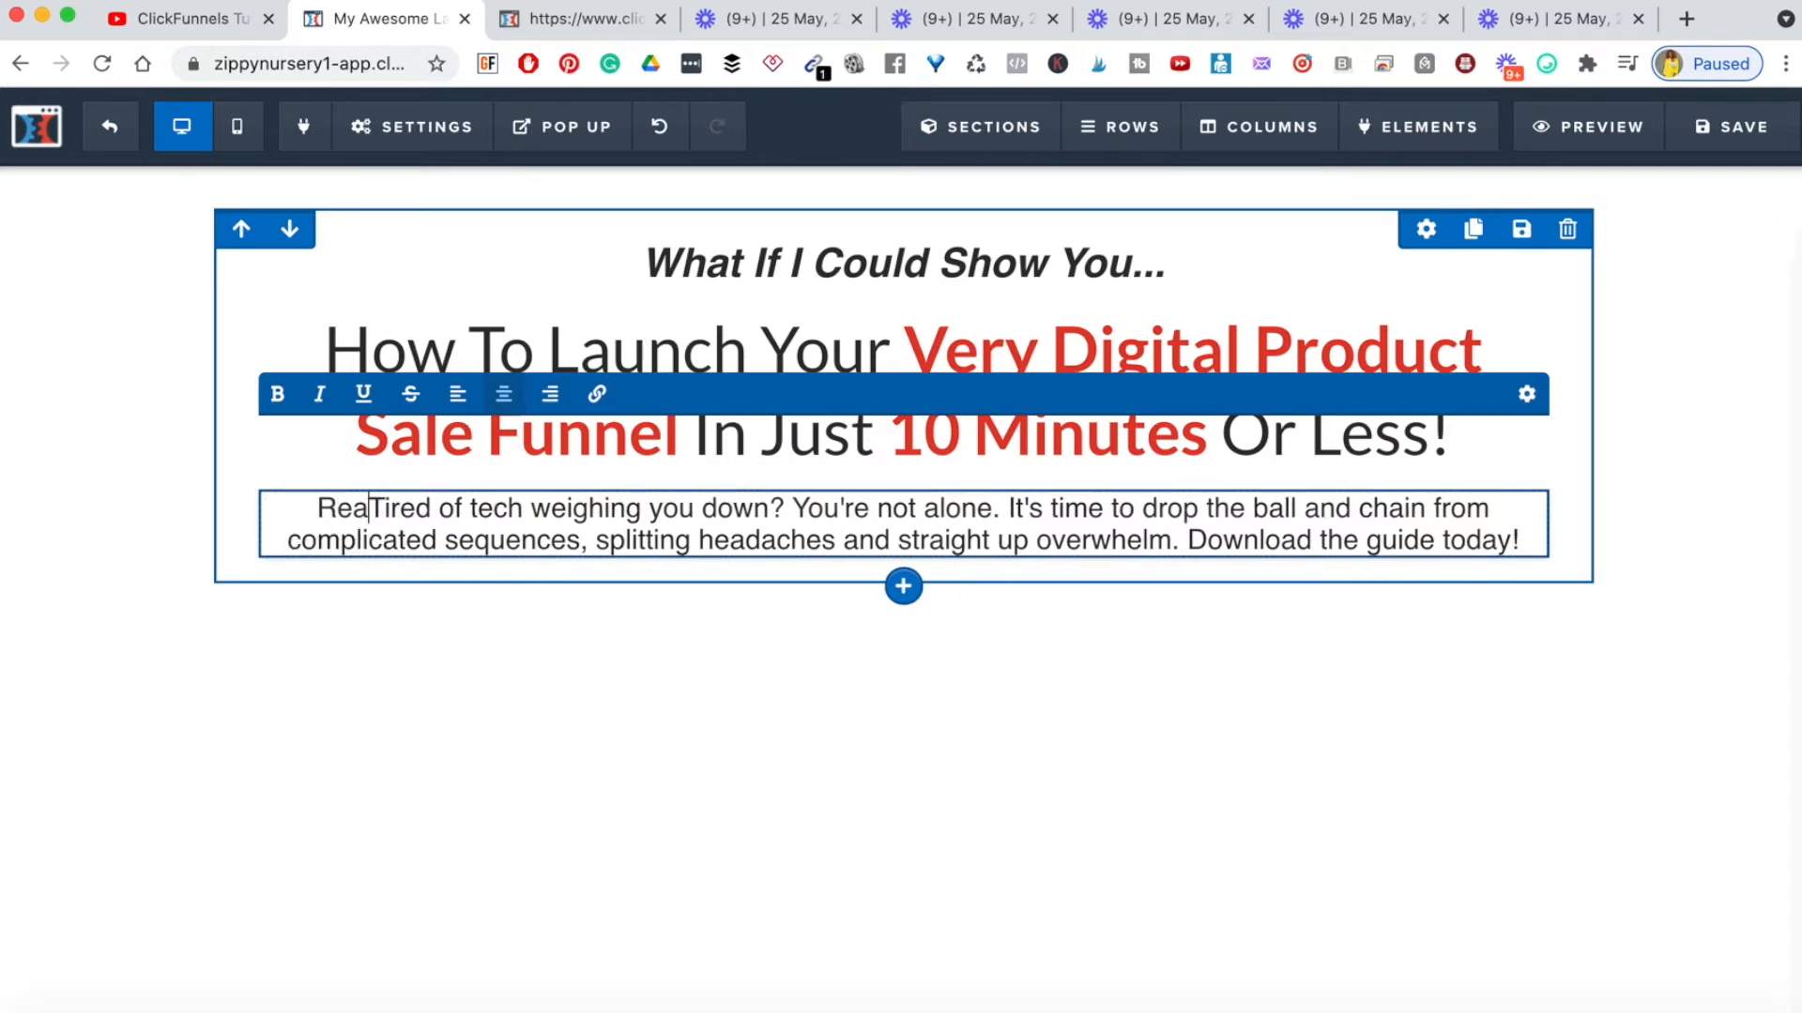
{"action": "type", "text": "launch your own i"}
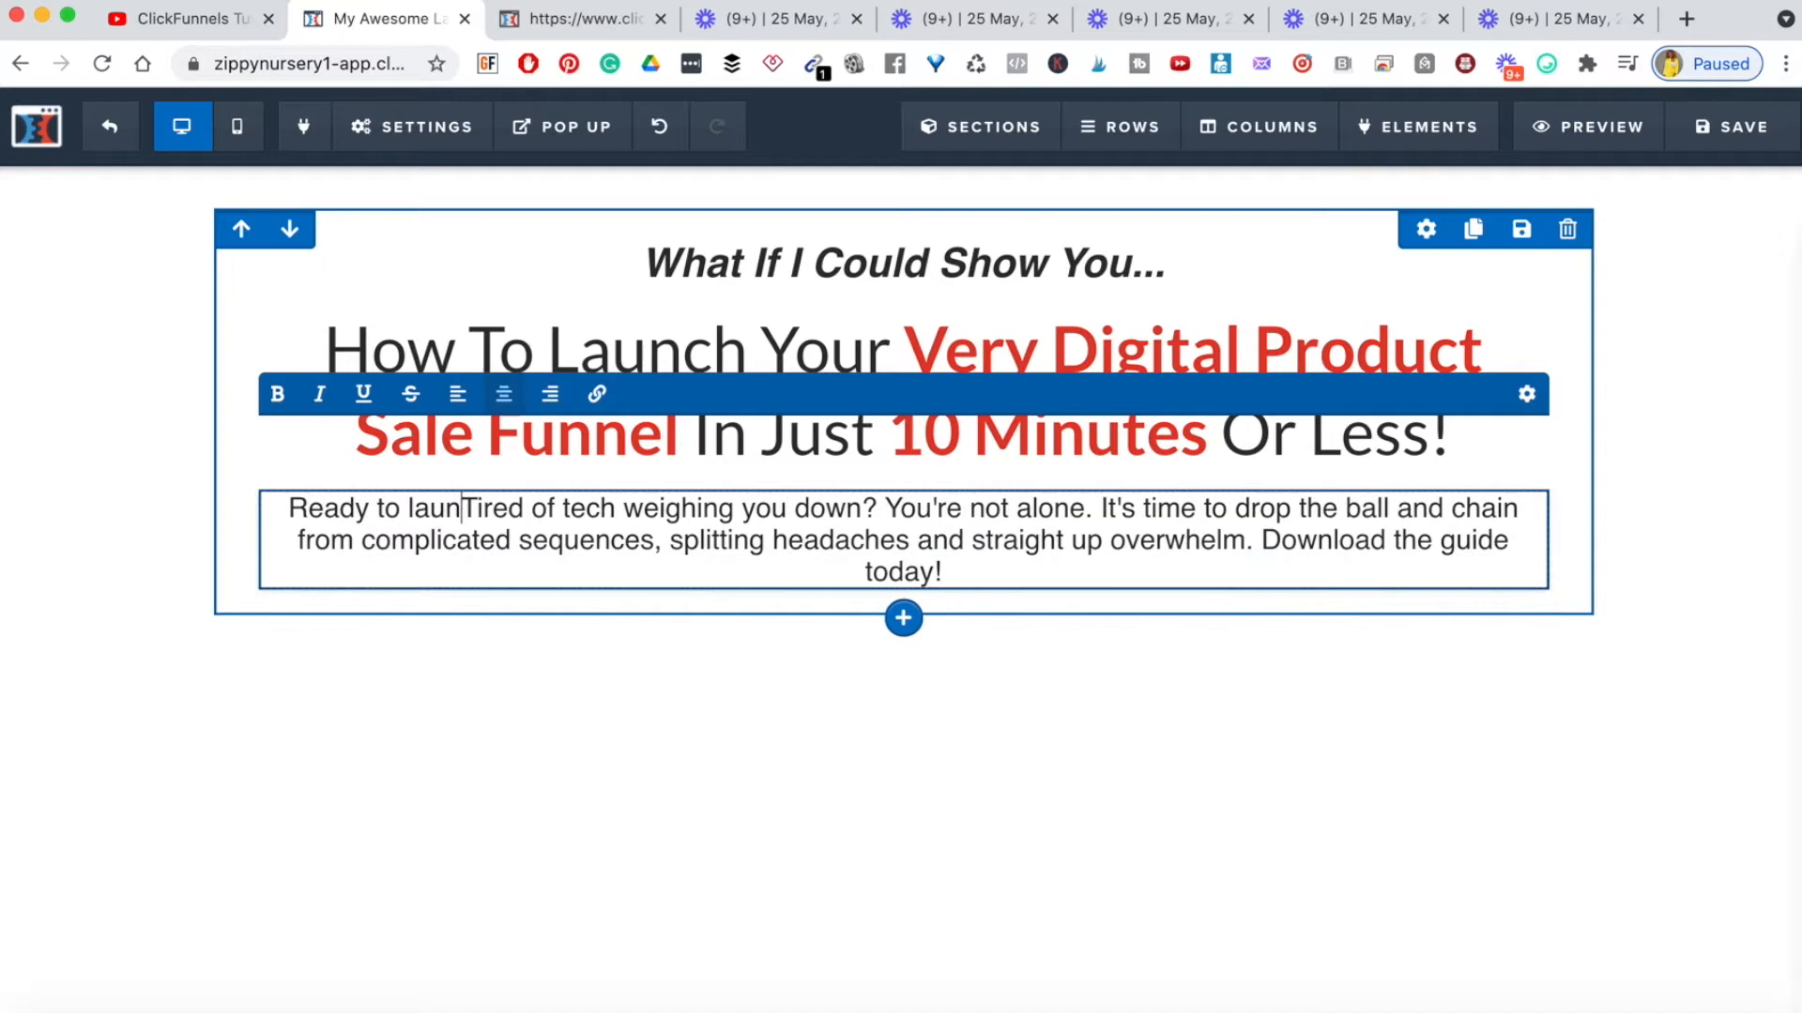
{"action": "type", "text": "ncom-boos"}
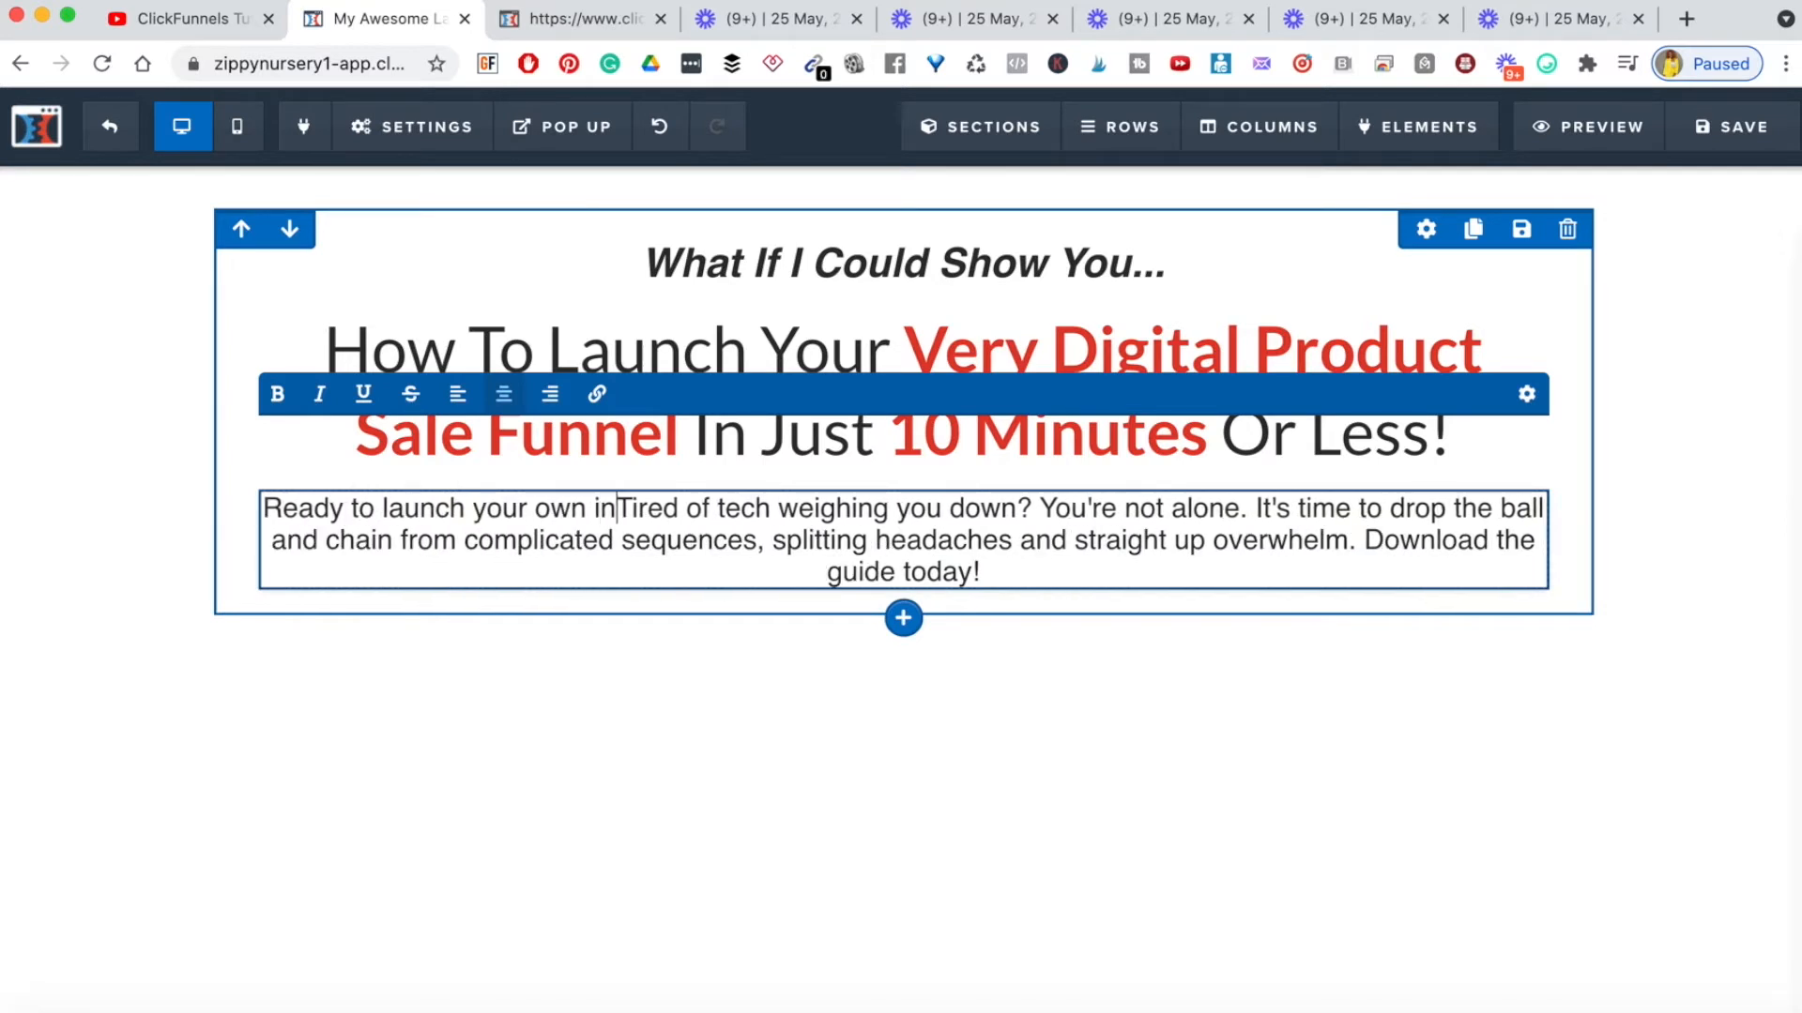
{"action": "type", "text": "ting"}
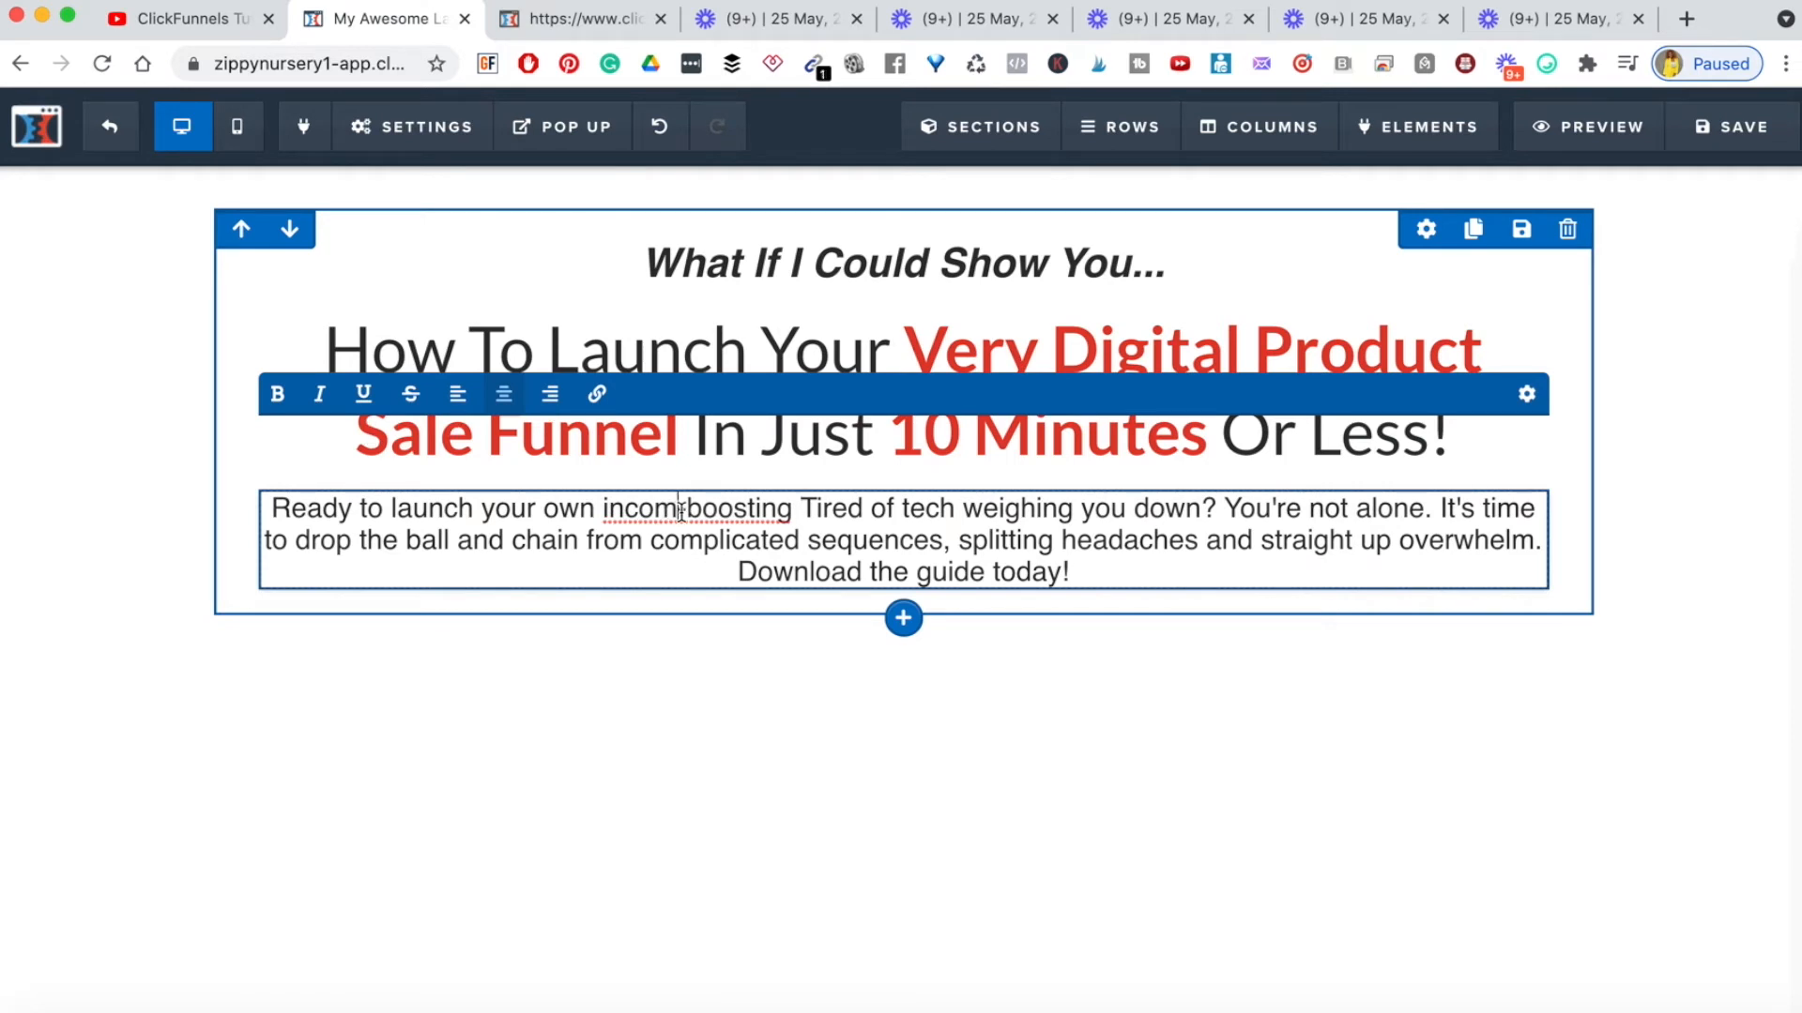
{"action": "type", "text": "e-boosting "}
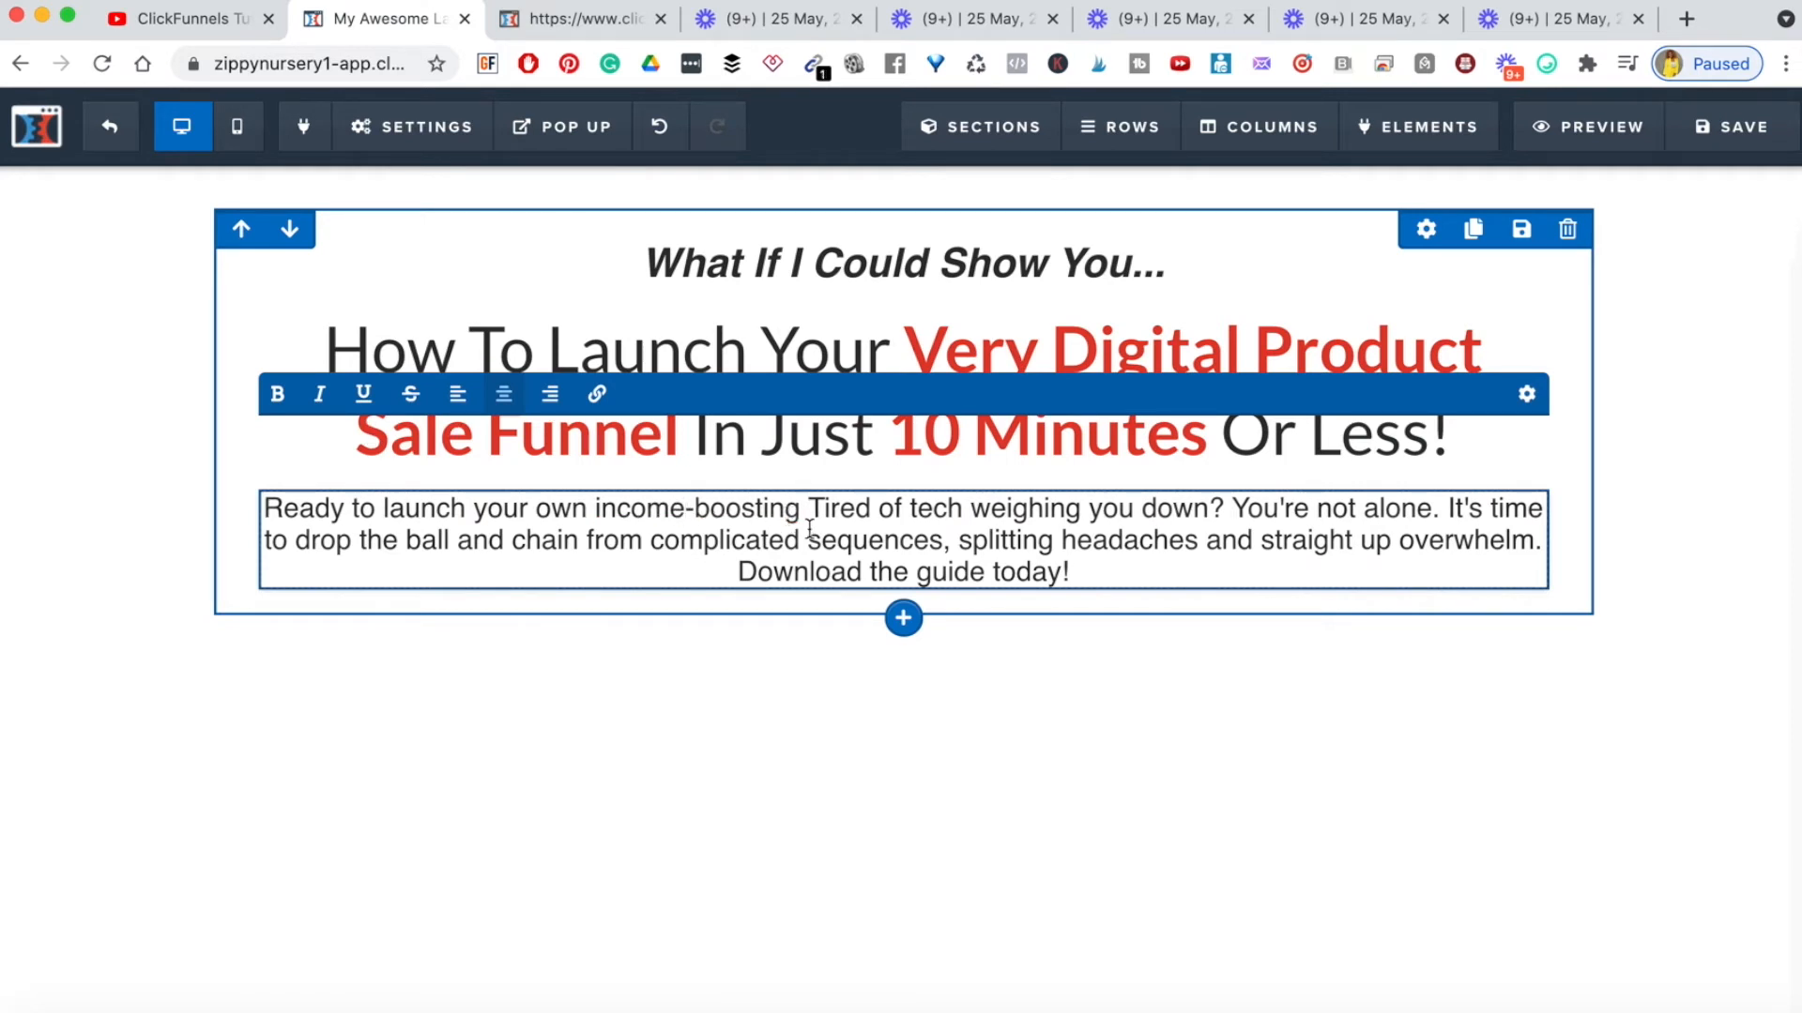
{"action": "type", "text": "digital pro"}
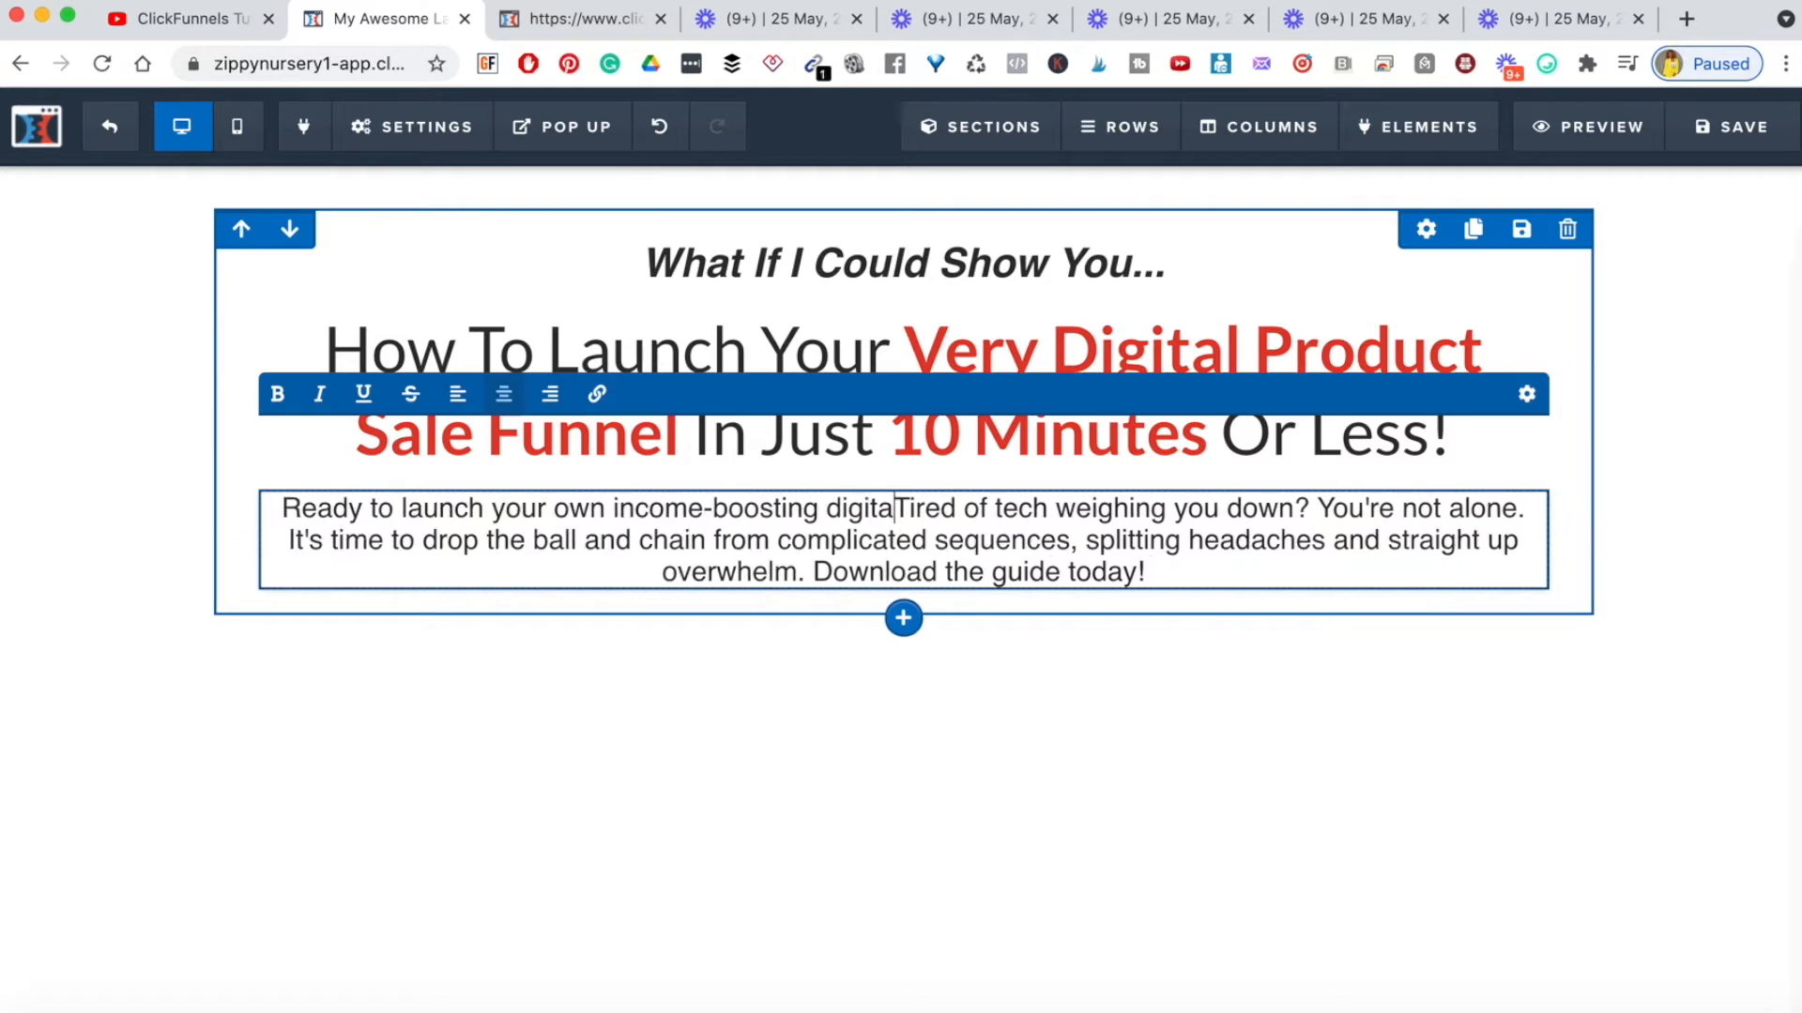
{"action": "type", "text": "duct WITO"}
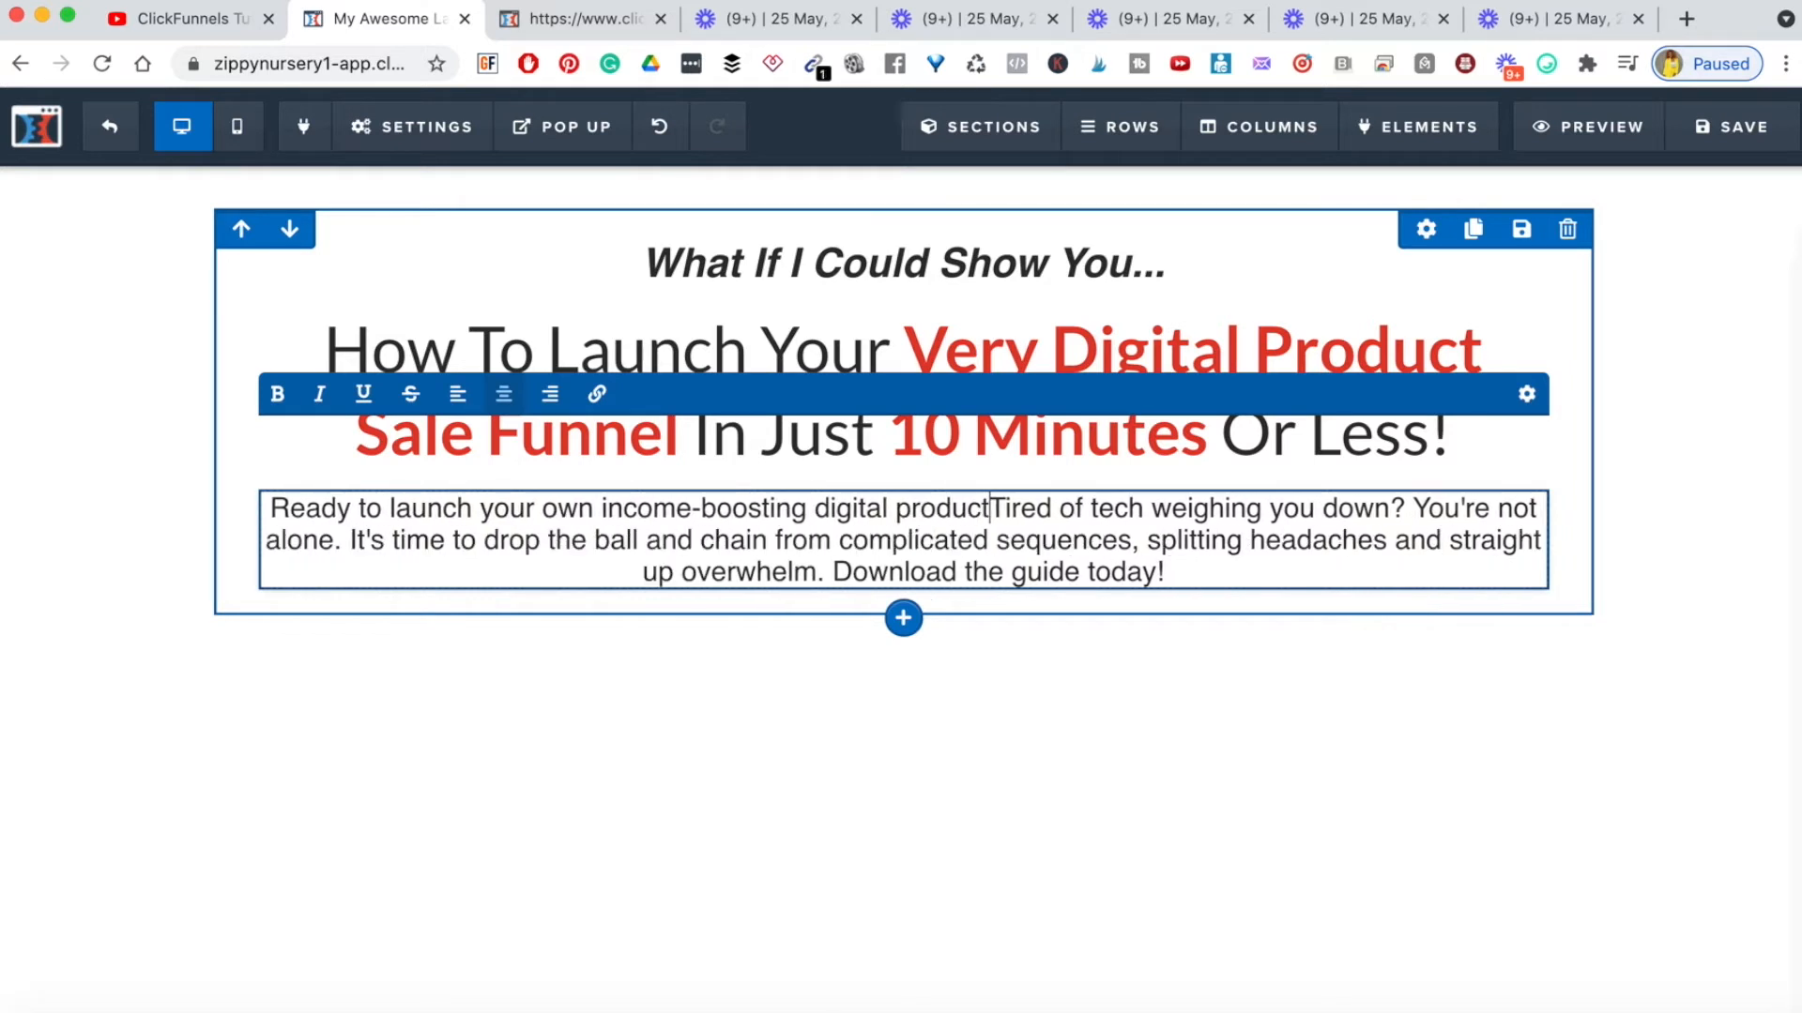
{"action": "key", "text": "BackSpace"}
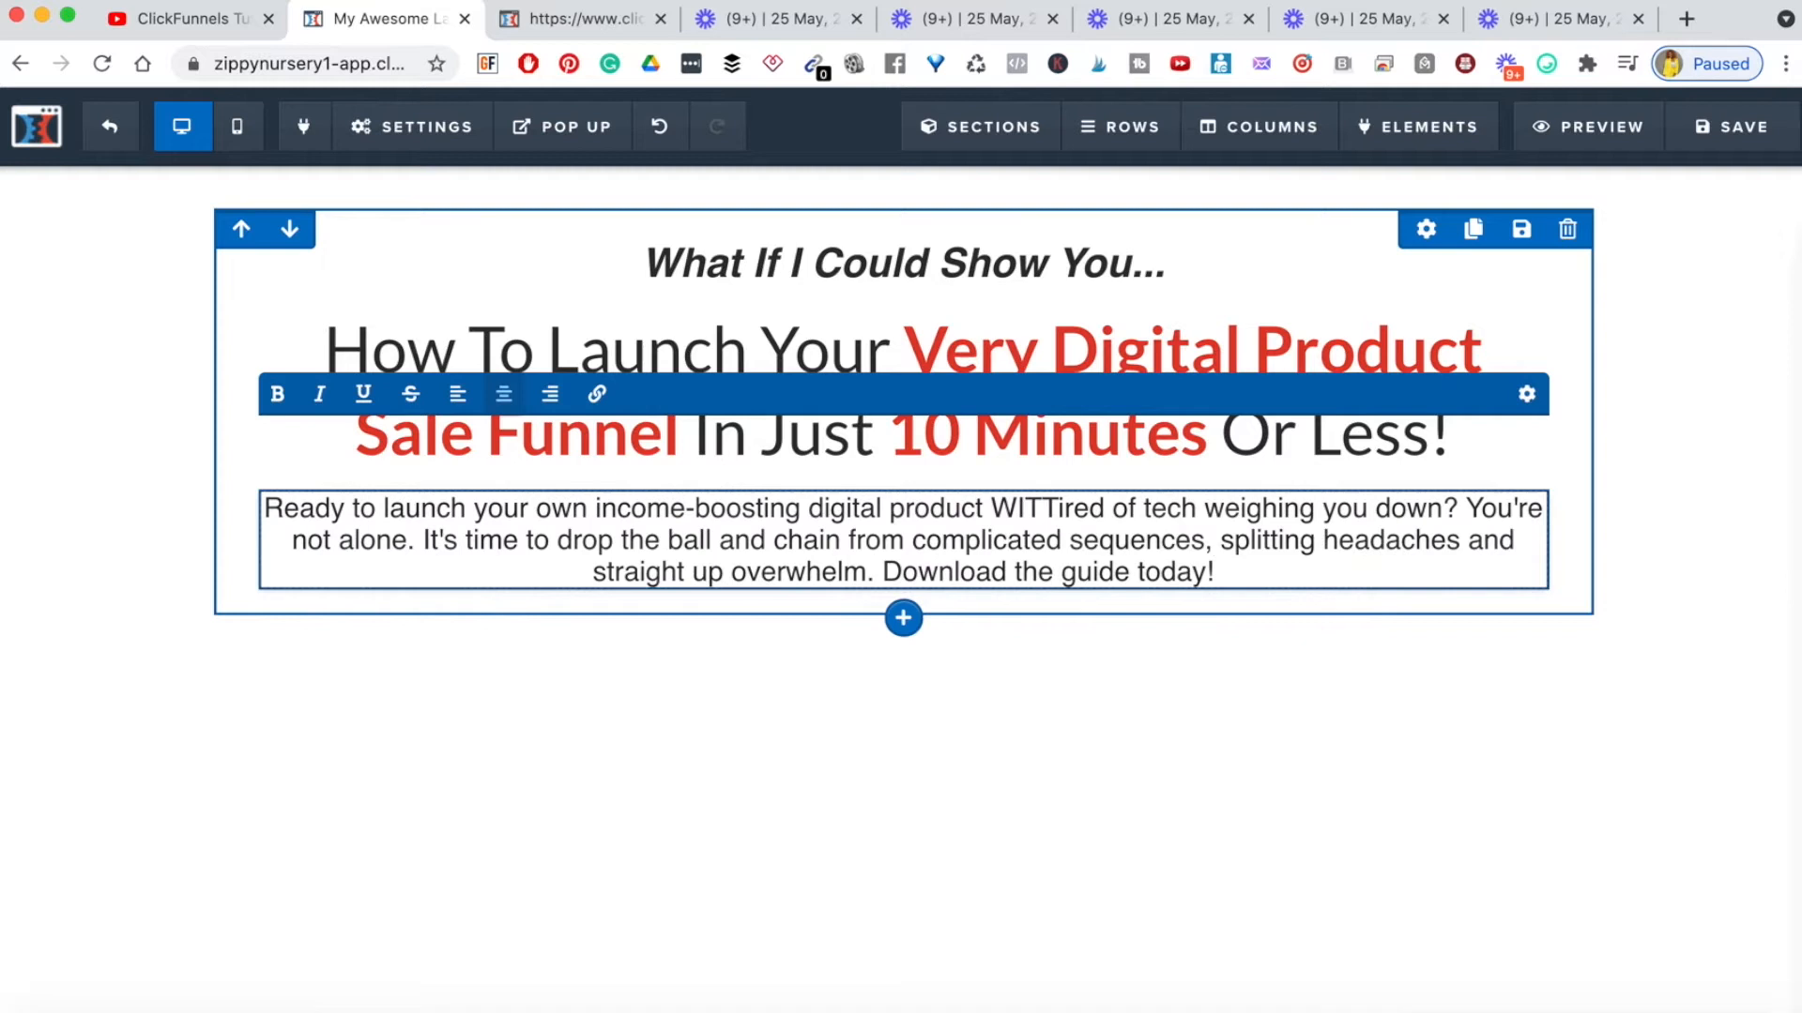
{"action": "type", "text": "HOUT the"}
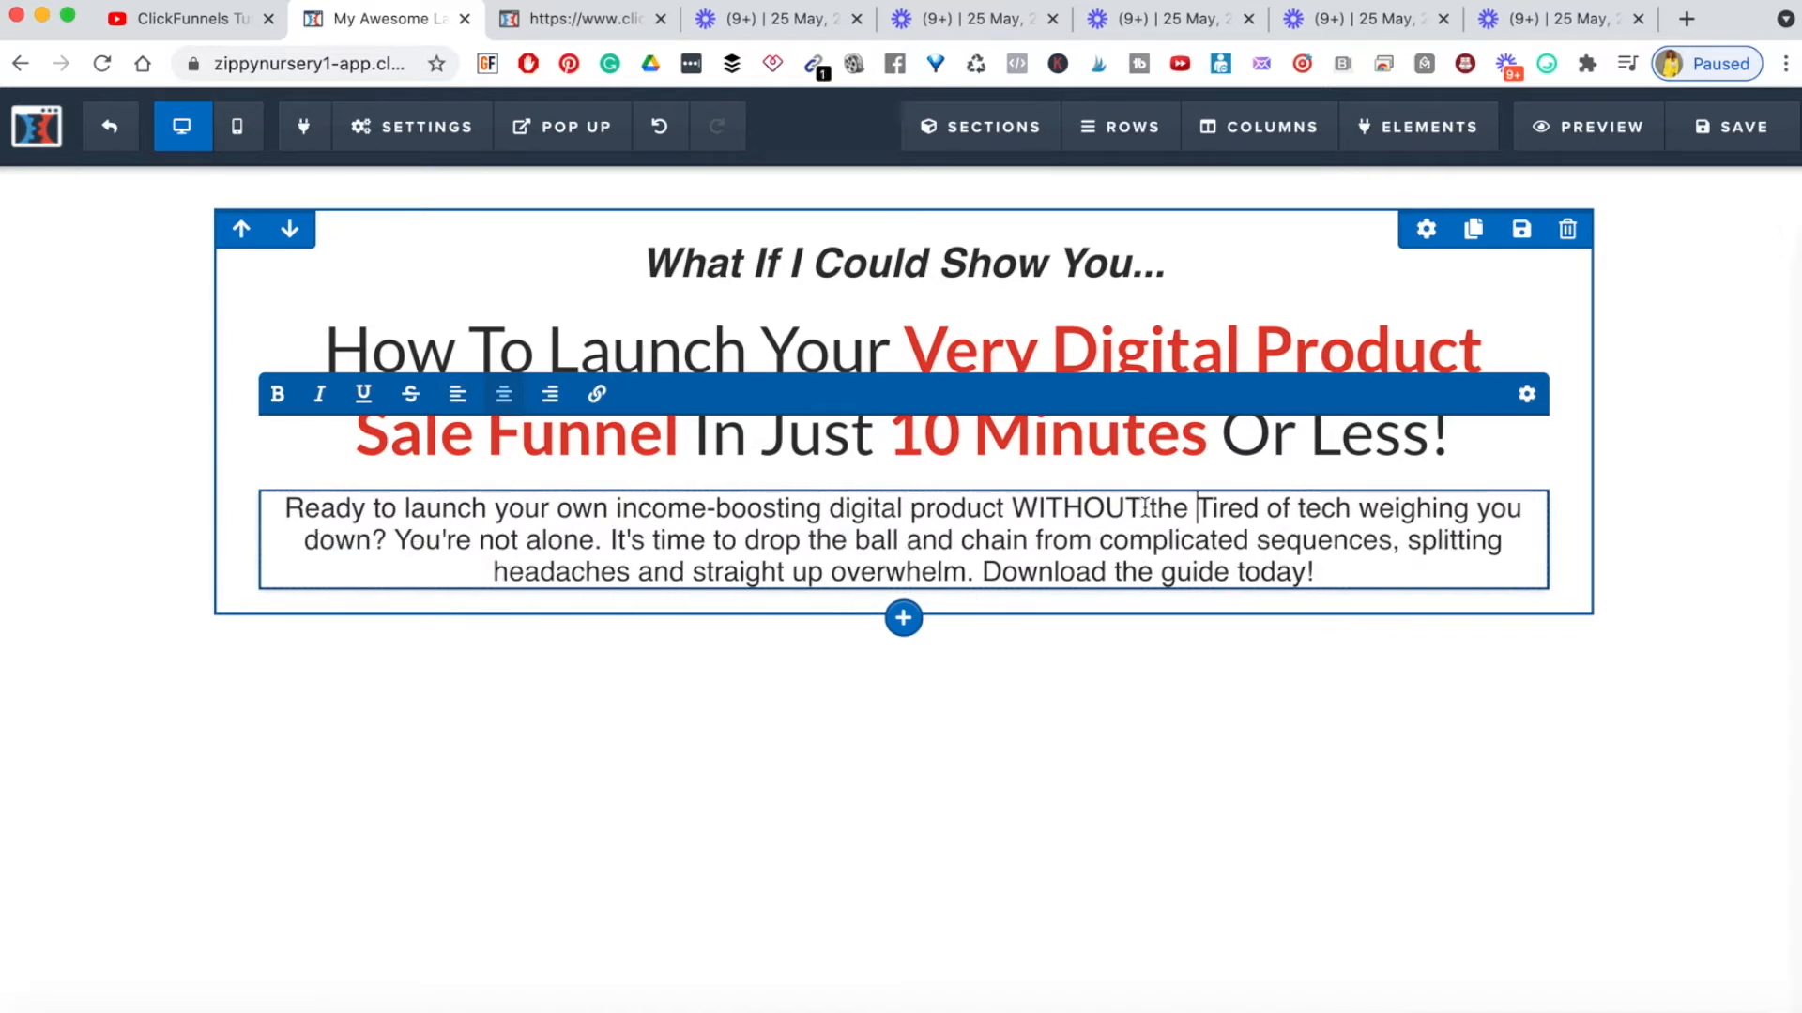
- Delete "Tired of" and the extra space before "tech weighing you down?" in the sub-headline
{"action": "left_click_drag", "start_coordinate": [1199, 508], "coordinate": [1293, 508]}
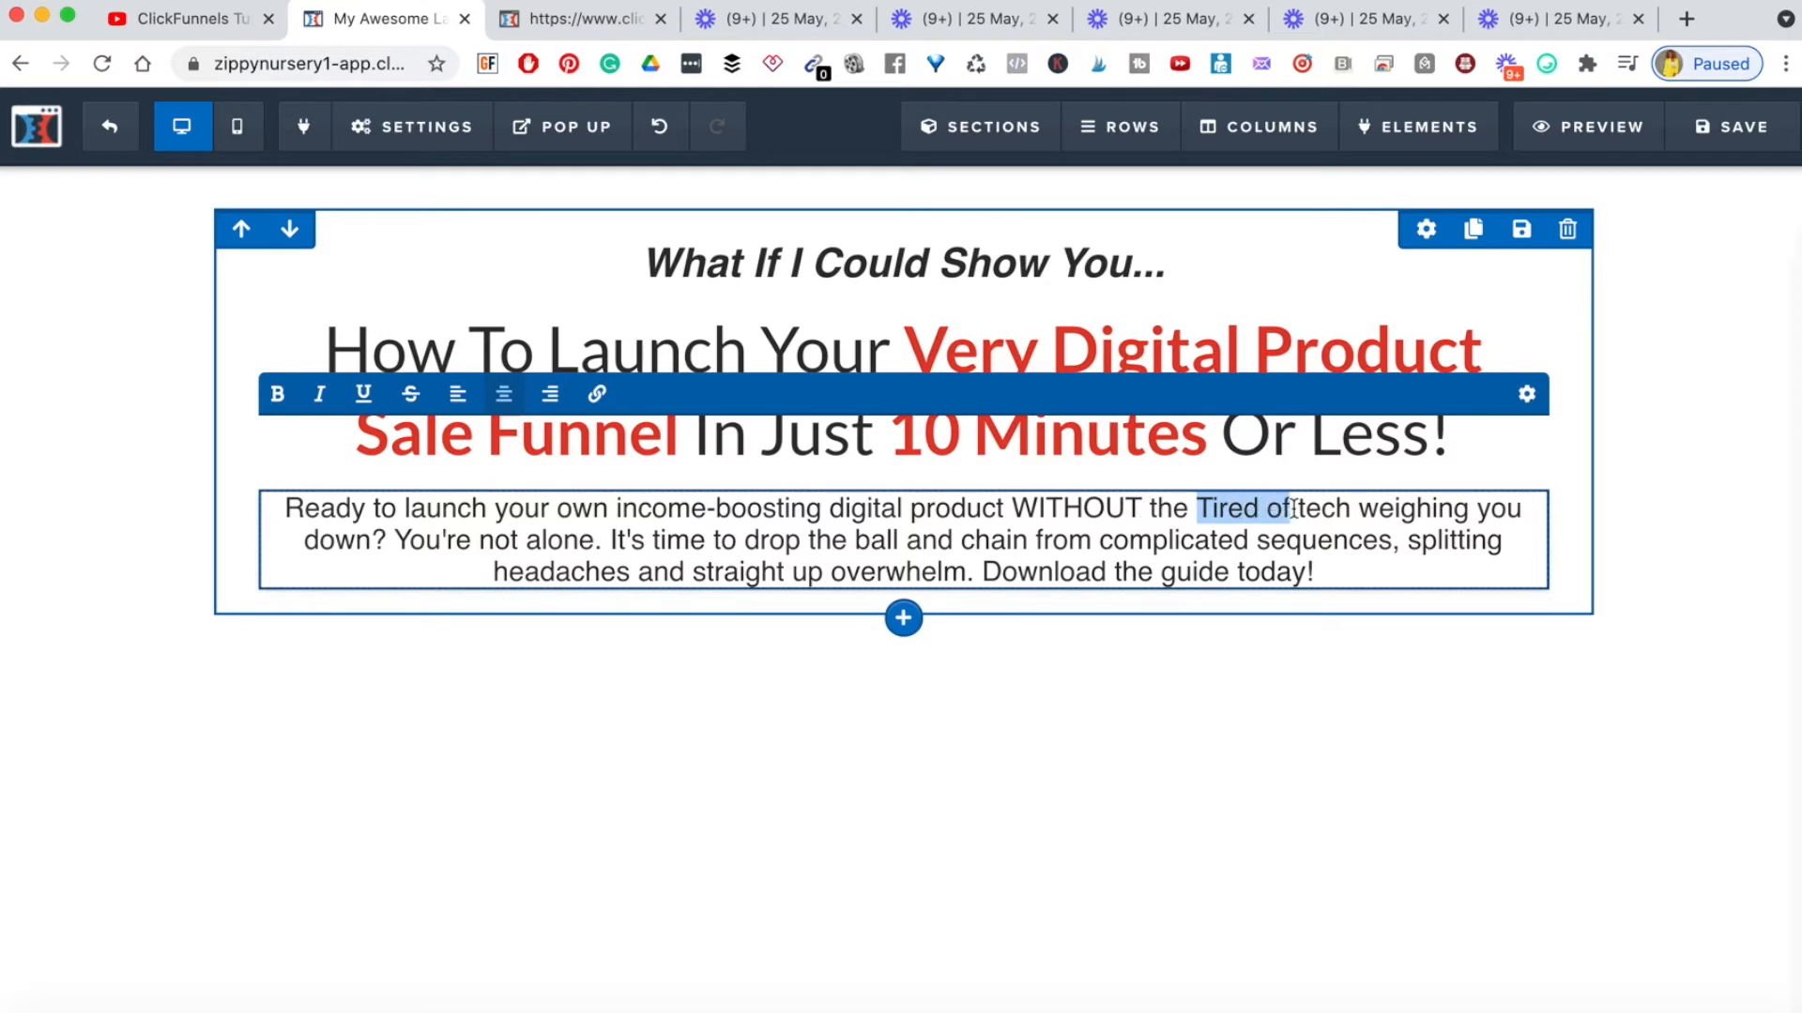
{"action": "key", "text": "BackSpace"}
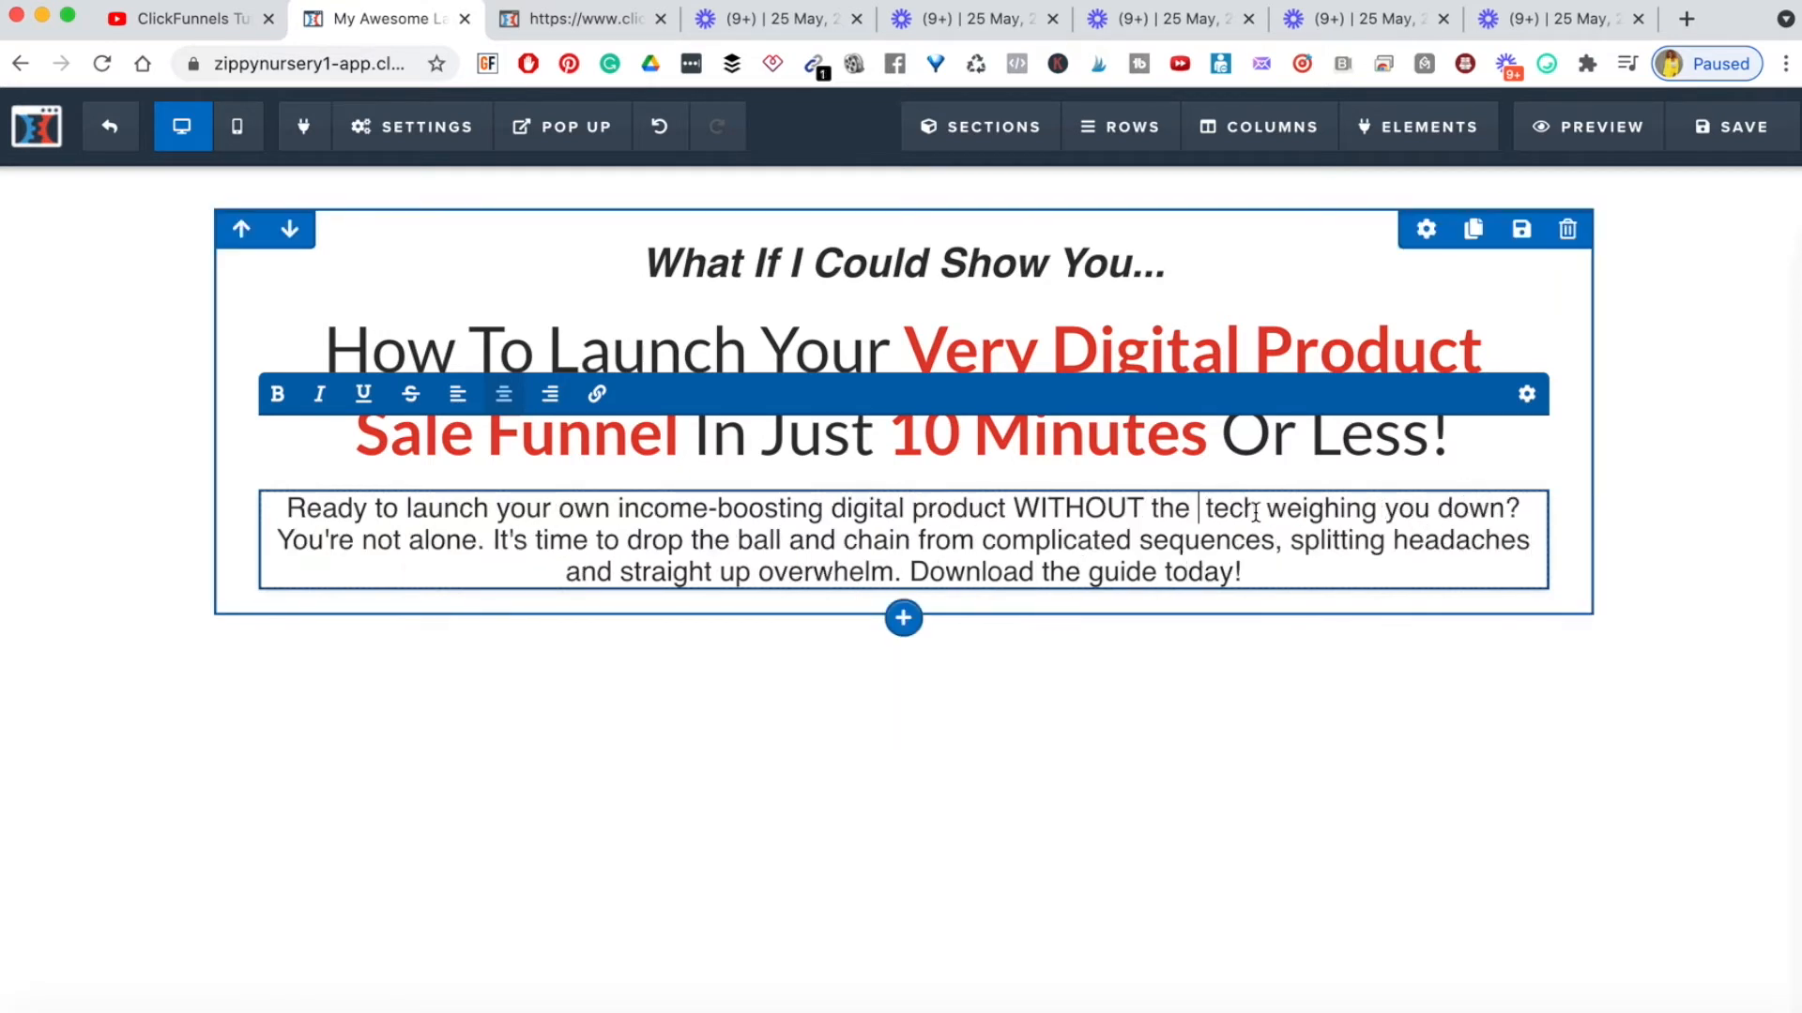
{"action": "key", "text": "BackSpace"}
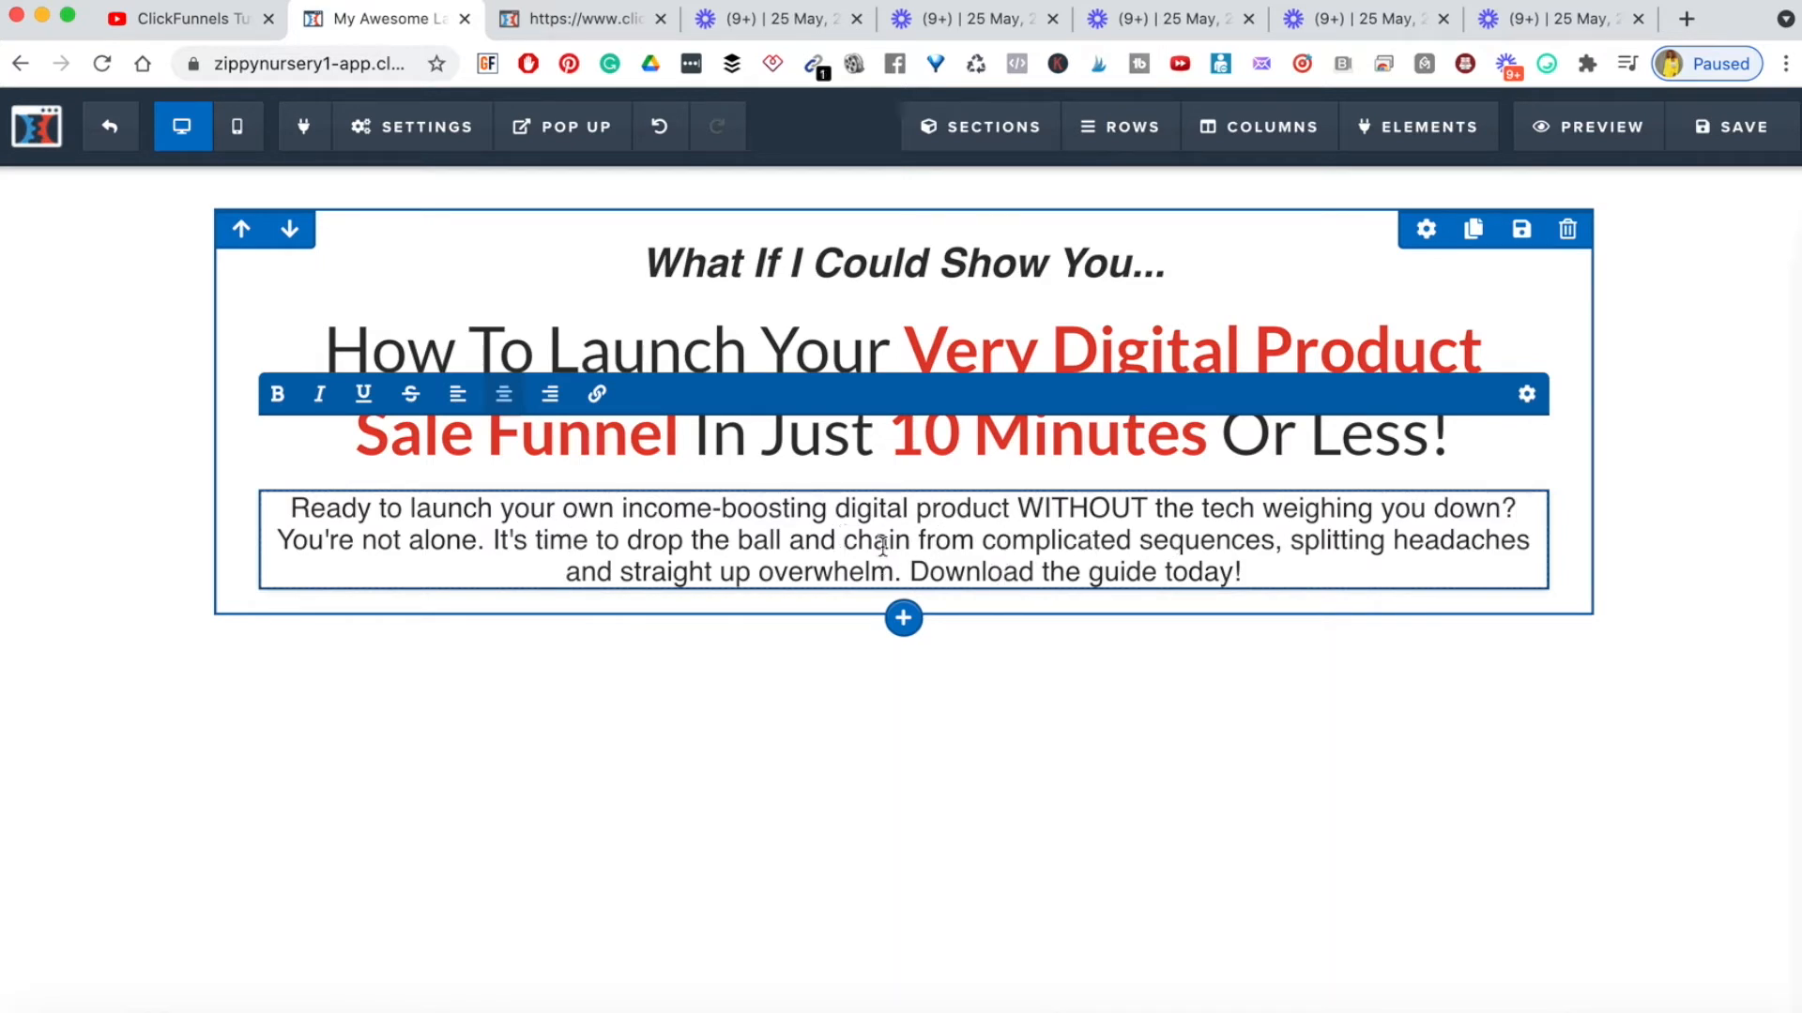
- Replace the word "sequences" with "tools and tech" in the sub-headline
{"action": "double_click", "coordinate": [1220, 549]}
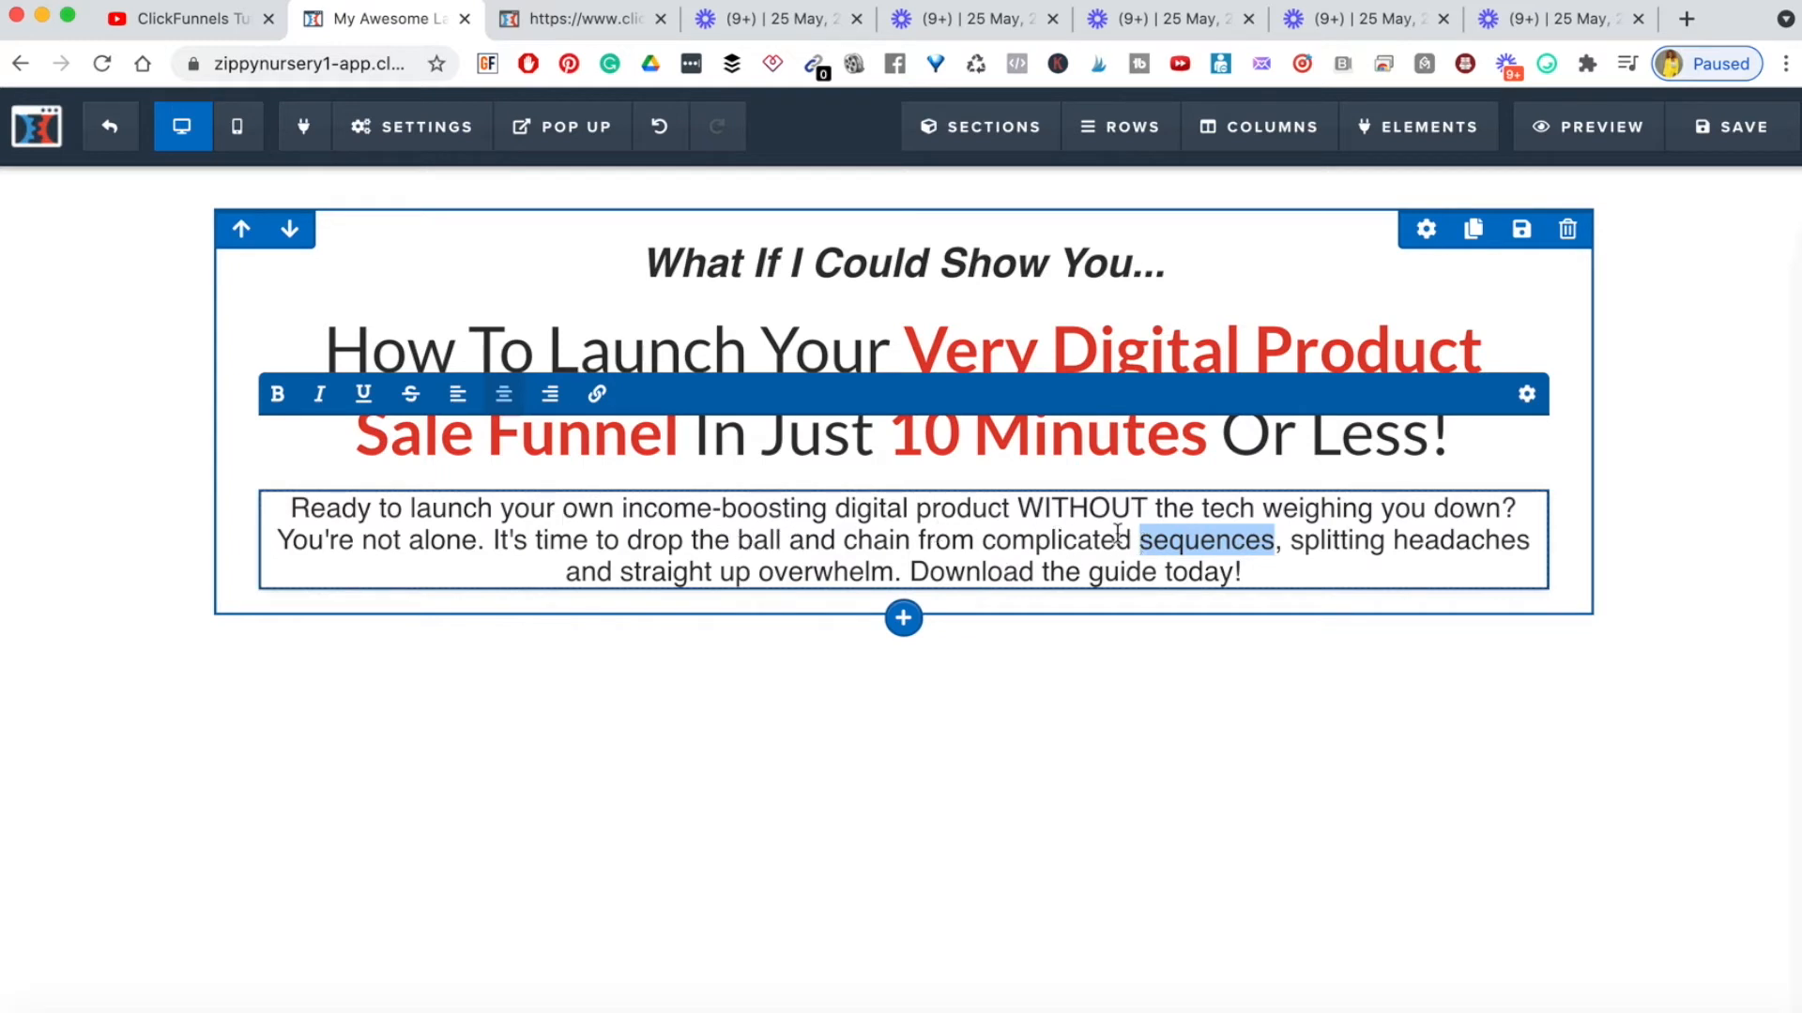
{"action": "triple_click", "coordinate": [726, 539]}
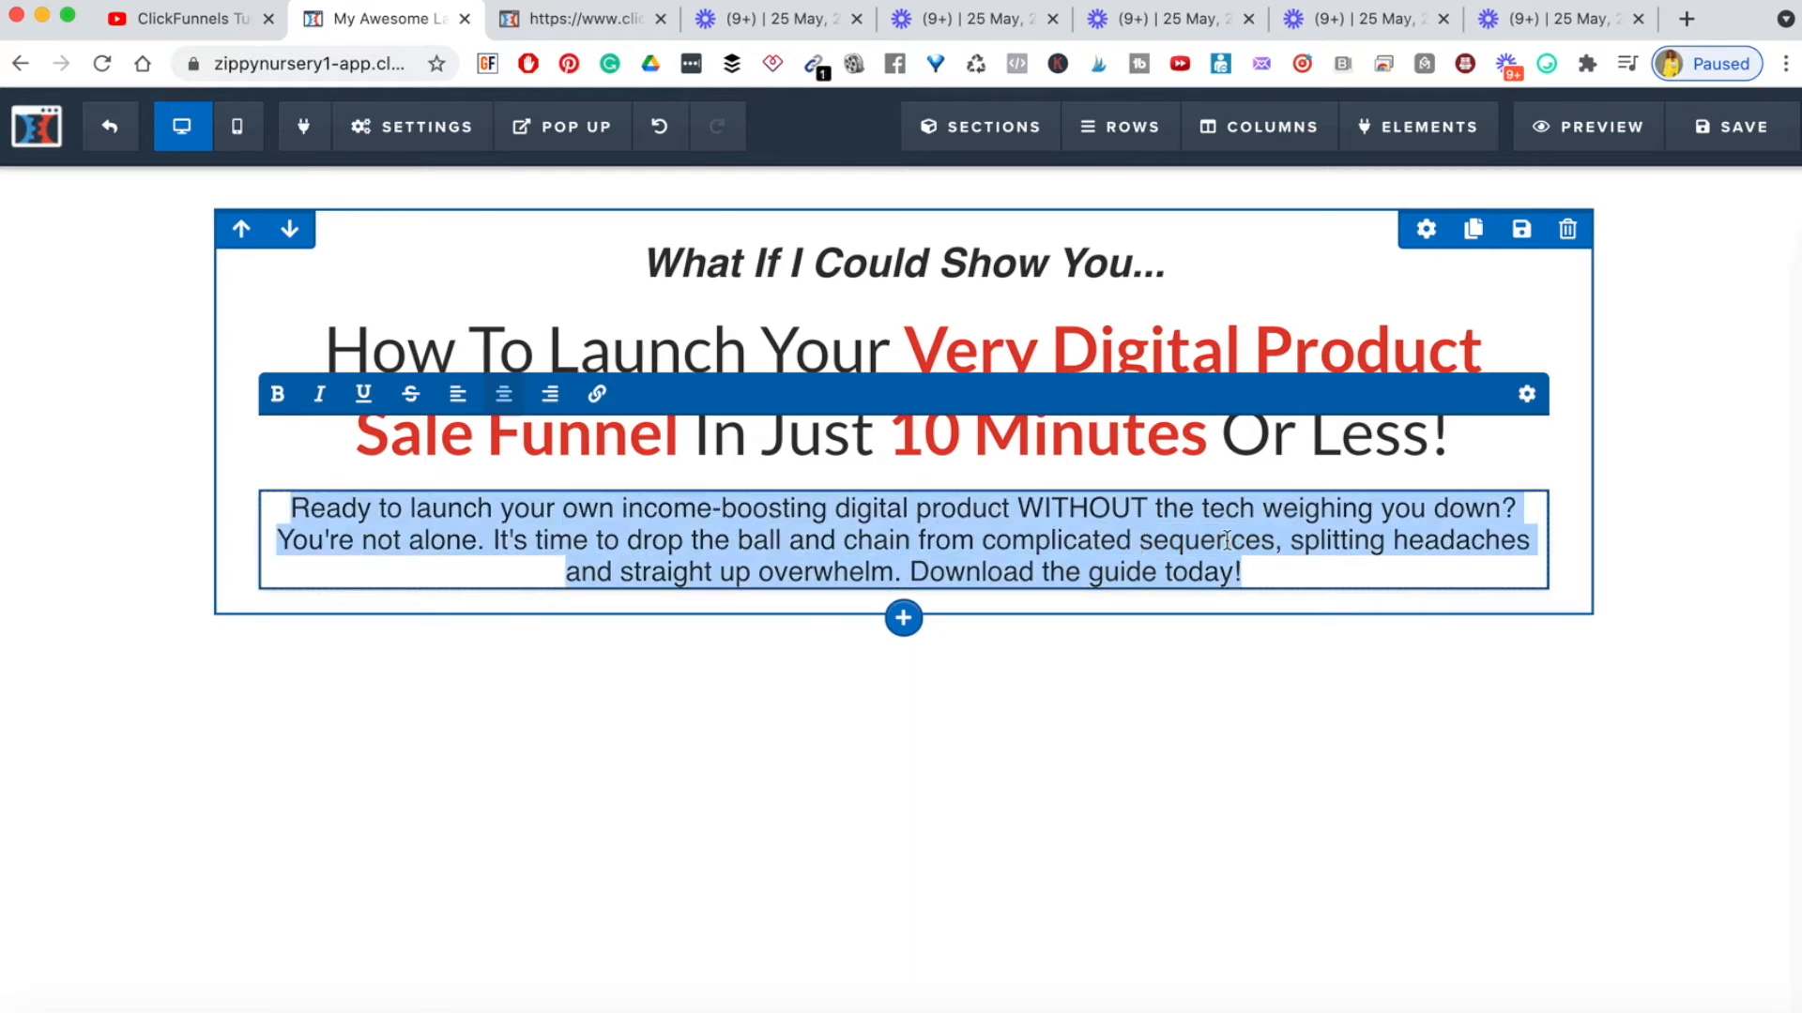
{"action": "left_click", "coordinate": [1268, 574]}
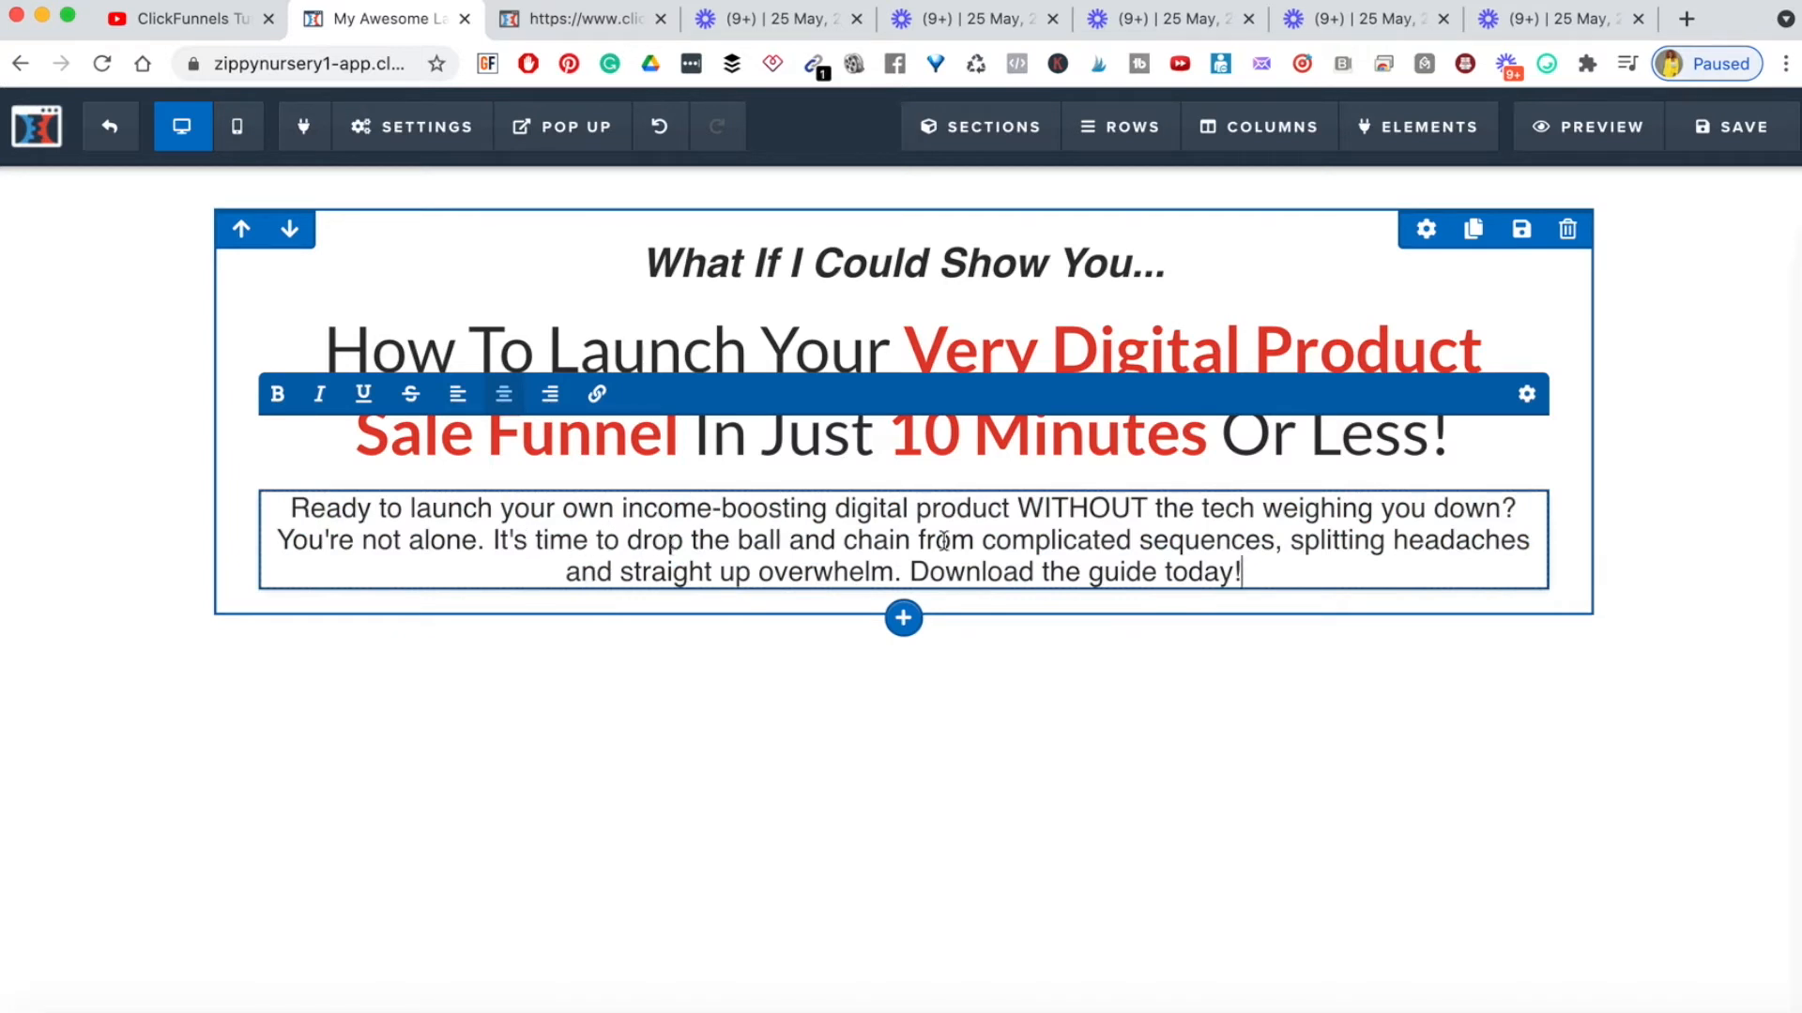
{"action": "double_click", "coordinate": [1194, 544]}
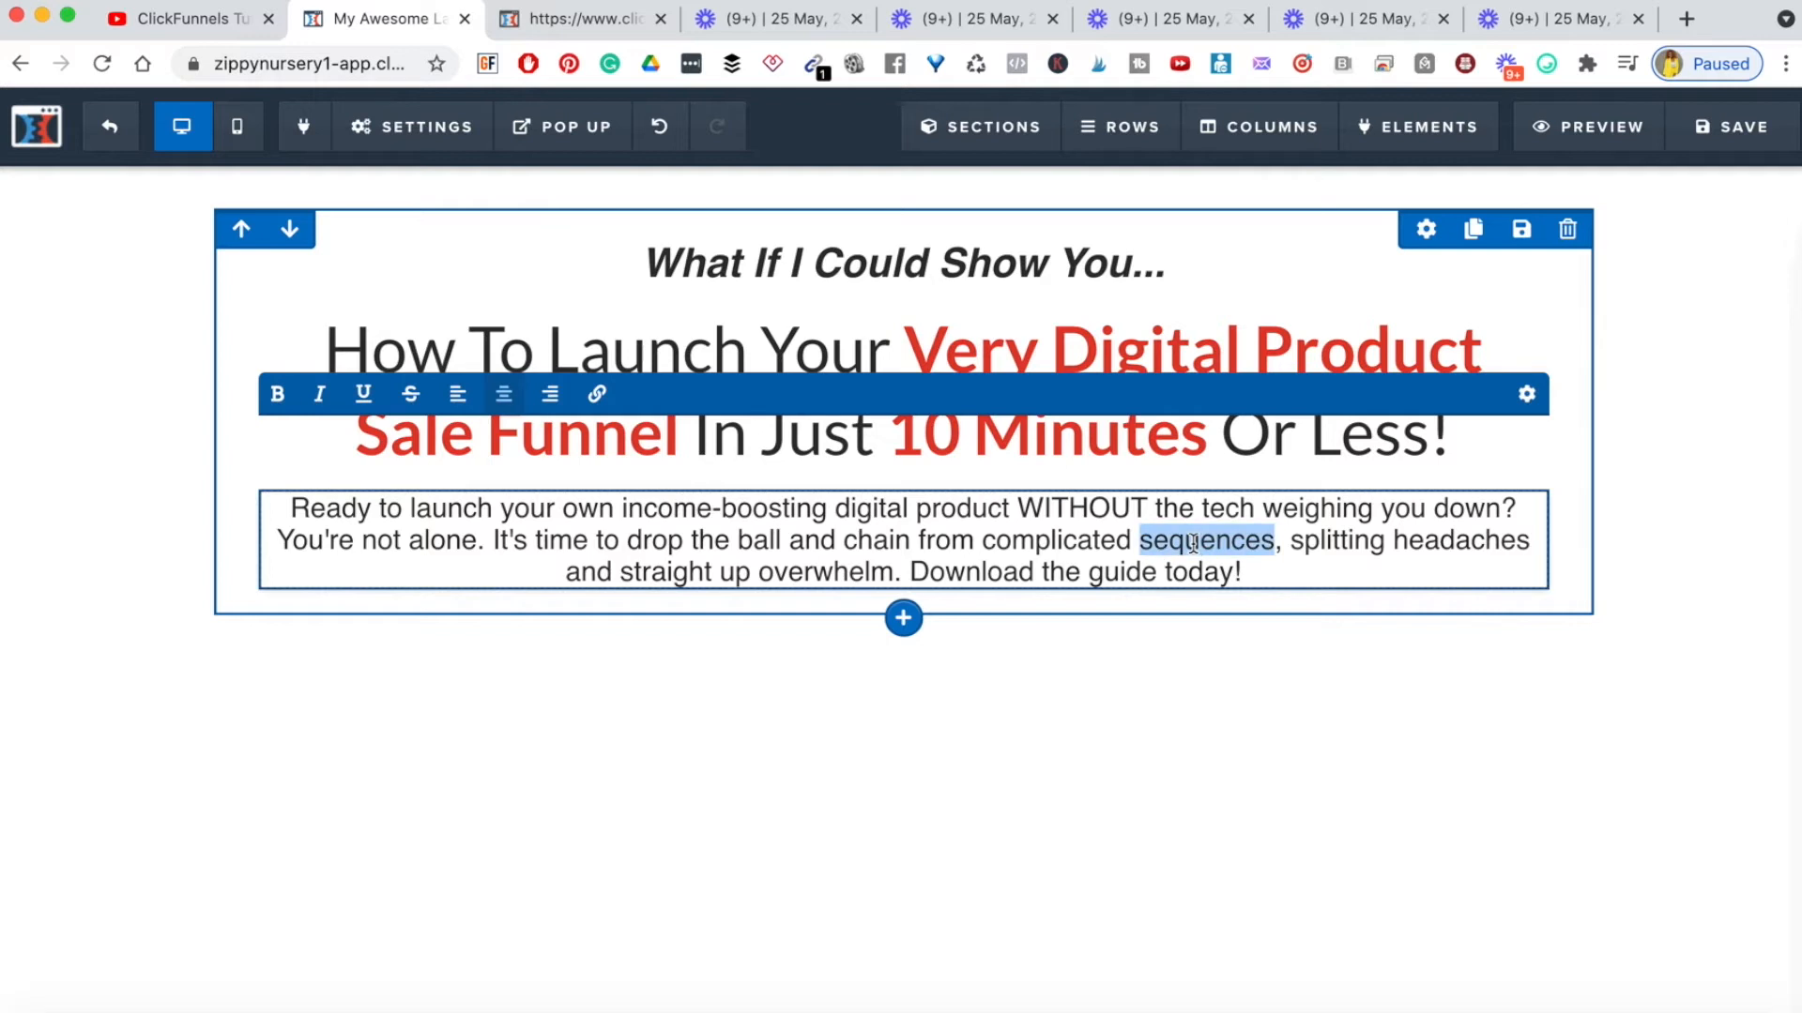
{"action": "type", "text": "tools and tech"}
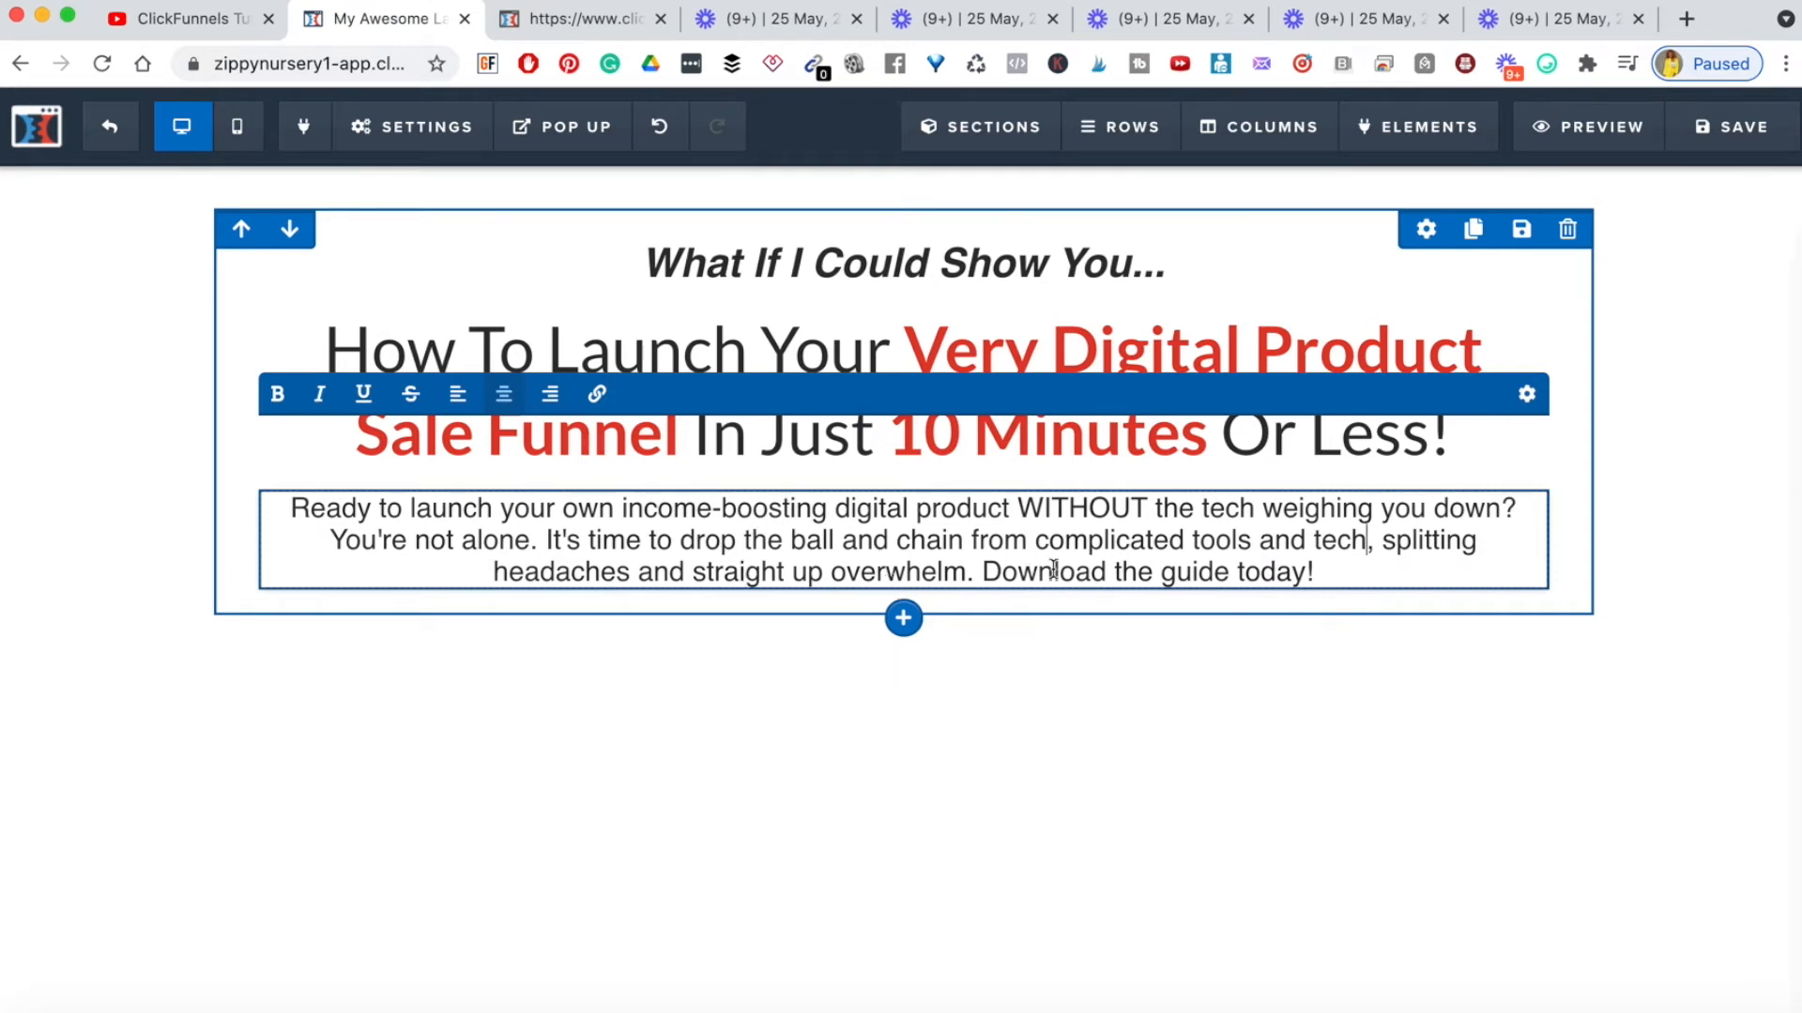
- Add "and get started in a matter of minutes" after "straight up overwhelm" in the sub-headline
{"action": "type", "text": "and get start"}
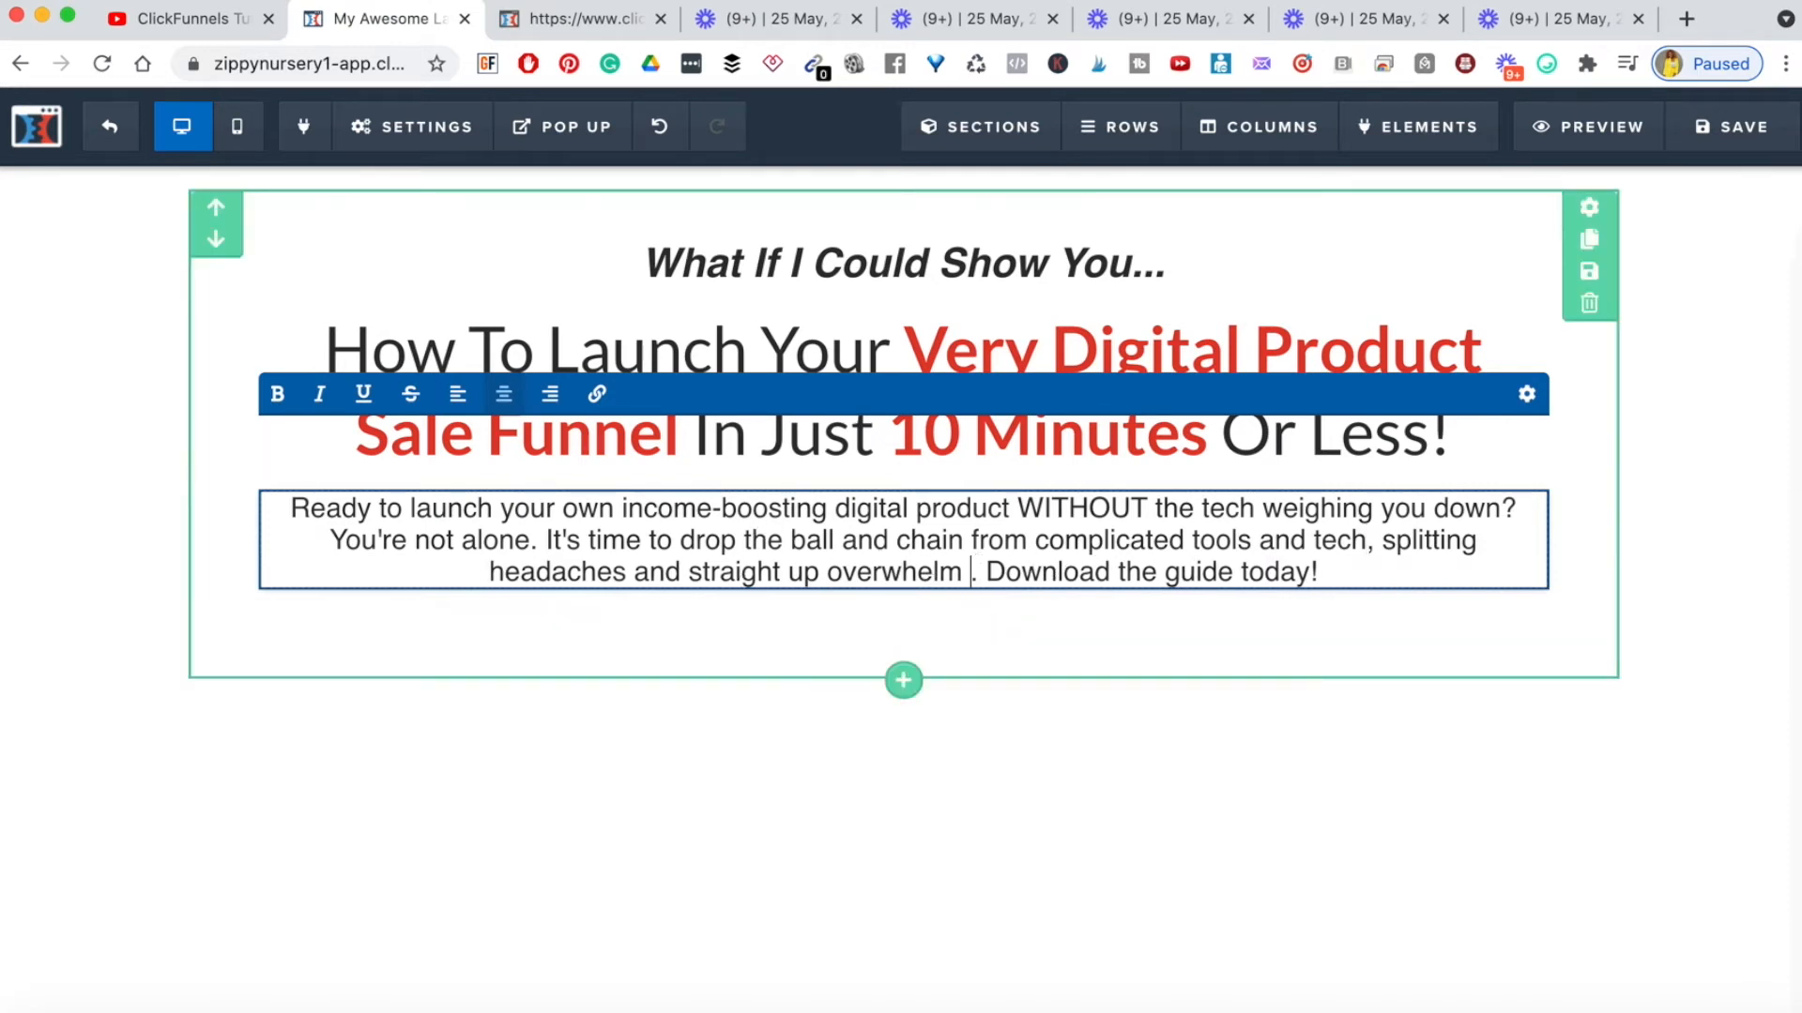
{"action": "type", "text": "ed in a matter "}
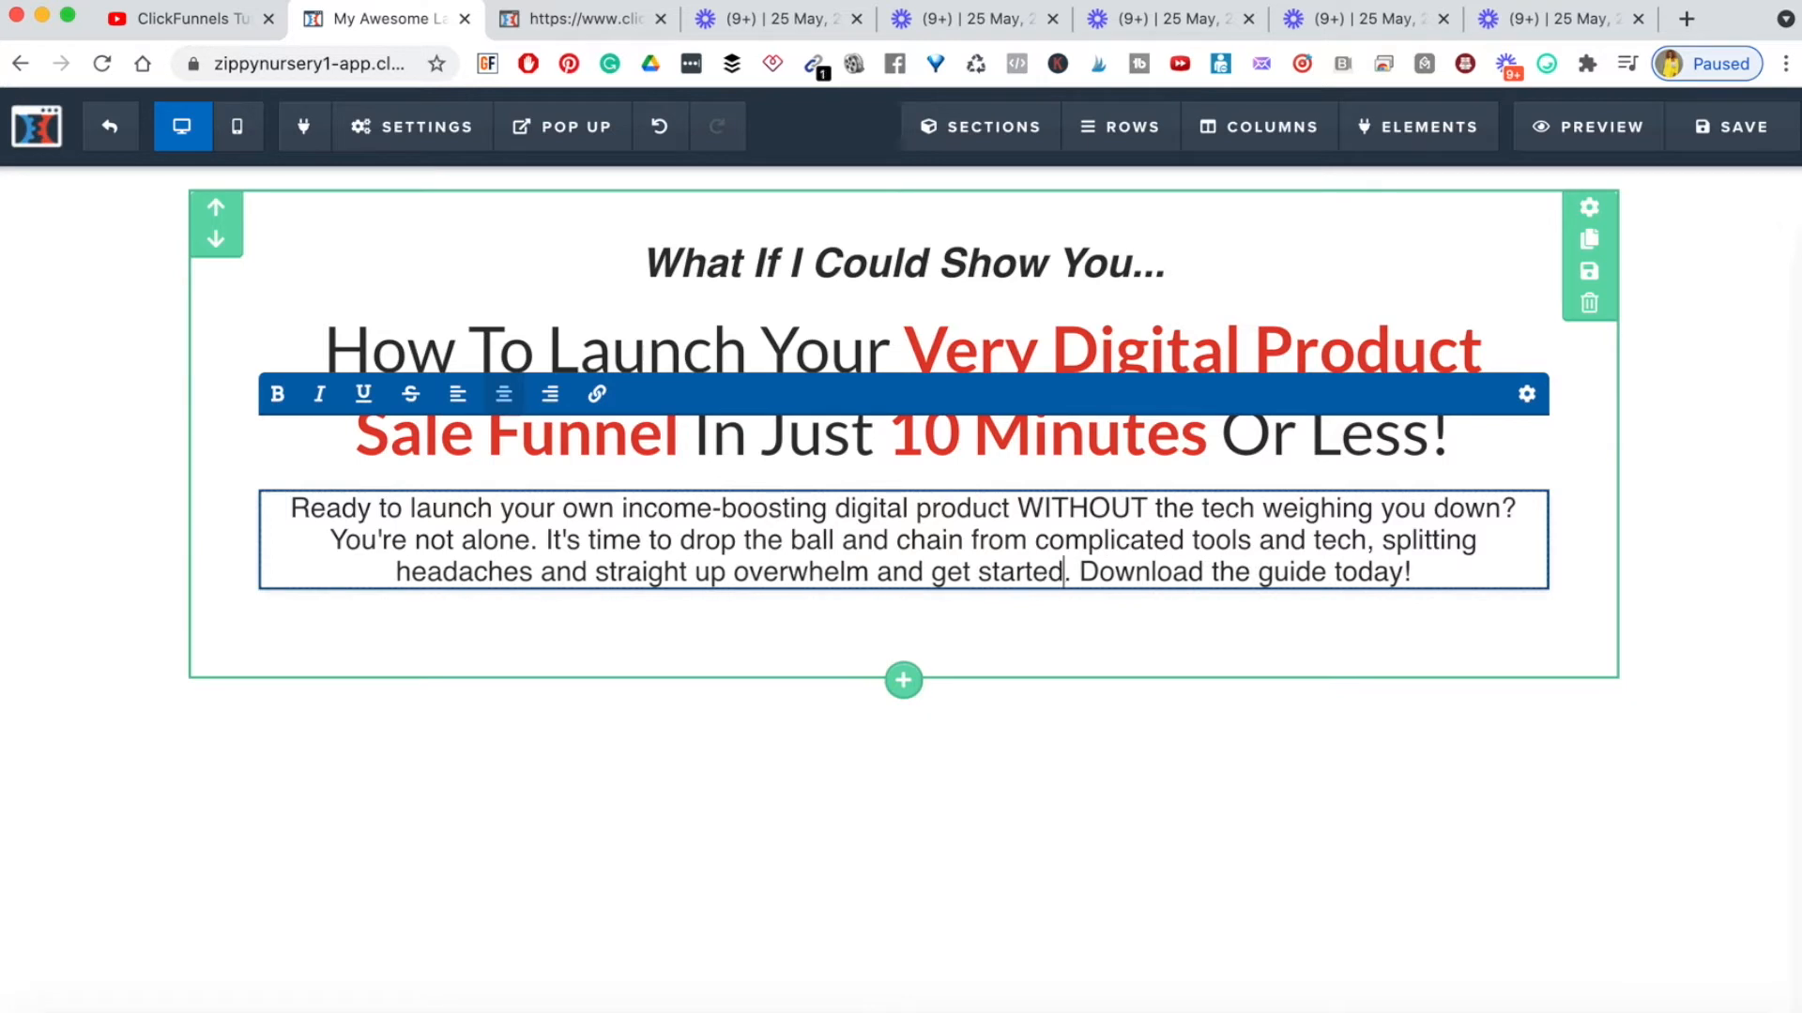
{"action": "type", "text": "of minutes"}
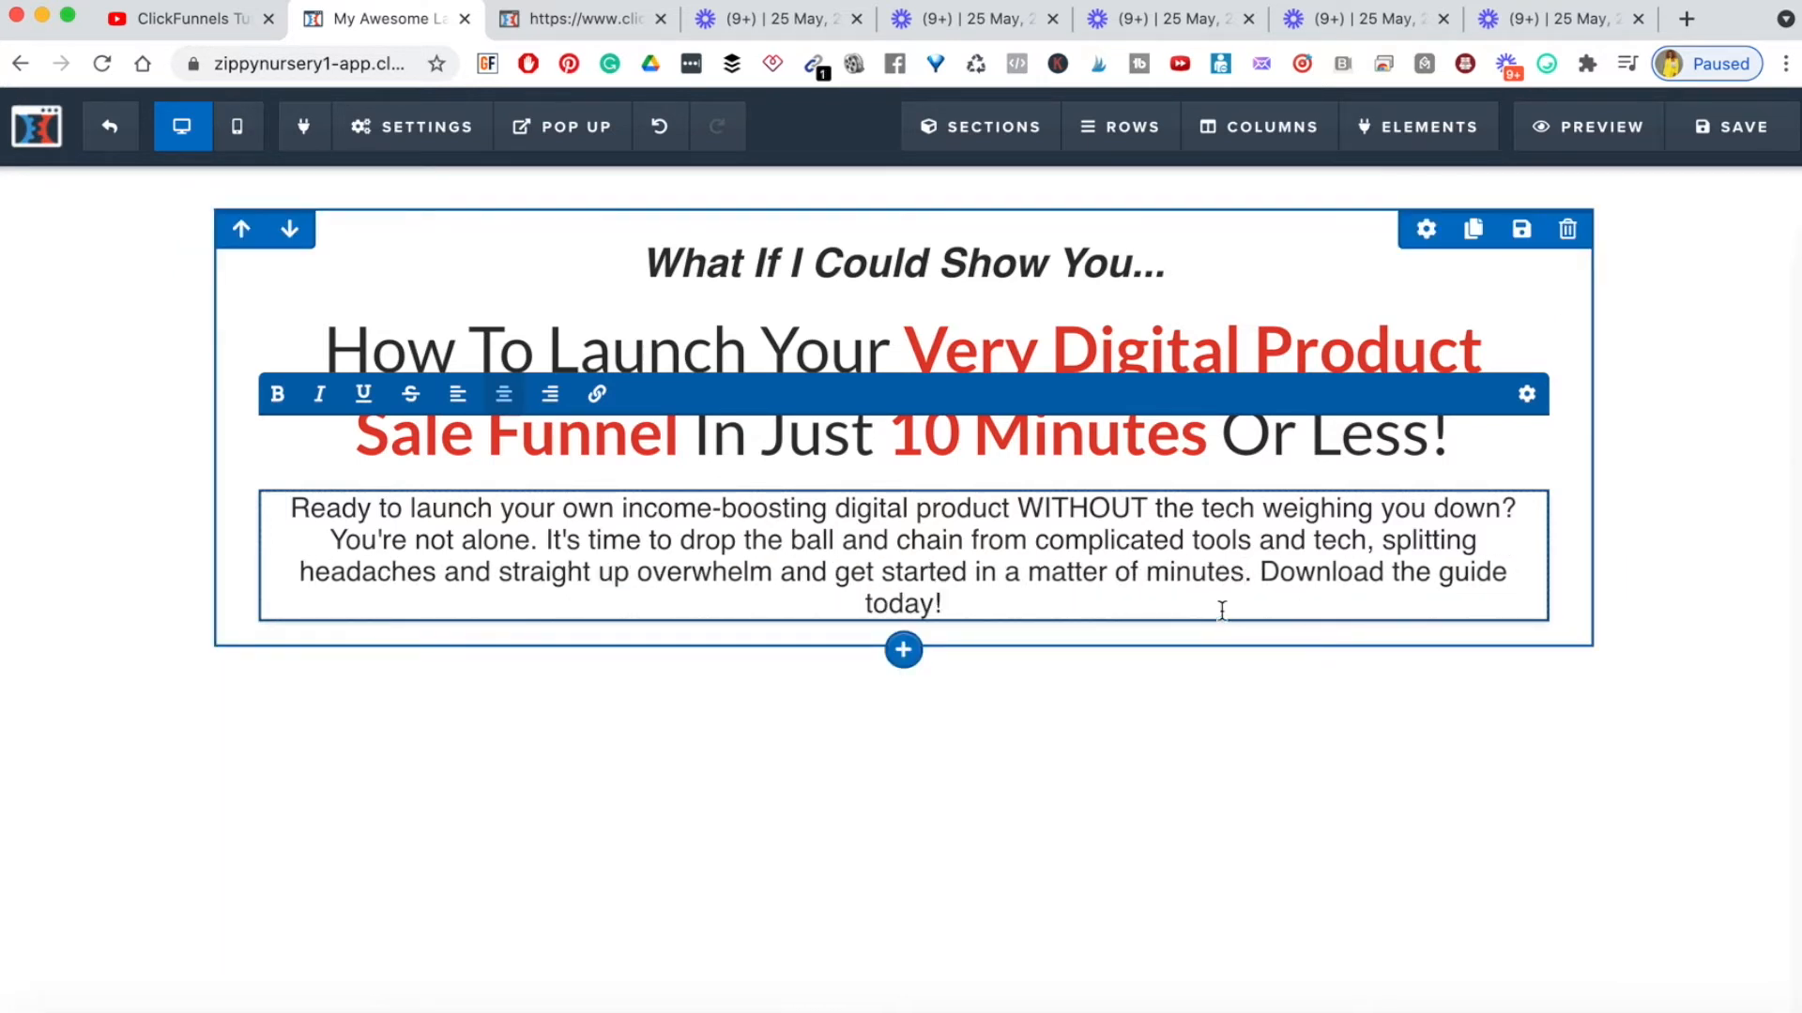
- Move "Download the guide today!" onto its own line in the sub-headline
{"action": "left_click", "coordinate": [1260, 571]}
{"action": "key", "text": "Return"}
{"action": "left_click", "coordinate": [1735, 576]}
- Italicize the word "WITHOUT" in the sub-headline and leave text editing
{"action": "left_click", "coordinate": [978, 588]}
{"action": "triple_click", "coordinate": [1070, 498]}
{"action": "double_click", "coordinate": [1079, 507]}
{"action": "key", "text": "super+i"}
{"action": "left_click", "coordinate": [1176, 574]}
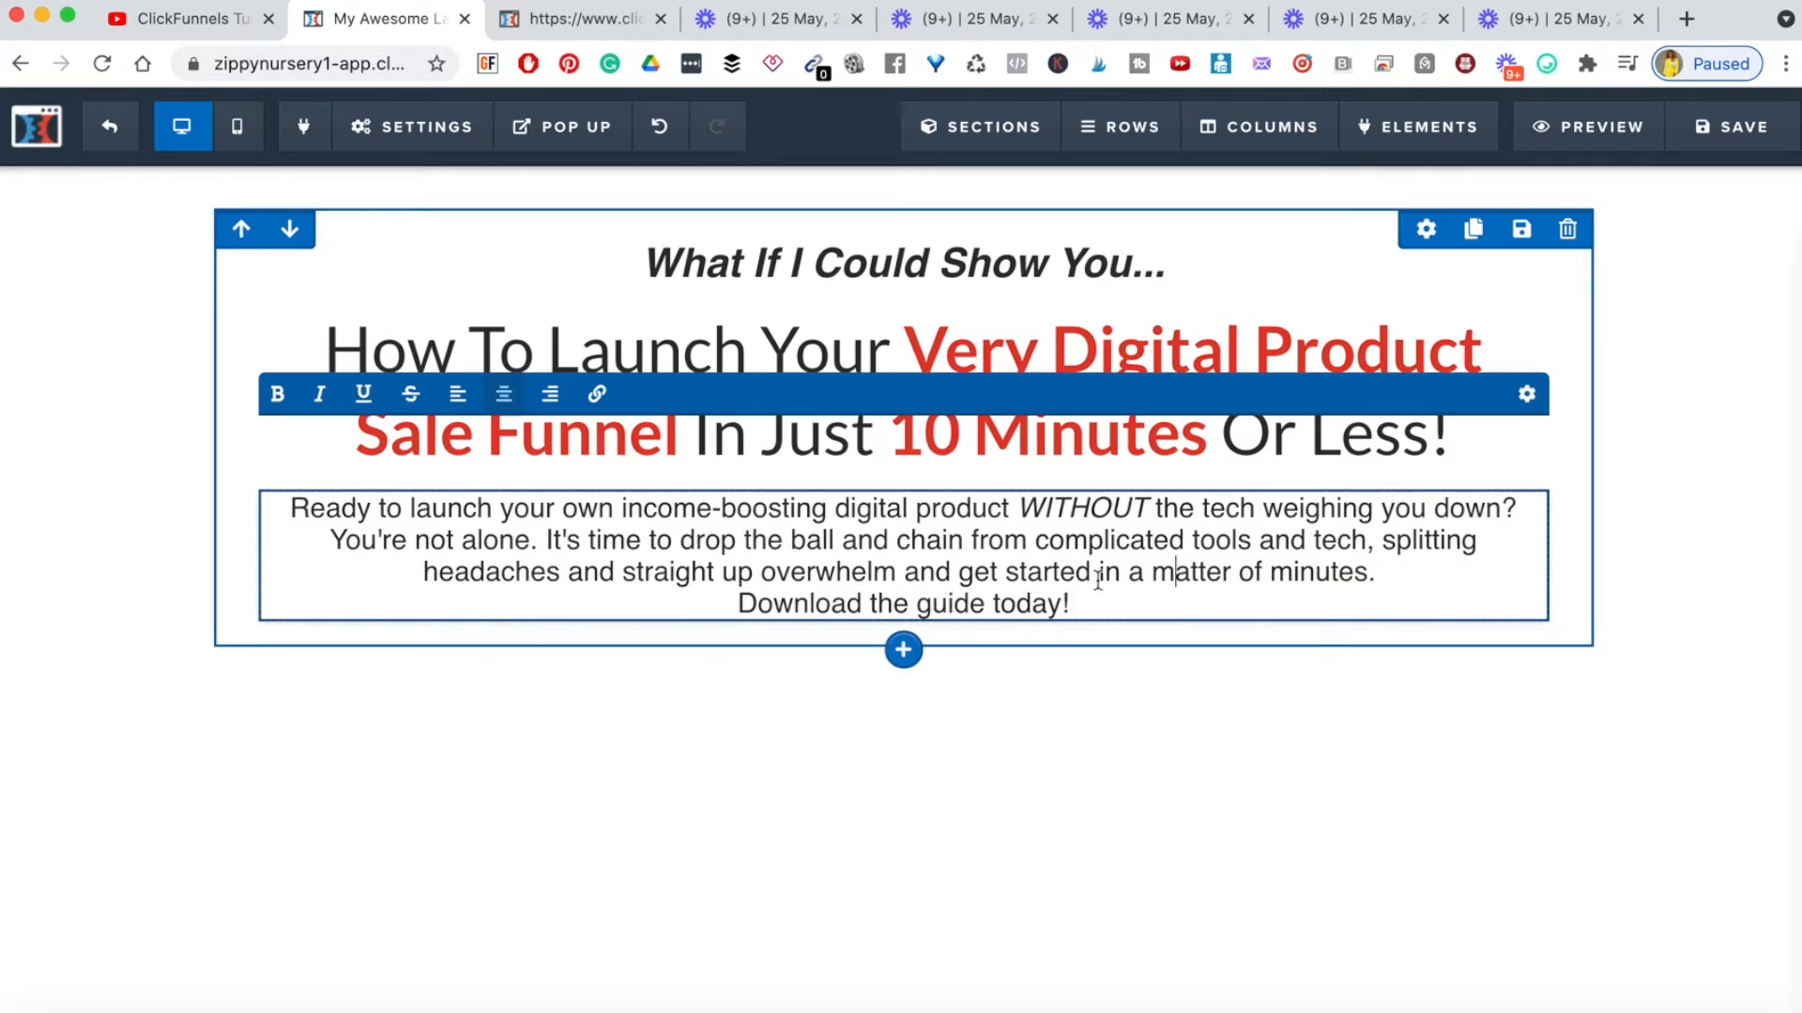
{"action": "left_click", "coordinate": [1693, 551]}
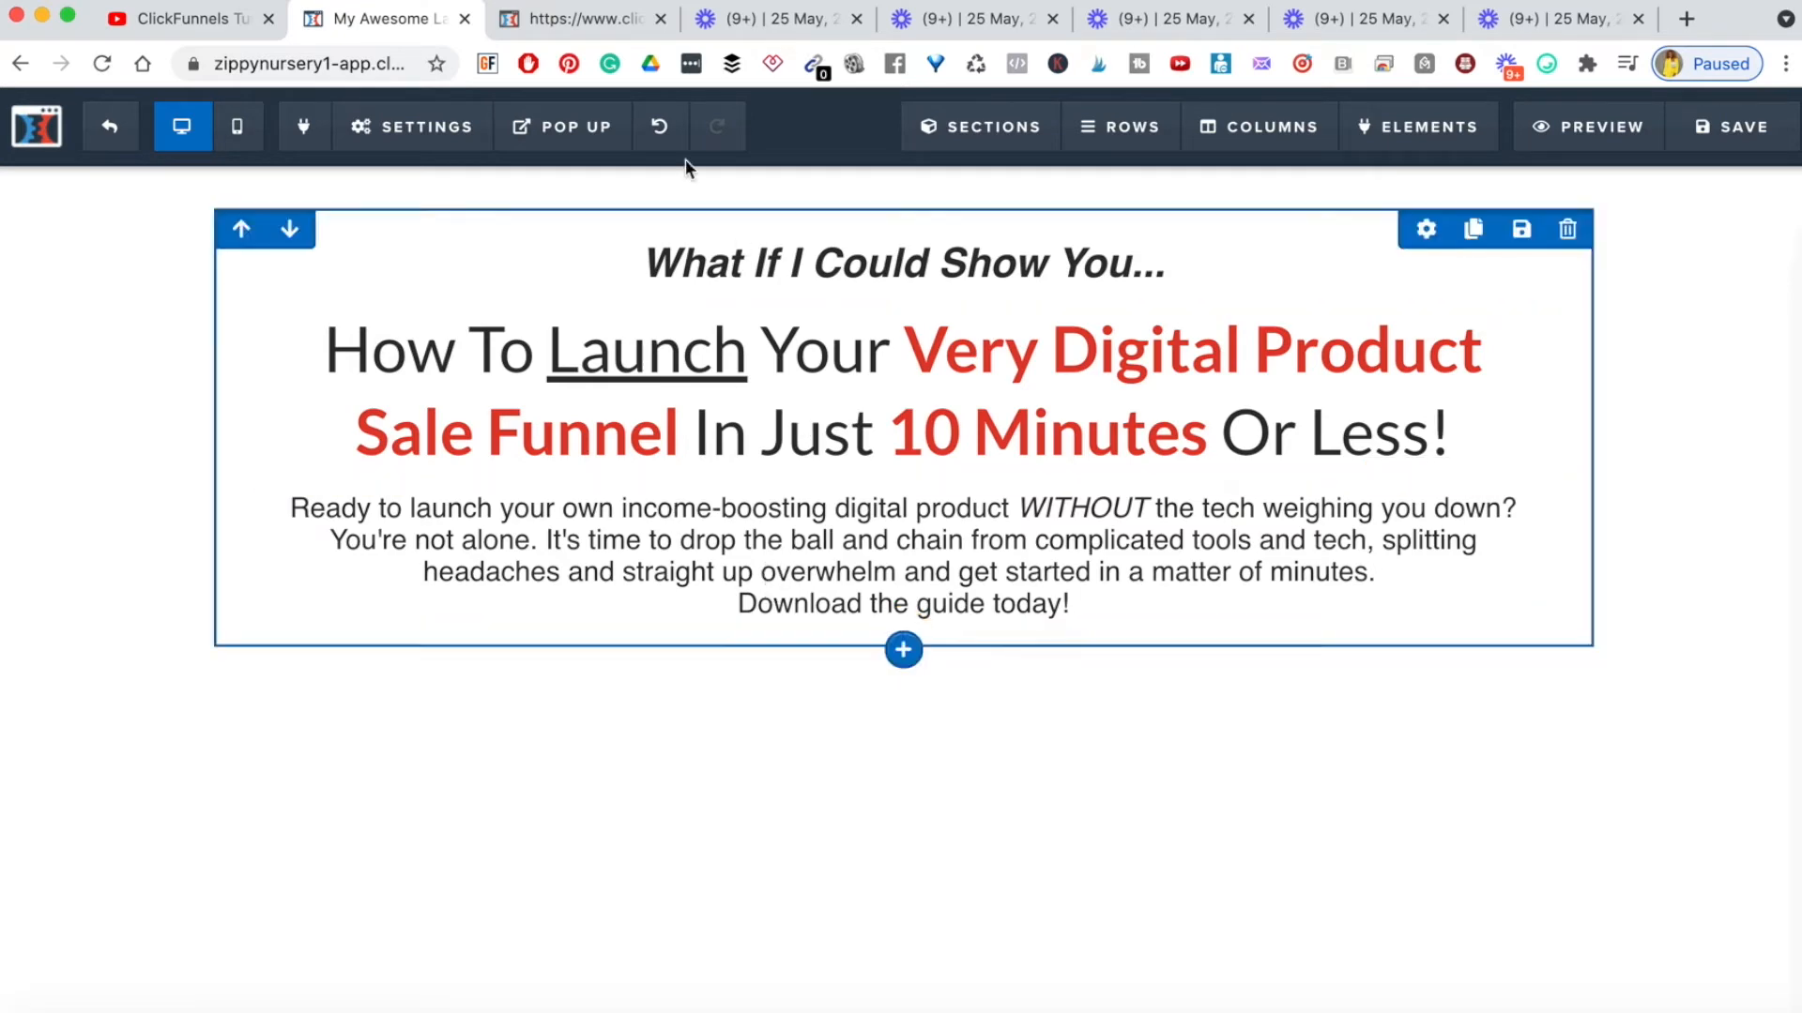
- Check the paragraph styling on the example squeeze page and make "Download the guide today!" bold in the sub-headline
{"action": "left_click", "coordinate": [575, 18]}
{"action": "left_click", "coordinate": [921, 430]}
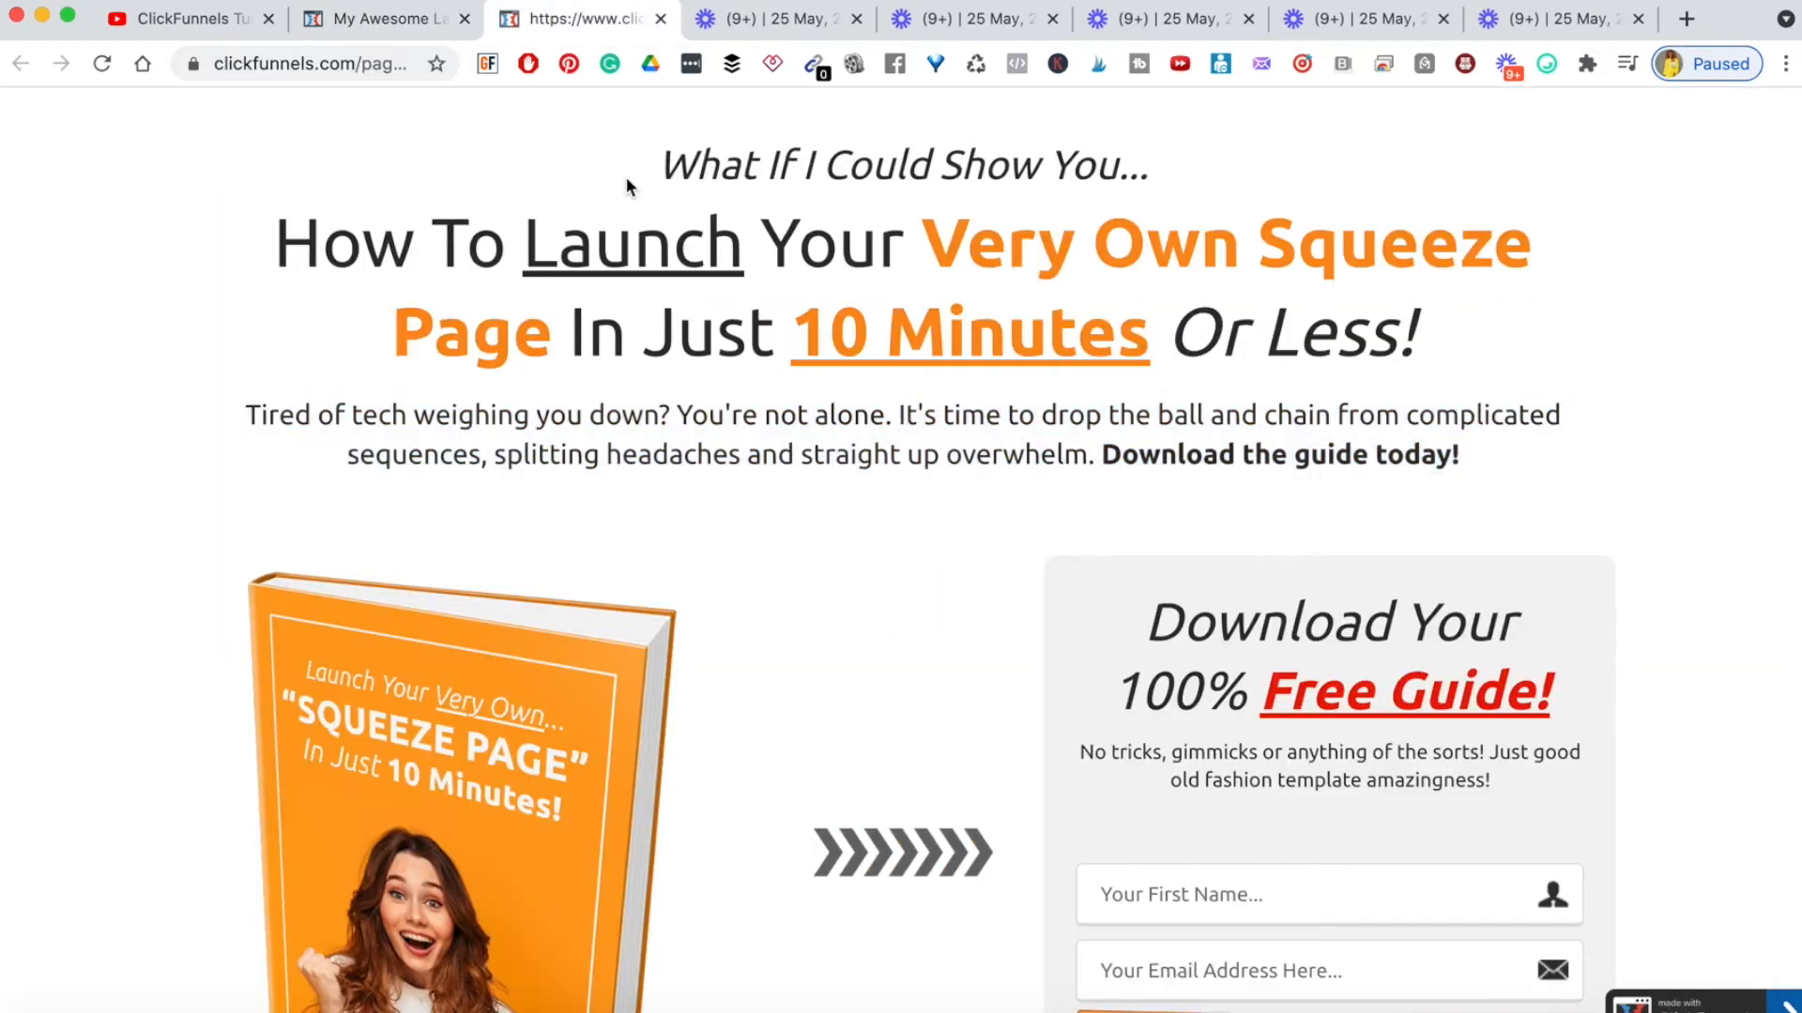
{"action": "left_click", "coordinate": [391, 24]}
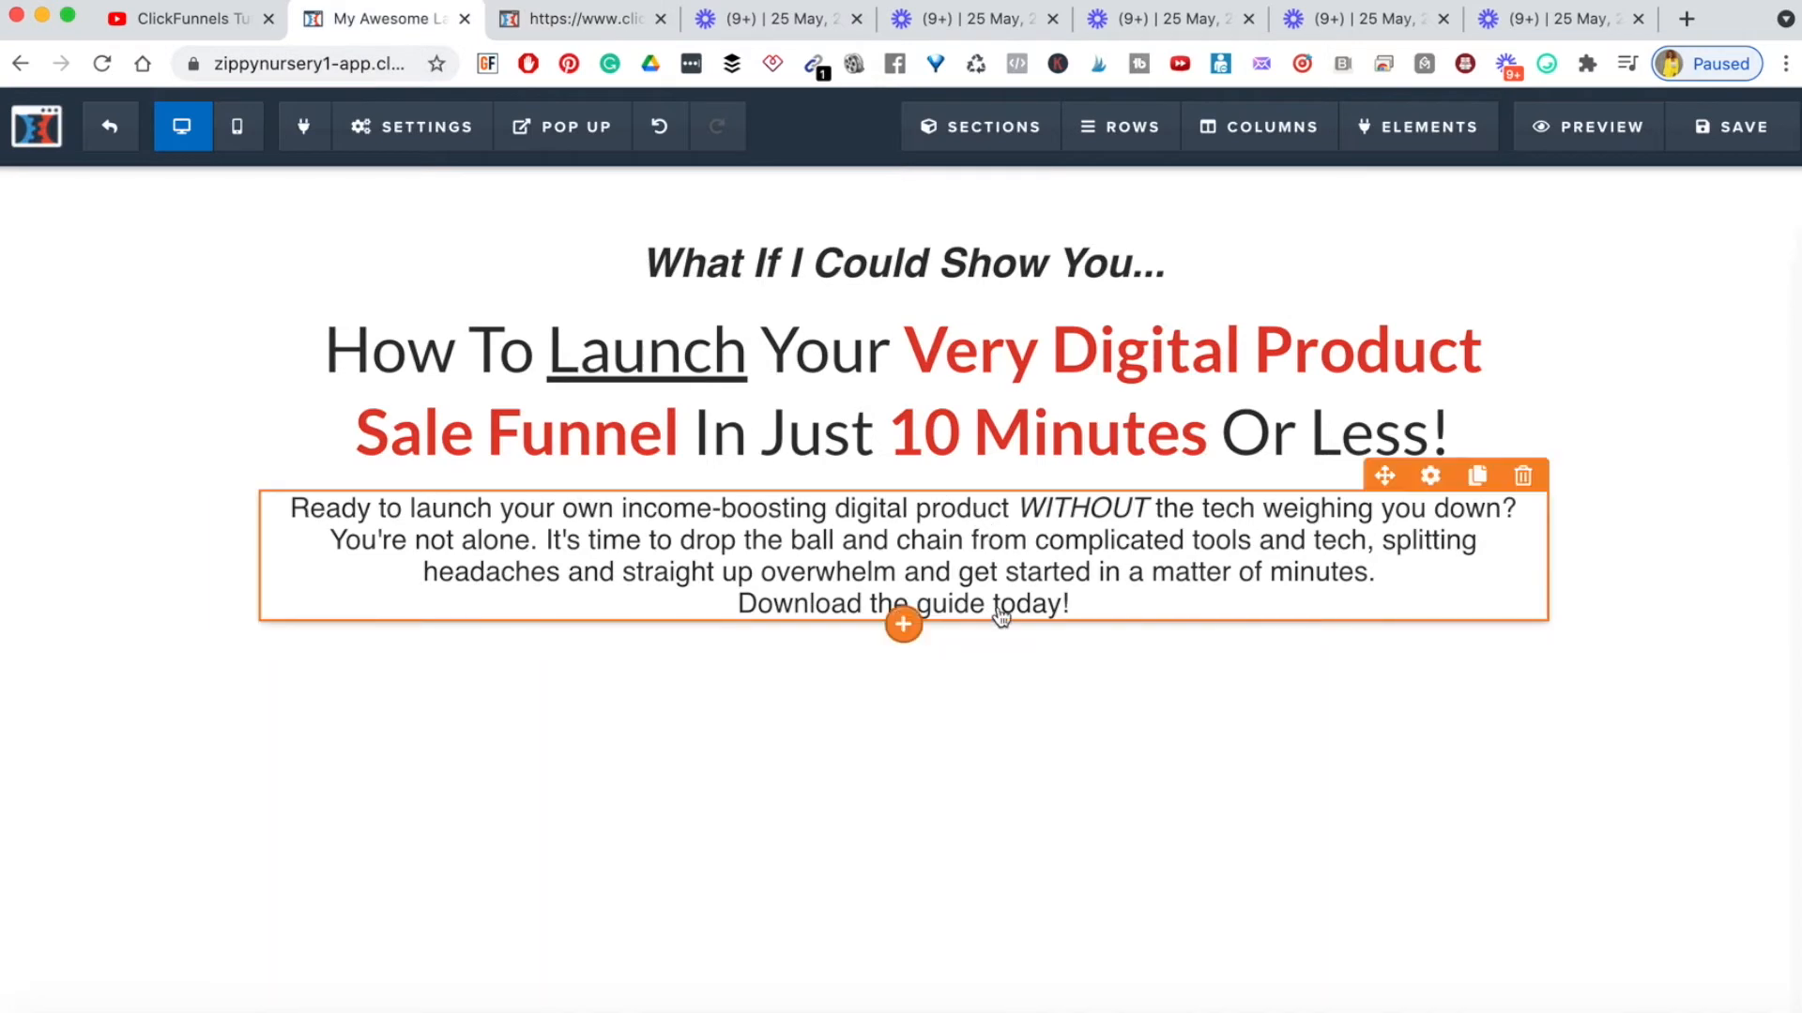
{"action": "left_click", "coordinate": [1080, 605]}
{"action": "left_click_drag", "start_coordinate": [1080, 605], "coordinate": [747, 605]}
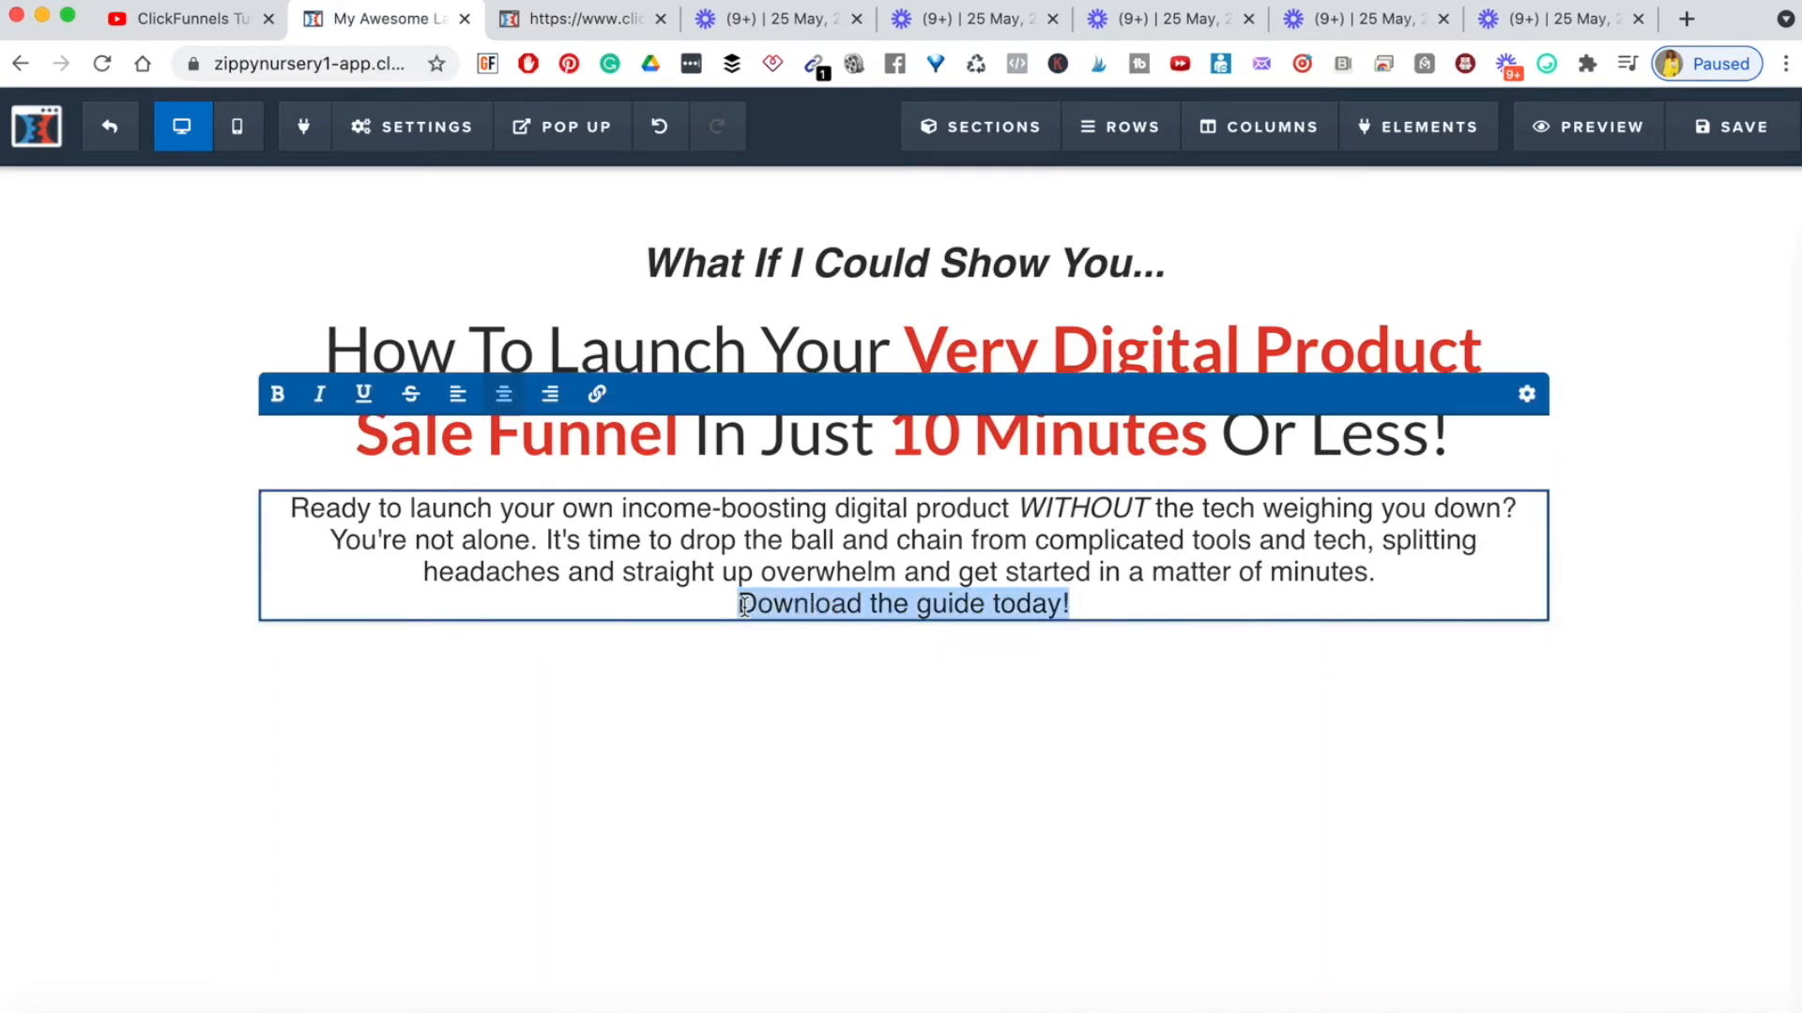
{"action": "key", "text": "super+b"}
{"action": "left_click", "coordinate": [1640, 580]}
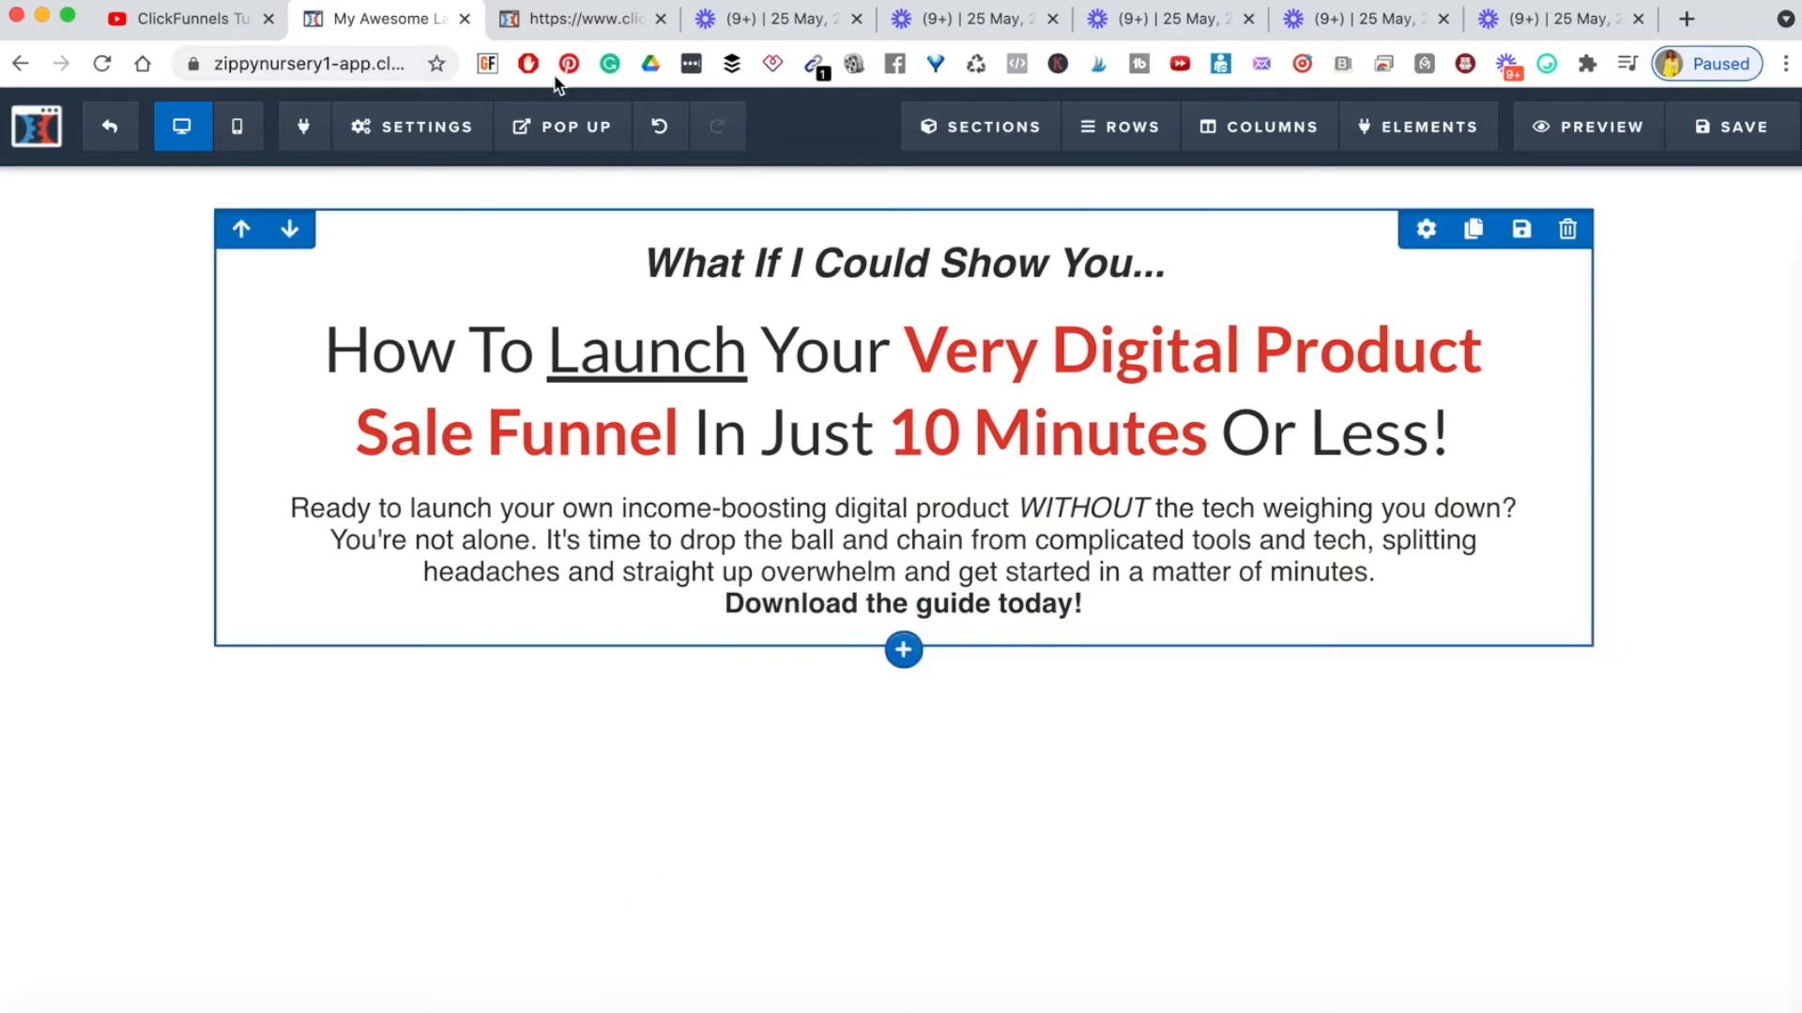
- Delete the sub-headline's "It's time to drop the ball and chain" sentence and join "Download the guide today!" to "You're not alone."
{"action": "left_click", "coordinate": [579, 14]}
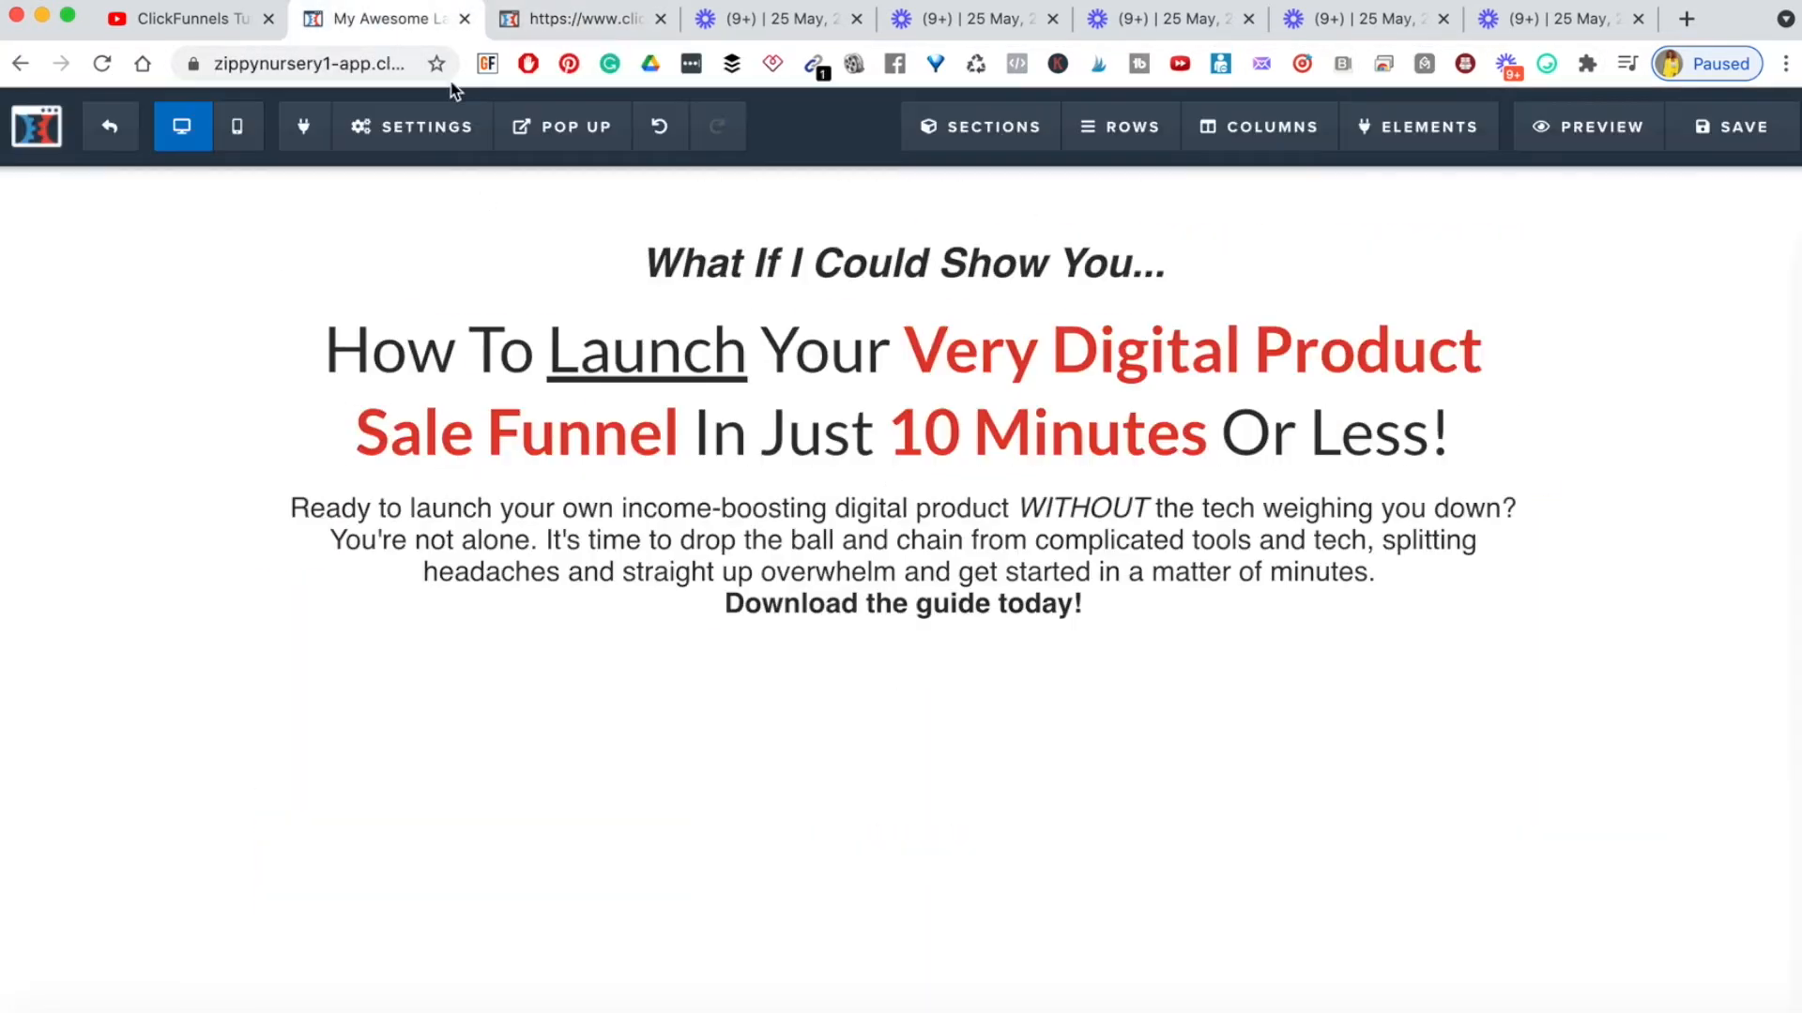
{"action": "left_click", "coordinate": [385, 18]}
{"action": "left_click", "coordinate": [992, 537]}
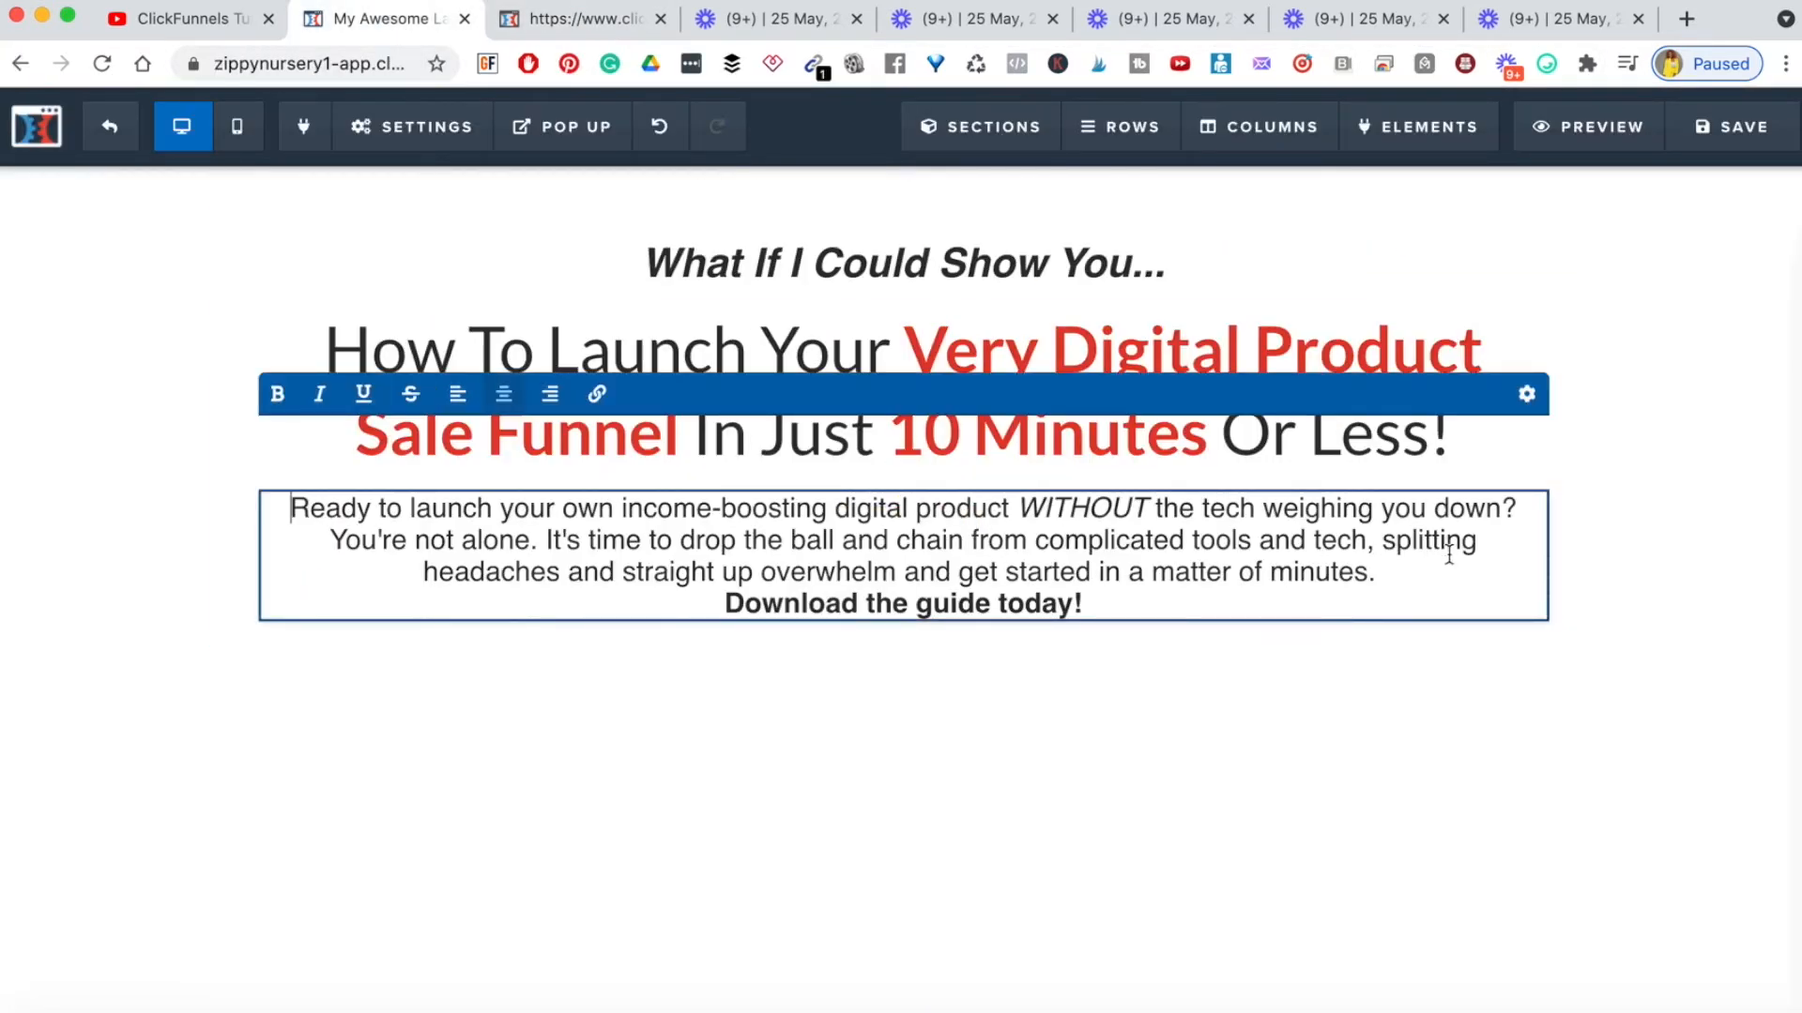
{"action": "left_click_drag", "start_coordinate": [576, 537], "coordinate": [1351, 572]}
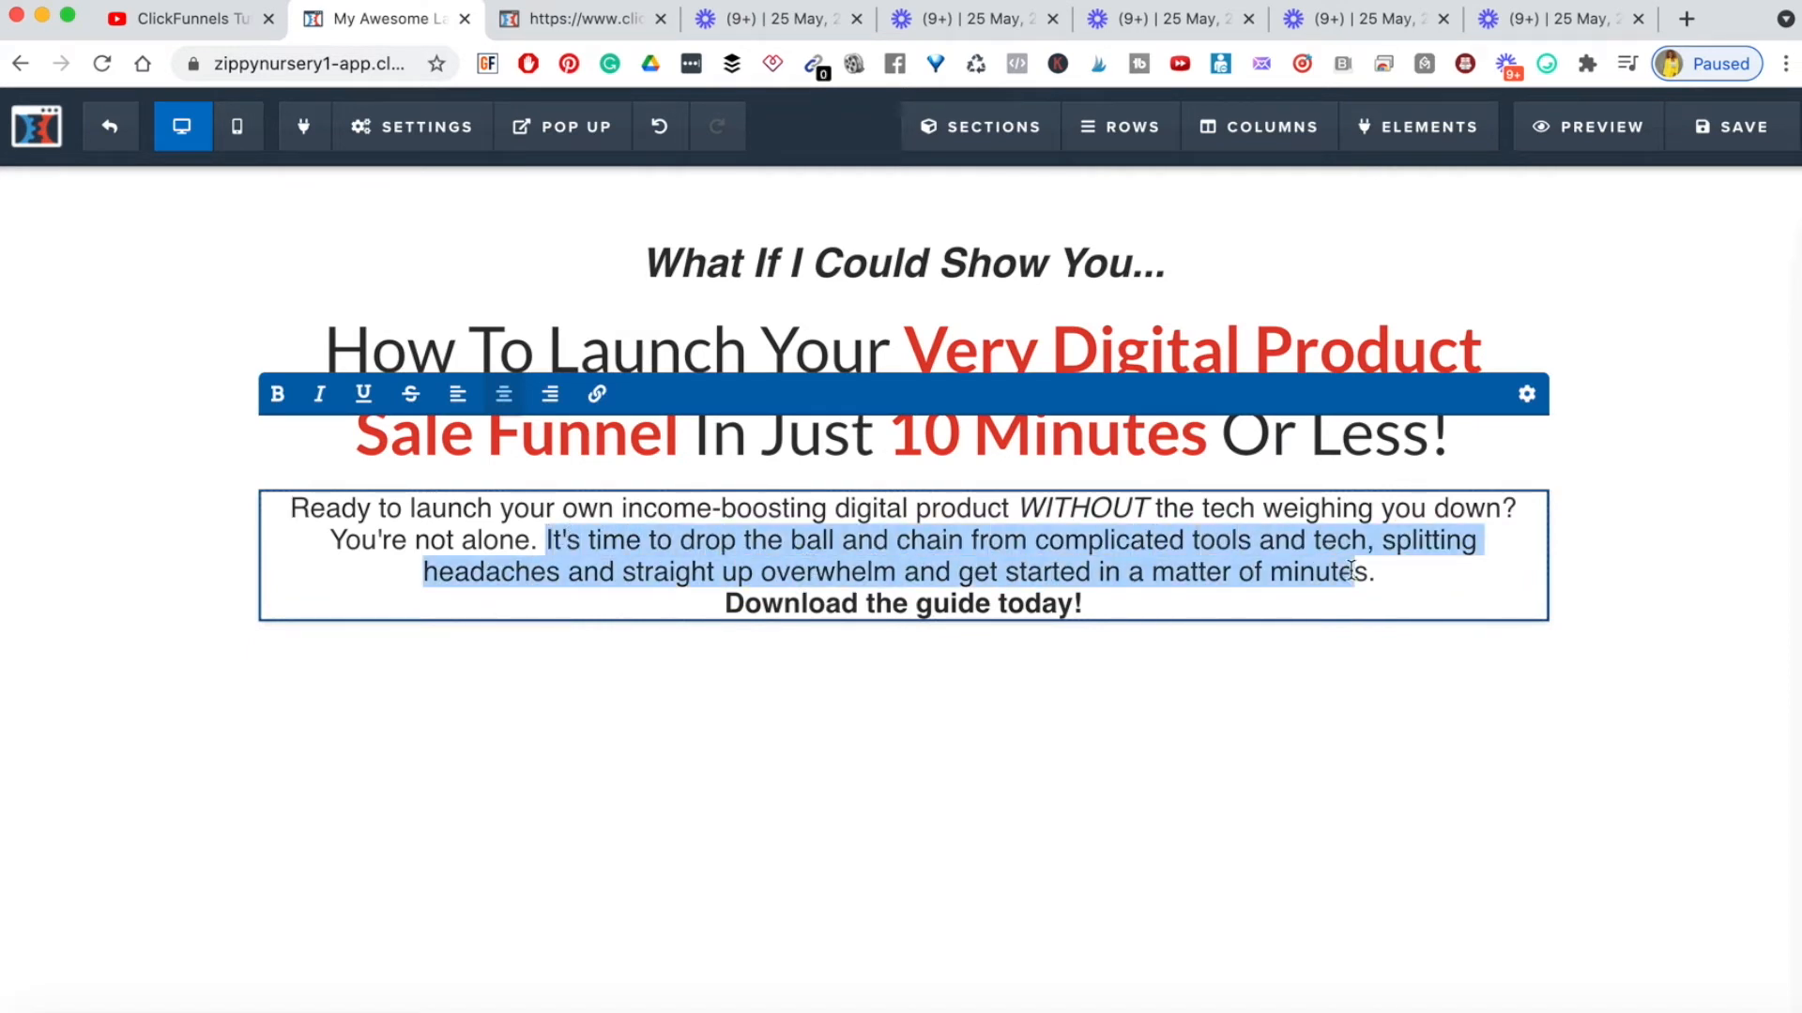
{"action": "key", "text": "BackSpace"}
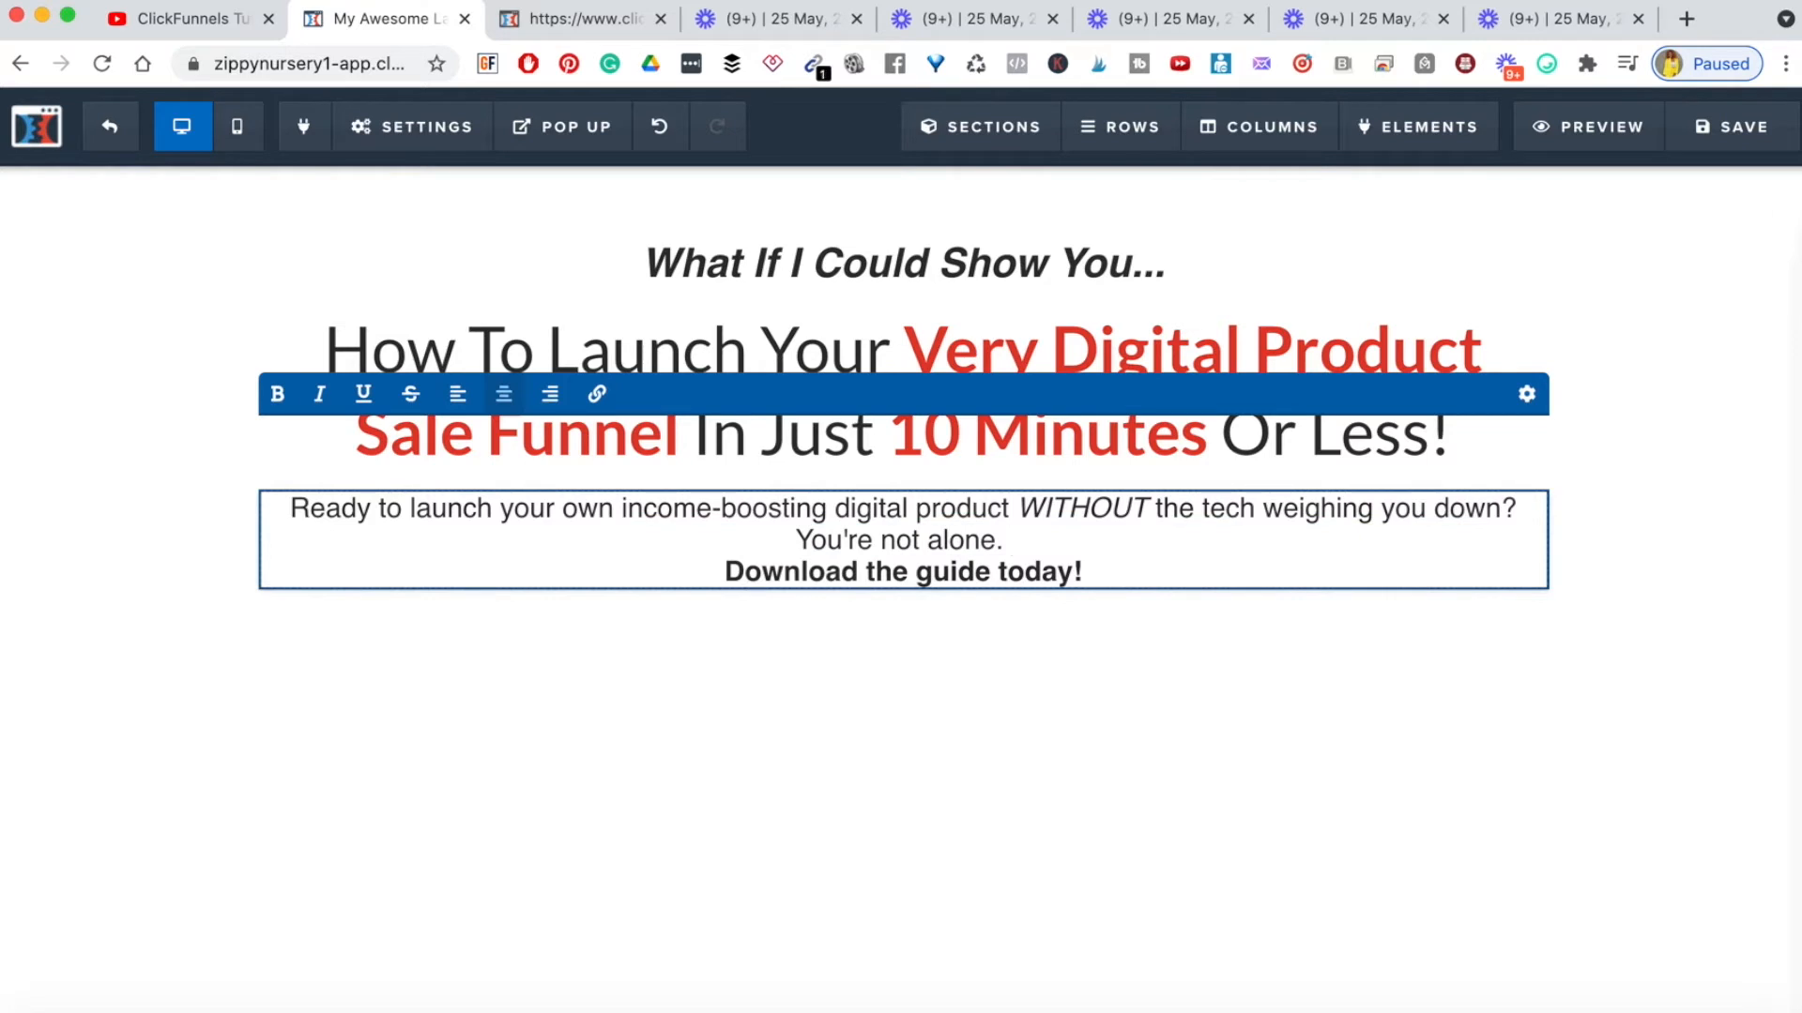
{"action": "key", "text": "BackSpace"}
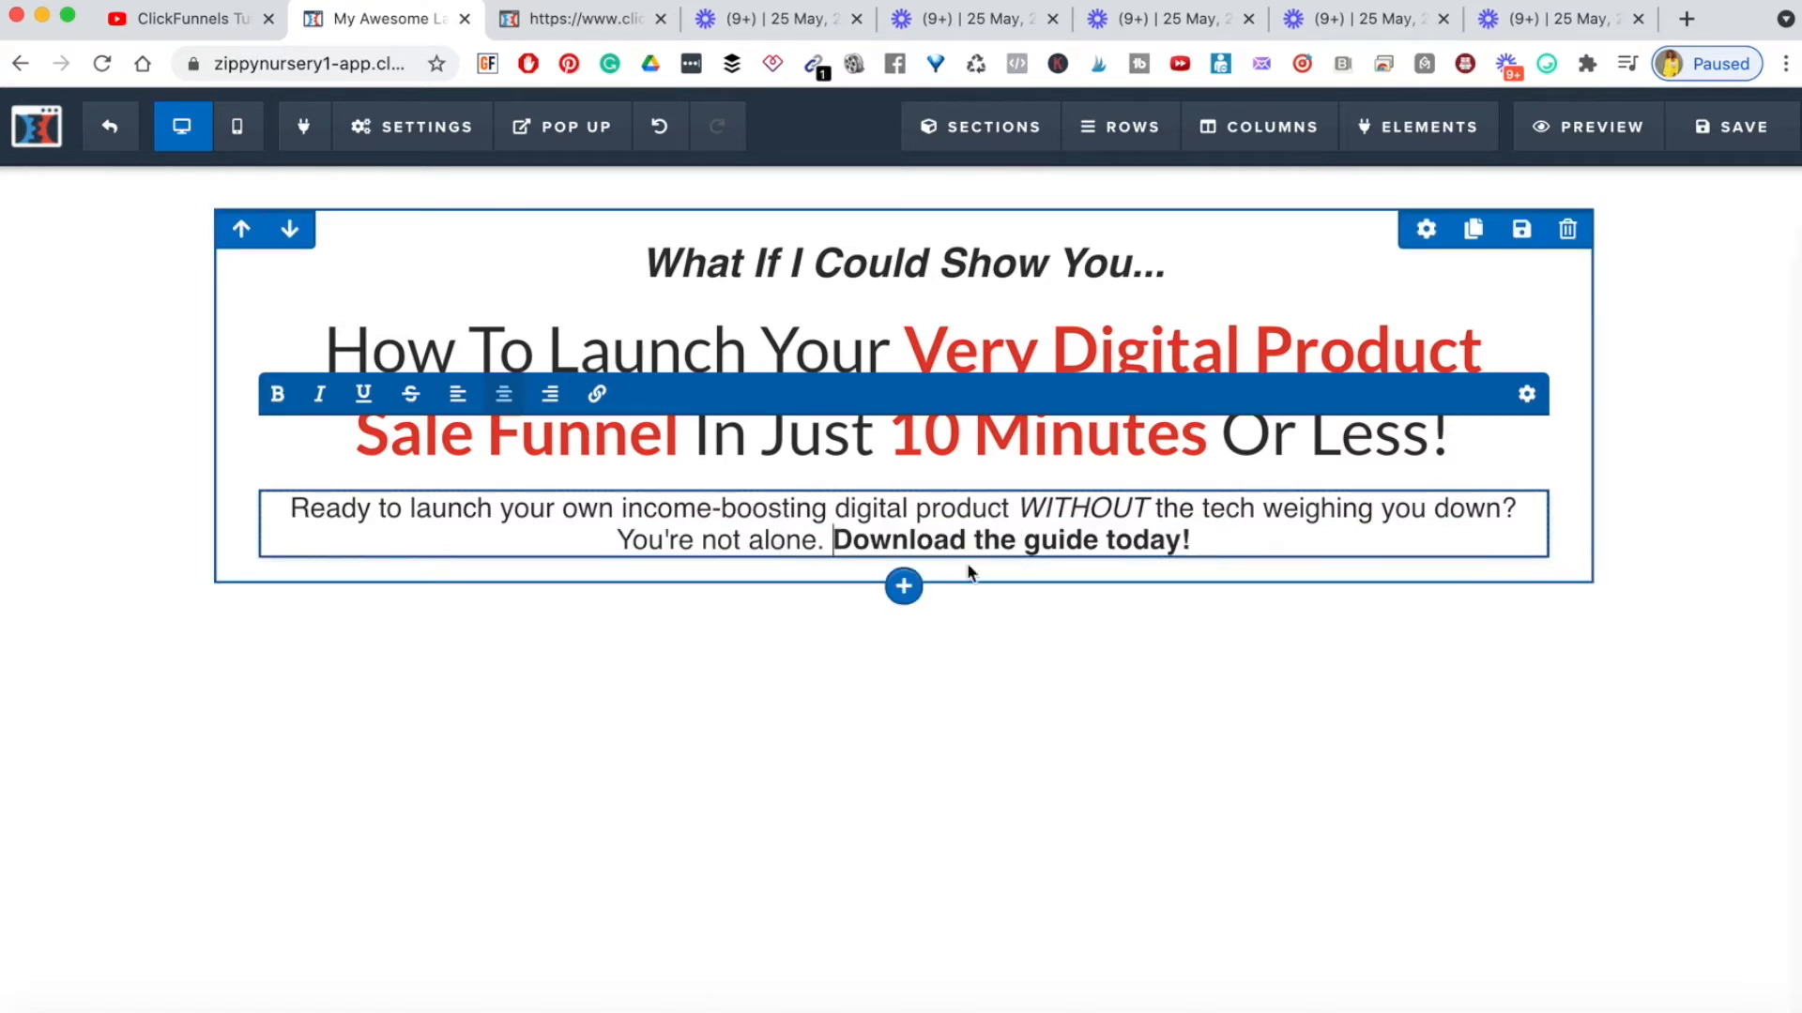
- Leave sub-headline editing and examine the example squeeze page's layout of book image, arrows and opt-in form below the headlines
{"action": "left_click", "coordinate": [1736, 511]}
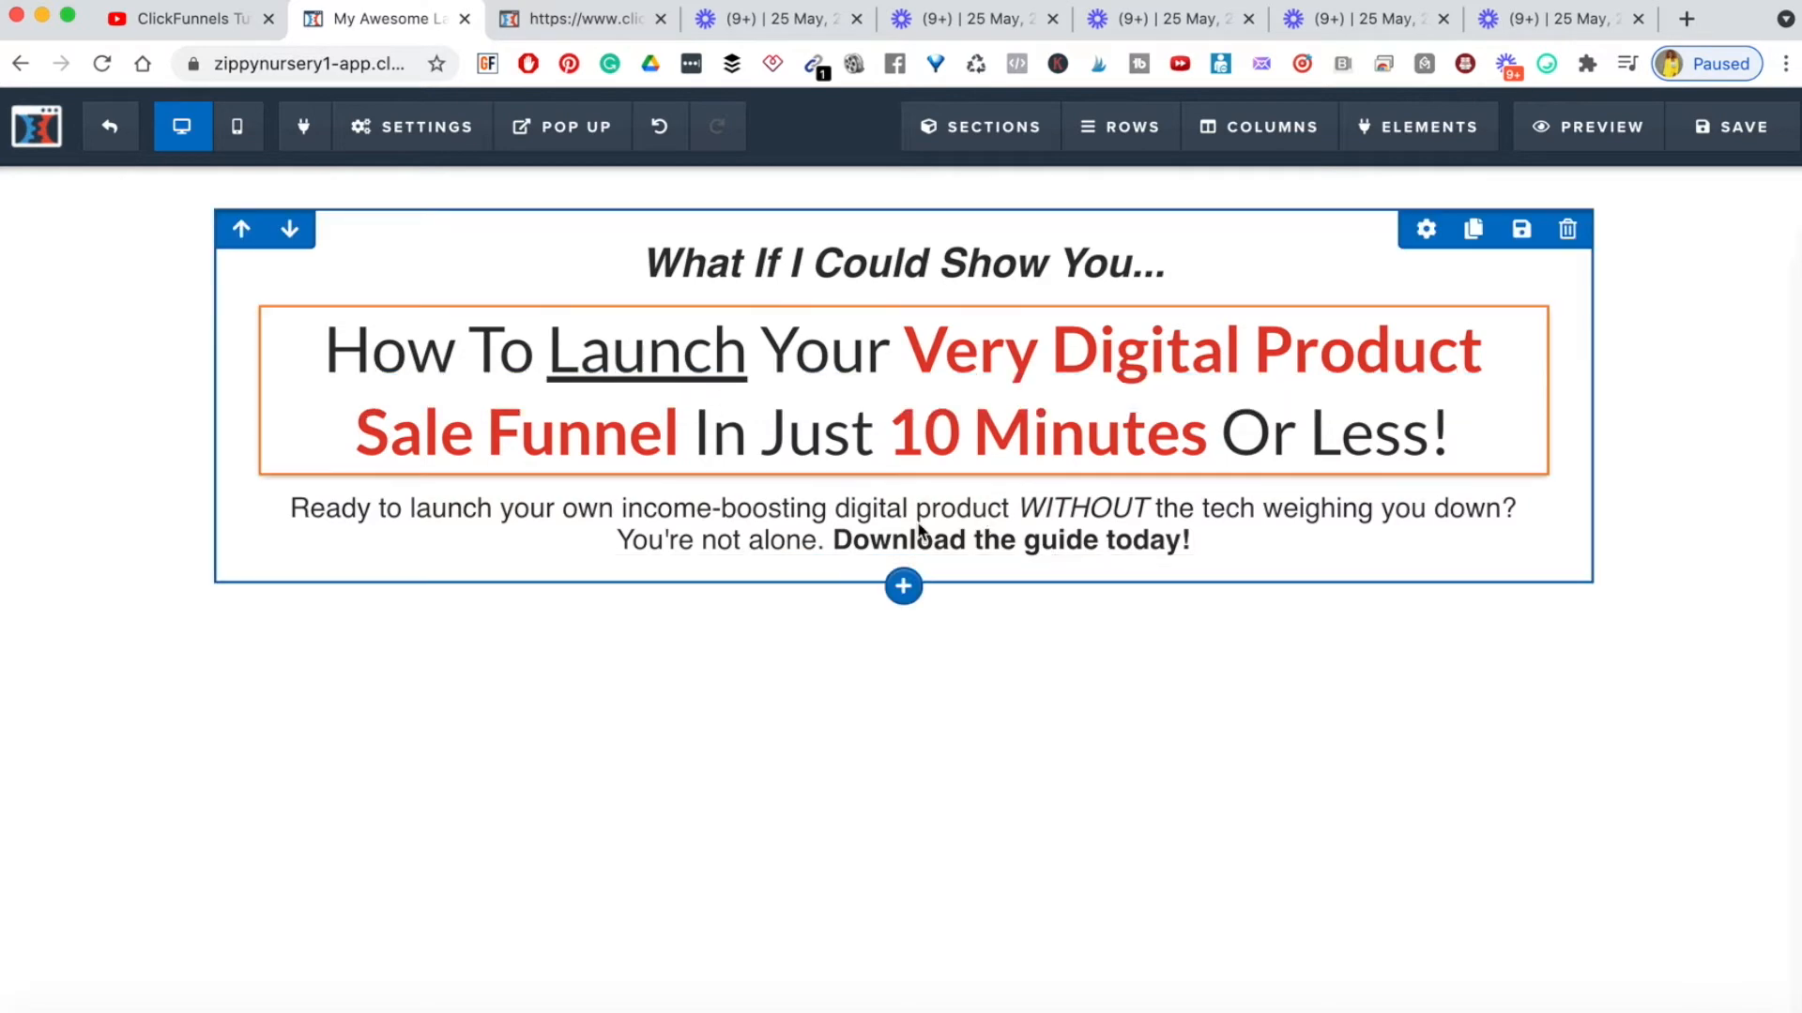
{"action": "left_click", "coordinate": [553, 18]}
{"action": "scroll", "coordinate": [882, 451], "scroll_direction": "down", "scroll_amount": 5}
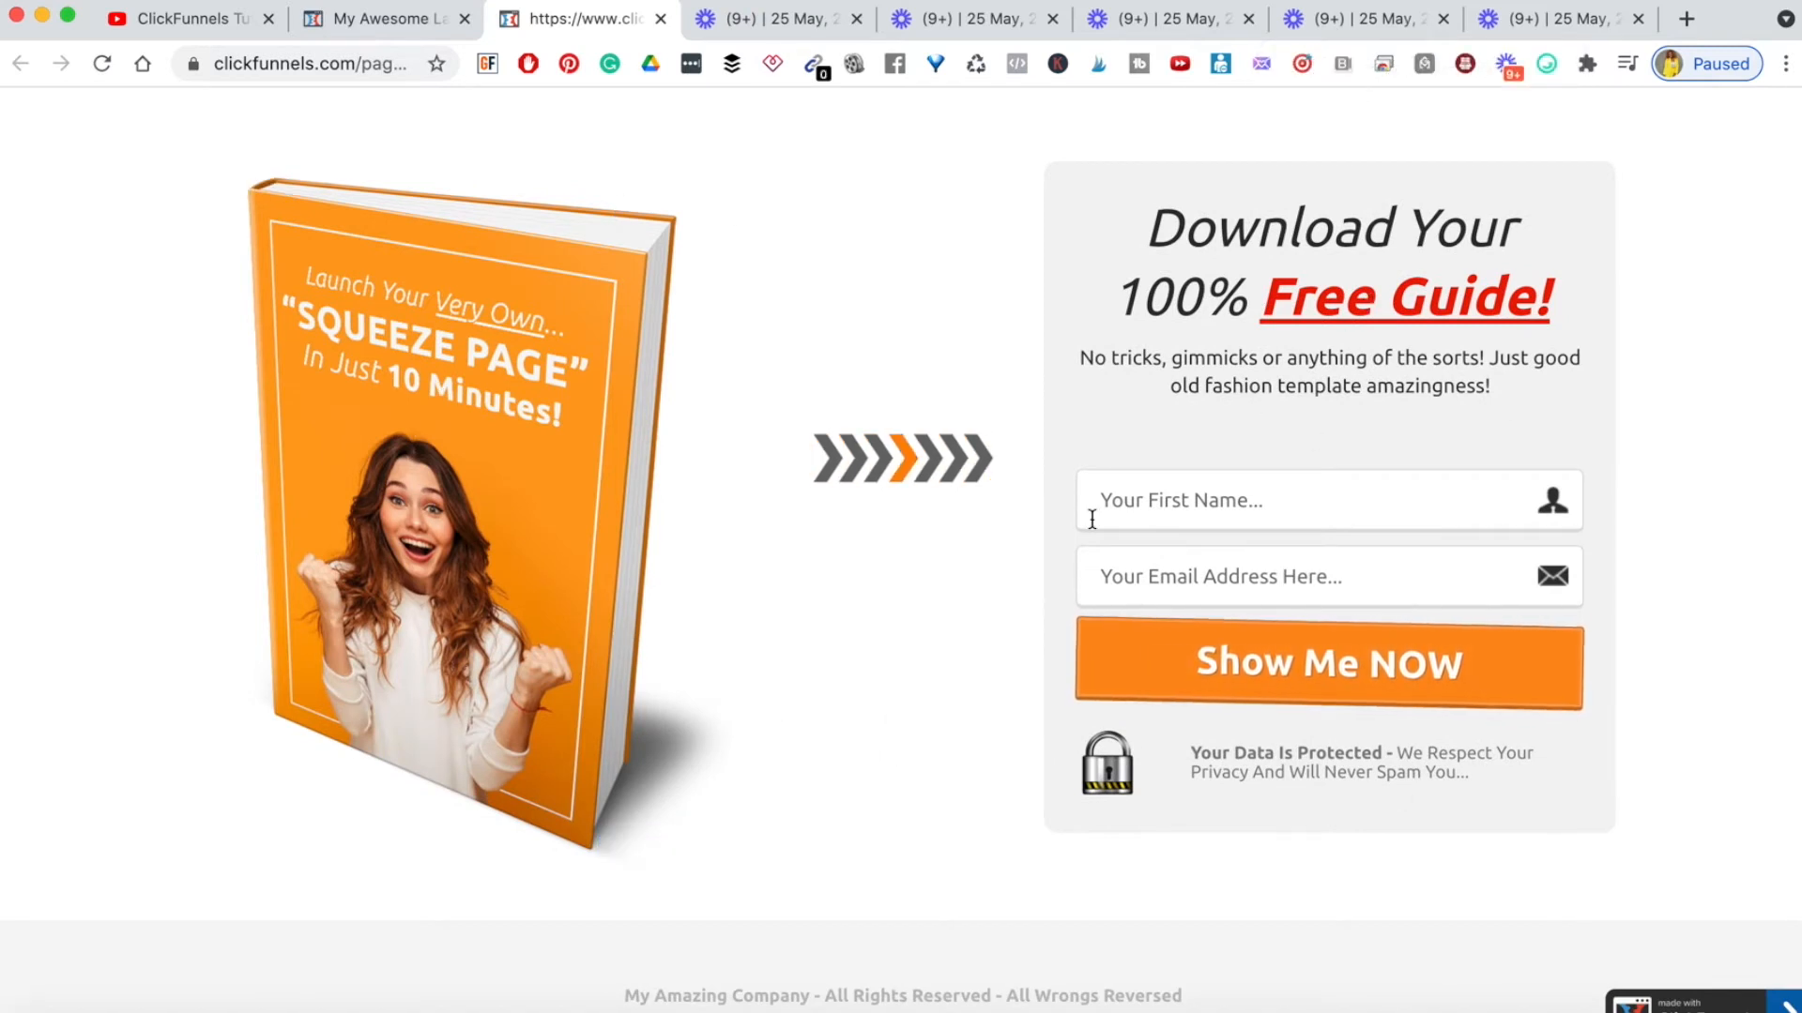
{"action": "scroll", "coordinate": [1091, 519], "scroll_direction": "up", "scroll_amount": 1}
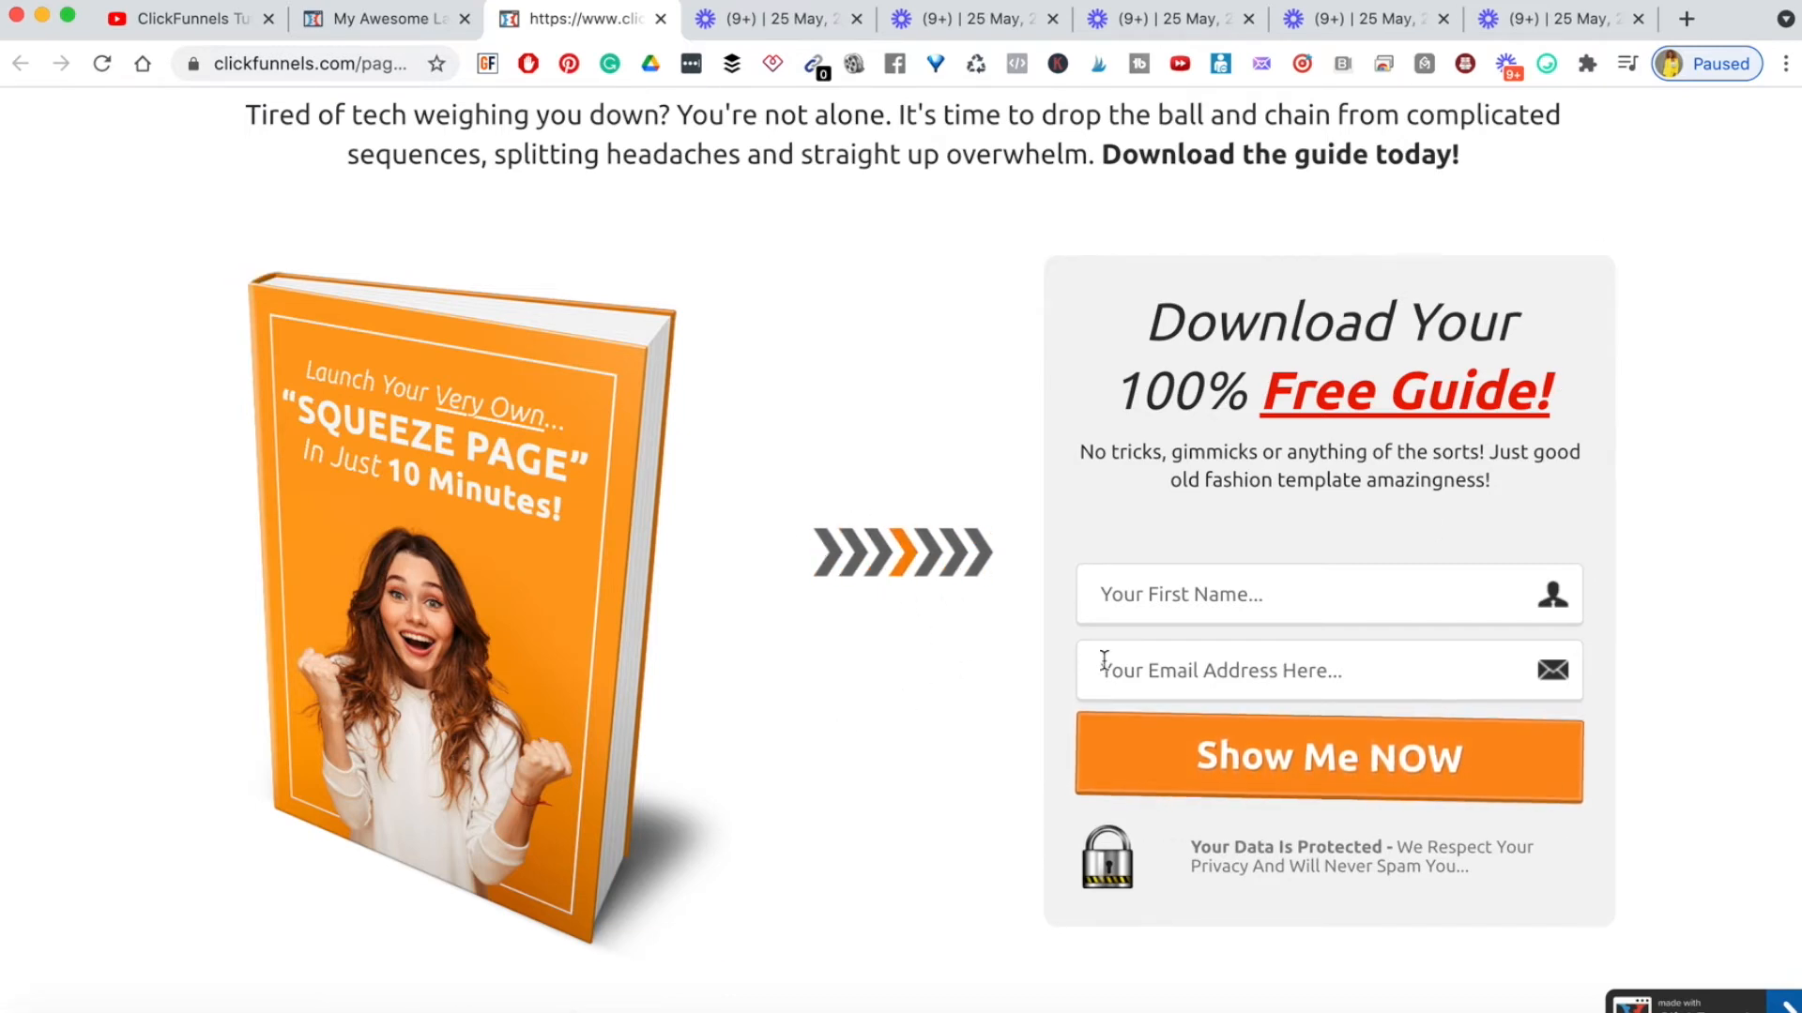
{"action": "scroll", "coordinate": [1104, 660], "scroll_direction": "up", "scroll_amount": 3}
{"action": "scroll", "coordinate": [1104, 661], "scroll_direction": "down", "scroll_amount": 5}
{"action": "scroll", "coordinate": [1105, 664], "scroll_direction": "up", "scroll_amount": 3}
{"action": "scroll", "coordinate": [1104, 661], "scroll_direction": "up", "scroll_amount": 3}
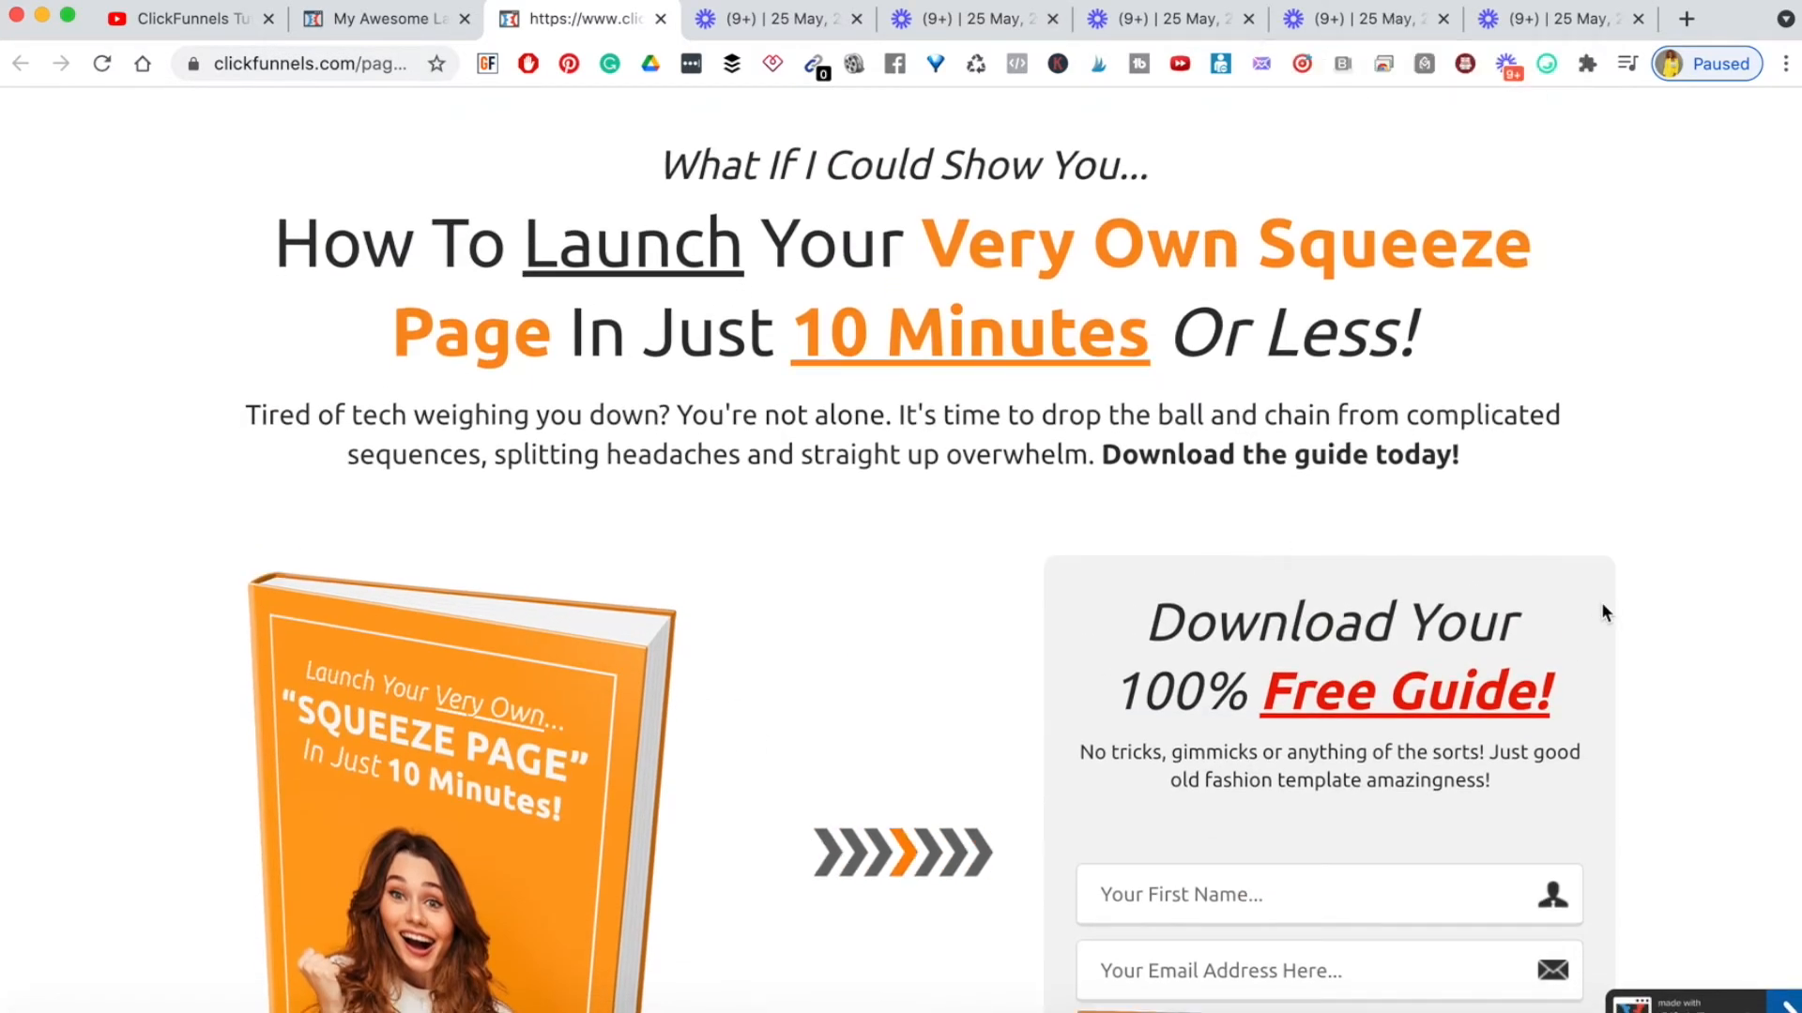
{"action": "scroll", "coordinate": [1601, 605], "scroll_direction": "down", "scroll_amount": 4}
{"action": "scroll", "coordinate": [1601, 605], "scroll_direction": "down", "scroll_amount": 2}
{"action": "scroll", "coordinate": [1601, 606], "scroll_direction": "up", "scroll_amount": 5}
{"action": "scroll", "coordinate": [1602, 612], "scroll_direction": "down", "scroll_amount": 3}
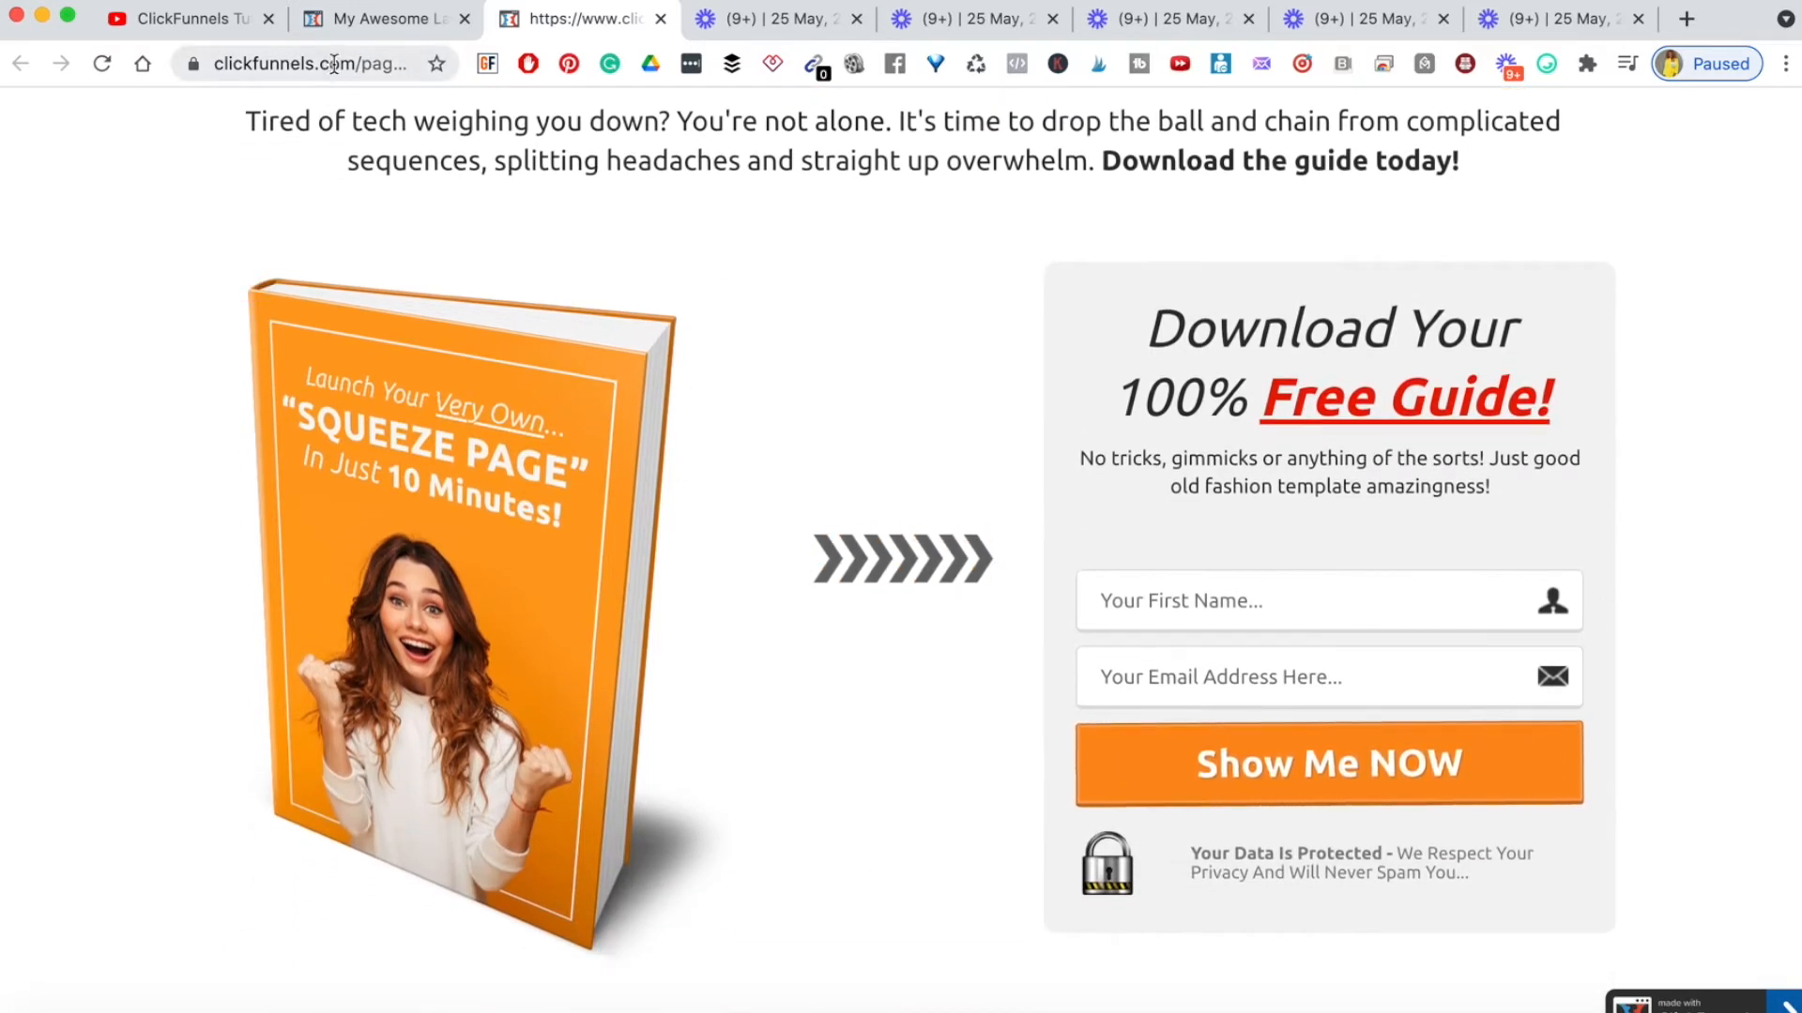
{"action": "left_click", "coordinate": [353, 27]}
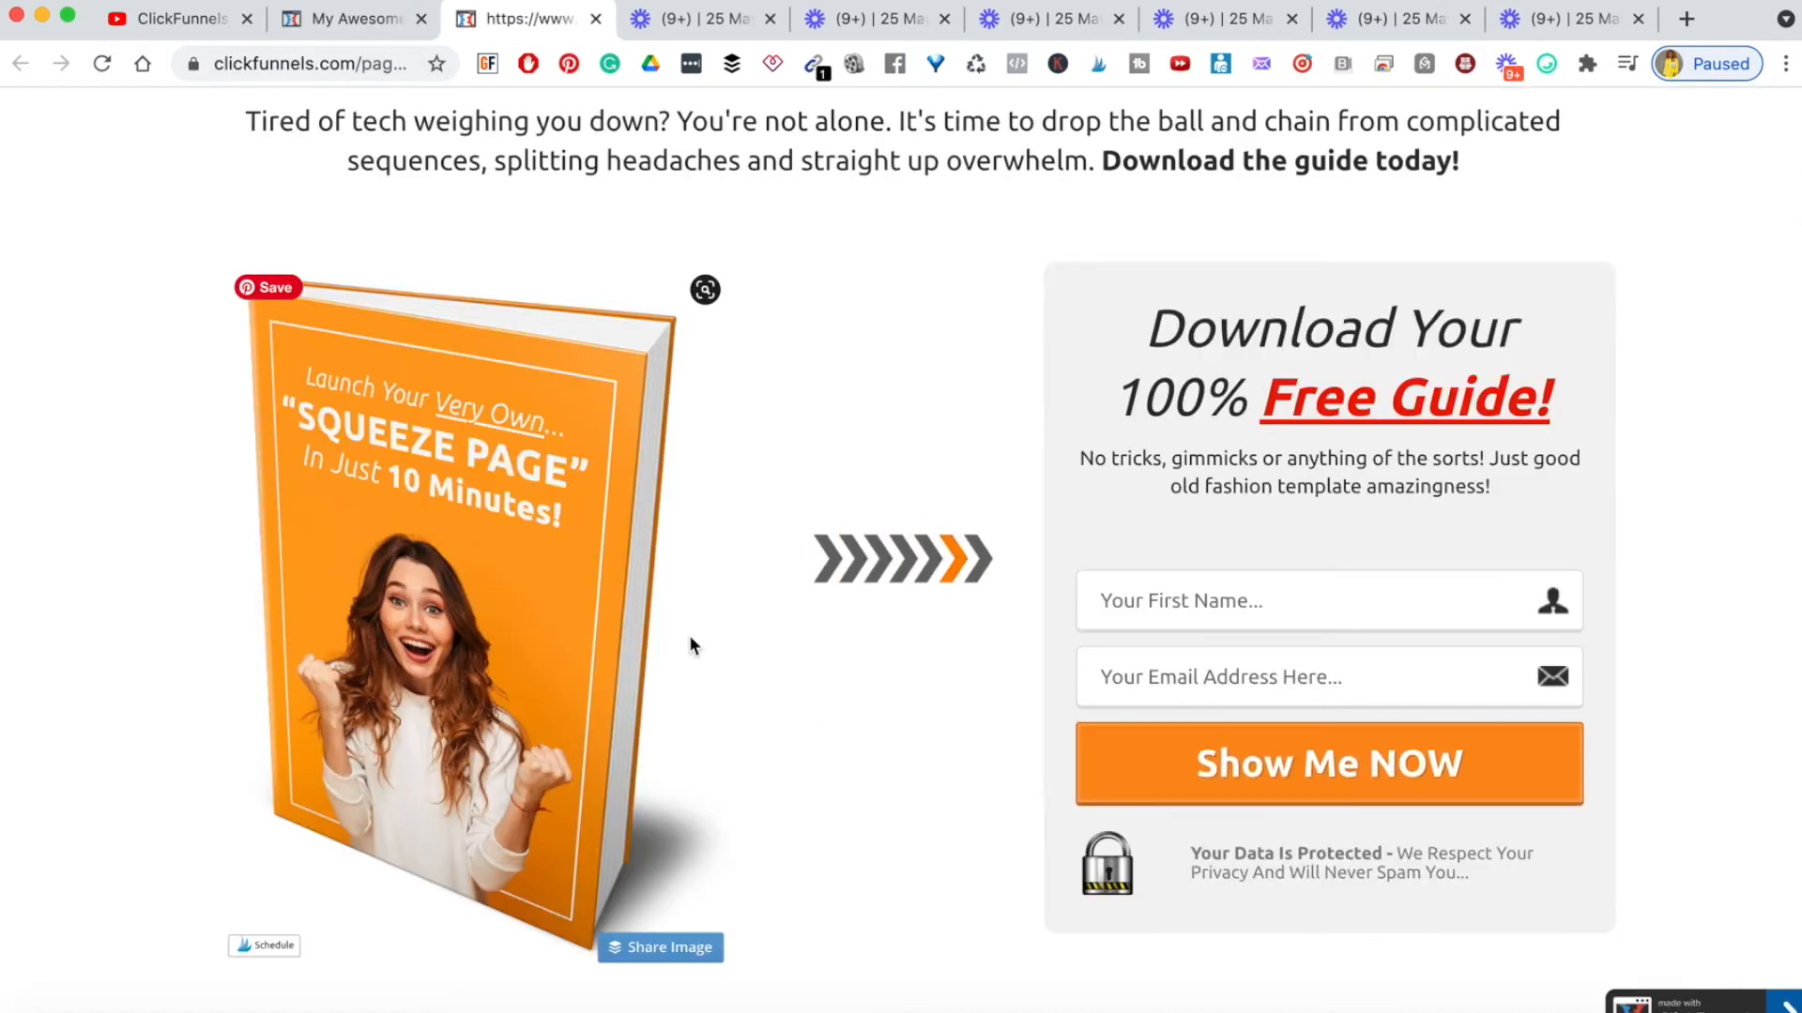
{"action": "scroll", "coordinate": [504, 572], "scroll_direction": "down", "scroll_amount": 1}
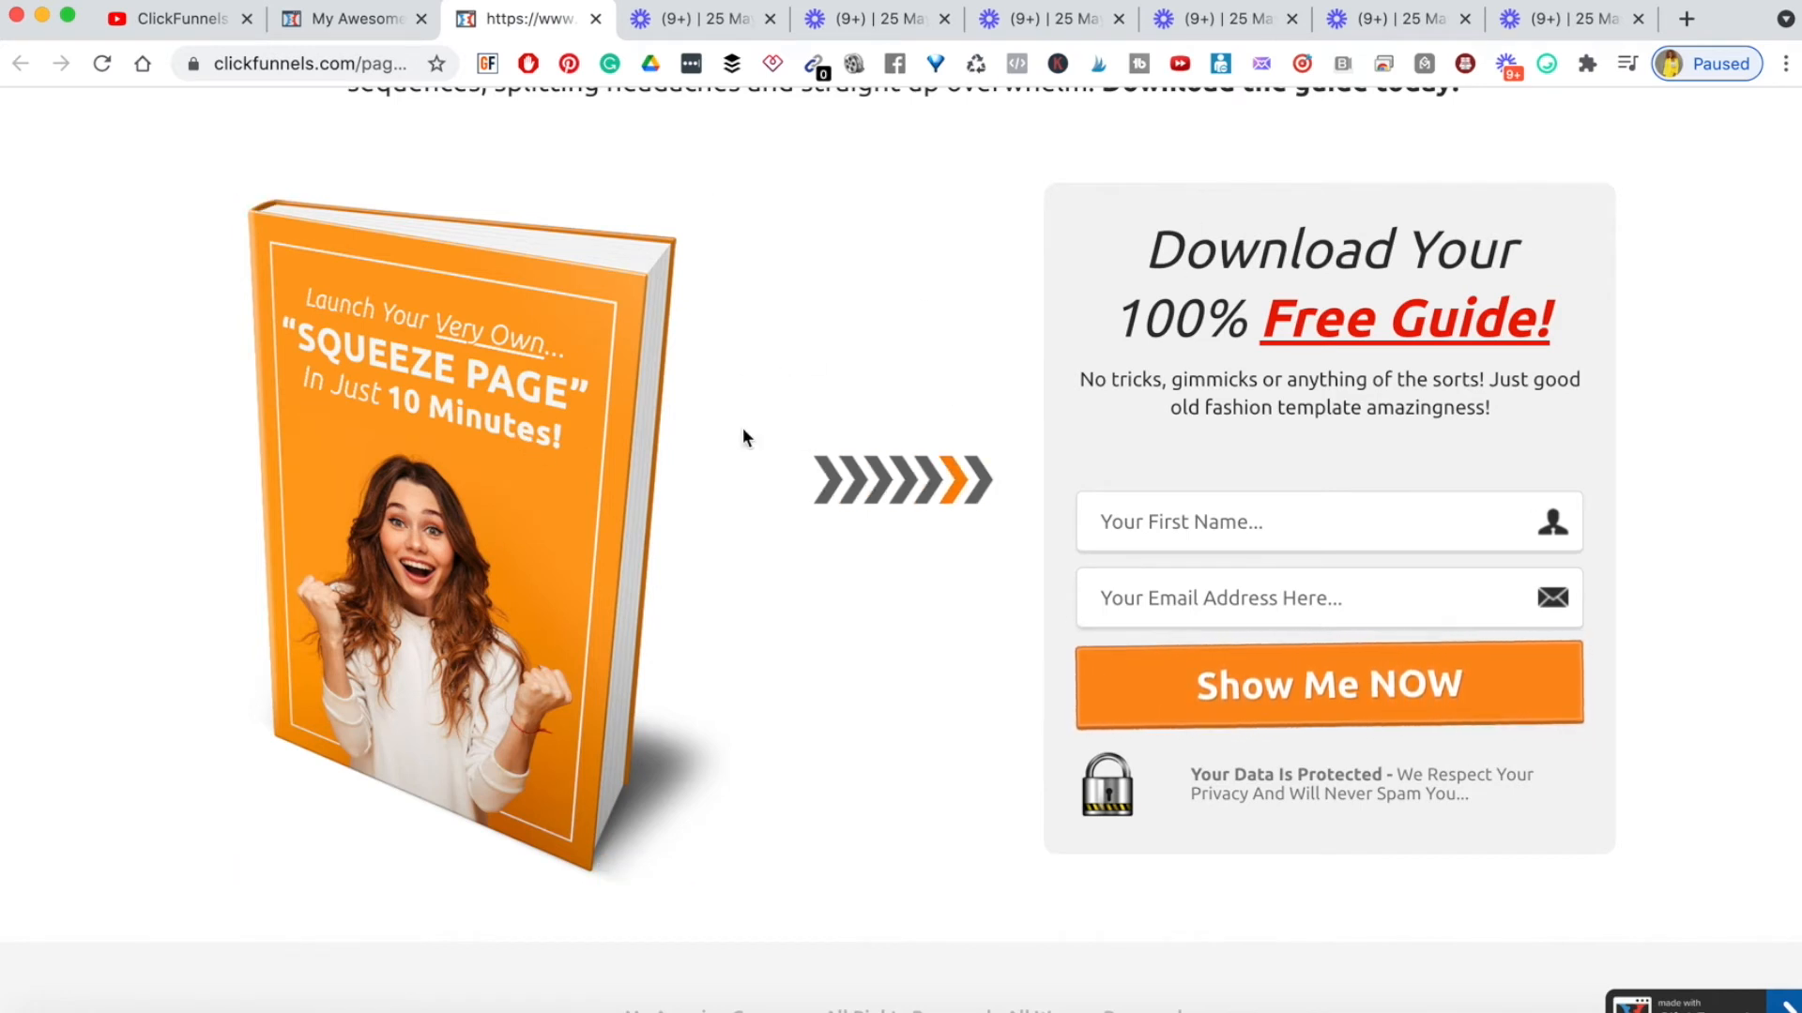
- Add a wide section below the headline section of the landing page and insert a 2-column row in it
{"action": "left_click", "coordinate": [338, 28]}
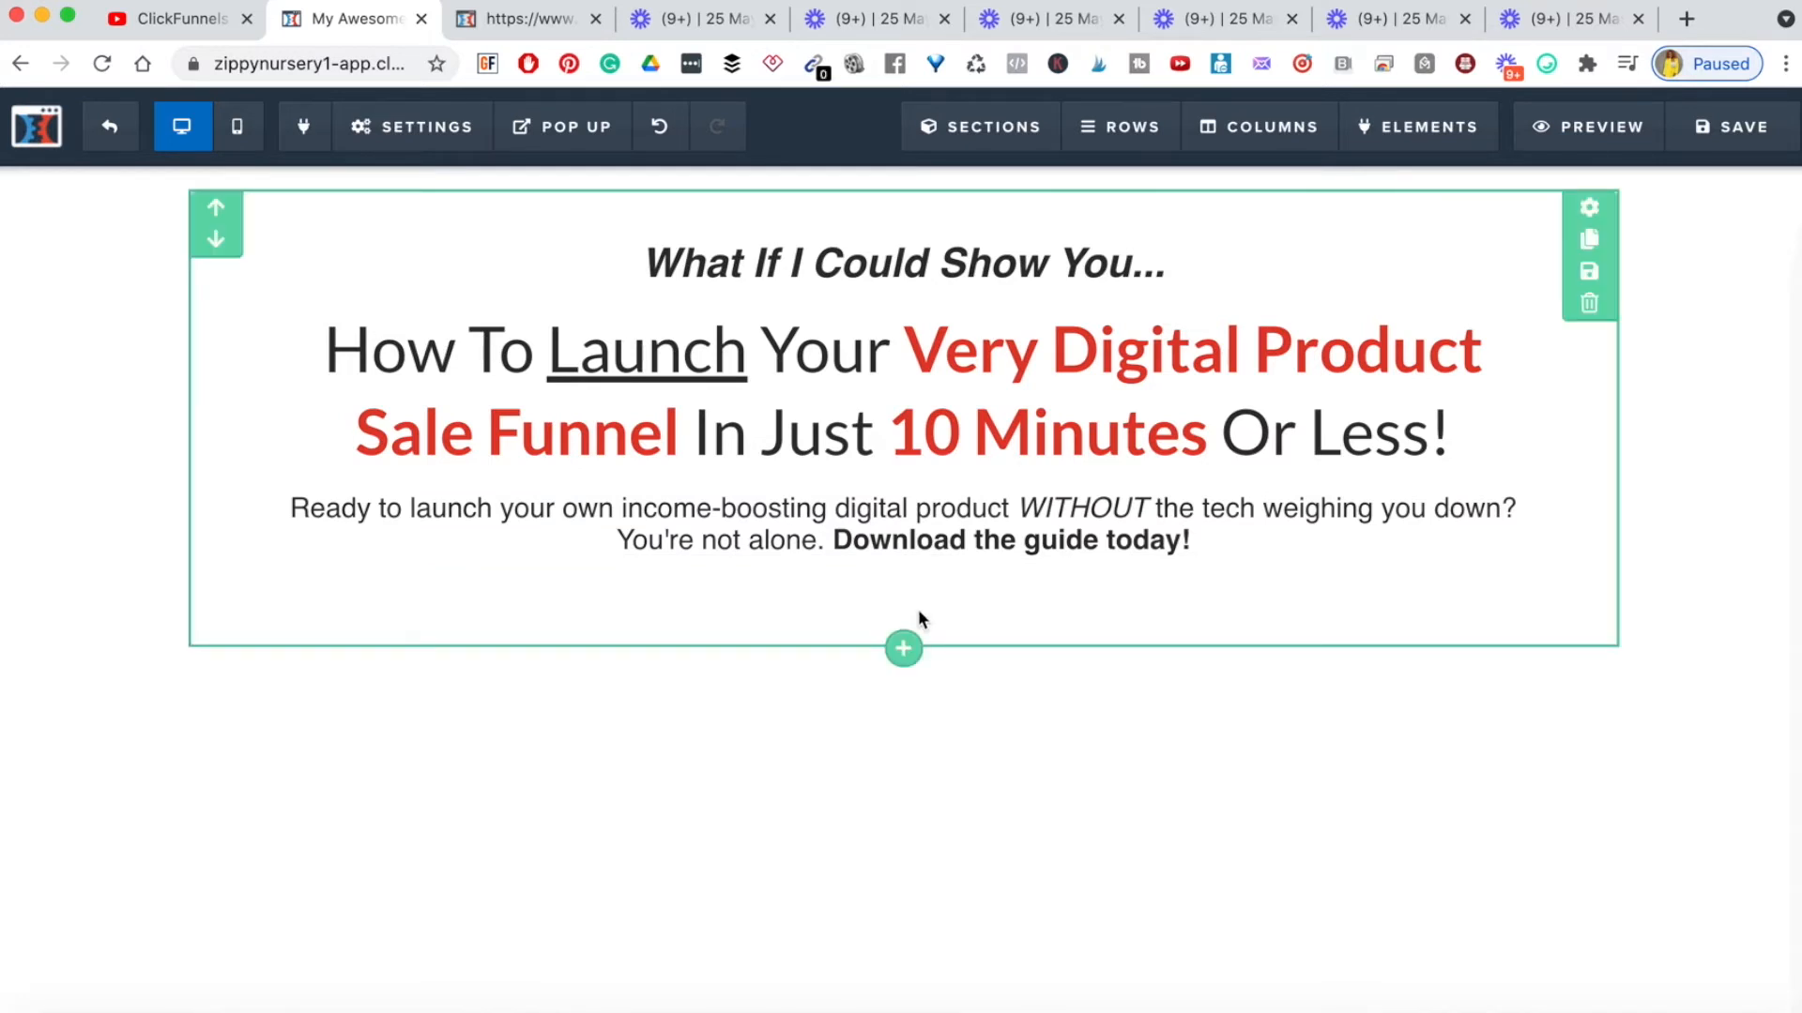
{"action": "left_click", "coordinate": [904, 652]}
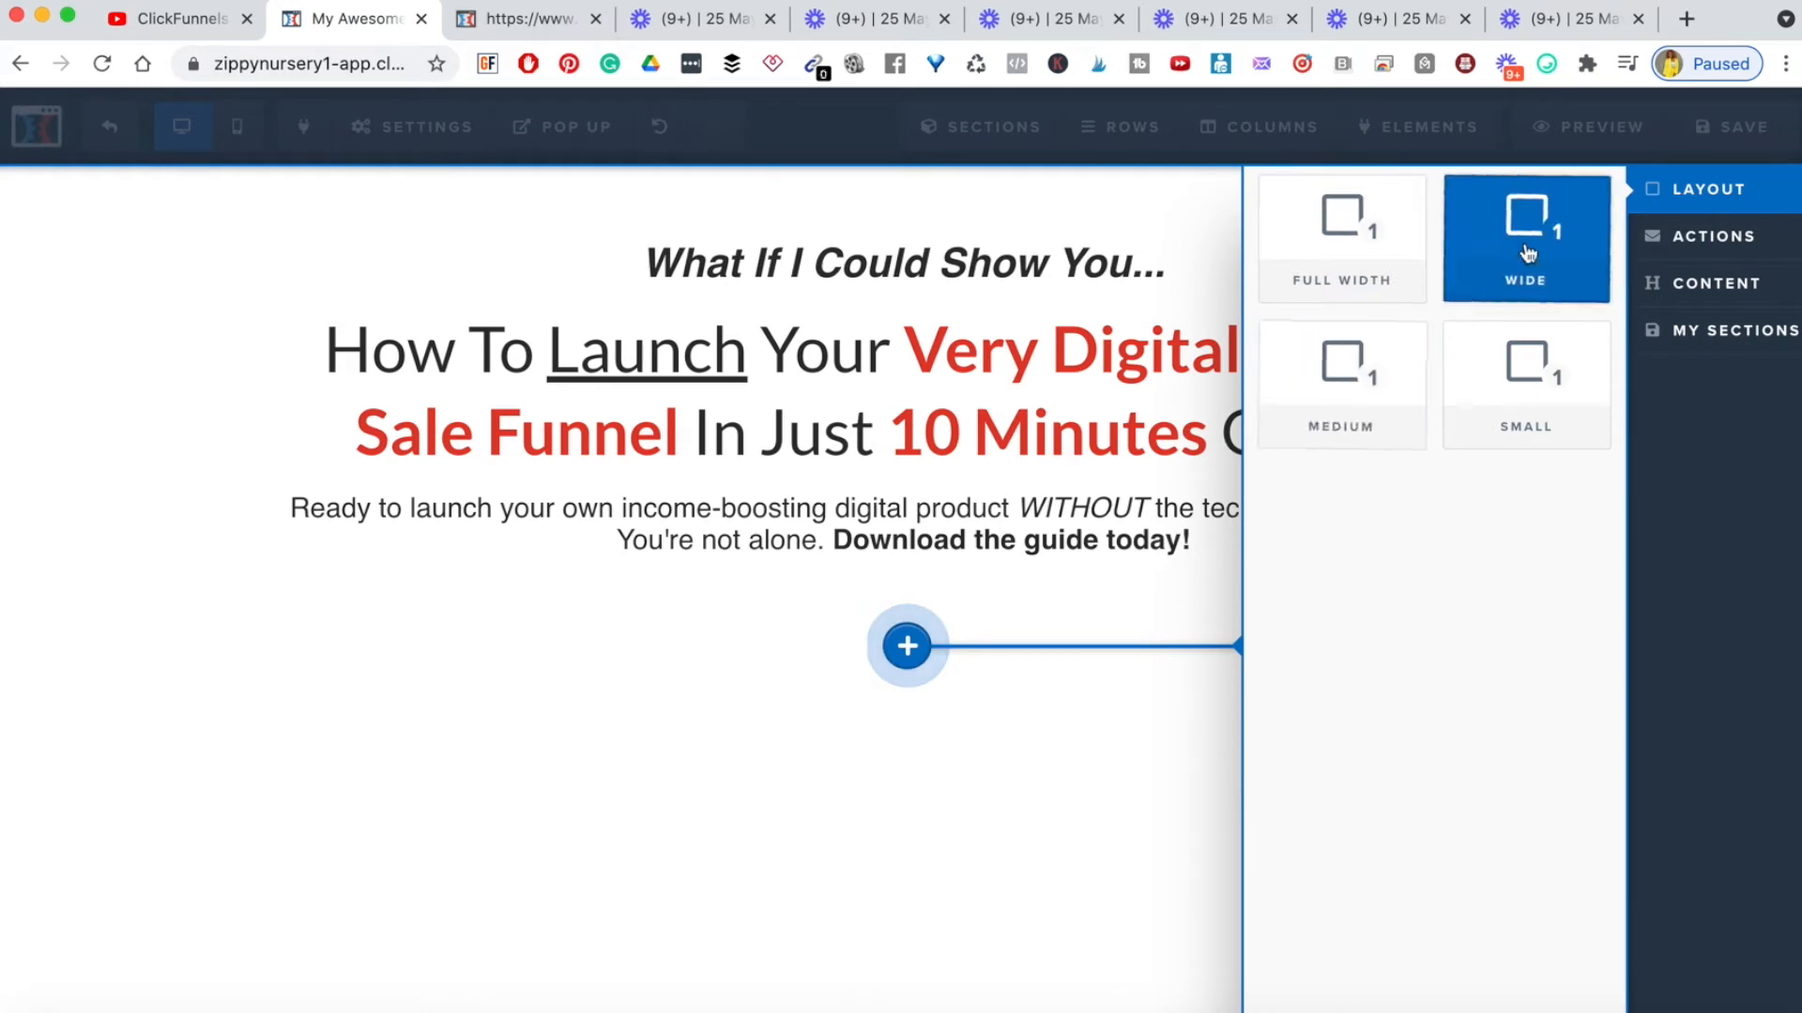
{"action": "left_click", "coordinate": [1512, 282]}
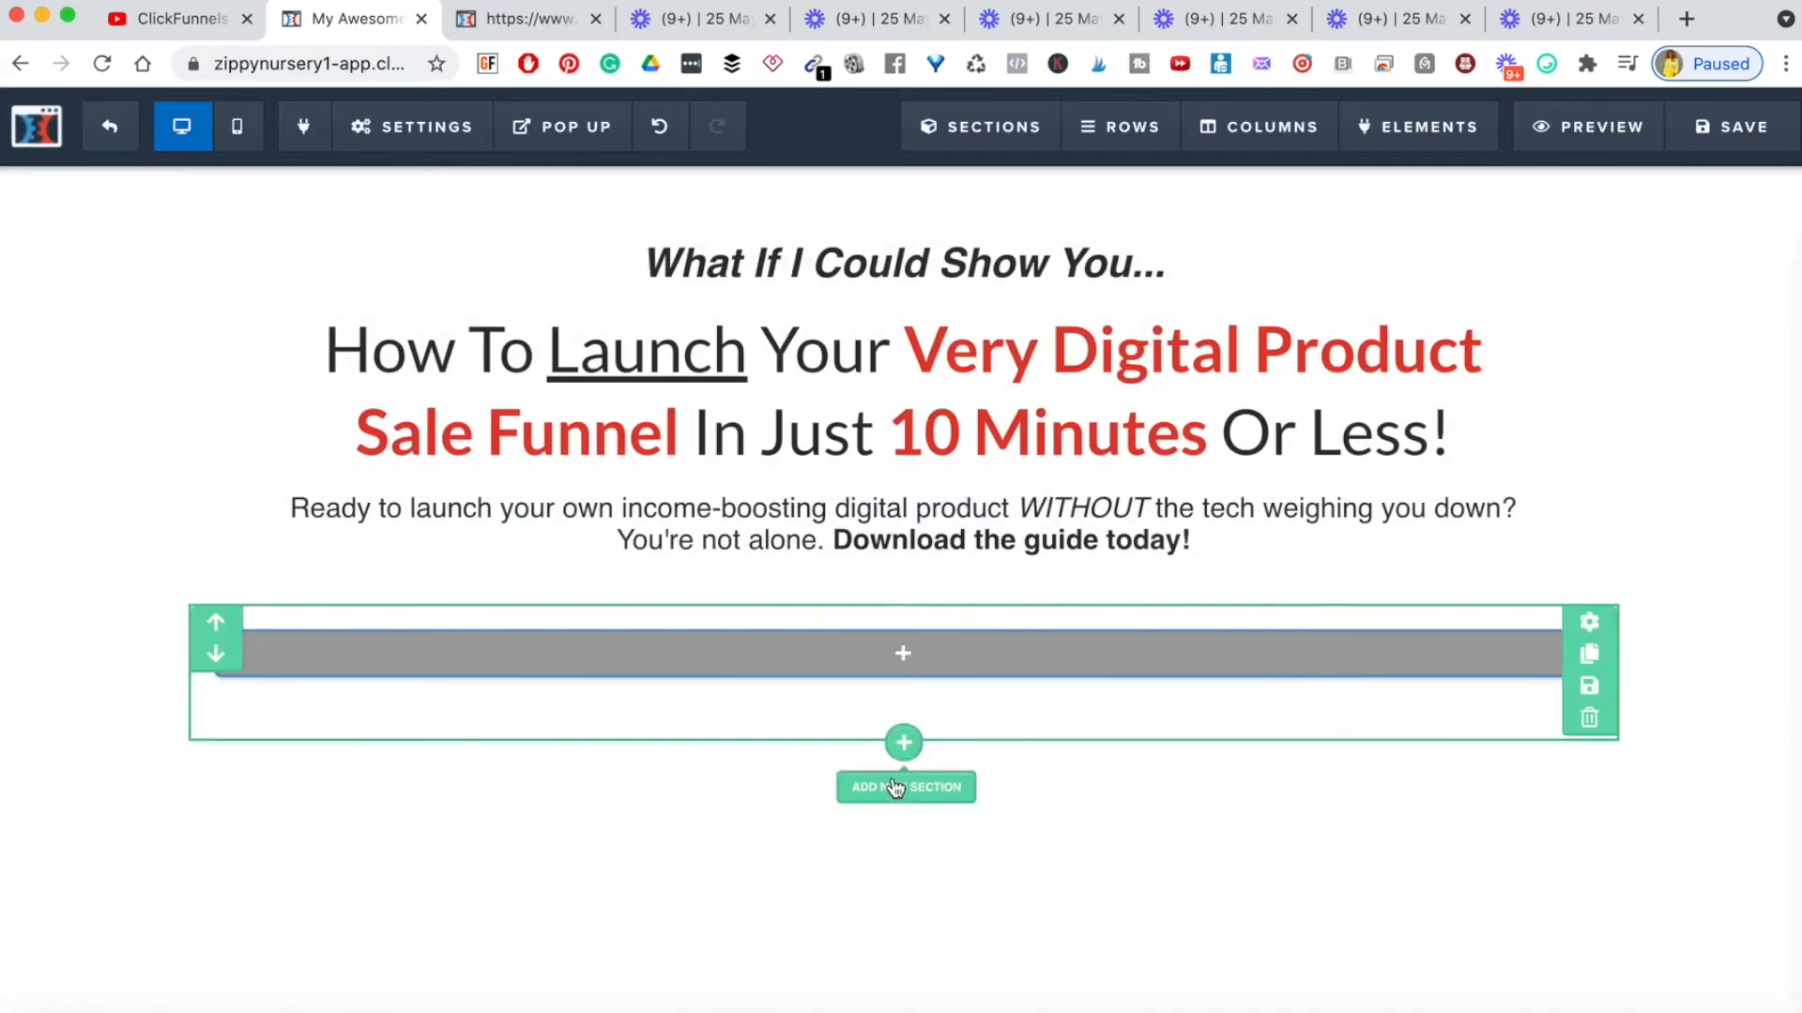
{"action": "left_click", "coordinate": [896, 662]}
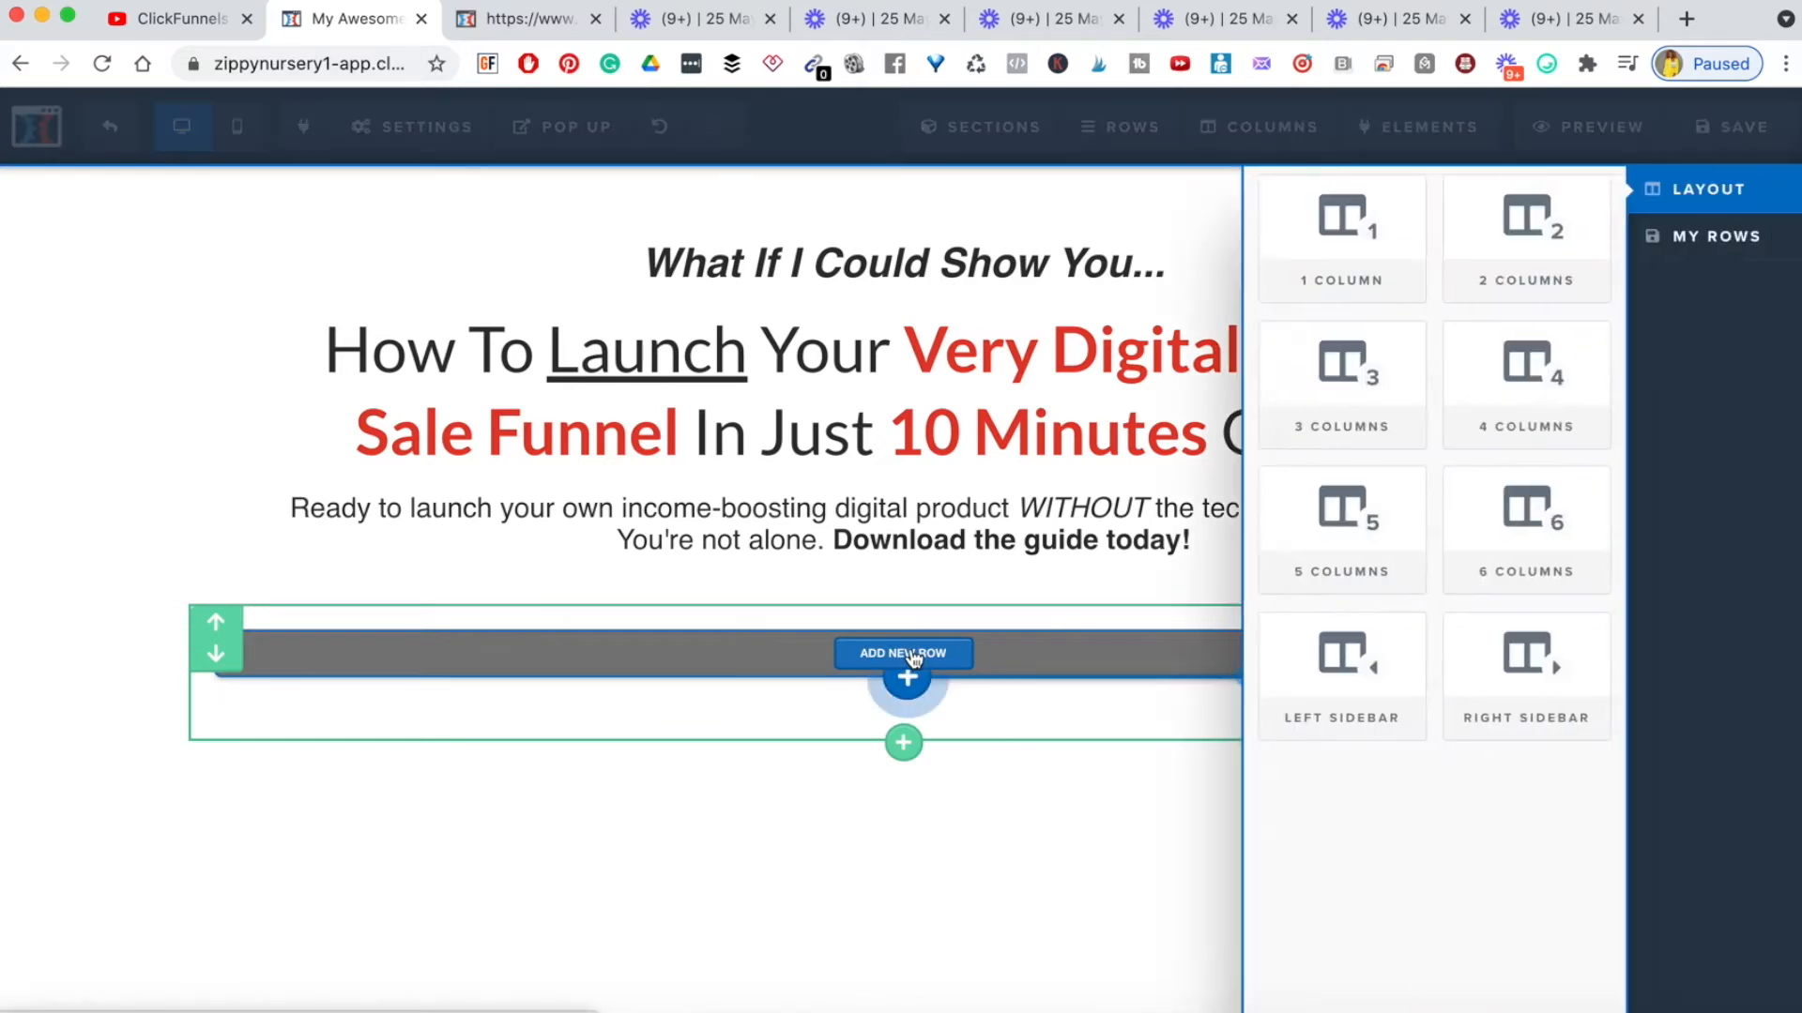
{"action": "left_click", "coordinate": [1508, 265]}
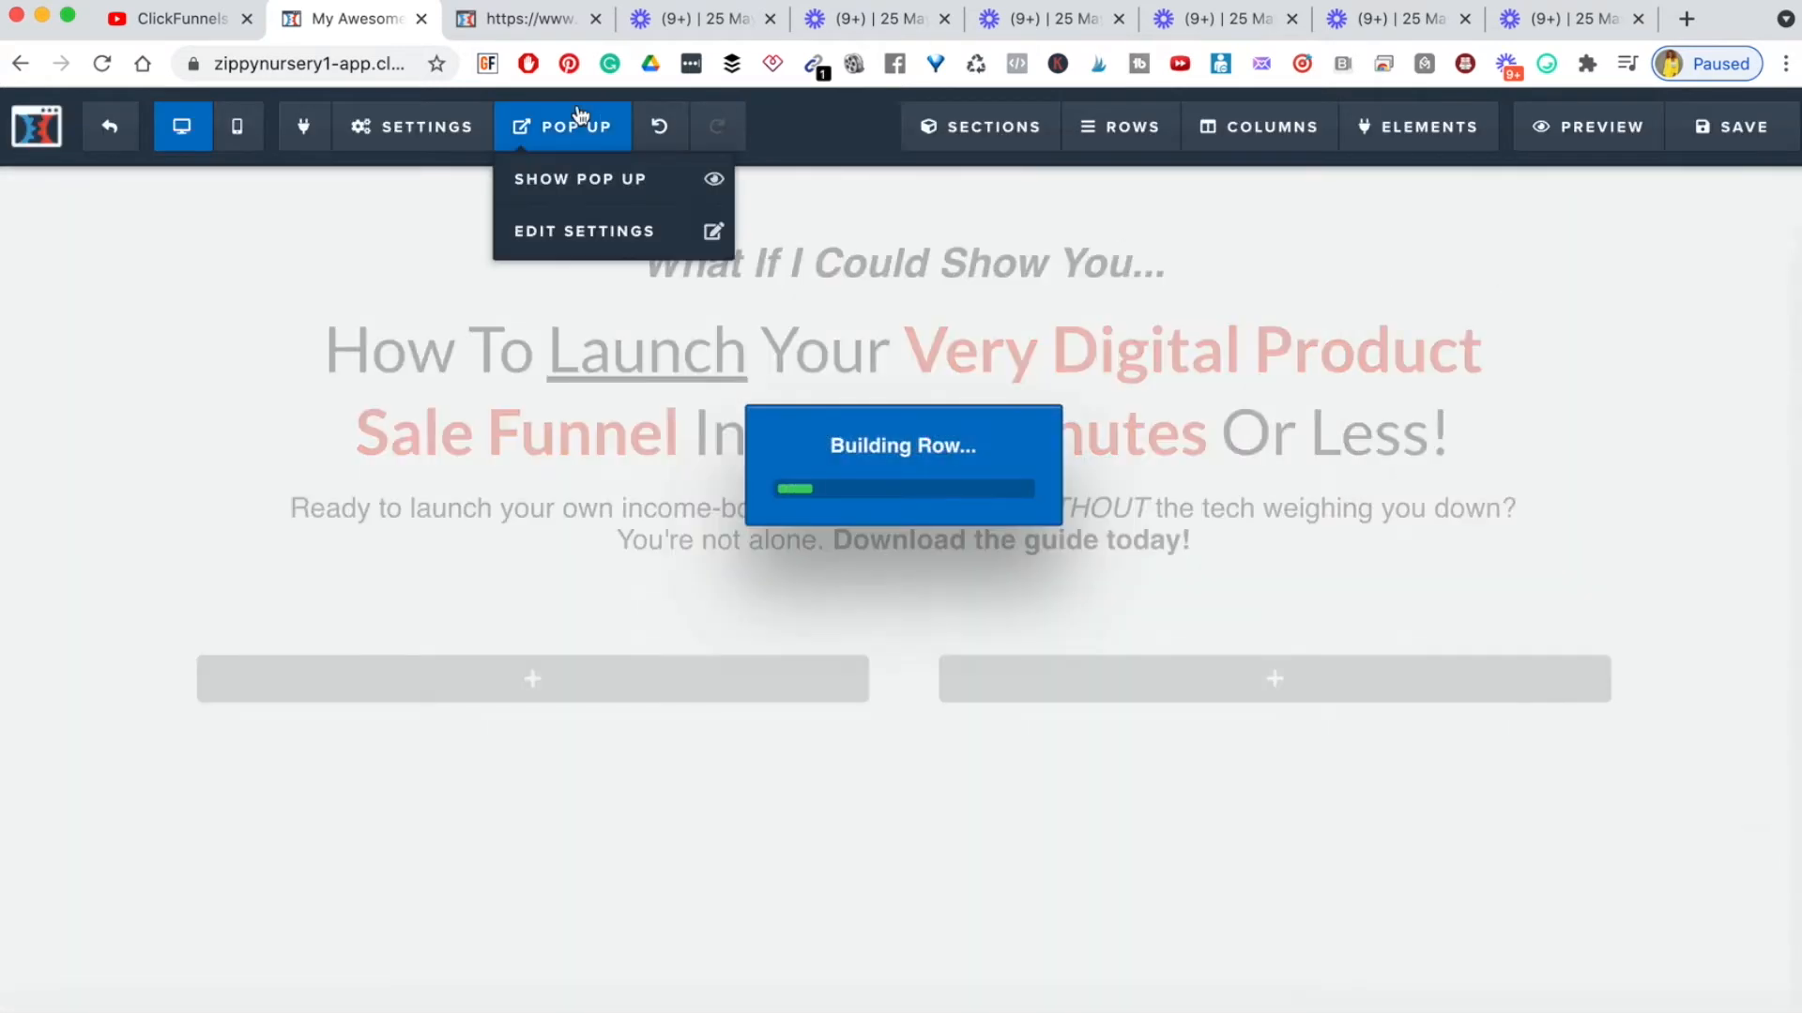
- Check the example page's two-column layout and add an image element to the new row's left column
{"action": "left_click", "coordinate": [516, 20]}
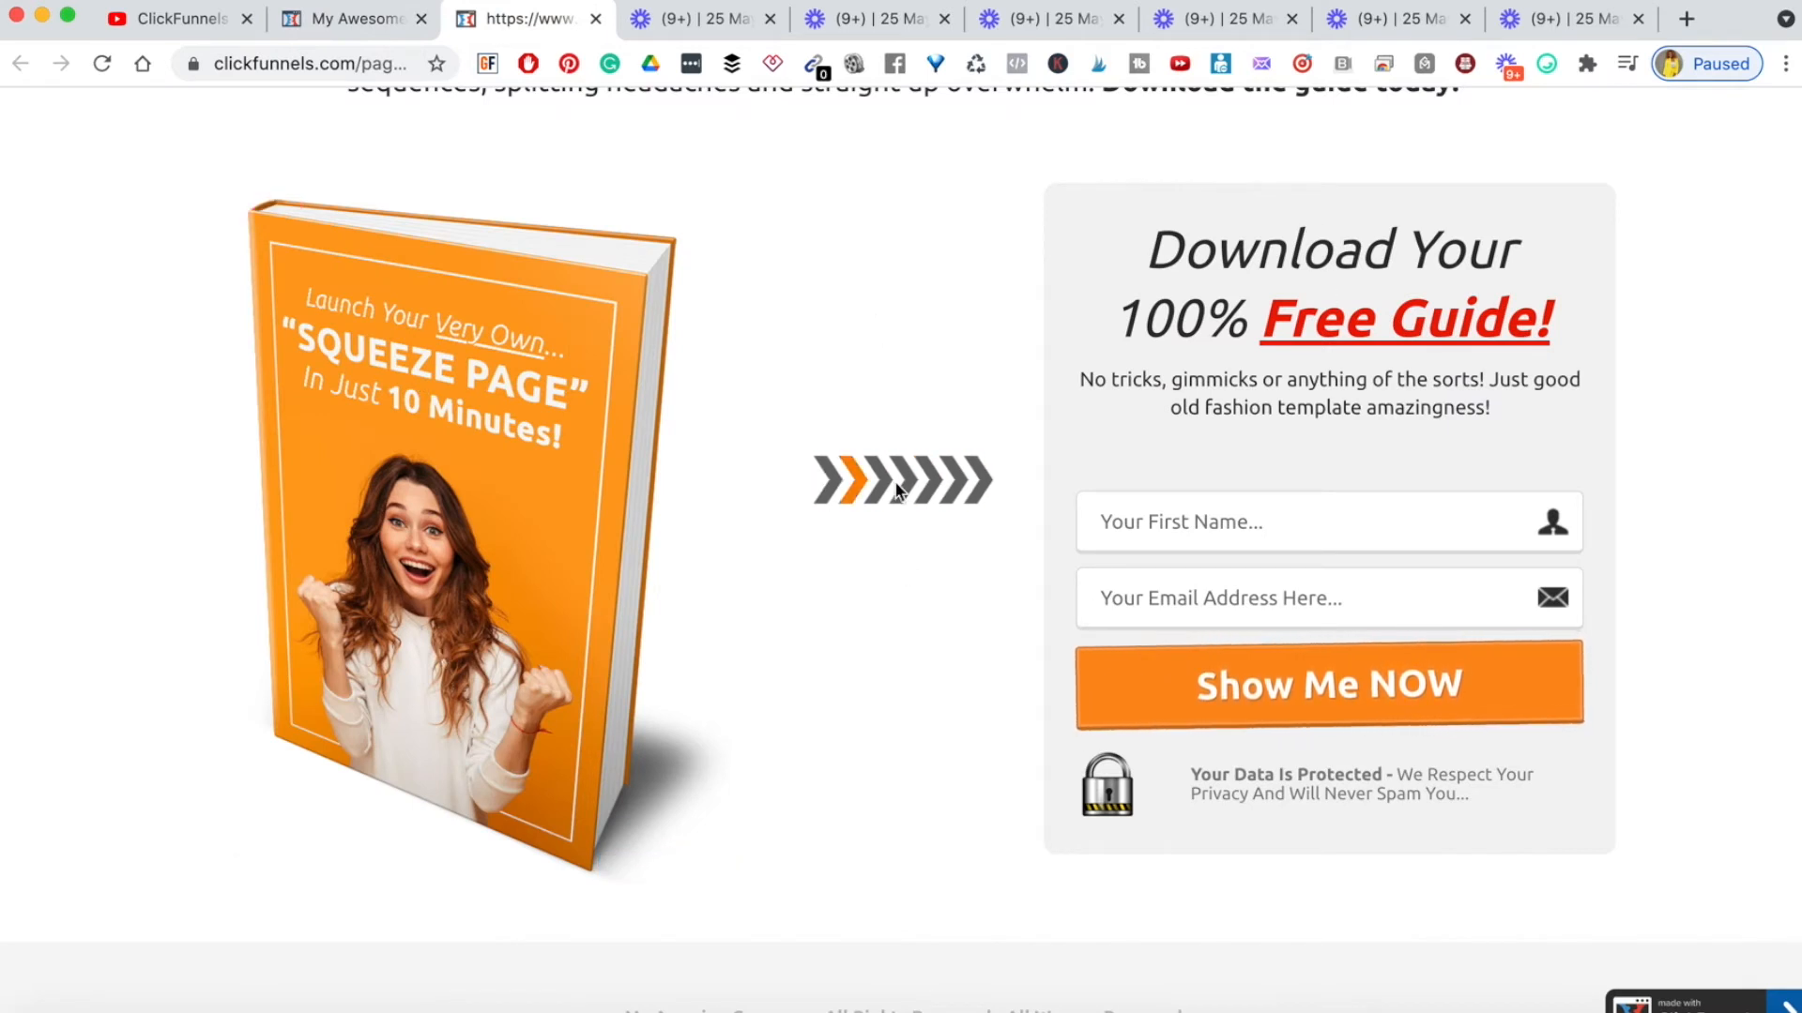
{"action": "left_click", "coordinate": [353, 20]}
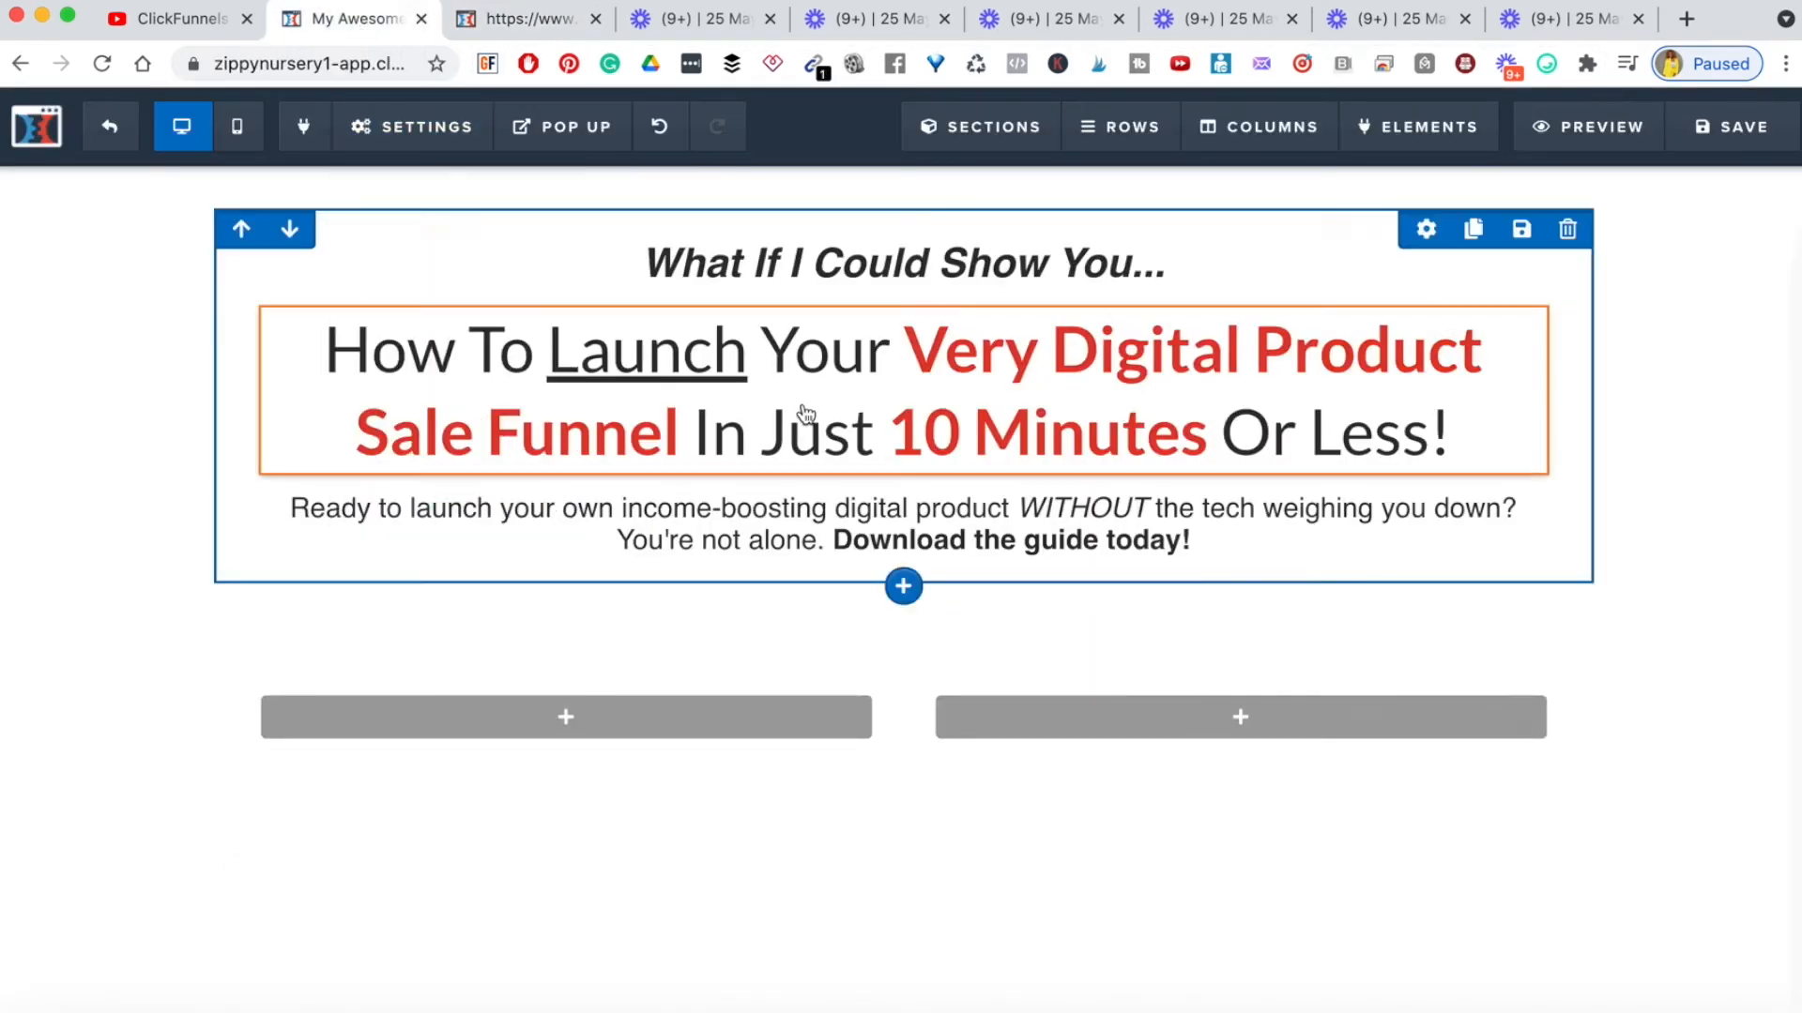
{"action": "mouse_move", "coordinate": [539, 678]}
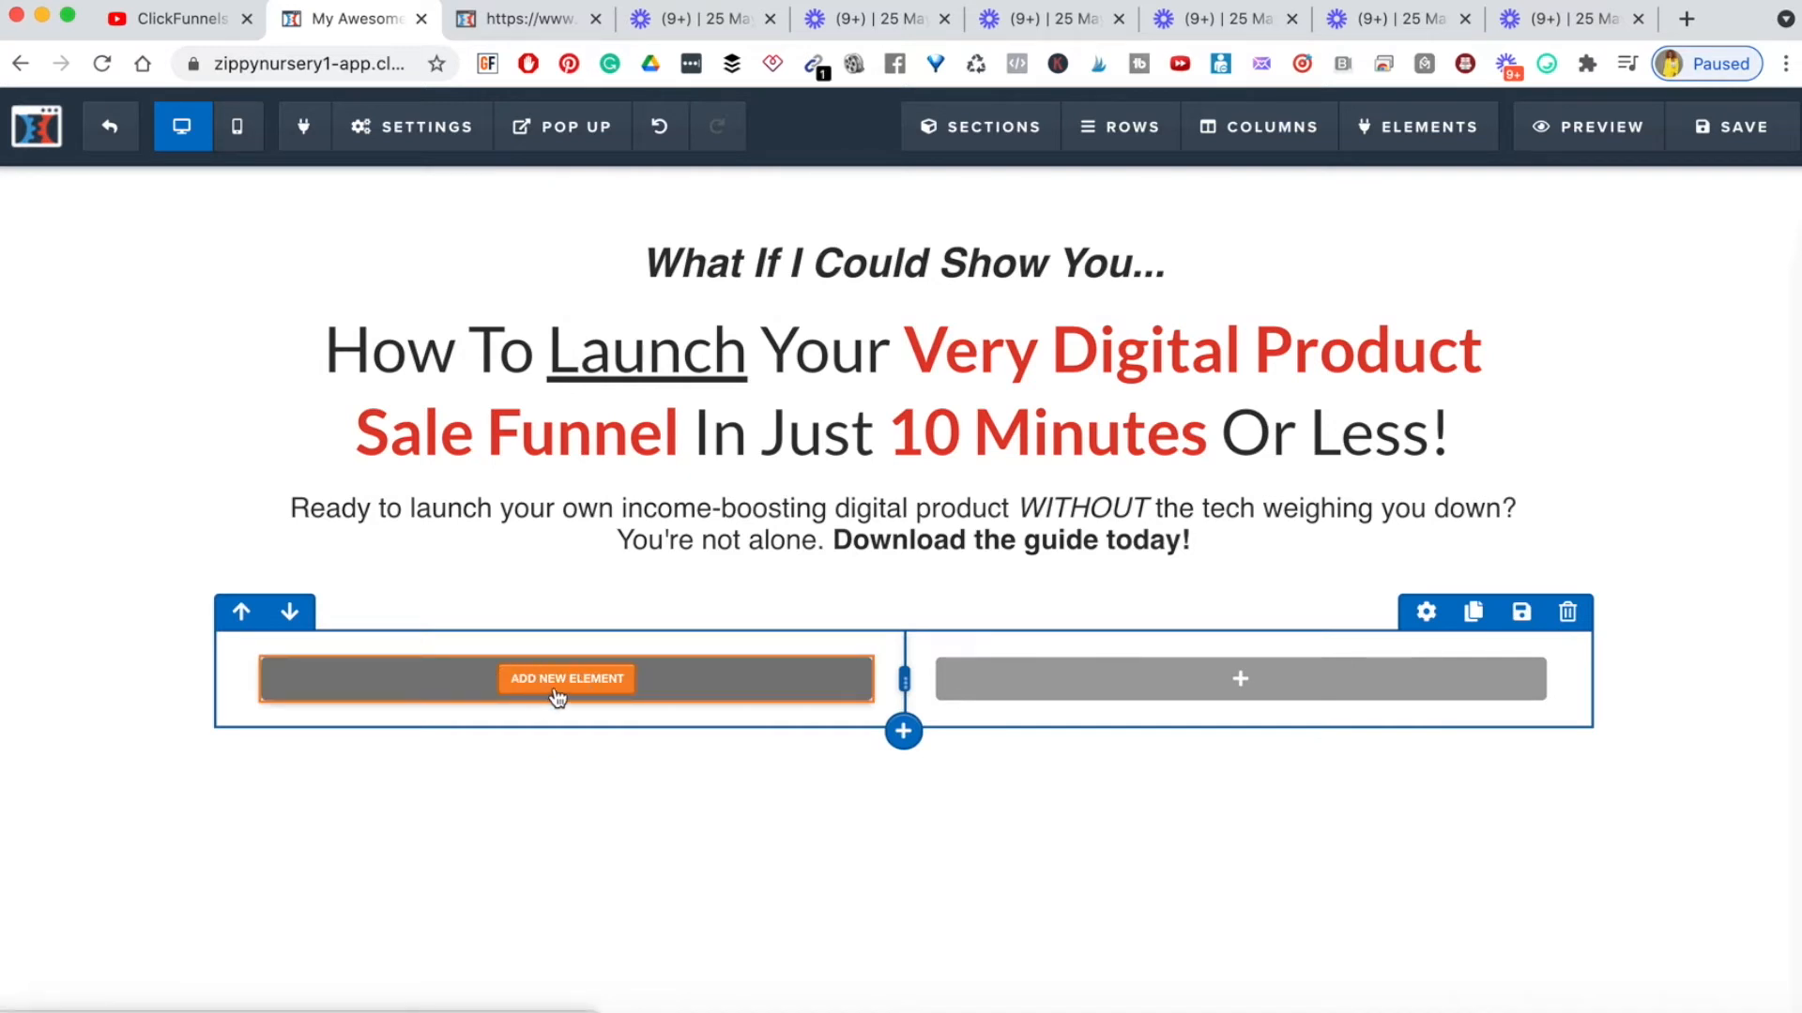
{"action": "left_click", "coordinate": [566, 679]}
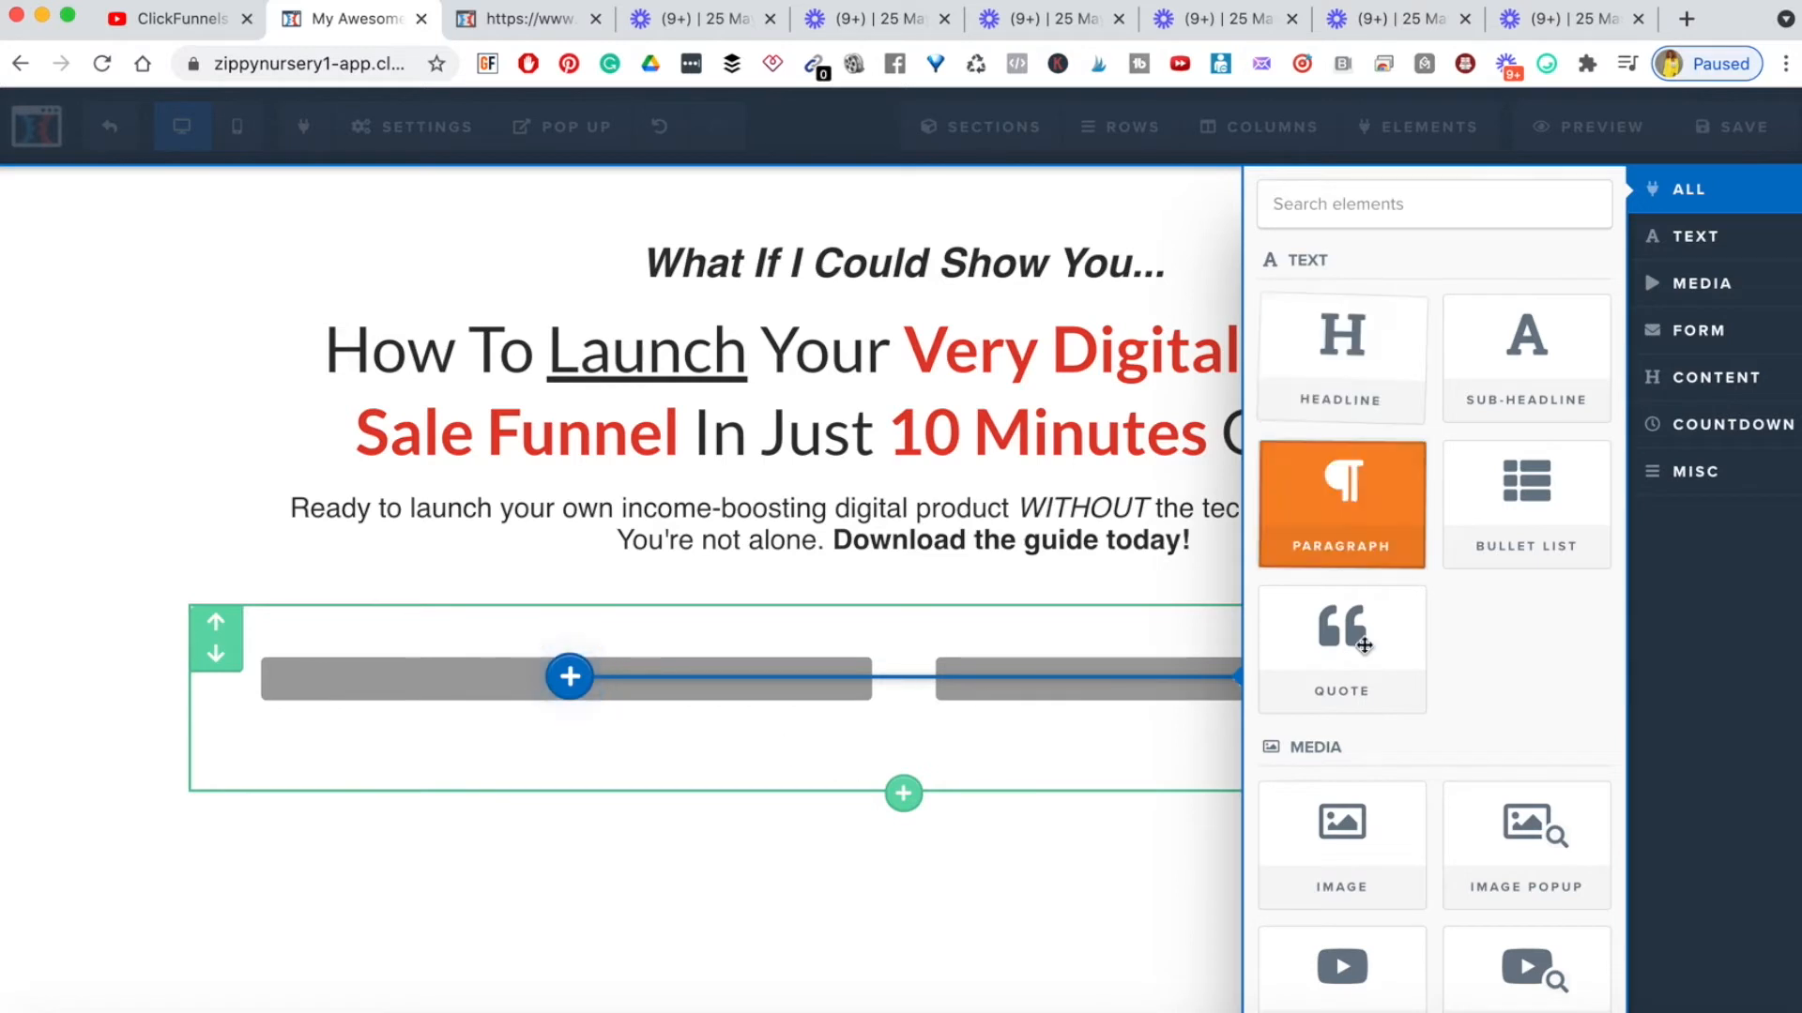
{"action": "scroll", "coordinate": [1351, 825], "scroll_direction": "down", "scroll_amount": 3}
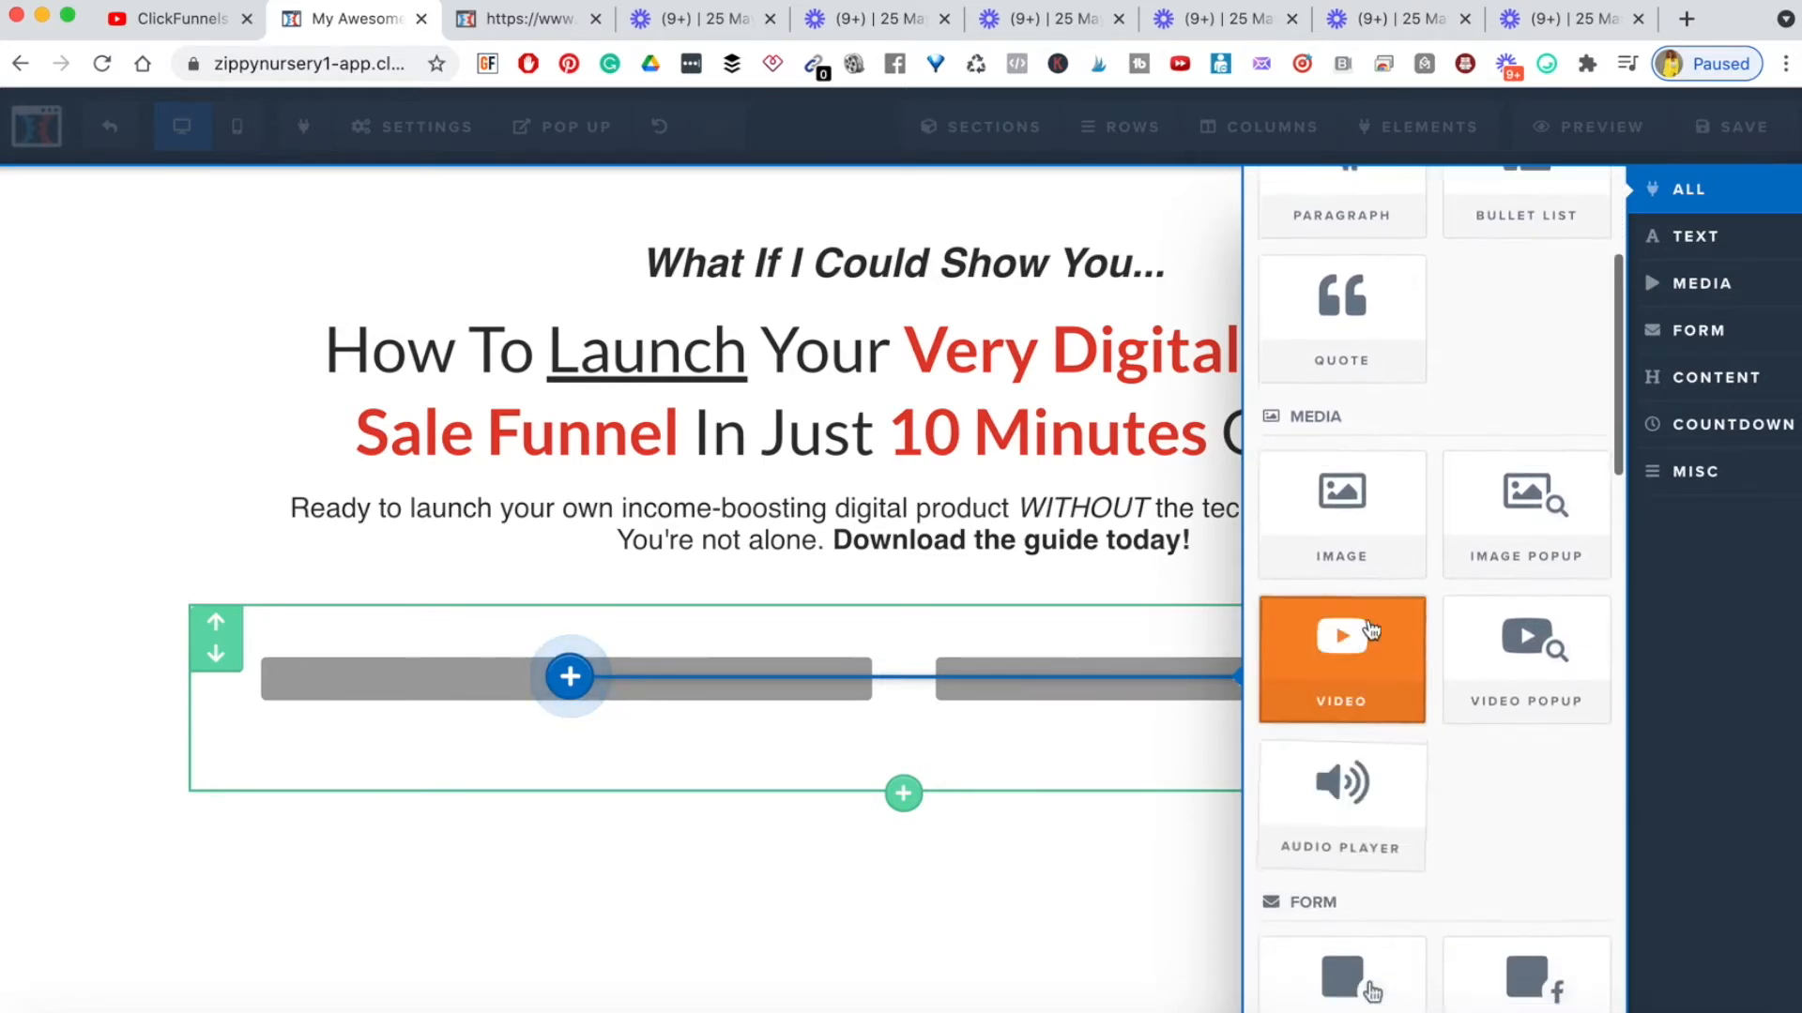
{"action": "left_click", "coordinate": [1351, 559]}
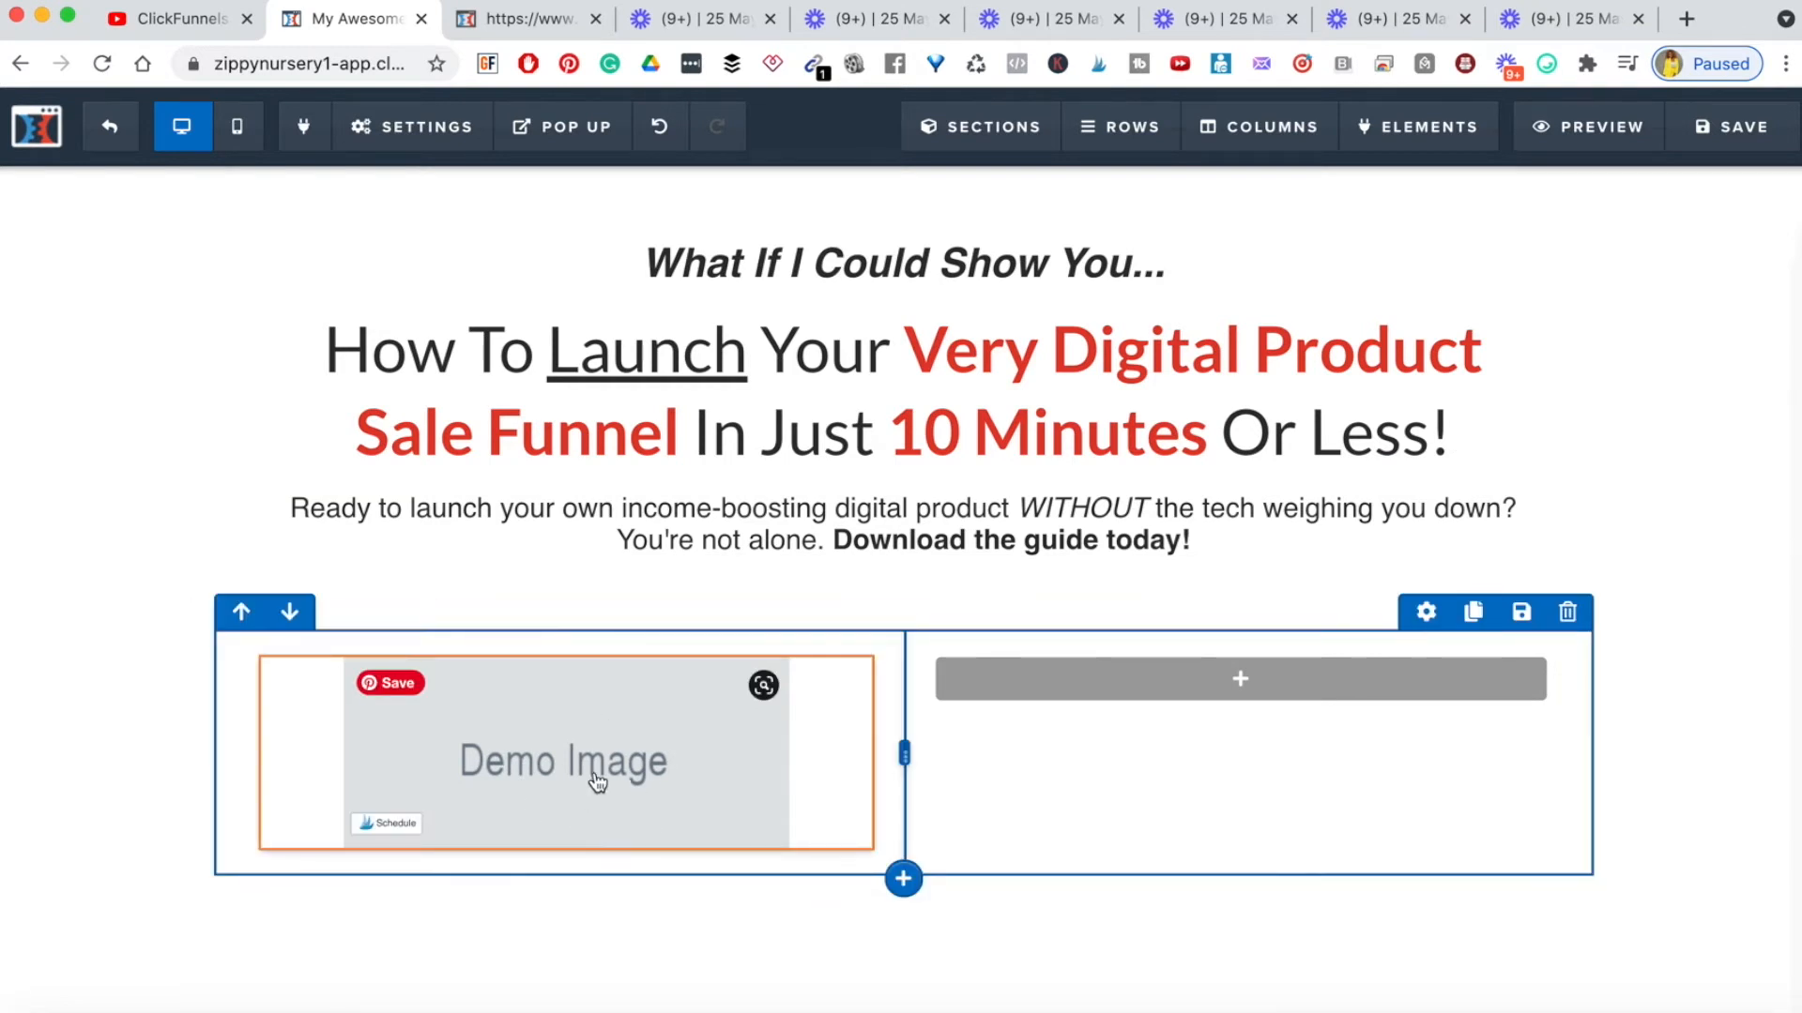
{"action": "mouse_move", "coordinate": [595, 779]}
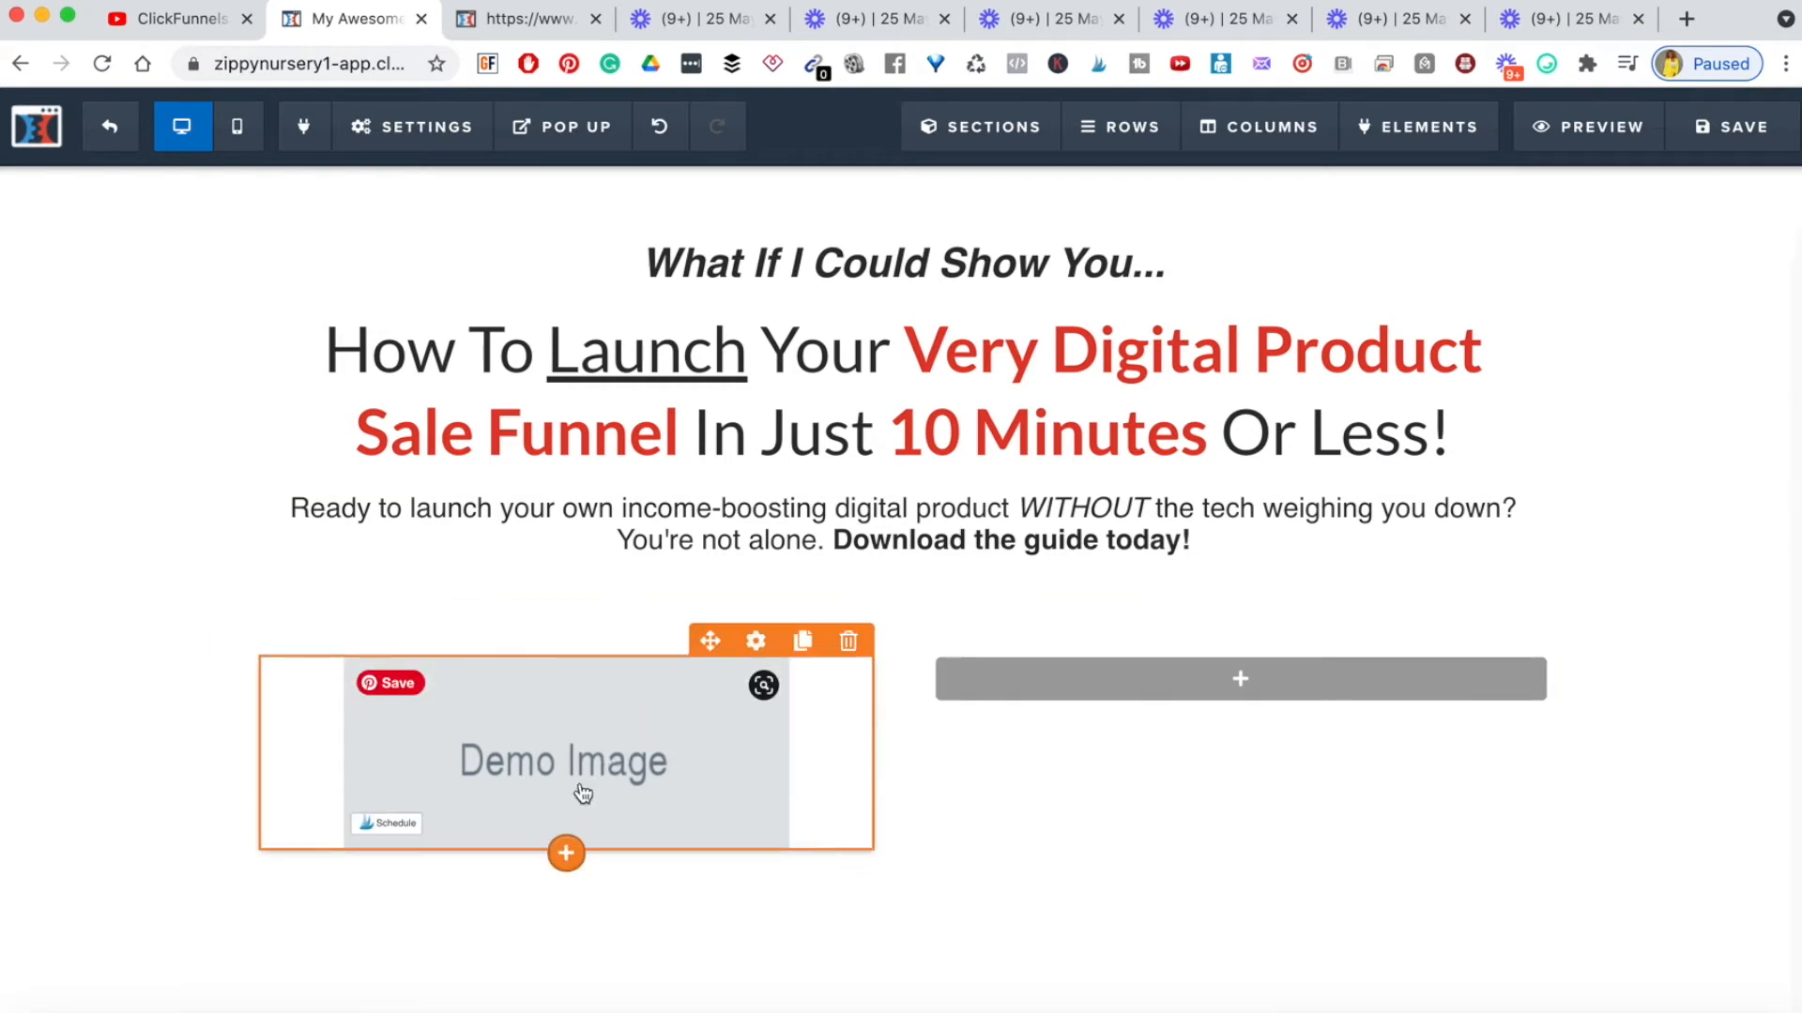
- Examine the headline, supporting text and privacy note in the example page's opt-in box
{"action": "left_click", "coordinate": [497, 28]}
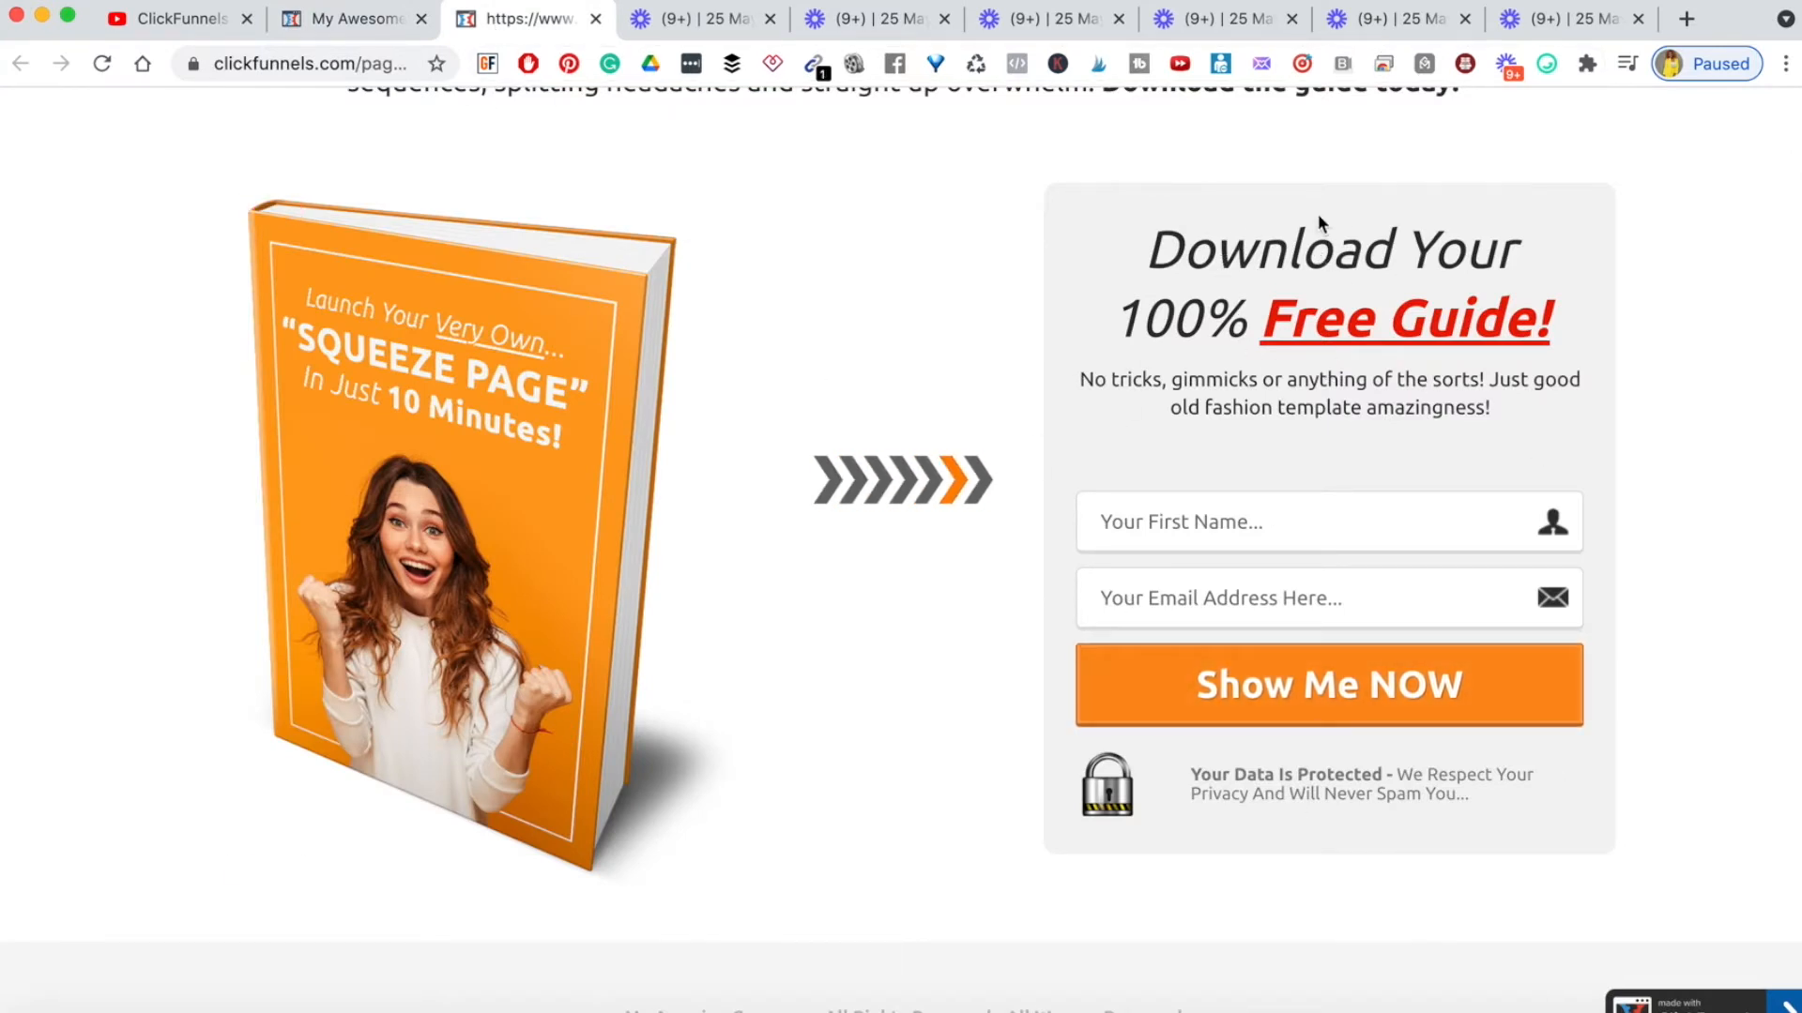
{"action": "triple_click", "coordinate": [1318, 249]}
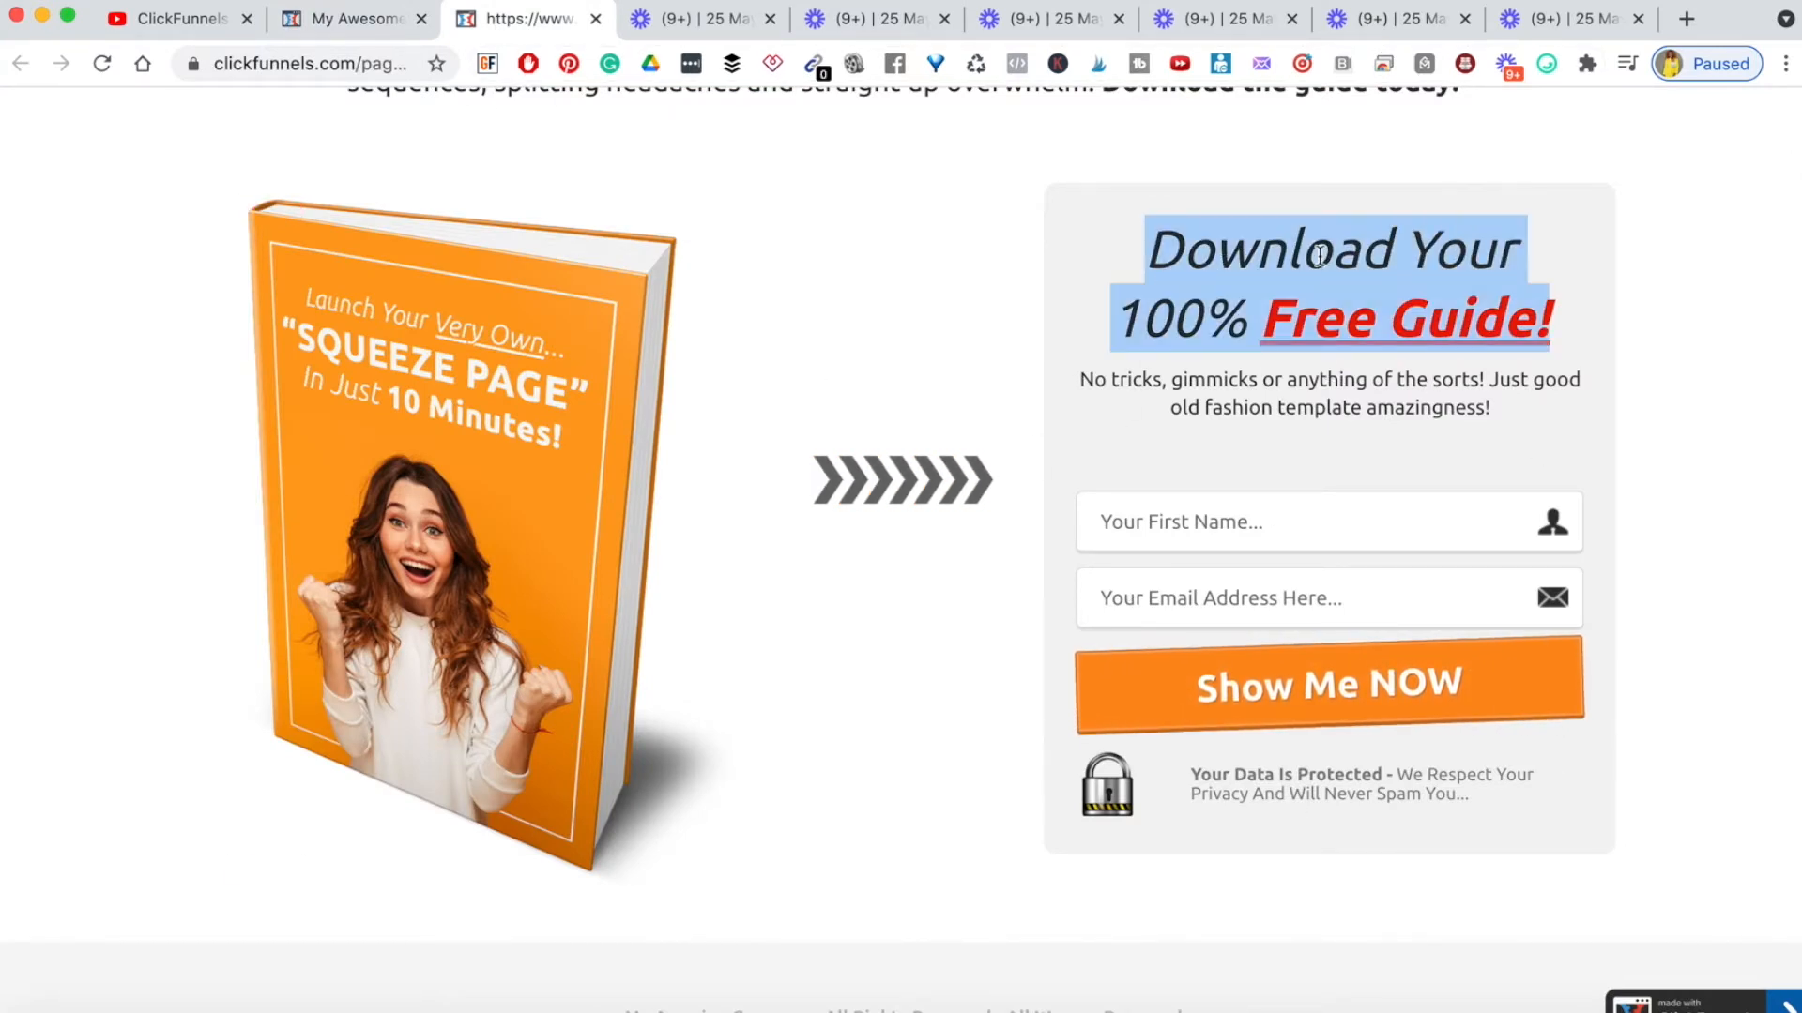
{"action": "triple_click", "coordinate": [1315, 395]}
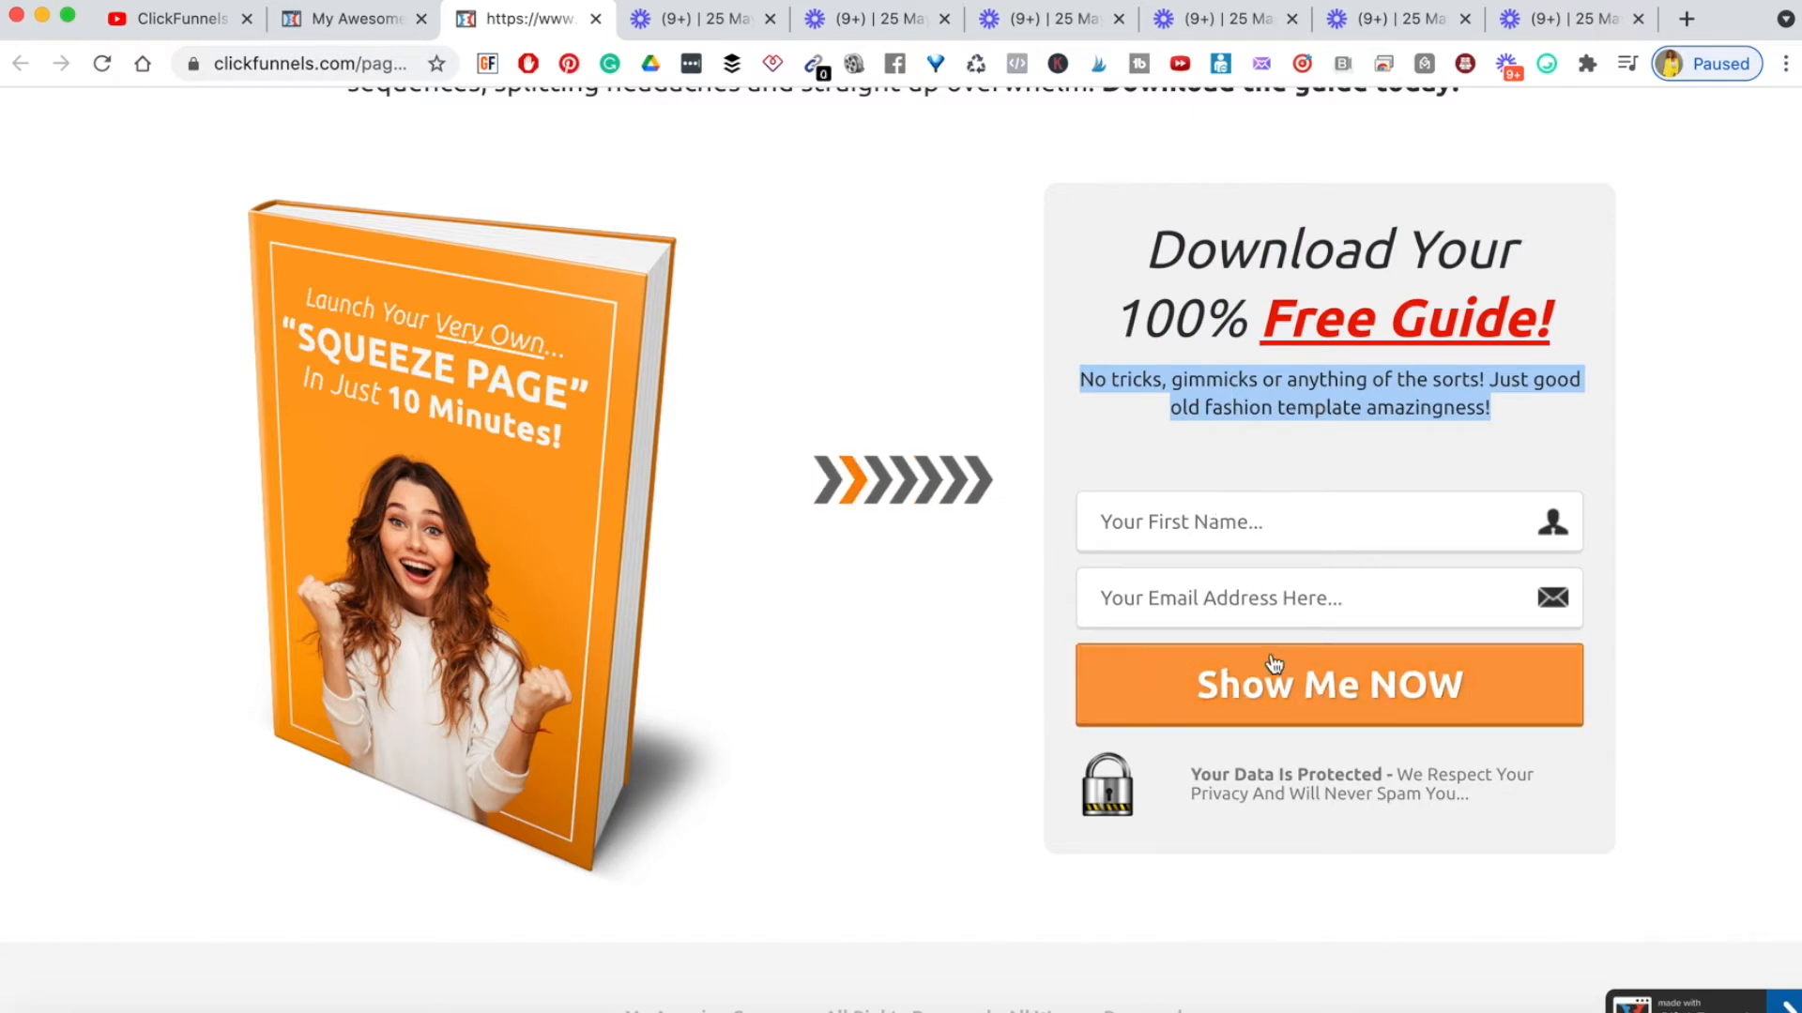
{"action": "triple_click", "coordinate": [1212, 795]}
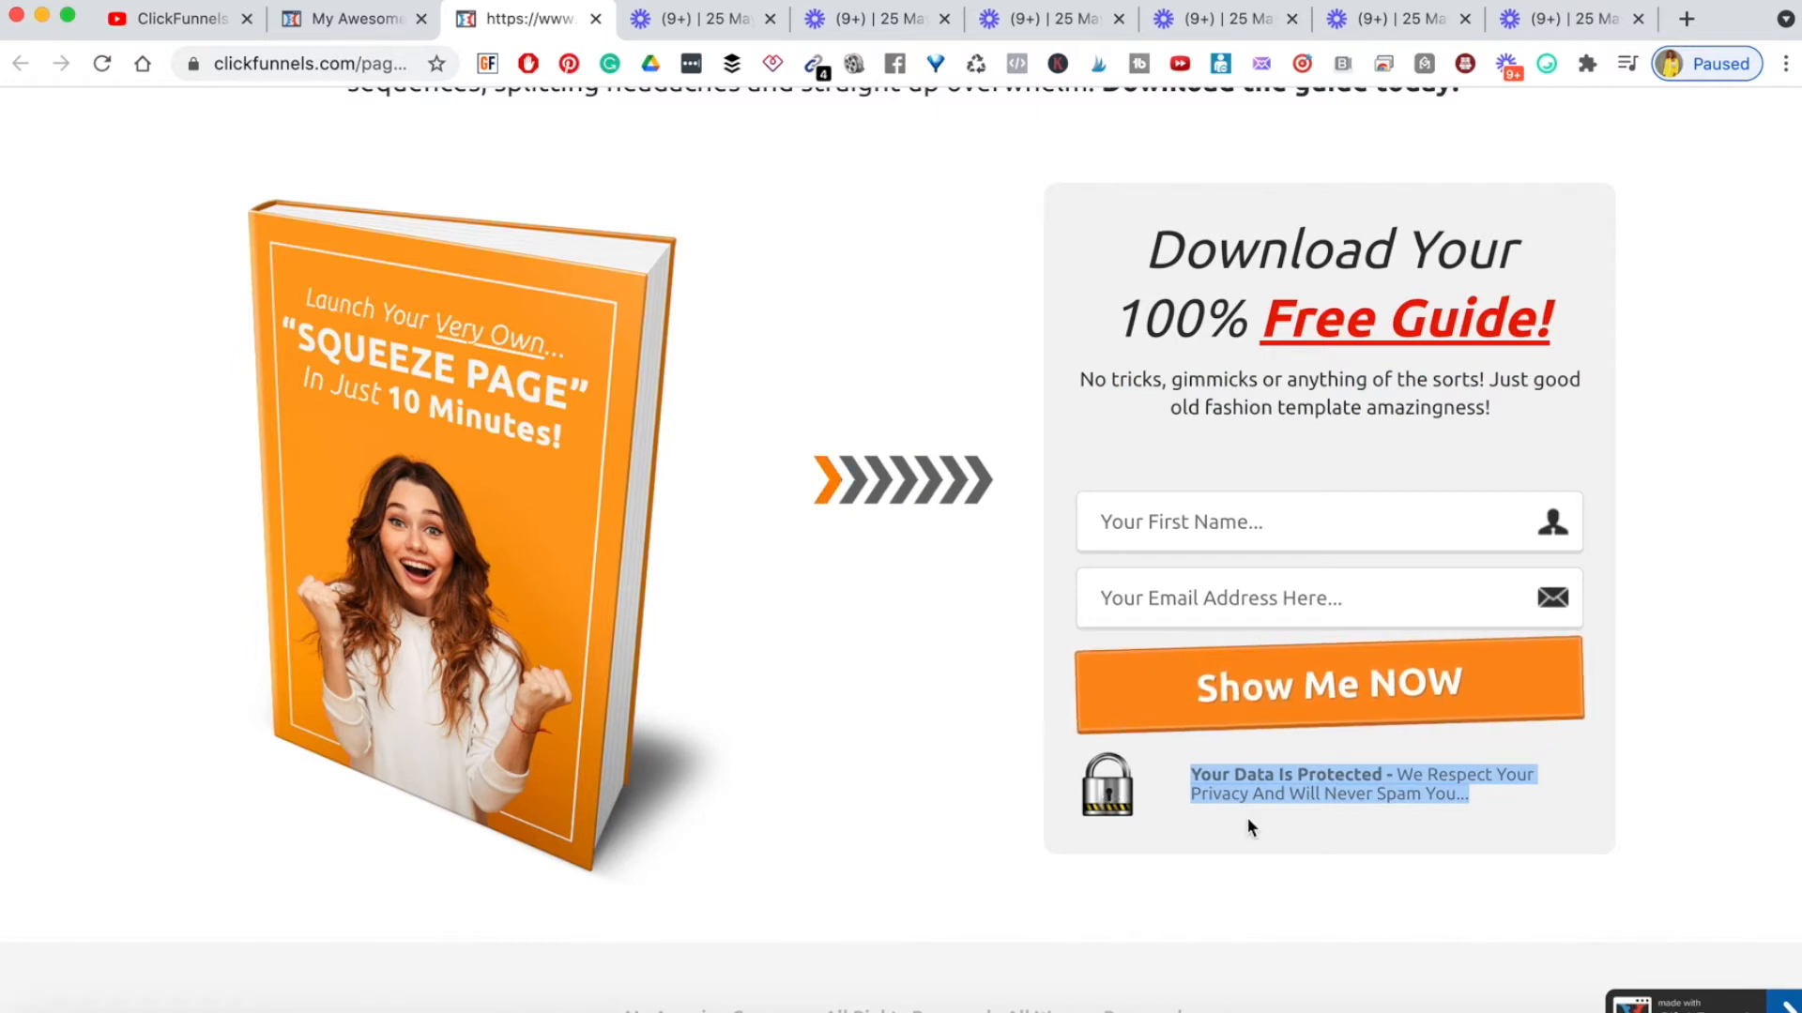
{"action": "left_click", "coordinate": [1720, 734]}
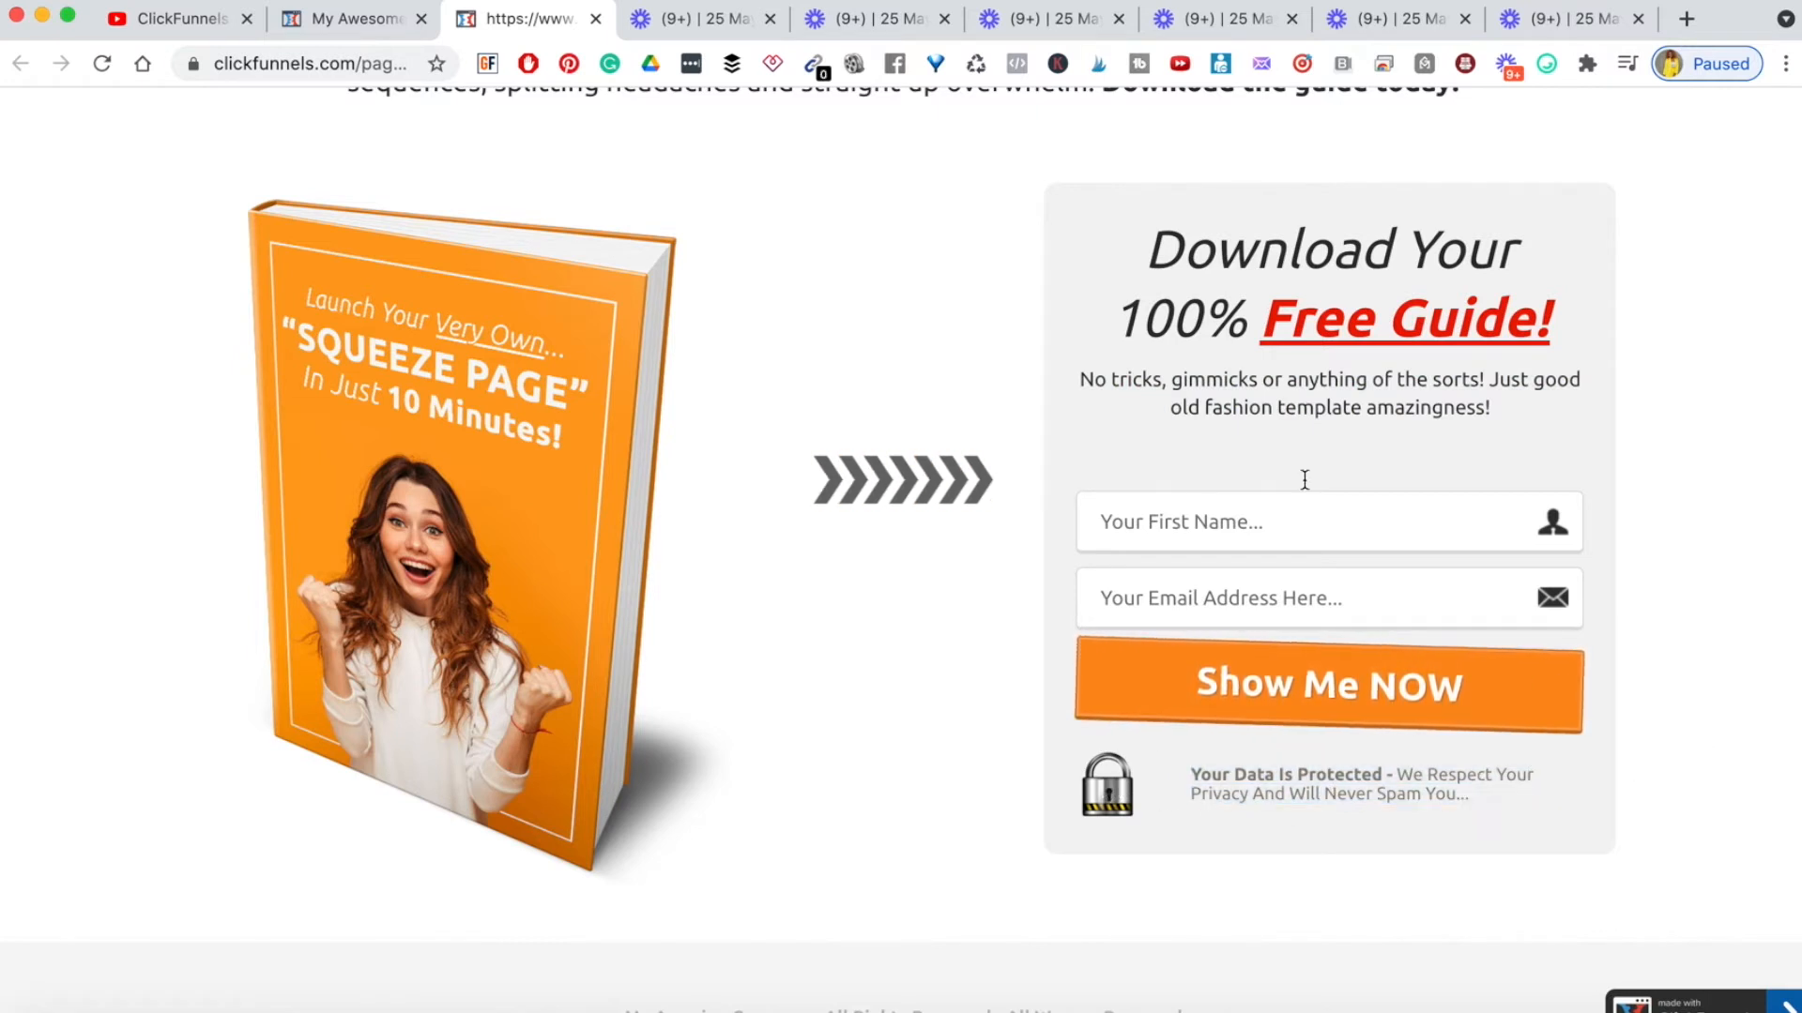
{"action": "triple_click", "coordinate": [1174, 284]}
{"action": "left_click", "coordinate": [1174, 284]}
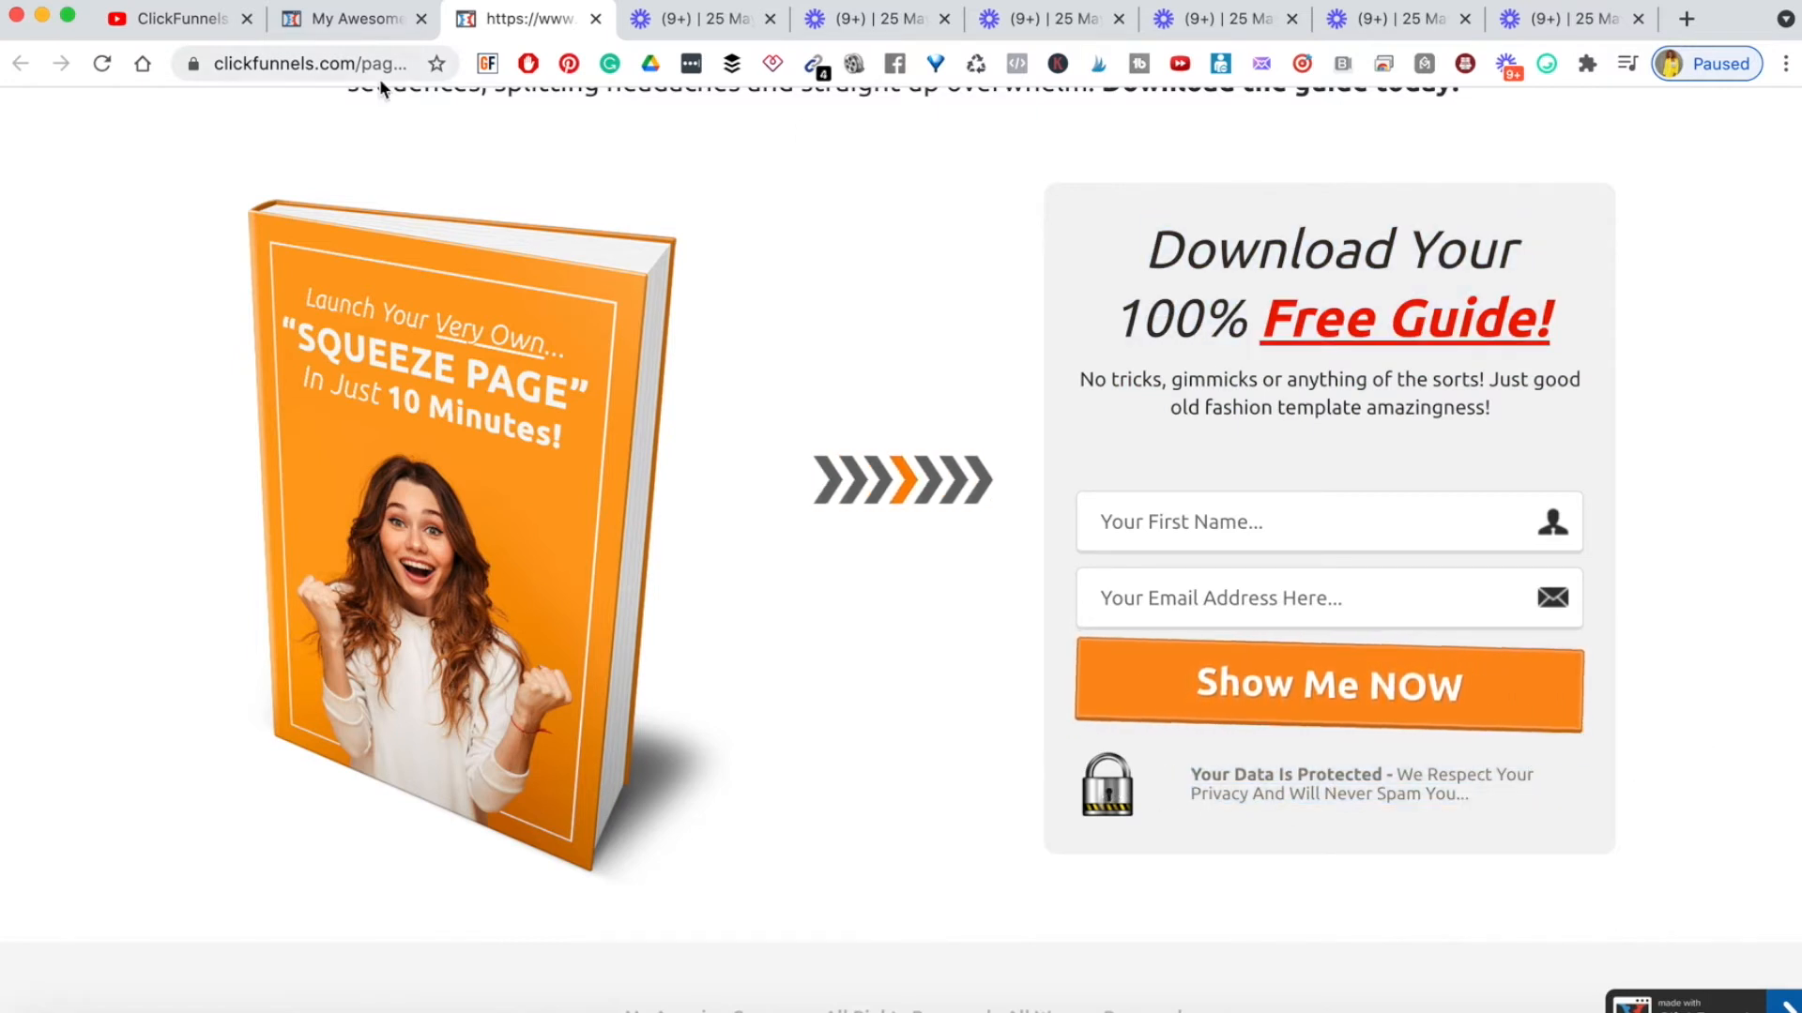
- Add a headline element to the right column of the landing page's two-column row
{"action": "left_click", "coordinate": [334, 22]}
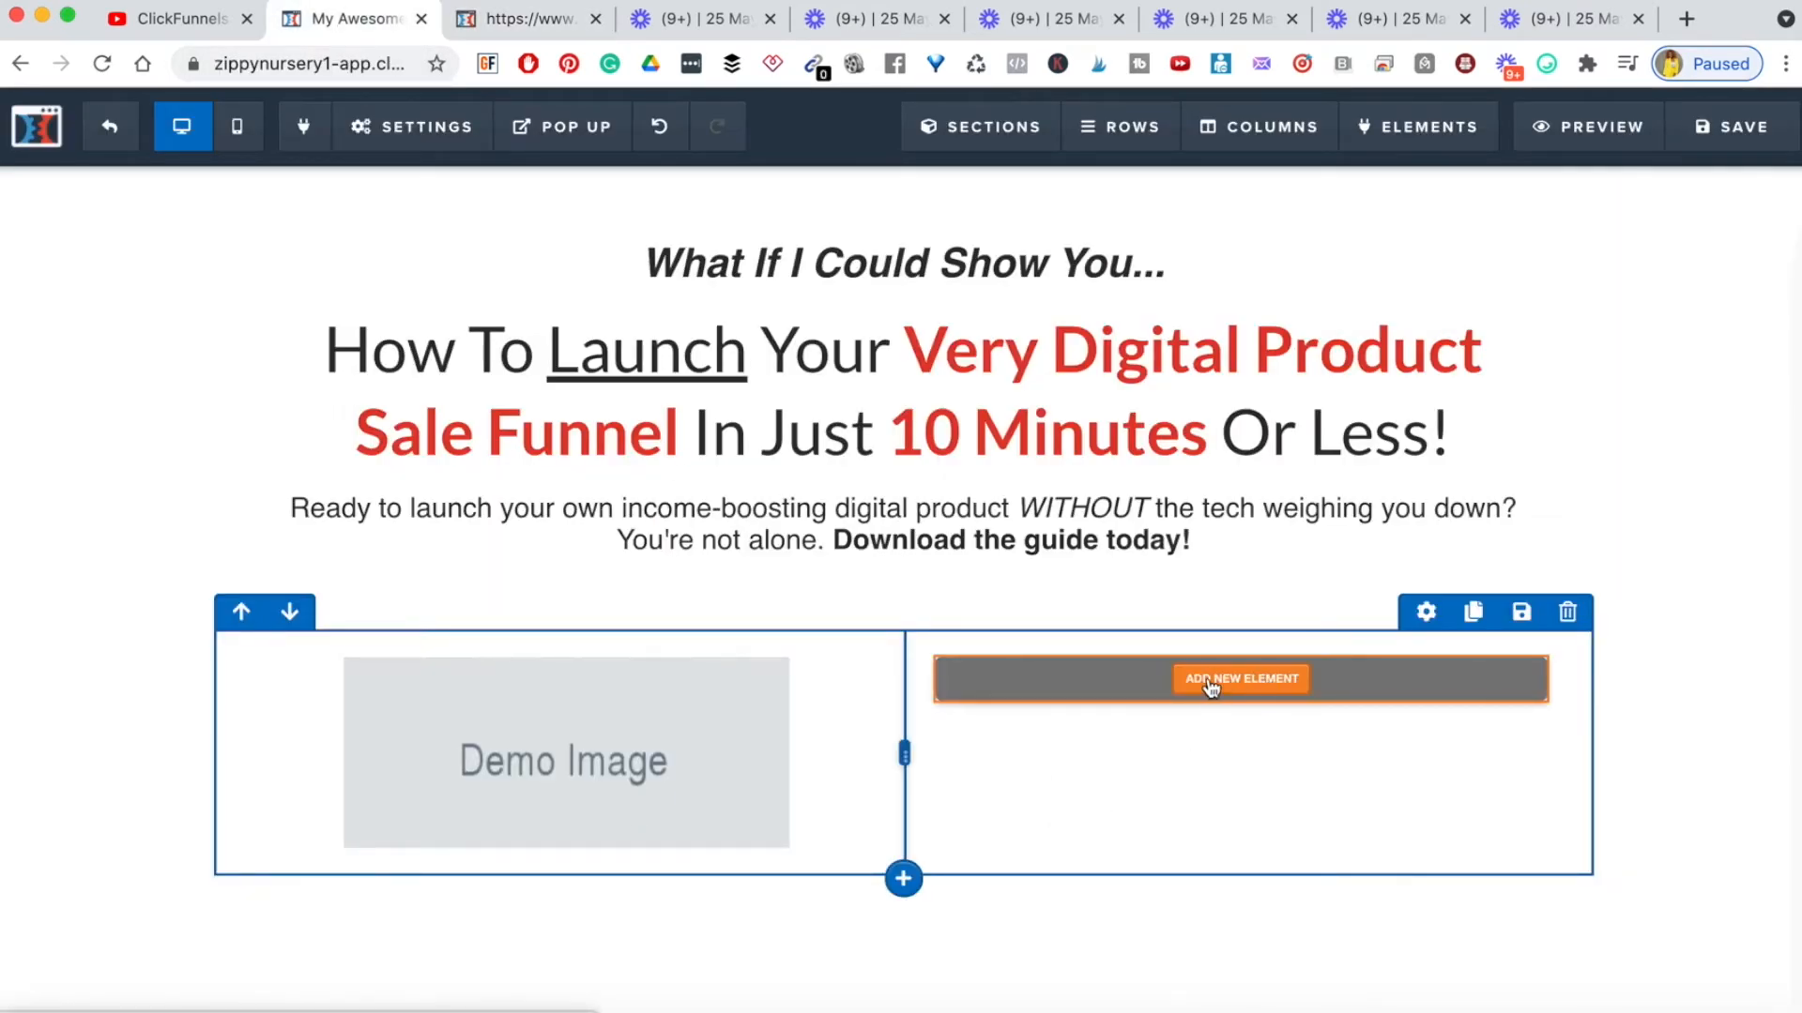
{"action": "left_click", "coordinate": [1239, 683]}
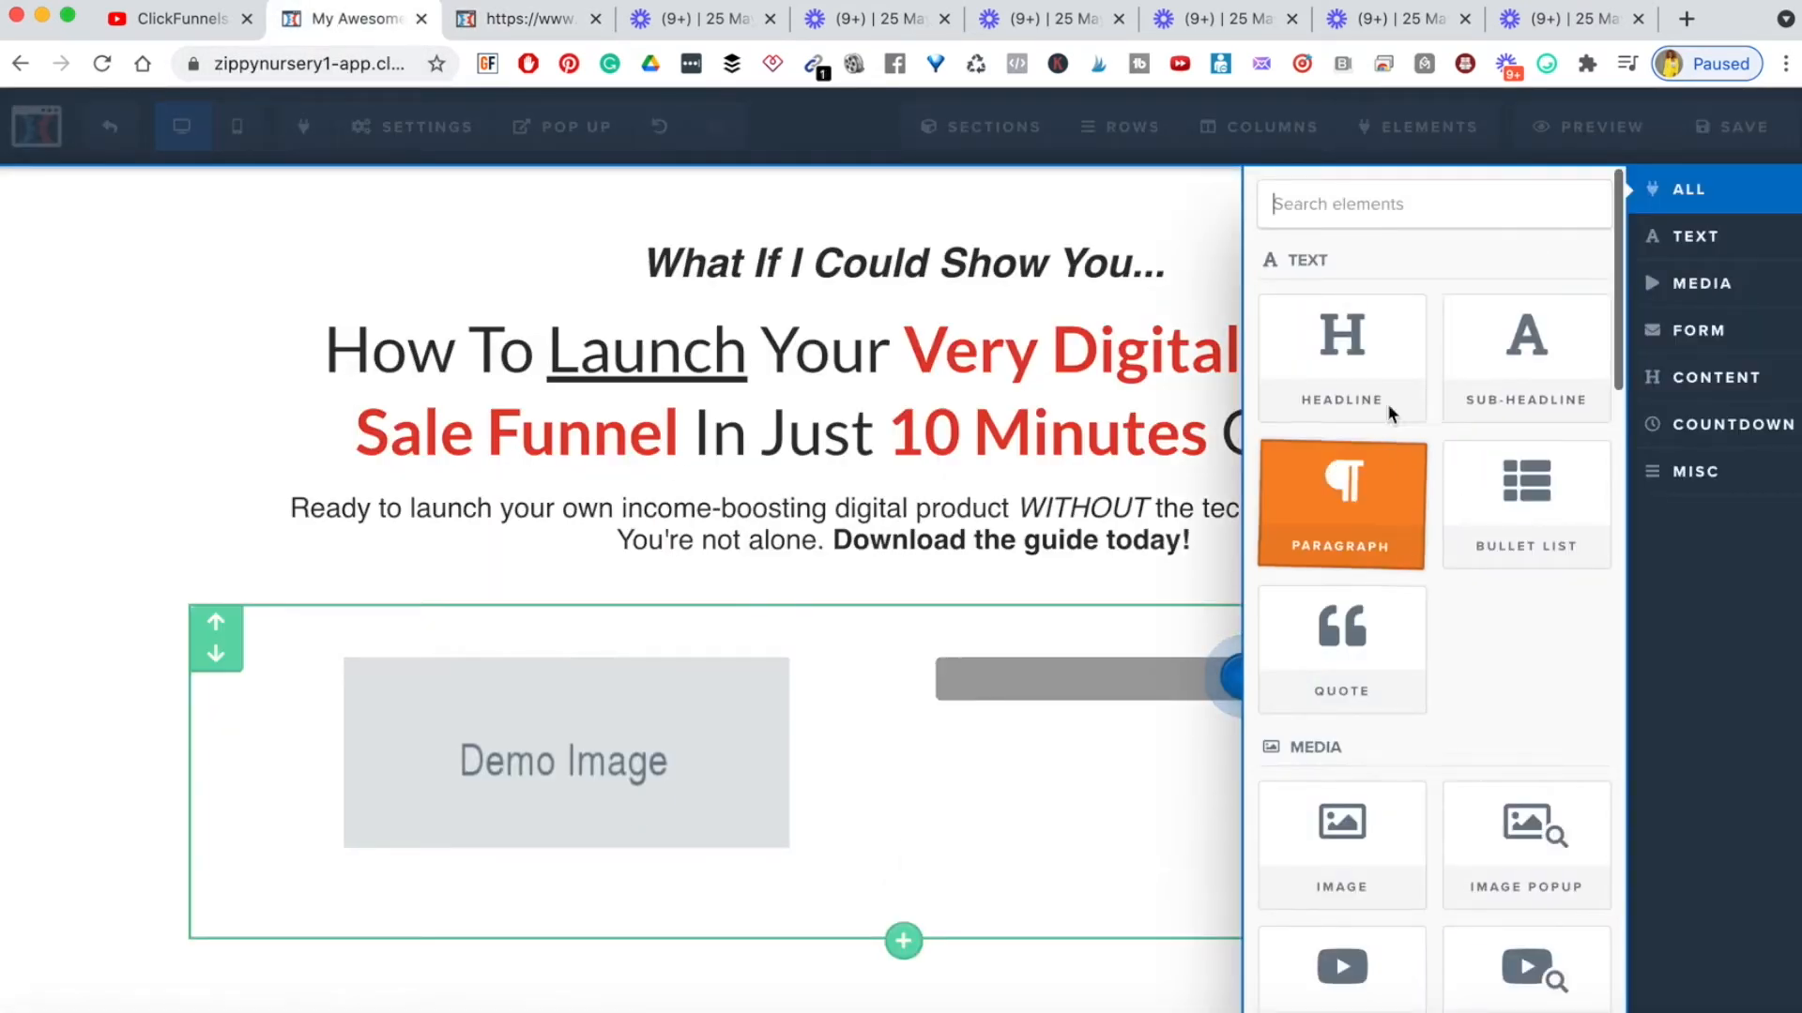
{"action": "left_click", "coordinate": [1360, 383]}
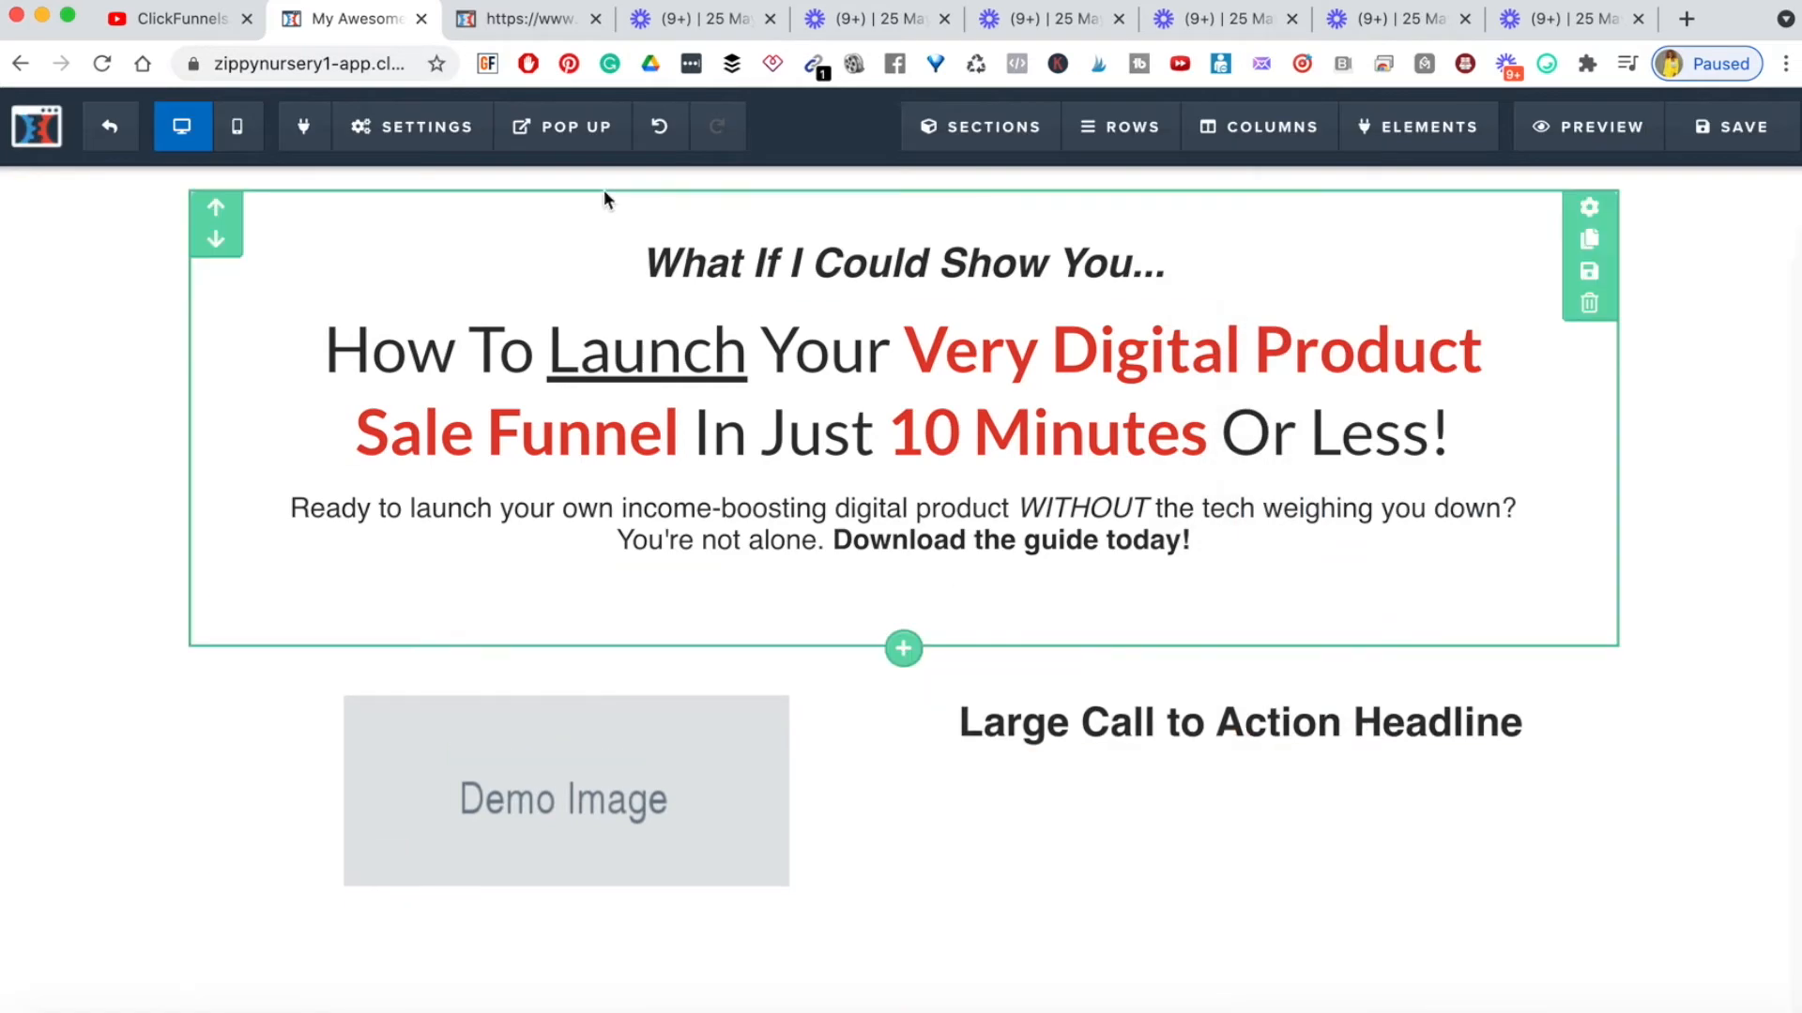
- Replace the right column's headline with "Download Your 100% Free Guide!" copied from the example page
{"action": "left_click", "coordinate": [499, 32]}
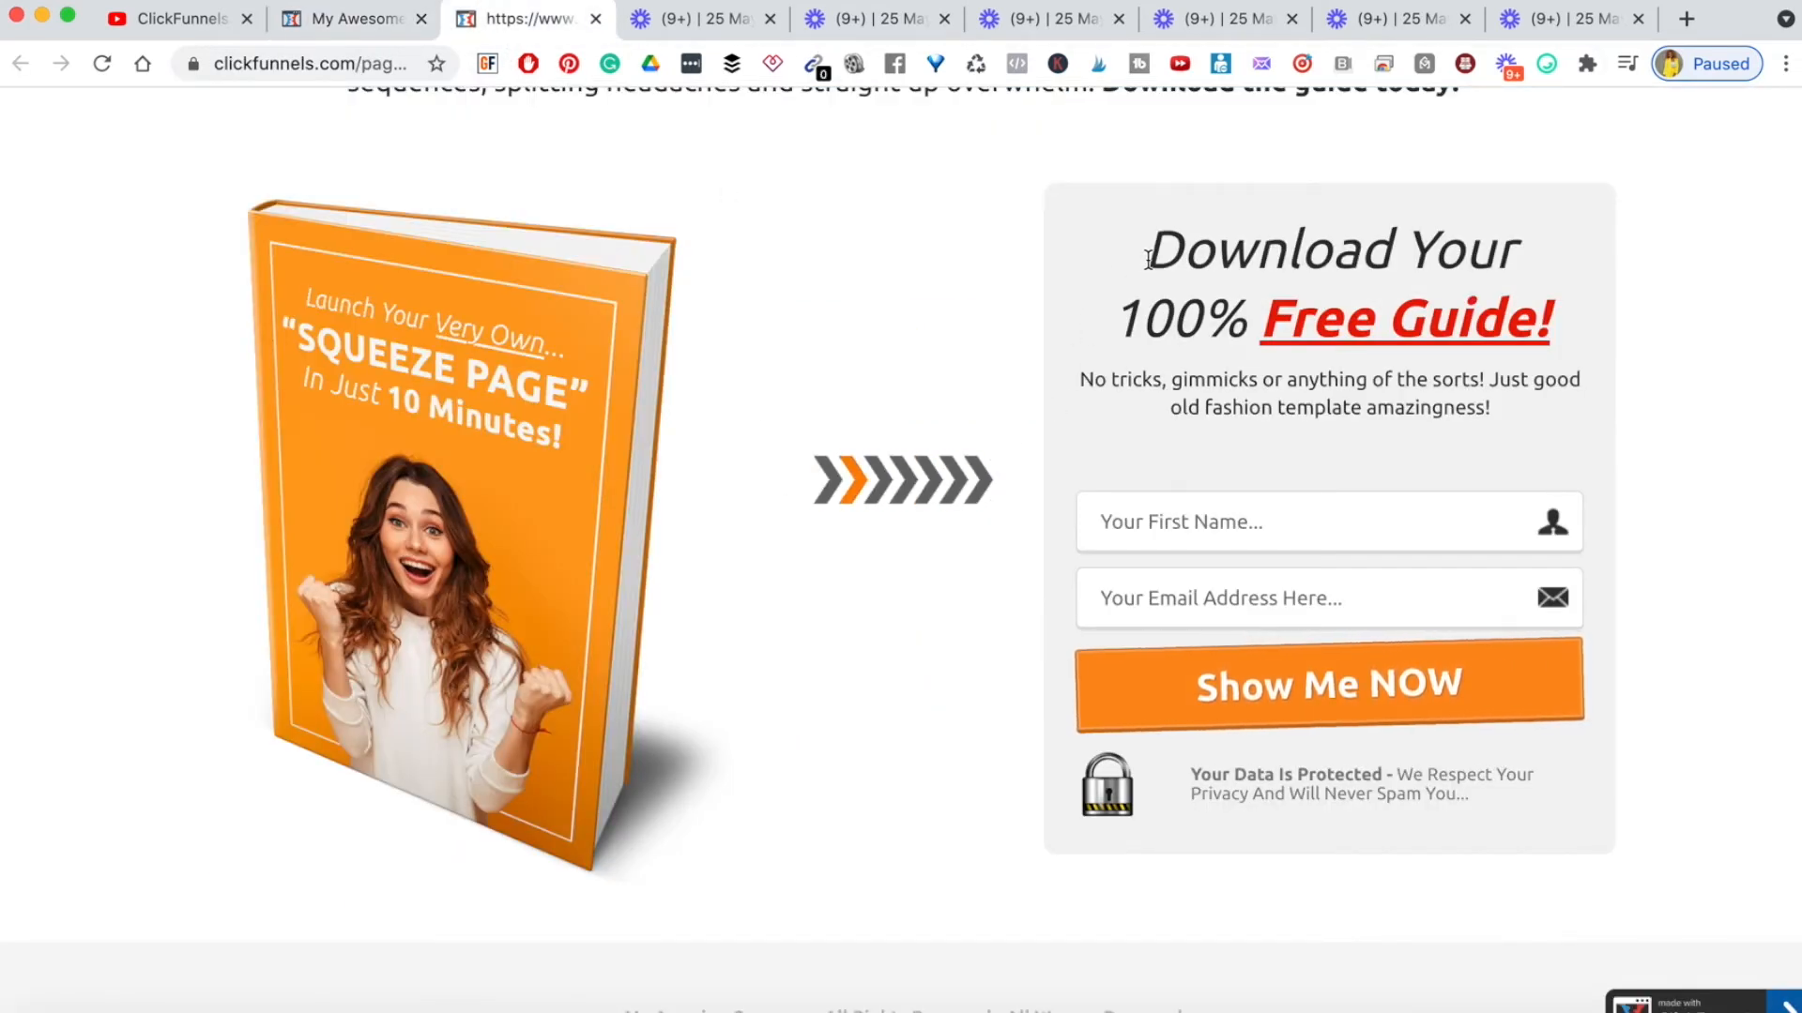
{"action": "left_click_drag", "start_coordinate": [1147, 246], "coordinate": [1474, 358]}
{"action": "key", "text": "ctrl+c"}
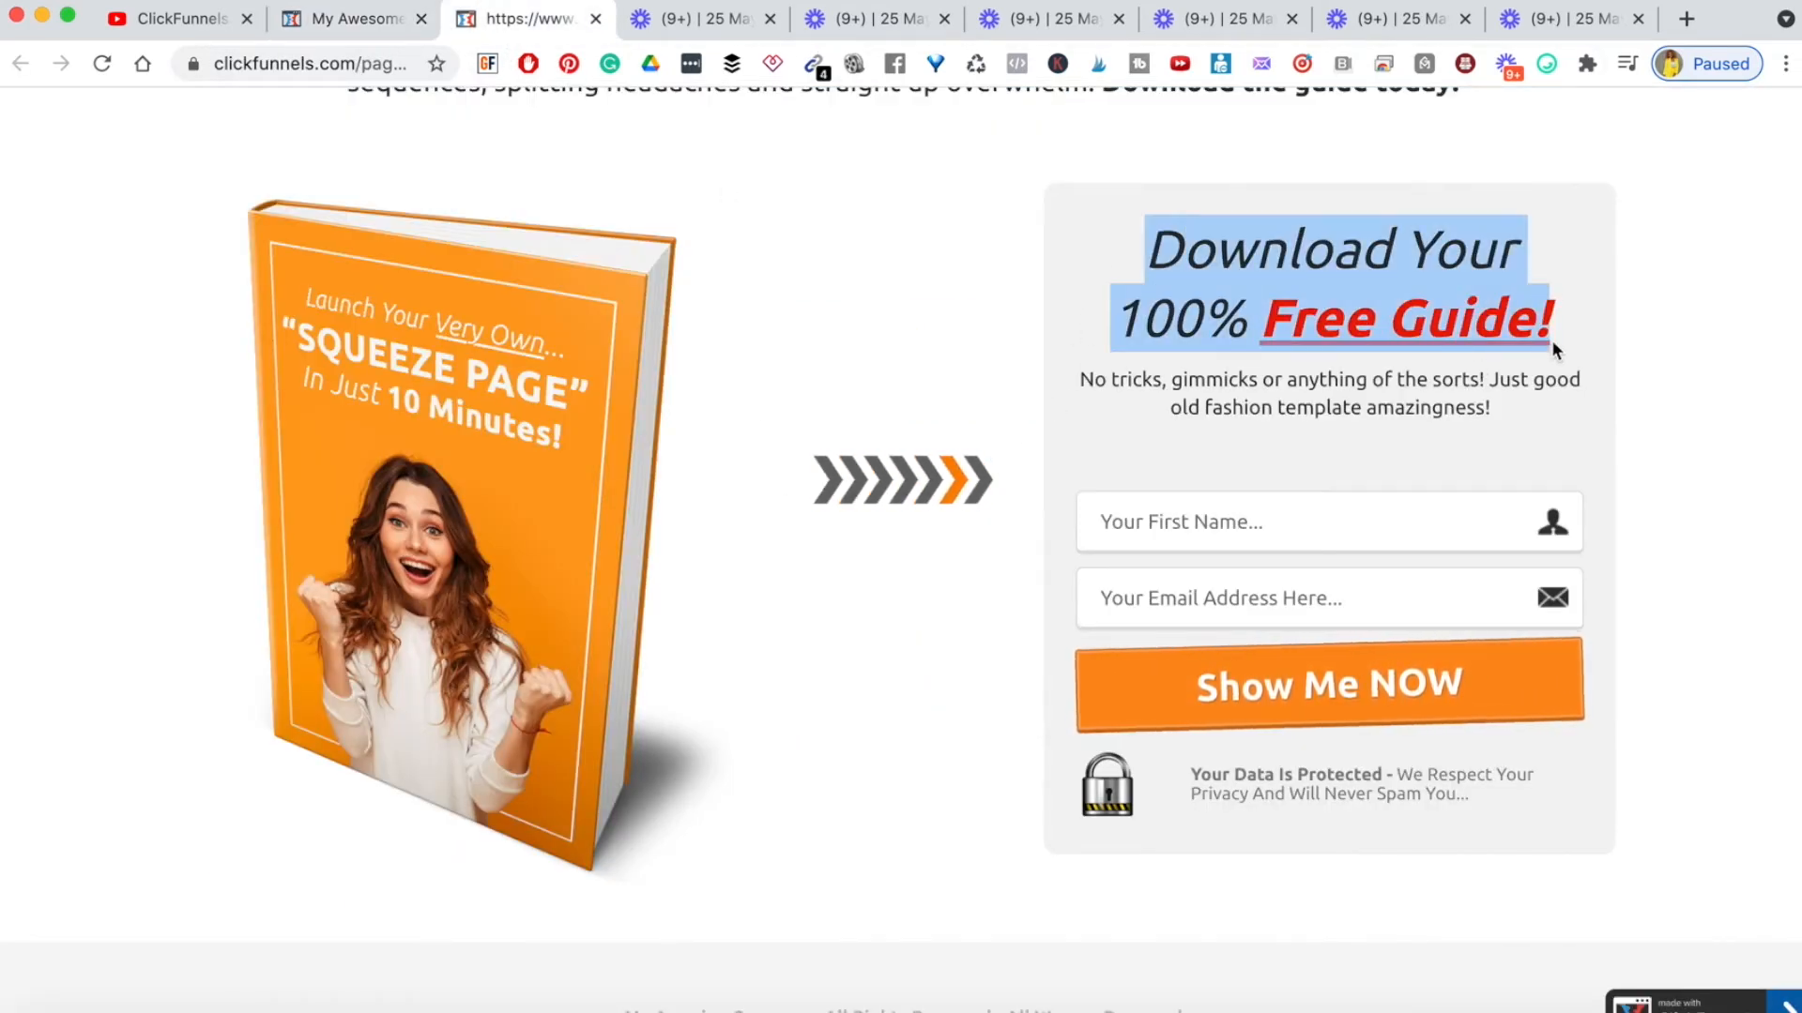
{"action": "left_click", "coordinate": [357, 19]}
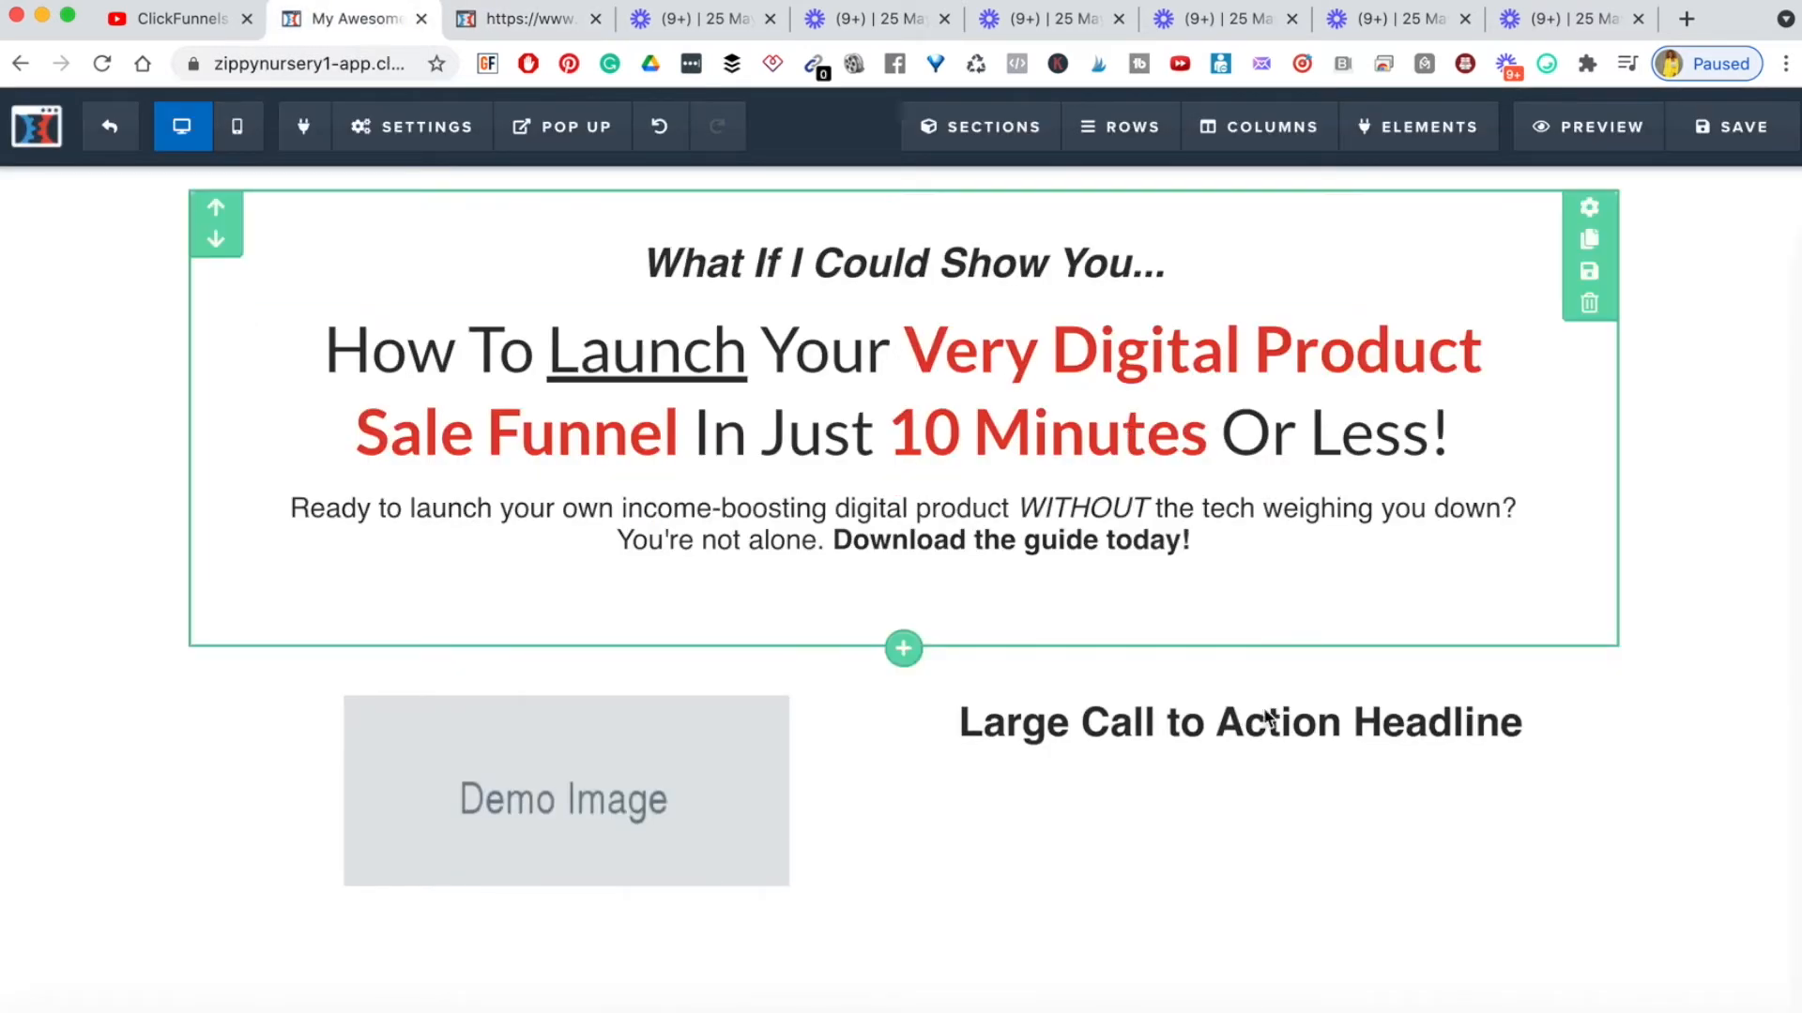
{"action": "triple_click", "coordinate": [1208, 680]}
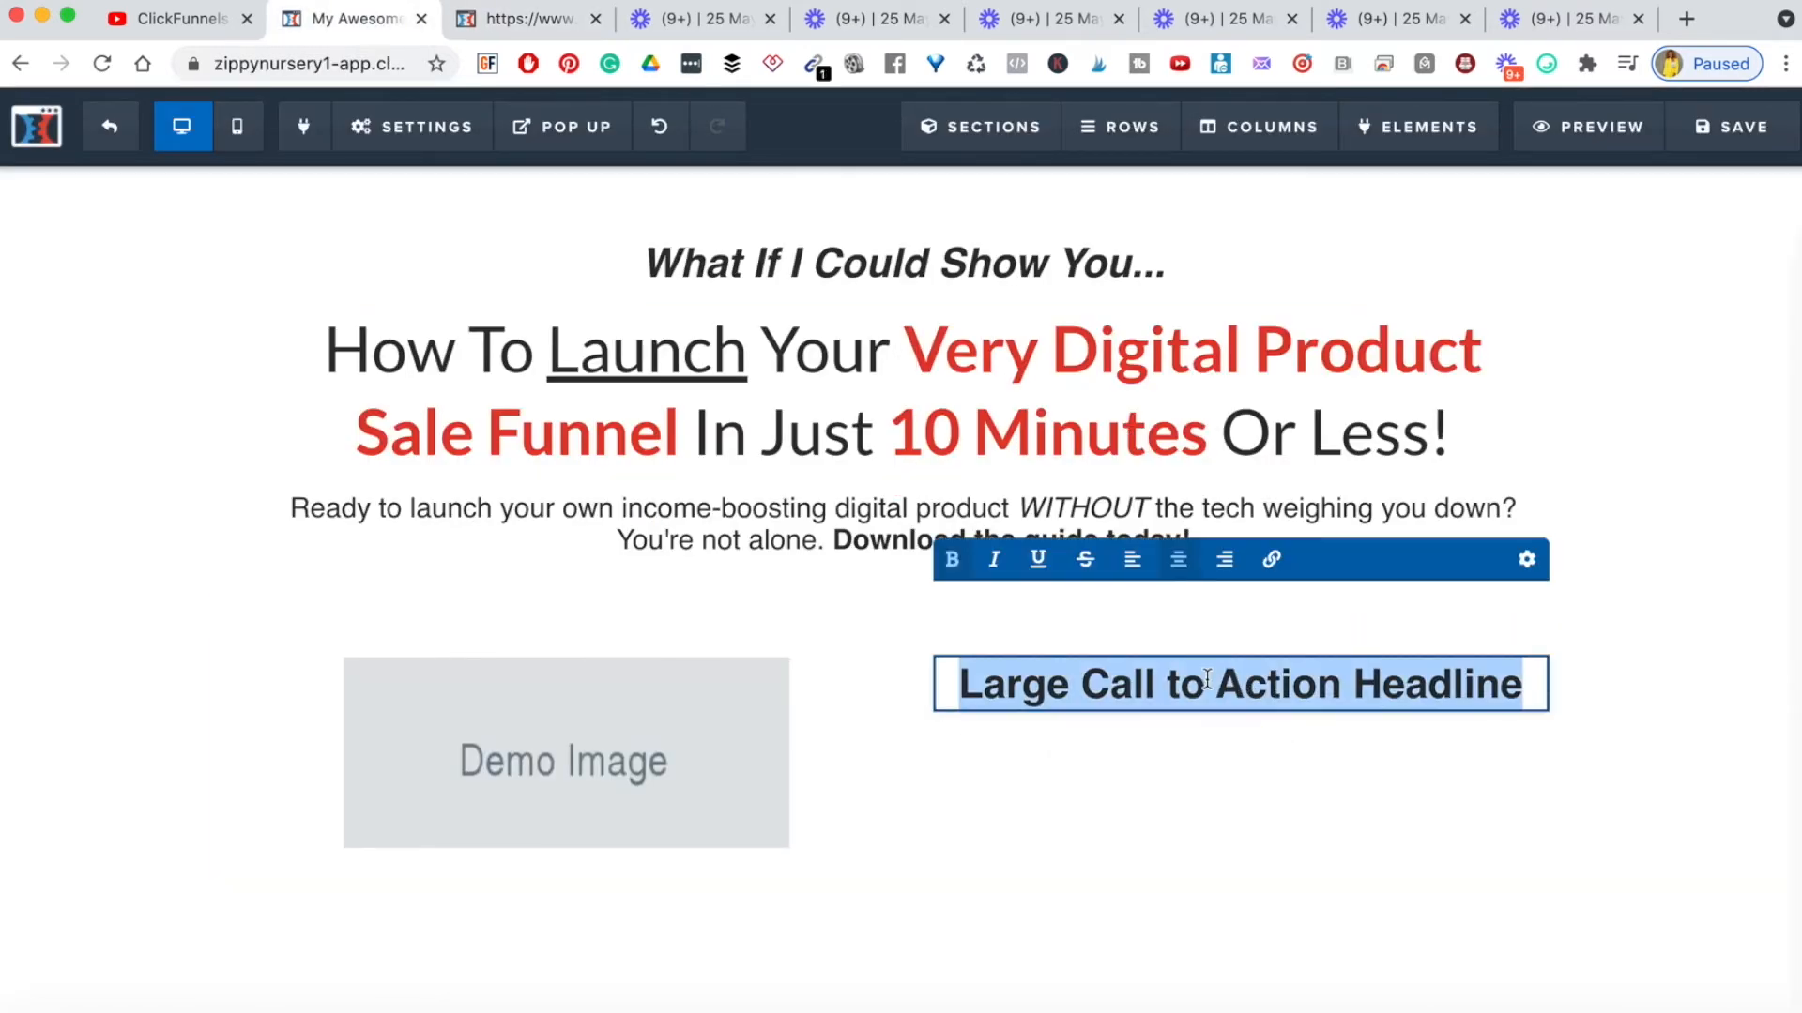
{"action": "key", "text": "ctrl+v"}
{"action": "left_click", "coordinate": [1582, 736]}
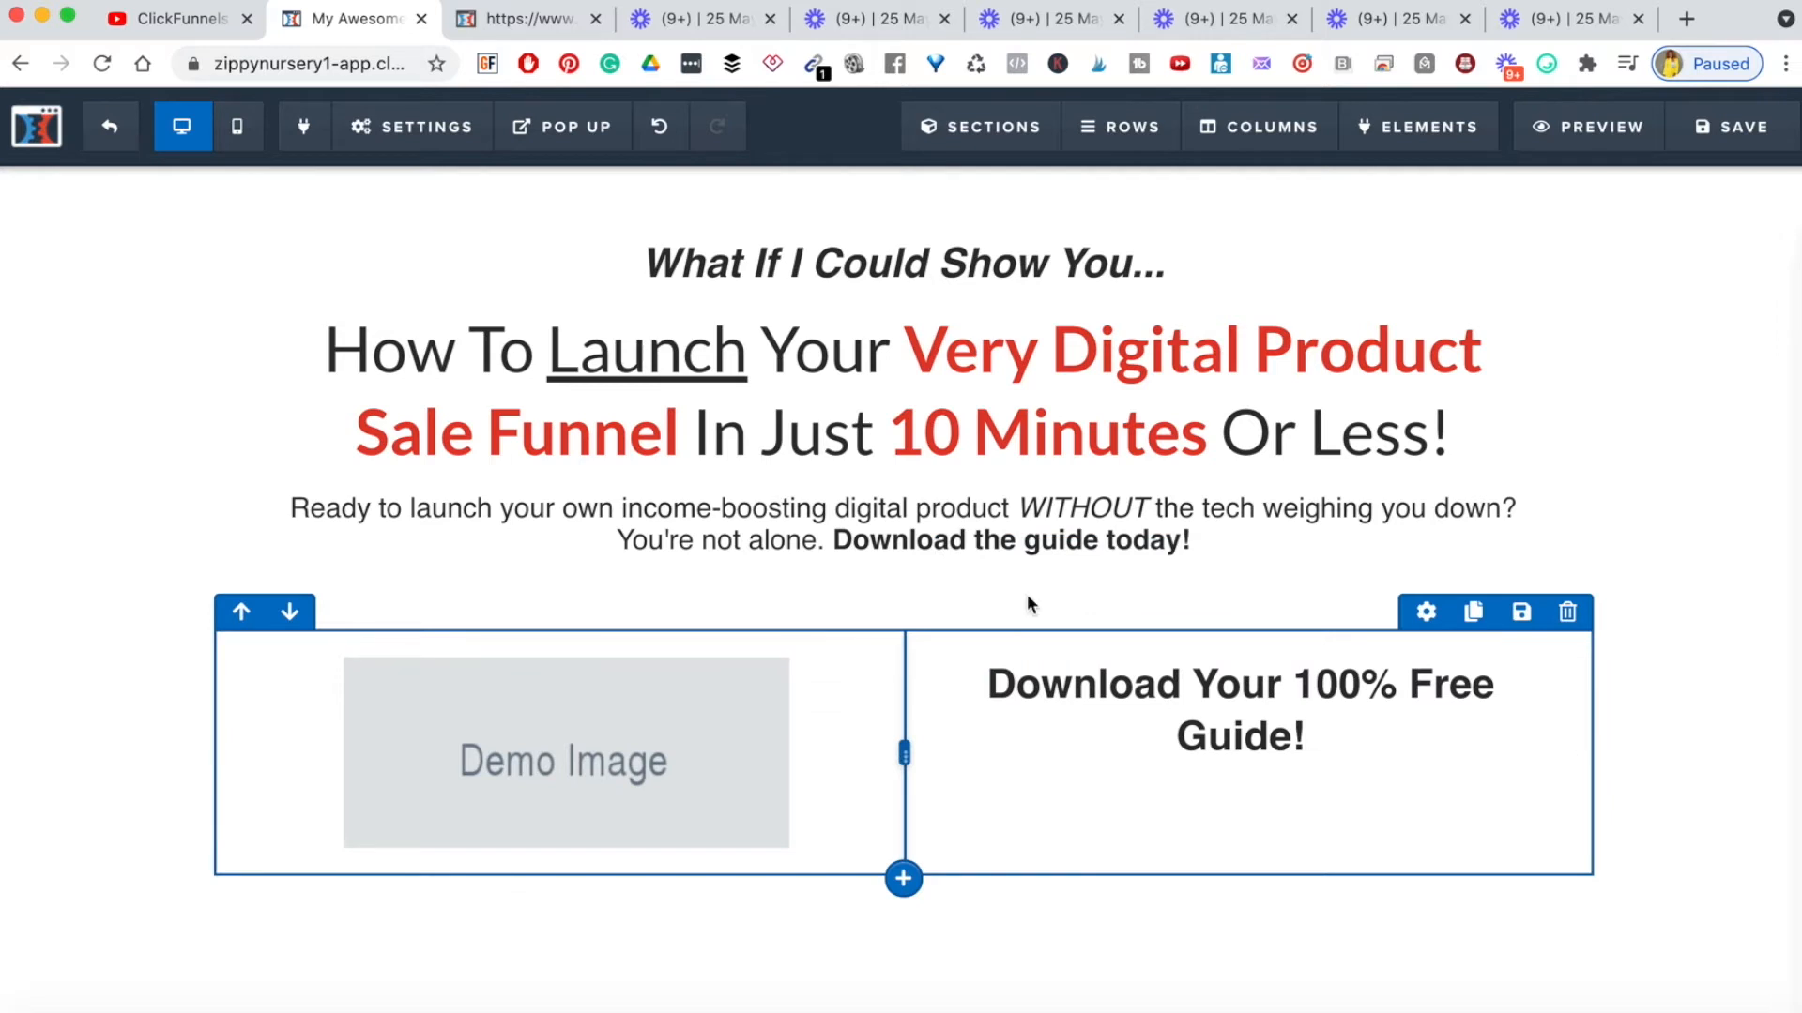
- Copy the "No tricks, gimmicks or anything of the sorts!" supporting text from the example page's opt-in box and return to the landing page
{"action": "left_click", "coordinate": [484, 21]}
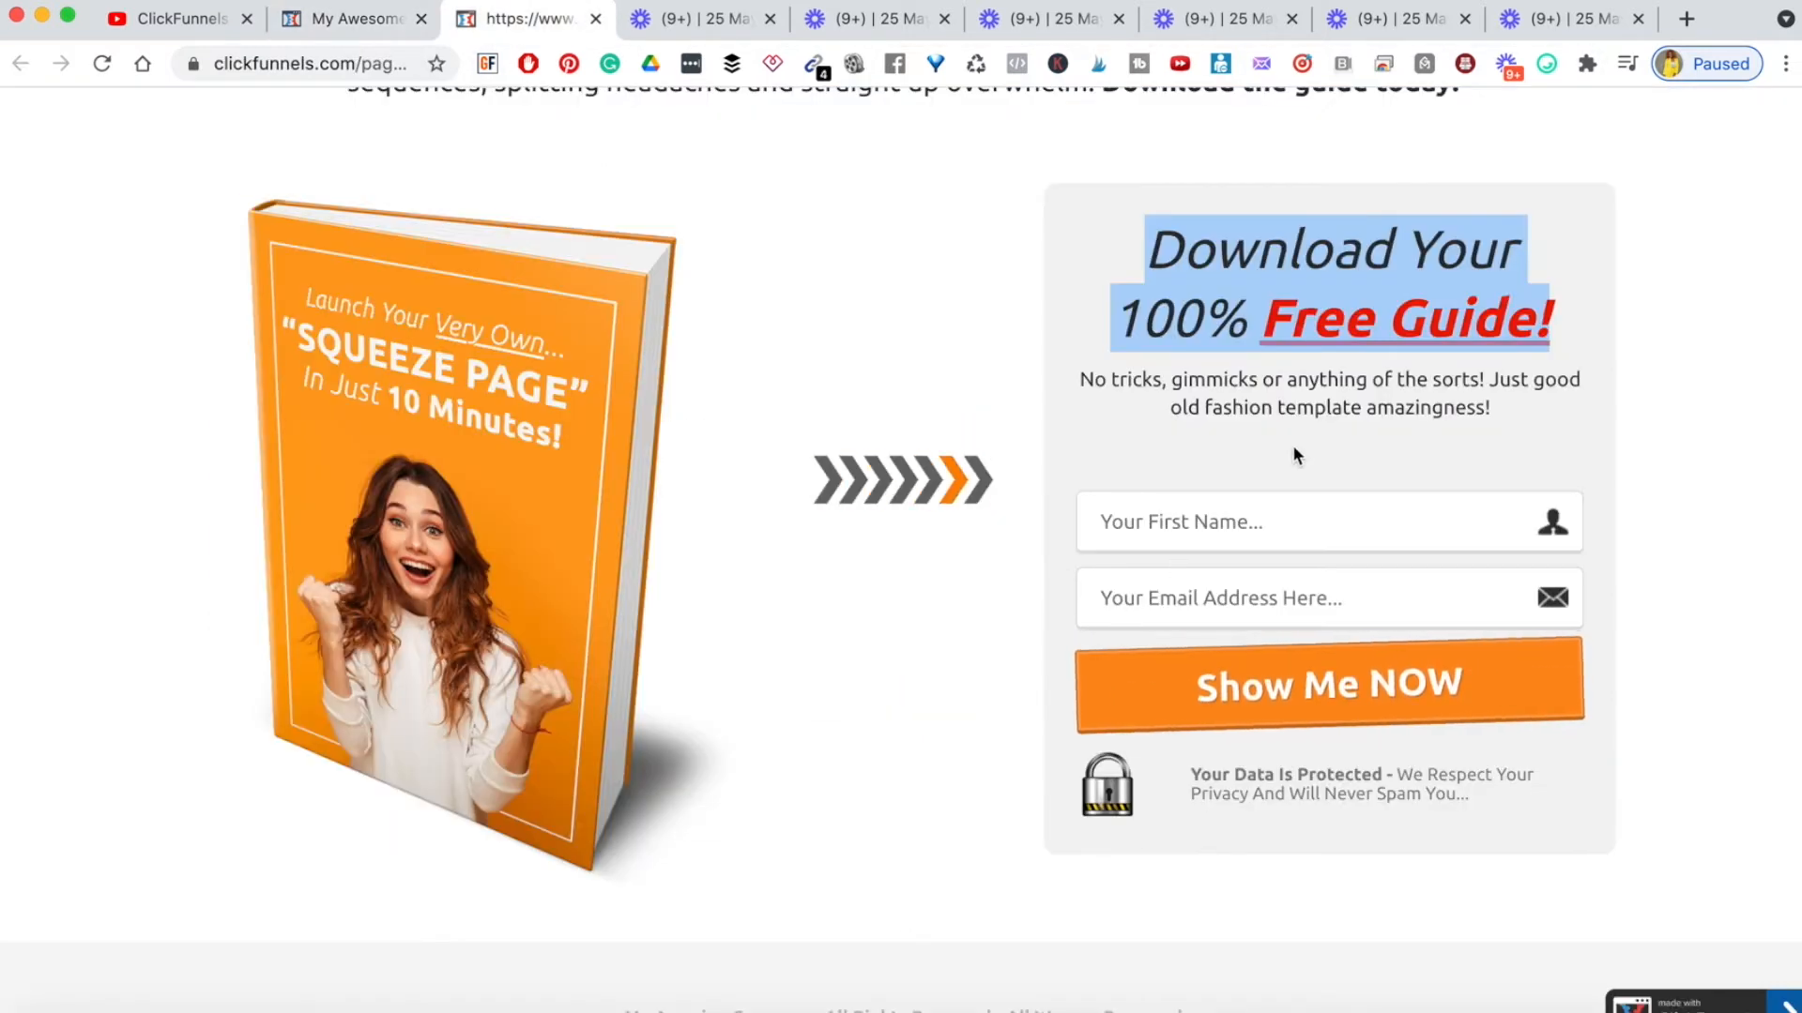
{"action": "triple_click", "coordinate": [1269, 403]}
{"action": "key", "text": "super+c"}
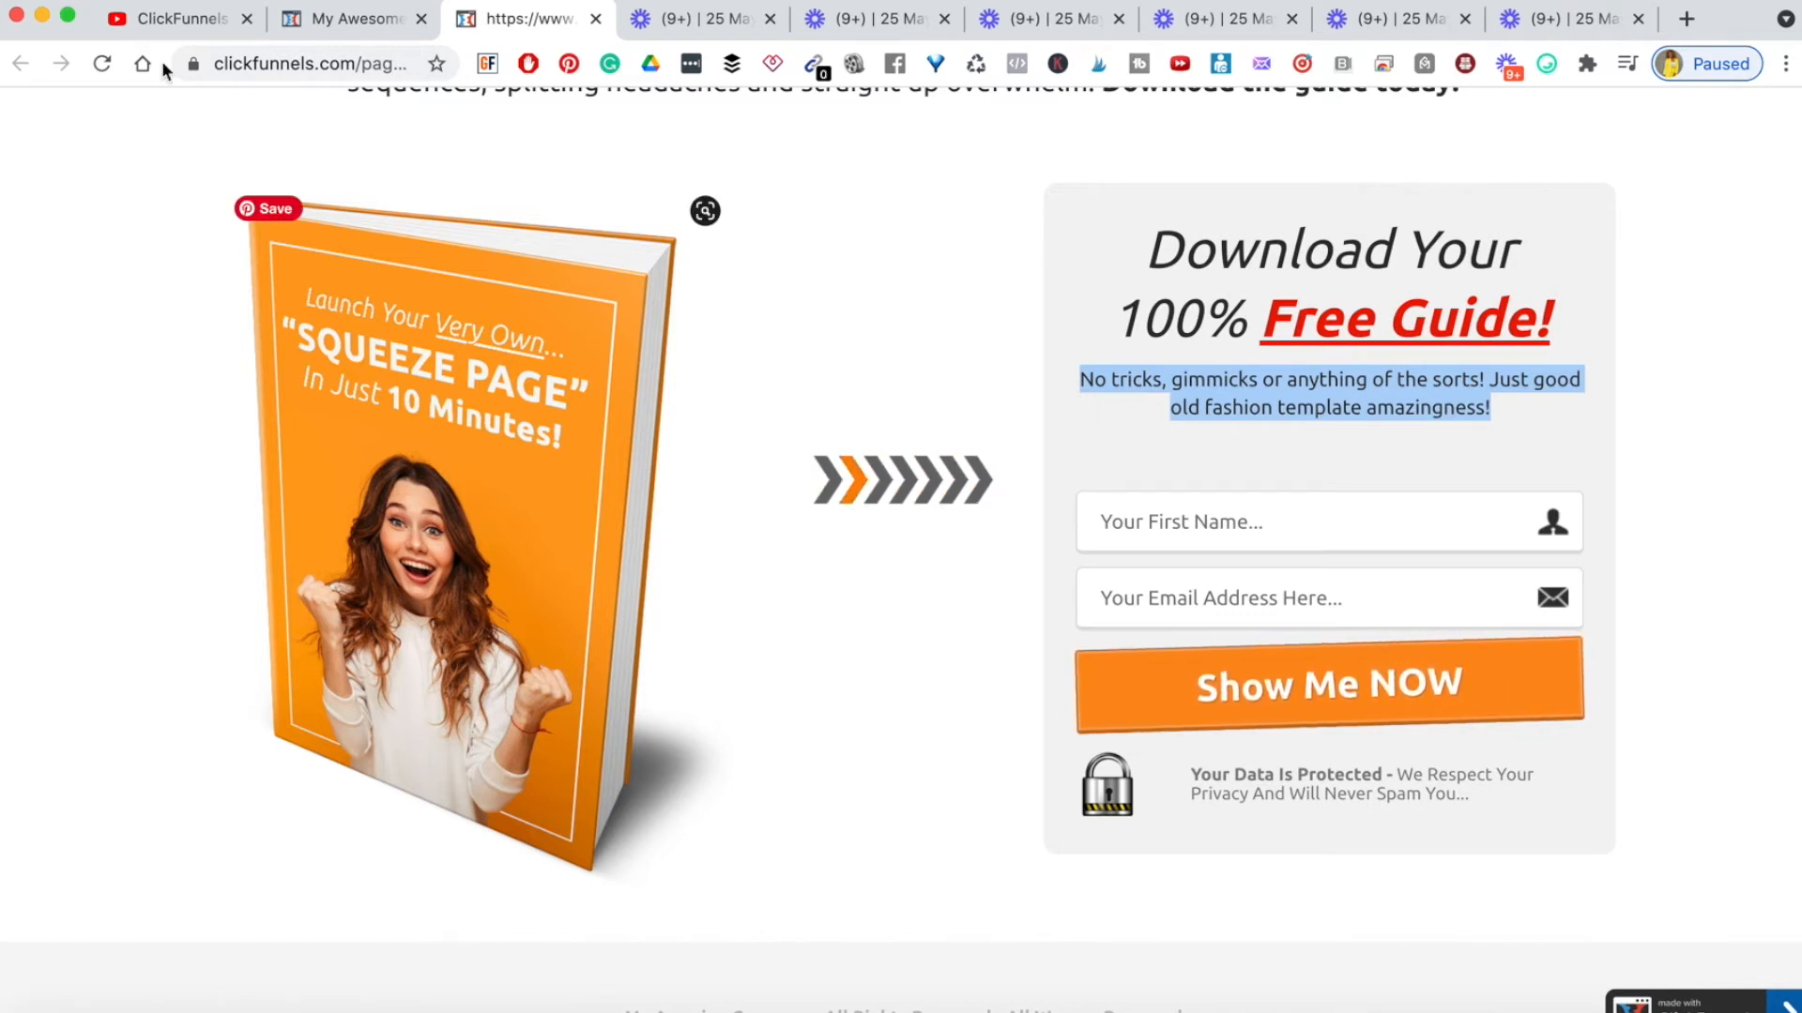
{"action": "left_click", "coordinate": [333, 24]}
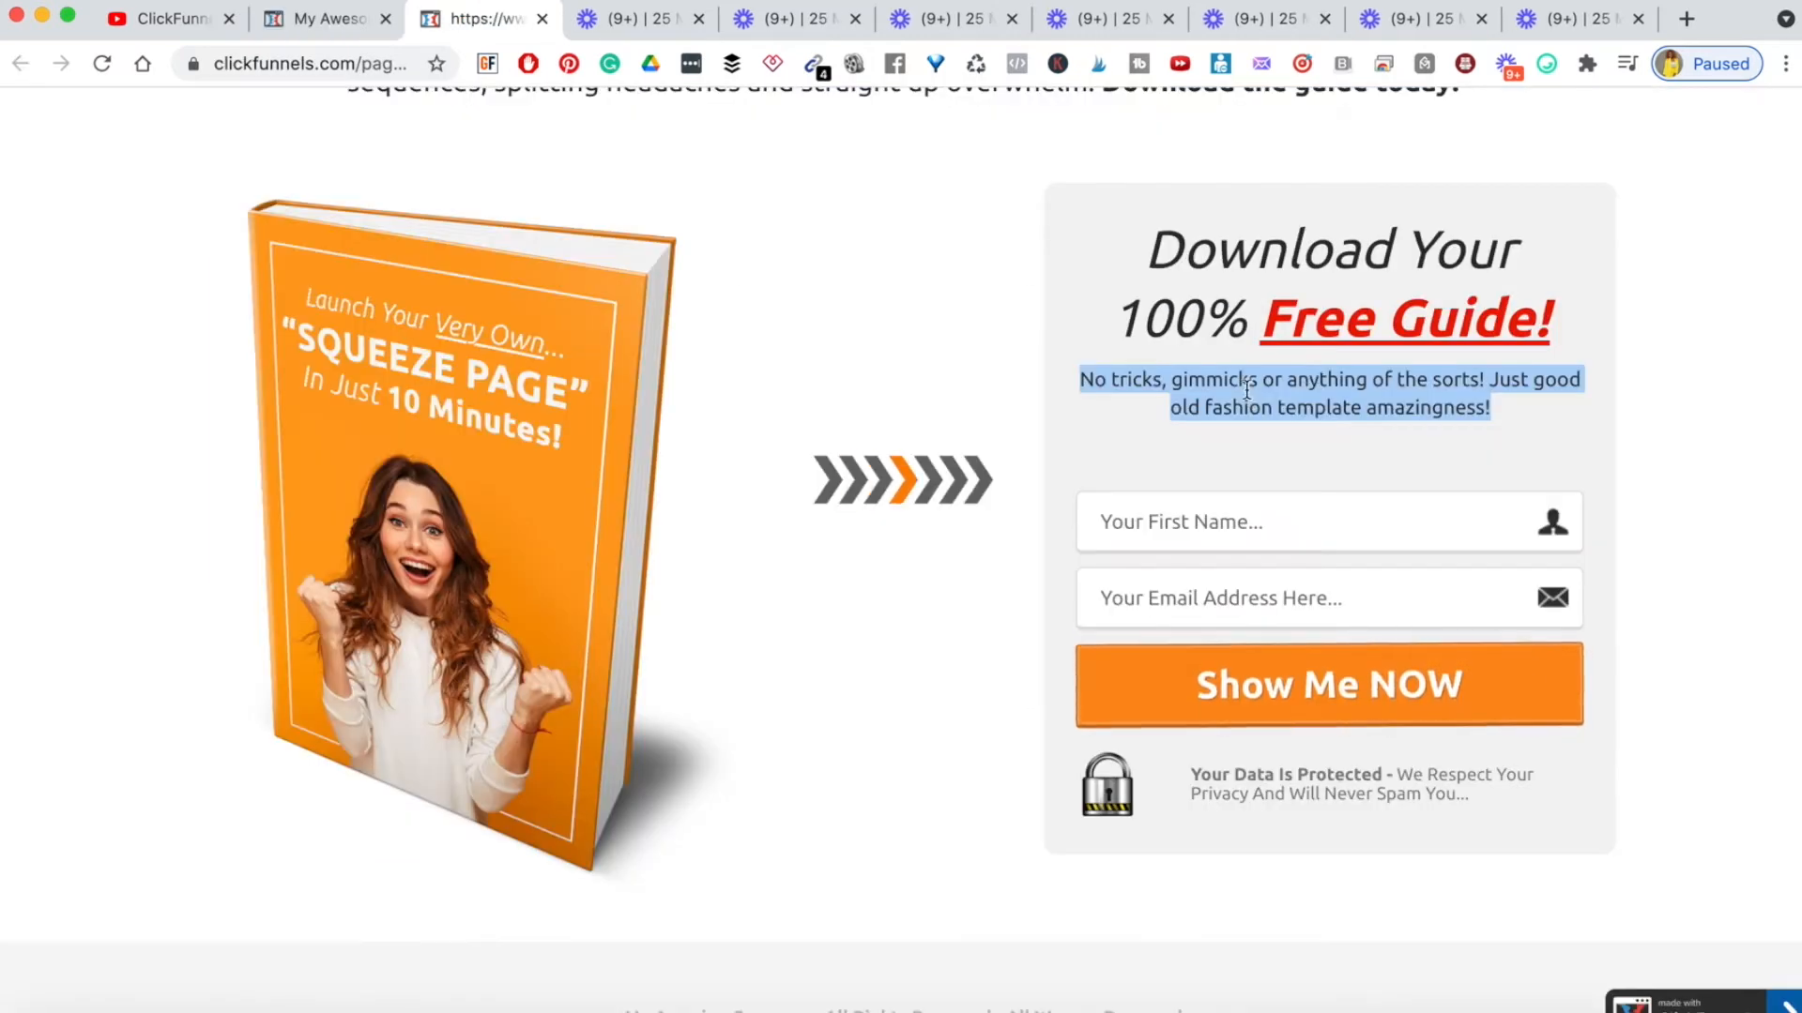
{"action": "left_click", "coordinate": [314, 19]}
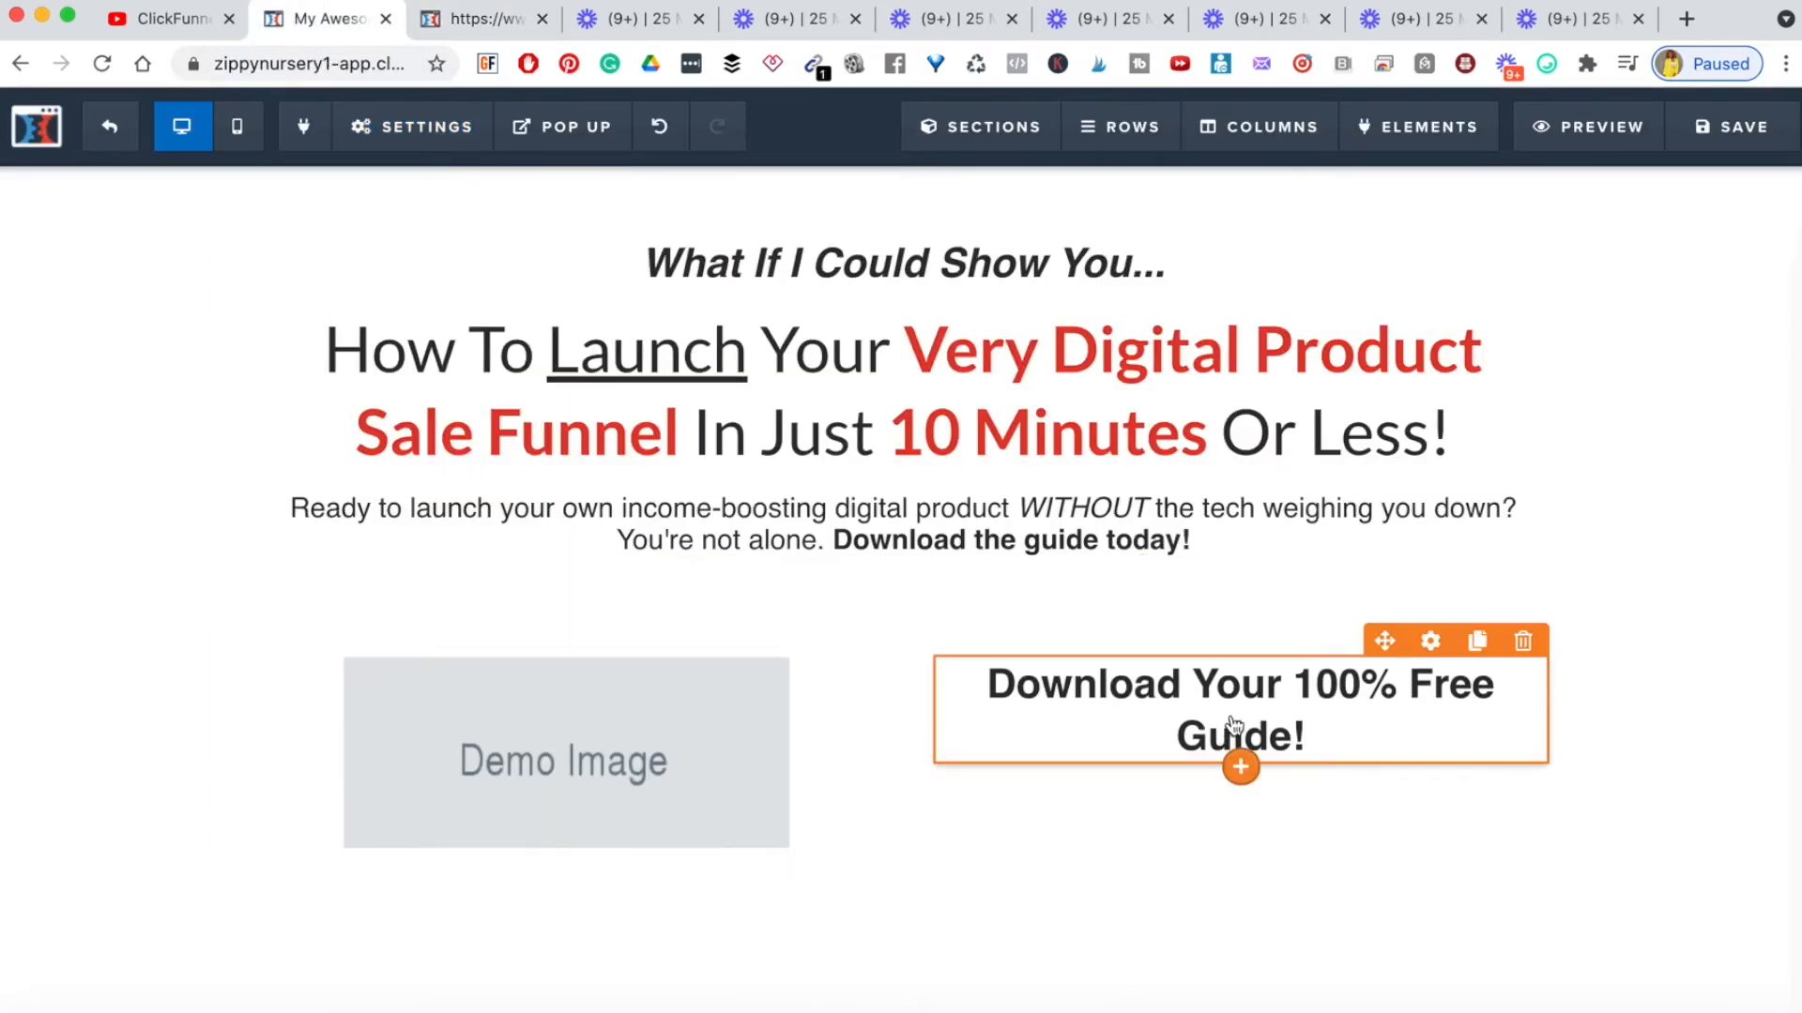
- Add a sub-headline below the right column's headline and replace its text with the copied "No tricks, gimmicks..." sentence
{"action": "left_click", "coordinate": [1241, 768]}
{"action": "left_click", "coordinate": [1499, 406]}
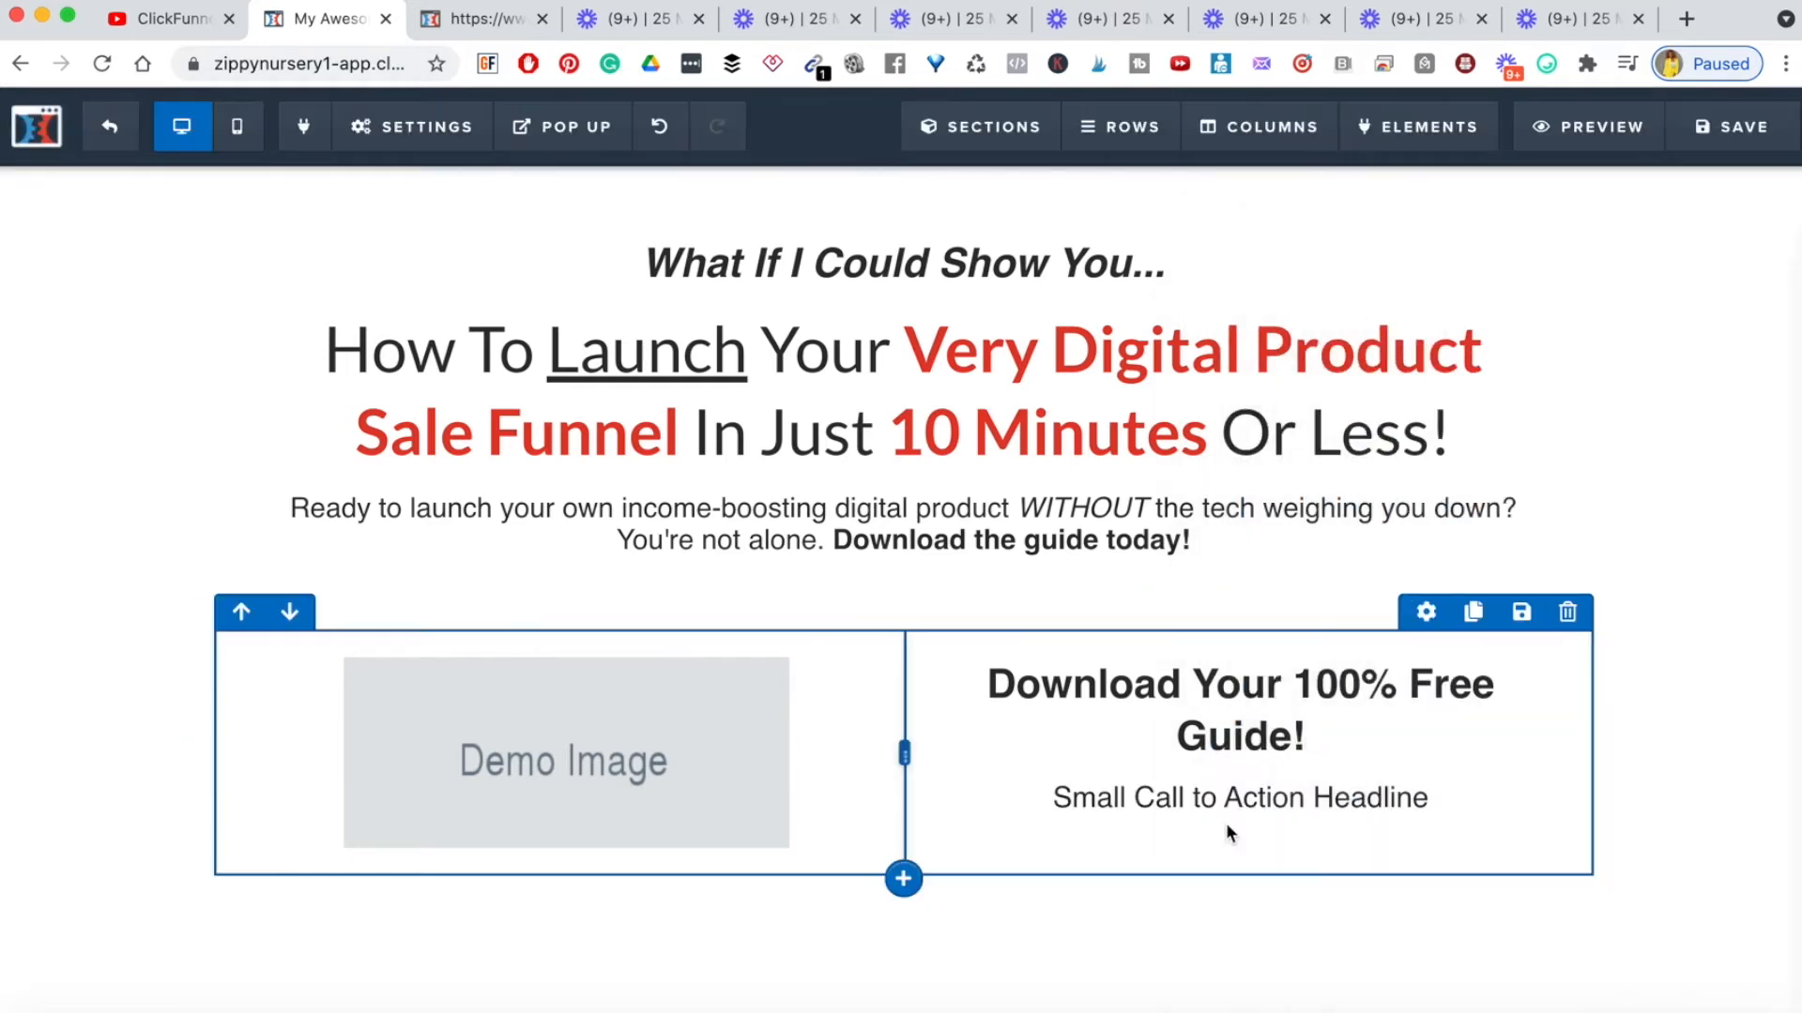
{"action": "left_click", "coordinate": [1190, 800]}
{"action": "key", "text": "super+v"}
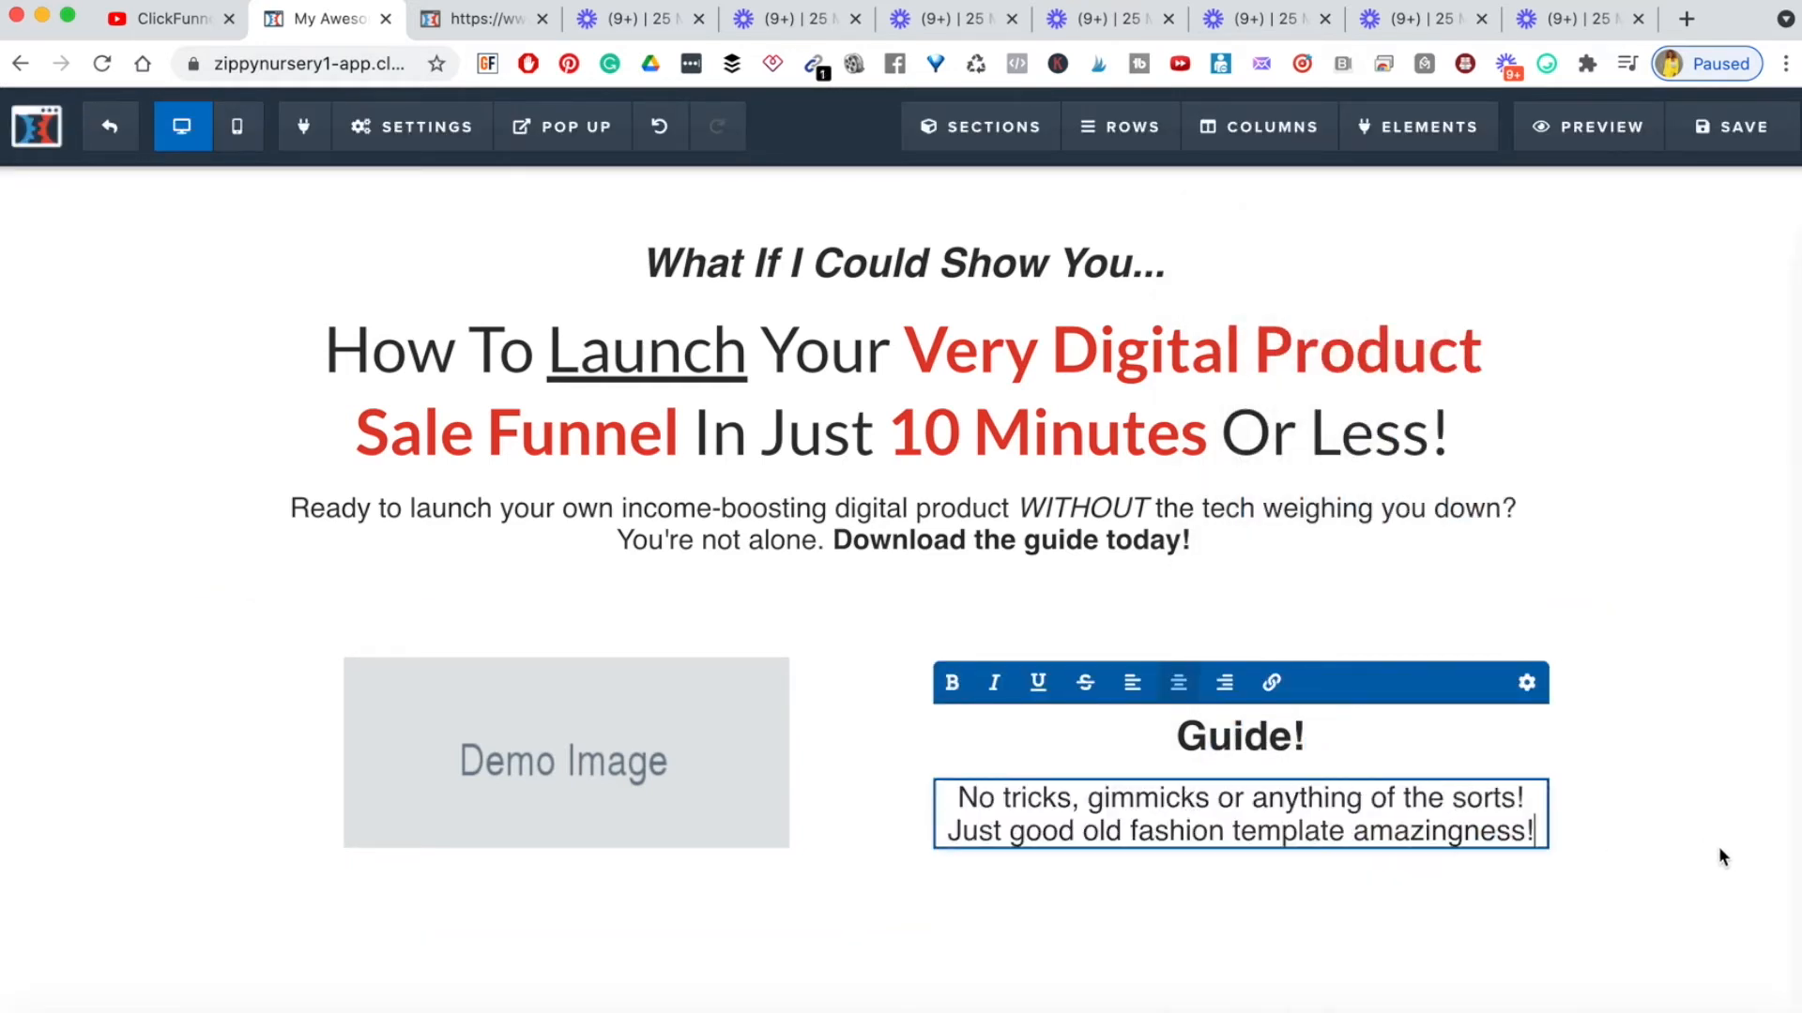
{"action": "left_click", "coordinate": [1481, 714]}
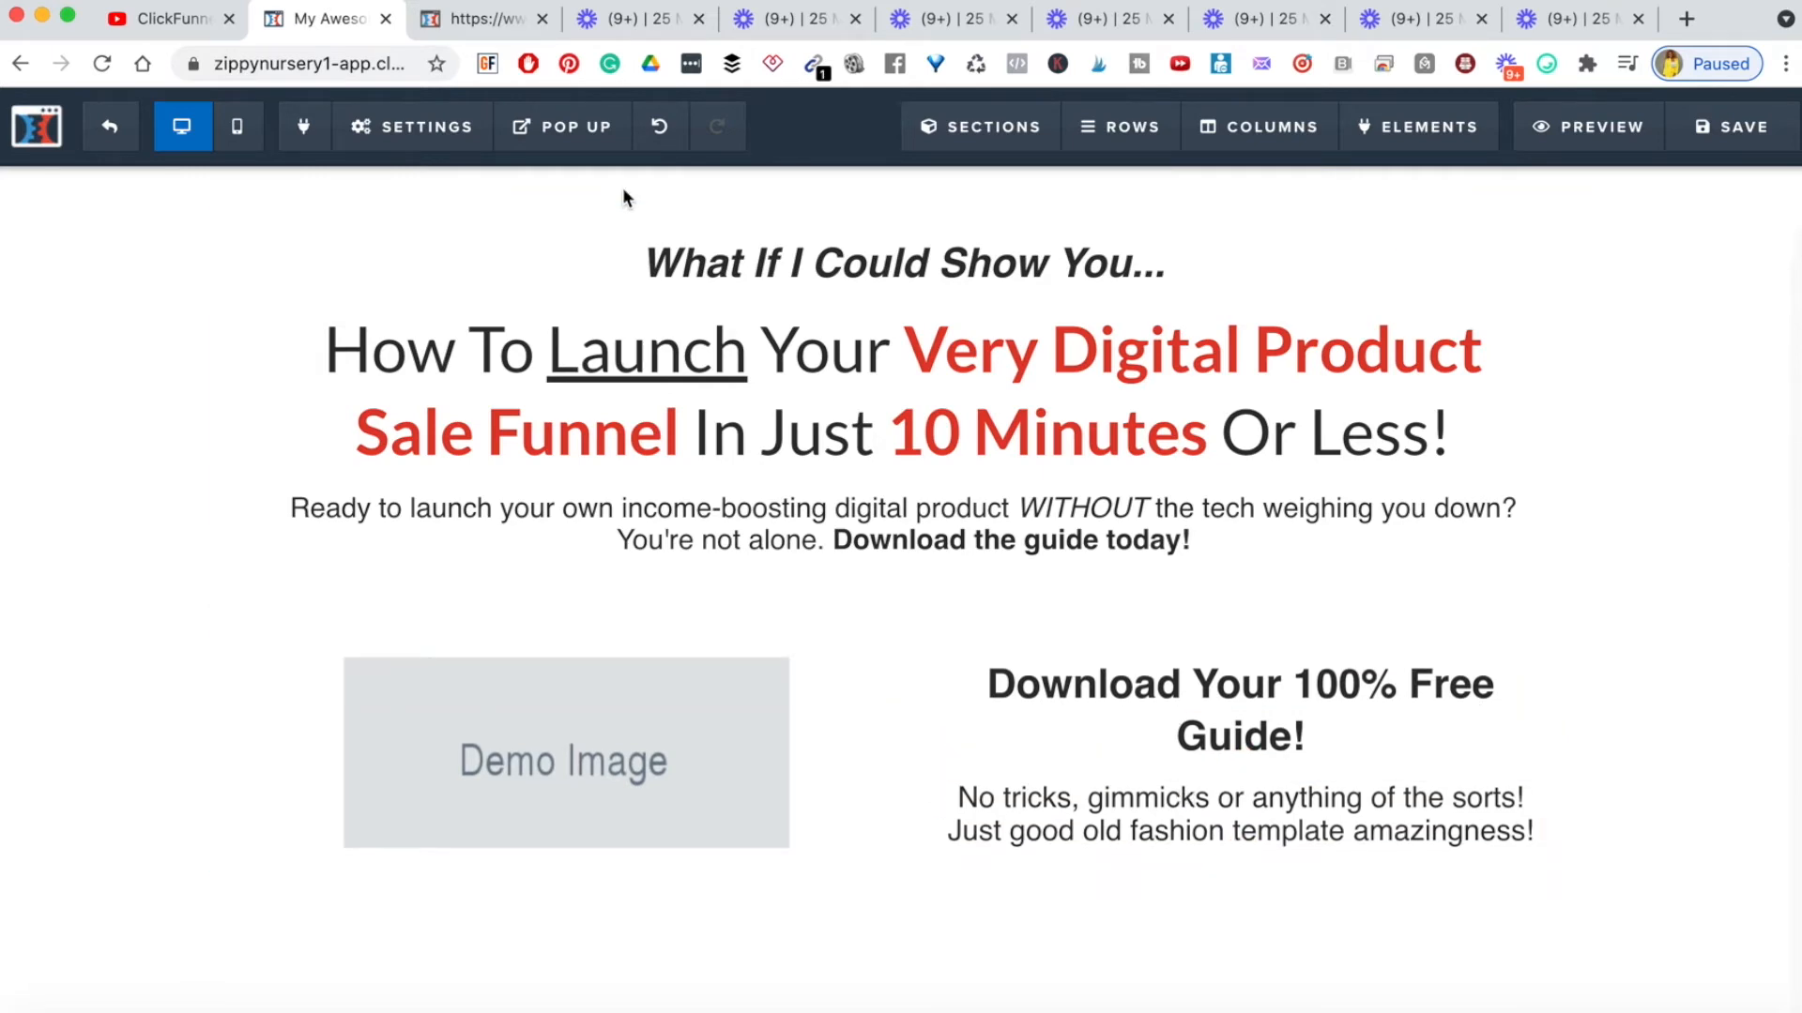
- Check the example page's form fields, add an input element below the right column's sub-headline, and clone it
{"action": "left_click", "coordinate": [469, 18]}
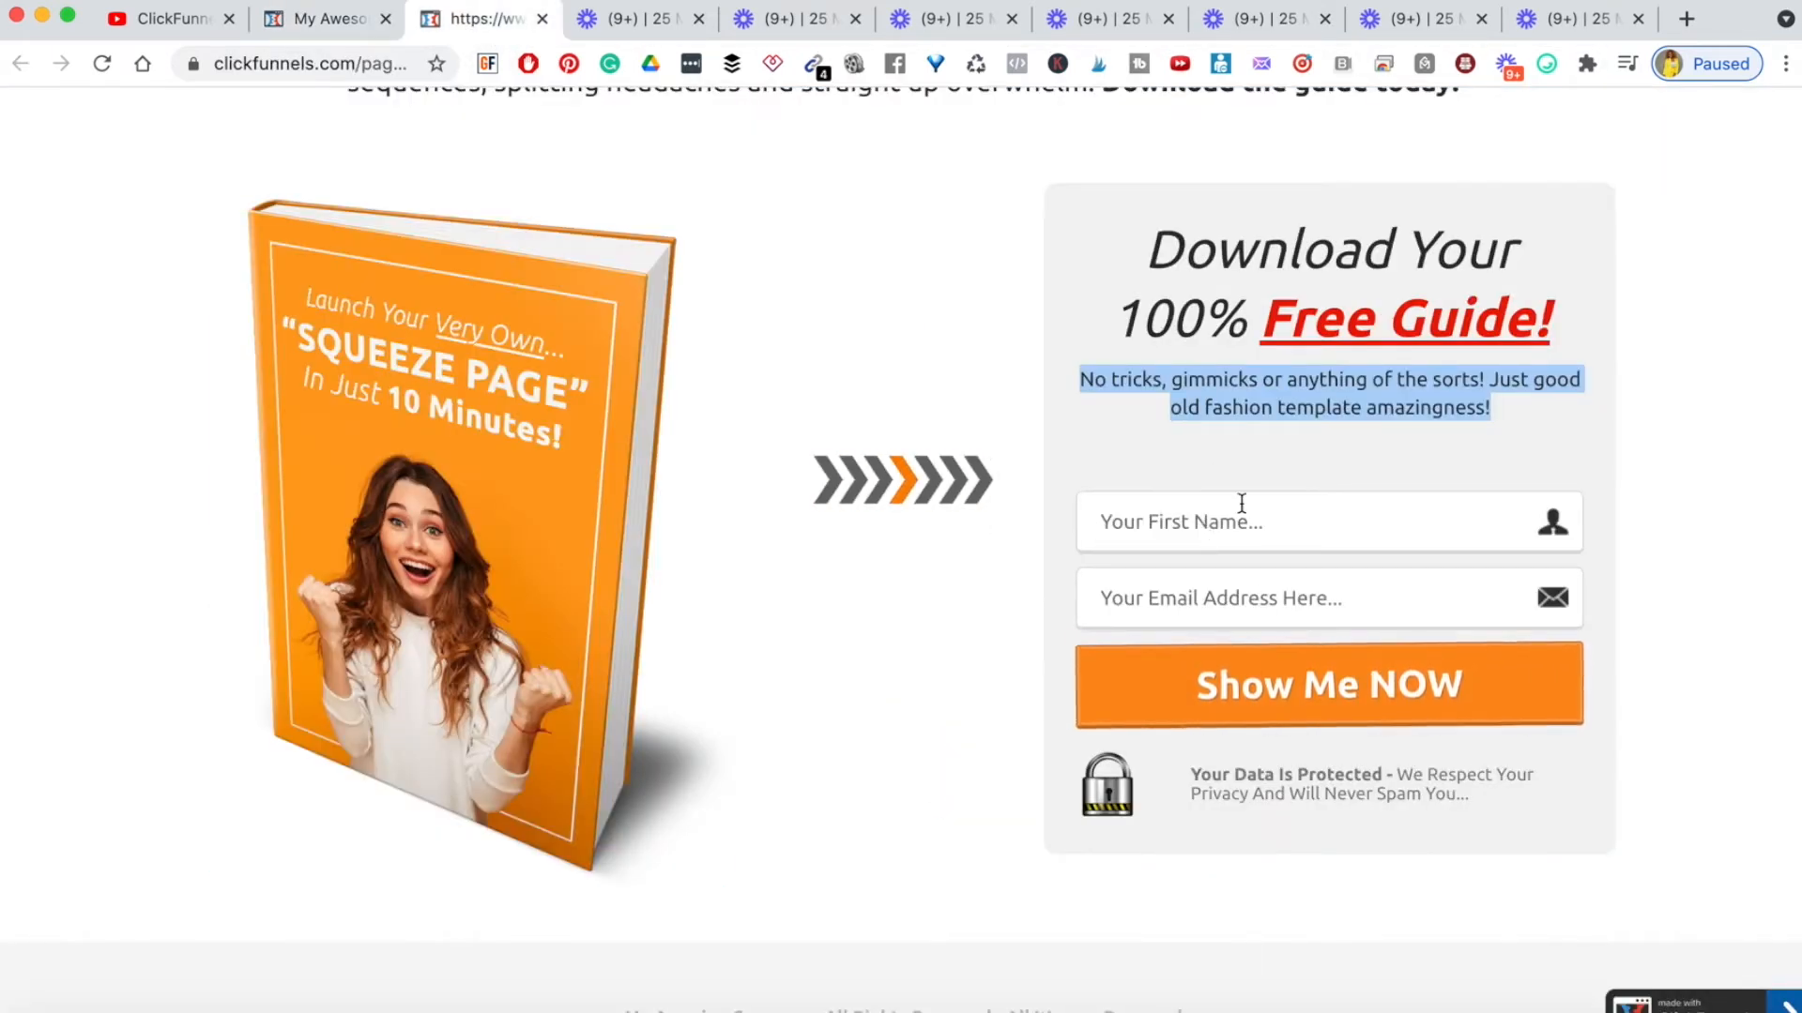
{"action": "left_click", "coordinate": [1691, 459]}
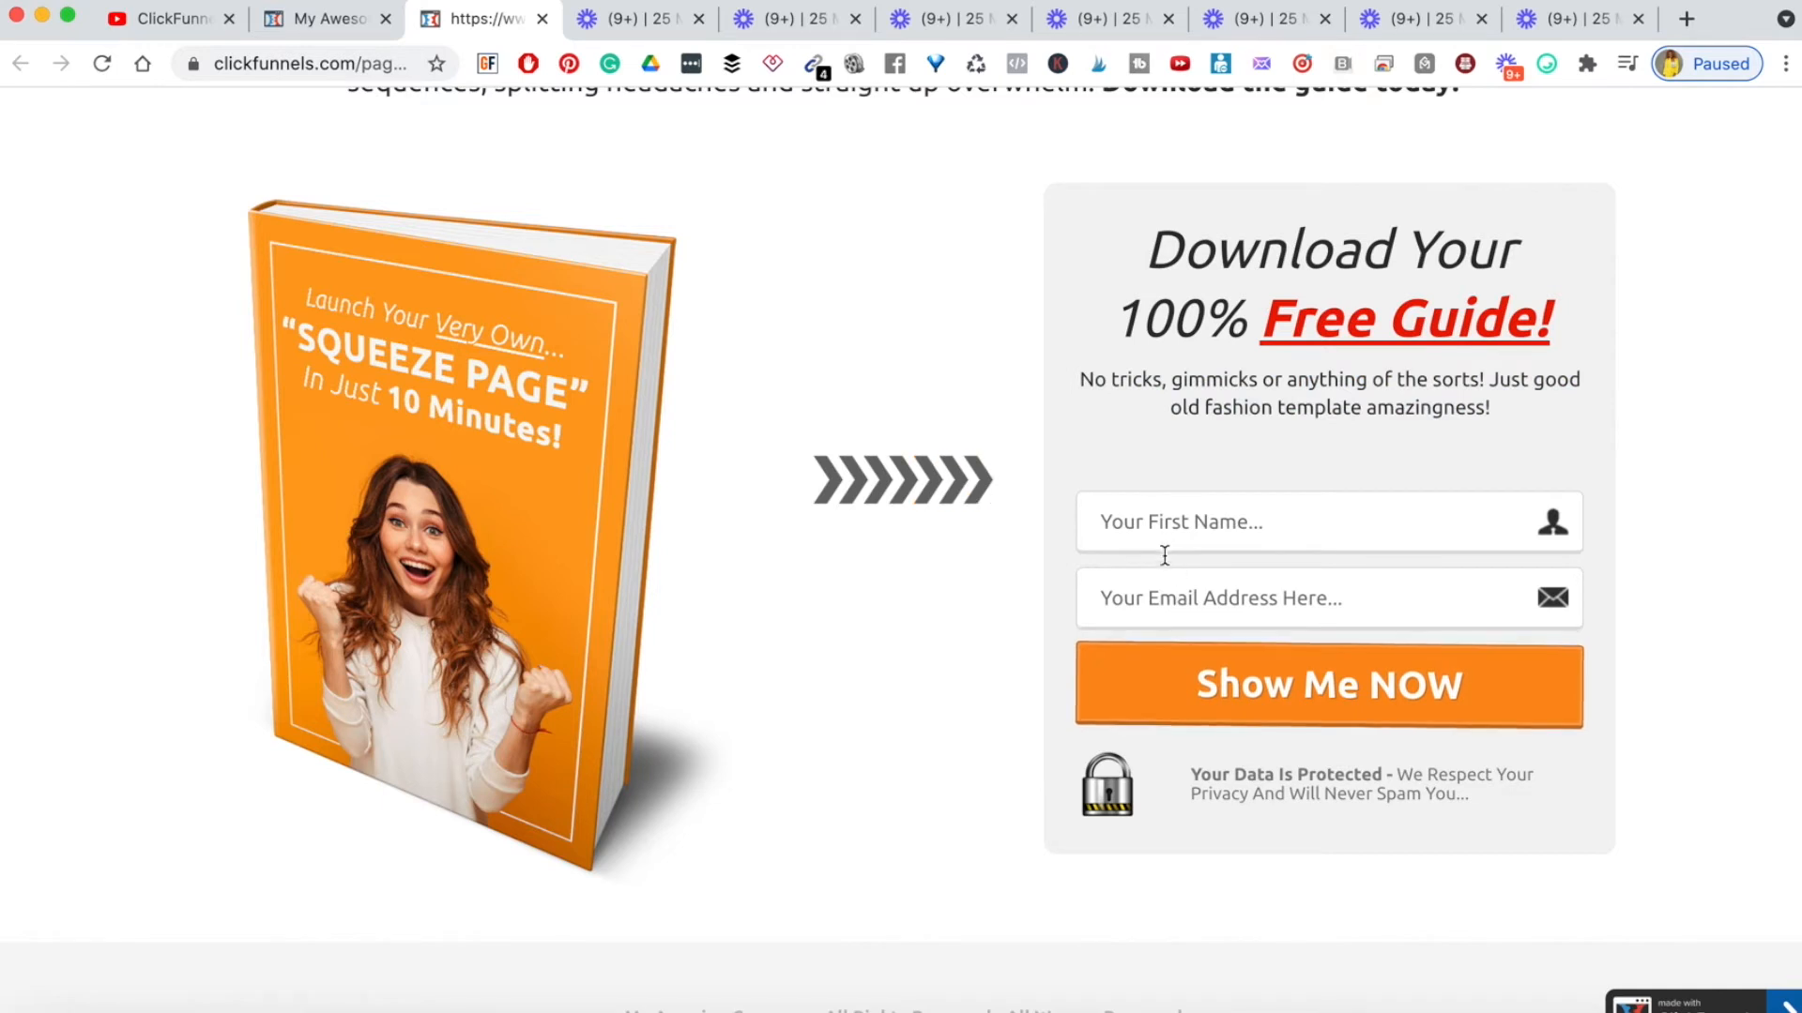
{"action": "left_click", "coordinate": [320, 32]}
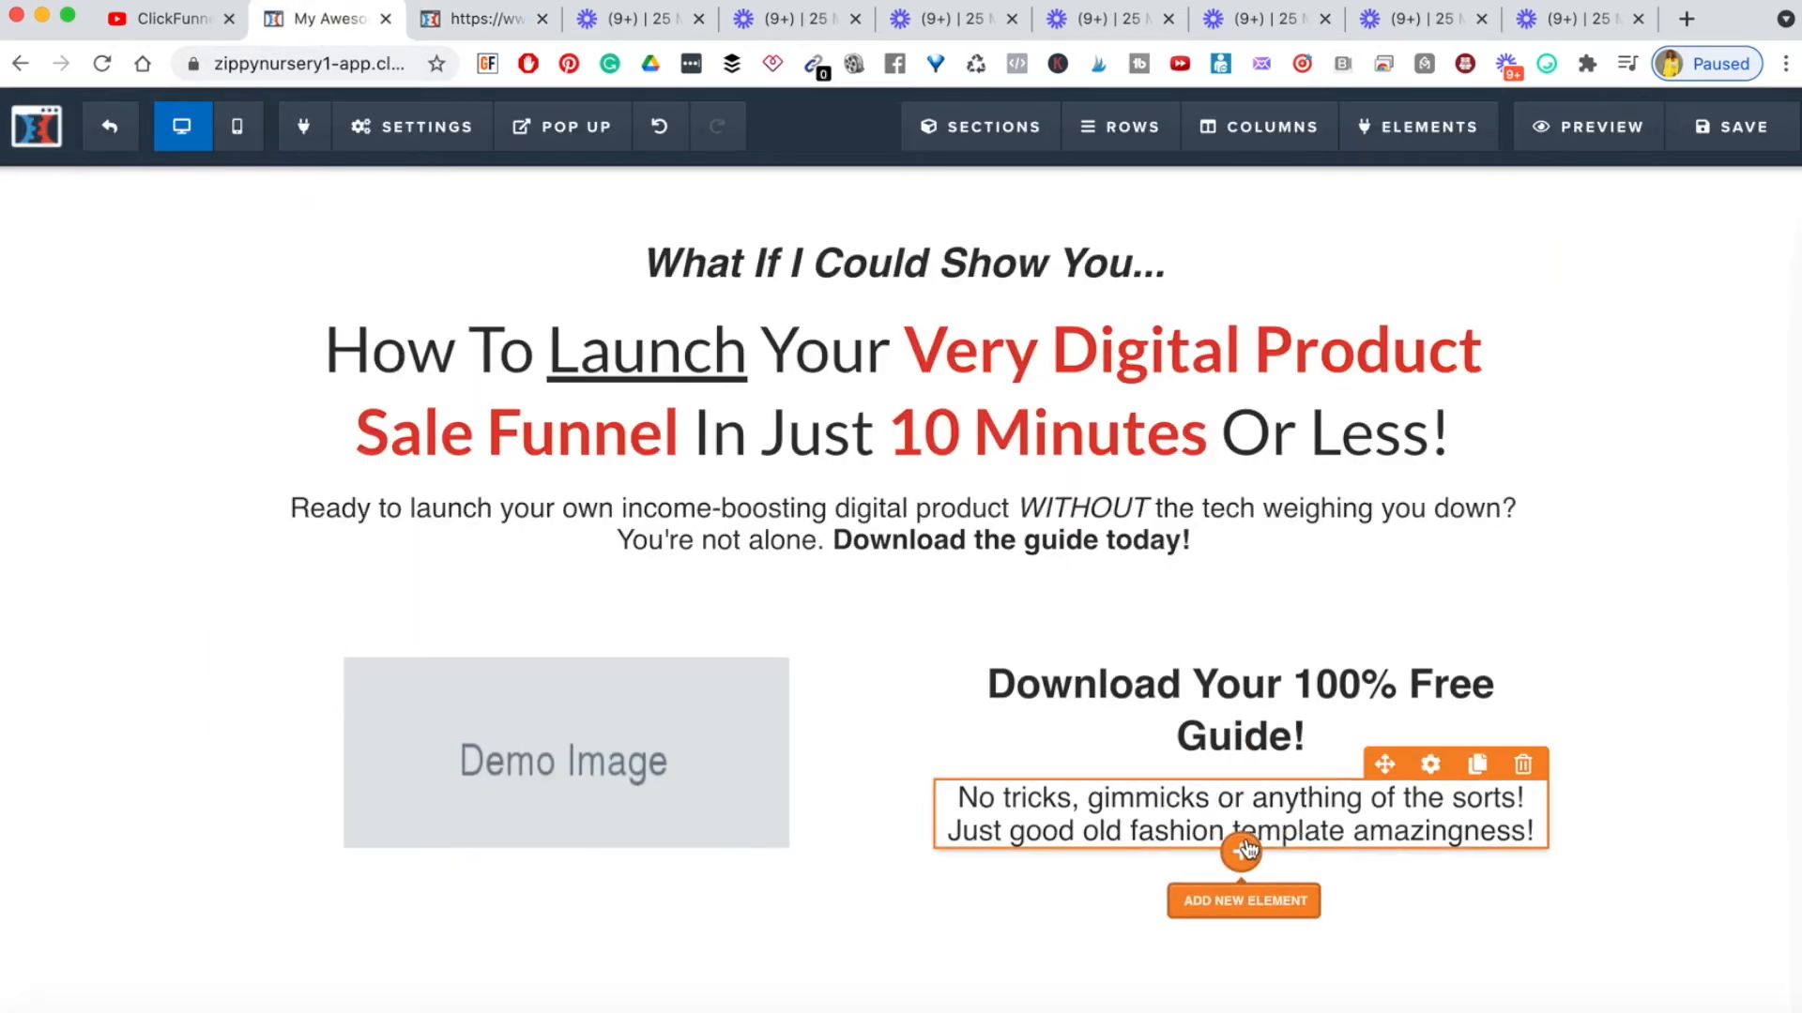
{"action": "left_click", "coordinate": [1247, 844]}
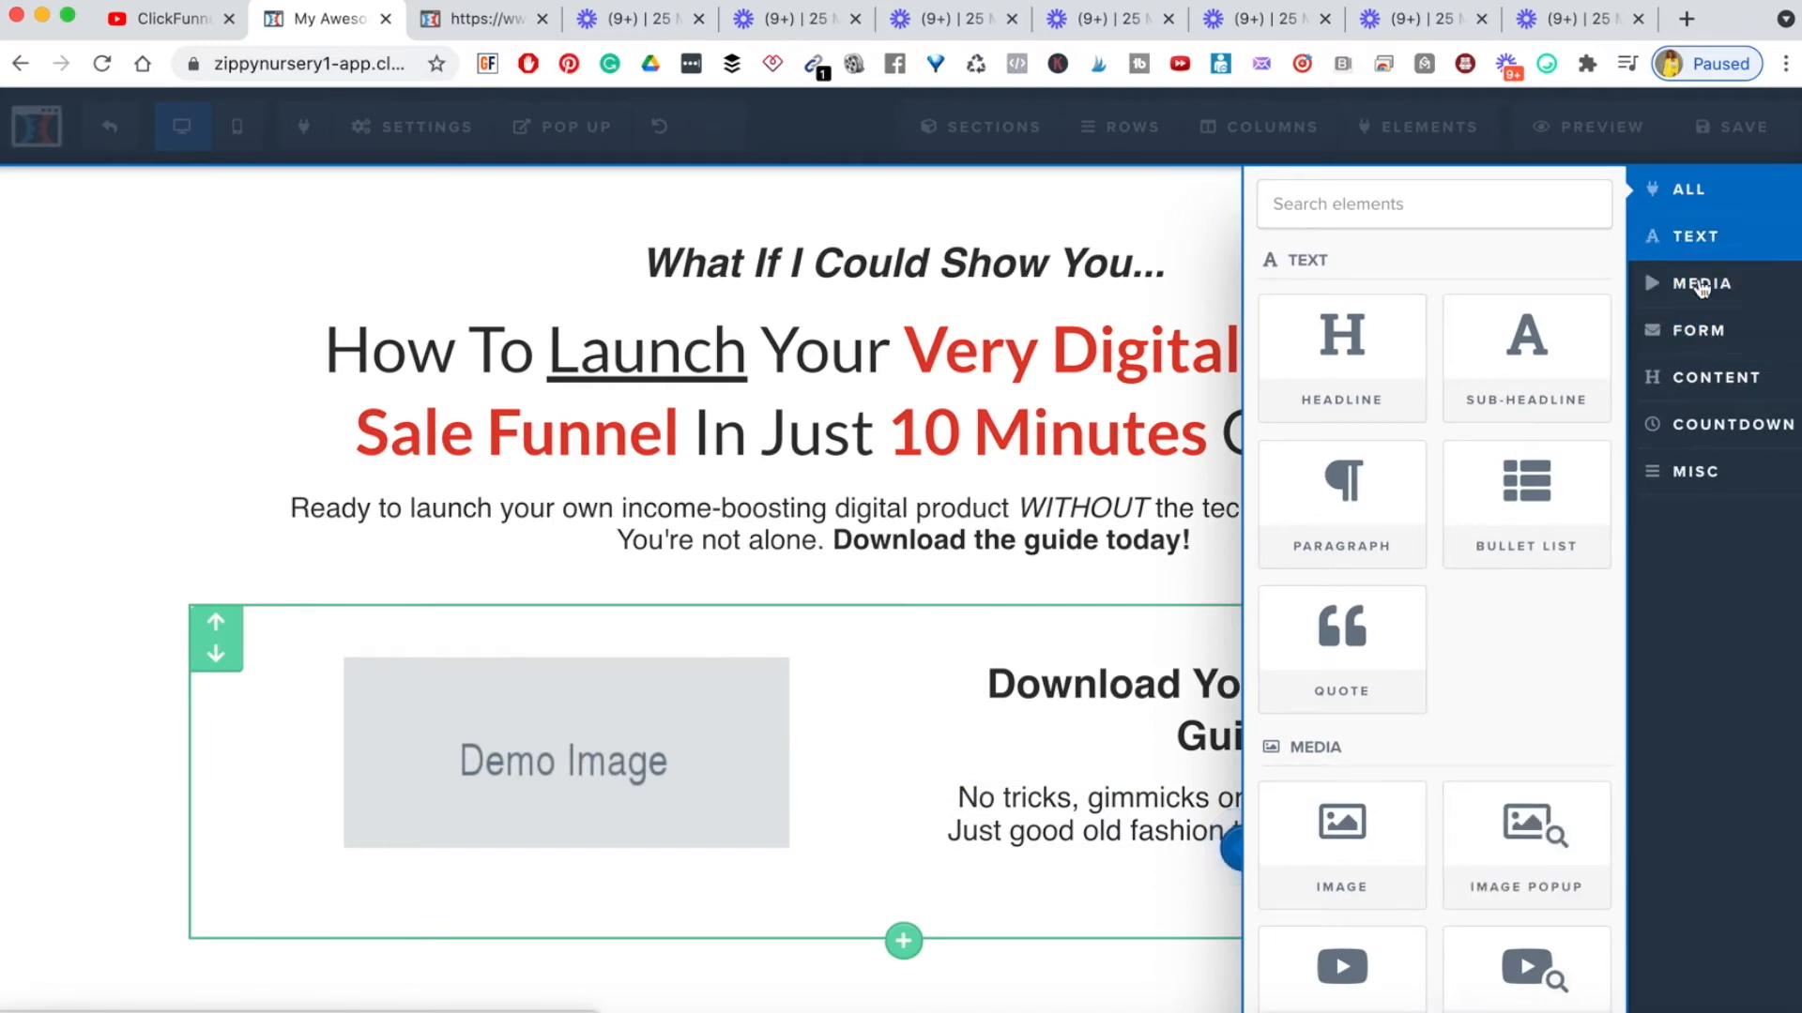
{"action": "left_click", "coordinate": [1699, 329]}
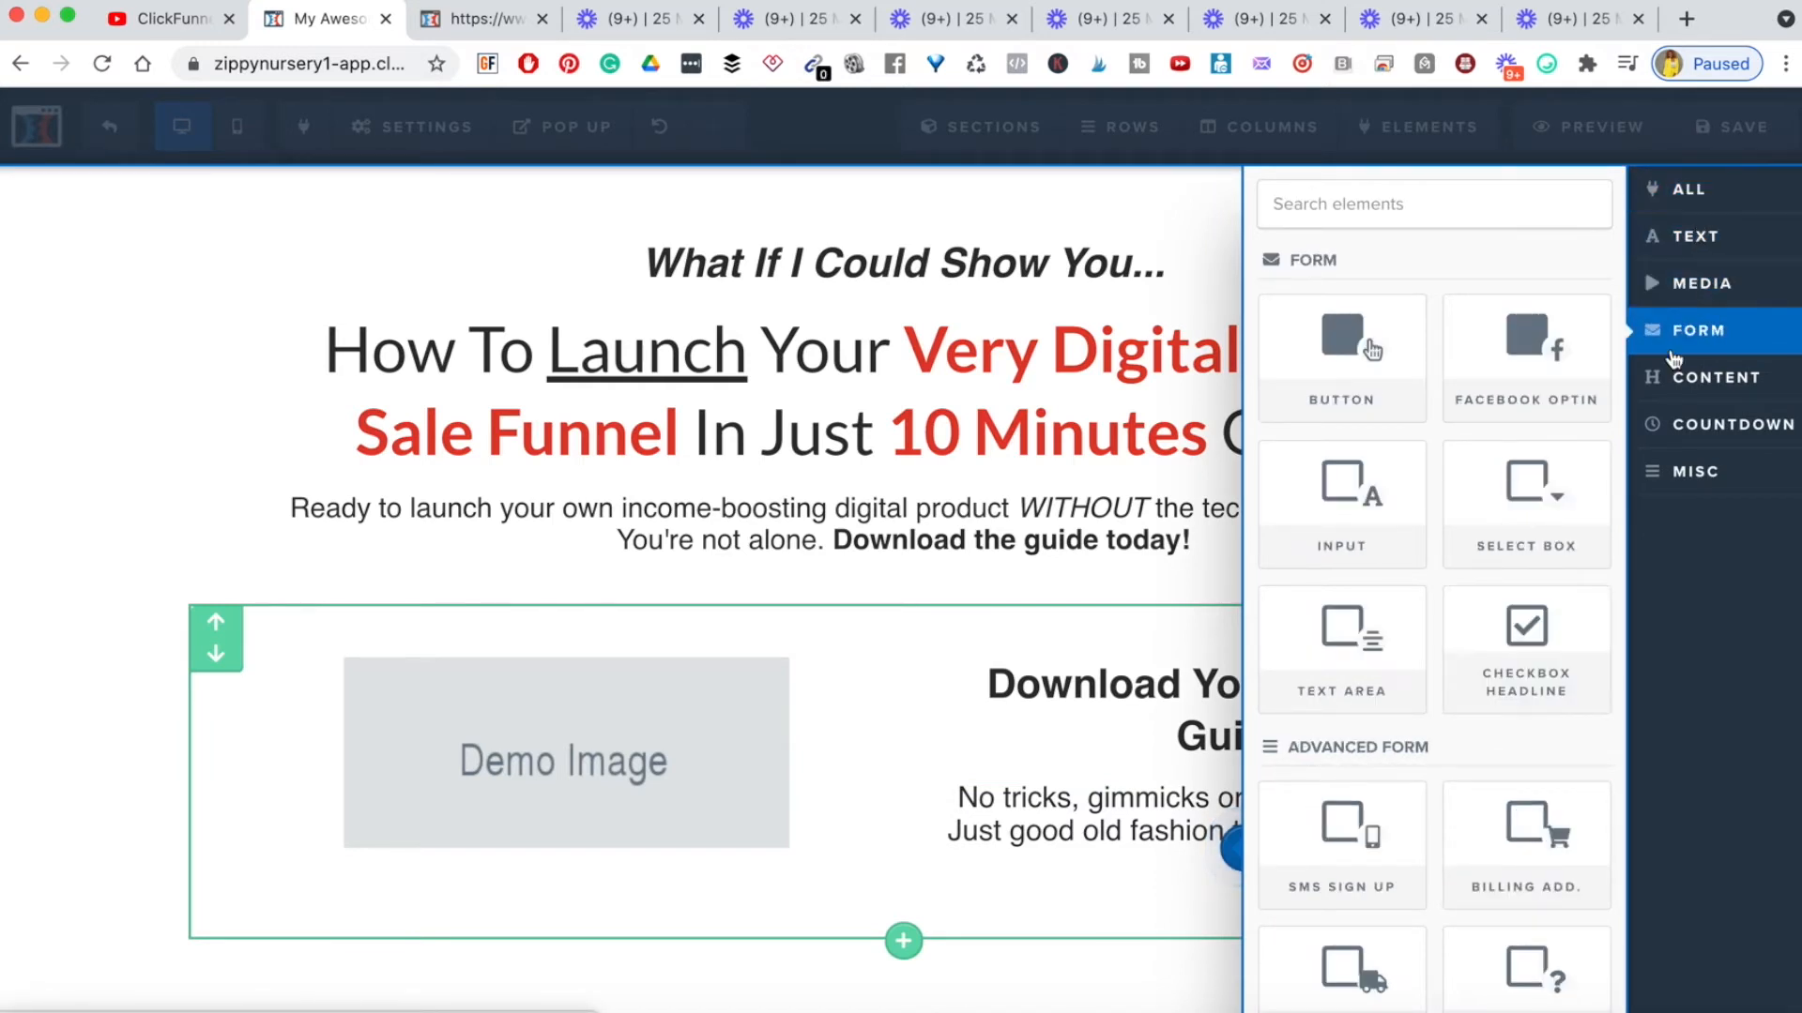
{"action": "left_click", "coordinate": [1337, 511]}
{"action": "scroll", "coordinate": [1166, 854], "scroll_direction": "down", "scroll_amount": 1}
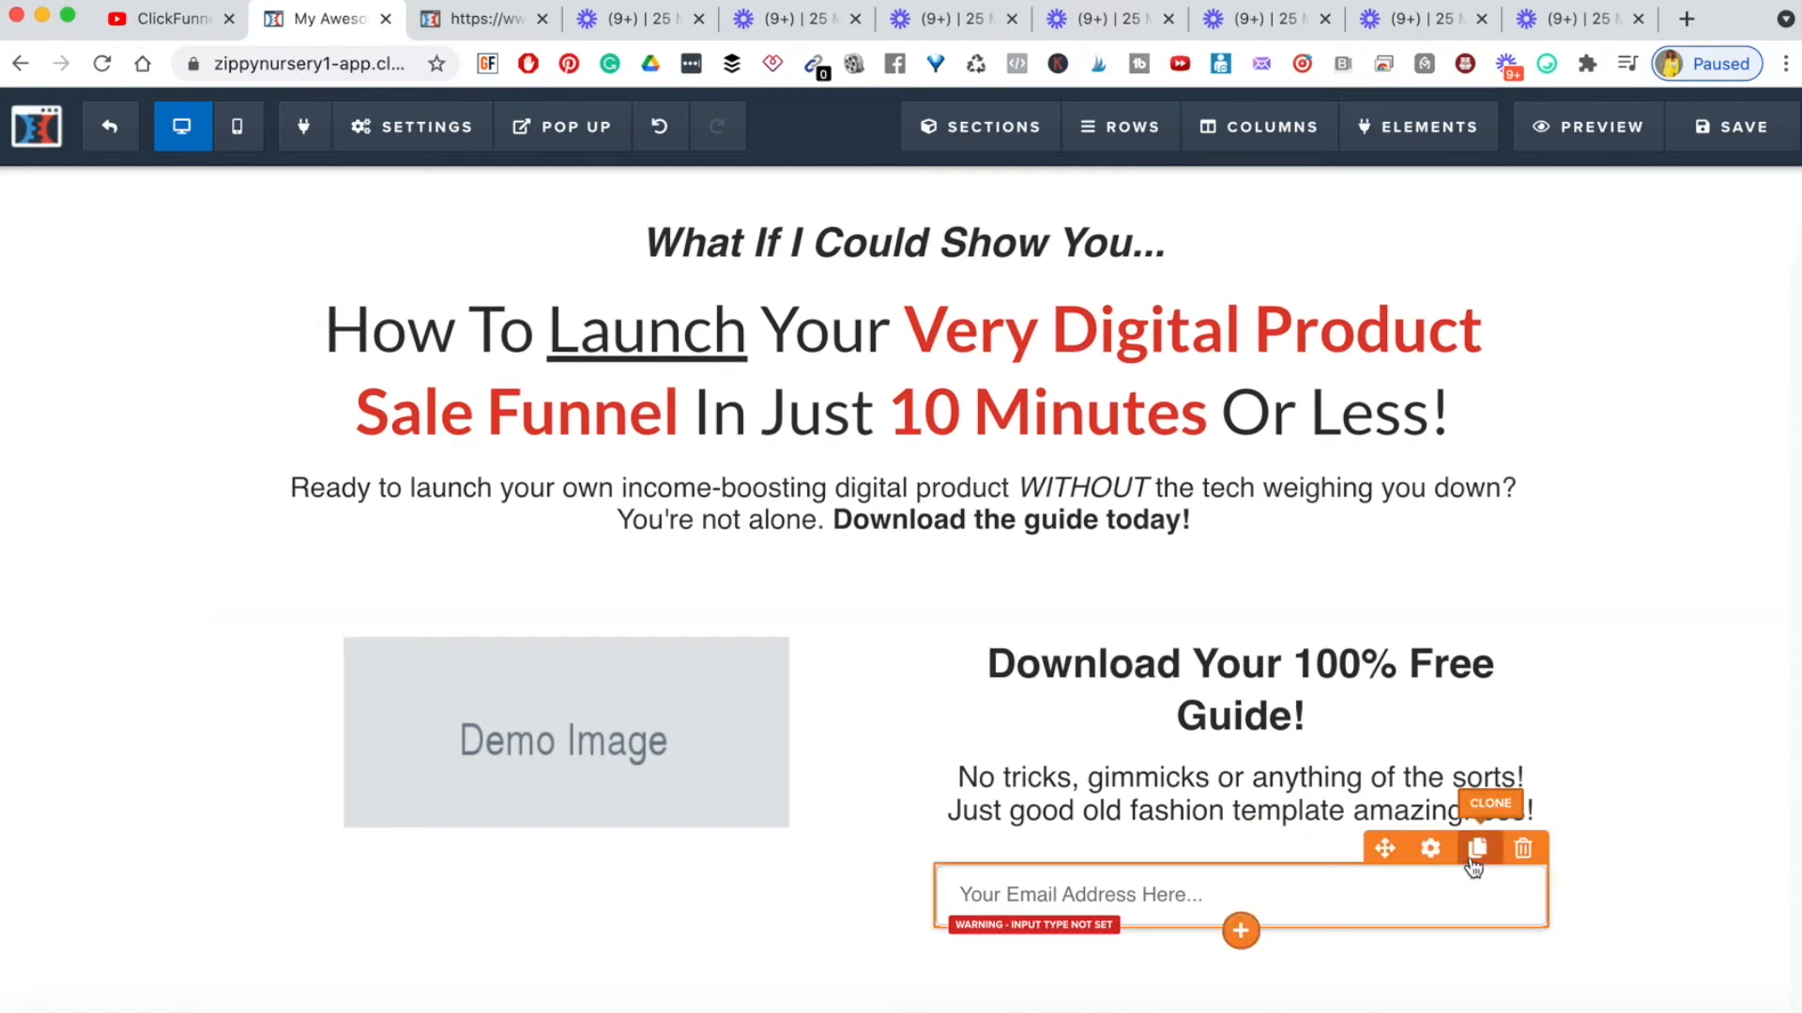
{"action": "left_click", "coordinate": [1474, 858]}
{"action": "scroll", "coordinate": [1258, 925], "scroll_direction": "down", "scroll_amount": 3}
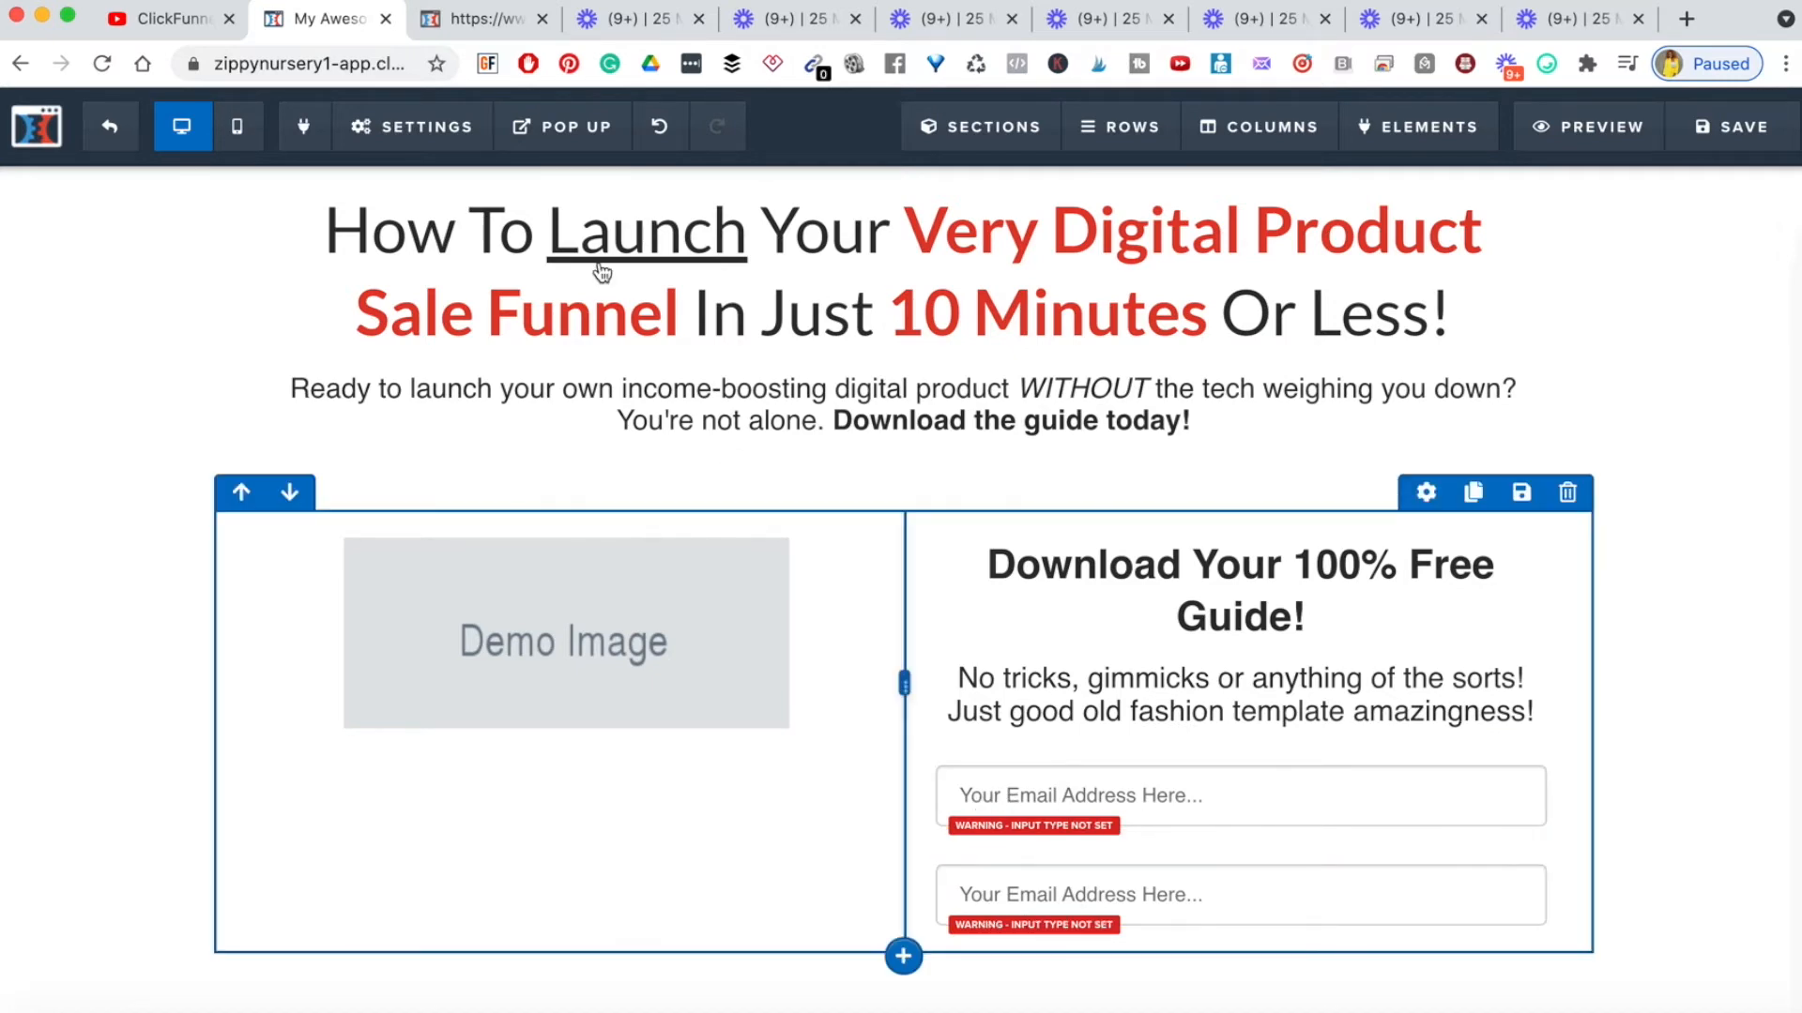
- Compare with the example's fields and set the upper input's placeholder text to "Your First Name Here..."
{"action": "scroll", "coordinate": [582, 234], "scroll_direction": "up", "scroll_amount": 1}
{"action": "left_click", "coordinate": [464, 25]}
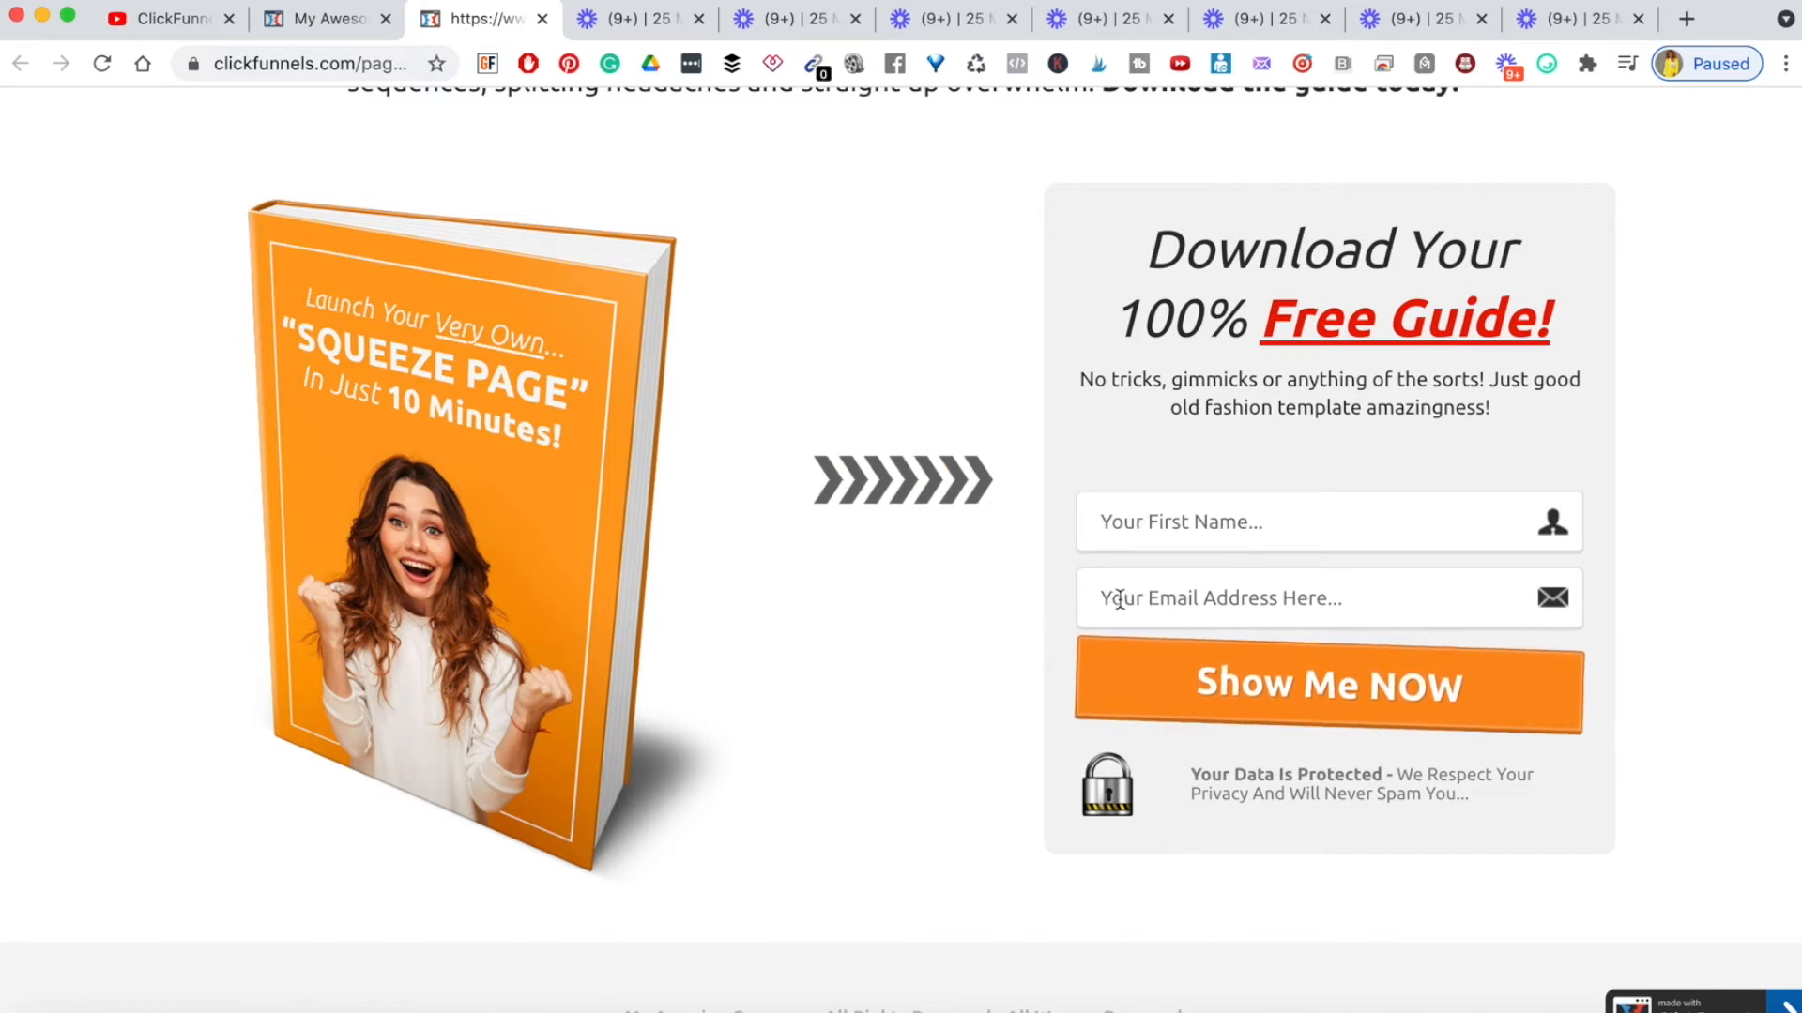
{"action": "left_click", "coordinate": [321, 23]}
{"action": "scroll", "coordinate": [1189, 772], "scroll_direction": "down", "scroll_amount": 1}
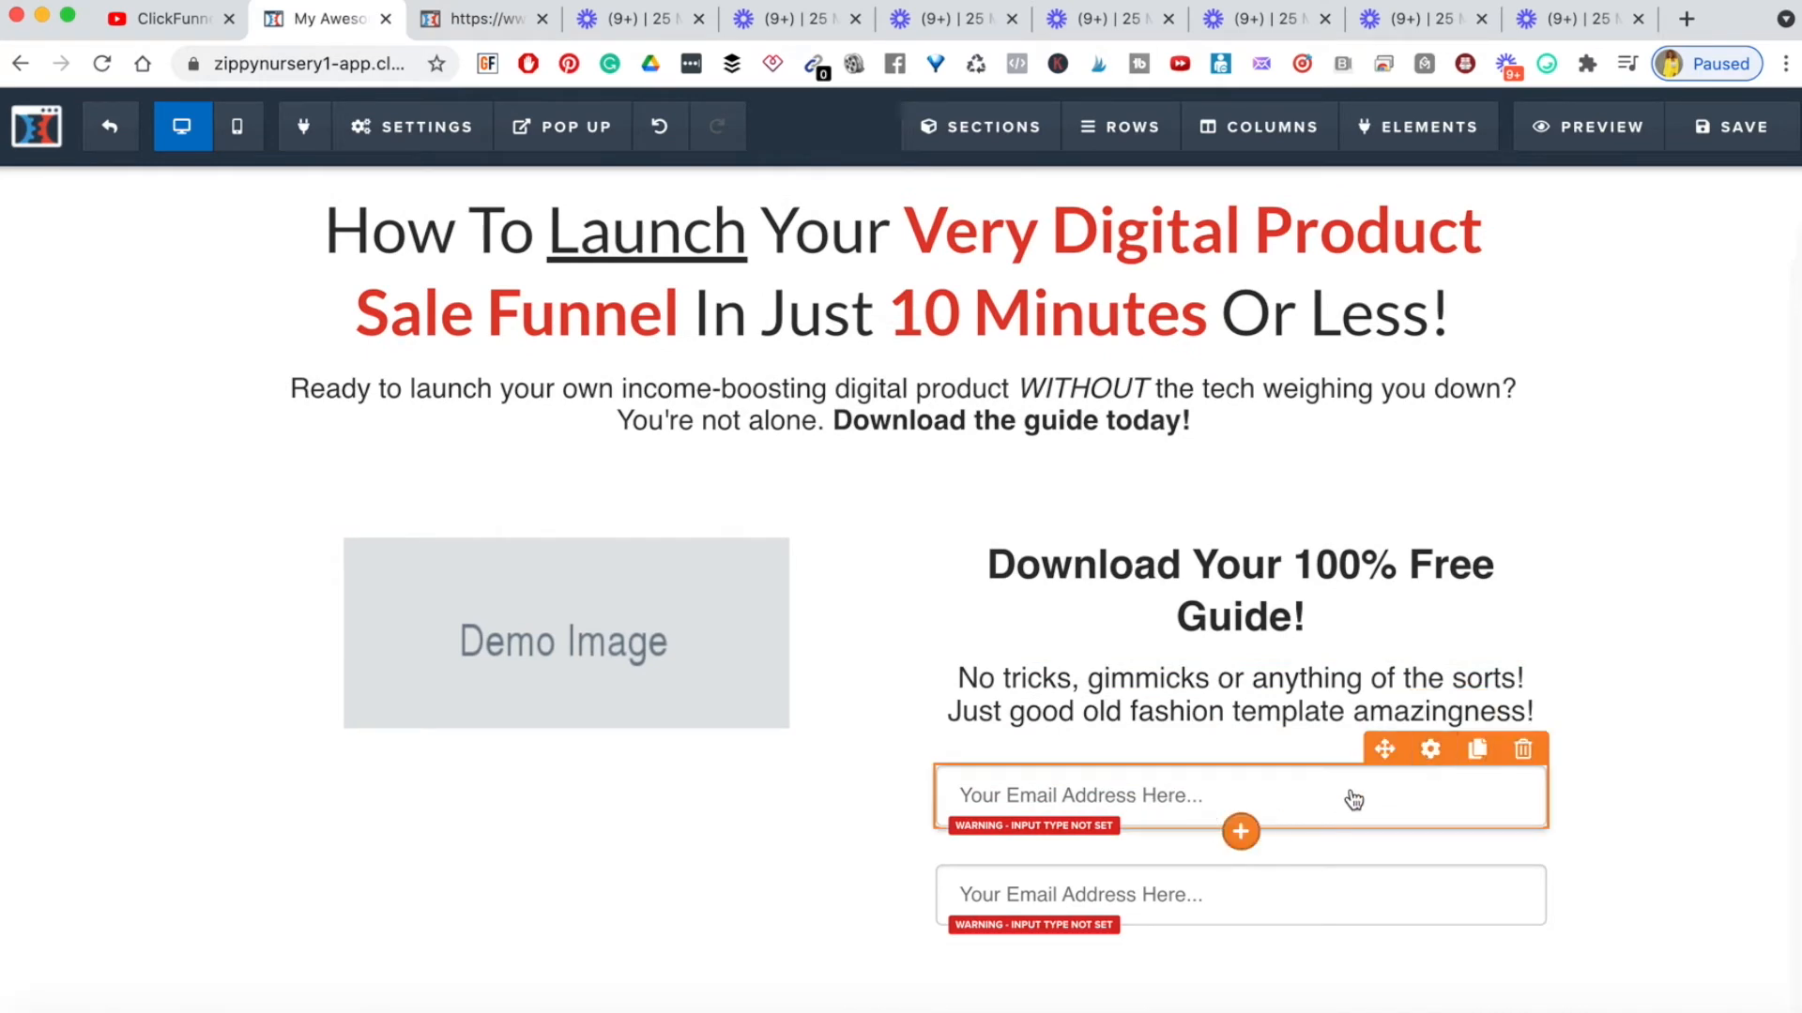
{"action": "left_click", "coordinate": [1429, 751]}
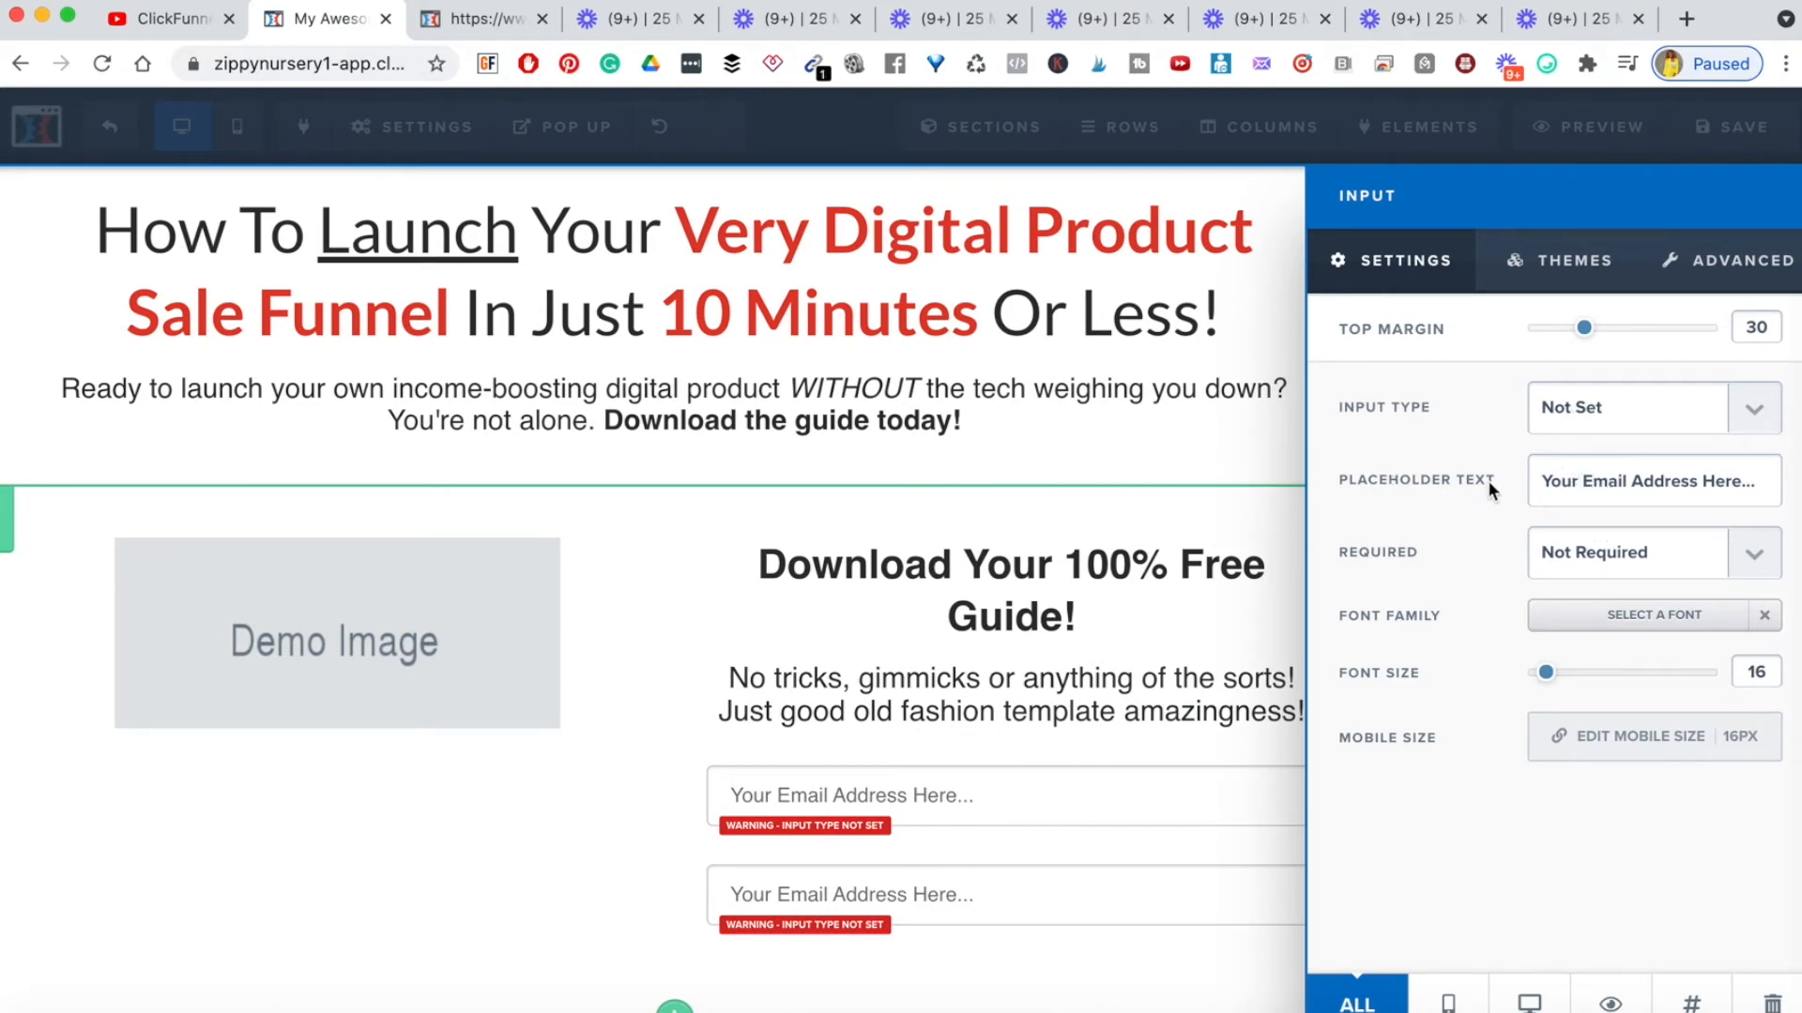
{"action": "triple_click", "coordinate": [1586, 486]}
{"action": "left_click", "coordinate": [1597, 481]}
{"action": "double_click", "coordinate": [1595, 483]}
{"action": "type", "text": "First"}
{"action": "double_click", "coordinate": [1640, 482]}
{"action": "type", "text": "Name"}
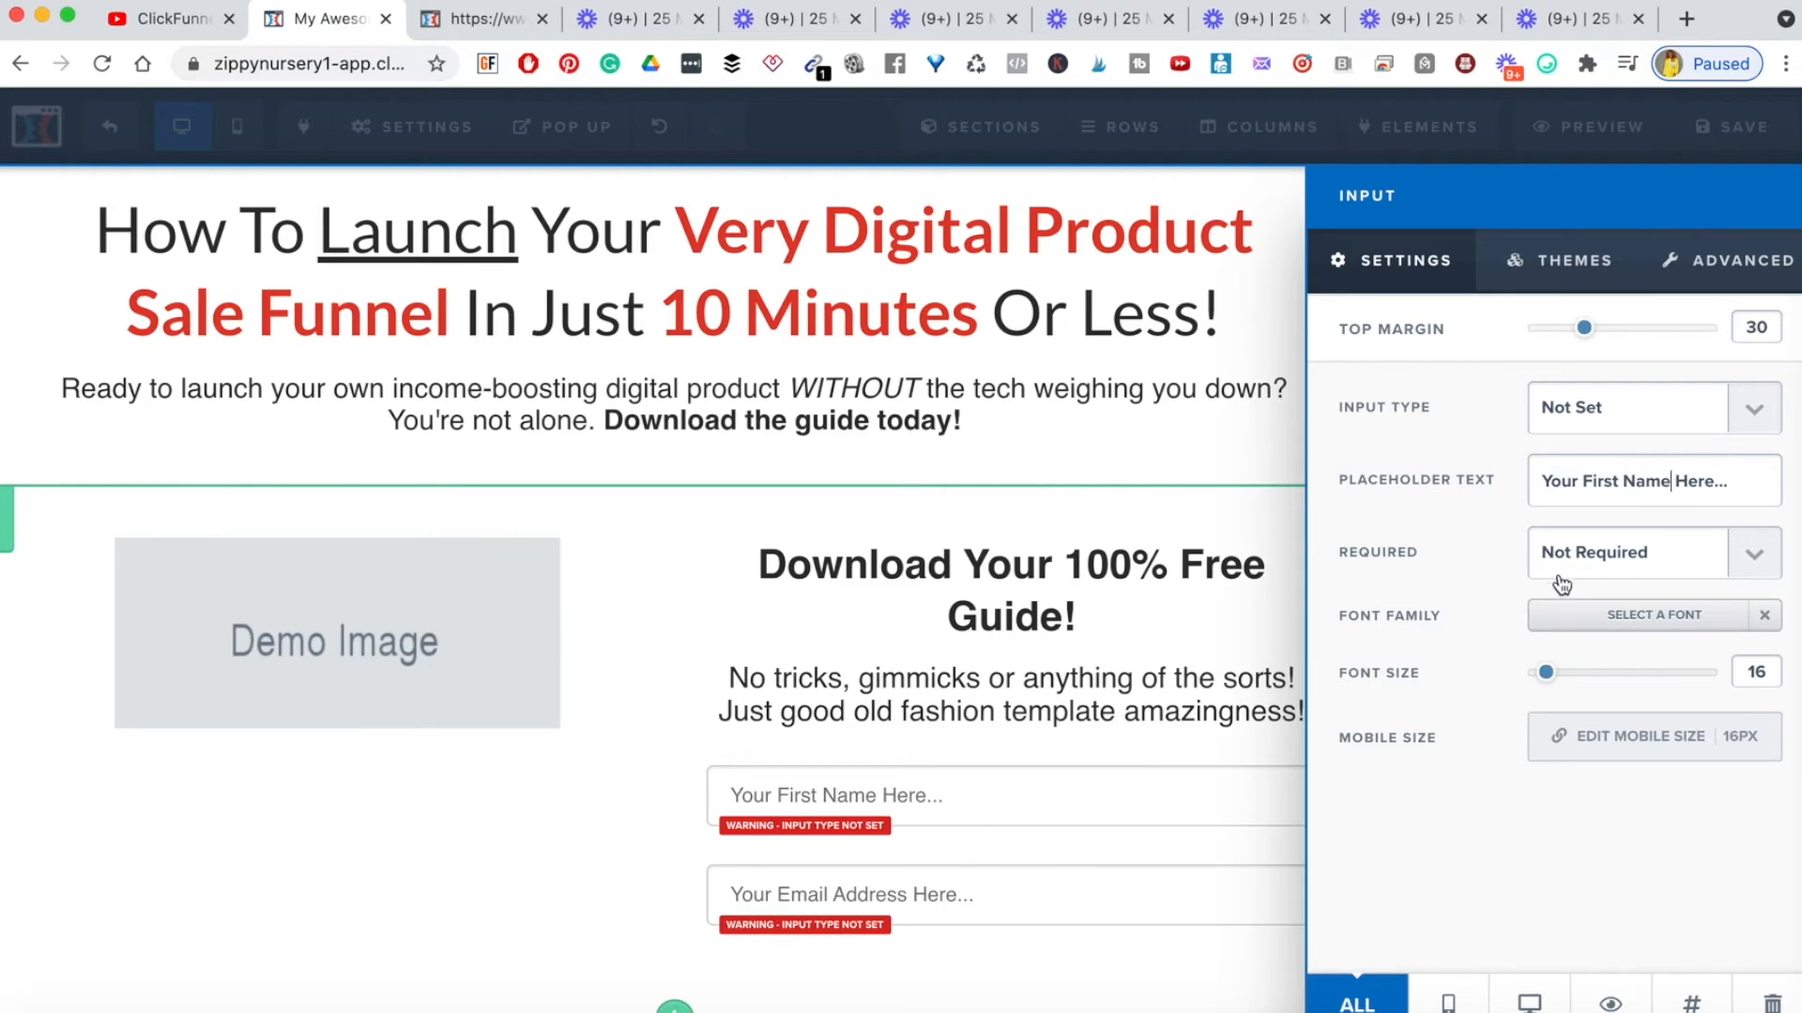
- Make the upper input required and set its input type to First Name
{"action": "left_click", "coordinate": [1754, 558]}
{"action": "left_click", "coordinate": [1644, 582]}
{"action": "left_click", "coordinate": [1757, 419]}
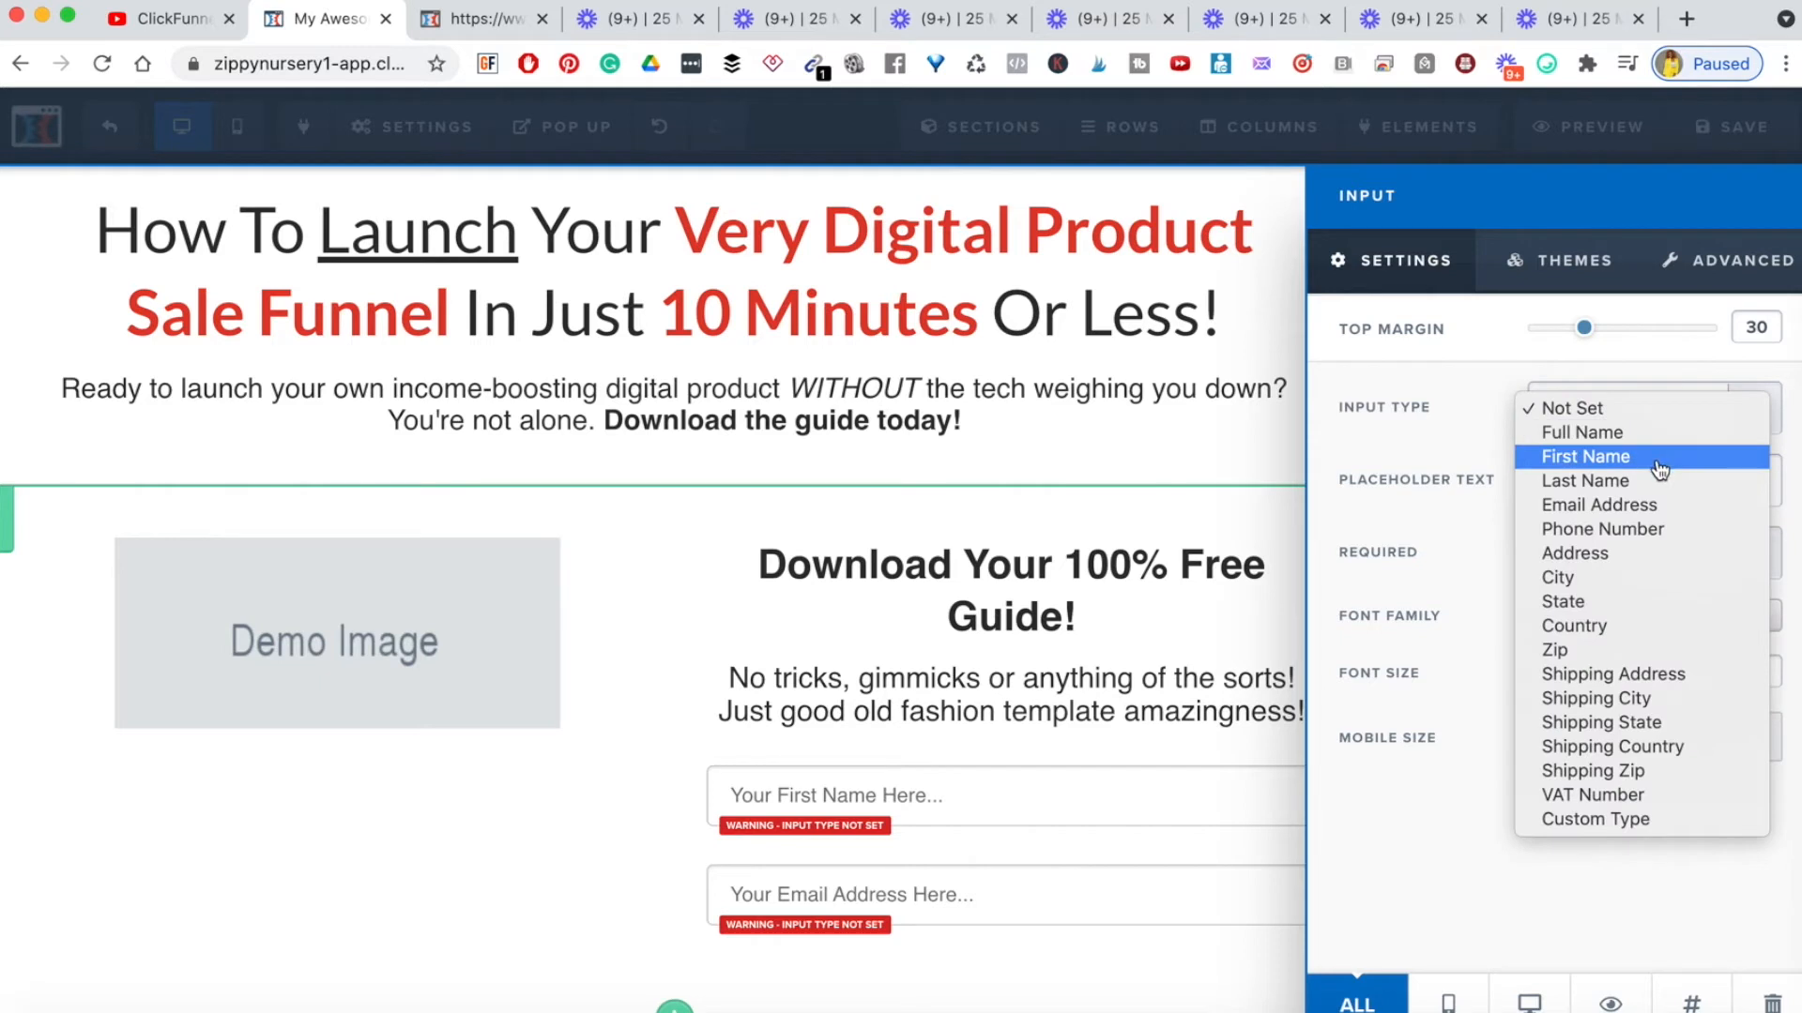
{"action": "left_click", "coordinate": [1659, 458]}
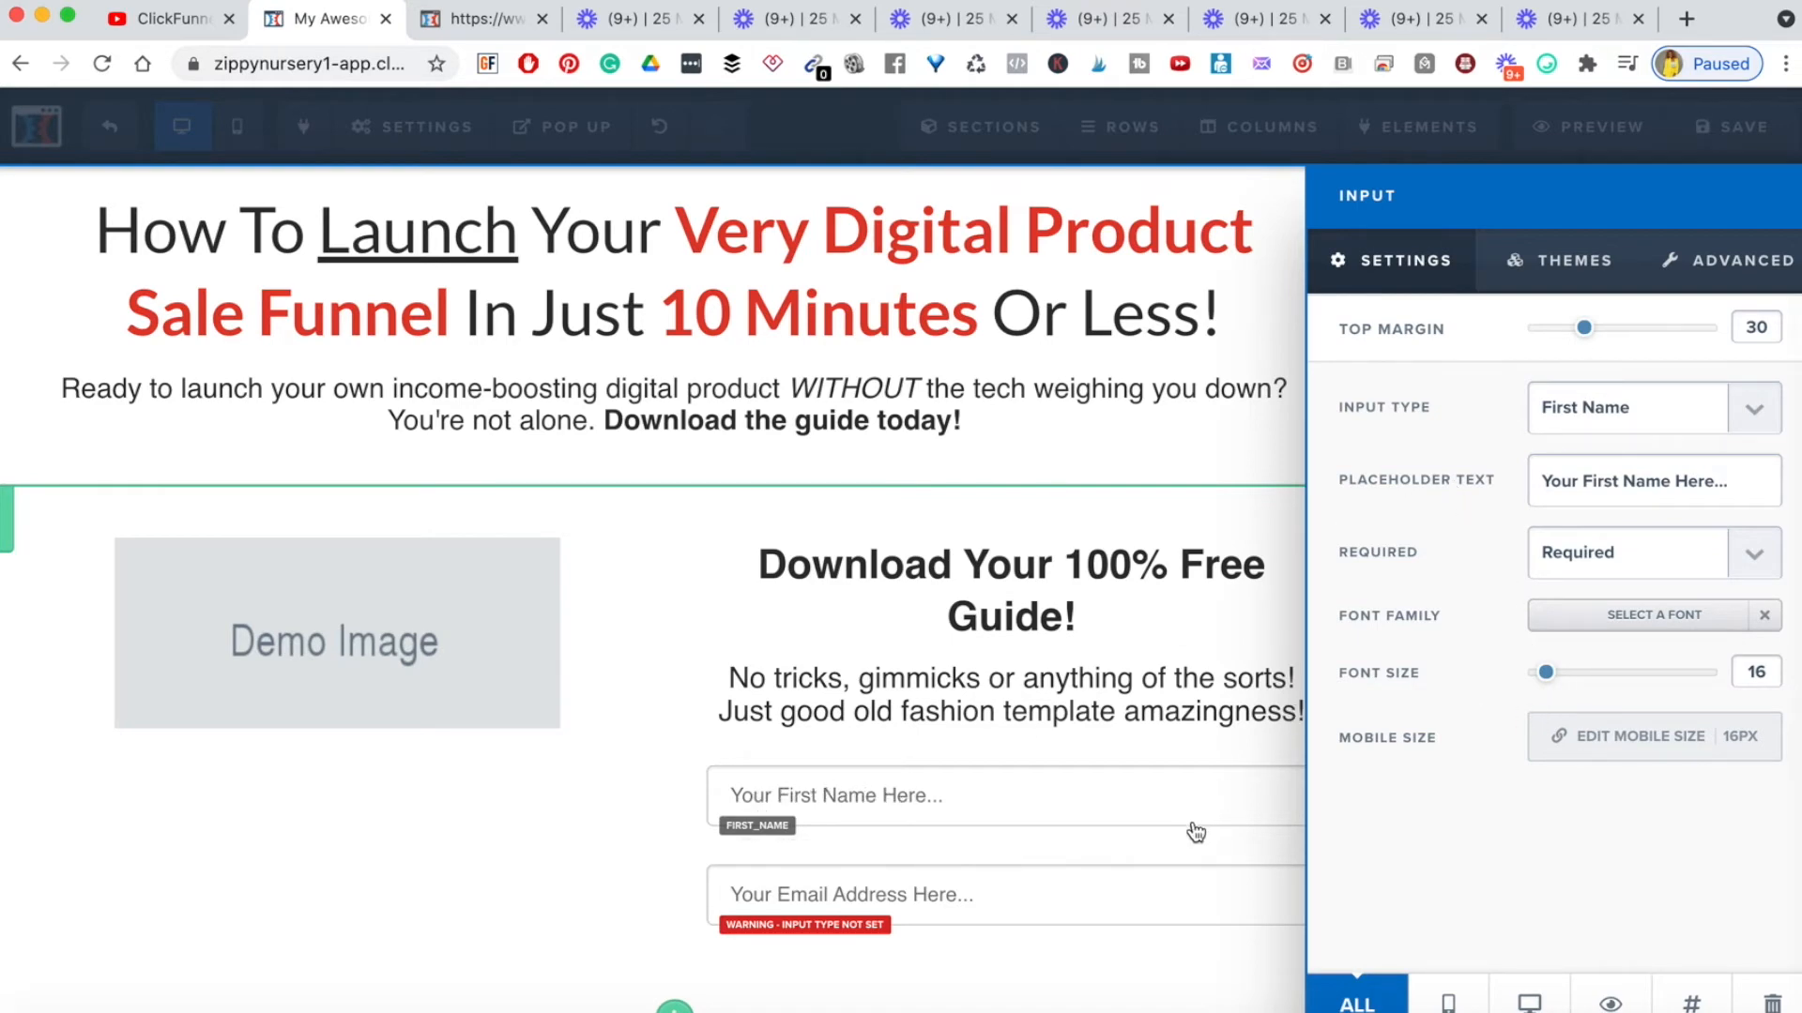
{"action": "left_click", "coordinate": [1208, 851]}
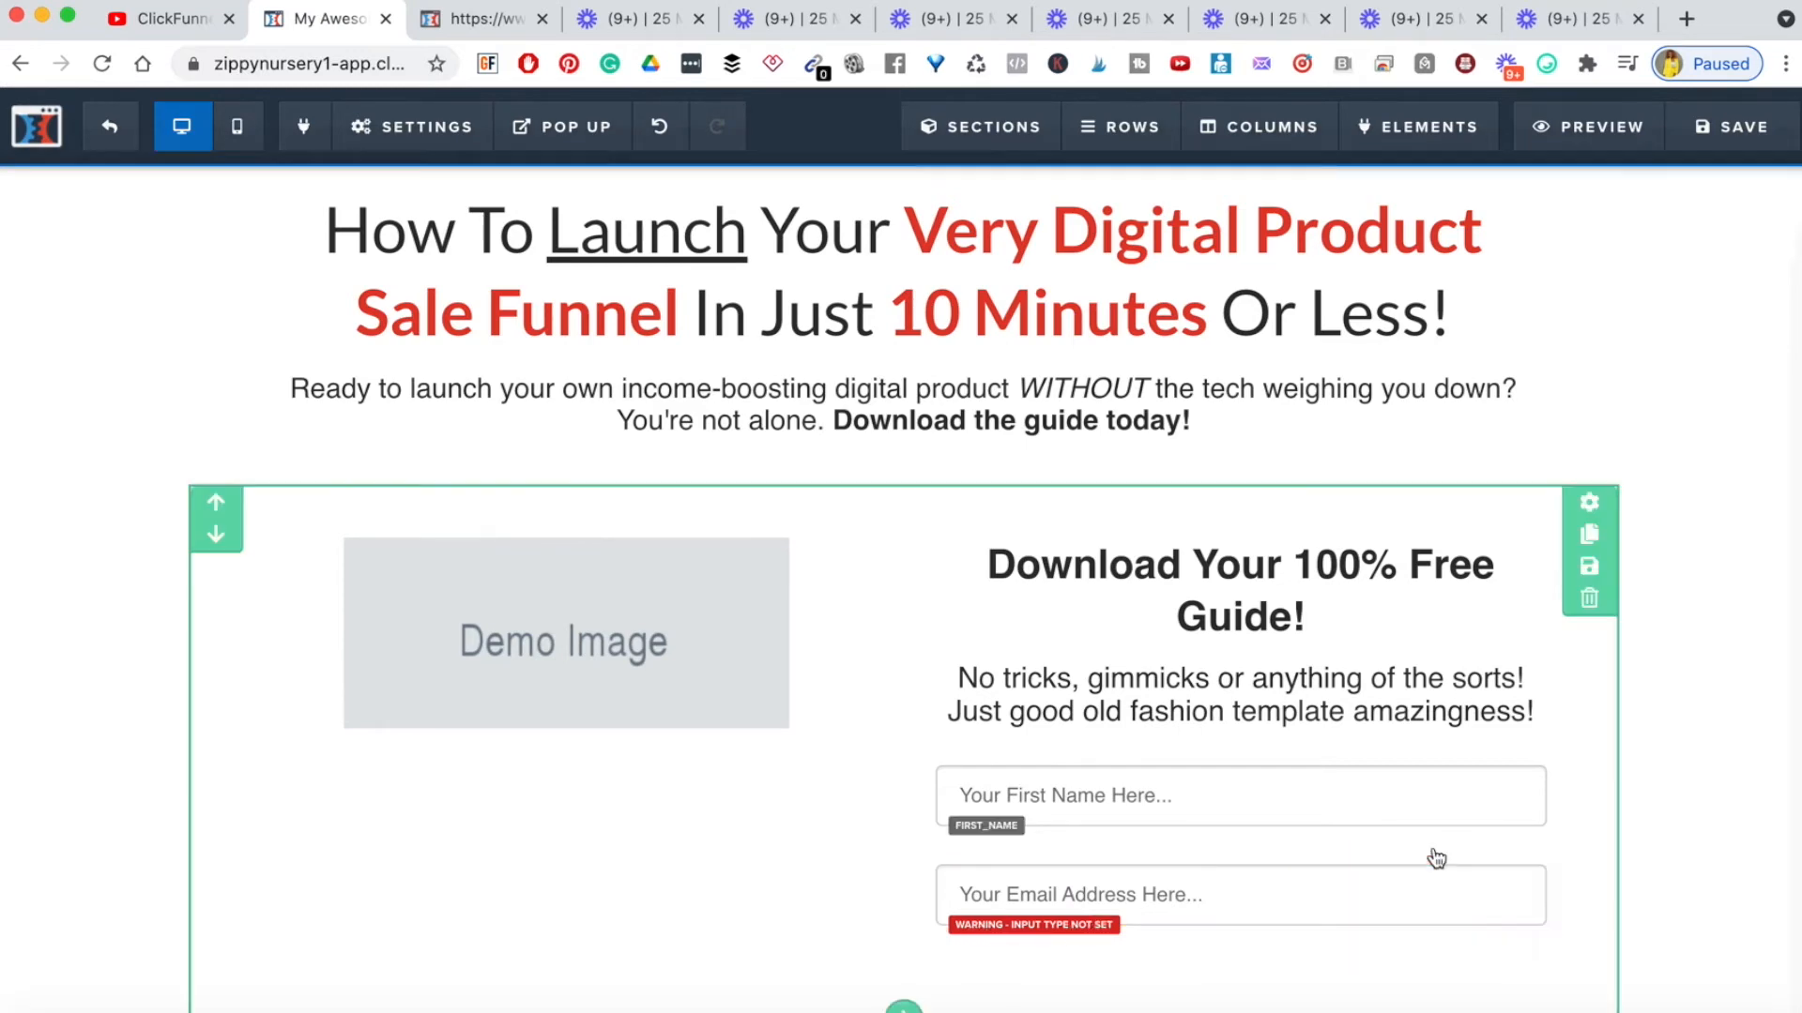
- Set the lower input's type to Email Address
{"action": "left_click", "coordinate": [1430, 850]}
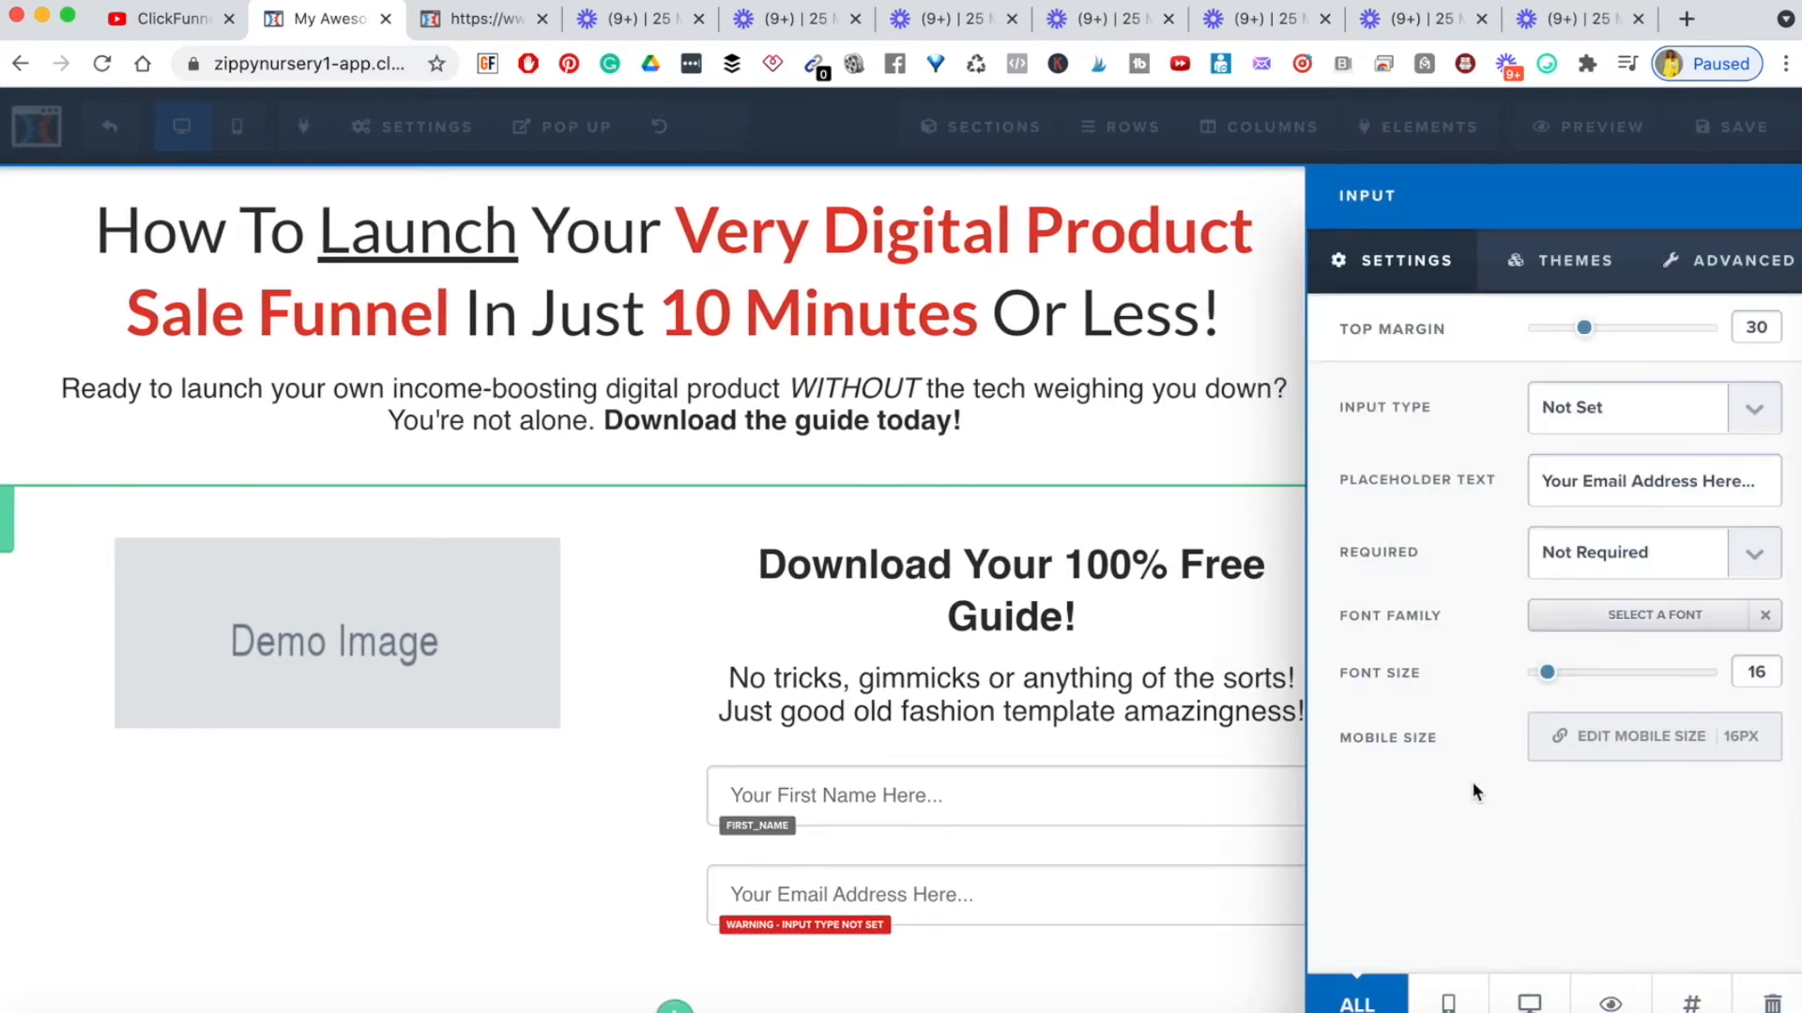
{"action": "left_click", "coordinate": [1747, 413]}
{"action": "left_click", "coordinate": [1638, 508]}
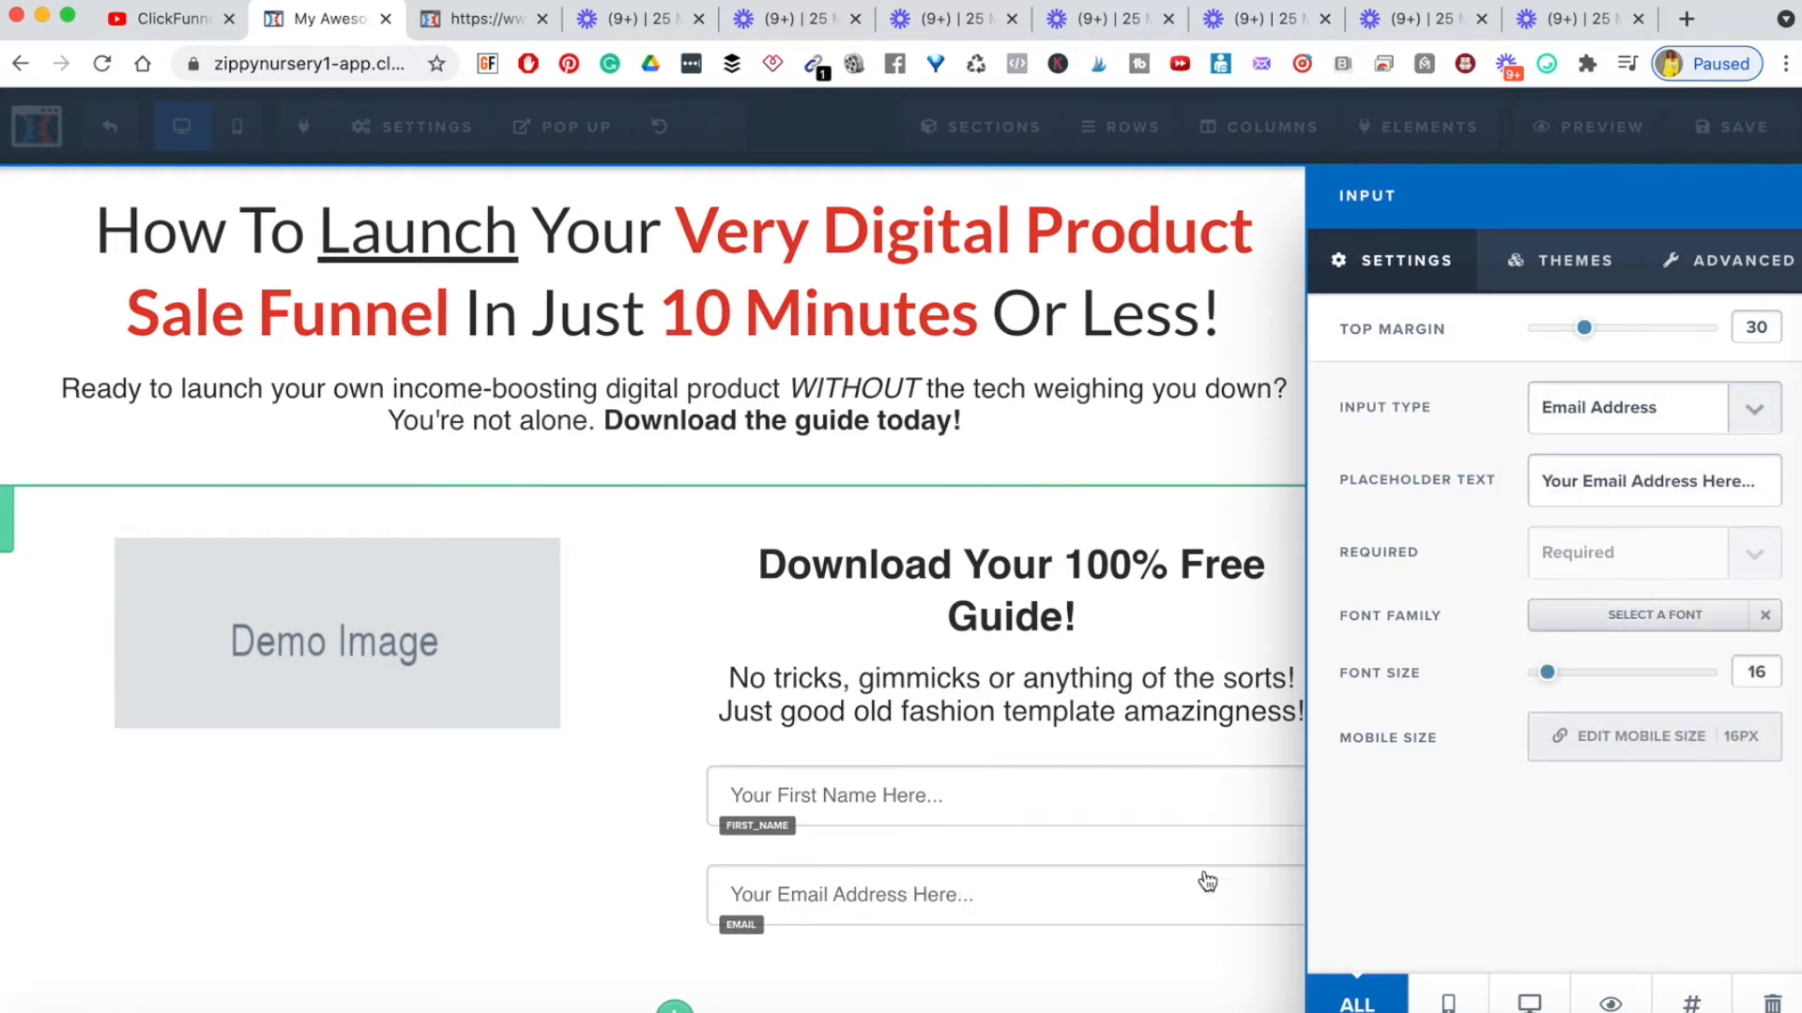
{"action": "left_click", "coordinate": [1178, 948]}
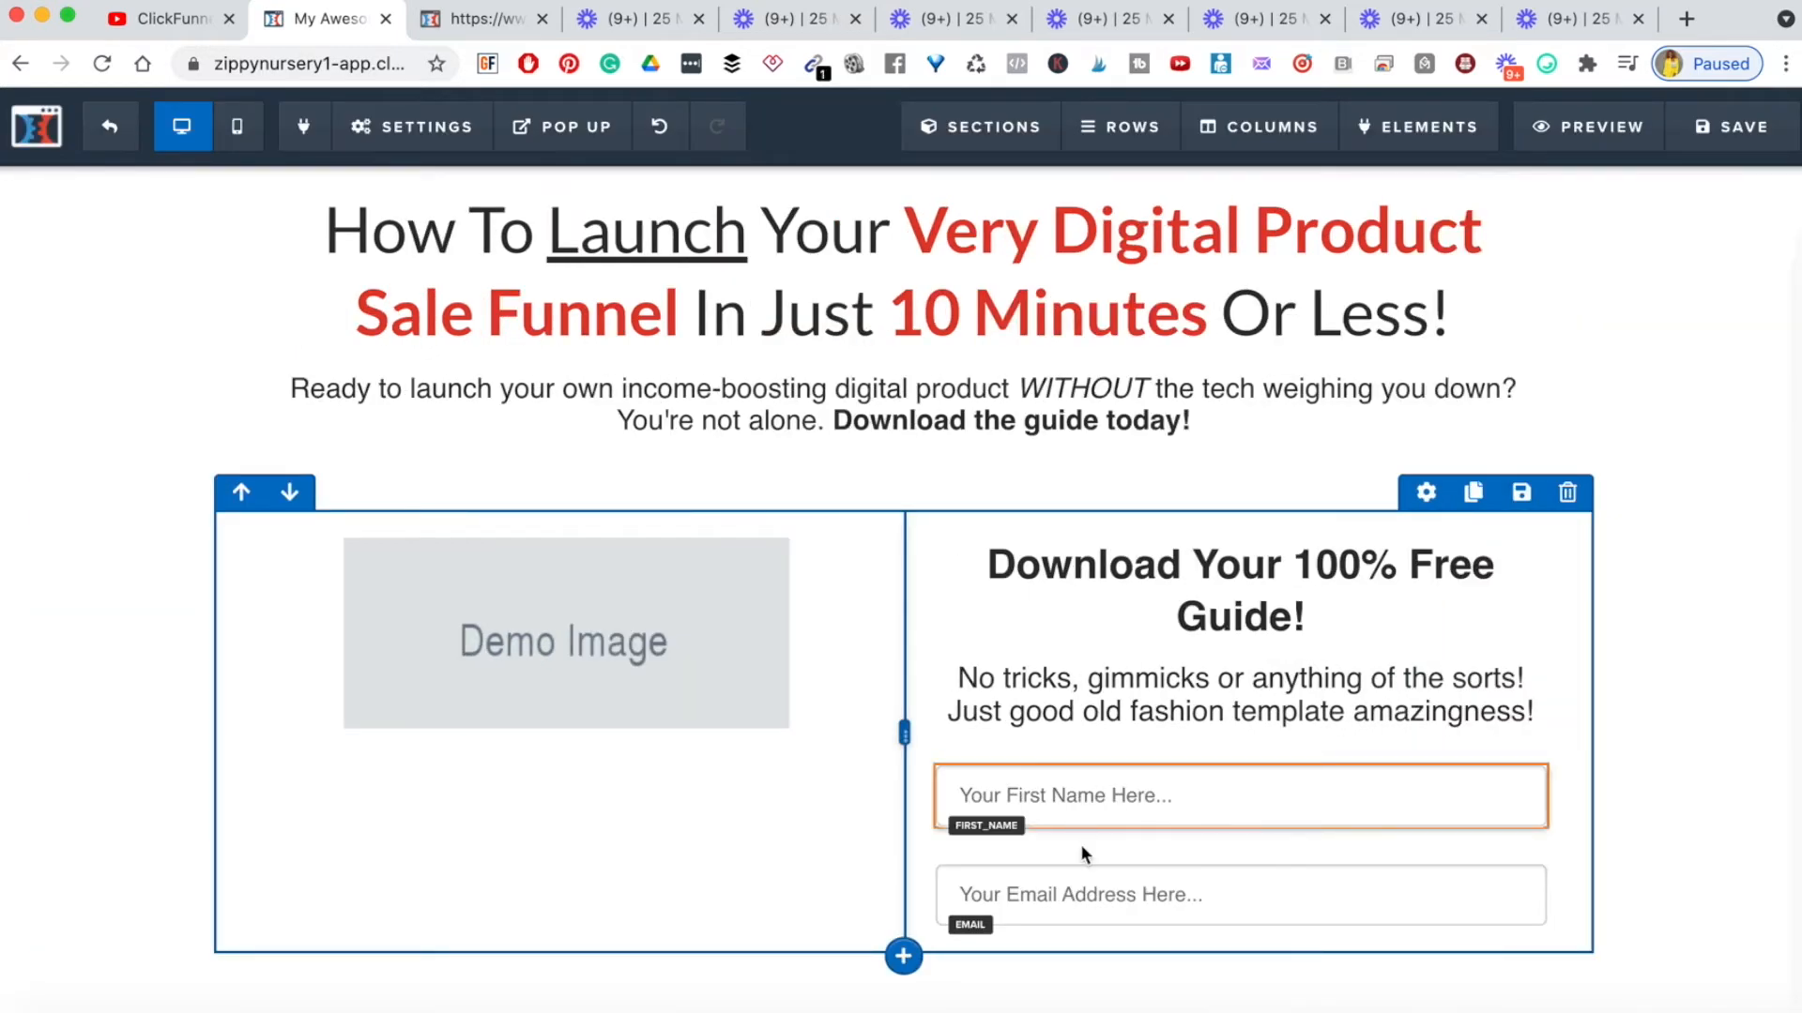
- Check the example page's opt-in button and add a button element below the landing page's email input
{"action": "scroll", "coordinate": [1206, 279], "scroll_direction": "up", "scroll_amount": 1}
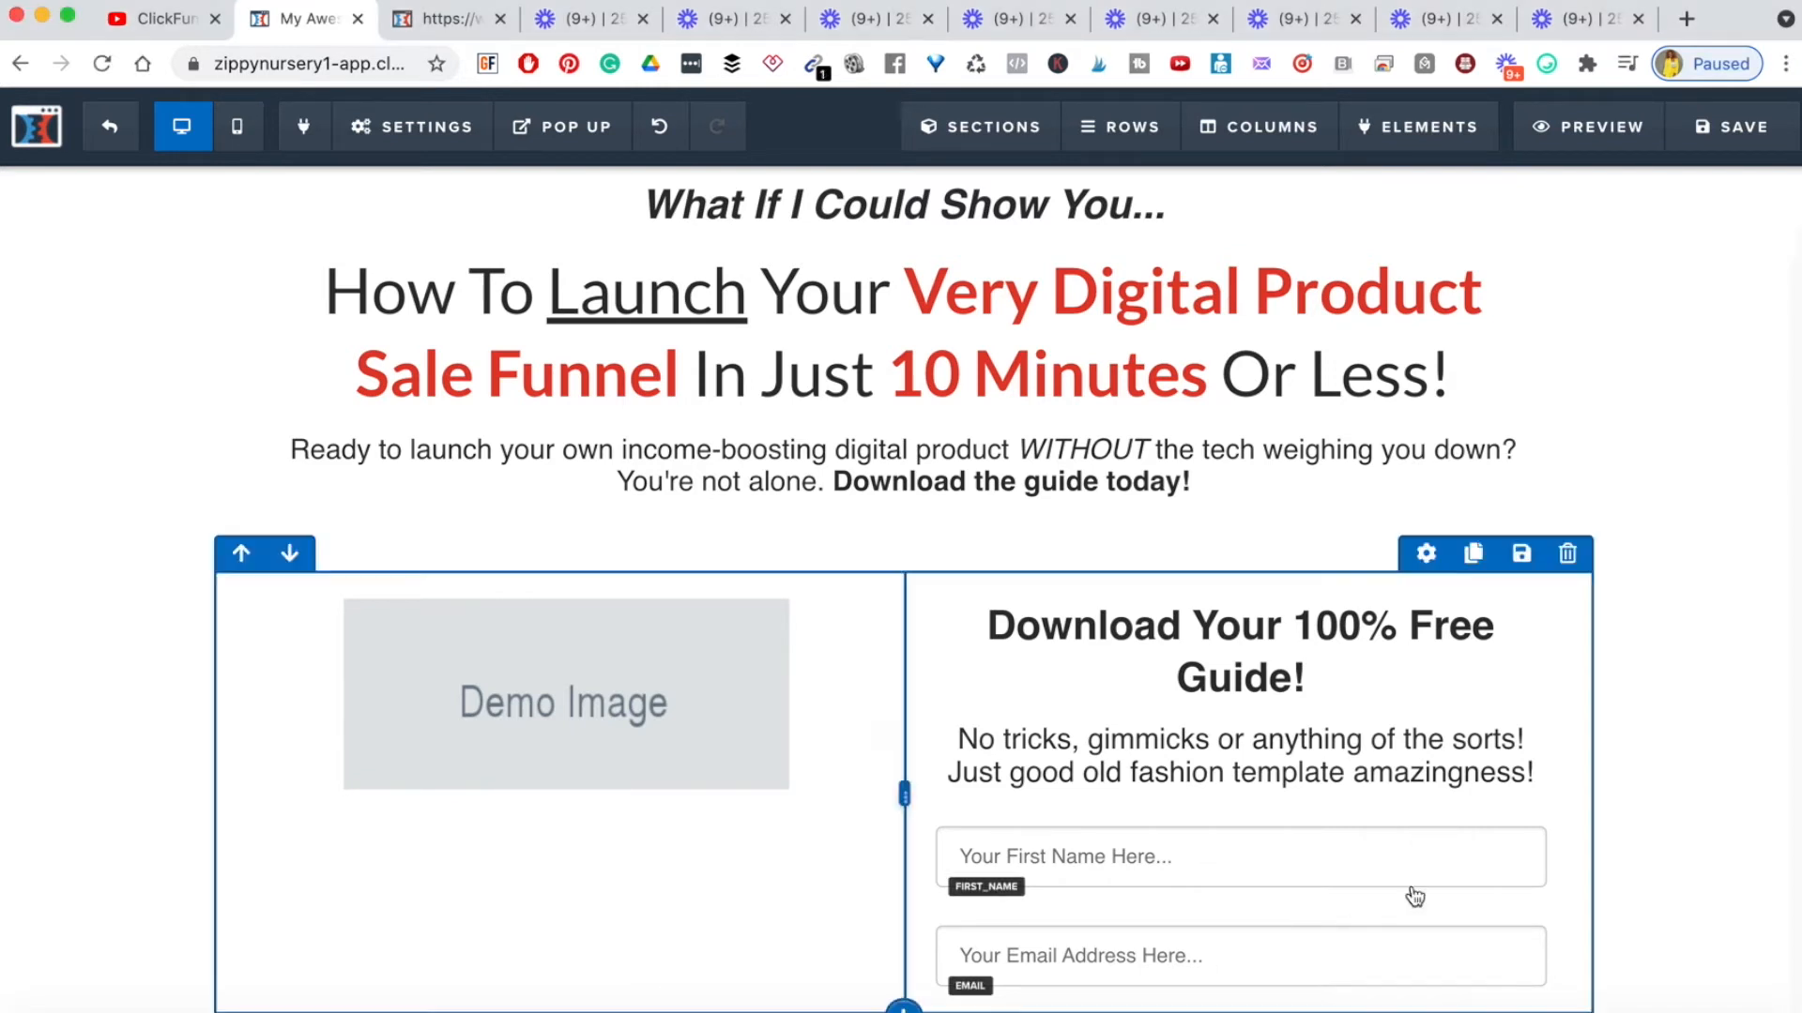
{"action": "scroll", "coordinate": [1411, 897], "scroll_direction": "down", "scroll_amount": 1}
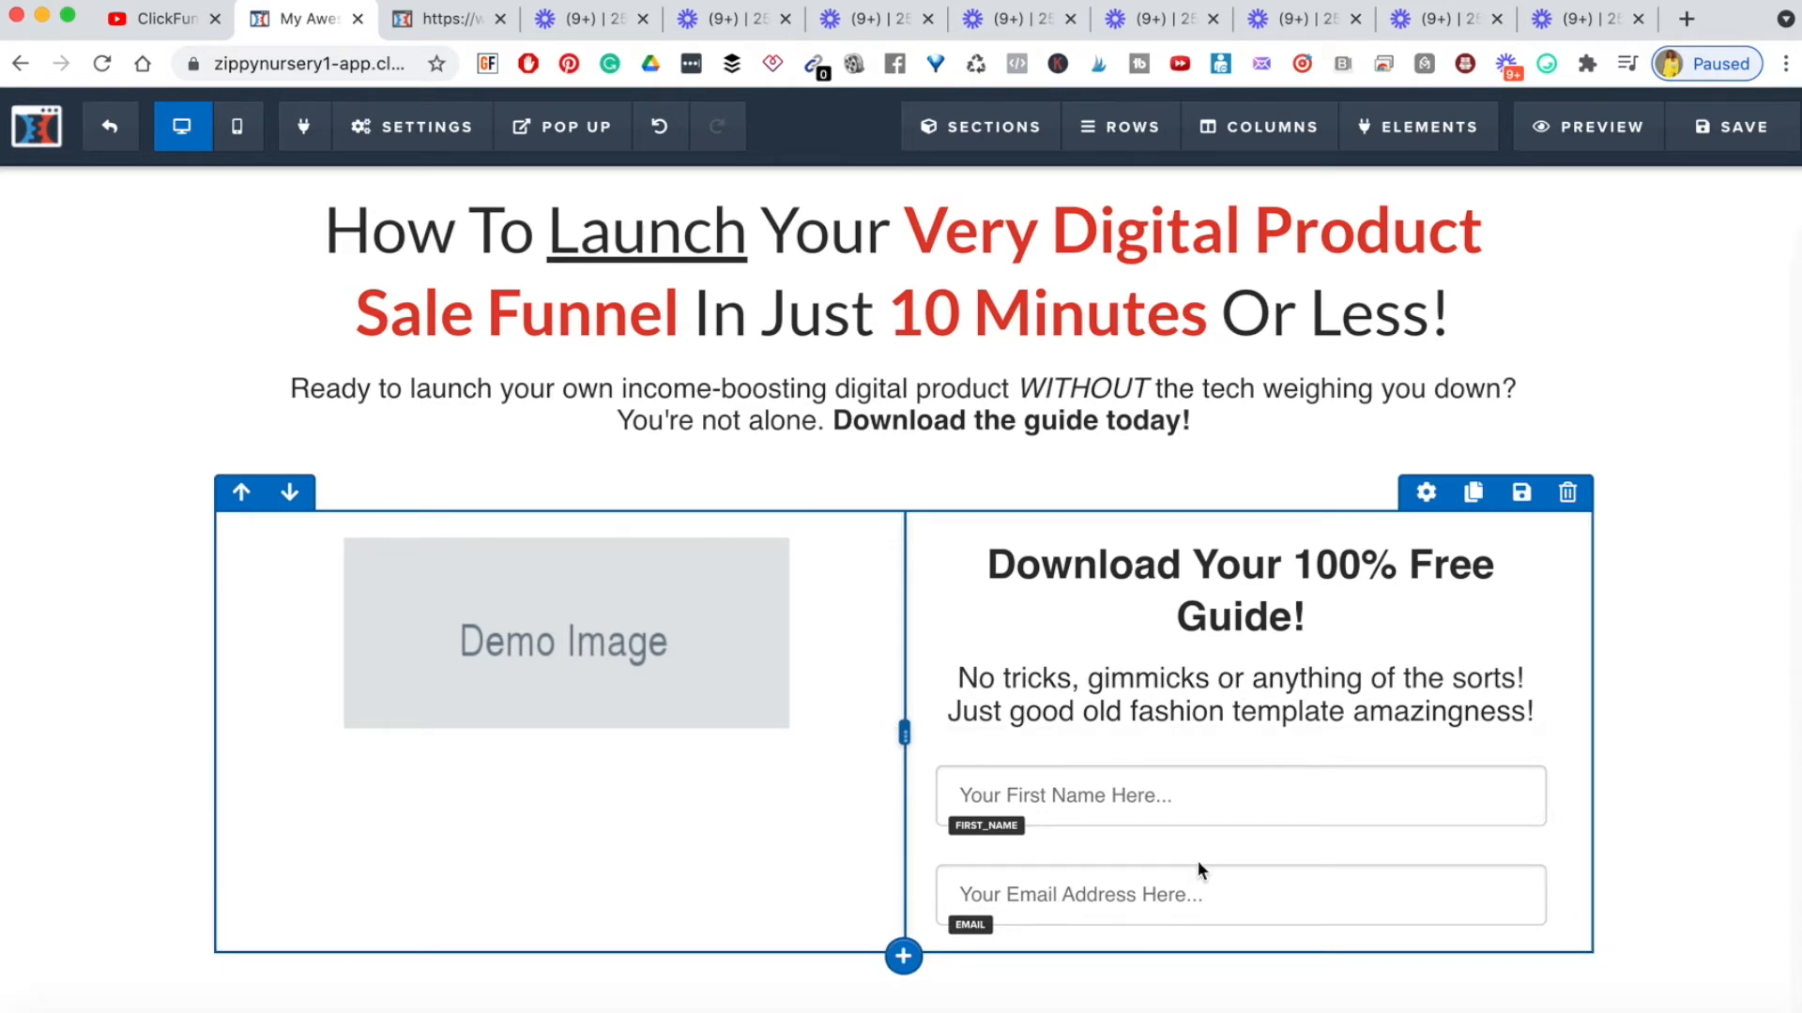
{"action": "scroll", "coordinate": [1201, 815], "scroll_direction": "up", "scroll_amount": 1}
{"action": "left_click", "coordinate": [422, 20]}
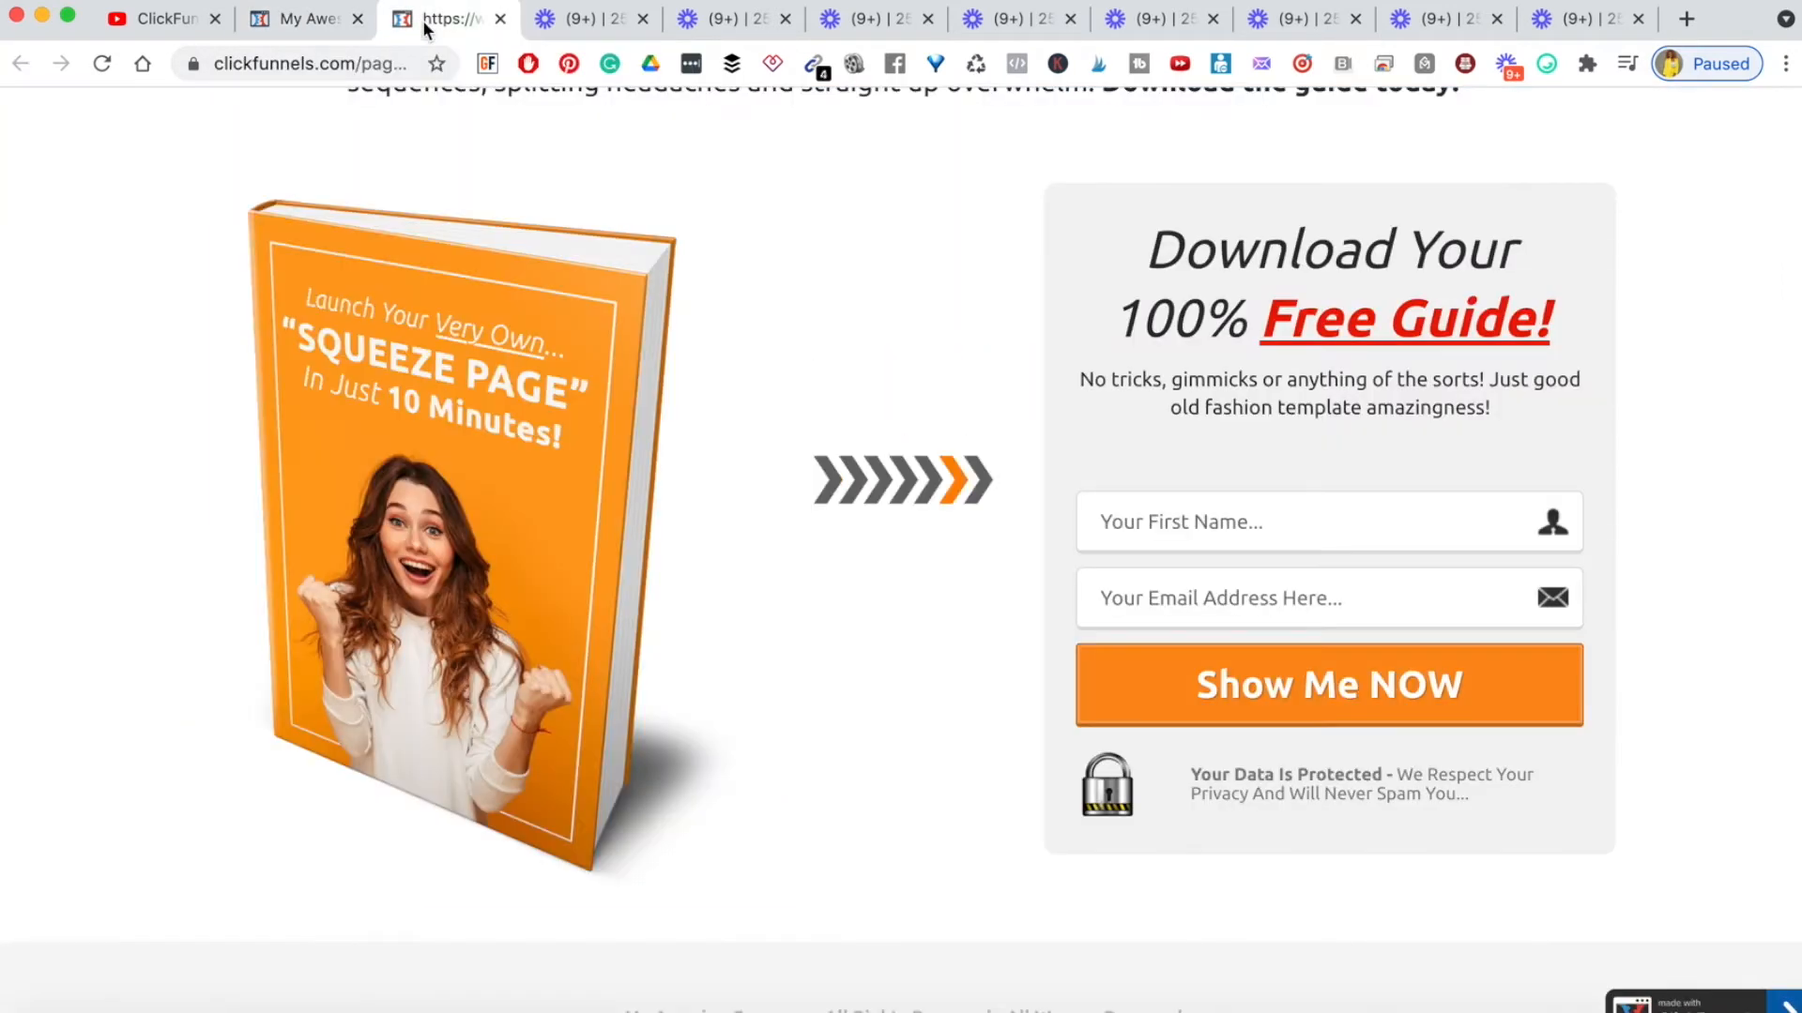
{"action": "scroll", "coordinate": [1130, 590], "scroll_direction": "down", "scroll_amount": 3}
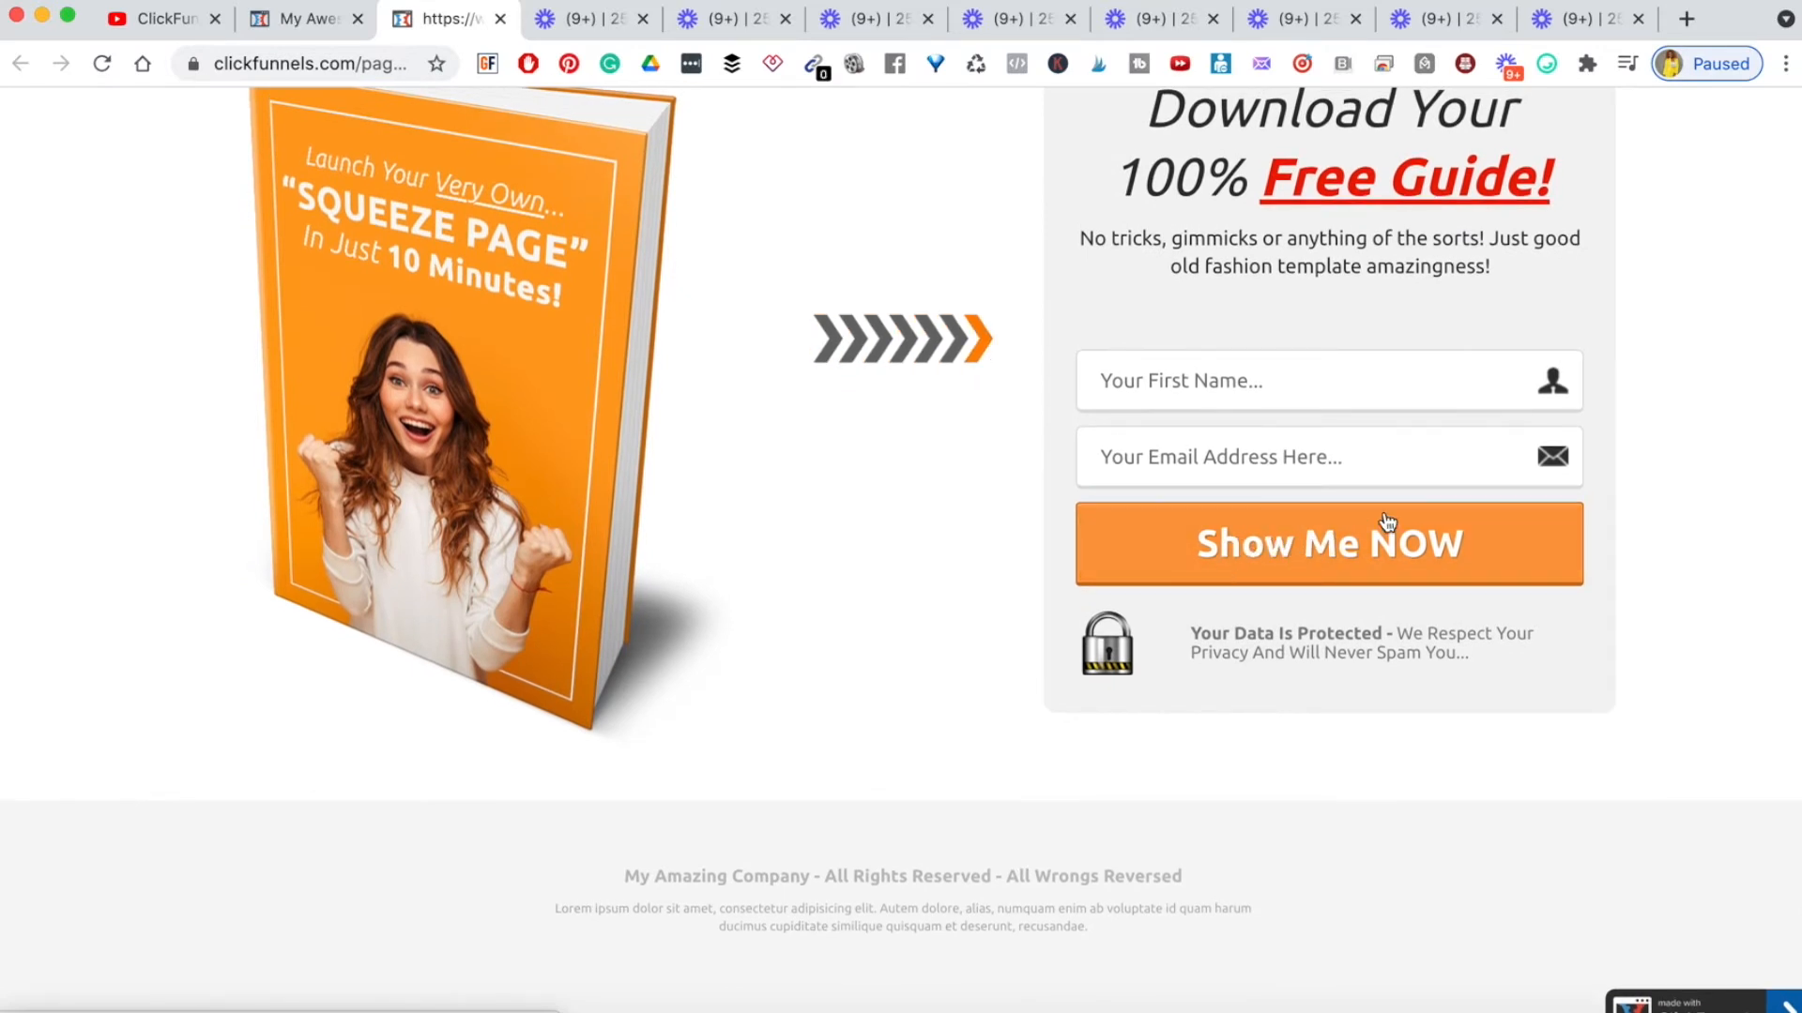
{"action": "left_click", "coordinate": [303, 31]}
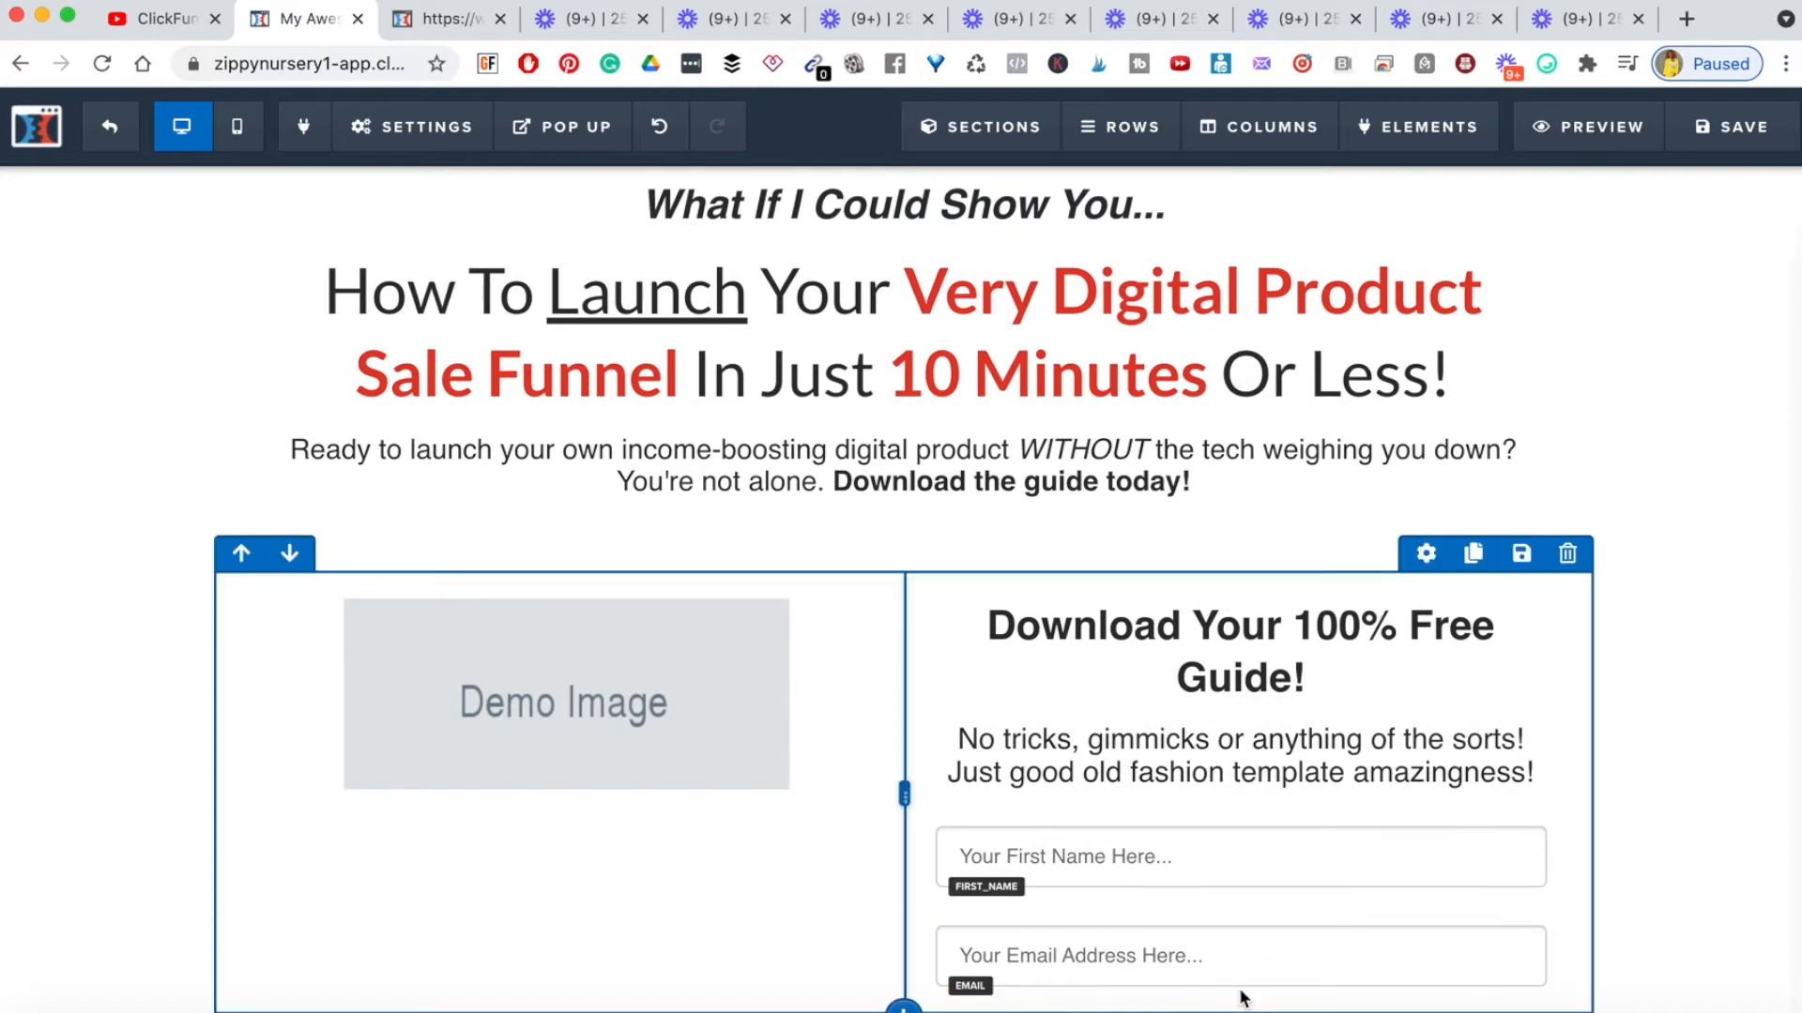
{"action": "left_click", "coordinate": [1240, 990]}
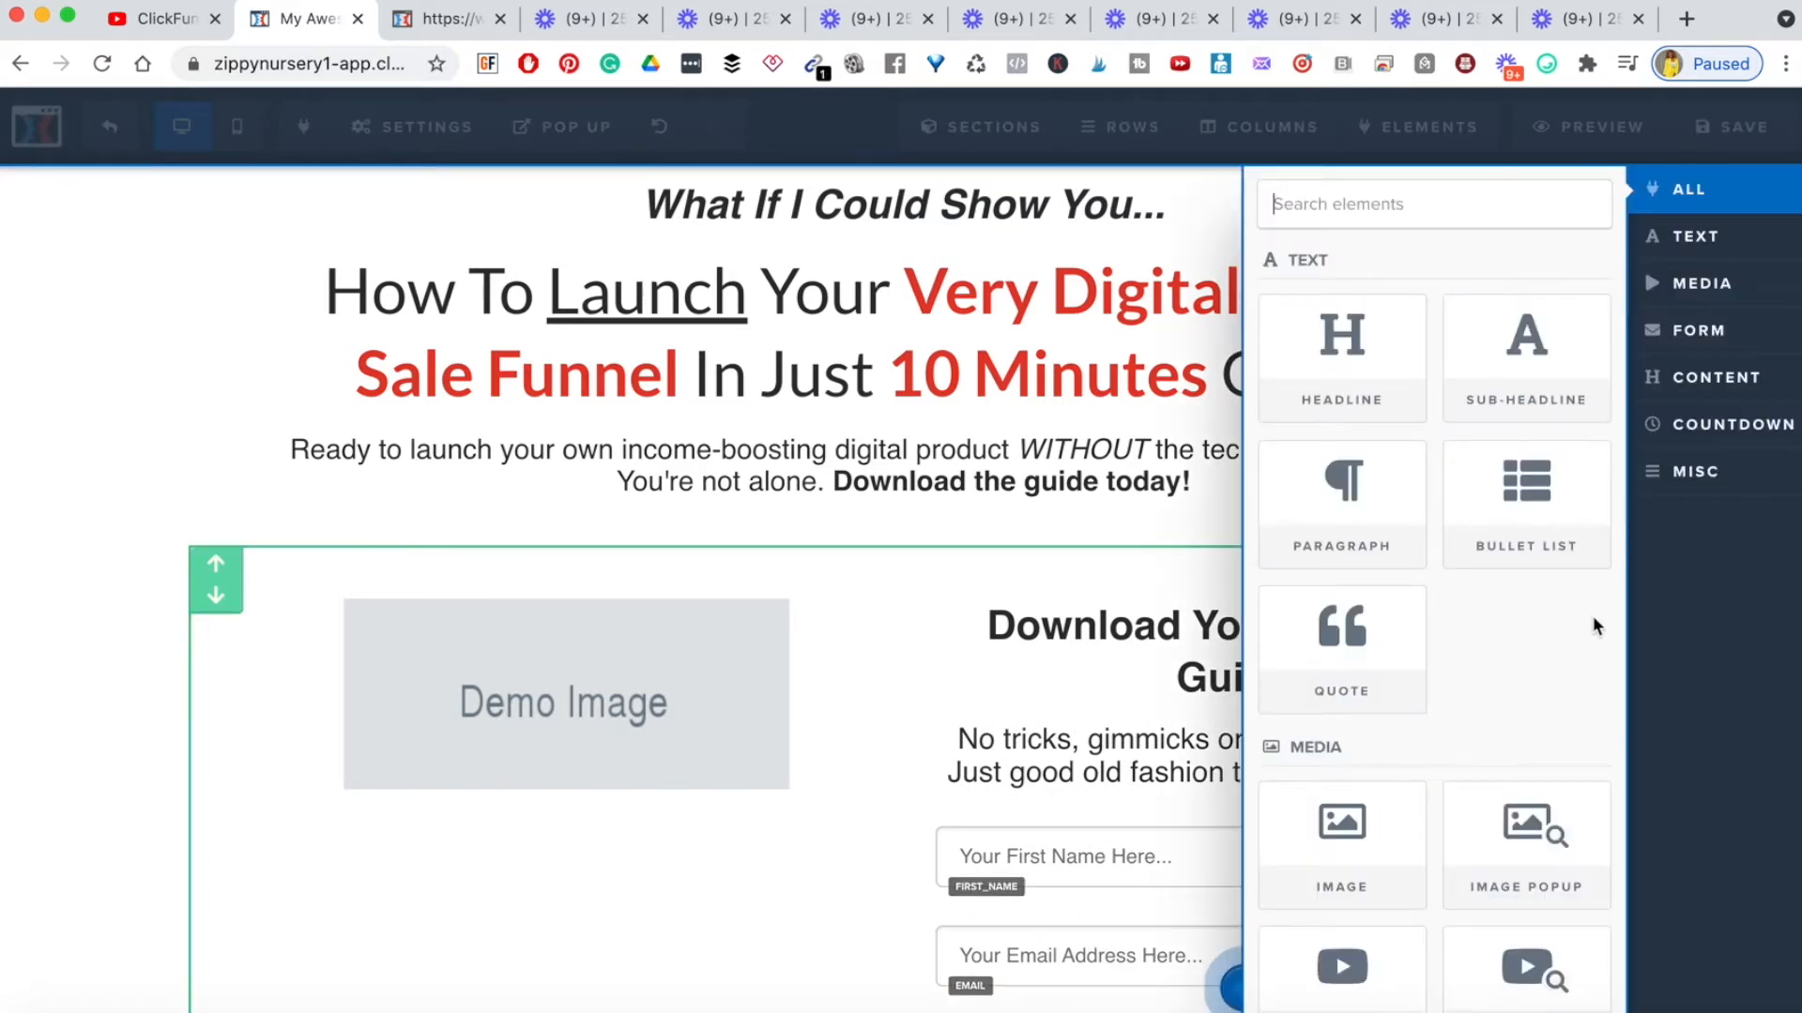
{"action": "scroll", "coordinate": [1445, 718], "scroll_direction": "down", "scroll_amount": 10}
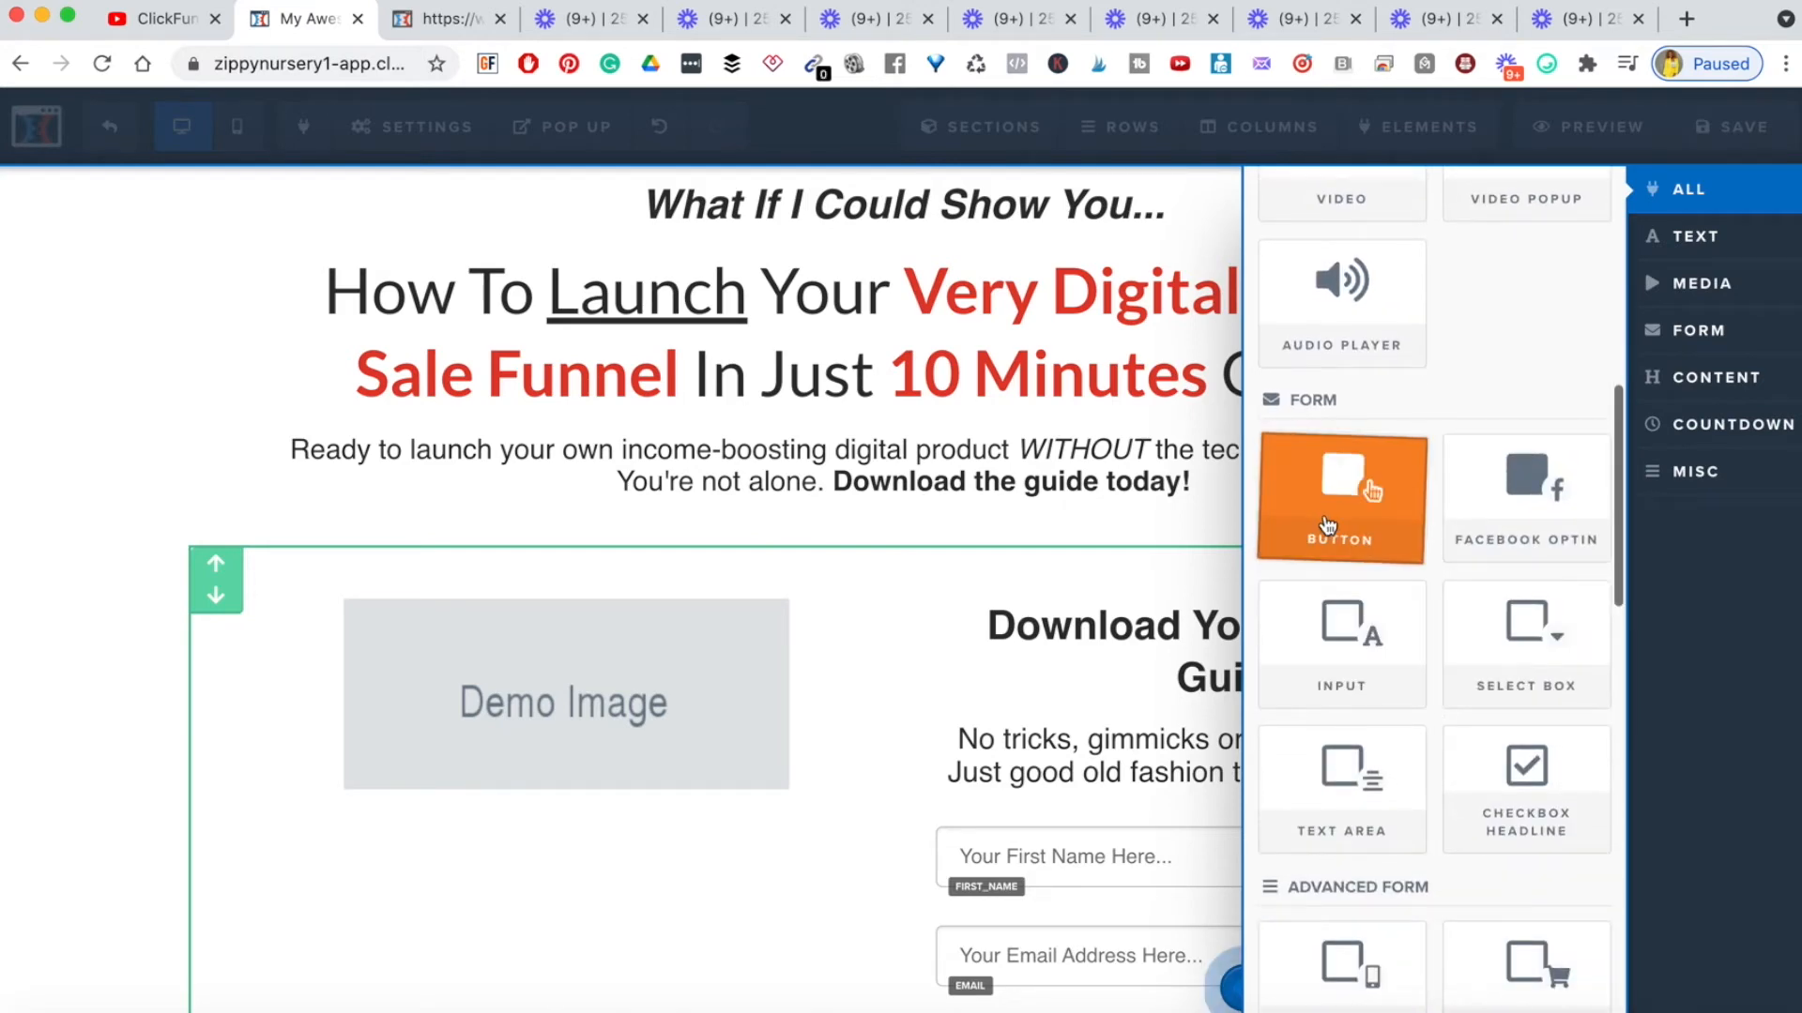
{"action": "left_click", "coordinate": [1331, 536]}
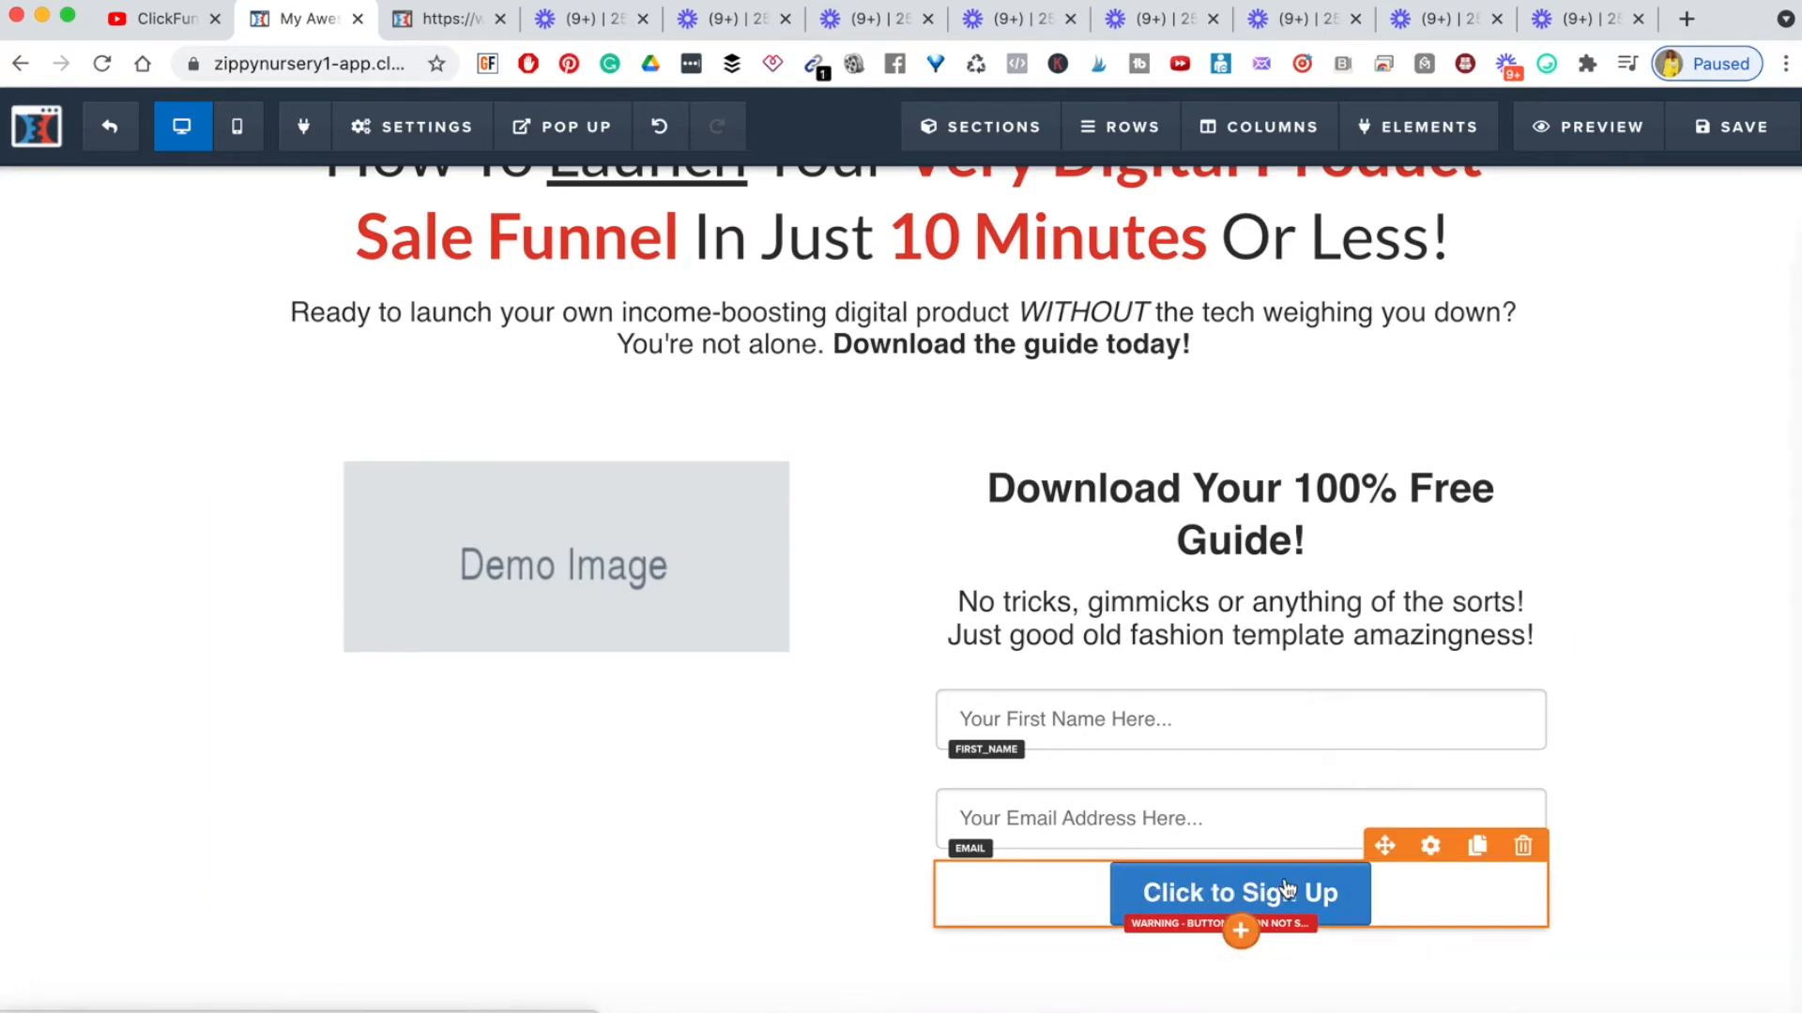
- Compare with the example page's opt-in button and set the new button's text to "GET ACCESS NOW"
{"action": "left_click", "coordinate": [1431, 848]}
{"action": "triple_click", "coordinate": [1585, 487]}
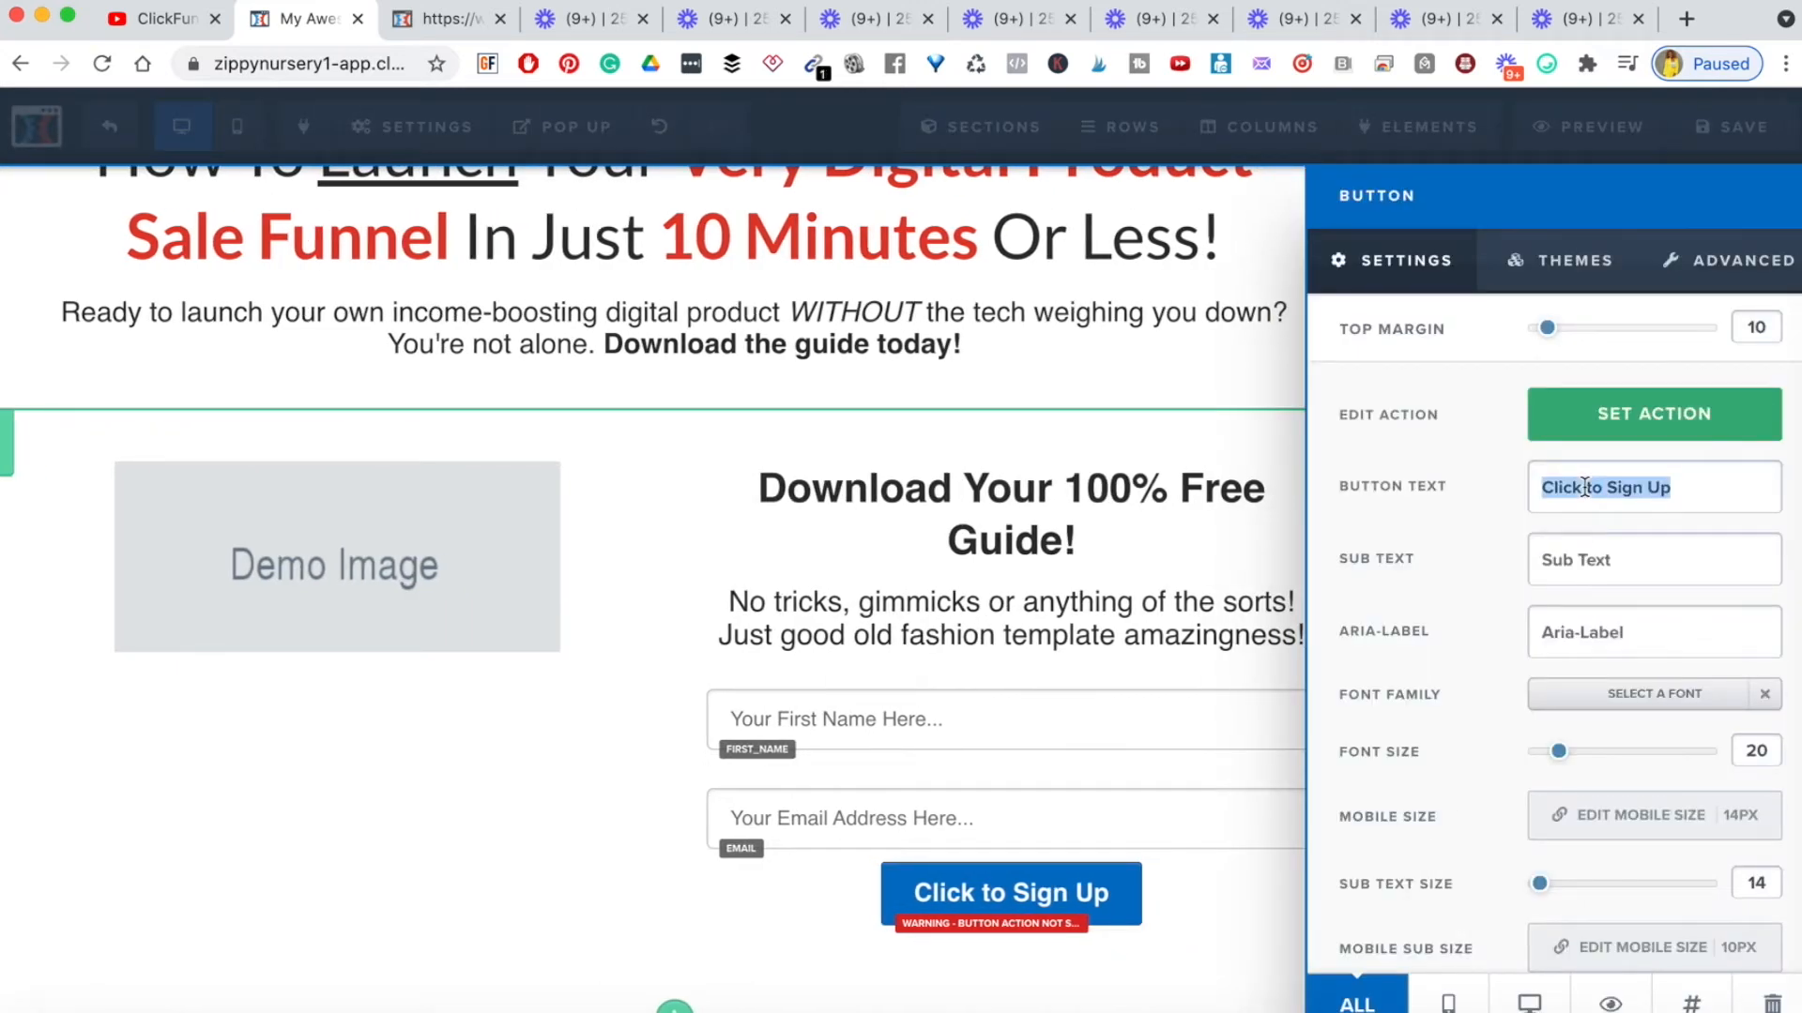
{"action": "left_click", "coordinate": [419, 16]}
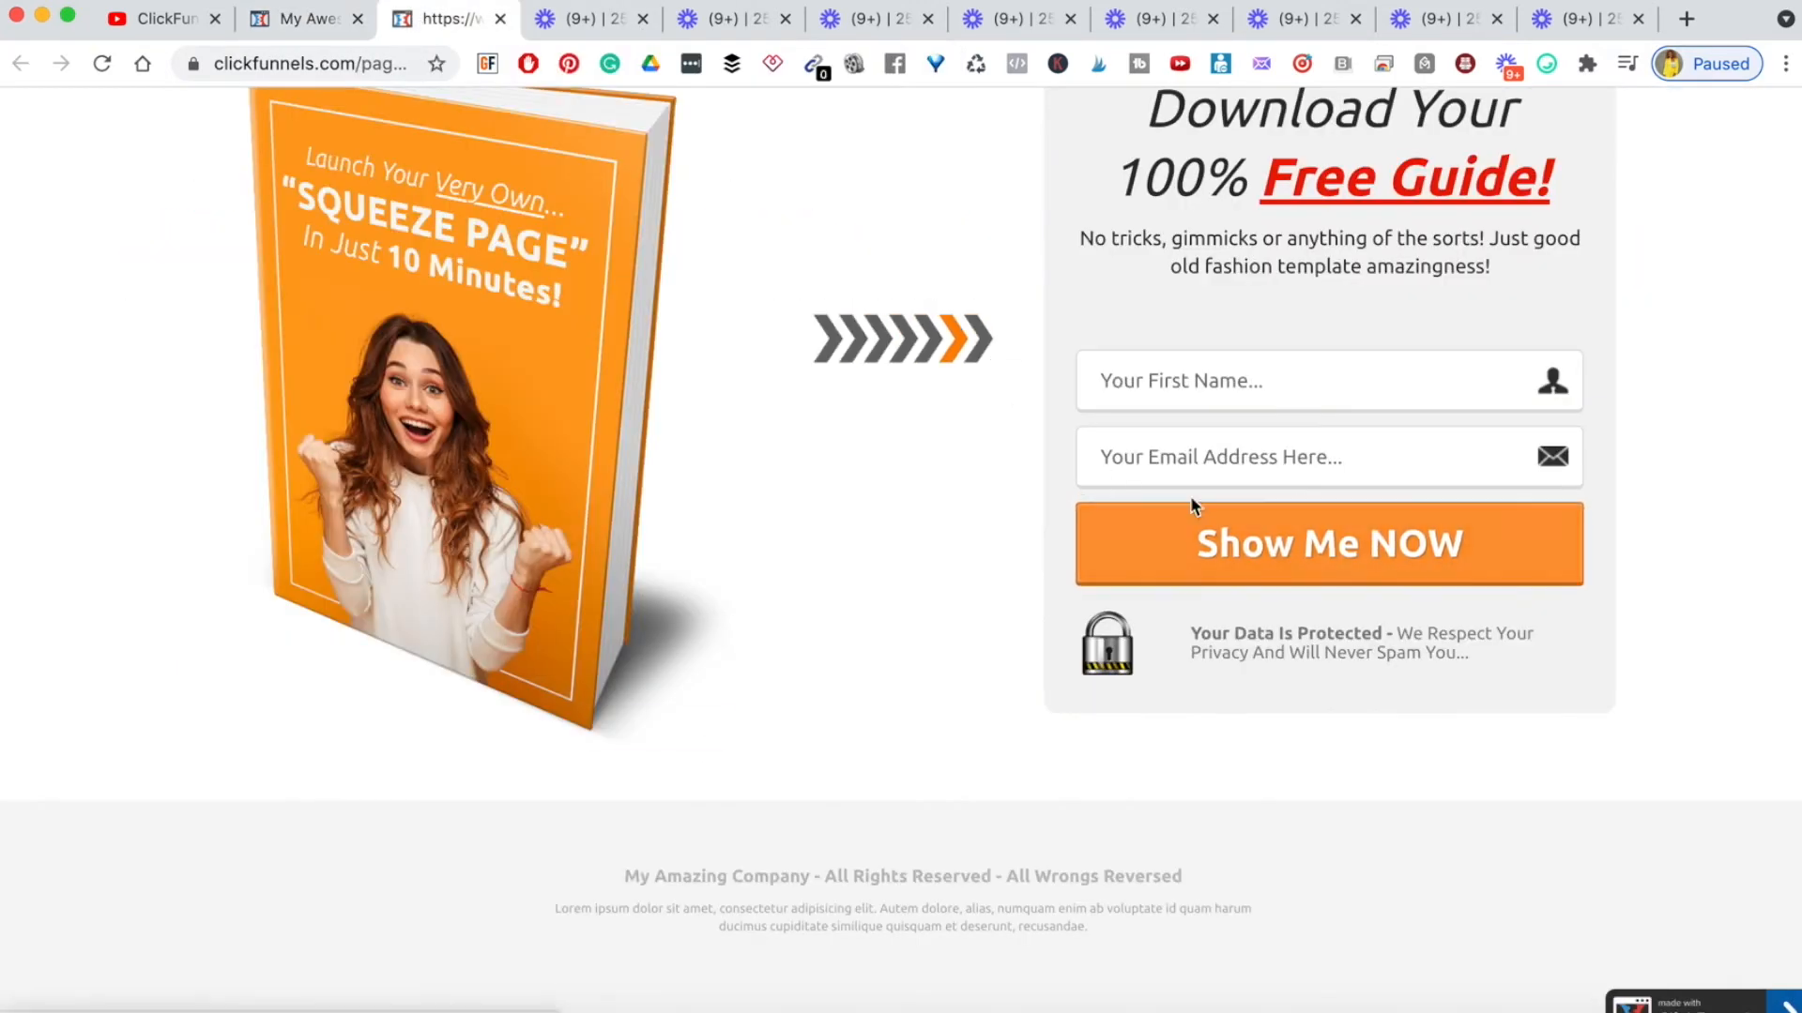
{"action": "left_click", "coordinate": [305, 19]}
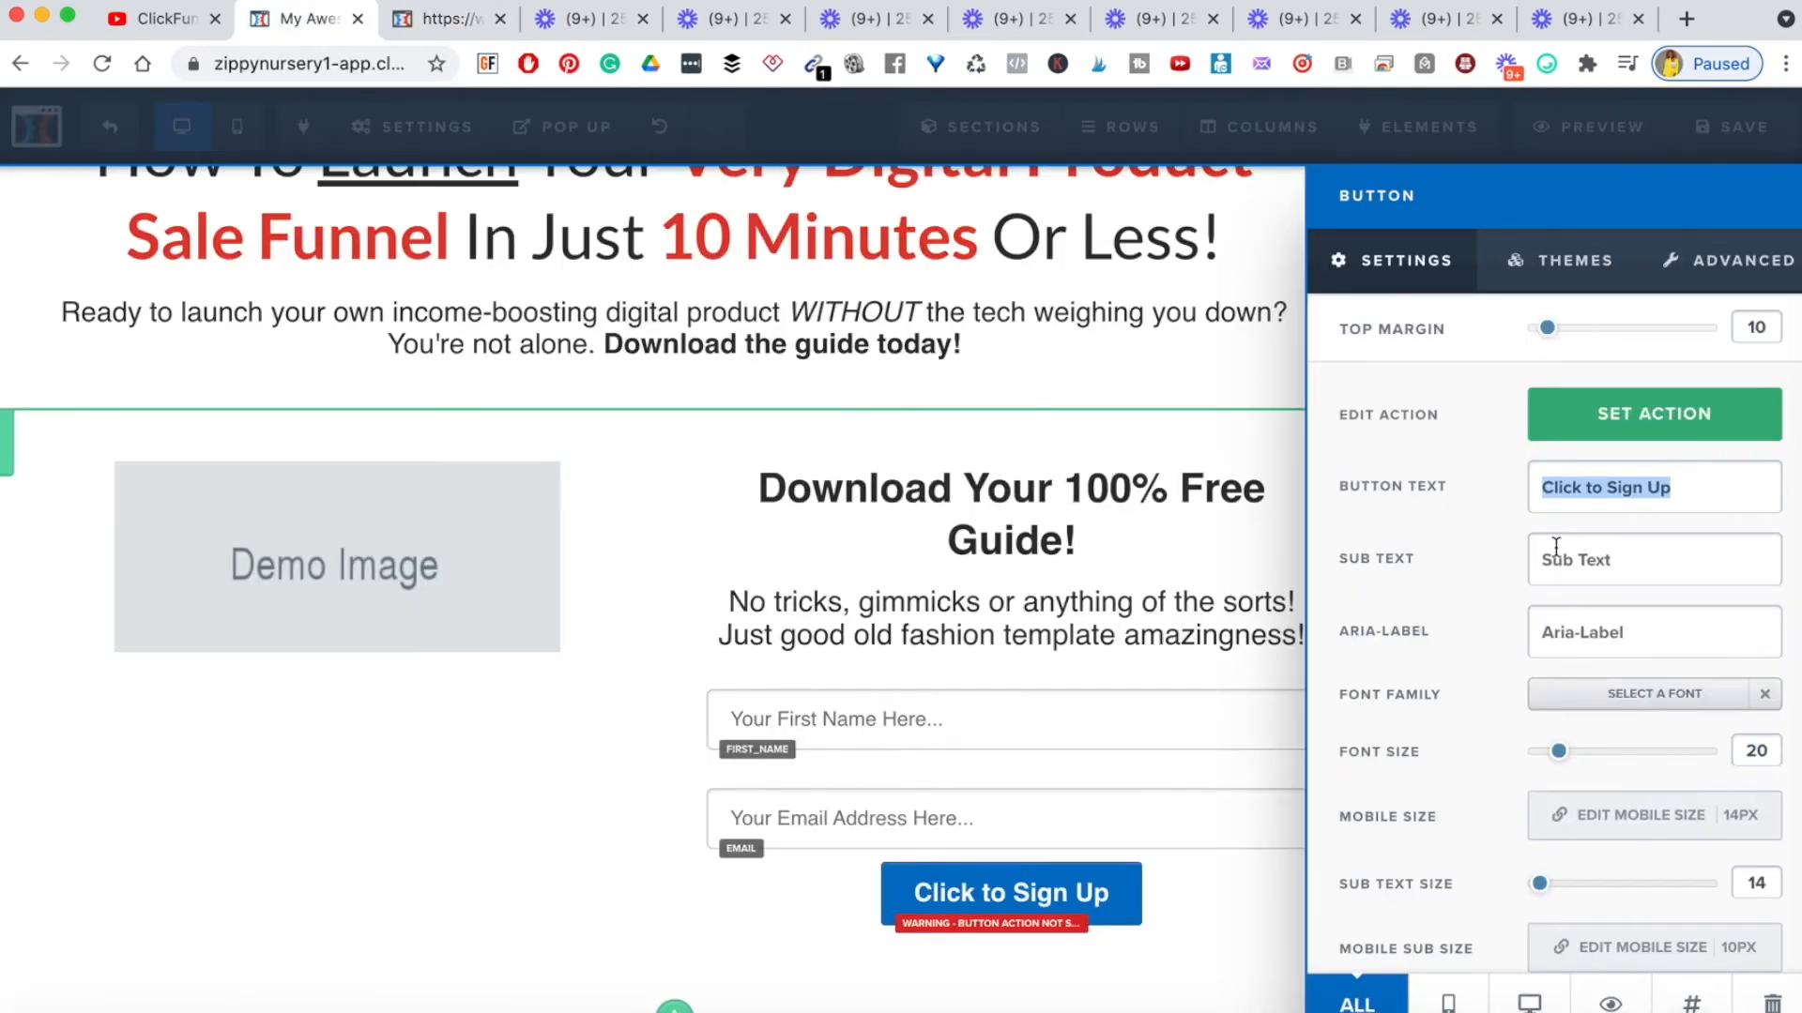
{"action": "type", "text": "GET ACCESS NIW"}
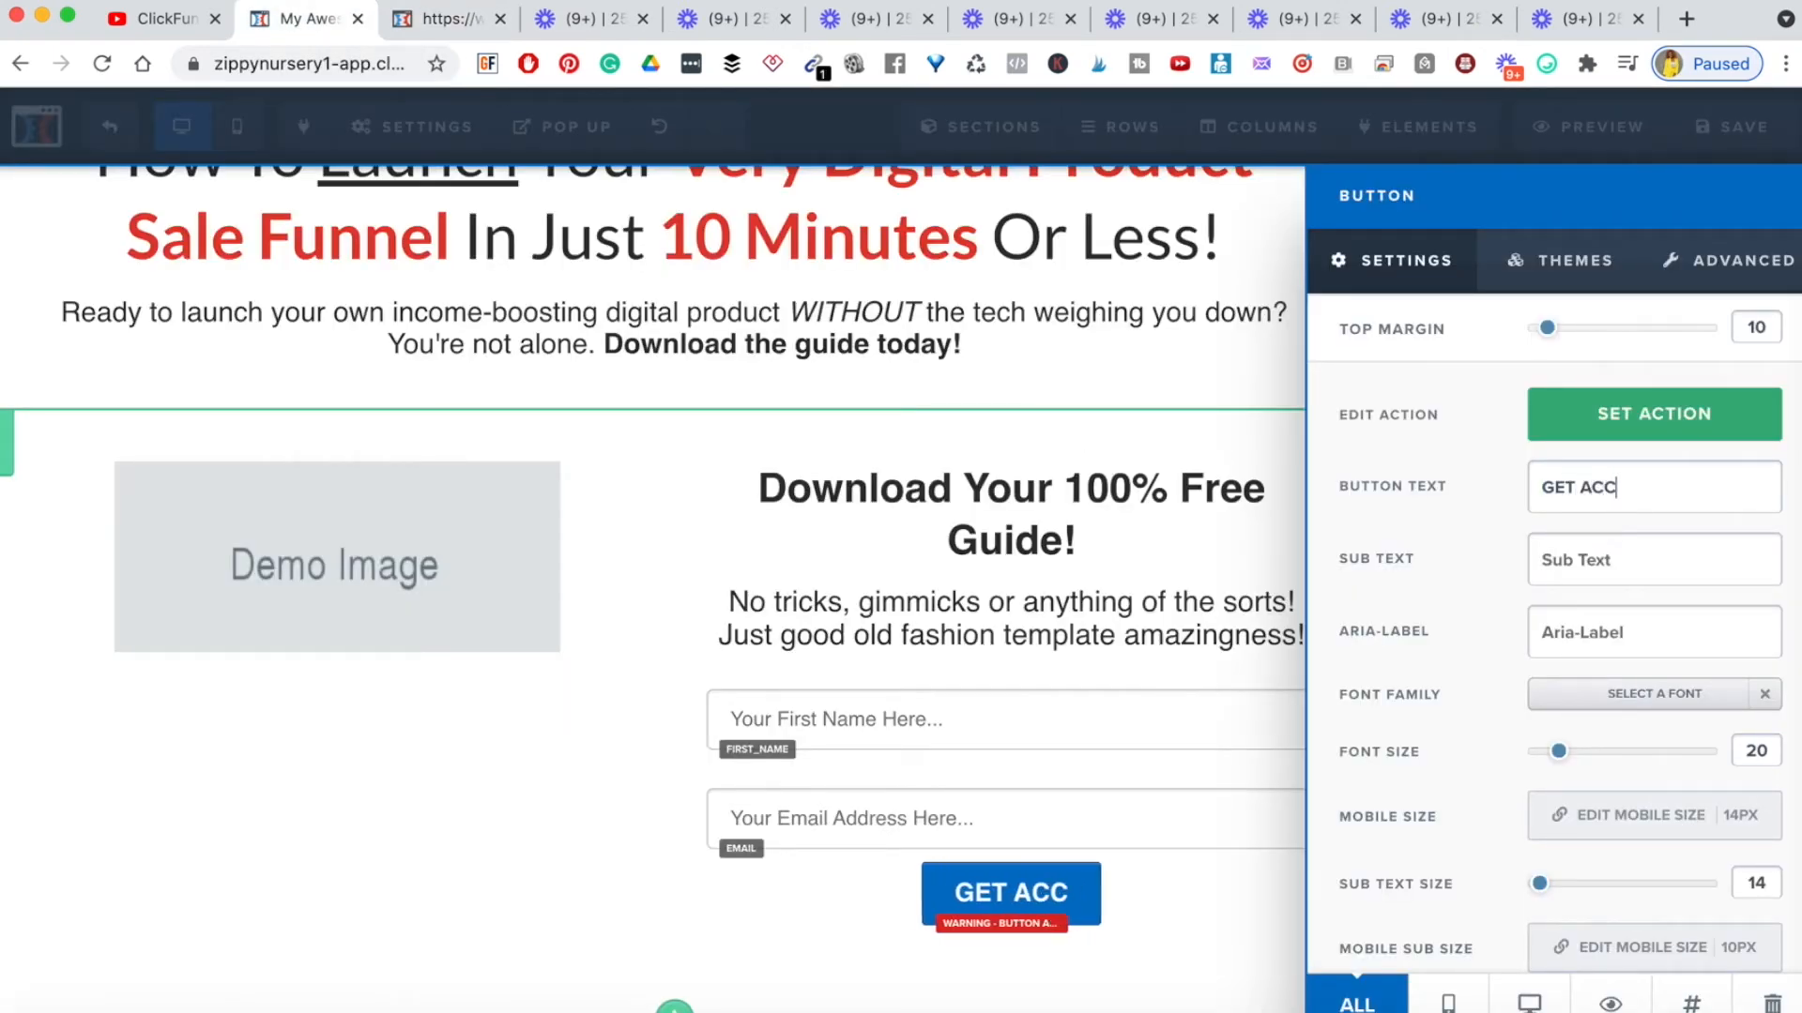
{"action": "key", "text": "BackSpace"}
{"action": "key", "text": "BackSpace"}
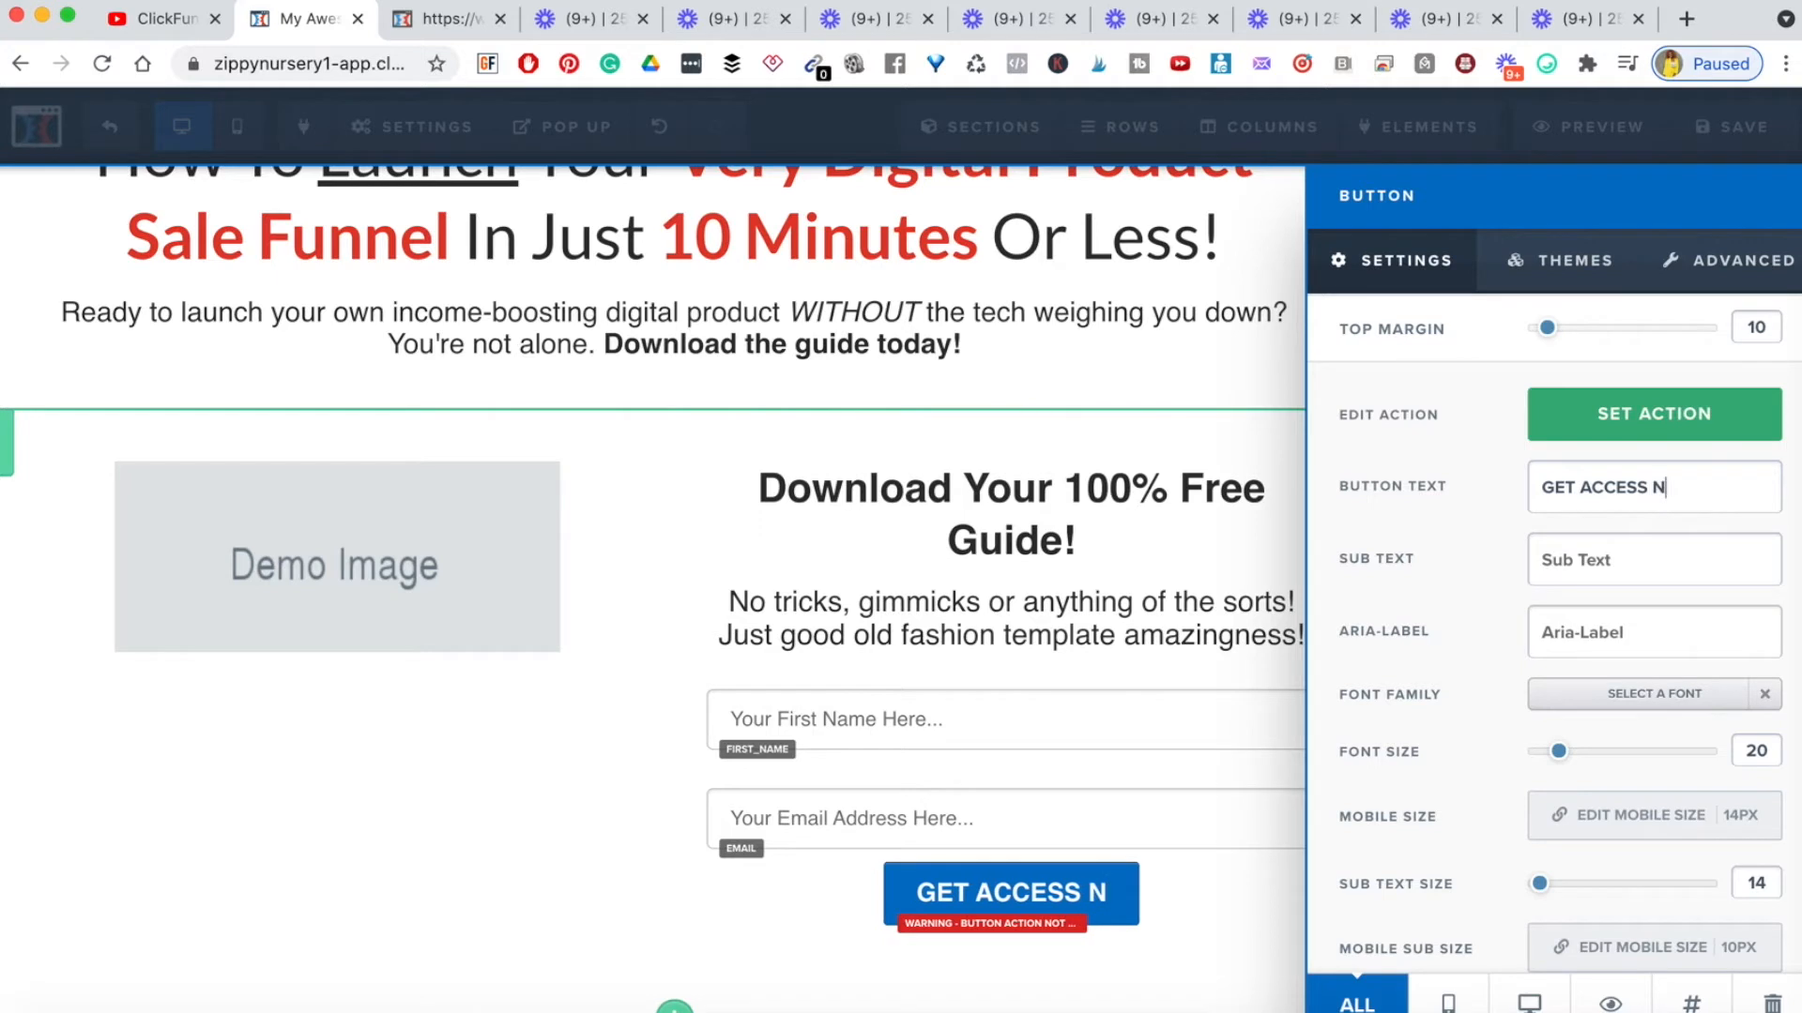
{"action": "type", "text": "OW"}
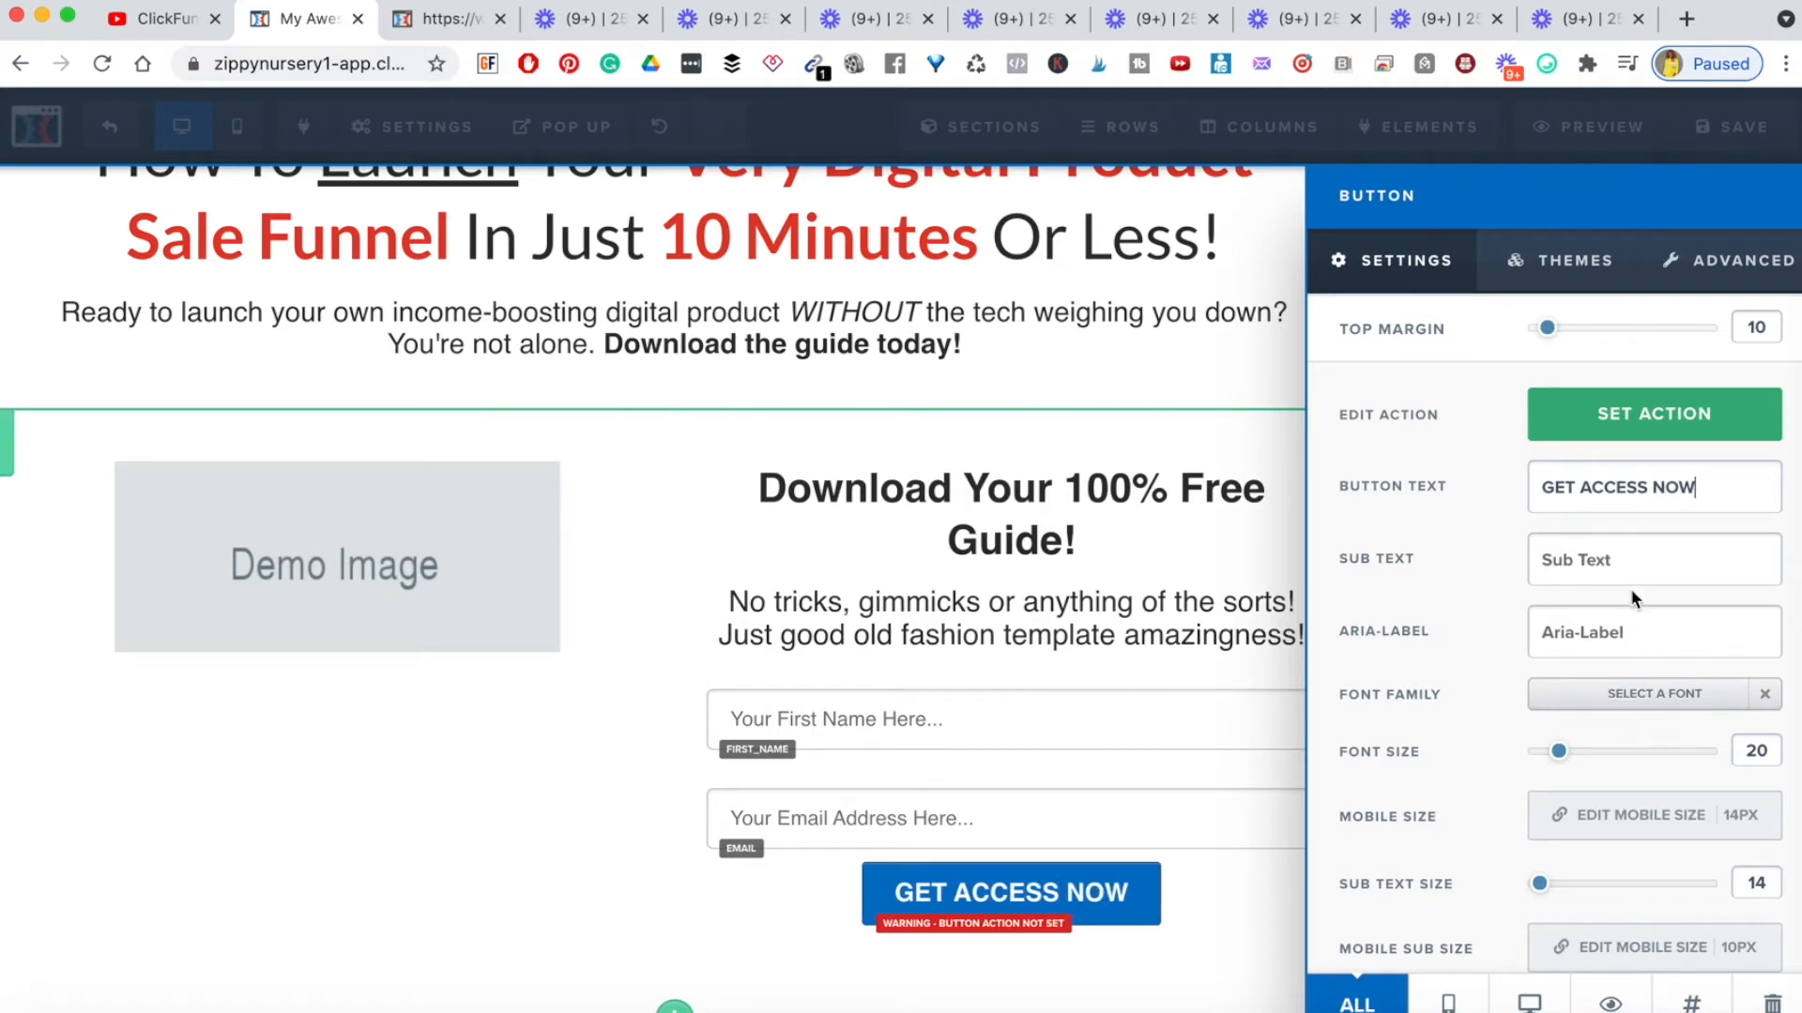
- Set the button's background color to the red conversion color #e43b2c and its font size to 22
{"action": "scroll", "coordinate": [1630, 589], "scroll_direction": "down", "scroll_amount": 3}
{"action": "left_click", "coordinate": [1586, 915]}
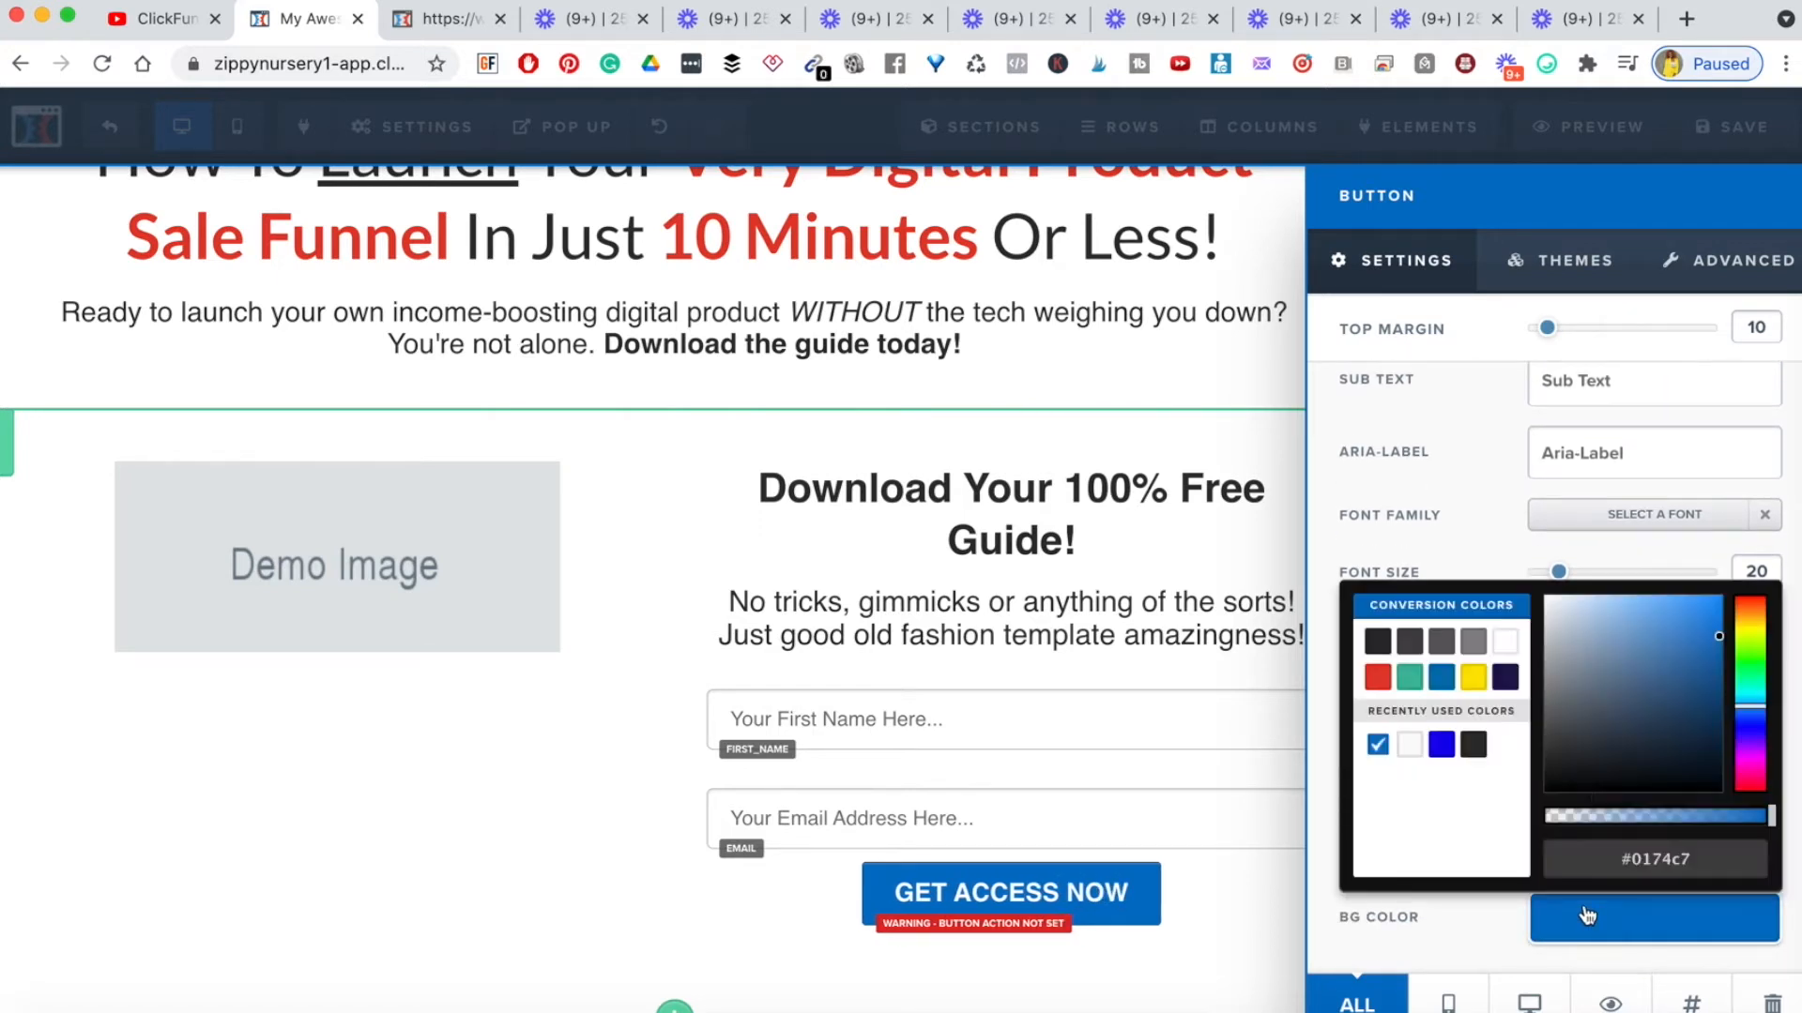
{"action": "left_click", "coordinate": [1378, 678]}
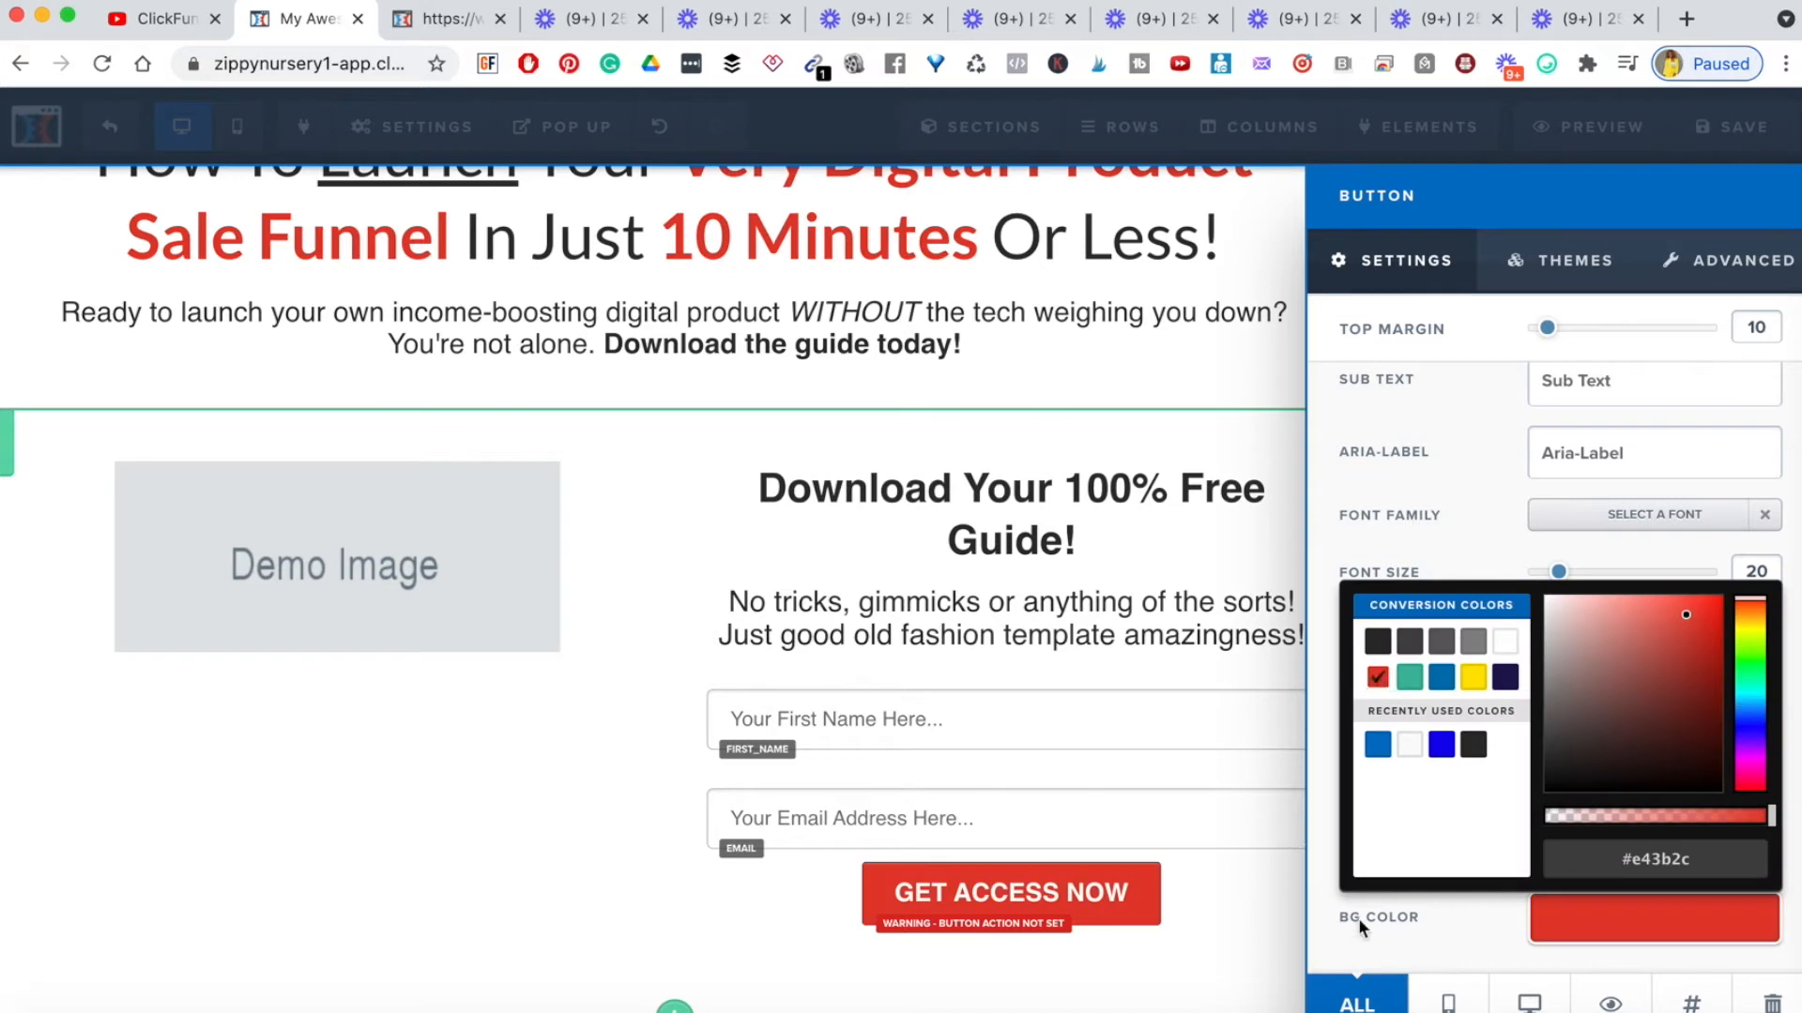
{"action": "left_click", "coordinate": [1433, 932]}
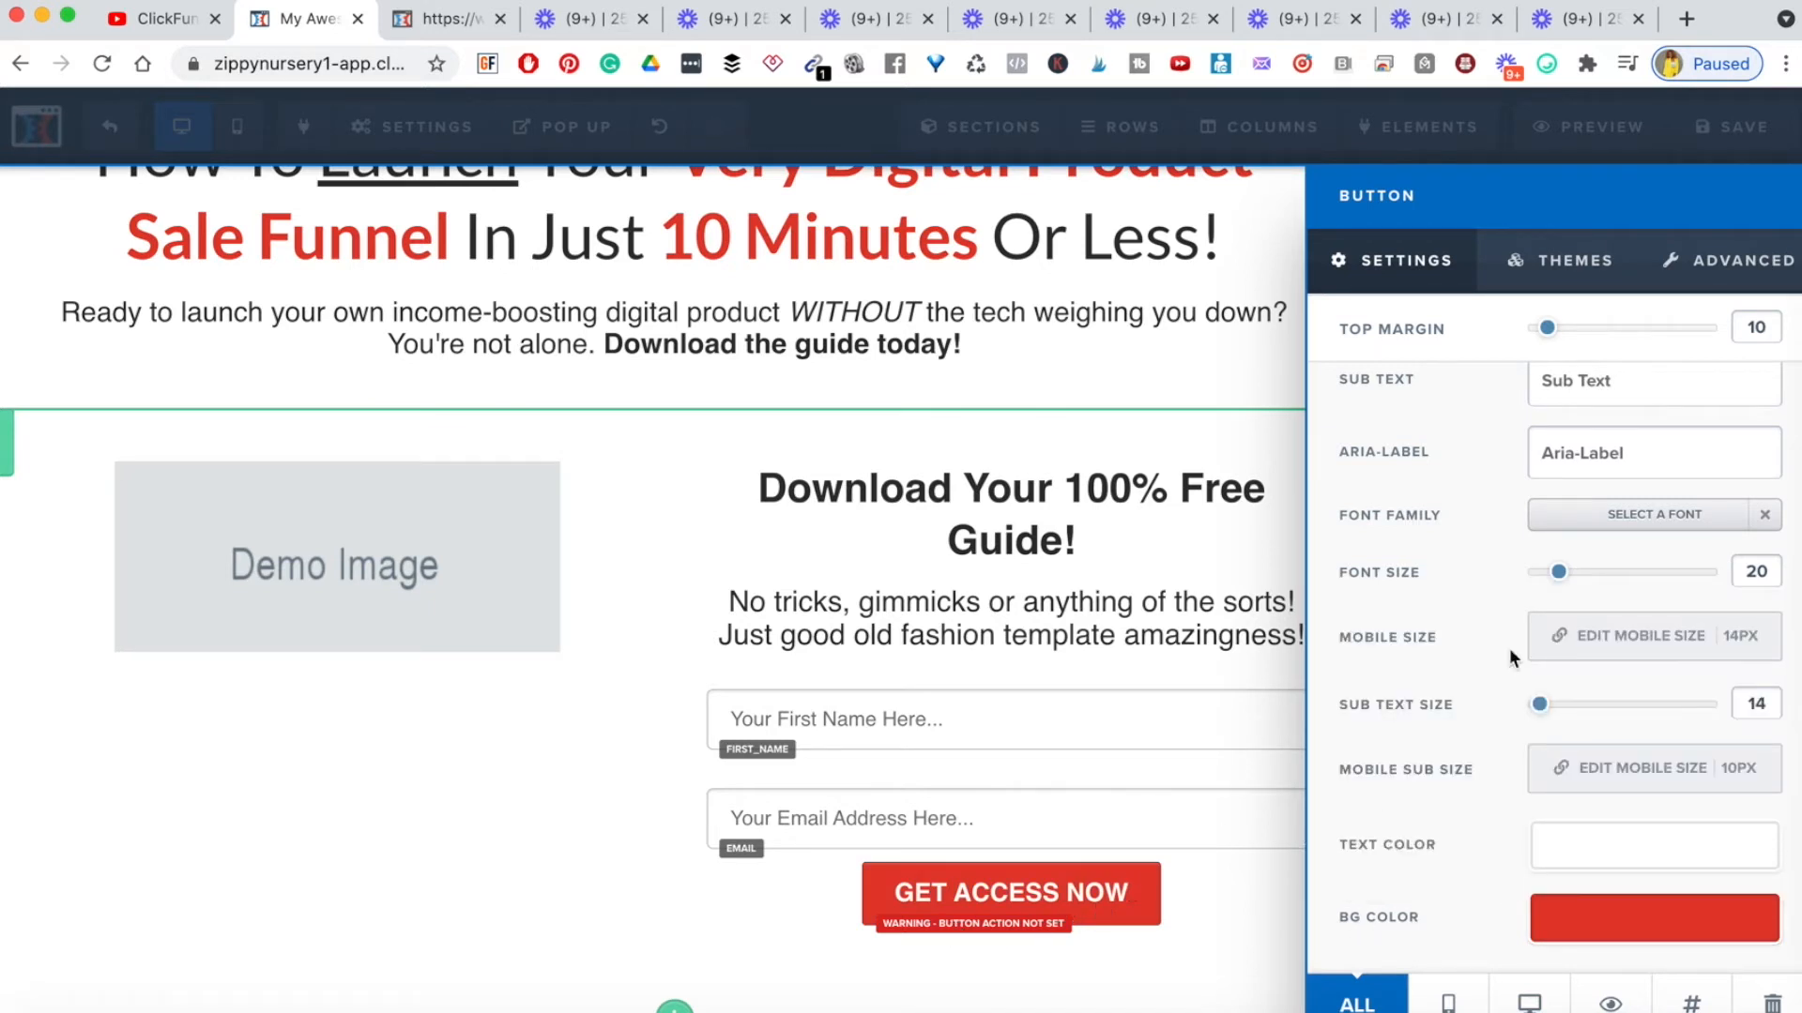
{"action": "mouse_move", "coordinate": [1560, 576]}
{"action": "left_mouse_down"}
{"action": "mouse_move", "coordinate": [1581, 574]}
{"action": "mouse_move", "coordinate": [1569, 584]}
{"action": "left_mouse_up"}
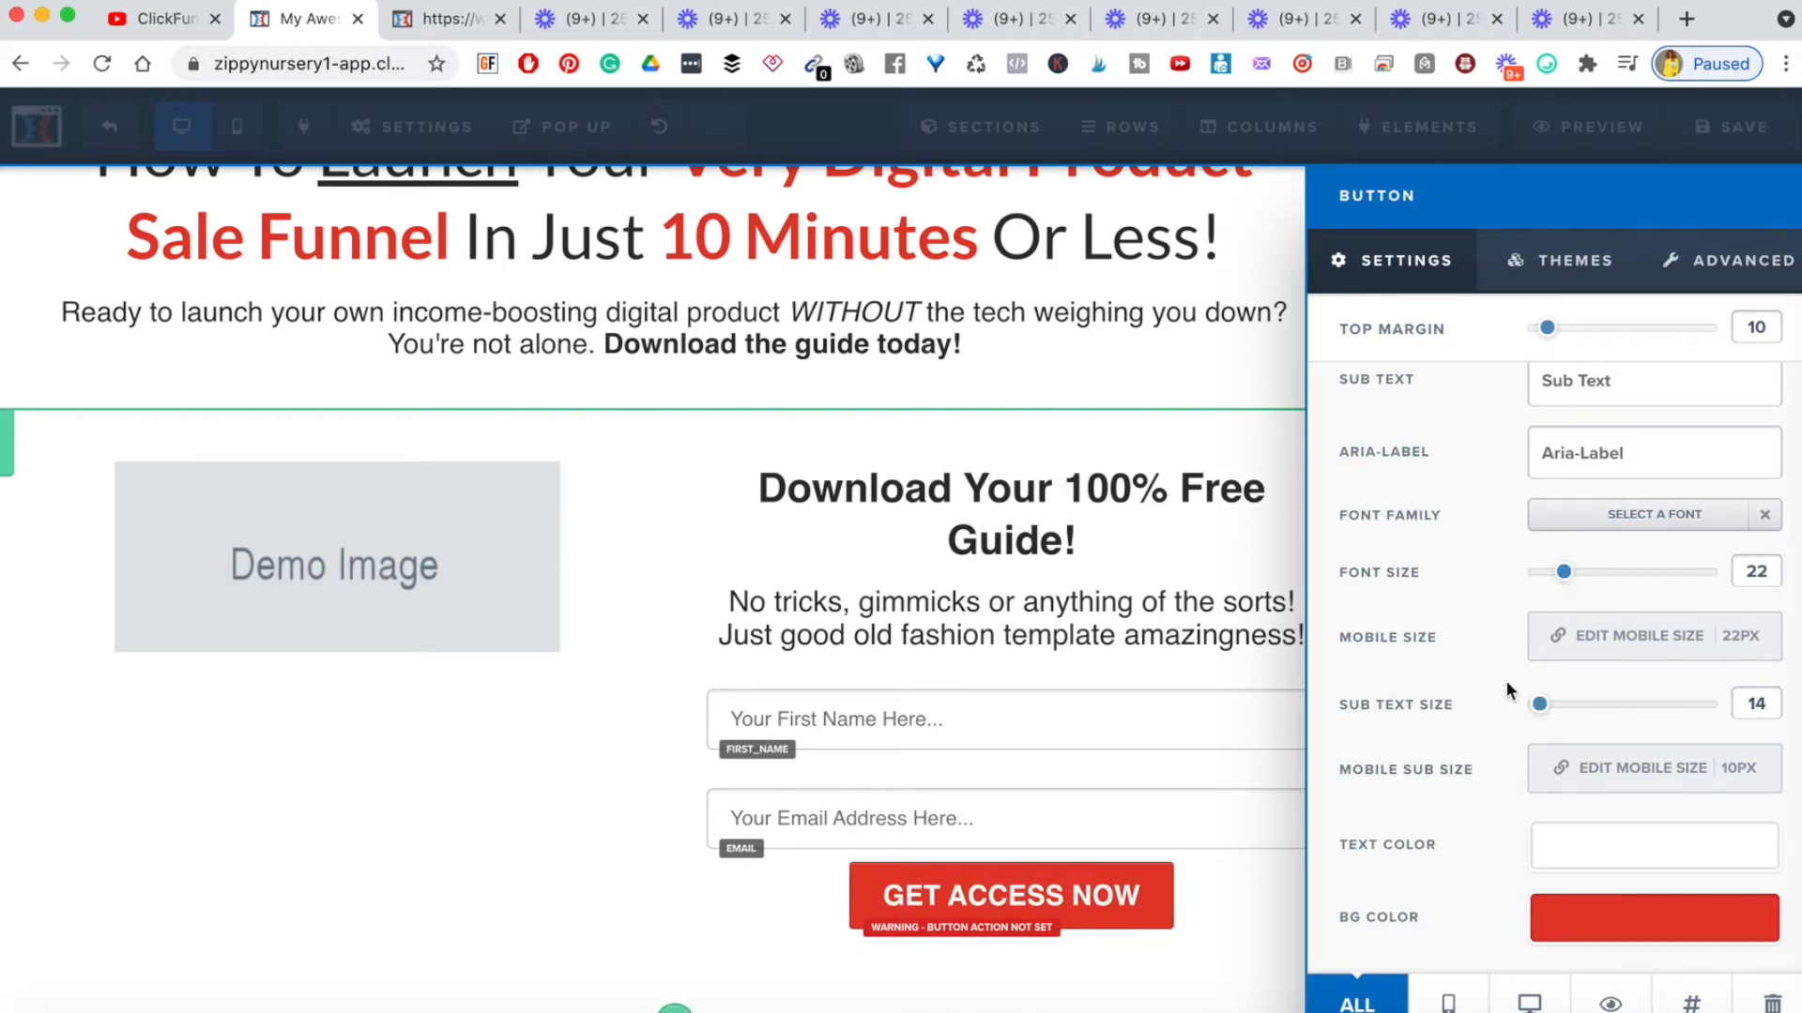
- Set the button's action to Submit Order / Submit Form and return to the button settings
{"action": "scroll", "coordinate": [1506, 689], "scroll_direction": "up", "scroll_amount": 1}
{"action": "scroll", "coordinate": [1506, 689], "scroll_direction": "down", "scroll_amount": 1}
{"action": "scroll", "coordinate": [1506, 688], "scroll_direction": "up", "scroll_amount": 1}
{"action": "scroll", "coordinate": [1506, 689], "scroll_direction": "down", "scroll_amount": 1}
{"action": "scroll", "coordinate": [1506, 680], "scroll_direction": "down", "scroll_amount": 1}
{"action": "scroll", "coordinate": [1506, 679], "scroll_direction": "up", "scroll_amount": 2}
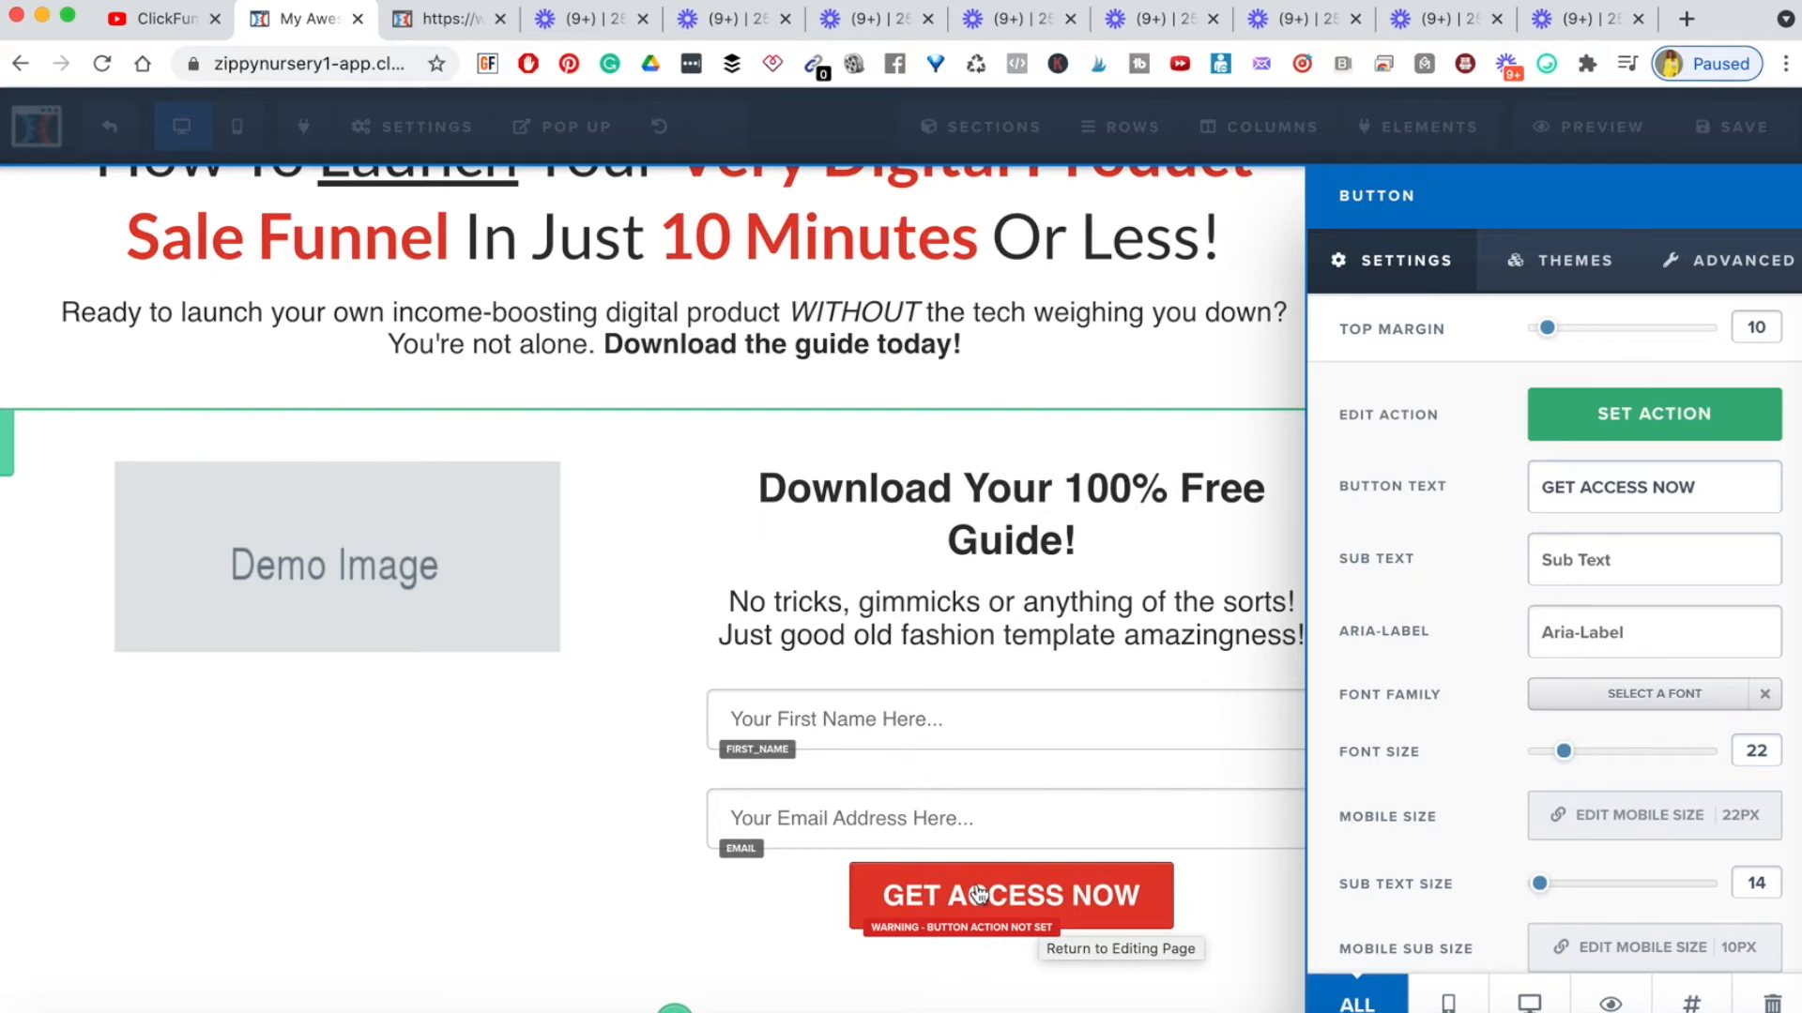
{"action": "left_click", "coordinate": [1622, 426]}
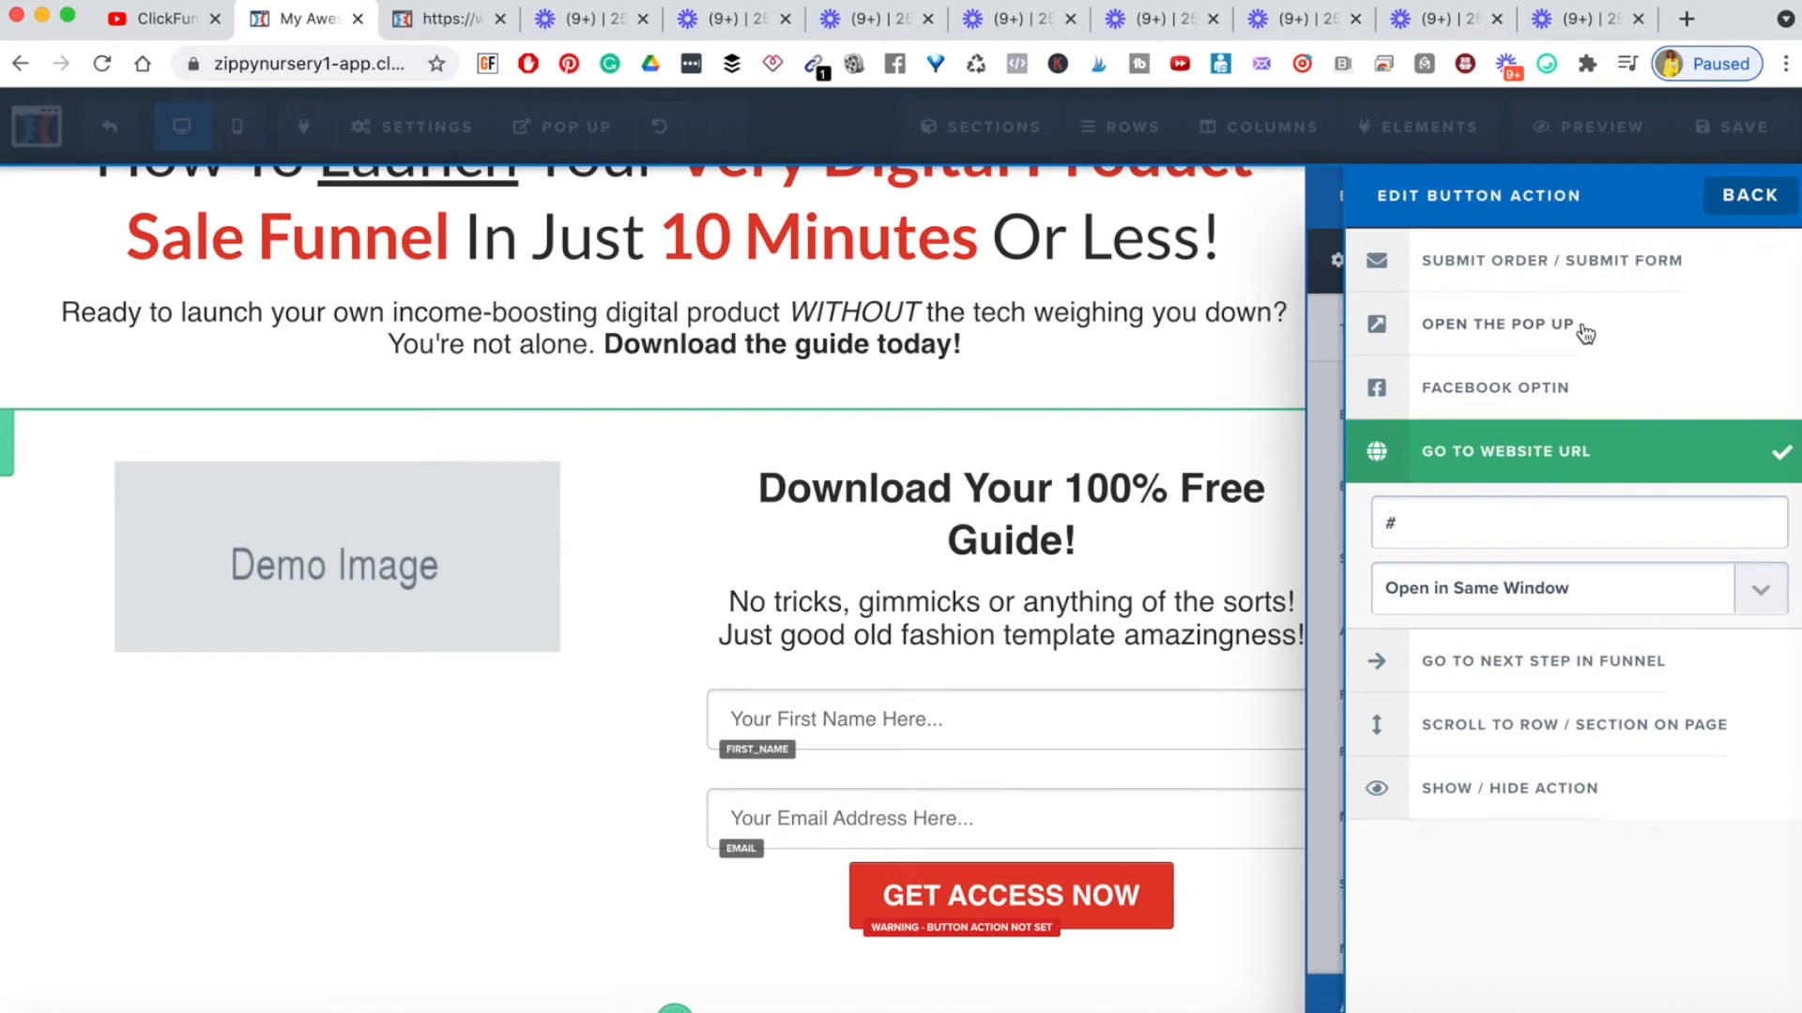
{"action": "left_click", "coordinate": [1497, 271]}
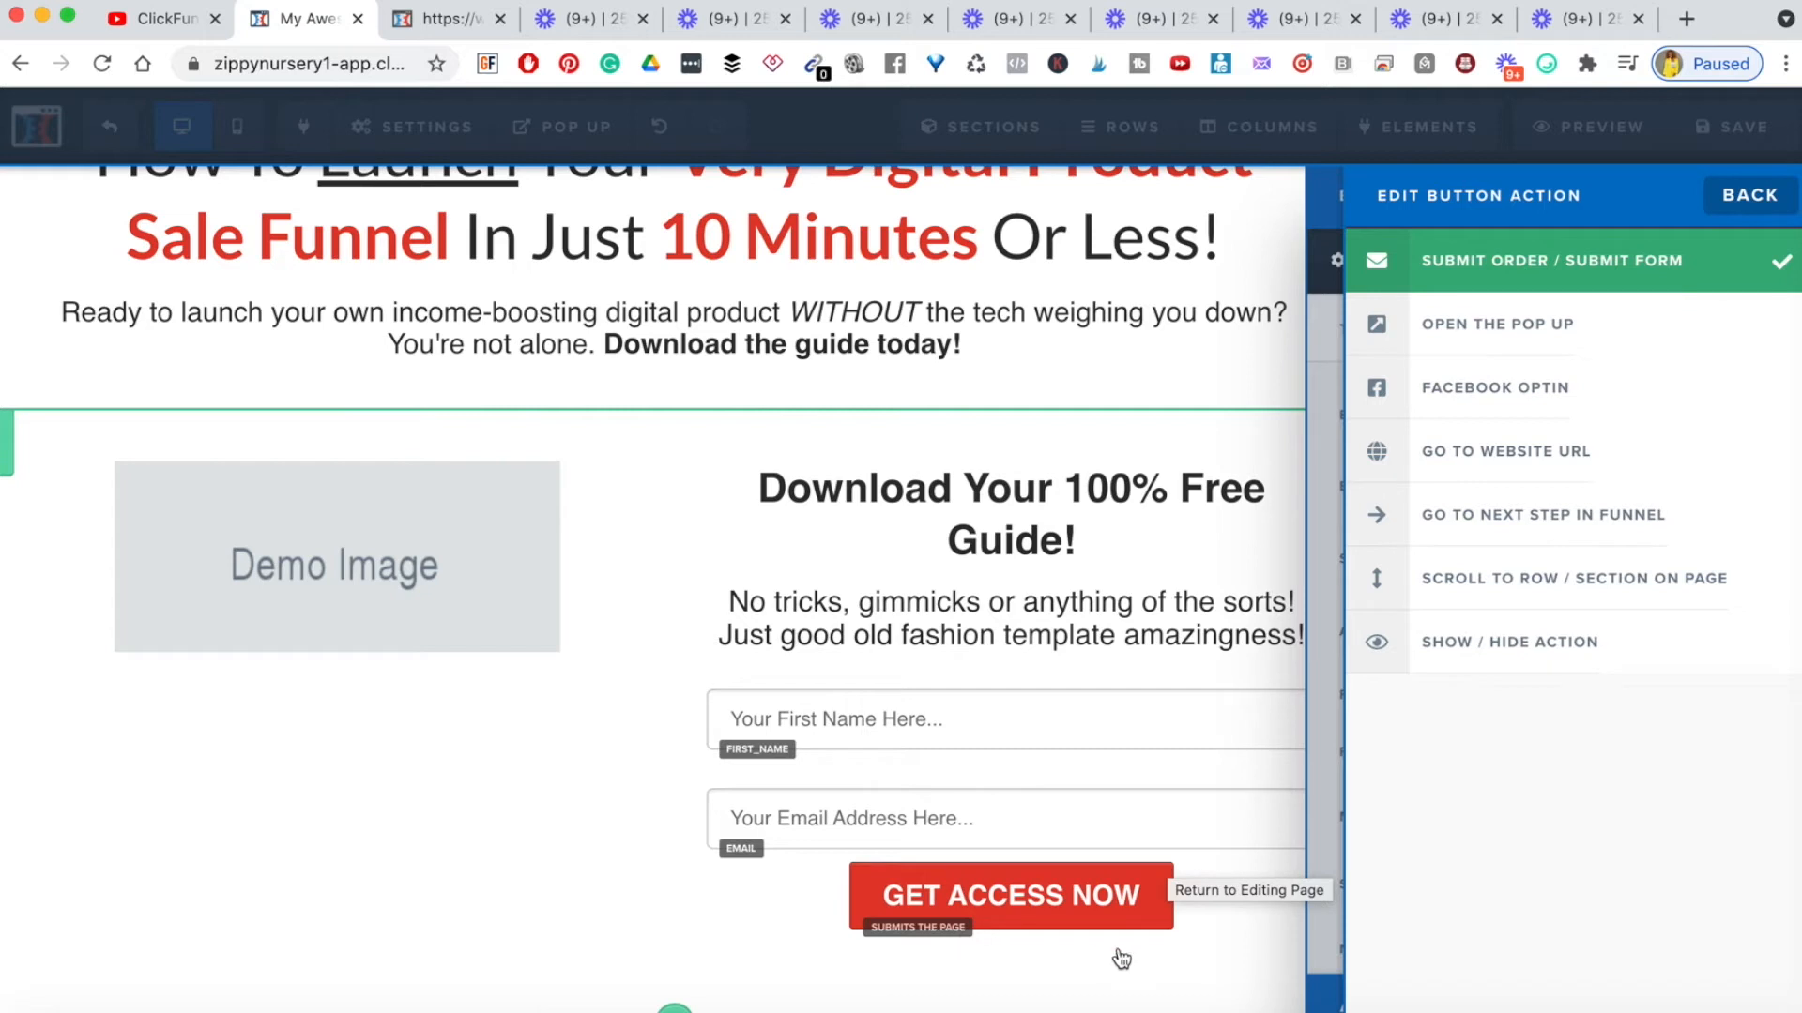
{"action": "left_click", "coordinate": [1331, 769]}
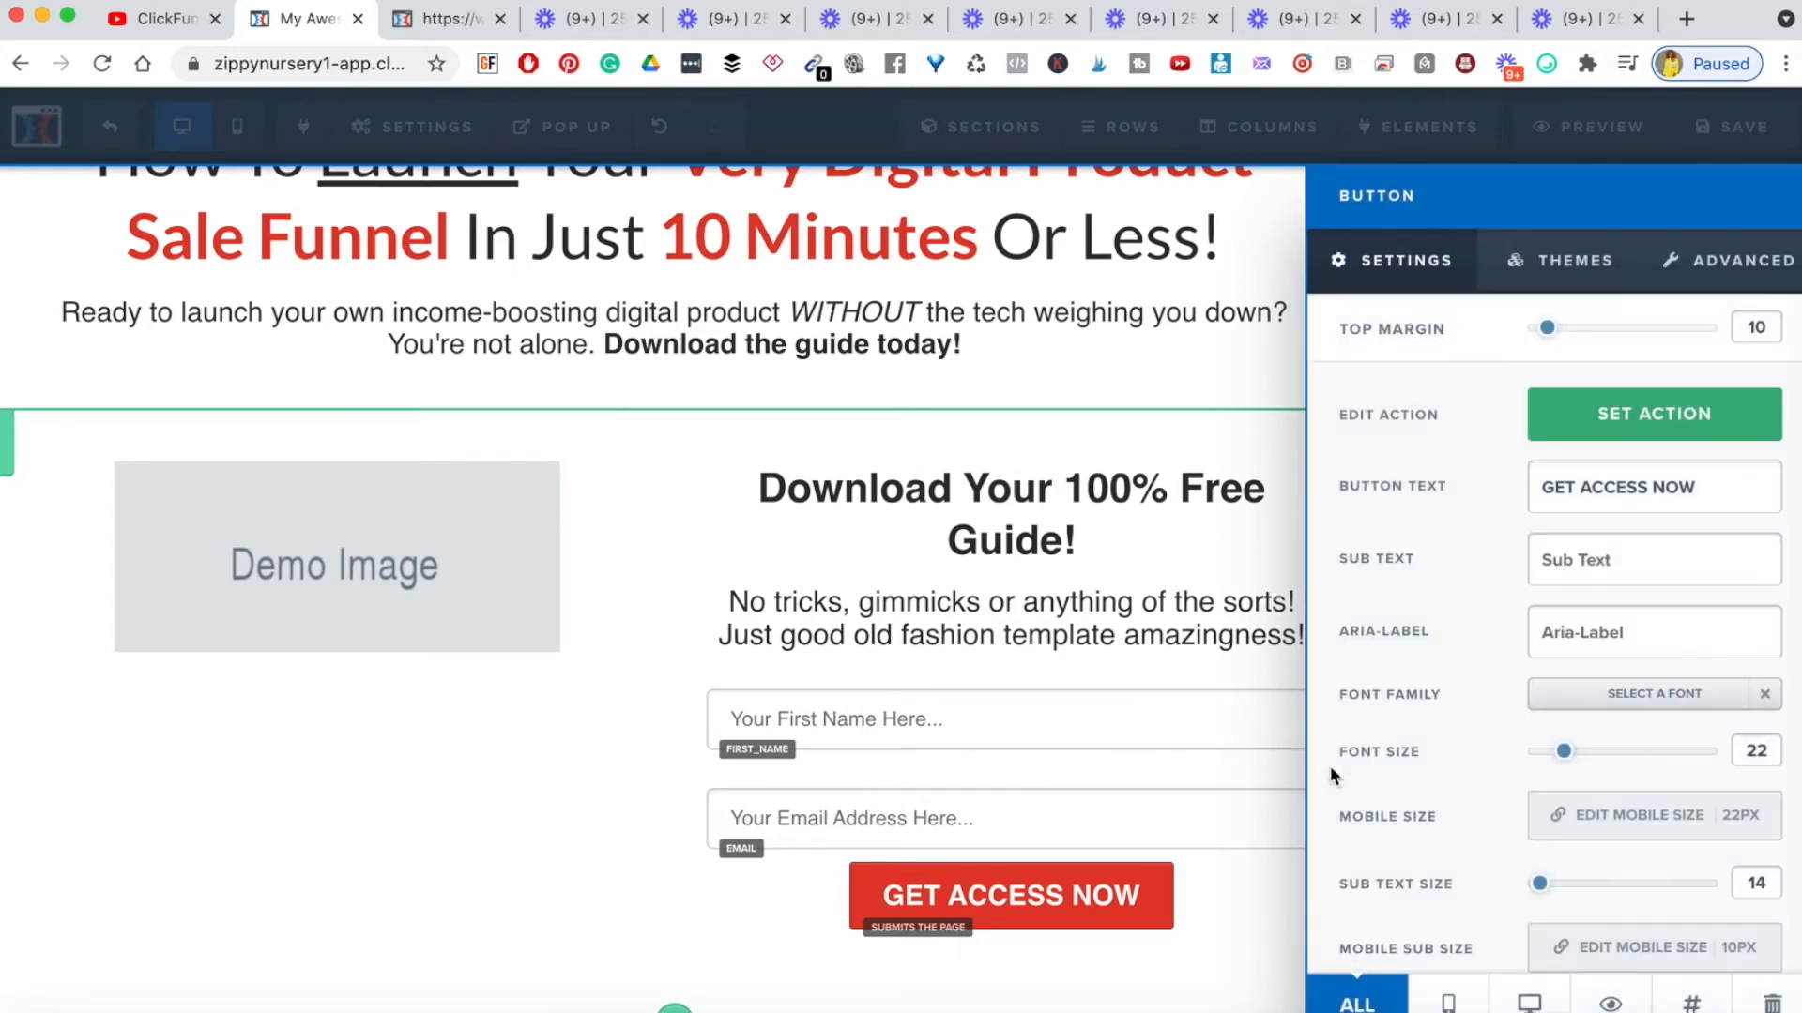
- Examine the available button themes and the button's advanced style options down to the button effect
{"action": "scroll", "coordinate": [1596, 685], "scroll_direction": "down", "scroll_amount": 2}
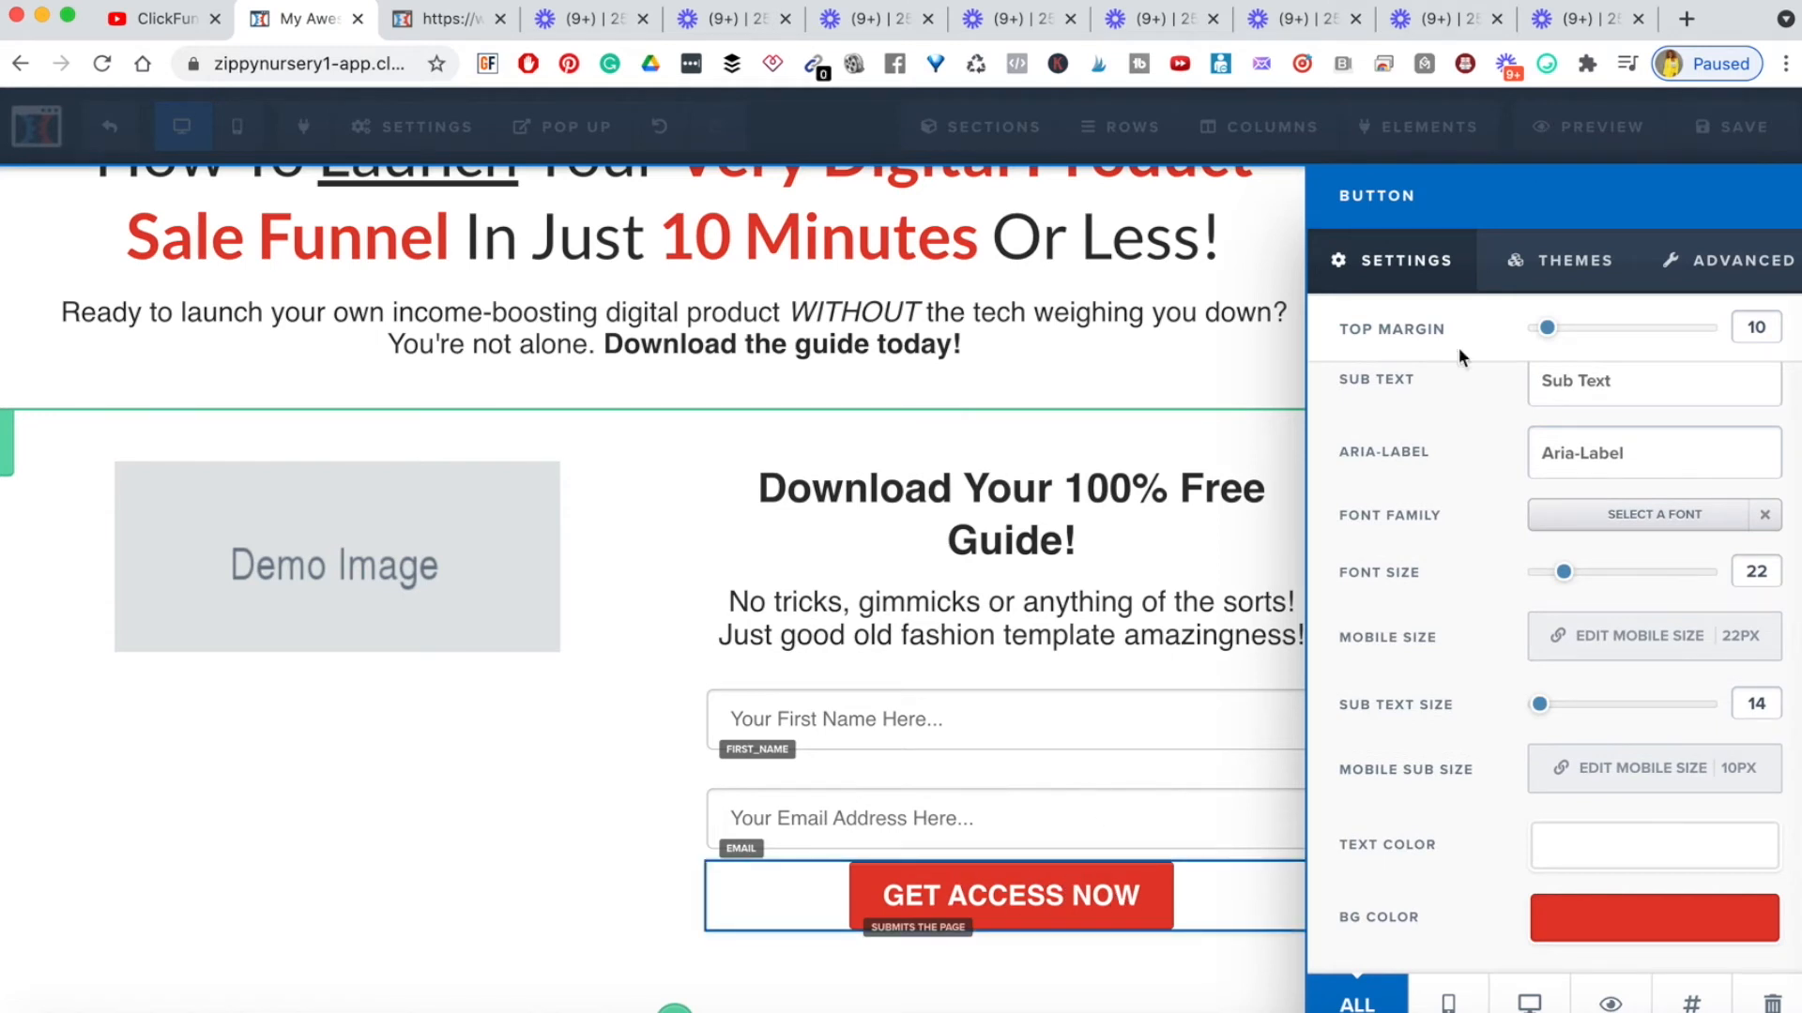
{"action": "left_click", "coordinate": [1566, 261]}
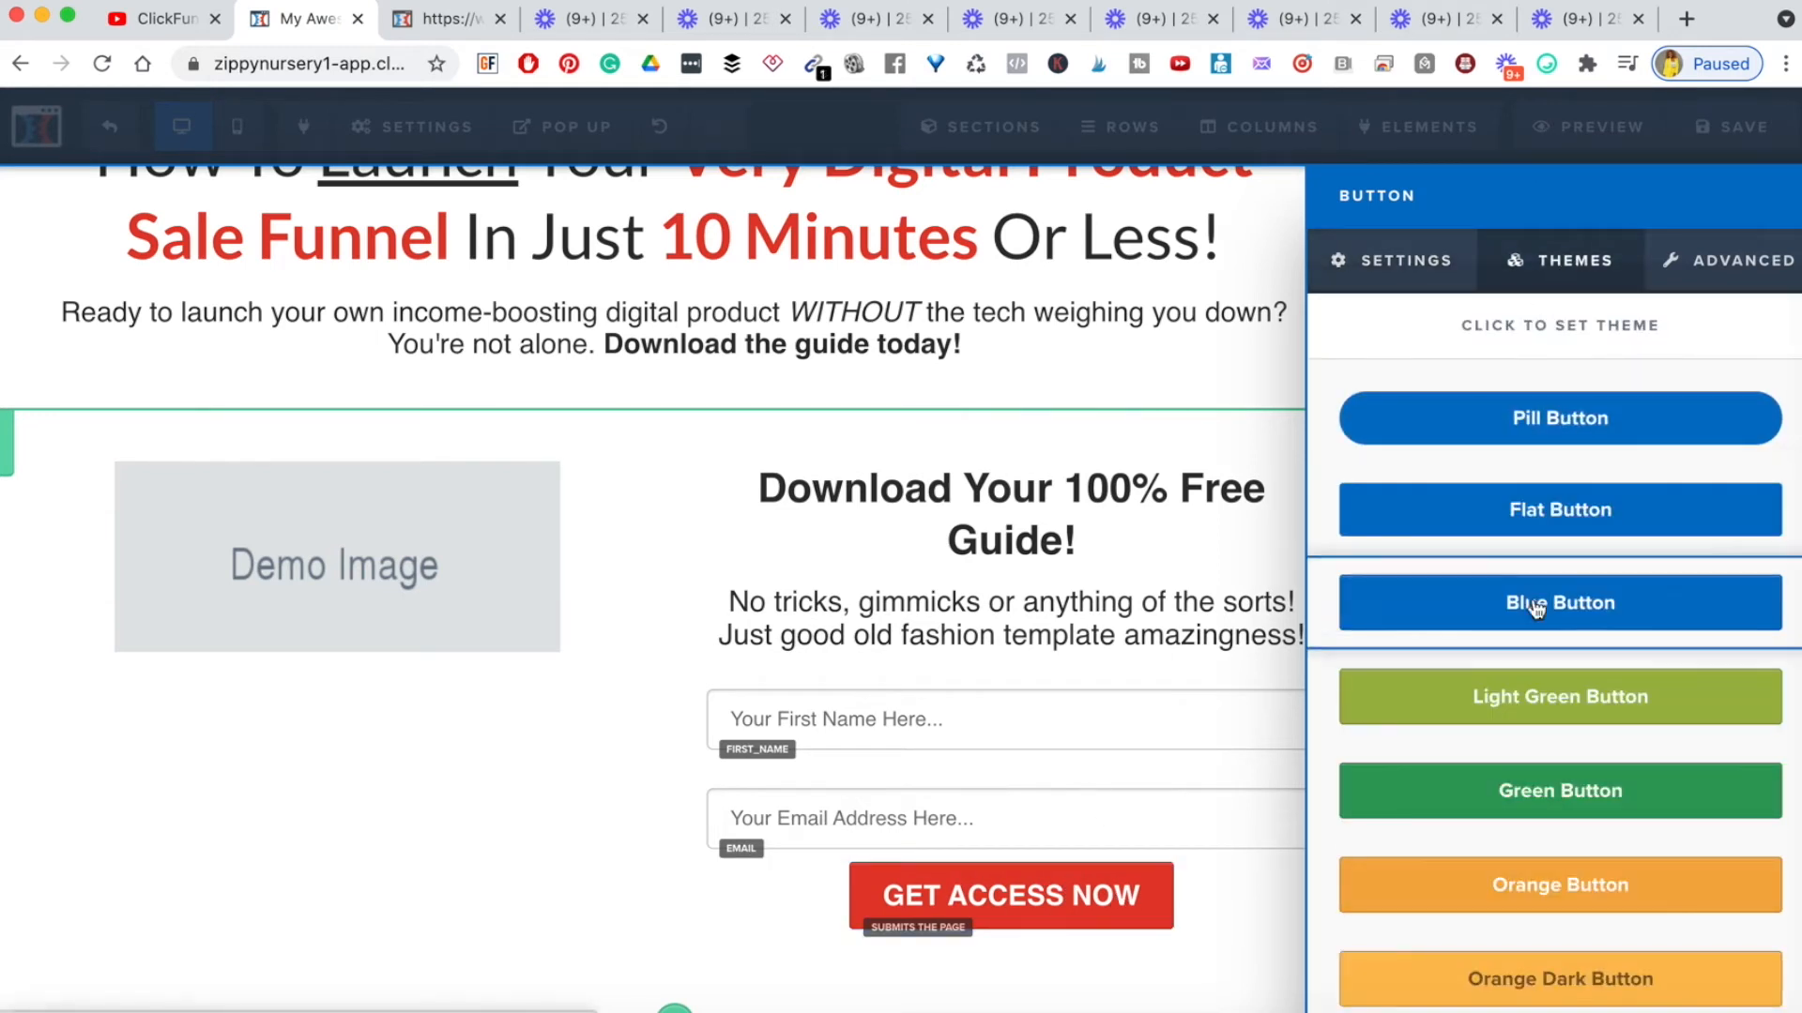
{"action": "scroll", "coordinate": [1544, 788], "scroll_direction": "down", "scroll_amount": 5}
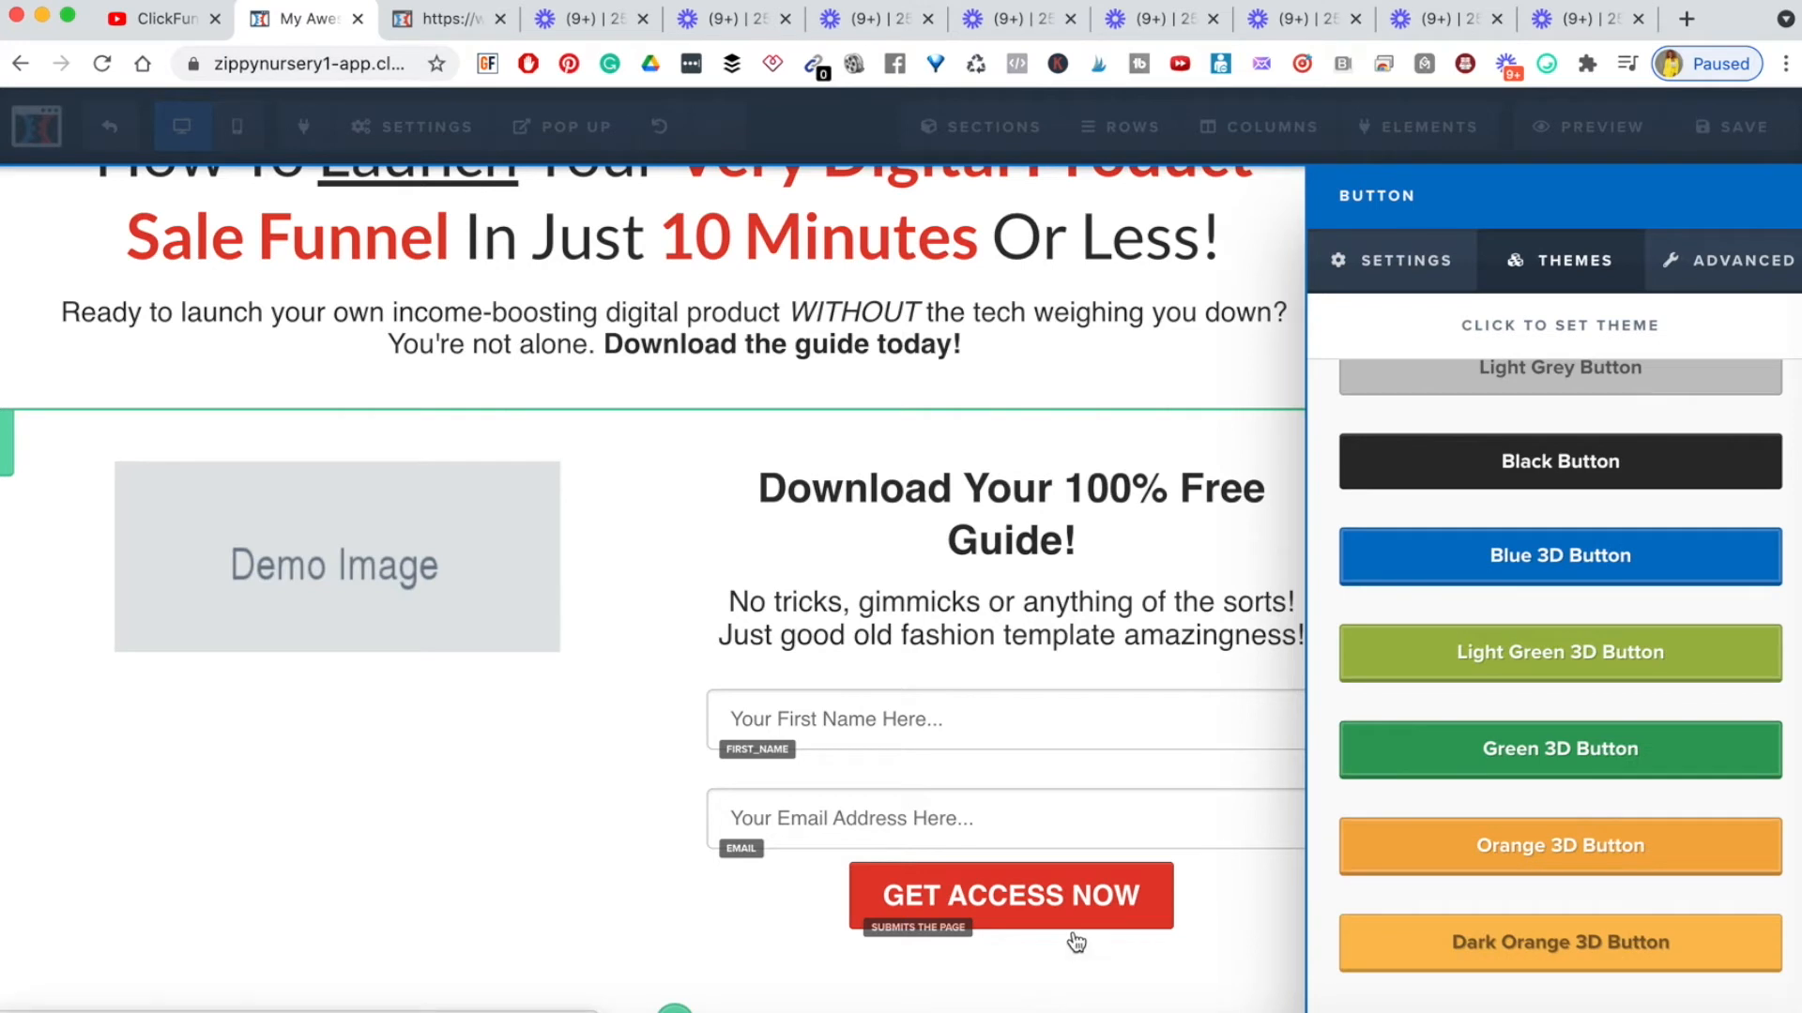
{"action": "scroll", "coordinate": [1619, 689], "scroll_direction": "up", "scroll_amount": 5}
{"action": "left_click", "coordinate": [1738, 263]}
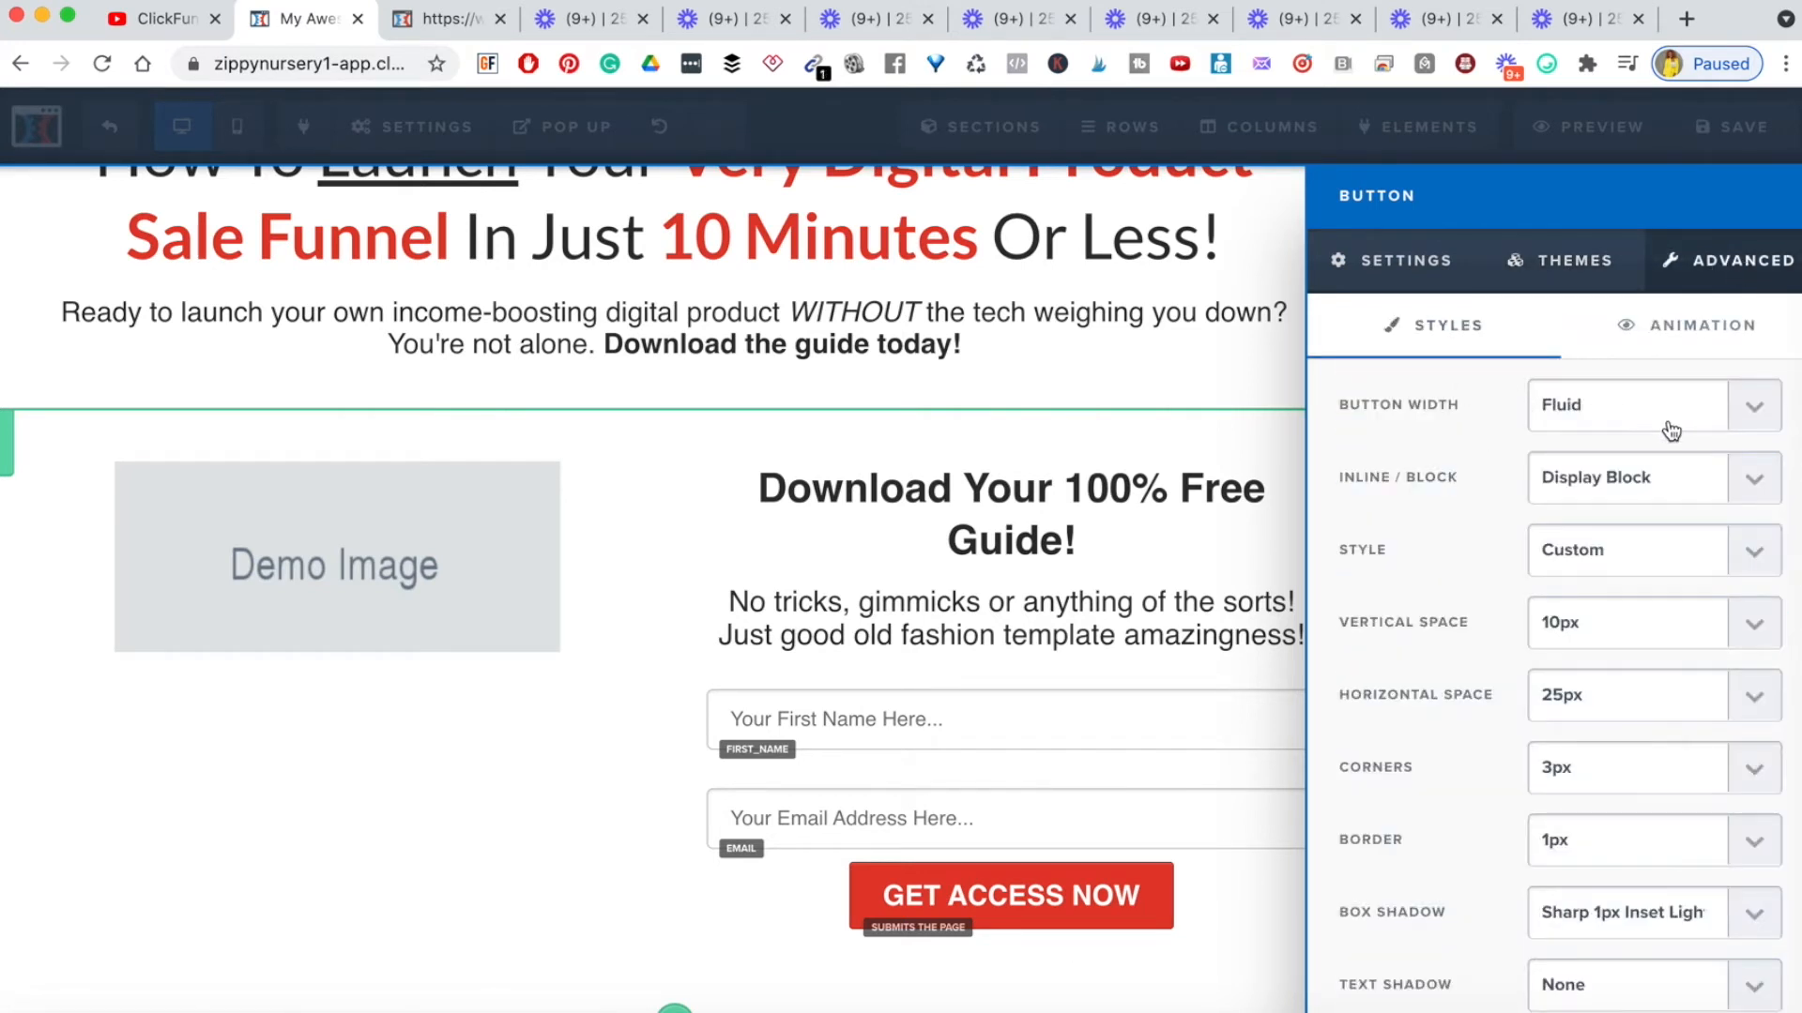
{"action": "scroll", "coordinate": [1486, 616], "scroll_direction": "down", "scroll_amount": 3}
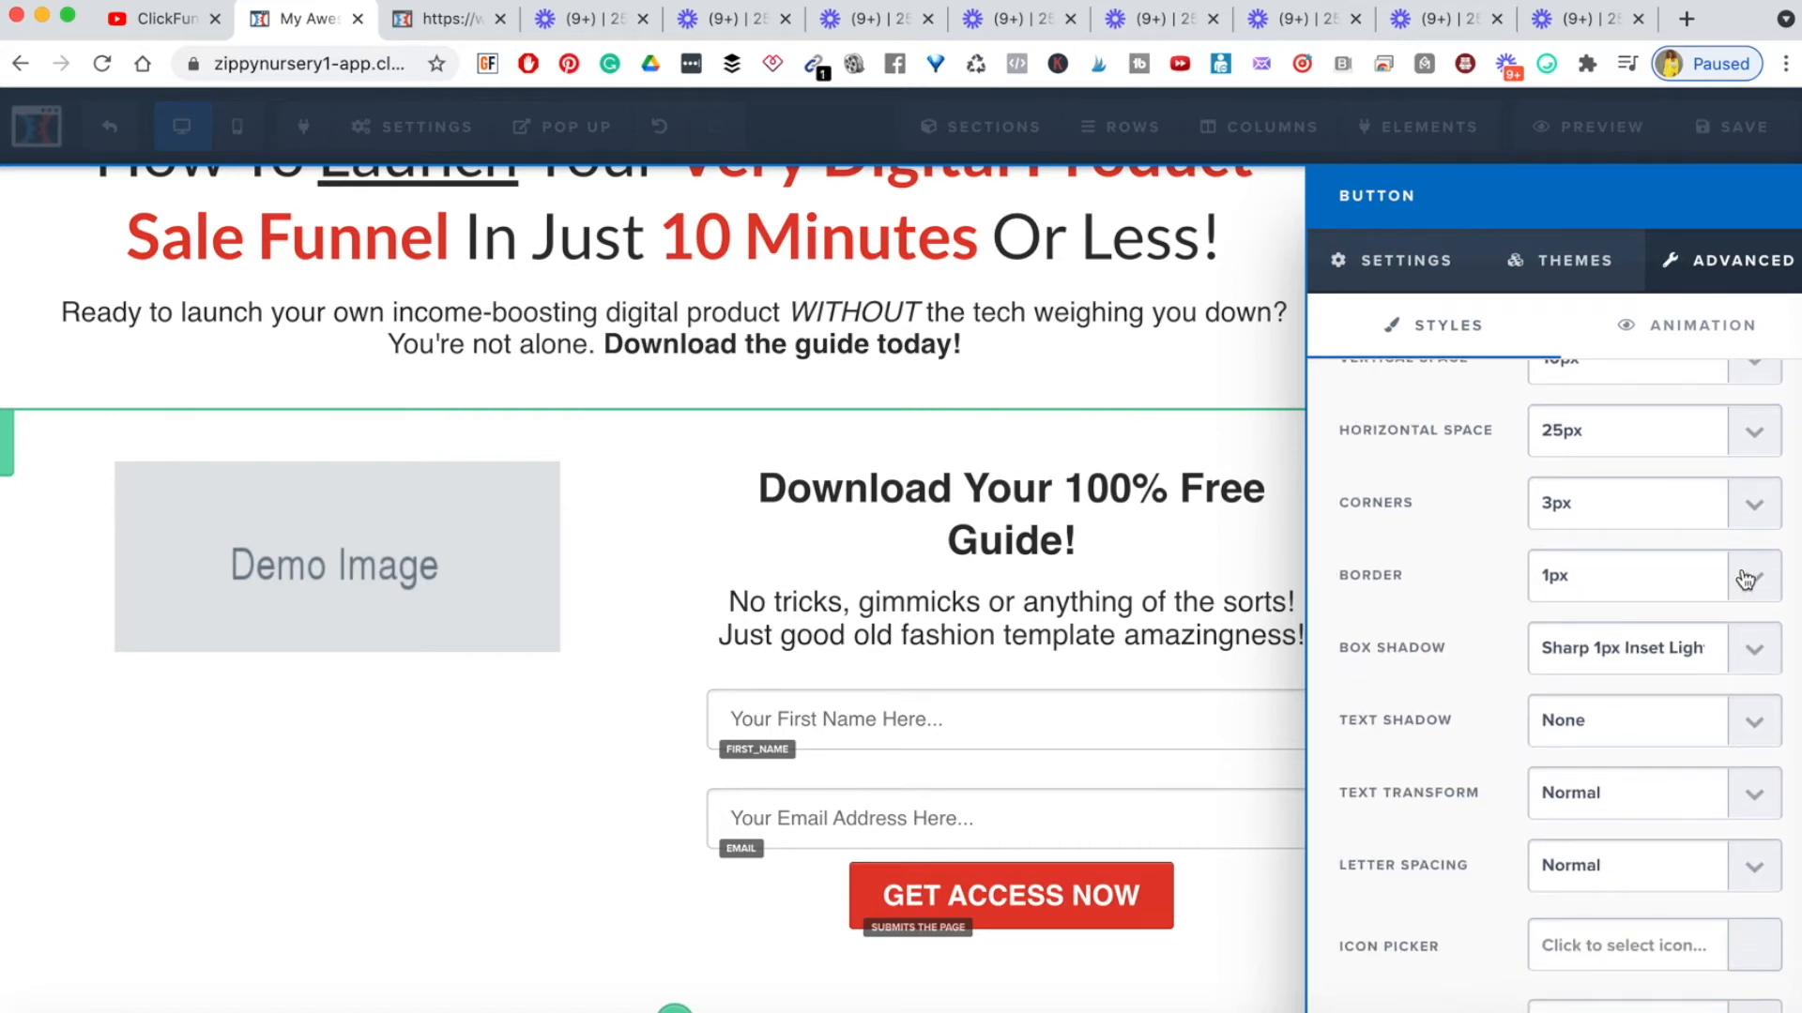
{"action": "scroll", "coordinate": [1492, 730], "scroll_direction": "down", "scroll_amount": 2}
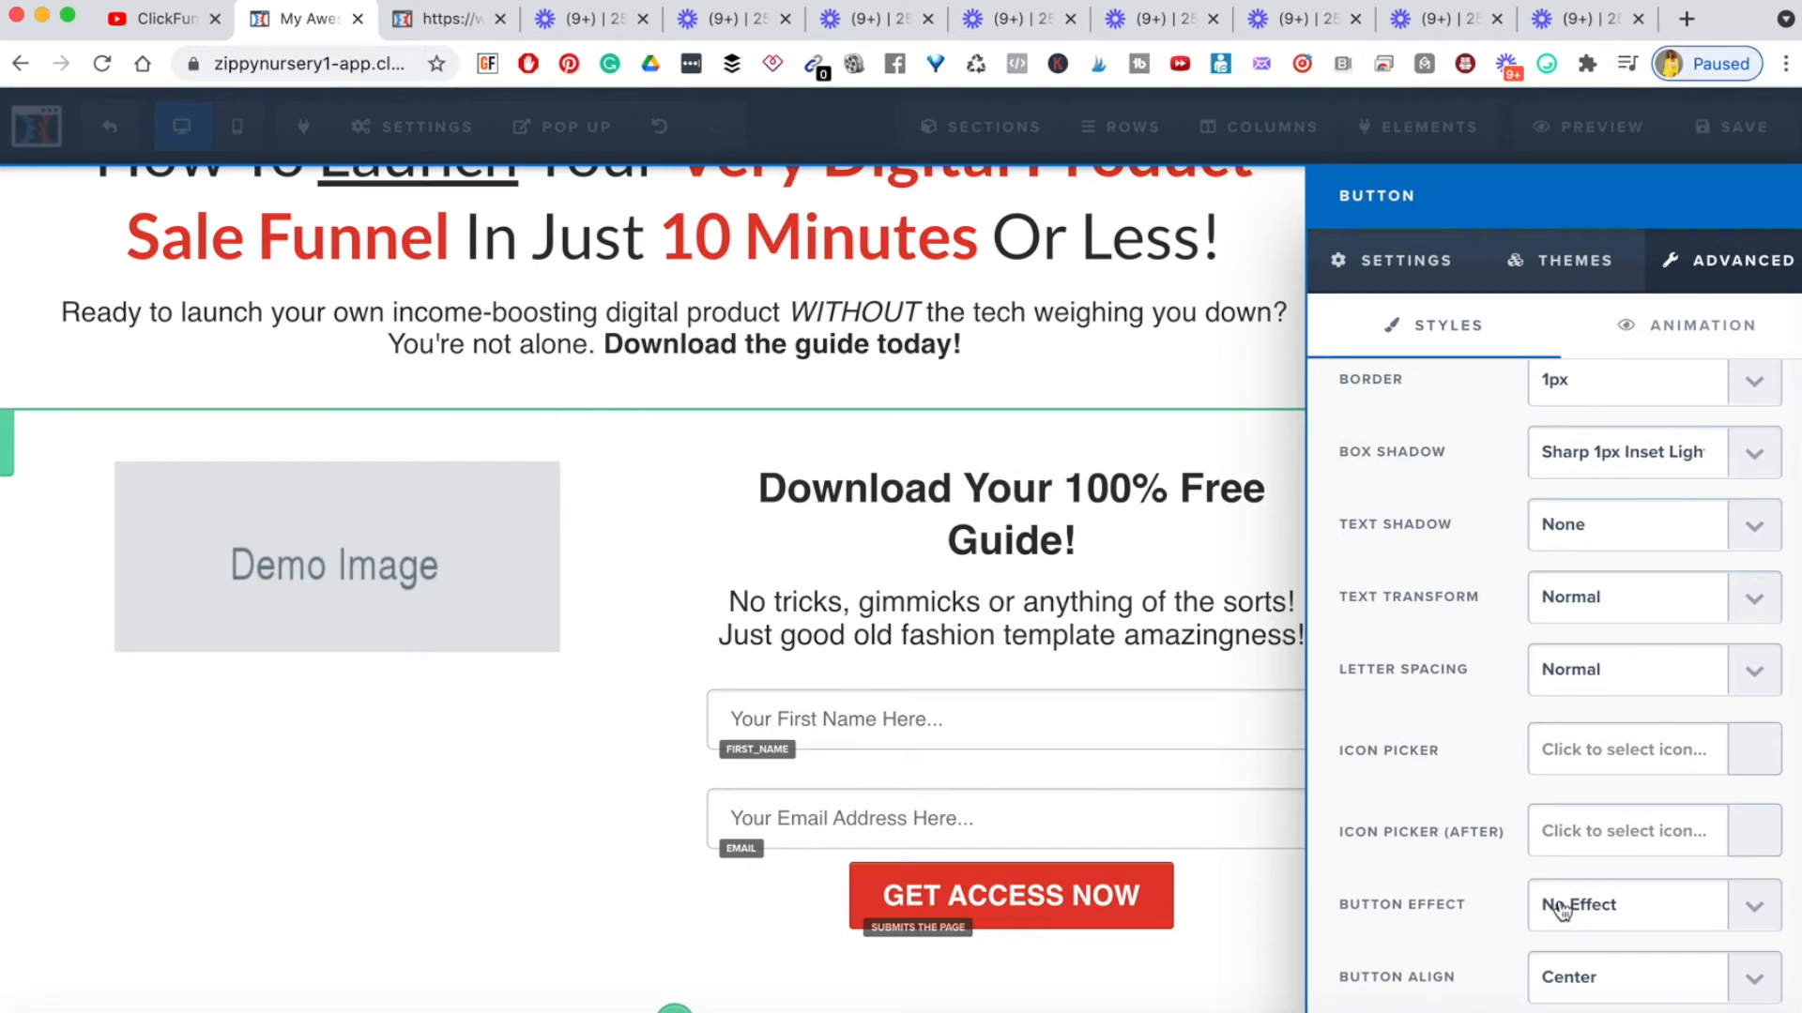
- Try the looping button effects Pulse Glow, Rocking and Bounce on the opt-in button
{"action": "left_click", "coordinate": [1742, 912]}
{"action": "left_click", "coordinate": [1644, 931]}
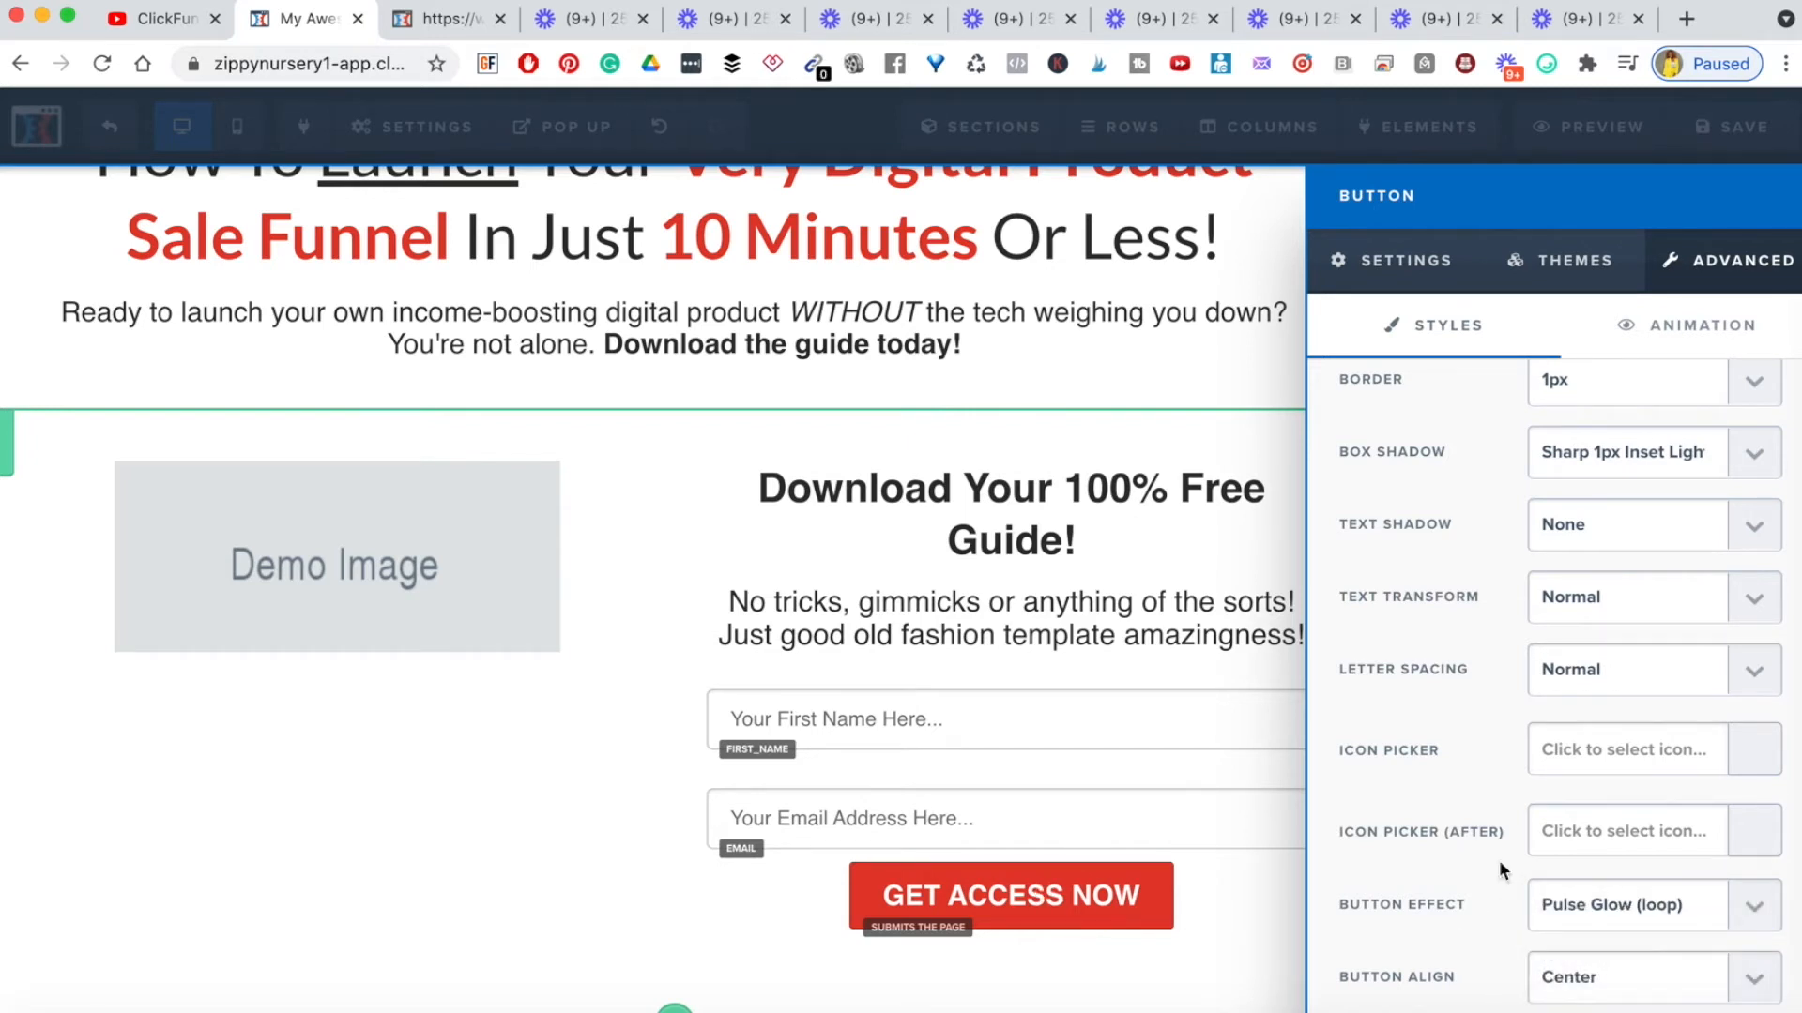
{"action": "left_click", "coordinate": [1738, 909]}
{"action": "left_click", "coordinate": [1637, 935]}
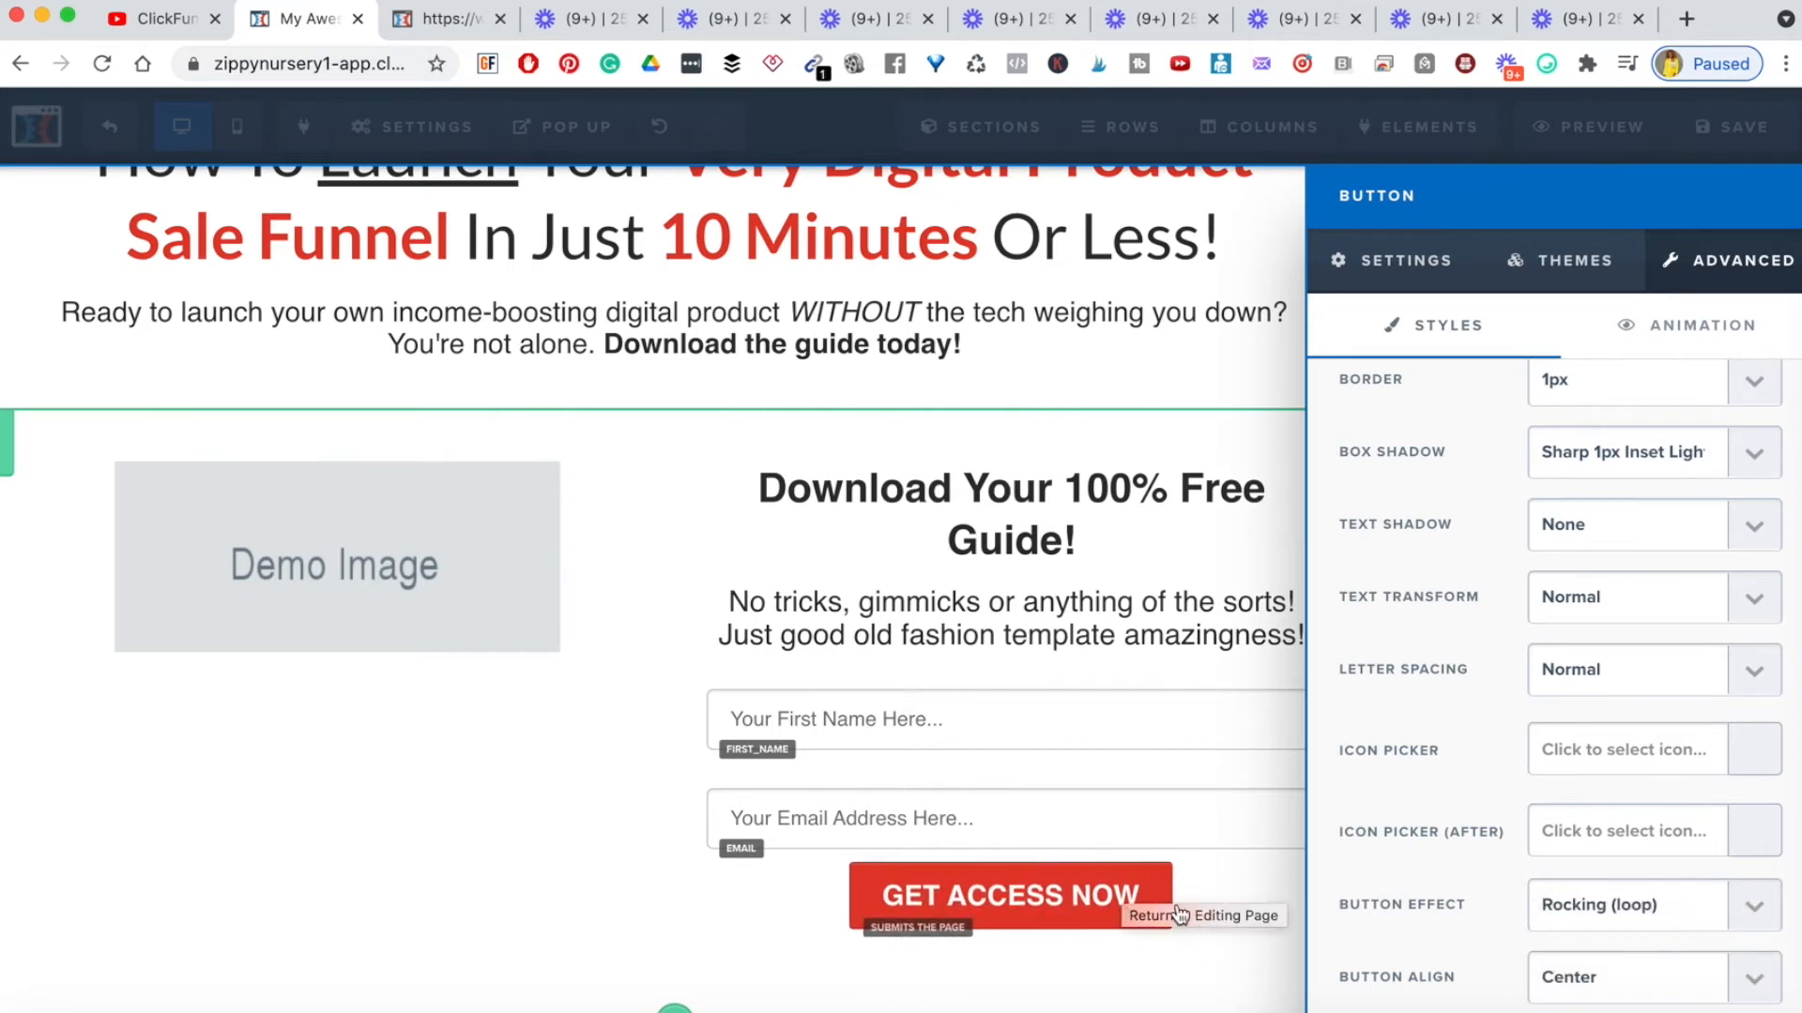
{"action": "left_click", "coordinate": [1754, 907]}
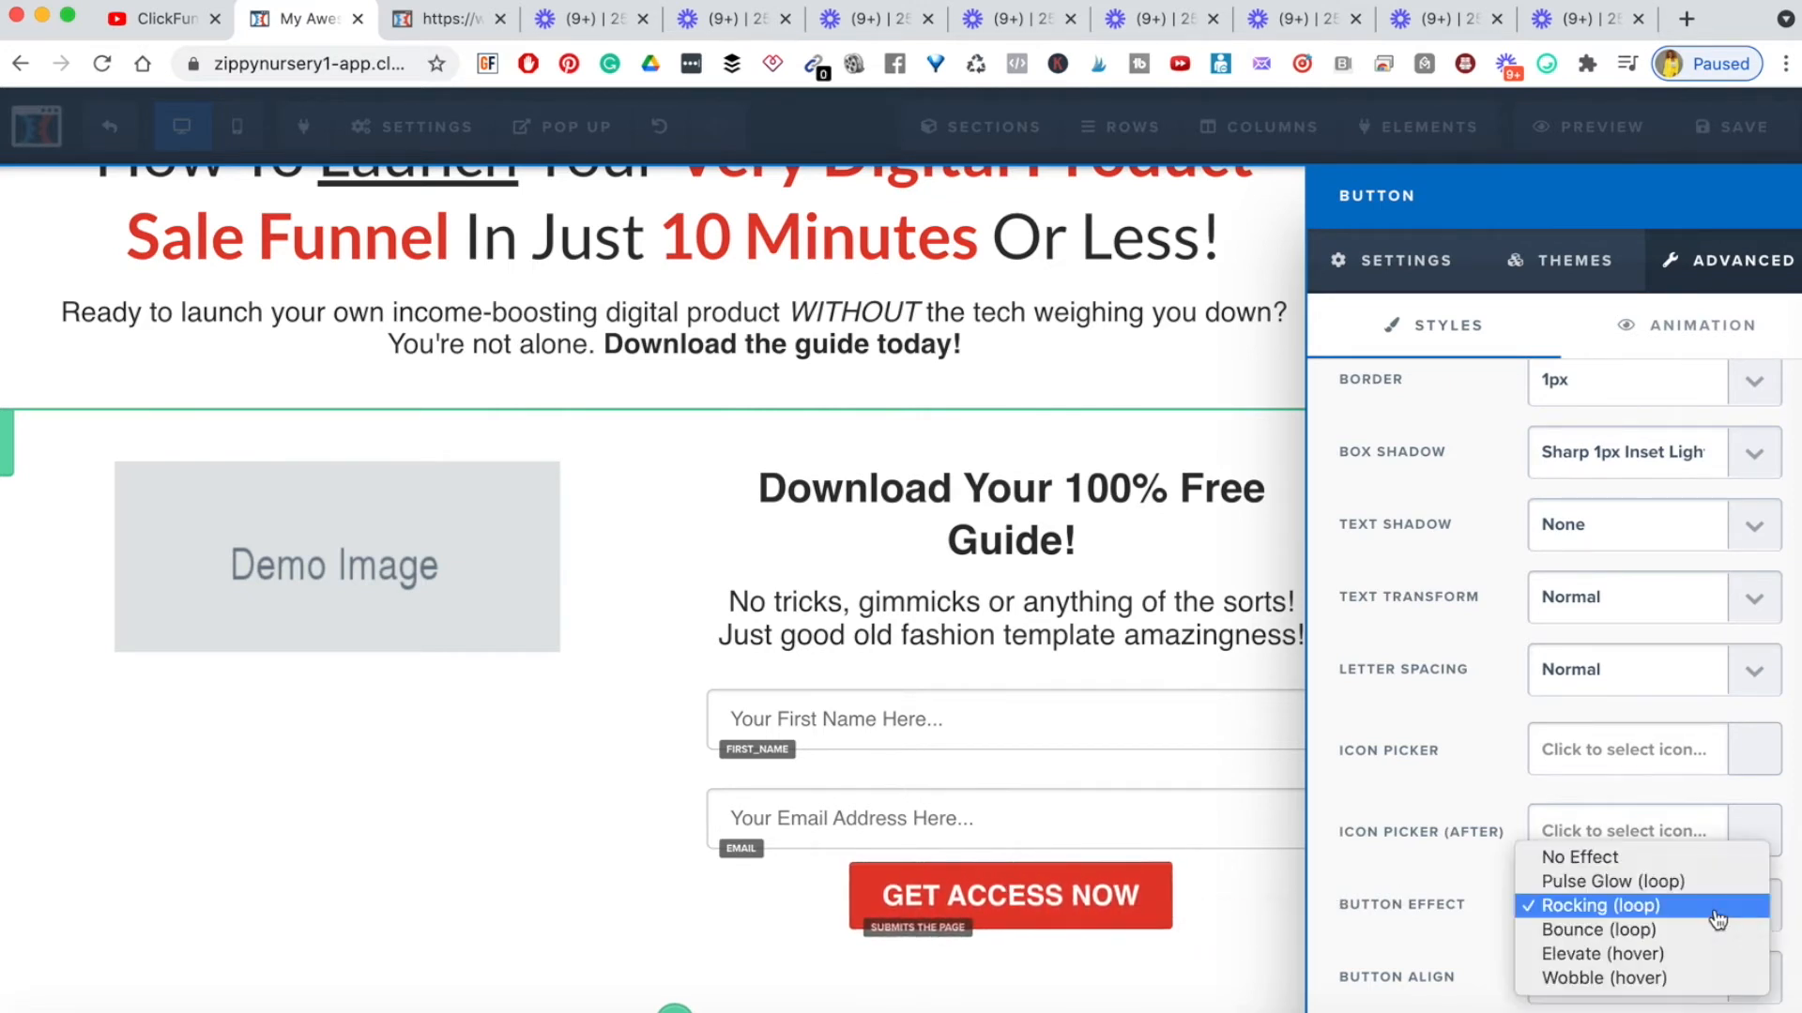
{"action": "left_click", "coordinate": [1671, 934]}
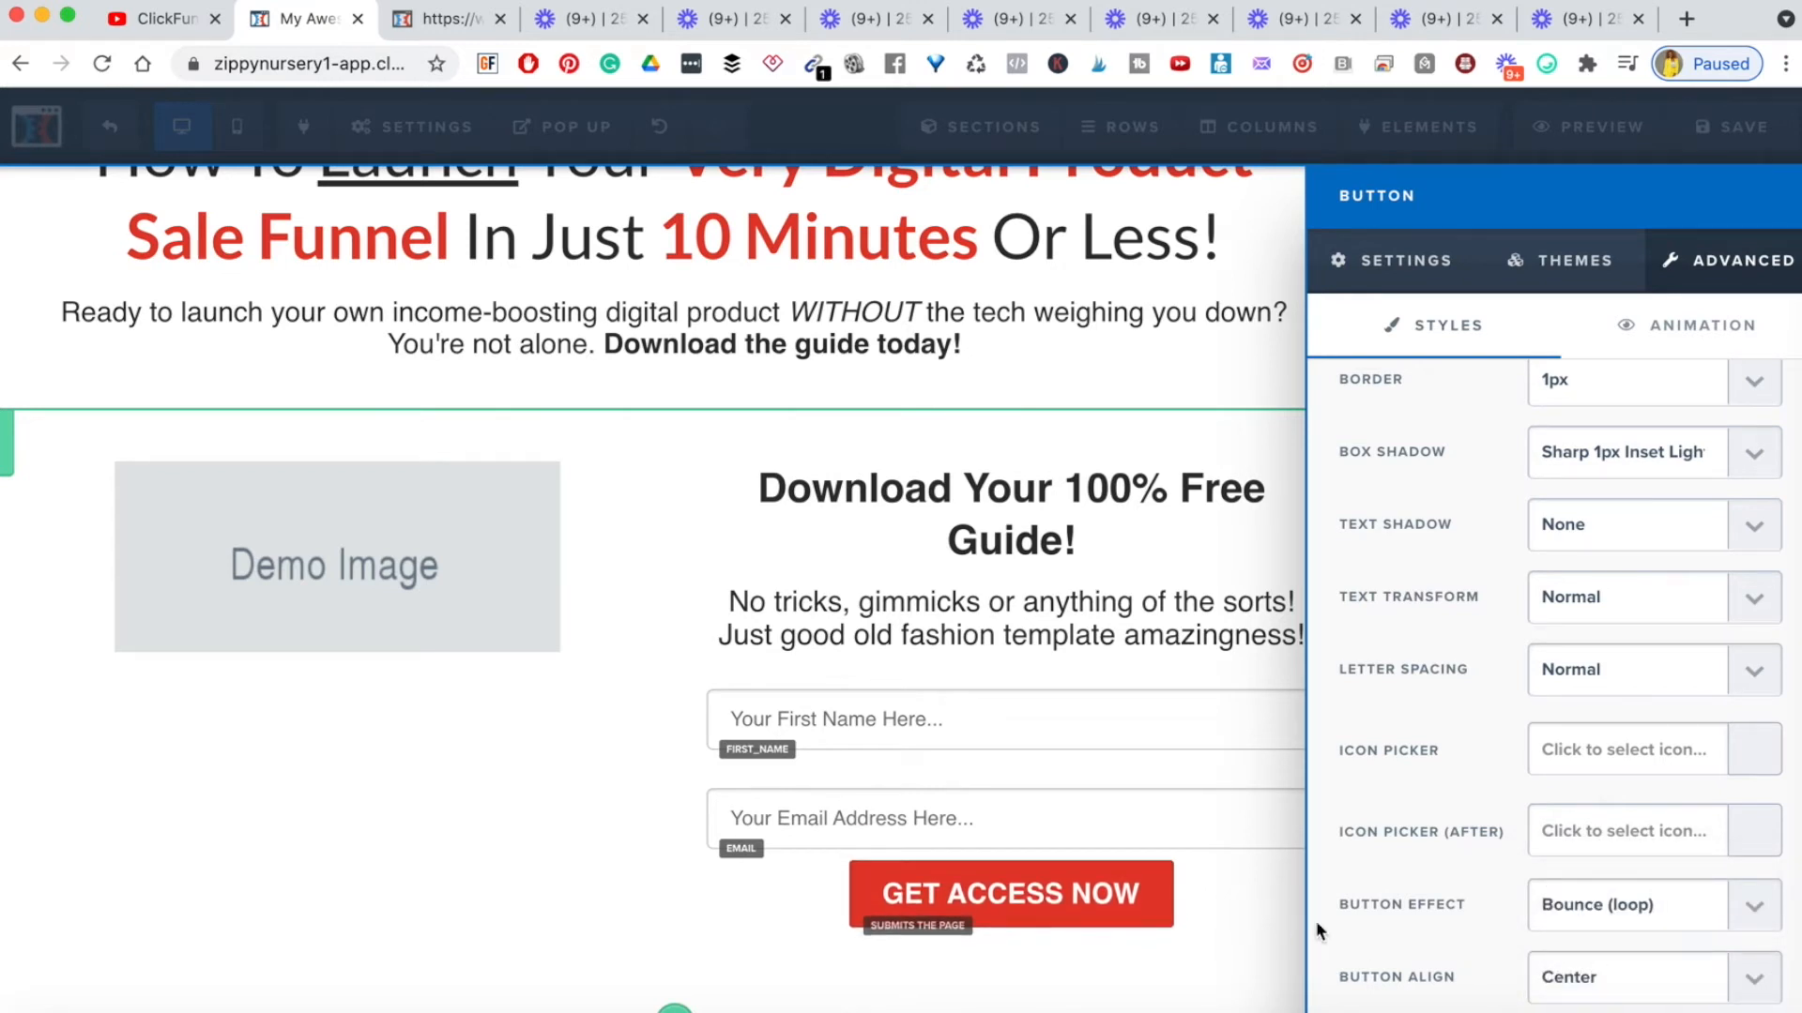
- Try the Elevate and Wobble hover effects on the button, set the effect back to No Effect and close the settings
{"action": "left_click", "coordinate": [1755, 910]}
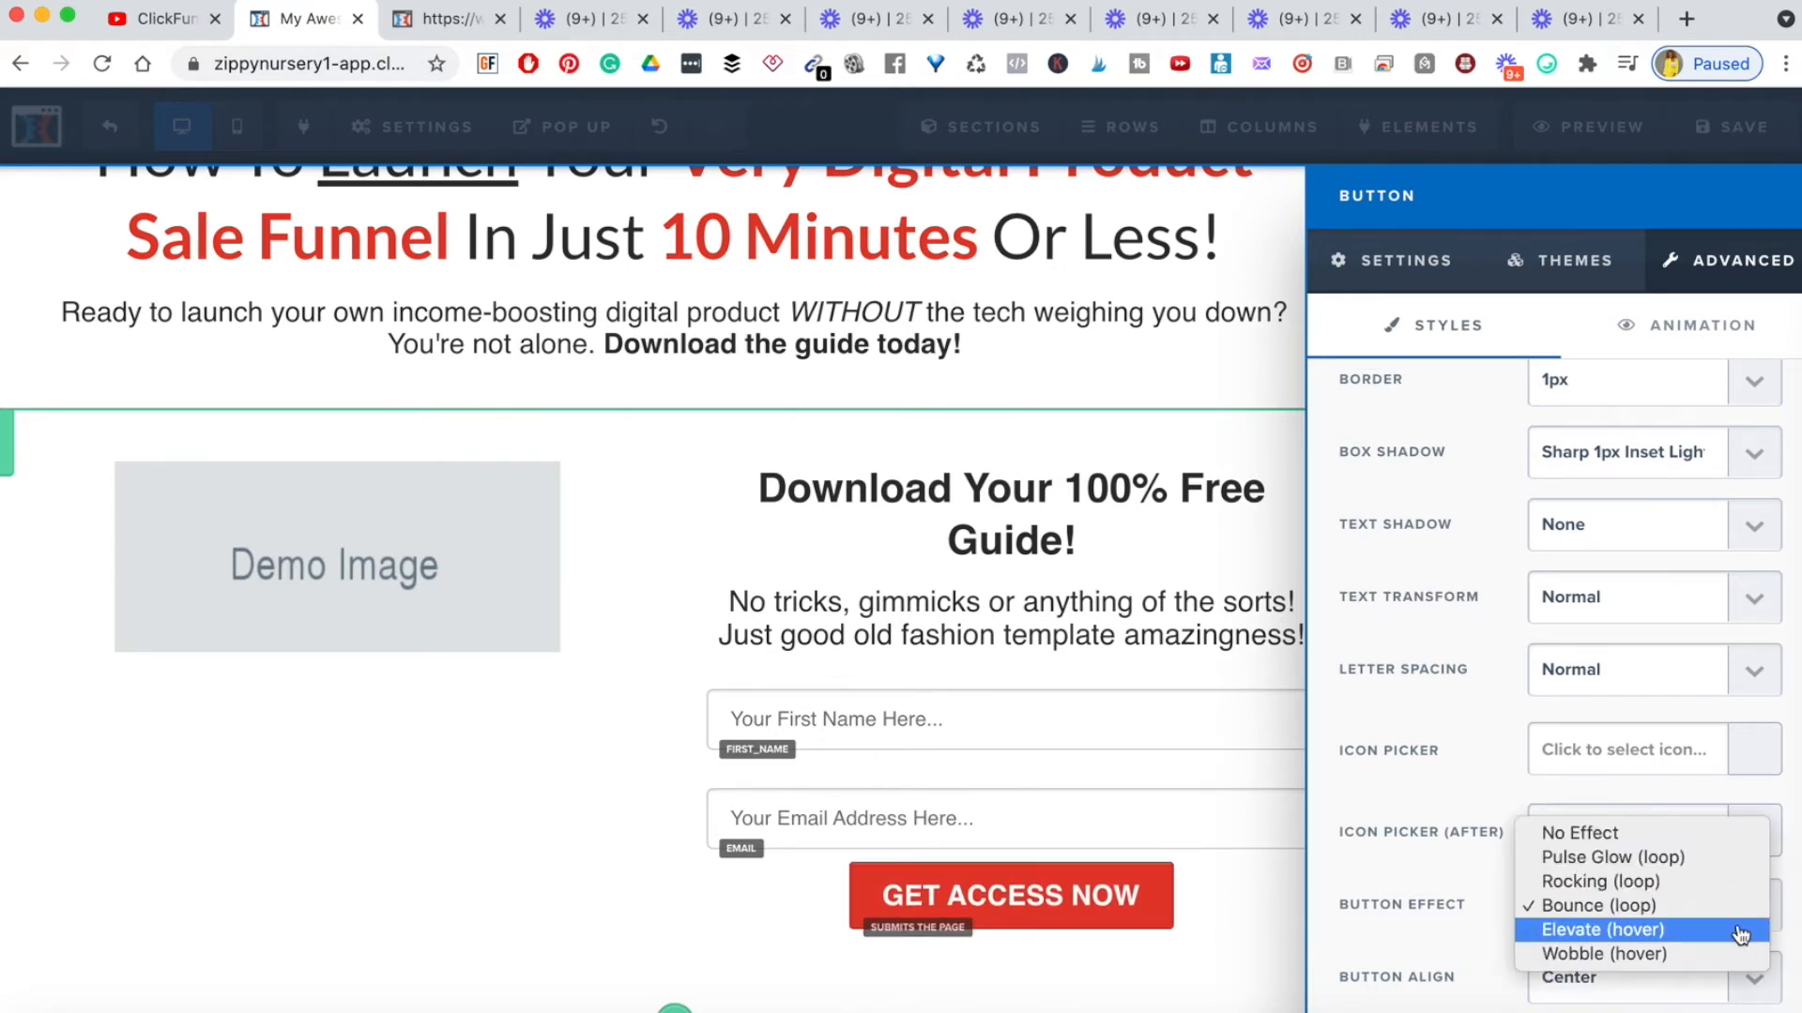
{"action": "left_click", "coordinate": [1730, 933]}
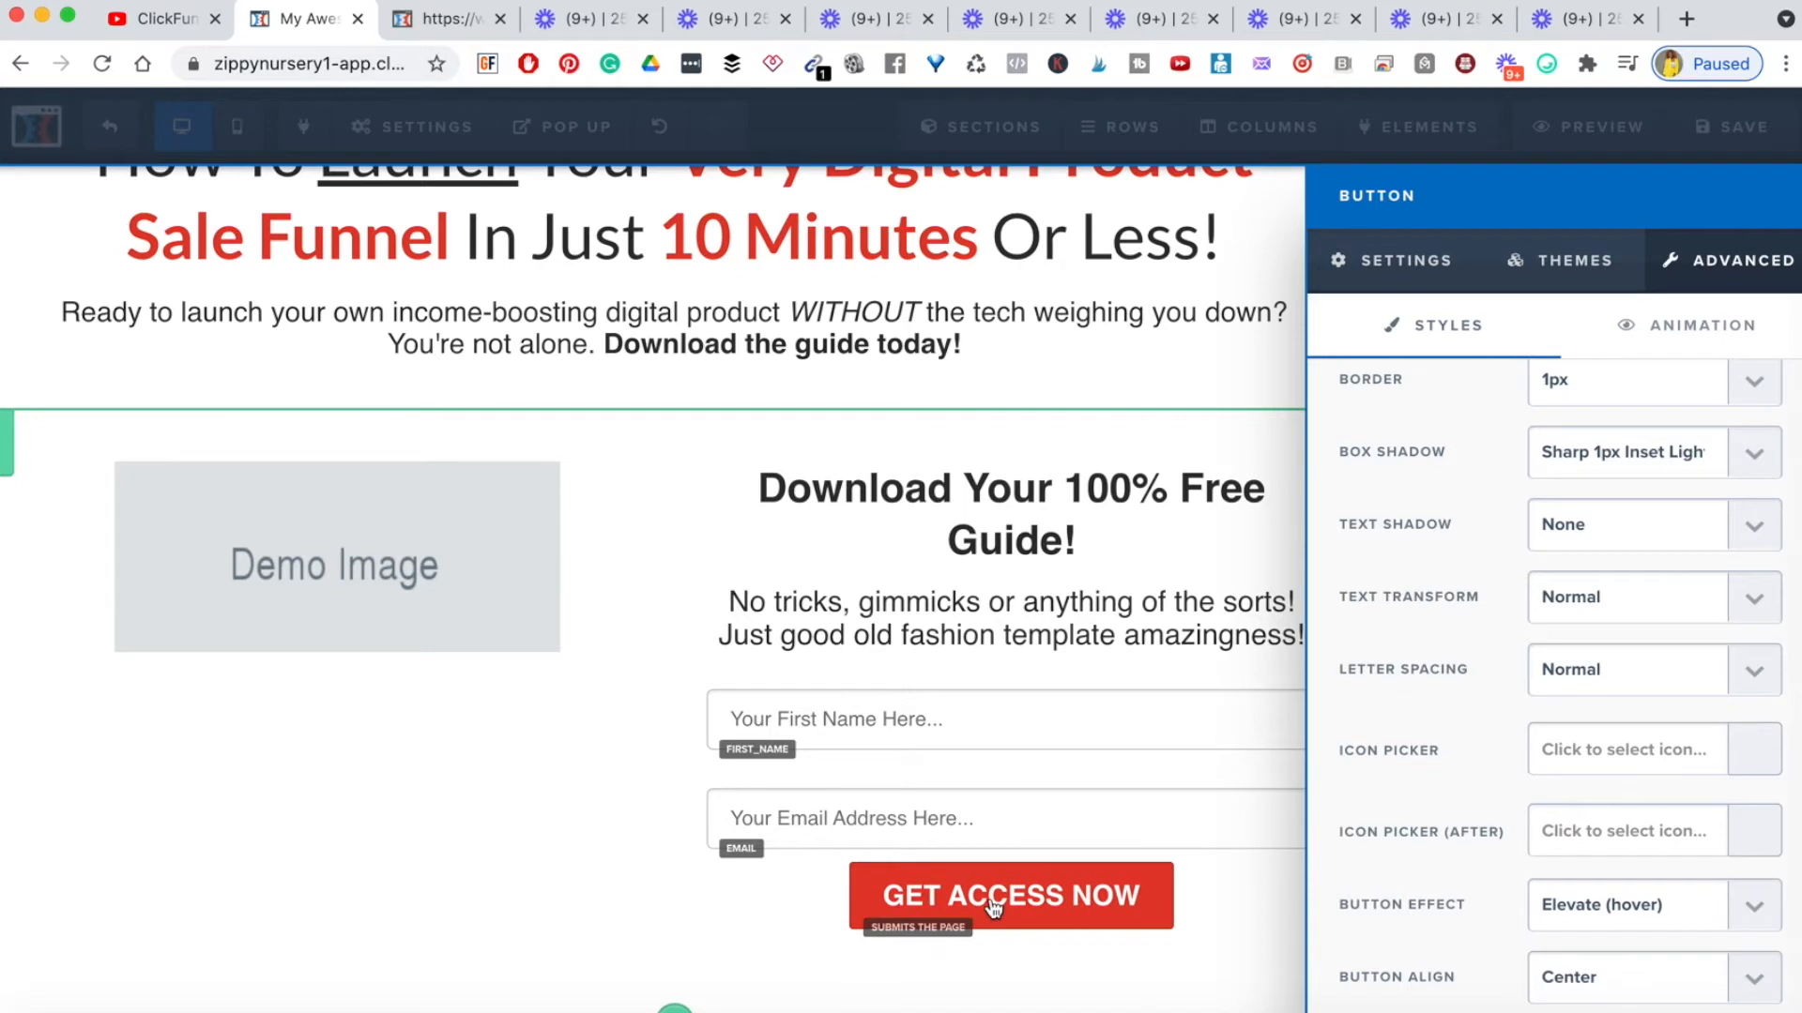
{"action": "left_click", "coordinate": [1757, 908]}
{"action": "left_click", "coordinate": [1745, 938]}
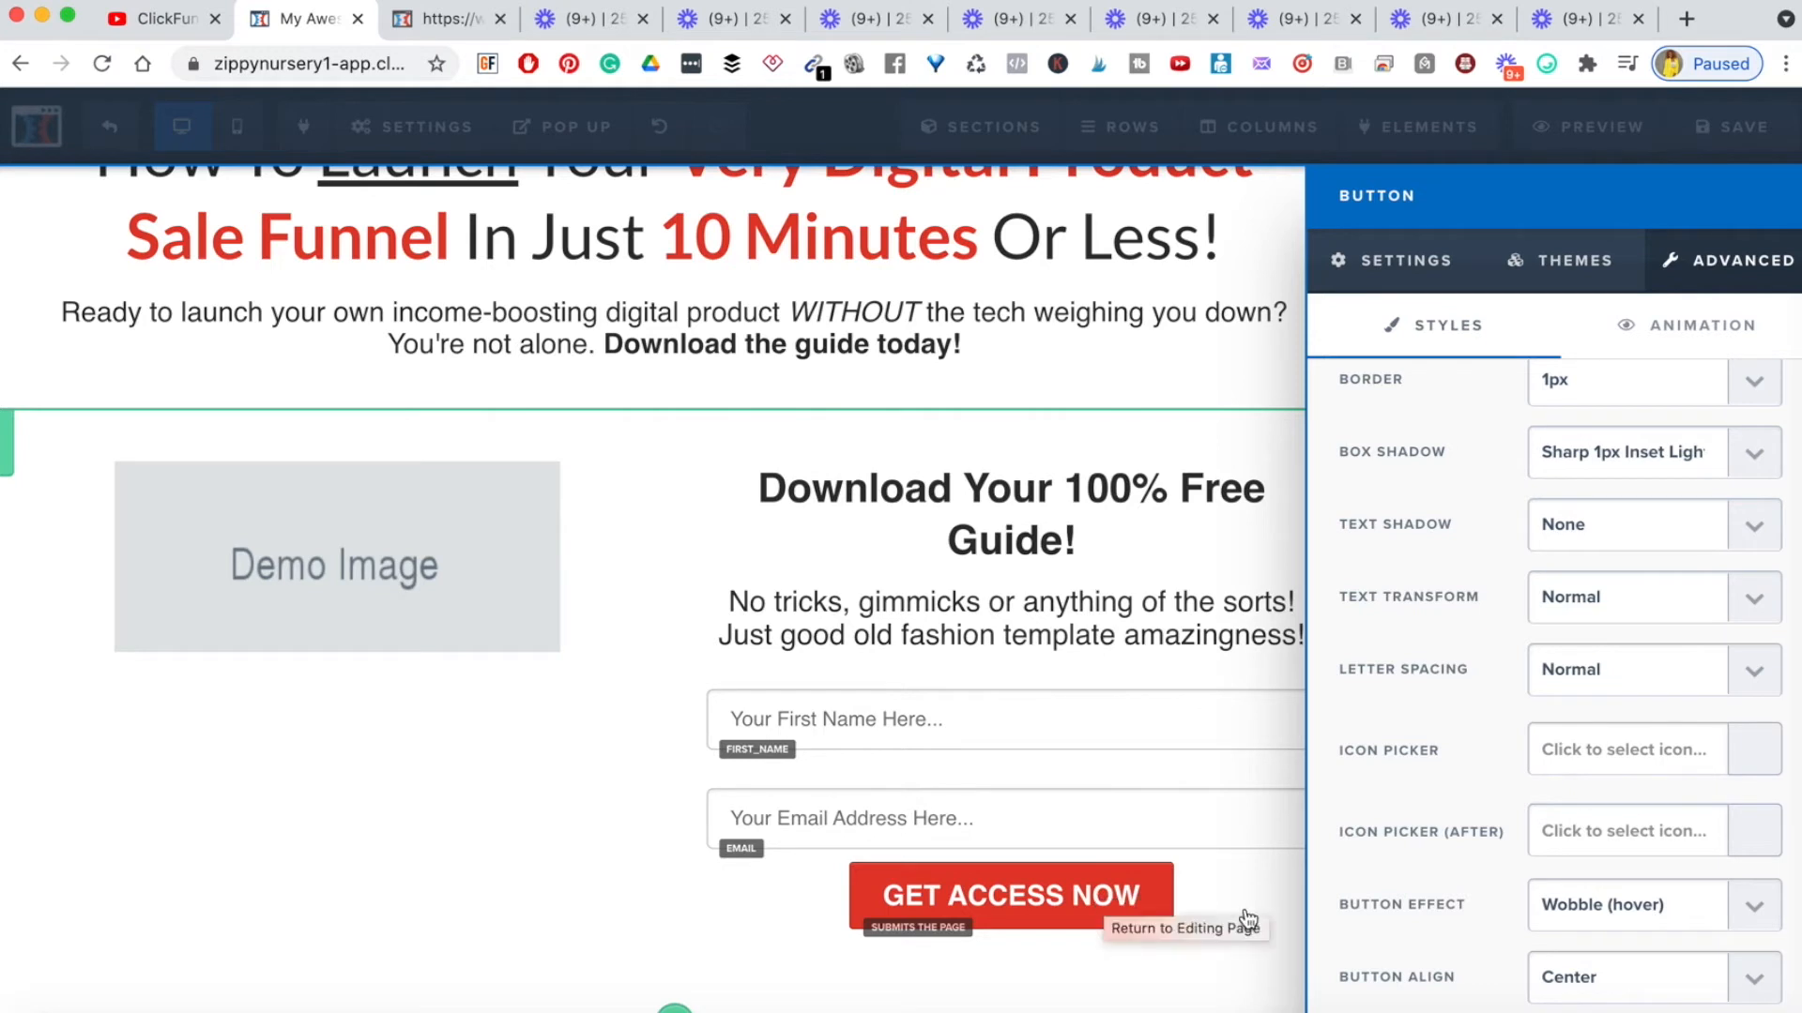
{"action": "left_click", "coordinate": [1746, 906]}
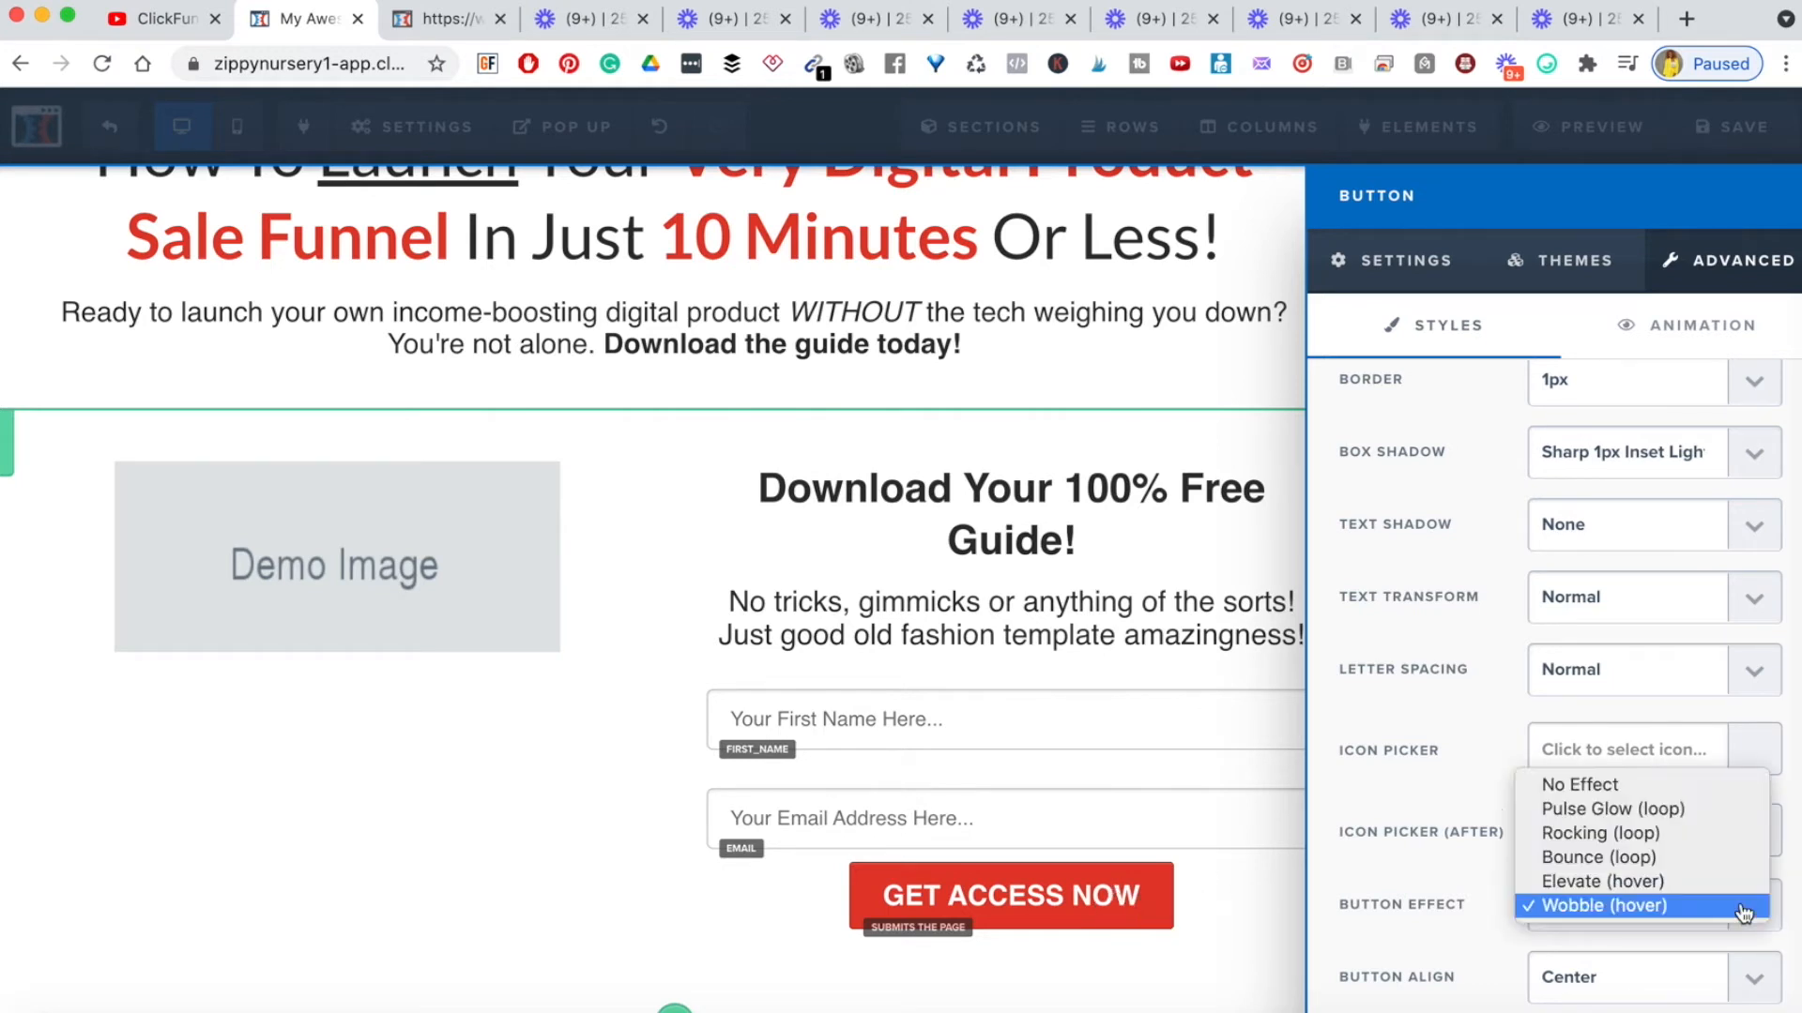
{"action": "left_click", "coordinate": [1626, 788]}
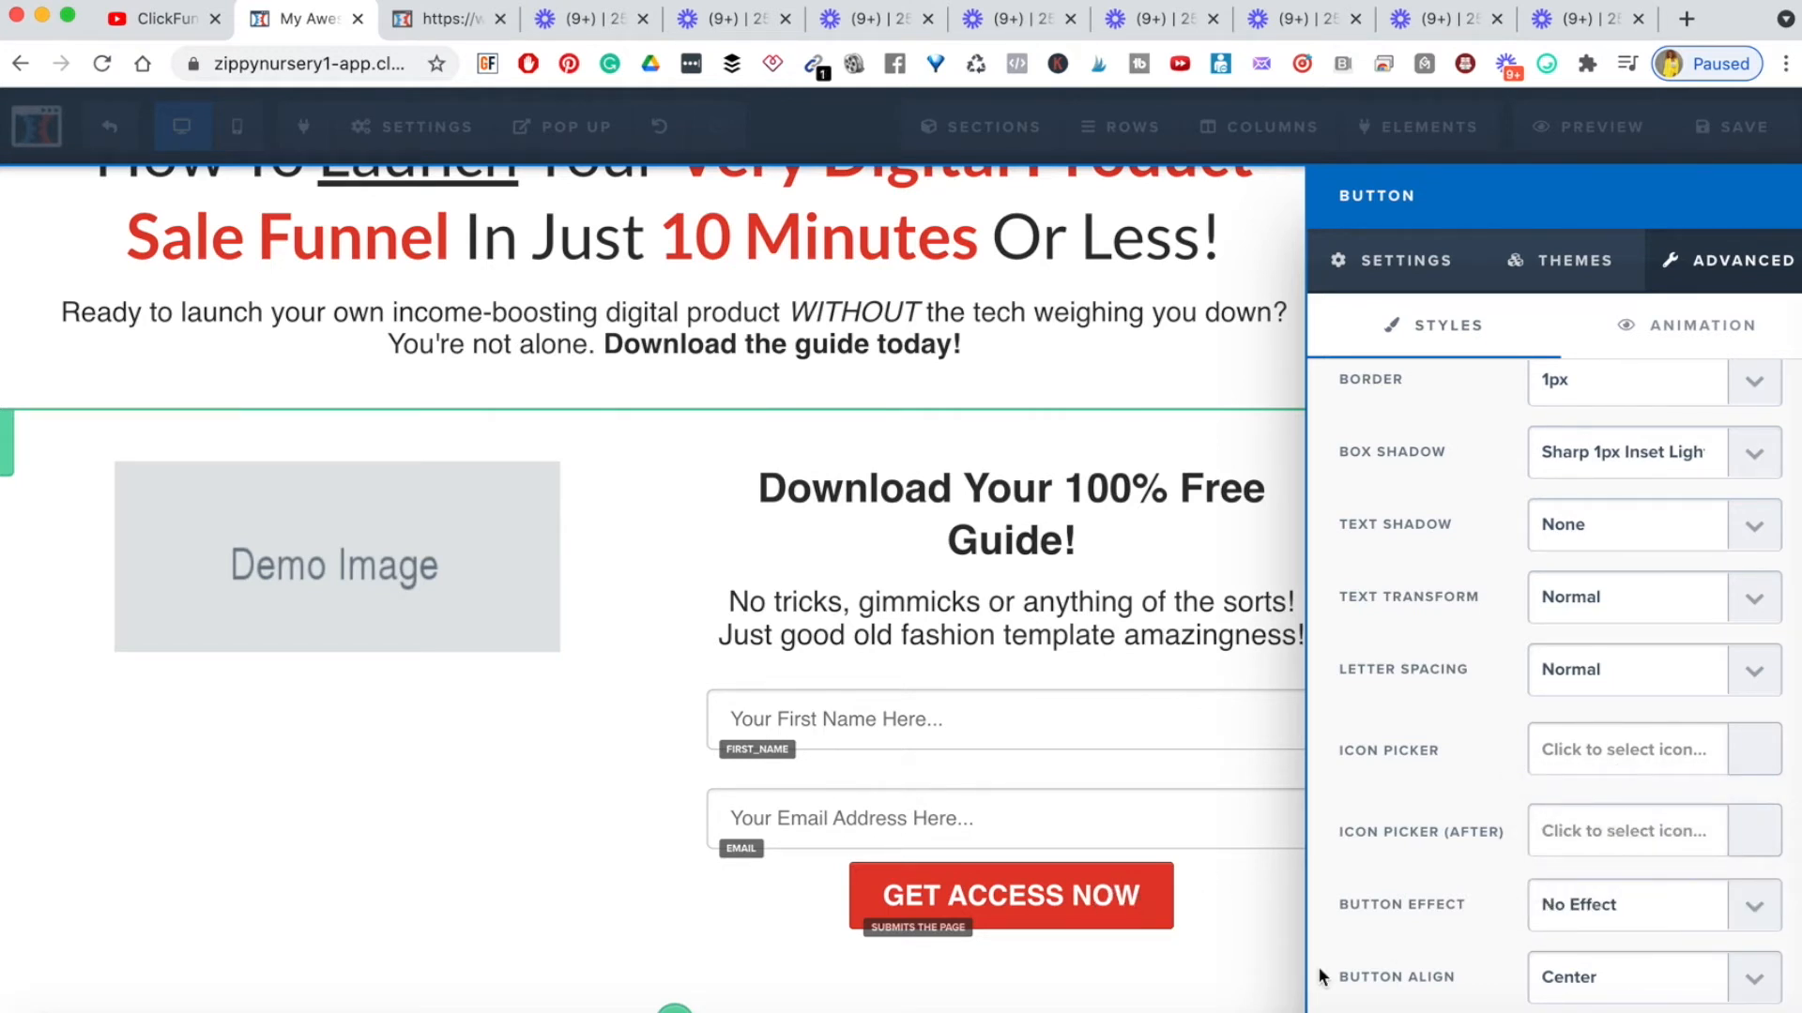
{"action": "left_click", "coordinate": [1213, 974]}
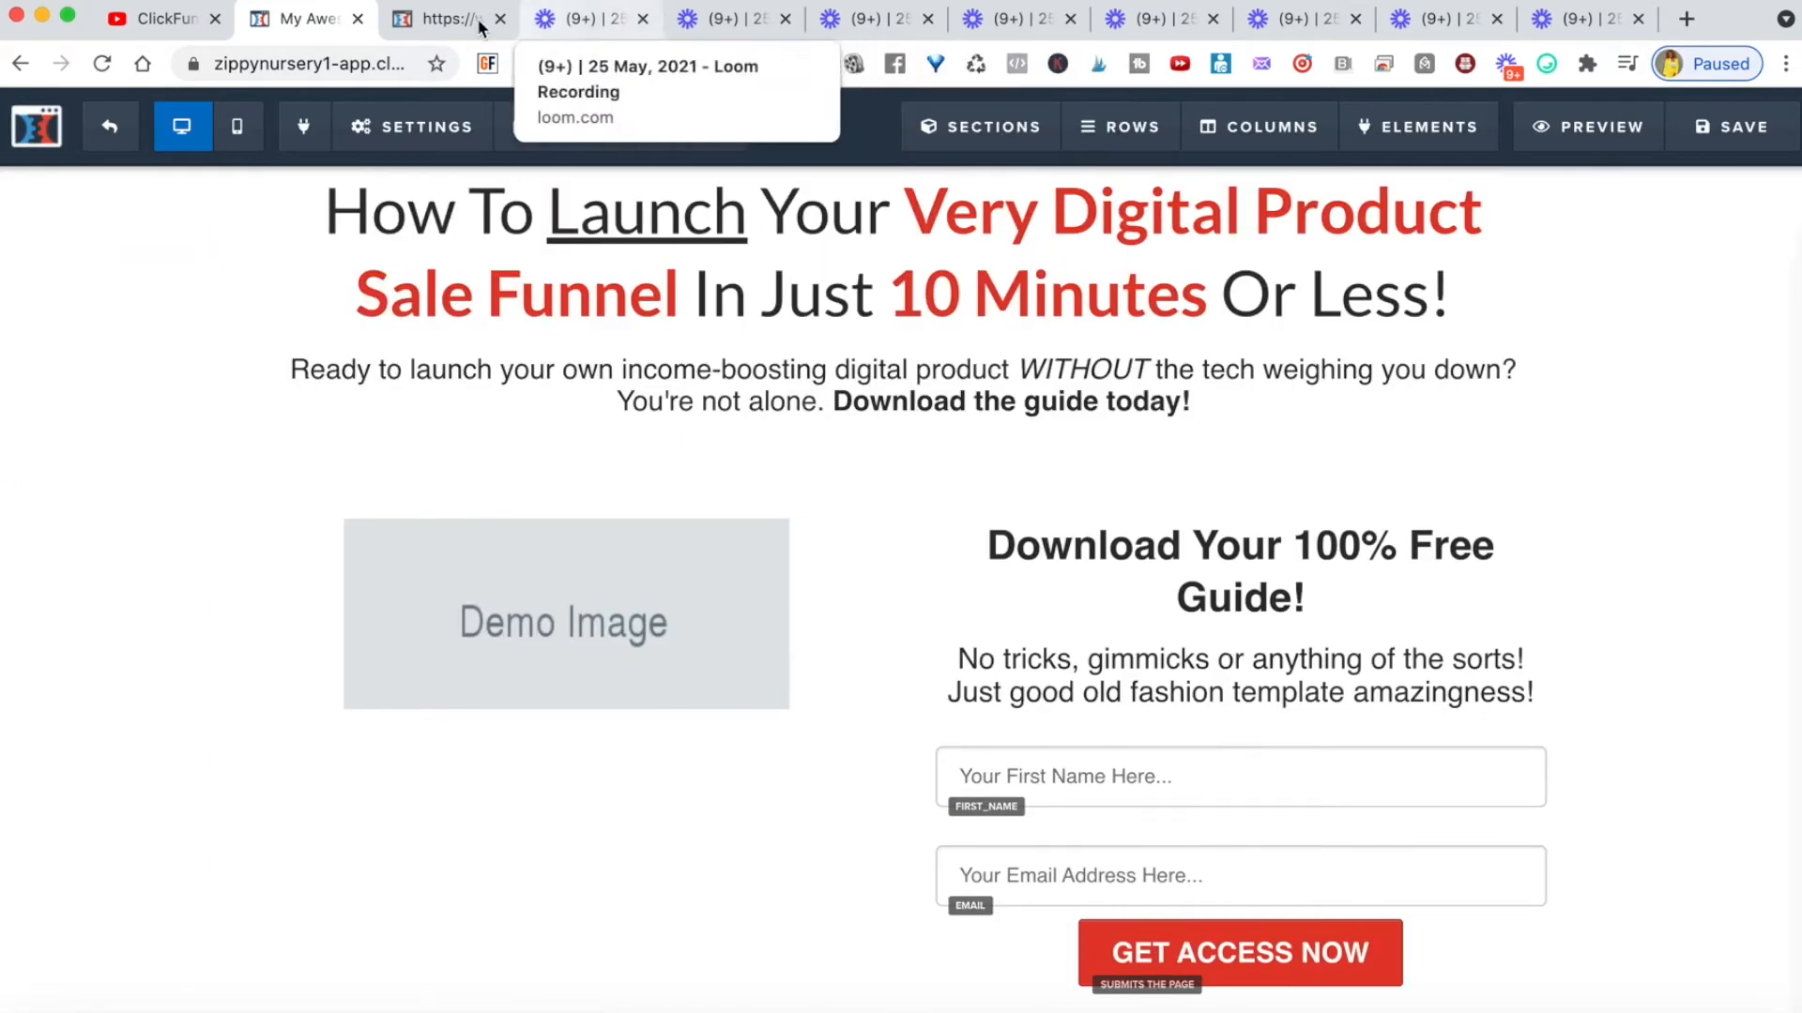
- Copy the privacy line starting "Your Data Is Protected" from below the example page's opt-in button
{"action": "left_click", "coordinate": [432, 26]}
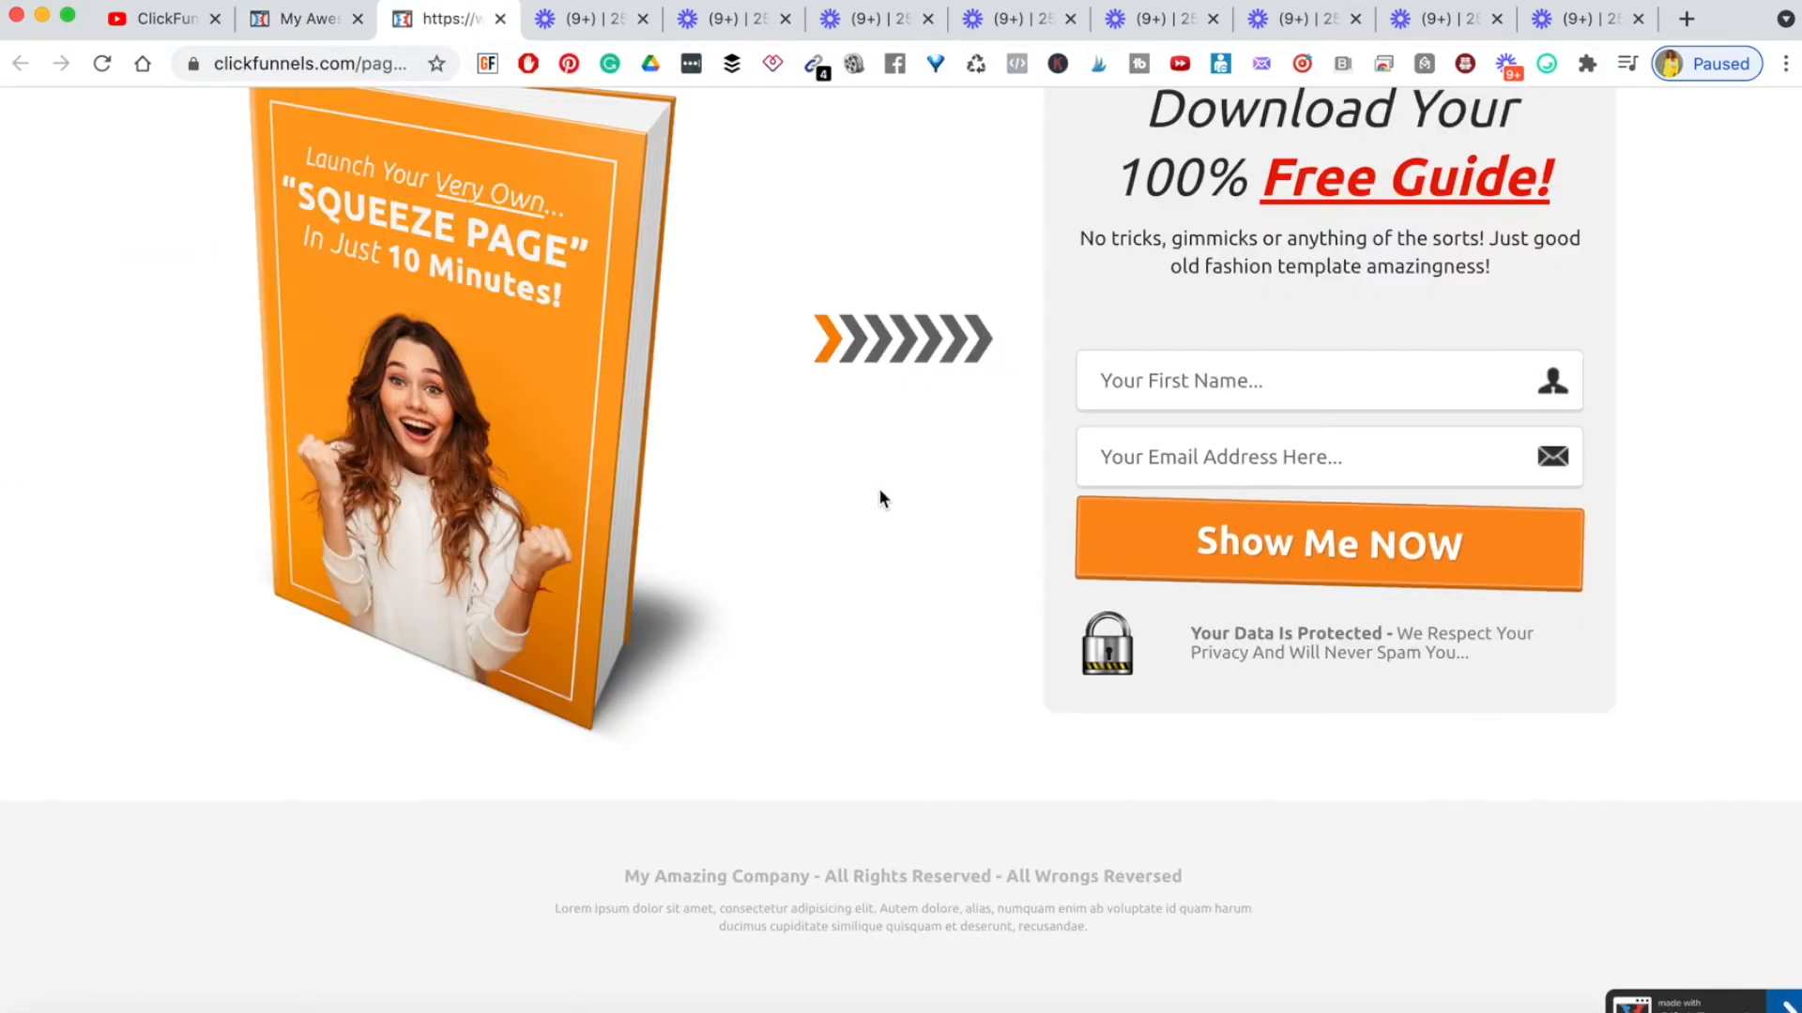
{"action": "triple_click", "coordinate": [1300, 628]}
{"action": "key", "text": "super+c"}
{"action": "left_click", "coordinate": [1304, 629]}
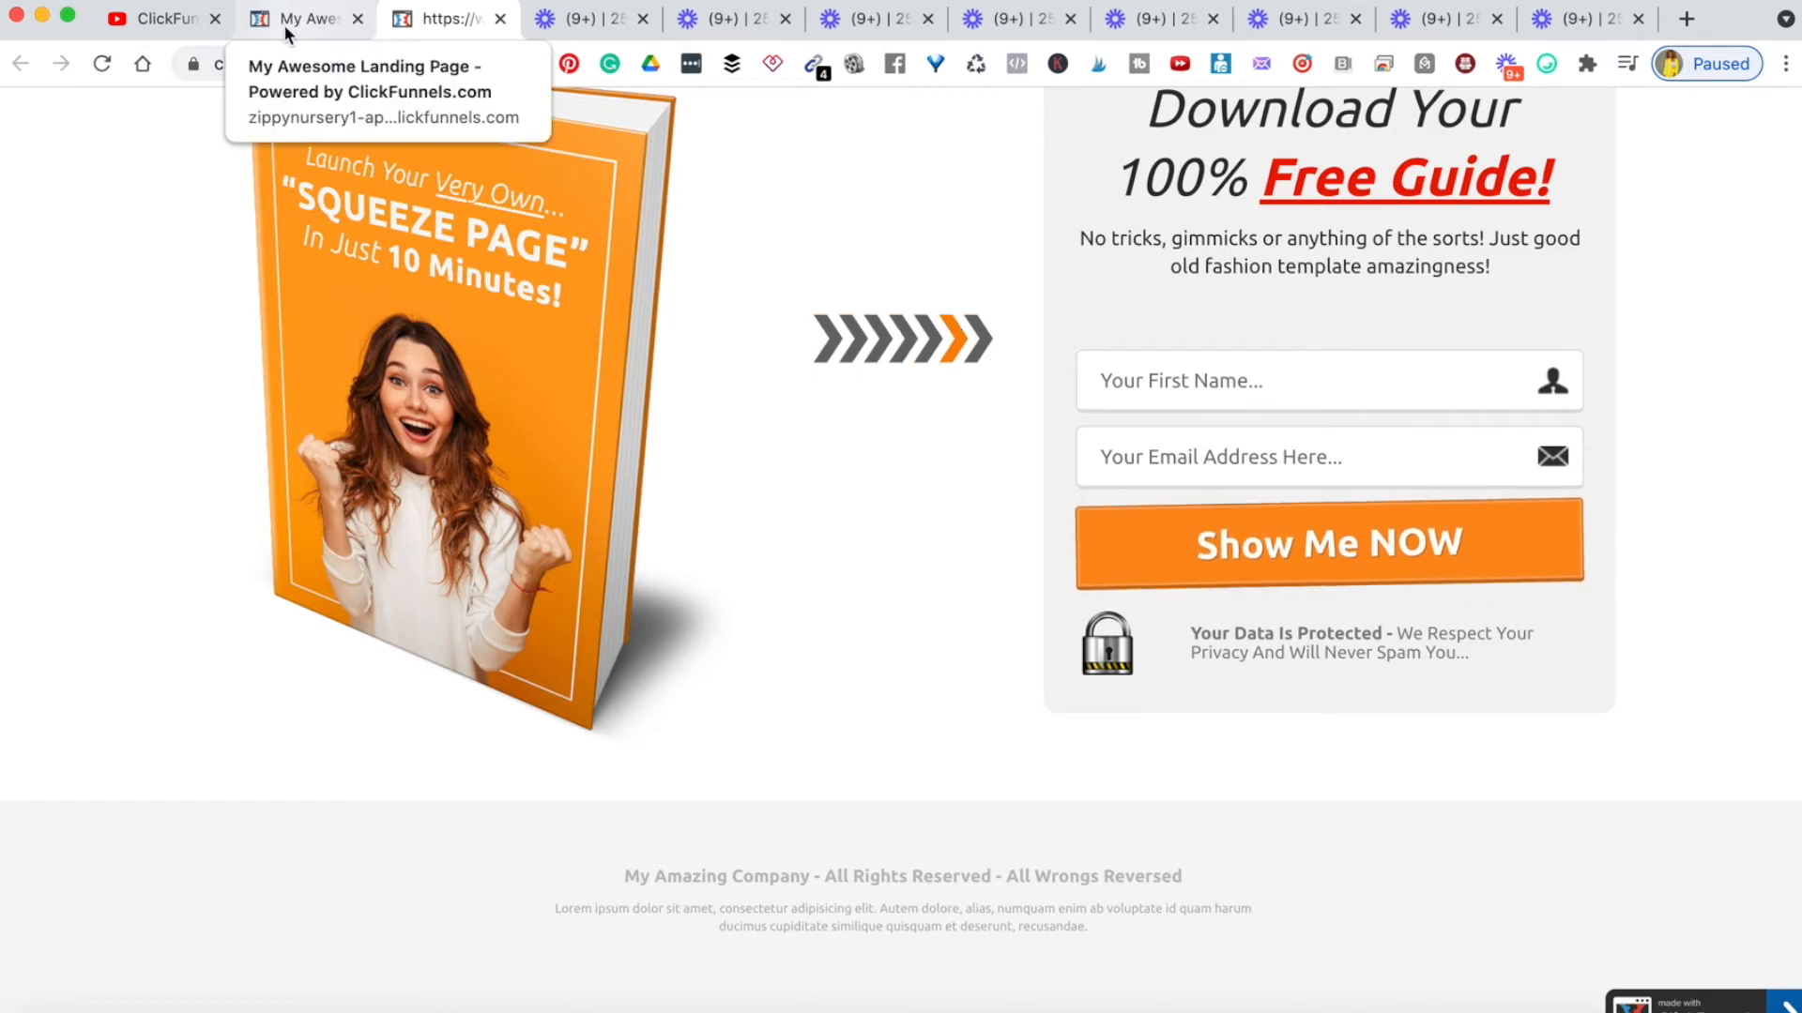
- Return to the landing page editor and add a Paragraph element directly below the GET ACCESS NOW button
{"action": "left_click", "coordinate": [253, 21]}
{"action": "scroll", "coordinate": [1158, 745], "scroll_direction": "down", "scroll_amount": 1}
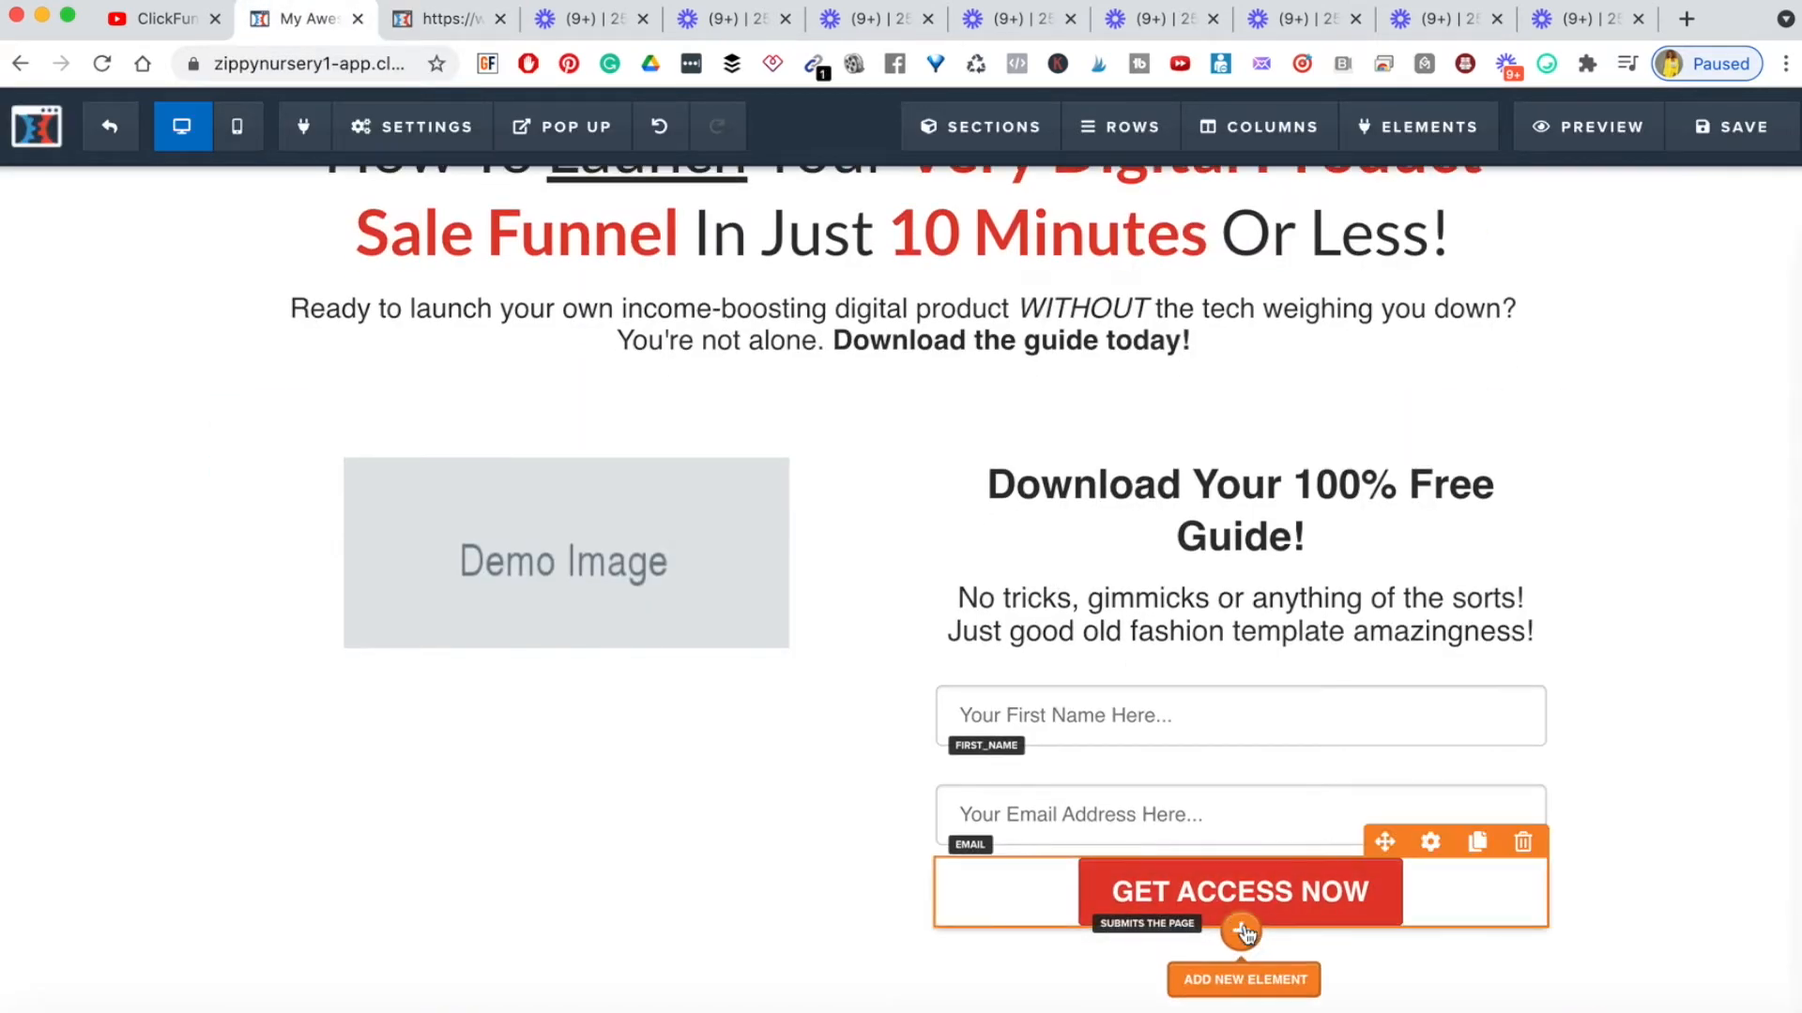
{"action": "left_click", "coordinate": [1243, 934]}
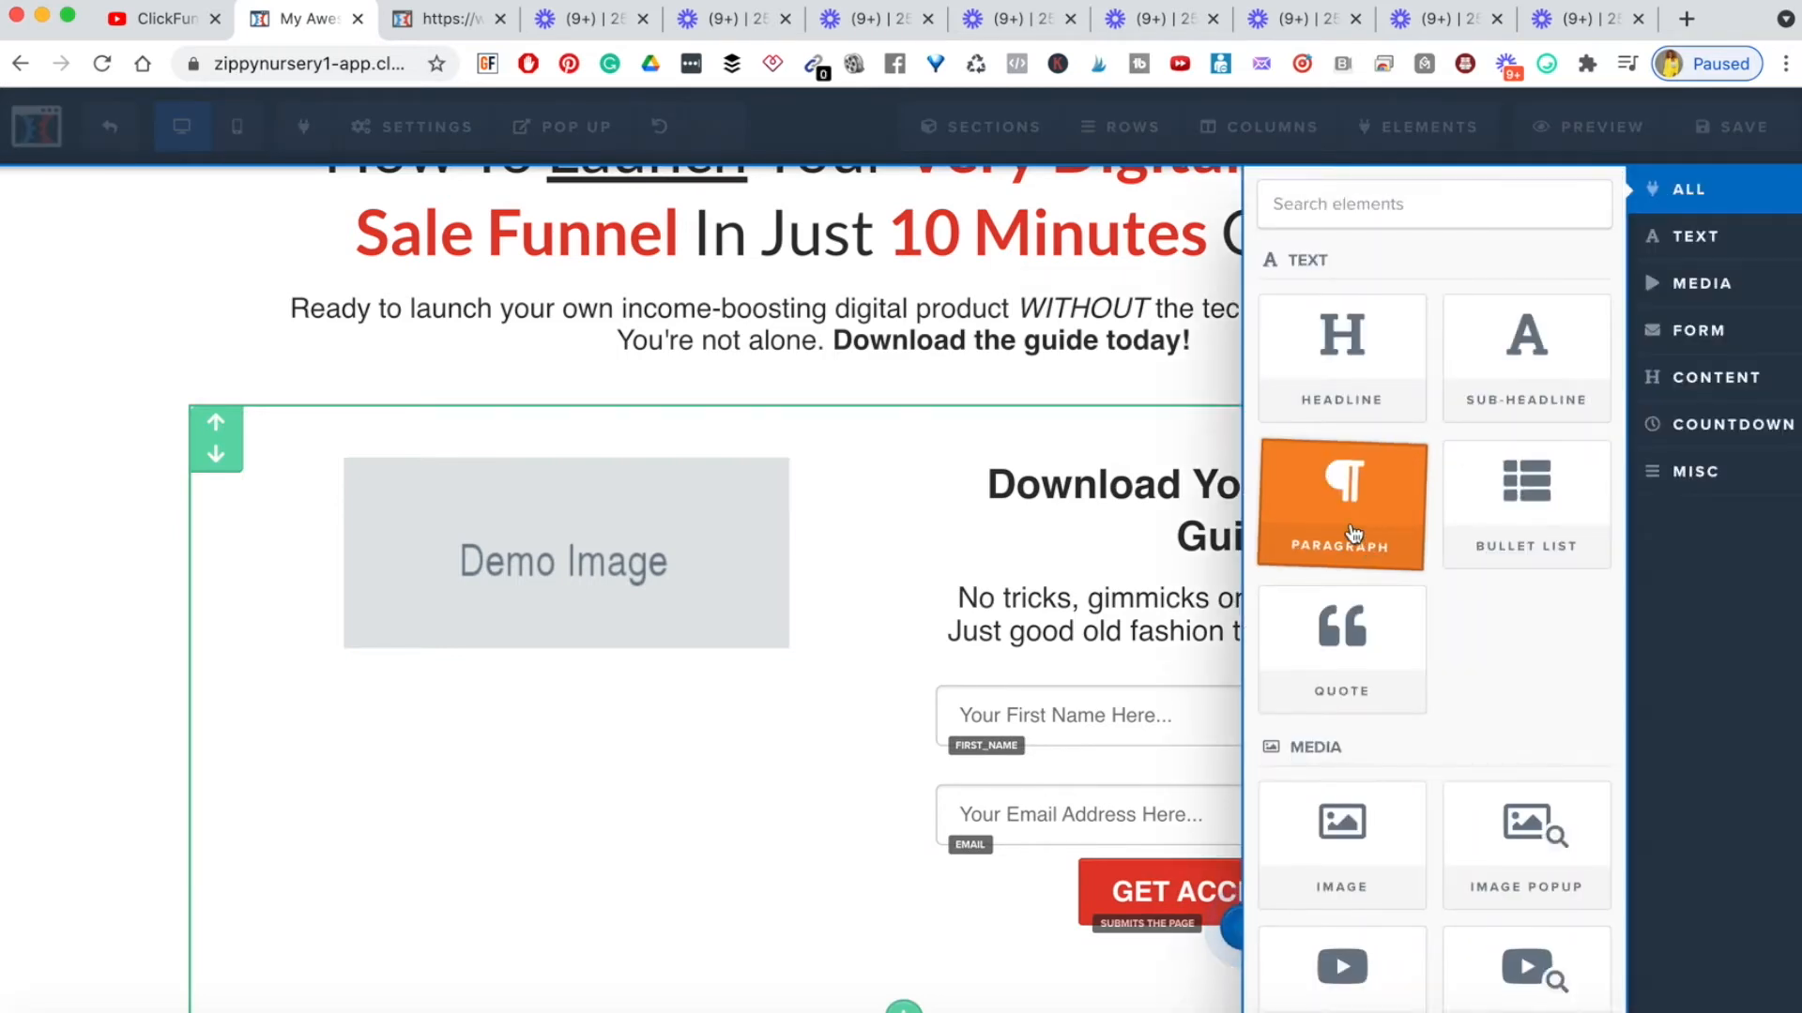
{"action": "left_click", "coordinate": [1352, 533]}
- Replace the new paragraph's placeholder text with the copied line "Your Data Is Protected - We Respect Your Privacy And Will Never Spam You..."
{"action": "scroll", "coordinate": [1220, 812], "scroll_direction": "down", "scroll_amount": 2}
{"action": "double_click", "coordinate": [1131, 882]}
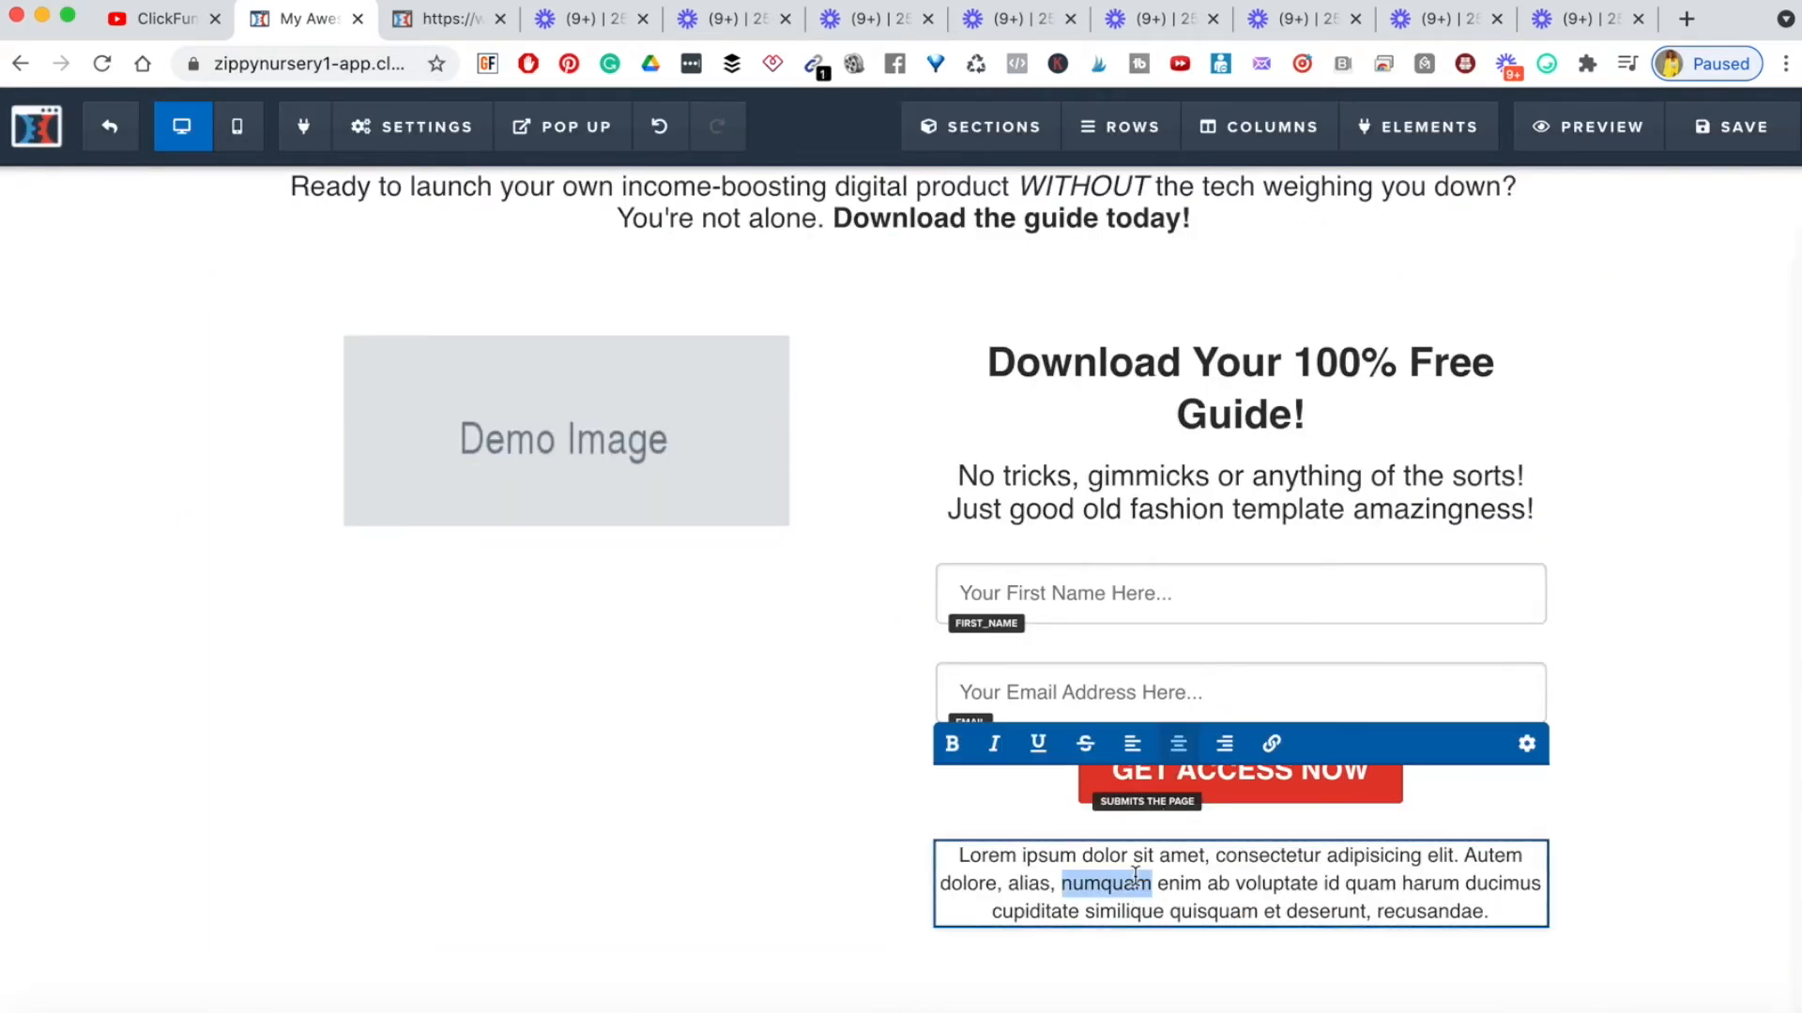
{"action": "triple_click", "coordinate": [1135, 876]}
{"action": "key", "text": "super+v"}
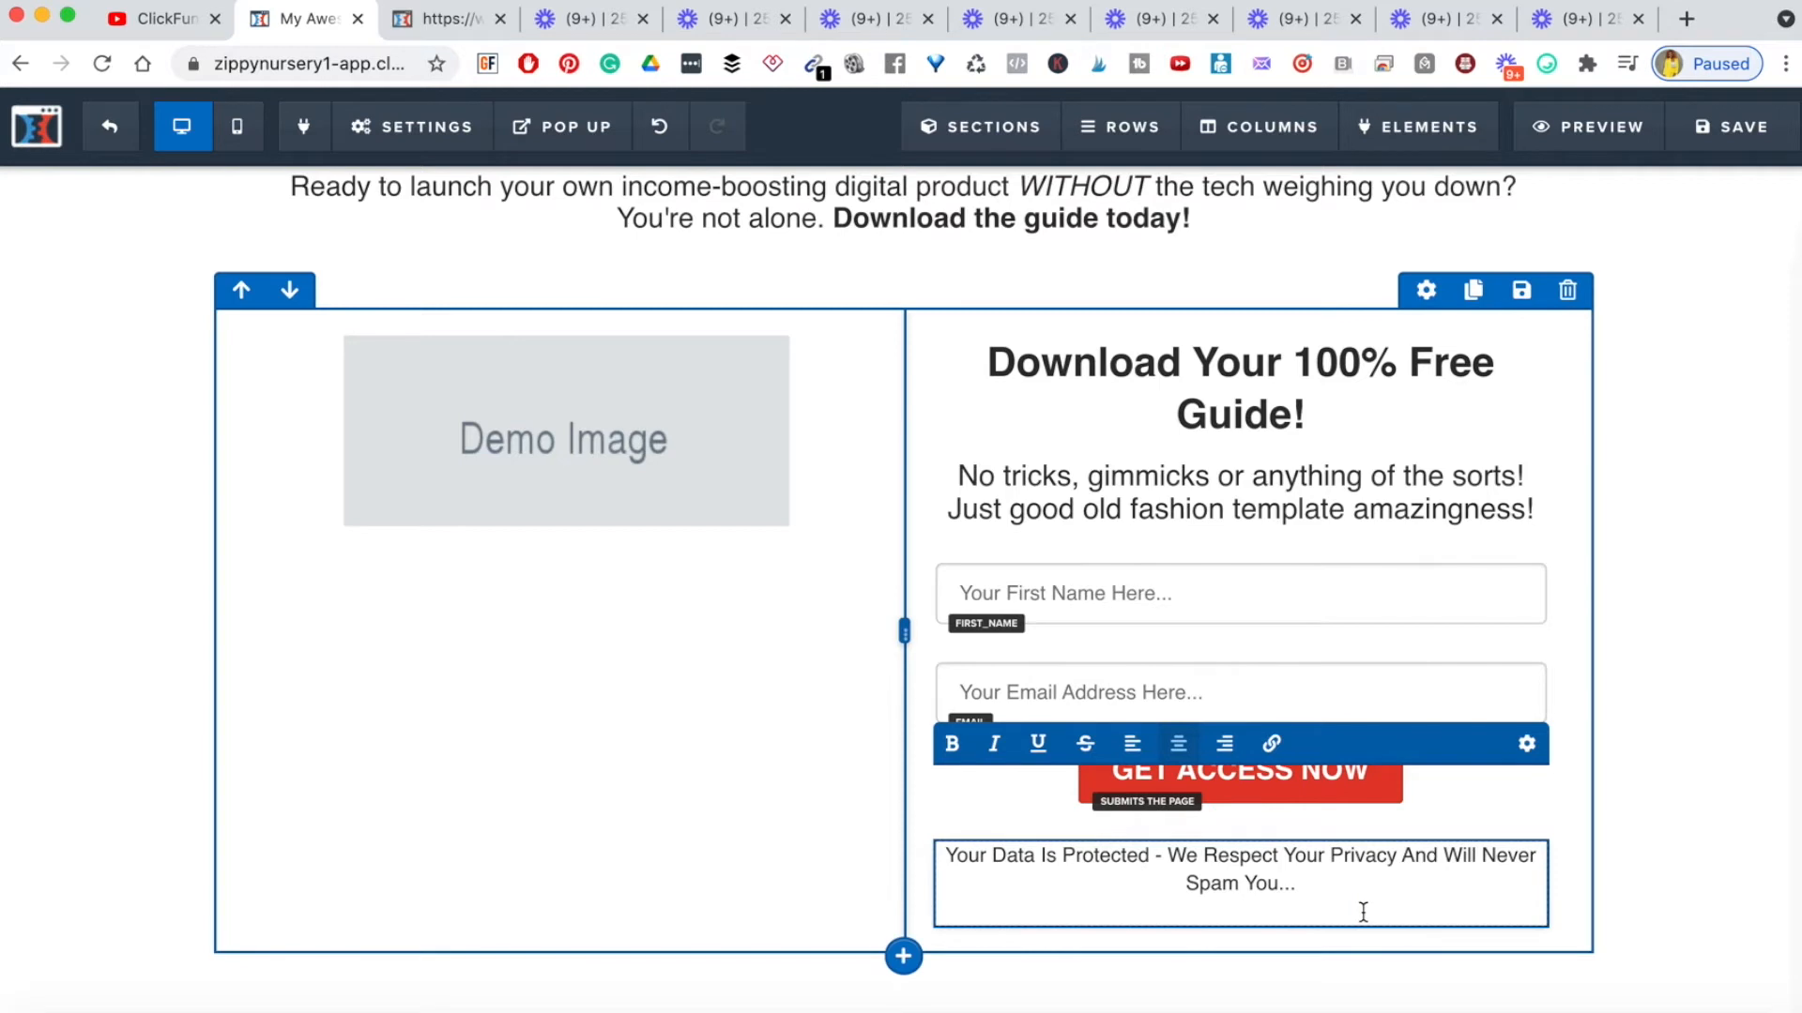
{"action": "scroll", "coordinate": [1652, 903], "scroll_direction": "up", "scroll_amount": 1}
{"action": "left_click", "coordinate": [1653, 909]}
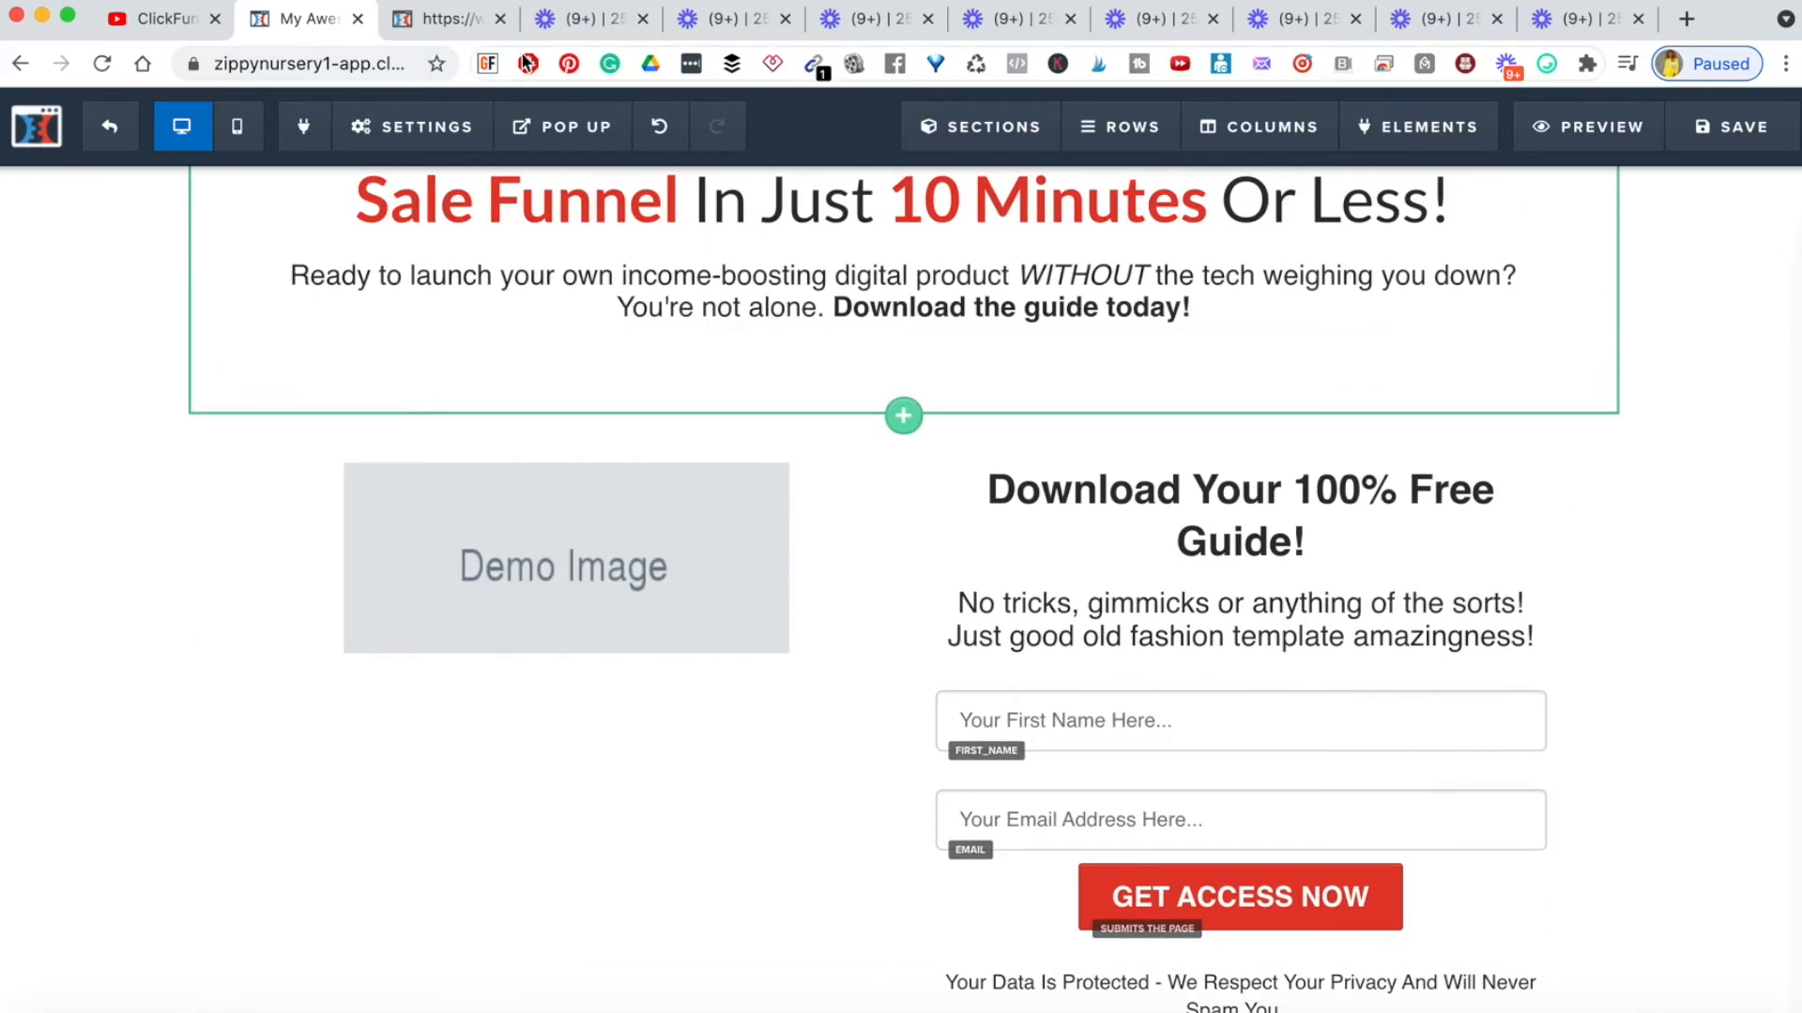
- Compare the privacy line with the example page, and set its top margin to 10 and font size to 12
{"action": "left_click", "coordinate": [441, 19]}
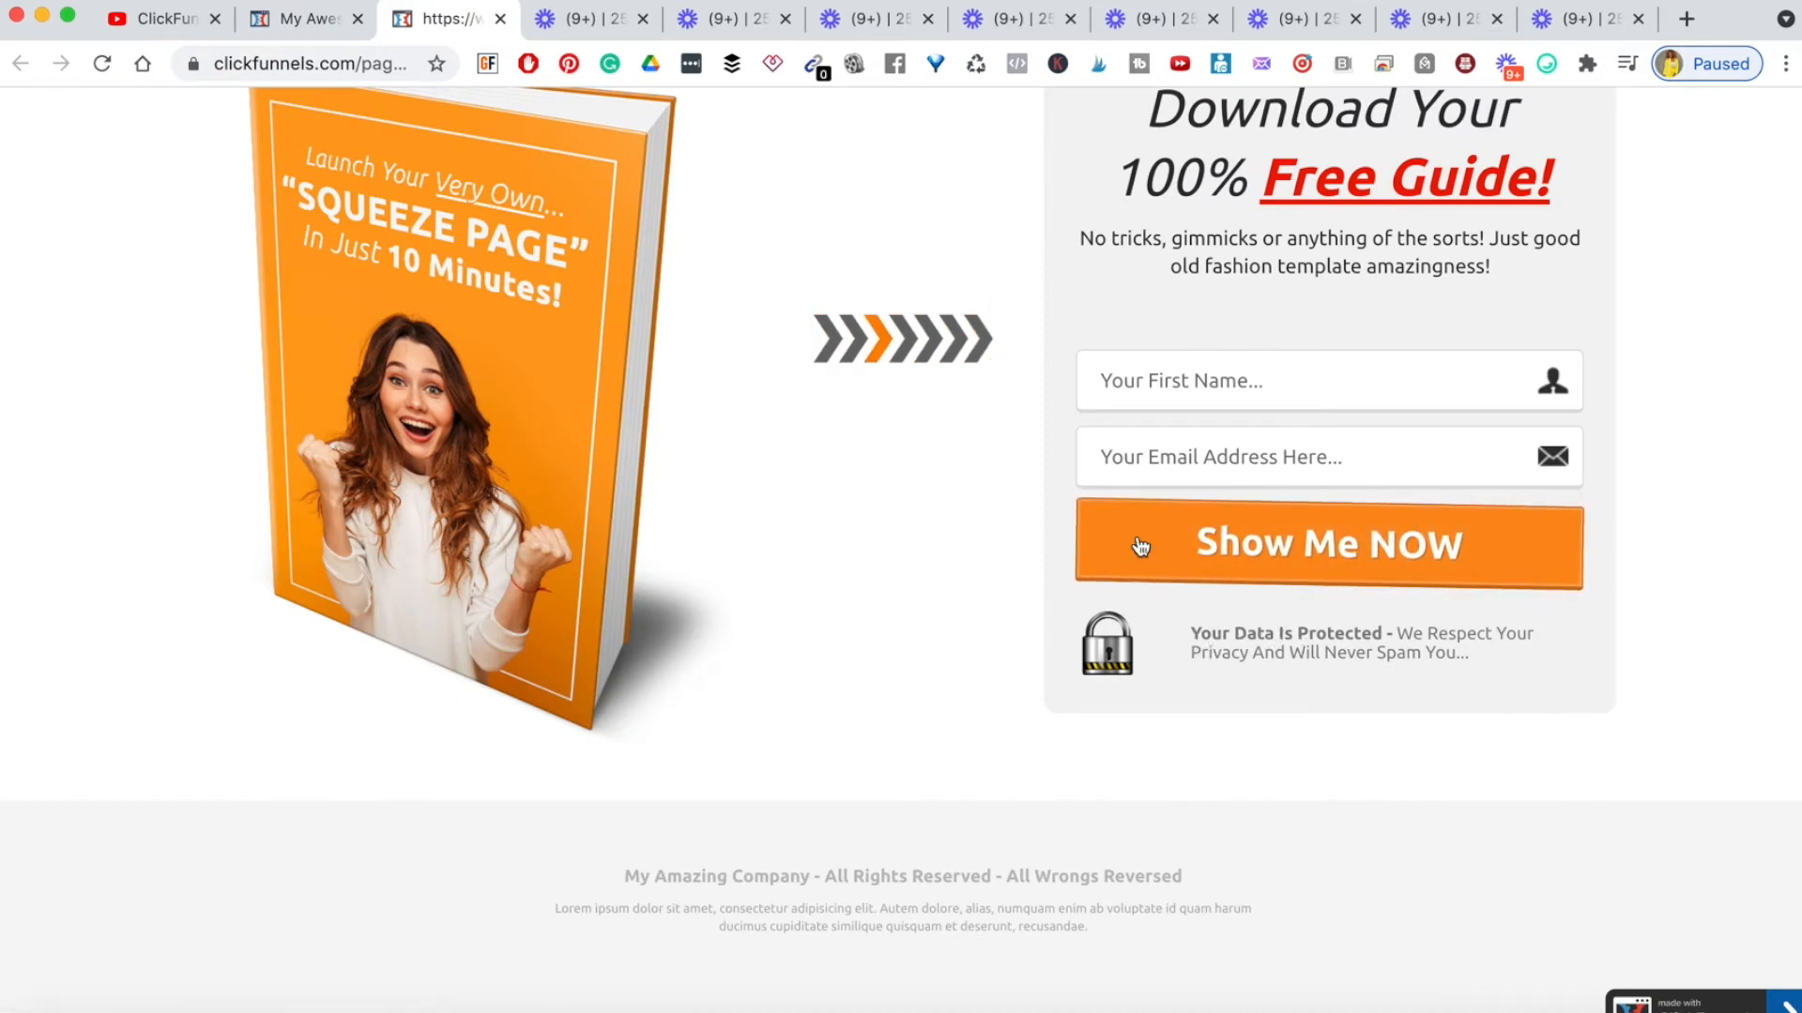
{"action": "left_click", "coordinate": [310, 21]}
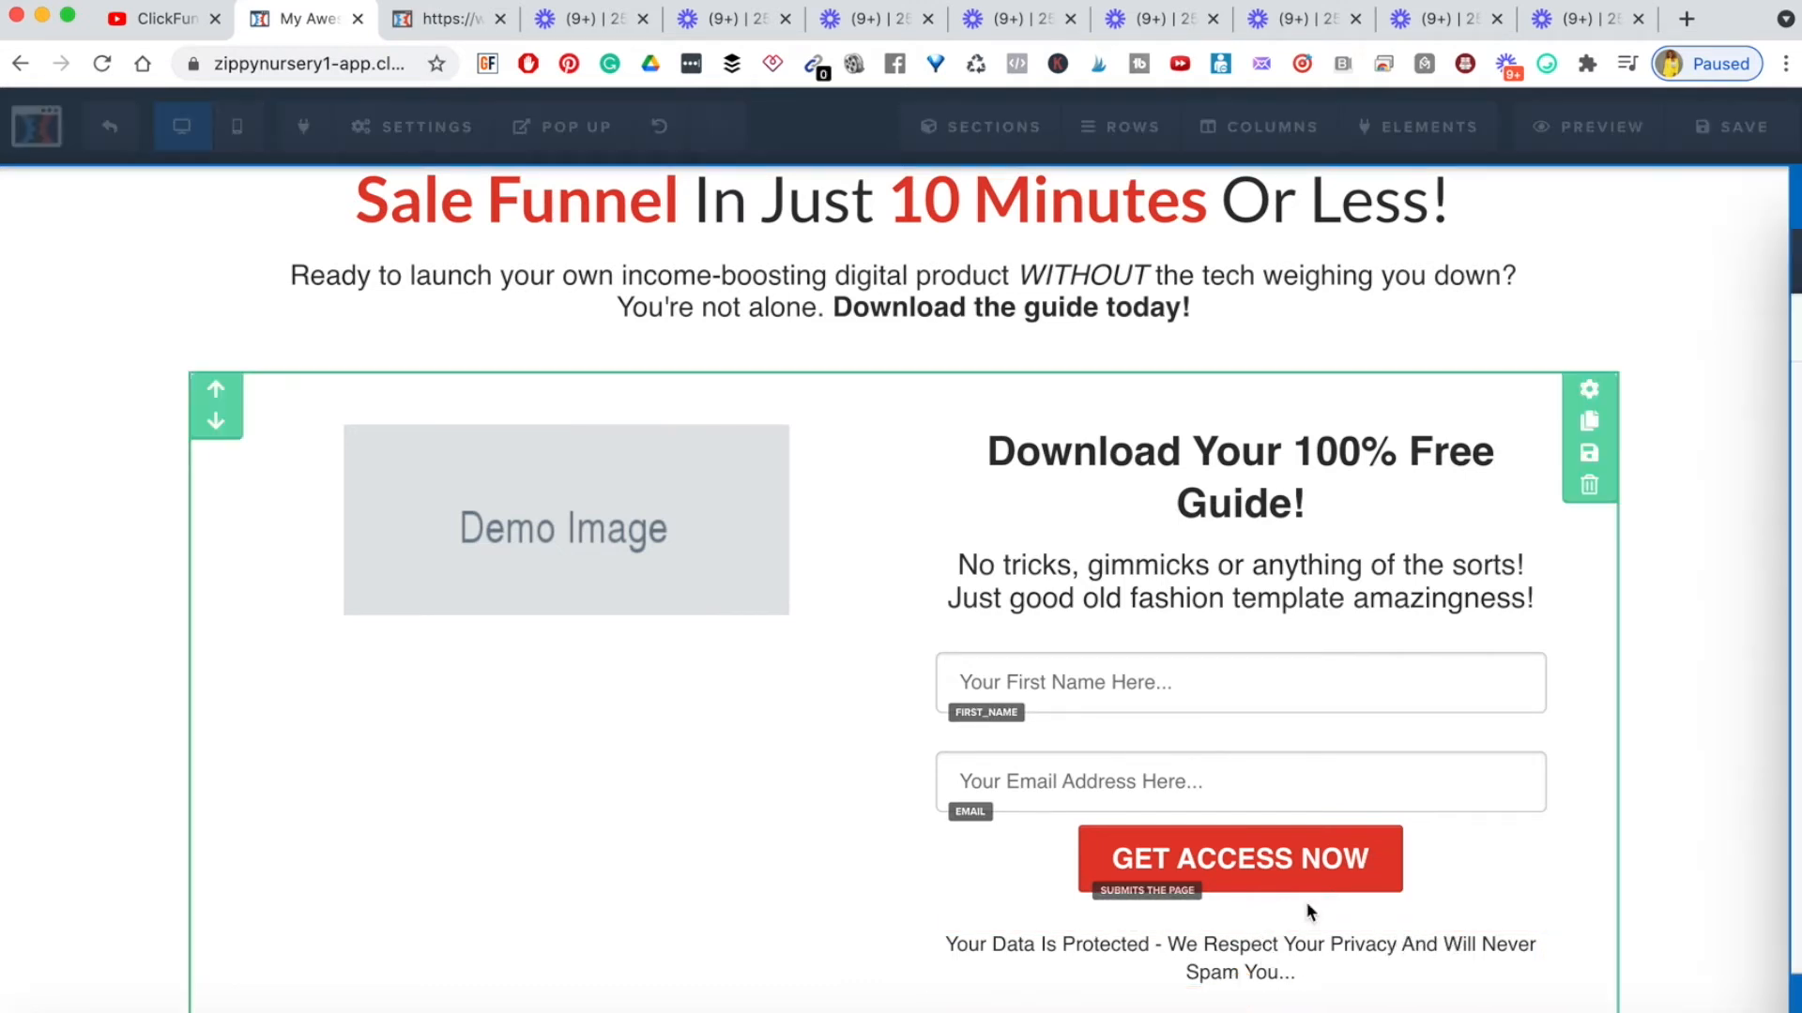
{"action": "left_click", "coordinate": [1368, 912]}
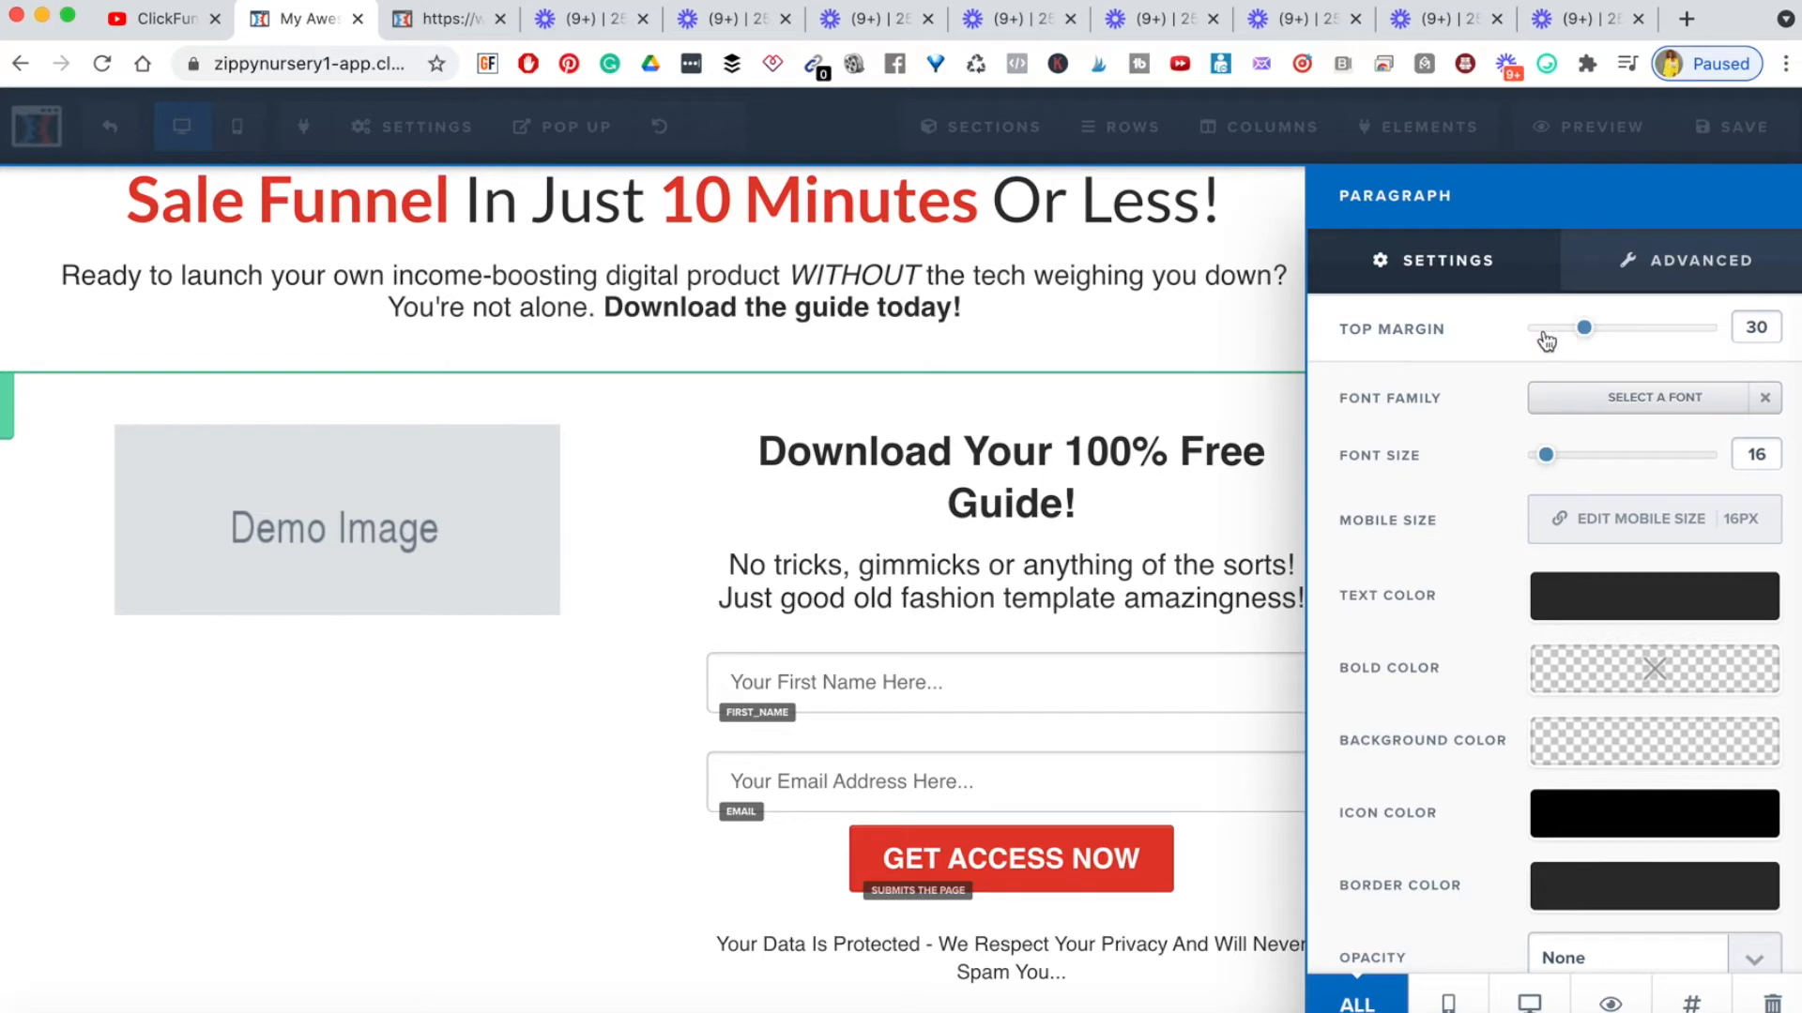
{"action": "left_click_drag", "start_coordinate": [1583, 330], "coordinate": [1544, 354]}
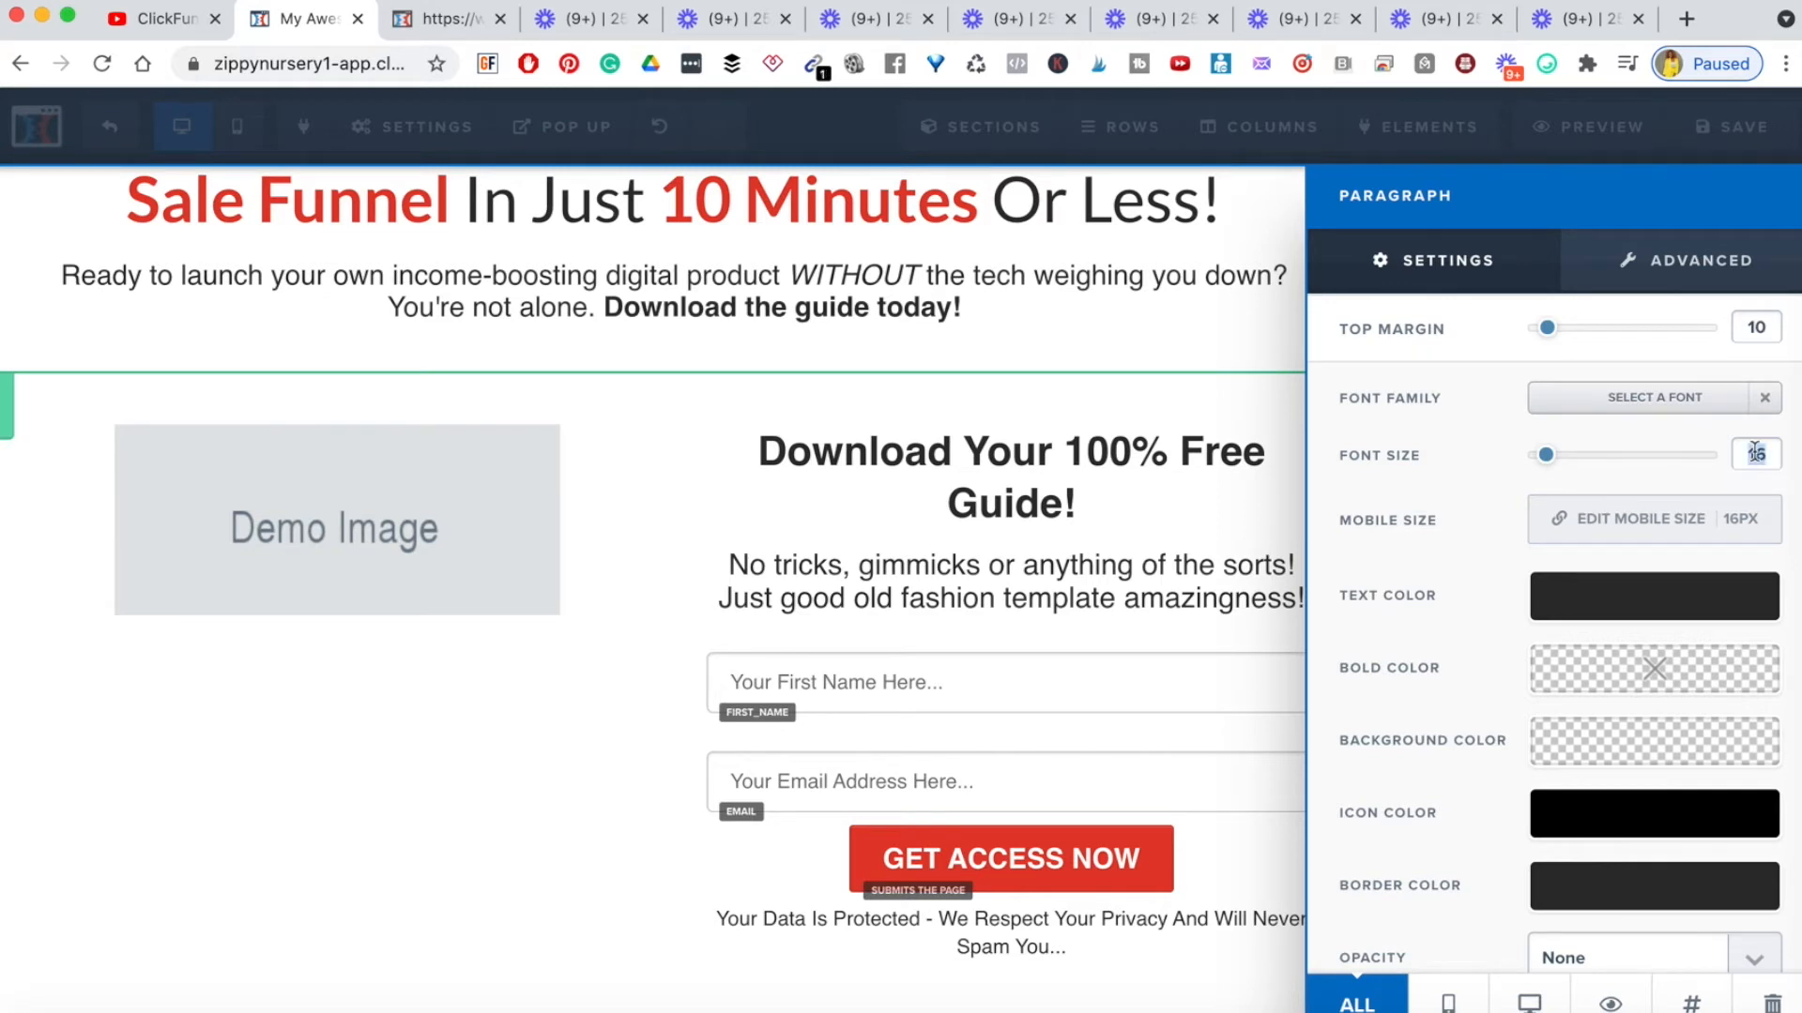
{"action": "type", "text": "12"}
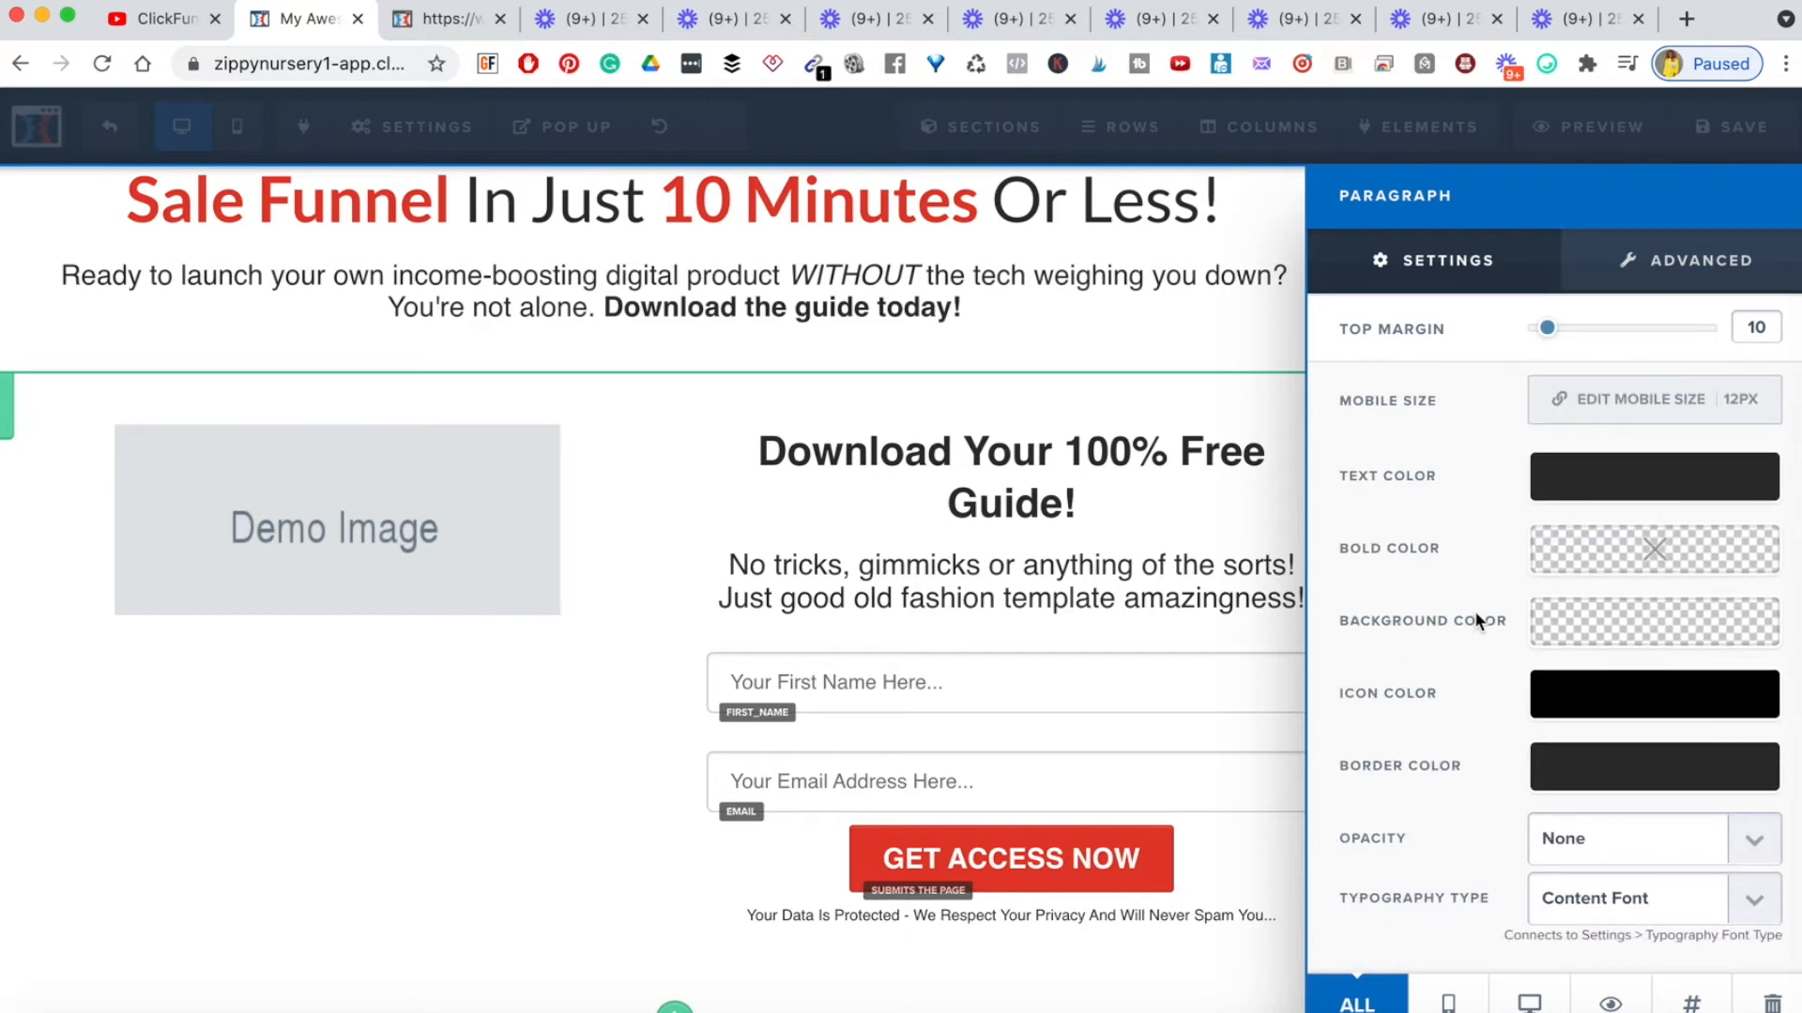
{"action": "left_click", "coordinate": [1115, 948]}
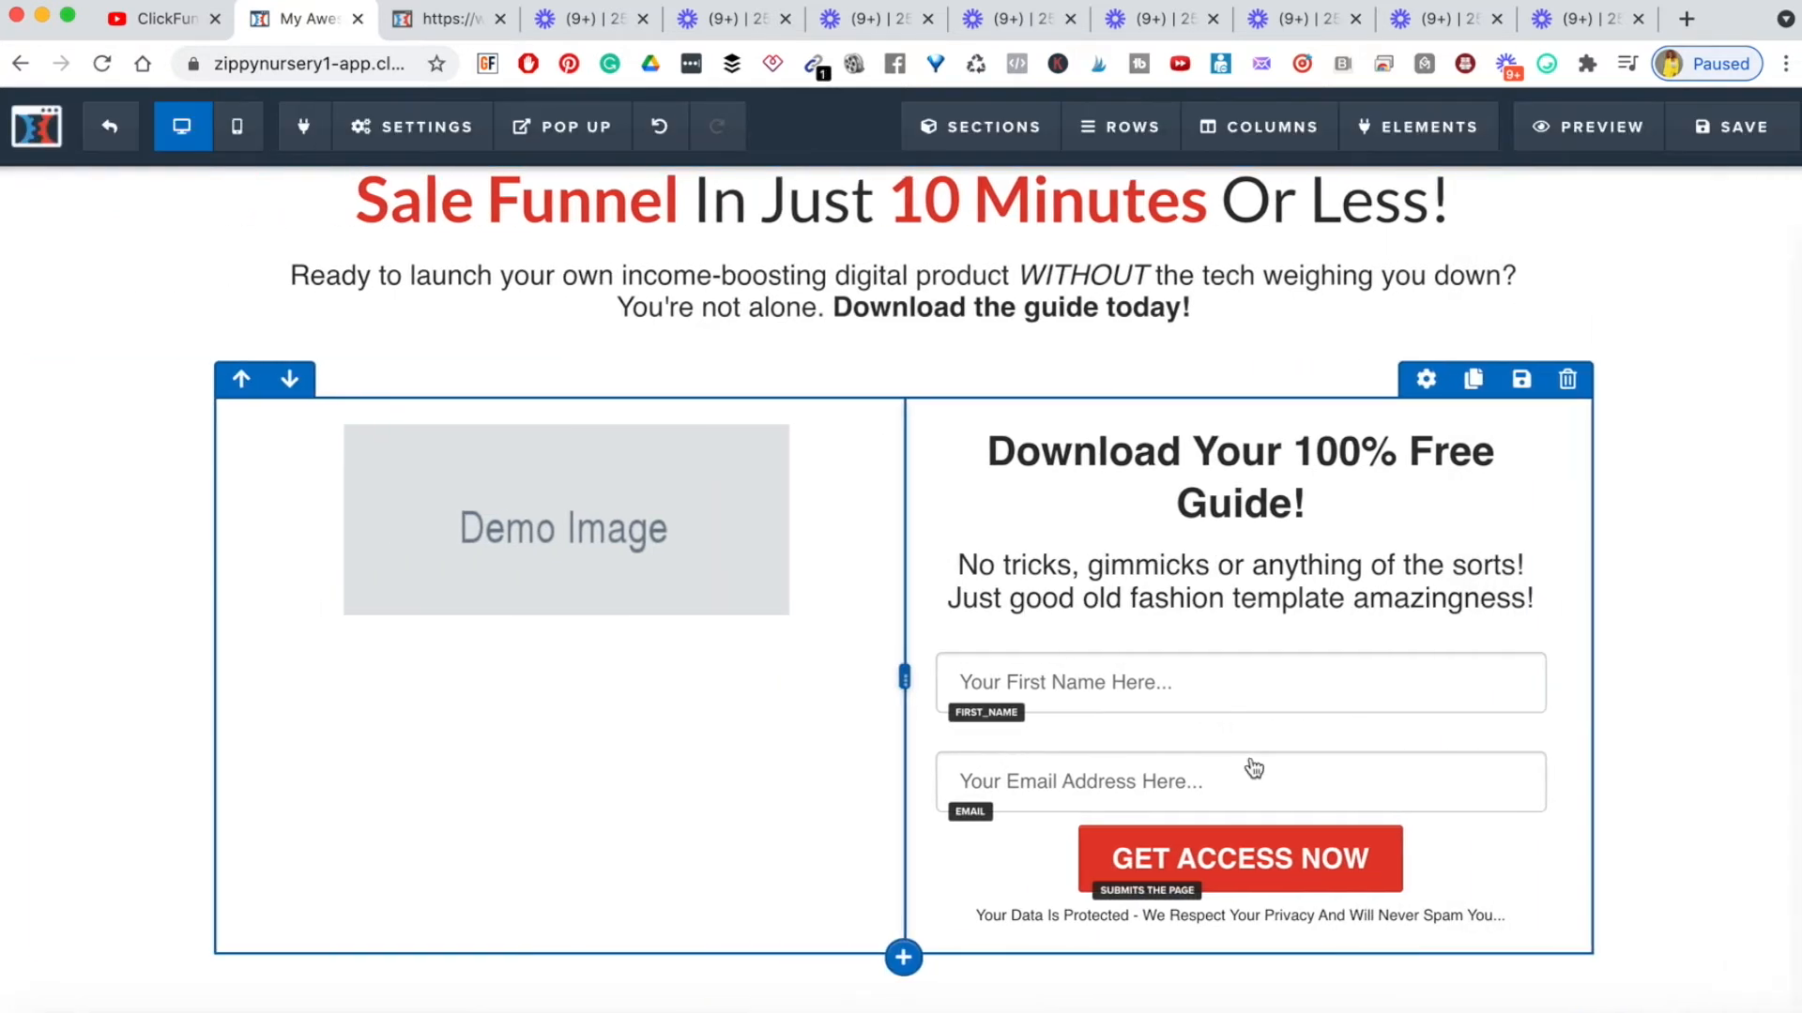
- Reduce the email address field's top margin to 15 so it sits closer to the first name field
{"action": "mouse_move", "coordinate": [1146, 772]}
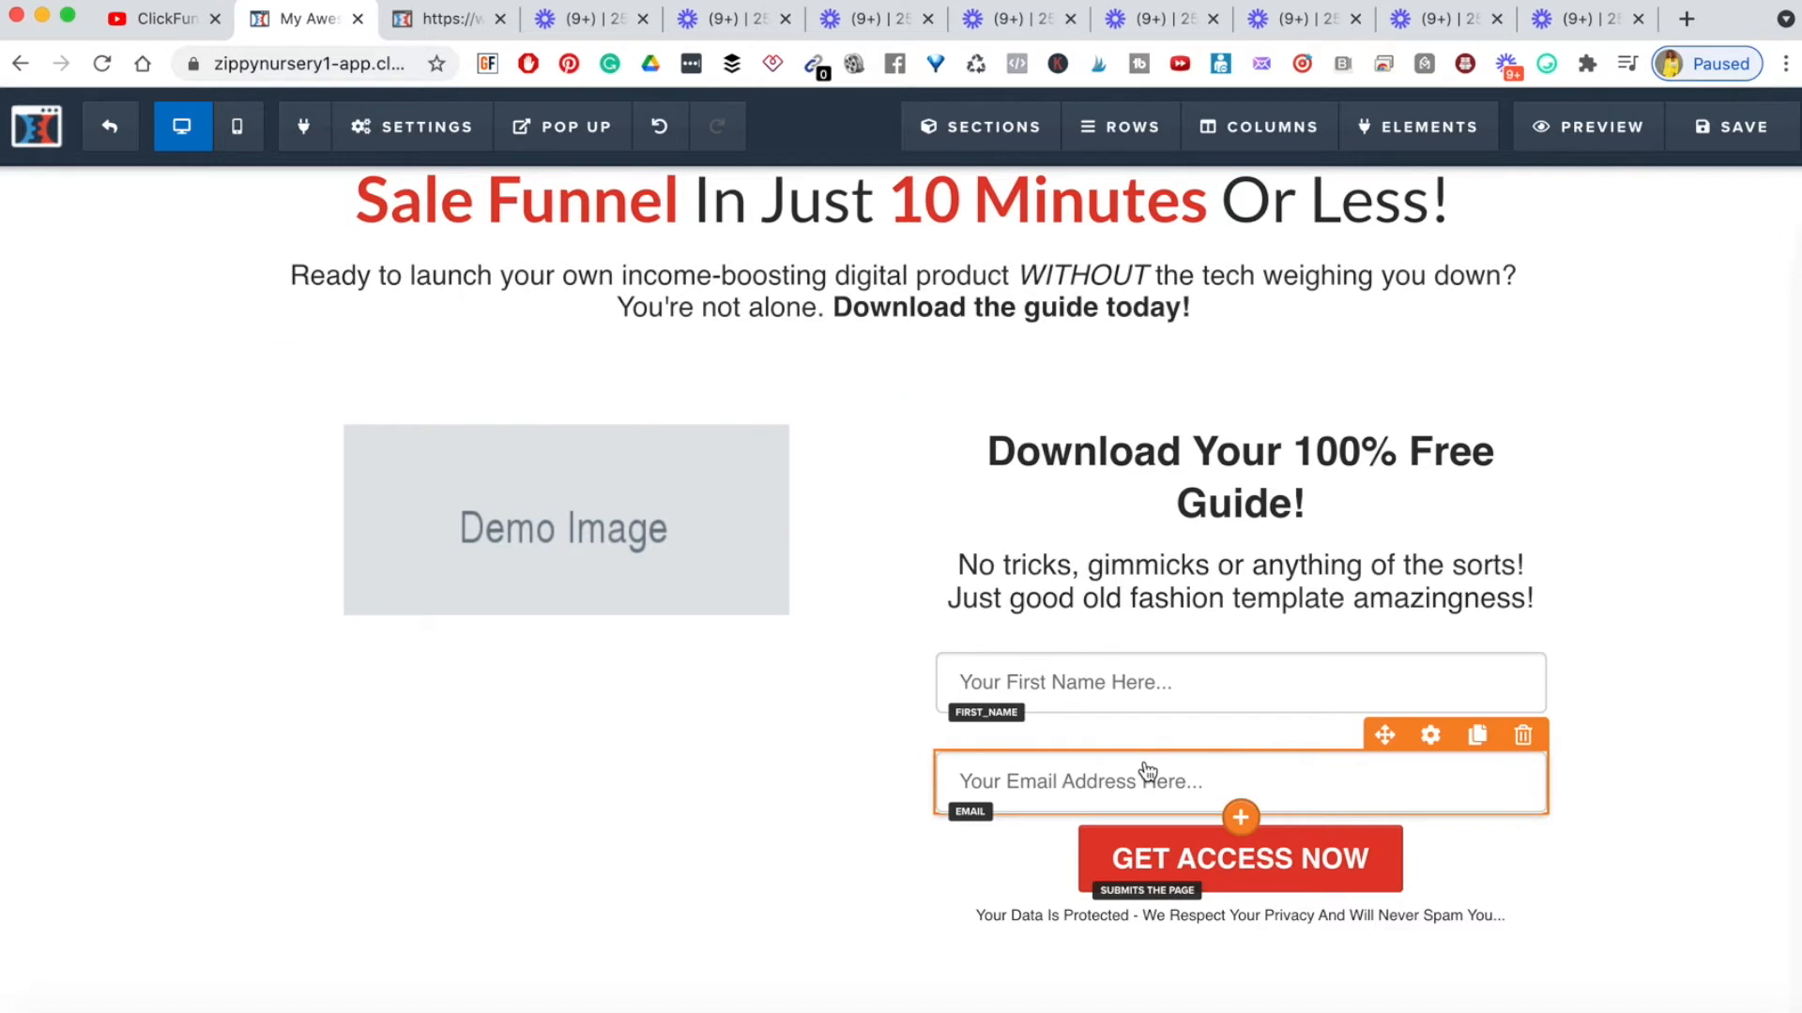
{"action": "left_click", "coordinate": [1431, 737]}
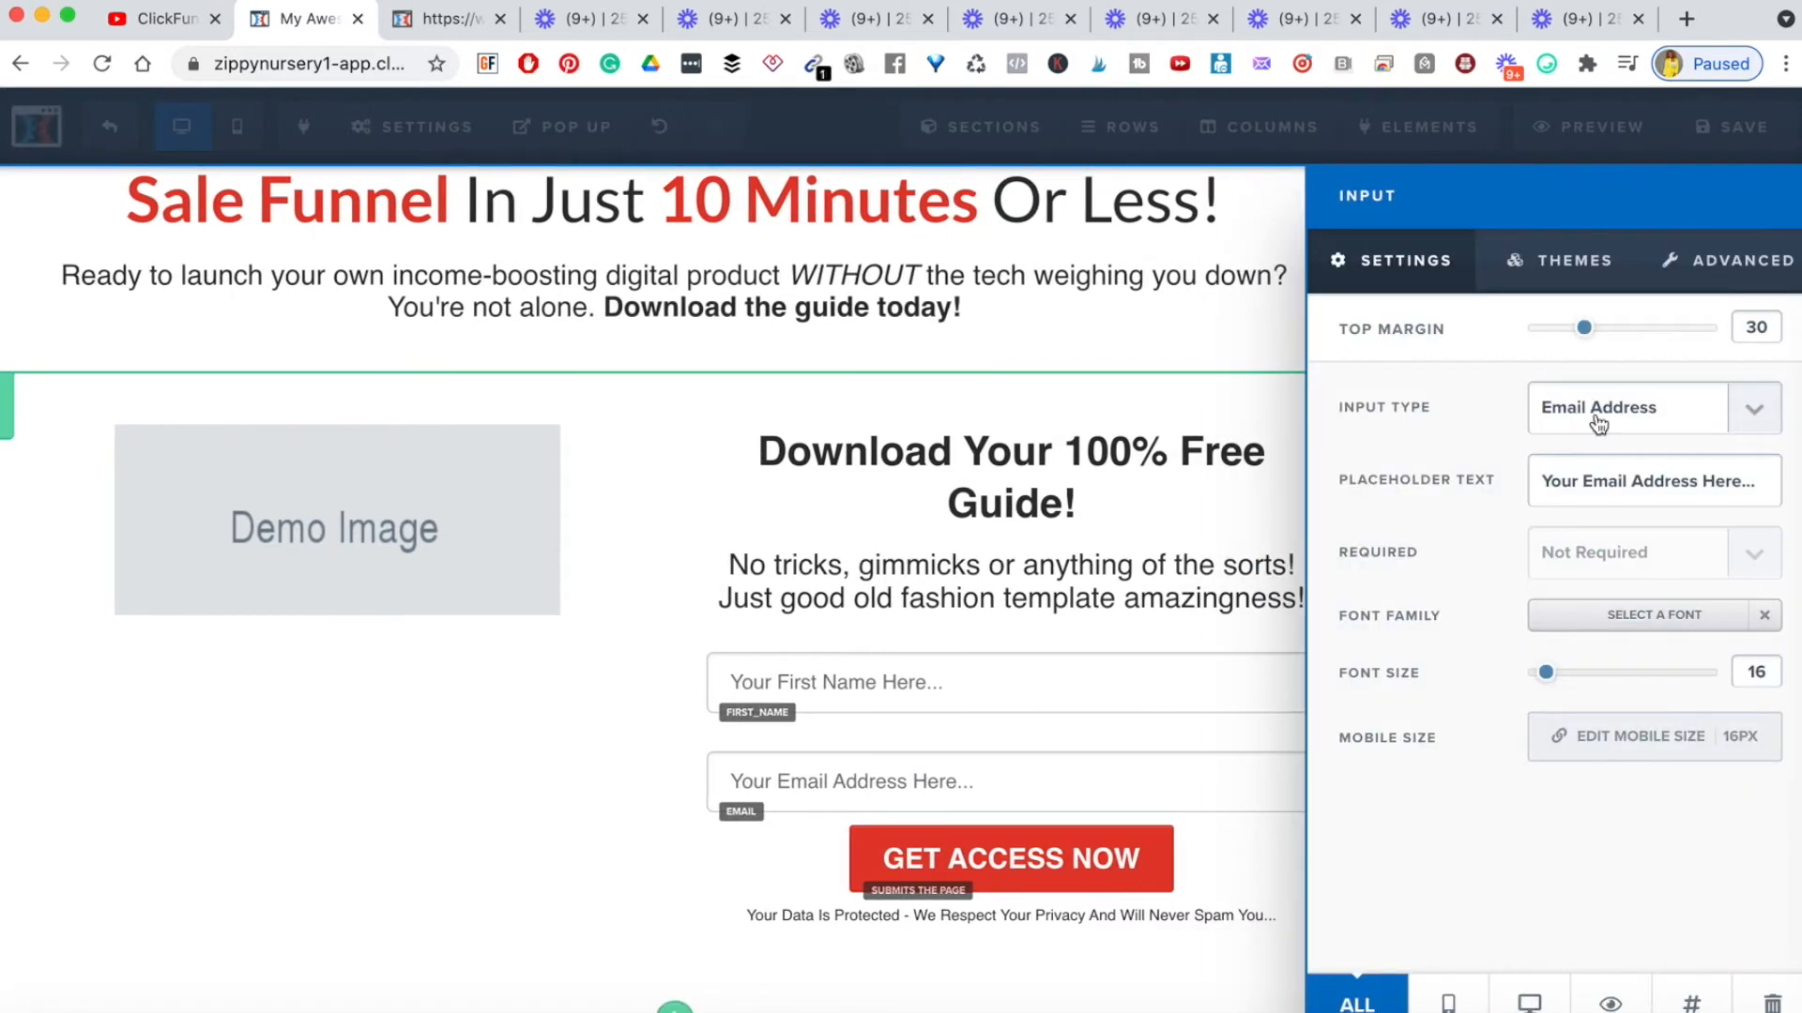
{"action": "left_click_drag", "start_coordinate": [1583, 335], "coordinate": [1559, 340]}
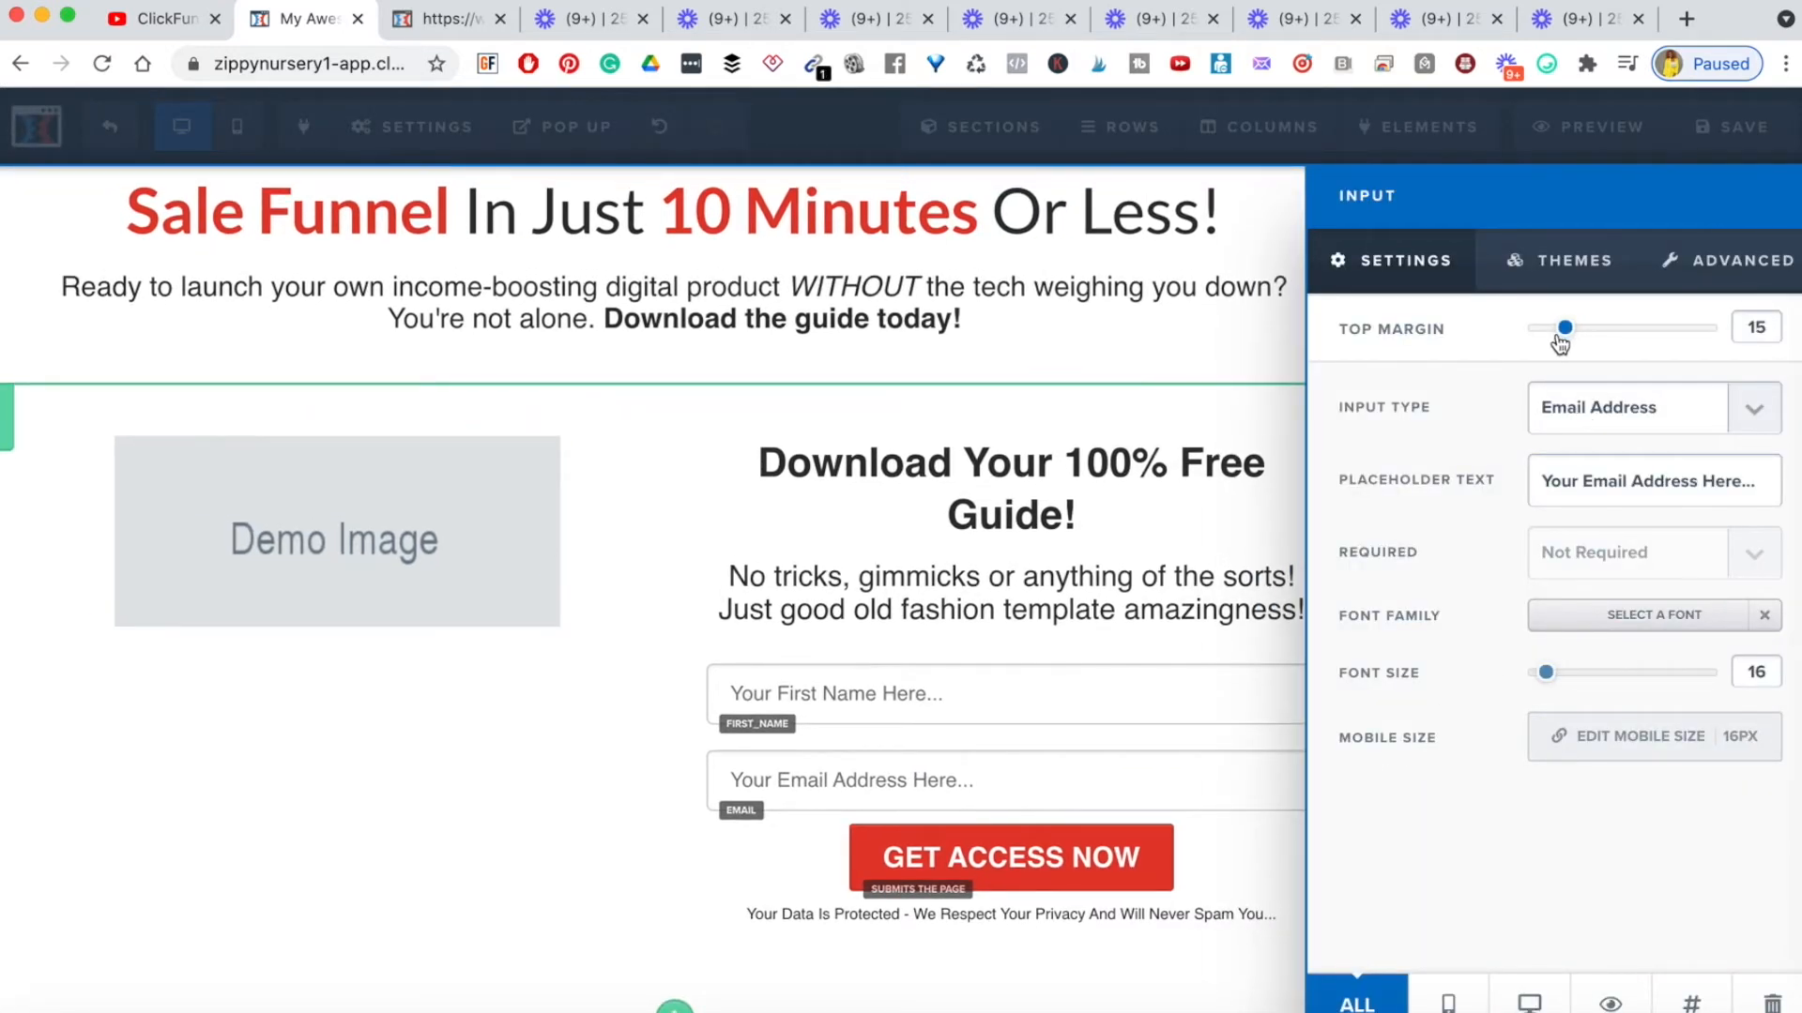
{"action": "left_click", "coordinate": [1258, 824]}
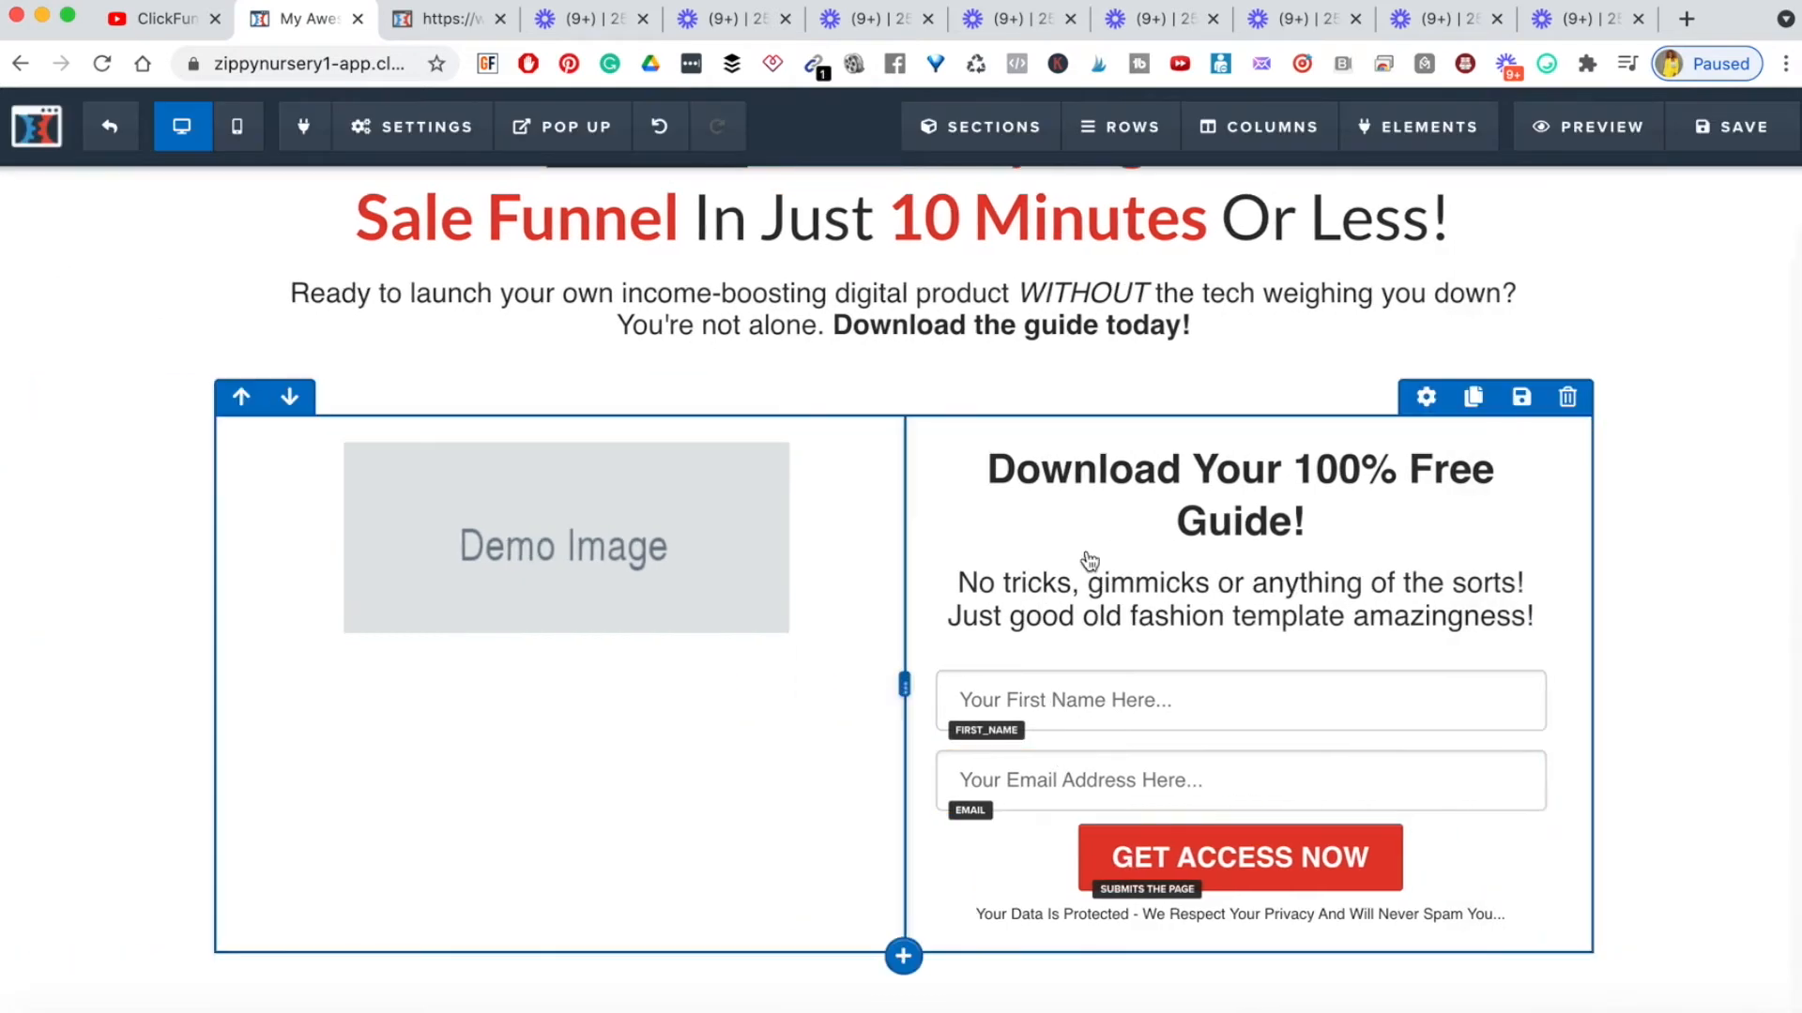
- Following the example page, remove bold from the "Download Your 100% Free Guide!" headline and make only "Free Guide!" bold
{"action": "left_click", "coordinate": [409, 28]}
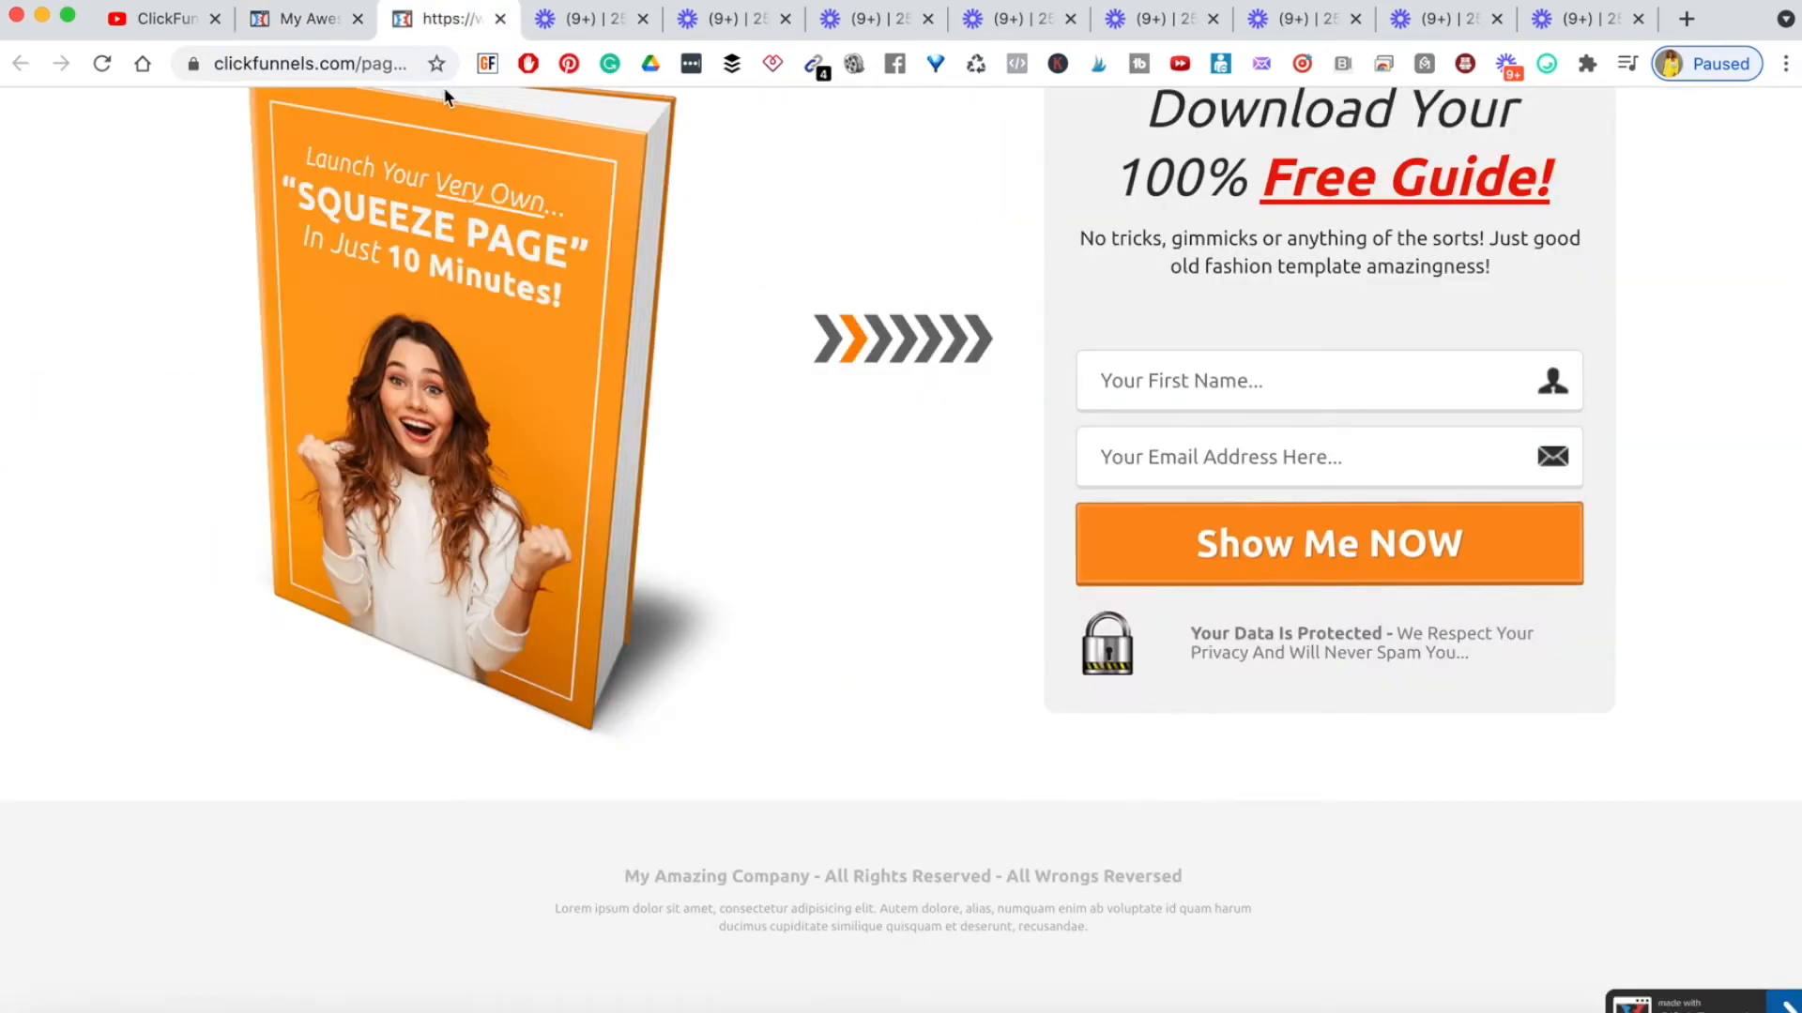
{"action": "scroll", "coordinate": [1147, 225], "scroll_direction": "up", "scroll_amount": 2}
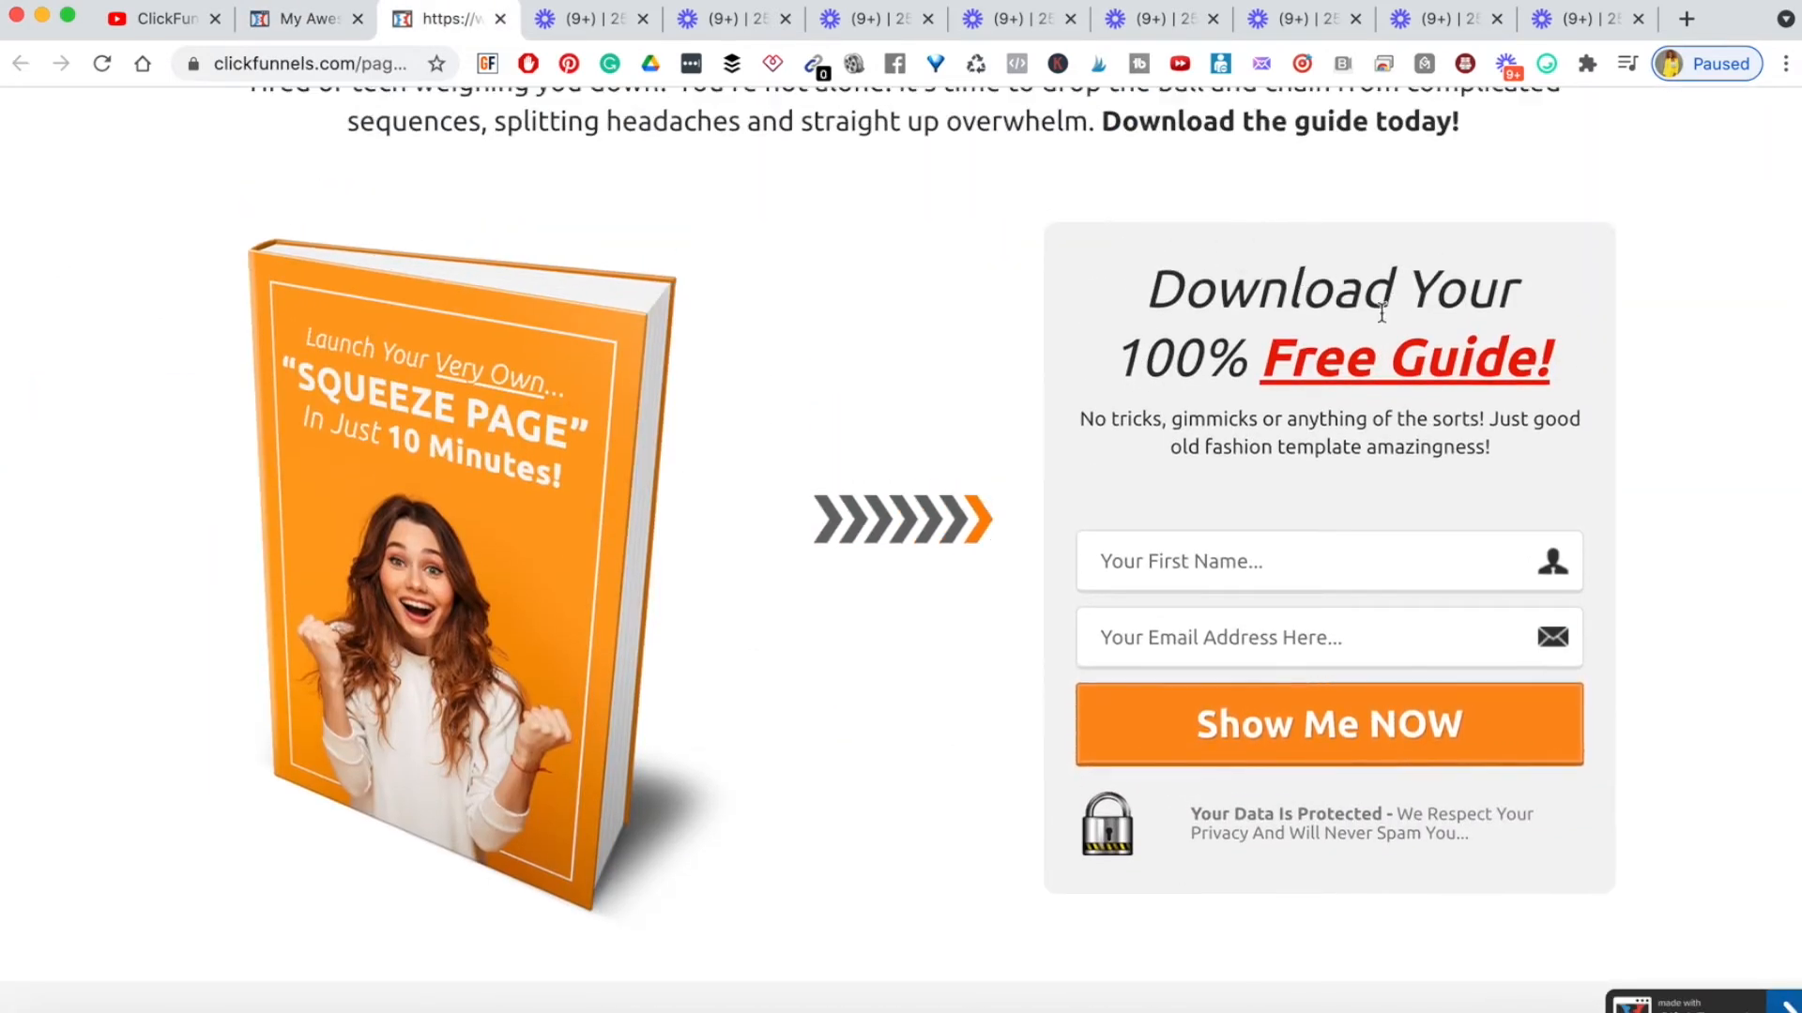
{"action": "left_click", "coordinate": [277, 28]}
{"action": "left_click", "coordinate": [1337, 579]}
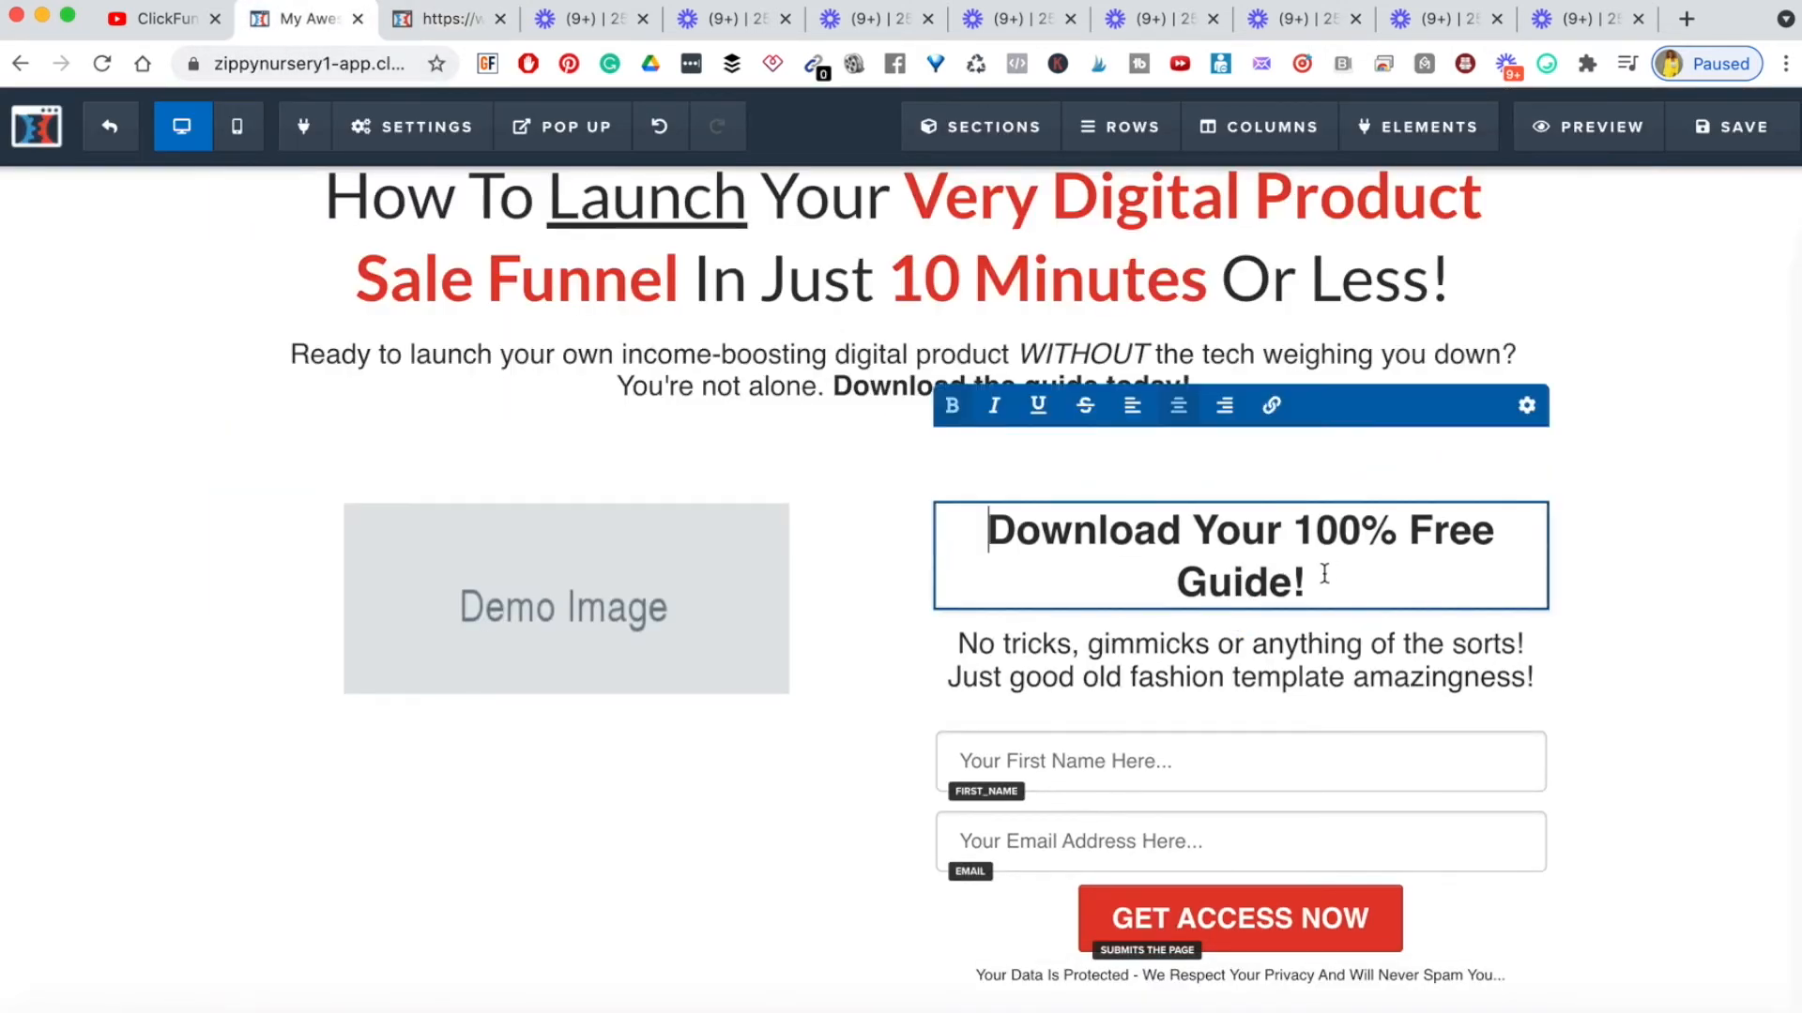
{"action": "key", "text": "super+a"}
{"action": "key", "text": "super+b"}
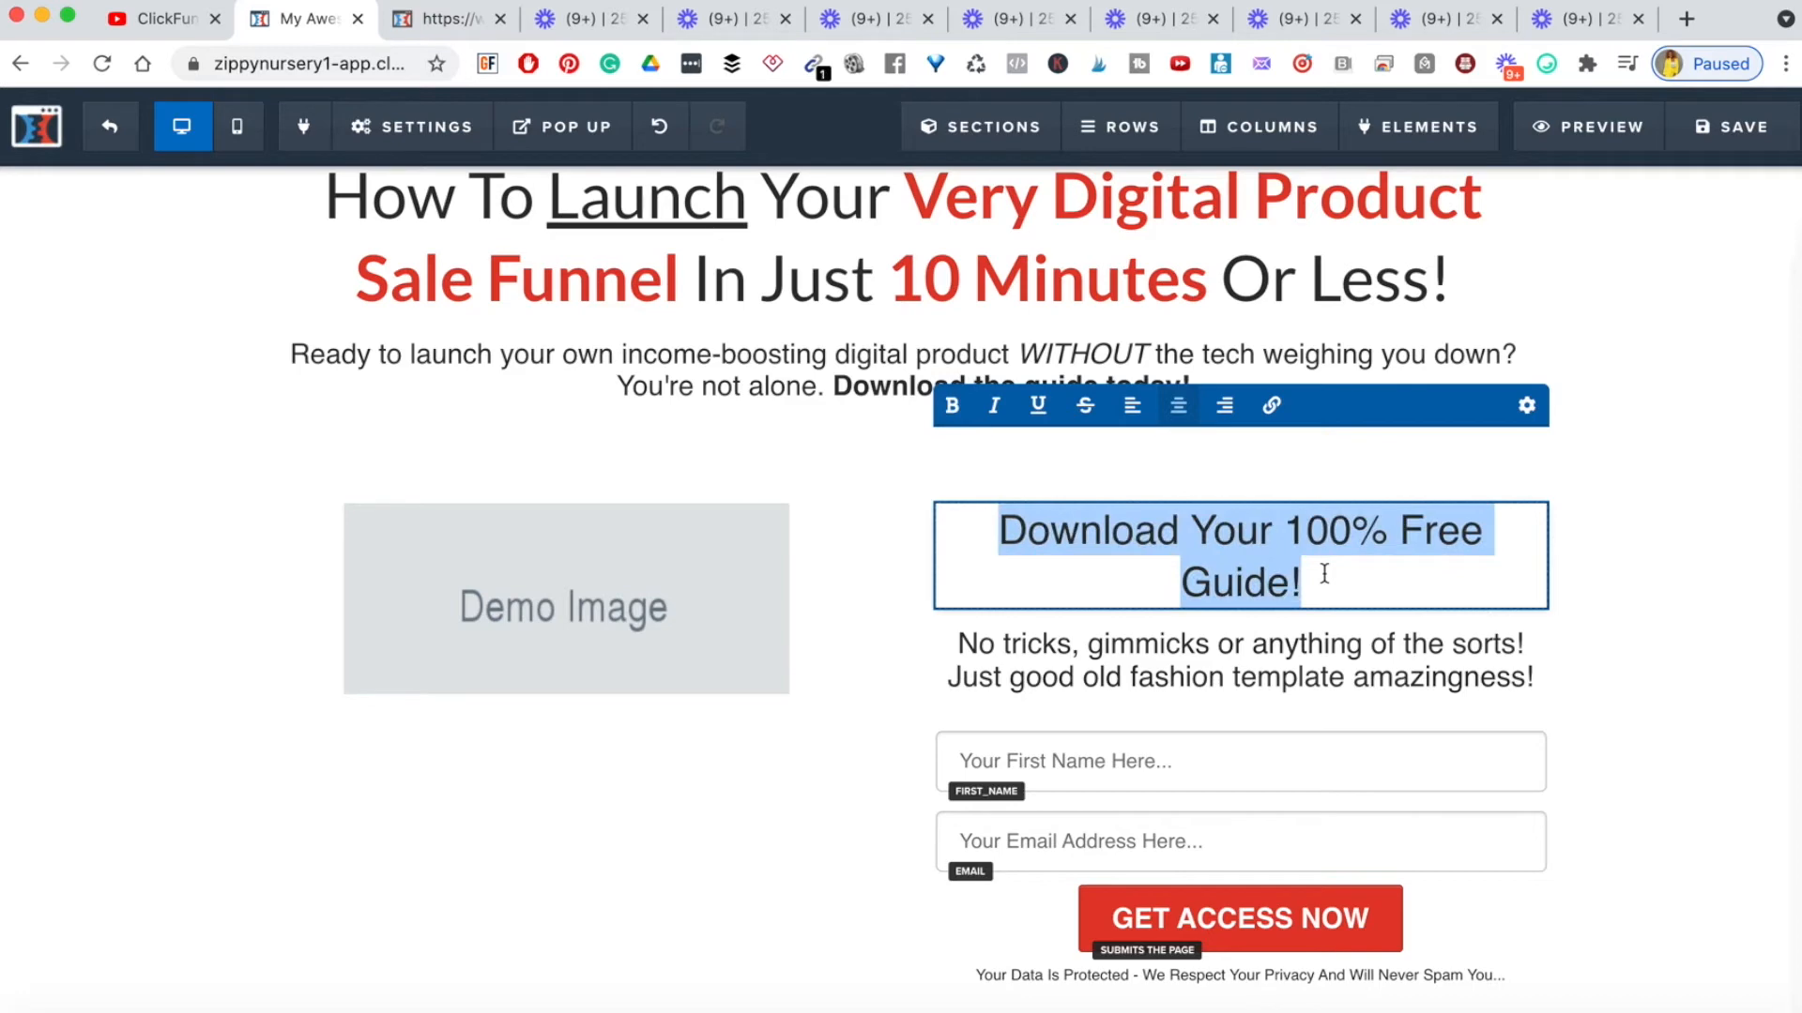
{"action": "left_click_drag", "start_coordinate": [1324, 573], "coordinate": [1404, 544]}
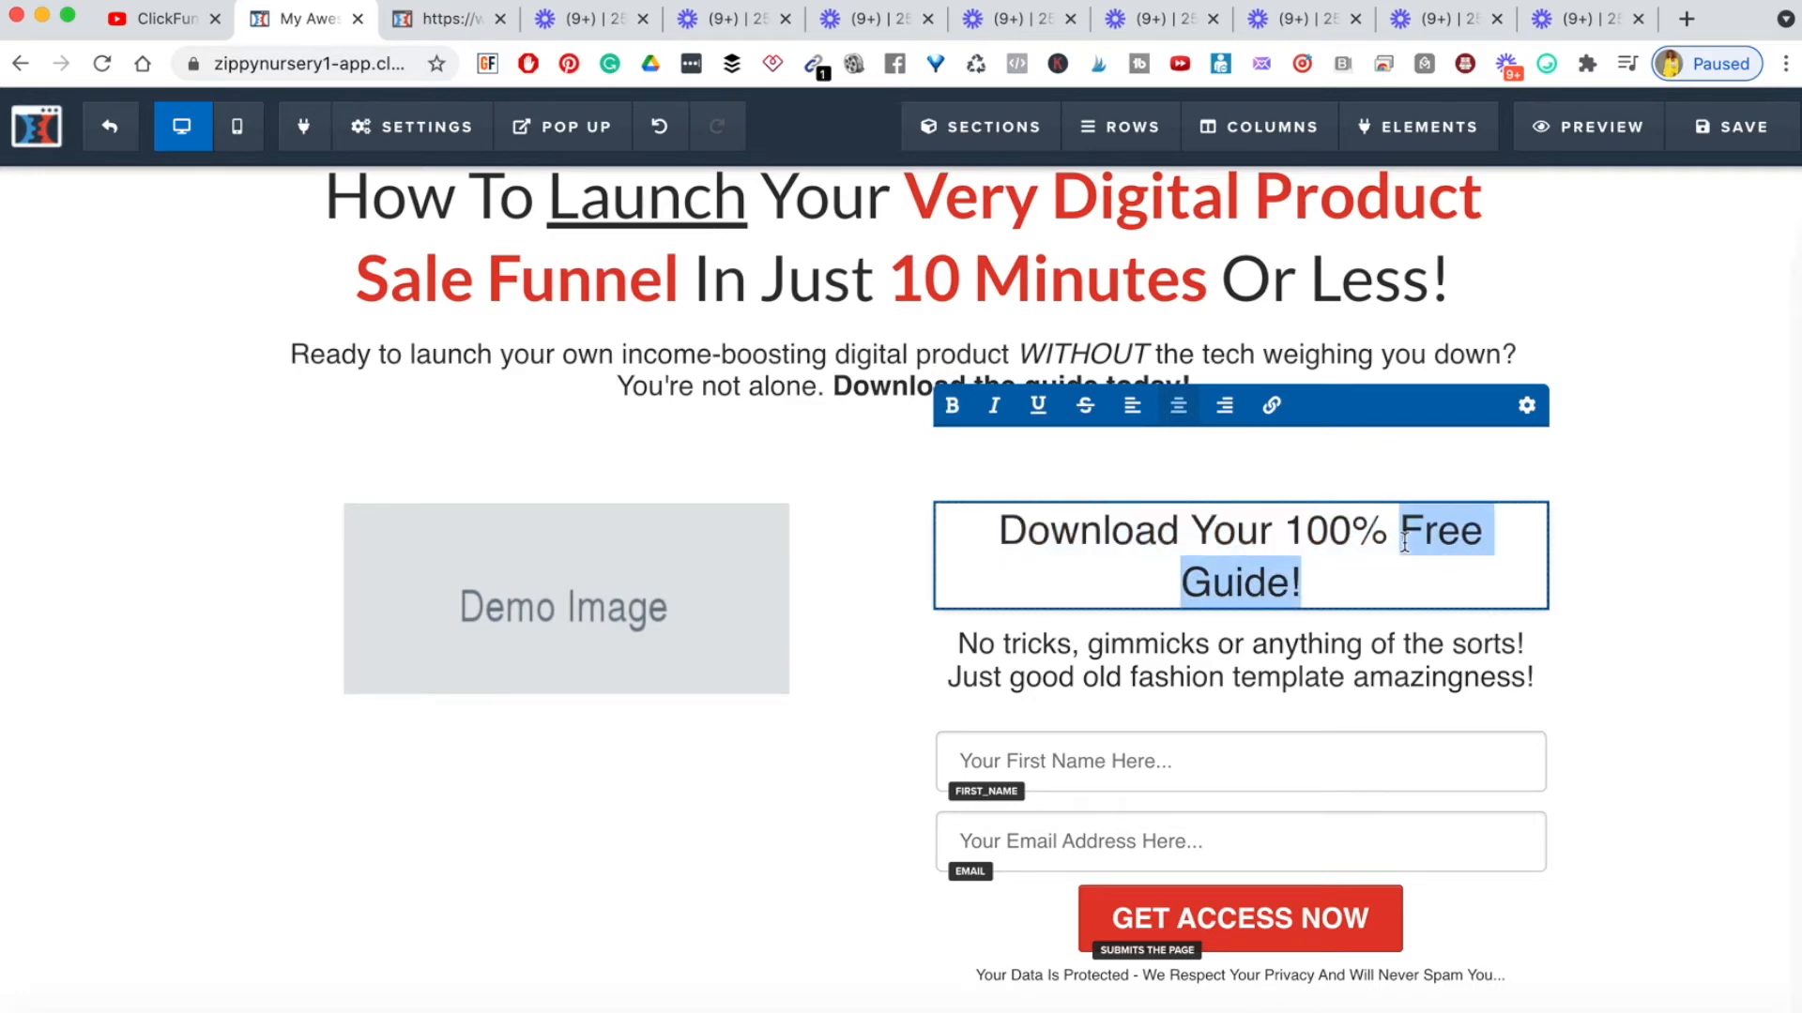
{"action": "key", "text": "super+b"}
{"action": "left_click", "coordinate": [1615, 595]}
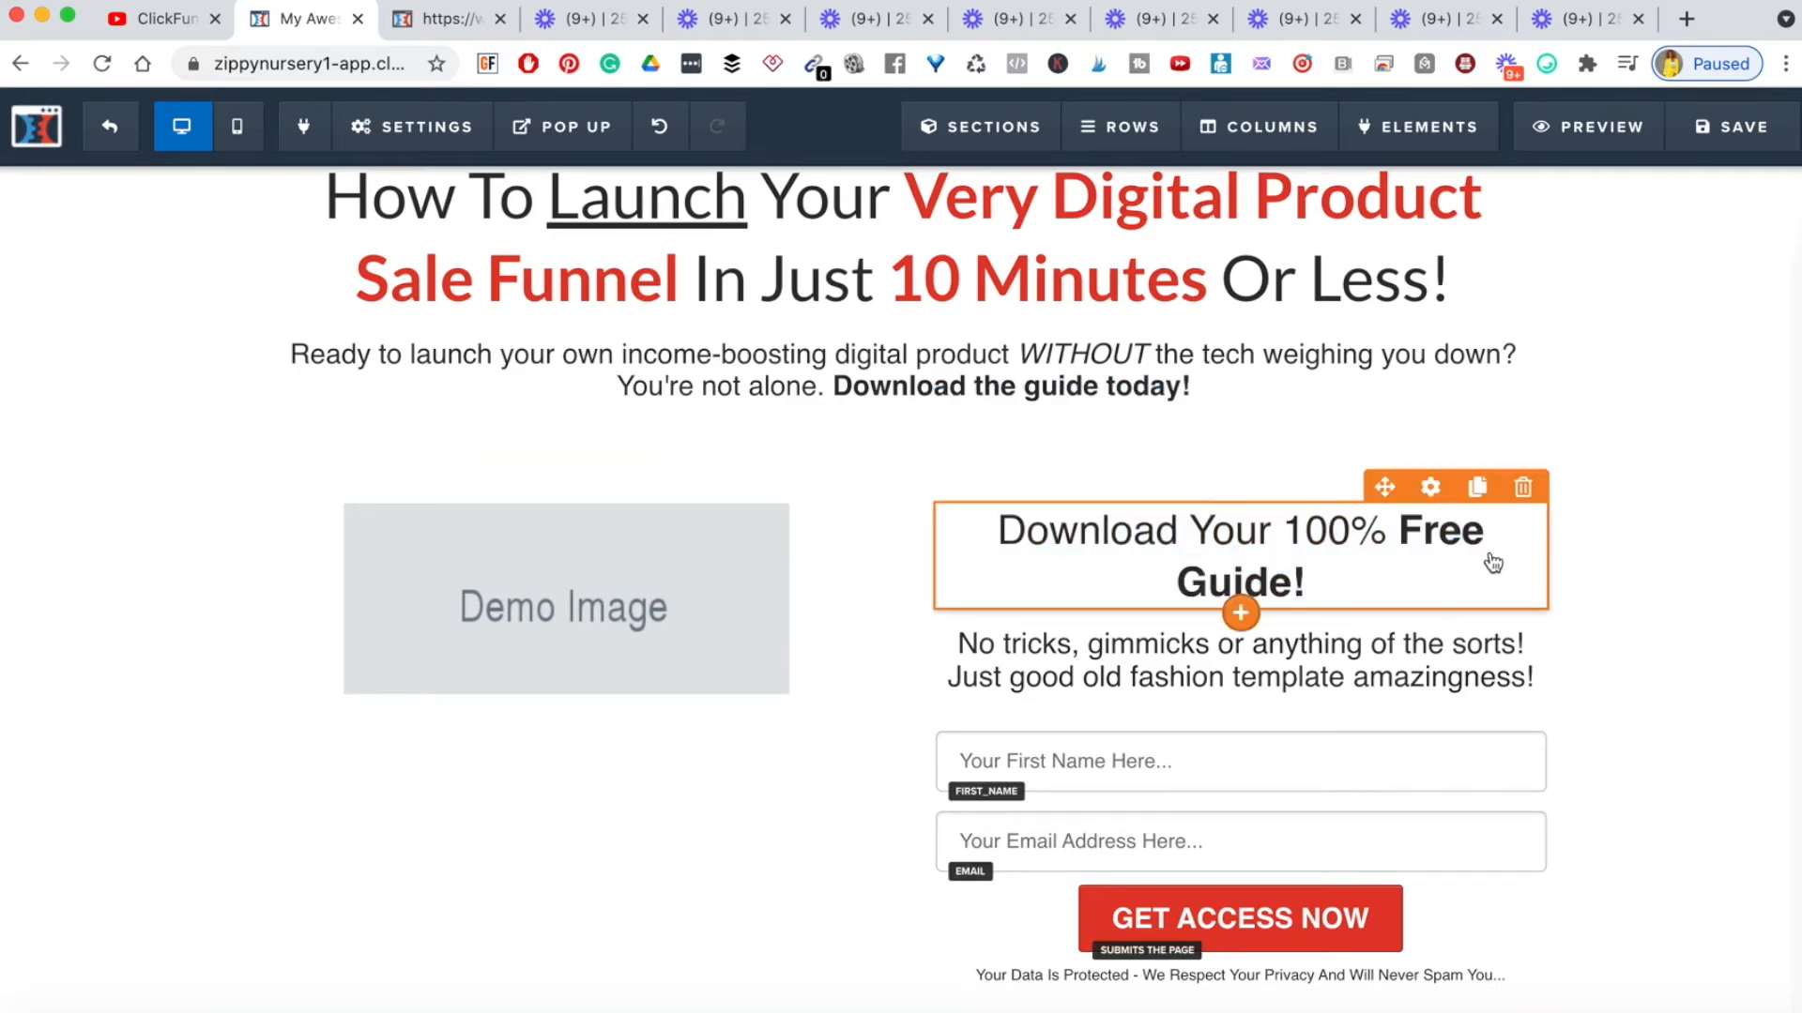
- Set the form headline's bold color to the red conversion color and its font size to 44
{"action": "left_click", "coordinate": [1430, 488]}
{"action": "left_click", "coordinate": [1559, 672]}
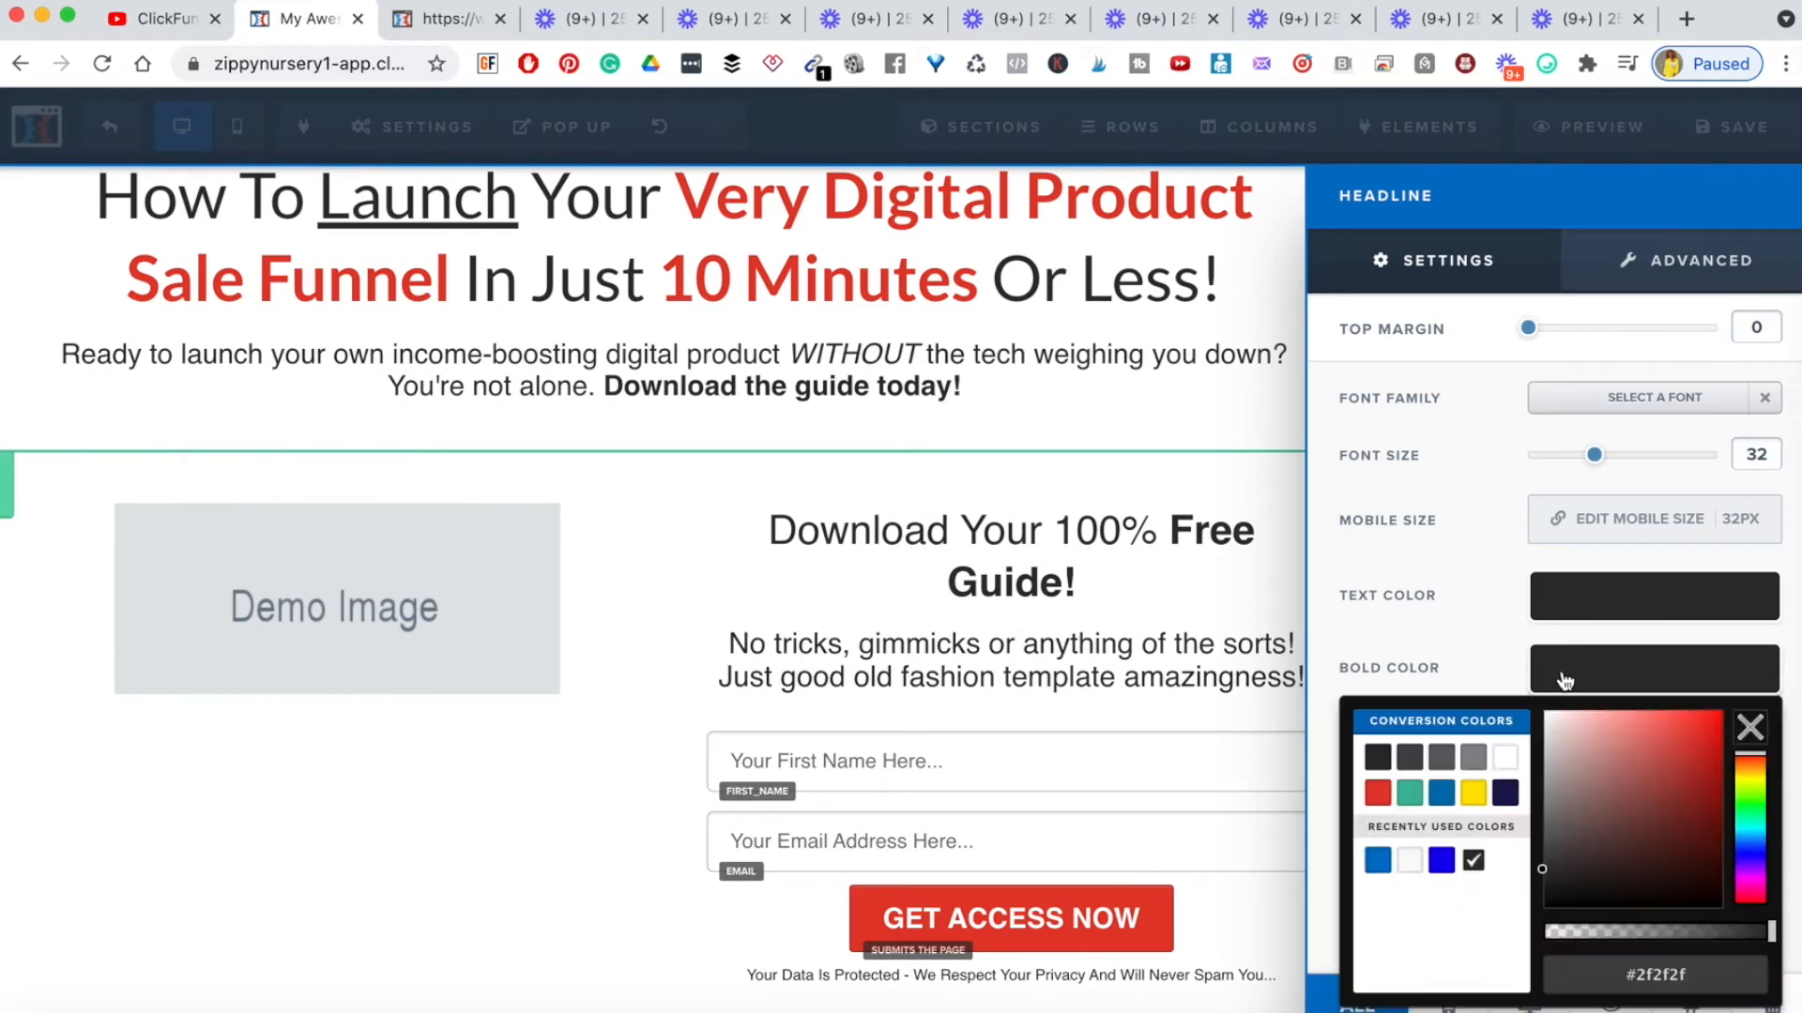
{"action": "left_click", "coordinate": [1376, 796]}
{"action": "left_click", "coordinate": [1168, 610]}
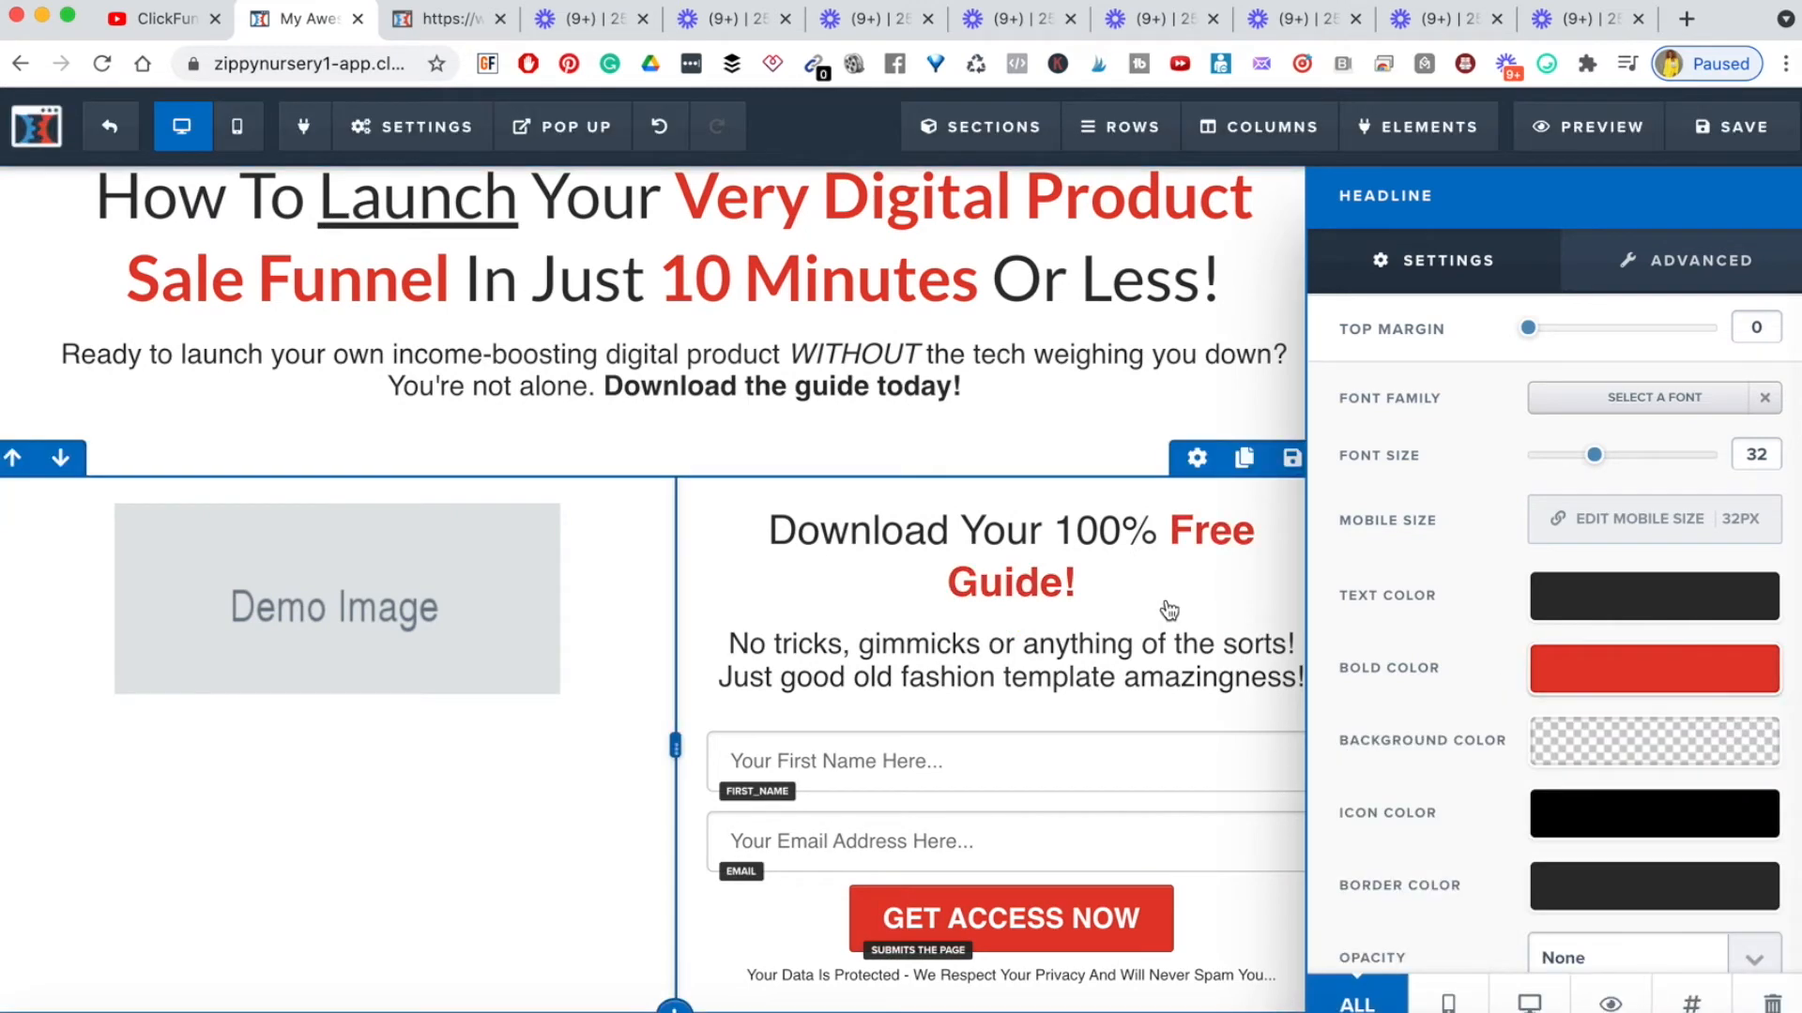
{"action": "left_click", "coordinate": [1429, 488]}
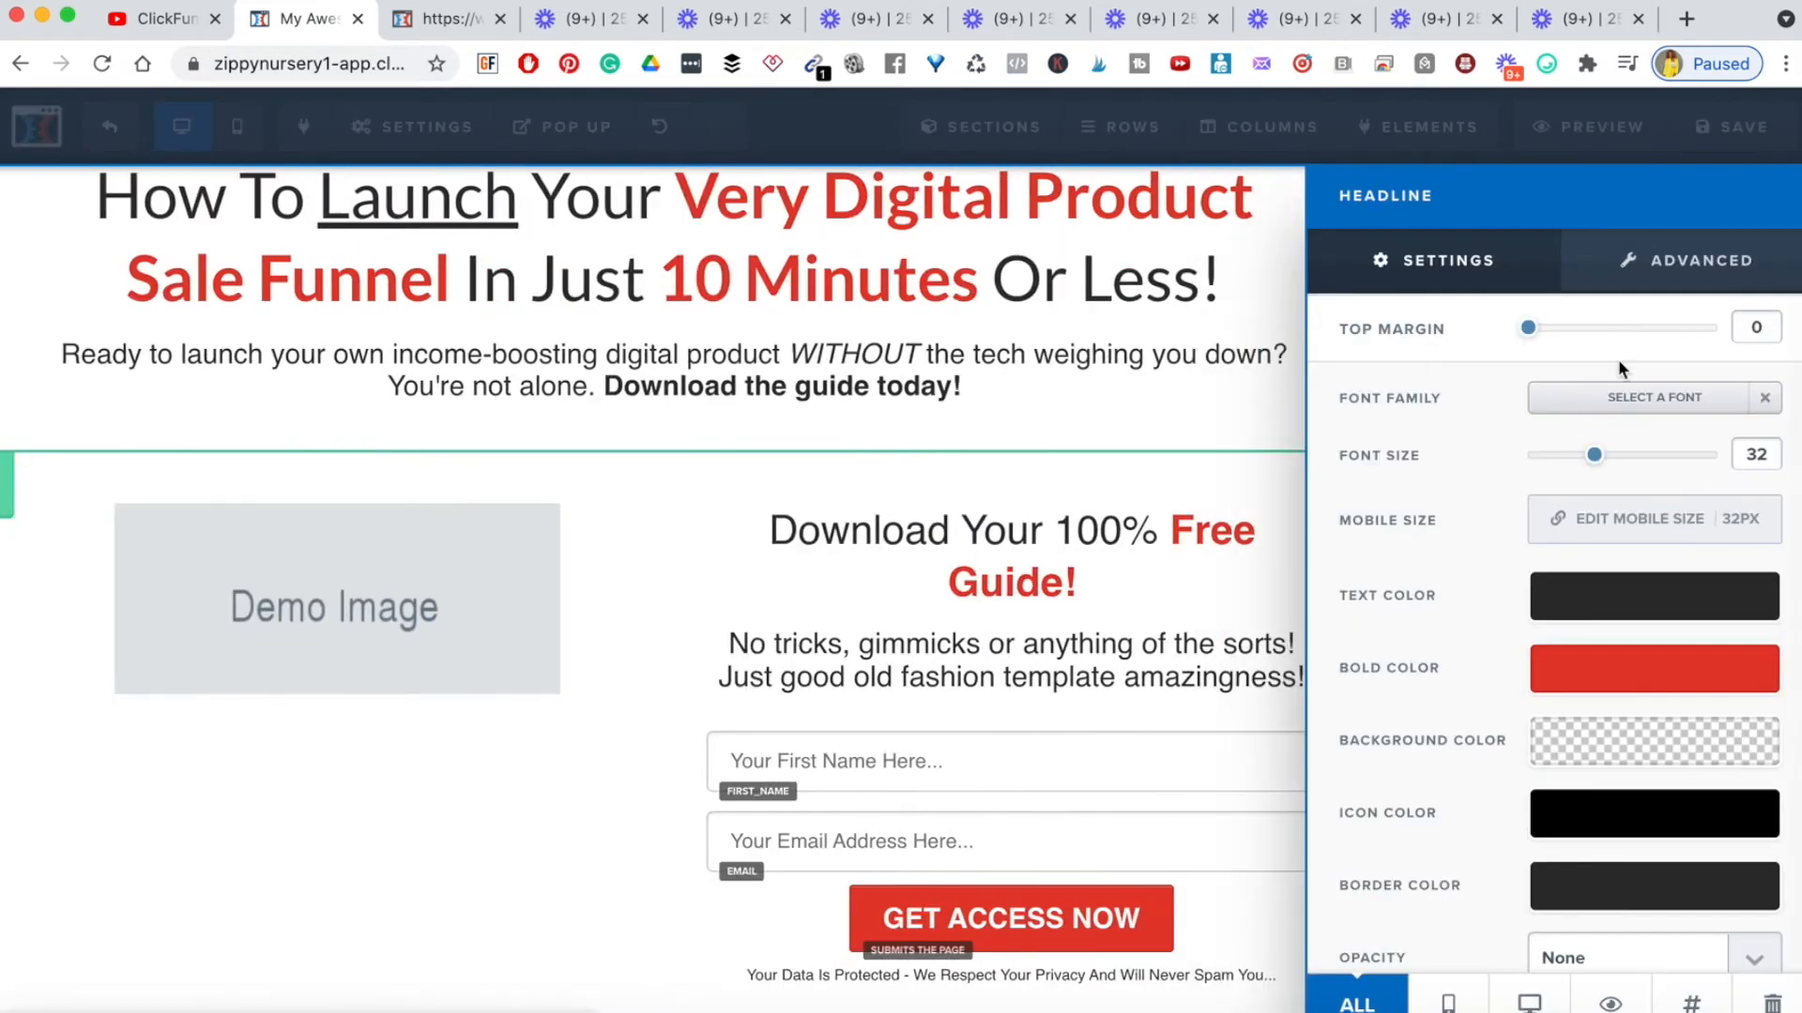
{"action": "left_click_drag", "start_coordinate": [1595, 462], "coordinate": [1633, 465]}
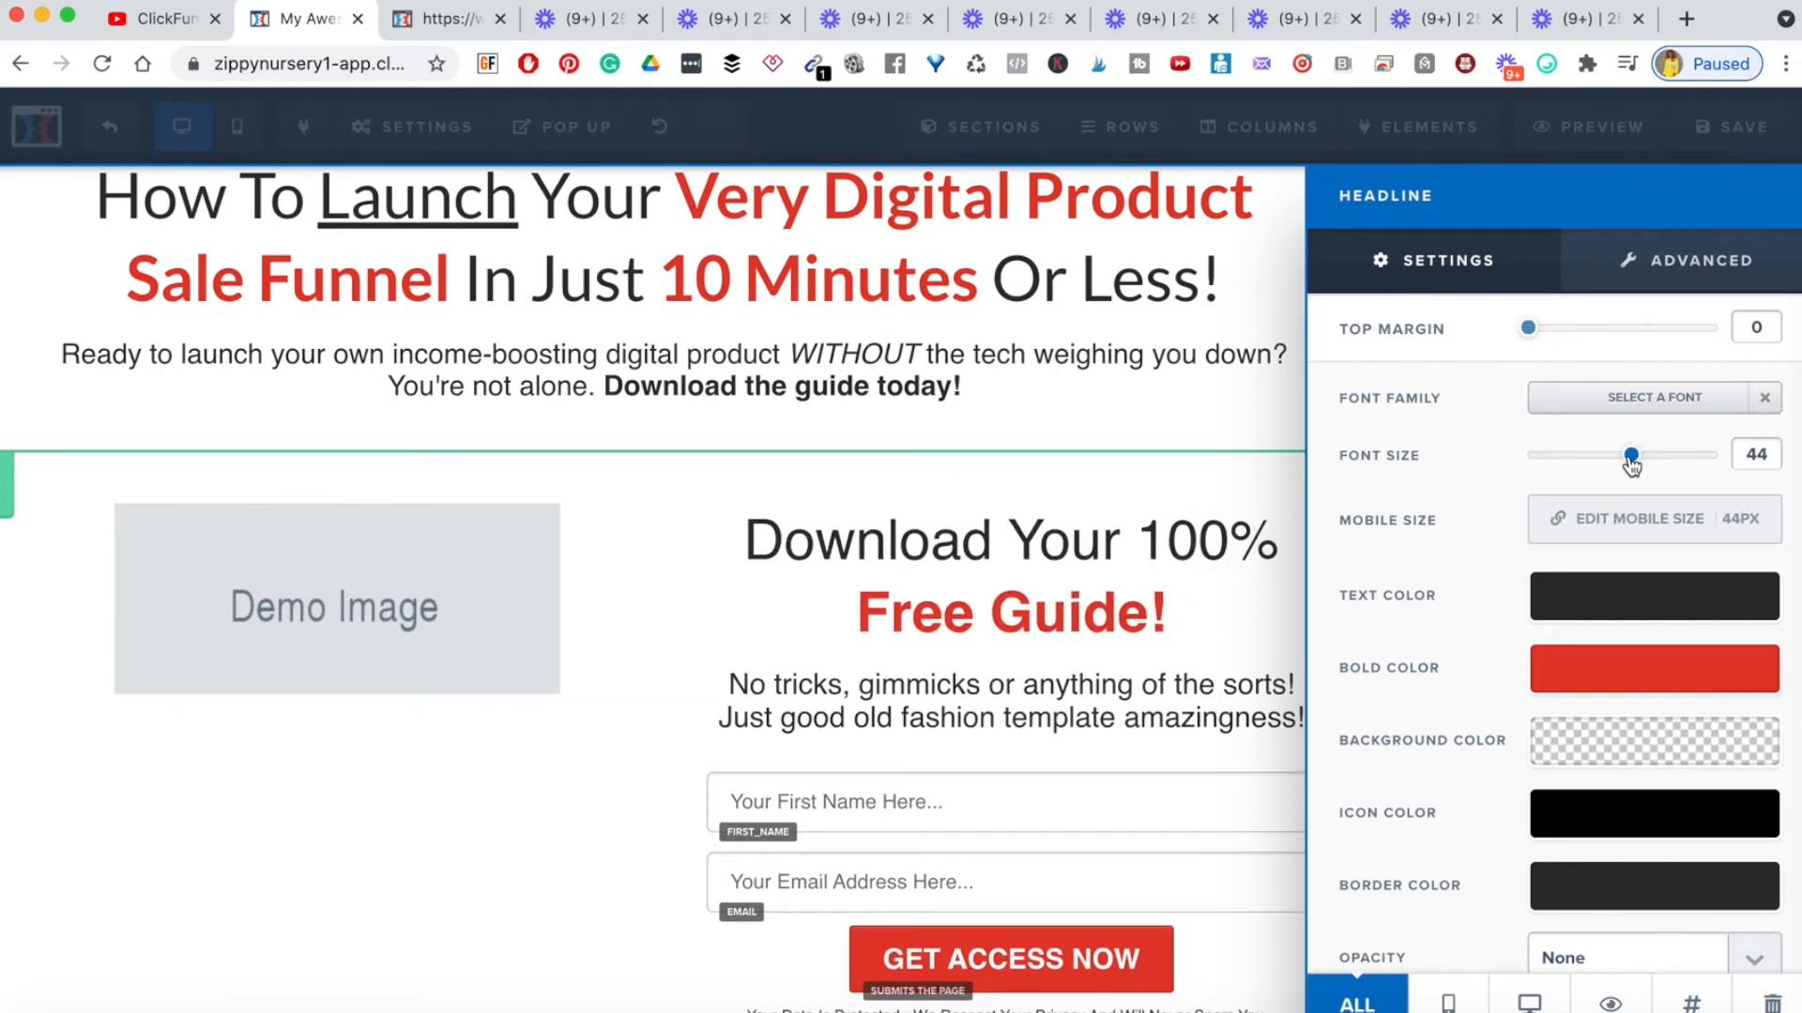
{"action": "left_click", "coordinate": [1186, 632]}
- Widen the image column and narrow the opt-in form column, comparing the layout with the example page
{"action": "left_click", "coordinate": [445, 19]}
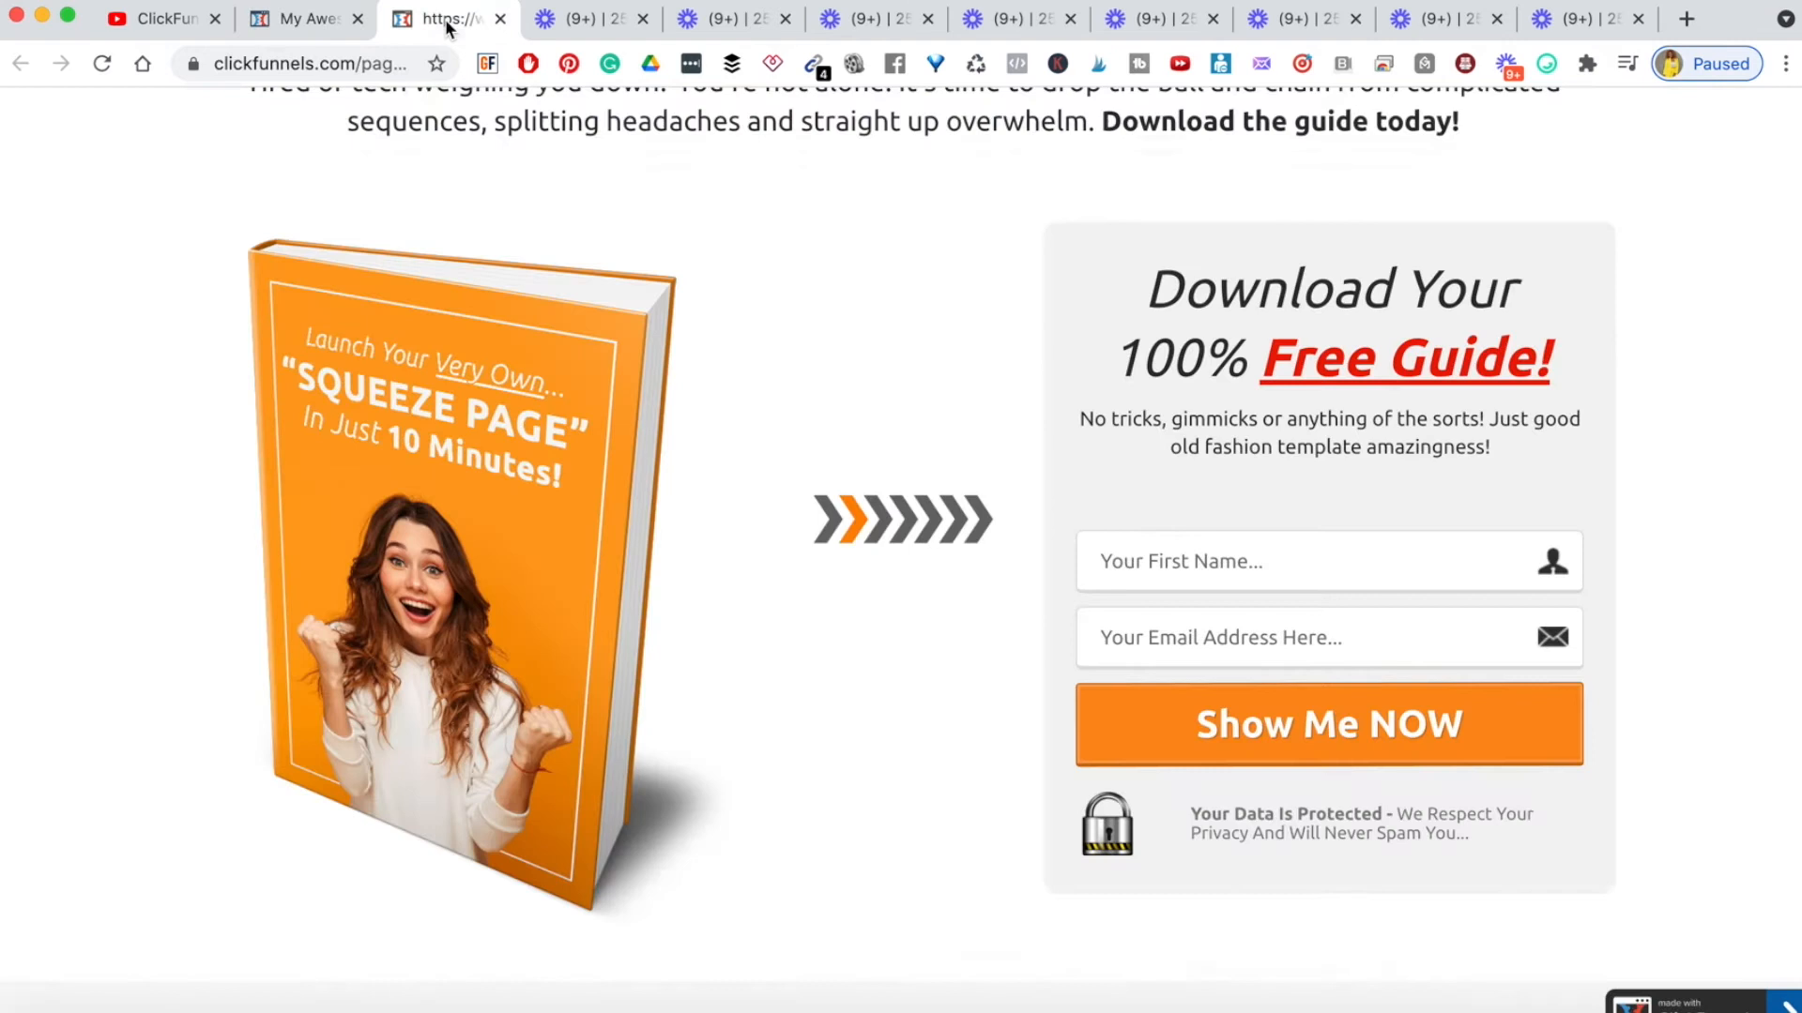
{"action": "left_click", "coordinate": [291, 20]}
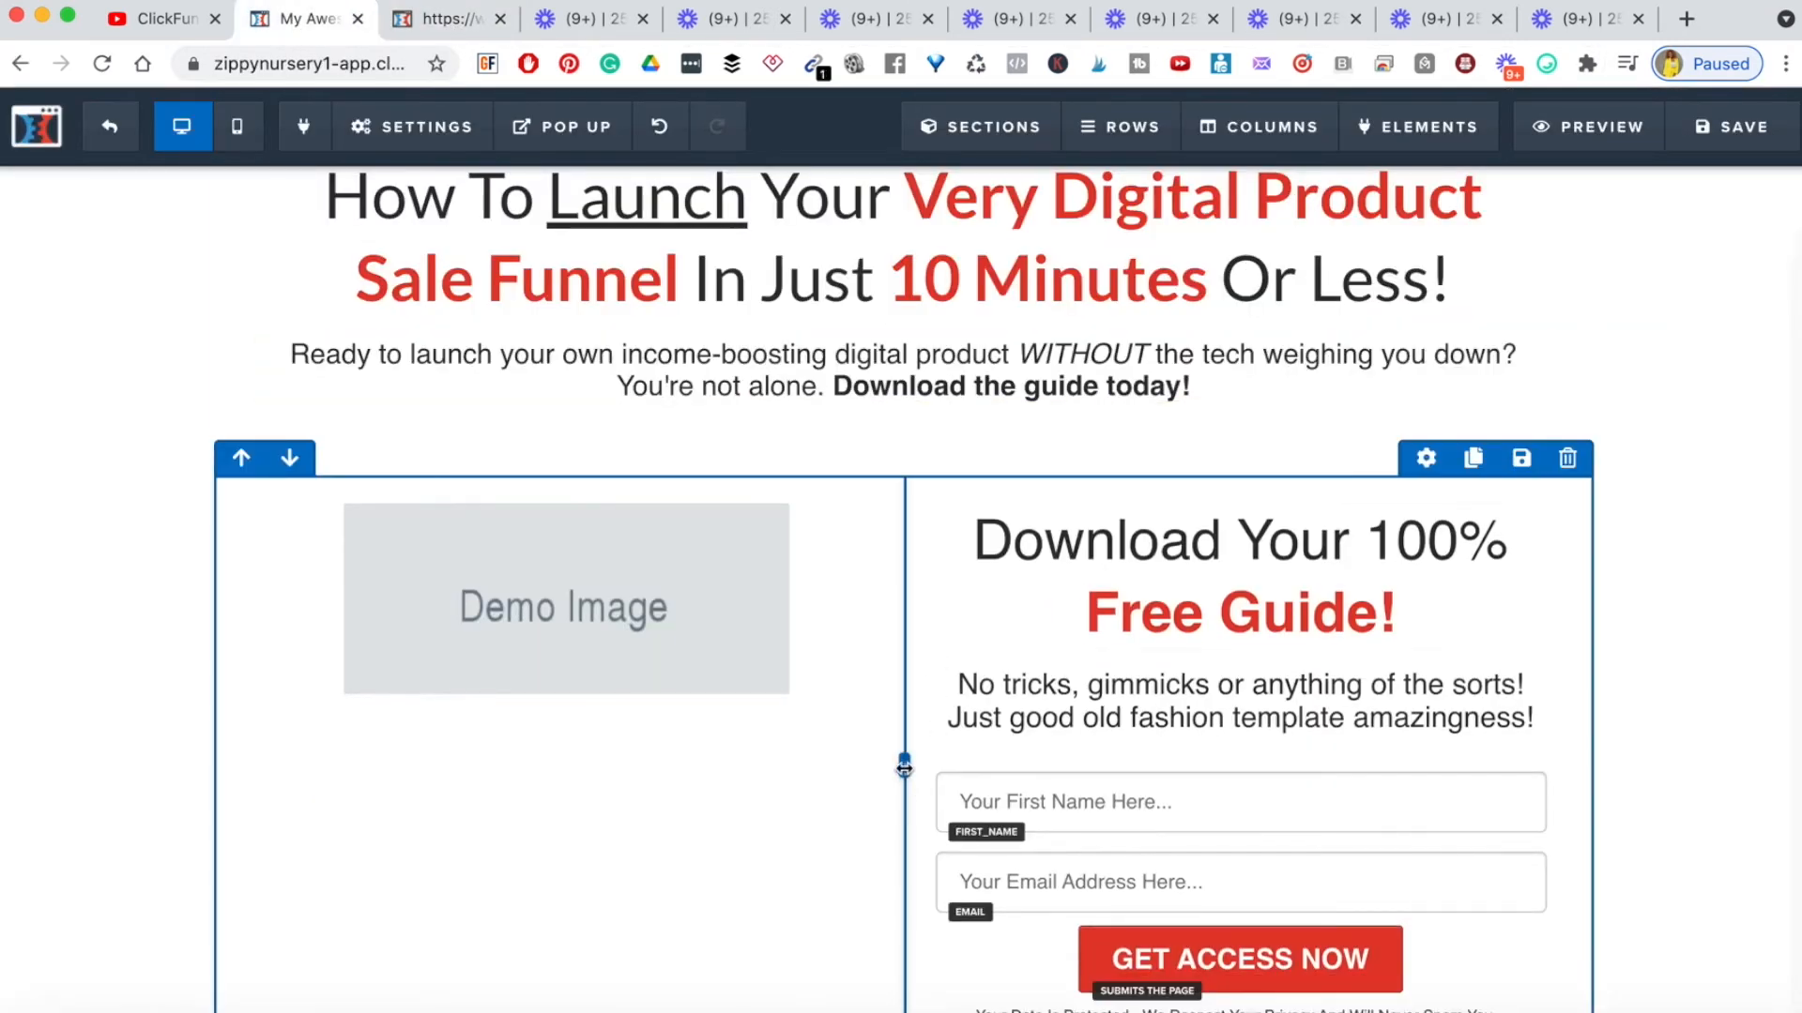
{"action": "left_click_drag", "start_coordinate": [1001, 769], "coordinate": [1009, 770]}
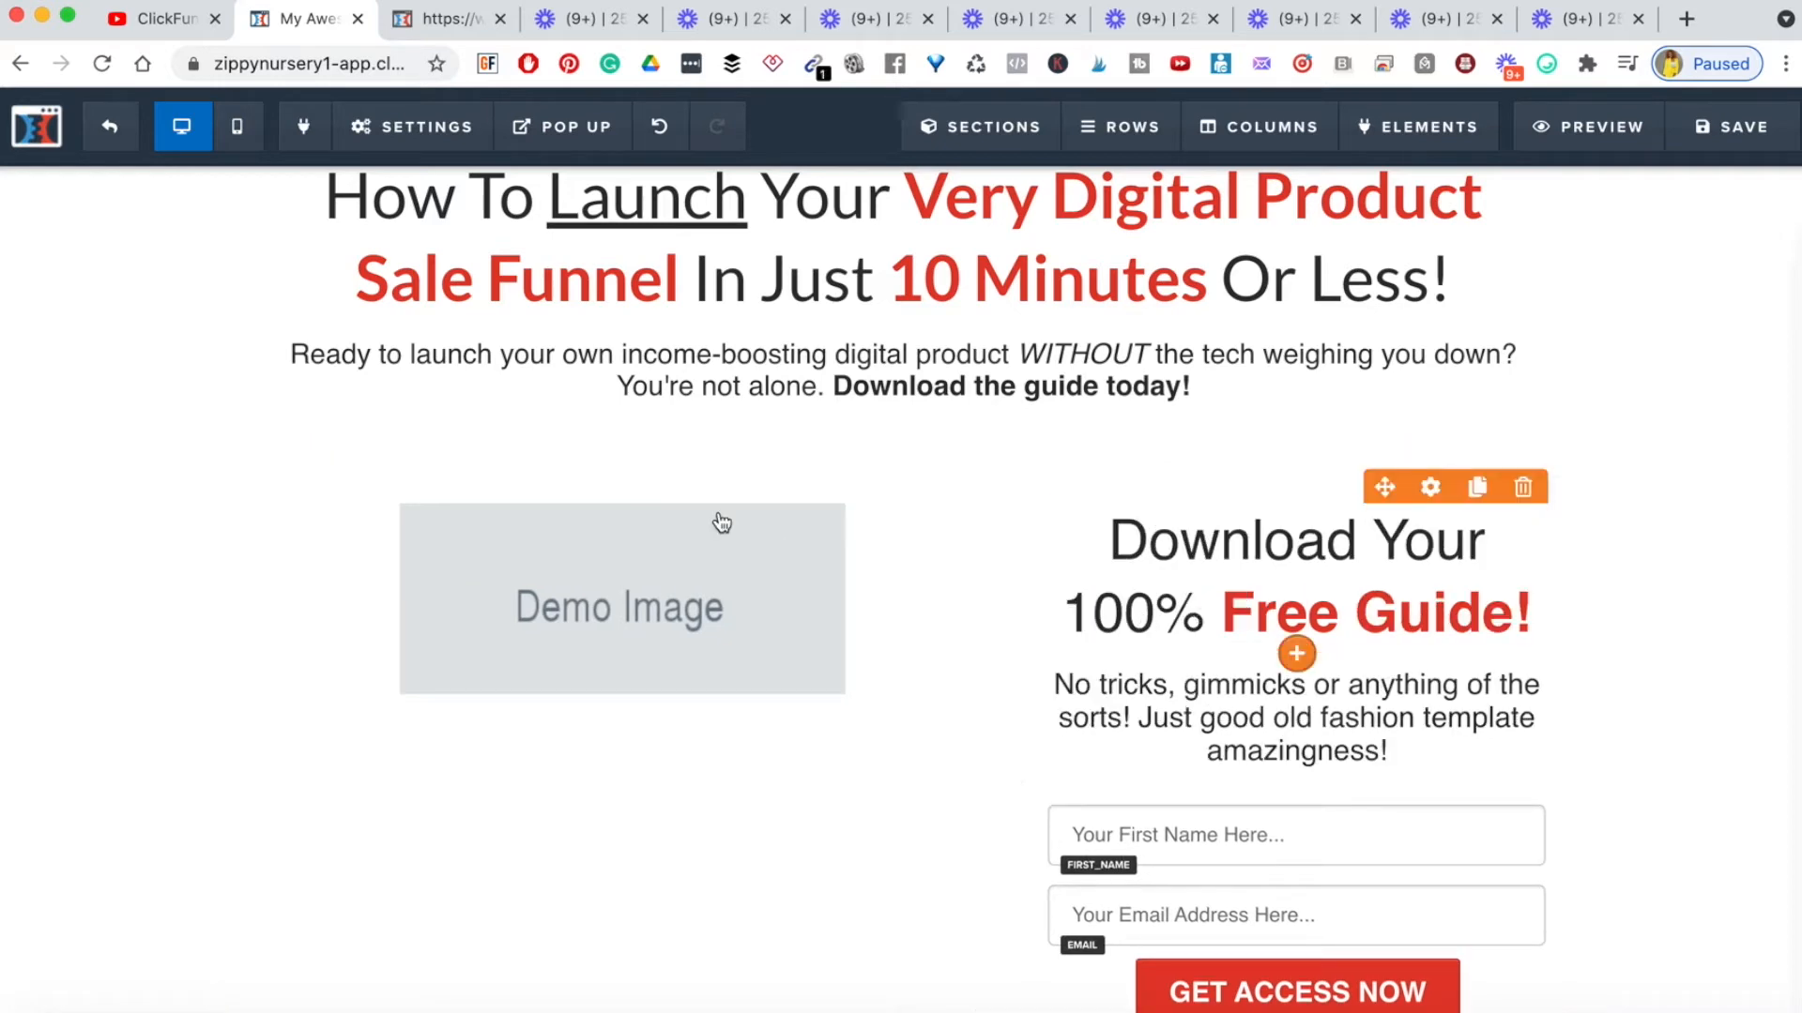
{"action": "left_click", "coordinate": [412, 34]}
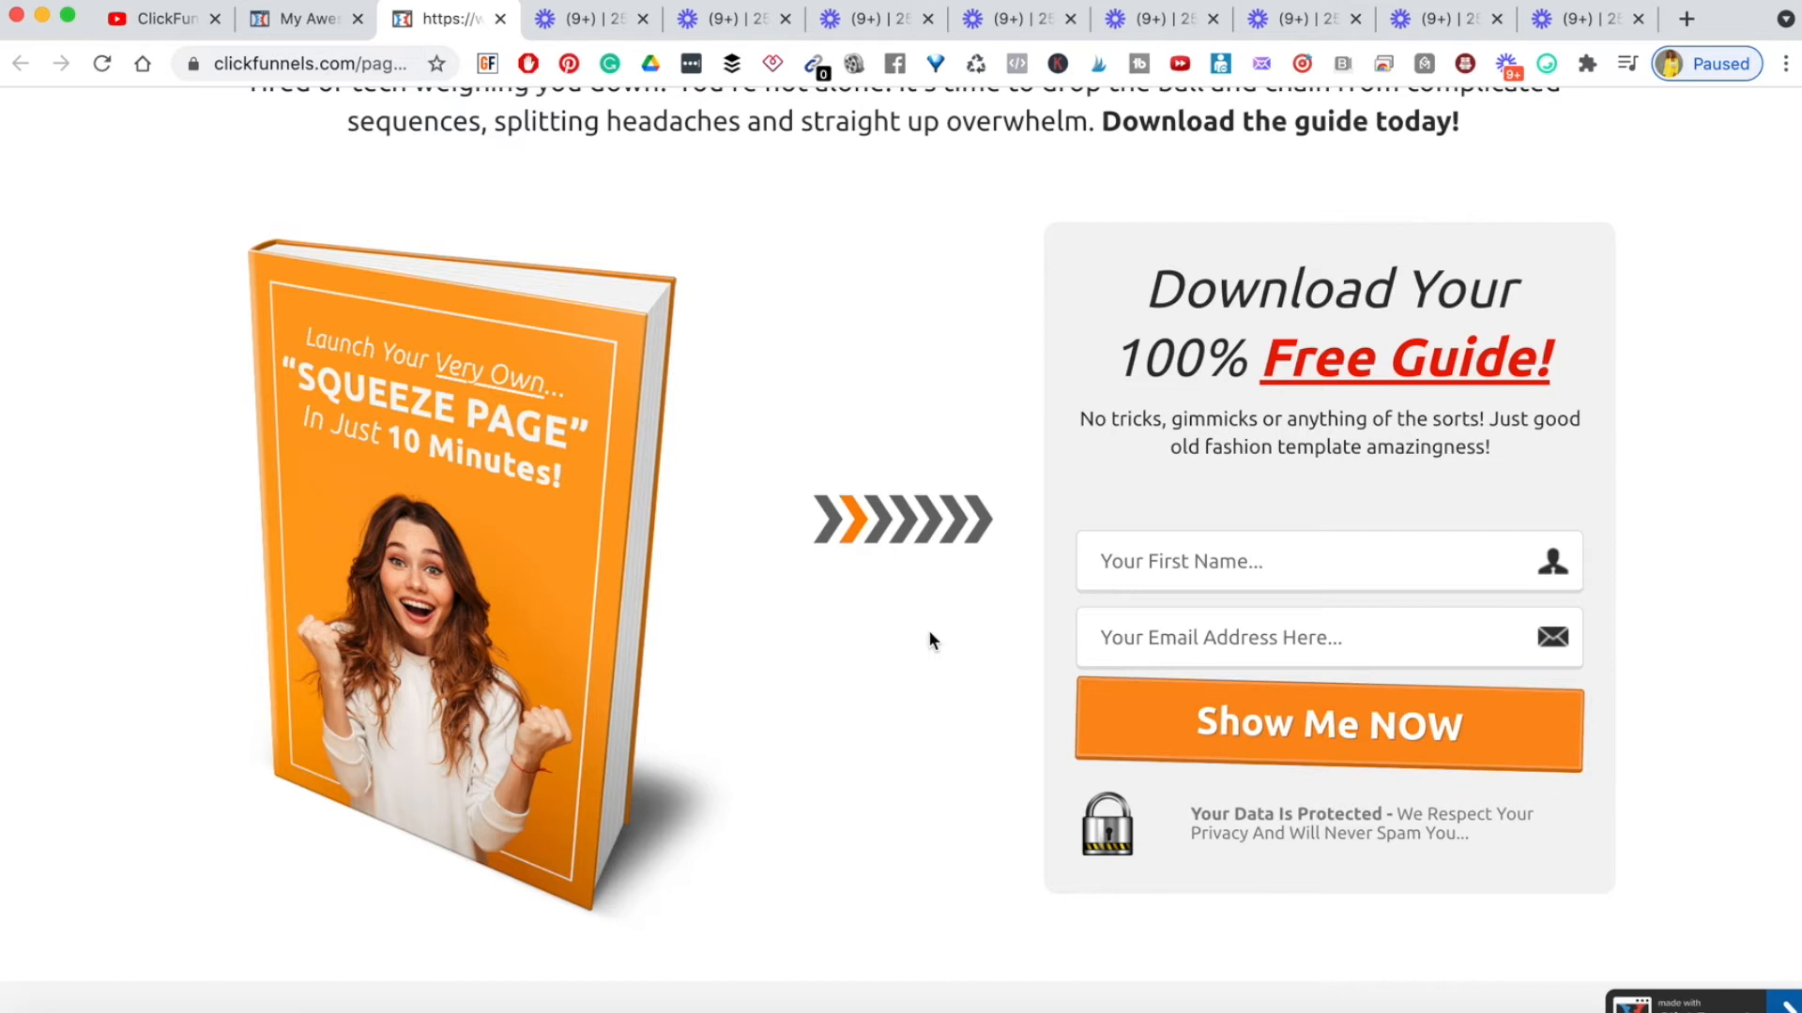
{"action": "left_click", "coordinate": [256, 26]}
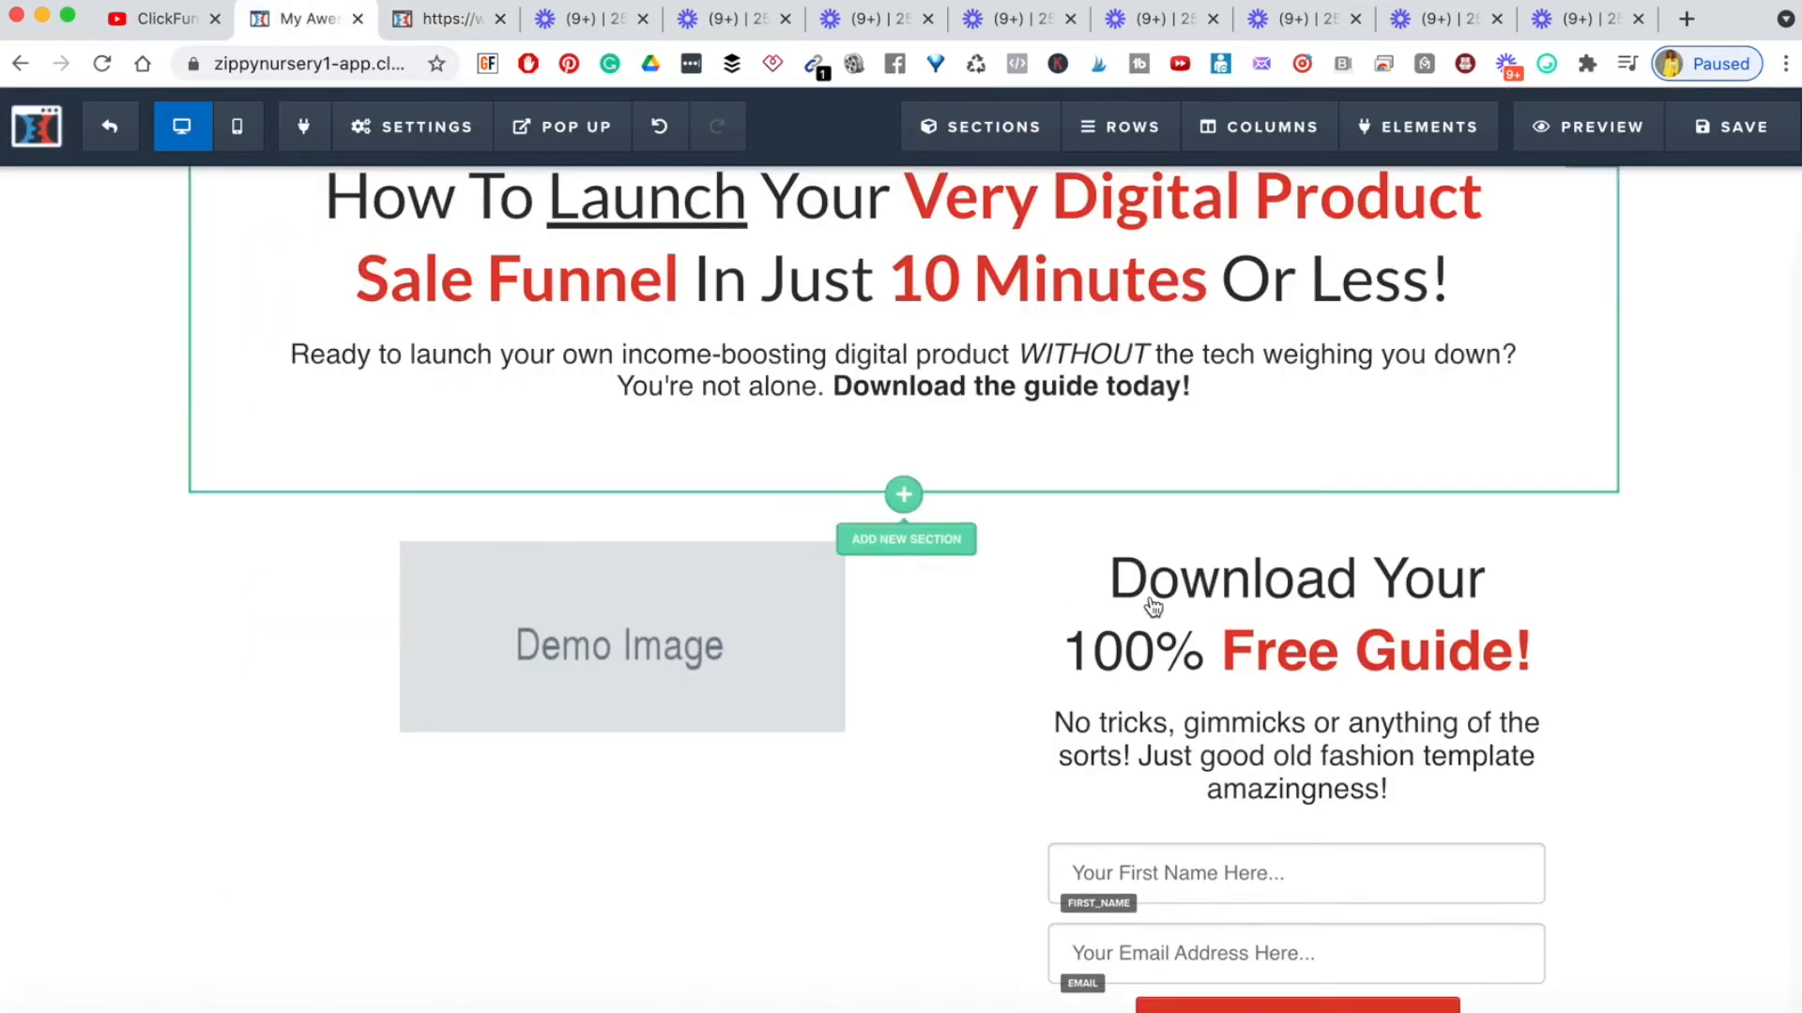
- Open the demo image's settings and bring up the file chooser for uploading a replacement image
{"action": "scroll", "coordinate": [1658, 713], "scroll_direction": "down", "scroll_amount": 2}
{"action": "scroll", "coordinate": [1659, 714], "scroll_direction": "down", "scroll_amount": 1}
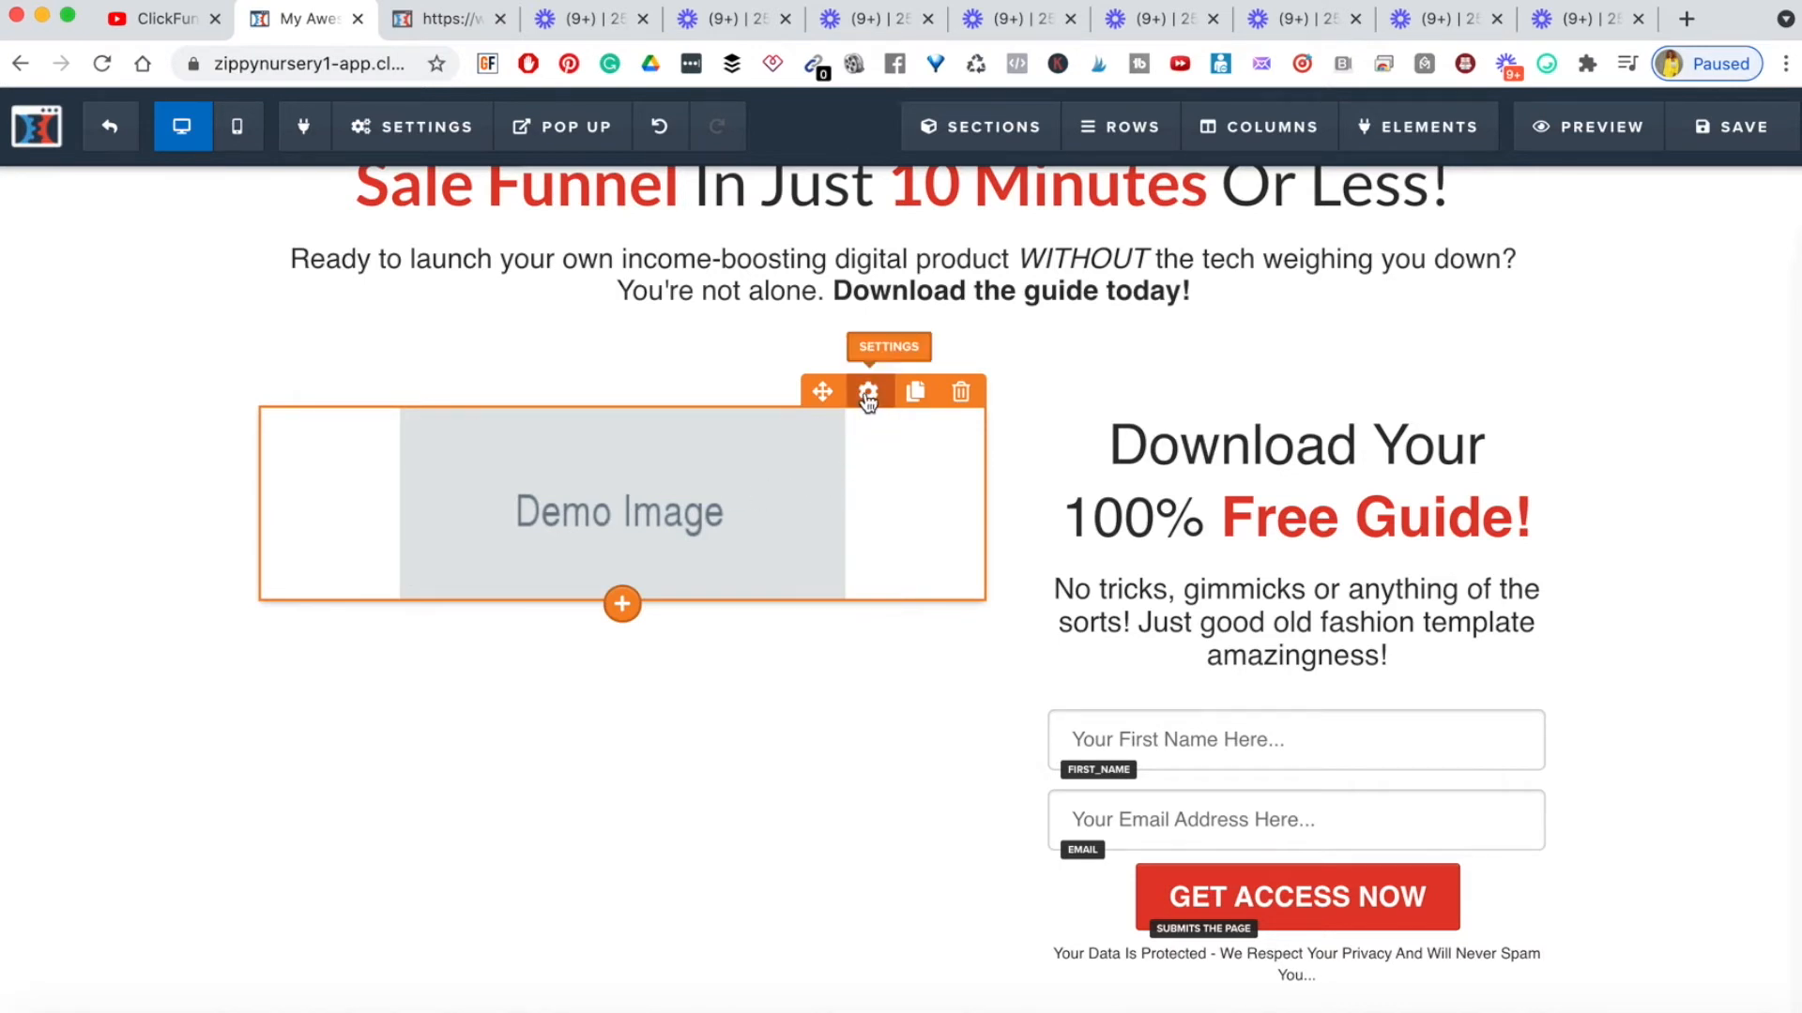
{"action": "left_click", "coordinate": [868, 395]}
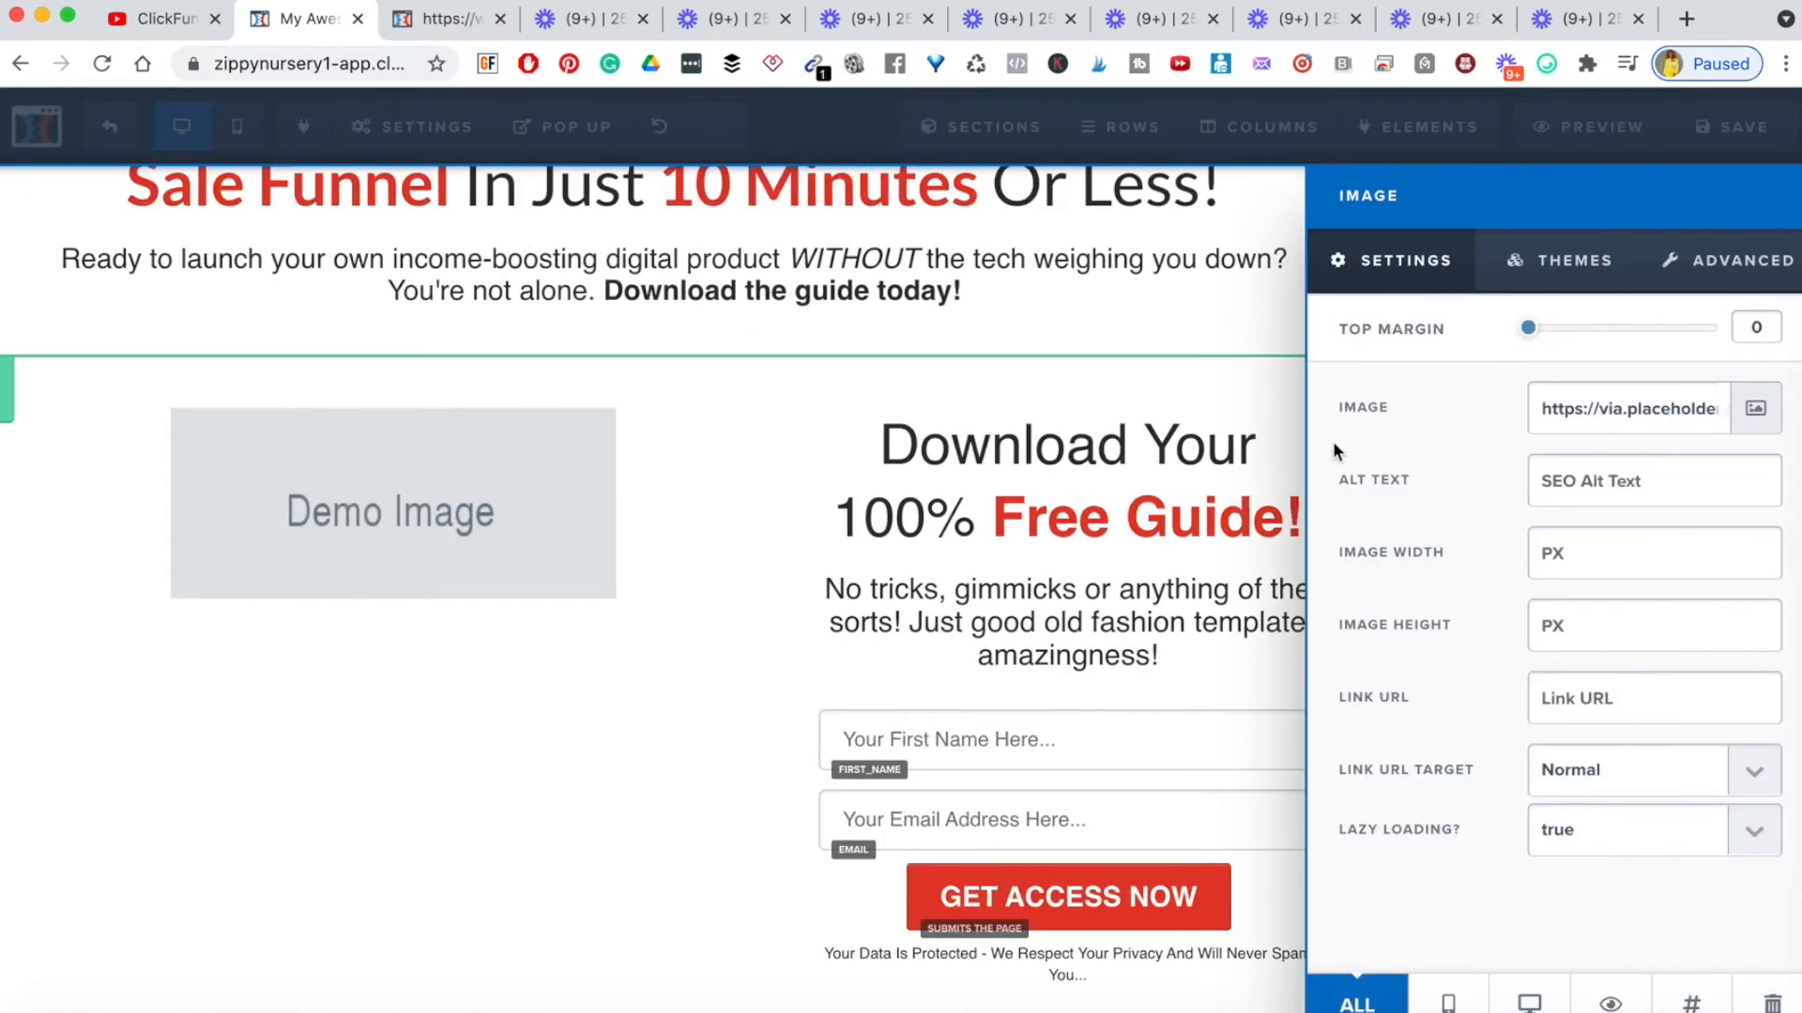
{"action": "left_click", "coordinate": [1756, 411]}
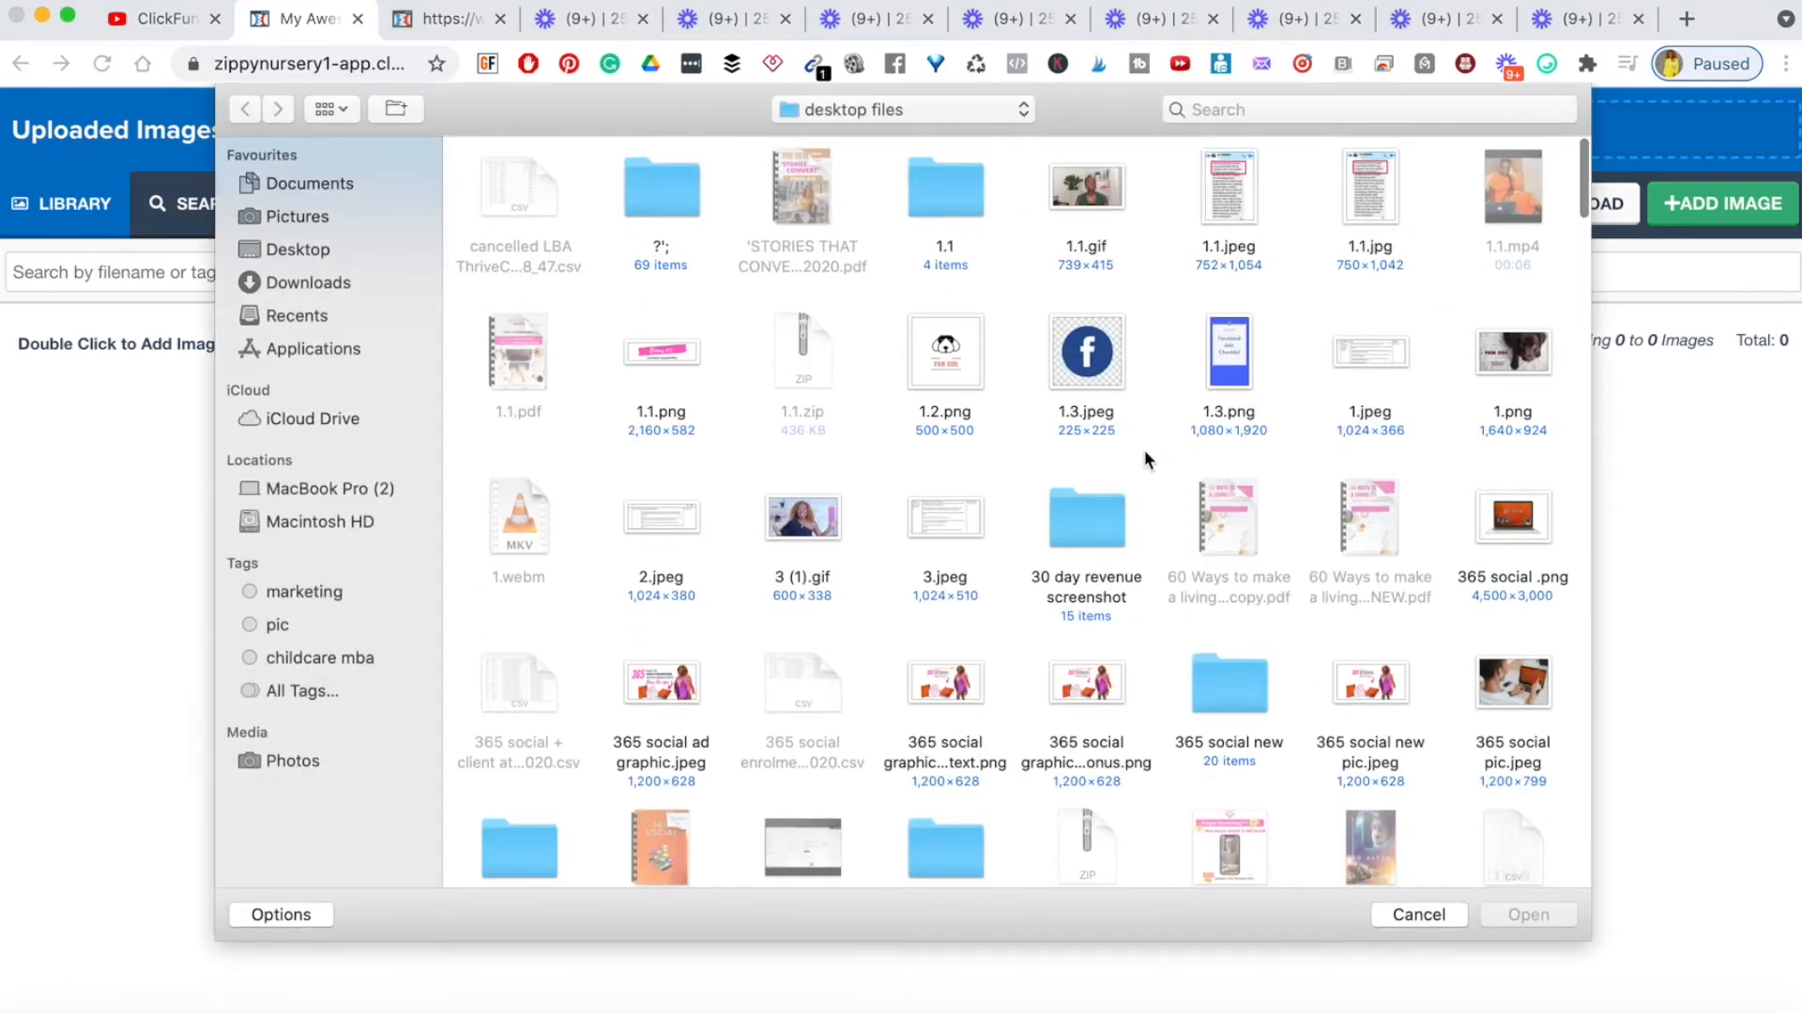
- Look through the desktop files for a replacement image and cancel the file selection
{"action": "scroll", "coordinate": [916, 563], "scroll_direction": "down", "scroll_amount": 10}
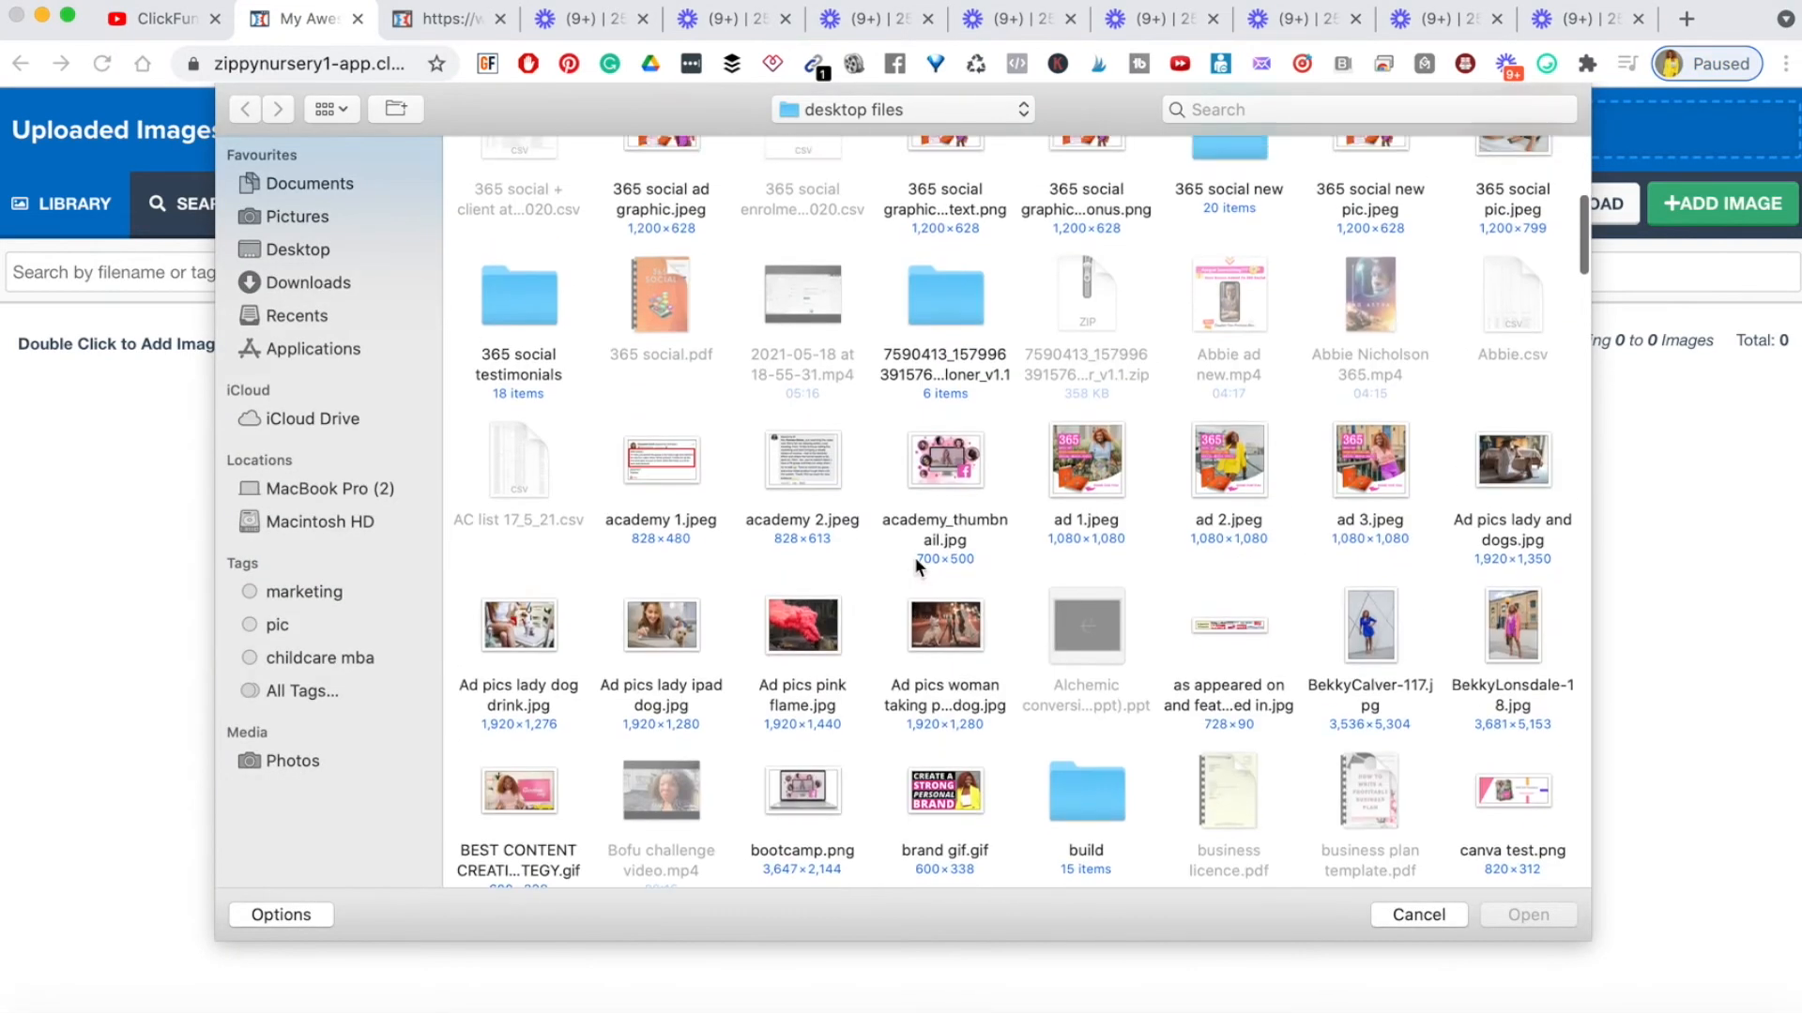
{"action": "scroll", "coordinate": [916, 563], "scroll_direction": "down", "scroll_amount": 15}
{"action": "scroll", "coordinate": [914, 555], "scroll_direction": "down", "scroll_amount": 10}
{"action": "left_click", "coordinate": [1428, 921]}
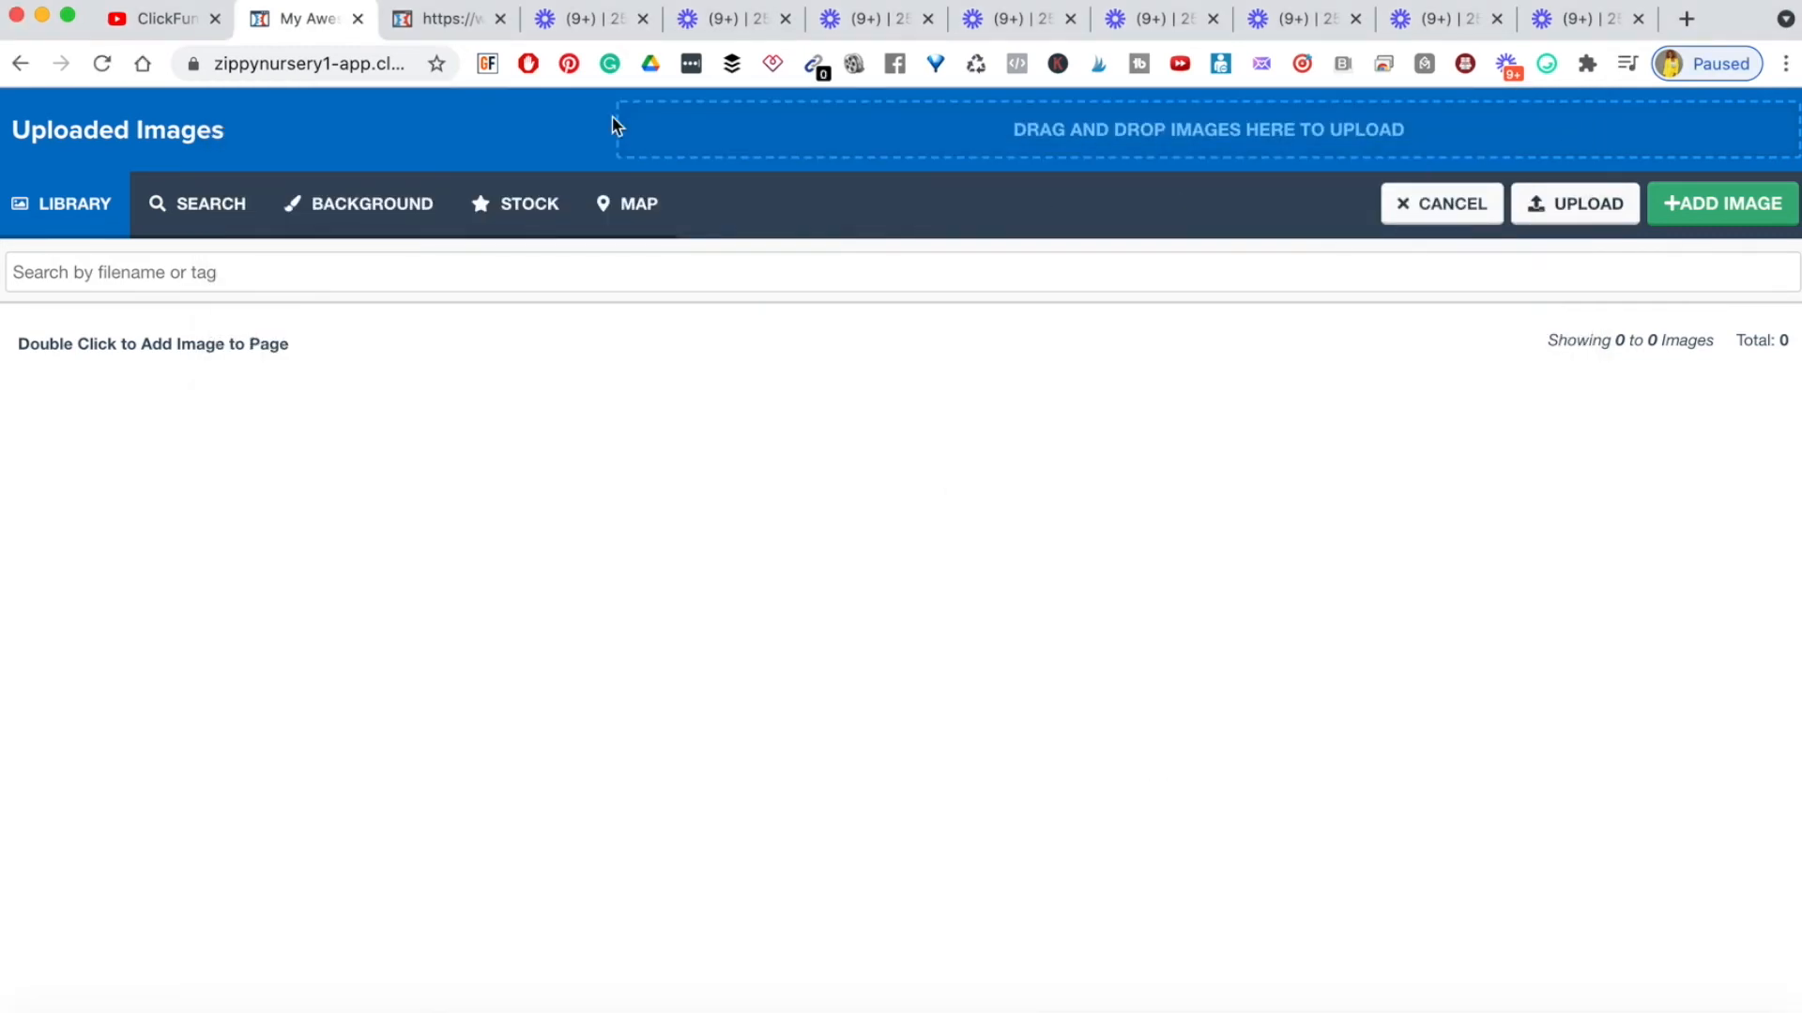
- Check the example squeeze page's book image, and open pamobasa.com/stories in a new browser tab
{"action": "left_click", "coordinate": [433, 26]}
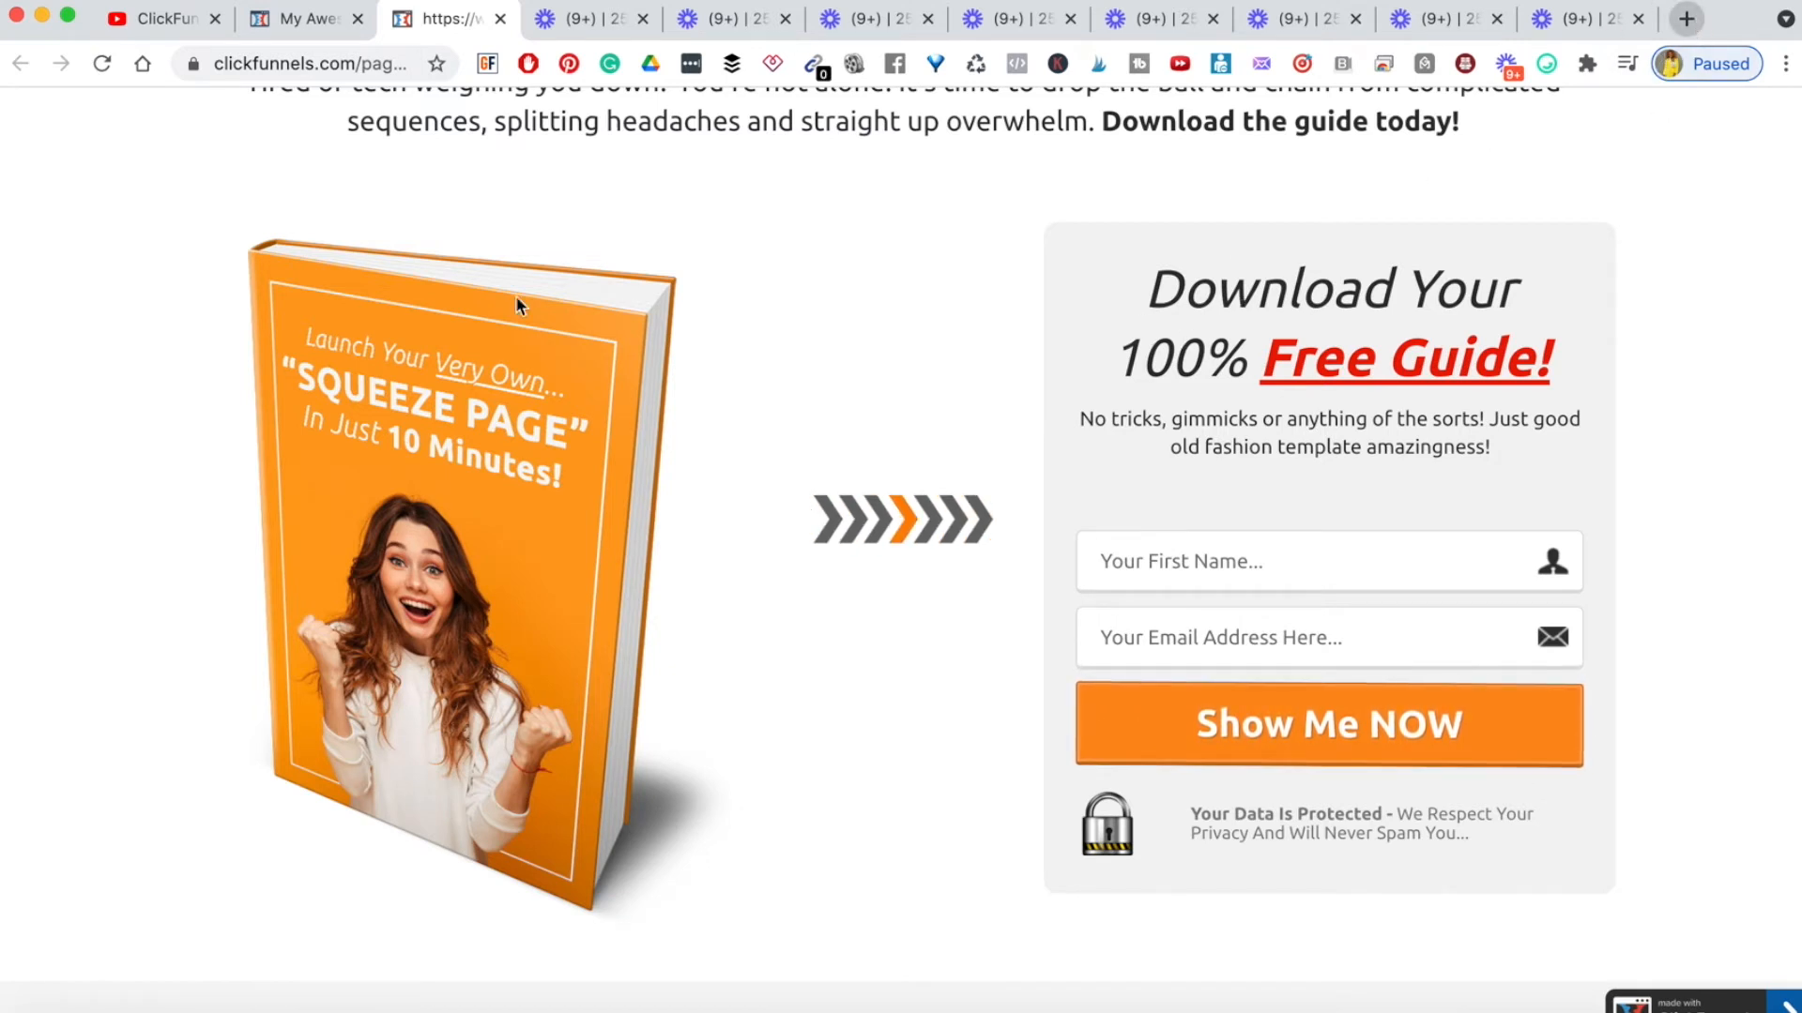
{"action": "left_click", "coordinate": [1686, 19]}
{"action": "type", "text": "pamobasa.com"}
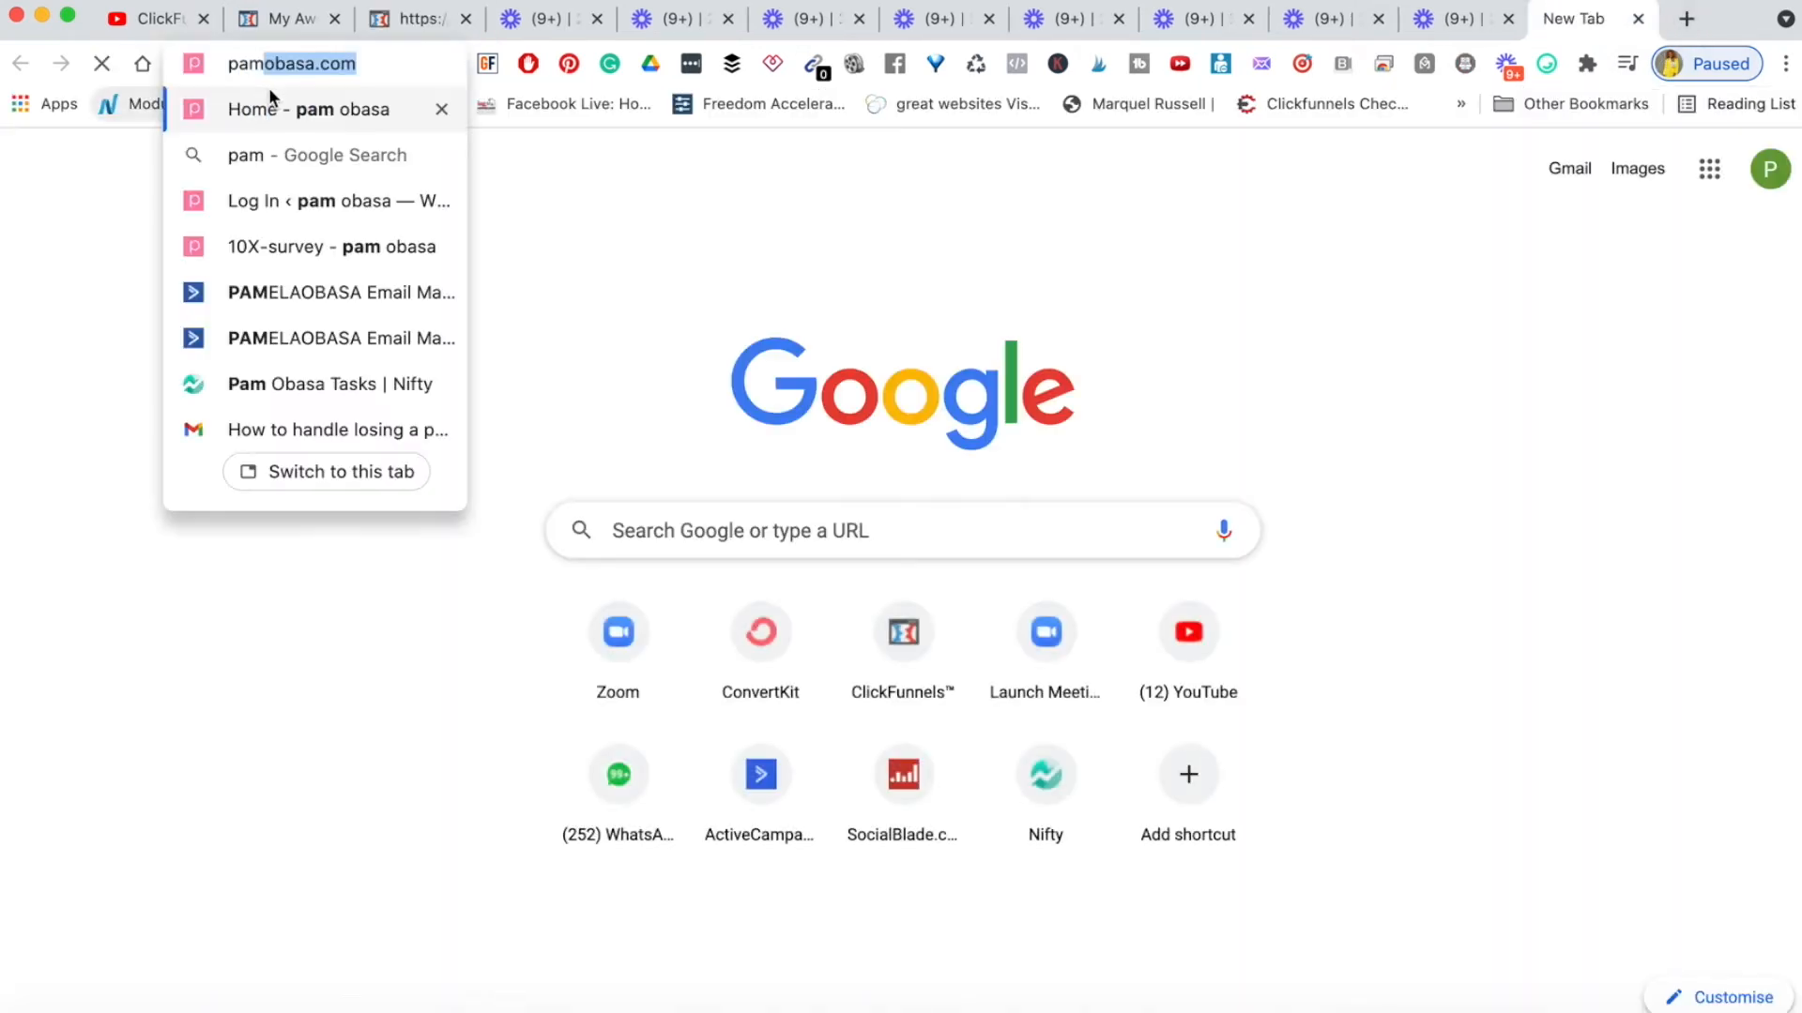
{"action": "type", "text": "/stories"}
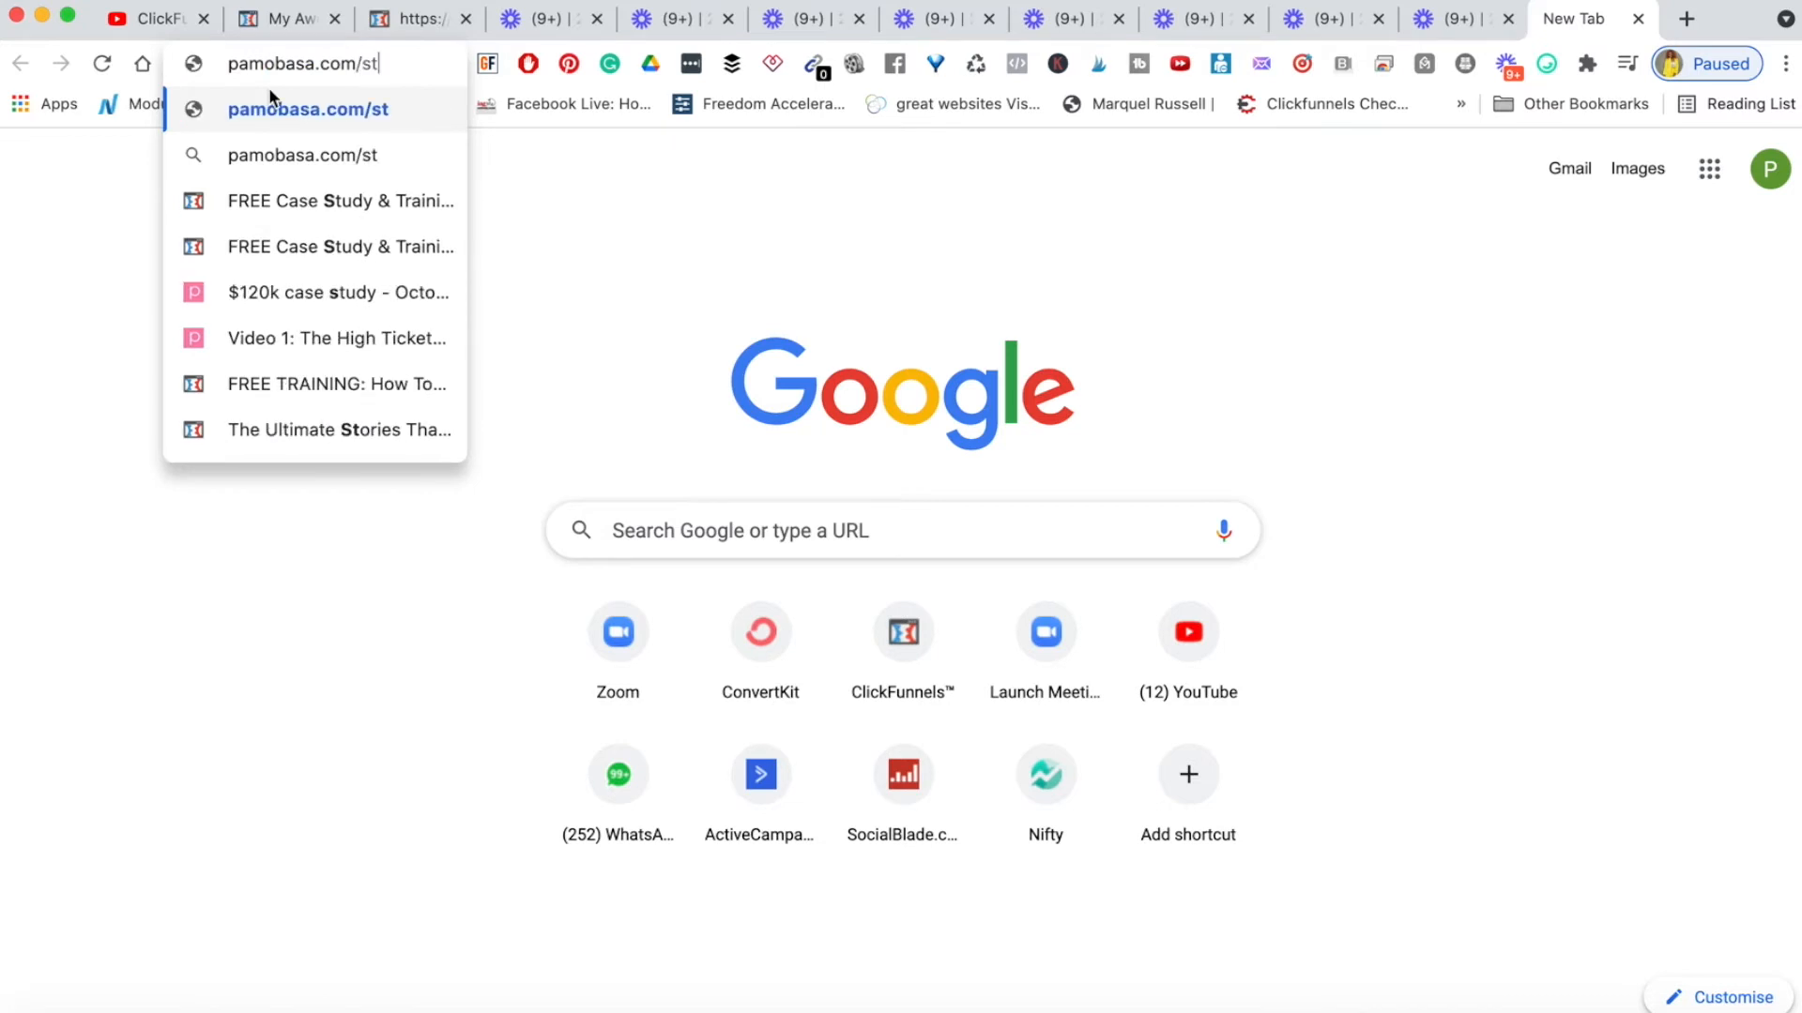
{"action": "key", "text": "Return"}
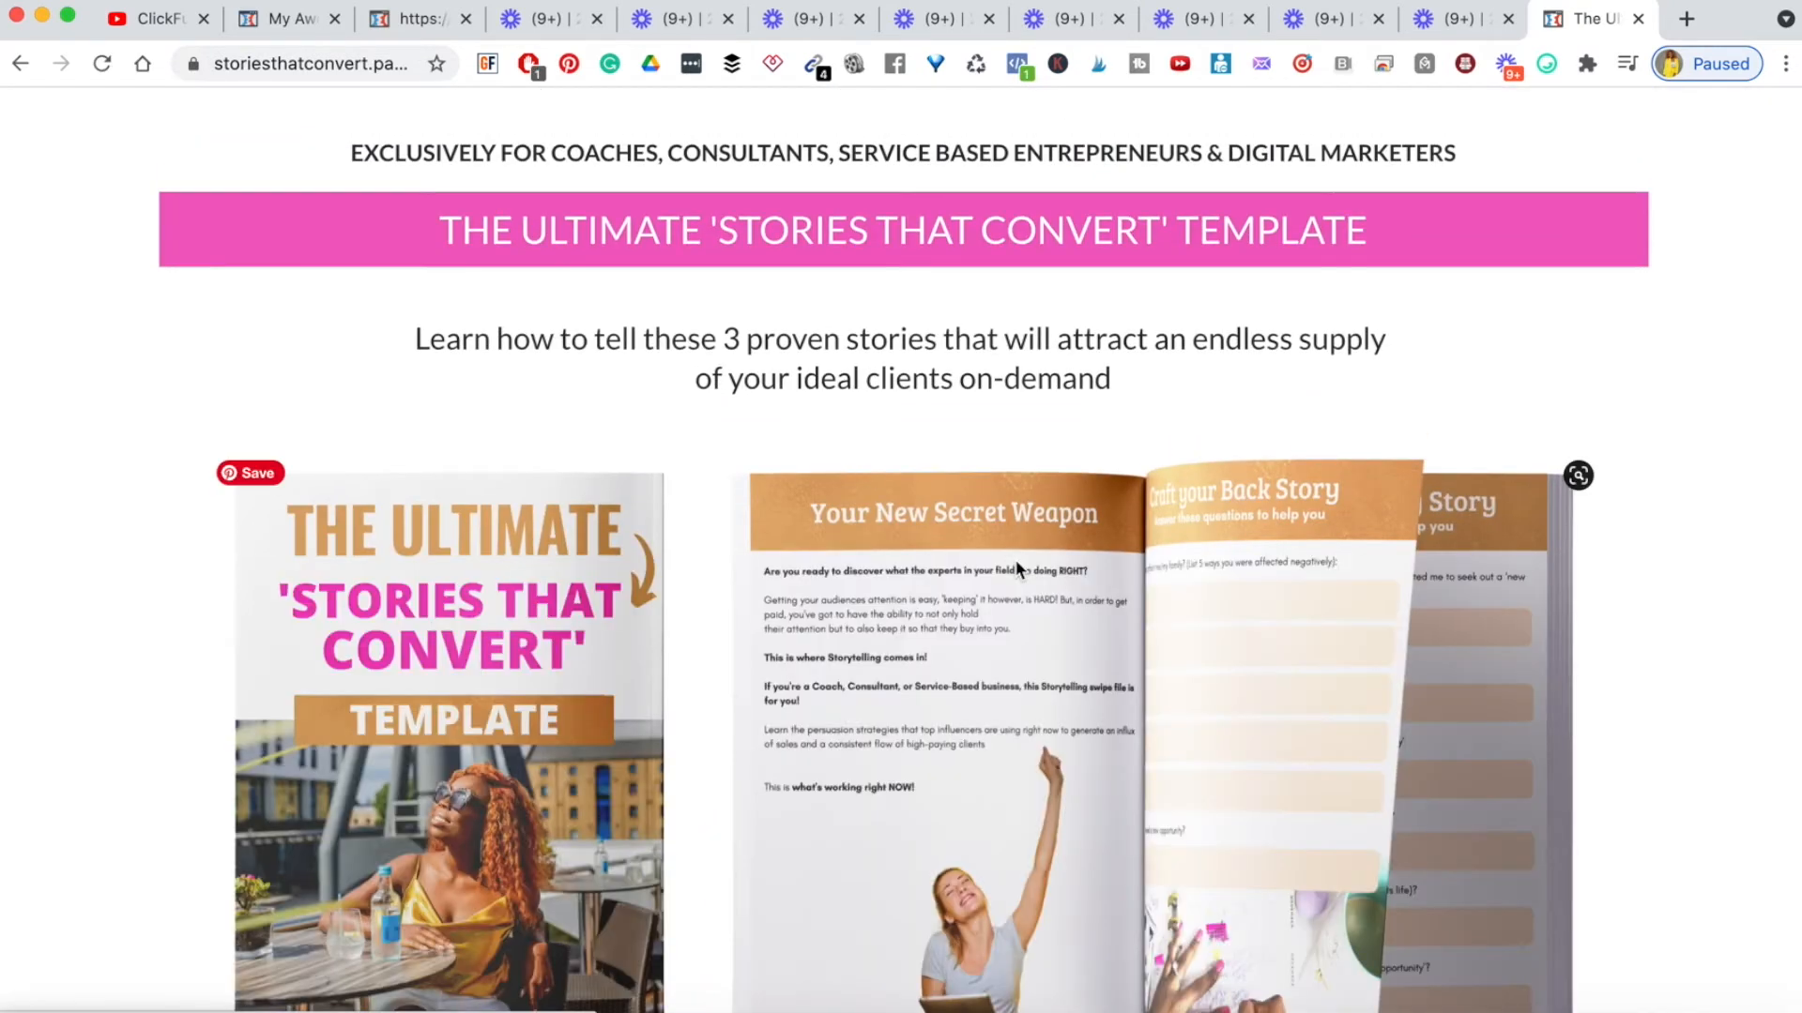
- Save the 'Stories That Convert' book mockup image as 1.1.png in the desktop files folder, replacing the existing file
{"action": "scroll", "coordinate": [1018, 569], "scroll_direction": "down", "scroll_amount": 3}
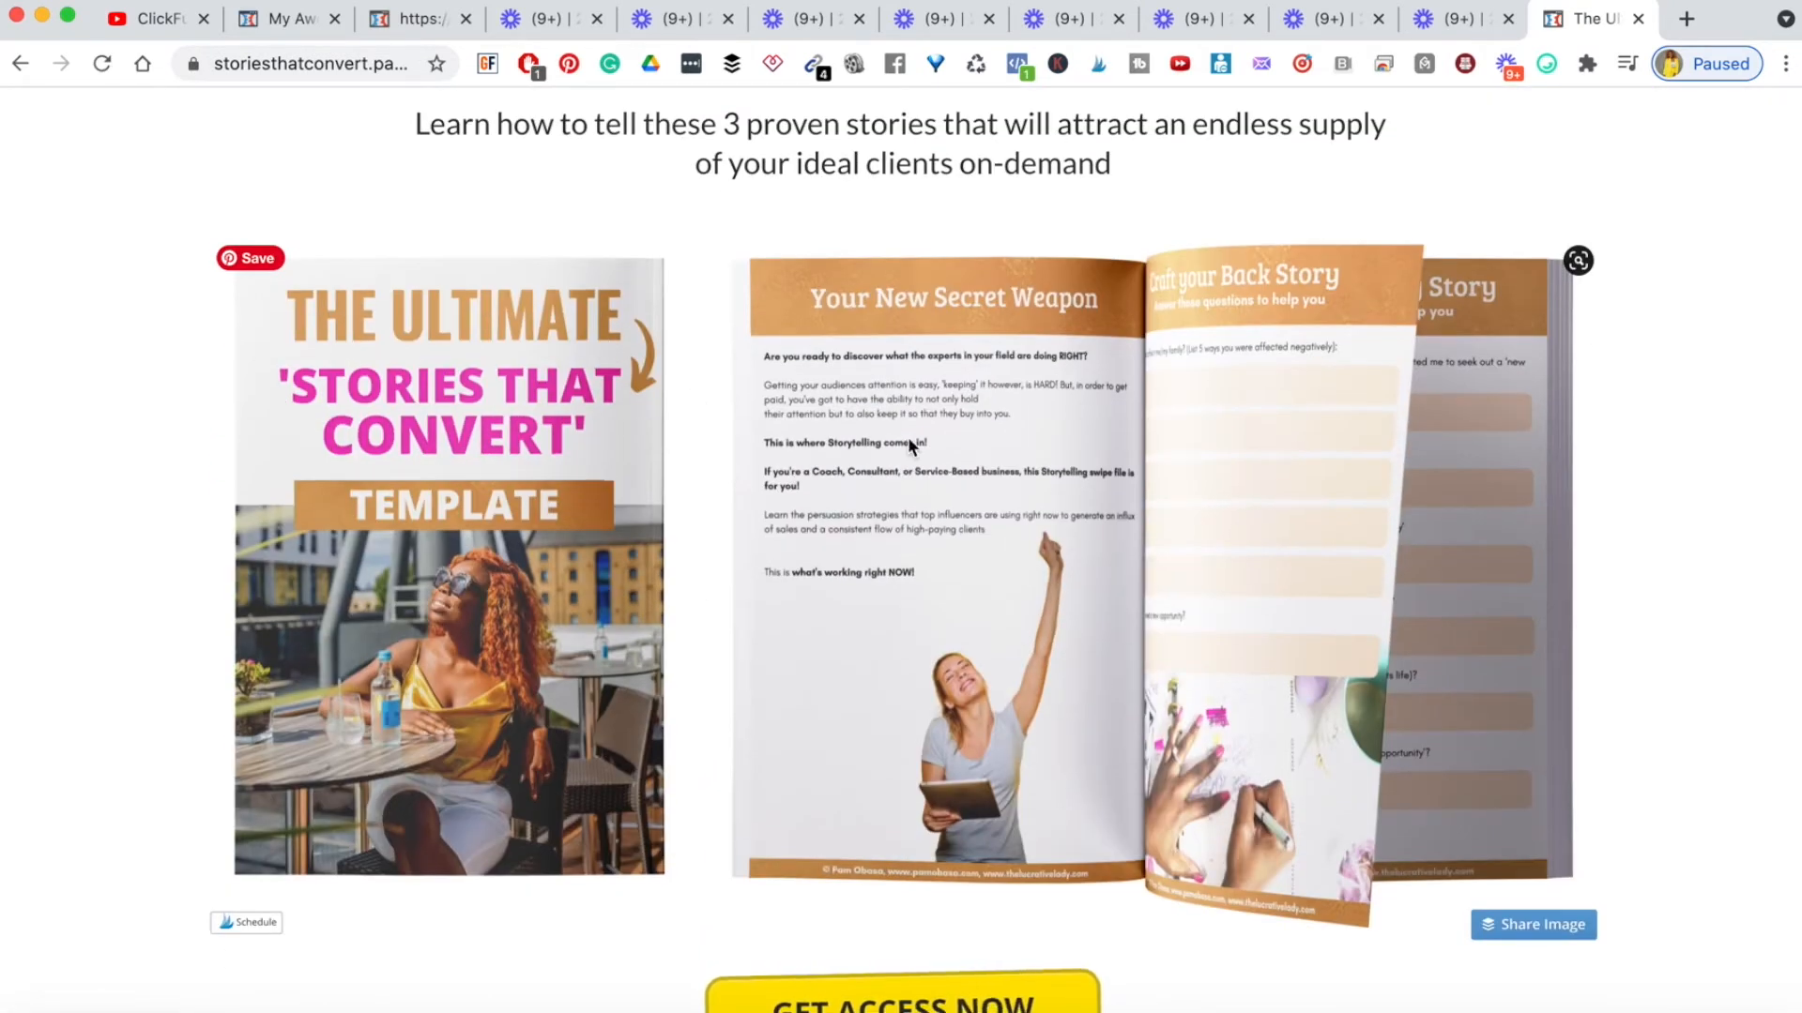
{"action": "right_click", "coordinate": [908, 437]}
{"action": "left_click", "coordinate": [1025, 471]}
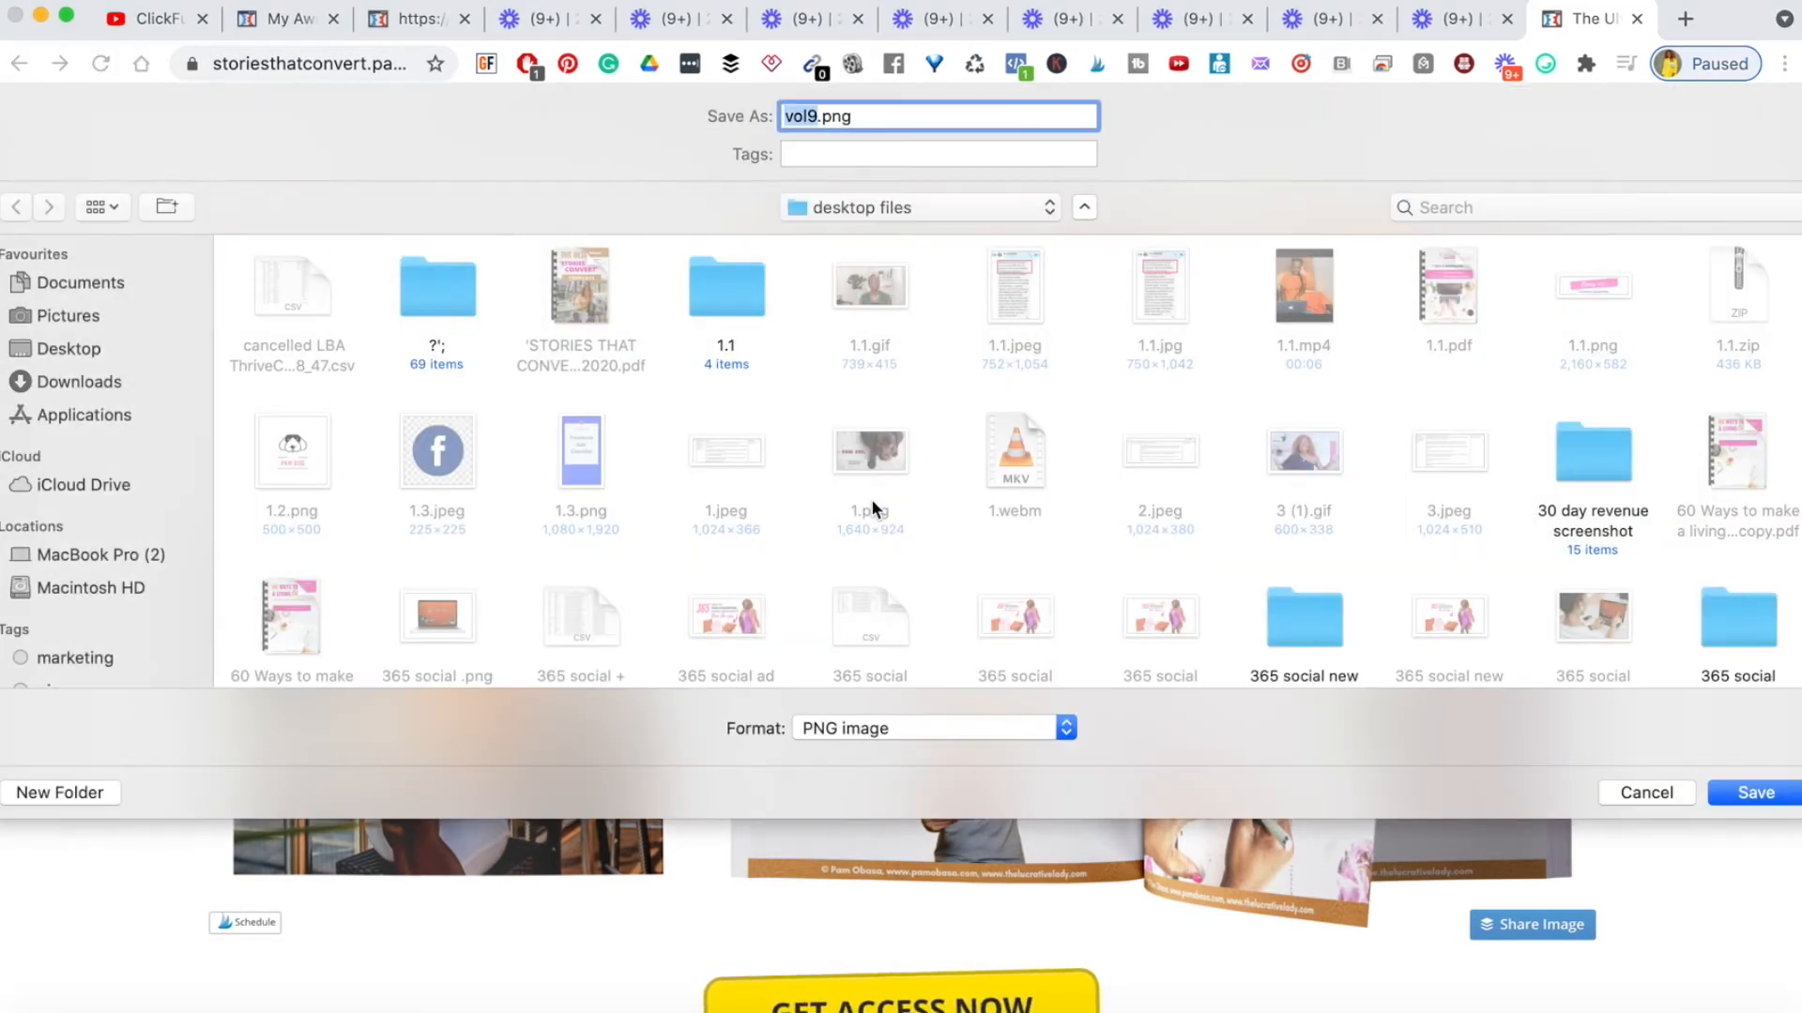
{"action": "type", "text": "1.1"}
{"action": "left_click", "coordinate": [1736, 803]}
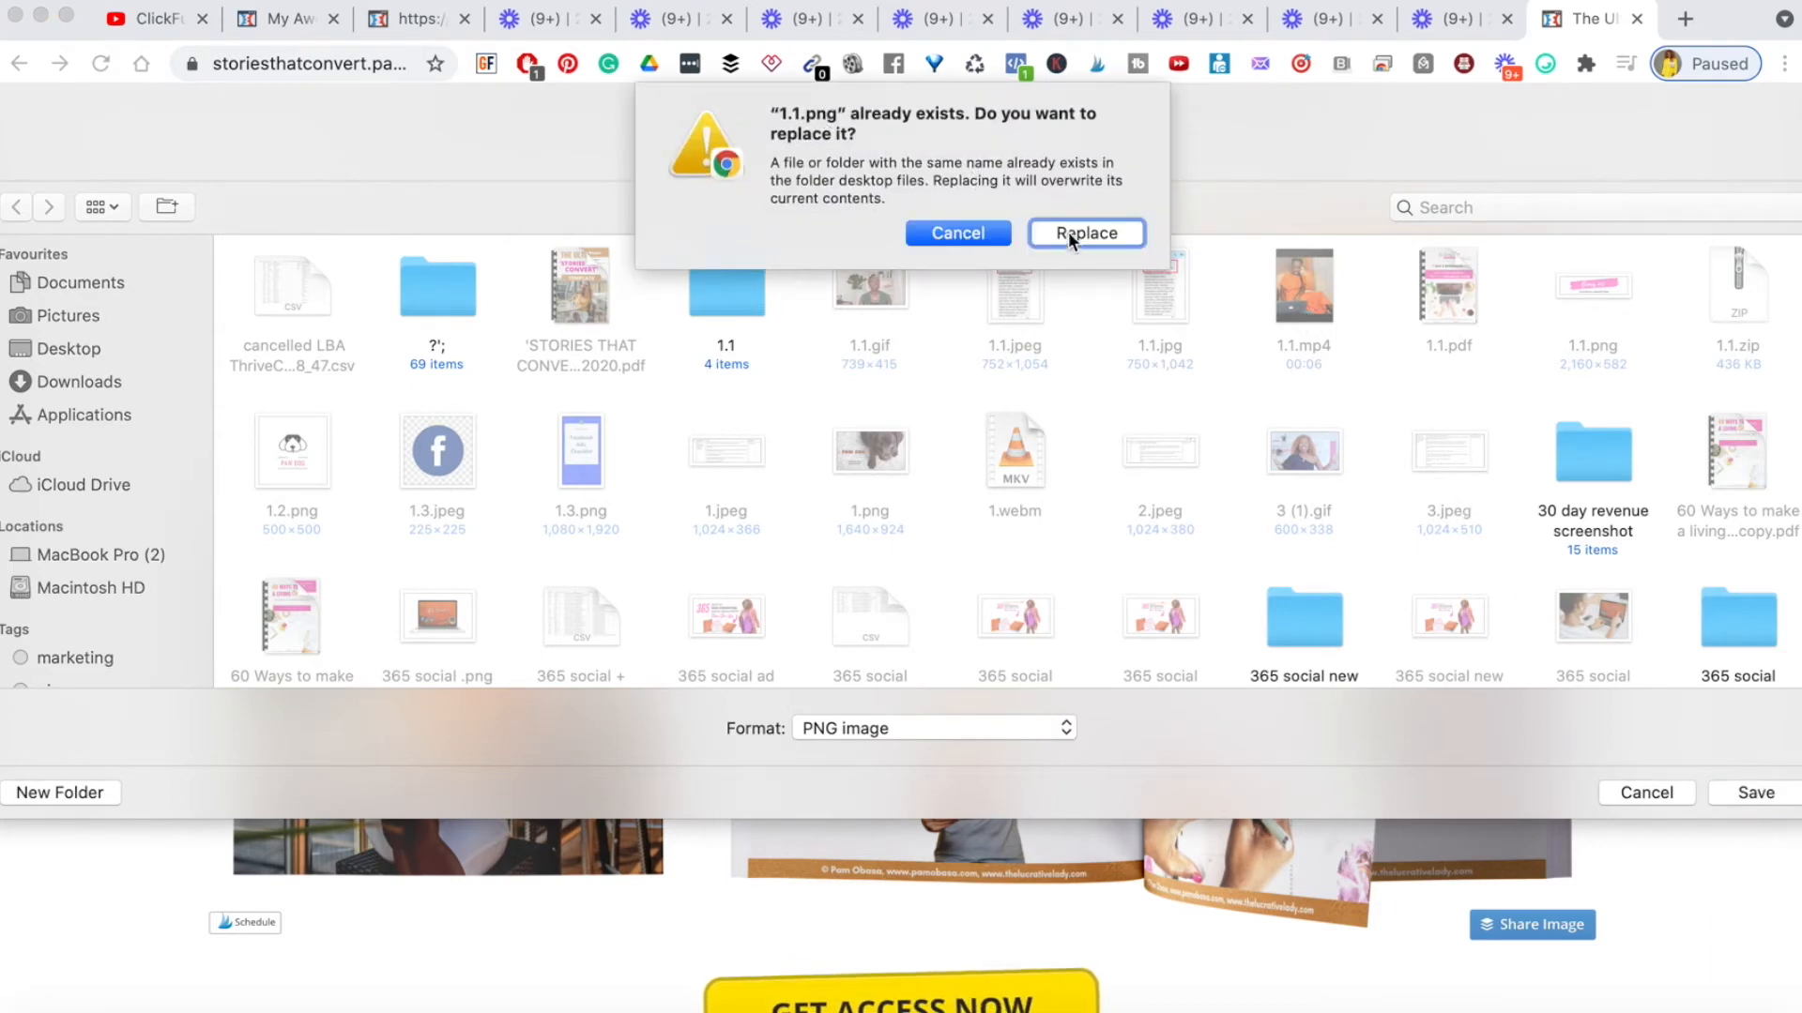
{"action": "left_click", "coordinate": [1085, 233]}
- Return to the ClickFunnels image library and upload 1.1.png from the desktop files folder
{"action": "left_click", "coordinate": [281, 19]}
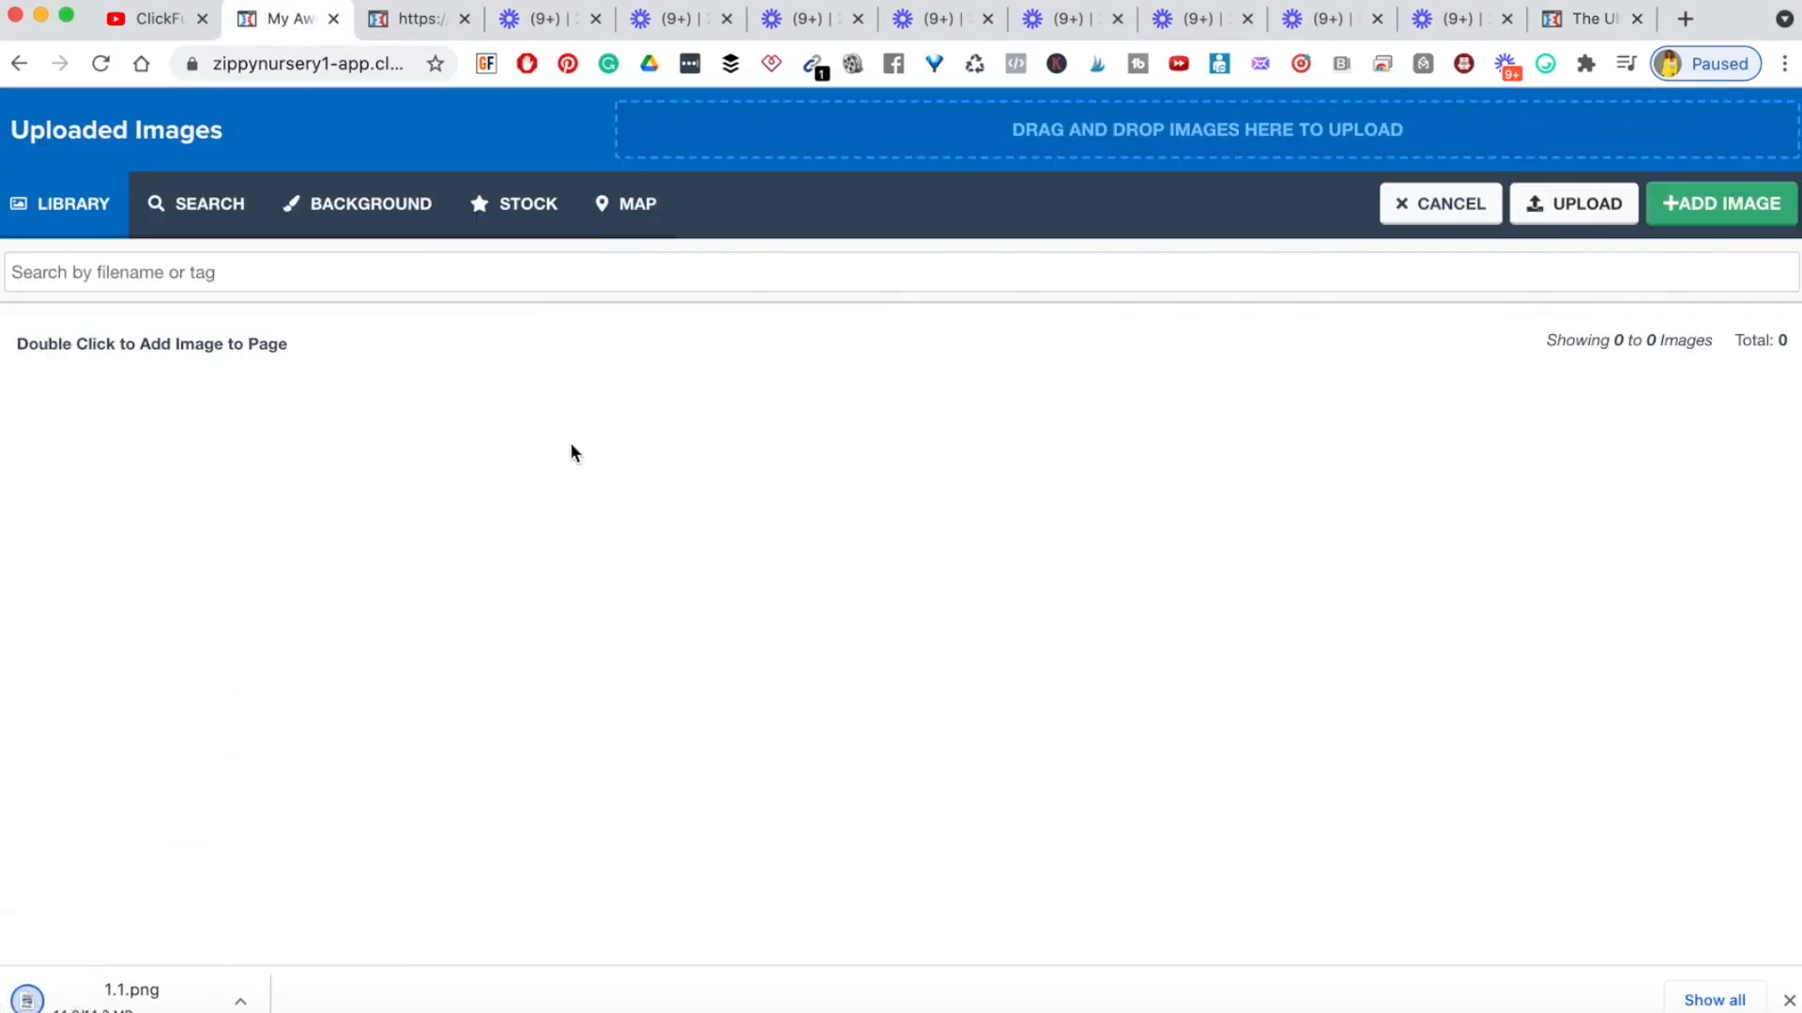
{"action": "left_click", "coordinate": [1546, 276]}
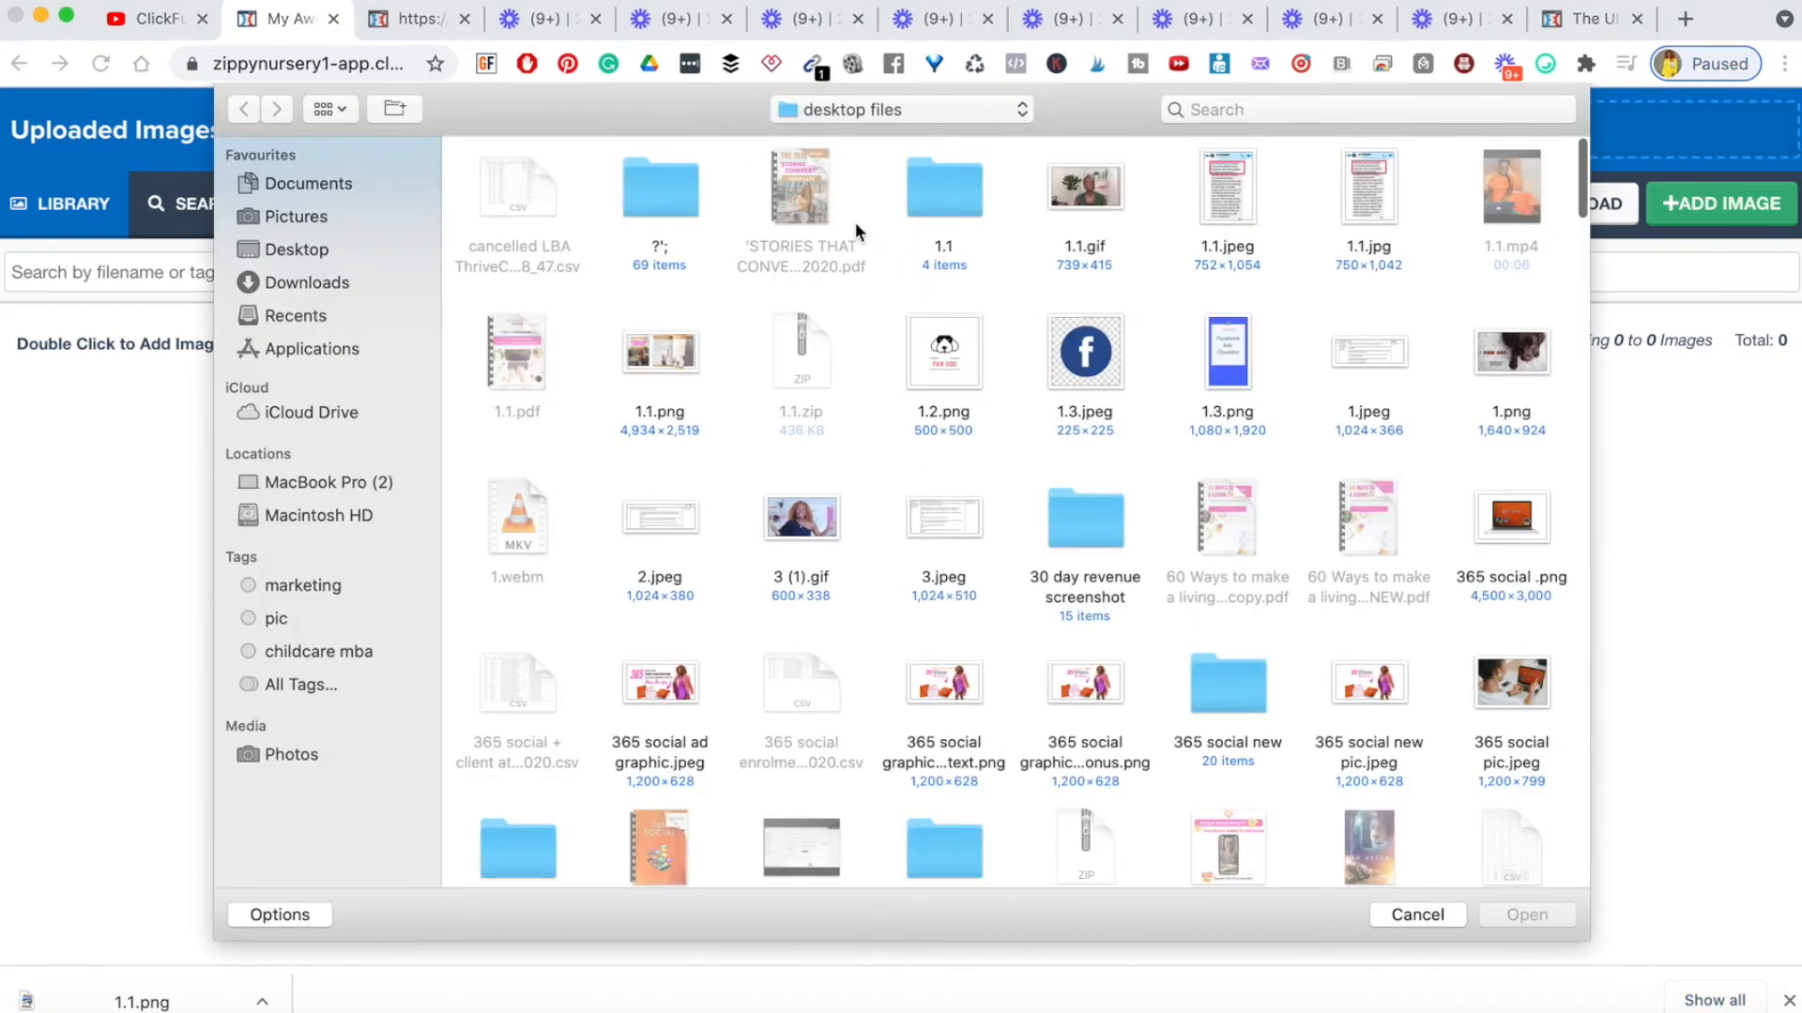
{"action": "left_click", "coordinate": [662, 360]}
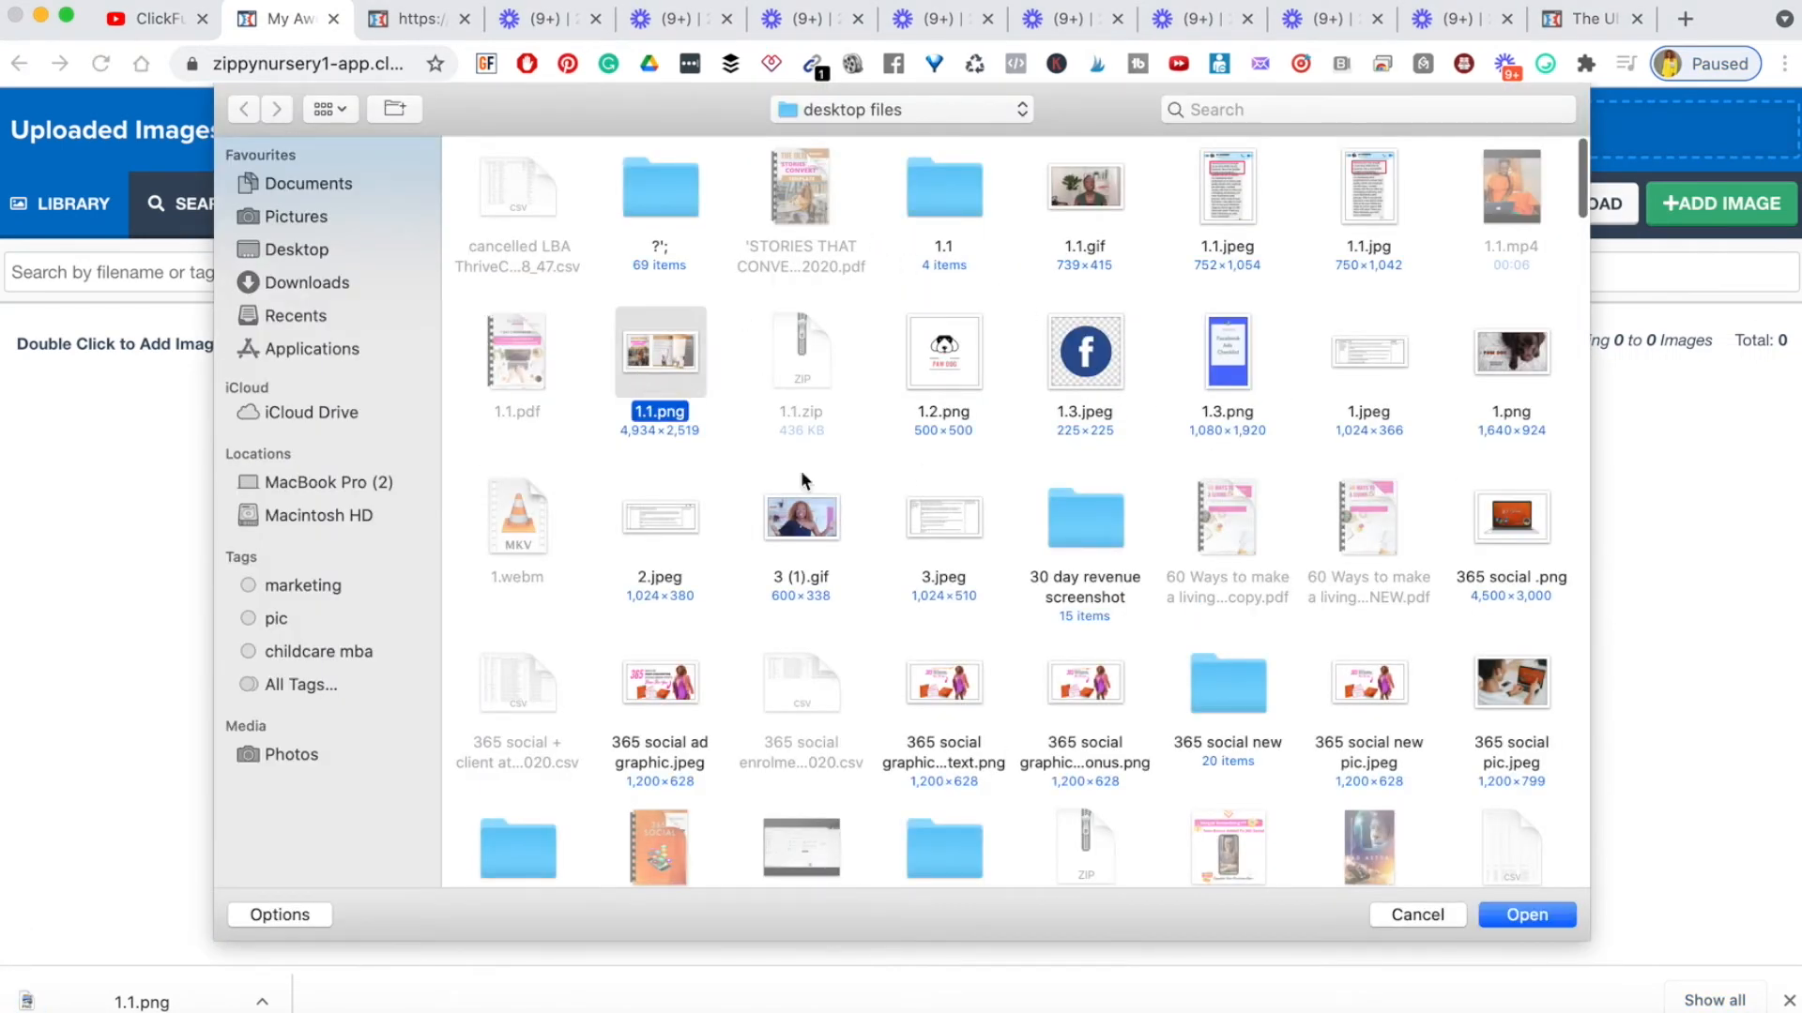
{"action": "left_click", "coordinate": [1514, 918]}
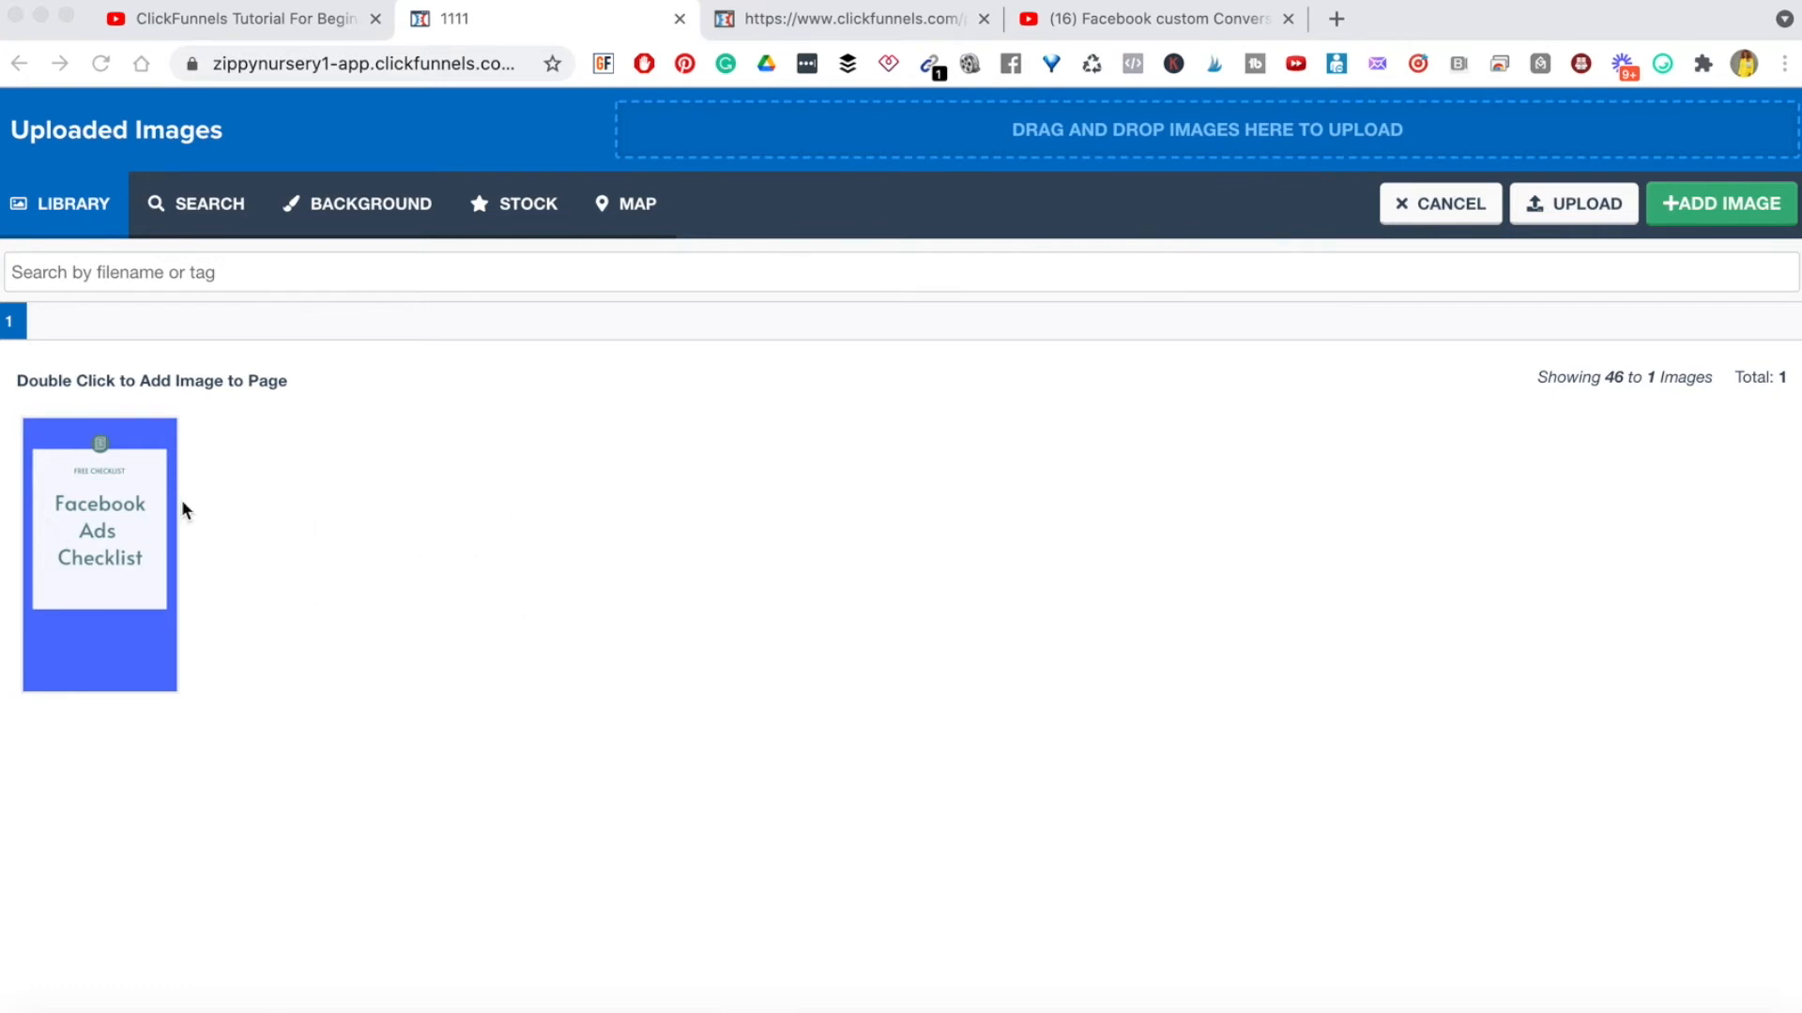
- Select the Facebook Ads Checklist image in the uploaded images library
{"action": "left_click", "coordinate": [113, 548]}
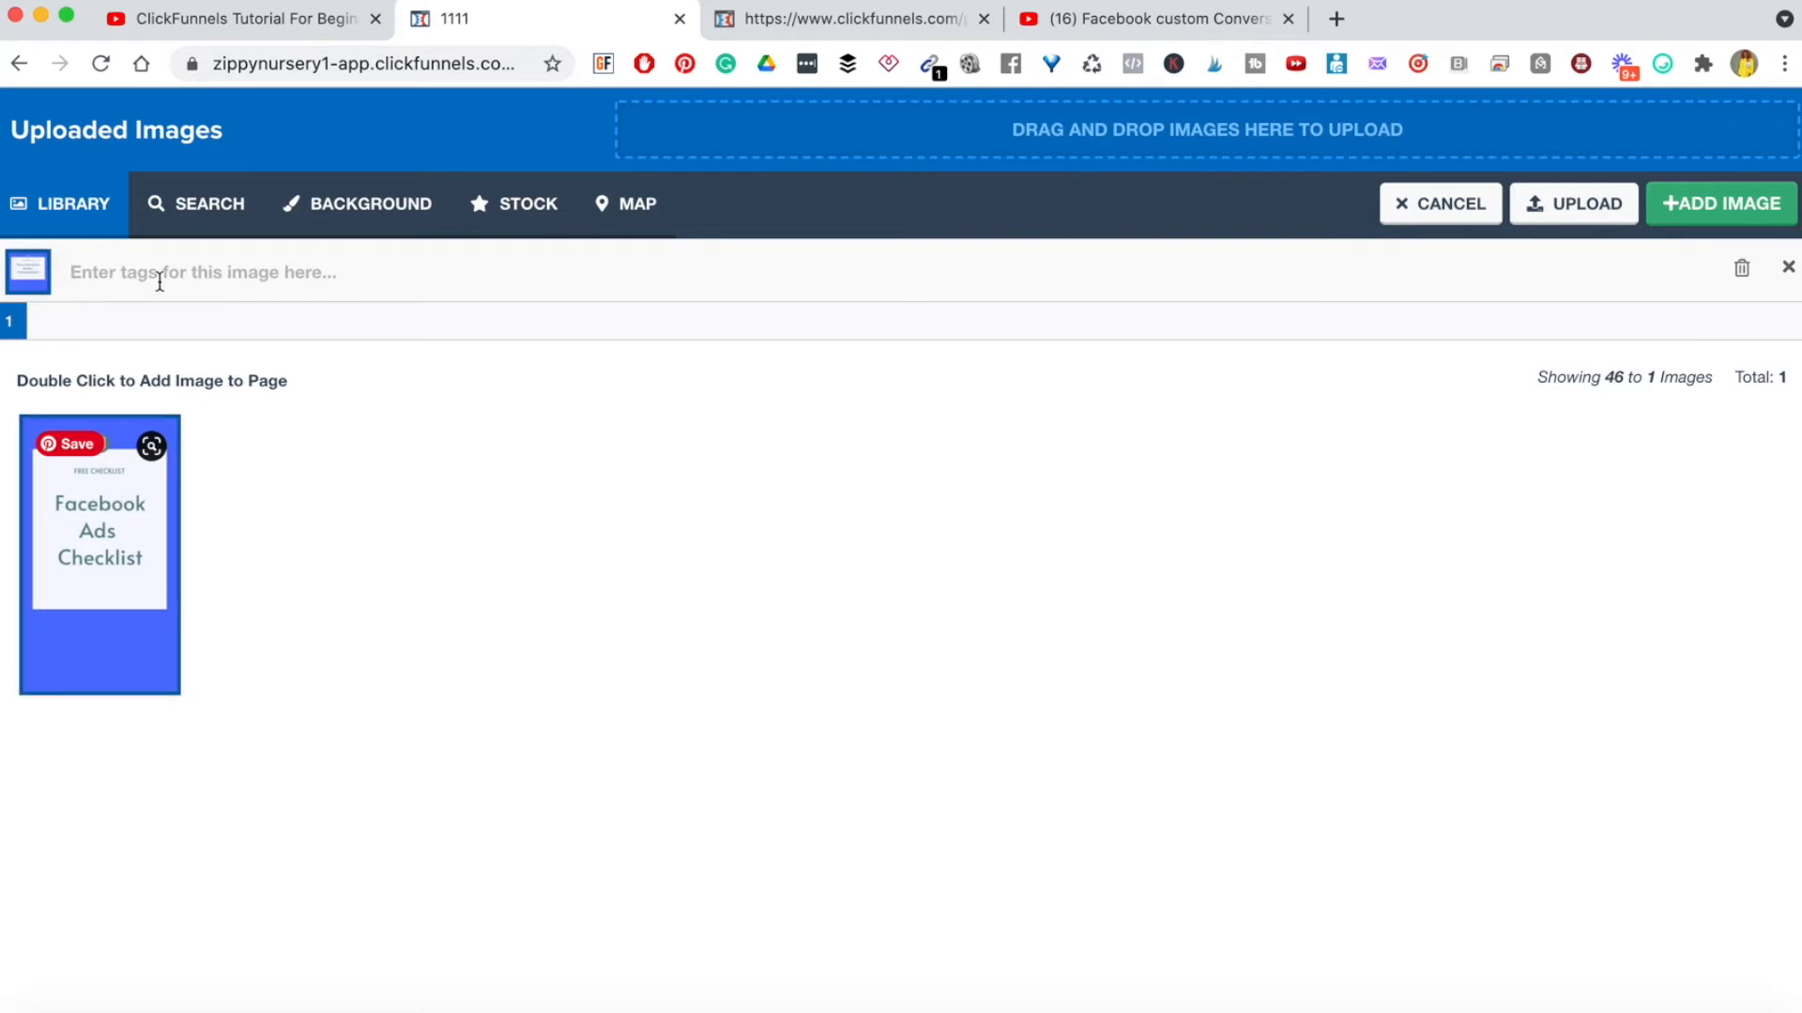
- Insert the Facebook Ads Checklist image from the image library into the page and close the image settings
{"action": "left_click", "coordinate": [1695, 210]}
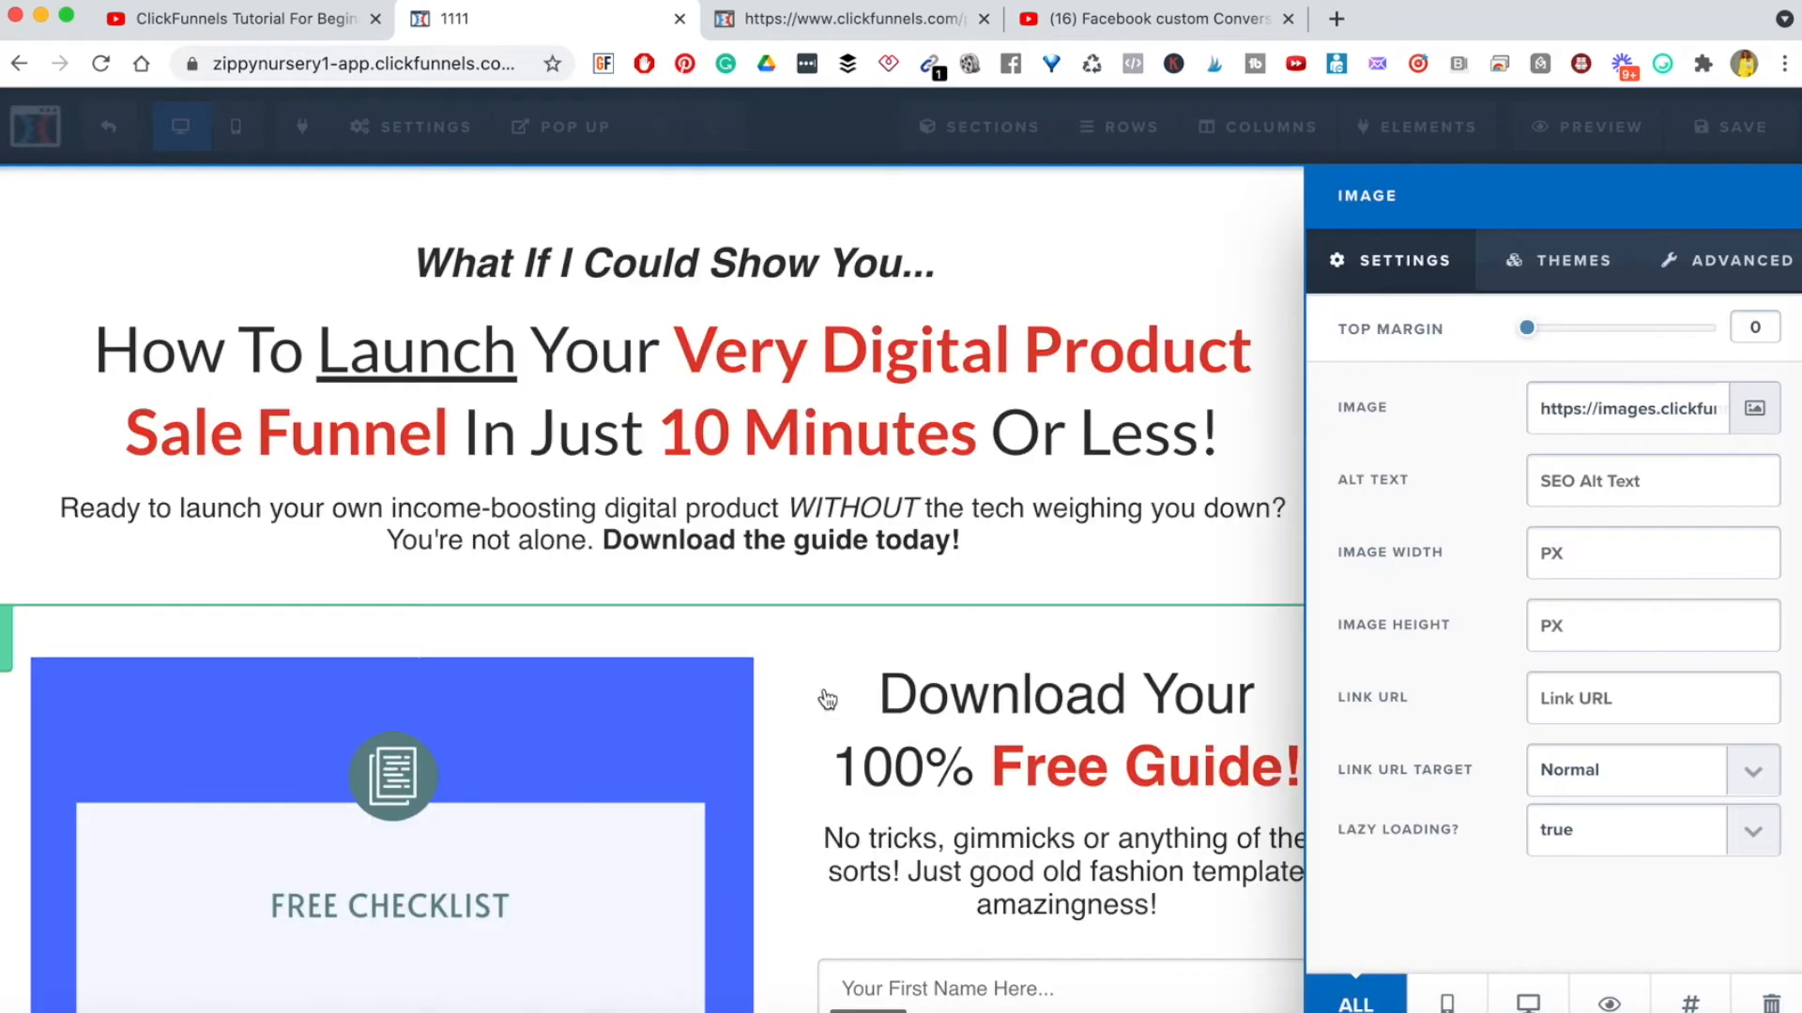
{"action": "left_click", "coordinate": [812, 684]}
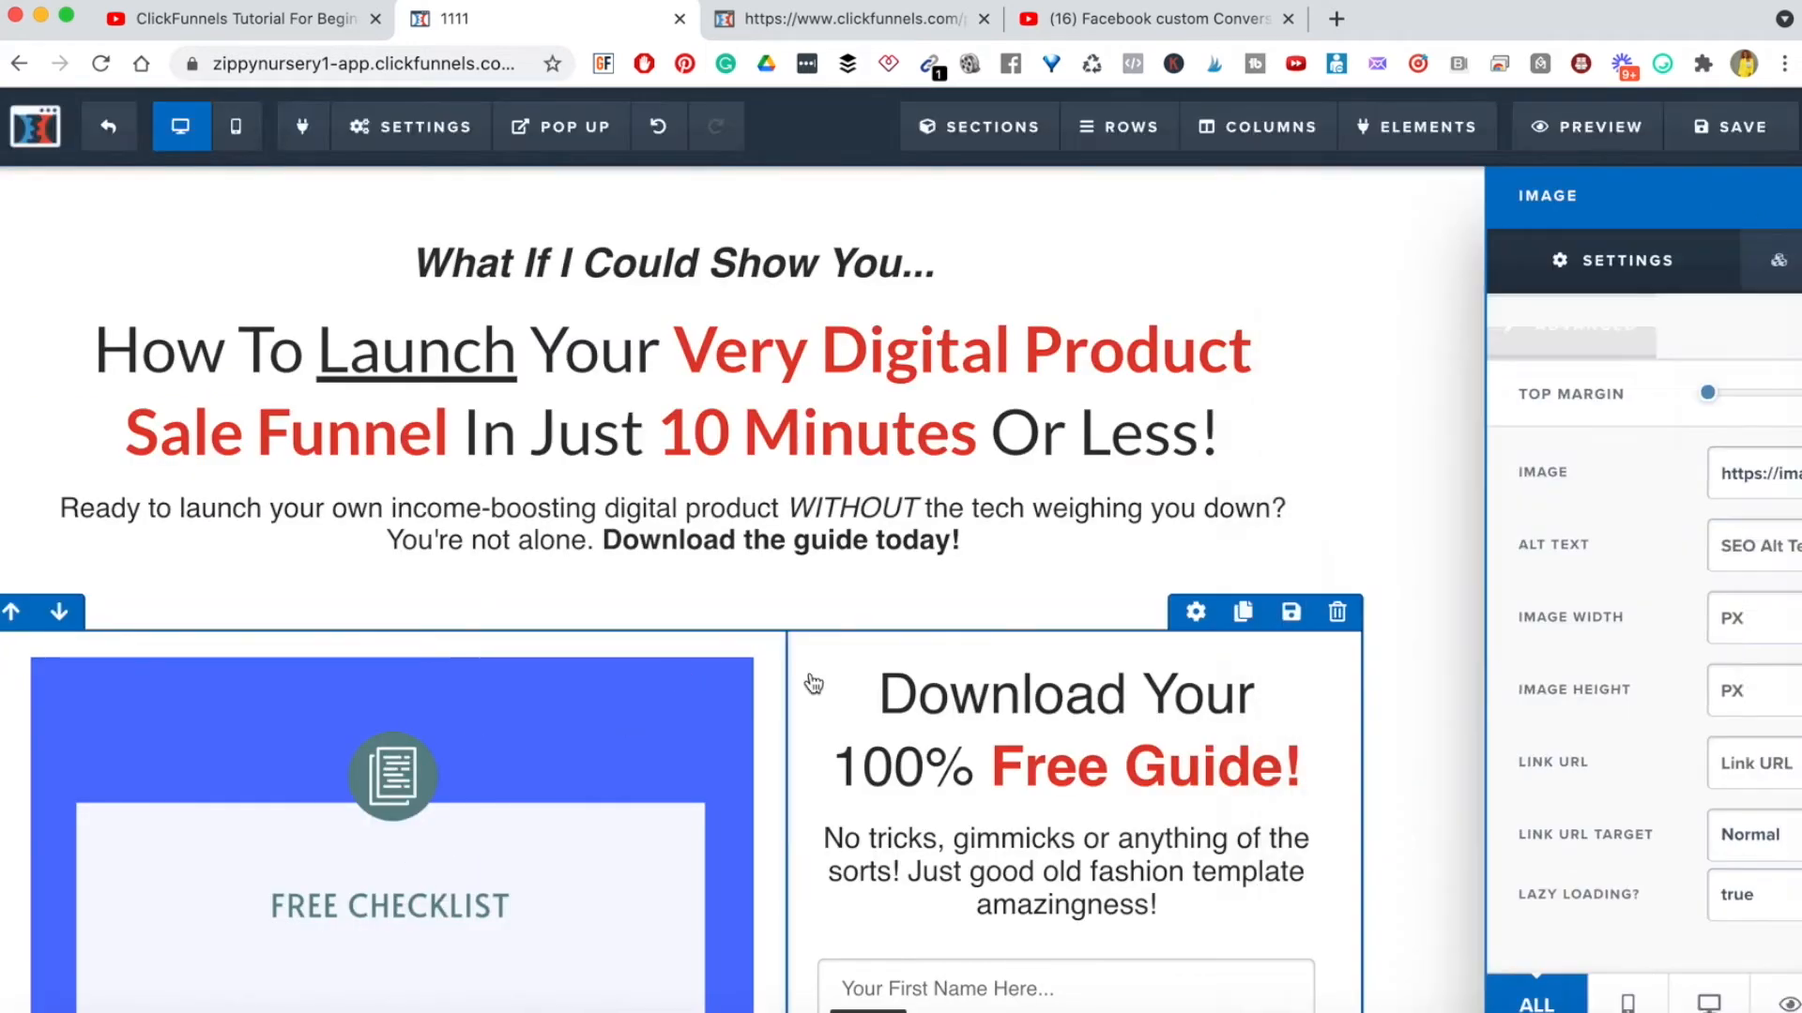
- Set the checklist image's height to 500 px
{"action": "scroll", "coordinate": [1621, 760], "scroll_direction": "down", "scroll_amount": 10}
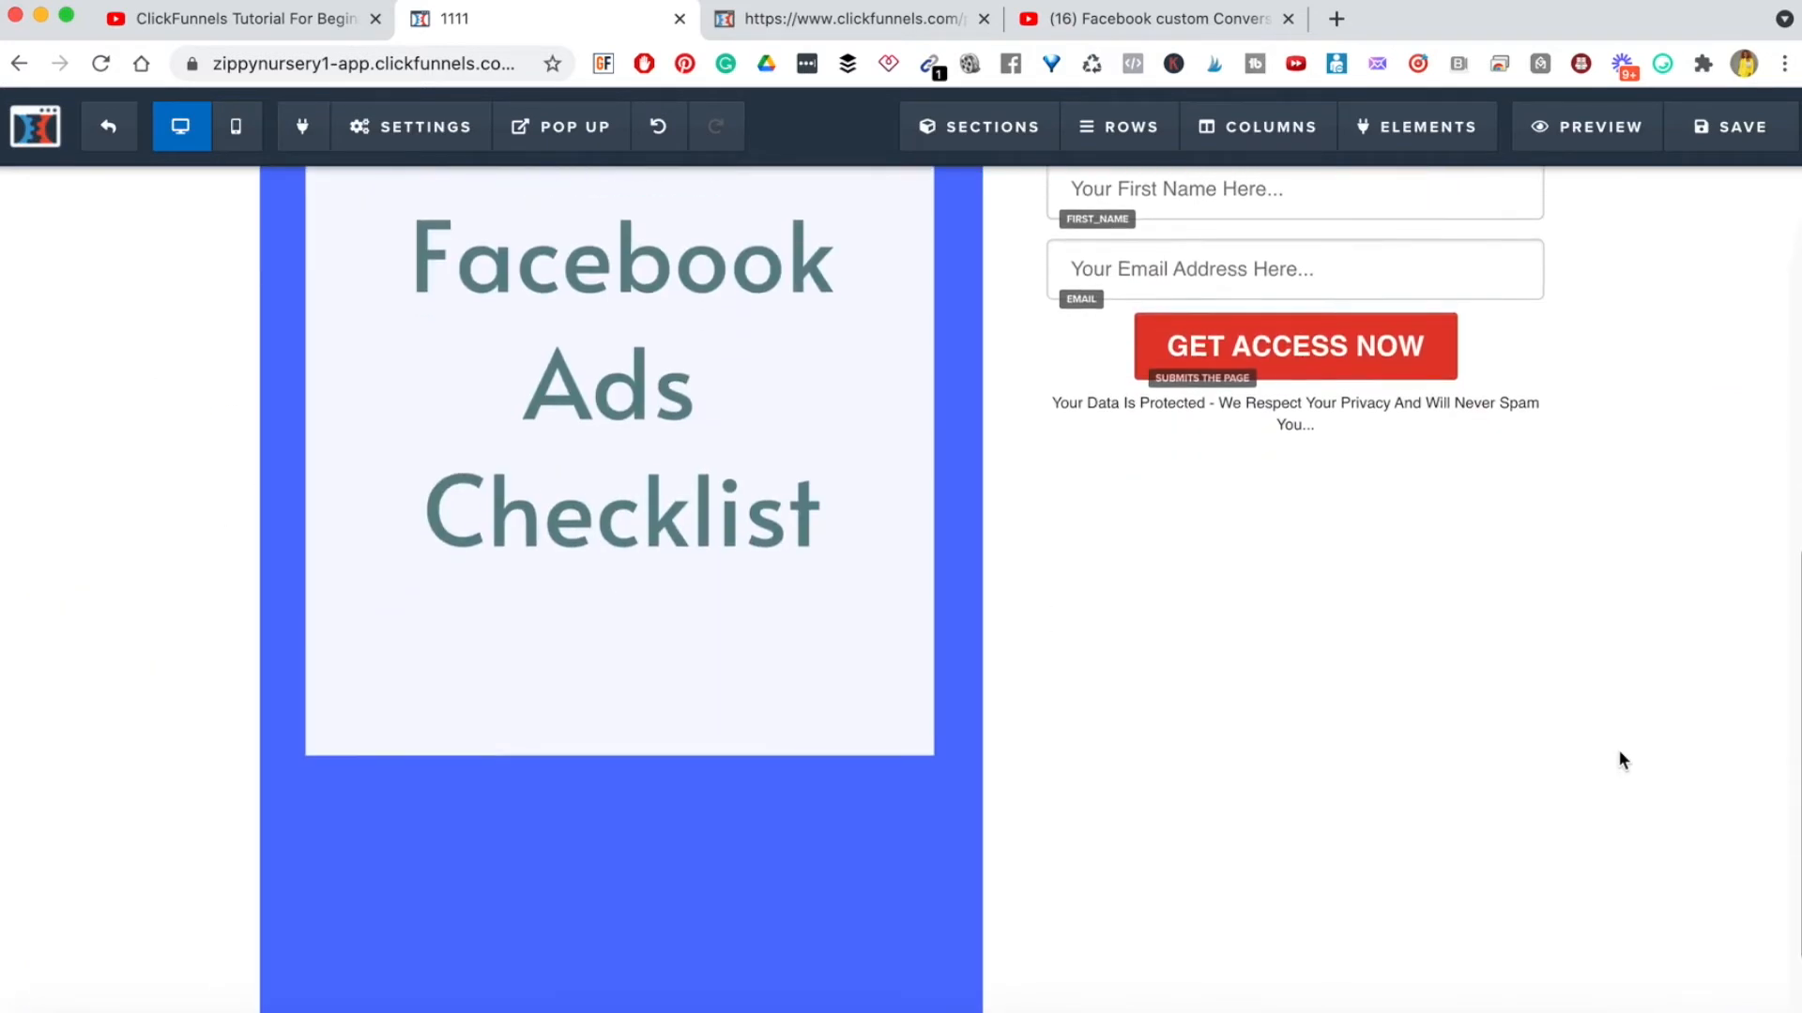
{"action": "scroll", "coordinate": [748, 603], "scroll_direction": "up", "scroll_amount": 8}
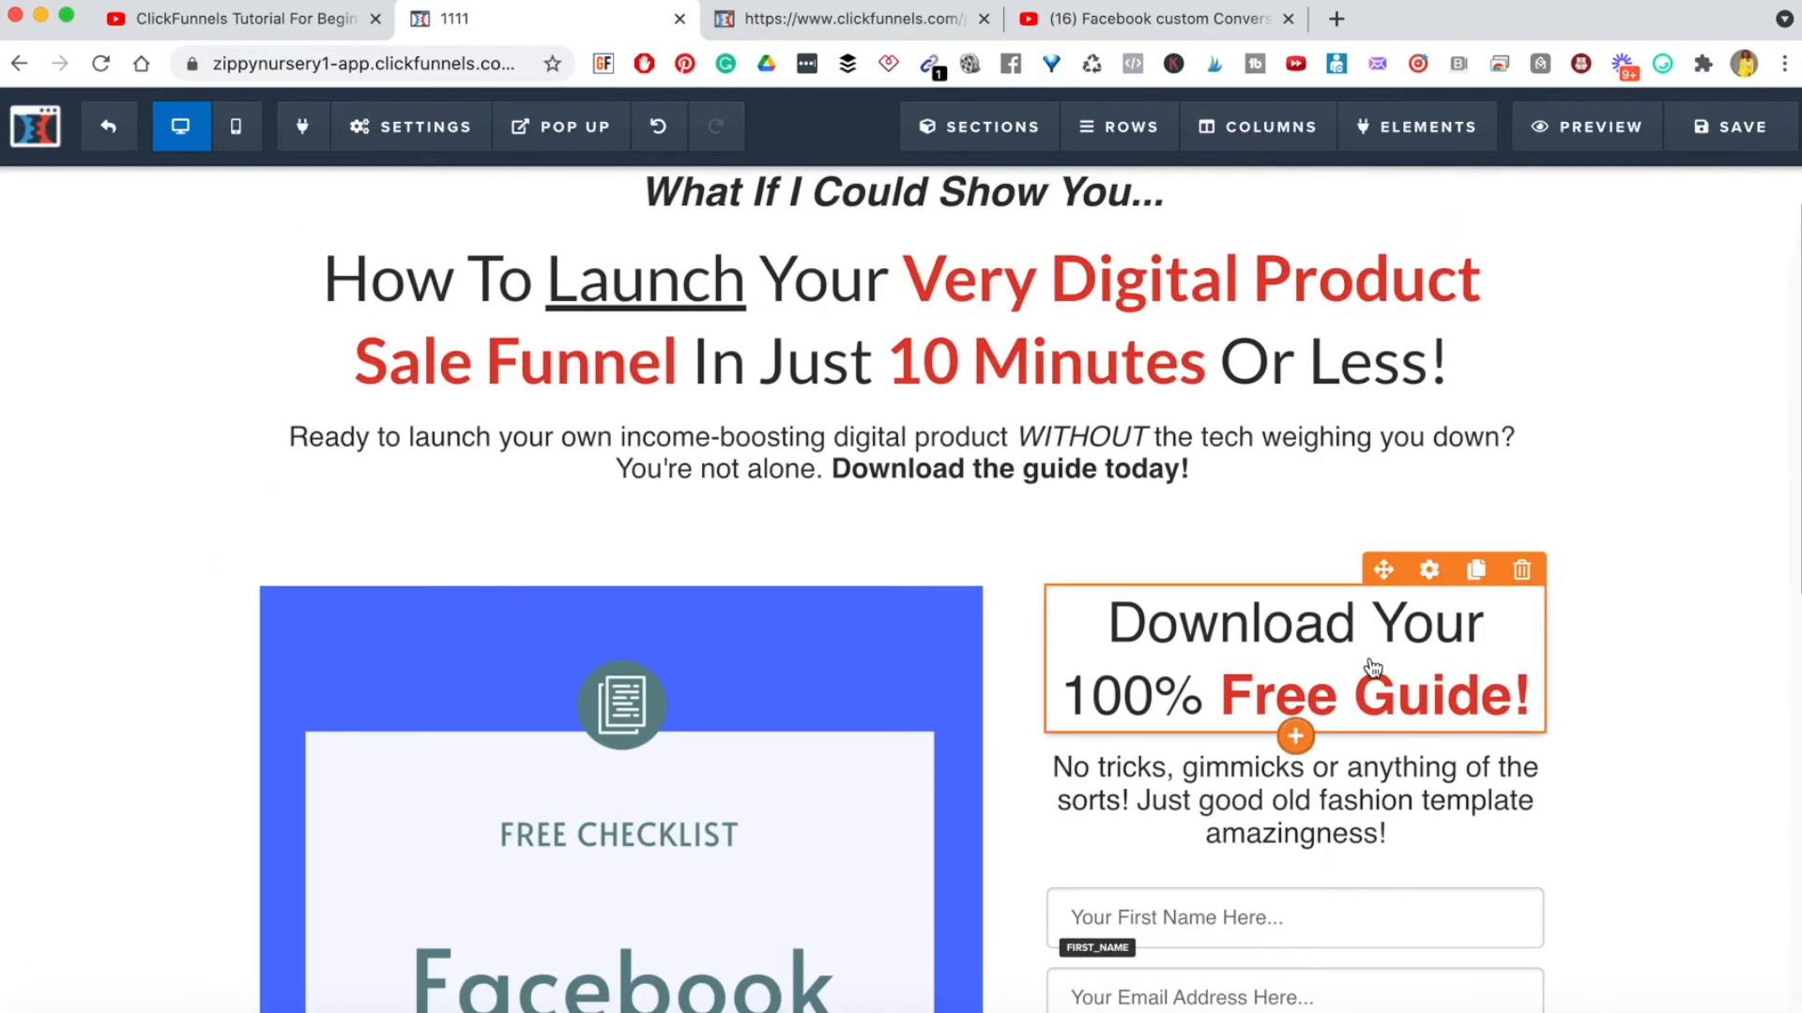
{"action": "scroll", "coordinate": [1733, 708], "scroll_direction": "down", "scroll_amount": 8}
{"action": "scroll", "coordinate": [1736, 702], "scroll_direction": "up", "scroll_amount": 6}
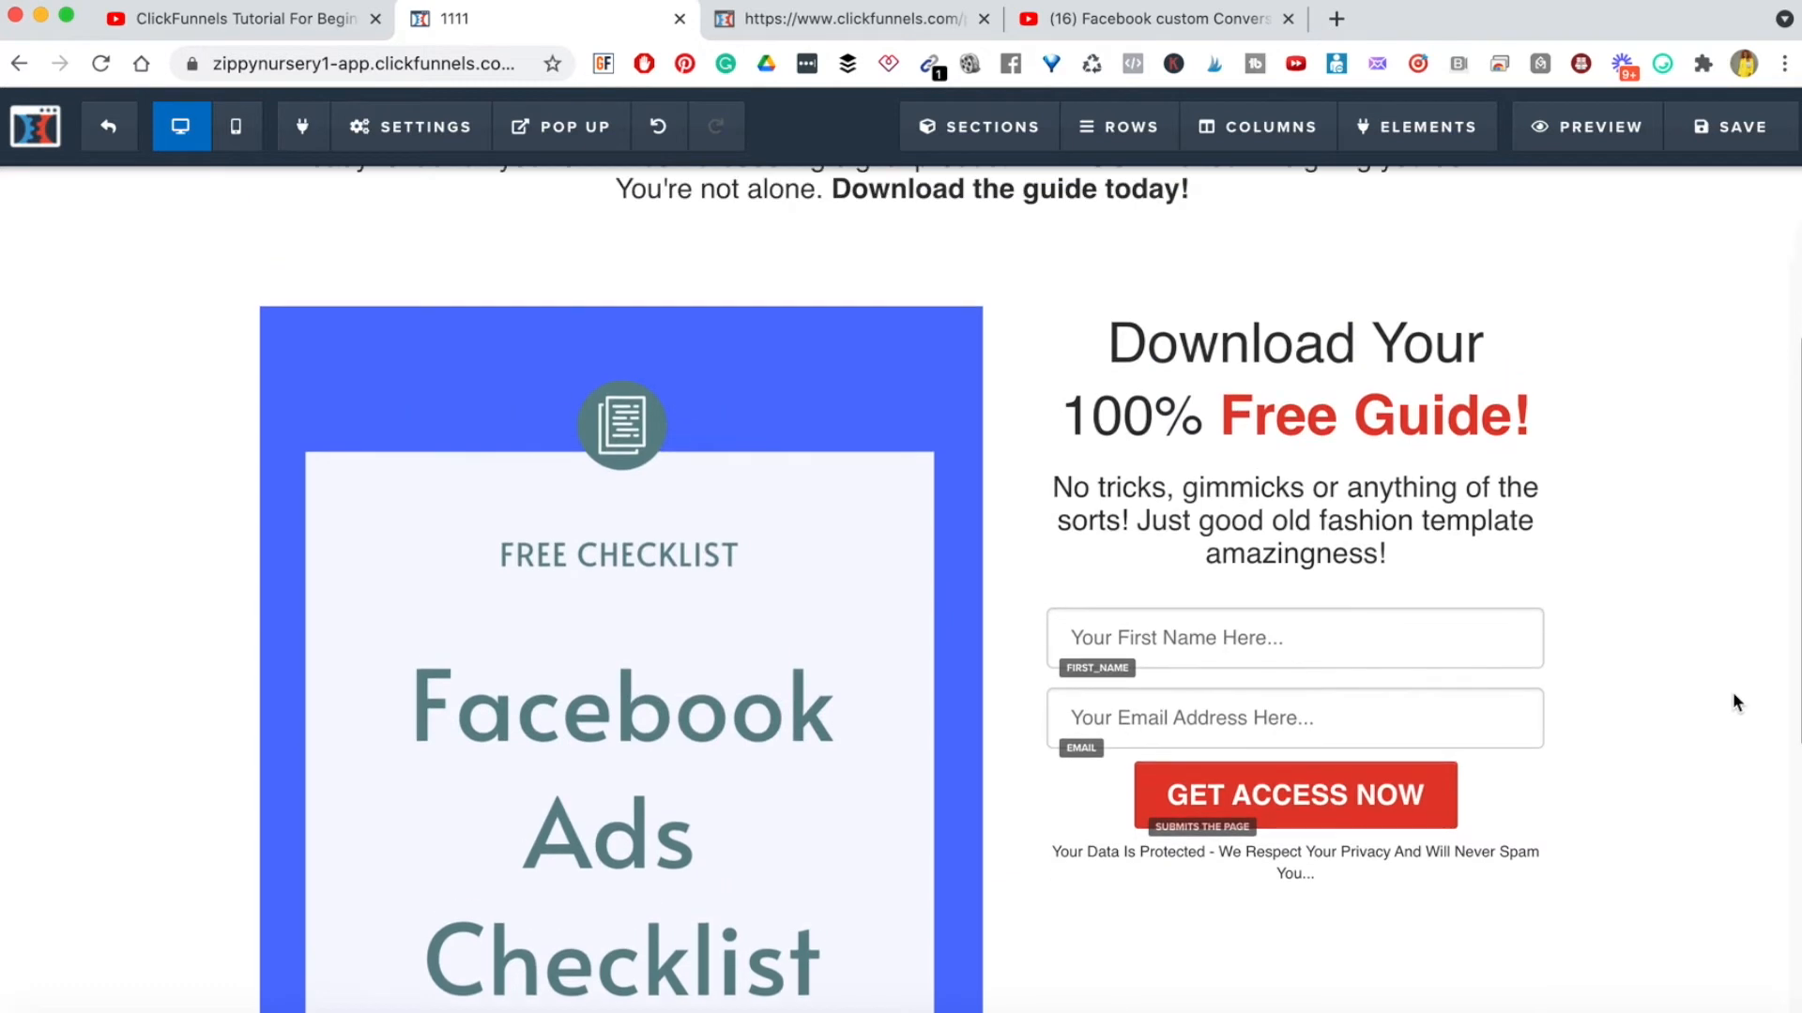
{"action": "scroll", "coordinate": [1752, 677], "scroll_direction": "down", "scroll_amount": 6}
{"action": "scroll", "coordinate": [1752, 678], "scroll_direction": "up", "scroll_amount": 7}
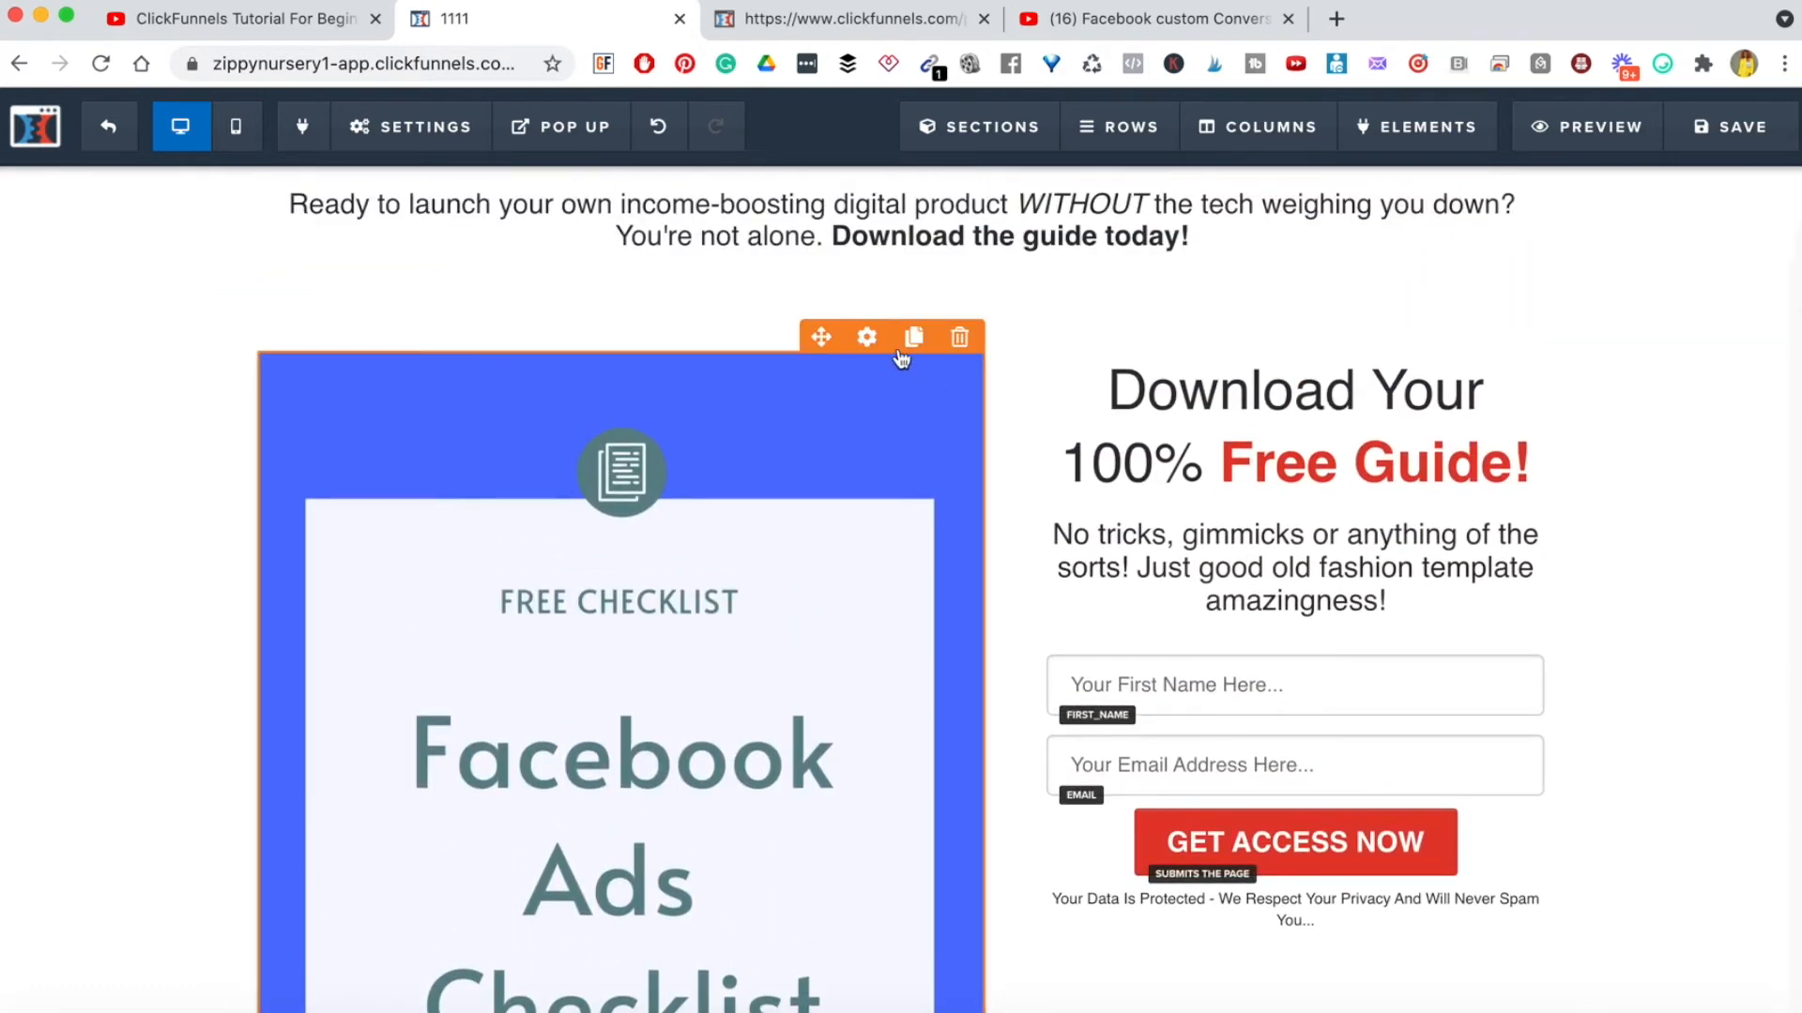
{"action": "left_click", "coordinate": [867, 339]}
{"action": "left_click", "coordinate": [883, 530]}
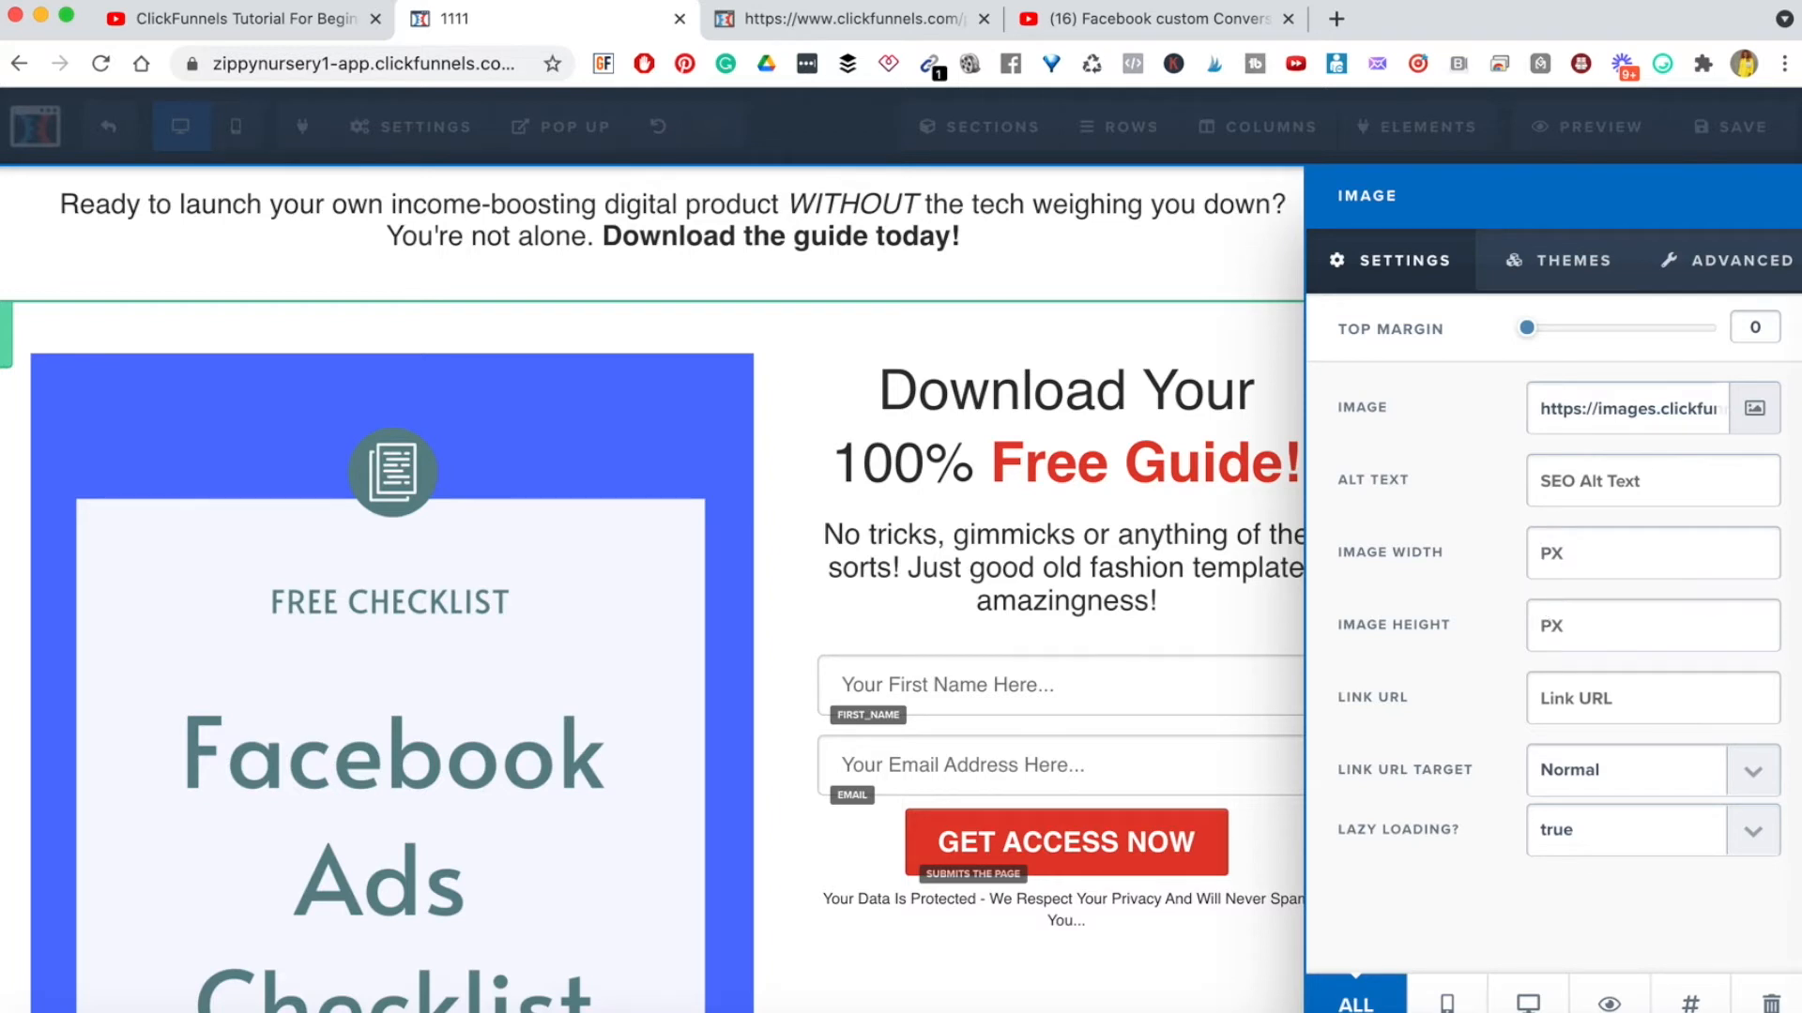
{"action": "type", "text": "400"}
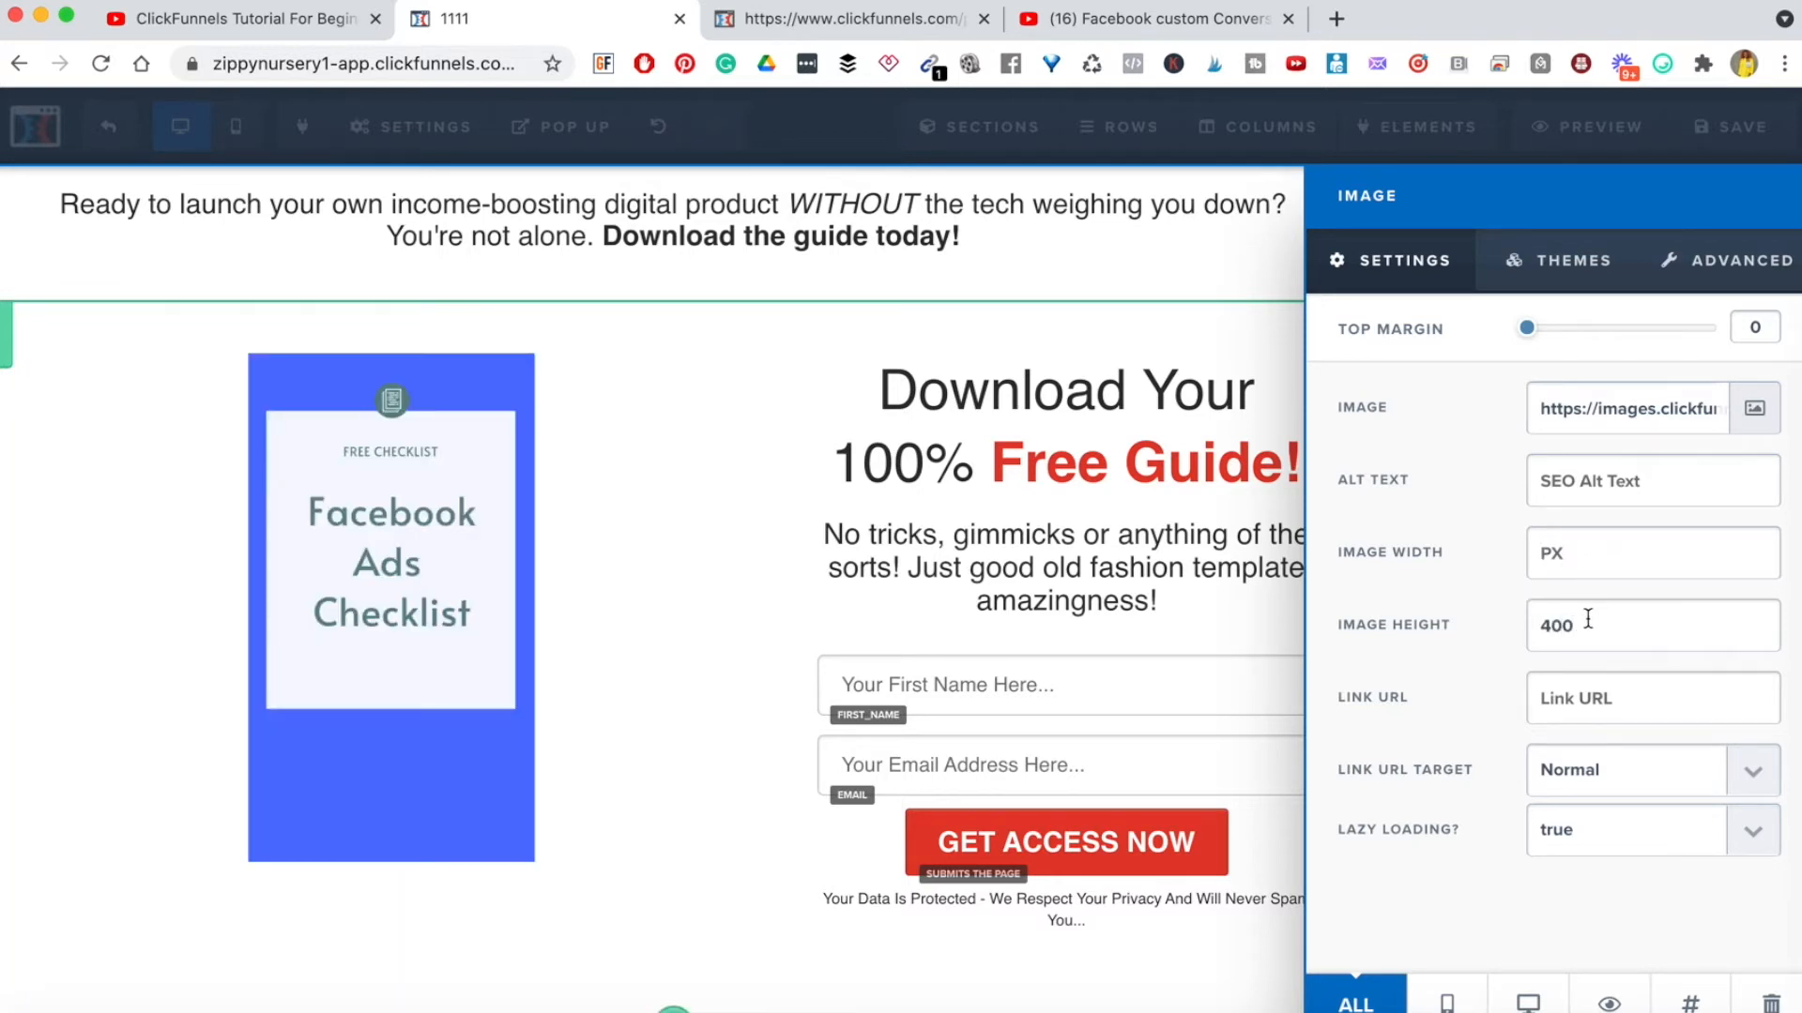
{"action": "key", "text": "BackSpace"}
{"action": "type", "text": "5"}
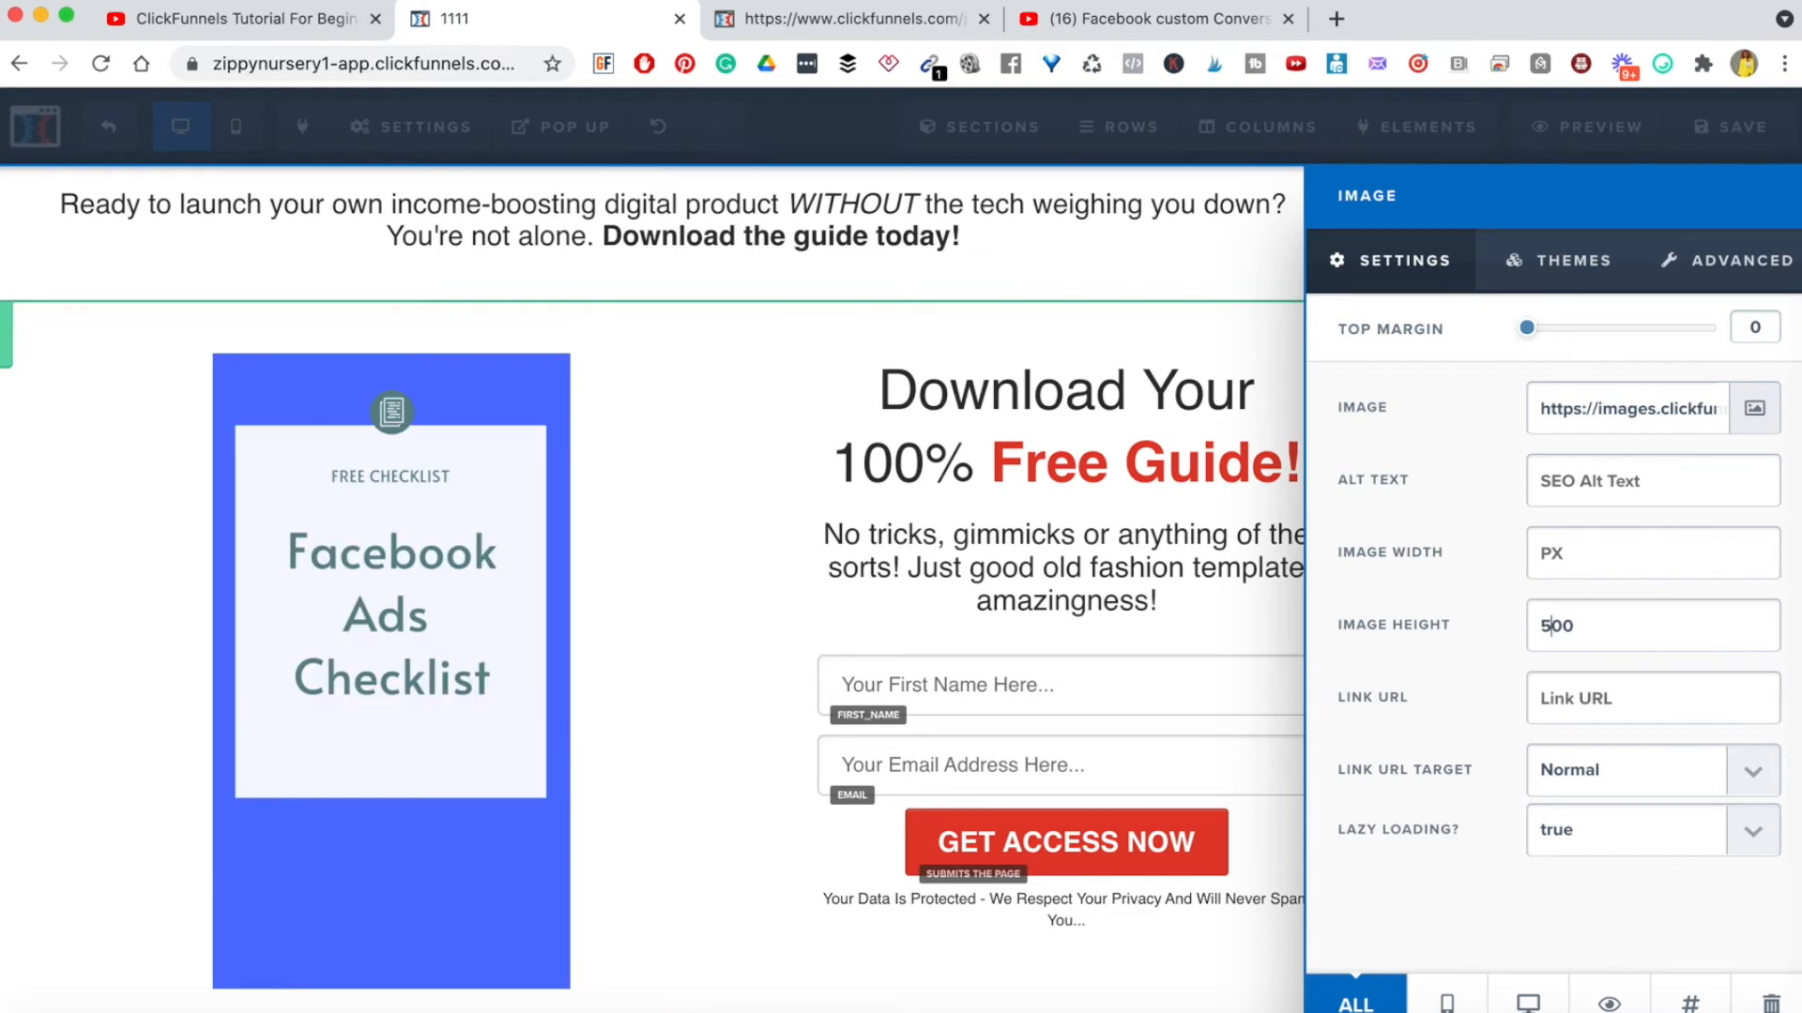
{"action": "left_click", "coordinate": [1178, 581]}
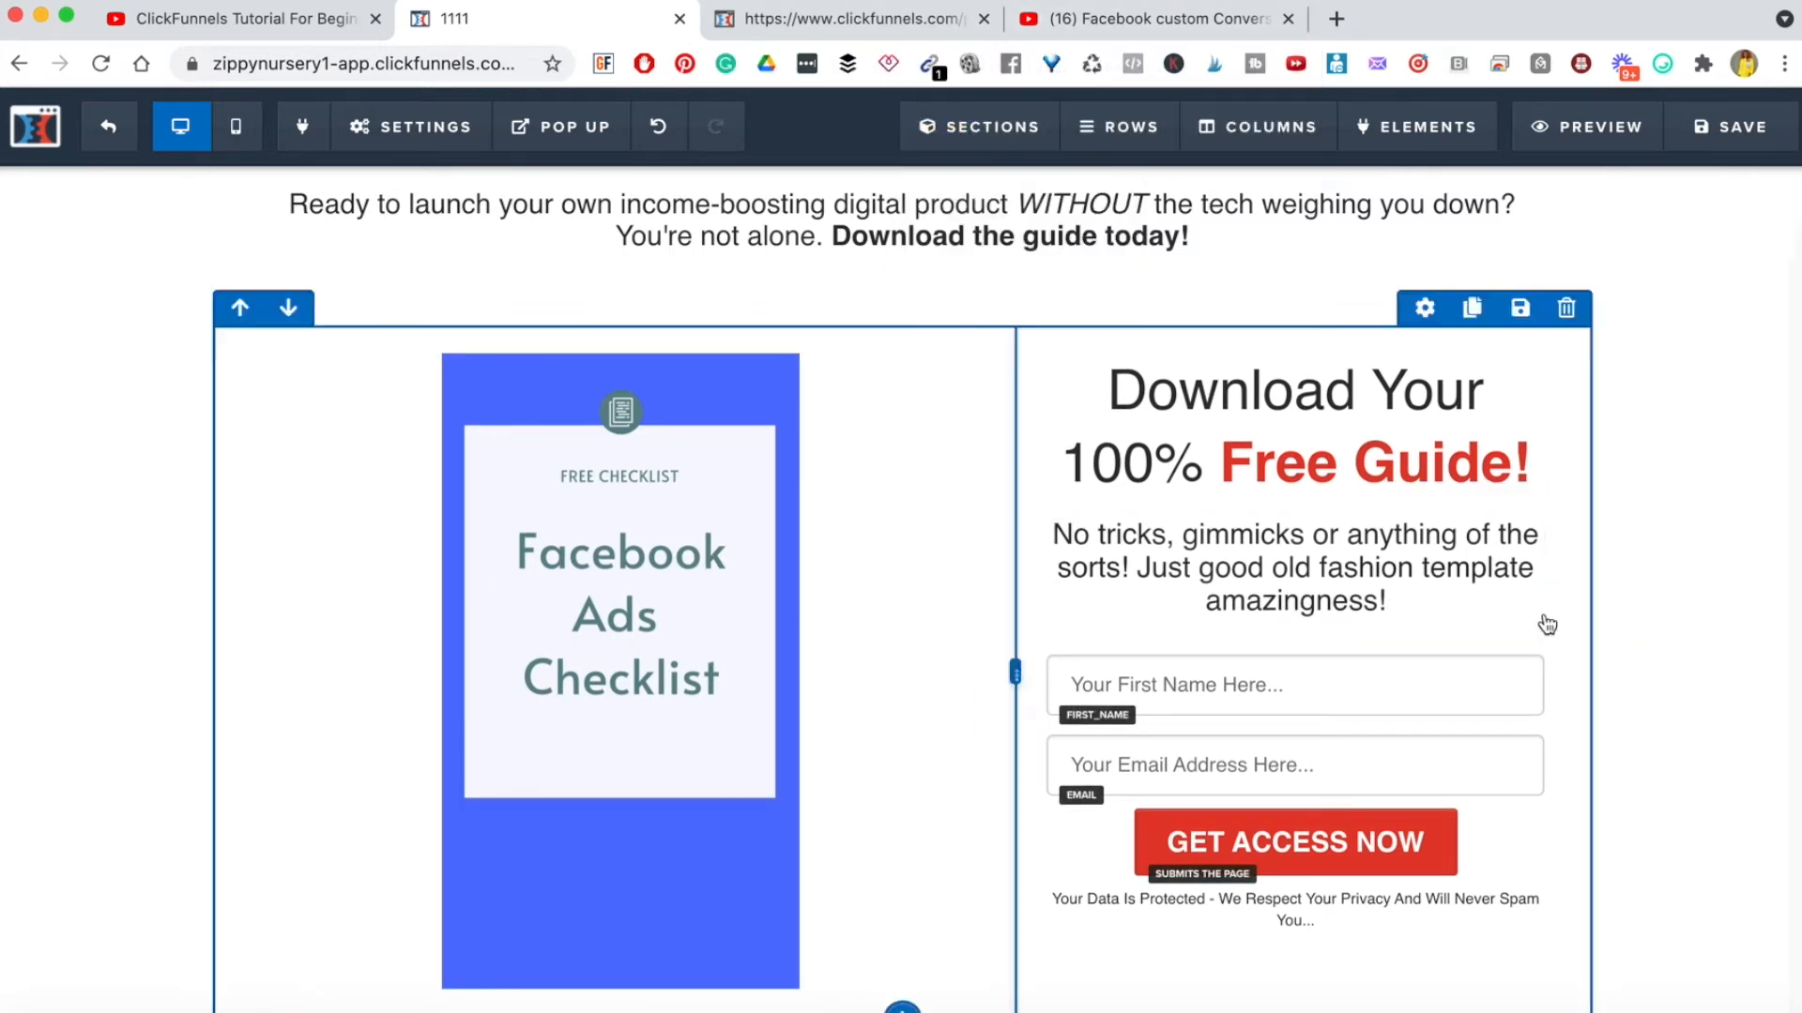
- Compare the lower part of the reference template page, including its footer, with the page being edited
{"action": "scroll", "coordinate": [1542, 624], "scroll_direction": "down", "scroll_amount": 2}
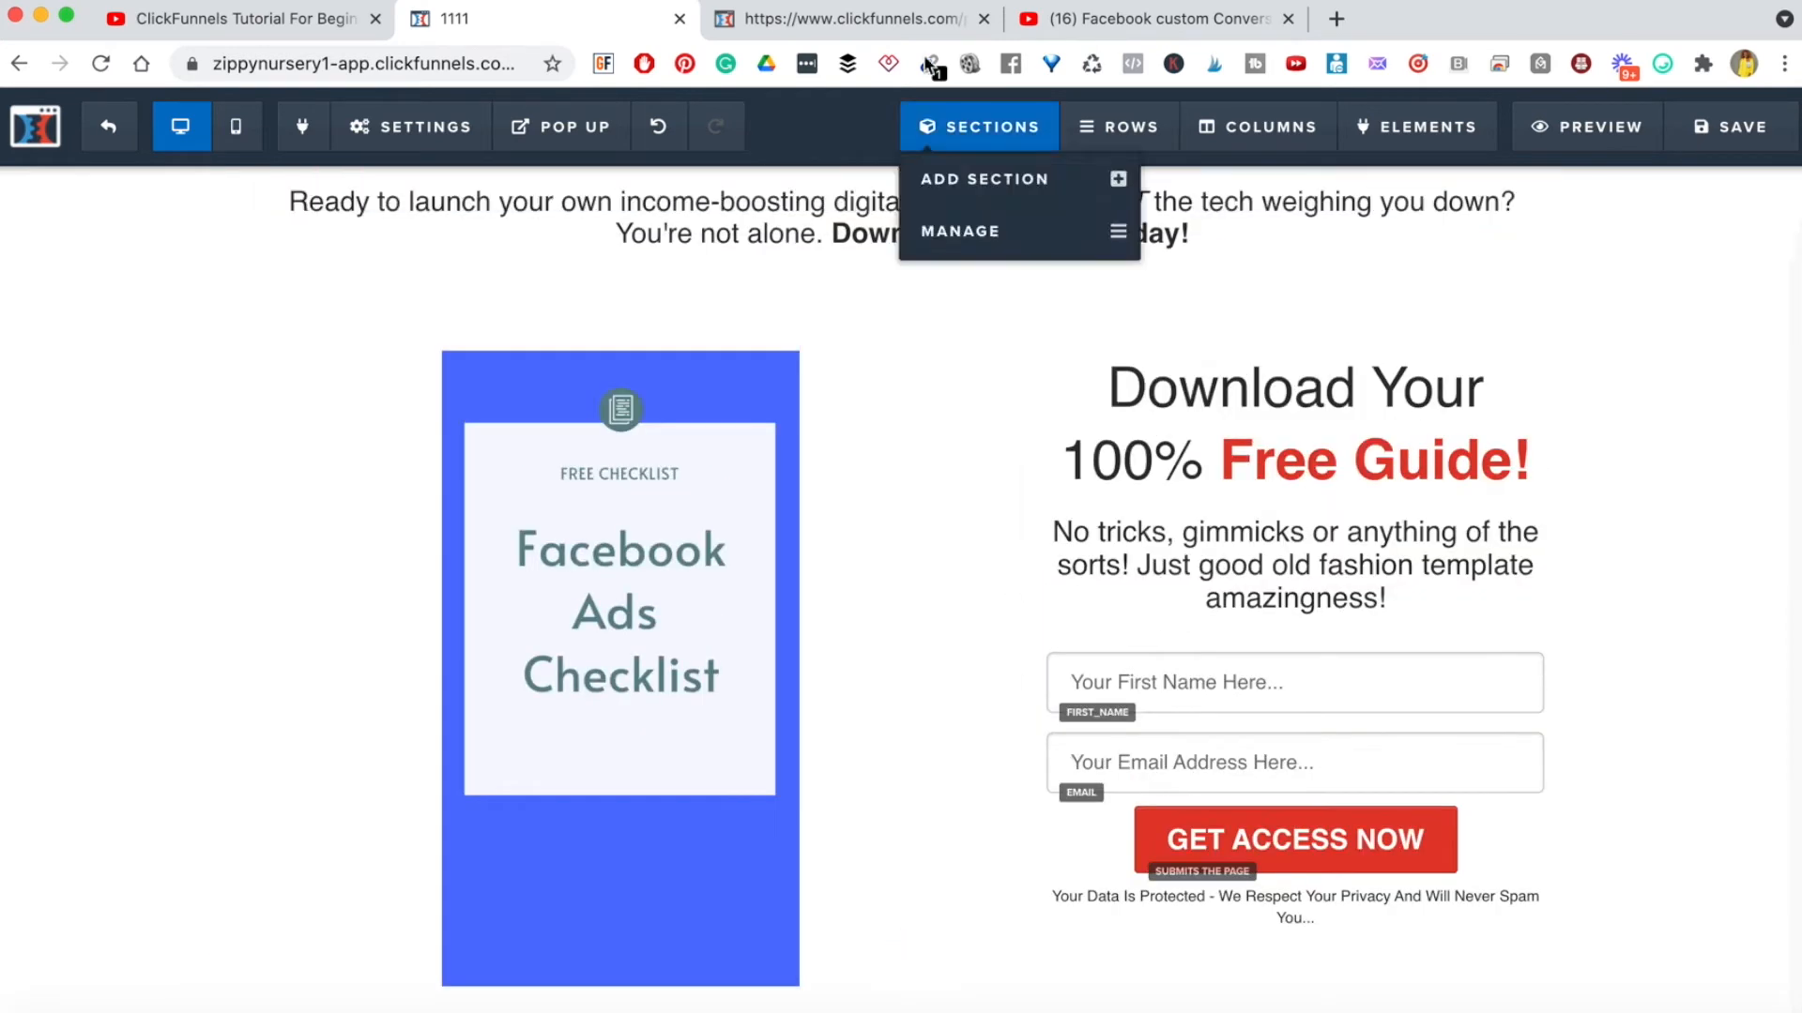
{"action": "left_click", "coordinate": [871, 19]}
{"action": "scroll", "coordinate": [714, 685], "scroll_direction": "down", "scroll_amount": 3}
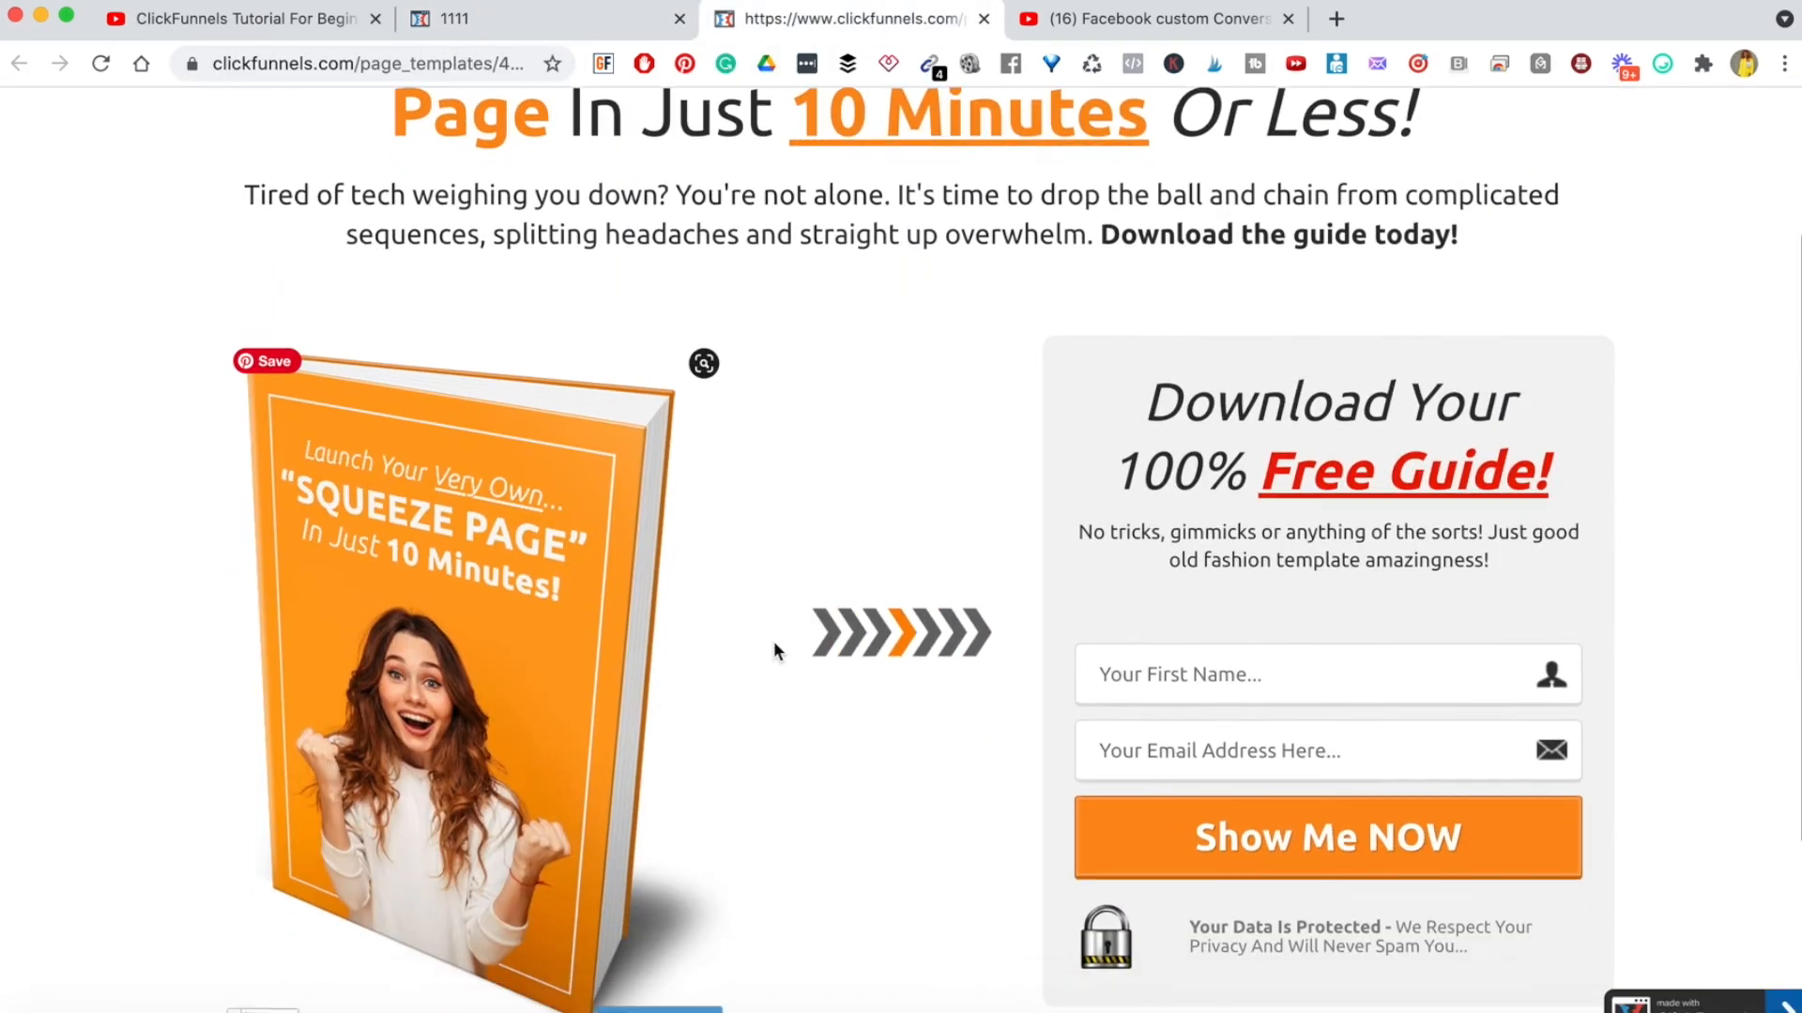
{"action": "scroll", "coordinate": [1269, 610], "scroll_direction": "down", "scroll_amount": 2}
{"action": "scroll", "coordinate": [1250, 748], "scroll_direction": "down", "scroll_amount": 1}
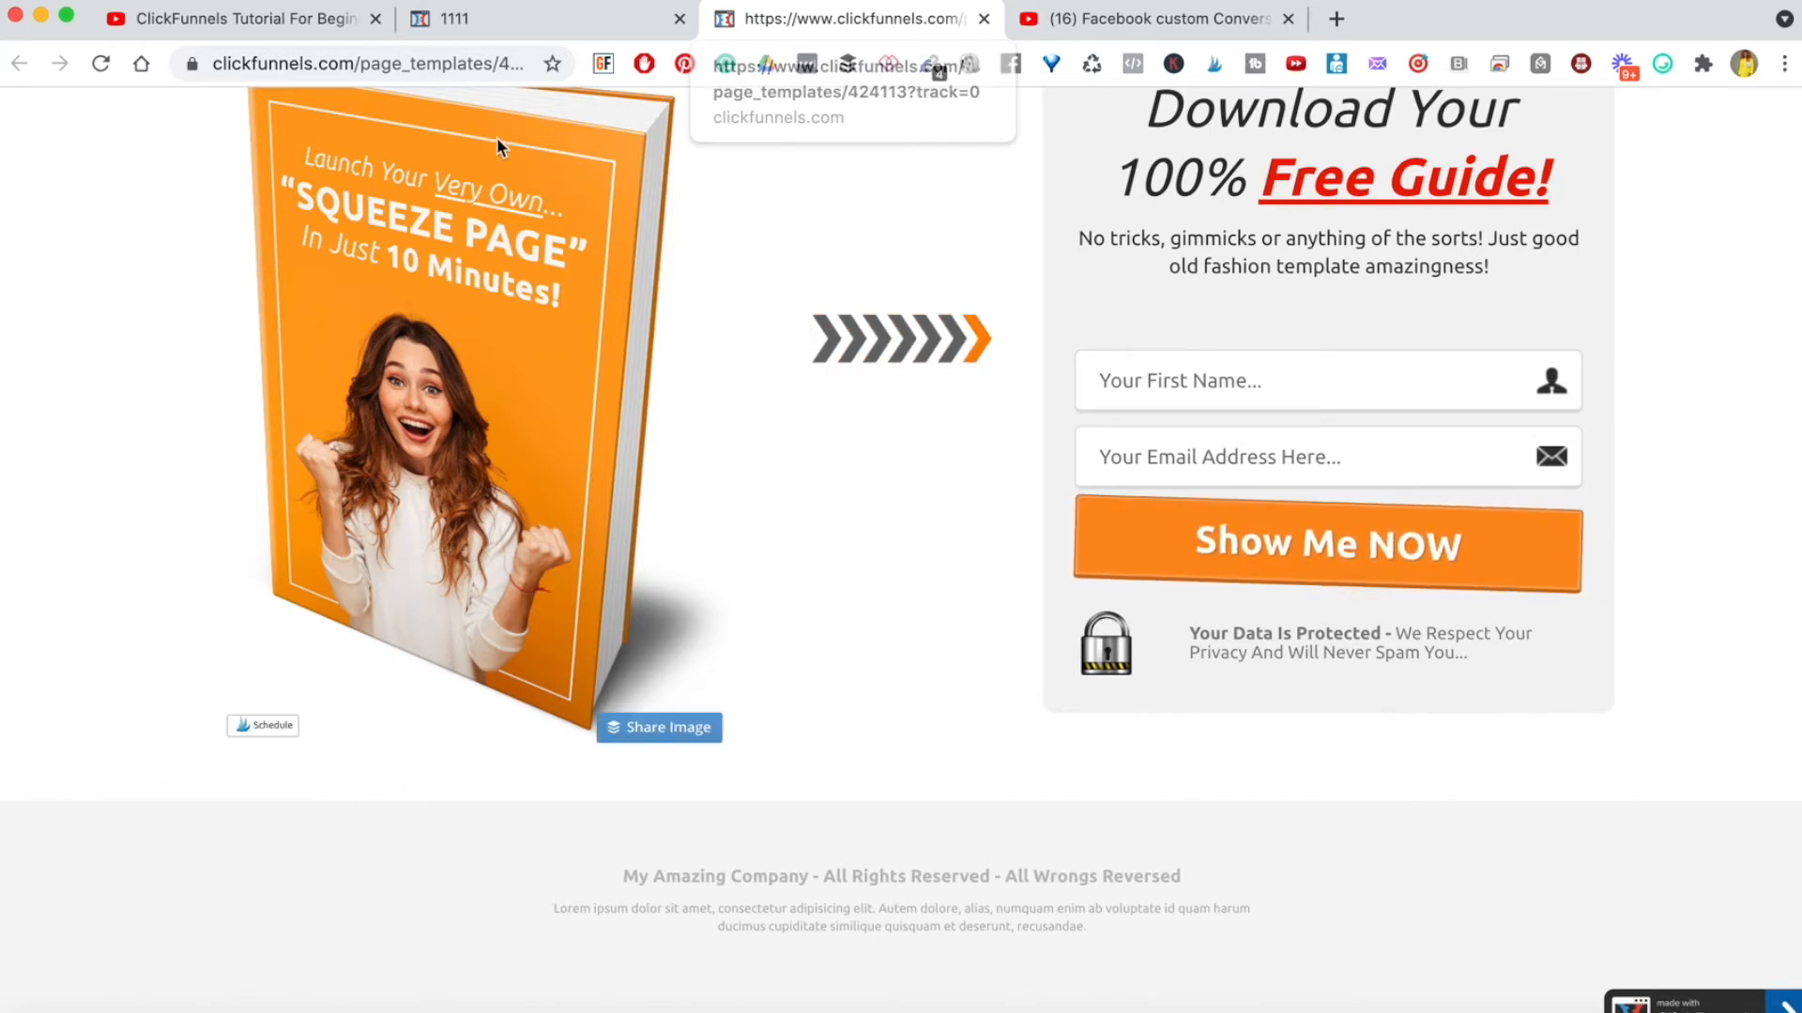
{"action": "left_click", "coordinate": [459, 21]}
{"action": "scroll", "coordinate": [1049, 611], "scroll_direction": "down", "scroll_amount": 1}
{"action": "scroll", "coordinate": [1048, 611], "scroll_direction": "up", "scroll_amount": 1}
{"action": "scroll", "coordinate": [901, 995], "scroll_direction": "down", "scroll_amount": 1}
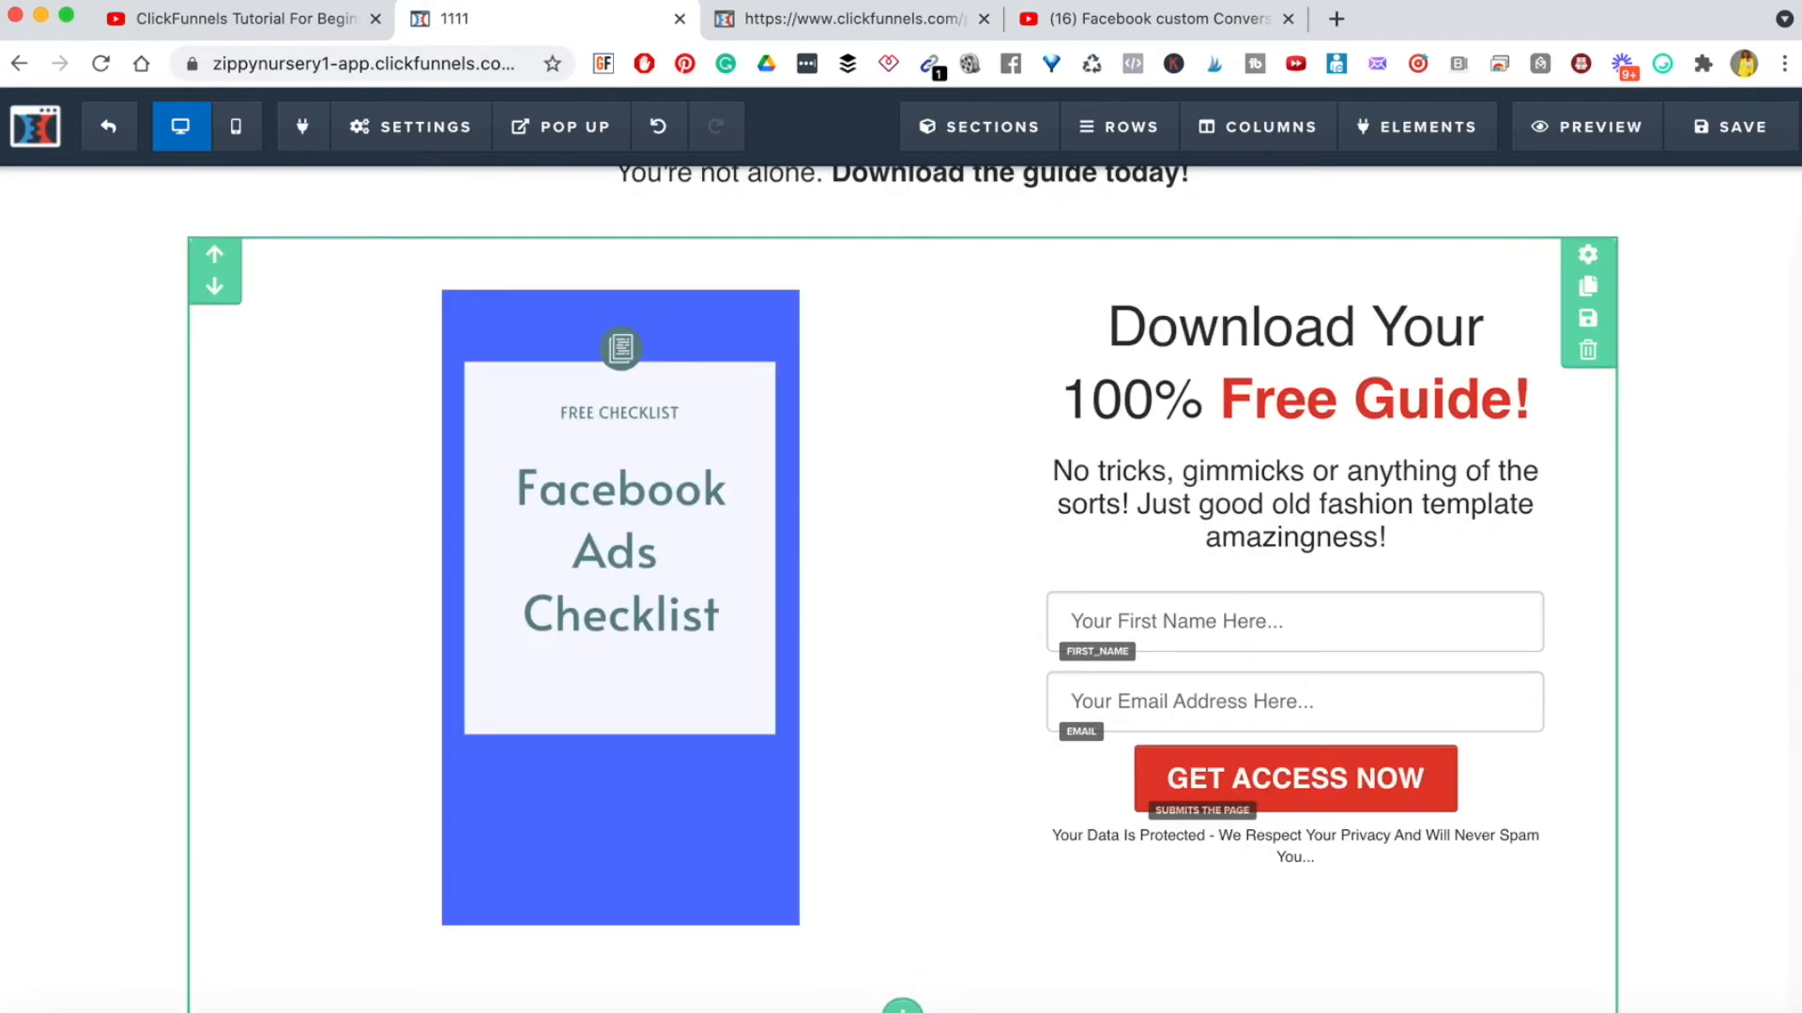
- Add a full-page-width section below the opt-in section and give it a one-column row
{"action": "left_click", "coordinate": [902, 1006]}
{"action": "left_click", "coordinate": [1380, 239]}
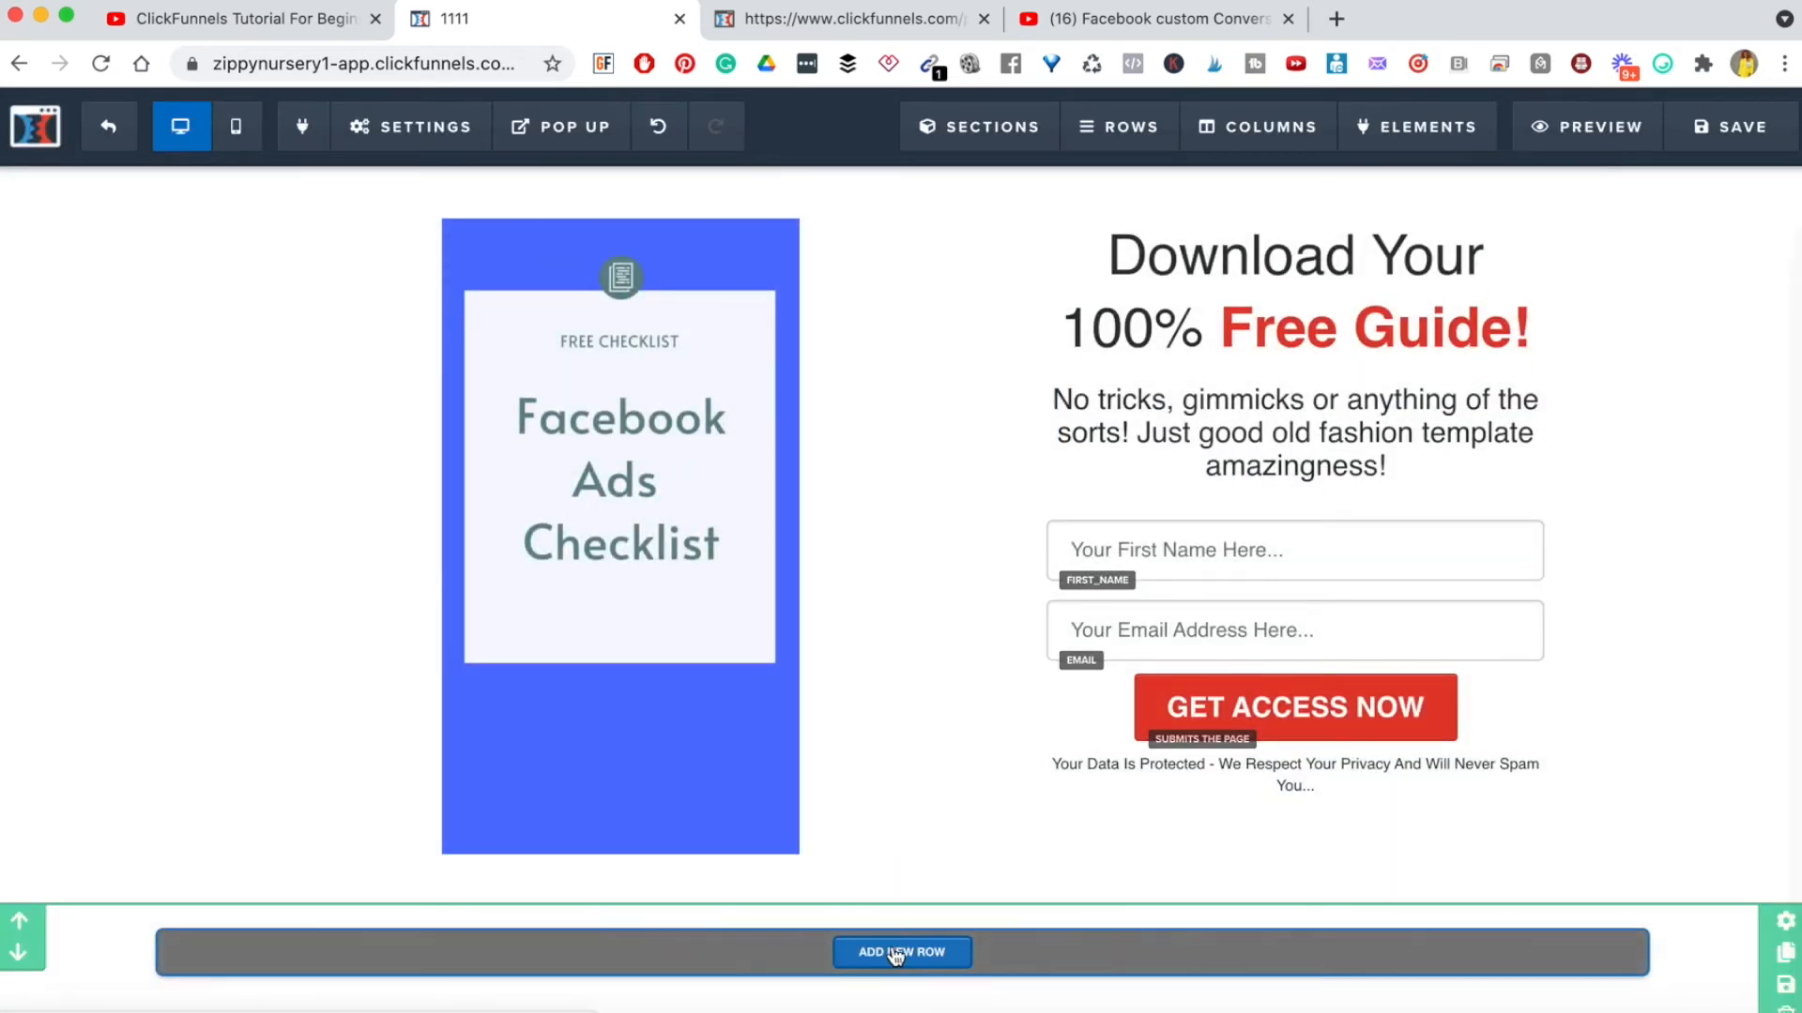
{"action": "left_click", "coordinate": [899, 952]}
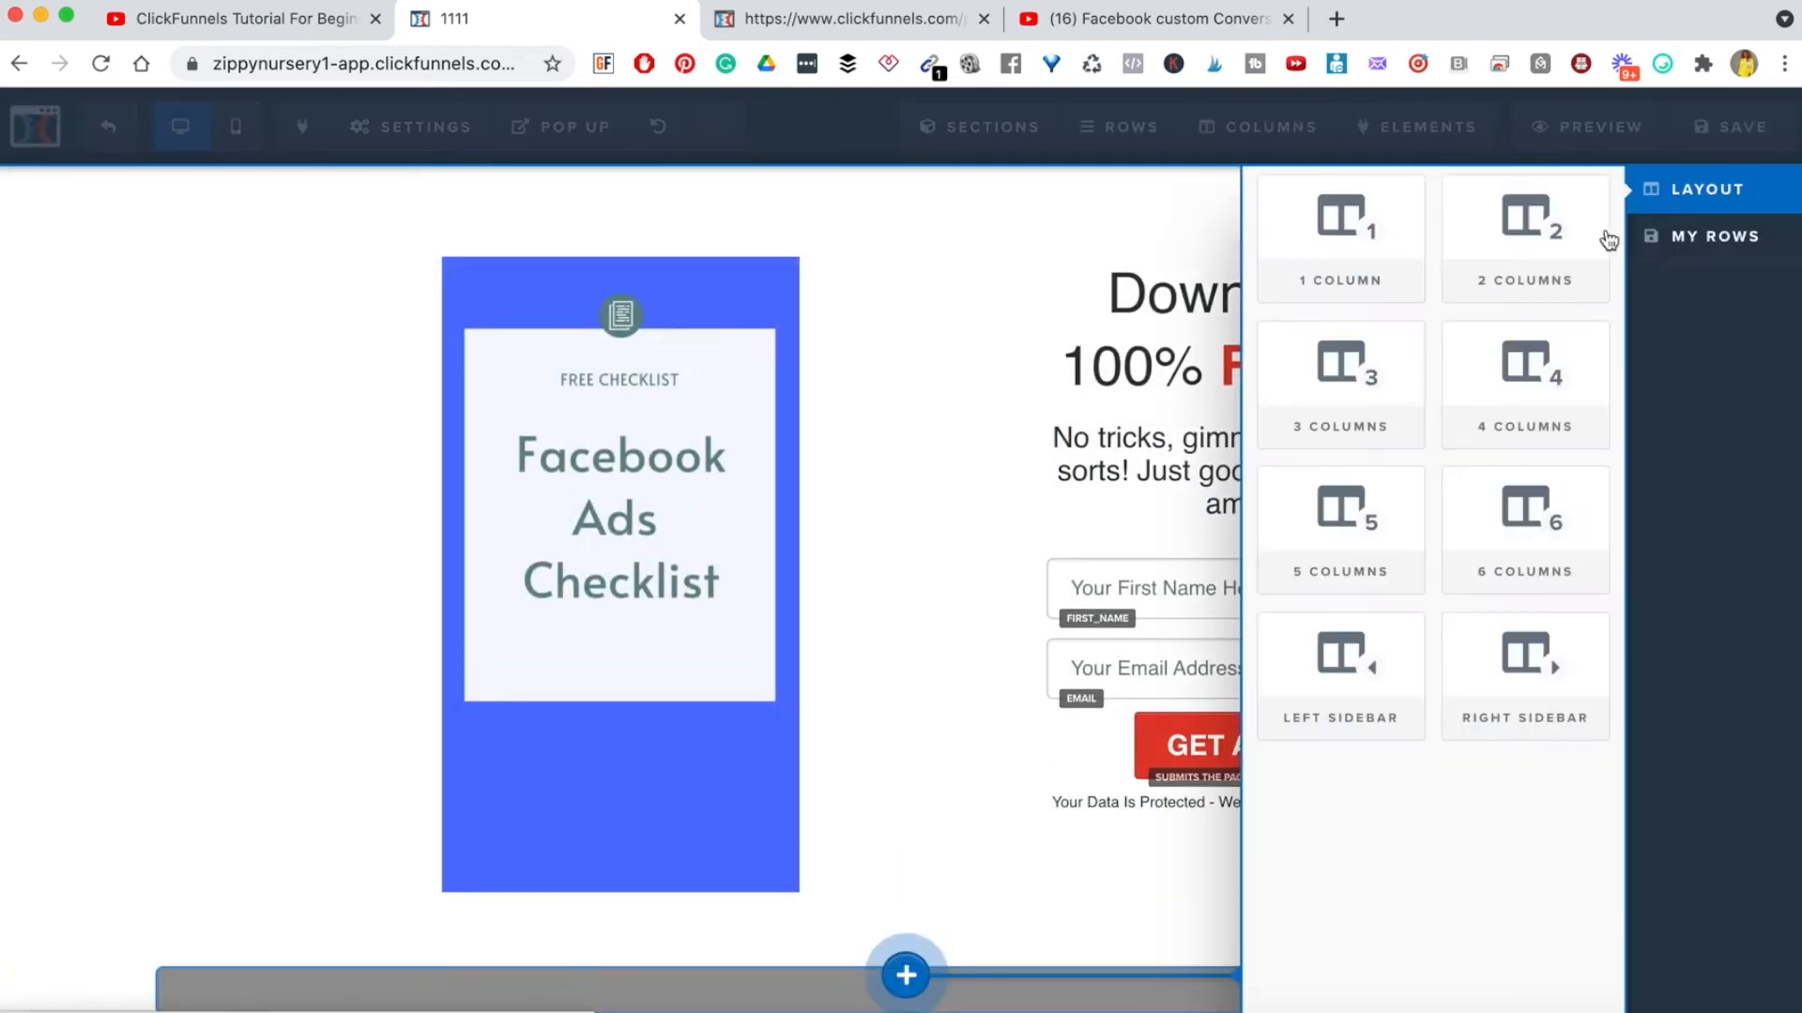
{"action": "left_click", "coordinate": [1383, 247]}
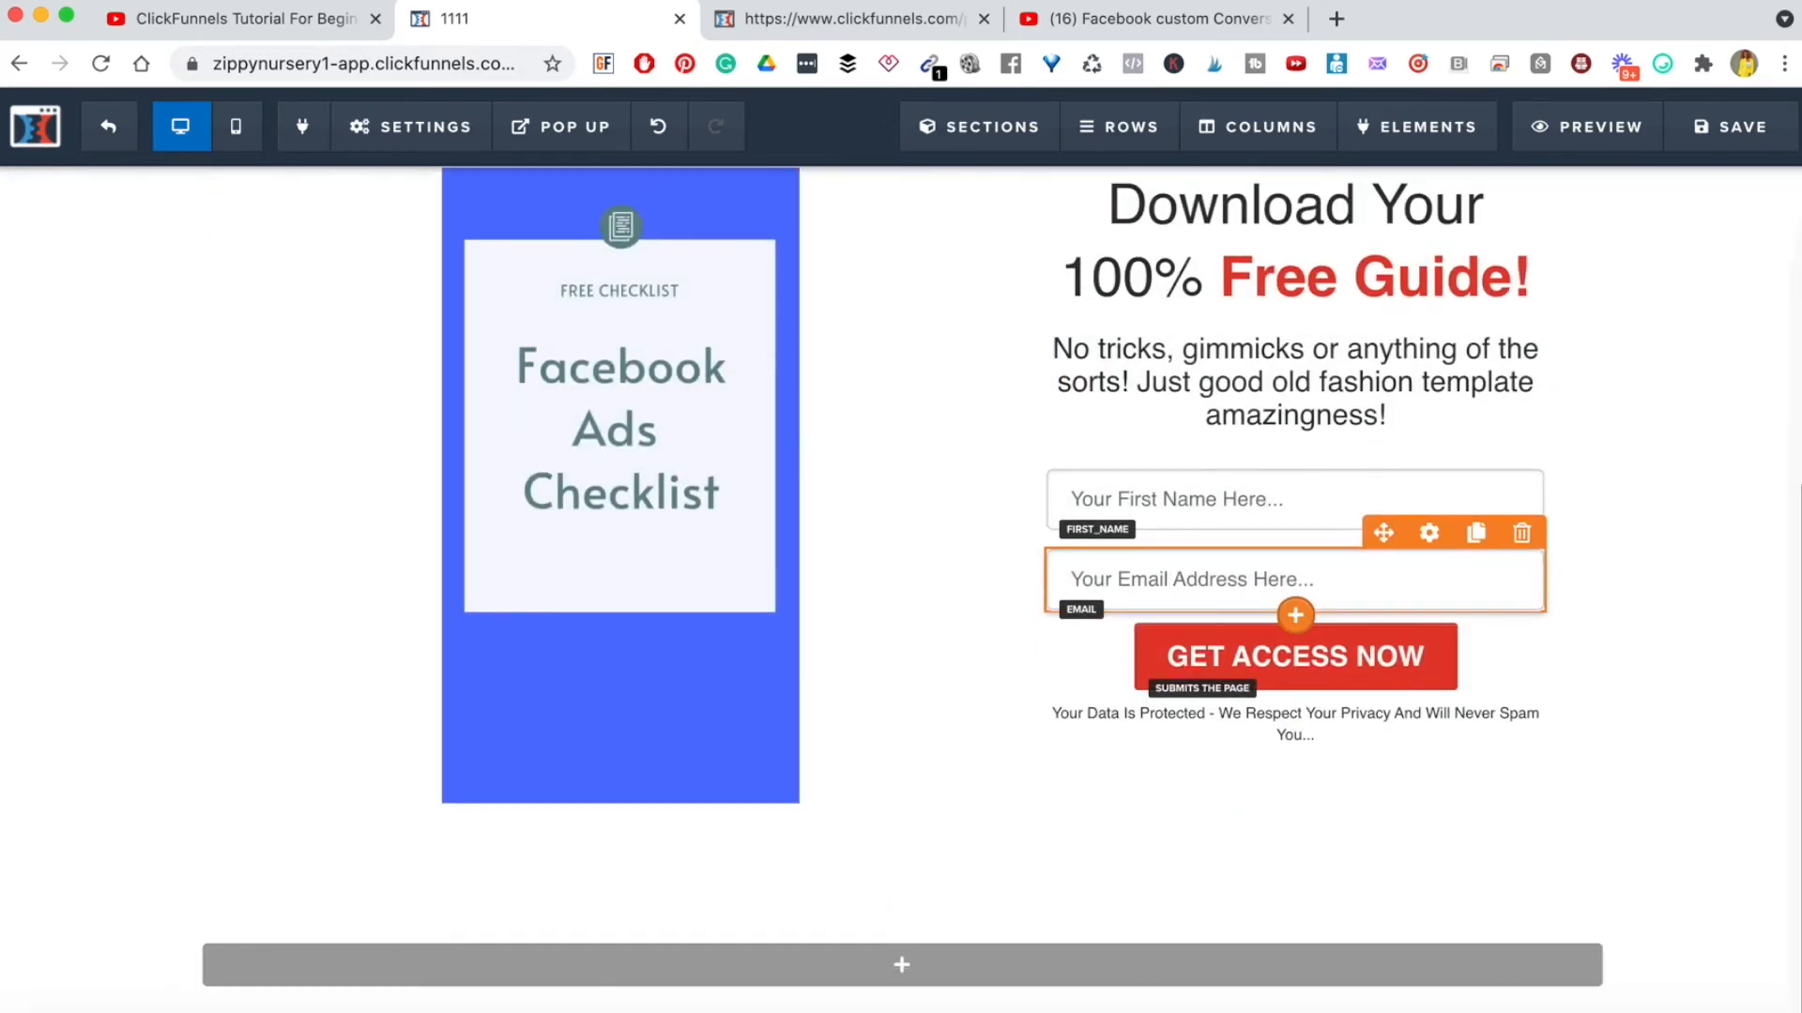
- Add a paragraph element to the new one-column row
{"action": "left_click", "coordinate": [903, 963]}
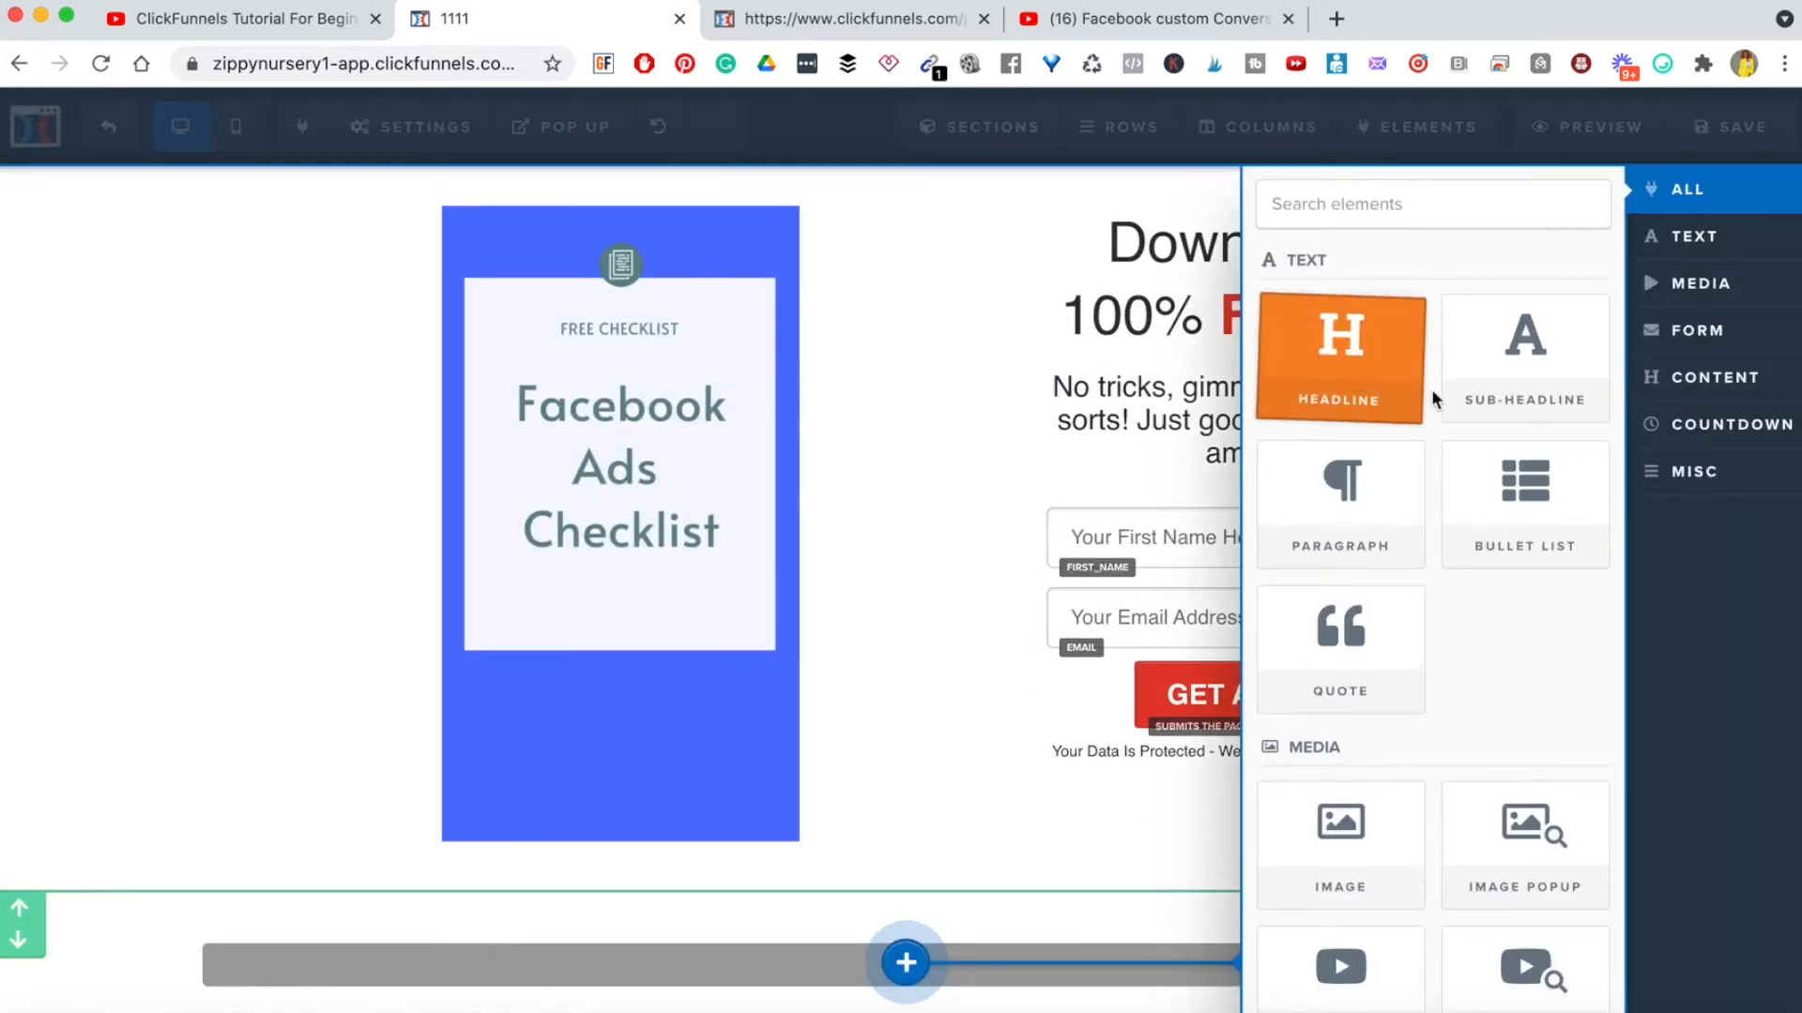
{"action": "left_click", "coordinate": [1375, 512]}
{"action": "scroll", "coordinate": [990, 882], "scroll_direction": "down", "scroll_amount": 2}
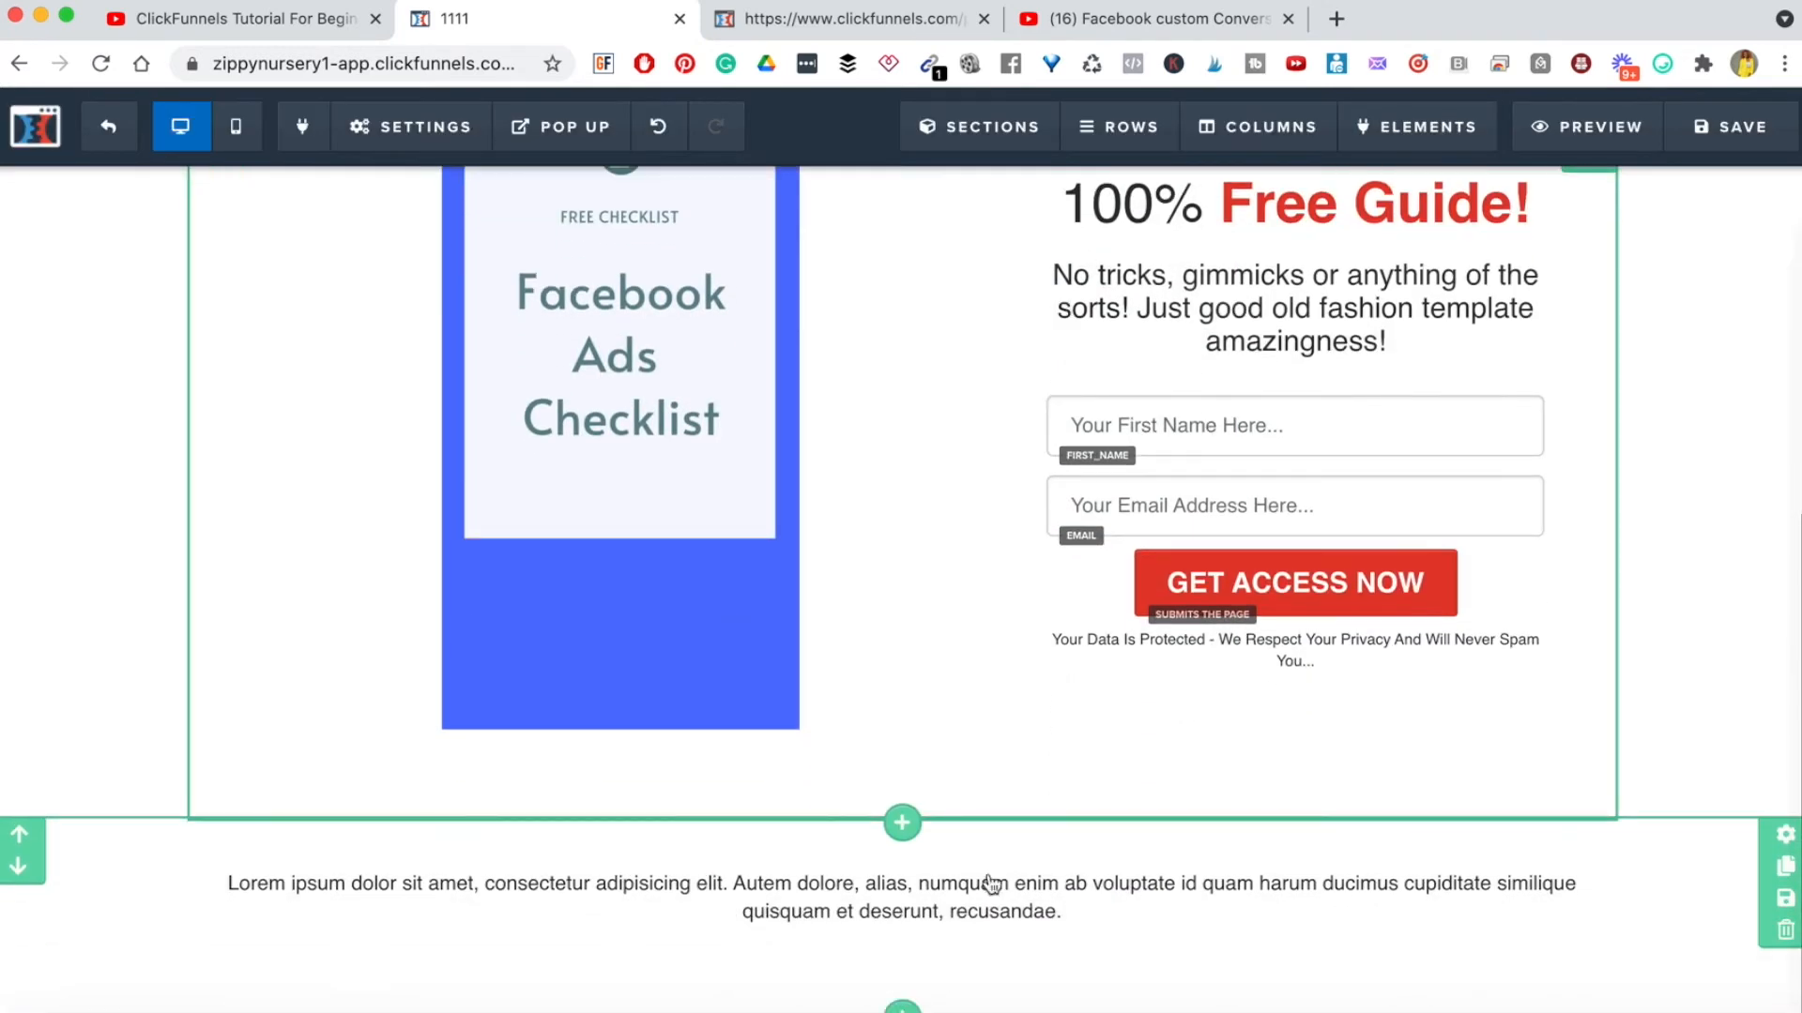
- Replace the new paragraph's placeholder text with the company and rights footer text copied from the reference template page
{"action": "left_click", "coordinate": [872, 14]}
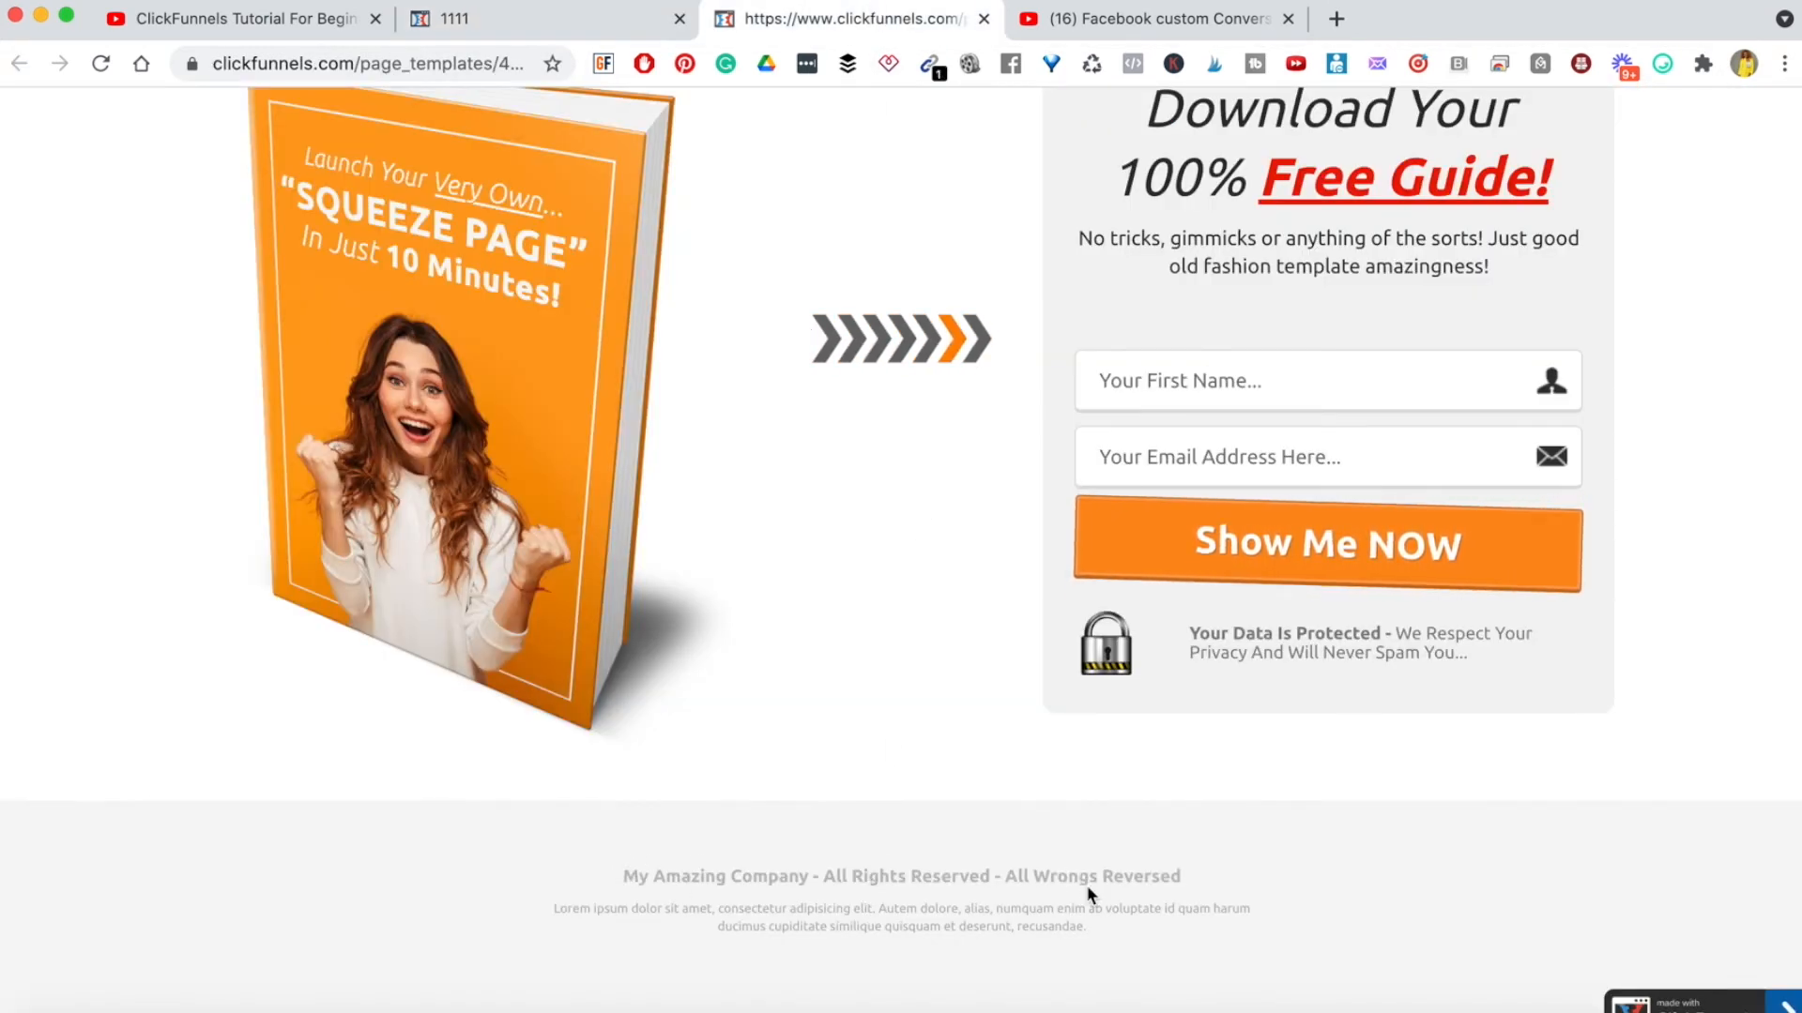
{"action": "left_click_drag", "start_coordinate": [1096, 925], "coordinate": [611, 875]}
{"action": "key", "text": "super+c"}
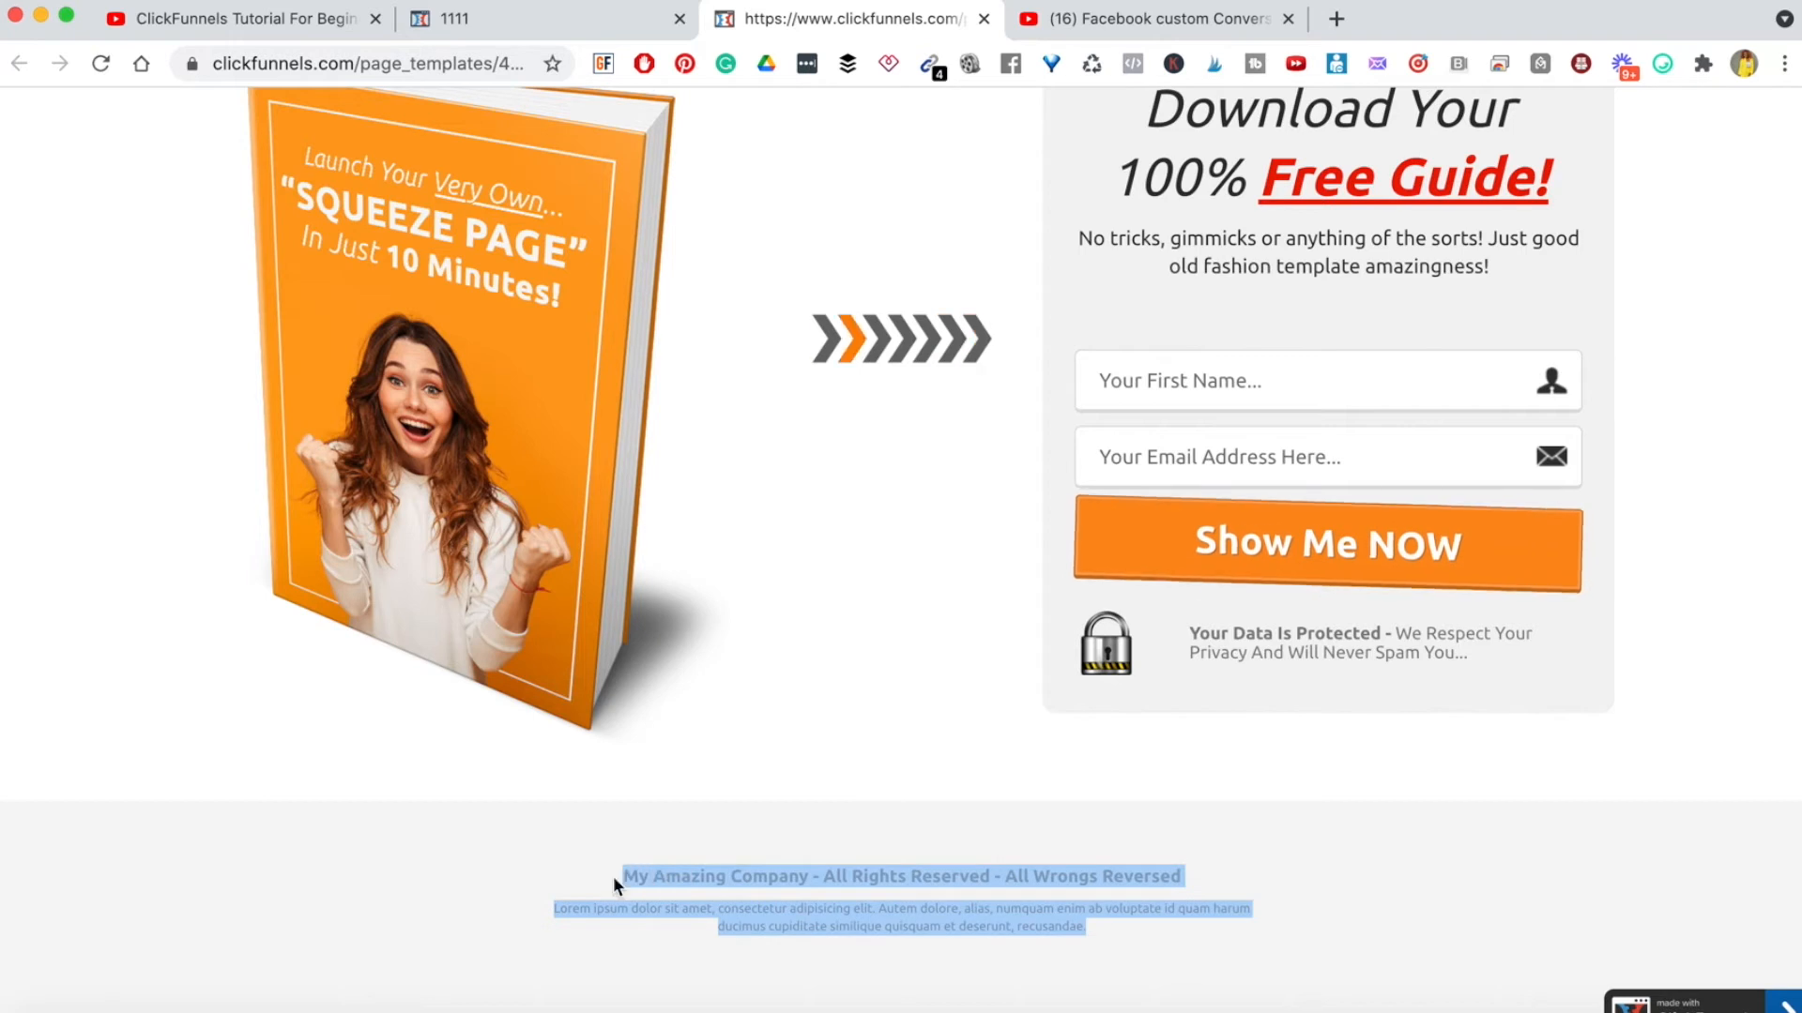
{"action": "left_click", "coordinate": [531, 19]}
{"action": "scroll", "coordinate": [882, 845], "scroll_direction": "down", "scroll_amount": 1}
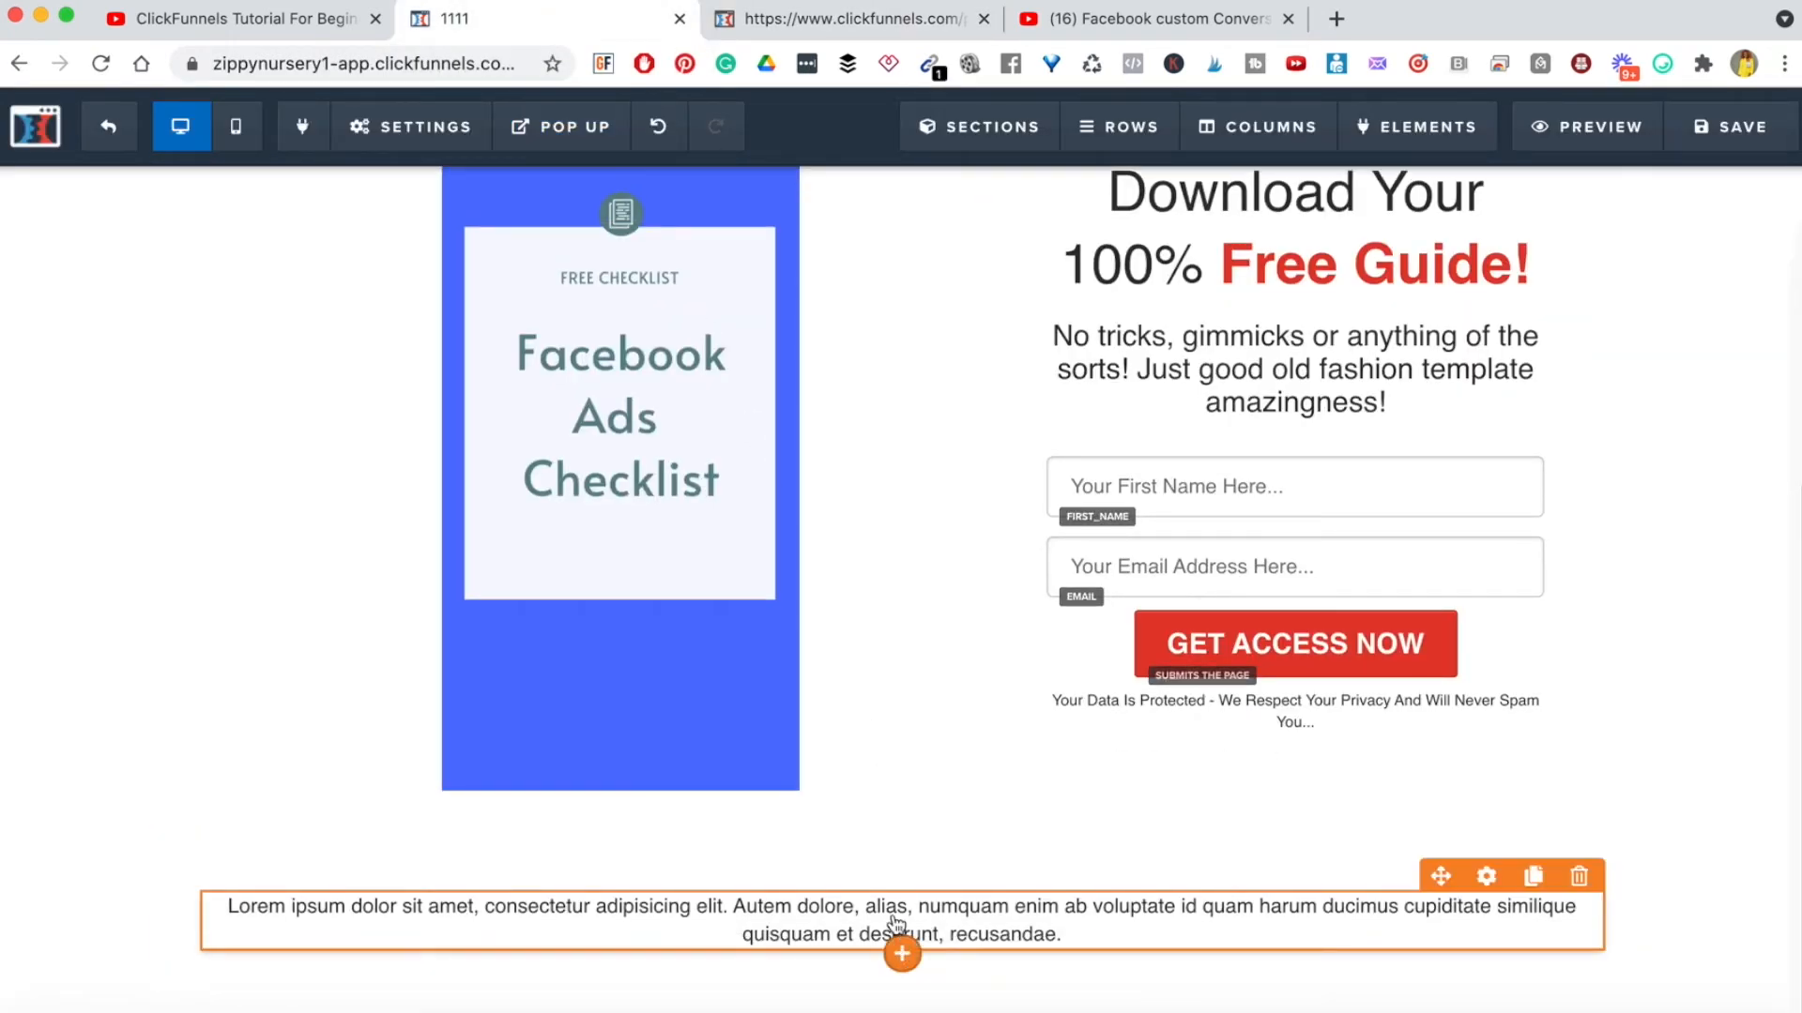
{"action": "triple_click", "coordinate": [894, 939]}
{"action": "key", "text": "super+v"}
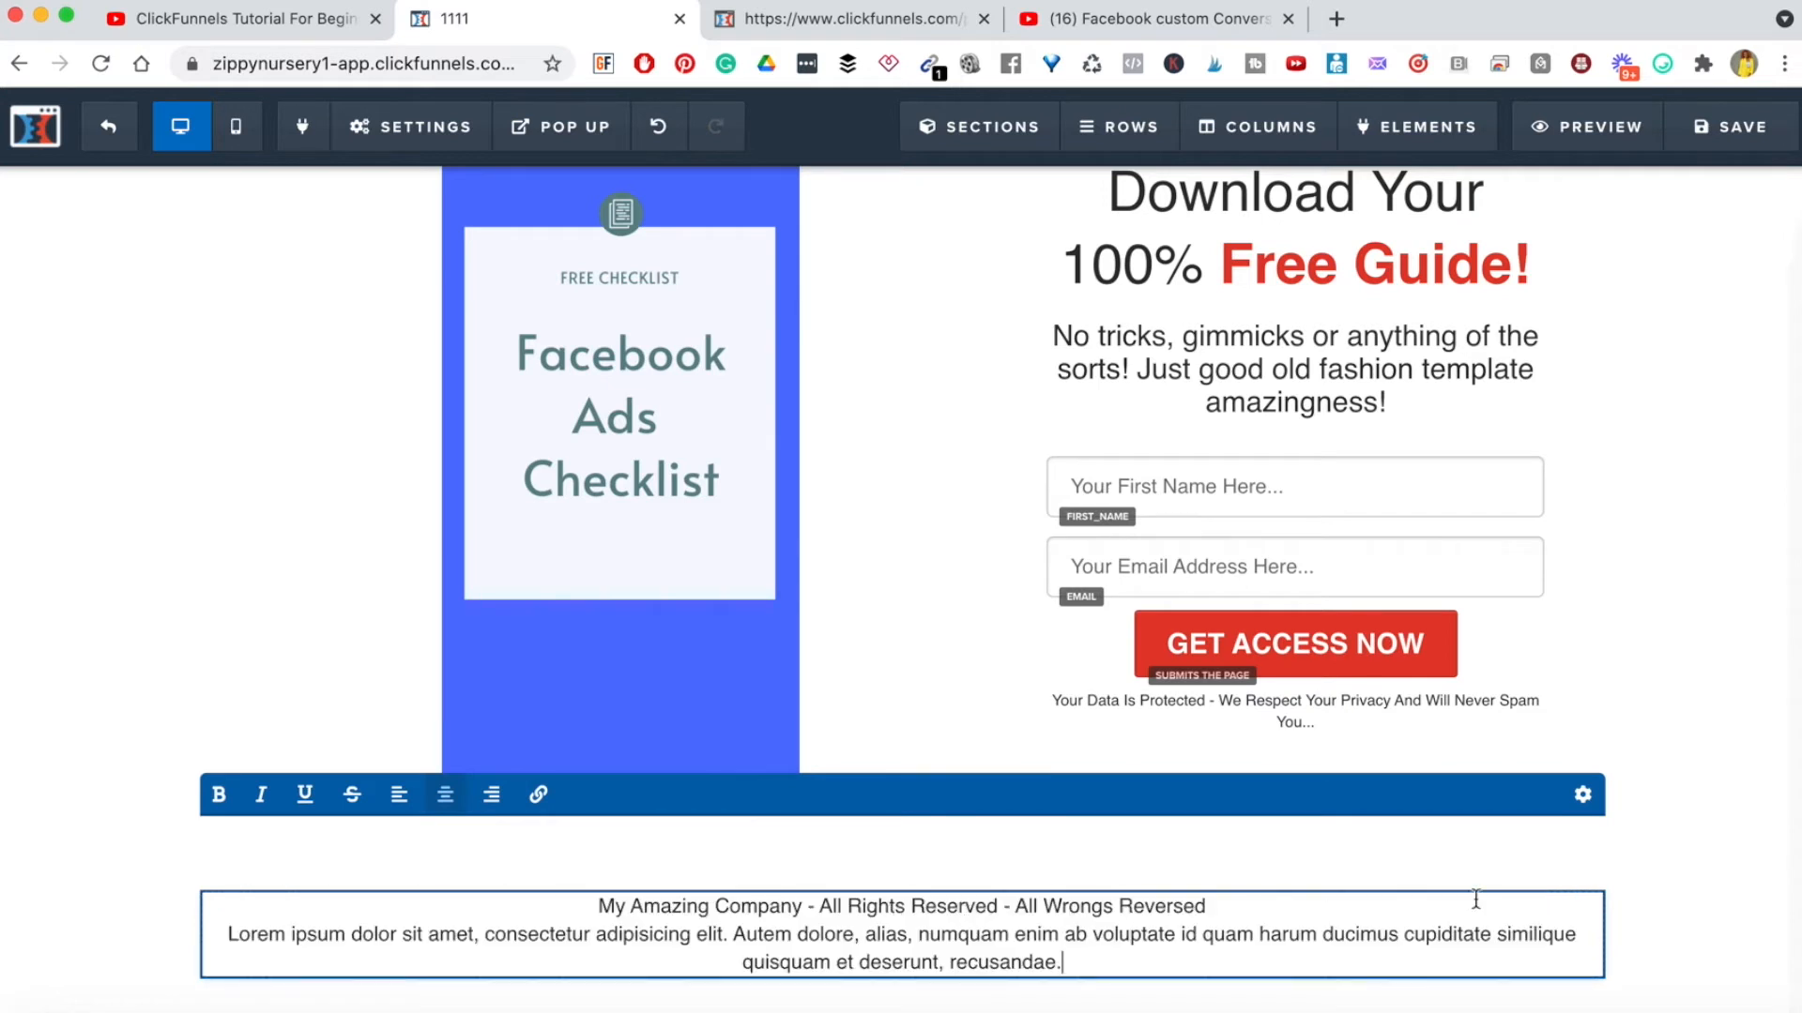
{"action": "left_click", "coordinate": [1703, 896]}
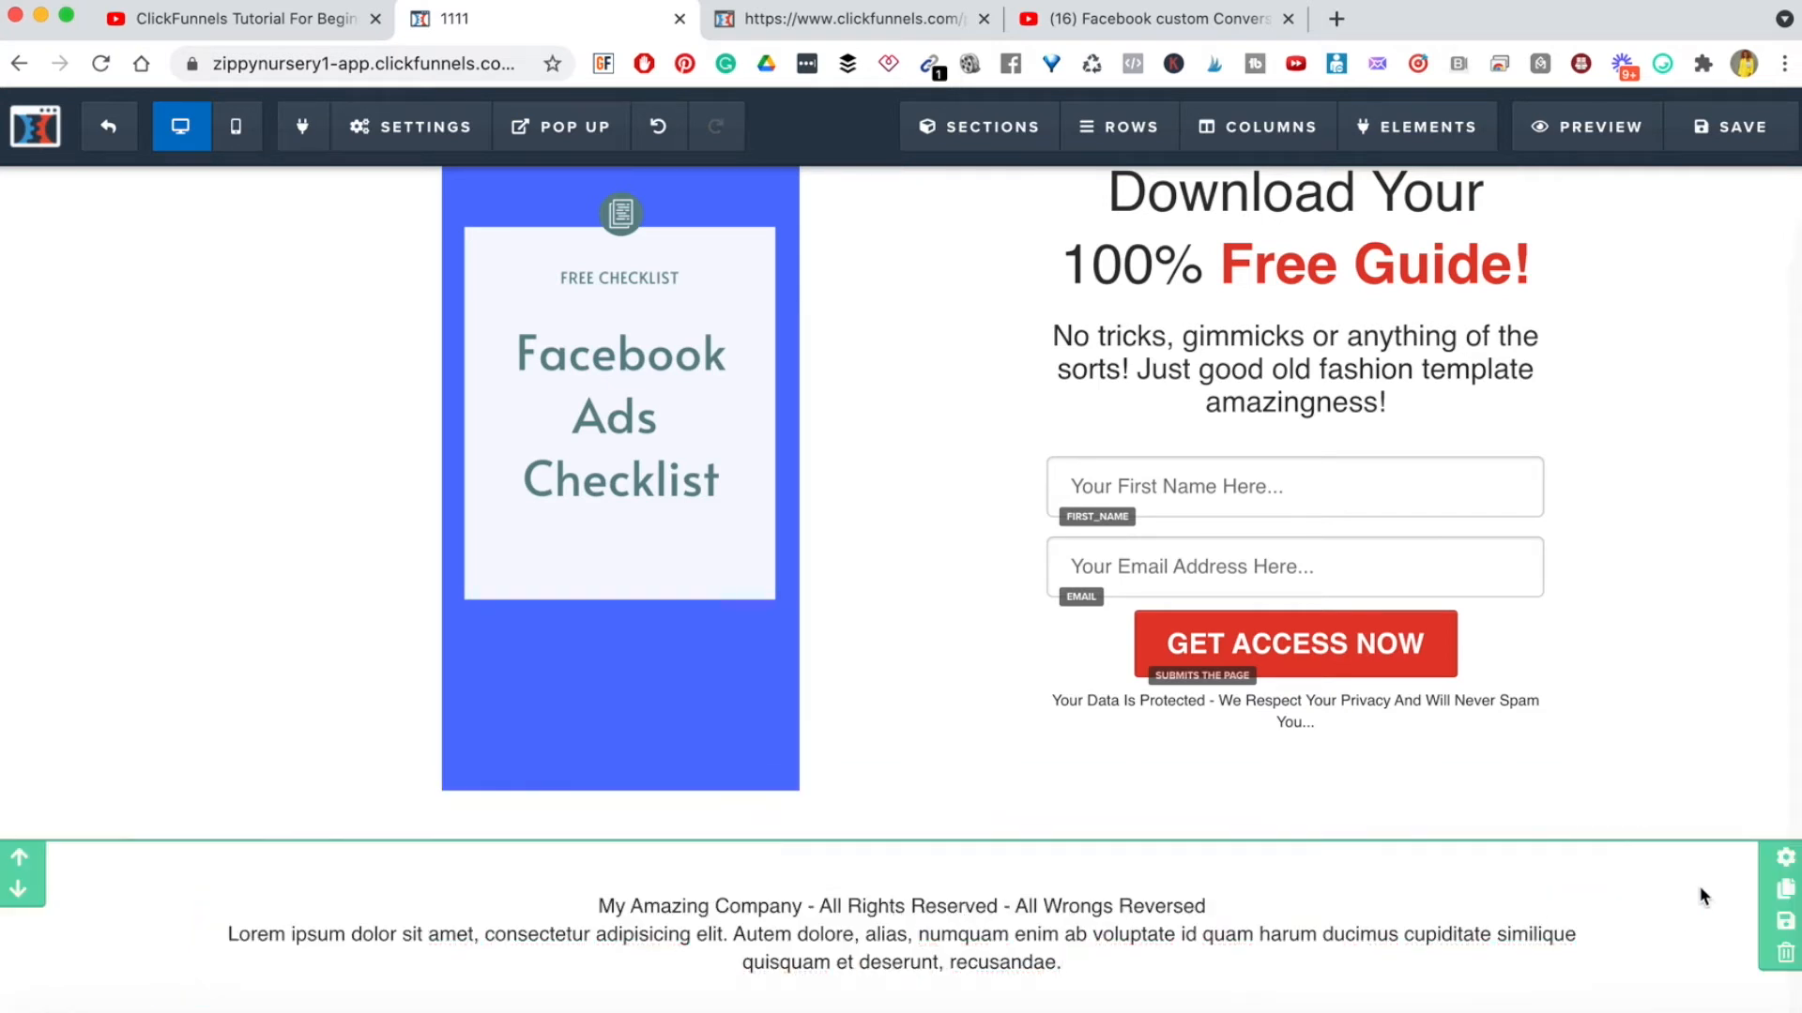
{"action": "left_click", "coordinate": [1785, 856]}
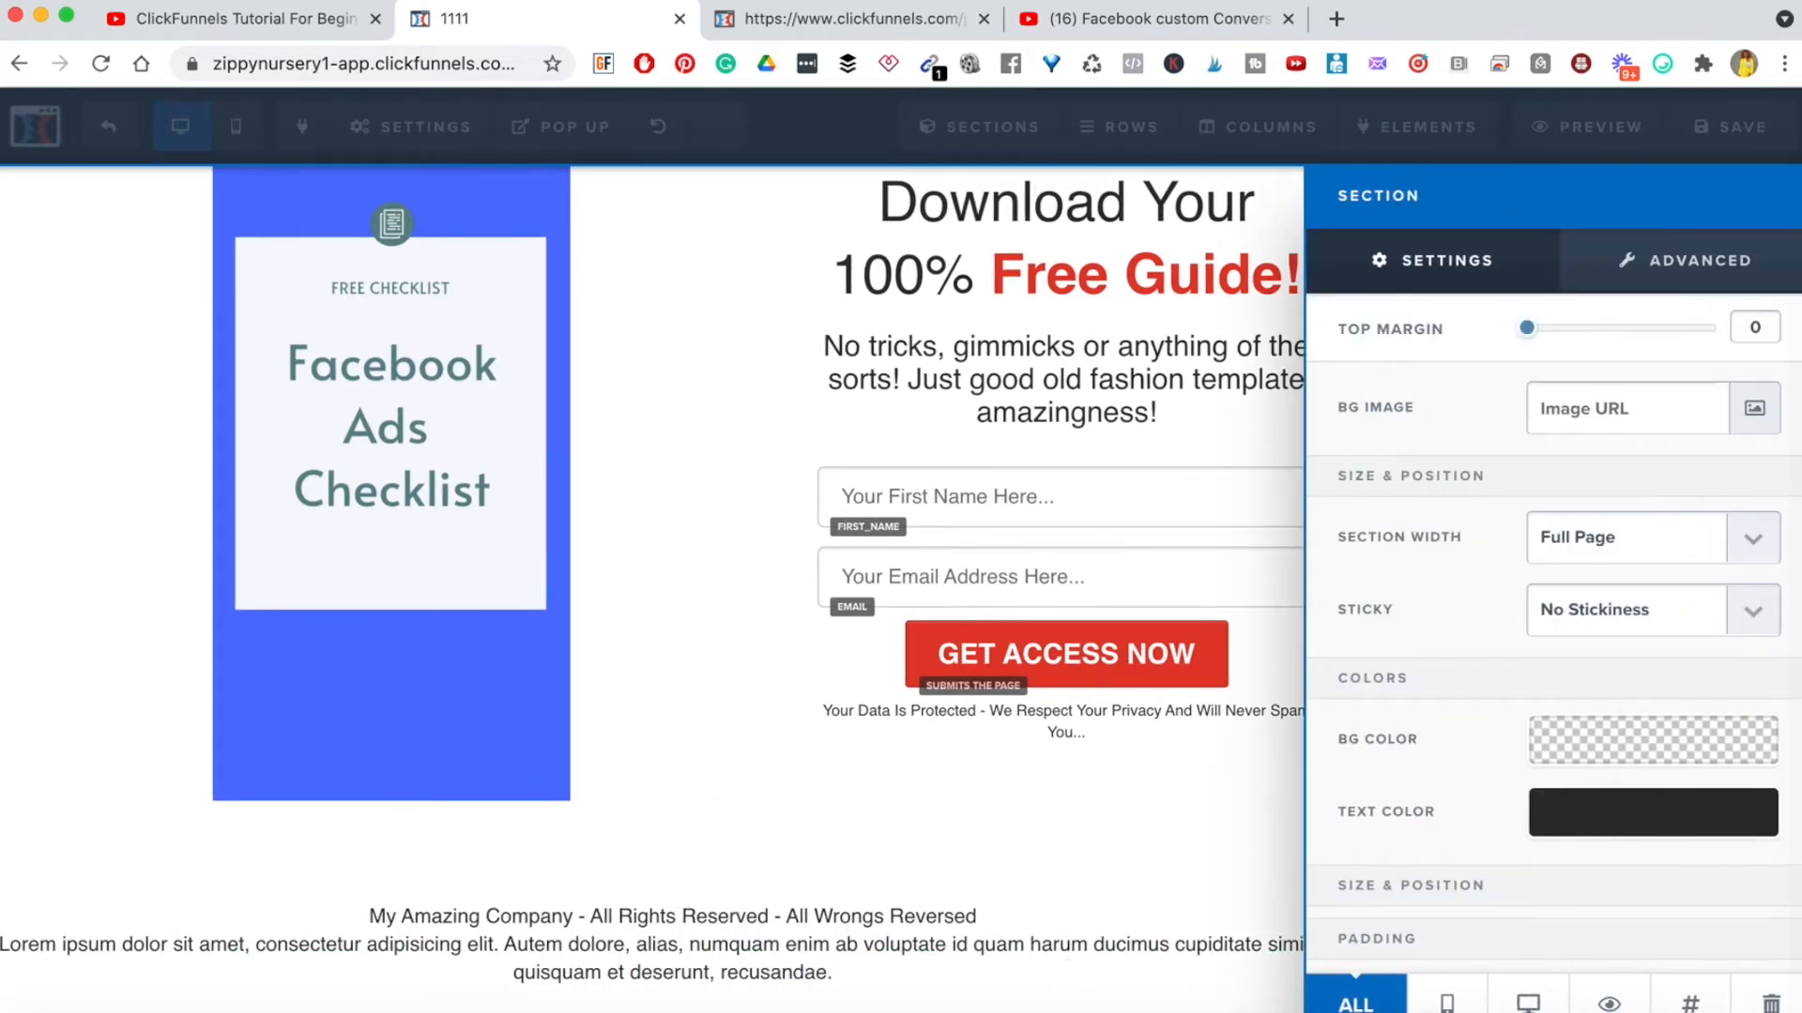
{"action": "left_click", "coordinate": [826, 19]}
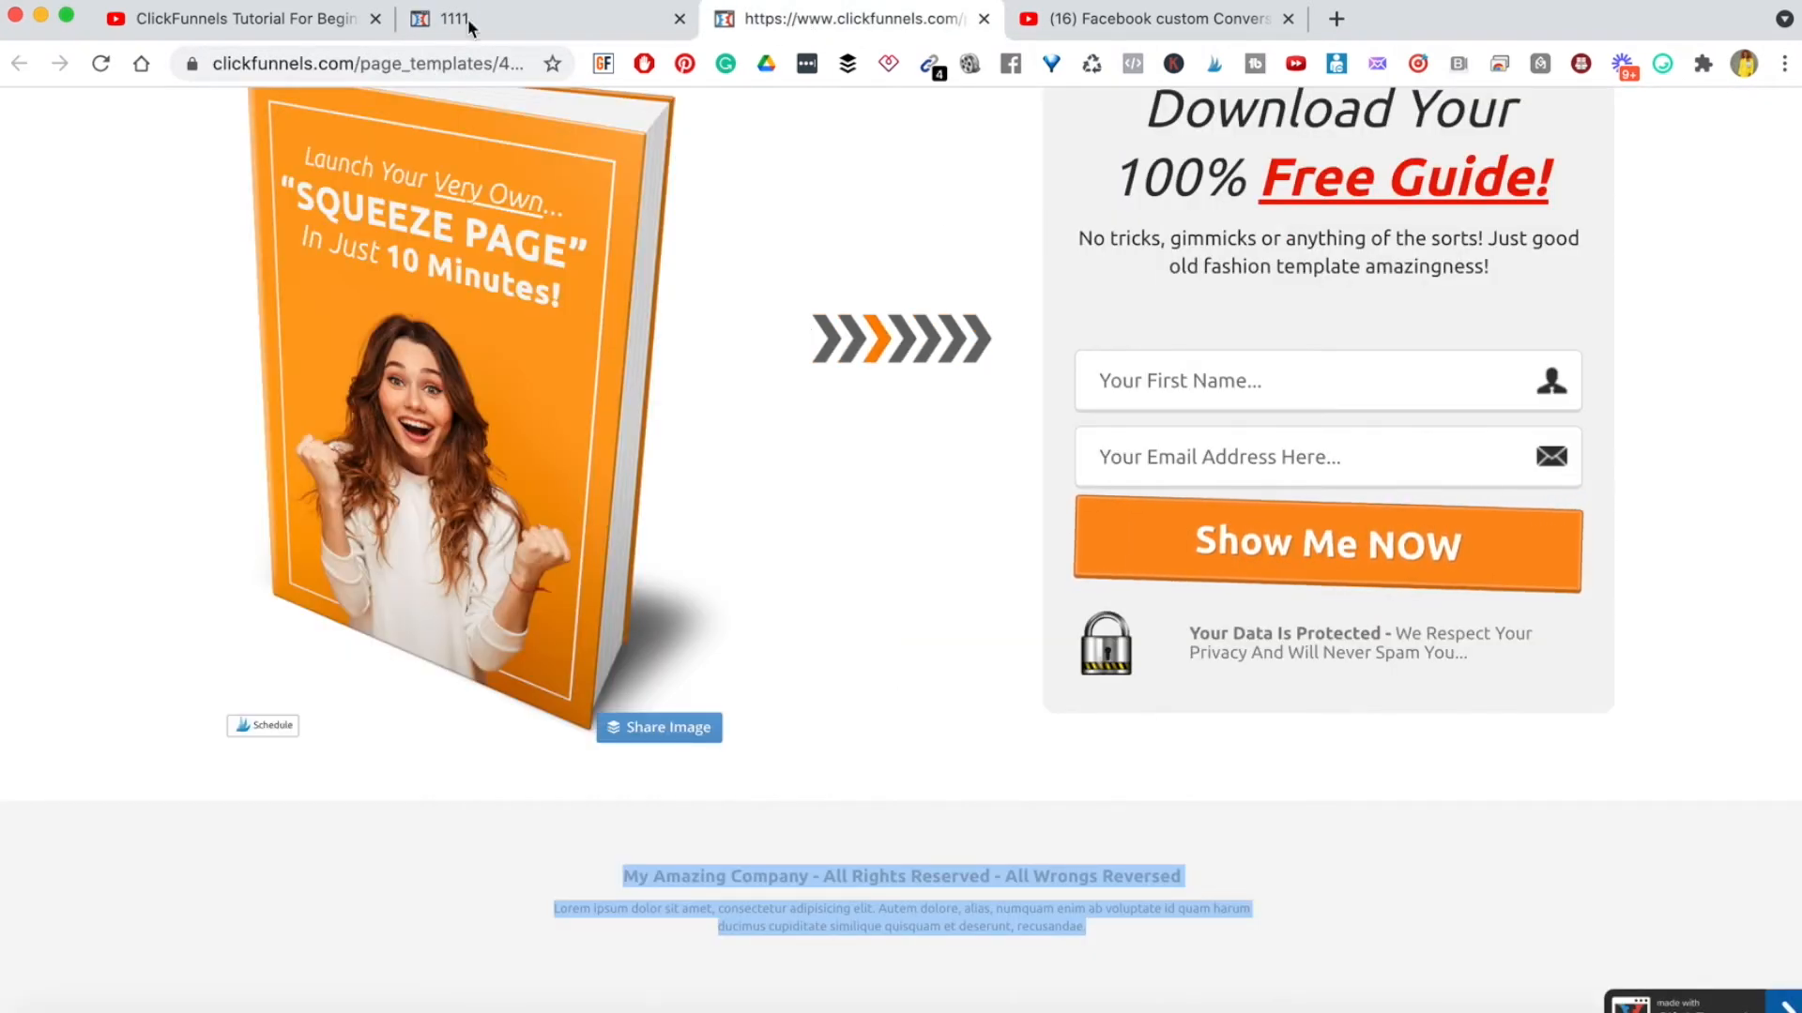
{"action": "left_click", "coordinate": [503, 19]}
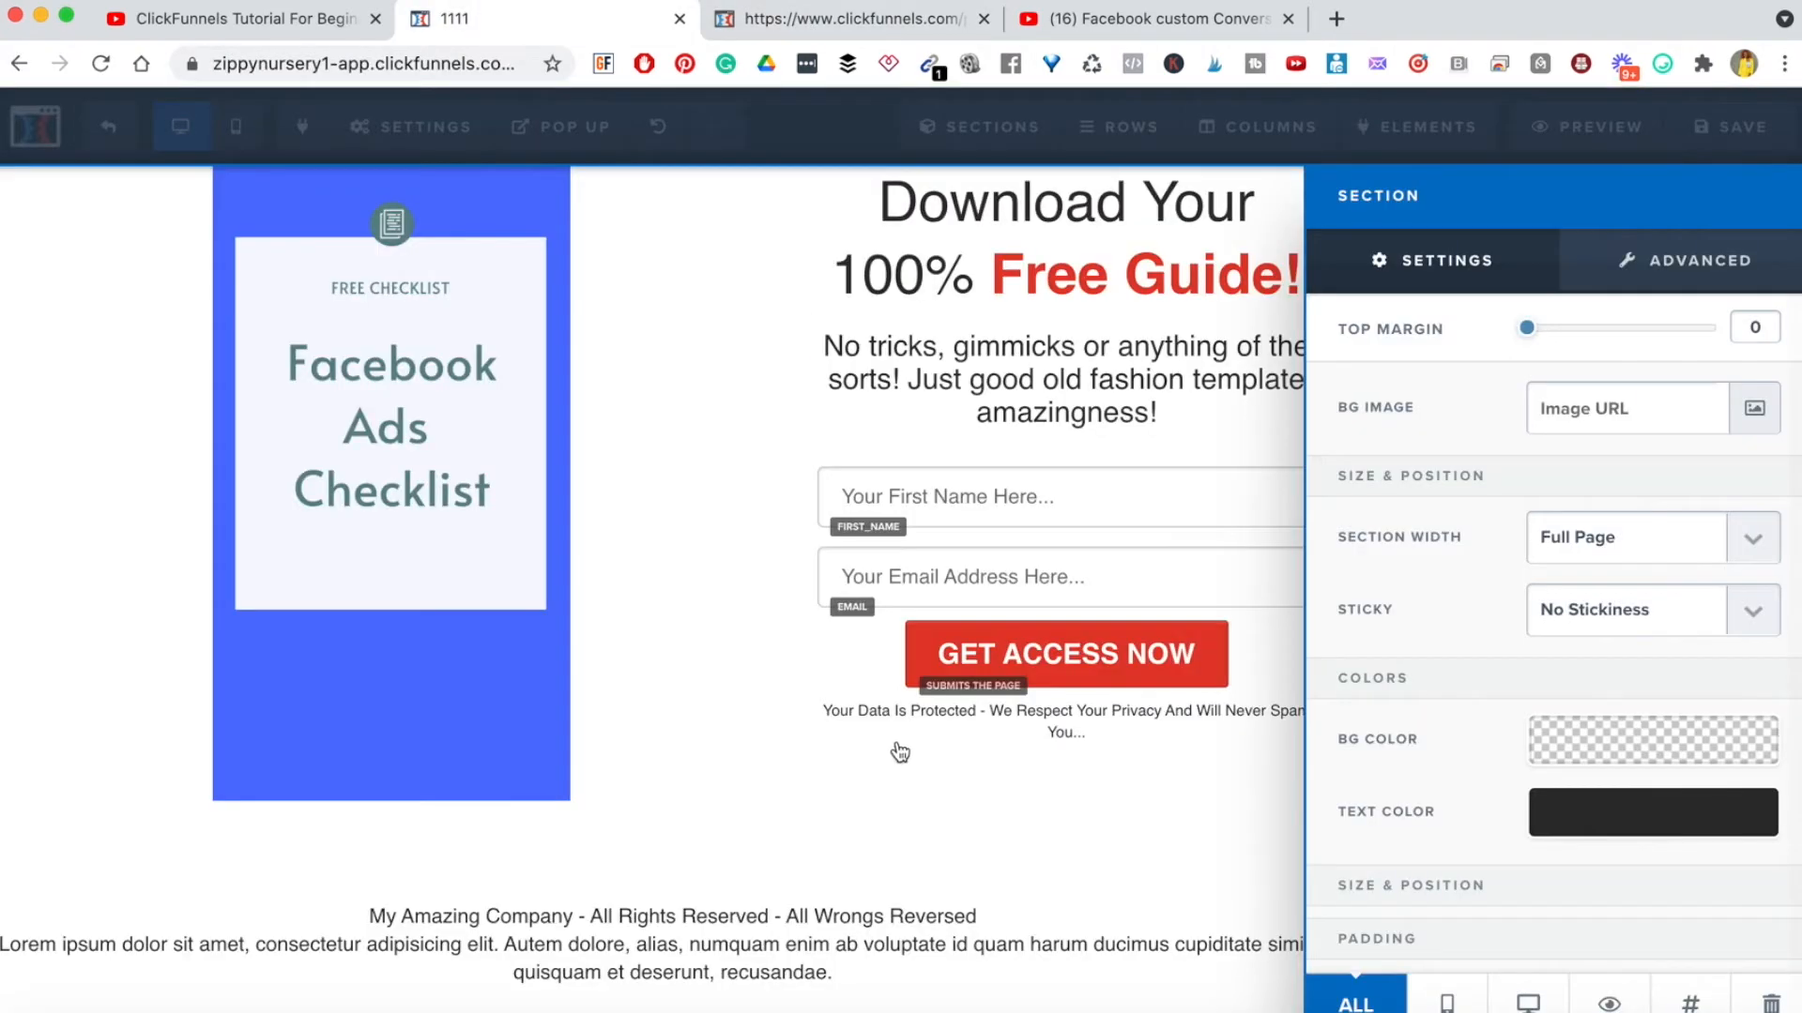
{"action": "left_click", "coordinate": [1128, 933]}
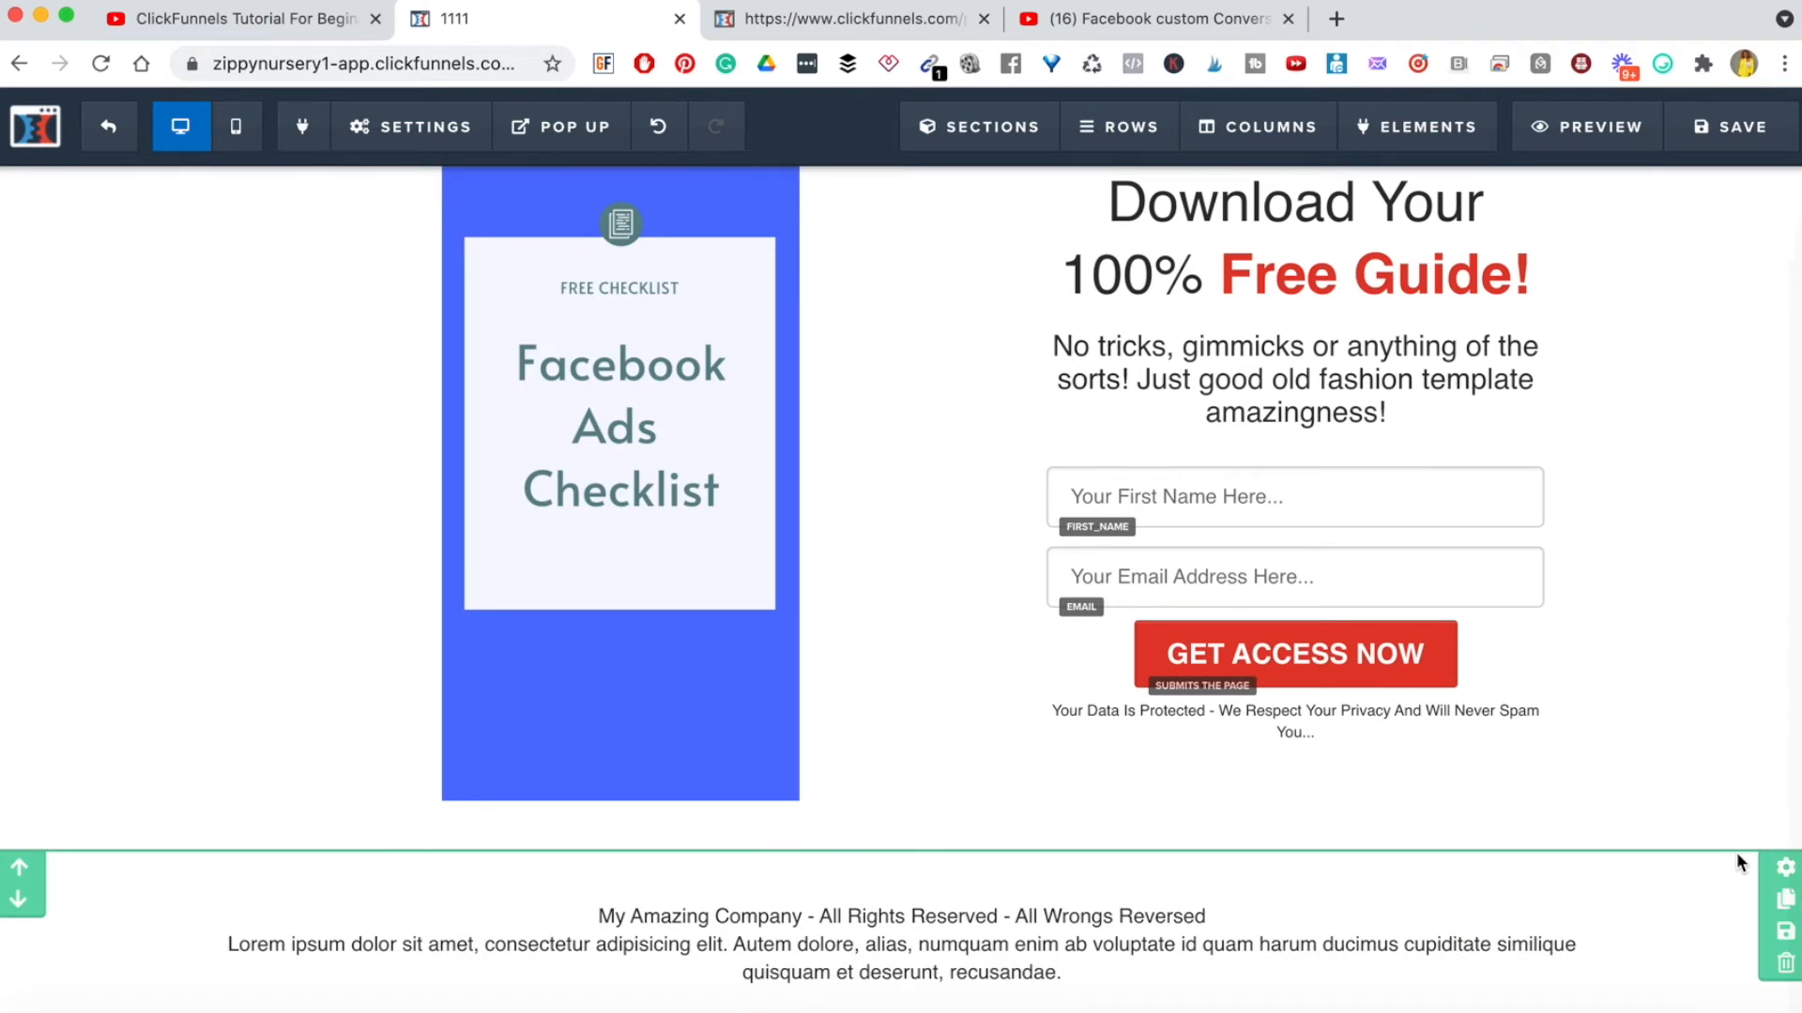
- Set the footer section's background color to gray rgba(136, 136, 136, 0.12)
{"action": "left_click", "coordinate": [1789, 865]}
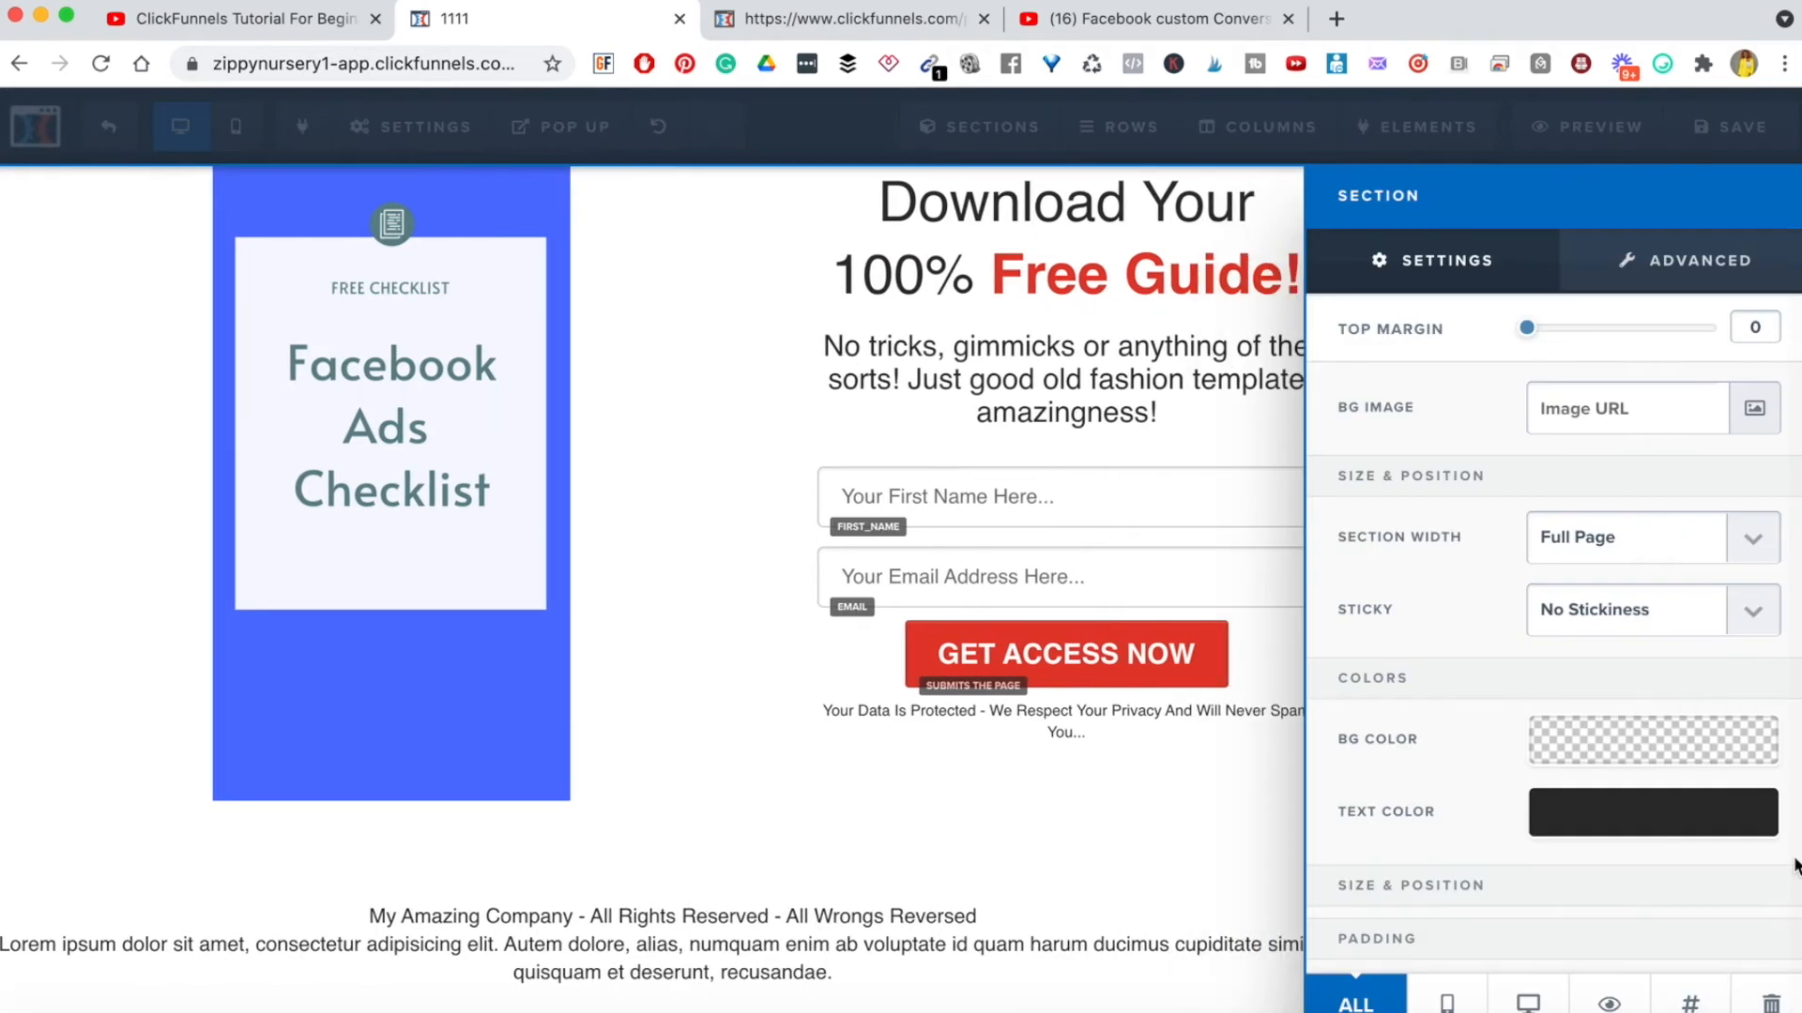
{"action": "left_click", "coordinate": [1585, 752]}
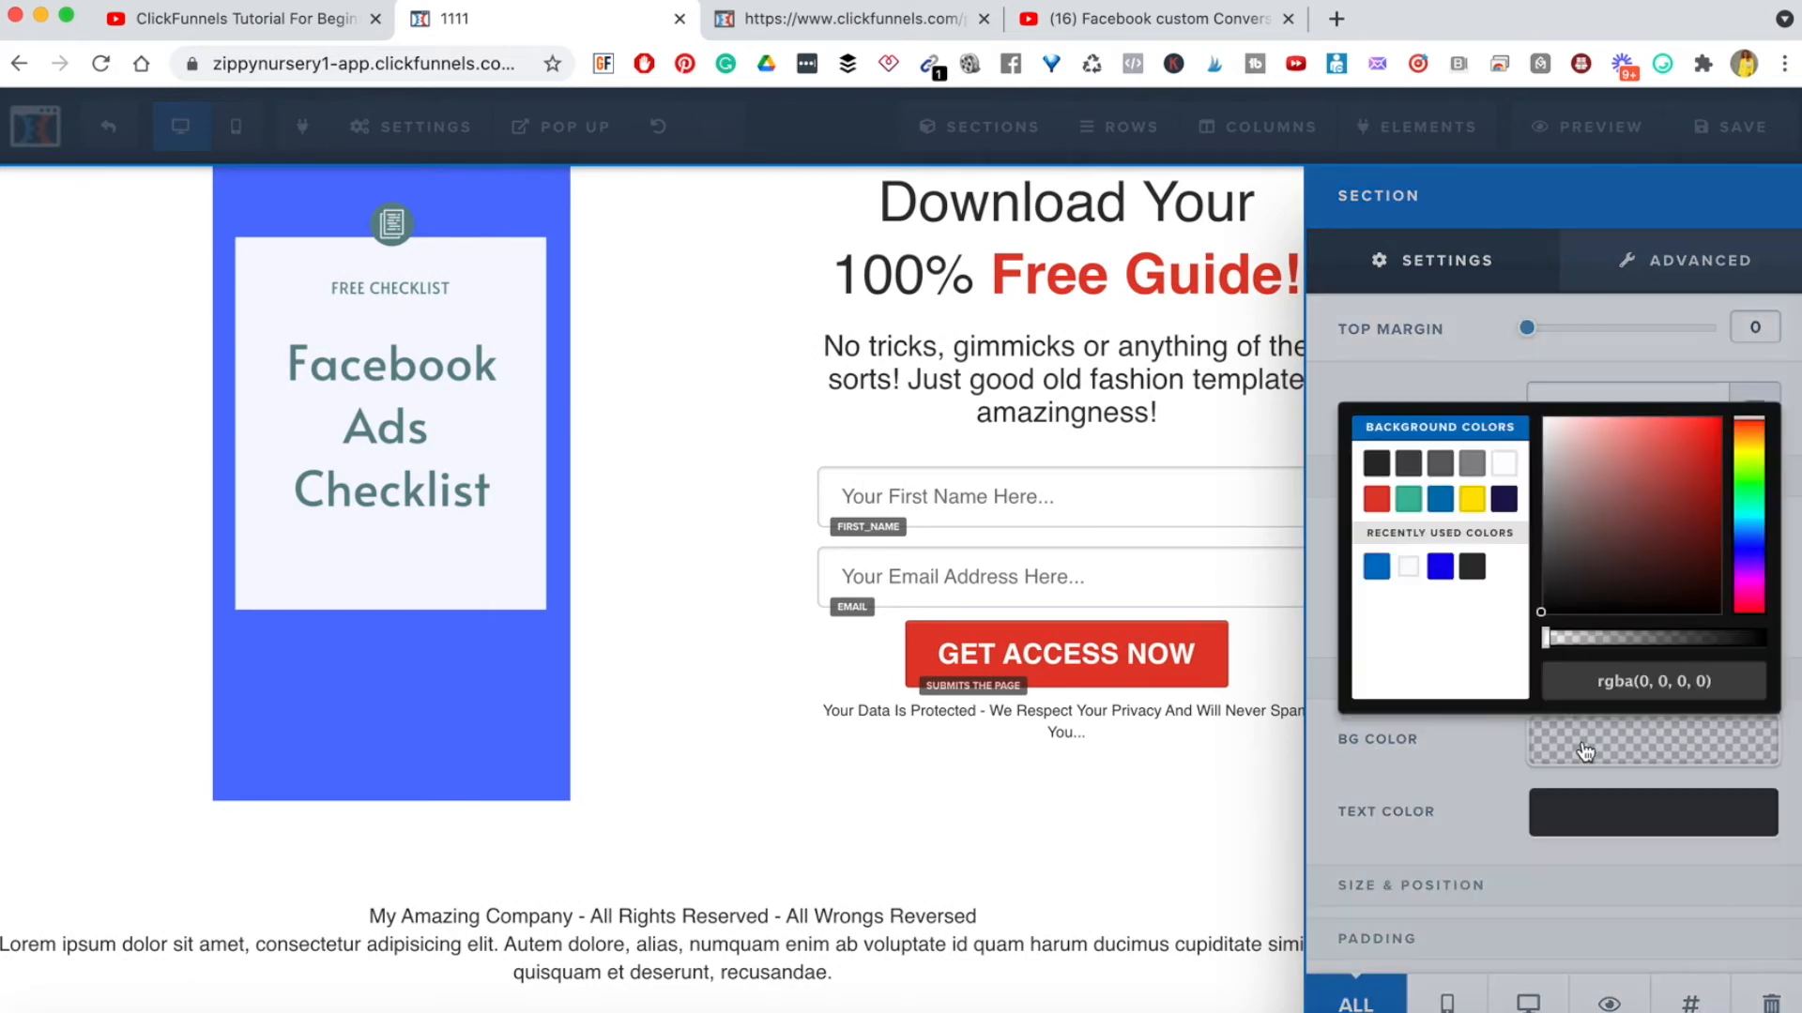
{"action": "left_click", "coordinate": [1472, 464]}
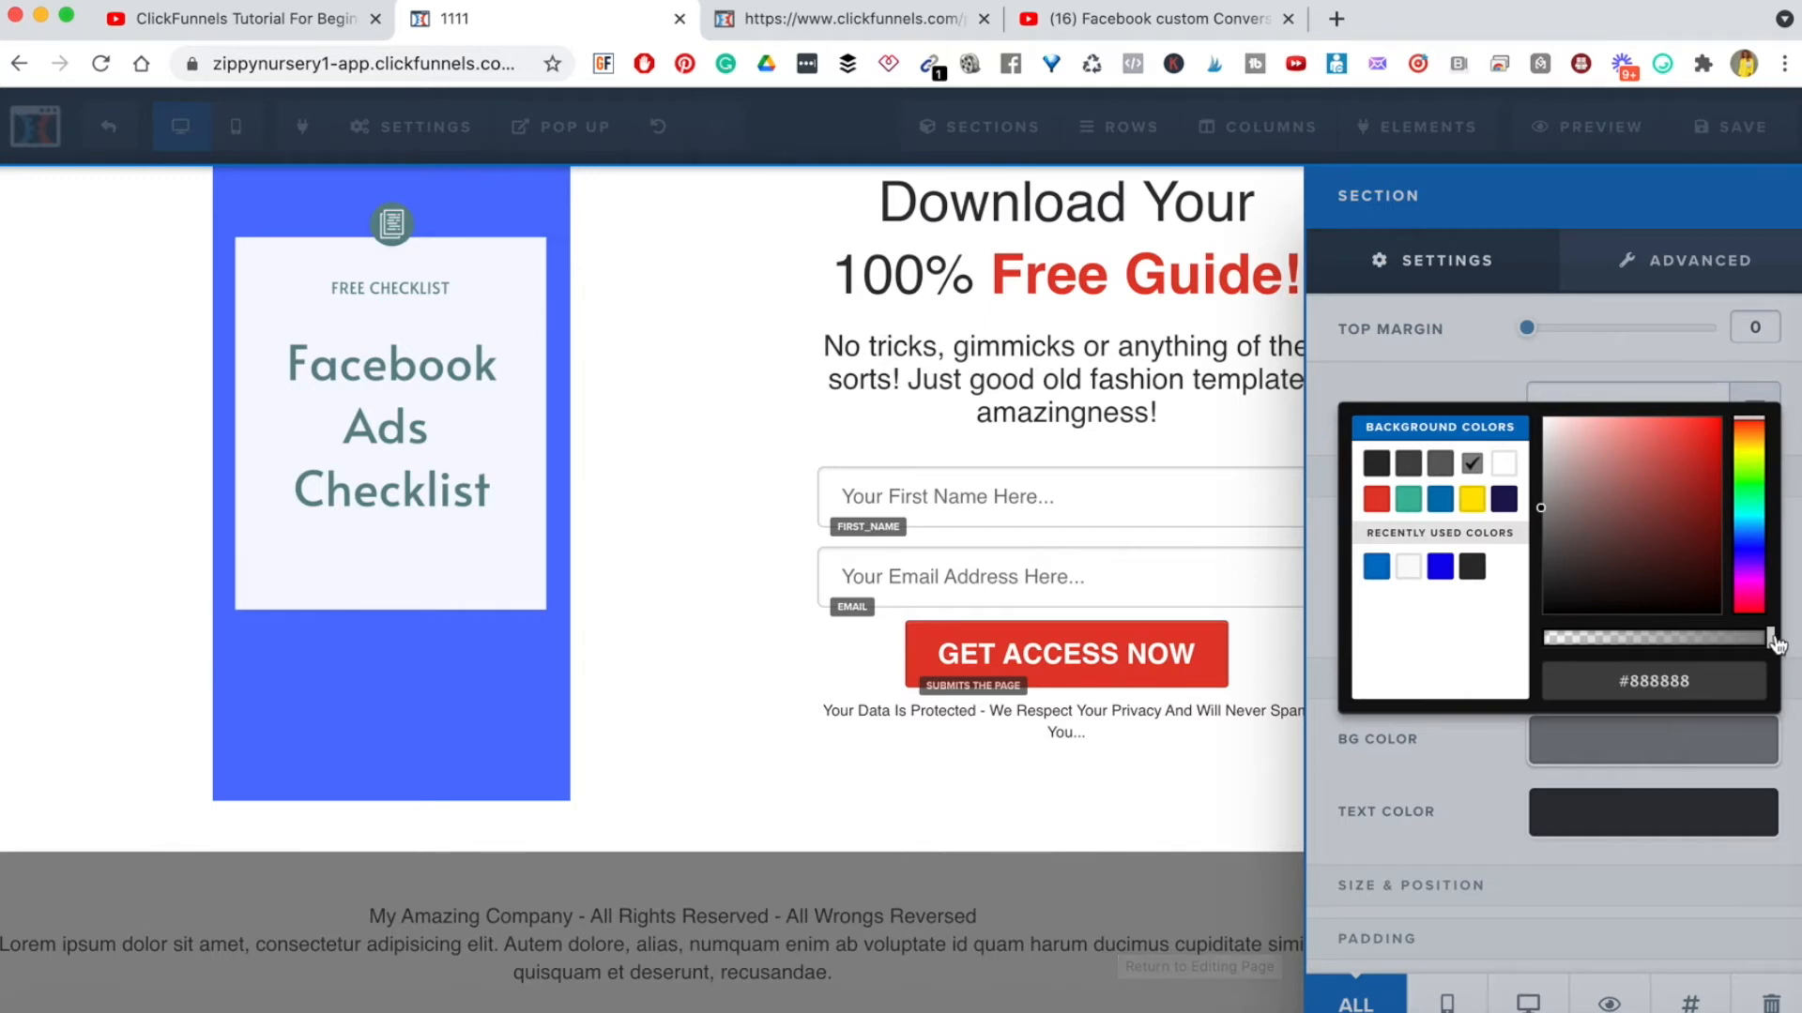
{"action": "left_click_drag", "start_coordinate": [1773, 641], "coordinate": [1573, 653]}
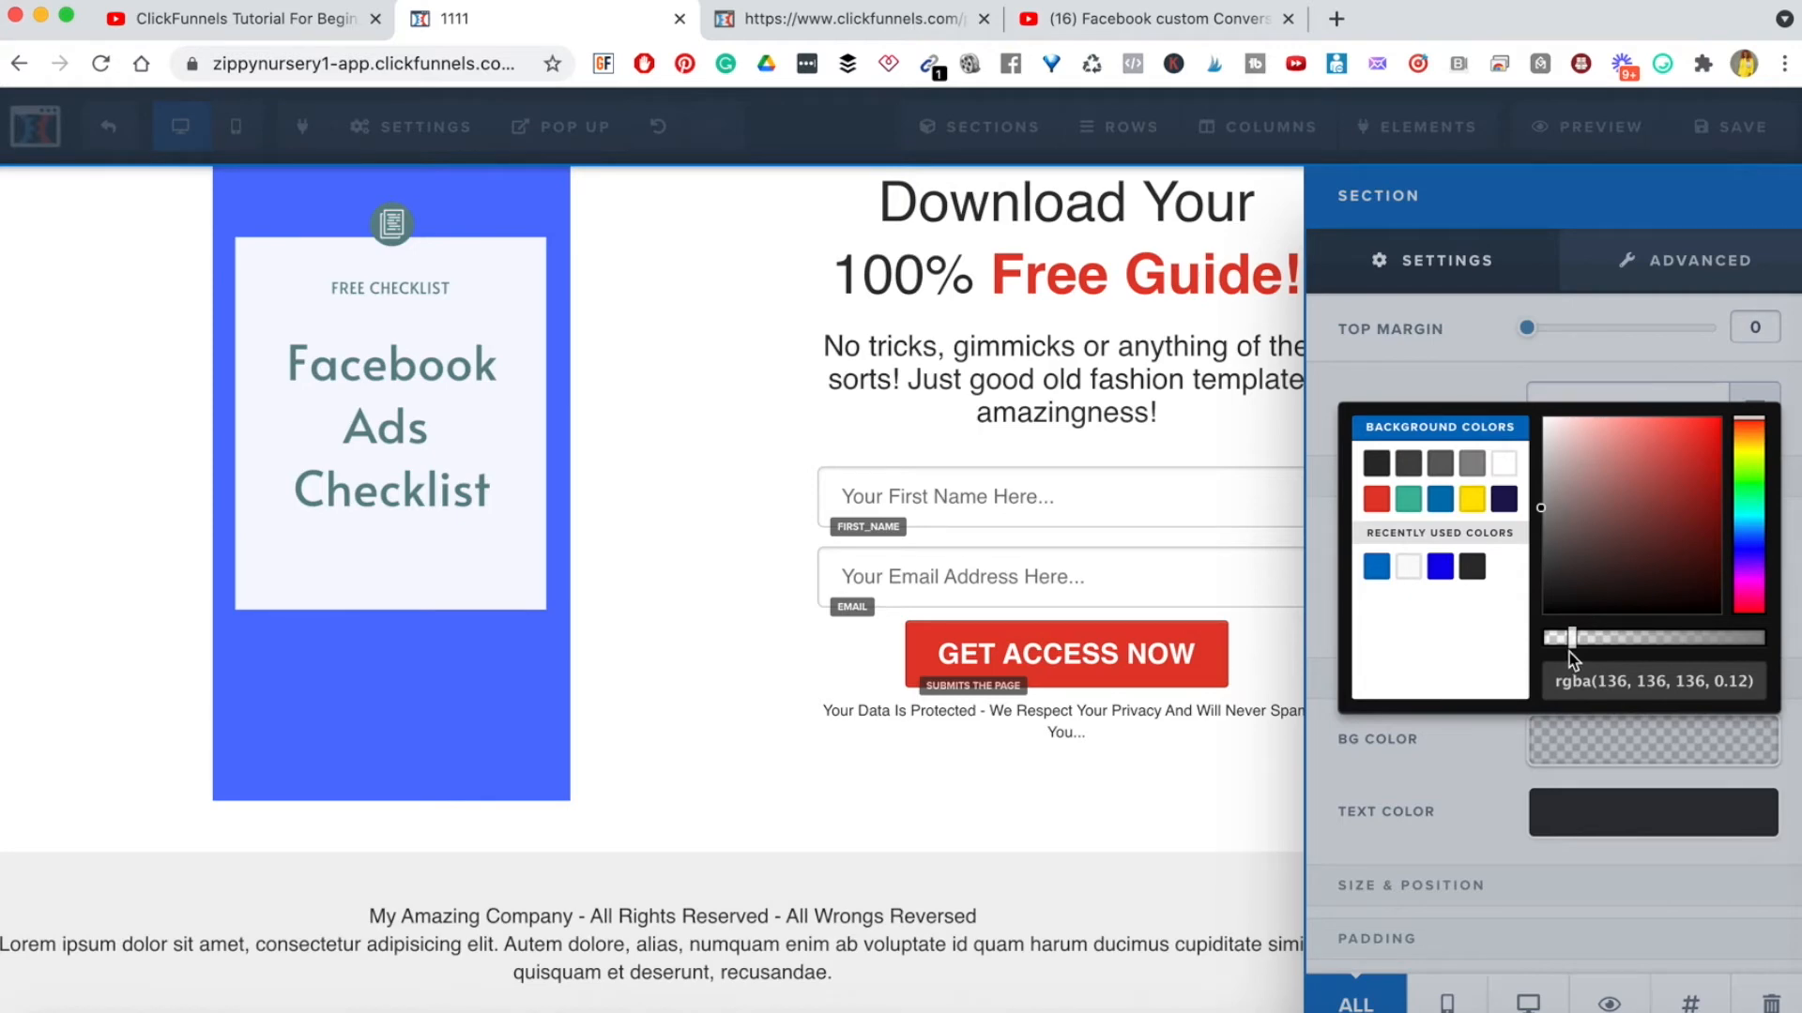
{"action": "left_click", "coordinate": [1188, 857]}
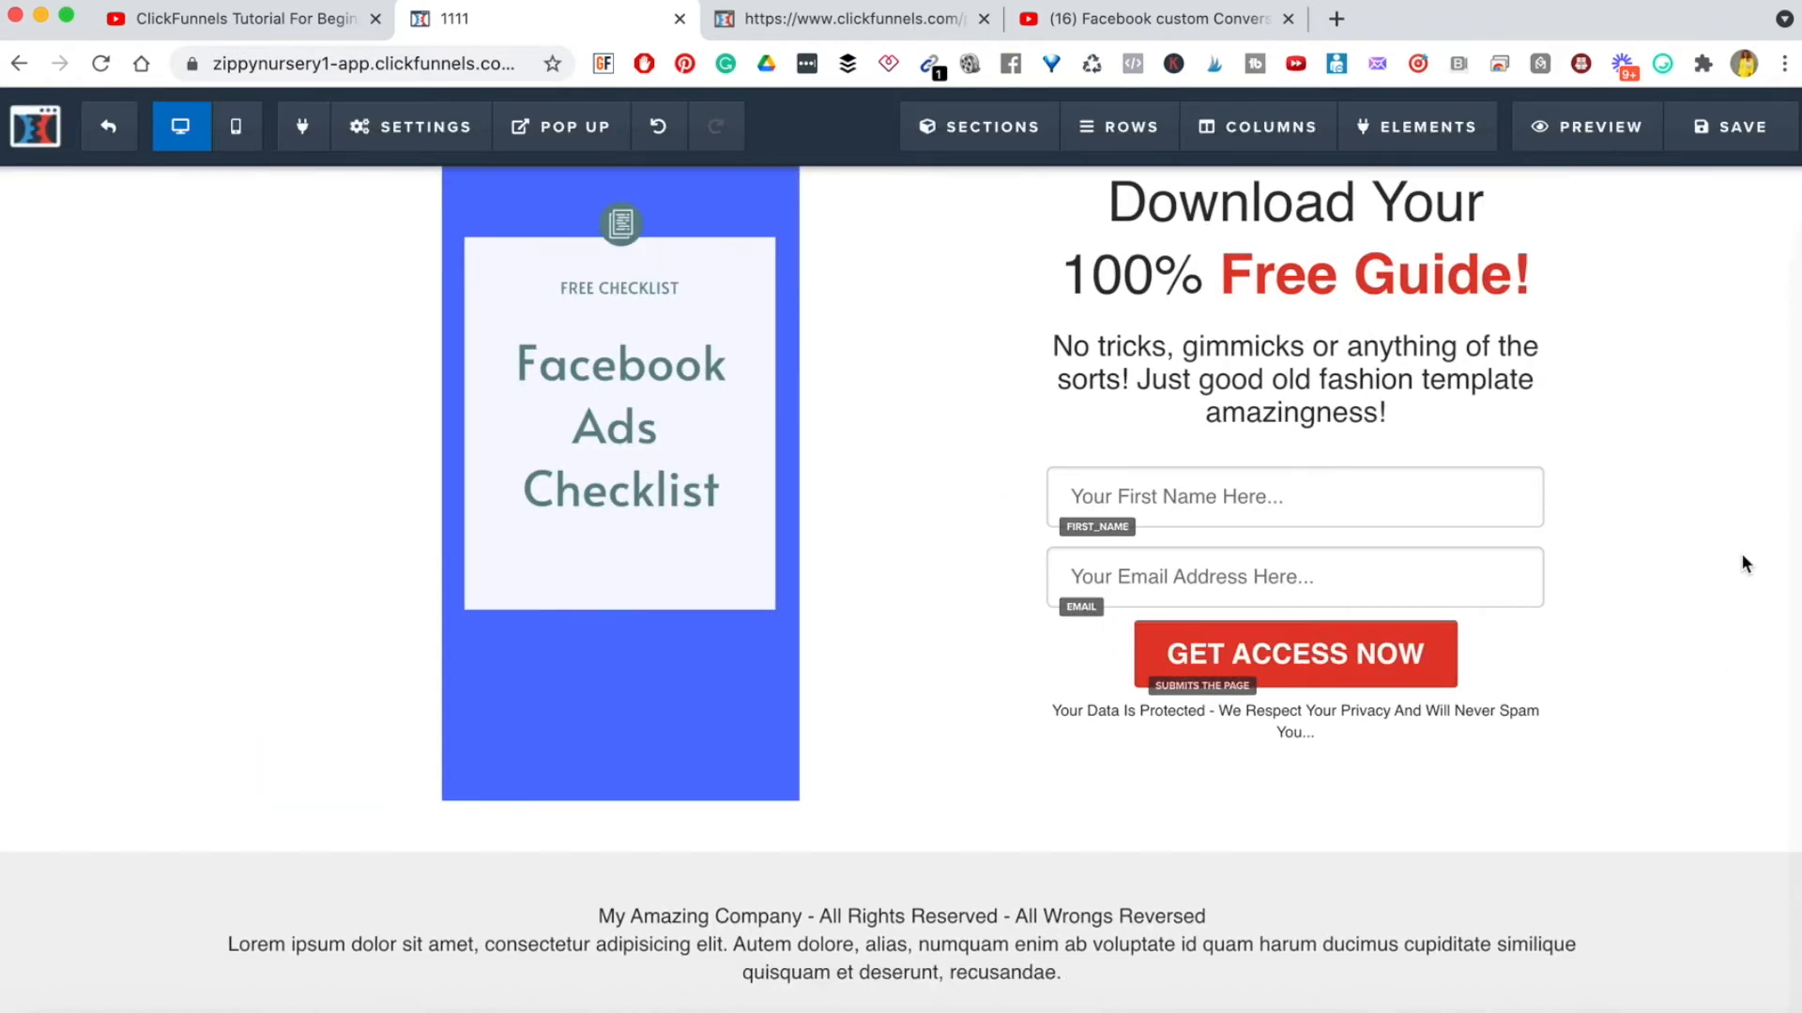
- Review the edited page from its headline and compare it with the reference template page
{"action": "scroll", "coordinate": [1742, 563], "scroll_direction": "up", "scroll_amount": 5}
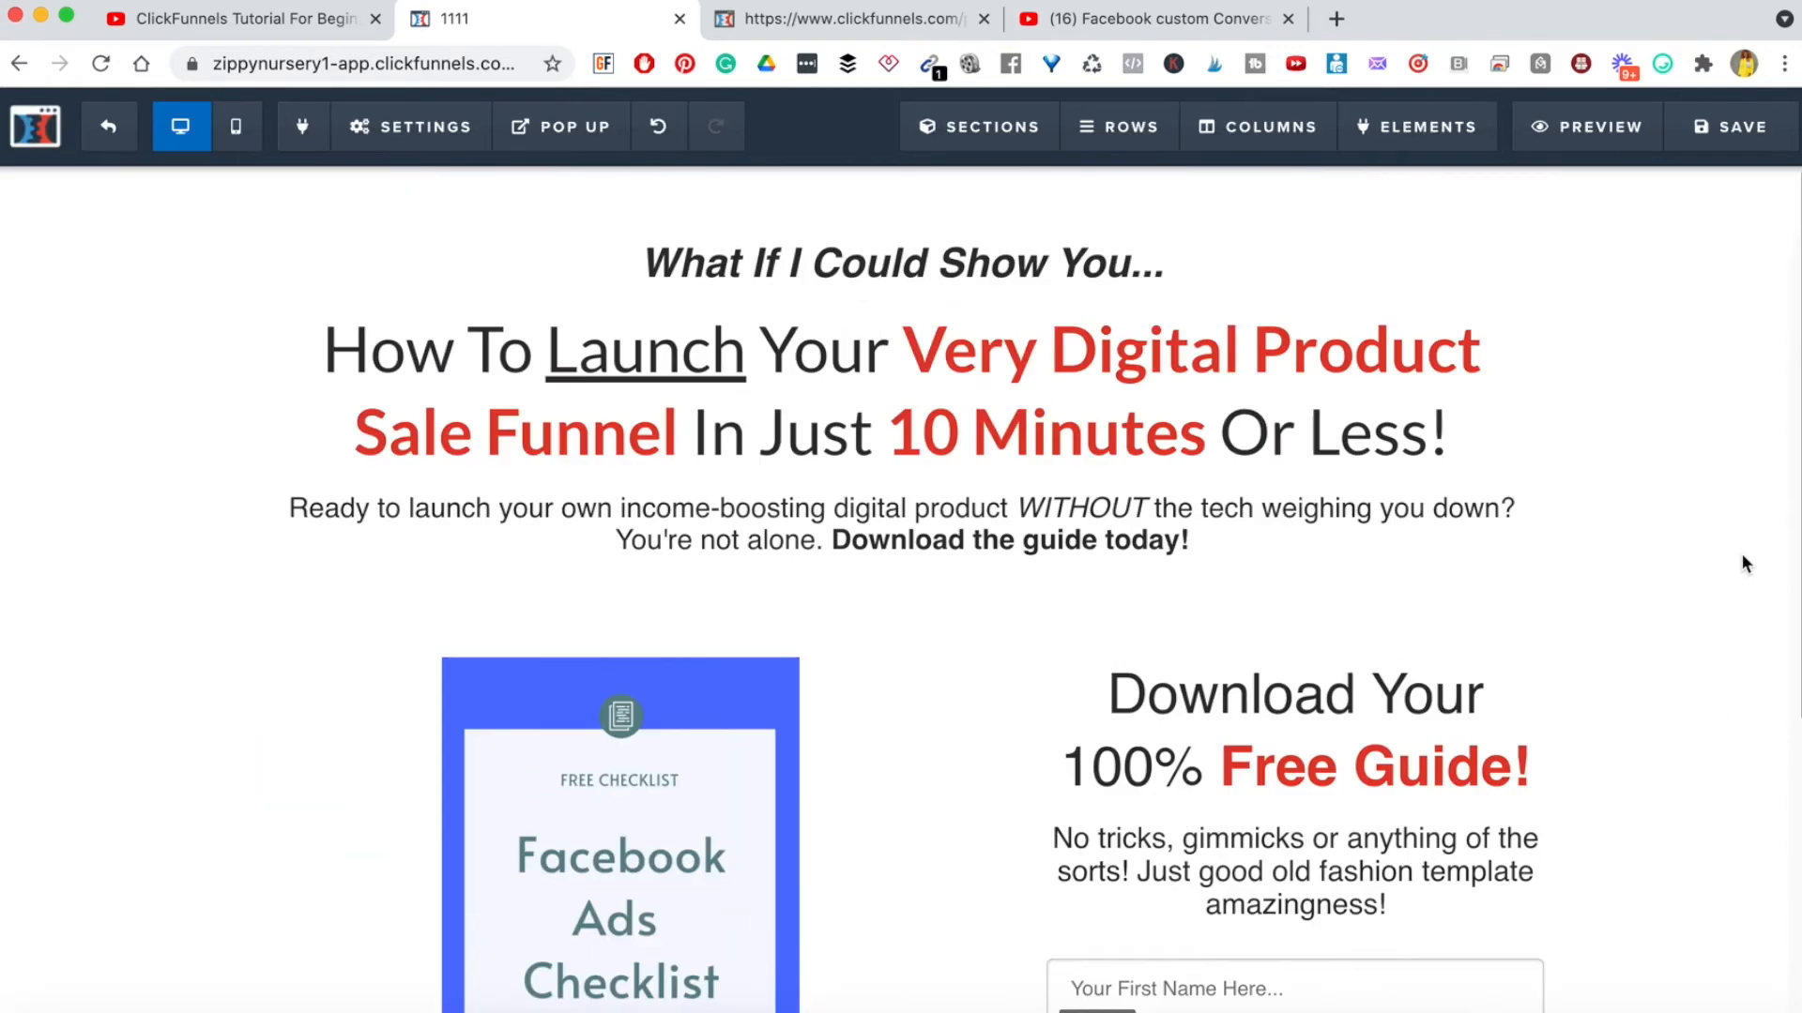
{"action": "left_click", "coordinate": [802, 34]}
{"action": "left_click", "coordinate": [1743, 629]}
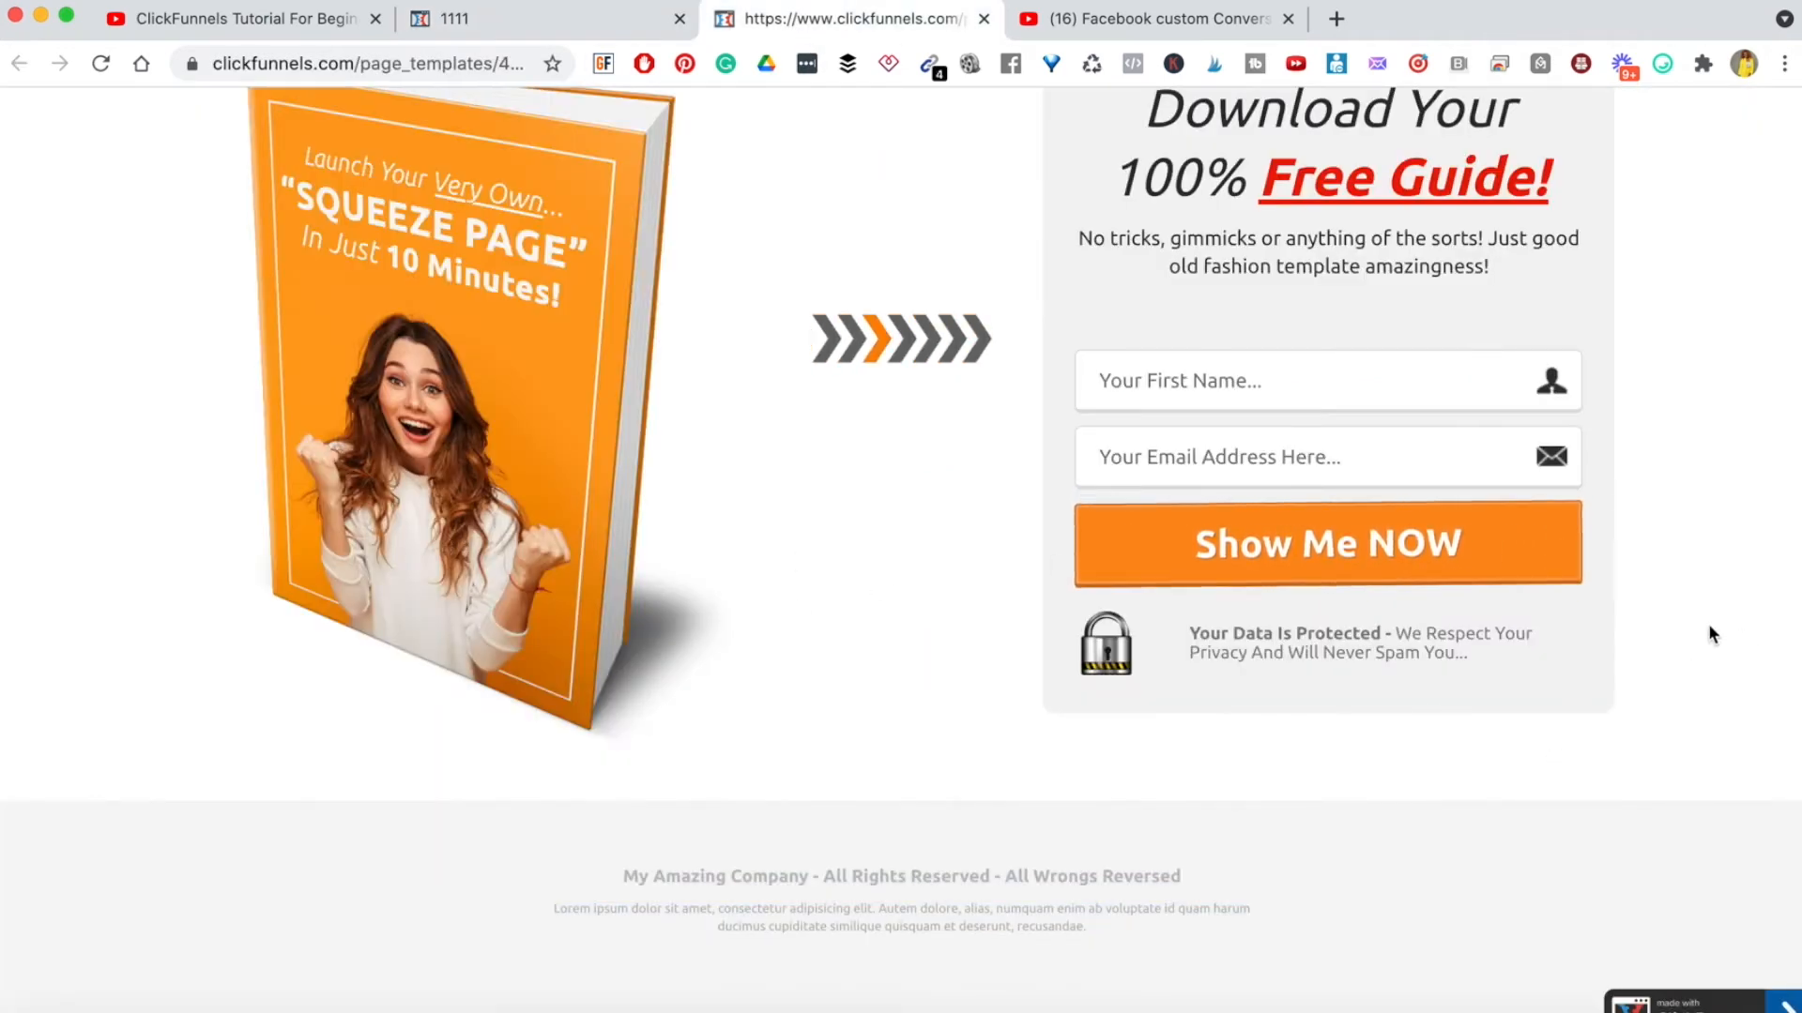
- Compare the edited page's headline, image and opt-in form with the reference squeeze page template
{"action": "scroll", "coordinate": [1760, 484], "scroll_direction": "up", "scroll_amount": 5}
{"action": "scroll", "coordinate": [1760, 484], "scroll_direction": "down", "scroll_amount": 4}
{"action": "scroll", "coordinate": [1759, 484], "scroll_direction": "up", "scroll_amount": 4}
{"action": "scroll", "coordinate": [760, 538], "scroll_direction": "down", "scroll_amount": 2}
{"action": "scroll", "coordinate": [686, 282], "scroll_direction": "up", "scroll_amount": 2}
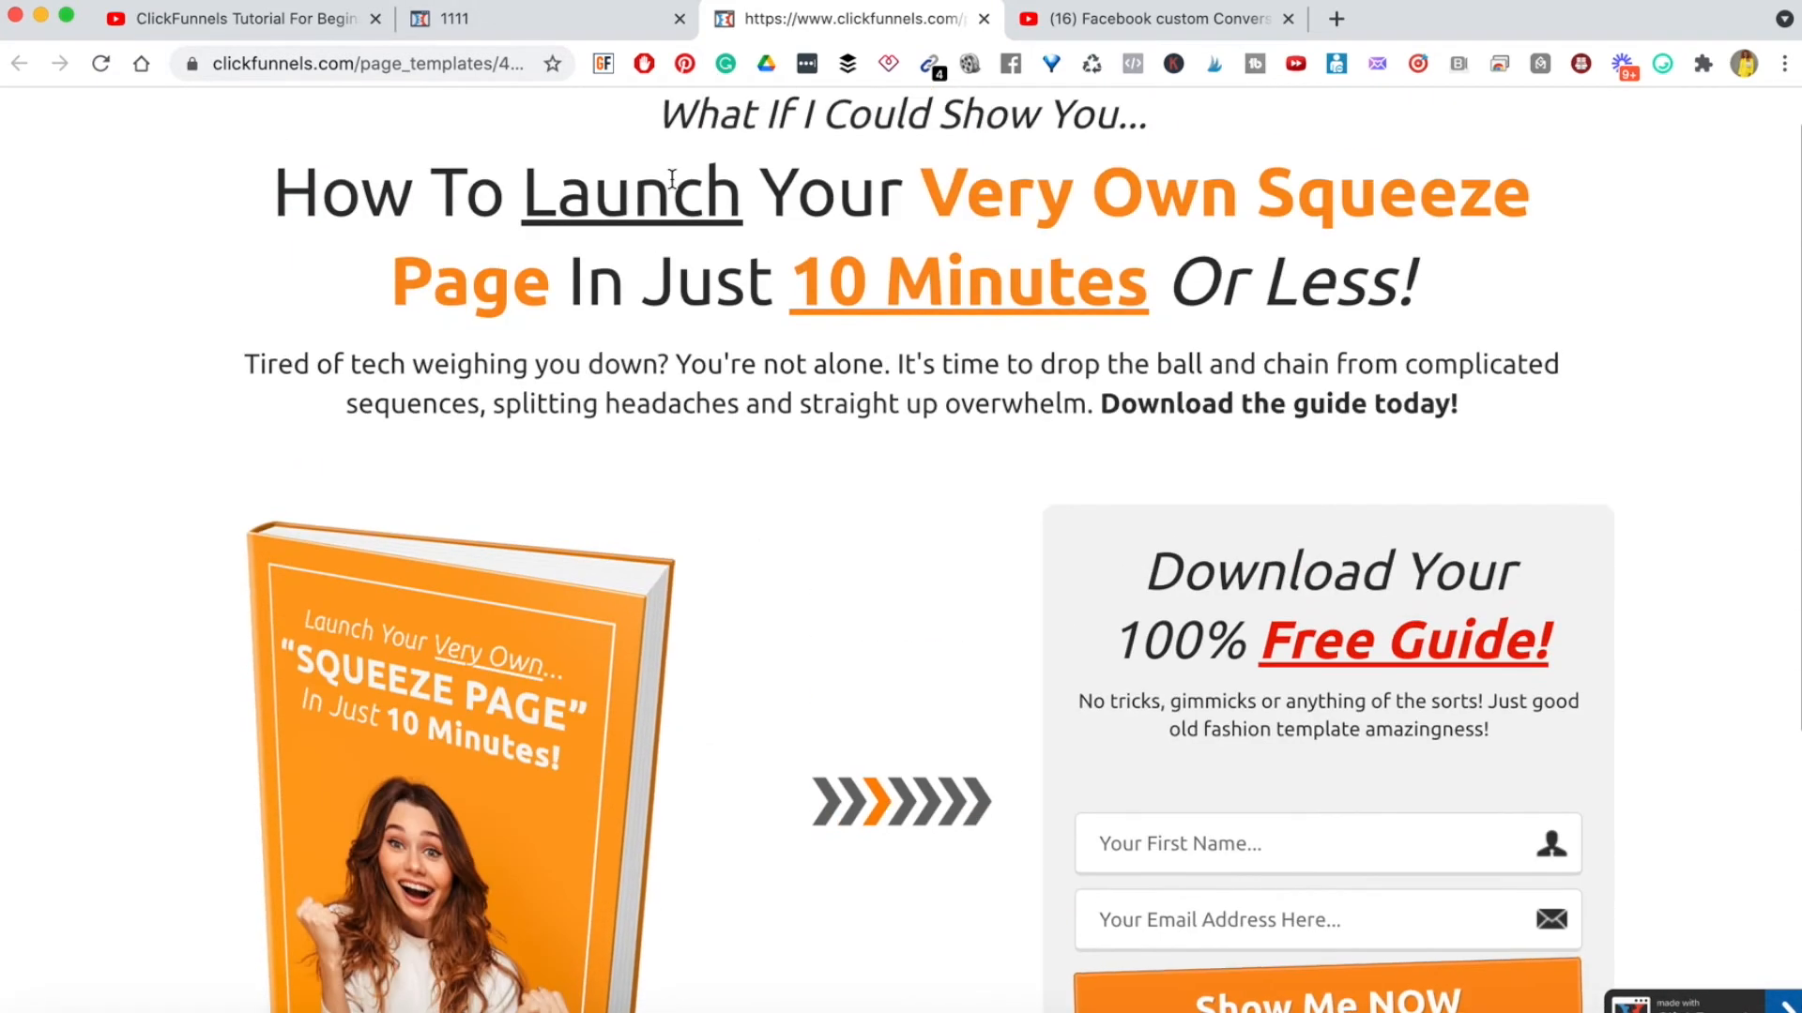
{"action": "left_click", "coordinate": [555, 31]}
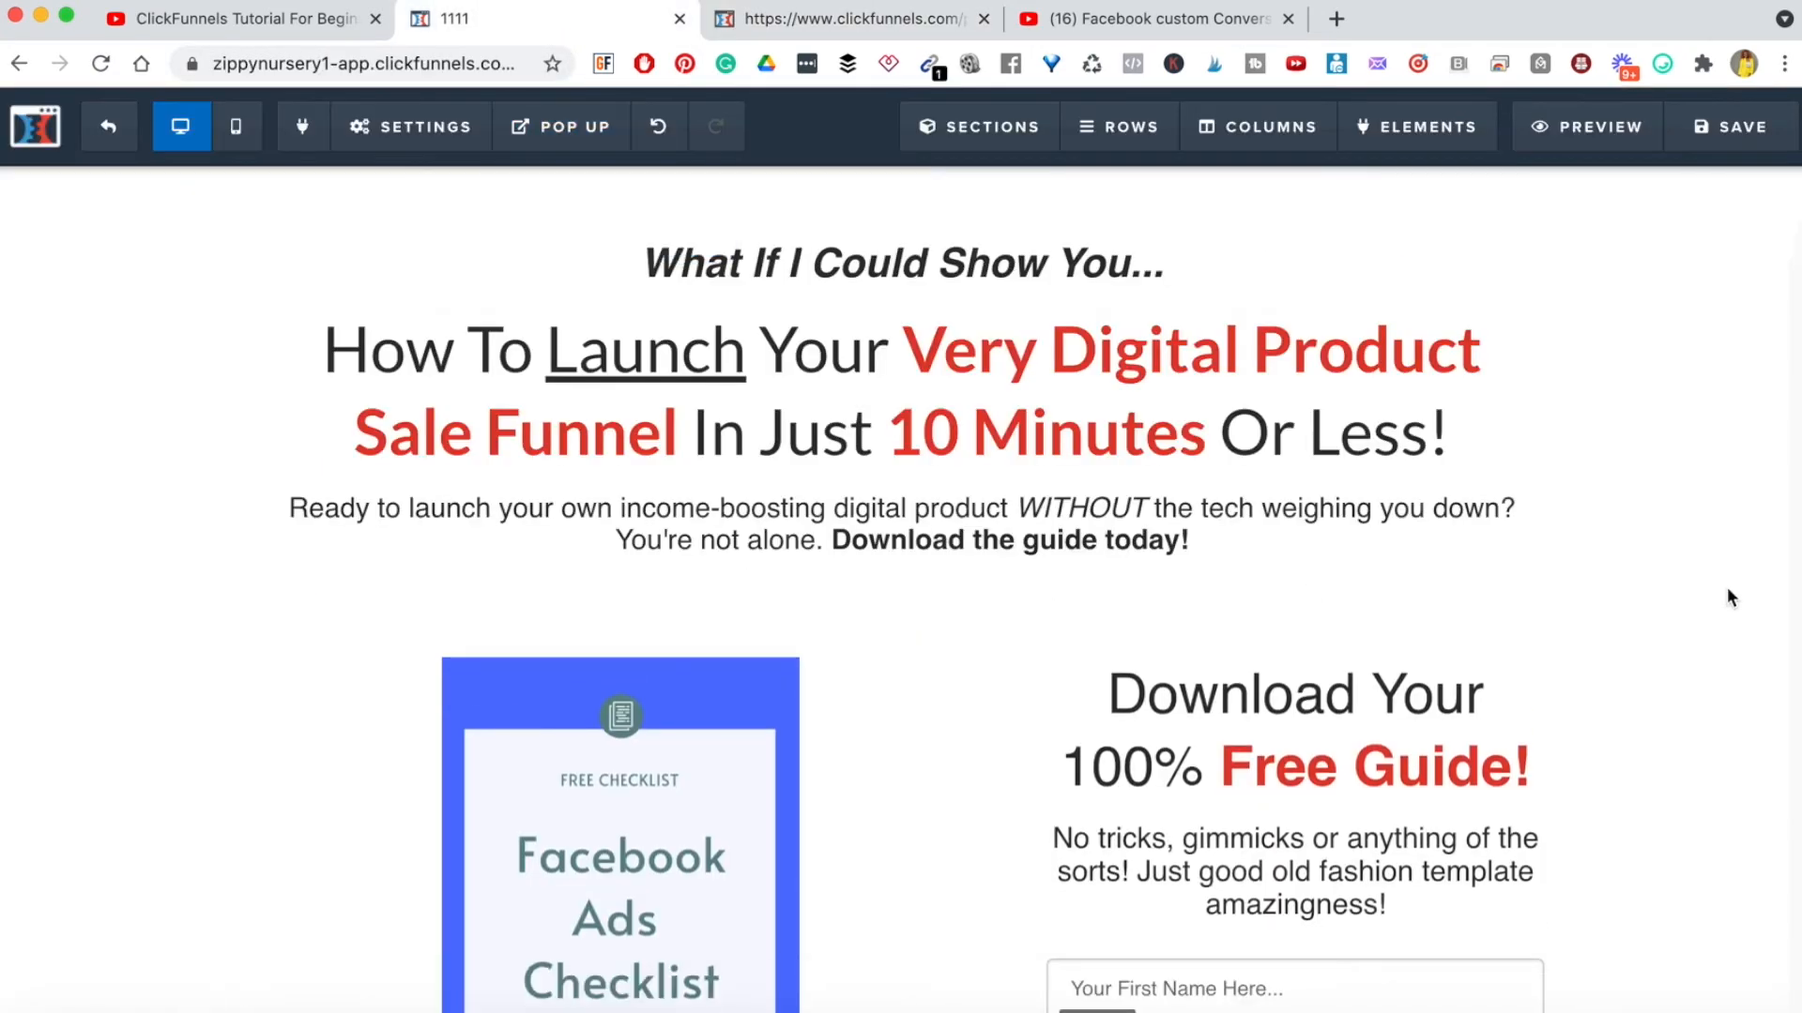
{"action": "scroll", "coordinate": [1726, 597], "scroll_direction": "down", "scroll_amount": 5}
{"action": "scroll", "coordinate": [1689, 628], "scroll_direction": "up", "scroll_amount": 2}
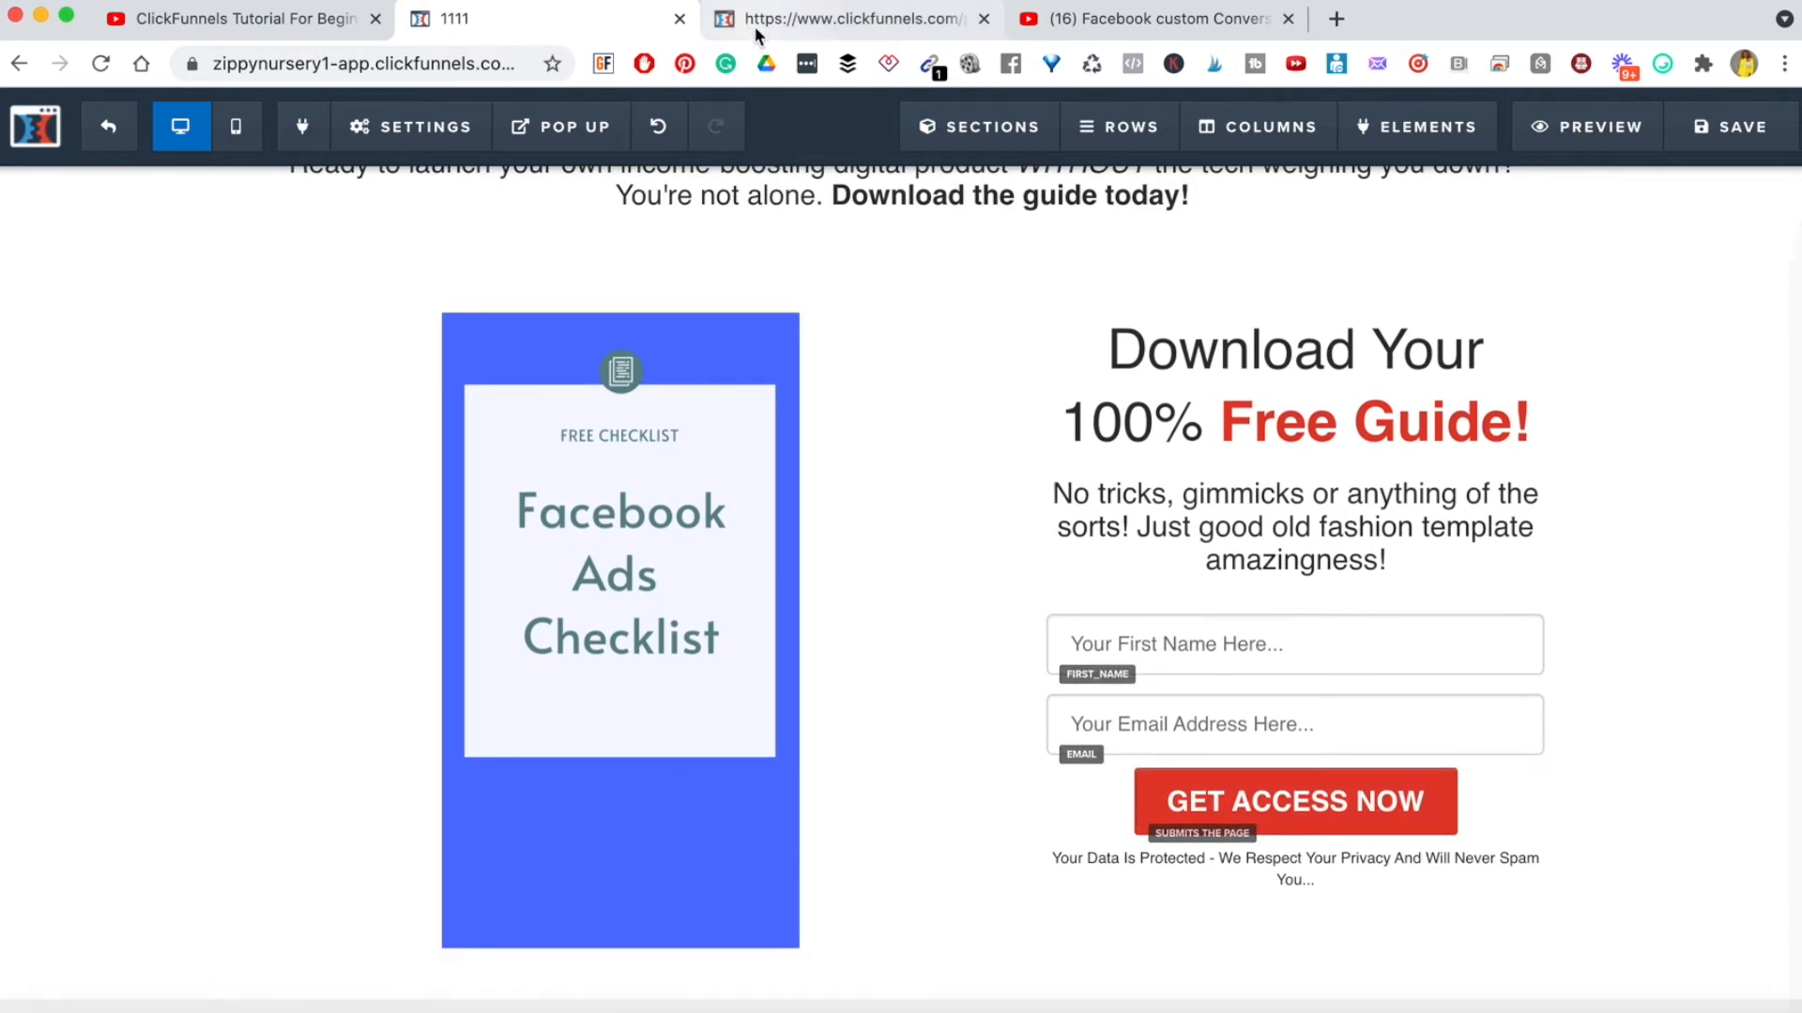
{"action": "left_click", "coordinate": [844, 19]}
{"action": "scroll", "coordinate": [1613, 728], "scroll_direction": "down", "scroll_amount": 4}
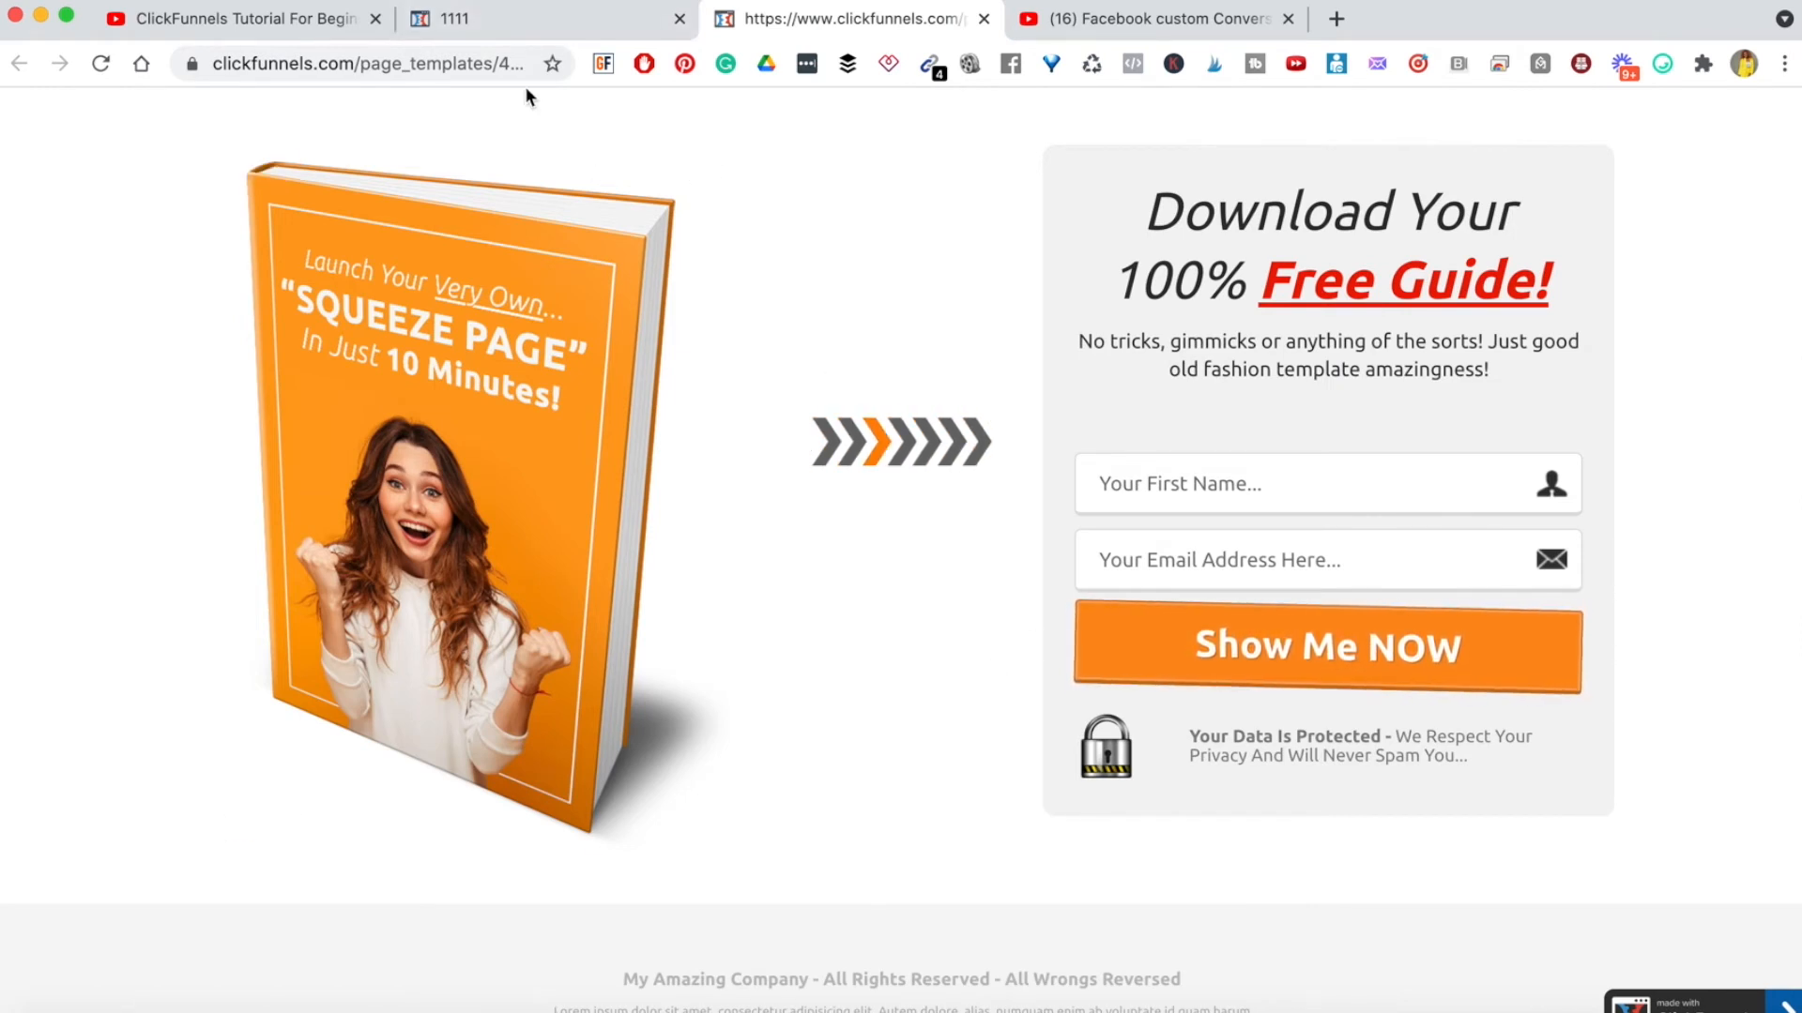
- On the edited page, set the font size of the GET ACCESS NOW button to 26
{"action": "left_click", "coordinate": [499, 21]}
{"action": "scroll", "coordinate": [1665, 662], "scroll_direction": "down", "scroll_amount": 2}
{"action": "mouse_move", "coordinate": [1436, 621]}
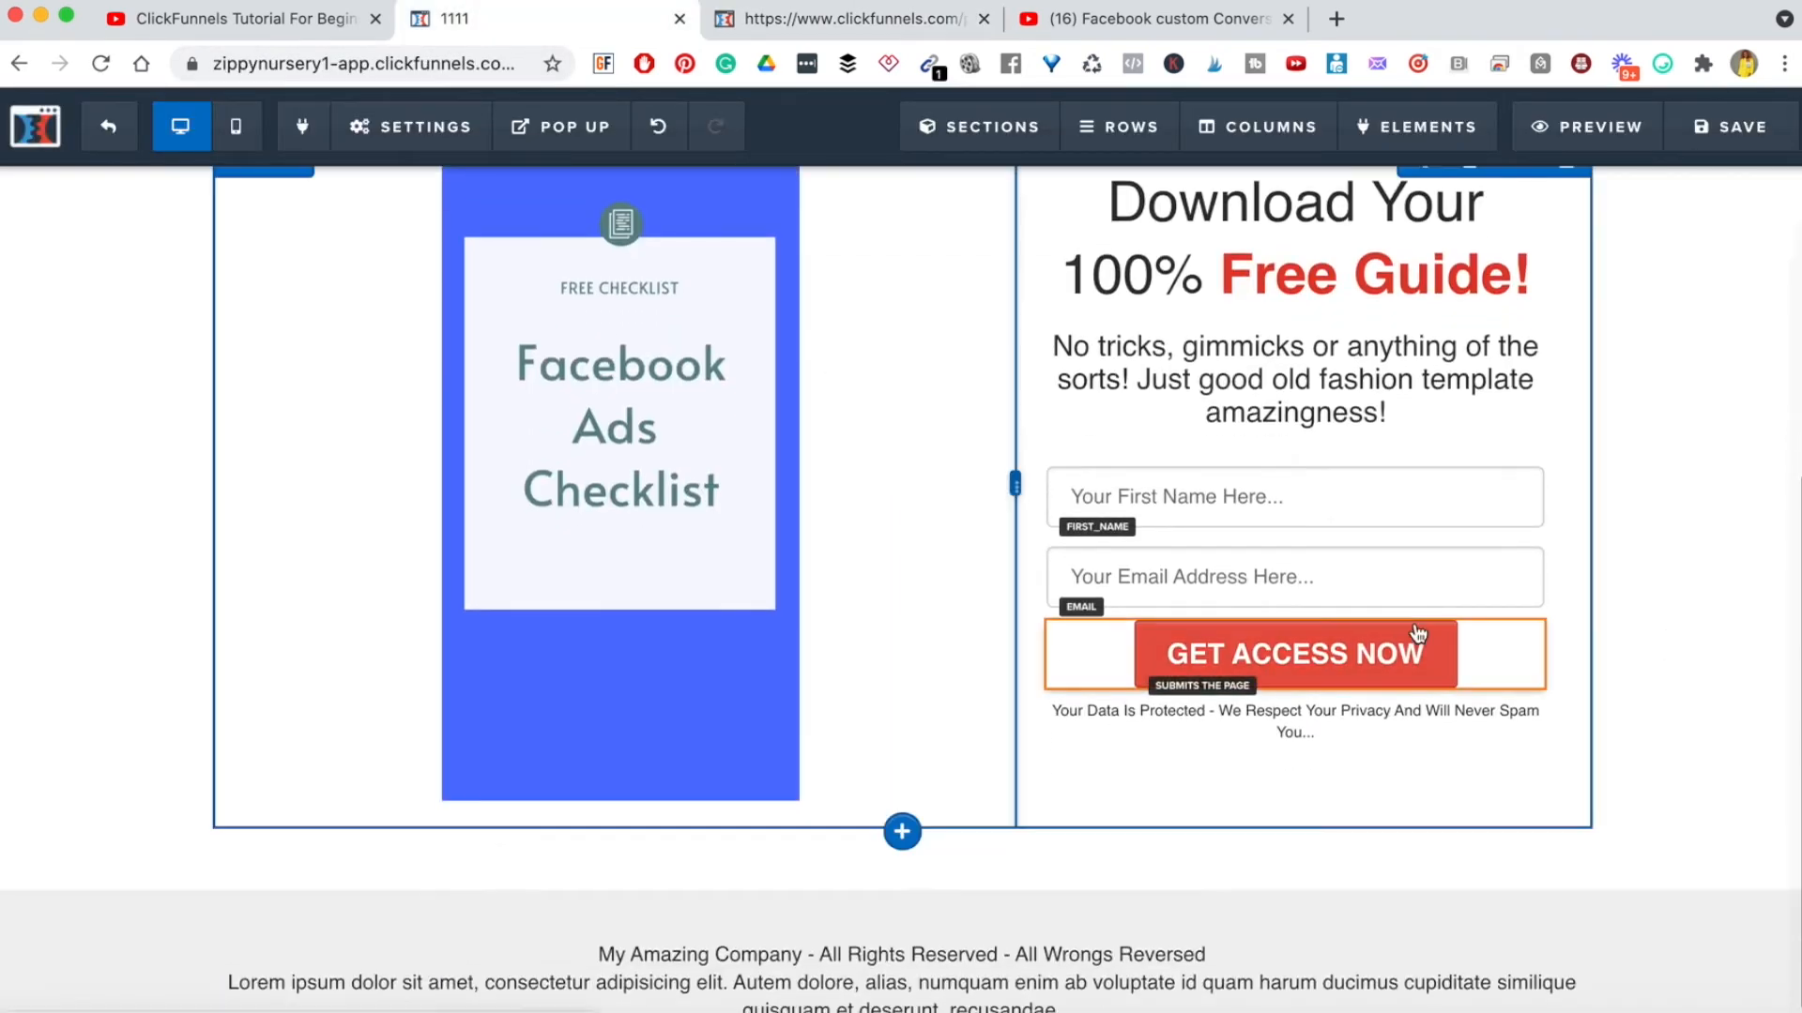
{"action": "left_click", "coordinate": [1431, 606]}
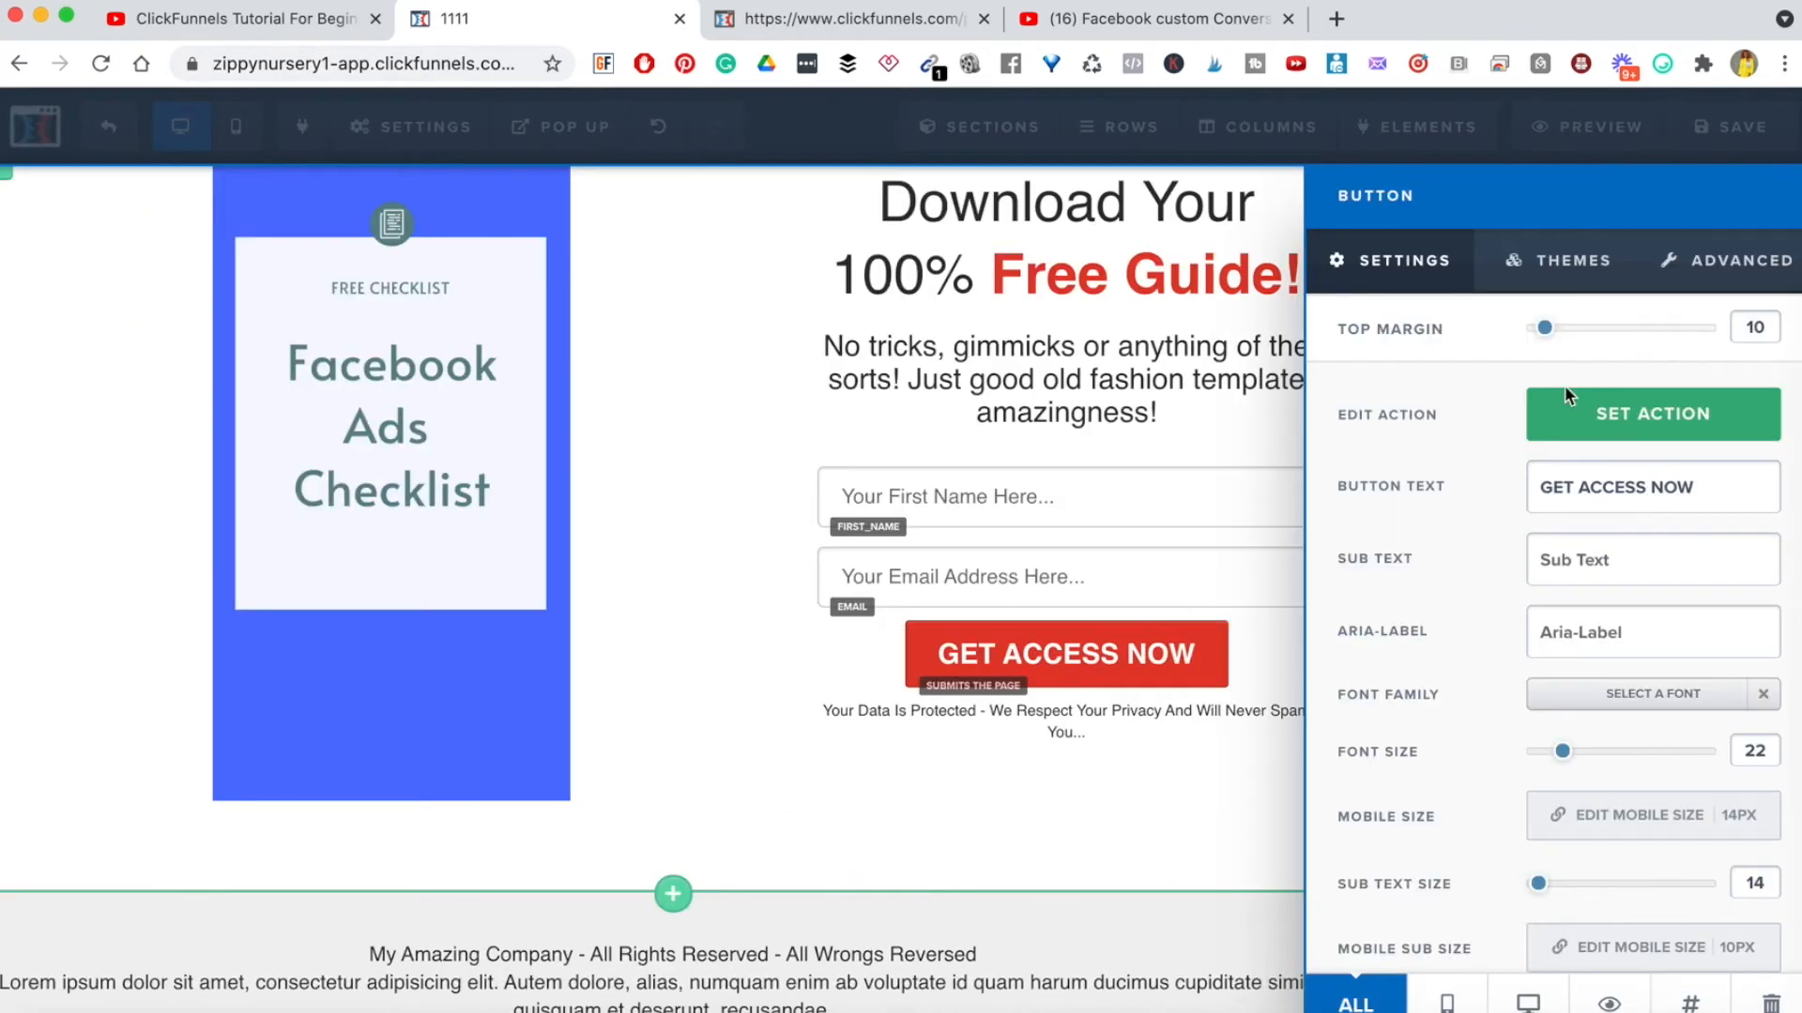
{"action": "mouse_move", "coordinate": [1592, 760]}
{"action": "left_mouse_down"}
{"action": "mouse_move", "coordinate": [1609, 756]}
{"action": "mouse_move", "coordinate": [1580, 760]}
{"action": "left_mouse_up"}
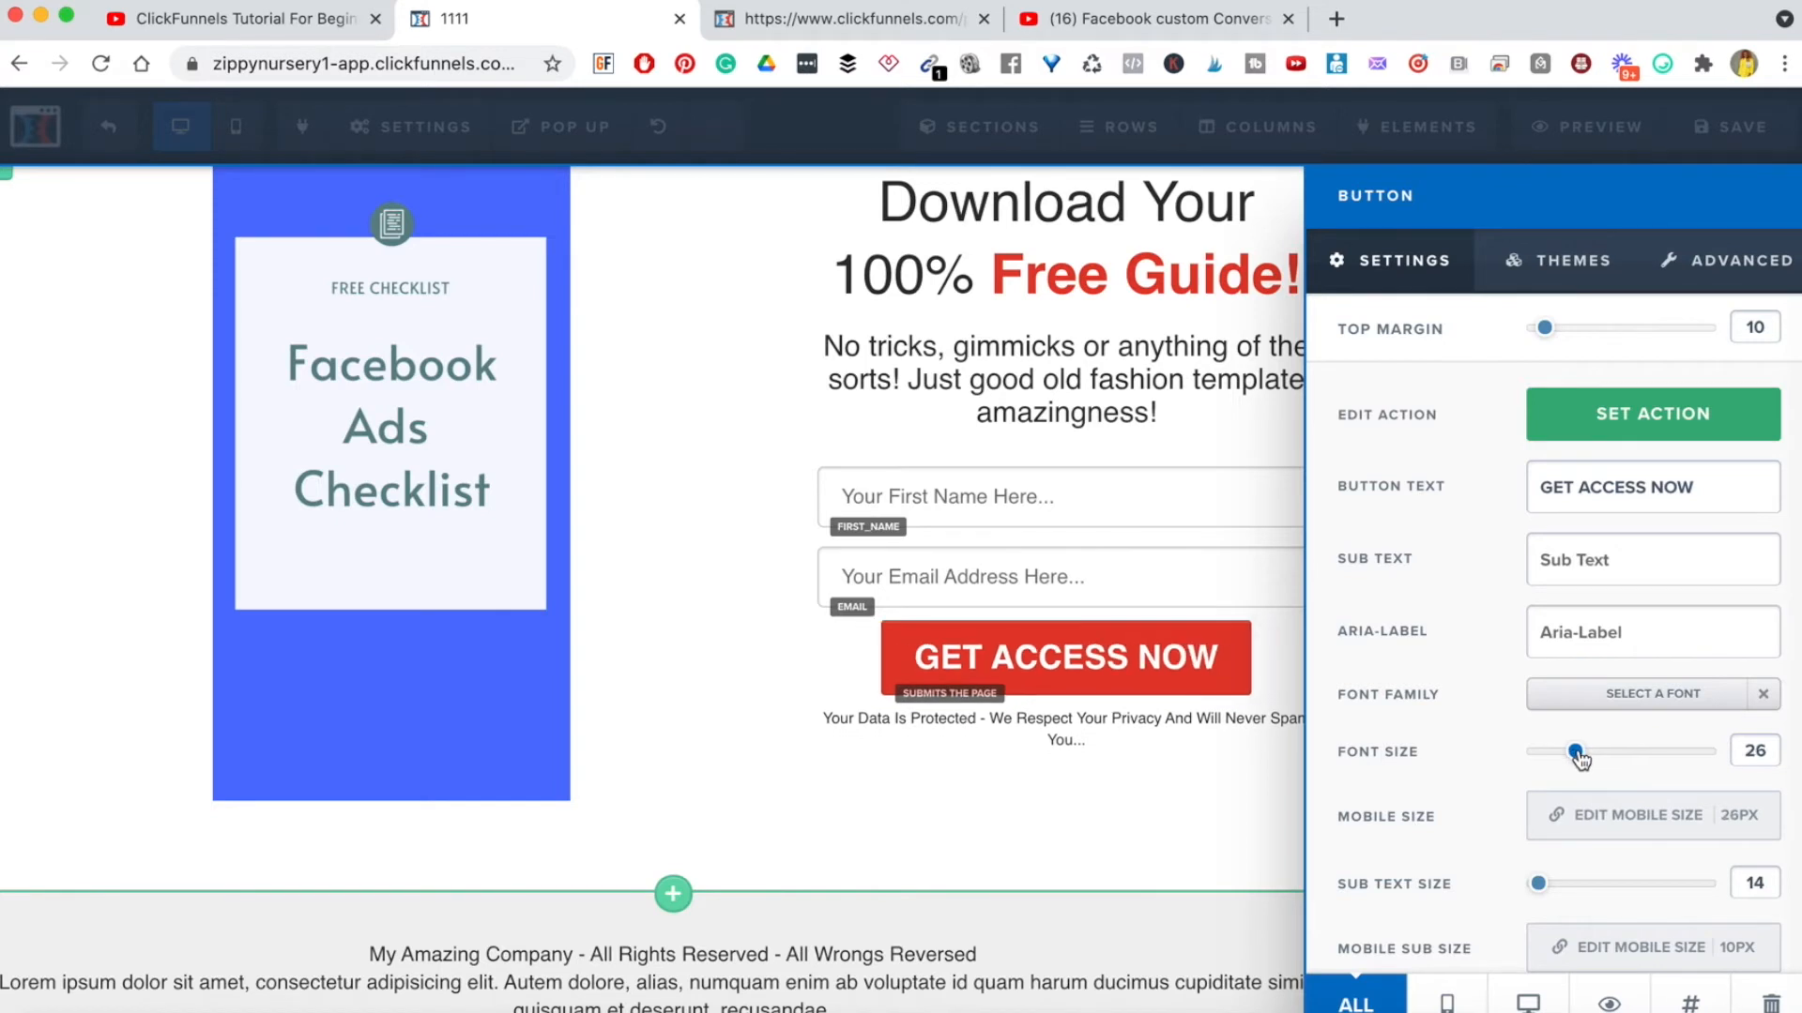
- Apply the Rocking (loop) button effect to the GET ACCESS NOW button
{"action": "left_click", "coordinate": [1731, 268]}
{"action": "scroll", "coordinate": [1690, 694], "scroll_direction": "down", "scroll_amount": 5}
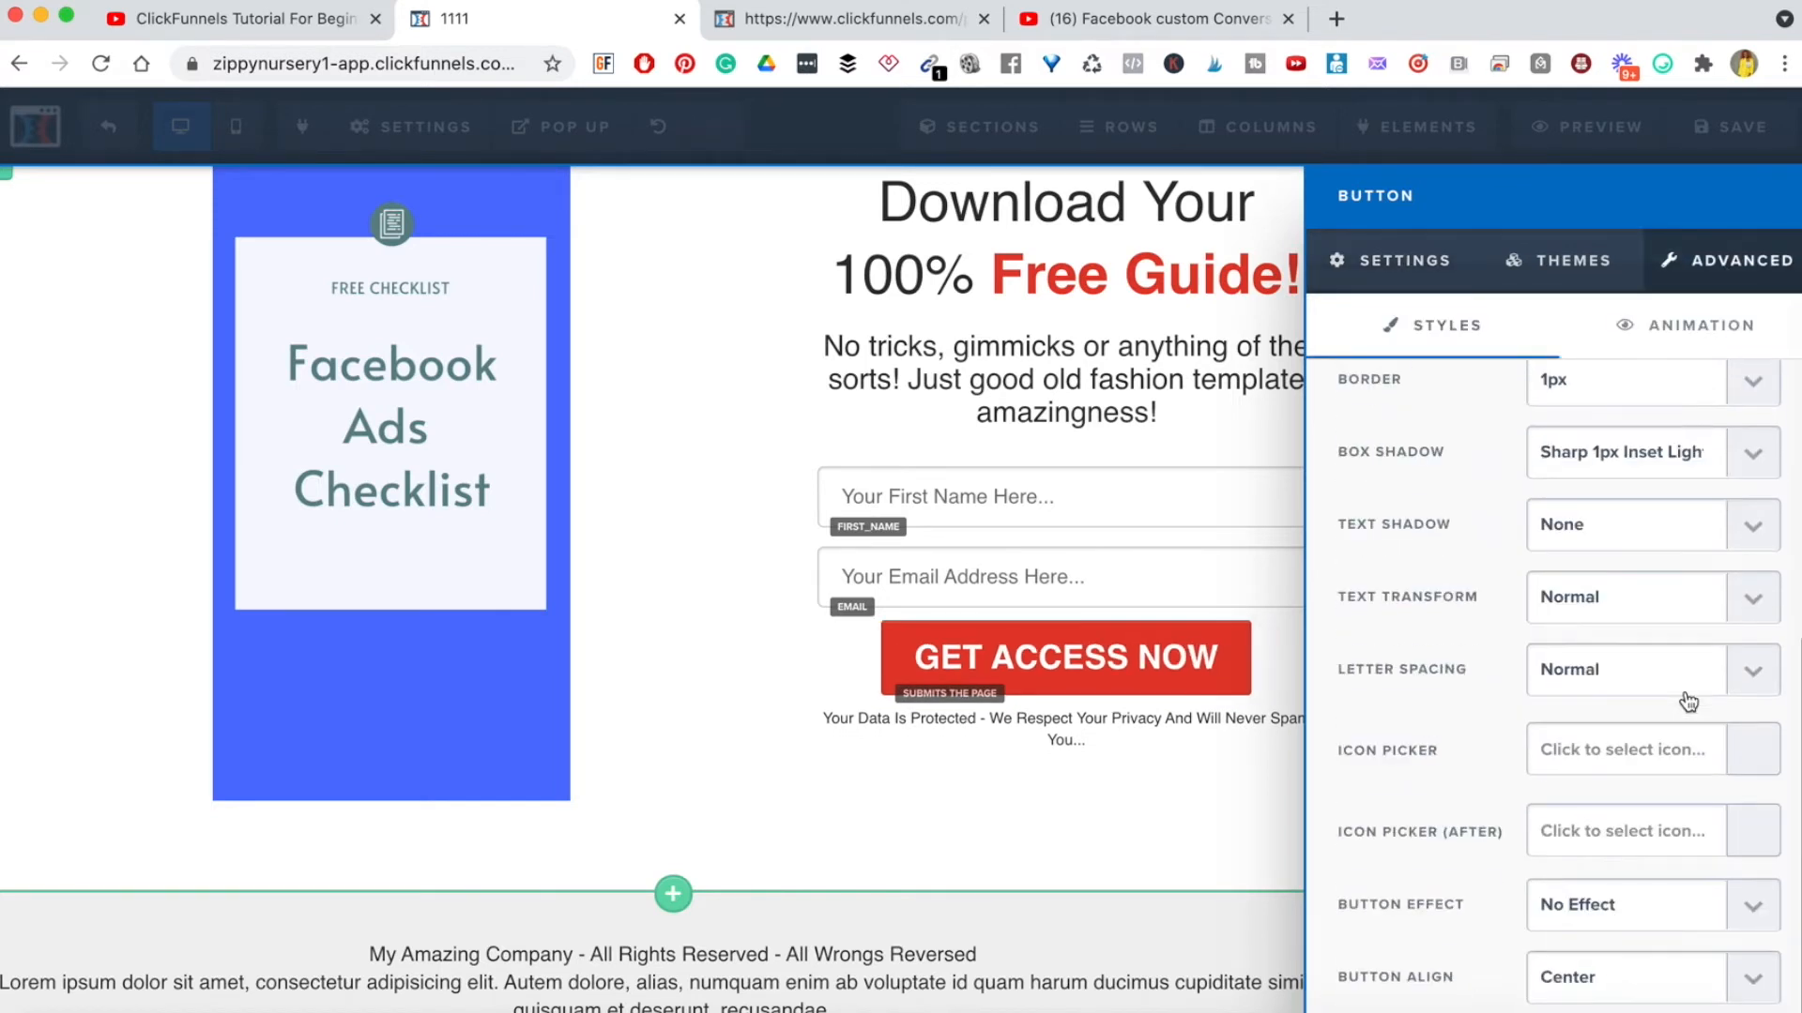
{"action": "left_click", "coordinate": [1765, 909]}
{"action": "left_click", "coordinate": [1640, 945]}
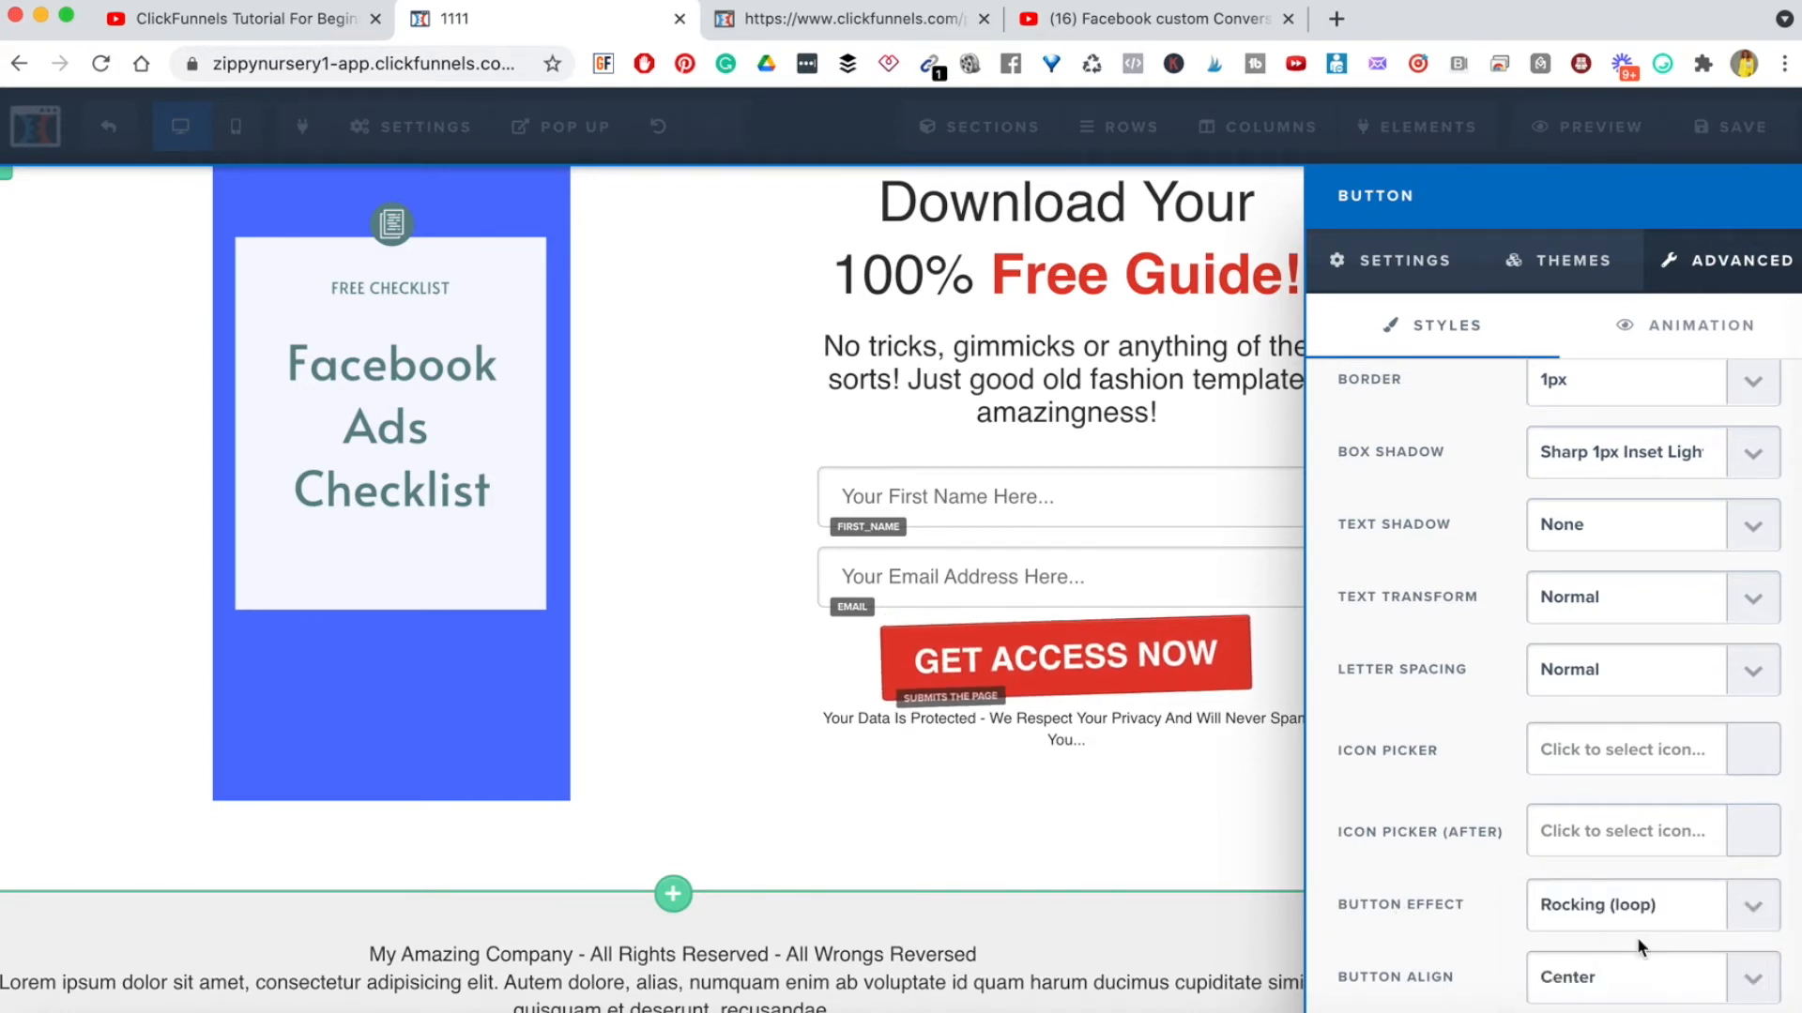
- Set the GET ACCESS NOW button's top margin to 25 and close its settings
{"action": "left_click", "coordinate": [1412, 260]}
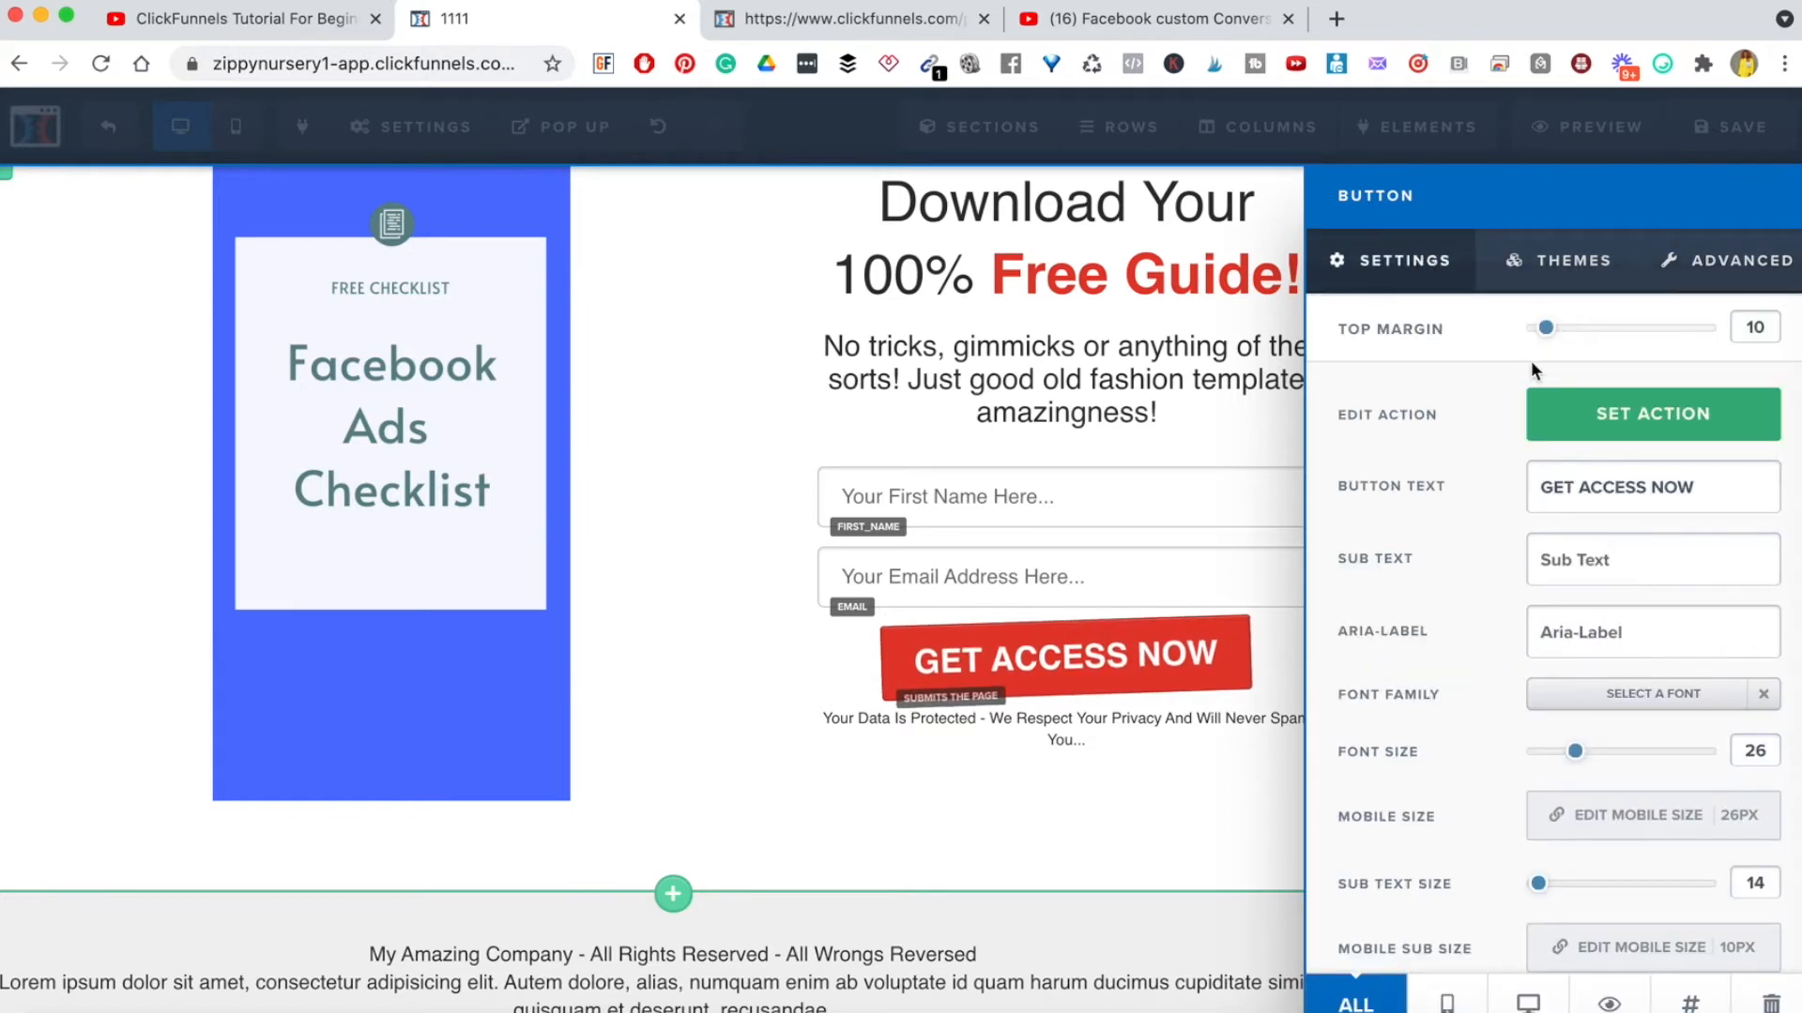
{"action": "left_click_drag", "start_coordinate": [1561, 333], "coordinate": [1573, 336]}
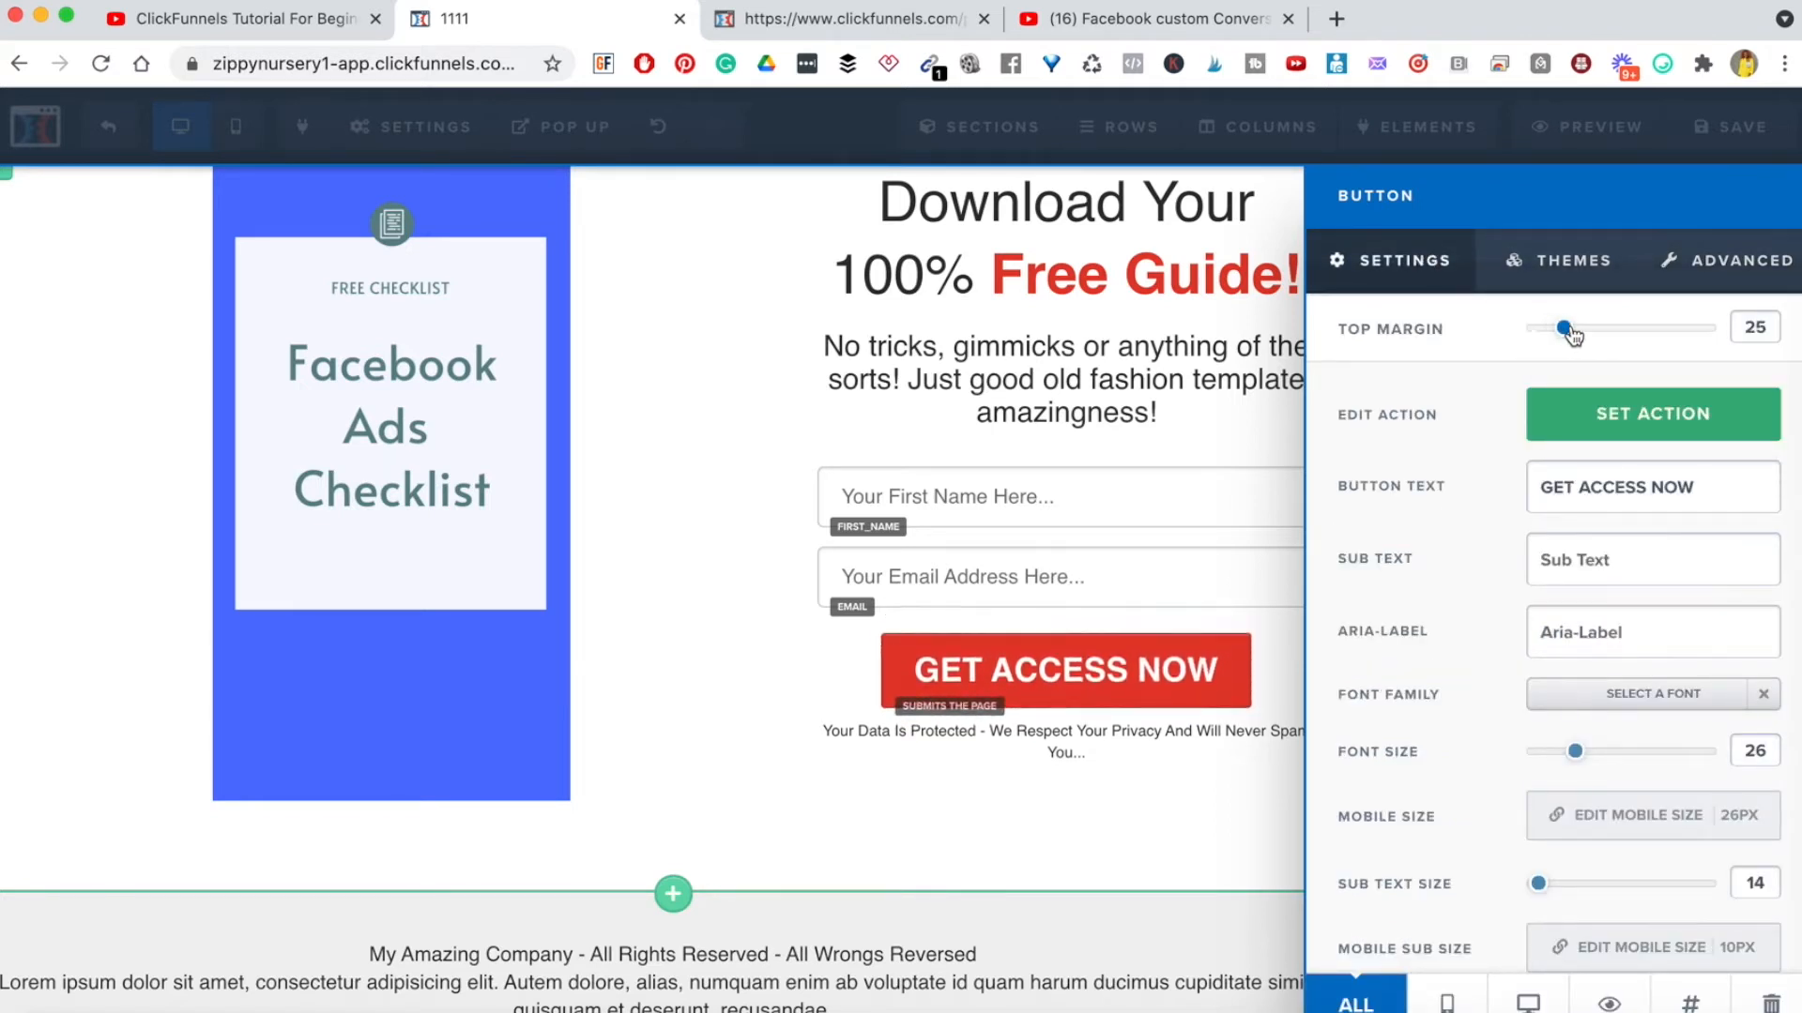
{"action": "left_click", "coordinate": [1160, 860]}
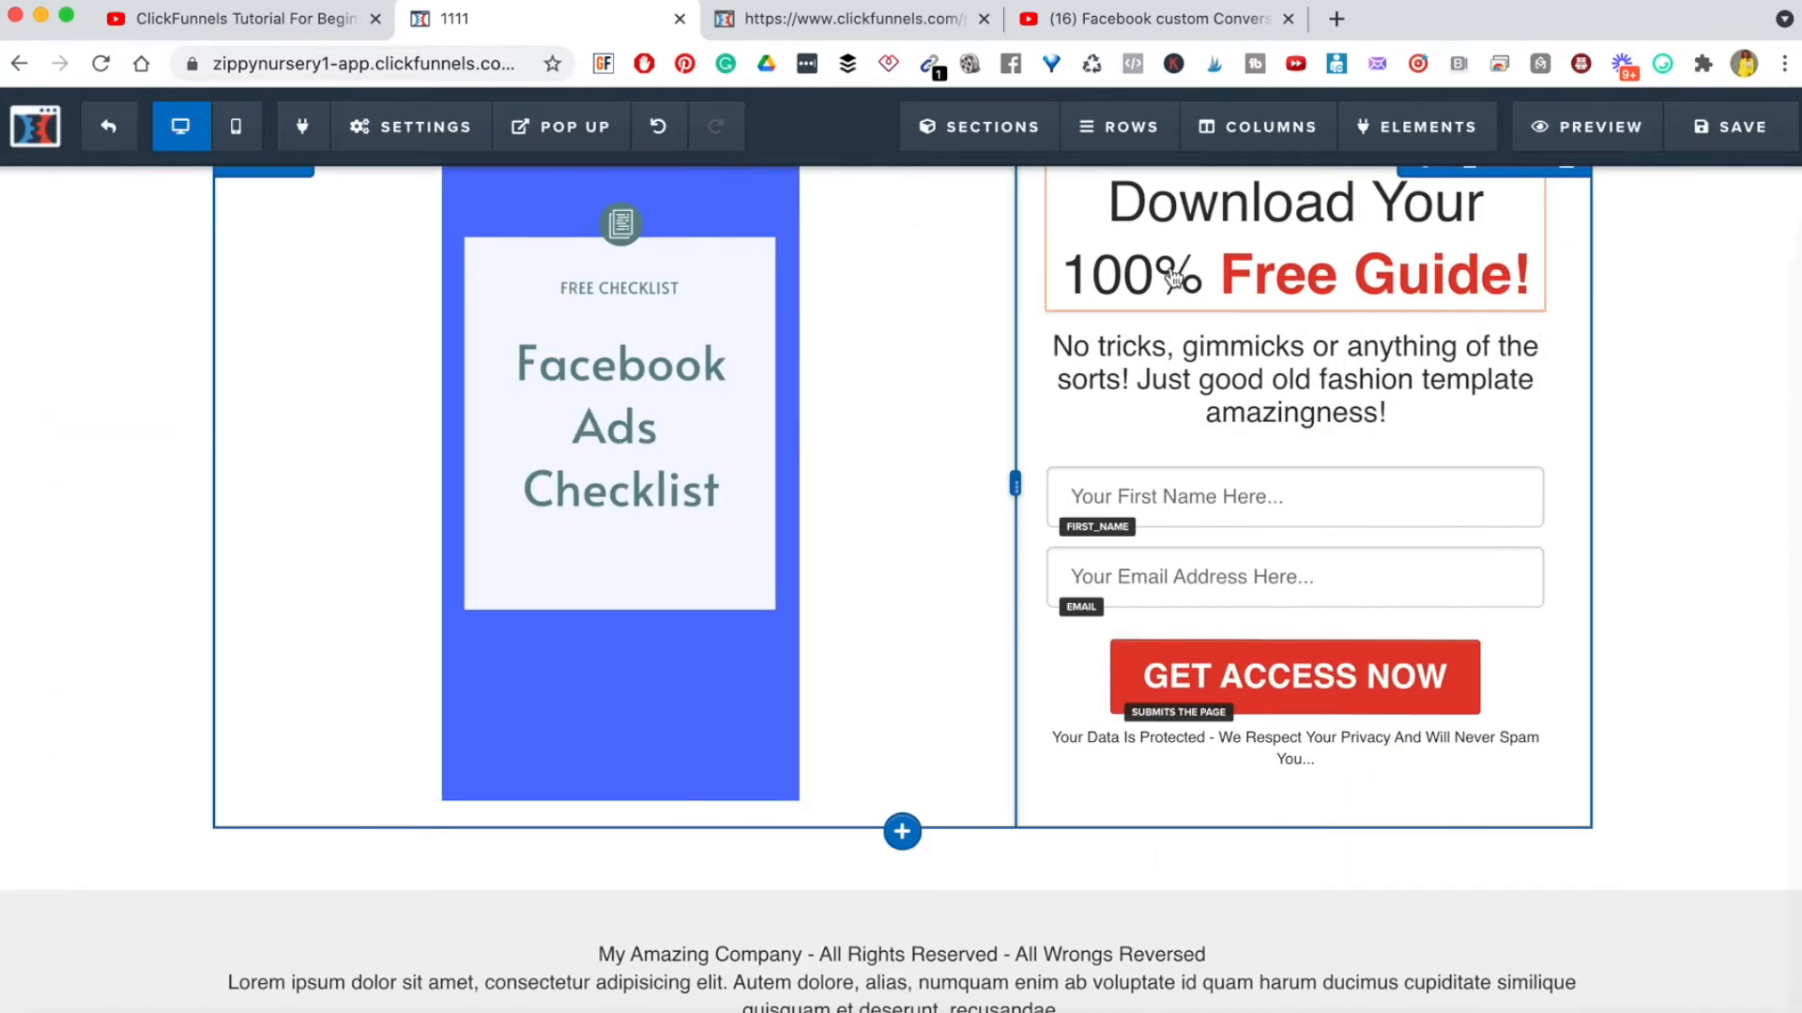
- Check the page with its restyled button from headline to footer against the reference template page
{"action": "scroll", "coordinate": [1074, 319], "scroll_direction": "up", "scroll_amount": 5}
{"action": "scroll", "coordinate": [1075, 319], "scroll_direction": "up", "scroll_amount": 1}
{"action": "scroll", "coordinate": [1074, 209], "scroll_direction": "down", "scroll_amount": 5}
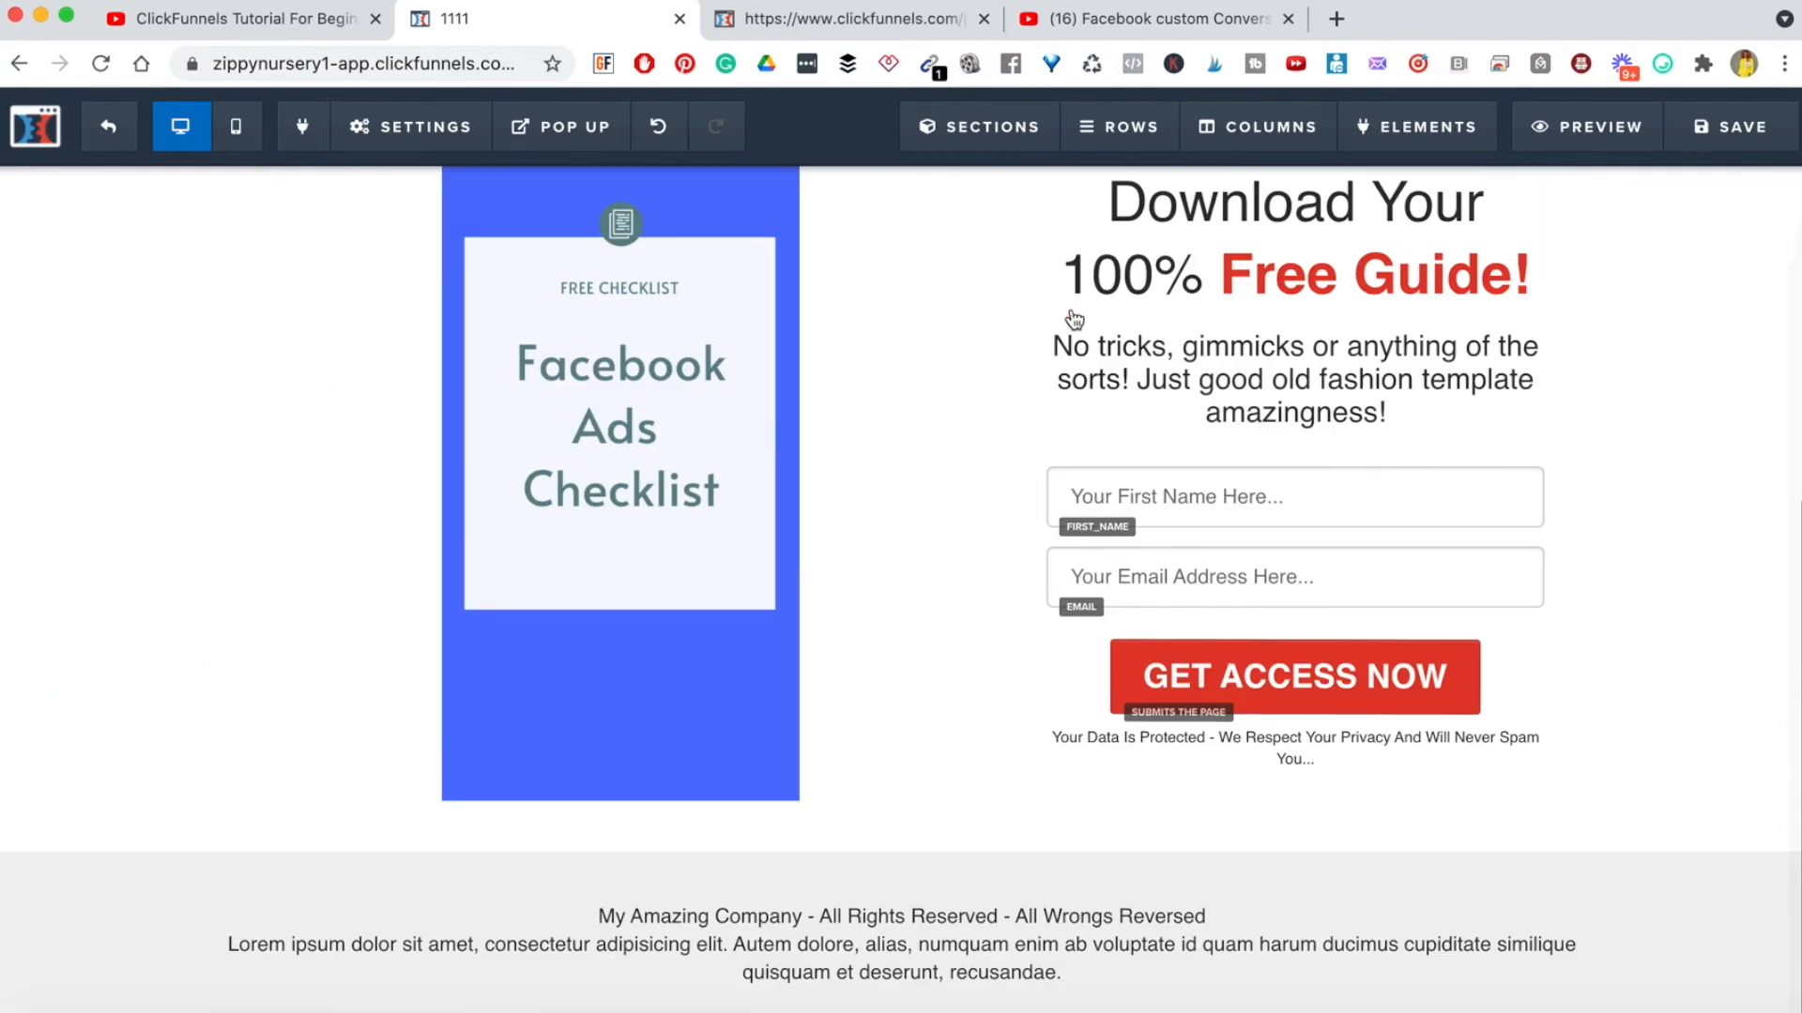
{"action": "scroll", "coordinate": [1073, 314], "scroll_direction": "up", "scroll_amount": 5}
{"action": "key", "text": "ctrl+Tab"}
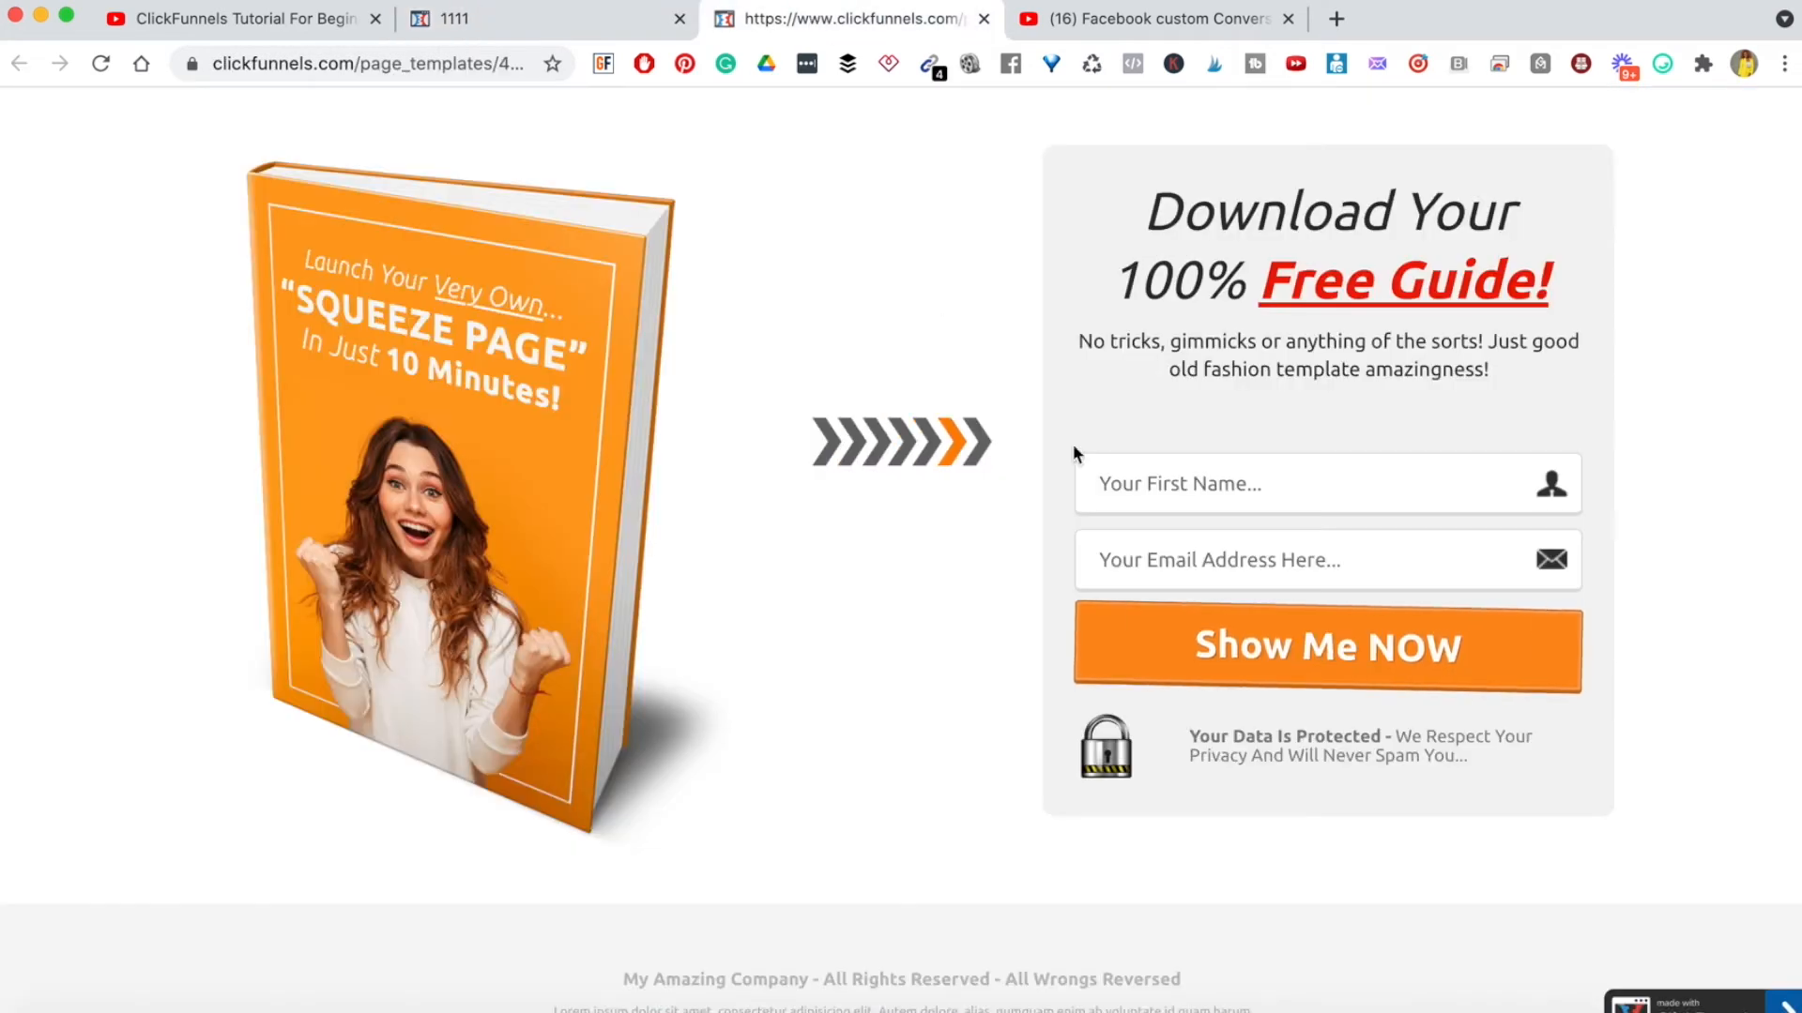
{"action": "scroll", "coordinate": [1670, 653], "scroll_direction": "down", "scroll_amount": 2}
{"action": "scroll", "coordinate": [1670, 653], "scroll_direction": "up", "scroll_amount": 5}
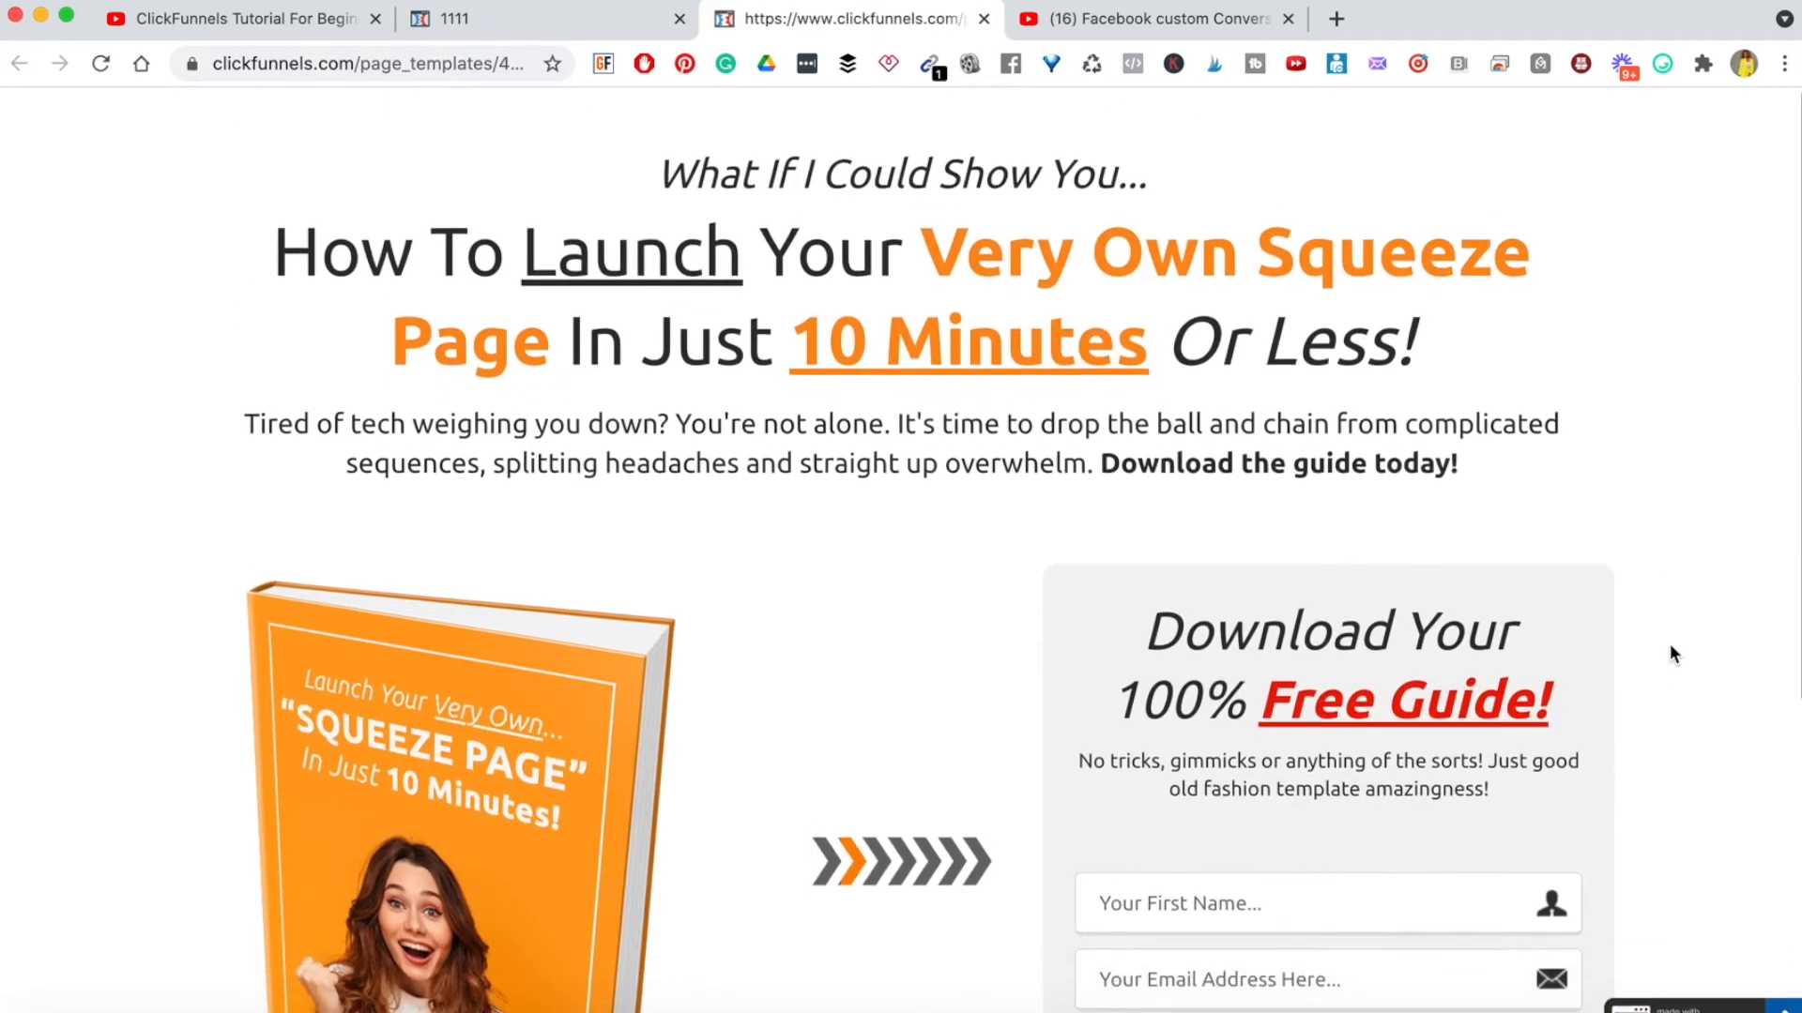
{"action": "left_click", "coordinate": [566, 21]}
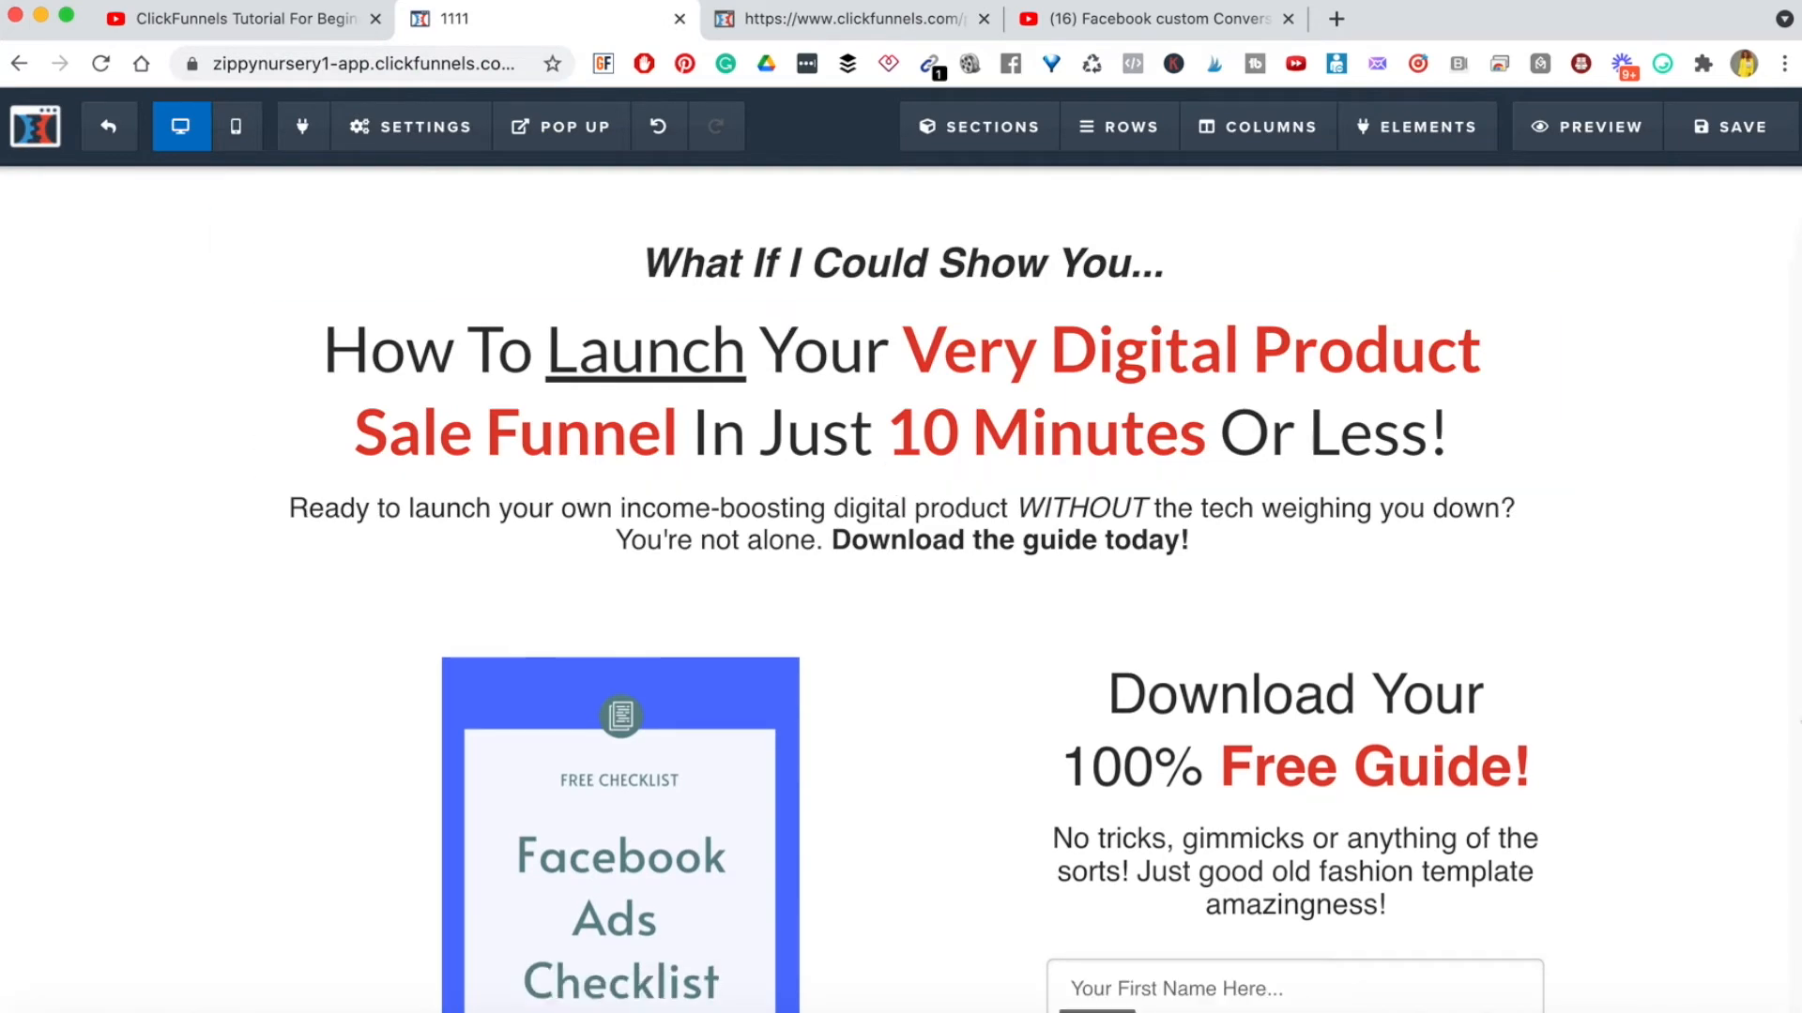
{"action": "scroll", "coordinate": [1742, 694], "scroll_direction": "down", "scroll_amount": 5}
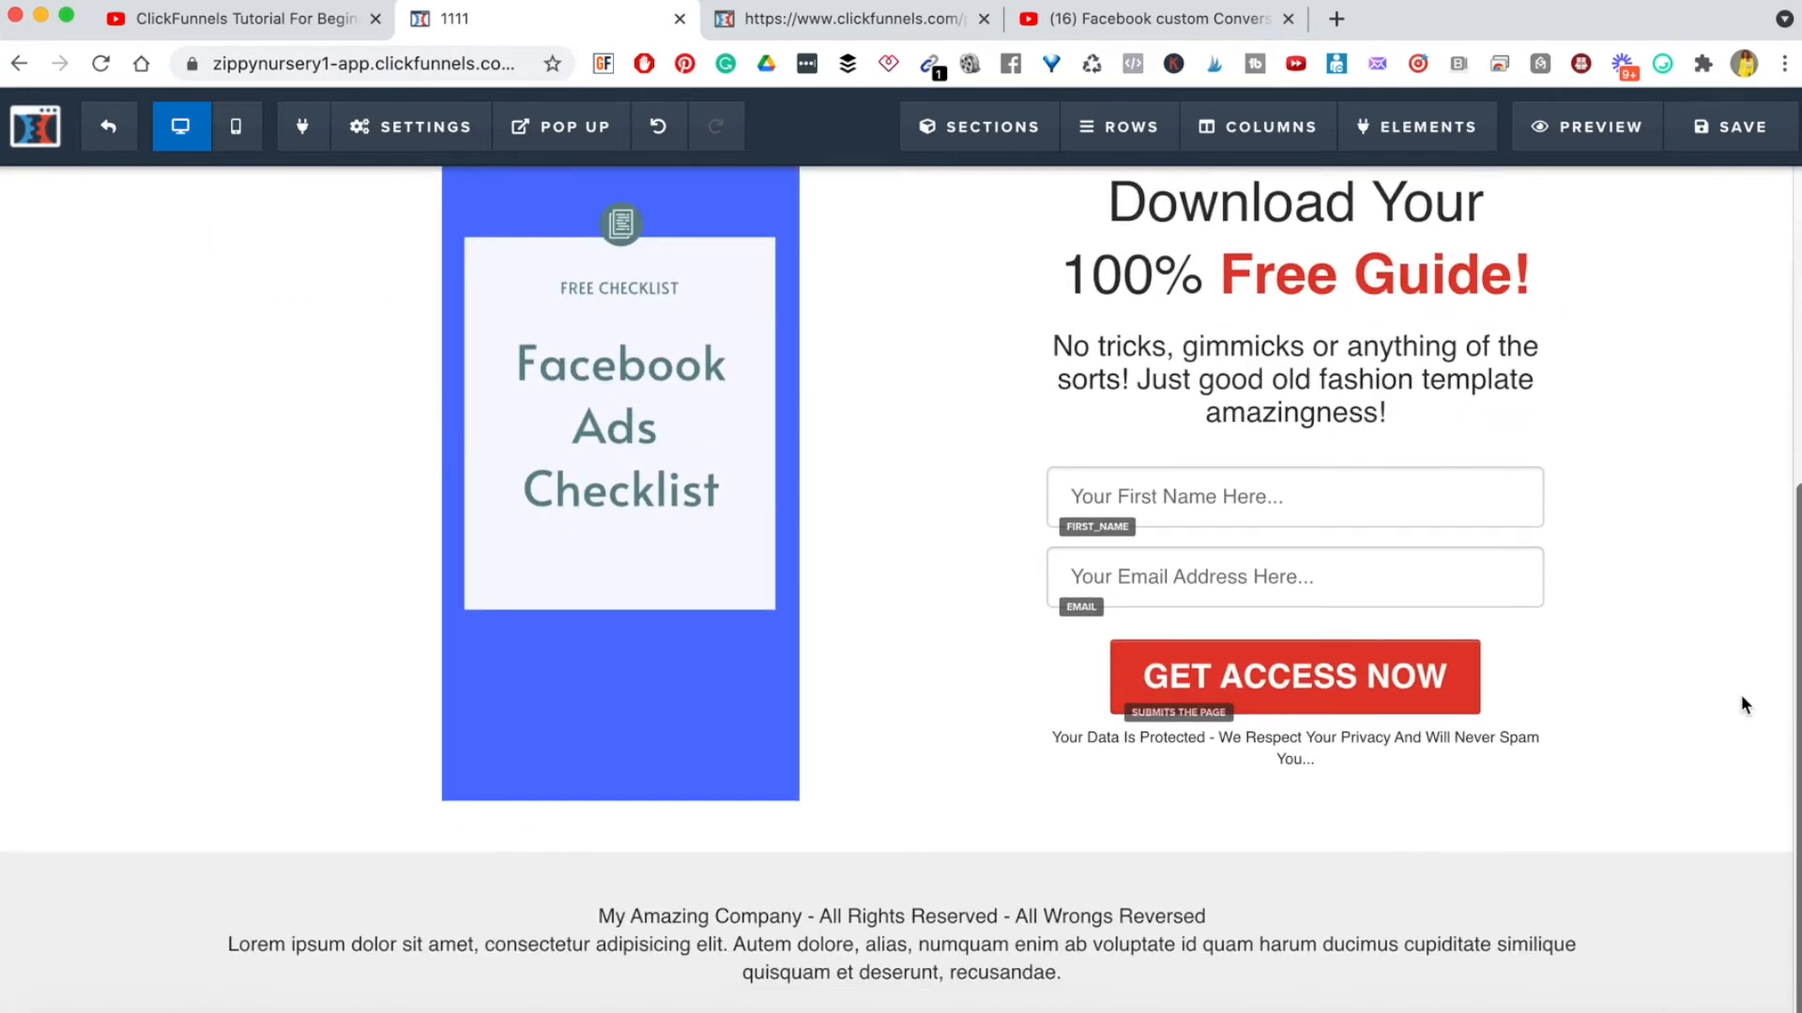
{"action": "scroll", "coordinate": [1741, 695], "scroll_direction": "up", "scroll_amount": 5}
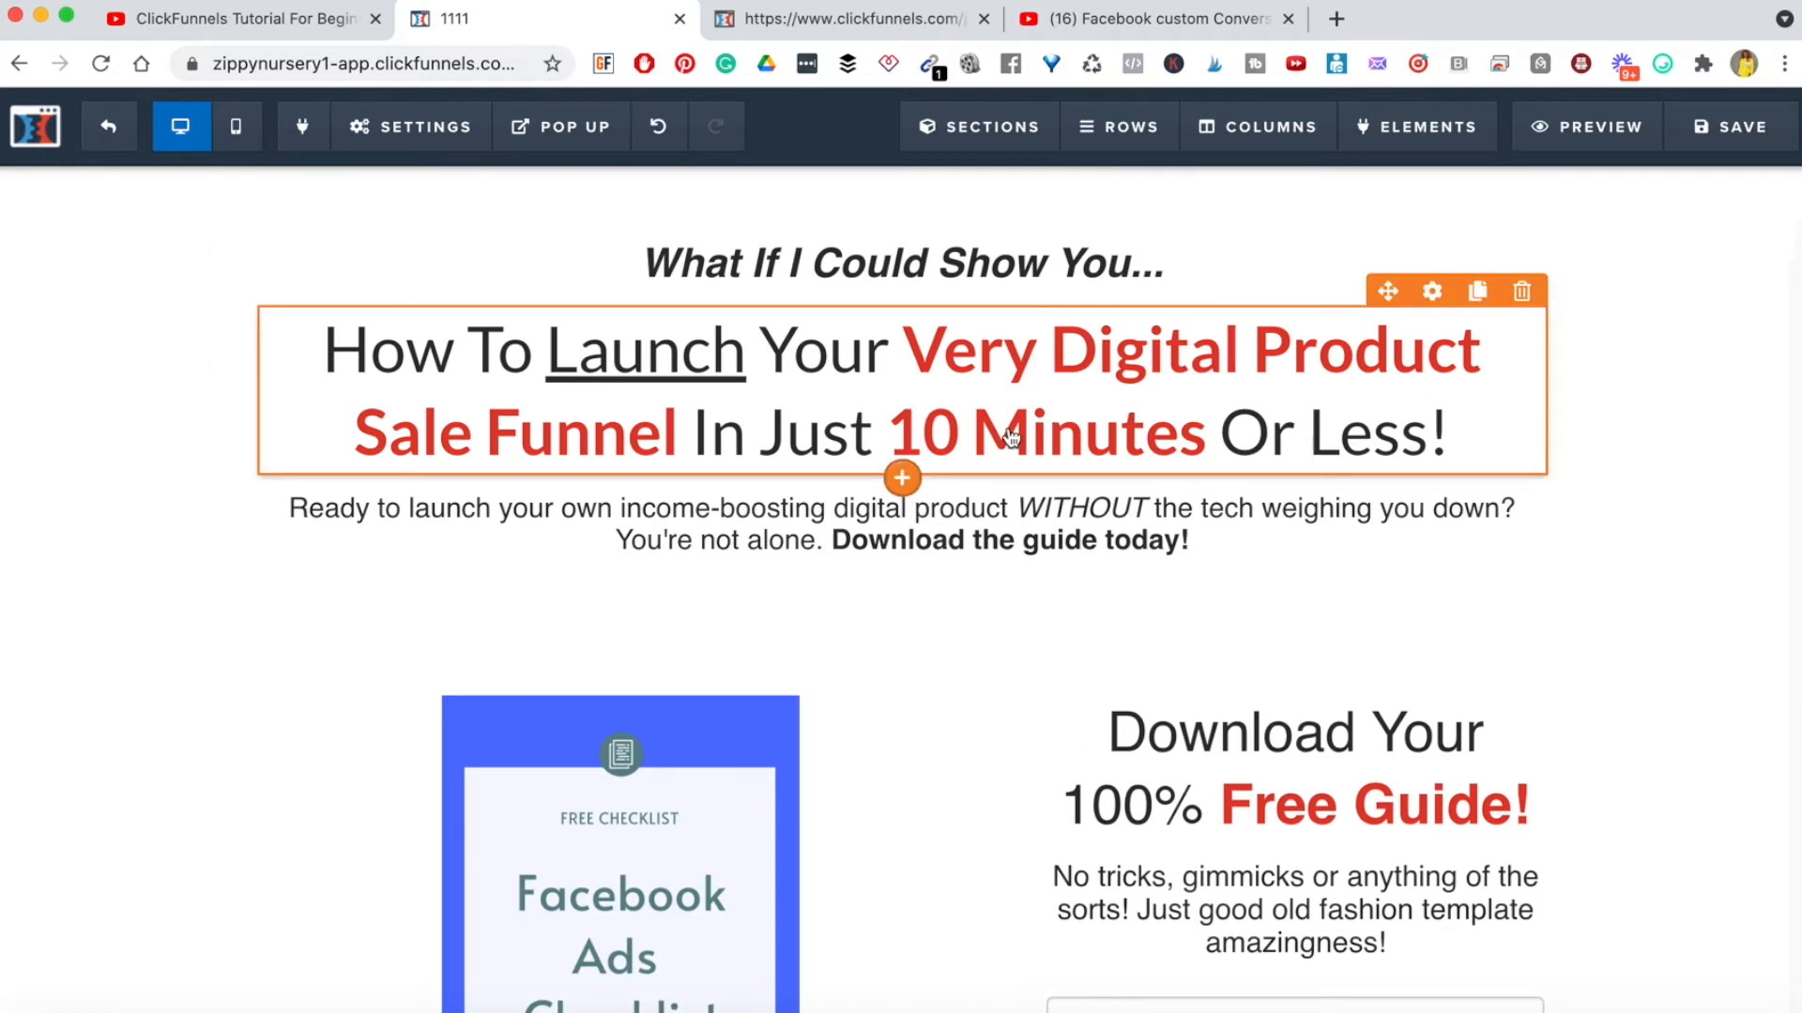
- Examine the wording and emphasis of the main headline and the paragraph beneath it, phrase by phrase
{"action": "left_click", "coordinate": [935, 398]}
{"action": "left_click", "coordinate": [967, 419]}
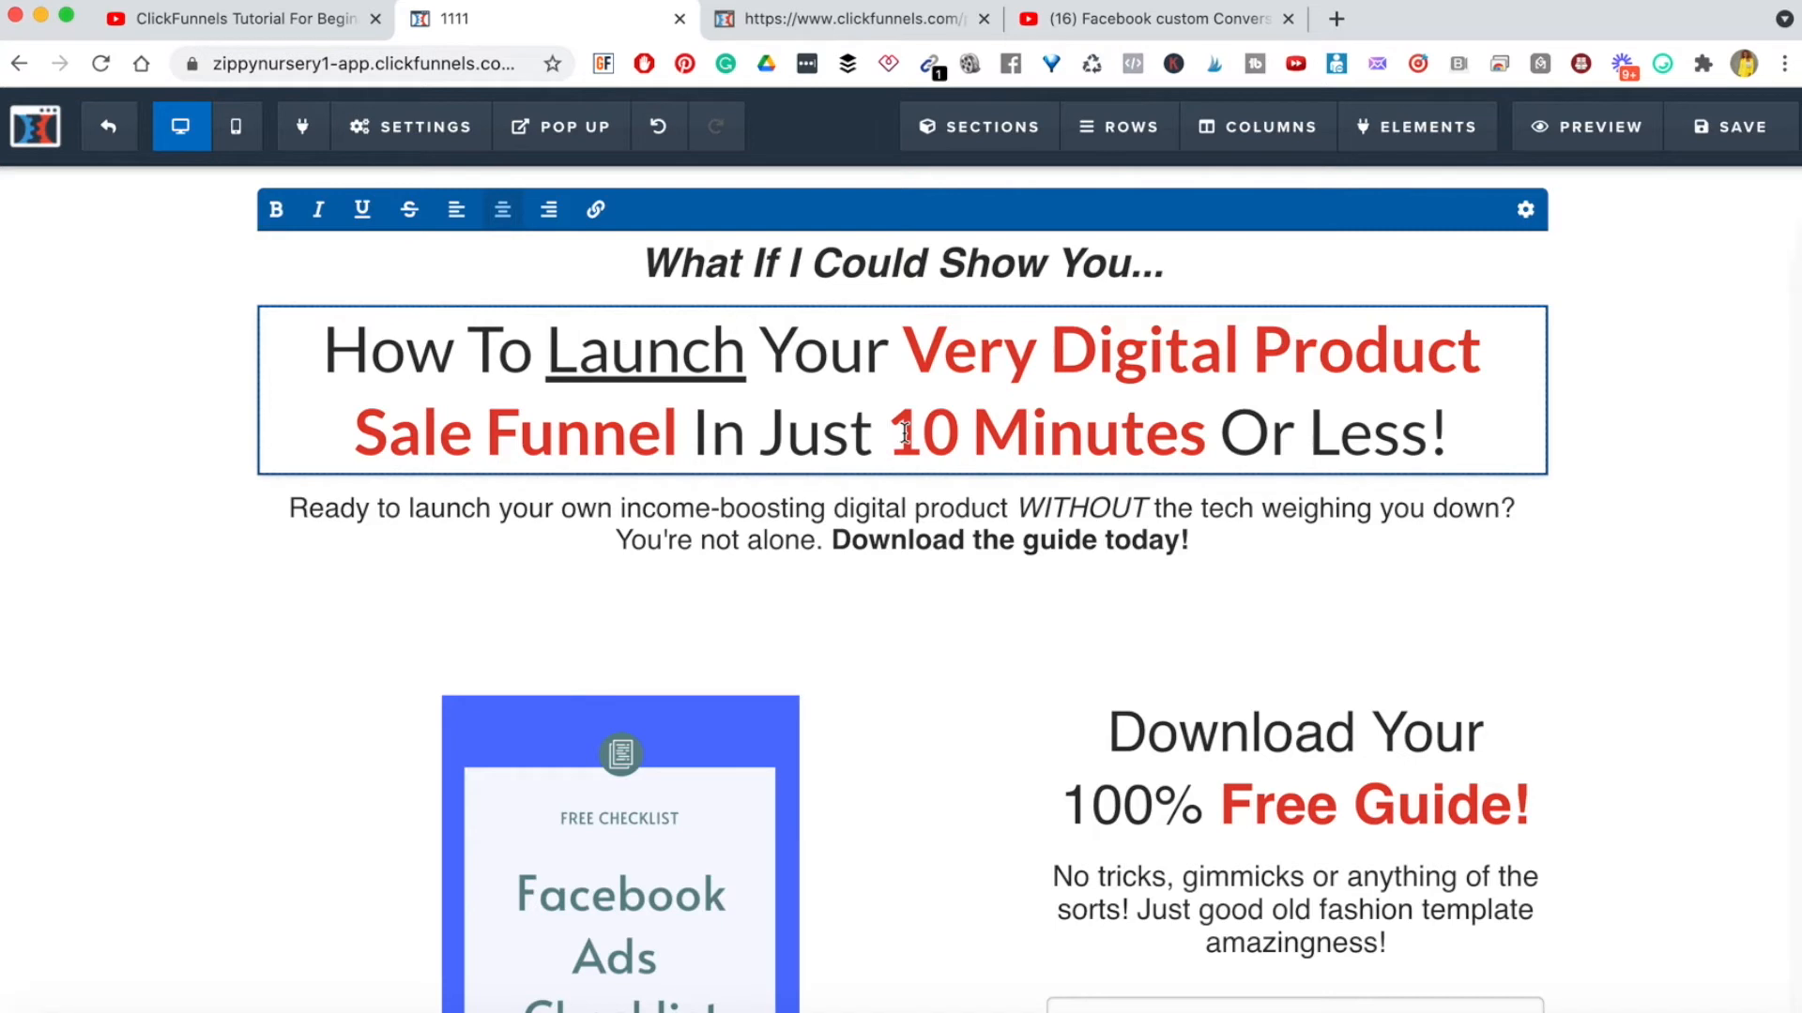
{"action": "left_click_drag", "start_coordinate": [547, 352], "coordinate": [718, 355]}
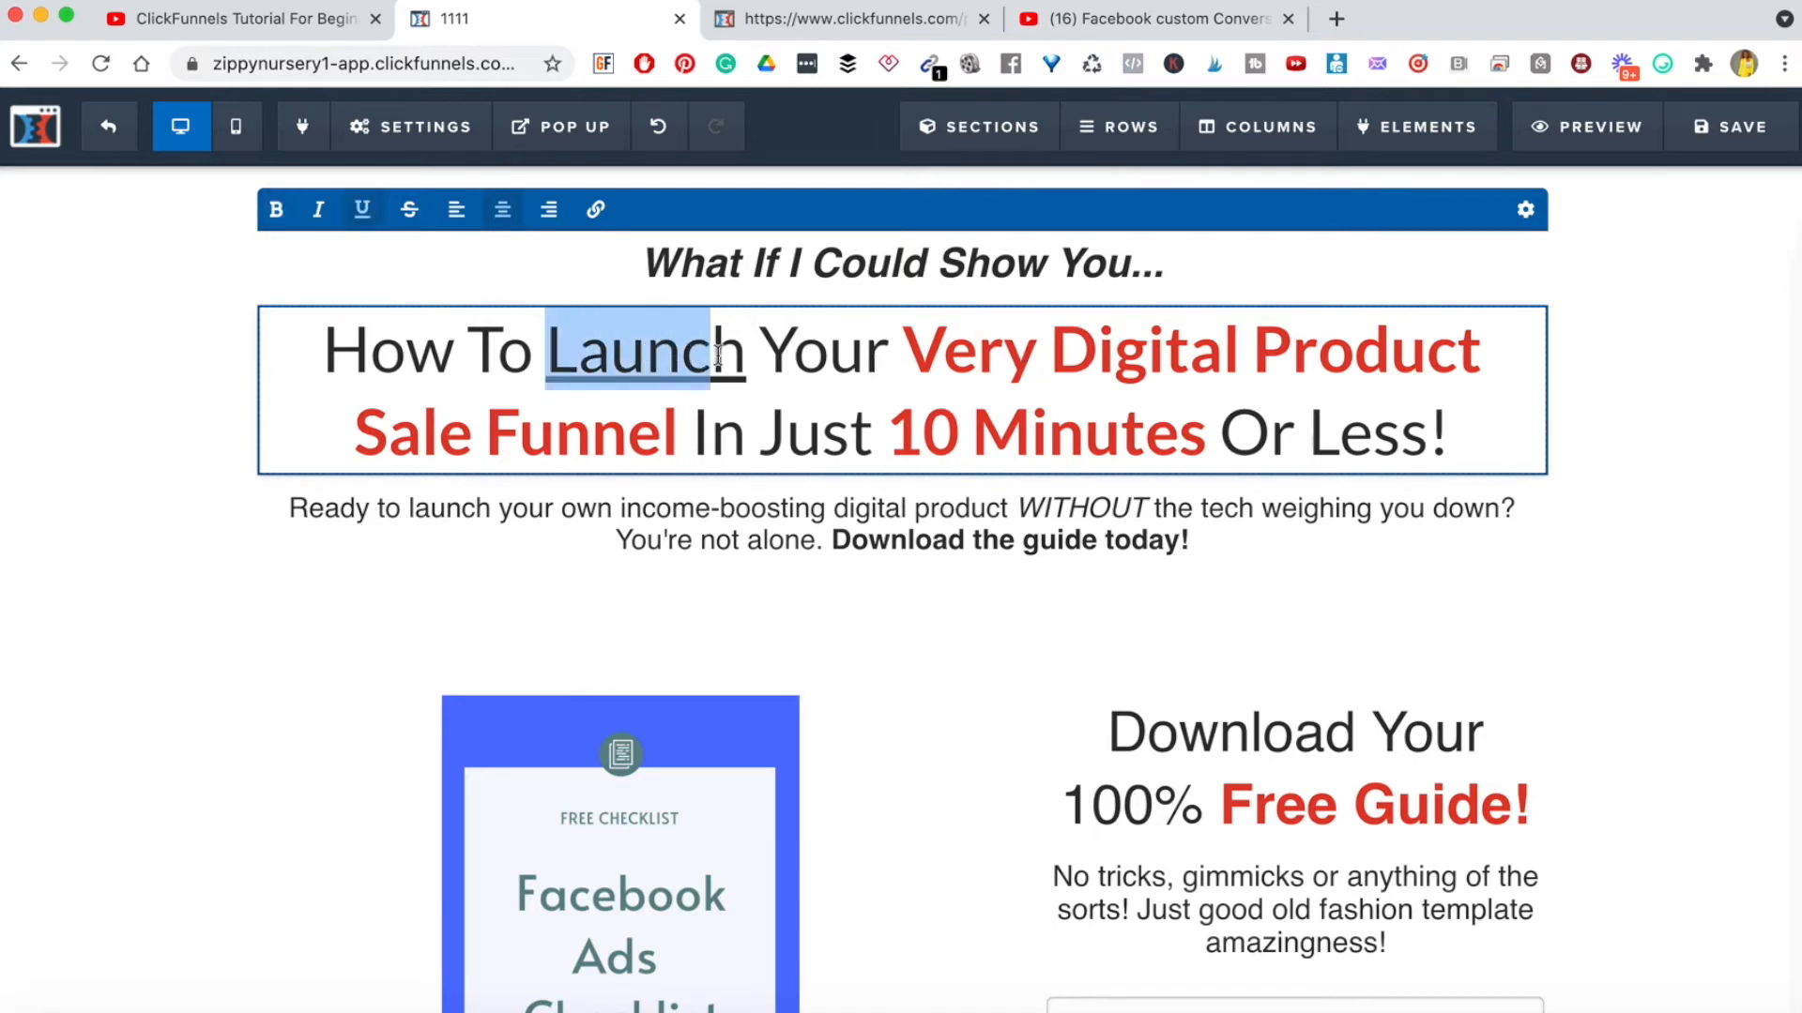
{"action": "left_click", "coordinate": [839, 390]}
{"action": "left_click_drag", "start_coordinate": [1058, 350], "coordinate": [658, 444]}
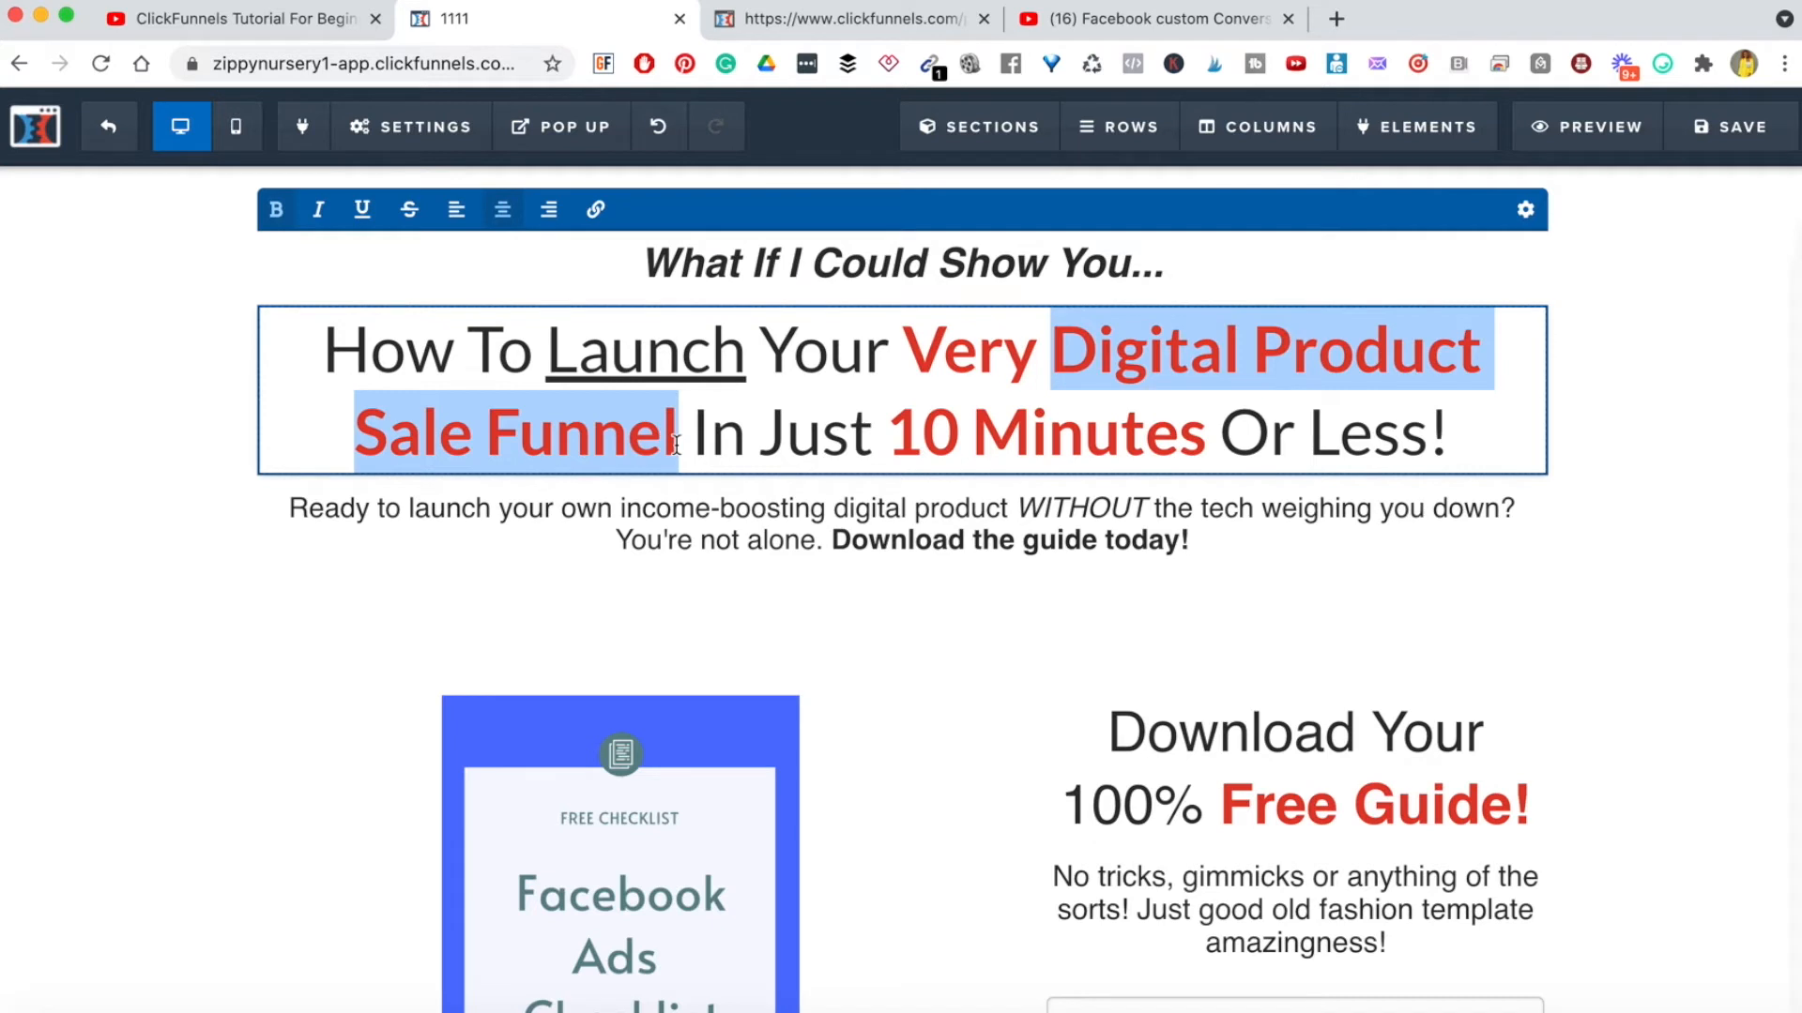
{"action": "left_click", "coordinate": [887, 430]}
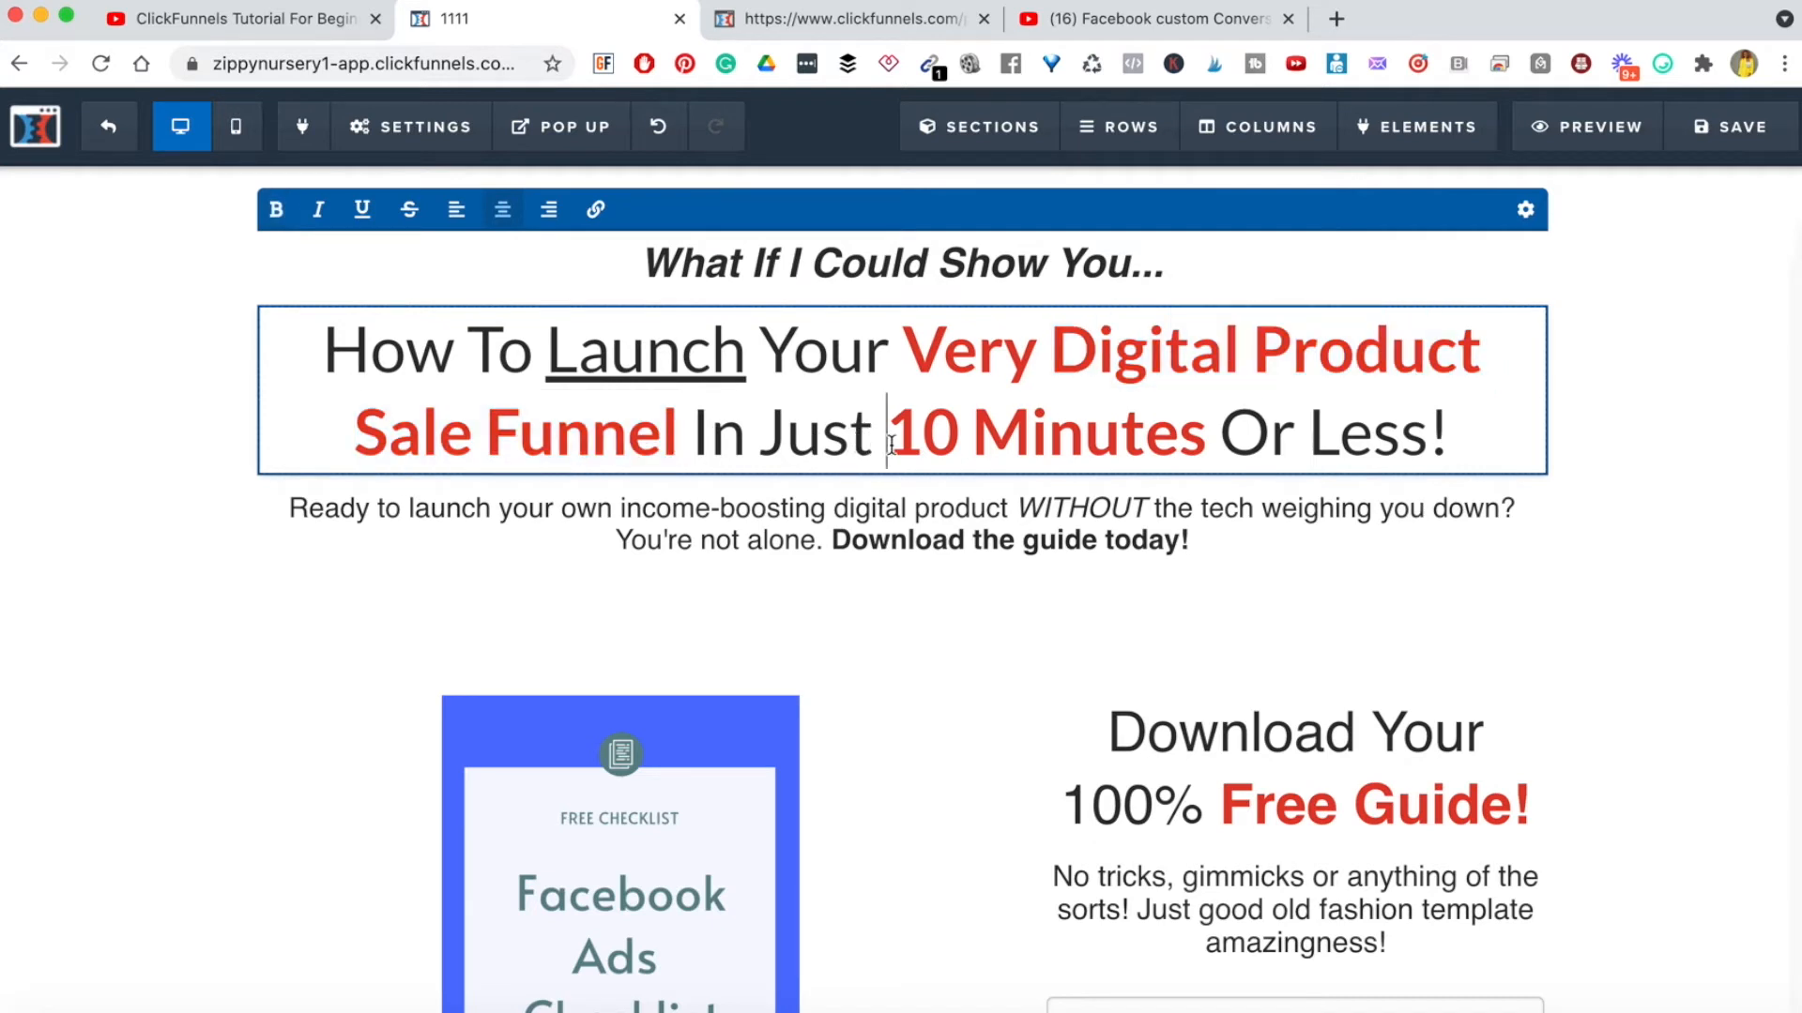
{"action": "left_click_drag", "start_coordinate": [891, 444], "coordinate": [1413, 448]}
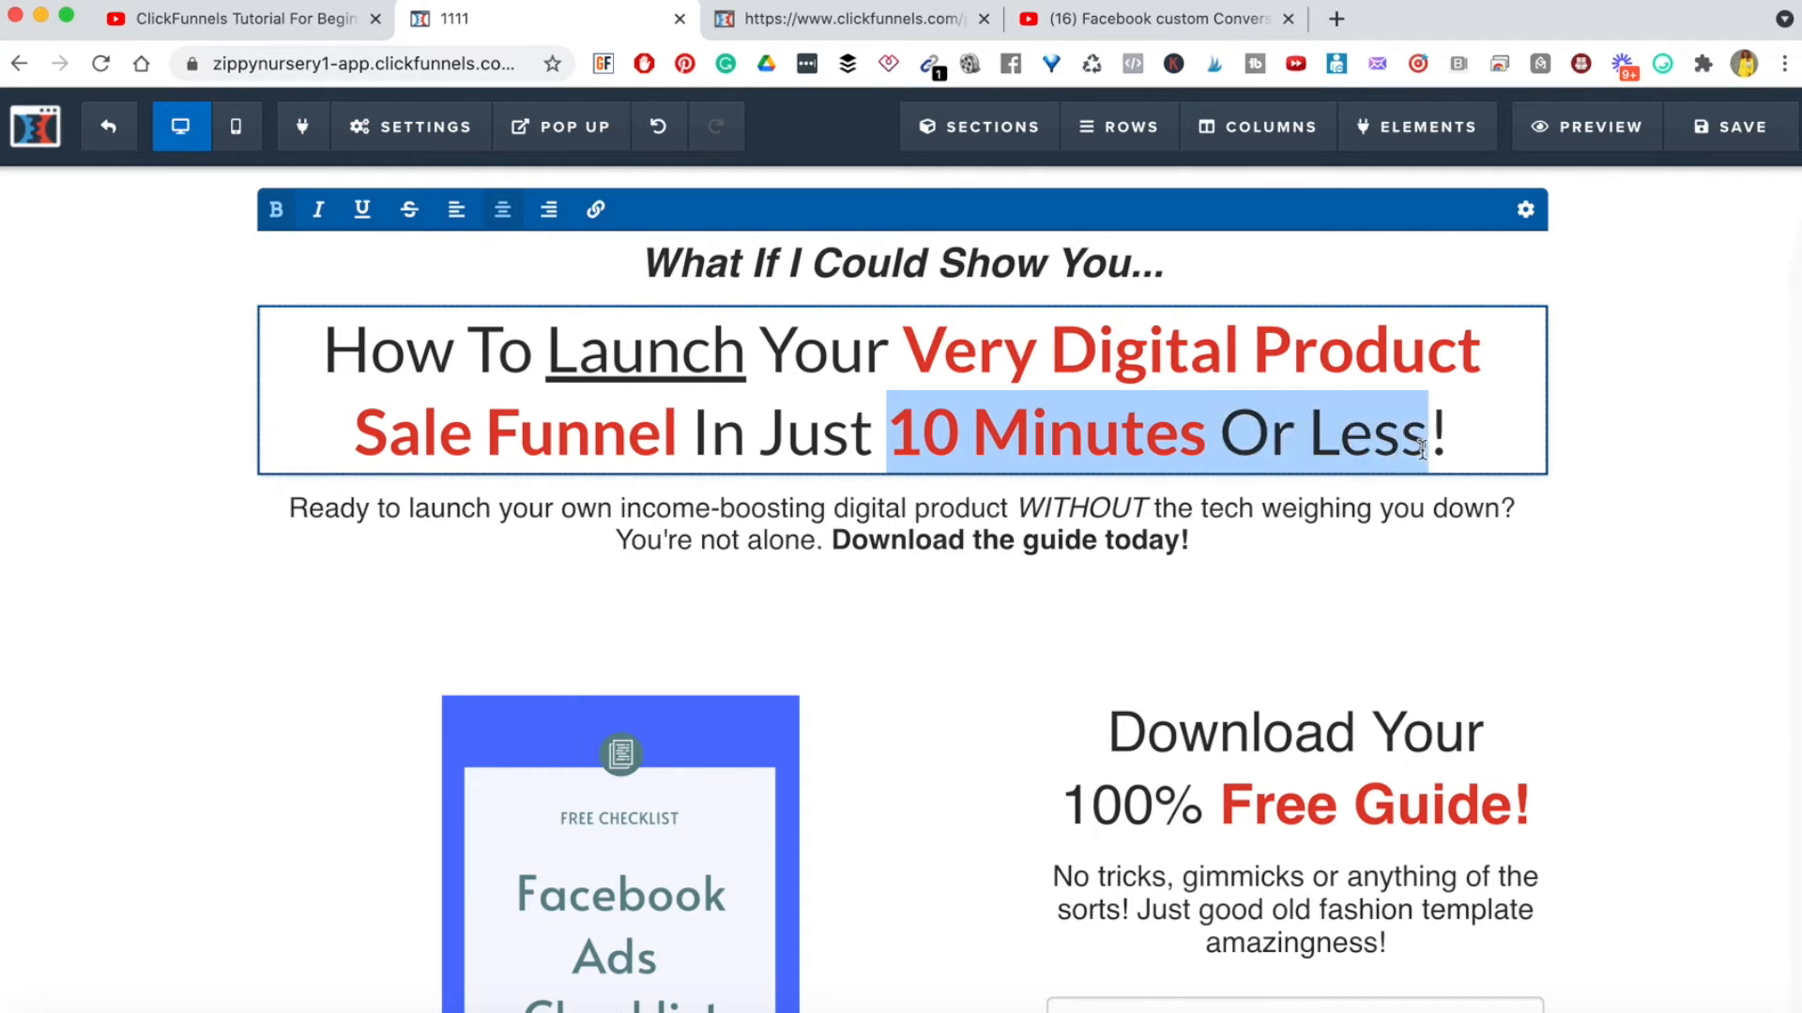
{"action": "left_click", "coordinate": [1422, 449]}
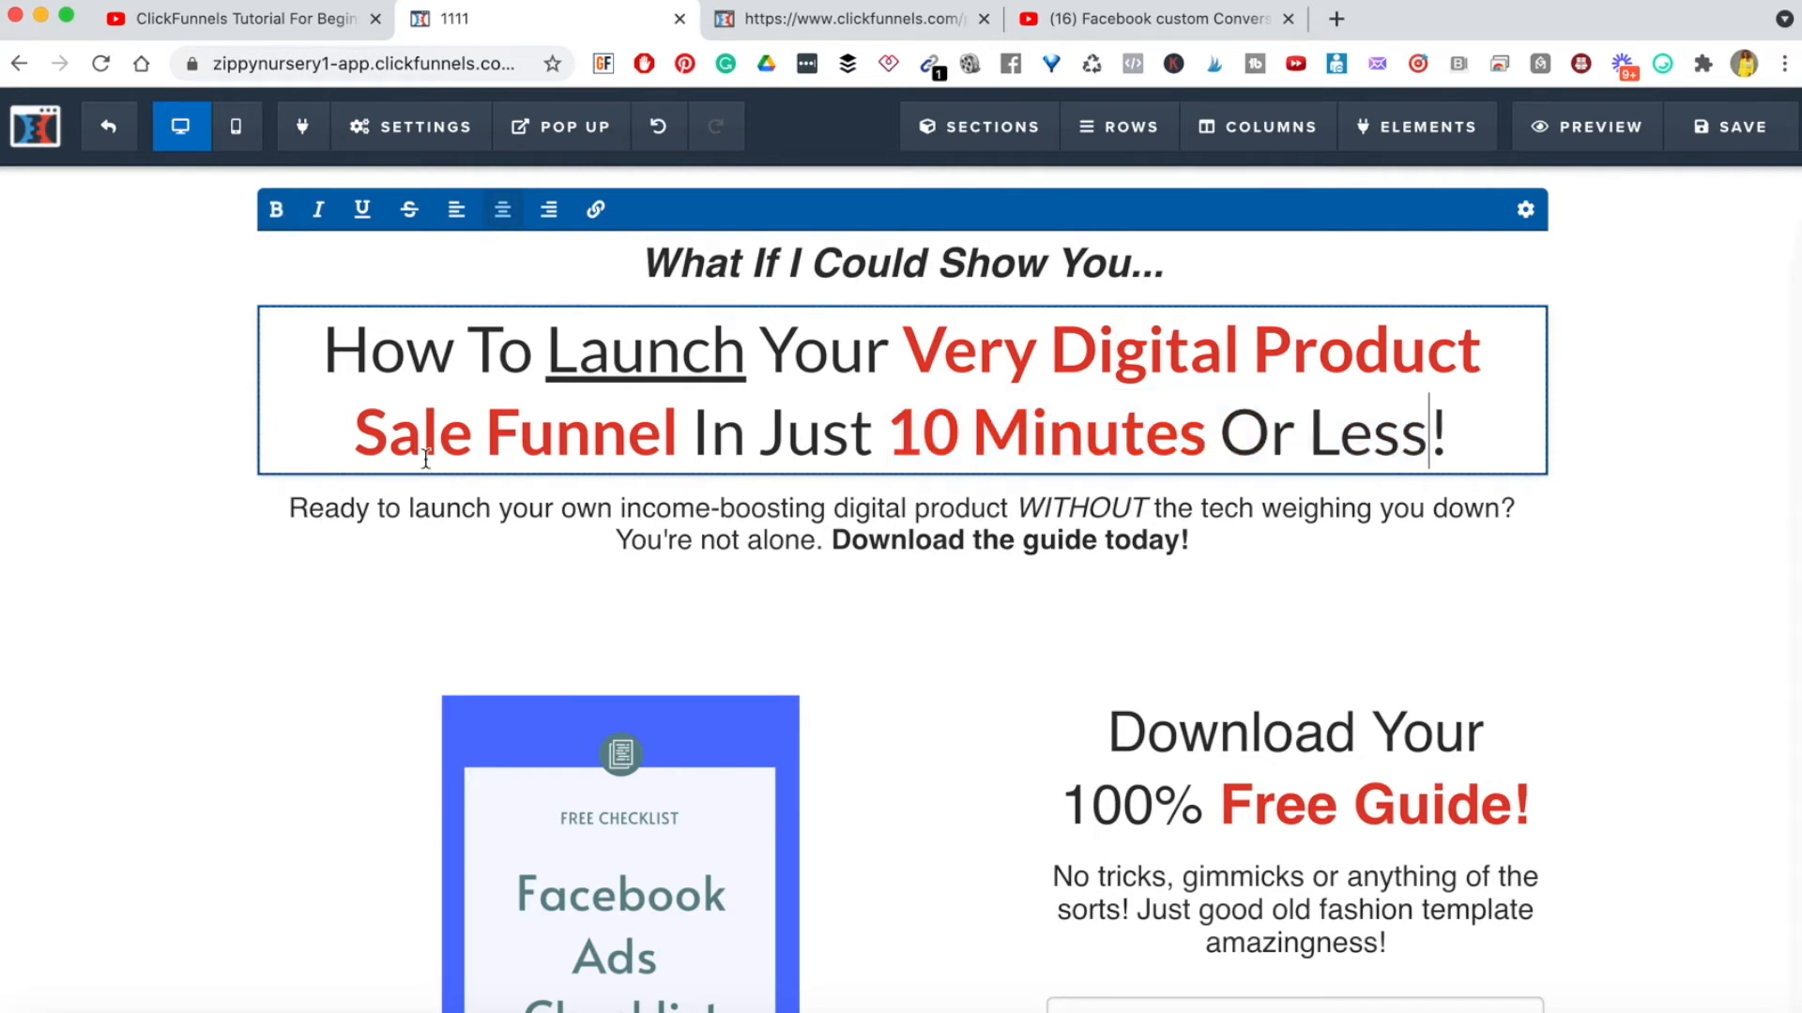
{"action": "left_click_drag", "start_coordinate": [333, 349], "coordinate": [1461, 449]}
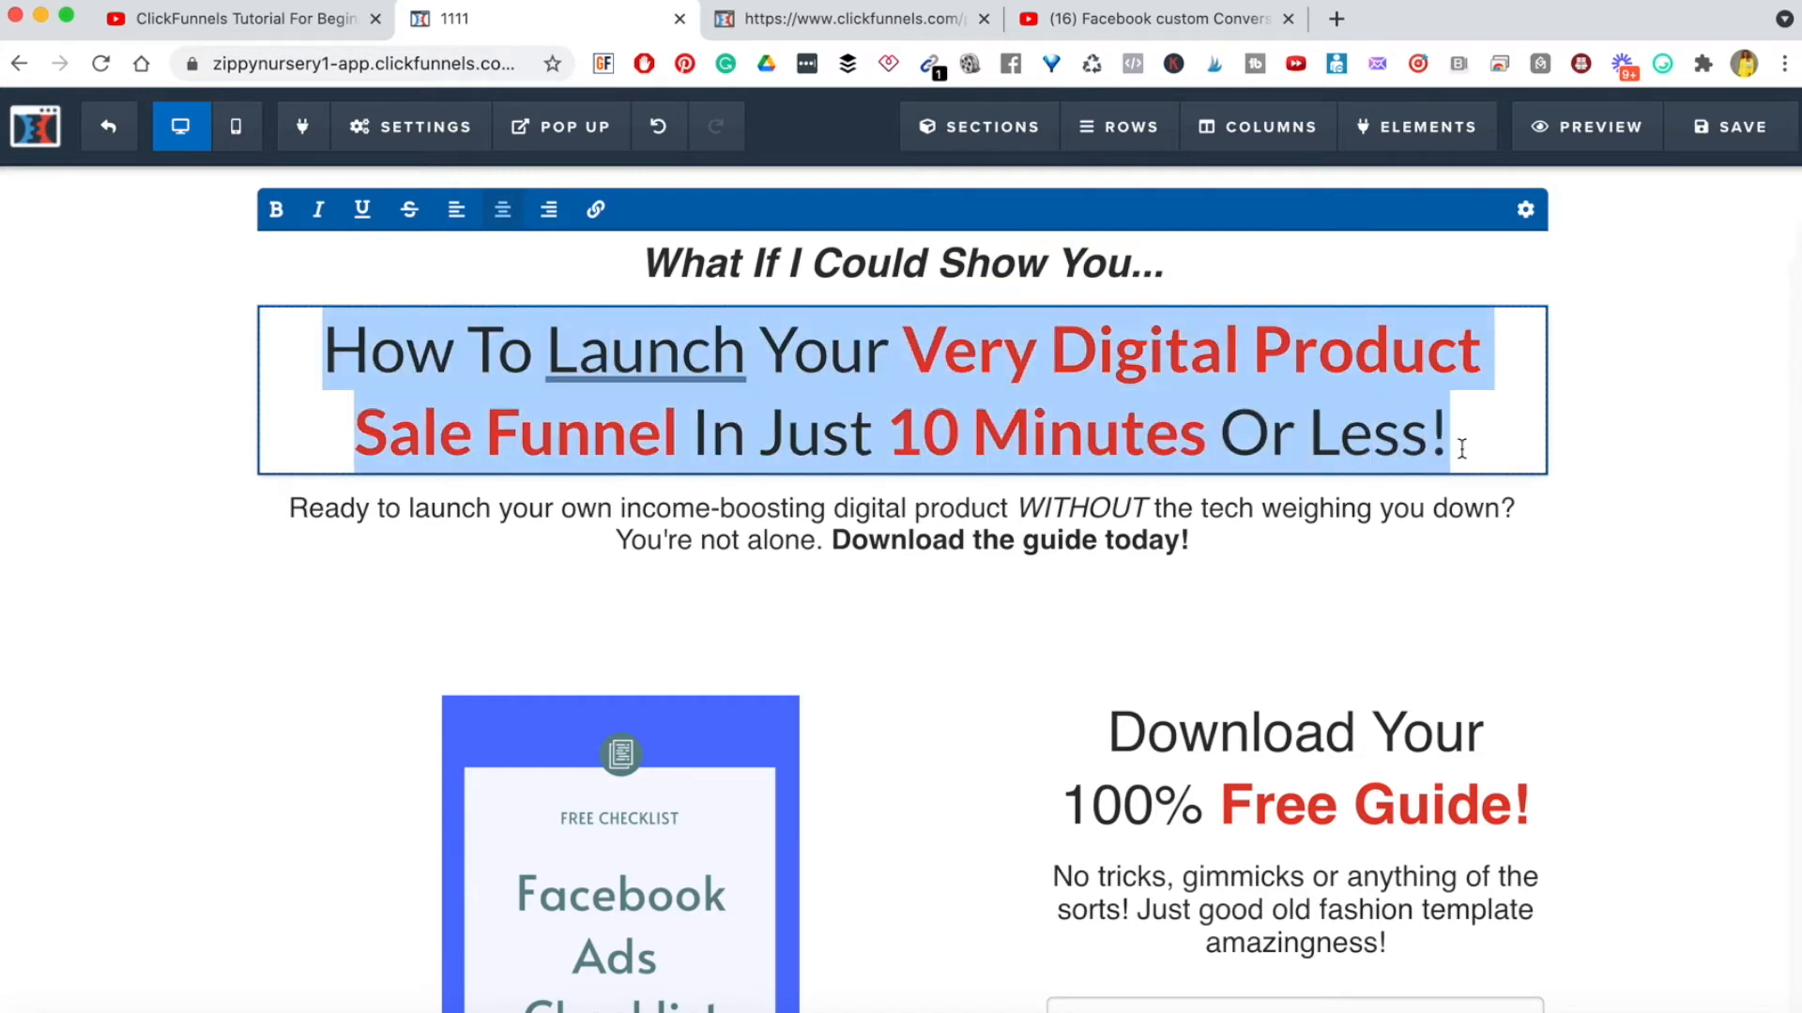
{"action": "left_click", "coordinate": [1462, 449]}
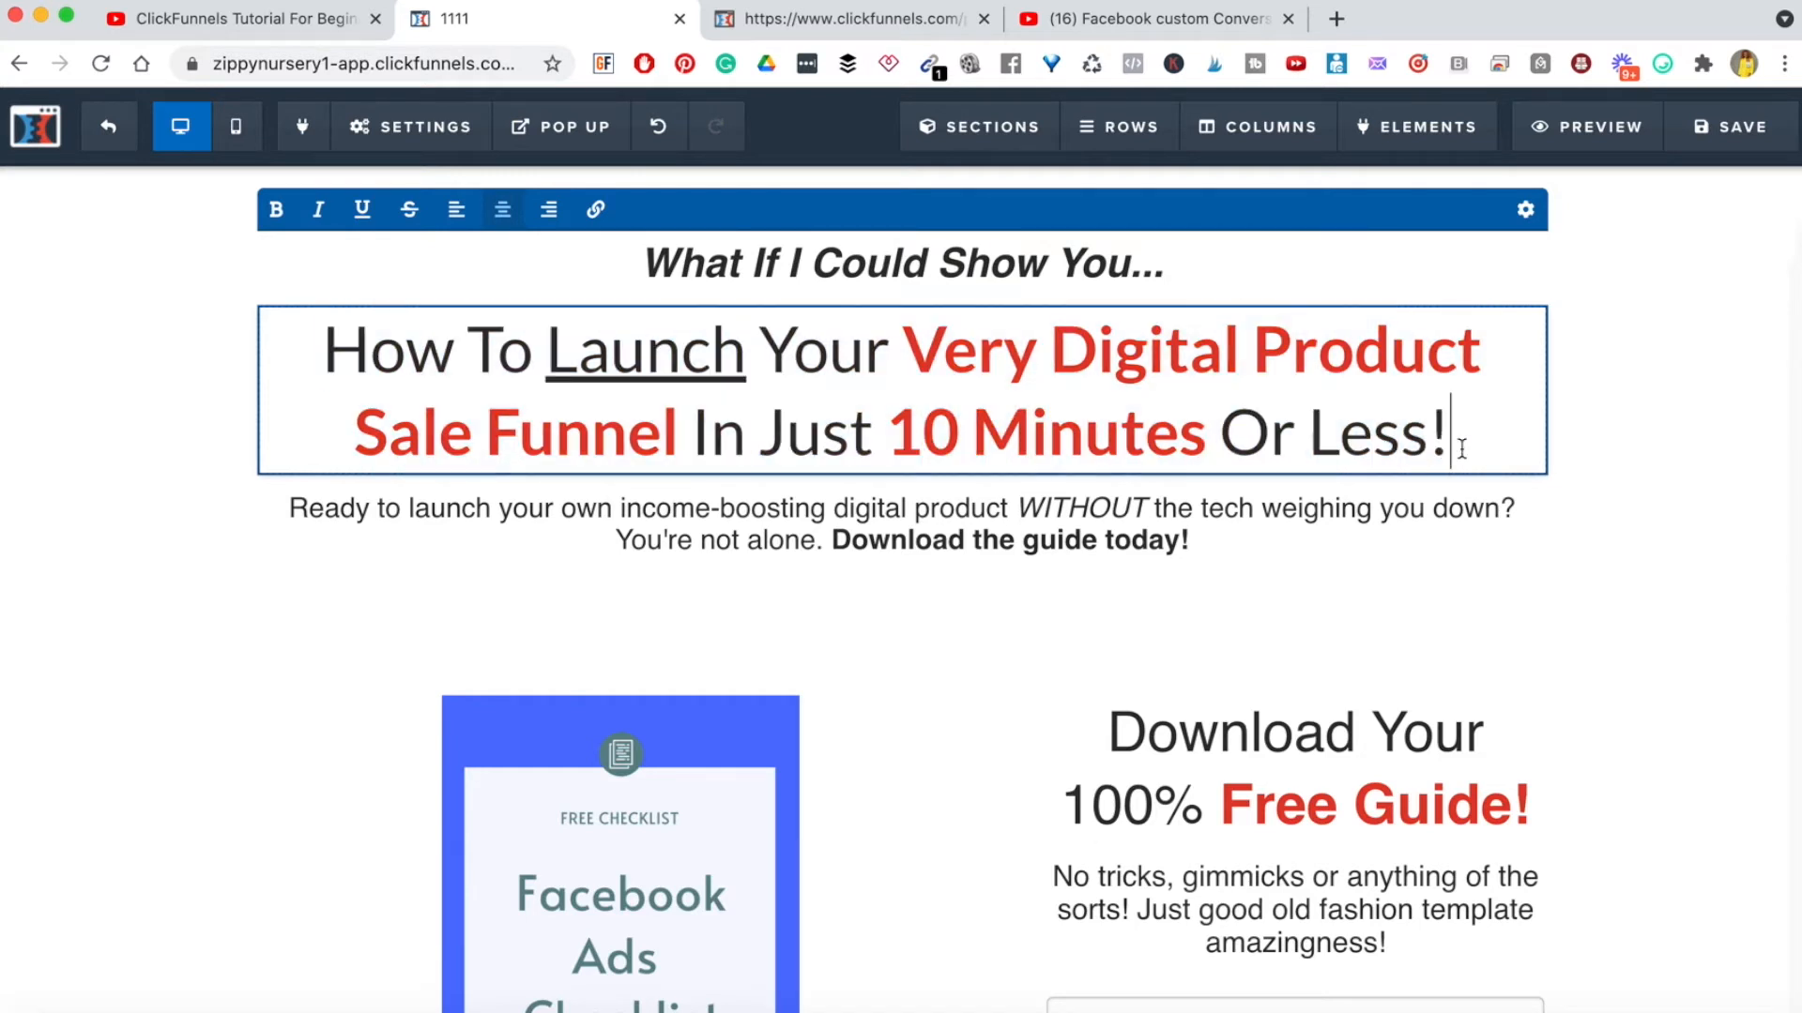
{"action": "triple_click", "coordinate": [1127, 525]}
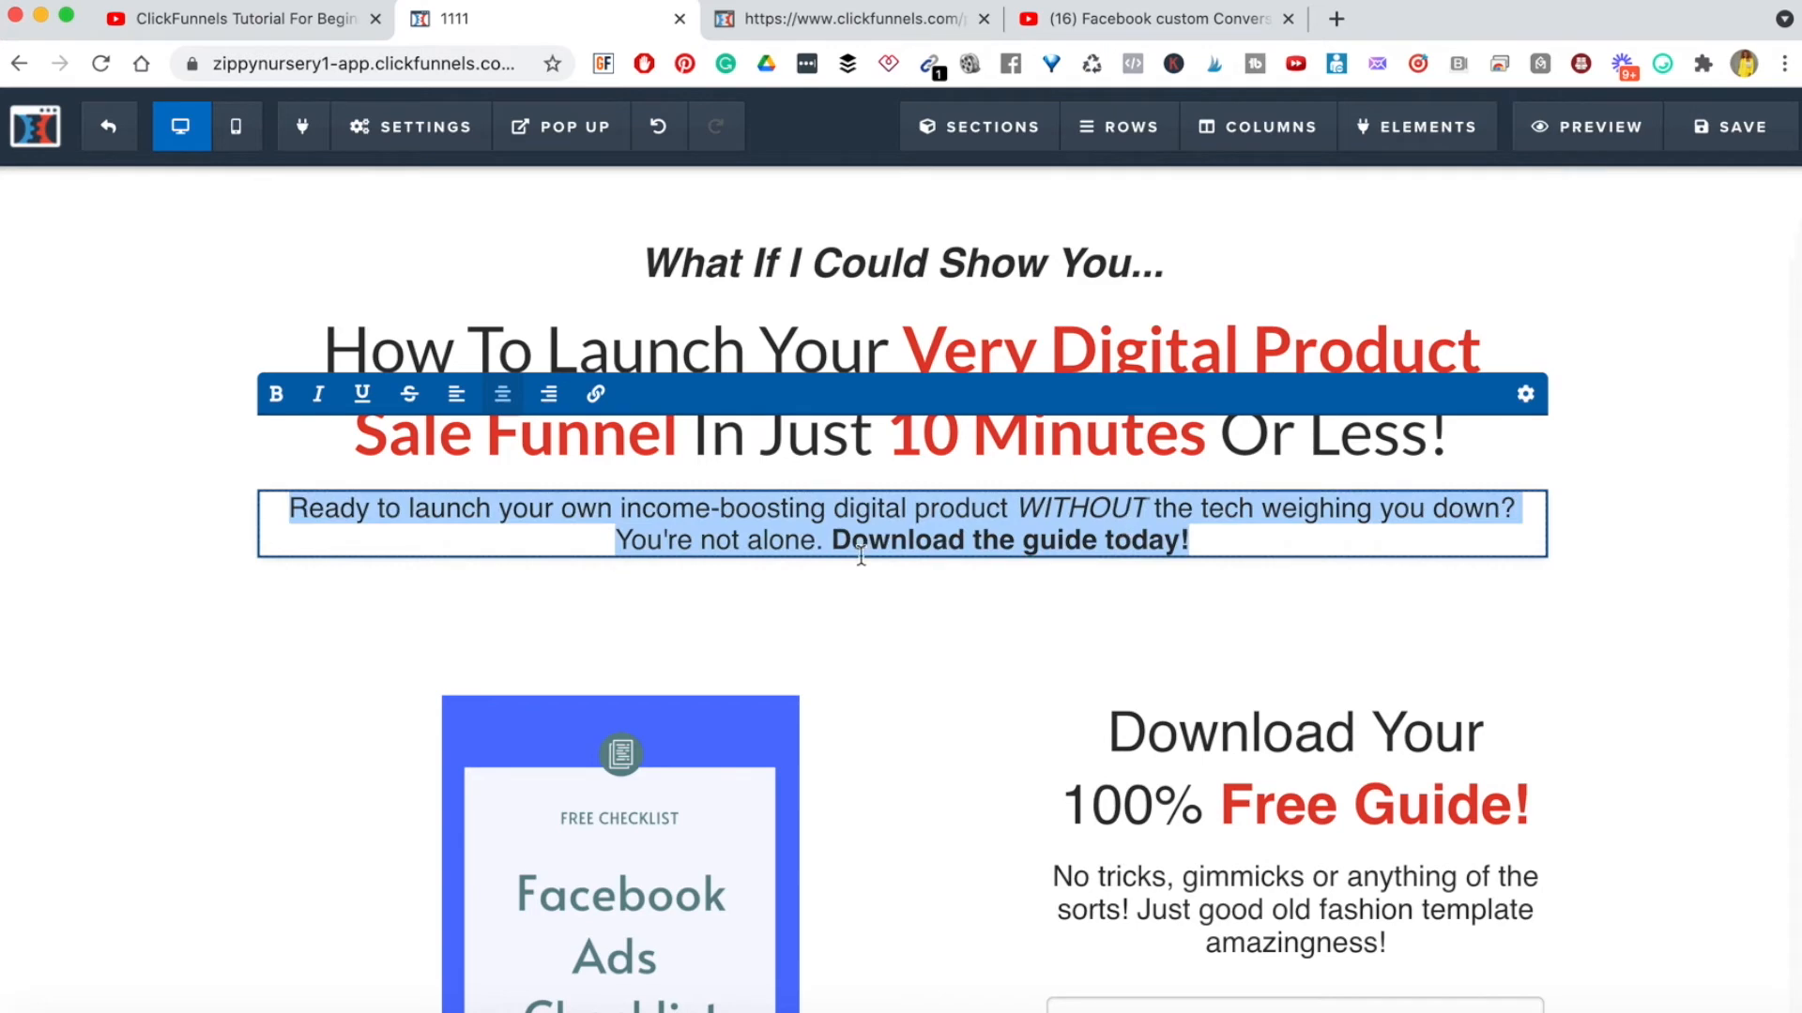
{"action": "left_click", "coordinate": [1744, 528]}
- Review the checklist image and the opt-in form in relation to the headline on the edited page
{"action": "scroll", "coordinate": [1743, 528], "scroll_direction": "down", "scroll_amount": 5}
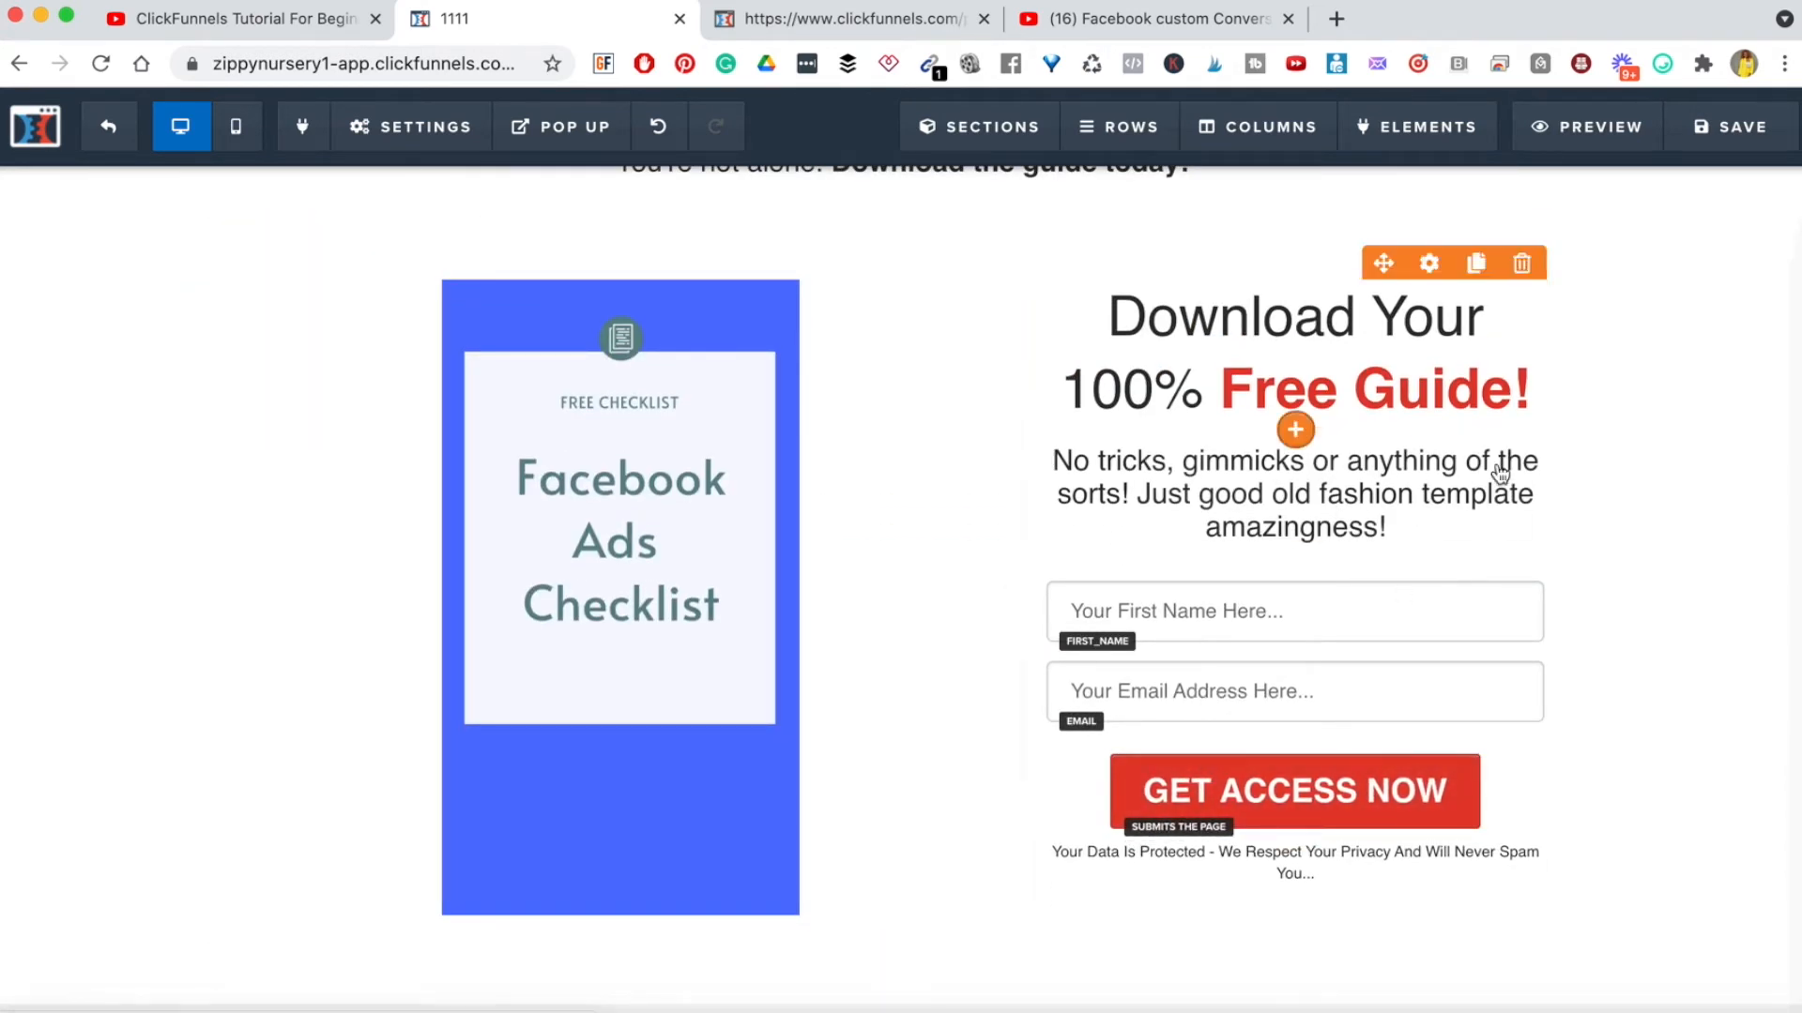
{"action": "scroll", "coordinate": [1716, 578], "scroll_direction": "down", "scroll_amount": 1}
{"action": "scroll", "coordinate": [1716, 578], "scroll_direction": "up", "scroll_amount": 5}
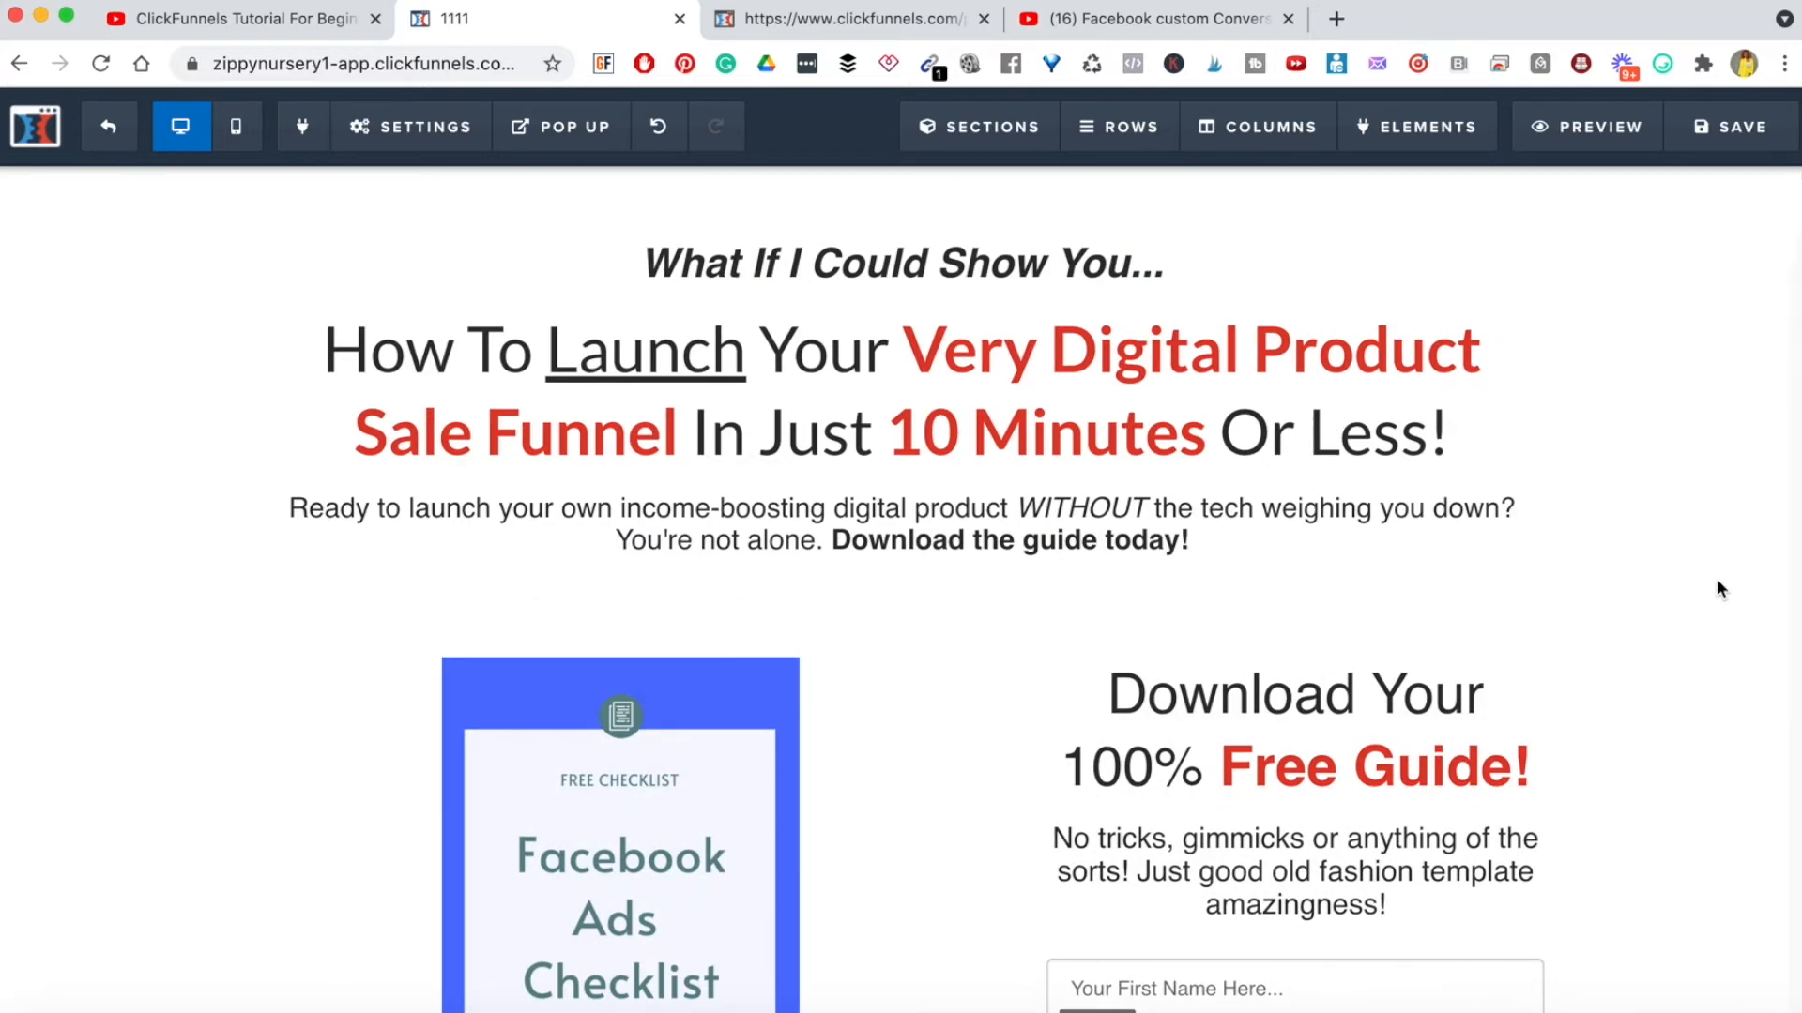
{"action": "scroll", "coordinate": [1715, 578], "scroll_direction": "down", "scroll_amount": 5}
{"action": "scroll", "coordinate": [889, 705], "scroll_direction": "up", "scroll_amount": 3}
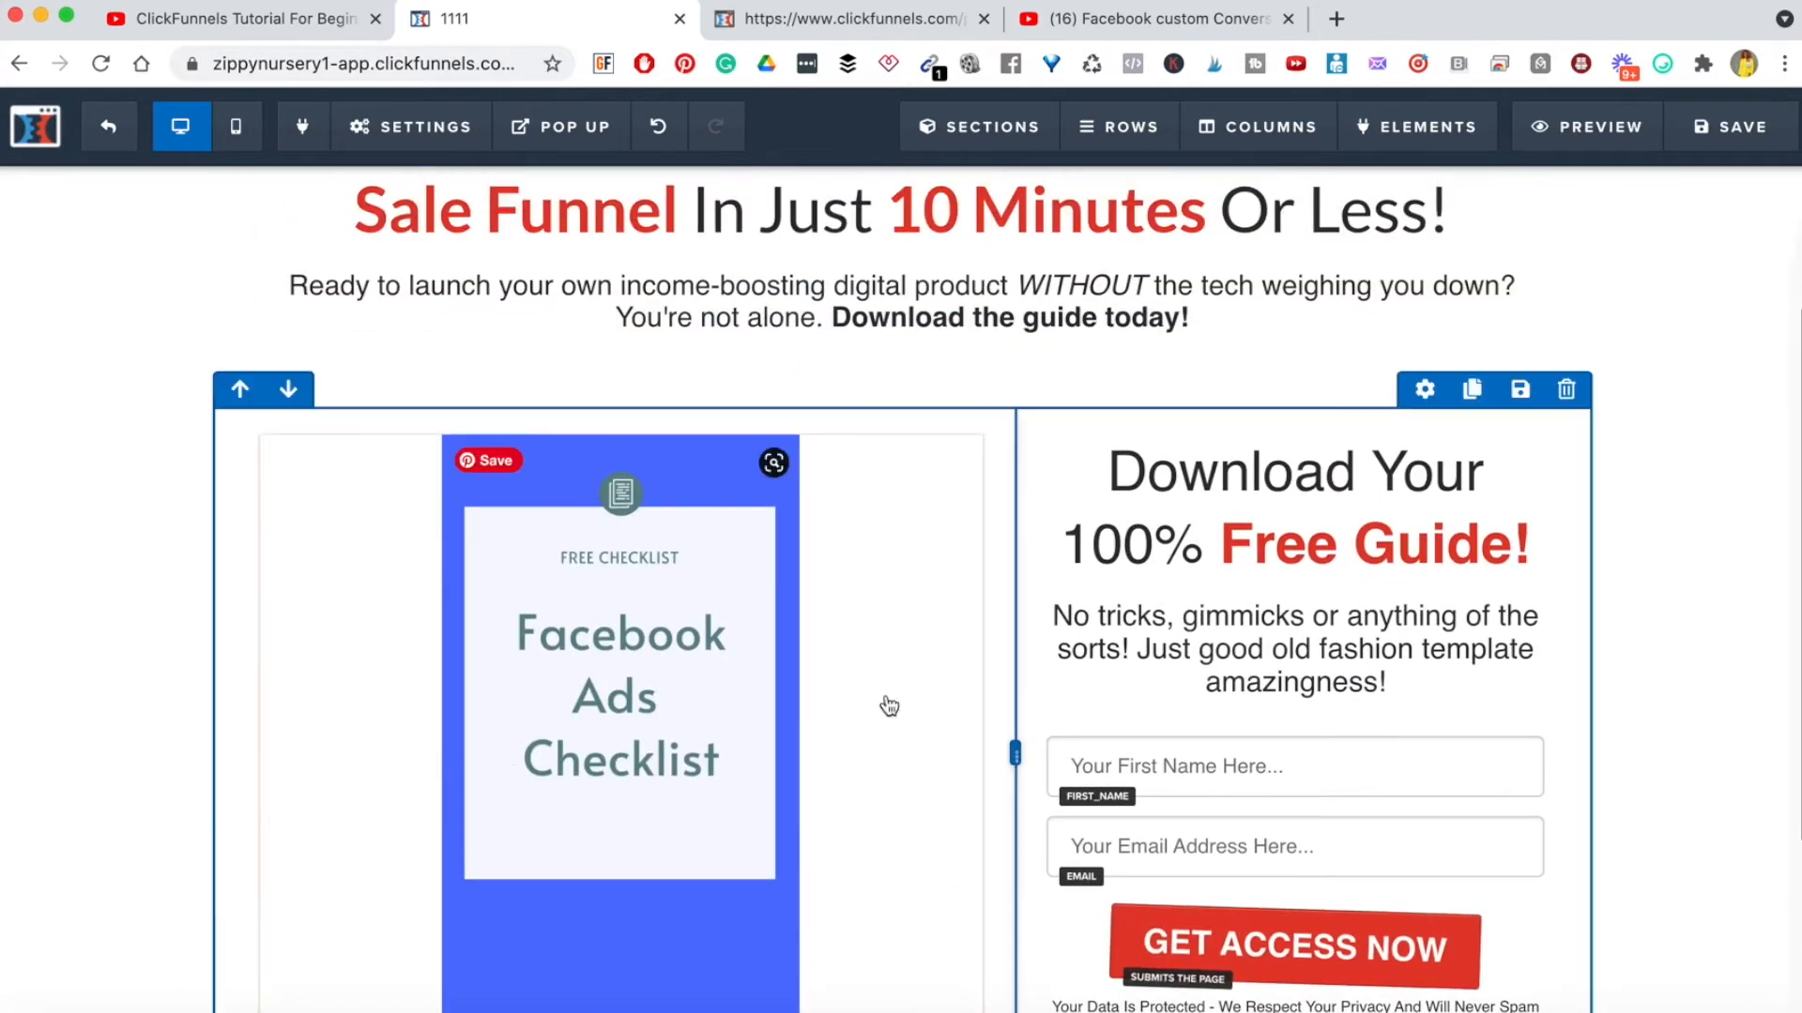
{"action": "scroll", "coordinate": [629, 604], "scroll_direction": "down", "scroll_amount": 1}
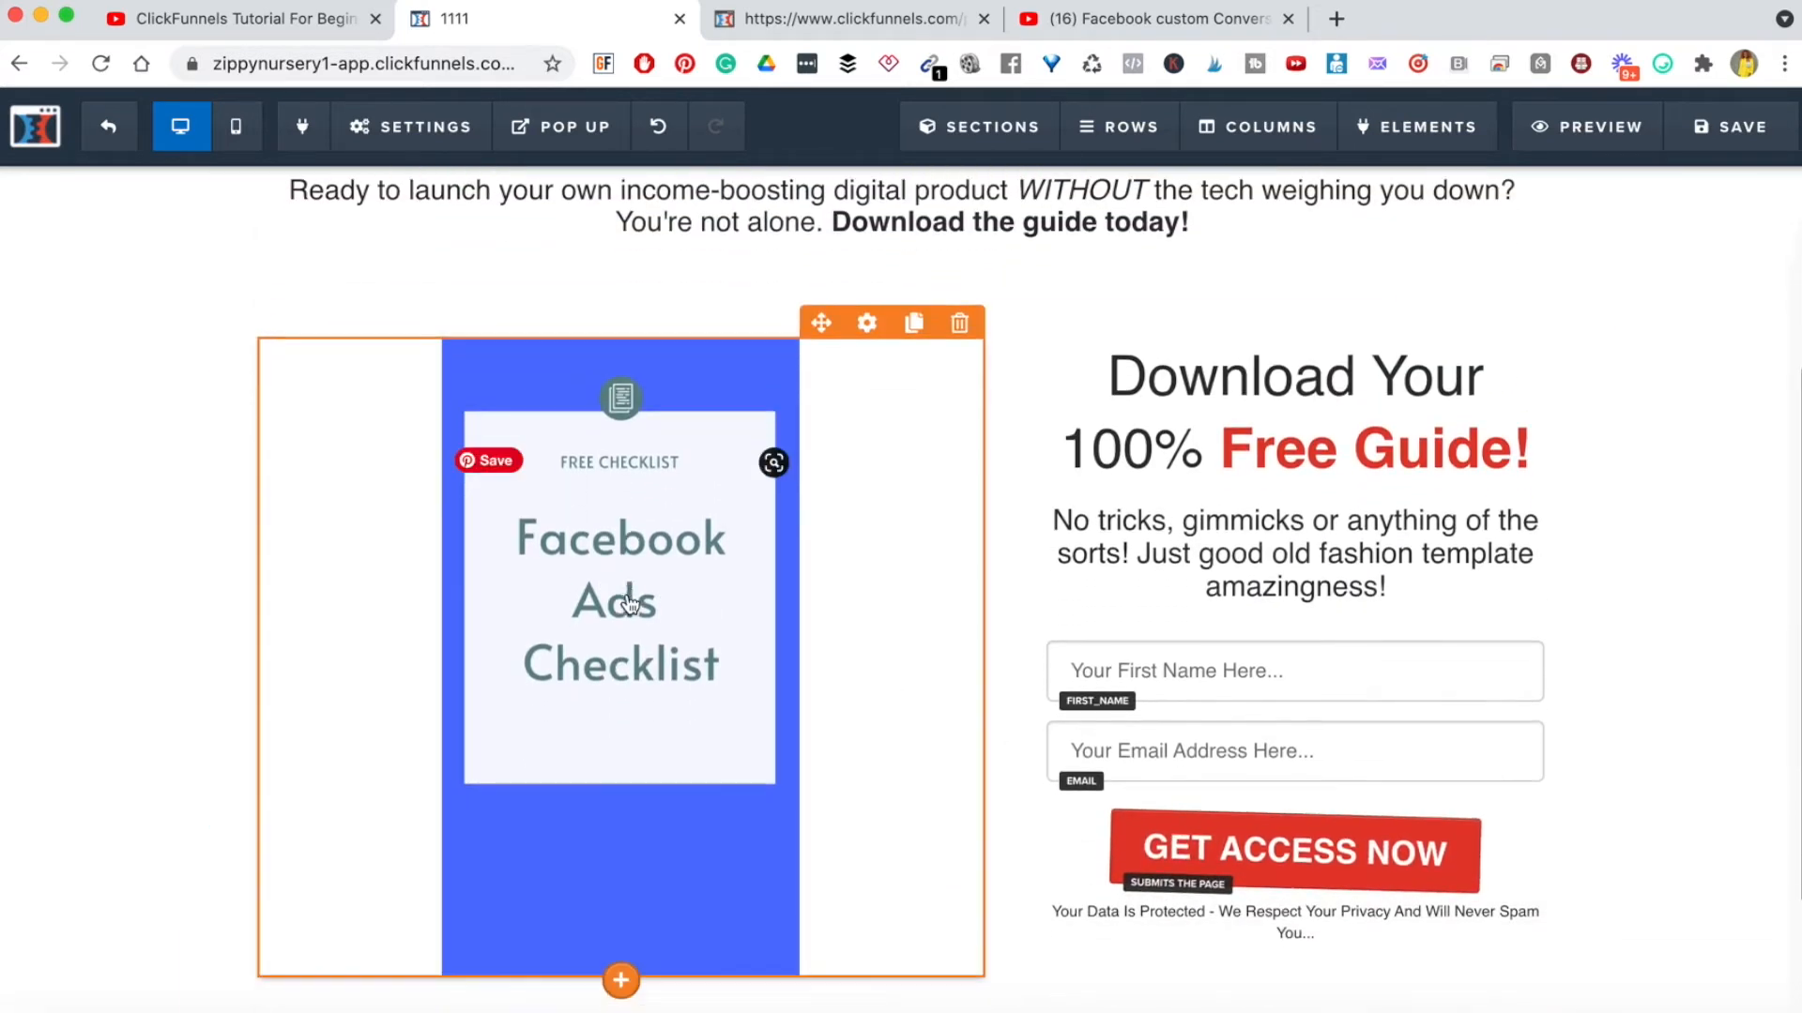
{"action": "scroll", "coordinate": [629, 604], "scroll_direction": "up", "scroll_amount": 3}
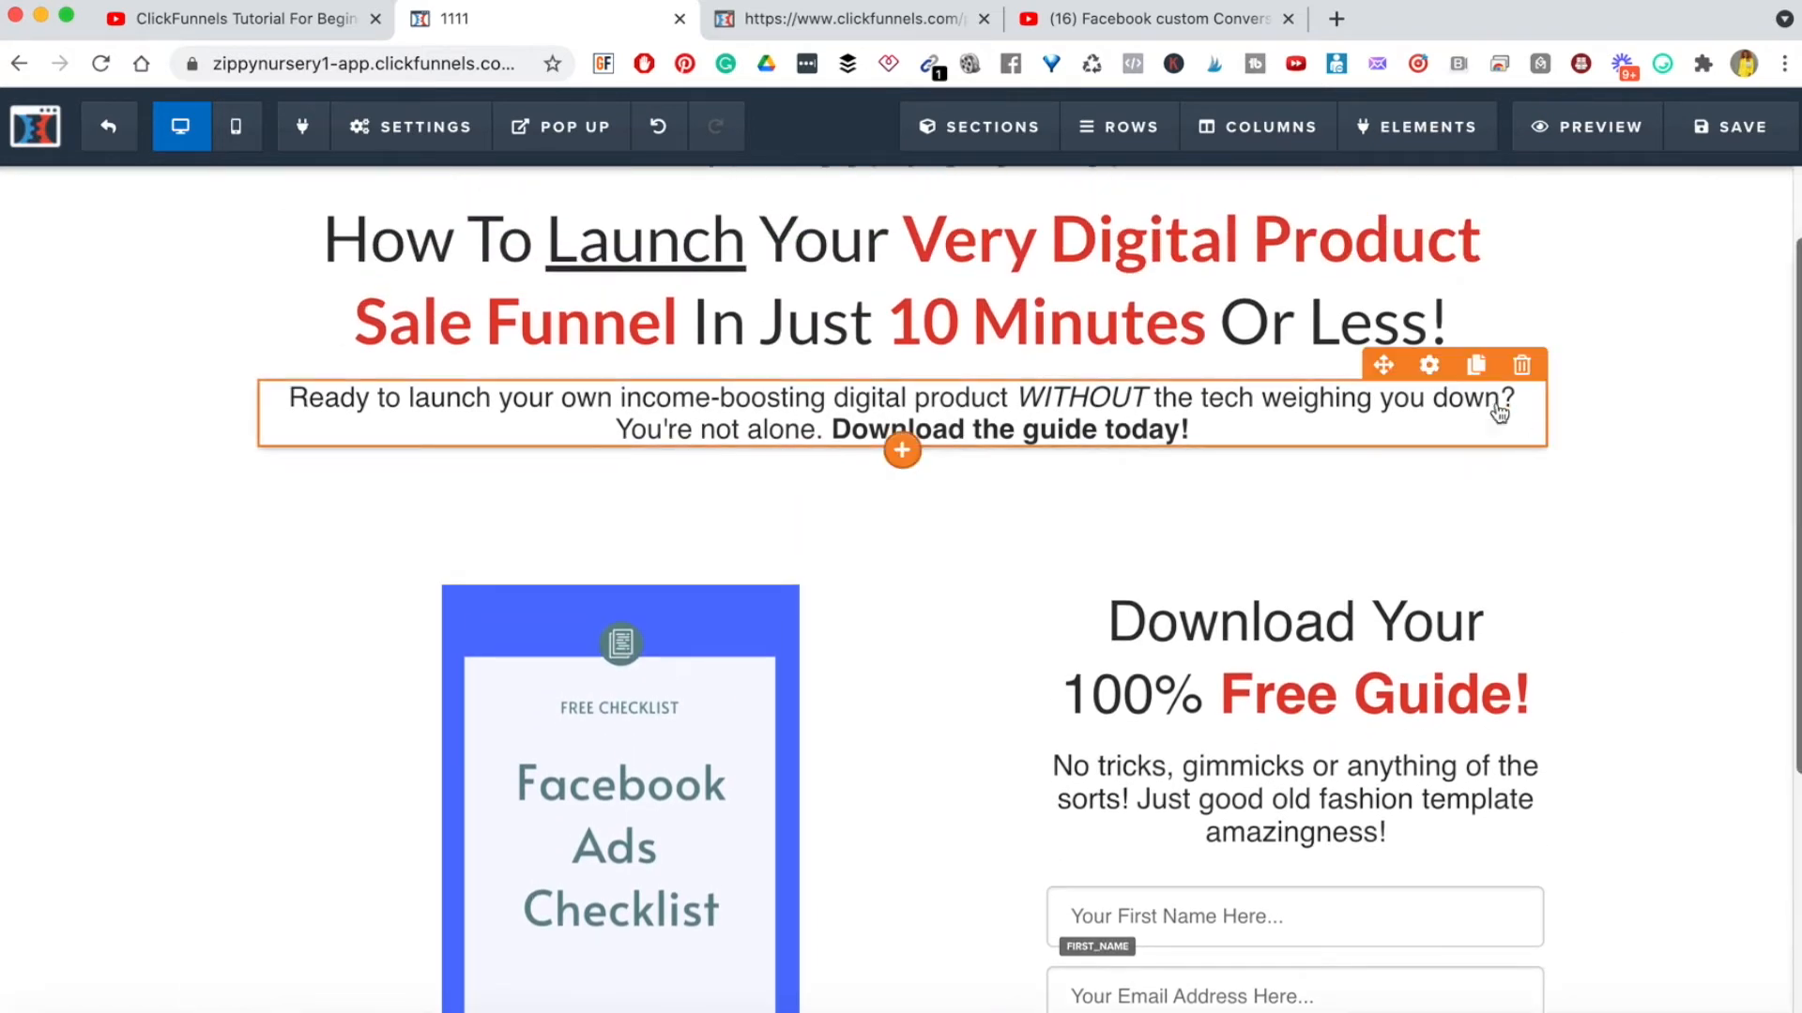
- Open The Ultimate Sales System Checklist landing page in a new browser tab and examine its headline, mockup image and button layout
{"action": "left_click", "coordinate": [1334, 19]}
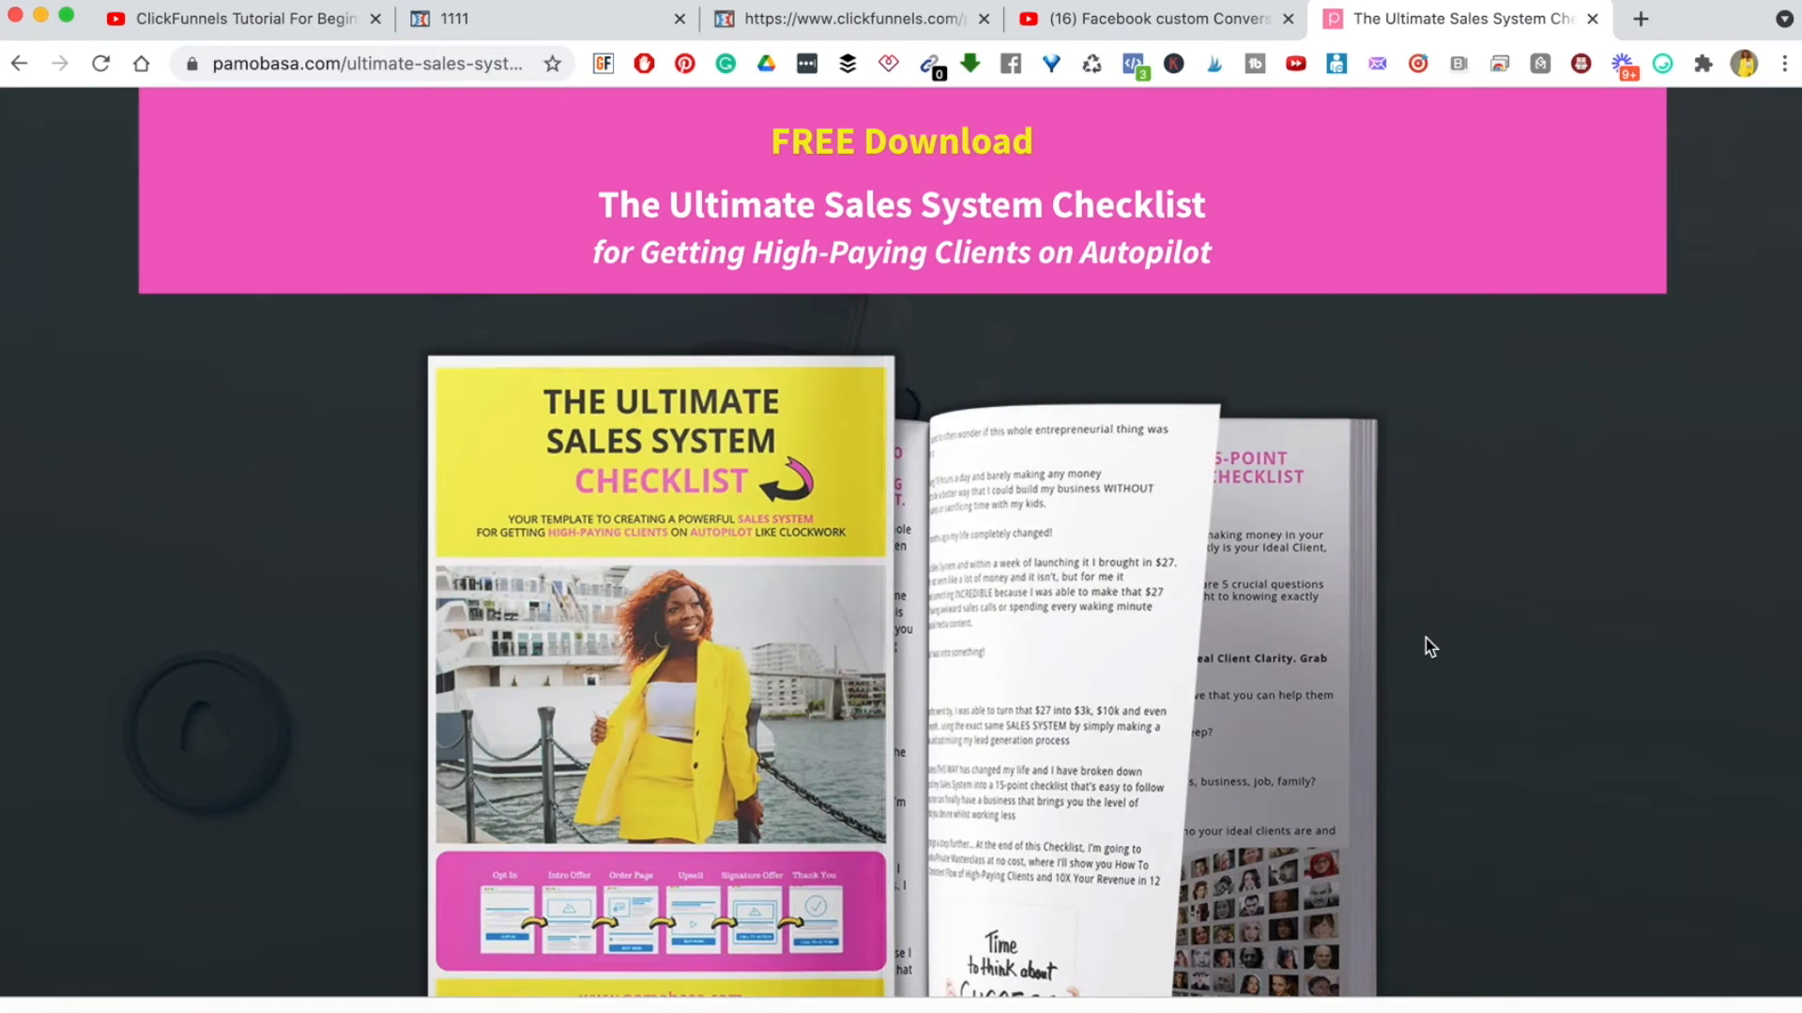
{"action": "scroll", "coordinate": [1426, 640], "scroll_direction": "down", "scroll_amount": 4}
{"action": "scroll", "coordinate": [1427, 640], "scroll_direction": "up", "scroll_amount": 2}
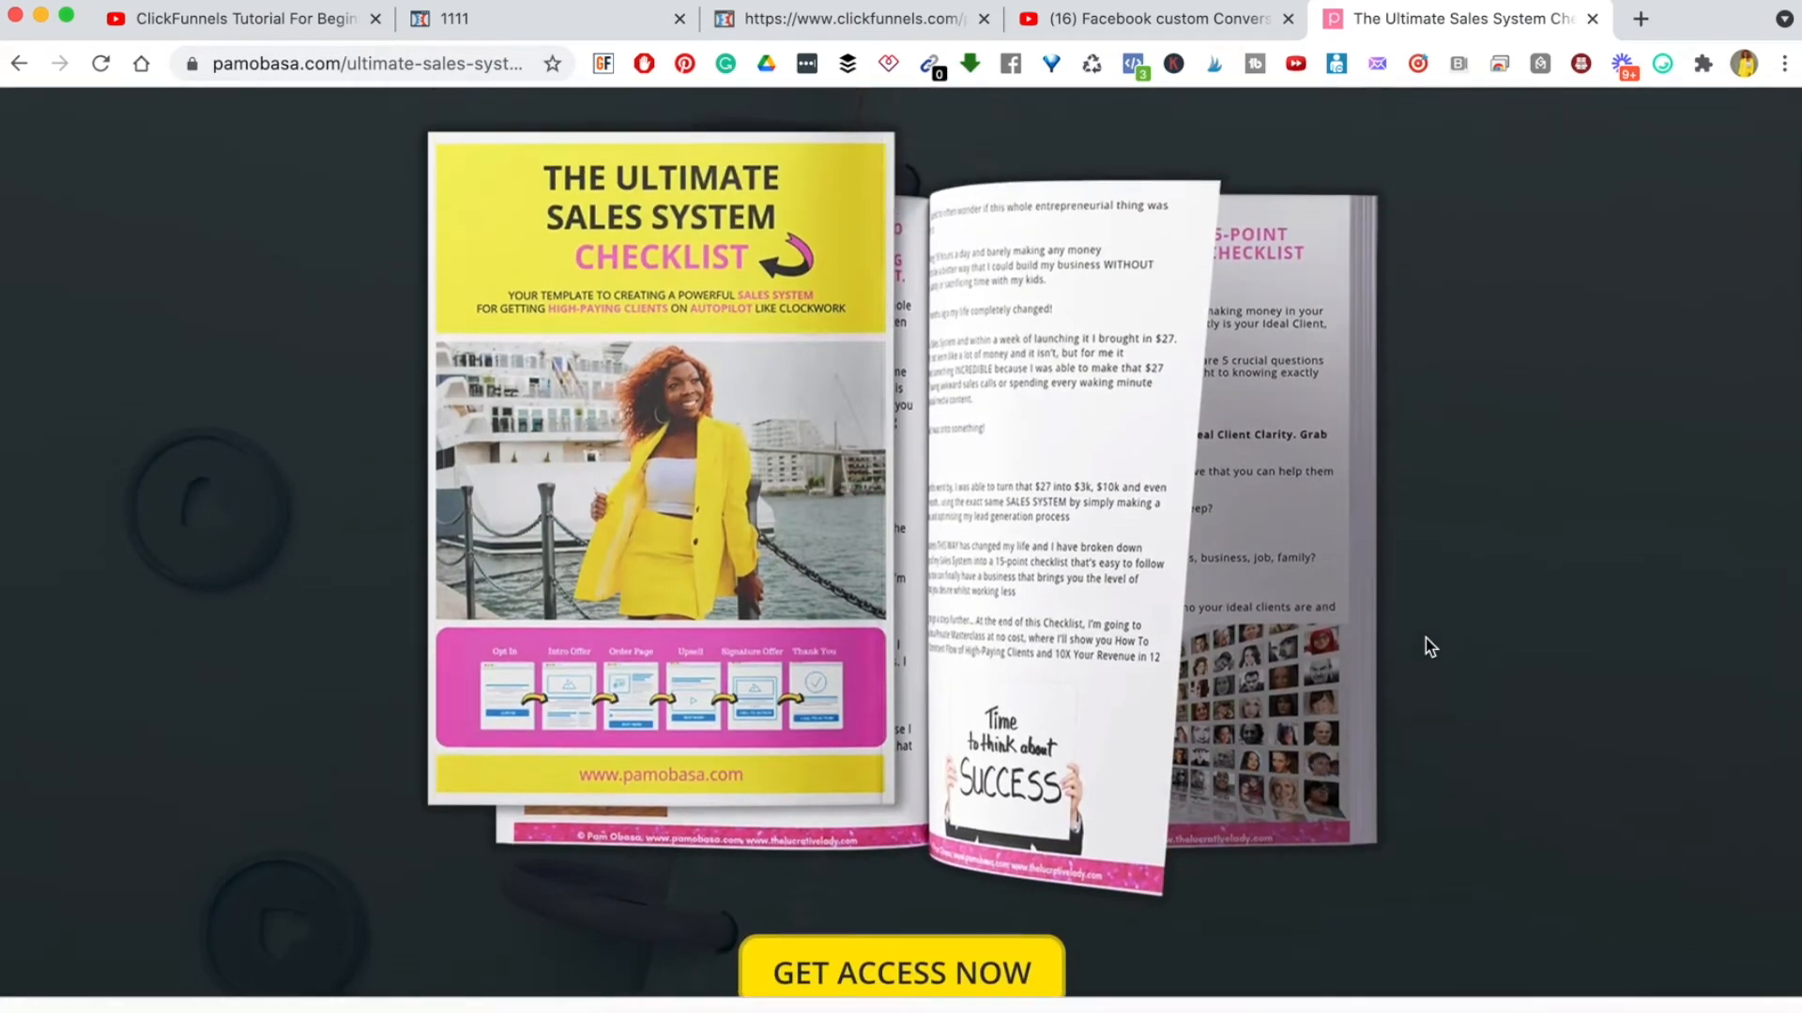
{"action": "scroll", "coordinate": [1427, 648], "scroll_direction": "up", "scroll_amount": 1}
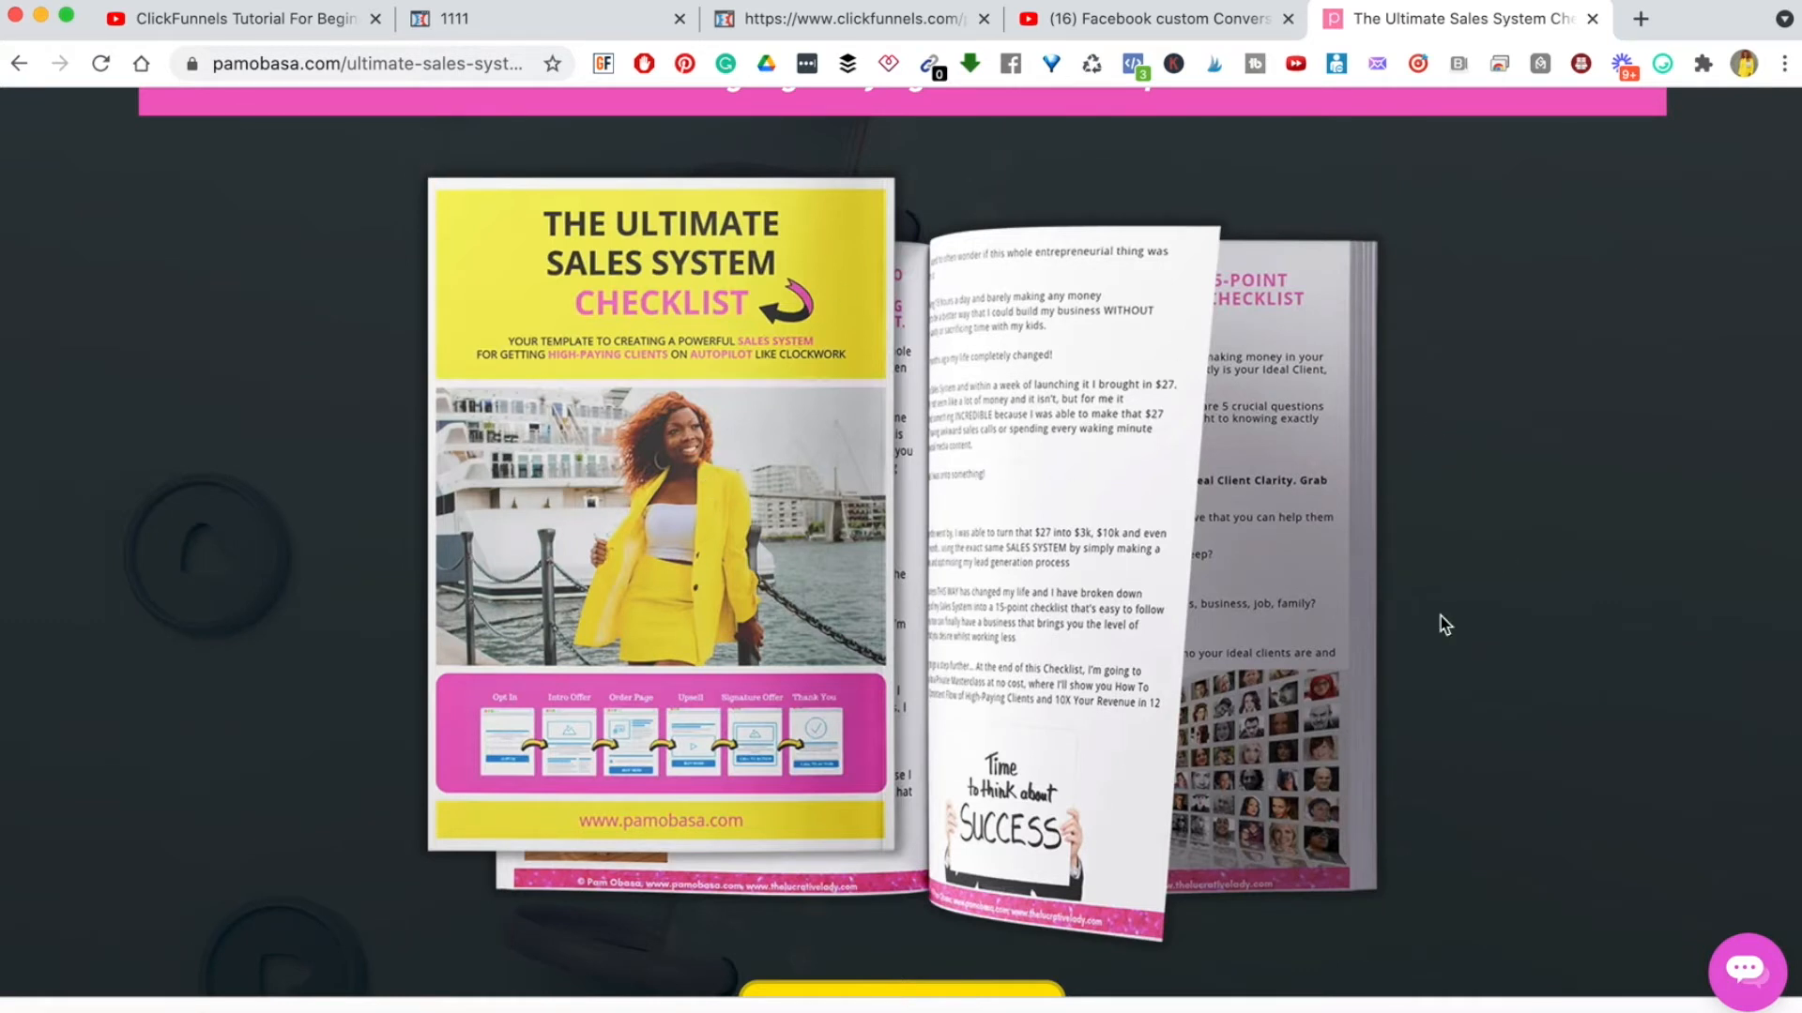
- Return to the opt-in page editor, close the Ultimate Sales System Checklist page, and review the desktop layout from headline to footer
{"action": "left_click", "coordinate": [455, 31]}
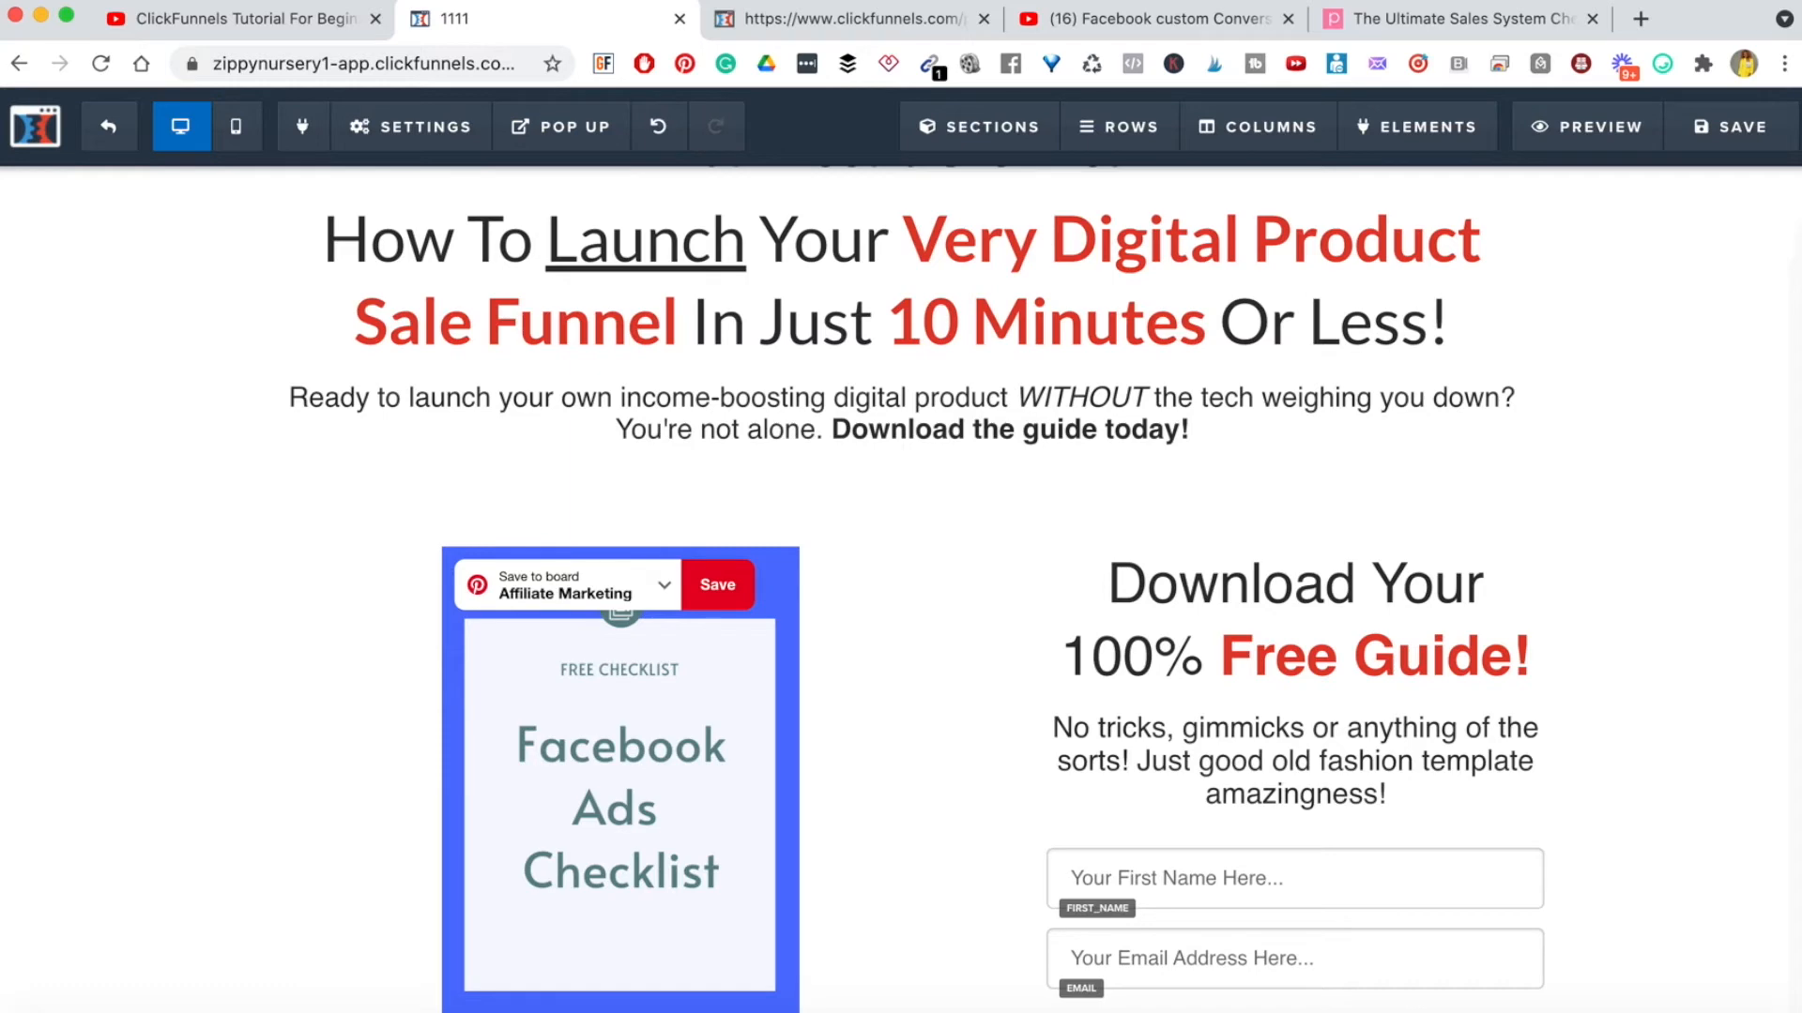
{"action": "scroll", "coordinate": [1656, 554], "scroll_direction": "down", "scroll_amount": 4}
{"action": "scroll", "coordinate": [1656, 555], "scroll_direction": "up", "scroll_amount": 5}
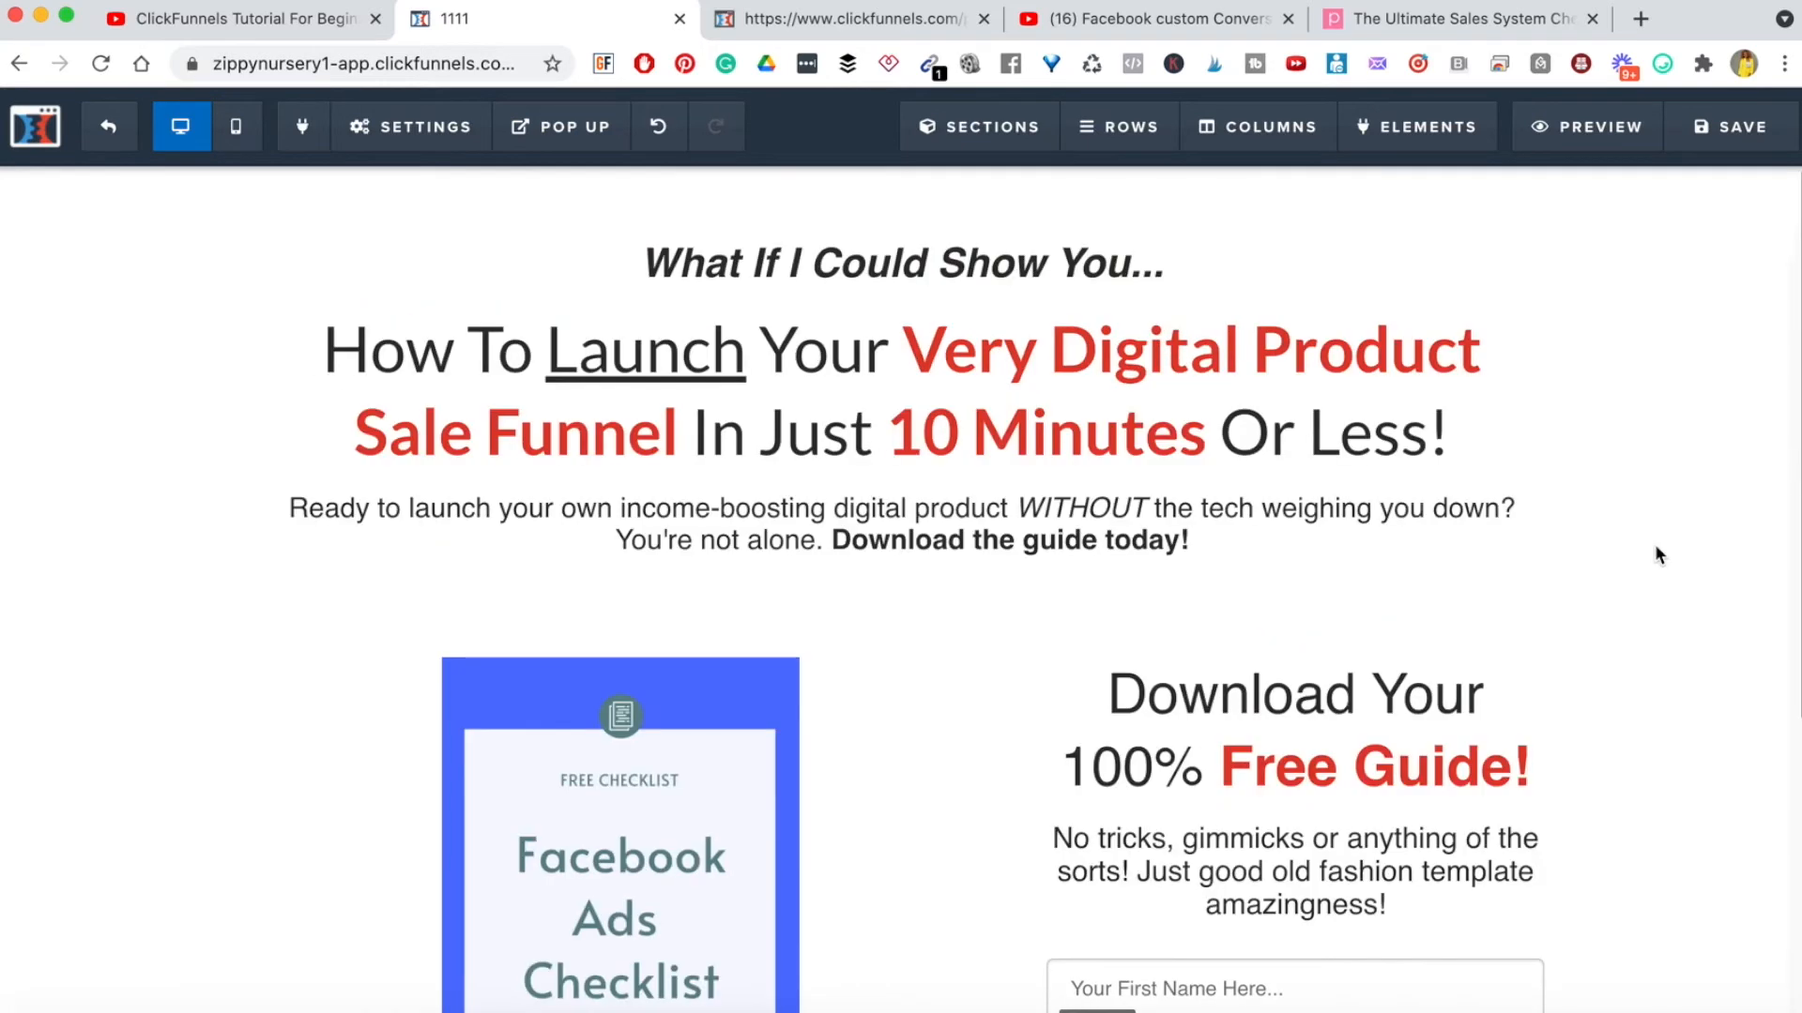
{"action": "scroll", "coordinate": [1634, 689], "scroll_direction": "down", "scroll_amount": 1}
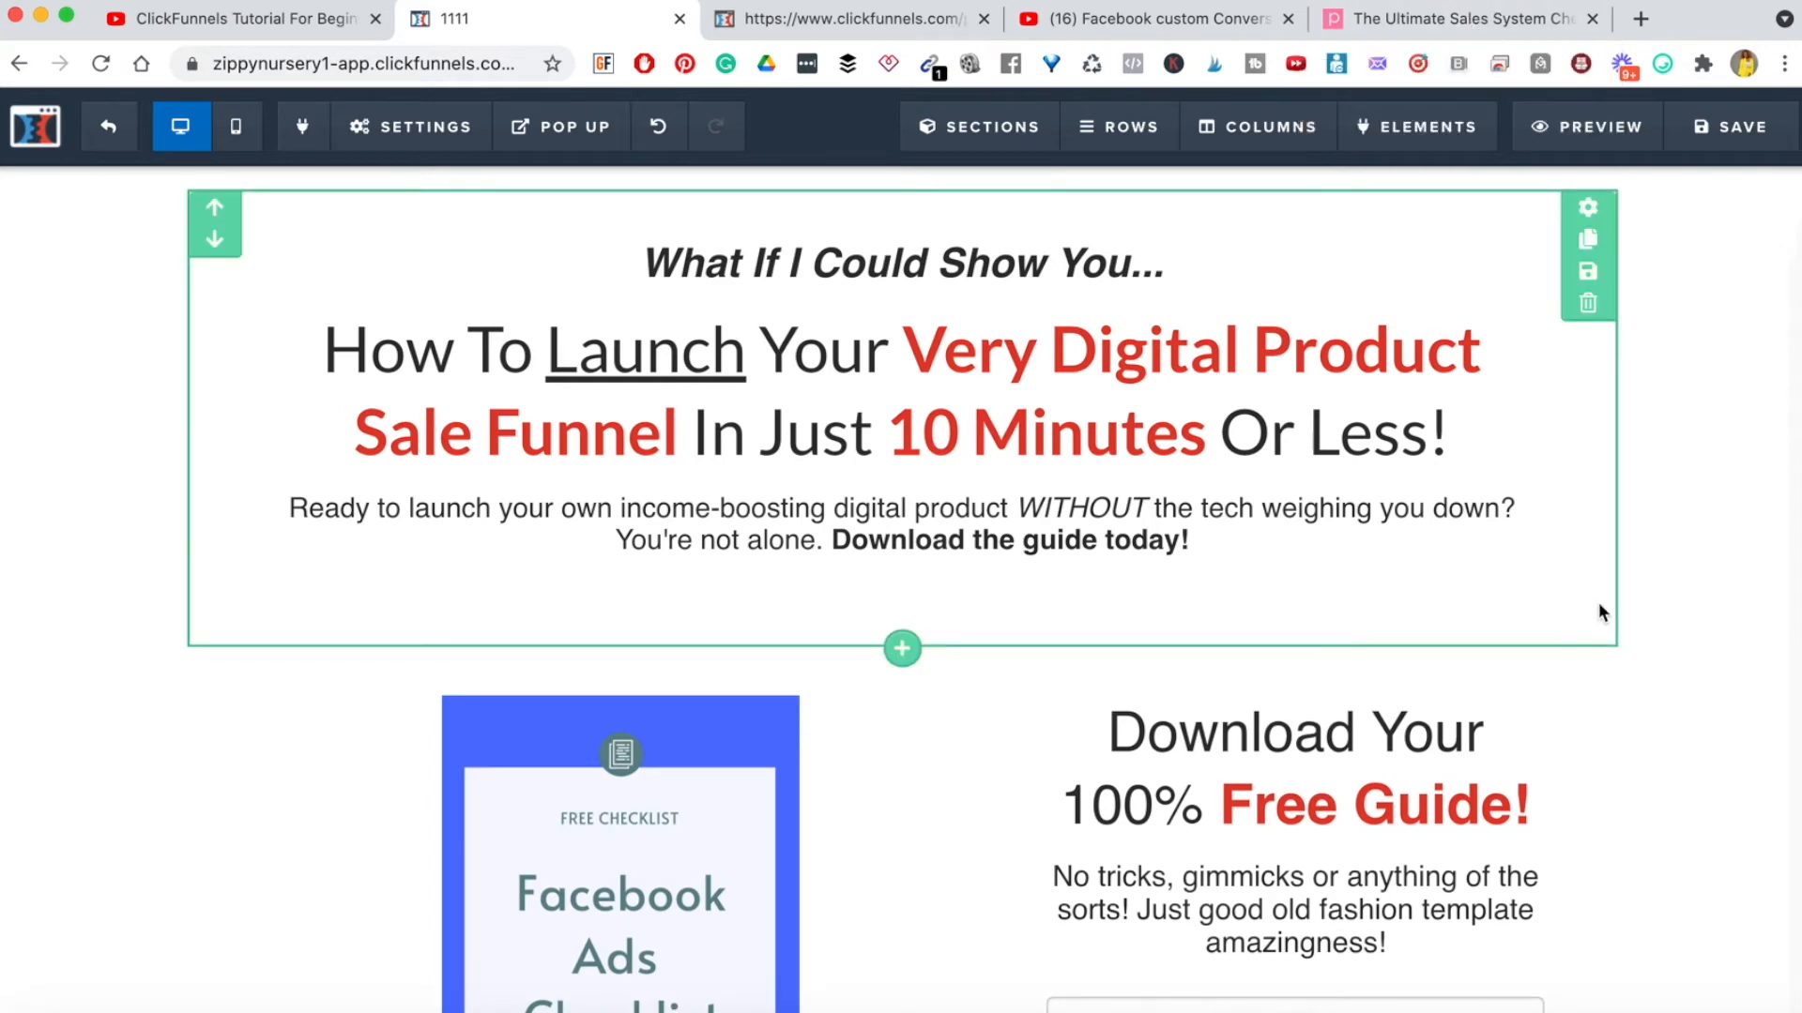
{"action": "scroll", "coordinate": [1657, 760], "scroll_direction": "down", "scroll_amount": 5}
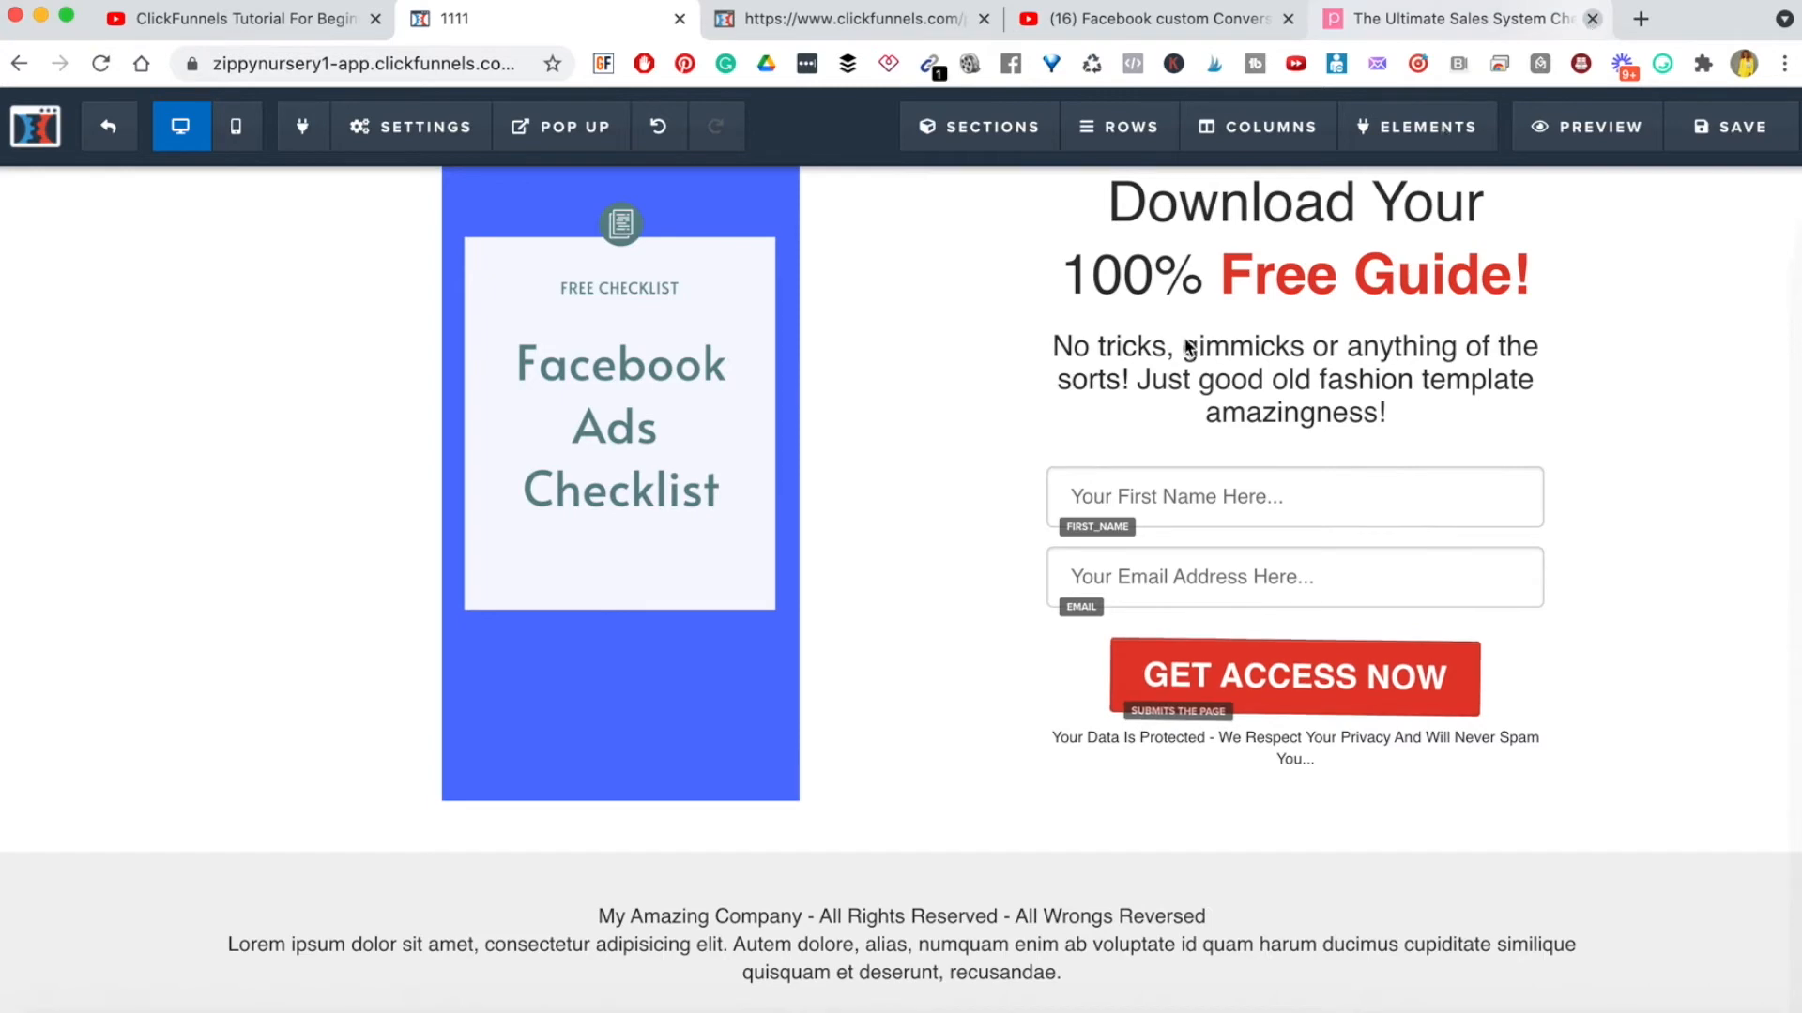
{"action": "left_click", "coordinate": [1593, 19]}
{"action": "scroll", "coordinate": [1652, 216], "scroll_direction": "up", "scroll_amount": 5}
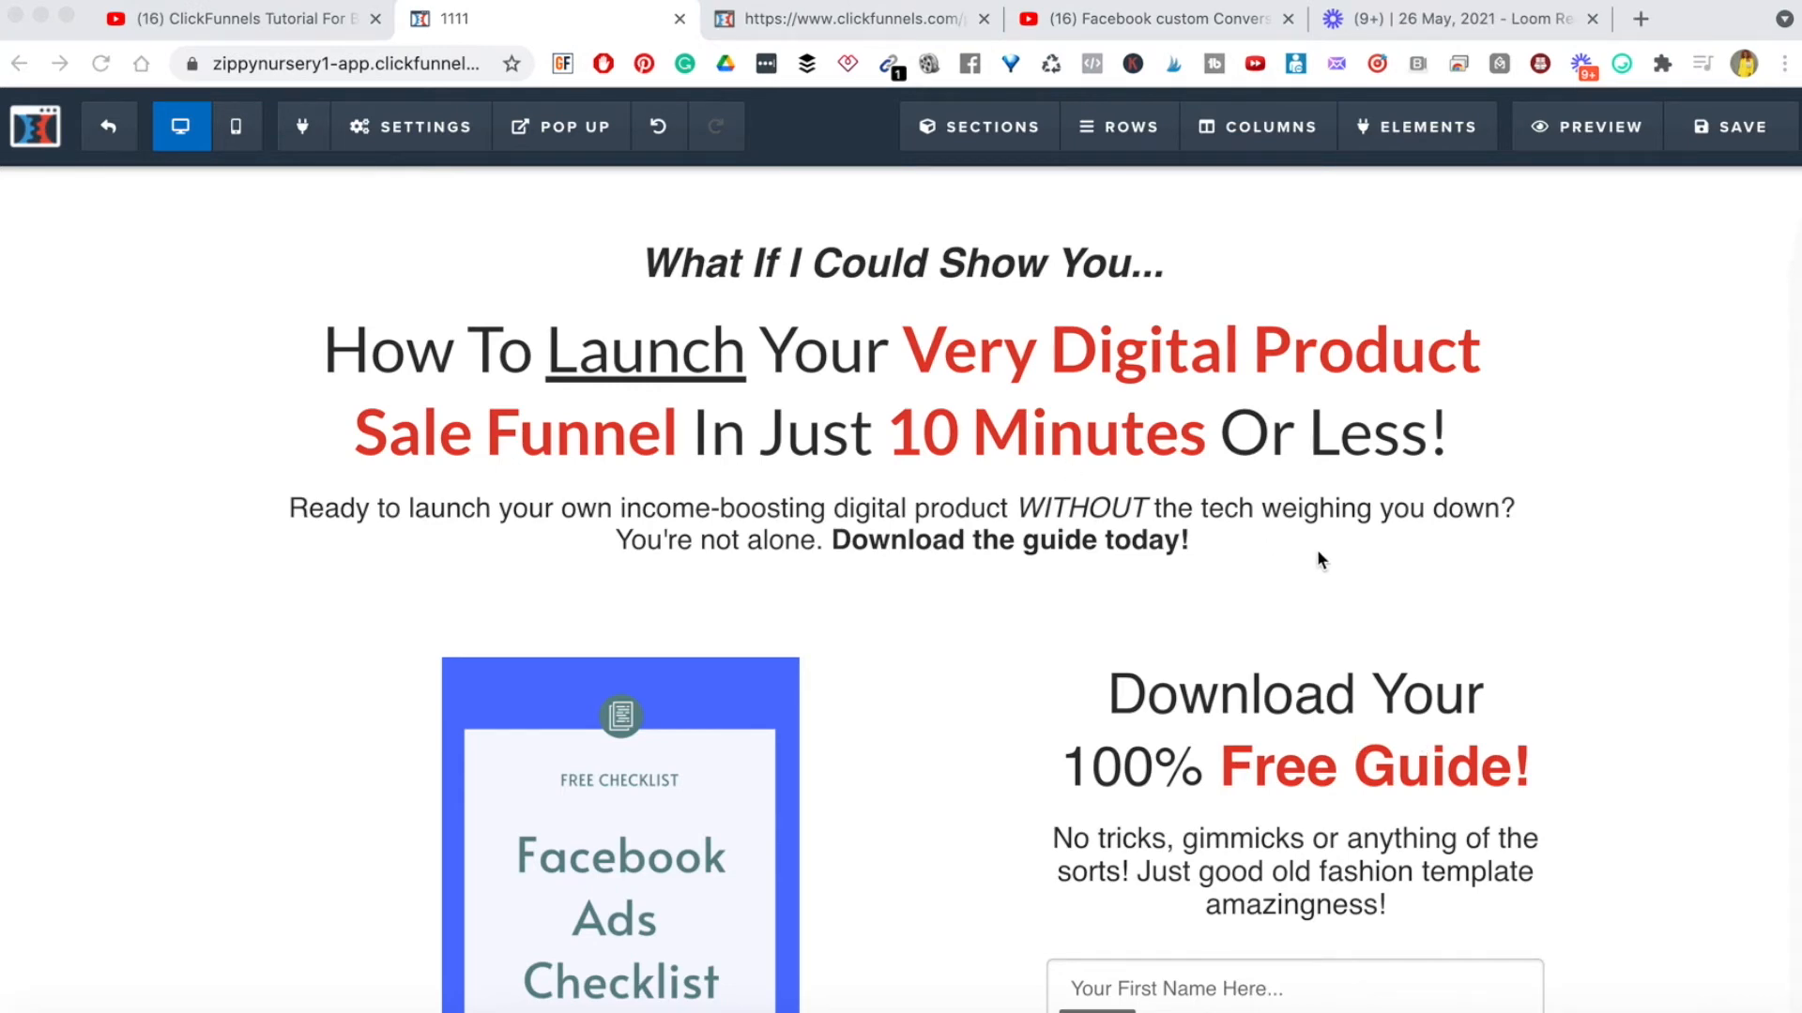
{"action": "scroll", "coordinate": [1402, 577], "scroll_direction": "down", "scroll_amount": 5}
{"action": "scroll", "coordinate": [1402, 577], "scroll_direction": "up", "scroll_amount": 5}
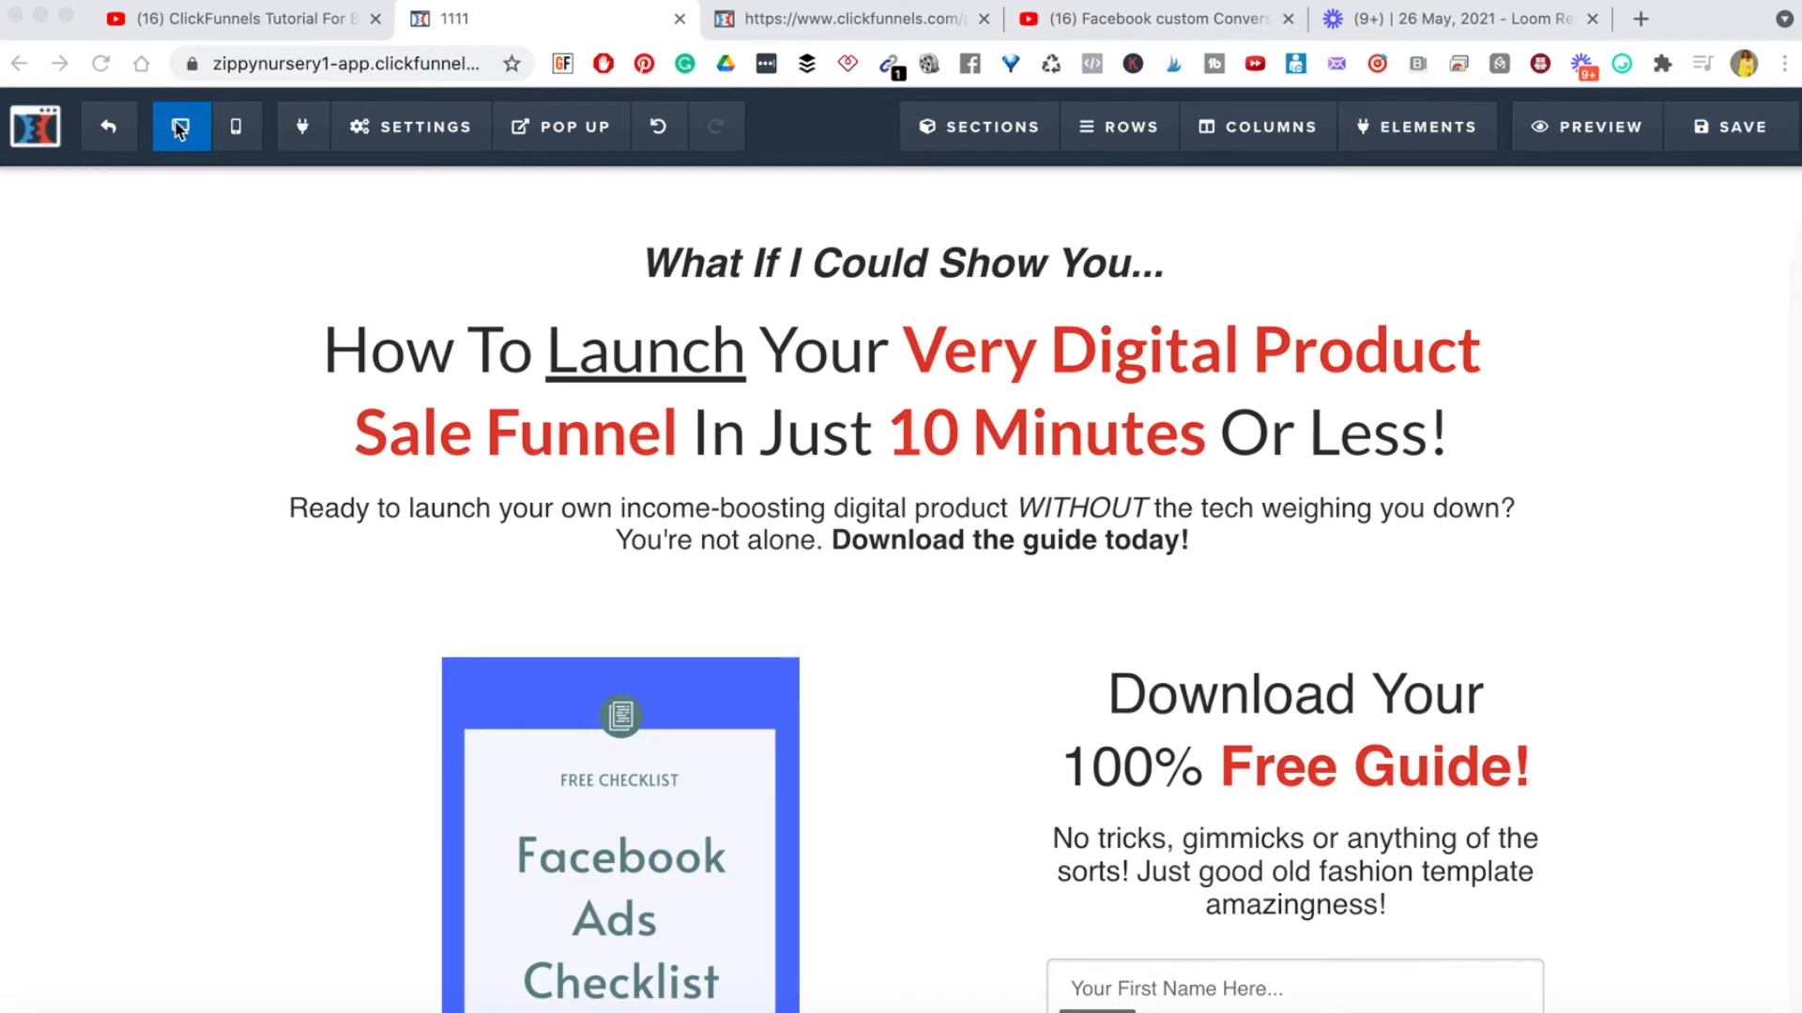
- Show the opt-in page in mobile view and examine its headline size, checklist image, form fields, button and footer
{"action": "left_click", "coordinate": [238, 137]}
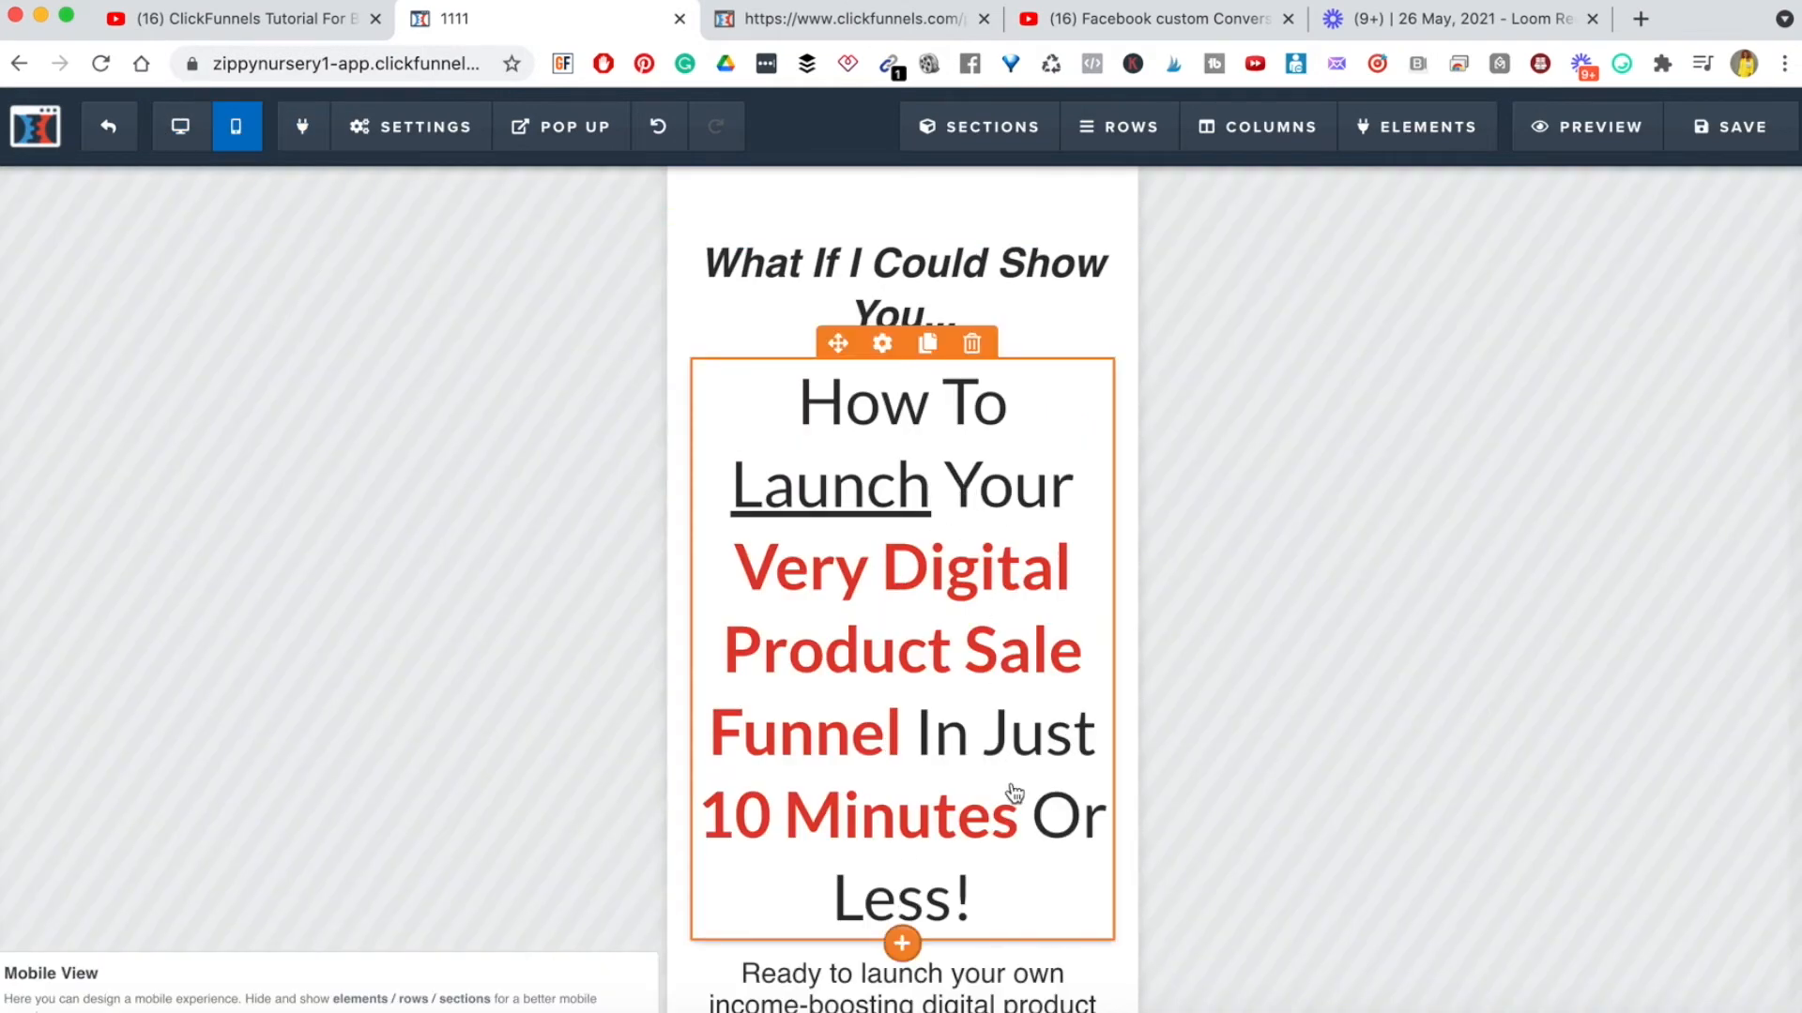
{"action": "scroll", "coordinate": [1053, 765], "scroll_direction": "down", "scroll_amount": 1}
{"action": "scroll", "coordinate": [1053, 769], "scroll_direction": "down", "scroll_amount": 2}
{"action": "scroll", "coordinate": [1053, 769], "scroll_direction": "up", "scroll_amount": 3}
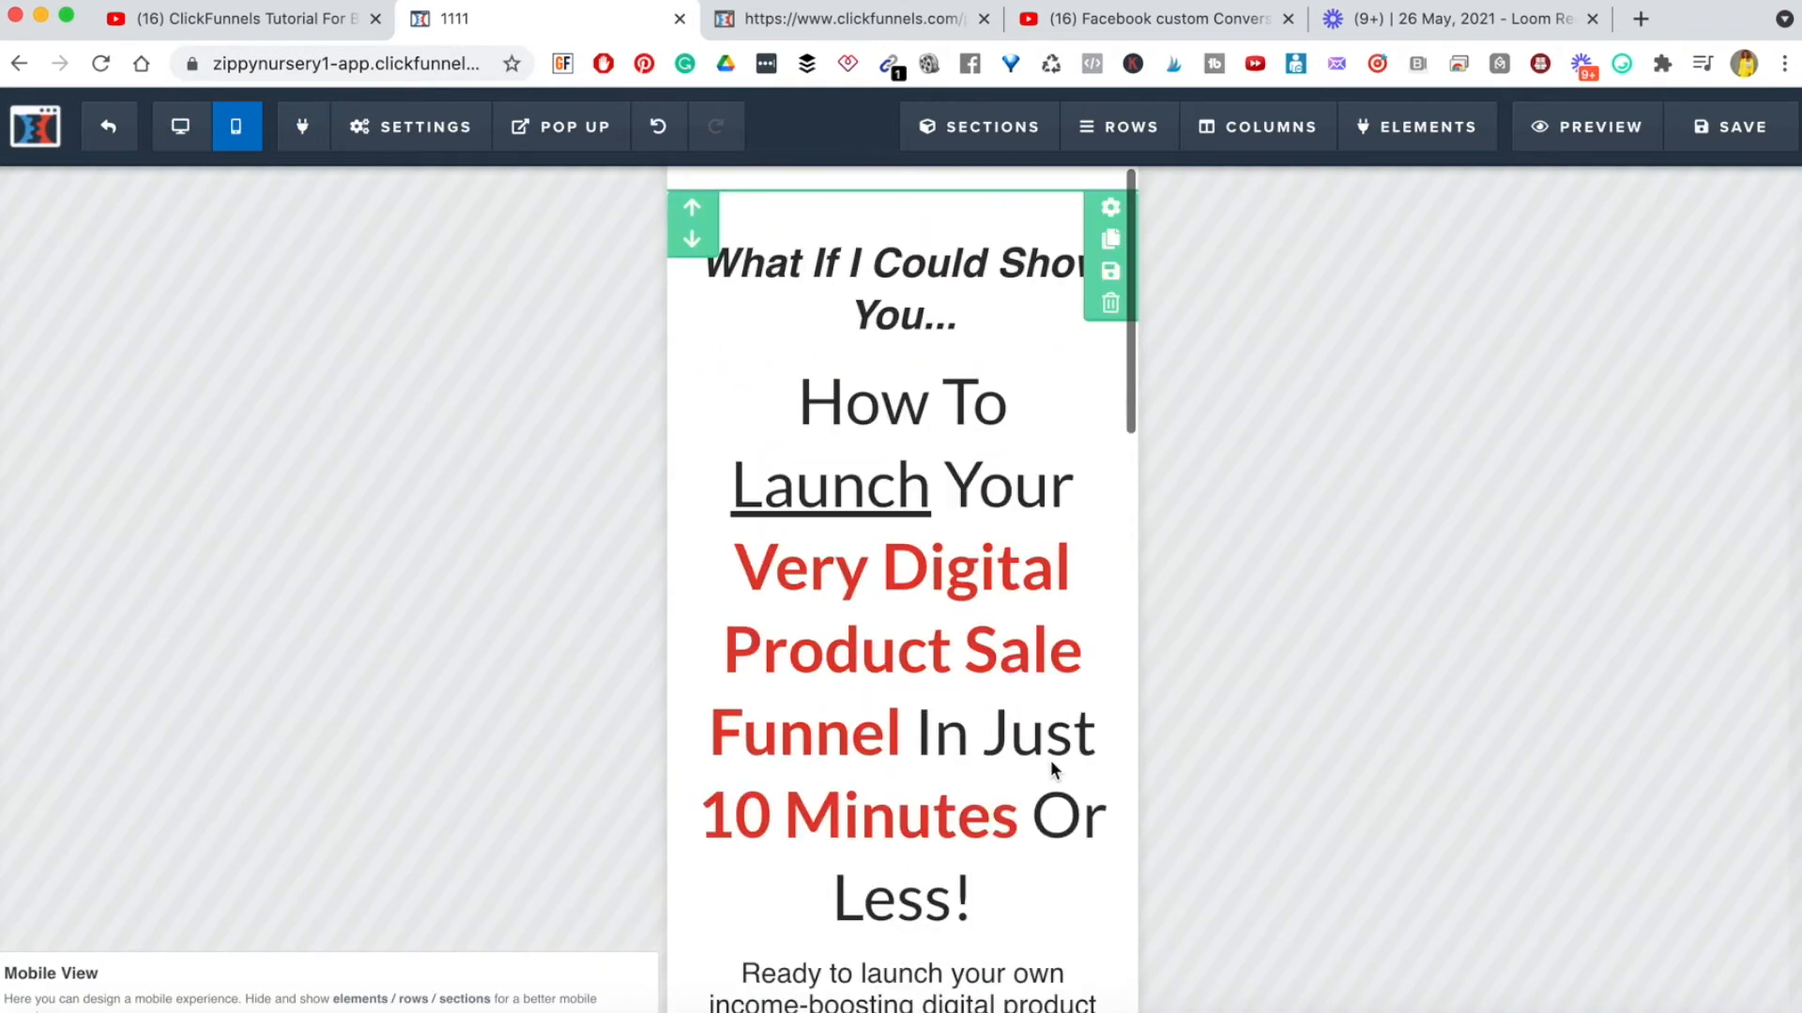
{"action": "scroll", "coordinate": [1053, 769], "scroll_direction": "down", "scroll_amount": 8}
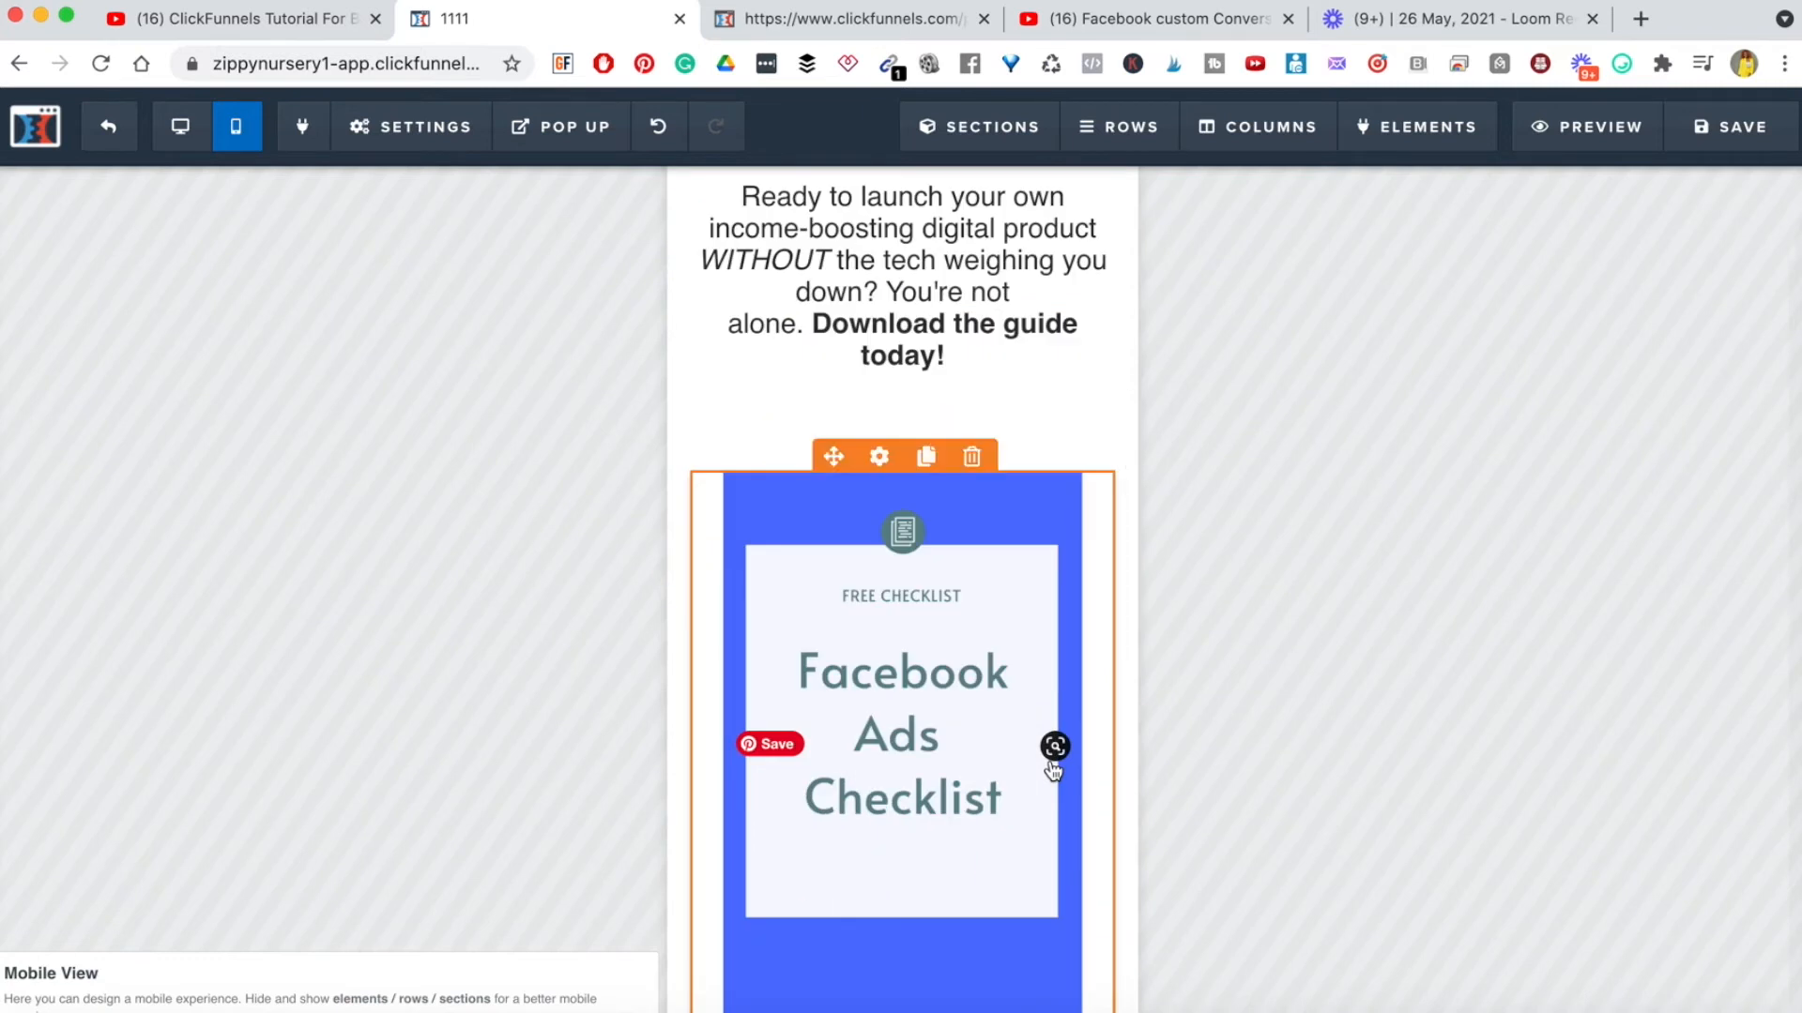
{"action": "scroll", "coordinate": [1008, 413], "scroll_direction": "down", "scroll_amount": 10}
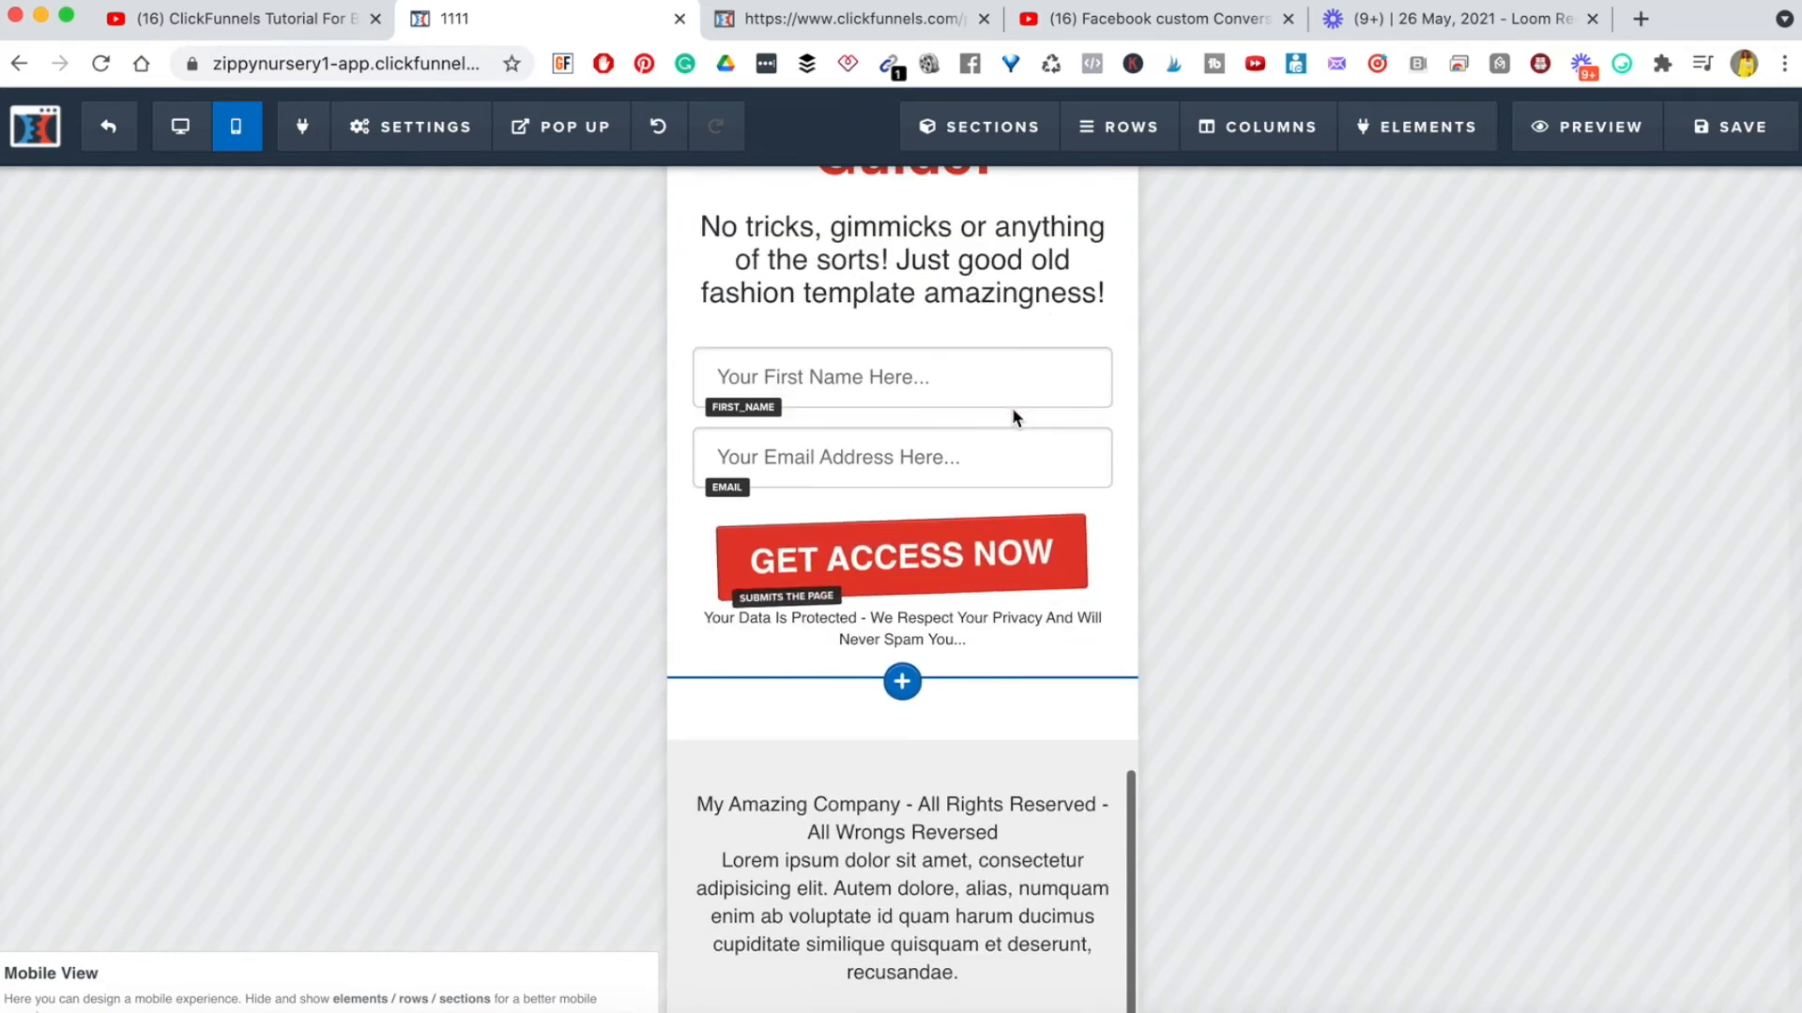
{"action": "scroll", "coordinate": [1011, 407], "scroll_direction": "up", "scroll_amount": 10}
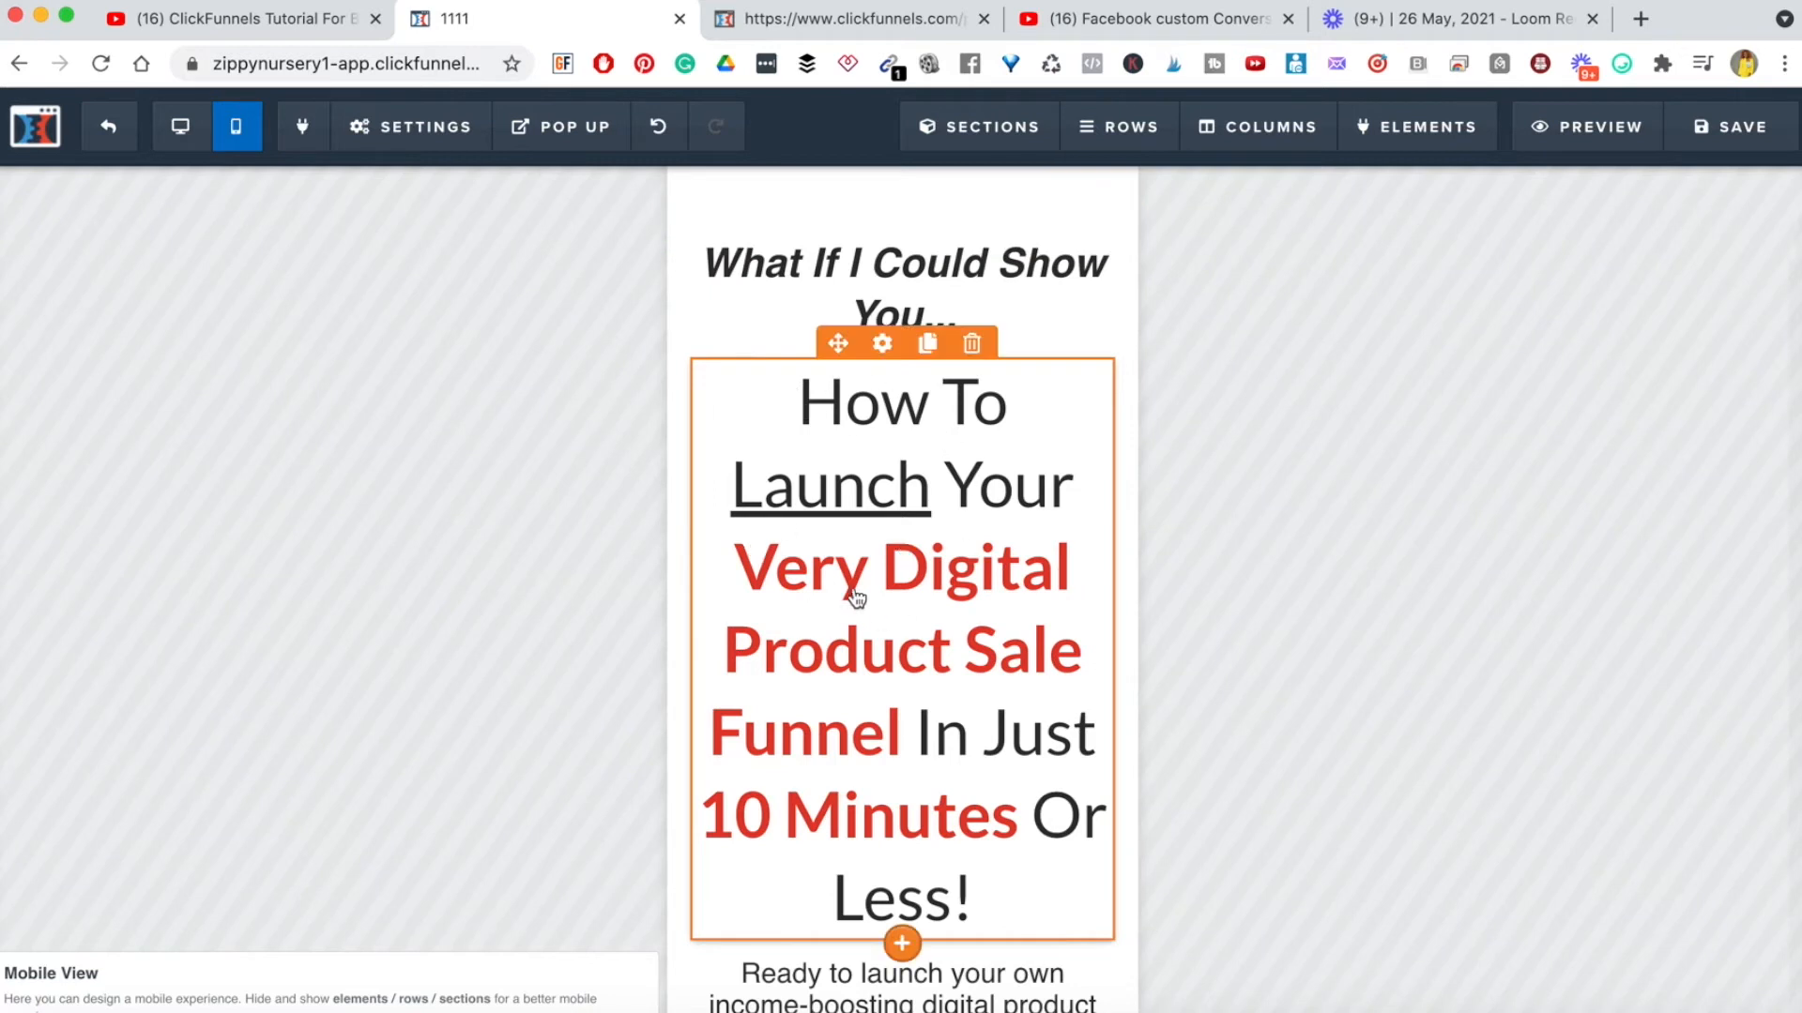
{"action": "scroll", "coordinate": [921, 593], "scroll_direction": "down", "scroll_amount": 10}
{"action": "scroll", "coordinate": [921, 593], "scroll_direction": "down", "scroll_amount": 5}
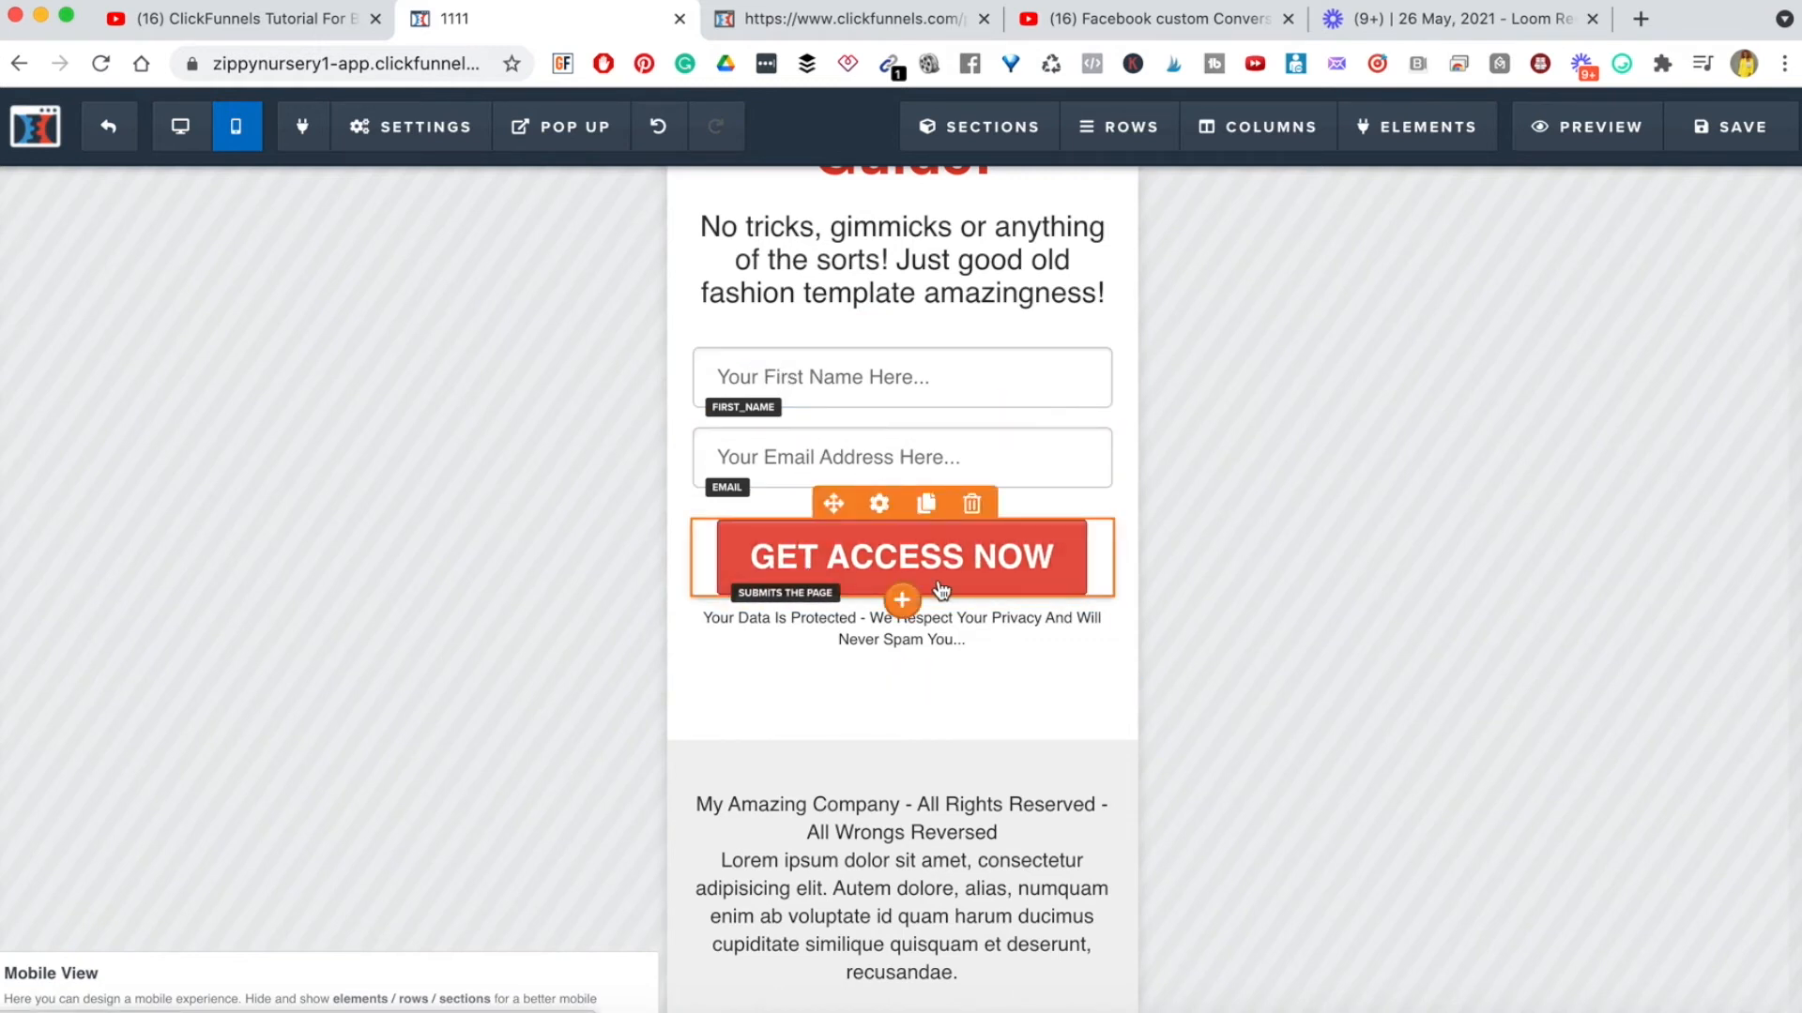
{"action": "scroll", "coordinate": [938, 590], "scroll_direction": "up", "scroll_amount": 15}
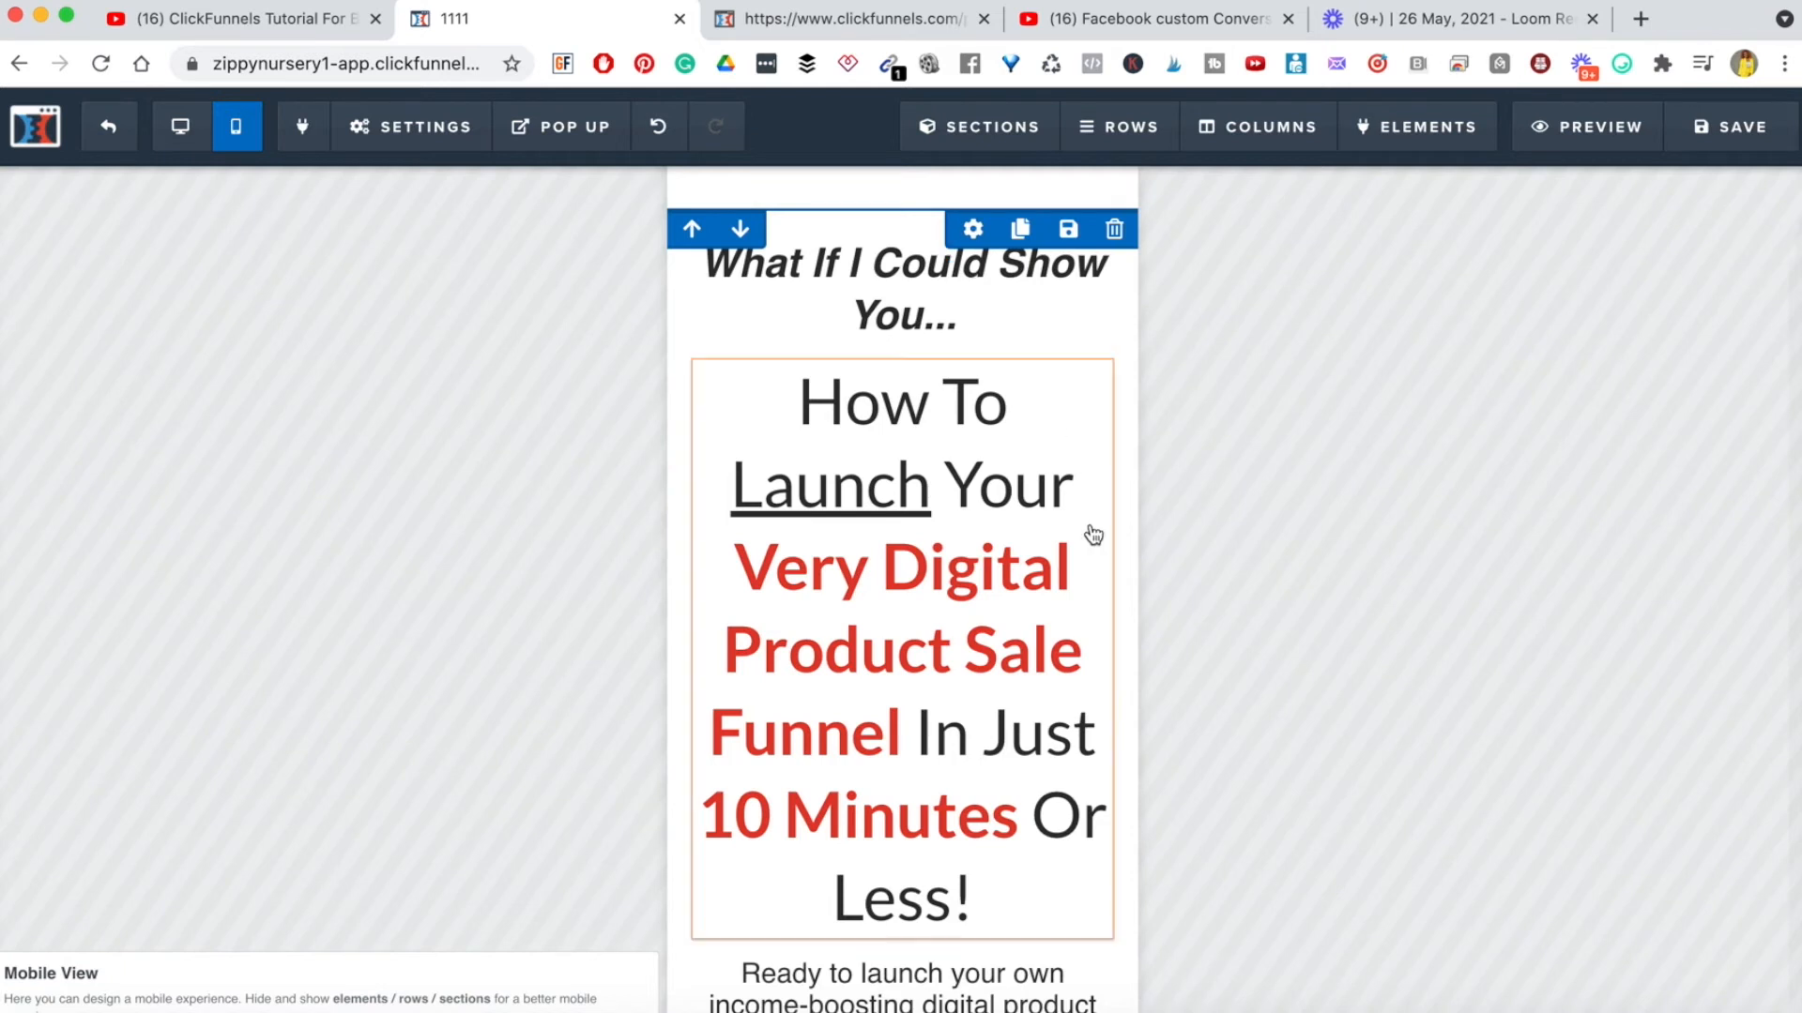
{"action": "scroll", "coordinate": [792, 784], "scroll_direction": "down", "scroll_amount": 12}
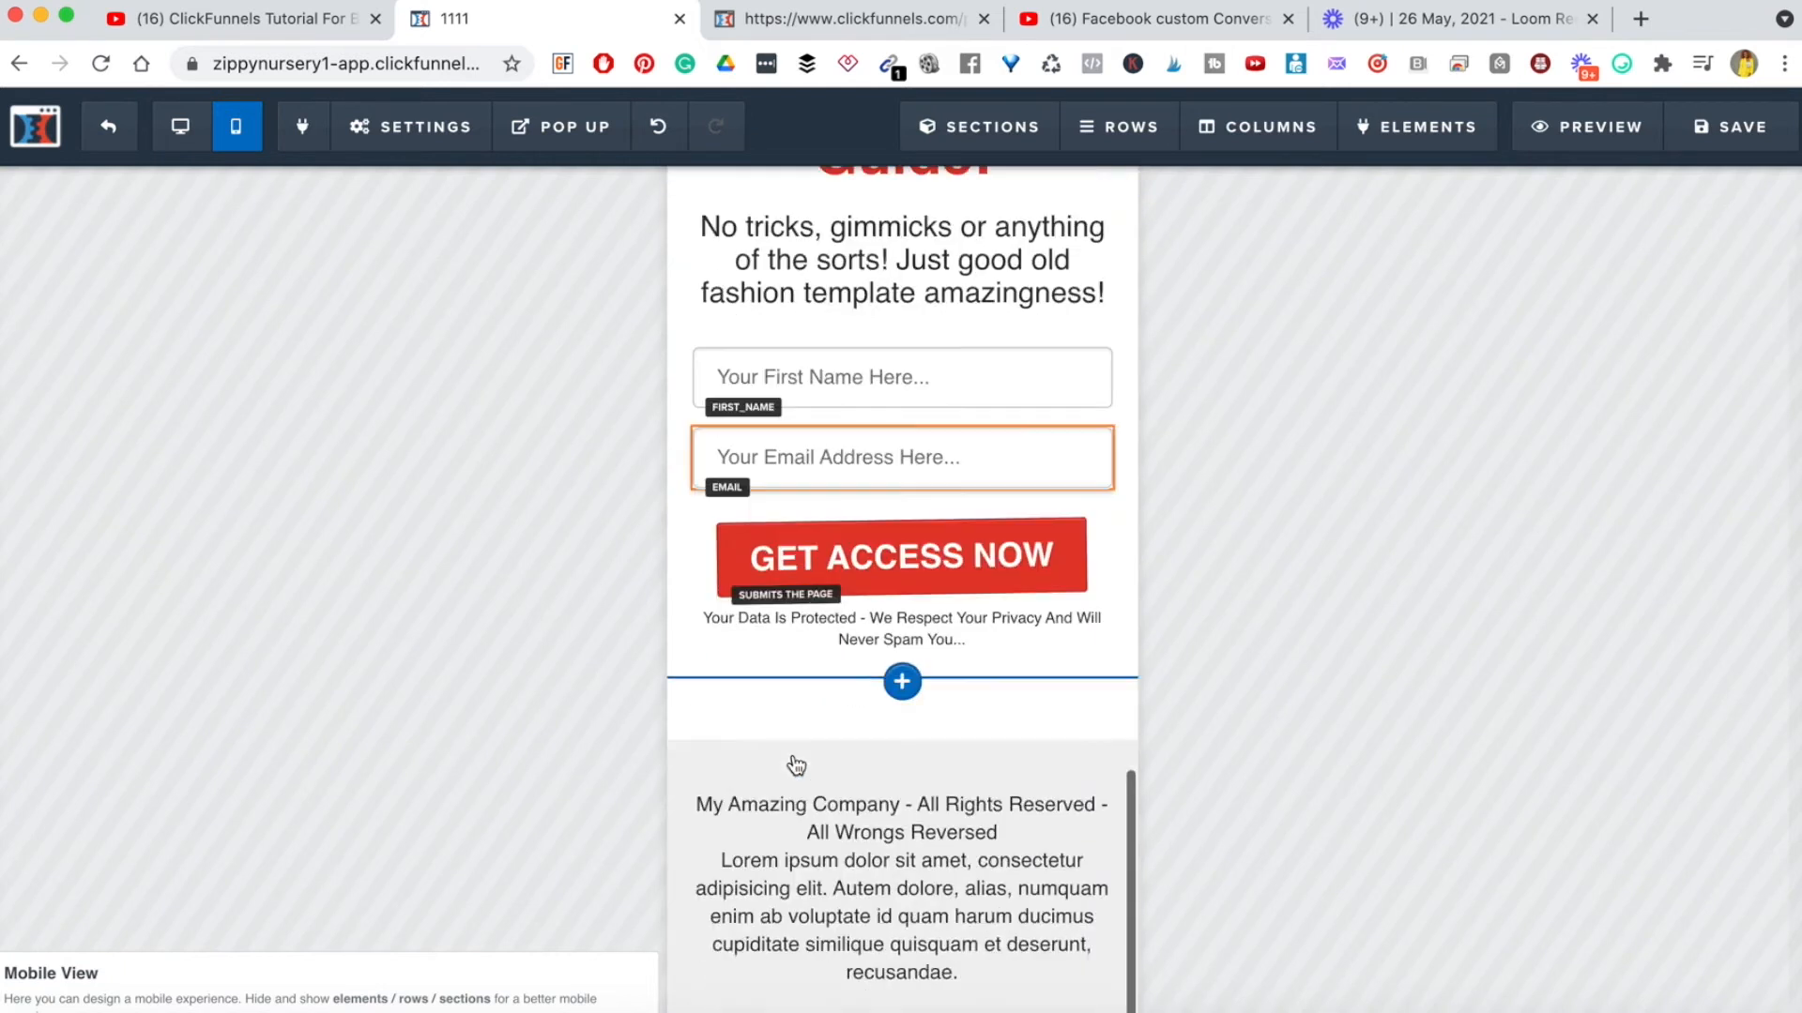
{"action": "scroll", "coordinate": [880, 615], "scroll_direction": "up", "scroll_amount": 1}
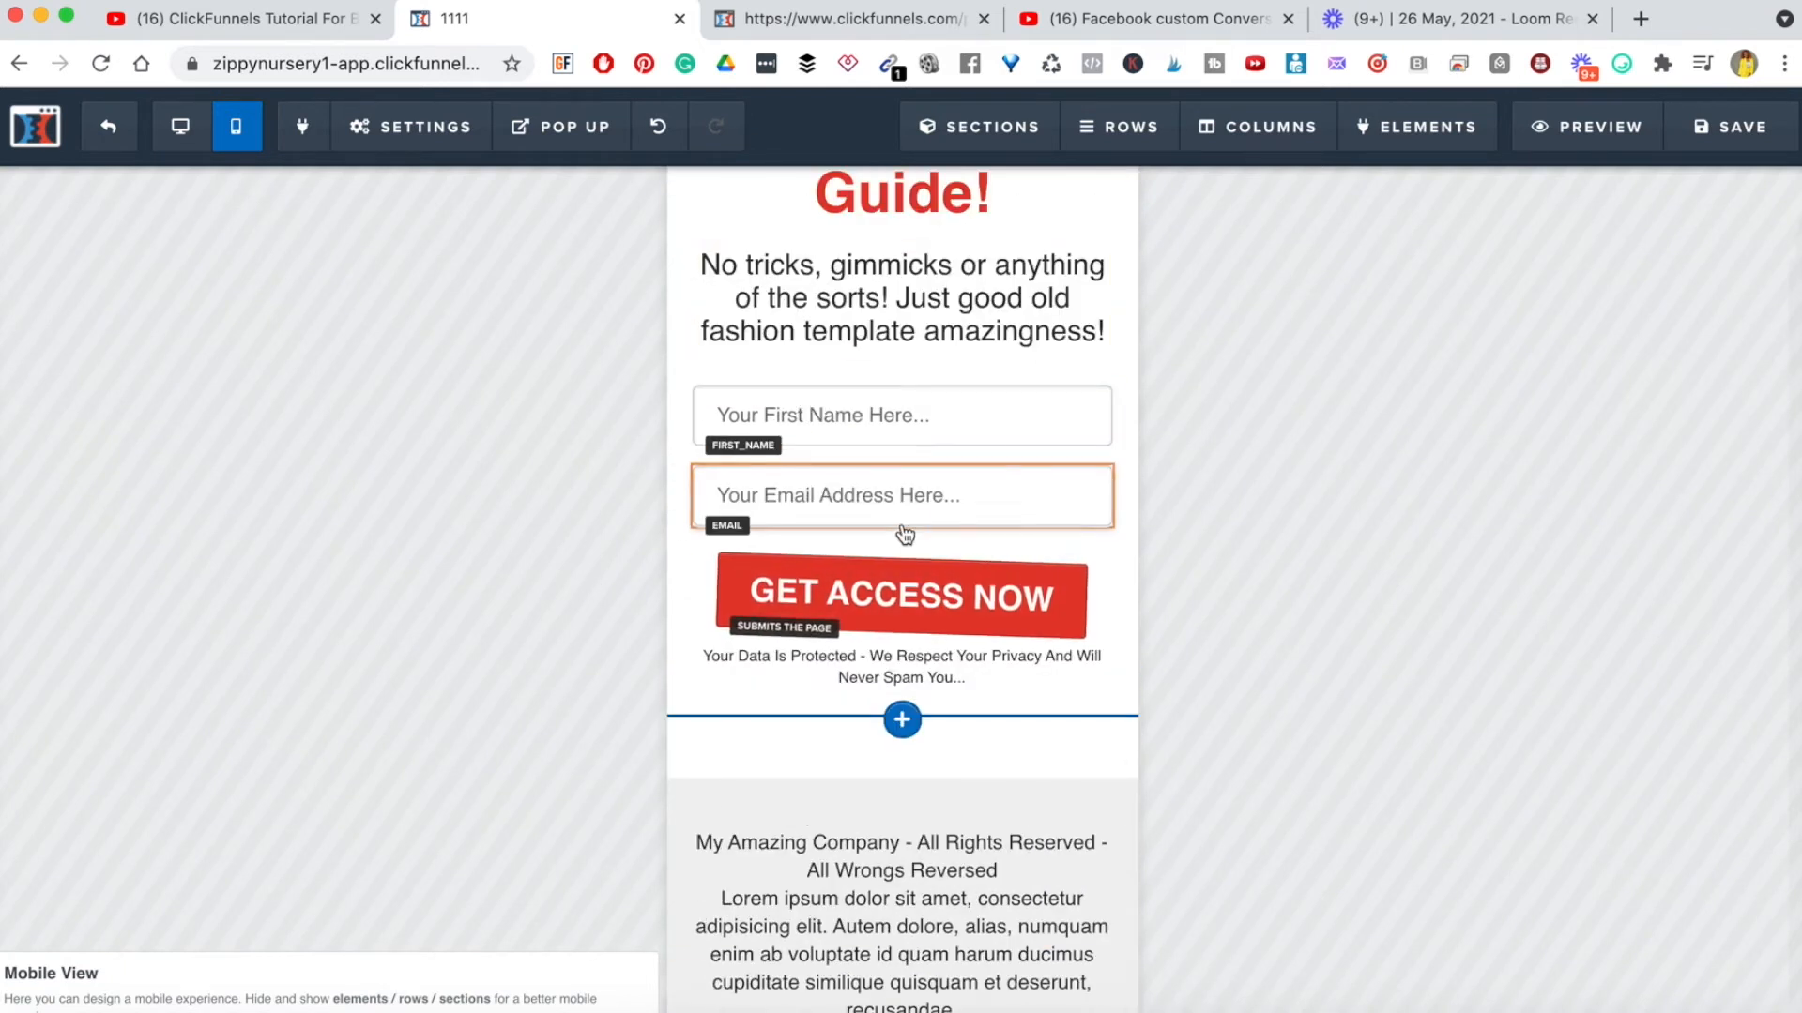
{"action": "scroll", "coordinate": [905, 534], "scroll_direction": "up", "scroll_amount": 11}
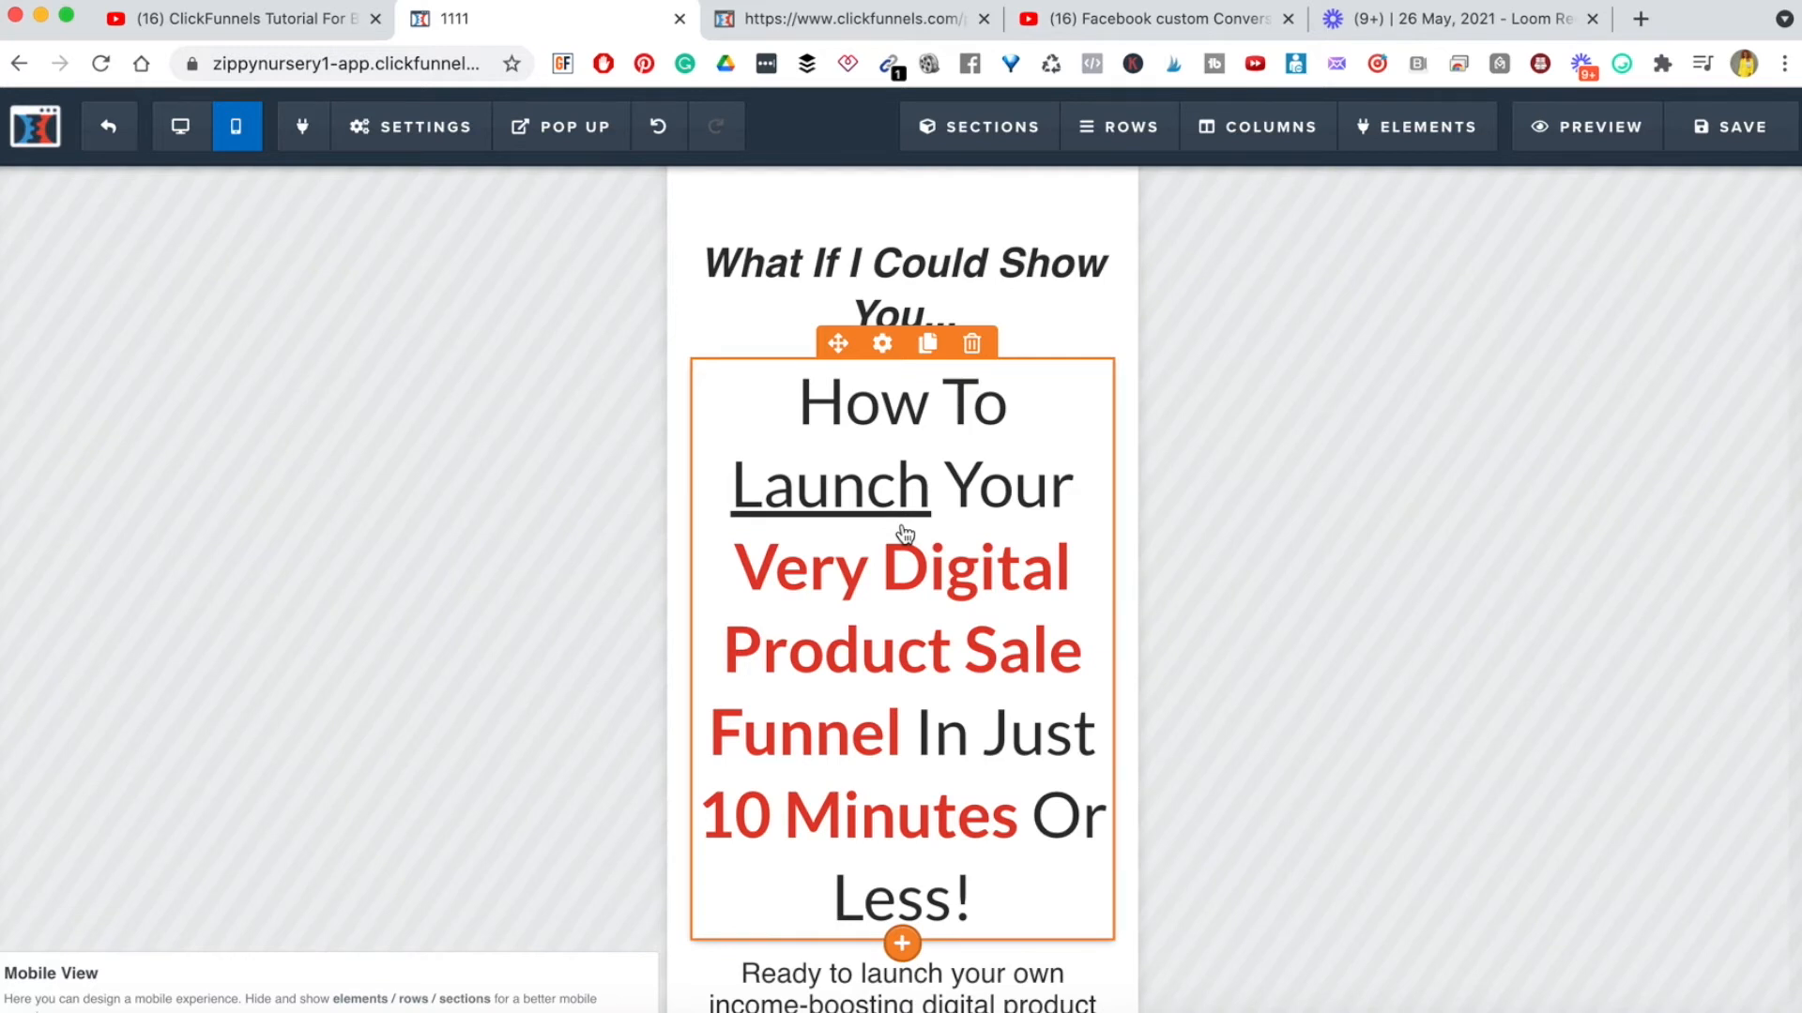
{"action": "scroll", "coordinate": [904, 535], "scroll_direction": "down", "scroll_amount": 15}
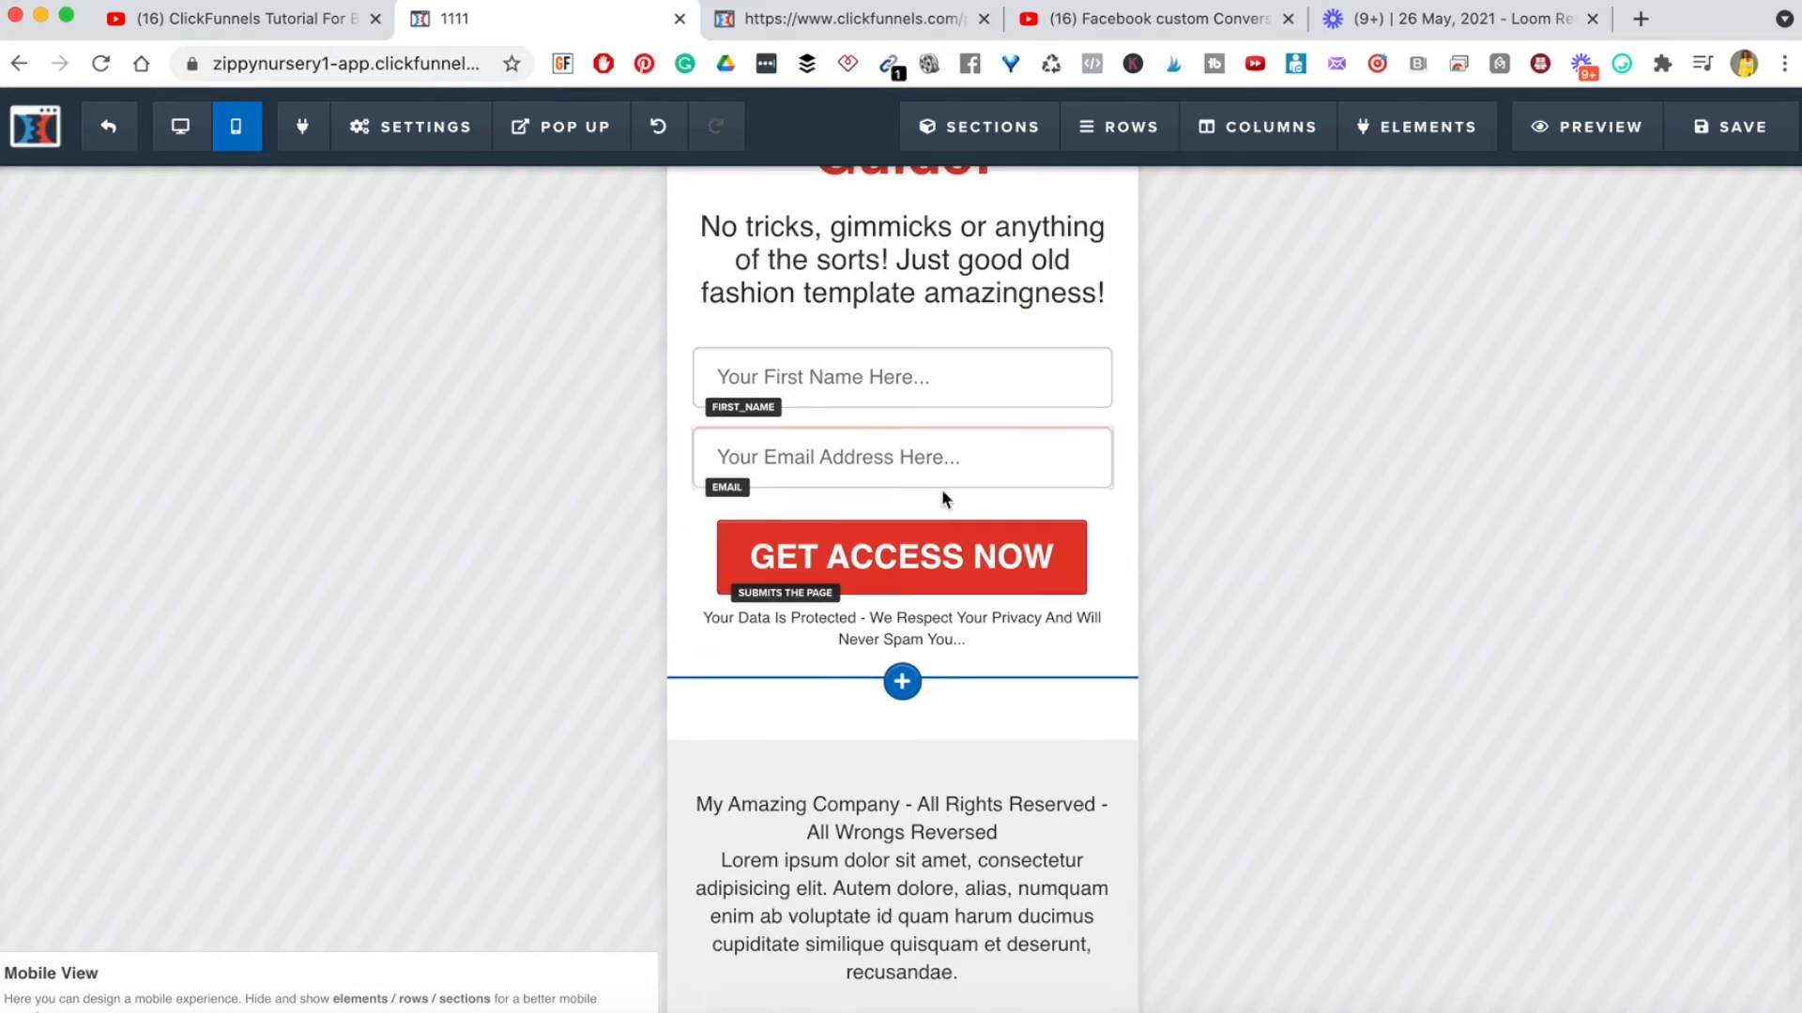
{"action": "scroll", "coordinate": [939, 422], "scroll_direction": "up", "scroll_amount": 15}
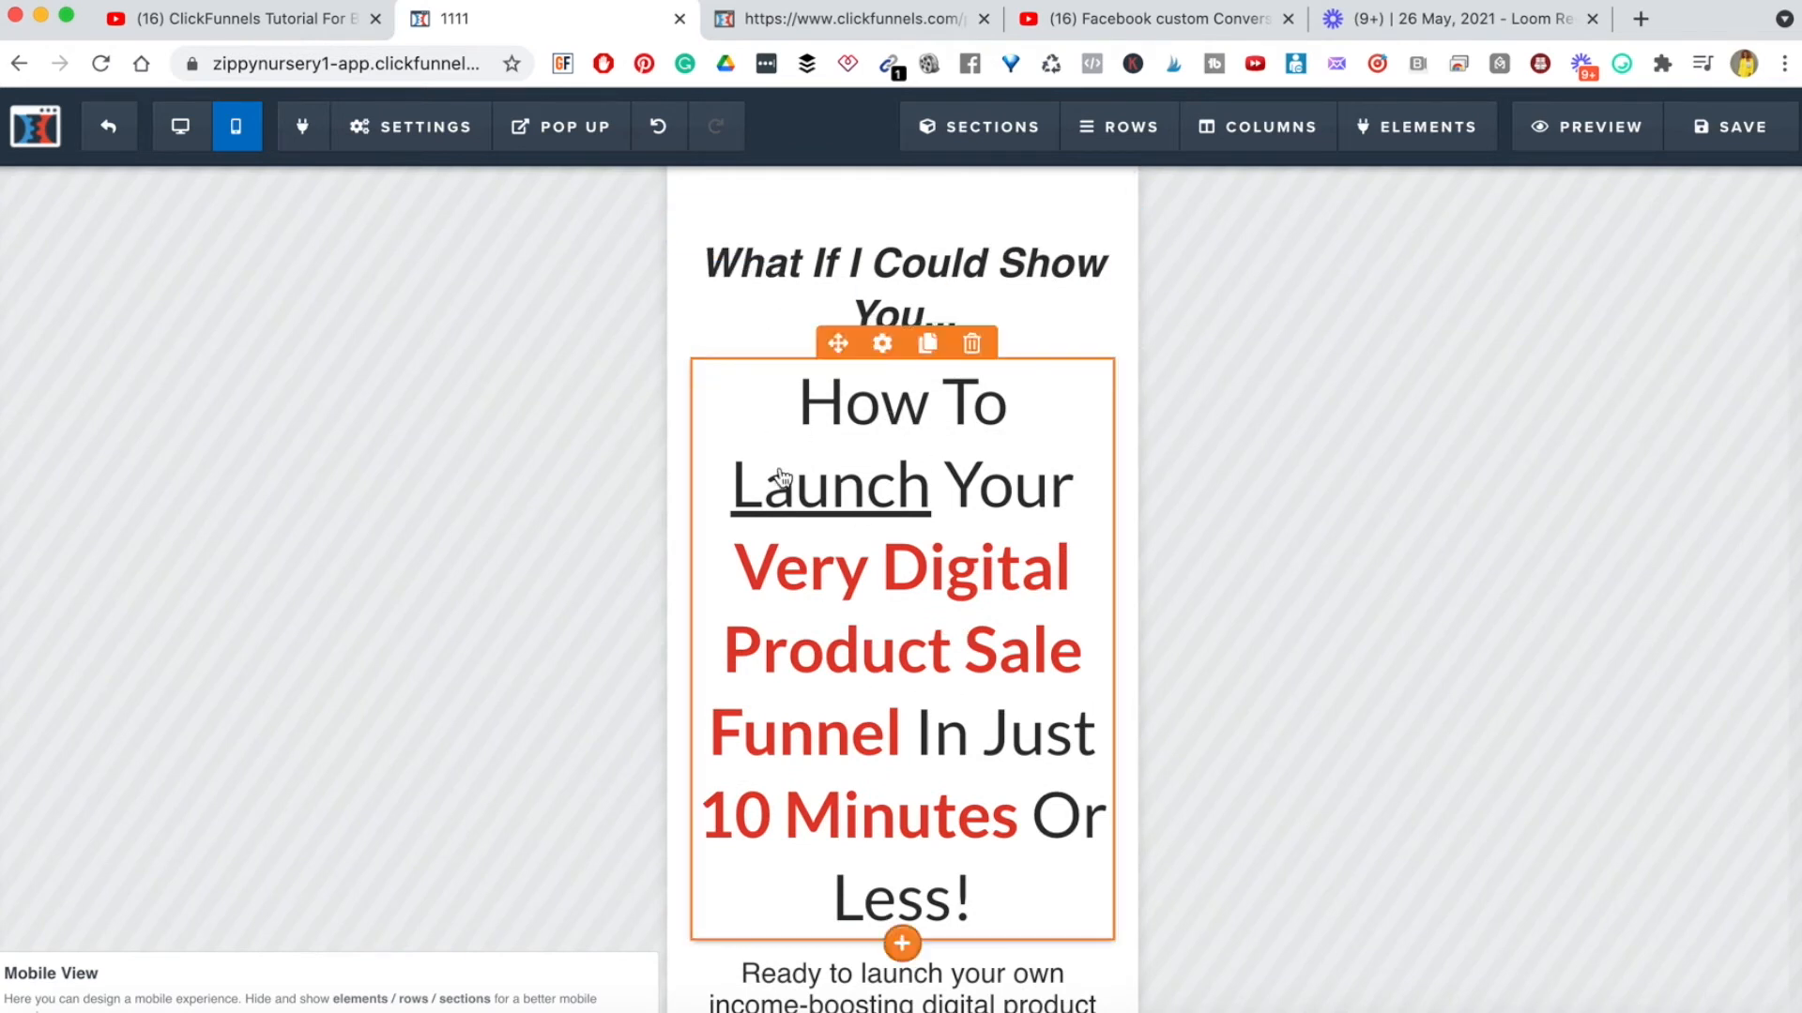
{"action": "scroll", "coordinate": [868, 737], "scroll_direction": "down", "scroll_amount": 10}
{"action": "scroll", "coordinate": [869, 737], "scroll_direction": "up", "scroll_amount": 10}
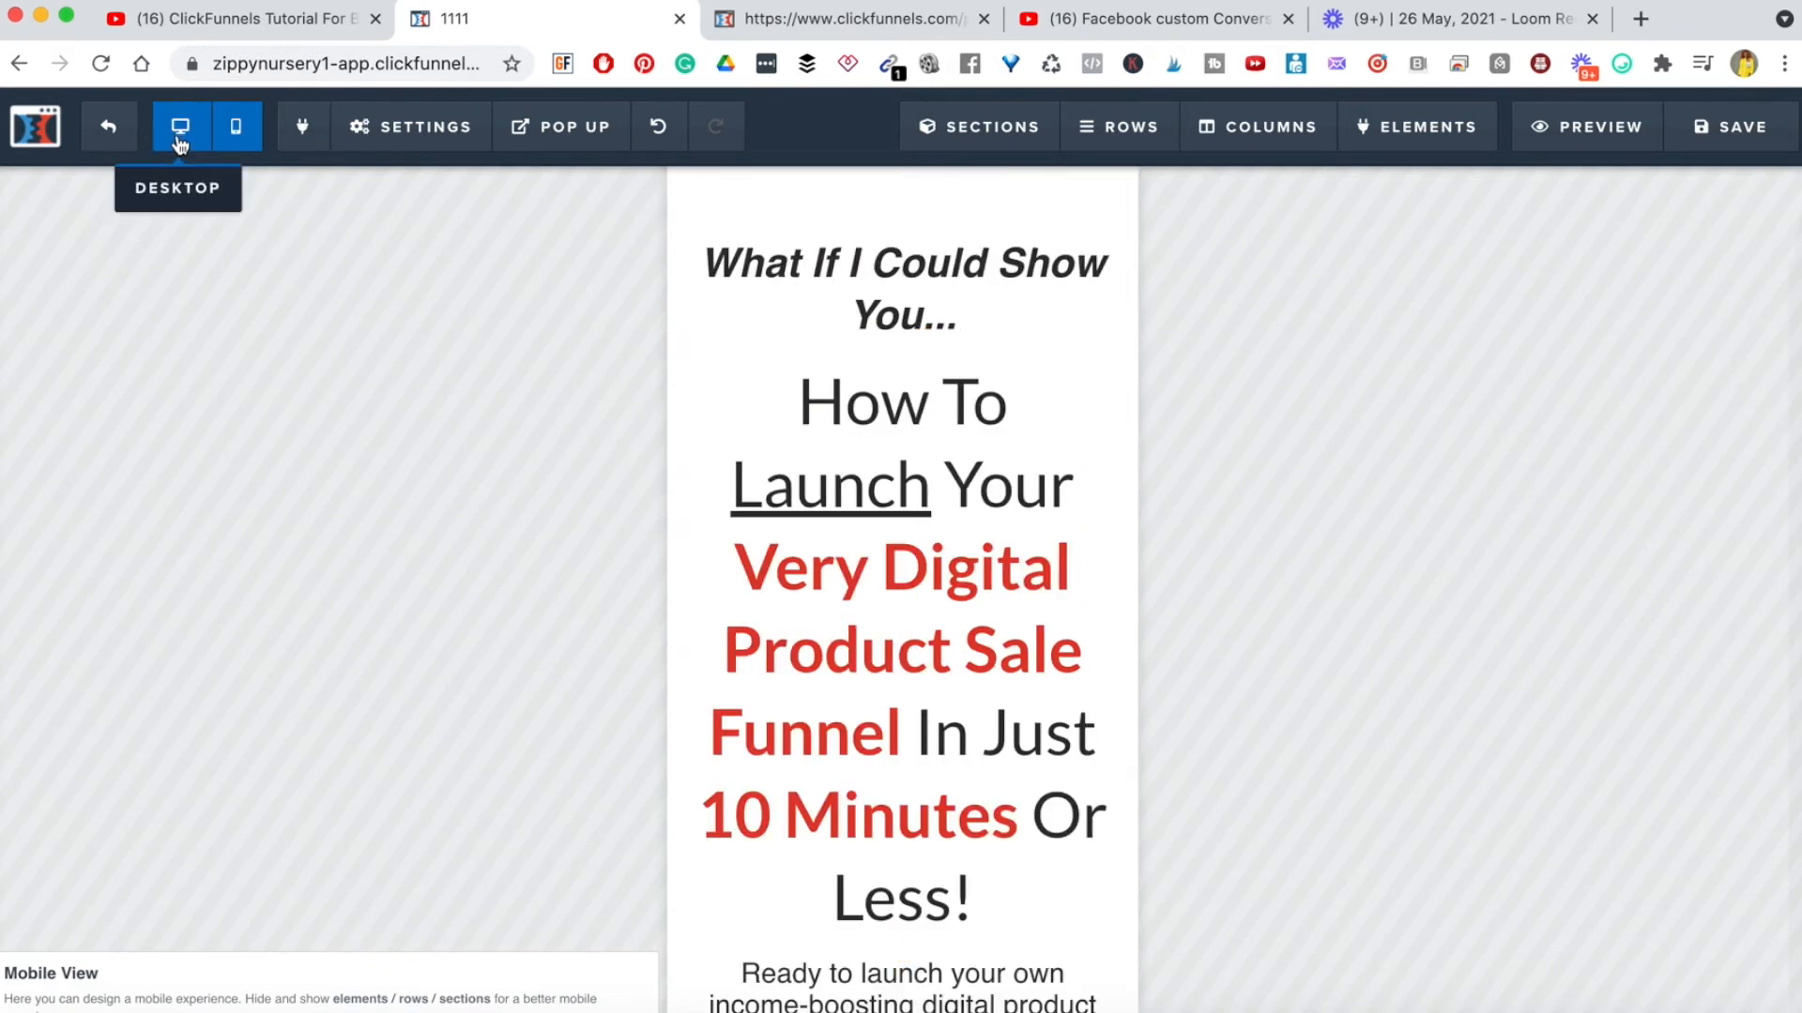
- Compare the headline section's layout between the desktop and mobile views, ending in desktop view
{"action": "left_click", "coordinate": [180, 144]}
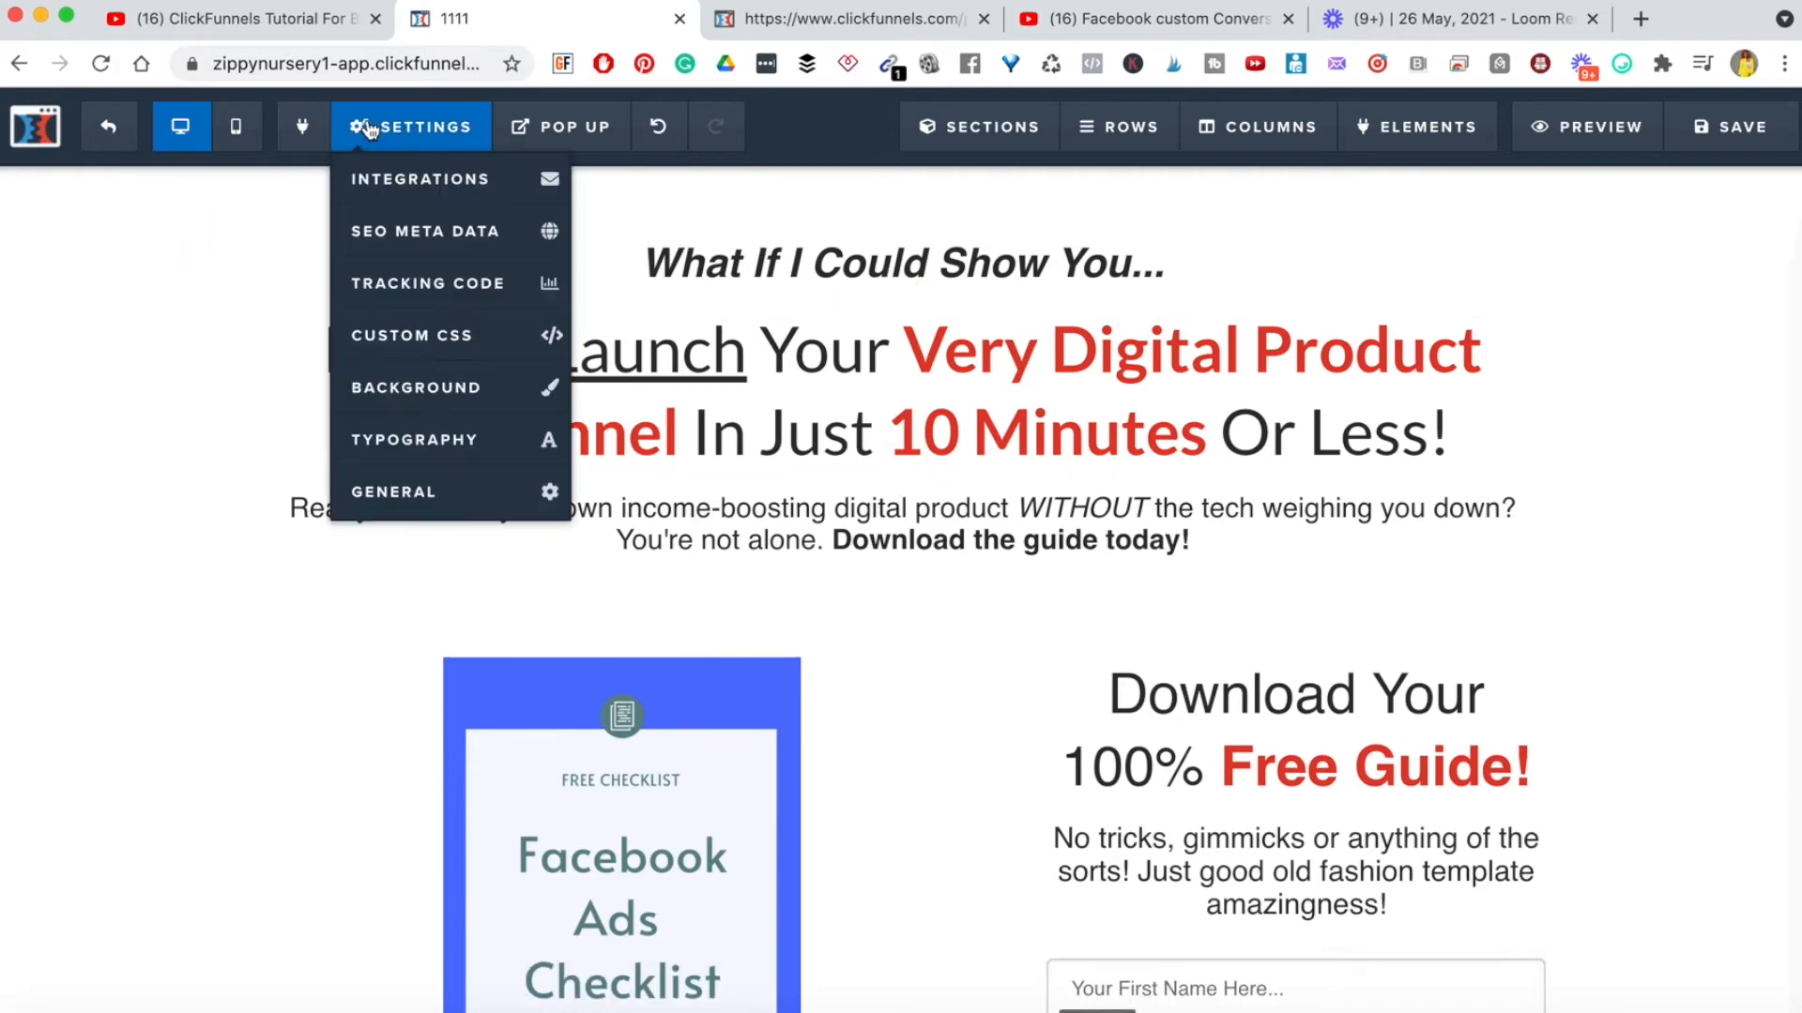
{"action": "left_click", "coordinate": [237, 128]}
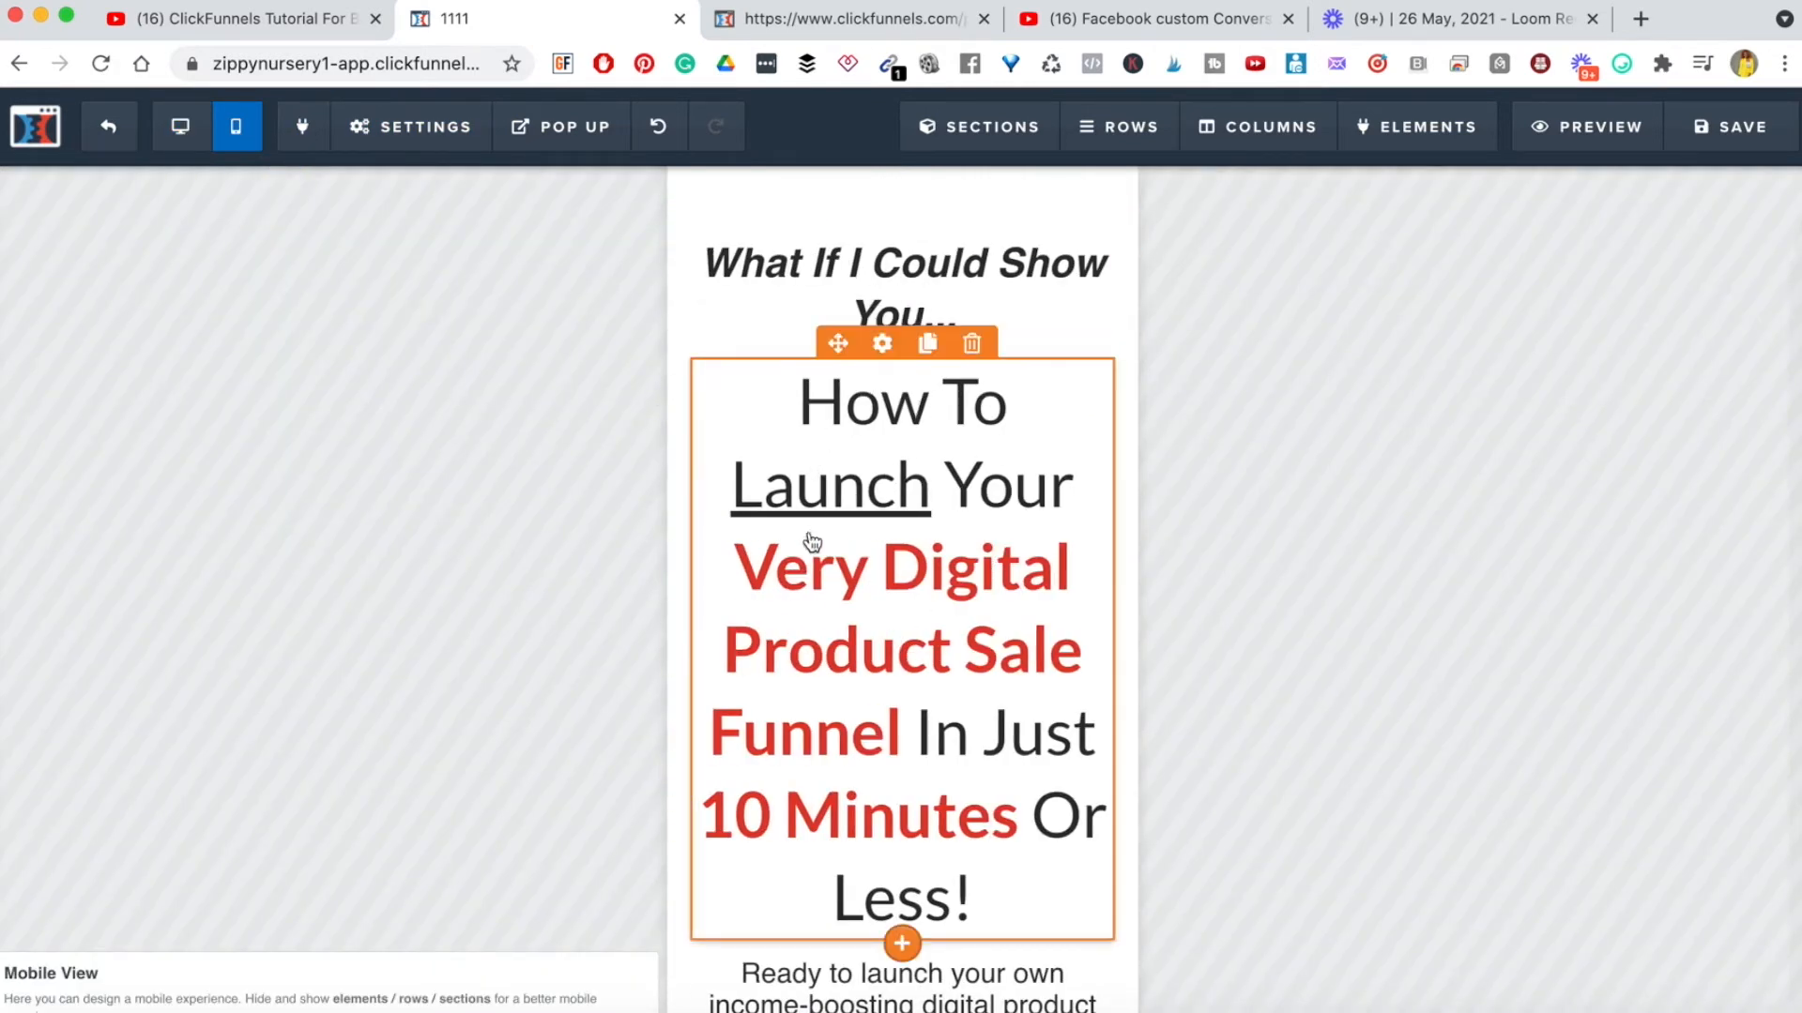
{"action": "left_click", "coordinate": [201, 152]}
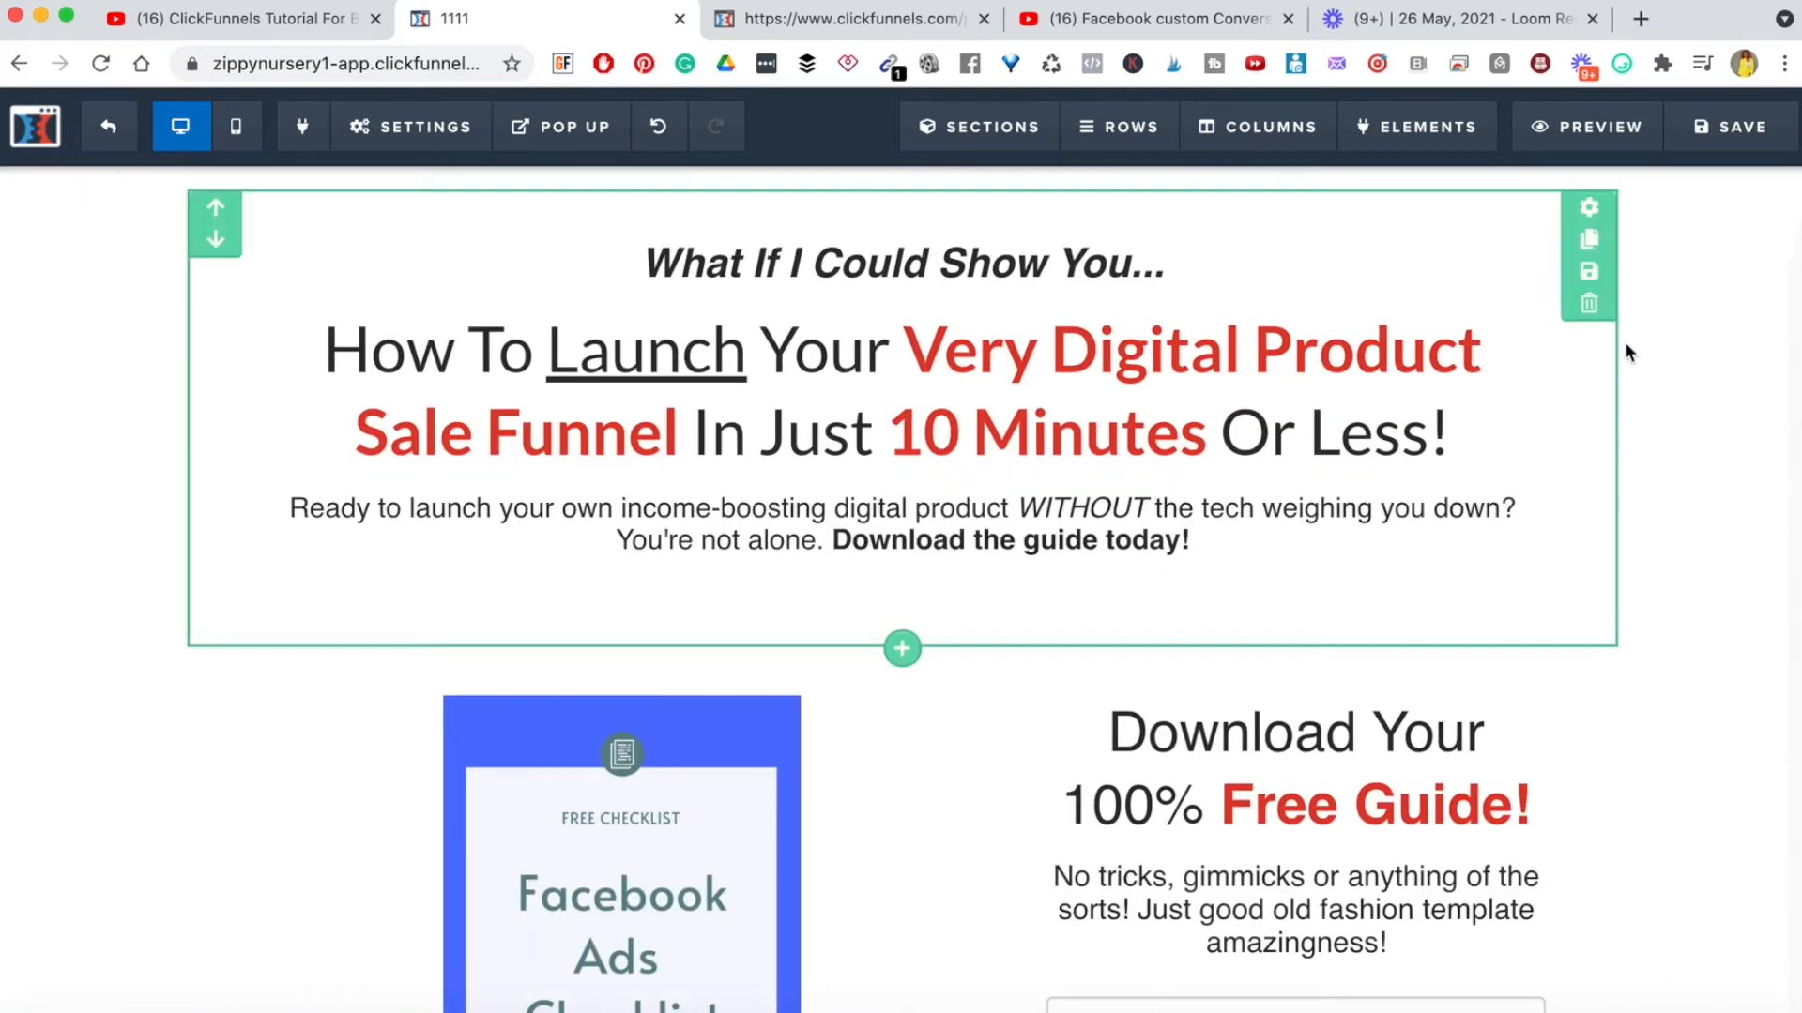
- Clone the headline section, including its pre-headline and the paragraph beneath it
{"action": "left_click", "coordinate": [1586, 210]}
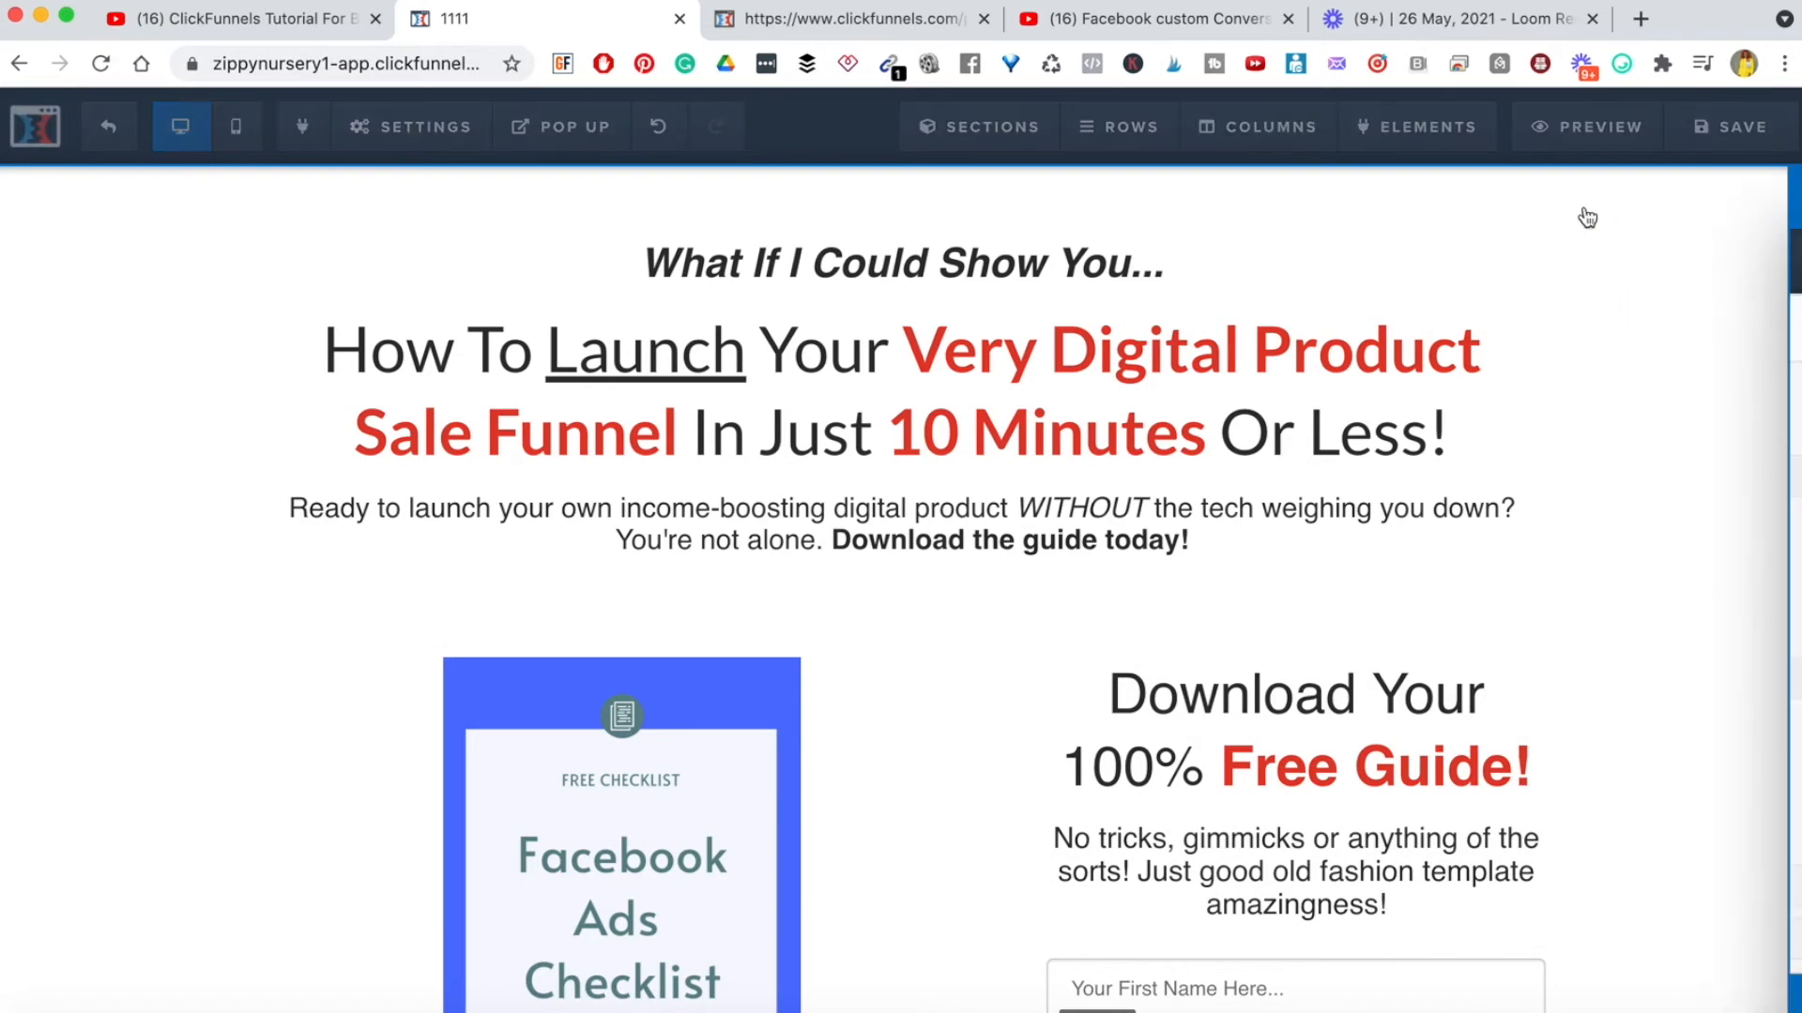
{"action": "left_click", "coordinate": [1174, 474]}
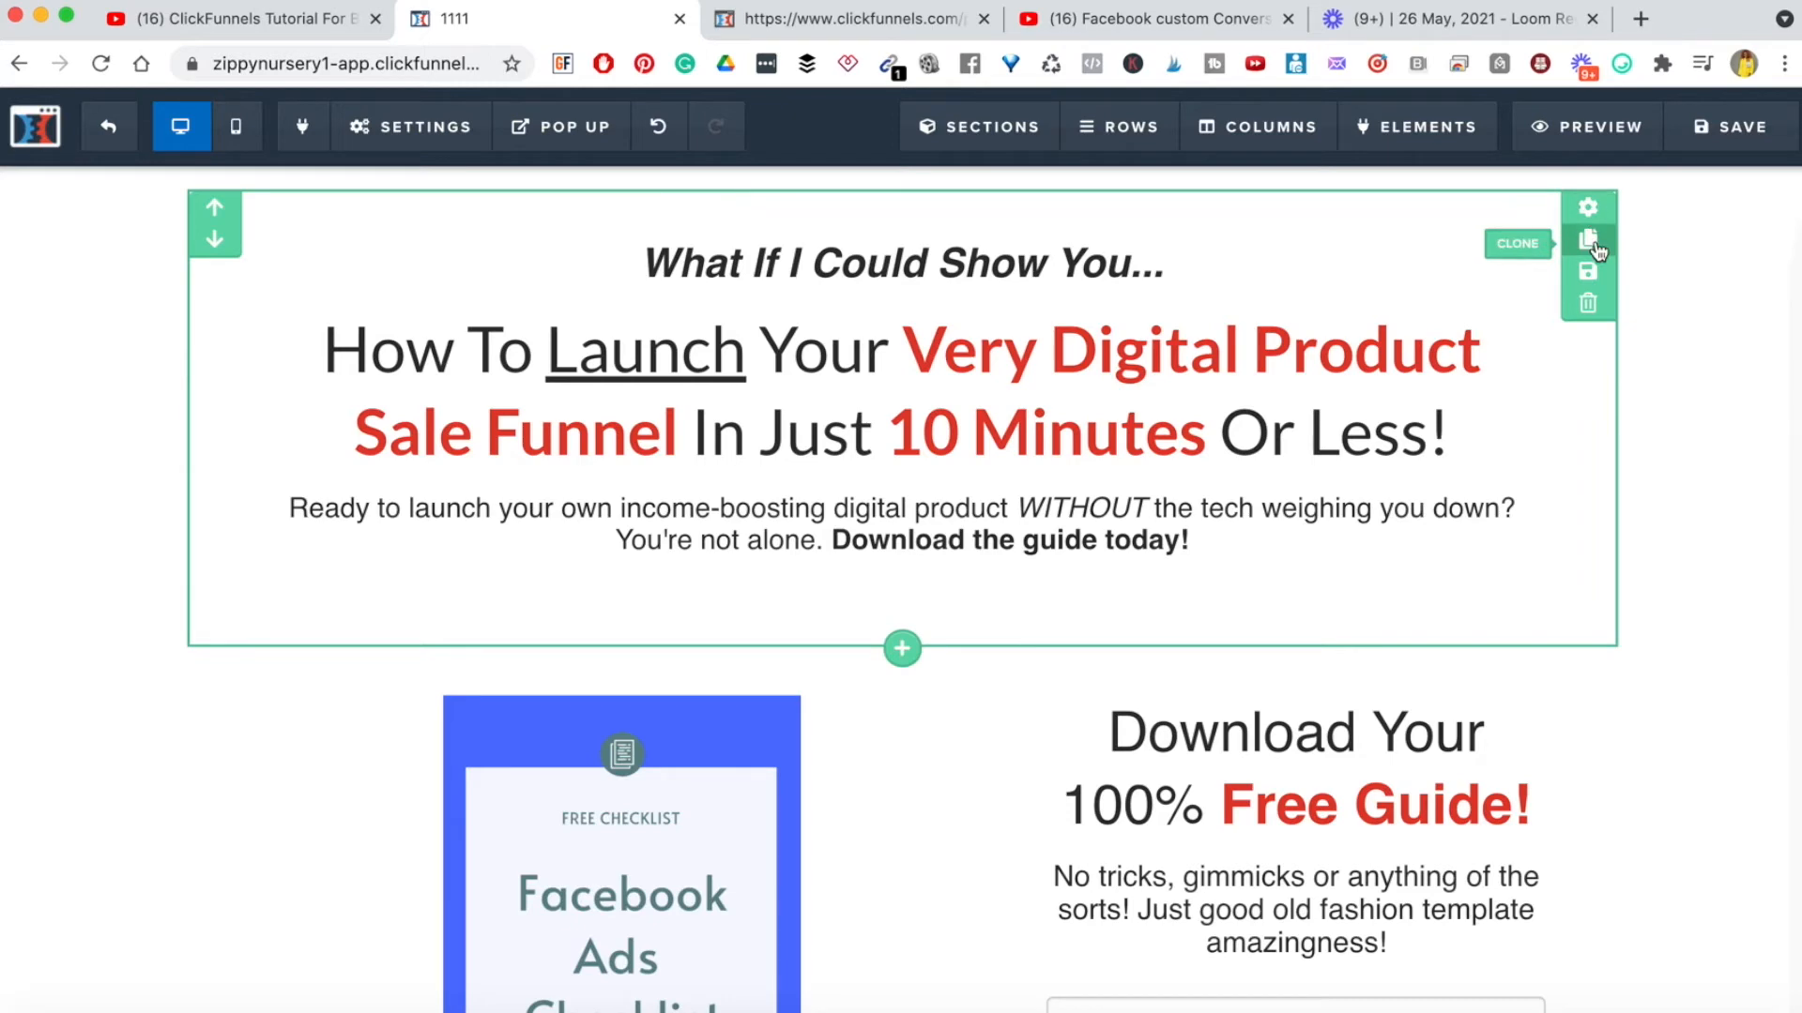
{"action": "left_click", "coordinate": [1595, 246]}
{"action": "scroll", "coordinate": [1596, 246], "scroll_direction": "down", "scroll_amount": 5}
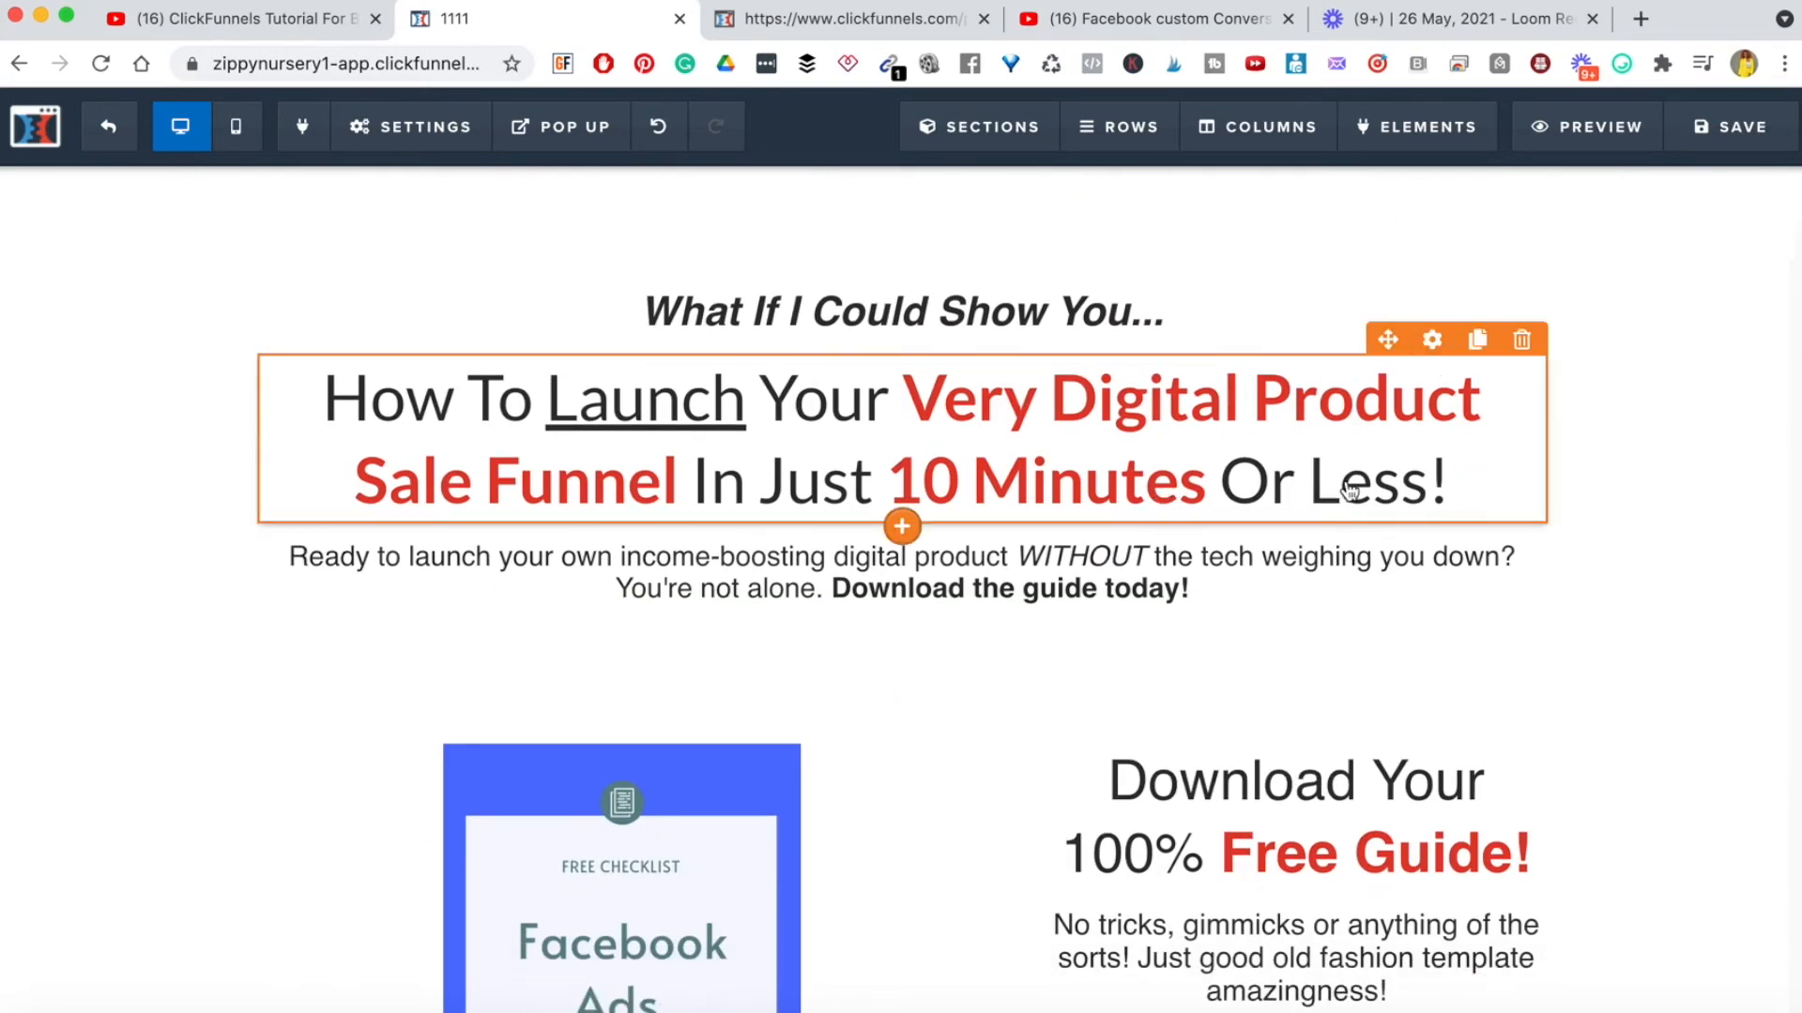
{"action": "scroll", "coordinate": [1348, 495], "scroll_direction": "up", "scroll_amount": 5}
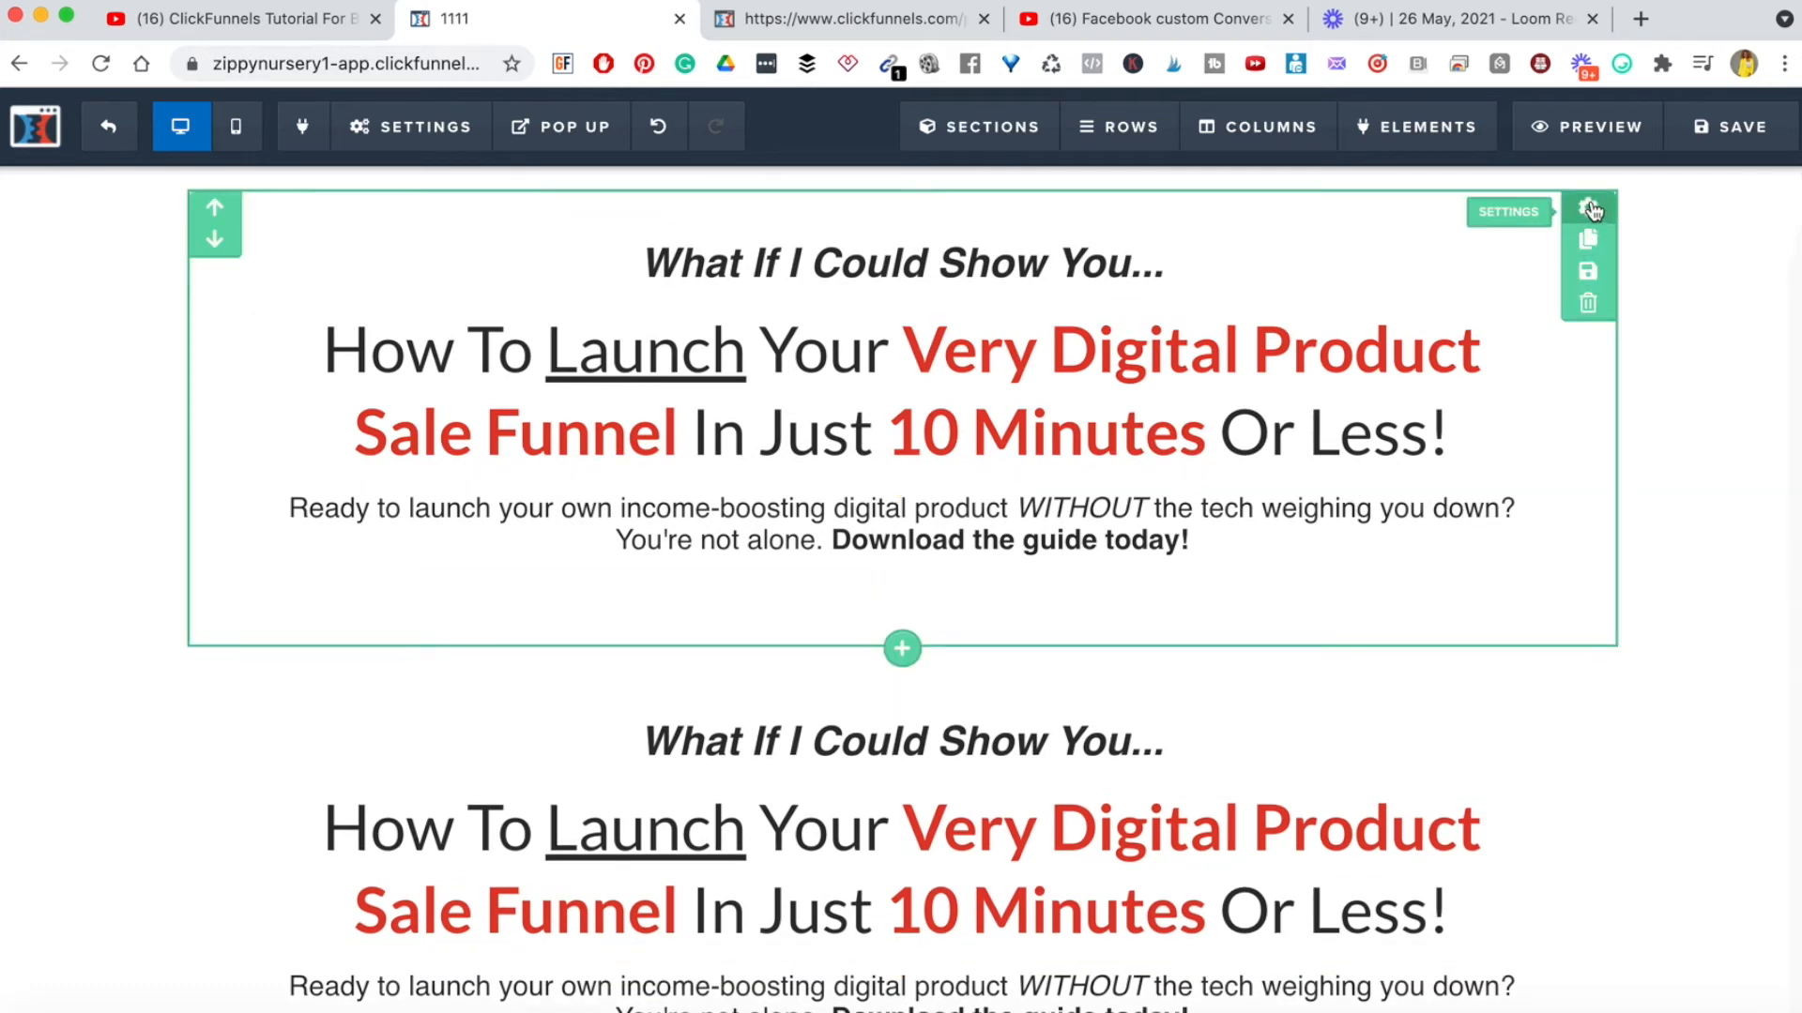
- Make the original headline section visible on desktop only
{"action": "left_click", "coordinate": [1589, 209]}
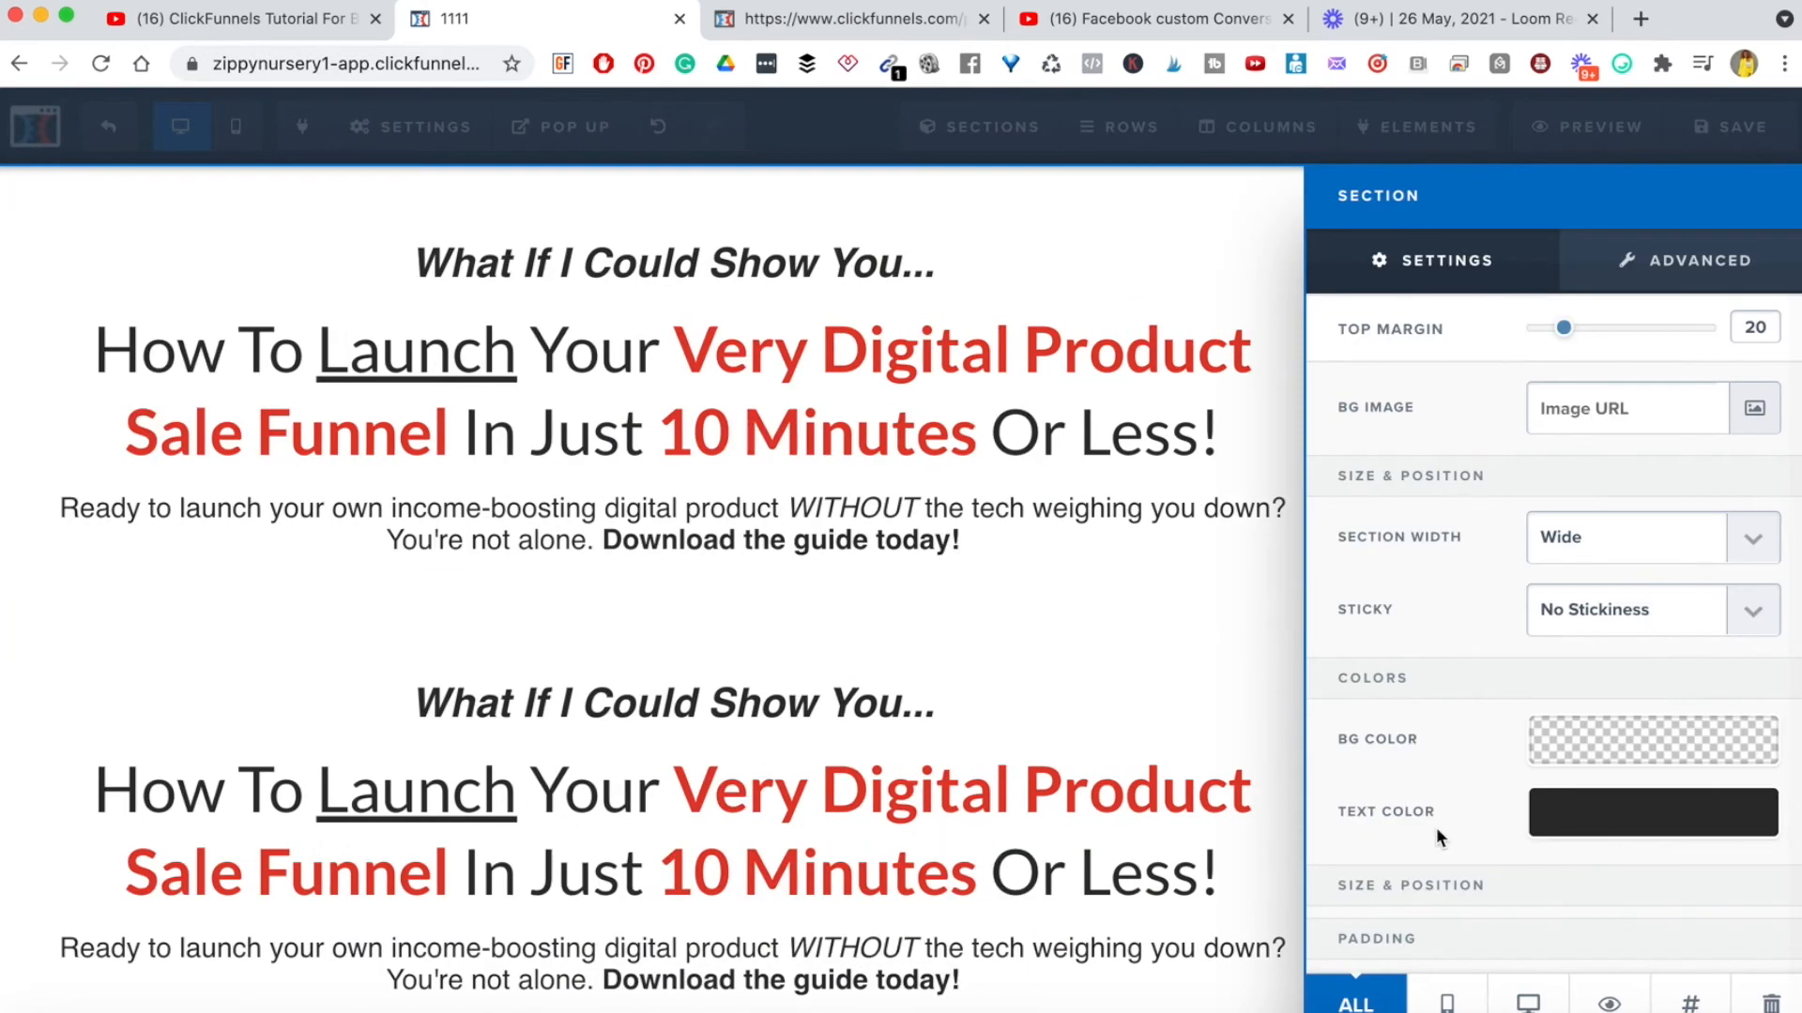
{"action": "left_click", "coordinate": [1528, 1002]}
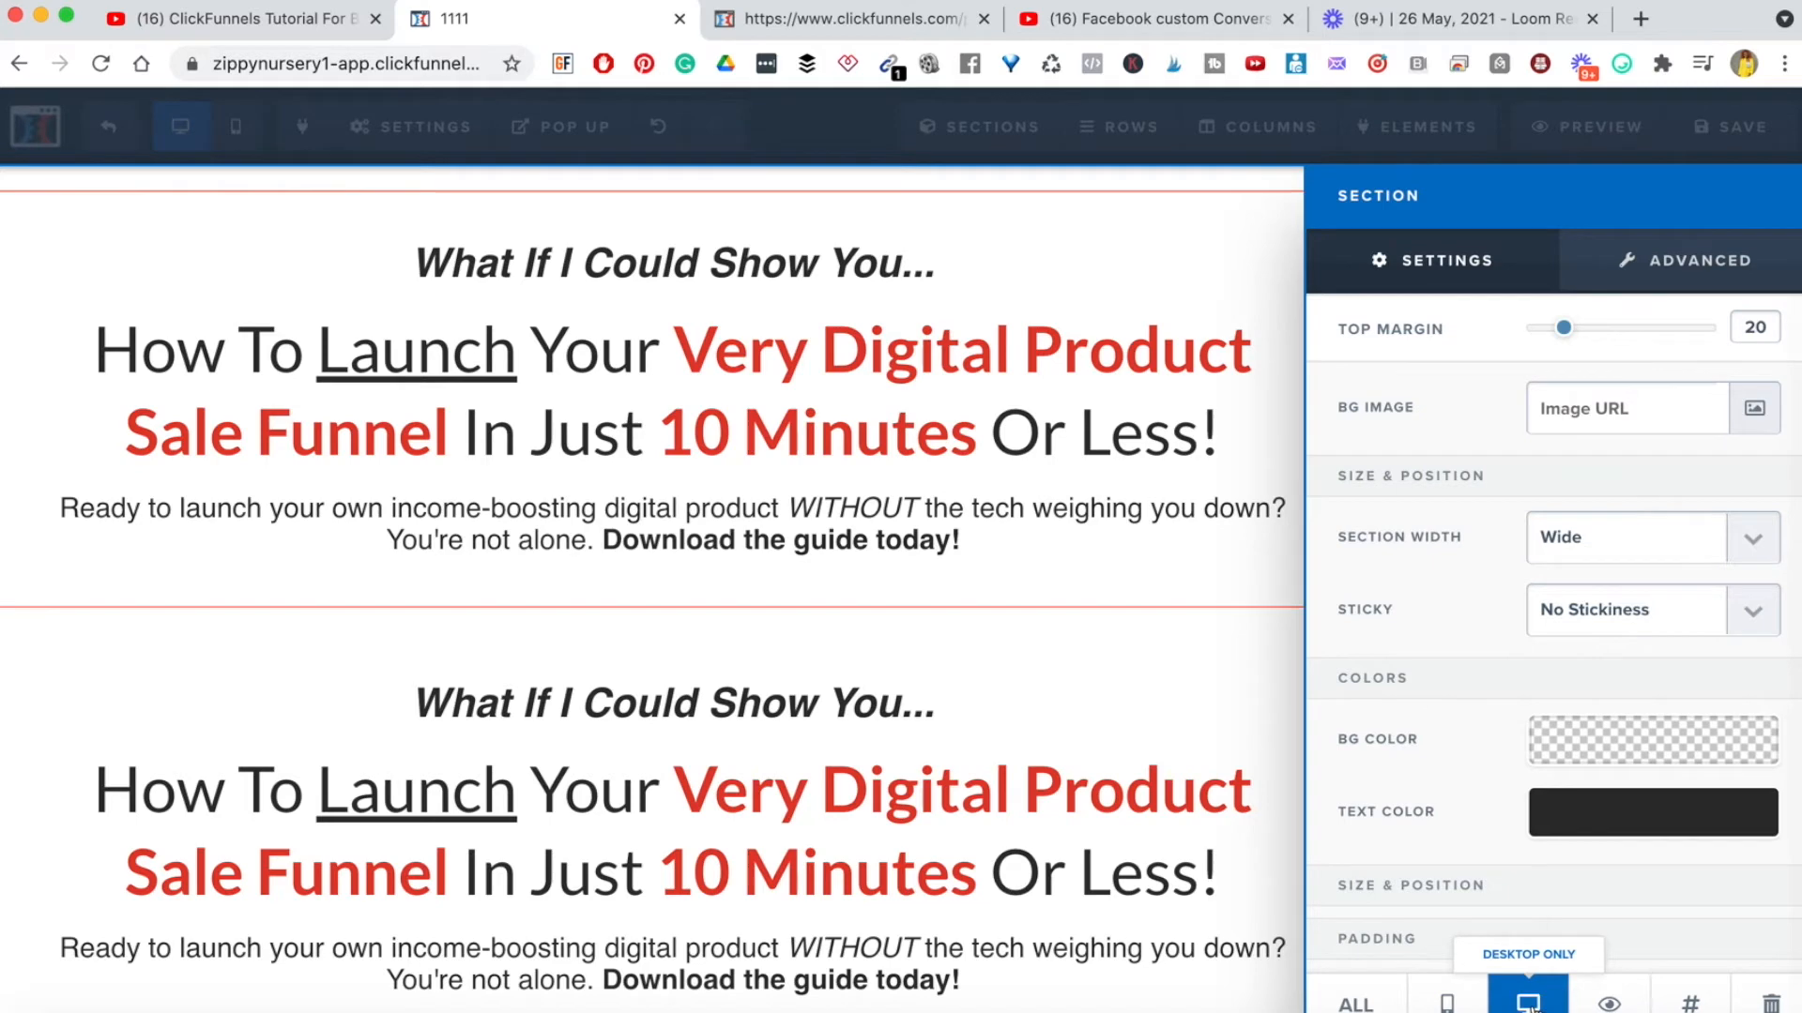
{"action": "left_click", "coordinate": [1146, 736]}
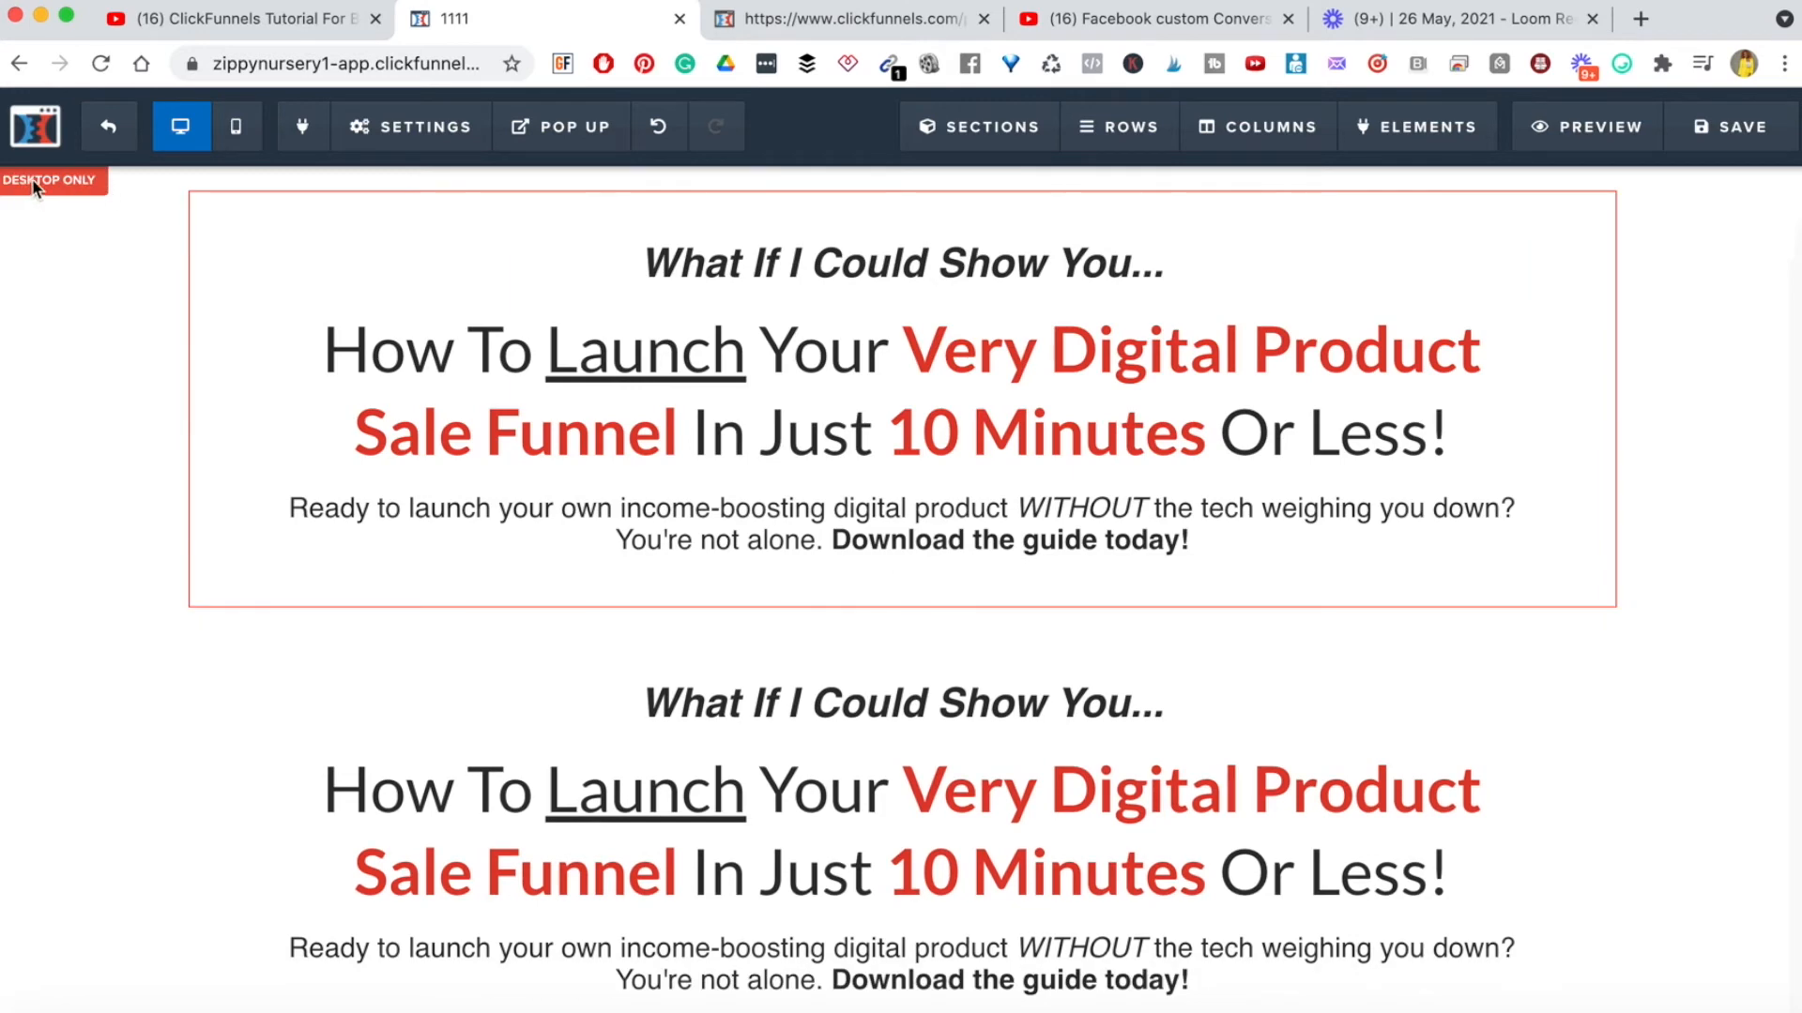
- Make the cloned headline section visible on mobile only
{"action": "scroll", "coordinate": [1638, 465], "scroll_direction": "down", "scroll_amount": 3}
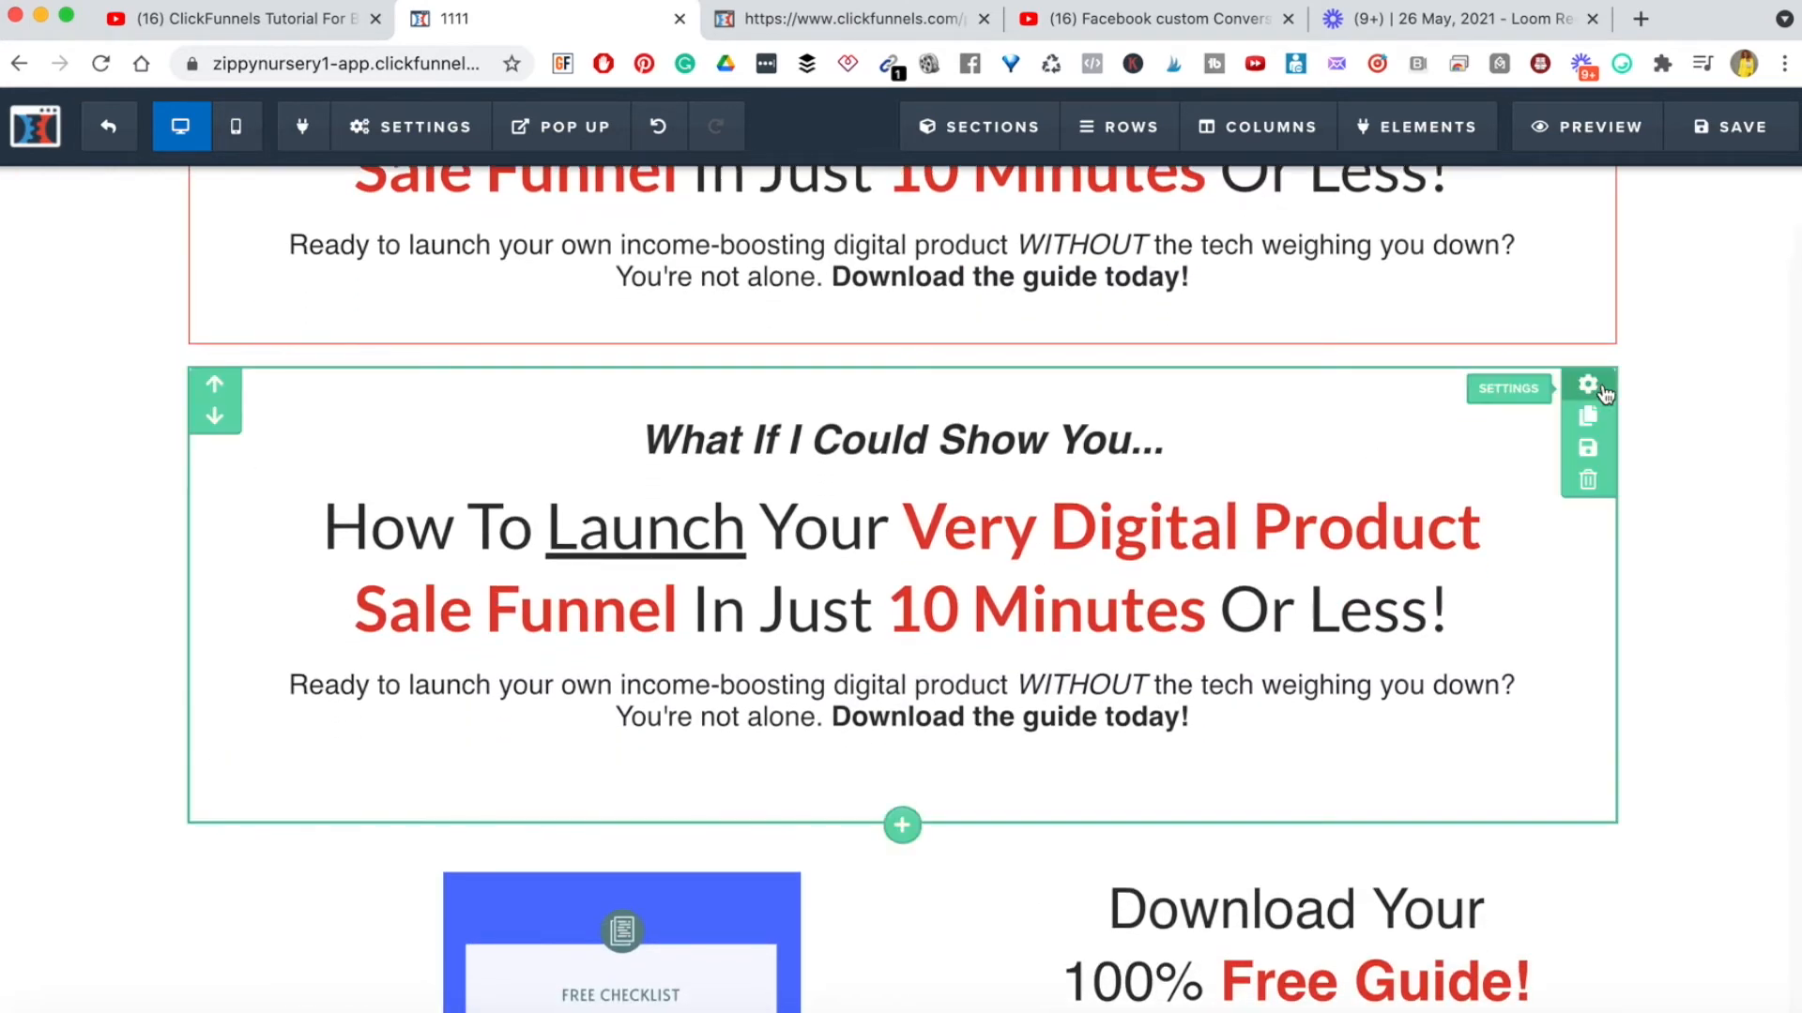
{"action": "left_click", "coordinate": [1595, 387]}
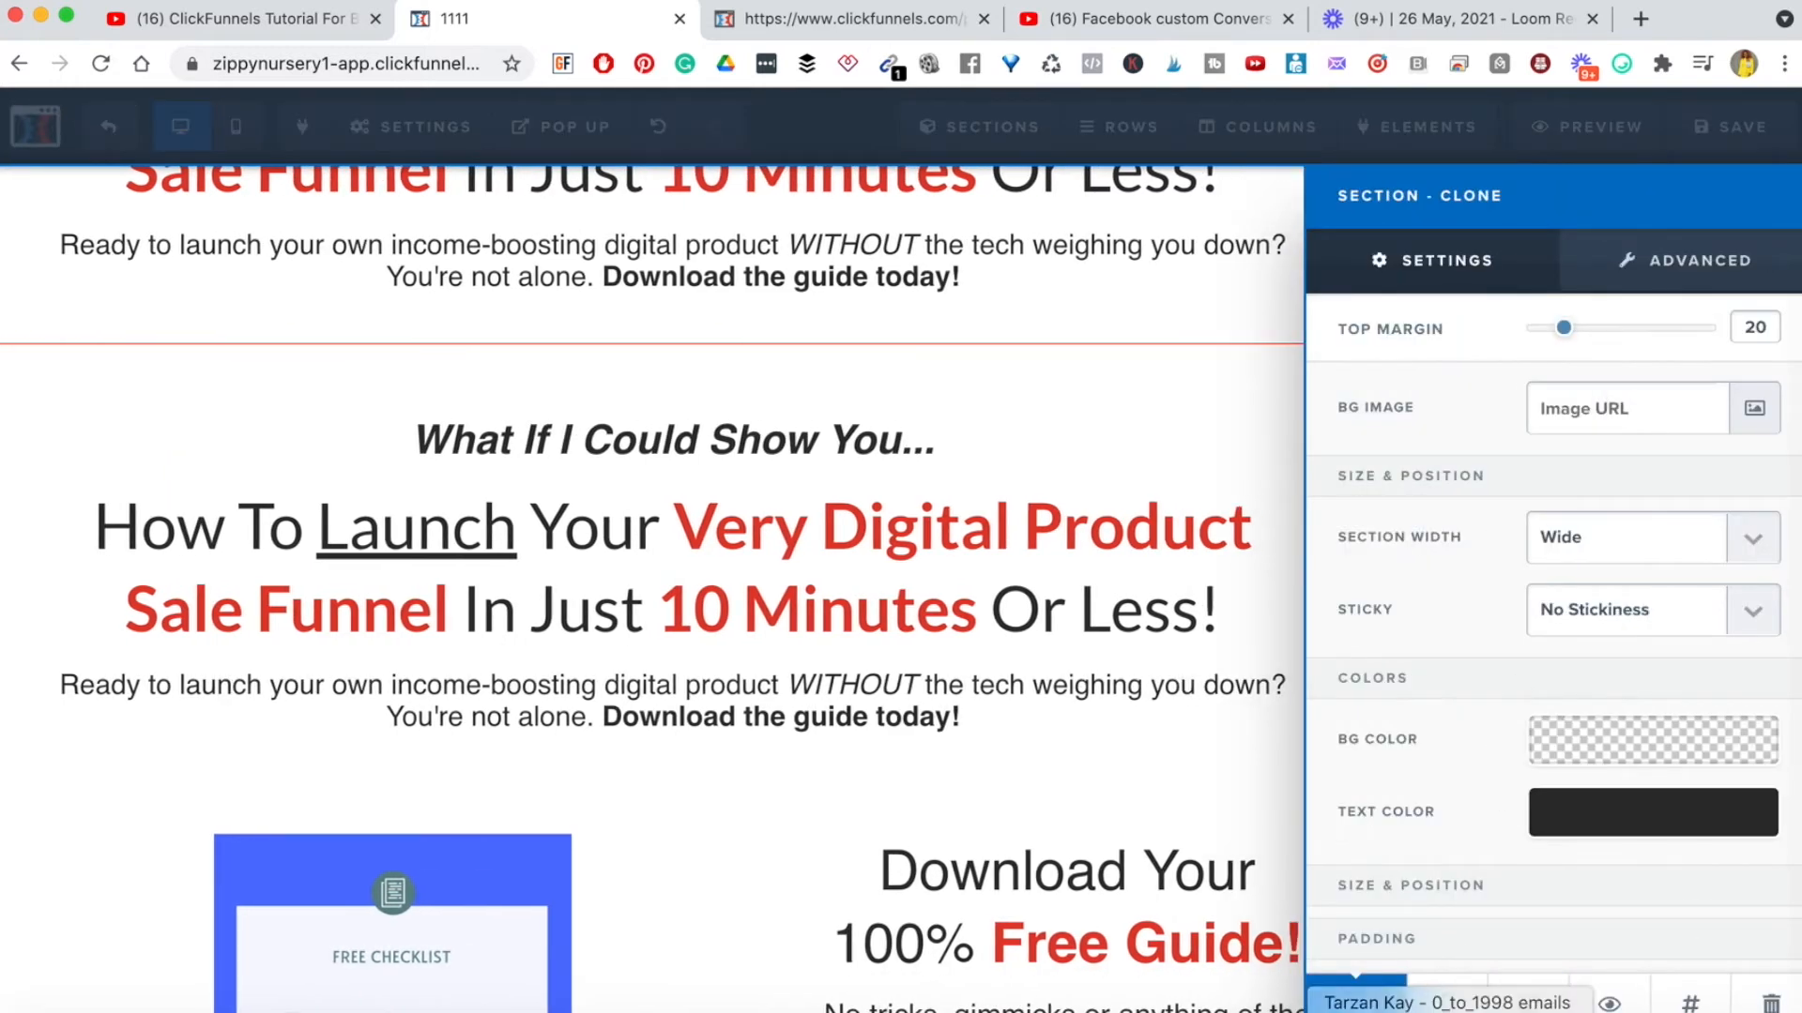
{"action": "left_click", "coordinate": [1447, 1000]}
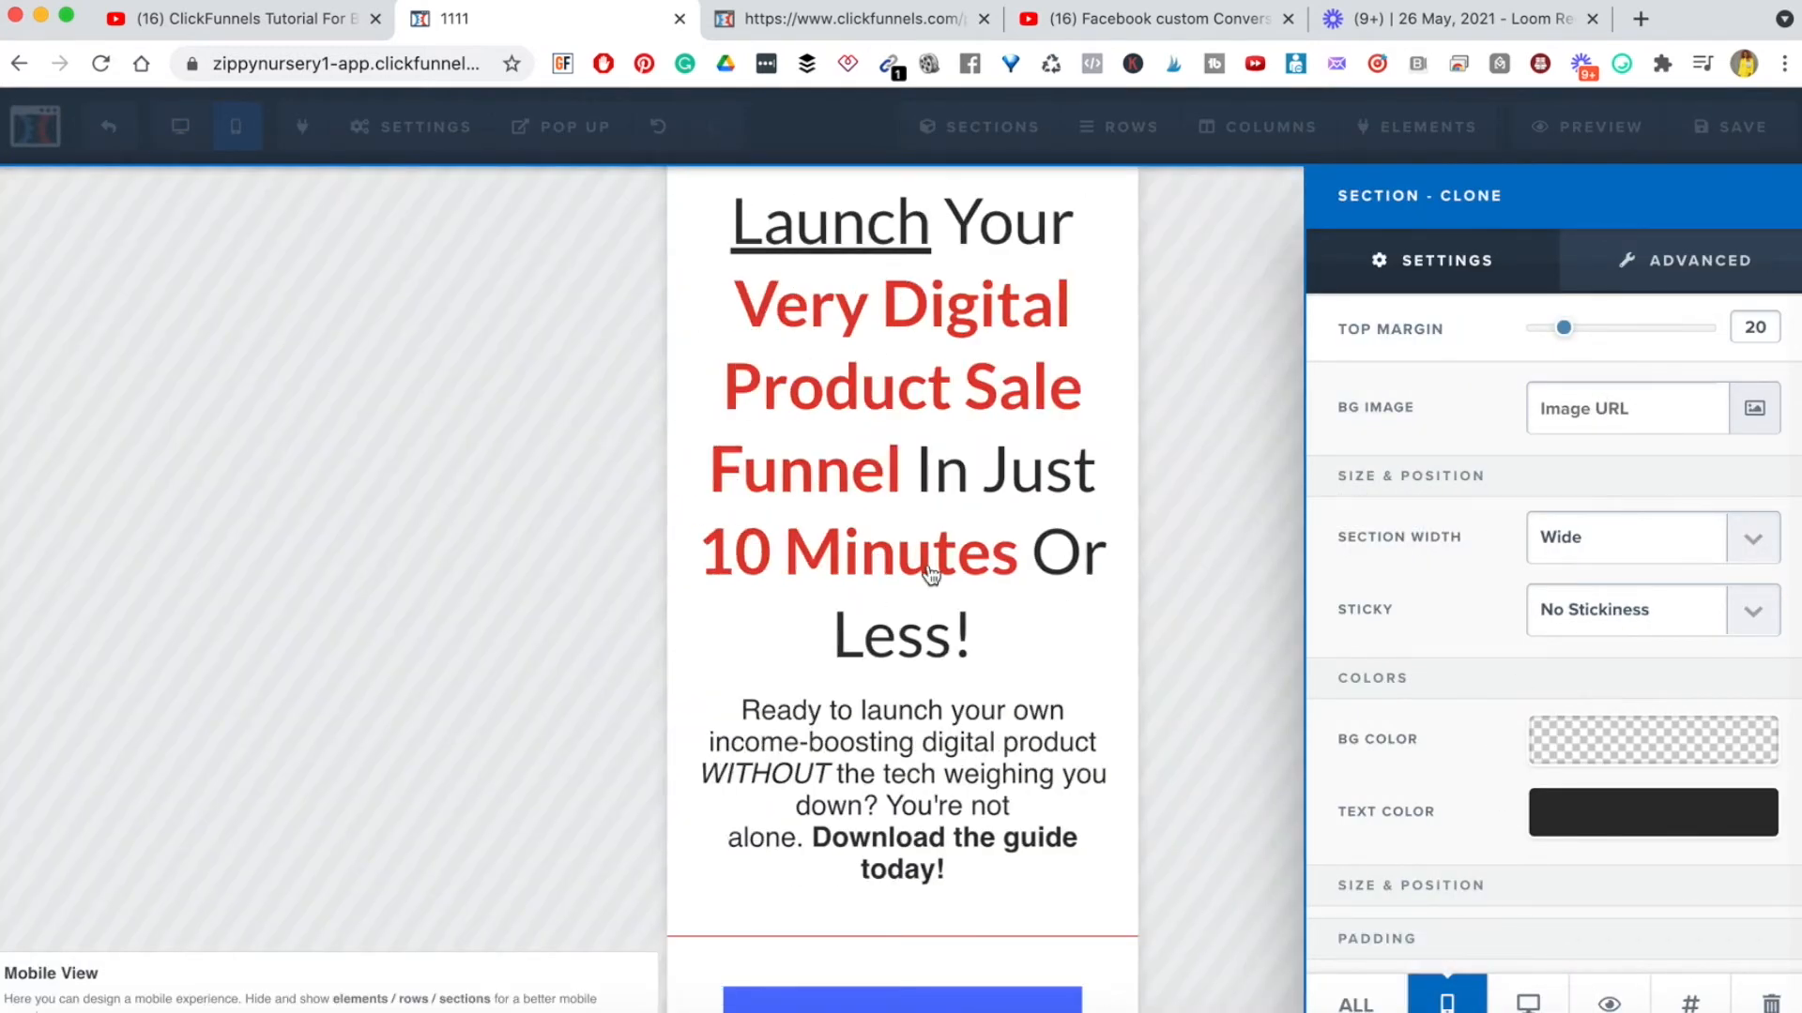
- Set the font size of the "What If I Could Show You..." headline in the mobile-only section to 24
{"action": "left_click", "coordinate": [856, 471]}
{"action": "scroll", "coordinate": [849, 475], "scroll_direction": "down", "scroll_amount": 1}
{"action": "scroll", "coordinate": [852, 476], "scroll_direction": "up", "scroll_amount": 4}
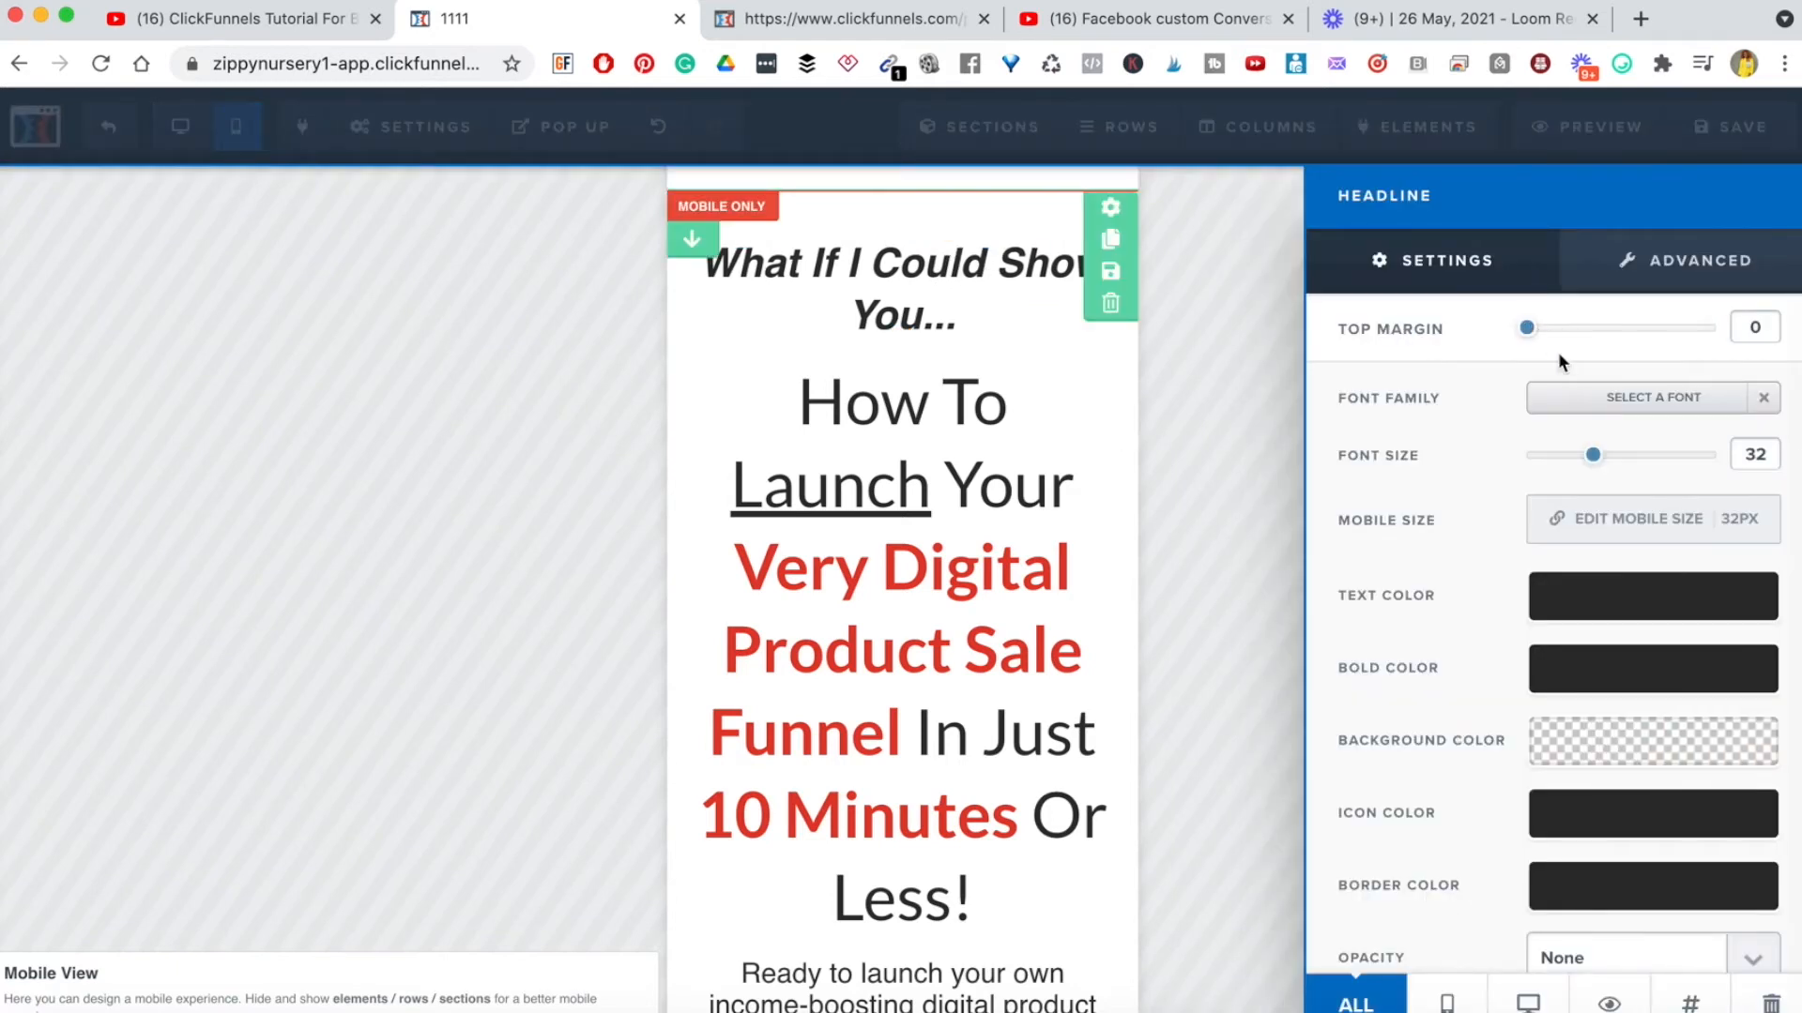
{"action": "left_click_drag", "start_coordinate": [1593, 460], "coordinate": [1574, 469]}
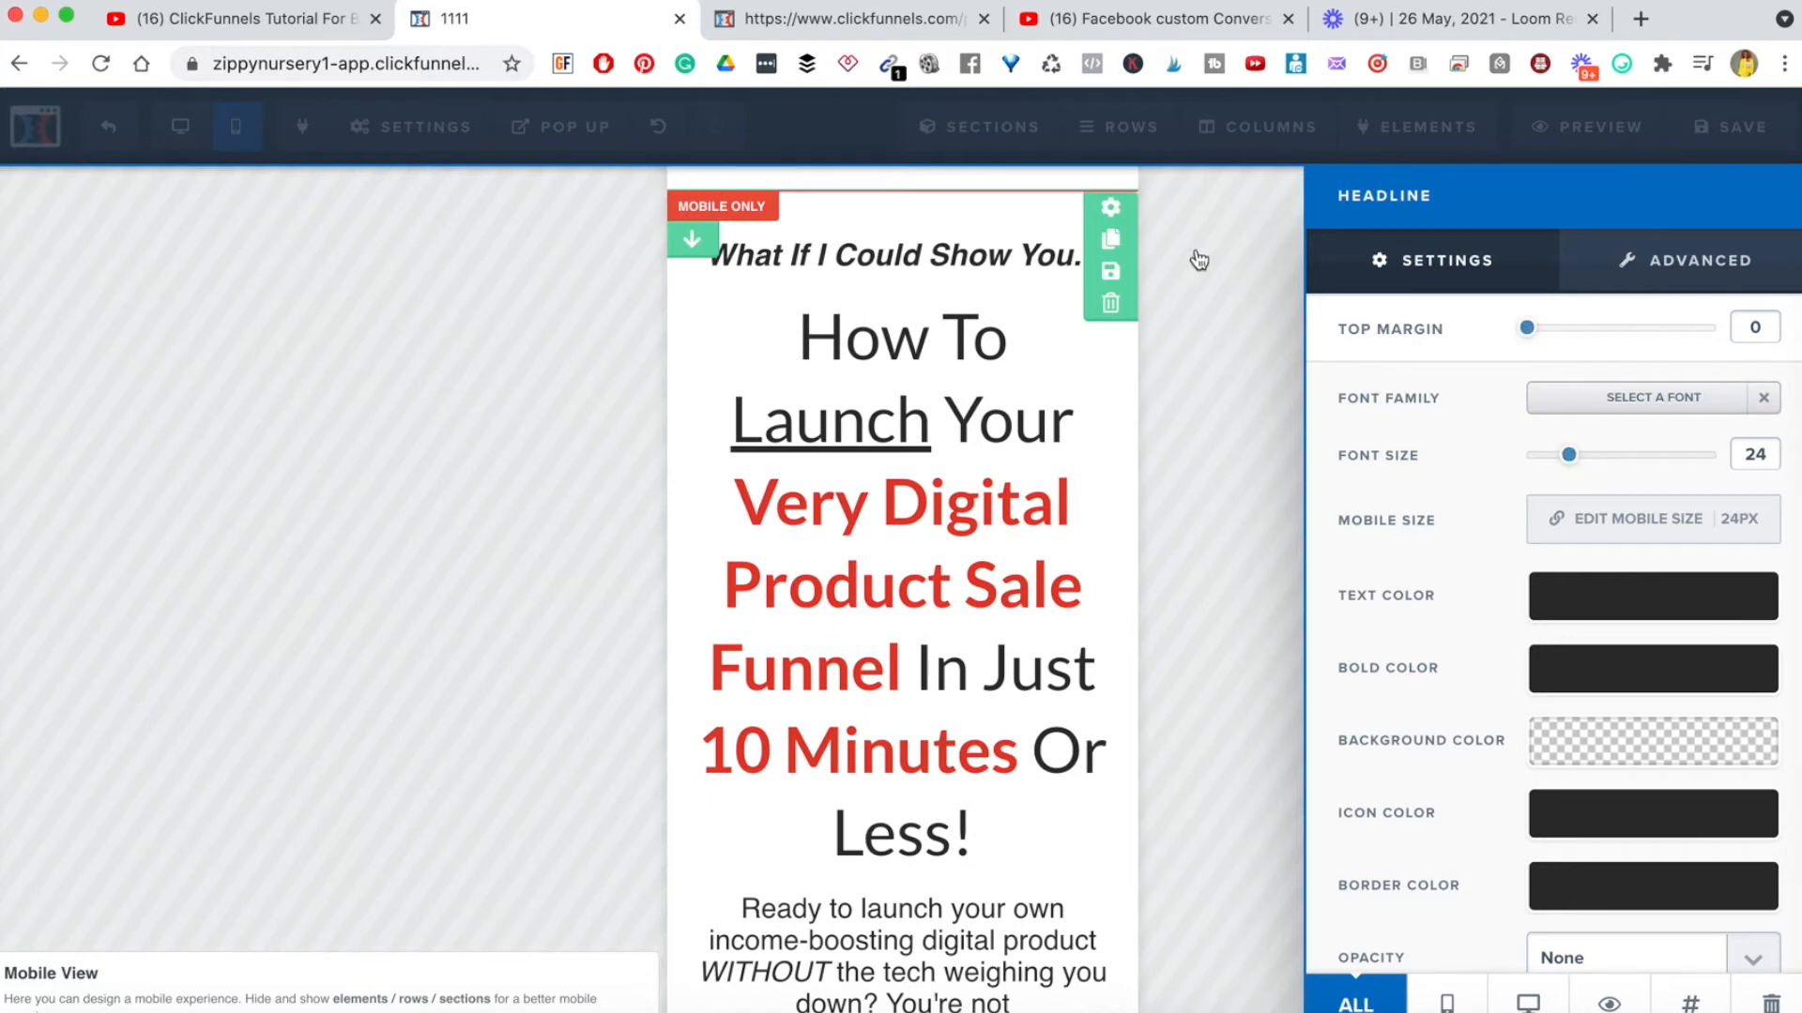
{"action": "left_click", "coordinate": [1271, 402]}
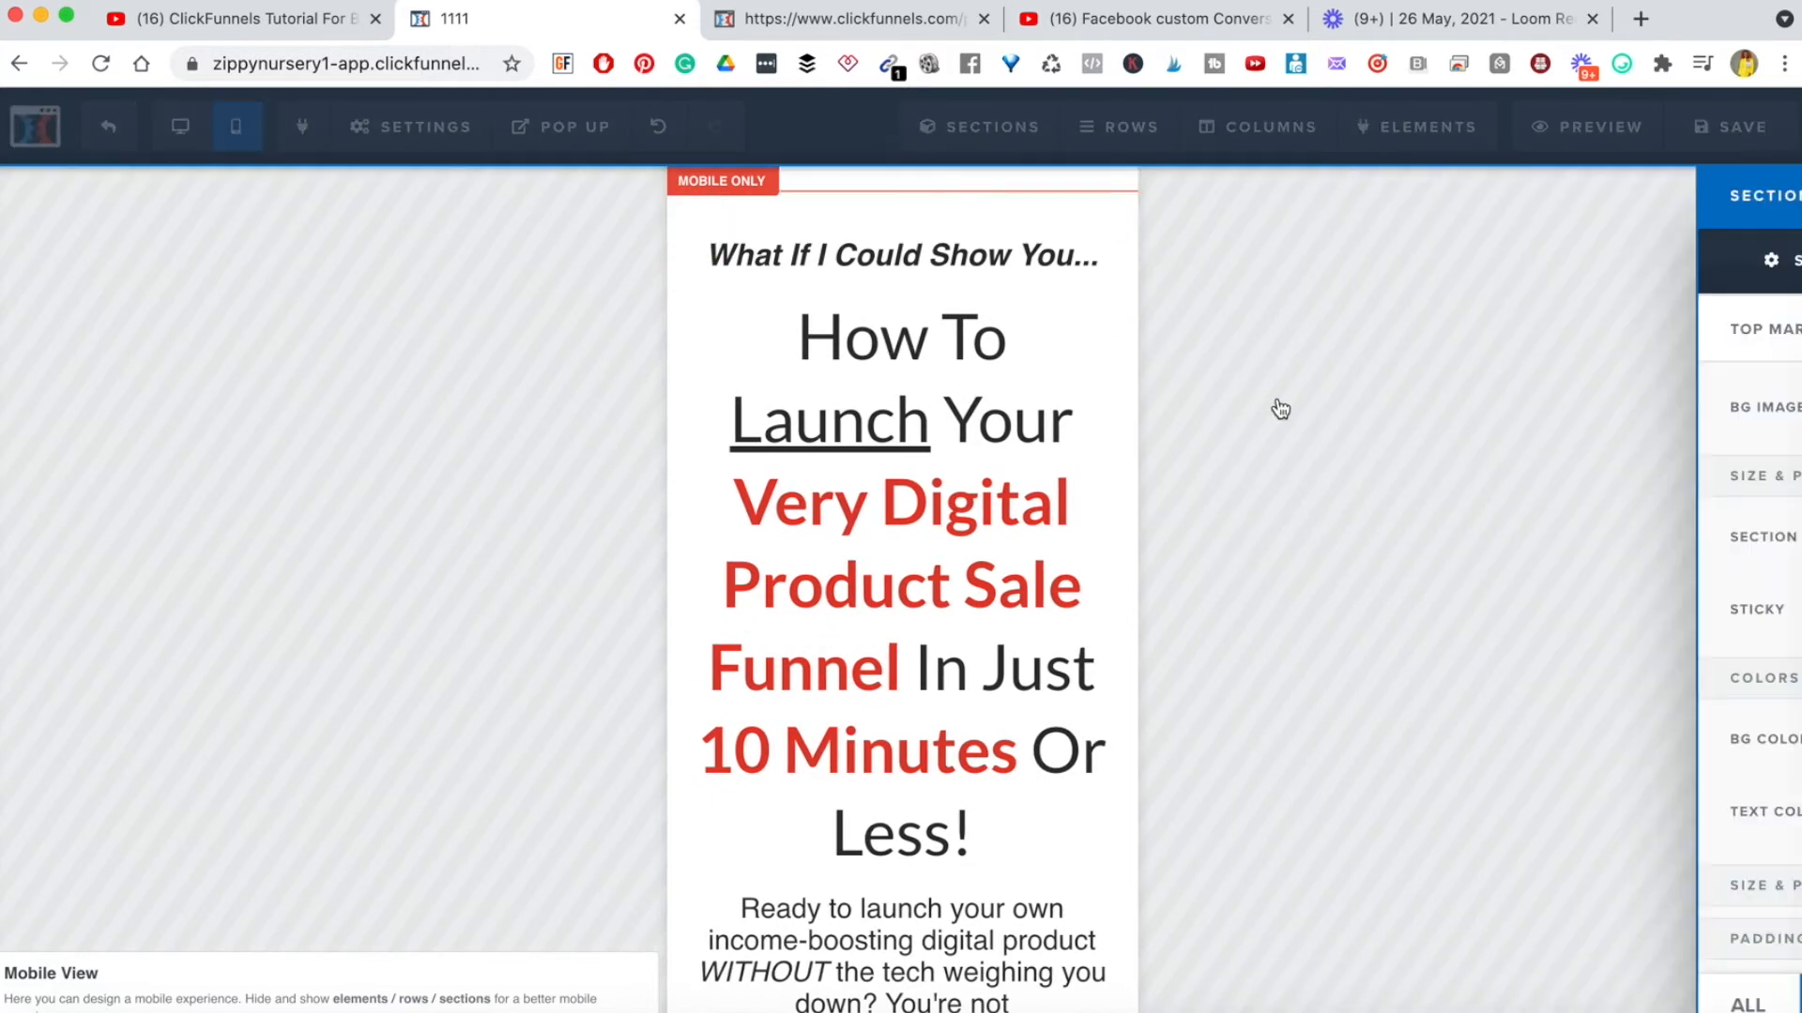
- Set the top margin of the mobile-only headline section to 0
{"action": "left_click_drag", "start_coordinate": [1565, 331], "coordinate": [1516, 348]}
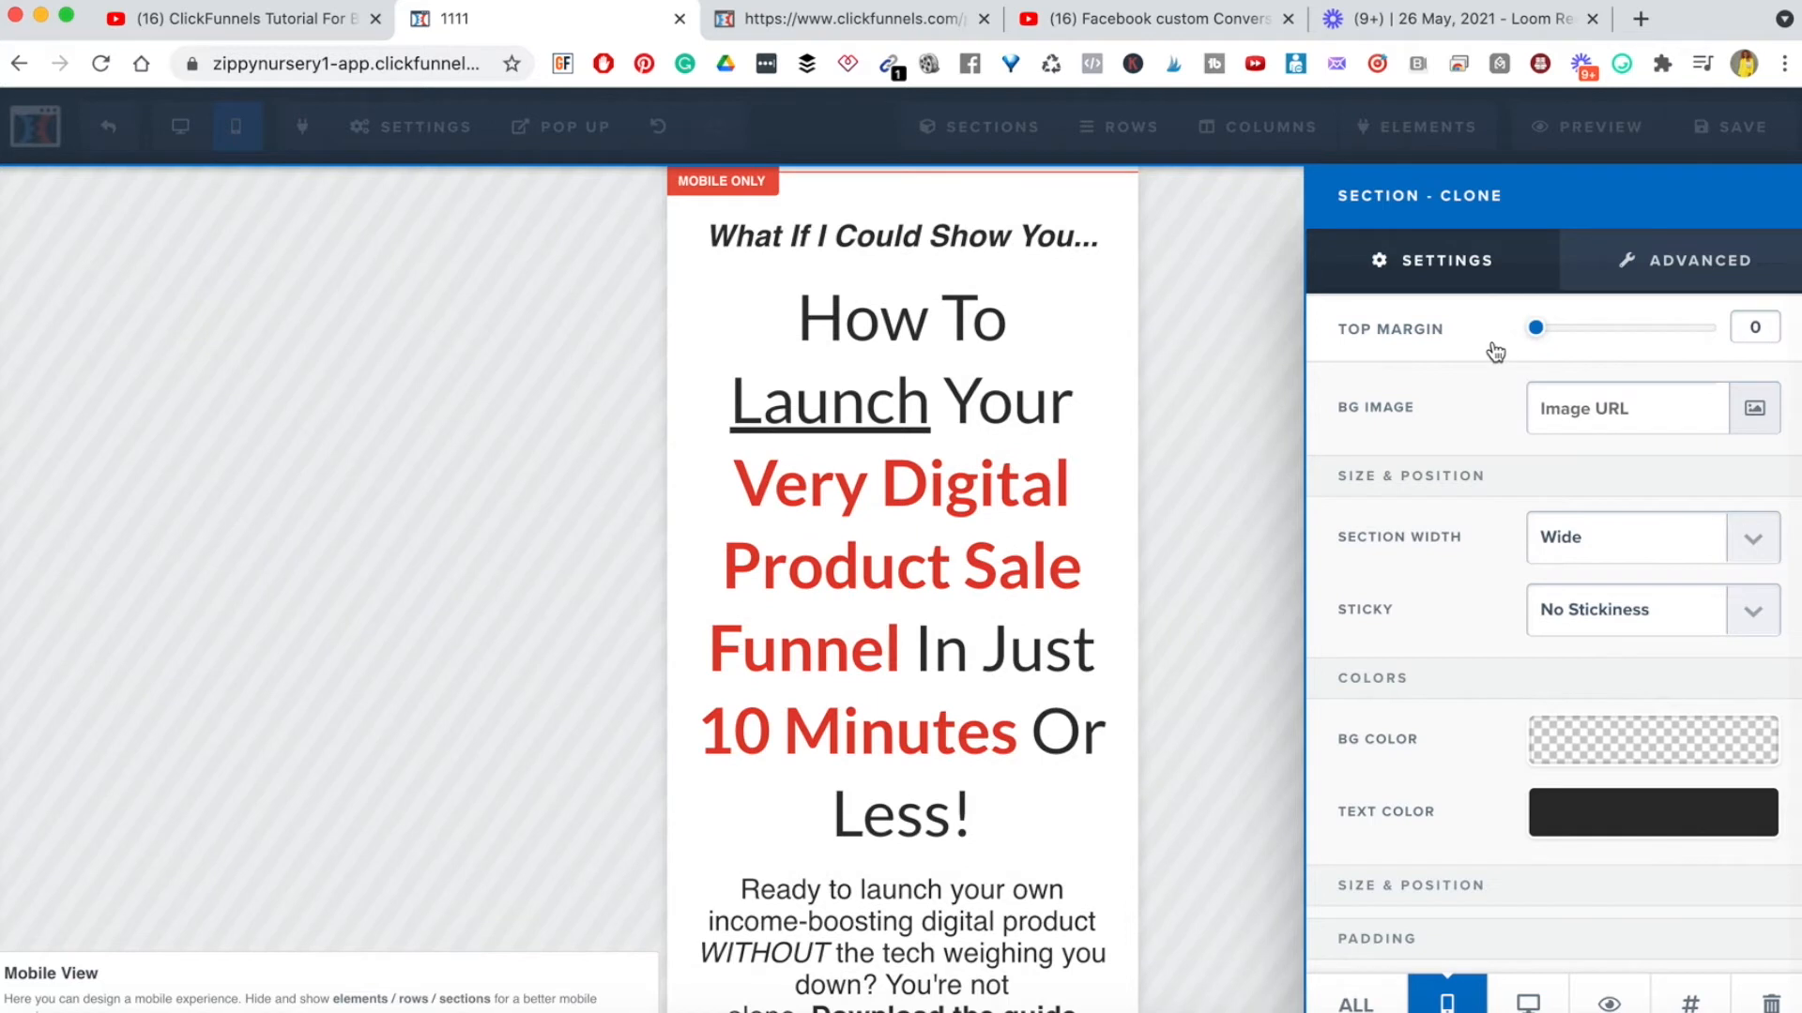
{"action": "left_click", "coordinate": [807, 252]}
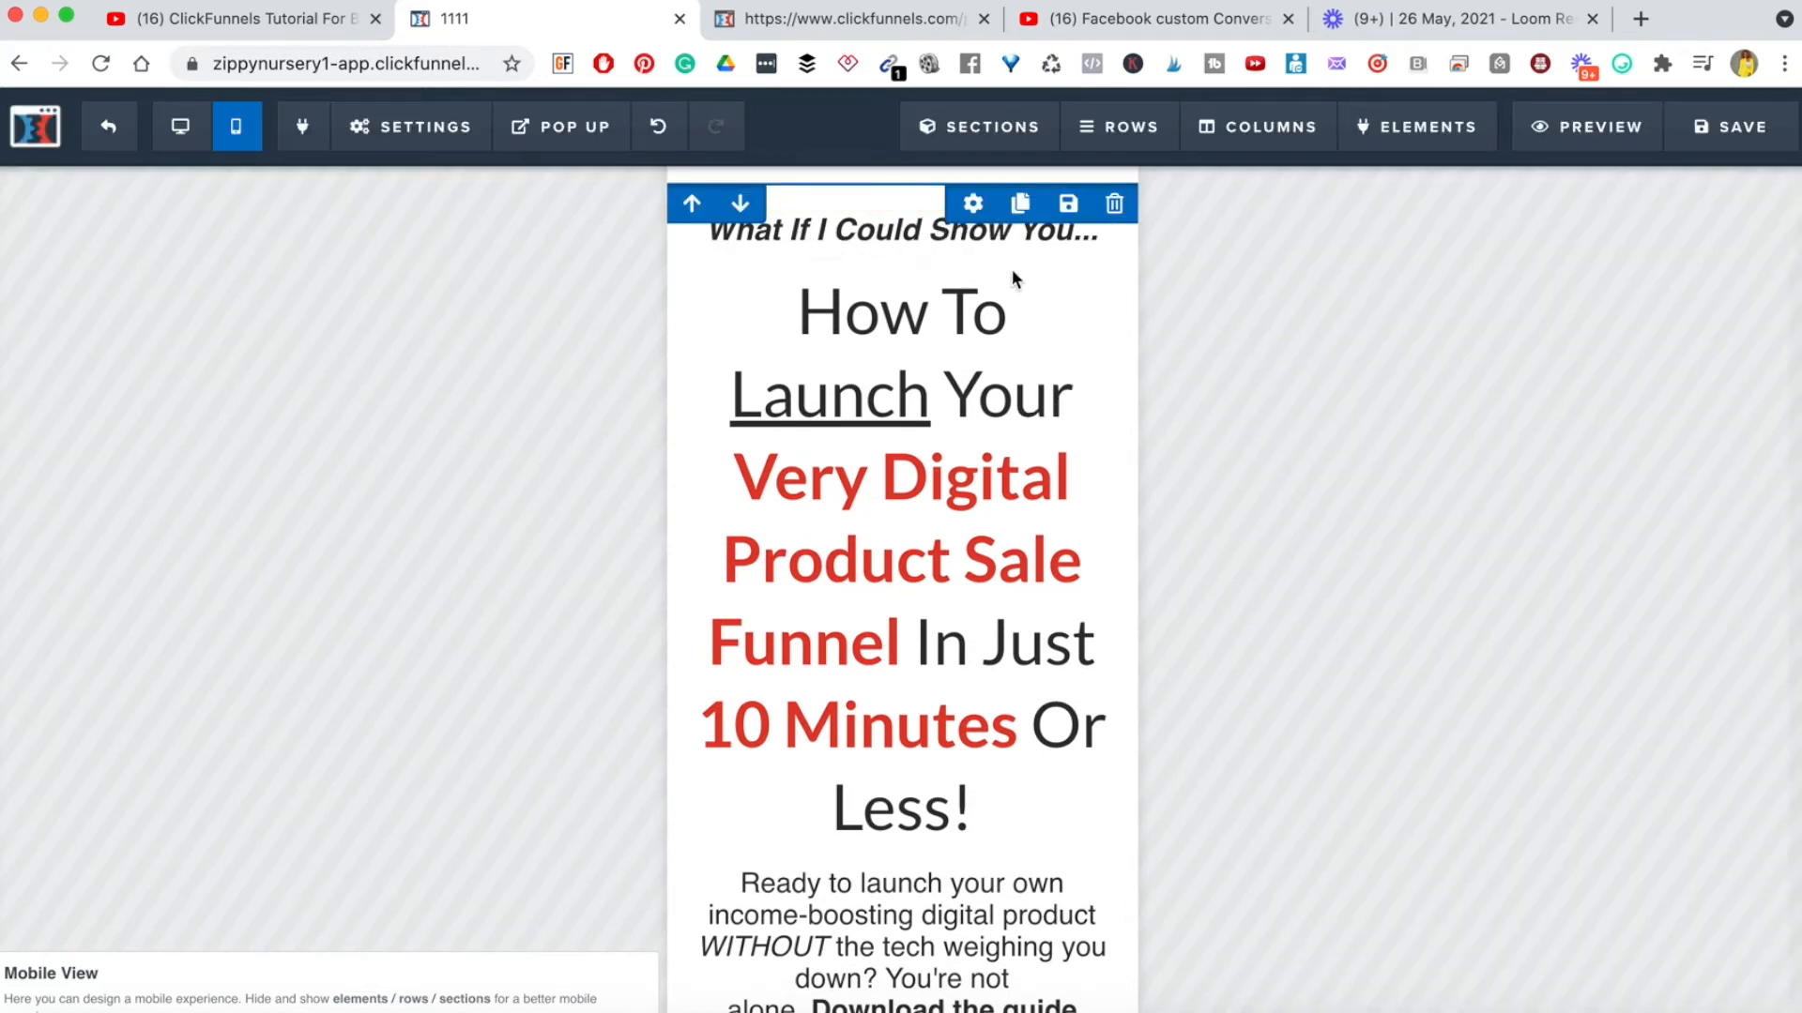
- Set the font size of the mobile-only "How To Launch Your Very Digital Product Sale Funnel" headline to 28 and save the page
{"action": "left_click", "coordinate": [882, 254]}
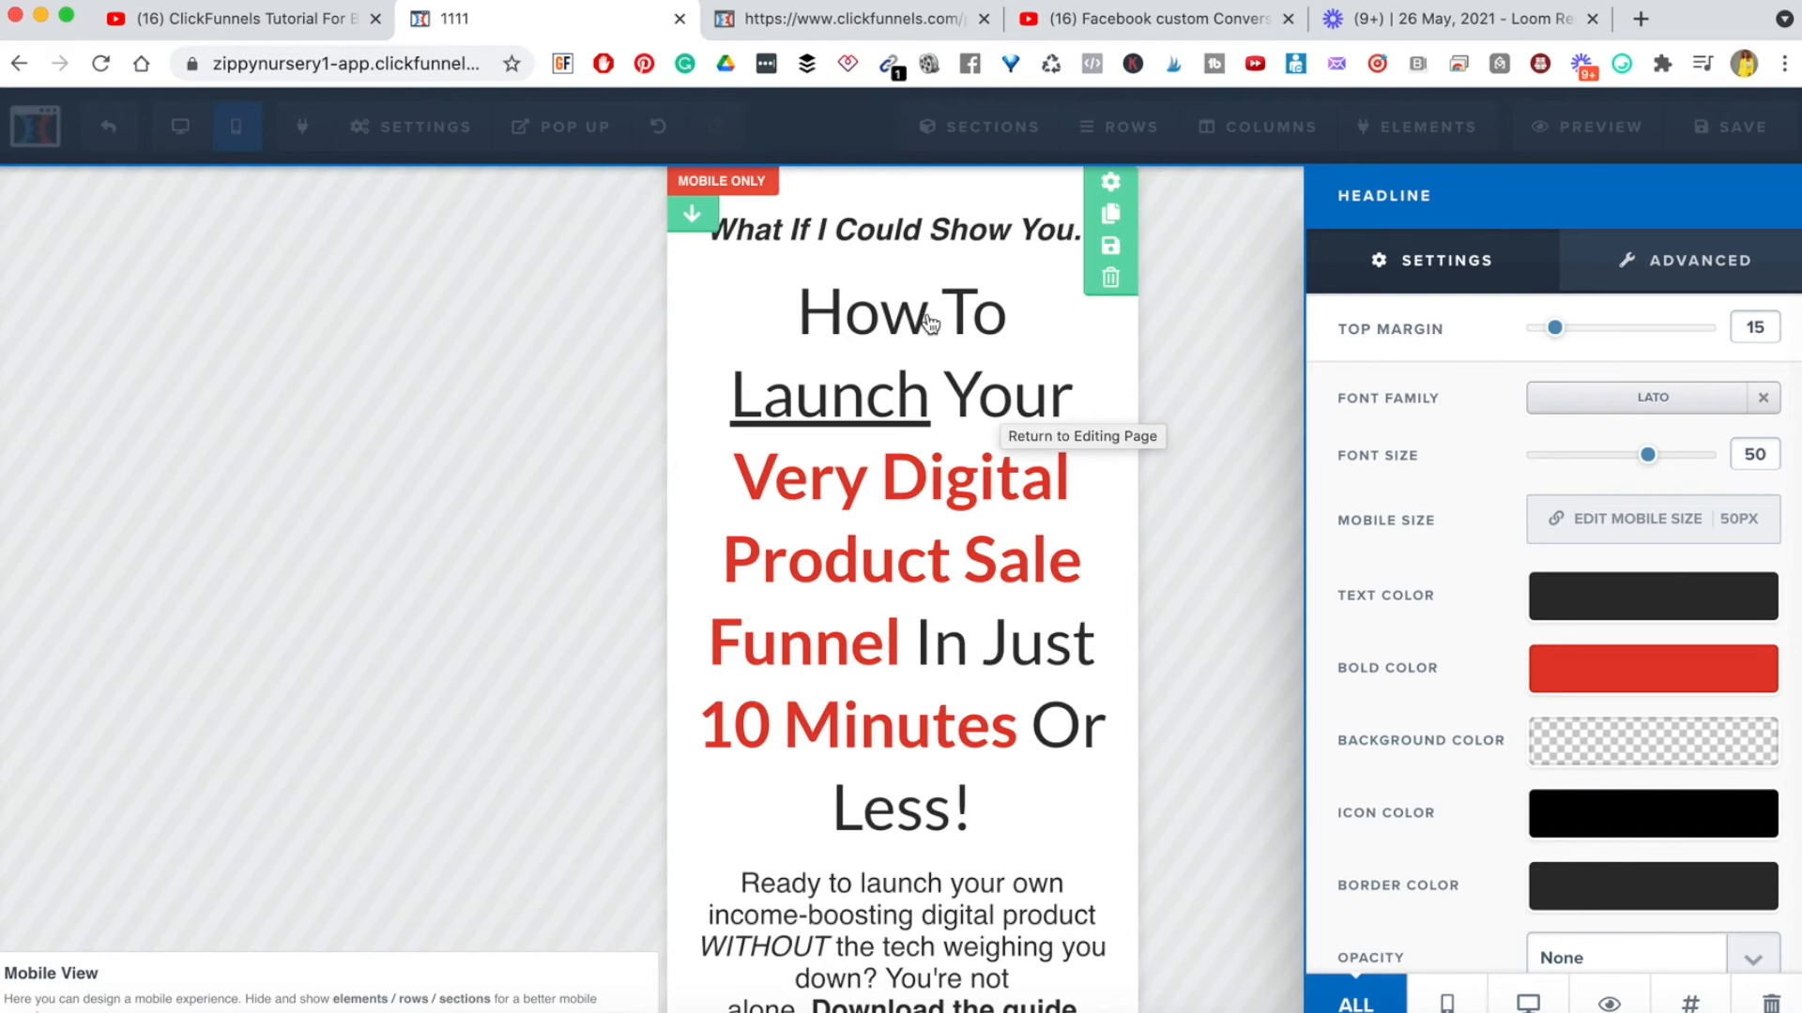
{"action": "left_click", "coordinate": [976, 457]}
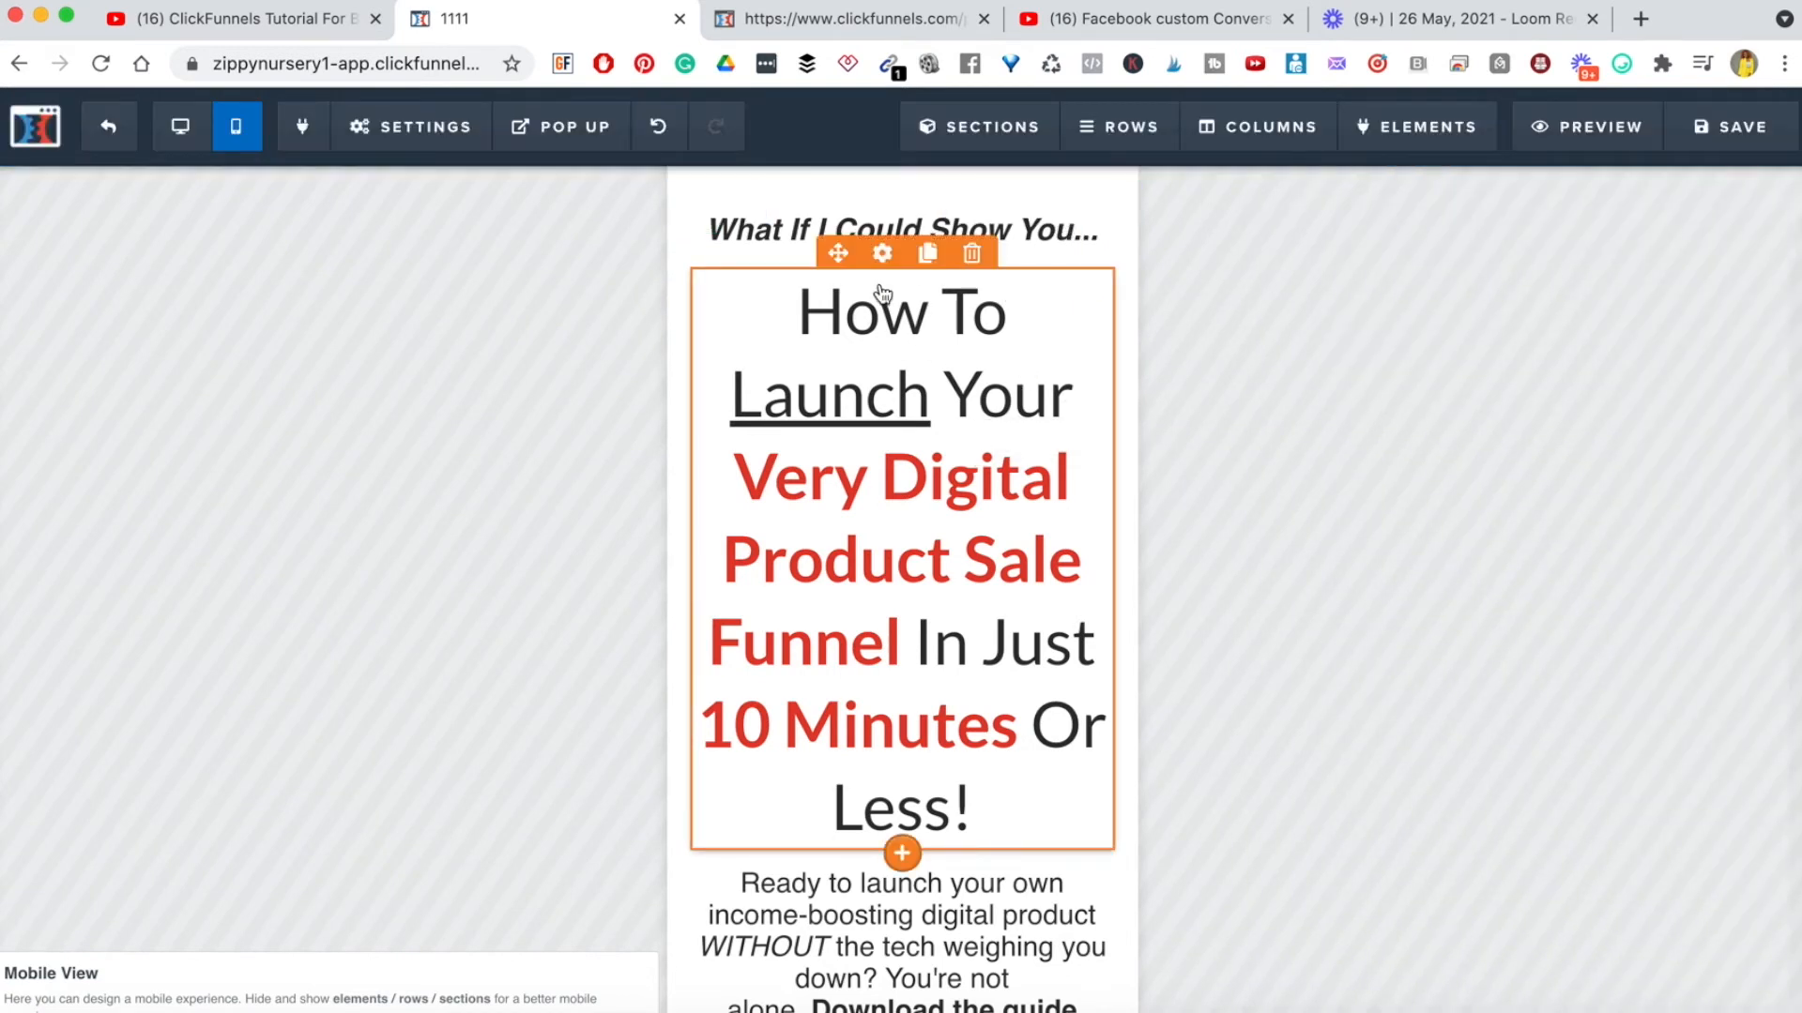
{"action": "left_click", "coordinate": [883, 254]}
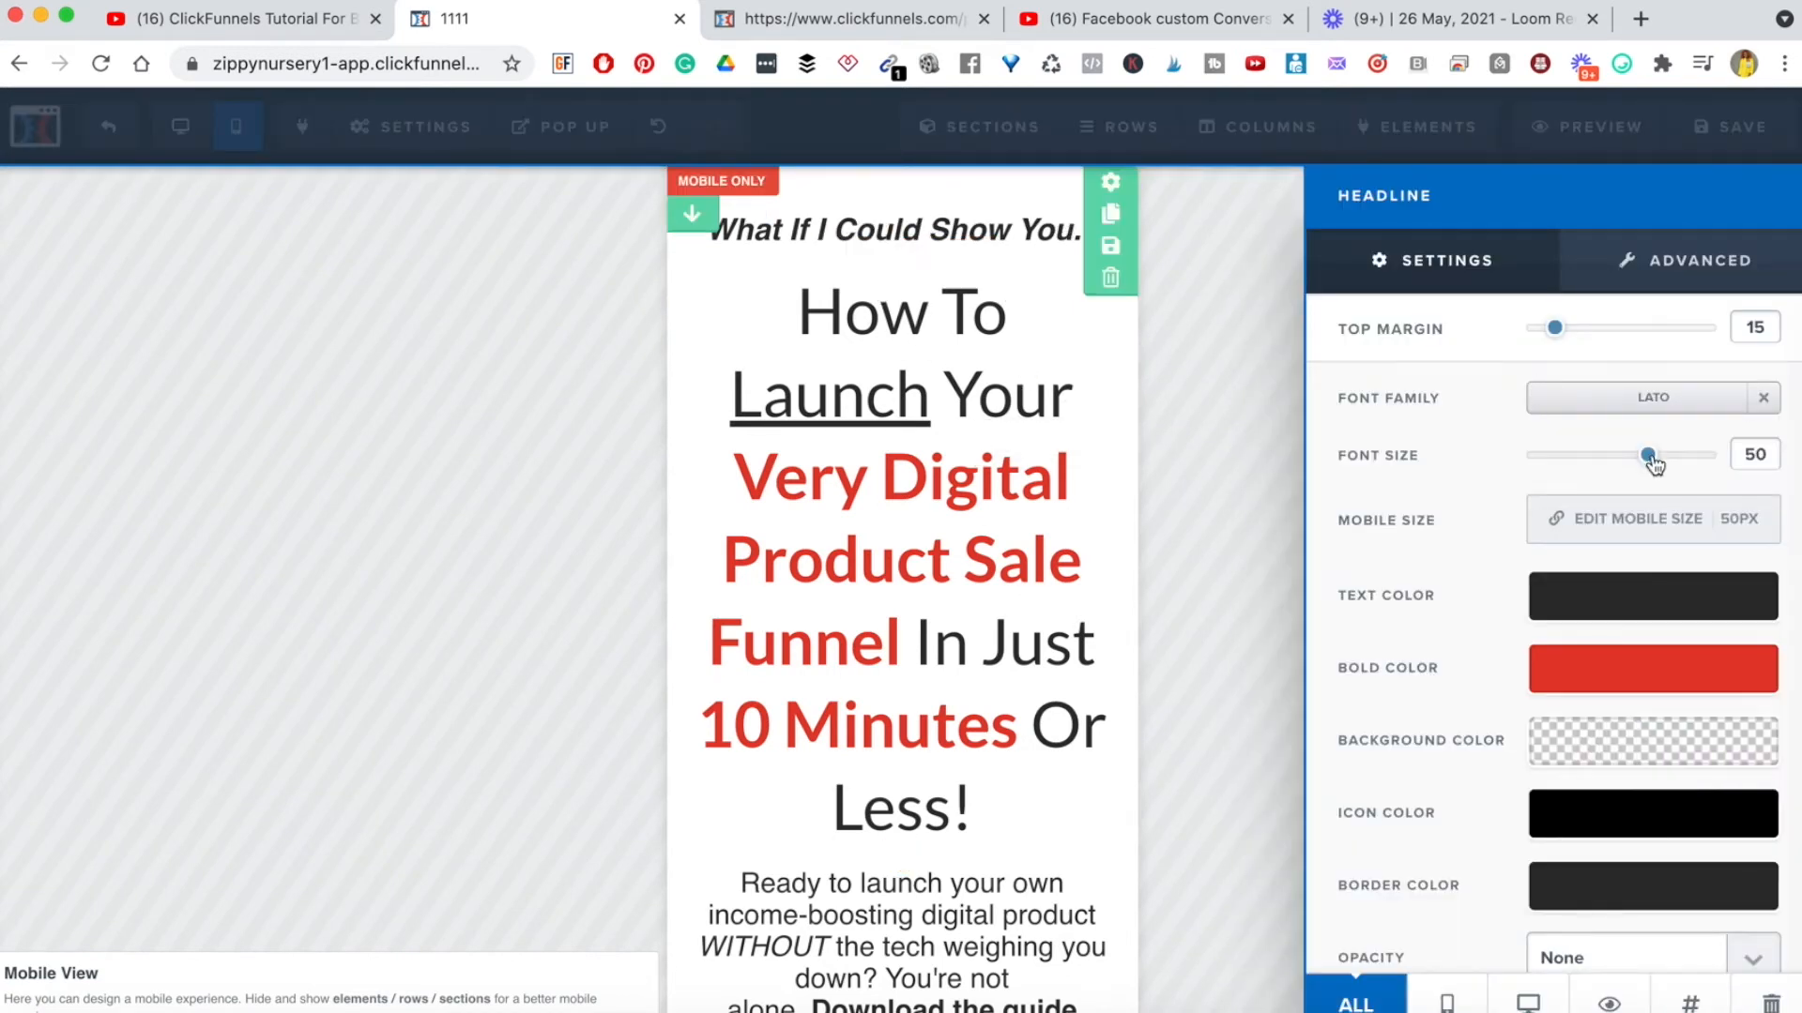
{"action": "left_click_drag", "start_coordinate": [1649, 459], "coordinate": [1584, 467]}
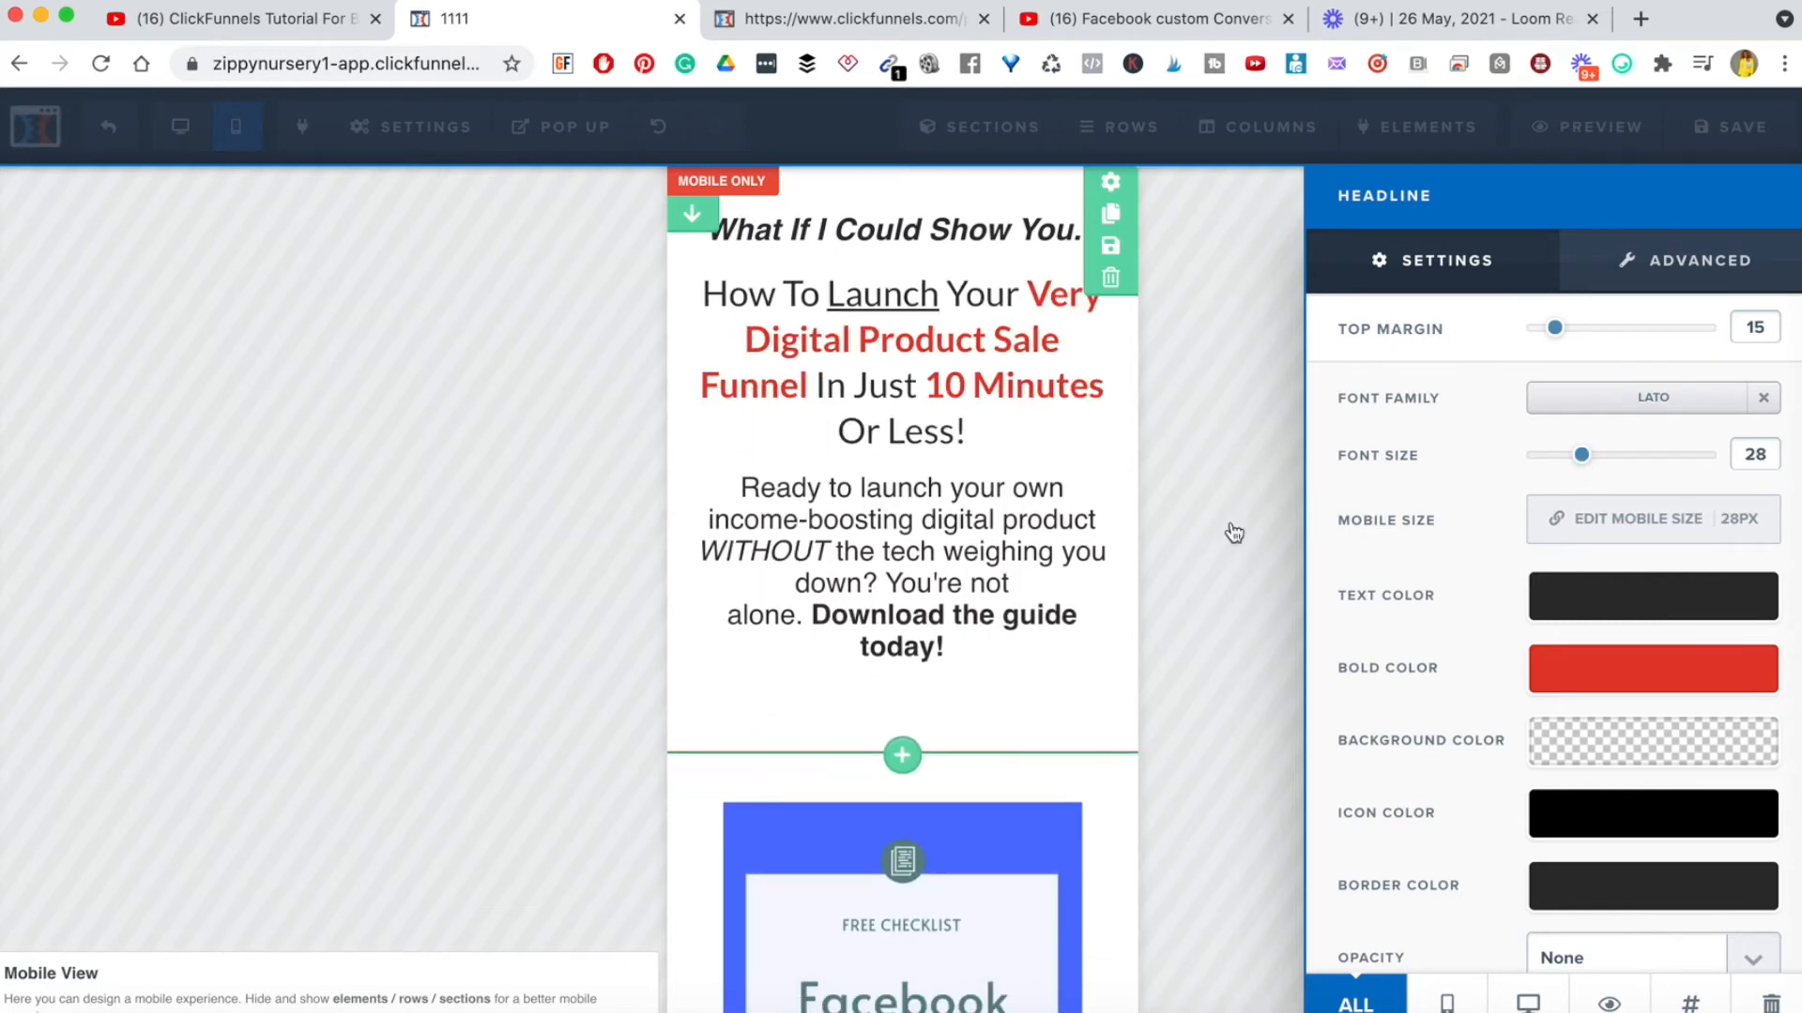
{"action": "left_click", "coordinate": [938, 570]}
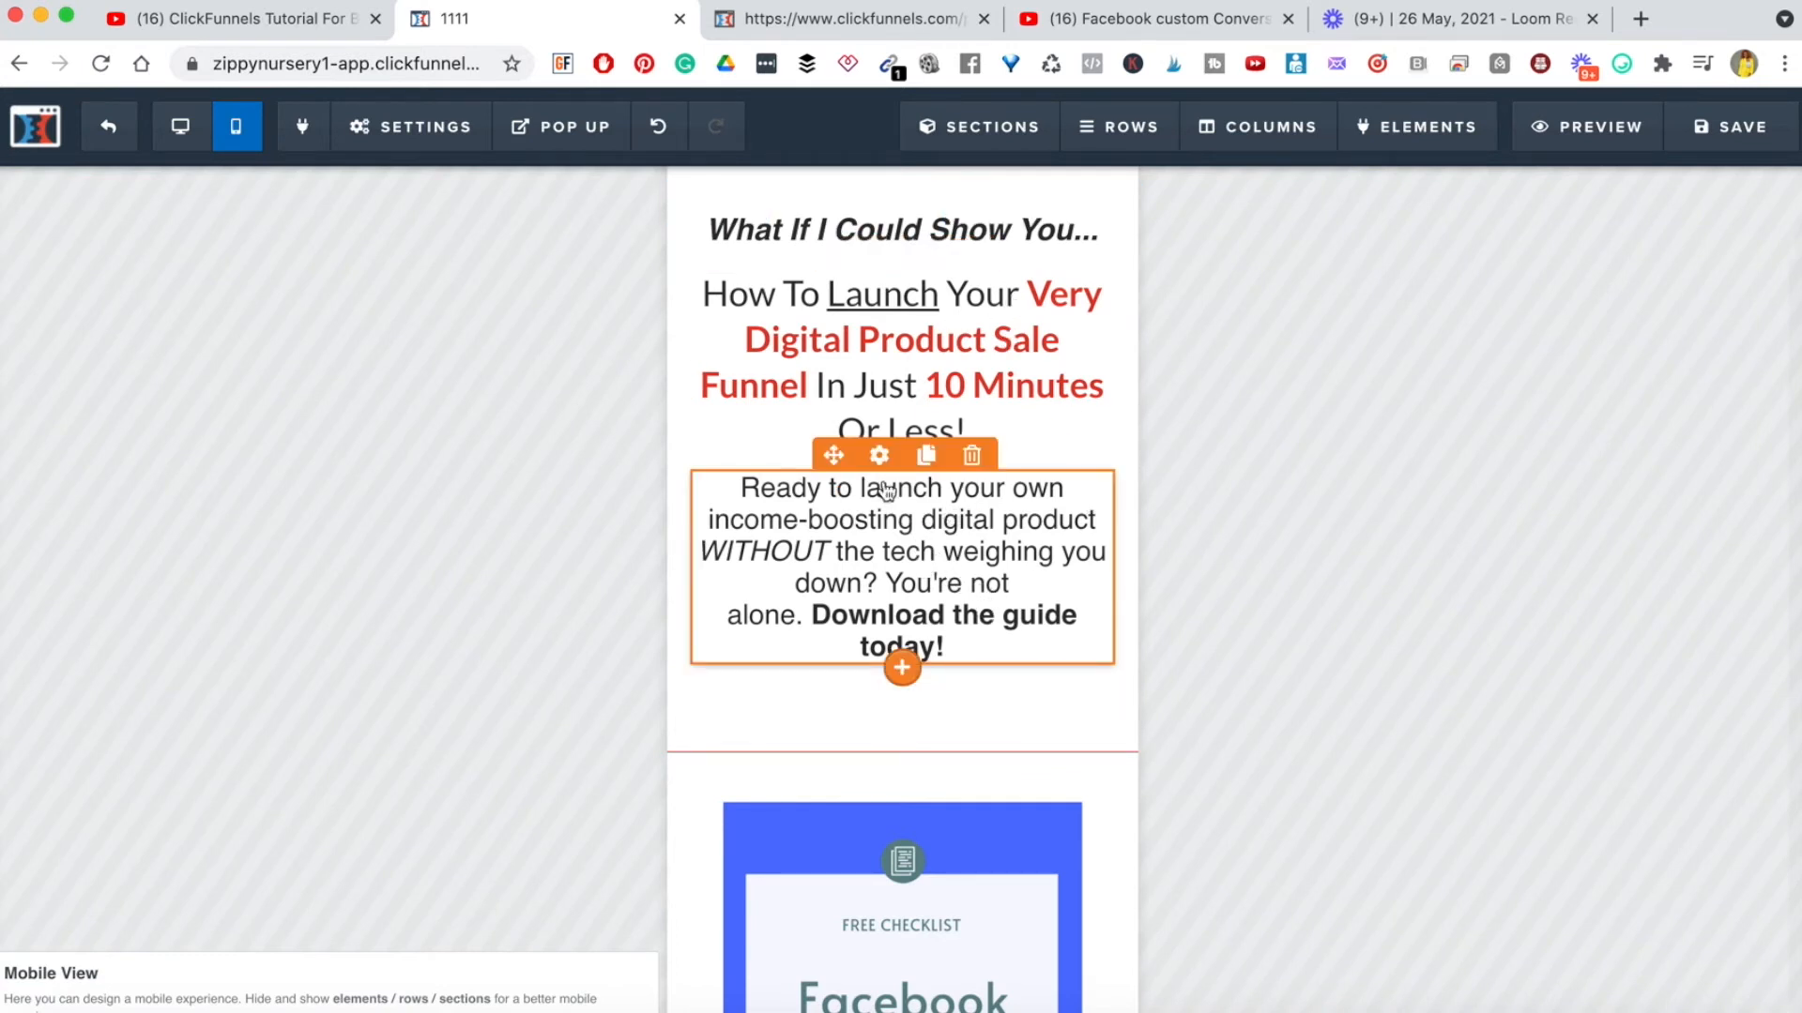
{"action": "left_click", "coordinate": [1725, 143]}
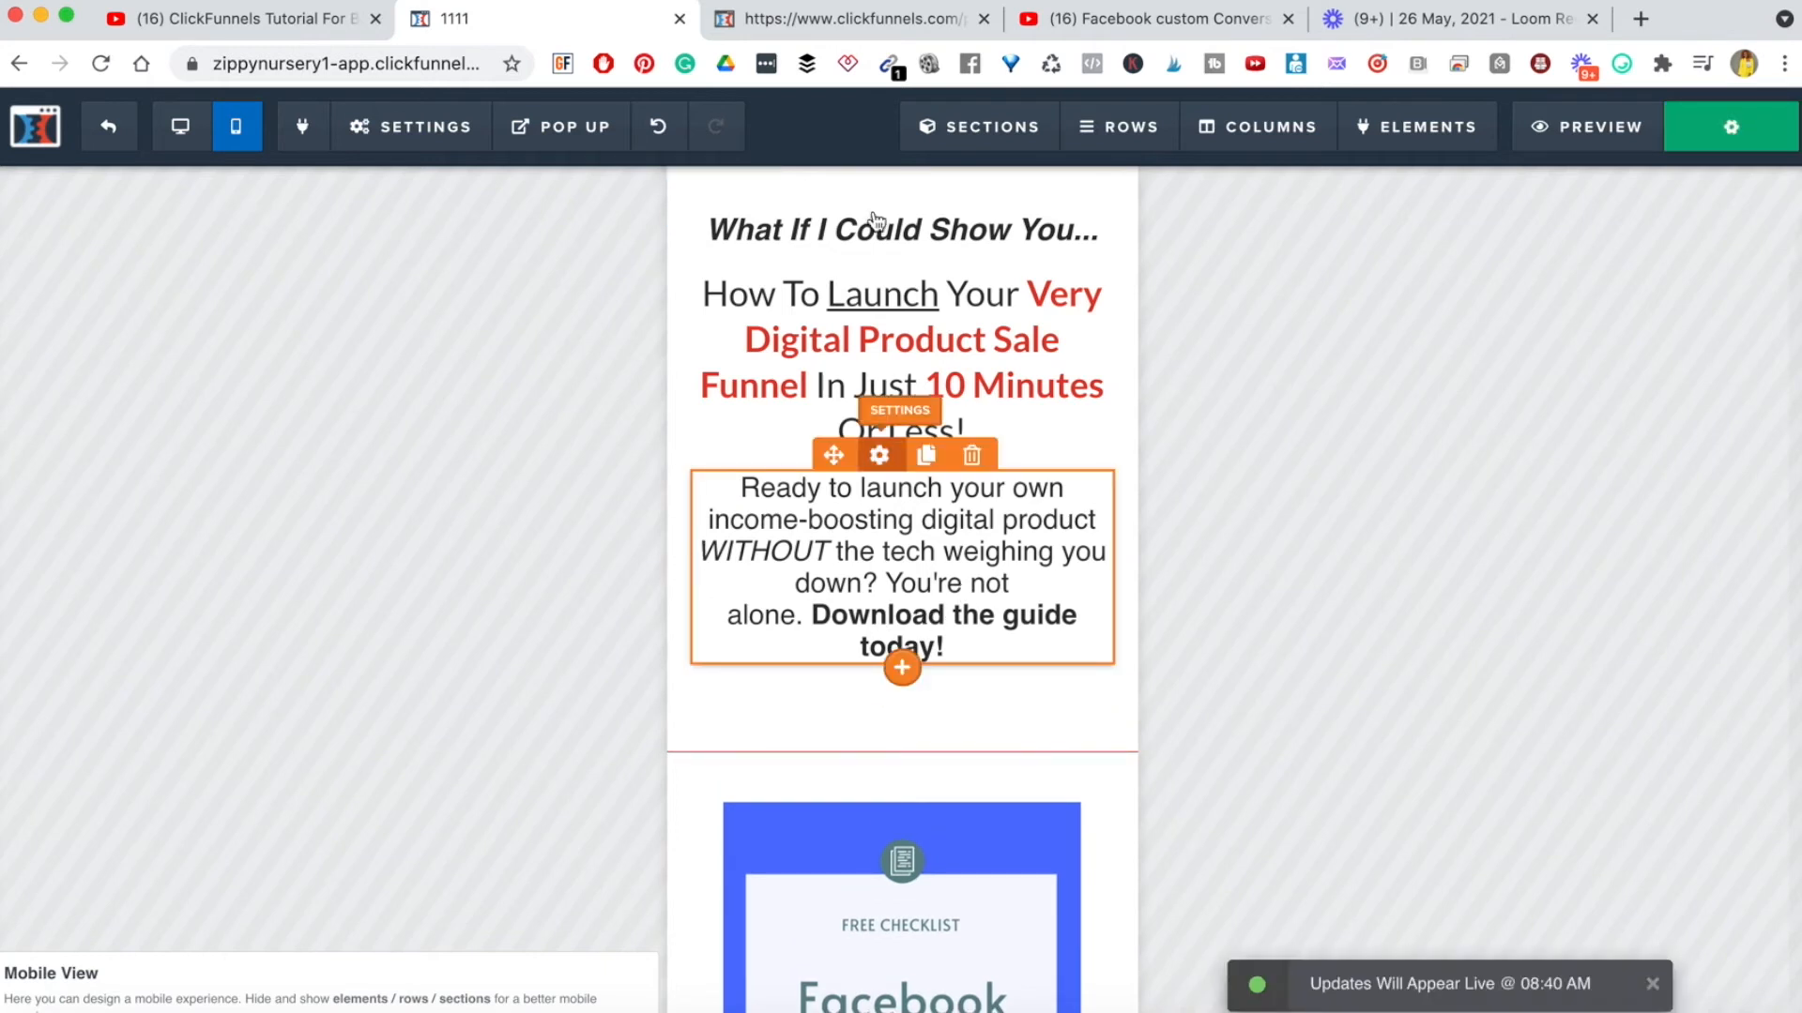
- Set the font size of the mobile-only "Ready to launch your own..." sub-headline to 16 and save the page
{"action": "left_click", "coordinate": [183, 143]}
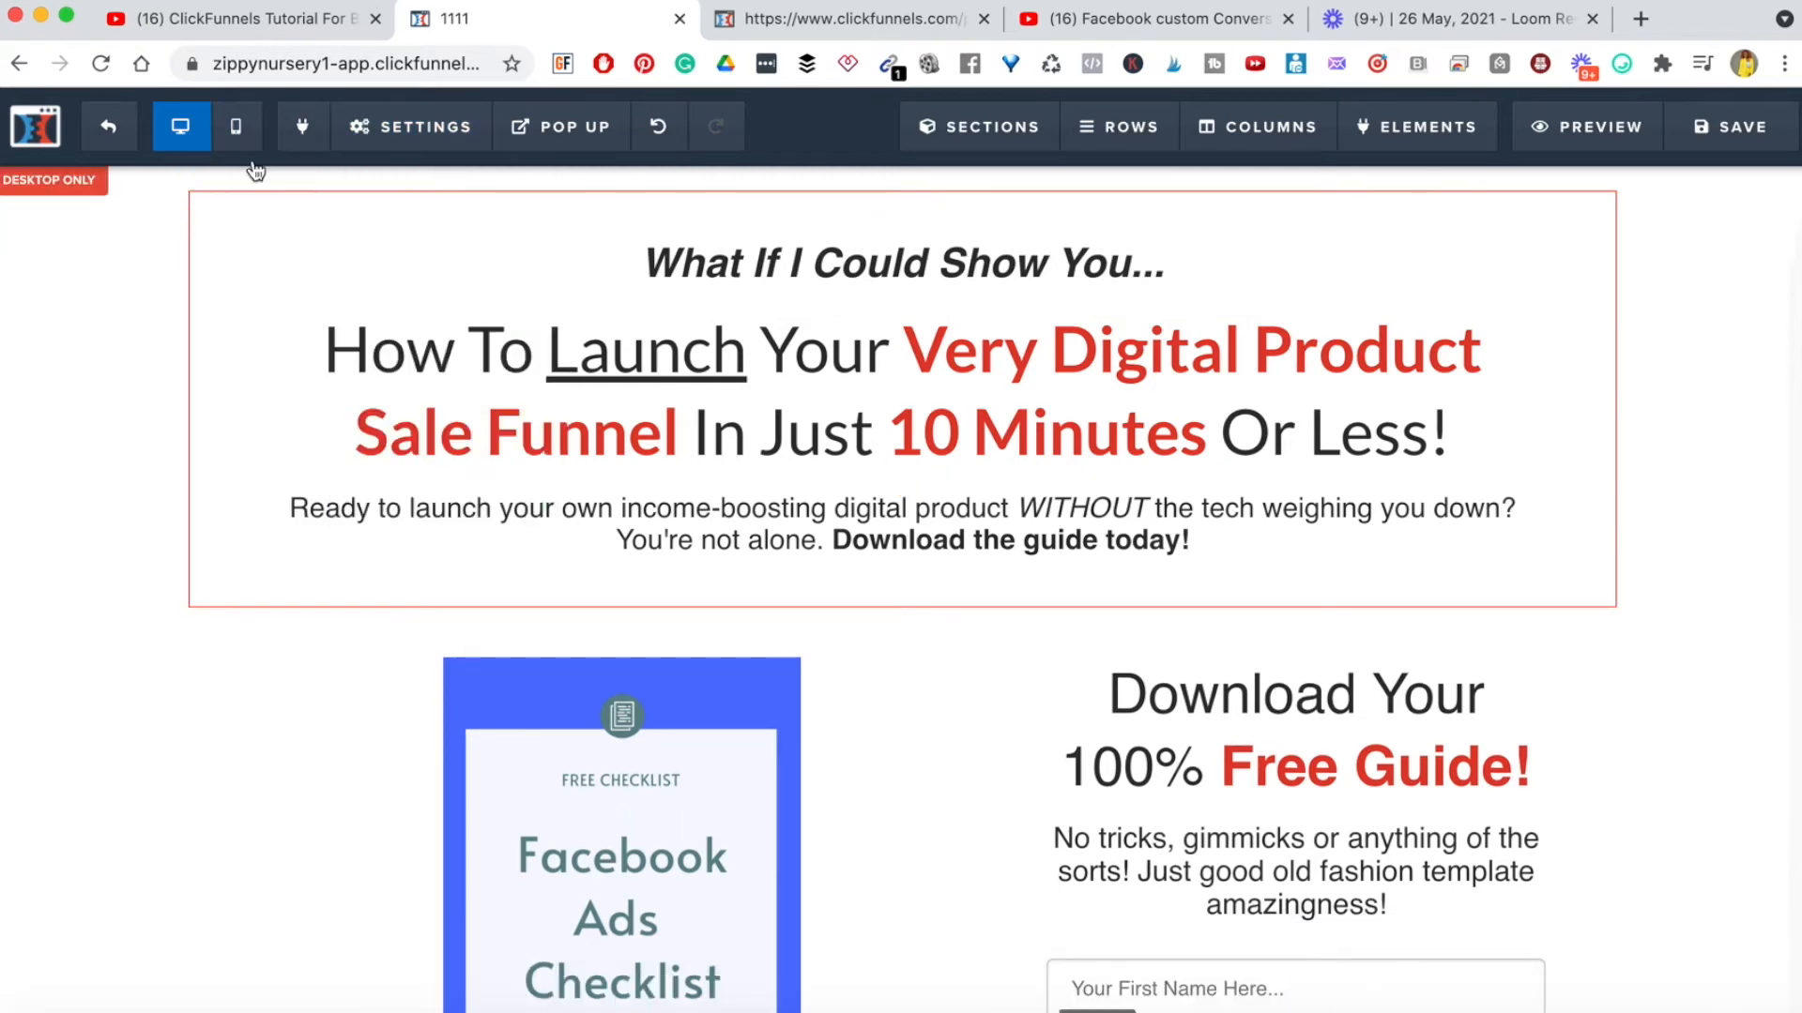
{"action": "left_click", "coordinate": [245, 142]}
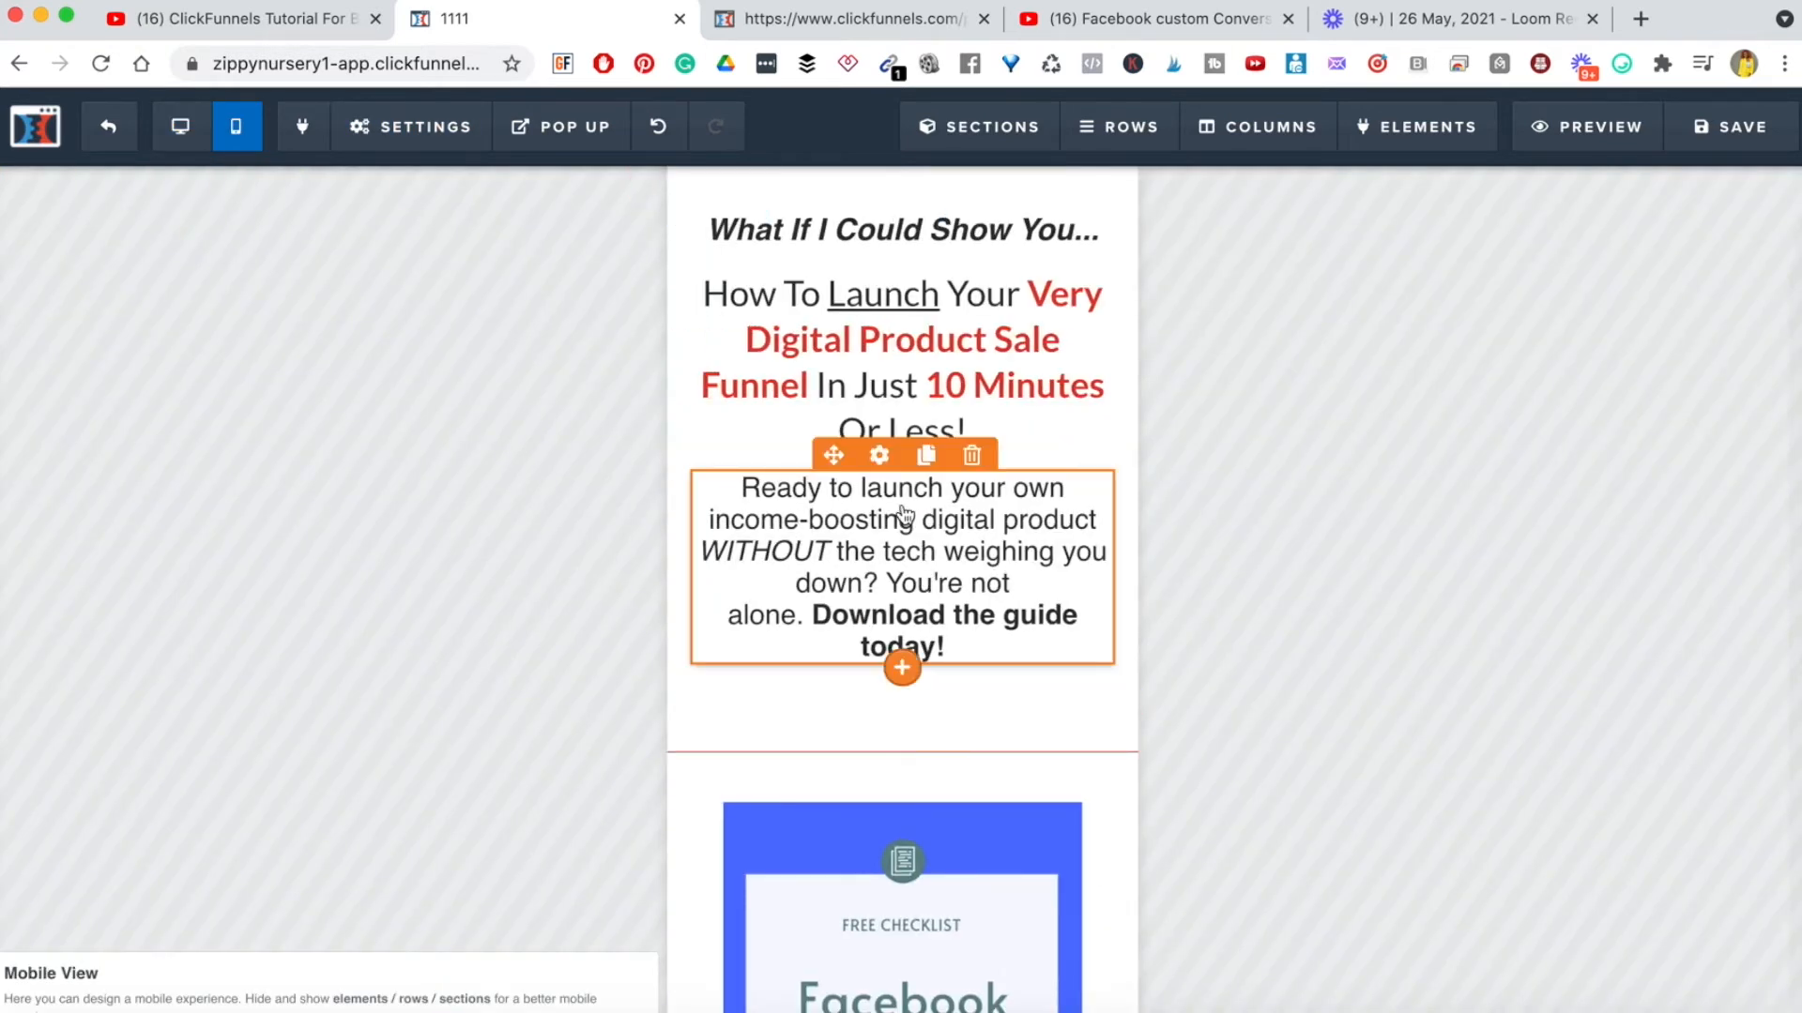
{"action": "left_click", "coordinate": [880, 455]}
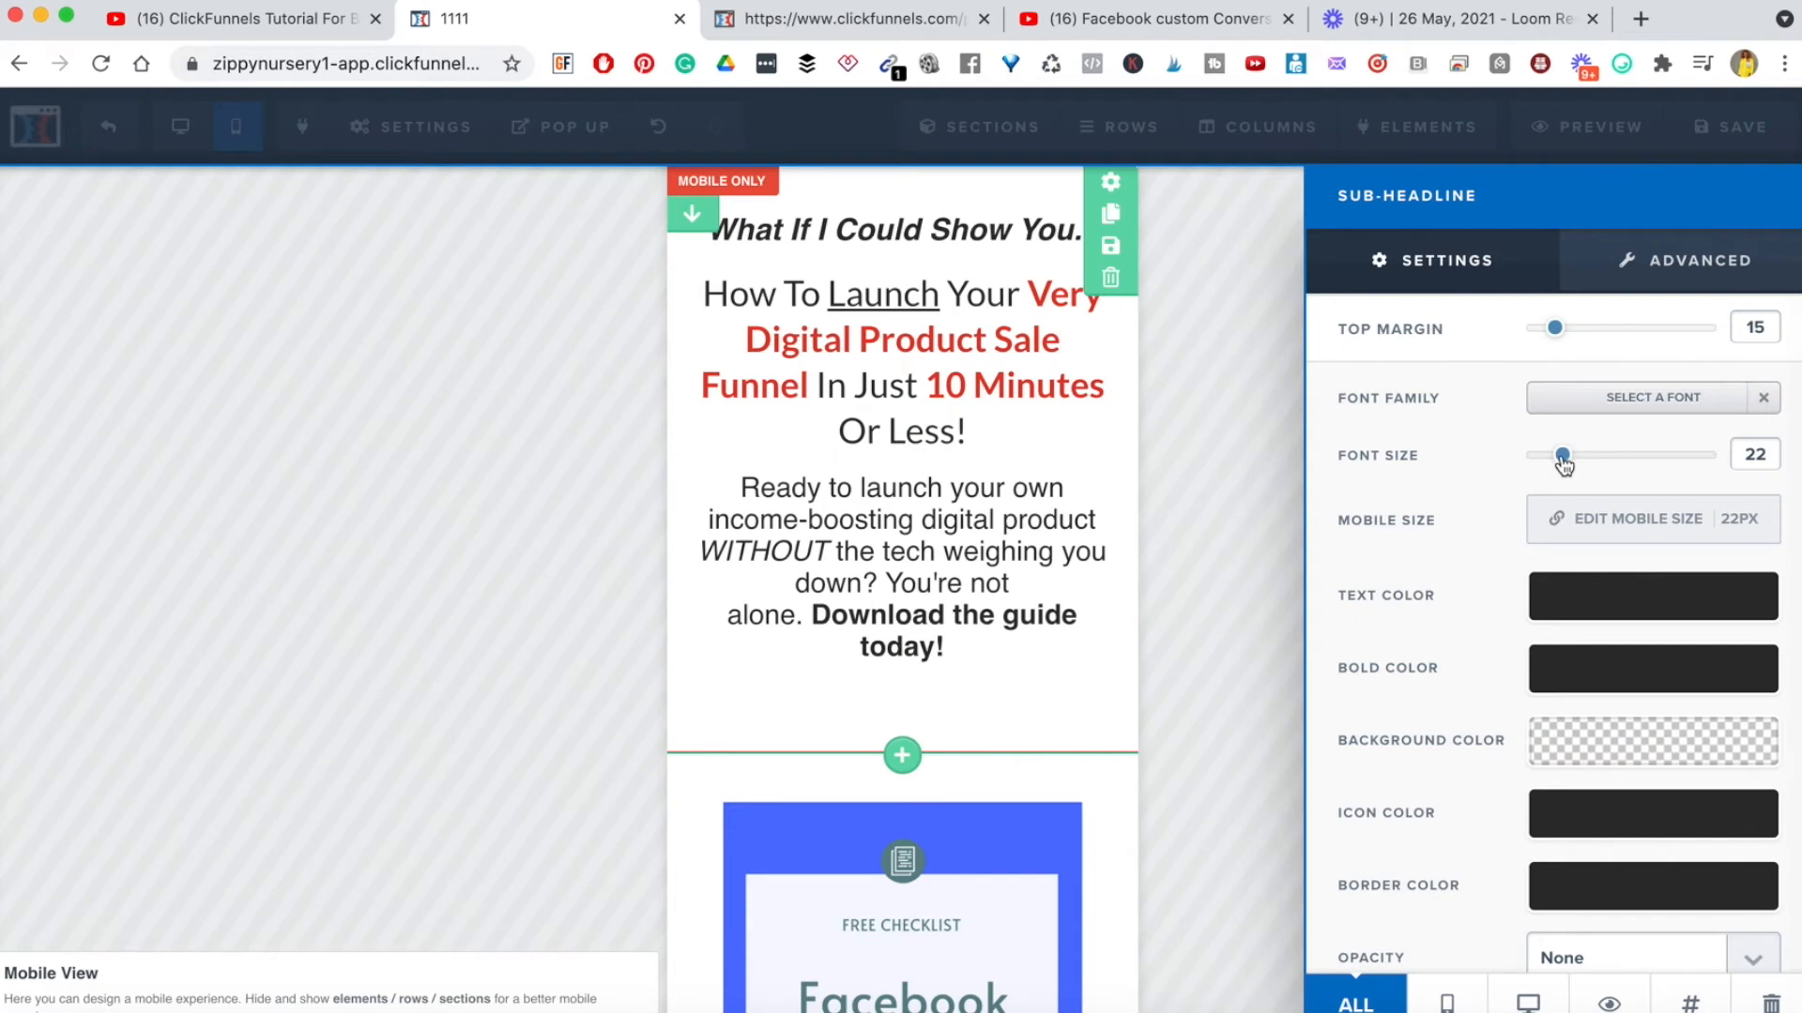
{"action": "left_click_drag", "start_coordinate": [1560, 458], "coordinate": [1546, 460]}
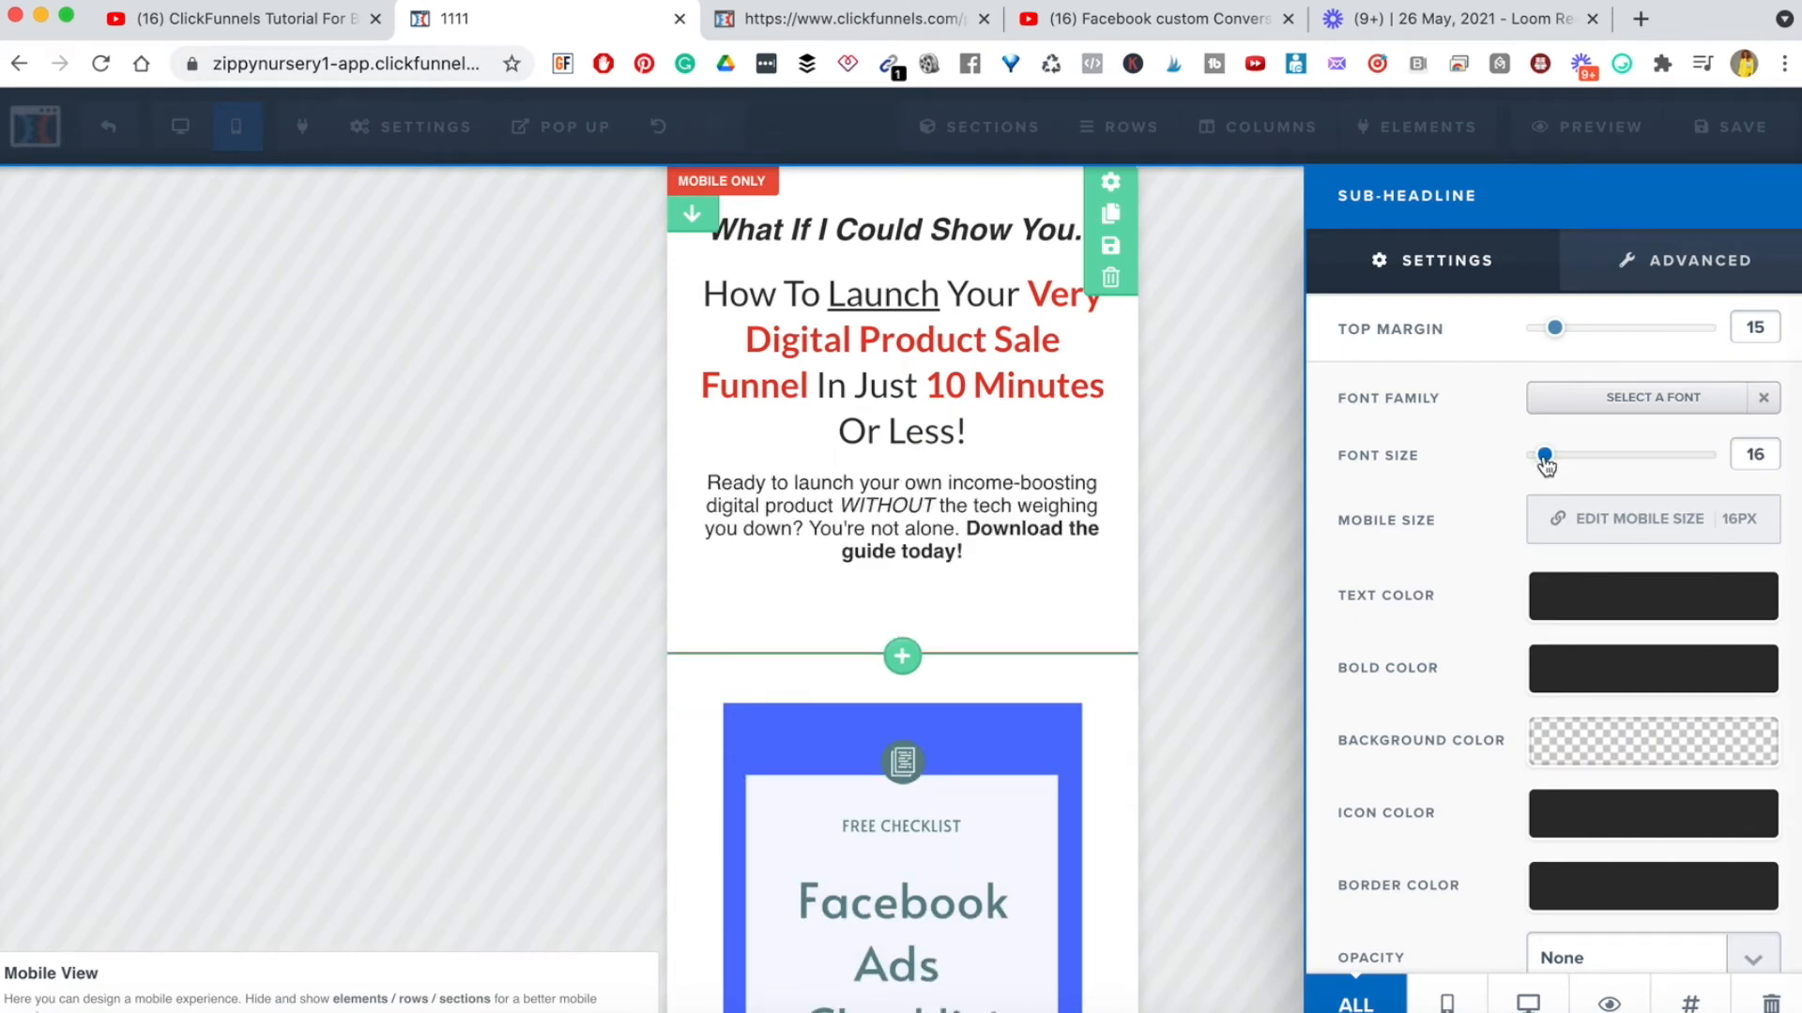
{"action": "left_click", "coordinate": [988, 603]}
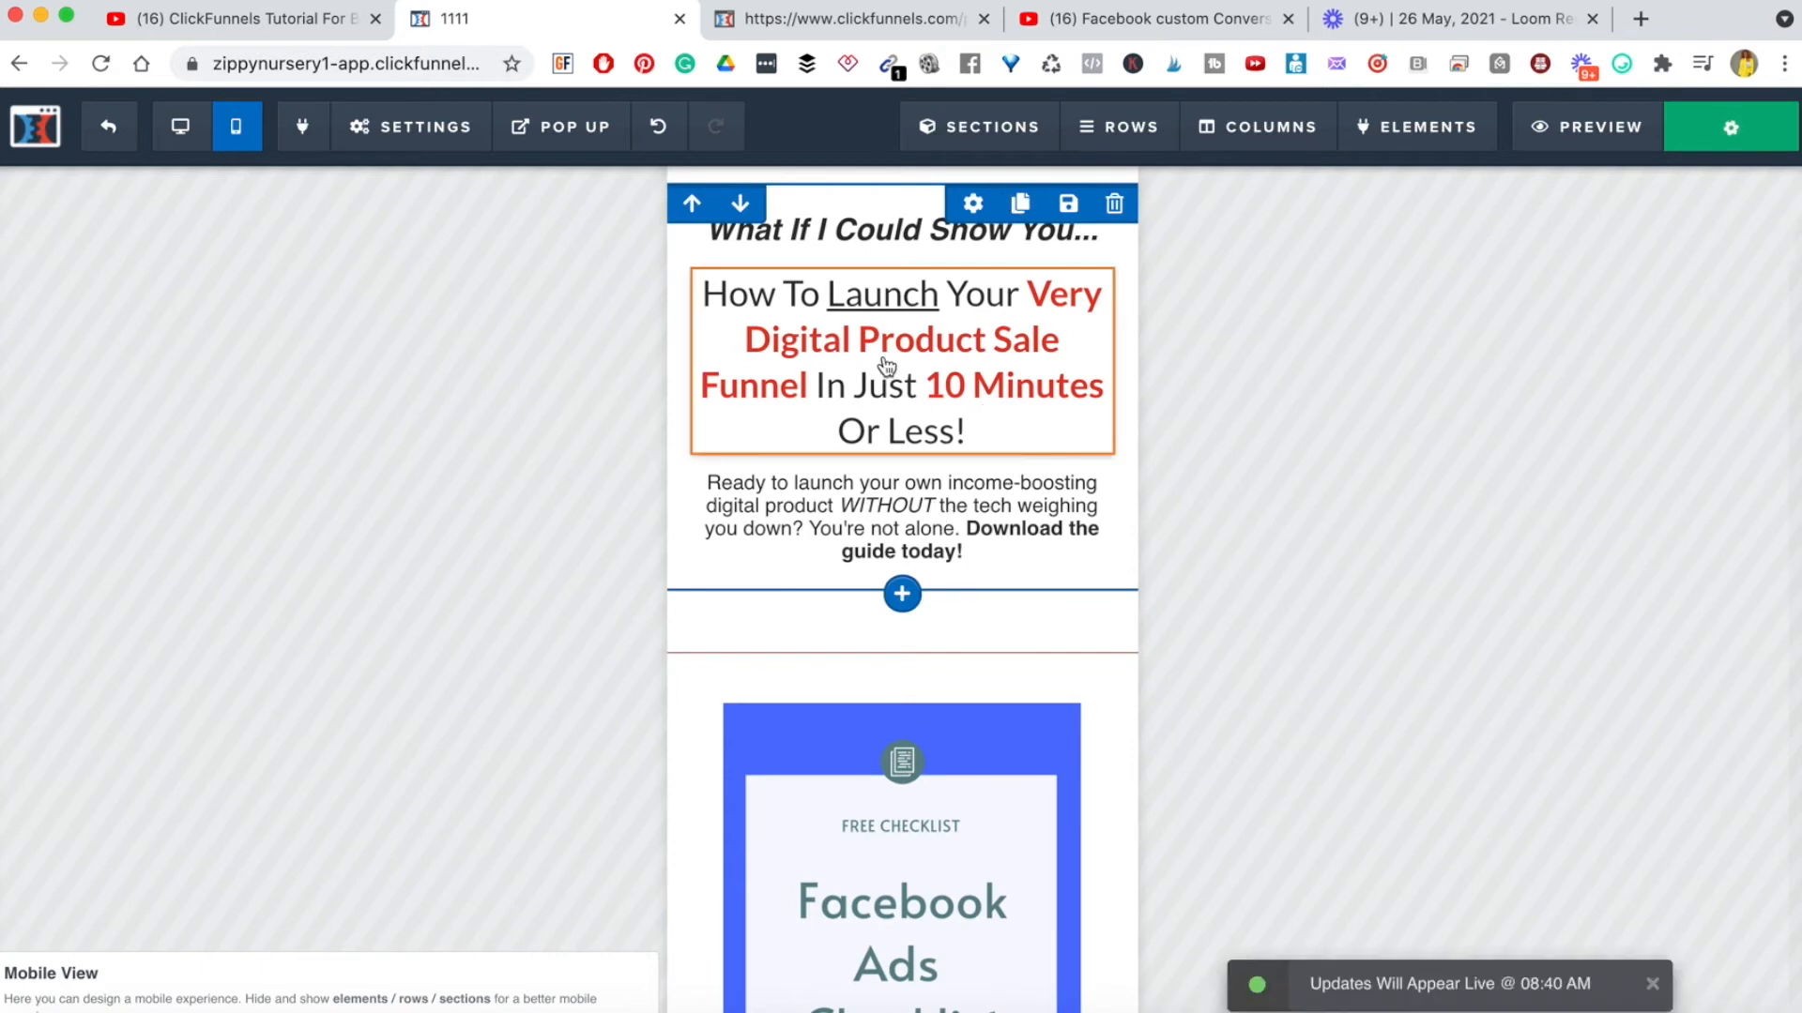
- In the desktop view, clone the section containing the Facebook Ads Checklist image and the opt-in form
{"action": "left_click", "coordinate": [181, 127]}
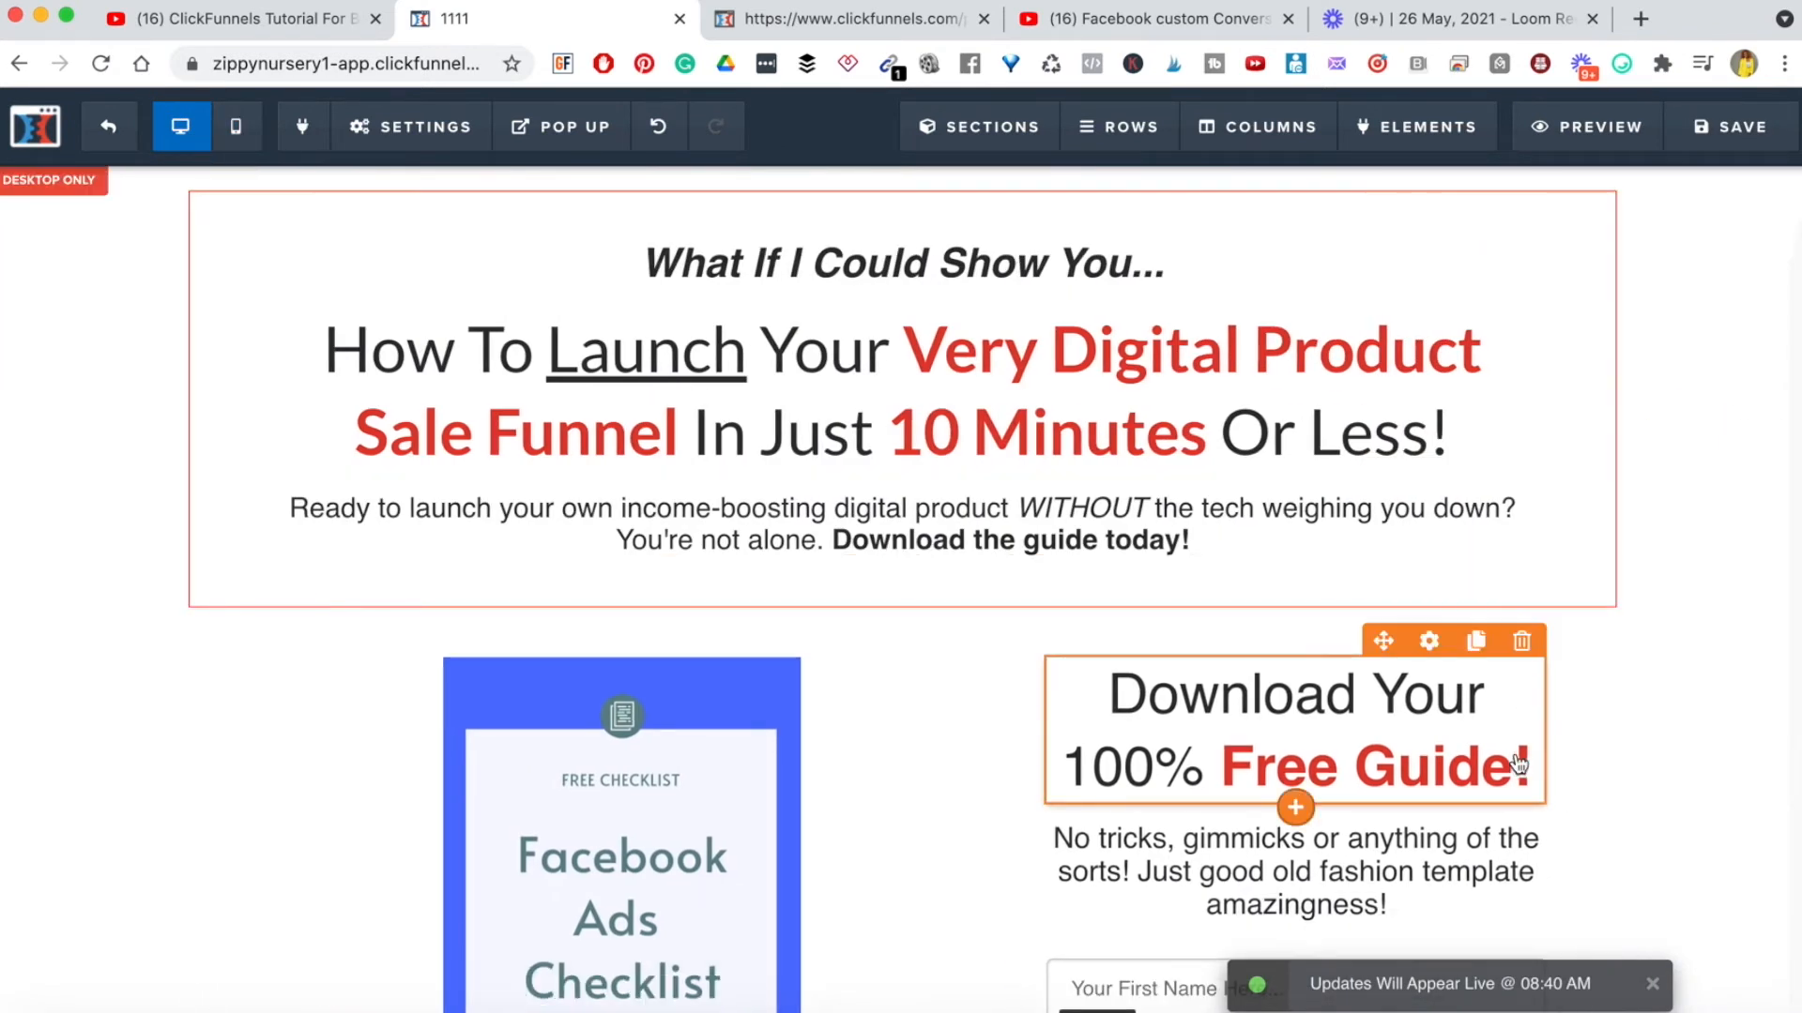
{"action": "scroll", "coordinate": [1586, 713], "scroll_direction": "down", "scroll_amount": 5}
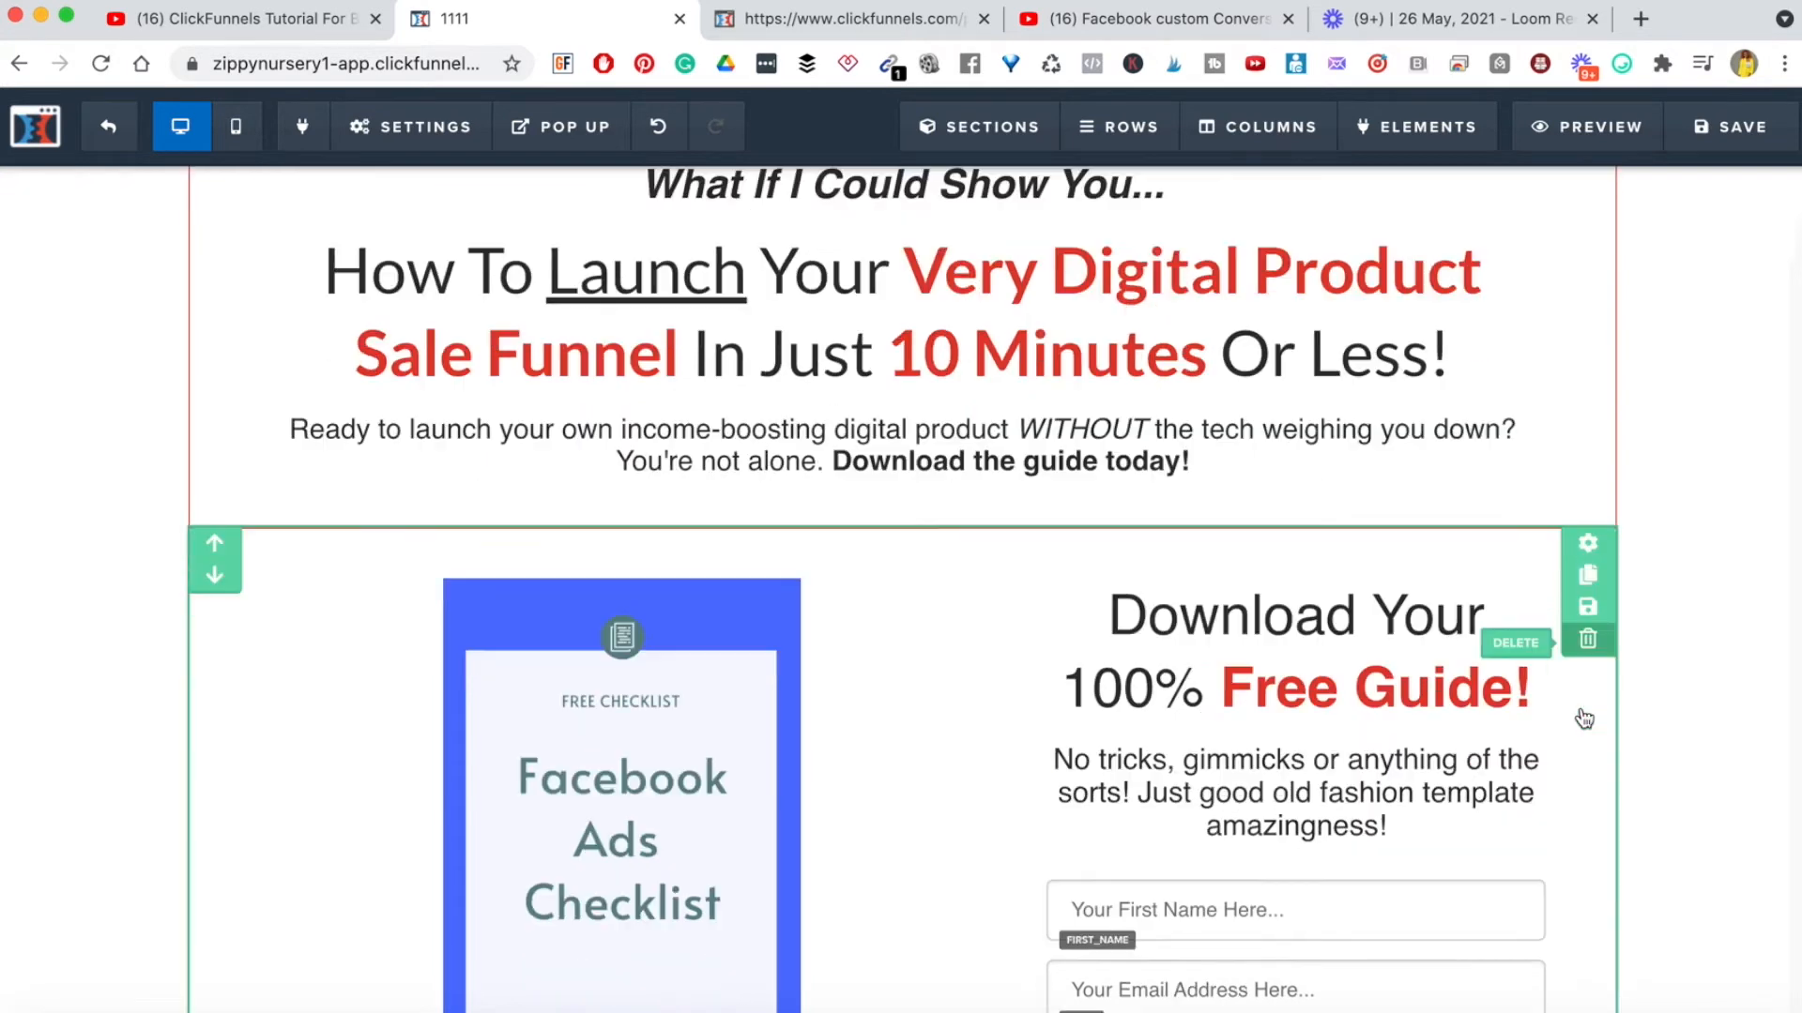
{"action": "scroll", "coordinate": [1584, 718], "scroll_direction": "down", "scroll_amount": 1}
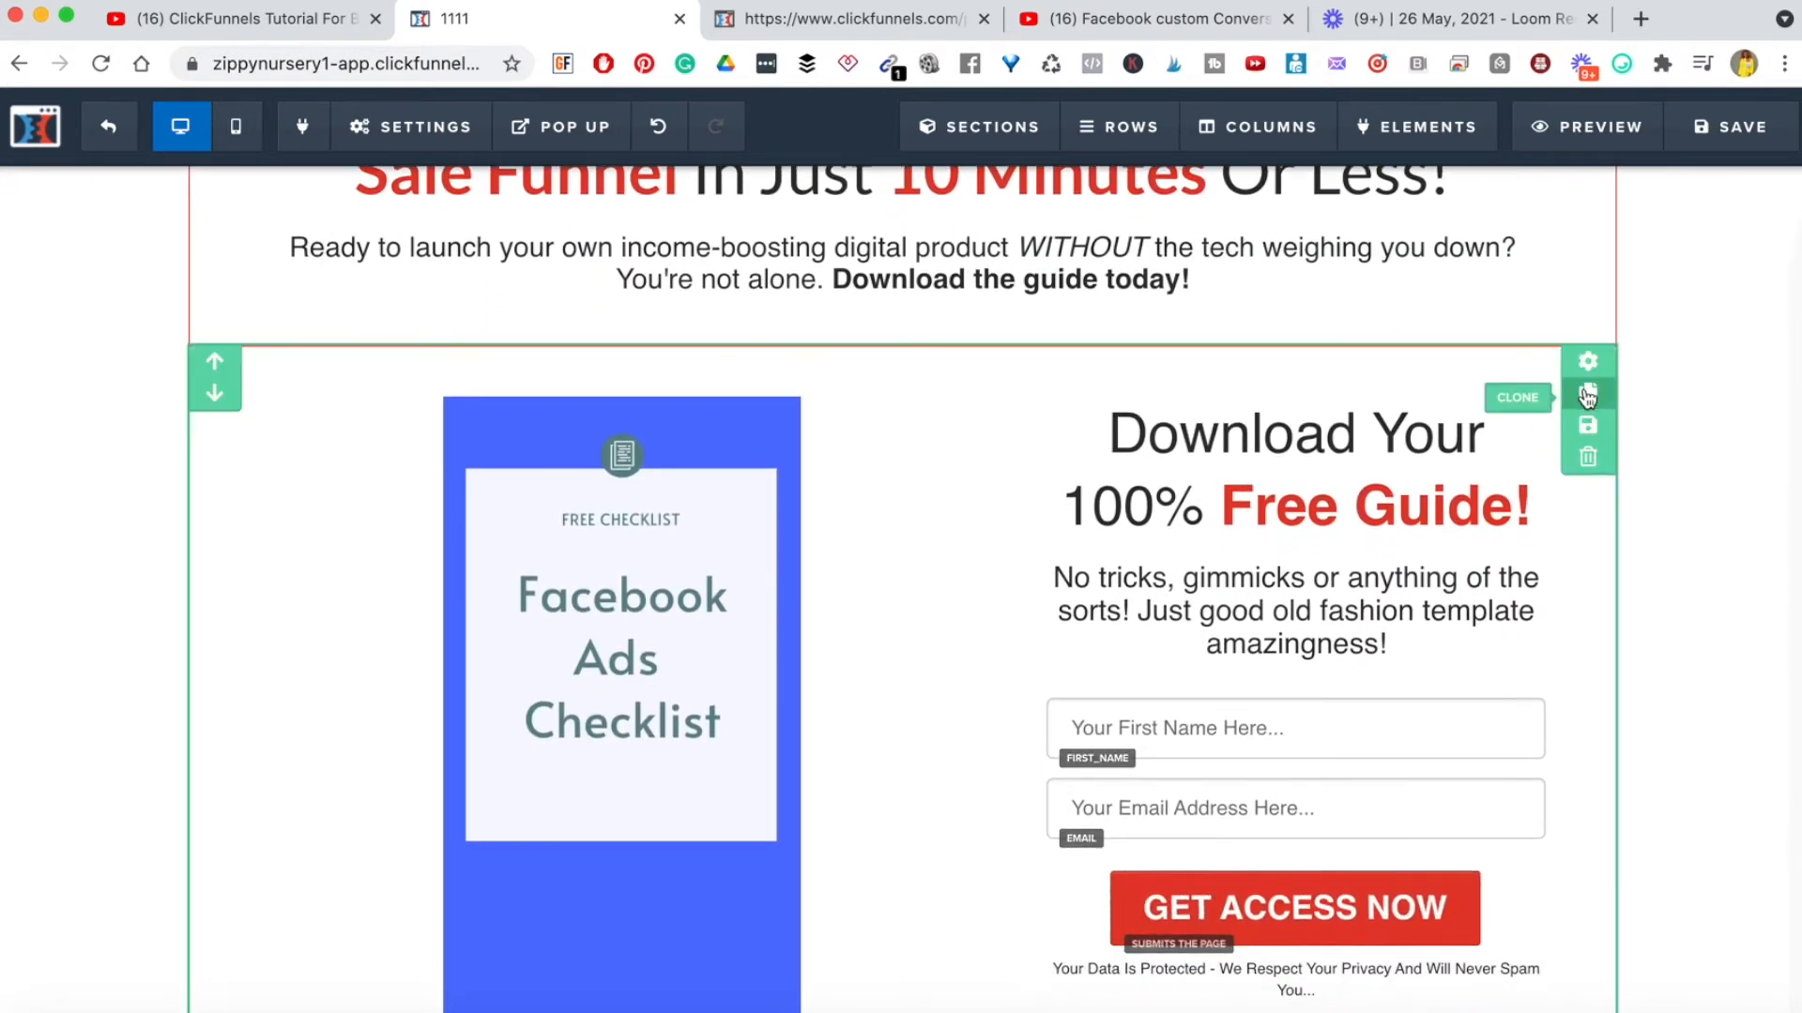
{"action": "left_click", "coordinate": [1586, 394]}
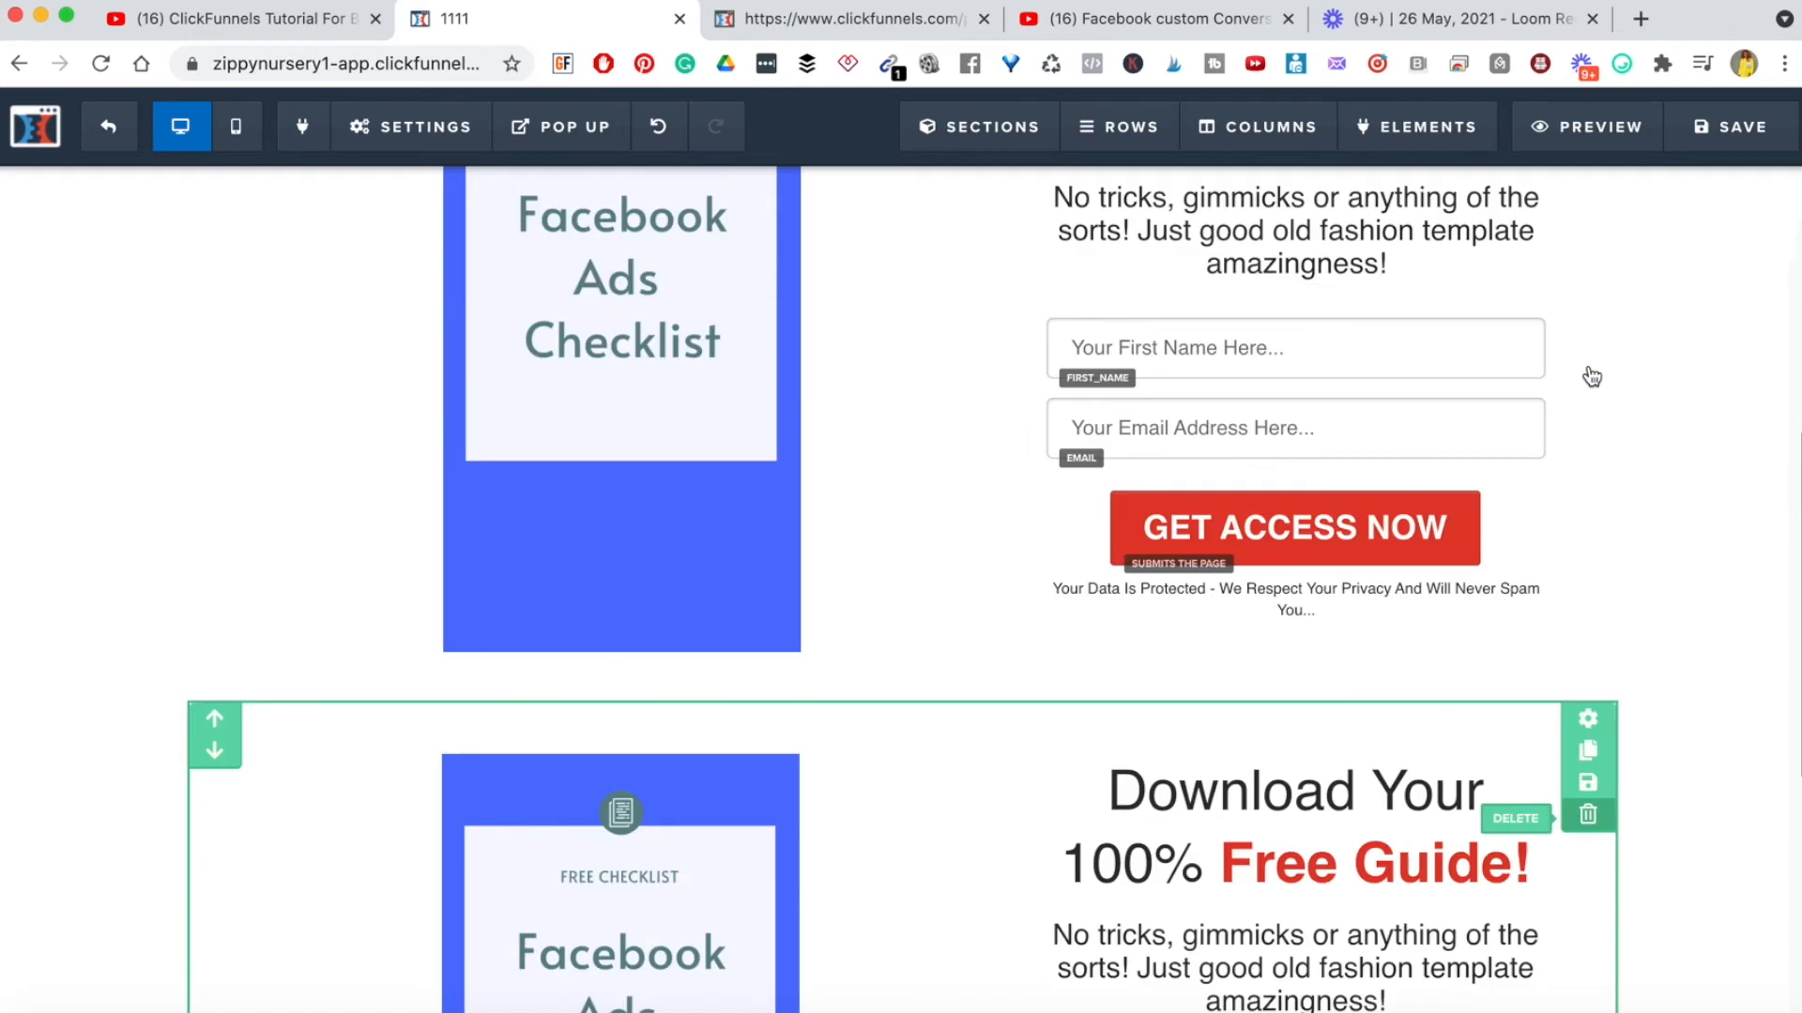
- Make the original checklist image and opt-in form section visible on desktop only
{"action": "scroll", "coordinate": [1593, 377], "scroll_direction": "up", "scroll_amount": 6}
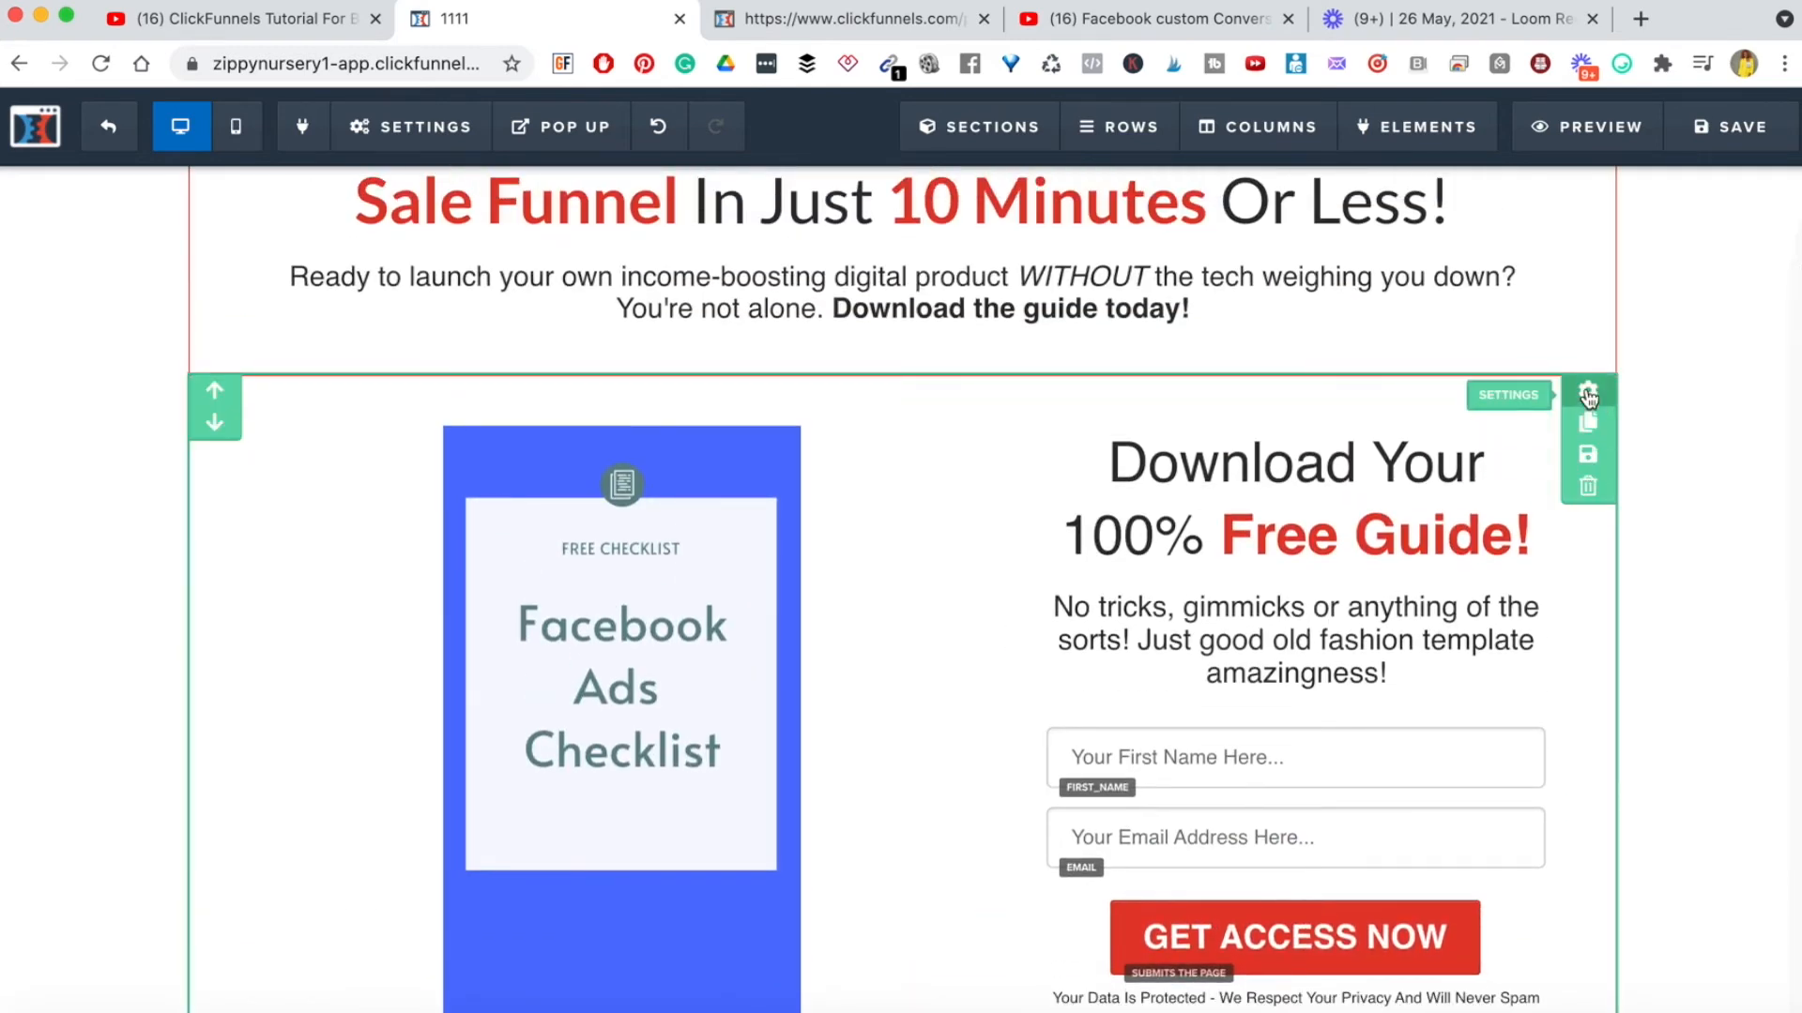
{"action": "left_click", "coordinate": [1586, 394]}
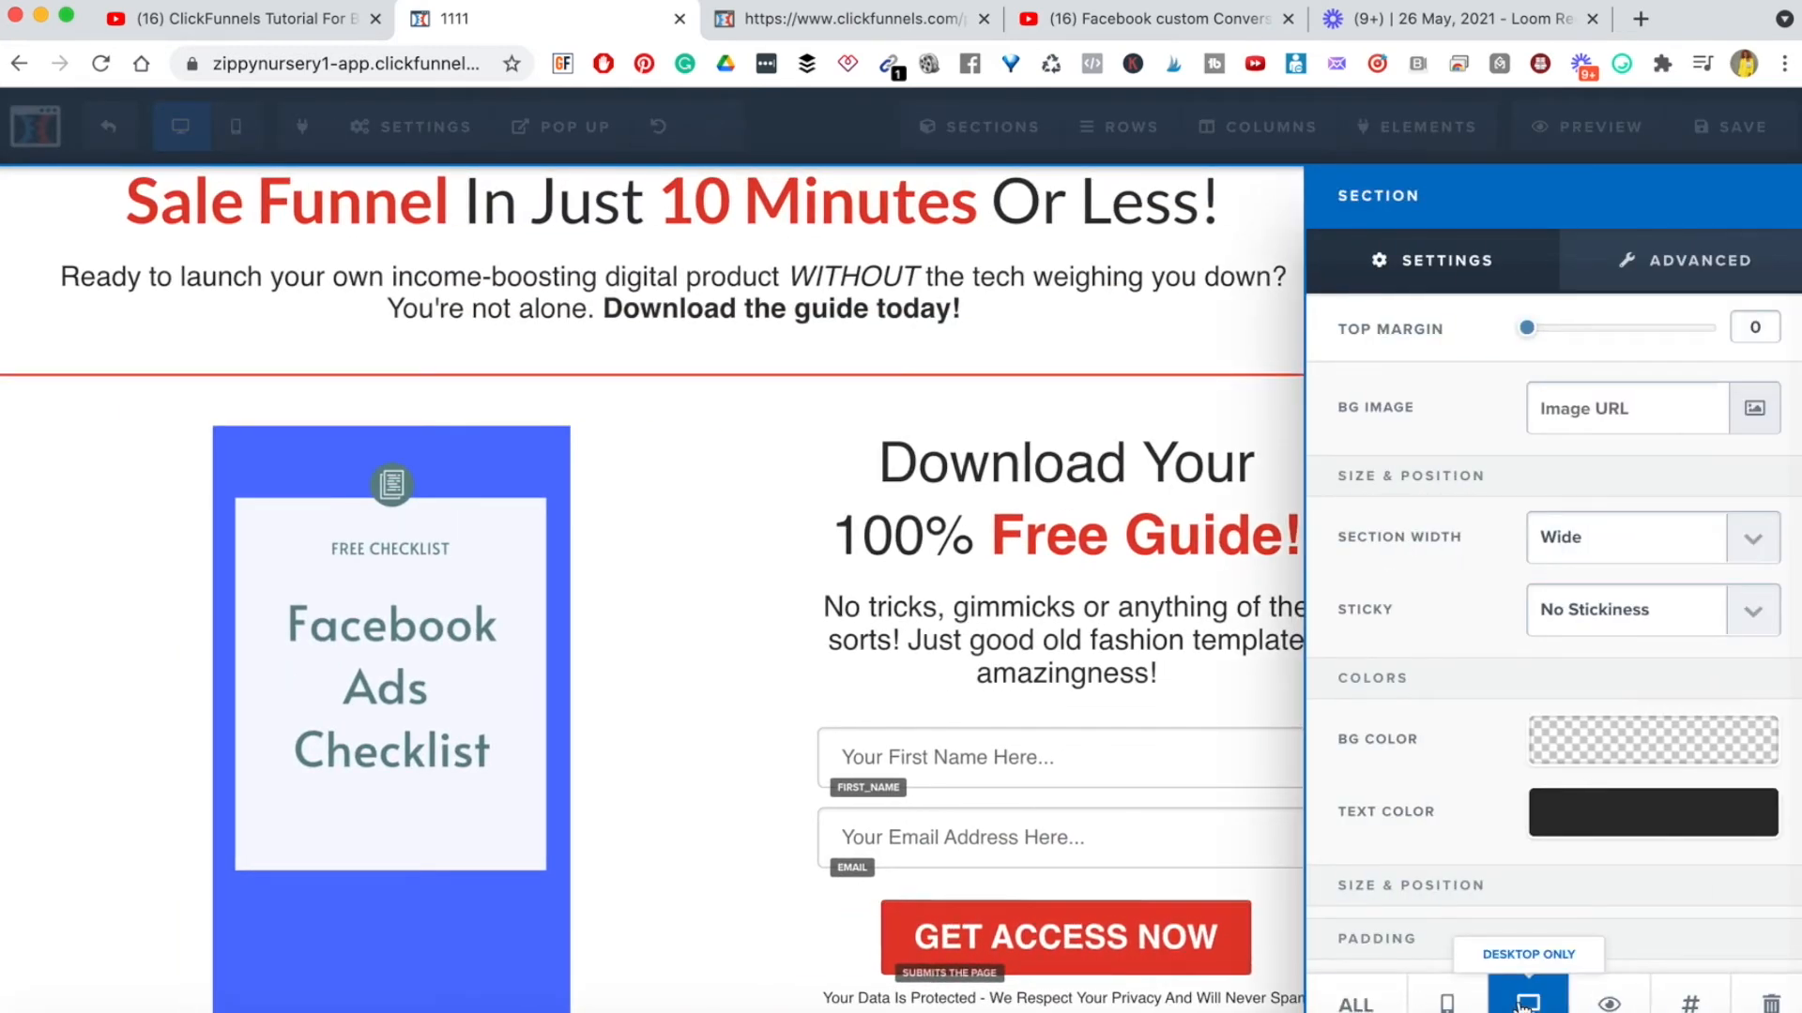
{"action": "left_click", "coordinate": [744, 692]}
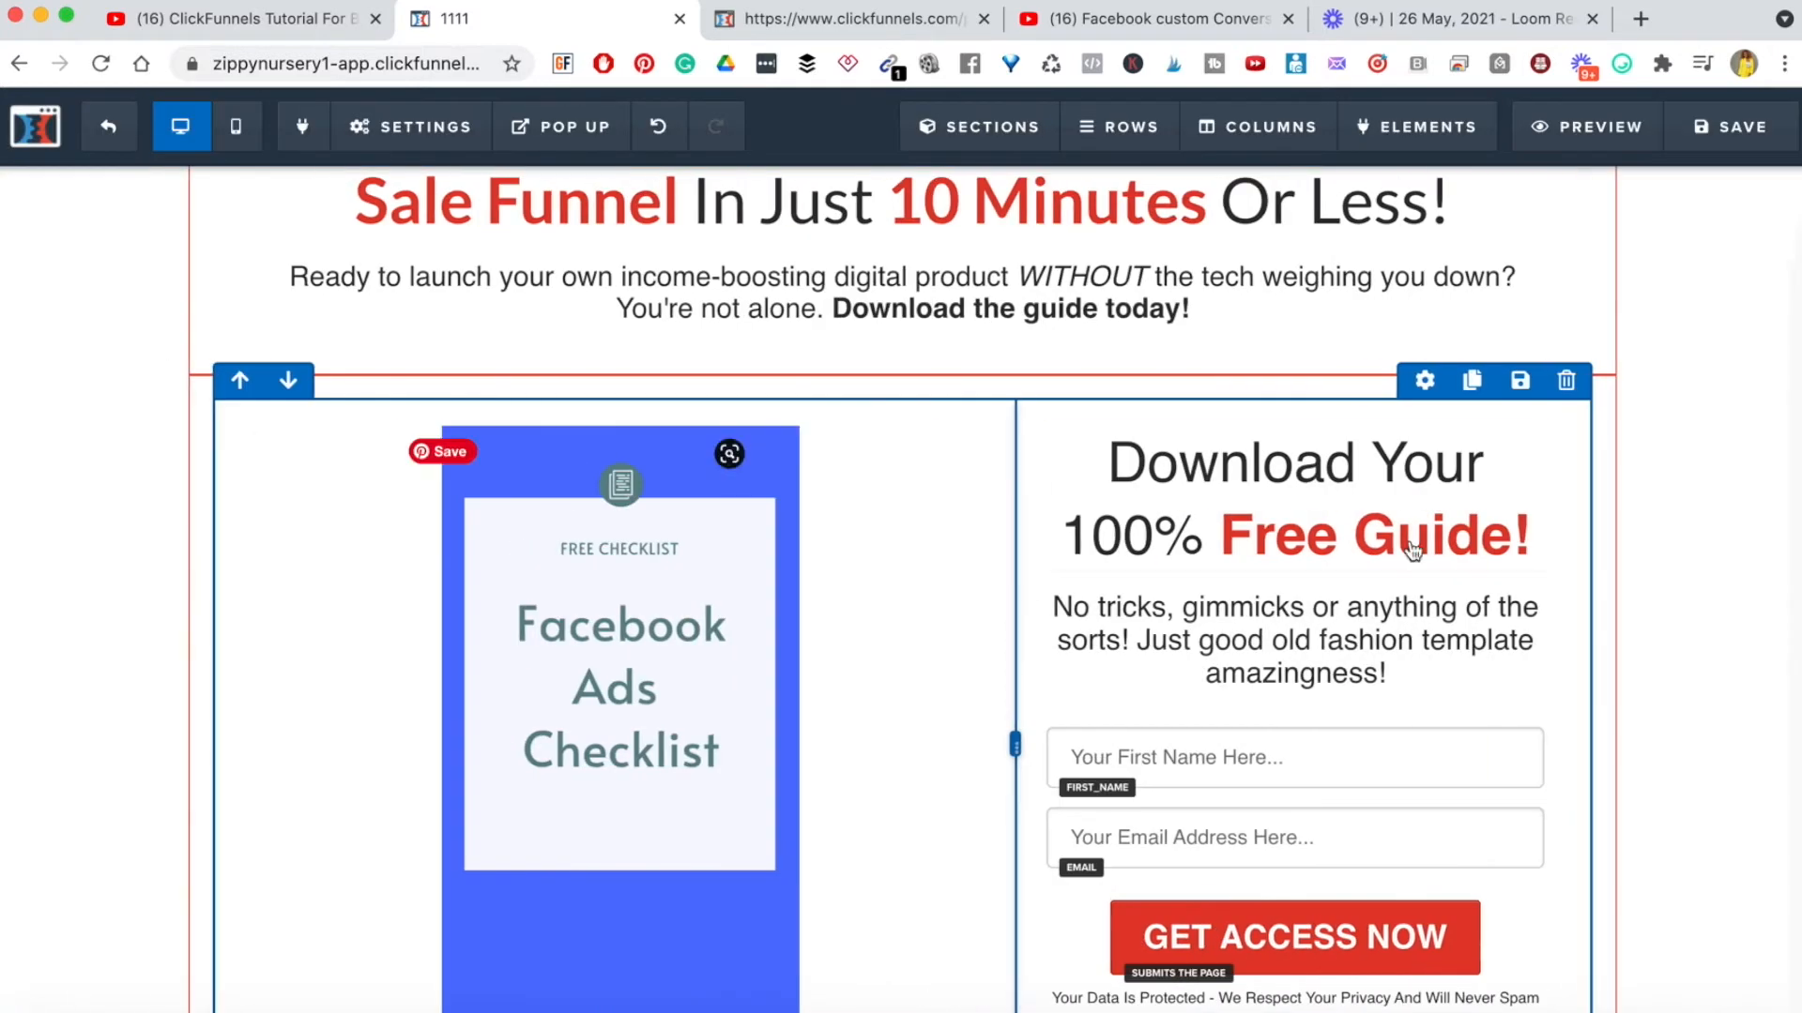
- Make the cloned checklist image and opt-in form section visible on mobile only
{"action": "scroll", "coordinate": [1512, 741], "scroll_direction": "down", "scroll_amount": 8}
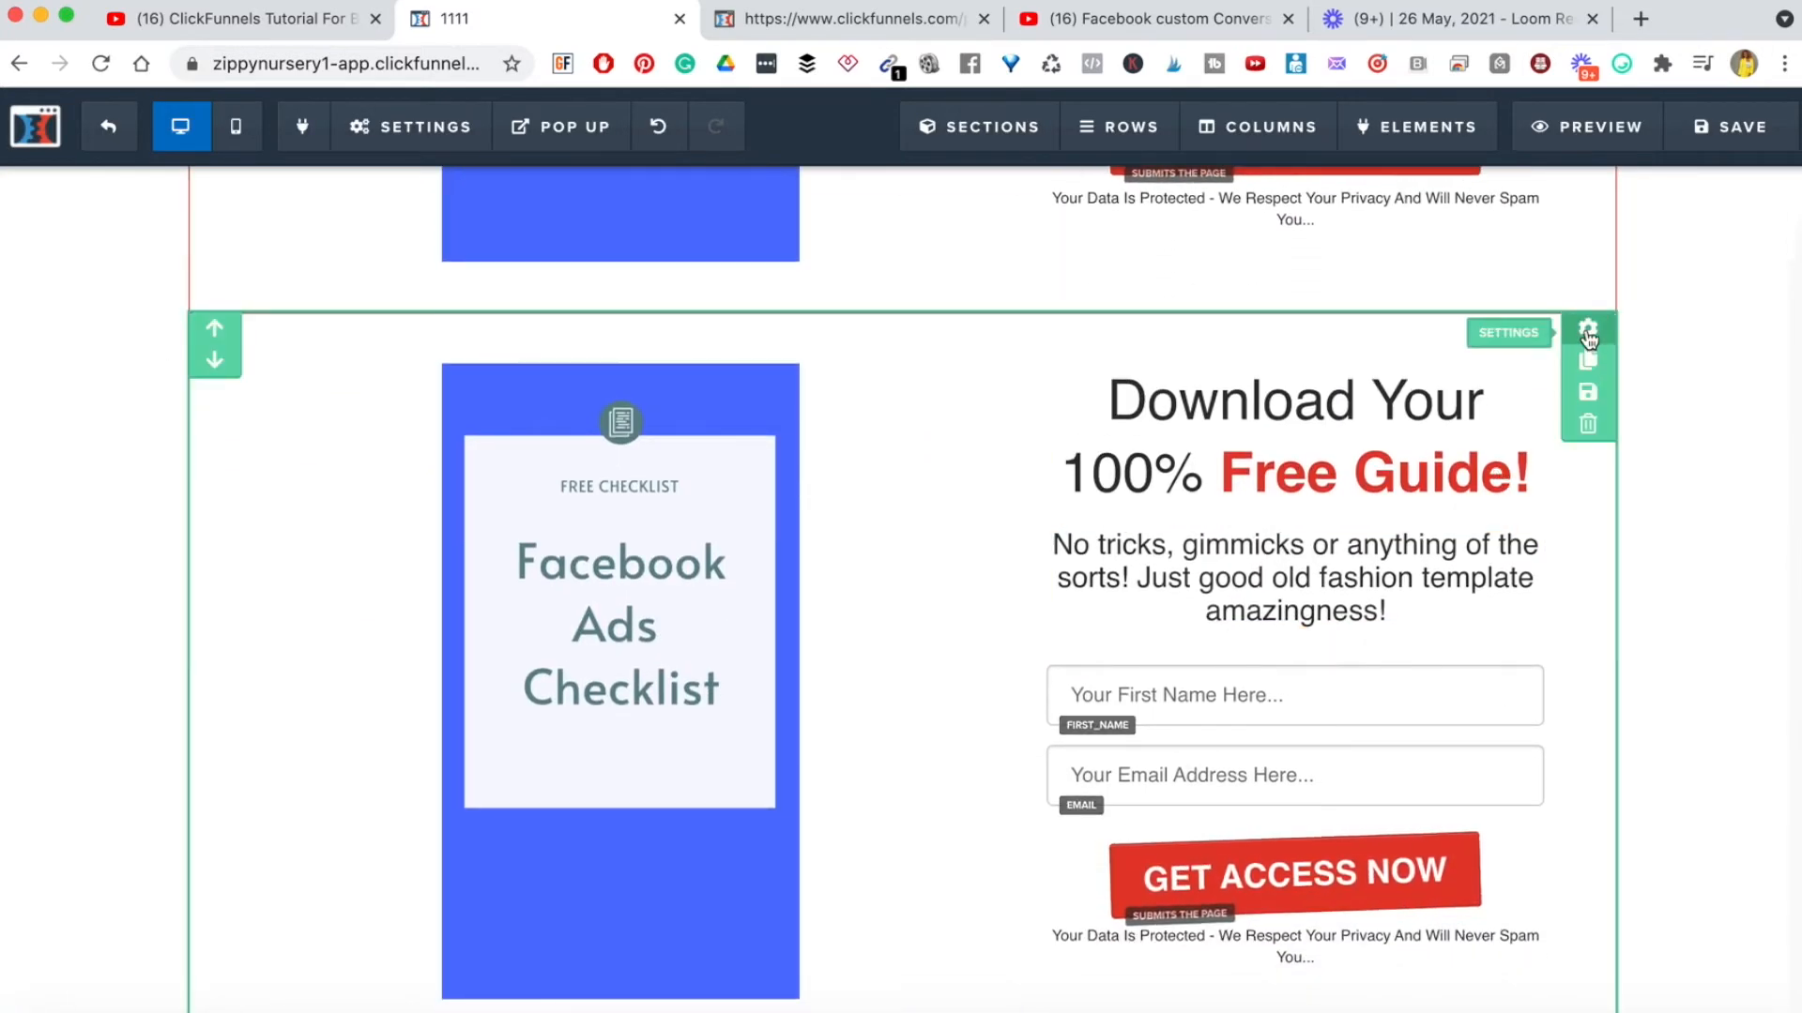
{"action": "left_click", "coordinate": [1588, 330]}
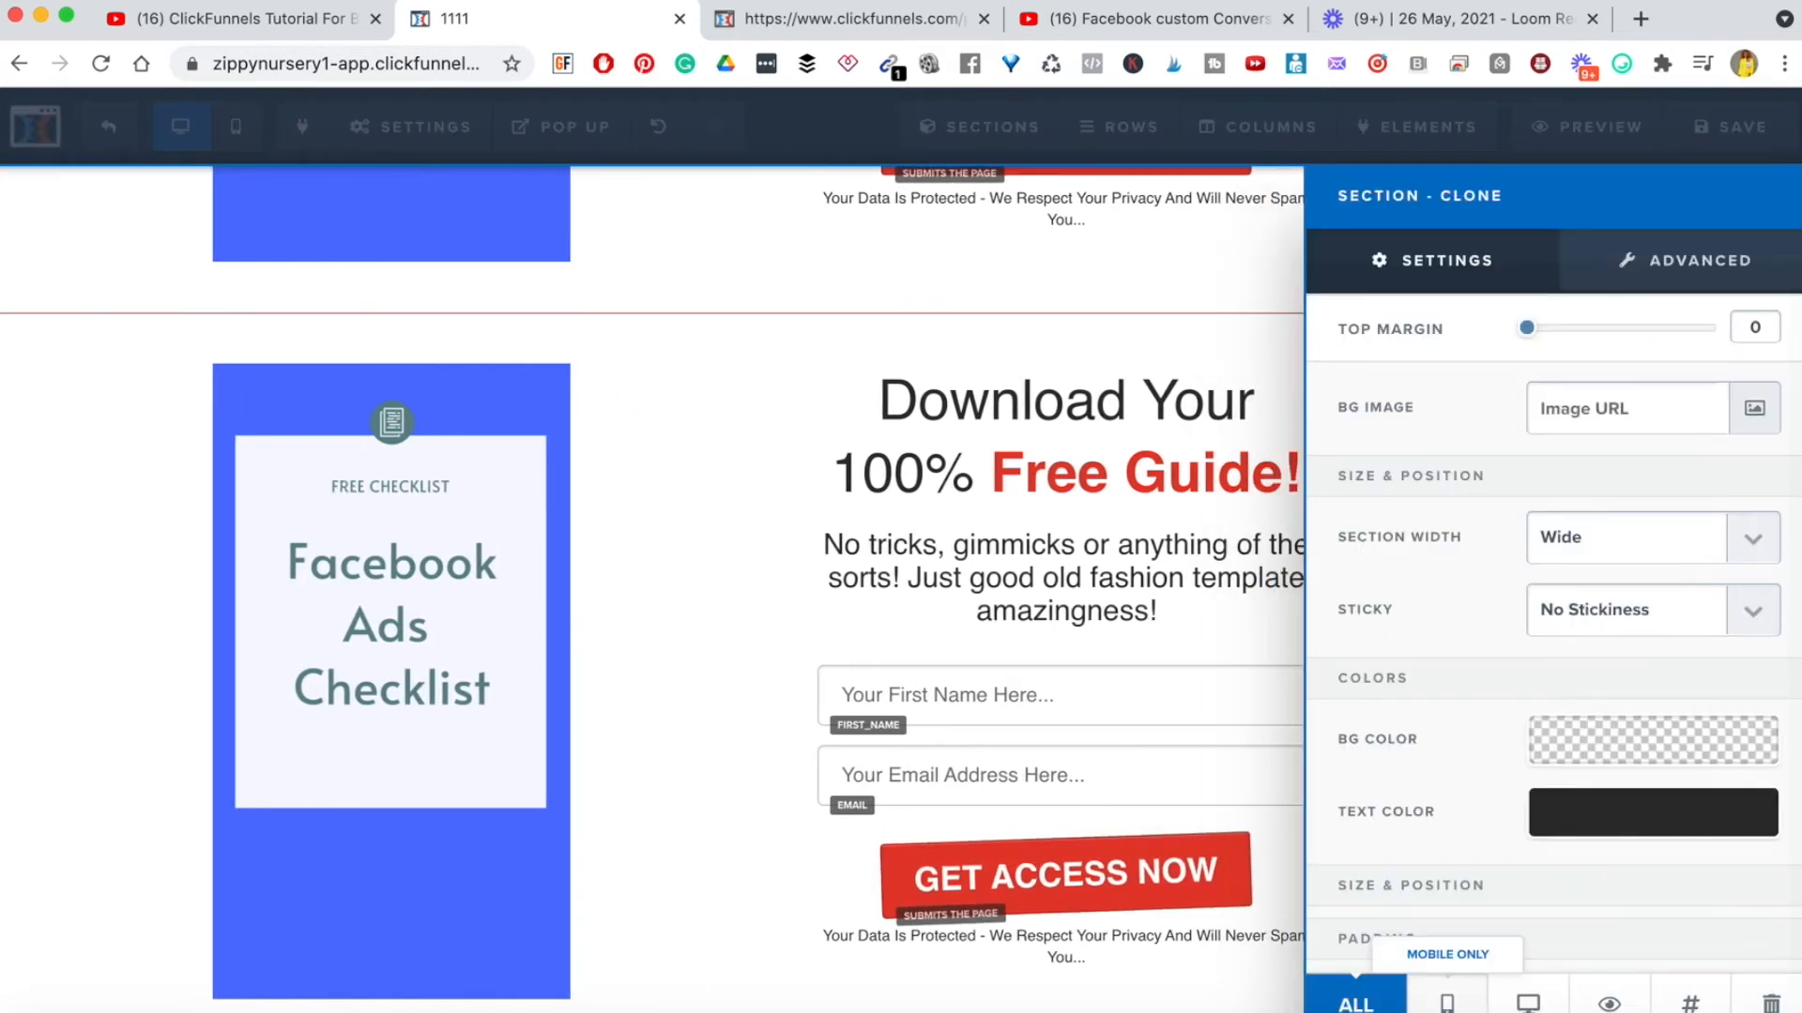
{"action": "left_click", "coordinate": [1447, 1002]}
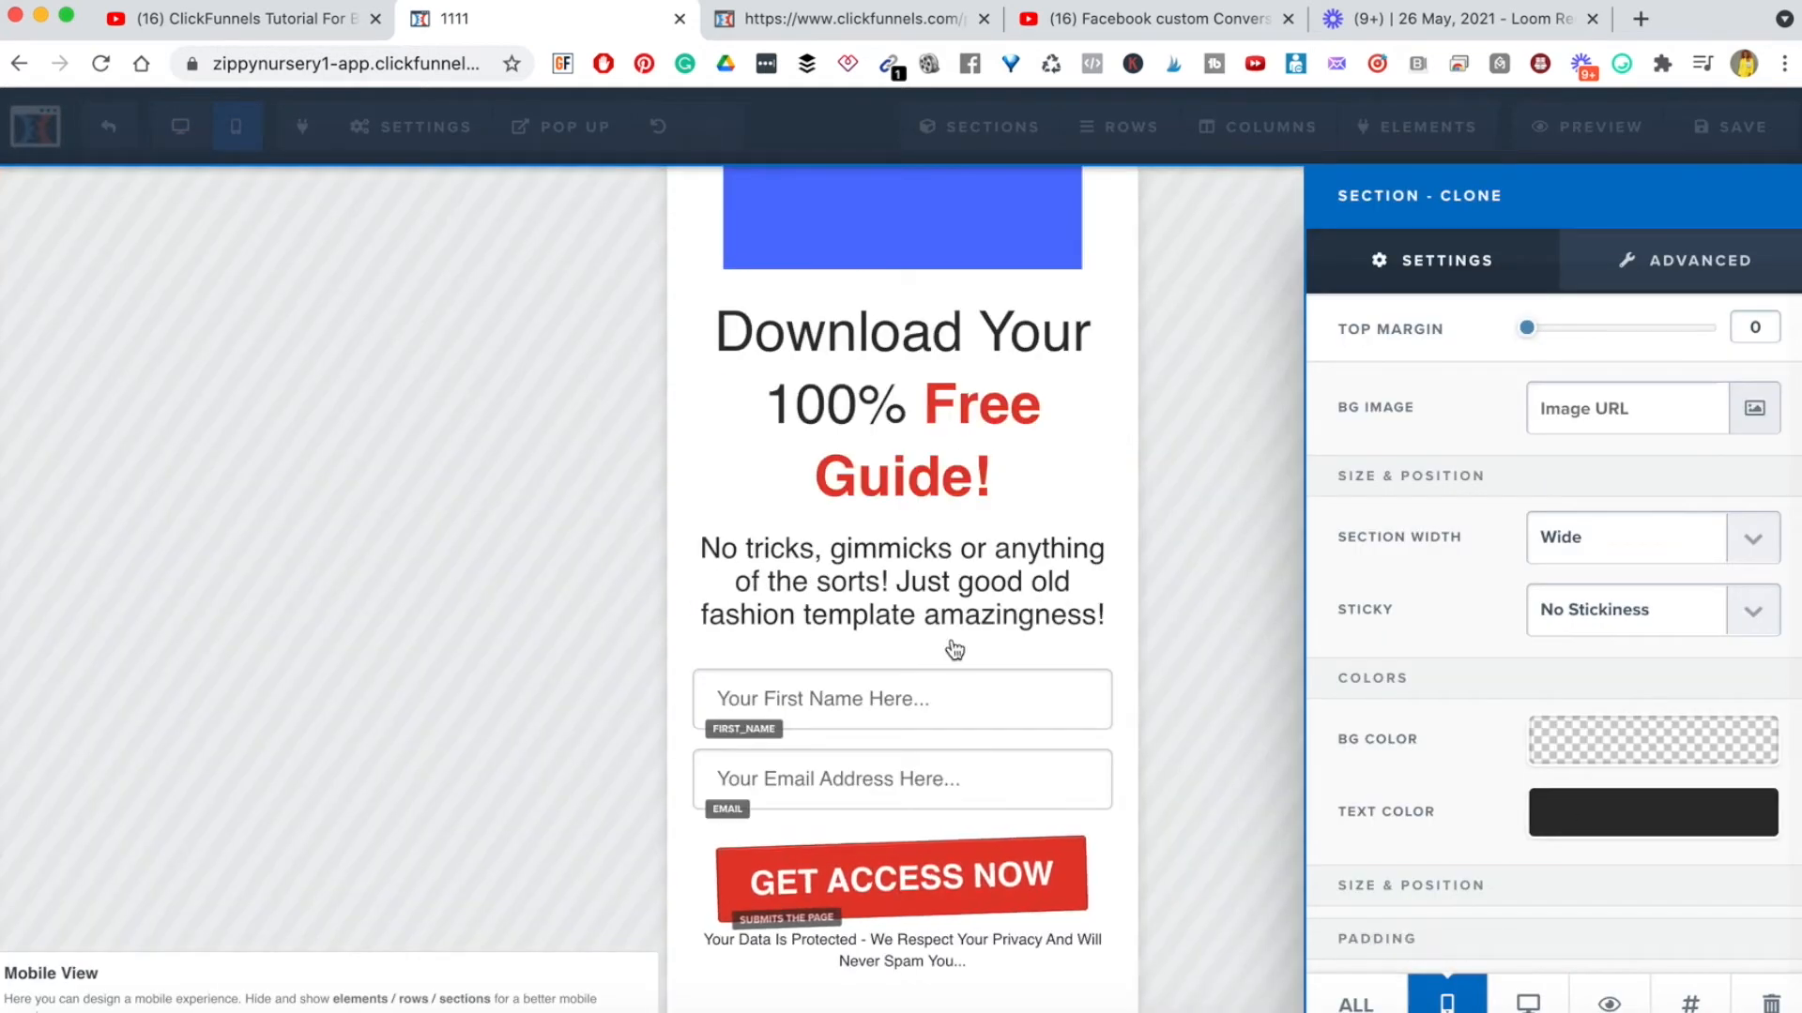
- Move the mobile "Download Your 100% Free Guide!" headline into the headline section, directly beneath the "Ready to launch..." paragraph
{"action": "scroll", "coordinate": [983, 477], "scroll_direction": "up", "scroll_amount": 5}
{"action": "scroll", "coordinate": [983, 477], "scroll_direction": "down", "scroll_amount": 2}
{"action": "scroll", "coordinate": [983, 477], "scroll_direction": "up", "scroll_amount": 8}
{"action": "scroll", "coordinate": [983, 476], "scroll_direction": "up", "scroll_amount": 5}
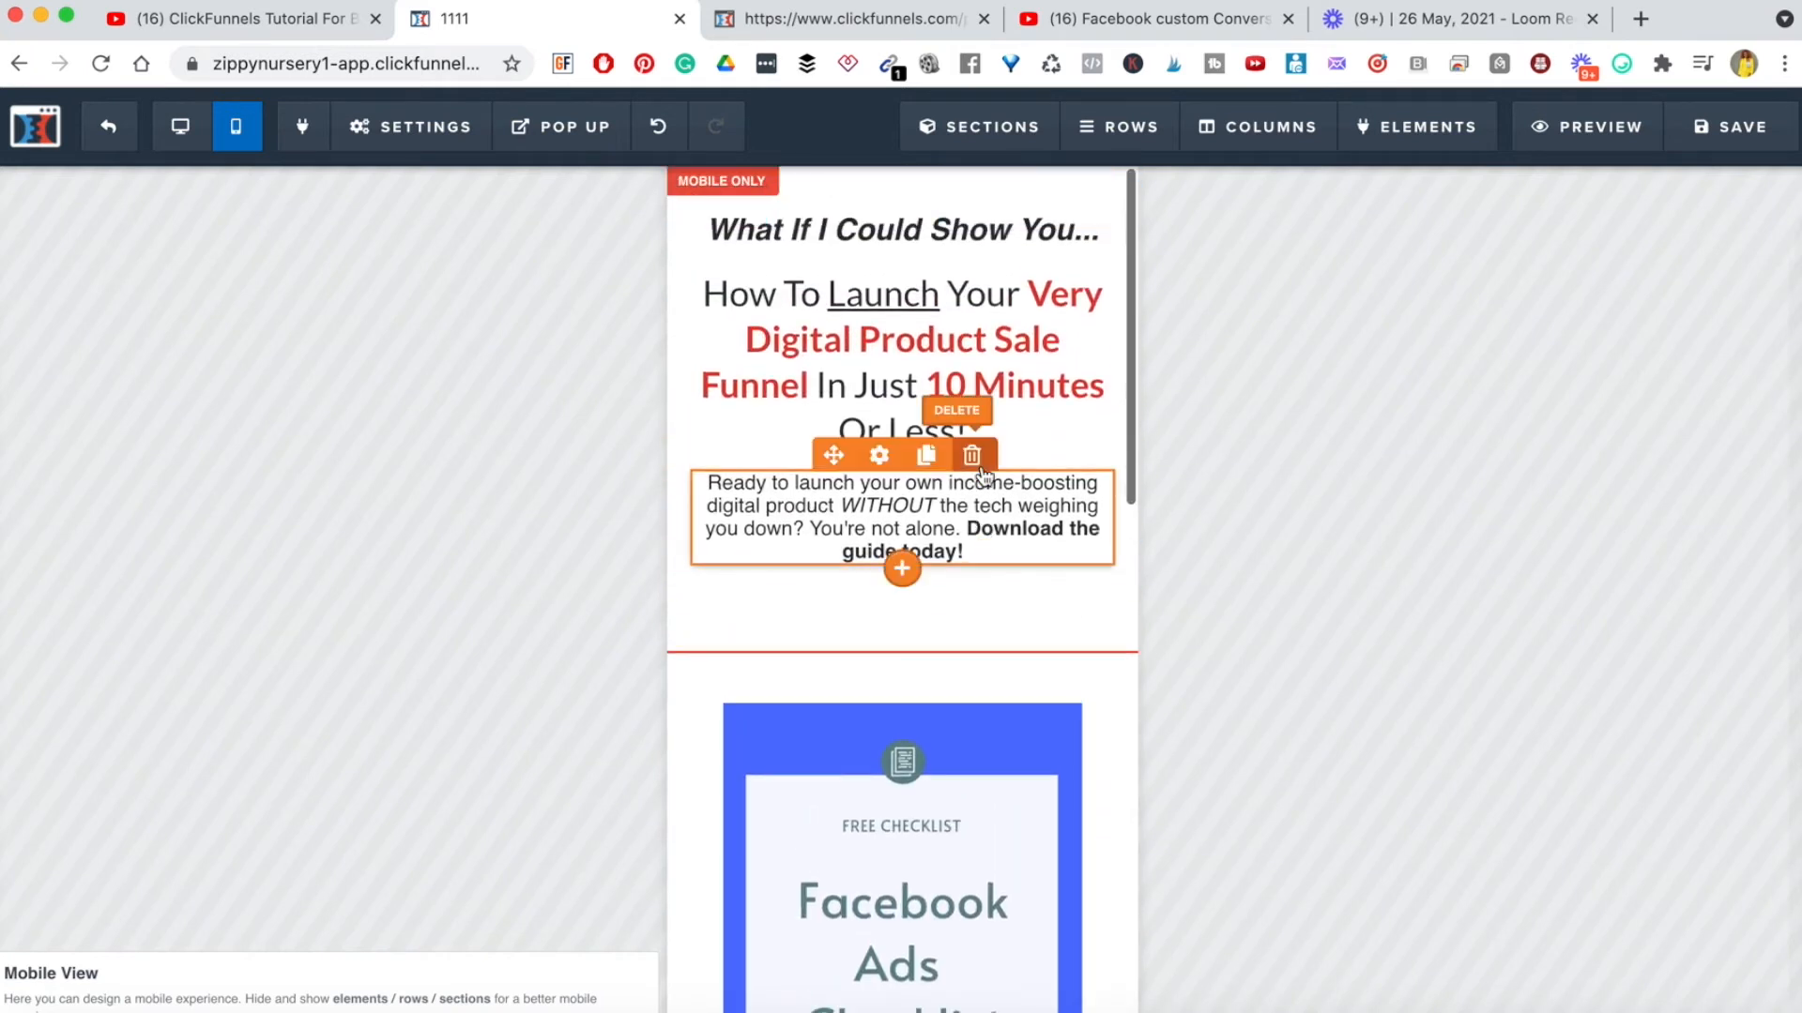
{"action": "scroll", "coordinate": [998, 744], "scroll_direction": "down", "scroll_amount": 10}
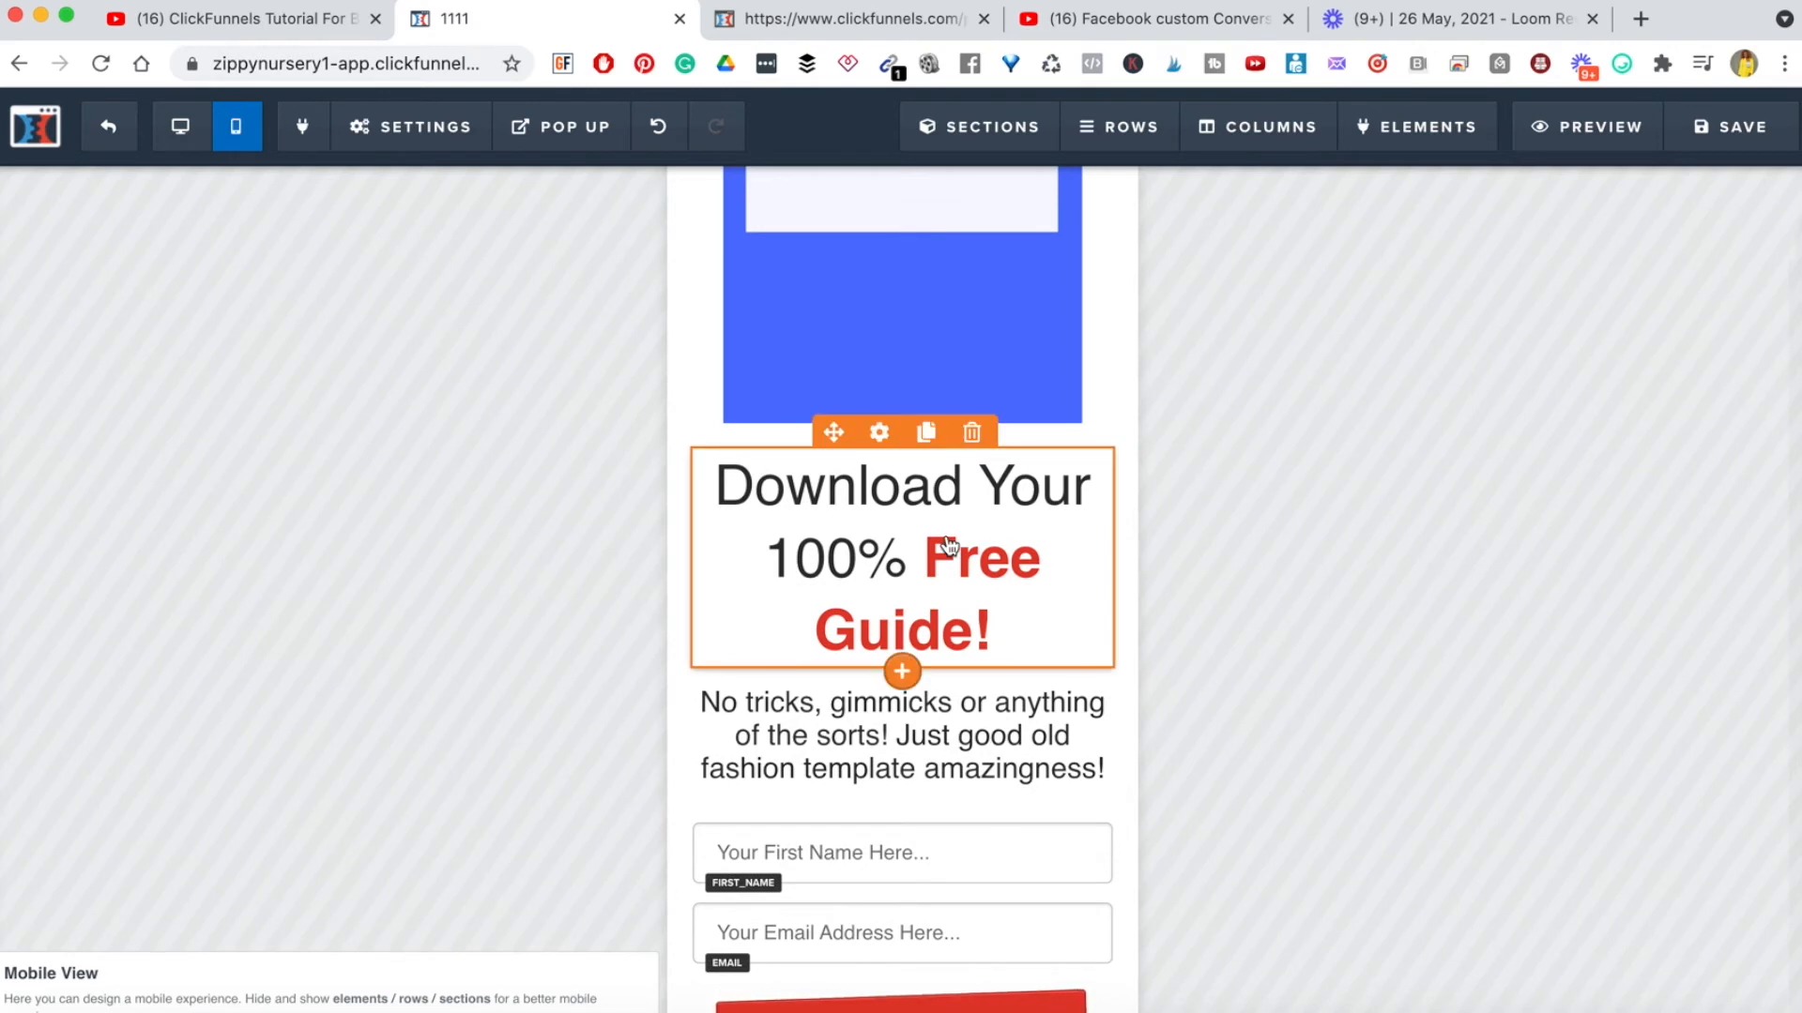
{"action": "scroll", "coordinate": [938, 563], "scroll_direction": "up", "scroll_amount": 3}
{"action": "scroll", "coordinate": [933, 872], "scroll_direction": "down", "scroll_amount": 3}
{"action": "scroll", "coordinate": [933, 873], "scroll_direction": "up", "scroll_amount": 2}
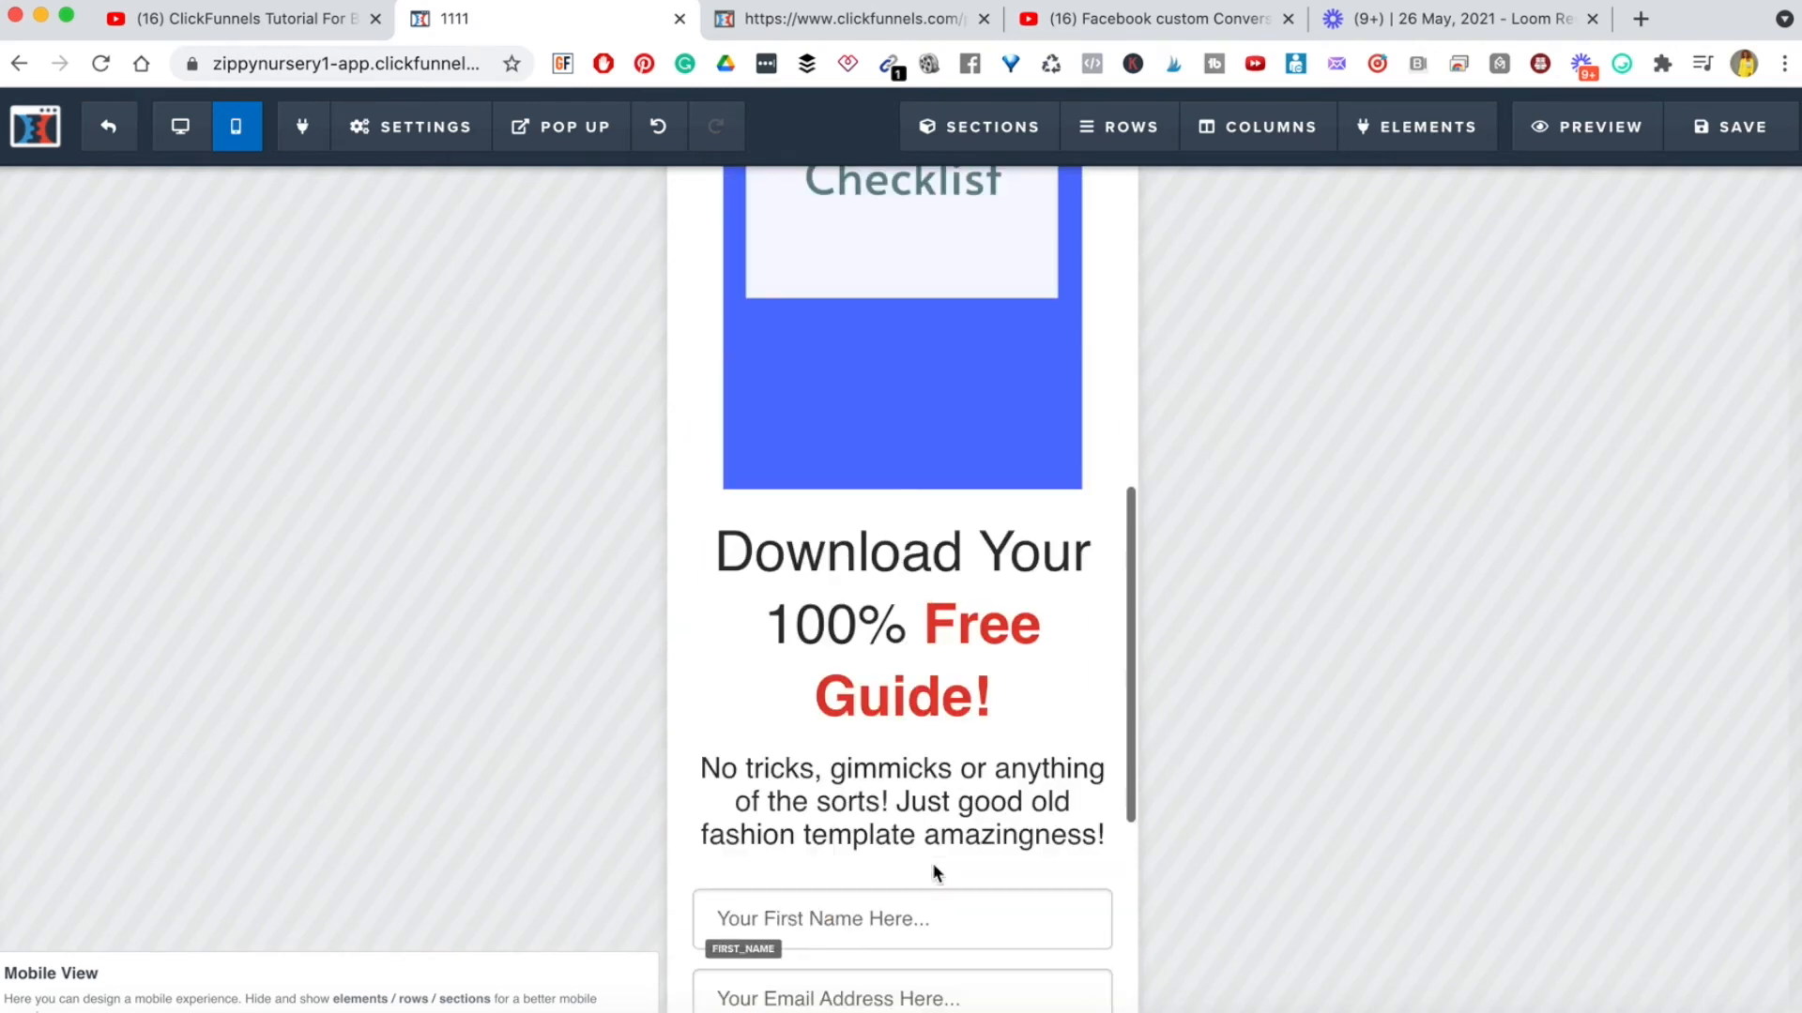
{"action": "scroll", "coordinate": [933, 873], "scroll_direction": "up", "scroll_amount": 3}
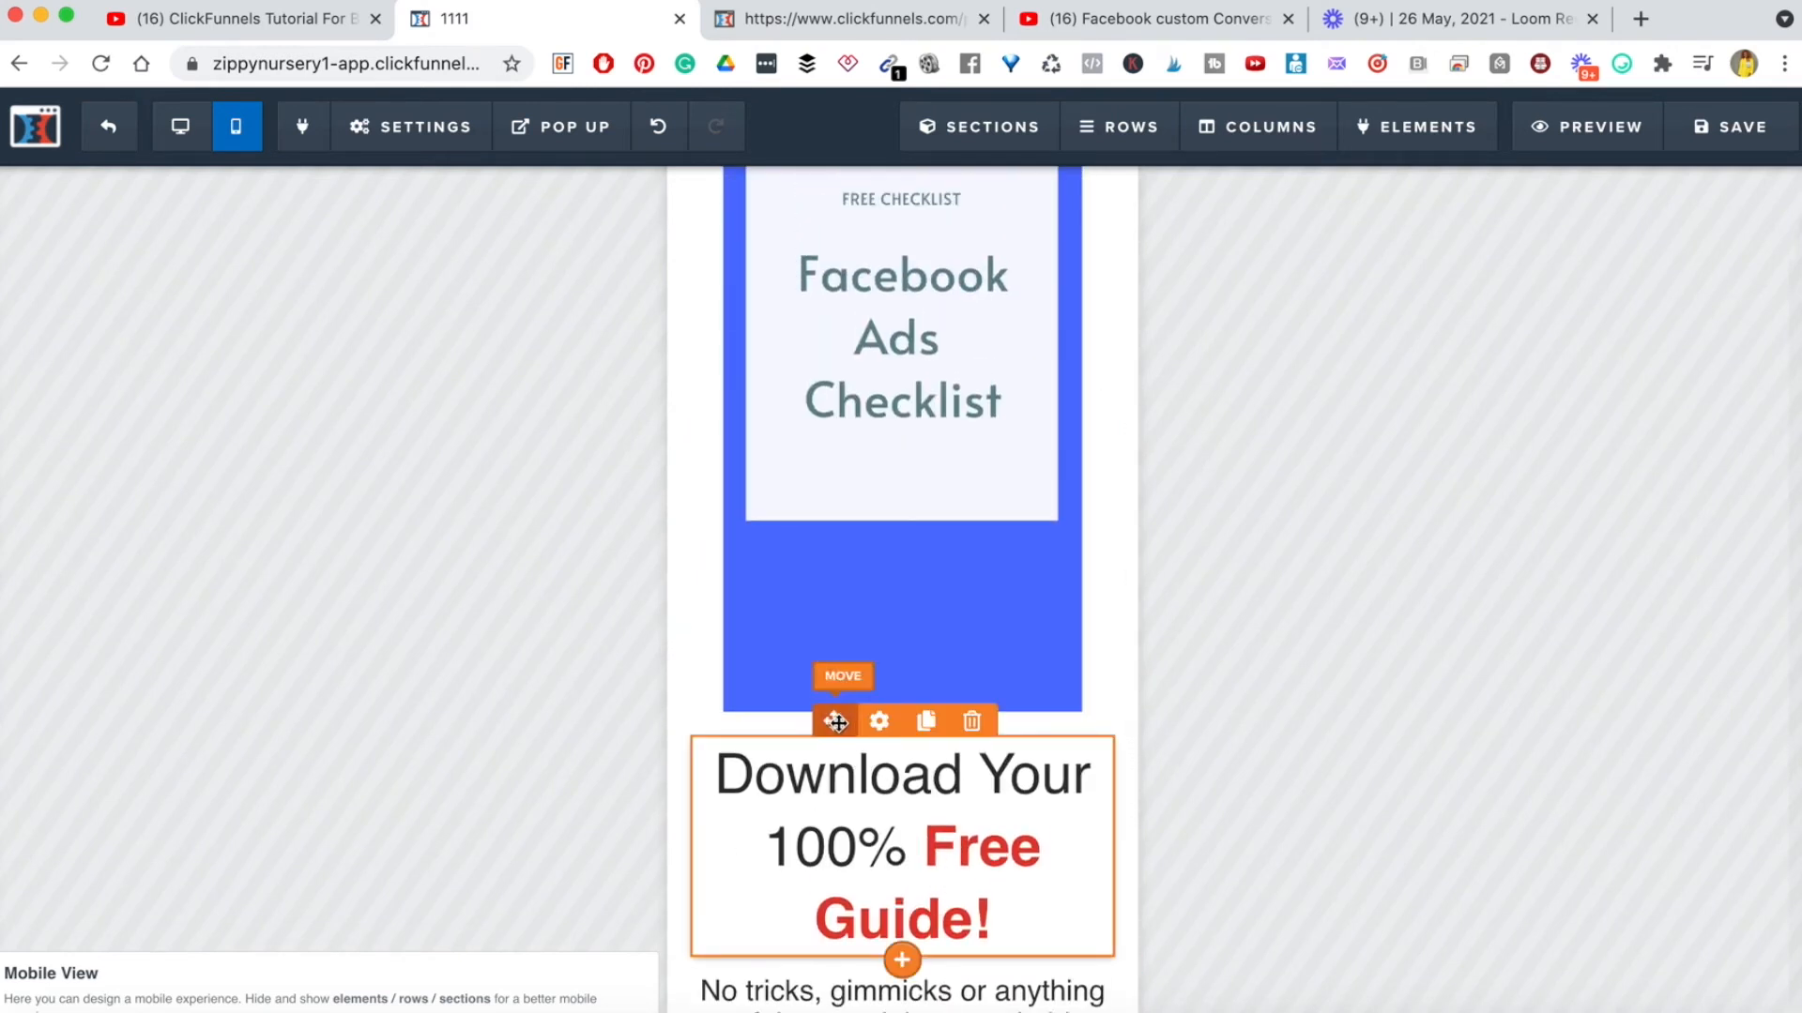
{"action": "left_click_drag", "start_coordinate": [840, 618], "coordinate": [840, 627]}
{"action": "mouse_move", "coordinate": [843, 510]}
{"action": "left_mouse_down"}
{"action": "mouse_move", "coordinate": [871, 183]}
{"action": "mouse_move", "coordinate": [888, 633]}
{"action": "left_mouse_up"}
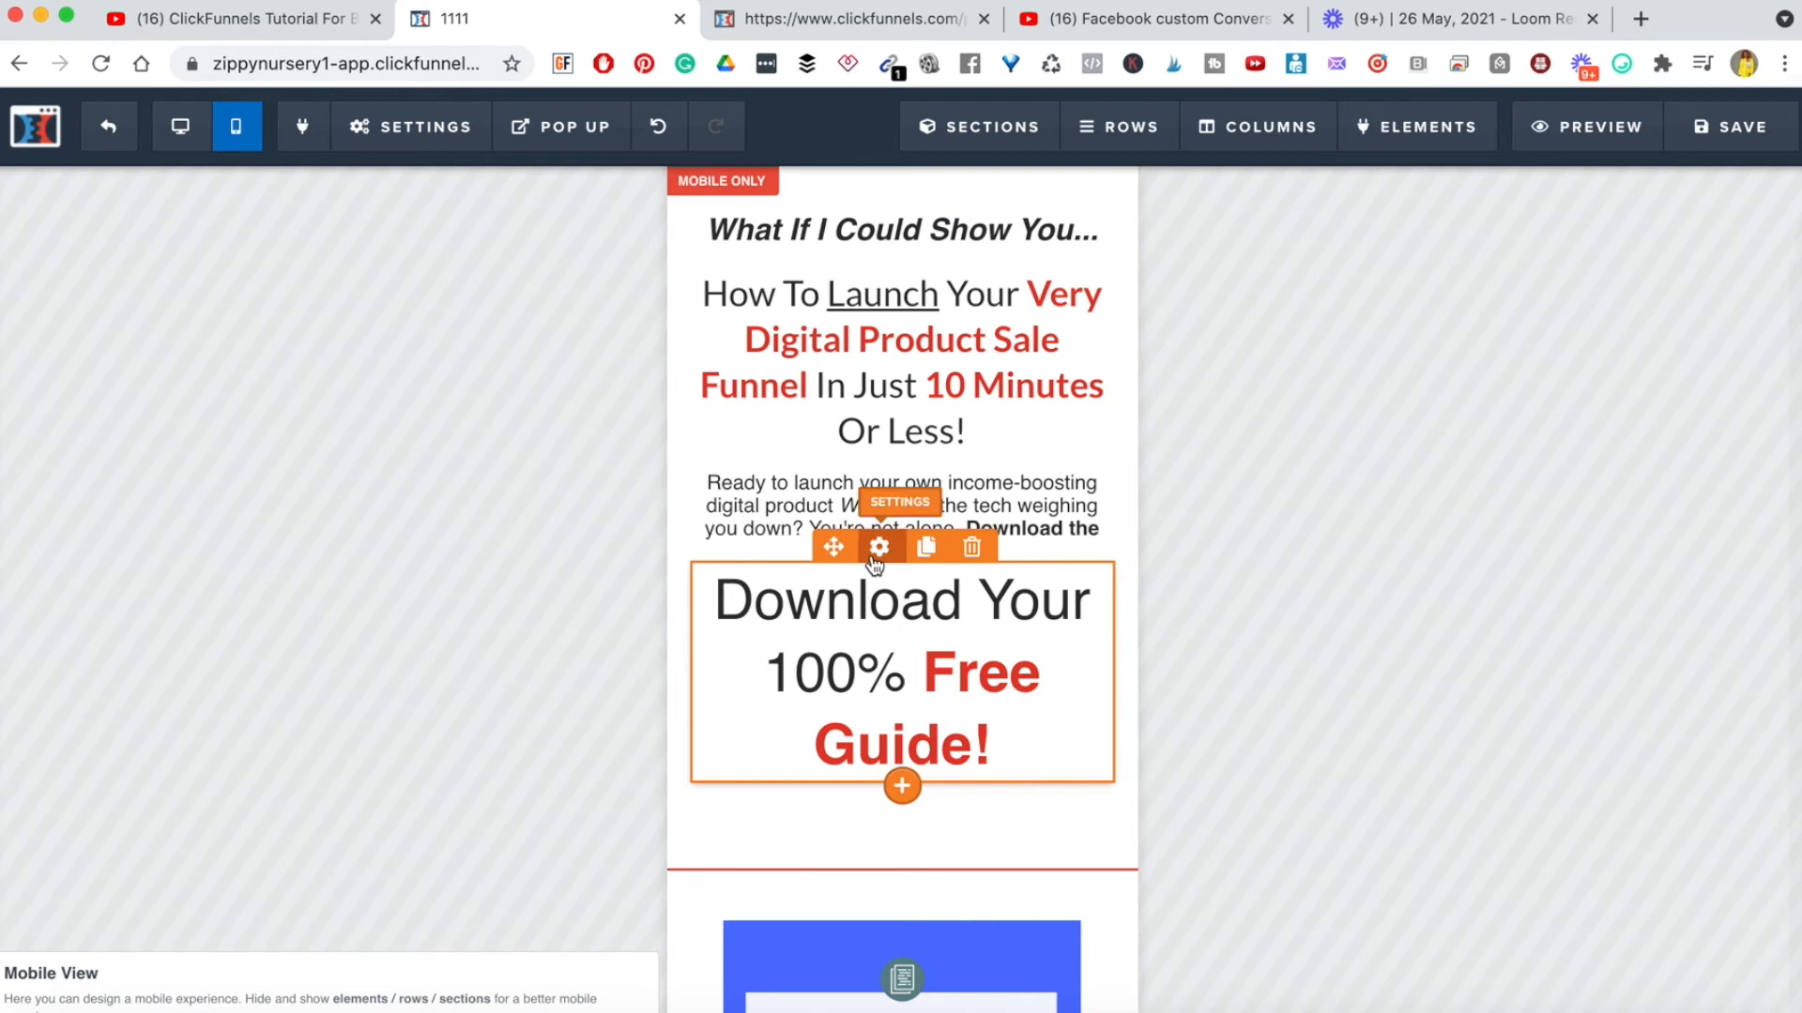
- Set the font size of the moved "Download Your 100% Free Guide!" headline to 26
{"action": "left_click", "coordinate": [876, 553]}
{"action": "left_click_drag", "start_coordinate": [1632, 456], "coordinate": [1579, 468]}
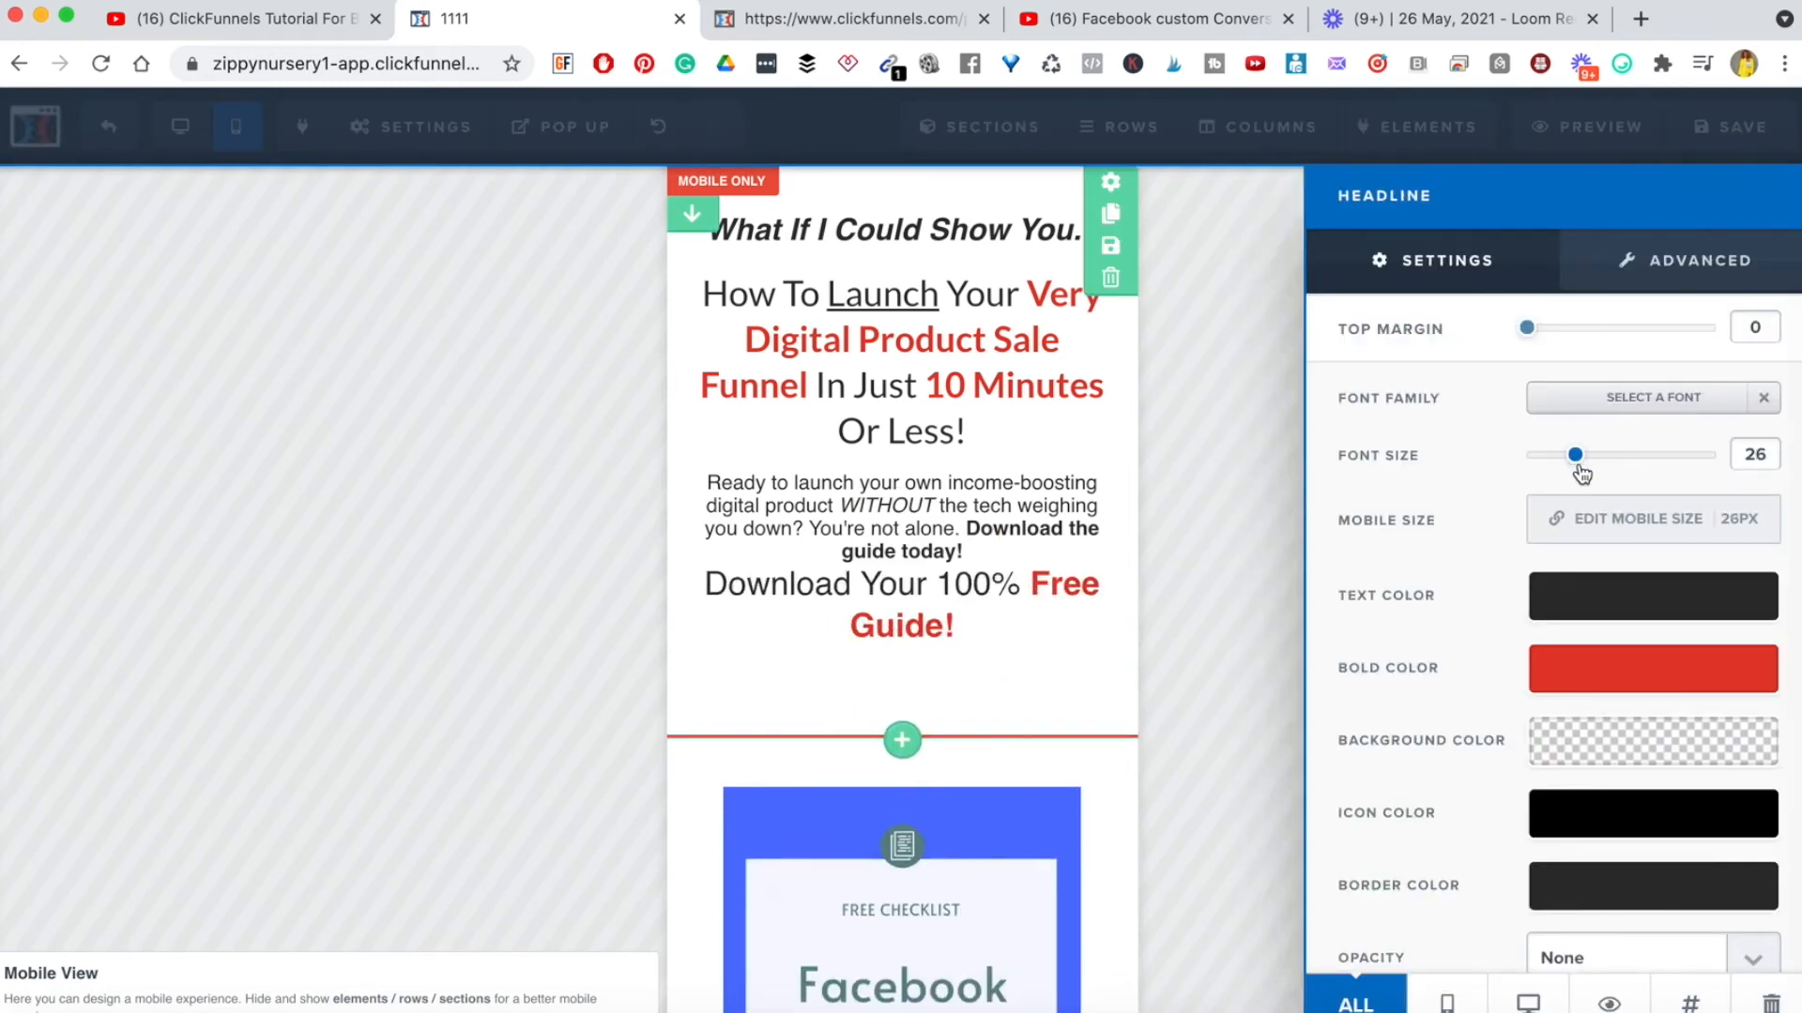
{"action": "left_click", "coordinate": [901, 587]}
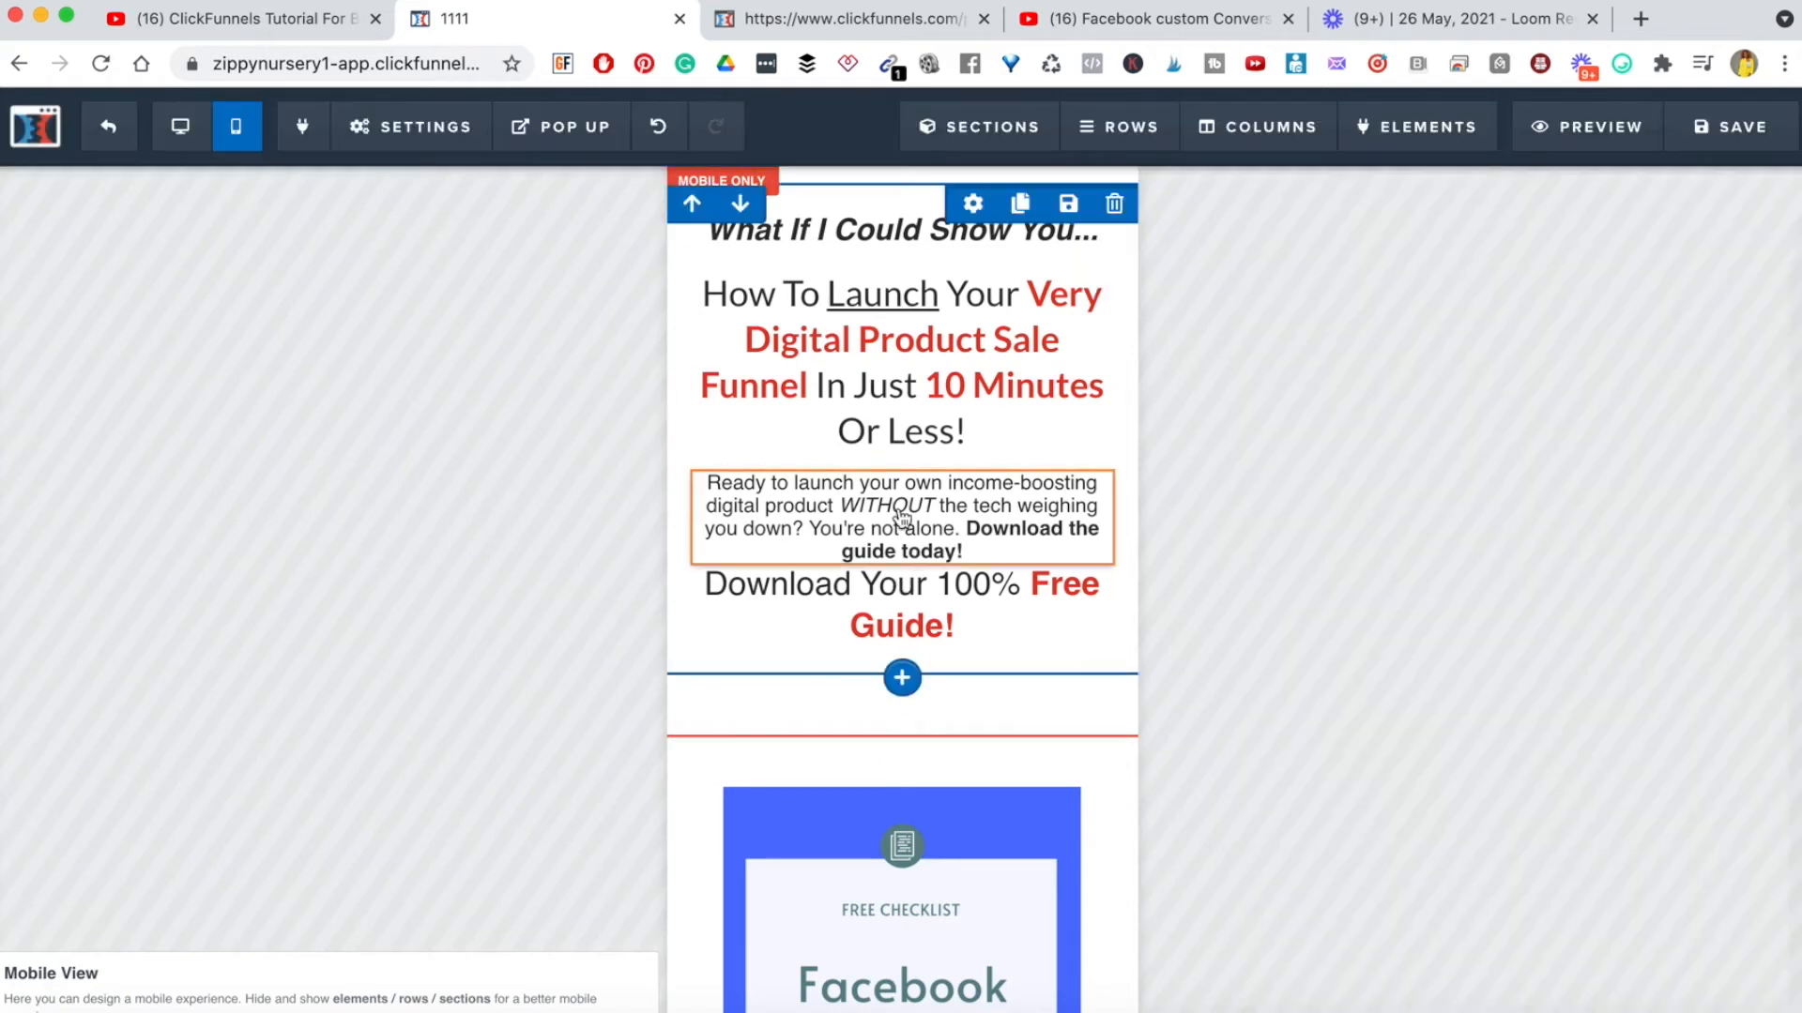
- Examine the mobile layout of the checklist image, the "No tricks, gimmicks..." text and the opt-in form
{"action": "scroll", "coordinate": [973, 619], "scroll_direction": "down", "scroll_amount": 10}
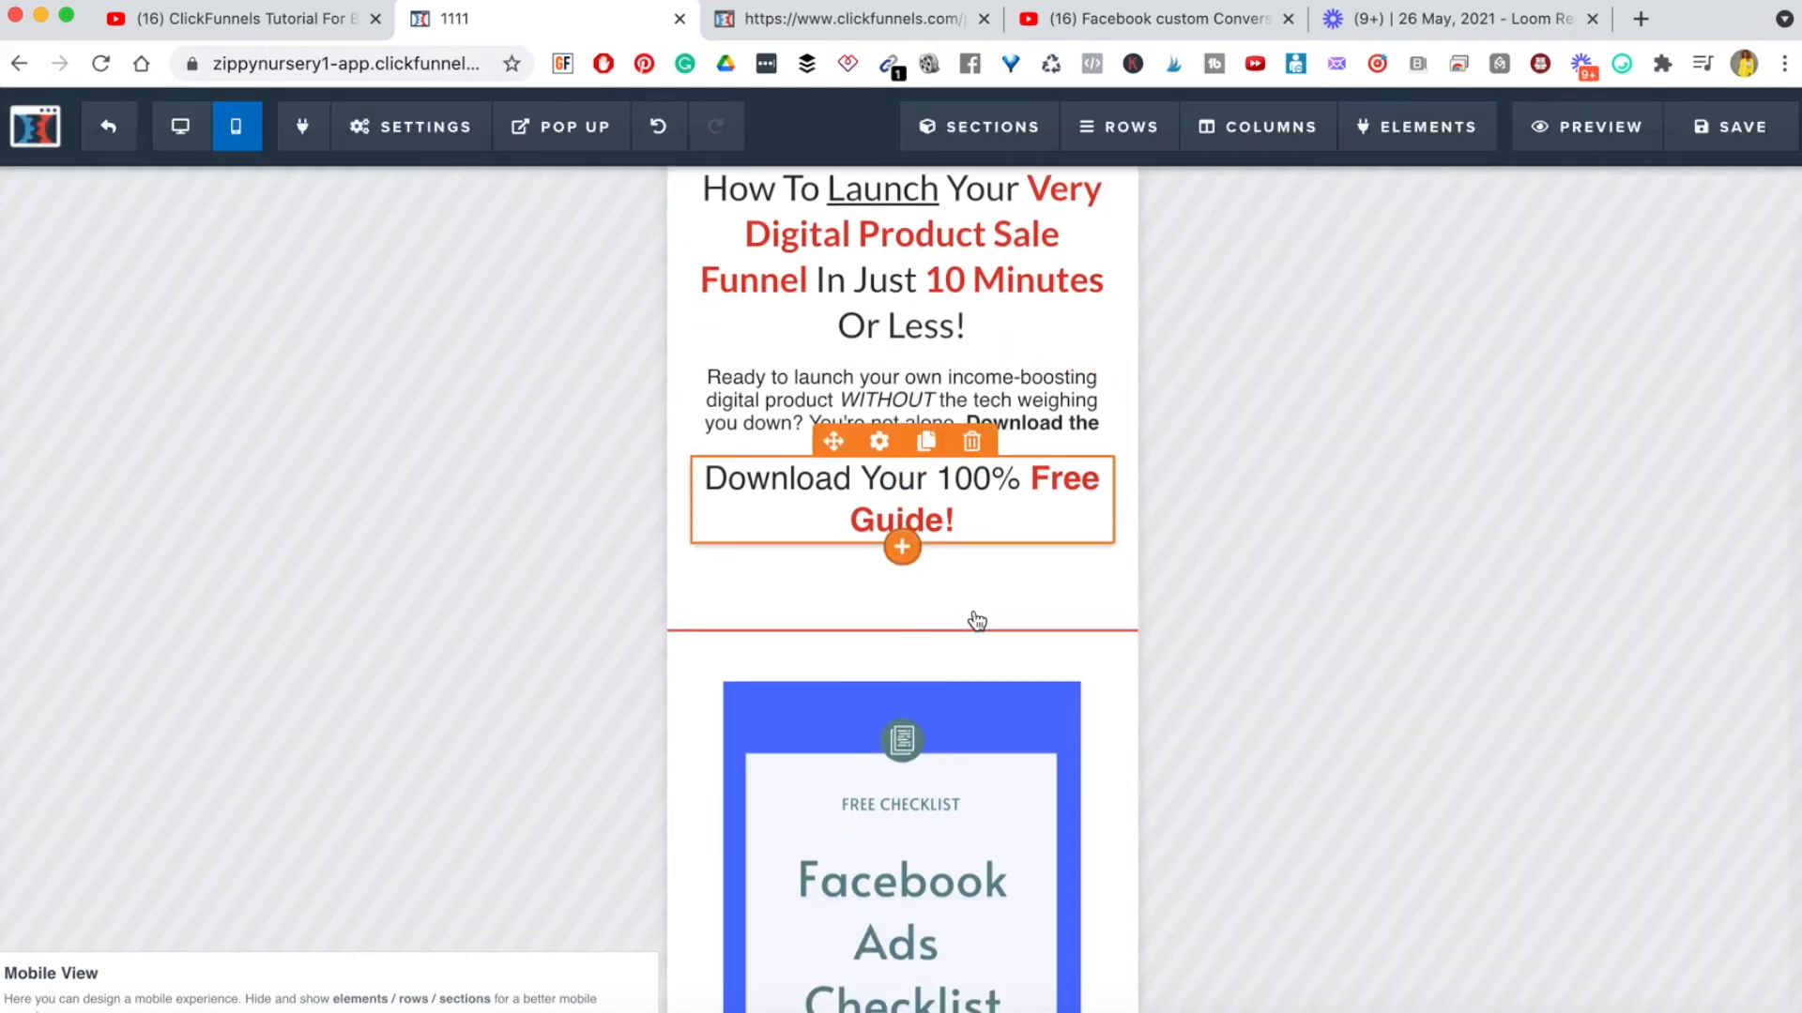
{"action": "scroll", "coordinate": [939, 627], "scroll_direction": "up", "scroll_amount": 3}
{"action": "scroll", "coordinate": [881, 631], "scroll_direction": "down", "scroll_amount": 1}
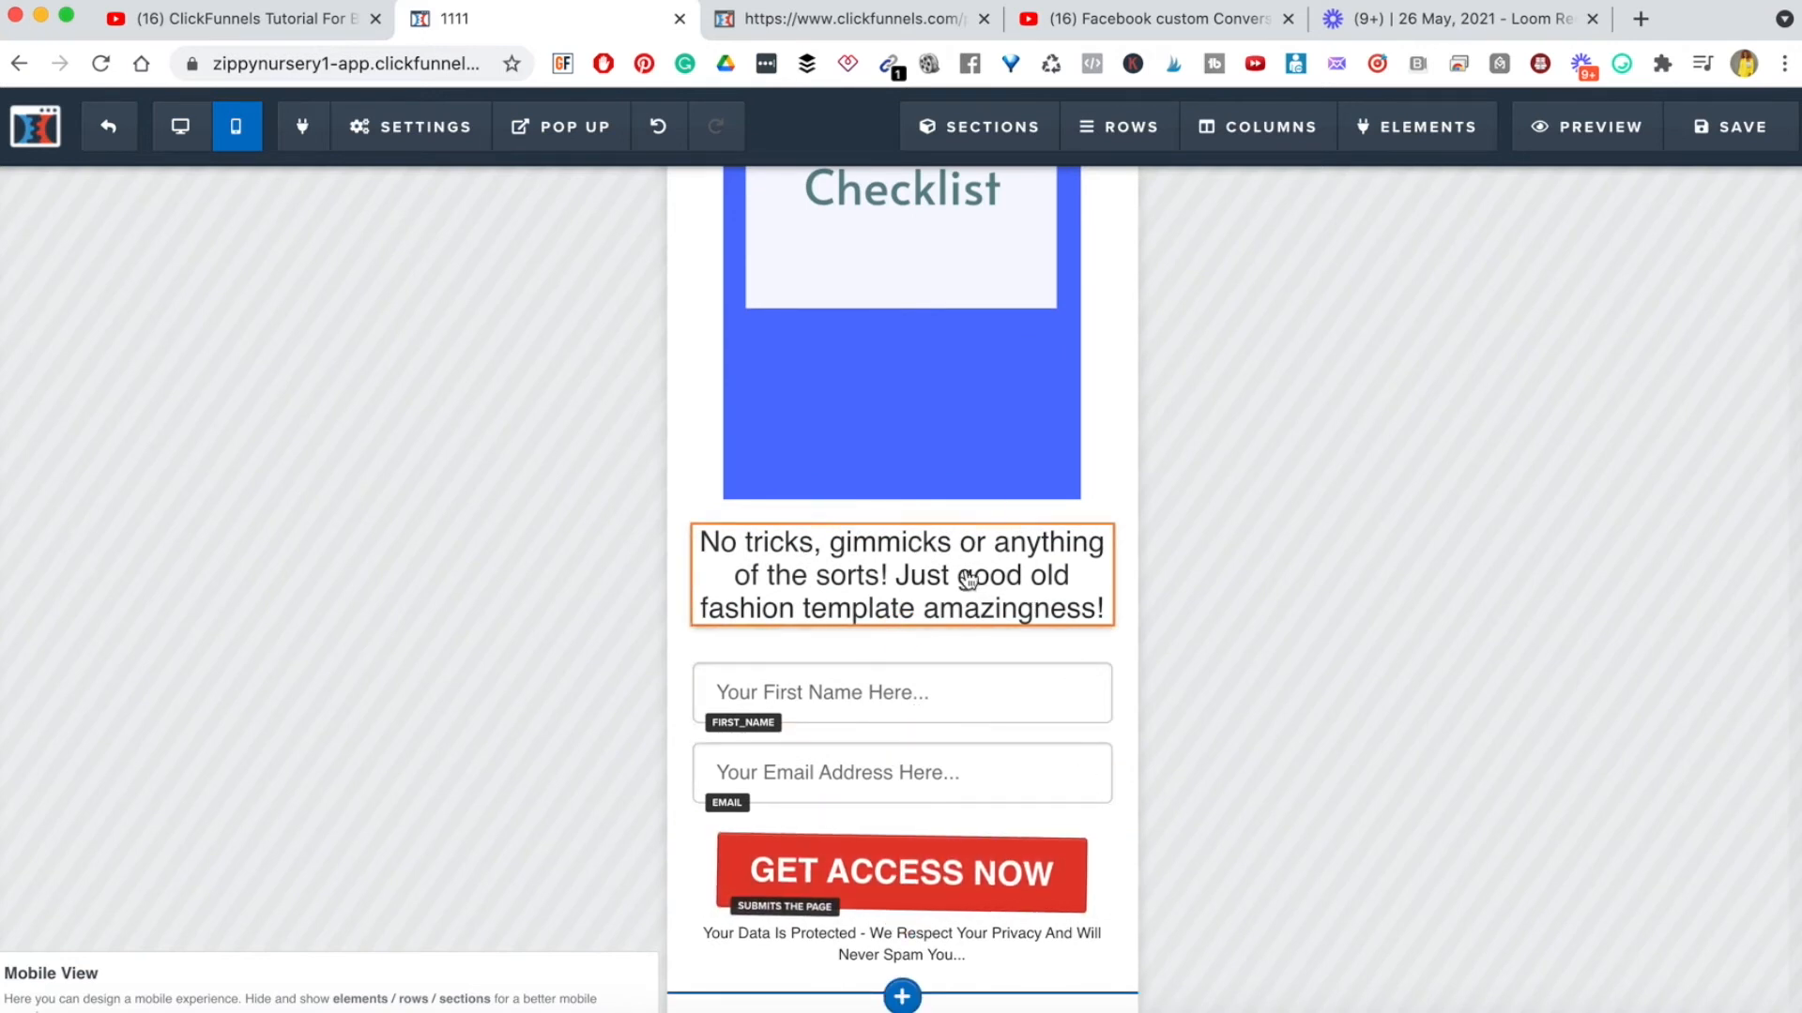
{"action": "scroll", "coordinate": [938, 542], "scroll_direction": "up", "scroll_amount": 5}
{"action": "scroll", "coordinate": [939, 543], "scroll_direction": "down", "scroll_amount": 3}
{"action": "scroll", "coordinate": [937, 542], "scroll_direction": "up", "scroll_amount": 3}
{"action": "scroll", "coordinate": [936, 542], "scroll_direction": "down", "scroll_amount": 5}
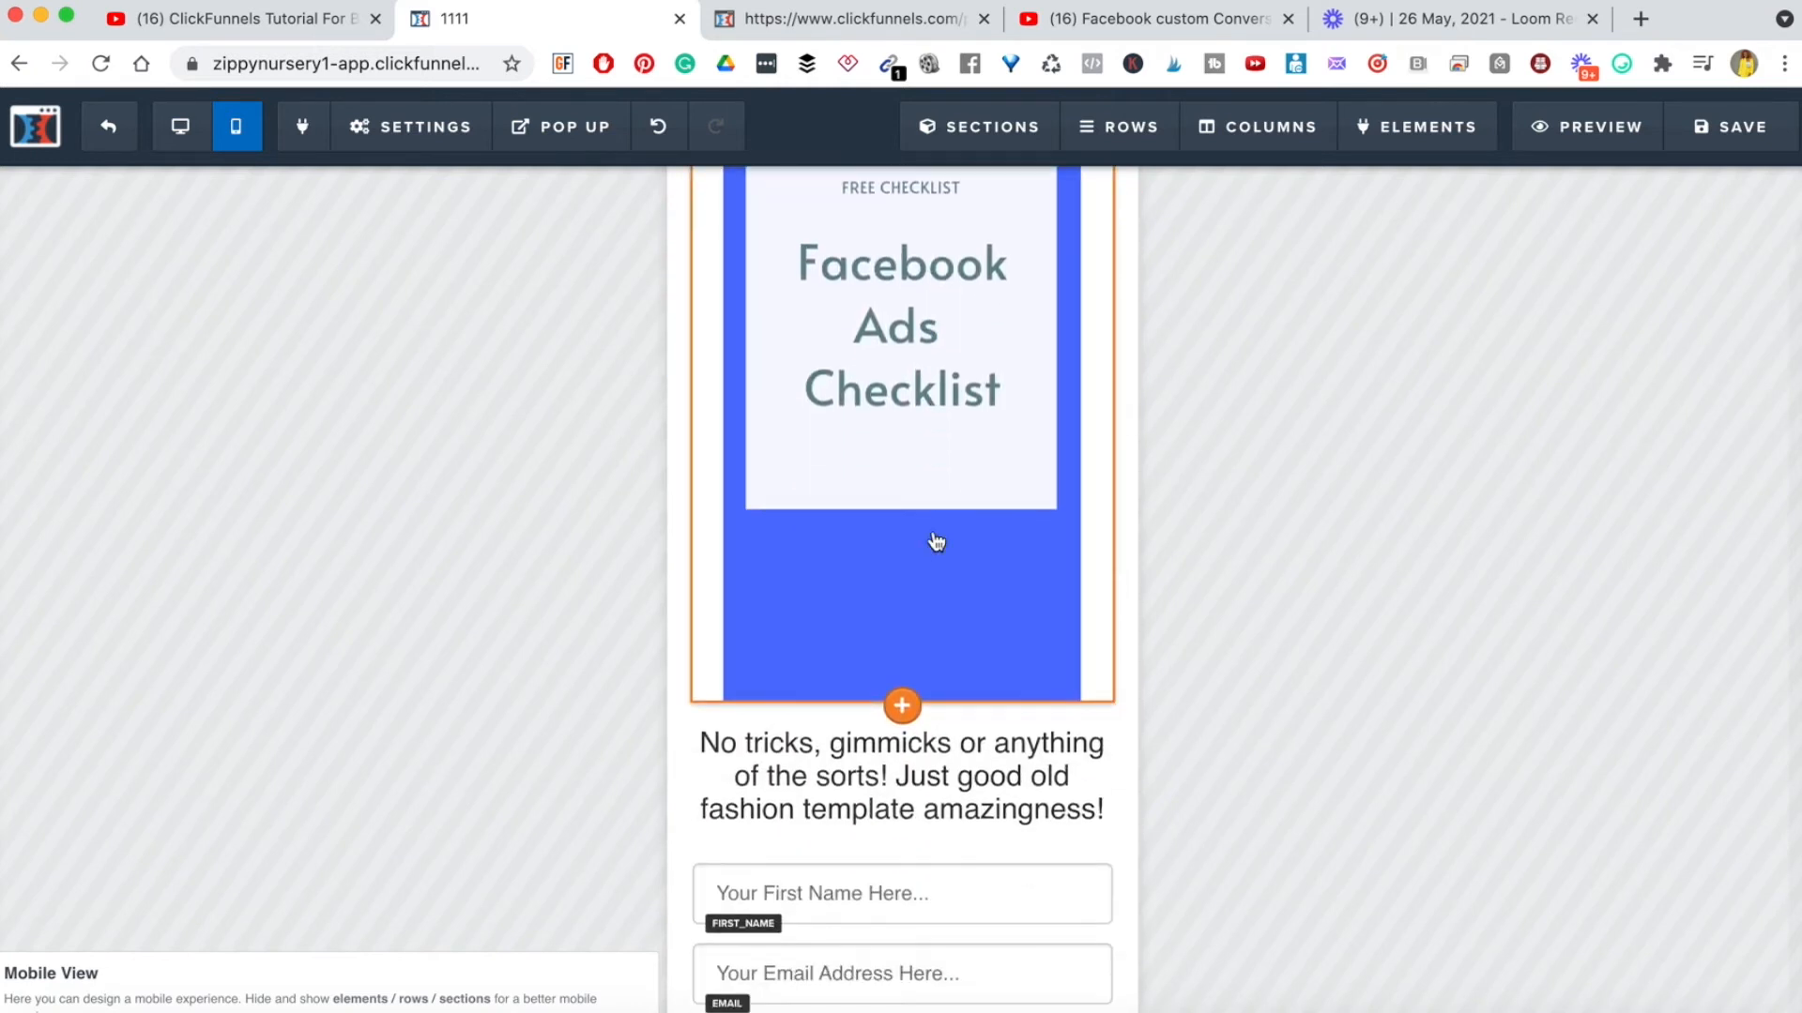
{"action": "scroll", "coordinate": [936, 543], "scroll_direction": "up", "scroll_amount": 6}
{"action": "scroll", "coordinate": [937, 542], "scroll_direction": "up", "scroll_amount": 1}
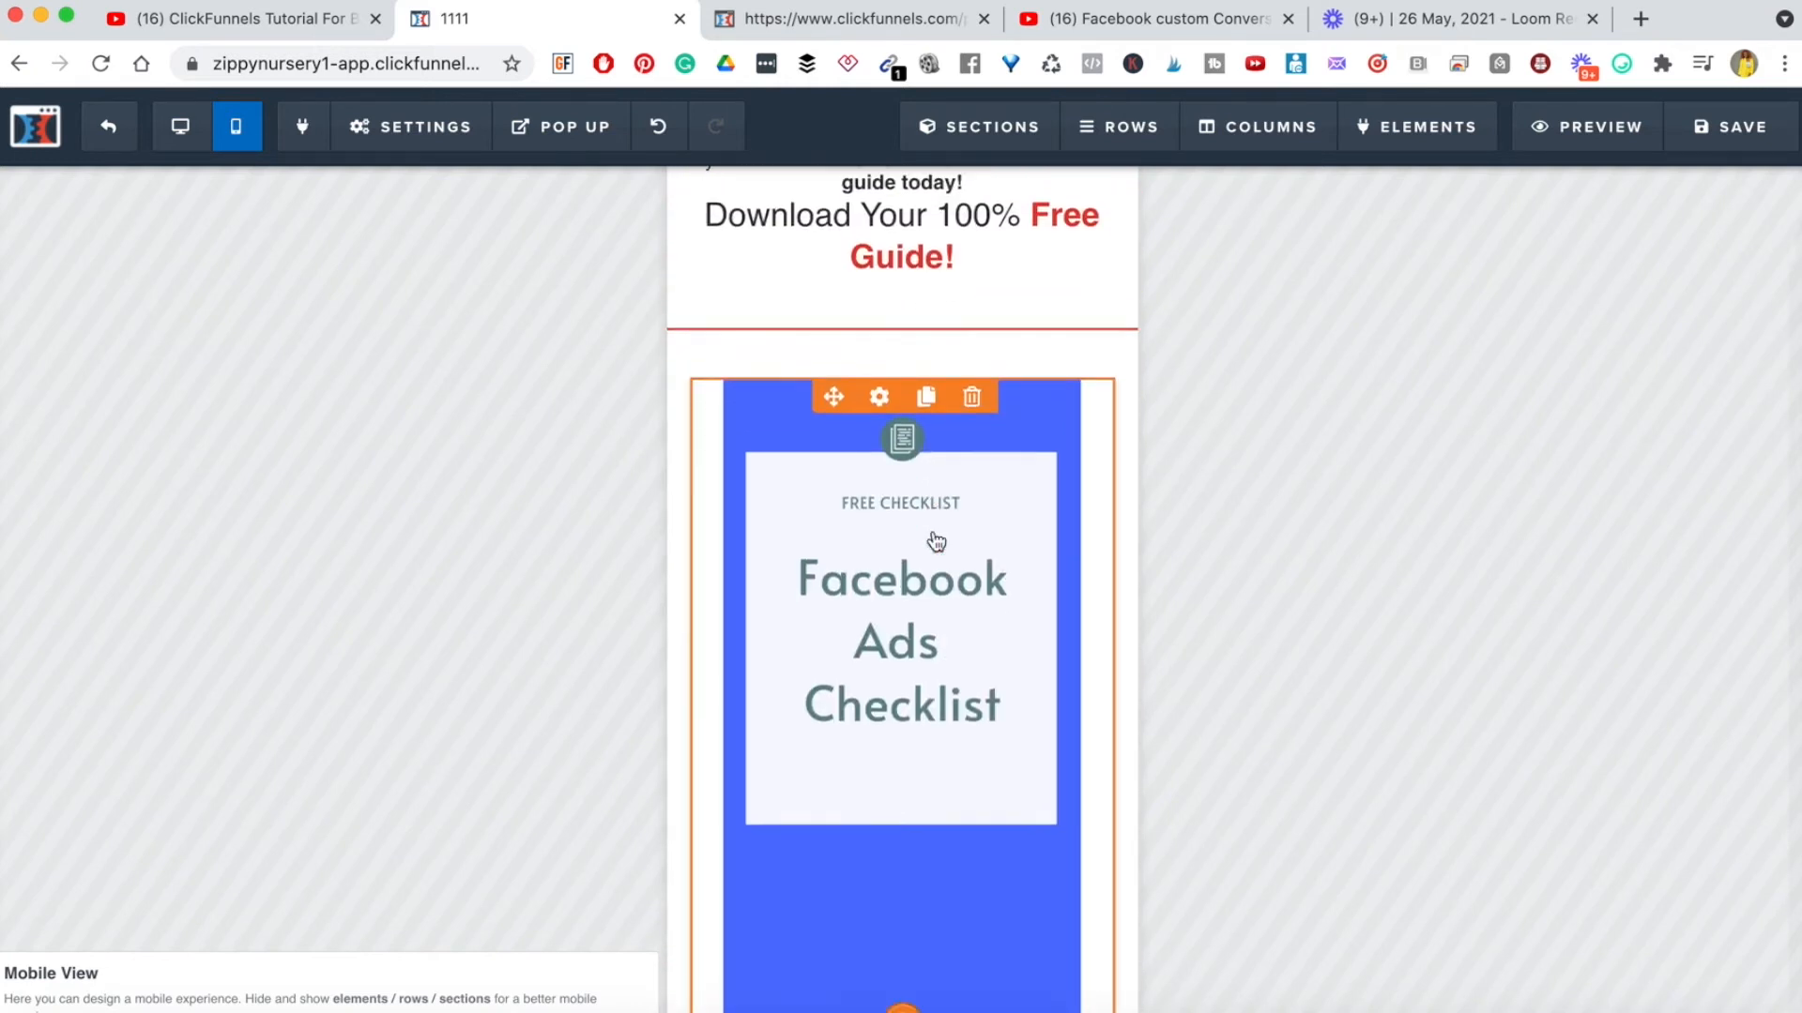
{"action": "scroll", "coordinate": [937, 542], "scroll_direction": "down", "scroll_amount": 3}
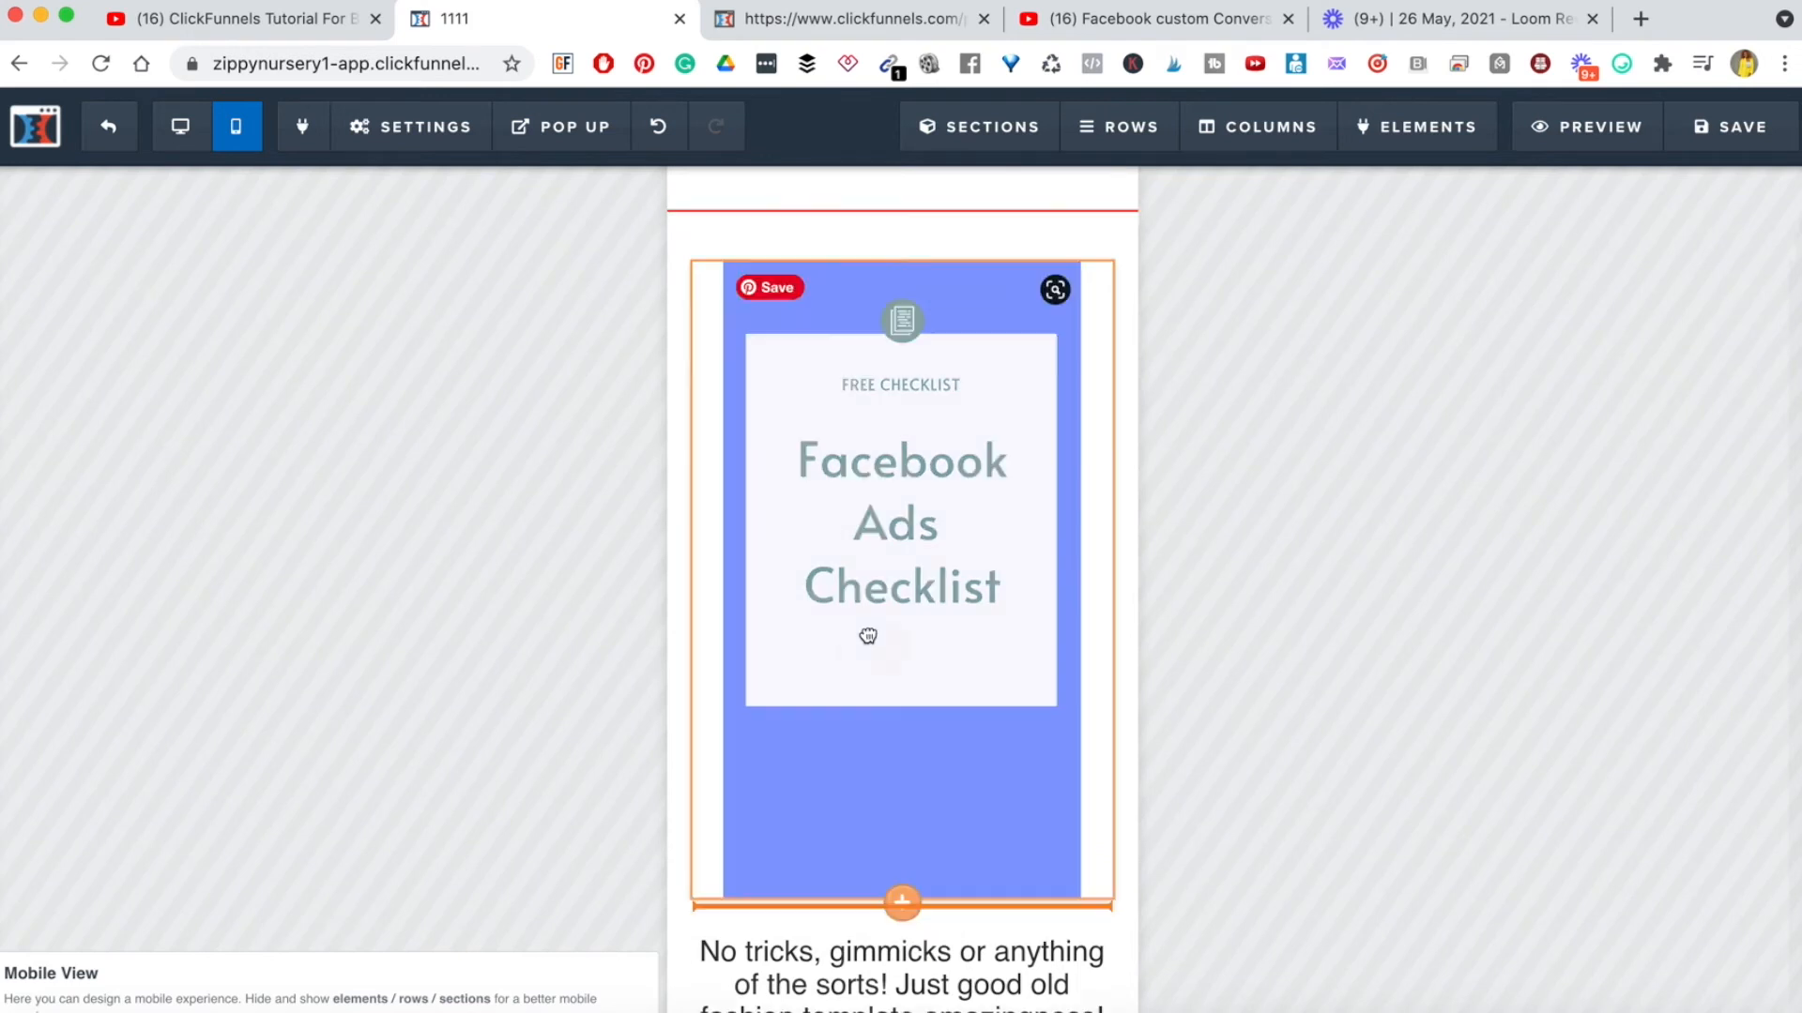
- Move the mobile checklist image beneath the "Your Data Is Protected" text at the end of the opt-in form section
{"action": "scroll", "coordinate": [877, 887], "scroll_direction": "down", "scroll_amount": 5}
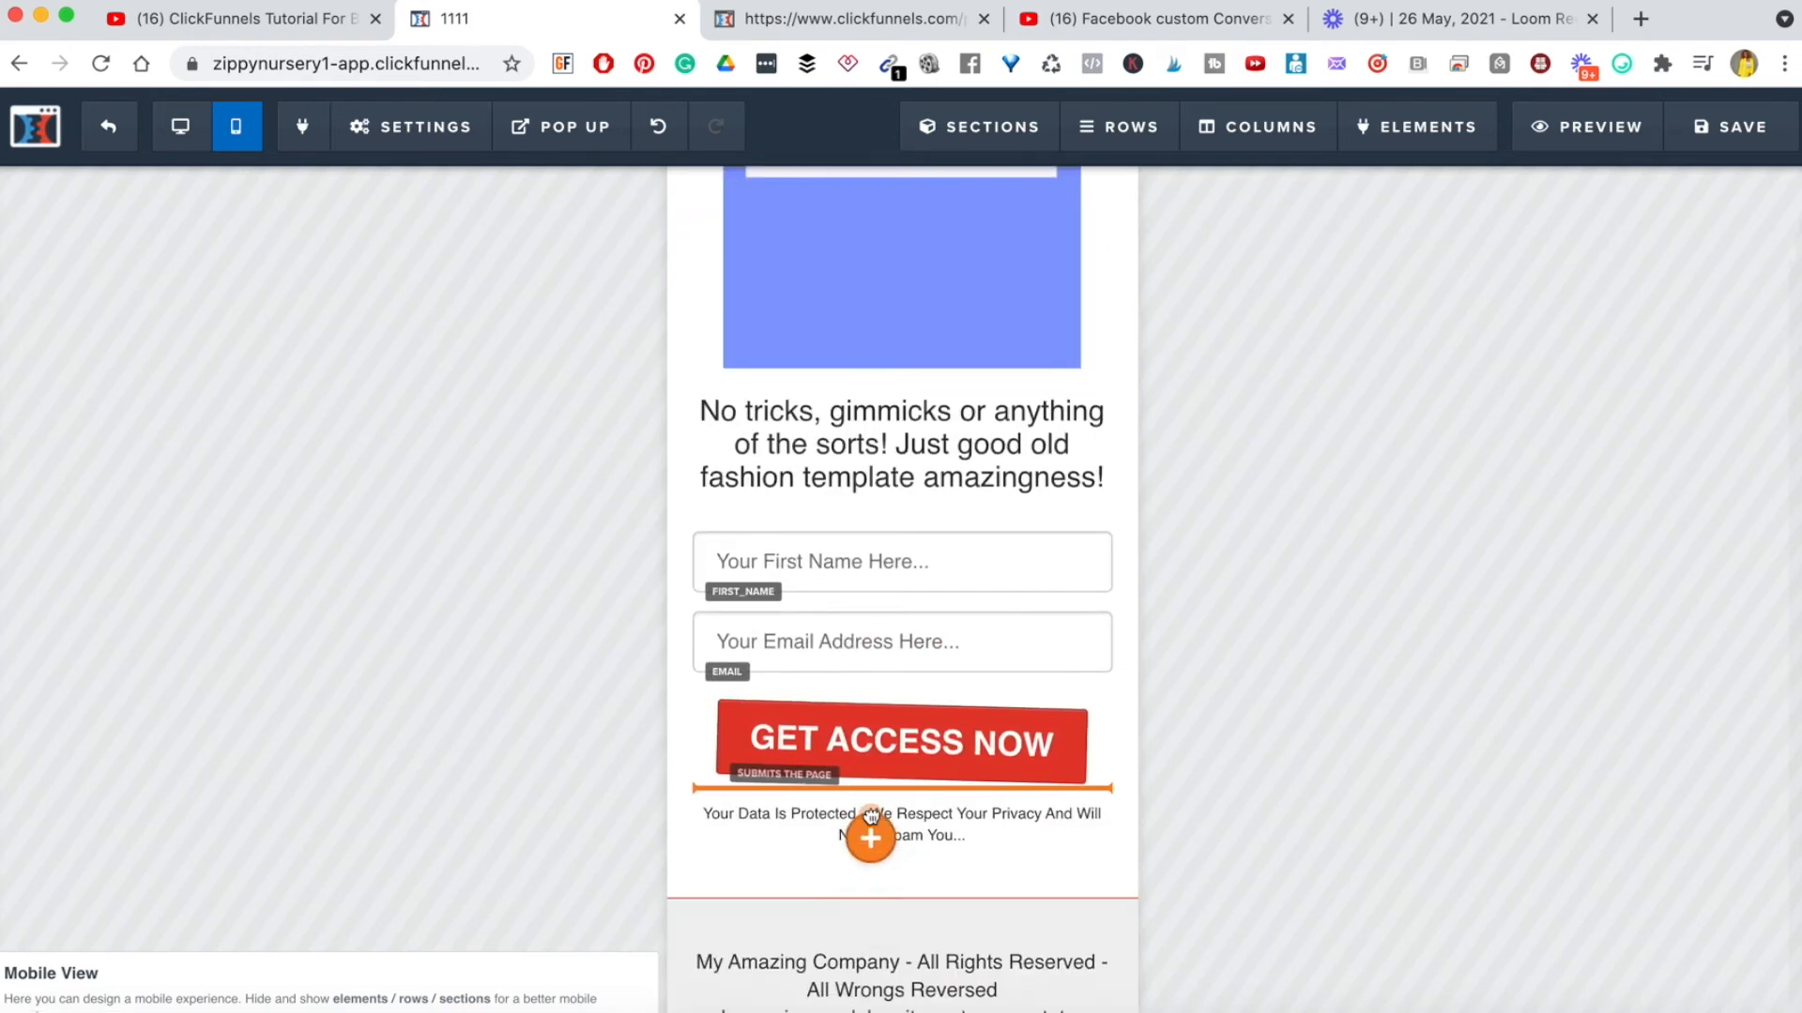
{"action": "left_click_drag", "start_coordinate": [864, 889], "coordinate": [864, 888]}
{"action": "scroll", "coordinate": [931, 668], "scroll_direction": "up", "scroll_amount": 10}
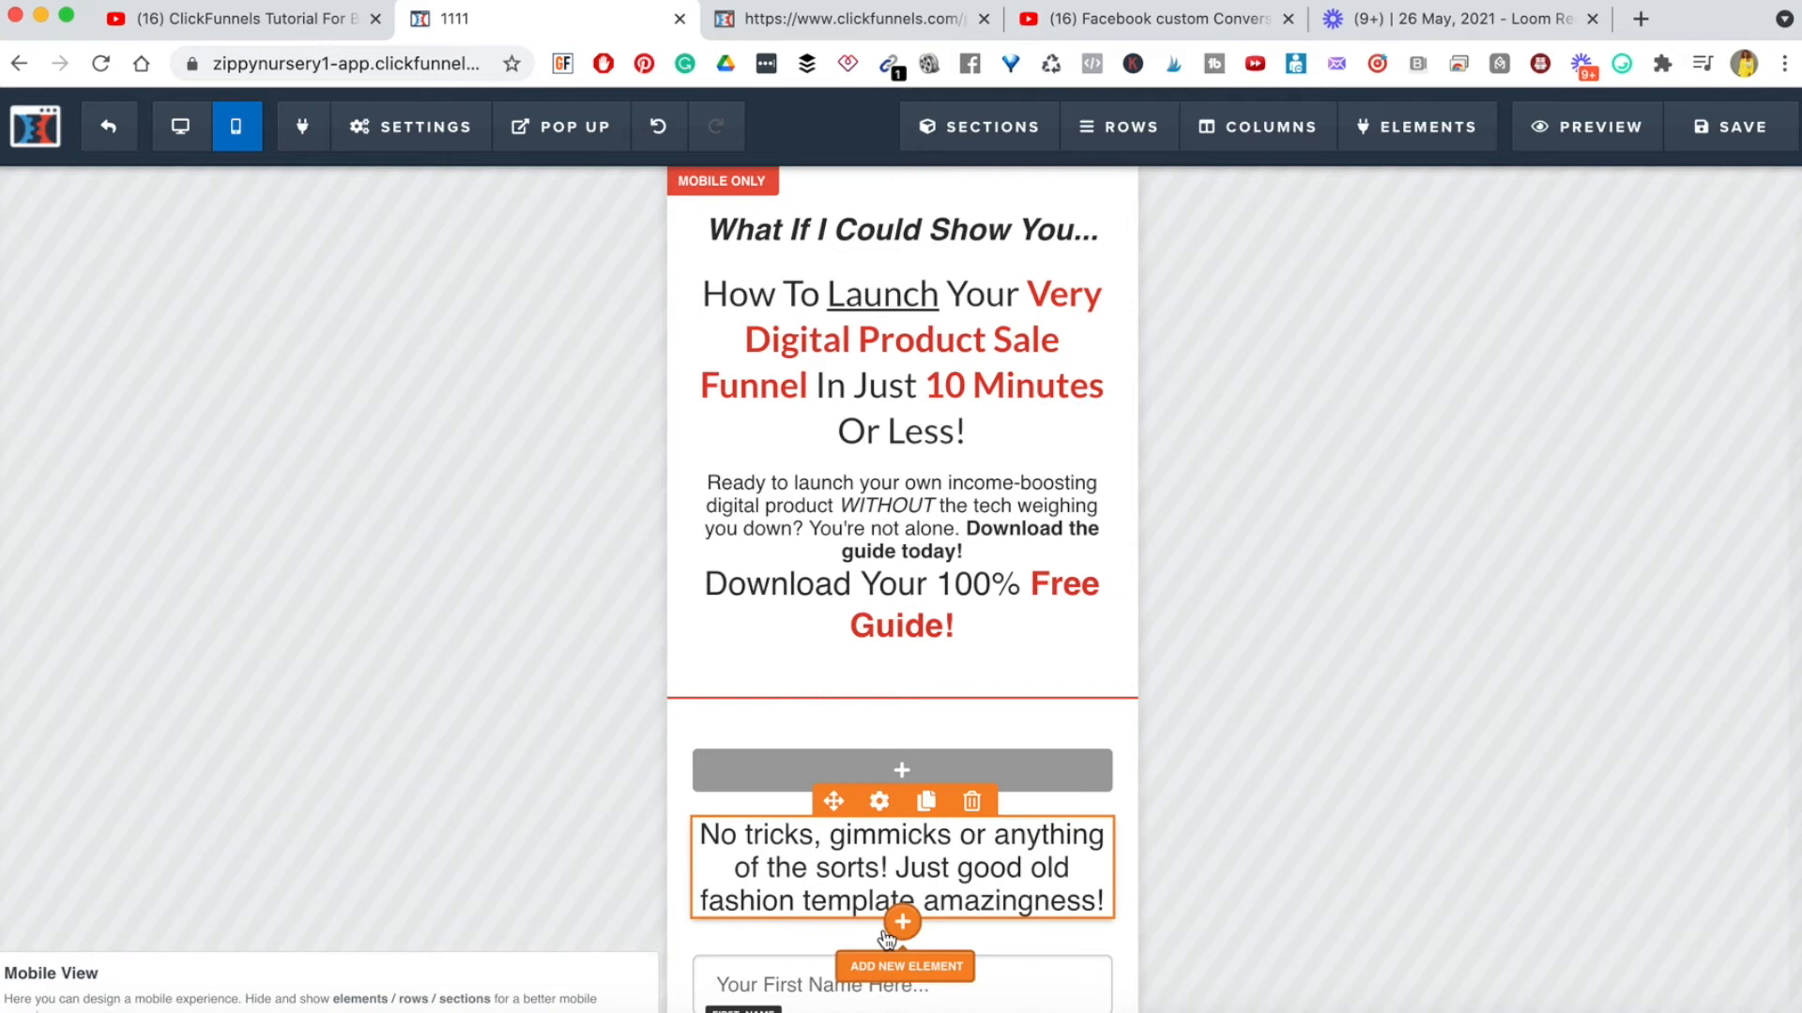
- Move the mobile first name field into the headline section, directly beneath the "Download Your 100% Free Guide!" headline
{"action": "scroll", "coordinate": [966, 865], "scroll_direction": "down", "scroll_amount": 6}
{"action": "scroll", "coordinate": [919, 816], "scroll_direction": "up", "scroll_amount": 3}
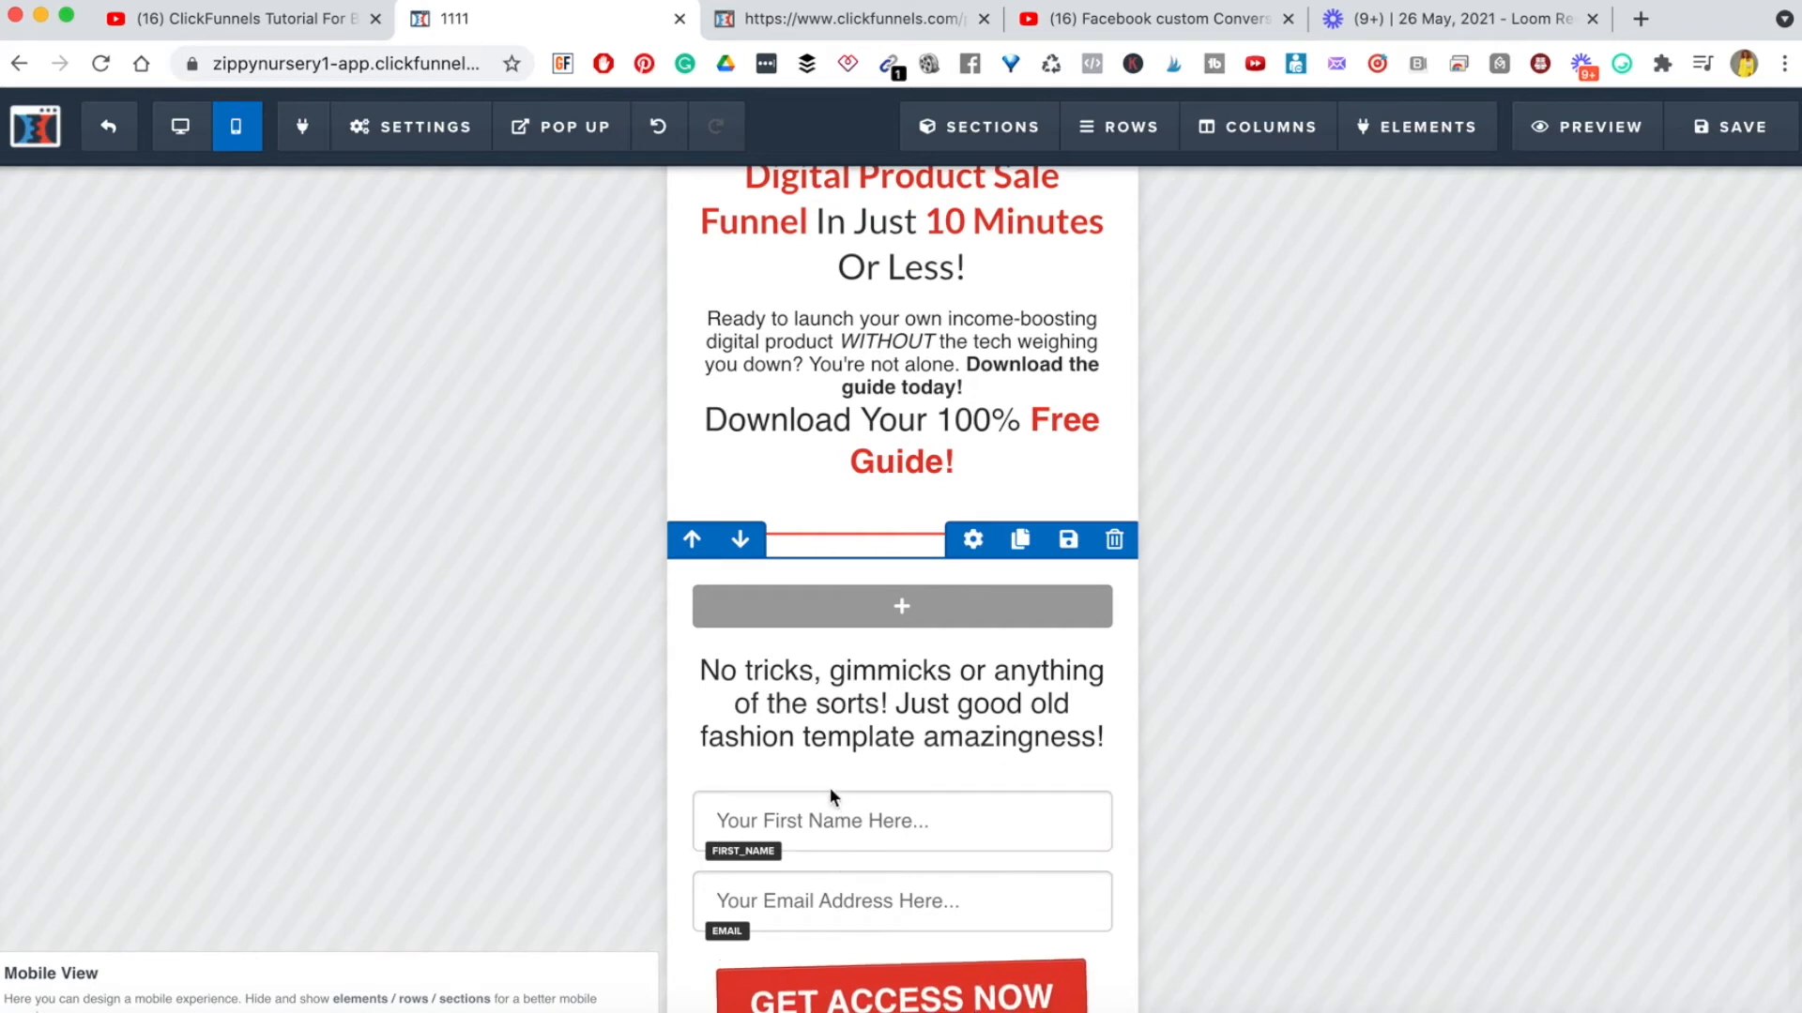
{"action": "mouse_move", "coordinate": [831, 775]}
{"action": "left_mouse_down"}
{"action": "mouse_move", "coordinate": [895, 504]}
{"action": "mouse_move", "coordinate": [915, 502]}
{"action": "left_mouse_up"}
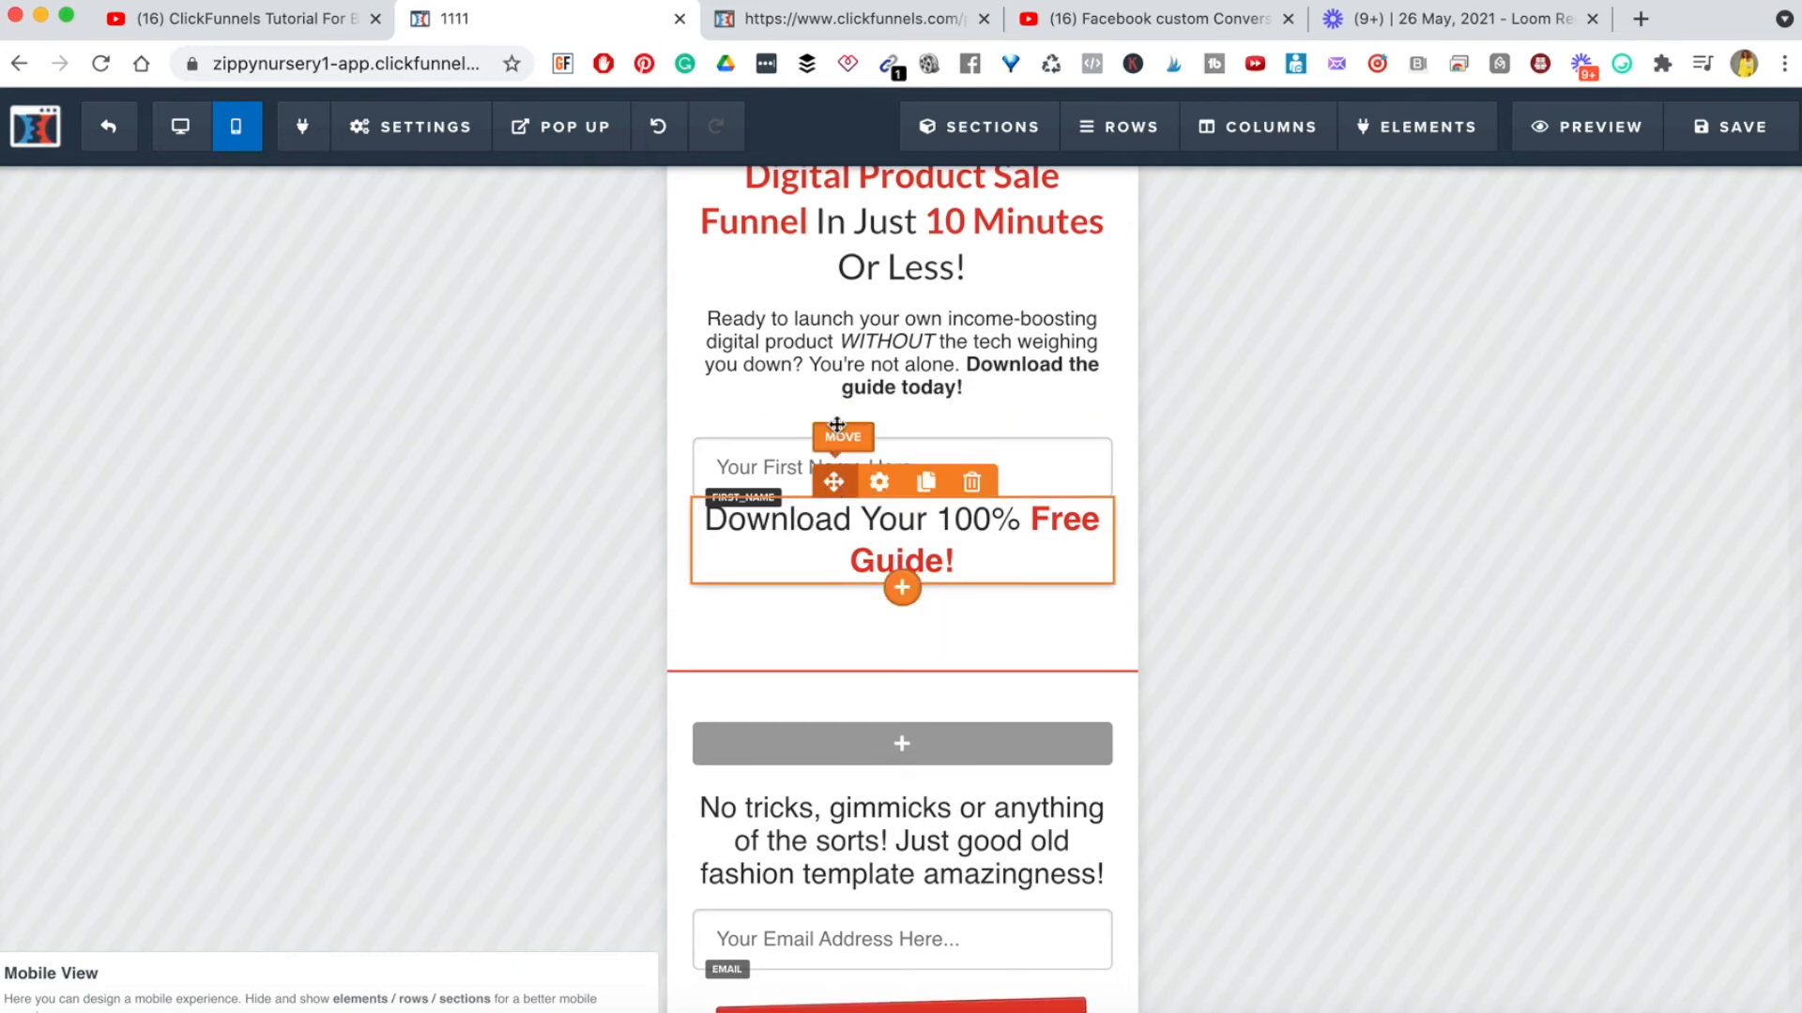
{"action": "left_click_drag", "start_coordinate": [859, 388], "coordinate": [864, 433]}
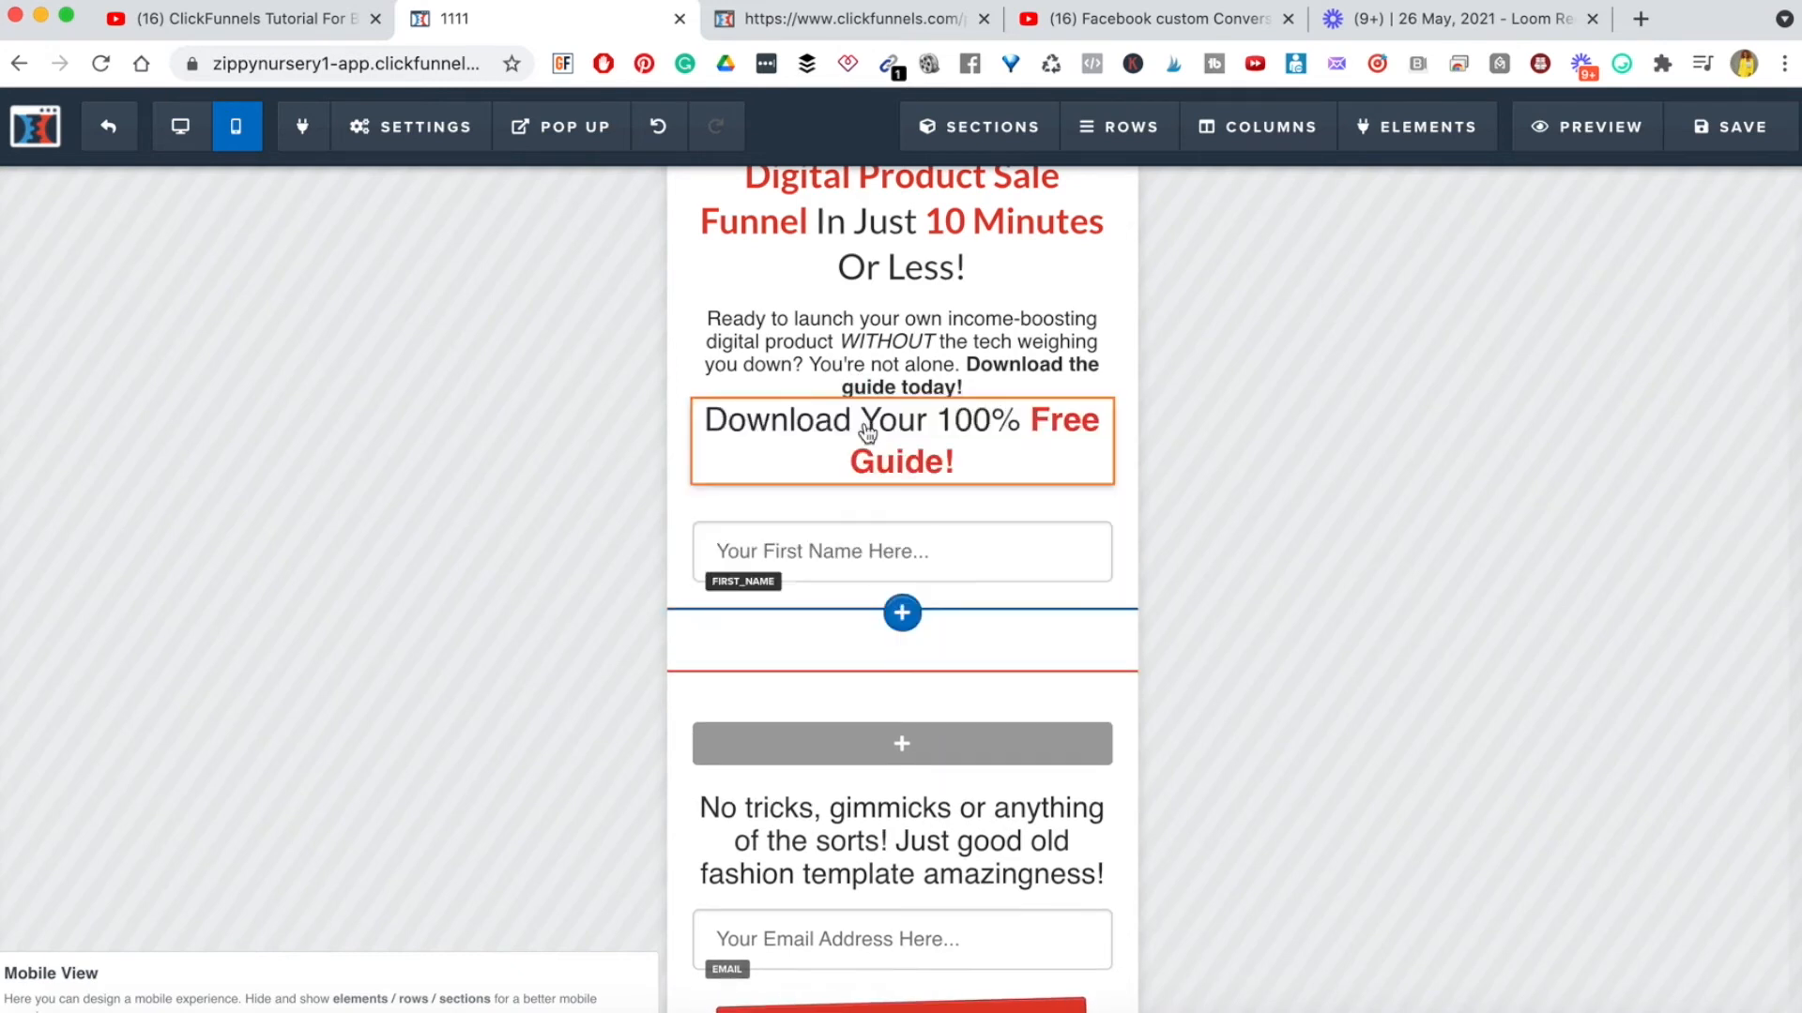
- Move the mobile email field and the "GET ACCESS NOW" button into the headline section, beneath the first name field
{"action": "scroll", "coordinate": [882, 525], "scroll_direction": "down", "scroll_amount": 5}
{"action": "scroll", "coordinate": [804, 650], "scroll_direction": "up", "scroll_amount": 2}
{"action": "left_click_drag", "start_coordinate": [824, 554], "coordinate": [860, 389]}
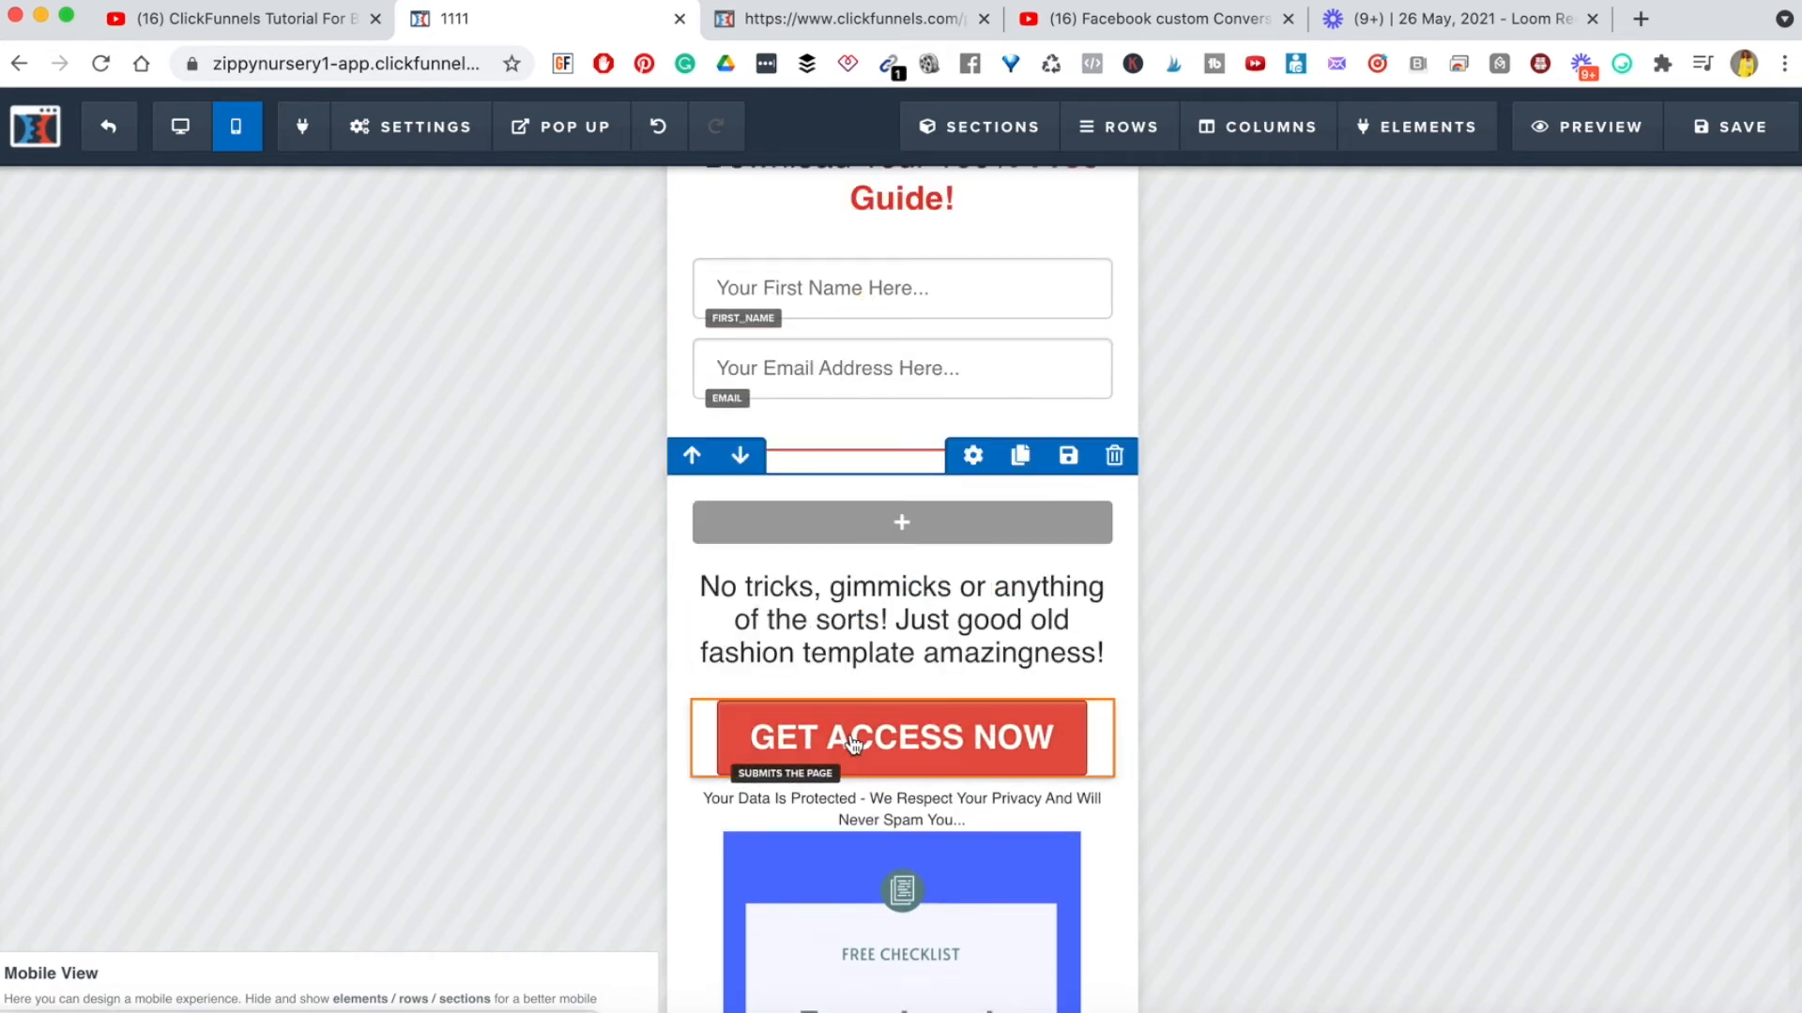
{"action": "left_click_drag", "start_coordinate": [833, 690], "coordinate": [860, 474]}
{"action": "scroll", "coordinate": [835, 764], "scroll_direction": "up", "scroll_amount": 4}
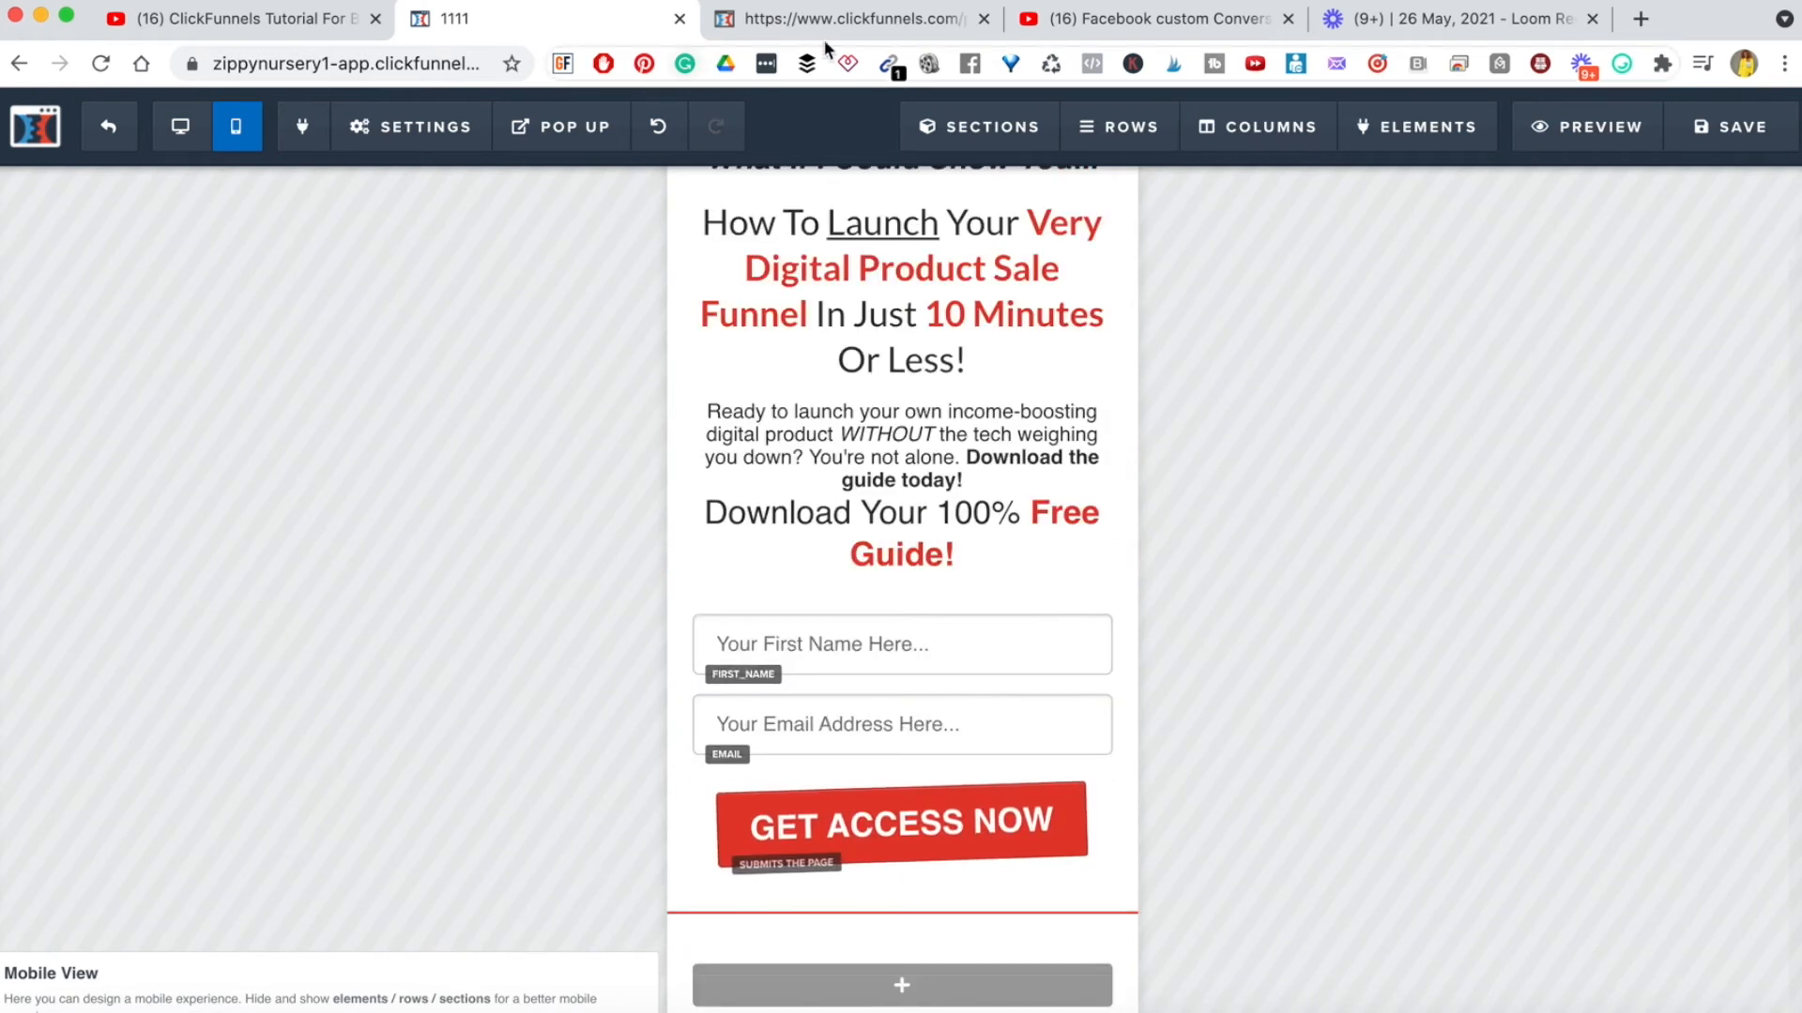
- Examine how the original squeeze page template stacks its headline, book image and opt-in form at phone width, restoring the browser window's width
{"action": "left_click", "coordinate": [812, 21]}
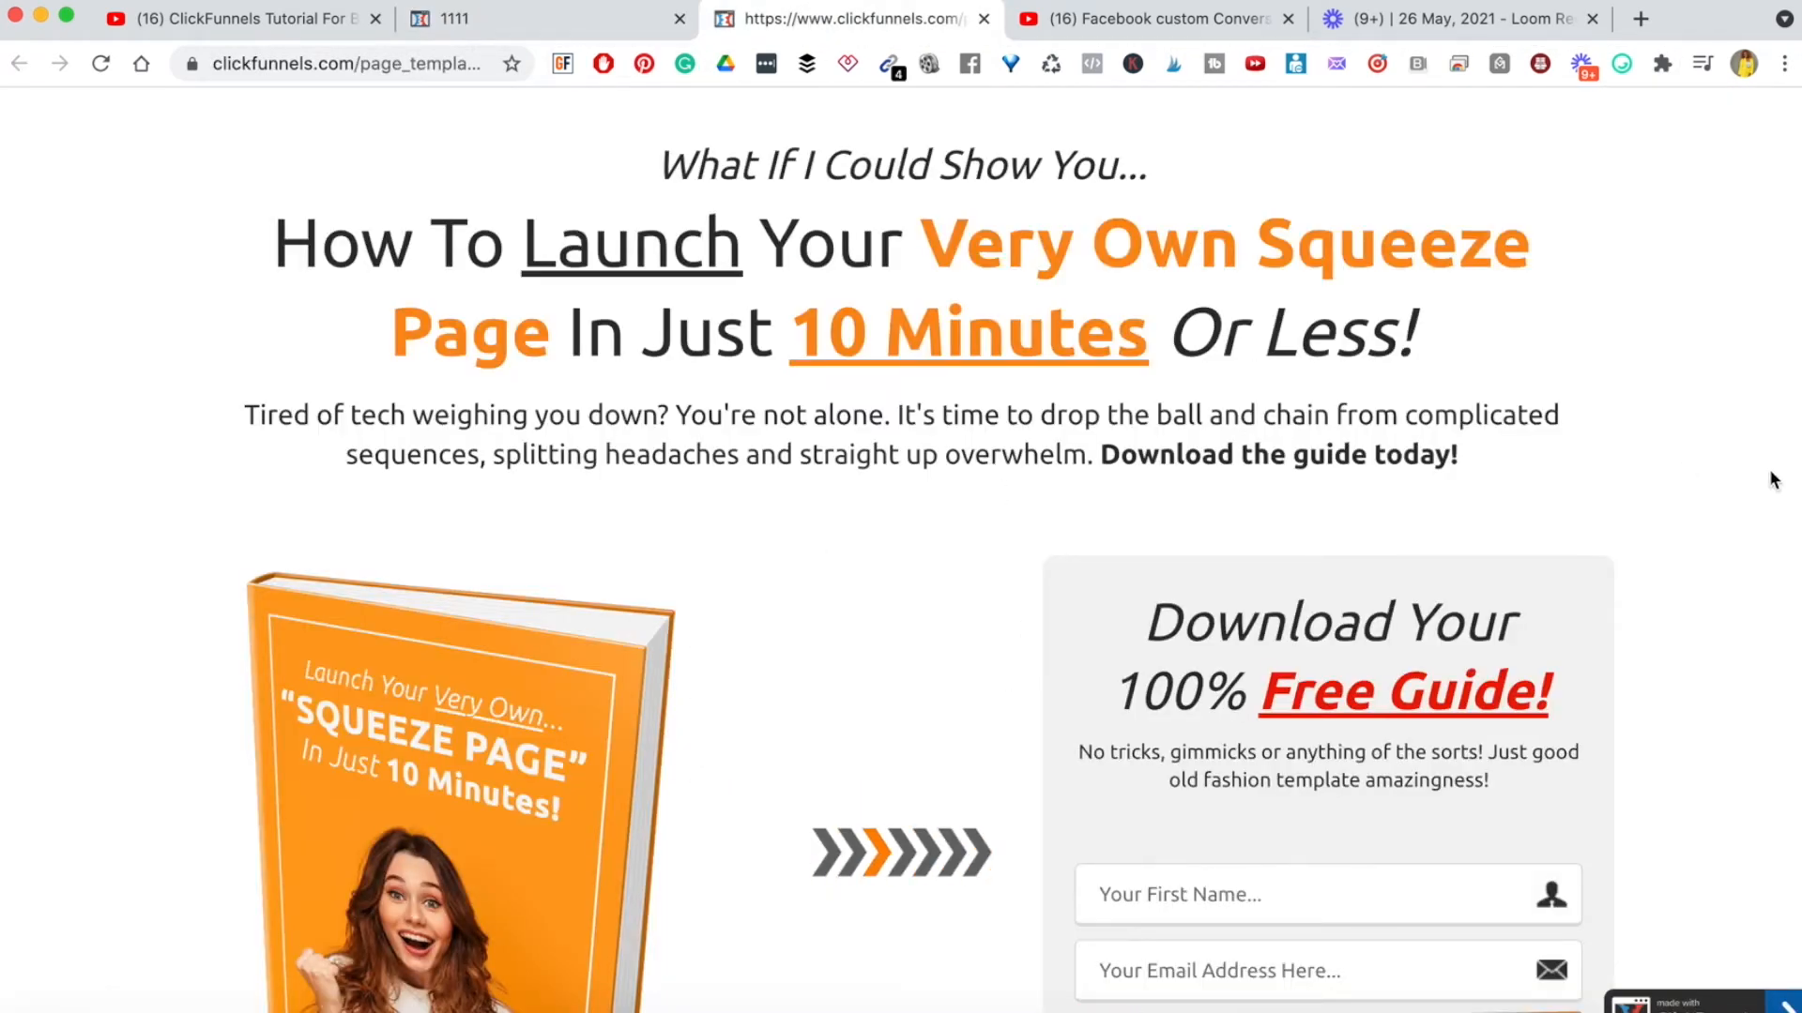
{"action": "left_click_drag", "start_coordinate": [1799, 497], "coordinate": [470, 583]}
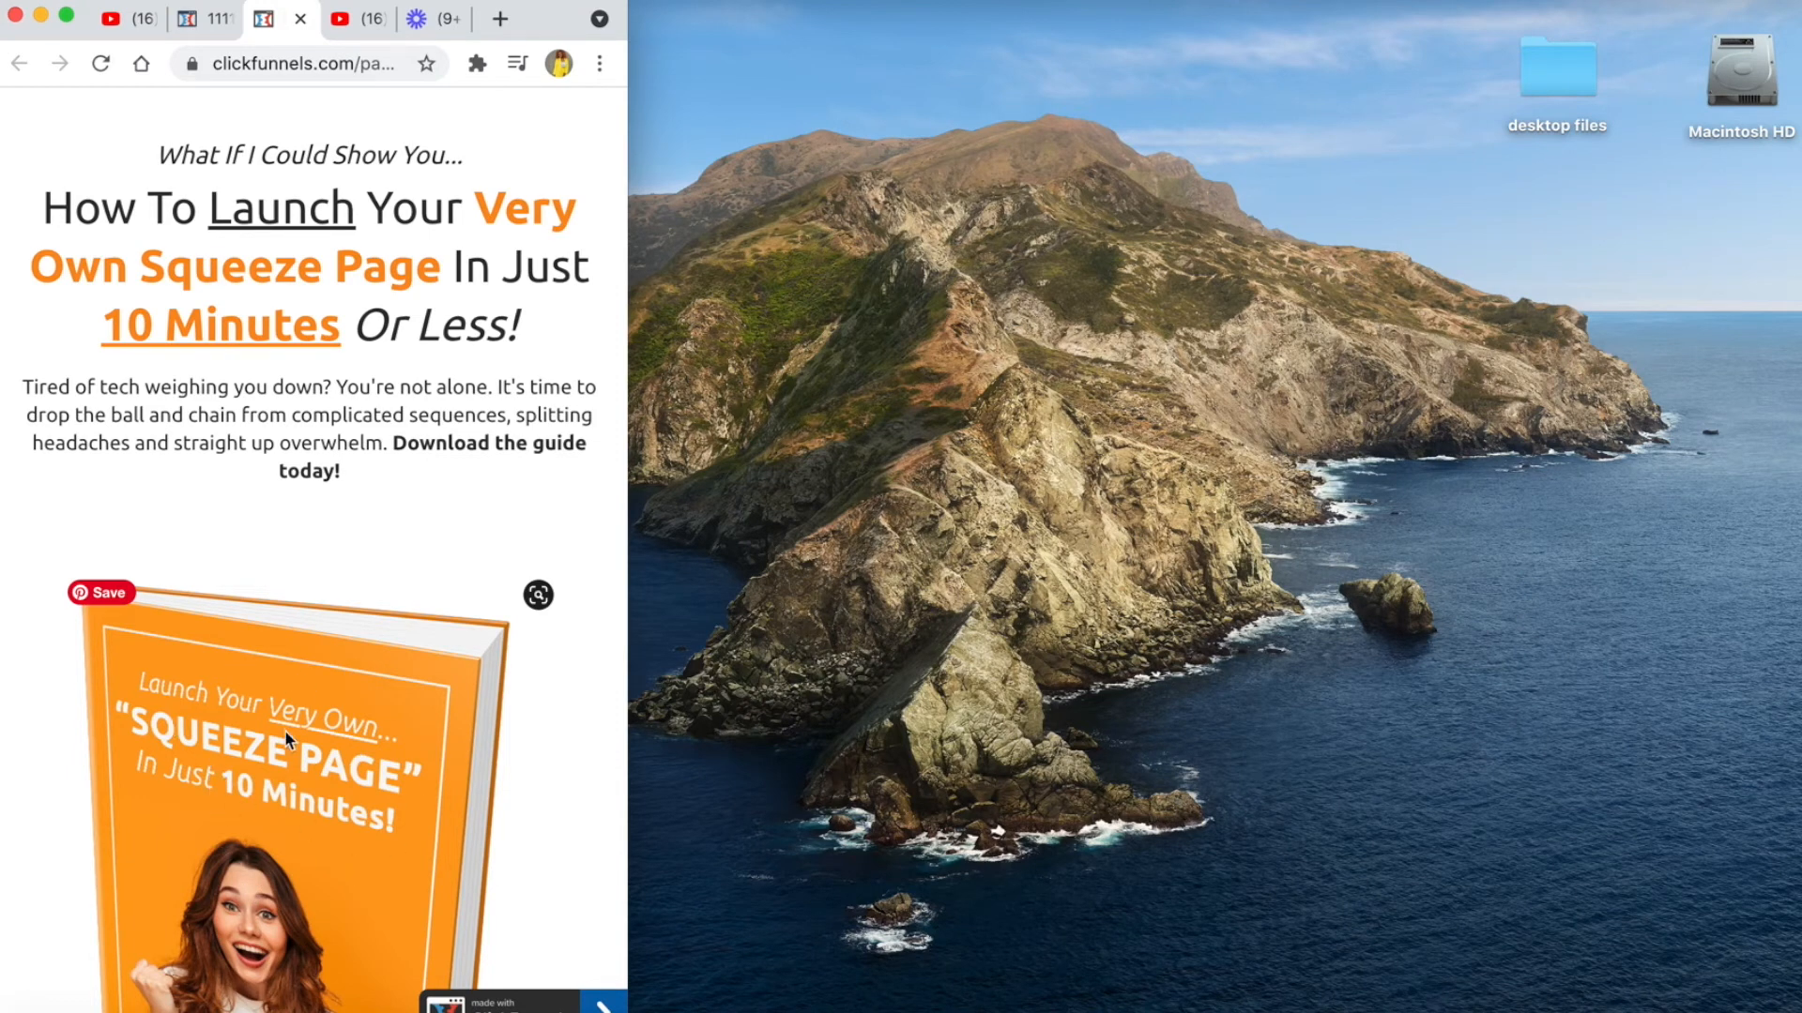
{"action": "scroll", "coordinate": [288, 739], "scroll_direction": "down", "scroll_amount": 10}
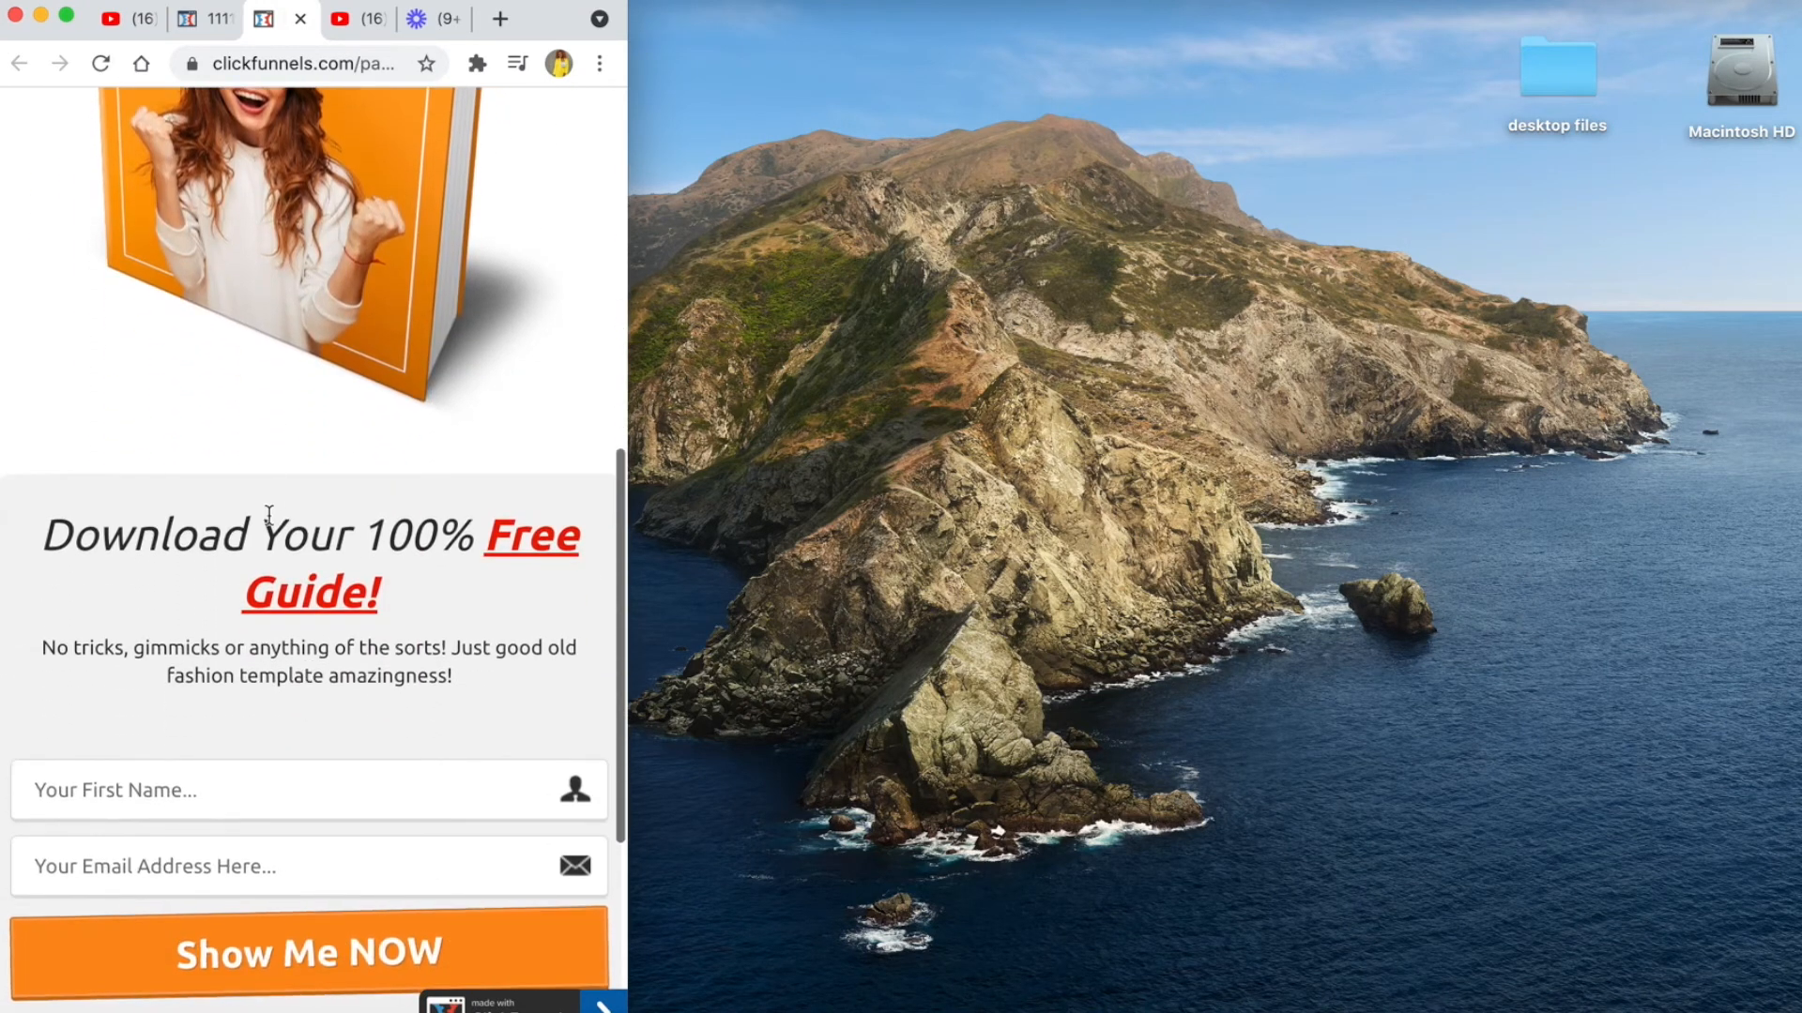
{"action": "scroll", "coordinate": [270, 934], "scroll_direction": "down", "scroll_amount": 5}
{"action": "scroll", "coordinate": [270, 929], "scroll_direction": "up", "scroll_amount": 15}
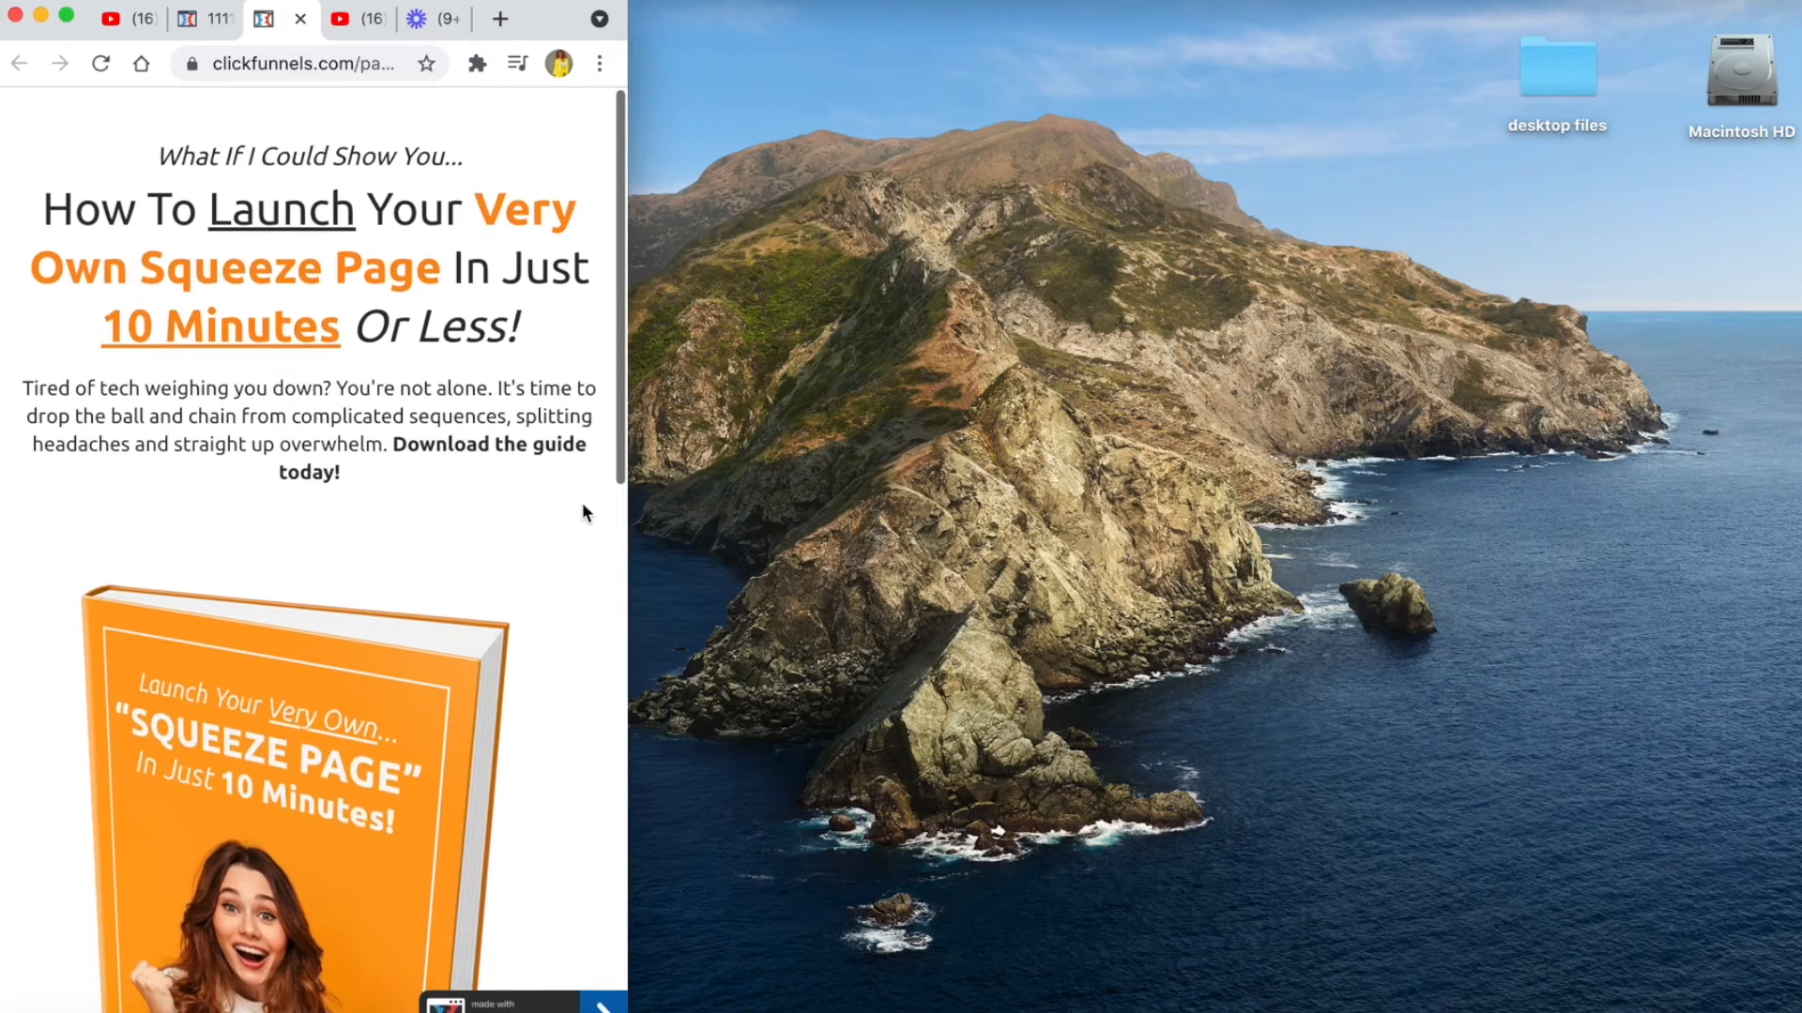
{"action": "scroll", "coordinate": [484, 589], "scroll_direction": "down", "scroll_amount": 2}
{"action": "scroll", "coordinate": [484, 589], "scroll_direction": "up", "scroll_amount": 2}
{"action": "scroll", "coordinate": [485, 590], "scroll_direction": "down", "scroll_amount": 8}
{"action": "scroll", "coordinate": [484, 589], "scroll_direction": "down", "scroll_amount": 4}
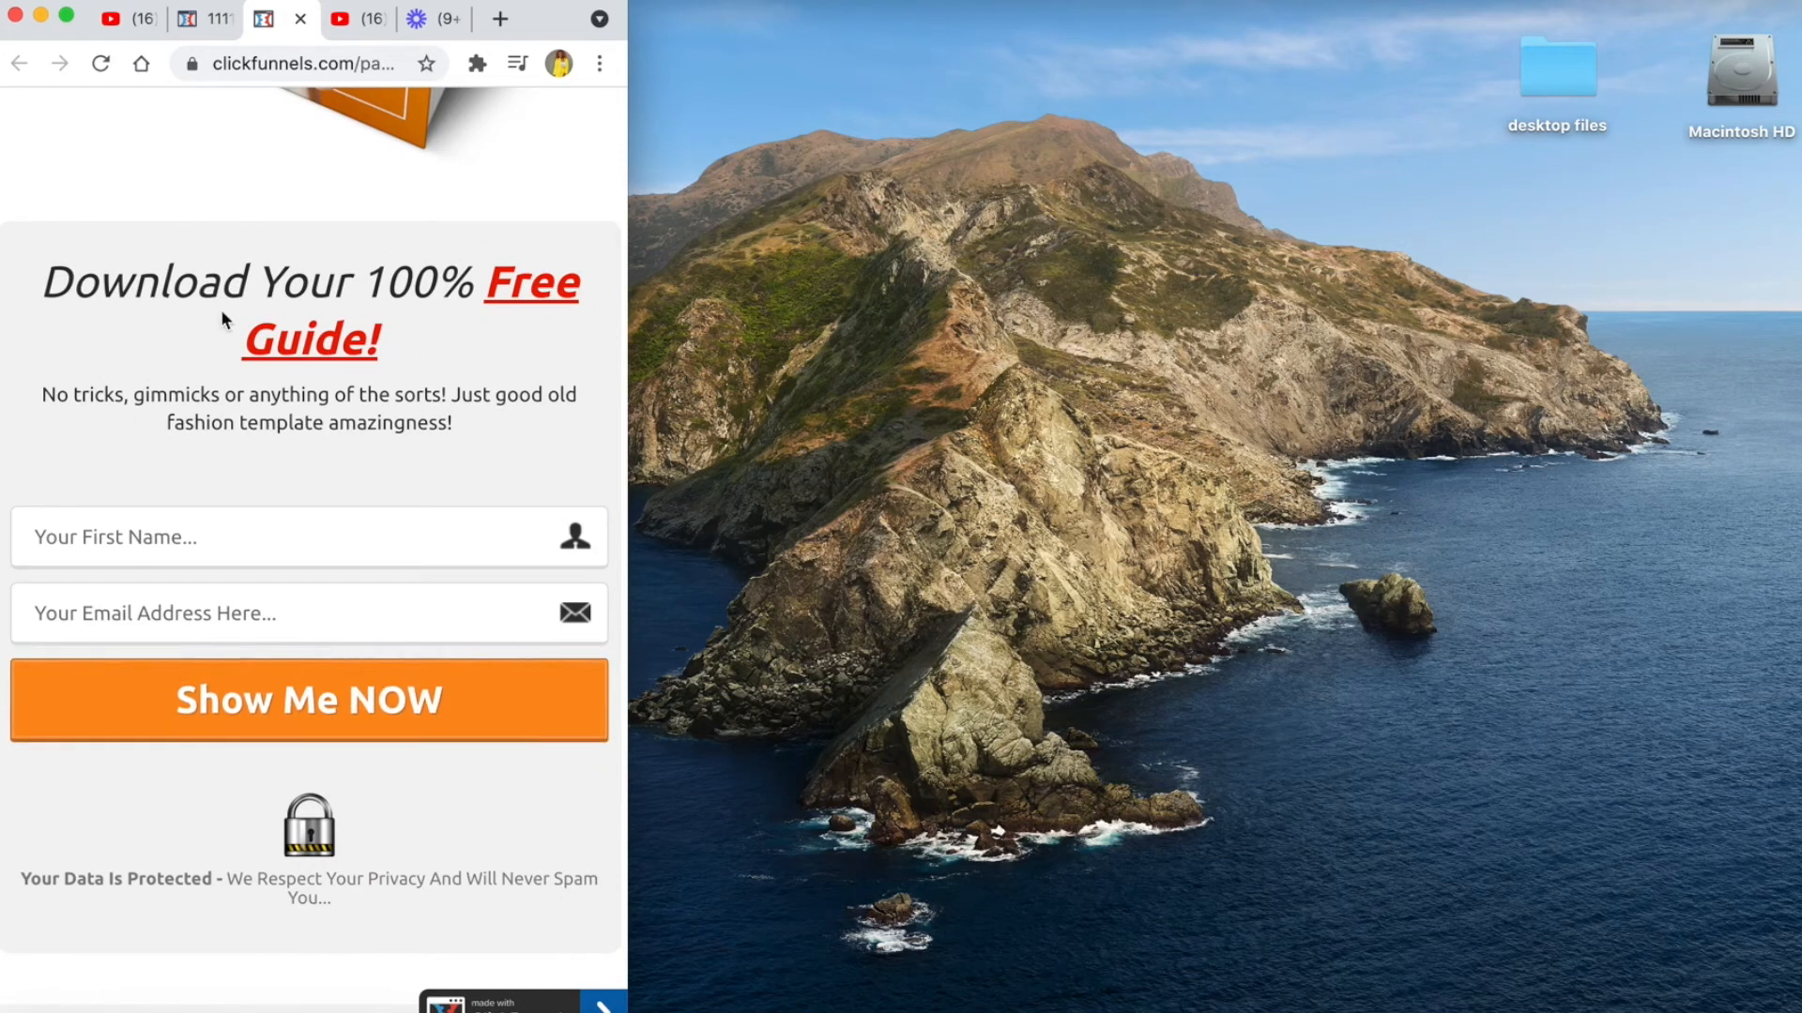
{"action": "scroll", "coordinate": [251, 544], "scroll_direction": "up", "scroll_amount": 10}
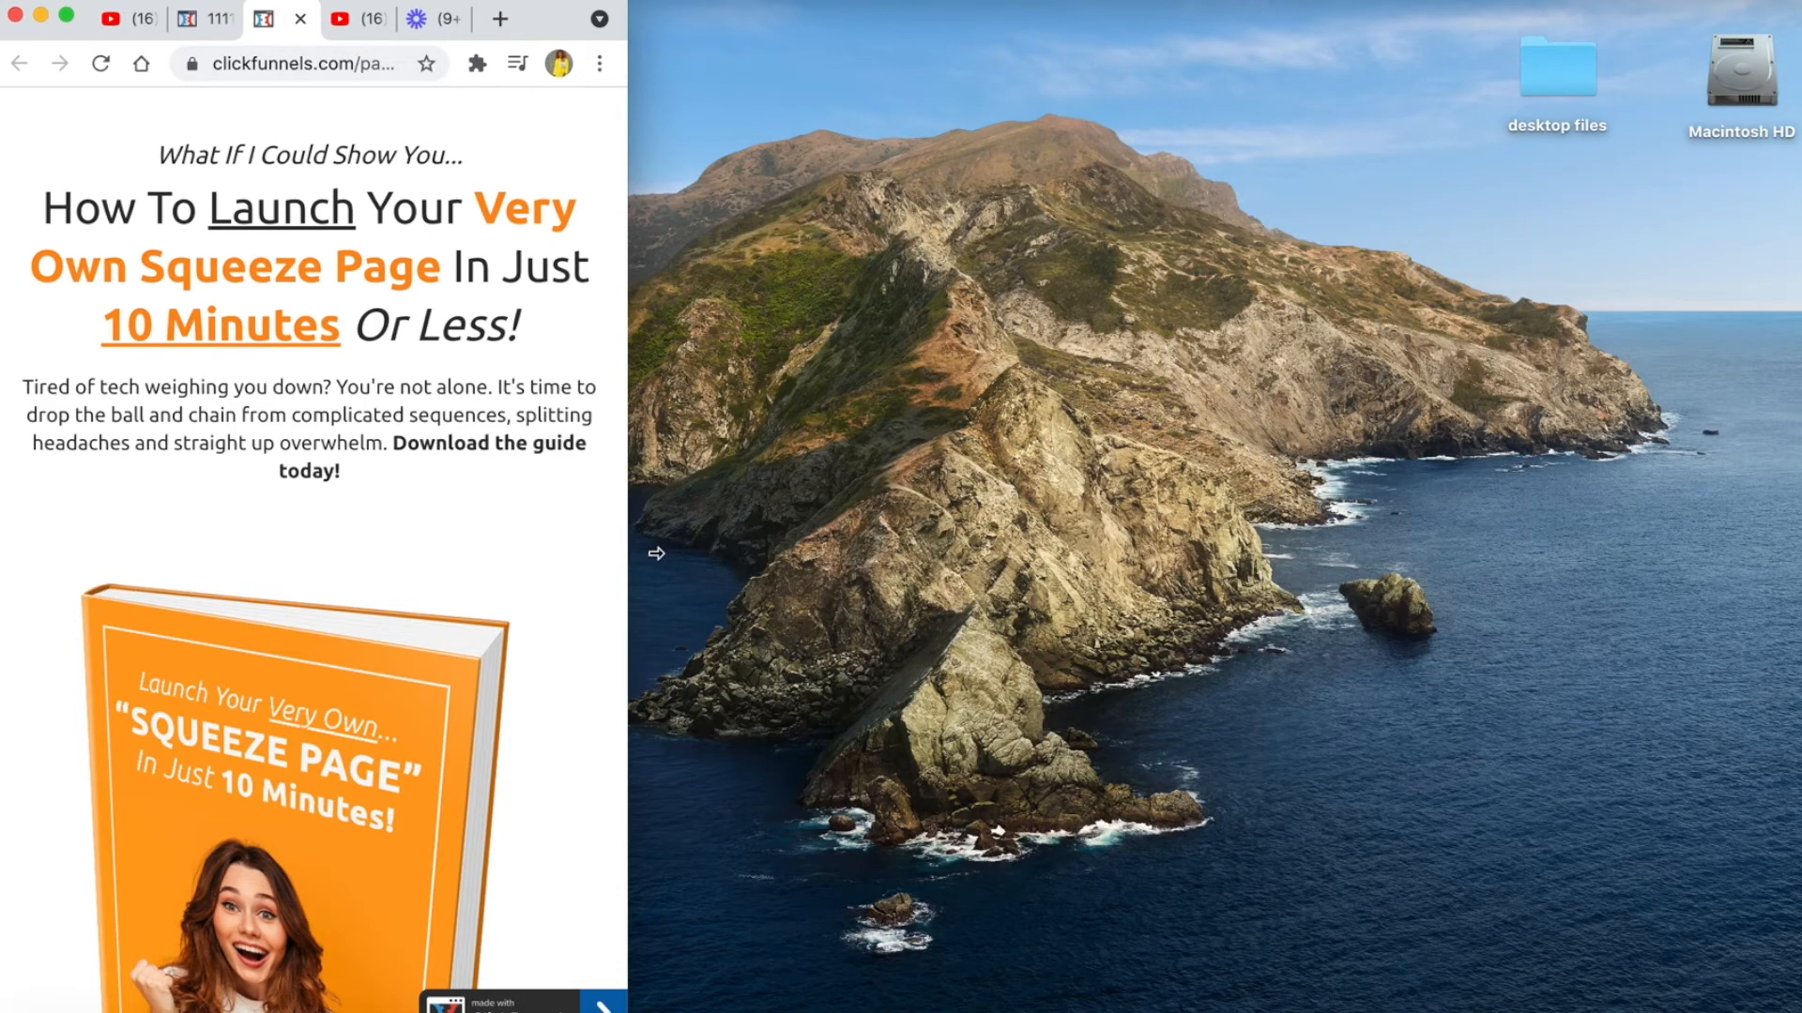
{"action": "left_click_drag", "start_coordinate": [634, 557], "coordinate": [1797, 558]}
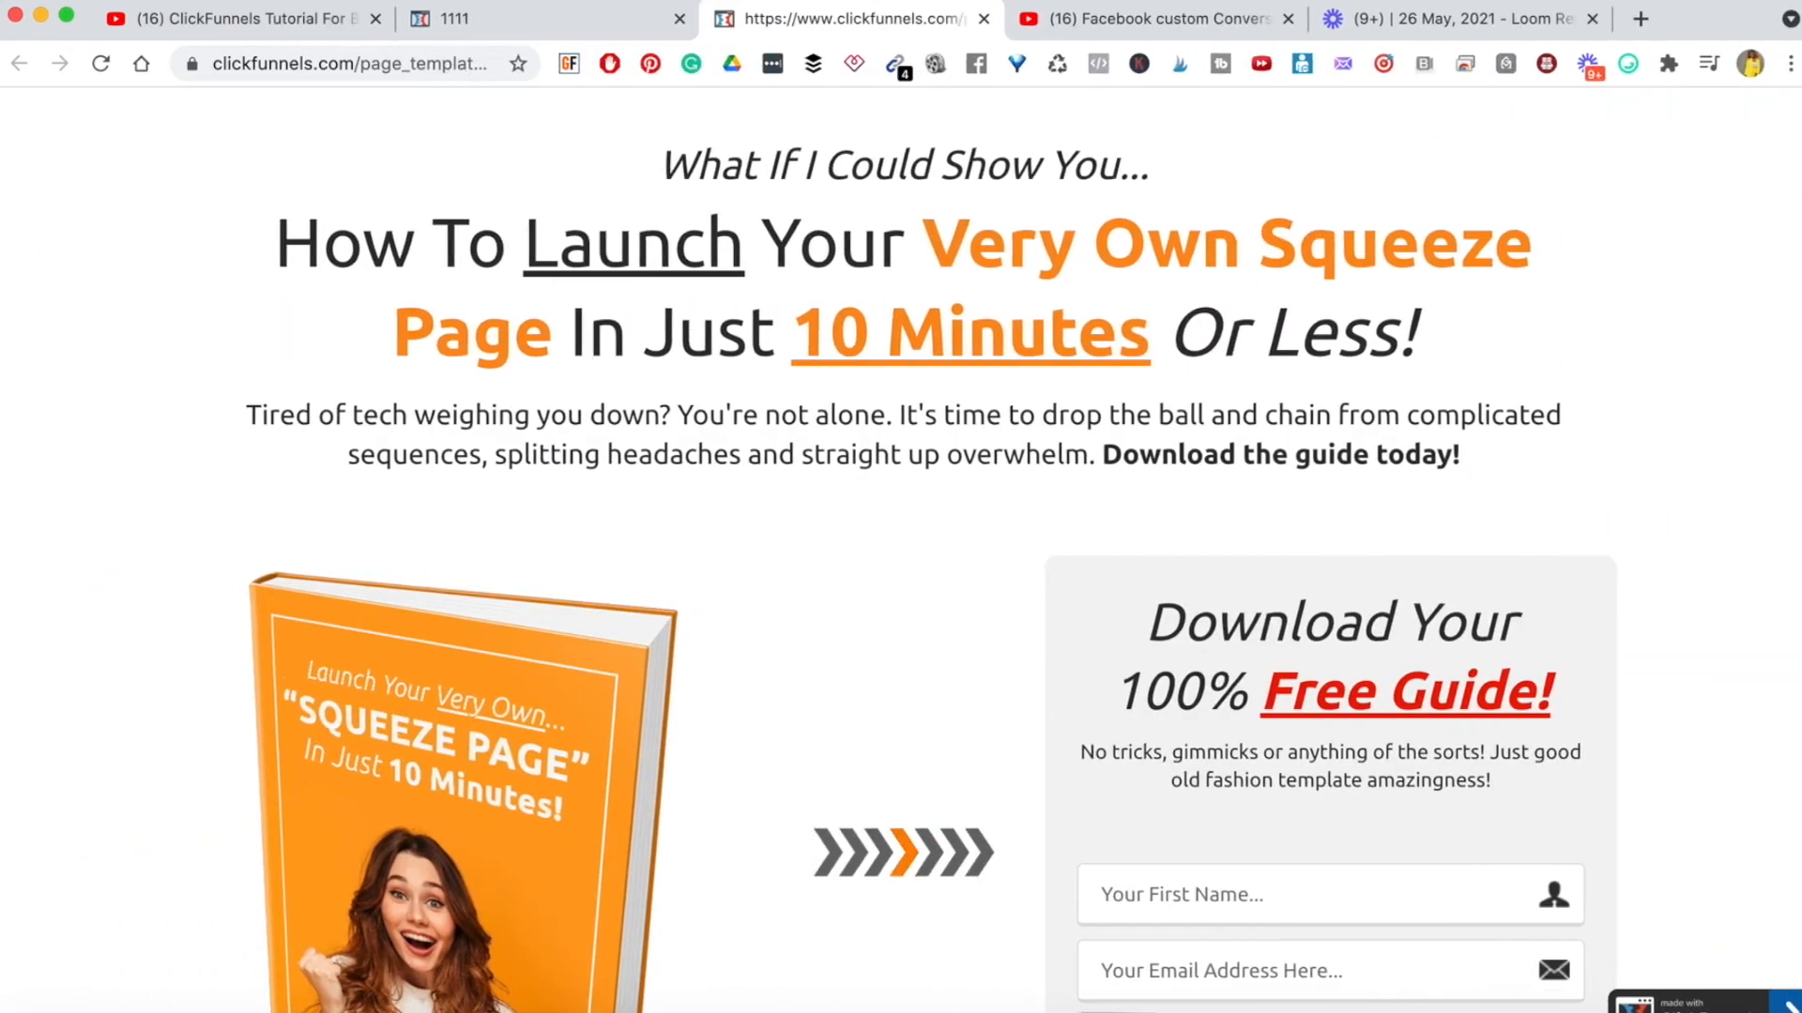
- Return to the page editor and examine the rearranged mobile layout from the headline section through the checklist image
{"action": "left_click", "coordinate": [523, 28]}
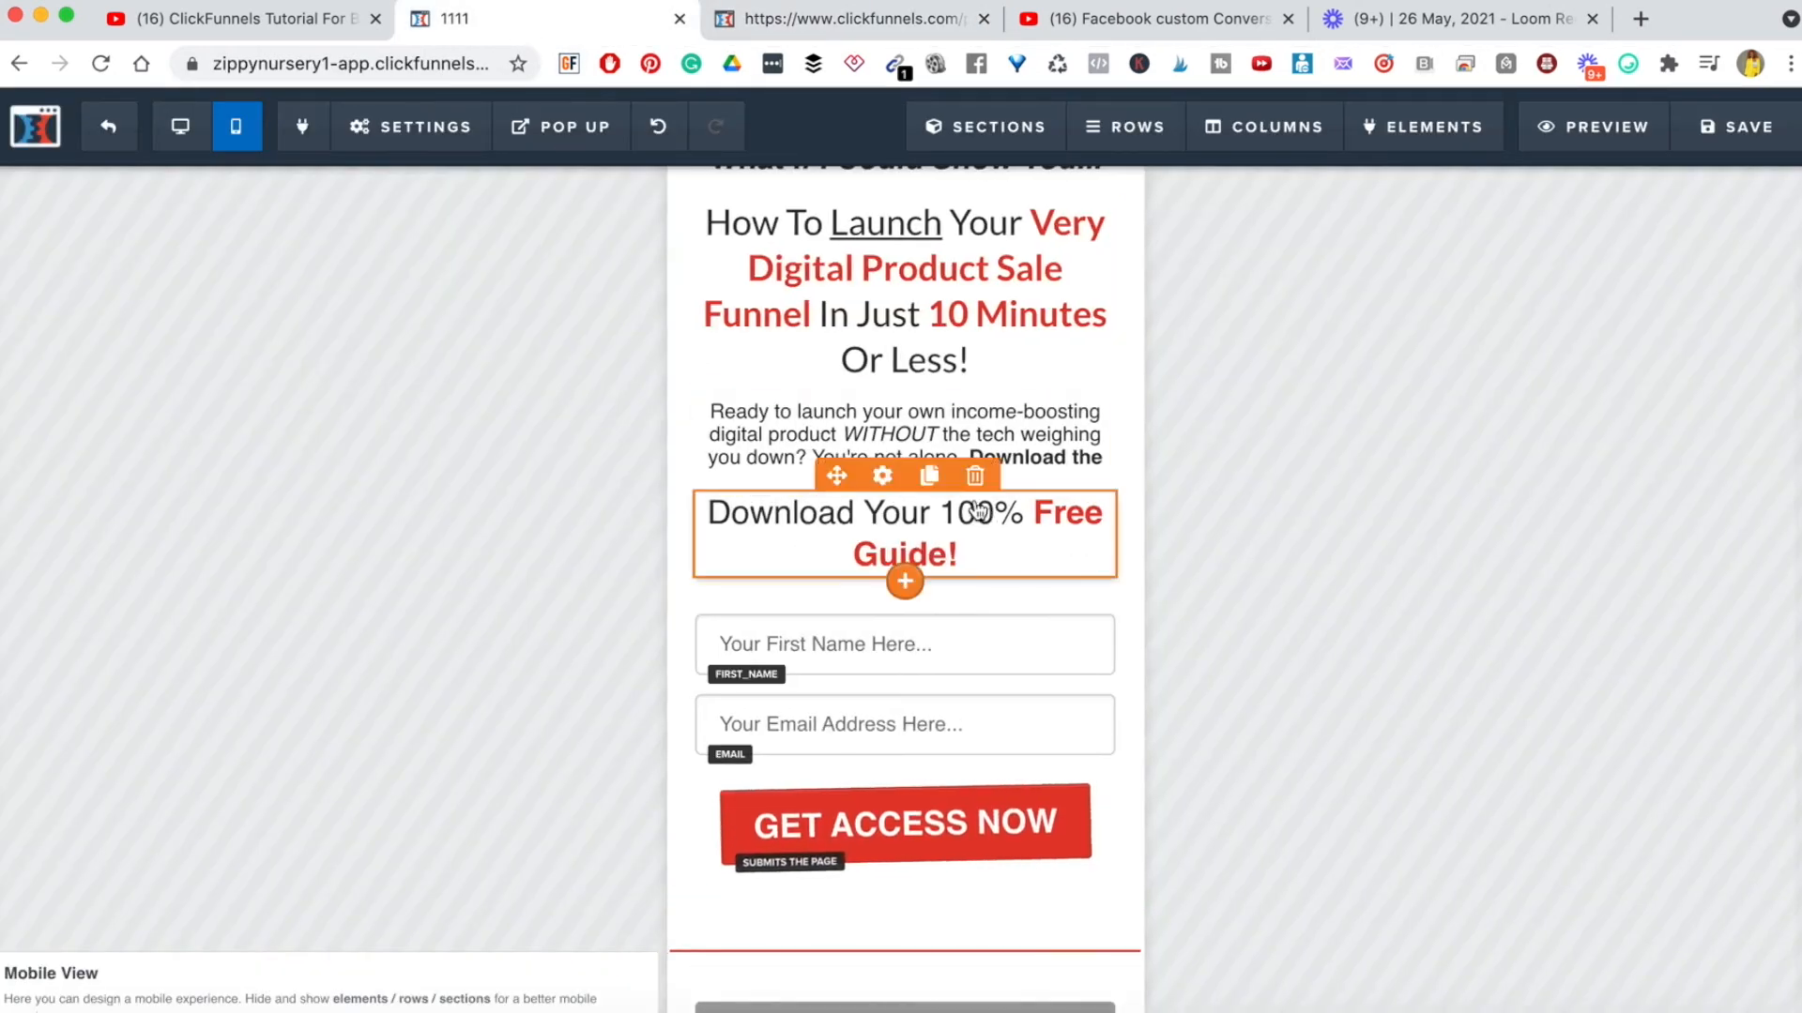
{"action": "scroll", "coordinate": [982, 788], "scroll_direction": "down", "scroll_amount": 10}
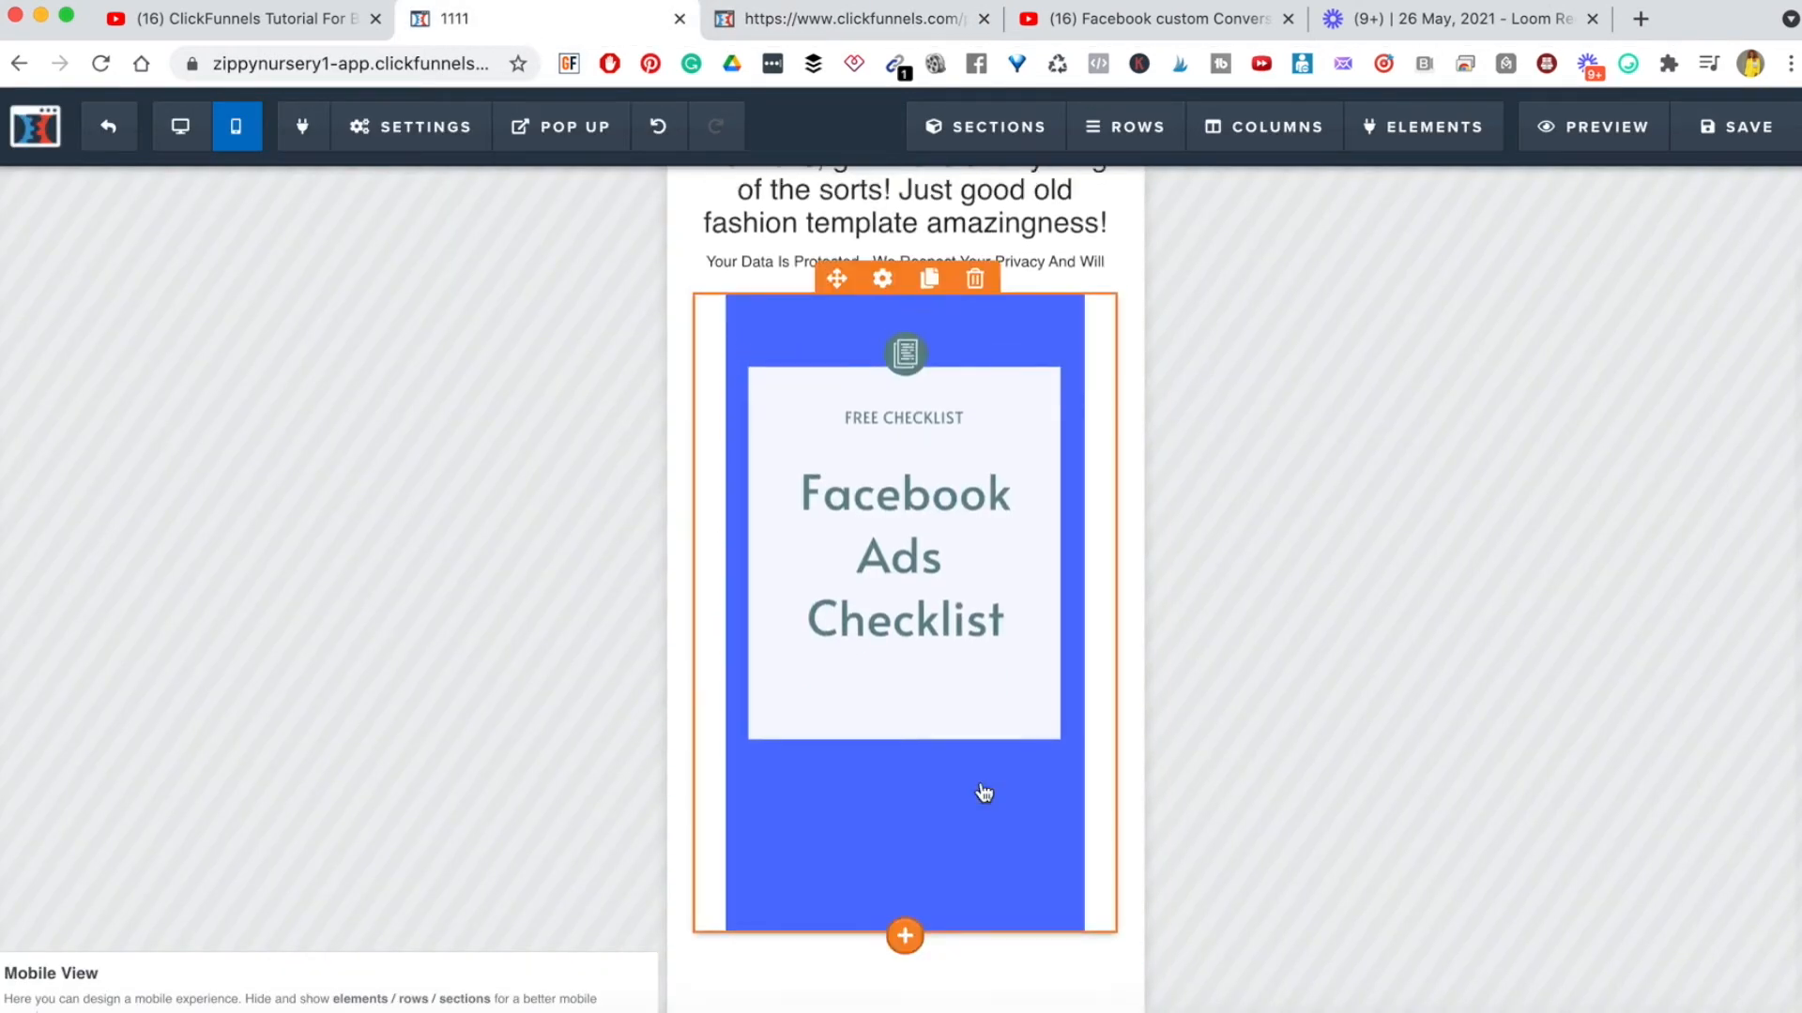
{"action": "scroll", "coordinate": [982, 793], "scroll_direction": "up", "scroll_amount": 2}
{"action": "scroll", "coordinate": [982, 793], "scroll_direction": "down", "scroll_amount": 4}
{"action": "scroll", "coordinate": [982, 793], "scroll_direction": "up", "scroll_amount": 12}
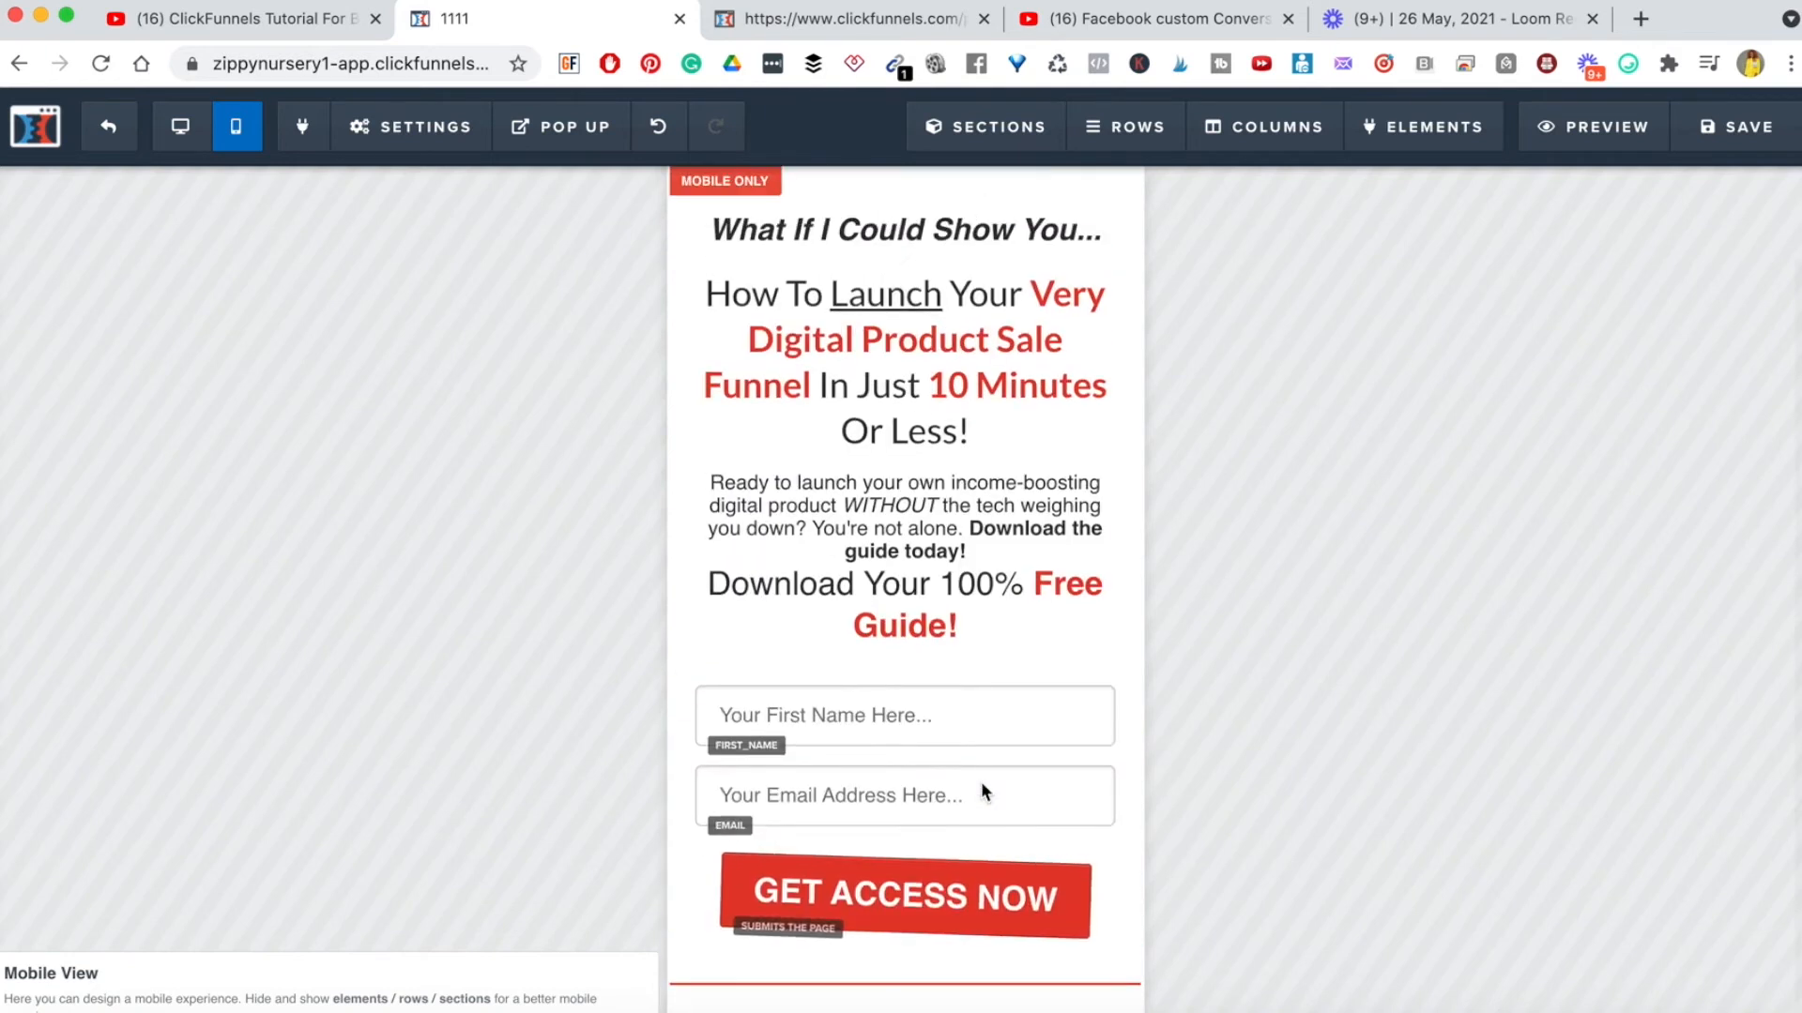
{"action": "scroll", "coordinate": [980, 793], "scroll_direction": "down", "scroll_amount": 10}
{"action": "scroll", "coordinate": [921, 334], "scroll_direction": "up", "scroll_amount": 3}
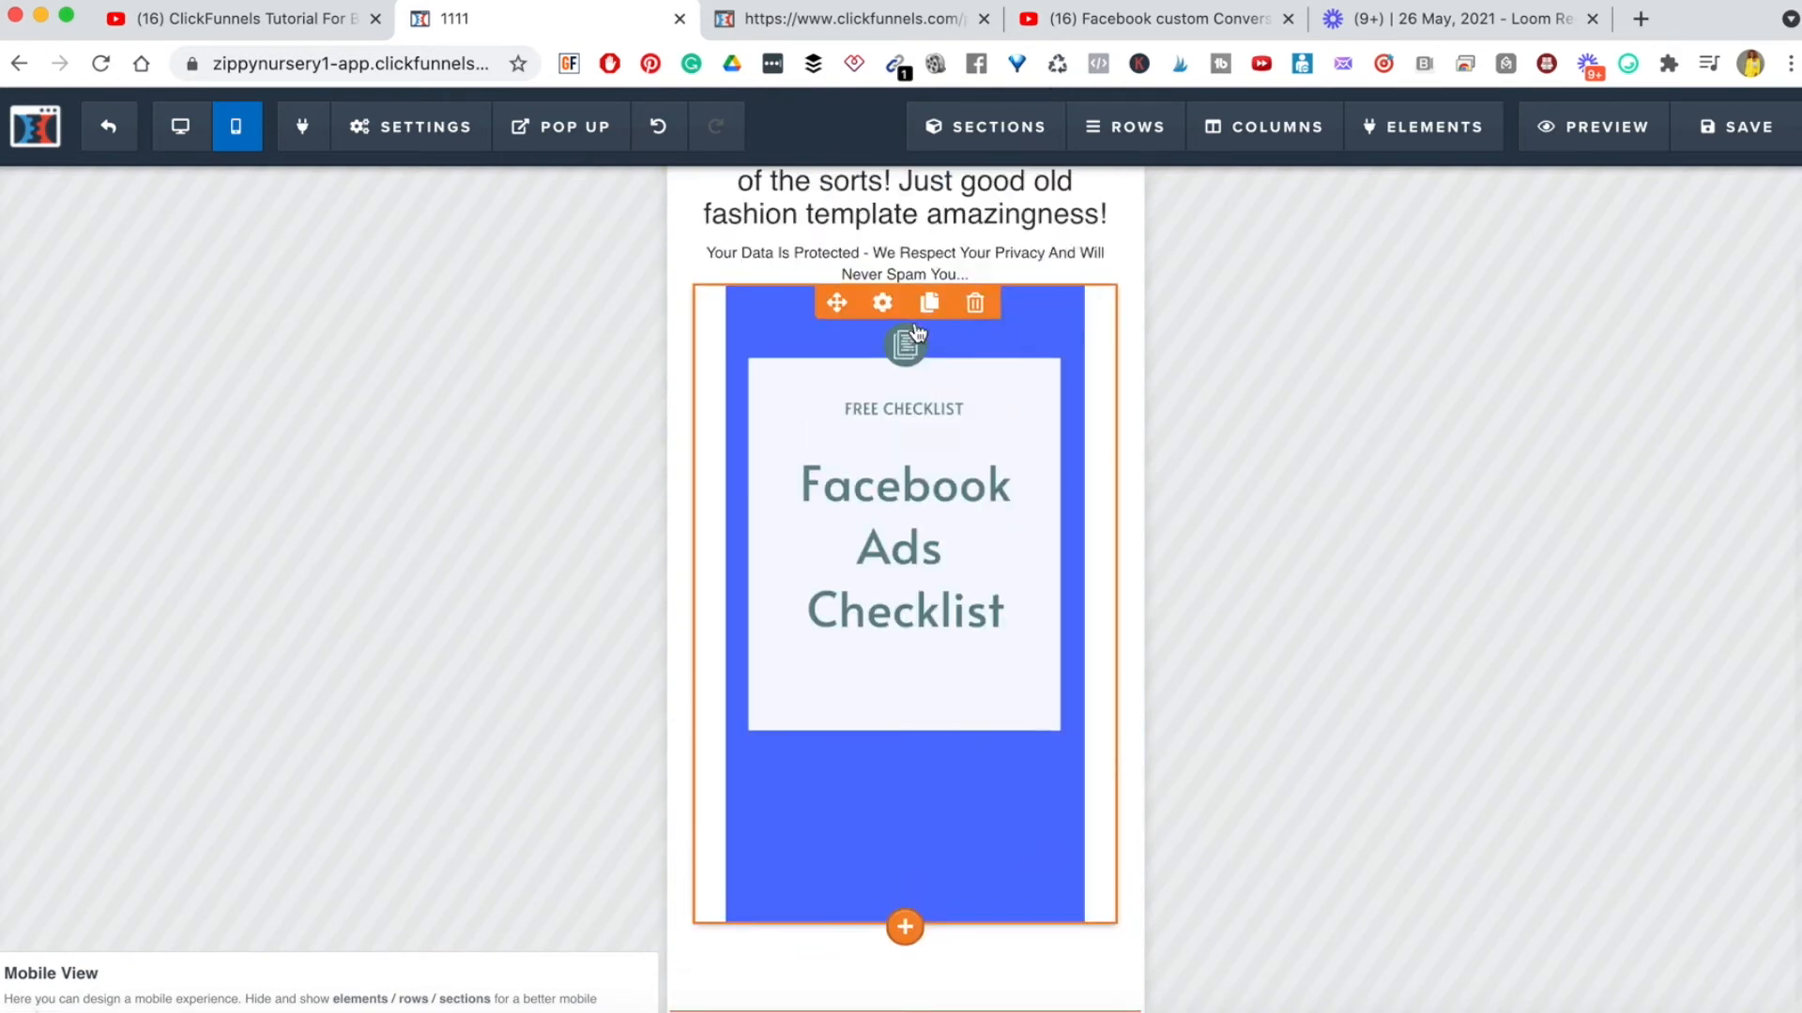
{"action": "scroll", "coordinate": [929, 530], "scroll_direction": "down", "scroll_amount": 2}
{"action": "scroll", "coordinate": [929, 526], "scroll_direction": "up", "scroll_amount": 1}
{"action": "scroll", "coordinate": [933, 516], "scroll_direction": "up", "scroll_amount": 12}
{"action": "scroll", "coordinate": [935, 514], "scroll_direction": "down", "scroll_amount": 10}
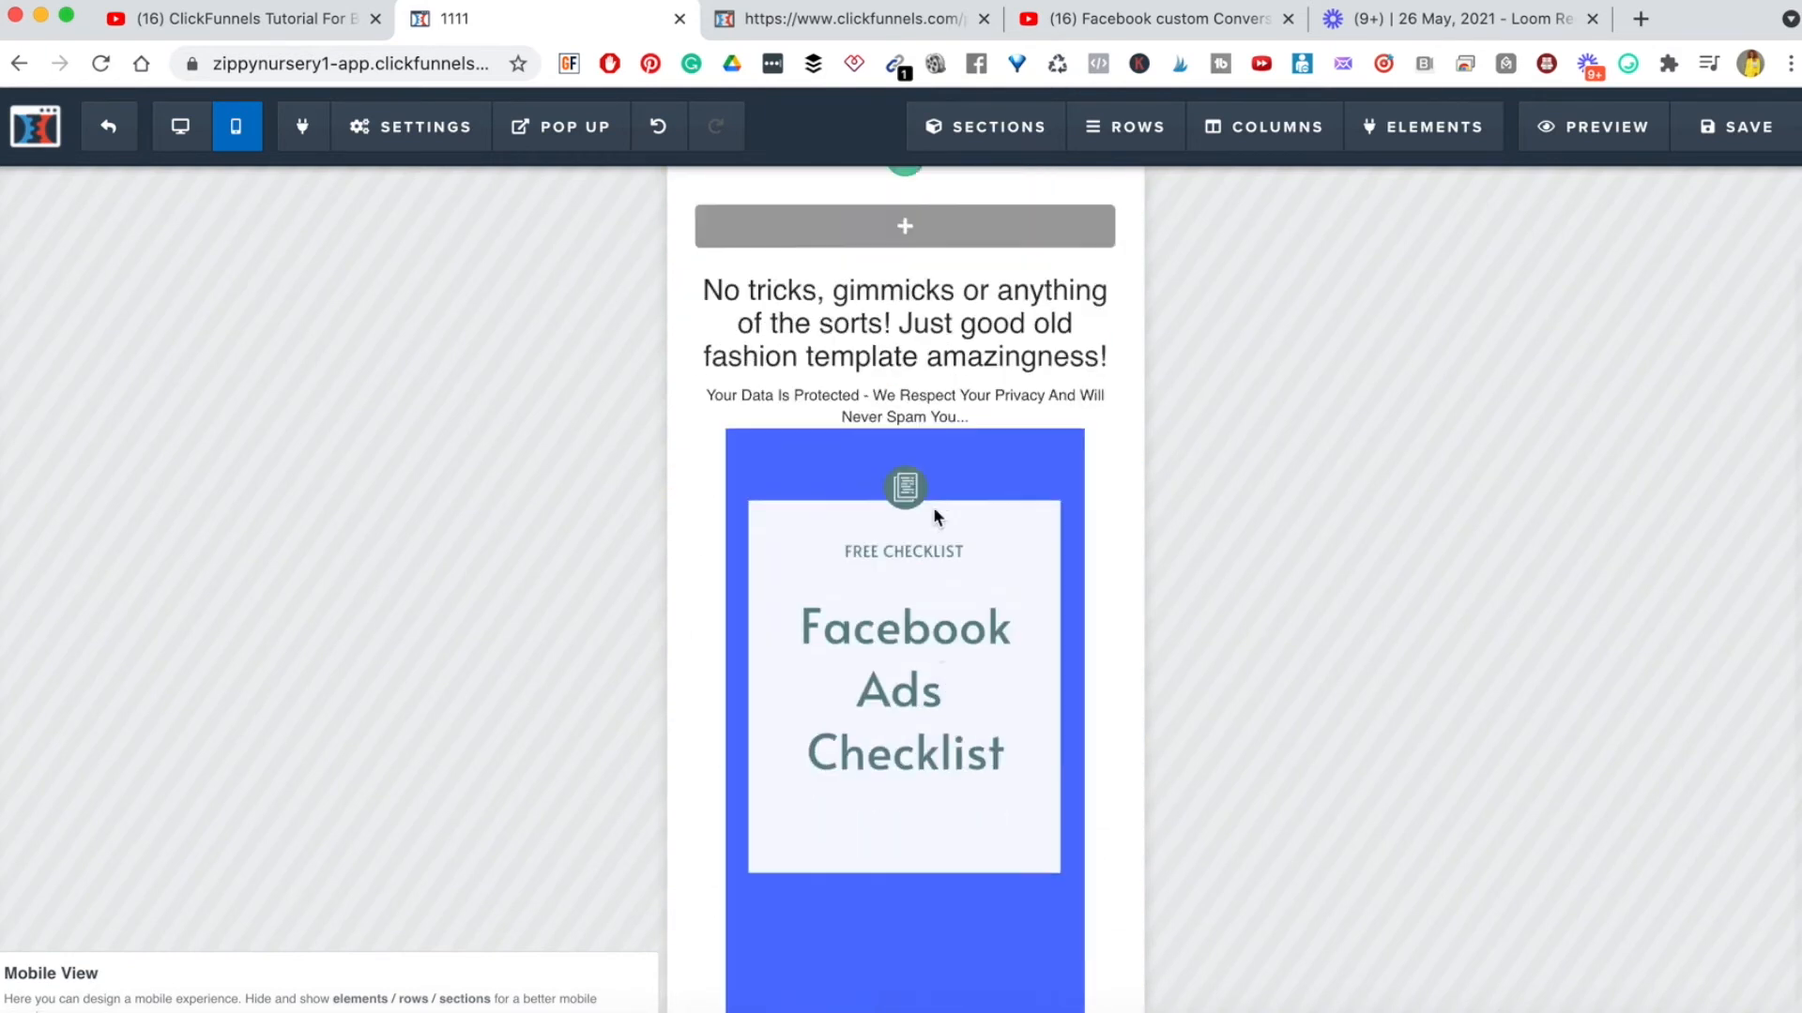
{"action": "scroll", "coordinate": [933, 515], "scroll_direction": "down", "scroll_amount": 3}
{"action": "scroll", "coordinate": [903, 868], "scroll_direction": "up", "scroll_amount": 10}
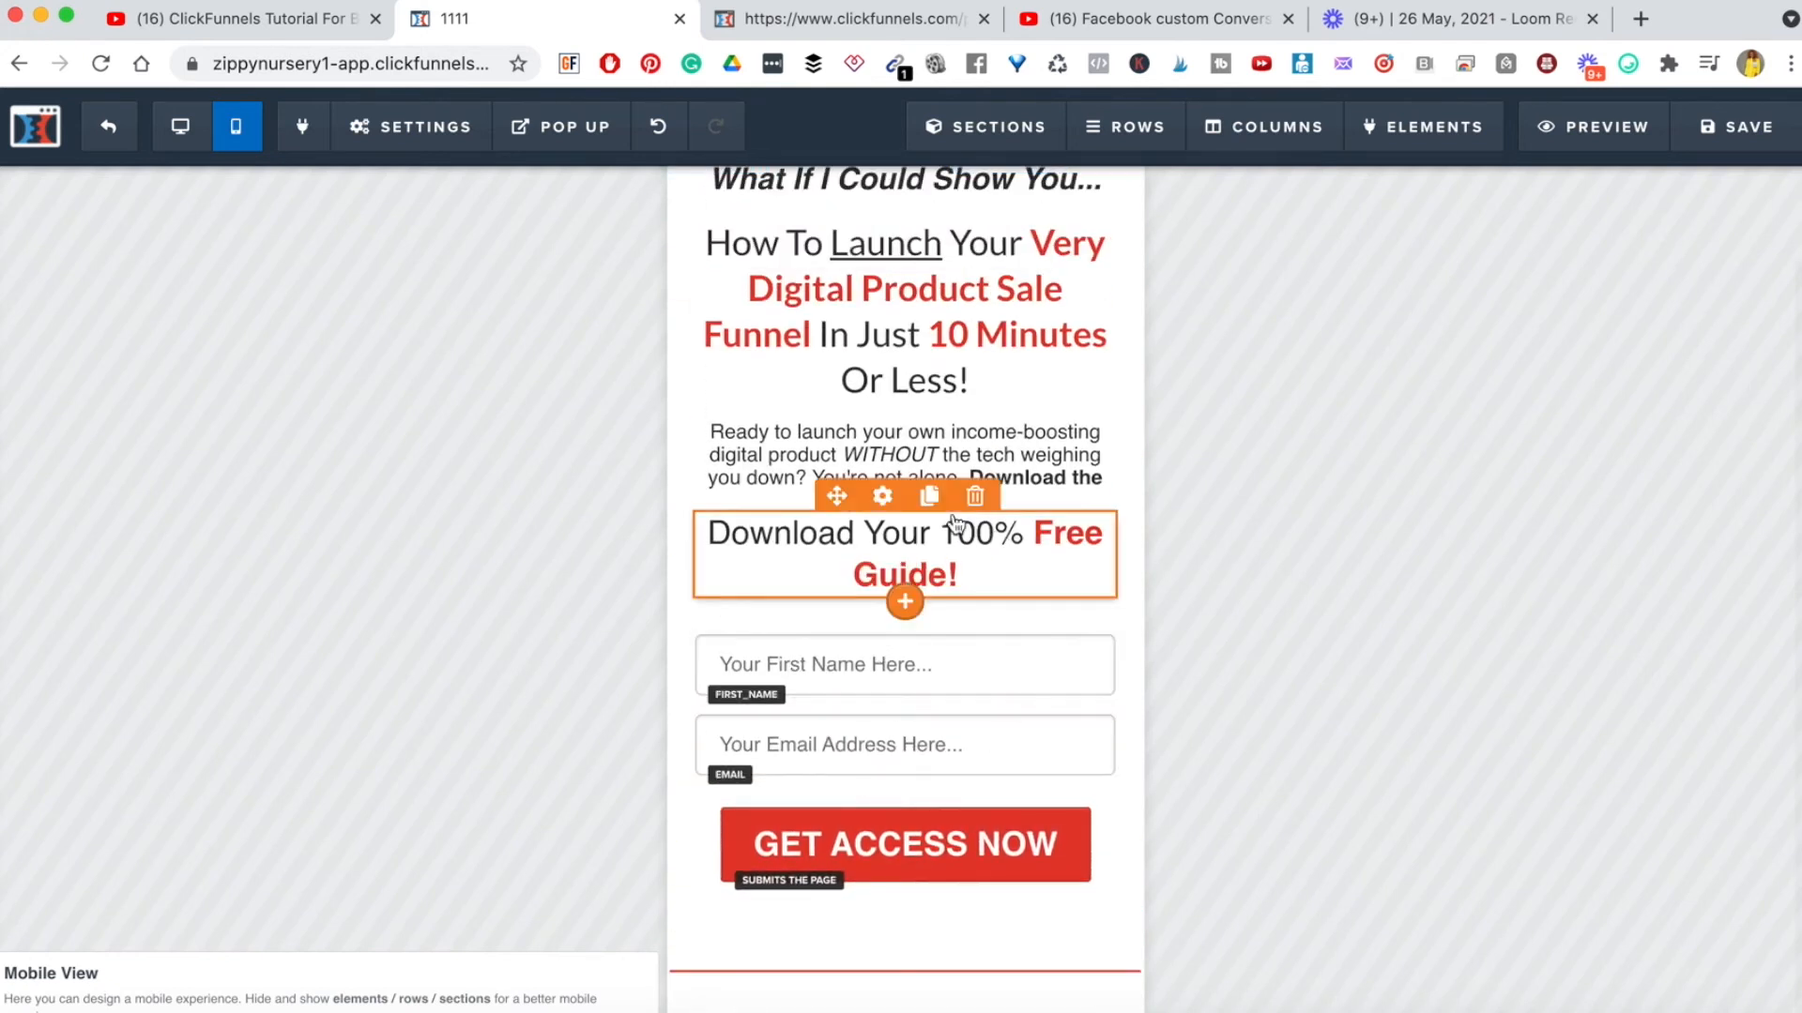
- Set the top margin of the mobile "Download Your 100% Free Guide!" headline to 25
{"action": "scroll", "coordinate": [906, 483], "scroll_direction": "up", "scroll_amount": 1}
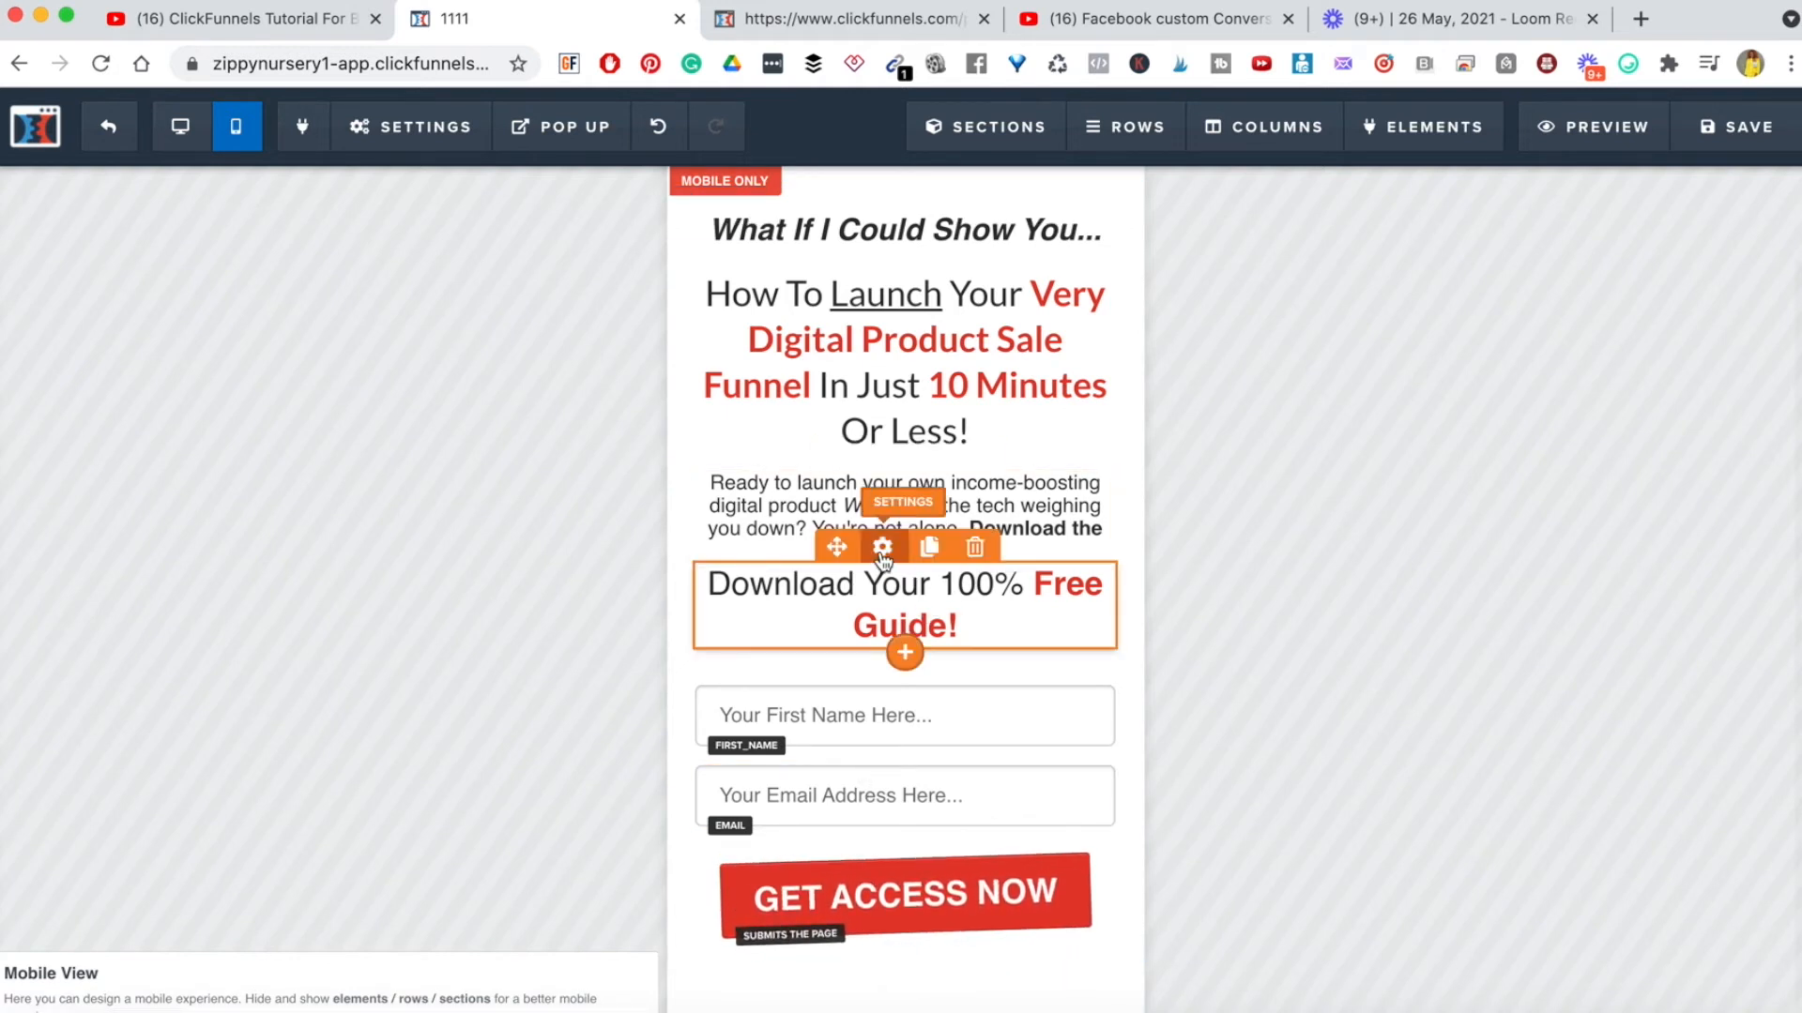
{"action": "left_click", "coordinate": [882, 548]}
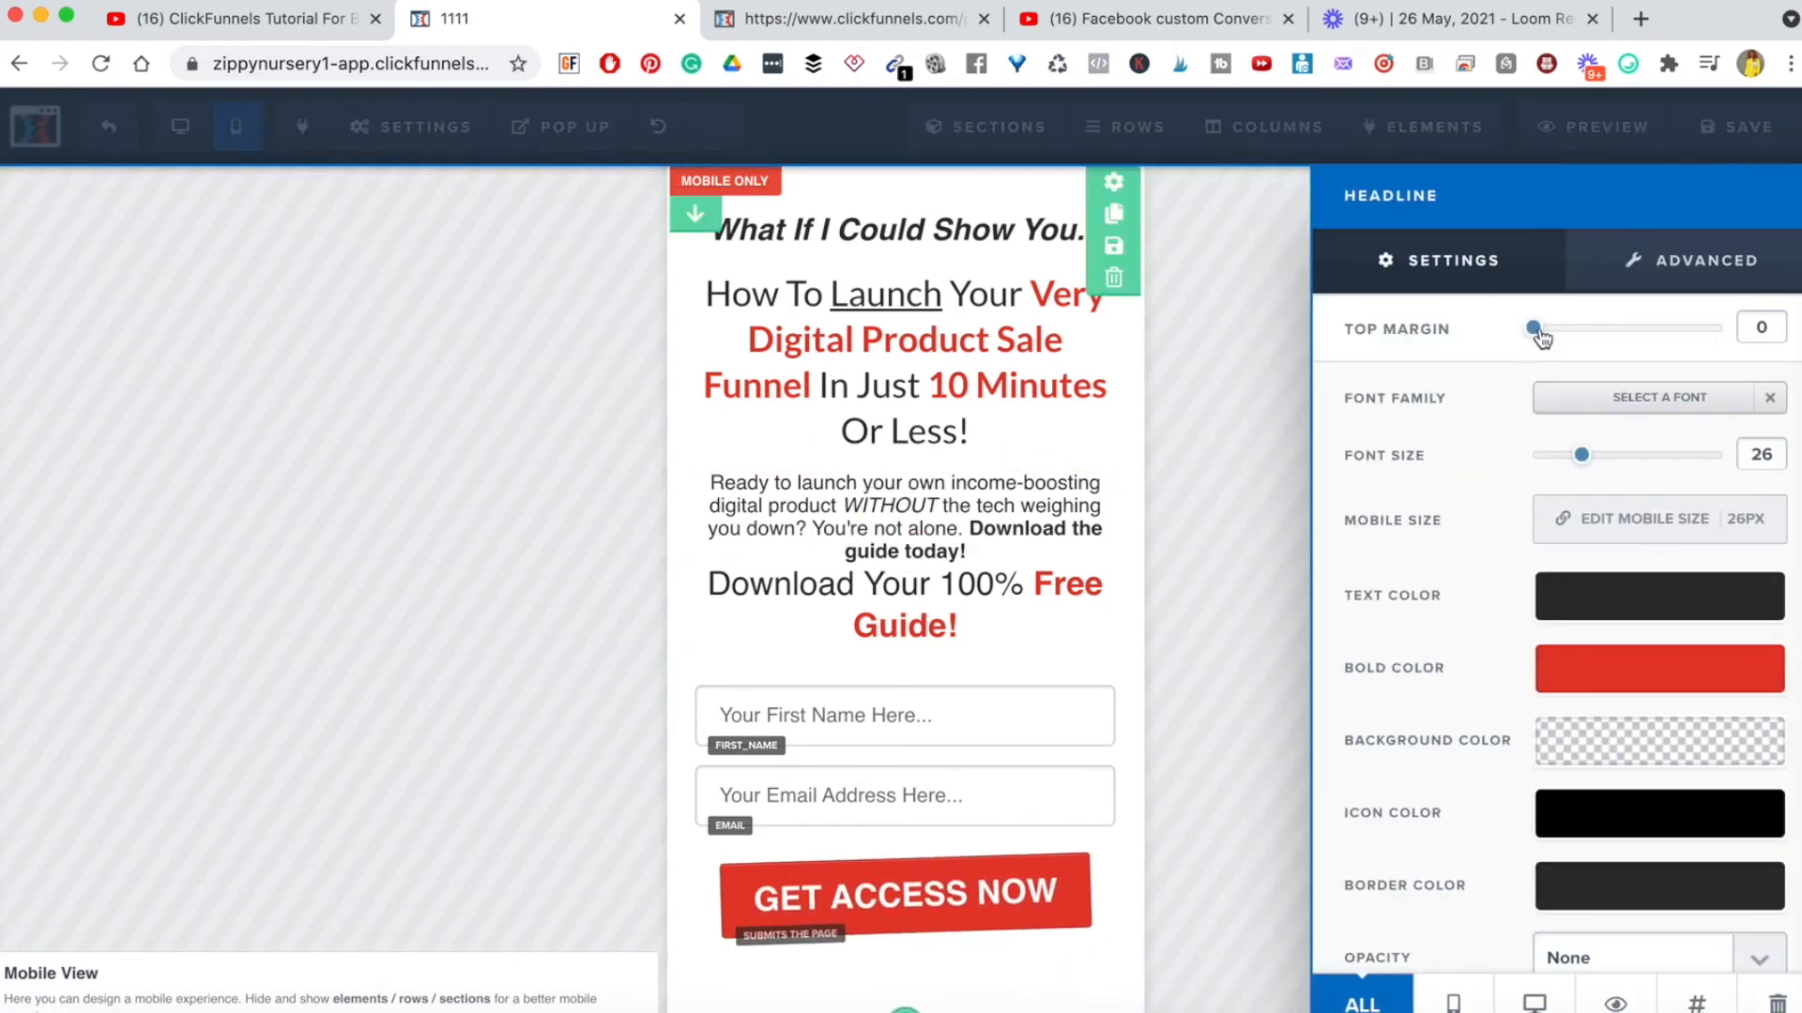
{"action": "left_click_drag", "start_coordinate": [1555, 338], "coordinate": [1588, 344]}
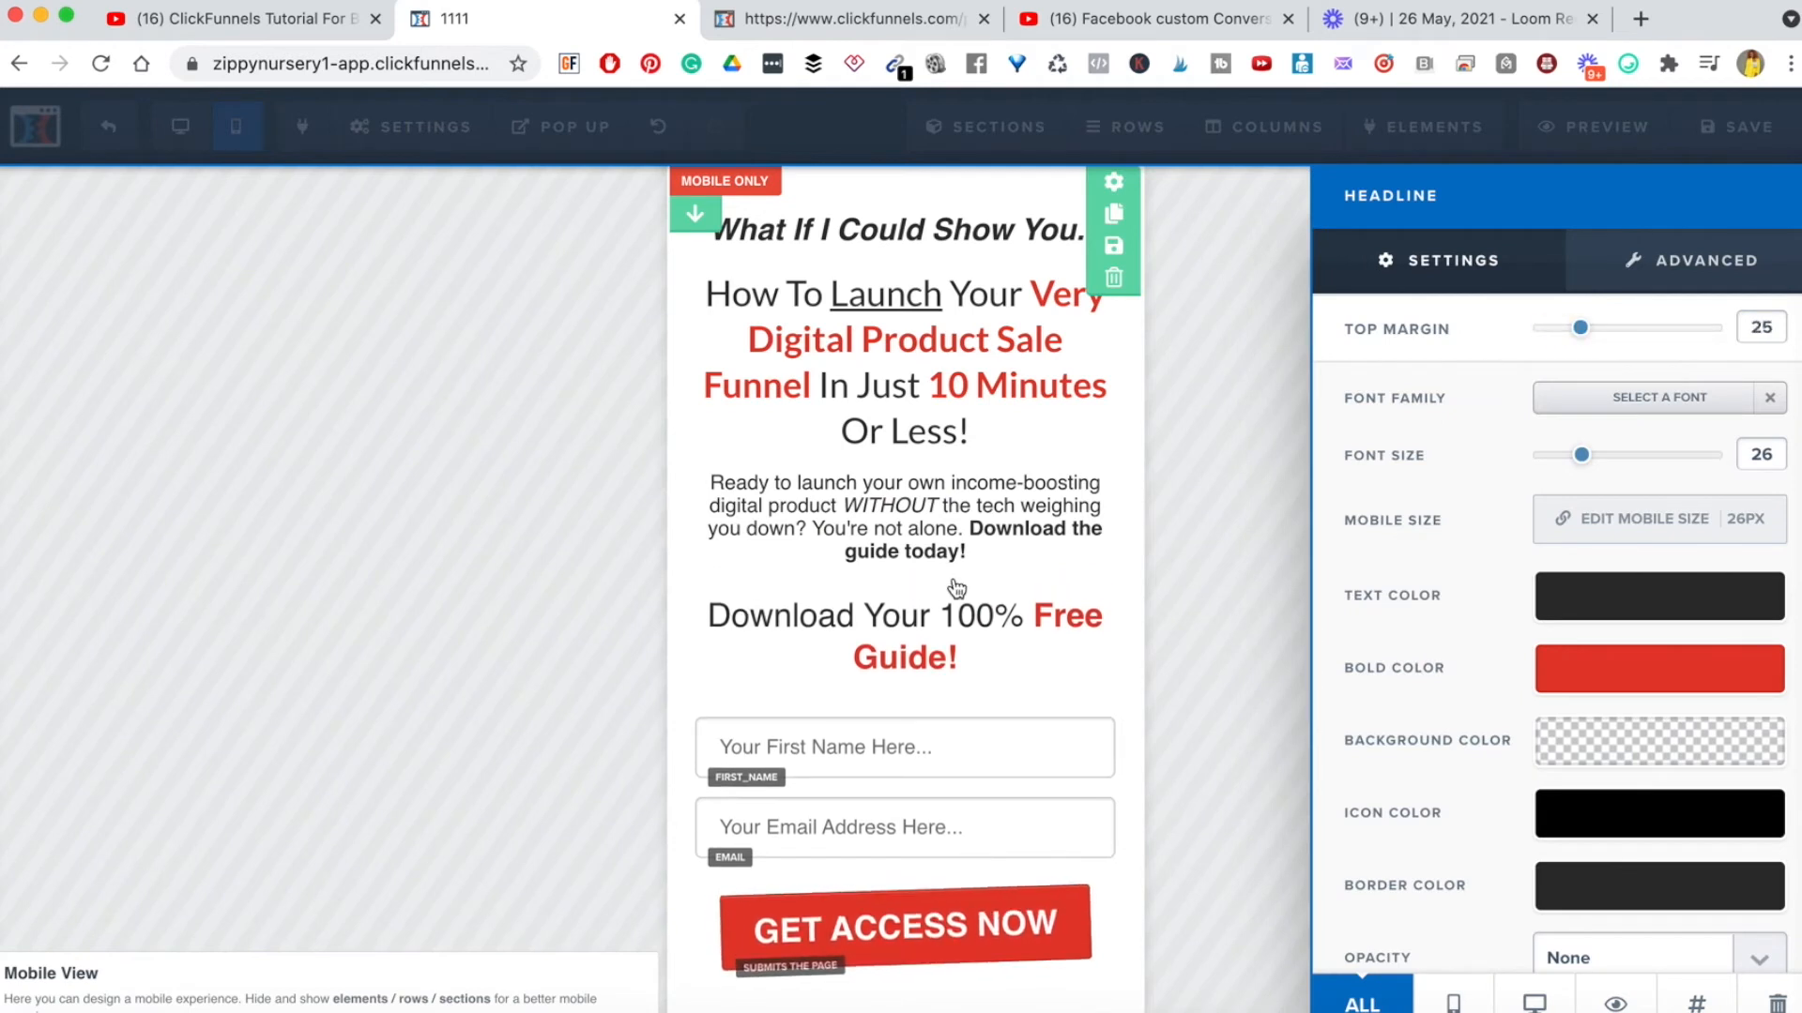
{"action": "left_click", "coordinate": [852, 518]}
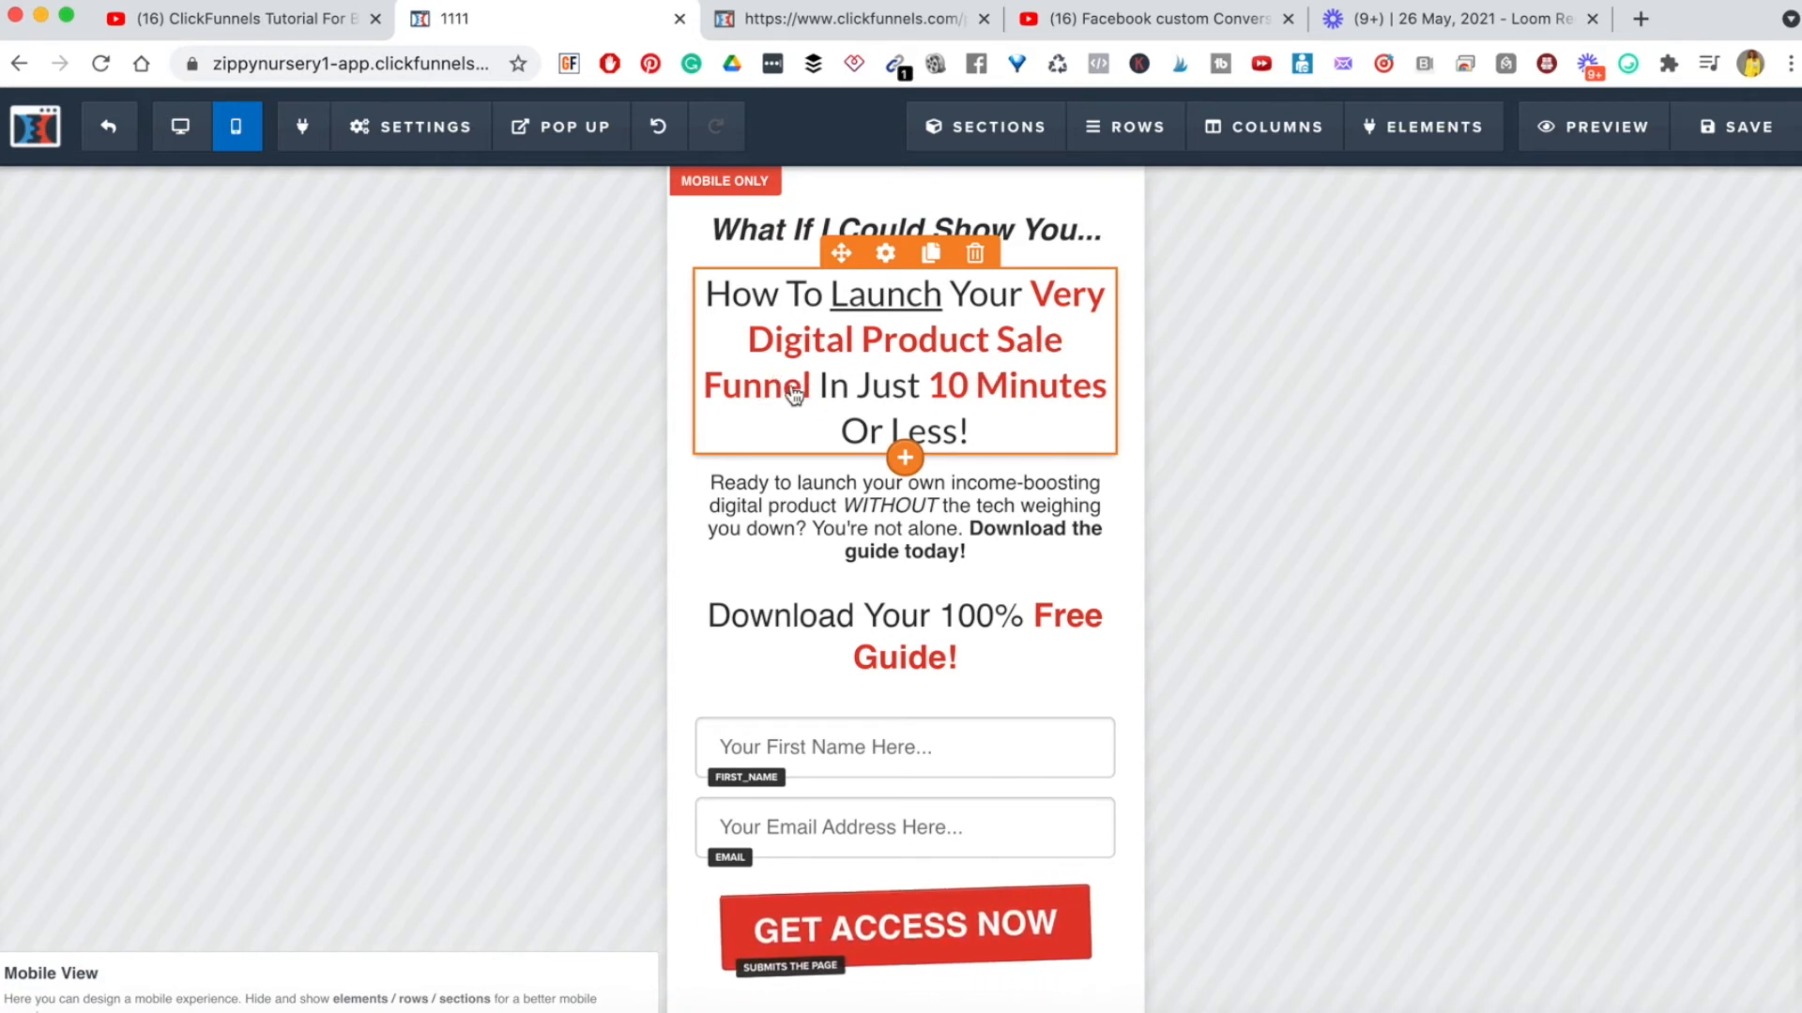
- Correct "Sale" to "Sales" in the mobile main headline and delete the "Ready to launch..." paragraph beneath it
{"action": "left_click", "coordinate": [1065, 342]}
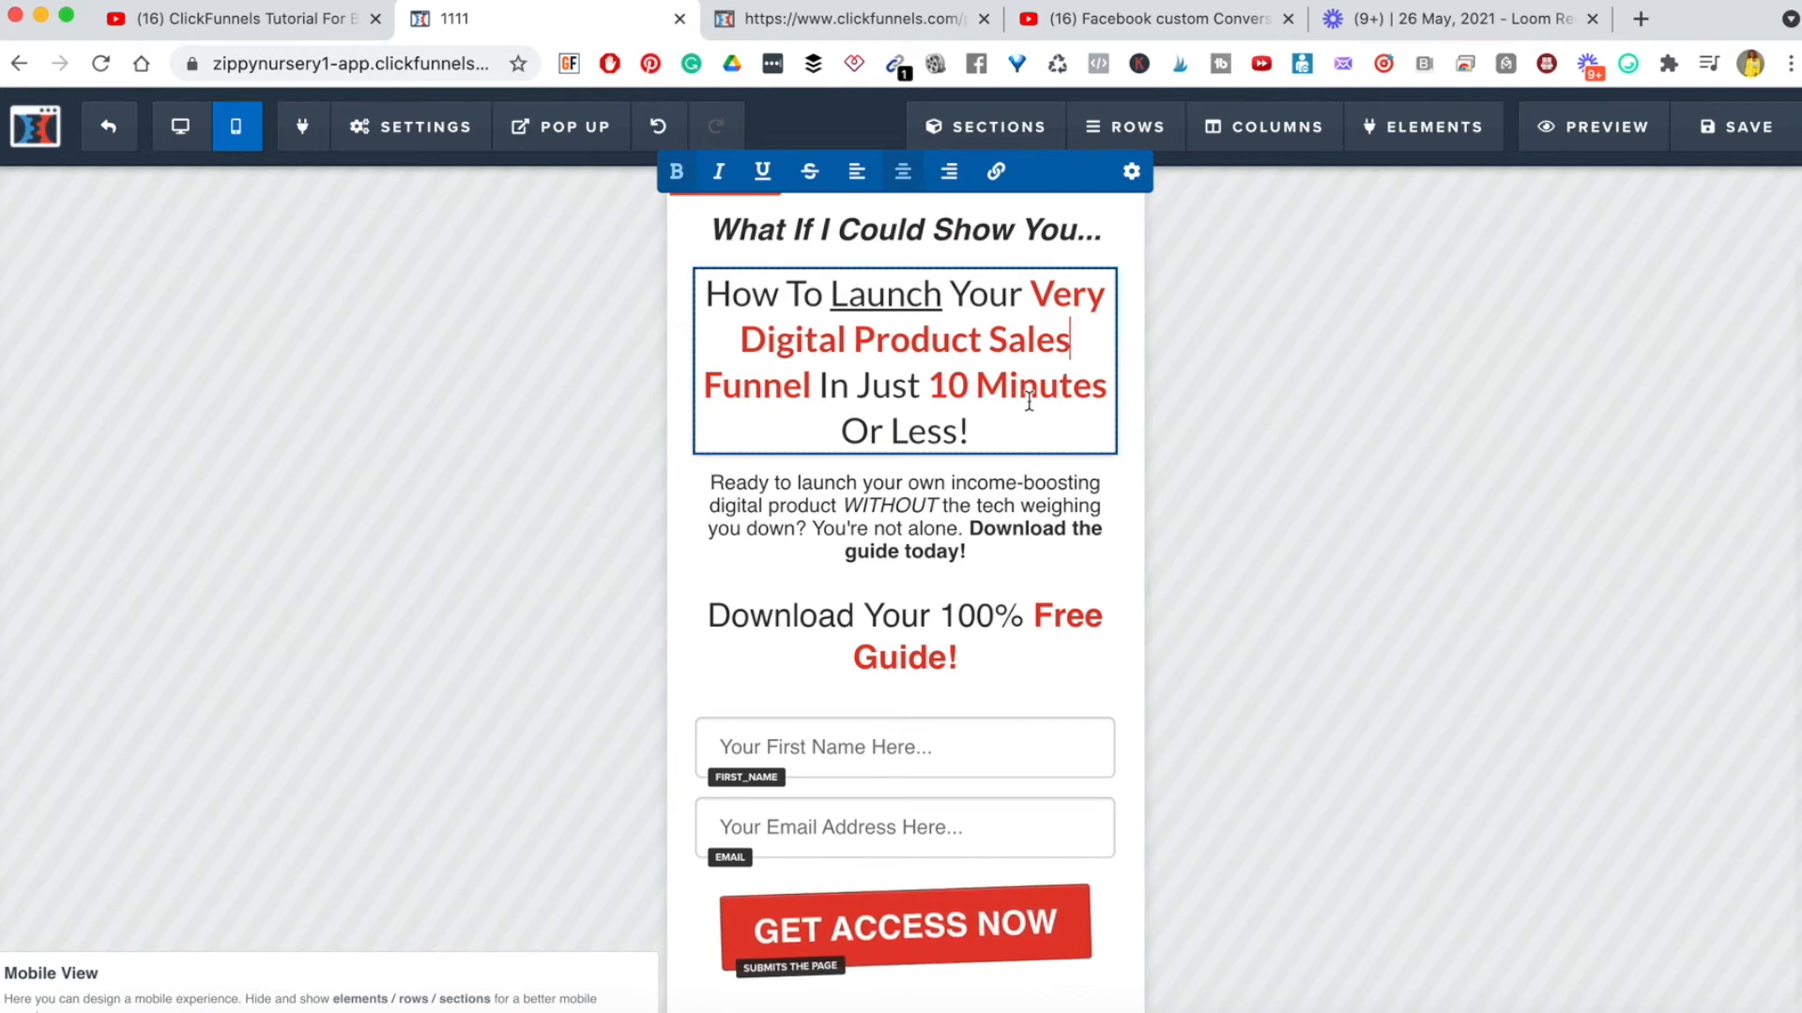
{"action": "left_click", "coordinate": [785, 517]}
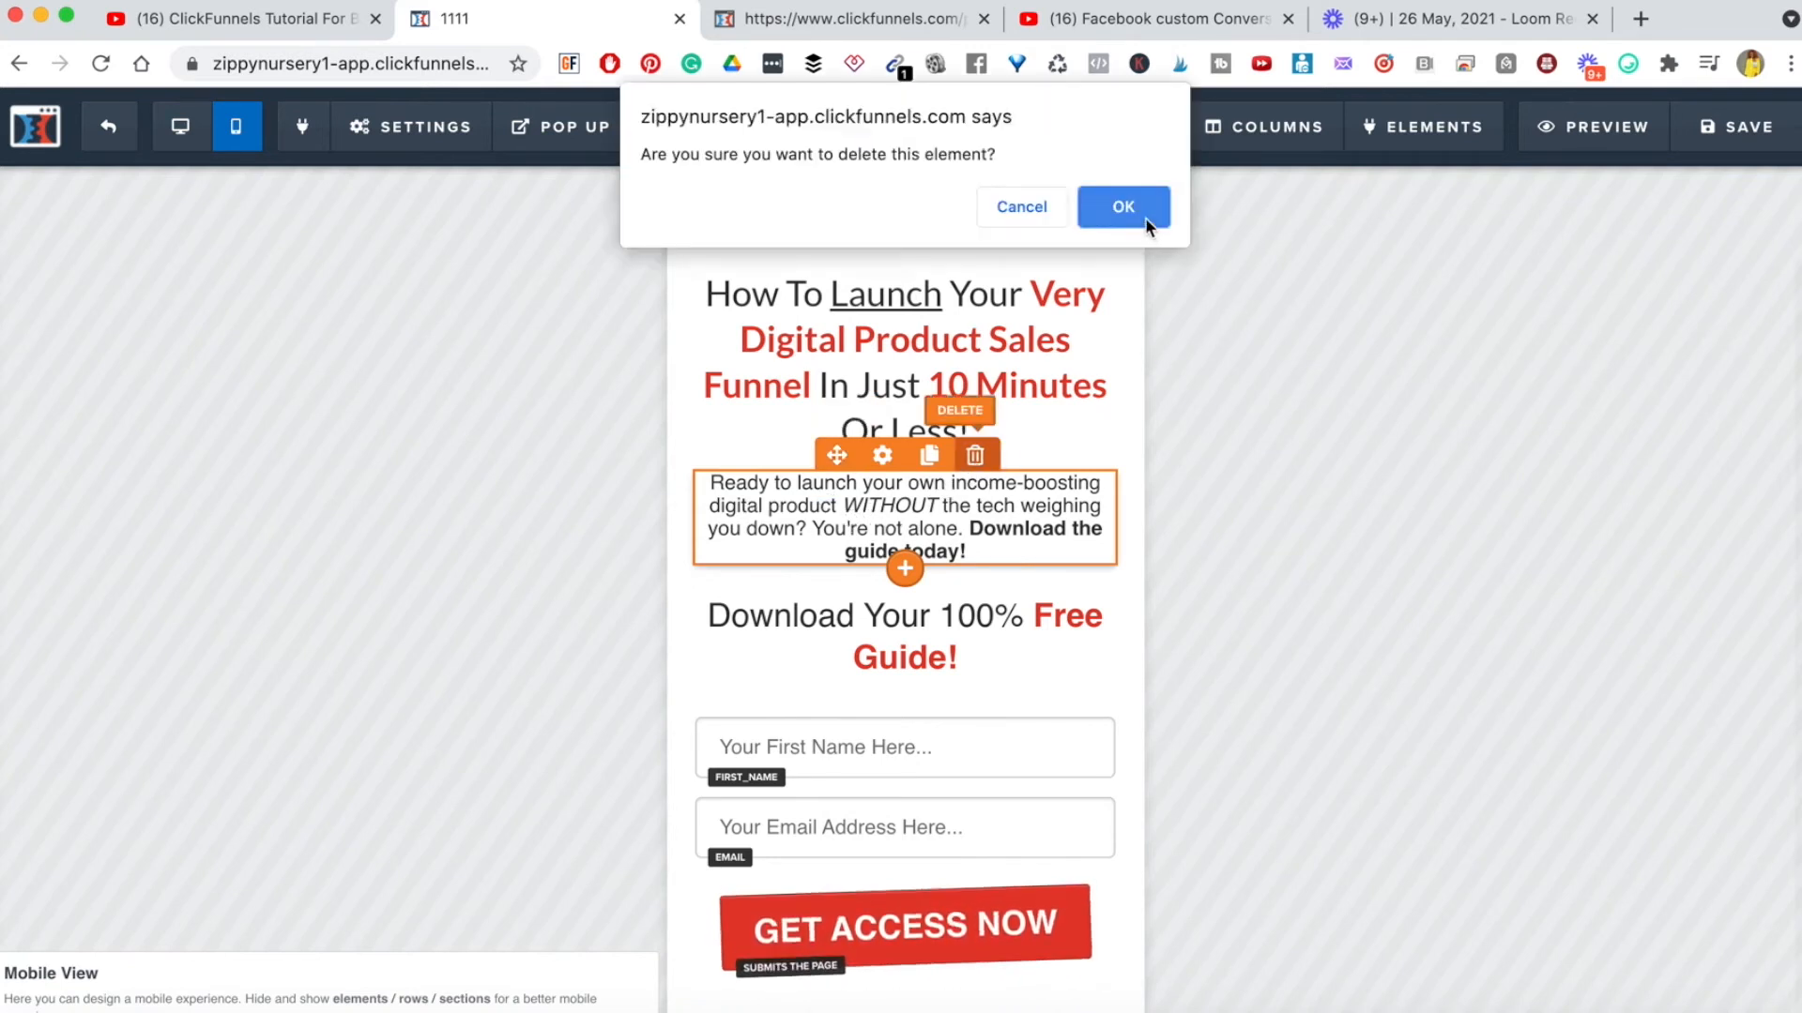
{"action": "left_click", "coordinate": [1124, 206]}
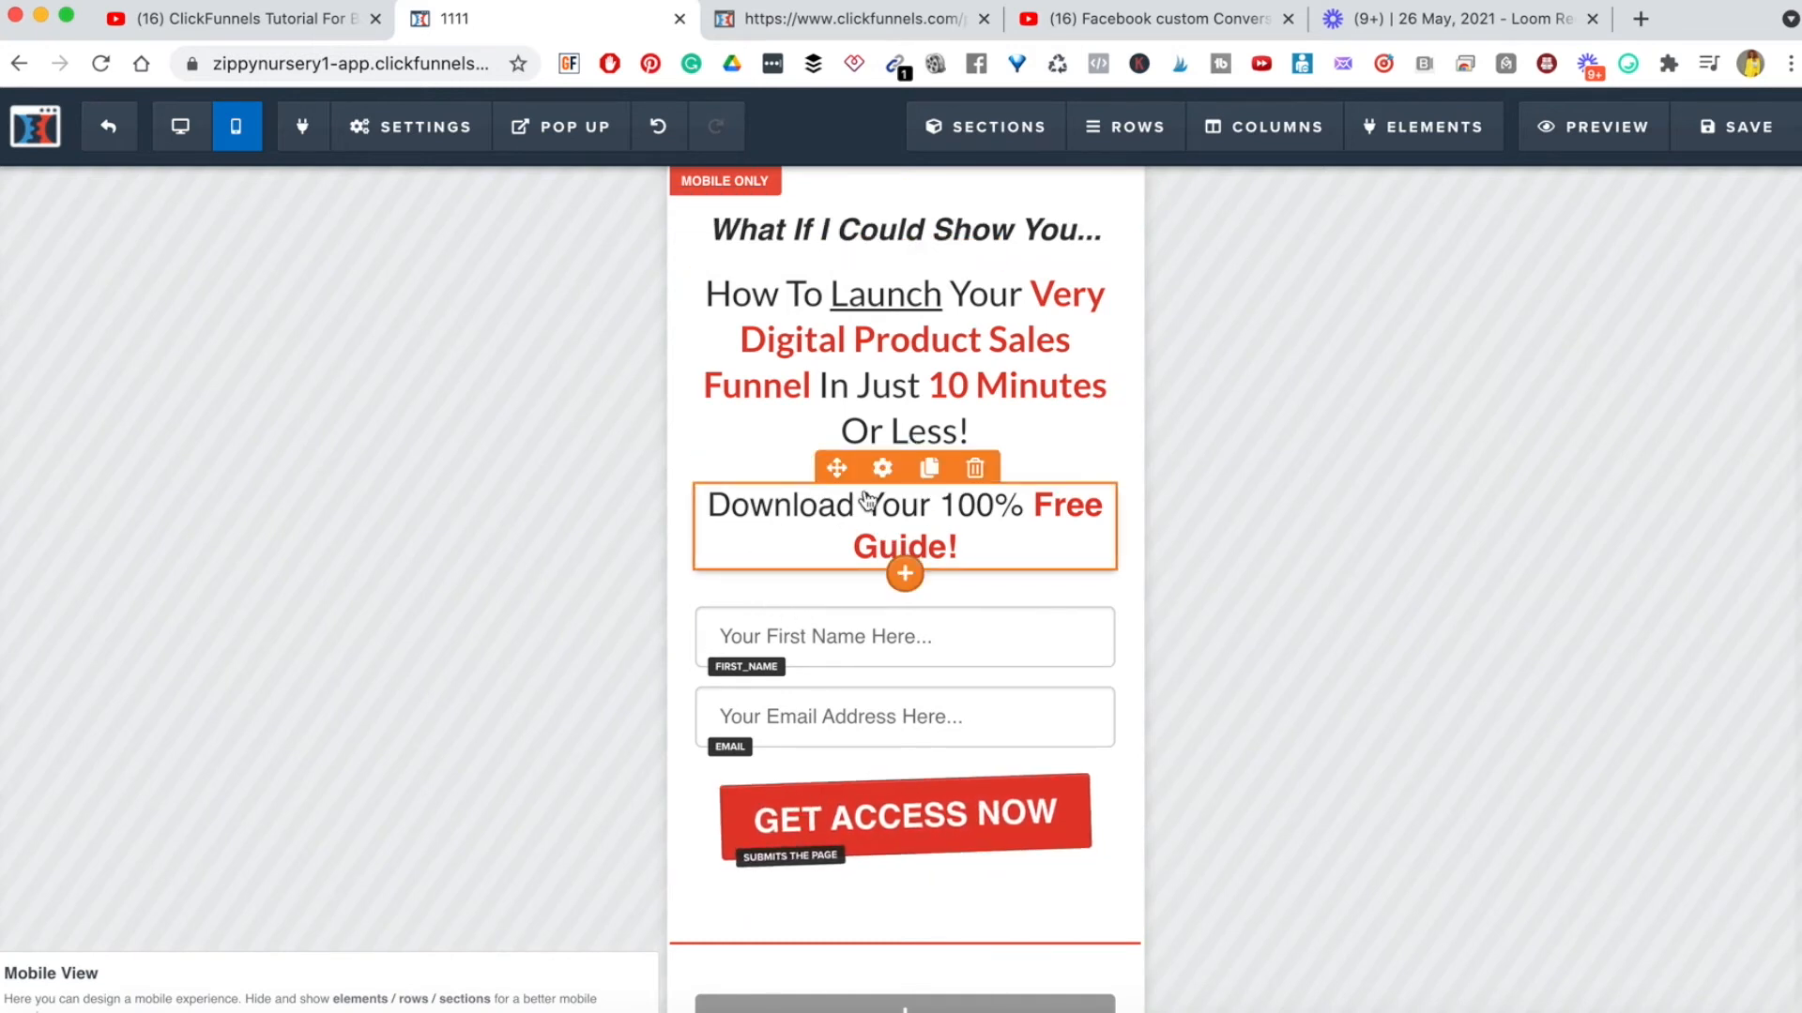
- Slightly reduce the font size of the mobile "Download Your 100% Free Guide!" headline
{"action": "left_click", "coordinate": [882, 467]}
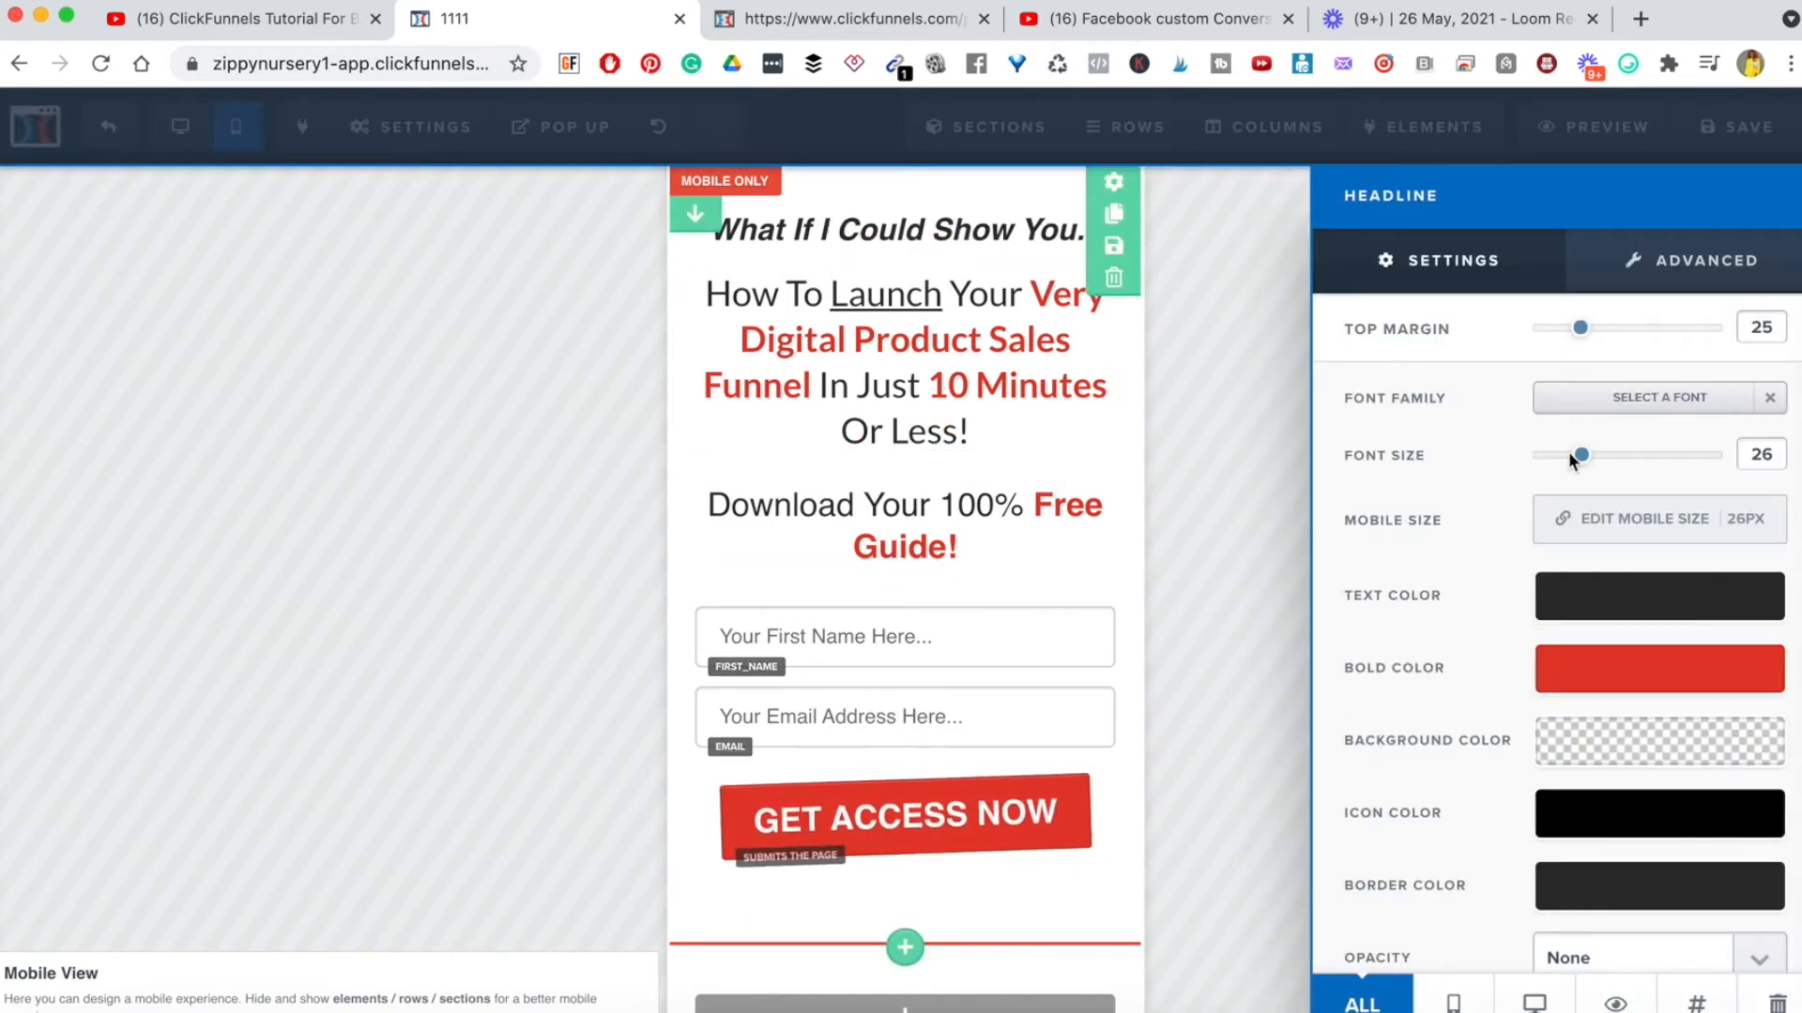
{"action": "left_click_drag", "start_coordinate": [1582, 459], "coordinate": [1575, 462]}
{"action": "left_click", "coordinate": [1038, 519]}
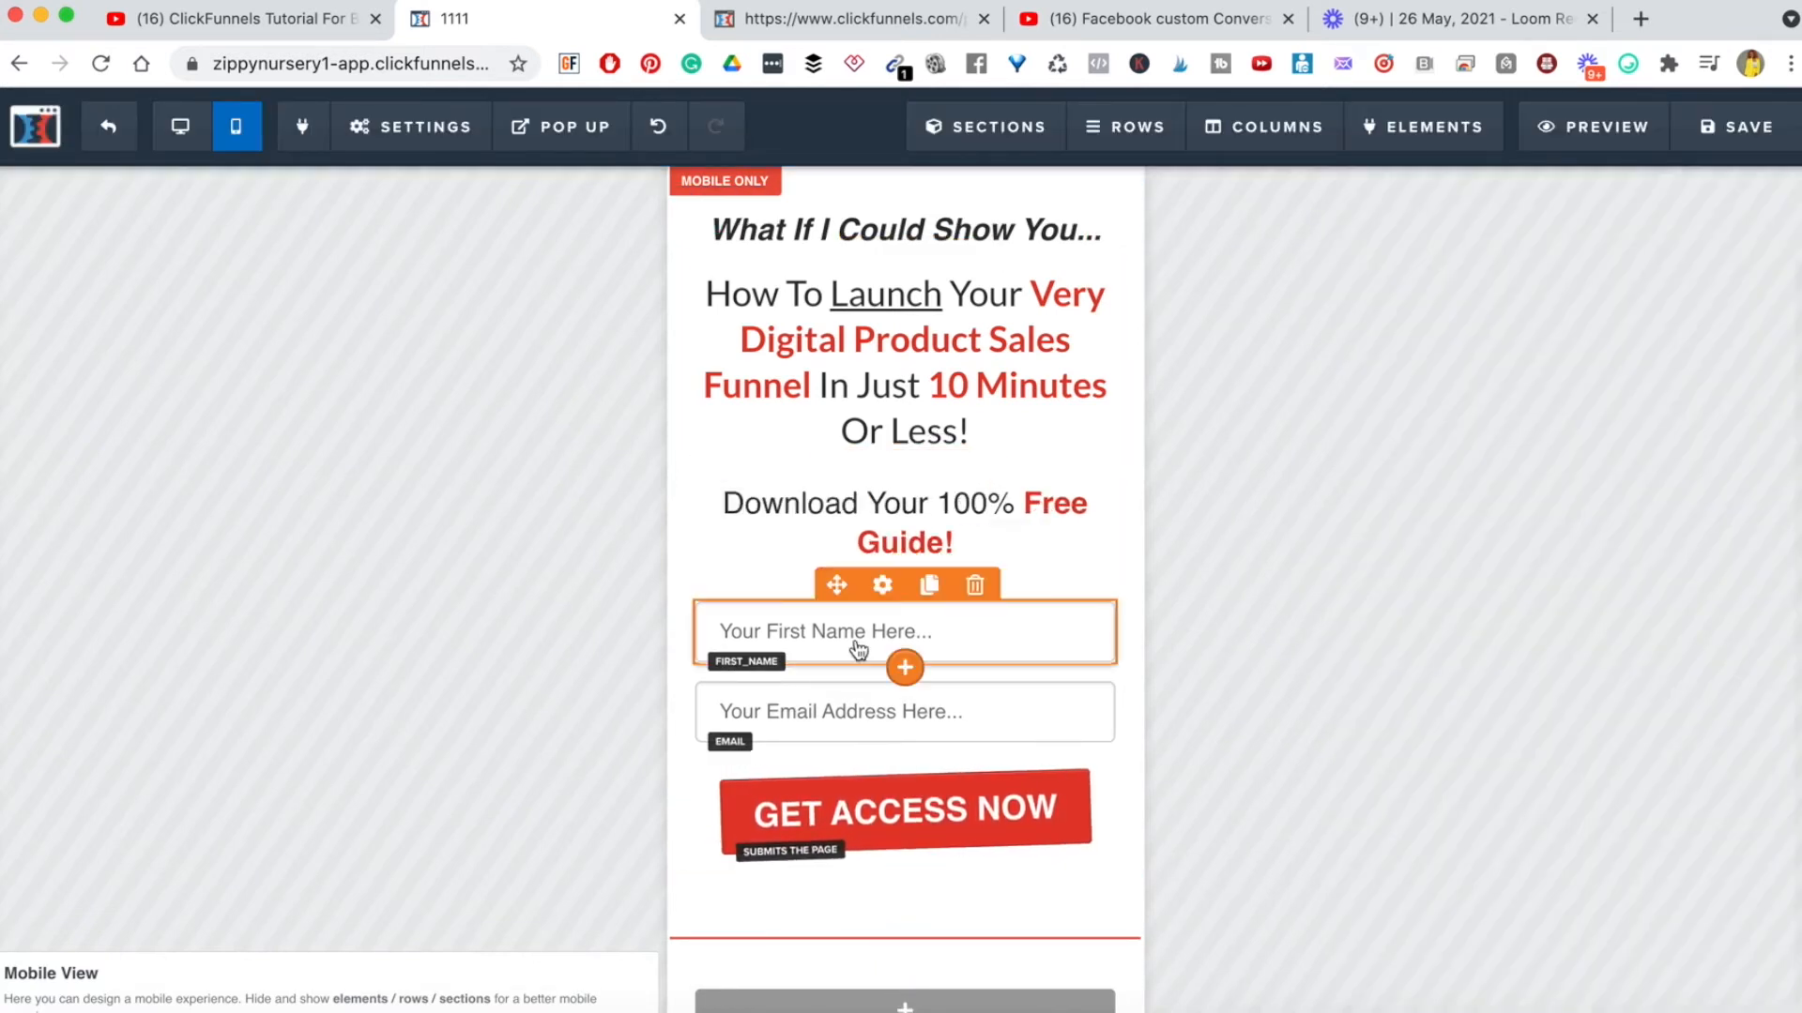
- Move the "Your Data Is Protected" text into the mobile headline section, directly beneath the "GET ACCESS NOW" button
{"action": "scroll", "coordinate": [917, 680], "scroll_direction": "down", "scroll_amount": 8}
{"action": "scroll", "coordinate": [917, 679], "scroll_direction": "up", "scroll_amount": 4}
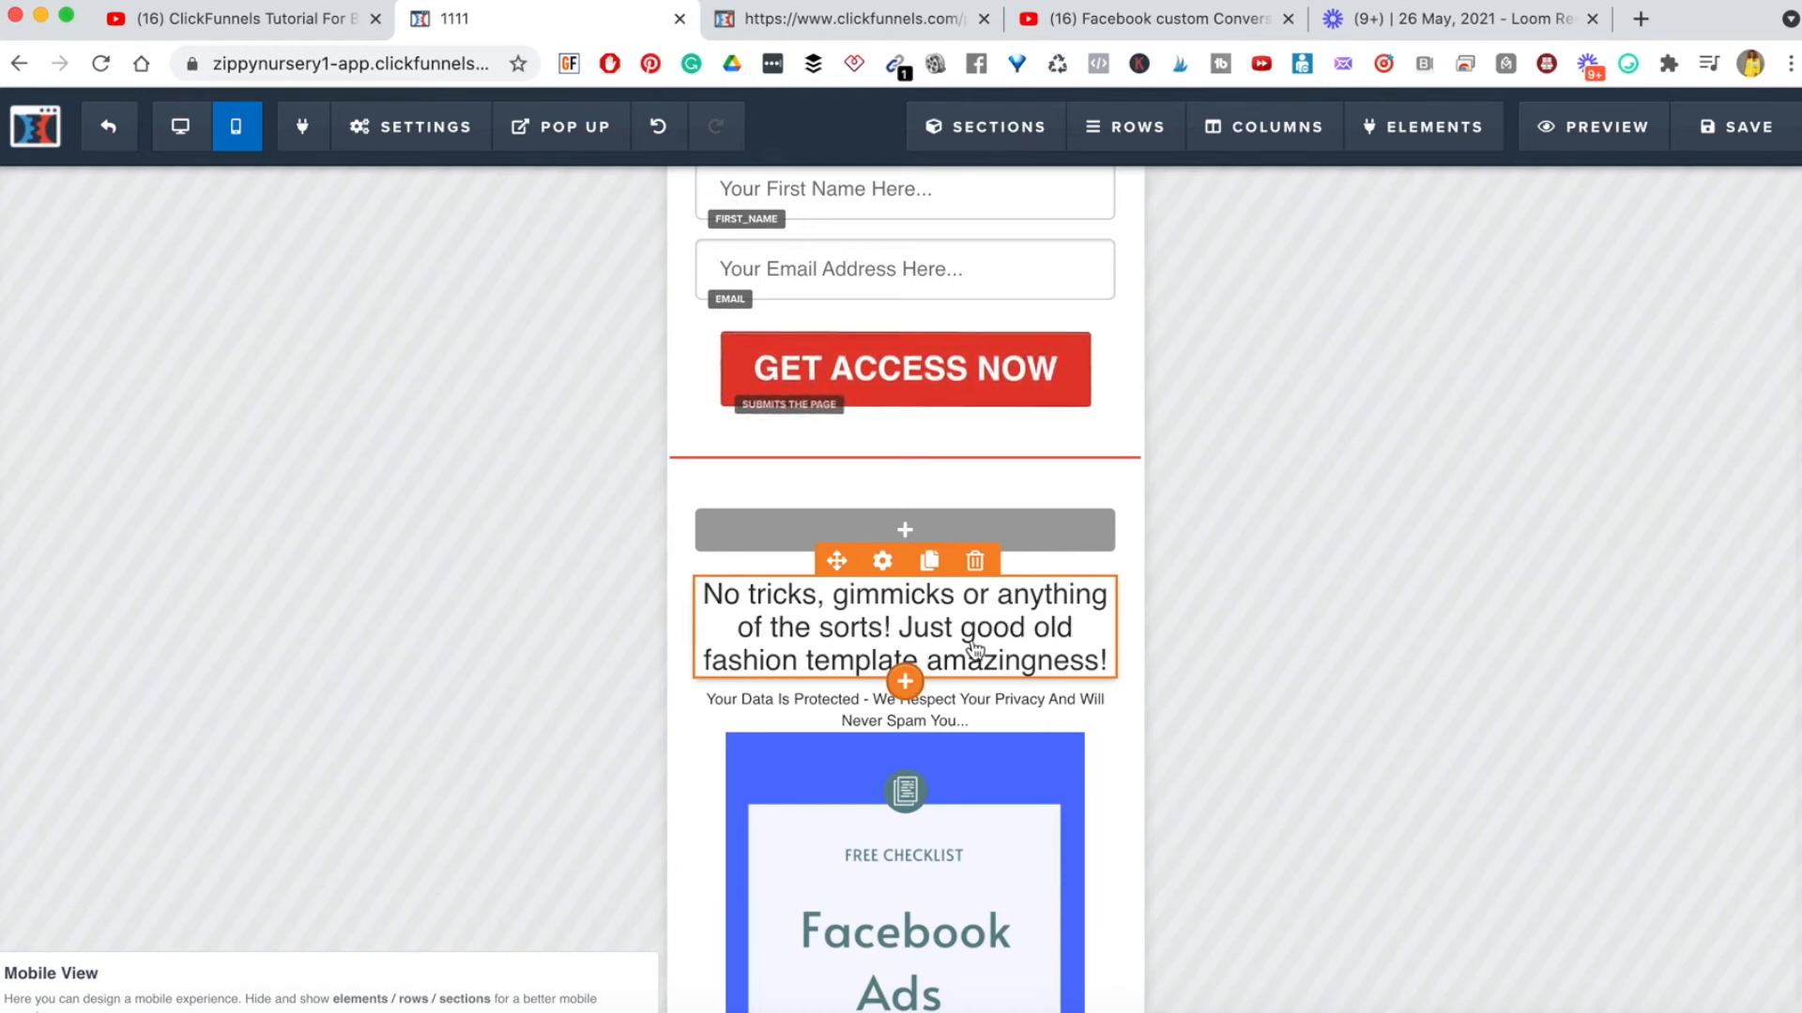
{"action": "scroll", "coordinate": [925, 818], "scroll_direction": "down", "scroll_amount": 1}
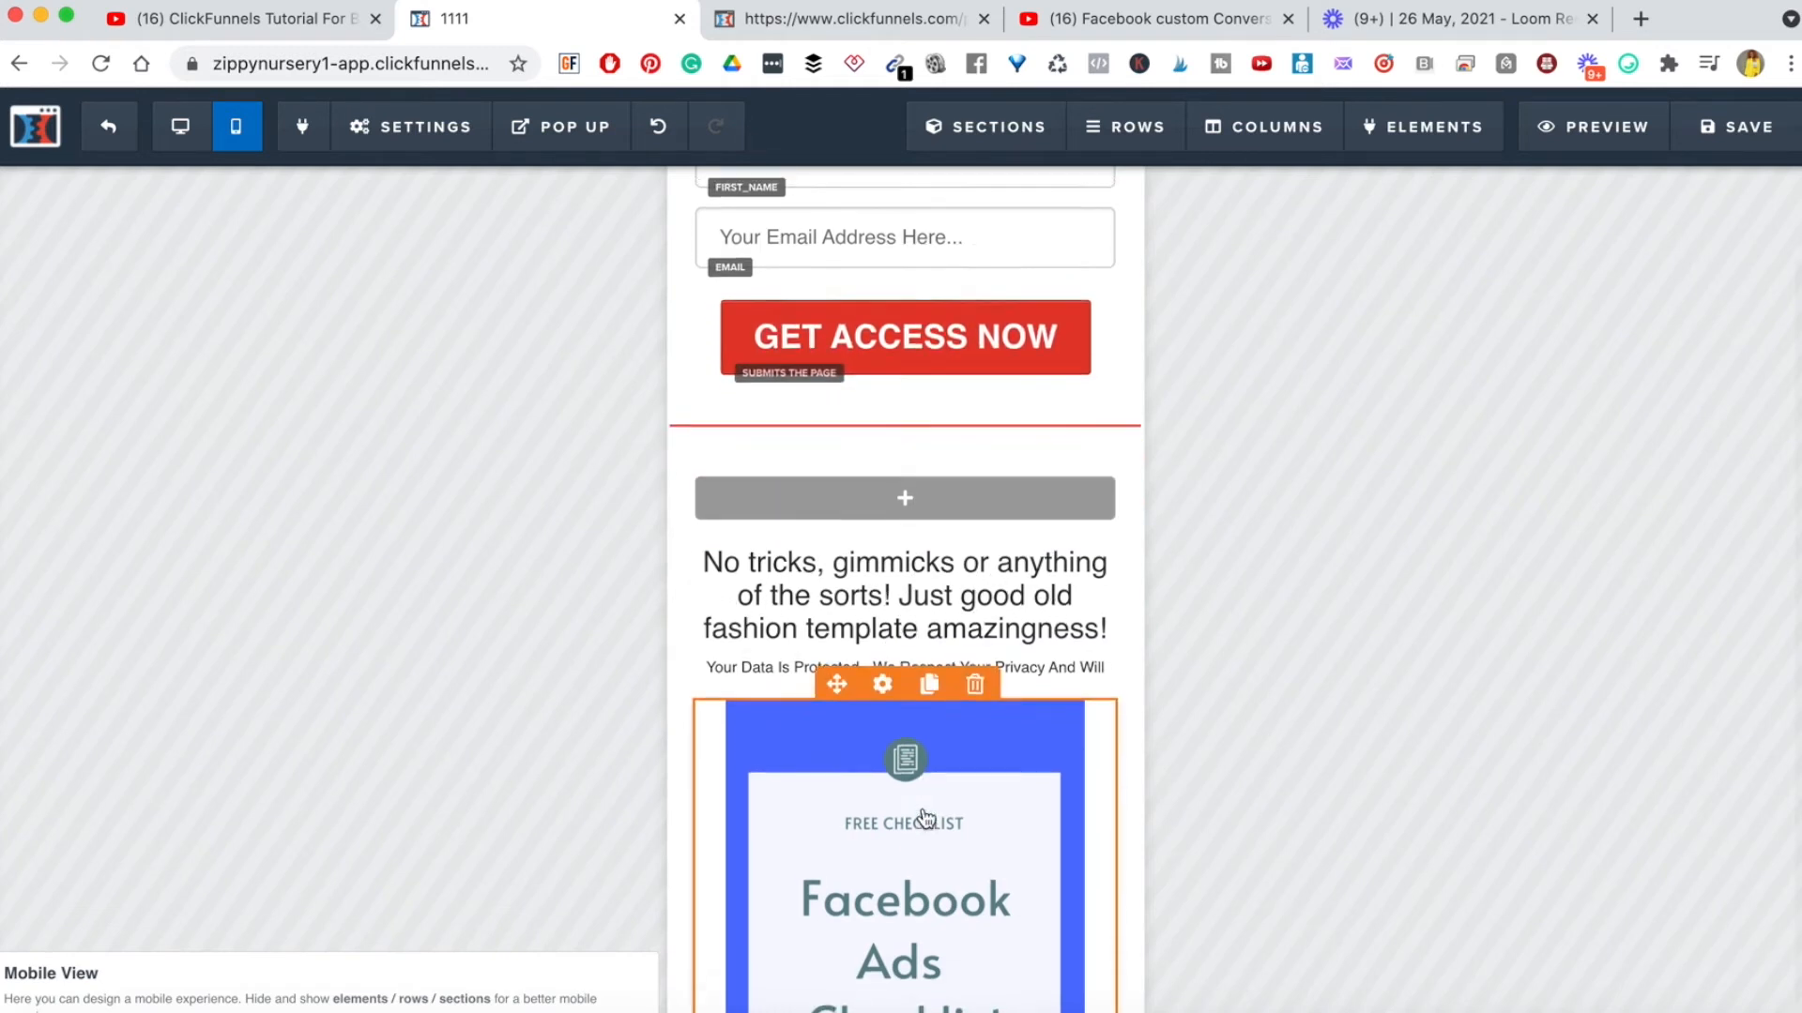
{"action": "scroll", "coordinate": [924, 818], "scroll_direction": "up", "scroll_amount": 1}
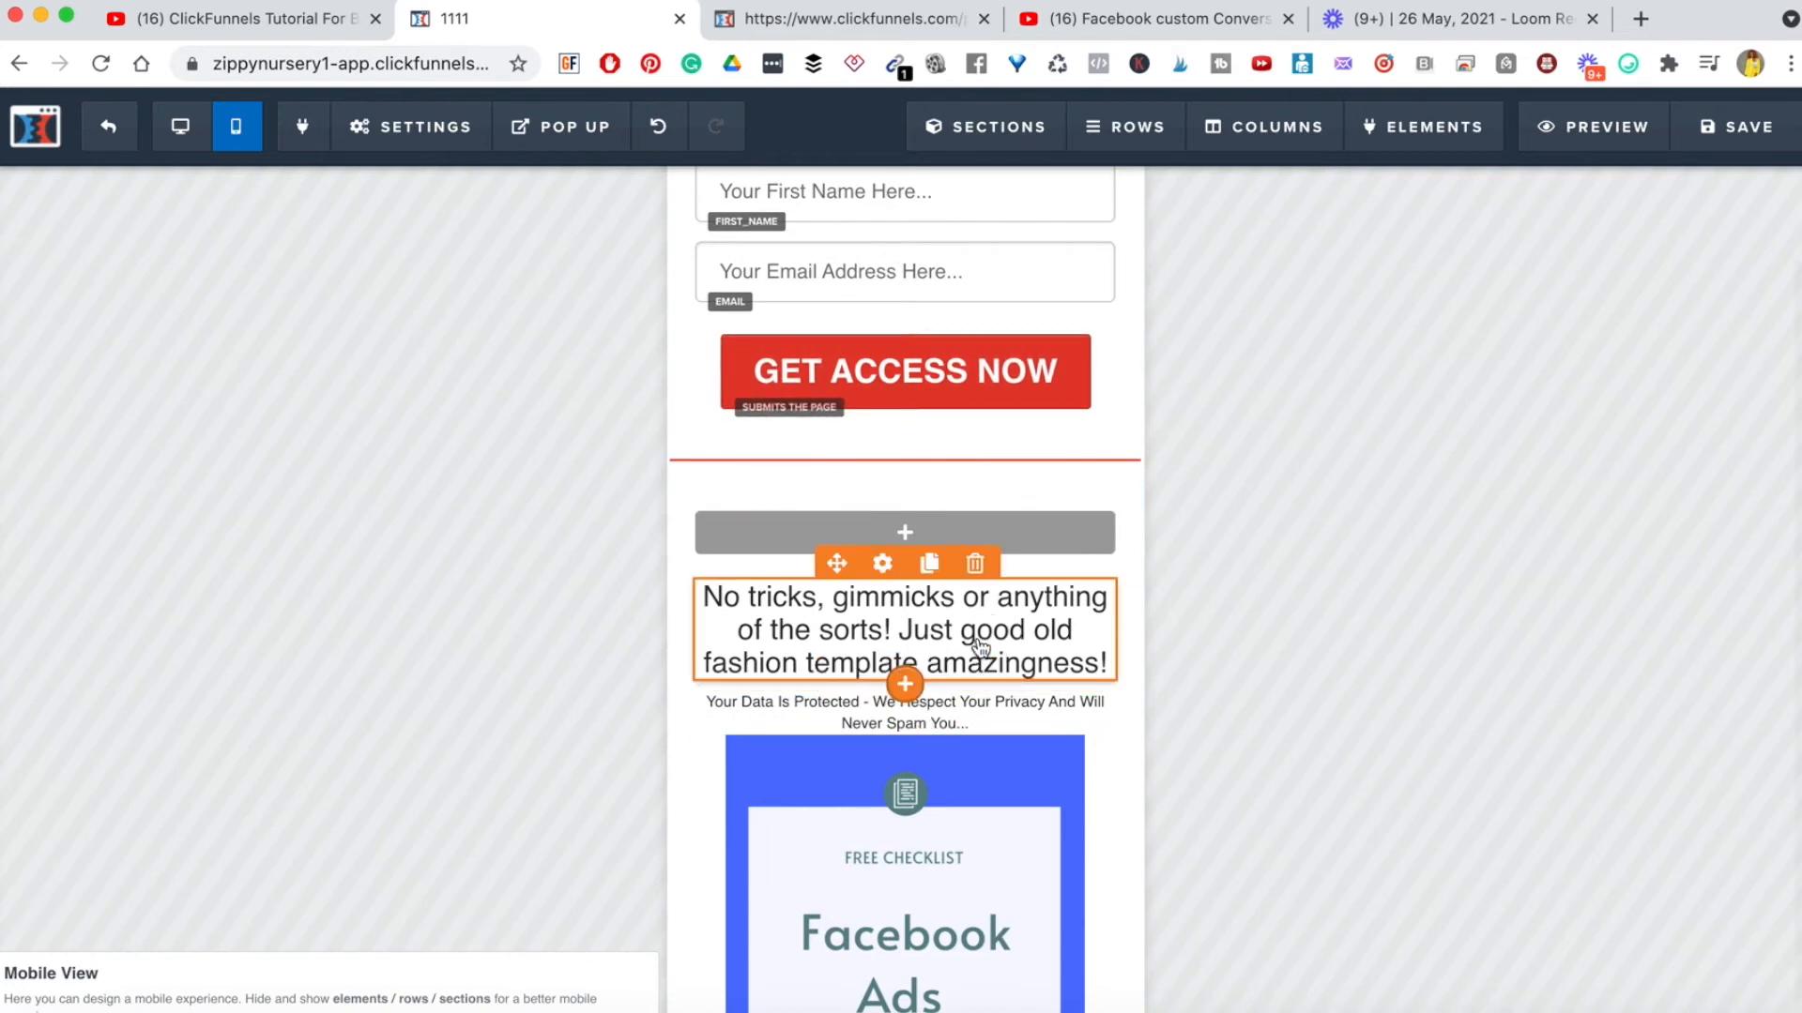
{"action": "left_click_drag", "start_coordinate": [840, 494], "coordinate": [886, 409]}
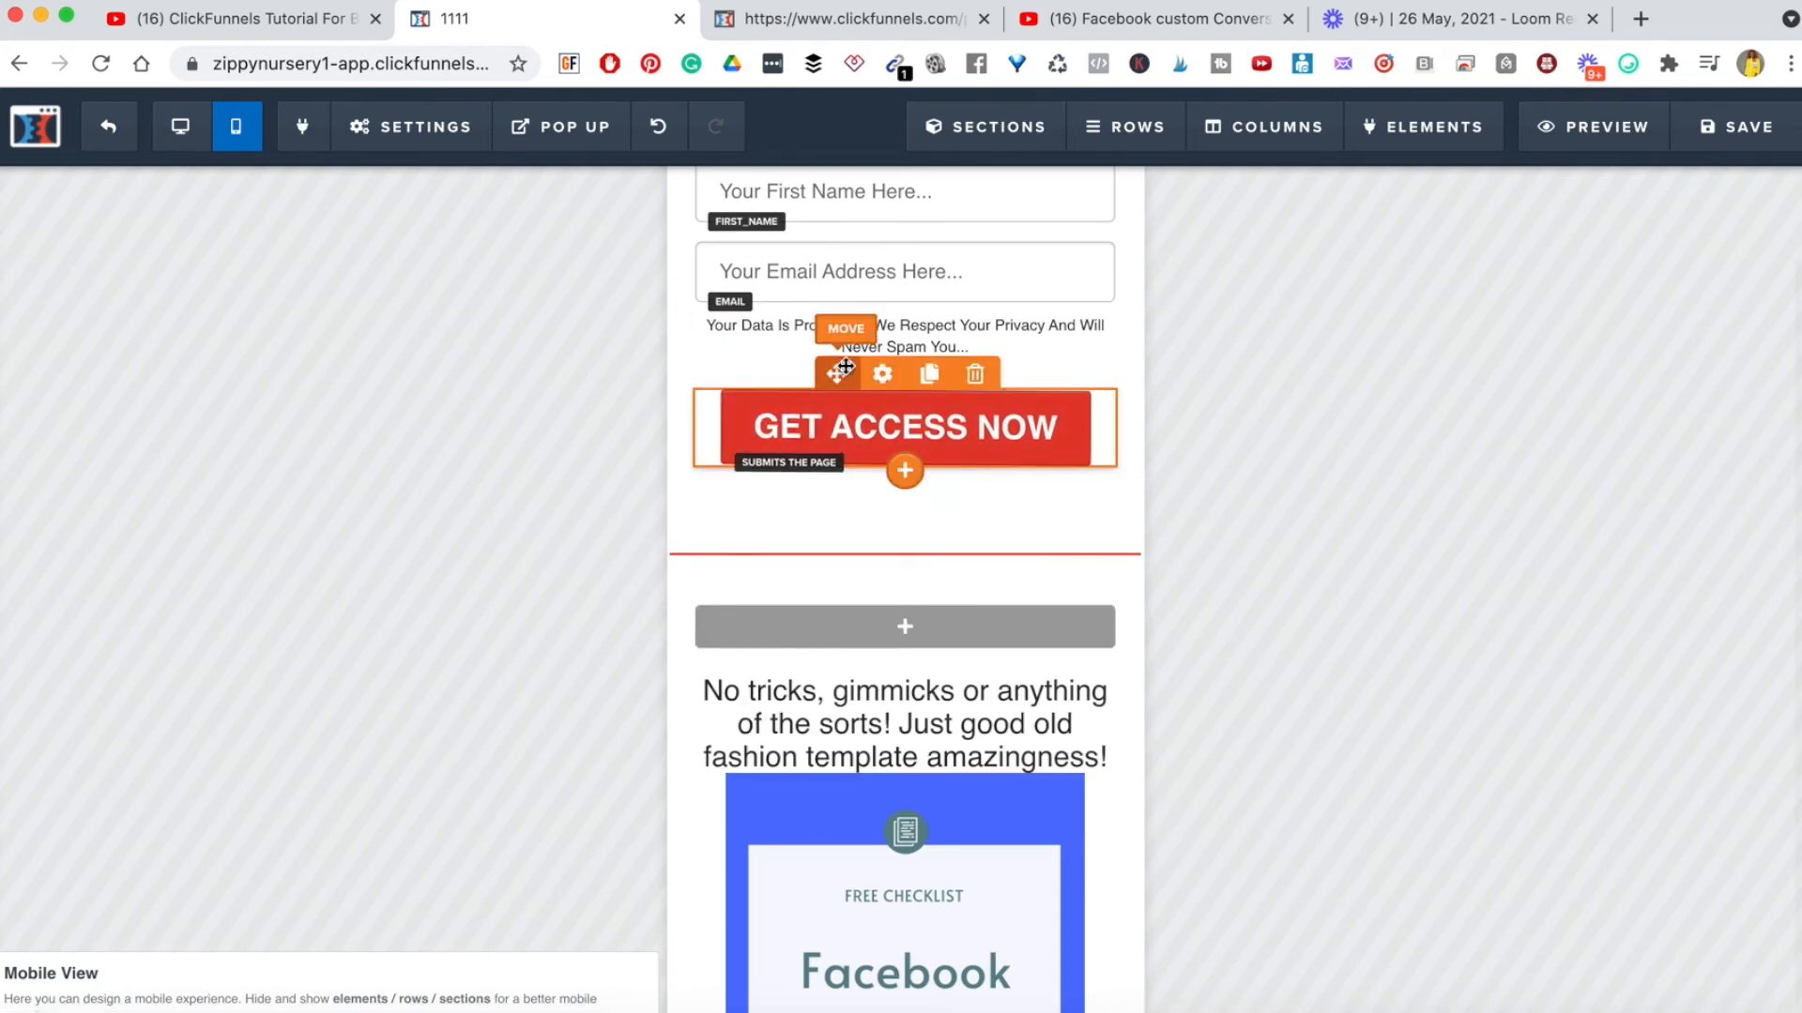
{"action": "left_click_drag", "start_coordinate": [838, 373], "coordinate": [854, 647]}
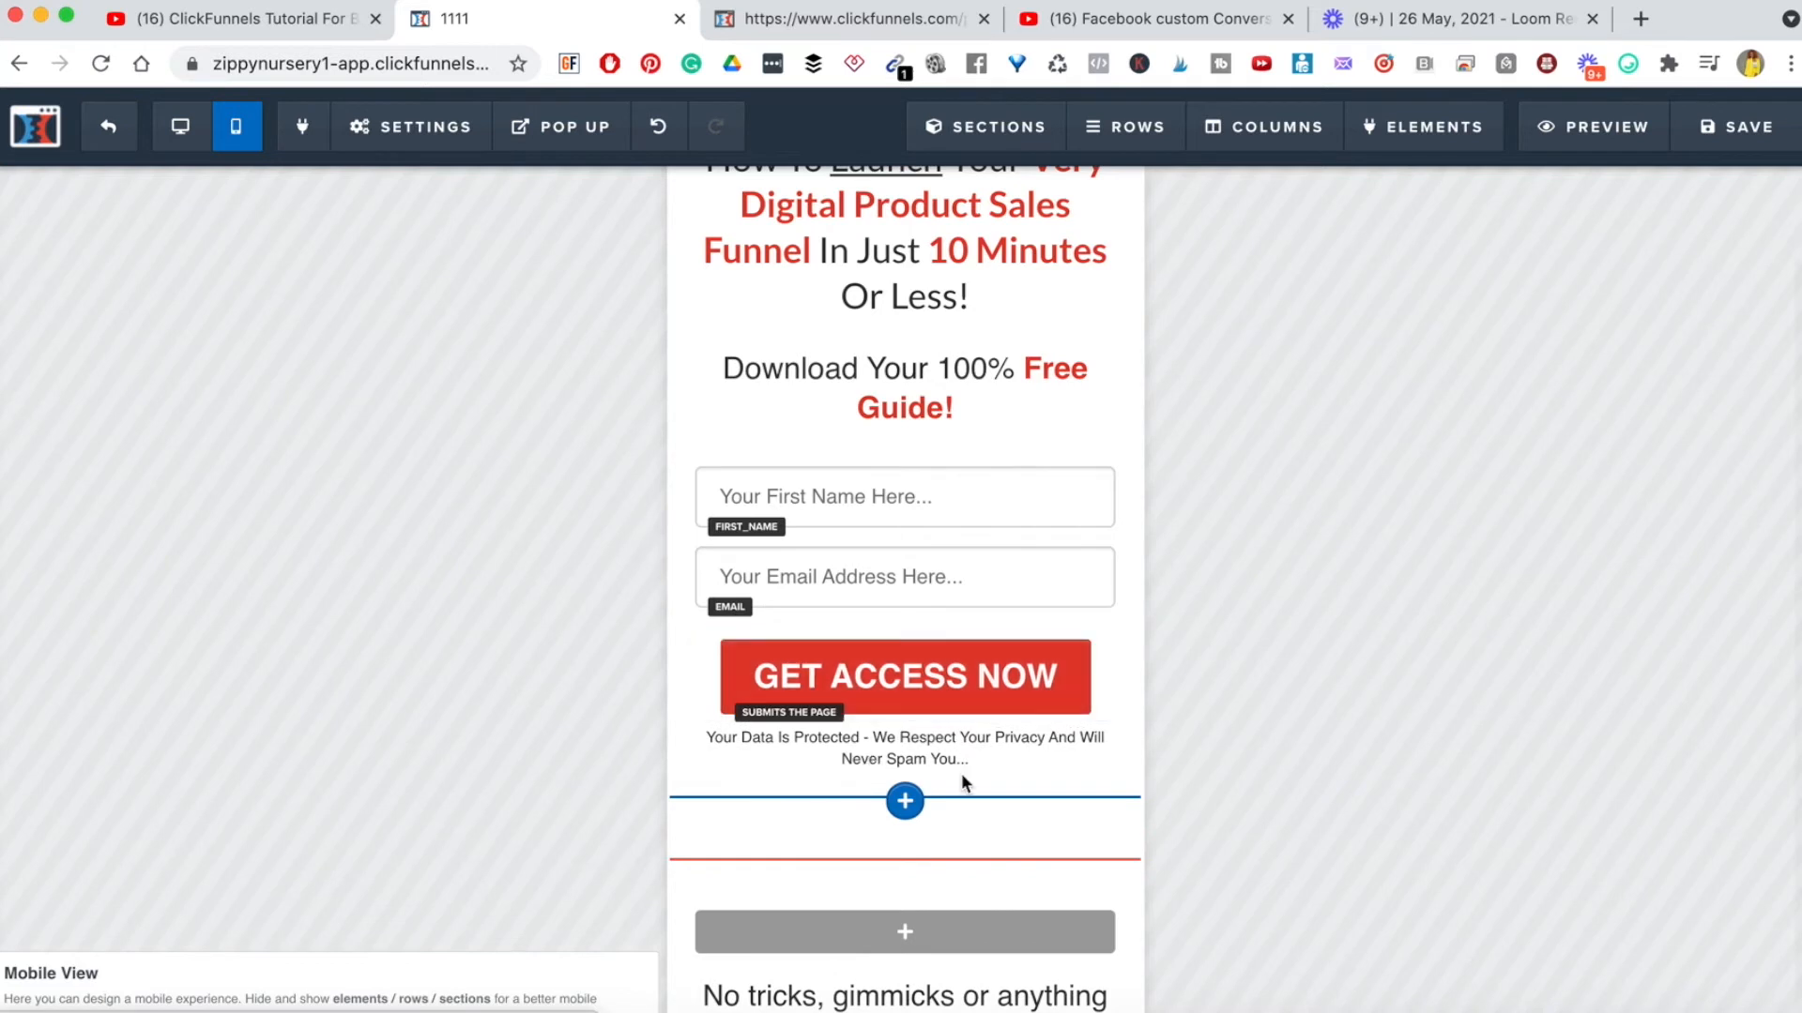
{"action": "scroll", "coordinate": [961, 778], "scroll_direction": "down", "scroll_amount": 4}
{"action": "scroll", "coordinate": [963, 785], "scroll_direction": "down", "scroll_amount": 2}
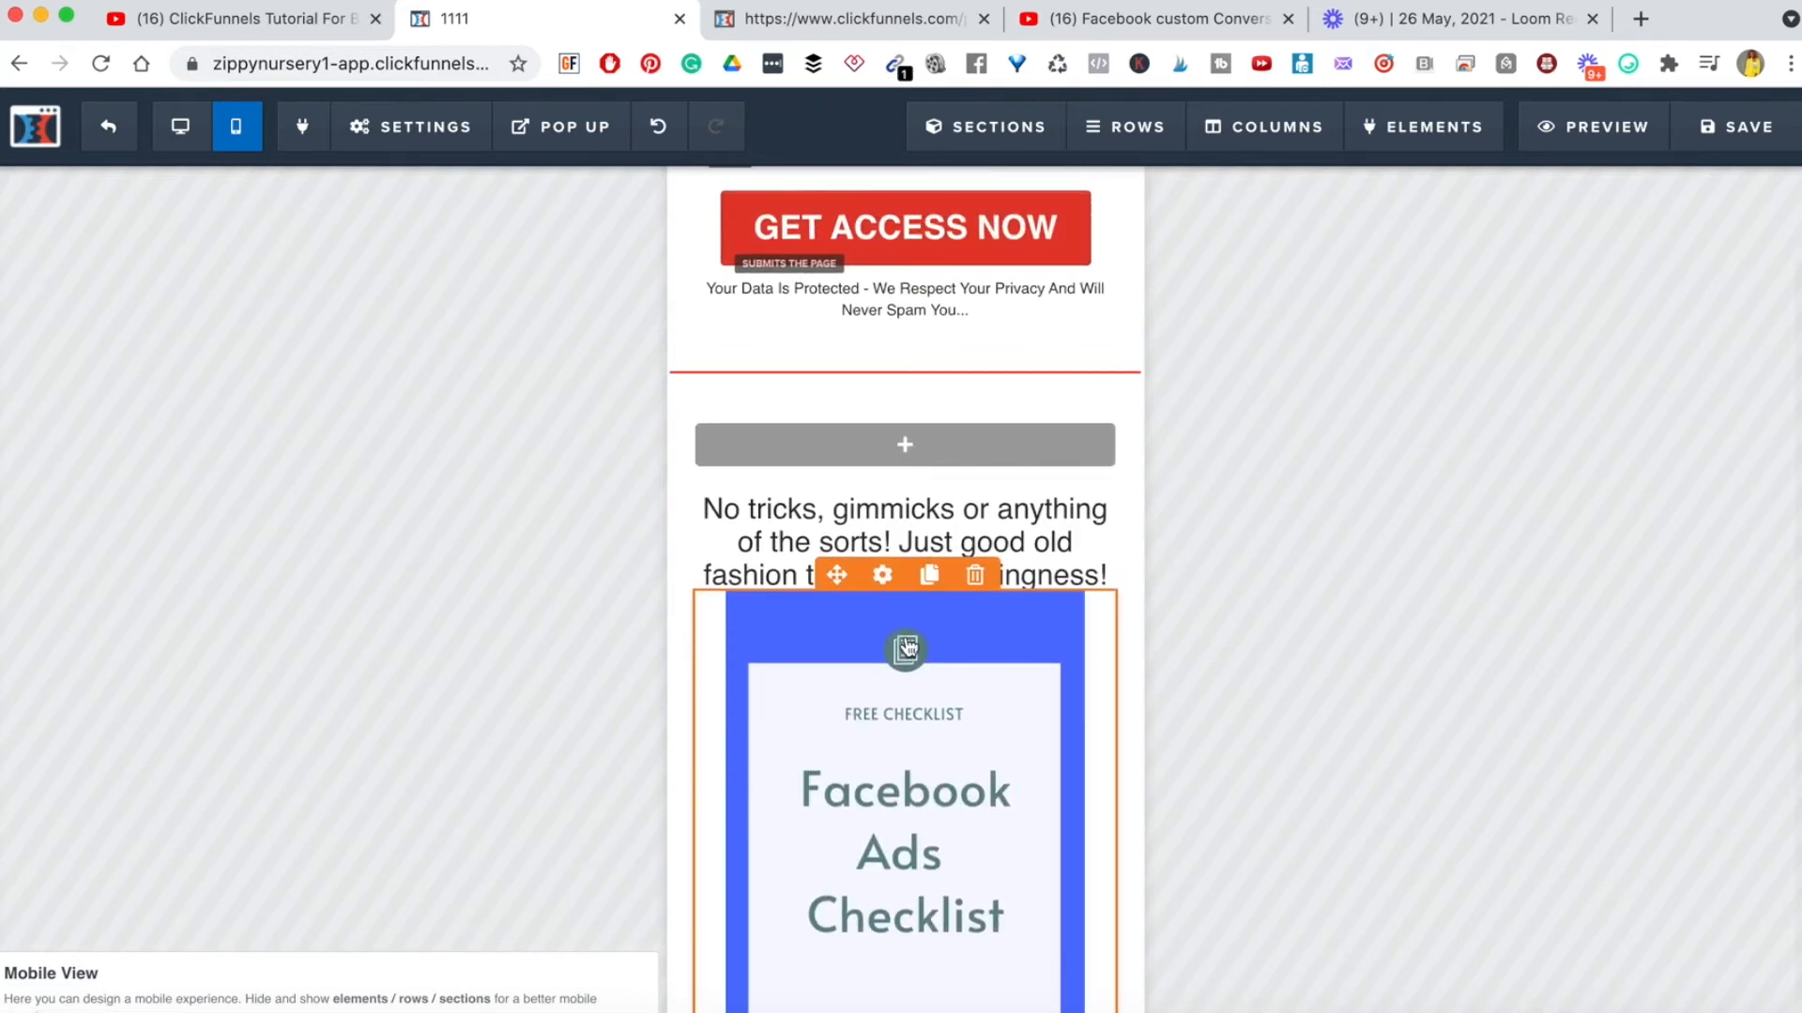
- Increase the top margin of the Facebook Ads Checklist image in the mobile layout to about 20
{"action": "left_click", "coordinate": [882, 575]}
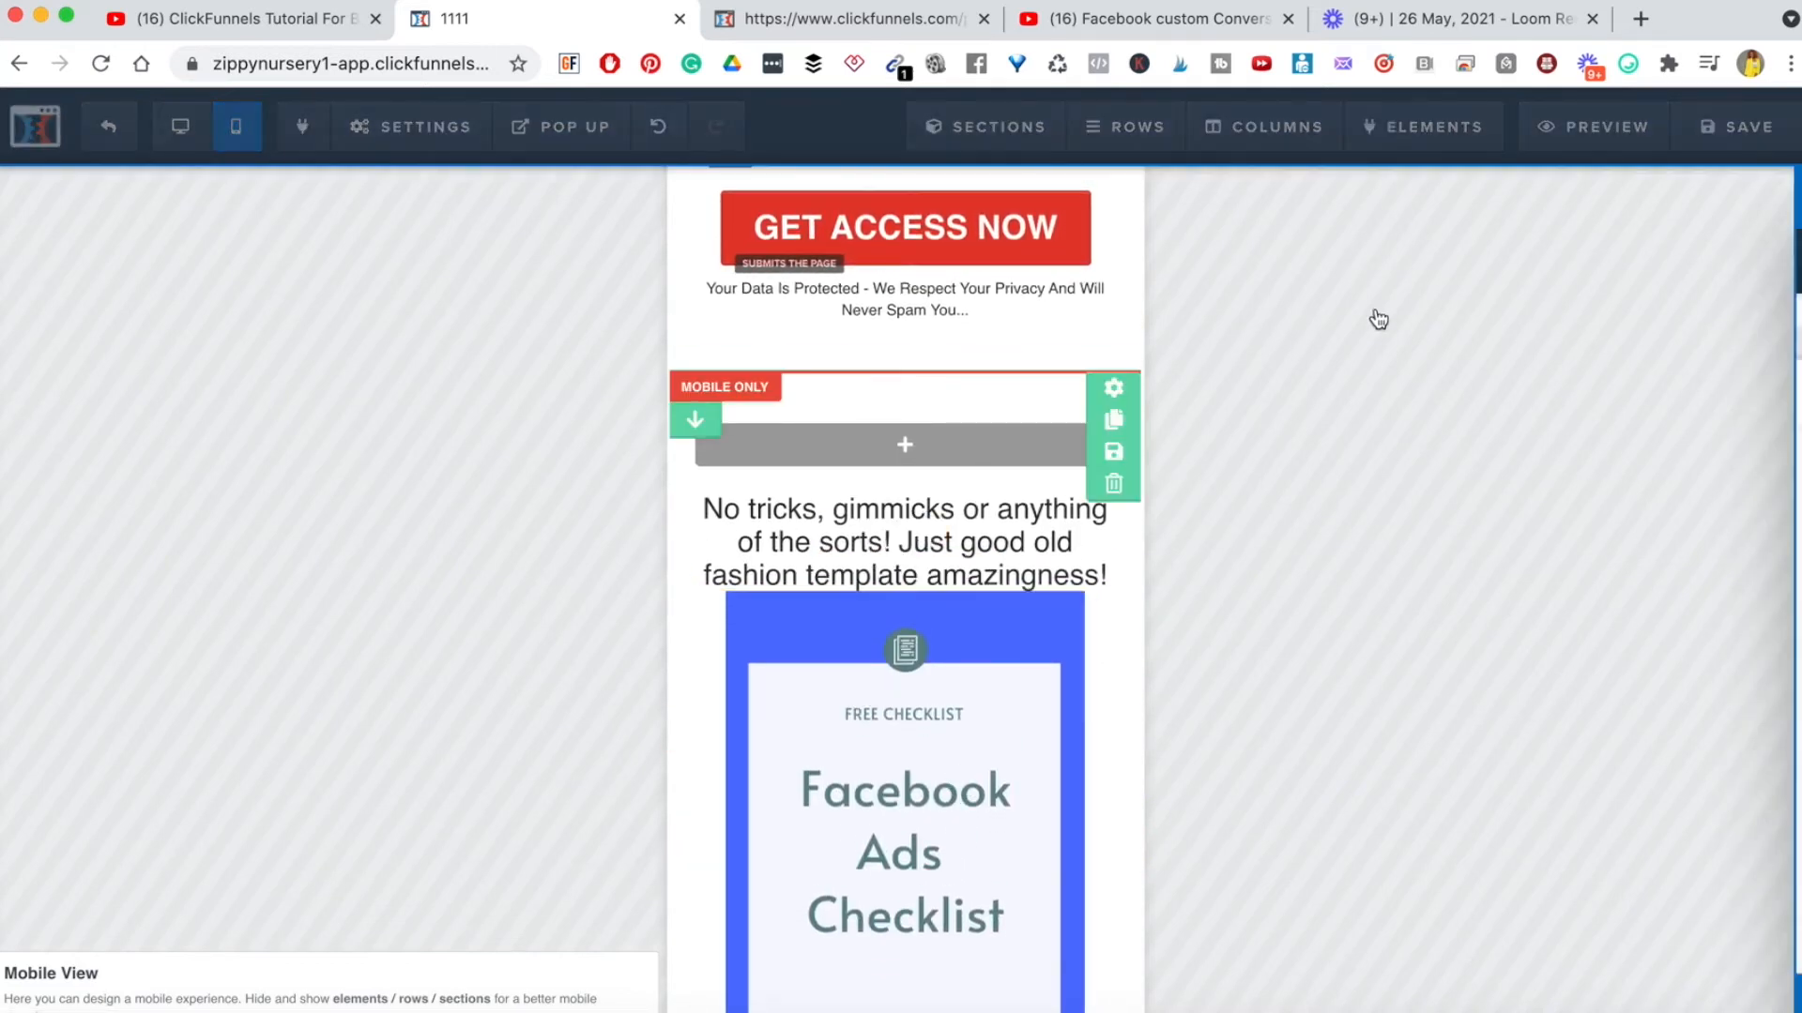
{"action": "left_click_drag", "start_coordinate": [1533, 328], "coordinate": [1569, 329]}
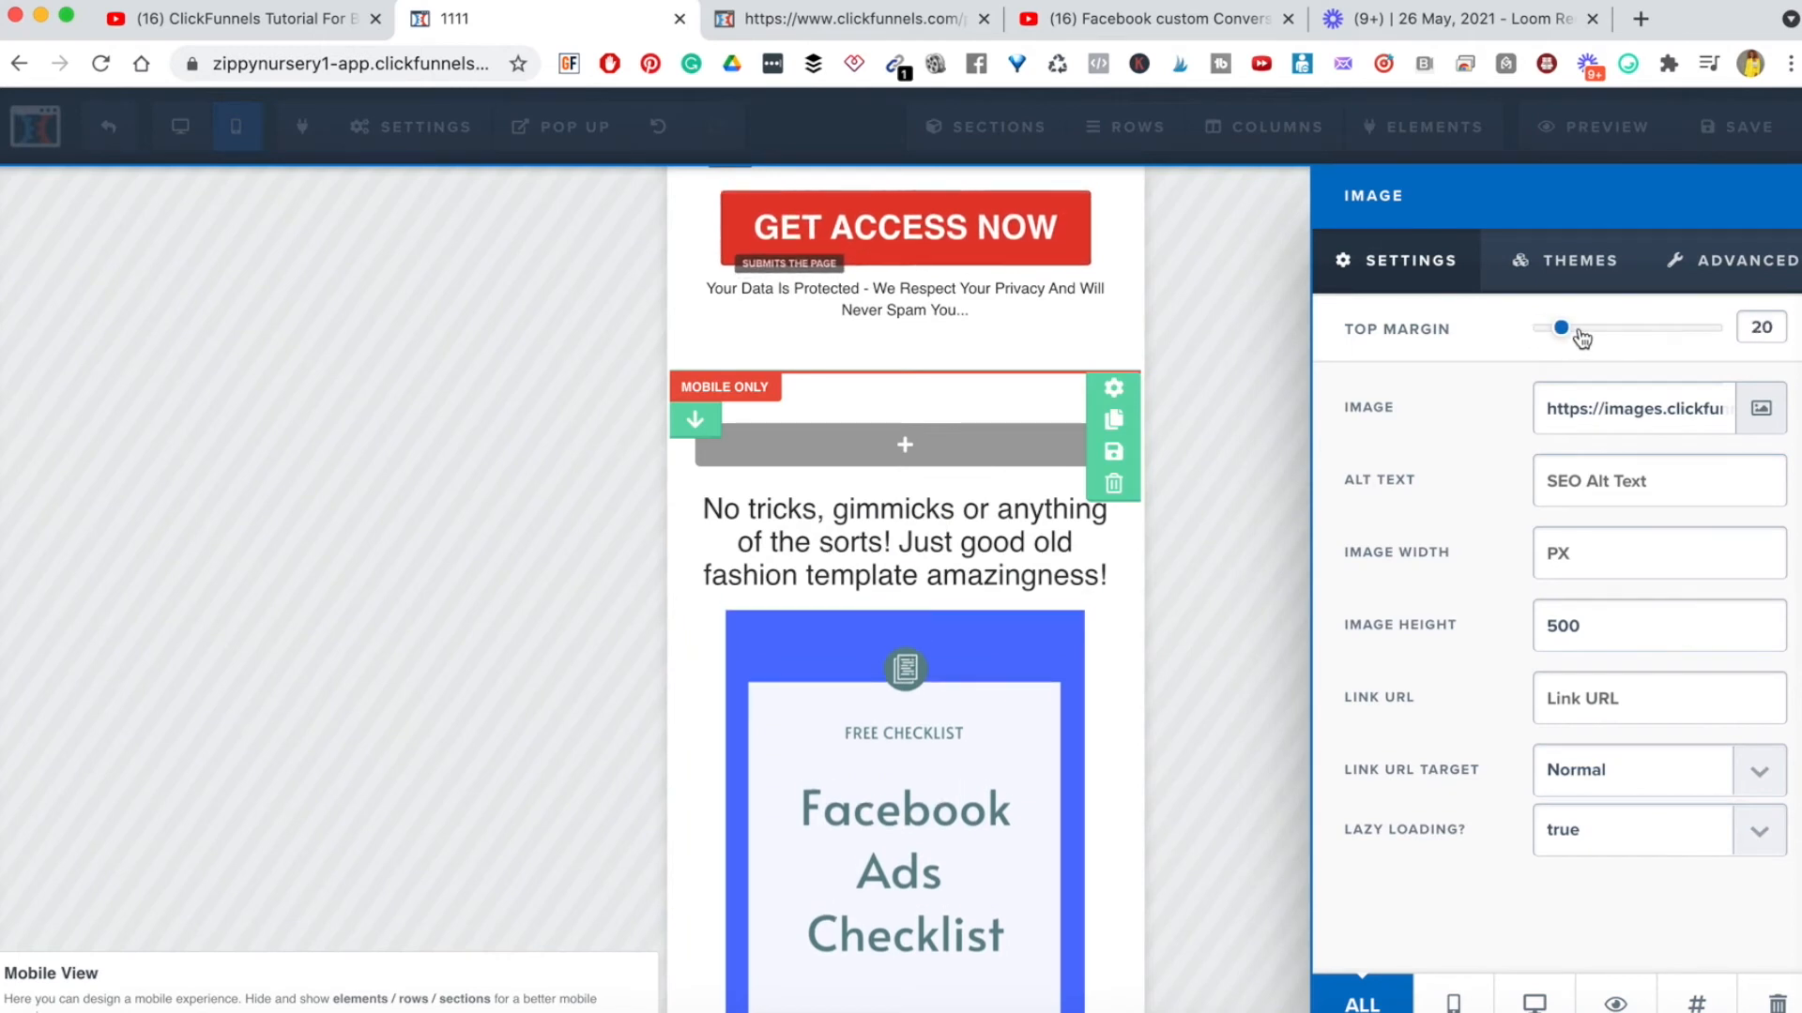
{"action": "left_click", "coordinate": [1062, 685]}
{"action": "scroll", "coordinate": [1062, 684], "scroll_direction": "down", "scroll_amount": 6}
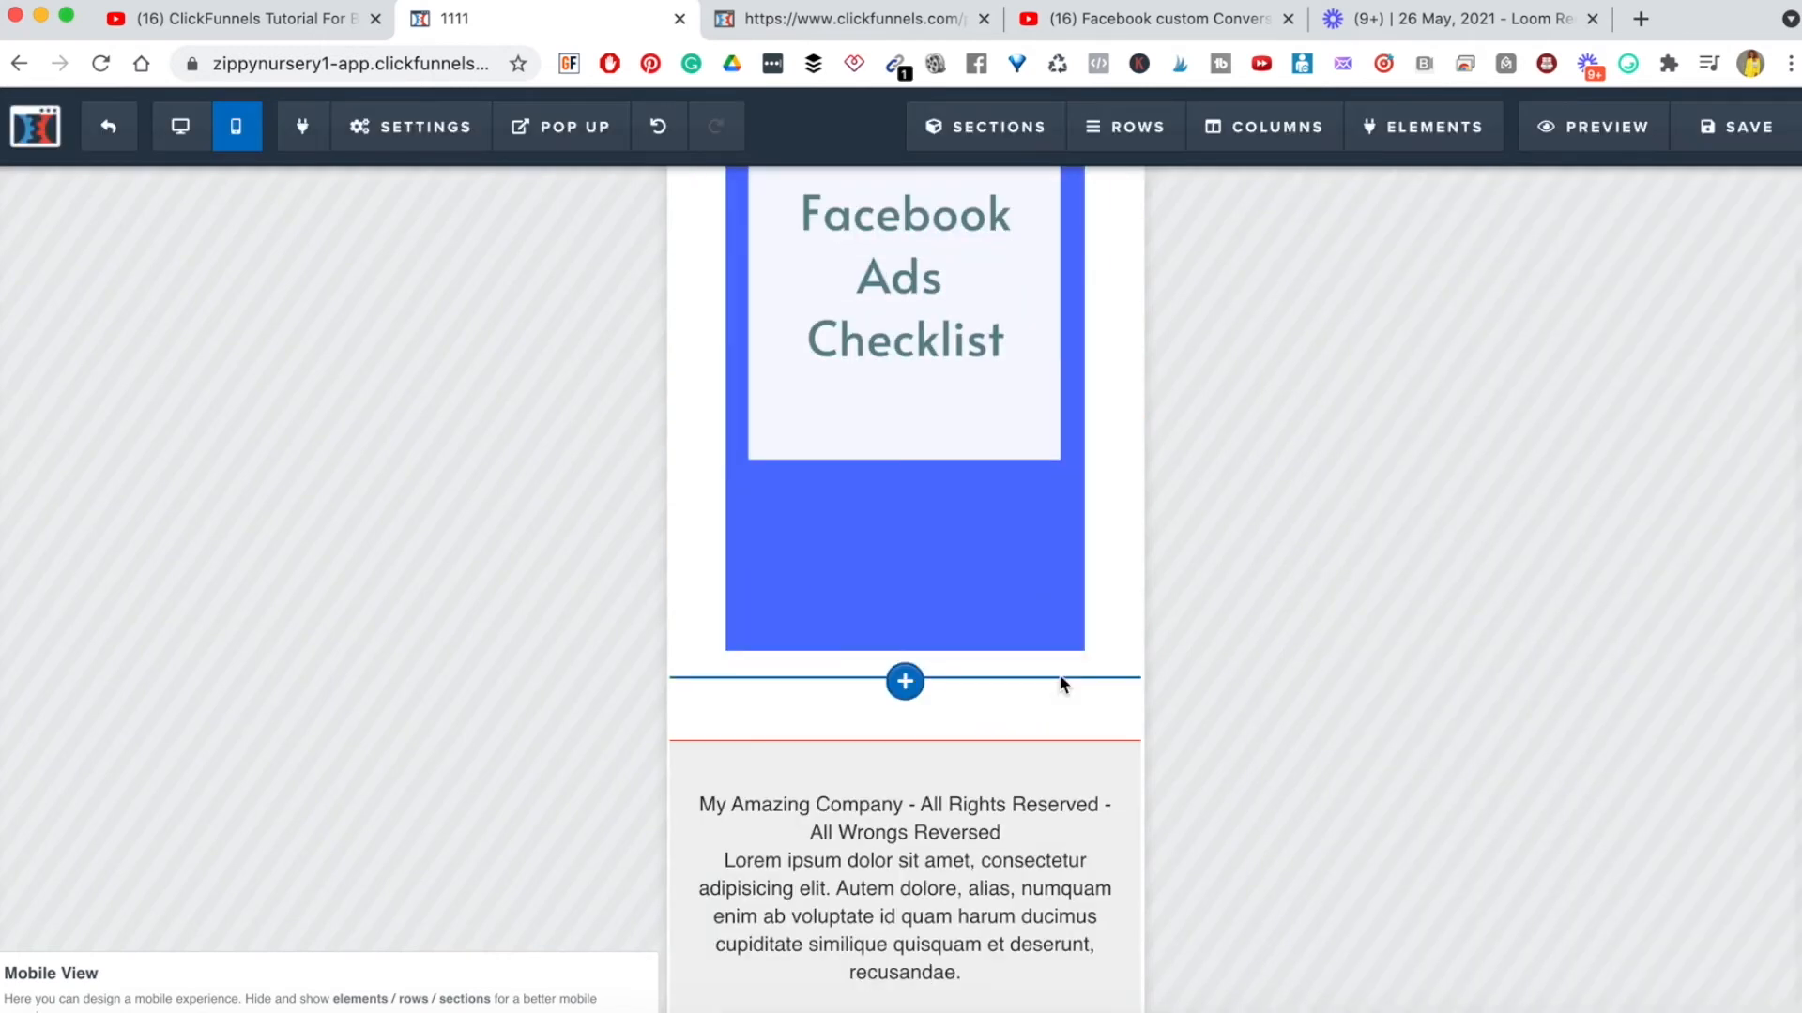
{"action": "scroll", "coordinate": [1061, 684], "scroll_direction": "up", "scroll_amount": 6}
{"action": "scroll", "coordinate": [1061, 684], "scroll_direction": "down", "scroll_amount": 6}
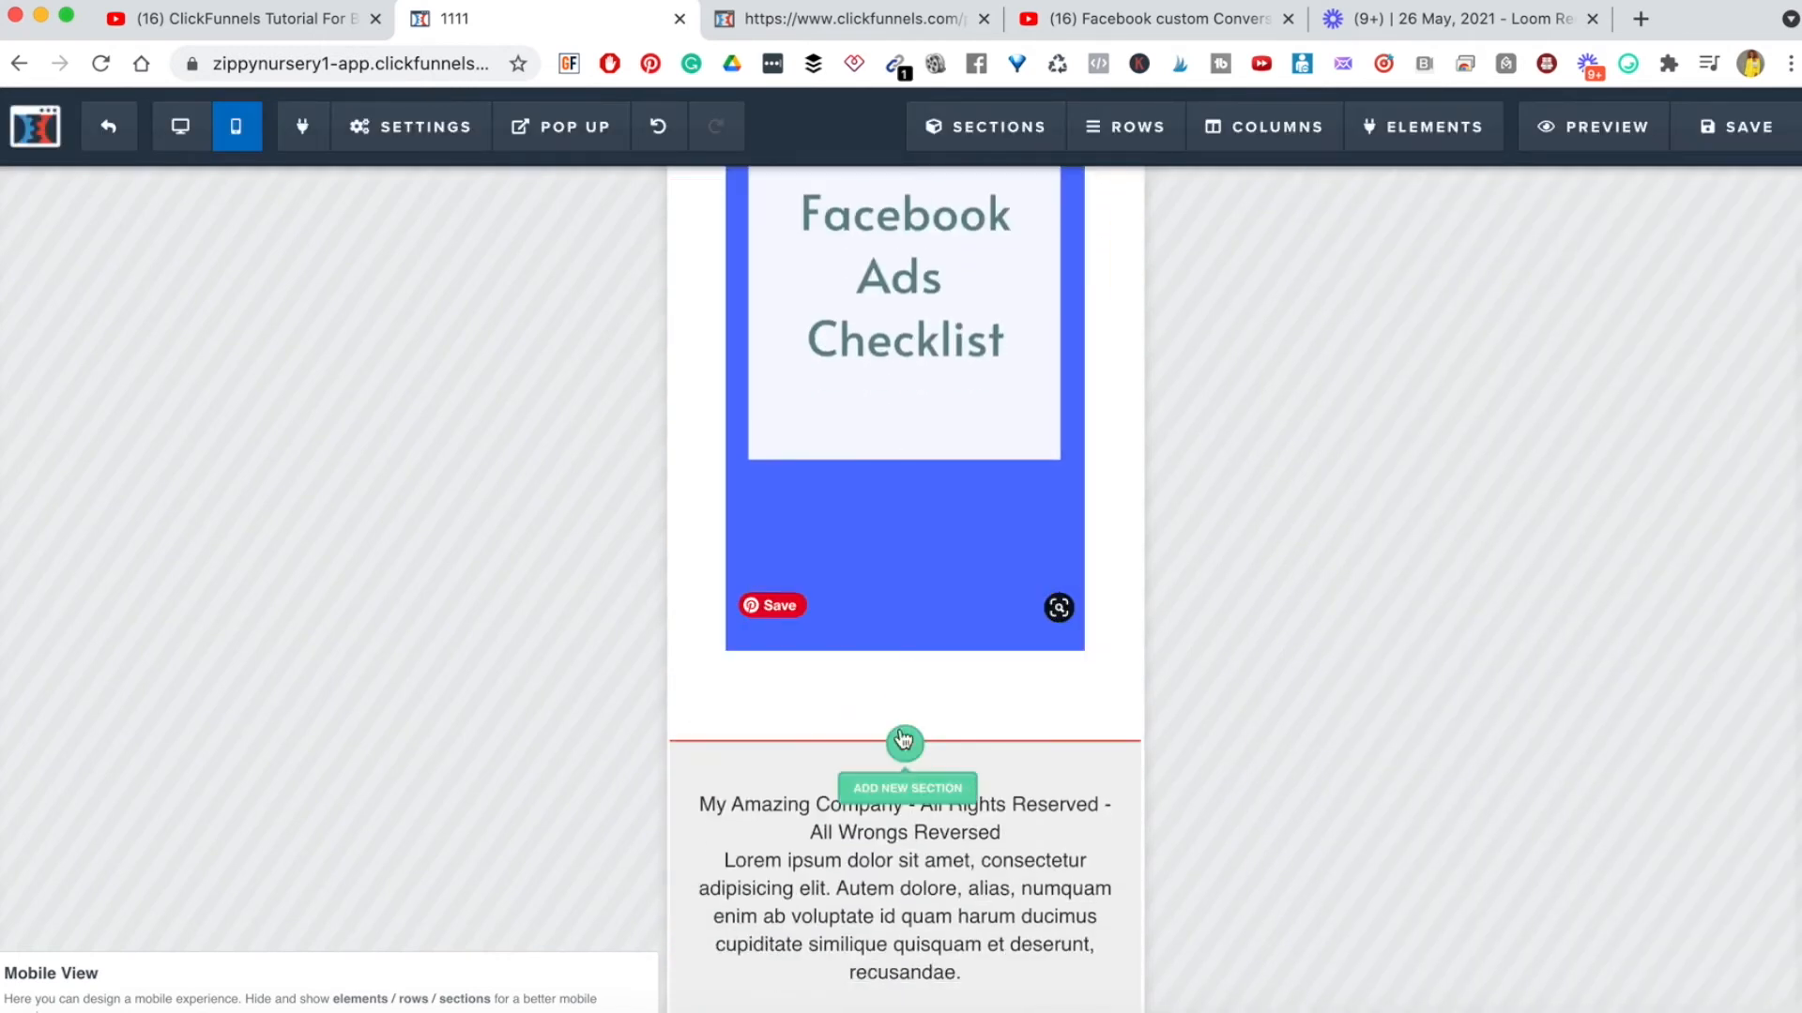
- Duplicate the mobile "GET ACCESS NOW" button and move the copy directly beneath the Facebook Ads Checklist image
{"action": "scroll", "coordinate": [964, 622], "scroll_direction": "up", "scroll_amount": 8}
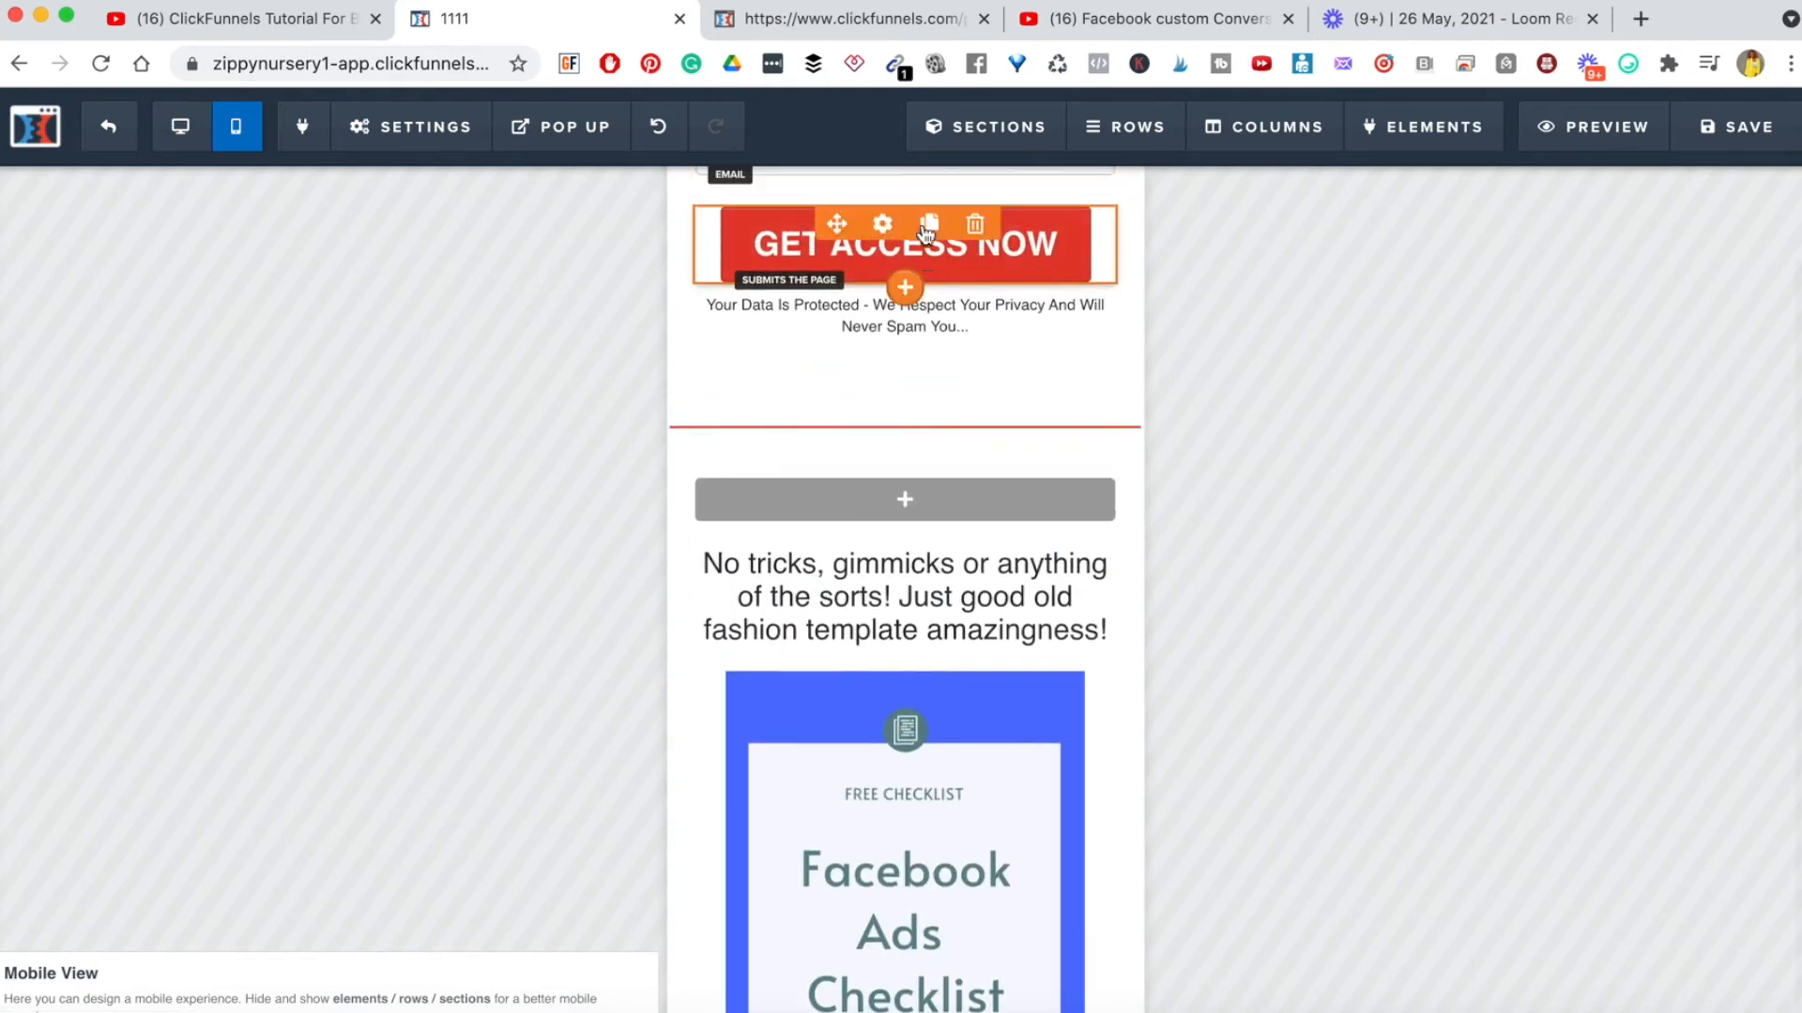
{"action": "mouse_move", "coordinate": [909, 380]}
{"action": "left_click", "coordinate": [929, 281]}
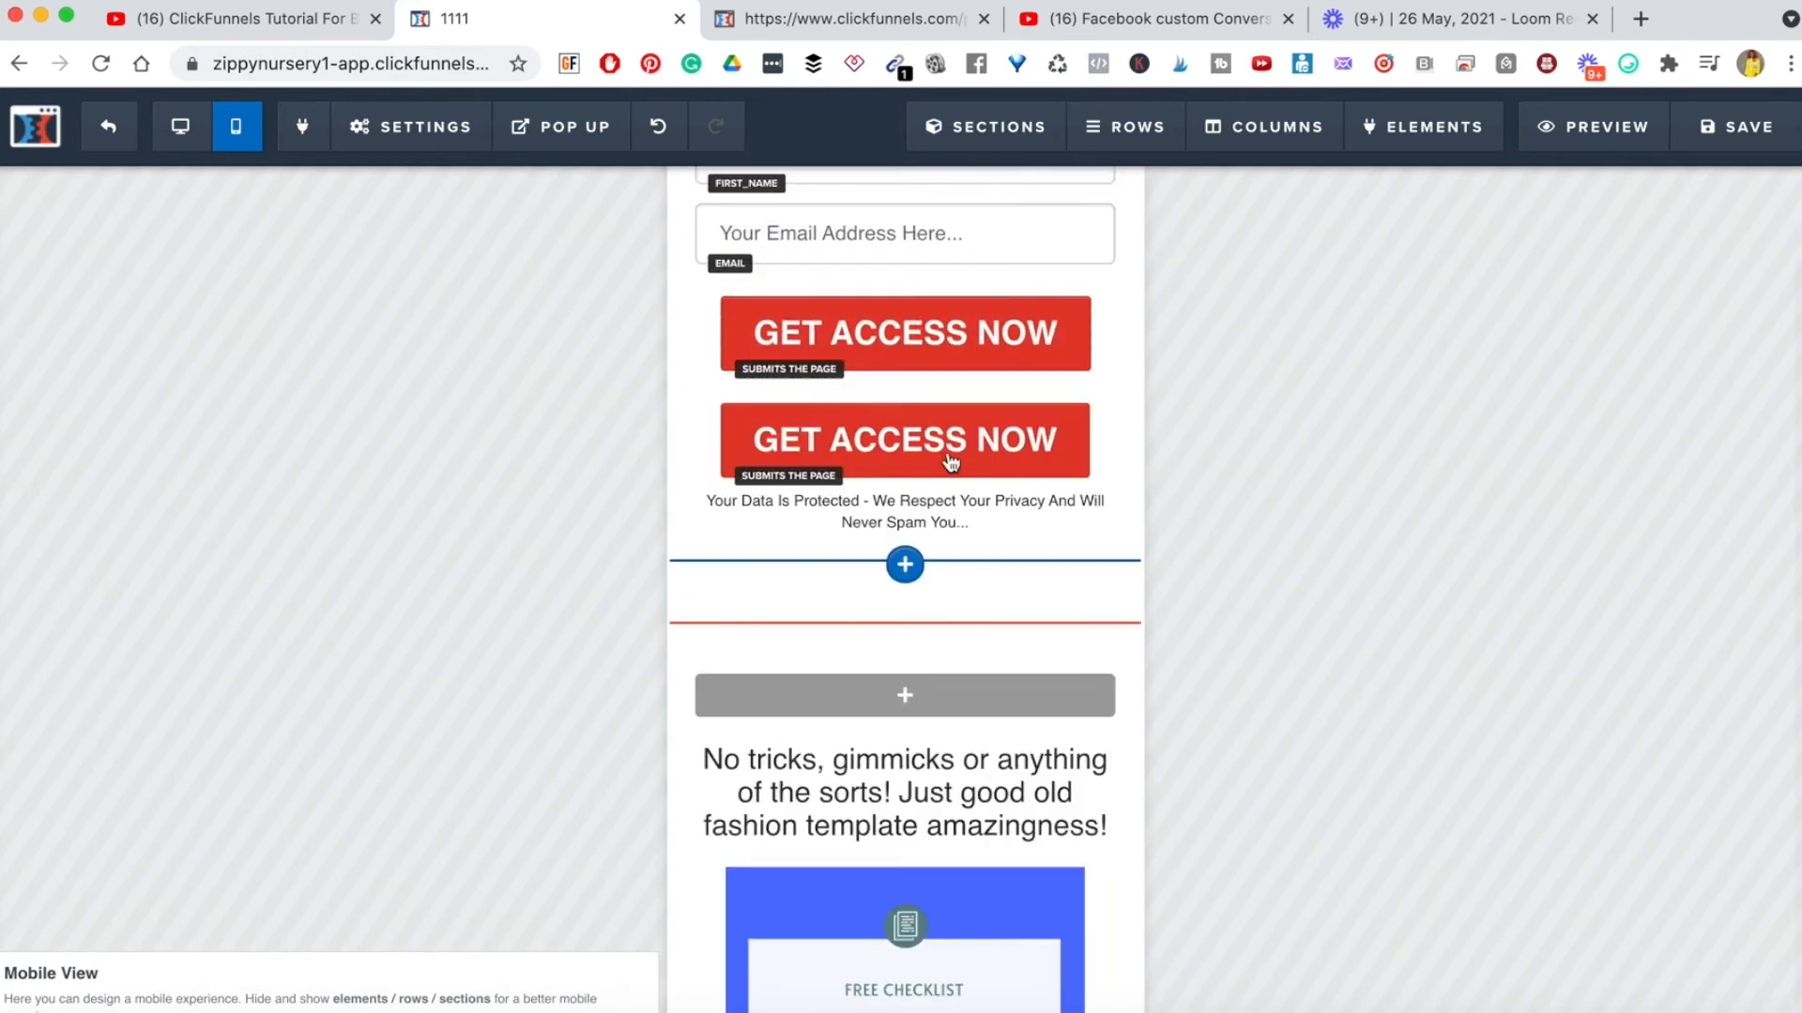
{"action": "mouse_move", "coordinate": [836, 387]}
{"action": "left_mouse_down"}
{"action": "mouse_move", "coordinate": [906, 994]}
{"action": "mouse_move", "coordinate": [904, 754]}
{"action": "left_mouse_up"}
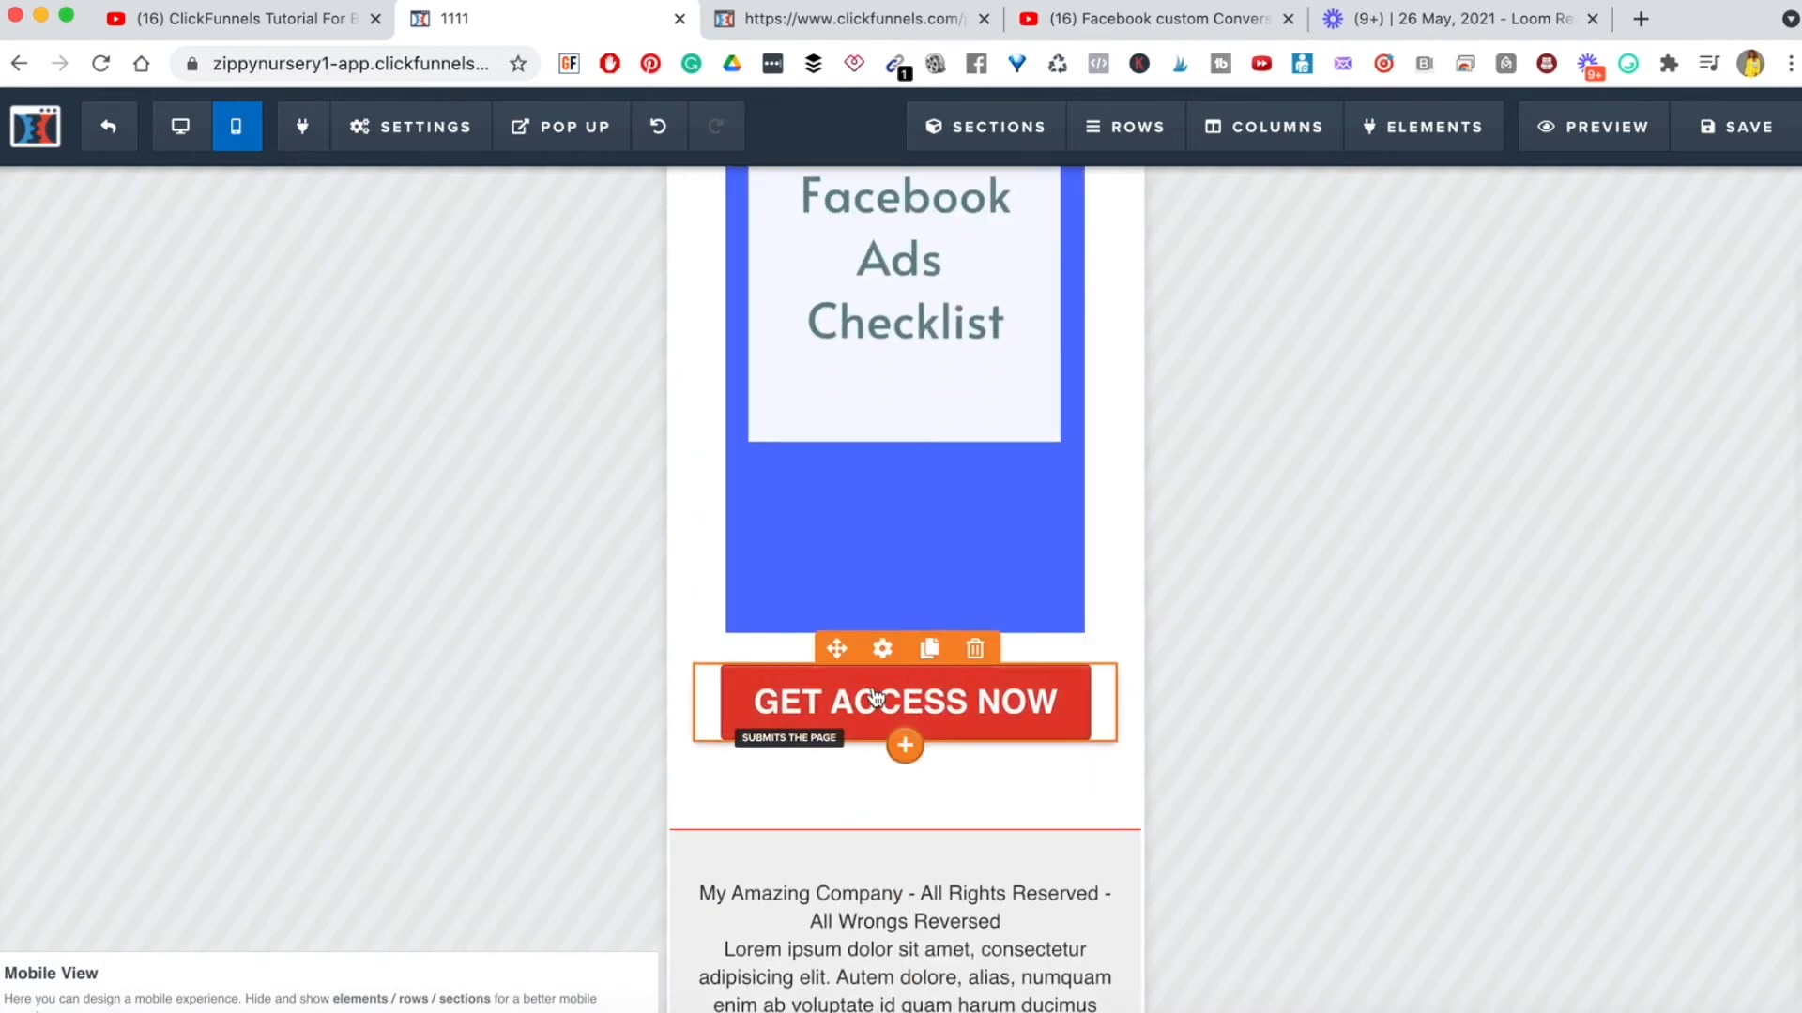
- Review the whole mobile layout from the headline to the footer and save the page
{"action": "scroll", "coordinate": [945, 507], "scroll_direction": "up", "scroll_amount": 5}
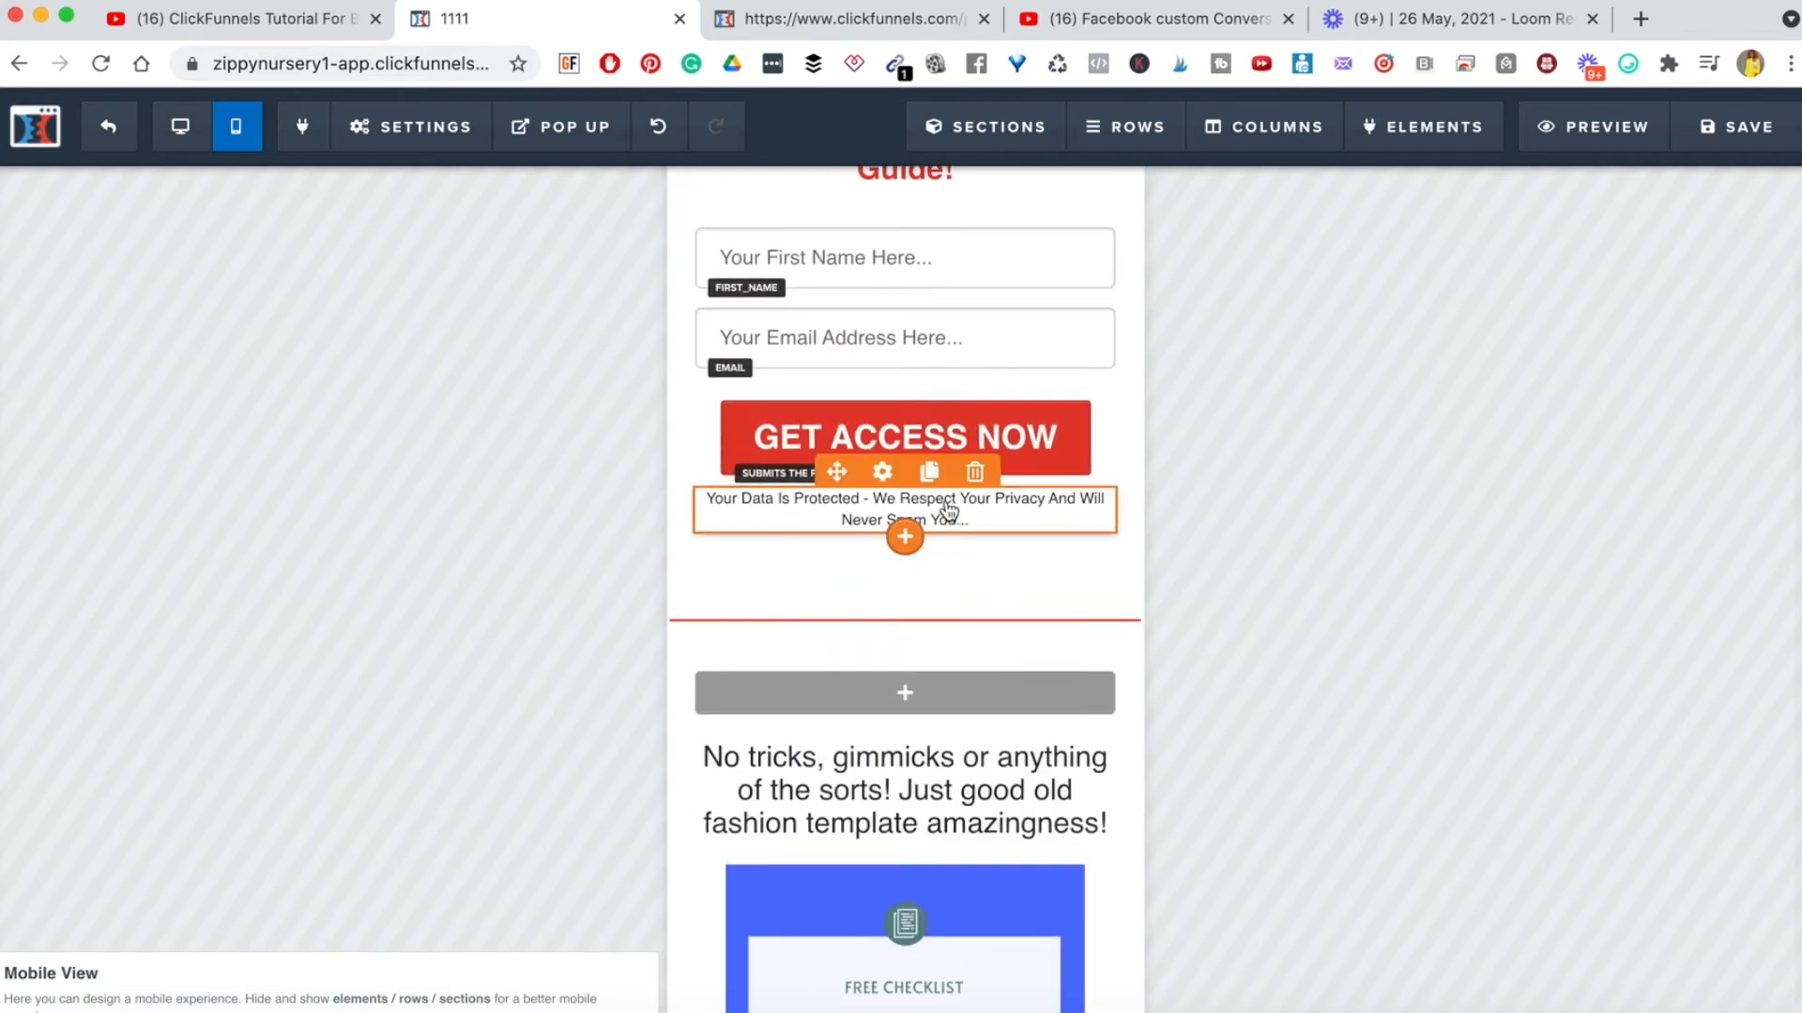
{"action": "scroll", "coordinate": [949, 509], "scroll_direction": "up", "scroll_amount": 2}
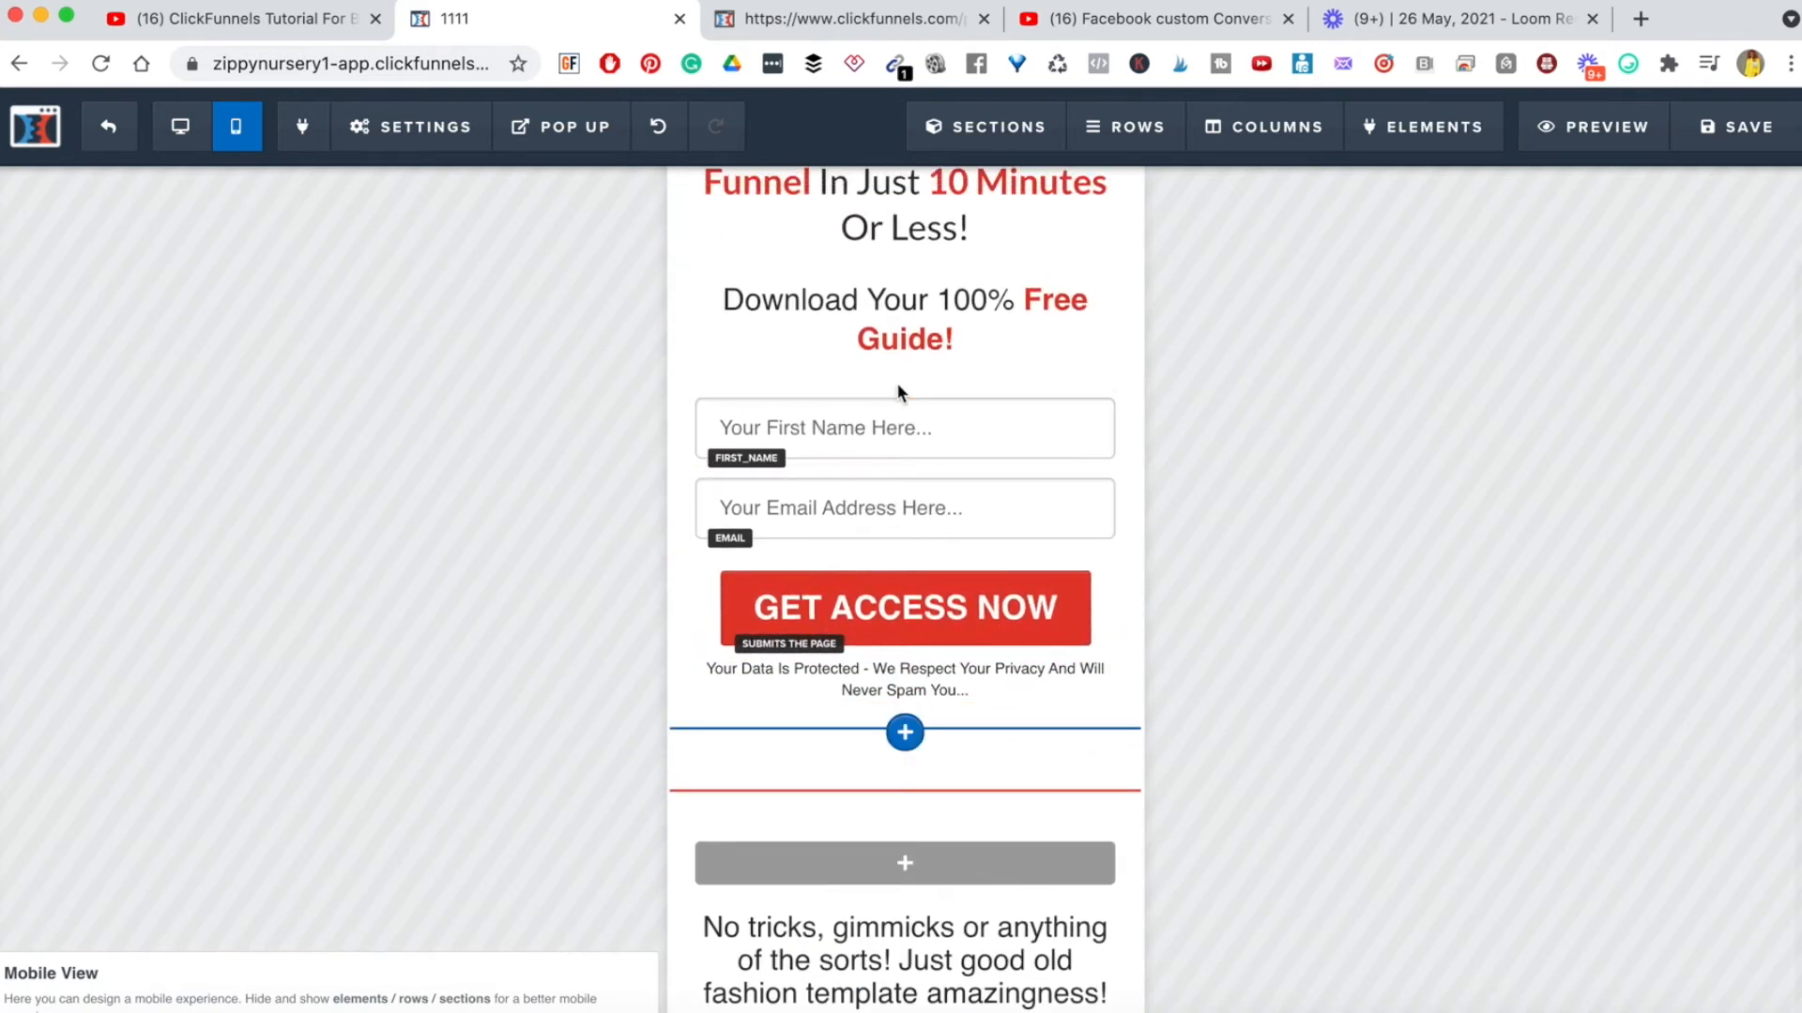
{"action": "scroll", "coordinate": [925, 451], "scroll_direction": "up", "scroll_amount": 2}
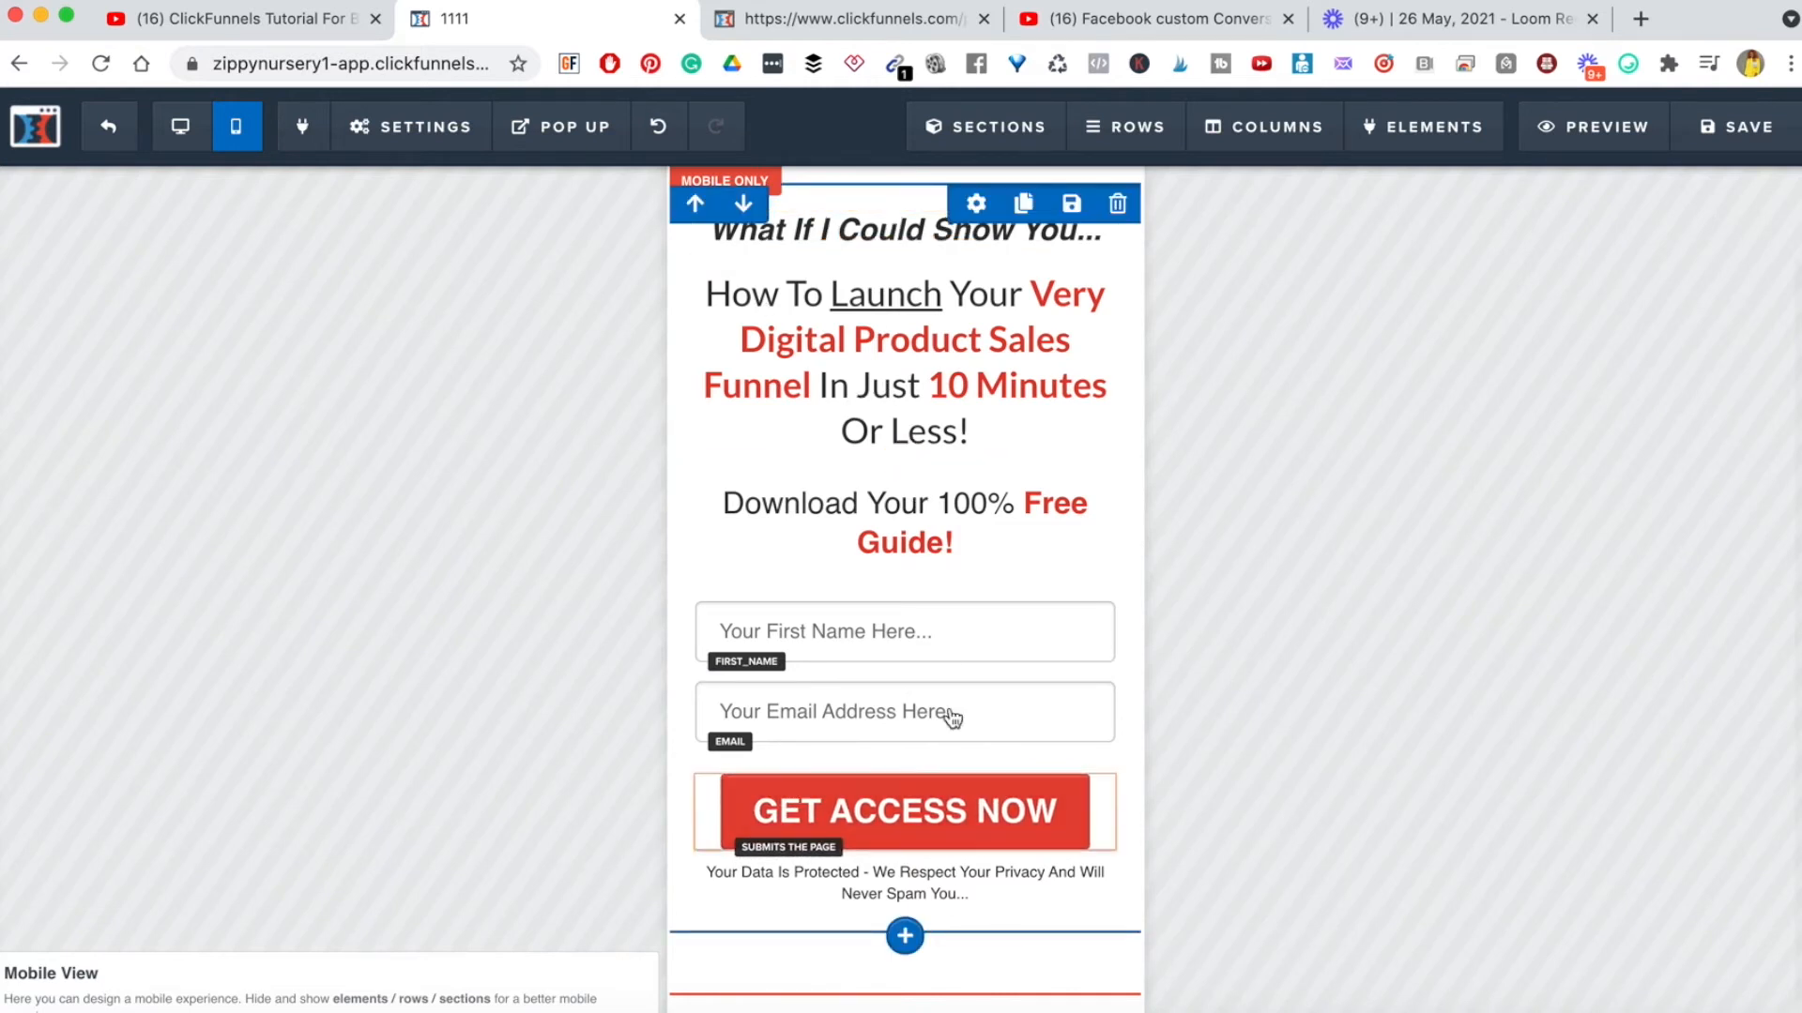
{"action": "scroll", "coordinate": [952, 717], "scroll_direction": "down", "scroll_amount": 10}
{"action": "scroll", "coordinate": [885, 611], "scroll_direction": "up", "scroll_amount": 9}
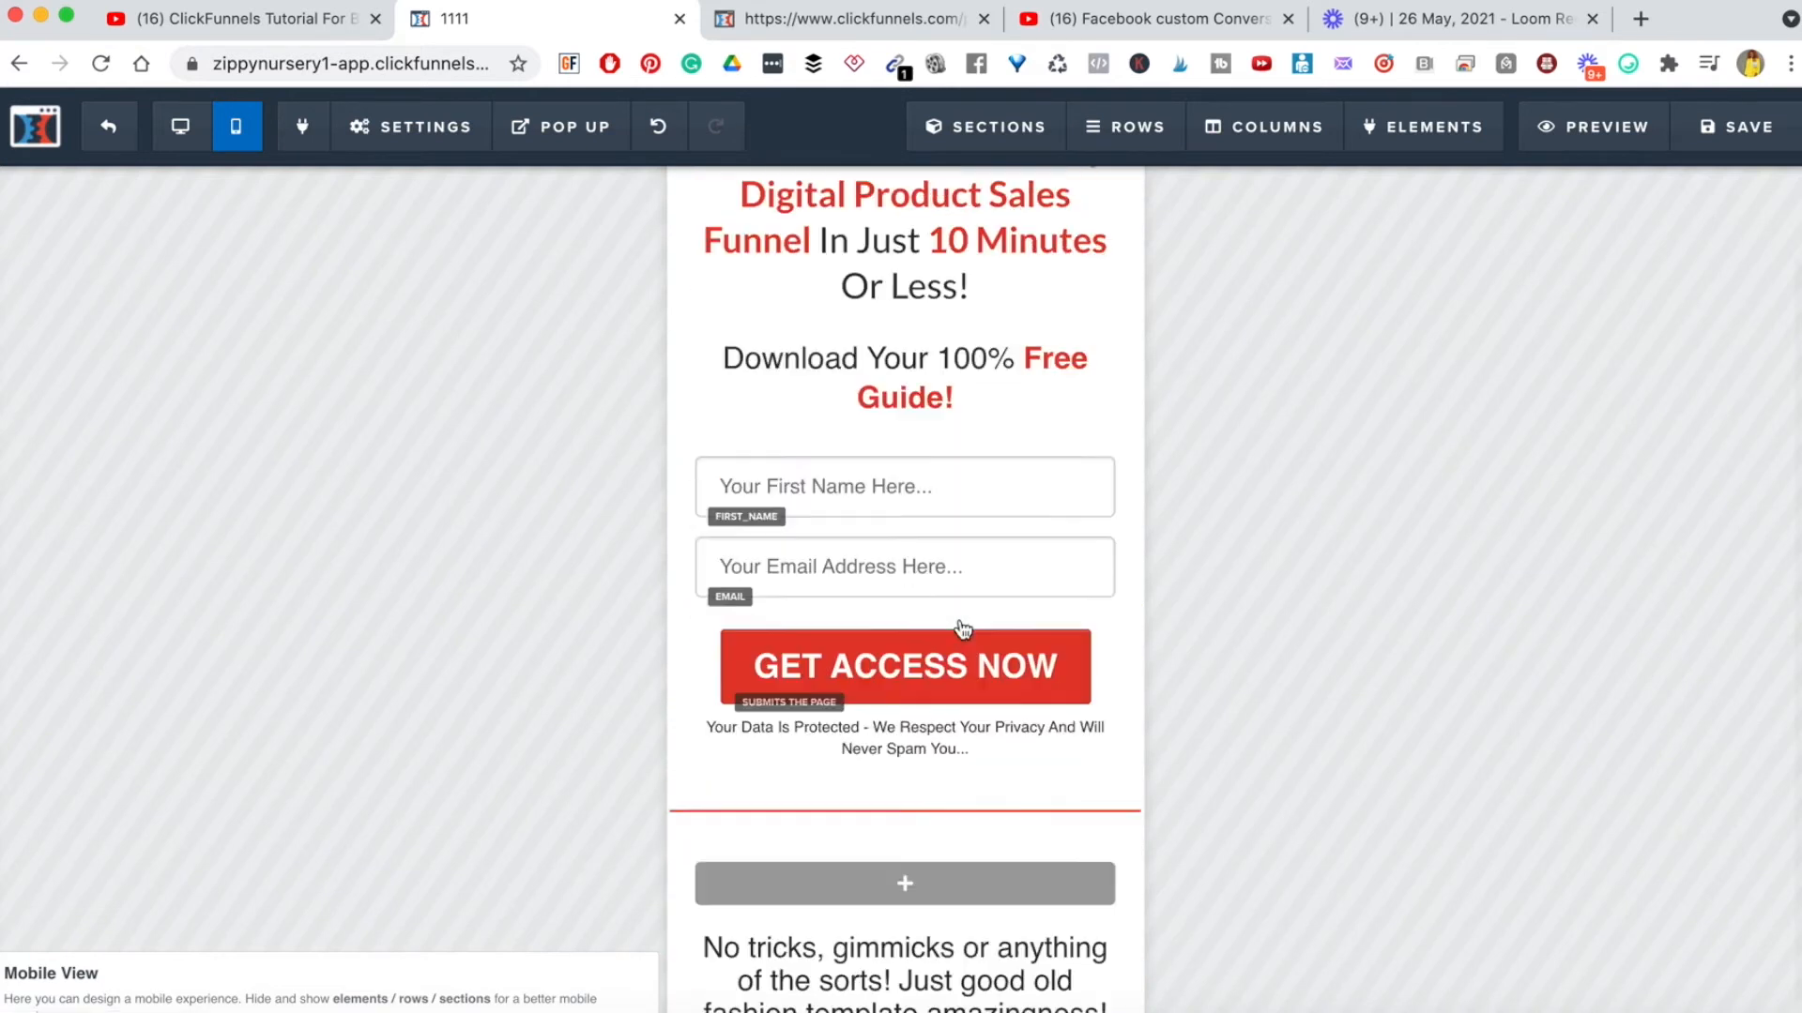
{"action": "scroll", "coordinate": [962, 626], "scroll_direction": "down", "scroll_amount": 9}
{"action": "scroll", "coordinate": [958, 639], "scroll_direction": "up", "scroll_amount": 1}
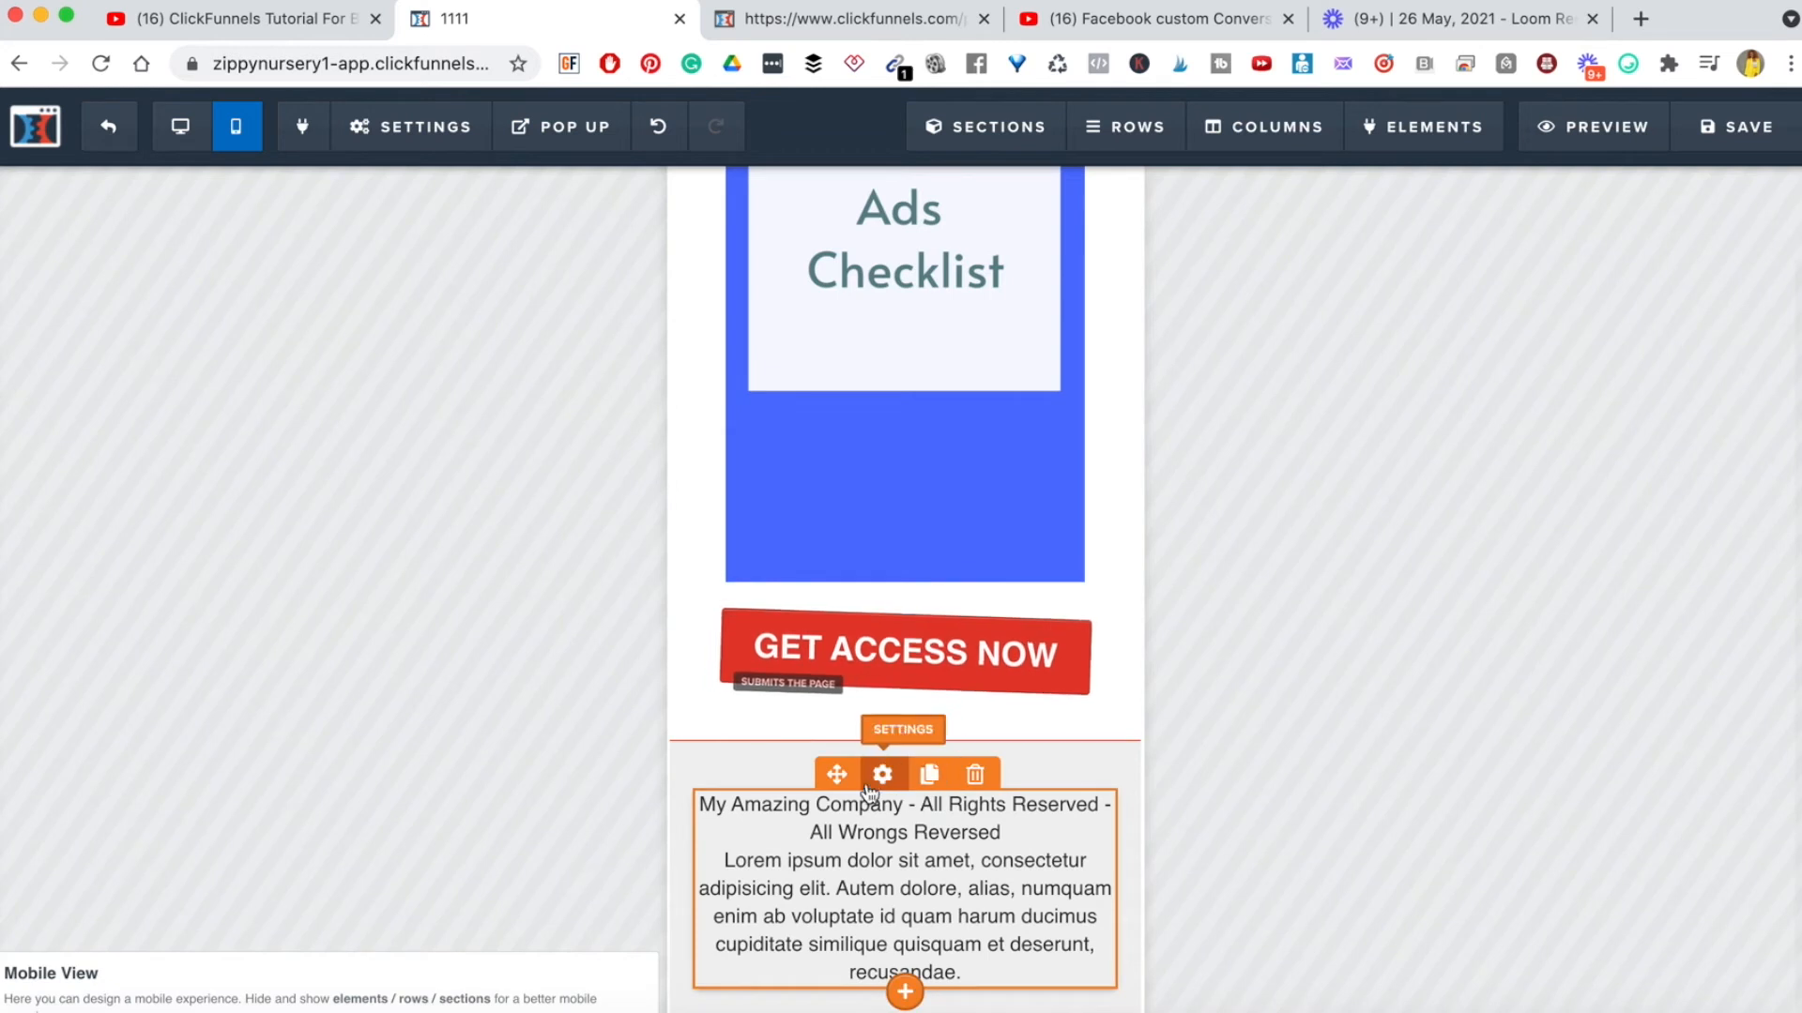
{"action": "scroll", "coordinate": [992, 503], "scroll_direction": "up", "scroll_amount": 10}
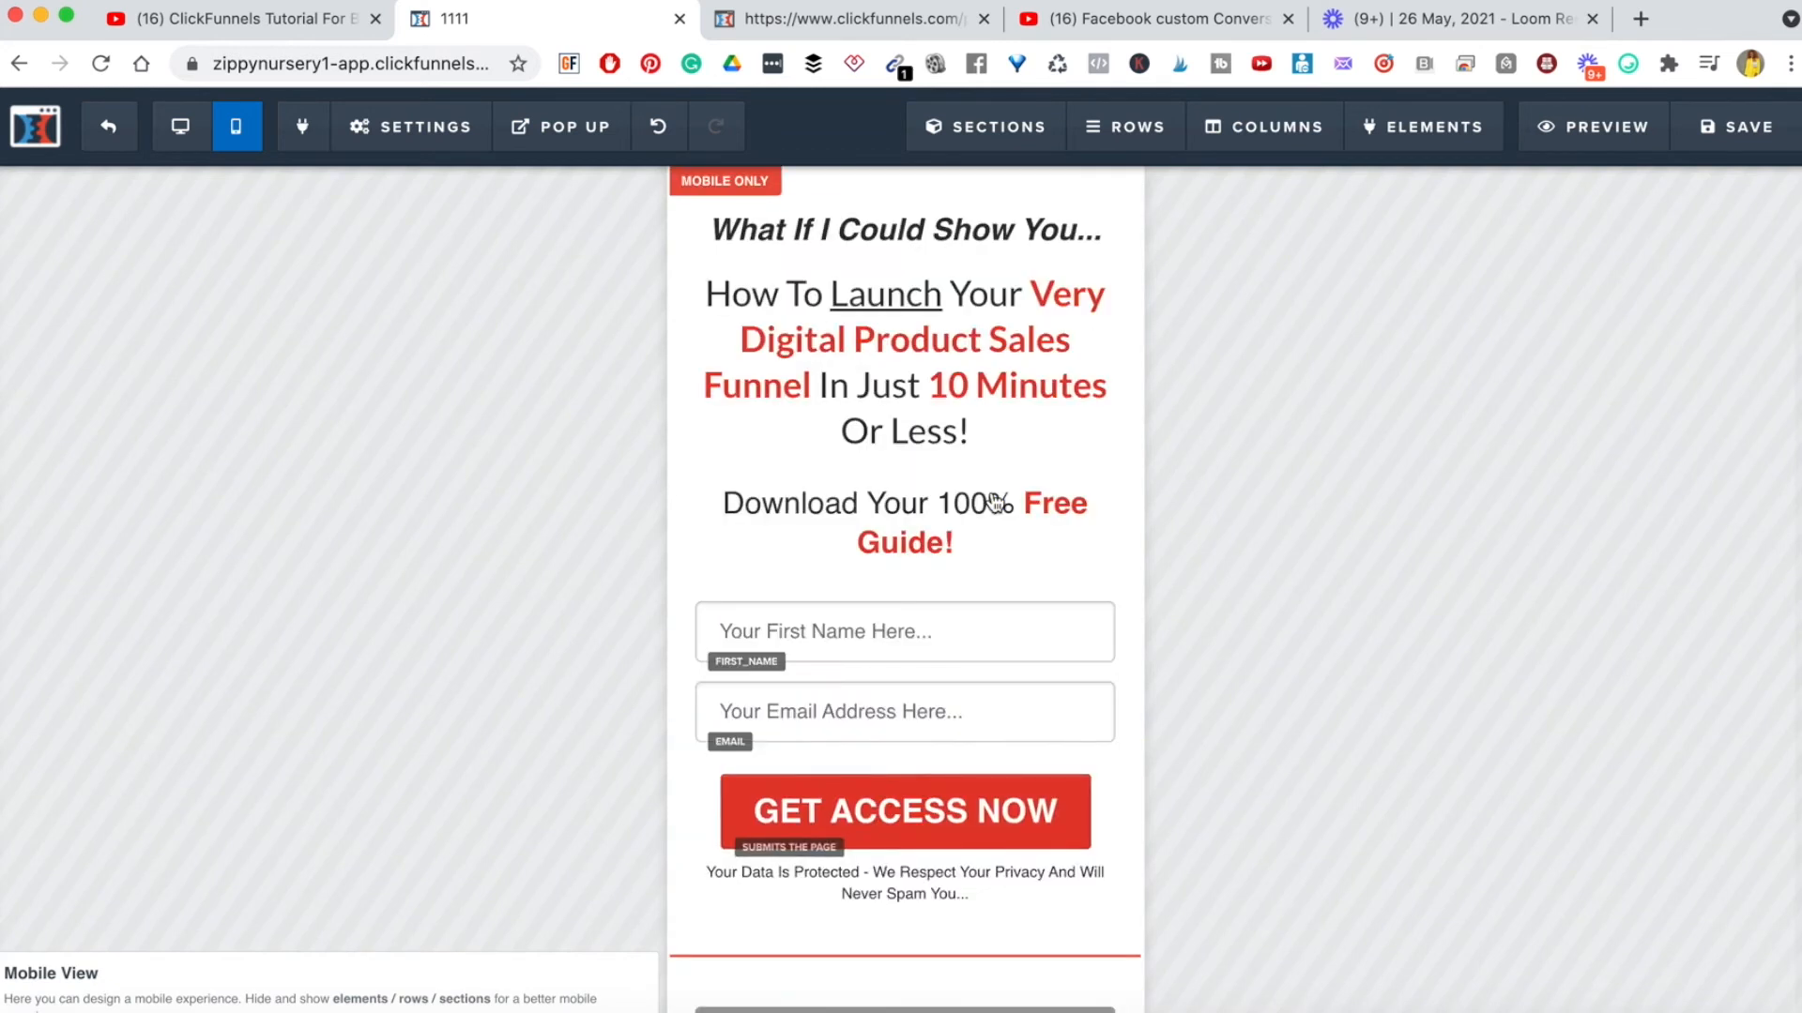
{"action": "left_click", "coordinate": [1736, 131]}
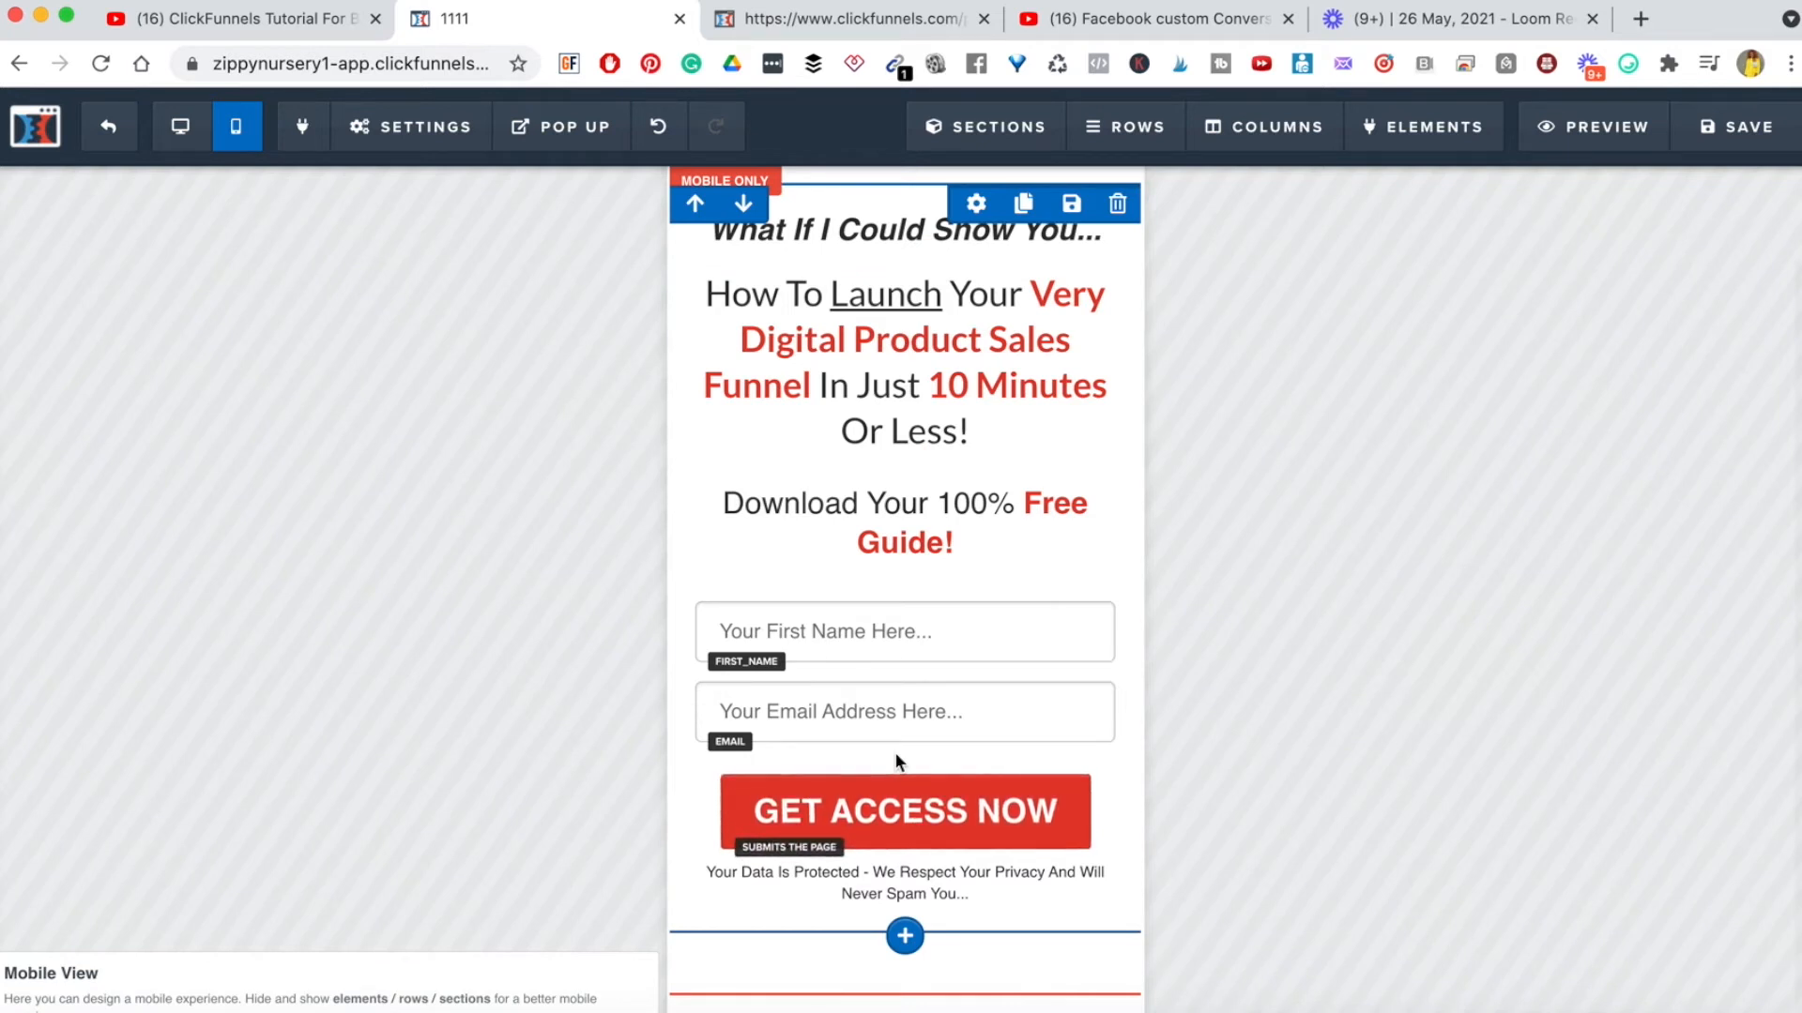
- Compare the desktop and mobile versions of the opt-in page, checking the section order in each
{"action": "left_click", "coordinate": [180, 128]}
{"action": "scroll", "coordinate": [1769, 848], "scroll_direction": "down", "scroll_amount": 5}
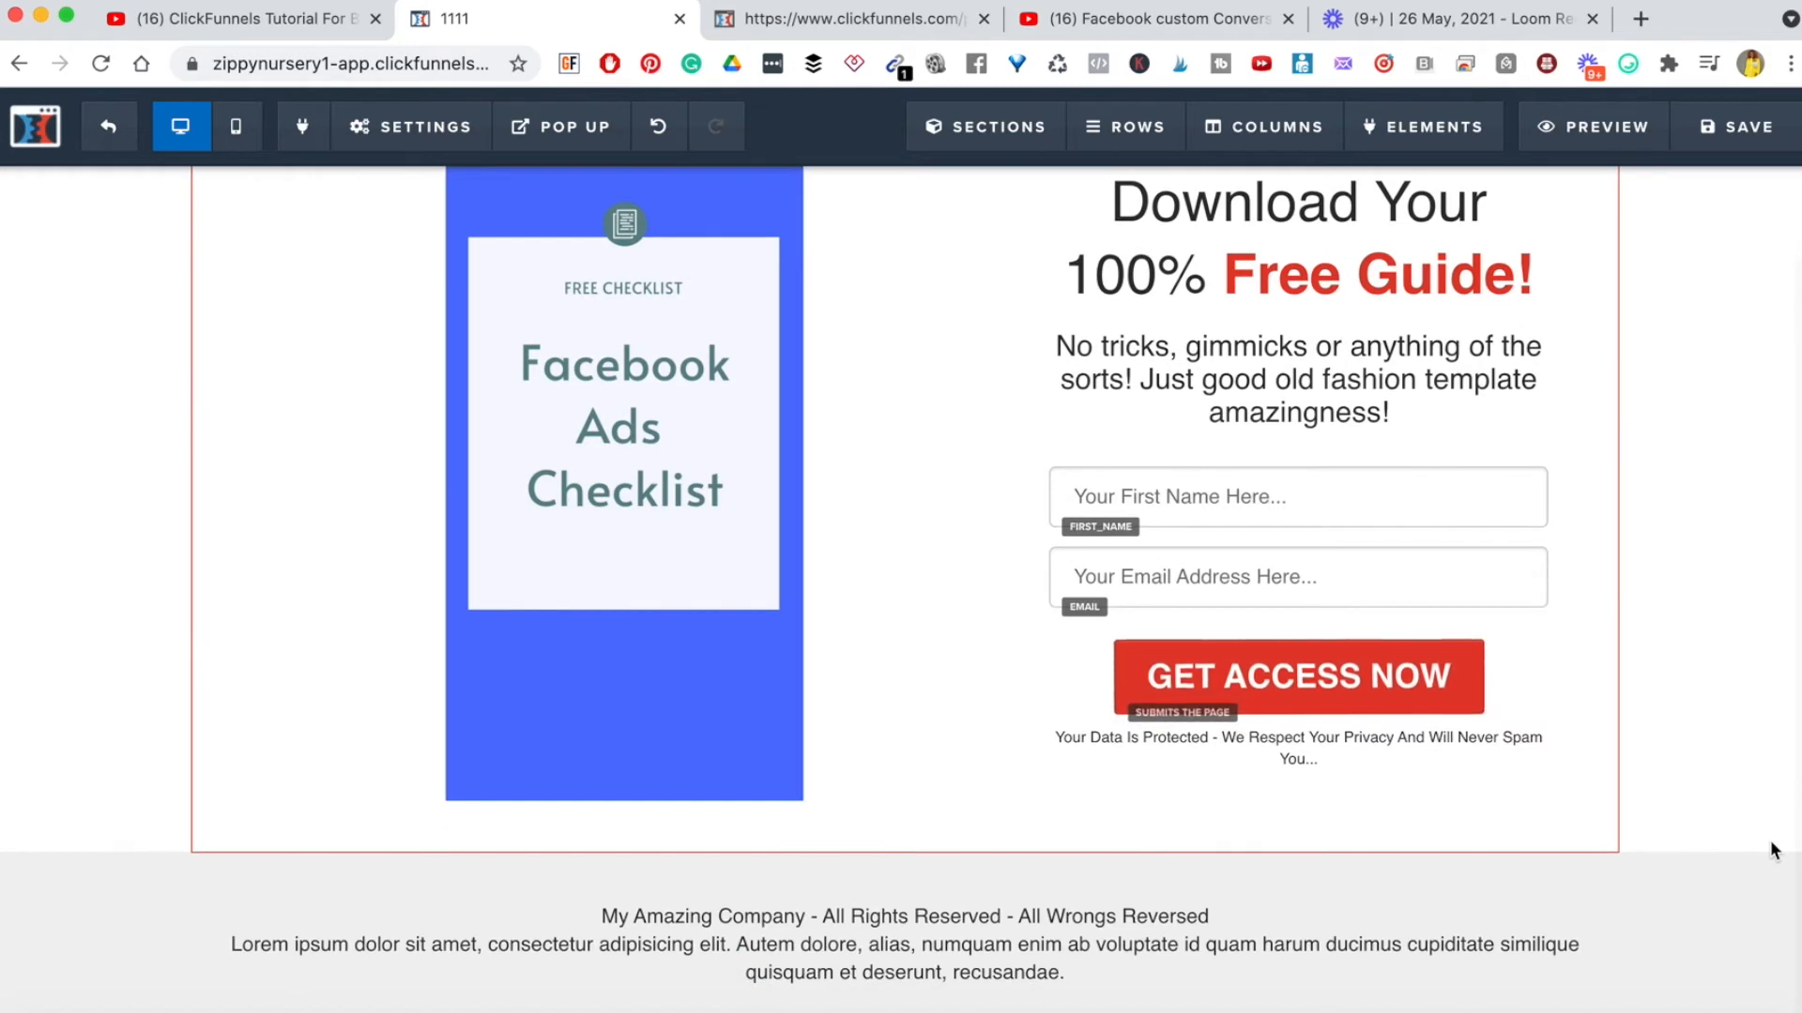
{"action": "scroll", "coordinate": [1770, 848], "scroll_direction": "up", "scroll_amount": 5}
{"action": "scroll", "coordinate": [1770, 848], "scroll_direction": "down", "scroll_amount": 3}
{"action": "scroll", "coordinate": [1770, 848], "scroll_direction": "up", "scroll_amount": 3}
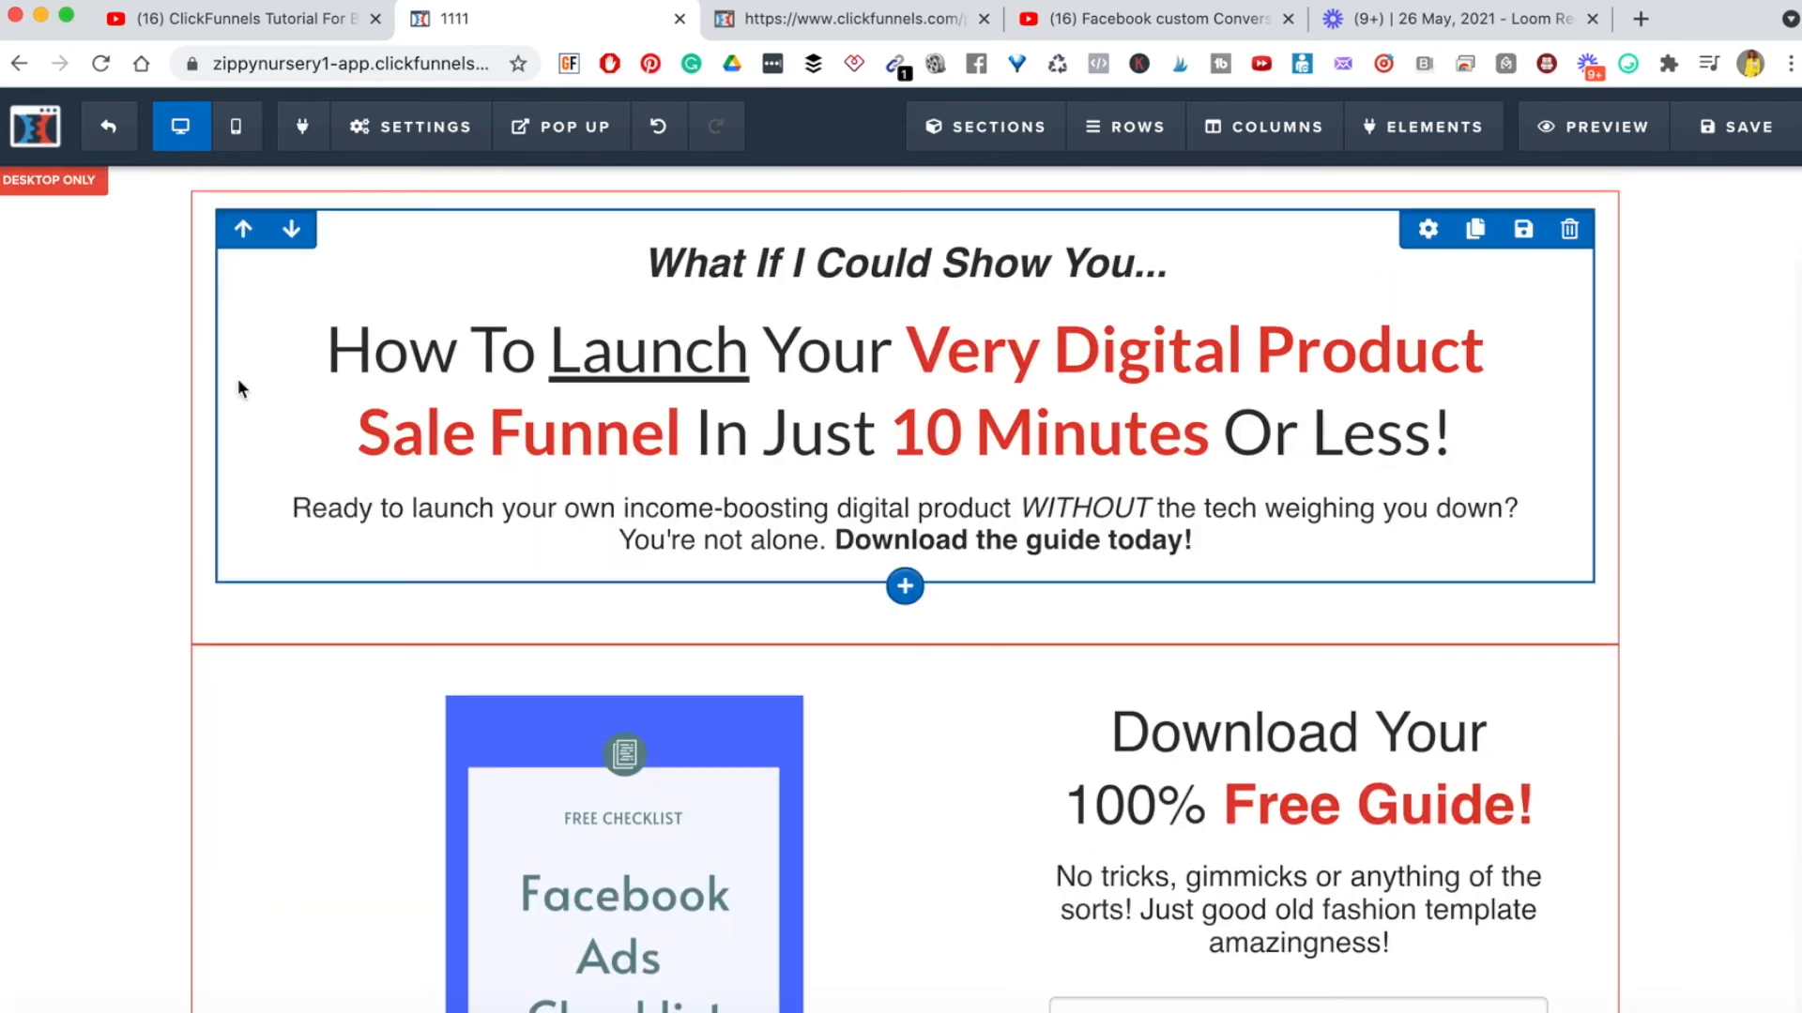
{"action": "left_click", "coordinate": [235, 125]}
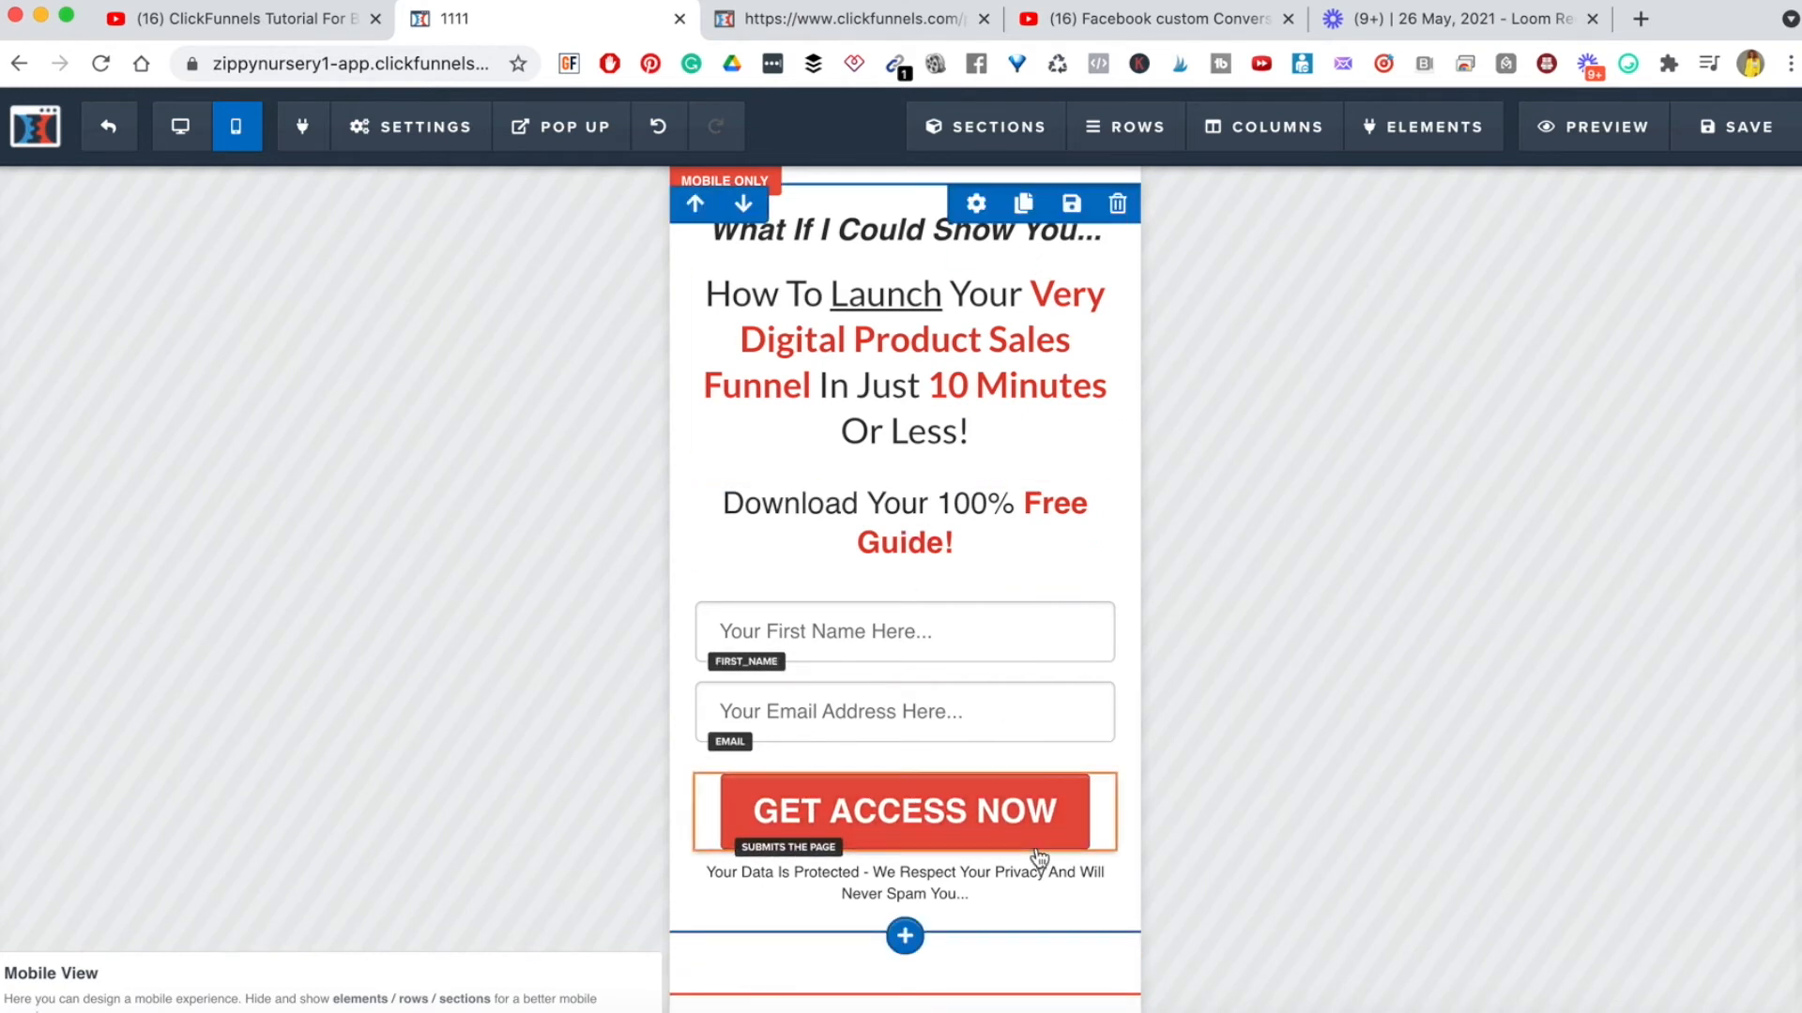
{"action": "scroll", "coordinate": [1039, 857], "scroll_direction": "down", "scroll_amount": 15}
{"action": "scroll", "coordinate": [1038, 857], "scroll_direction": "up", "scroll_amount": 15}
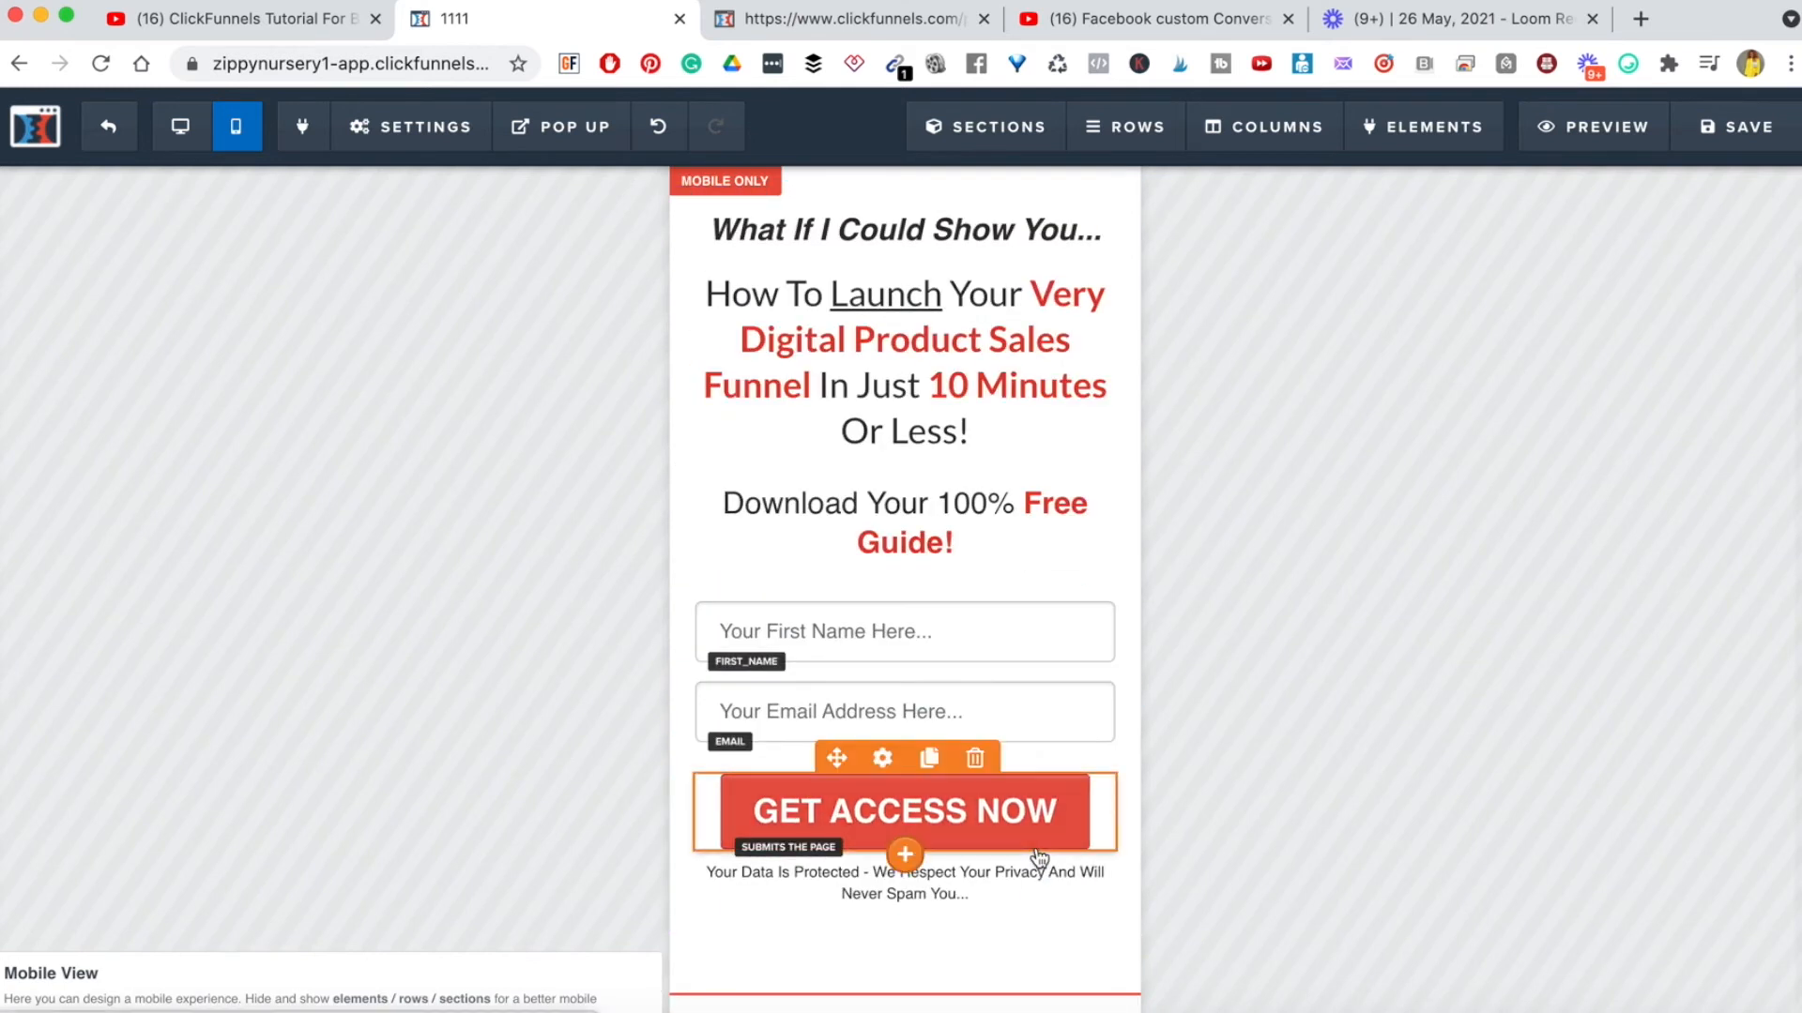
{"action": "left_click", "coordinate": [182, 141]}
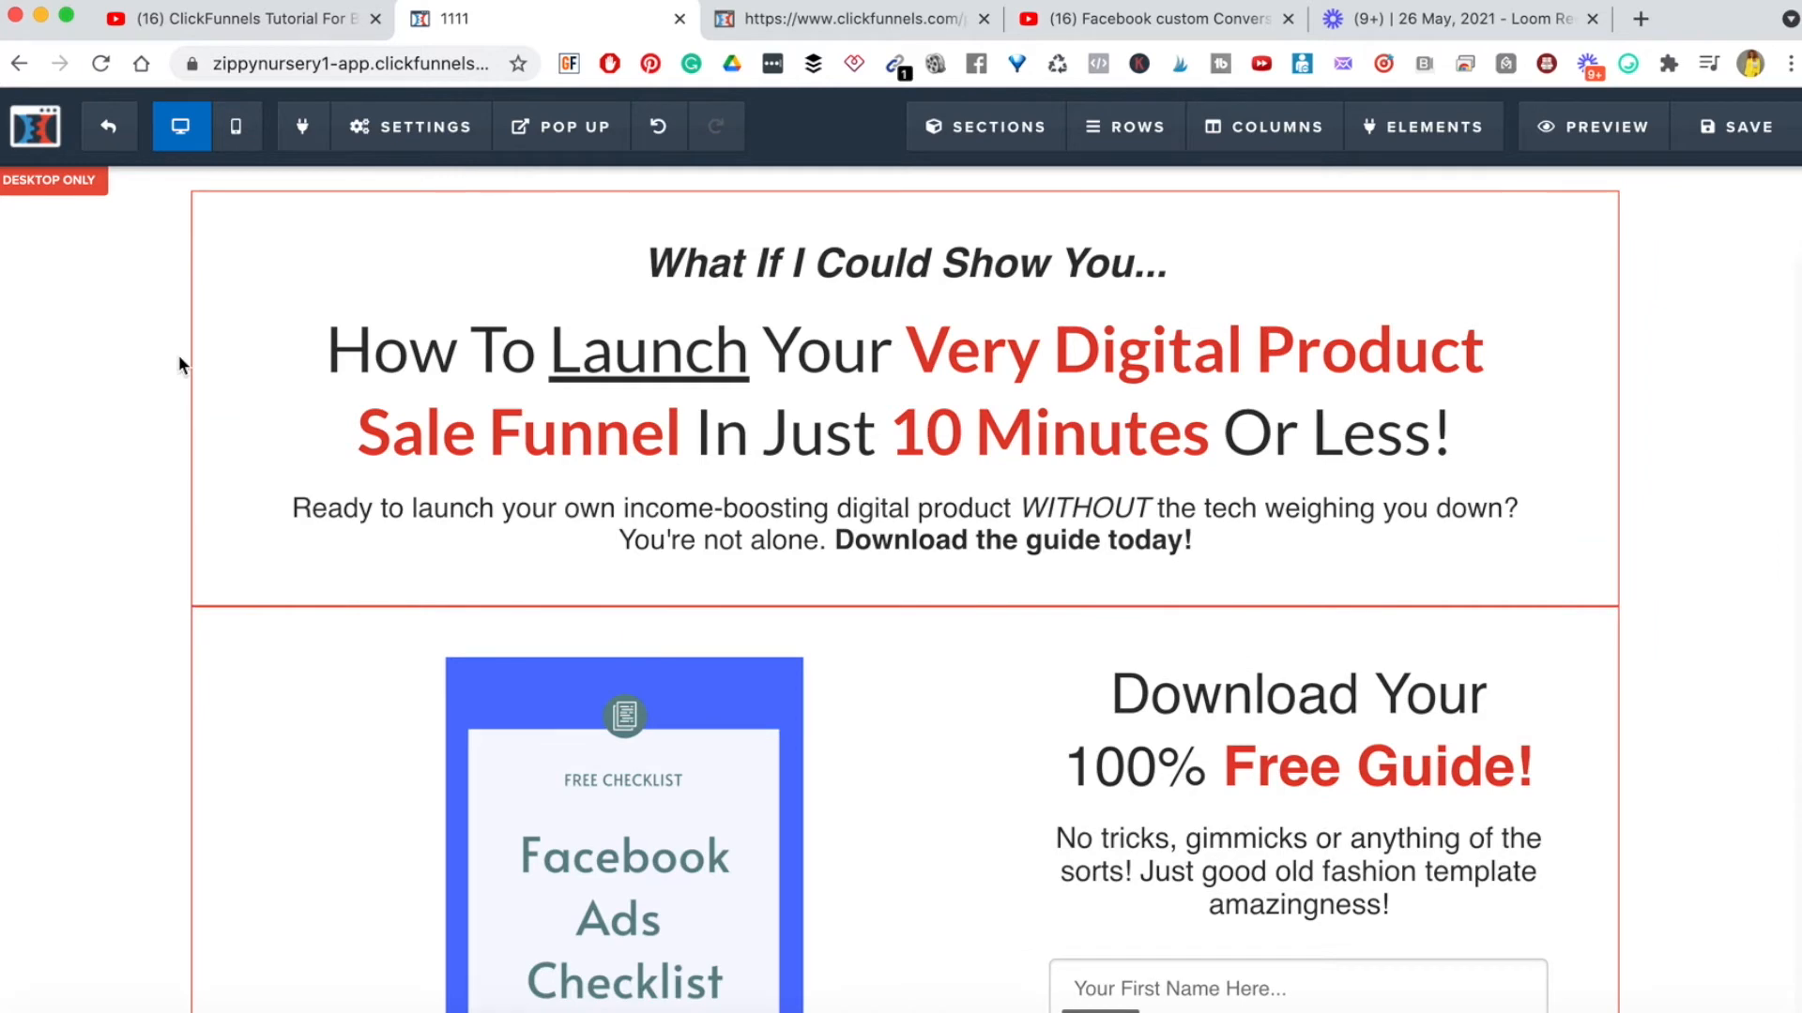
- Check which autoresponder integrations are offered in the page's email integration settings, leaving the settings unchanged
{"action": "left_click", "coordinate": [402, 129]}
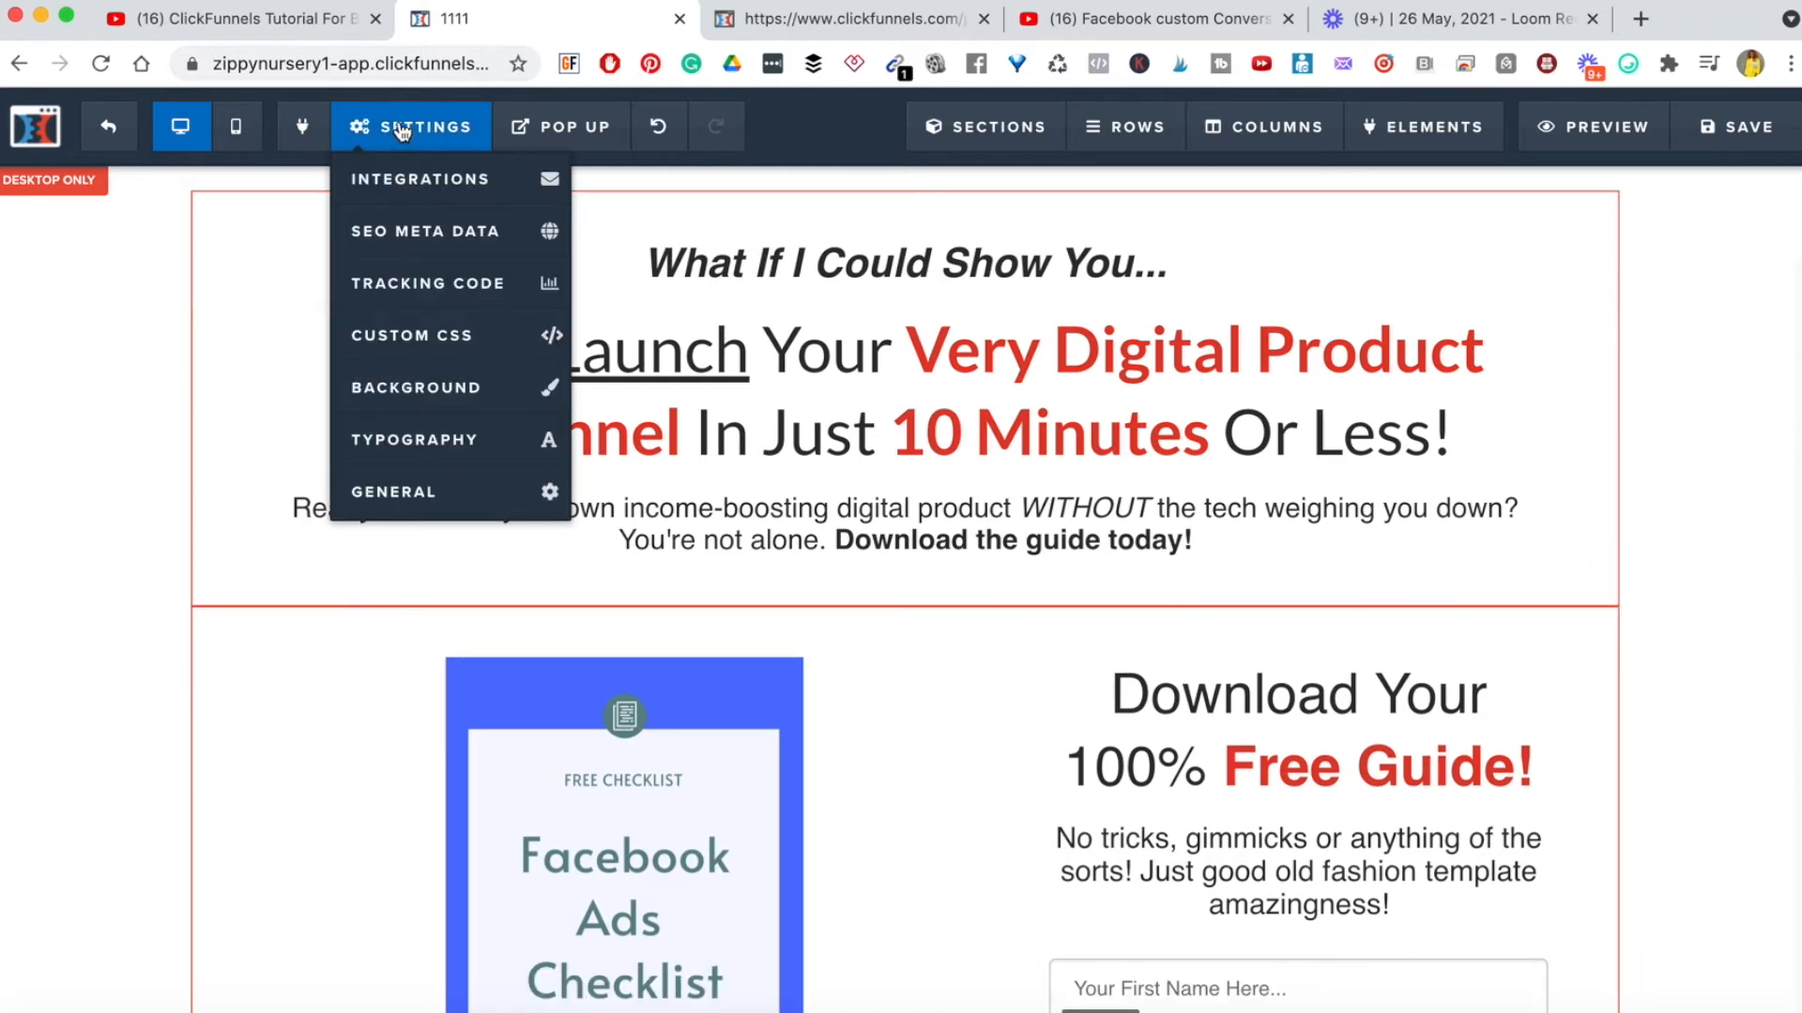
{"action": "left_click", "coordinate": [433, 182]}
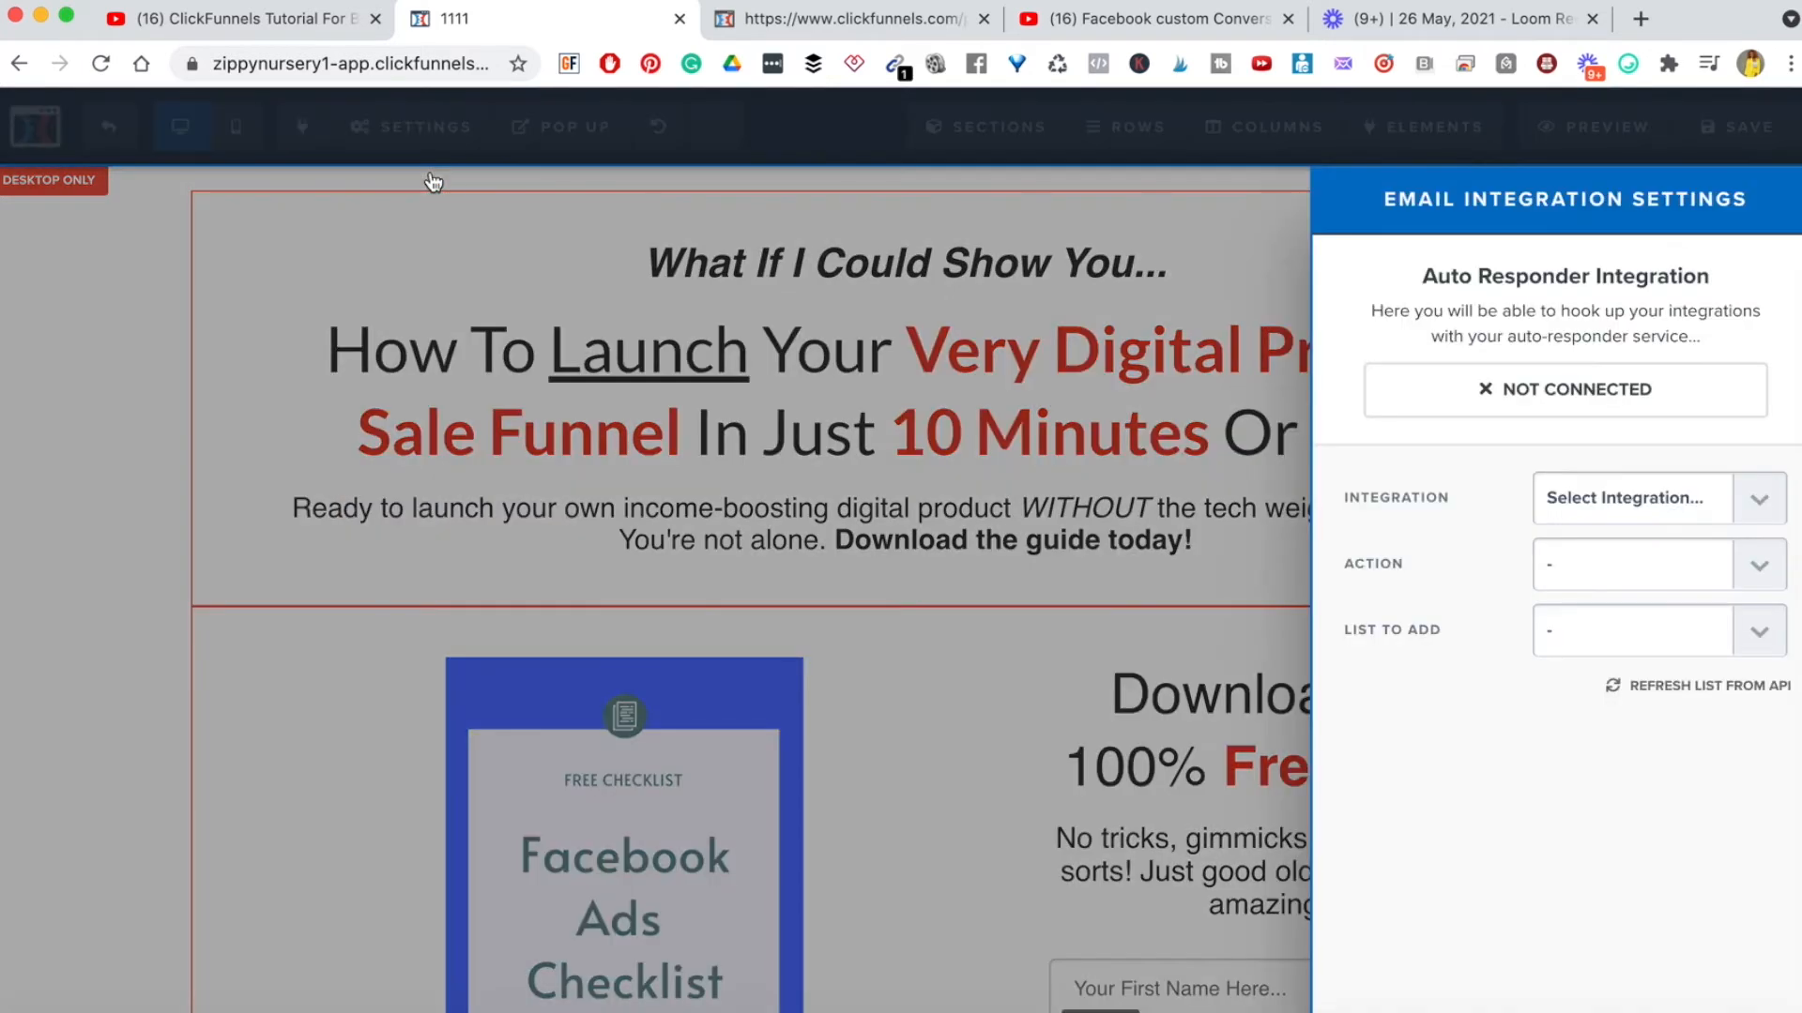
{"action": "left_click", "coordinate": [1759, 500]}
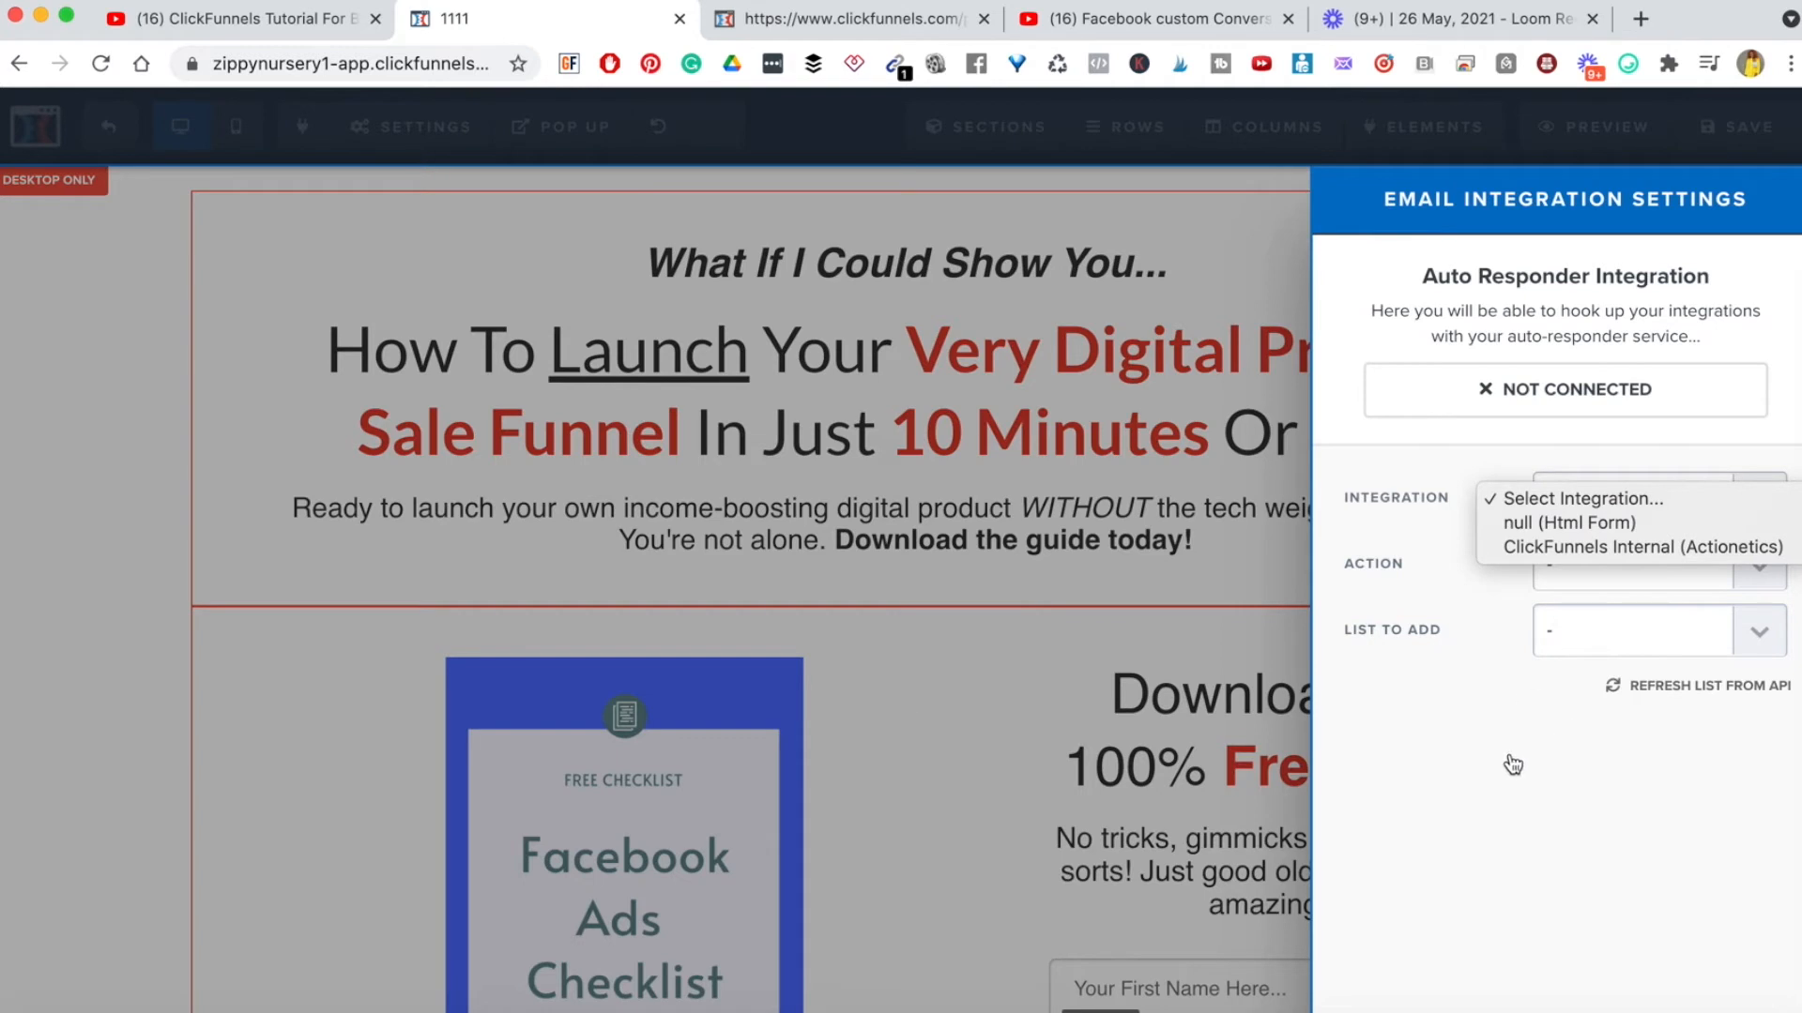
{"action": "left_click", "coordinate": [1475, 793]}
{"action": "left_click", "coordinate": [942, 738]}
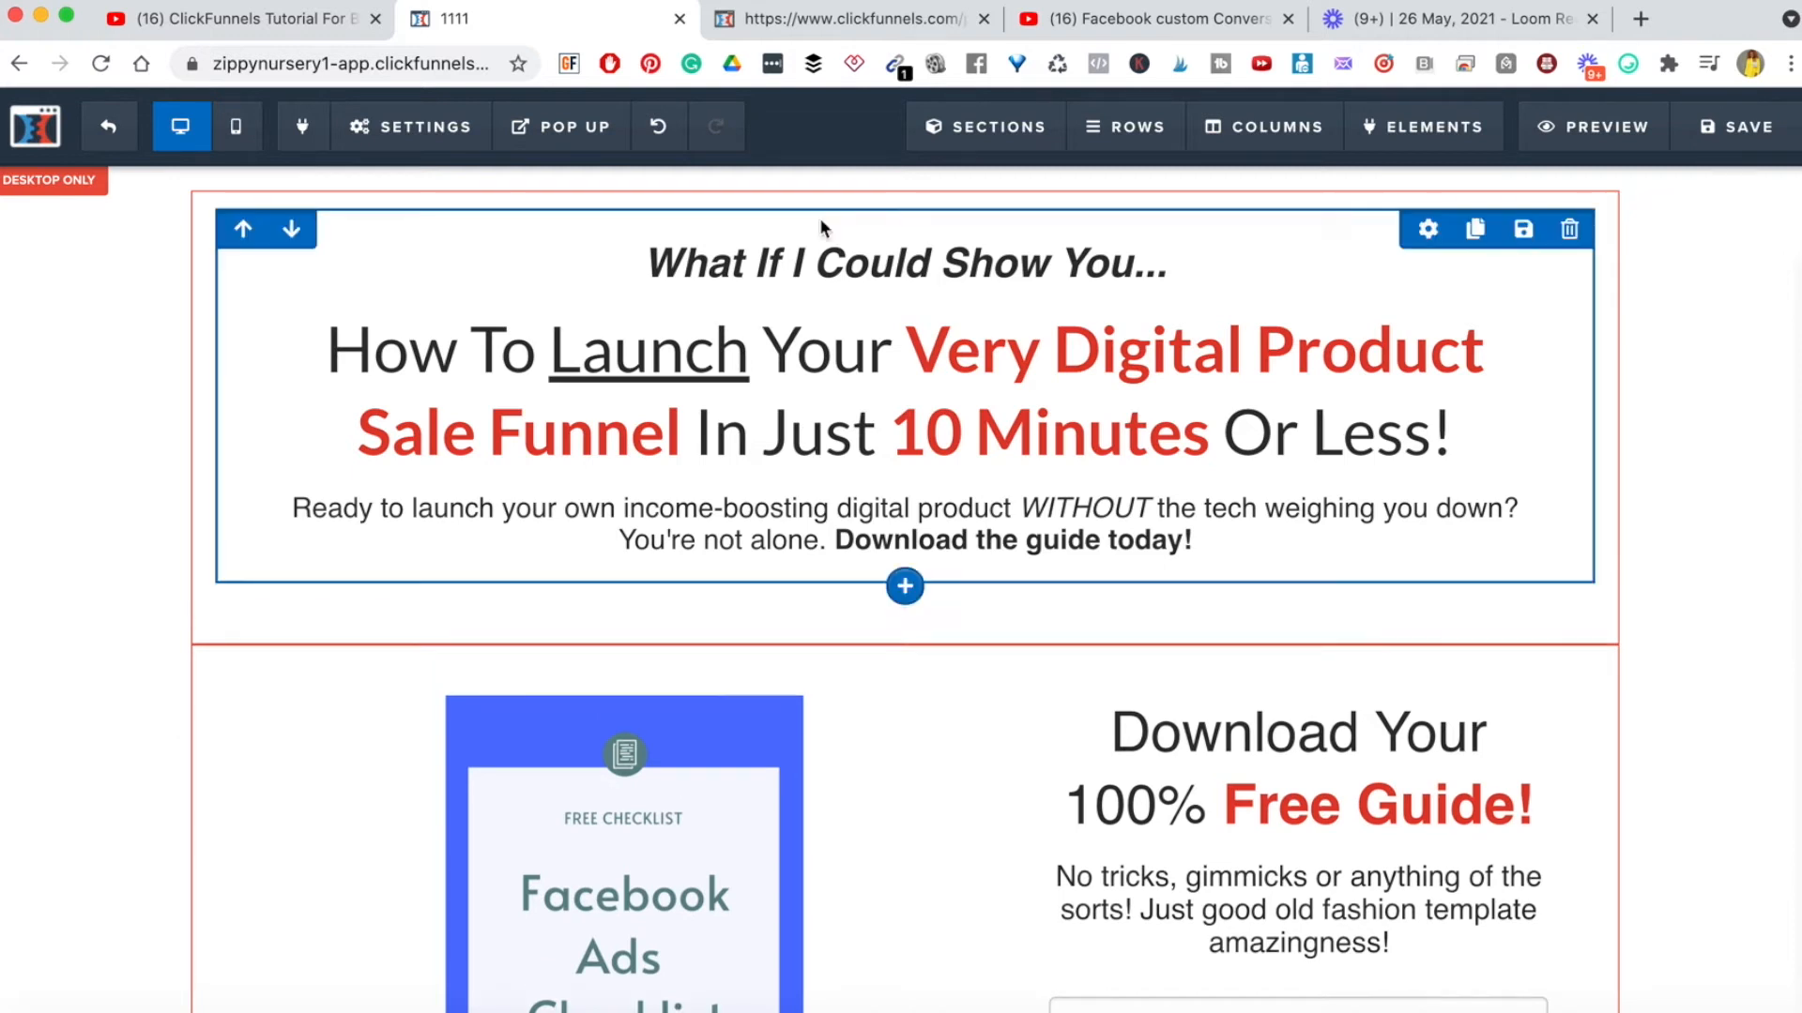
{"action": "left_click", "coordinate": [404, 126]}
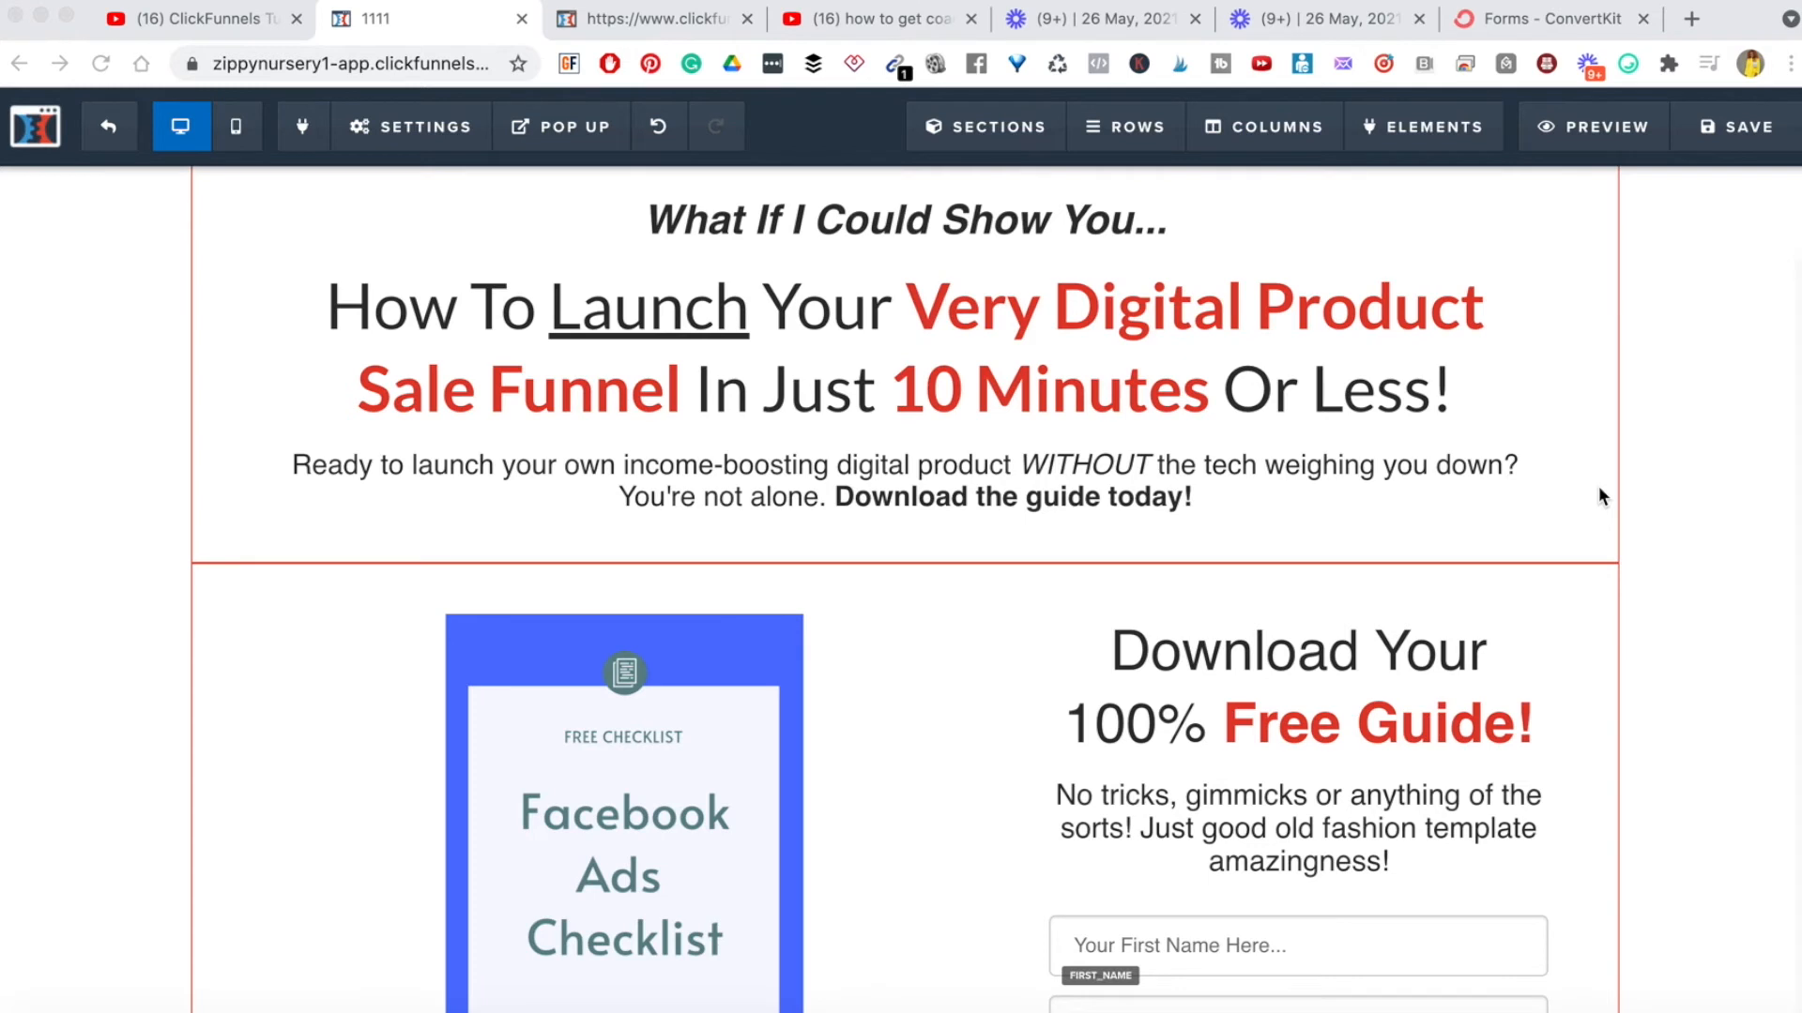
{"action": "scroll", "coordinate": [1597, 486], "scroll_direction": "down", "scroll_amount": 3}
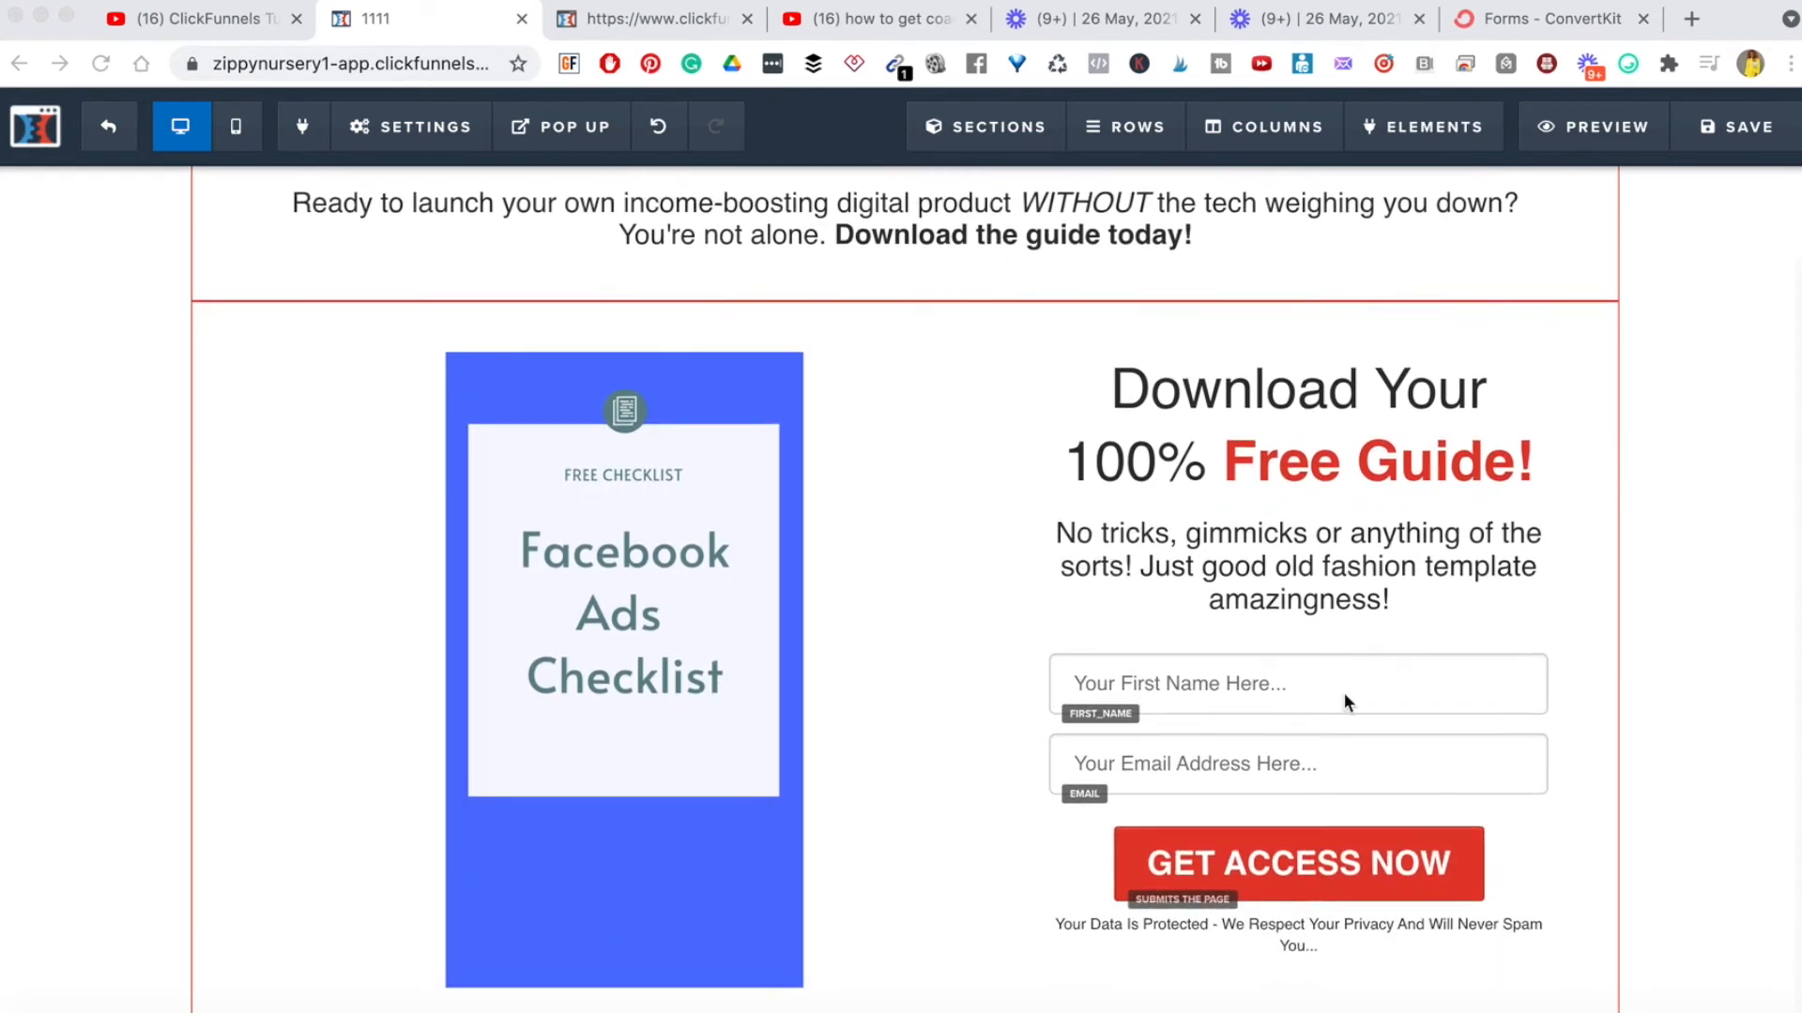
{"action": "left_click", "coordinate": [1173, 693]}
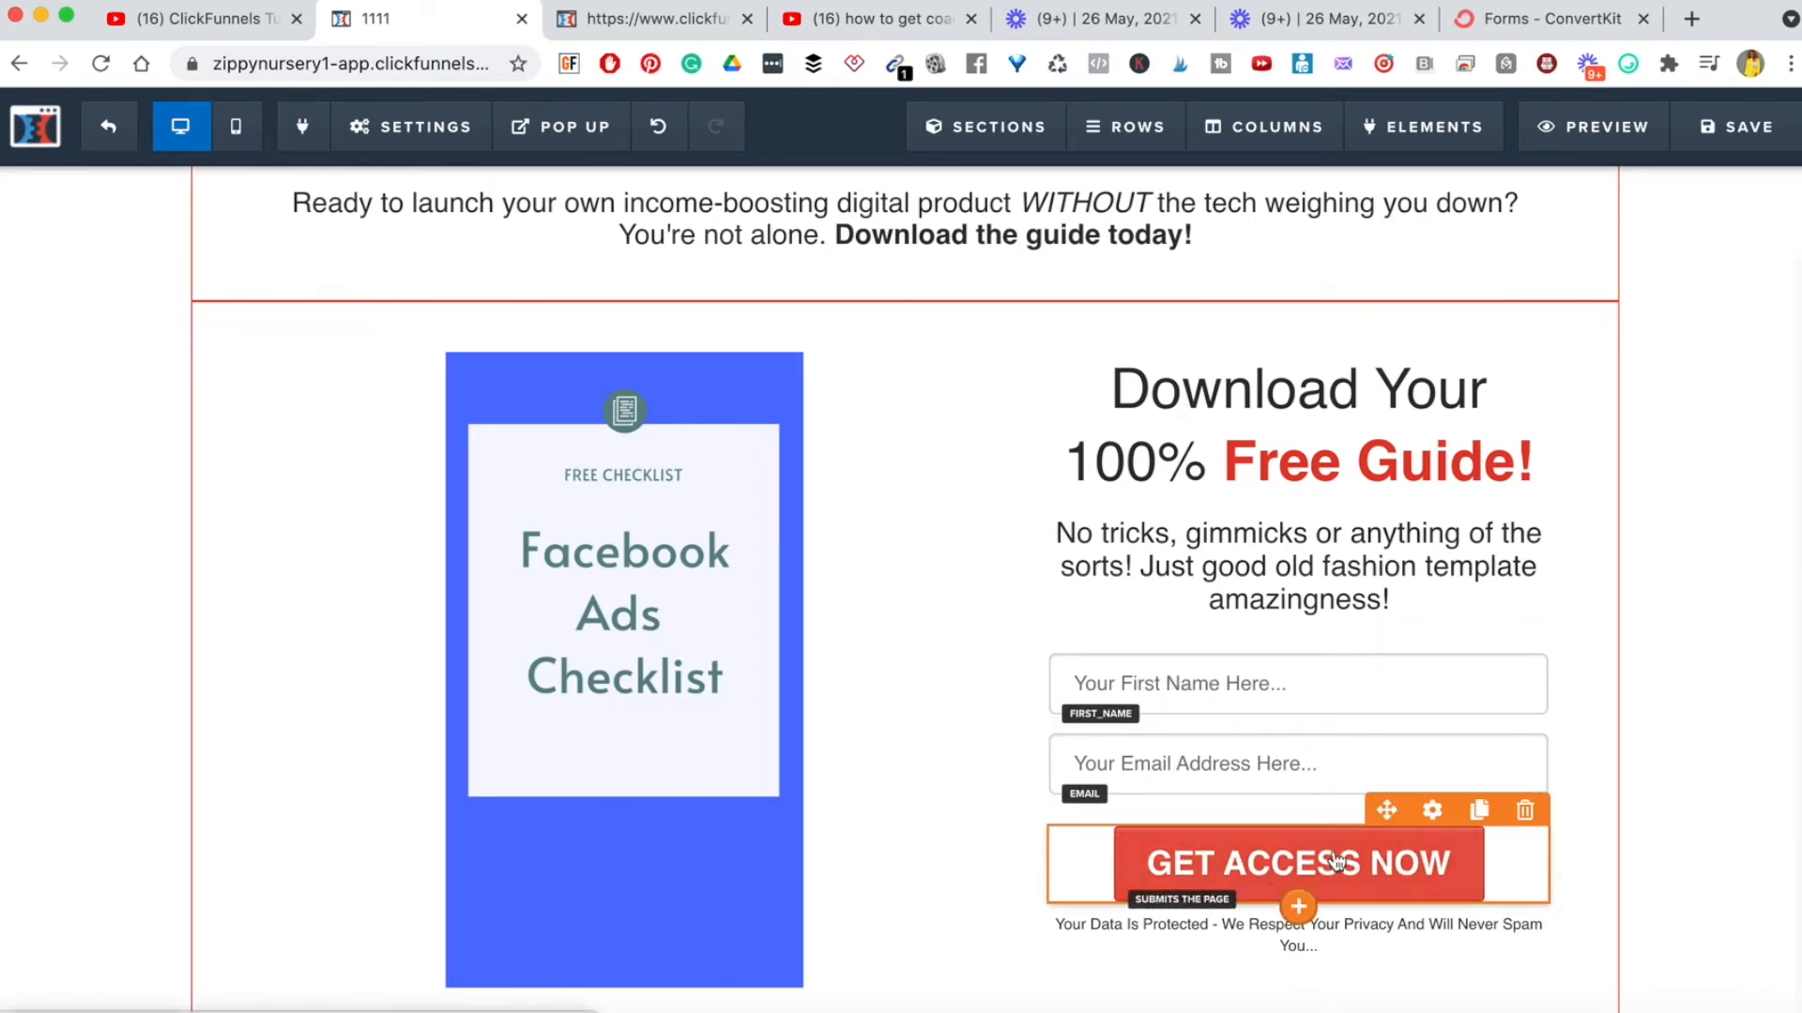
{"action": "scroll", "coordinate": [1368, 625], "scroll_direction": "up", "scroll_amount": 2}
{"action": "scroll", "coordinate": [1368, 625], "scroll_direction": "down", "scroll_amount": 3}
{"action": "scroll", "coordinate": [1367, 620], "scroll_direction": "up", "scroll_amount": 4}
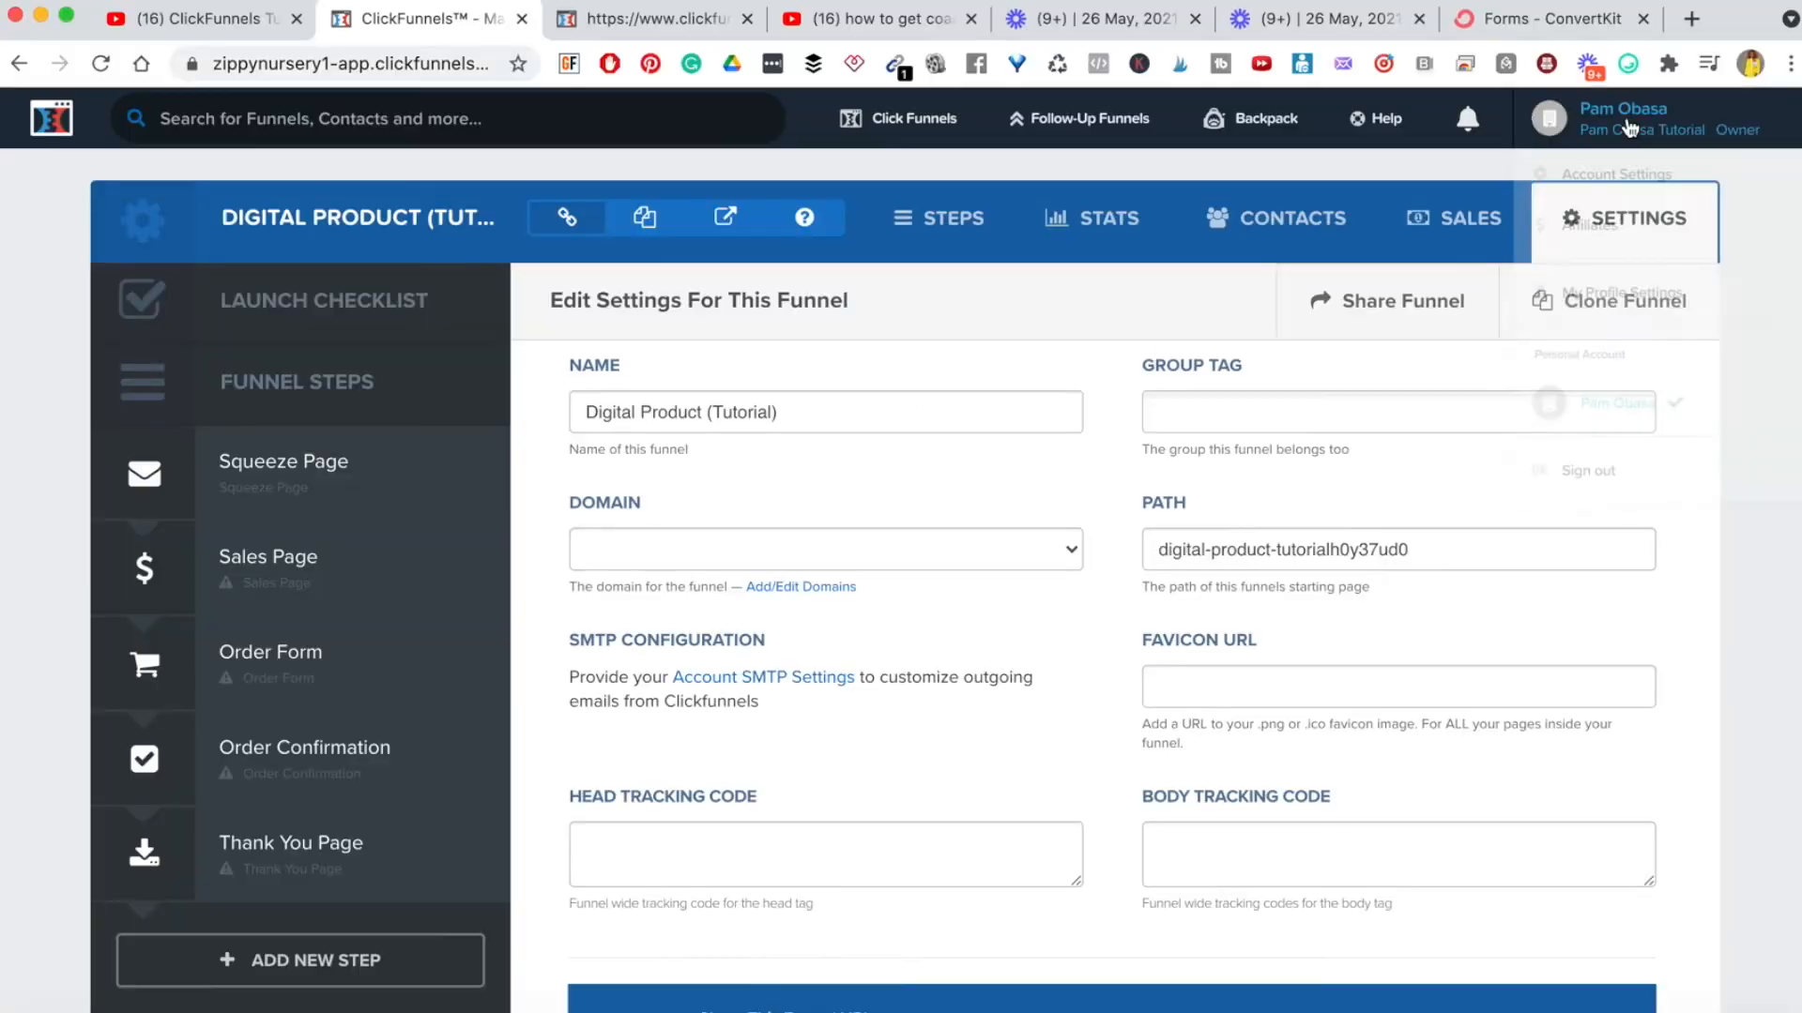
- Open the account settings and go to the Add New Integration page
{"action": "left_click", "coordinate": [1633, 130]}
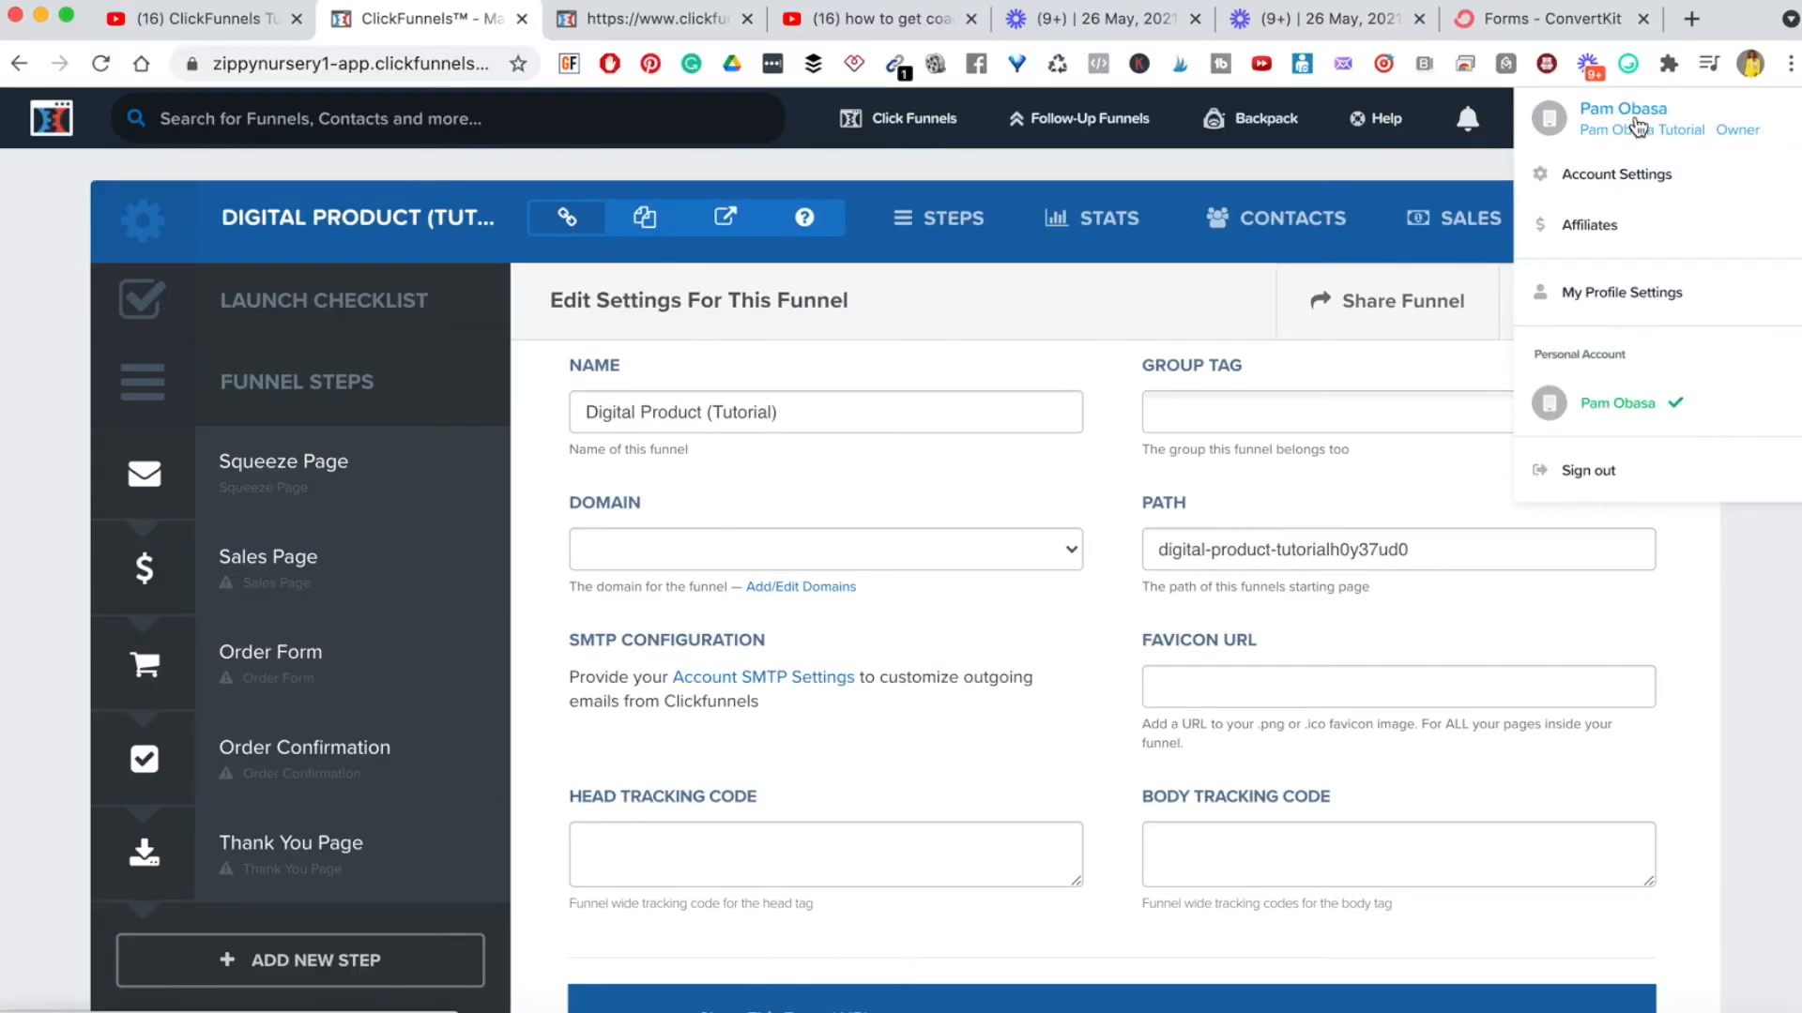
{"action": "left_click", "coordinate": [1616, 193]}
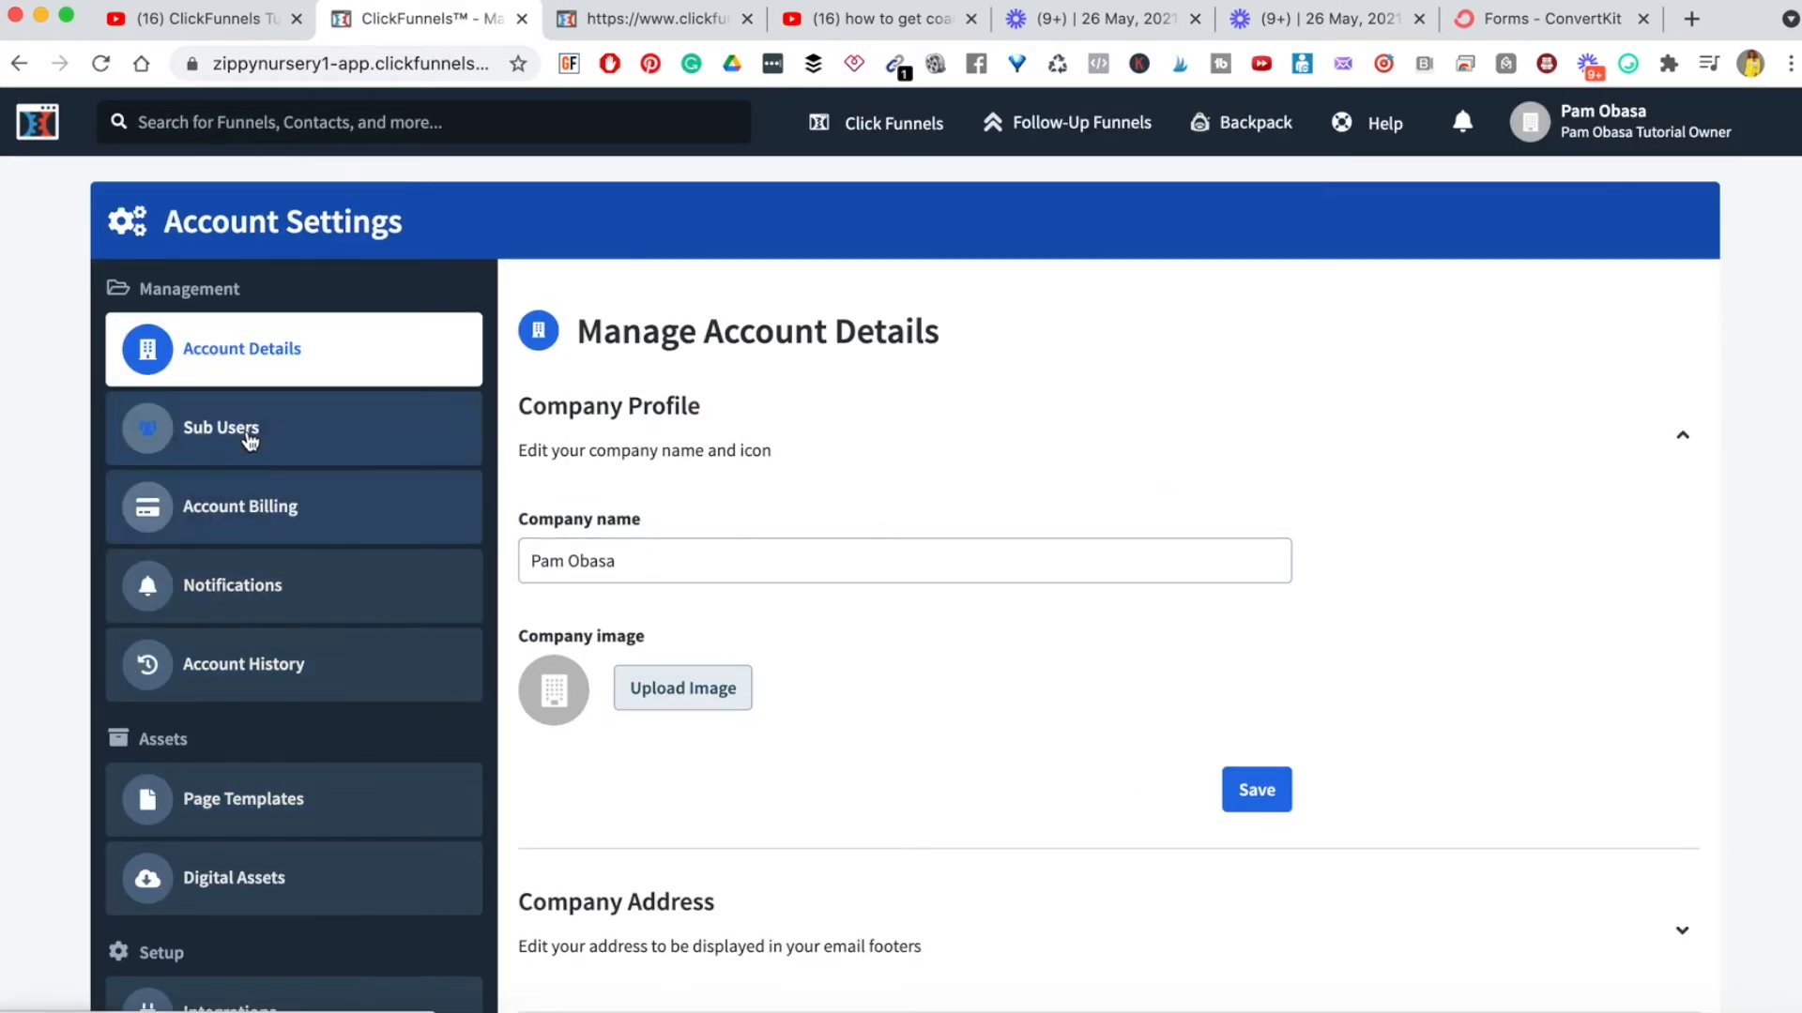
{"action": "scroll", "coordinate": [254, 719], "scroll_direction": "down", "scroll_amount": 5}
{"action": "left_click", "coordinate": [223, 637]}
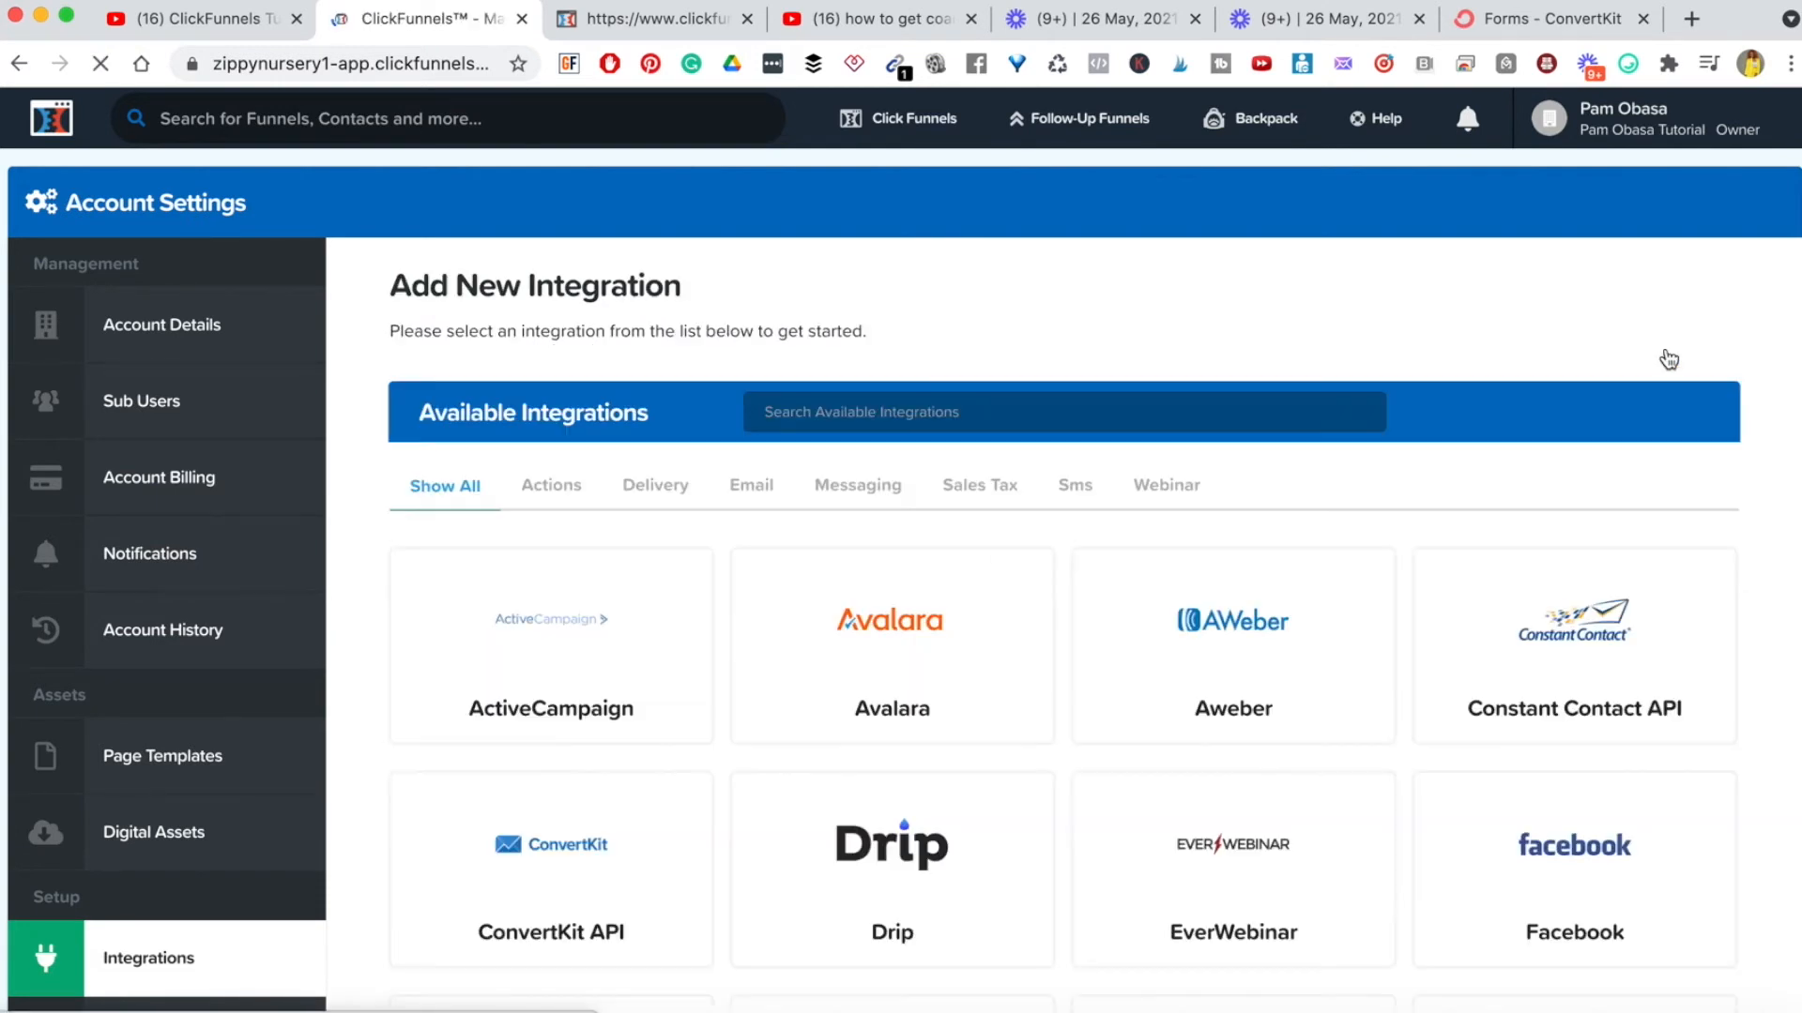
- Look through the full list of available integrations, from ActiveCampaign at its start to Zoom Oauth at its end
{"action": "scroll", "coordinate": [1066, 625], "scroll_direction": "down", "scroll_amount": 4}
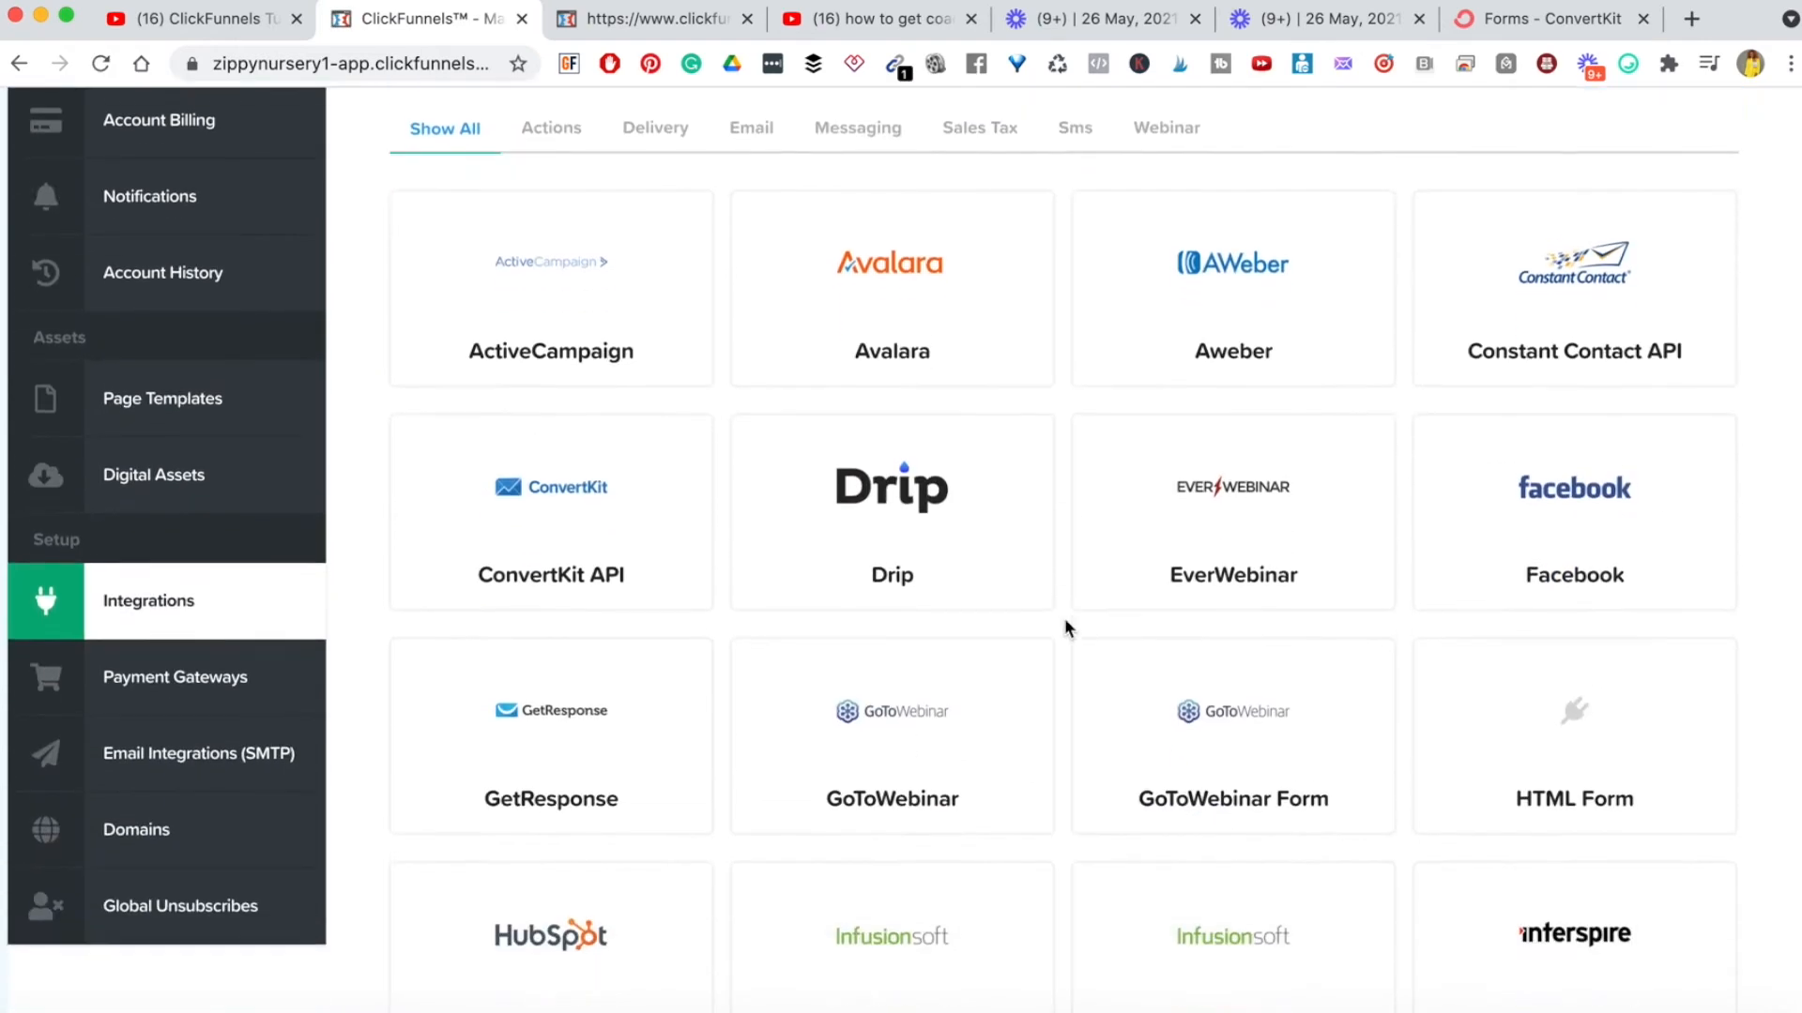
{"action": "scroll", "coordinate": [1066, 625], "scroll_direction": "up", "scroll_amount": 1}
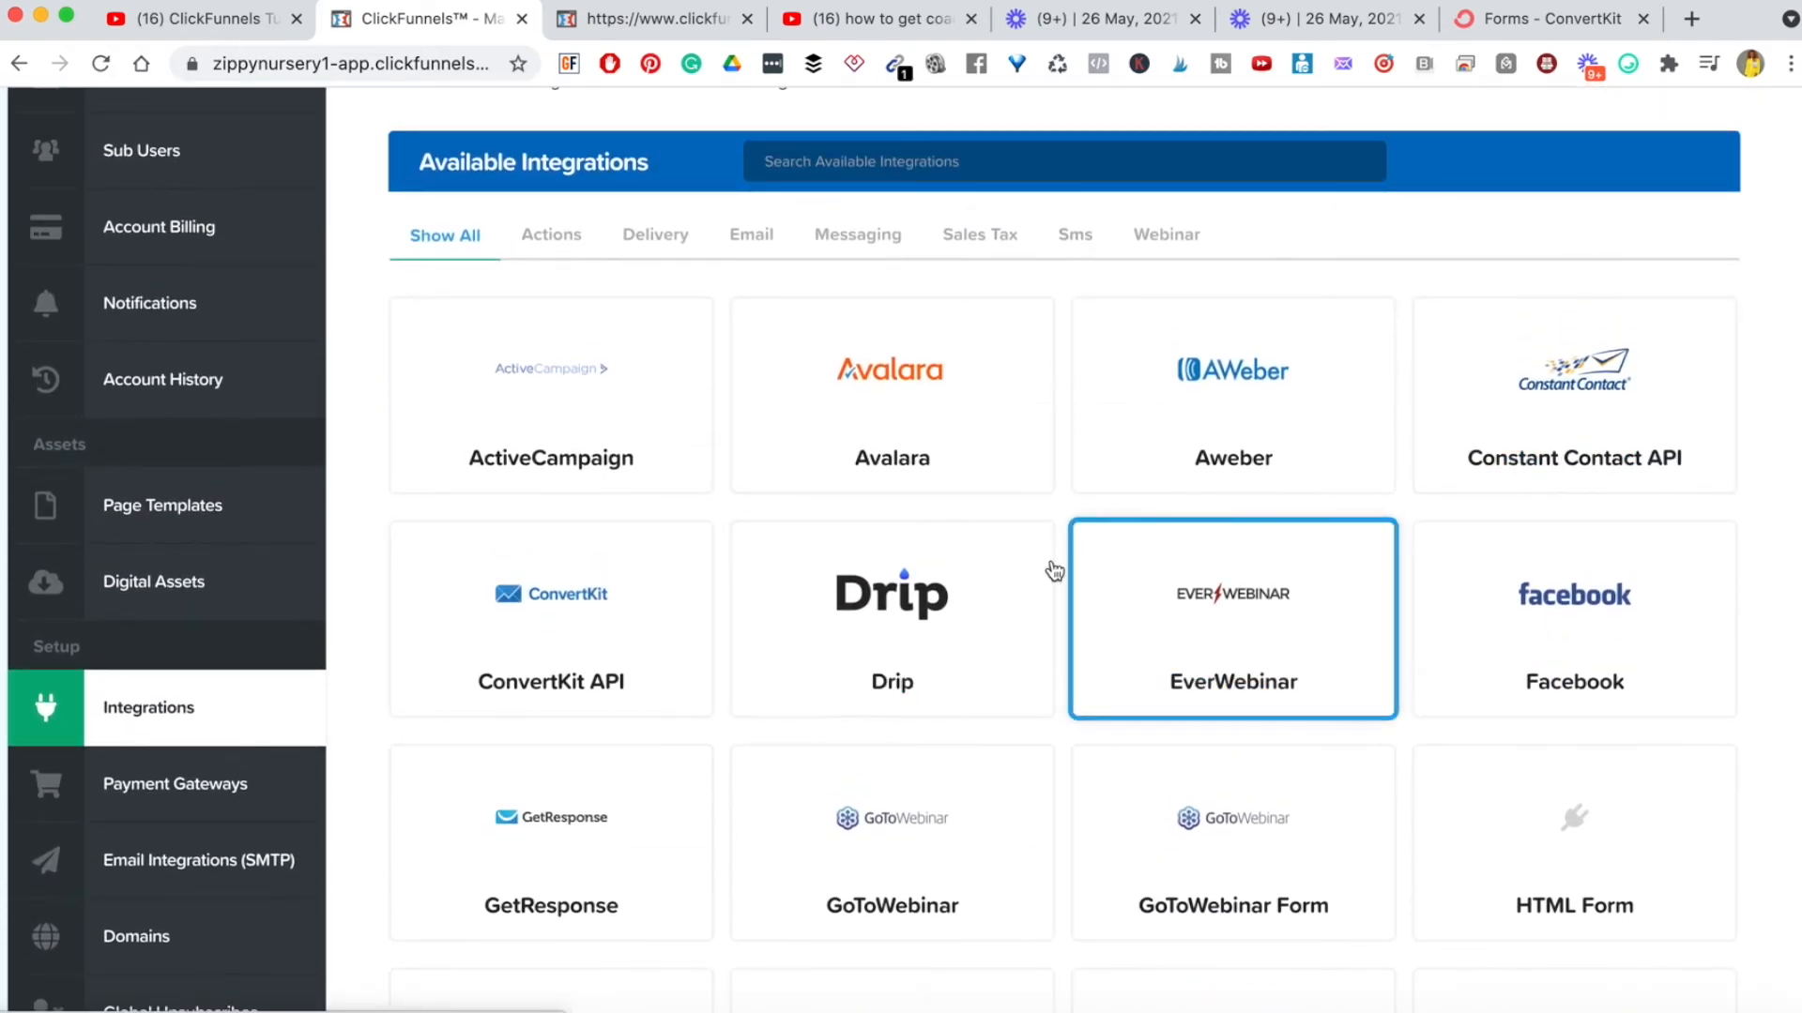
{"action": "scroll", "coordinate": [1388, 772], "scroll_direction": "down", "scroll_amount": 7}
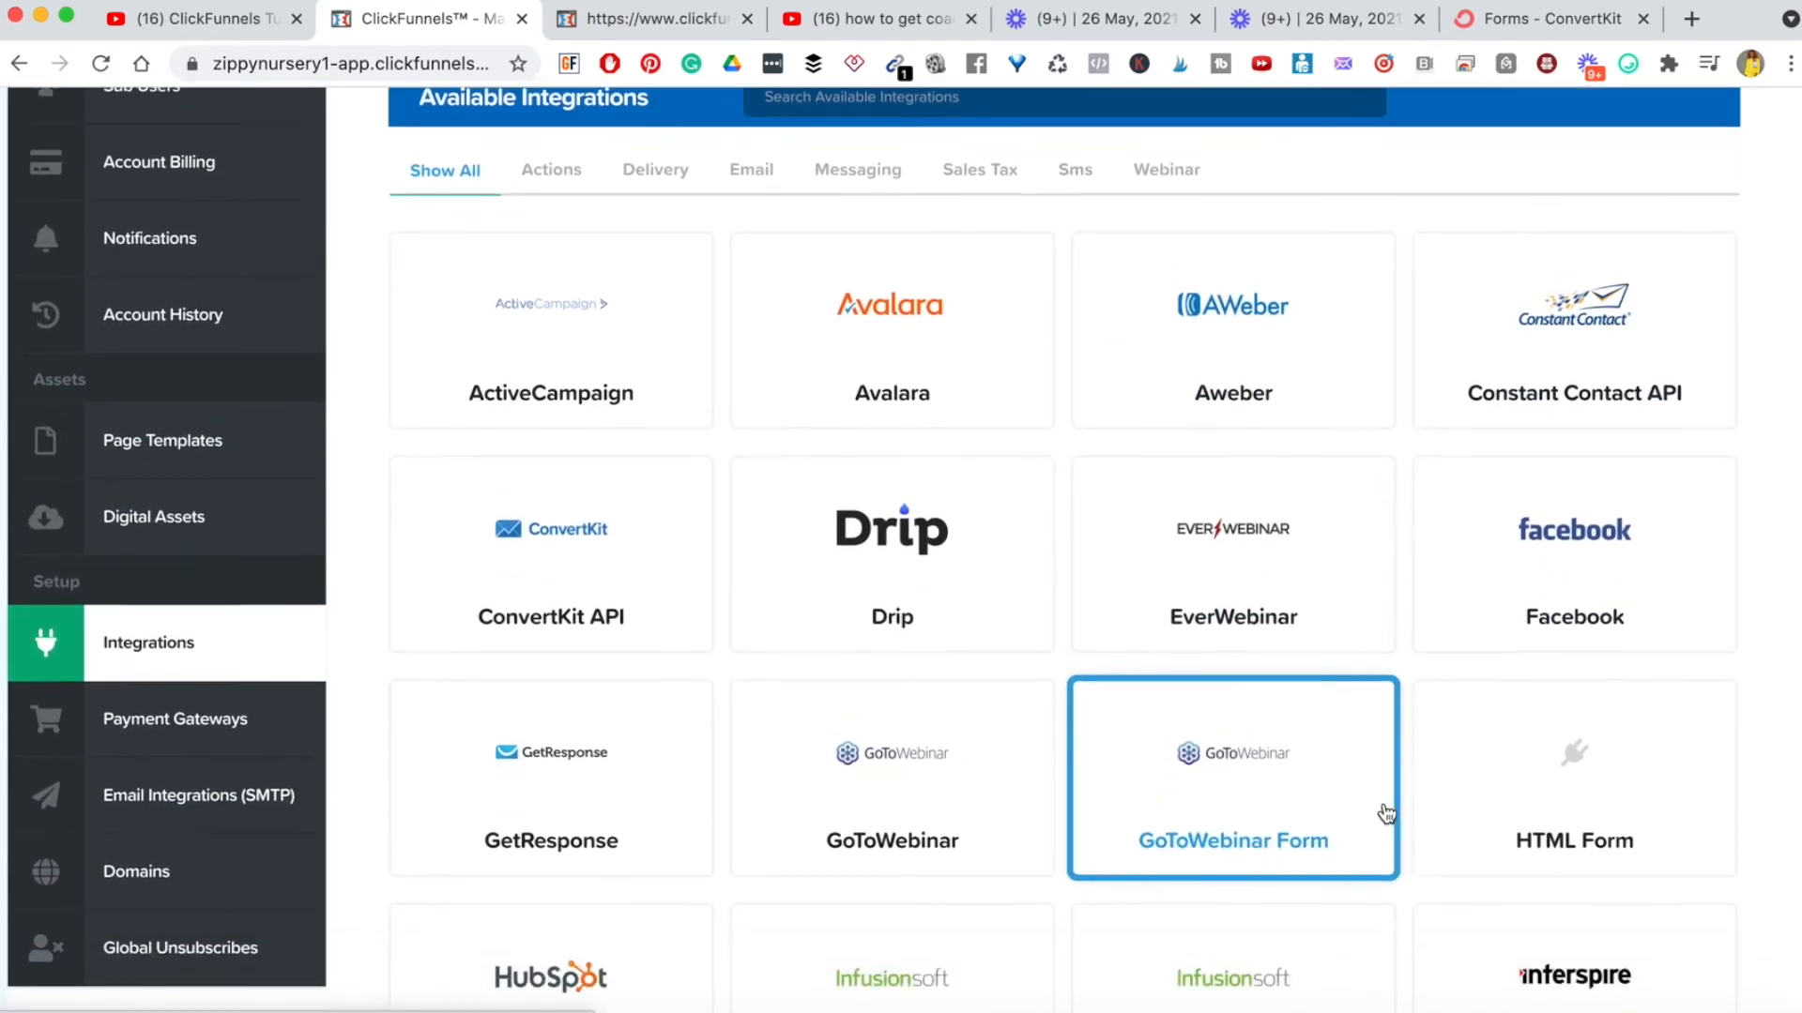
{"action": "scroll", "coordinate": [1384, 804], "scroll_direction": "up", "scroll_amount": 8}
{"action": "scroll", "coordinate": [1198, 803], "scroll_direction": "down", "scroll_amount": 1}
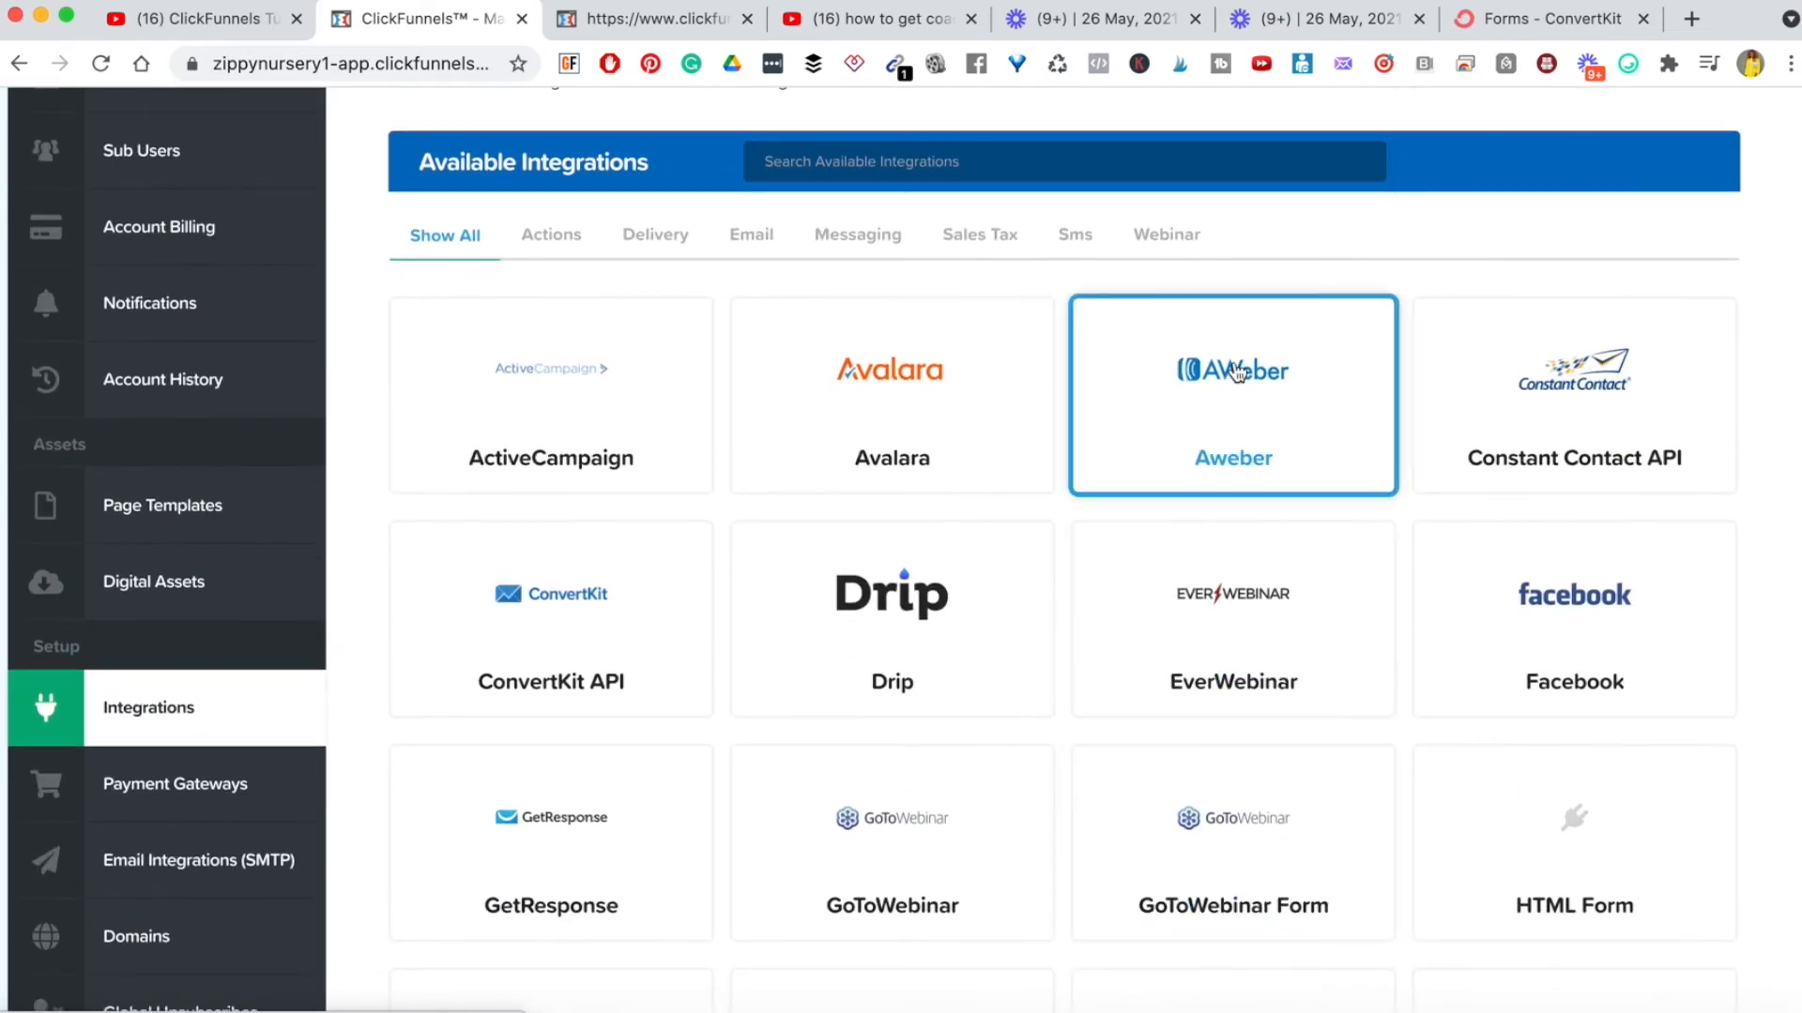
{"action": "scroll", "coordinate": [1134, 414], "scroll_direction": "down", "scroll_amount": 5}
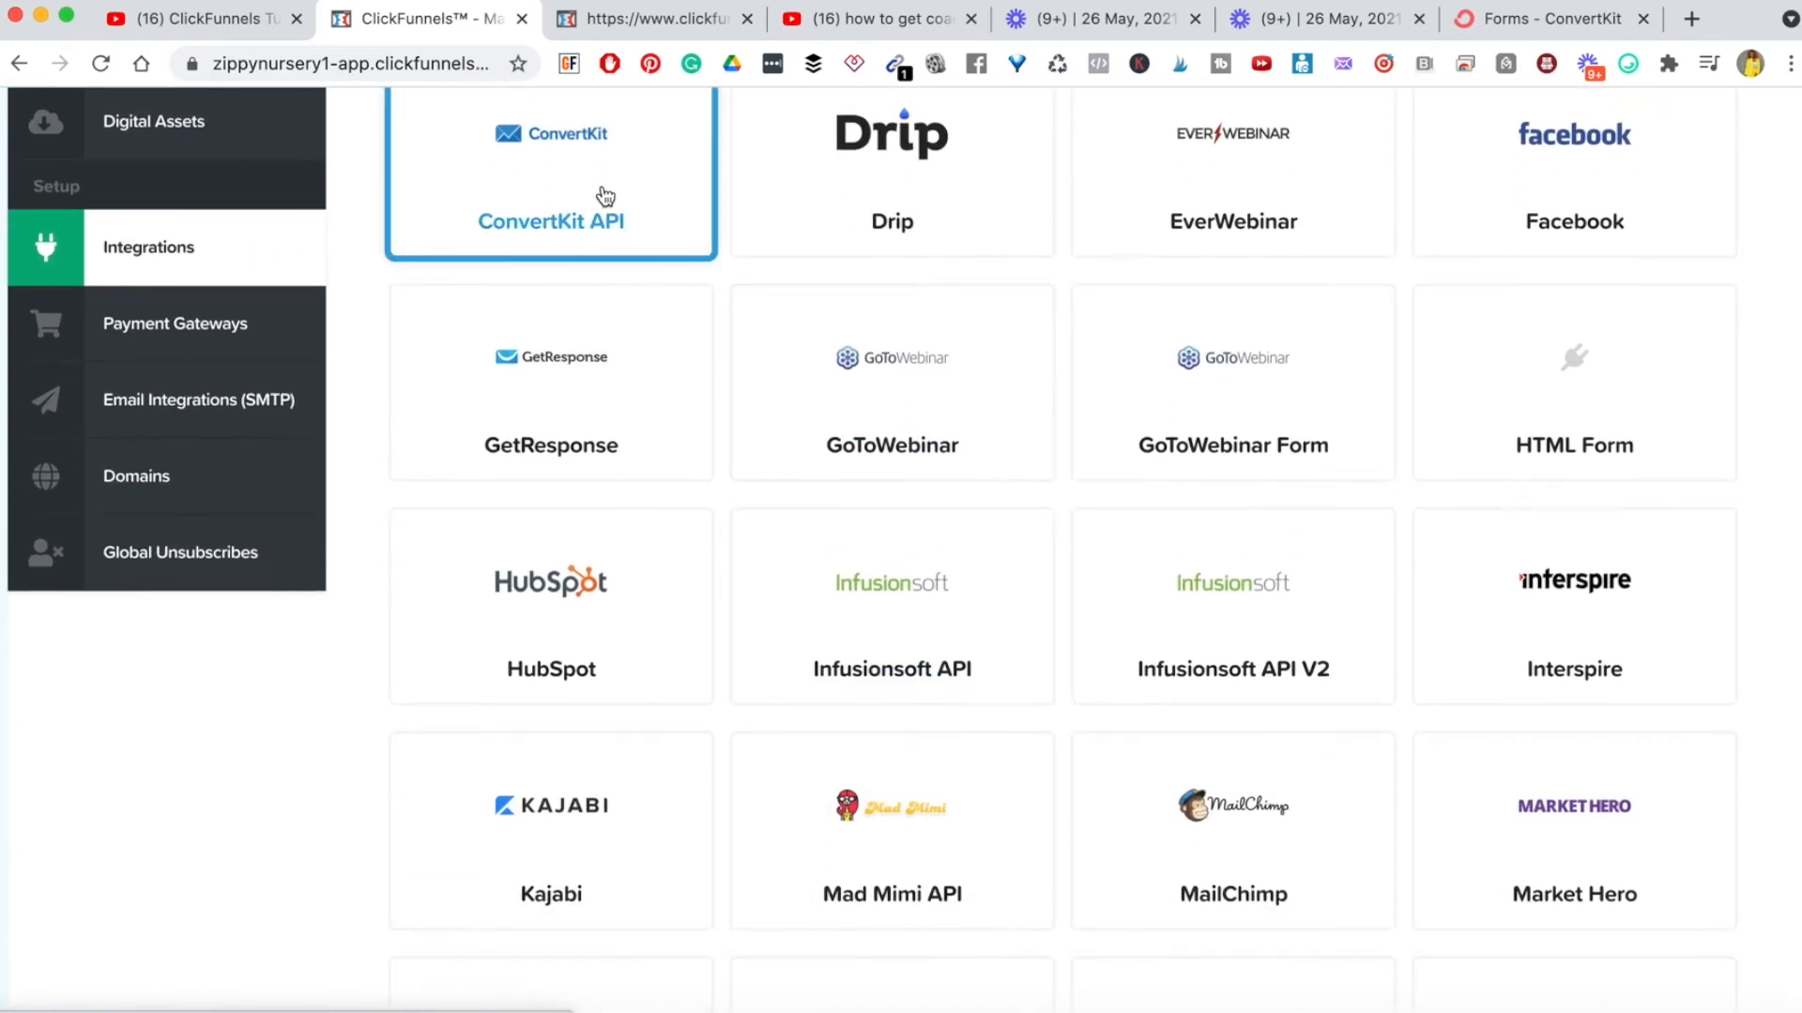
{"action": "scroll", "coordinate": [724, 576], "scroll_direction": "down", "scroll_amount": 5}
{"action": "scroll", "coordinate": [739, 744], "scroll_direction": "down", "scroll_amount": 1}
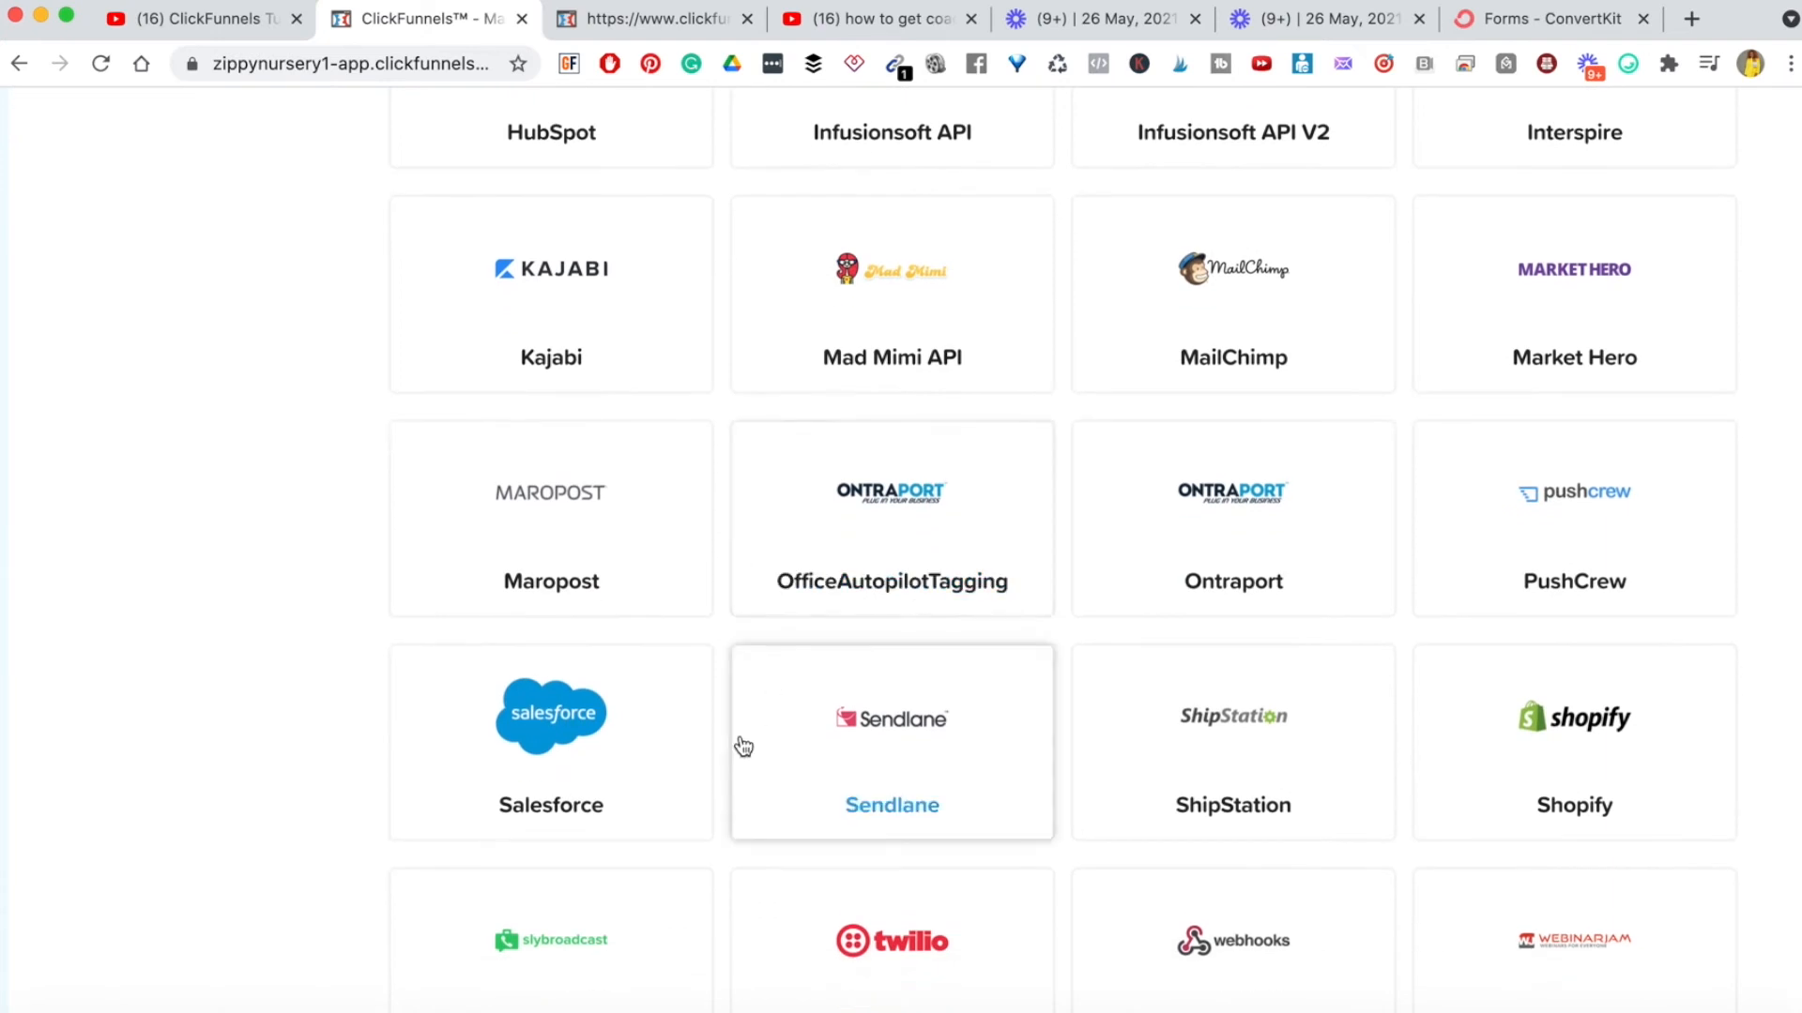
{"action": "scroll", "coordinate": [751, 758], "scroll_direction": "down", "scroll_amount": 6}
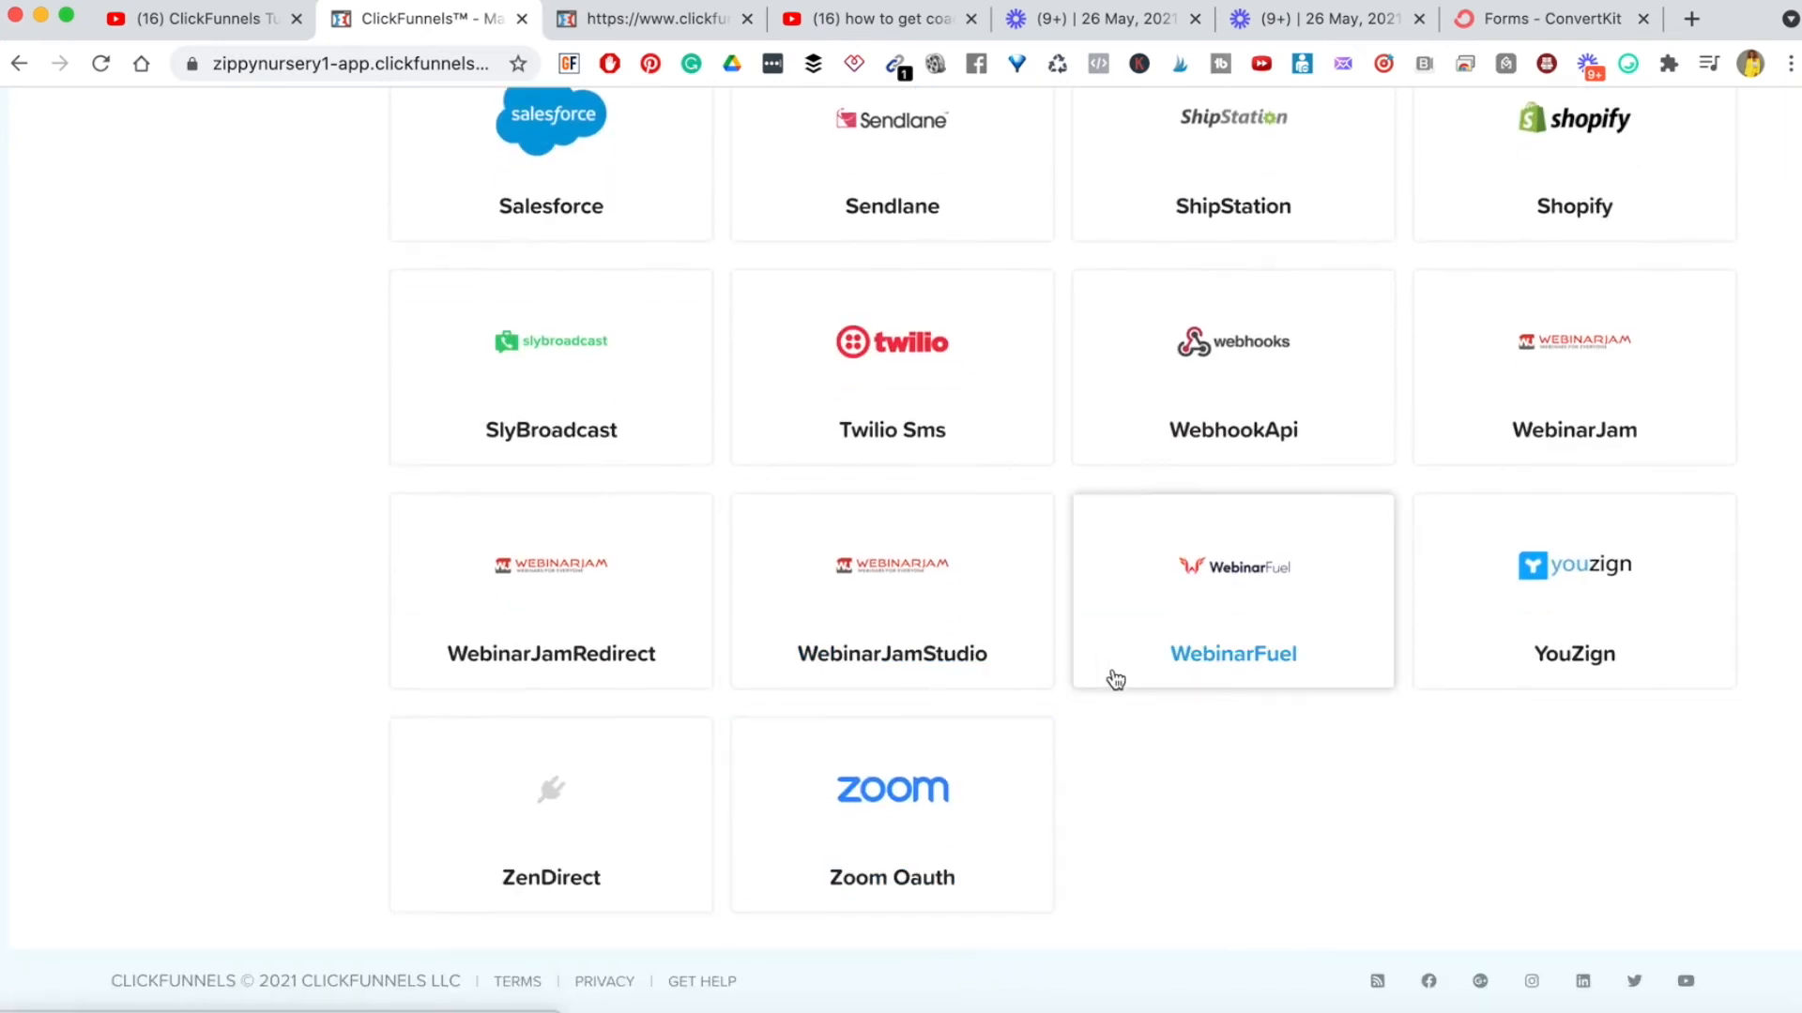
{"action": "scroll", "coordinate": [1229, 433], "scroll_direction": "up", "scroll_amount": 3}
{"action": "scroll", "coordinate": [1229, 433], "scroll_direction": "up", "scroll_amount": 7}
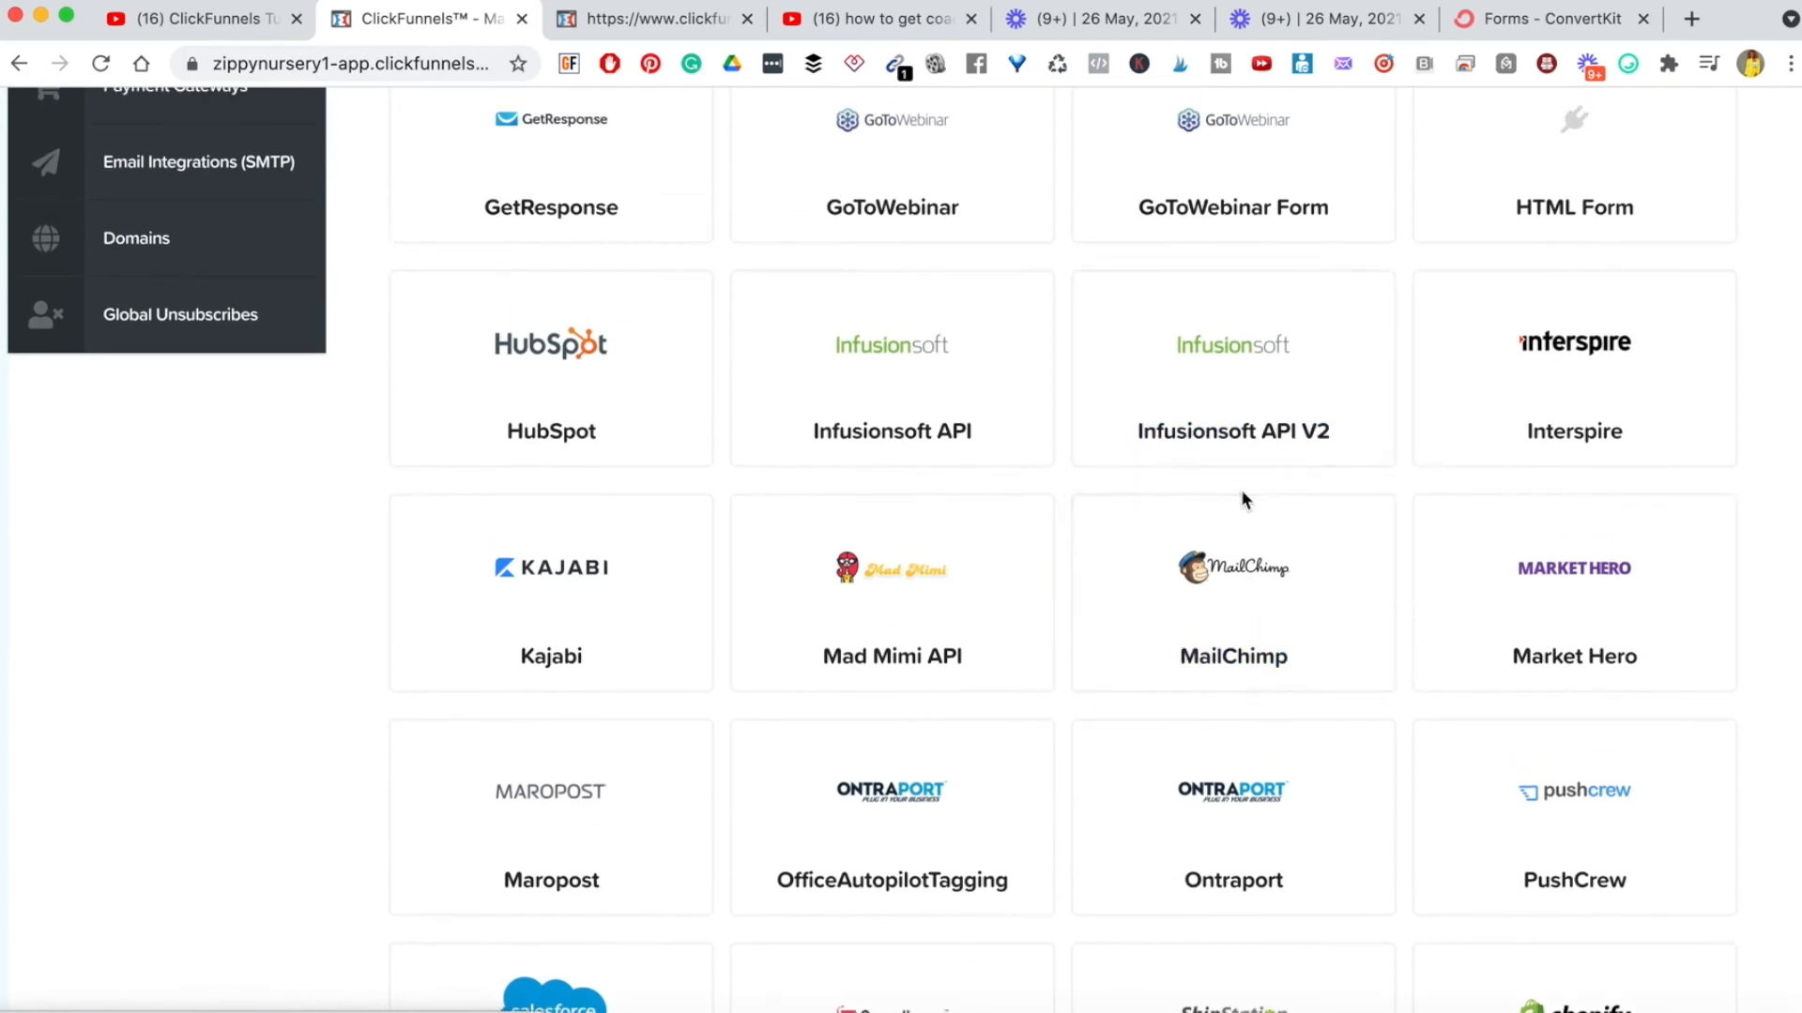
{"action": "scroll", "coordinate": [1239, 496], "scroll_direction": "up", "scroll_amount": 10}
{"action": "scroll", "coordinate": [1172, 842], "scroll_direction": "down", "scroll_amount": 2}
{"action": "scroll", "coordinate": [1172, 842], "scroll_direction": "up", "scroll_amount": 2}
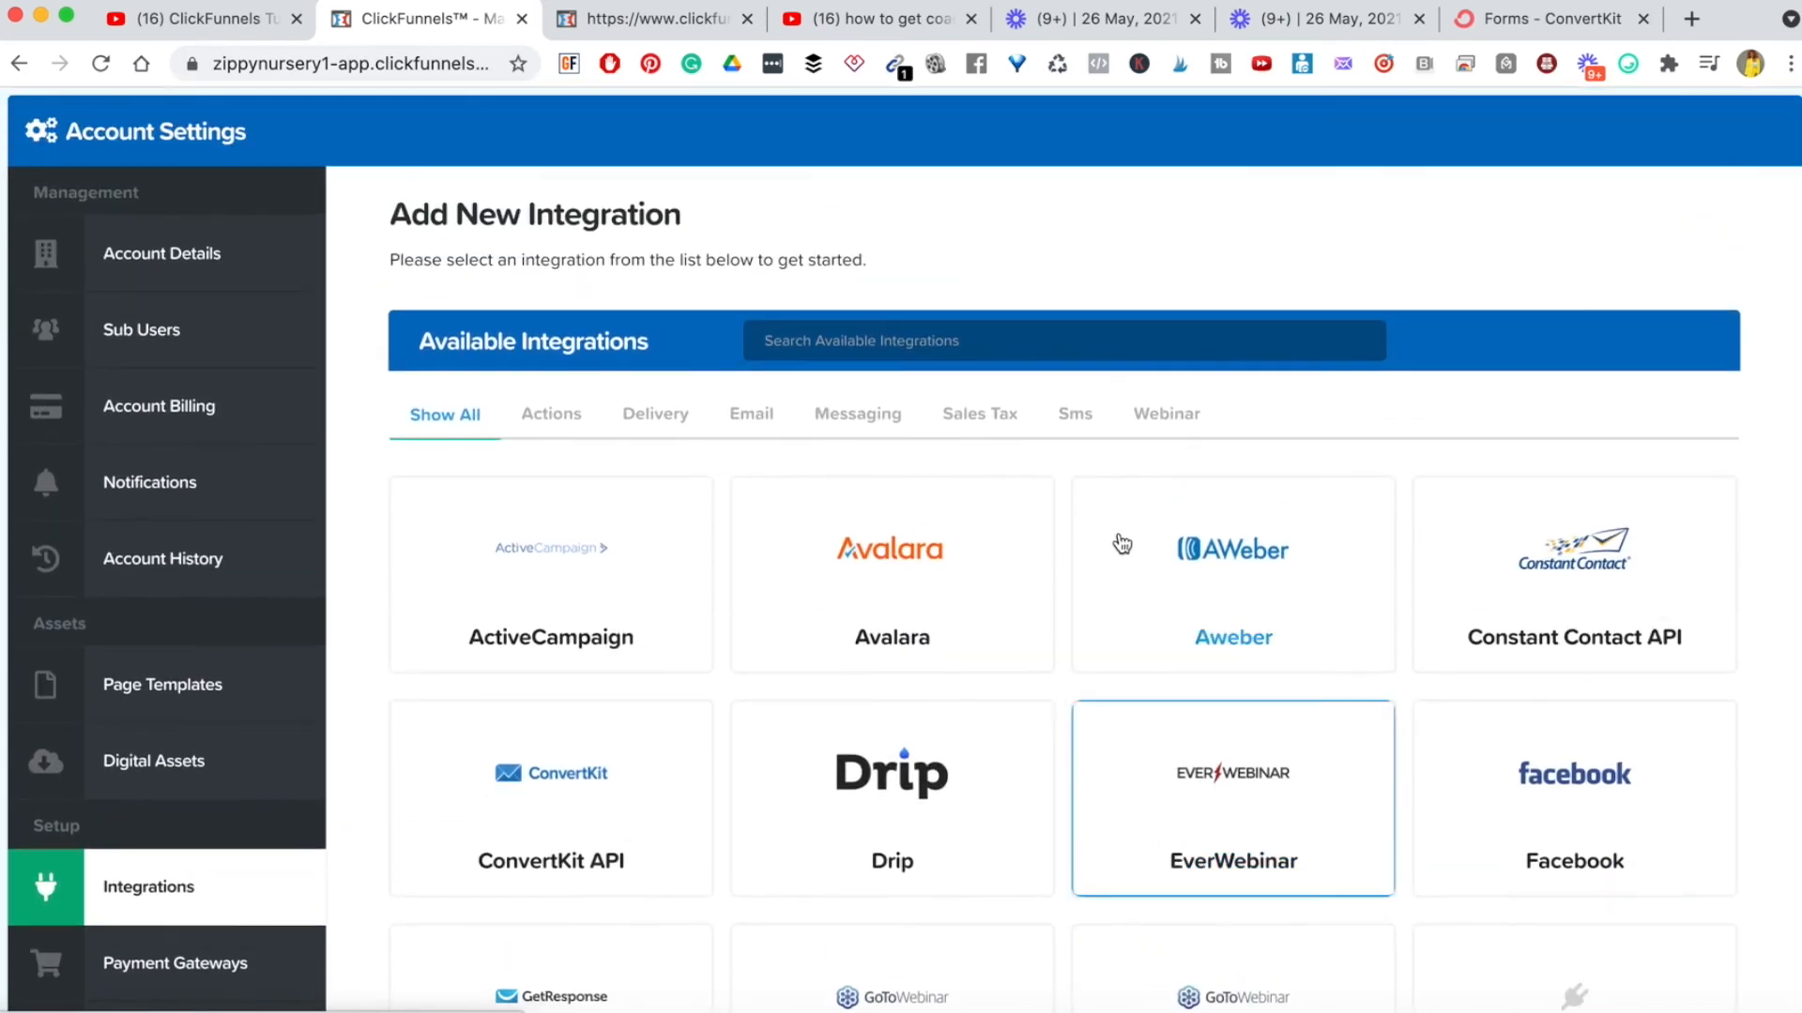
{"action": "left_click", "coordinate": [1163, 625]}
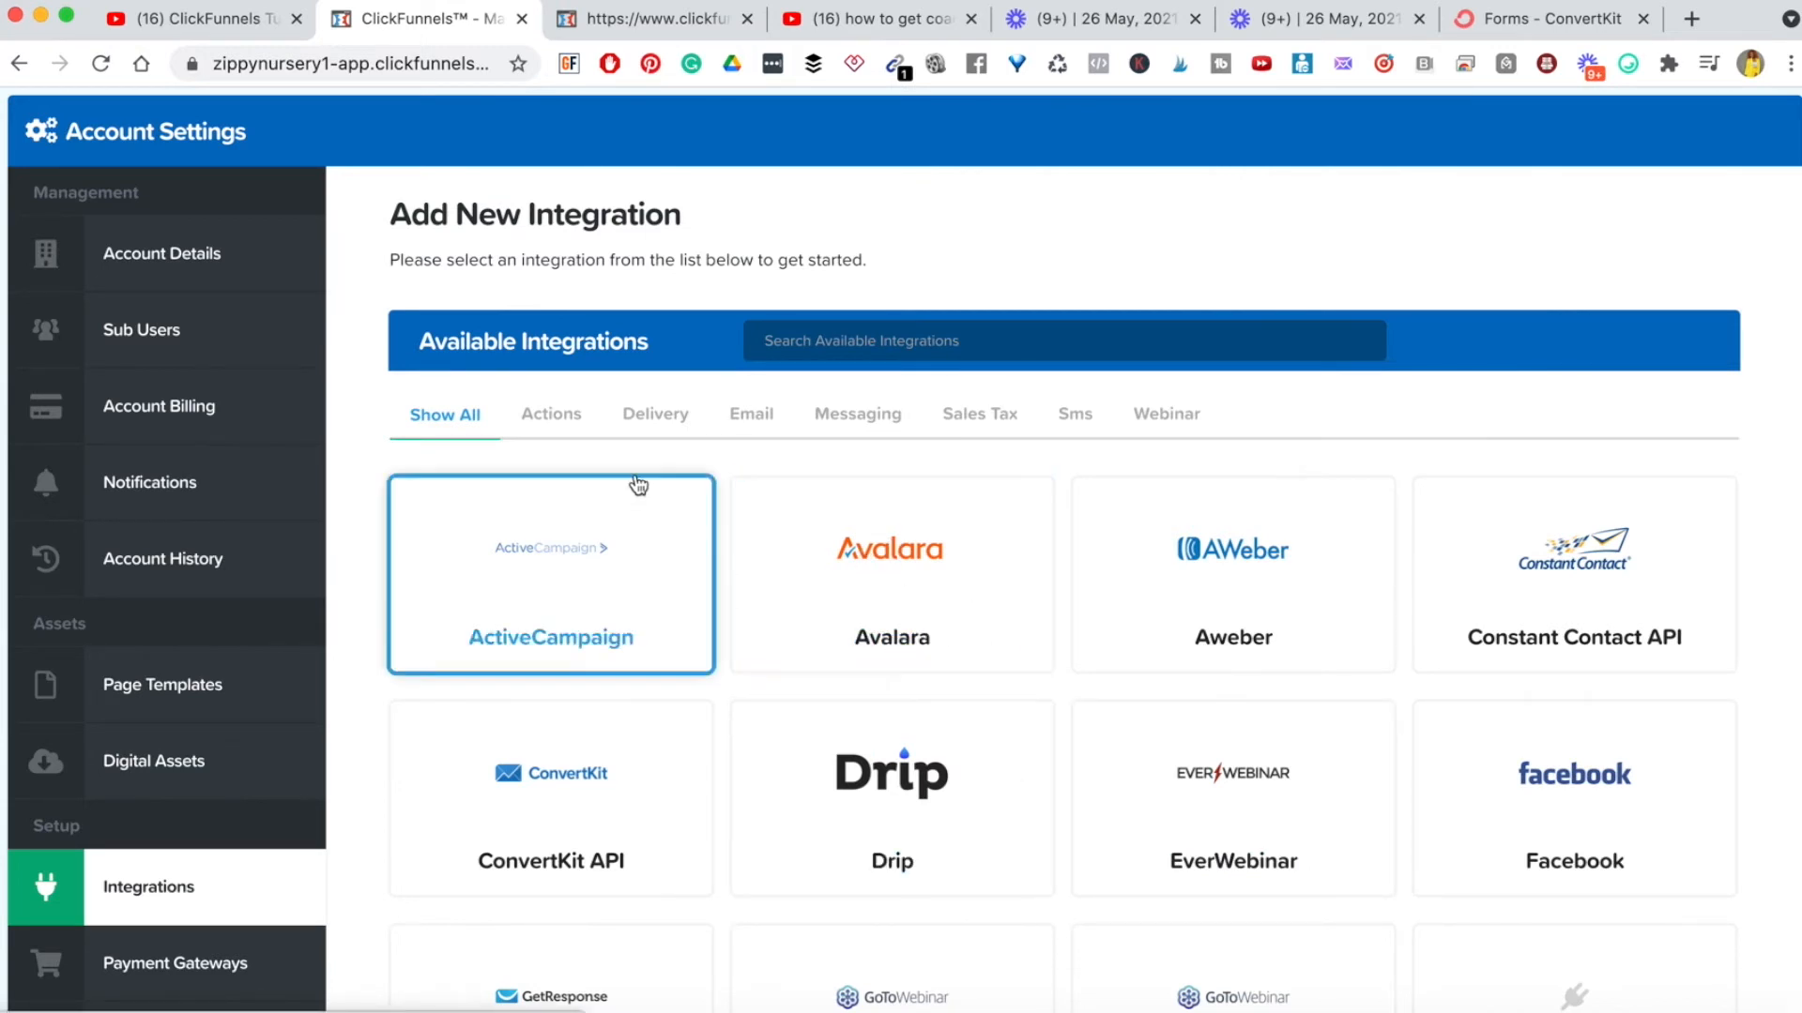
- Filter the available integrations to the Email category and review the email services offered
{"action": "left_click", "coordinate": [754, 422]}
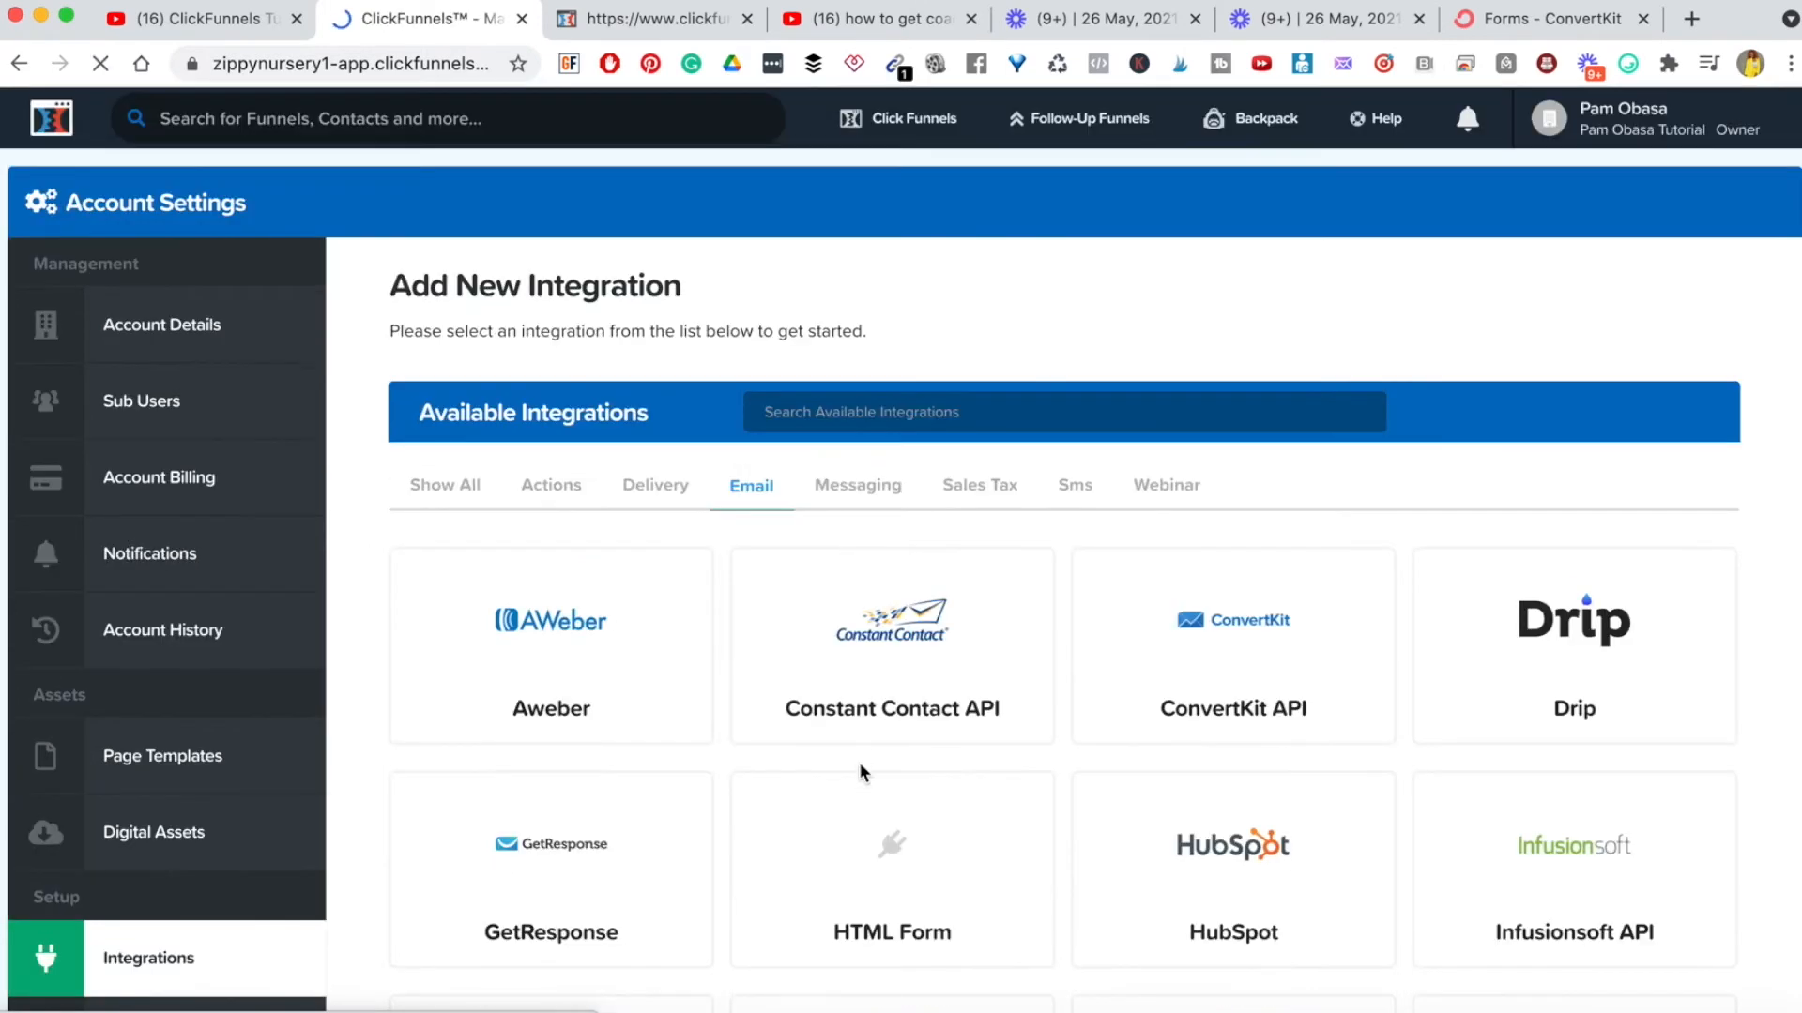
{"action": "scroll", "coordinate": [859, 762], "scroll_direction": "down", "scroll_amount": 4}
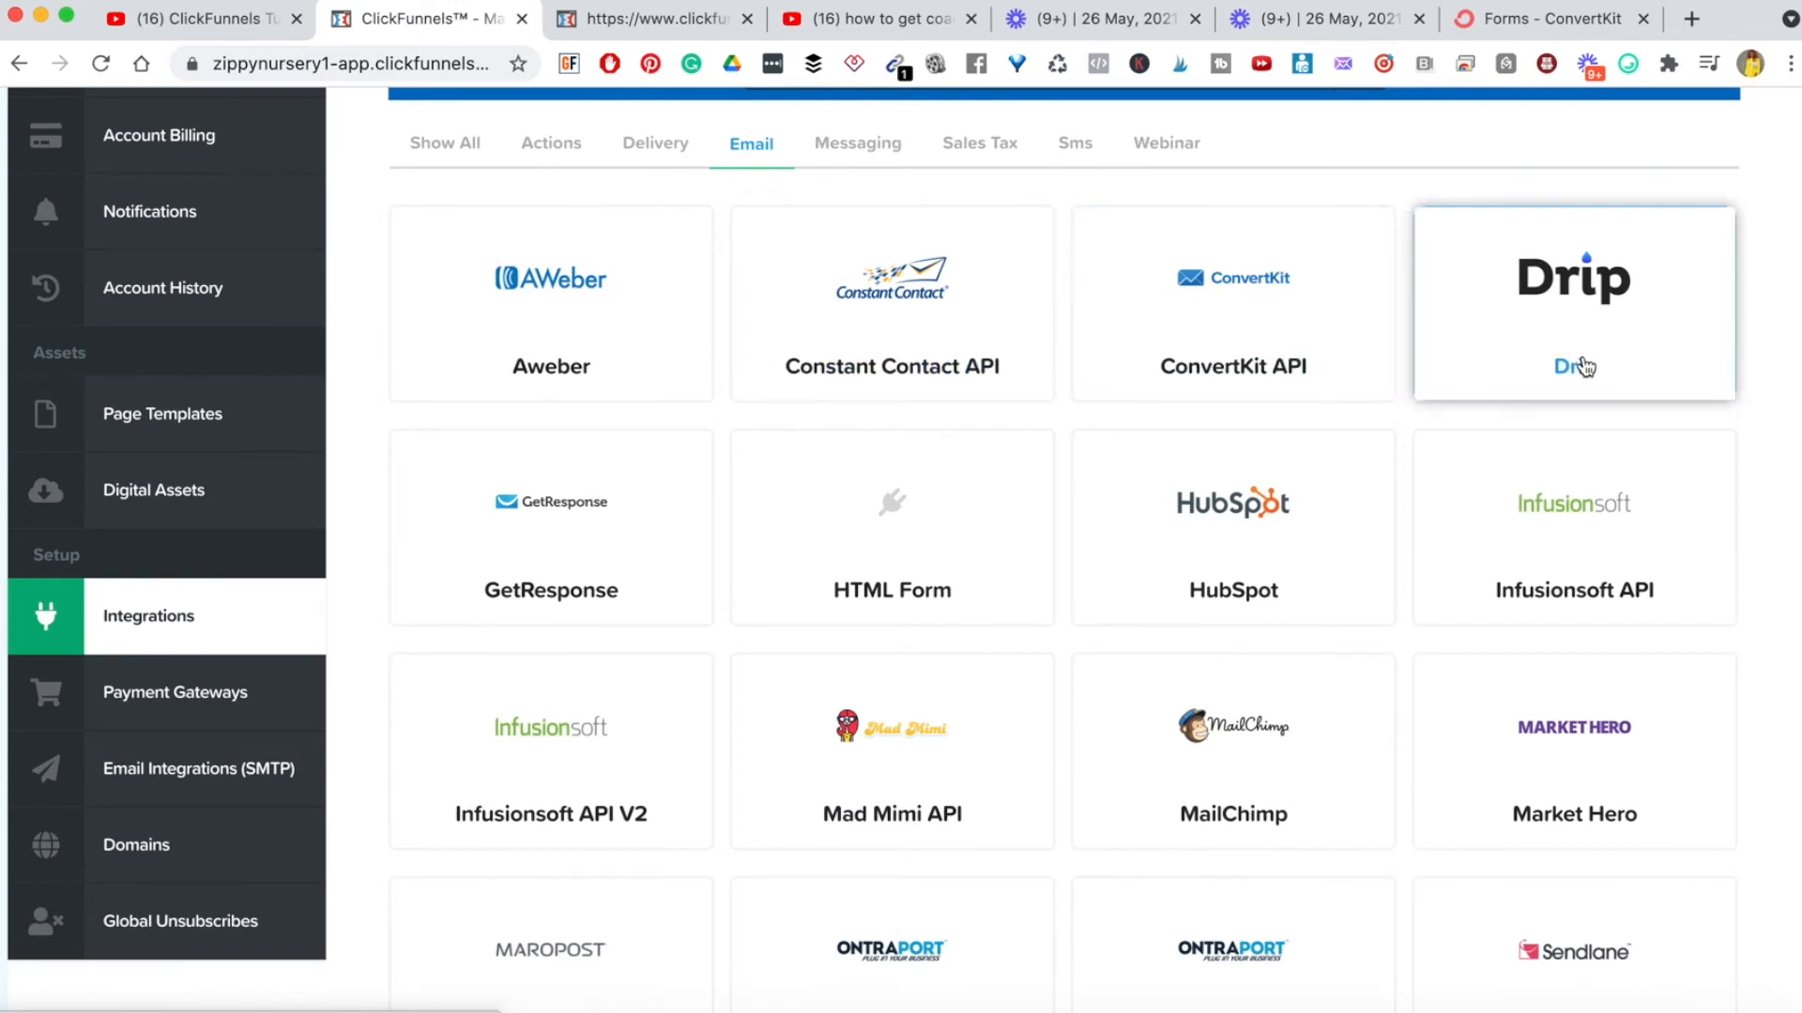
{"action": "scroll", "coordinate": [885, 656], "scroll_direction": "down", "scroll_amount": 3}
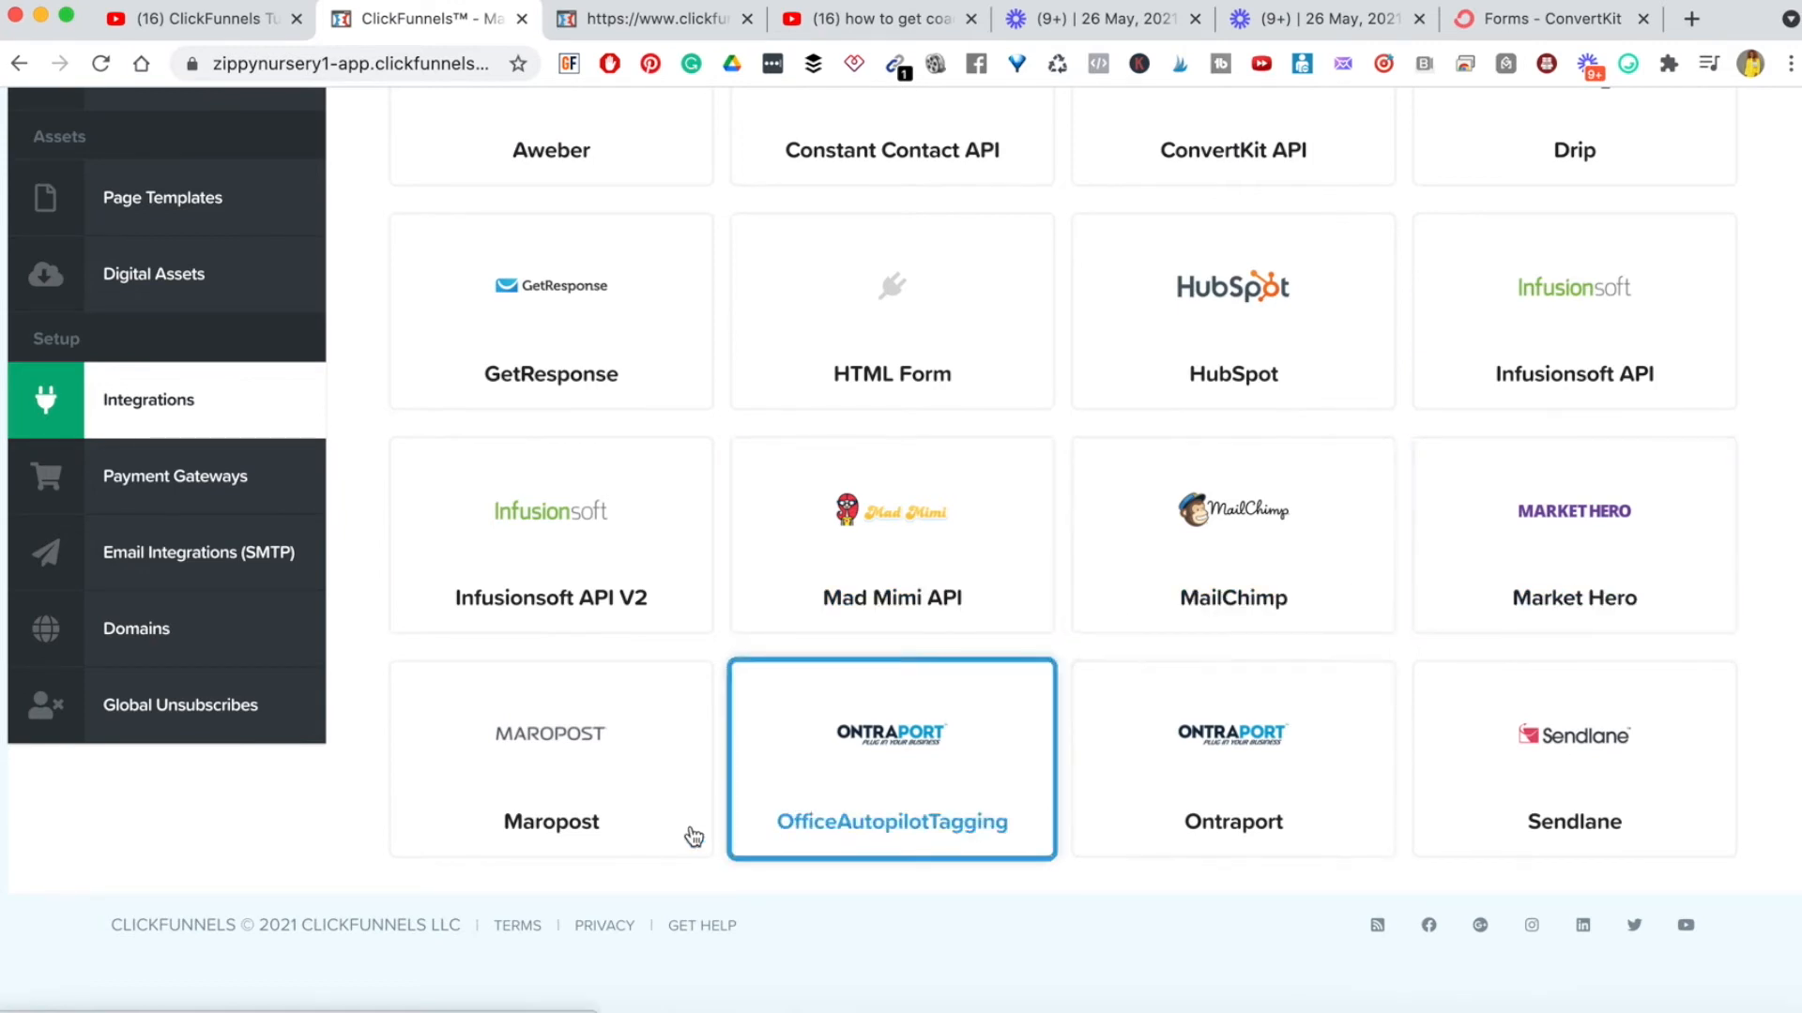
{"action": "scroll", "coordinate": [1154, 704], "scroll_direction": "up", "scroll_amount": 1}
{"action": "scroll", "coordinate": [1154, 704], "scroll_direction": "up", "scroll_amount": 5}
{"action": "scroll", "coordinate": [787, 679], "scroll_direction": "down", "scroll_amount": 3}
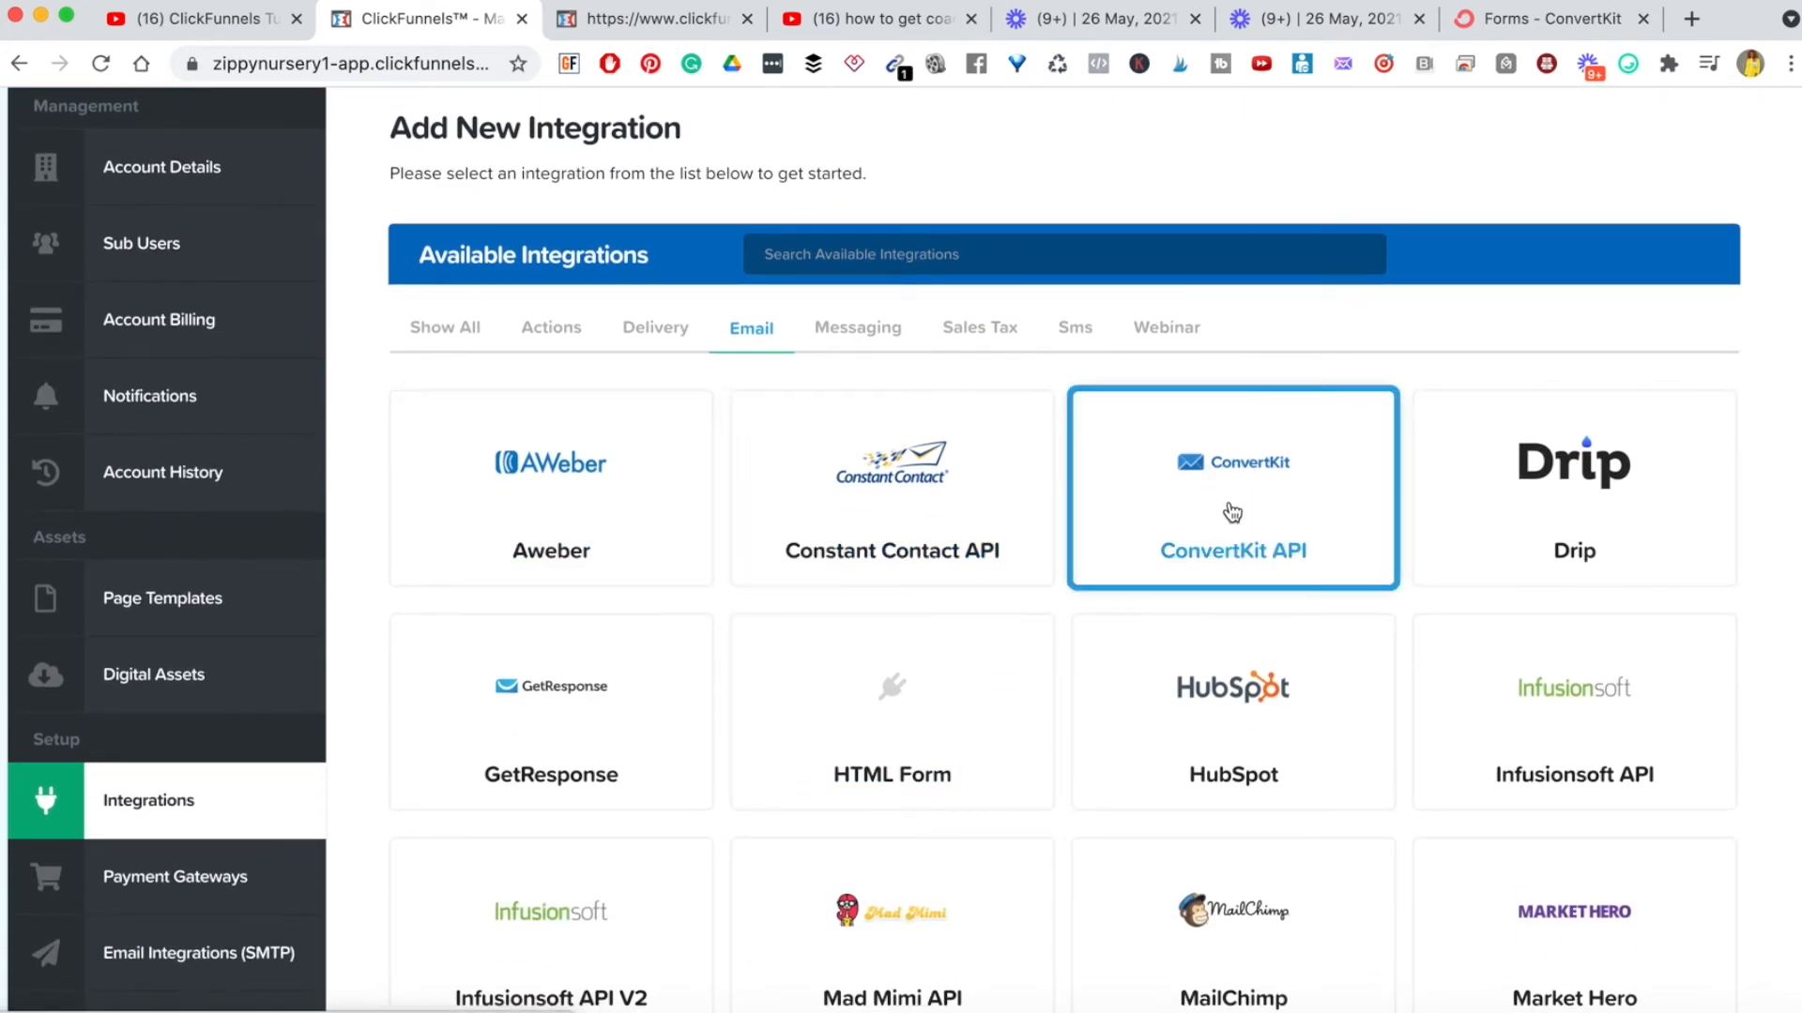
- Start a new ConvertKit API integration and give it the nickname "Convertkit Integration"
{"action": "left_click", "coordinate": [1262, 477]}
{"action": "scroll", "coordinate": [658, 642], "scroll_direction": "down", "scroll_amount": 2}
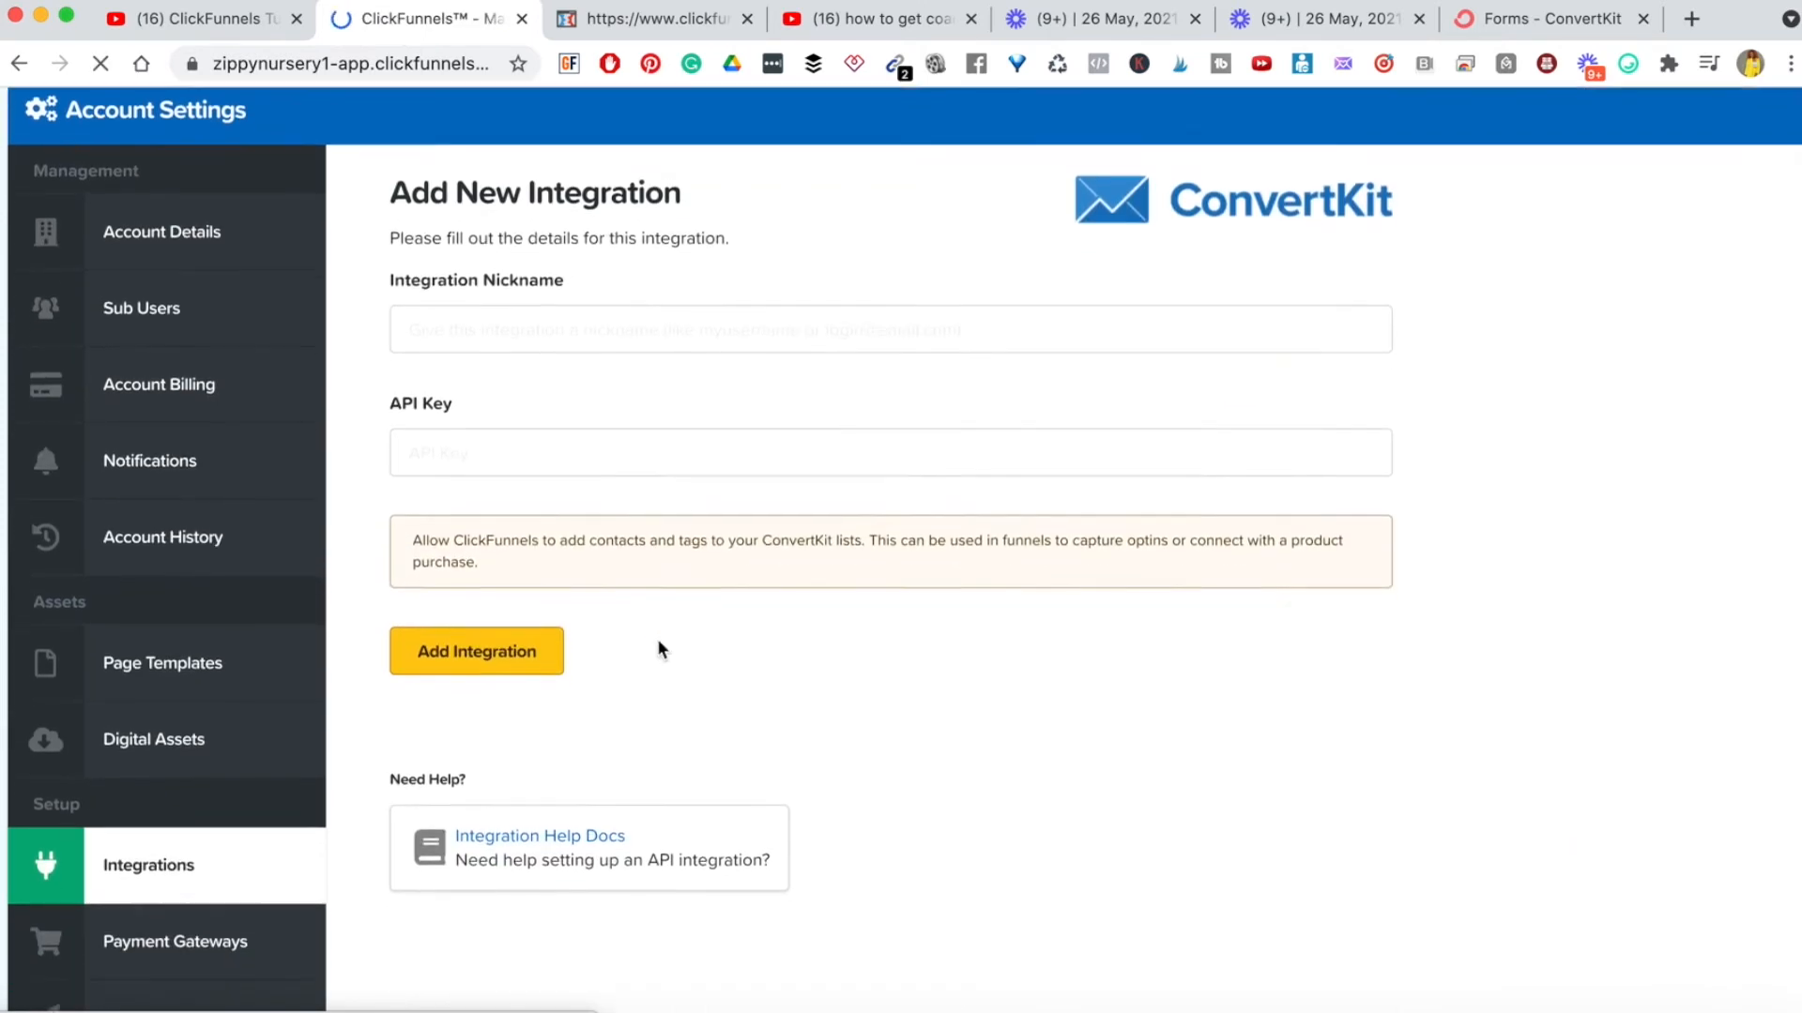
{"action": "left_click", "coordinate": [494, 335]}
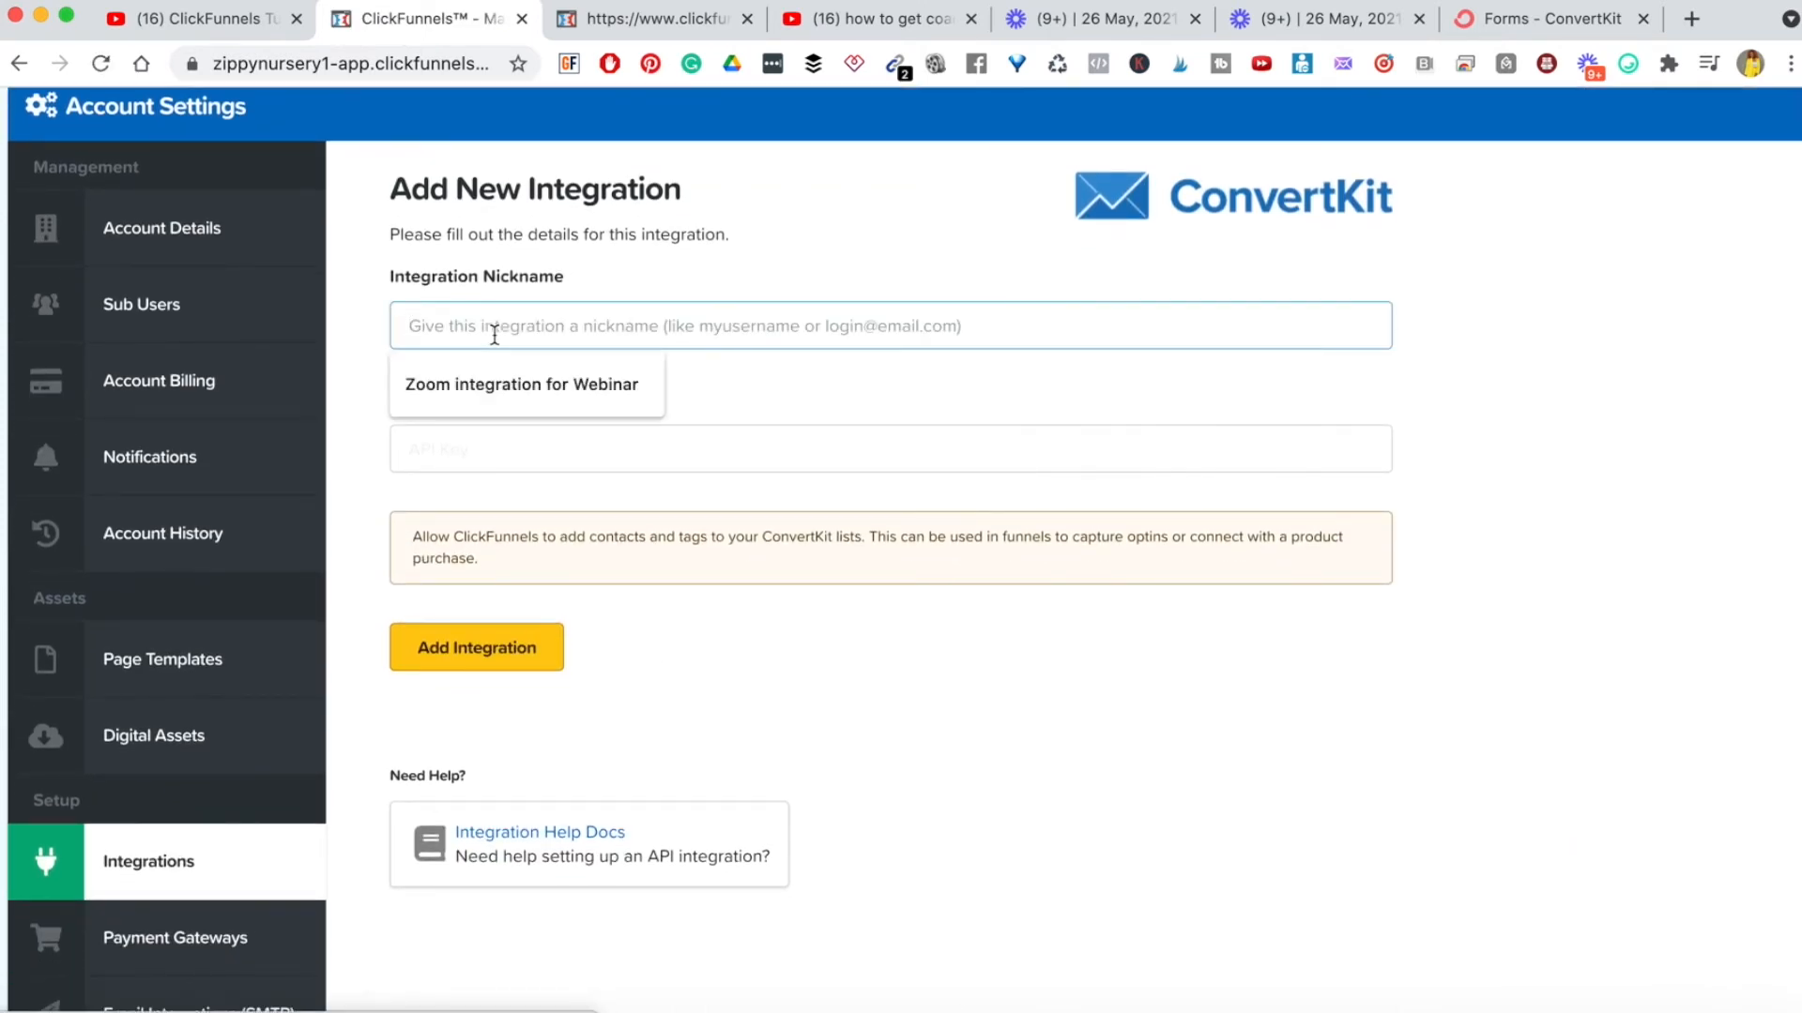
{"action": "type", "text": "c"}
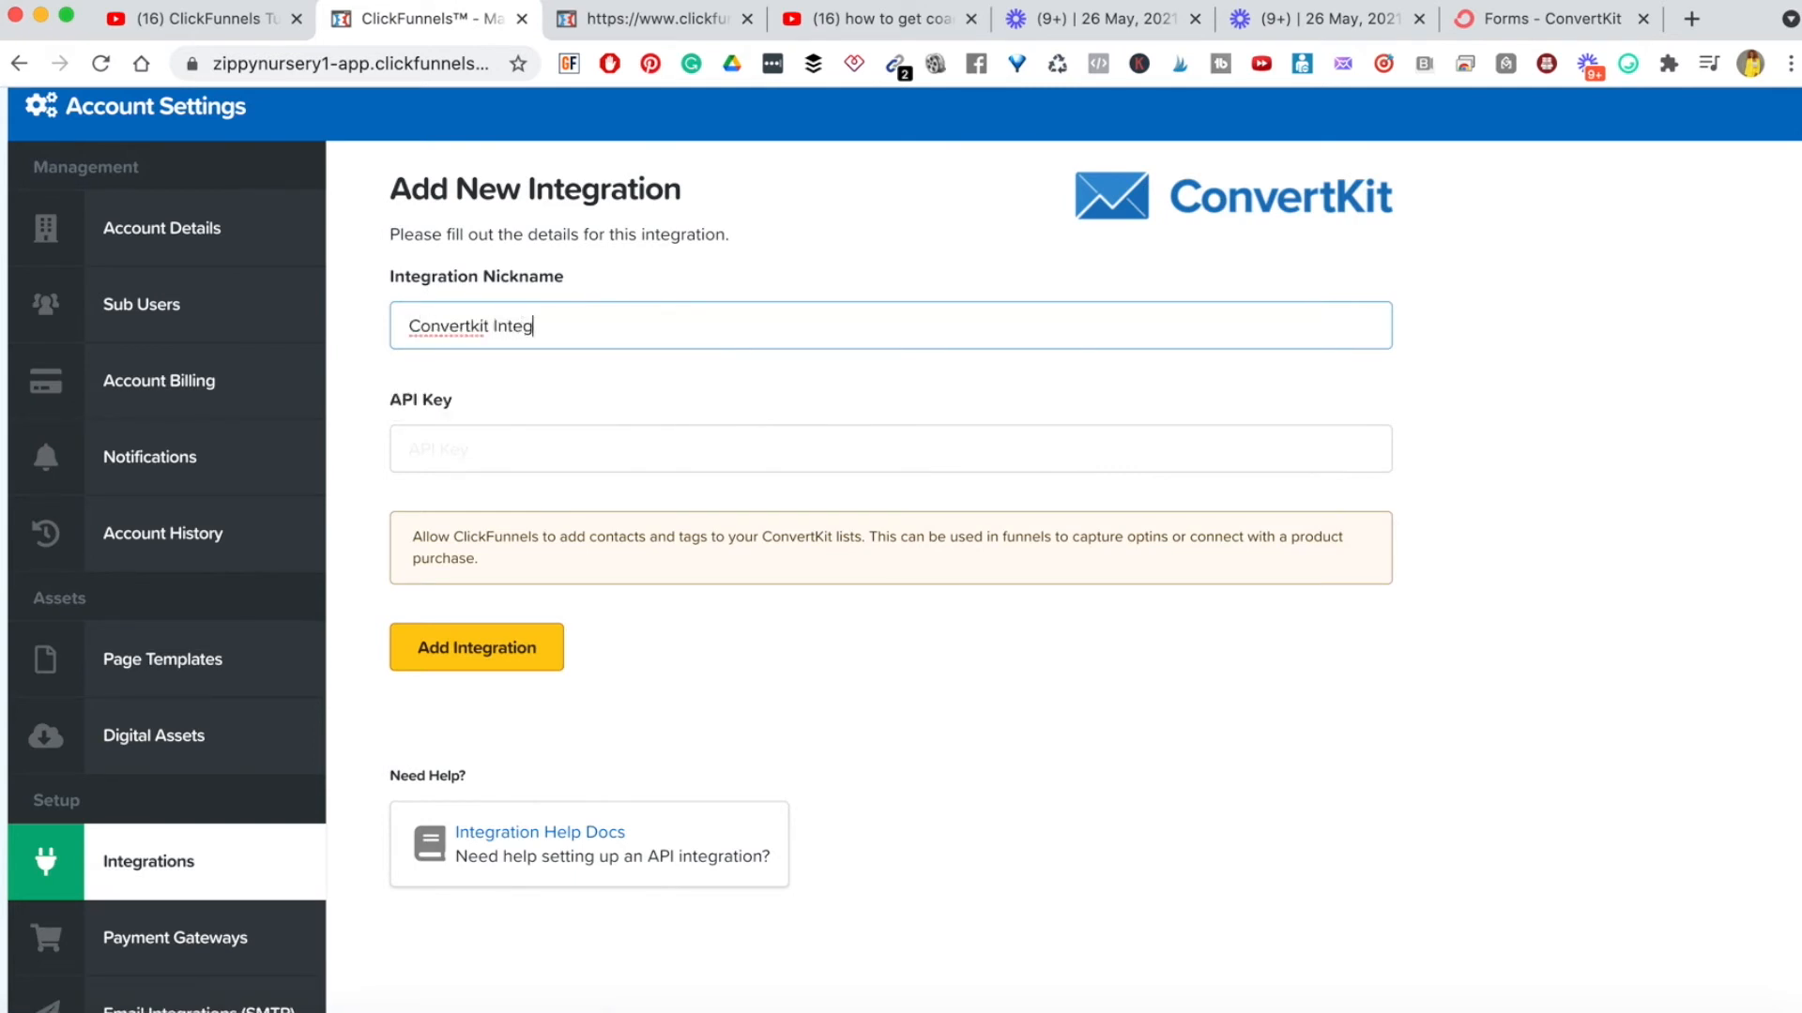
{"action": "left_click", "coordinate": [605, 369]}
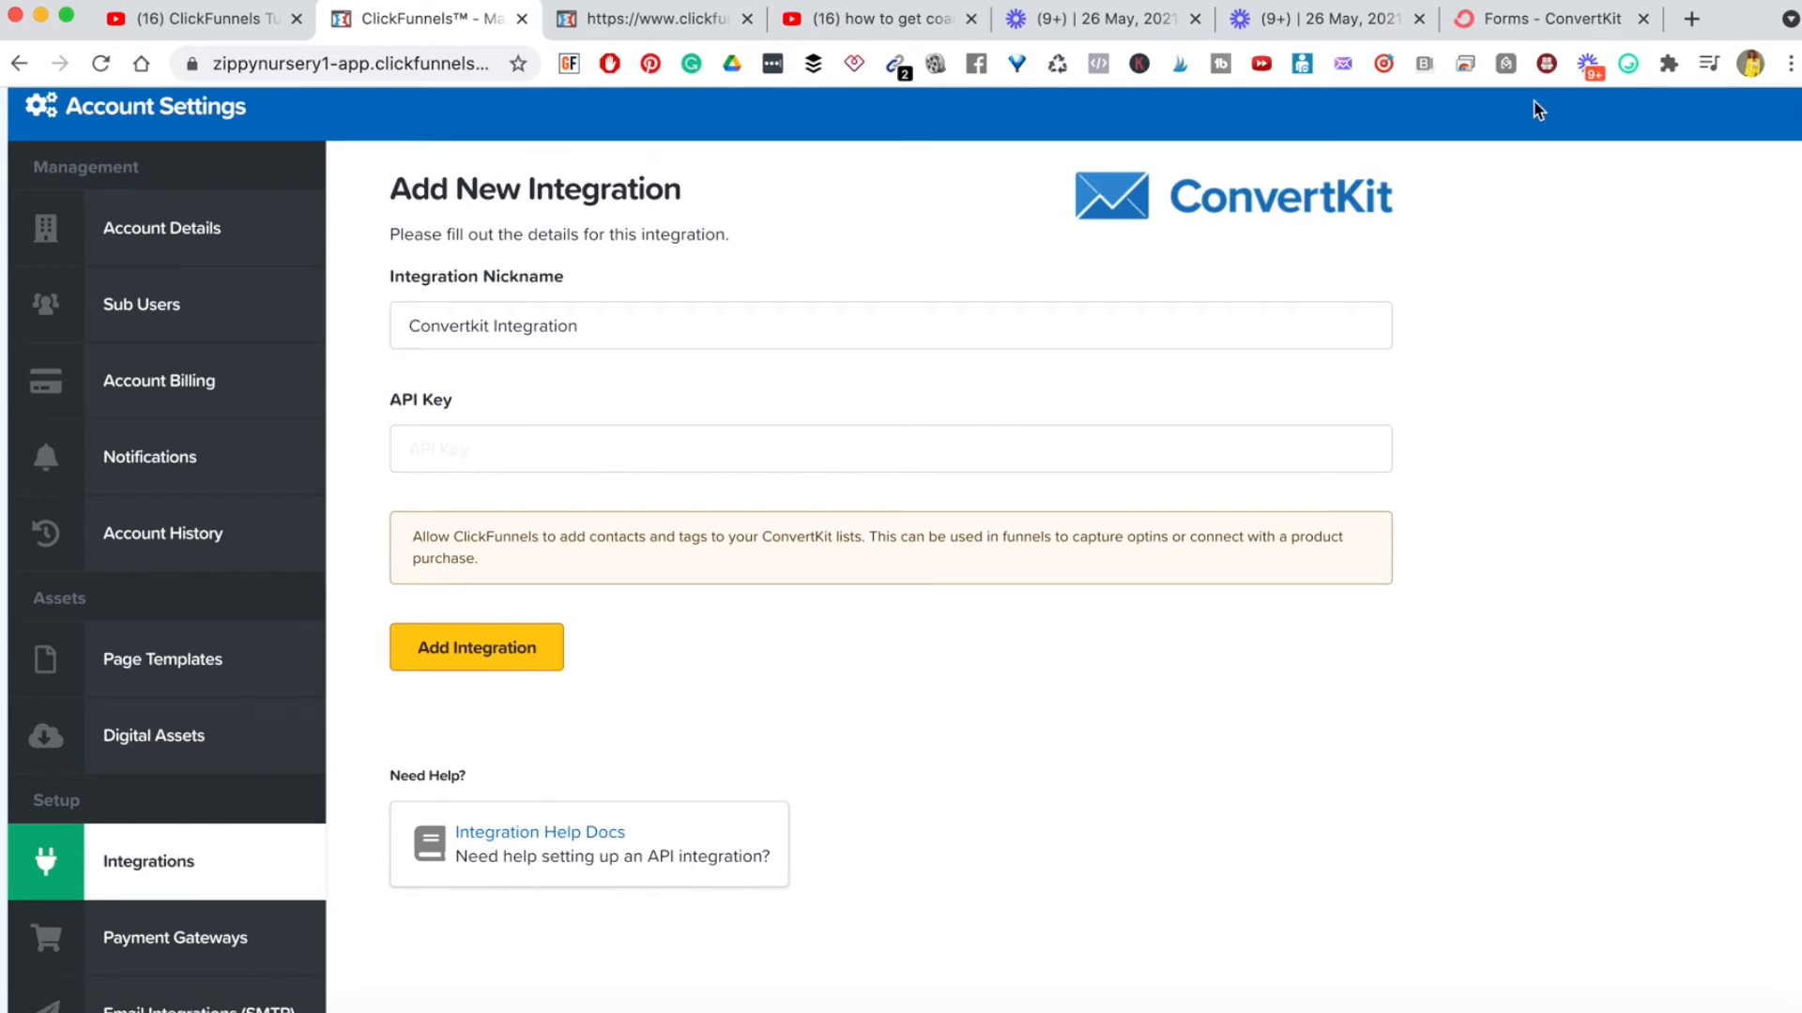
- Switch to ConvertKit, open its account settings and copy the API key from the account info
{"action": "left_click", "coordinate": [1521, 26]}
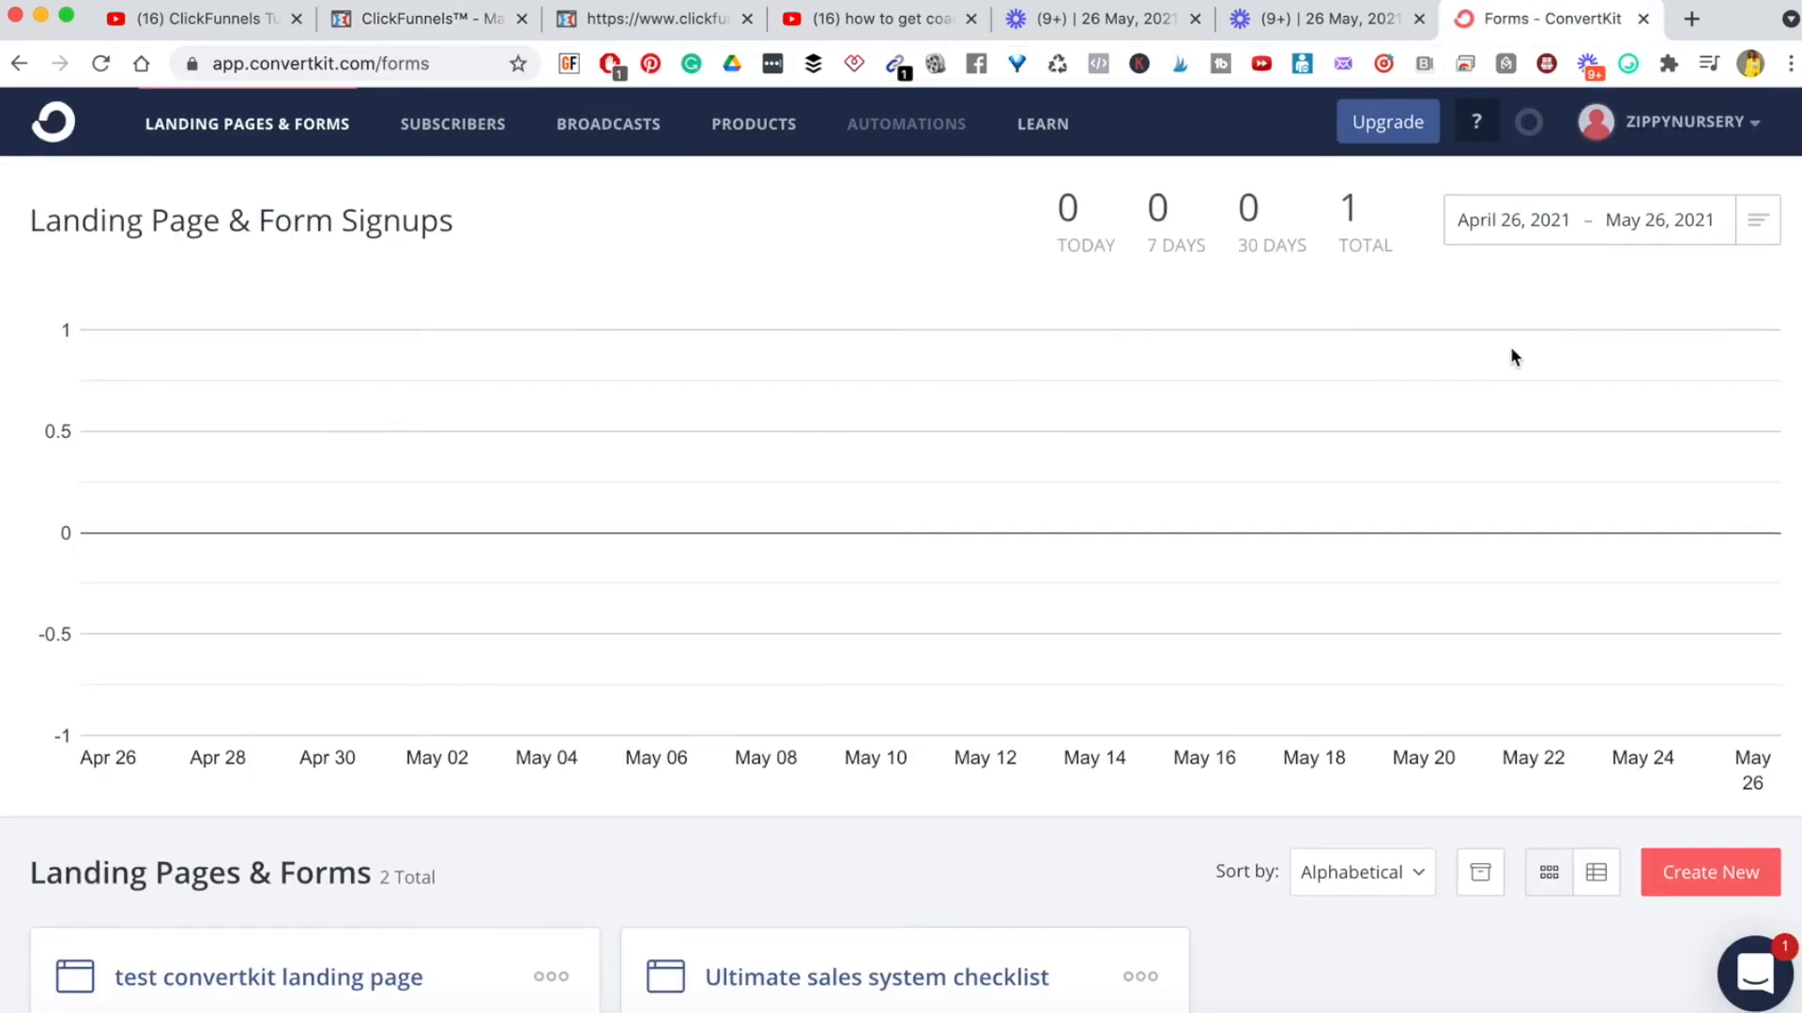
{"action": "scroll", "coordinate": [1512, 357], "scroll_direction": "down", "scroll_amount": 3}
{"action": "scroll", "coordinate": [1512, 357], "scroll_direction": "up", "scroll_amount": 3}
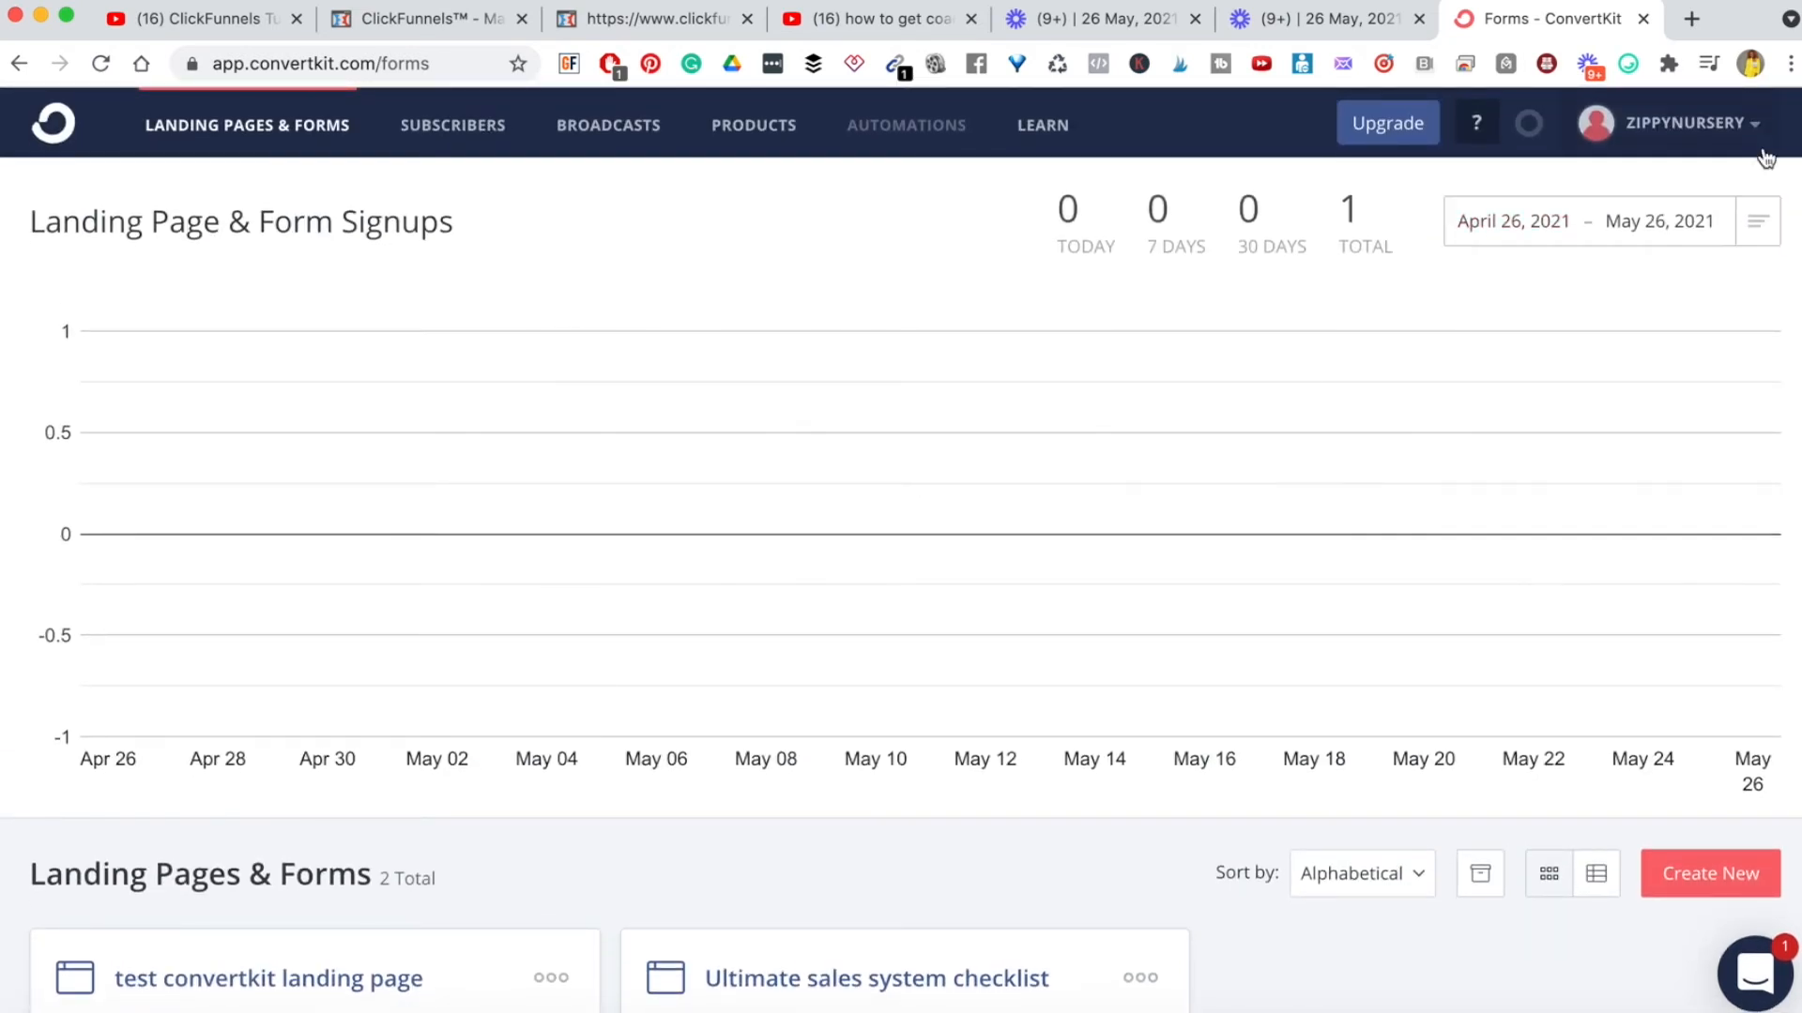
{"action": "left_click", "coordinate": [1664, 136]}
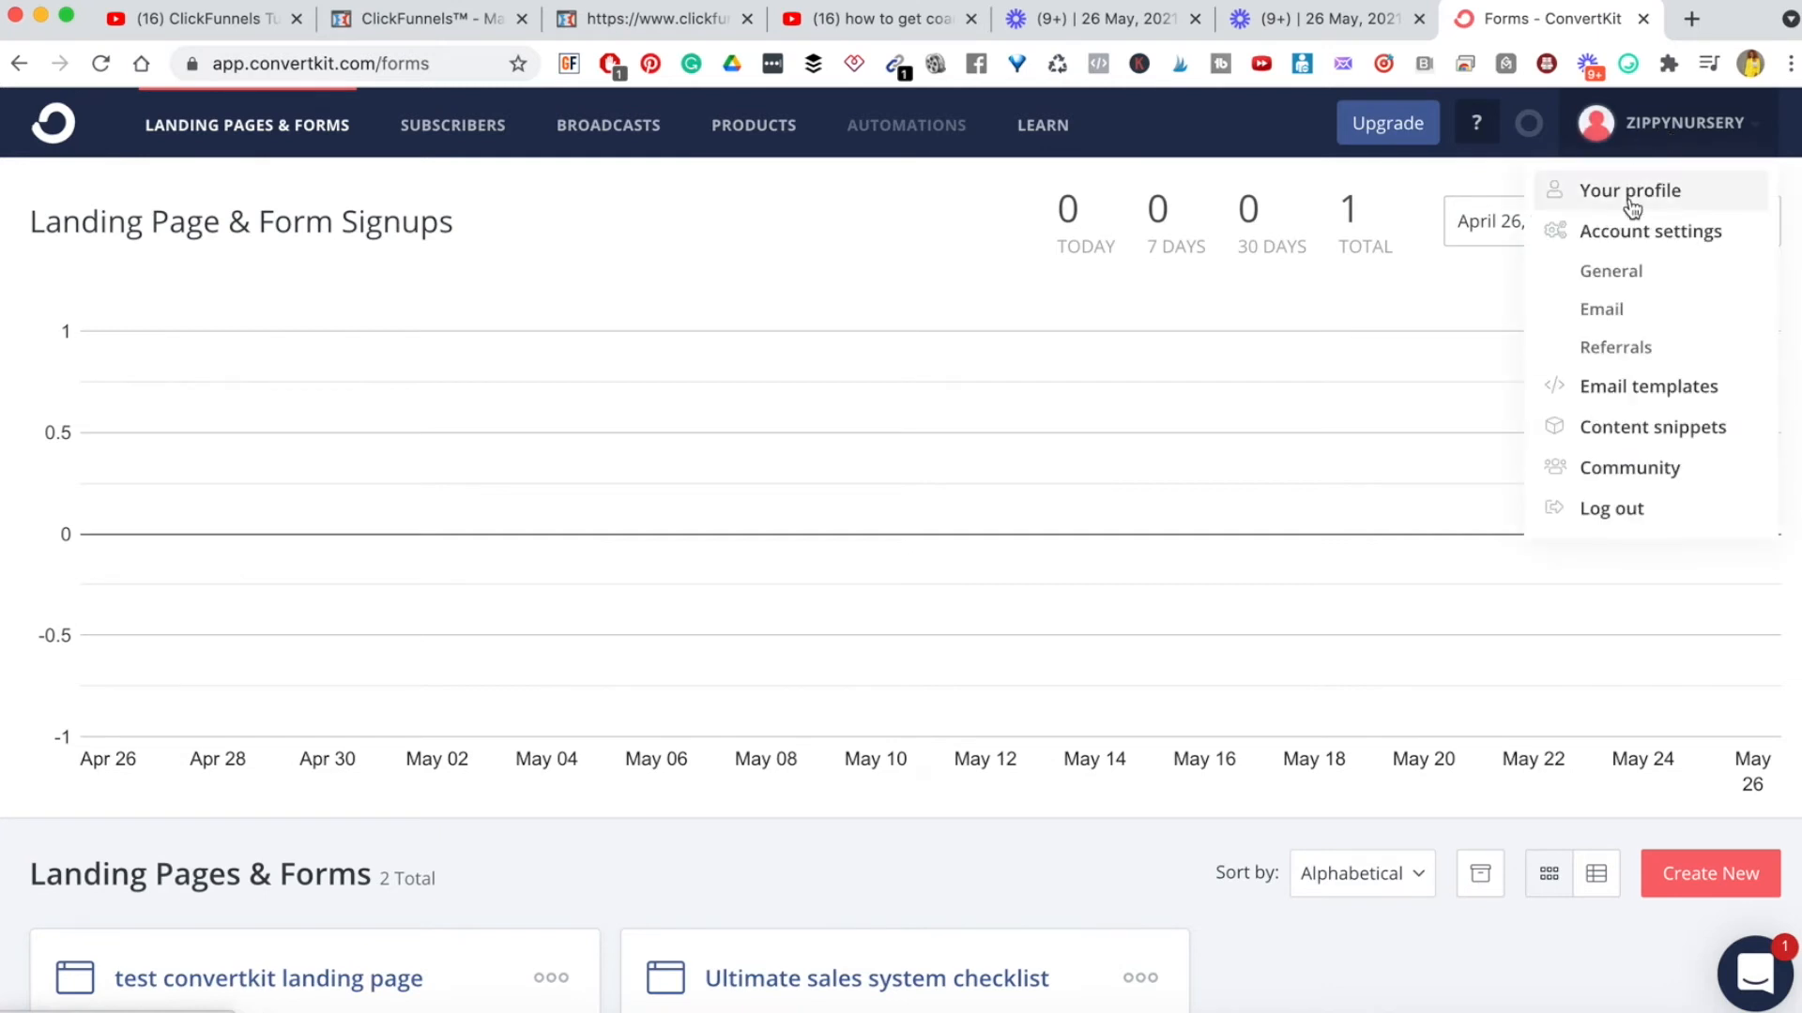
{"action": "left_click", "coordinate": [1640, 234]}
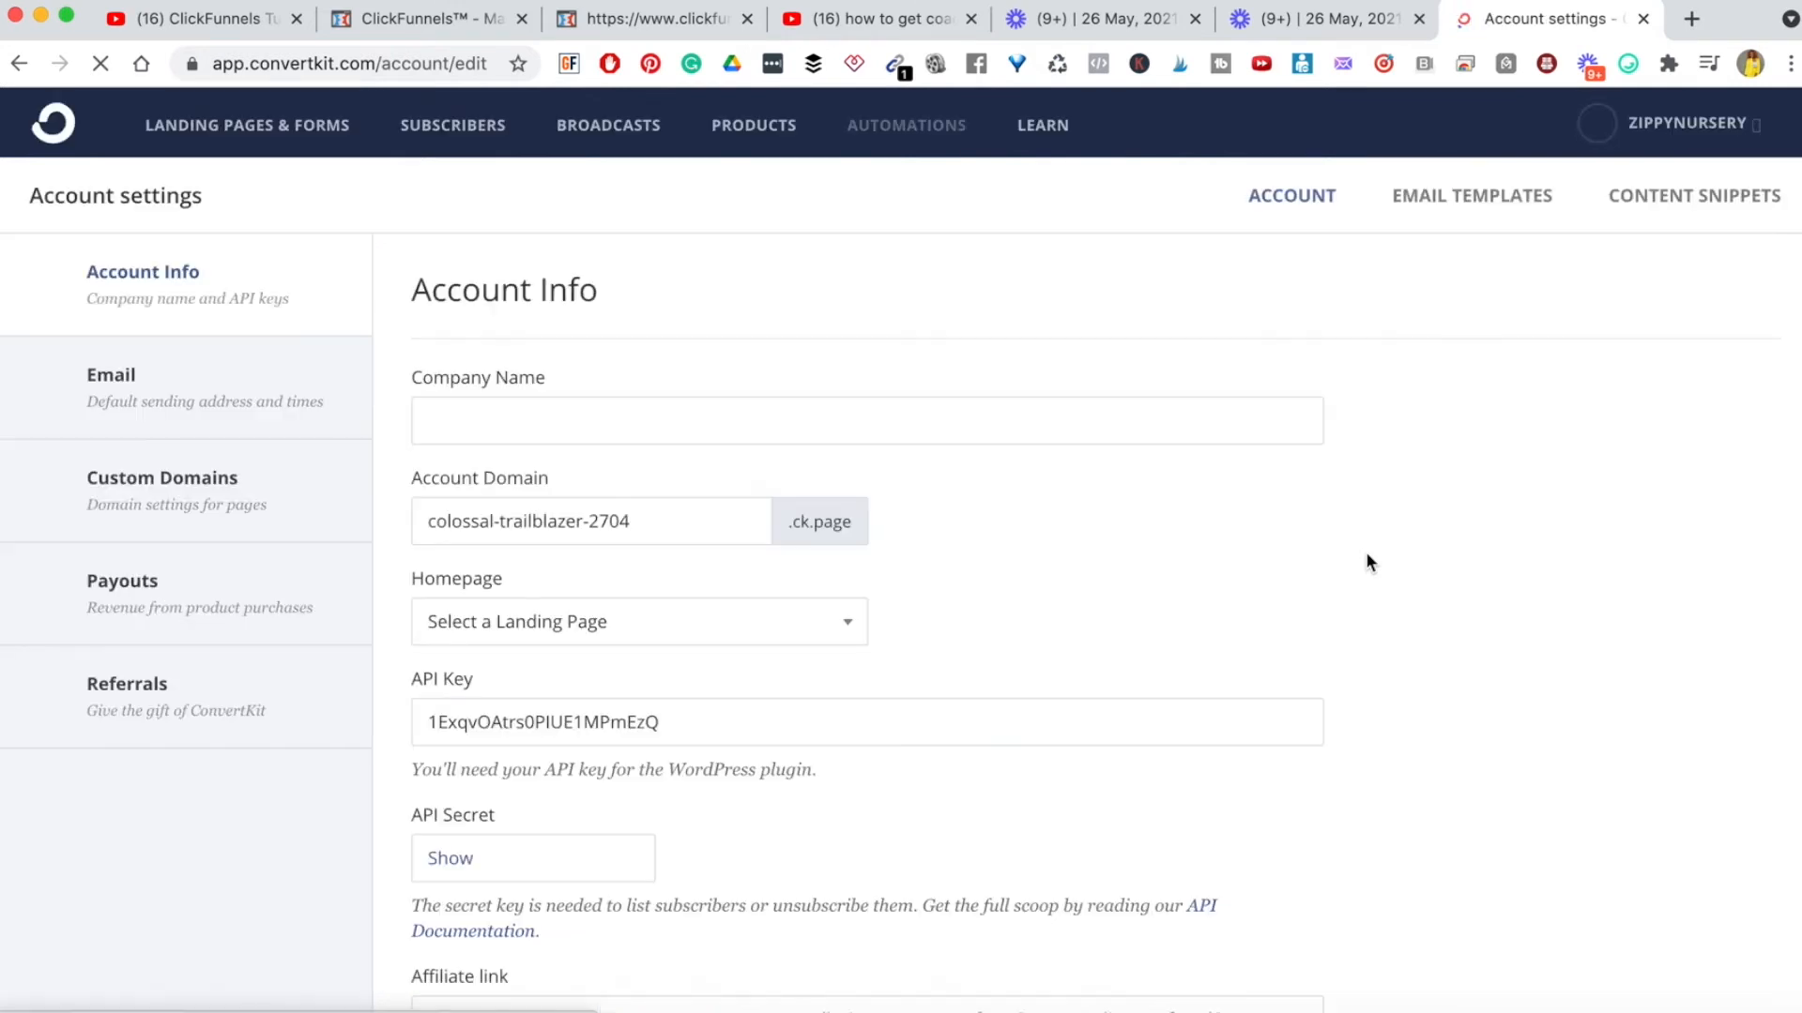
{"action": "scroll", "coordinate": [568, 668], "scroll_direction": "down", "scroll_amount": 2}
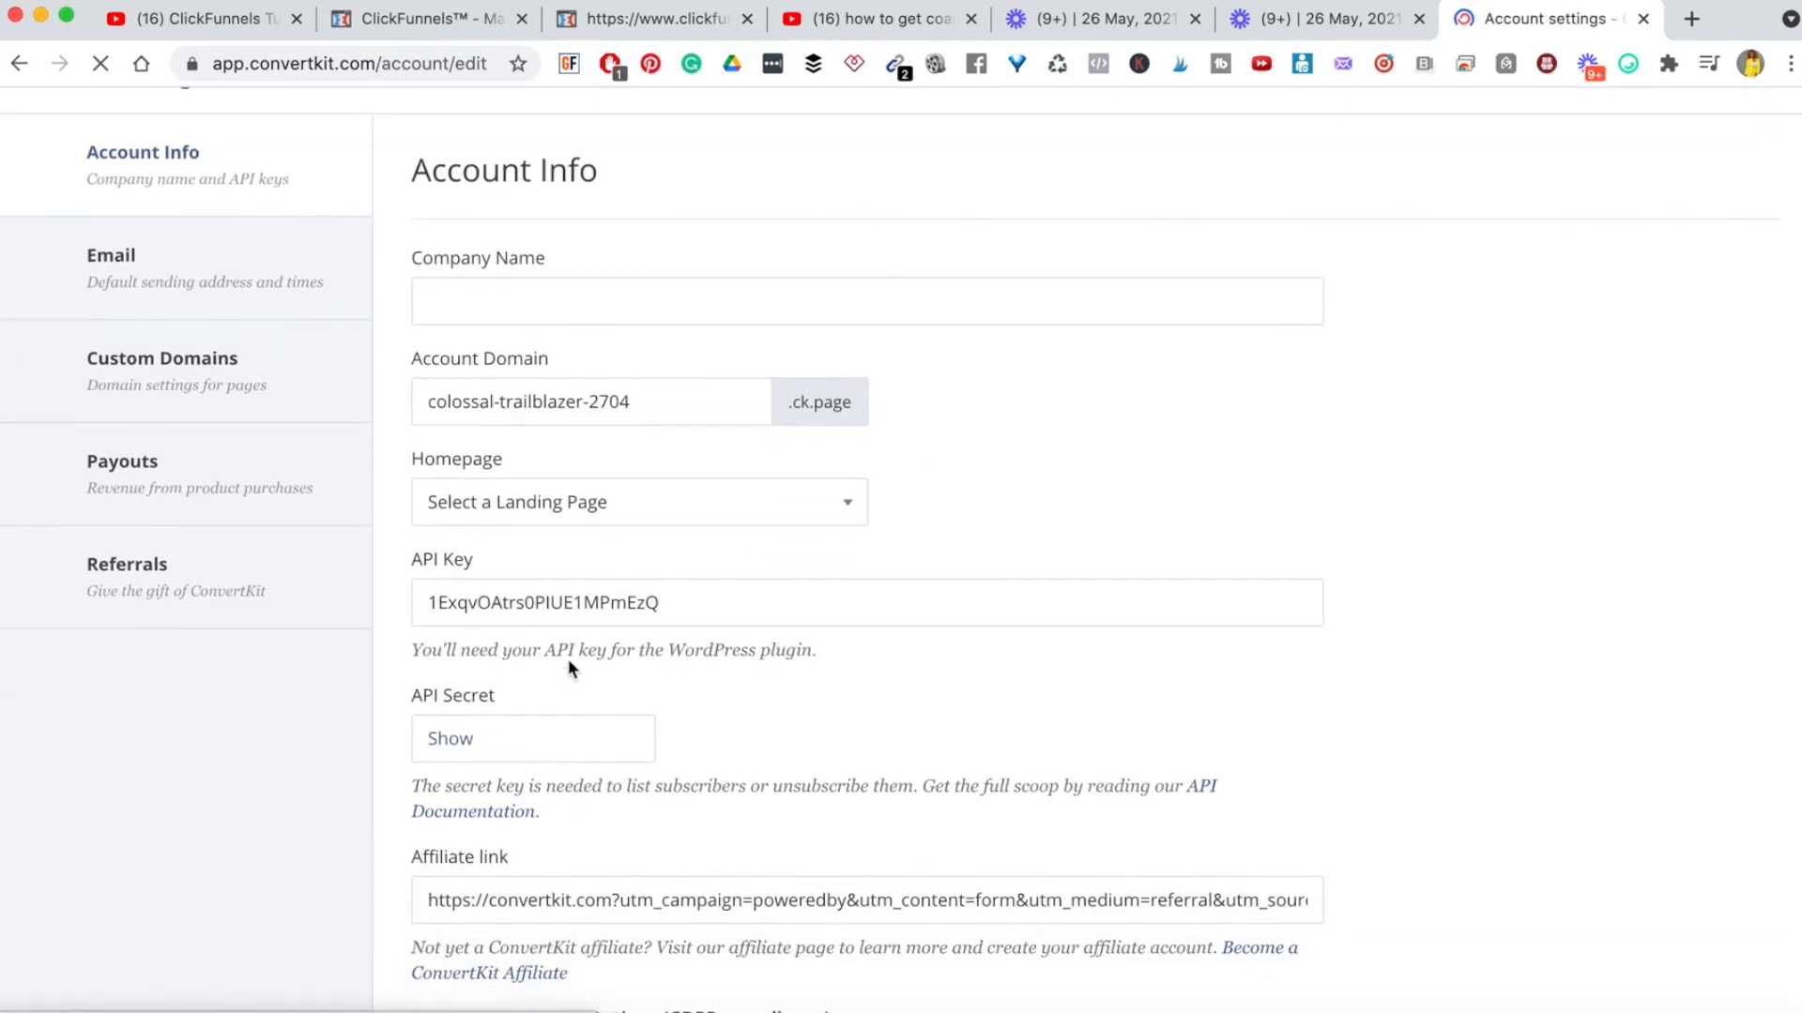
{"action": "left_click", "coordinate": [428, 563]}
{"action": "key", "text": "super+c"}
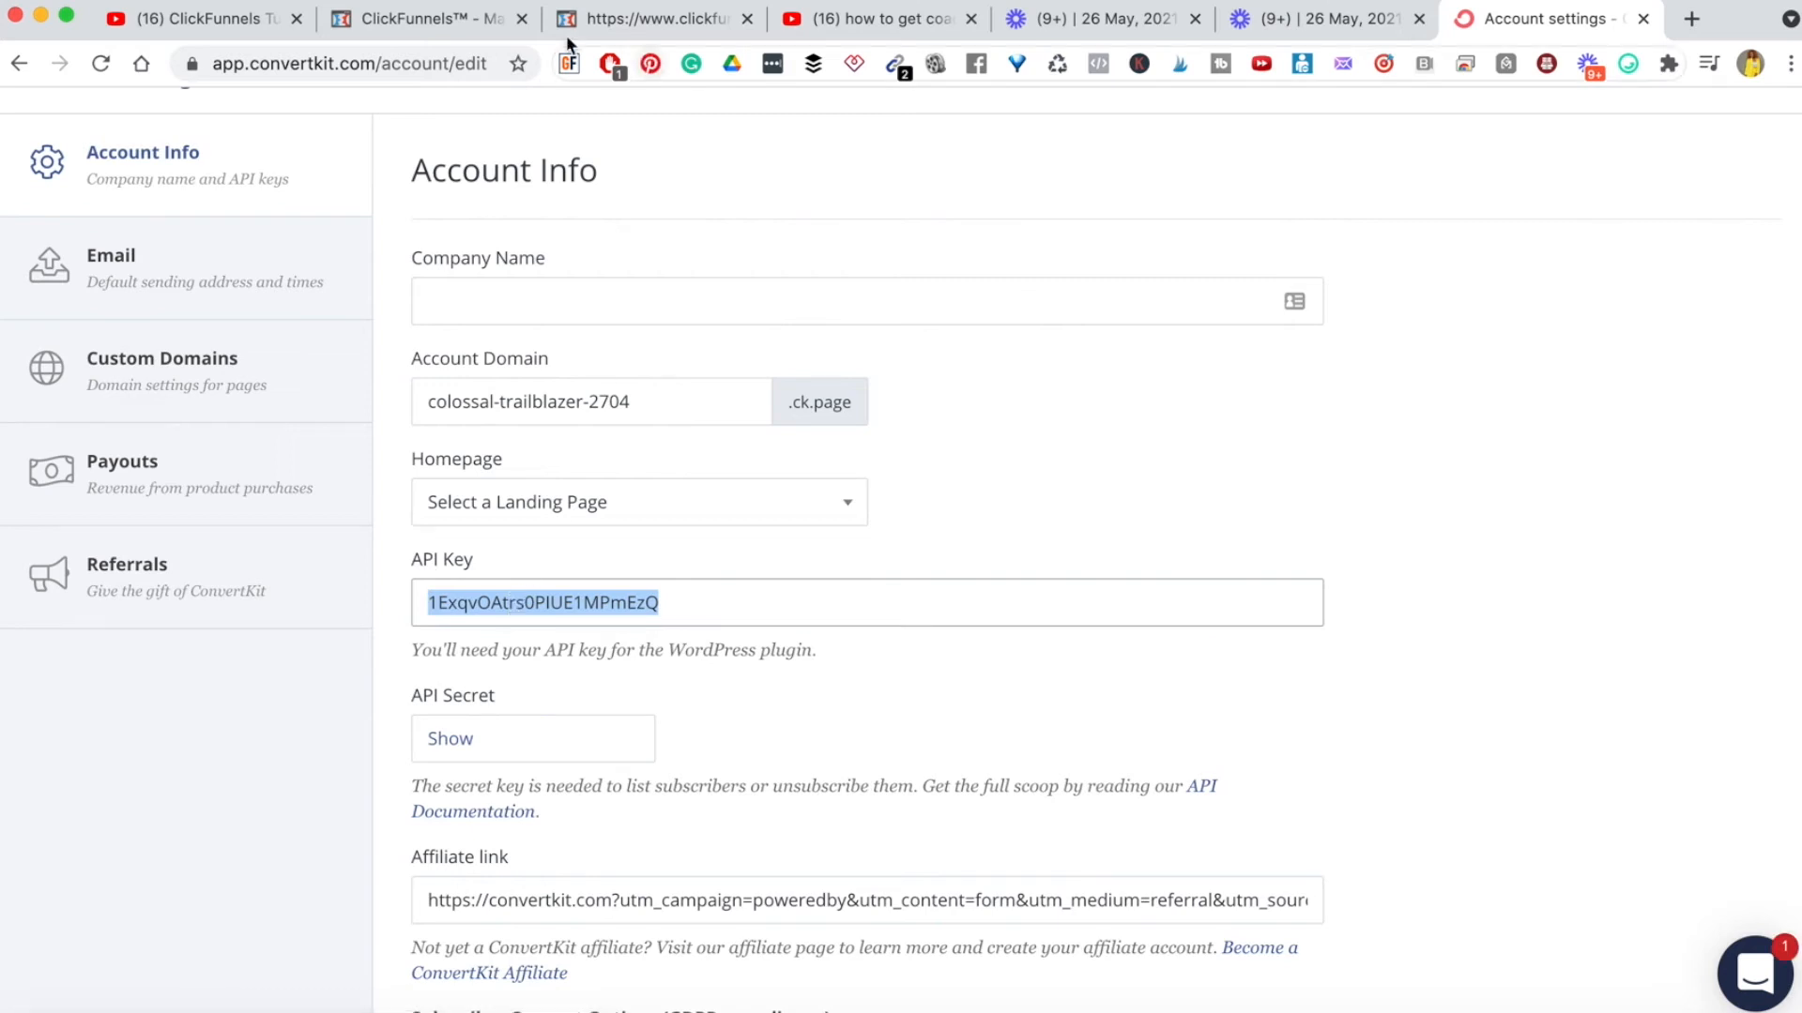
- Return to ClickFunnels, paste the ConvertKit API key into the integration form and add the integration
{"action": "left_click", "coordinate": [449, 28]}
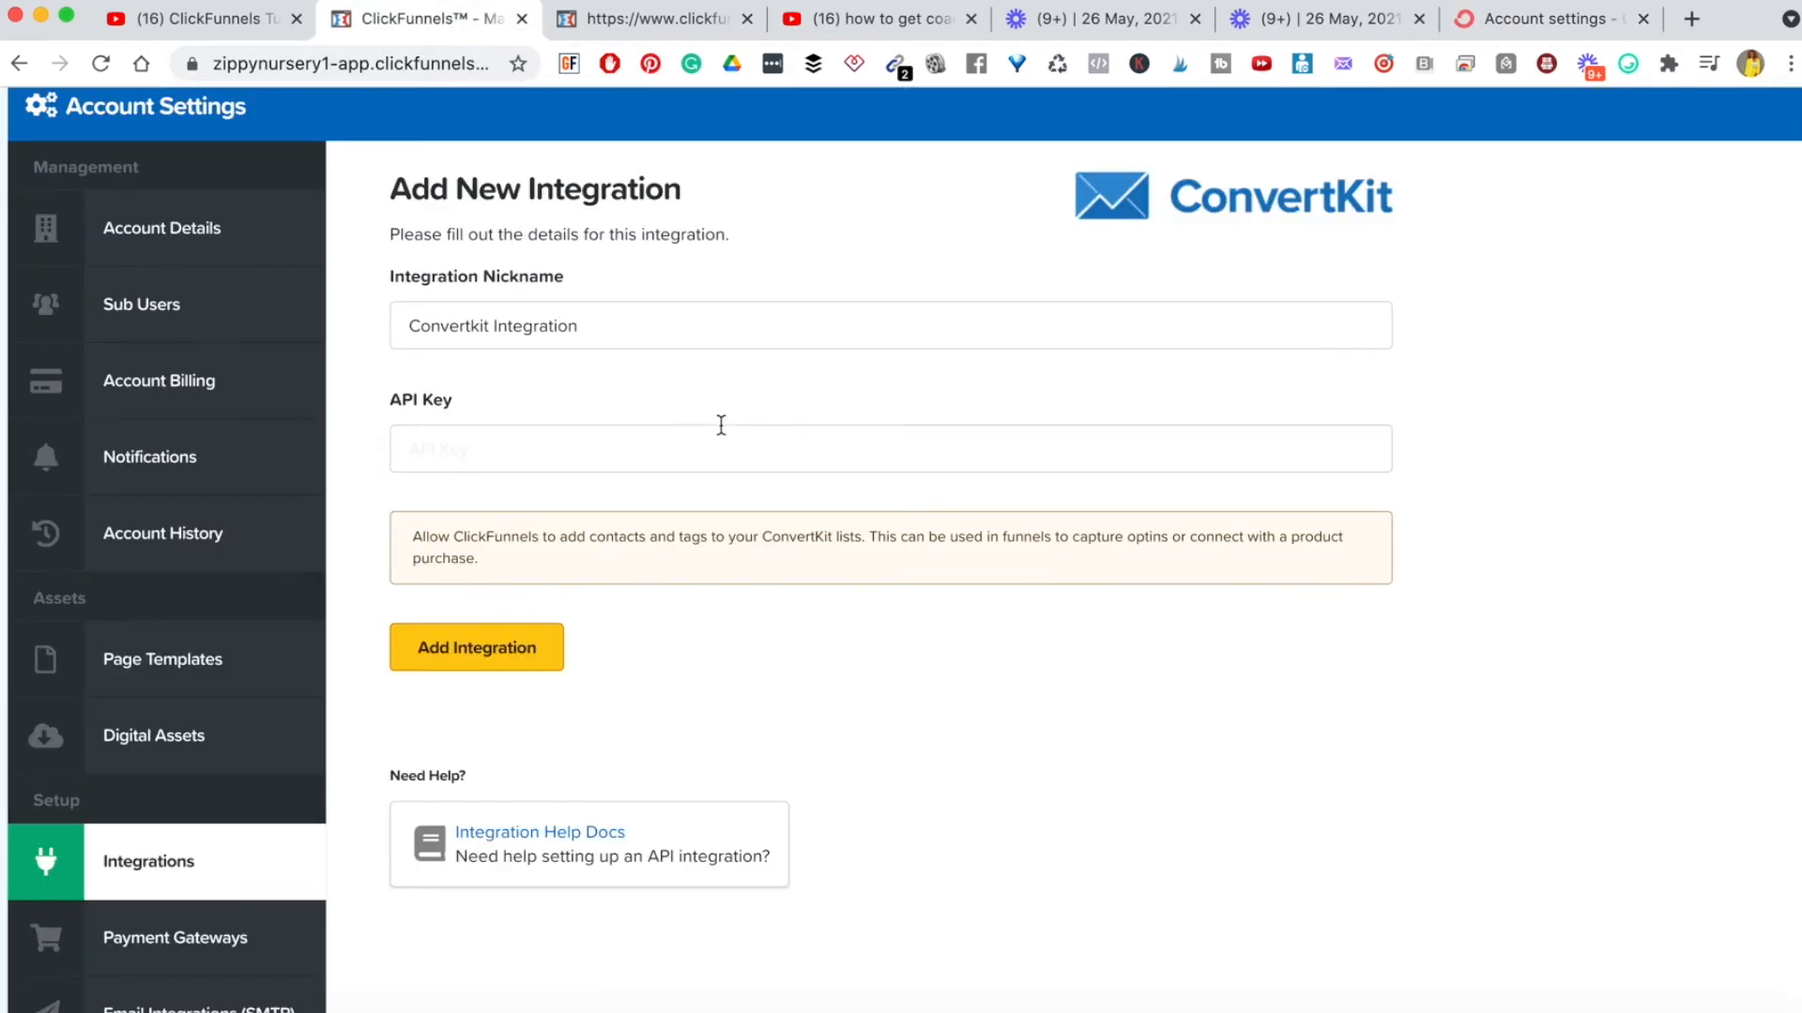
{"action": "left_click", "coordinate": [488, 460]}
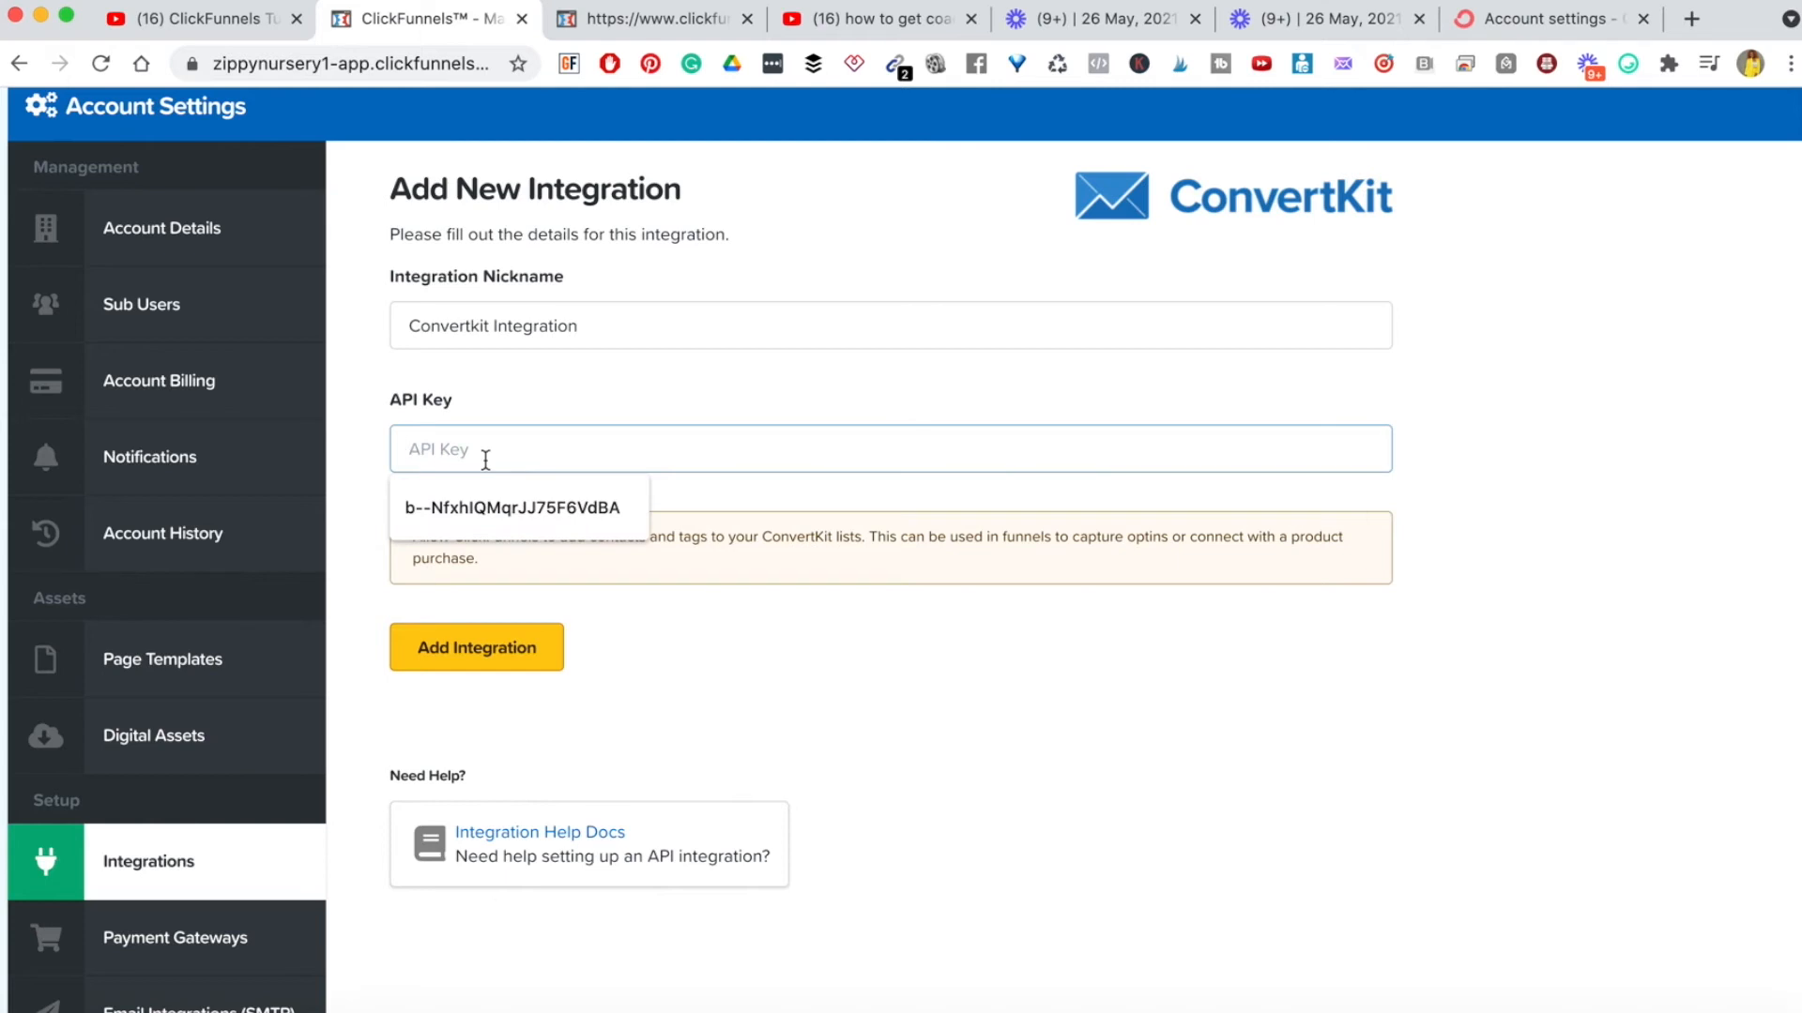
{"action": "key", "text": "super+v"}
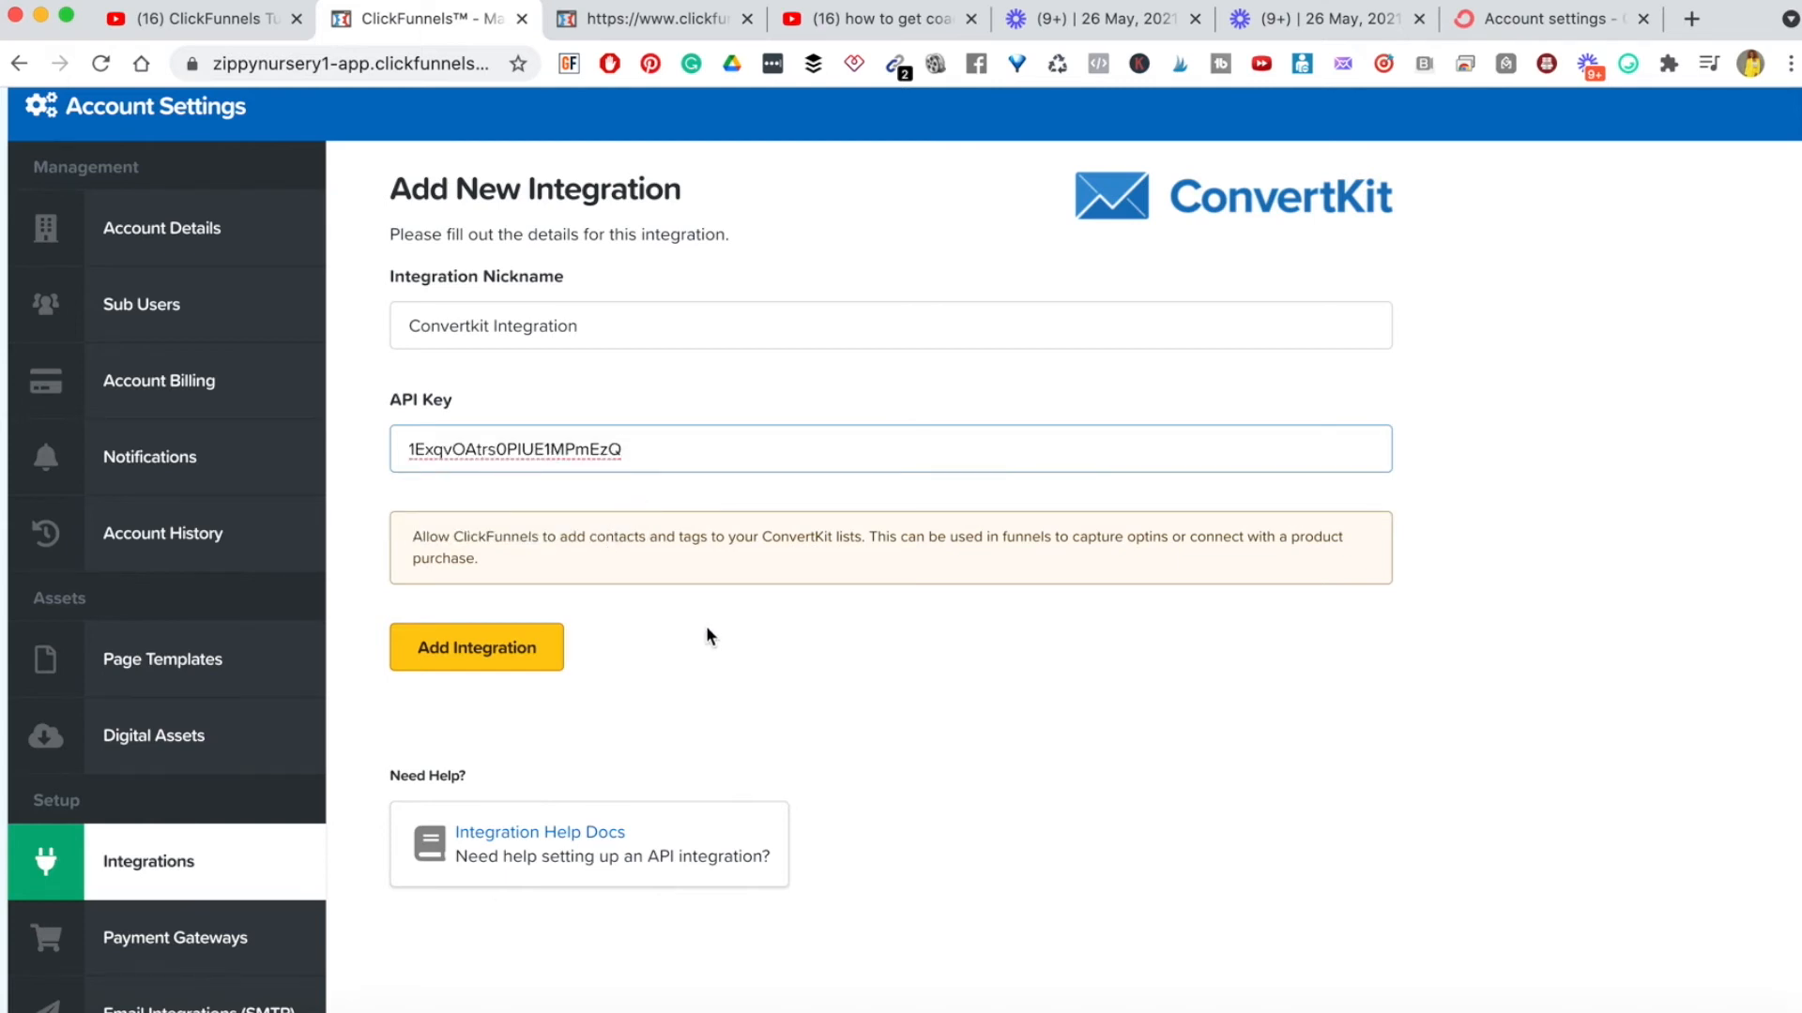
{"action": "left_click", "coordinate": [474, 657]}
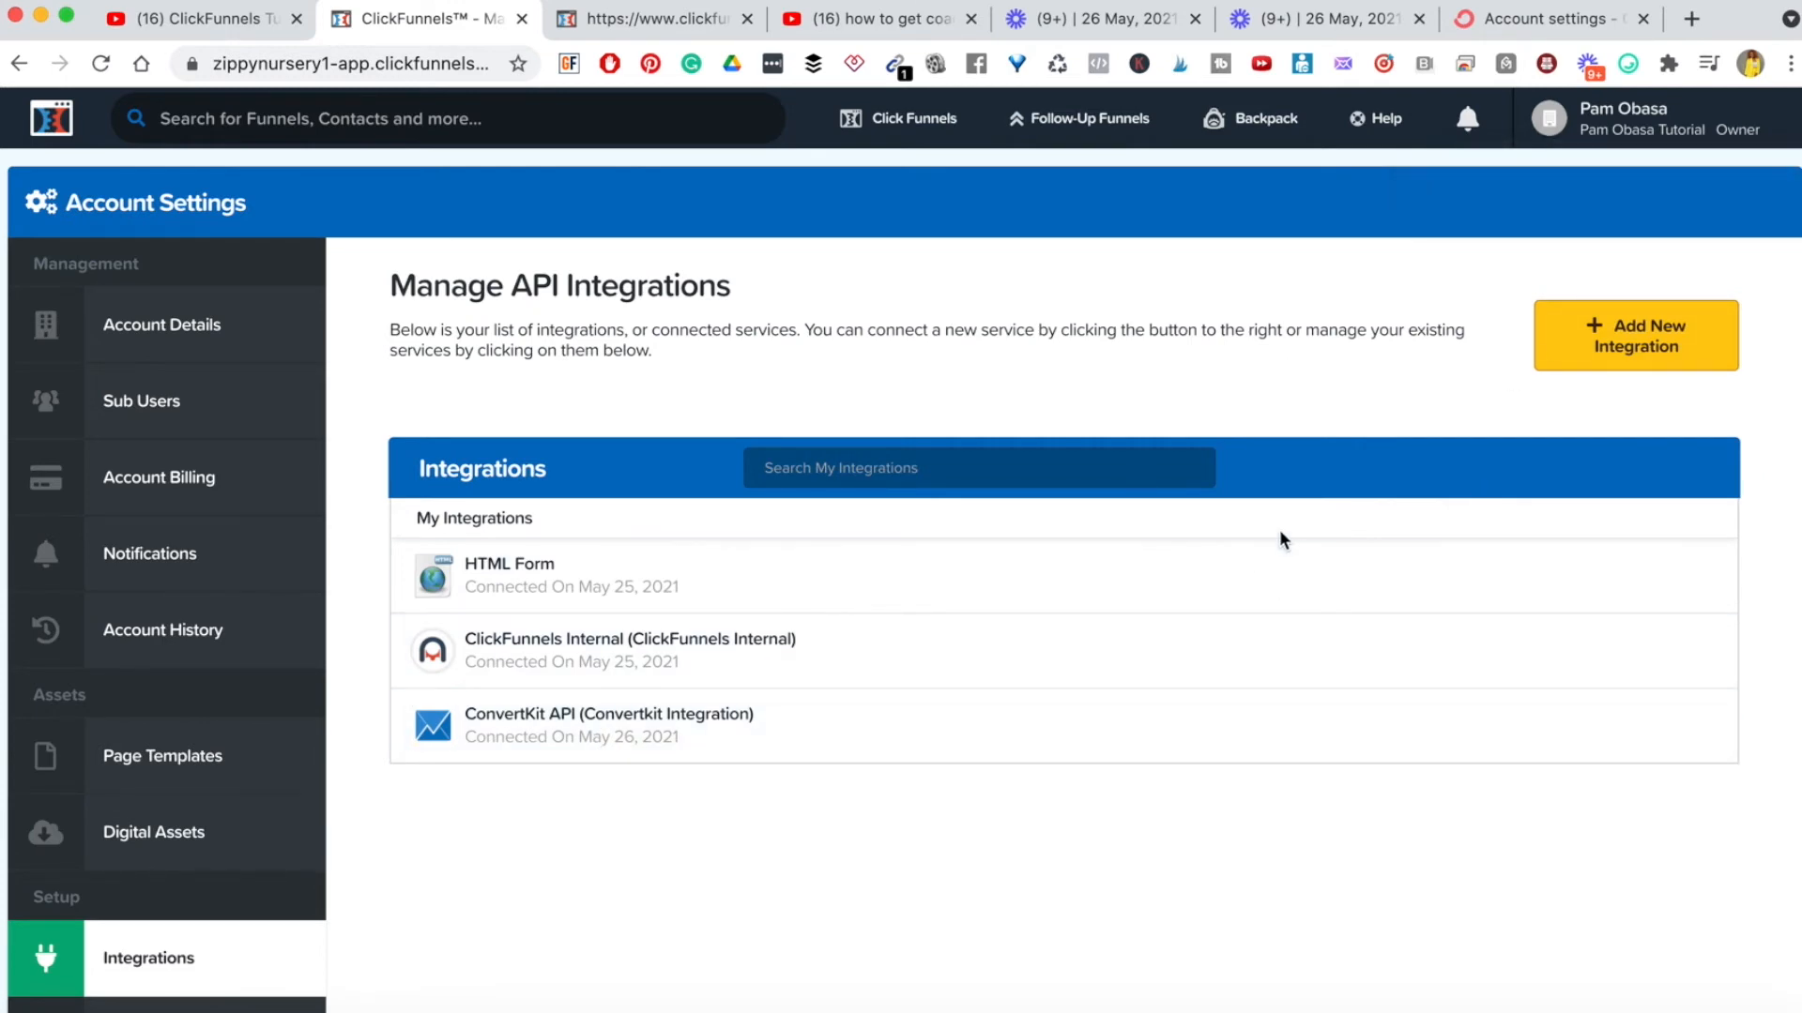
{"action": "scroll", "coordinate": [638, 777], "scroll_direction": "down", "scroll_amount": 4}
{"action": "scroll", "coordinate": [638, 777], "scroll_direction": "up", "scroll_amount": 4}
- Go back to the Digital Product funnel and open its Squeeze Page in the page editor
{"action": "mouse_move", "coordinate": [897, 119]}
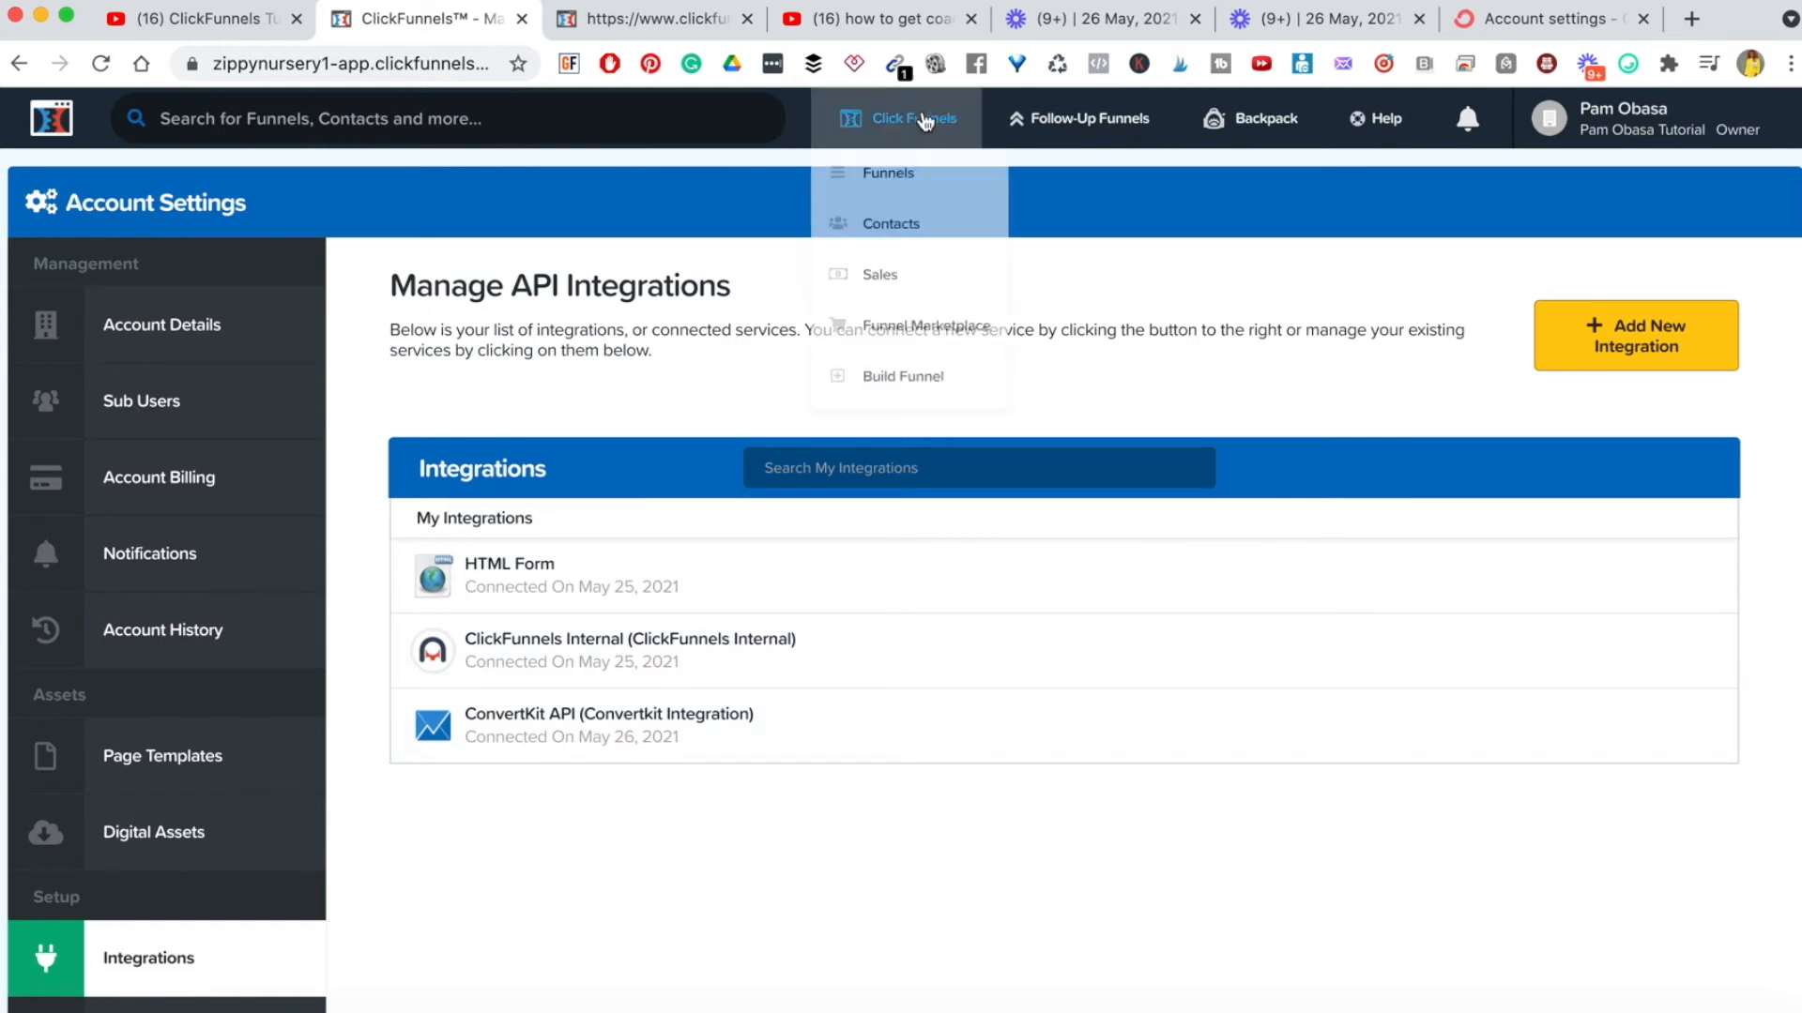
{"action": "left_click", "coordinate": [891, 175]}
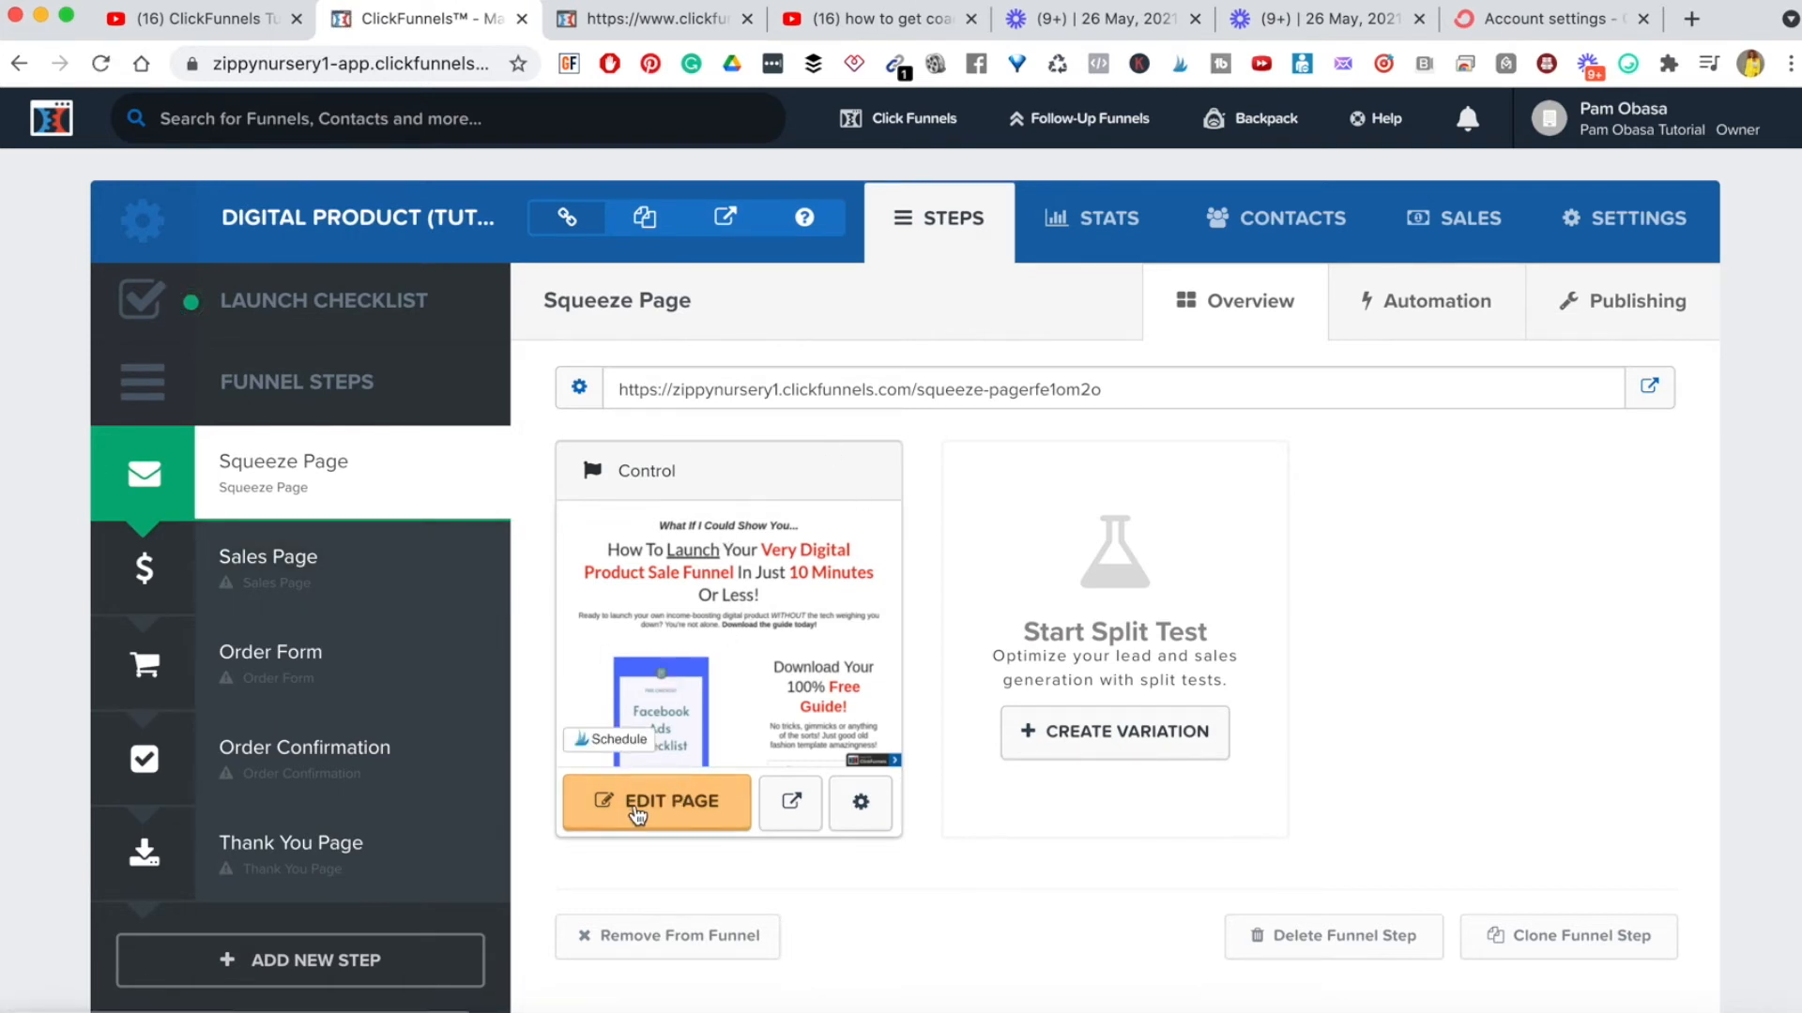
{"action": "left_click", "coordinate": [644, 812]}
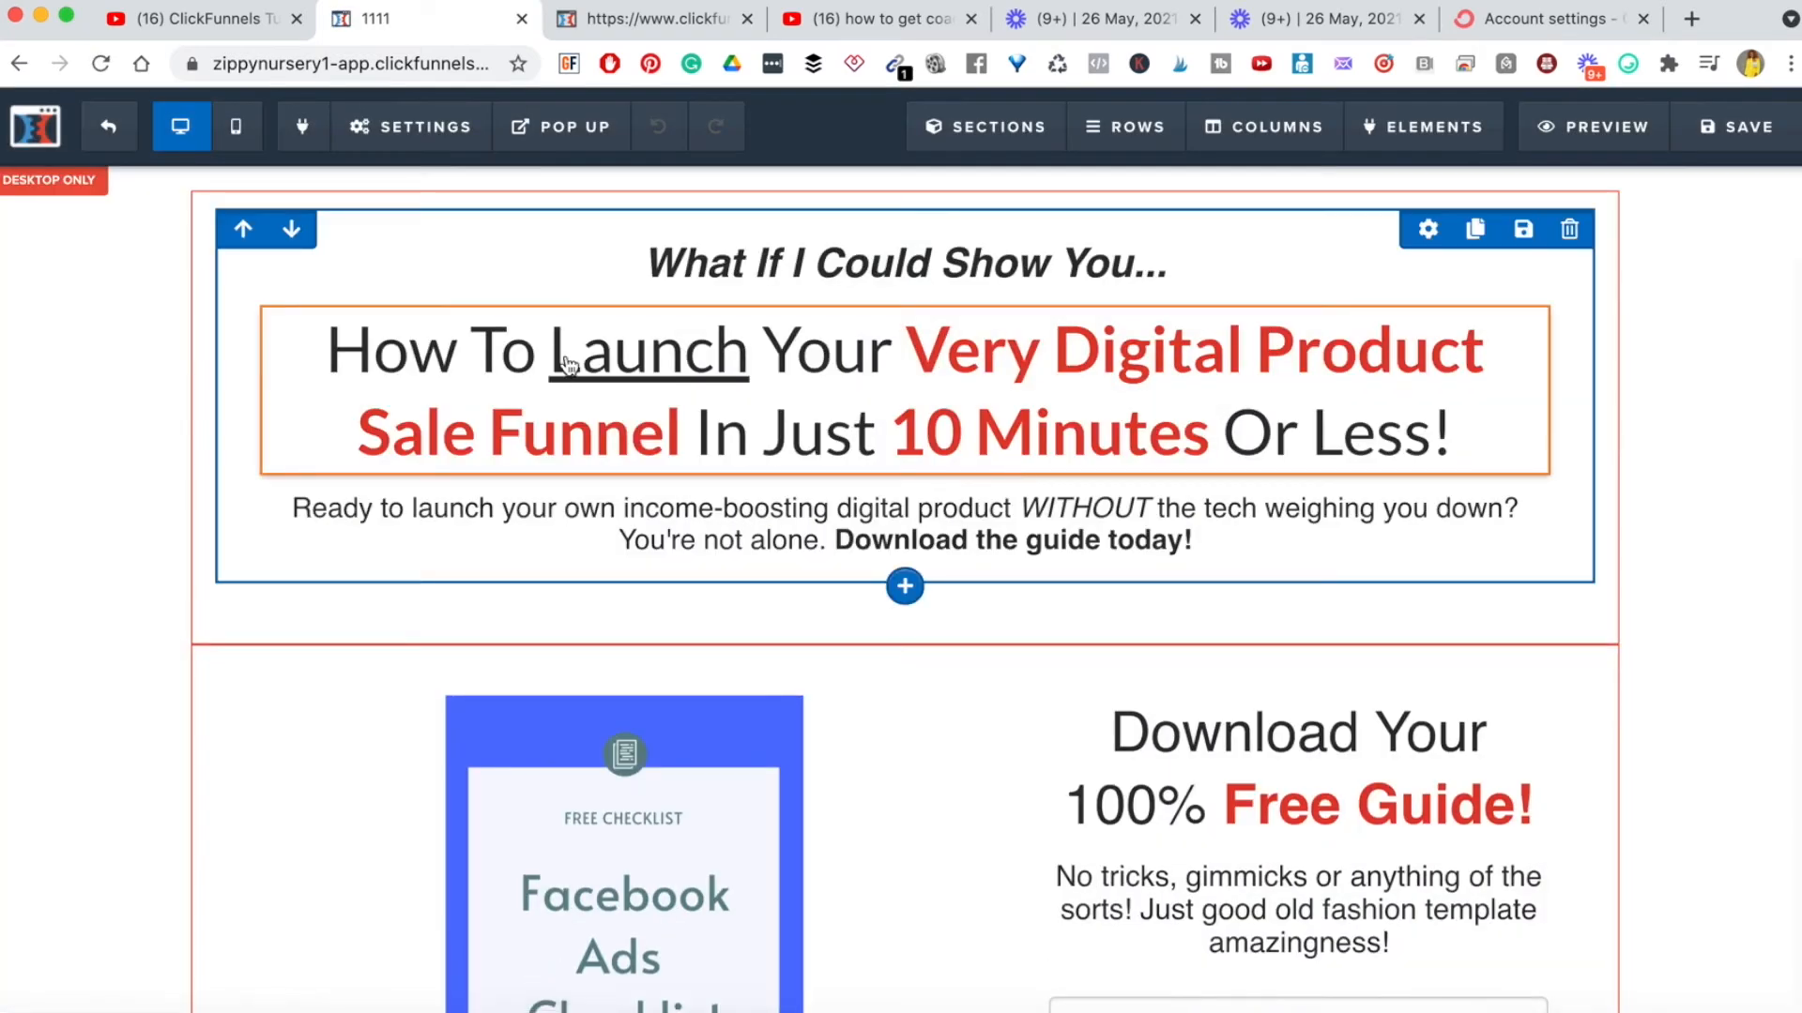
- Choose Convertkit Integration (Convertkit Api) as the integration in the page's email integration settings
{"action": "mouse_move", "coordinate": [393, 140]}
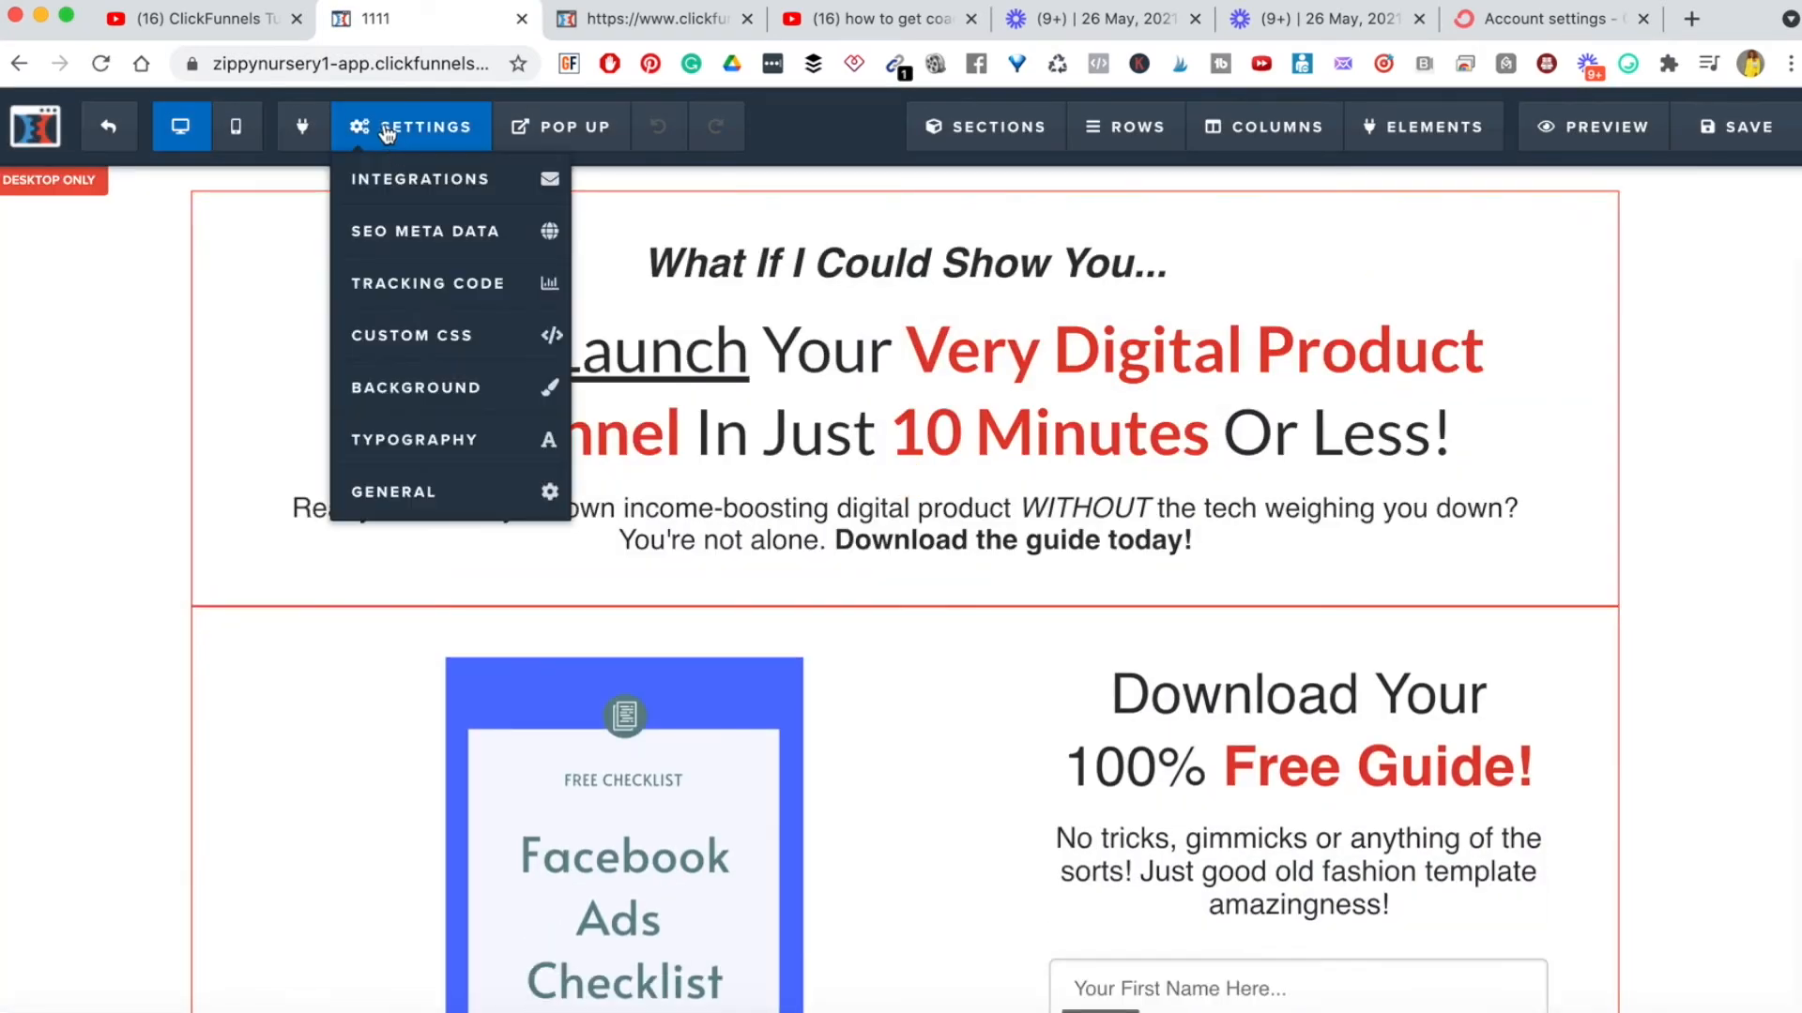
{"action": "left_click", "coordinate": [428, 186]}
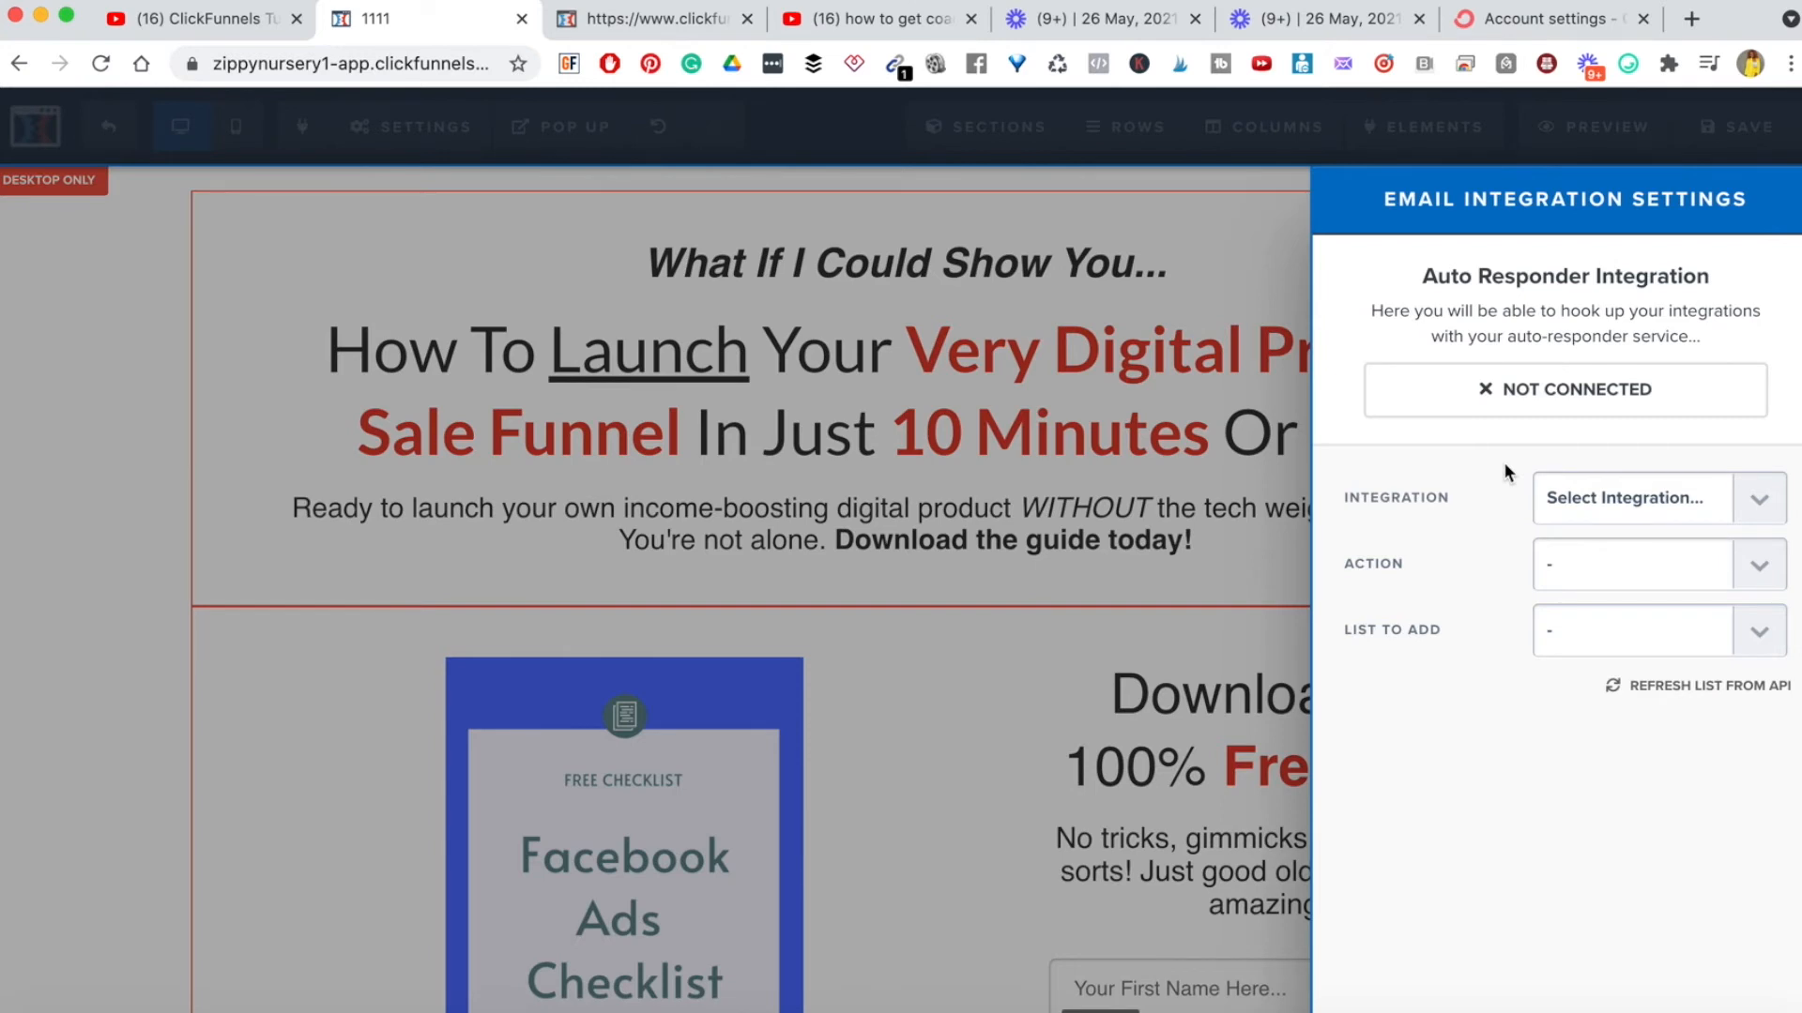
{"action": "left_click", "coordinate": [1756, 507]}
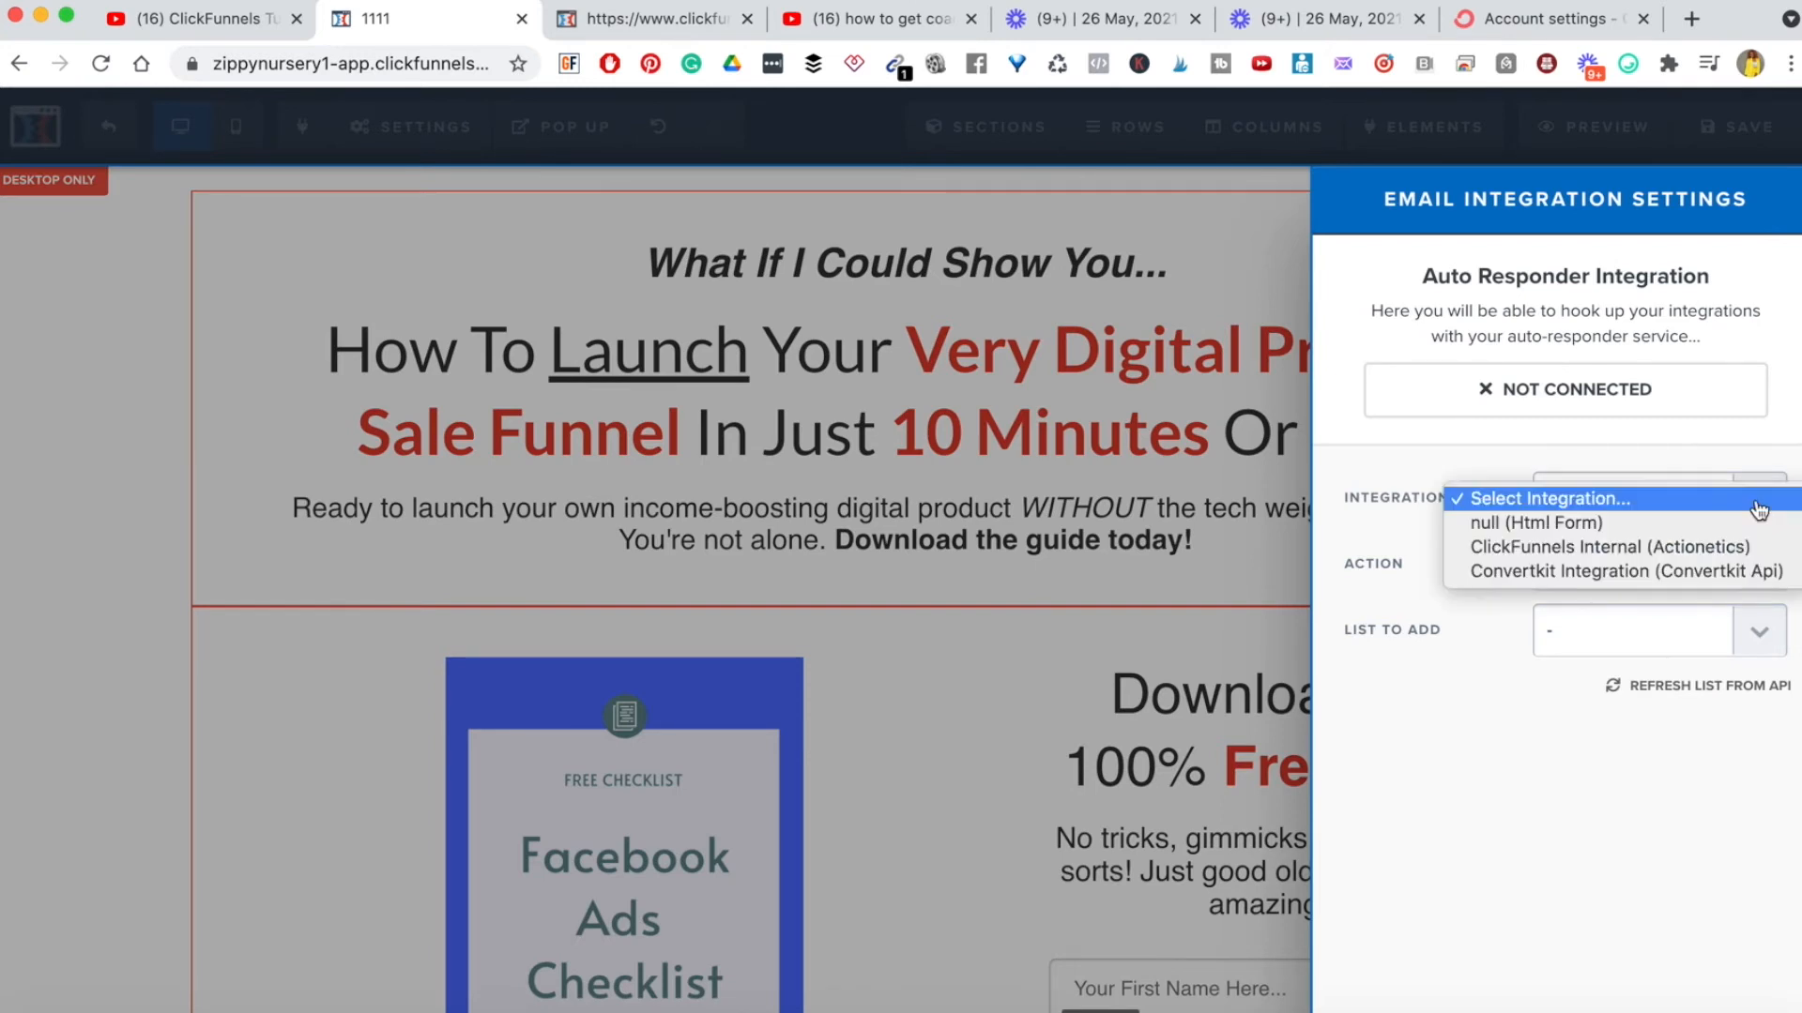
{"action": "left_click", "coordinate": [1570, 573]}
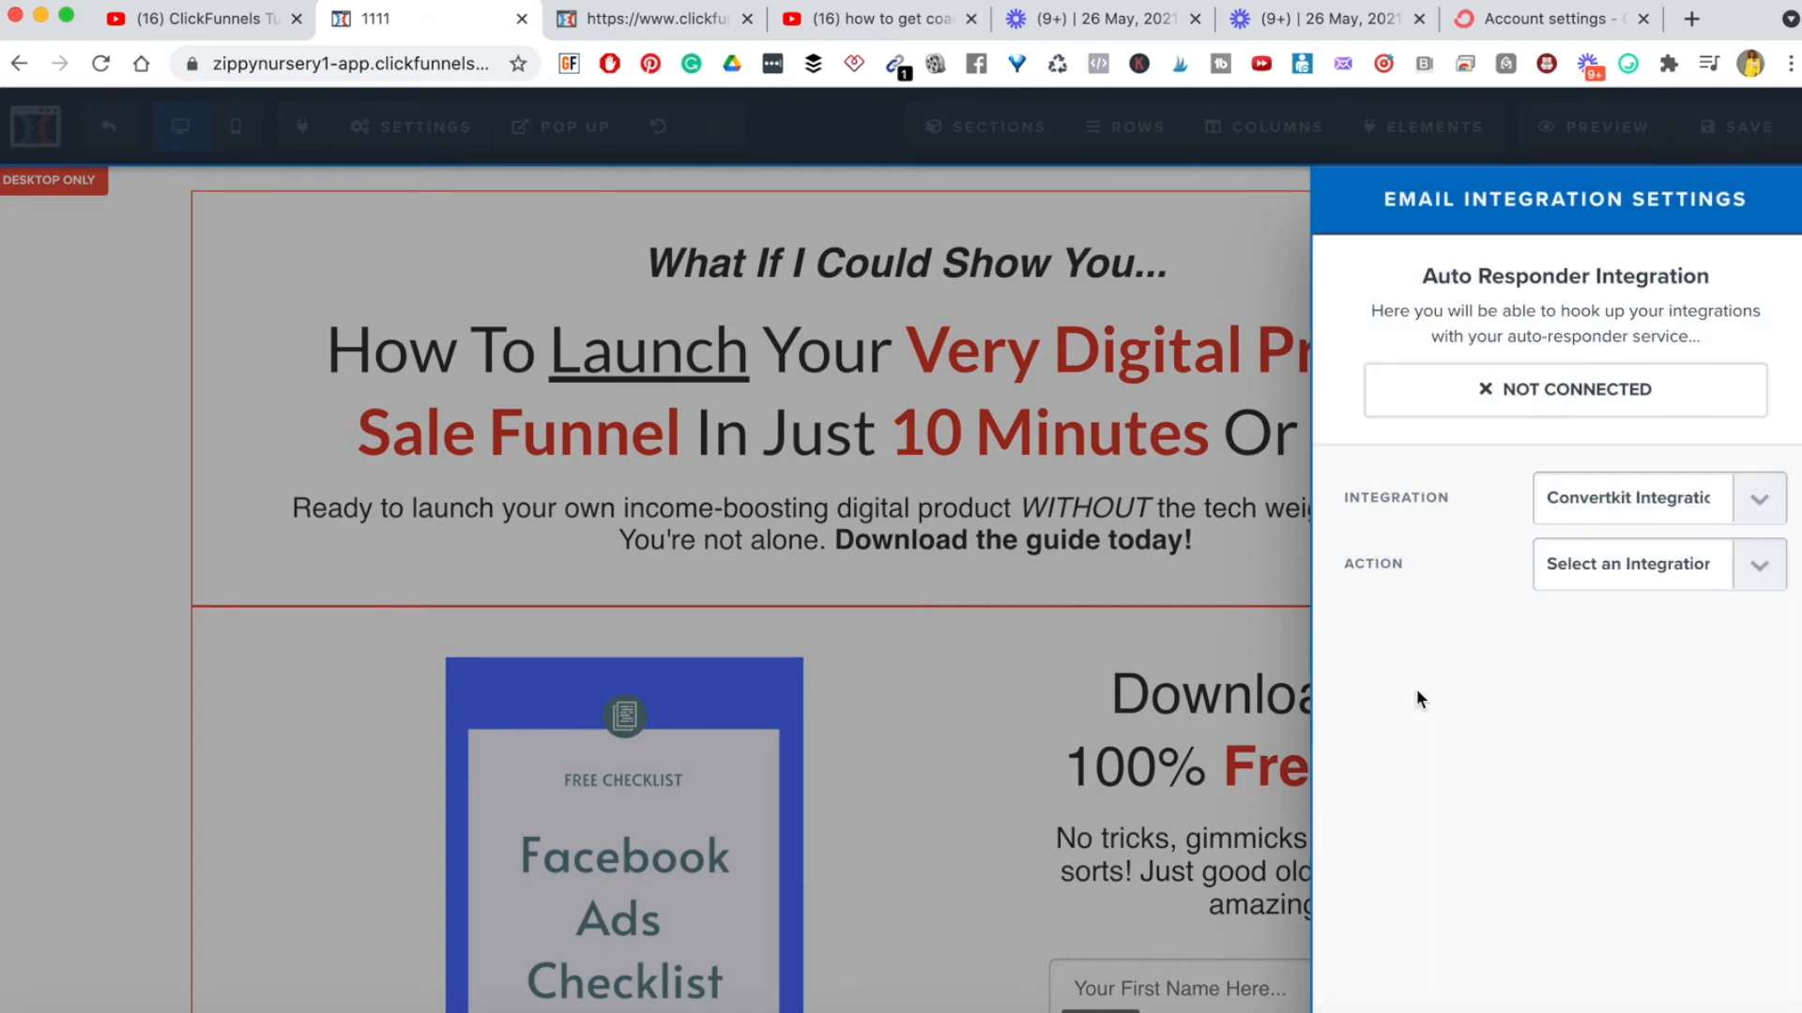
- Set the email integration's action to Subscribe to Form and check which lists can be added
{"action": "left_click", "coordinate": [1760, 566]}
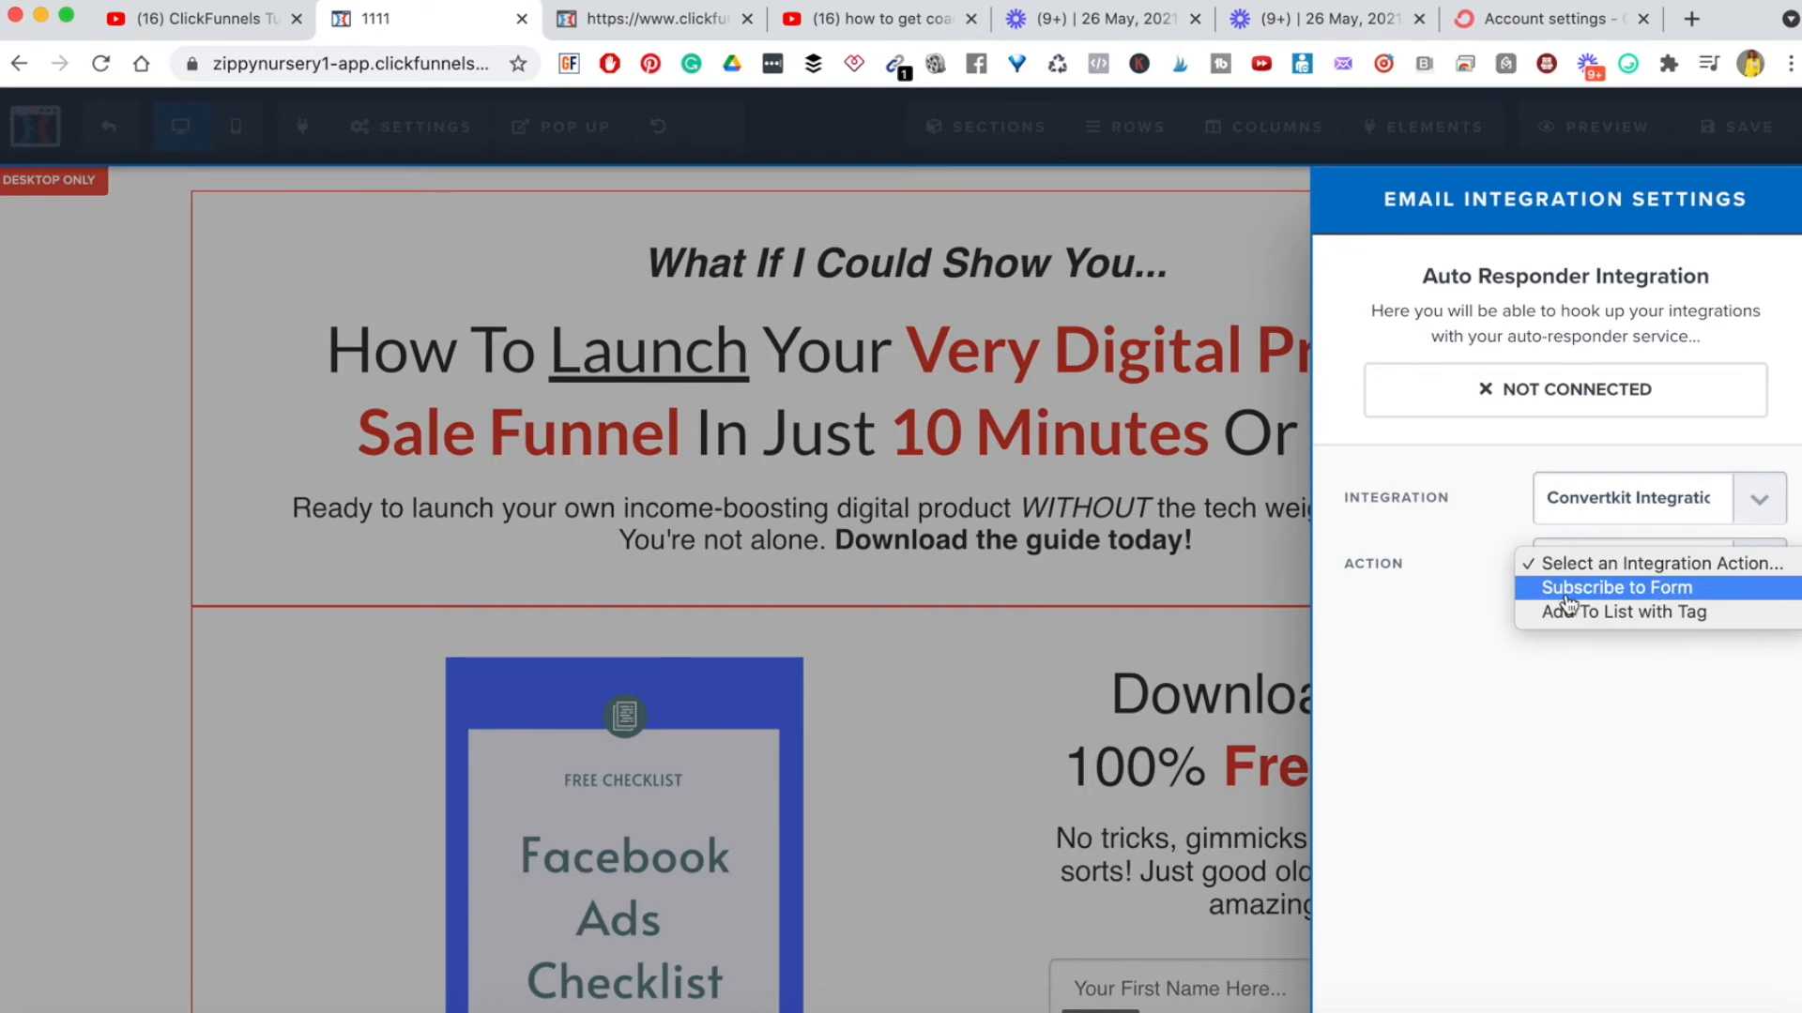
{"action": "left_click", "coordinate": [1647, 589]}
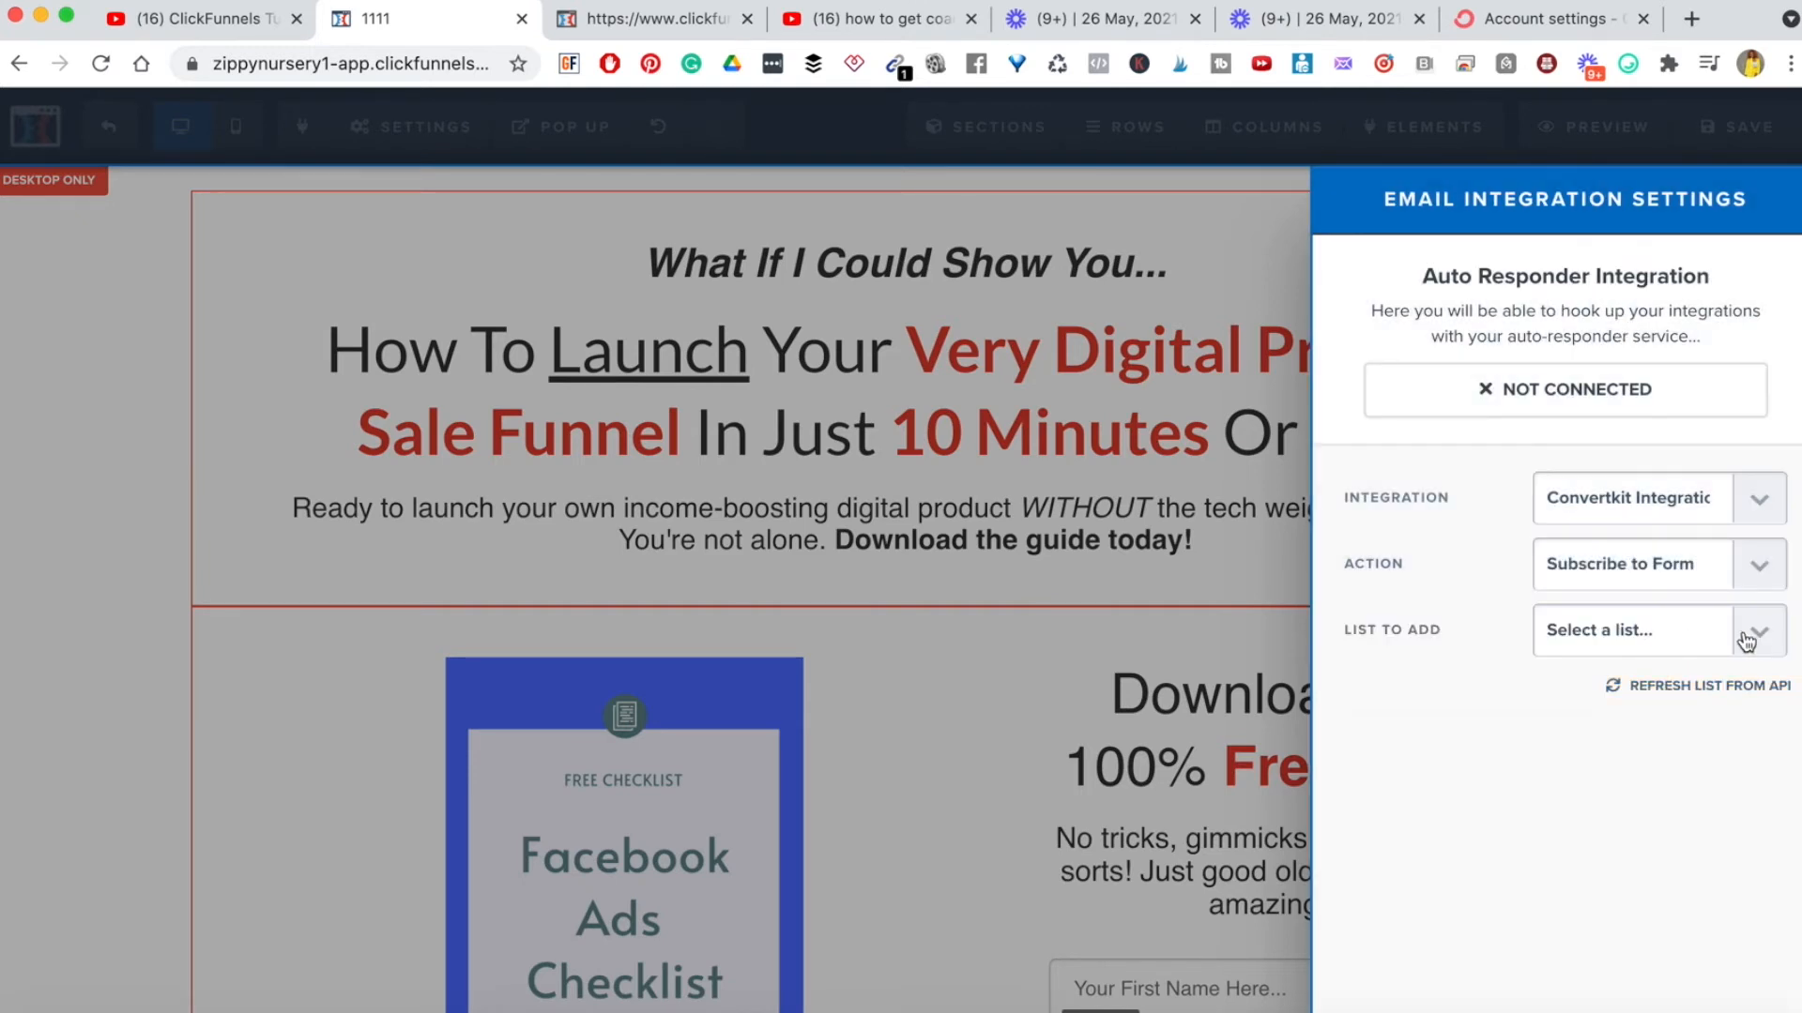
{"action": "left_click", "coordinate": [1747, 638]}
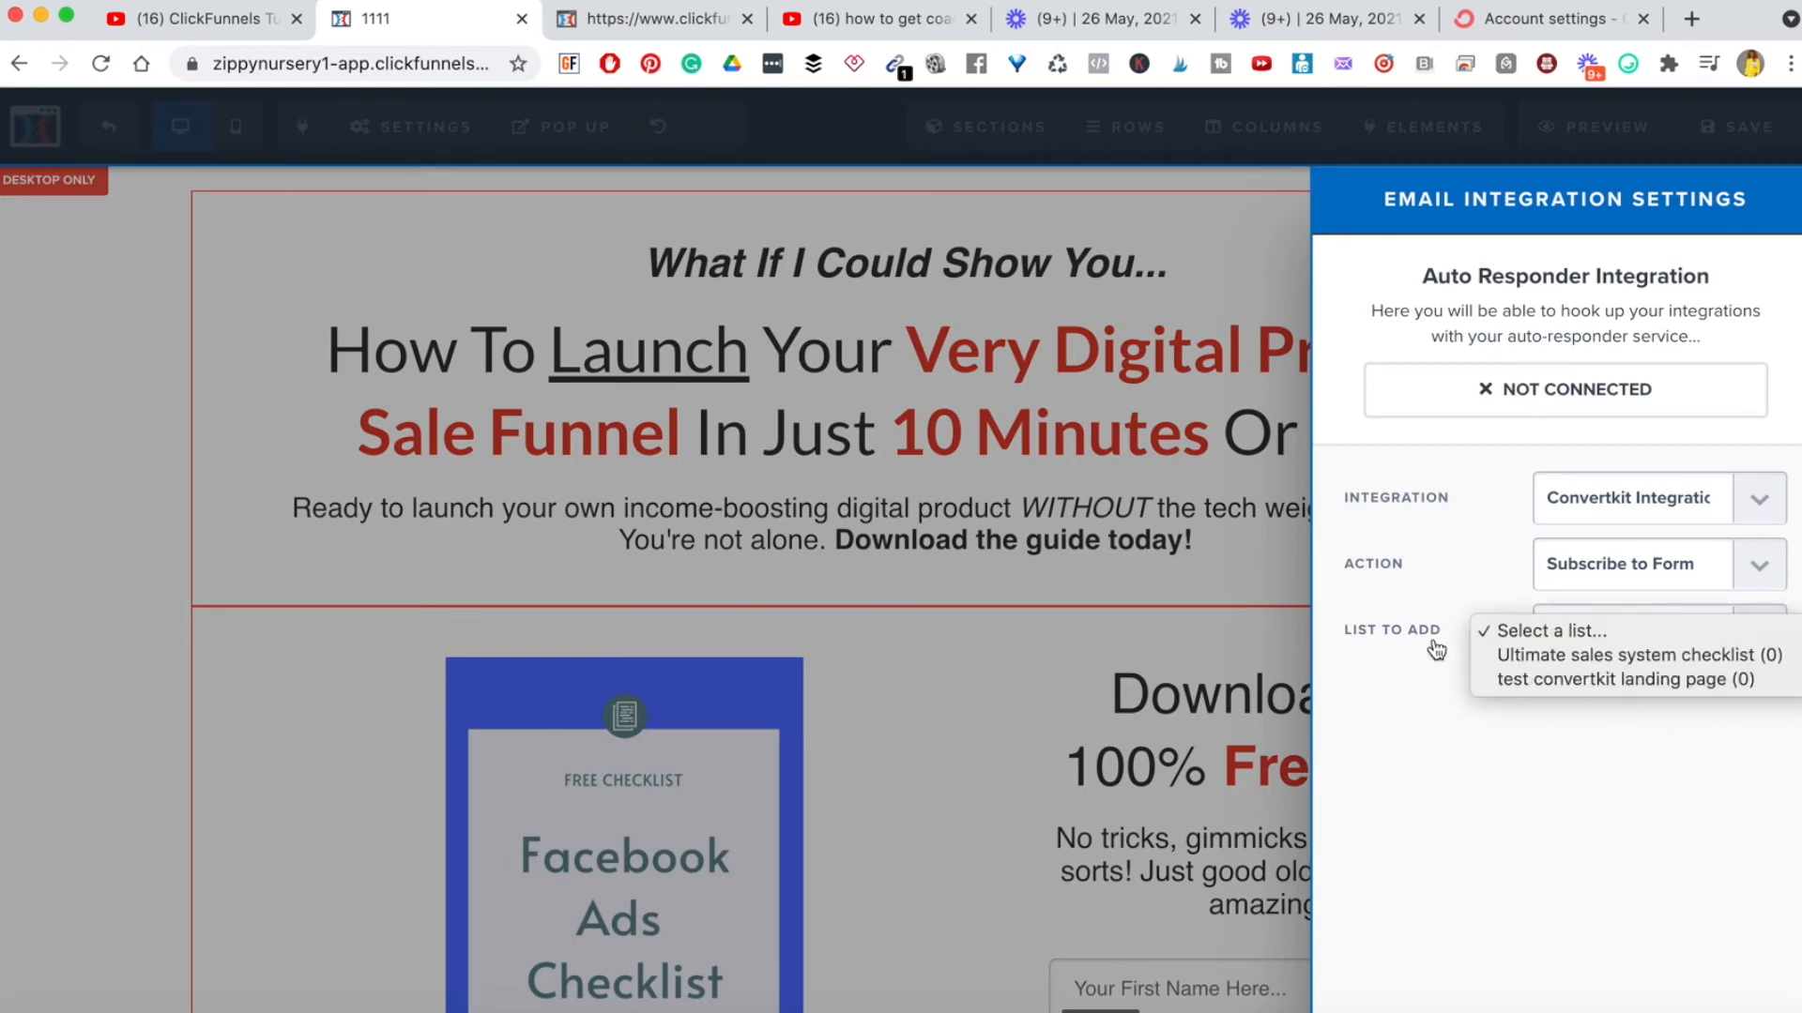
{"action": "left_click", "coordinate": [1252, 589]}
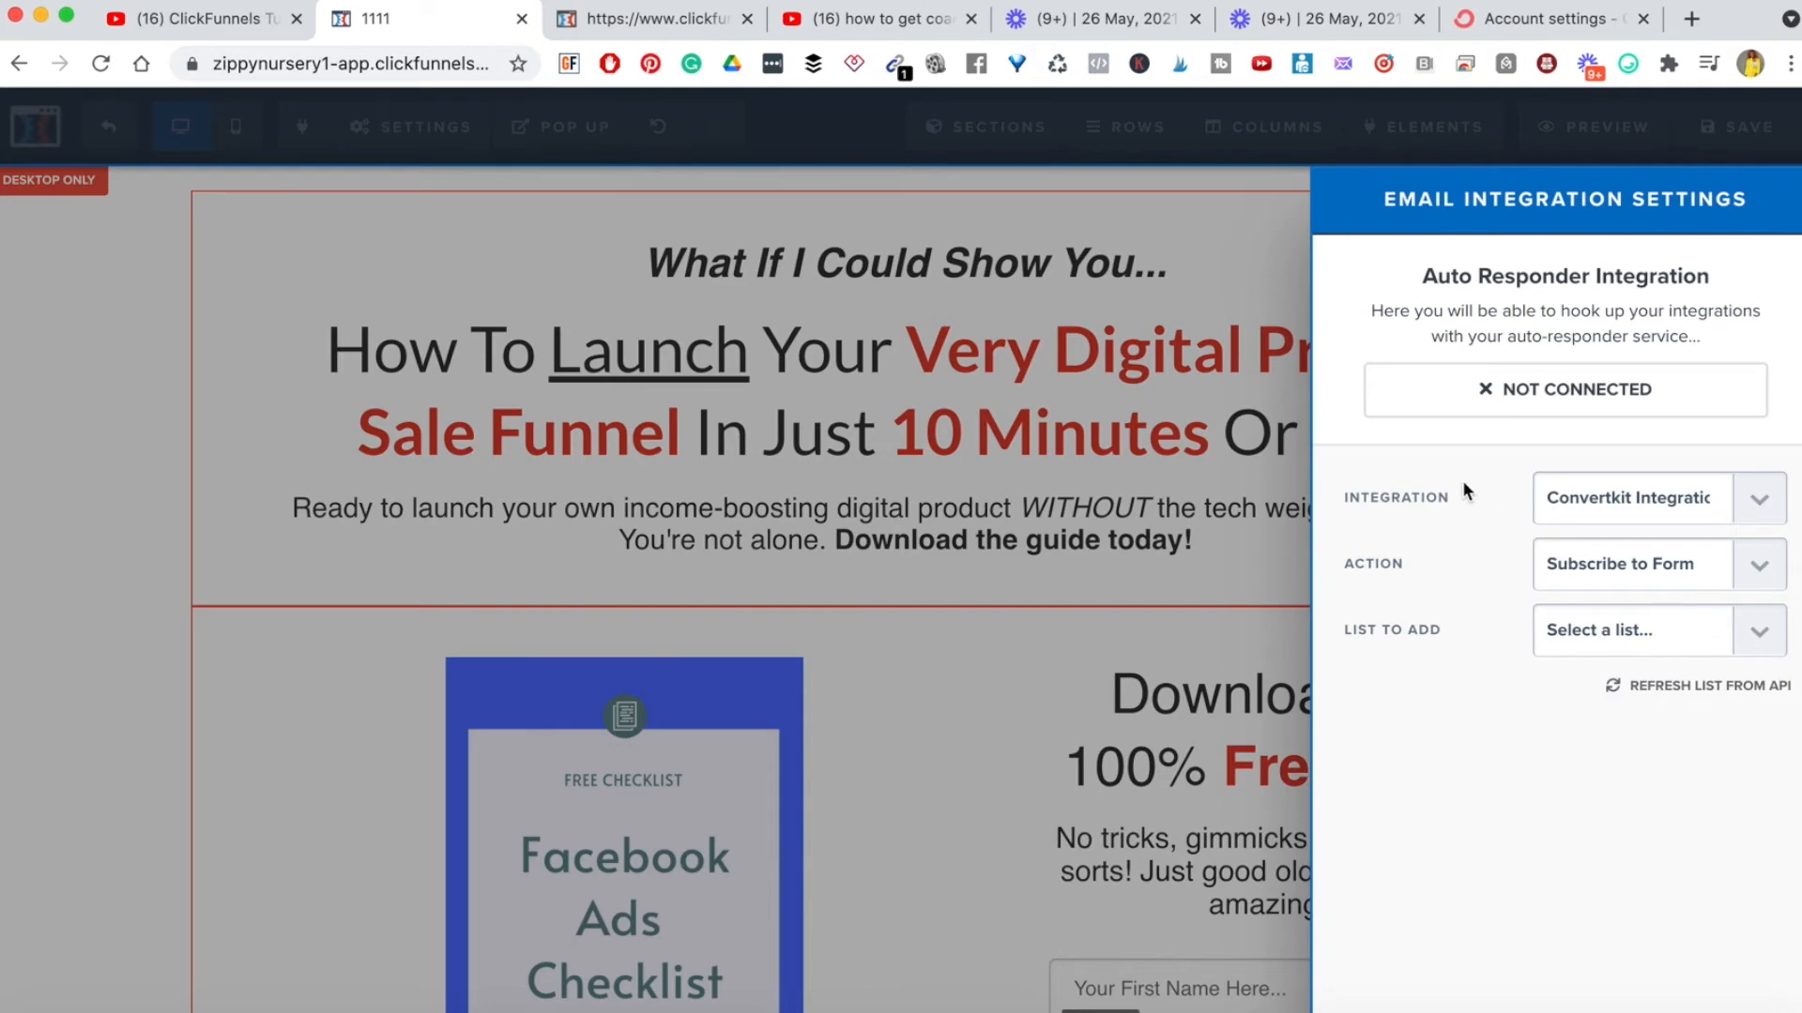
- Switch to ConvertKit and view the top of the account settings page
{"action": "left_click", "coordinate": [1539, 21]}
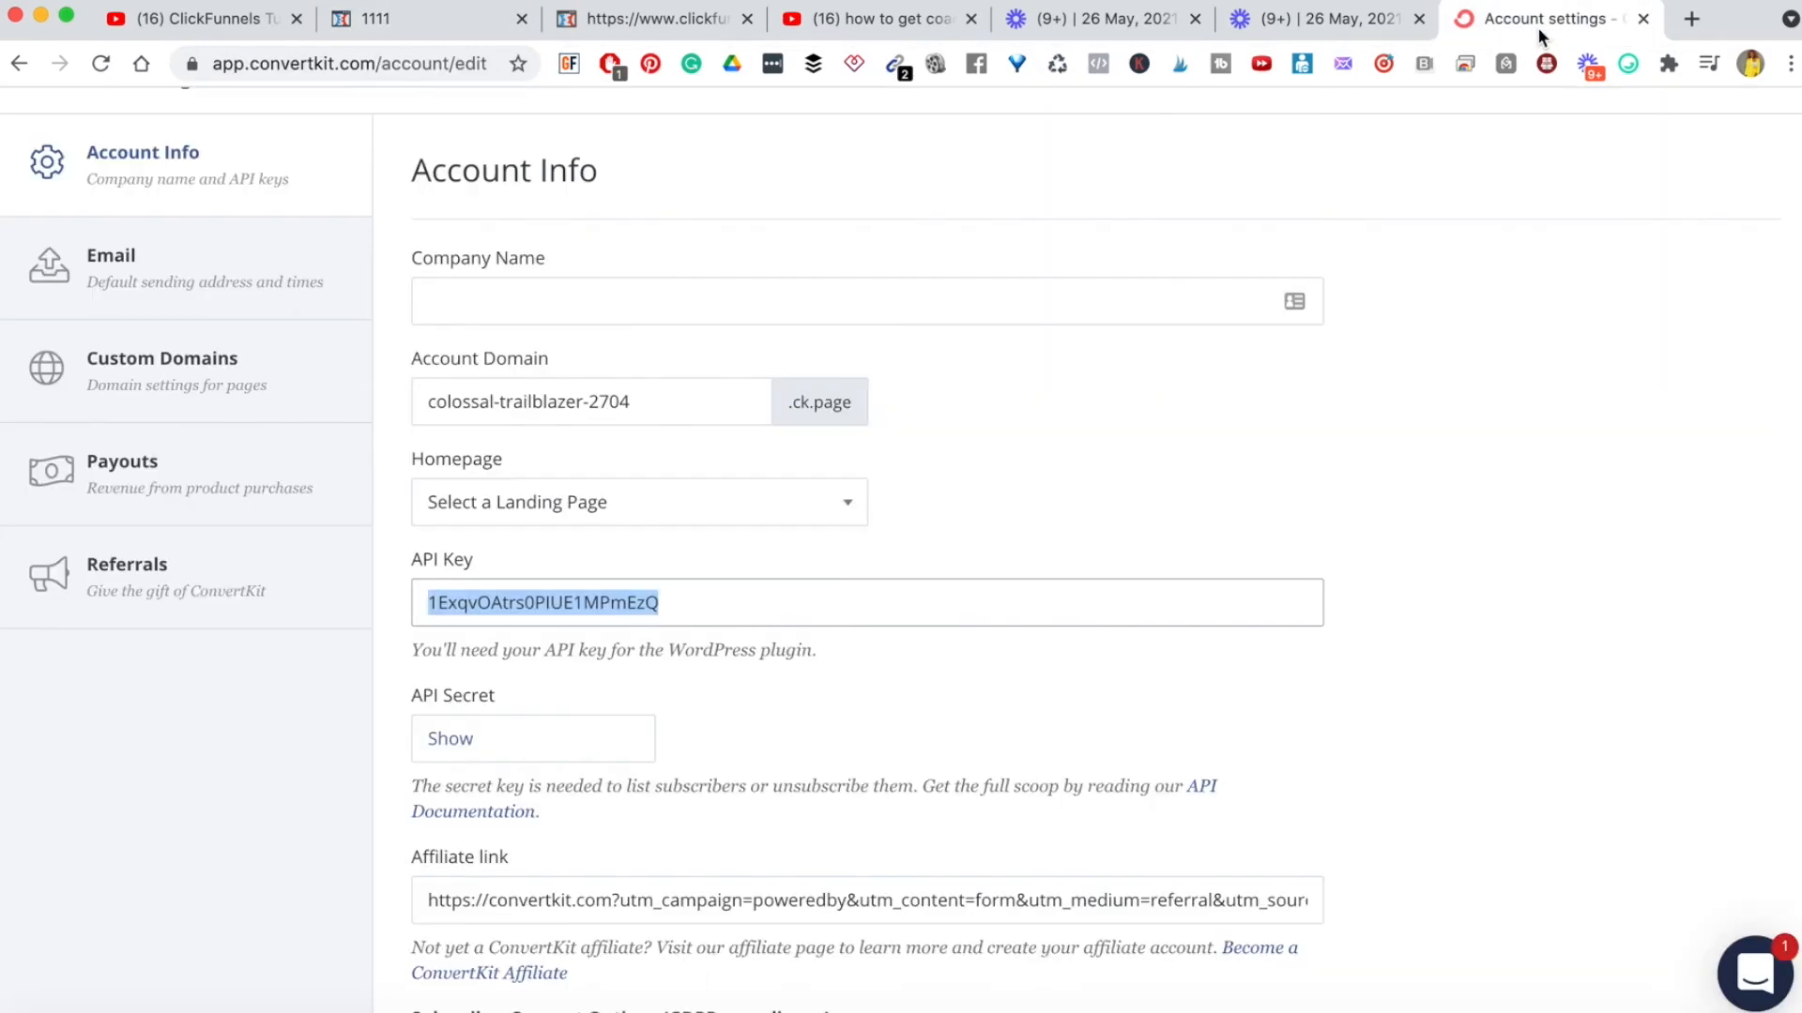
{"action": "left_click", "coordinate": [1225, 437]}
{"action": "scroll", "coordinate": [1365, 394], "scroll_direction": "up", "scroll_amount": 2}
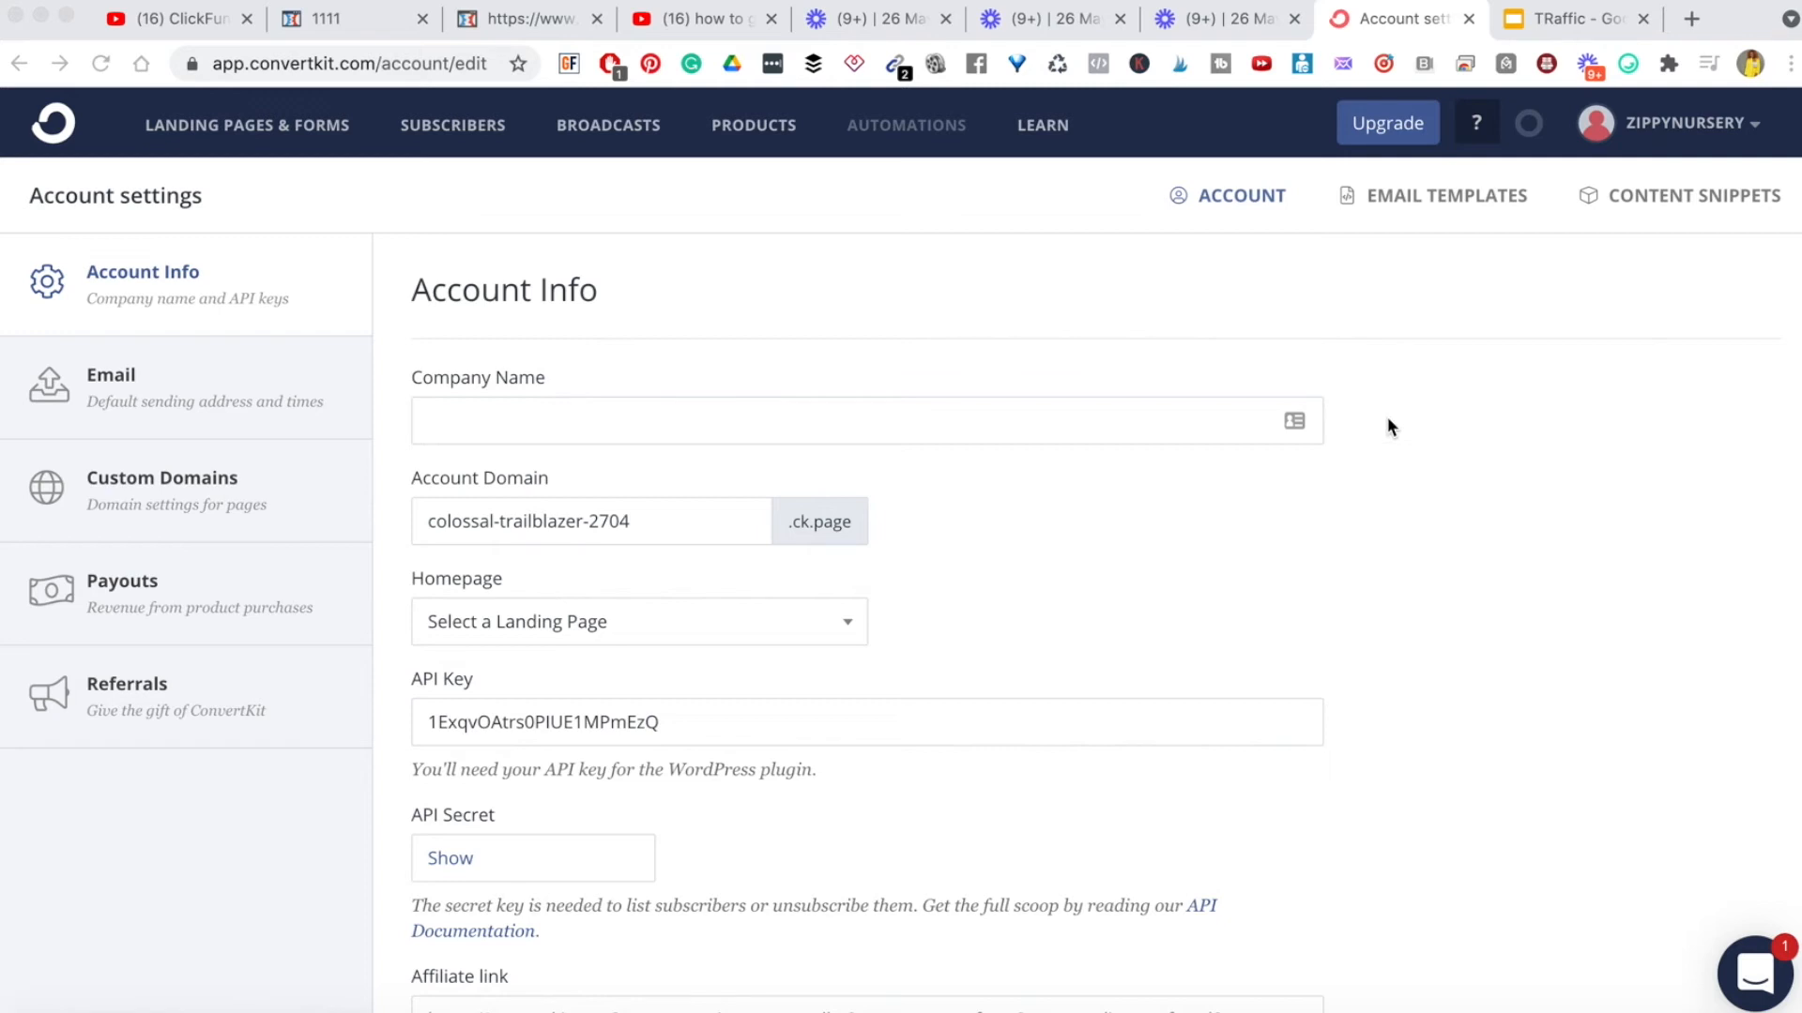
- Return to the ClickFunnels page editor, set the list to add to "test convertkit landing page" and close the integration settings
{"action": "left_click", "coordinate": [319, 20]}
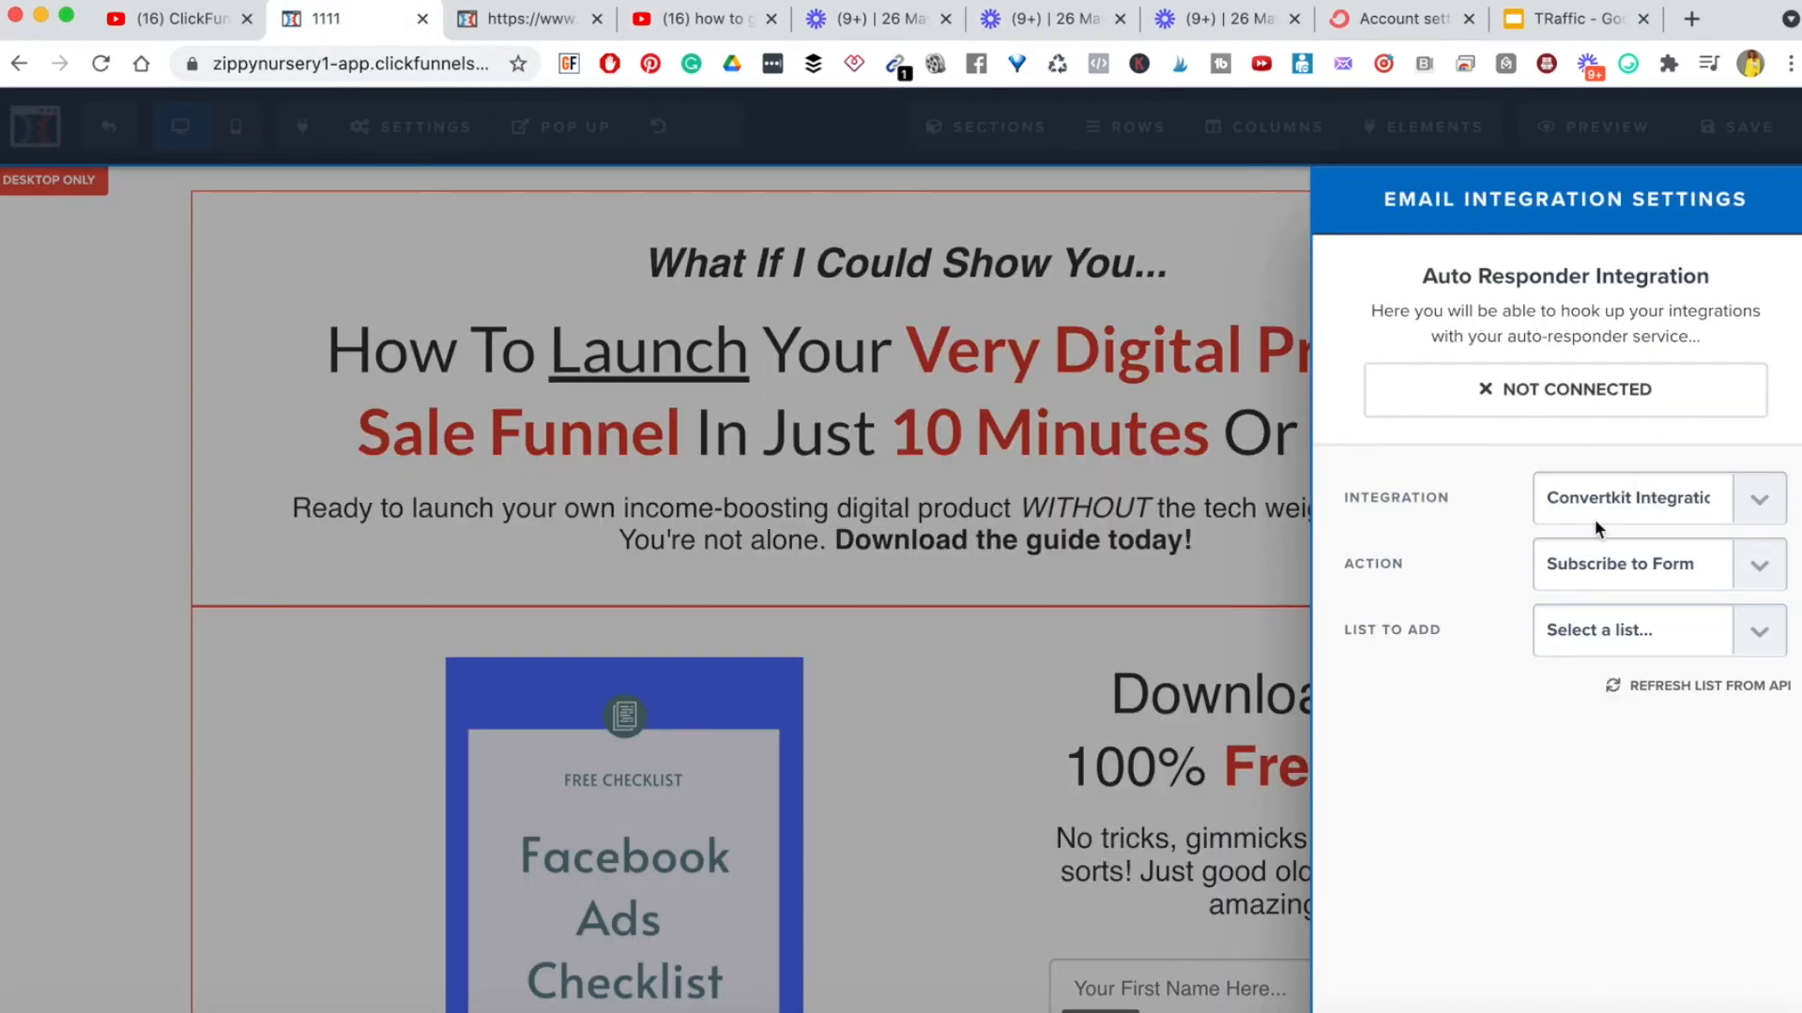
{"action": "left_click", "coordinate": [1758, 630]}
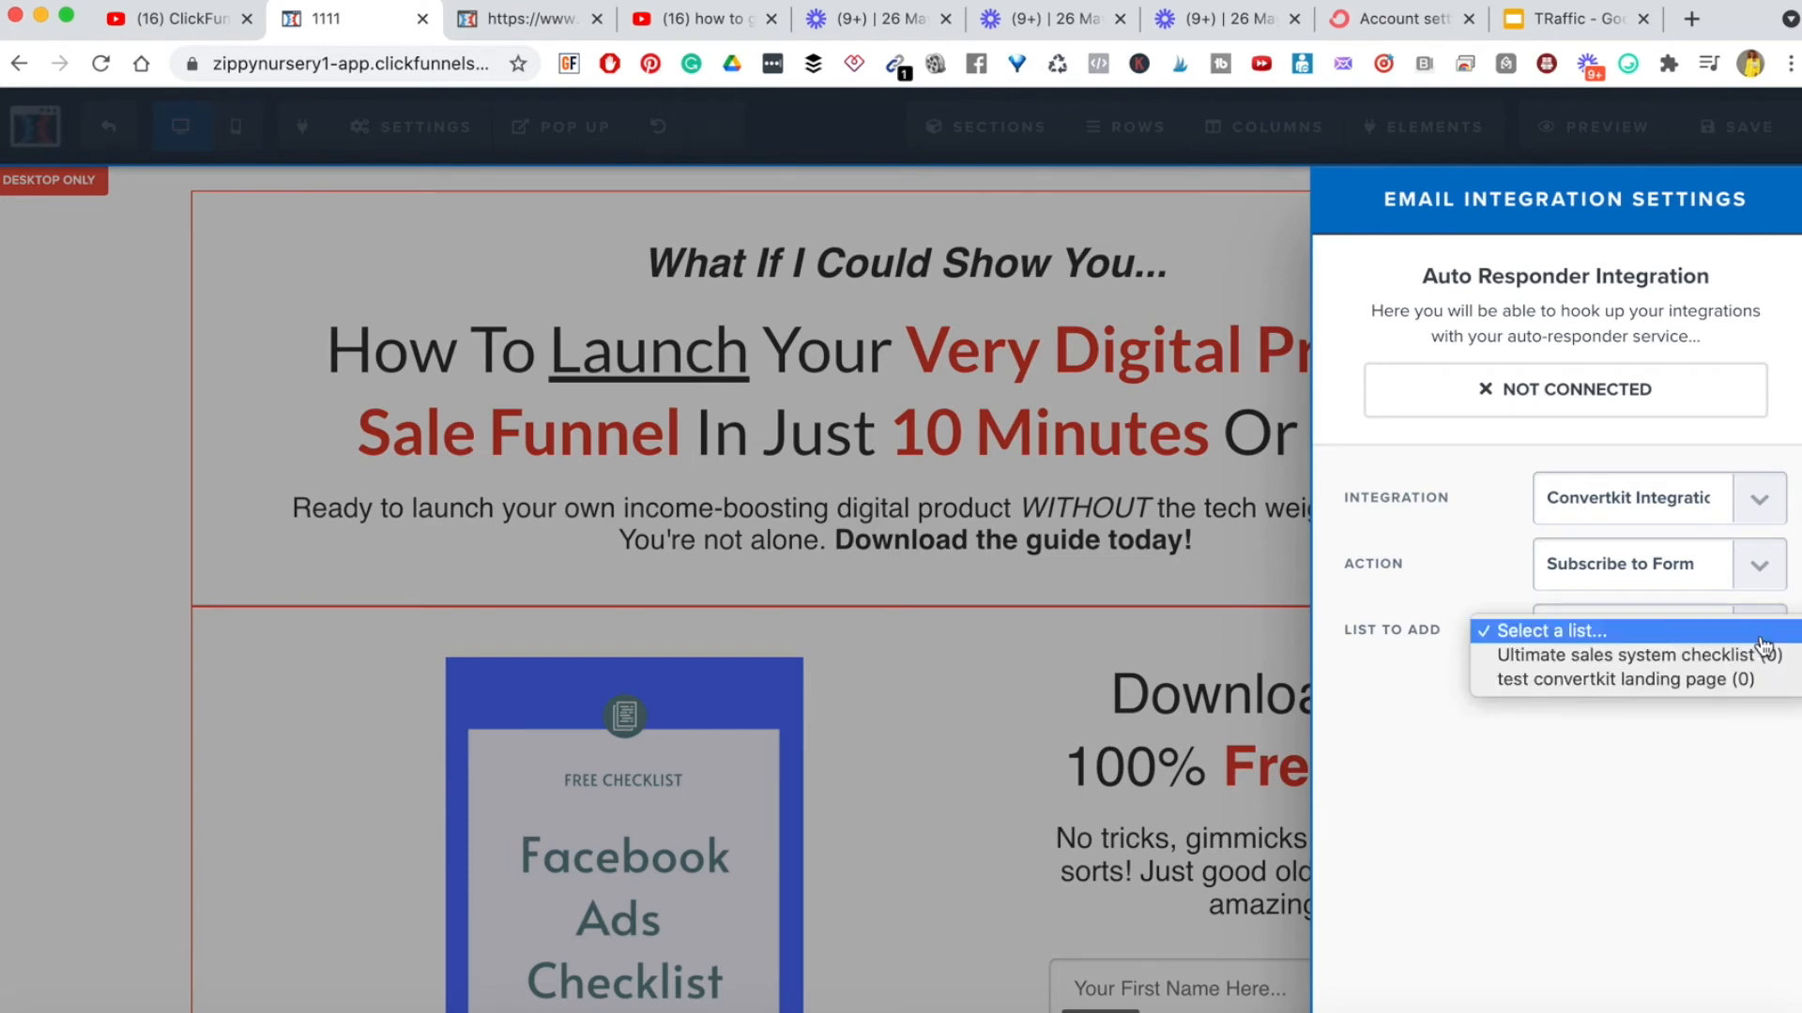
{"action": "left_click", "coordinate": [1607, 679]}
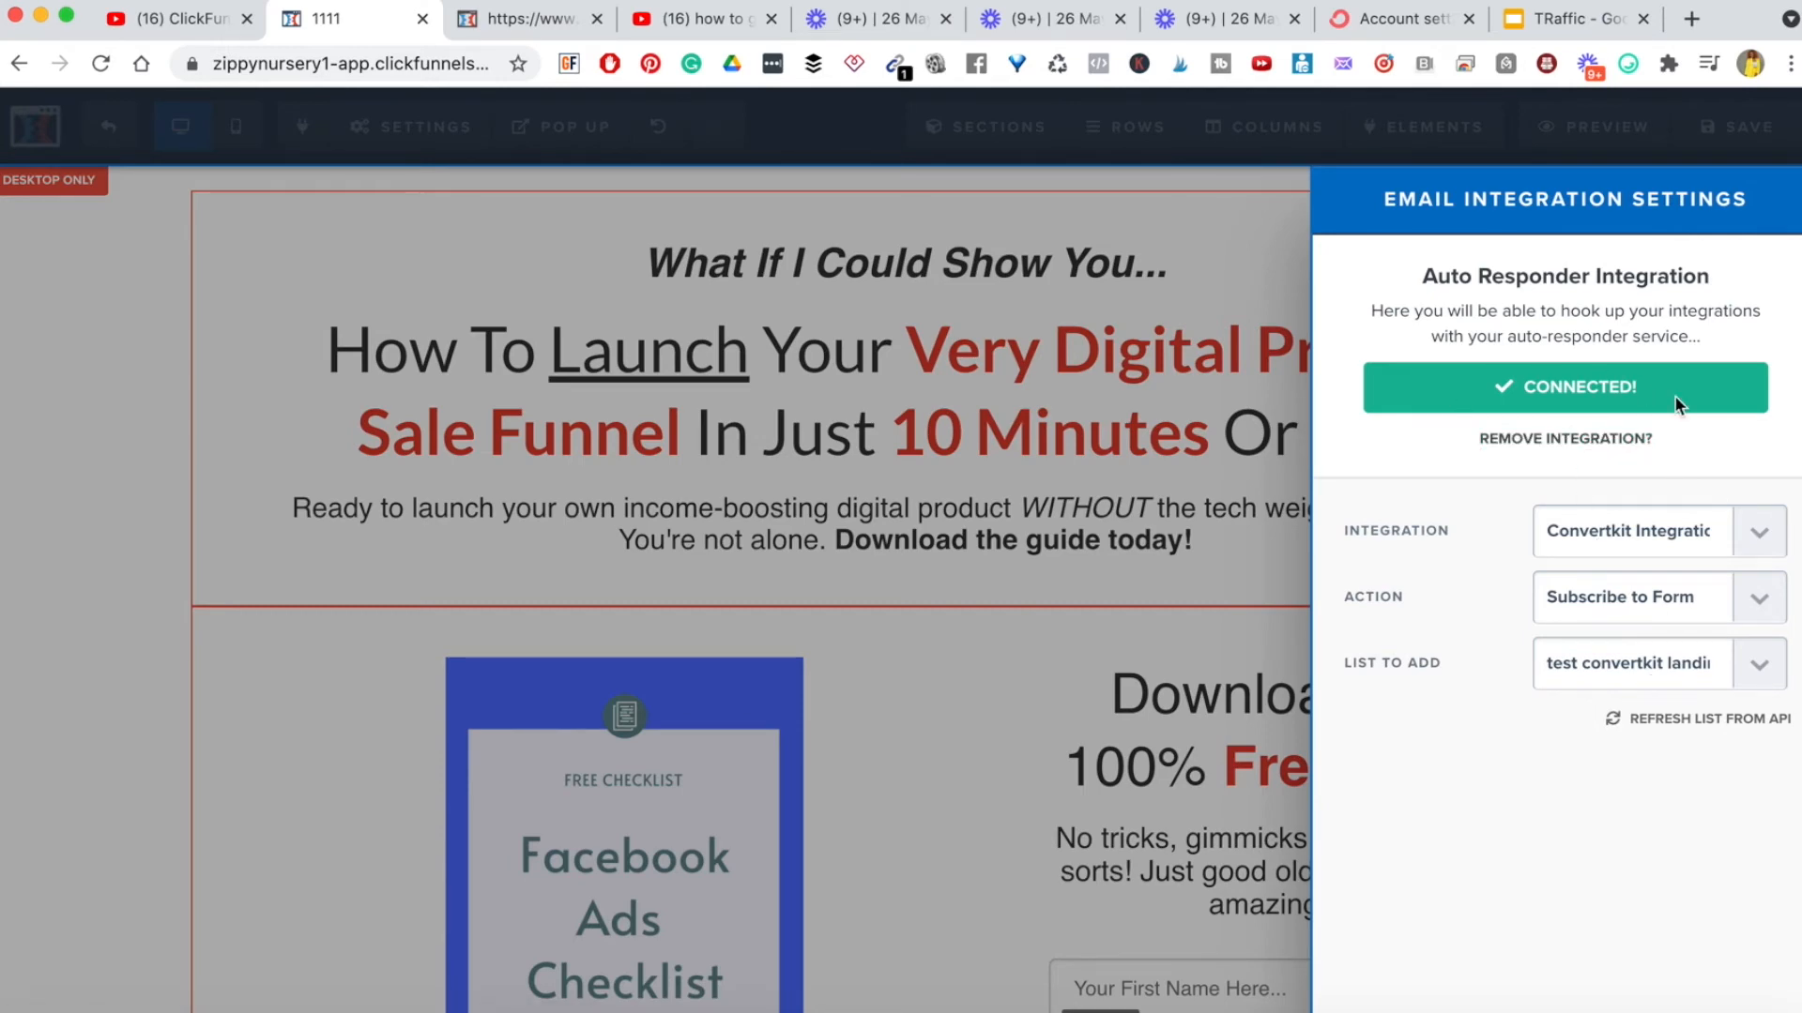
{"action": "left_click", "coordinate": [958, 671]}
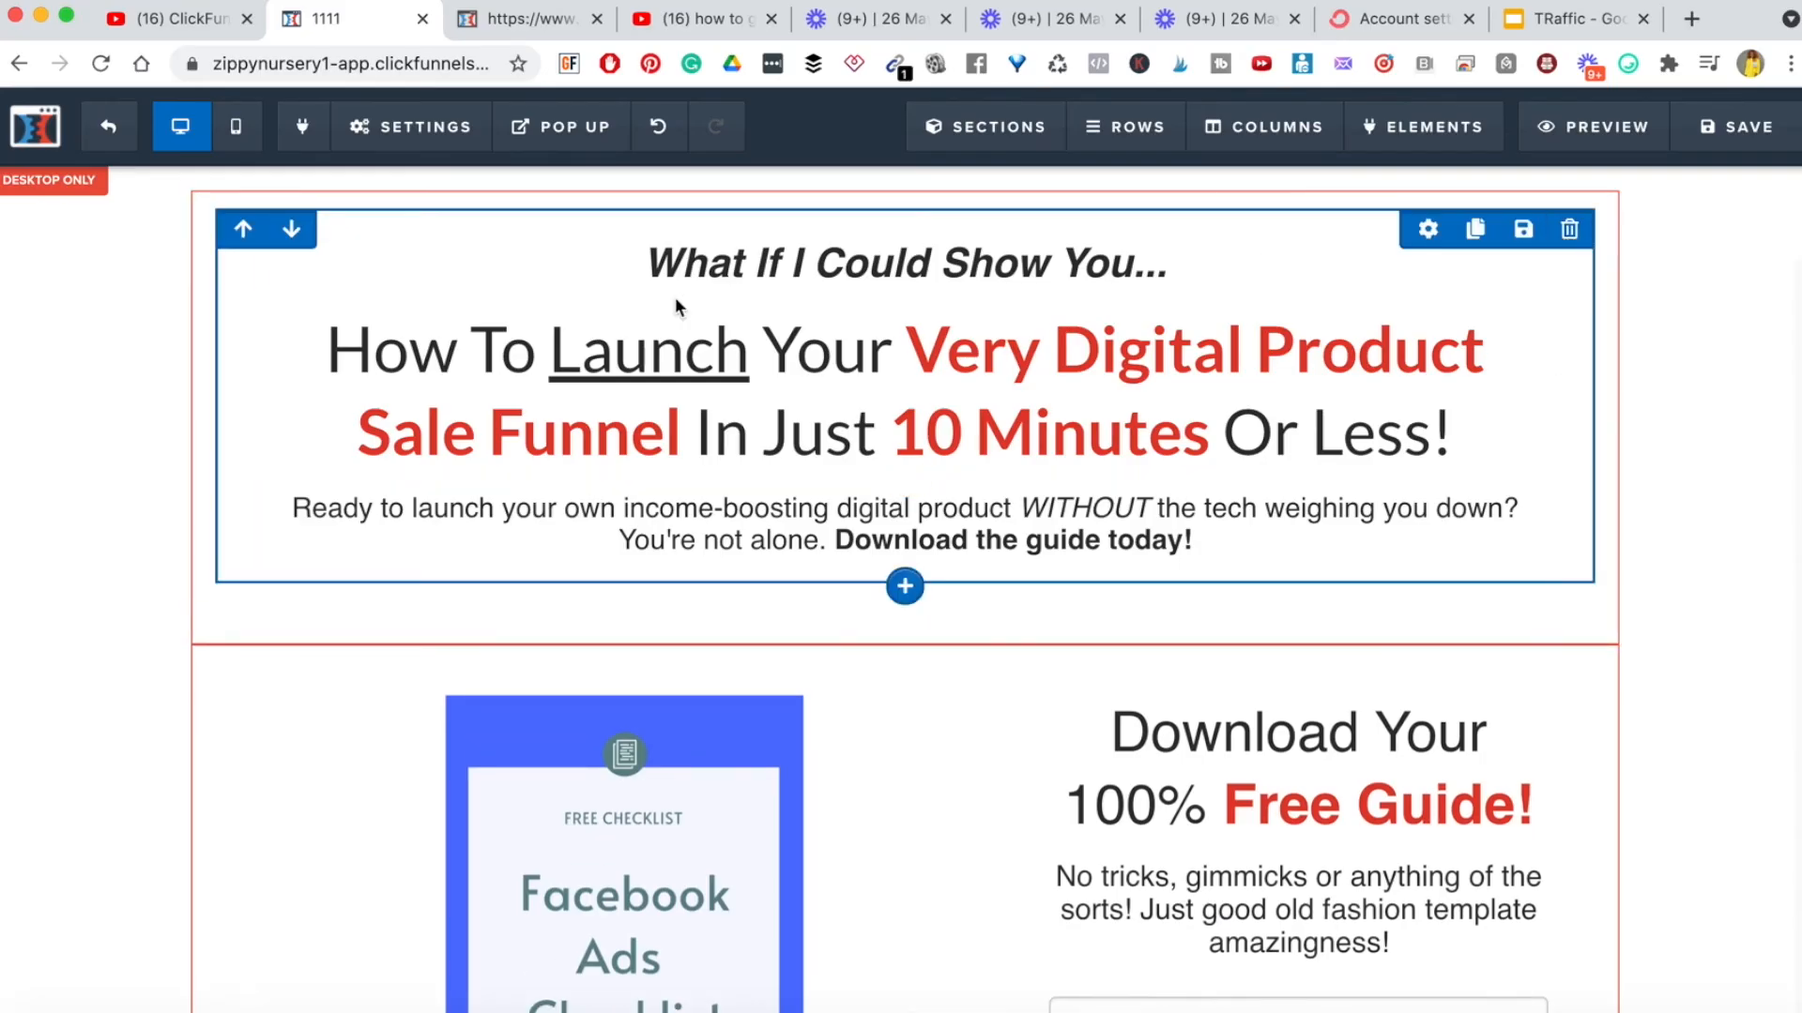
- Copy the page headline "How To Launch Your Very Digital Product Sale Funnel In Just 10 Minutes Or Less!" into the SEO title
{"action": "left_click", "coordinate": [395, 151]}
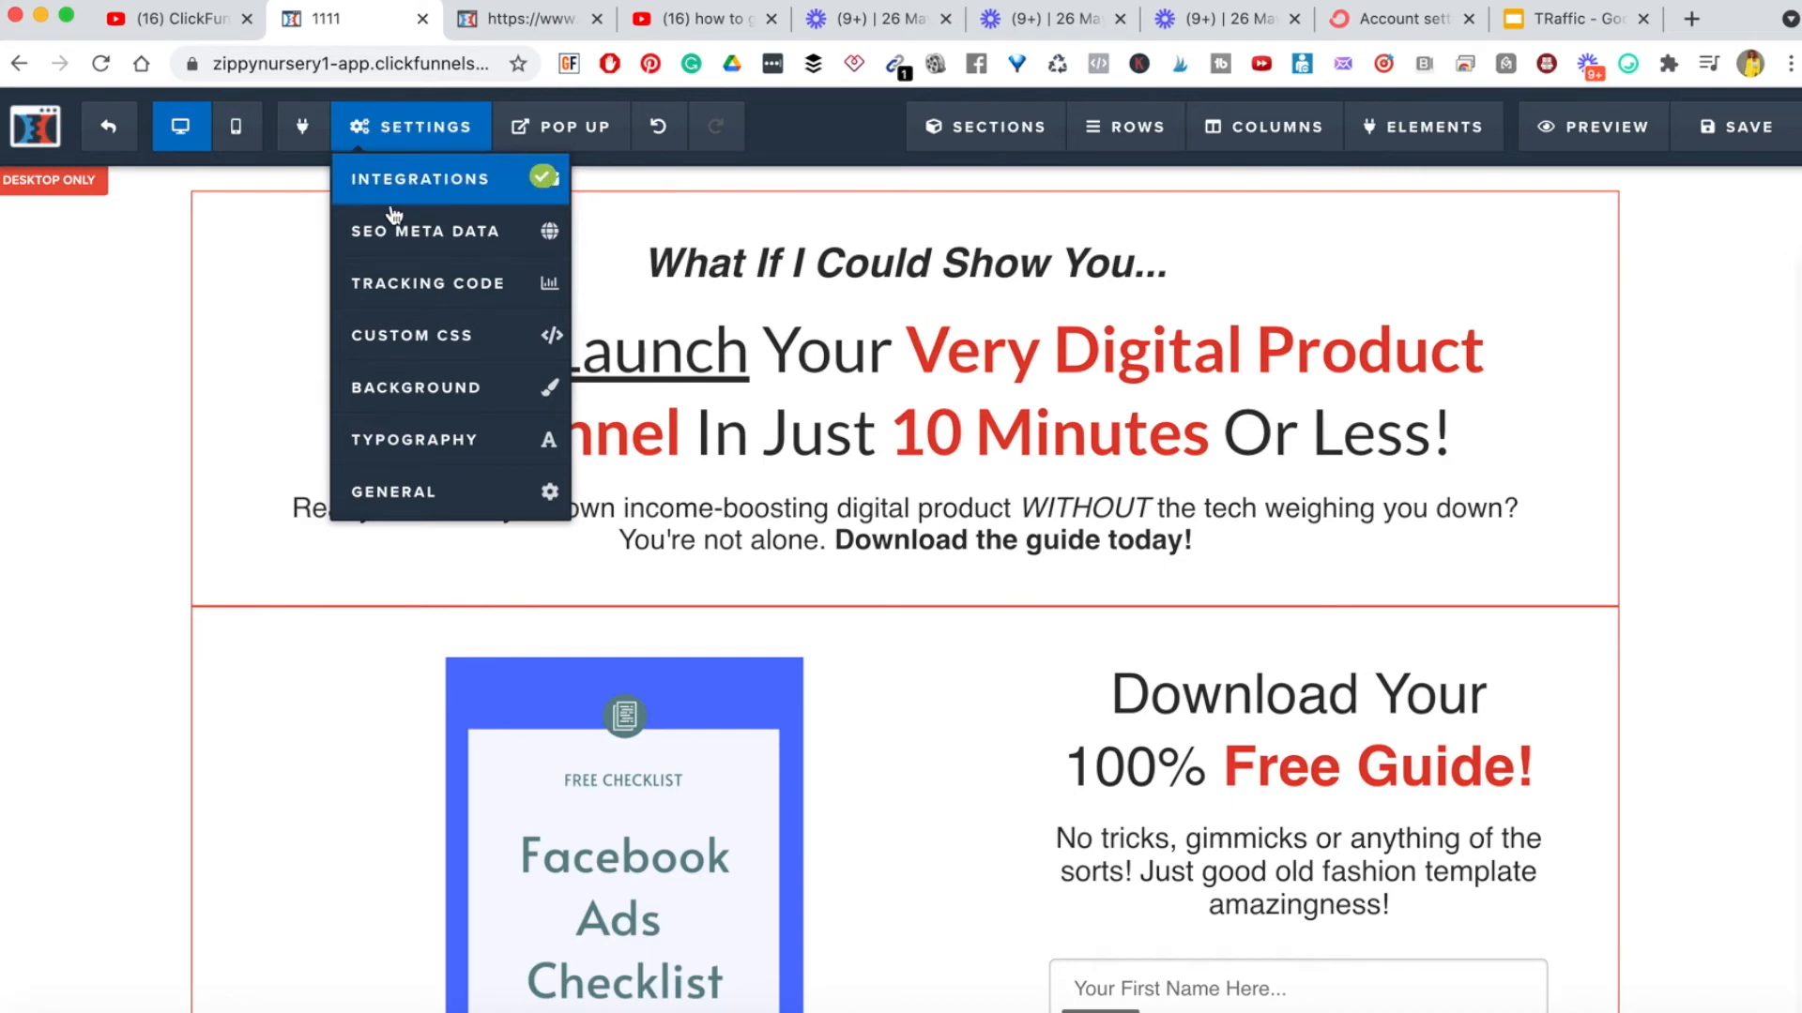
{"action": "left_click", "coordinate": [410, 236]}
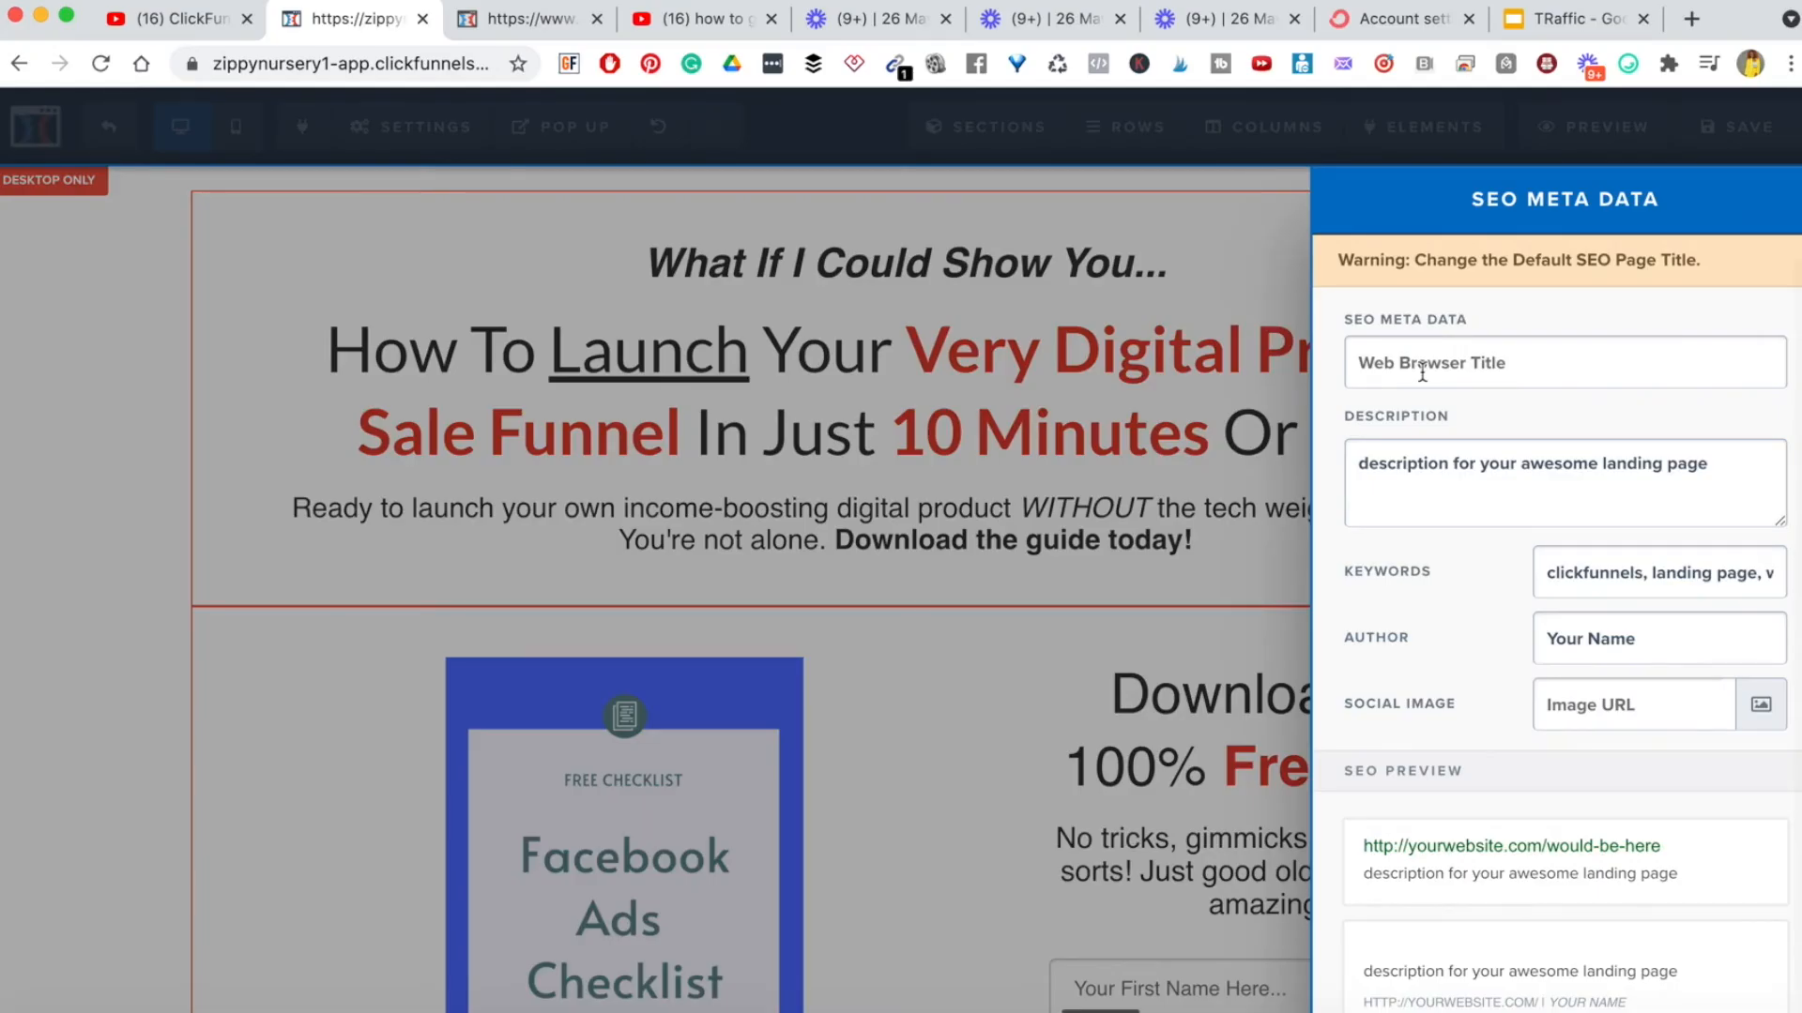
{"action": "left_click", "coordinate": [1146, 445]}
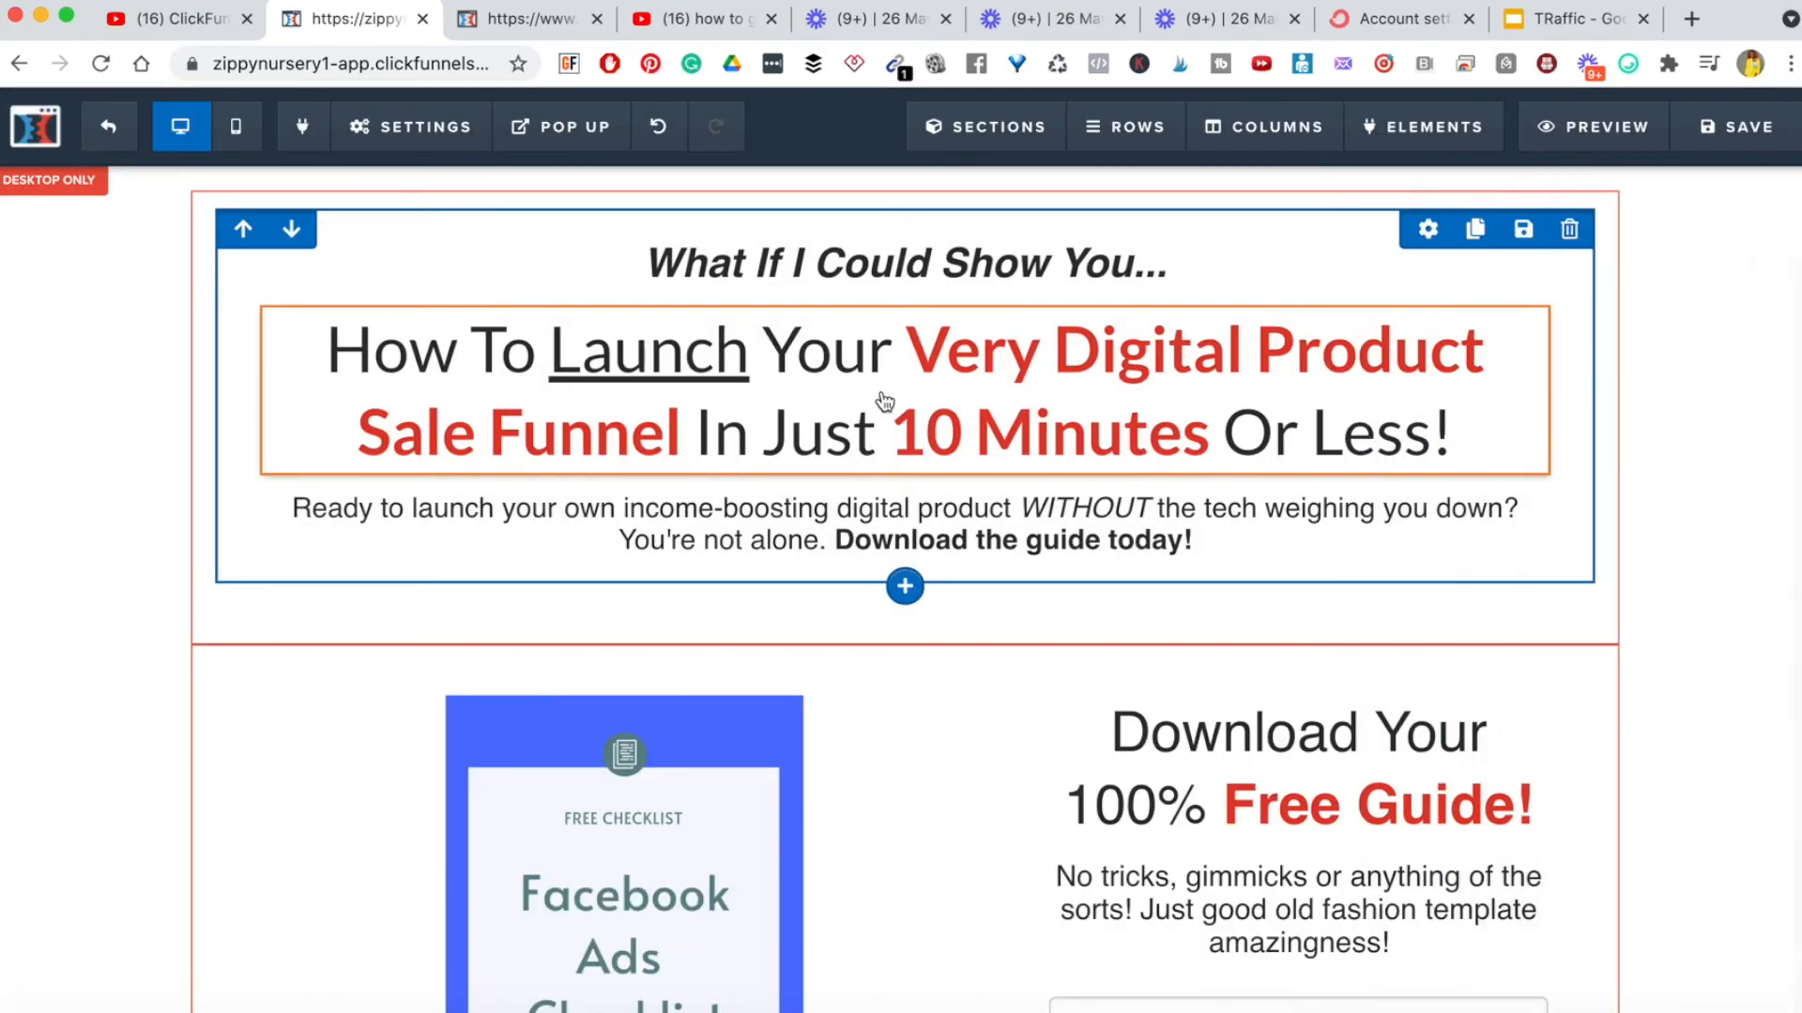
{"action": "double_click", "coordinate": [709, 424]}
{"action": "triple_click", "coordinate": [706, 416]}
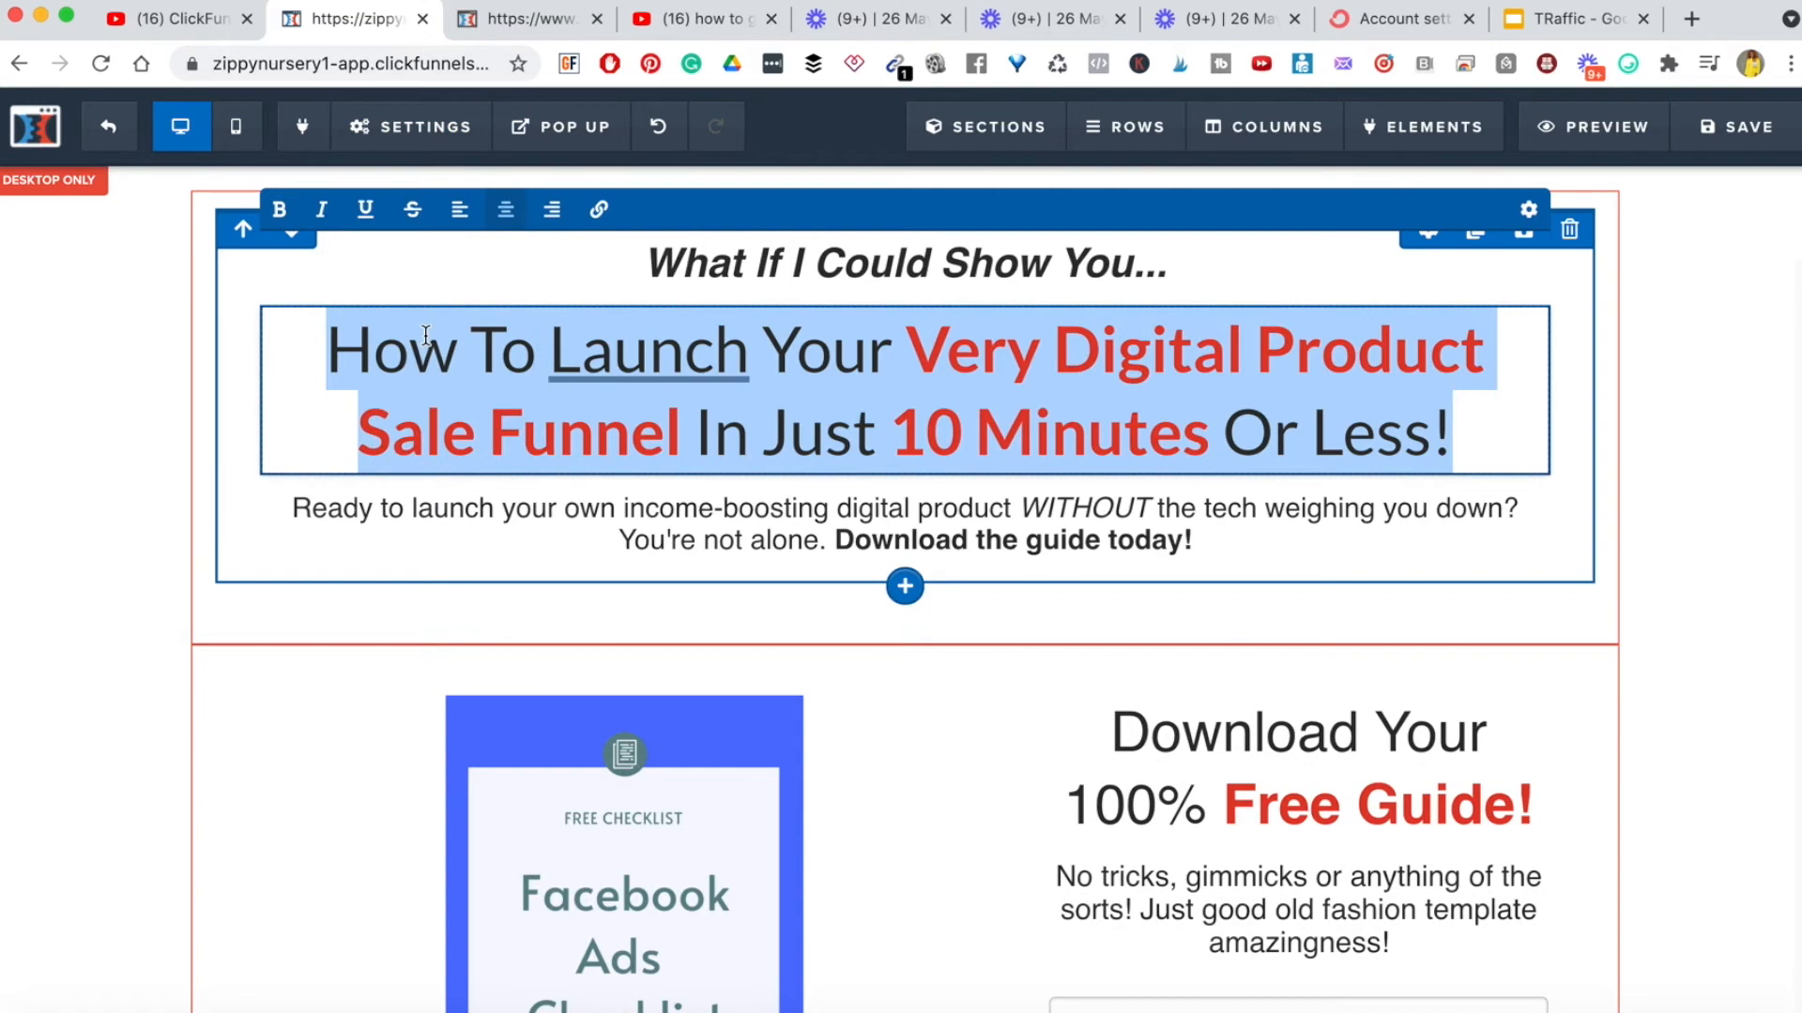
{"action": "left_click", "coordinate": [176, 470]}
{"action": "mouse_move", "coordinate": [403, 132]}
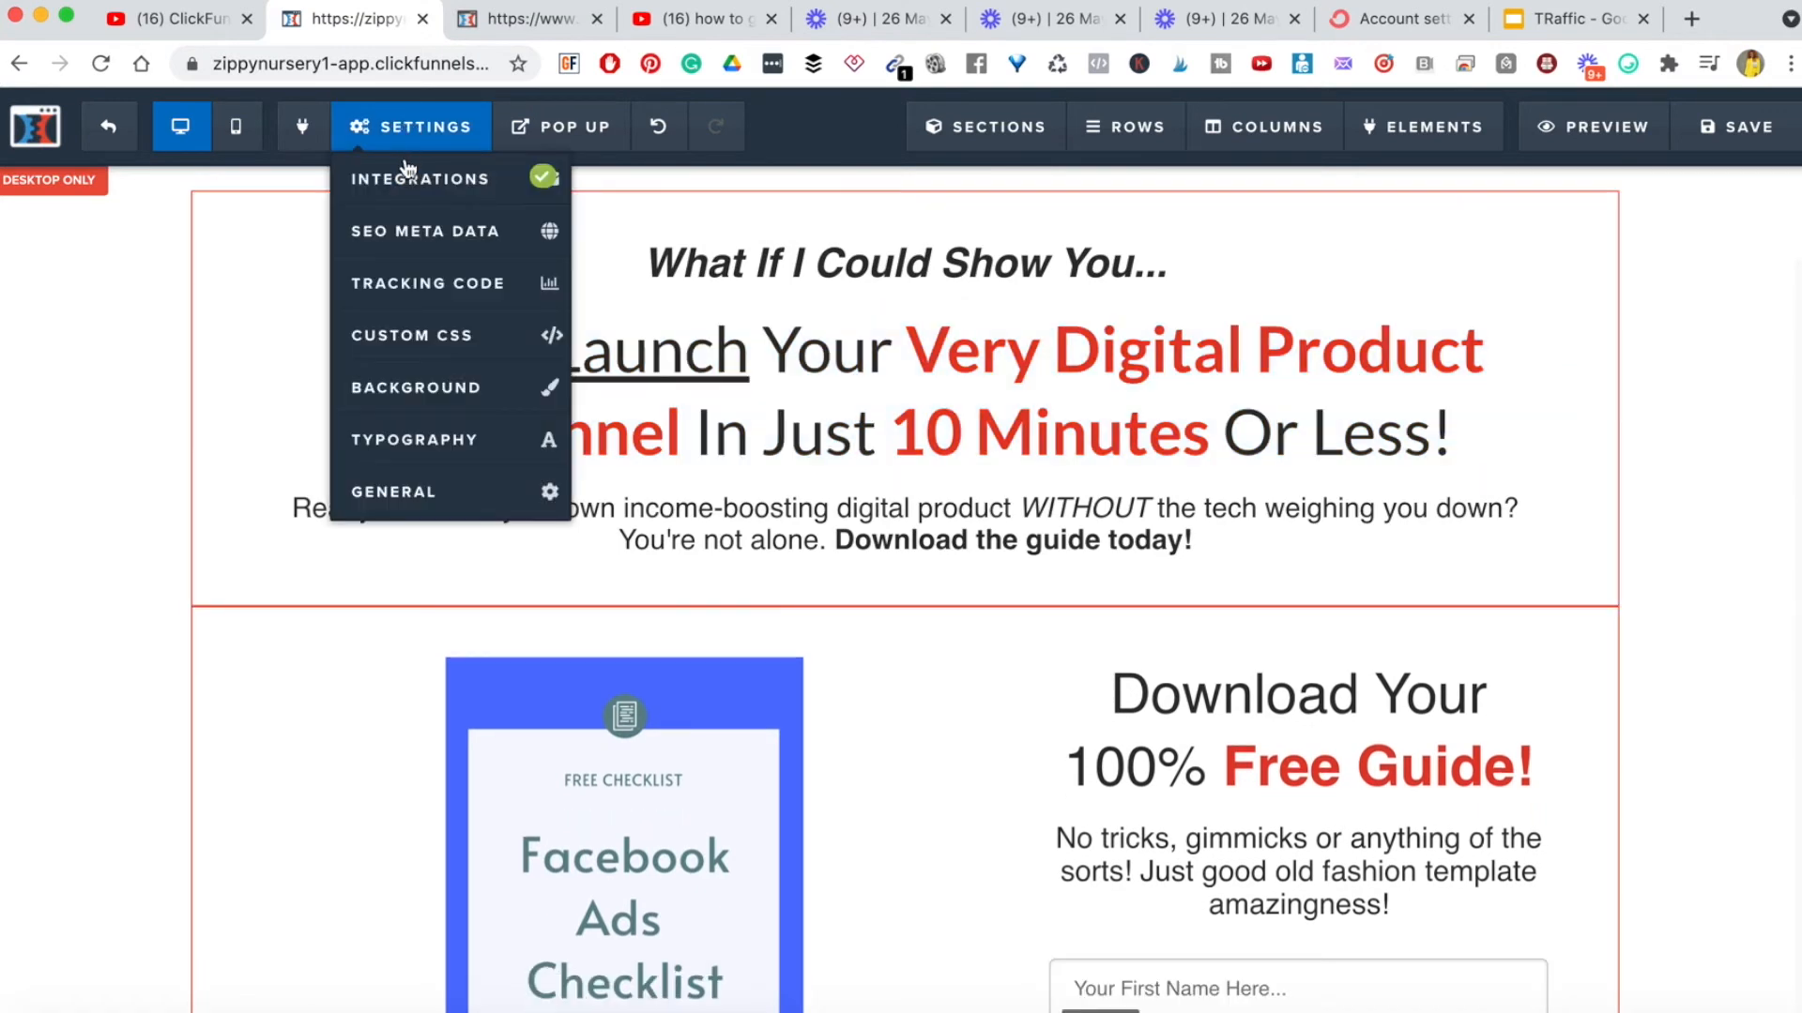
{"action": "left_click", "coordinate": [414, 234]}
{"action": "left_click", "coordinate": [1457, 379]}
{"action": "type", "text": "How To Launch Your Very Digital Product Sale Funnel In Just 10 Minutes Or Less!"}
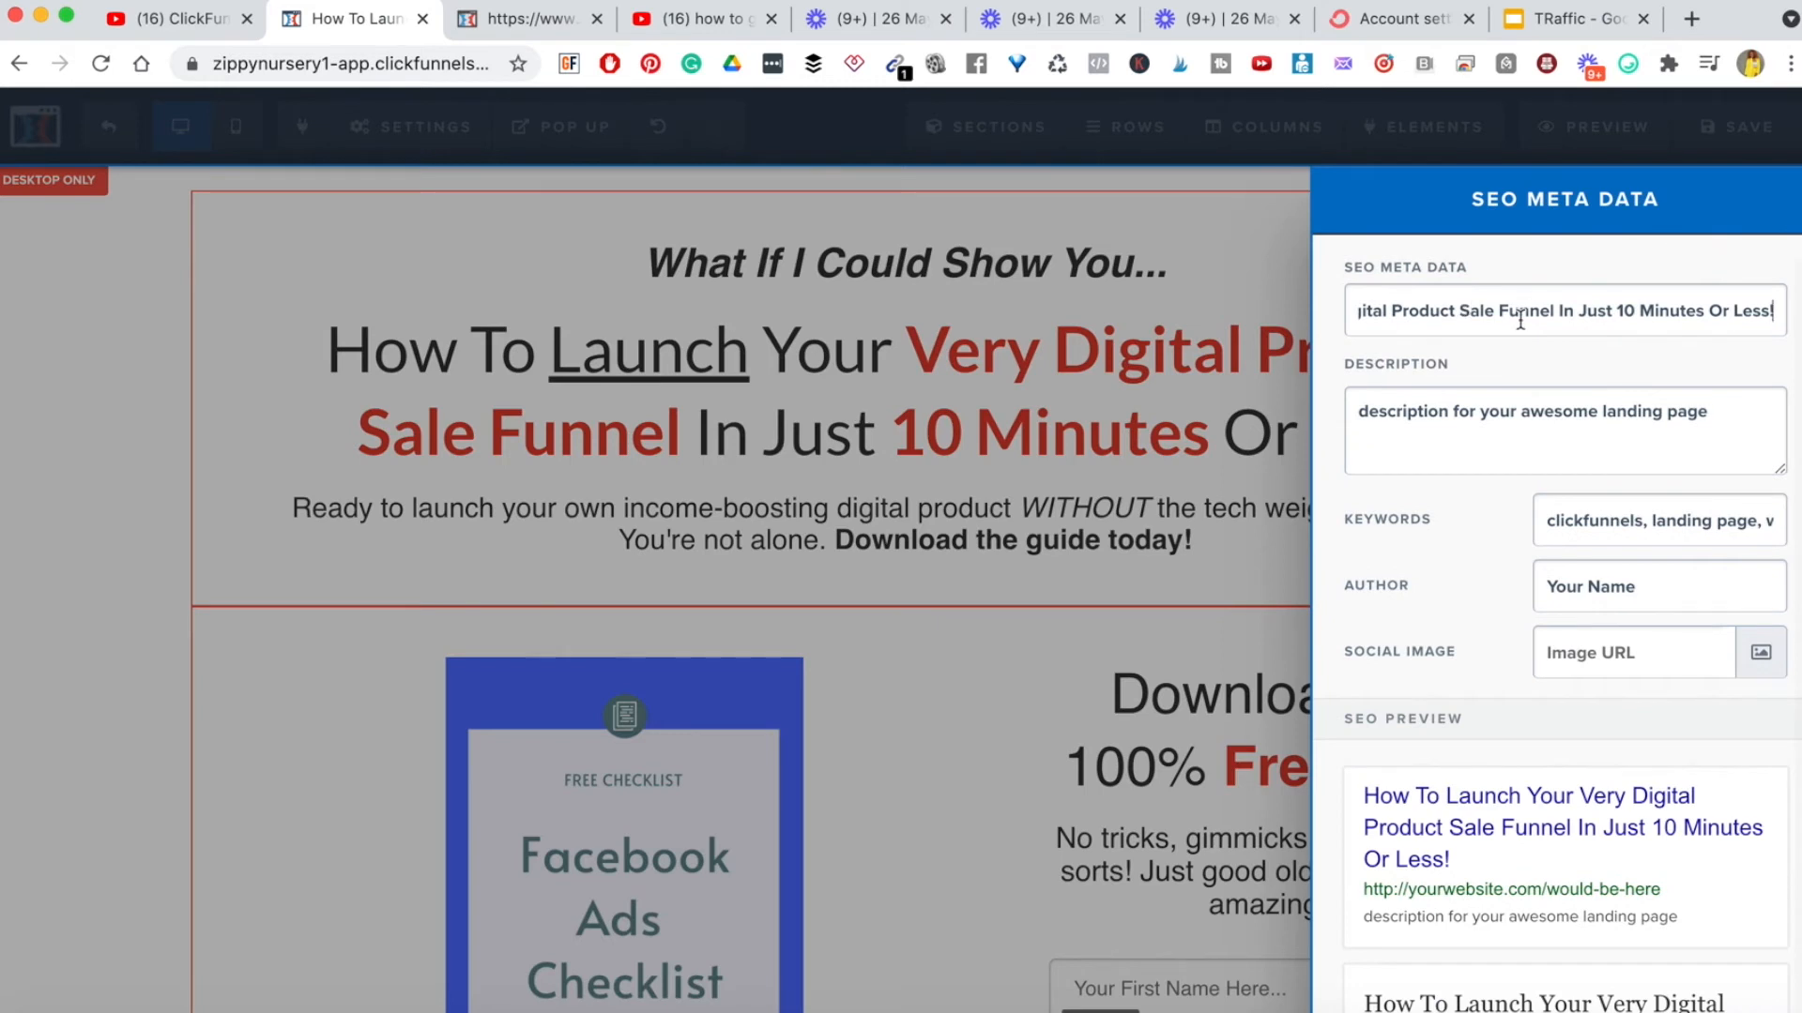
- Set the SEO description to "Add your description" and the keywords to "digital product, launch, sales funnel, funnel, sales system"
{"action": "triple_click", "coordinate": [1442, 404]}
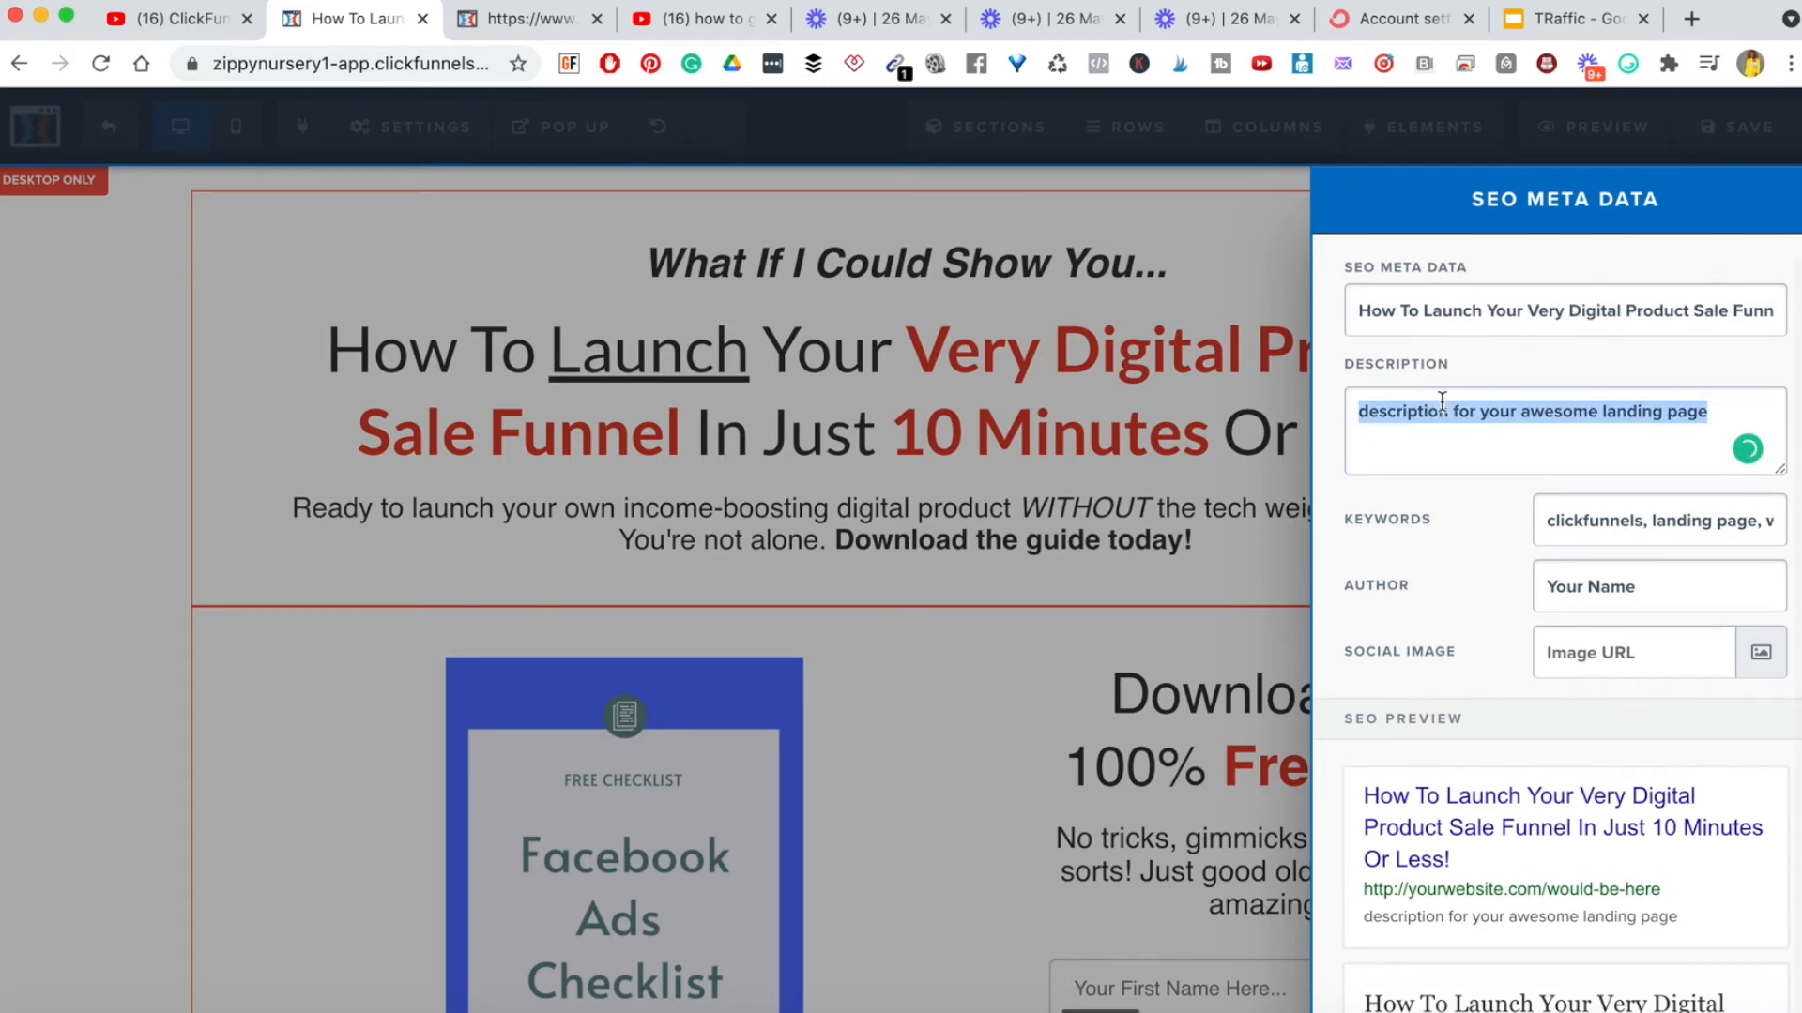
{"action": "type", "text": "Add your description"}
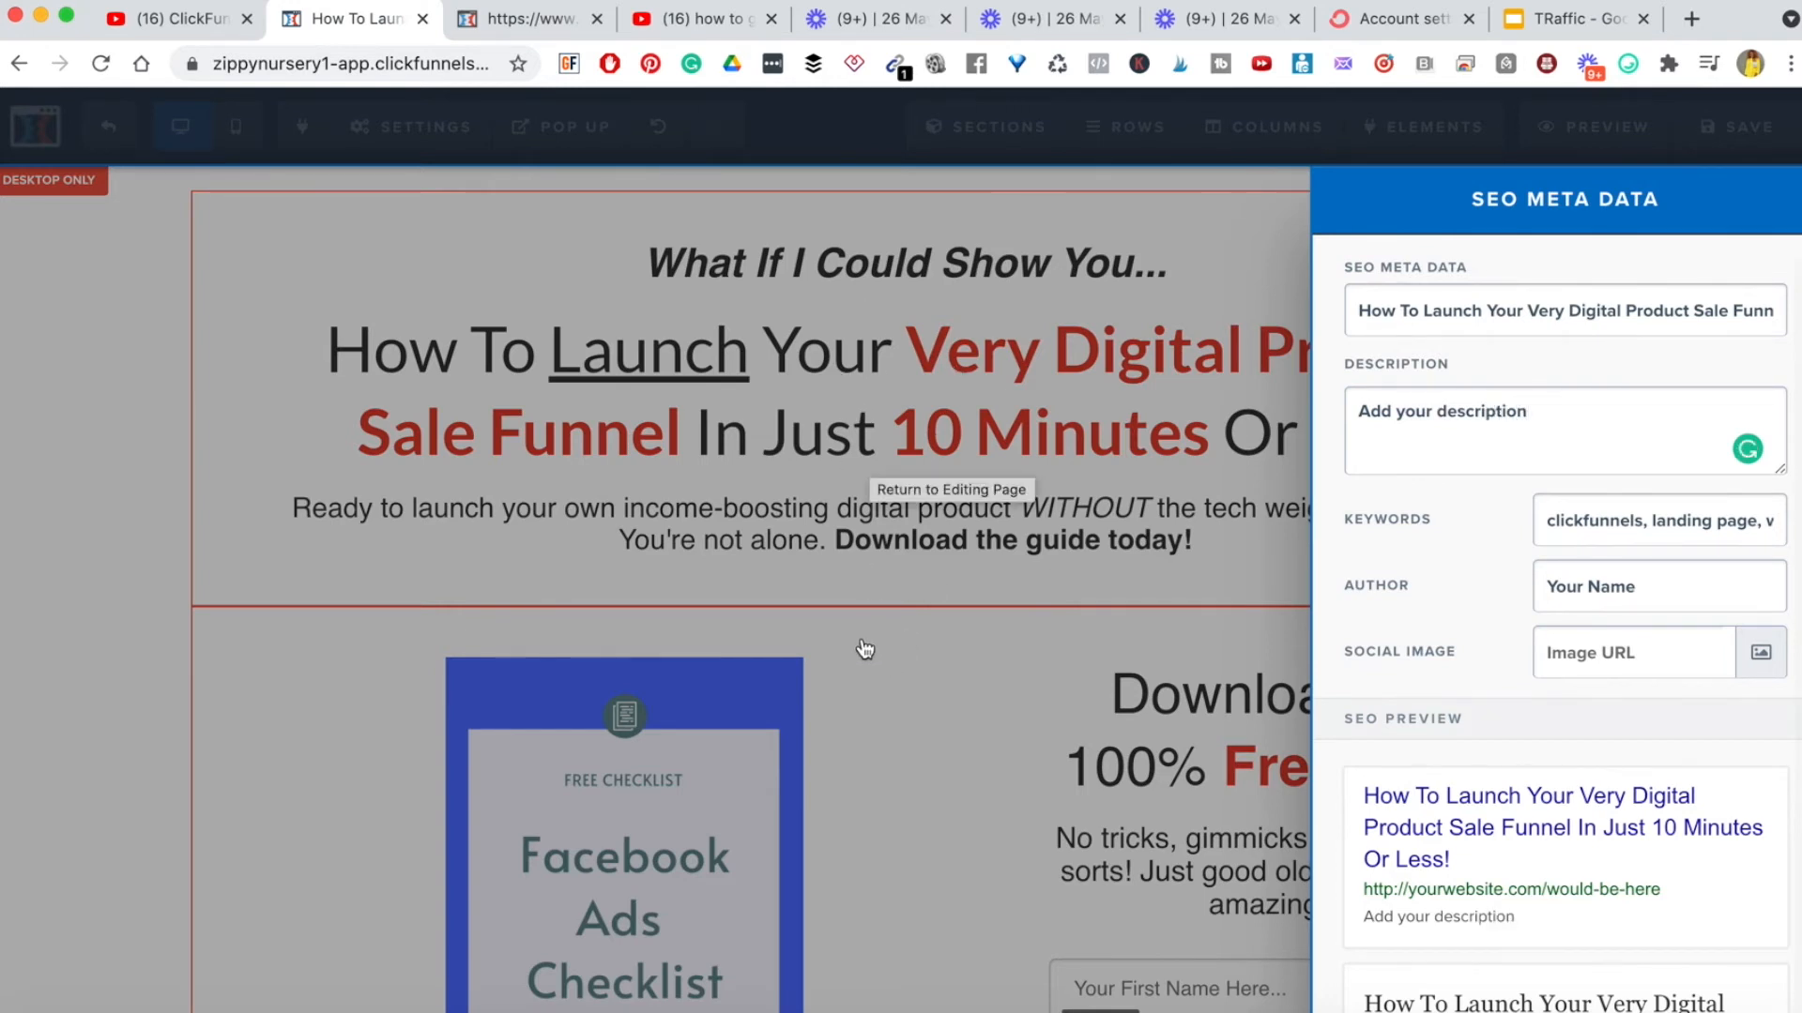
{"action": "left_click", "coordinate": [1654, 519]}
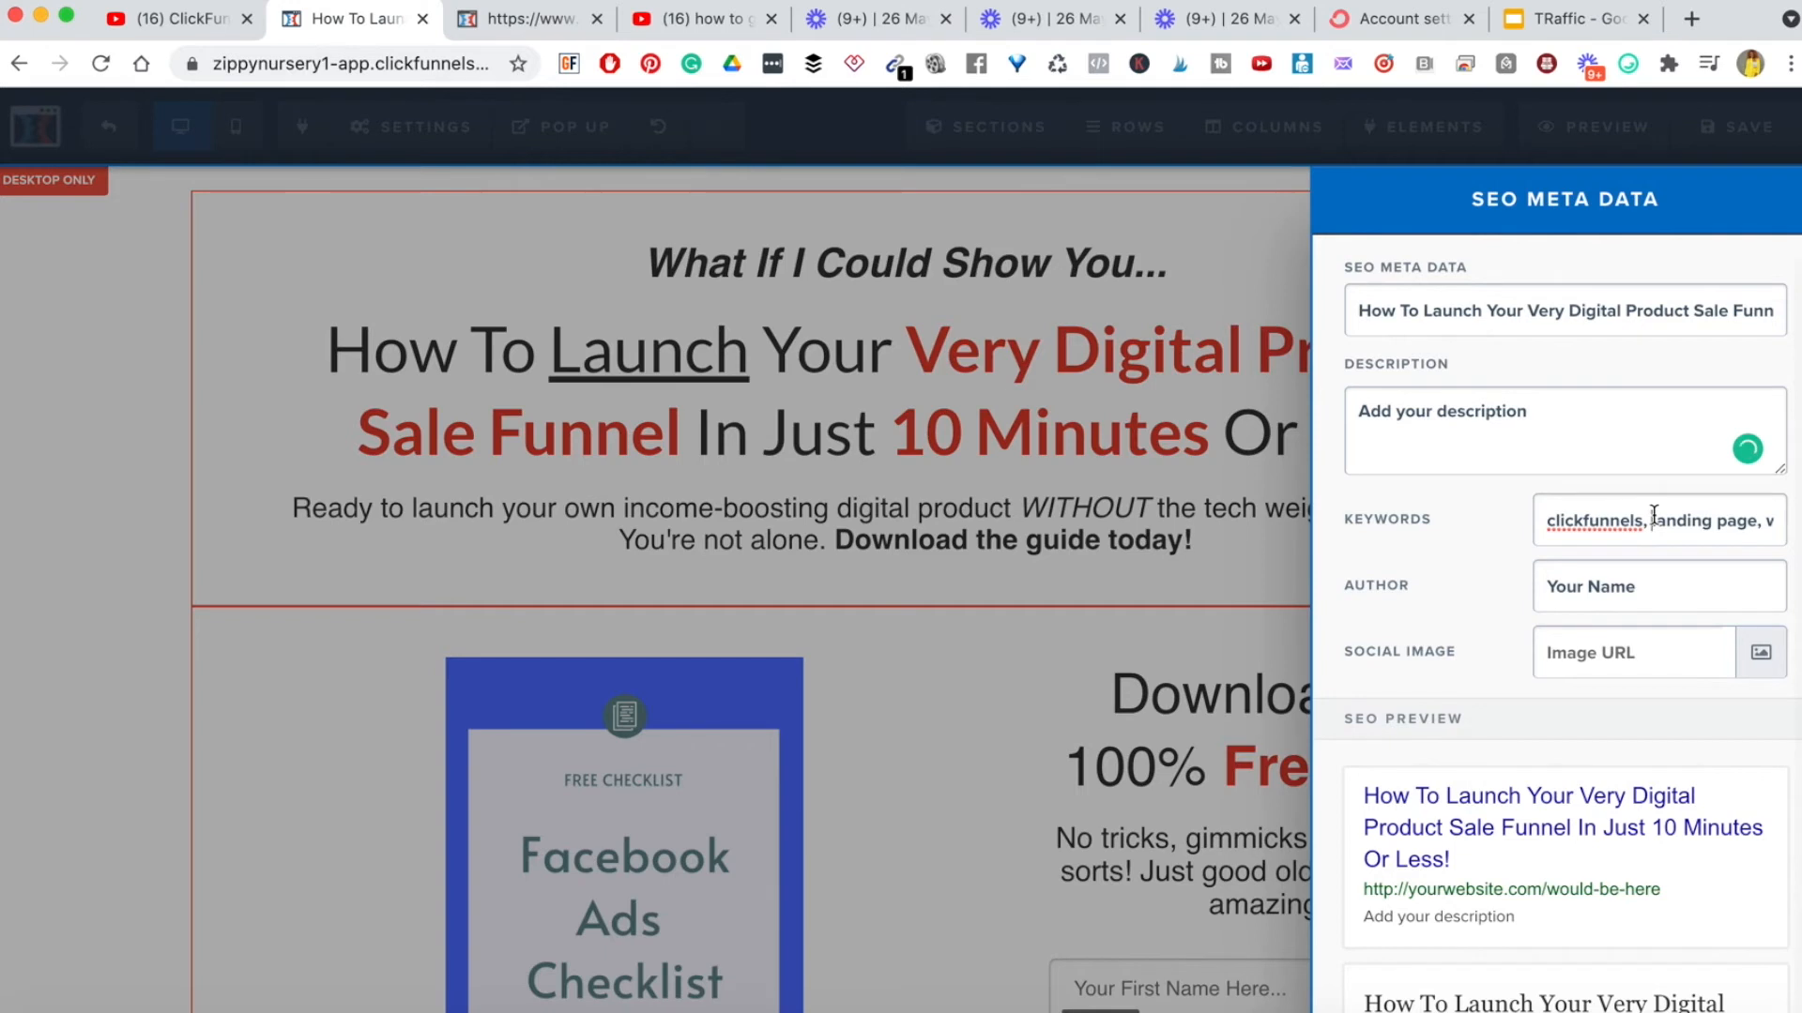
{"action": "triple_click", "coordinate": [1628, 519]}
{"action": "key", "text": "BackSpace"}
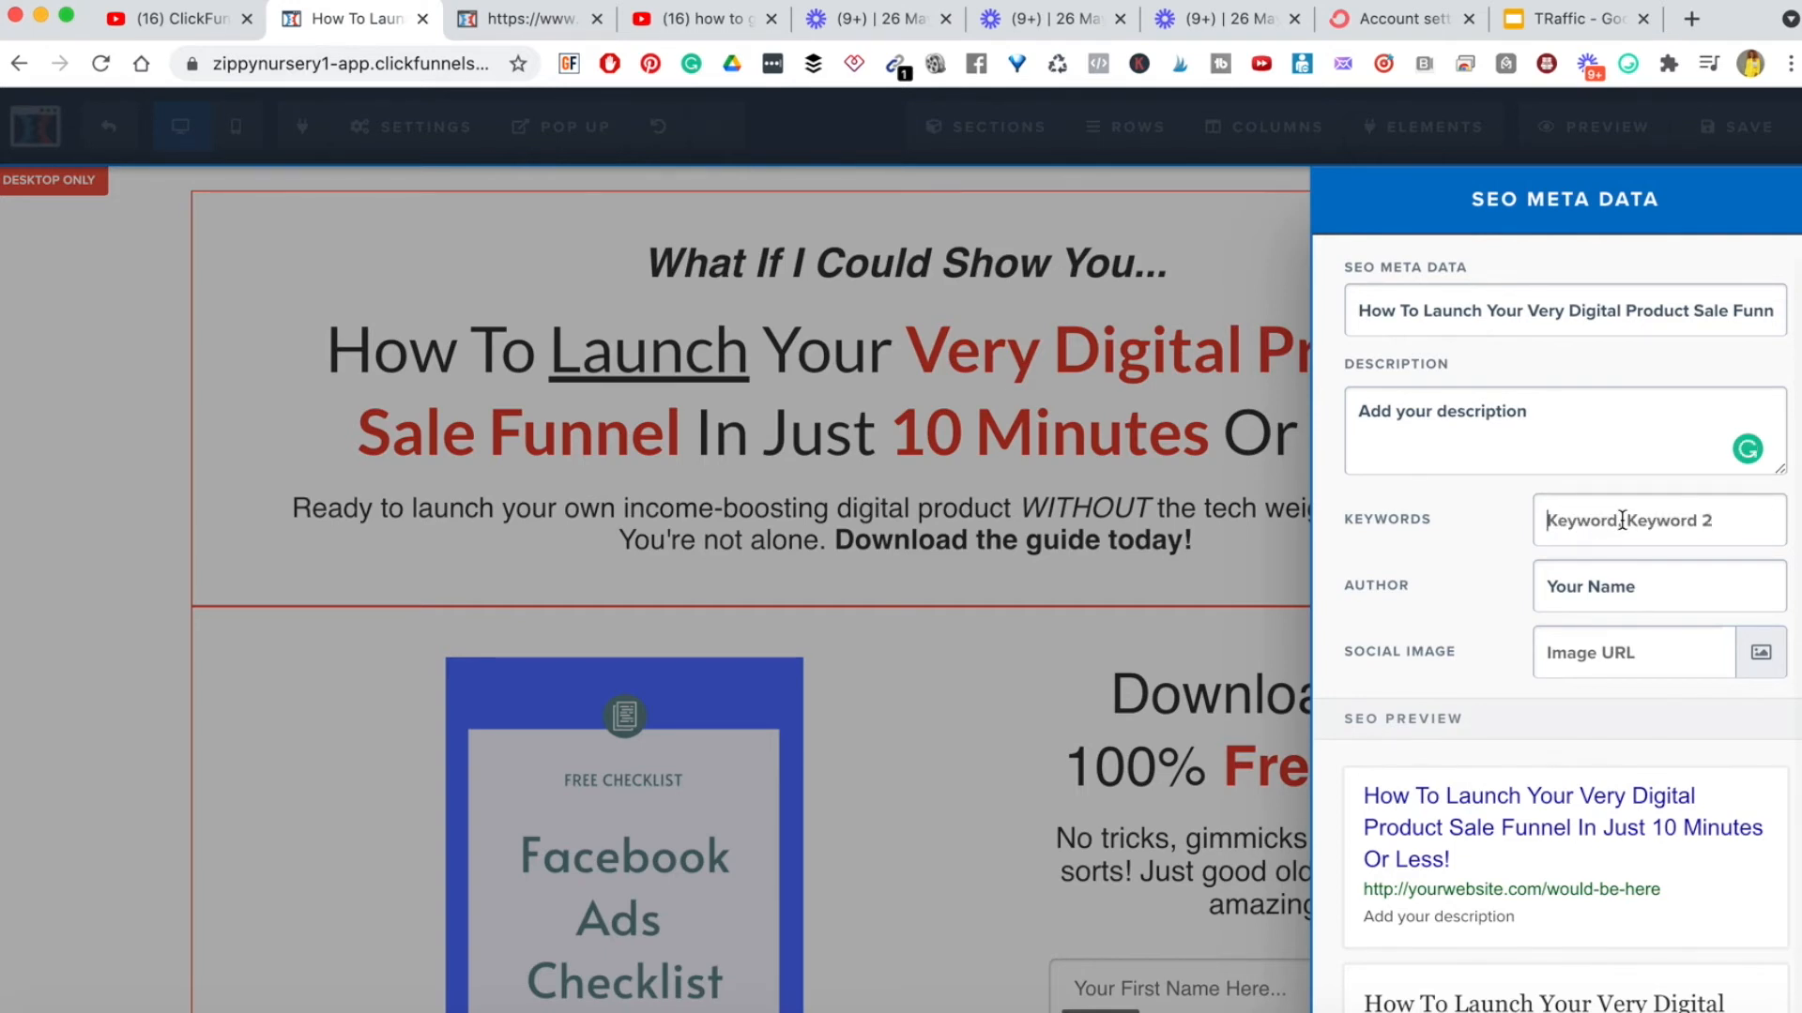
{"action": "type", "text": "digital product, leunch, sales f"}
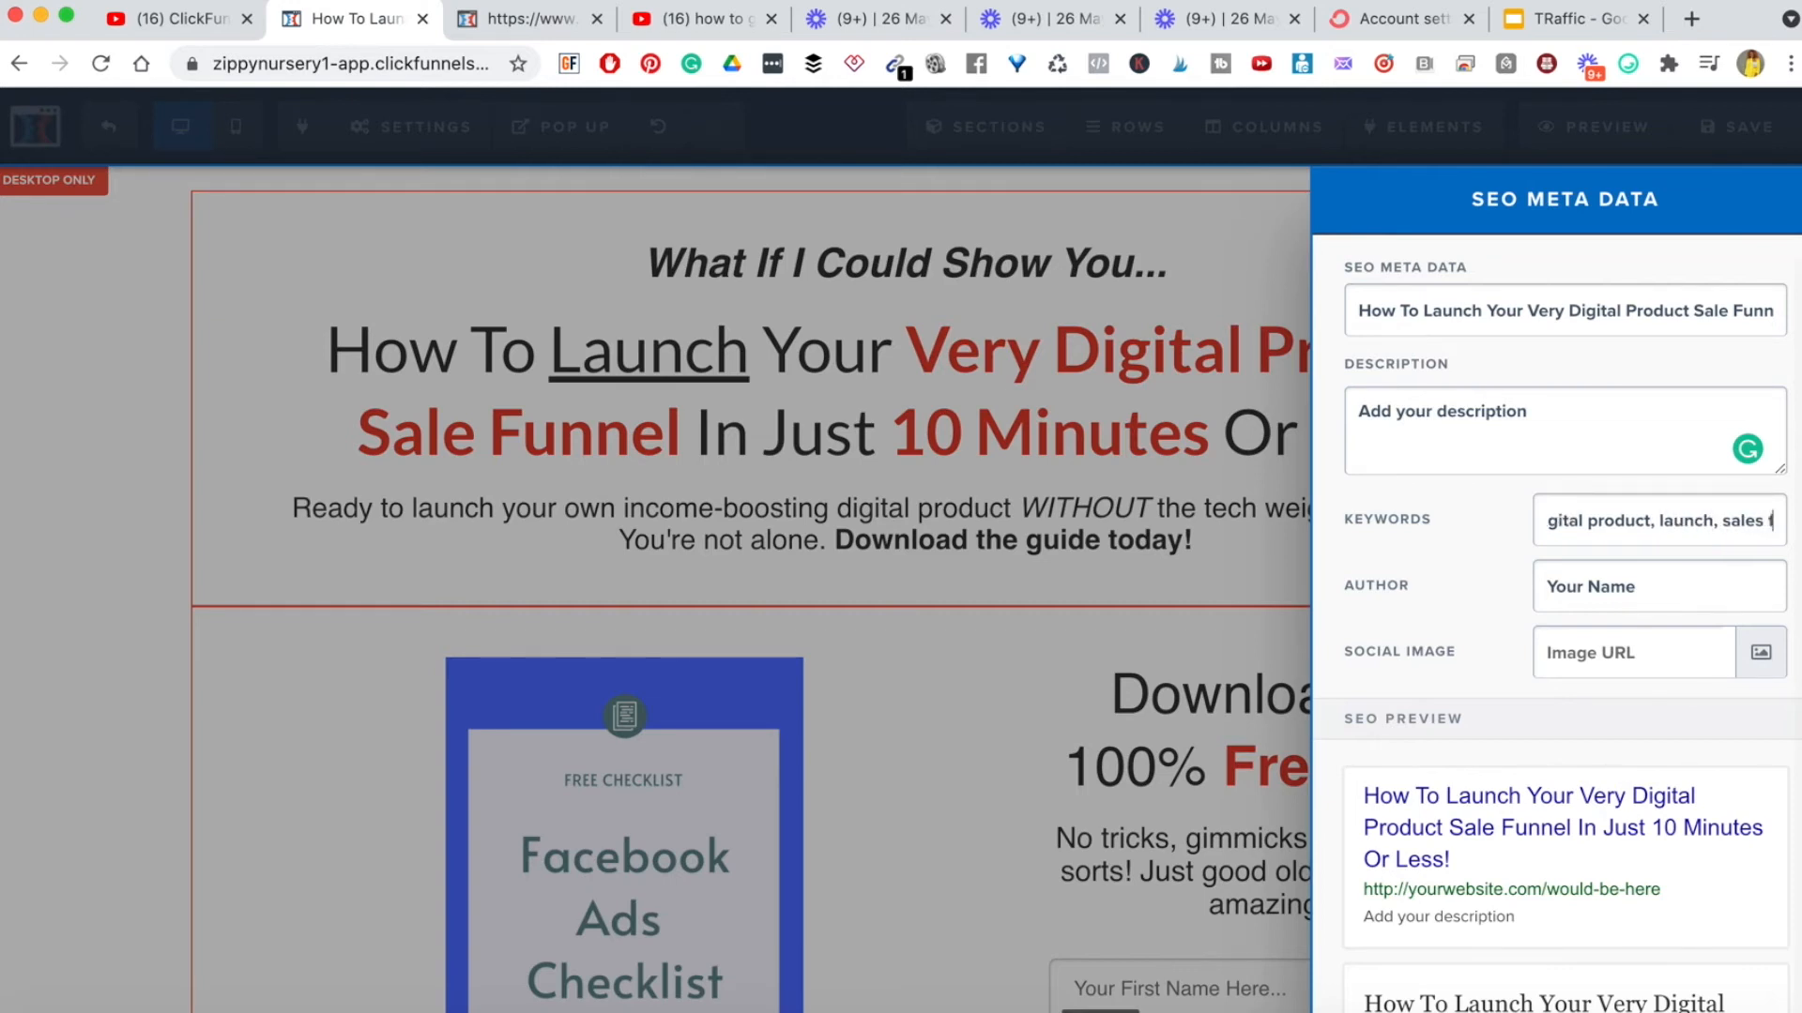
{"action": "type", "text": "unnel, funnel, sales system"}
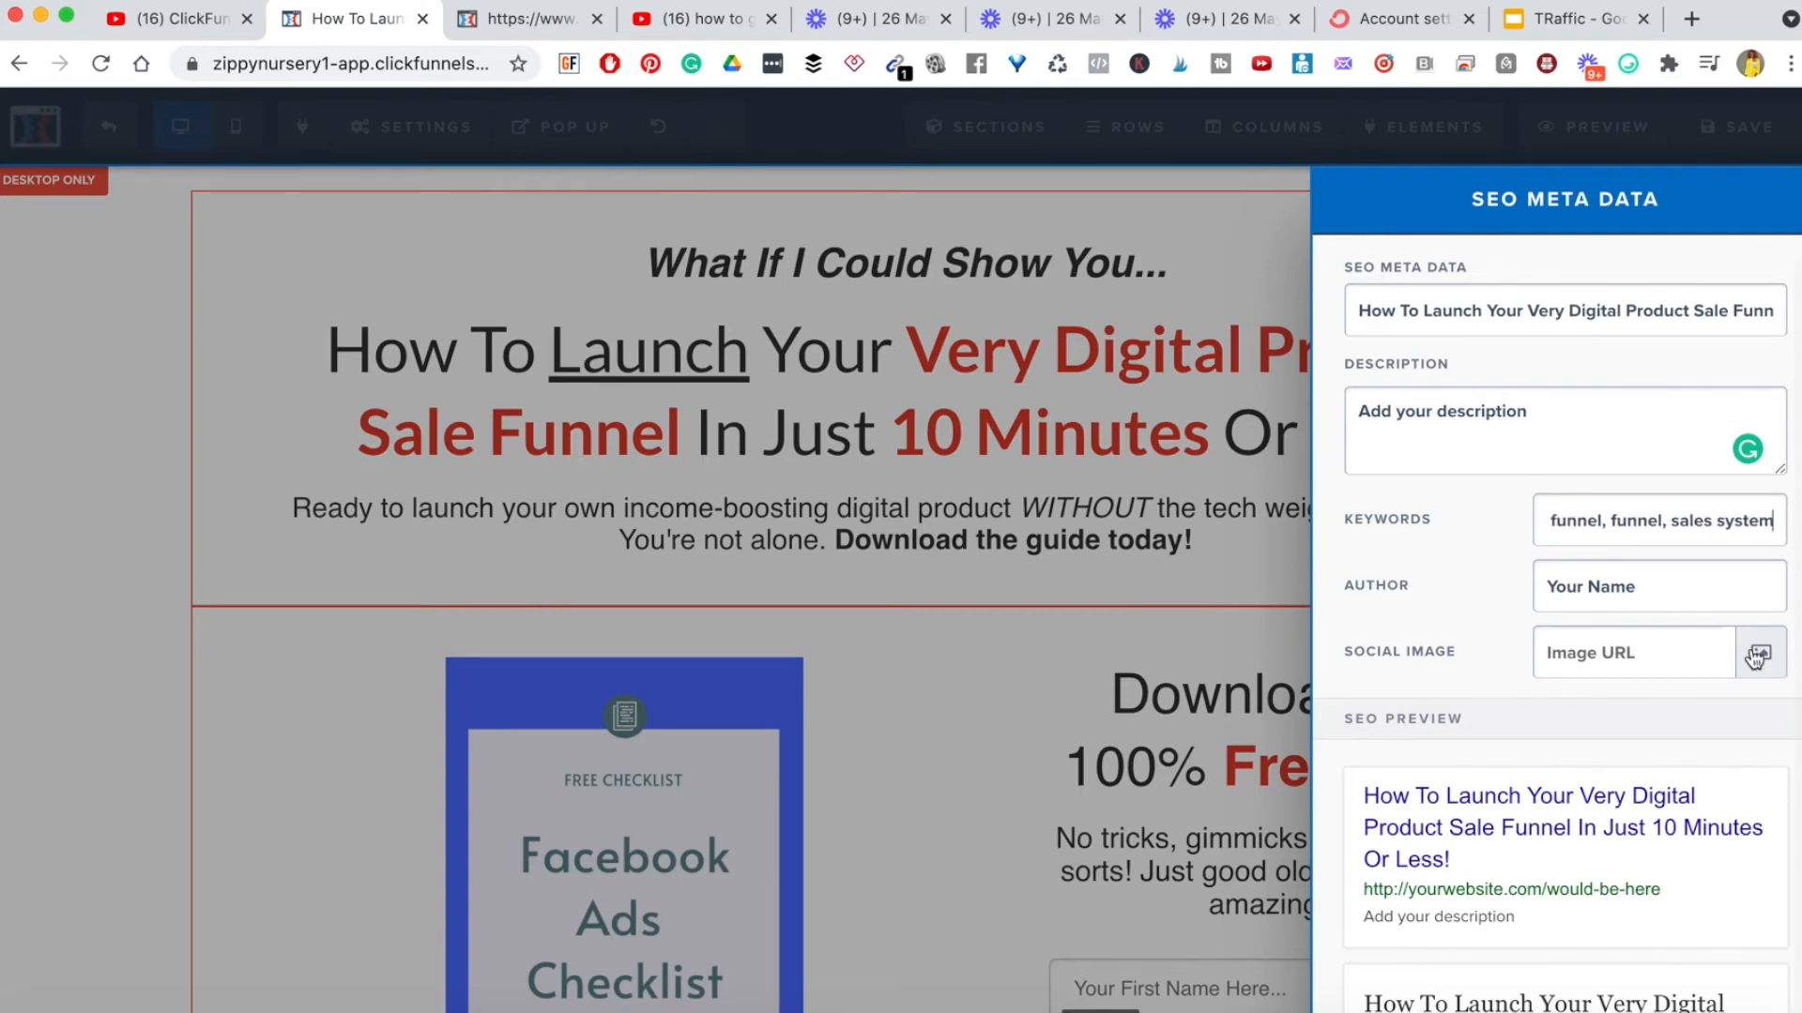
- Replace the placeholder in the SEO author field with the author's full name
{"action": "triple_click", "coordinate": [1616, 594]}
{"action": "type", "text": "Pam O"}
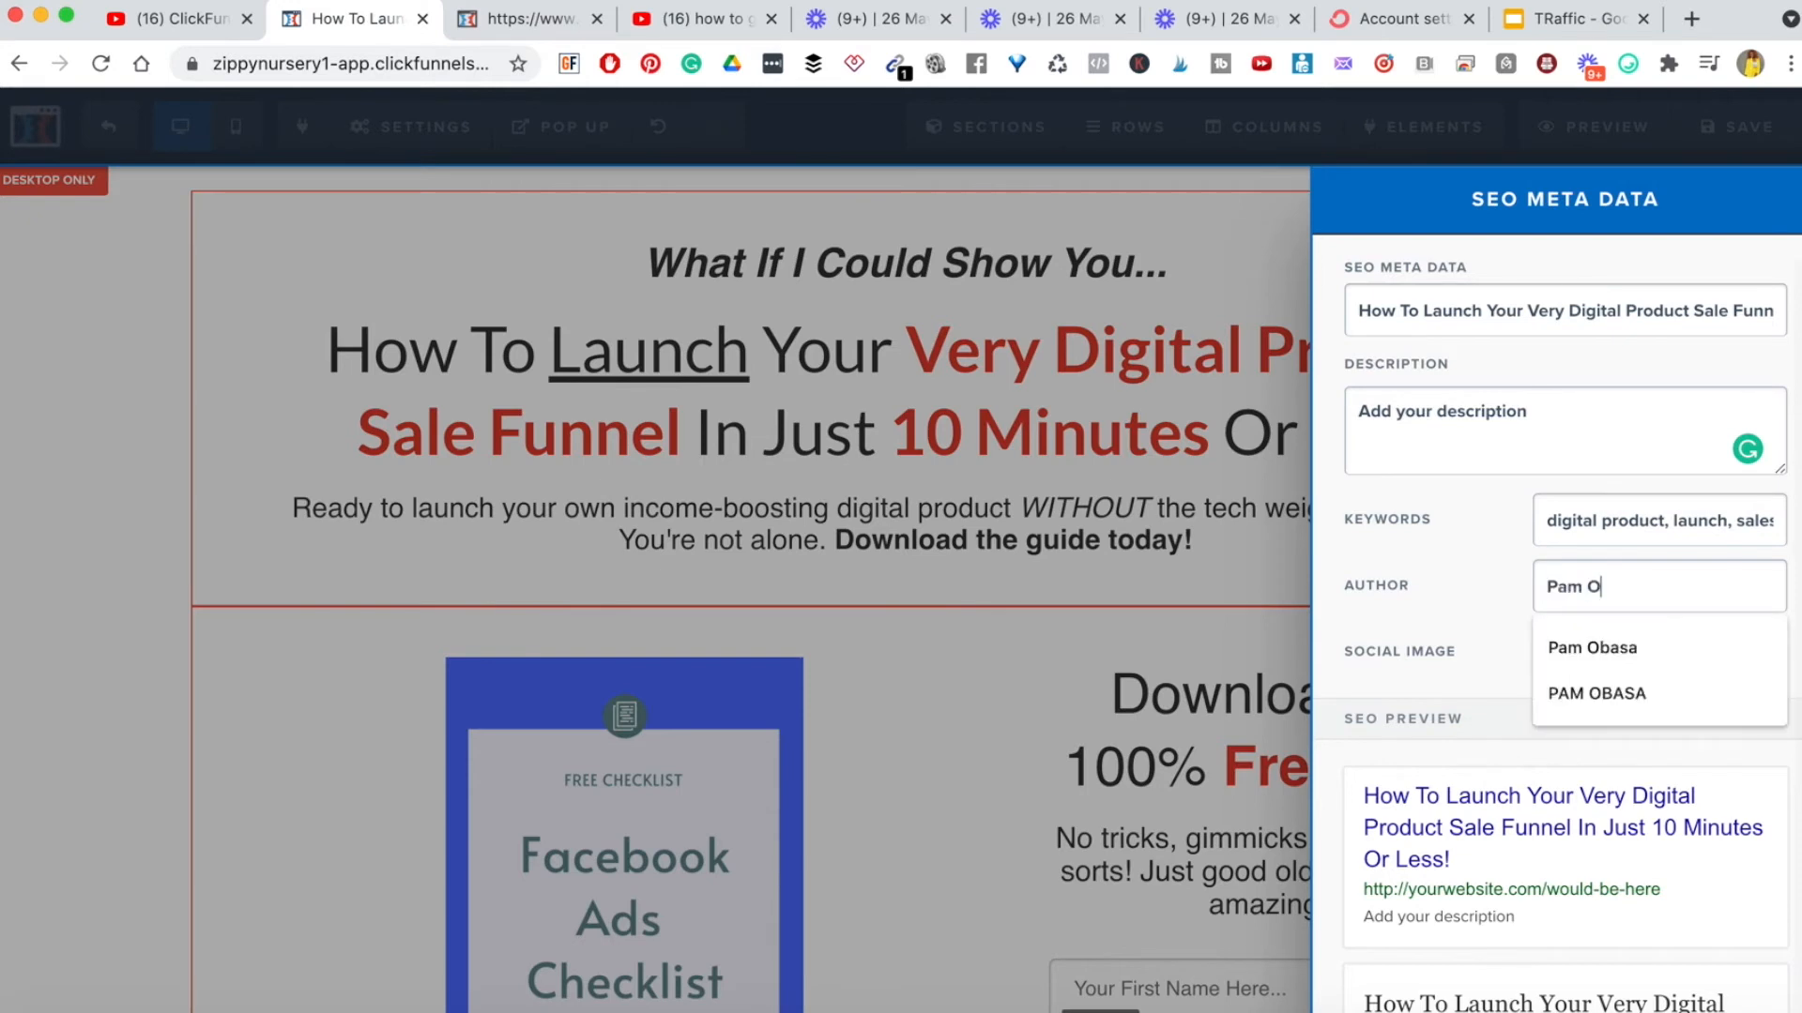
{"action": "type", "text": "basa"}
{"action": "left_click", "coordinate": [1574, 649]}
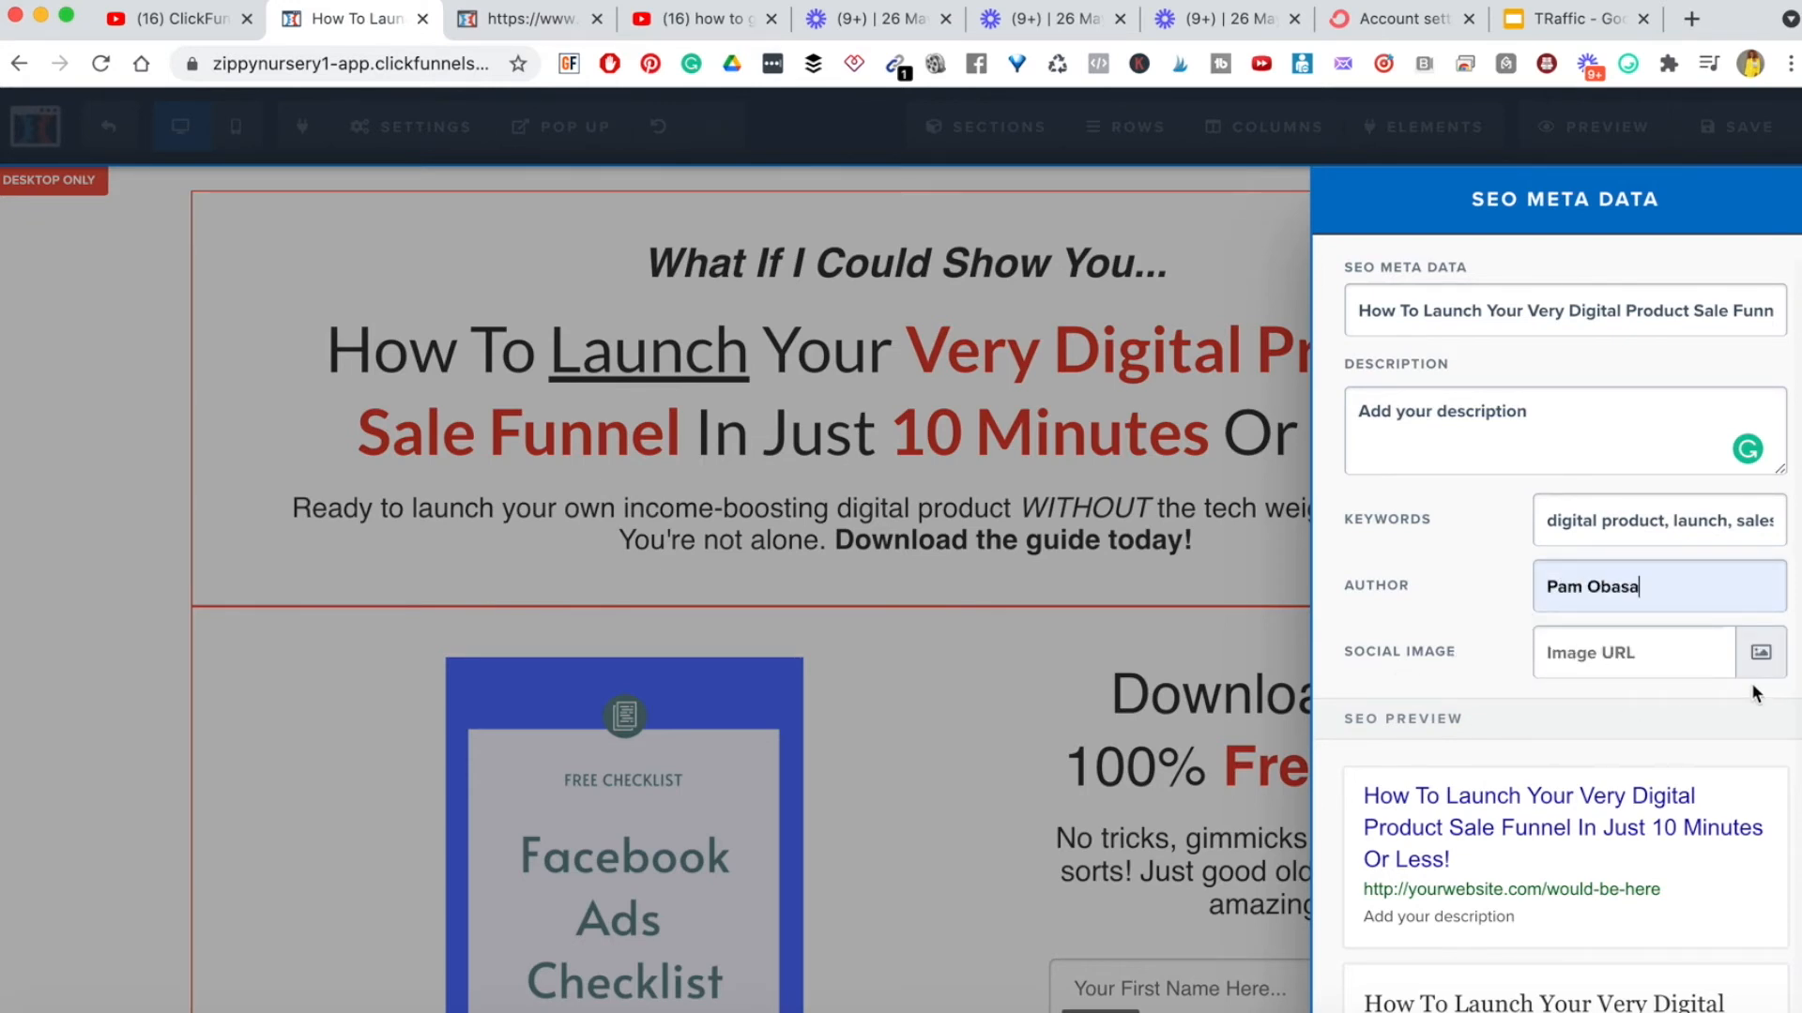
- Use the Facebook Ads Checklist image from the library as the social image and look over the SEO preview
{"action": "left_click", "coordinate": [1761, 652]}
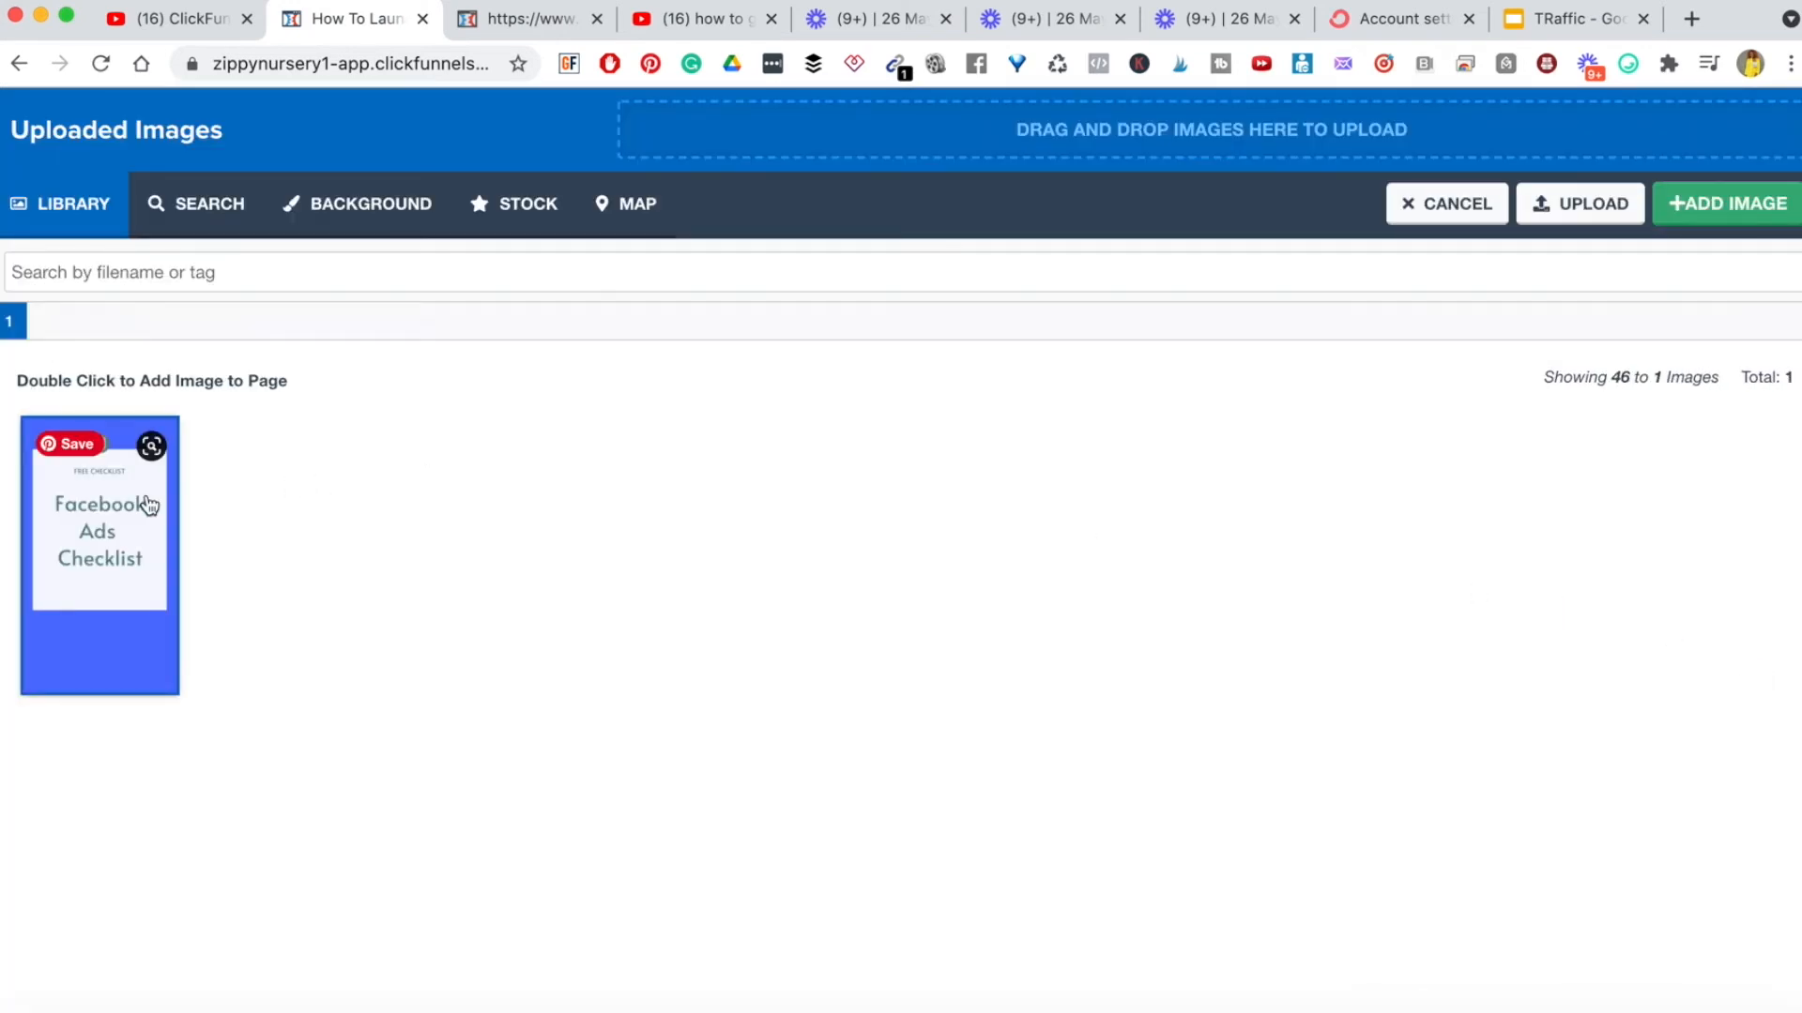
{"action": "left_click", "coordinate": [149, 505]}
{"action": "left_click", "coordinate": [1686, 203]}
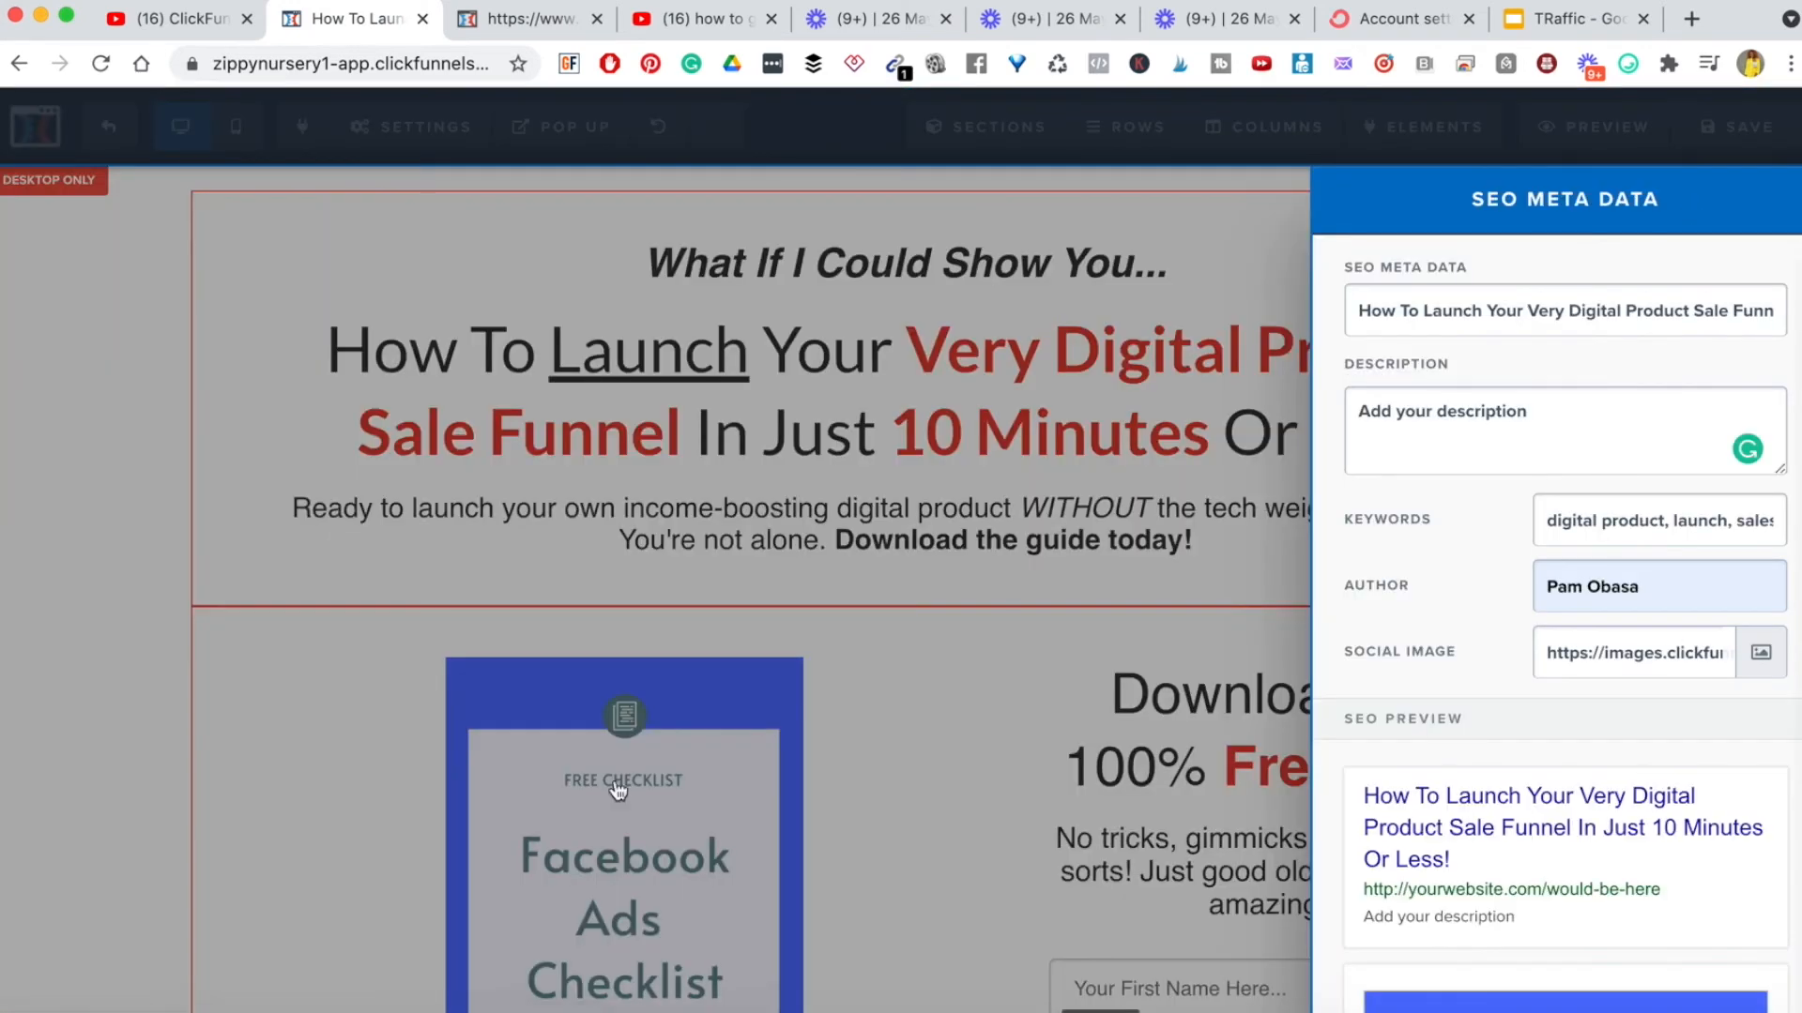
{"action": "scroll", "coordinate": [1533, 932], "scroll_direction": "down", "scroll_amount": 3}
{"action": "scroll", "coordinate": [1502, 600], "scroll_direction": "up", "scroll_amount": 3}
- Review the SEO title, description and keywords, and close the SEO meta data settings
{"action": "triple_click", "coordinate": [1508, 309]}
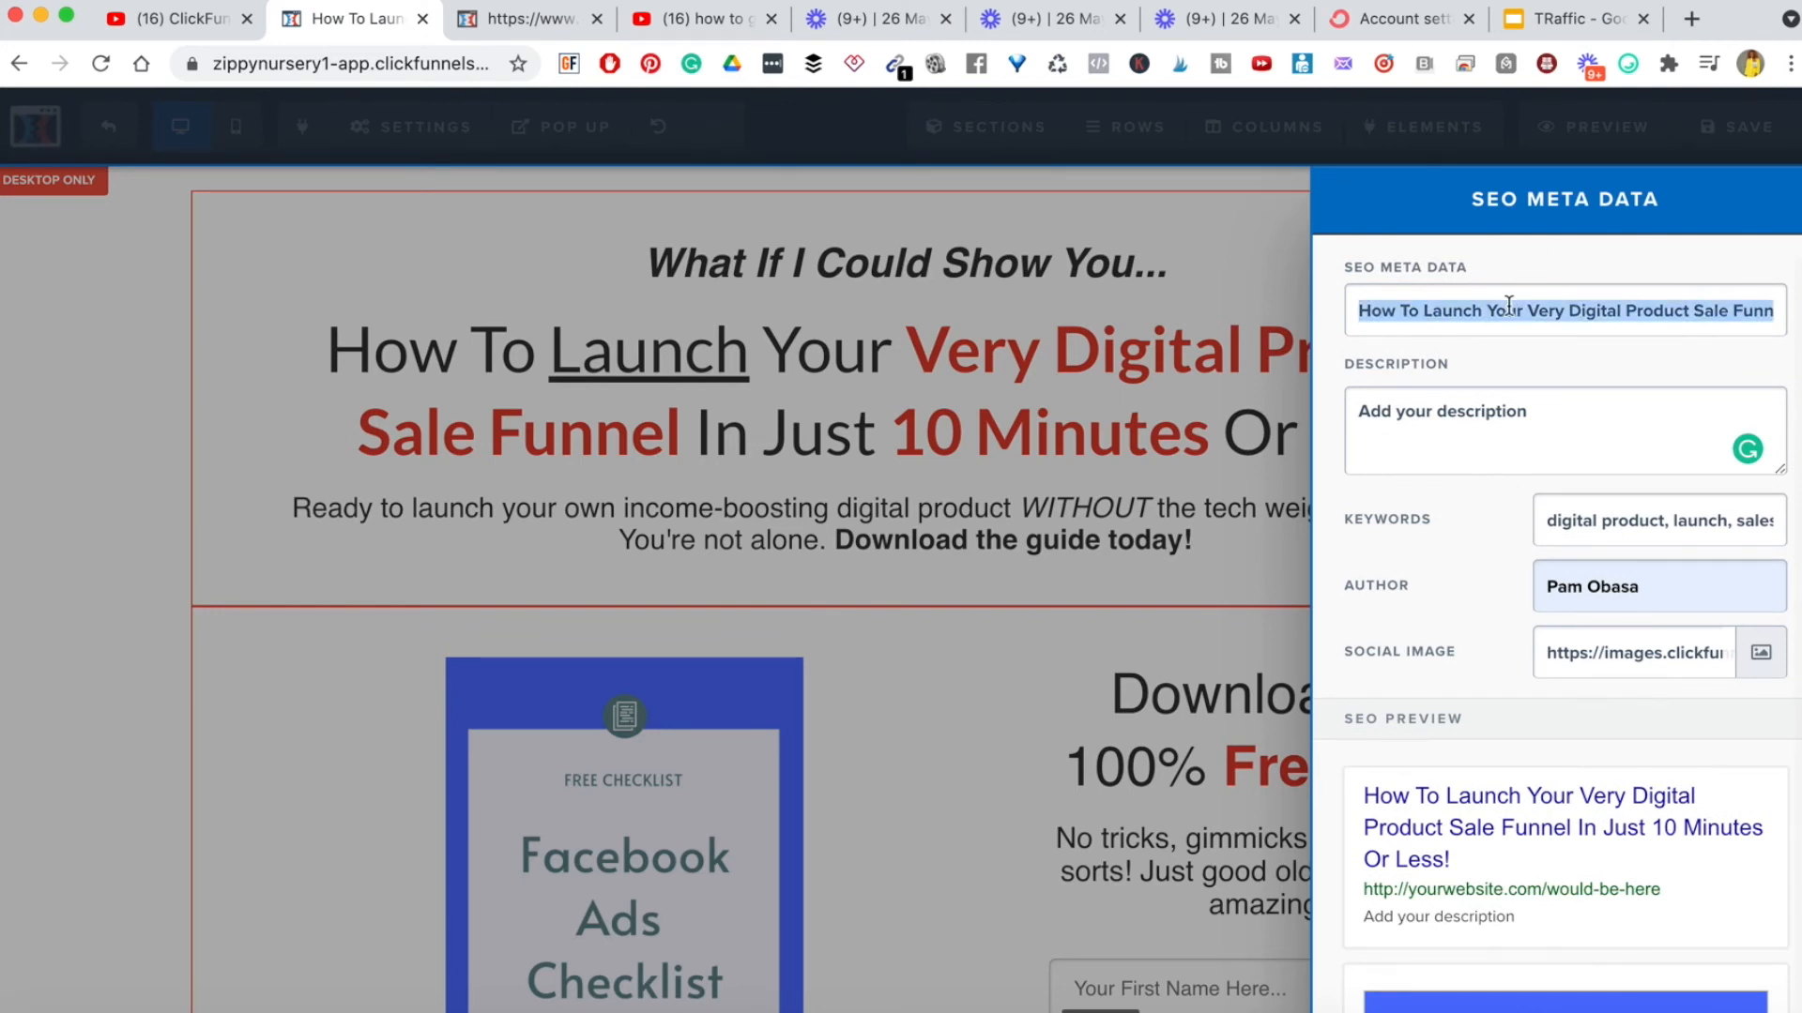
{"action": "double_click", "coordinate": [1461, 413]}
{"action": "triple_click", "coordinate": [1461, 413]}
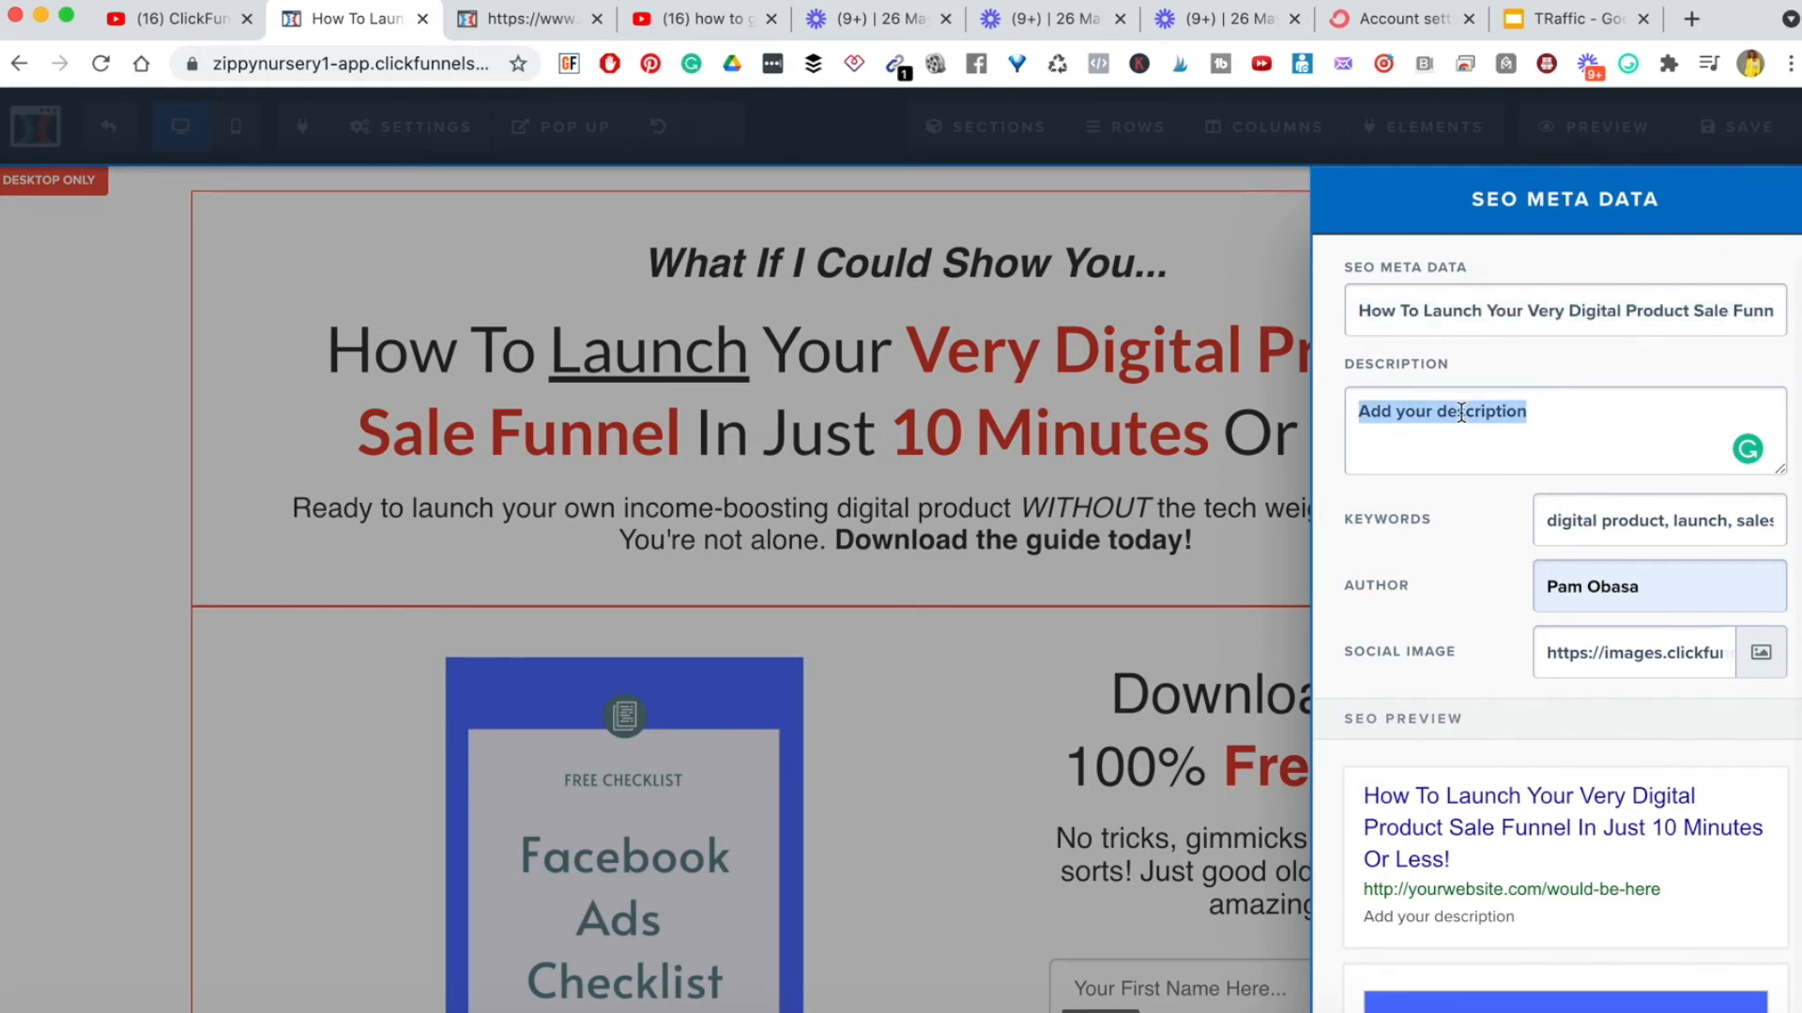
{"action": "triple_click", "coordinate": [1610, 529]}
{"action": "triple_click", "coordinate": [1461, 425]}
{"action": "left_click", "coordinate": [1229, 601]}
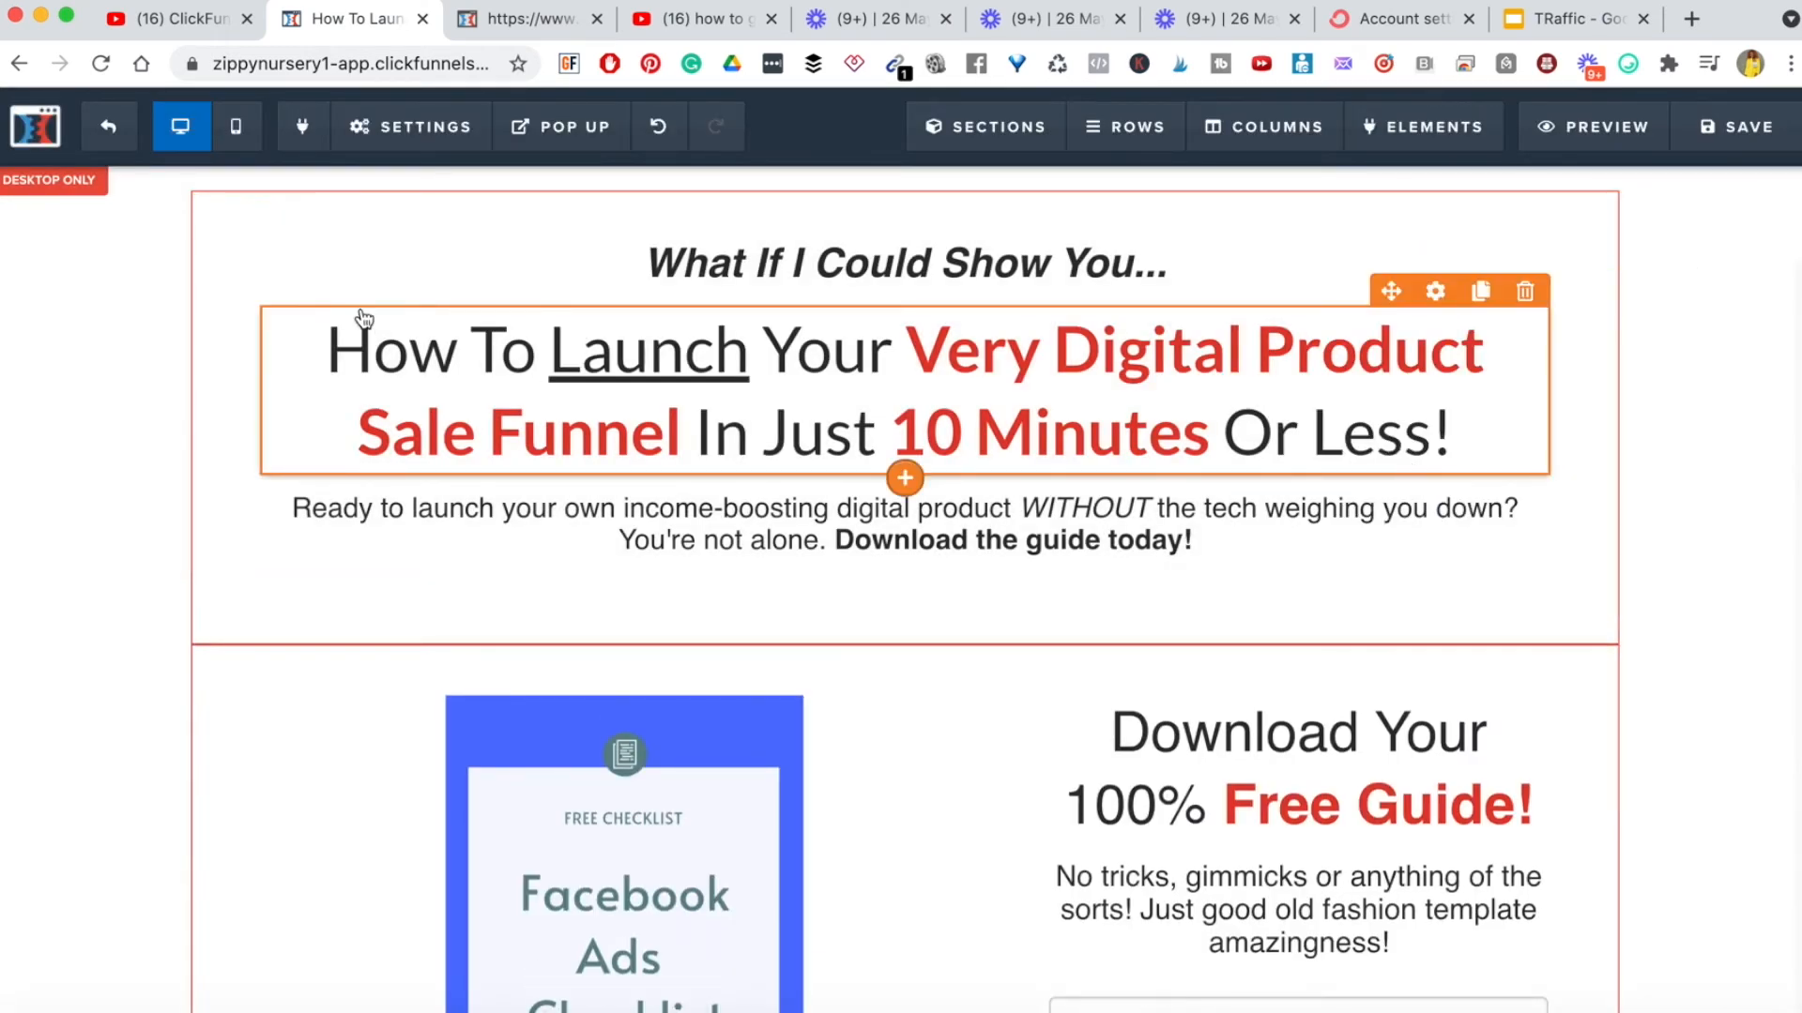
- View the page's tracking code editor and its general settings, and close both without changes
{"action": "mouse_move", "coordinate": [346, 125]}
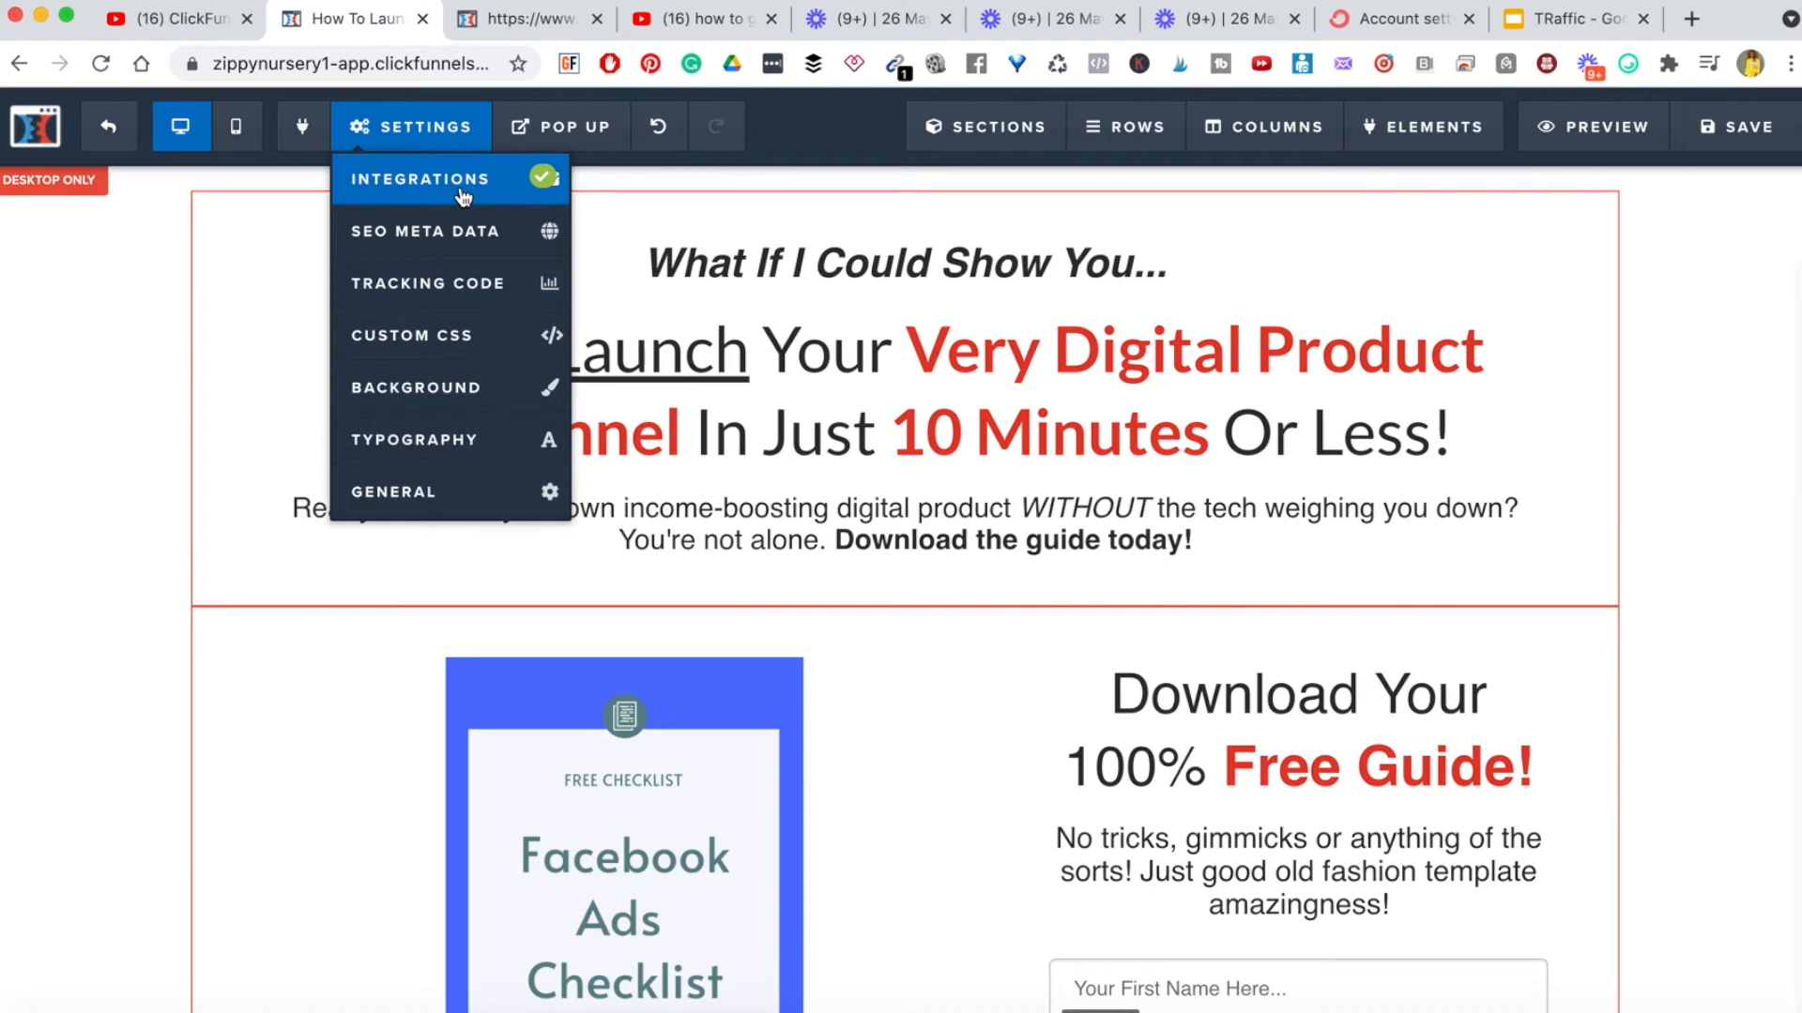
{"action": "left_click", "coordinate": [395, 285]}
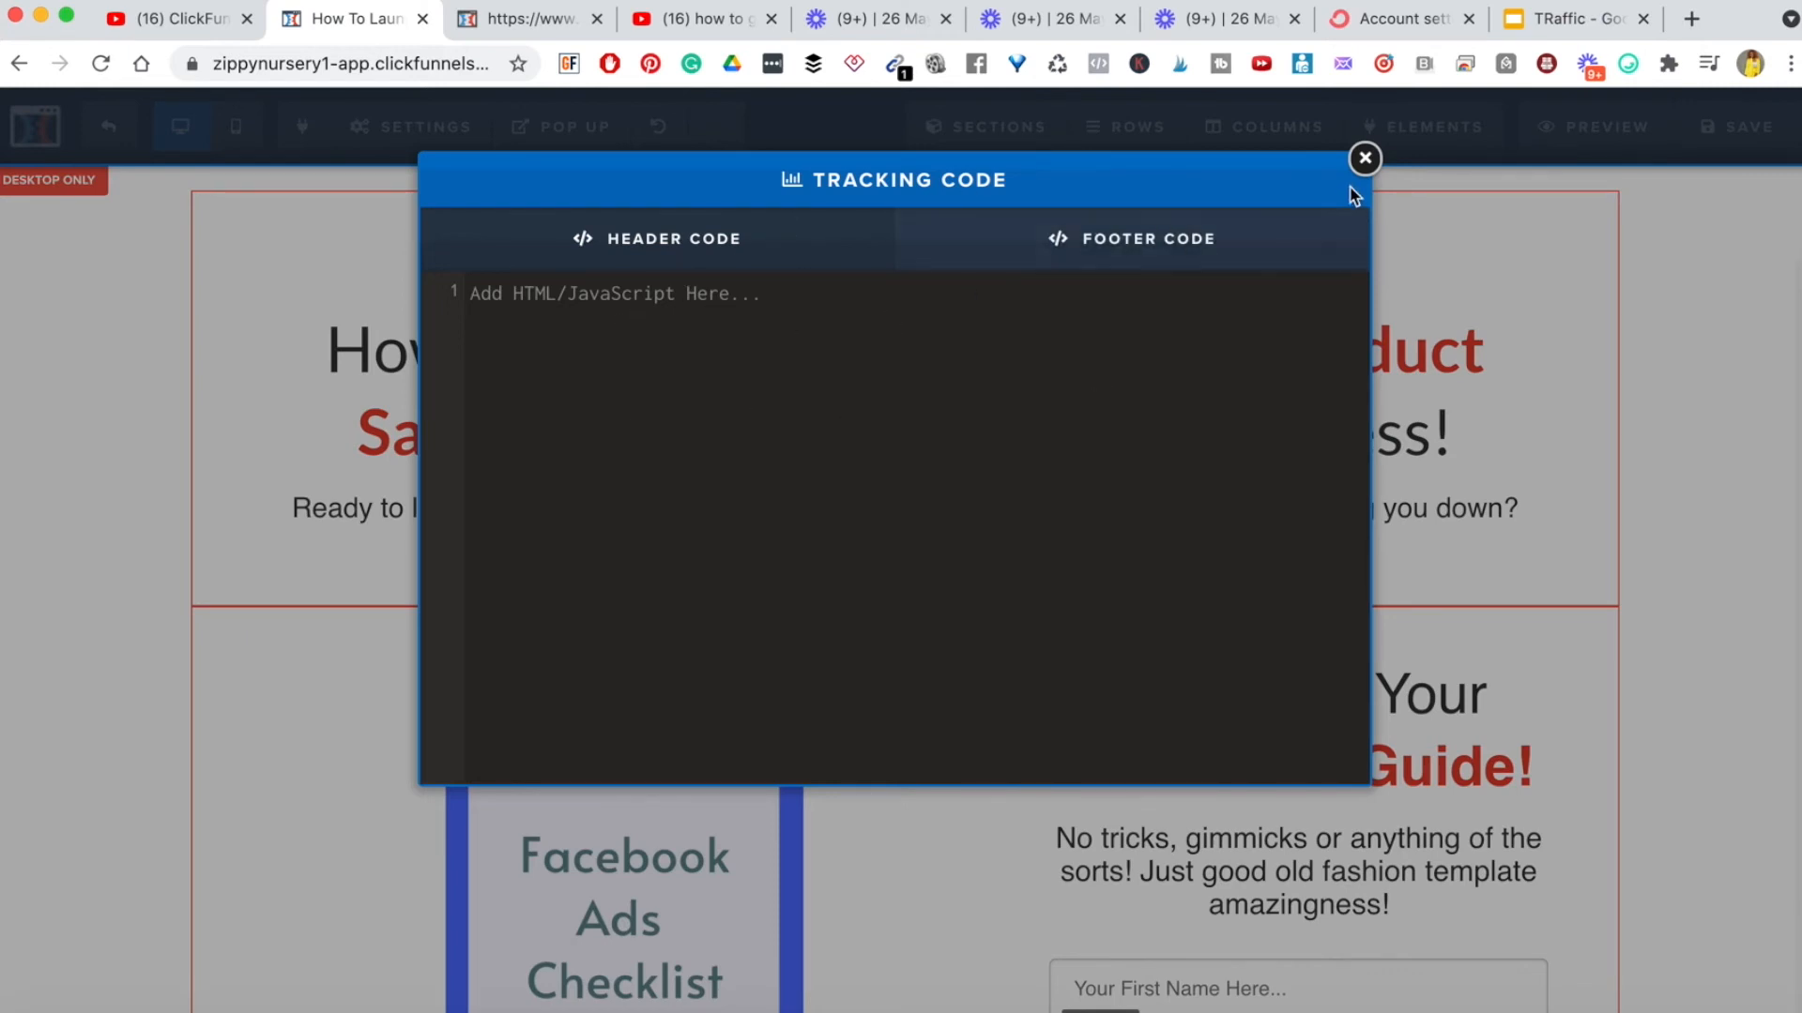
{"action": "left_click", "coordinate": [1363, 159]}
{"action": "left_click", "coordinate": [423, 132]}
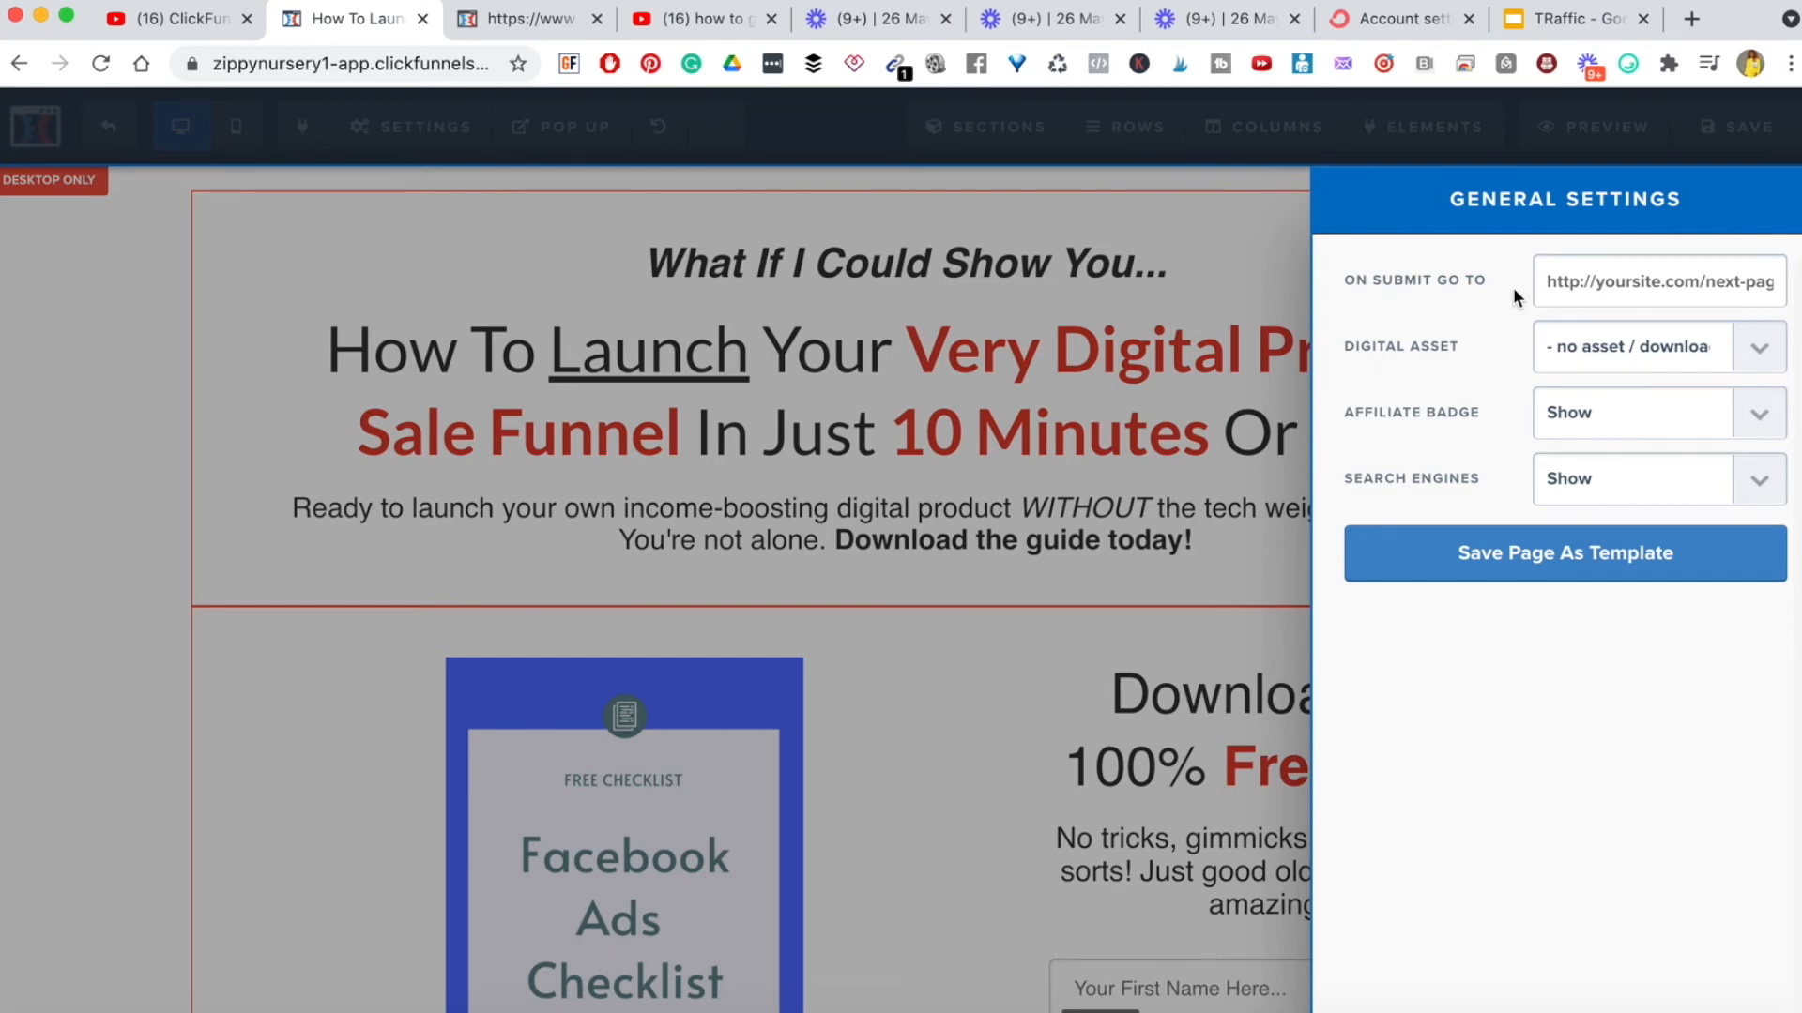
{"action": "left_click", "coordinate": [1191, 450]}
- Look over the opt-in form with its GET ACCESS NOW button and save the page
{"action": "scroll", "coordinate": [1191, 448], "scroll_direction": "down", "scroll_amount": 6}
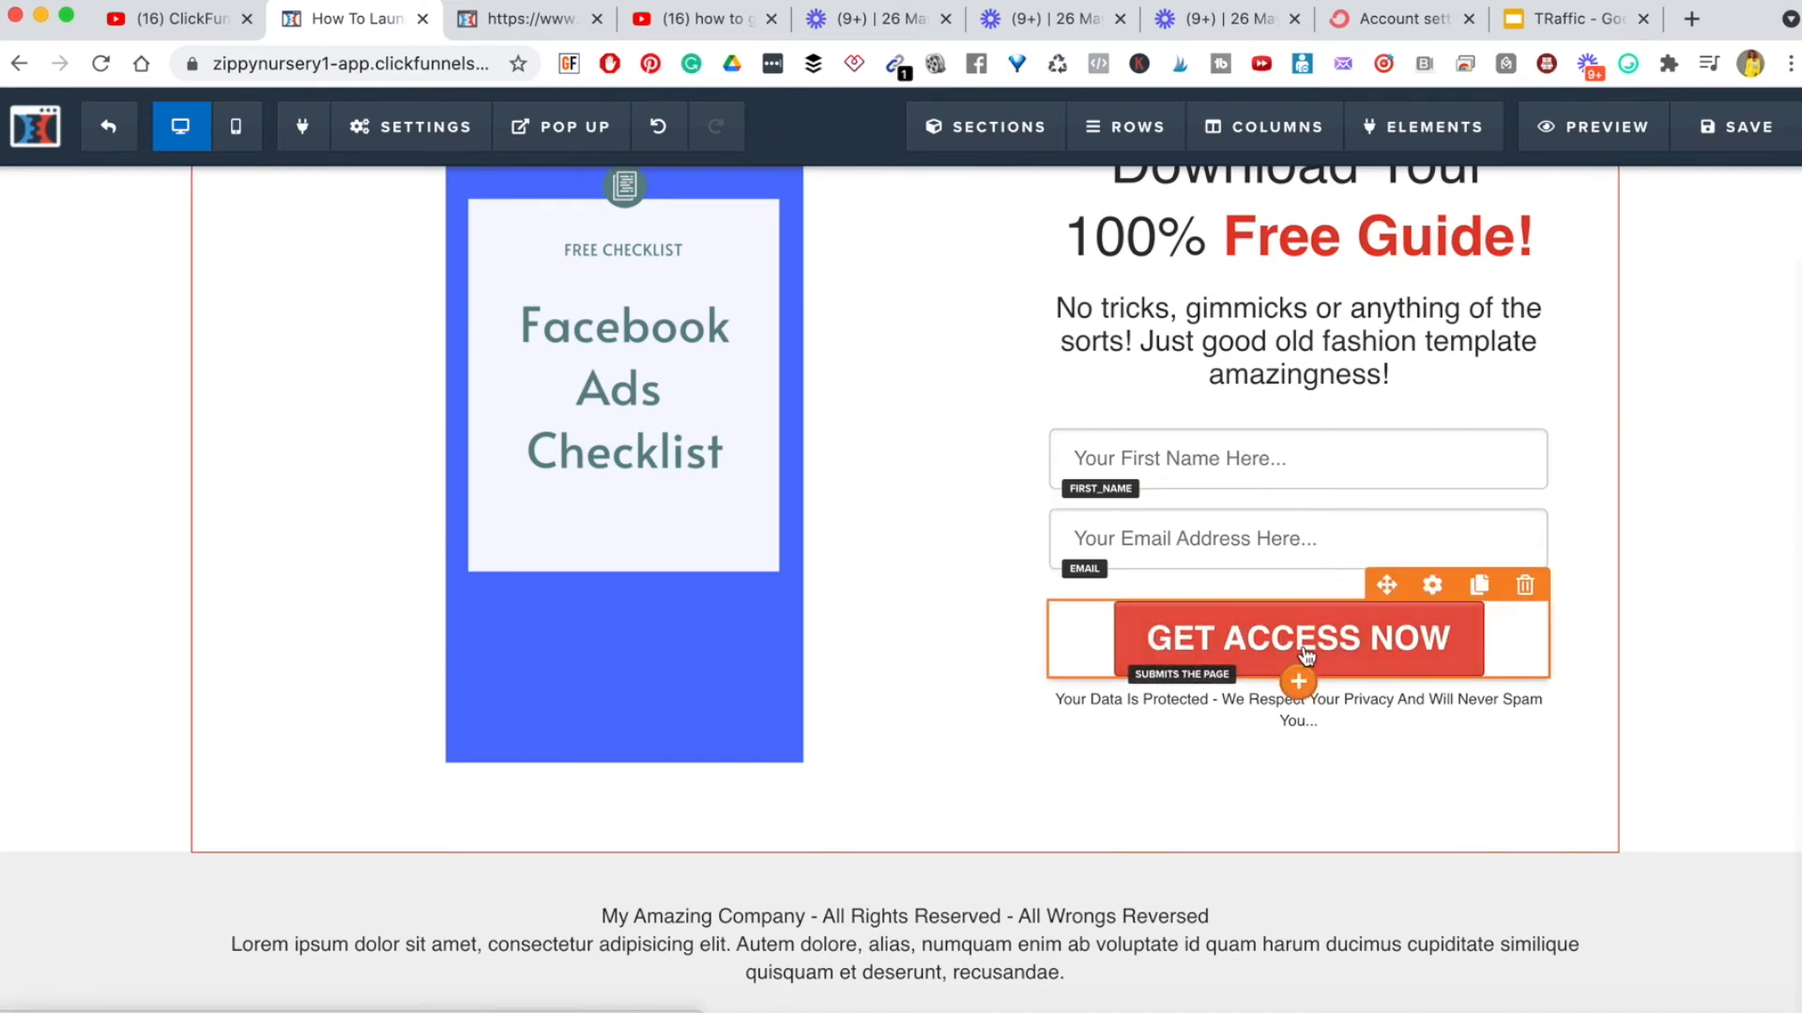
{"action": "scroll", "coordinate": [1307, 656], "scroll_direction": "up", "scroll_amount": 6}
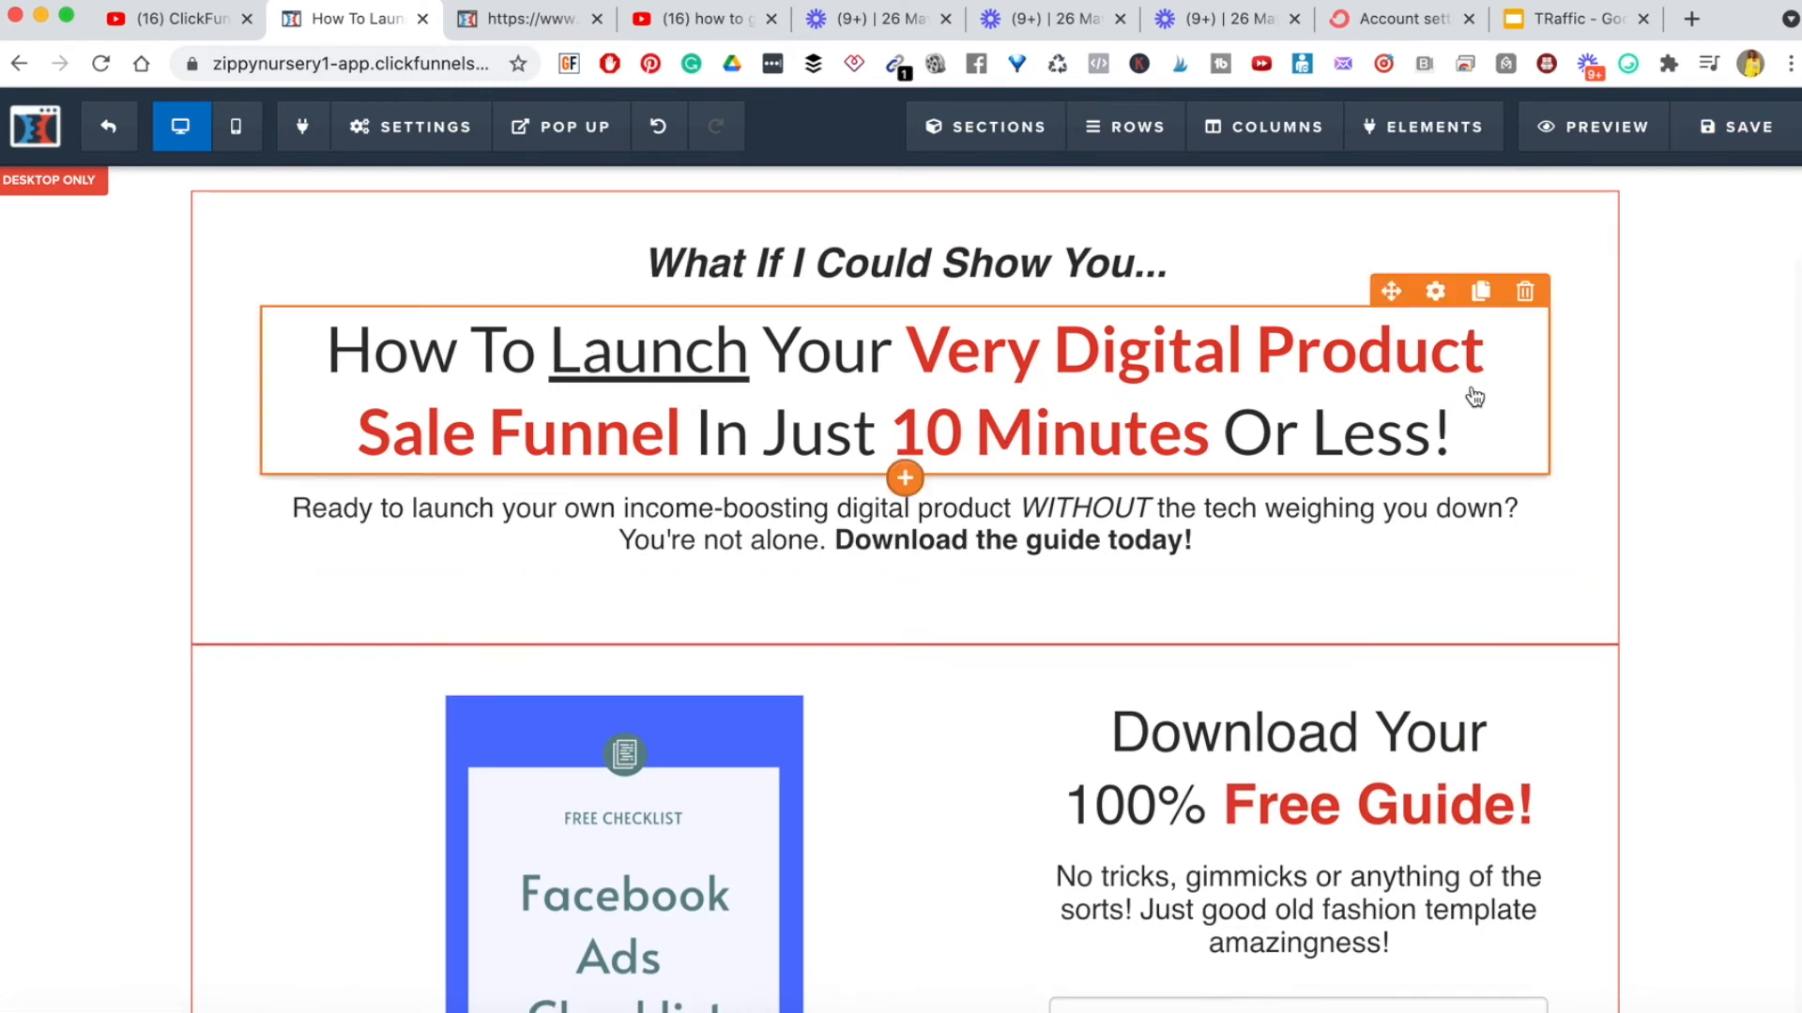
{"action": "left_click", "coordinate": [1751, 128]}
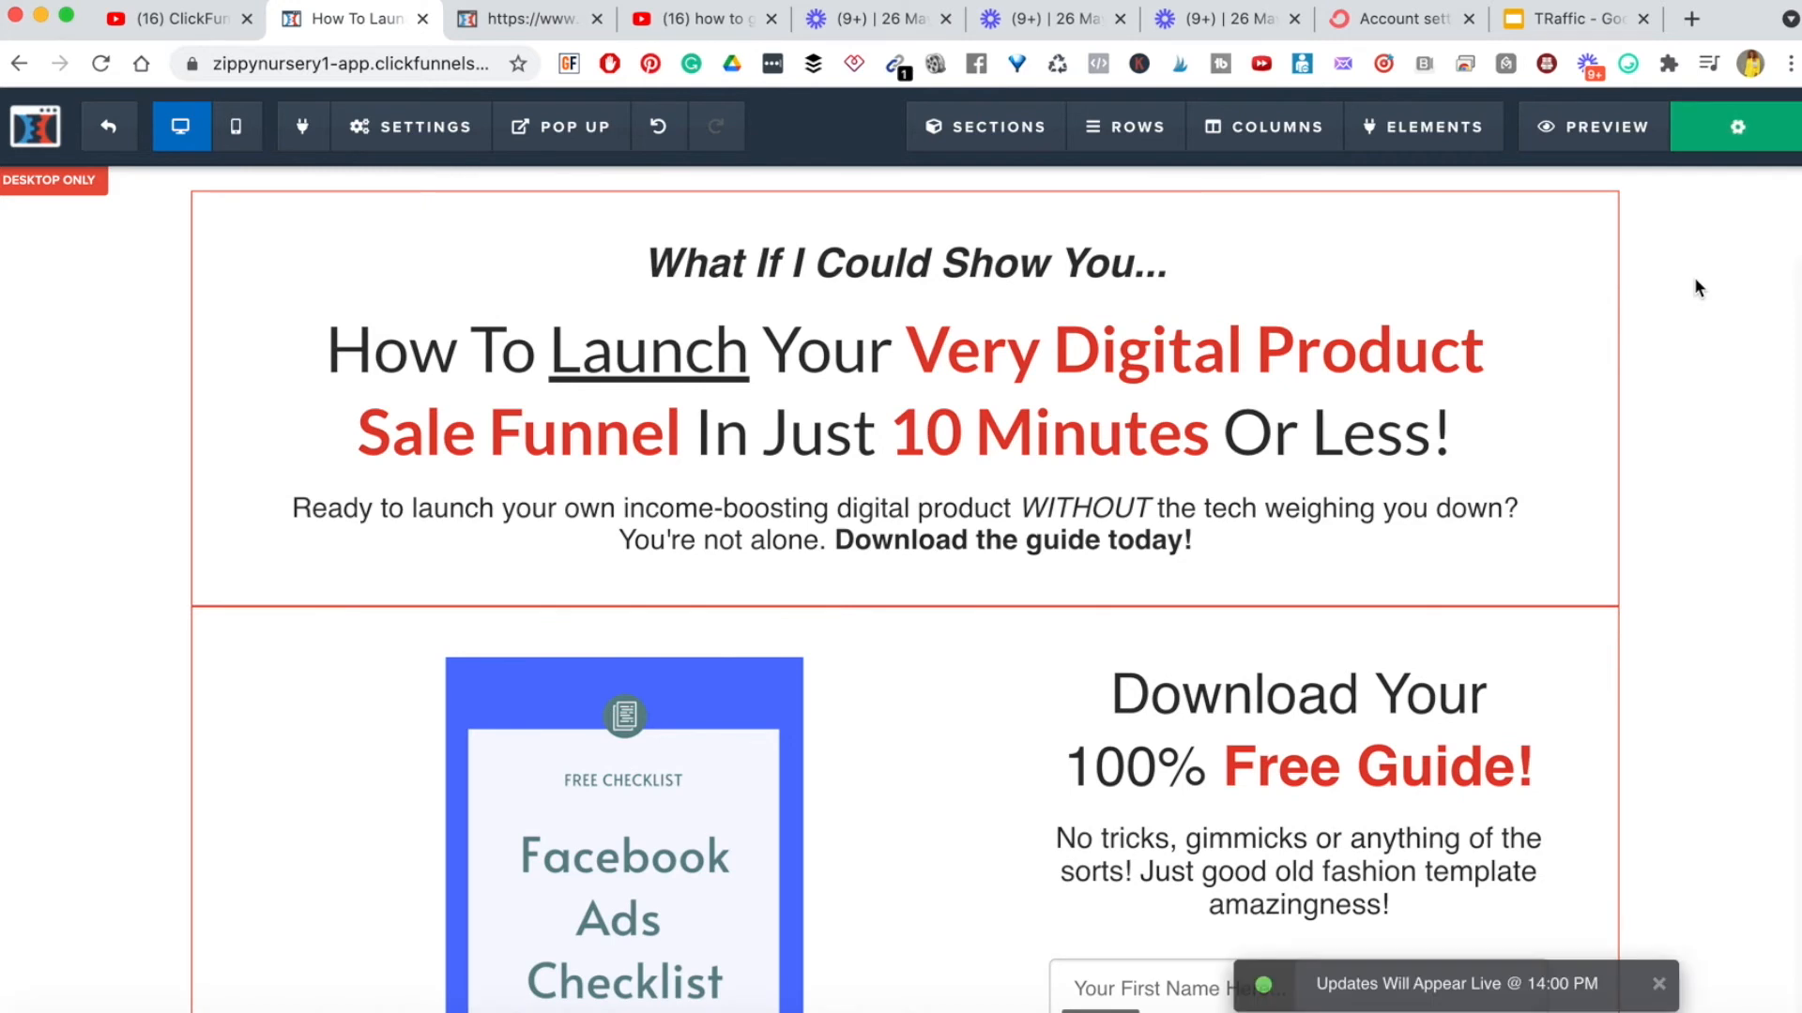
- Return to the funnel steps, view the Sales Page step's templates, and go back to the Squeeze Page step
{"action": "left_click", "coordinate": [110, 129]}
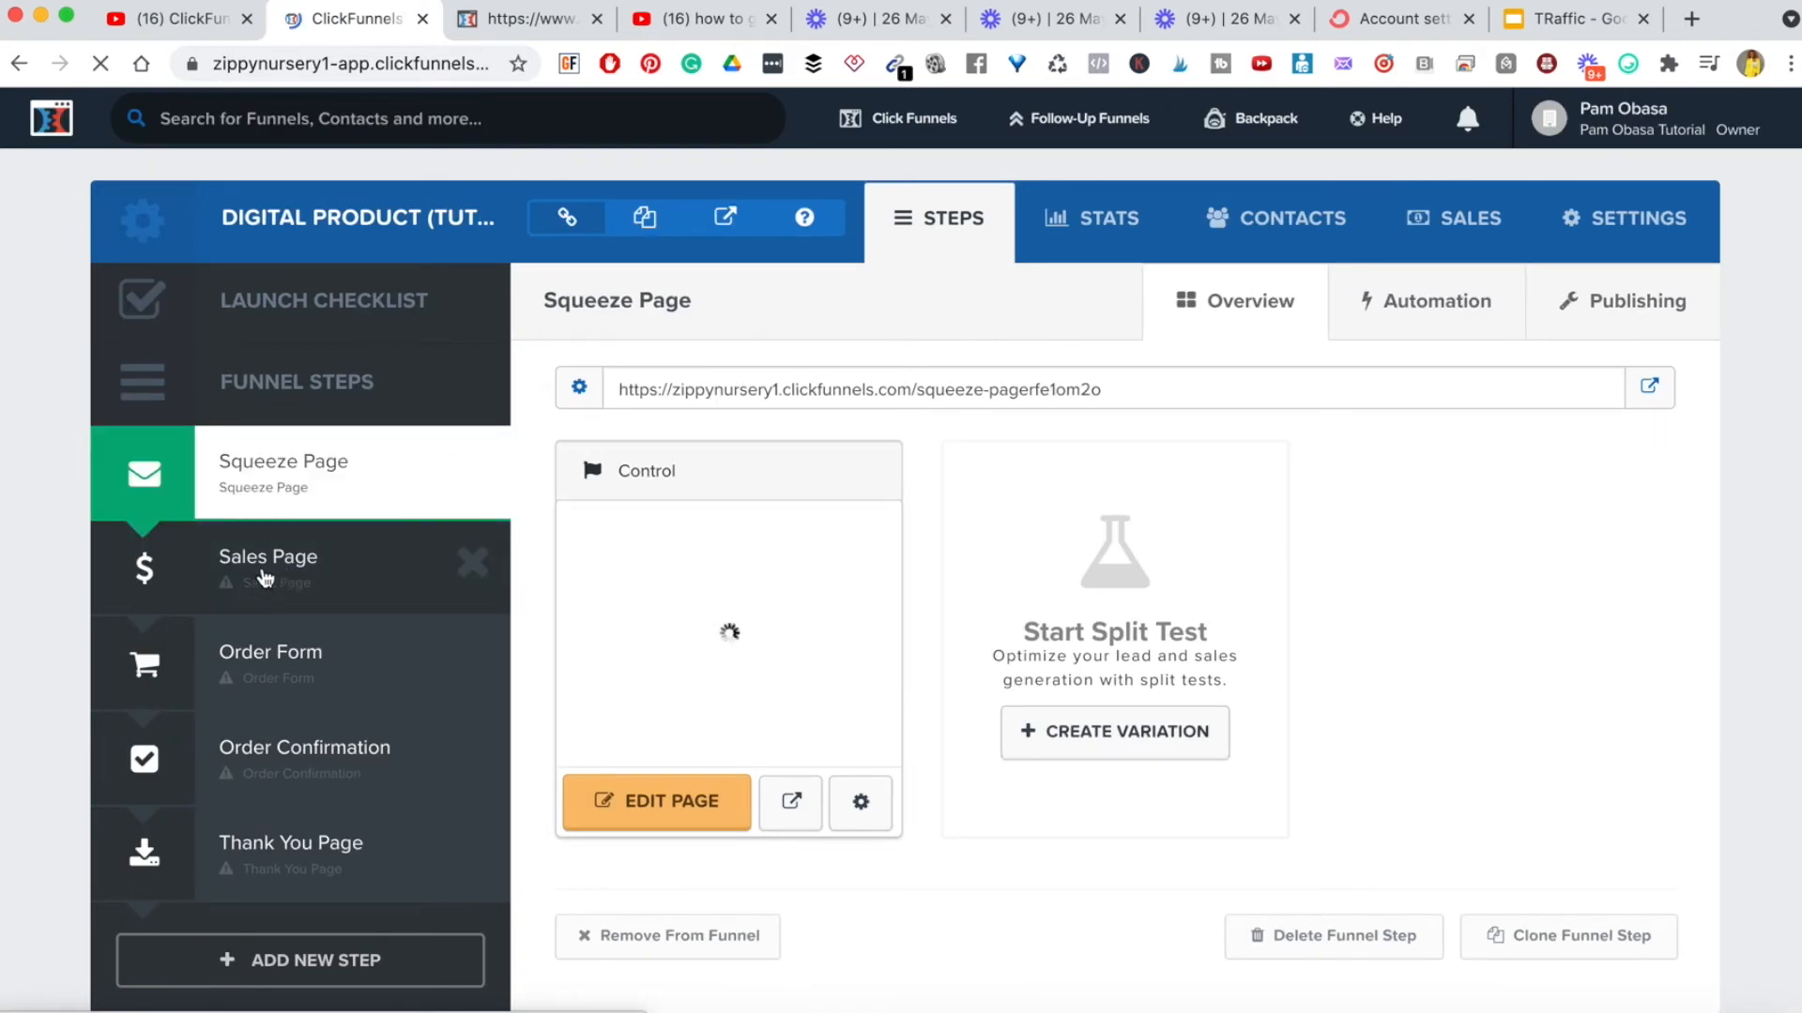
{"action": "left_click", "coordinate": [281, 575]}
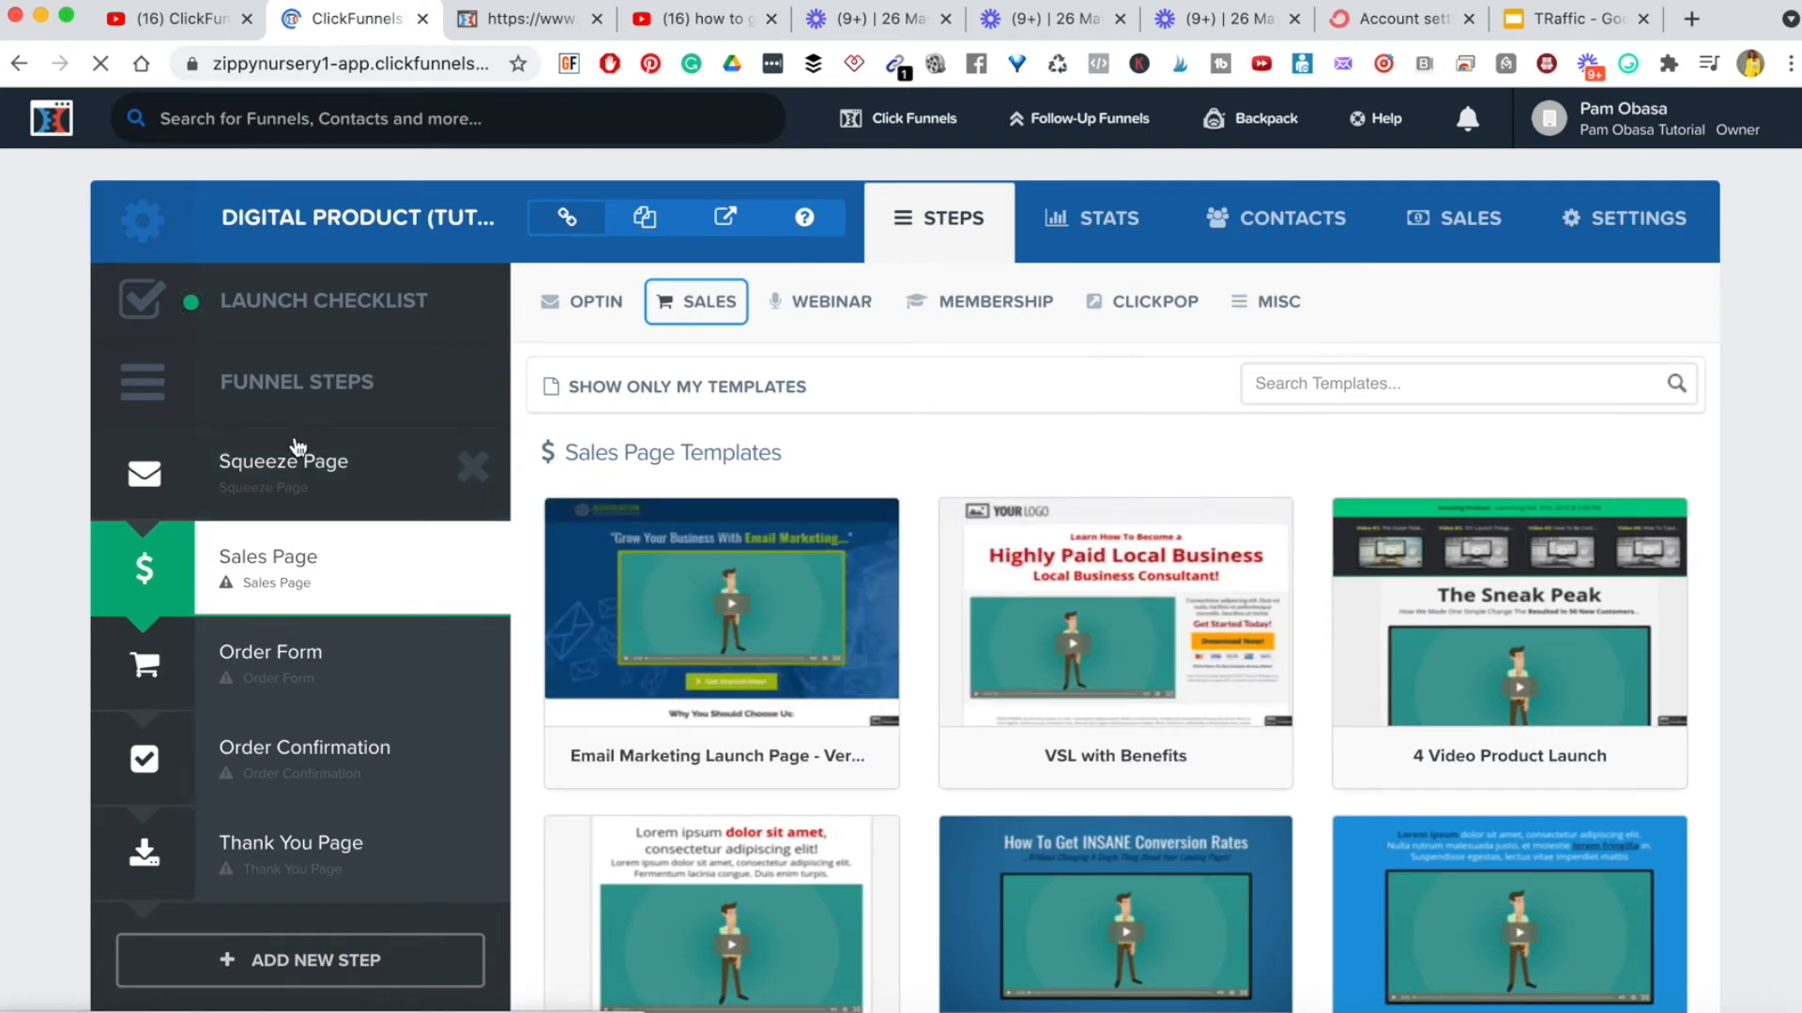
{"action": "left_click", "coordinate": [328, 465]}
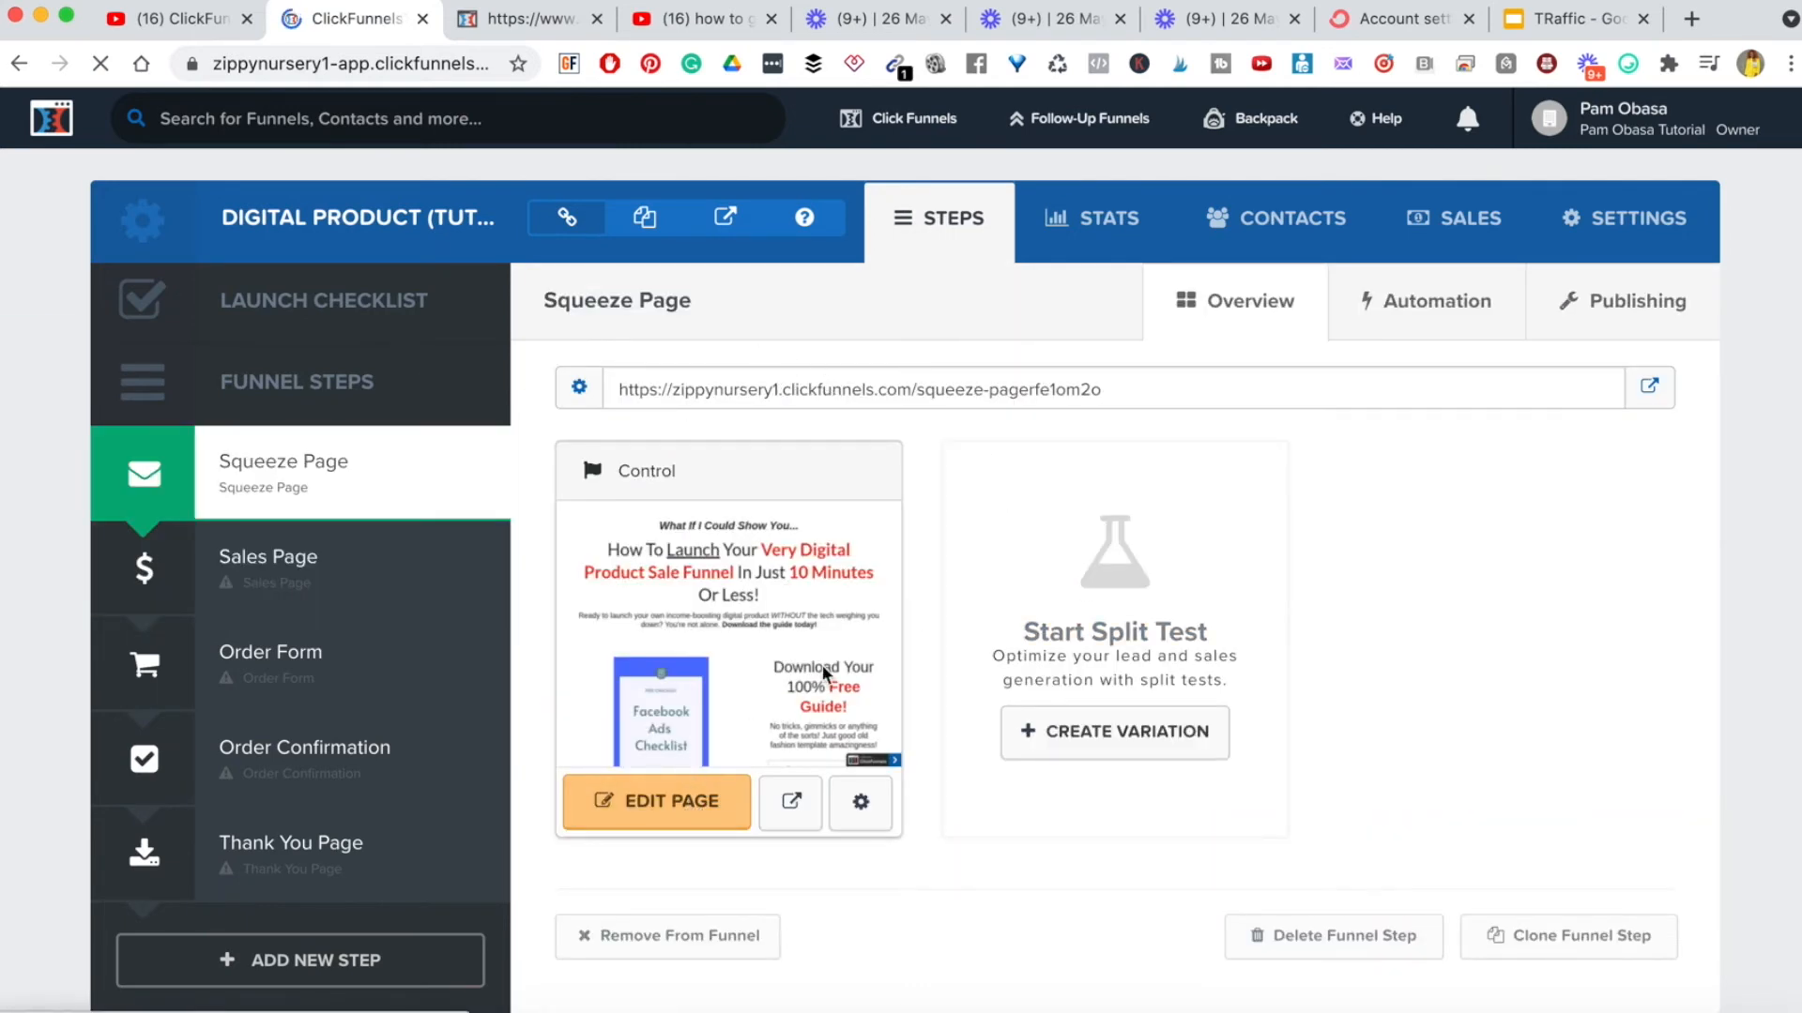
{"action": "left_click", "coordinate": [654, 800]}
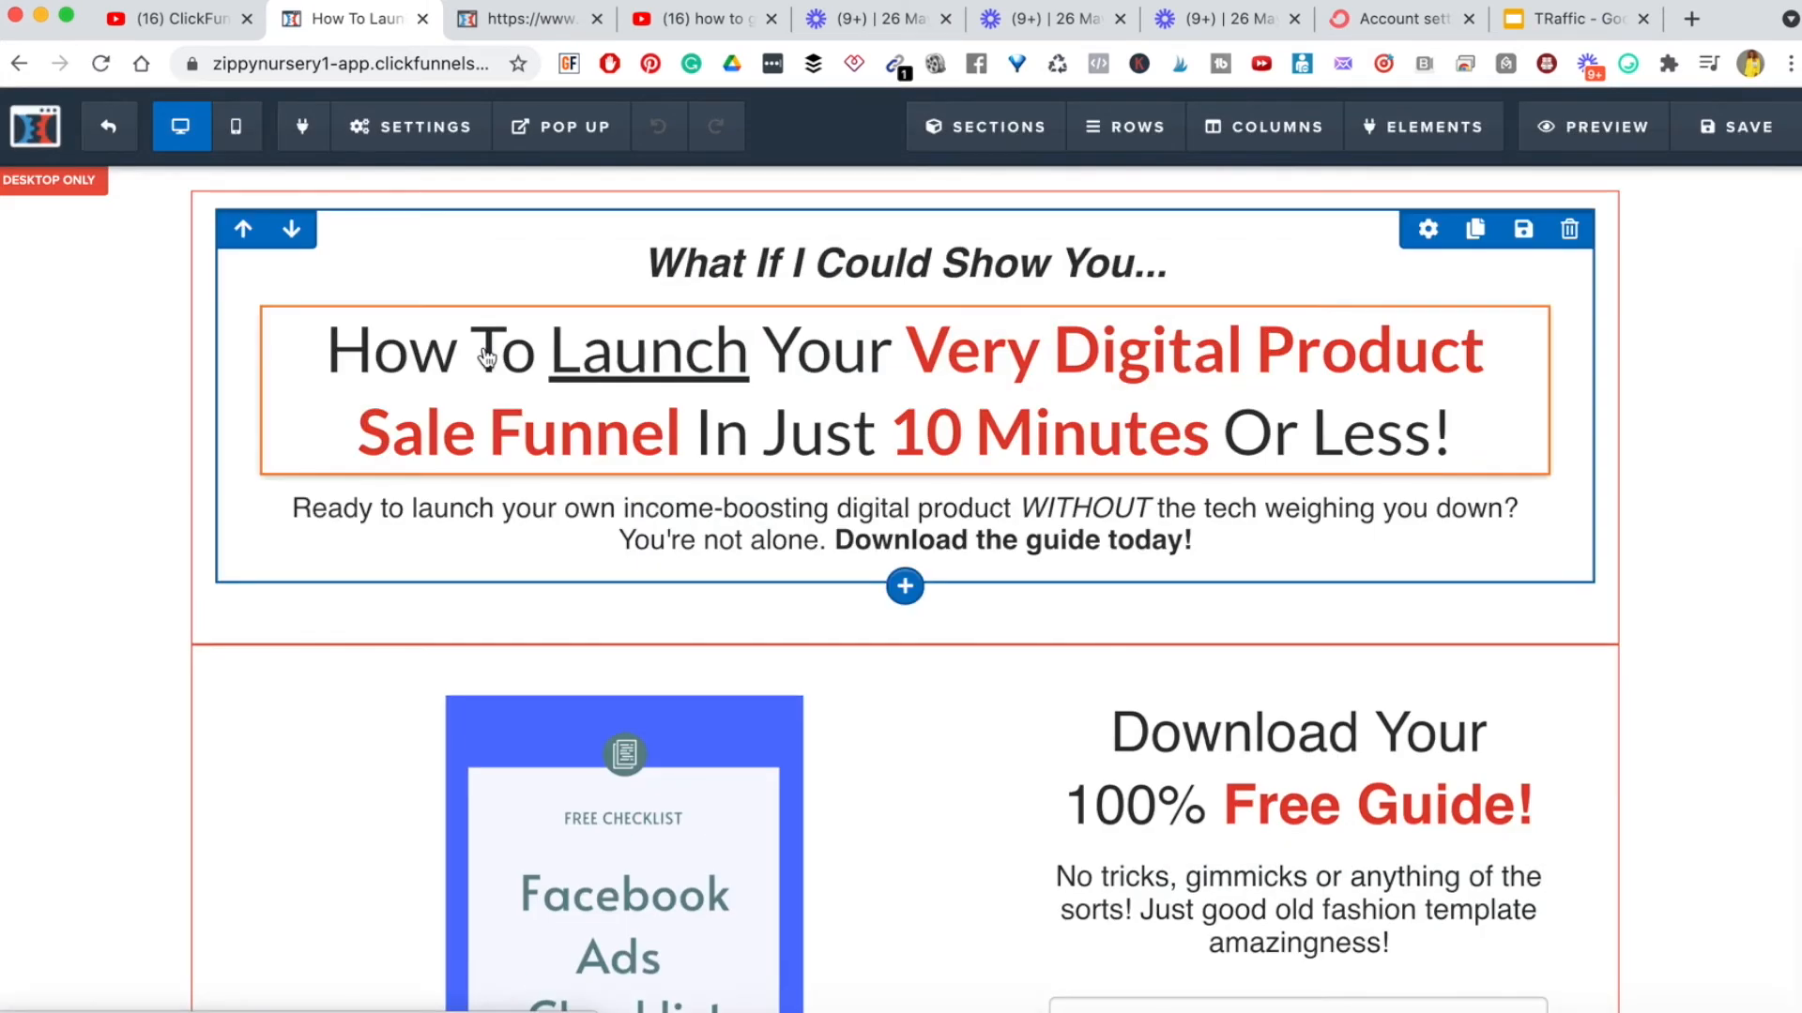
{"action": "left_click", "coordinate": [404, 129]}
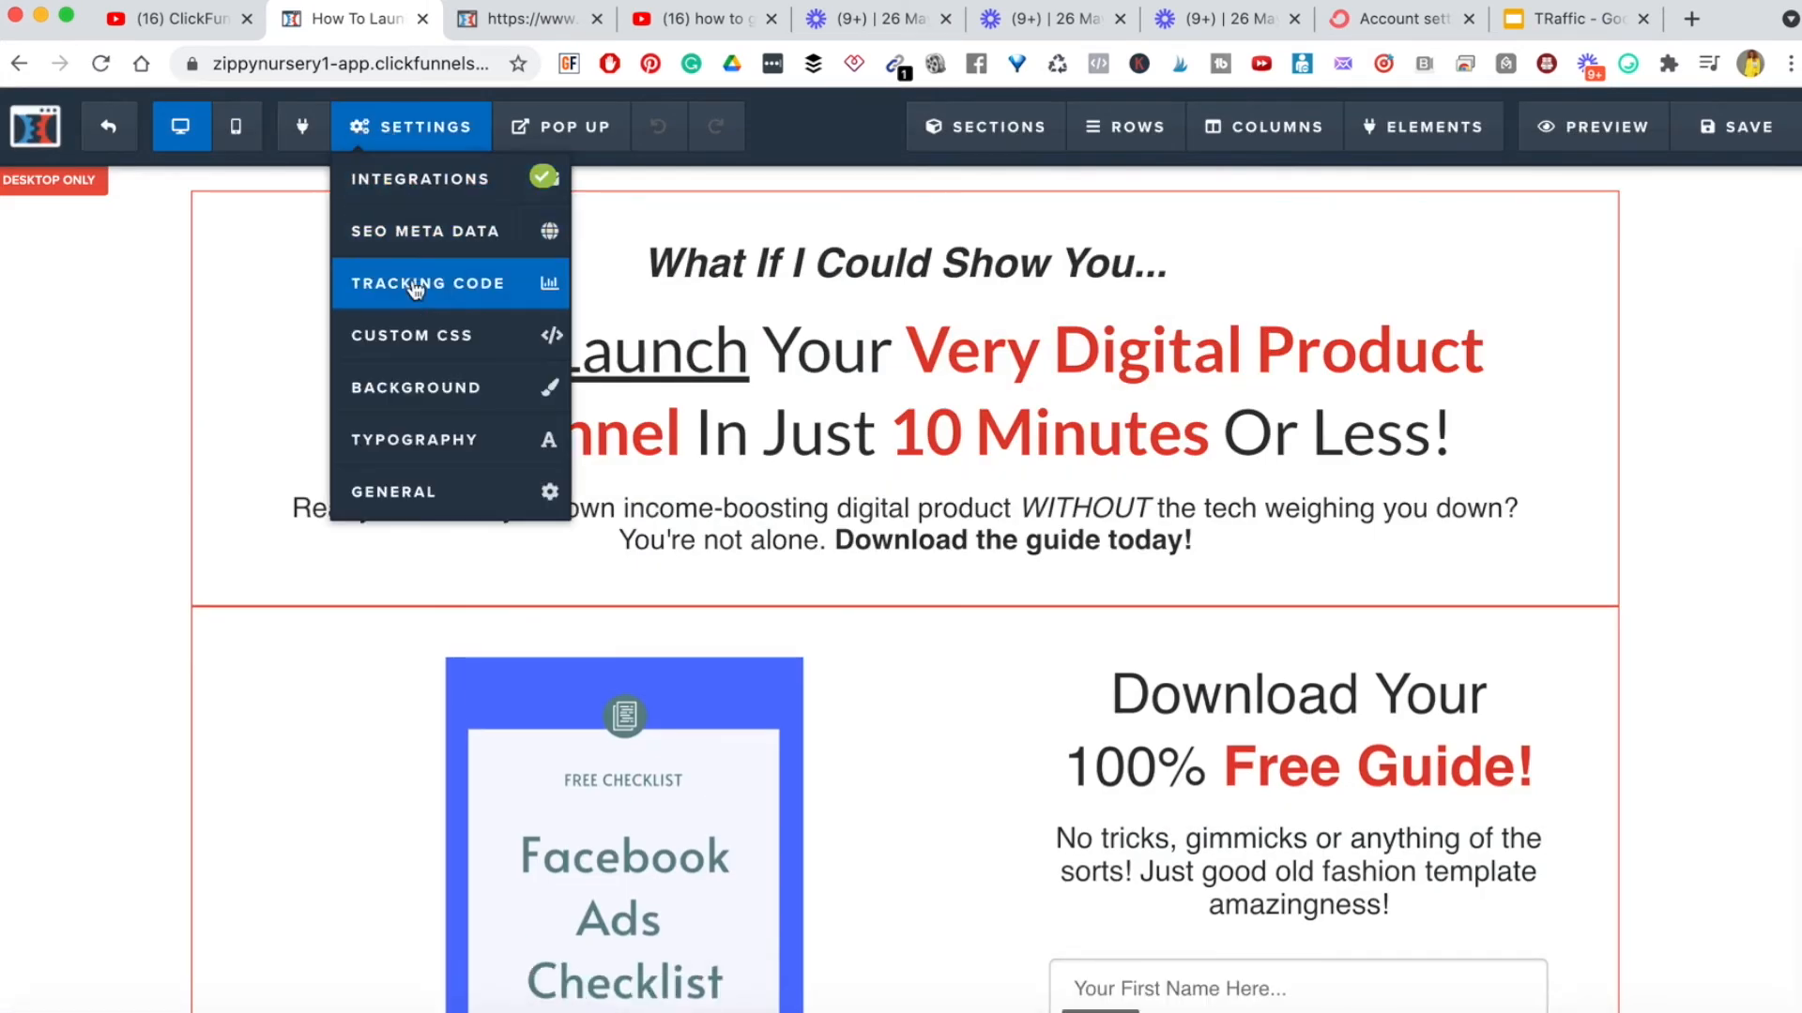
{"action": "left_click", "coordinate": [416, 498]}
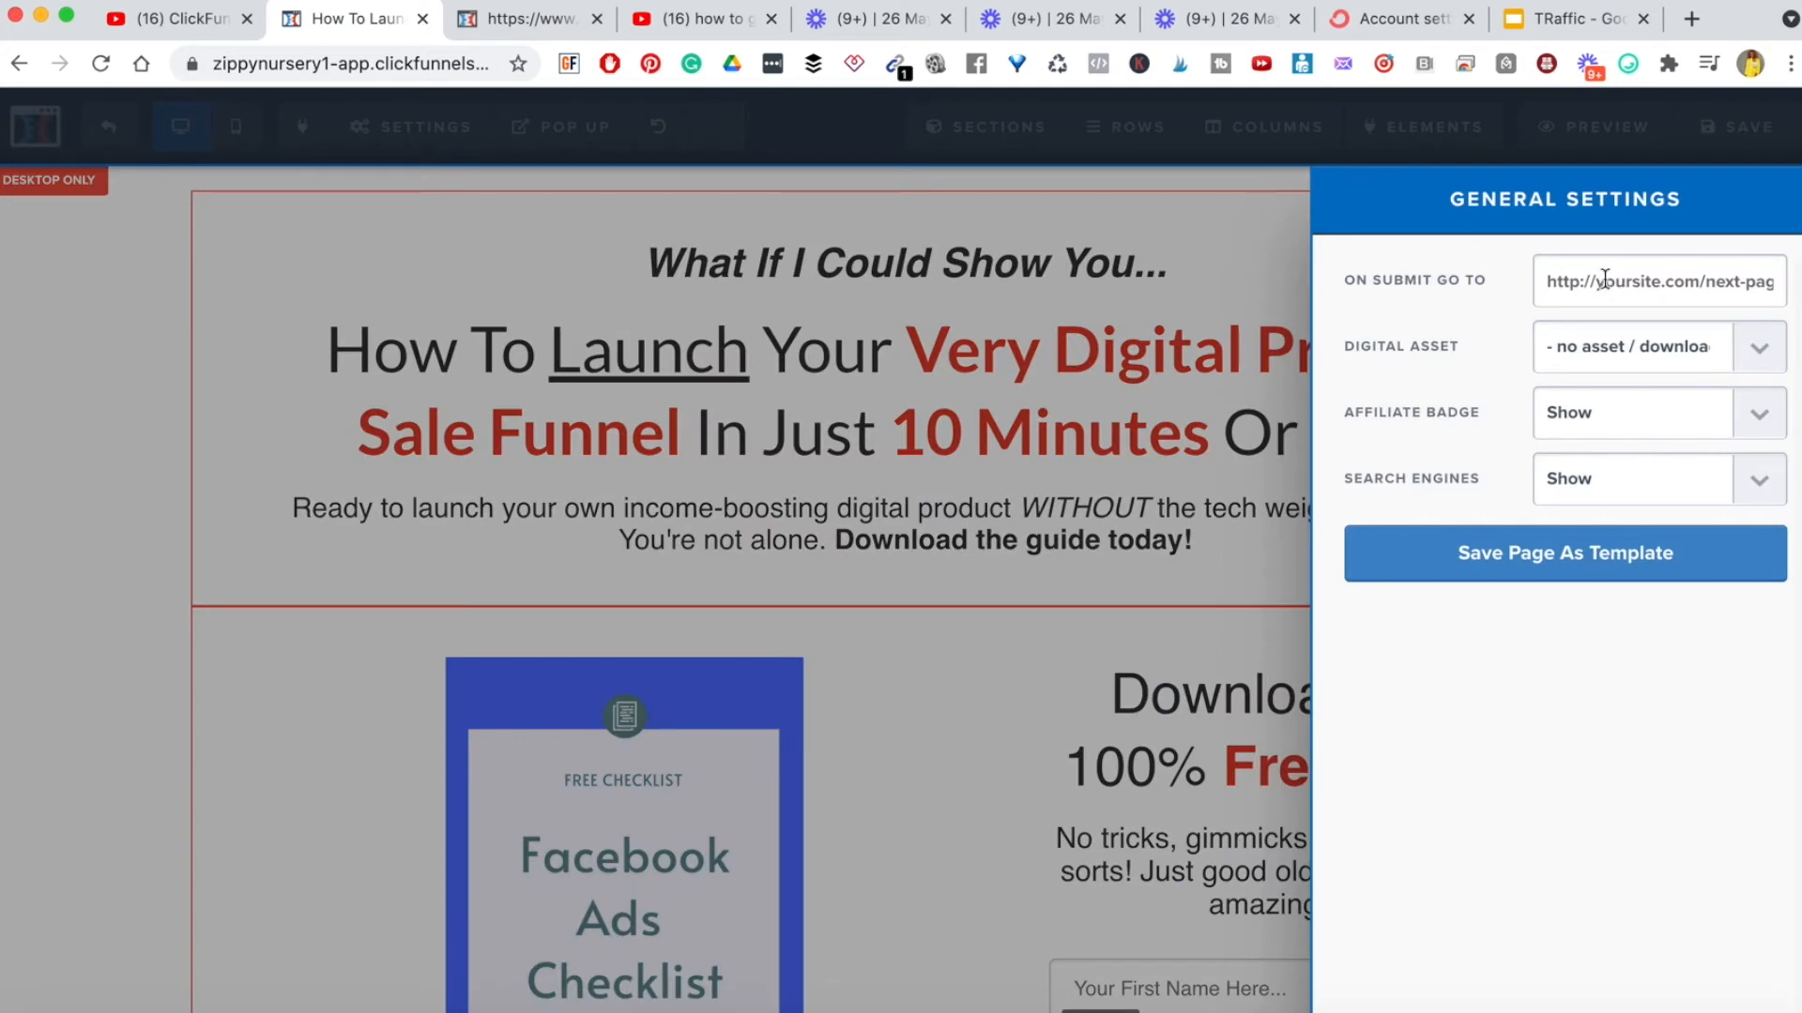
{"action": "left_click", "coordinate": [1638, 278]}
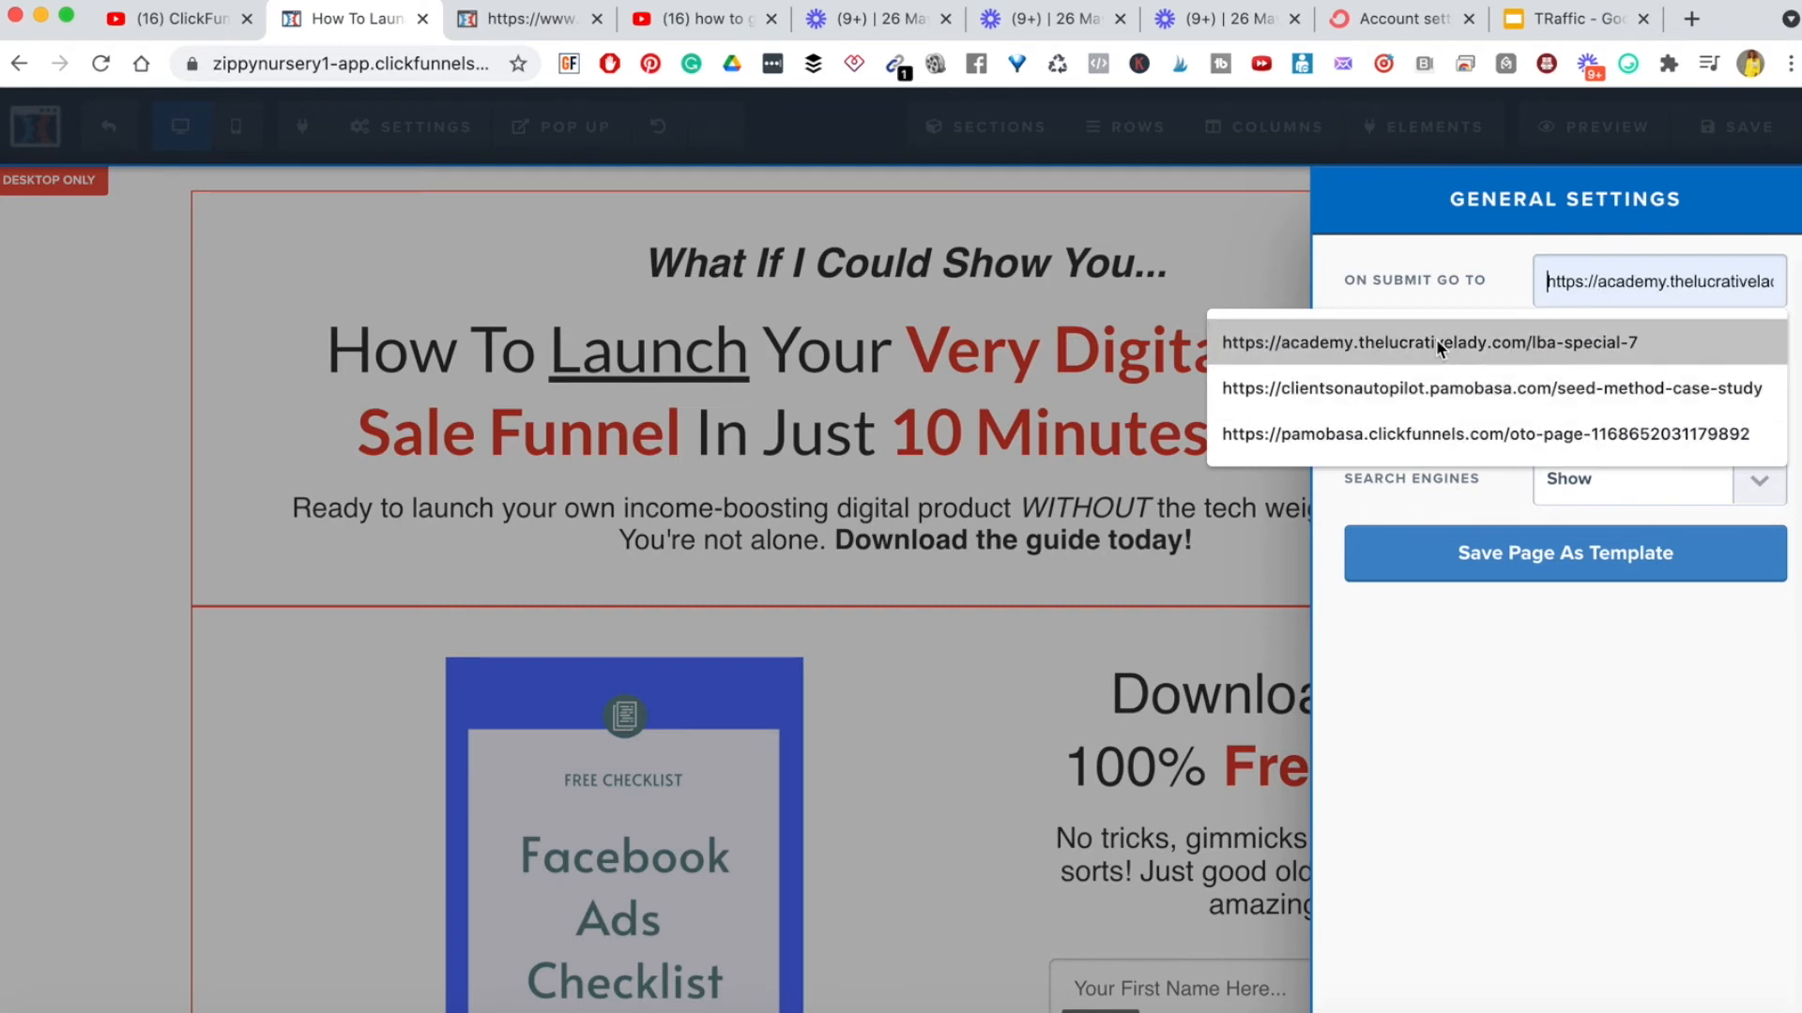
{"action": "left_click", "coordinate": [1481, 341]}
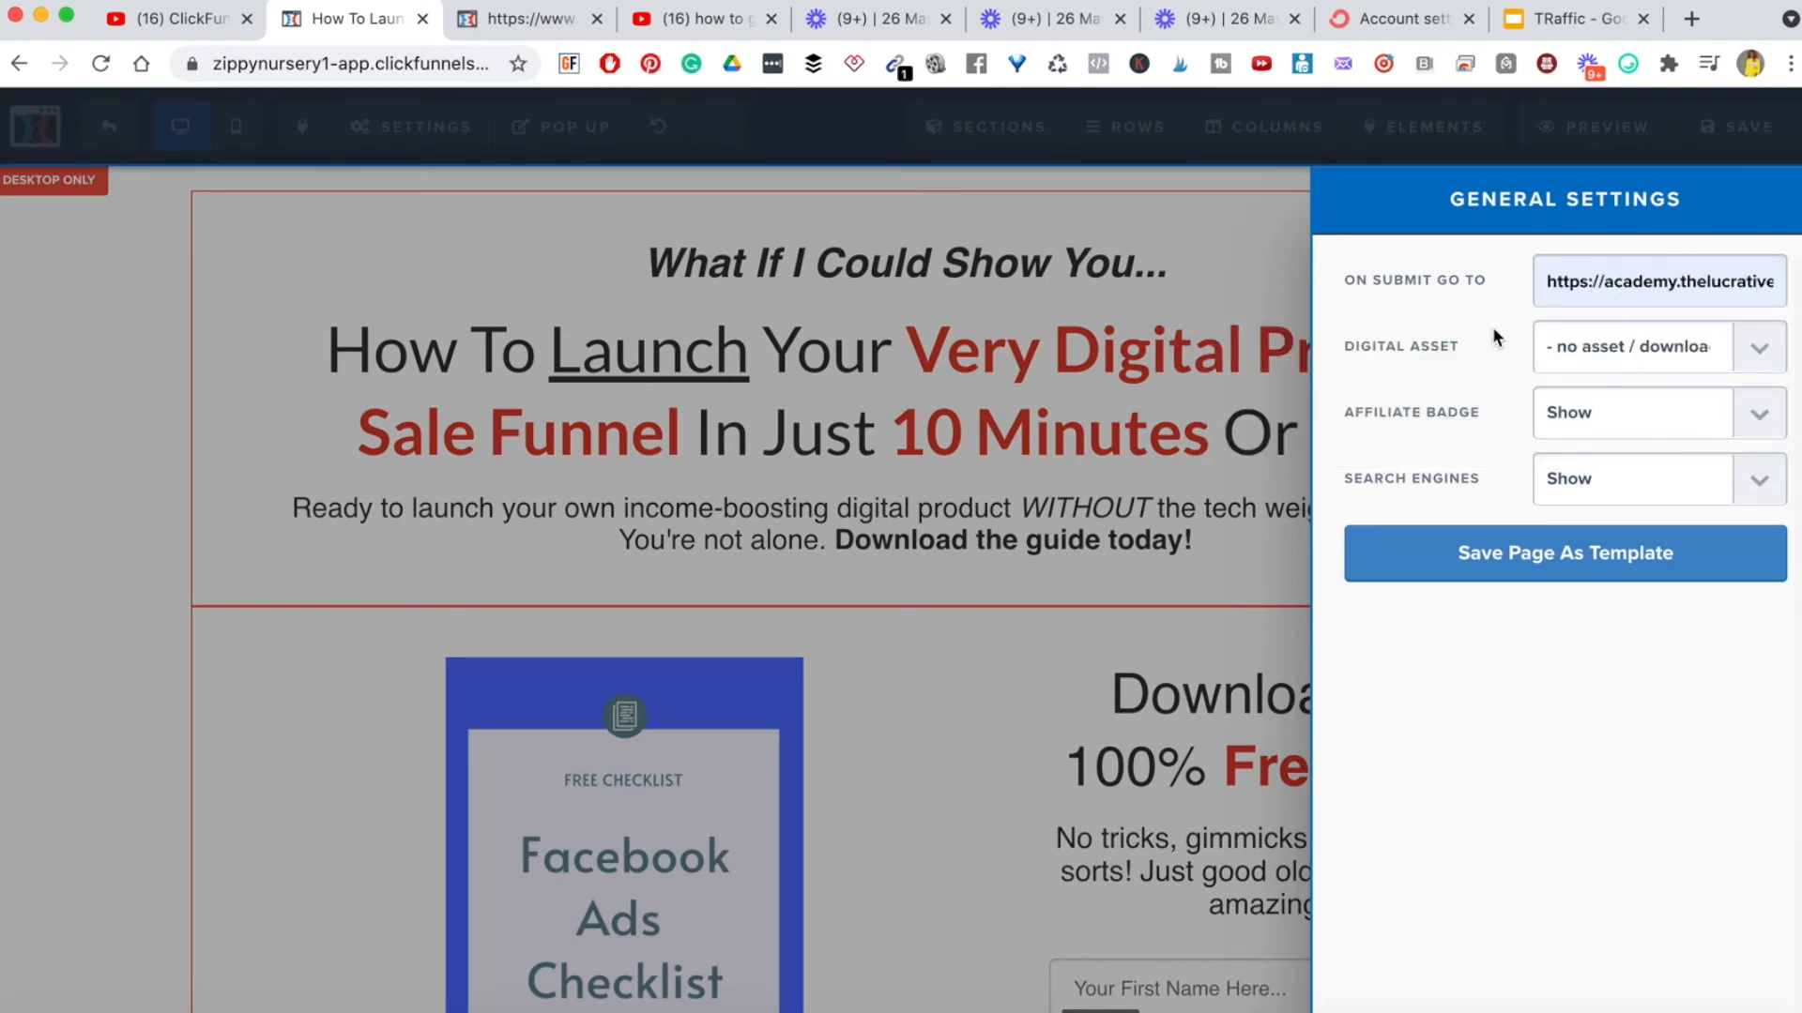
{"action": "left_click", "coordinate": [1243, 568]}
- Look over the opt-in form and its GET ACCESS NOW button, and save the page with its submit destination
{"action": "scroll", "coordinate": [1326, 687], "scroll_direction": "down", "scroll_amount": 6}
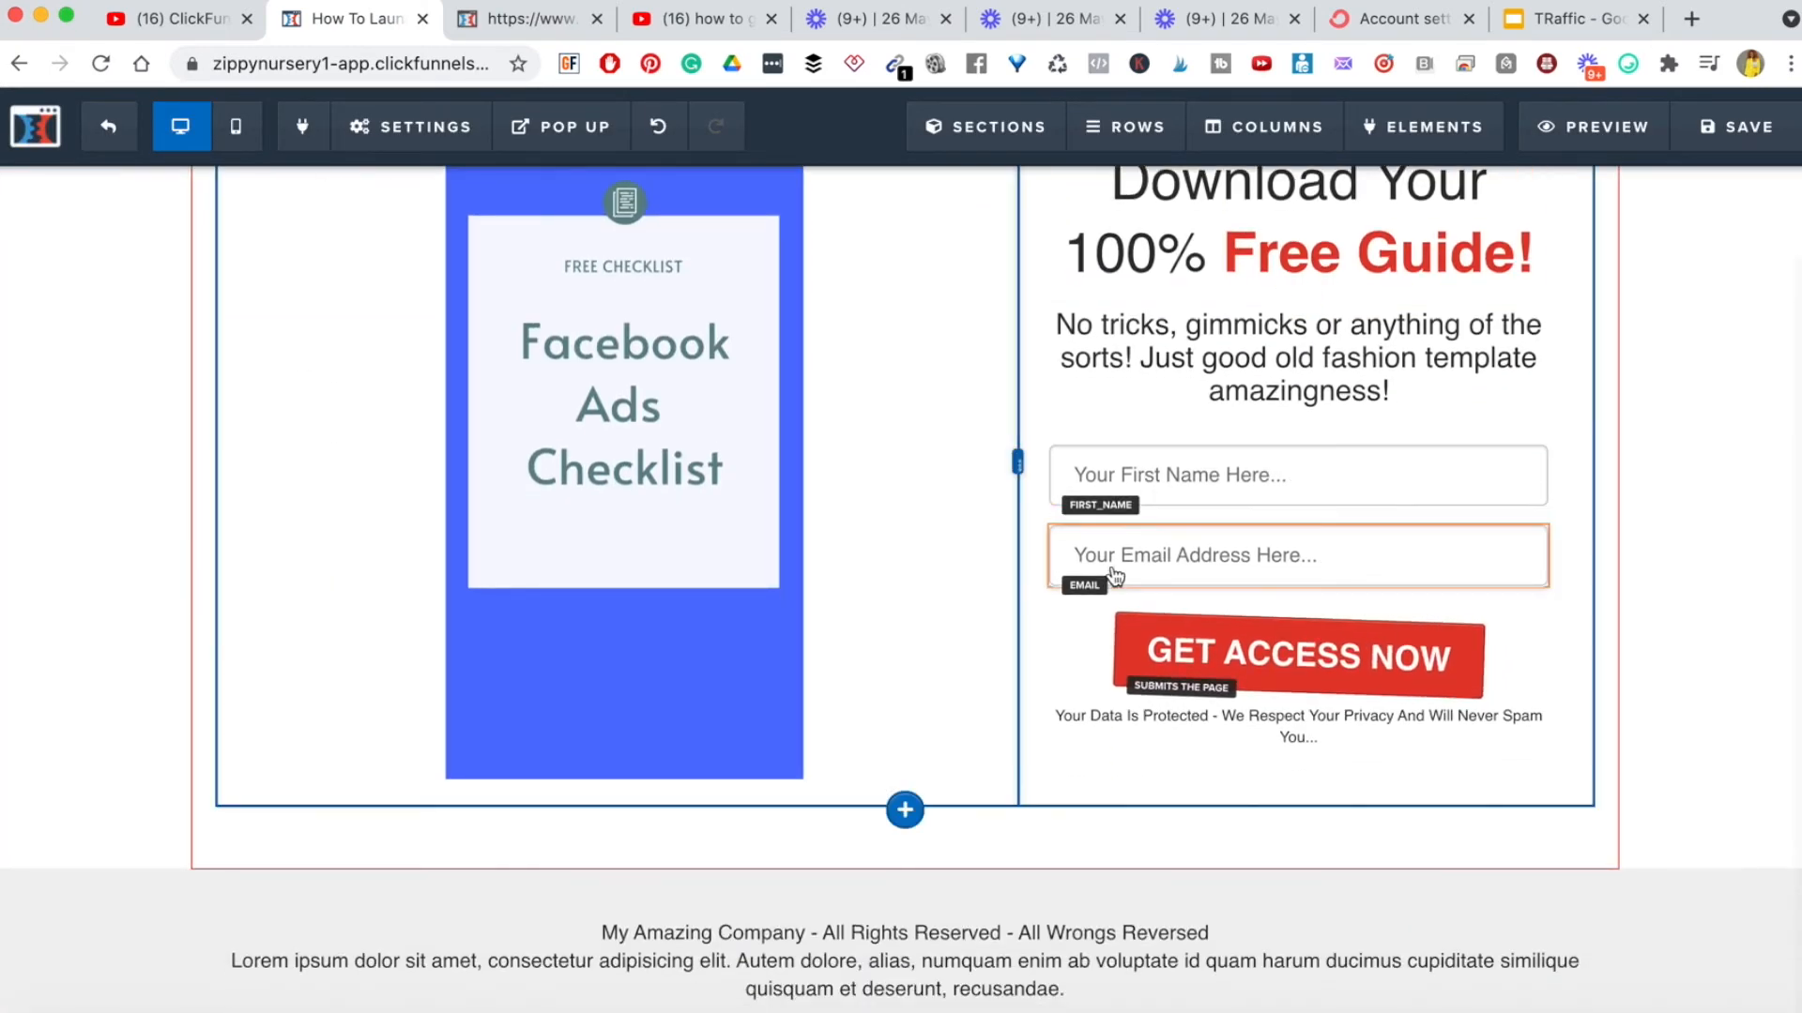
{"action": "scroll", "coordinate": [1292, 583], "scroll_direction": "up", "scroll_amount": 2}
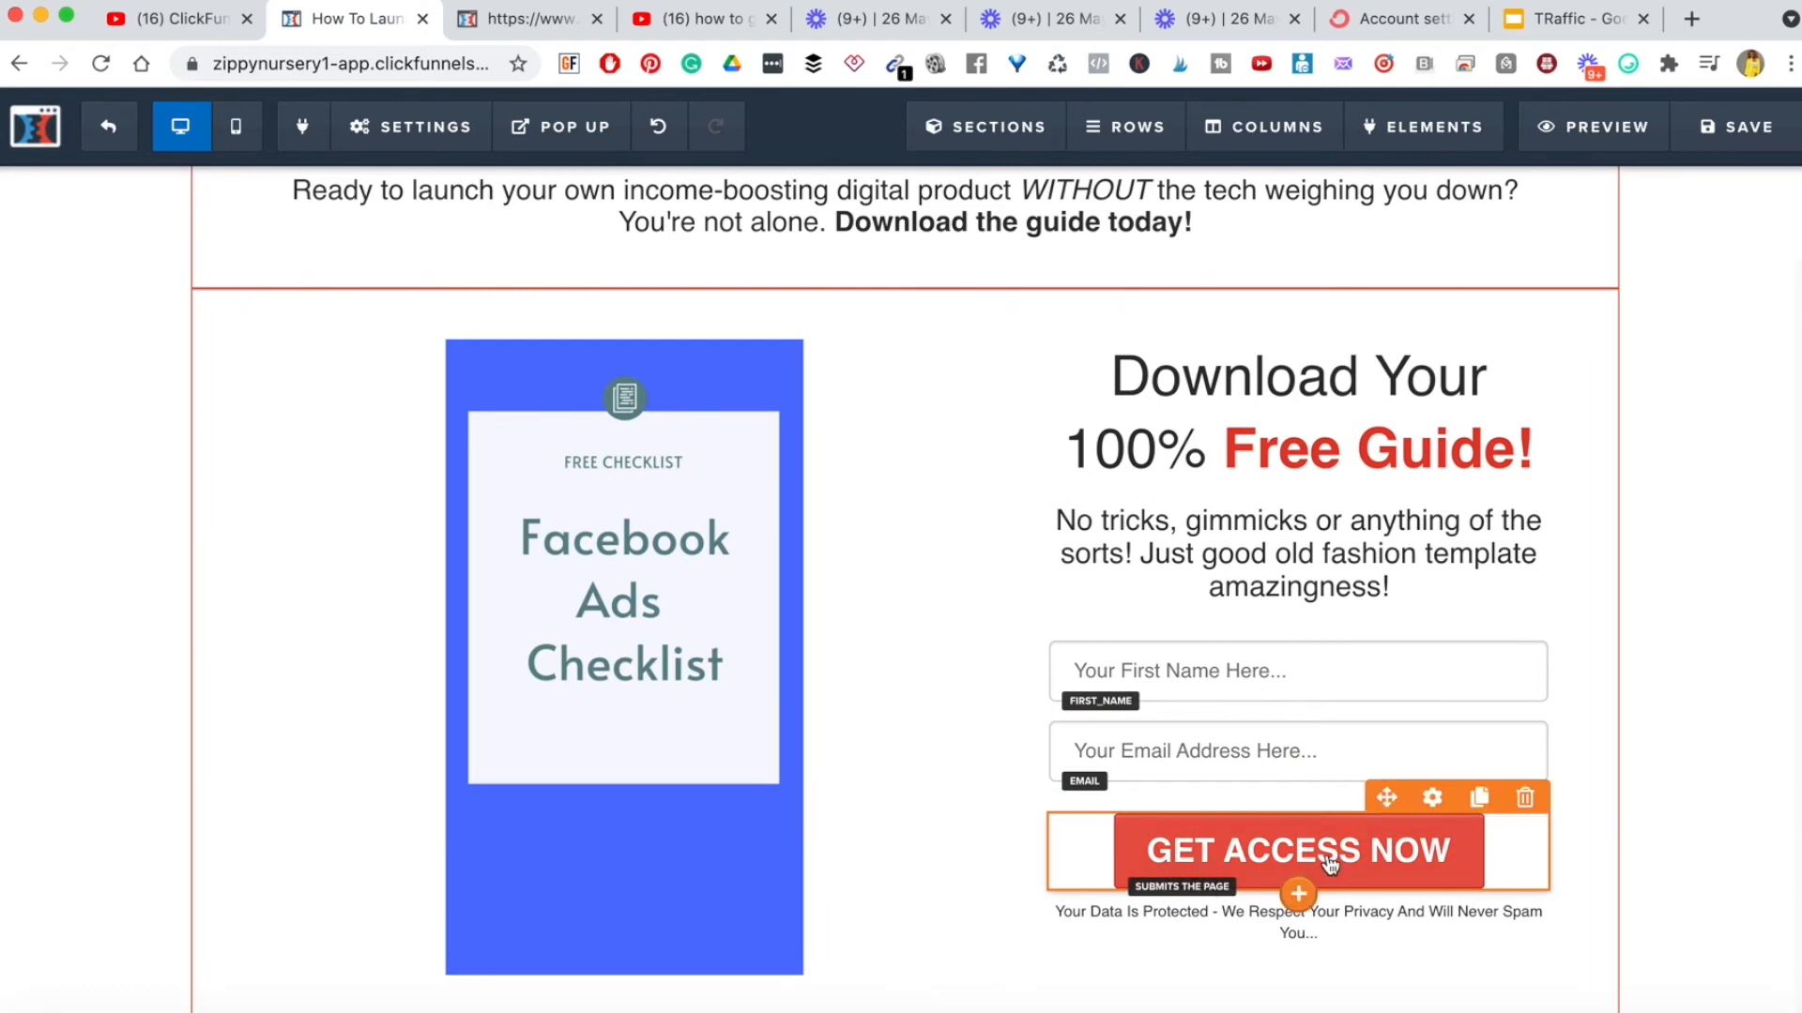
{"action": "scroll", "coordinate": [1362, 636], "scroll_direction": "up", "scroll_amount": 3}
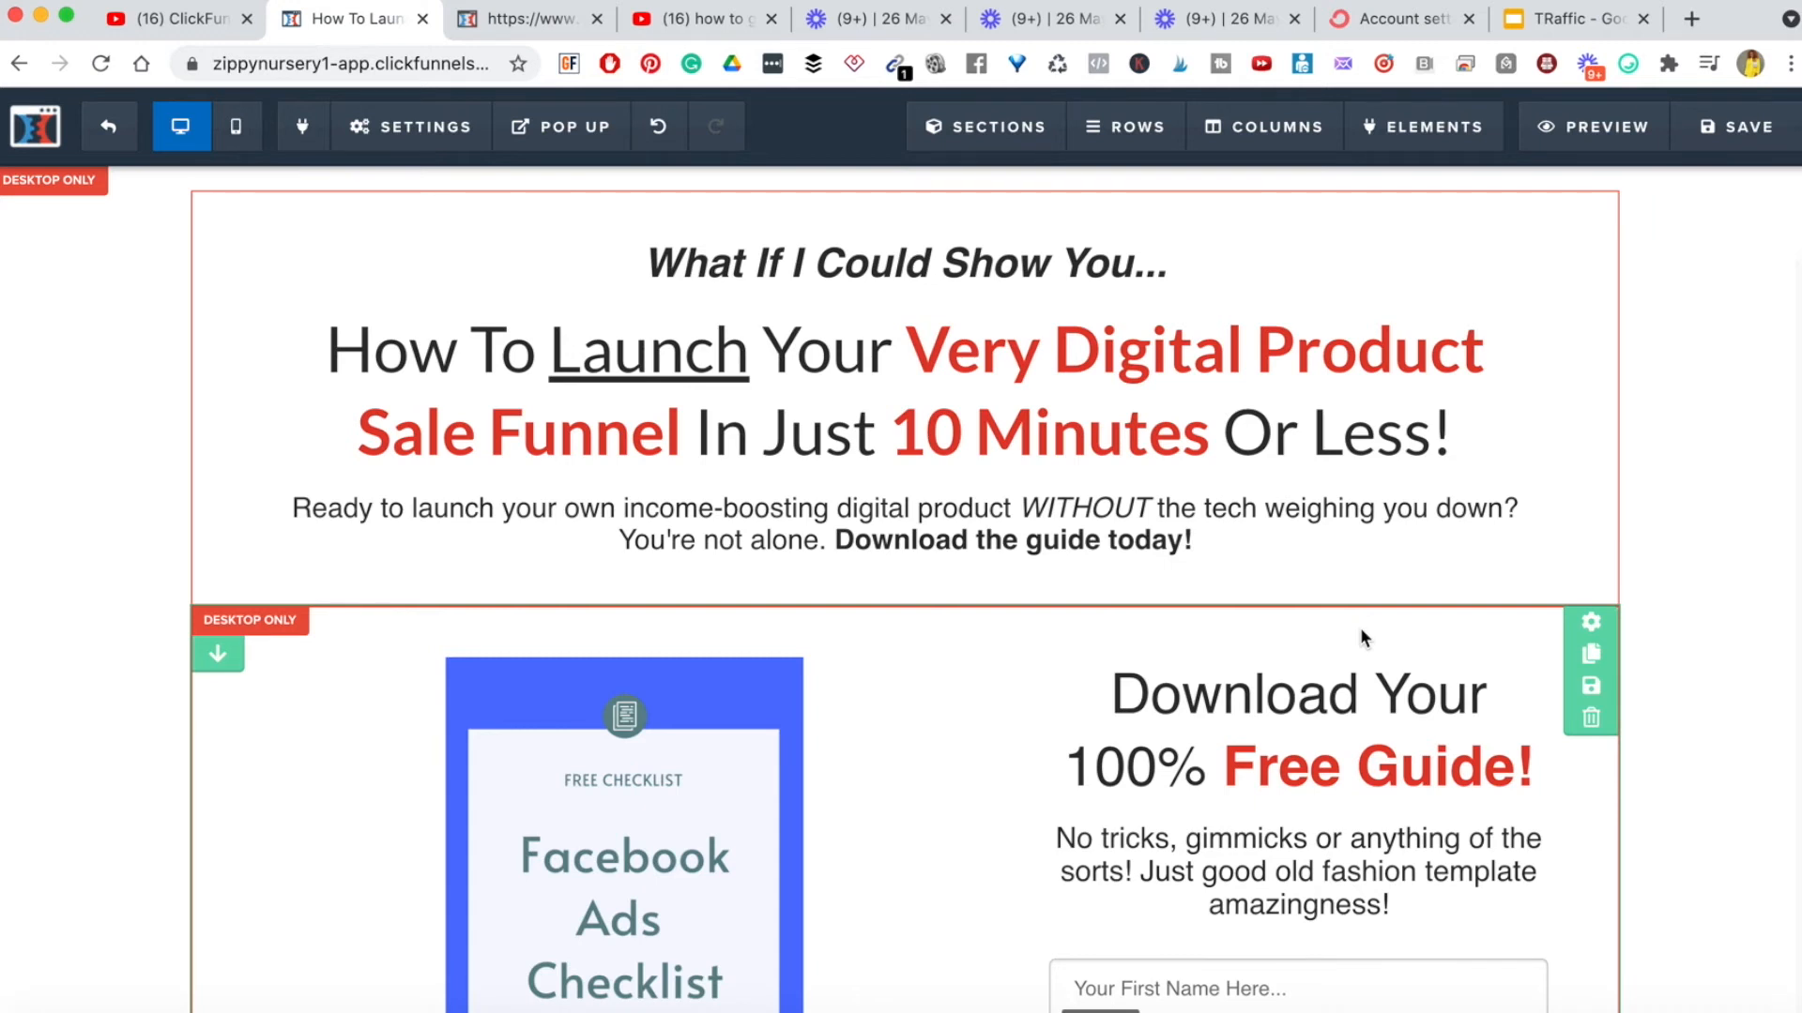
{"action": "left_click", "coordinate": [413, 126]}
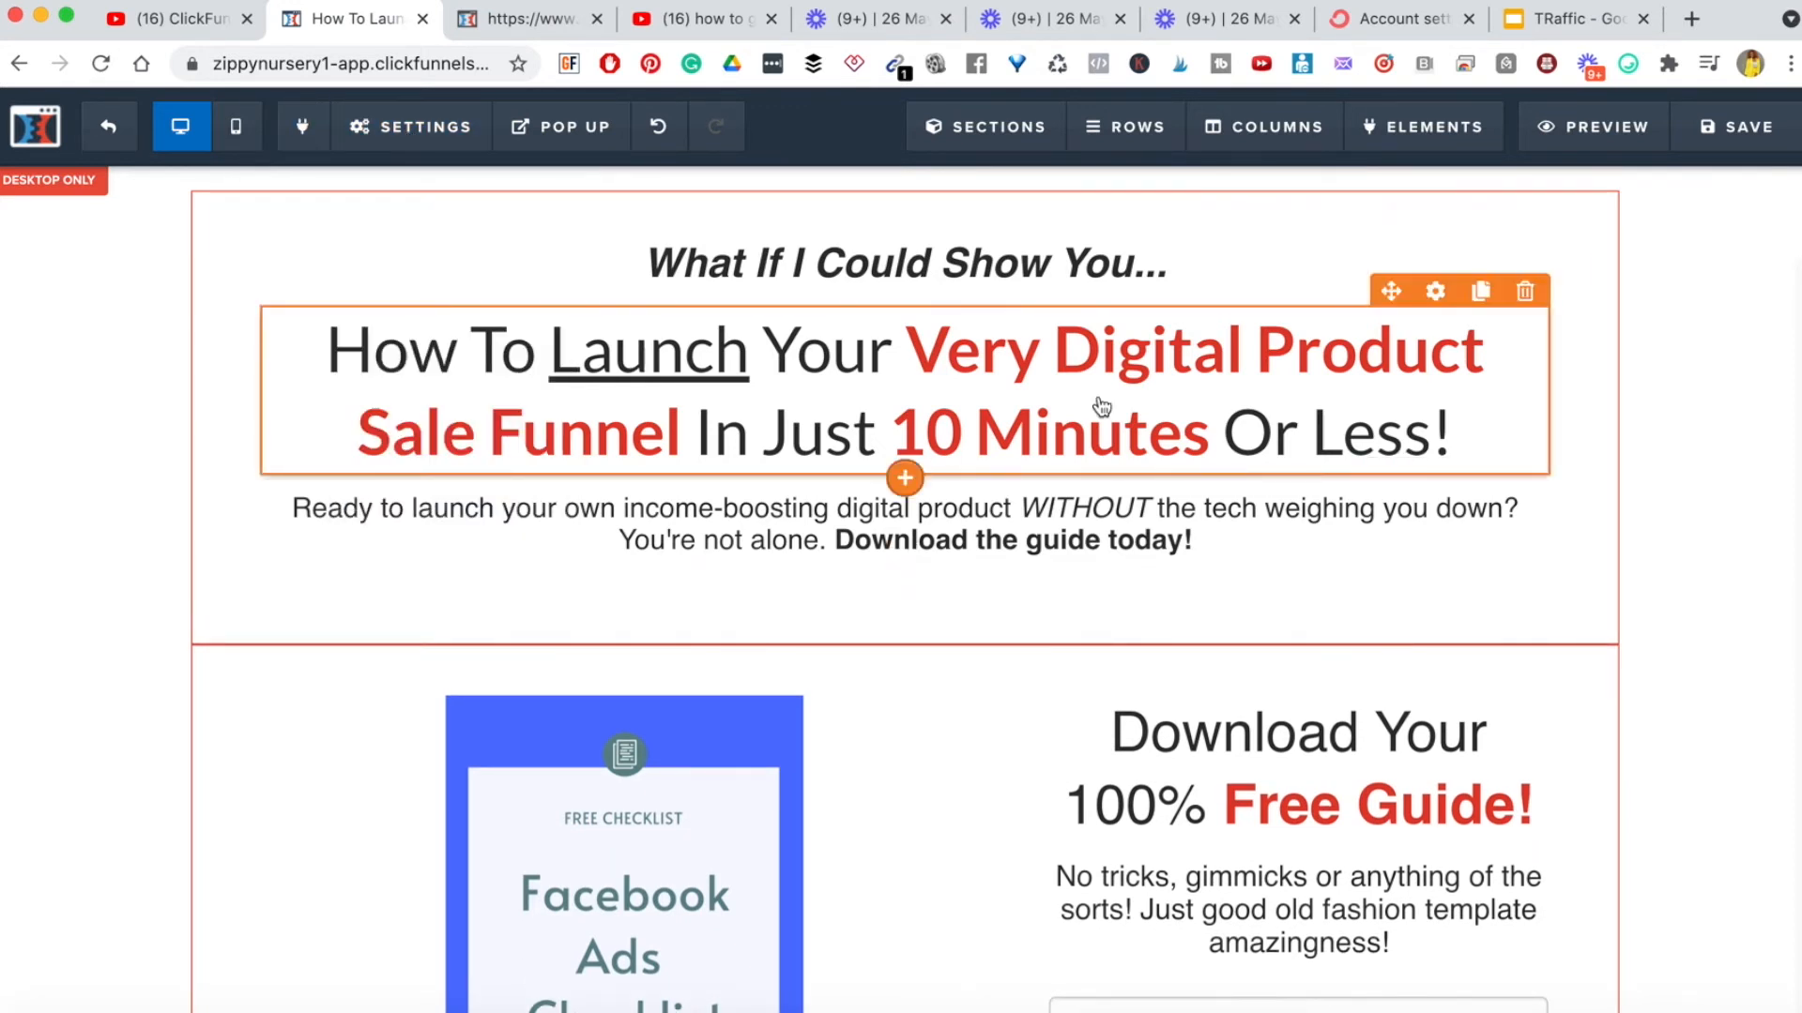
{"action": "left_click", "coordinate": [1751, 143]}
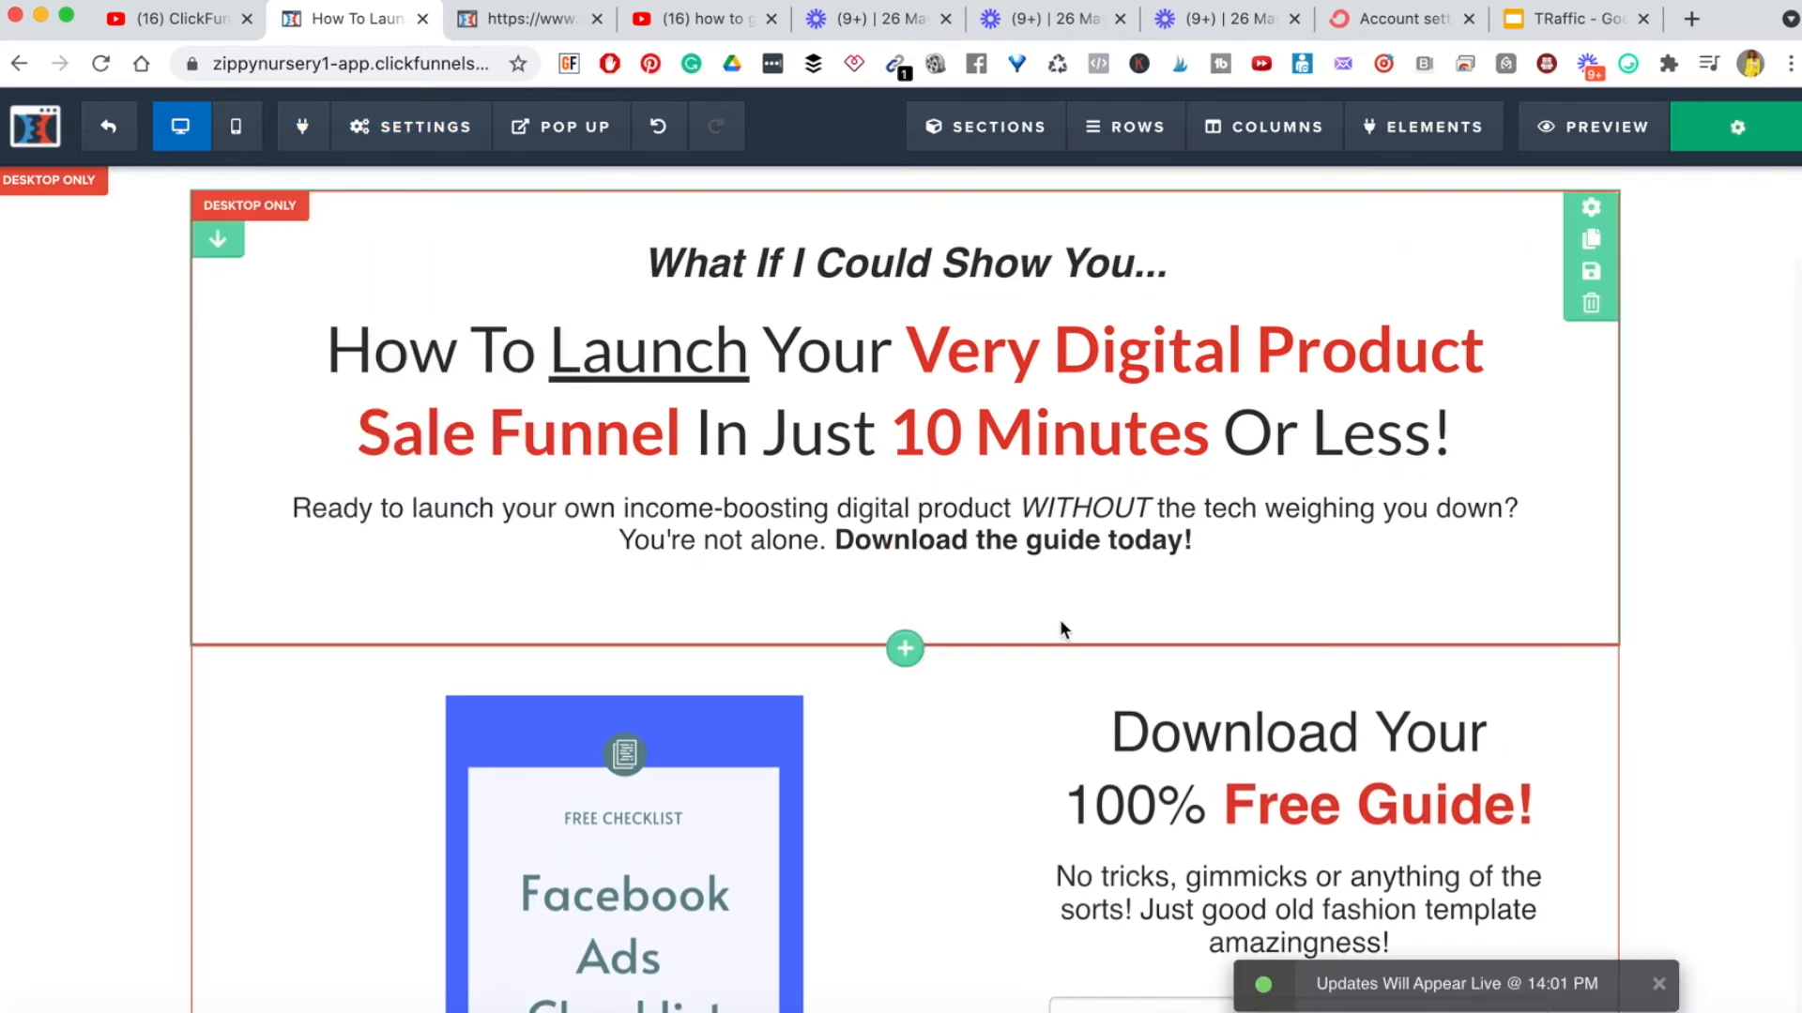
- Set the affiliate badge to Hide in the page's general settings
{"action": "left_click", "coordinate": [411, 142]}
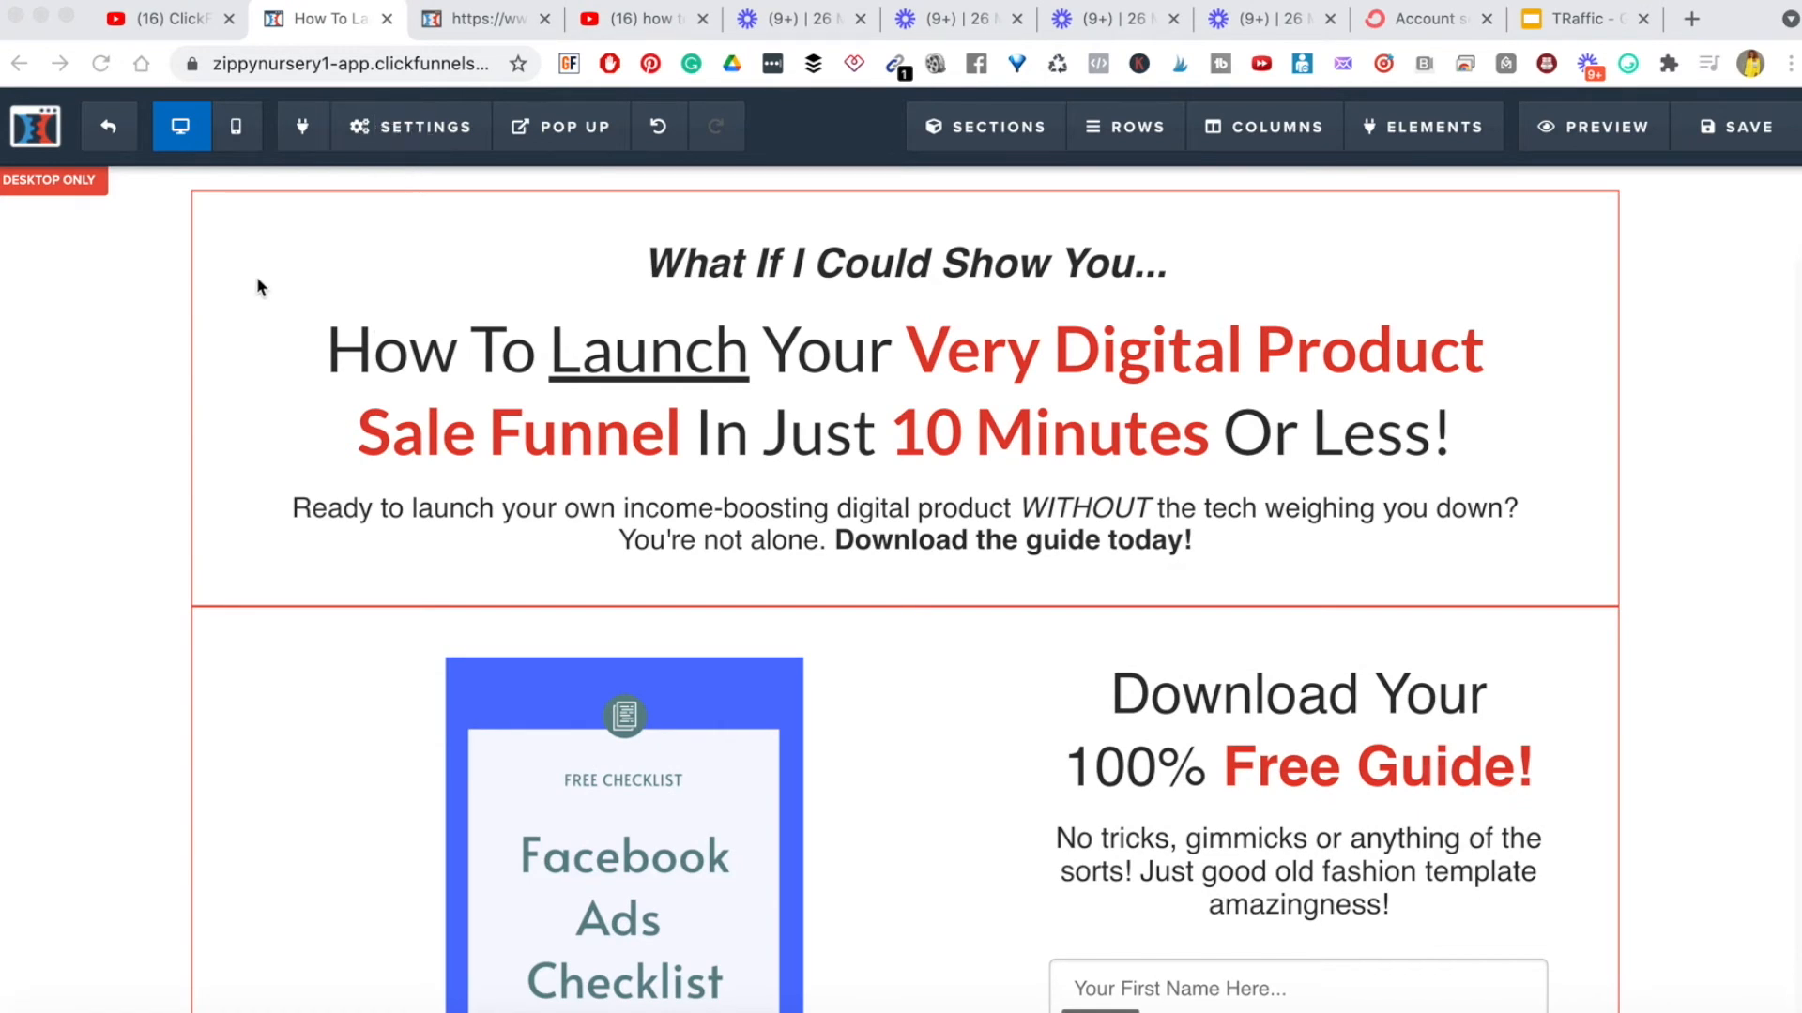
{"action": "left_click", "coordinate": [411, 126]}
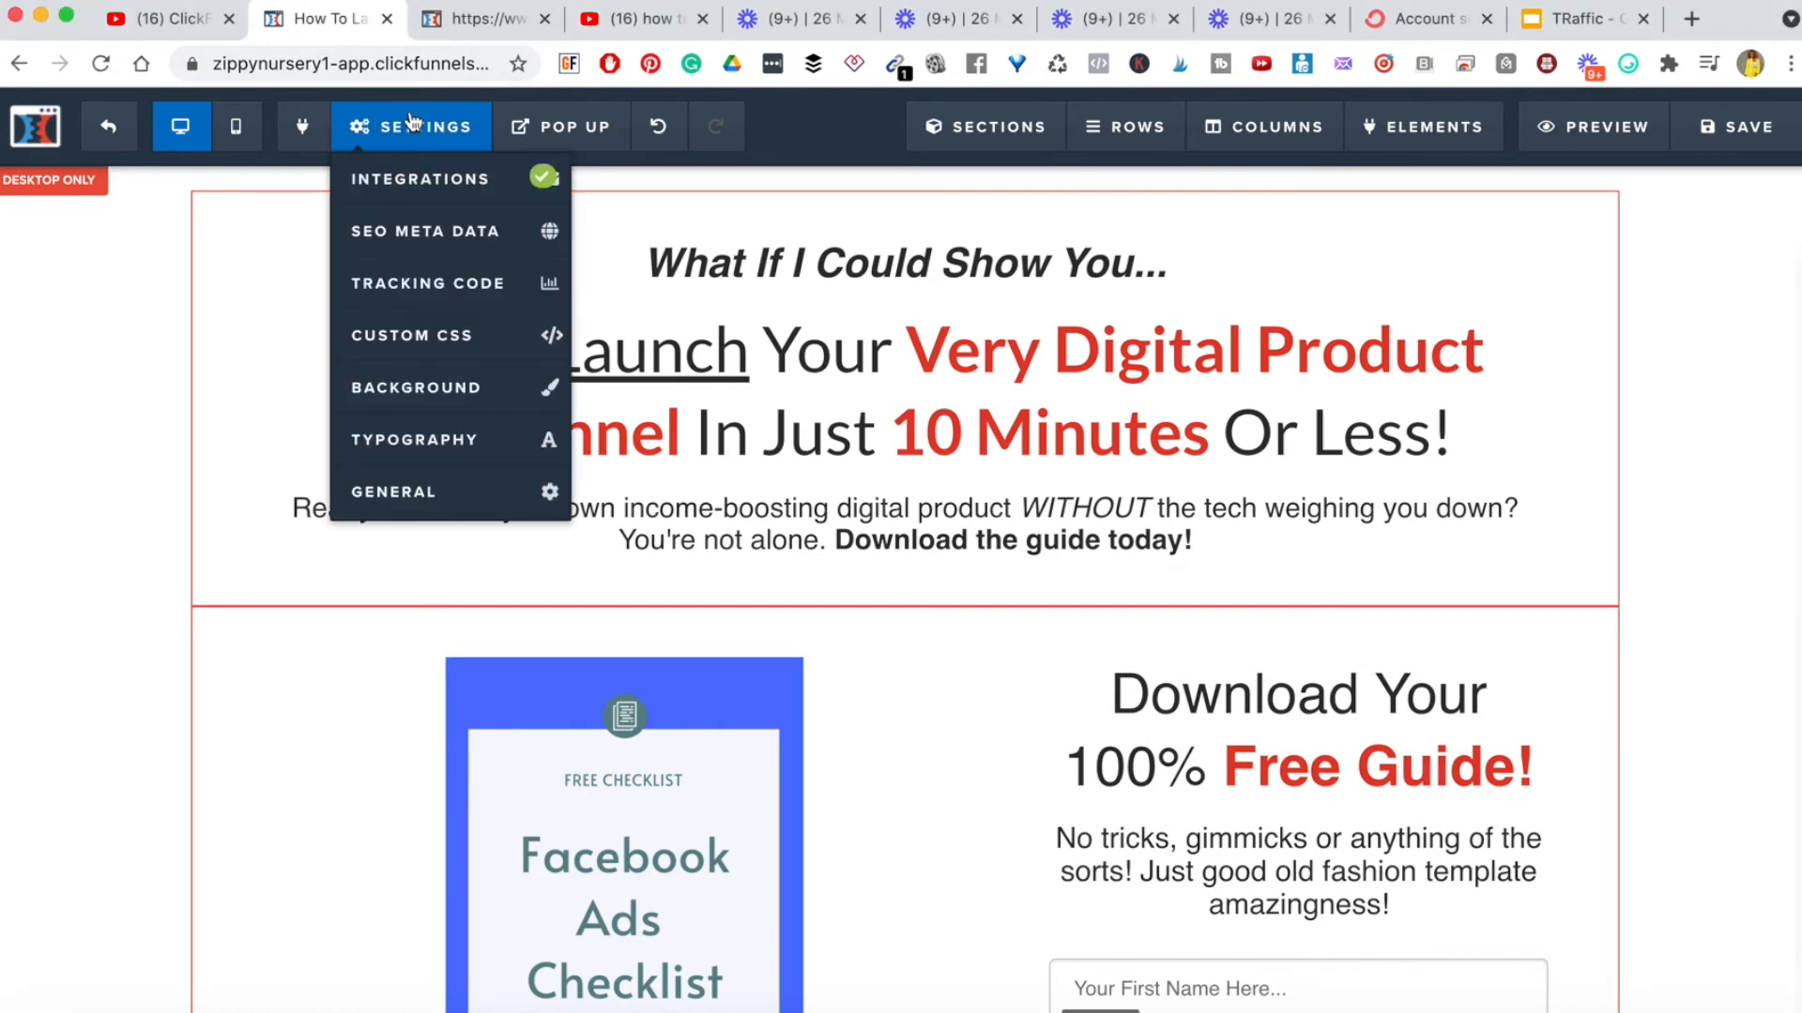
{"action": "left_click", "coordinate": [416, 501]}
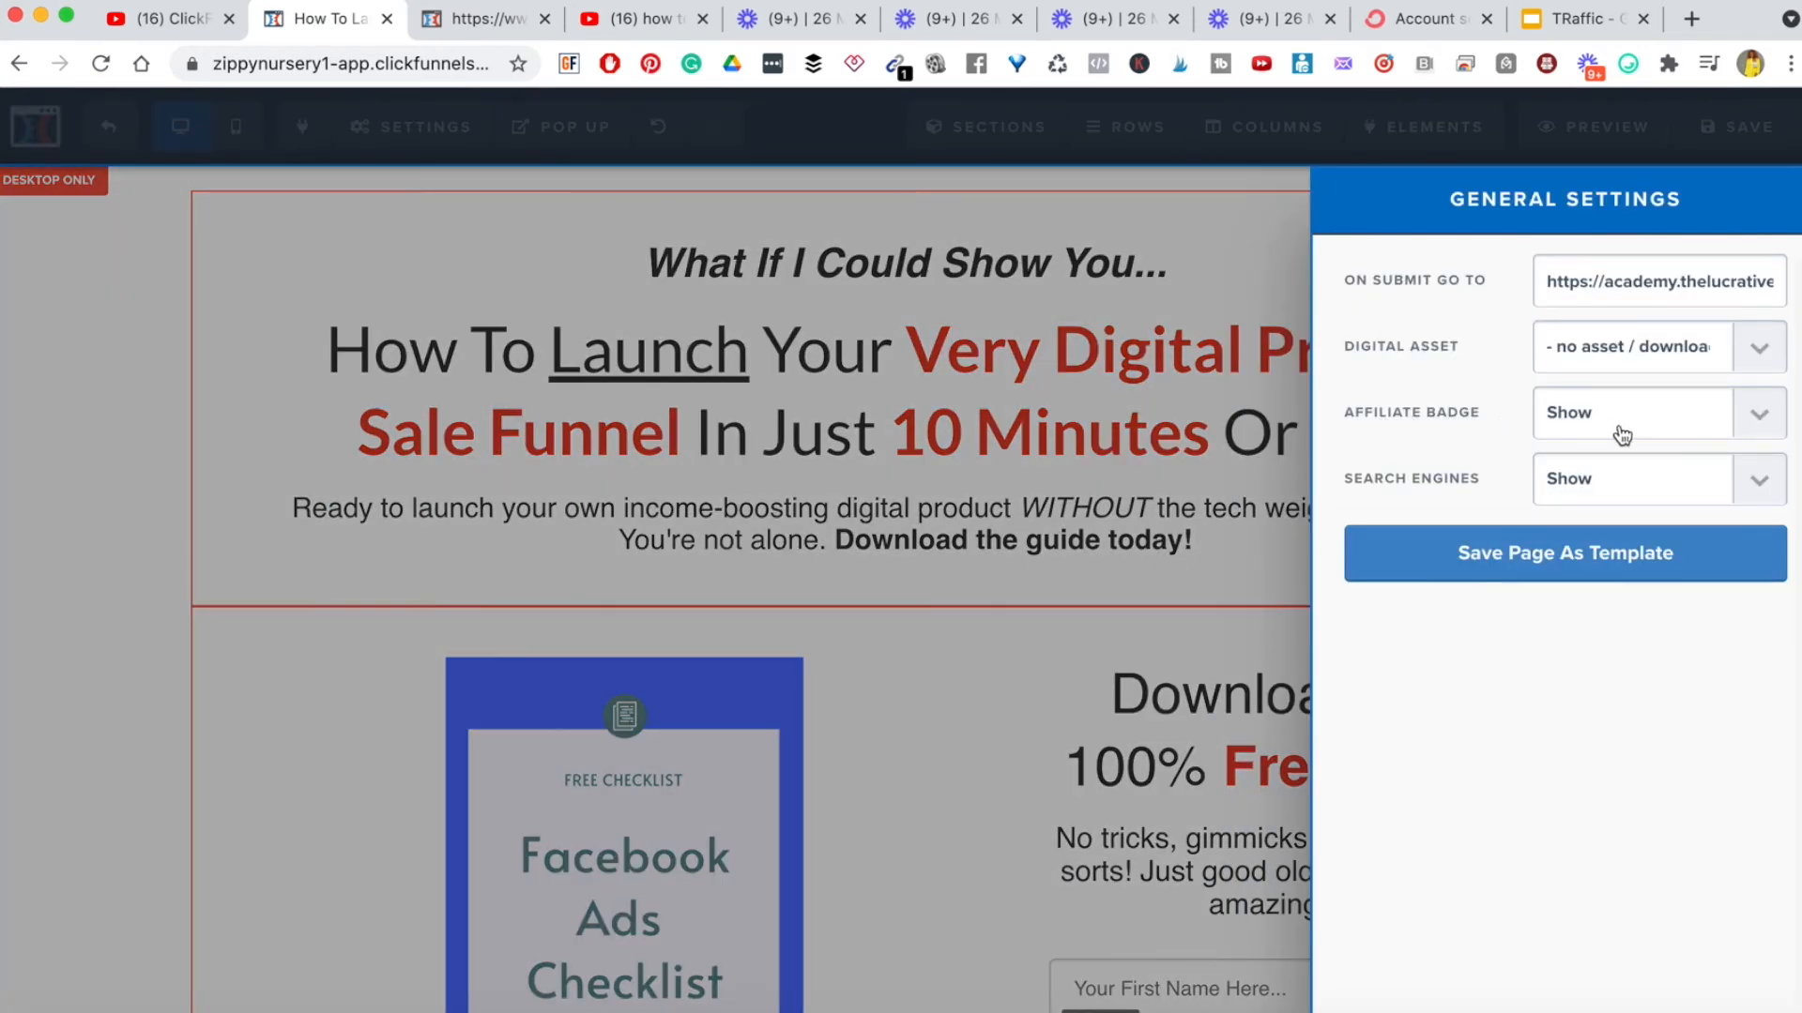
{"action": "left_click", "coordinate": [1772, 422]}
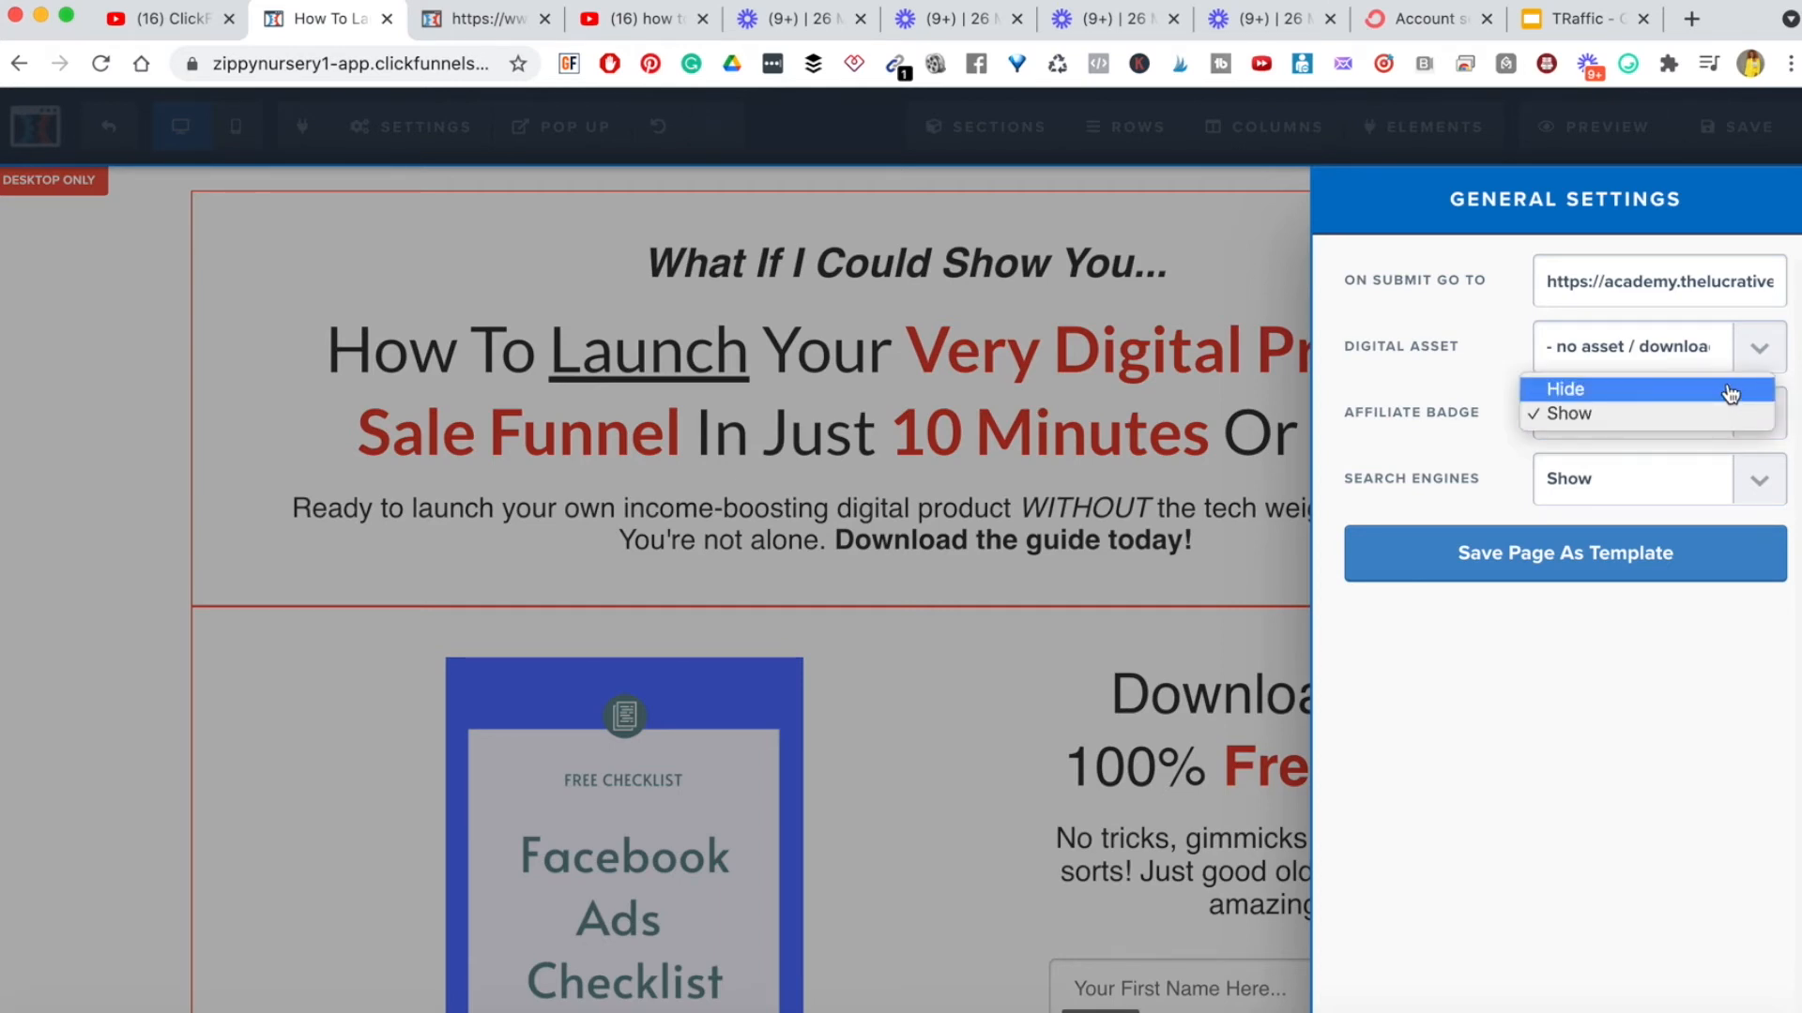
{"action": "left_click", "coordinate": [1730, 390]}
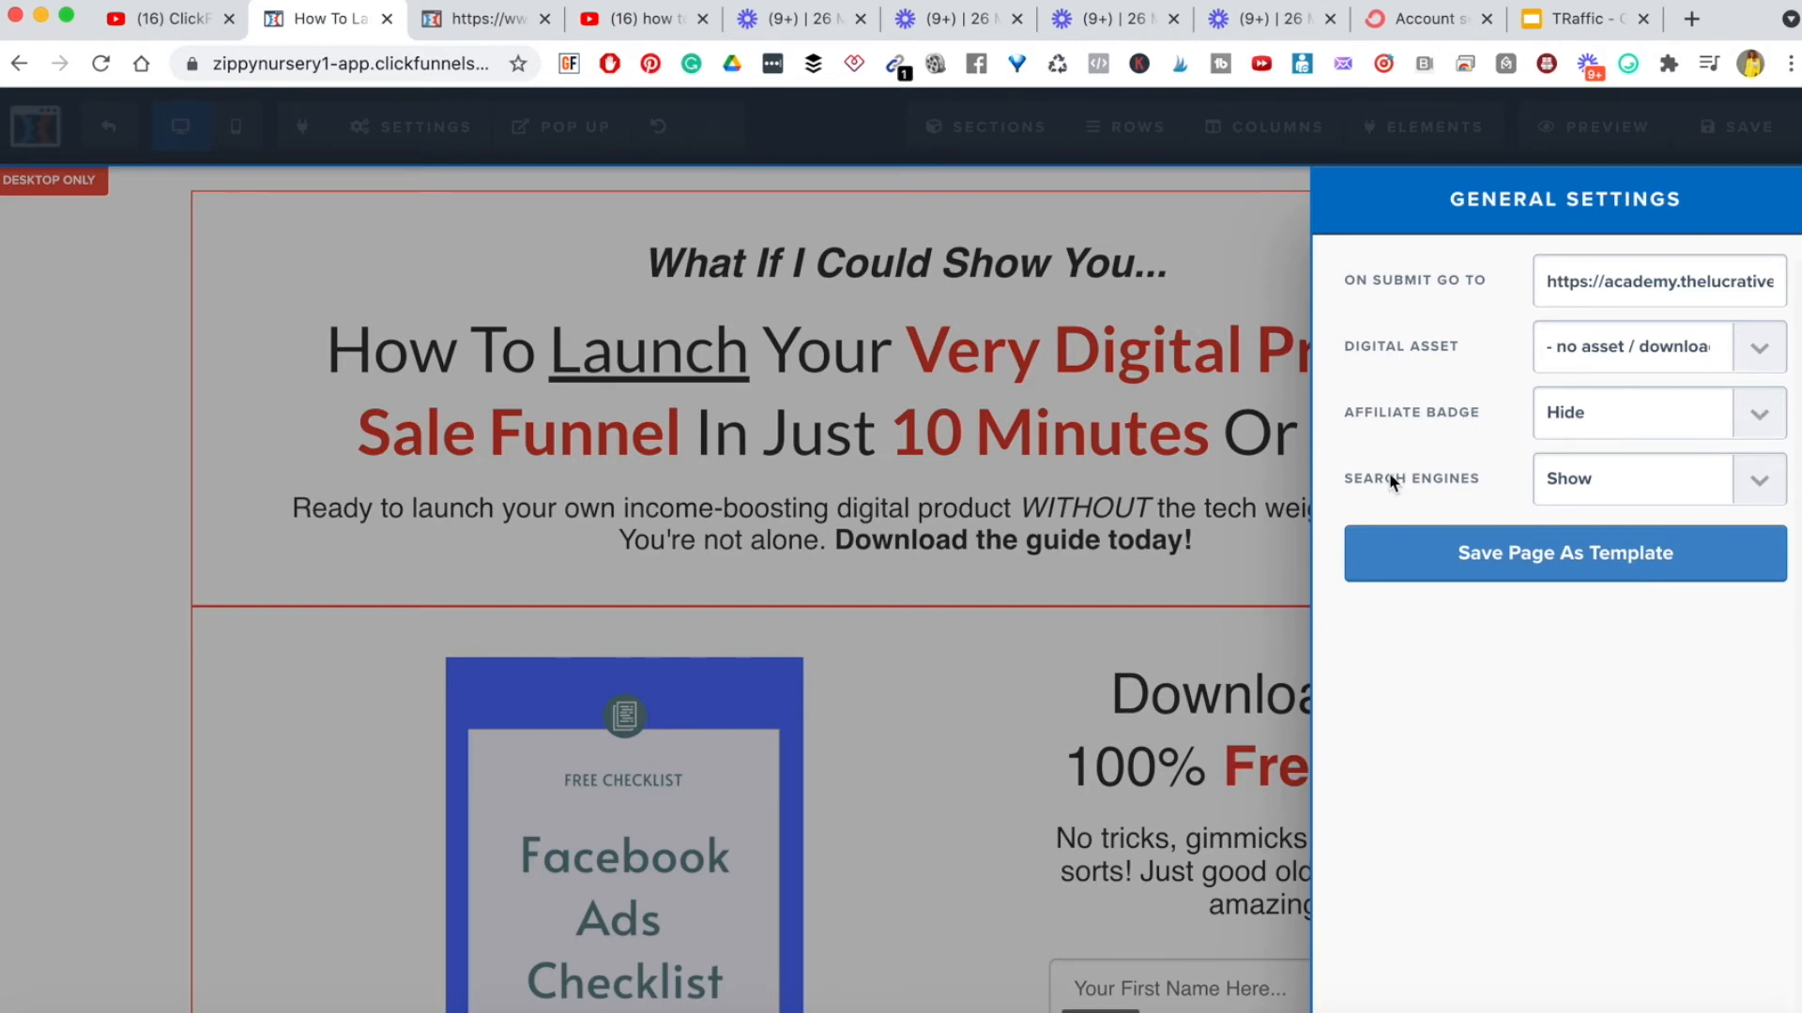
- View the search engine visibility options and the save-as-template dialog, and close the general settings without creating a template
{"action": "left_click", "coordinate": [1758, 480]}
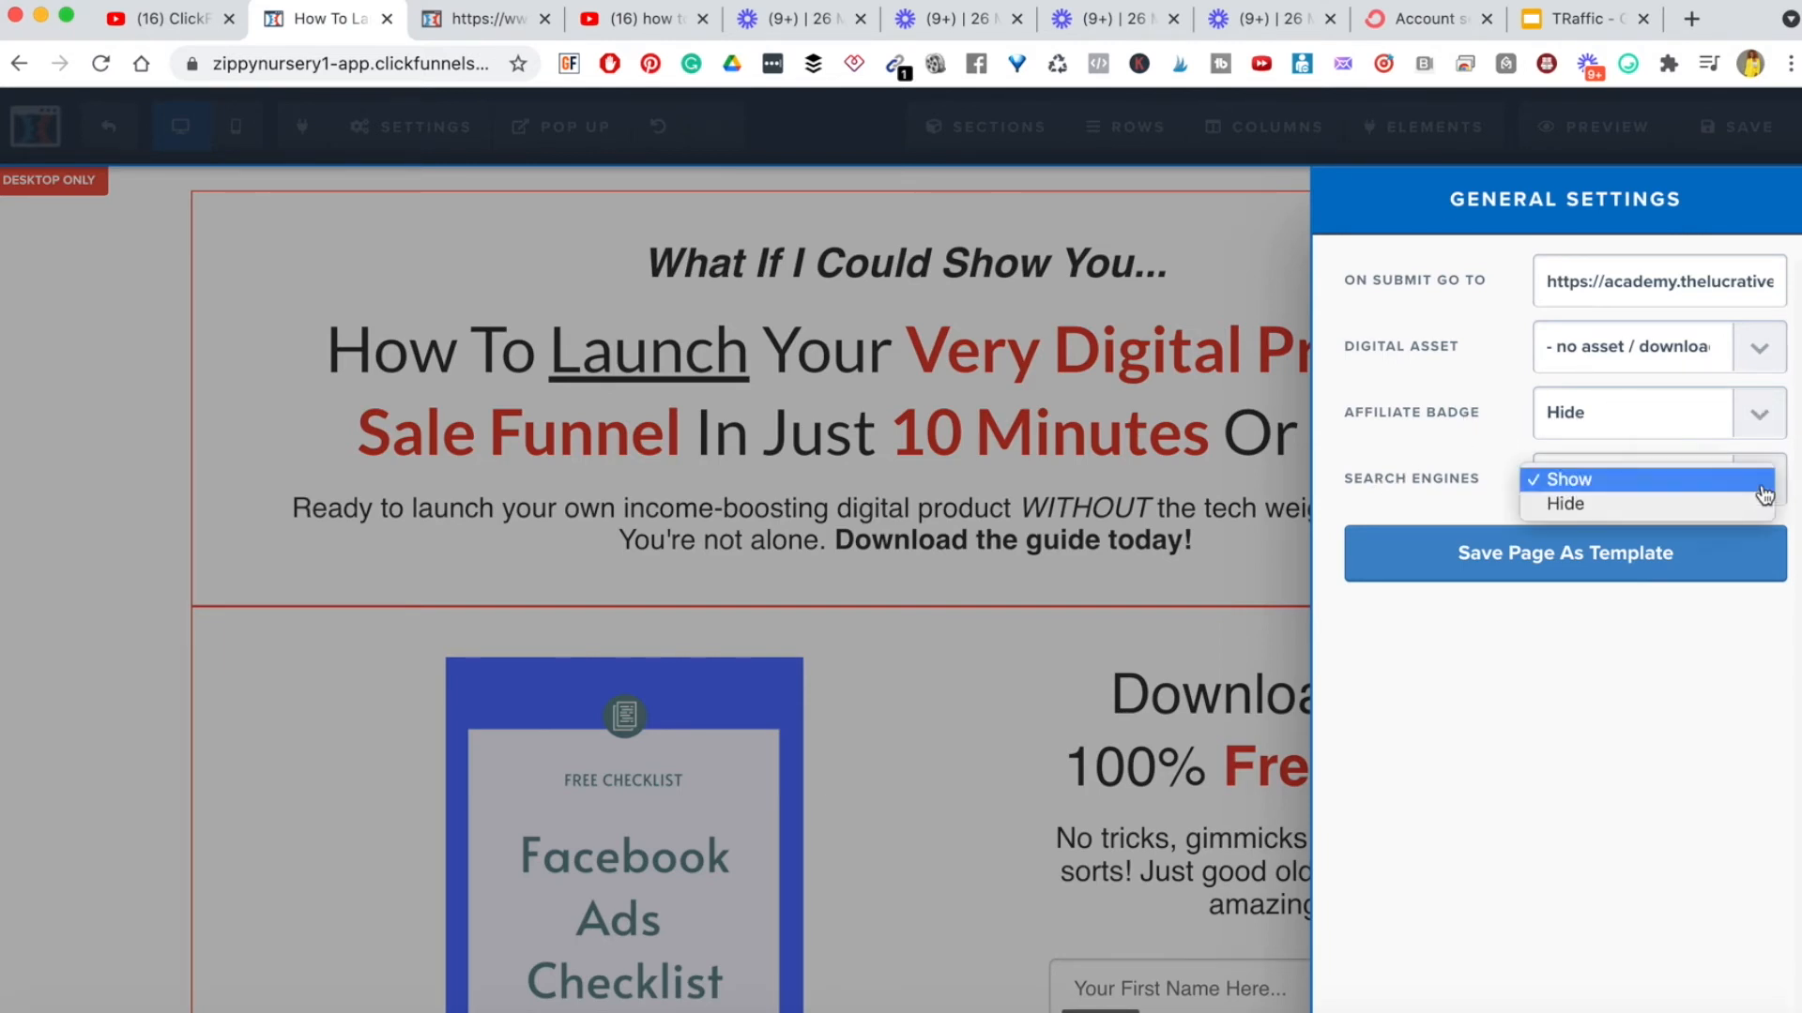
{"action": "left_click", "coordinate": [1392, 498]}
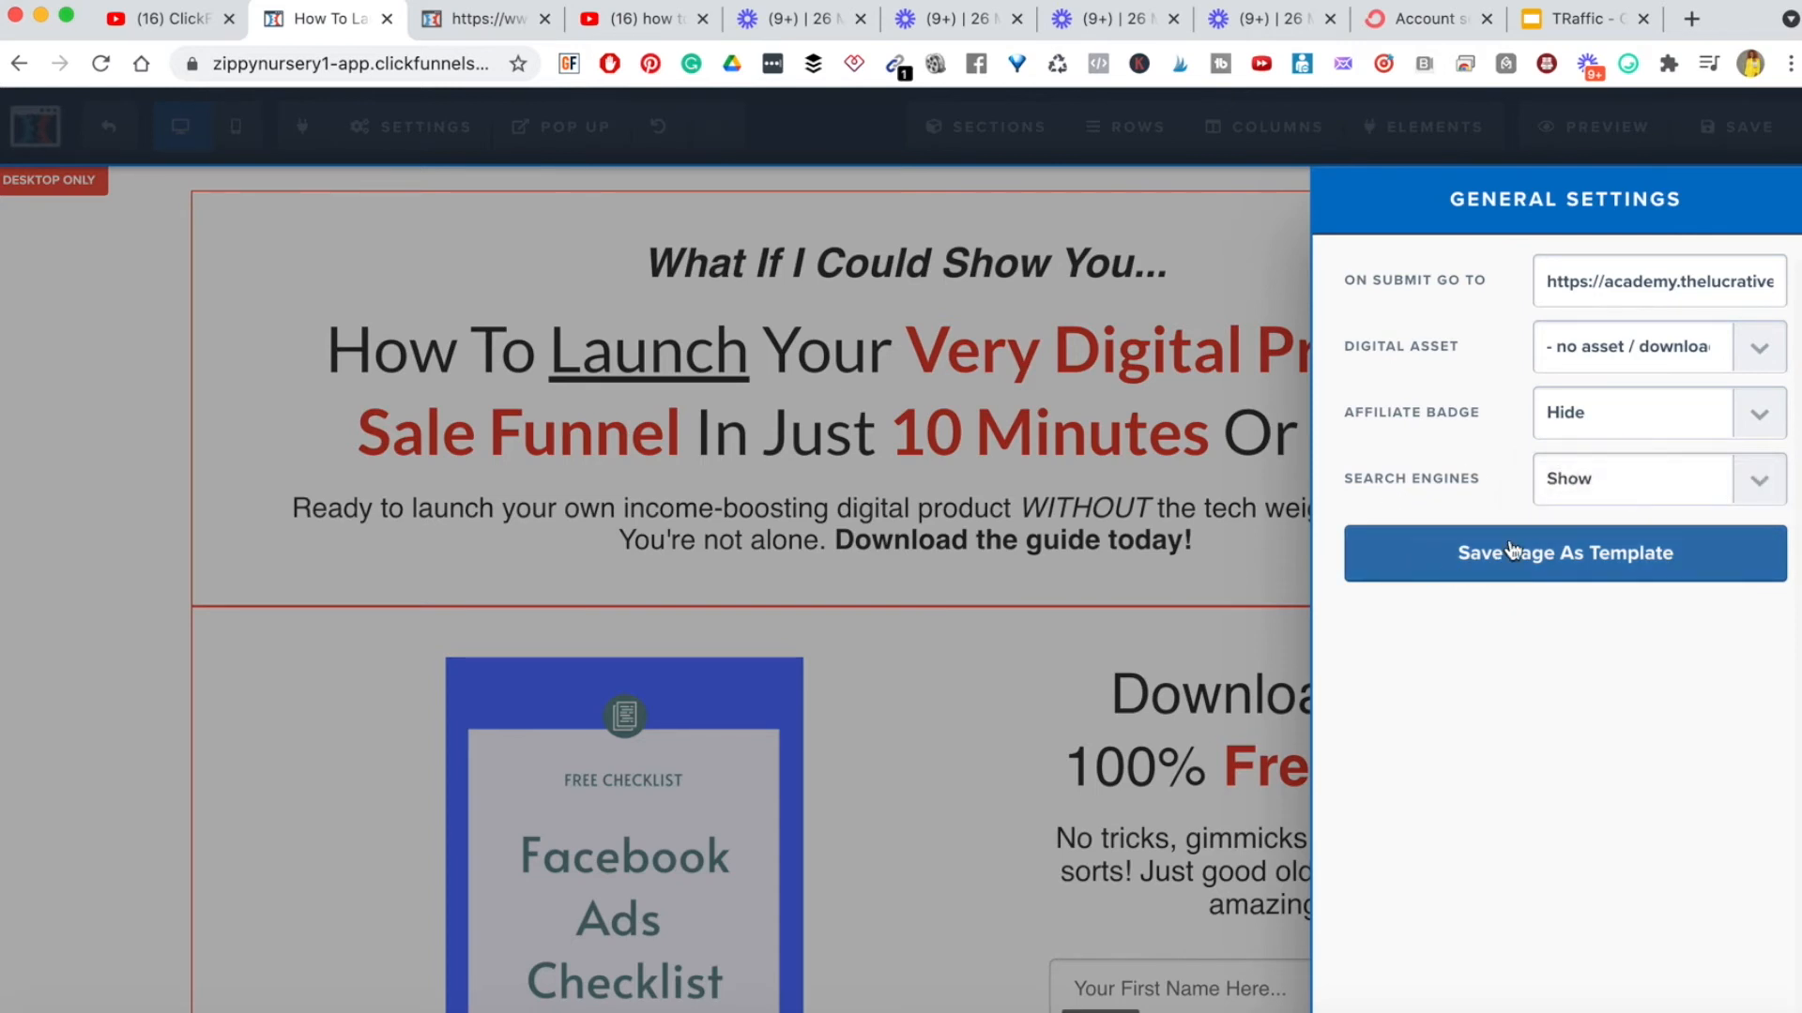
{"action": "left_click", "coordinate": [1572, 562]}
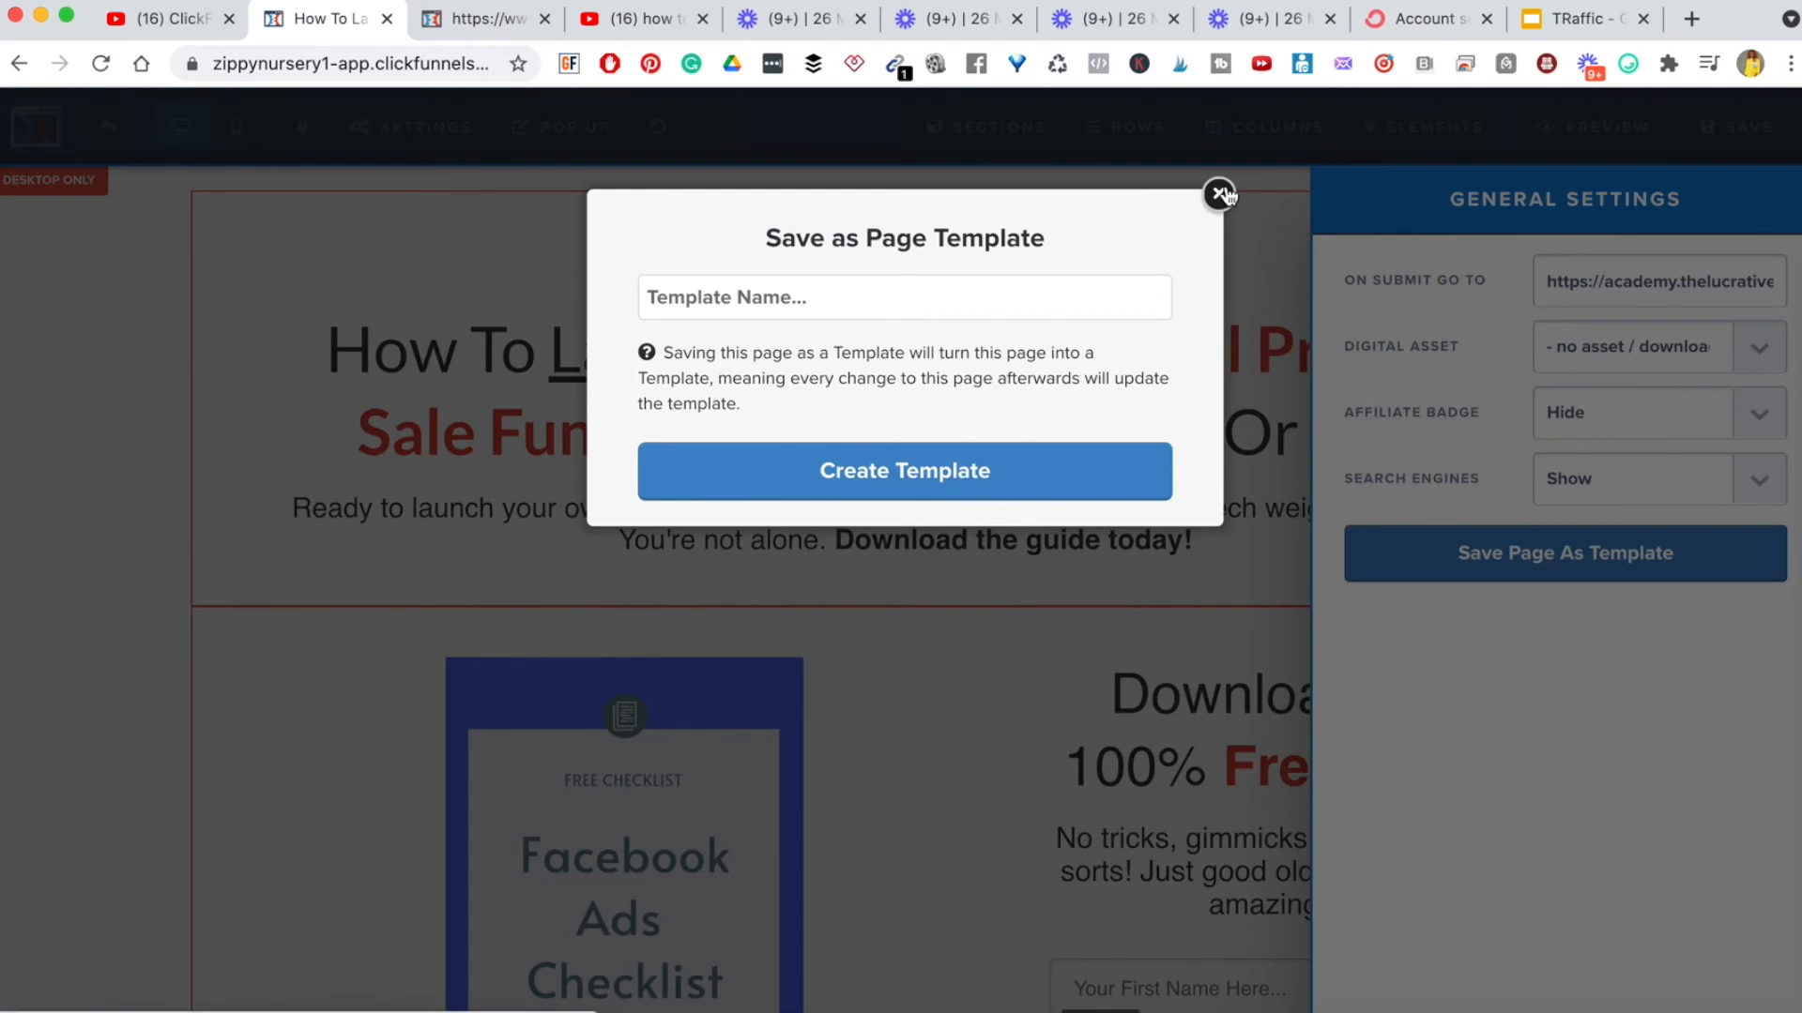
{"action": "left_click", "coordinate": [1218, 194]}
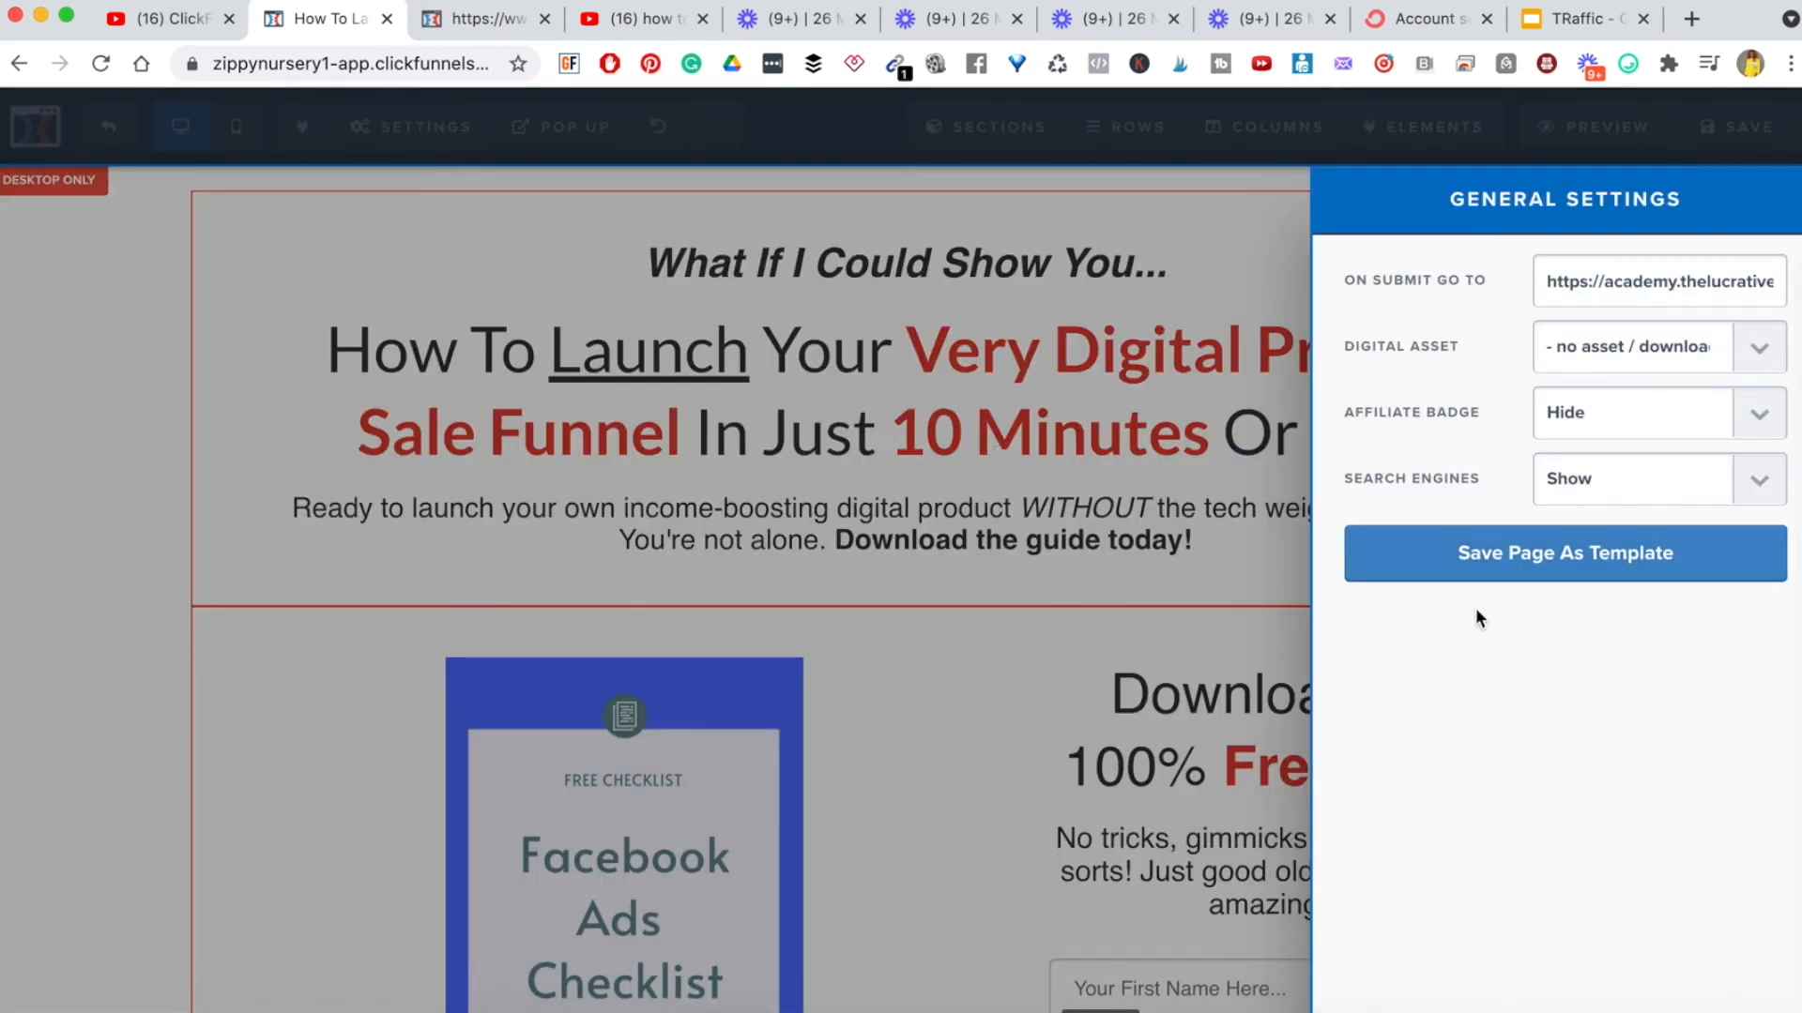
{"action": "left_click", "coordinate": [1504, 574]}
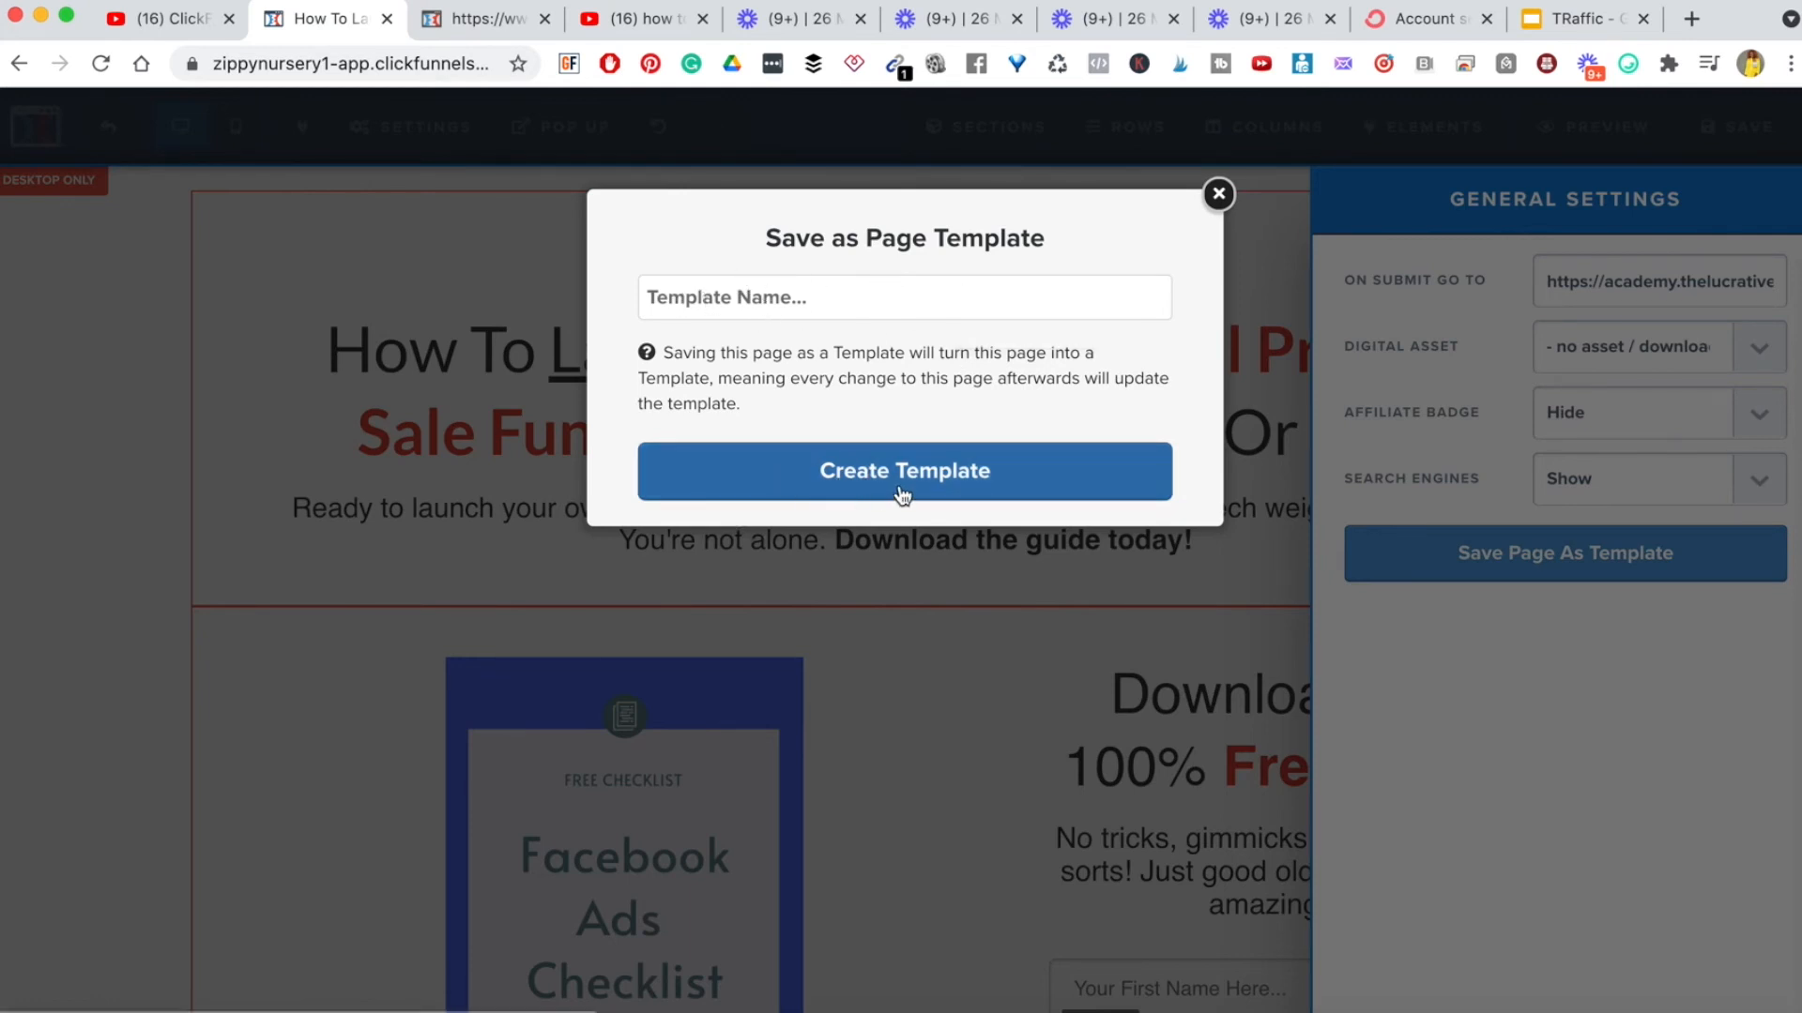
{"action": "left_click", "coordinate": [1218, 195]}
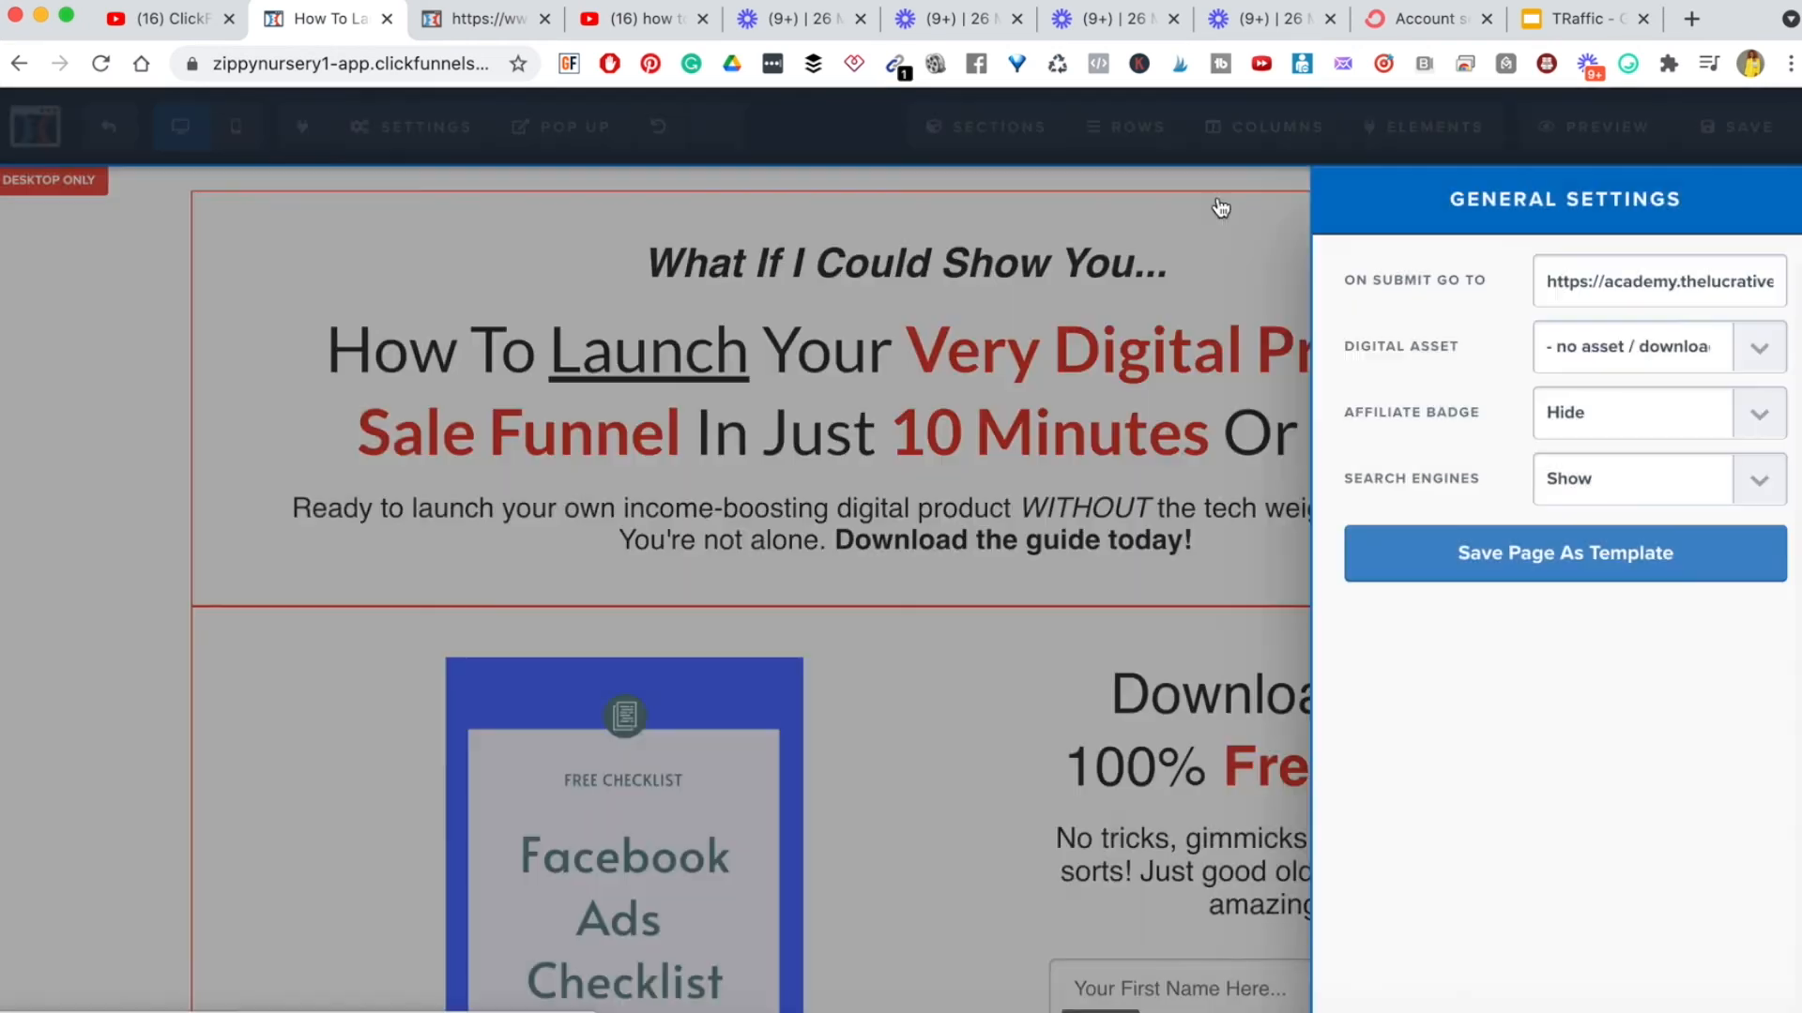
{"action": "left_click", "coordinate": [1266, 288]}
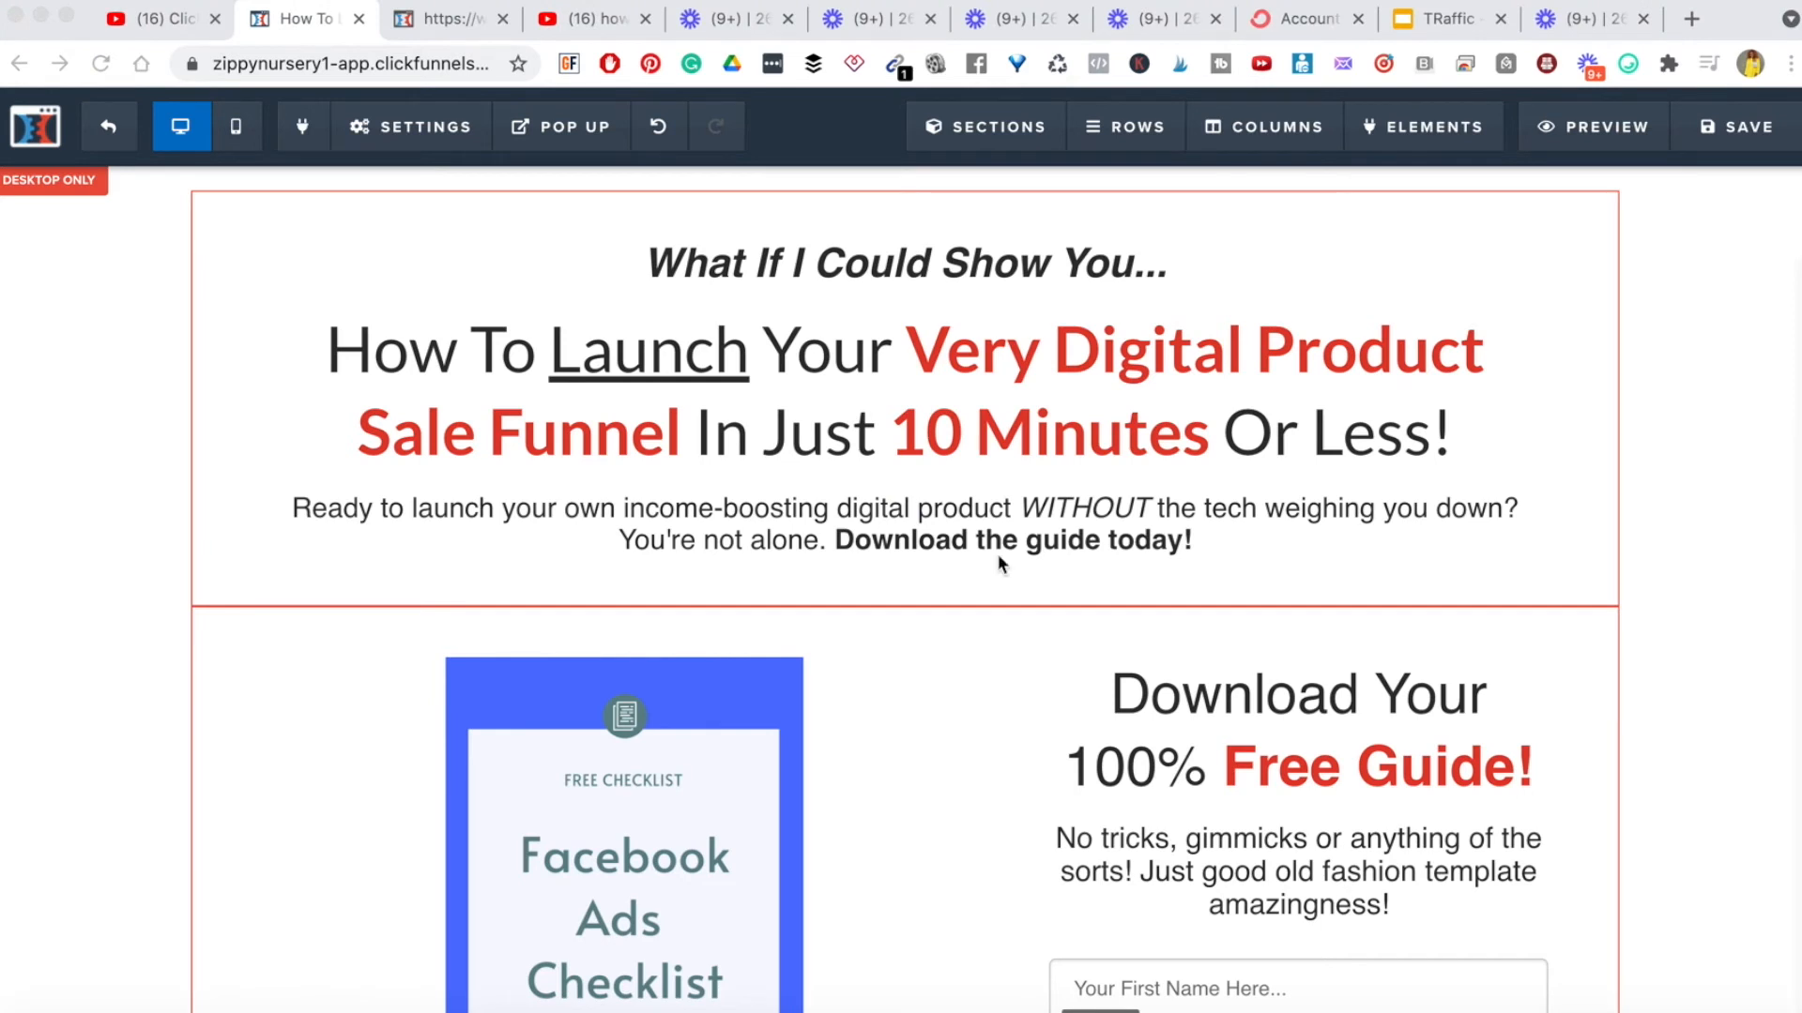
- Return to the funnel steps and browse the full list of sales templates for the Sales Page step
{"action": "left_click", "coordinate": [110, 137]}
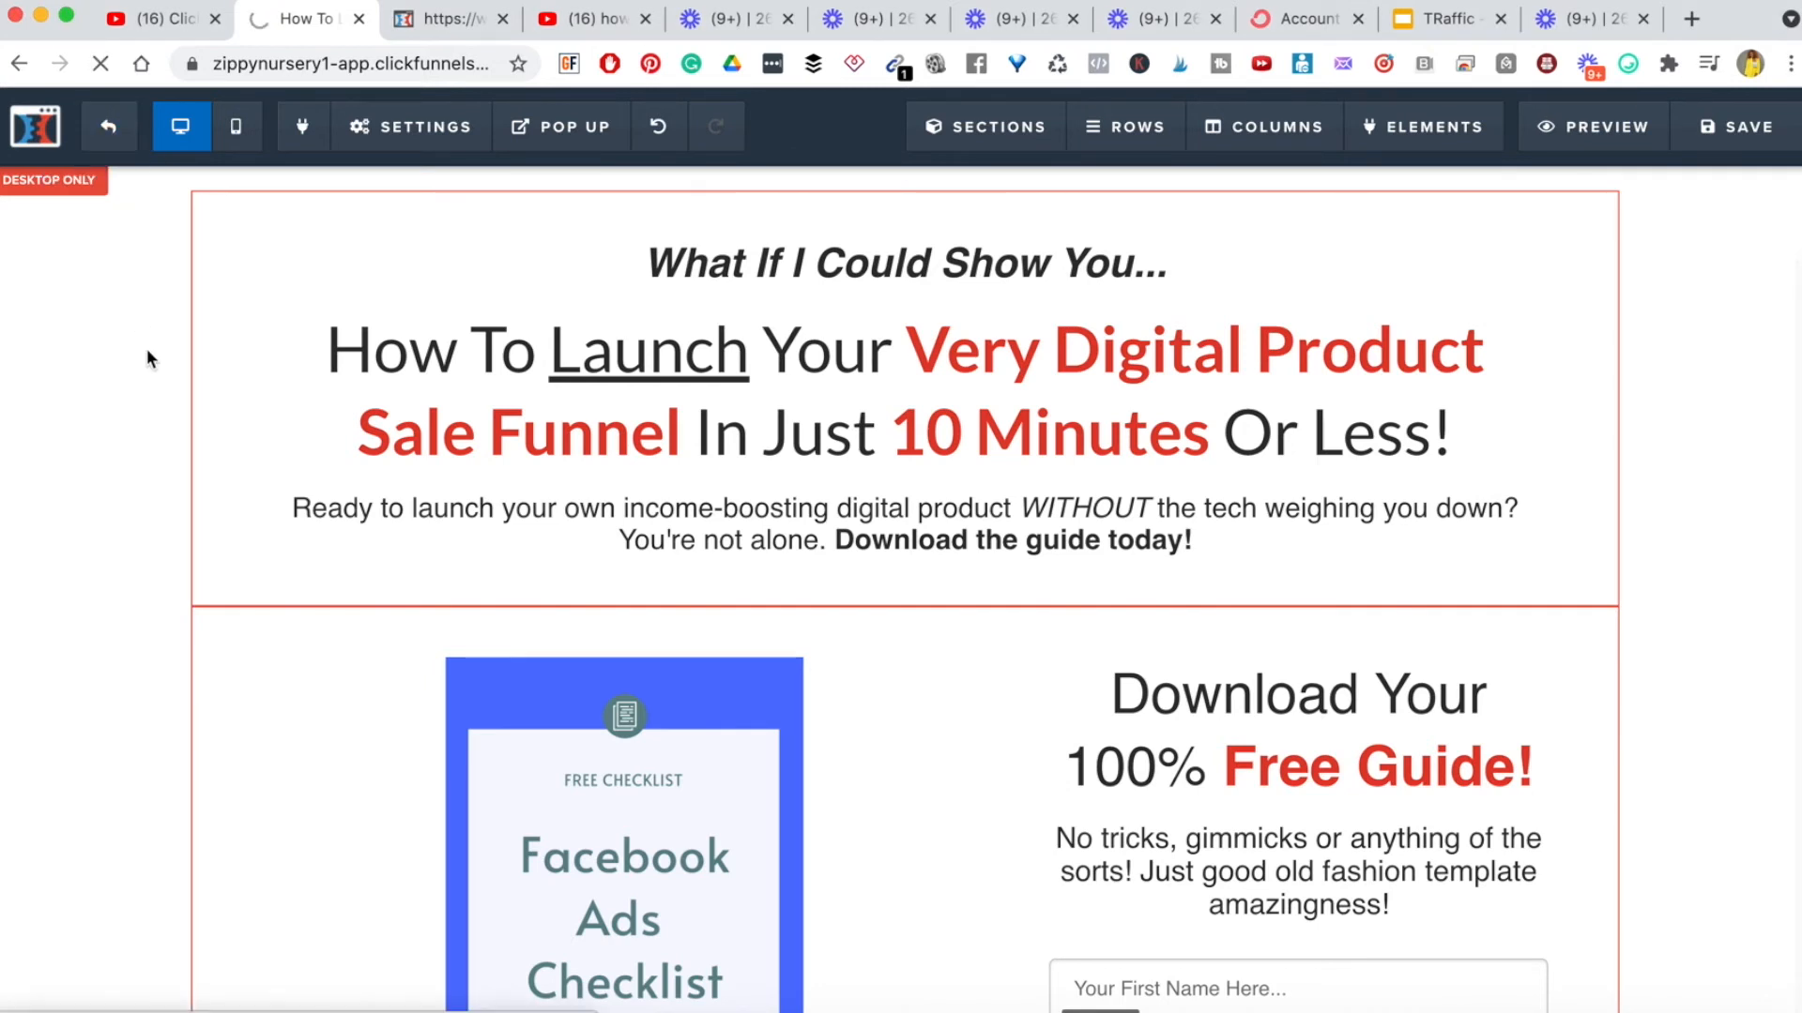
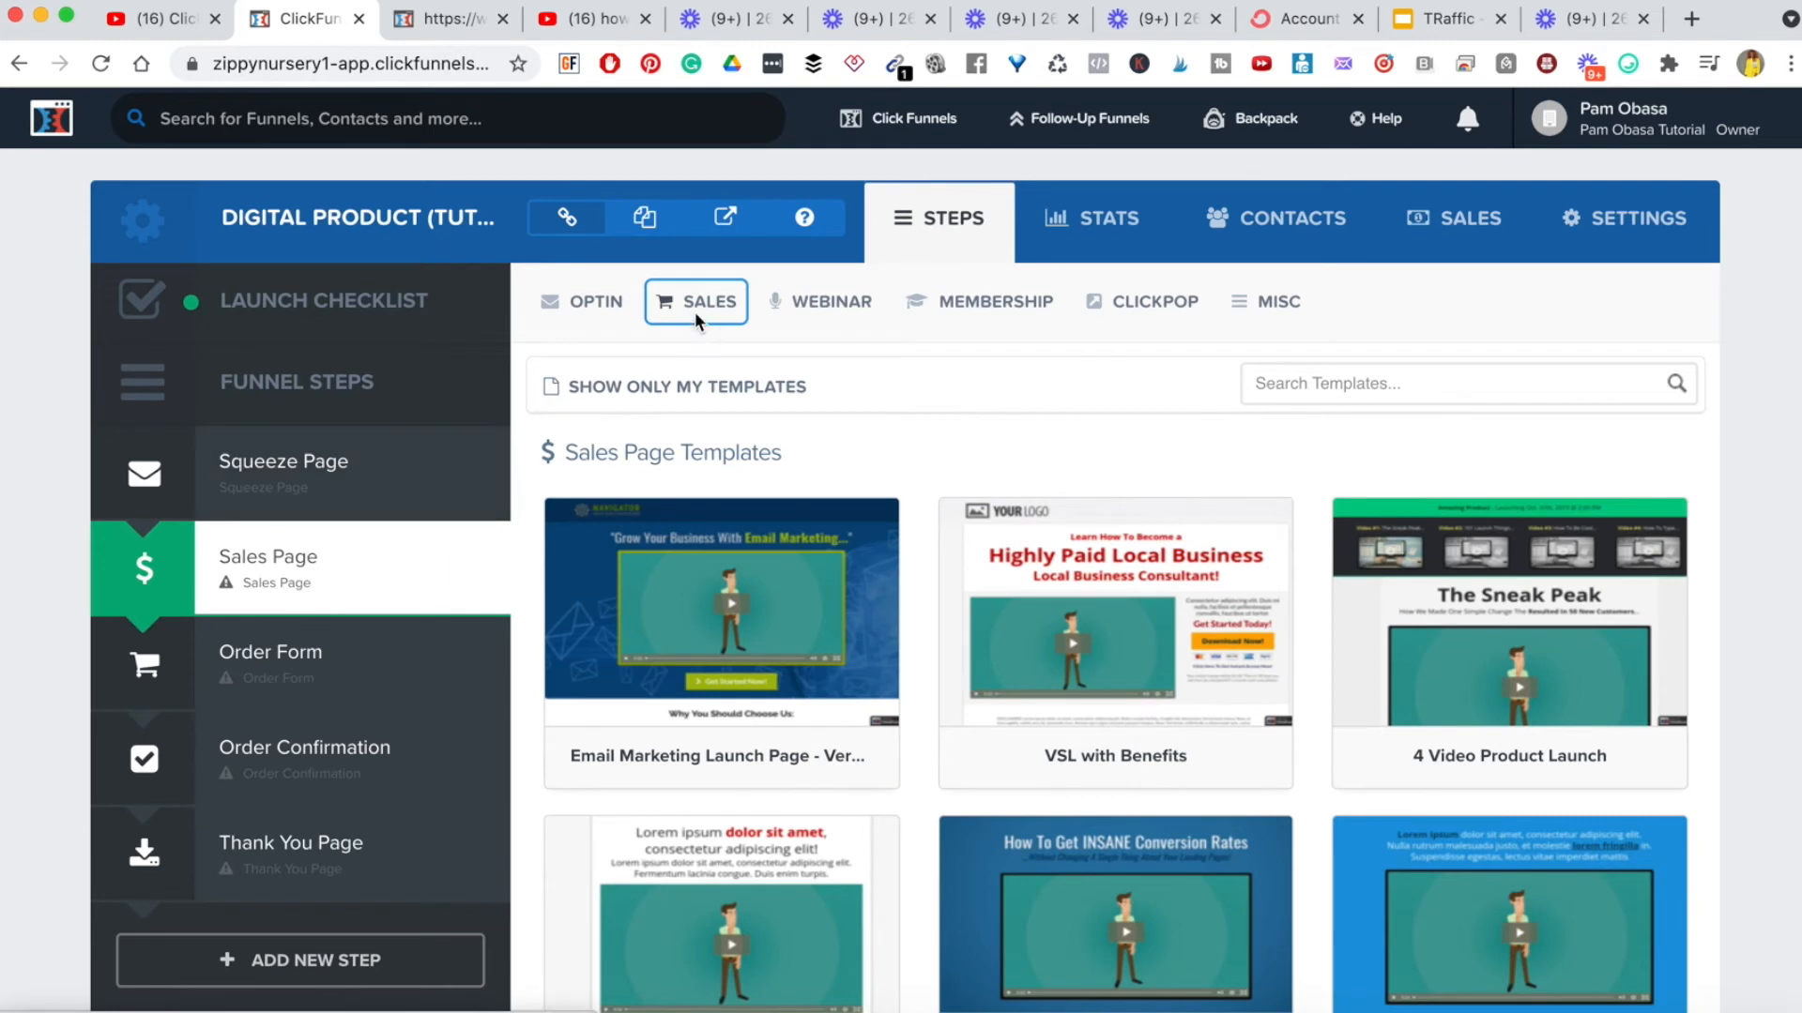
{"action": "mouse_move", "coordinate": [698, 319]}
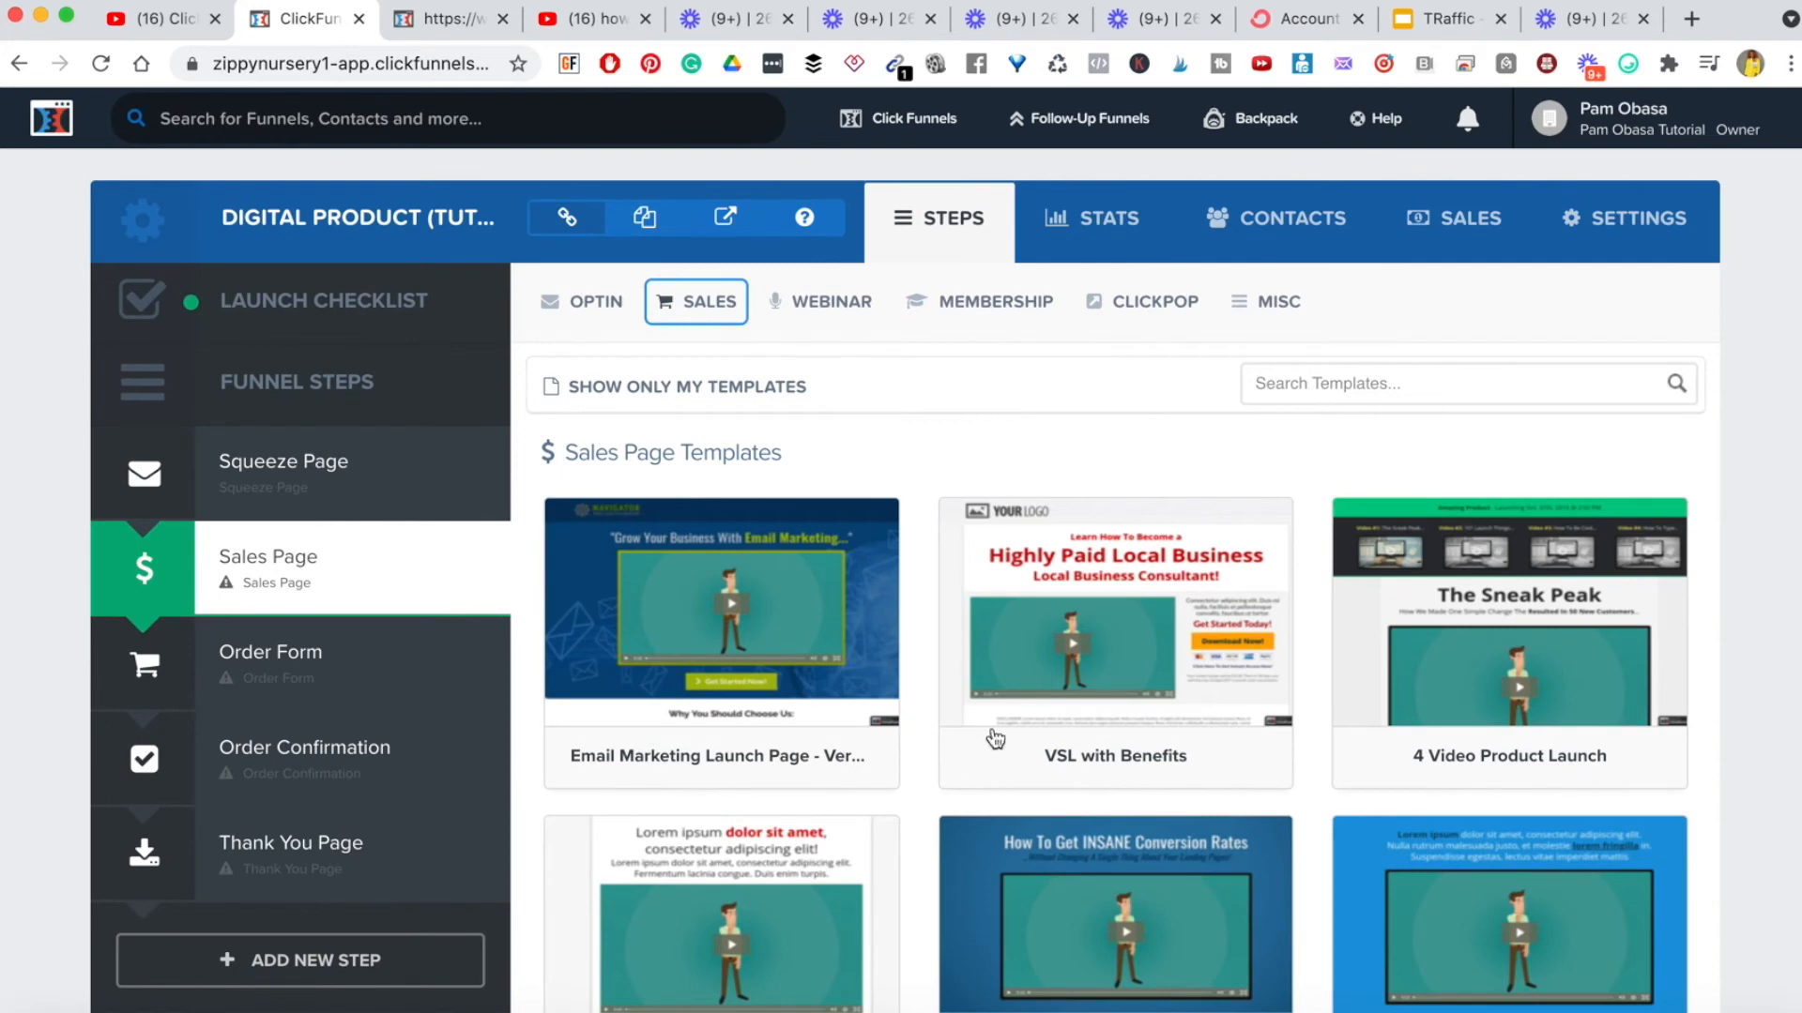
{"action": "scroll", "coordinate": [1726, 896], "scroll_direction": "down", "scroll_amount": 6}
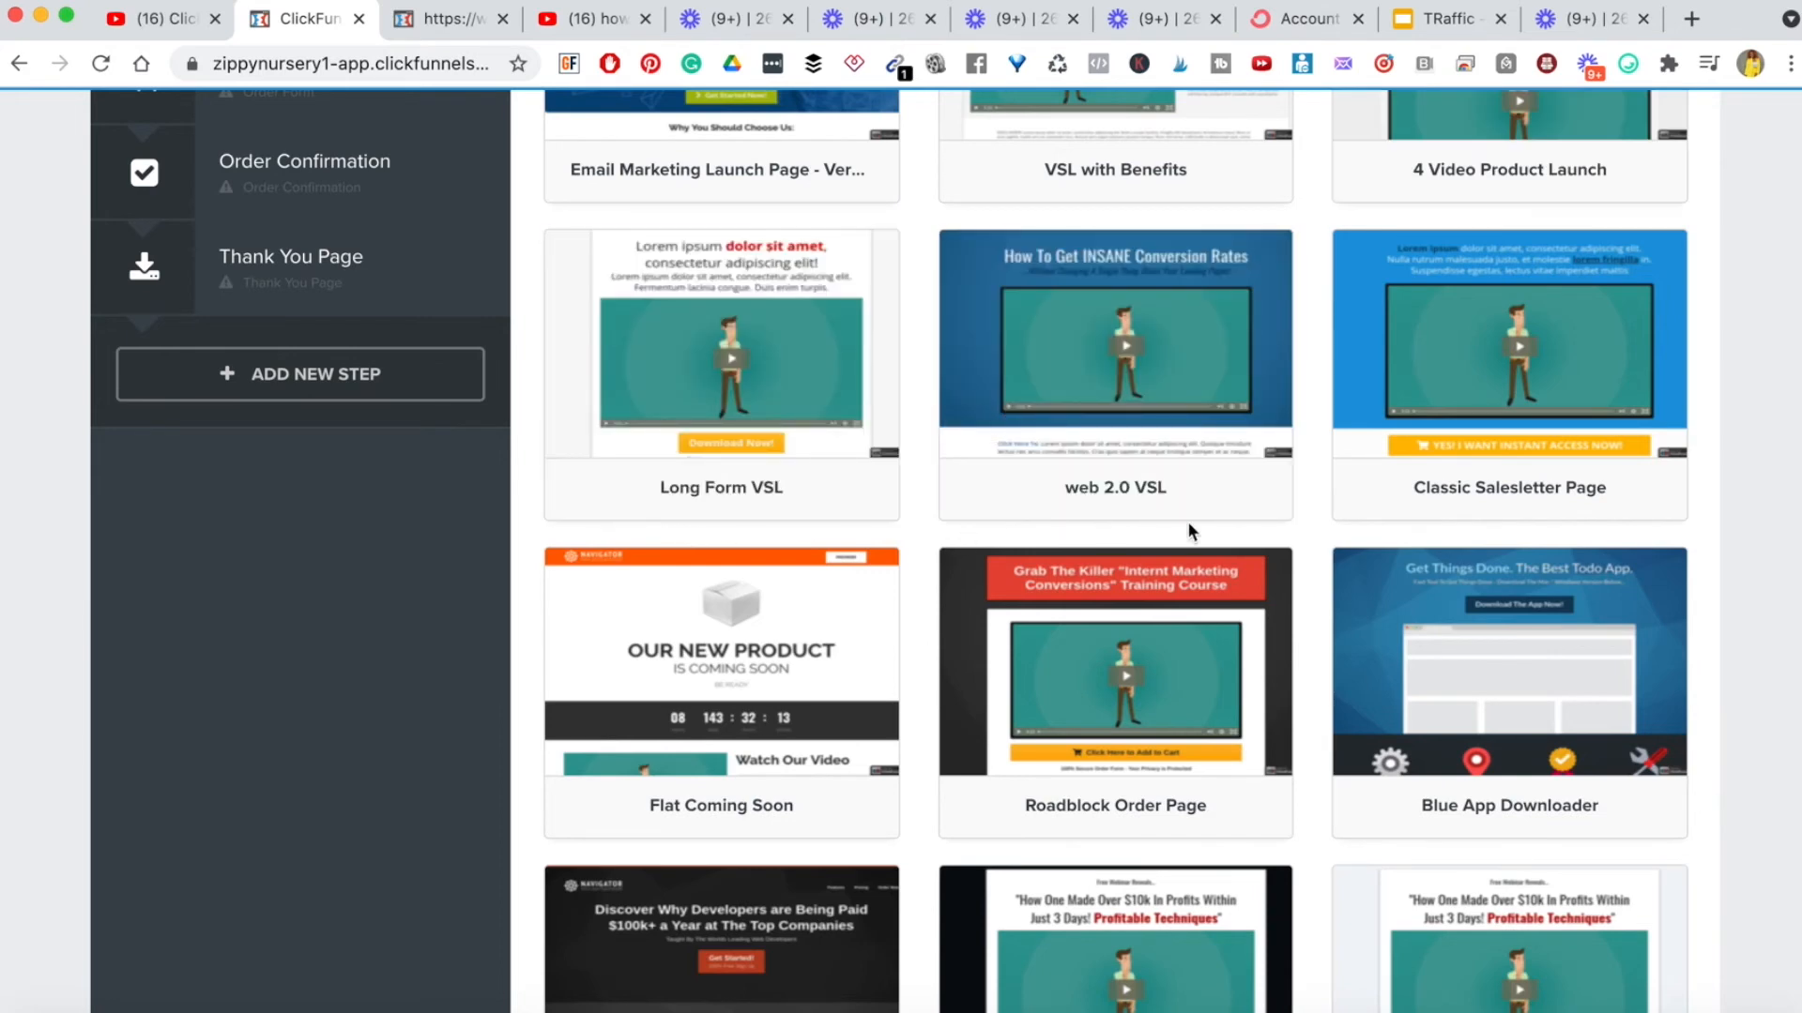
{"action": "scroll", "coordinate": [1281, 575], "scroll_direction": "up", "scroll_amount": 2}
{"action": "scroll", "coordinate": [1282, 574], "scroll_direction": "up", "scroll_amount": 2}
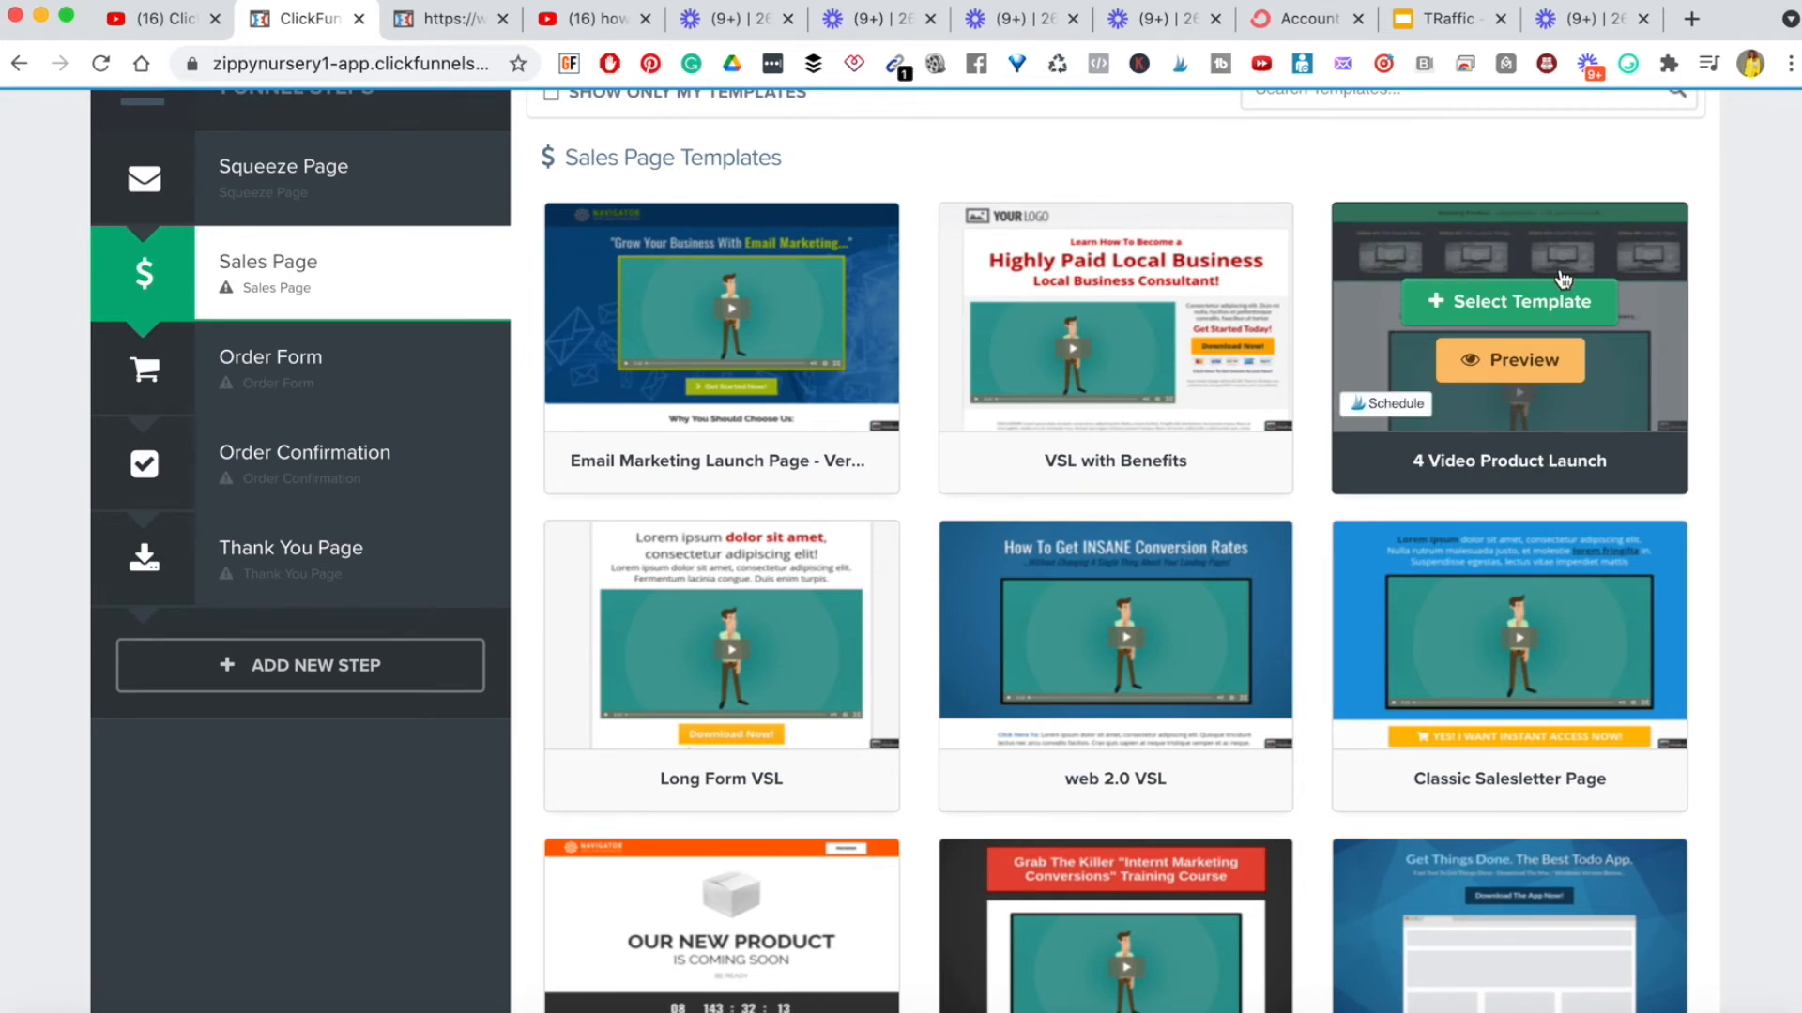
{"action": "mouse_move", "coordinate": [1529, 279]}
{"action": "scroll", "coordinate": [1536, 442], "scroll_direction": "down", "scroll_amount": 4}
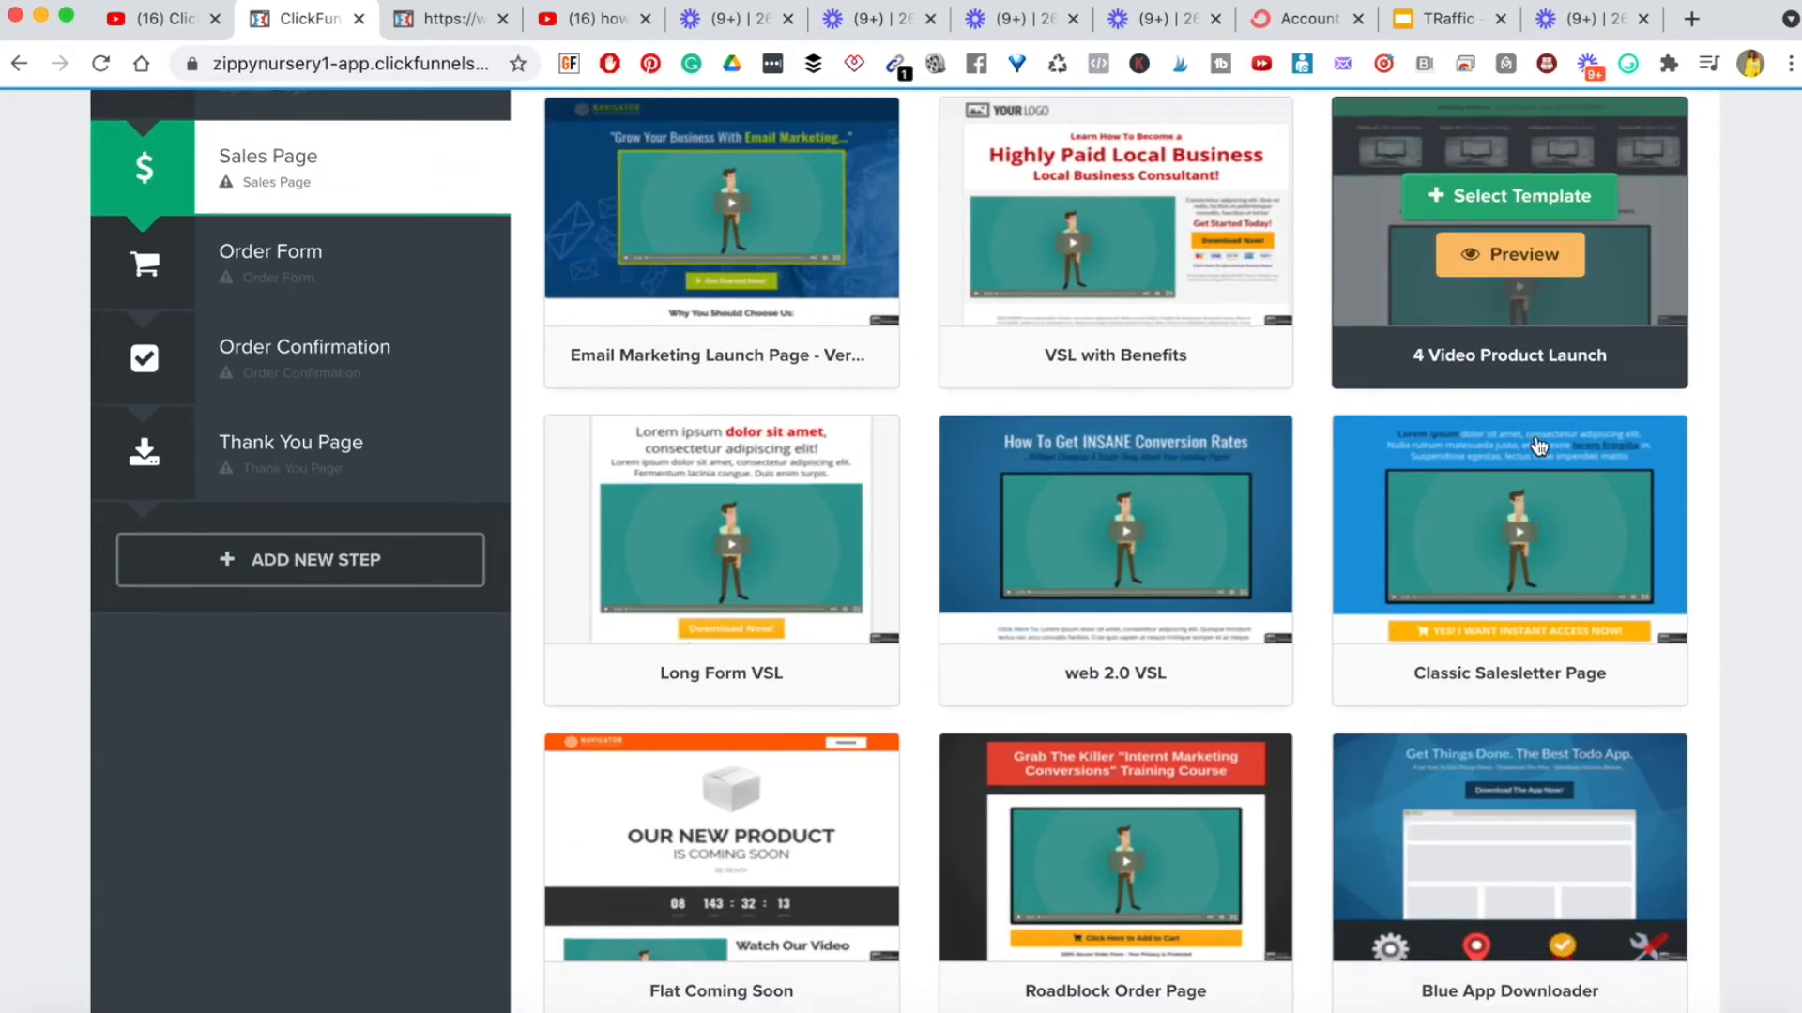
{"action": "scroll", "coordinate": [767, 349], "scroll_direction": "up", "scroll_amount": 5}
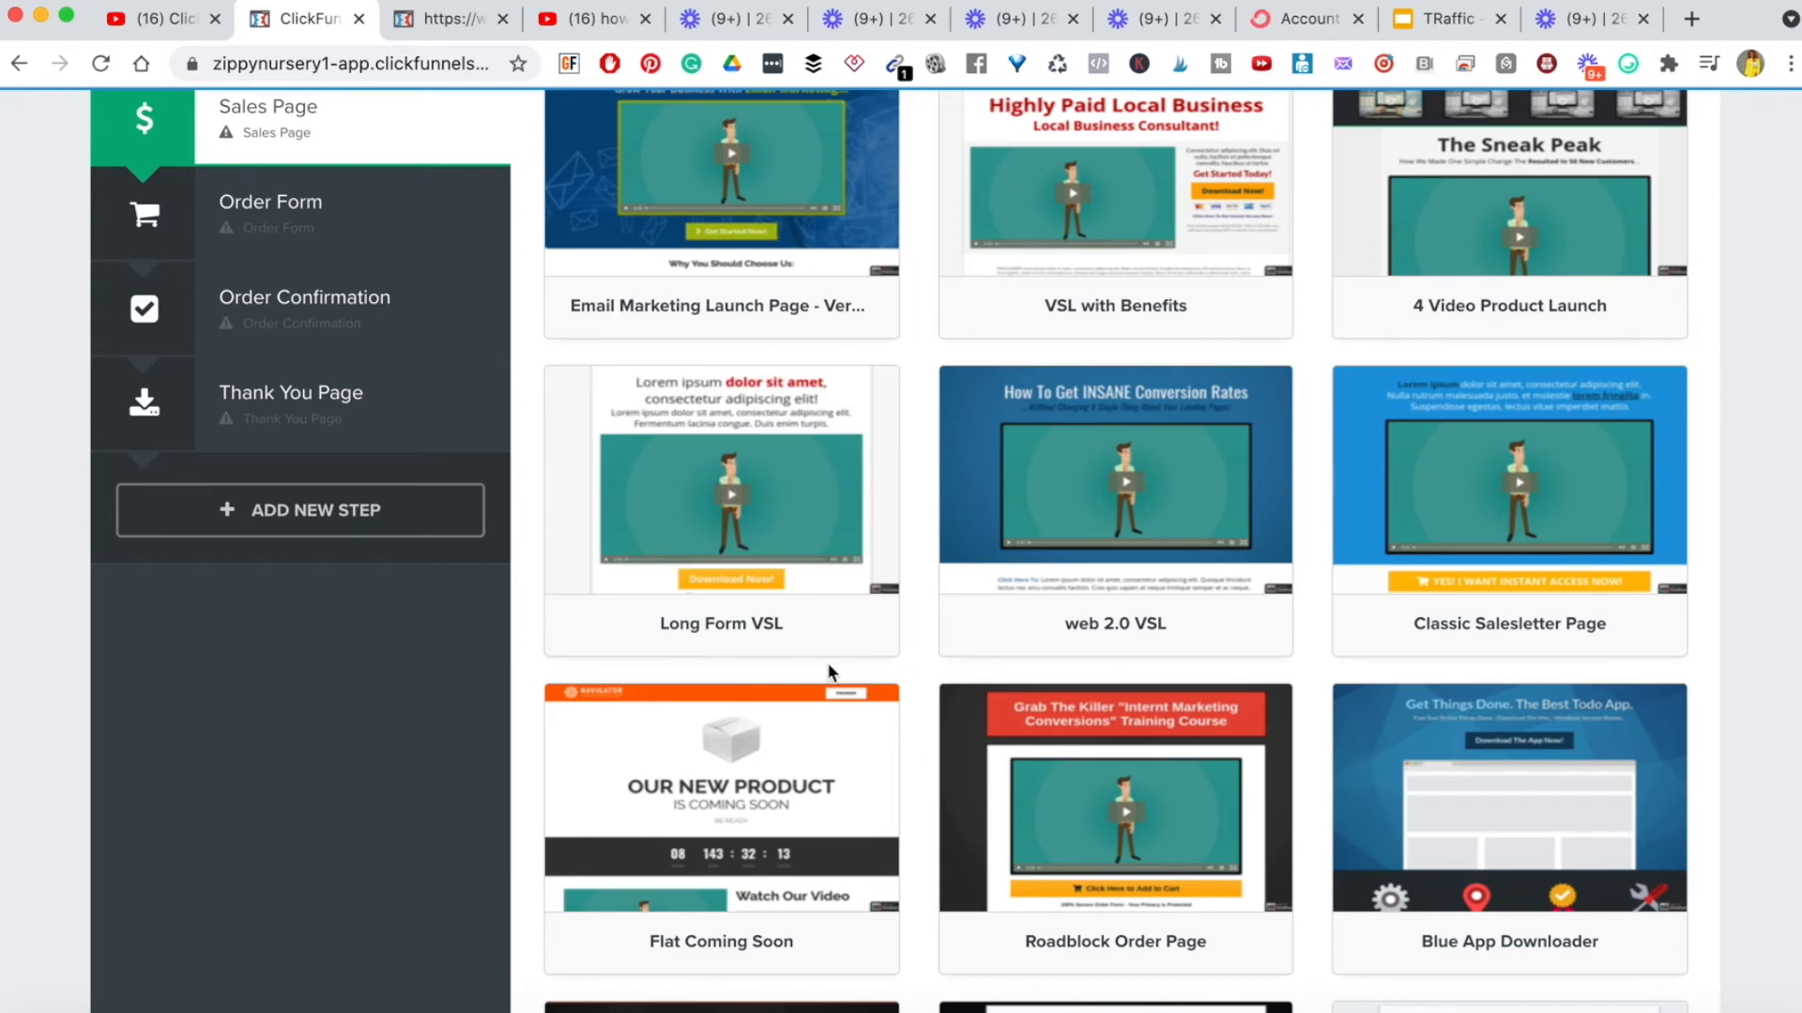
{"action": "scroll", "coordinate": [1091, 676], "scroll_direction": "down", "scroll_amount": 8}
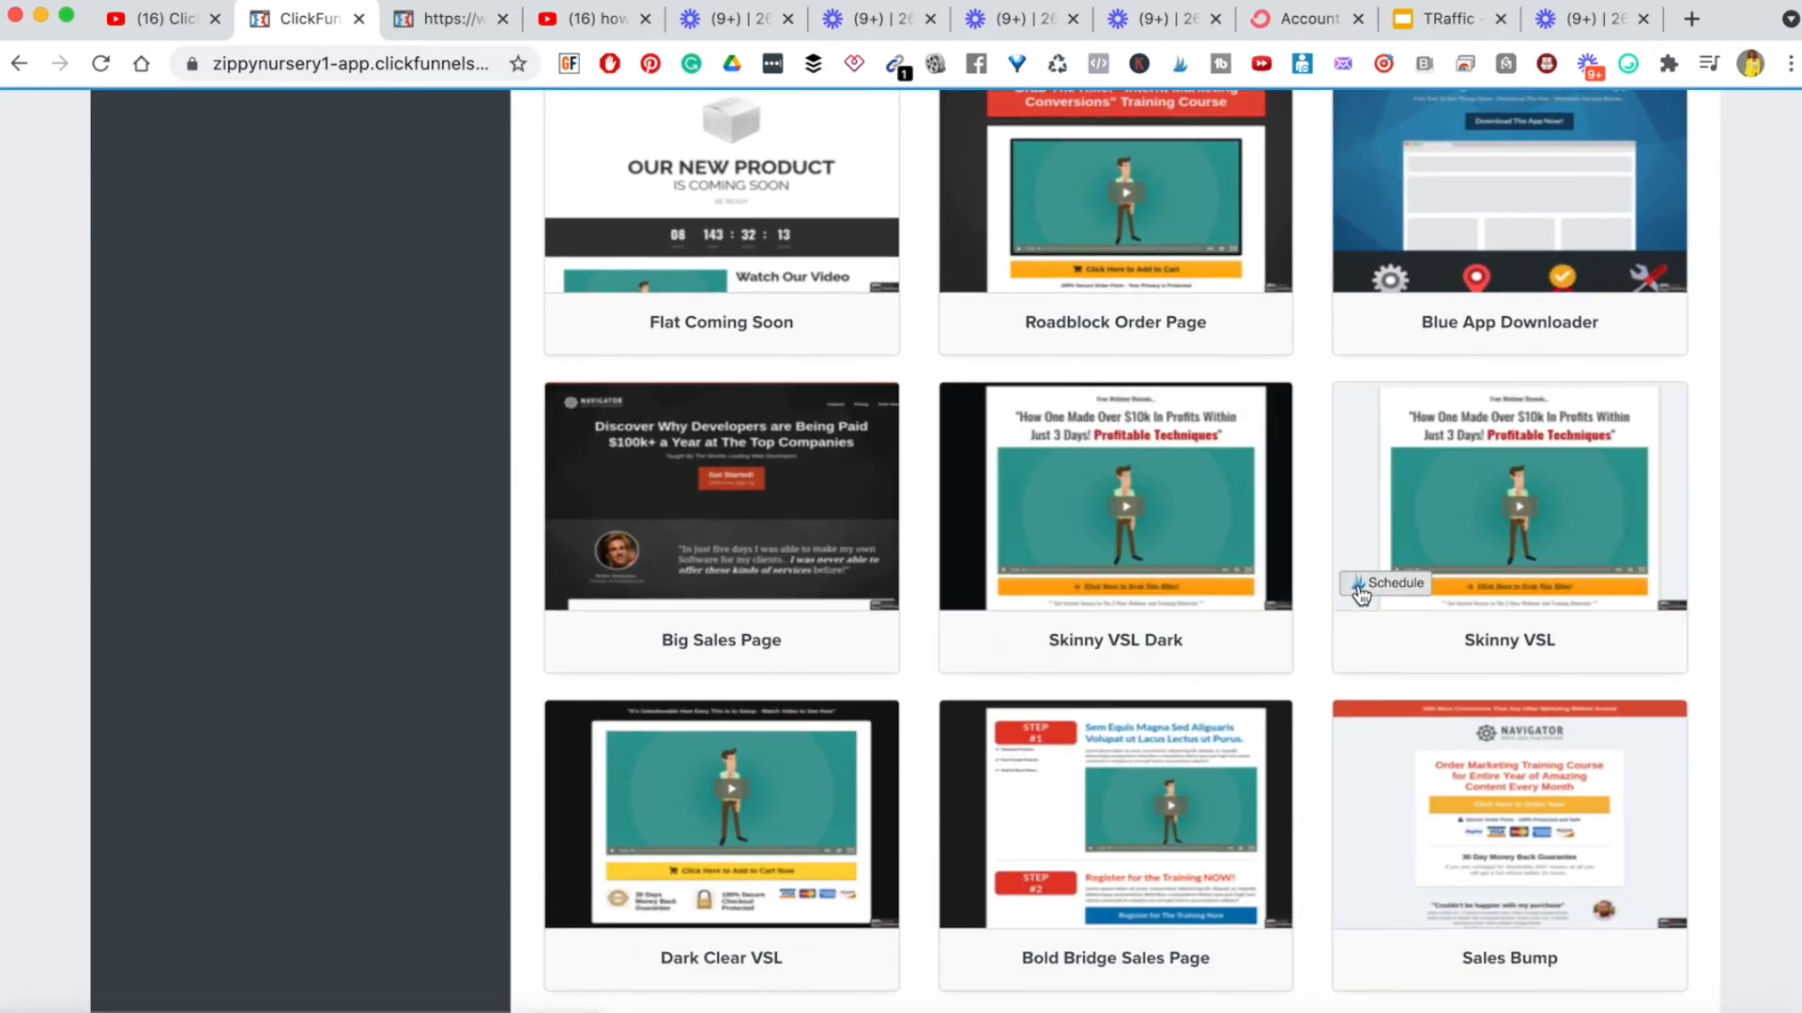
{"action": "scroll", "coordinate": [1106, 563], "scroll_direction": "down", "scroll_amount": 1}
{"action": "scroll", "coordinate": [1235, 692], "scroll_direction": "down", "scroll_amount": 7}
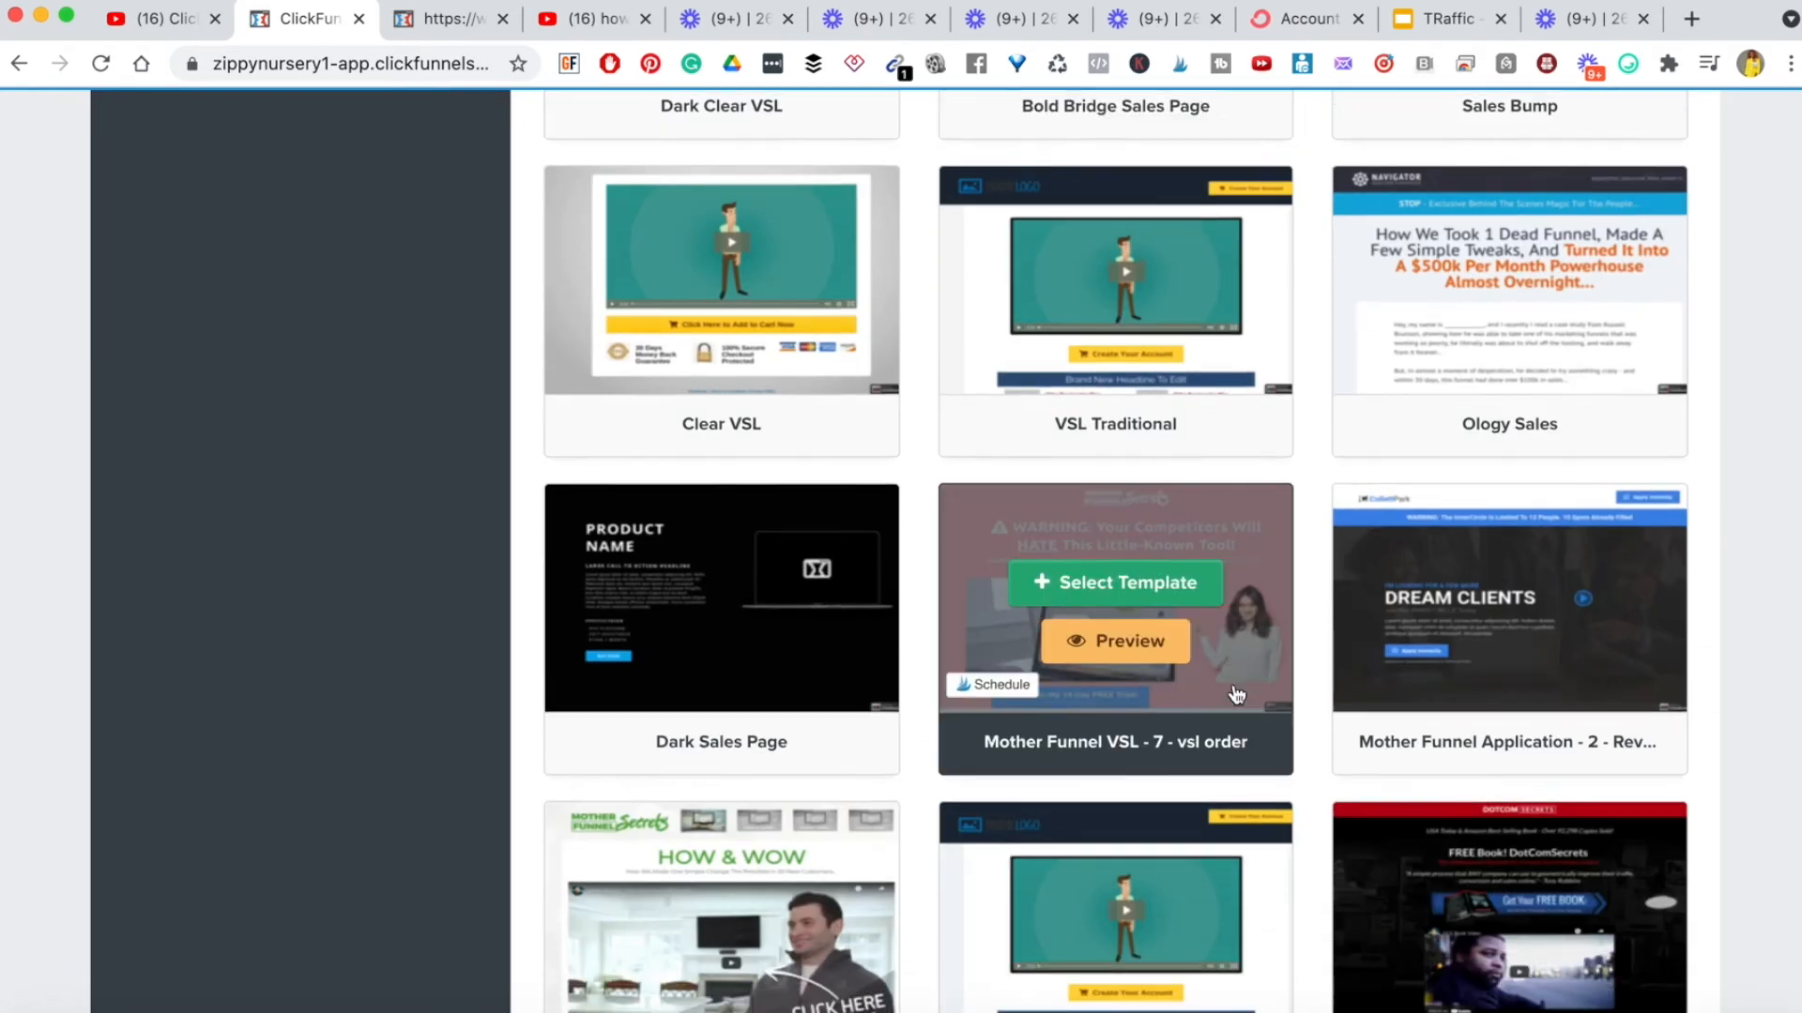
{"action": "scroll", "coordinate": [1234, 694], "scroll_direction": "down", "scroll_amount": 7}
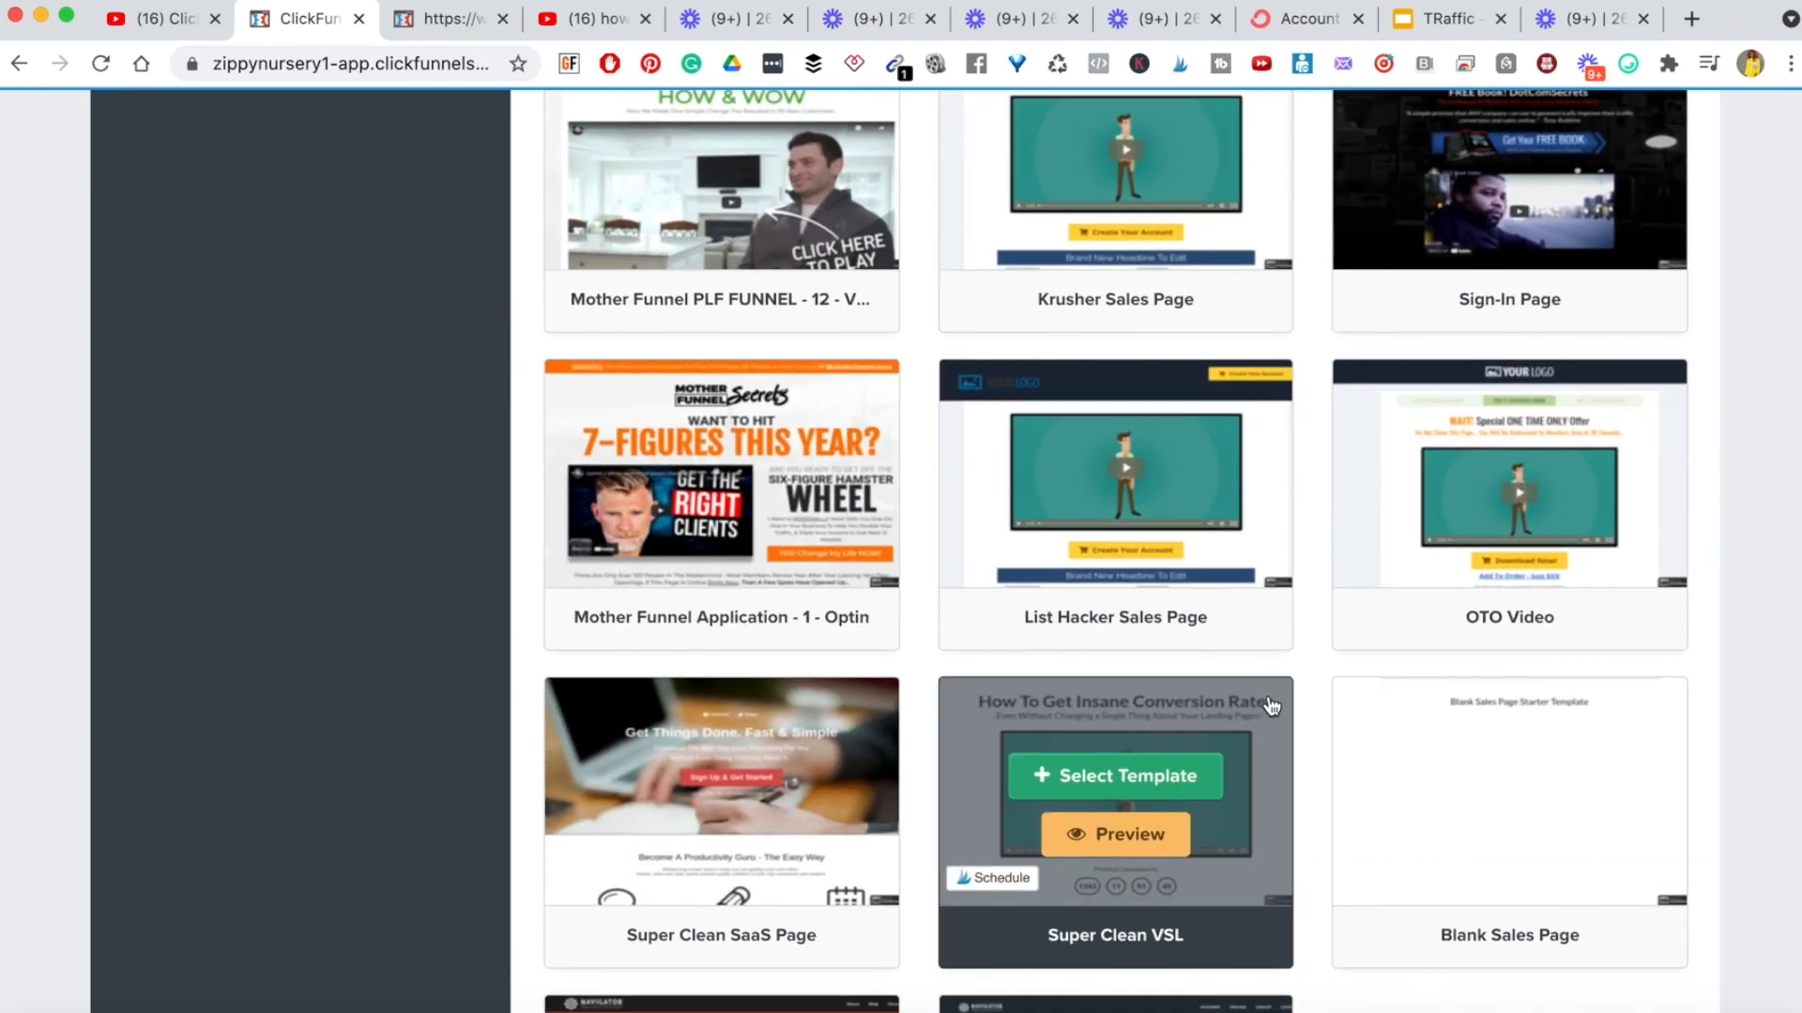
{"action": "scroll", "coordinate": [1279, 801], "scroll_direction": "down", "scroll_amount": 4}
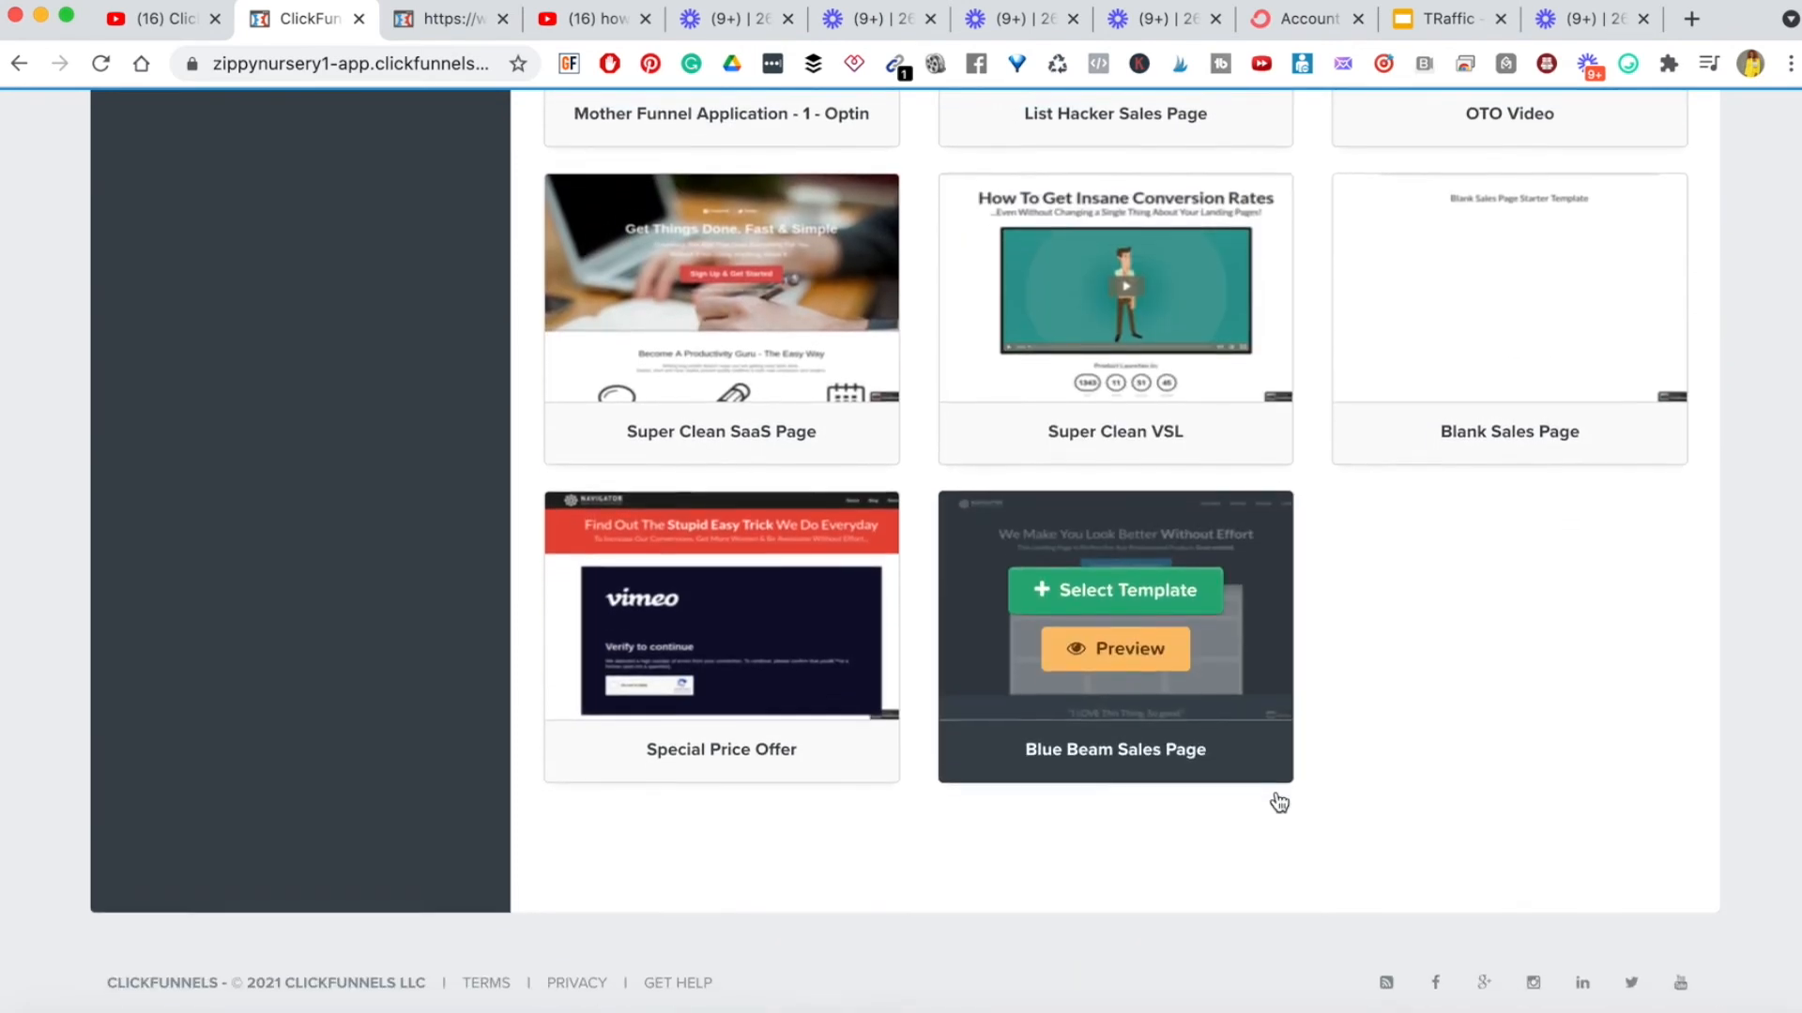
{"action": "scroll", "coordinate": [1279, 800], "scroll_direction": "up", "scroll_amount": 15}
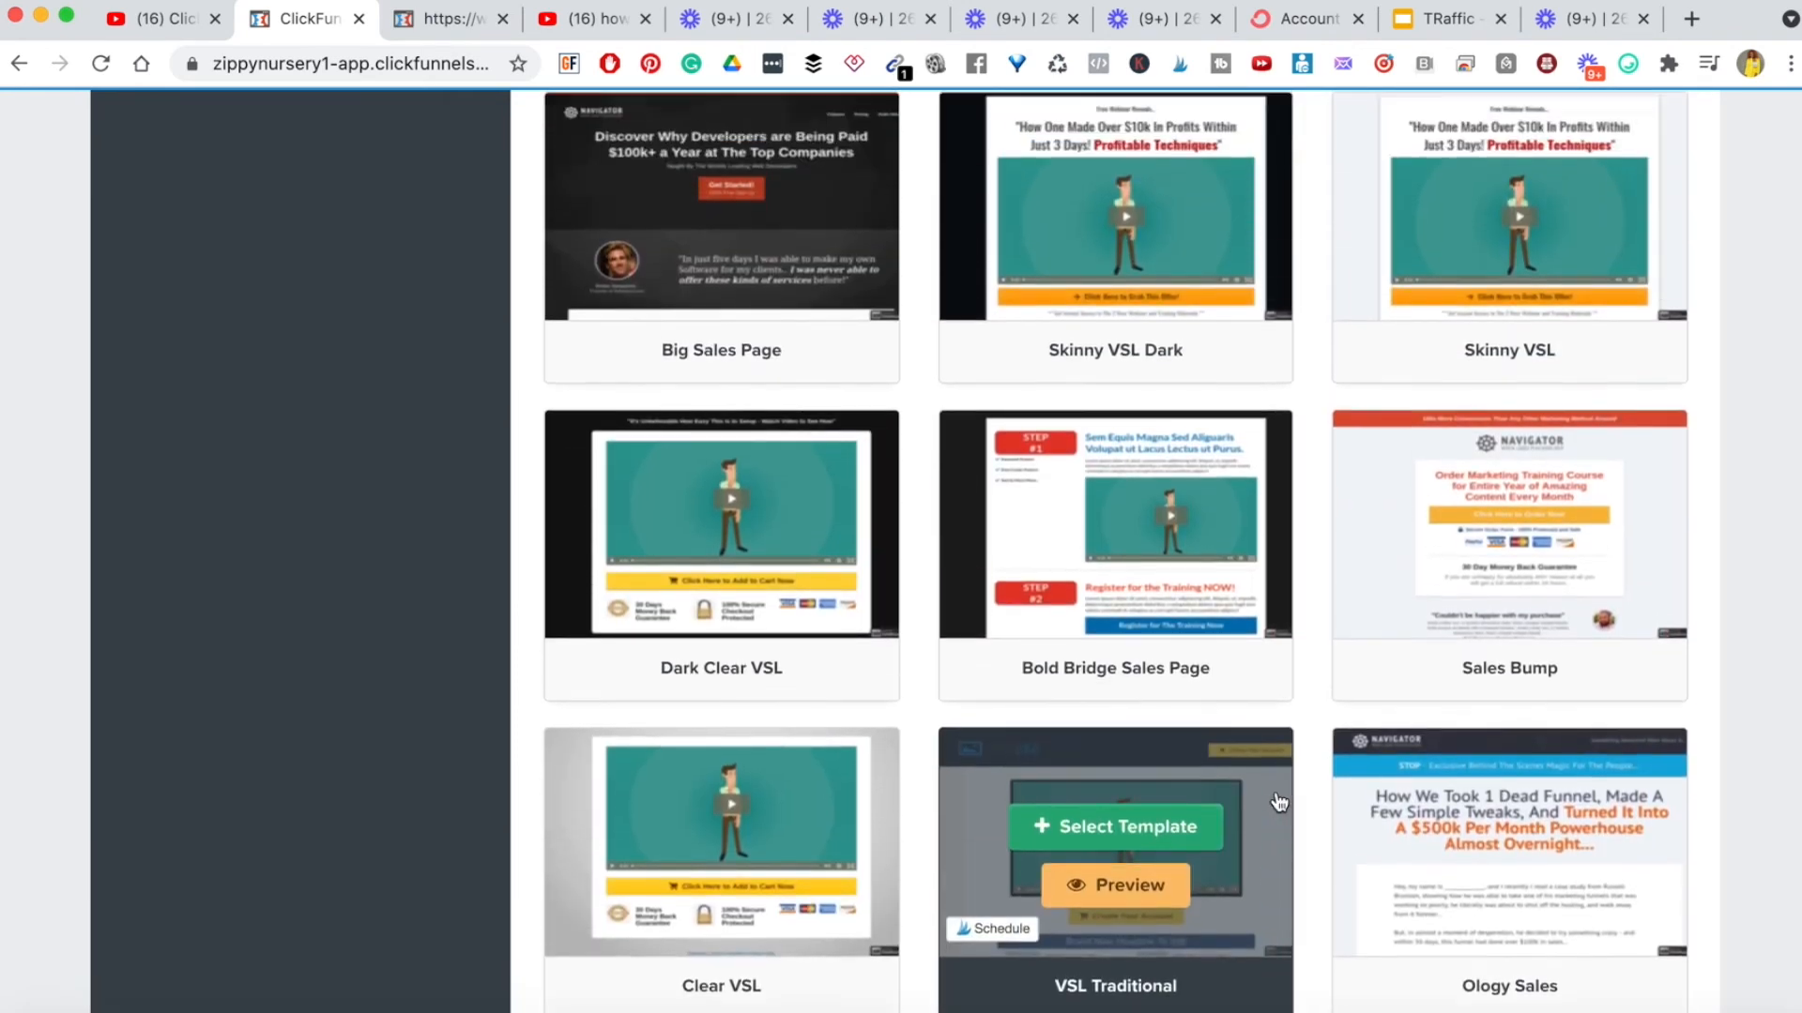
{"action": "scroll", "coordinate": [1279, 801], "scroll_direction": "up", "scroll_amount": 6}
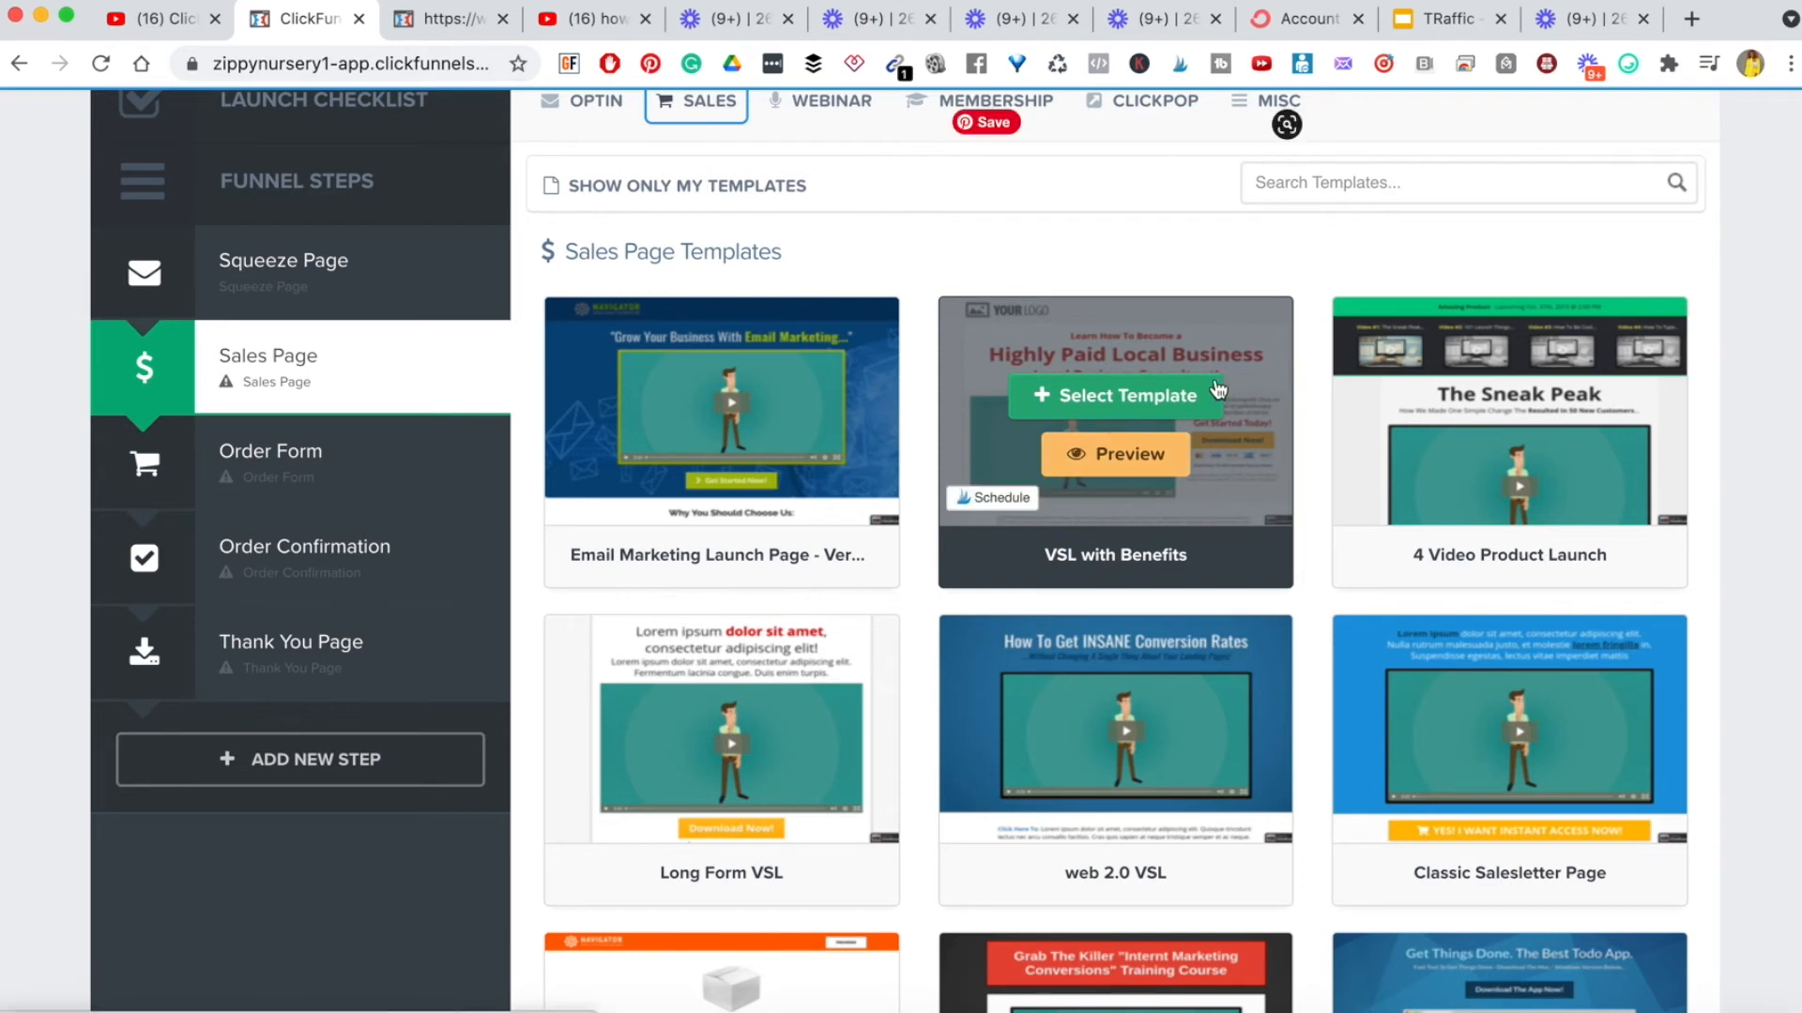
- Preview the VSL with Benefits template and look over its headline, video and payment sections
{"action": "left_click", "coordinate": [1117, 457]}
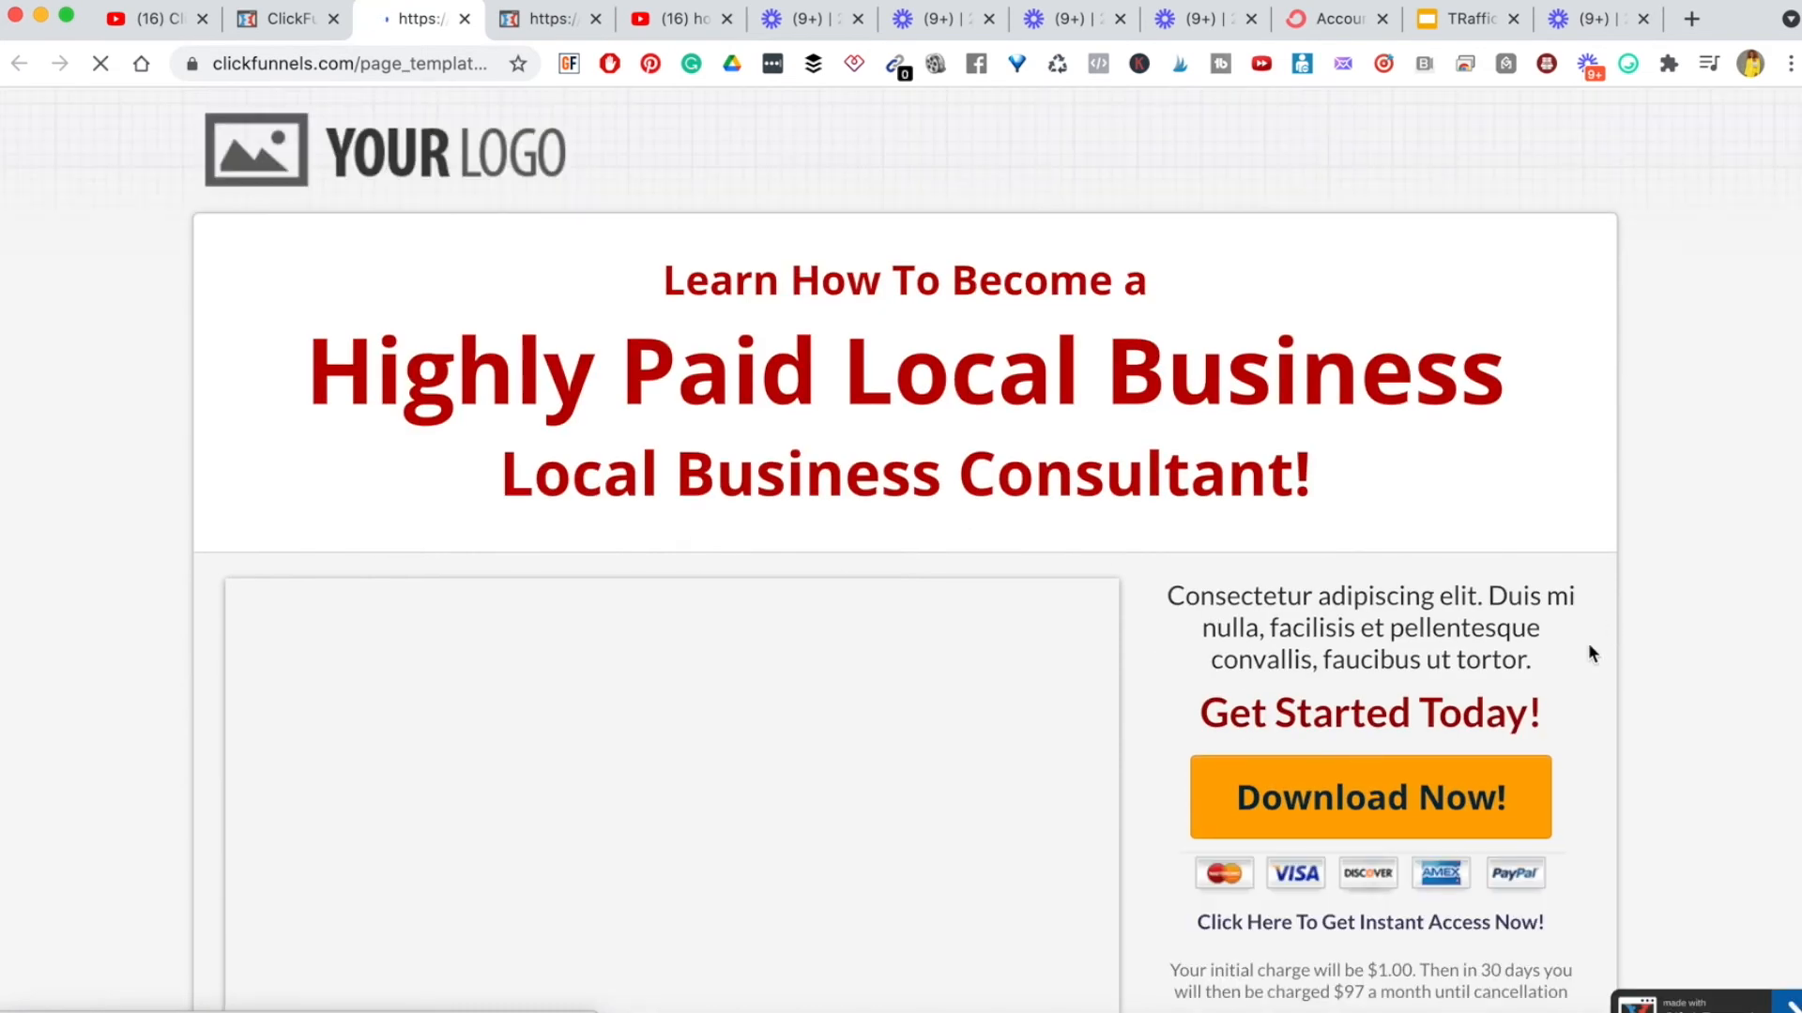
{"action": "scroll", "coordinate": [1546, 656], "scroll_direction": "down", "scroll_amount": 6}
{"action": "scroll", "coordinate": [1546, 657], "scroll_direction": "up", "scroll_amount": 3}
{"action": "scroll", "coordinate": [961, 779], "scroll_direction": "up", "scroll_amount": 3}
{"action": "scroll", "coordinate": [961, 779], "scroll_direction": "down", "scroll_amount": 4}
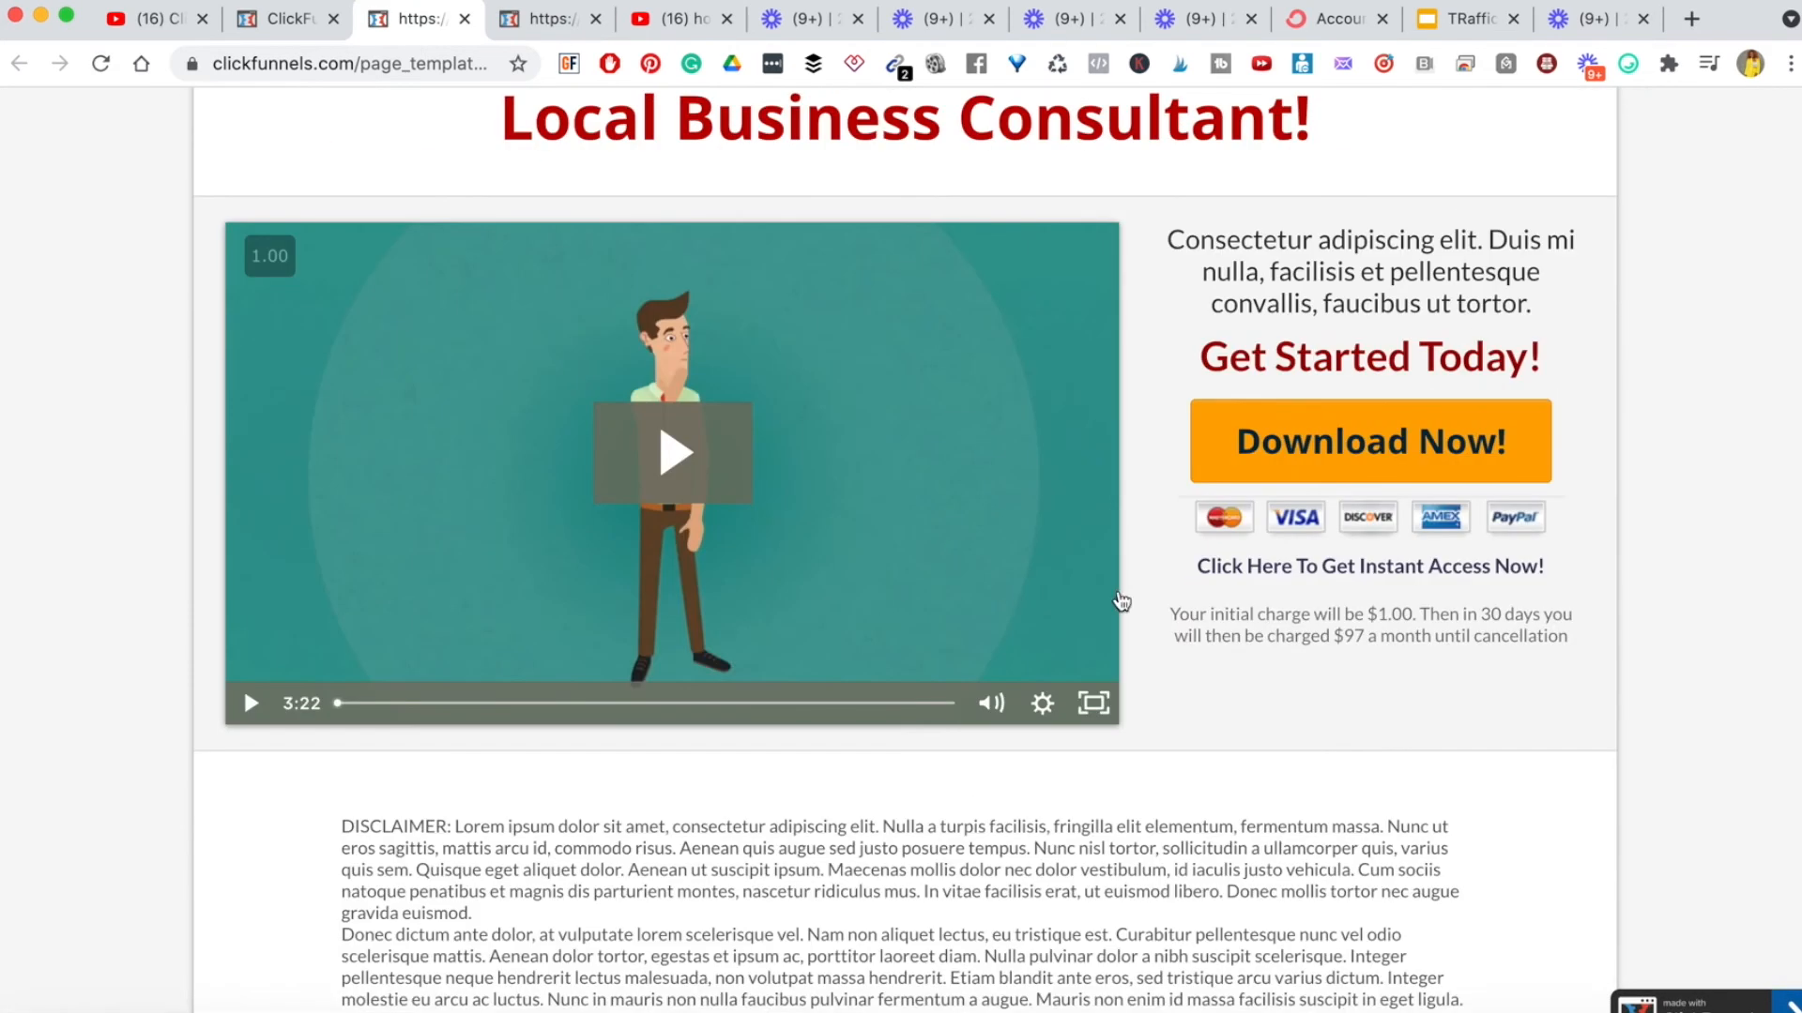
- Examine the previewed VSL sales page from its headline down to the disclaimer and close the preview
{"action": "scroll", "coordinate": [907, 478], "scroll_direction": "up", "scroll_amount": 3}
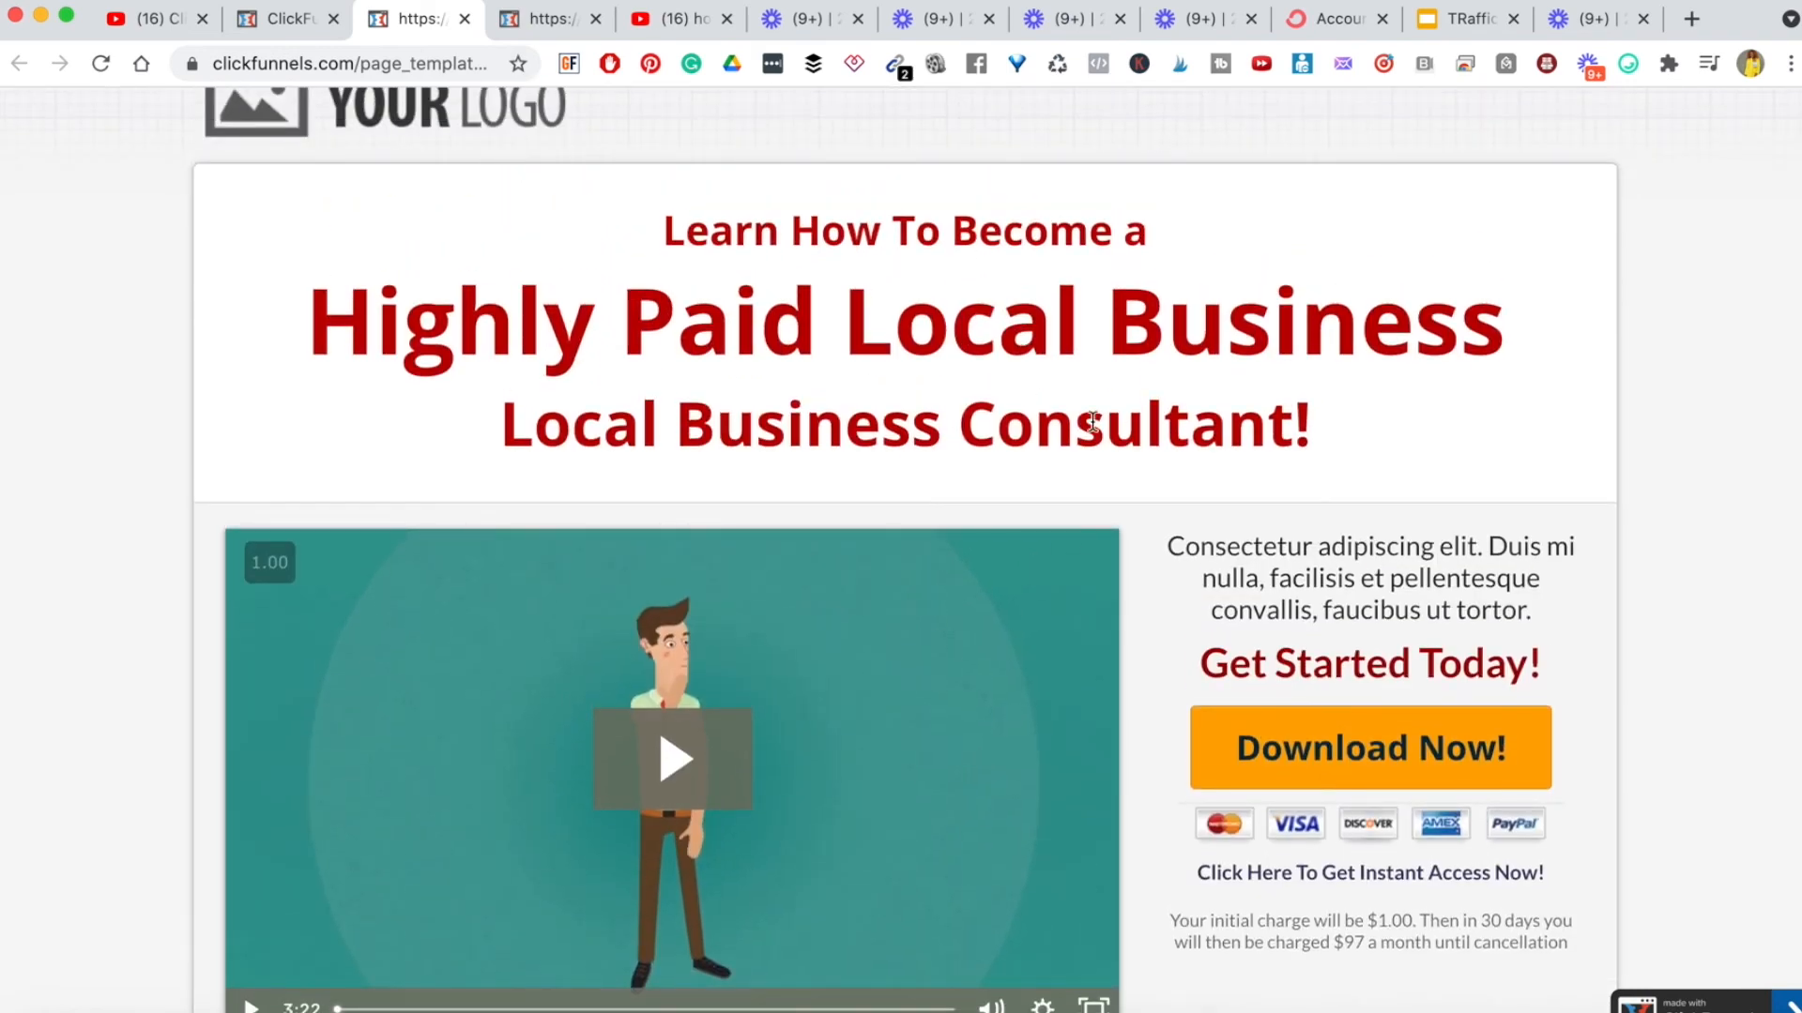
{"action": "scroll", "coordinate": [1606, 704], "scroll_direction": "down", "scroll_amount": 2}
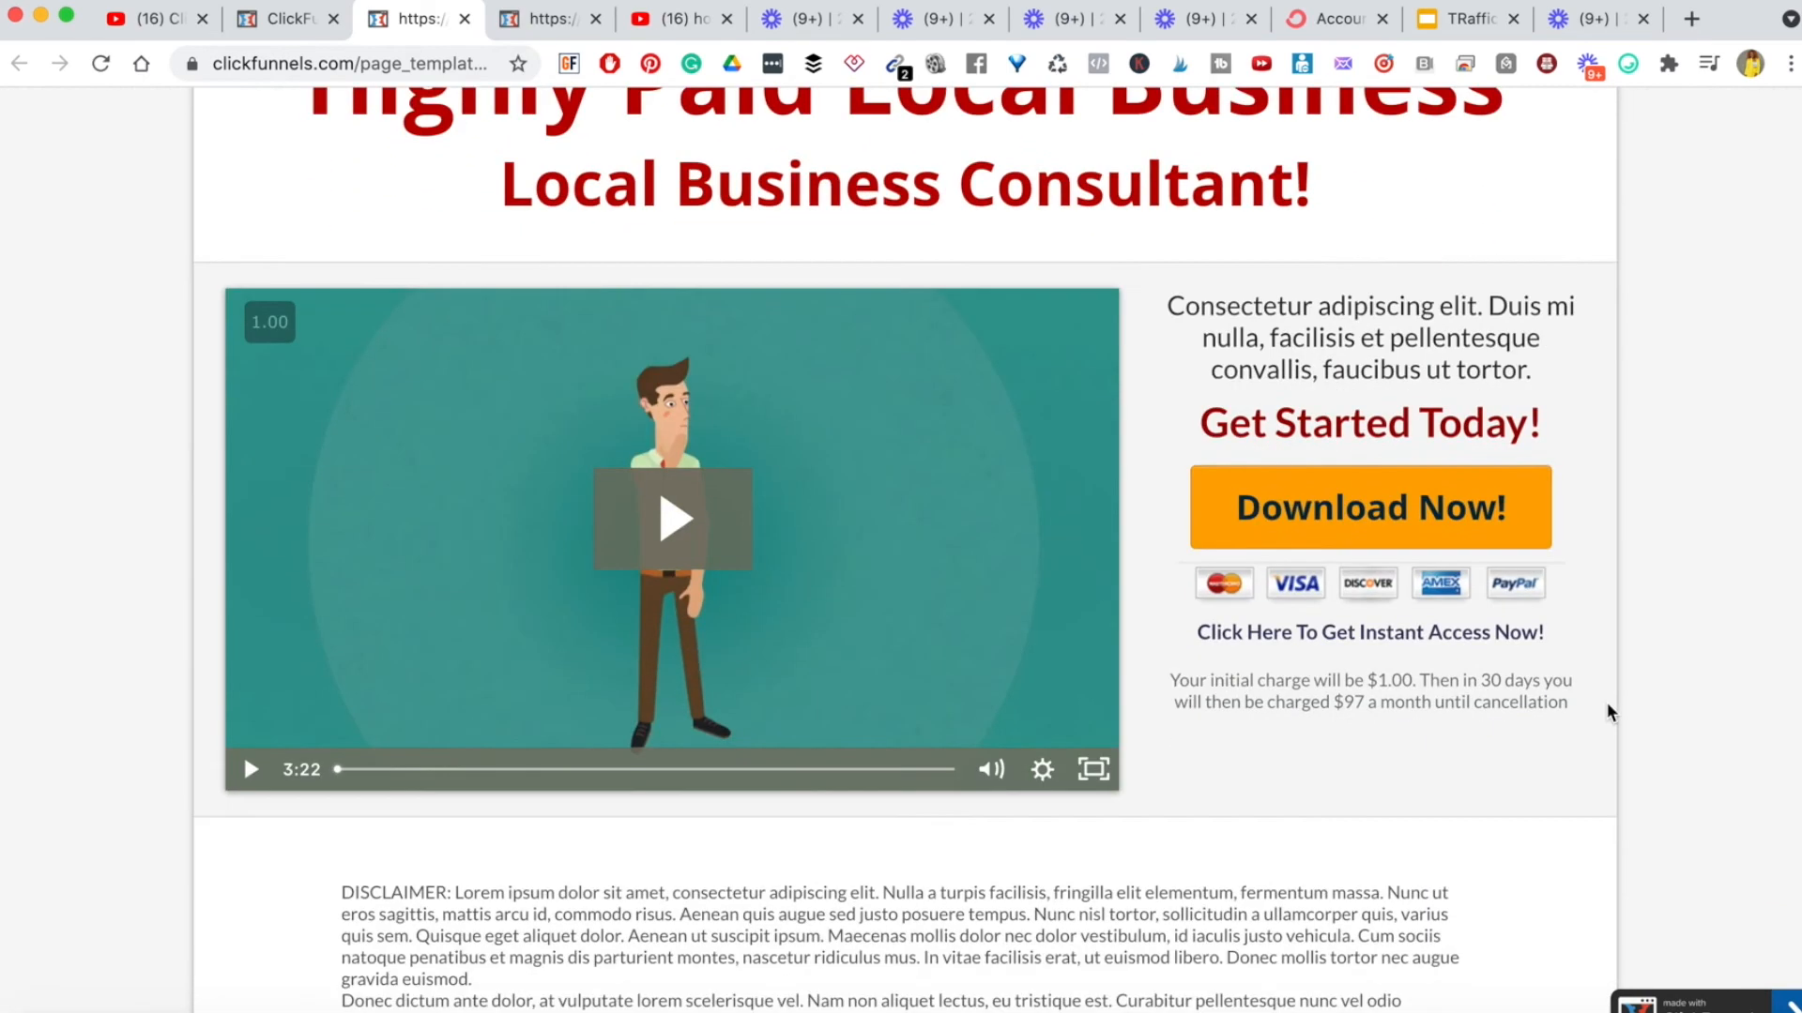
{"action": "scroll", "coordinate": [1607, 703], "scroll_direction": "up", "scroll_amount": 5}
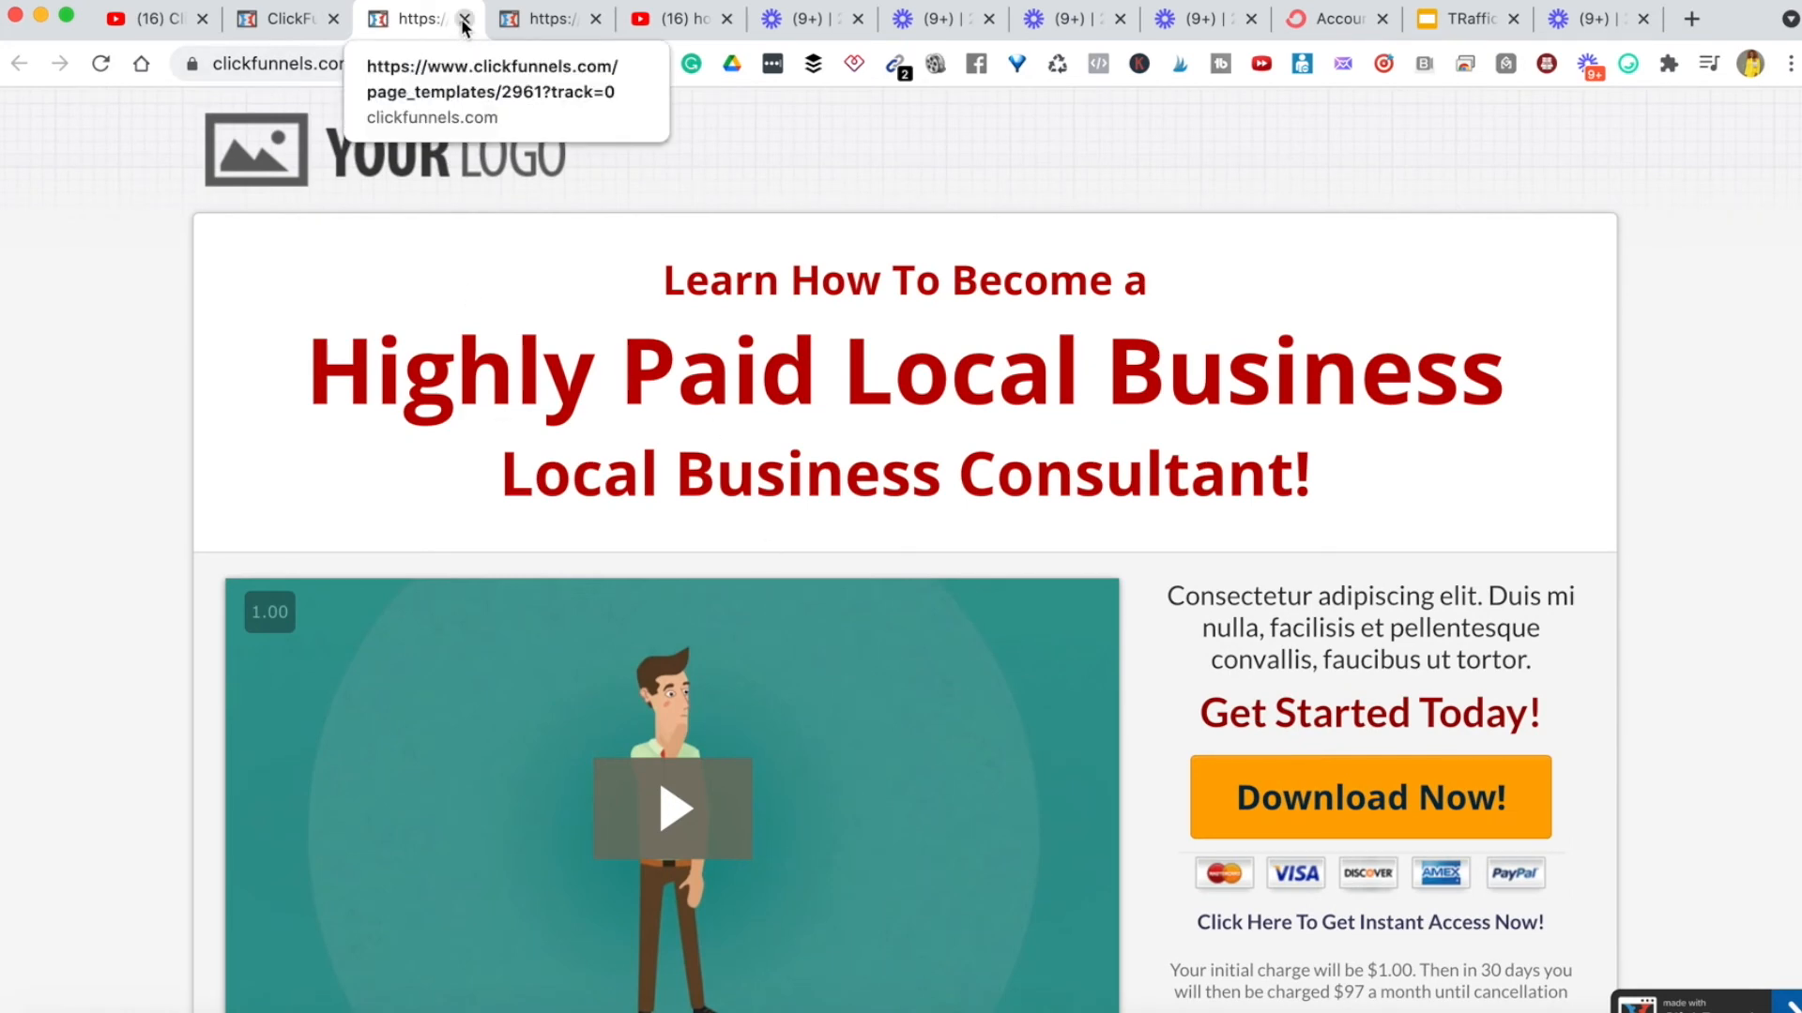
{"action": "key", "text": "super+w"}
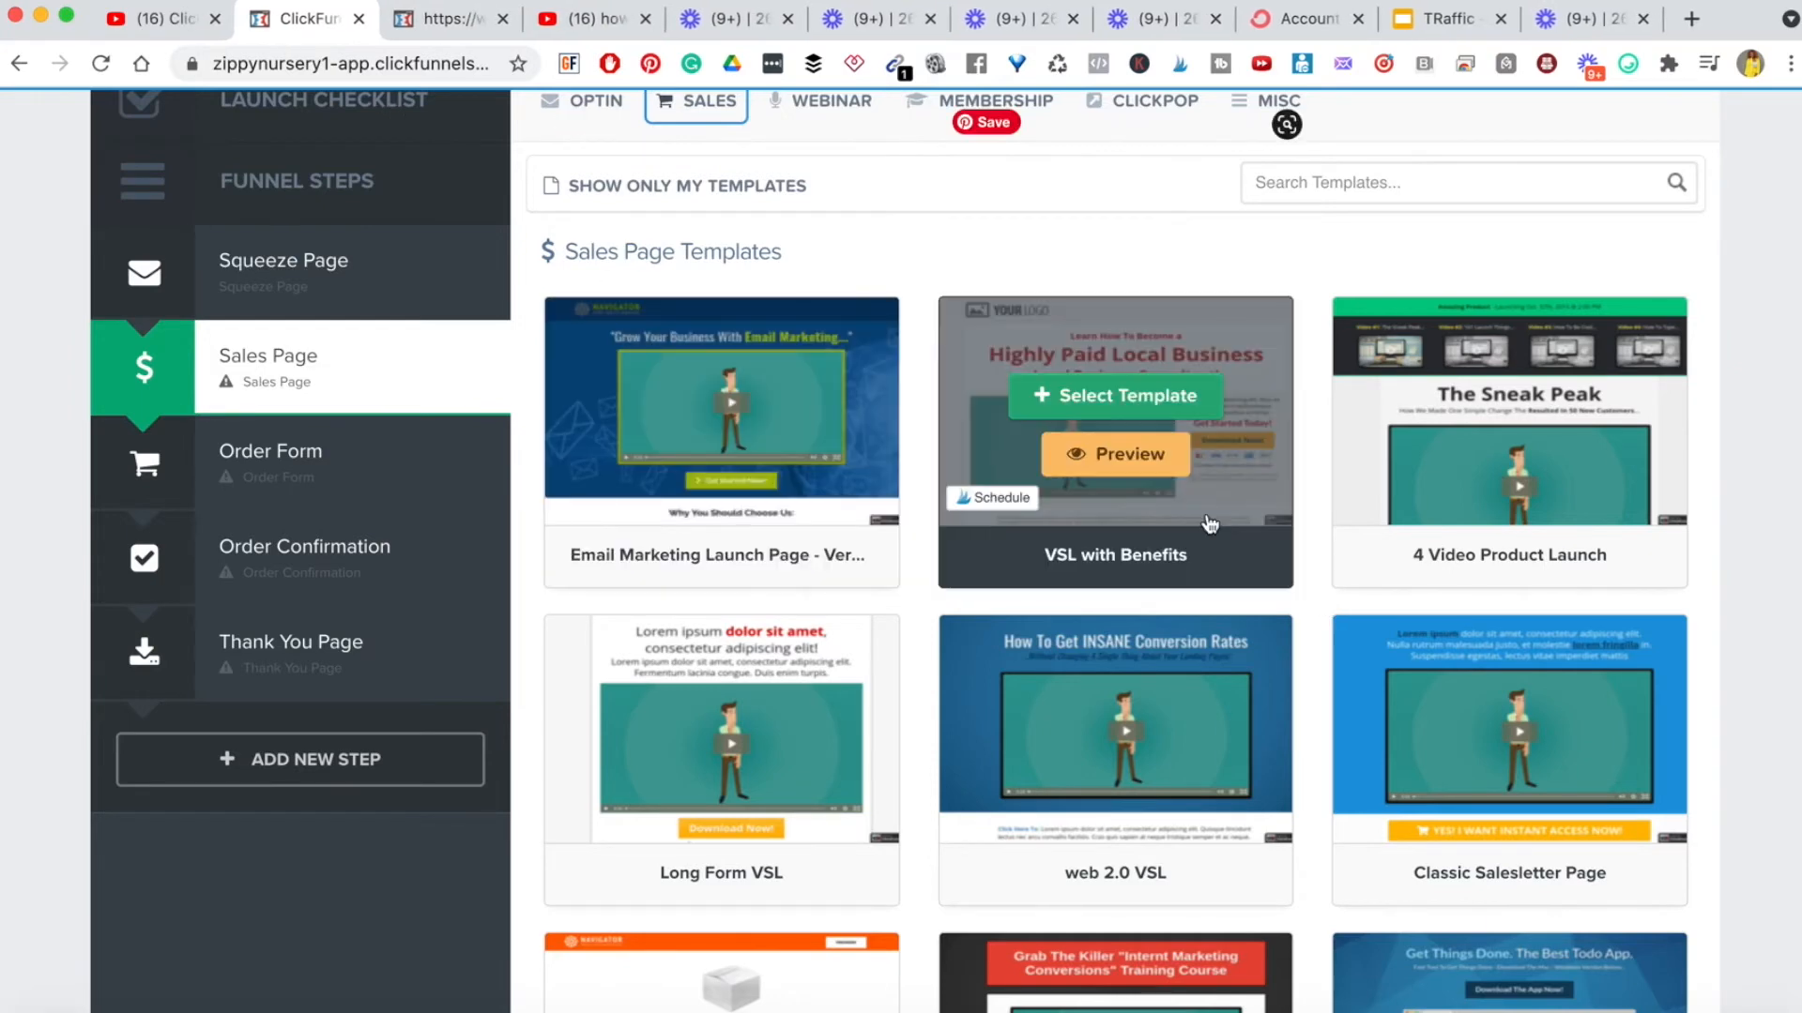
- Apply the VSL with Benefits template to the Sales Page step and open the page for editing
{"action": "mouse_move", "coordinate": [1108, 410]}
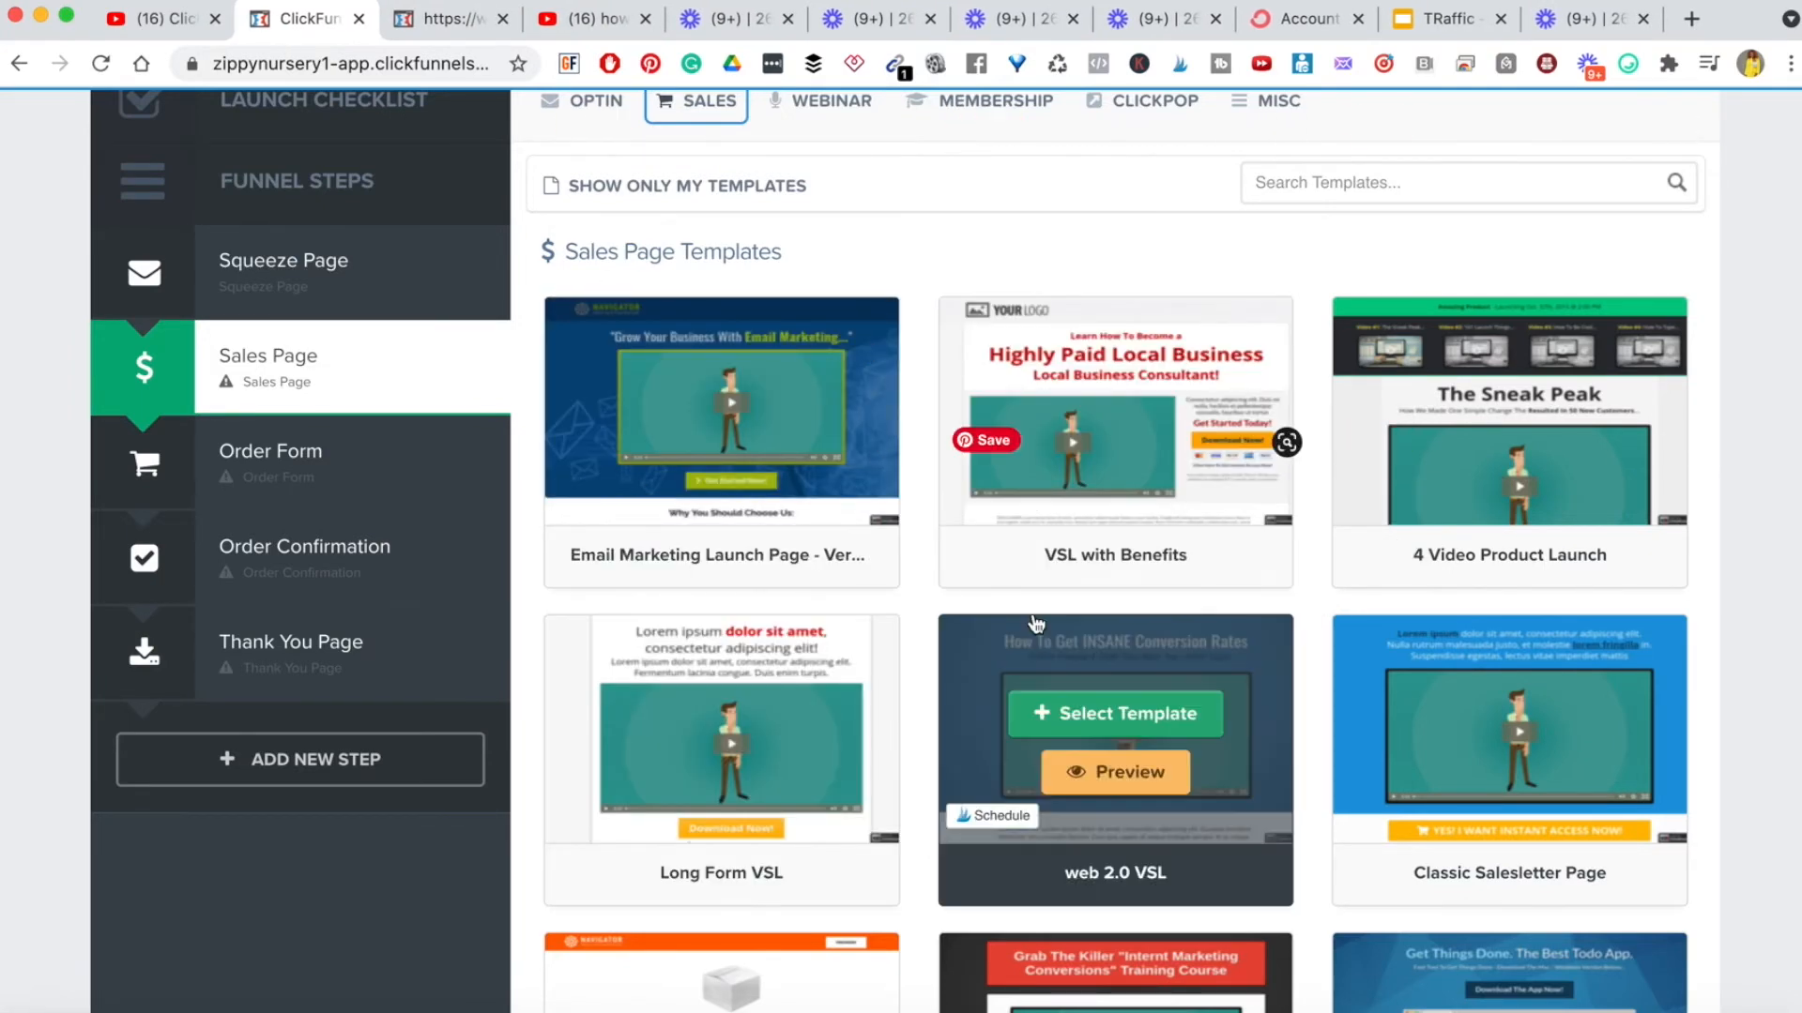
{"action": "mouse_move", "coordinate": [1056, 394]}
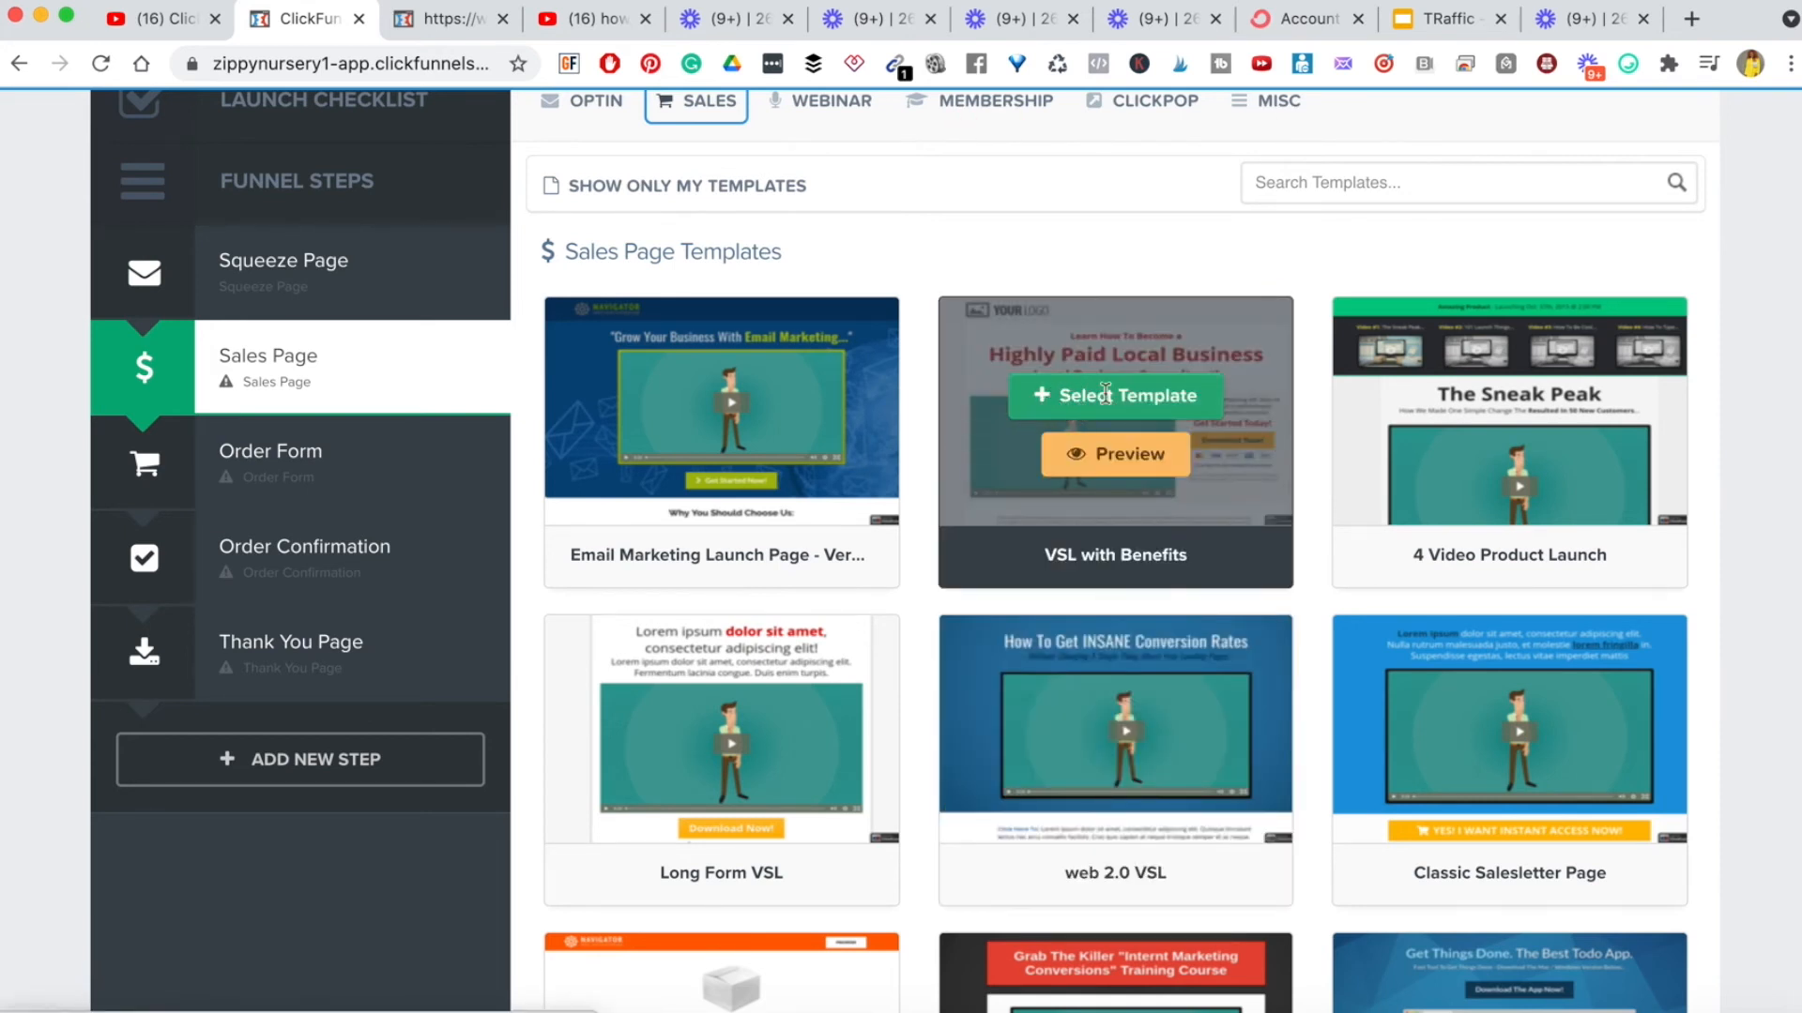
{"action": "left_click", "coordinate": [1088, 396]}
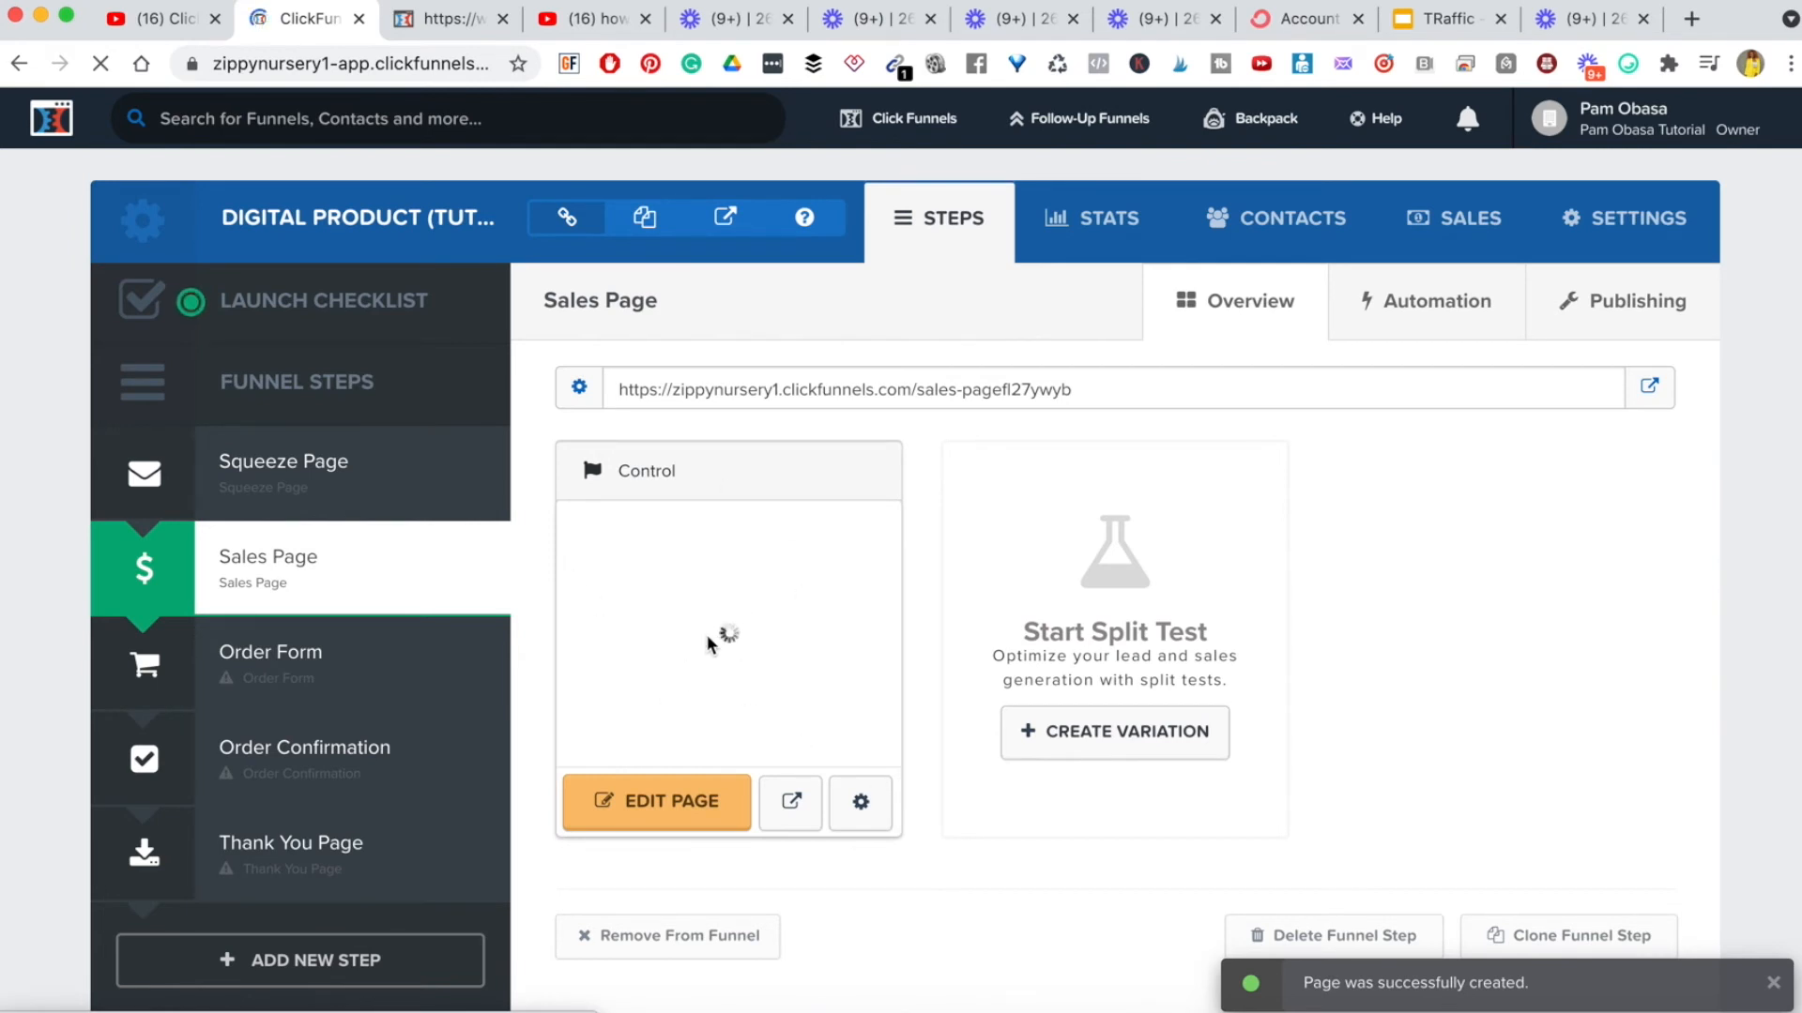
{"action": "left_click", "coordinate": [654, 805]}
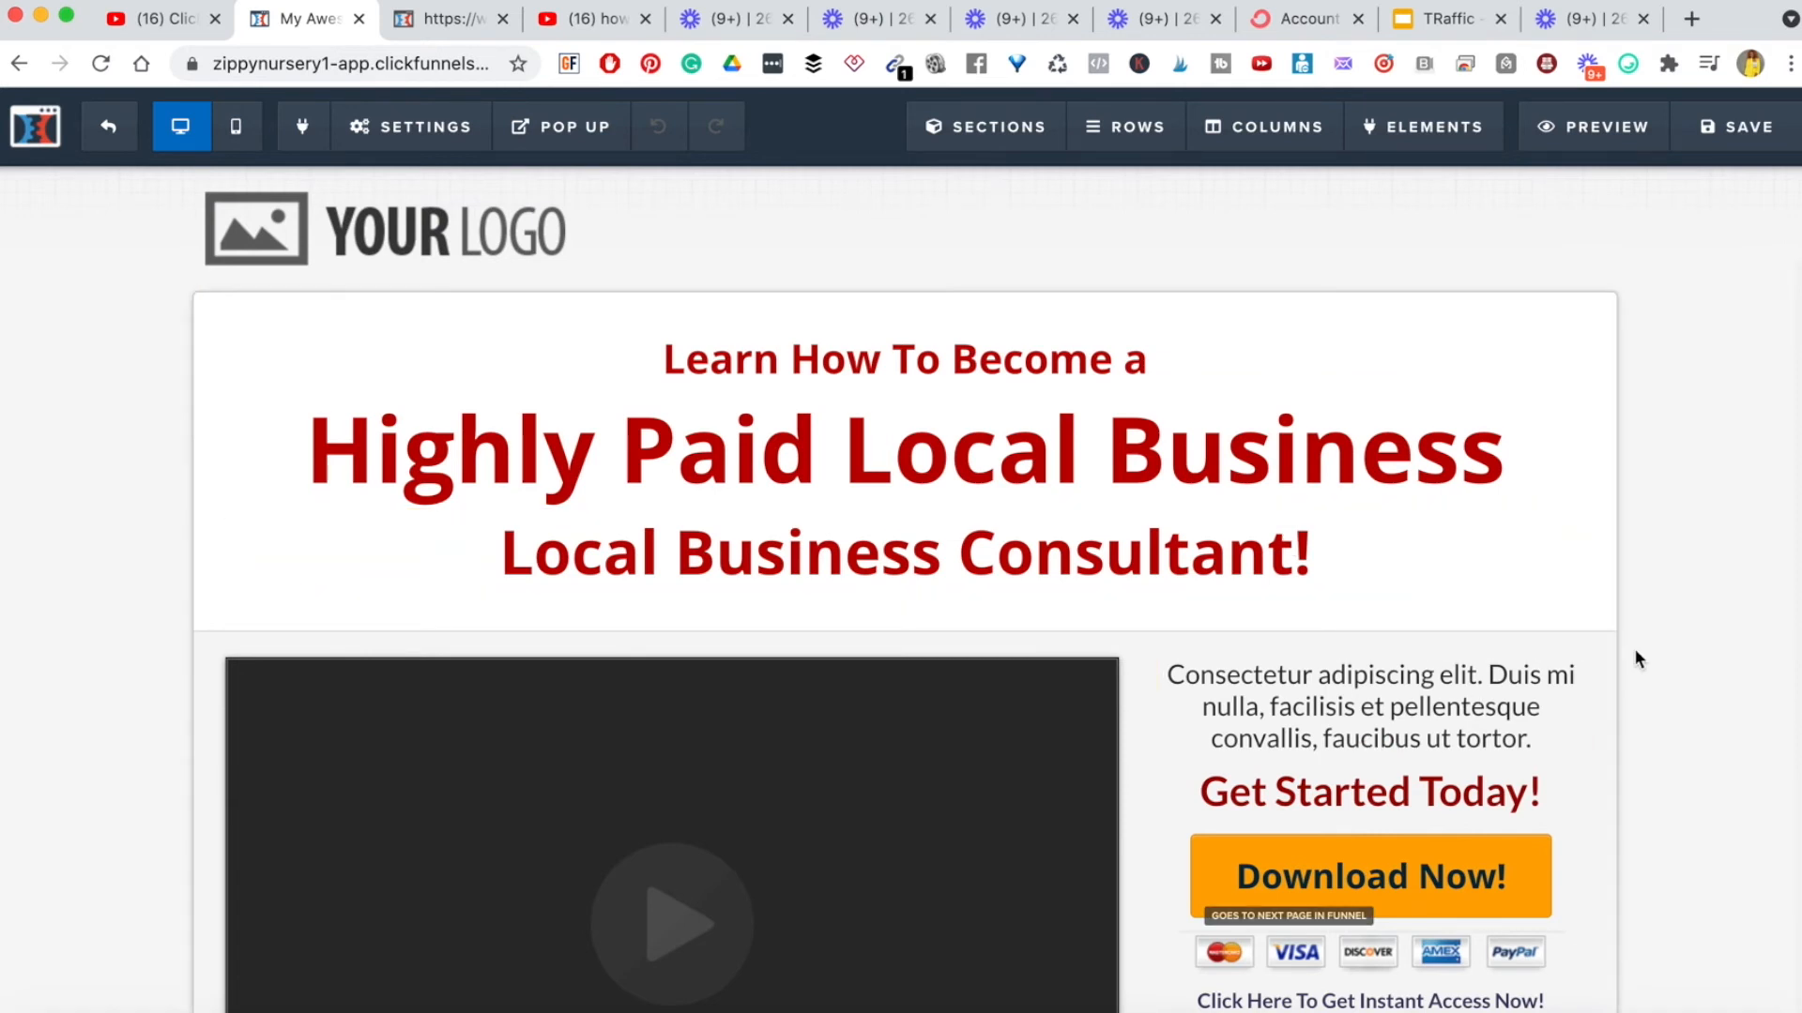
{"action": "left_click", "coordinate": [725, 380]}
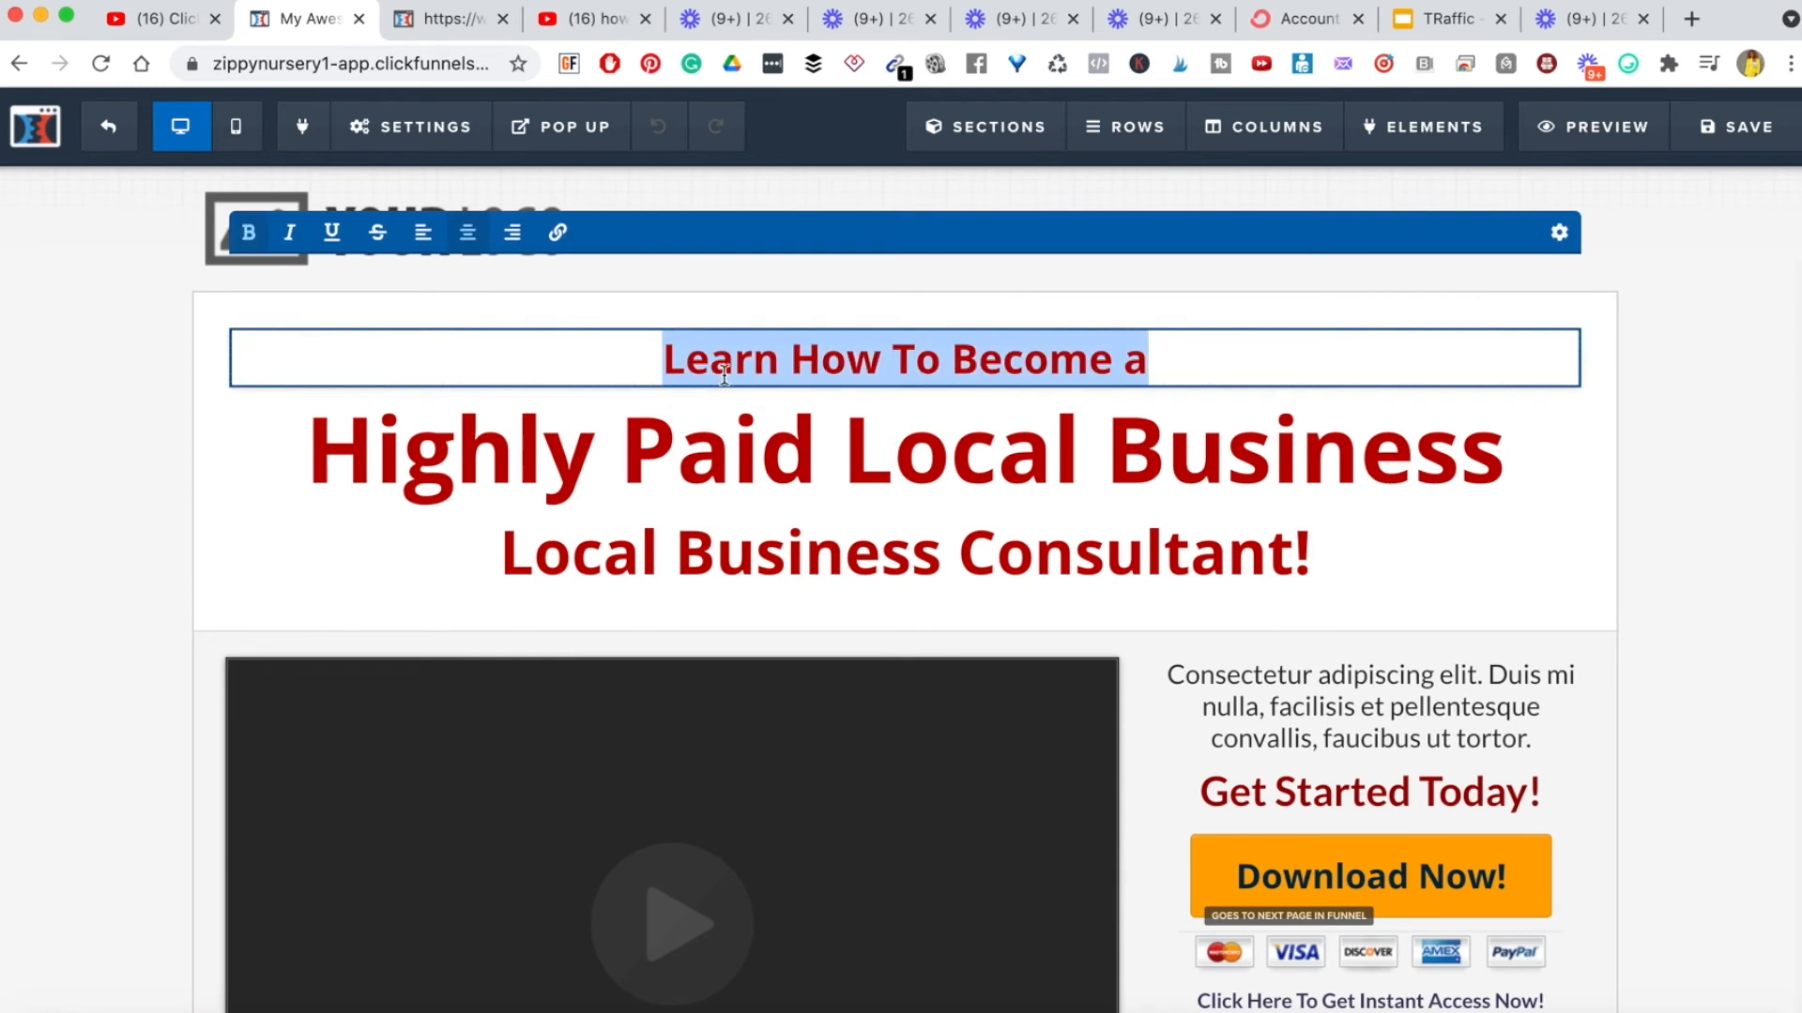
{"action": "double_click", "coordinate": [806, 349]}
{"action": "left_click", "coordinate": [798, 469]}
{"action": "left_click", "coordinate": [805, 567]}
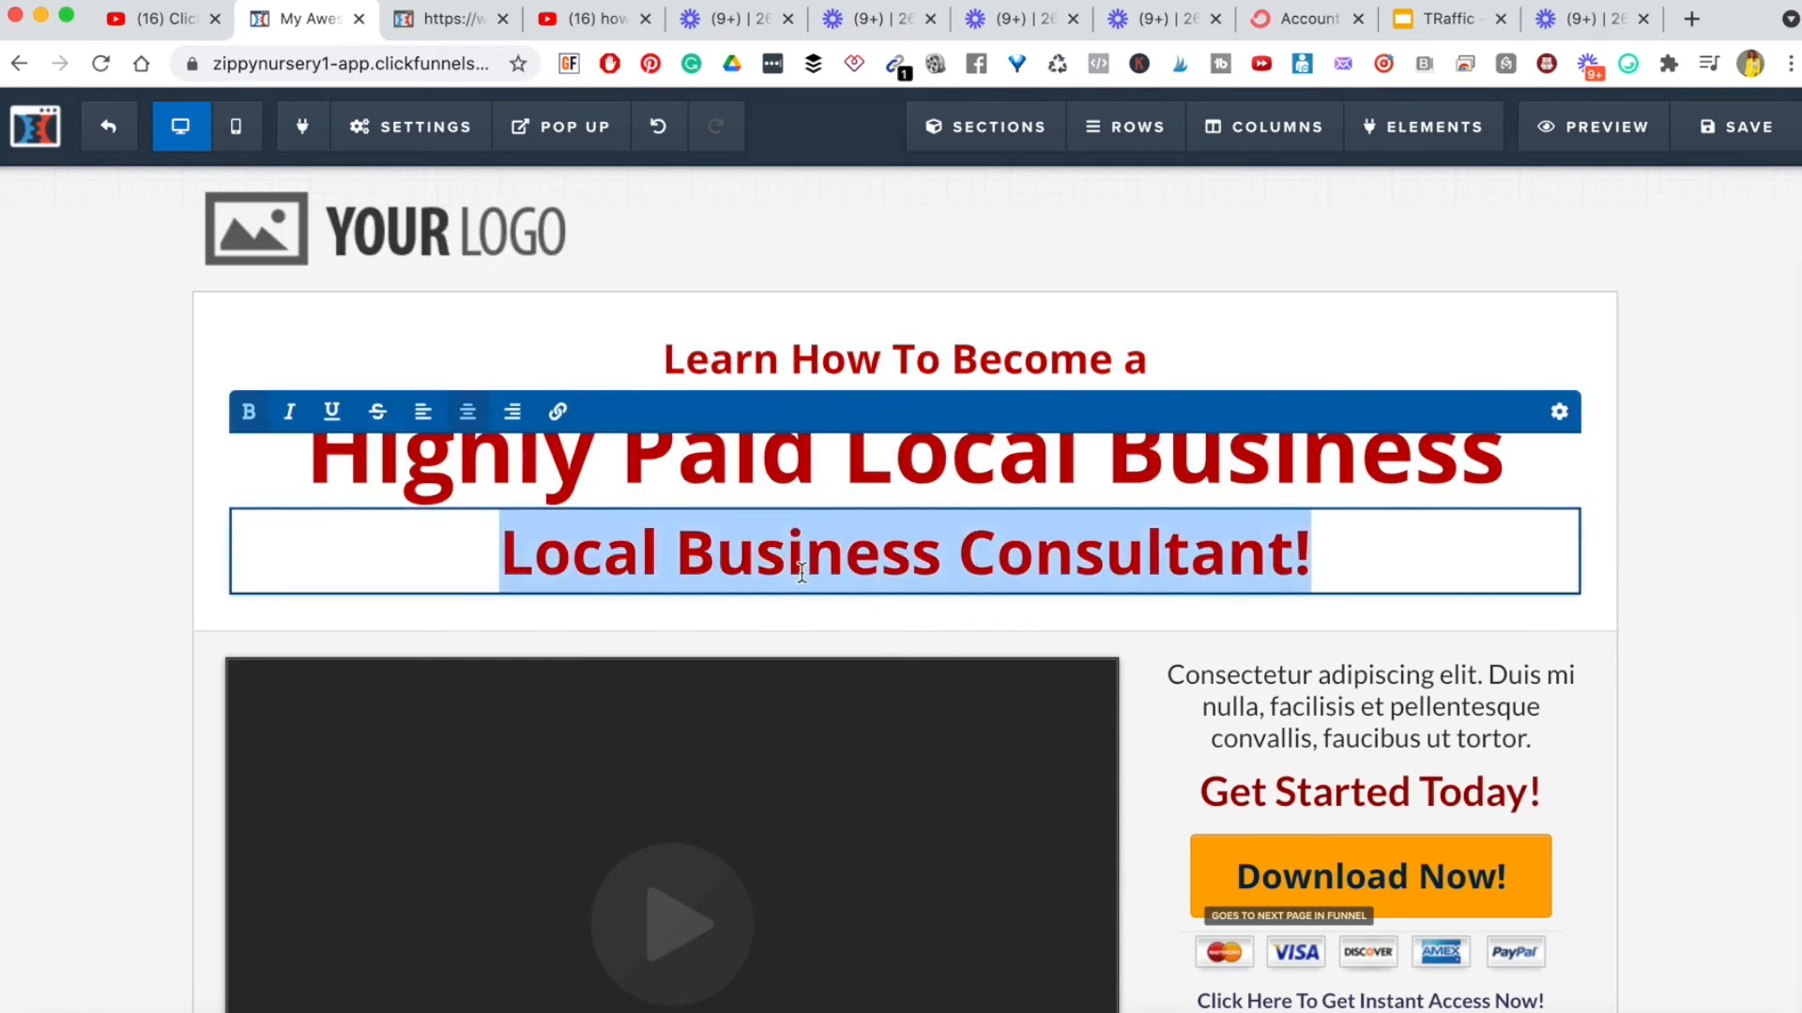
{"action": "left_click", "coordinate": [1658, 536]}
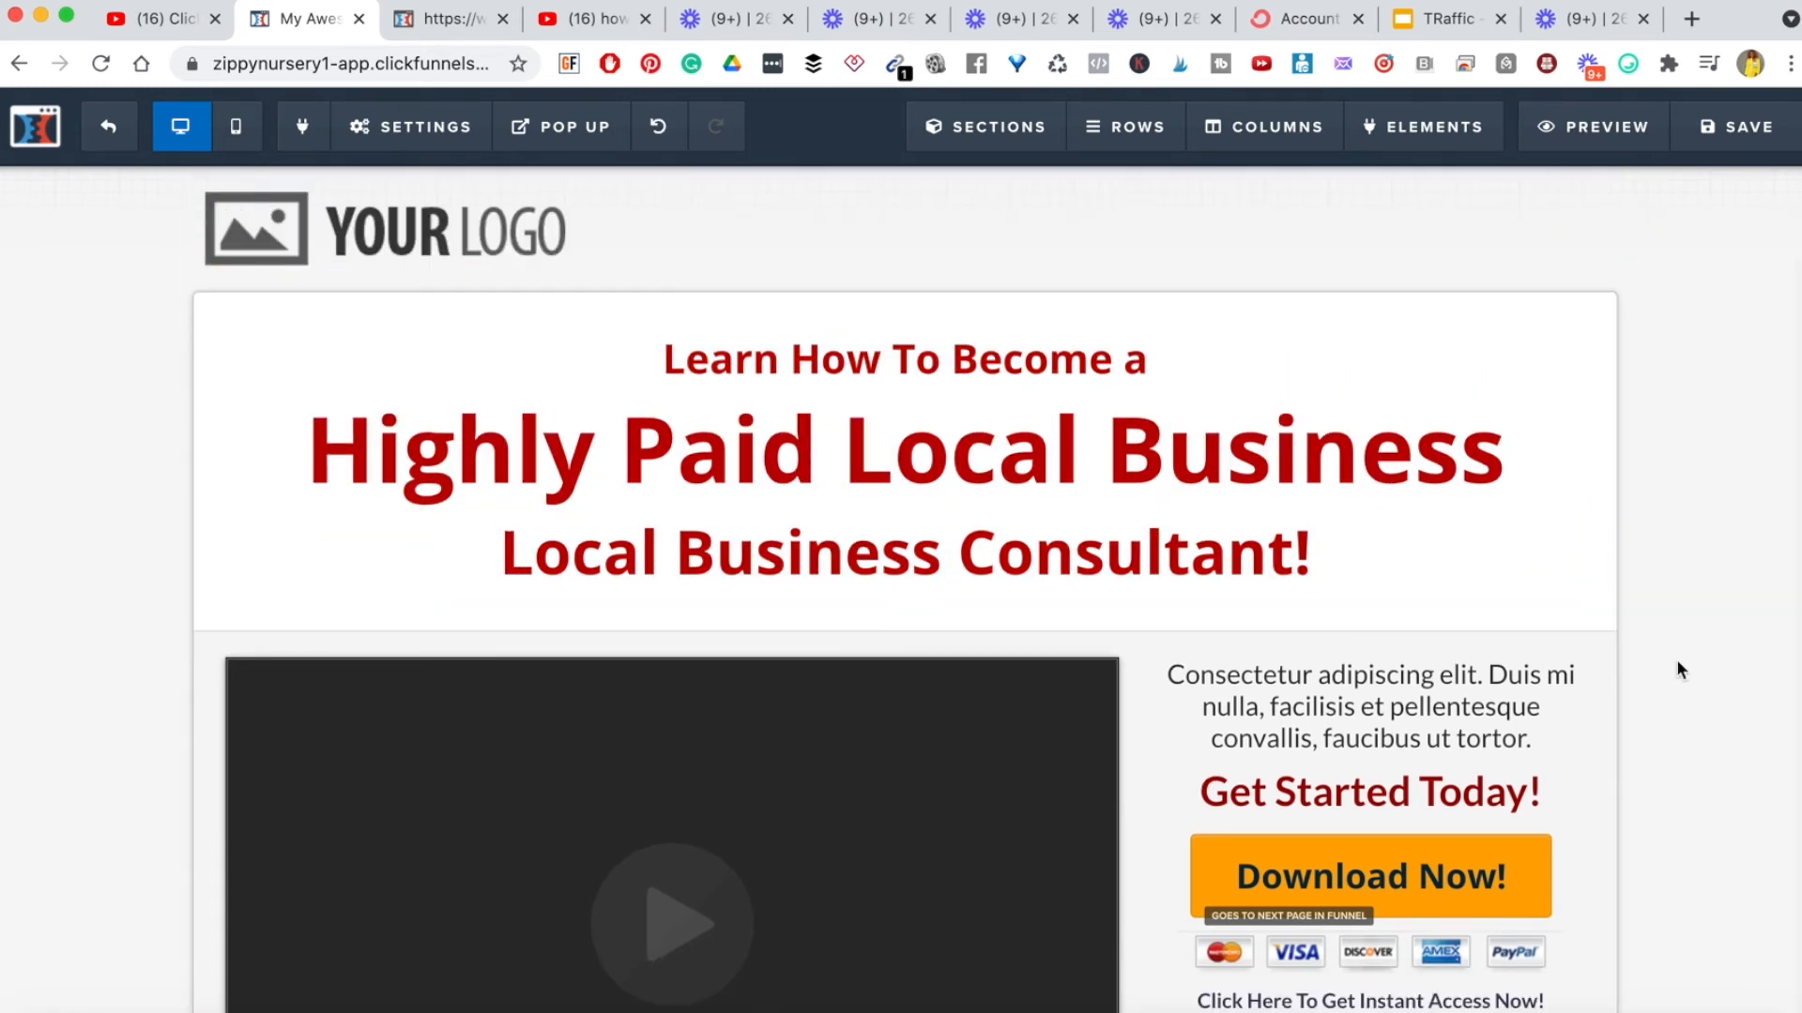
{"action": "scroll", "coordinate": [1679, 670], "scroll_direction": "down", "scroll_amount": 2}
{"action": "scroll", "coordinate": [973, 347], "scroll_direction": "up", "scroll_amount": 2}
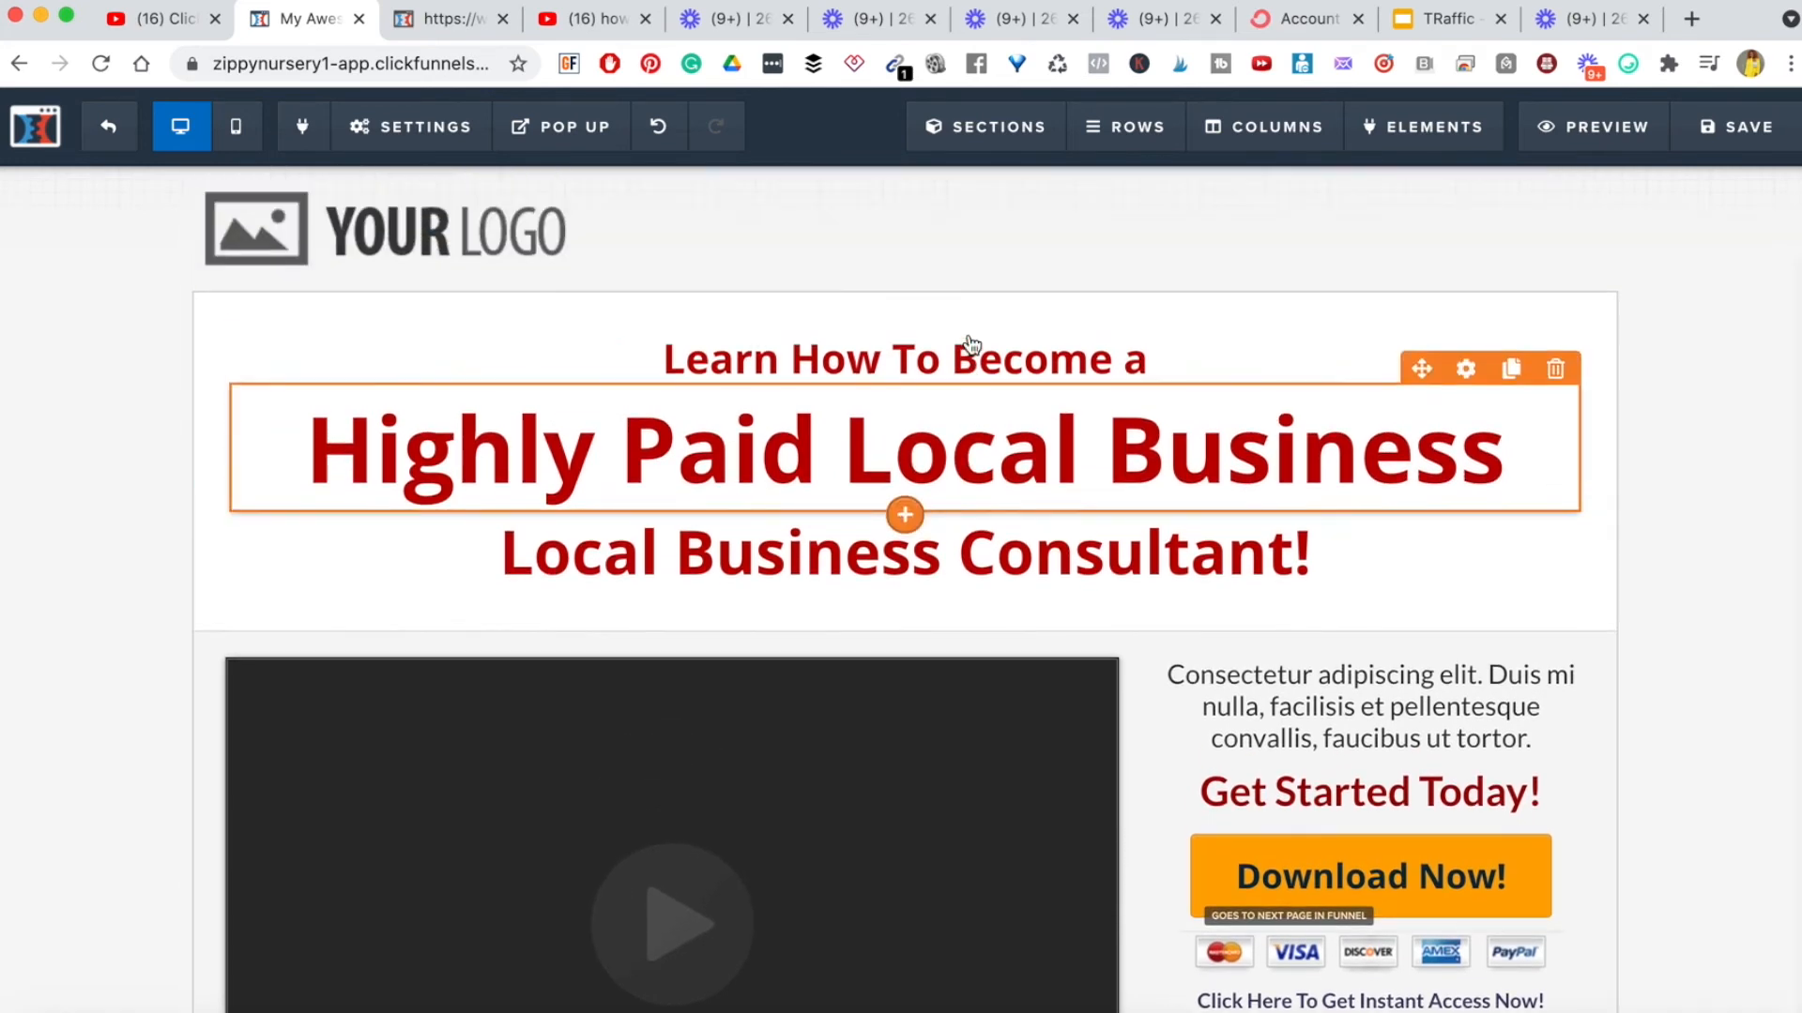
- Try several preset bold colors on the "Highly Paid Local Business" headline, finishing on the dark #2d2d2d
{"action": "left_click", "coordinate": [1466, 368]}
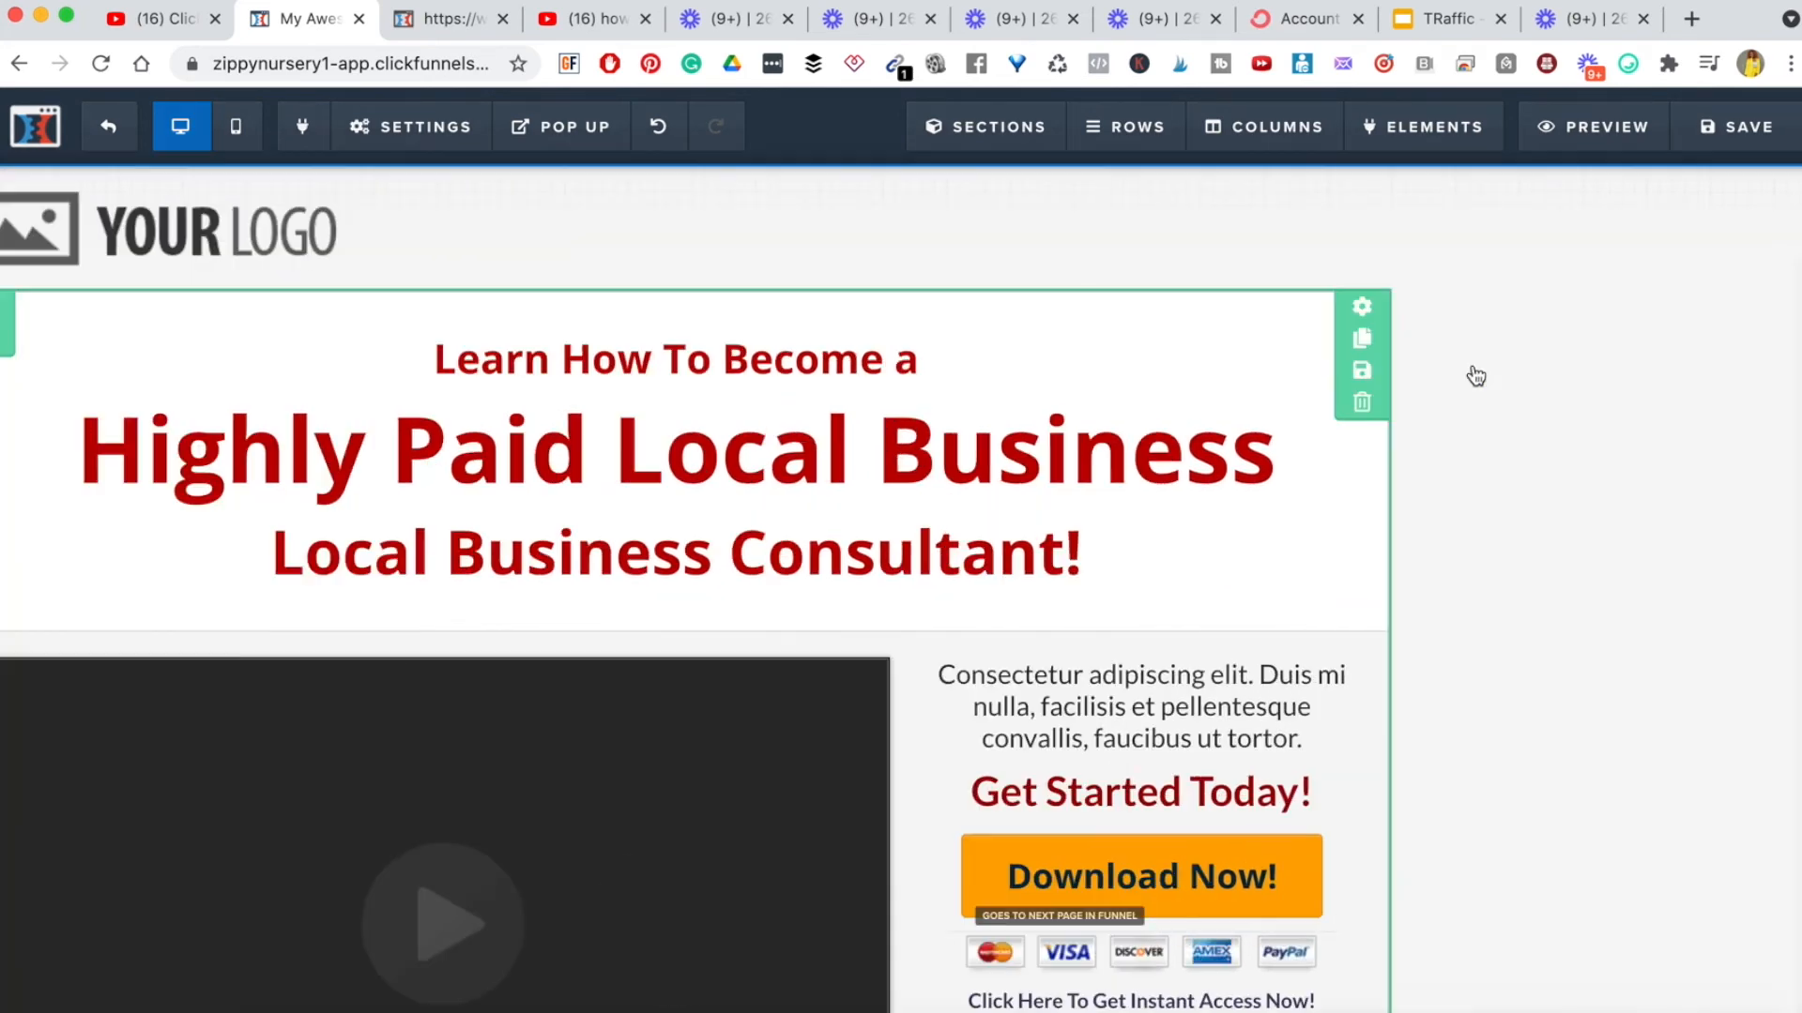
{"action": "left_click", "coordinate": [1566, 675]}
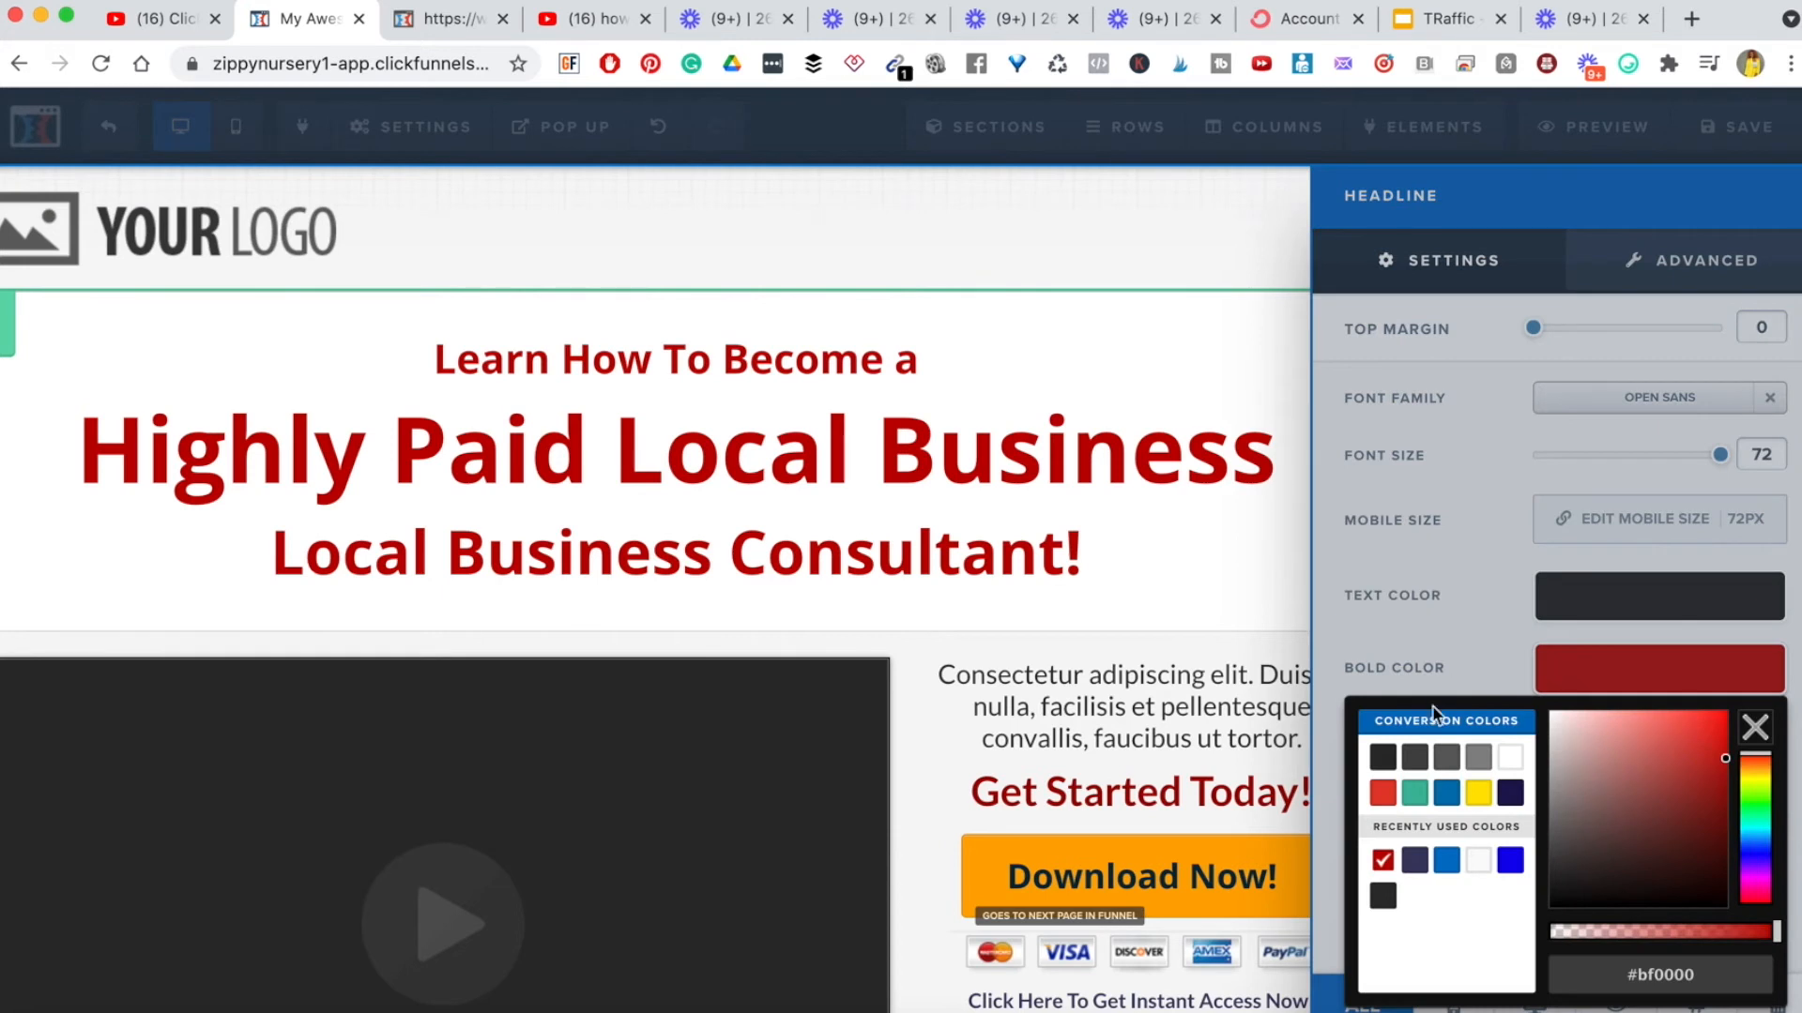
{"action": "left_click", "coordinate": [1417, 794]}
{"action": "left_click", "coordinate": [1450, 794]}
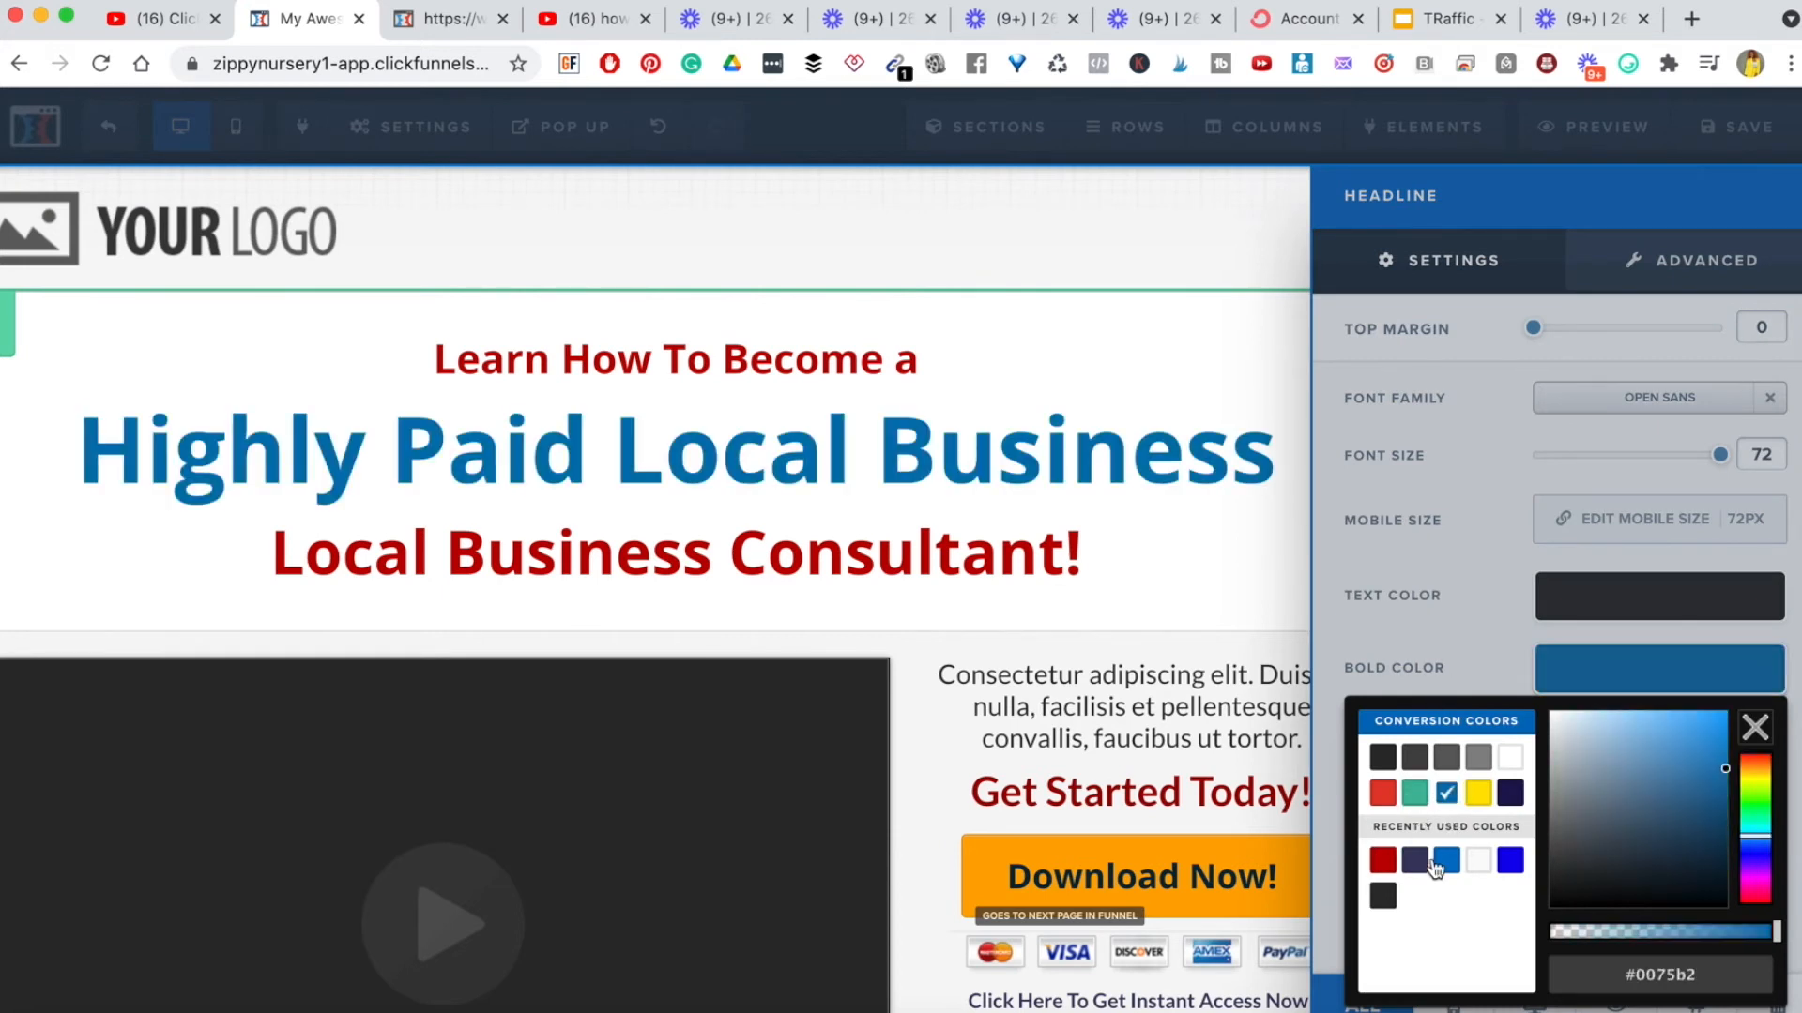
{"action": "left_click", "coordinate": [1415, 861]}
{"action": "left_click", "coordinate": [1377, 867]}
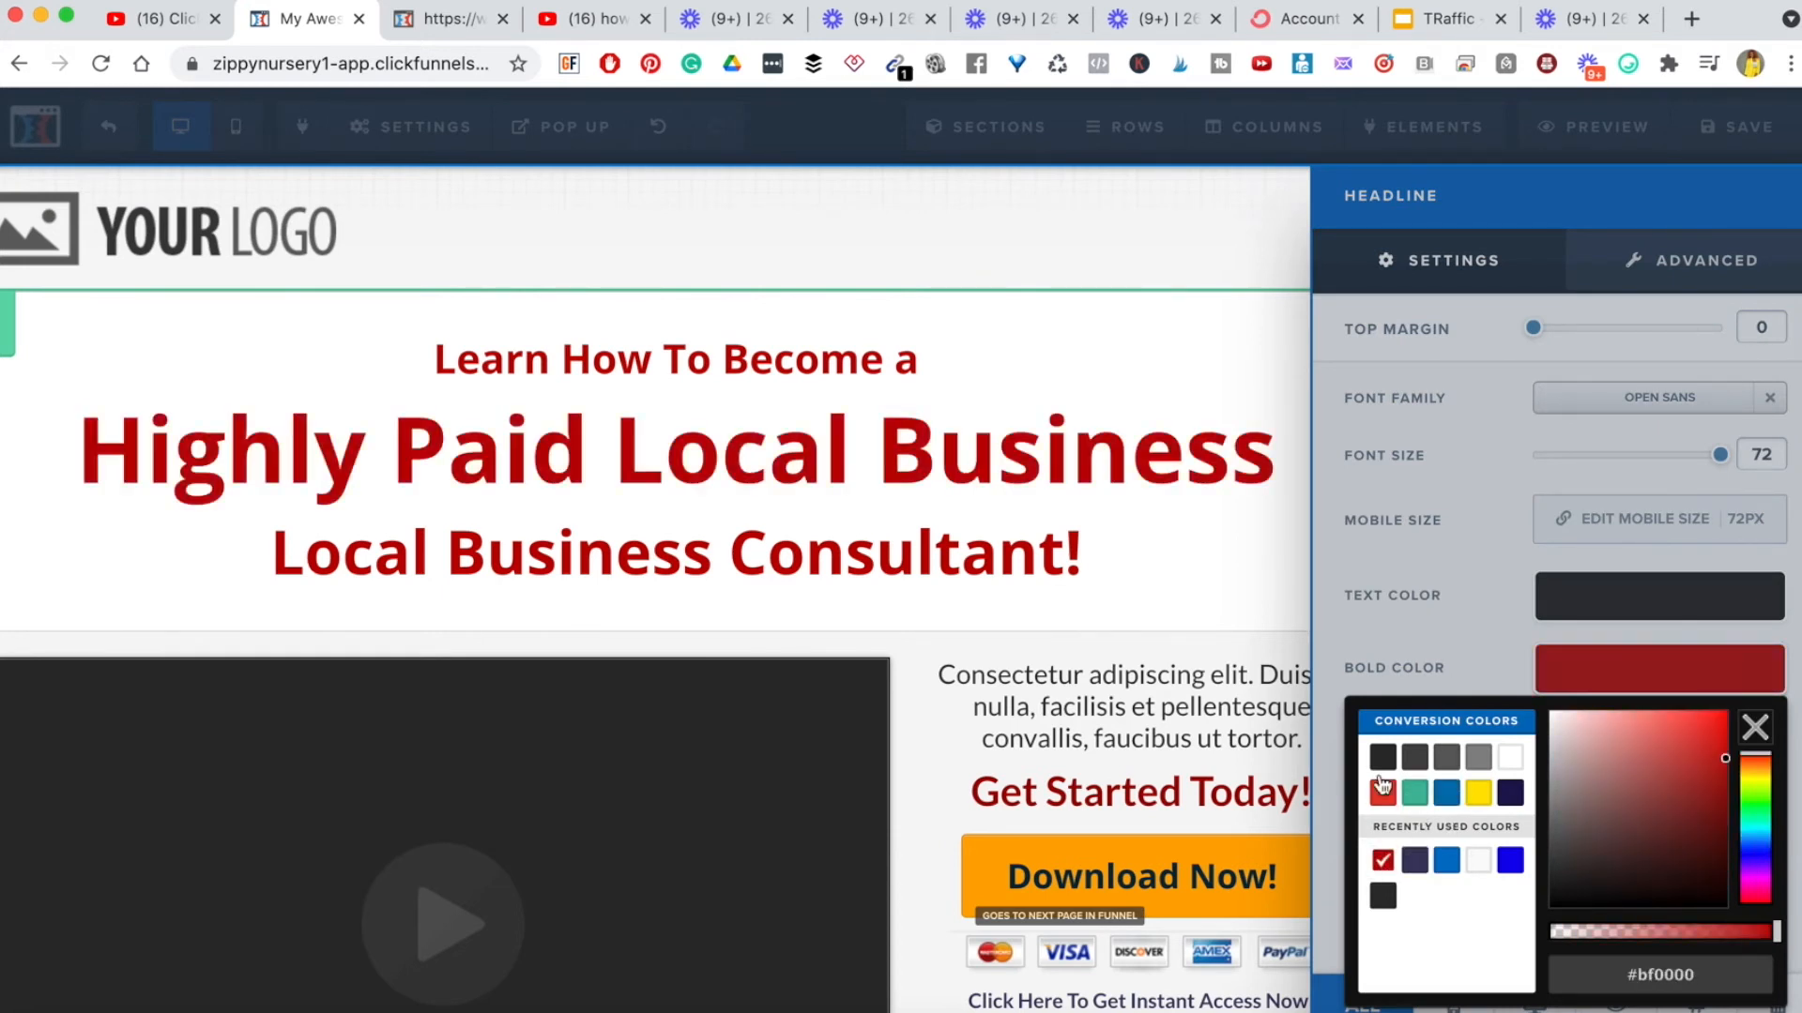
{"action": "left_click", "coordinate": [1381, 760]}
- Give the main headline a custom muted green bold color and close its settings
{"action": "left_click", "coordinate": [1667, 966]}
{"action": "left_click_drag", "start_coordinate": [1748, 868], "coordinate": [1751, 796]}
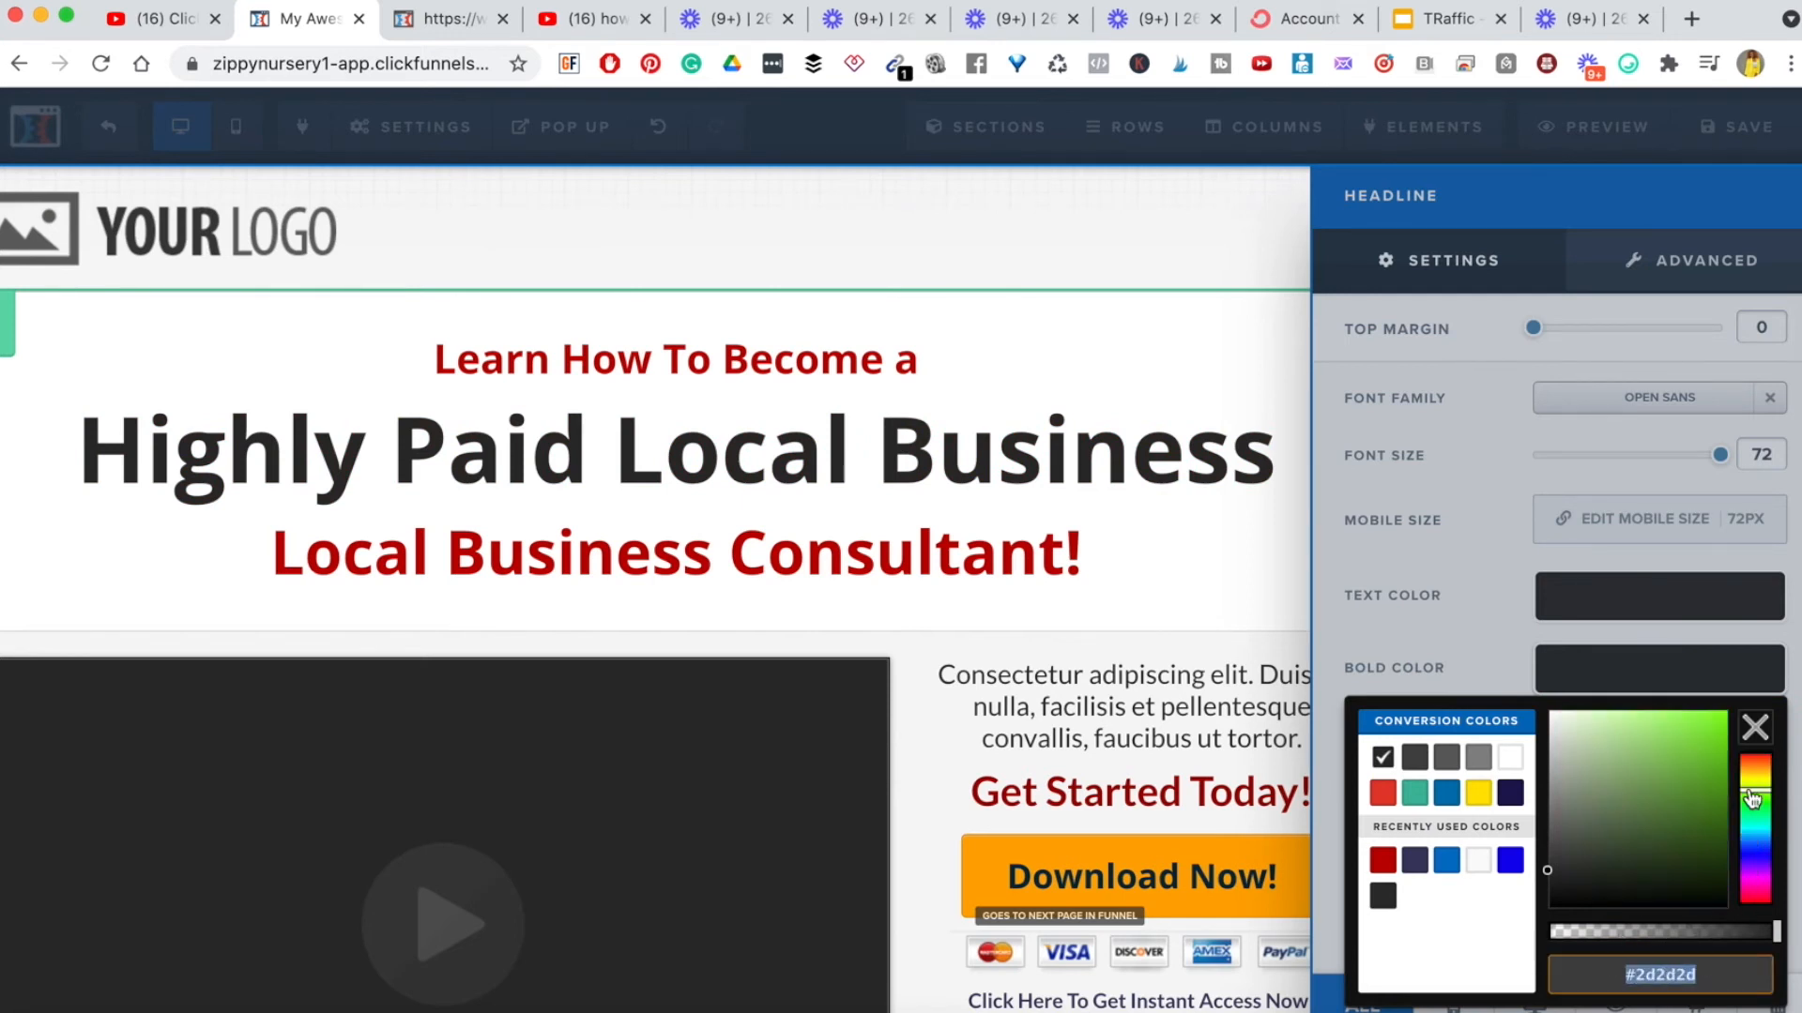
{"action": "left_click", "coordinate": [1676, 754]}
{"action": "left_click", "coordinate": [1691, 723]}
{"action": "left_click", "coordinate": [1687, 802]}
{"action": "left_click", "coordinate": [1695, 717]}
{"action": "left_click", "coordinate": [1603, 790]}
{"action": "left_click", "coordinate": [1184, 576]}
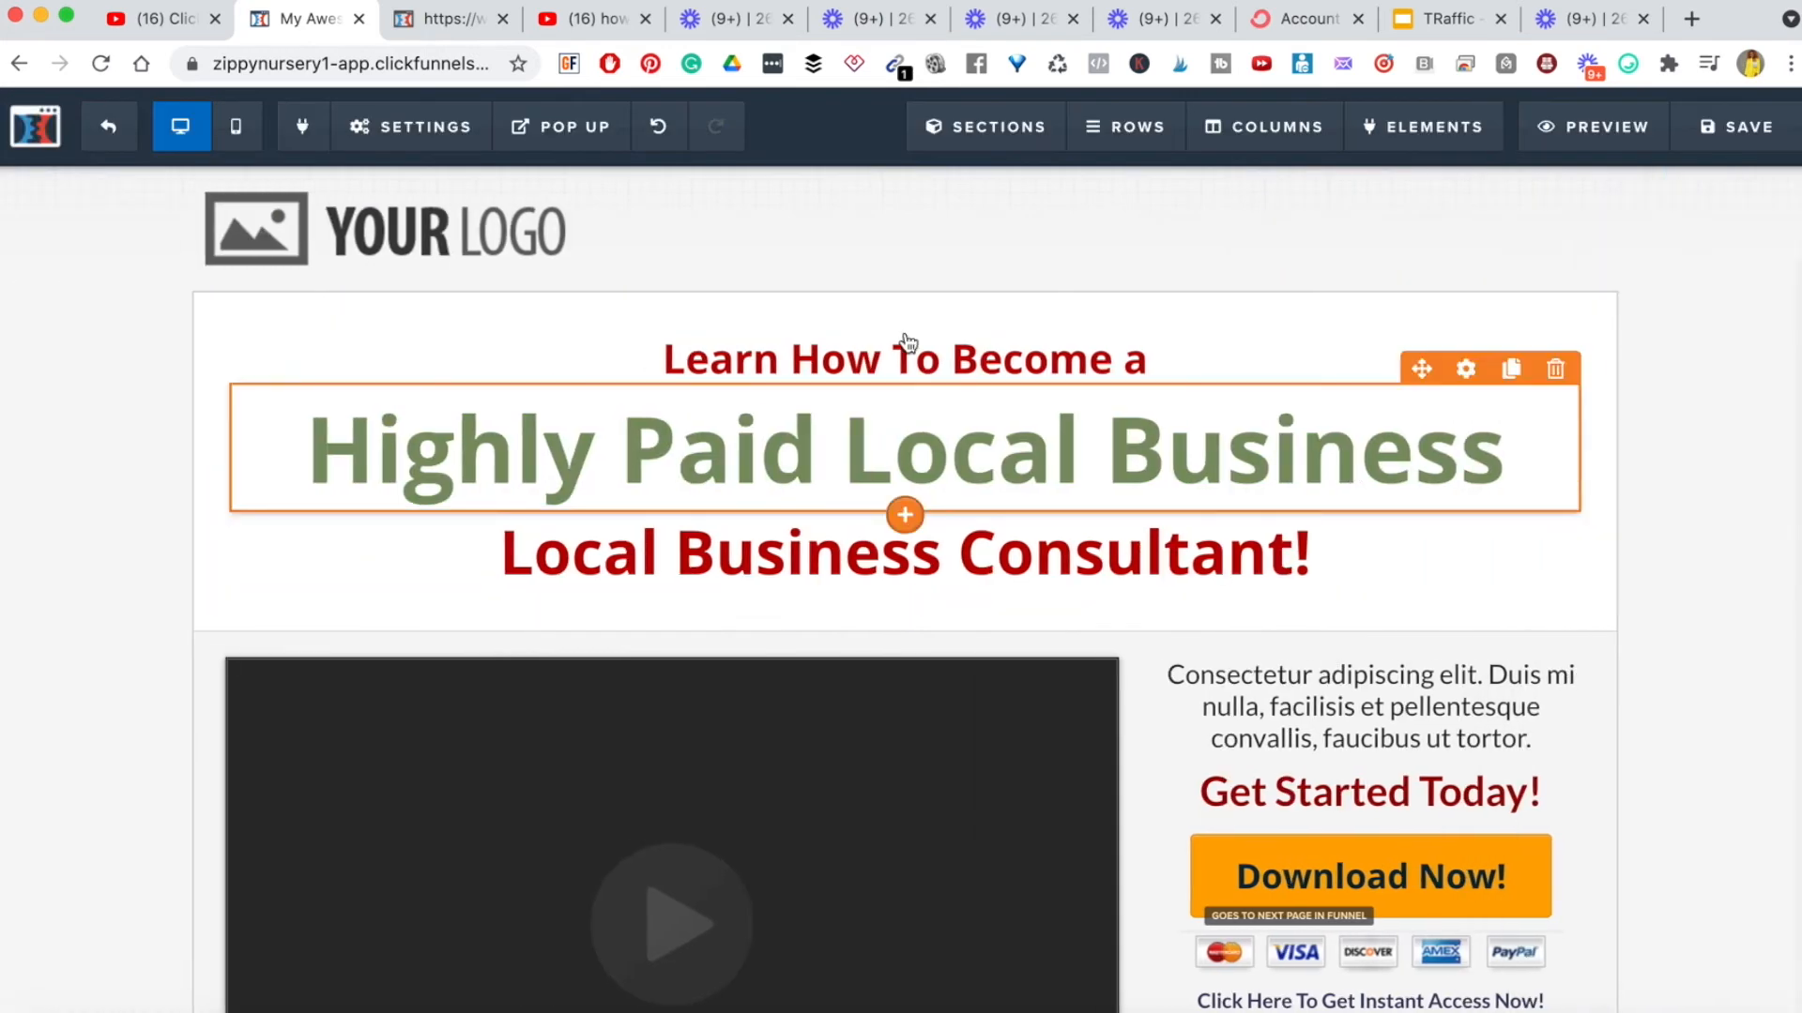
- Set the video type of the page's main video to YouTube
{"action": "scroll", "coordinate": [1530, 730], "scroll_direction": "down", "scroll_amount": 3}
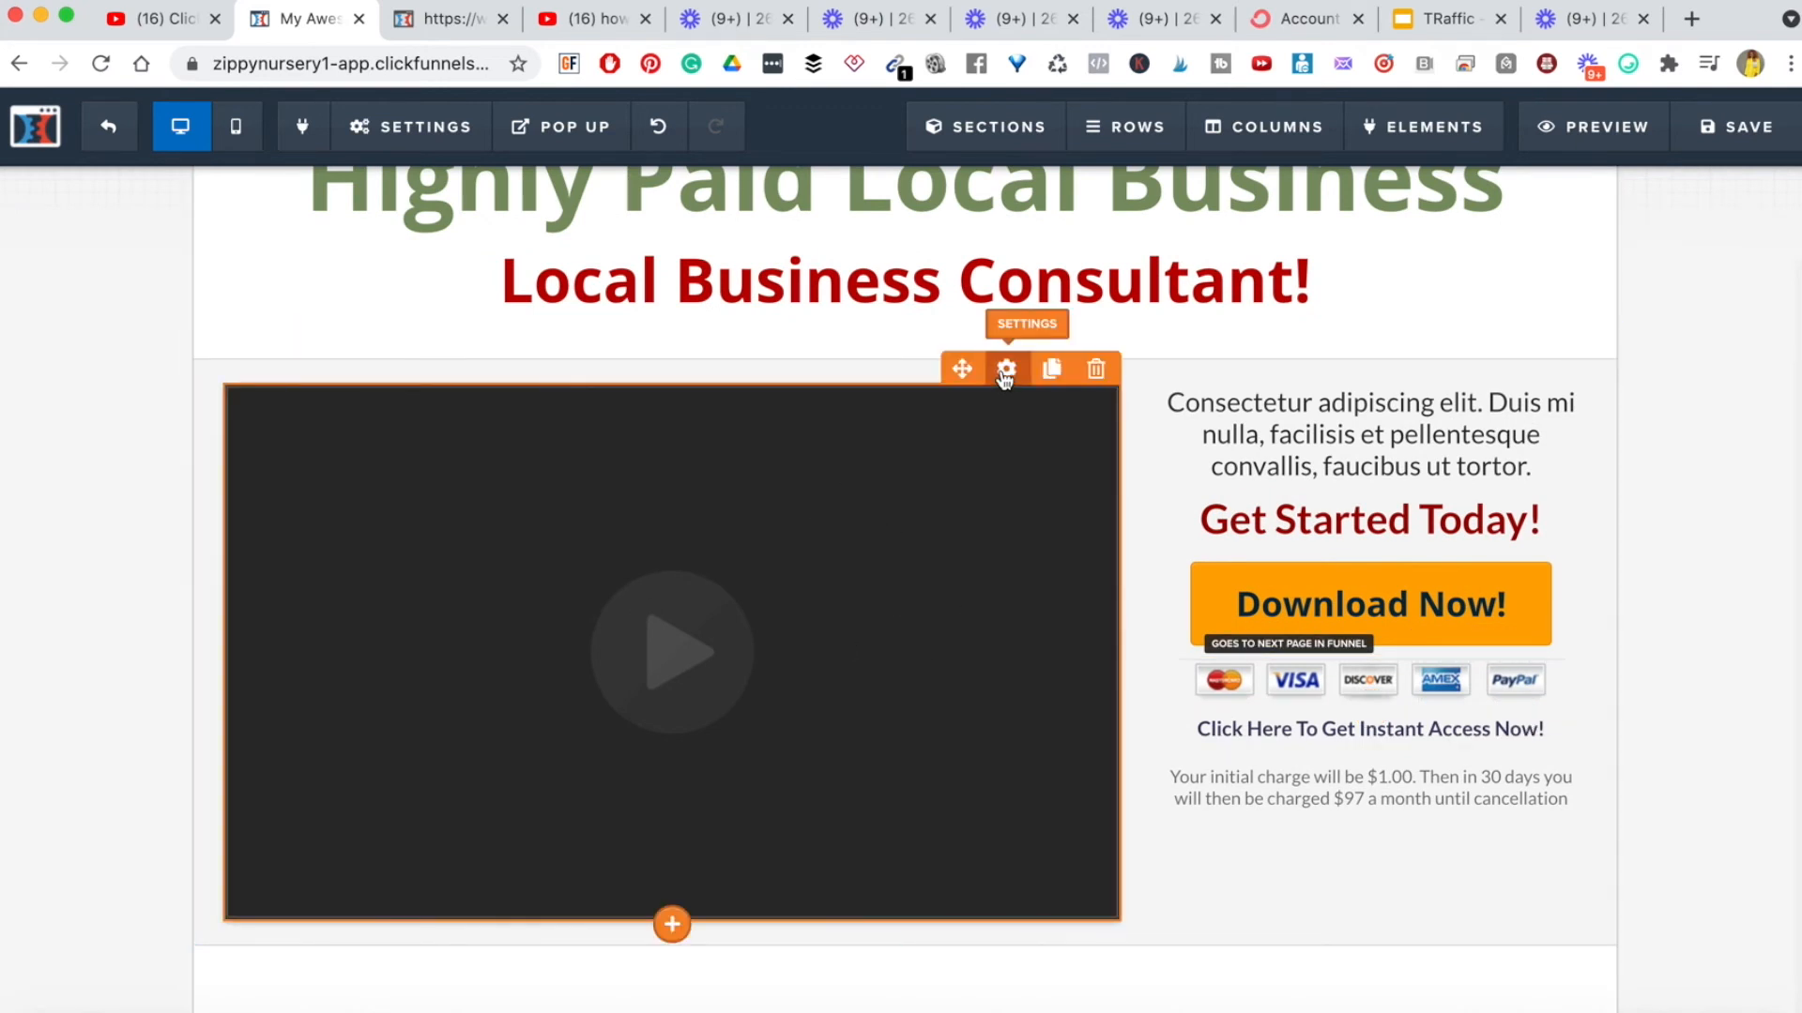
{"action": "left_click", "coordinate": [1005, 370]}
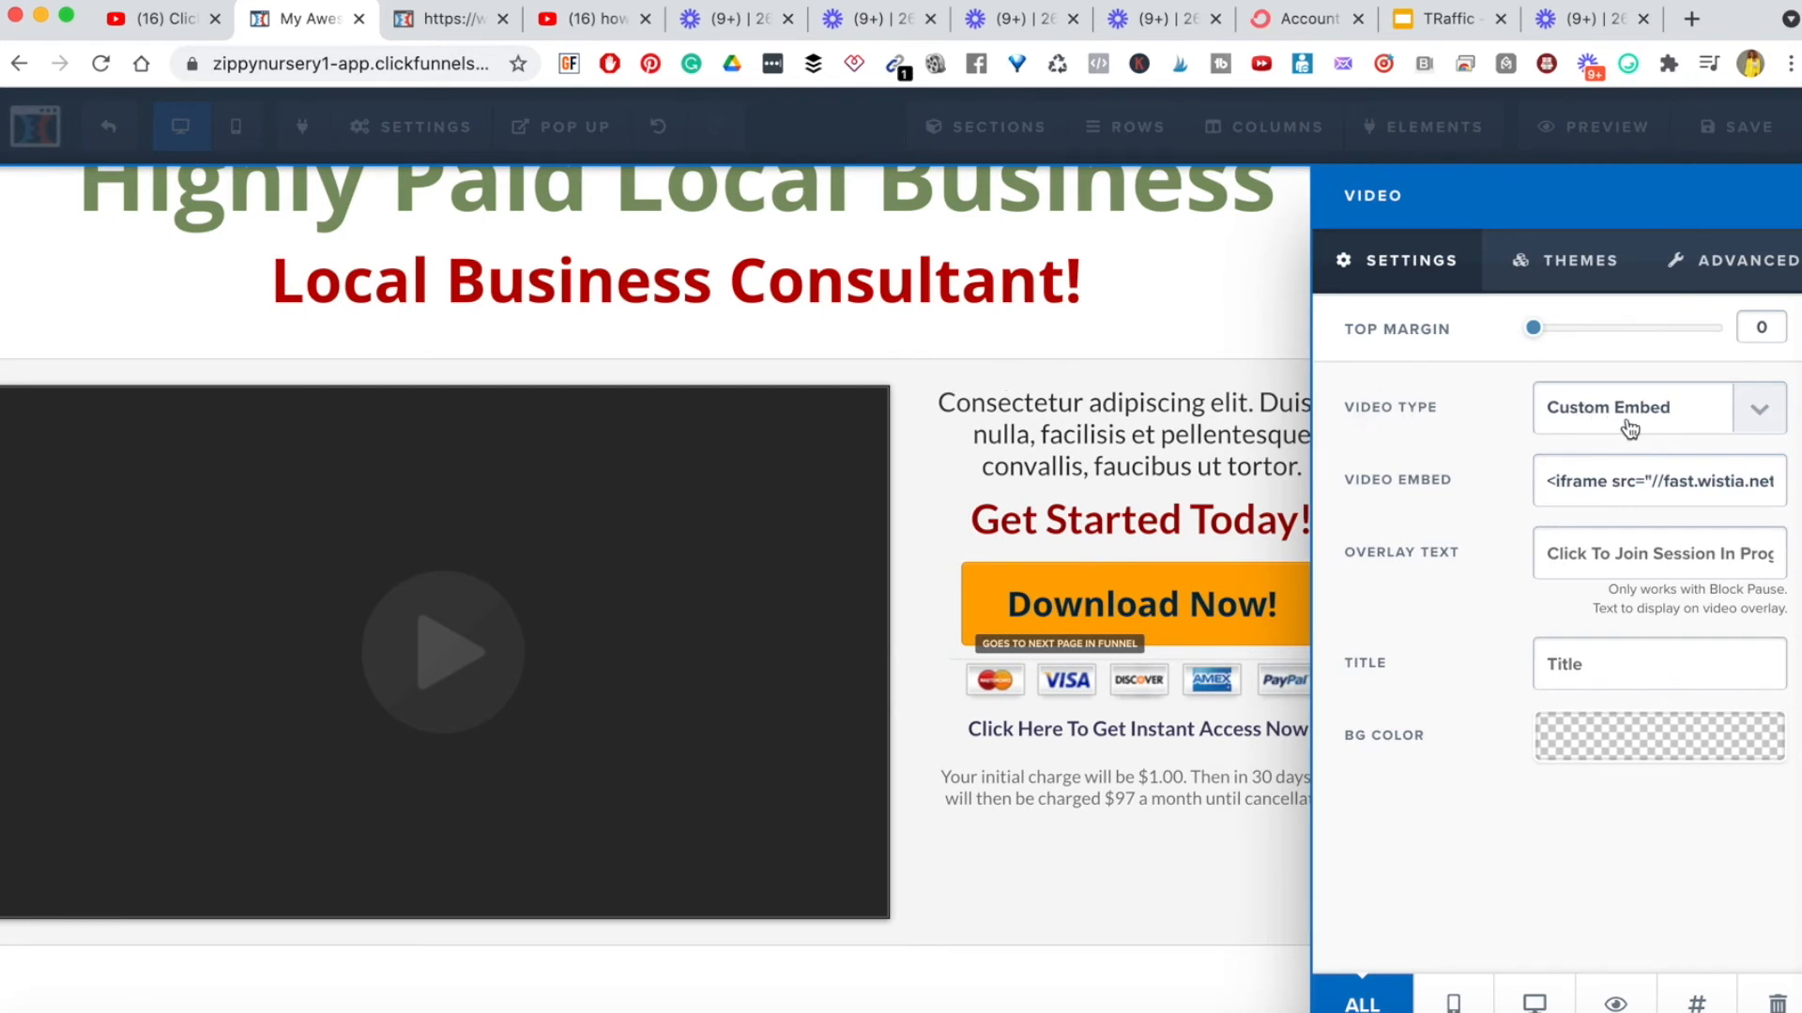
{"action": "left_click", "coordinate": [1776, 420]}
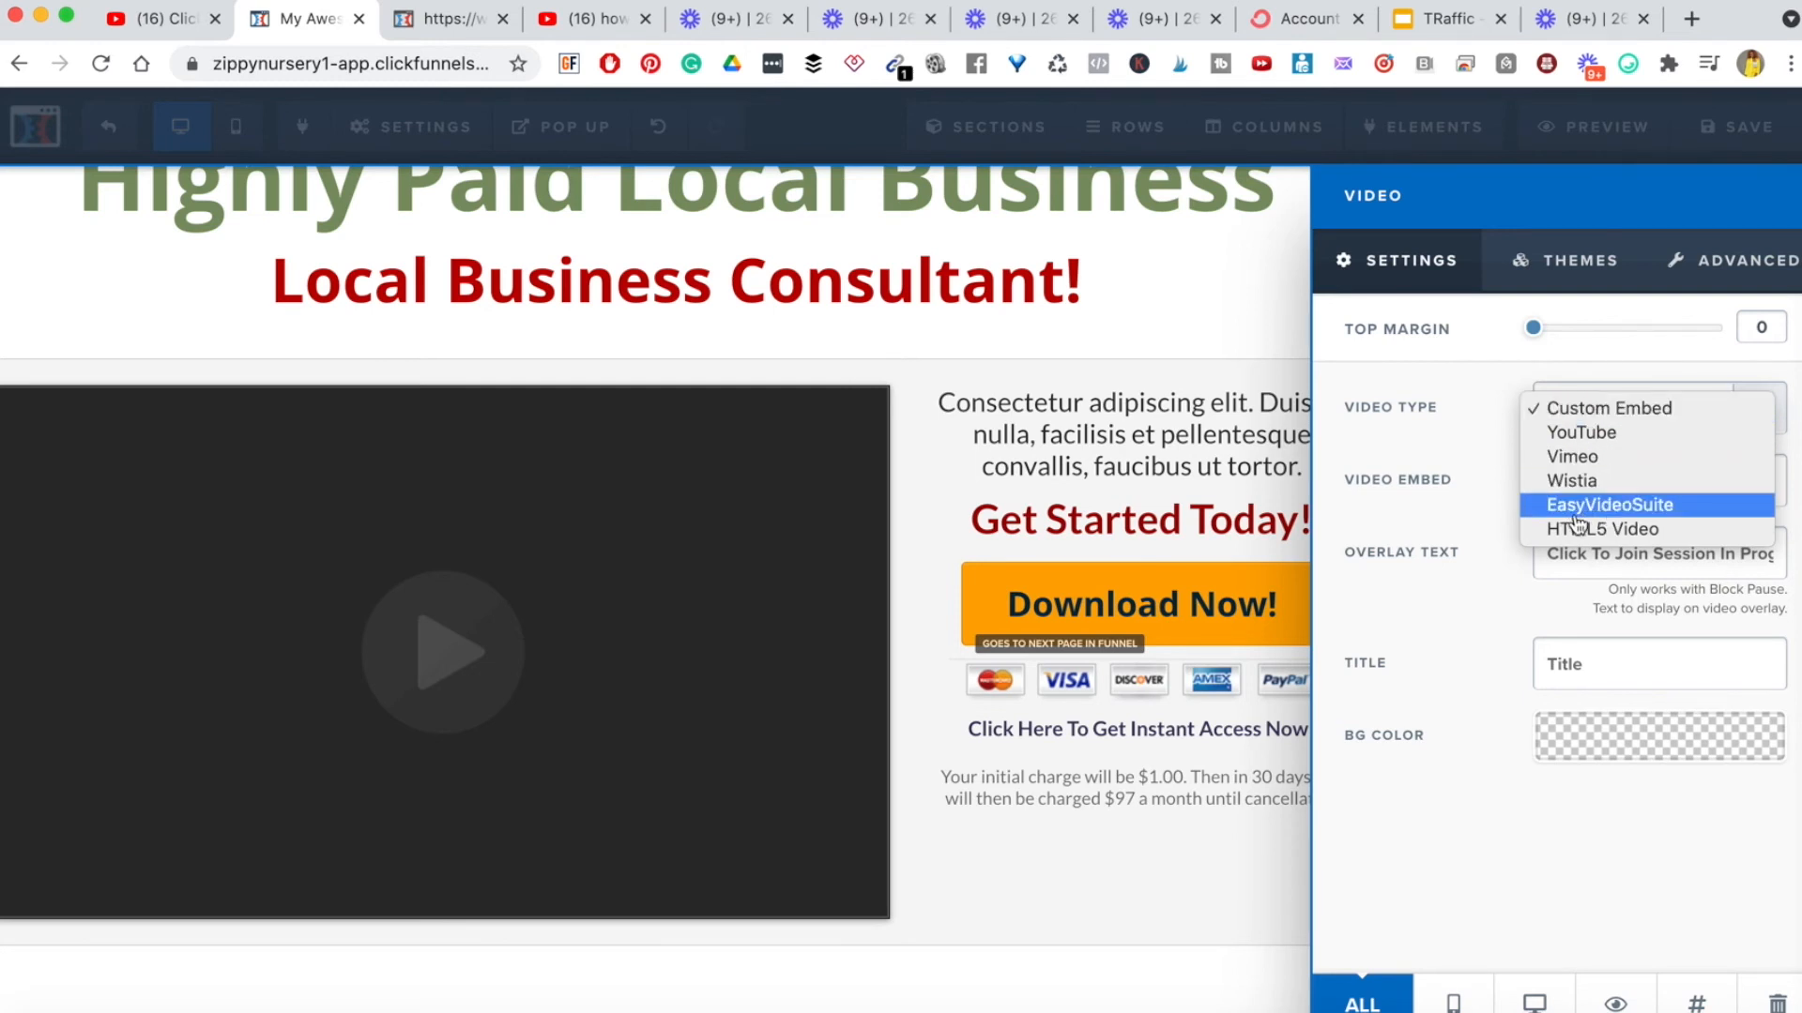
{"action": "left_click", "coordinate": [1630, 452]}
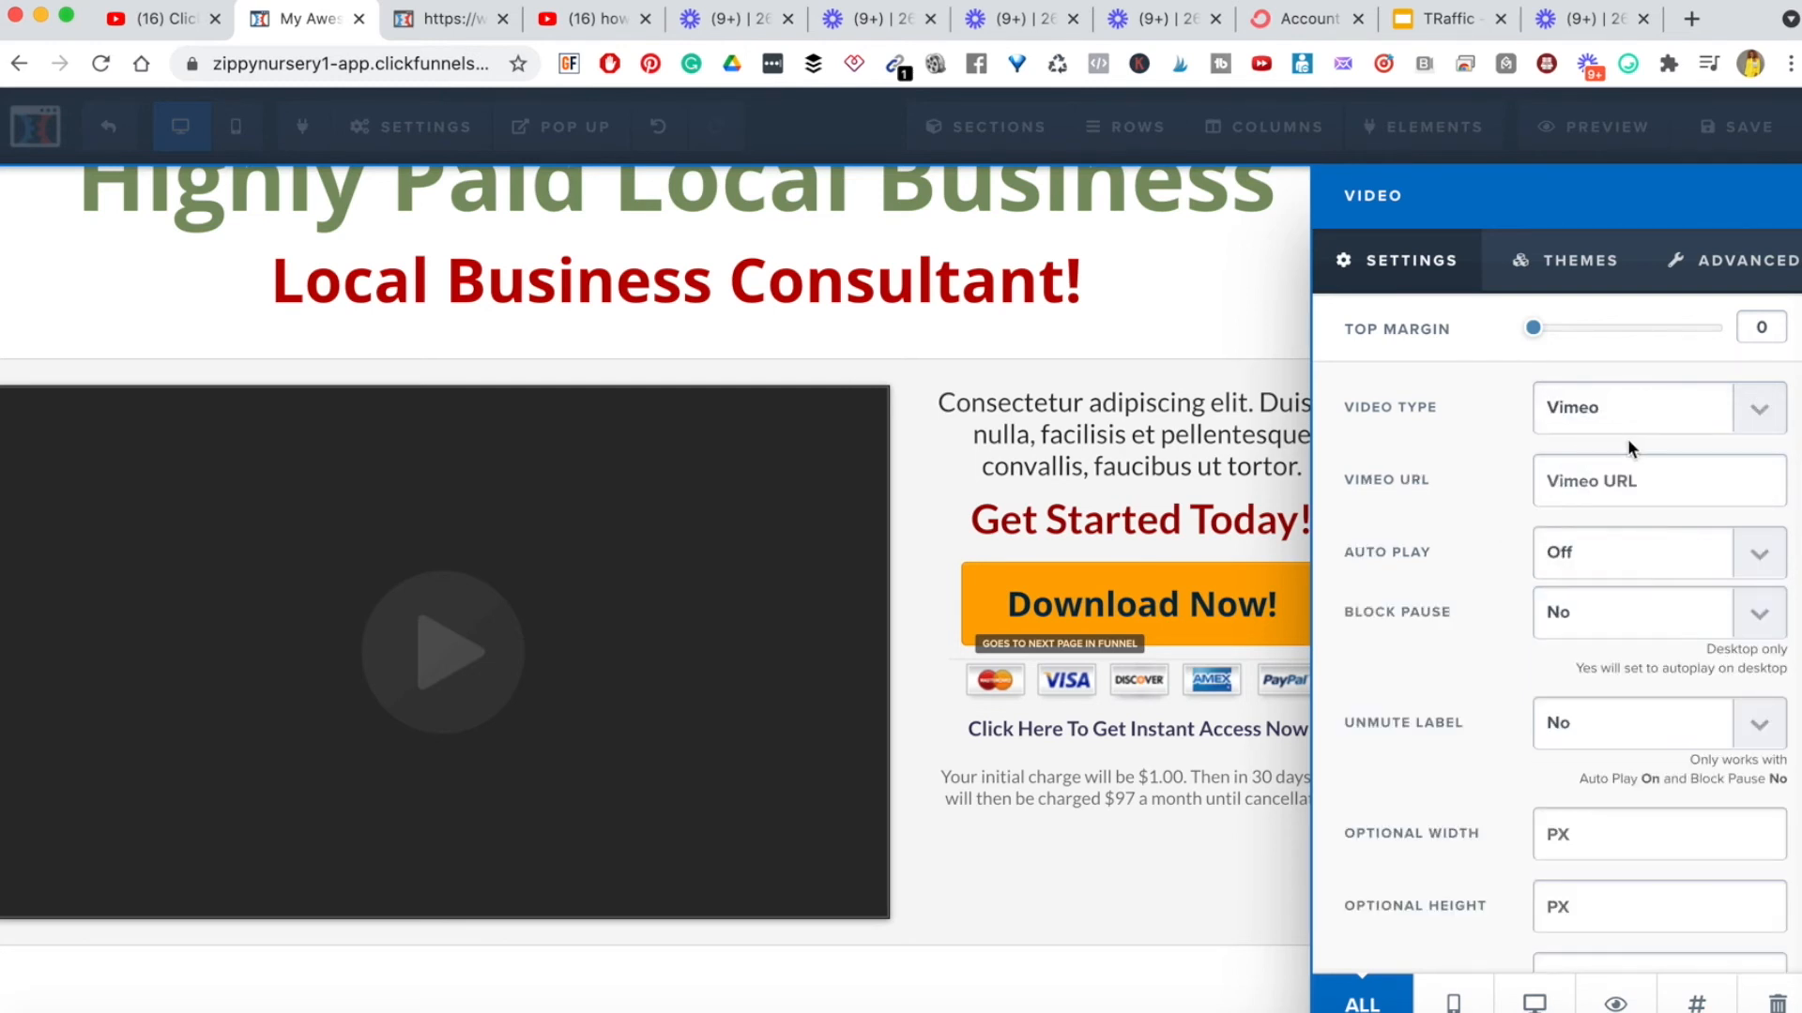
{"action": "left_click", "coordinate": [1744, 419]}
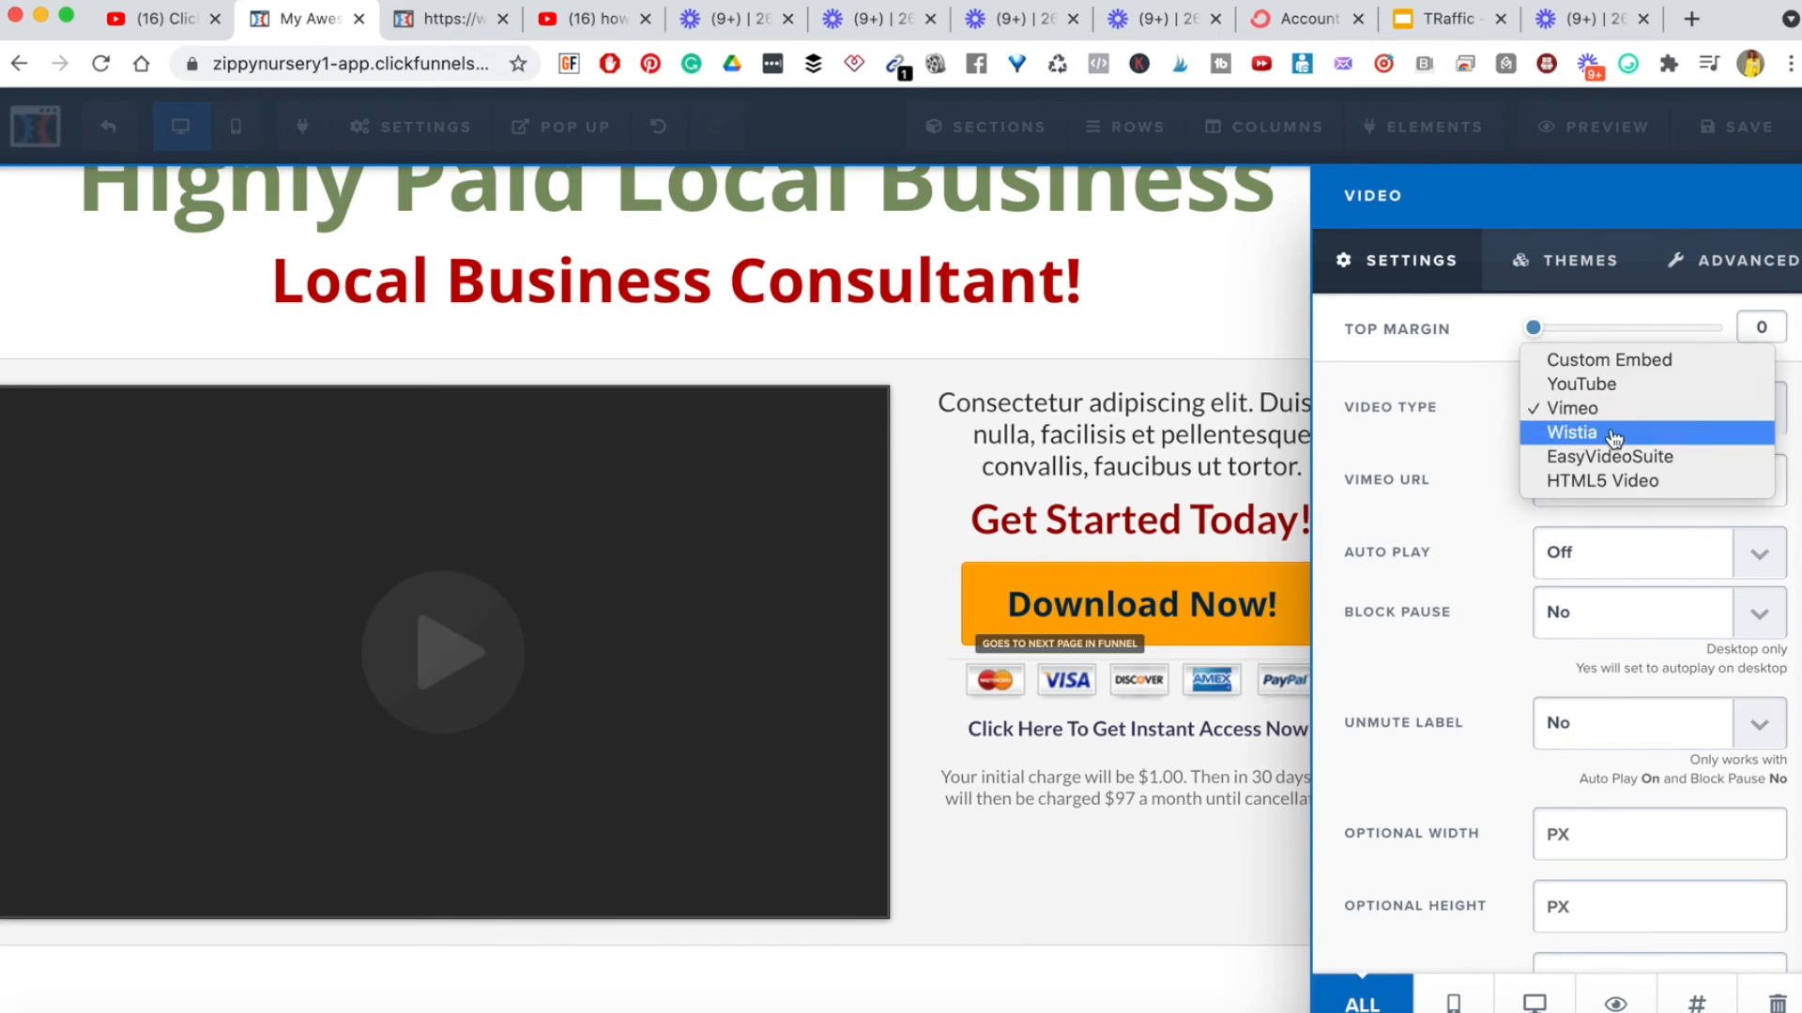
{"action": "left_click", "coordinate": [1590, 385]}
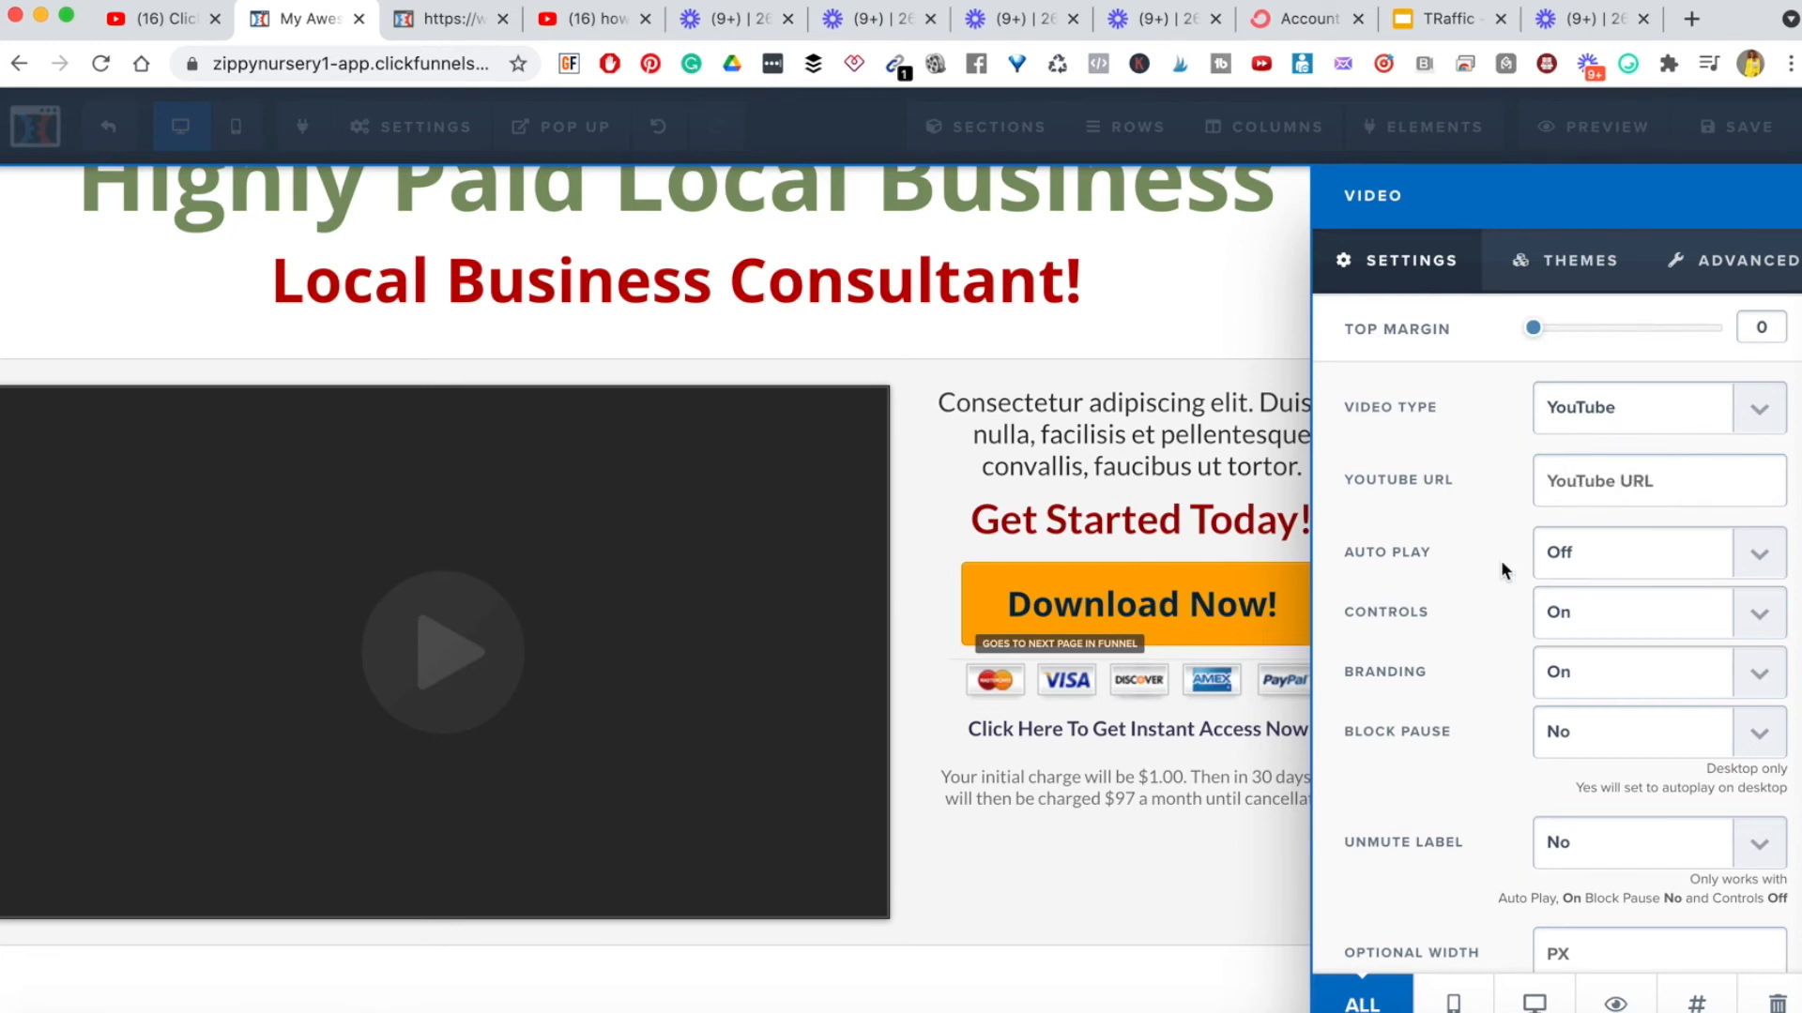
- Turn Branding off for the YouTube video, keep Auto Play off, and review its remaining settings
{"action": "scroll", "coordinate": [1694, 588], "scroll_direction": "down", "scroll_amount": 2}
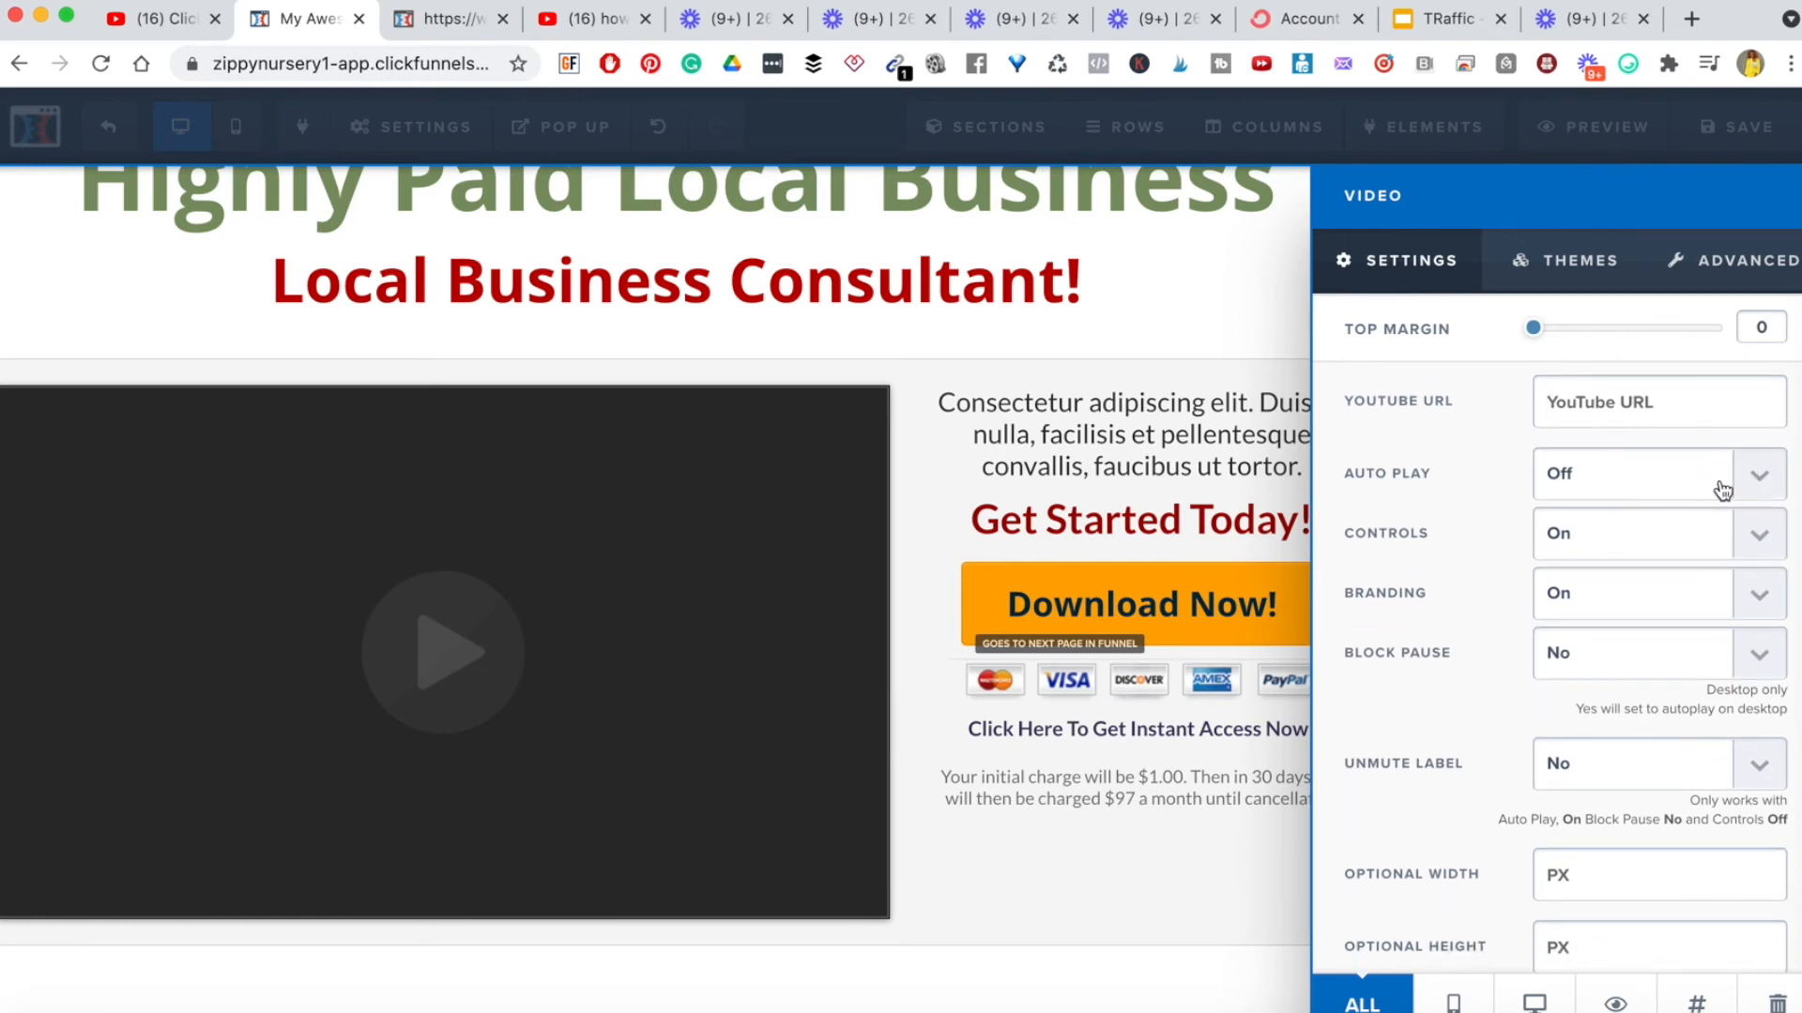
{"action": "left_click", "coordinate": [1757, 482]}
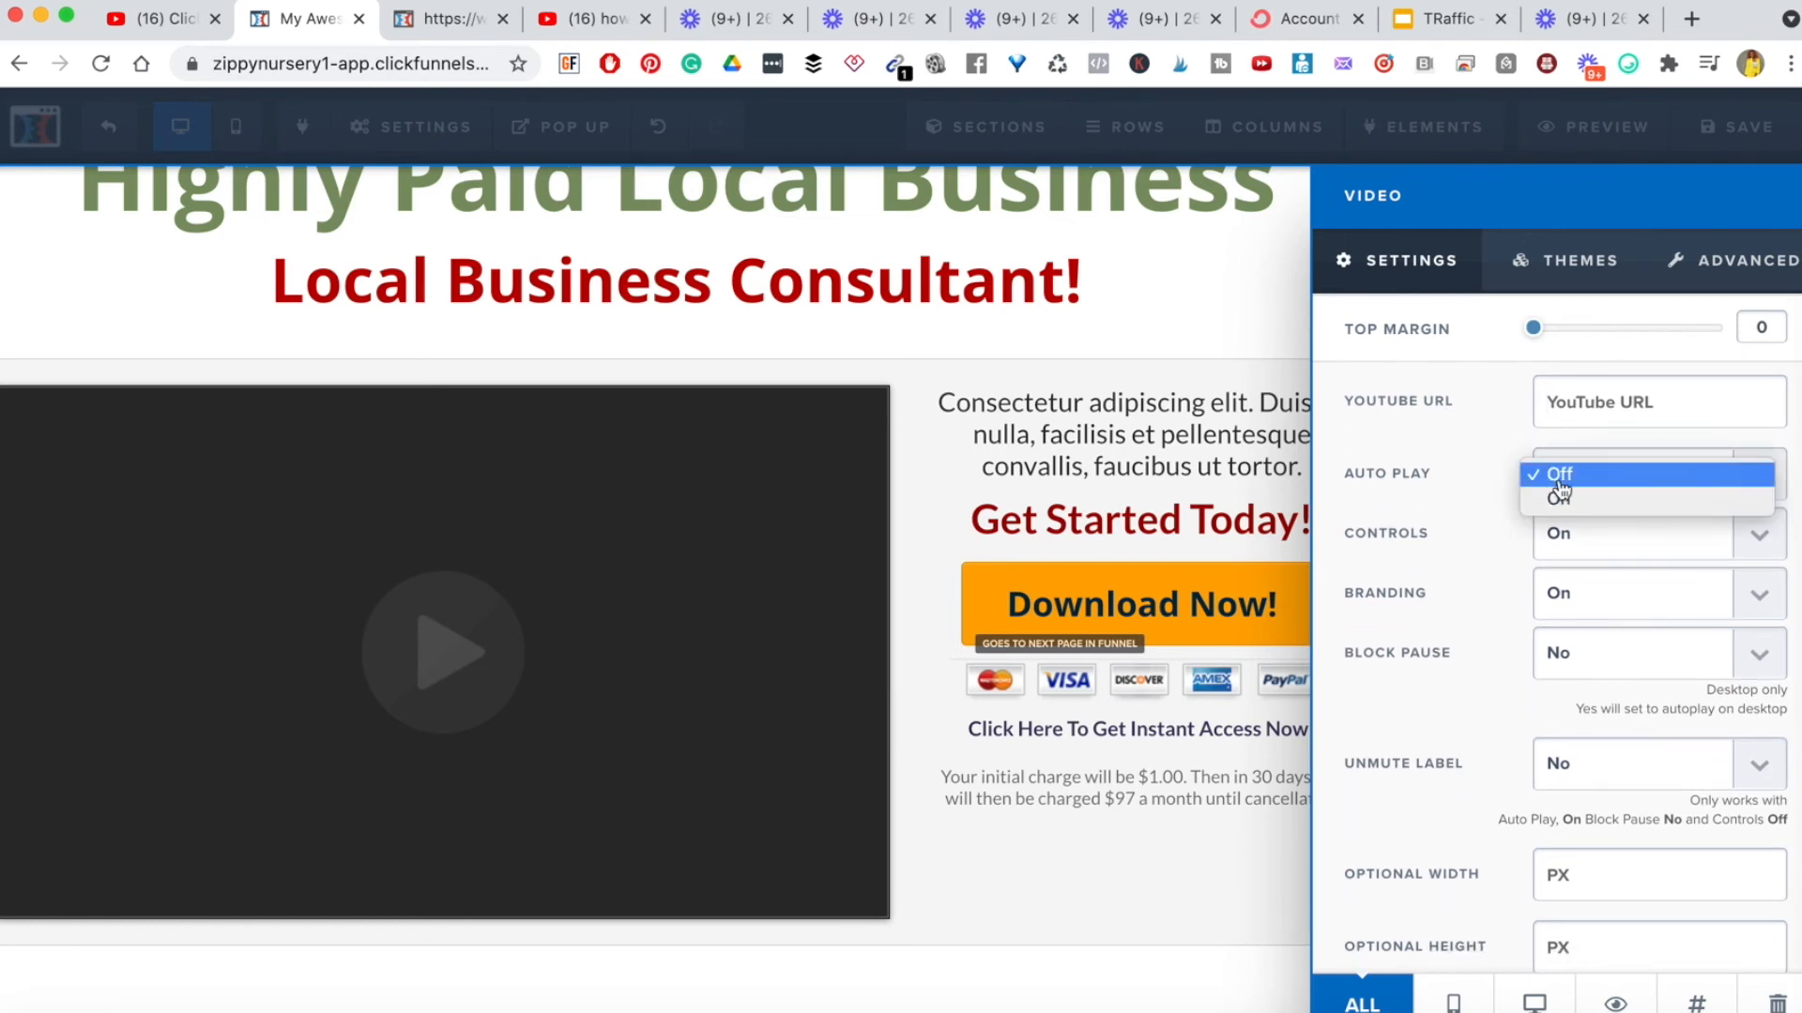
{"action": "left_click", "coordinate": [1453, 509]}
{"action": "scroll", "coordinate": [1481, 627], "scroll_direction": "down", "scroll_amount": 3}
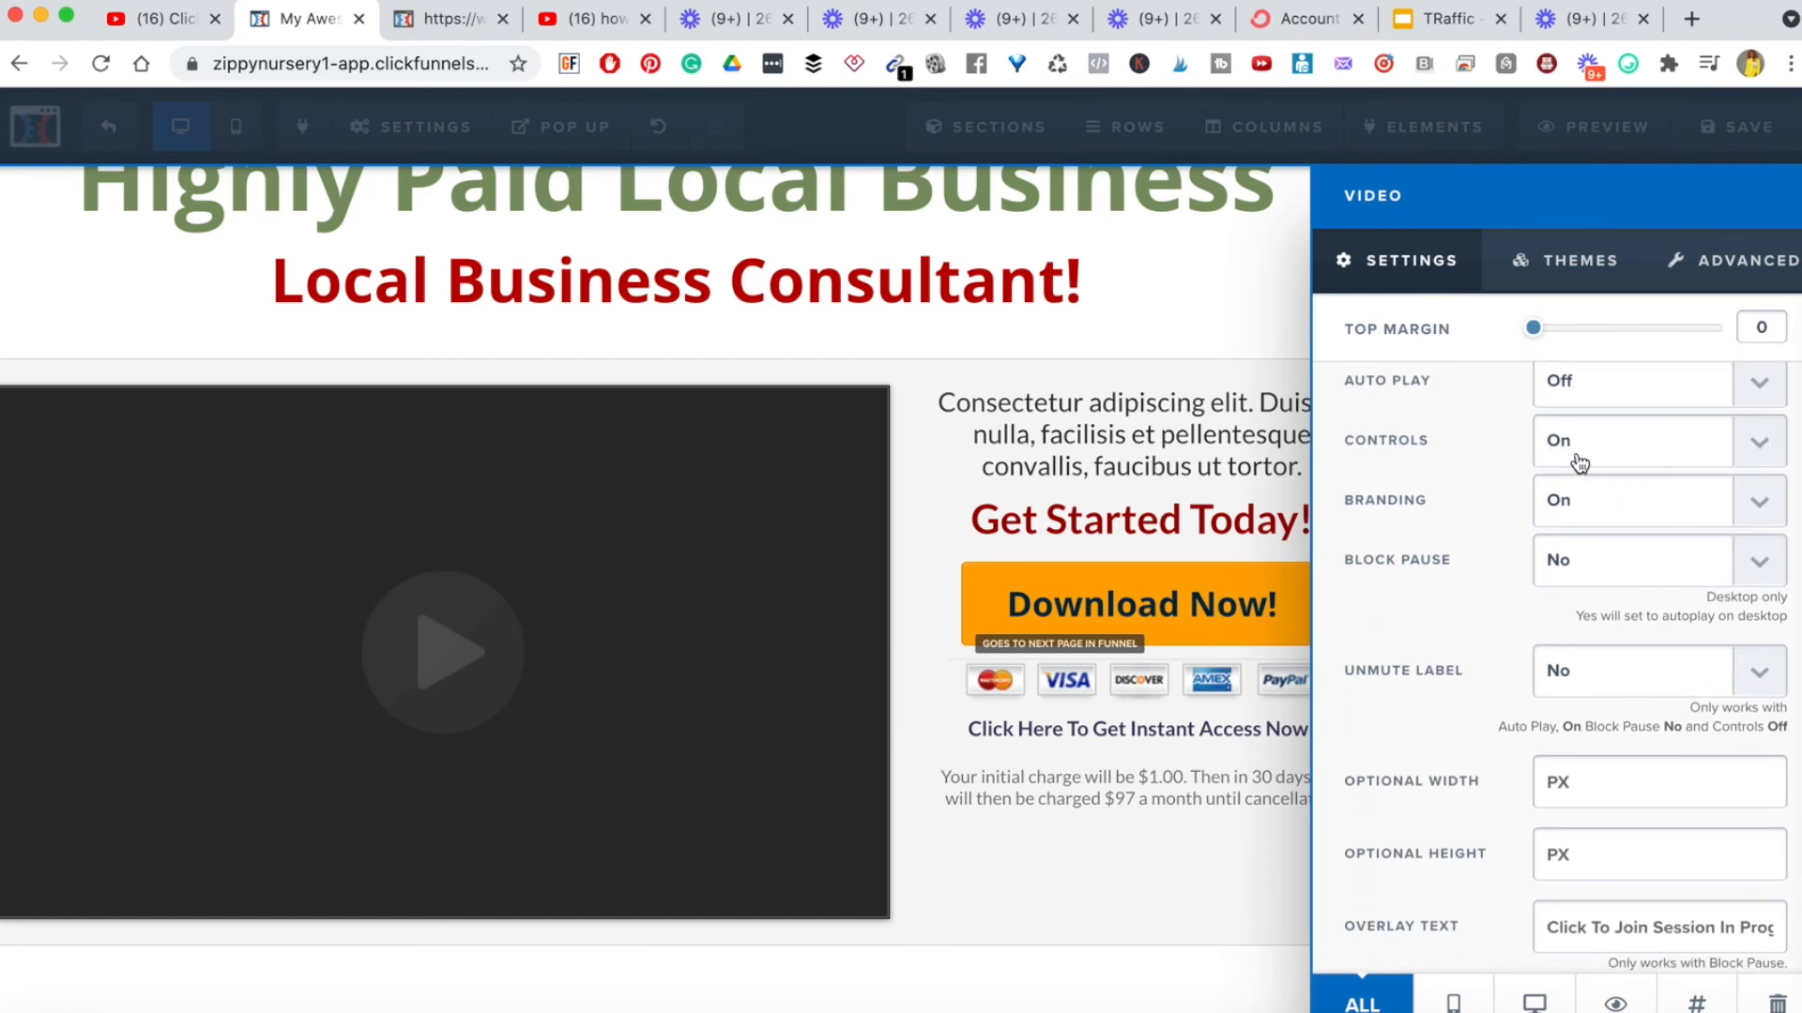
{"action": "left_click", "coordinate": [1751, 504]}
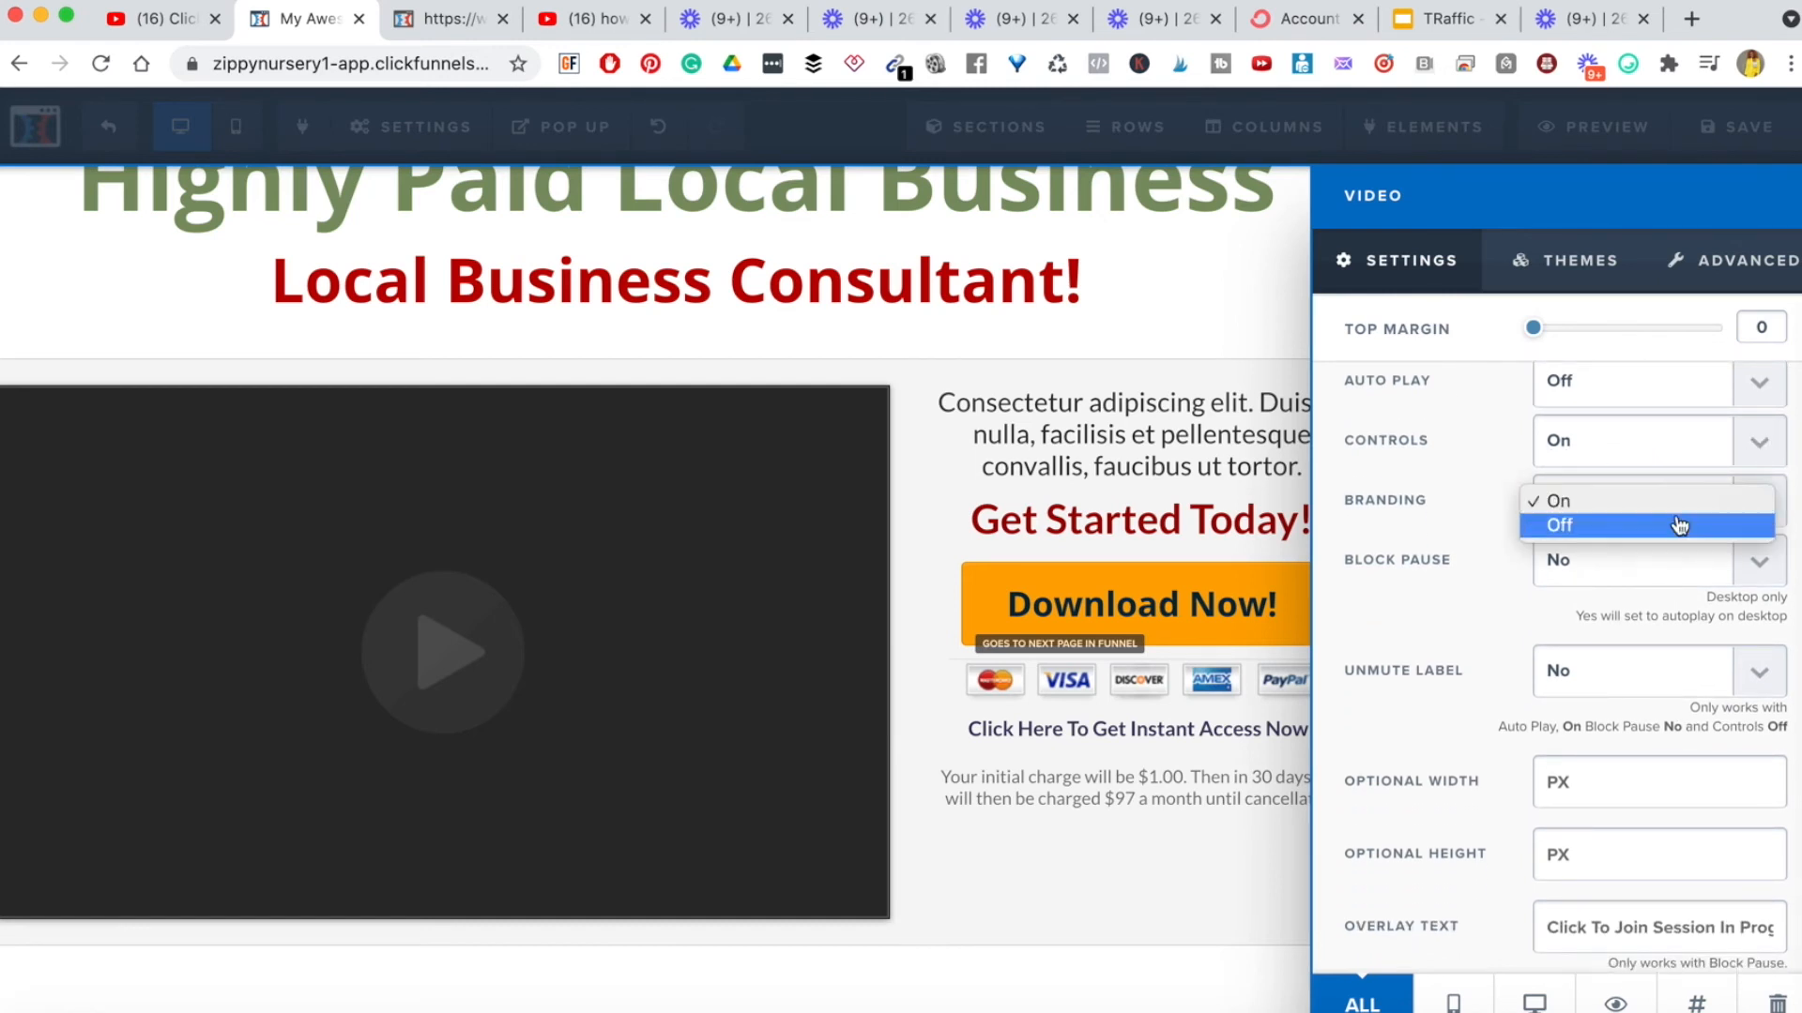
{"action": "left_click", "coordinate": [1680, 529]}
{"action": "scroll", "coordinate": [1399, 695], "scroll_direction": "down", "scroll_amount": 3}
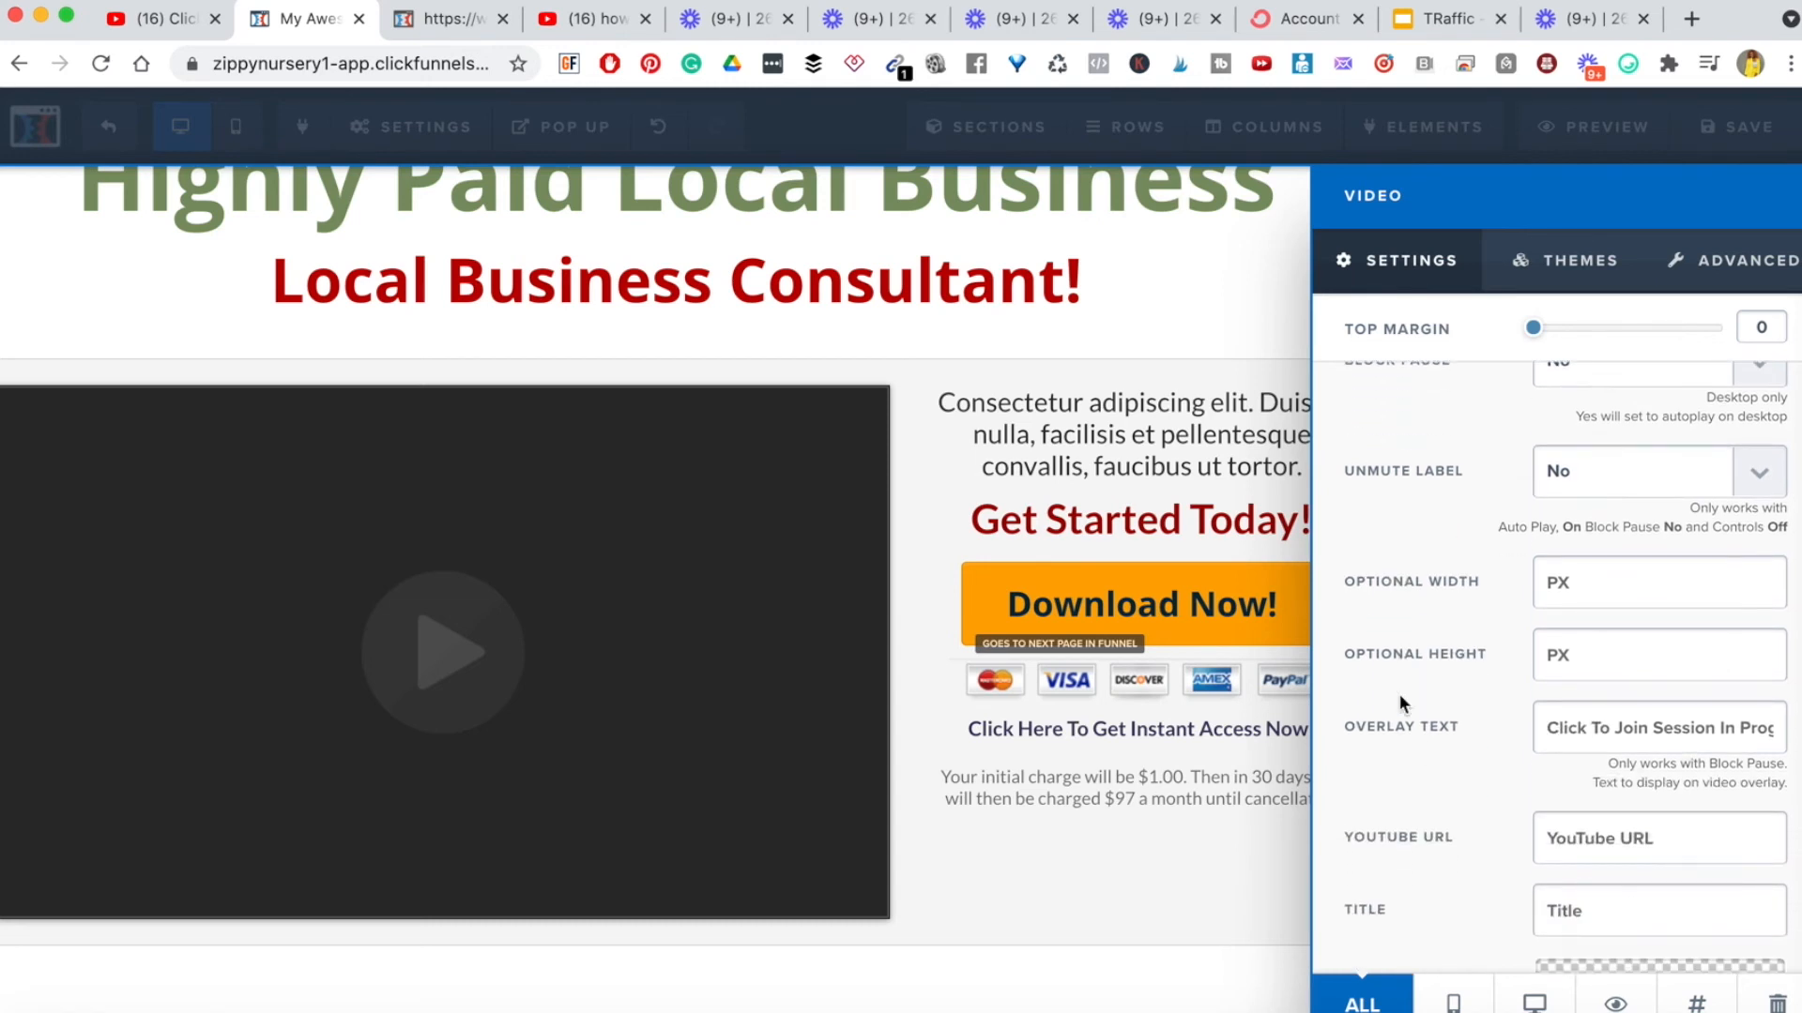
{"action": "scroll", "coordinate": [1478, 816], "scroll_direction": "down", "scroll_amount": 1}
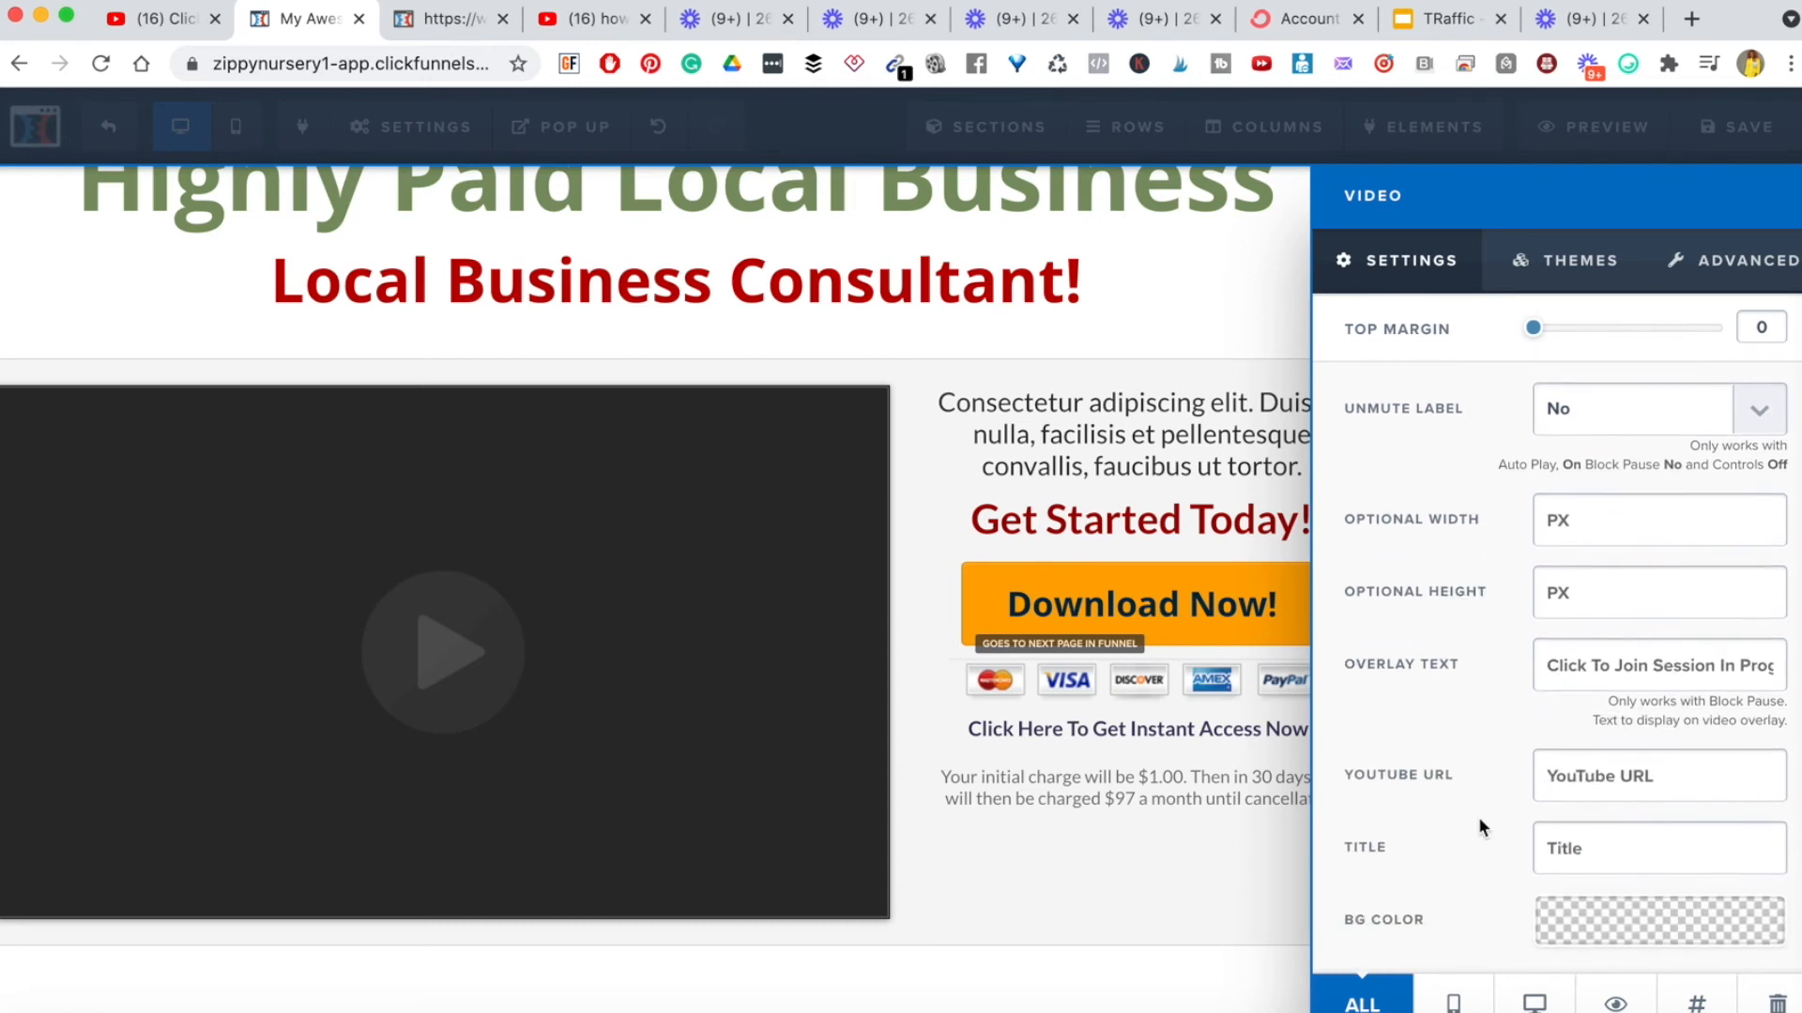
{"action": "scroll", "coordinate": [1473, 696], "scroll_direction": "up", "scroll_amount": 7}
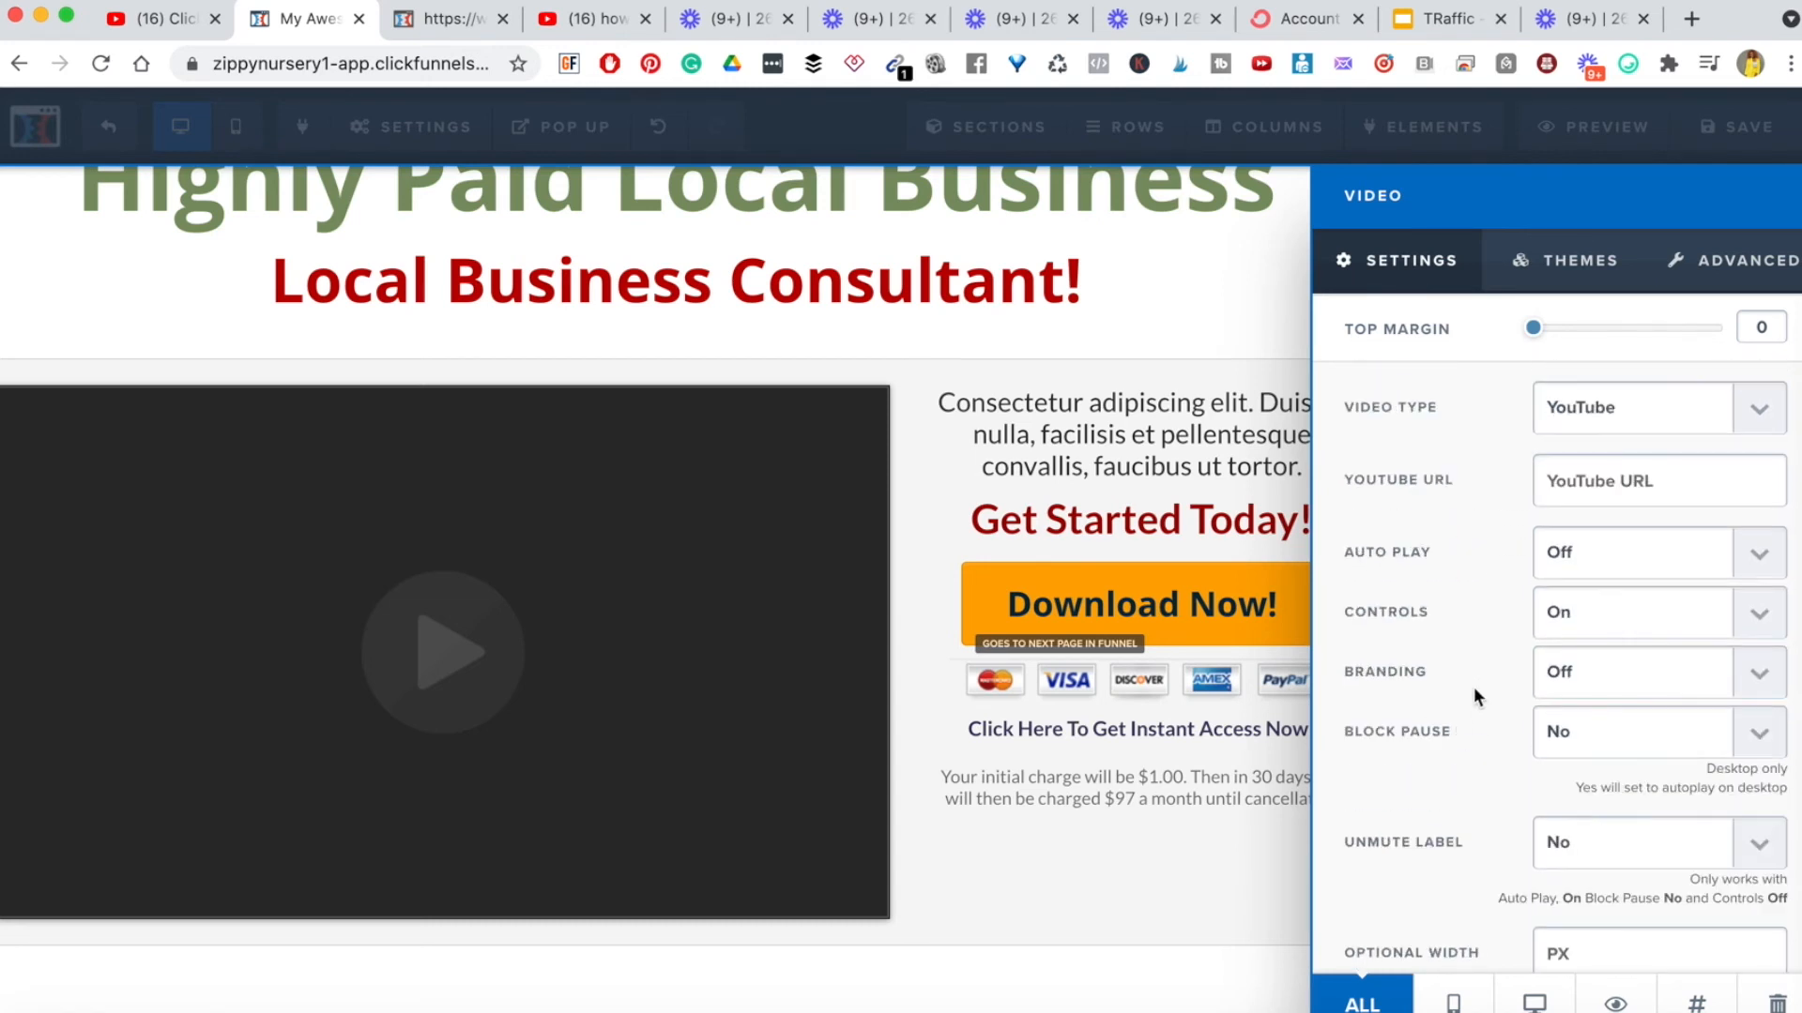
- Try the blue-bordered theme on the video, then apply the black-bordered theme
{"action": "left_click", "coordinate": [1575, 275]}
{"action": "scroll", "coordinate": [1591, 703], "scroll_direction": "down", "scroll_amount": 3}
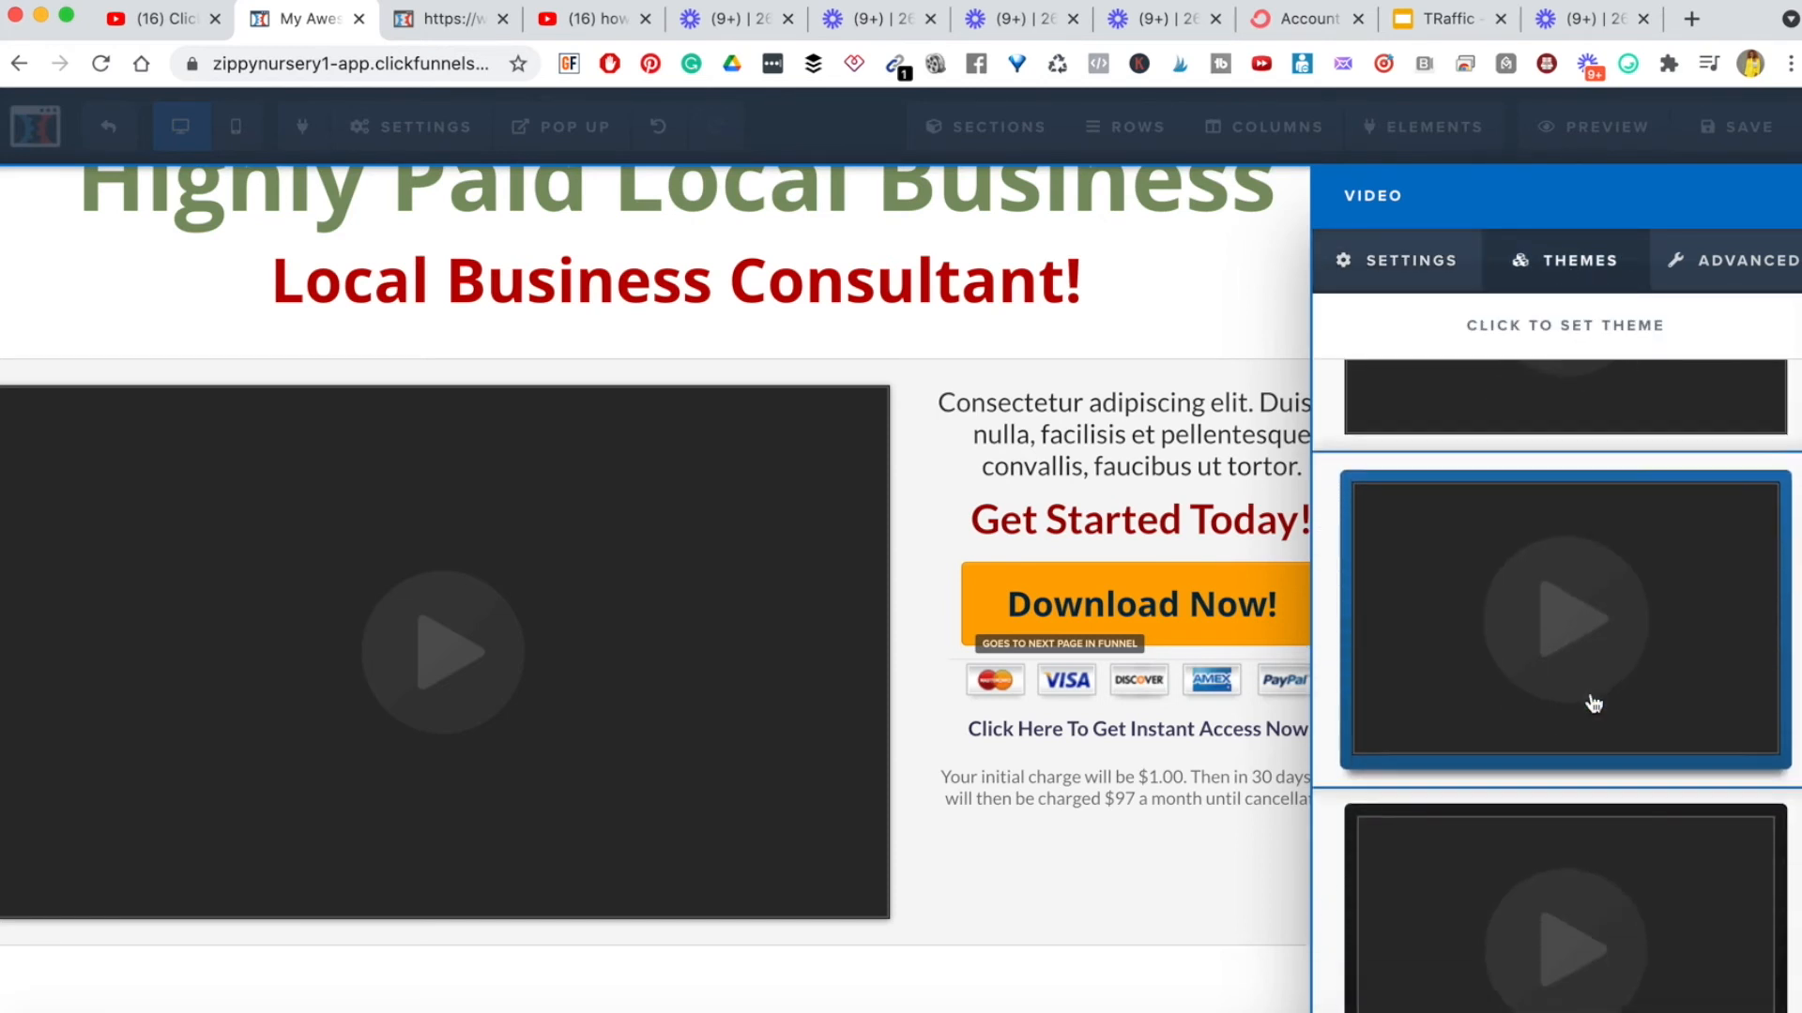
{"action": "scroll", "coordinate": [1592, 699], "scroll_direction": "down", "scroll_amount": 2}
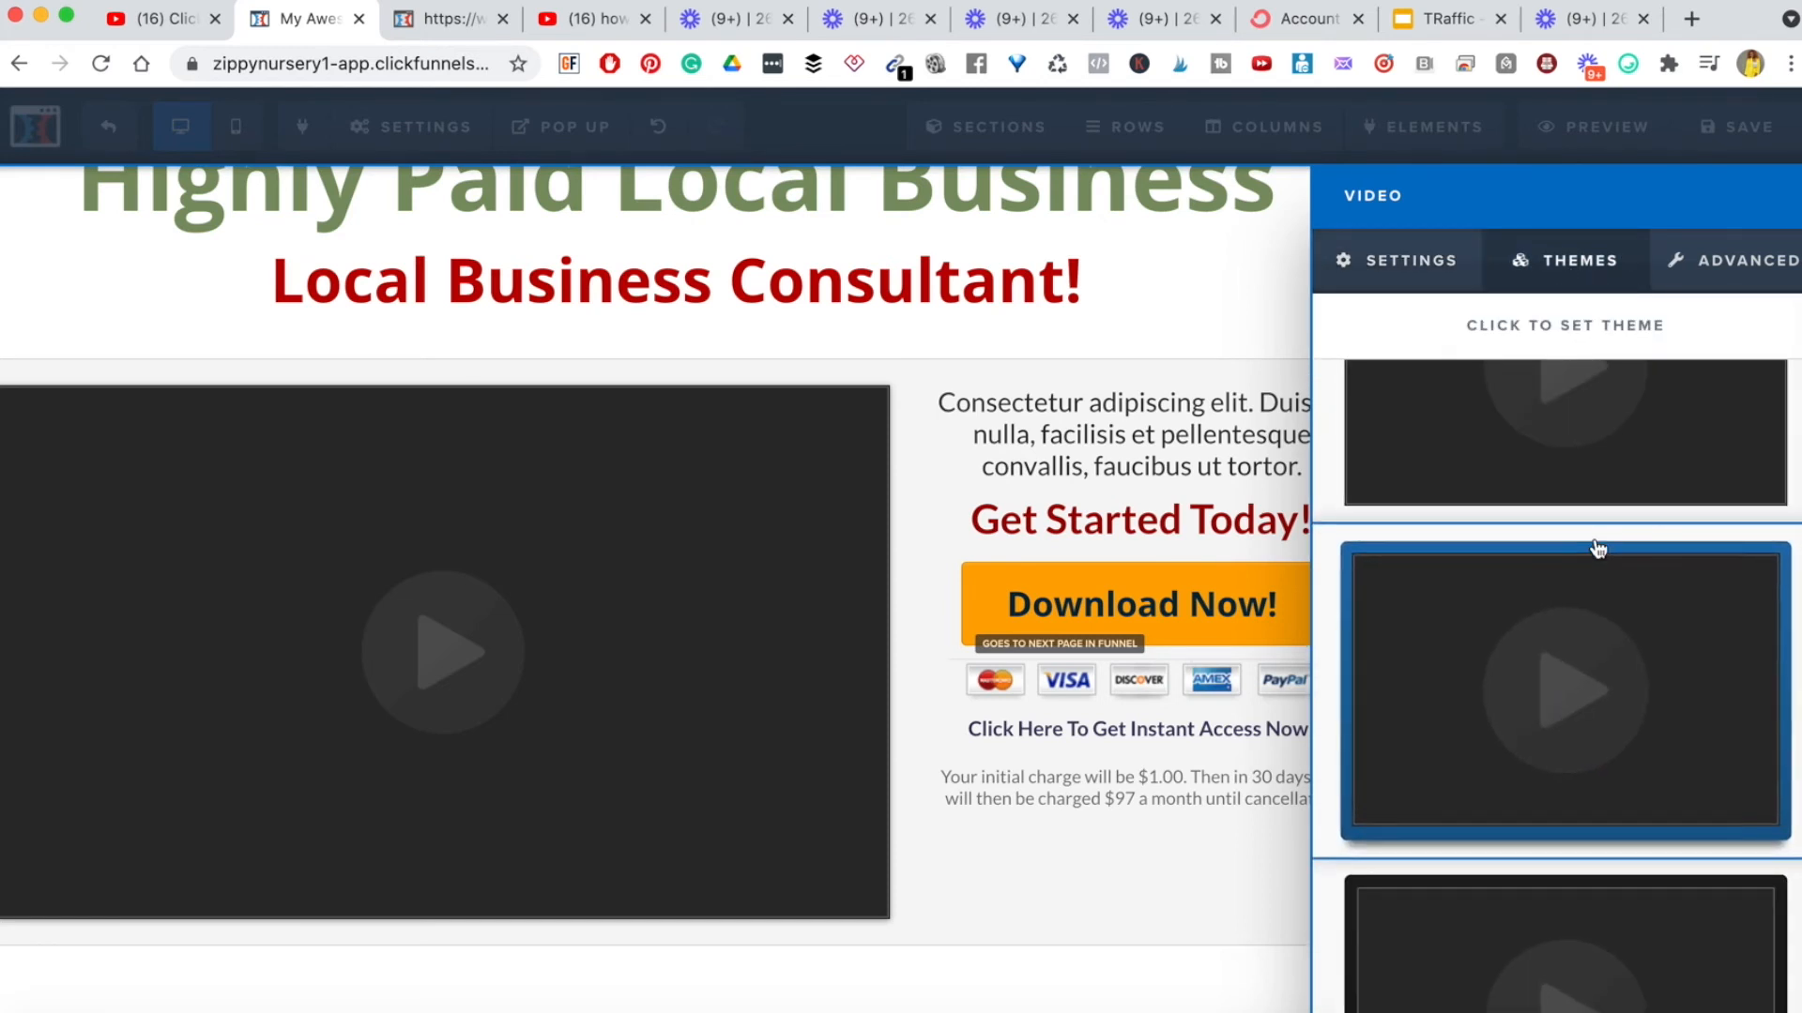
{"action": "left_click", "coordinate": [1600, 629]}
{"action": "scroll", "coordinate": [1596, 650], "scroll_direction": "down", "scroll_amount": 8}
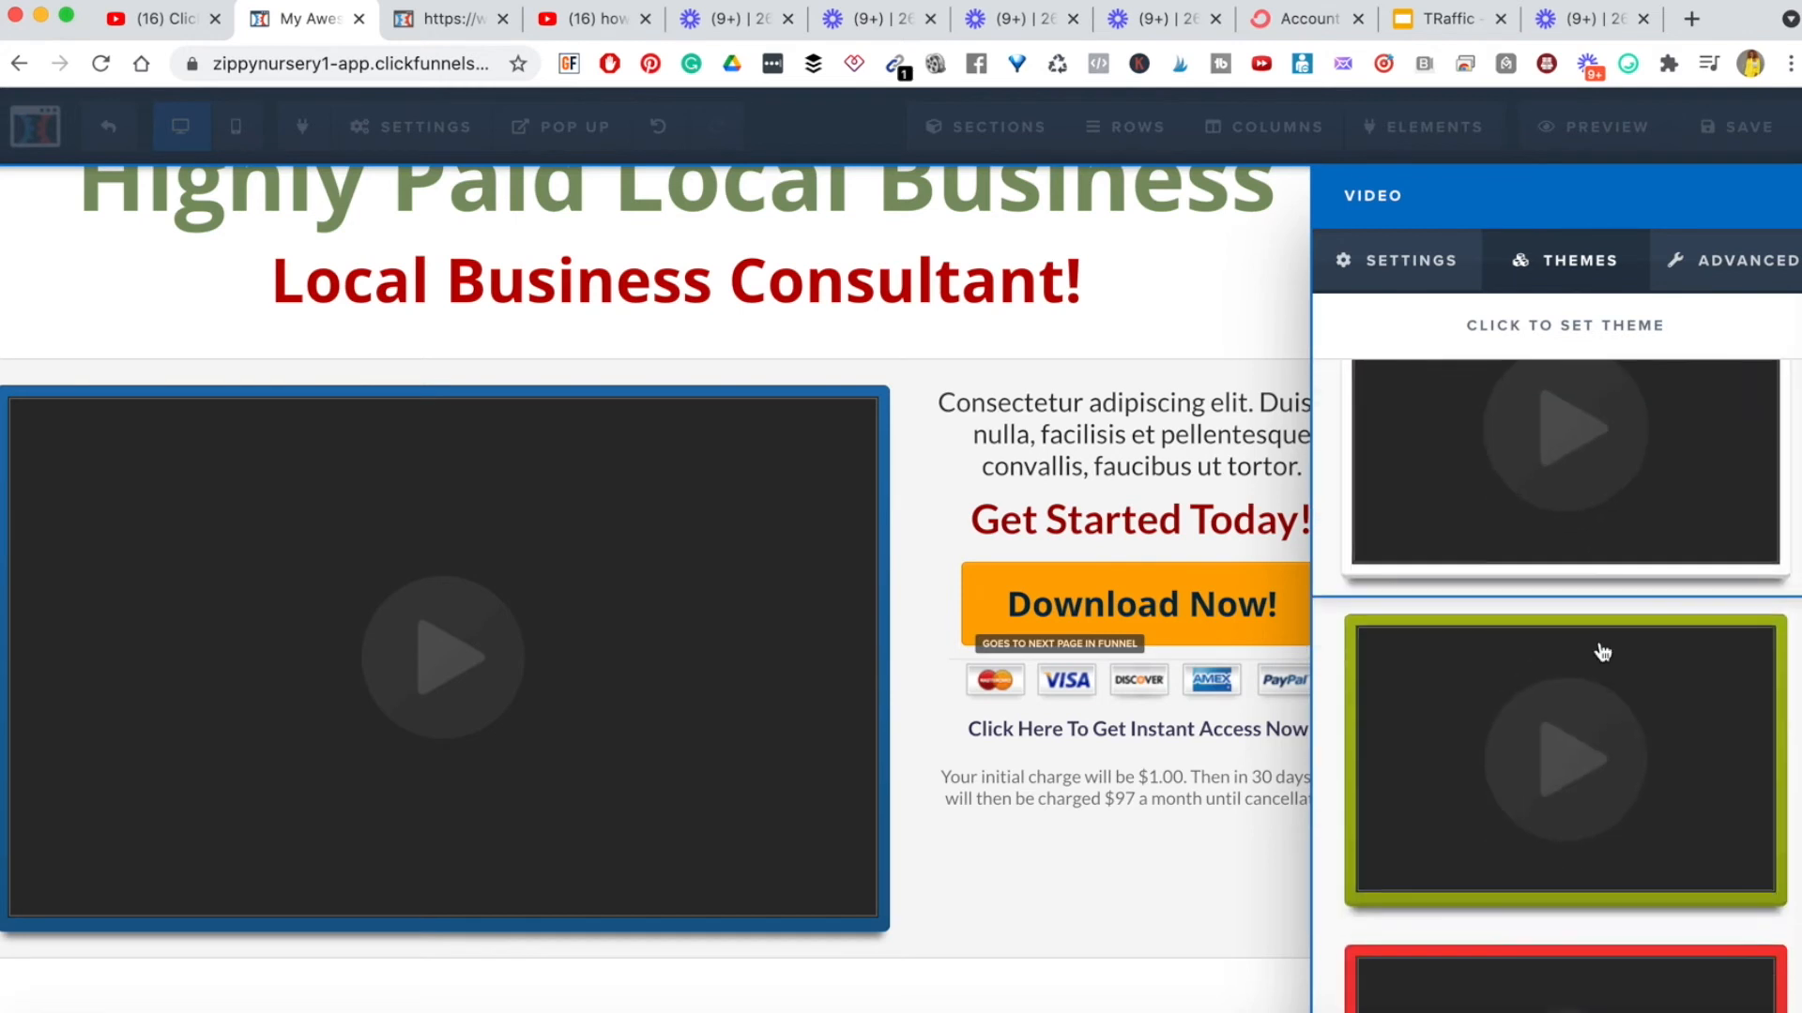
{"action": "left_click", "coordinate": [1442, 598]}
{"action": "left_click", "coordinate": [1449, 695]}
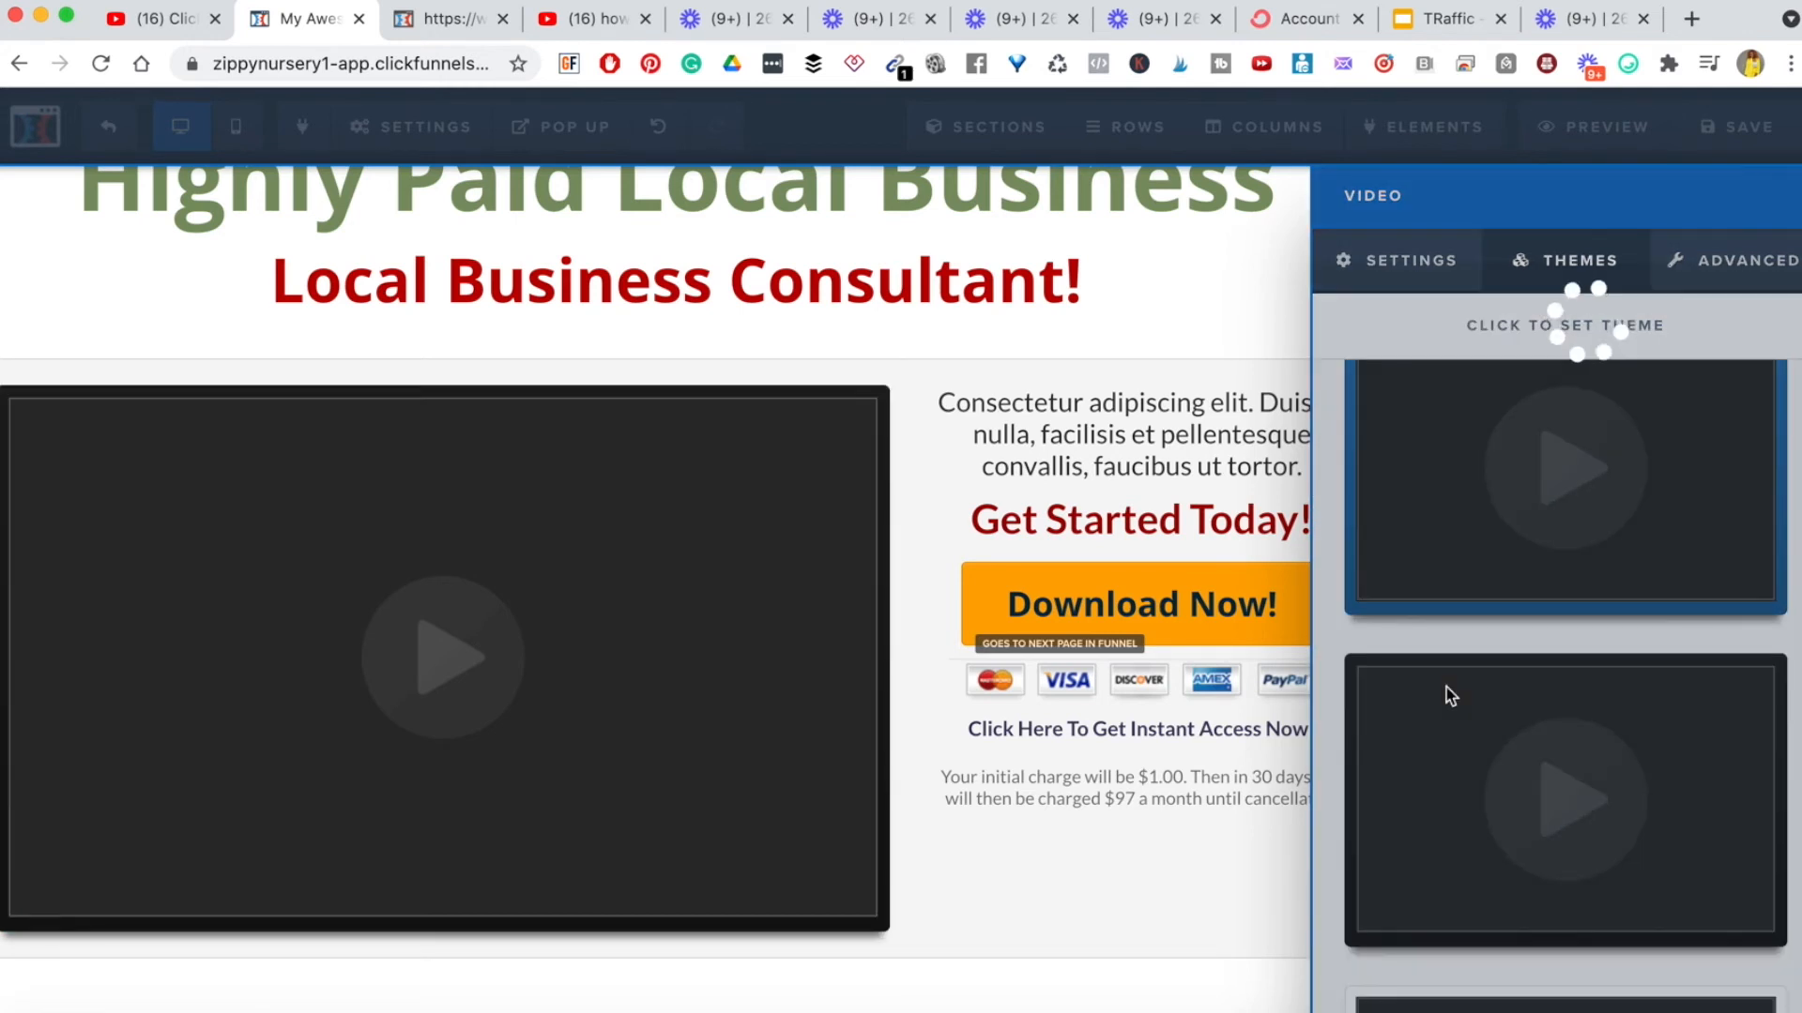
- Replace the main video's black-bordered theme with the plain theme that has no thick border
{"action": "left_click", "coordinate": [1455, 453]}
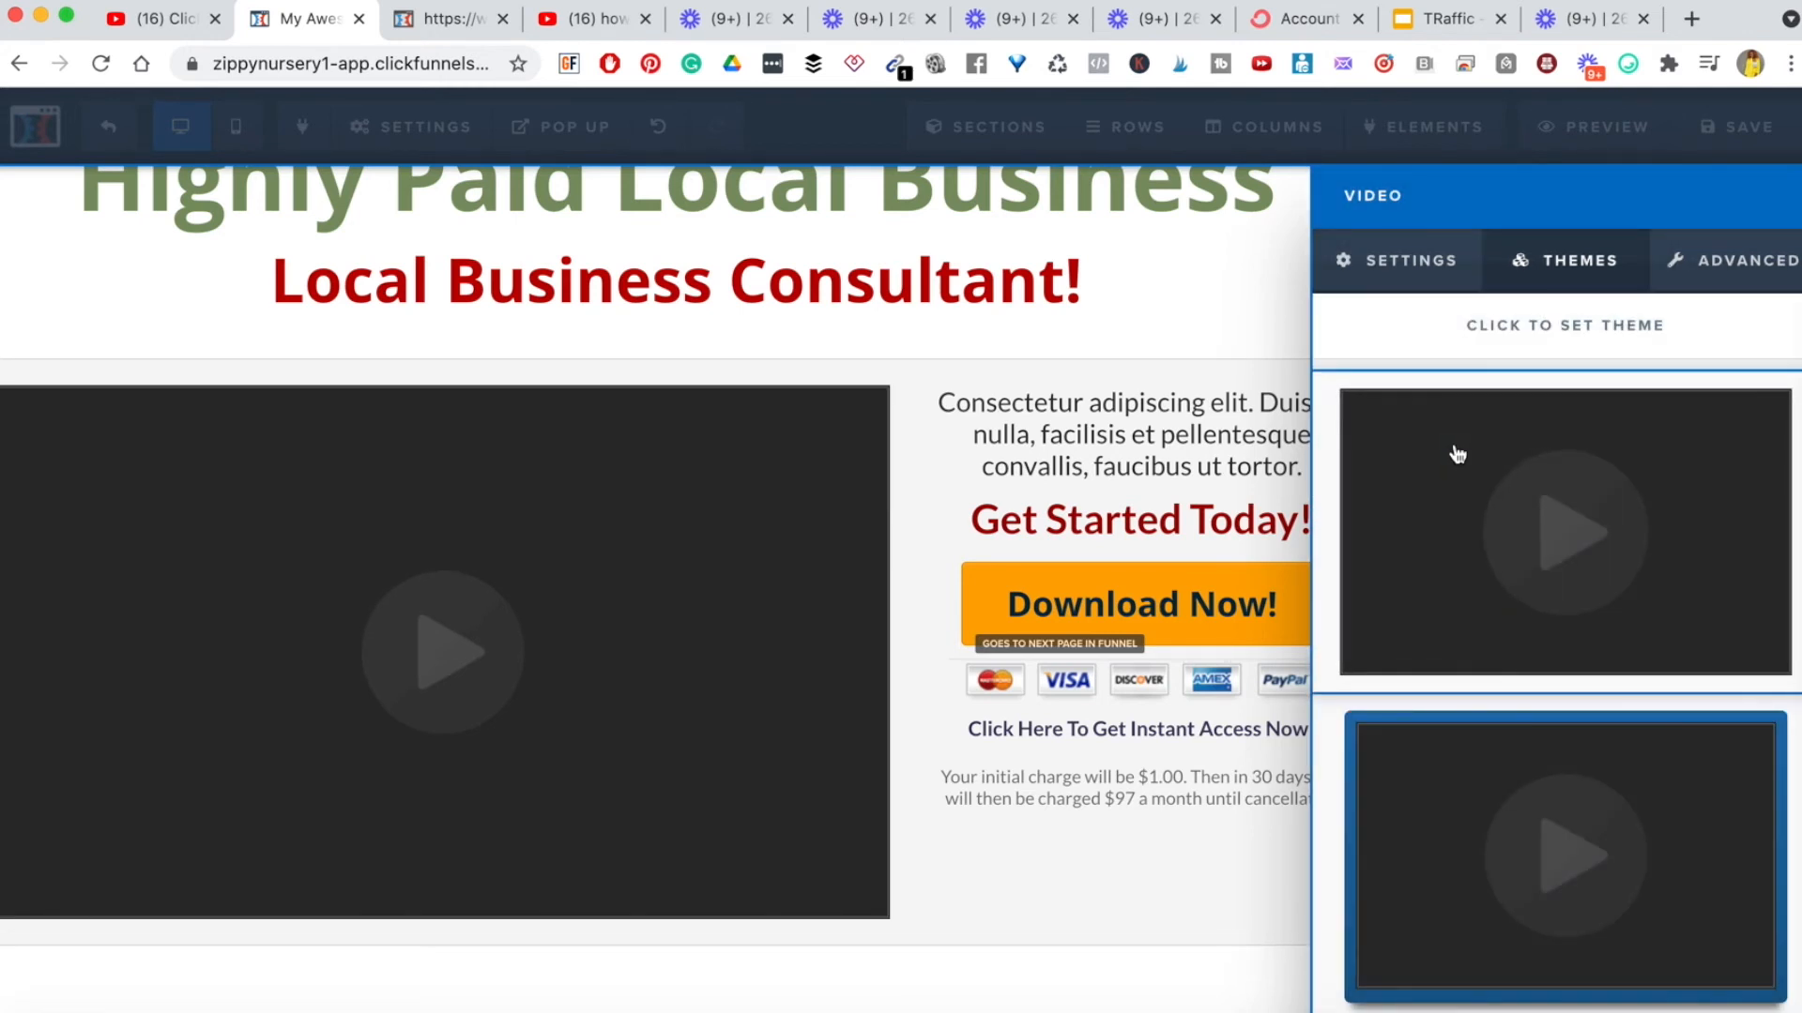
{"action": "scroll", "coordinate": [1457, 452], "scroll_direction": "down", "scroll_amount": 1}
{"action": "scroll", "coordinate": [1457, 452], "scroll_direction": "up", "scroll_amount": 1}
{"action": "left_click", "coordinate": [1485, 462]}
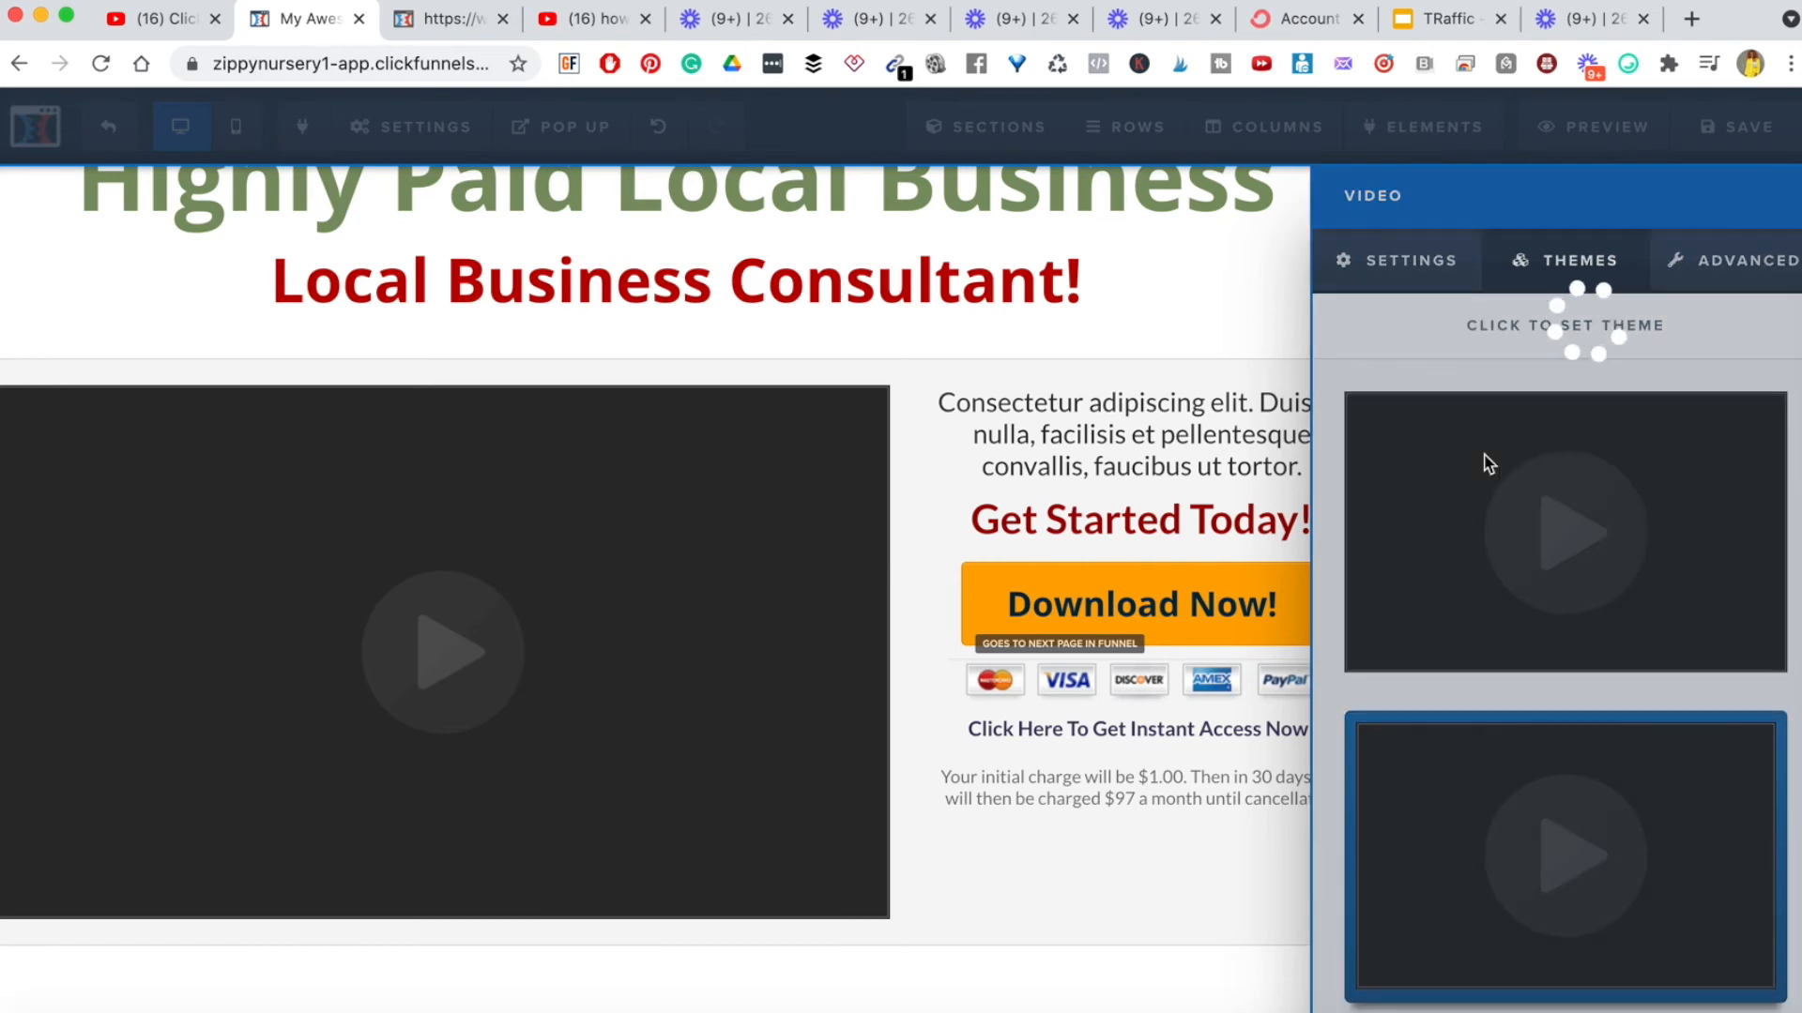
- Try the 3/4 Width and Half Width options on the main video, then return it to Full Width
{"action": "left_click", "coordinate": [1718, 272]}
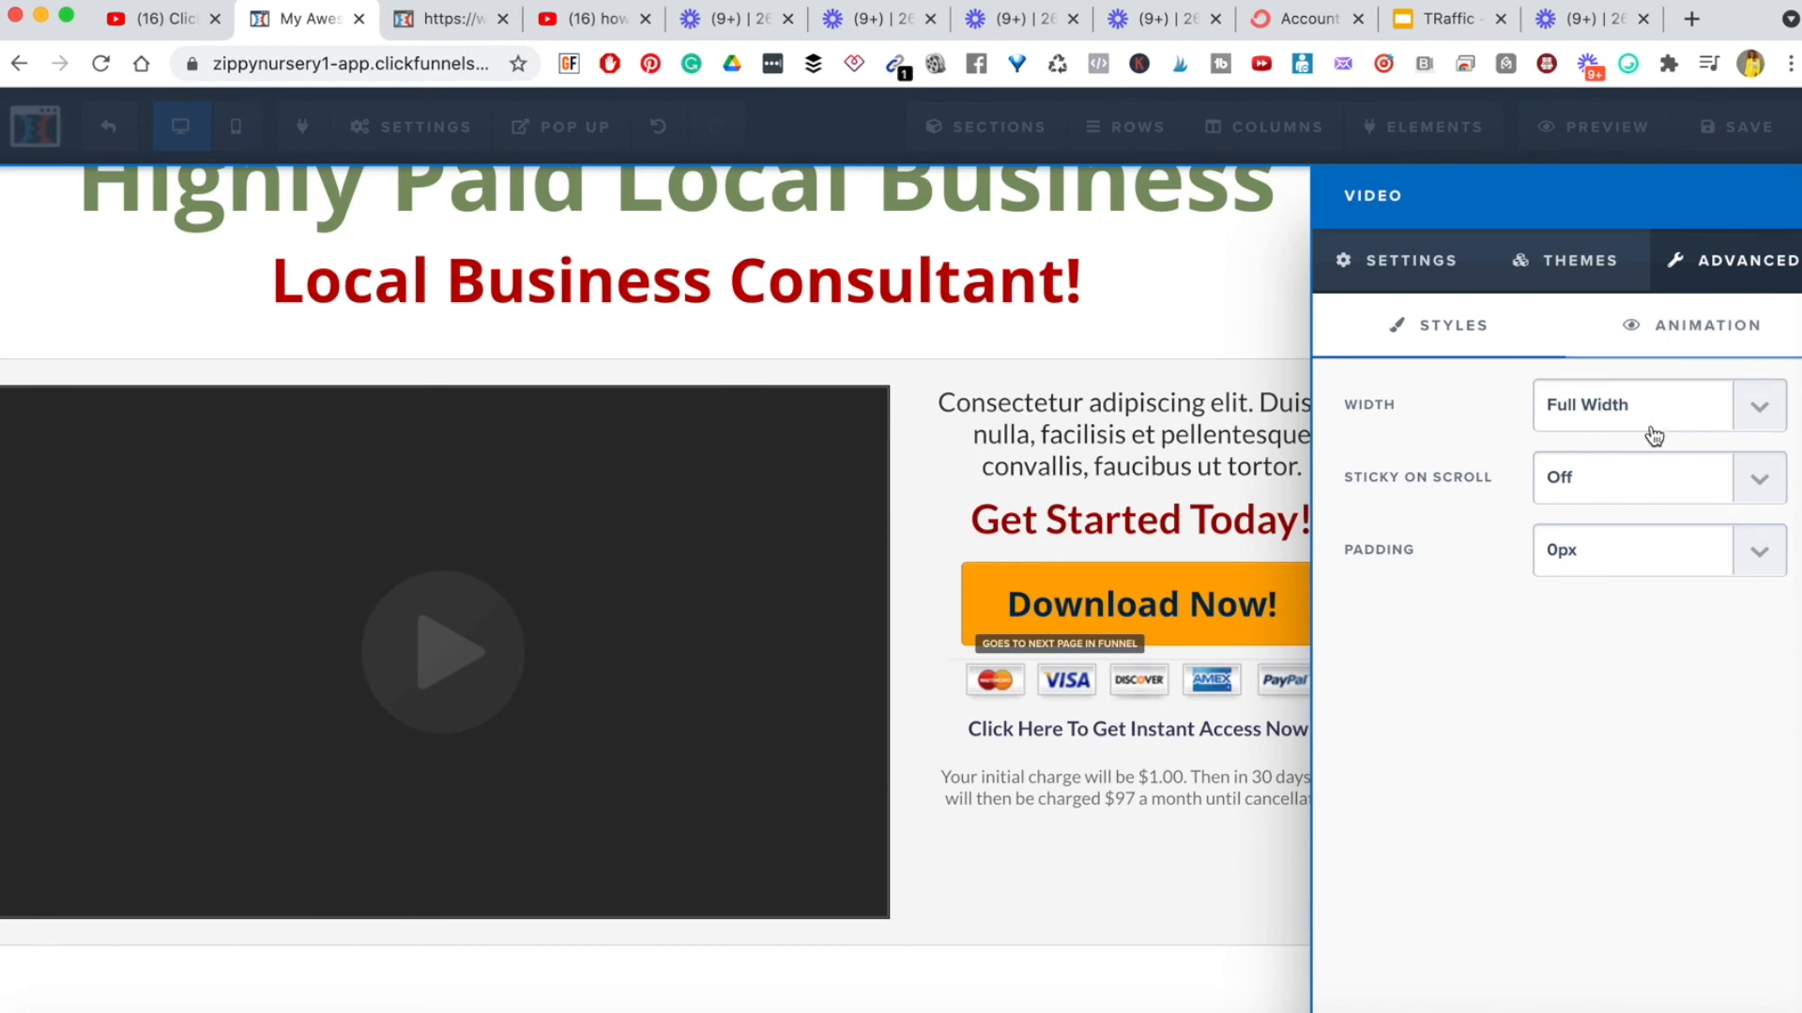
{"action": "left_click", "coordinate": [1755, 406]}
{"action": "left_click", "coordinate": [1726, 432]}
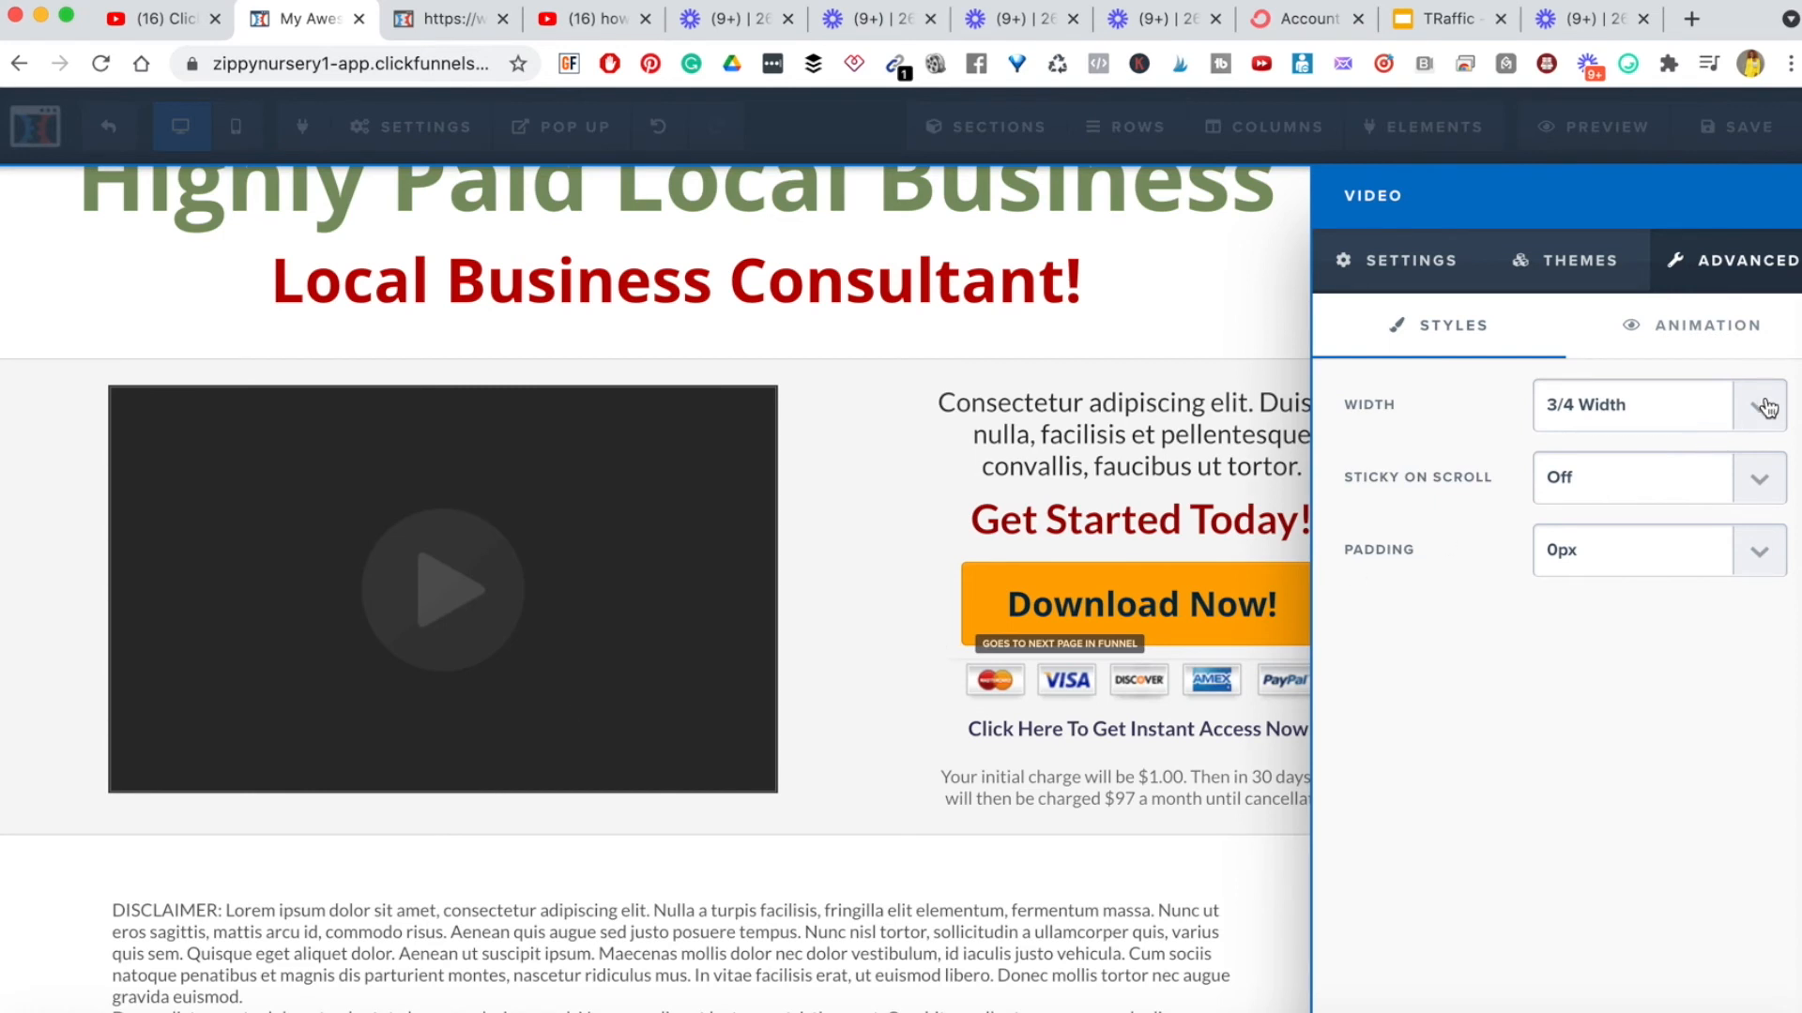
{"action": "left_click", "coordinate": [1759, 411]}
{"action": "left_click", "coordinate": [1729, 436]}
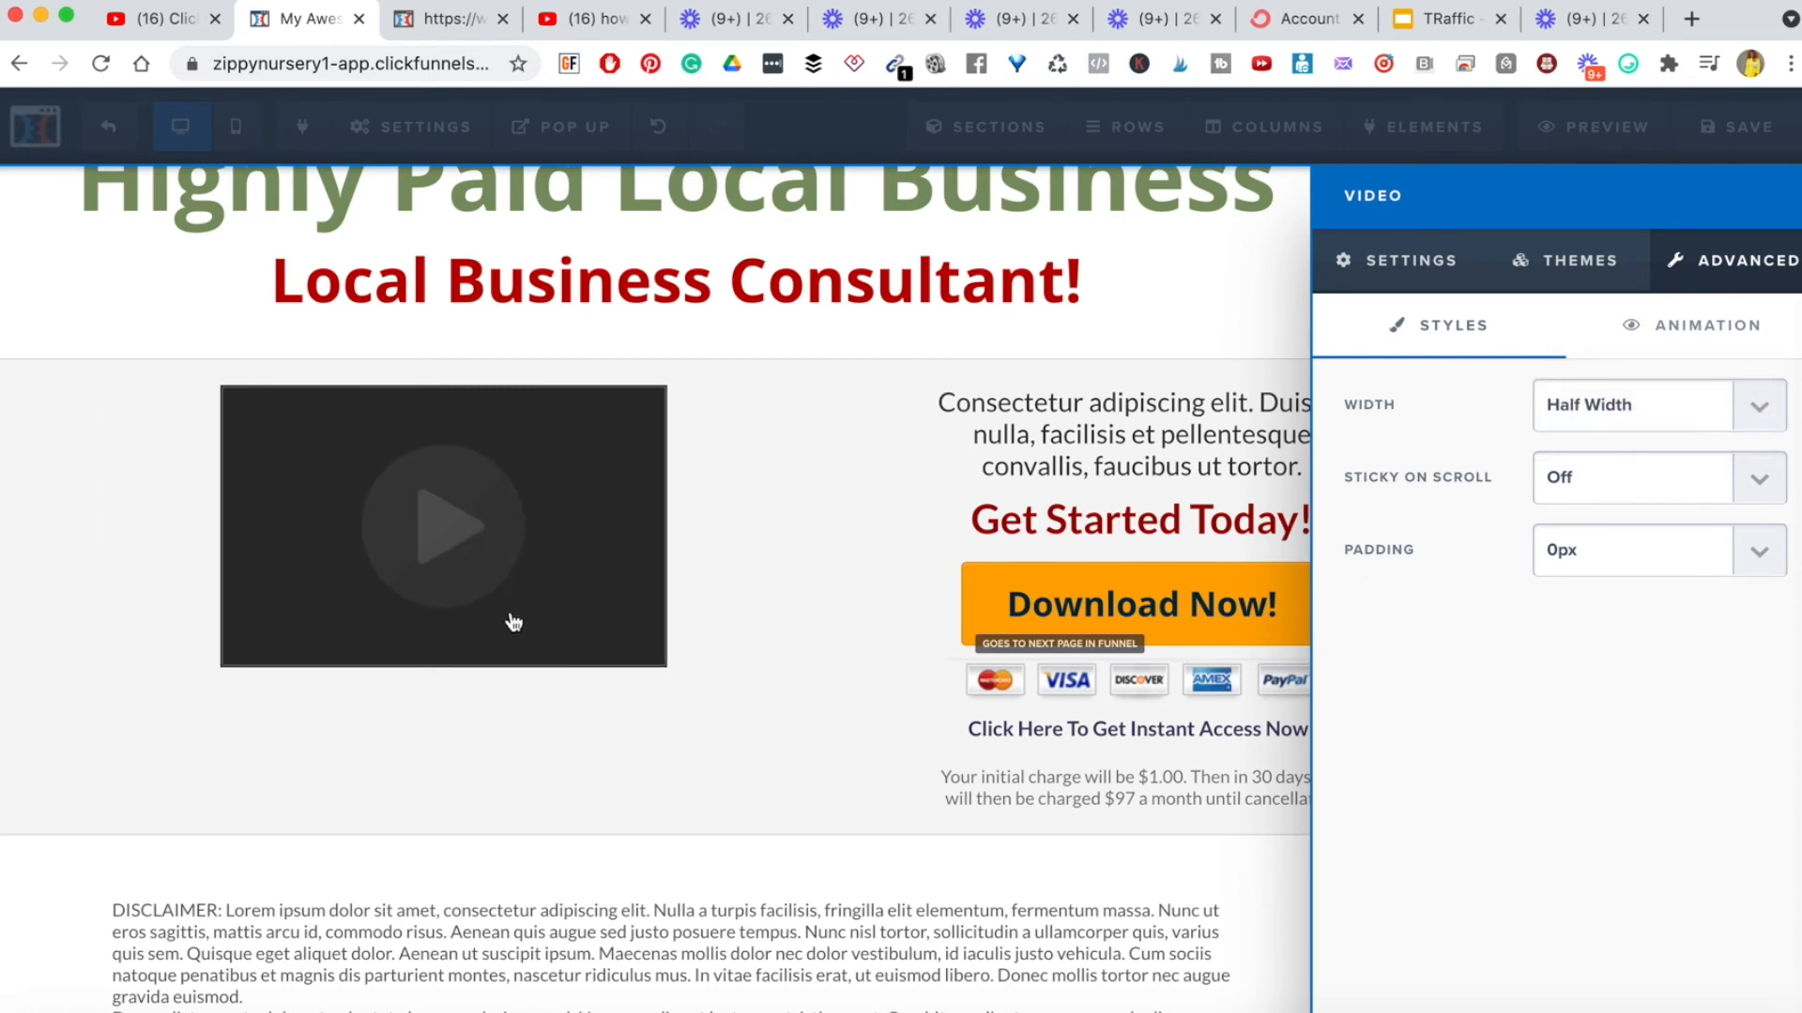
{"action": "left_click", "coordinate": [1753, 406]}
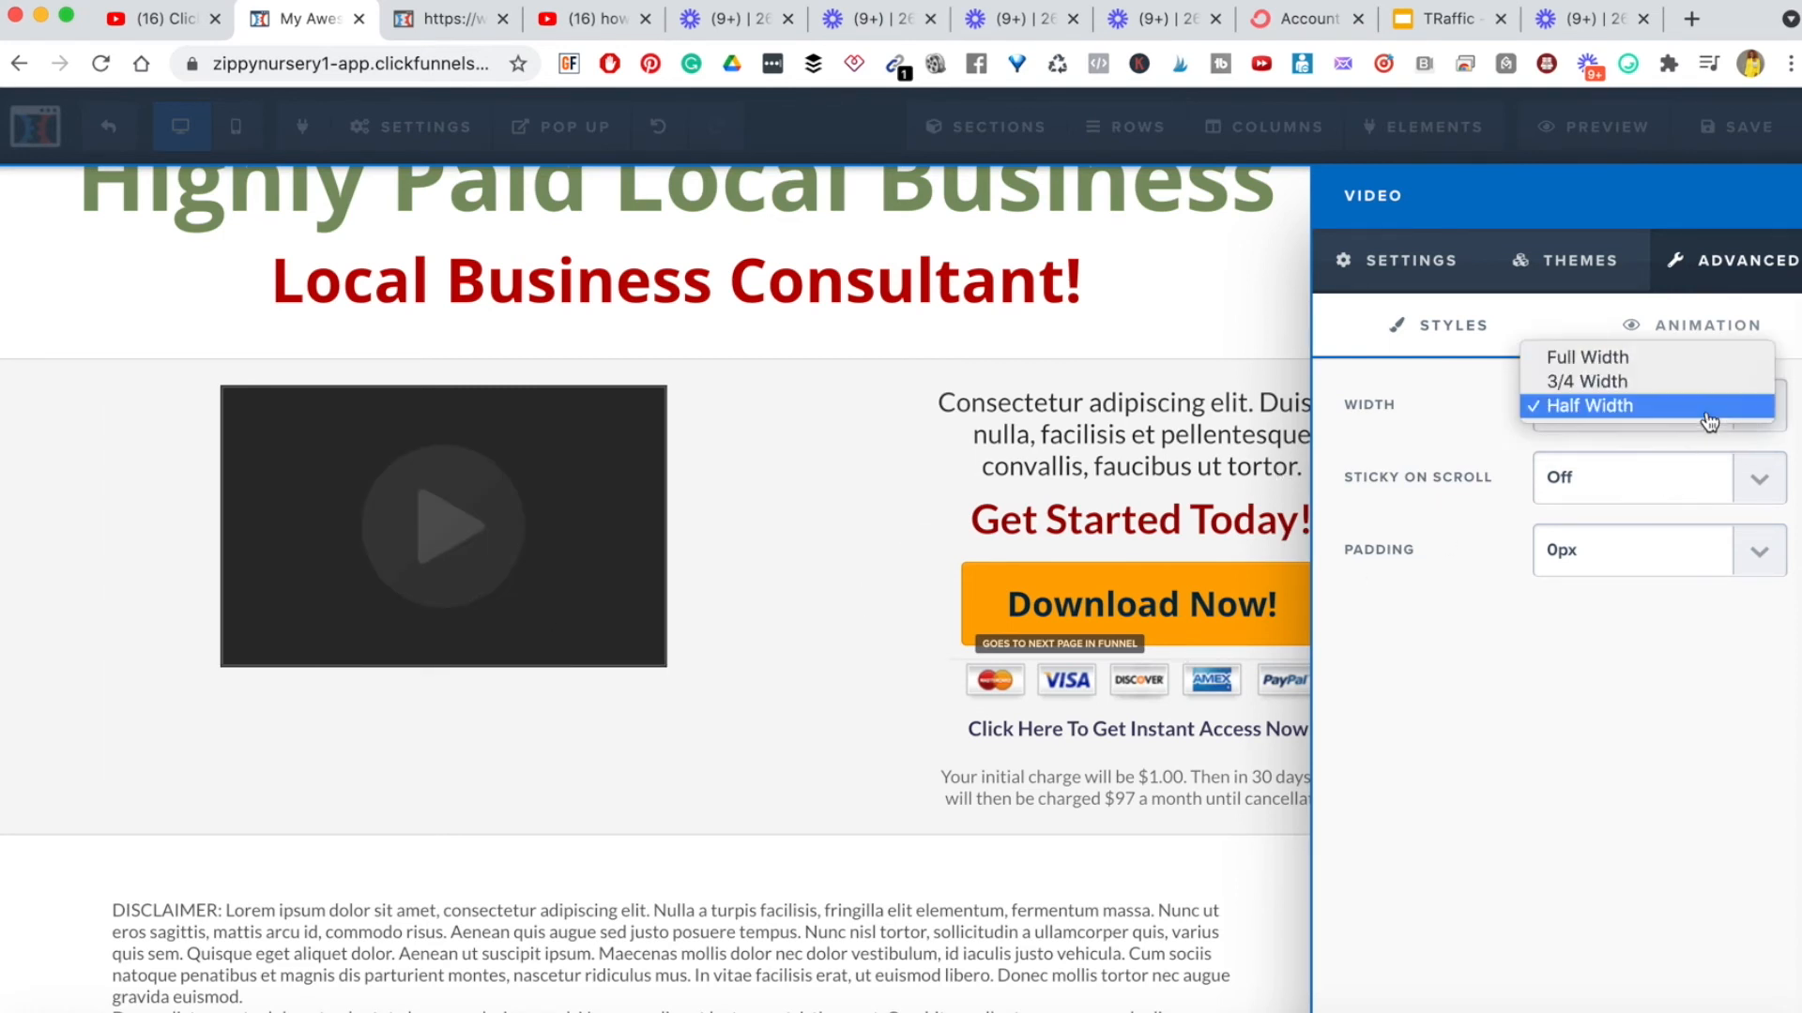
{"action": "left_click", "coordinate": [1689, 355]}
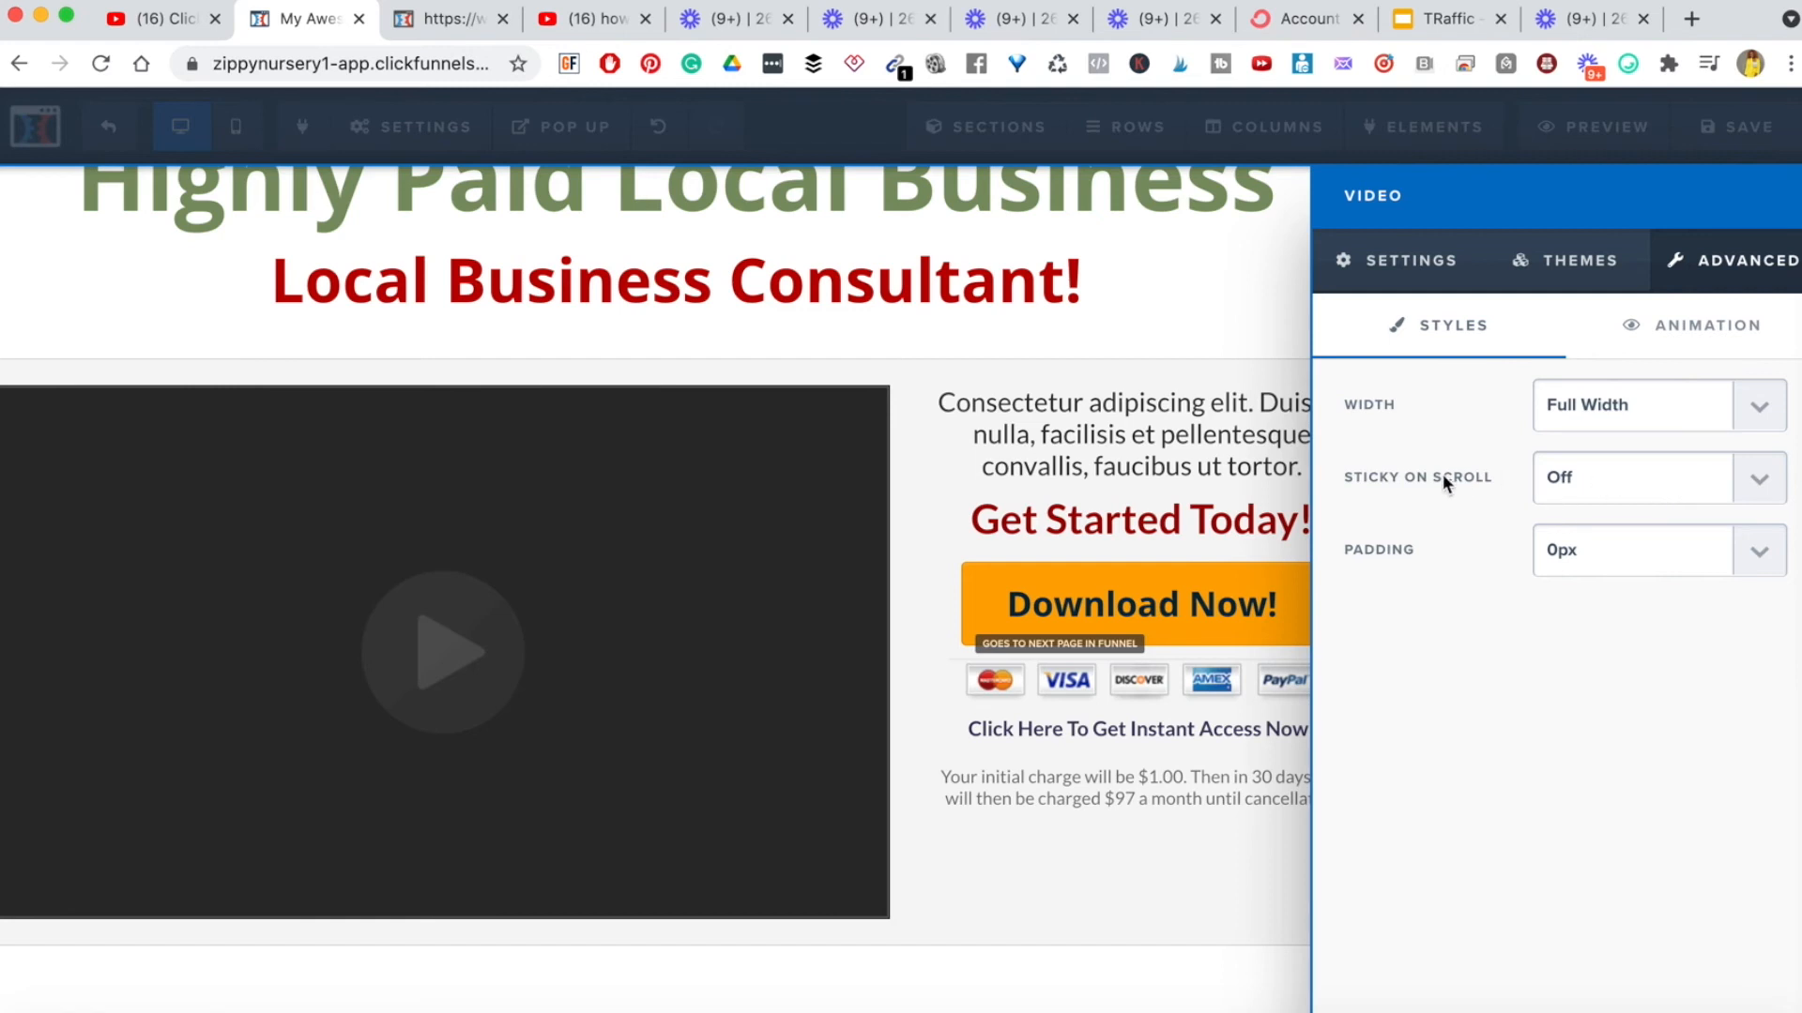
- Review the main video's Sticky on Scroll options, leave the setting off, and close the video settings
{"action": "left_click", "coordinate": [1763, 482]}
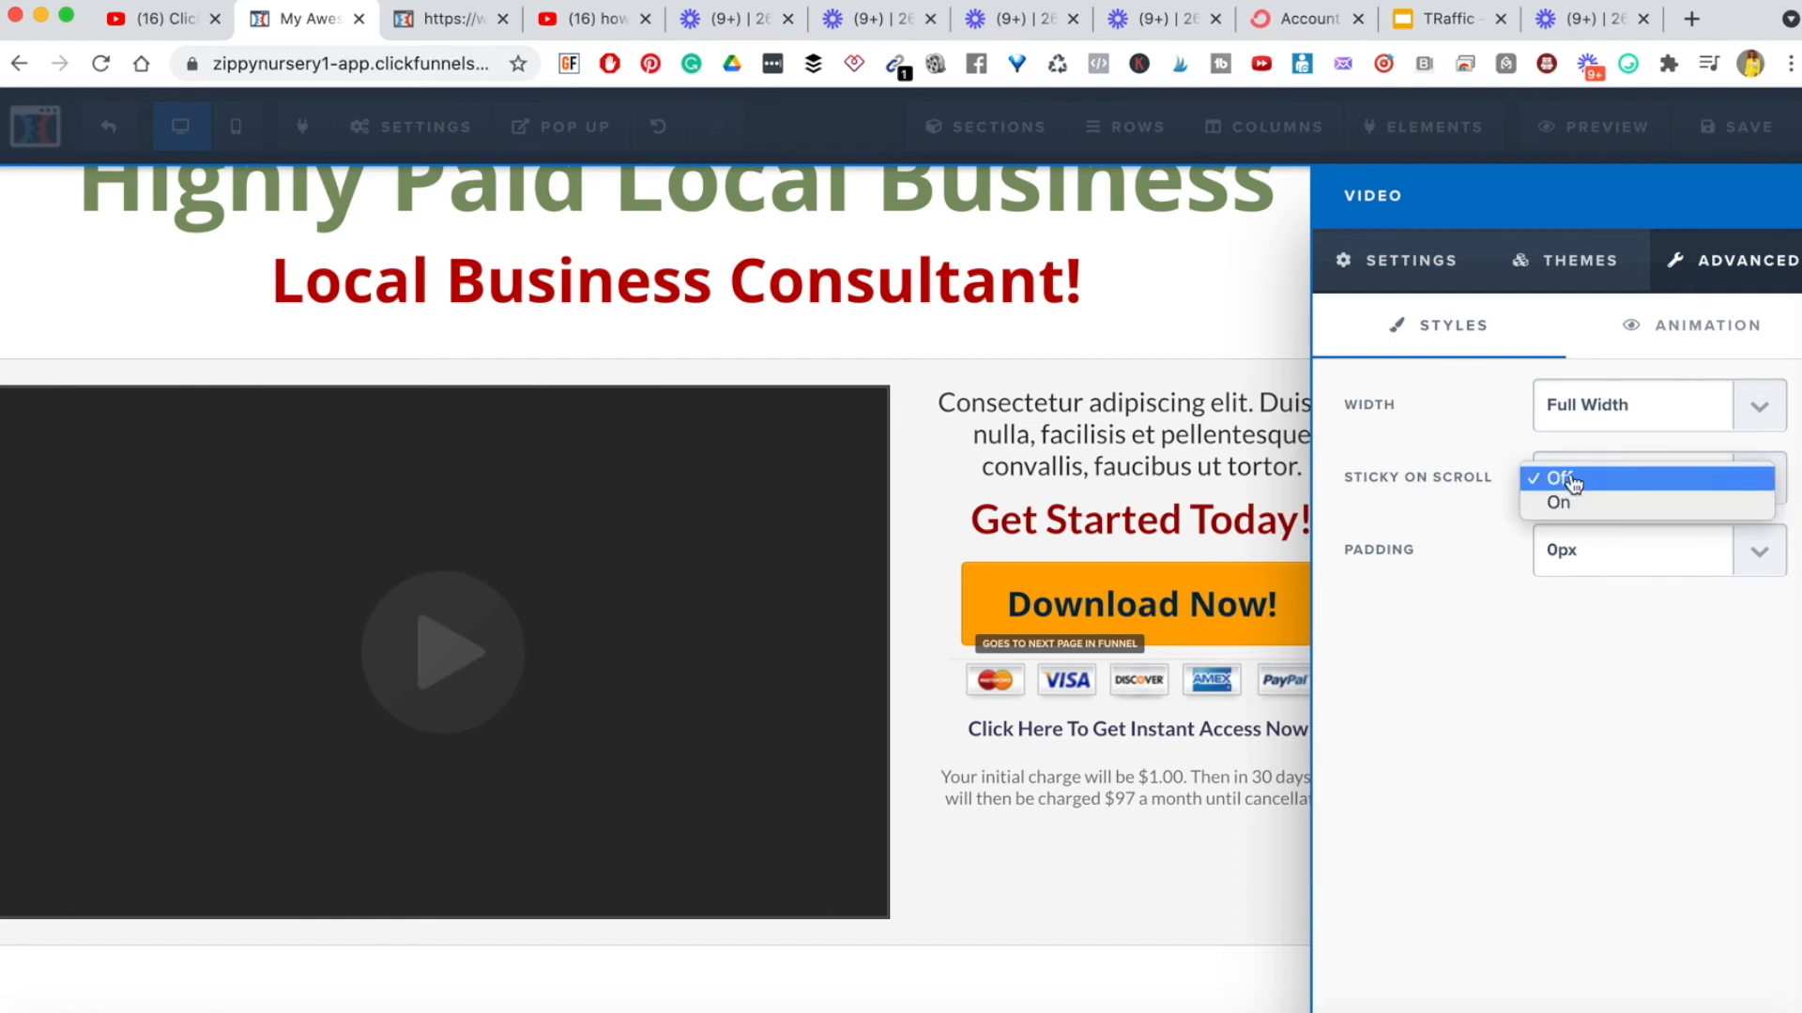
{"action": "left_click", "coordinate": [1190, 349]}
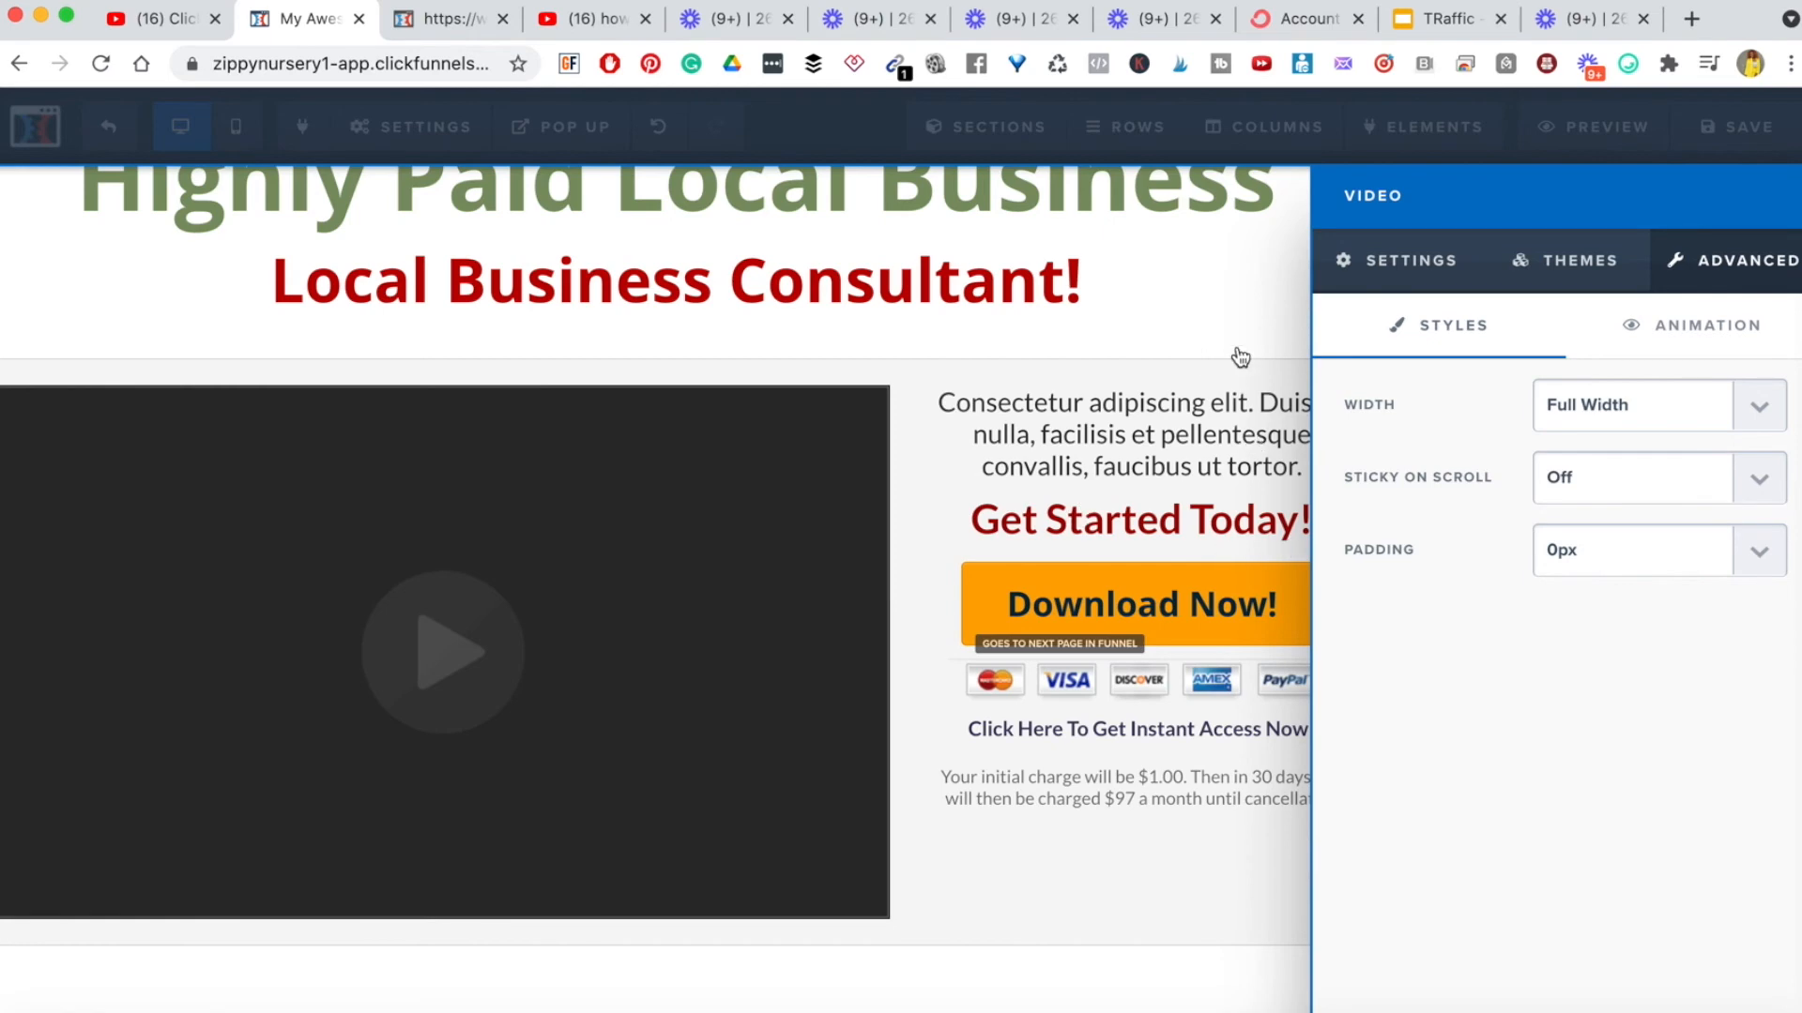
{"action": "left_click", "coordinate": [1181, 294]}
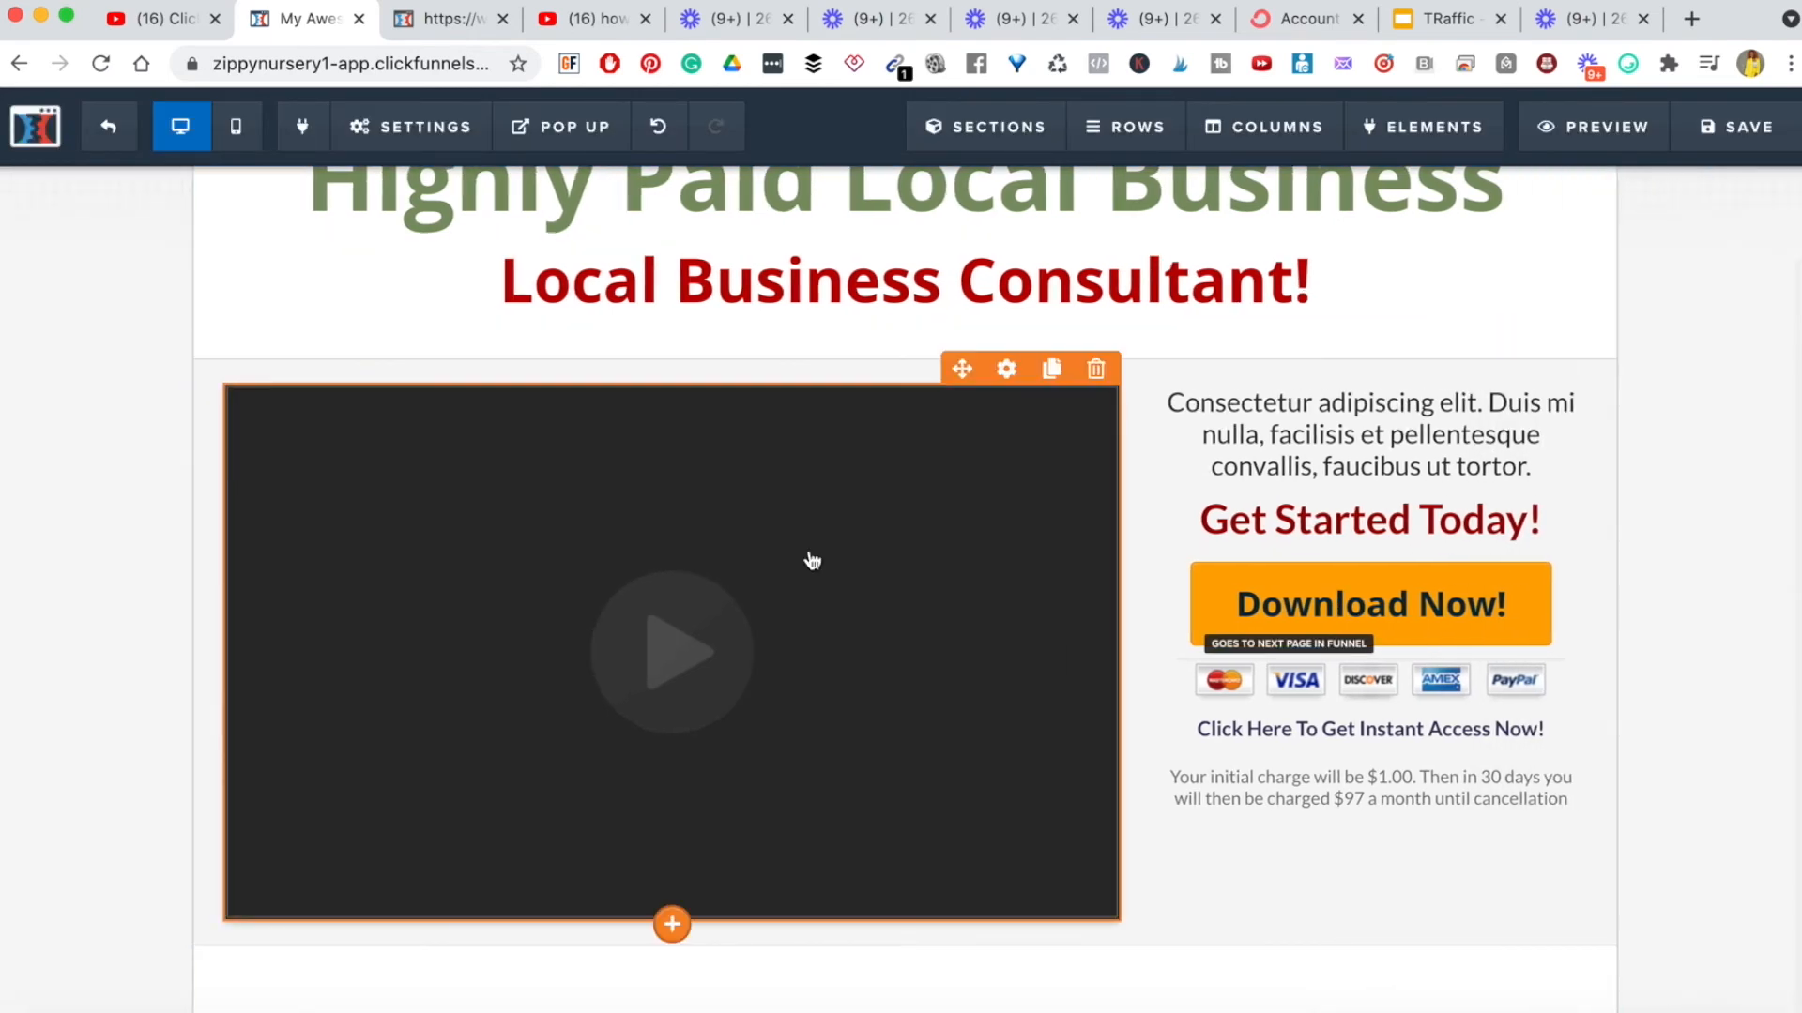
{"action": "scroll", "coordinate": [1619, 552], "scroll_direction": "down", "scroll_amount": 5}
{"action": "scroll", "coordinate": [1614, 554], "scroll_direction": "up", "scroll_amount": 8}
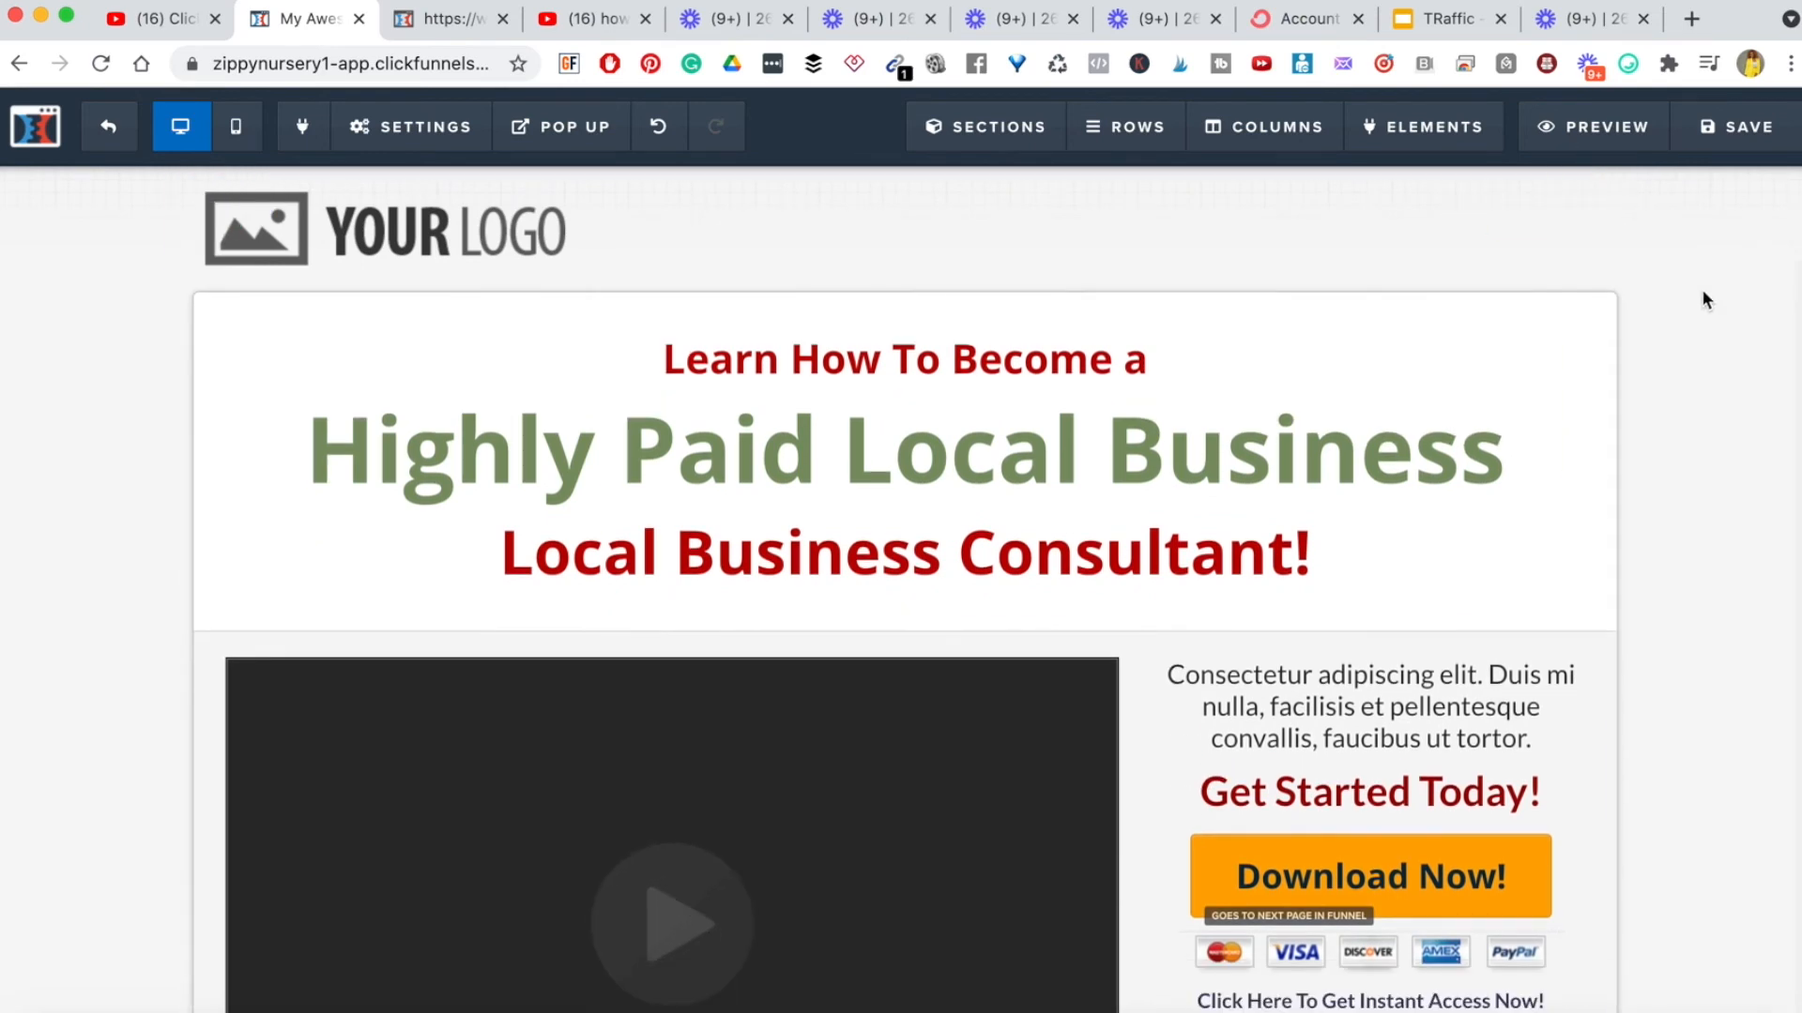
{"action": "scroll", "coordinate": [1705, 571], "scroll_direction": "down", "scroll_amount": 5}
{"action": "scroll", "coordinate": [977, 620], "scroll_direction": "up", "scroll_amount": 3}
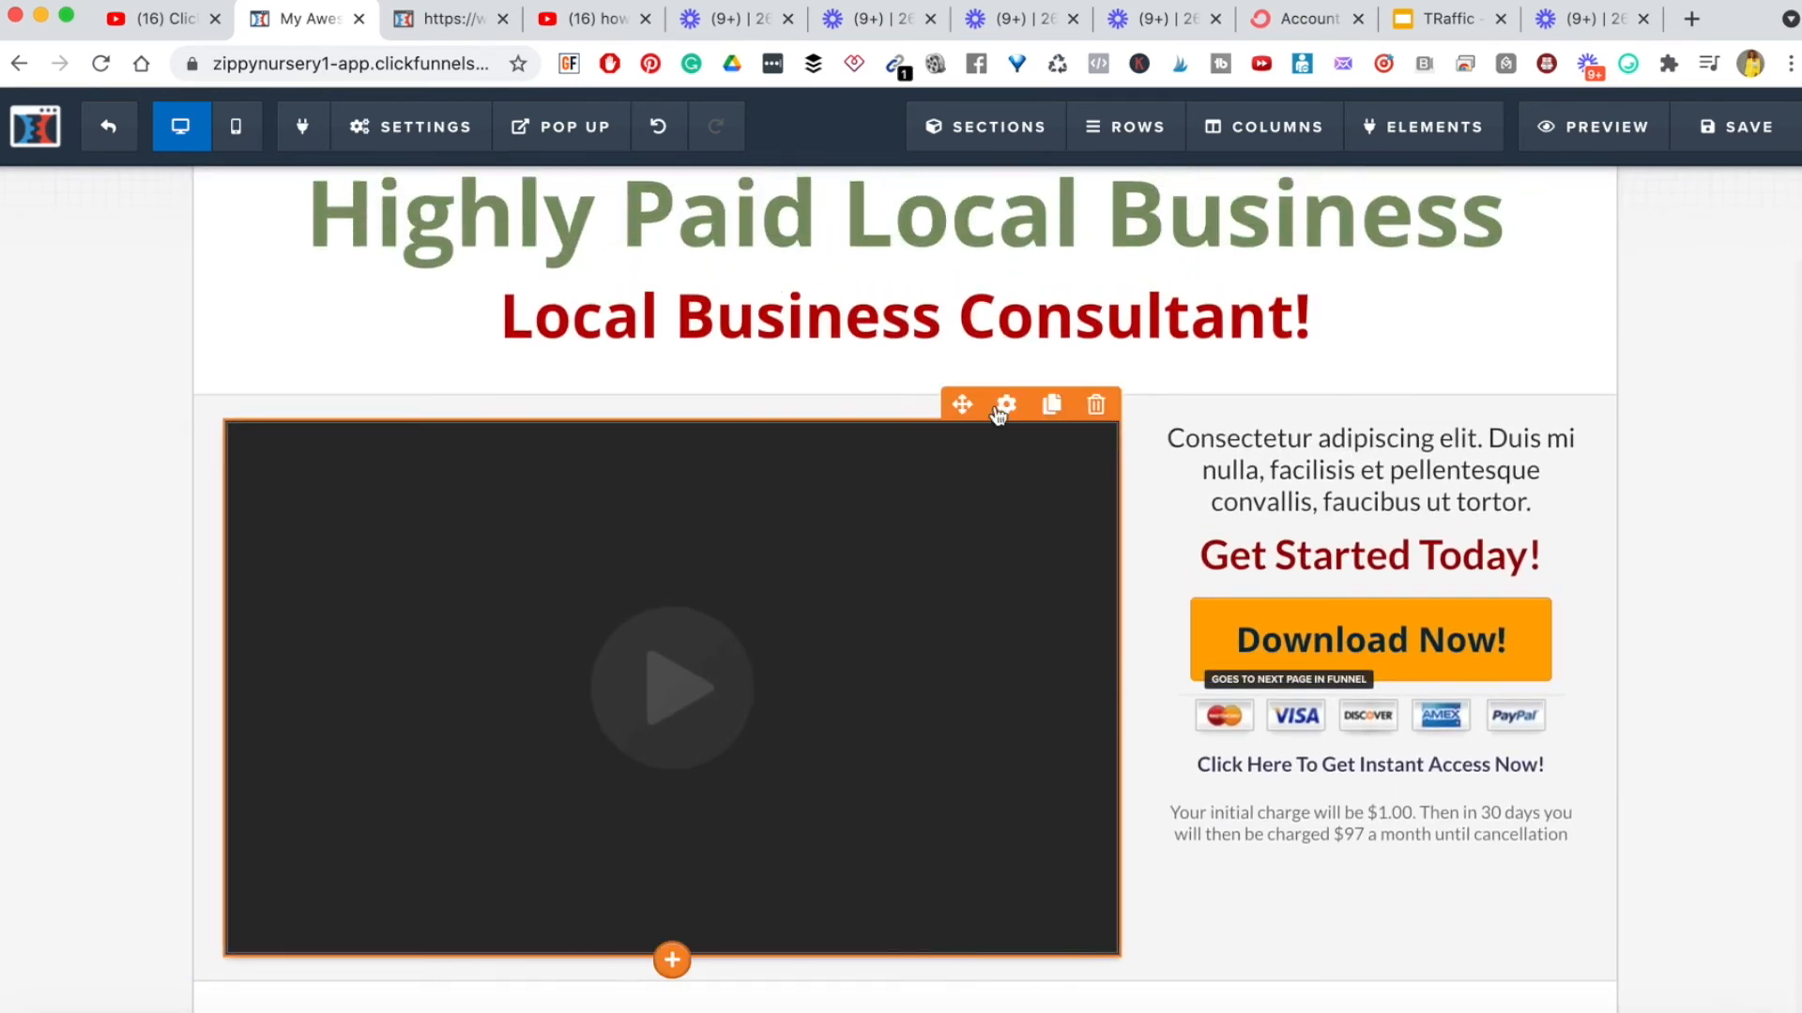
{"action": "left_click", "coordinate": [1004, 406]}
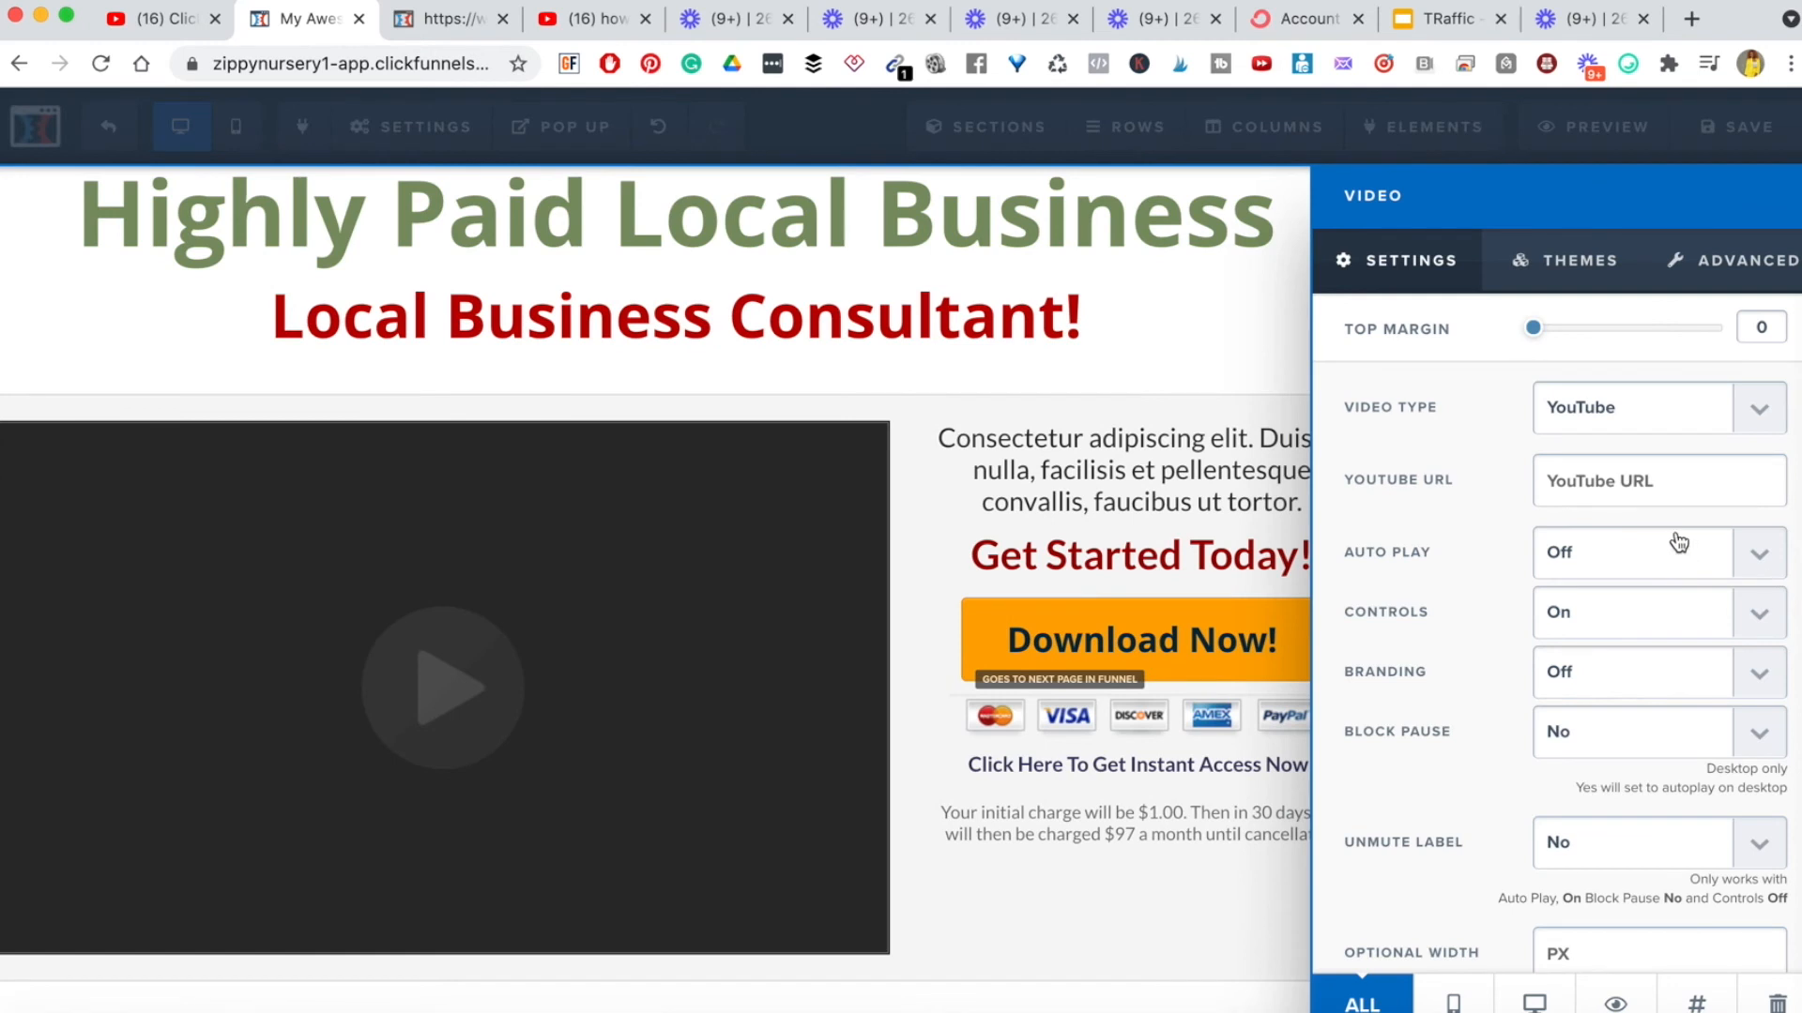
{"action": "left_click", "coordinate": [1772, 263]}
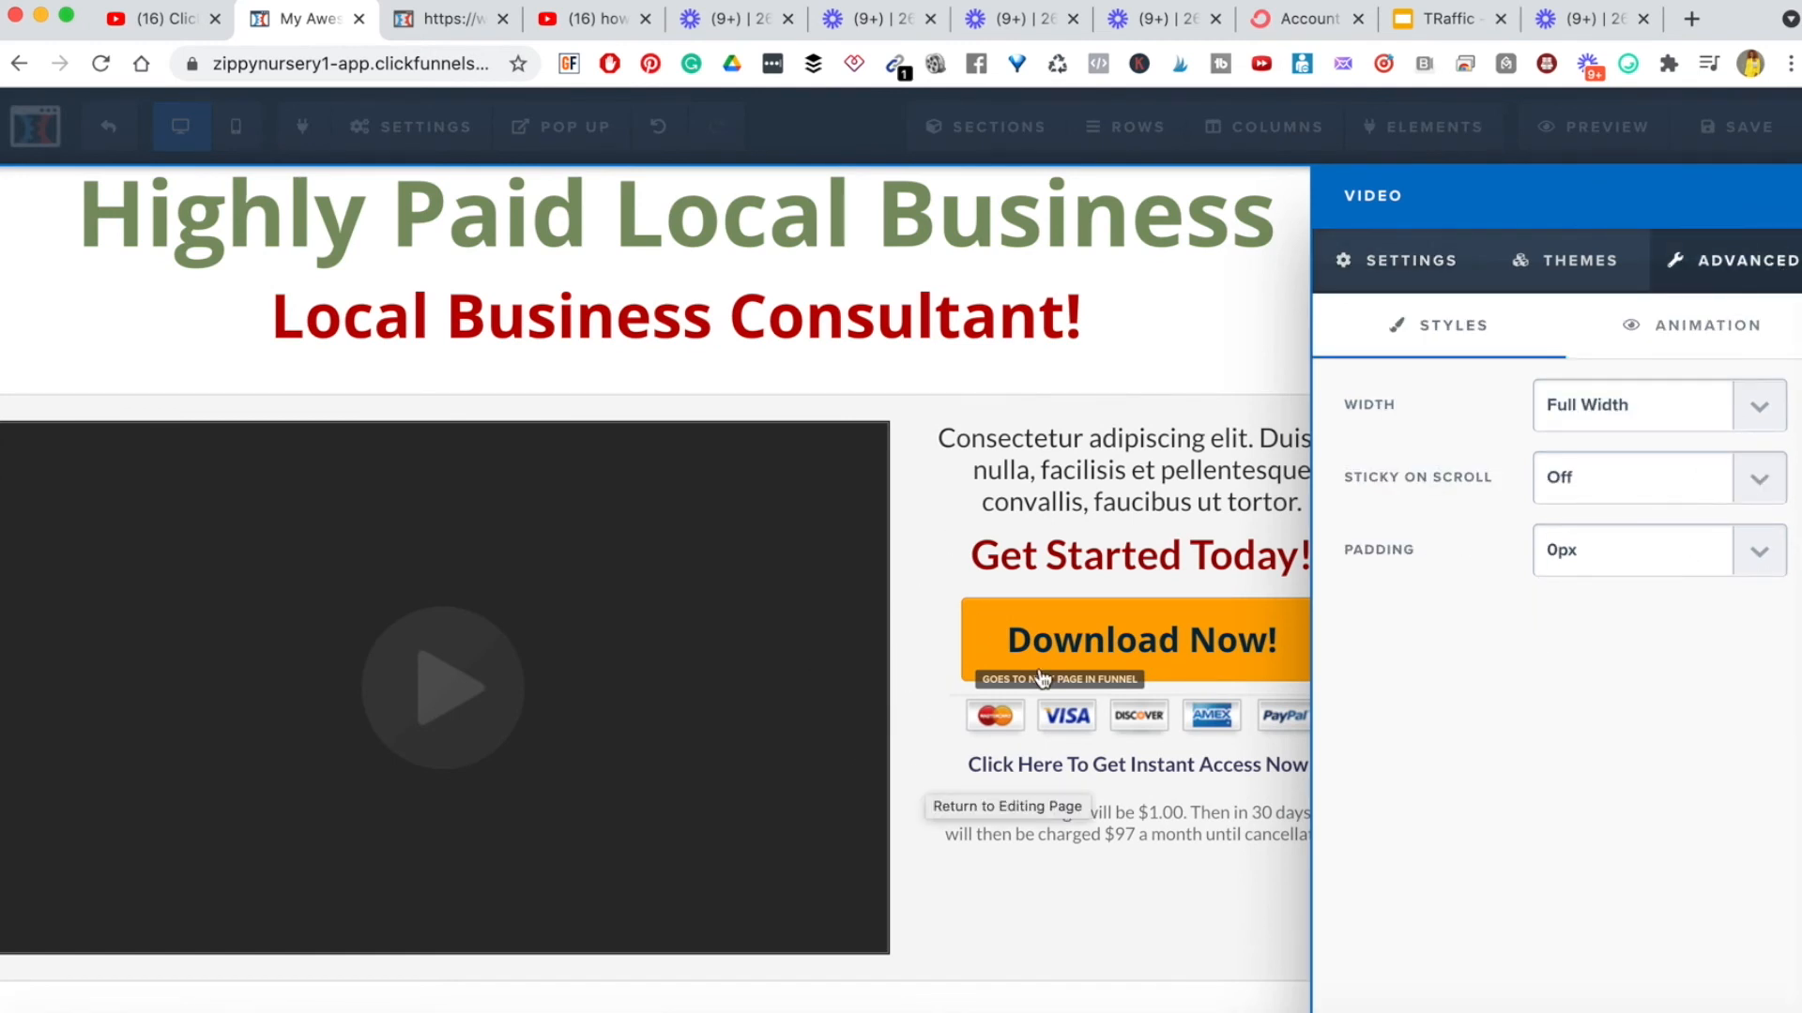
{"action": "left_click", "coordinate": [1761, 486]}
{"action": "left_click", "coordinate": [1171, 338]}
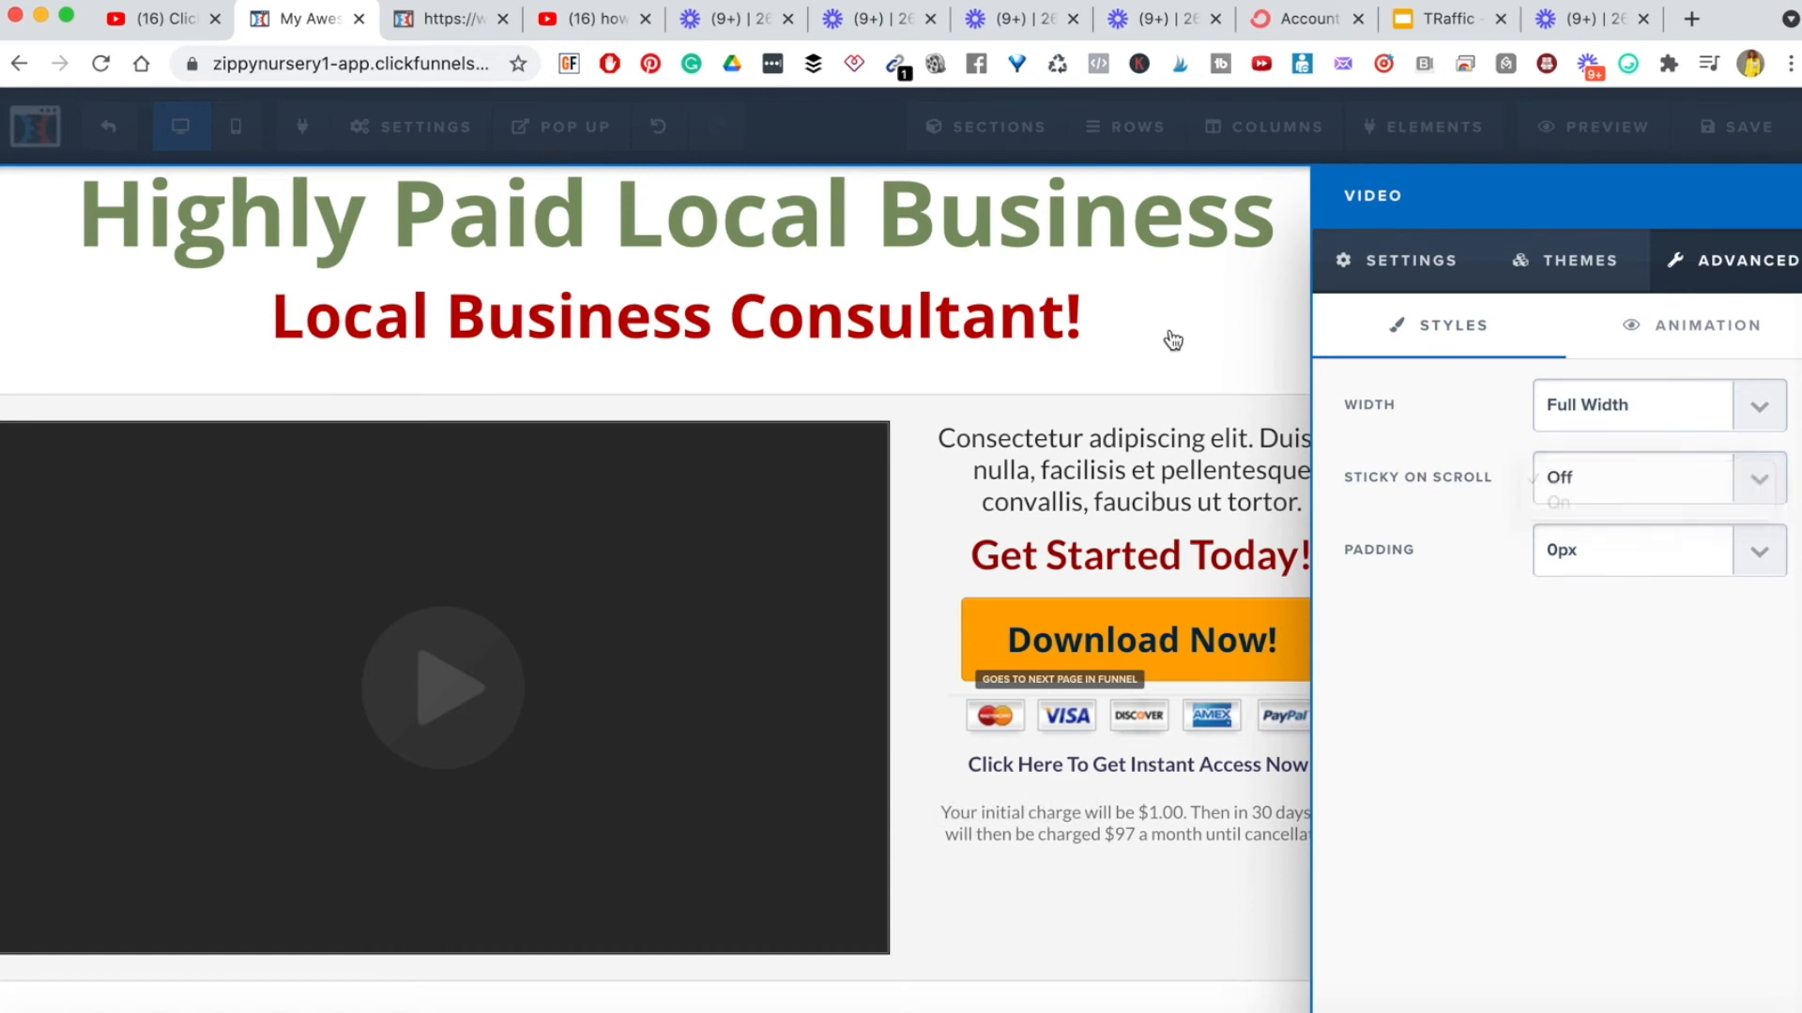
{"action": "left_click", "coordinate": [1223, 367]}
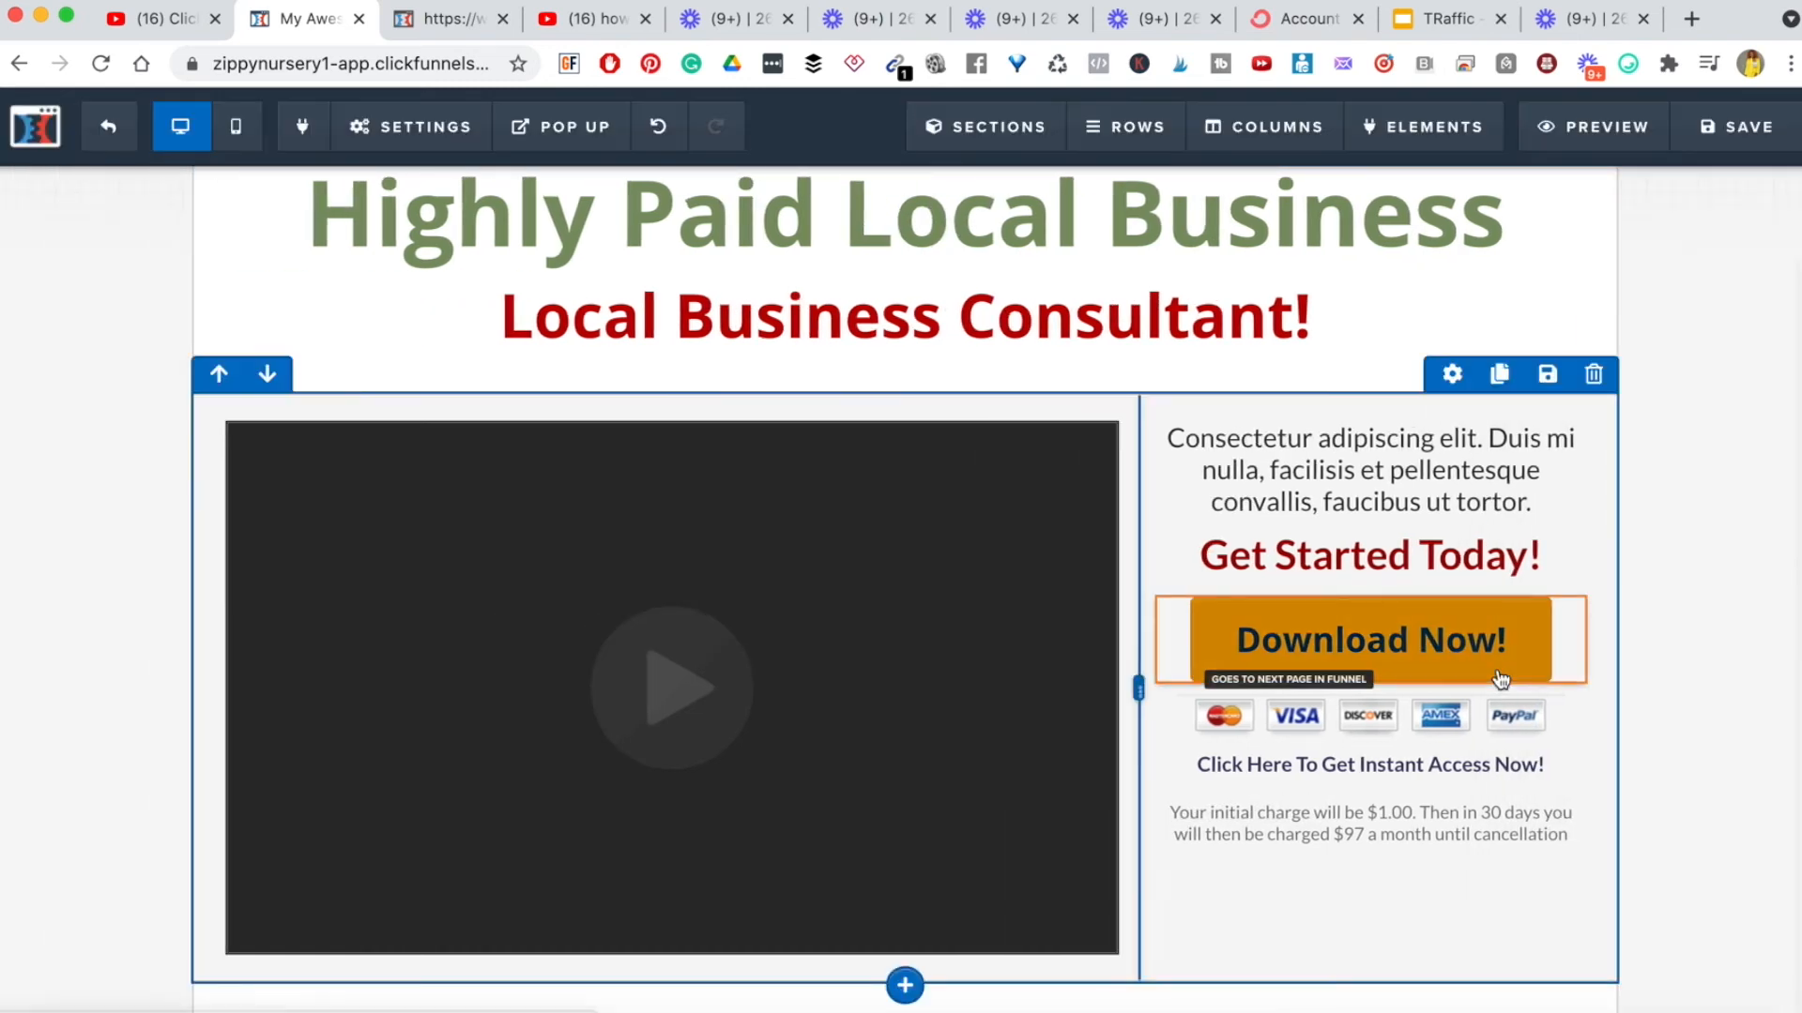
- Look over the sales page down to its footer and view the page's email integration settings
{"action": "scroll", "coordinate": [1497, 675], "scroll_direction": "down", "scroll_amount": 5}
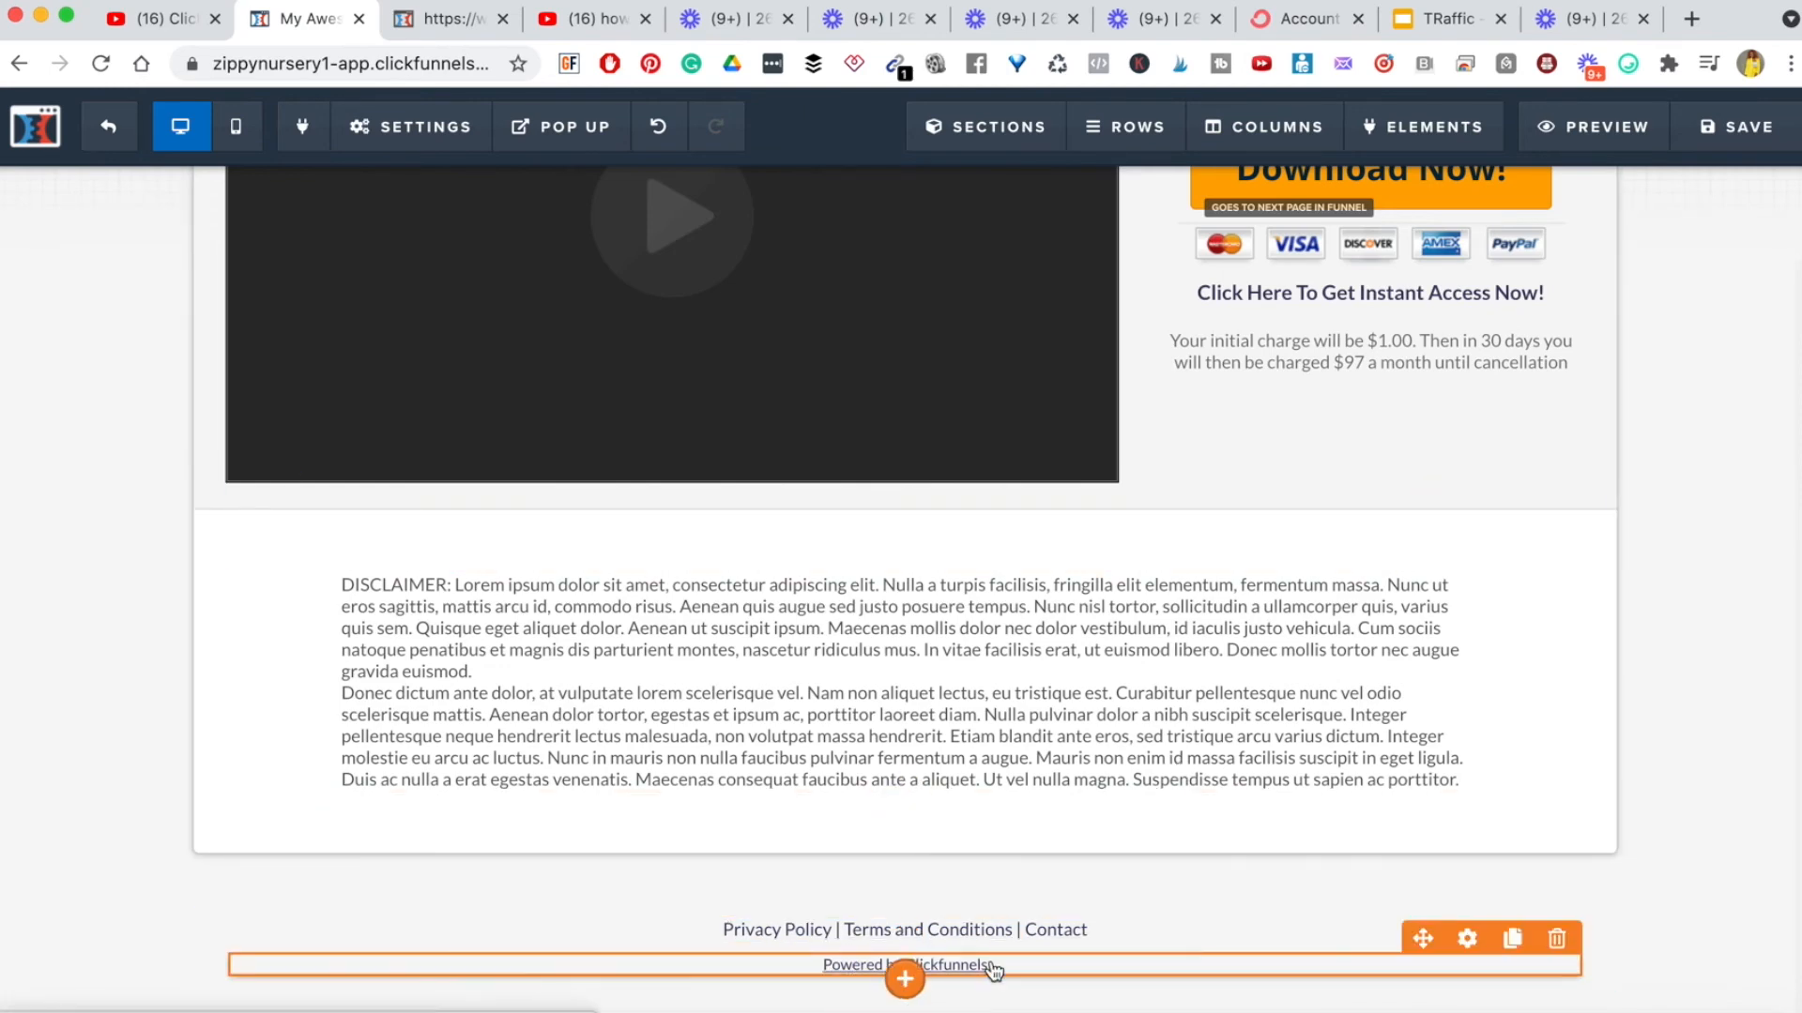
{"action": "scroll", "coordinate": [1636, 417], "scroll_direction": "up", "scroll_amount": 10}
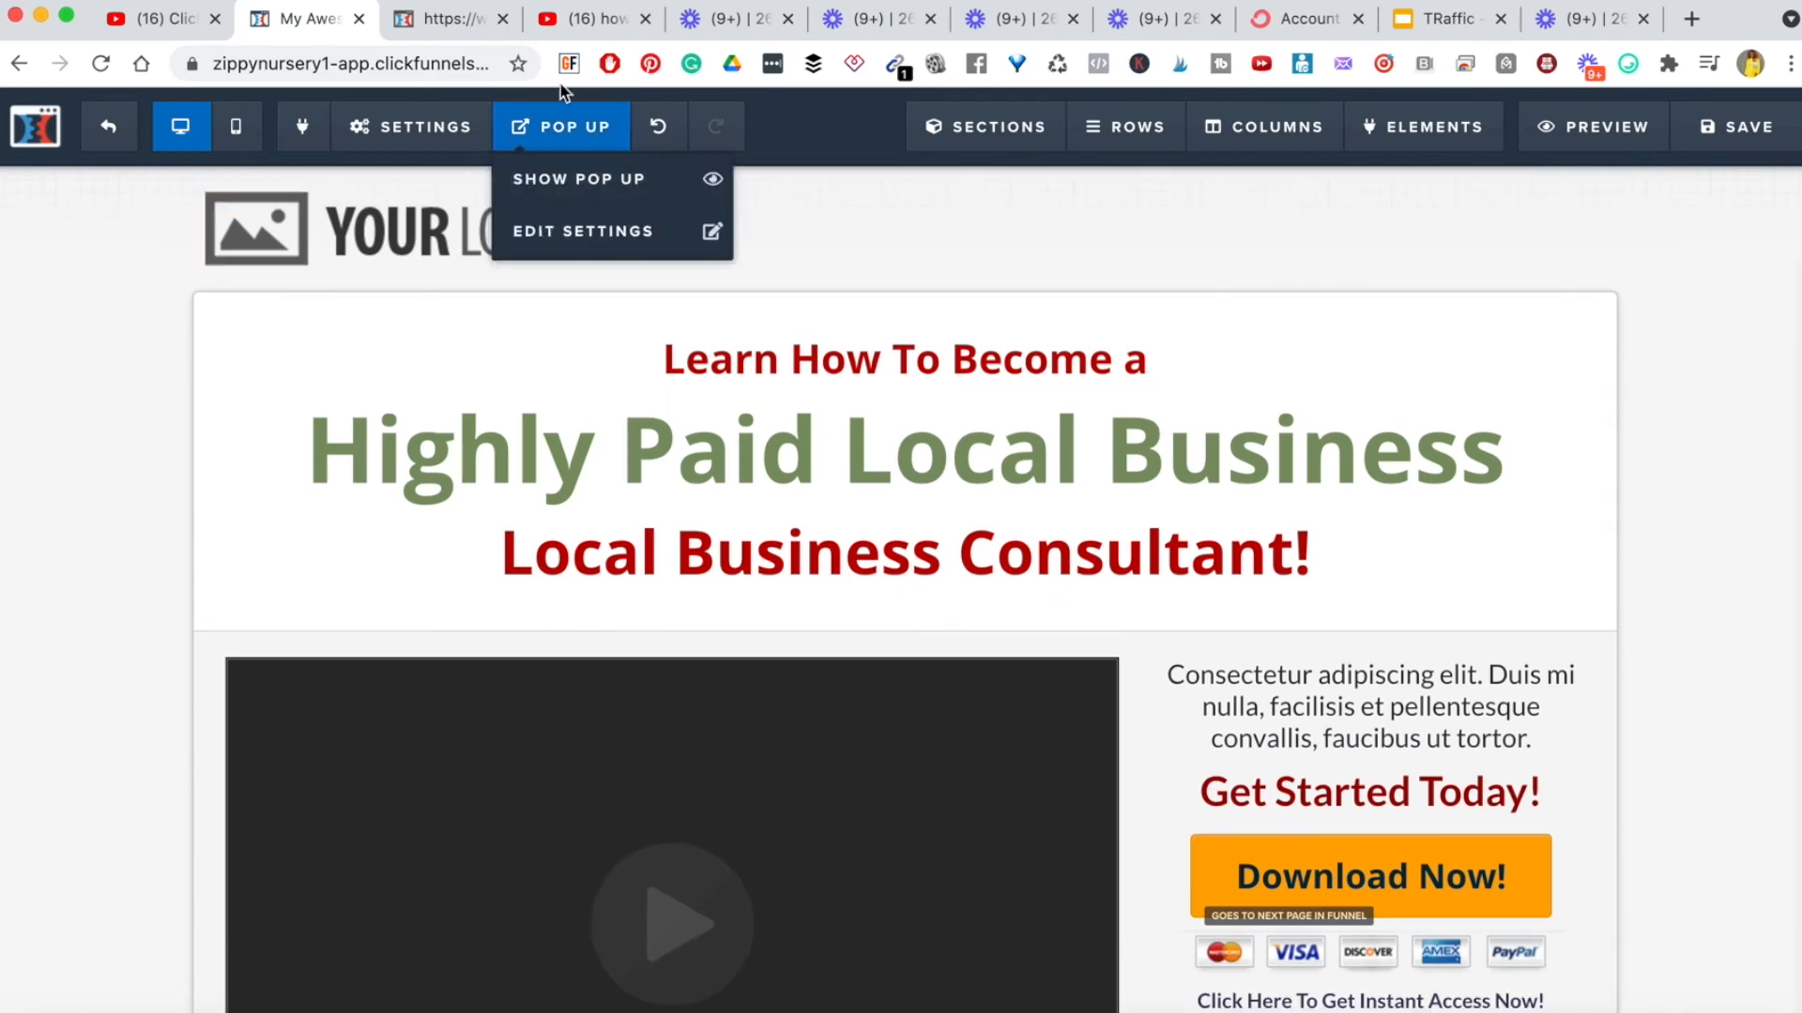
{"action": "mouse_move", "coordinate": [401, 119]}
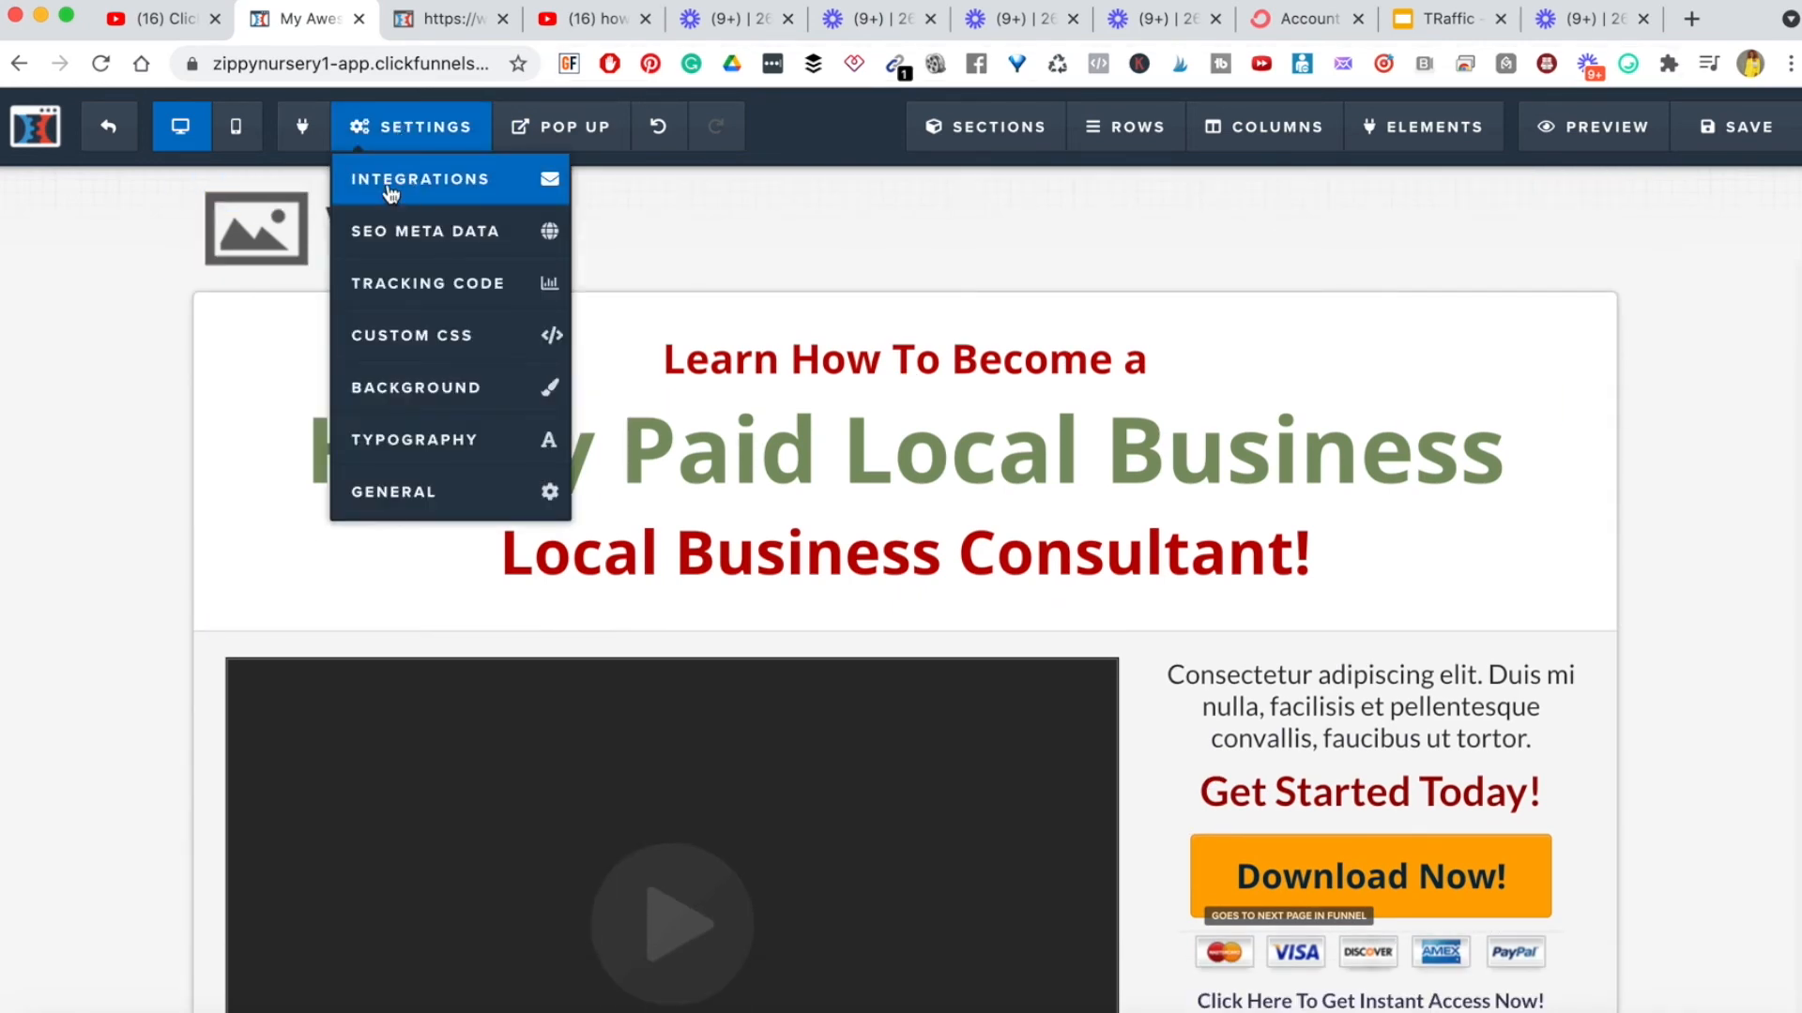
{"action": "left_click", "coordinate": [478, 179]}
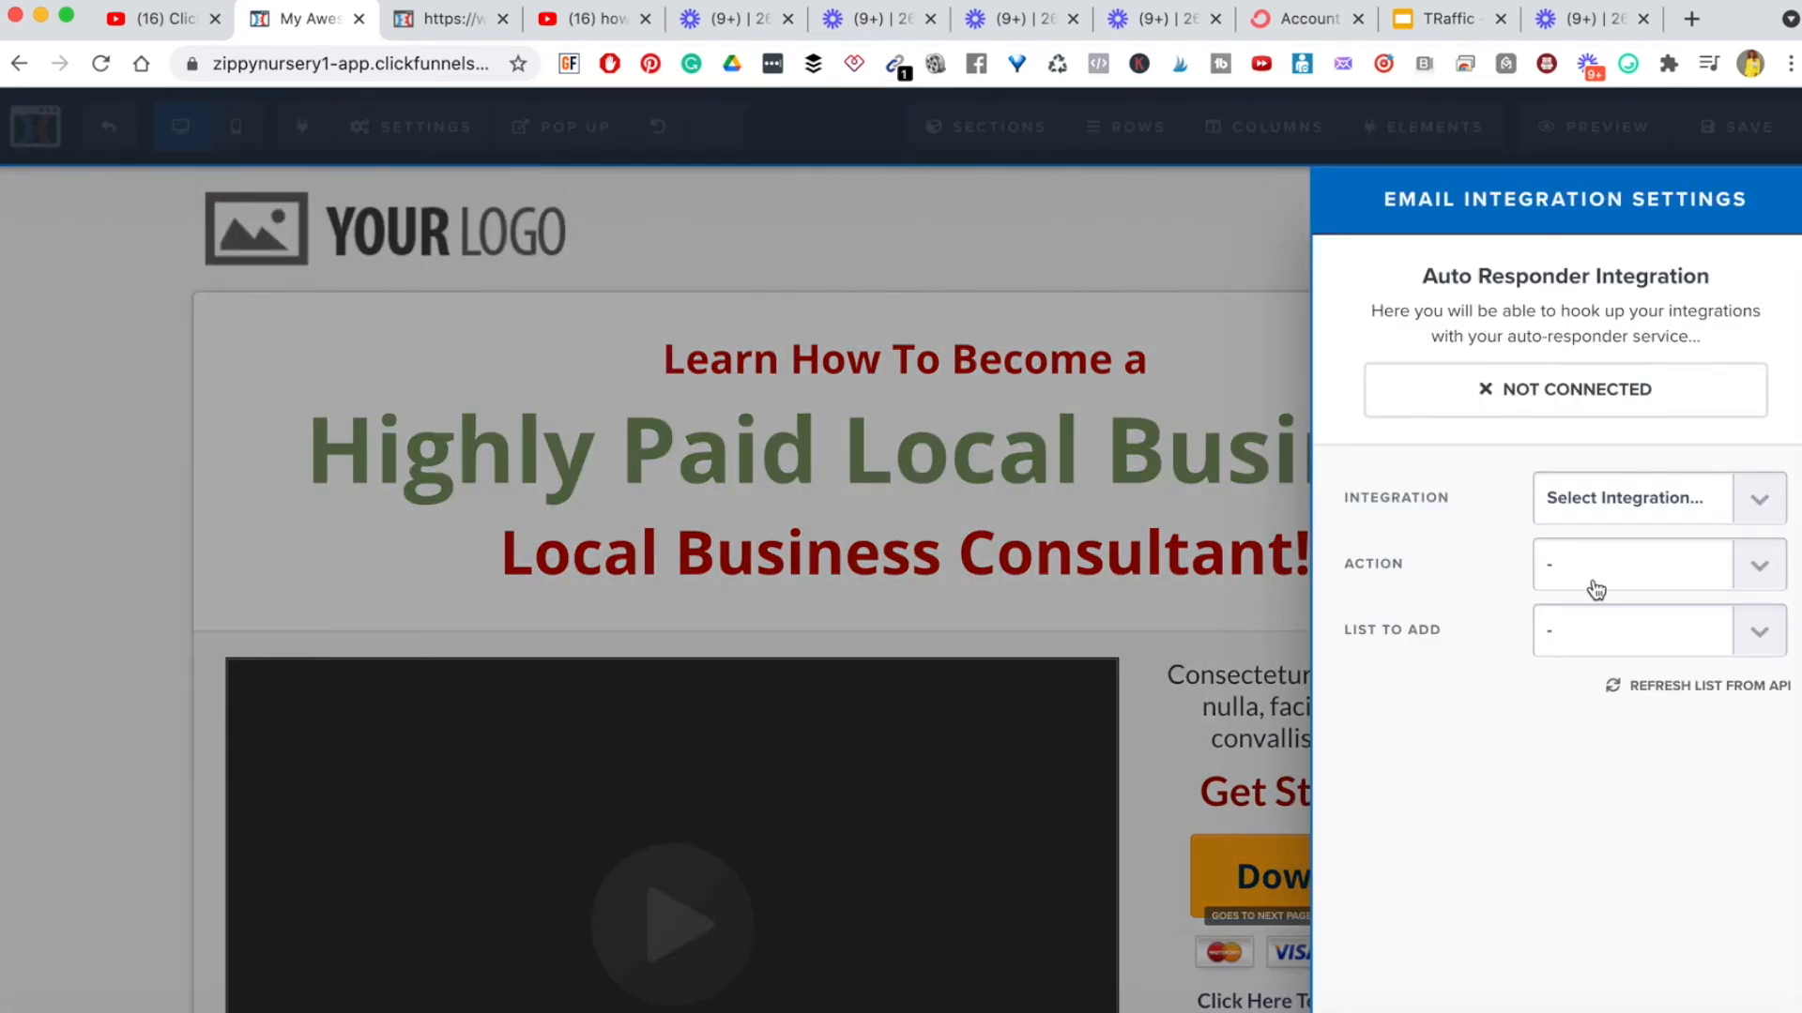
{"action": "left_click", "coordinate": [1009, 270]}
- Examine the page's general settings, including the On Submit Go To address, and close them without changes
{"action": "mouse_move", "coordinate": [408, 122]}
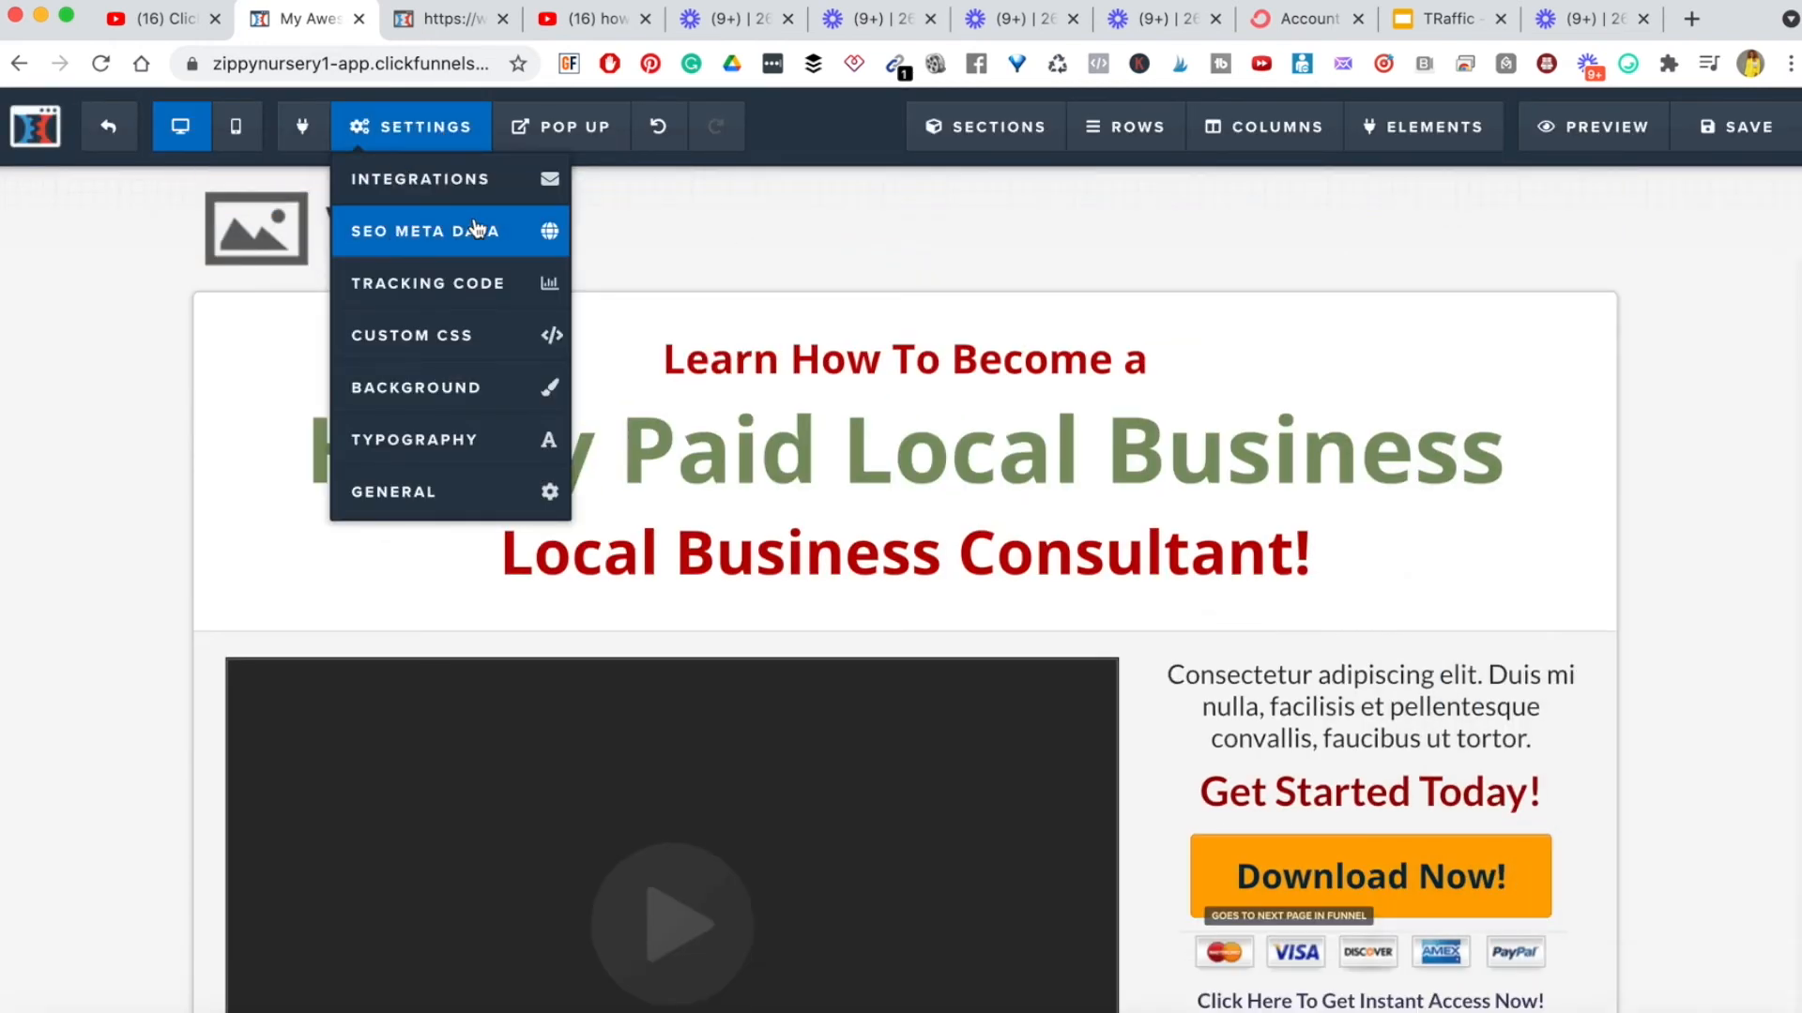
{"action": "left_click", "coordinate": [391, 508]}
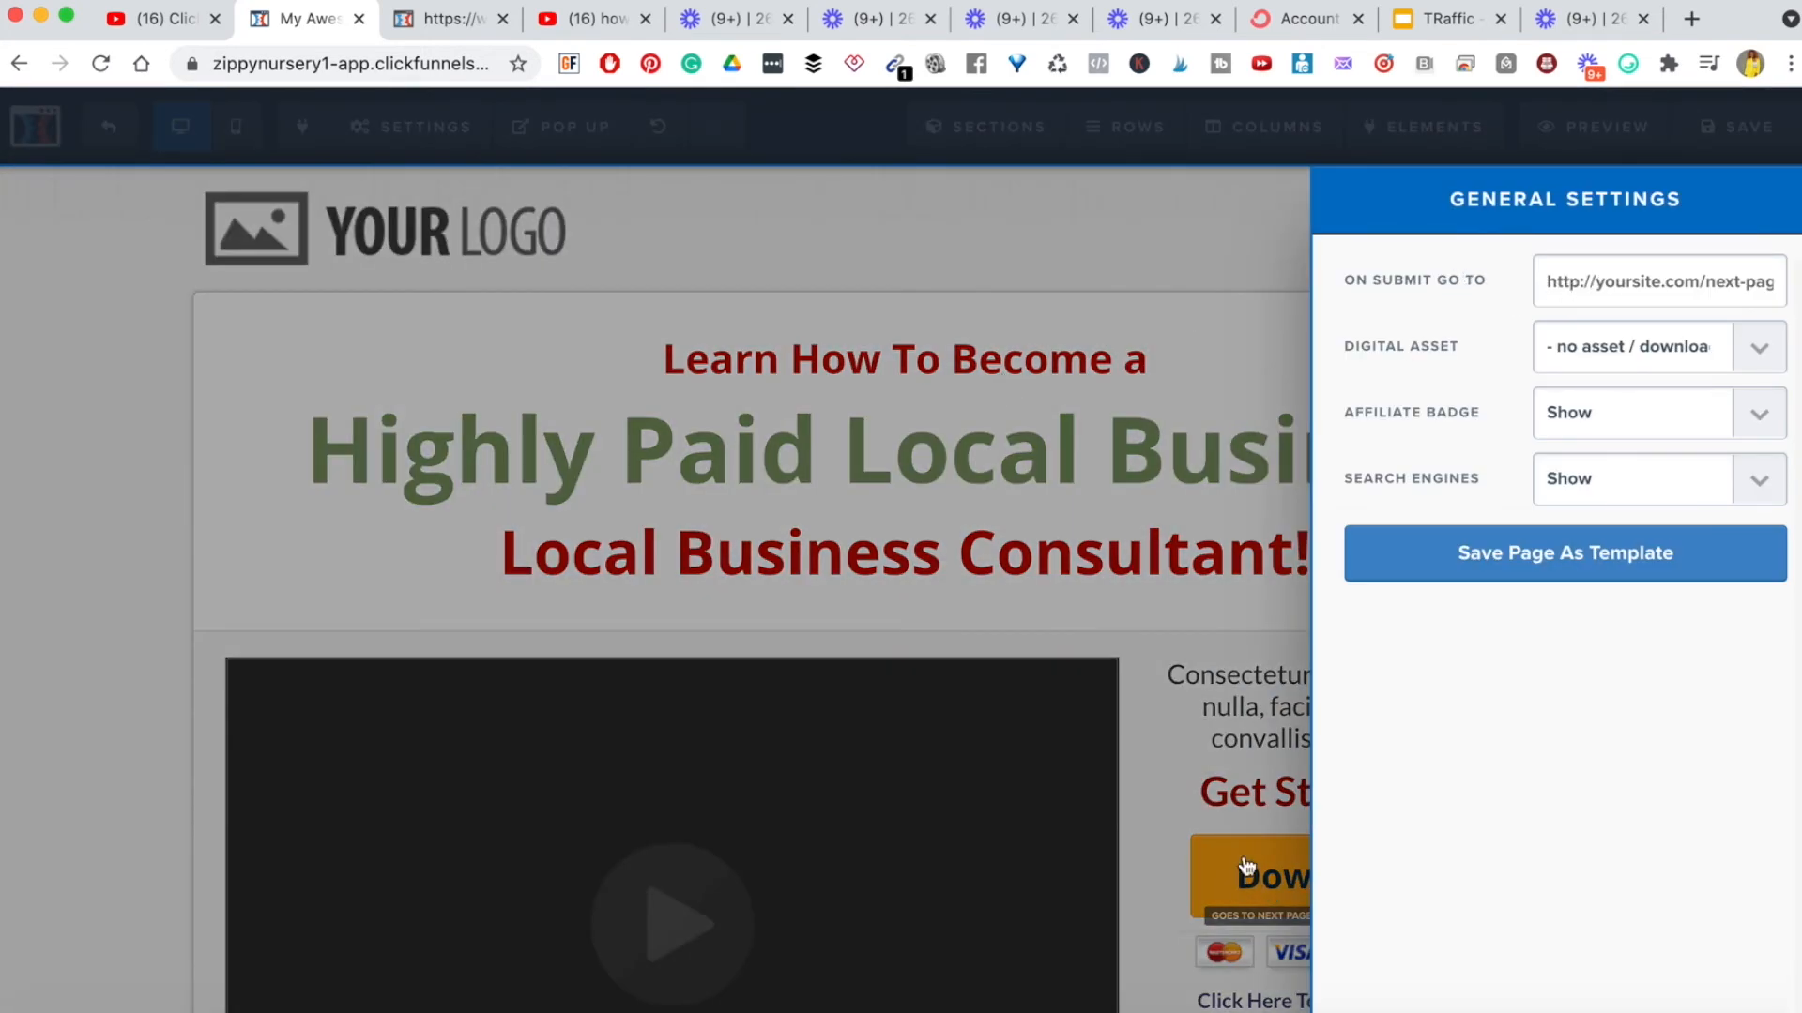
{"action": "left_click", "coordinate": [1614, 271]}
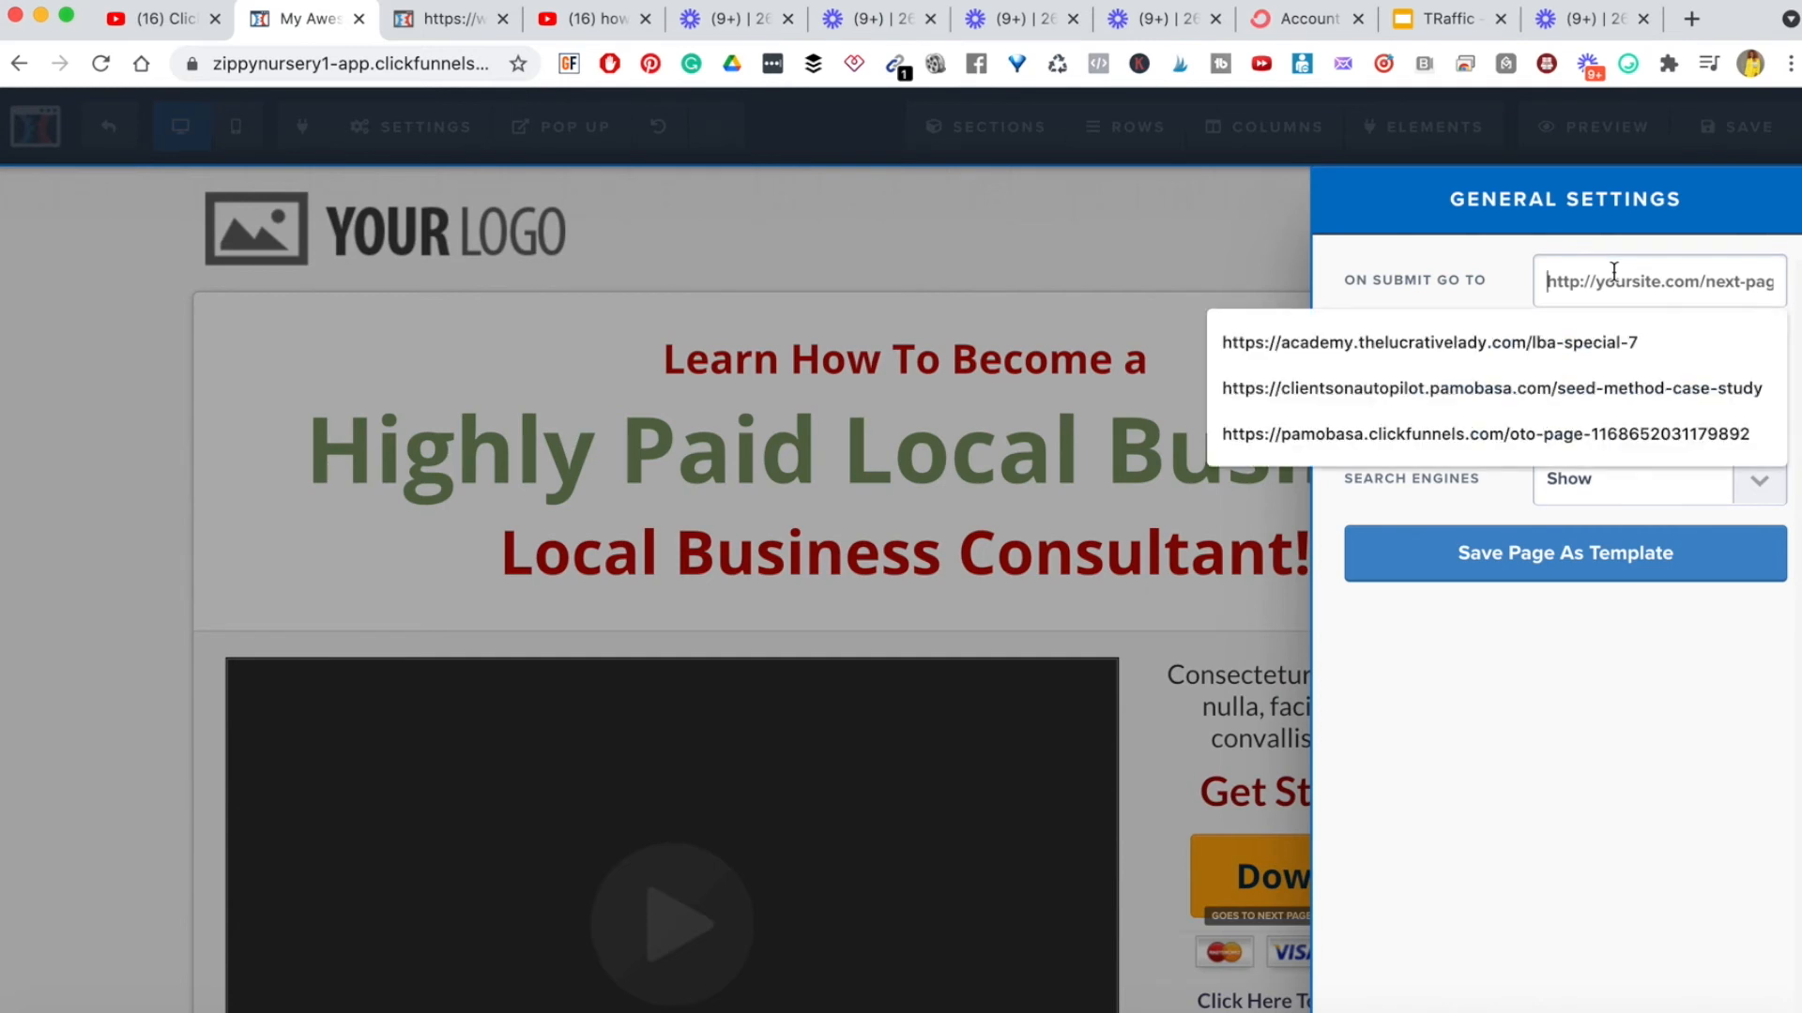
{"action": "left_click", "coordinate": [1190, 278]}
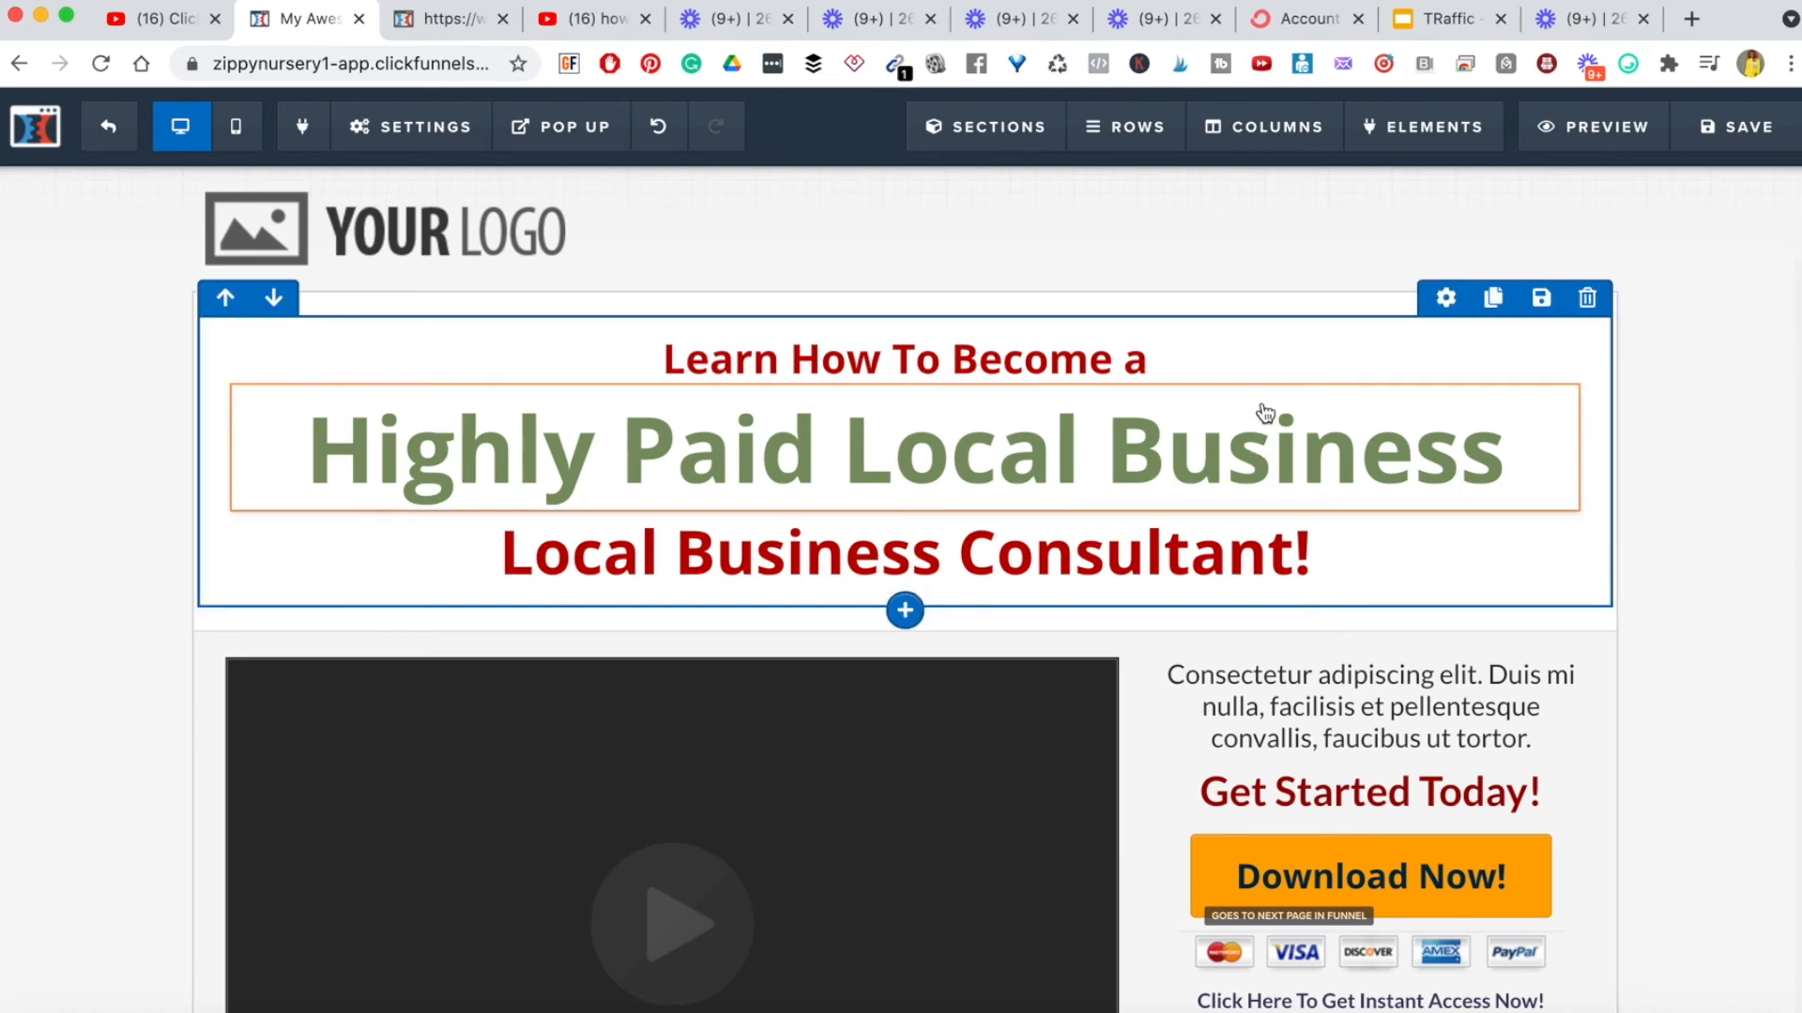
- Save the sales page and close the SEO meta data settings without editing them
{"action": "left_click", "coordinate": [1737, 134]}
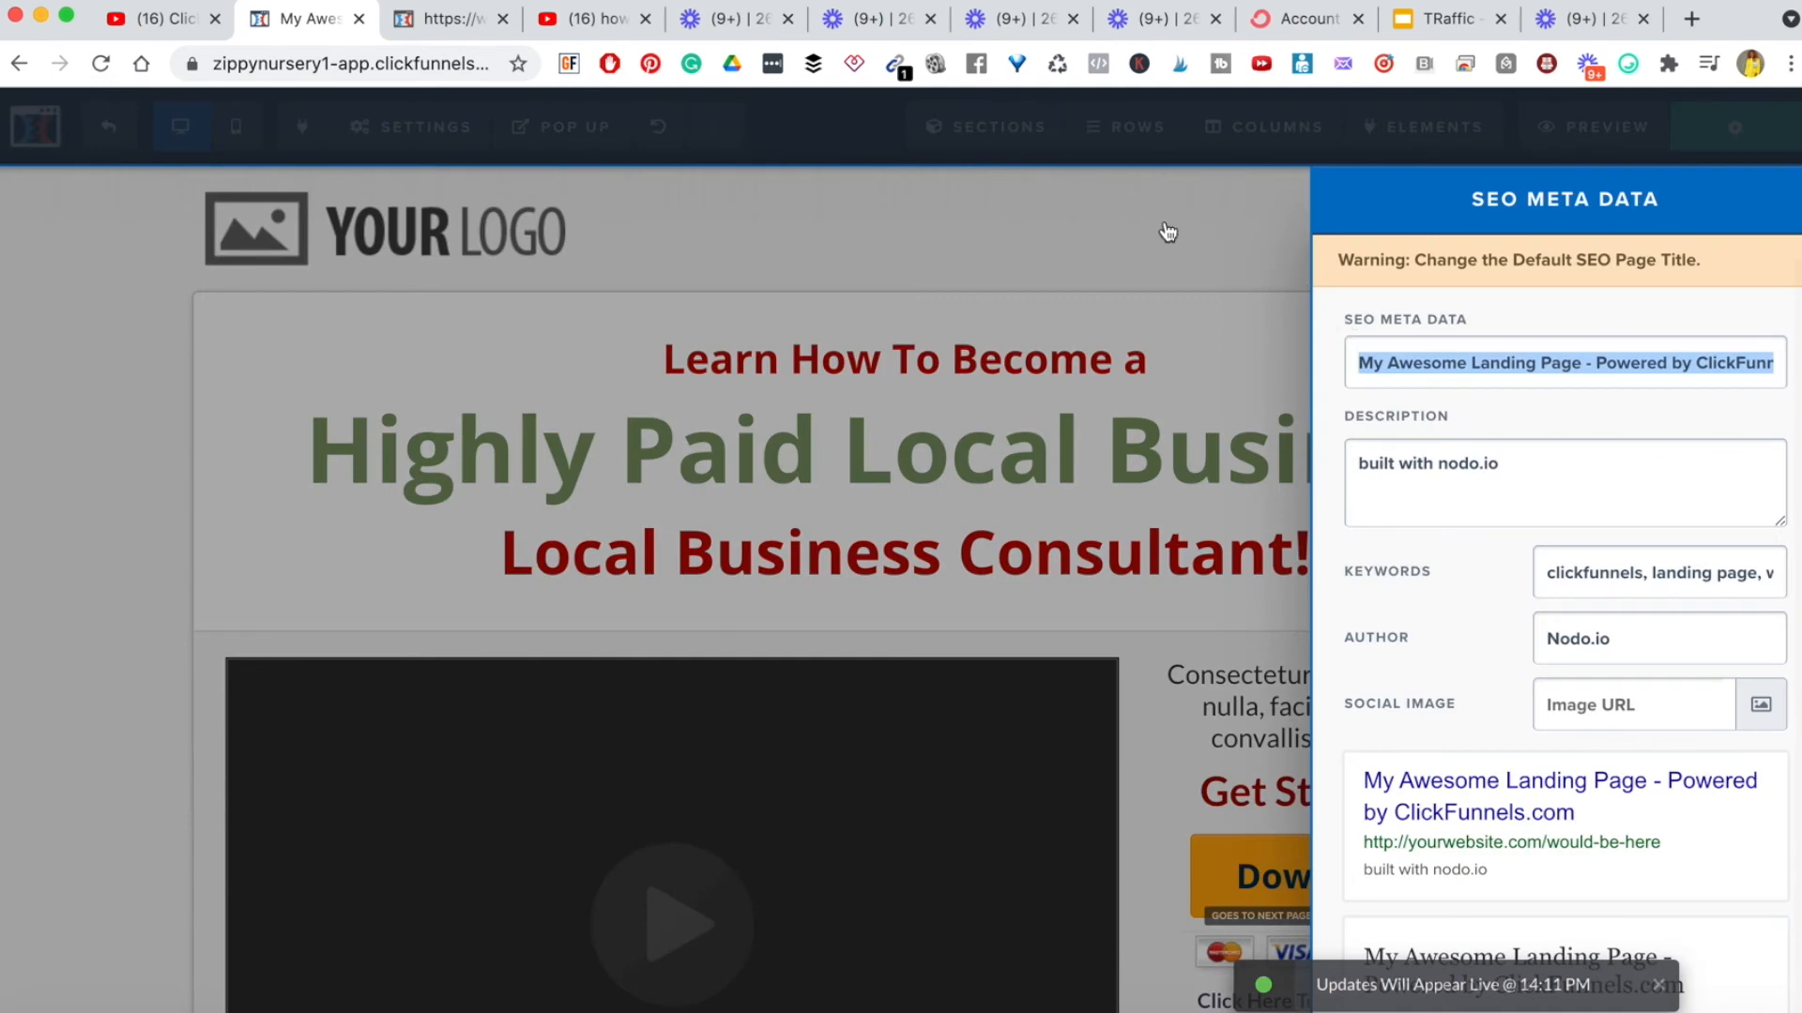
{"action": "left_click", "coordinate": [1167, 232]}
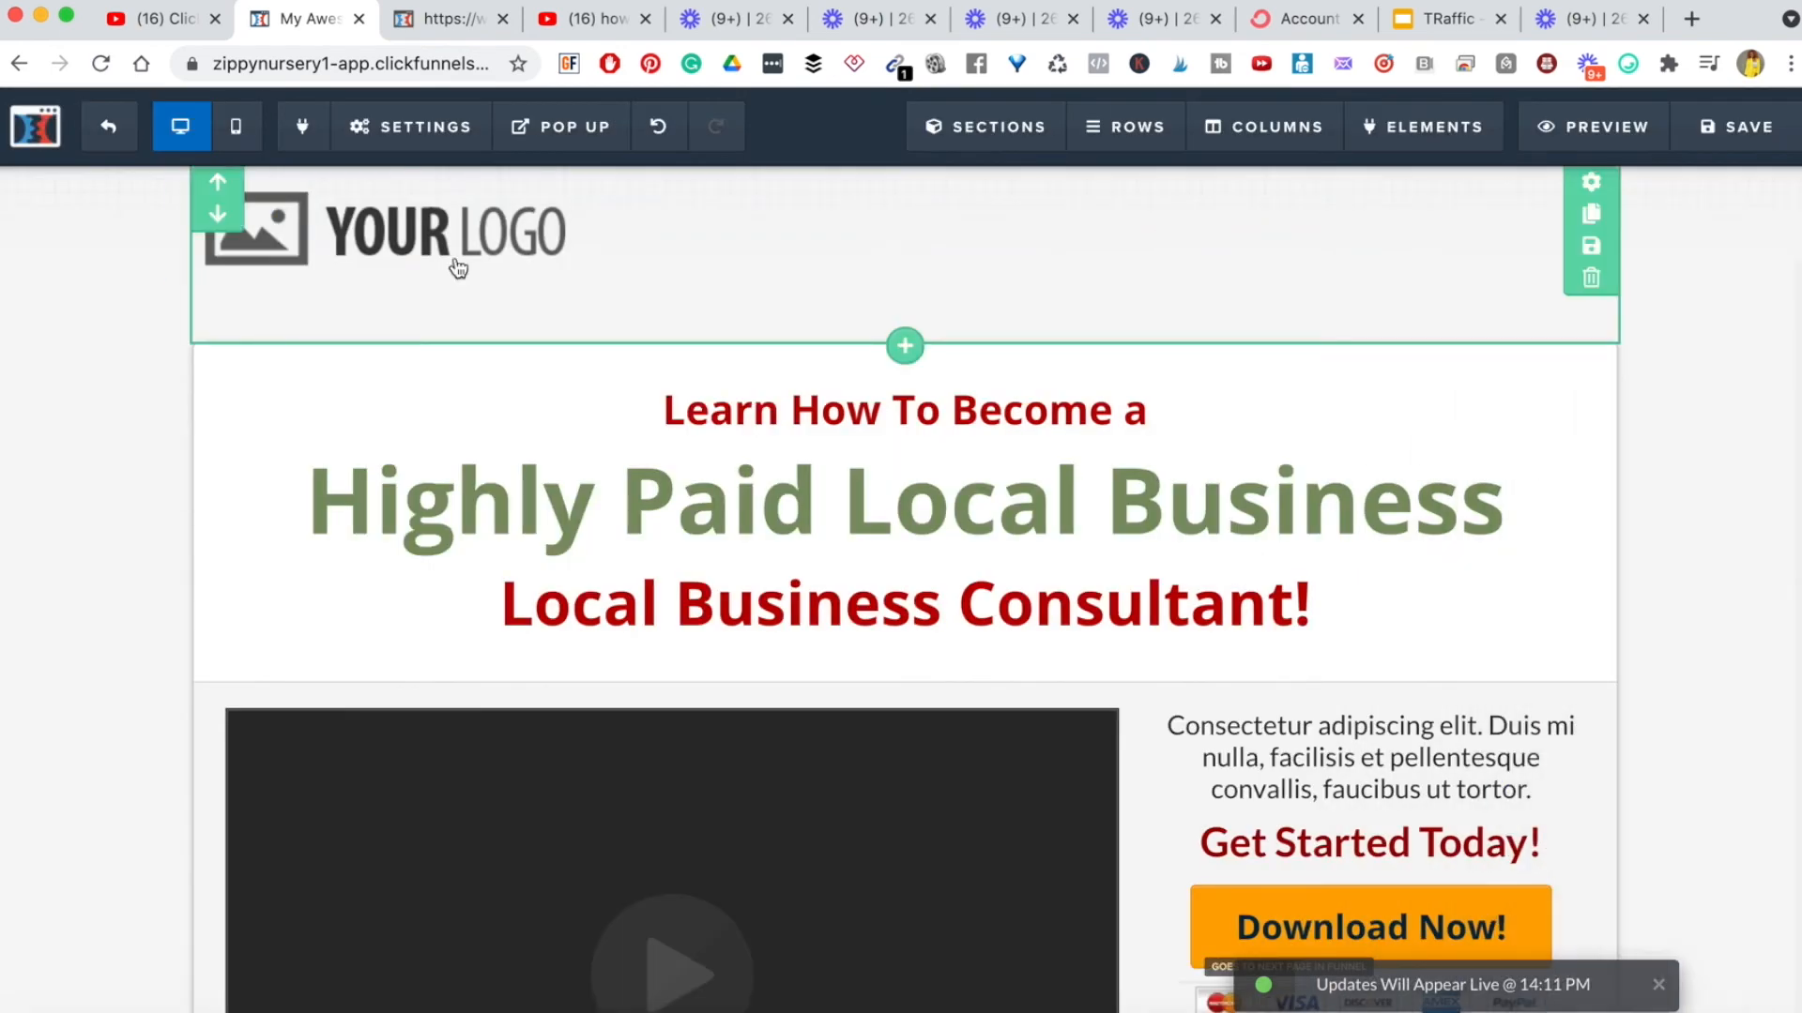
- Check the whole sales page in mobile view, then return to the desktop view
{"action": "left_click", "coordinate": [236, 132]}
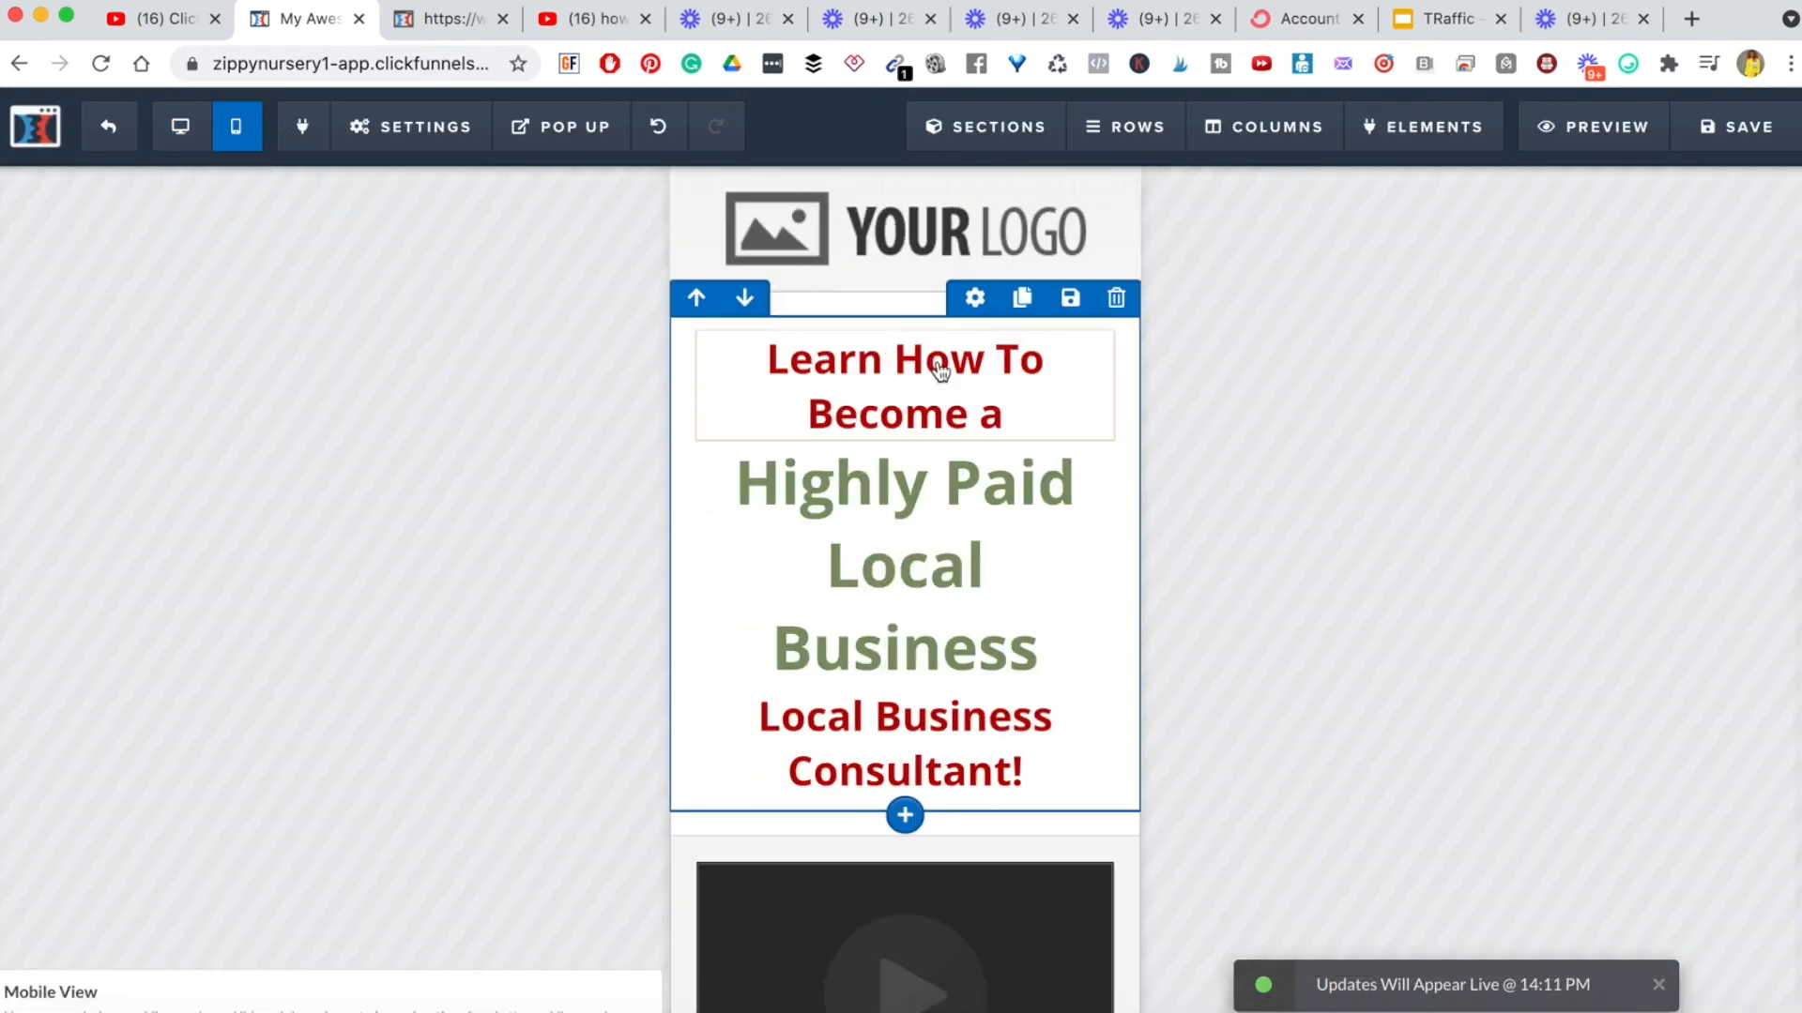
{"action": "scroll", "coordinate": [967, 706], "scroll_direction": "down", "scroll_amount": 8}
{"action": "scroll", "coordinate": [967, 709], "scroll_direction": "down", "scroll_amount": 2}
{"action": "scroll", "coordinate": [976, 647], "scroll_direction": "up", "scroll_amount": 10}
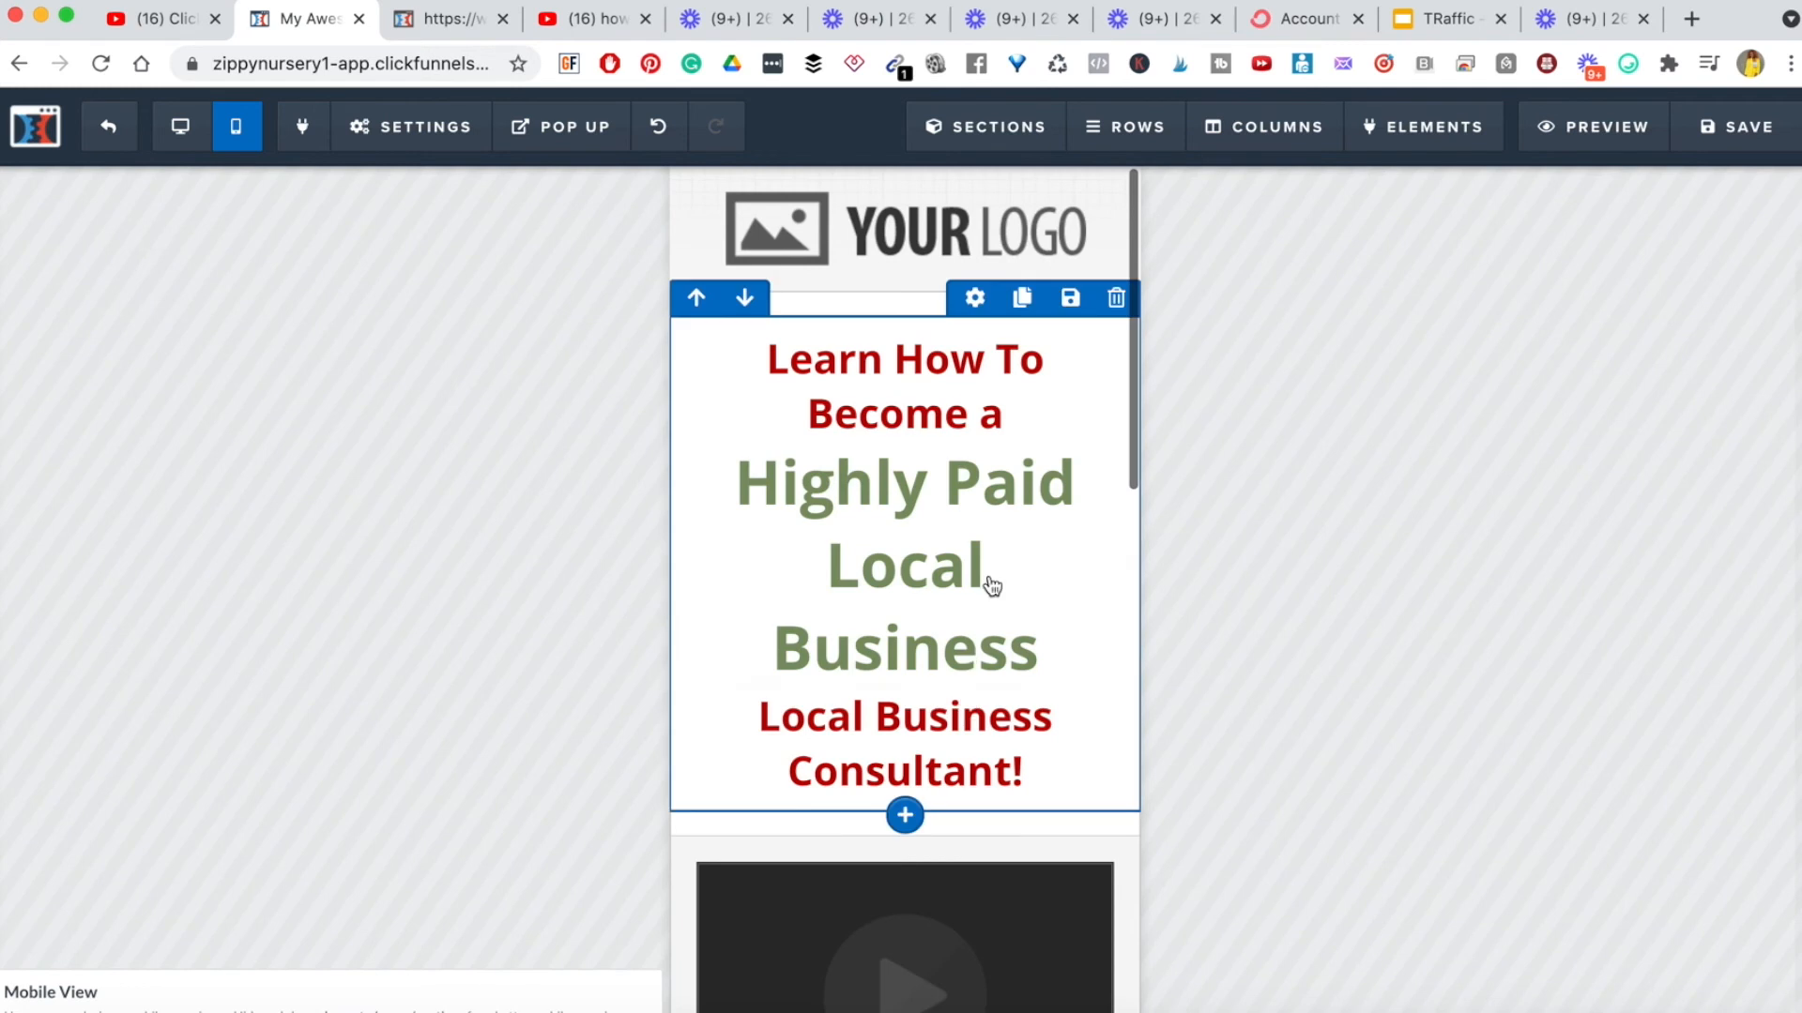
{"action": "scroll", "coordinate": [1033, 582], "scroll_direction": "down", "scroll_amount": 15}
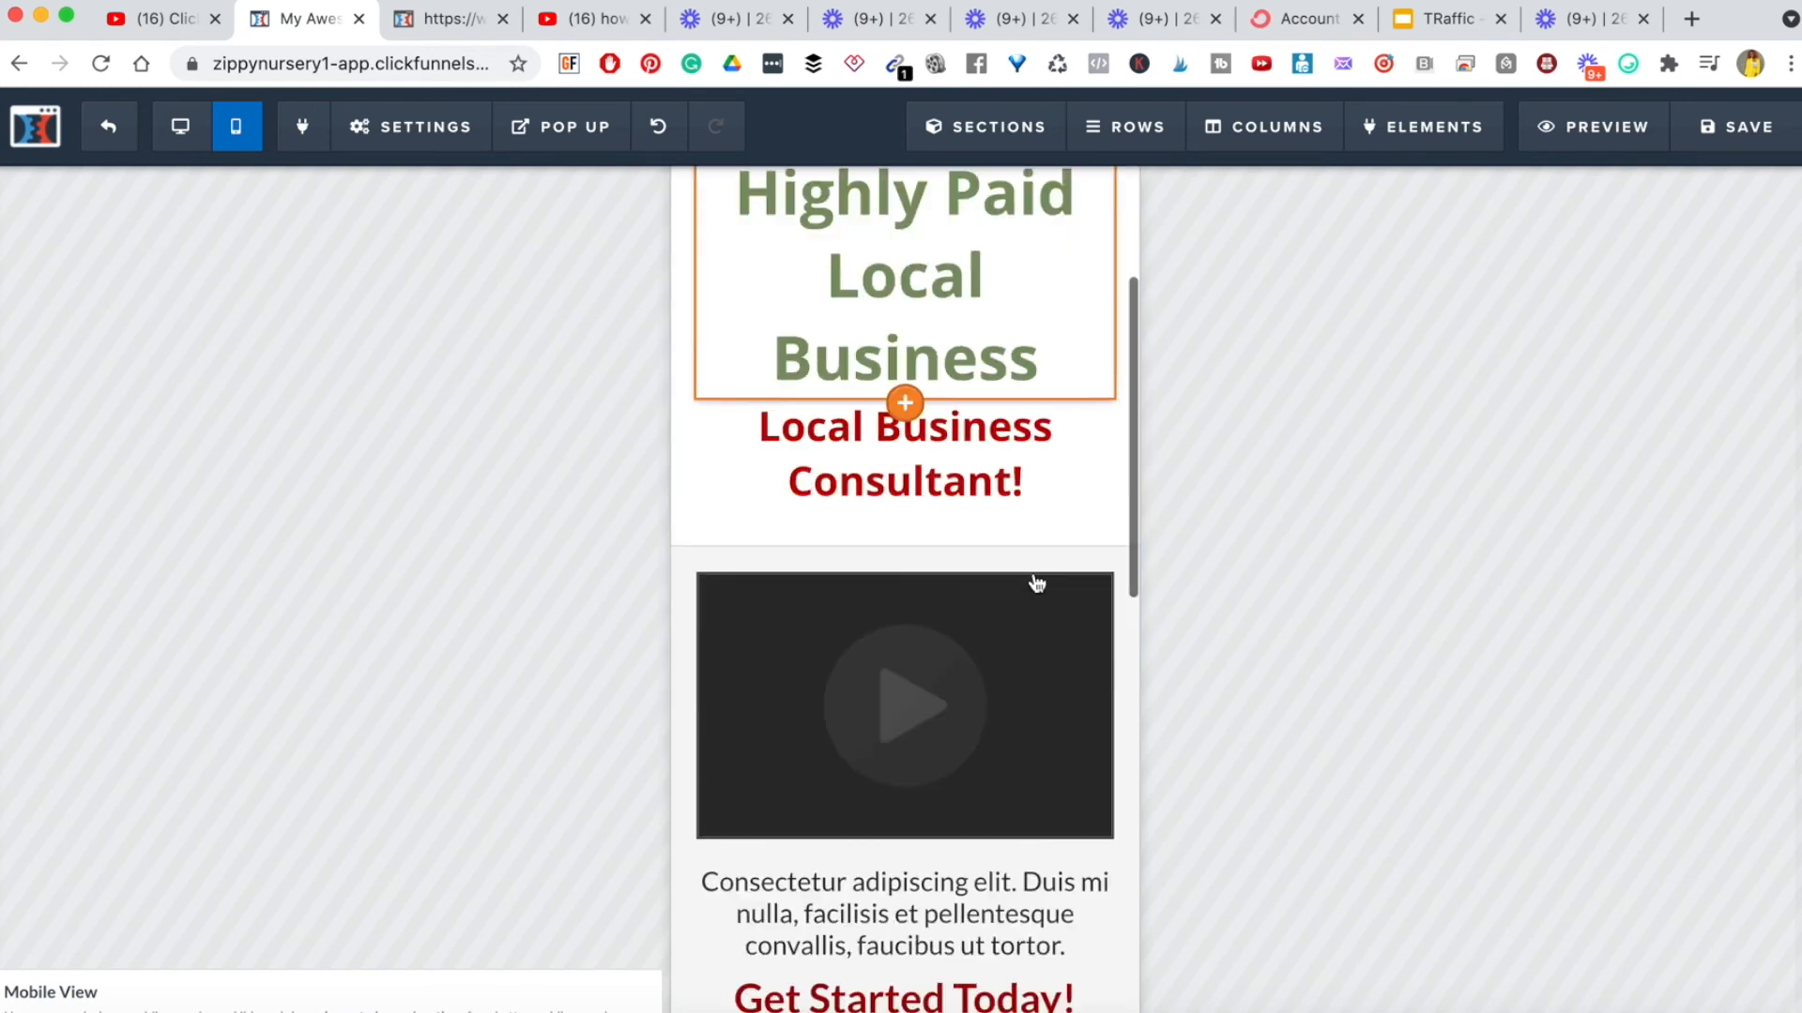
{"action": "scroll", "coordinate": [1037, 584], "scroll_direction": "up", "scroll_amount": 12}
{"action": "scroll", "coordinate": [1037, 583], "scroll_direction": "up", "scroll_amount": 4}
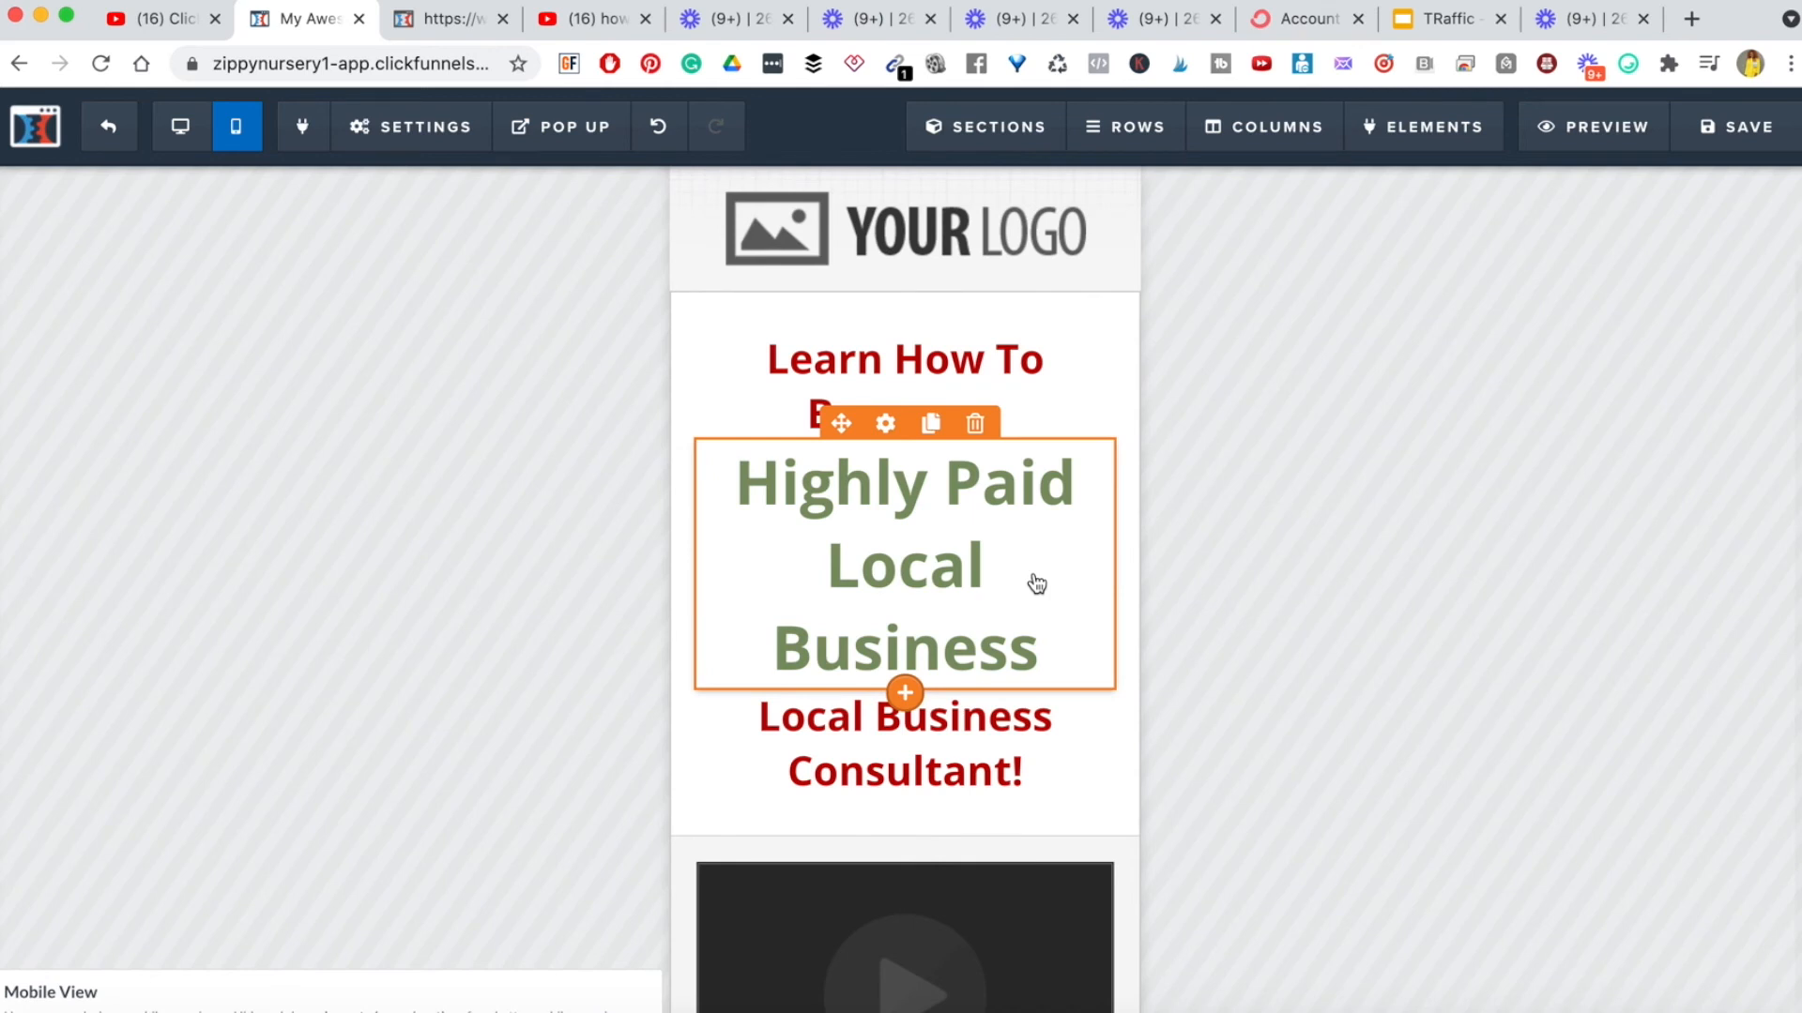
{"action": "left_click", "coordinate": [180, 129]}
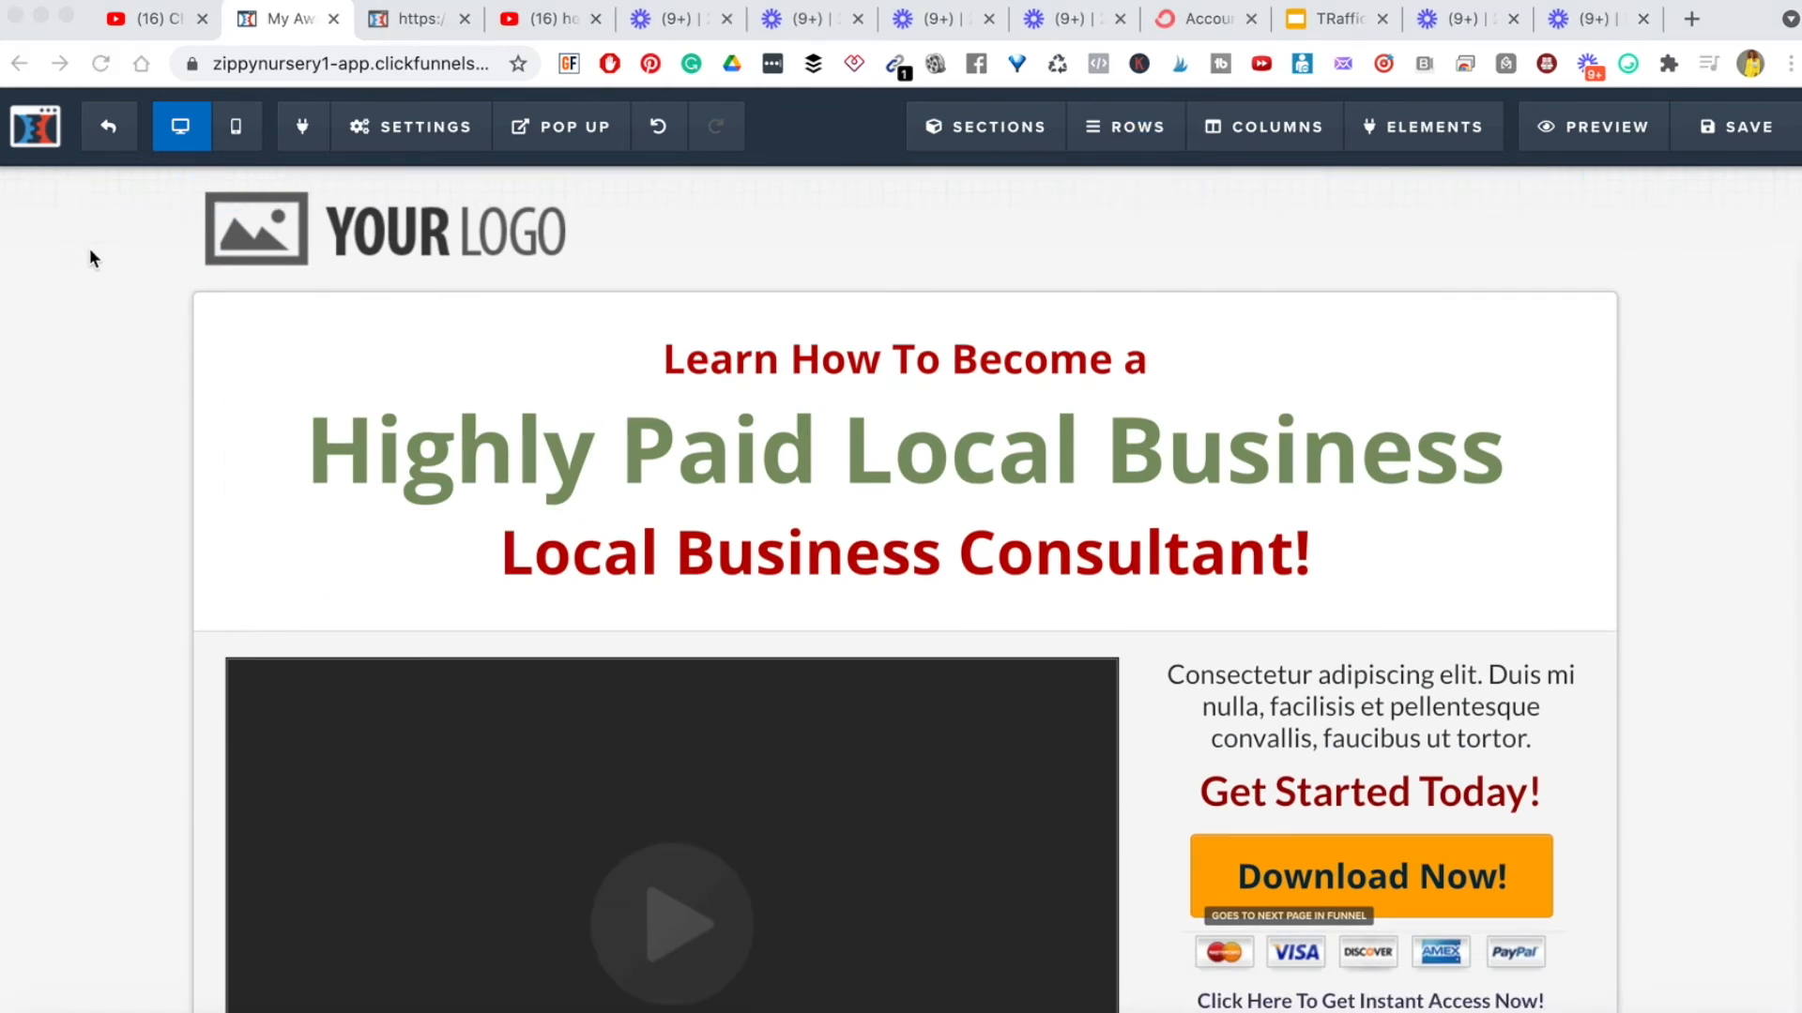
- Leave the page editor and apply the TWO STEP TRIP WIRE - 5 - Order template to the Order Form step
{"action": "left_click", "coordinate": [109, 126]}
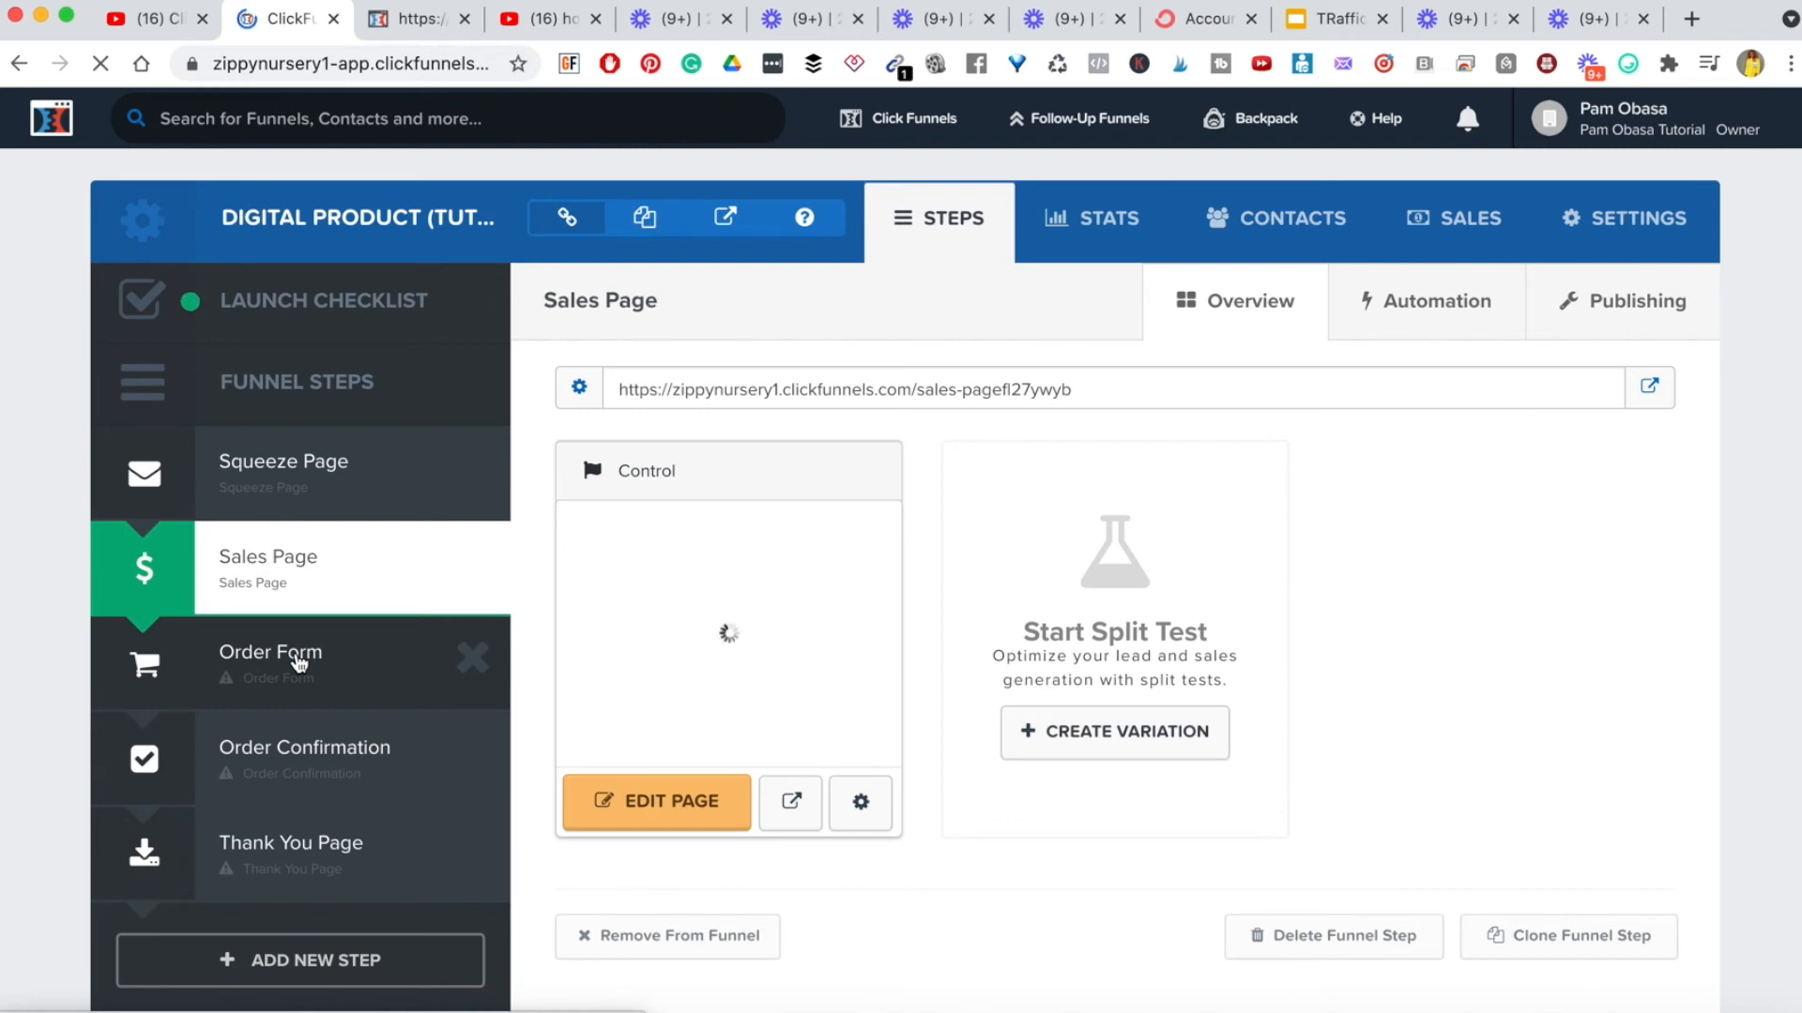
{"action": "left_click", "coordinate": [298, 663]}
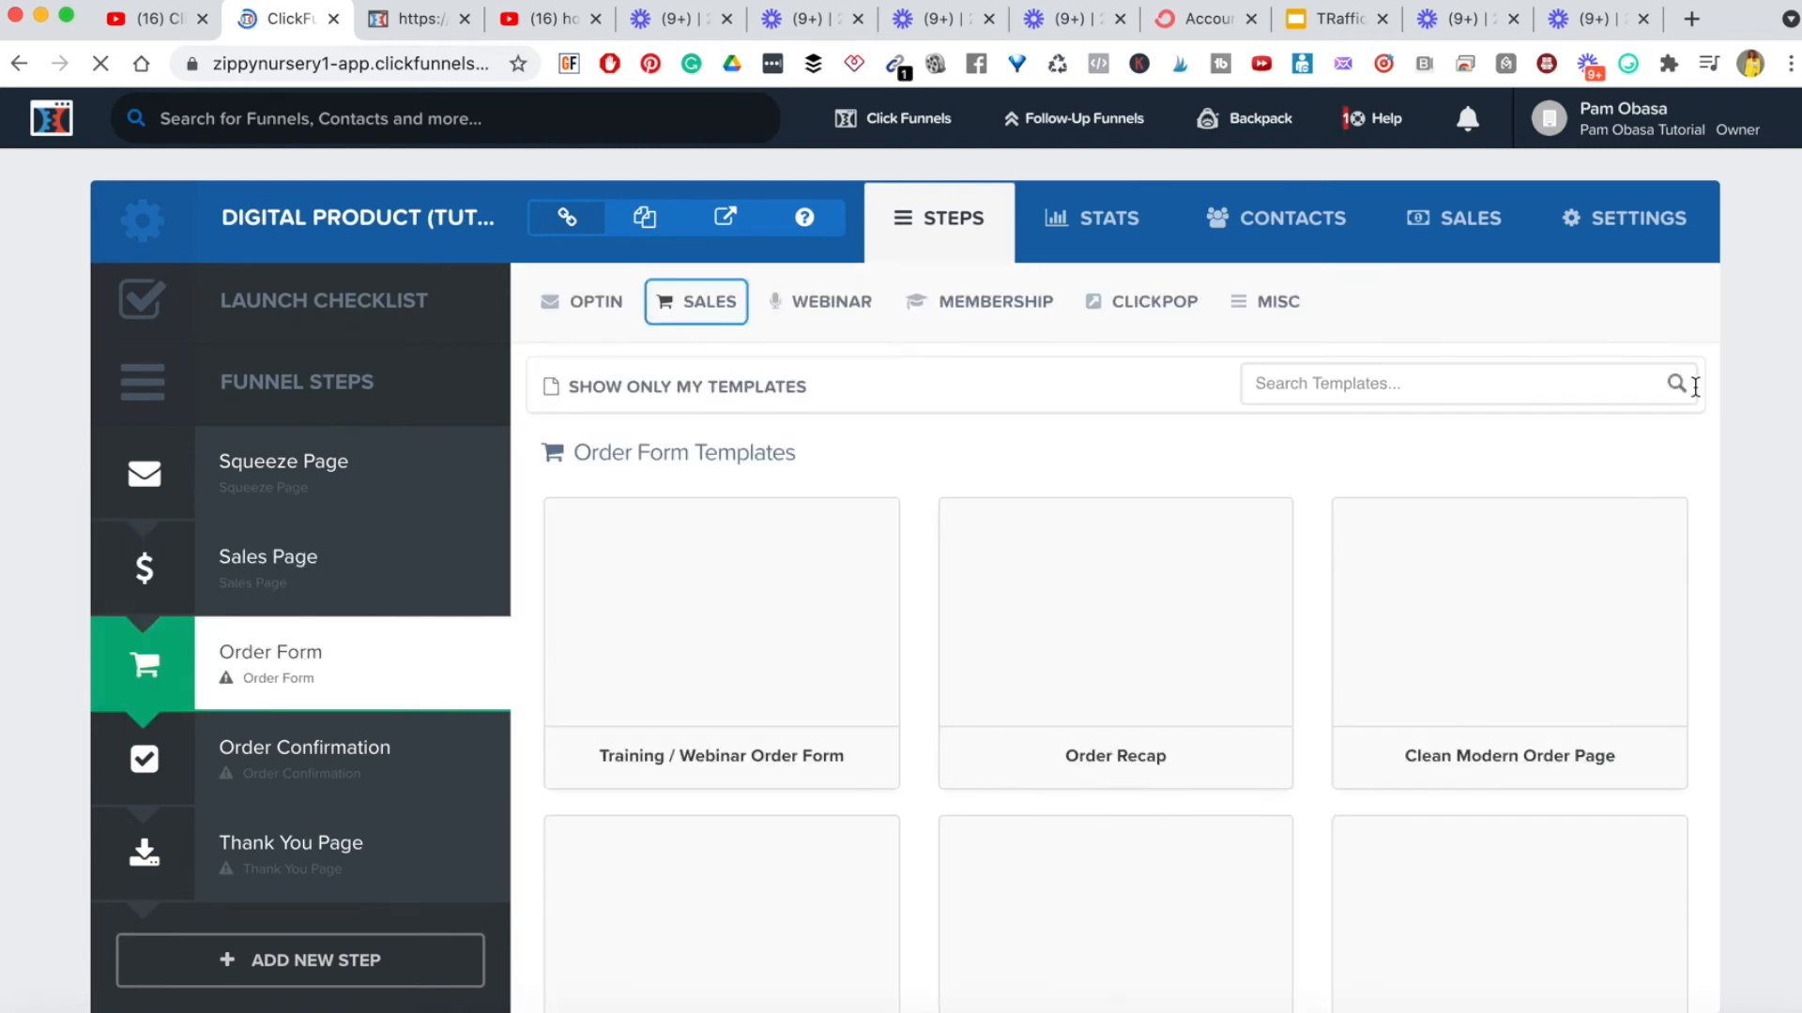
{"action": "mouse_move", "coordinate": [624, 732]}
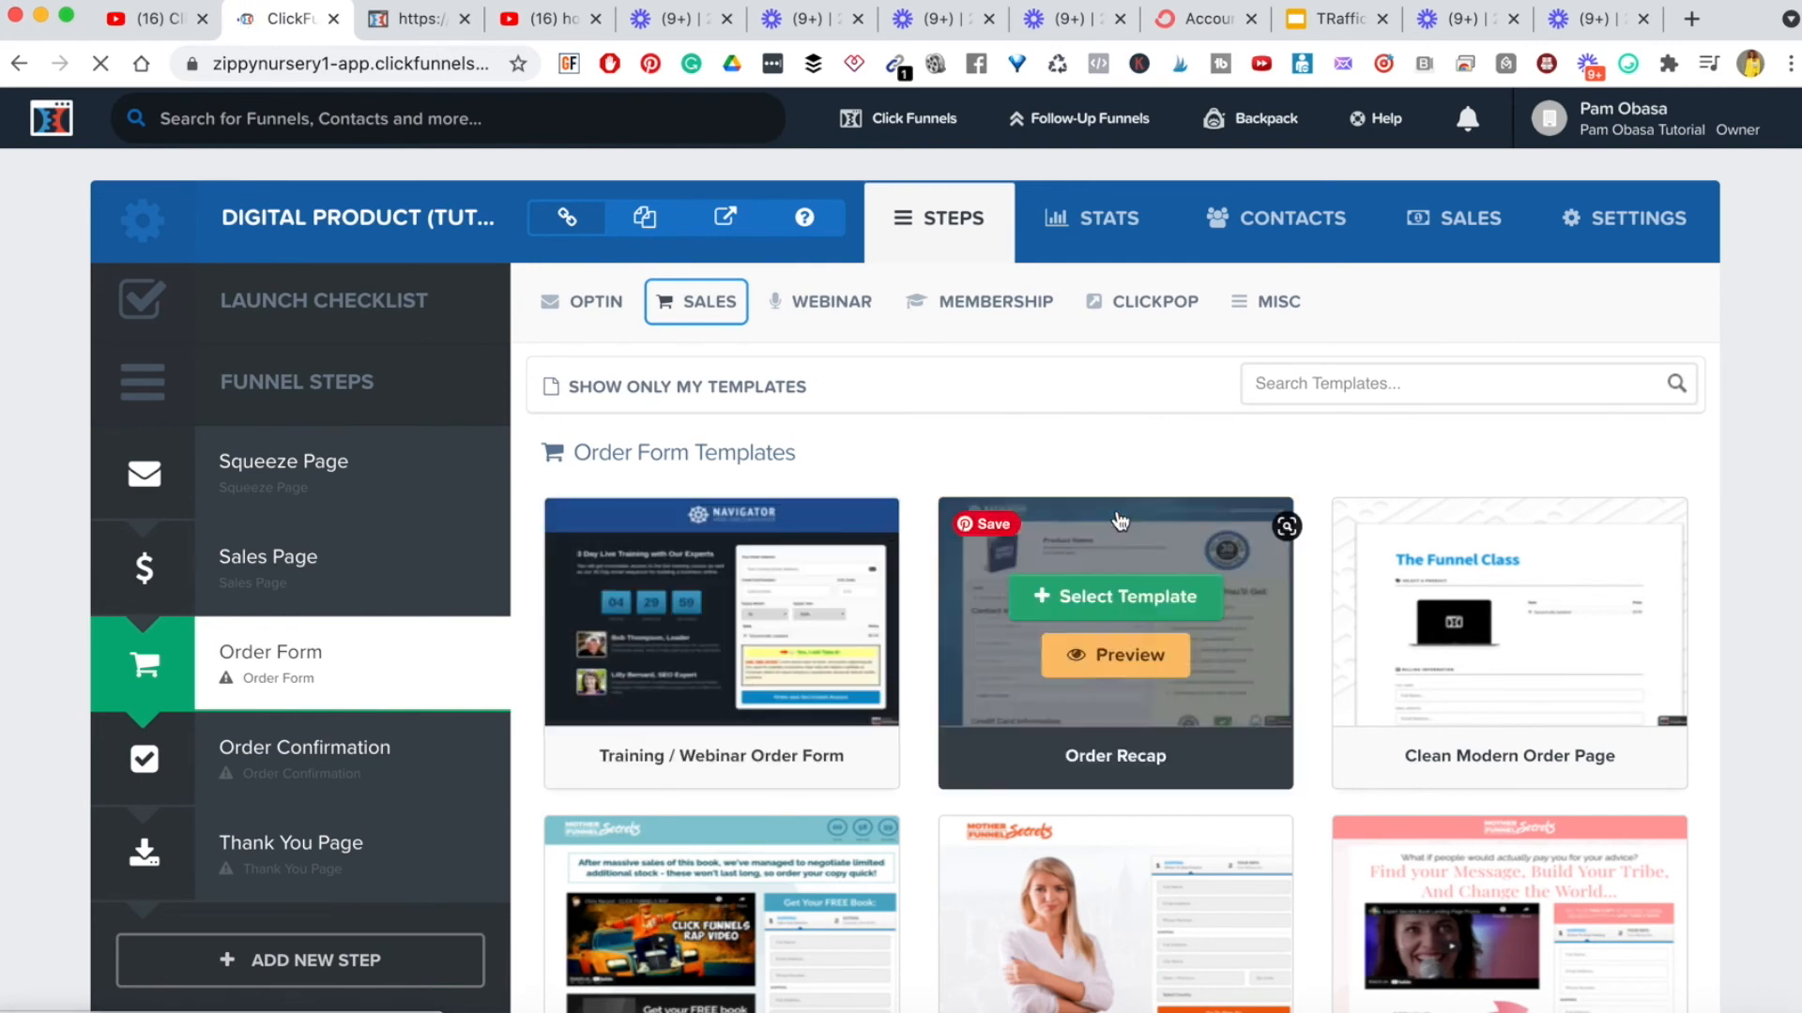
{"action": "scroll", "coordinate": [1192, 789], "scroll_direction": "down", "scroll_amount": 3}
{"action": "scroll", "coordinate": [1193, 786], "scroll_direction": "down", "scroll_amount": 7}
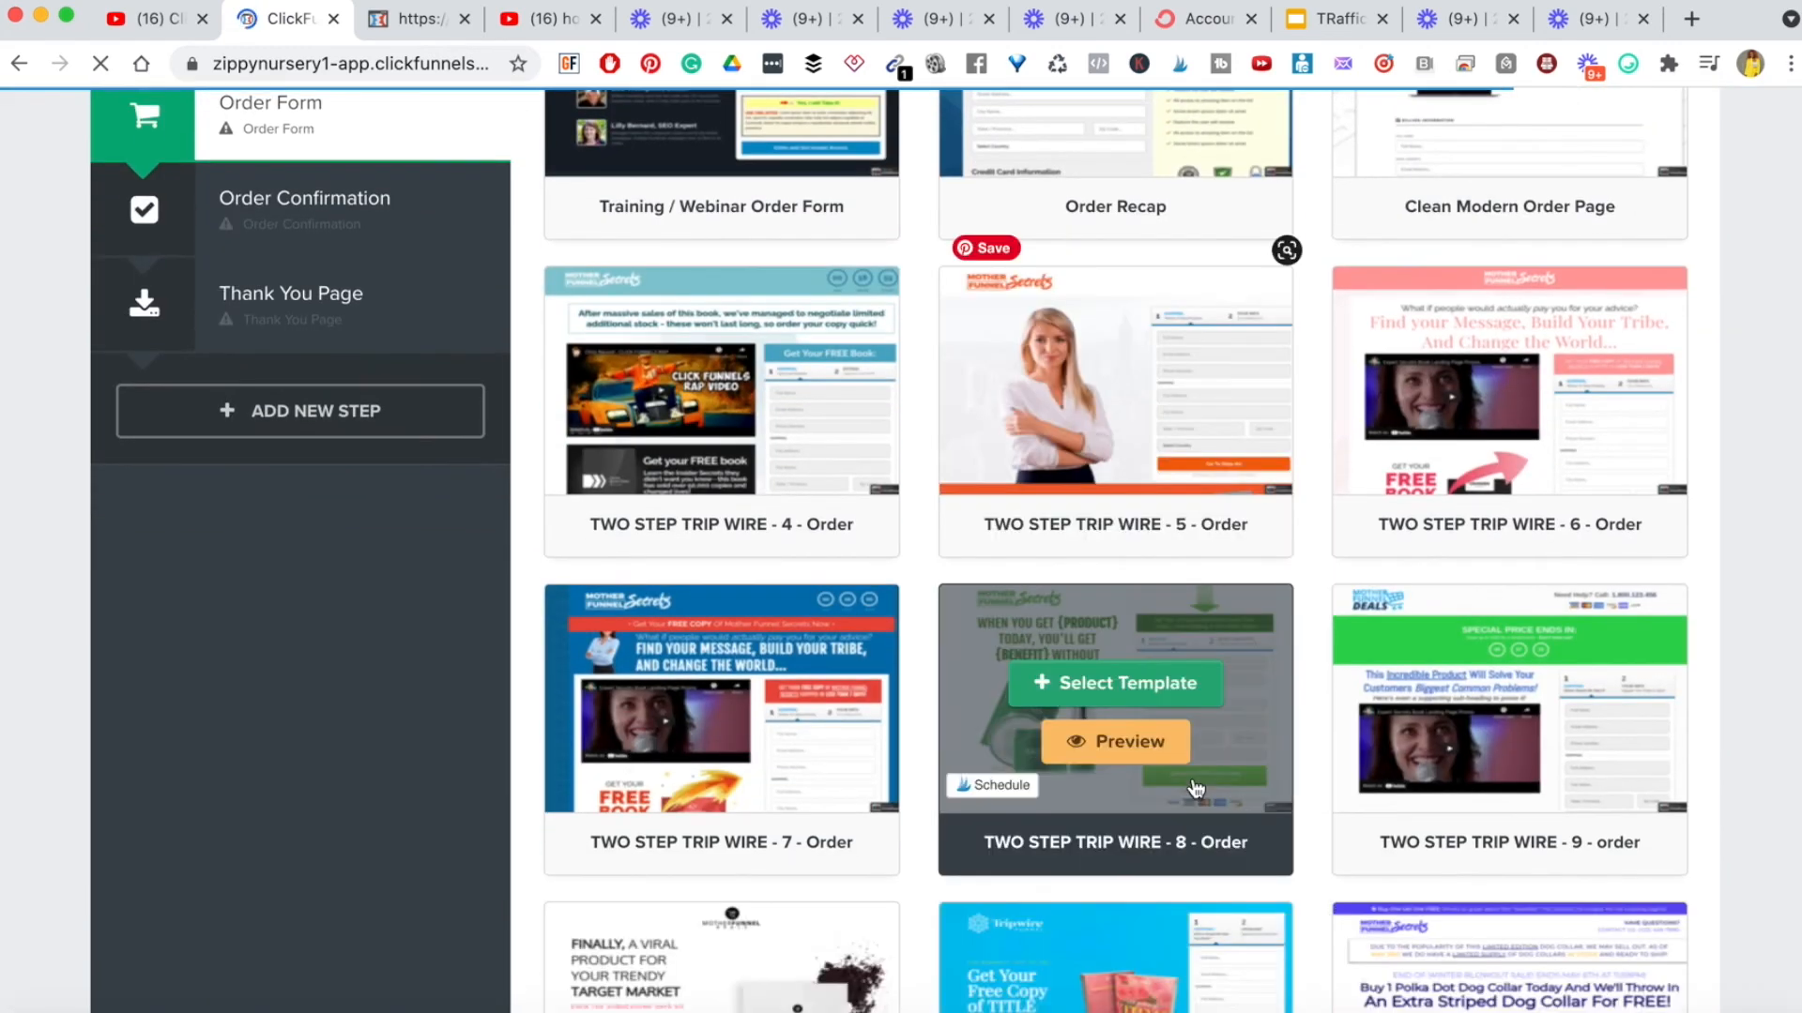
{"action": "scroll", "coordinate": [1193, 786], "scroll_direction": "down", "scroll_amount": 3}
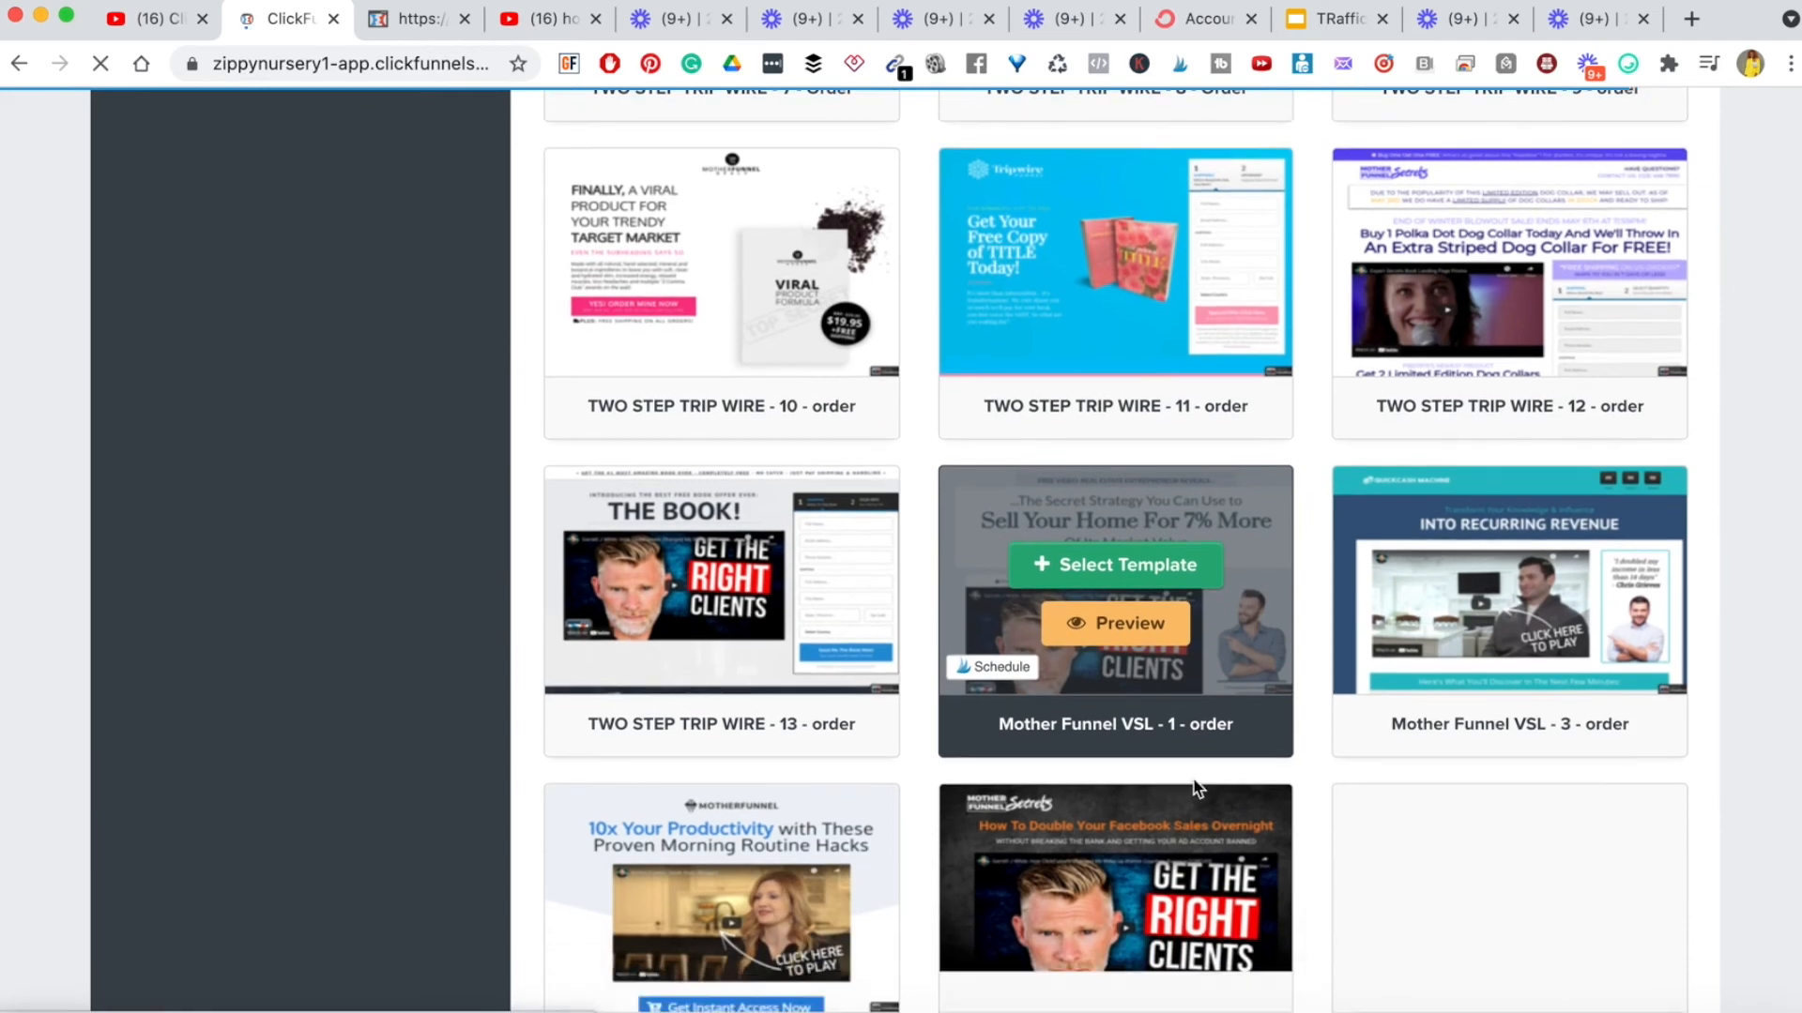
{"action": "scroll", "coordinate": [1089, 685], "scroll_direction": "up", "scroll_amount": 11}
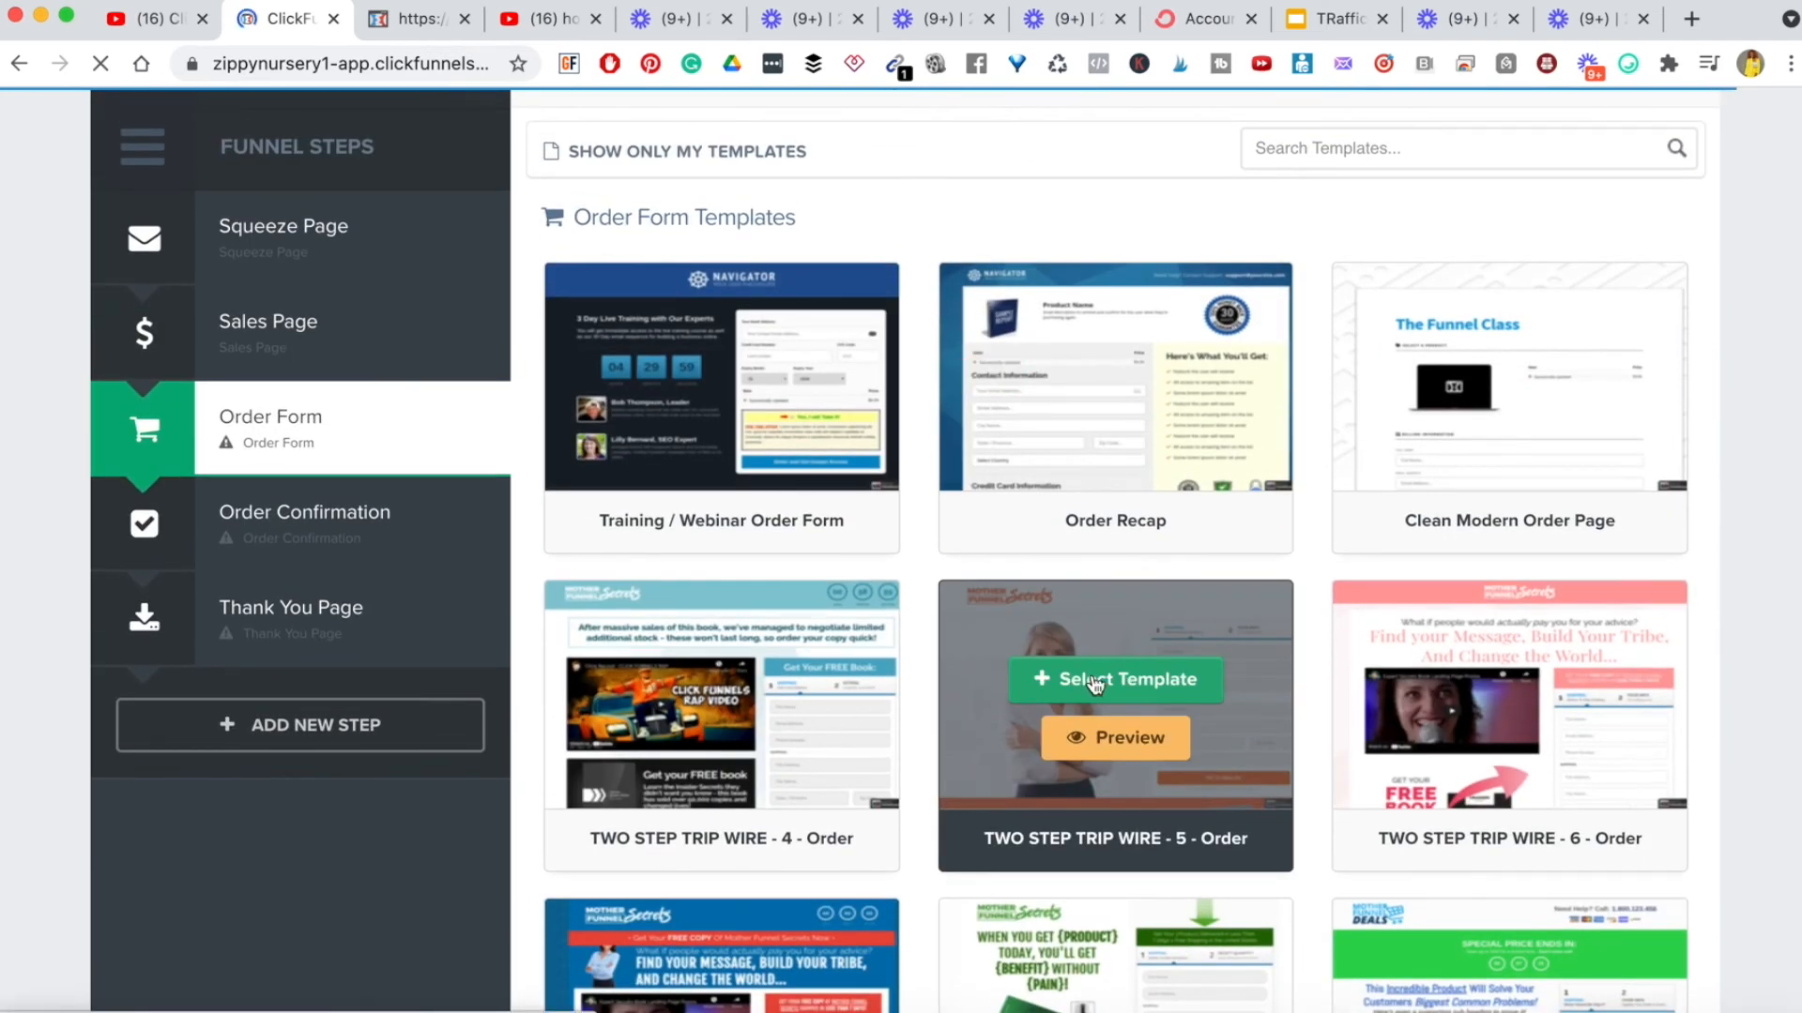
{"action": "left_click", "coordinate": [1097, 681]}
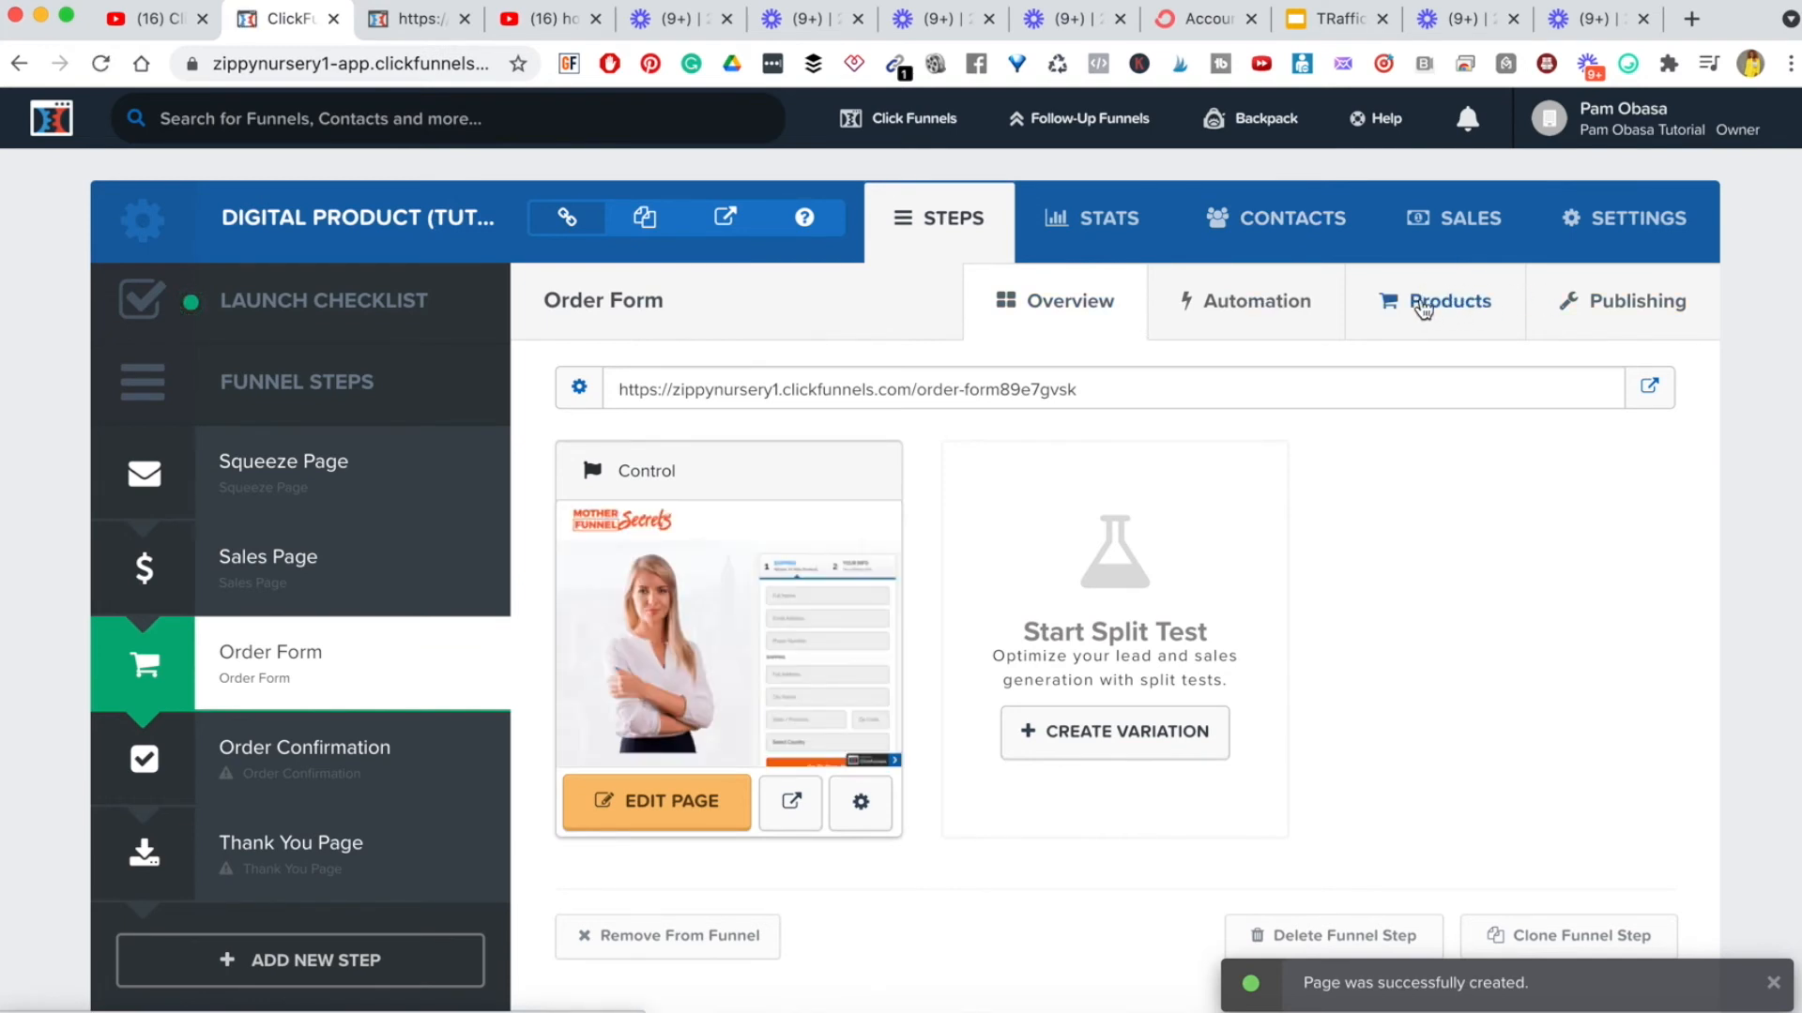
- Start adding a product to the Order Form step and view the Payment Gateways section of the account settings
{"action": "left_click", "coordinate": [1442, 308]}
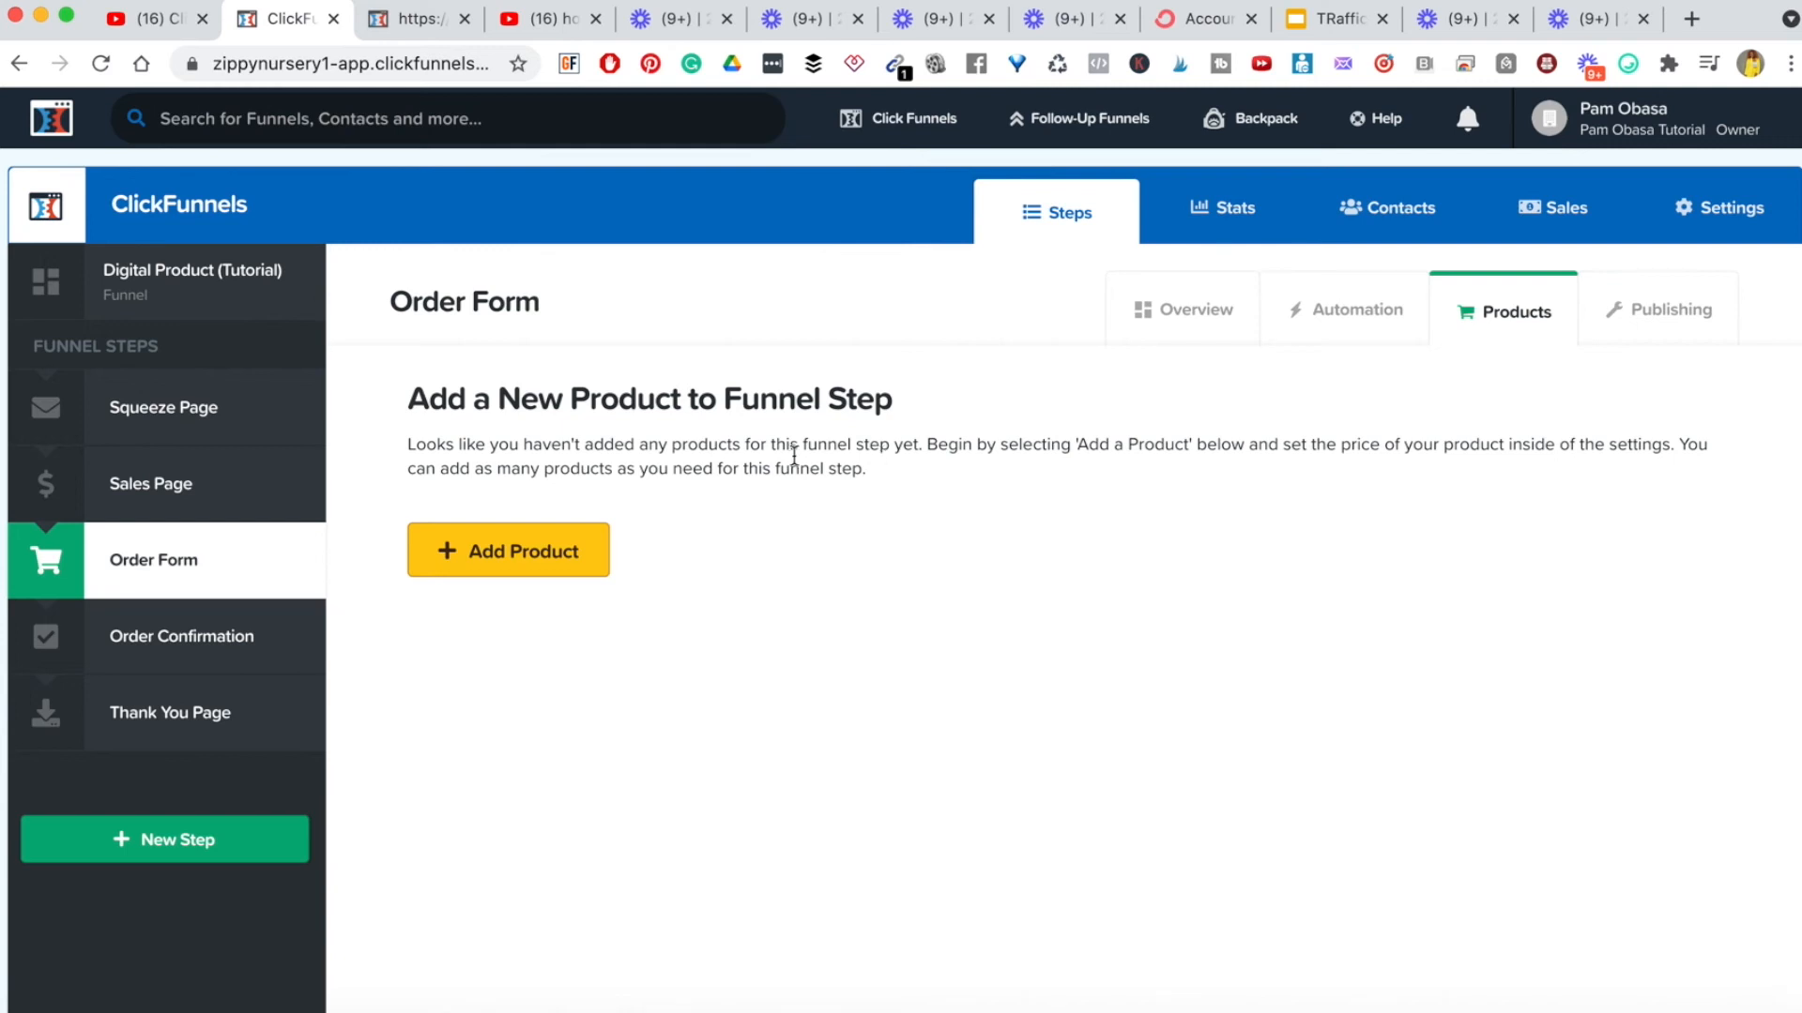
{"action": "left_click", "coordinate": [519, 551]}
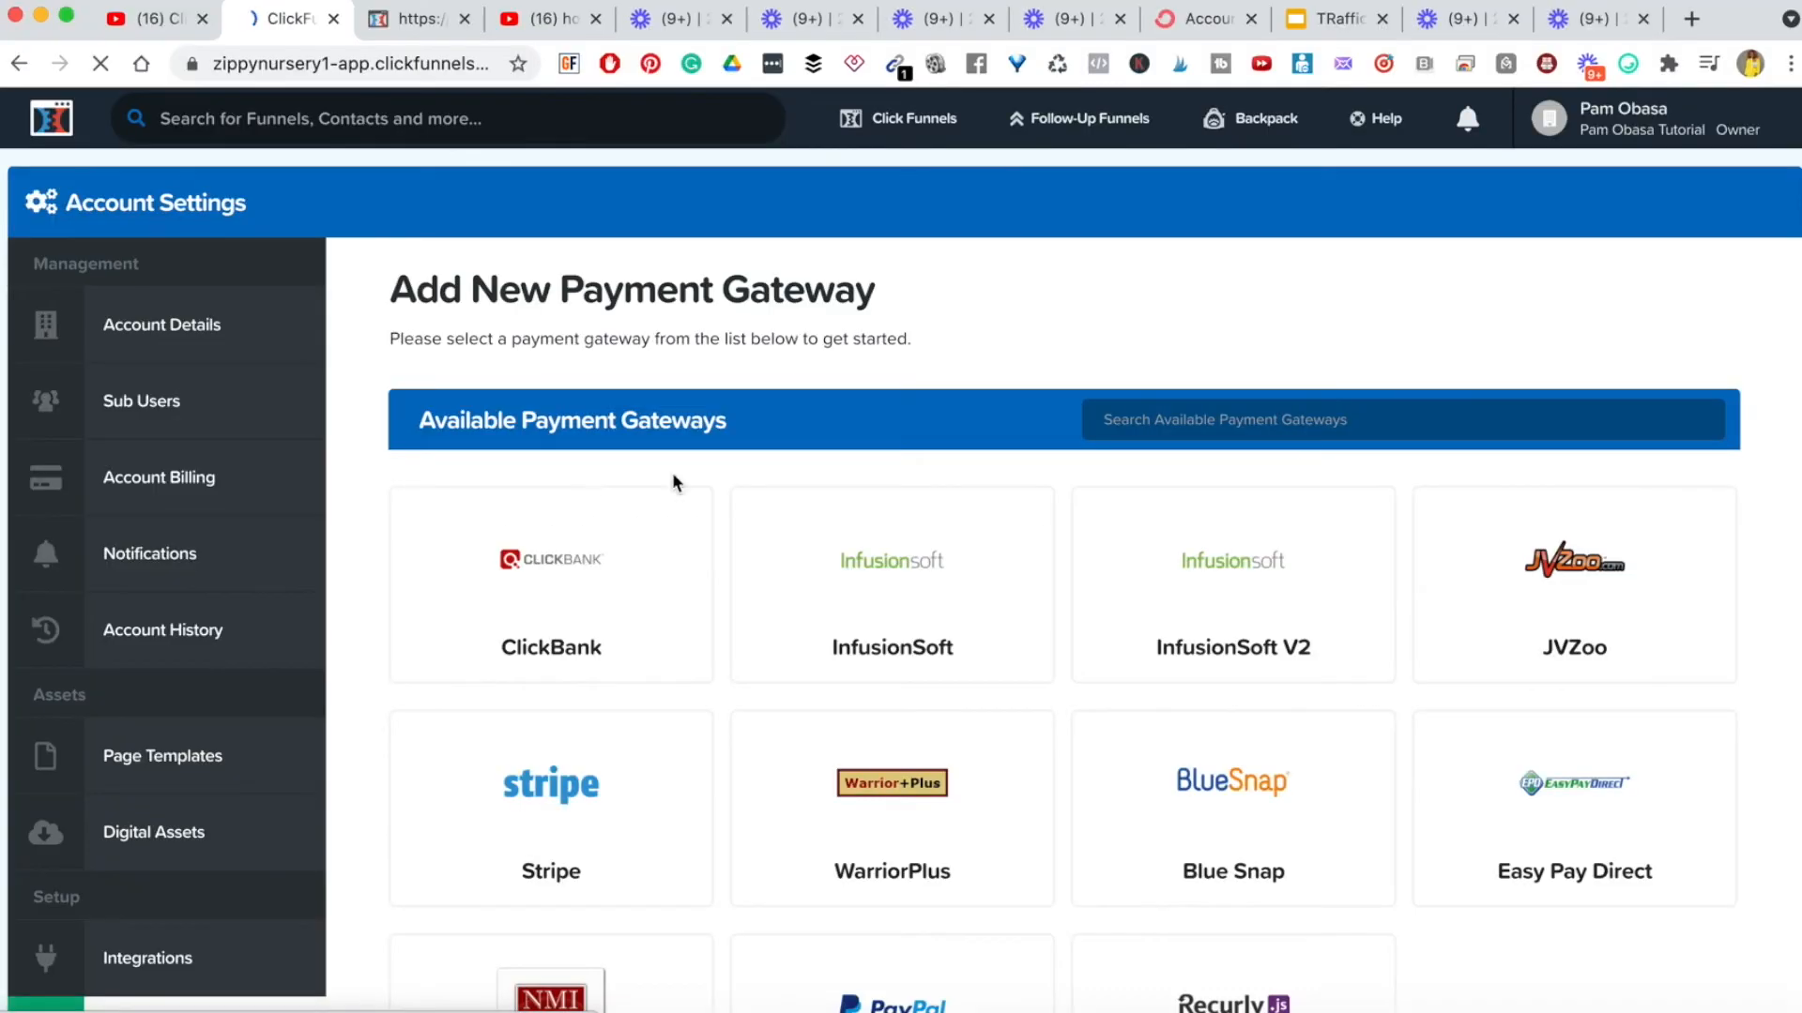
{"action": "left_click", "coordinate": [1666, 127]}
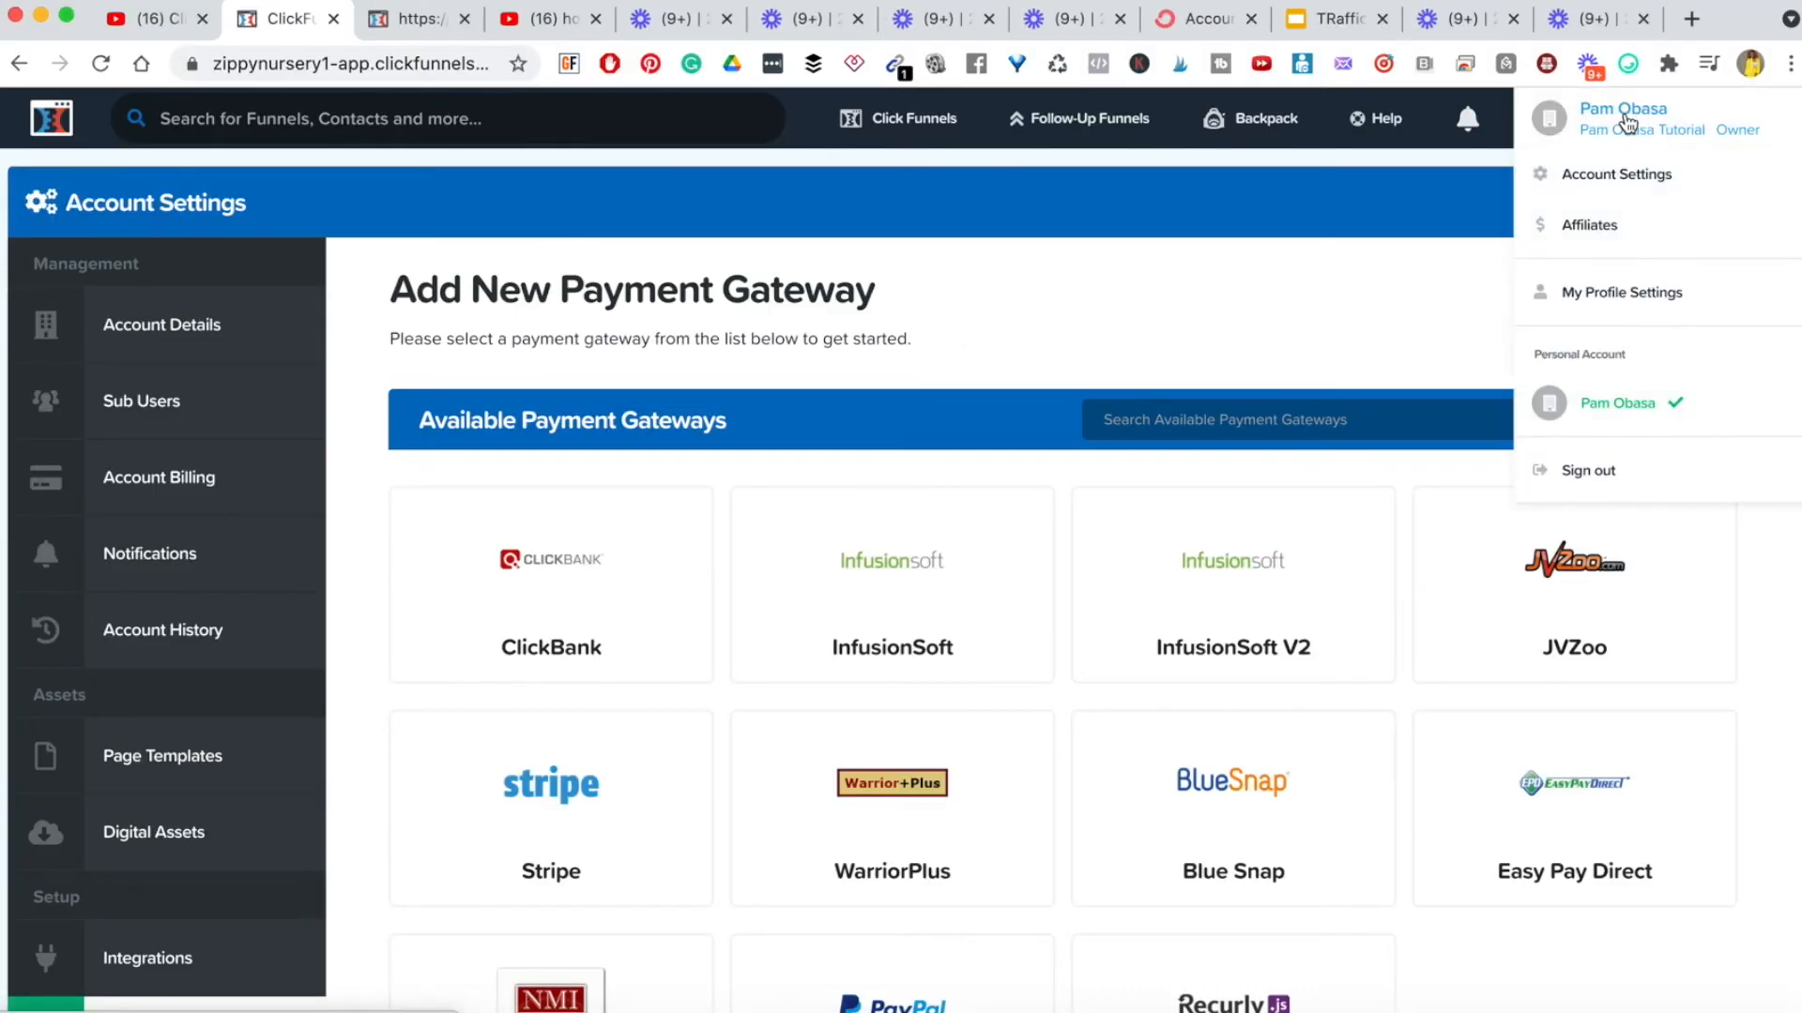
{"action": "left_click", "coordinate": [1610, 176]}
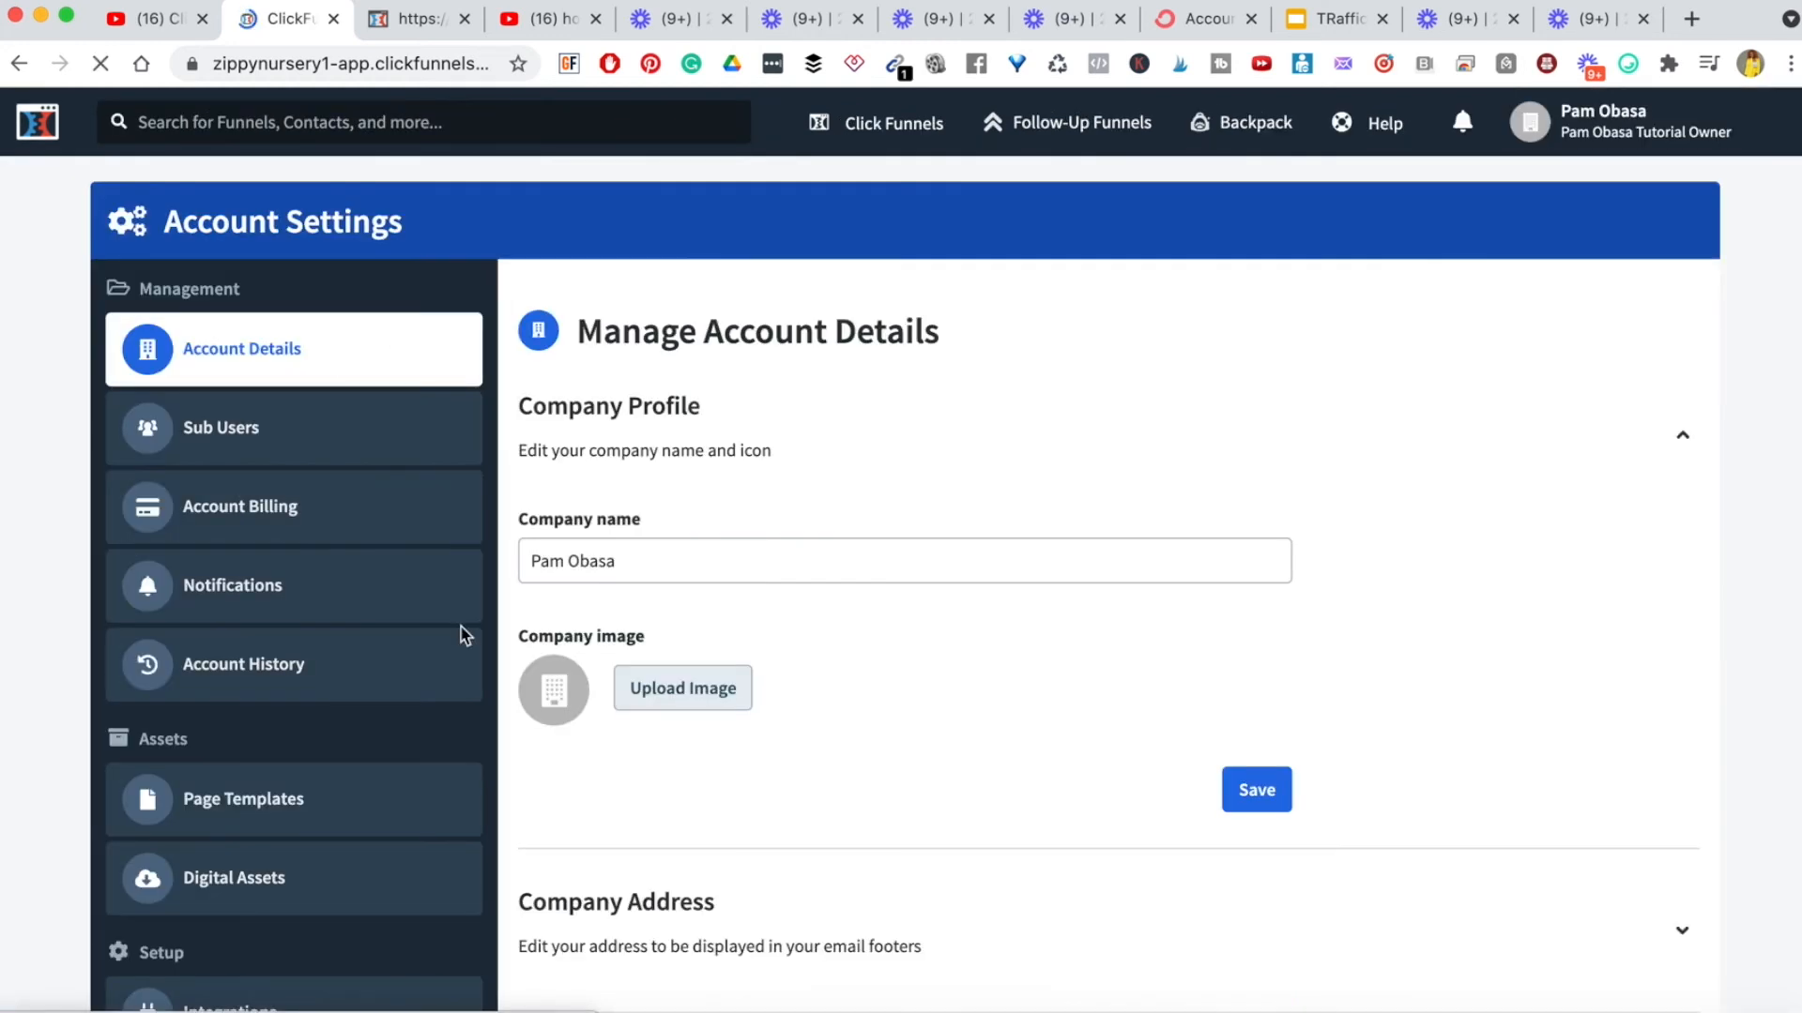
{"action": "scroll", "coordinate": [293, 749], "scroll_direction": "down", "scroll_amount": 6}
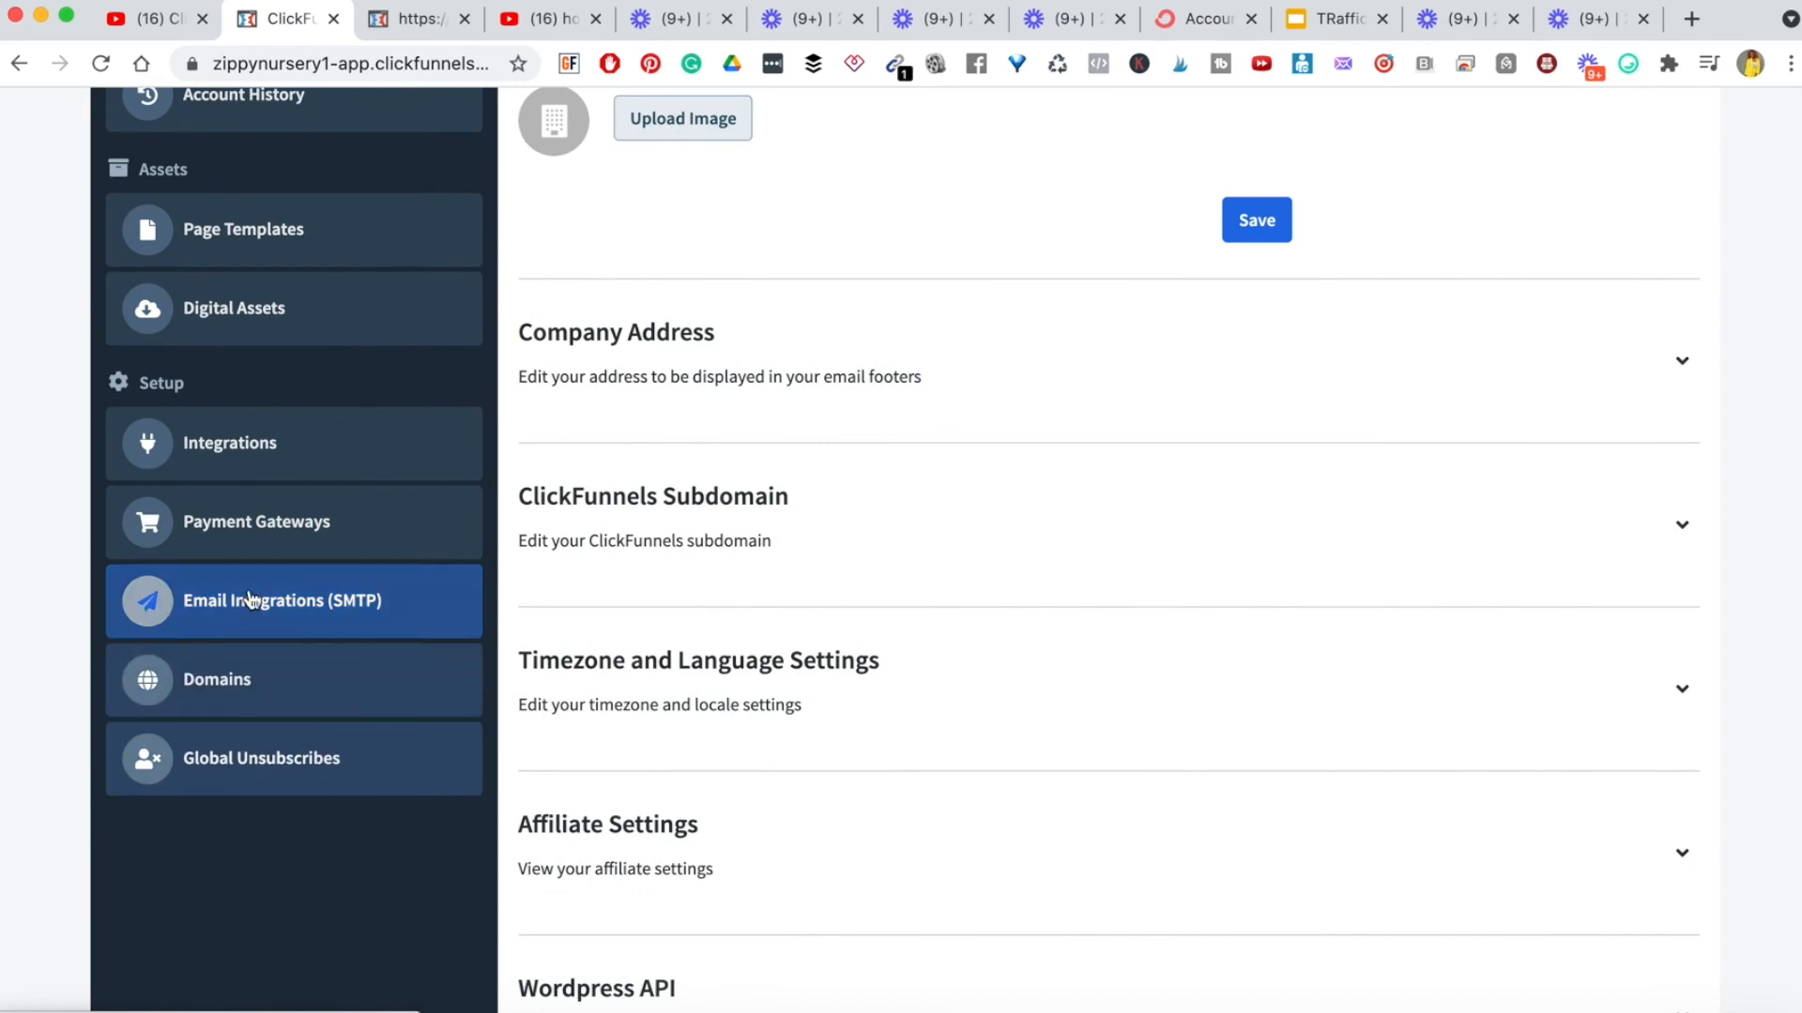
{"action": "left_click", "coordinate": [239, 541]}
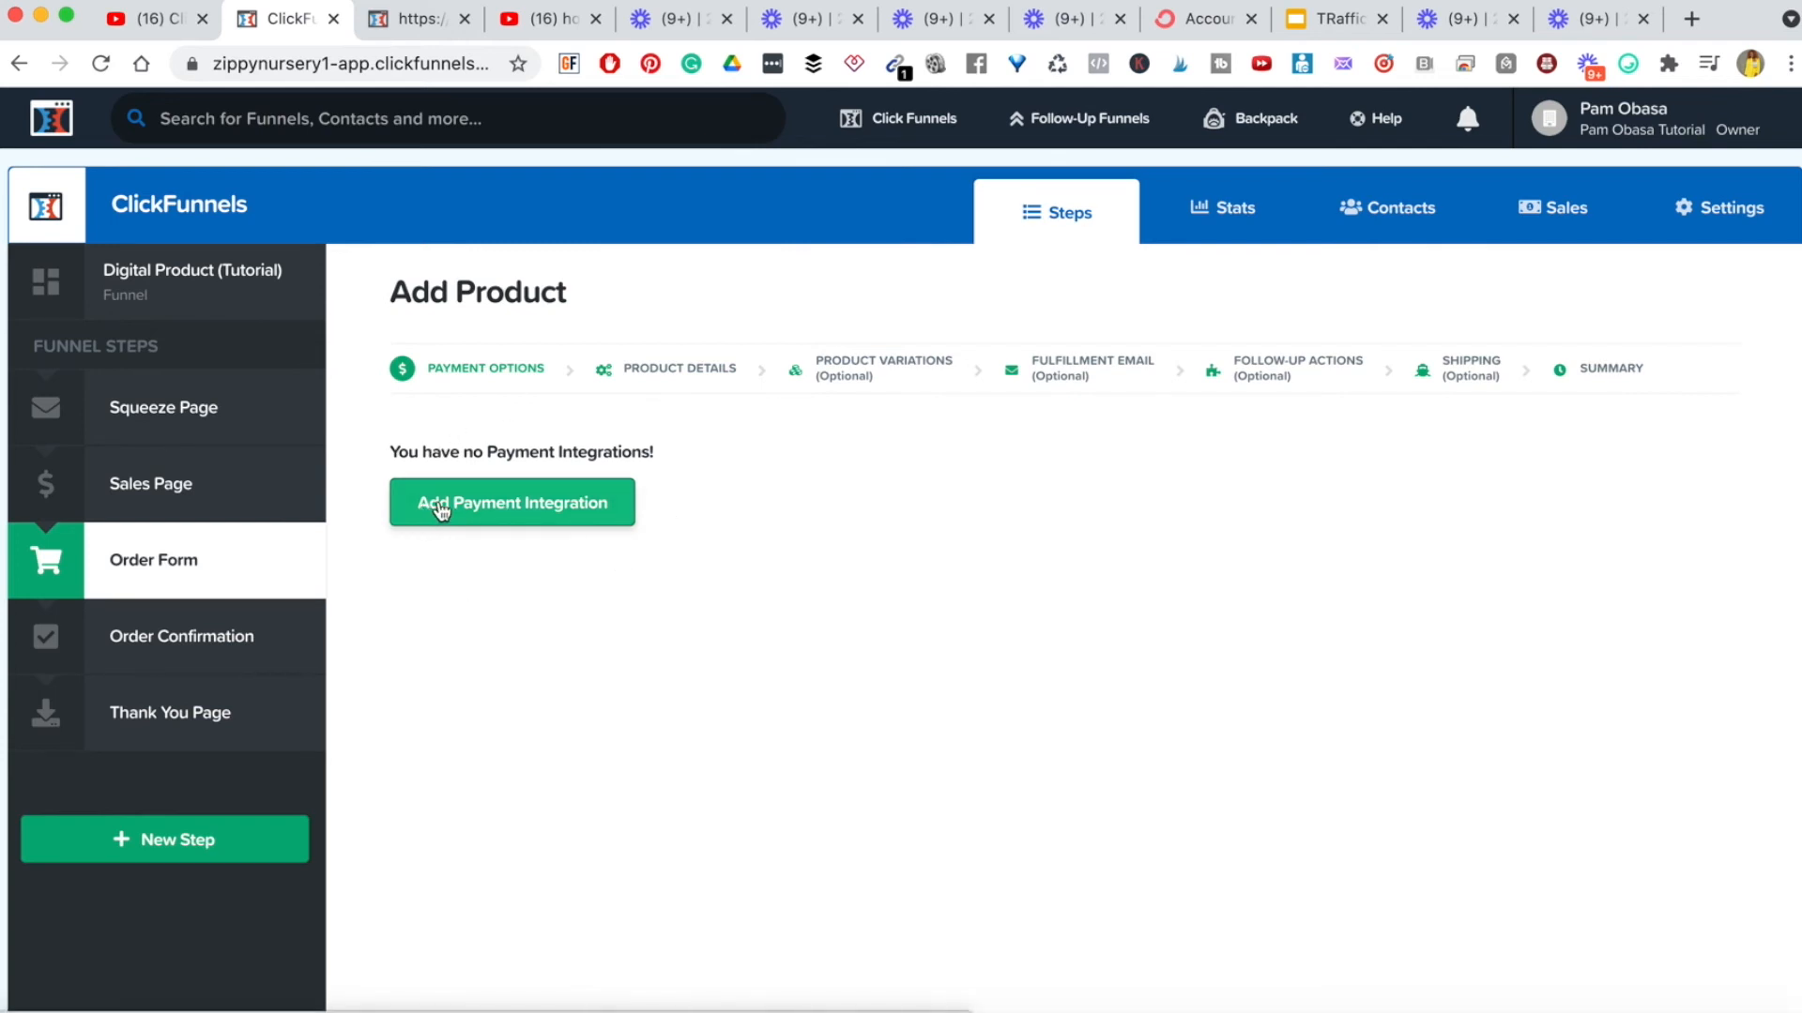
- Add a payment integration for the product with Stripe as the gateway and start a new Stripe account
{"action": "left_click", "coordinate": [476, 511]}
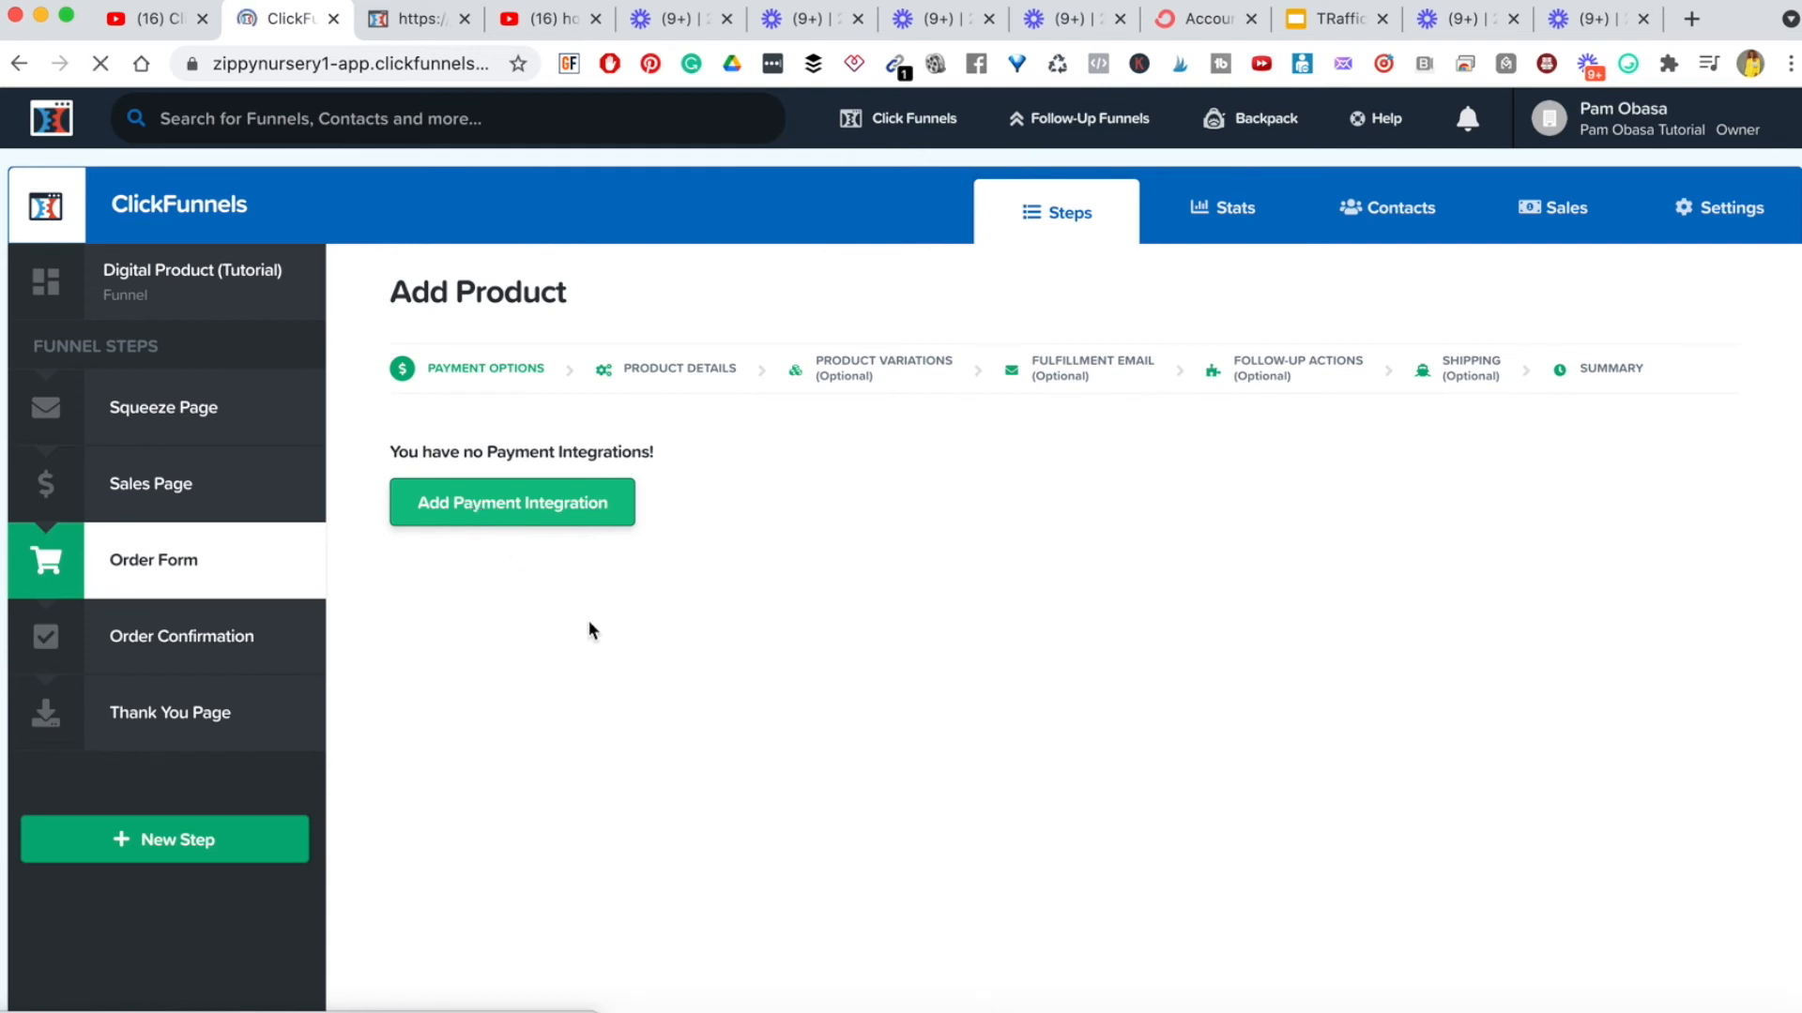
{"action": "scroll", "coordinate": [866, 591], "scroll_direction": "down", "scroll_amount": 3}
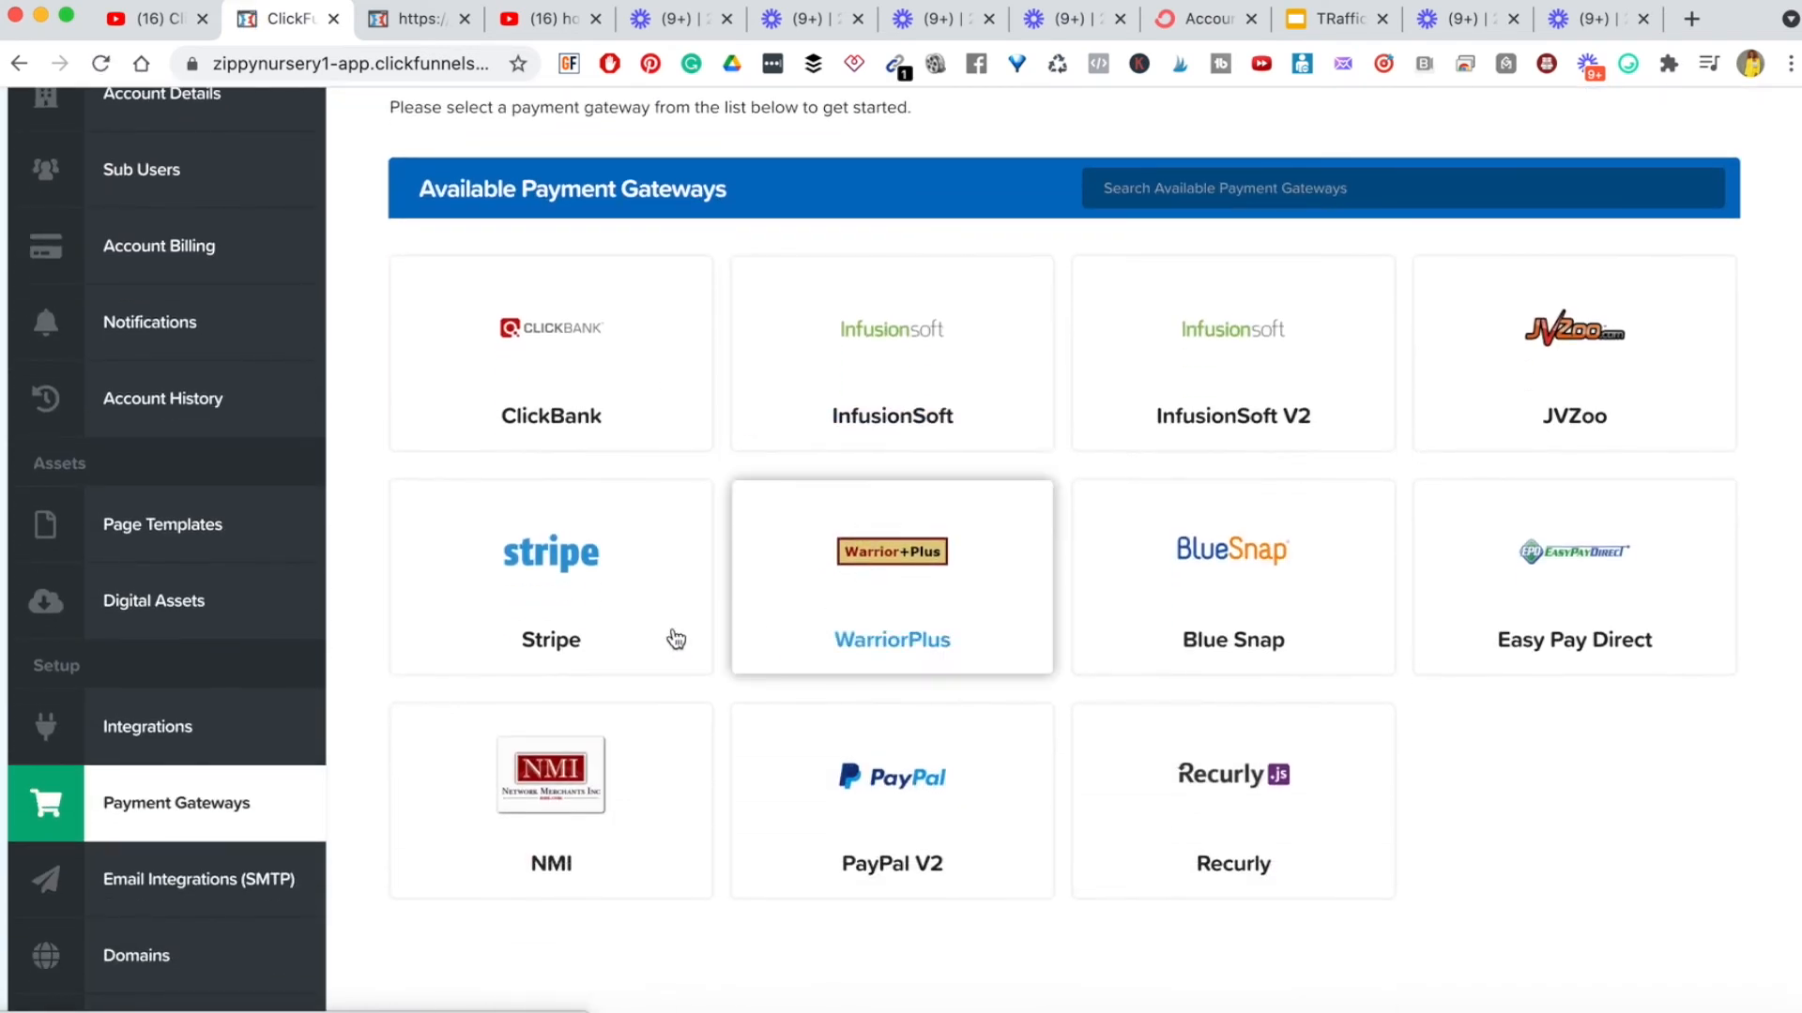
{"action": "left_click", "coordinate": [971, 743]}
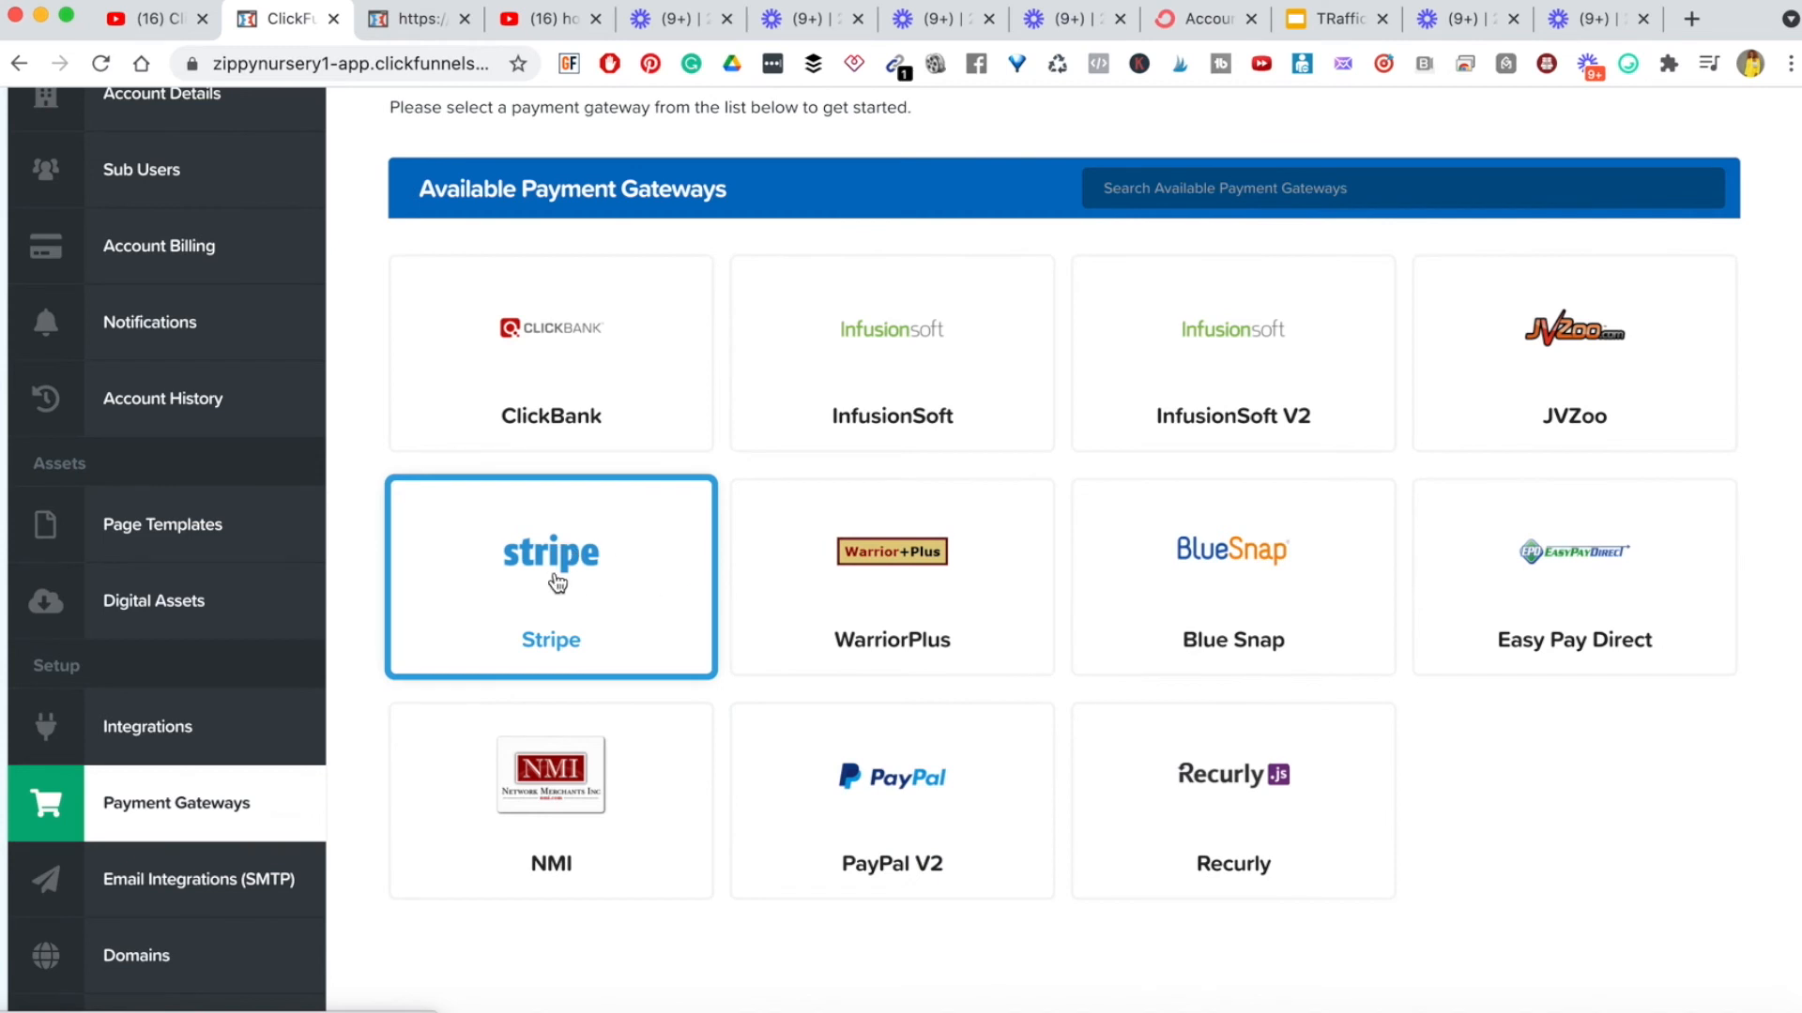
{"action": "left_click", "coordinate": [589, 587]}
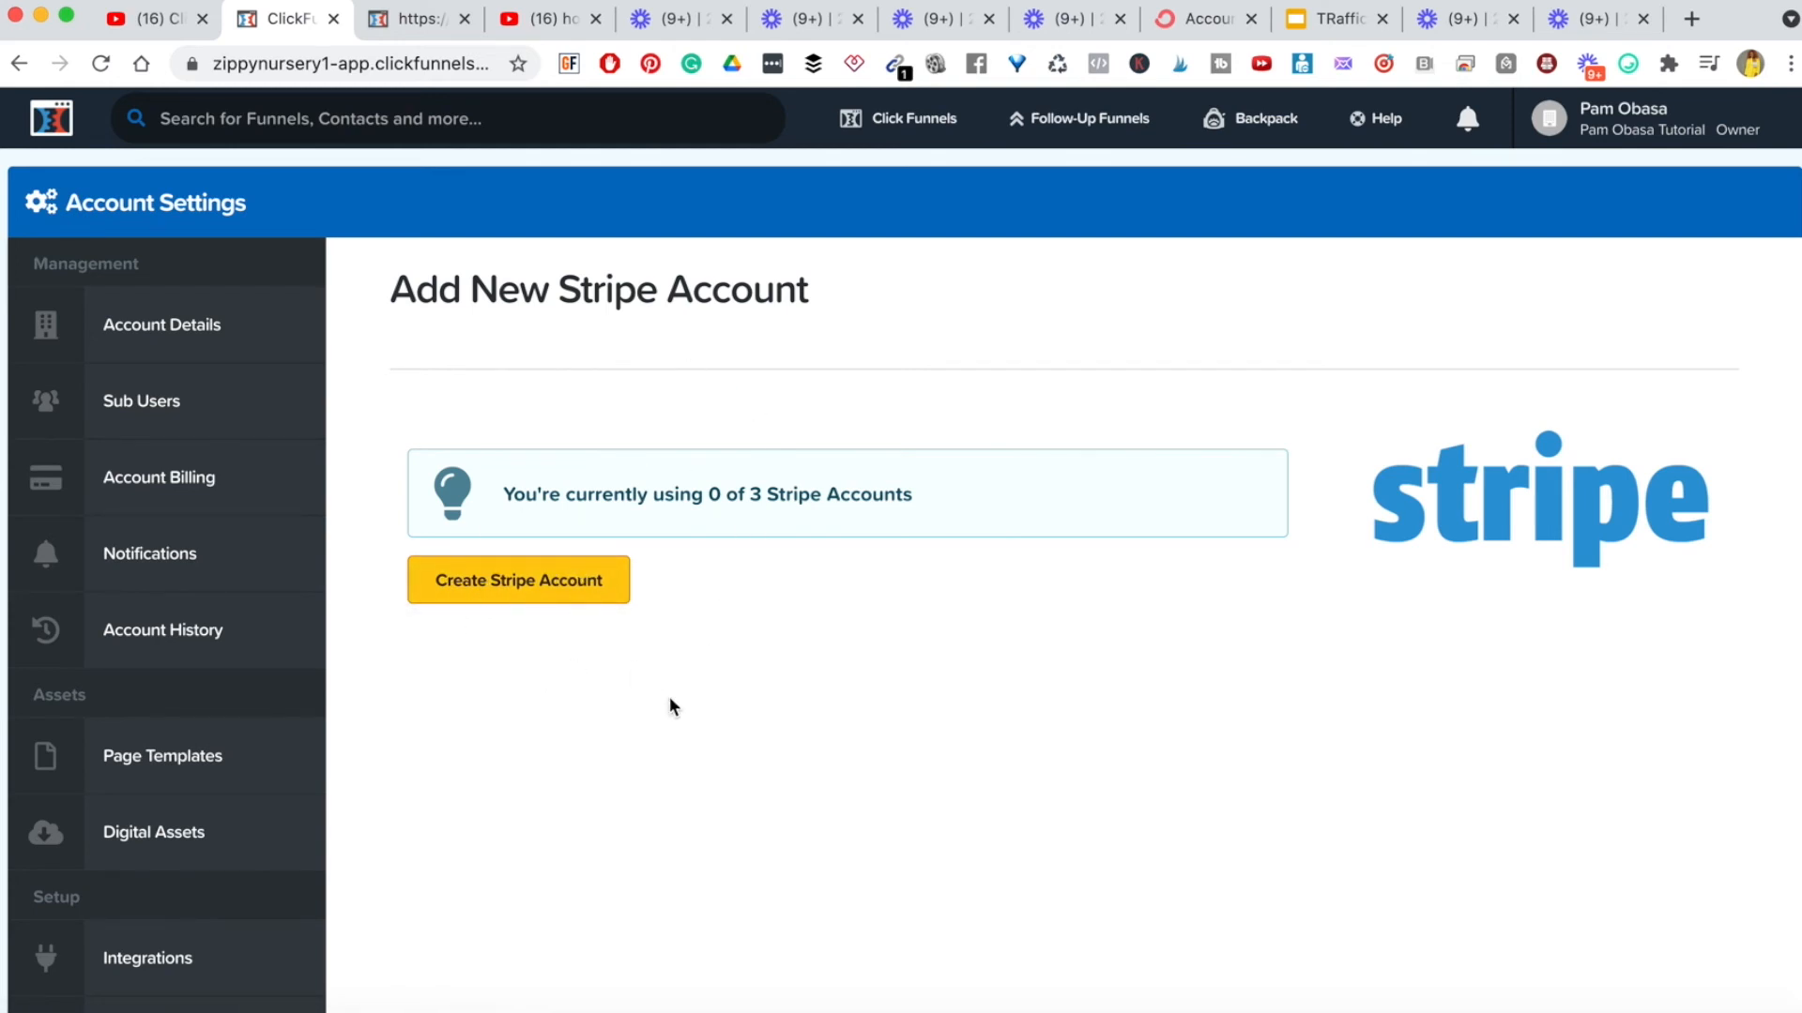
{"action": "scroll", "coordinate": [670, 705], "scroll_direction": "down", "scroll_amount": 3}
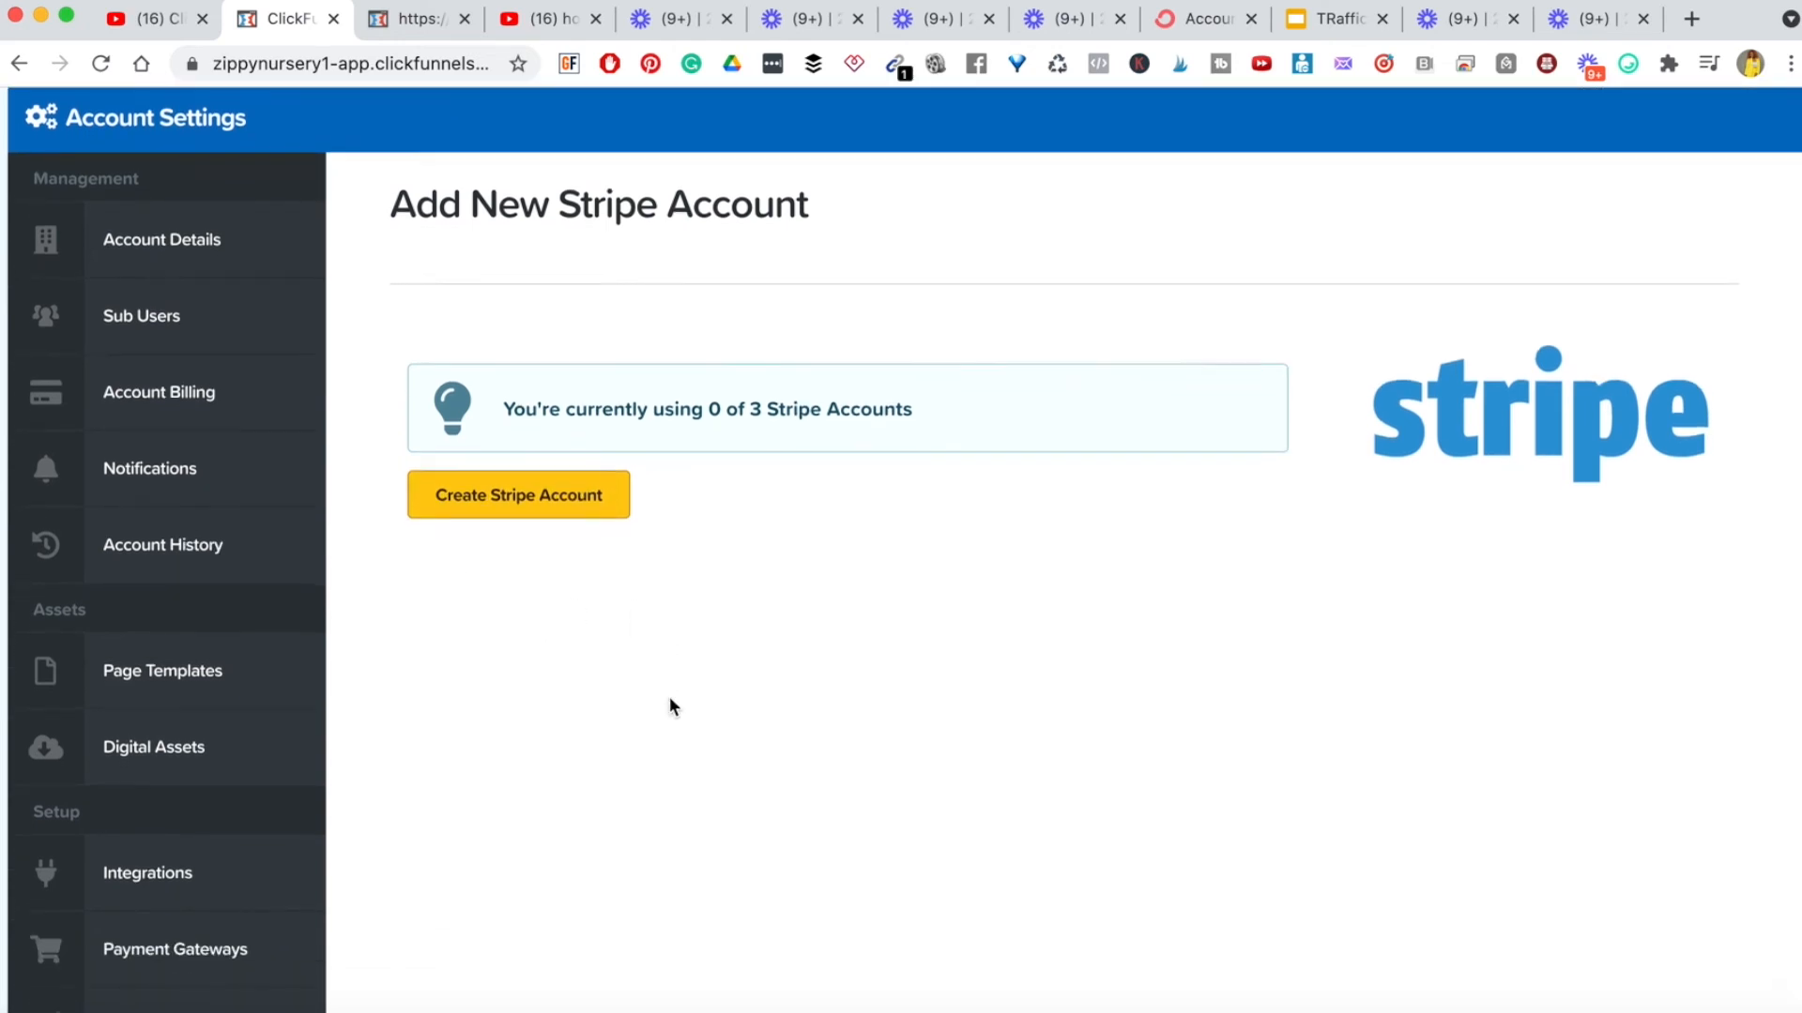
{"action": "scroll", "coordinate": [670, 706], "scroll_direction": "up", "scroll_amount": 1}
{"action": "scroll", "coordinate": [670, 706], "scroll_direction": "up", "scroll_amount": 1}
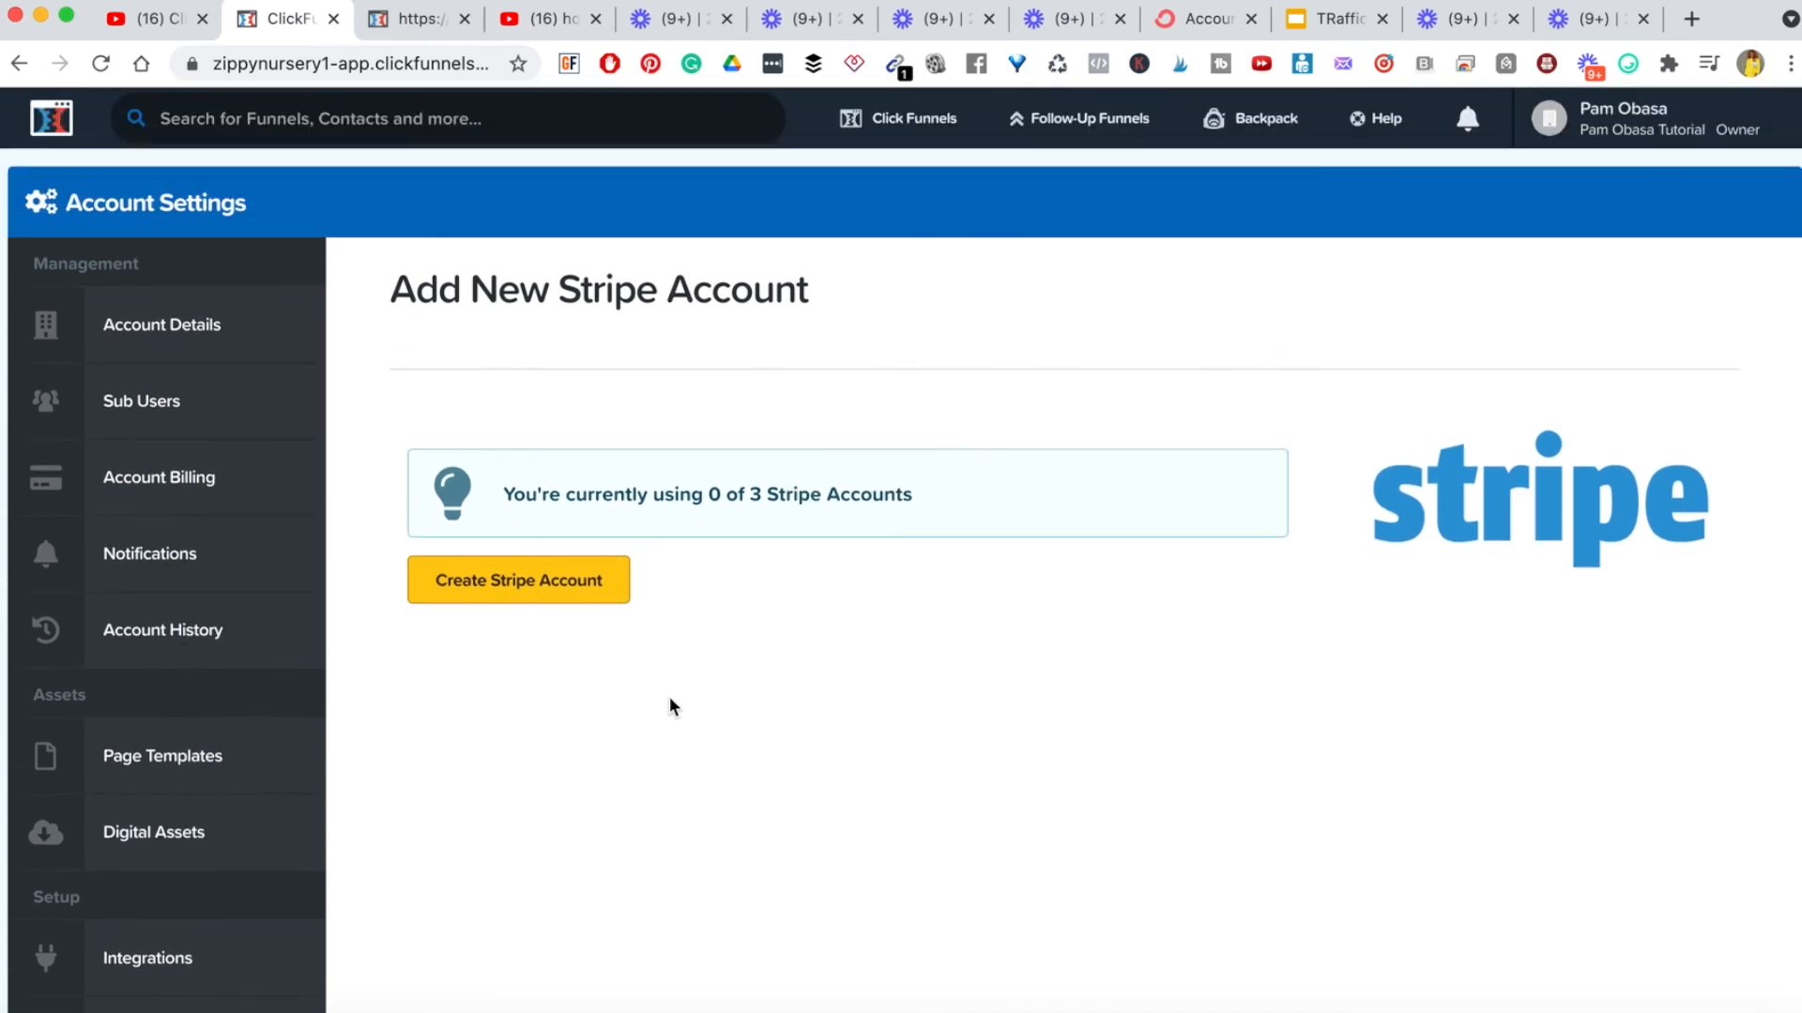
{"action": "left_click", "coordinate": [482, 580]}
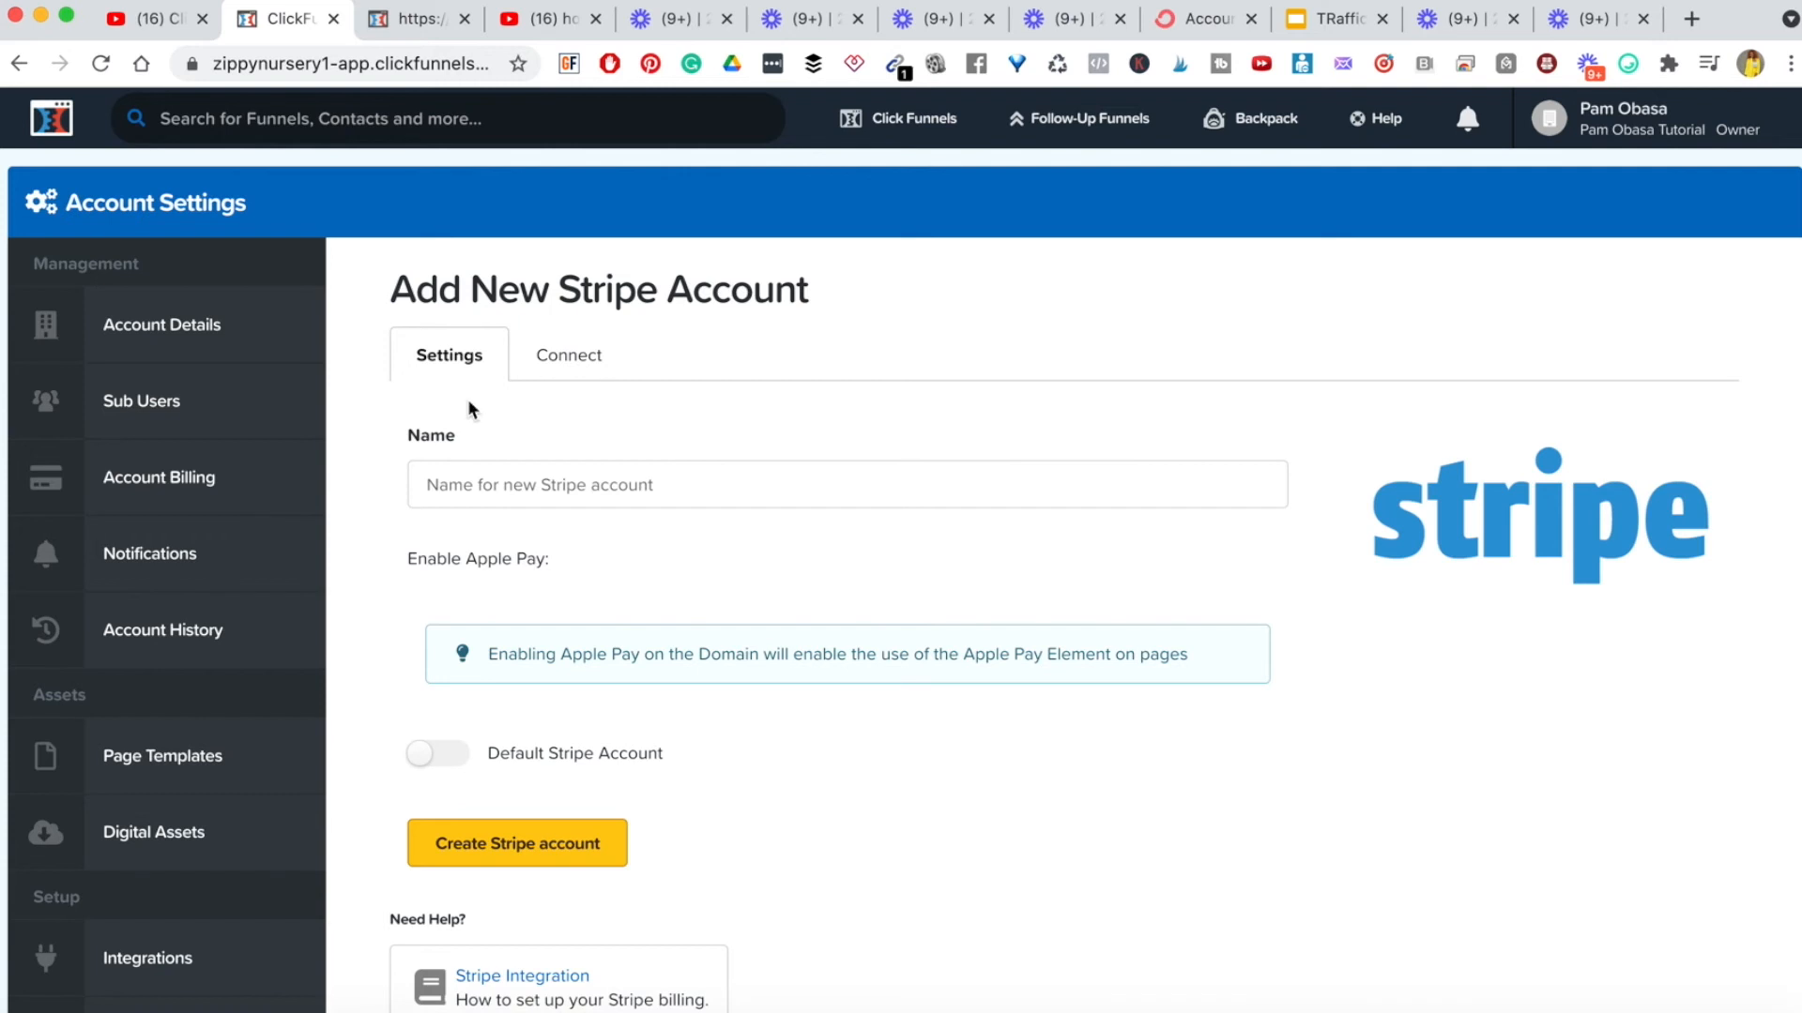
- Enter an account name ending in "Stripe Demo", enable Default Stripe Account and create the Stripe account
{"action": "left_click", "coordinate": [459, 486]}
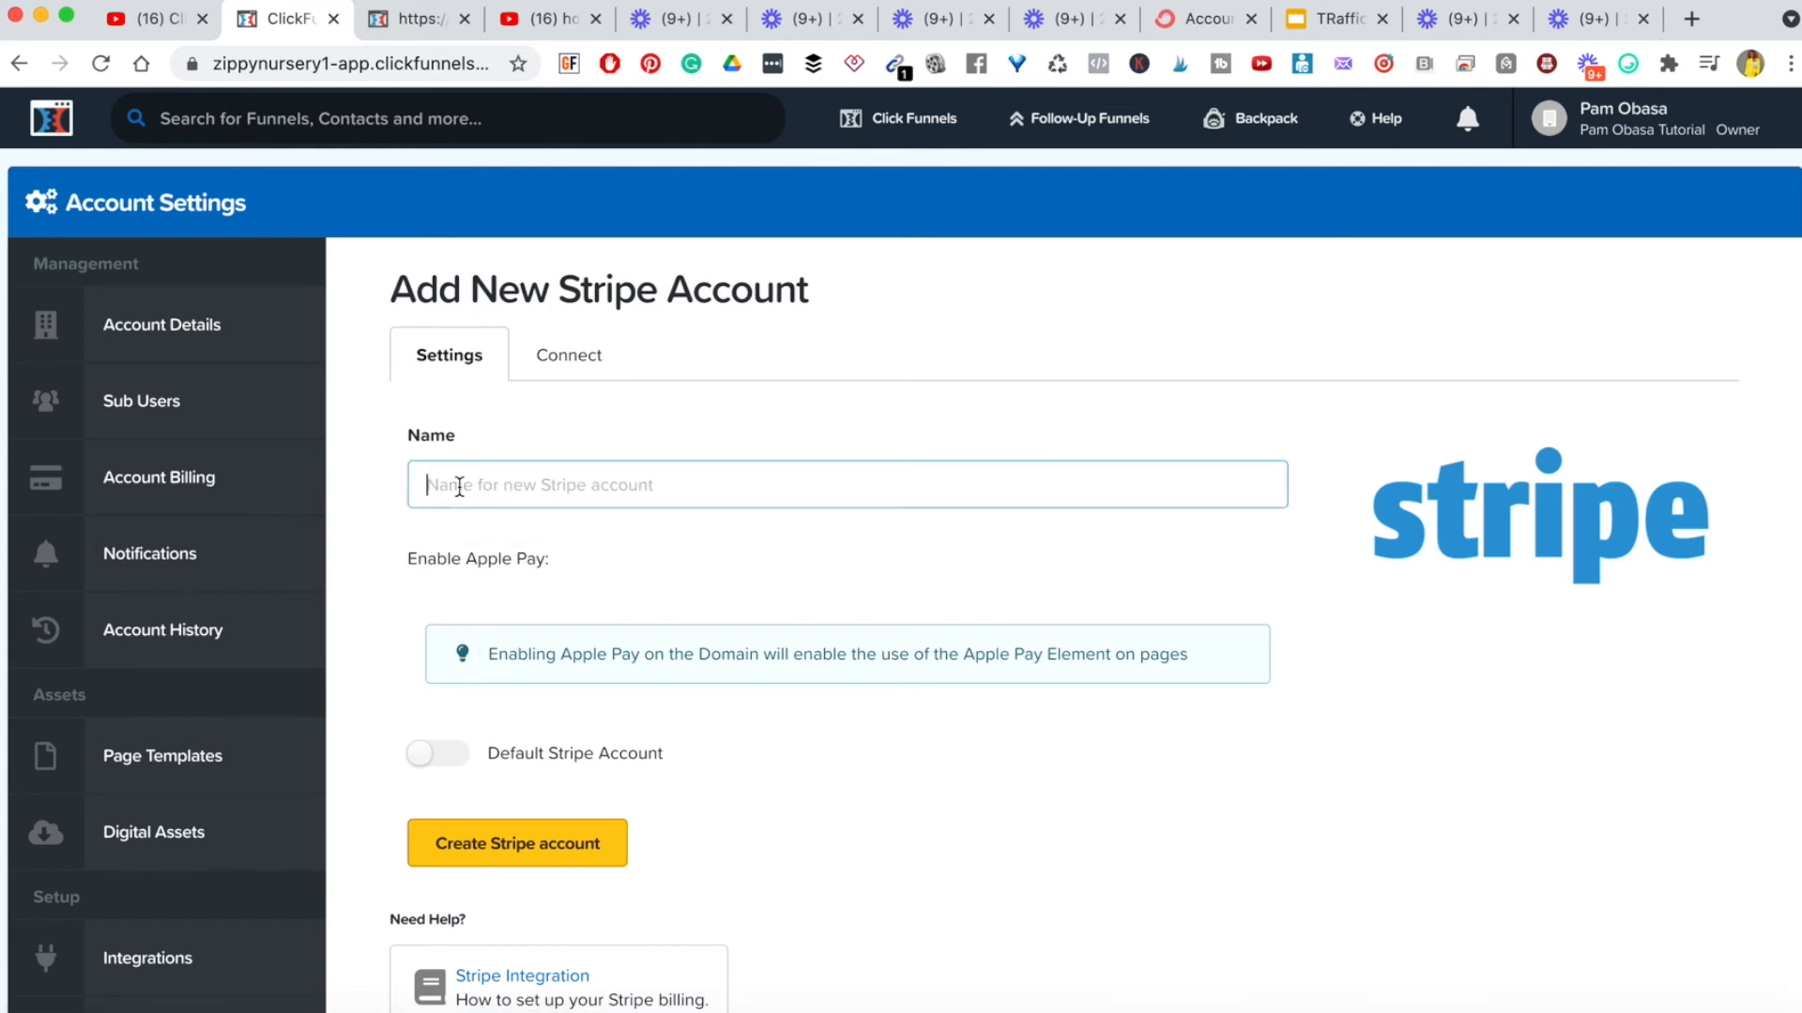
{"action": "type", "text": "Pam Stripe Demo"}
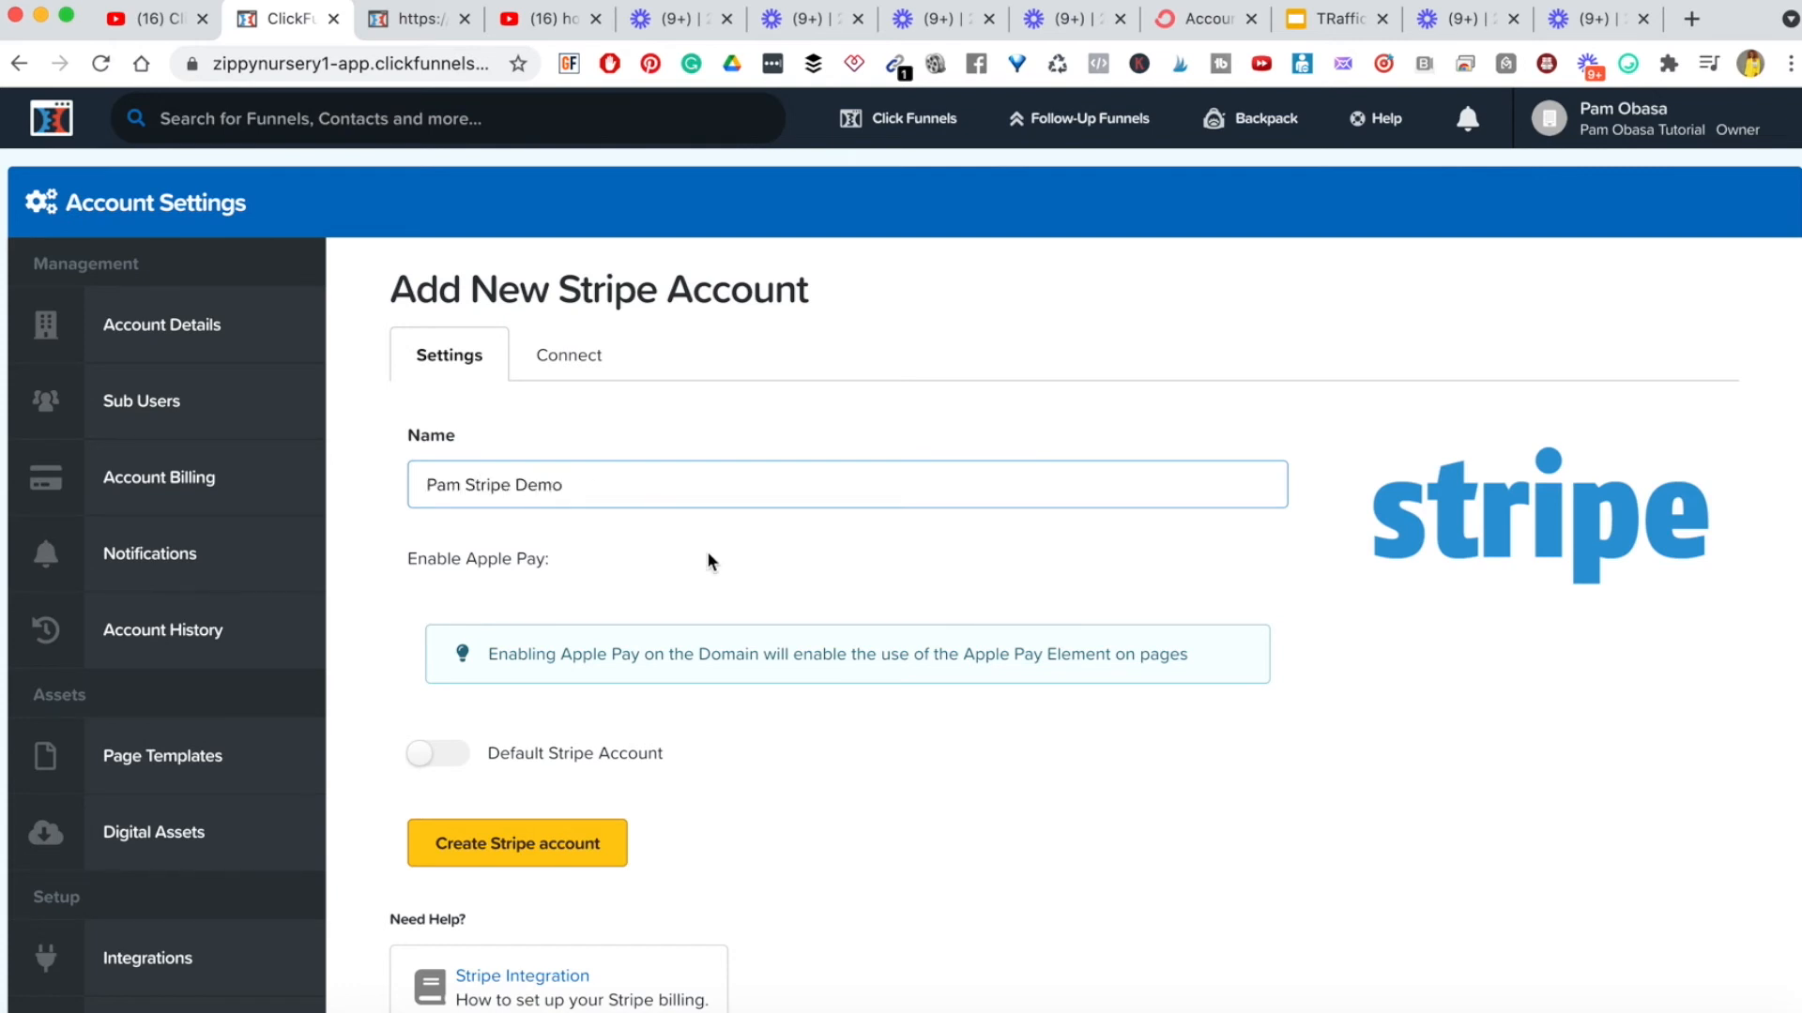
{"action": "left_click", "coordinate": [673, 571]}
{"action": "scroll", "coordinate": [538, 570], "scroll_direction": "down", "scroll_amount": 2}
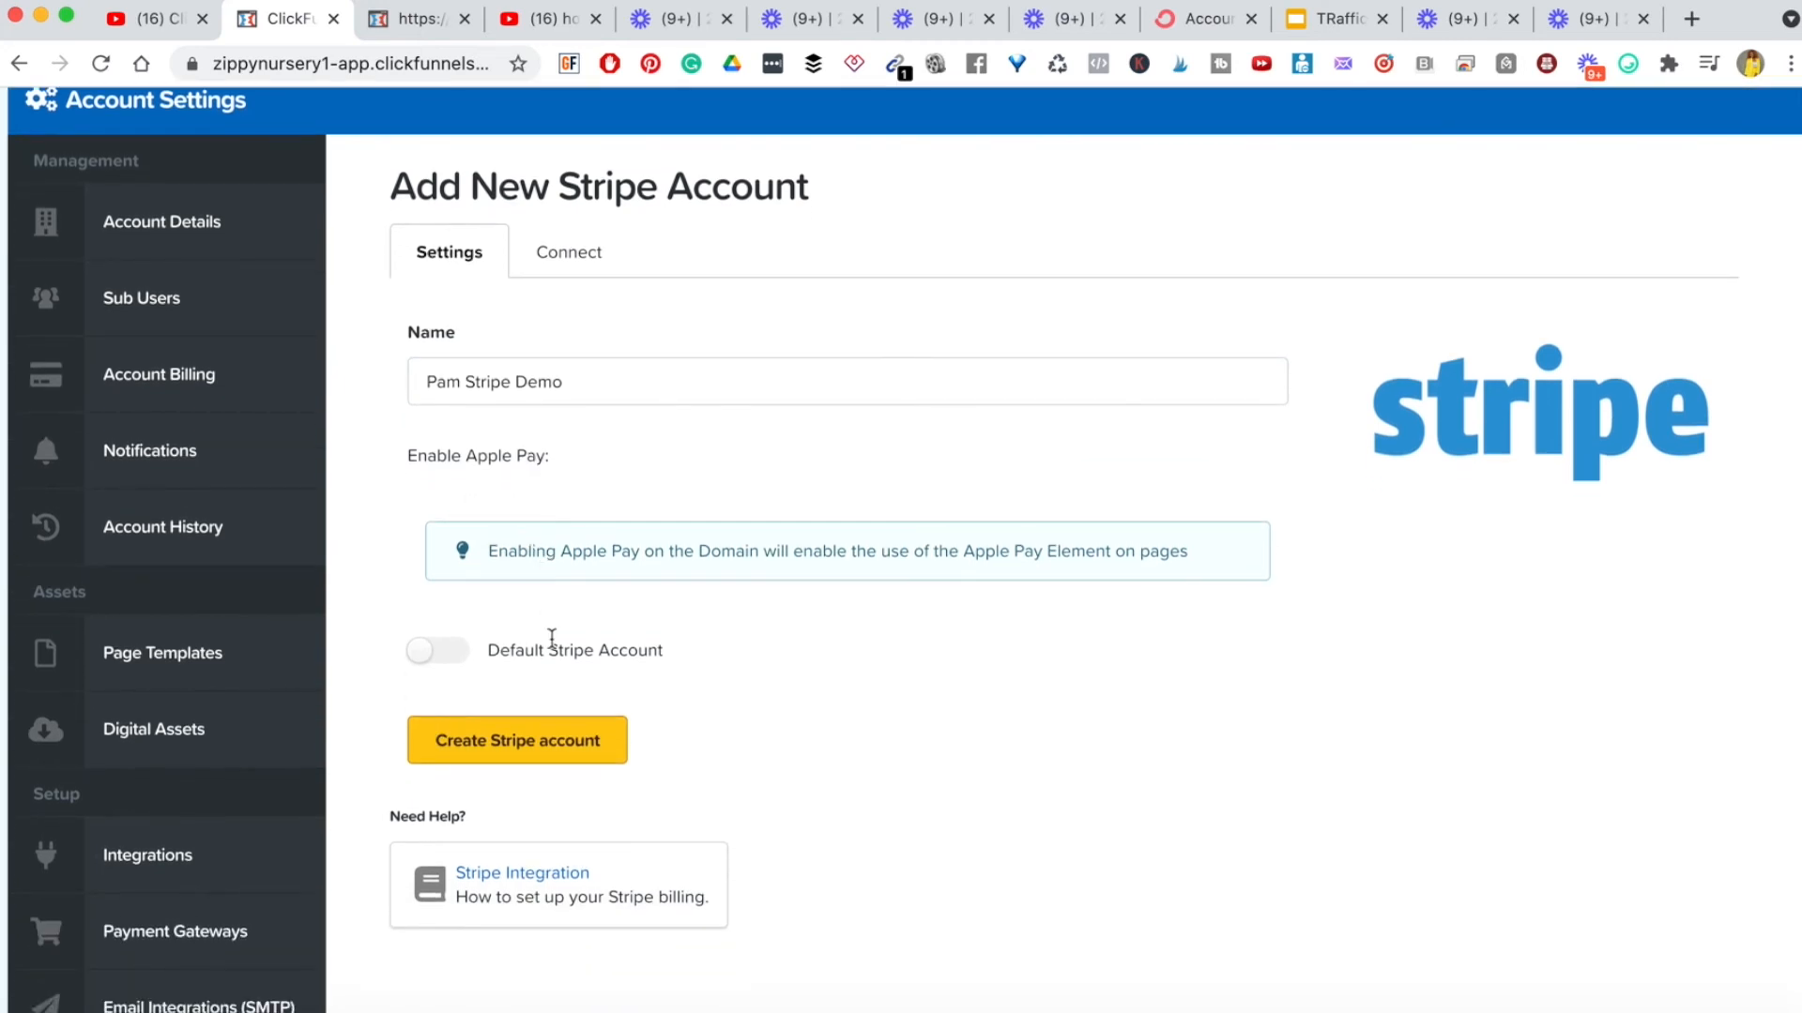
{"action": "left_click", "coordinate": [454, 654]}
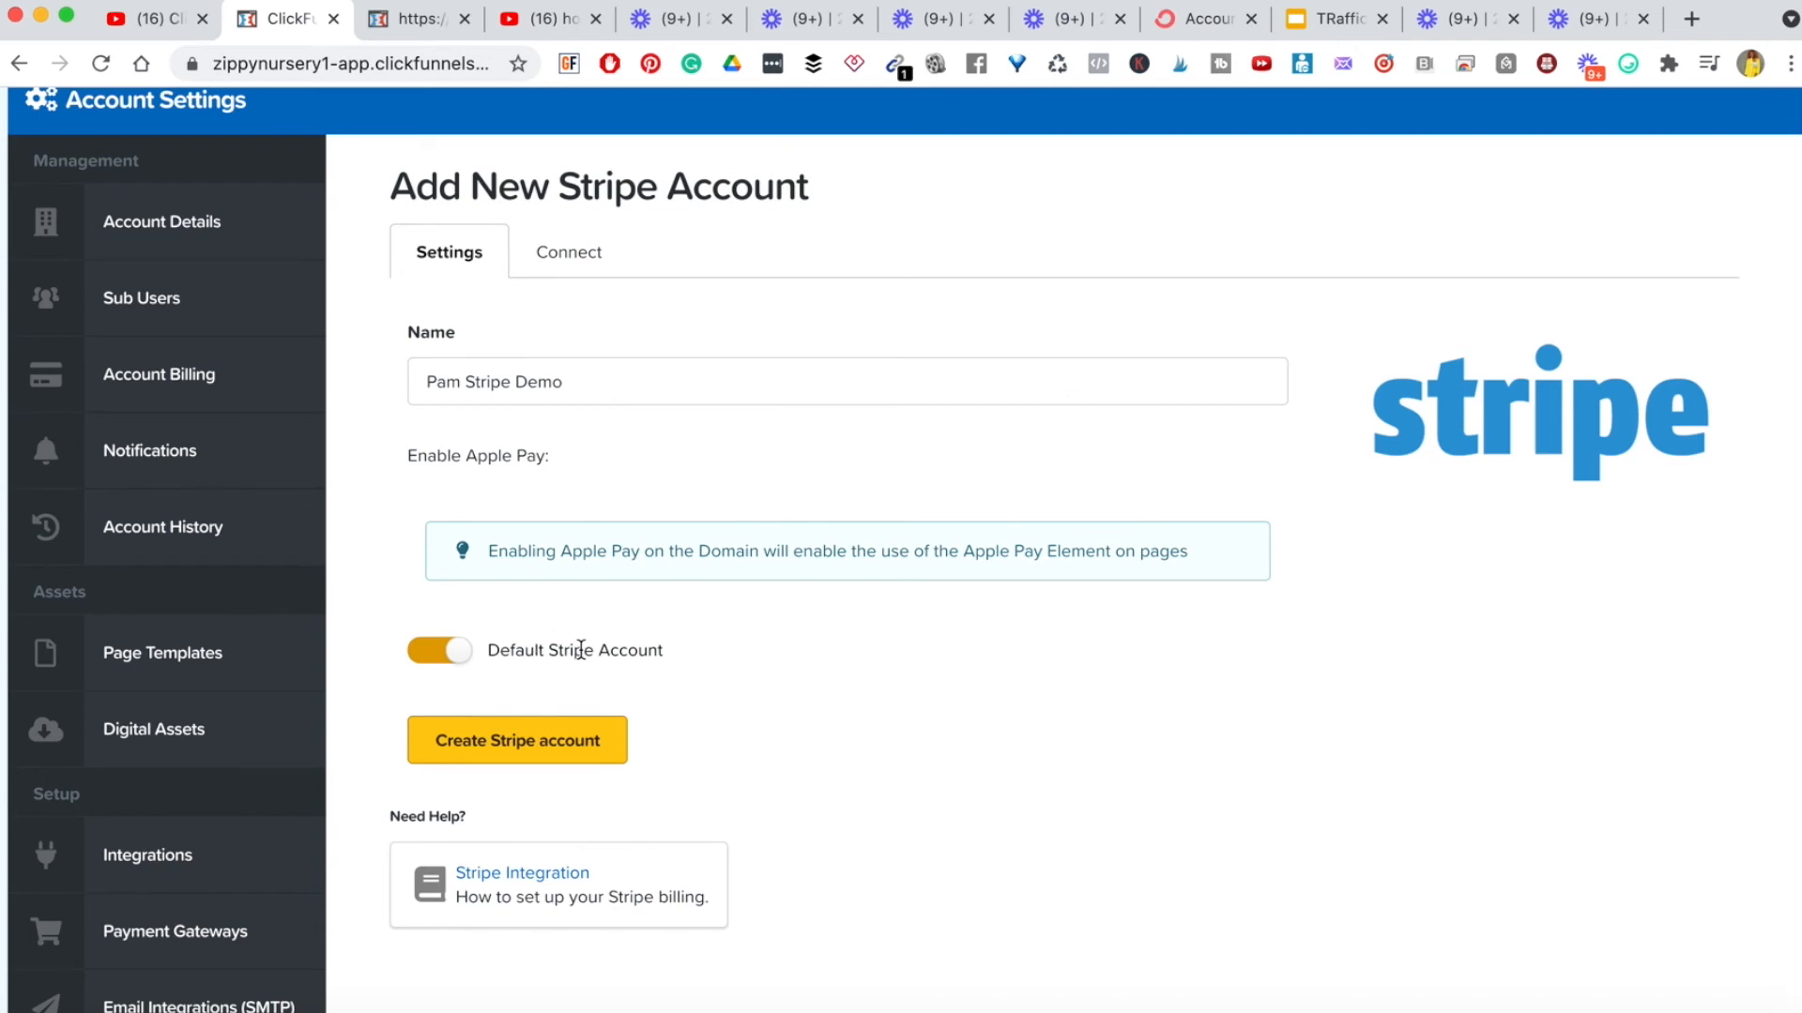
{"action": "scroll", "coordinate": [582, 652], "scroll_direction": "down", "scroll_amount": 3}
{"action": "scroll", "coordinate": [583, 656], "scroll_direction": "up", "scroll_amount": 2}
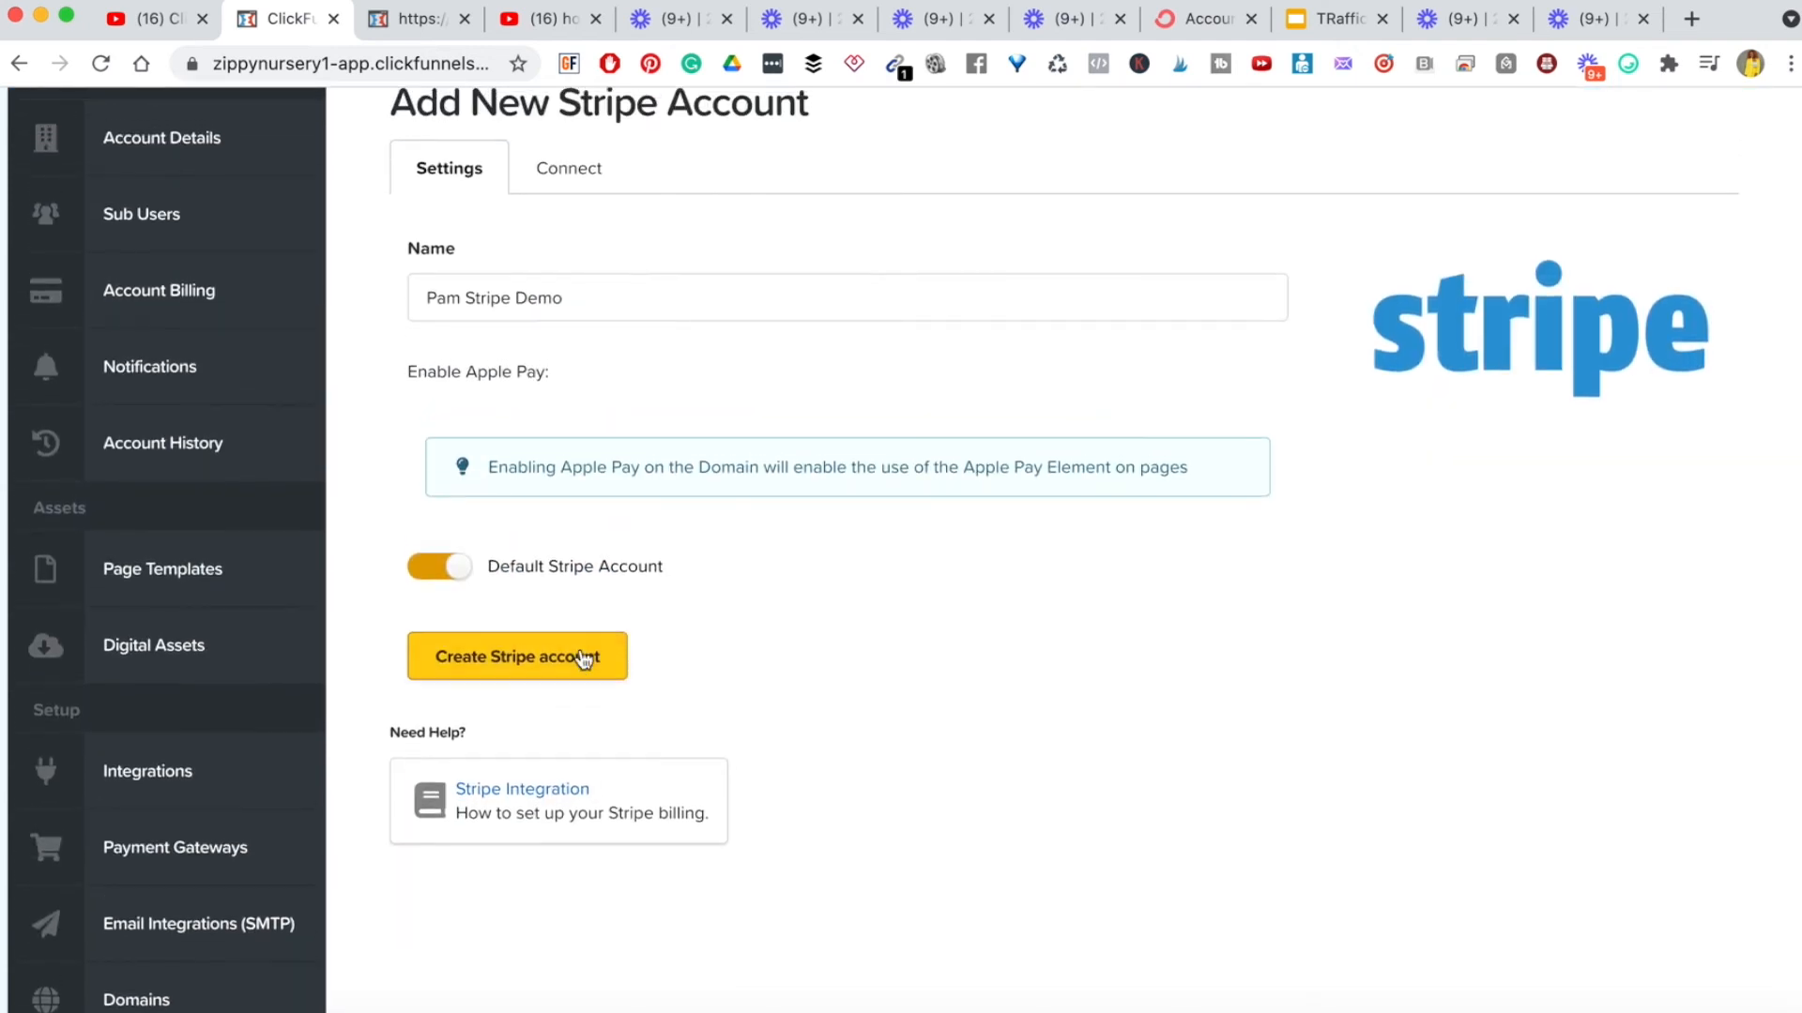
{"action": "left_click", "coordinate": [533, 674]}
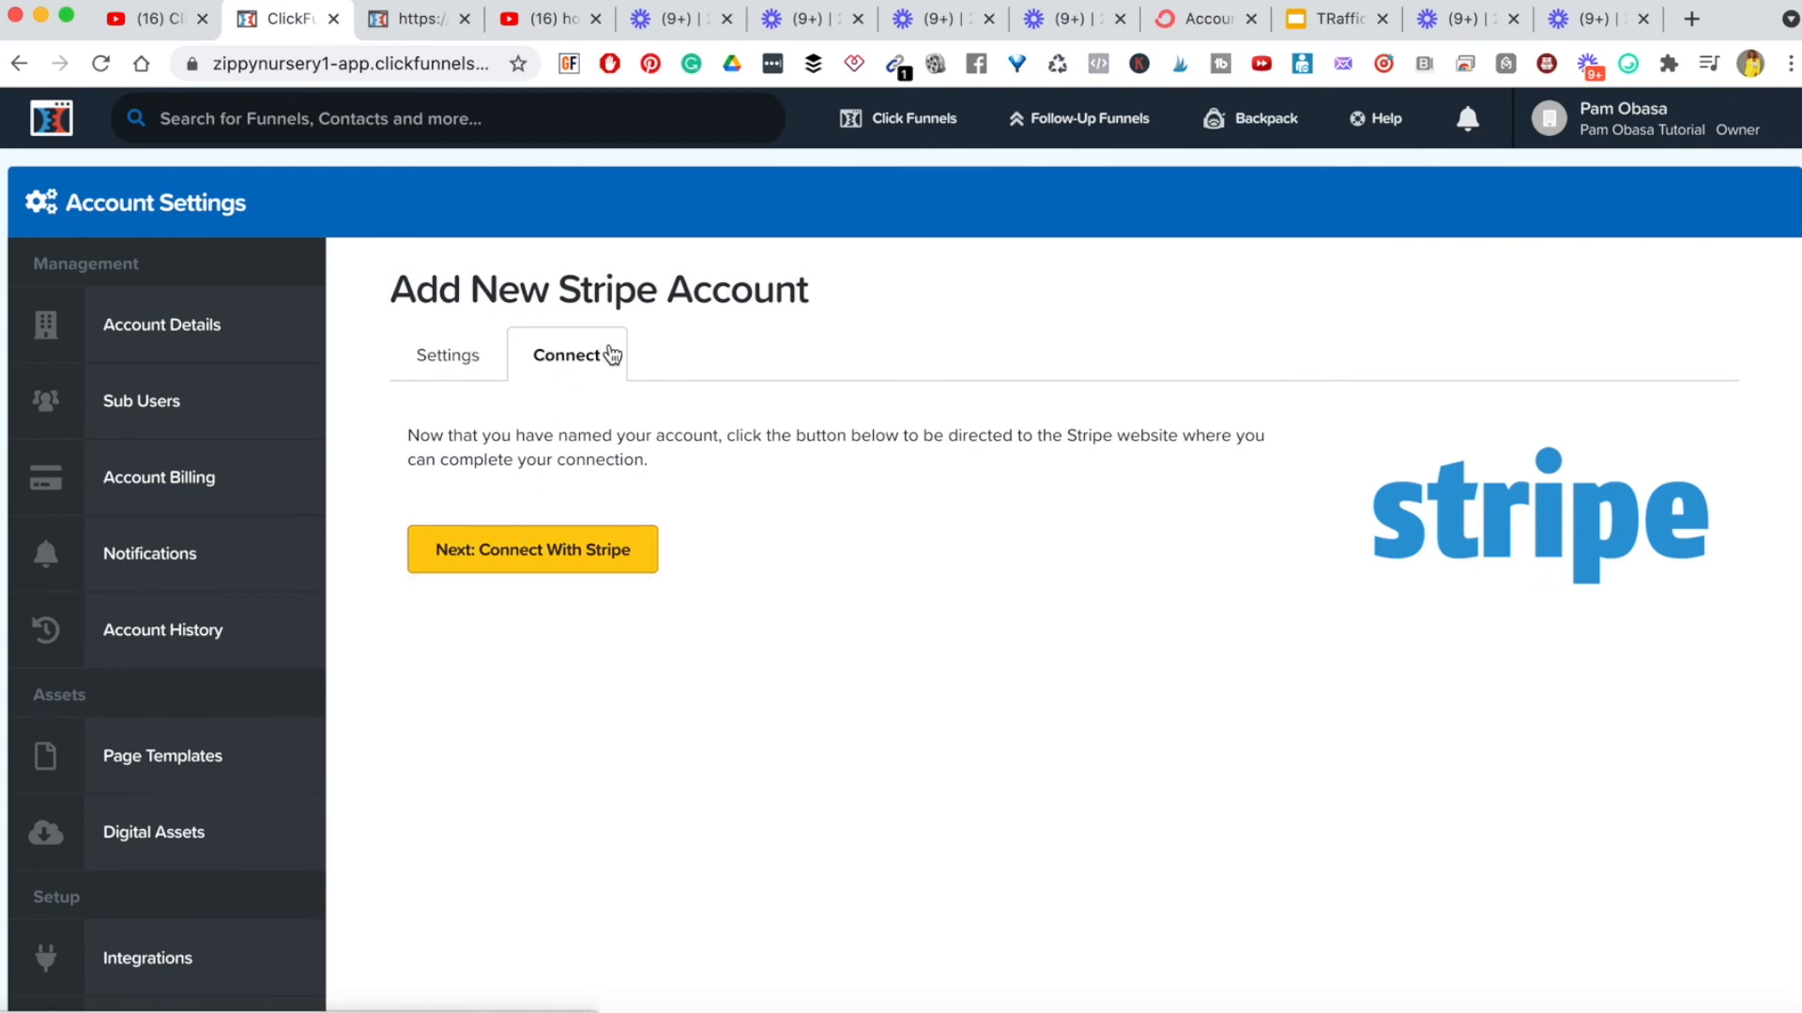
- Read the connection instructions, continue to the Stripe website and submit the account owner's email
{"action": "triple_click", "coordinate": [455, 429]}
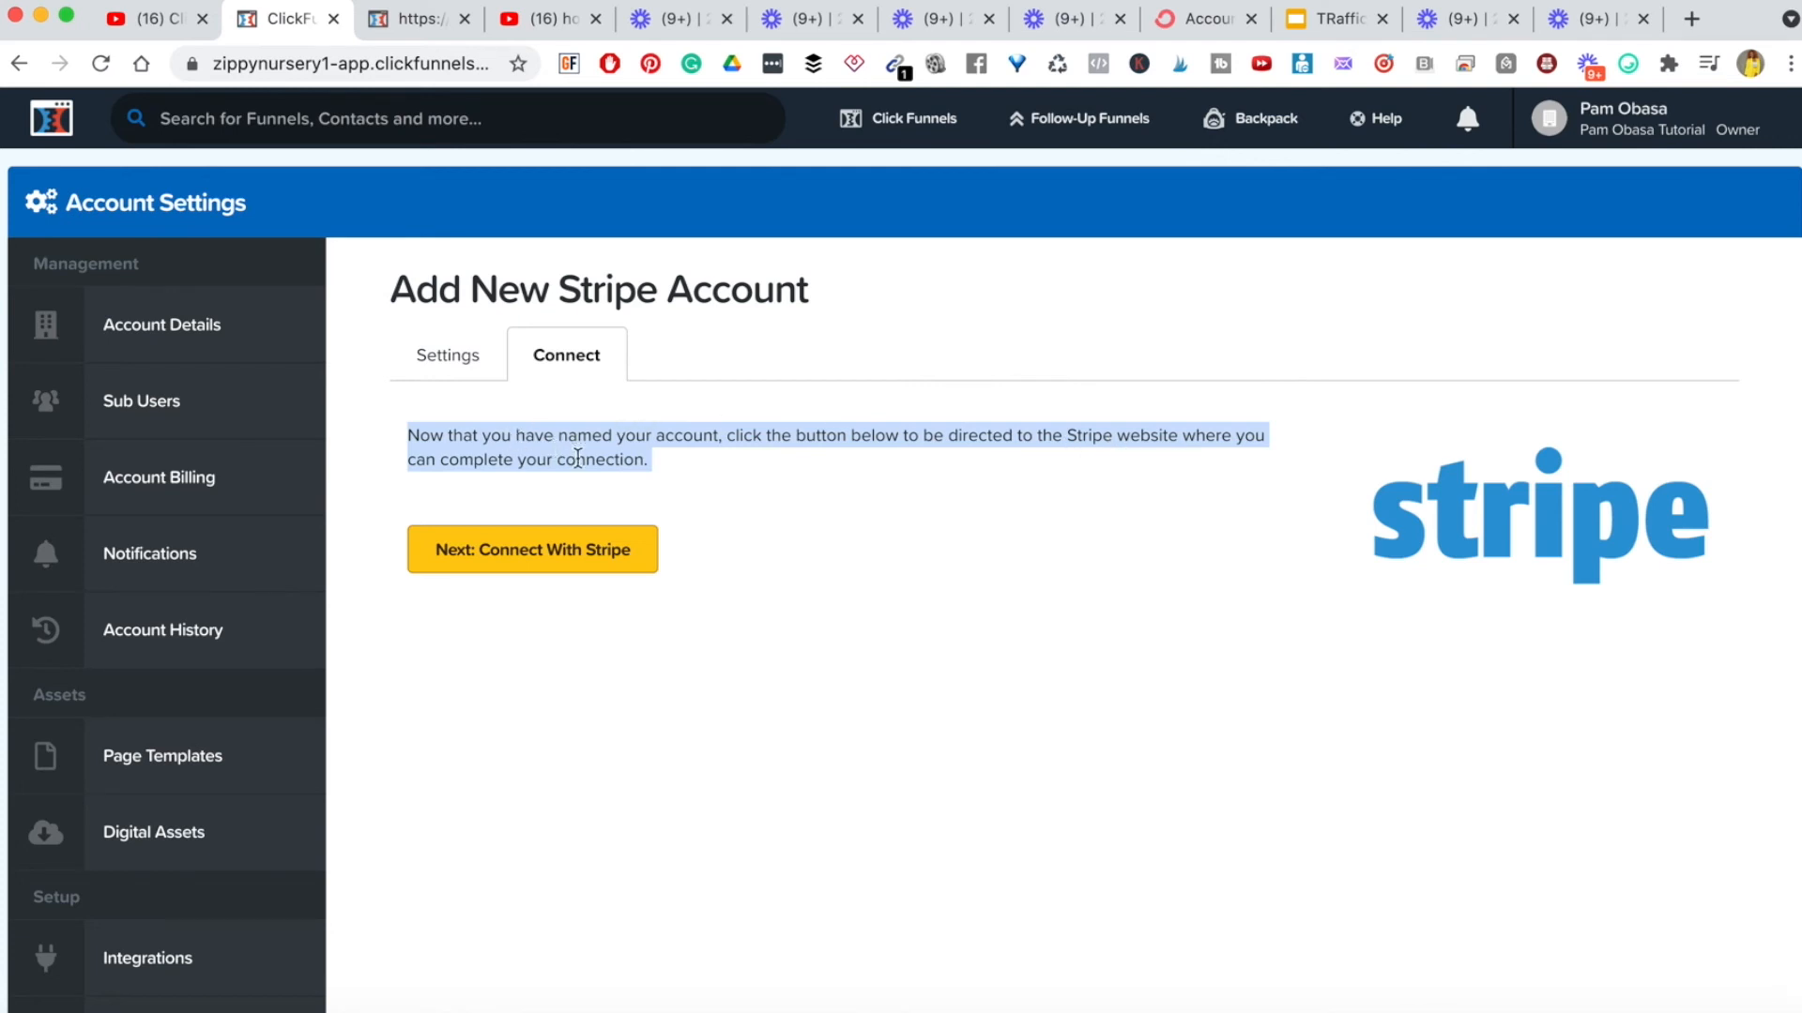
{"action": "left_click", "coordinate": [475, 560]}
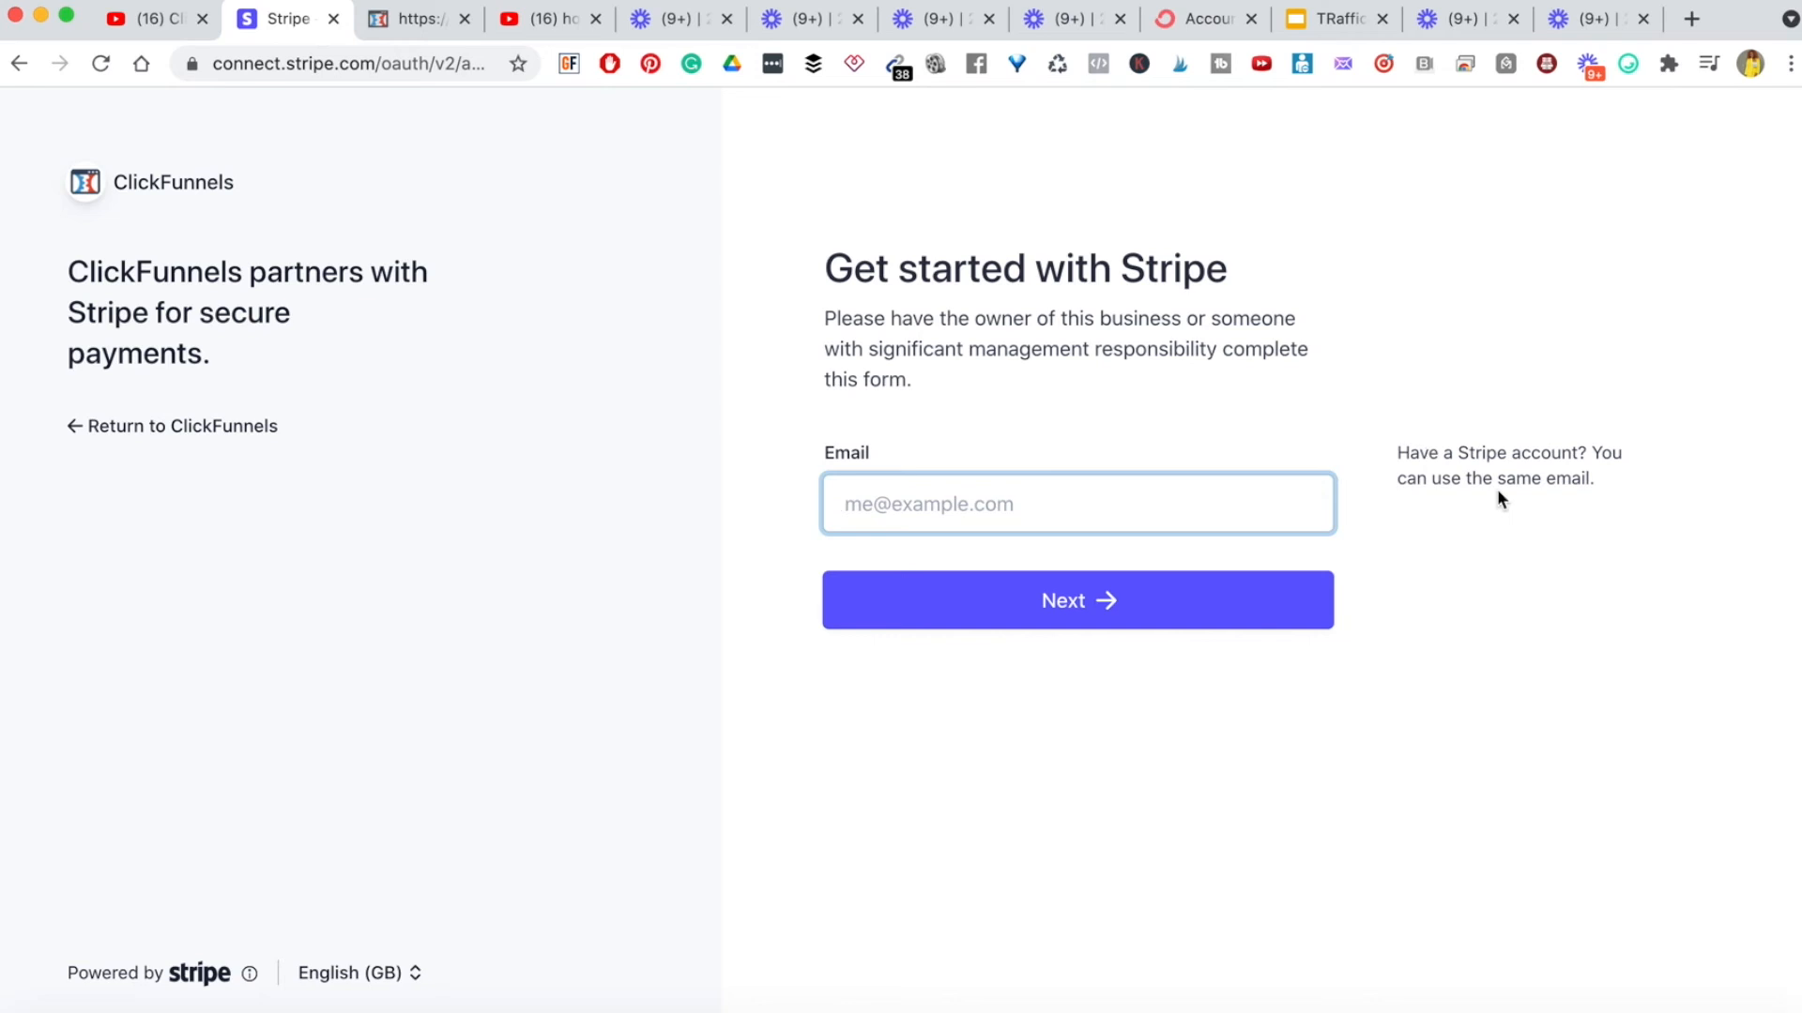
{"action": "left_click", "coordinate": [1142, 508]}
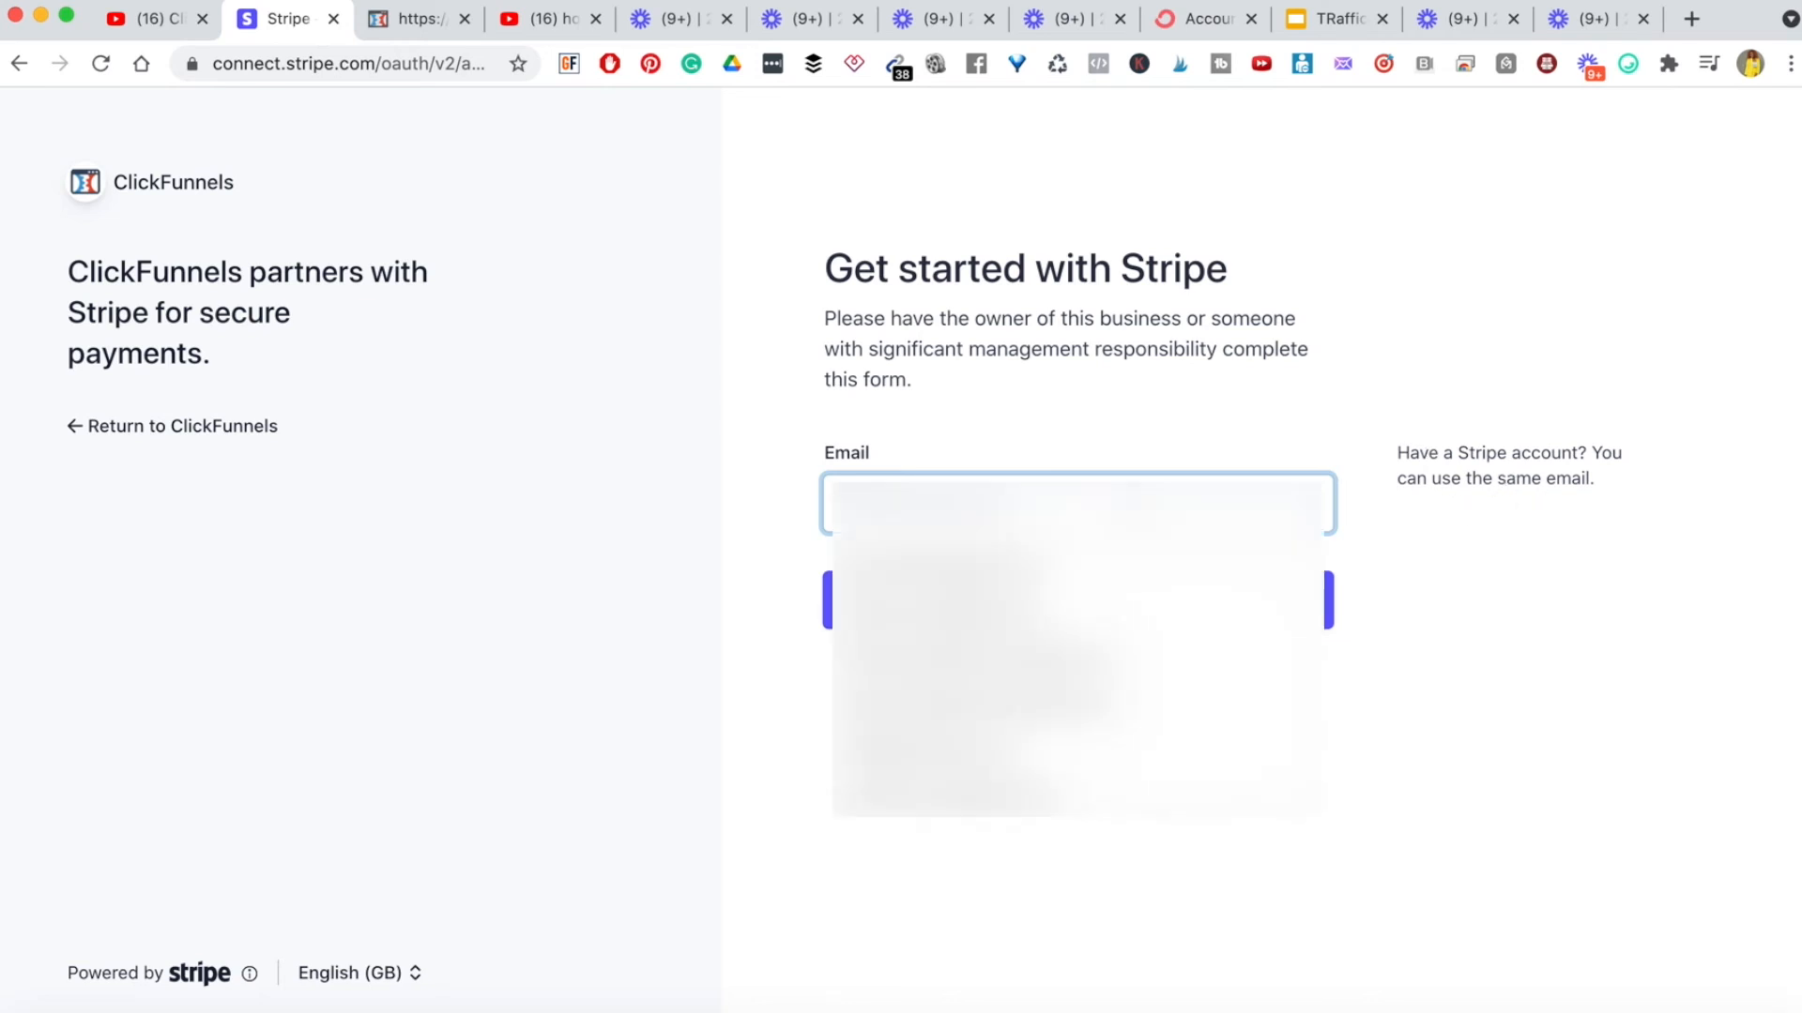
{"action": "left_click", "coordinate": [1079, 610]}
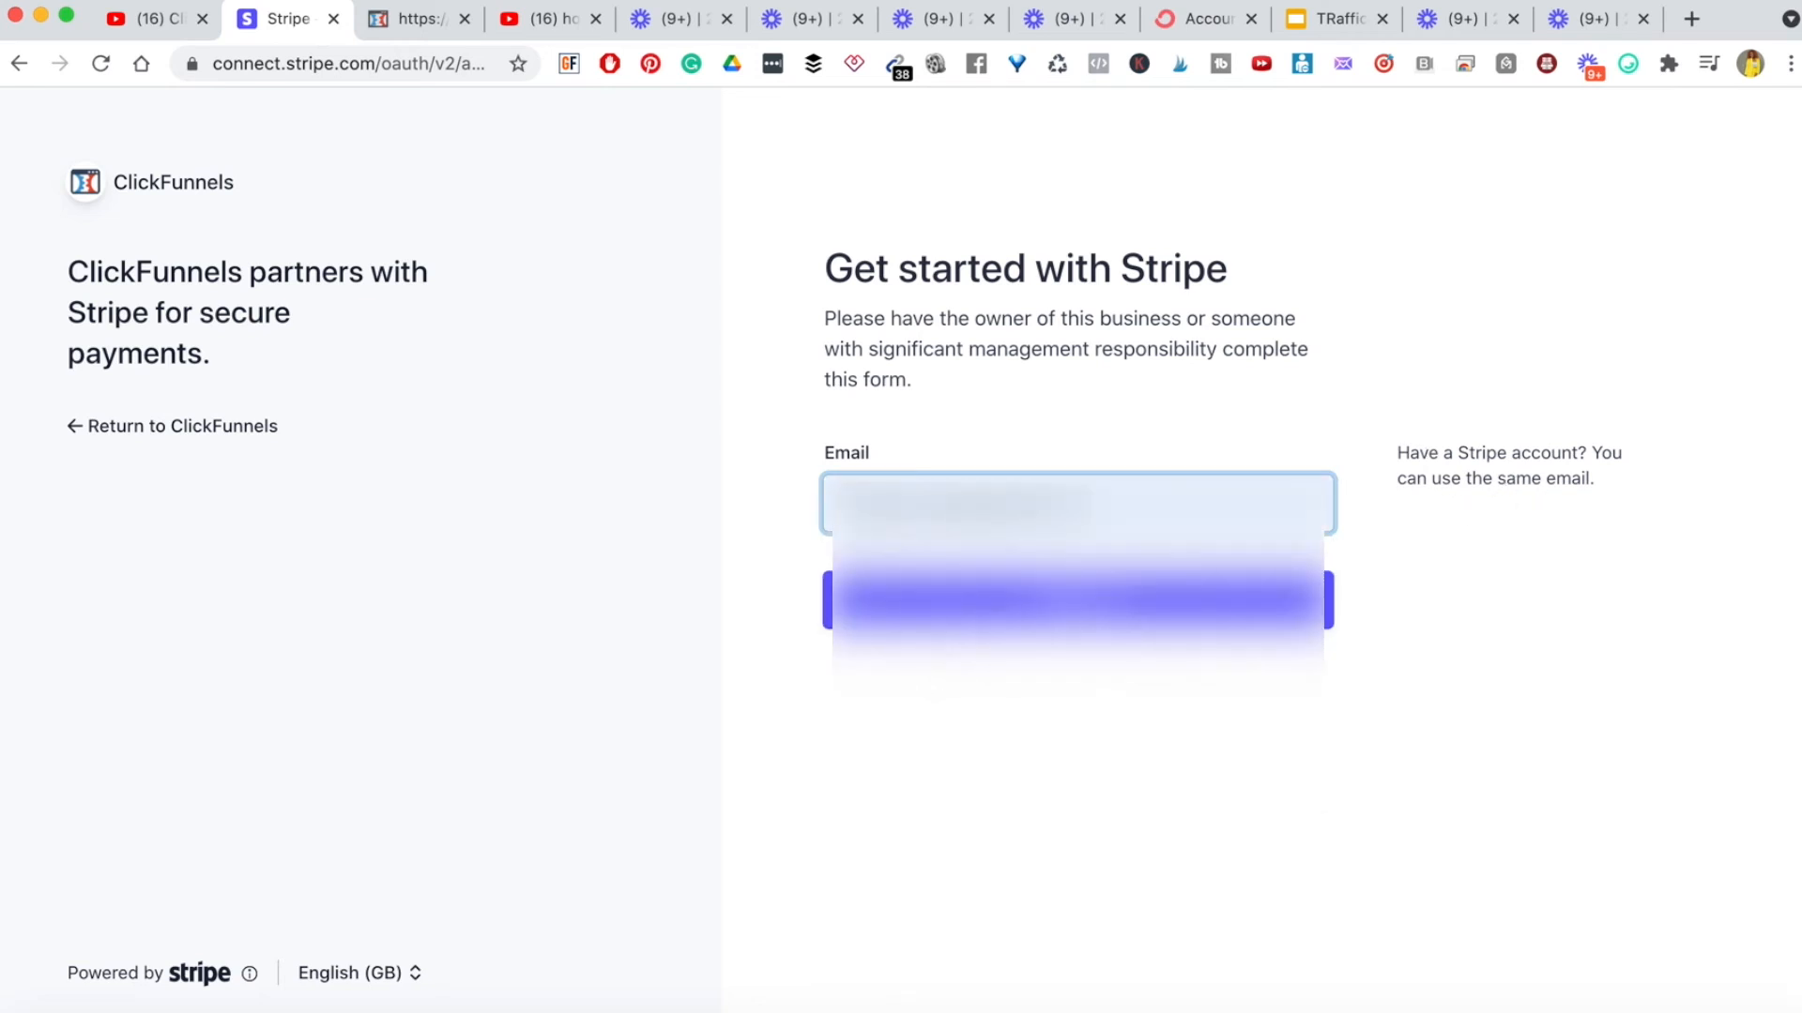
{"action": "left_click", "coordinate": [1070, 604]}
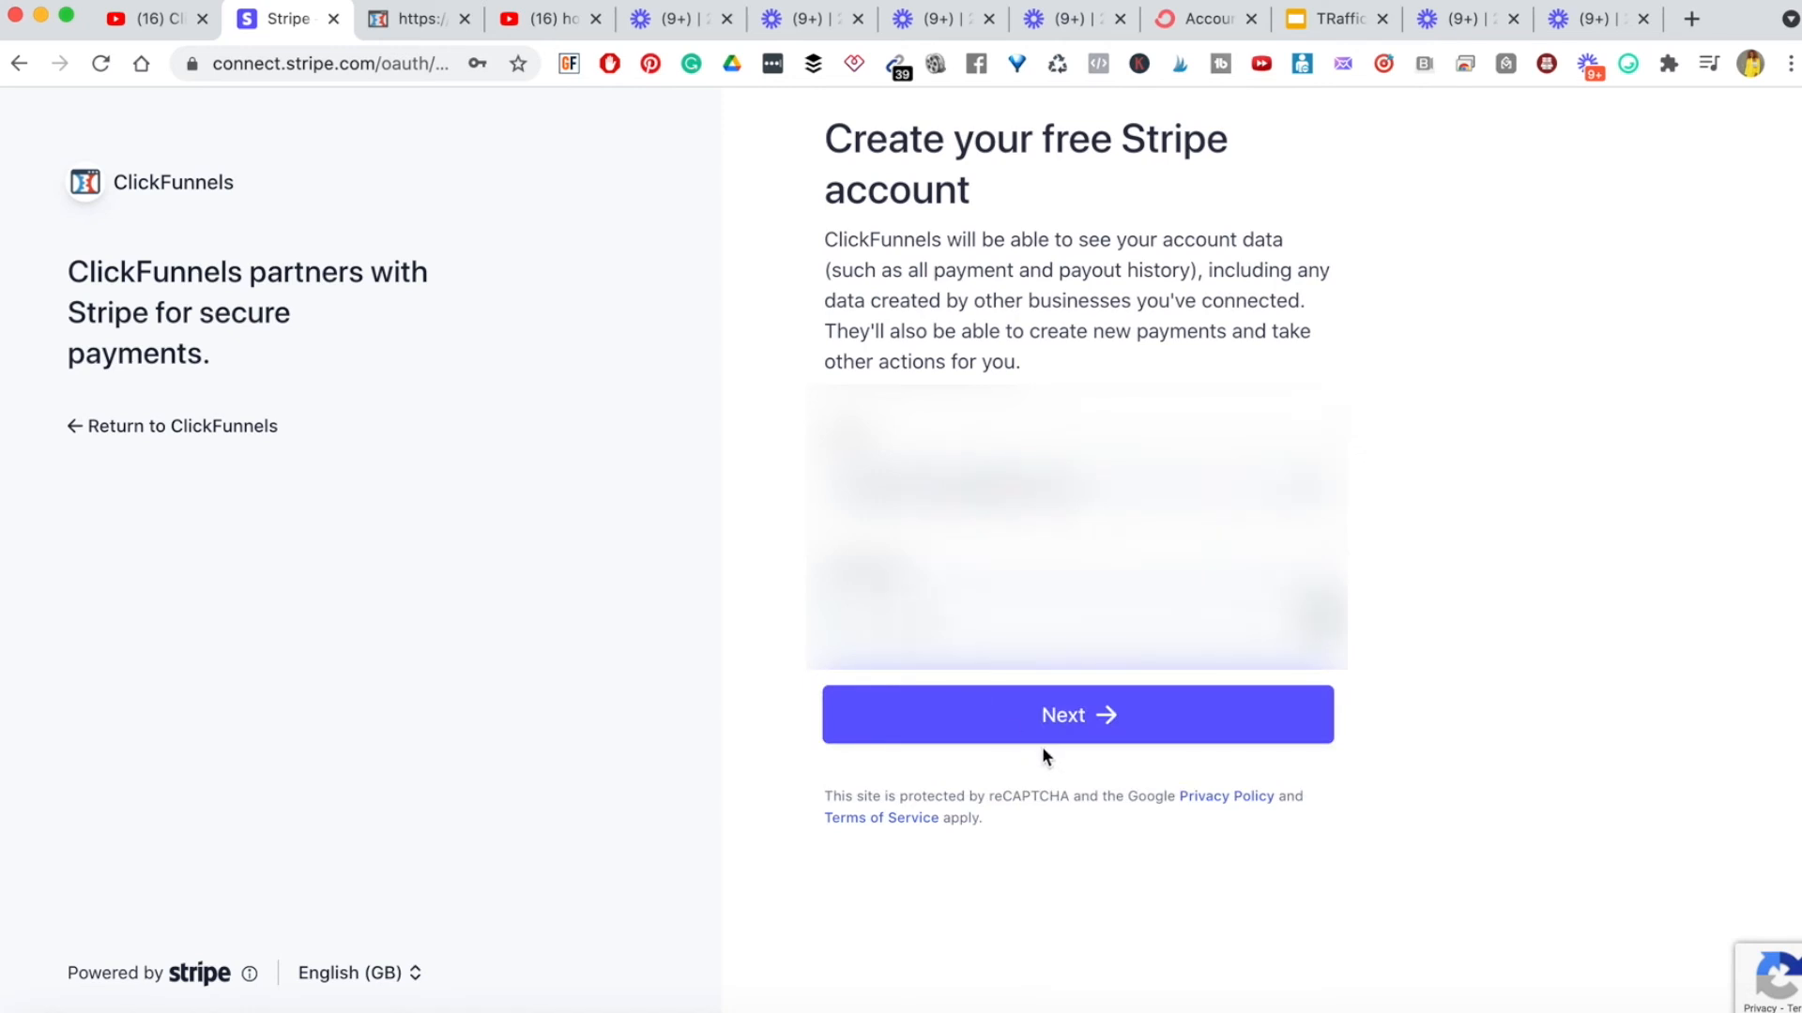
- Submit the Stripe account's email and password without updating the browser's saved password, and return to ClickFunnels
{"action": "left_click", "coordinate": [1045, 715]}
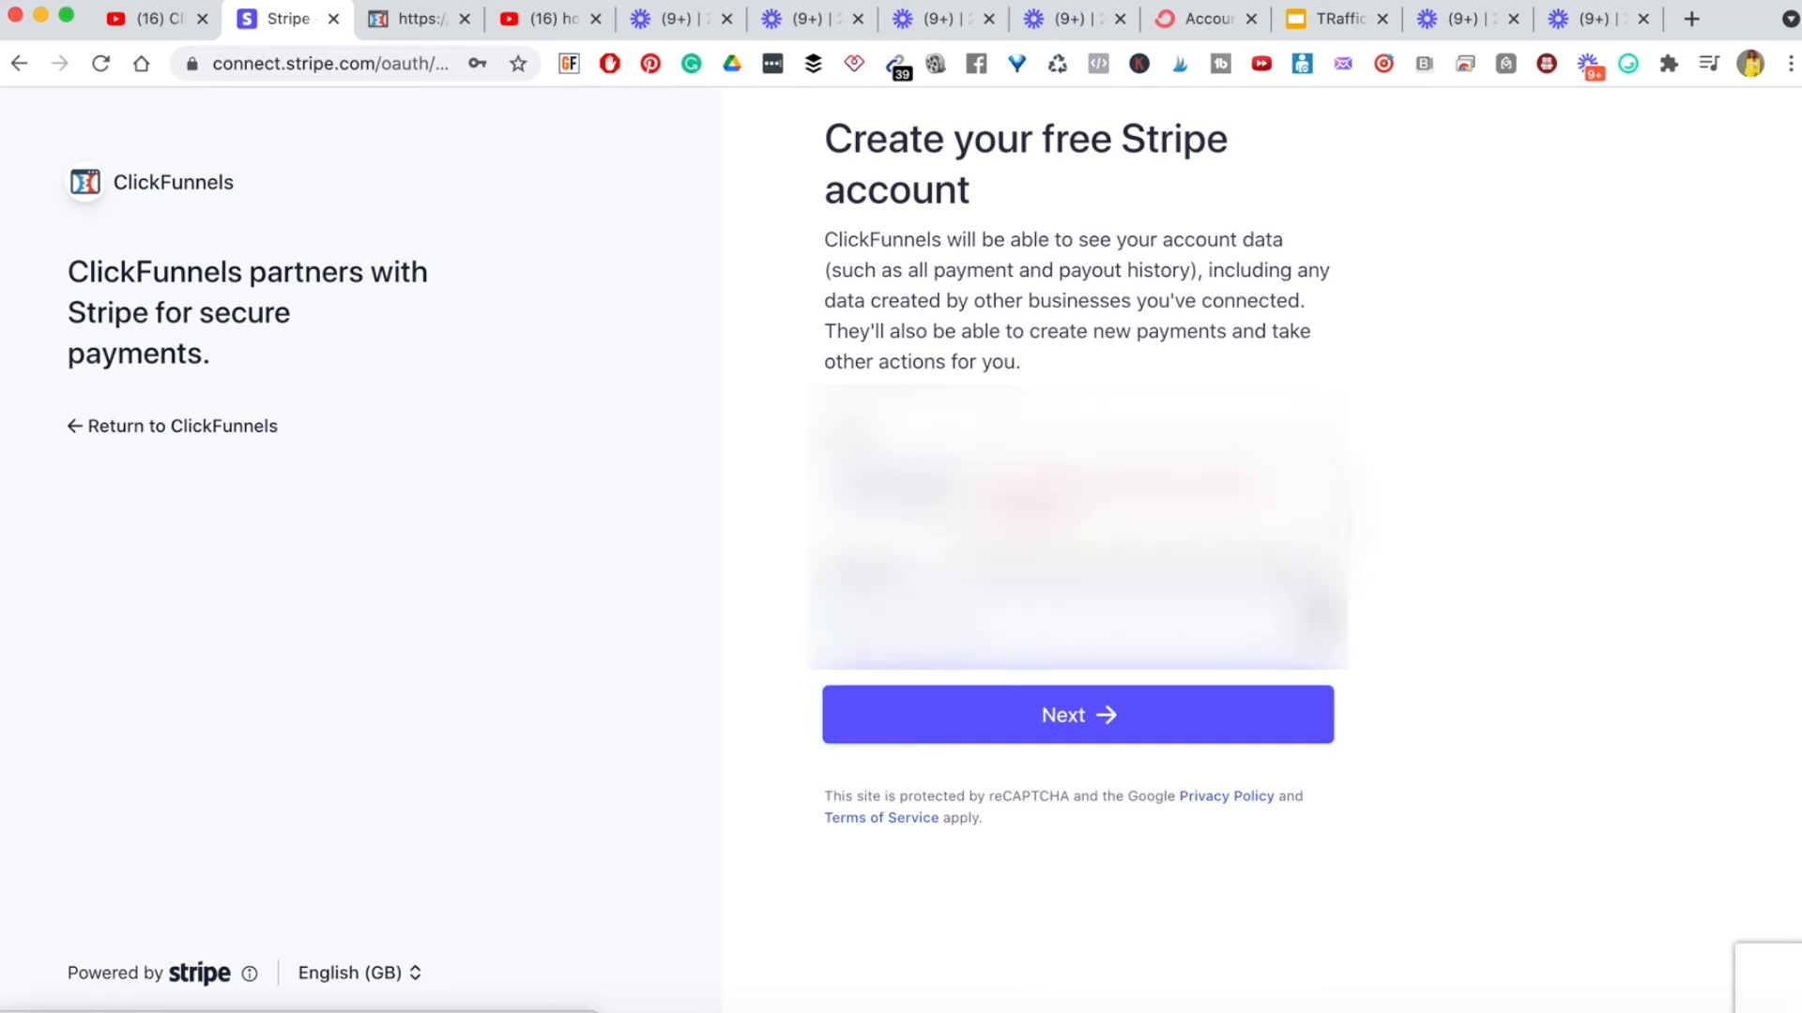
{"action": "left_click", "coordinate": [1015, 723]}
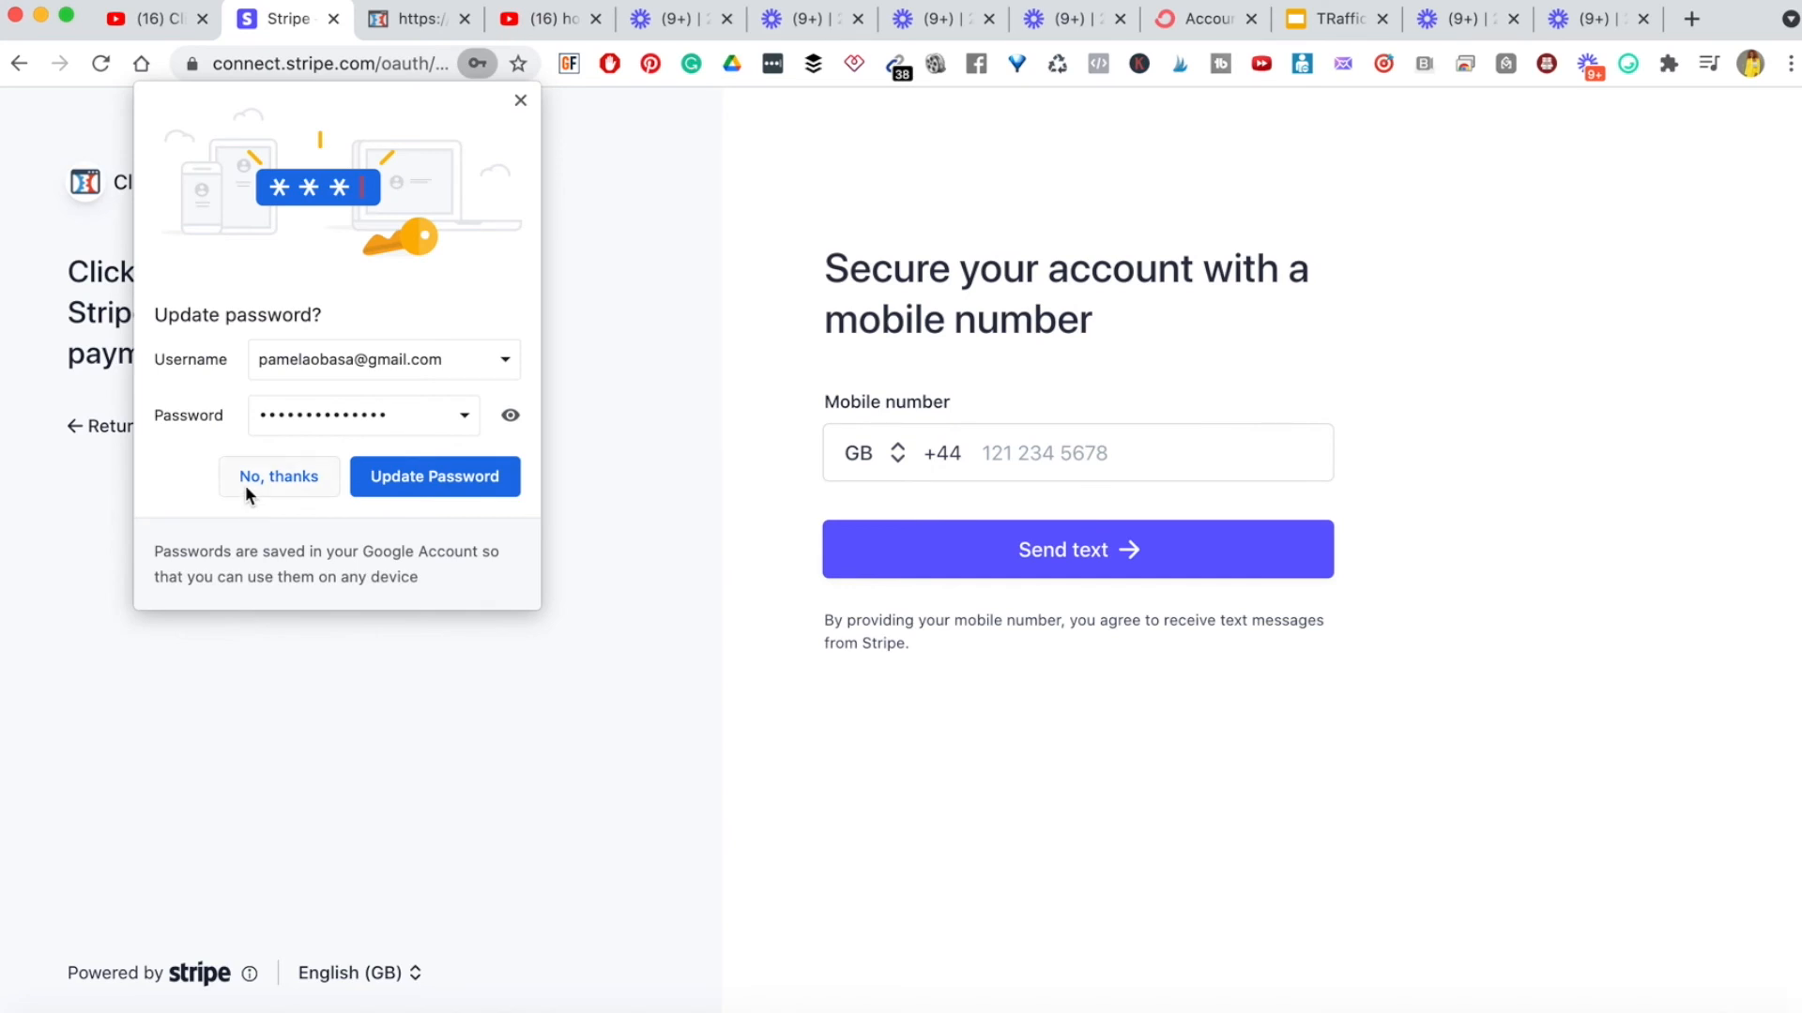
{"action": "left_click", "coordinate": [247, 487]}
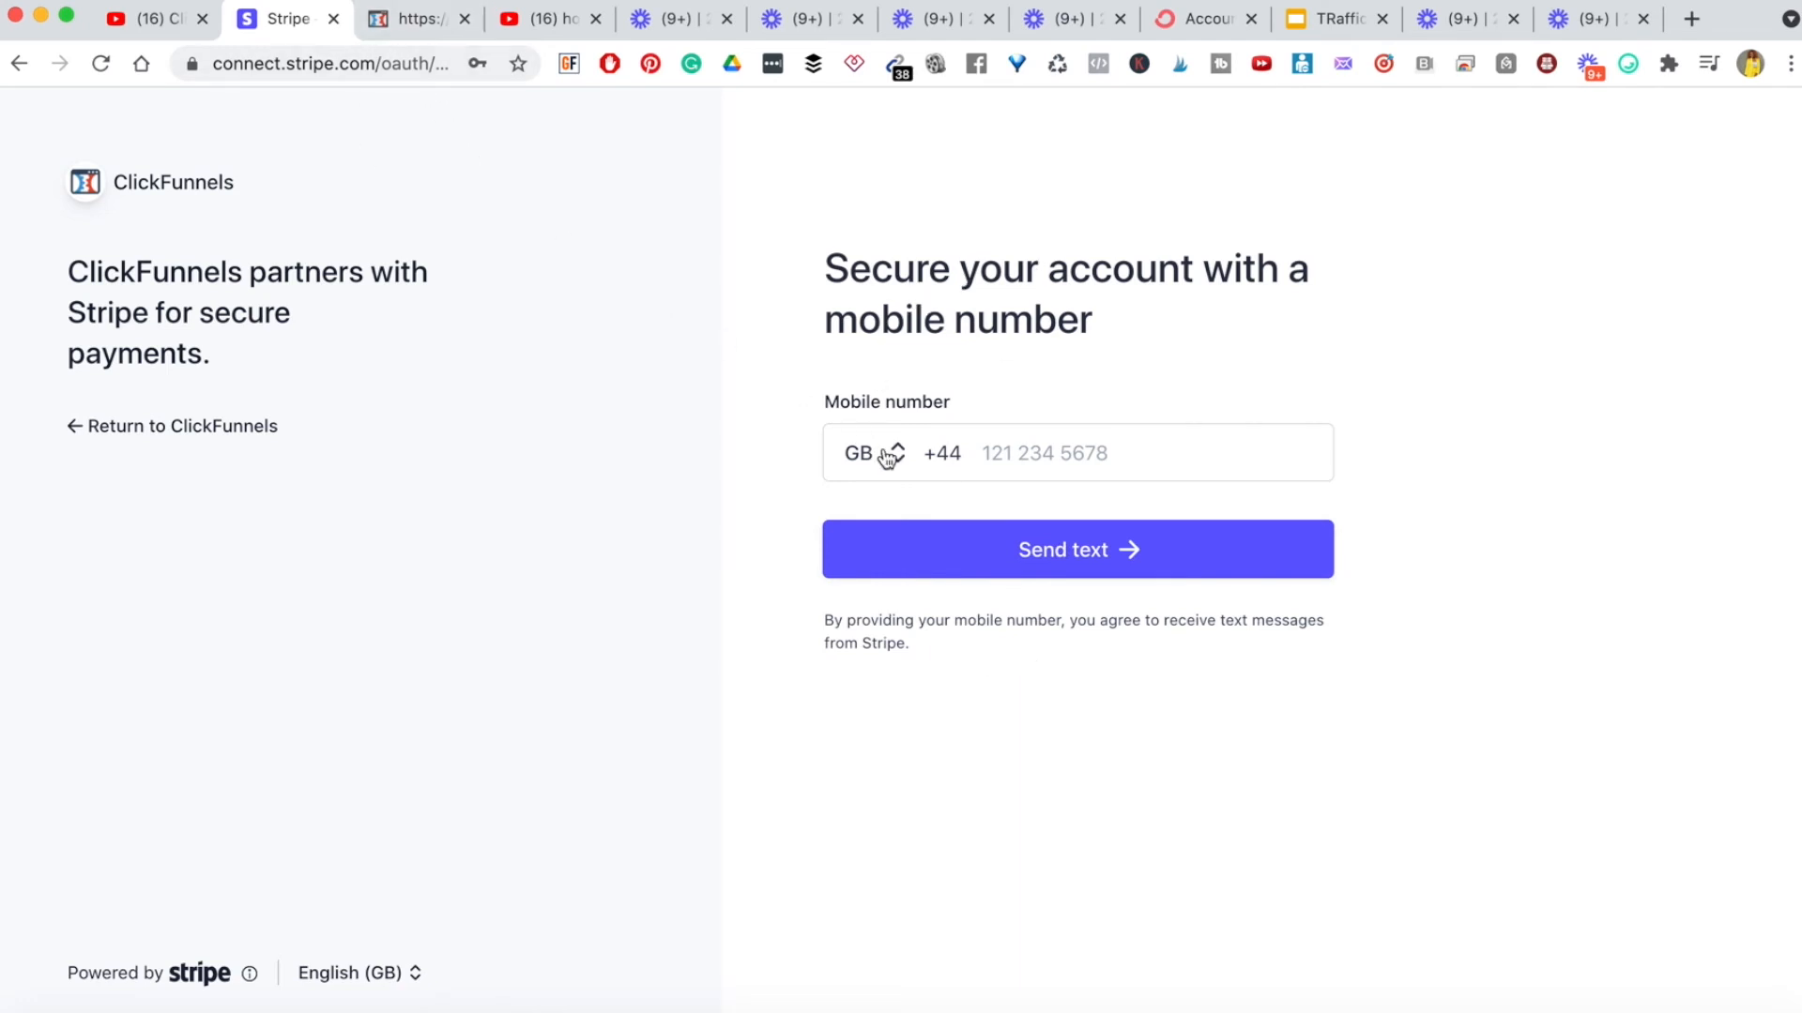
{"action": "left_click", "coordinate": [394, 26]}
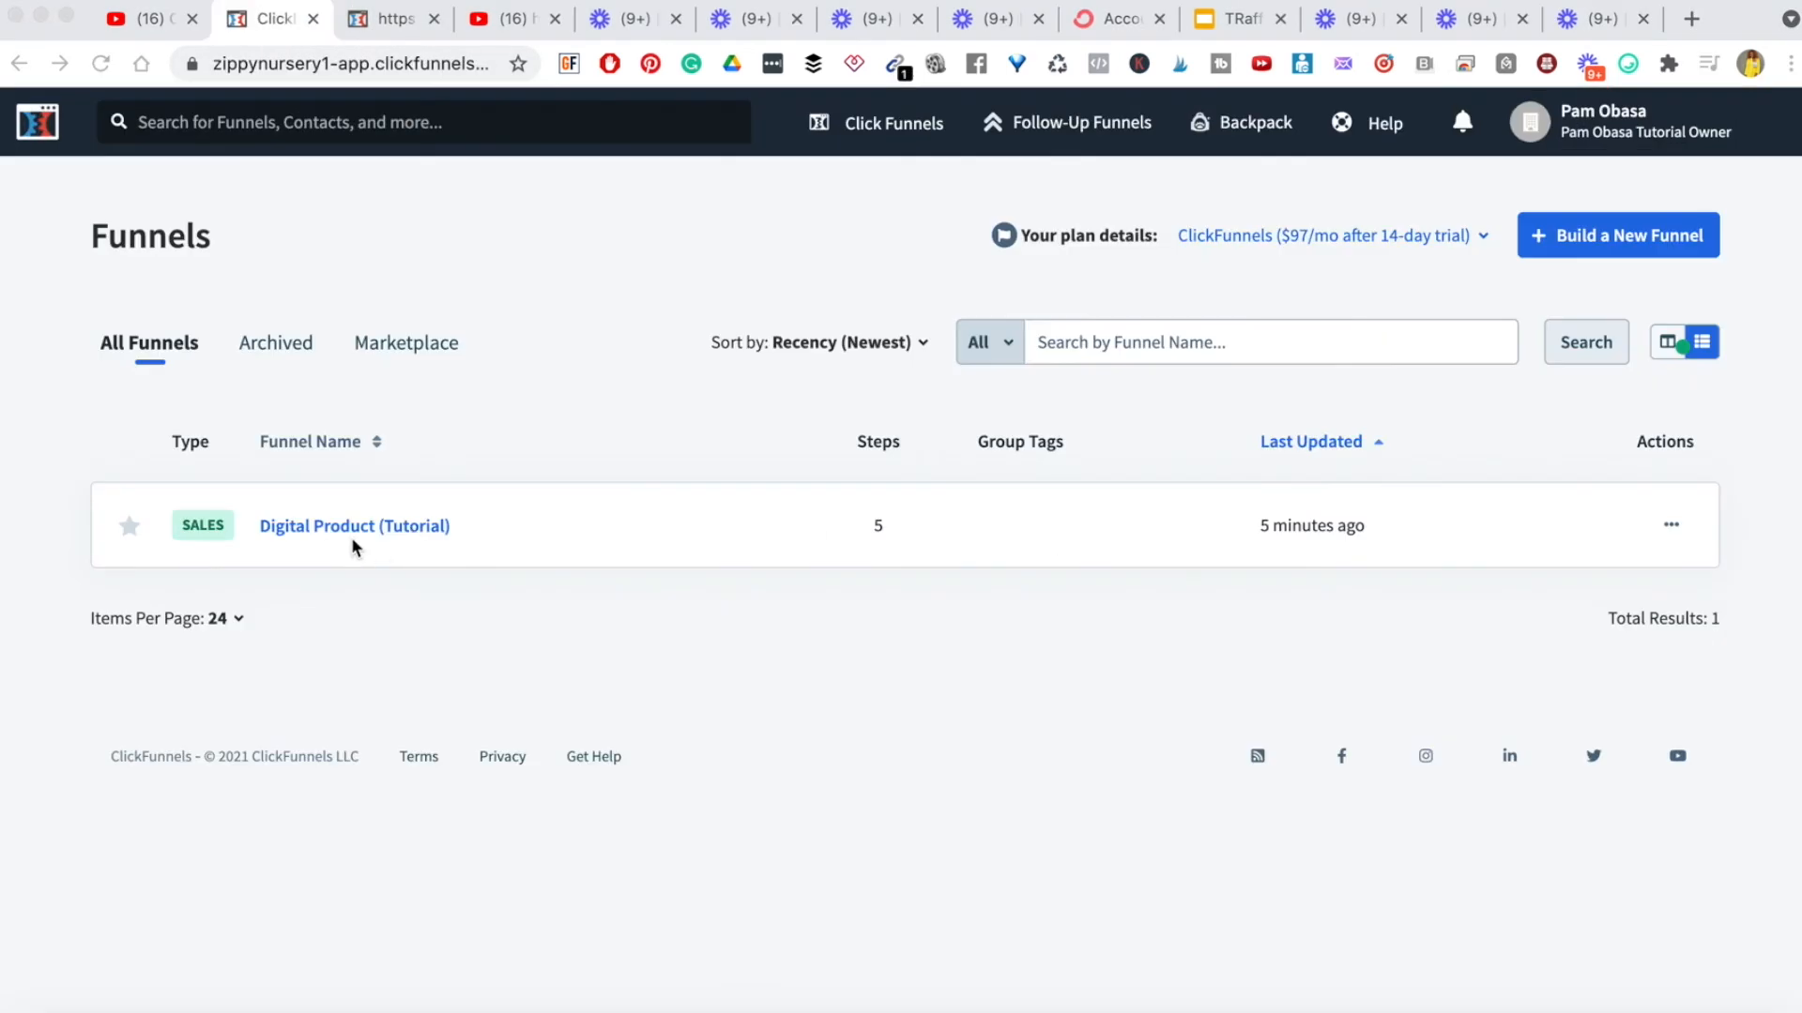
- Open the Order Form step of the Digital Product (Tutorial) funnel in the page editor
{"action": "left_click", "coordinate": [358, 526]}
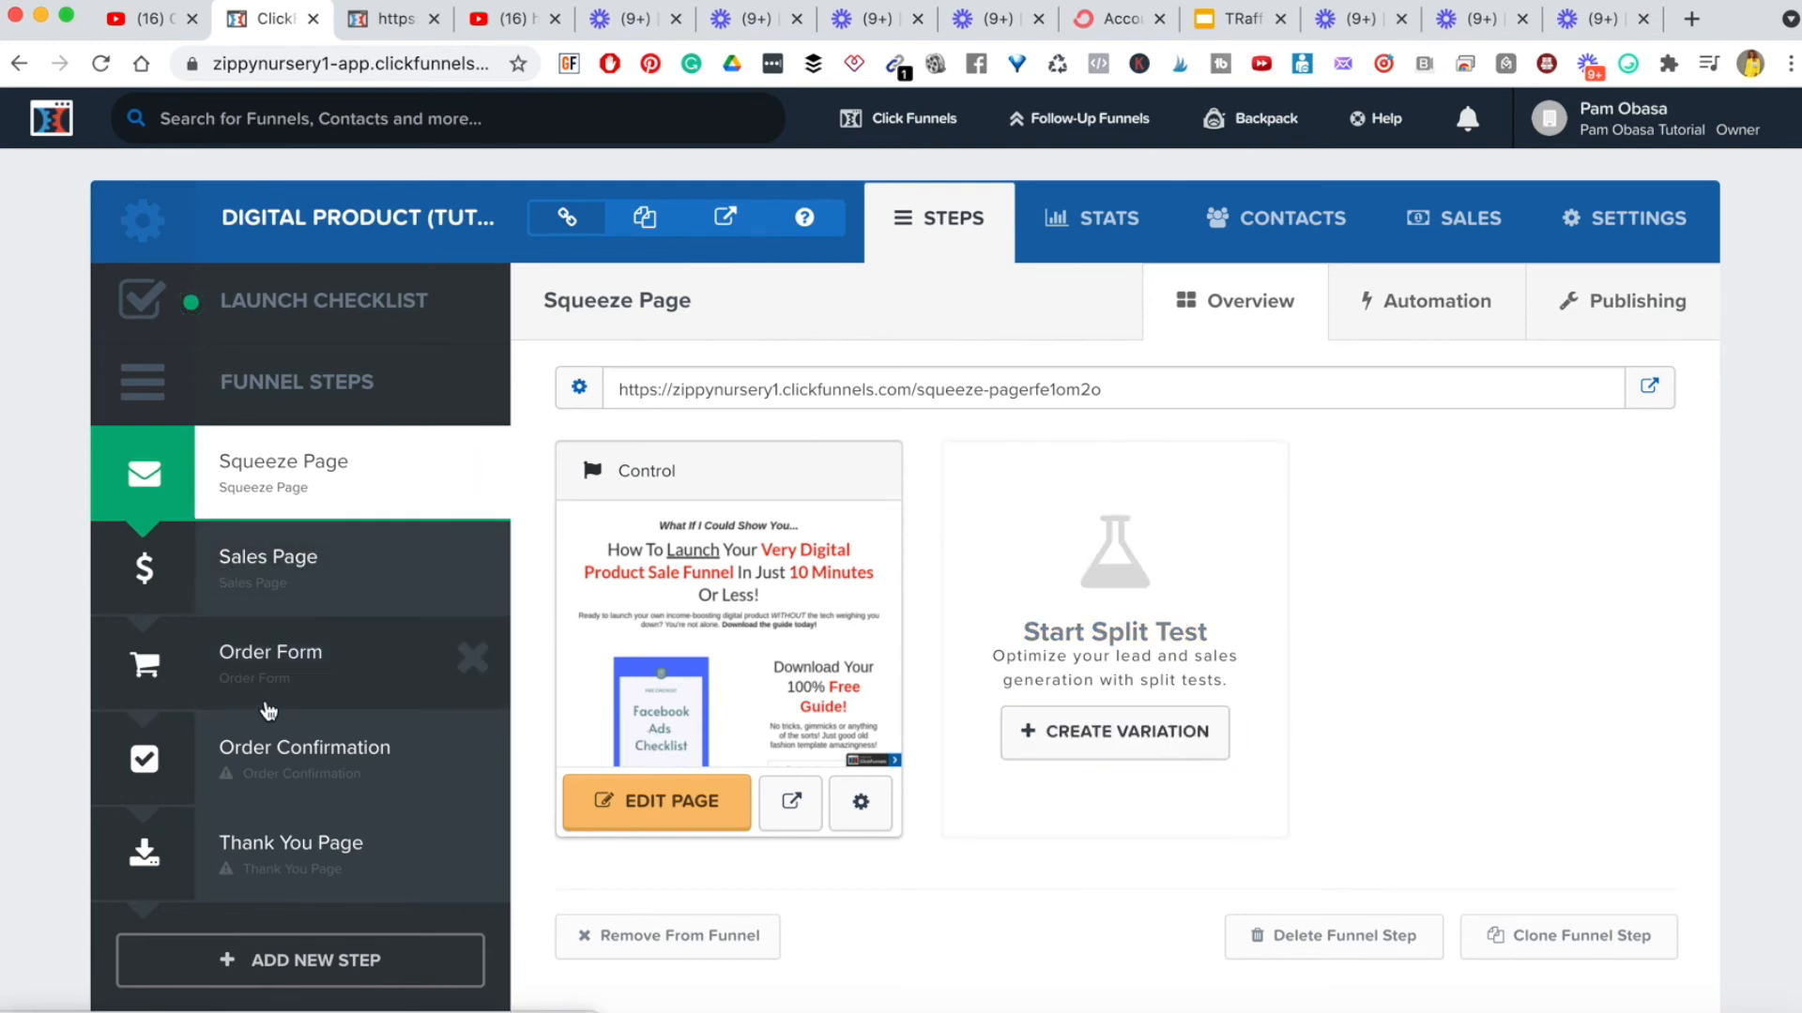
{"action": "left_click", "coordinate": [275, 664]}
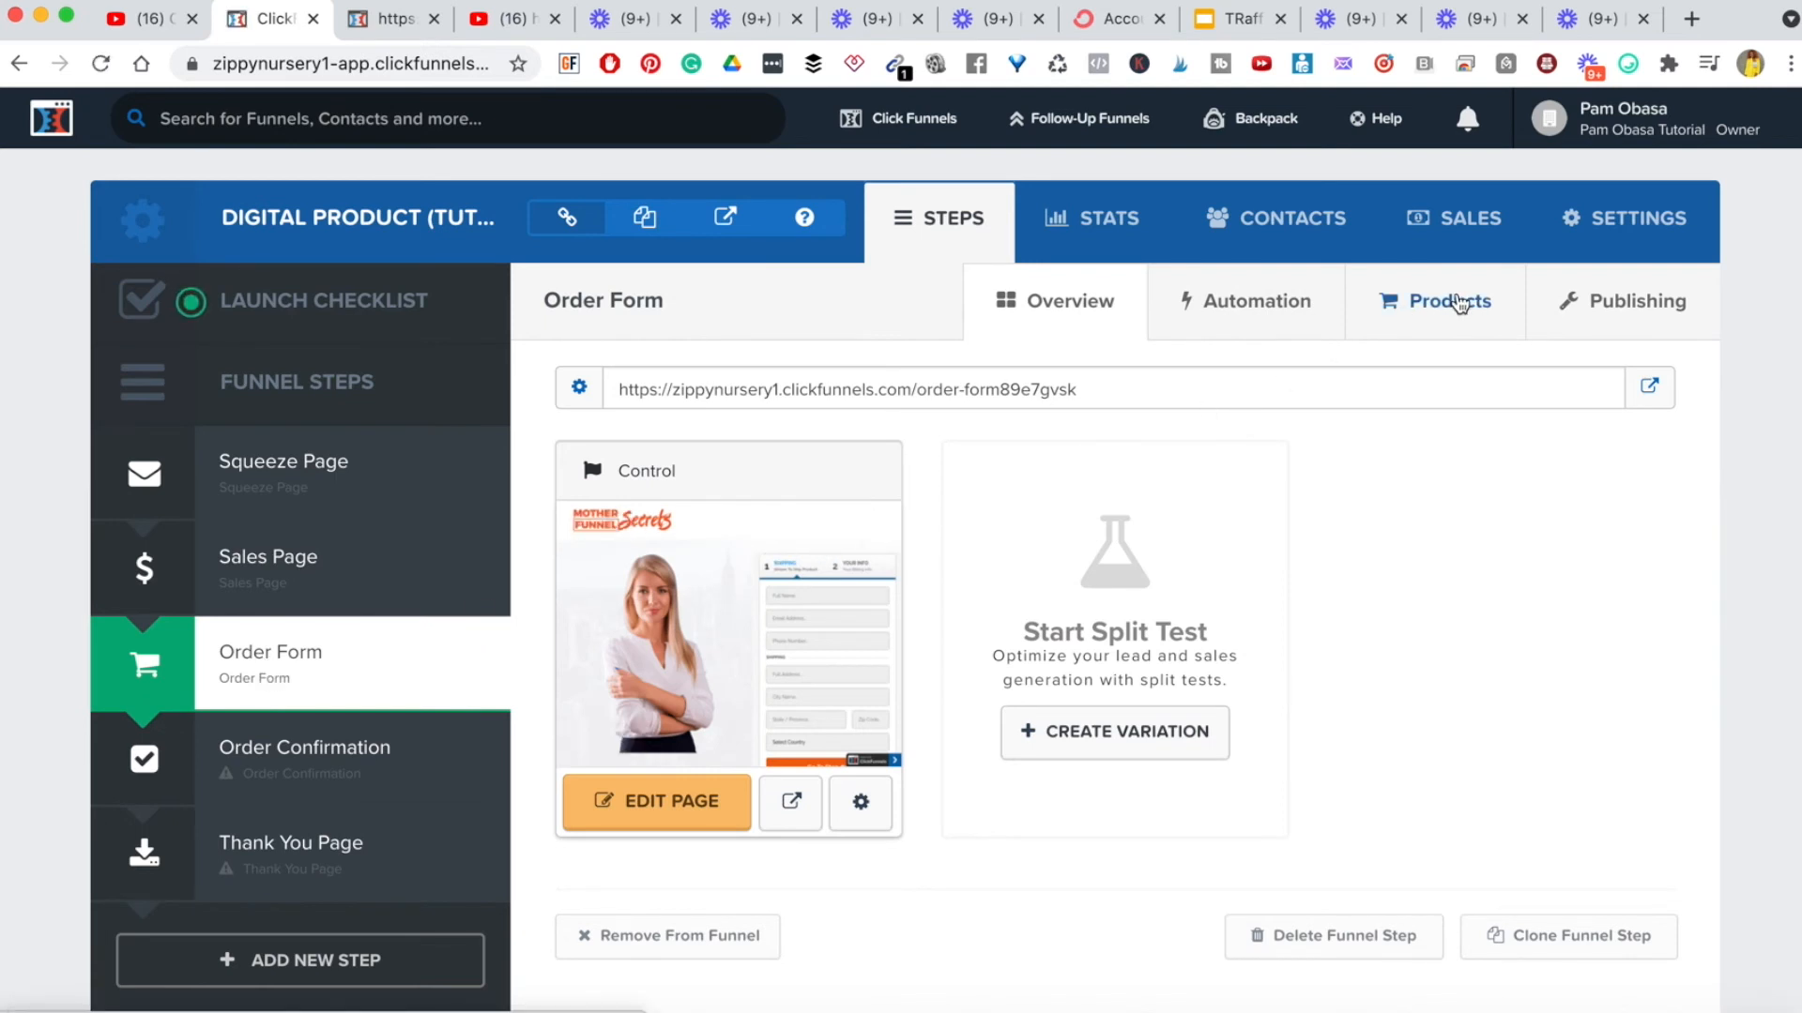
{"action": "left_click", "coordinate": [663, 795]}
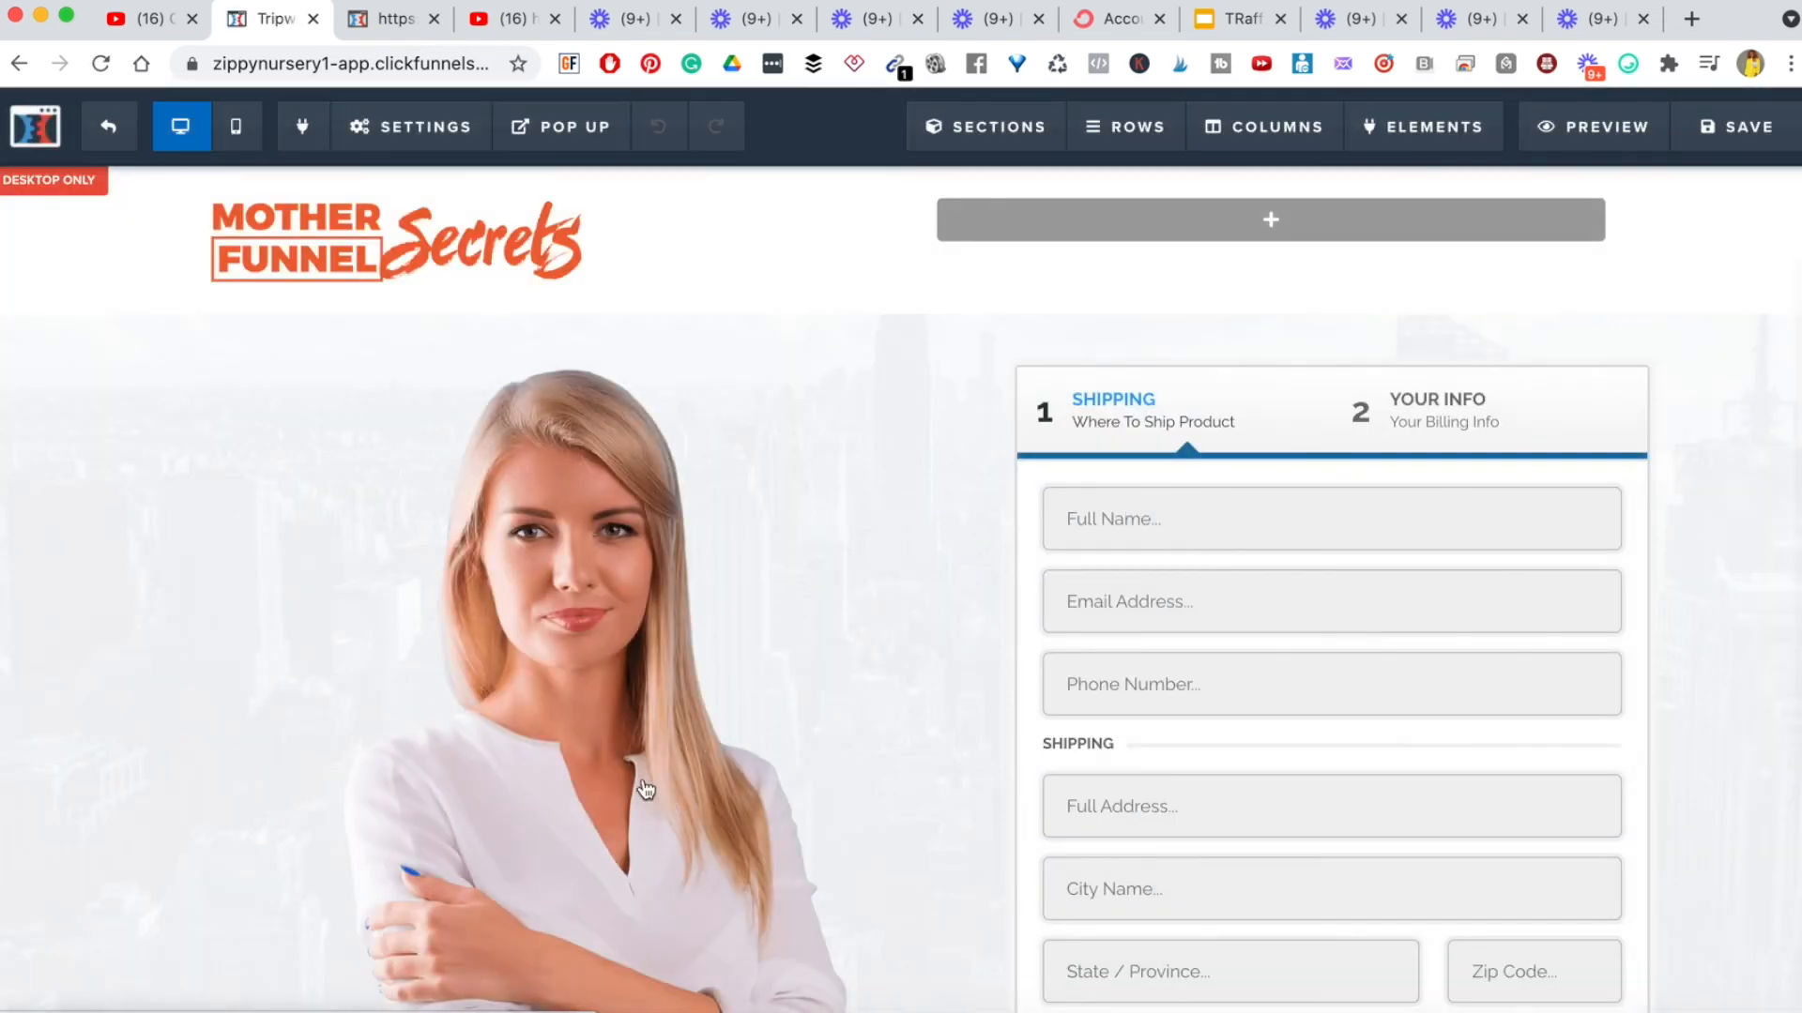
- Look through the whole order form page template, from the header logo and shipping form to the testimonial and footer
{"action": "mouse_move", "coordinate": [548, 218]}
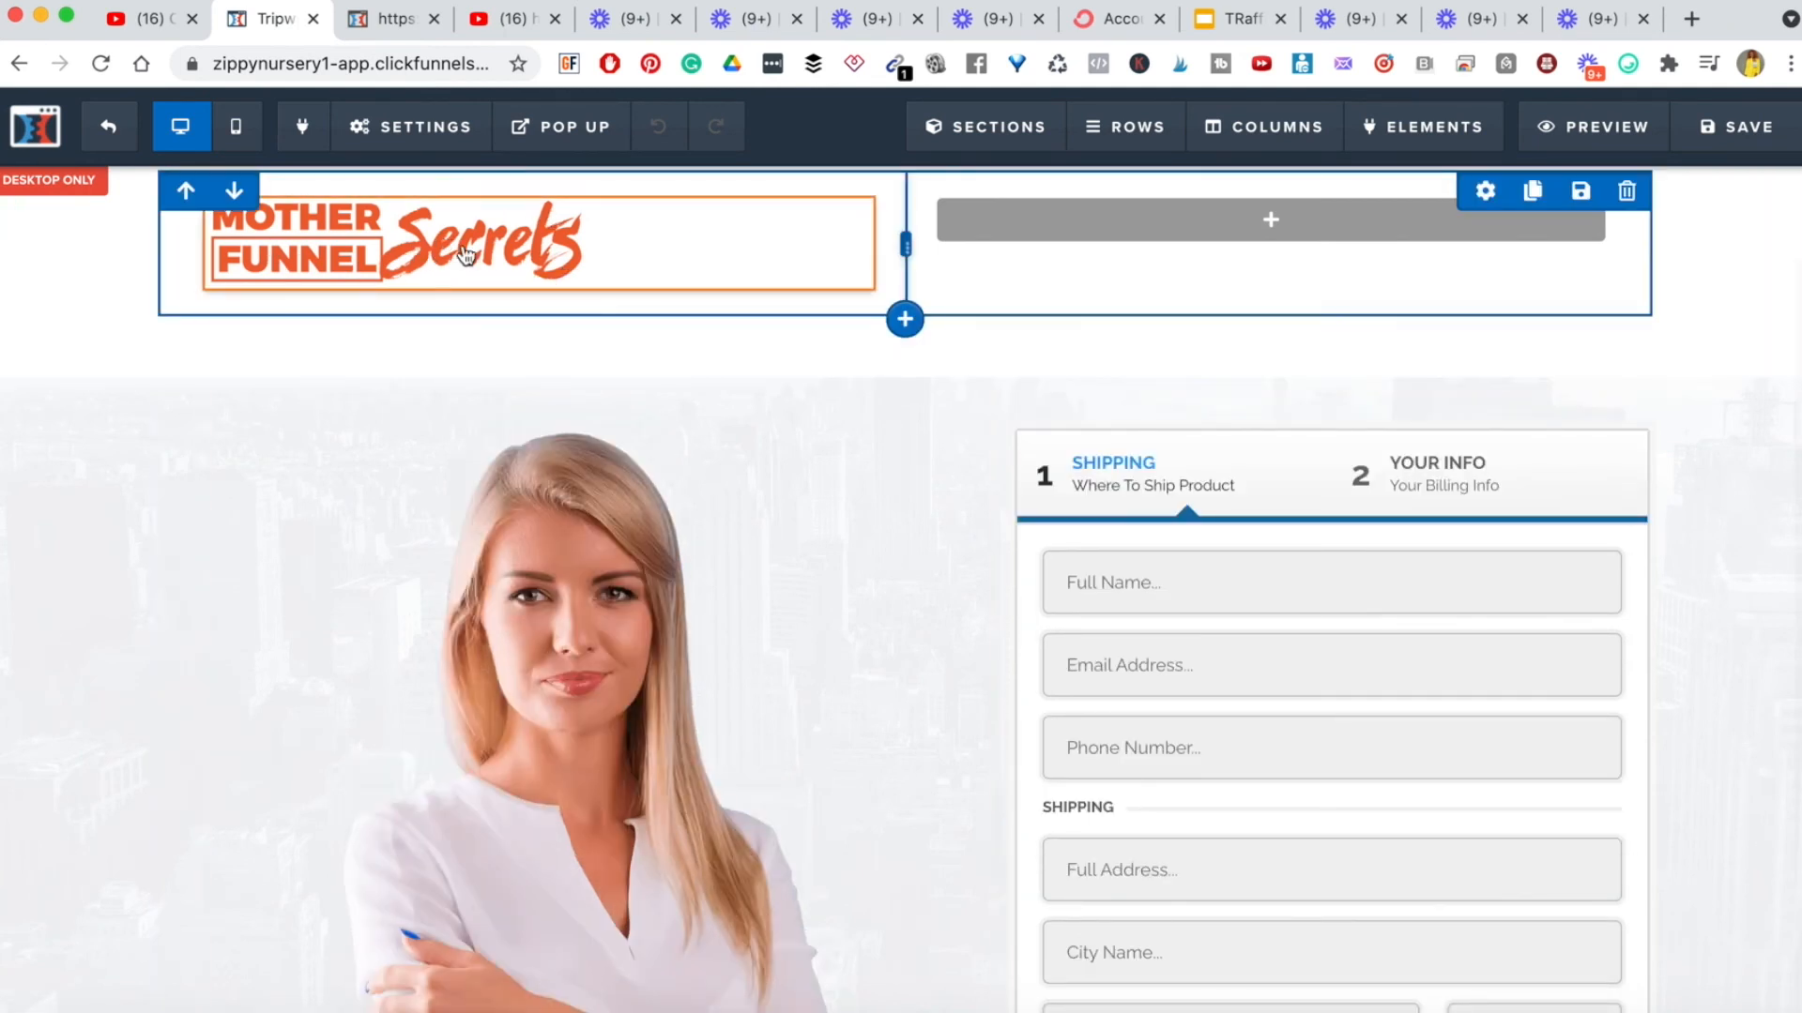
{"action": "scroll", "coordinate": [586, 260], "scroll_direction": "down", "scroll_amount": 3}
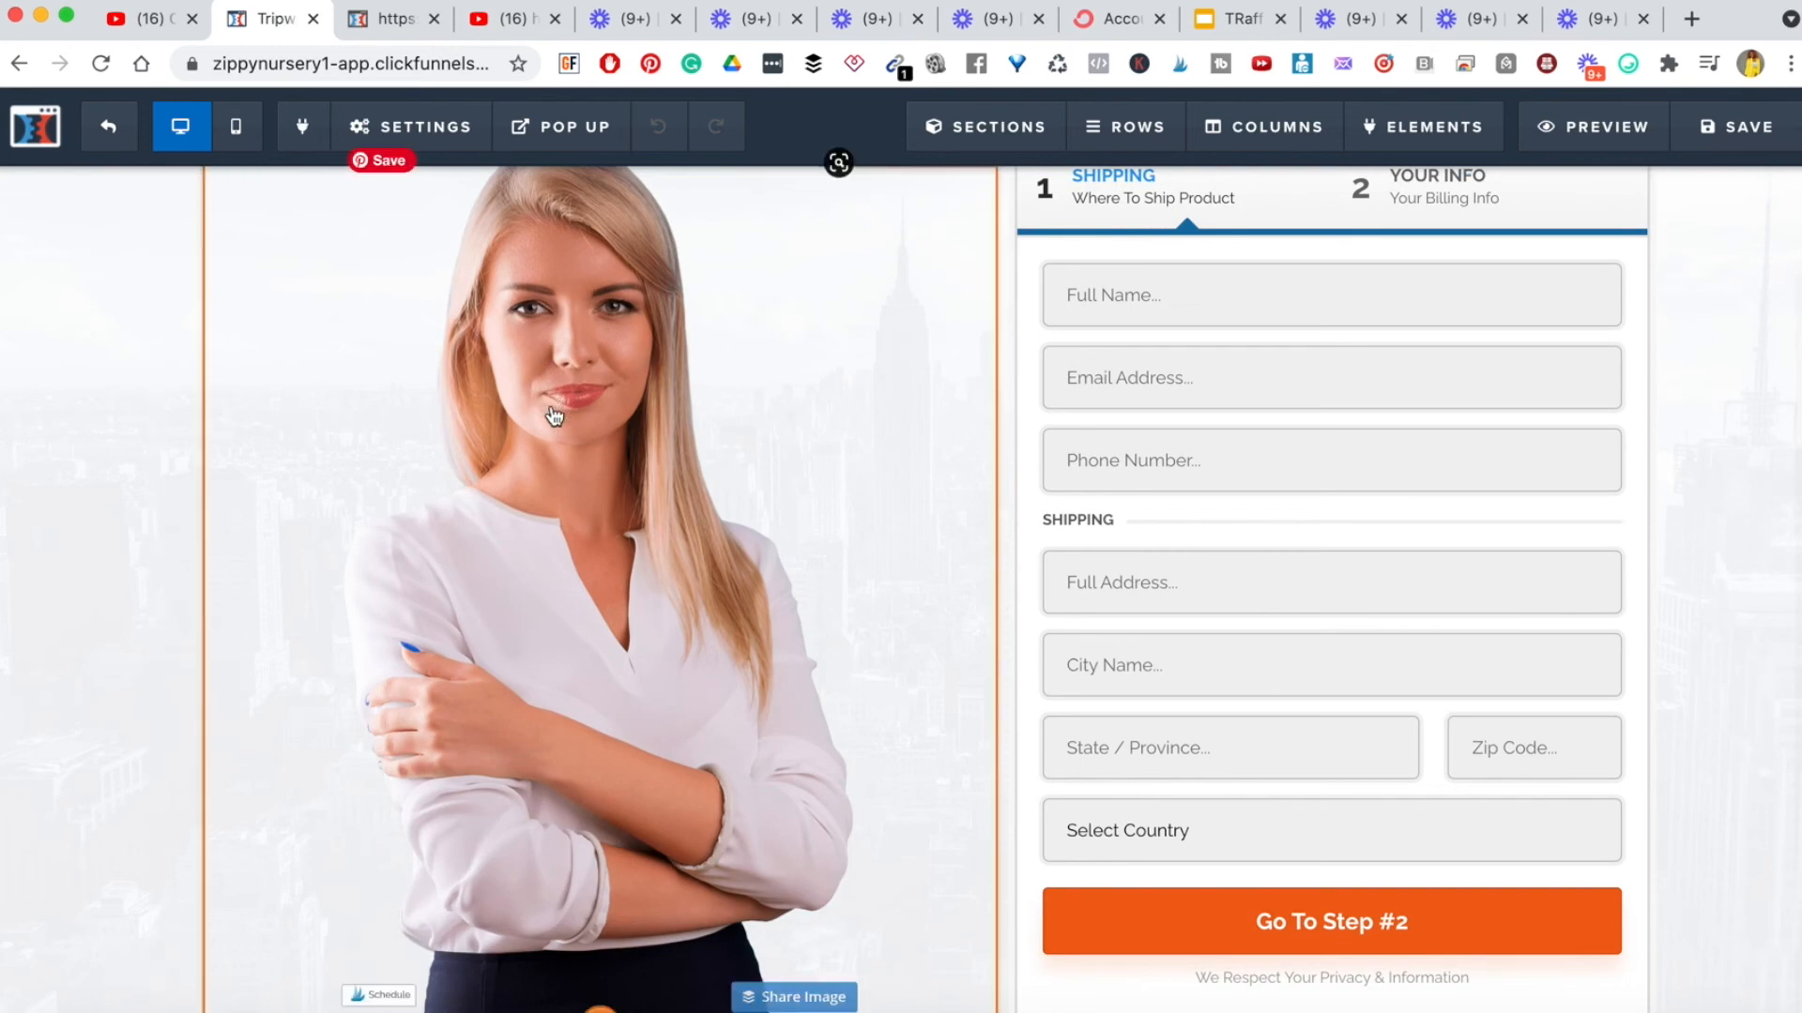
{"action": "scroll", "coordinate": [656, 462], "scroll_direction": "up", "scroll_amount": 1}
{"action": "scroll", "coordinate": [656, 462], "scroll_direction": "up", "scroll_amount": 1}
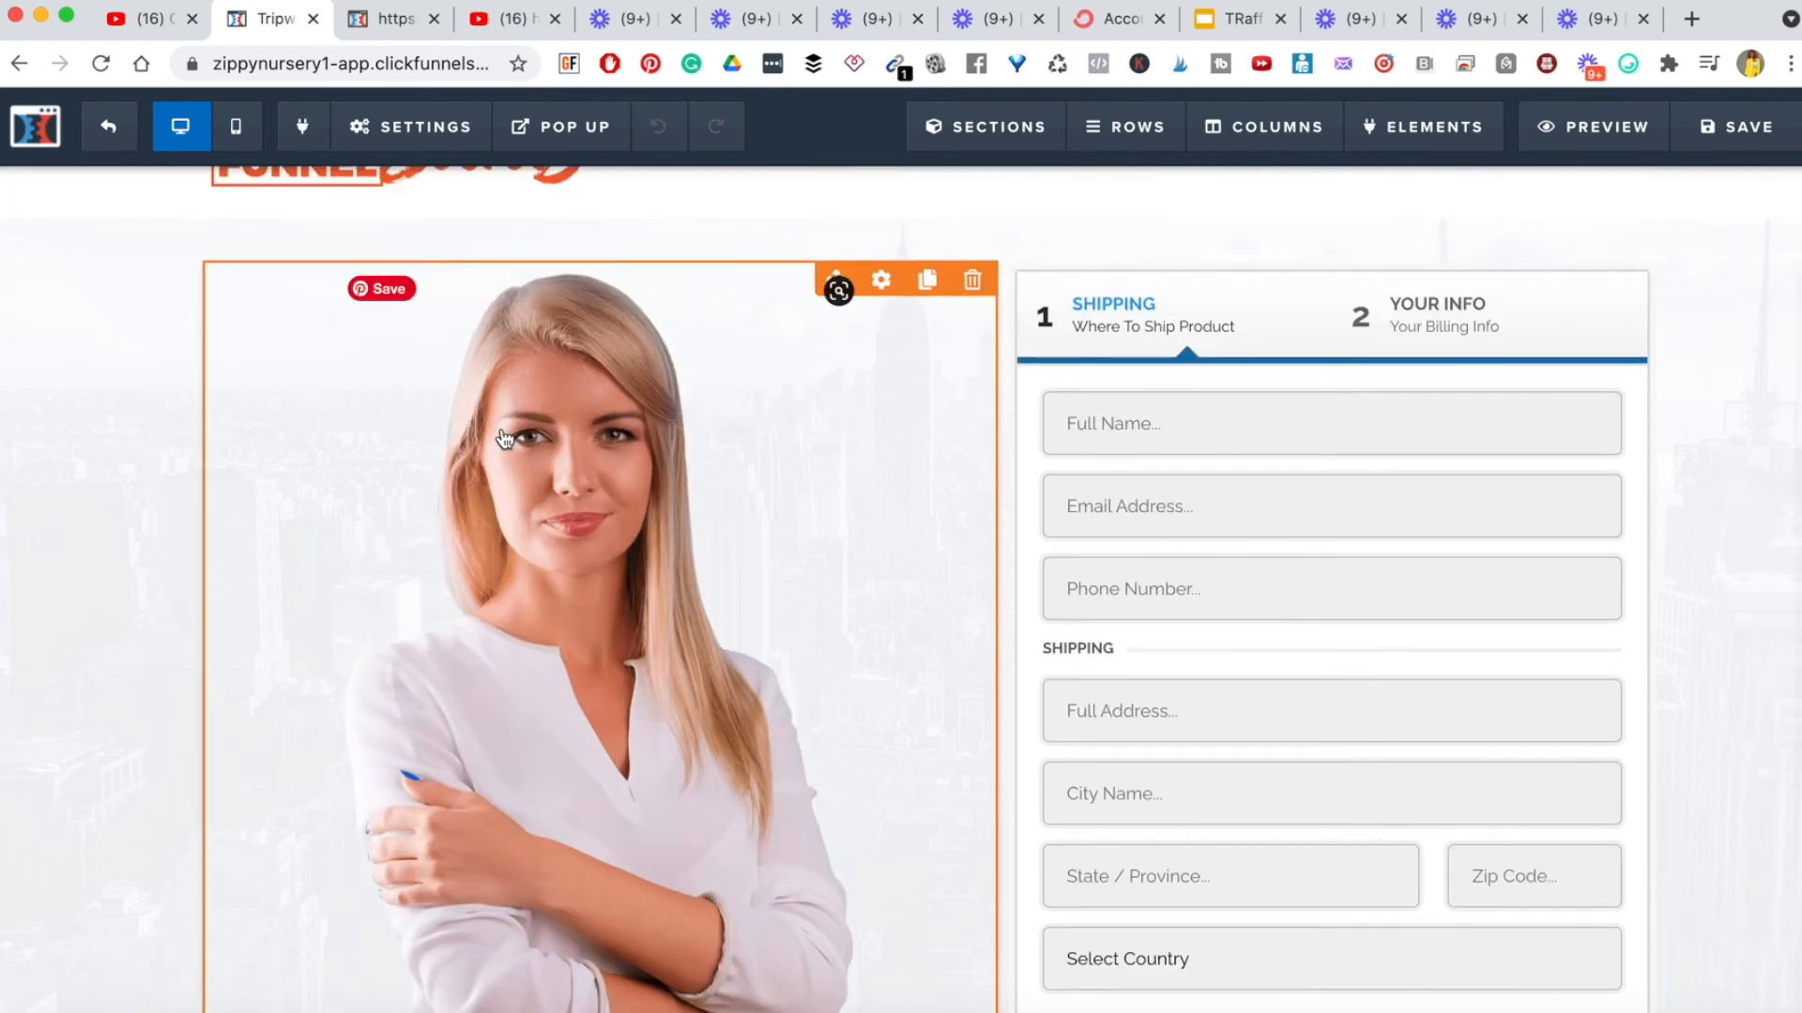
{"action": "scroll", "coordinate": [716, 618], "scroll_direction": "down", "scroll_amount": 2}
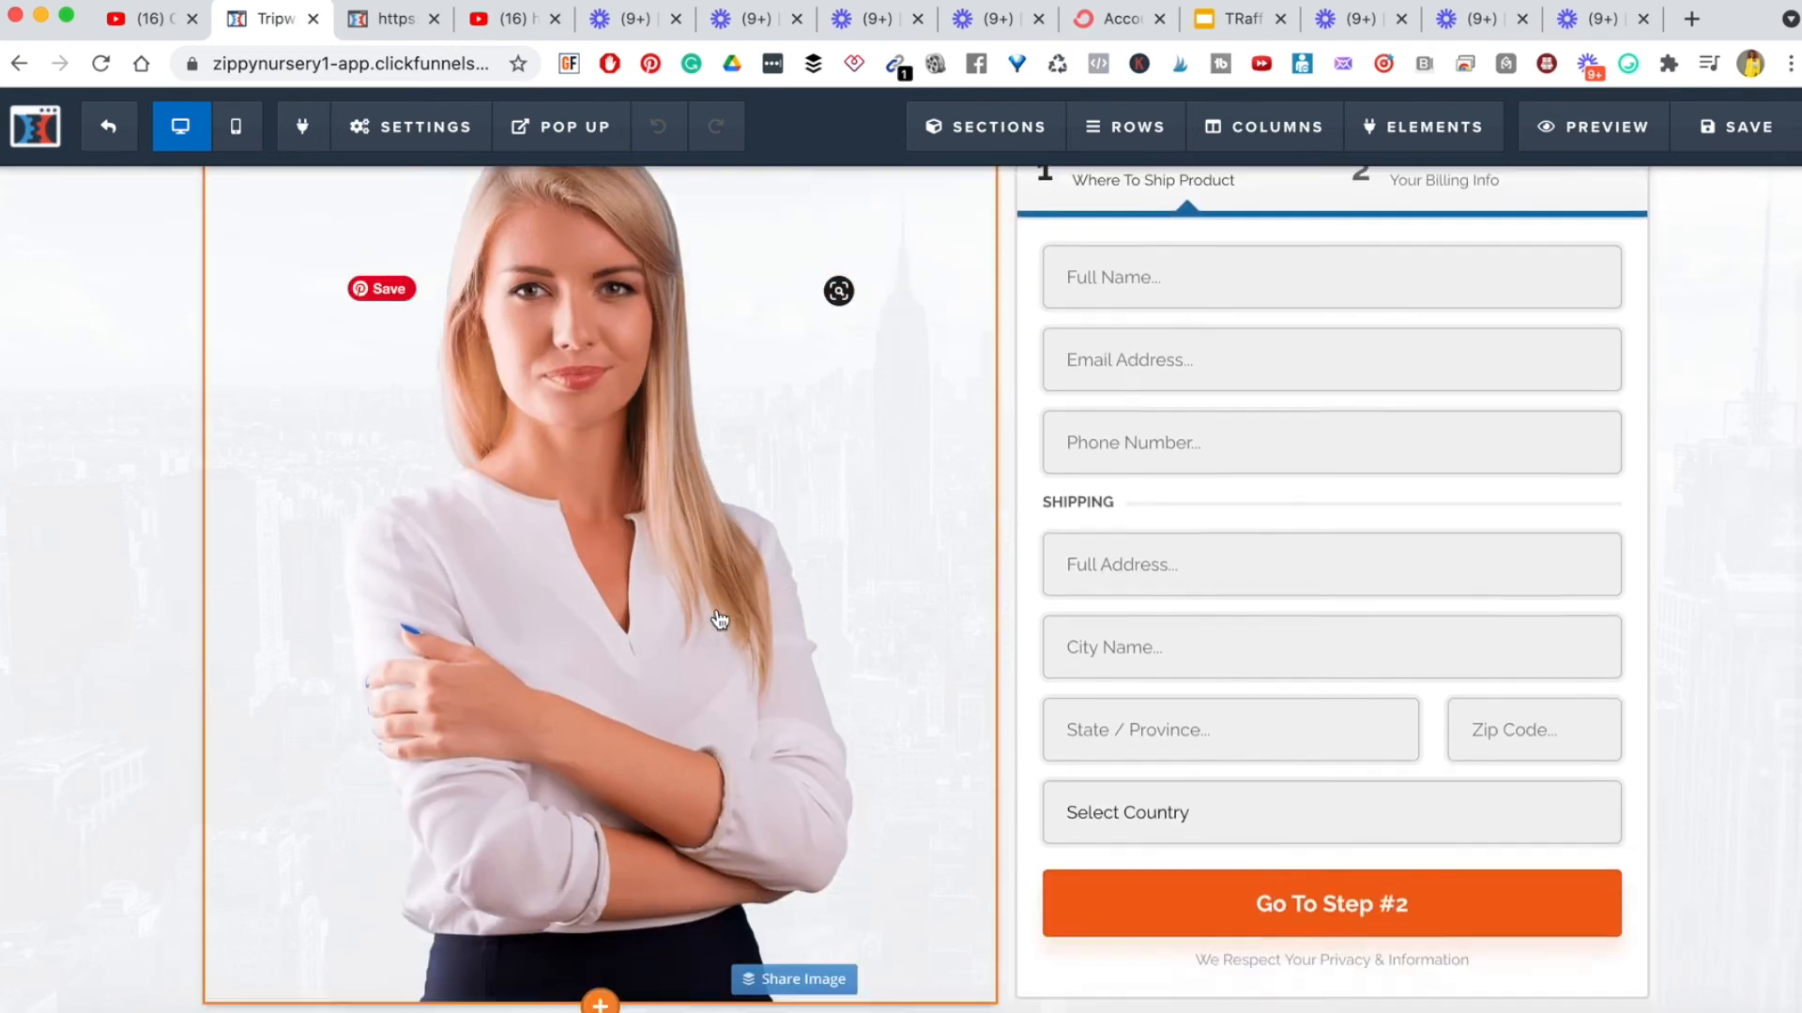
{"action": "scroll", "coordinate": [718, 619], "scroll_direction": "up", "scroll_amount": 3}
{"action": "scroll", "coordinate": [1500, 853], "scroll_direction": "down", "scroll_amount": 7}
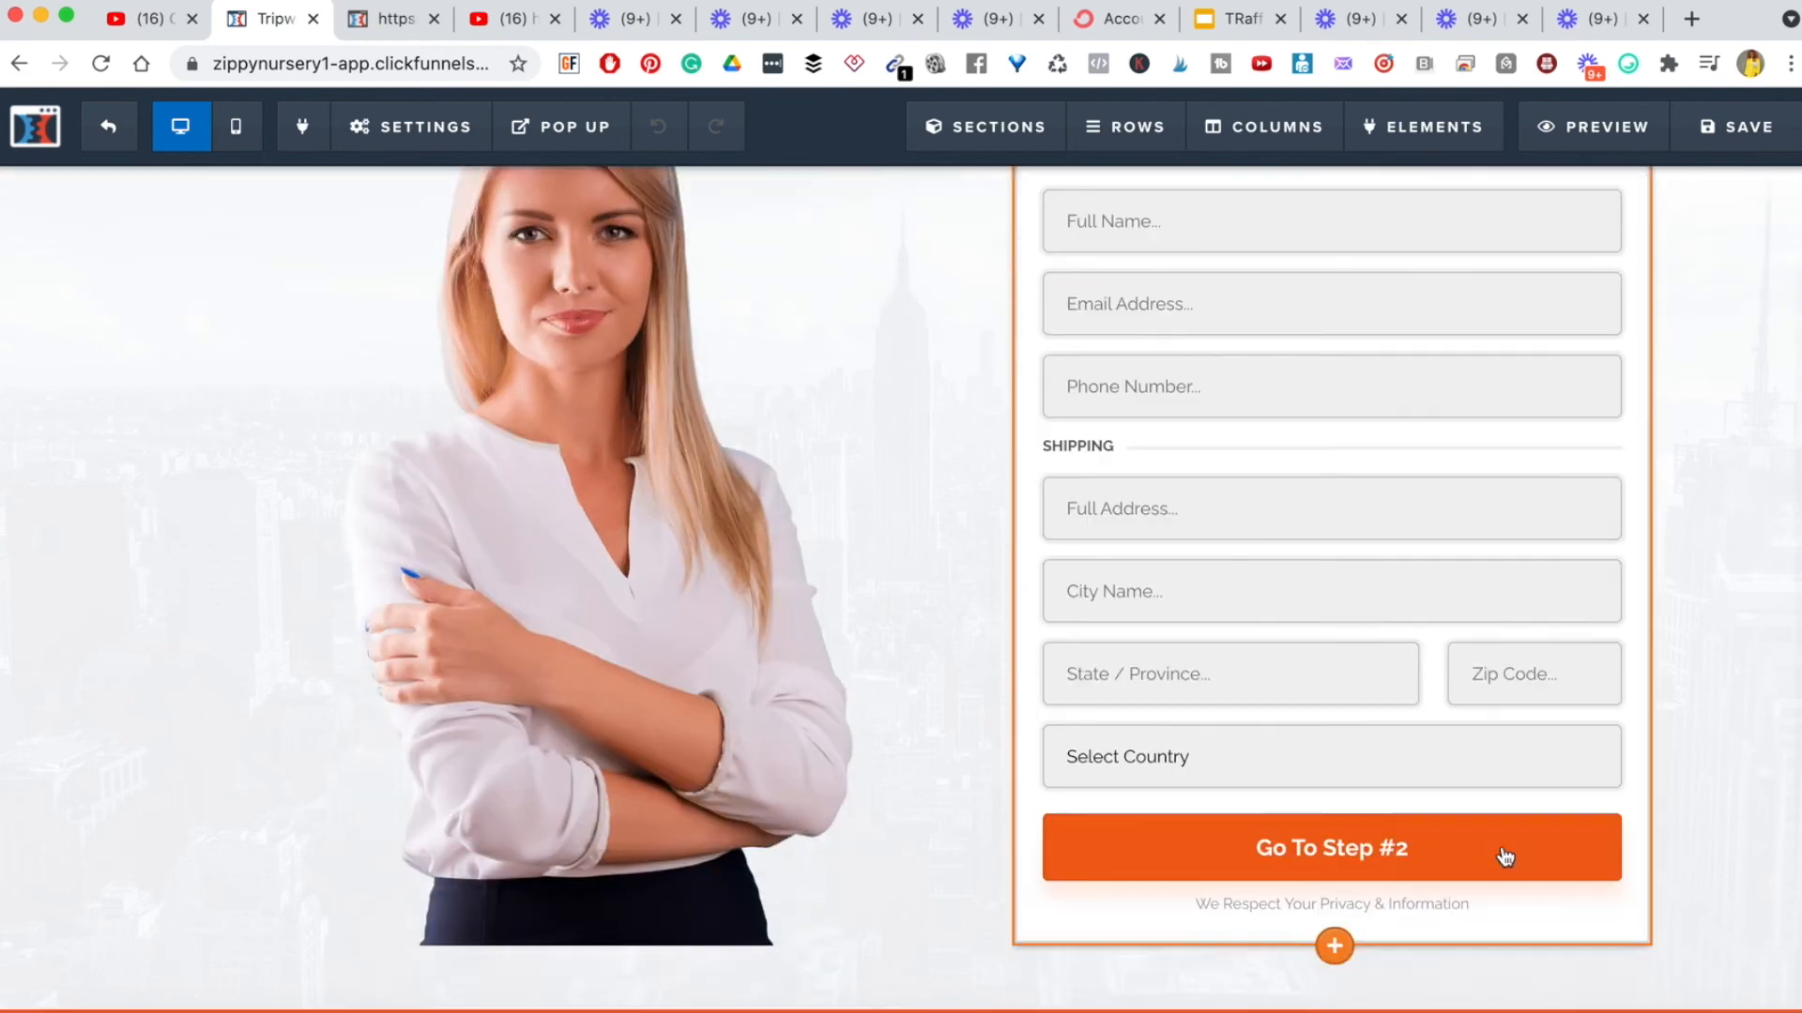
{"action": "scroll", "coordinate": [1501, 857], "scroll_direction": "down", "scroll_amount": 8}
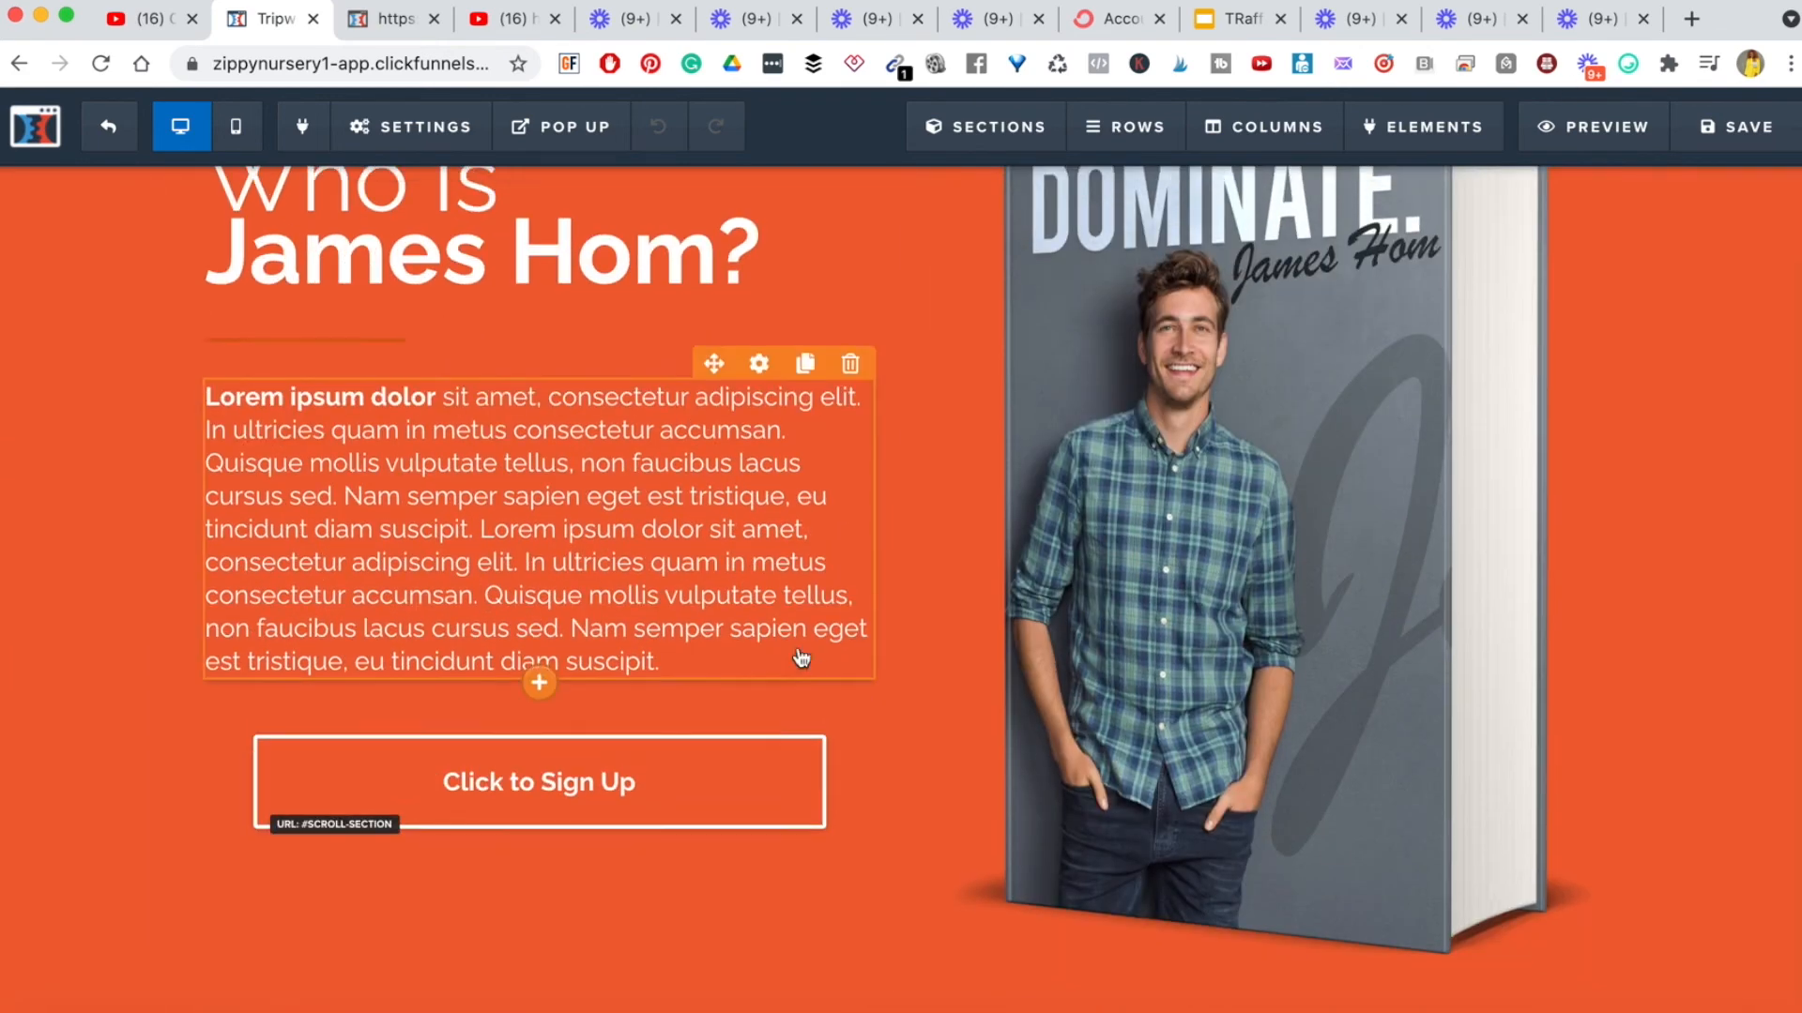
{"action": "scroll", "coordinate": [470, 310], "scroll_direction": "up", "scroll_amount": 2}
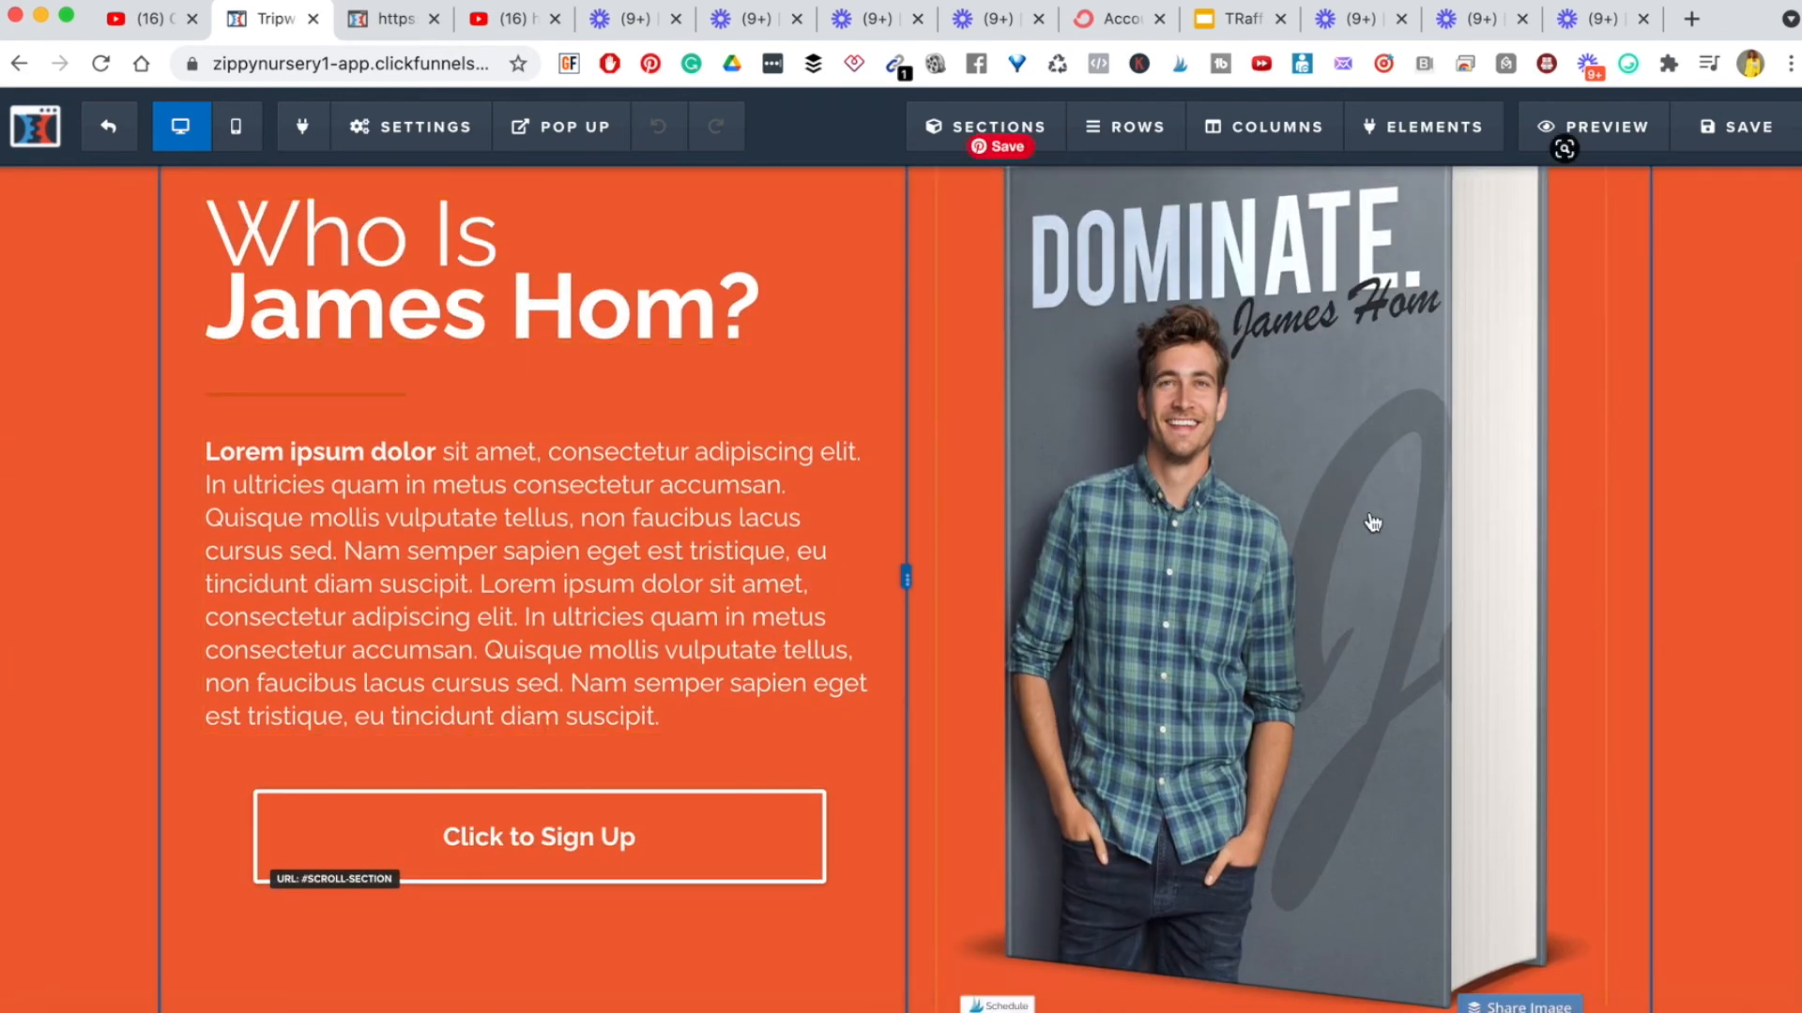
{"action": "scroll", "coordinate": [885, 691], "scroll_direction": "down", "scroll_amount": 10}
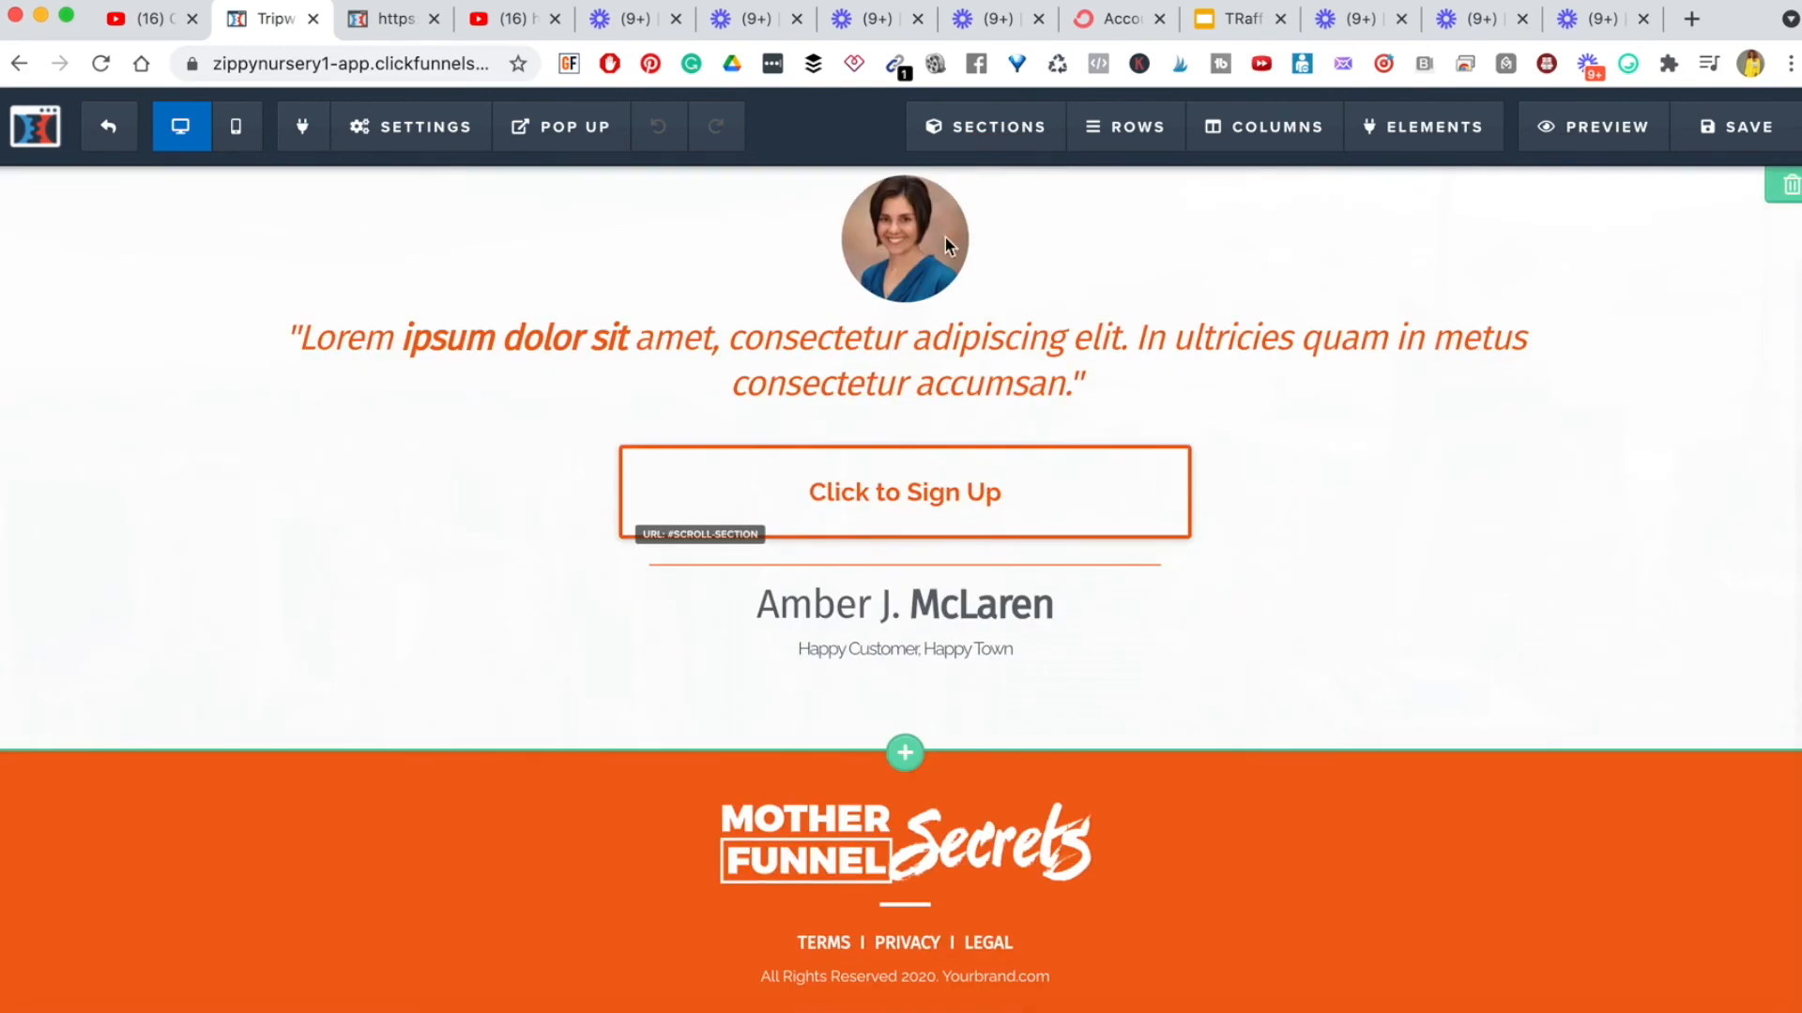
{"action": "scroll", "coordinate": [1035, 807], "scroll_direction": "down", "scroll_amount": 1}
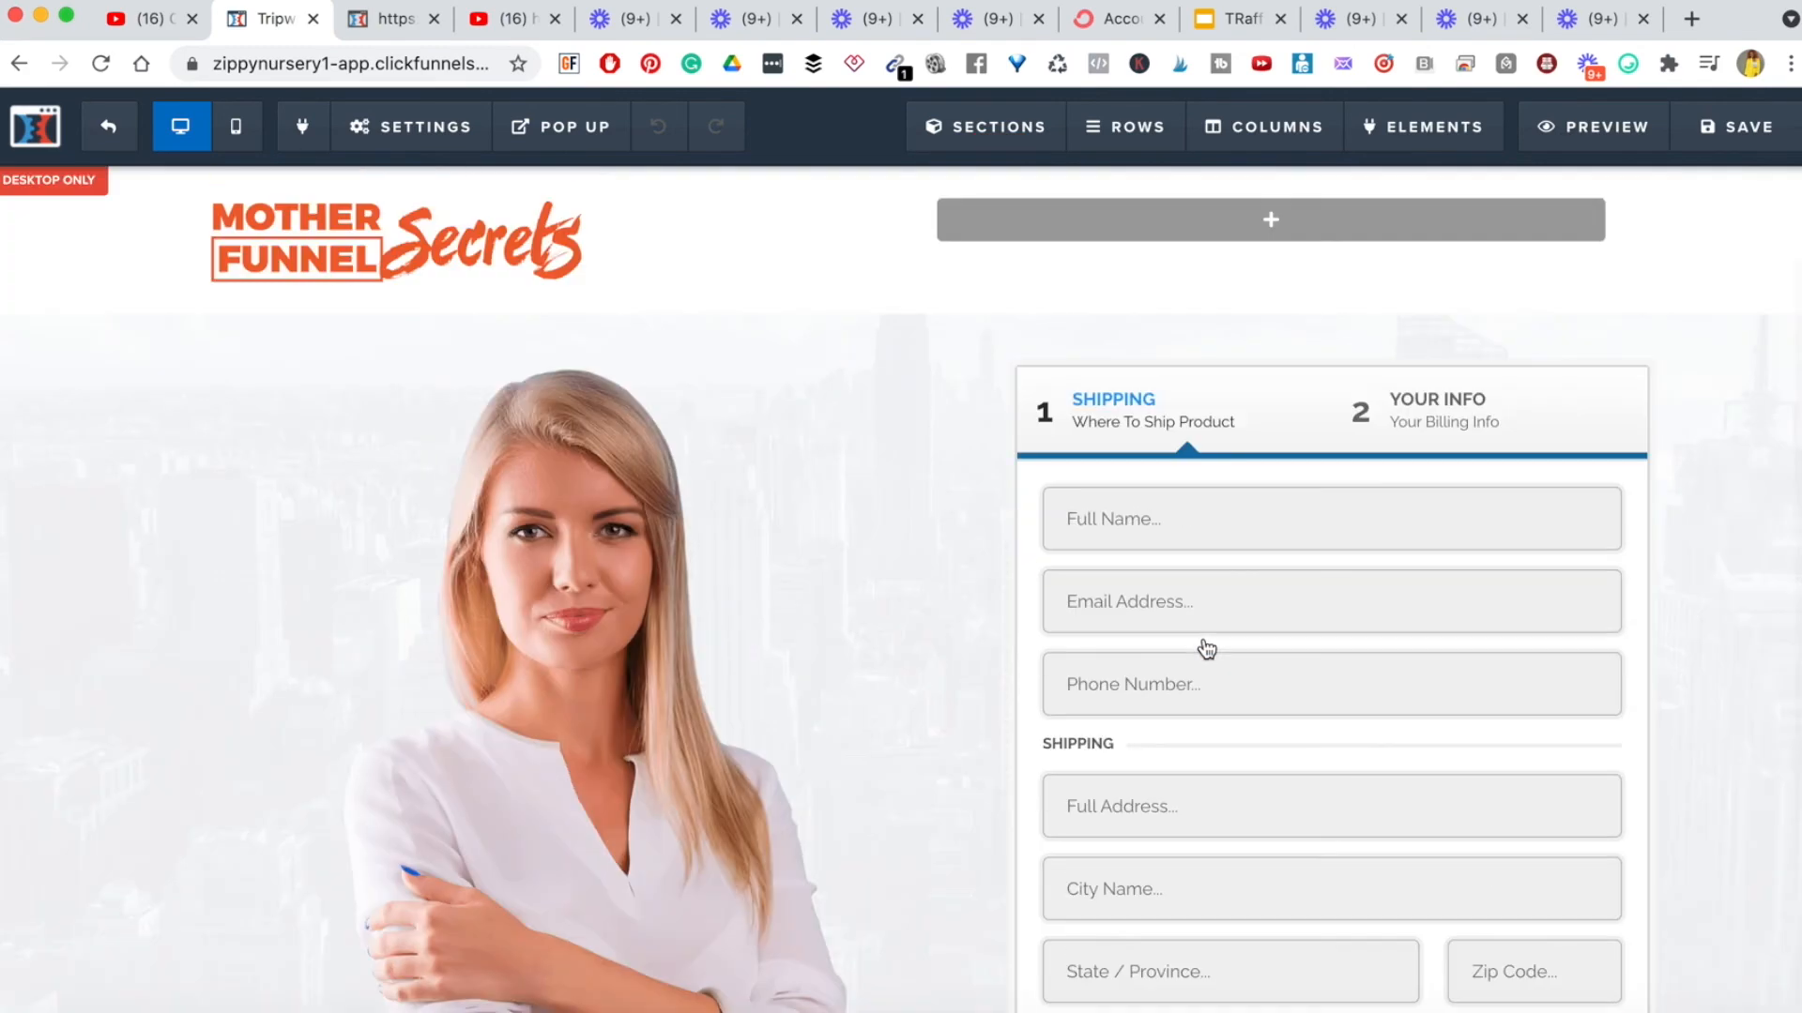
{"action": "scroll", "coordinate": [1204, 645], "scroll_direction": "down", "scroll_amount": 5}
{"action": "scroll", "coordinate": [1202, 644], "scroll_direction": "up", "scroll_amount": 4}
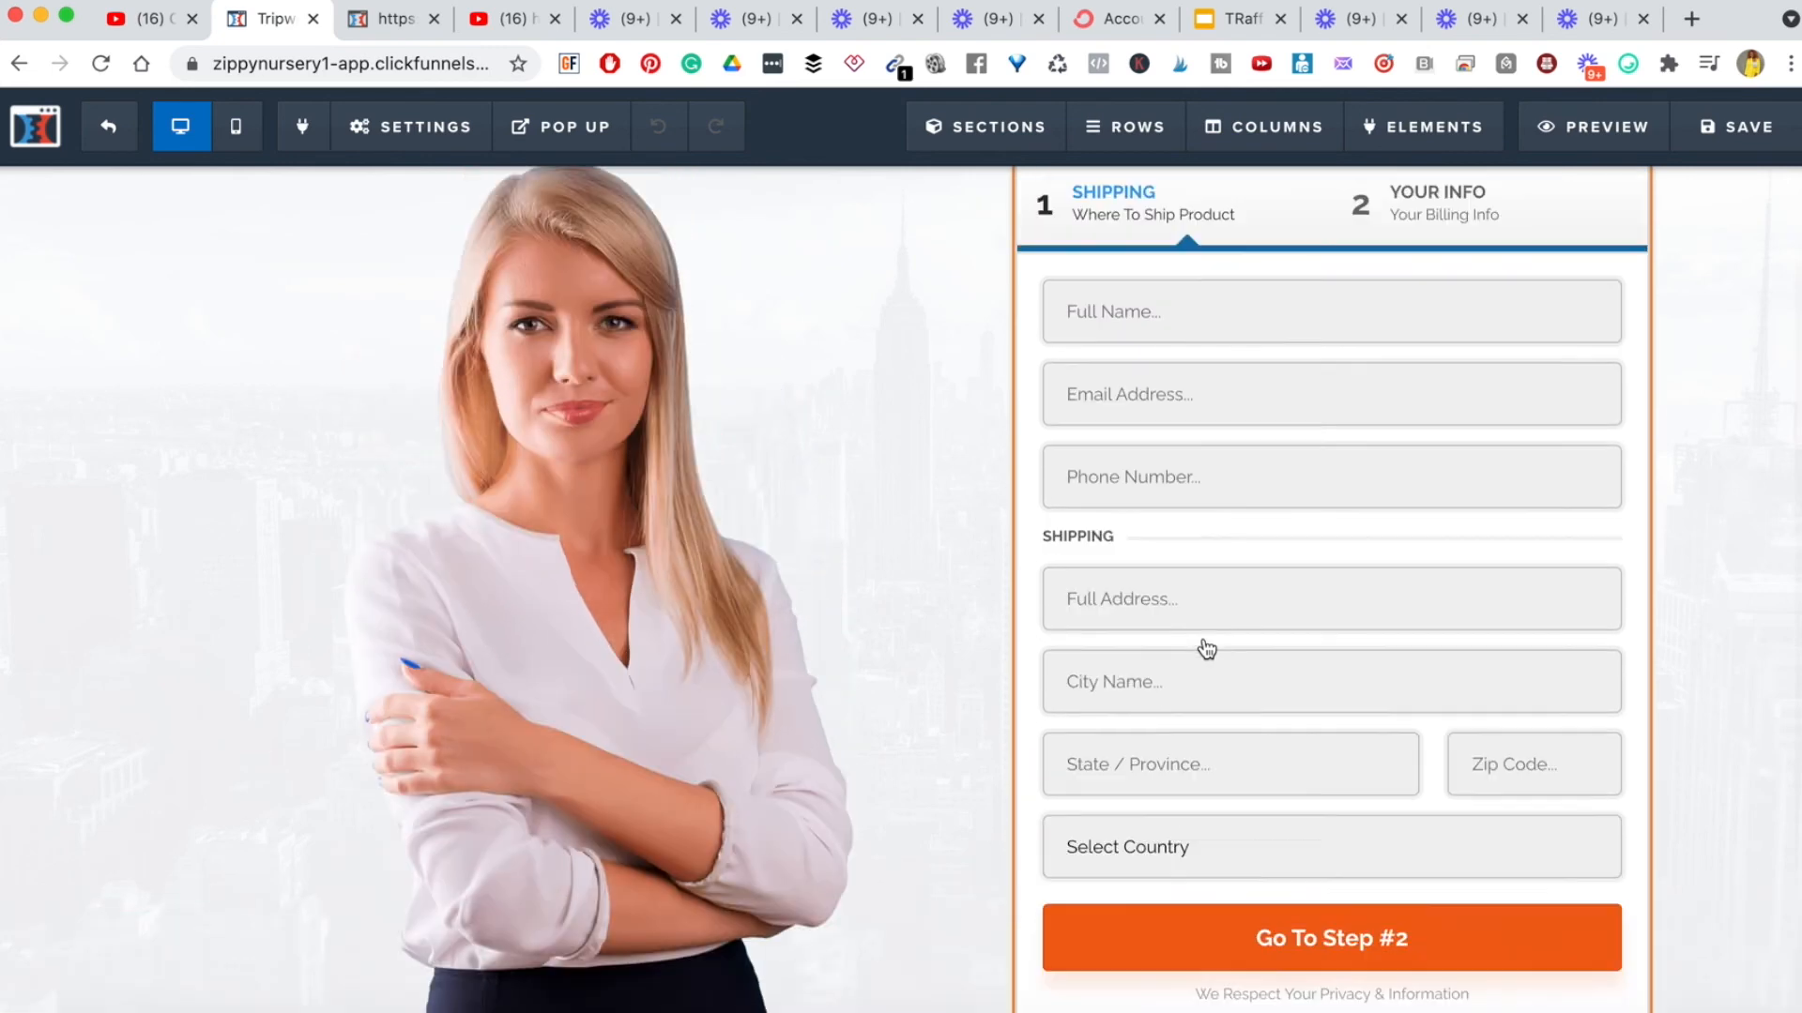
- Check the settings of the two-step order form element and return to the page
{"action": "left_click", "coordinate": [1217, 349]}
{"action": "left_click", "coordinate": [1176, 338]}
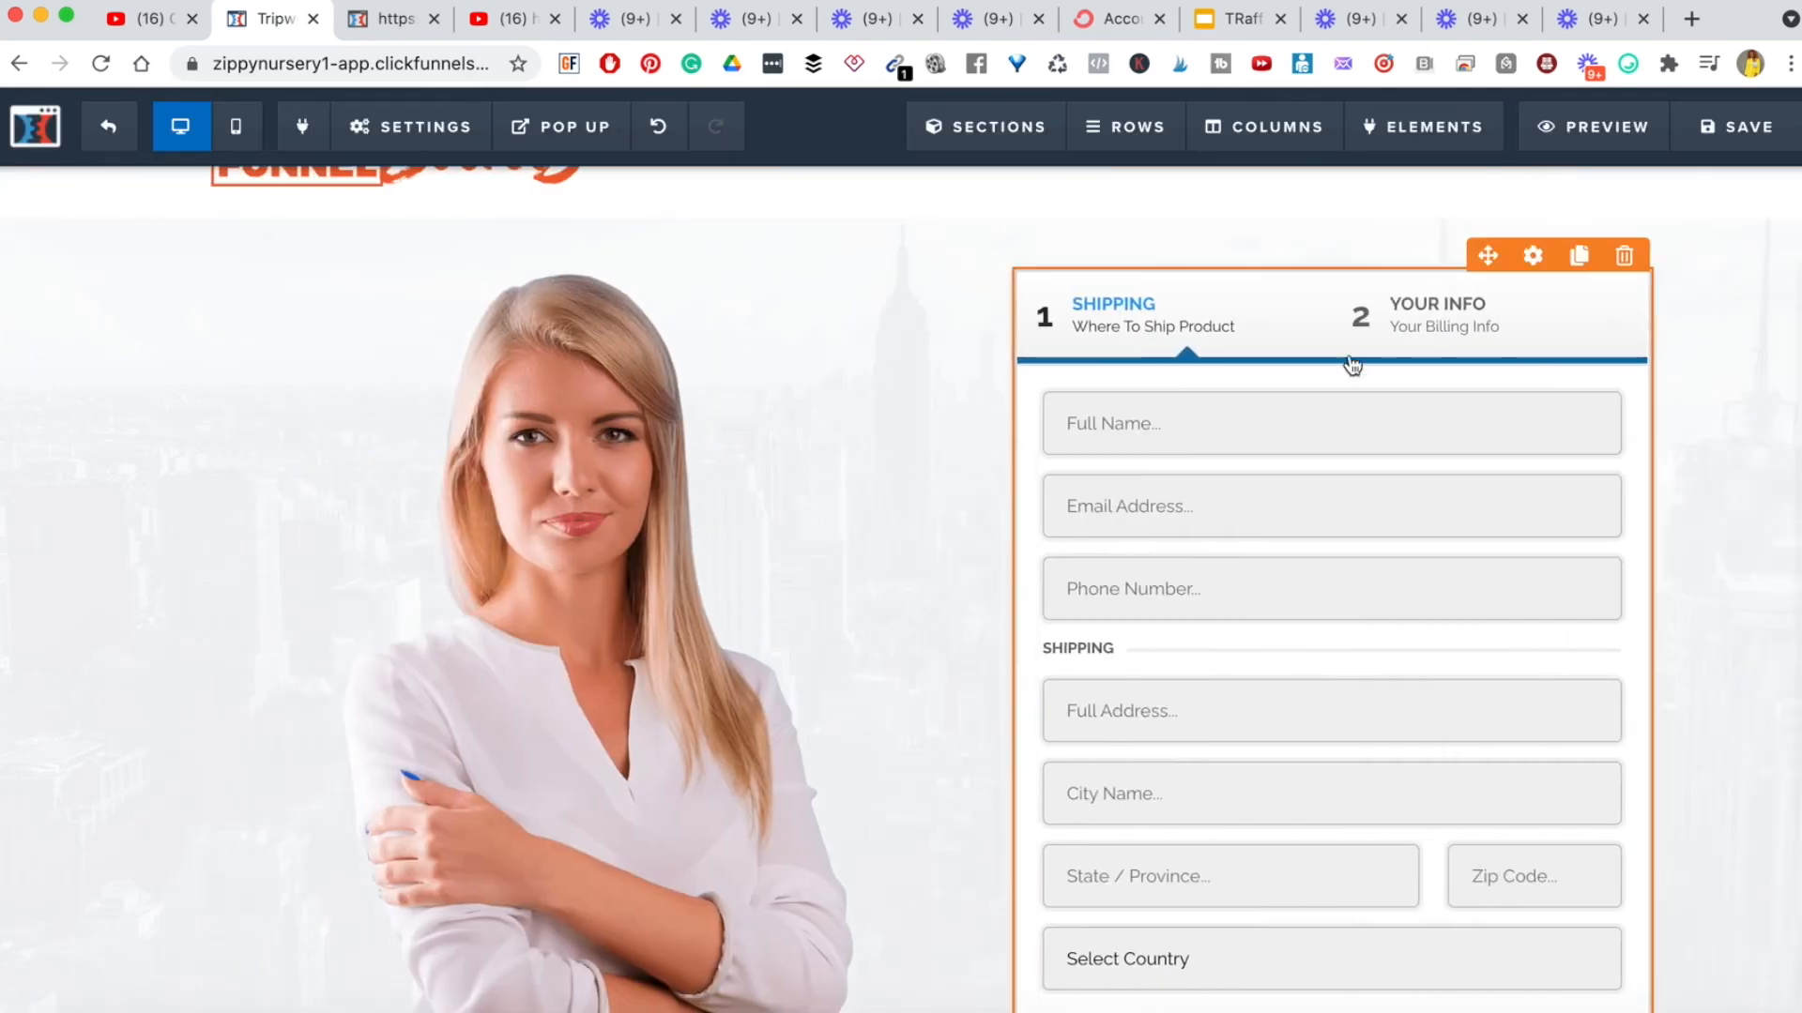
{"action": "left_click", "coordinate": [1347, 419]}
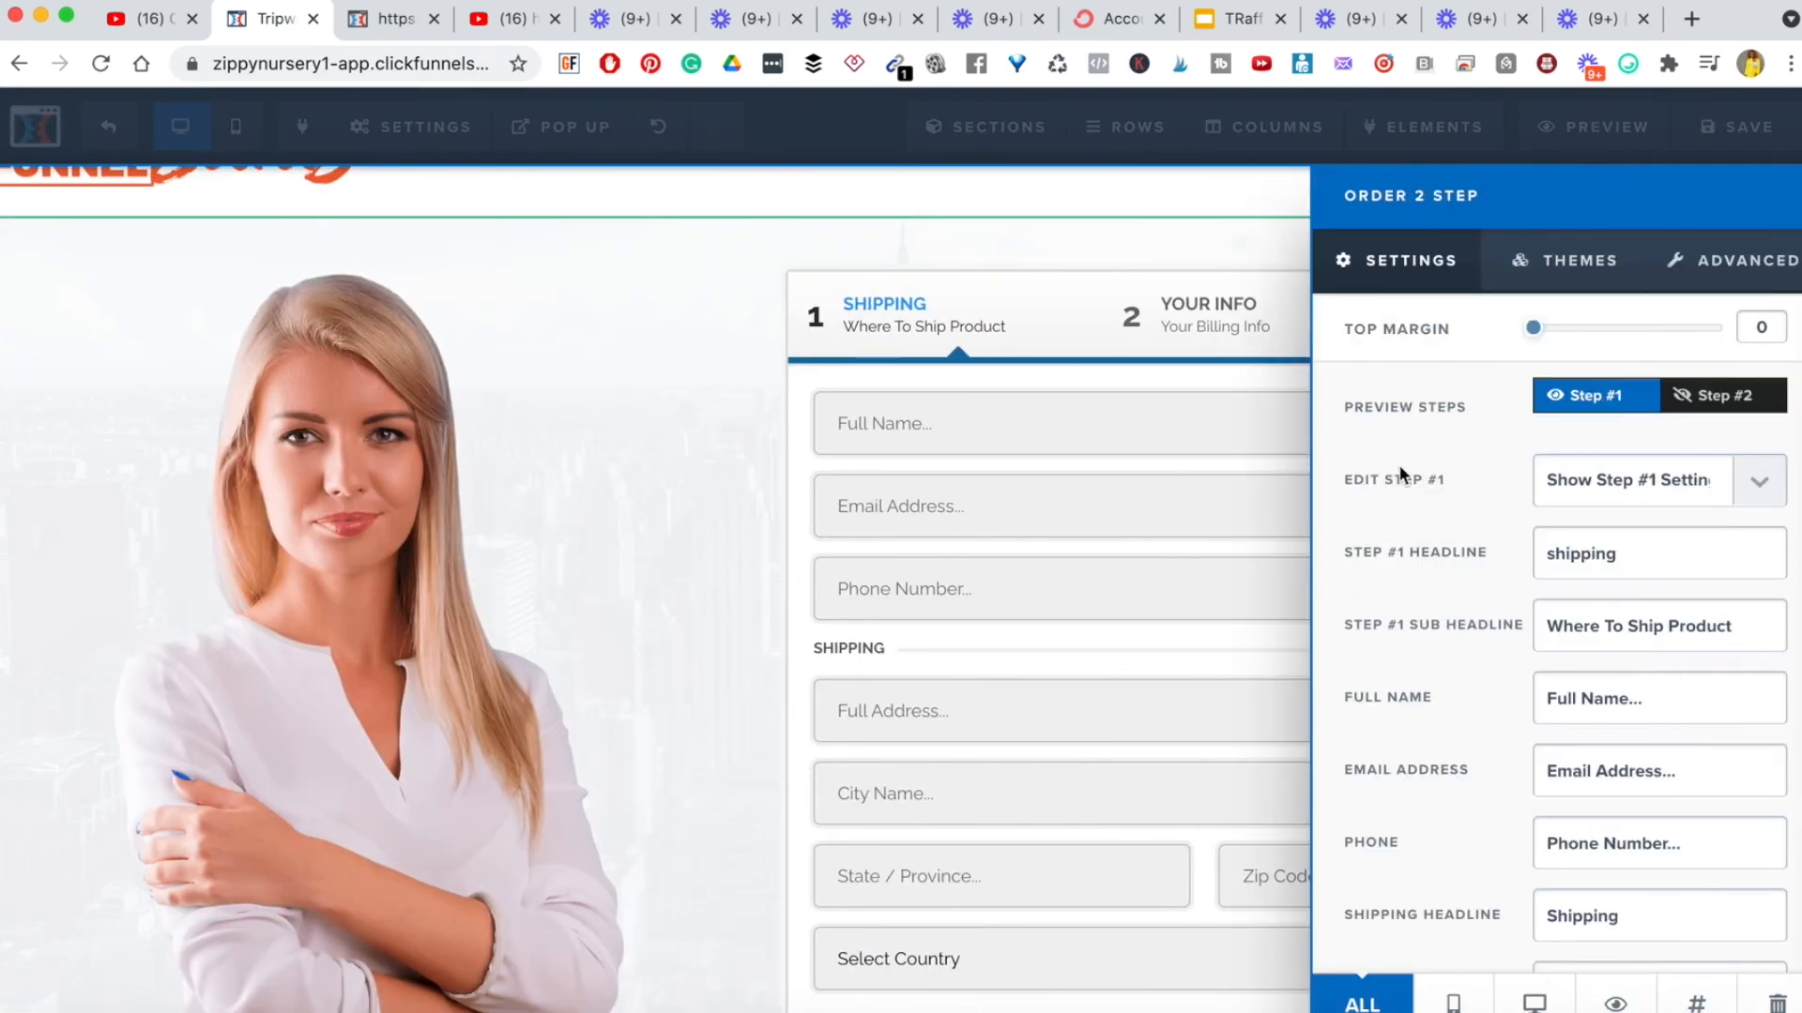
{"action": "left_click", "coordinate": [1086, 450]}
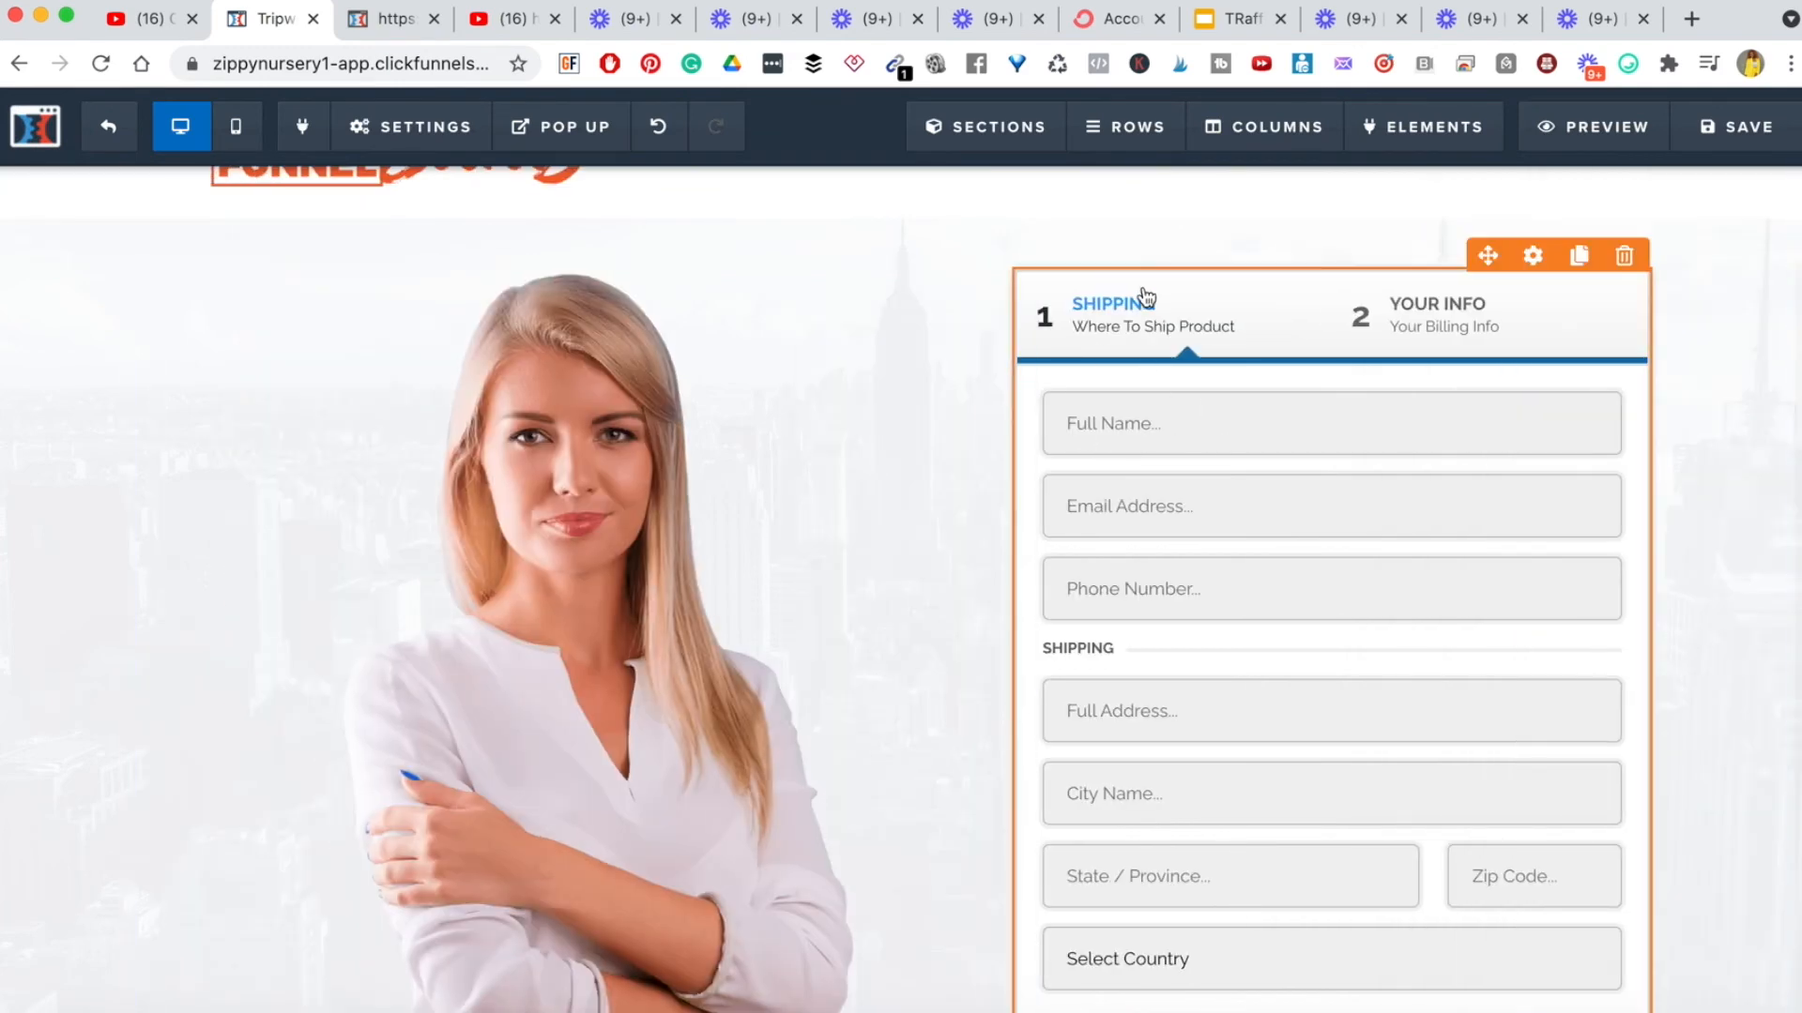
{"action": "left_click", "coordinate": [1153, 528]}
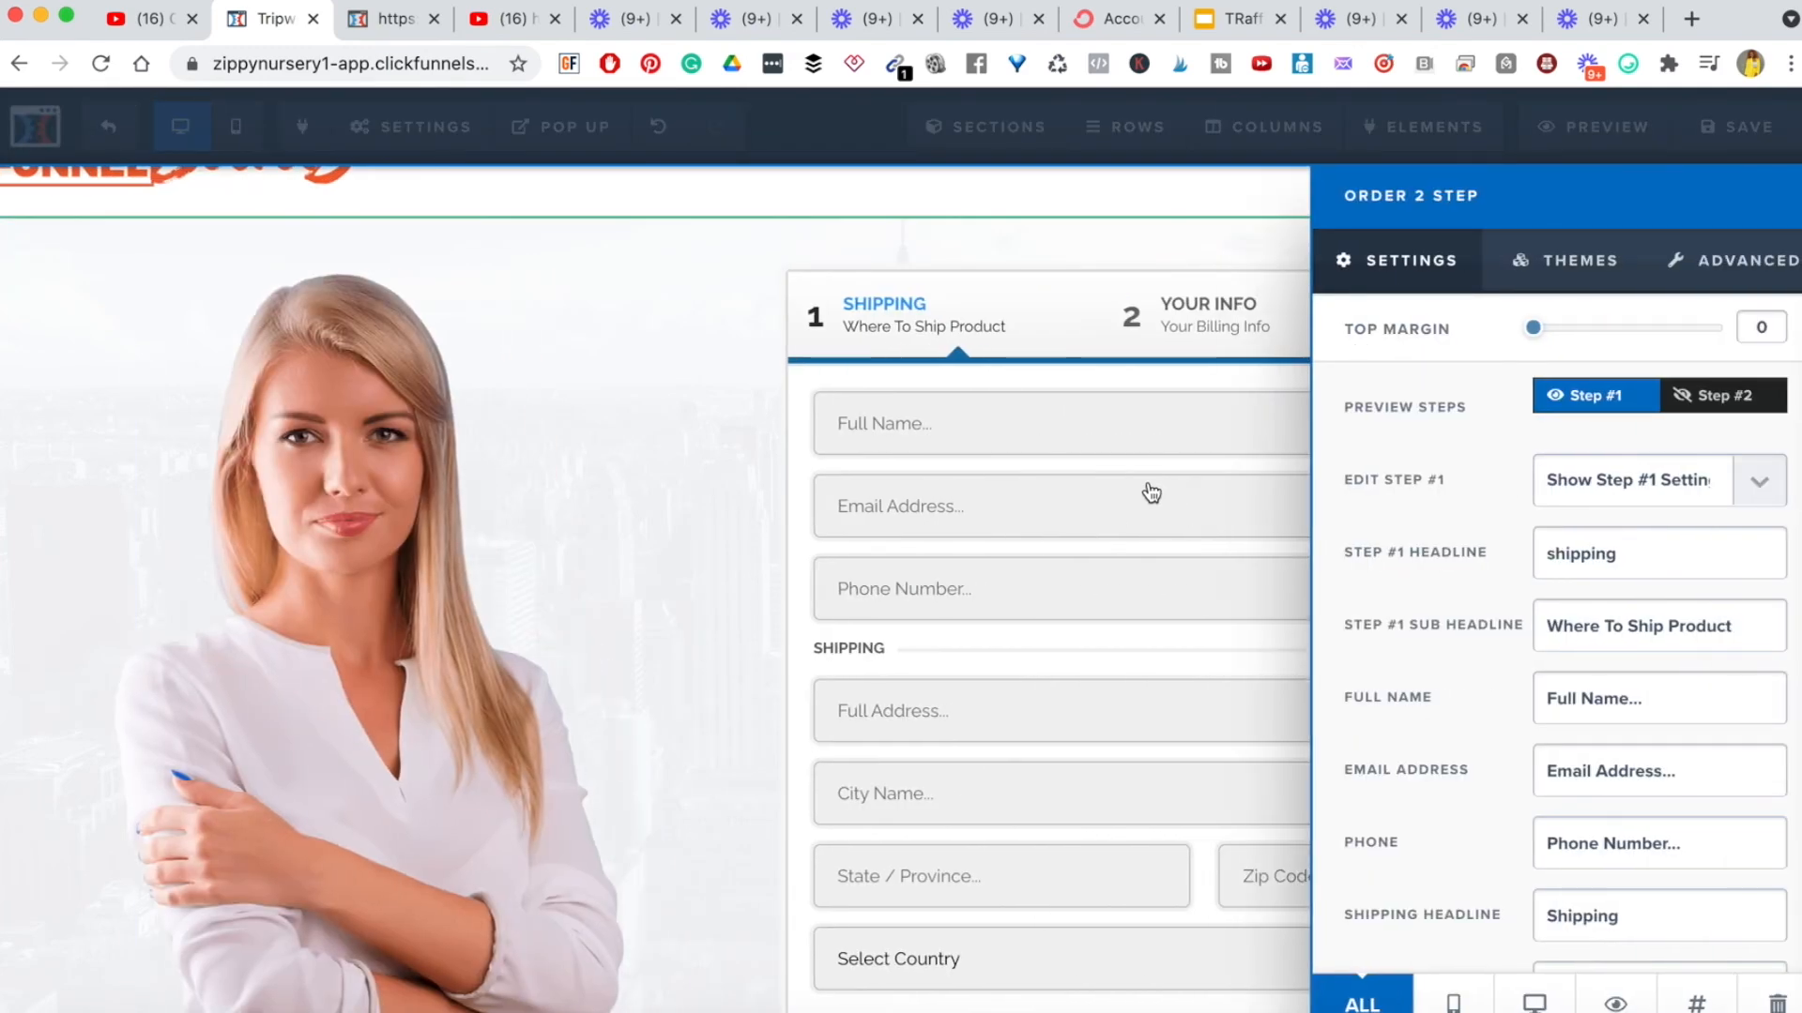
{"action": "left_click", "coordinate": [1150, 492]}
{"action": "left_click", "coordinate": [1532, 257]}
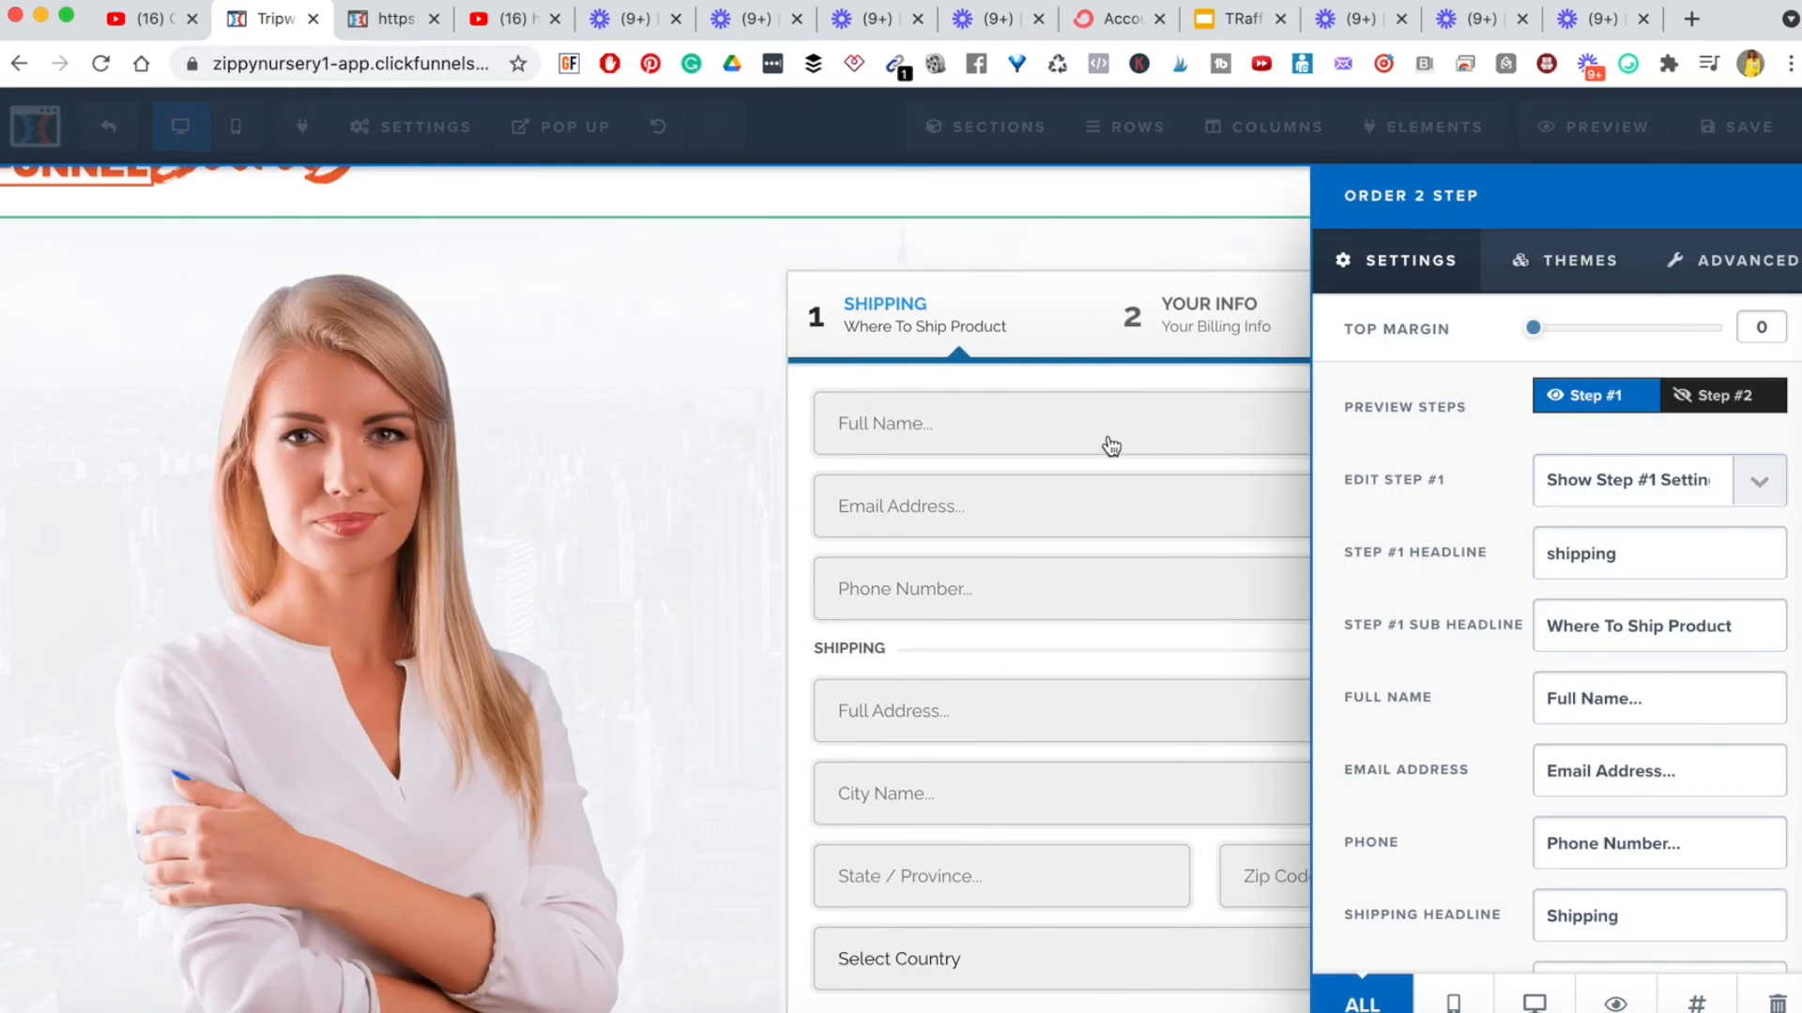
{"action": "left_click", "coordinate": [943, 324]}
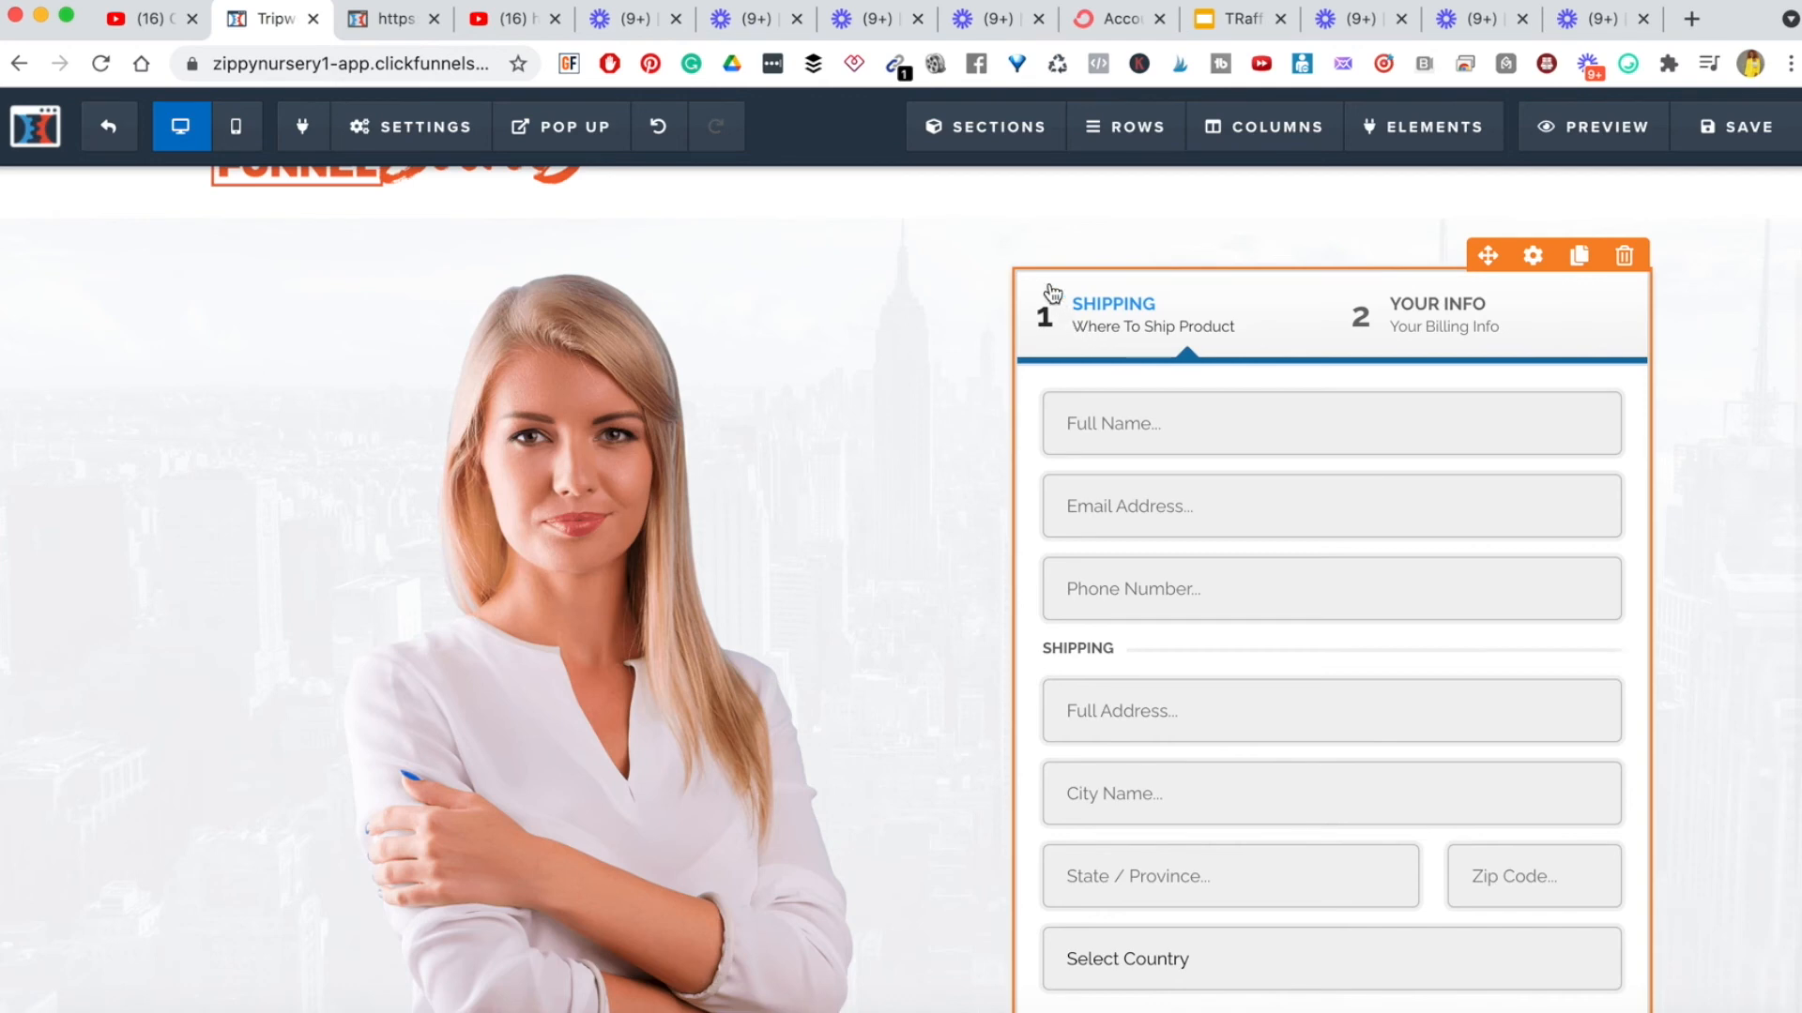
- Review the shipping fields of the order form, from its step headings to the Go To Step #2 button
{"action": "scroll", "coordinate": [1267, 703], "scroll_direction": "down", "scroll_amount": 5}
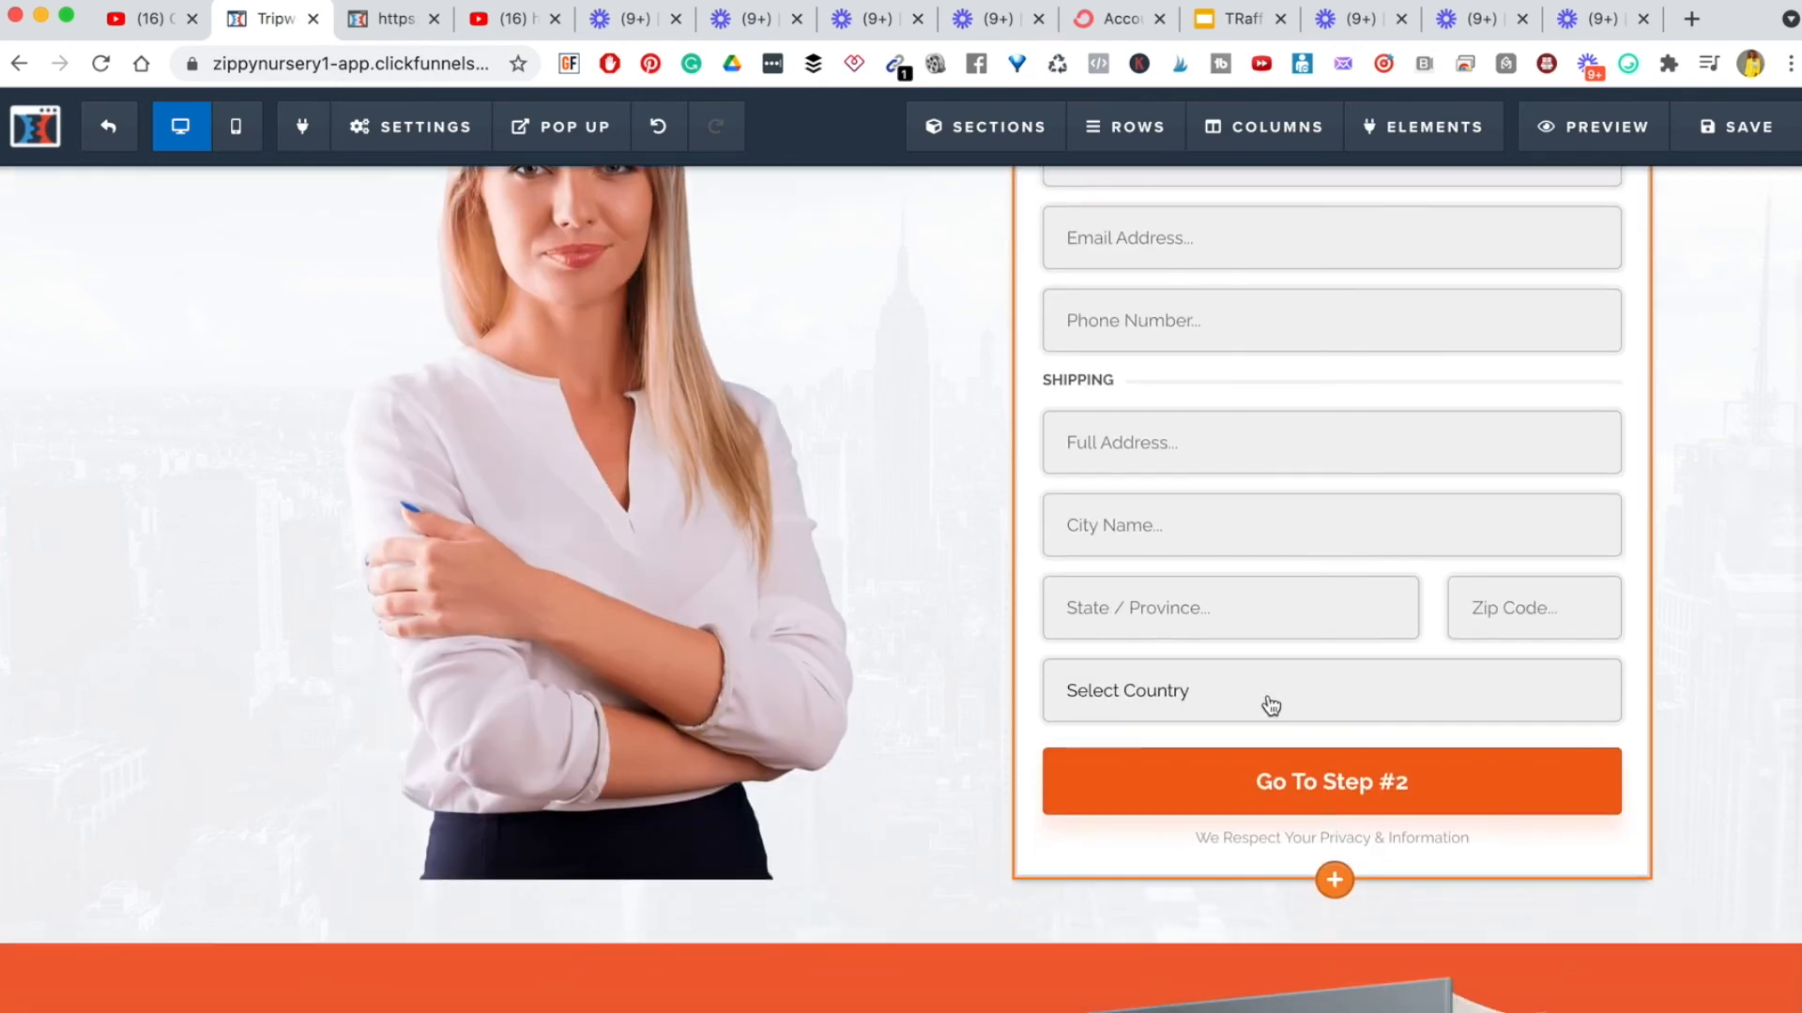
{"action": "scroll", "coordinate": [1272, 706], "scroll_direction": "up", "scroll_amount": 3}
{"action": "scroll", "coordinate": [1269, 706], "scroll_direction": "up", "scroll_amount": 2}
{"action": "scroll", "coordinate": [1269, 706], "scroll_direction": "down", "scroll_amount": 3}
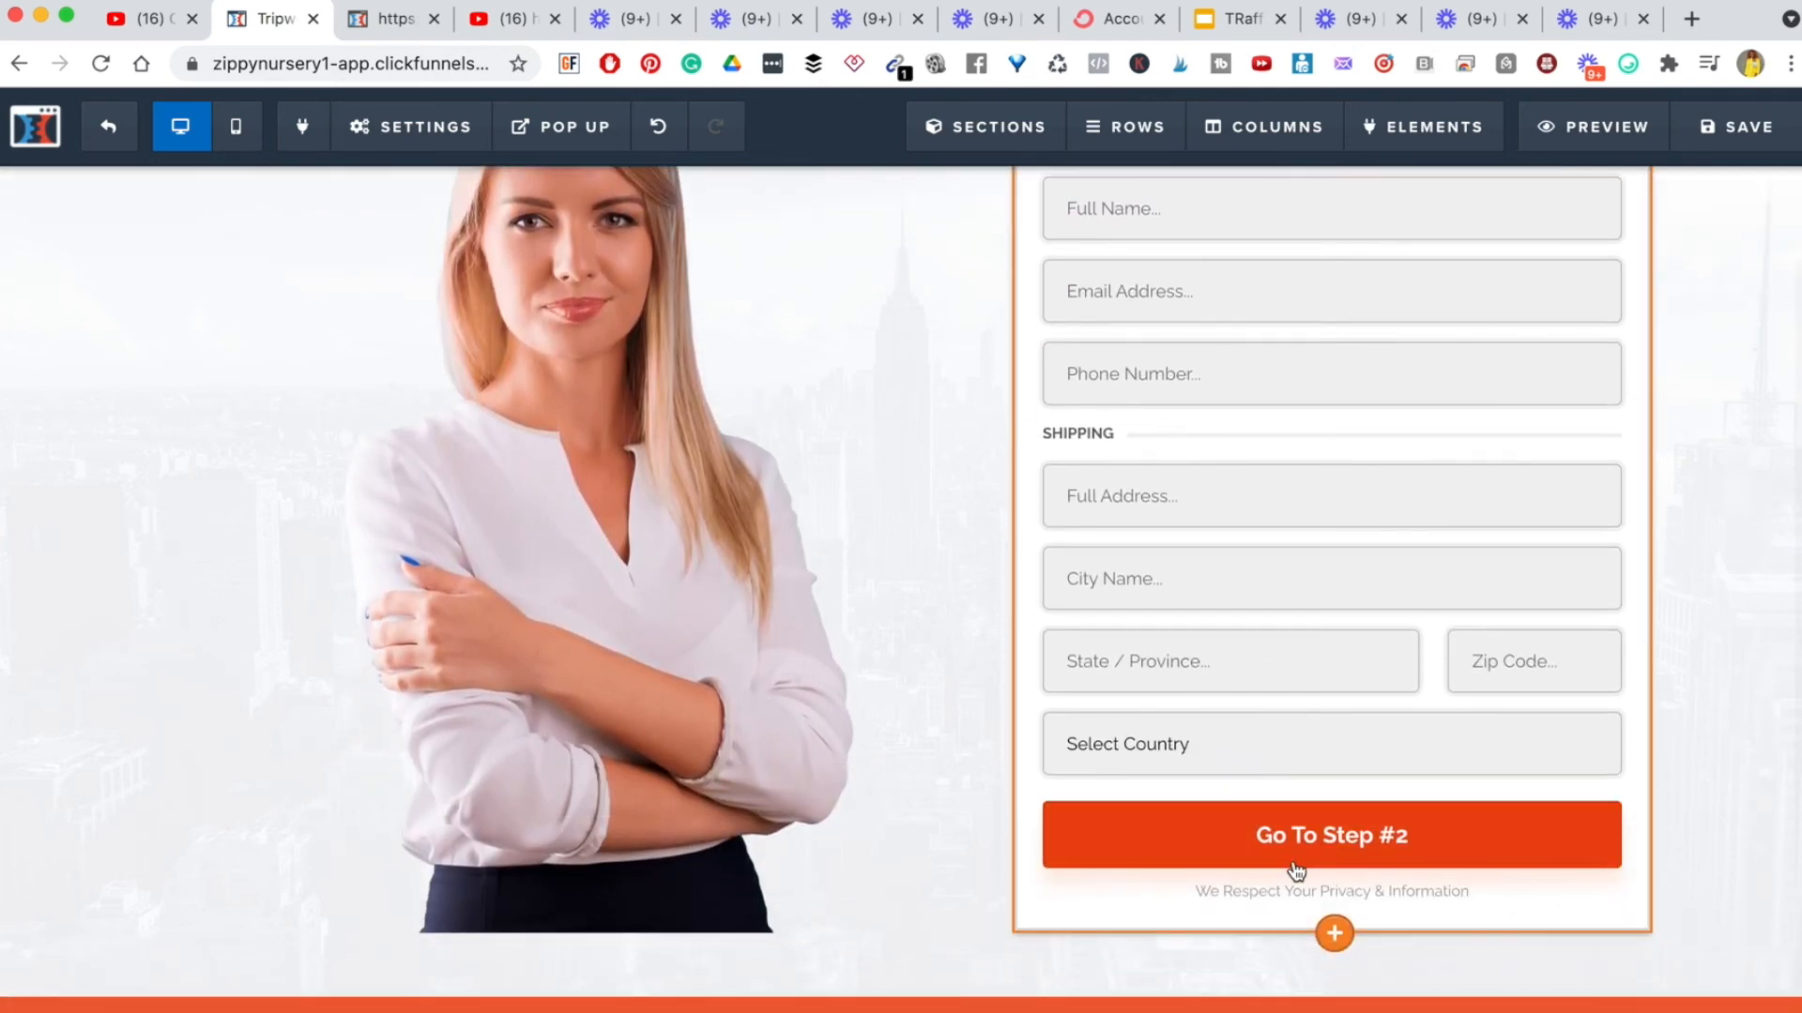
{"action": "scroll", "coordinate": [1208, 567], "scroll_direction": "up", "scroll_amount": 2}
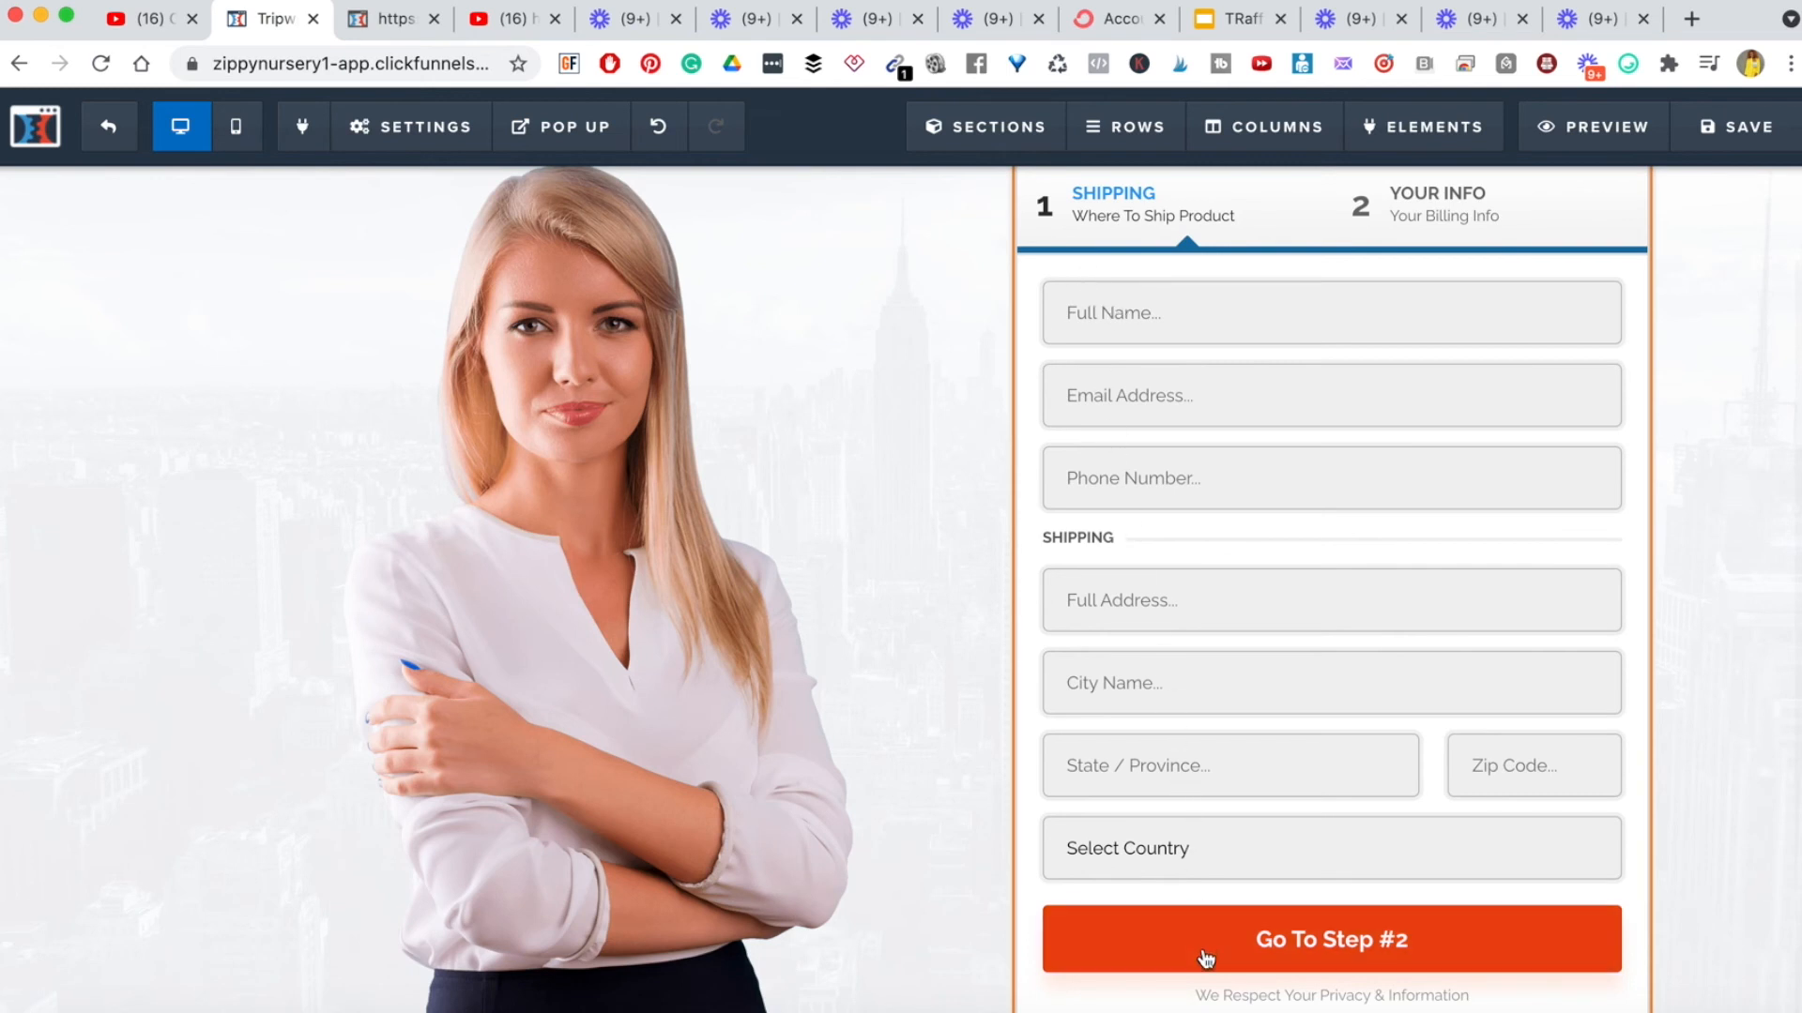
{"action": "scroll", "coordinate": [1356, 675], "scroll_direction": "up", "scroll_amount": 3}
{"action": "scroll", "coordinate": [1351, 600], "scroll_direction": "up", "scroll_amount": 1}
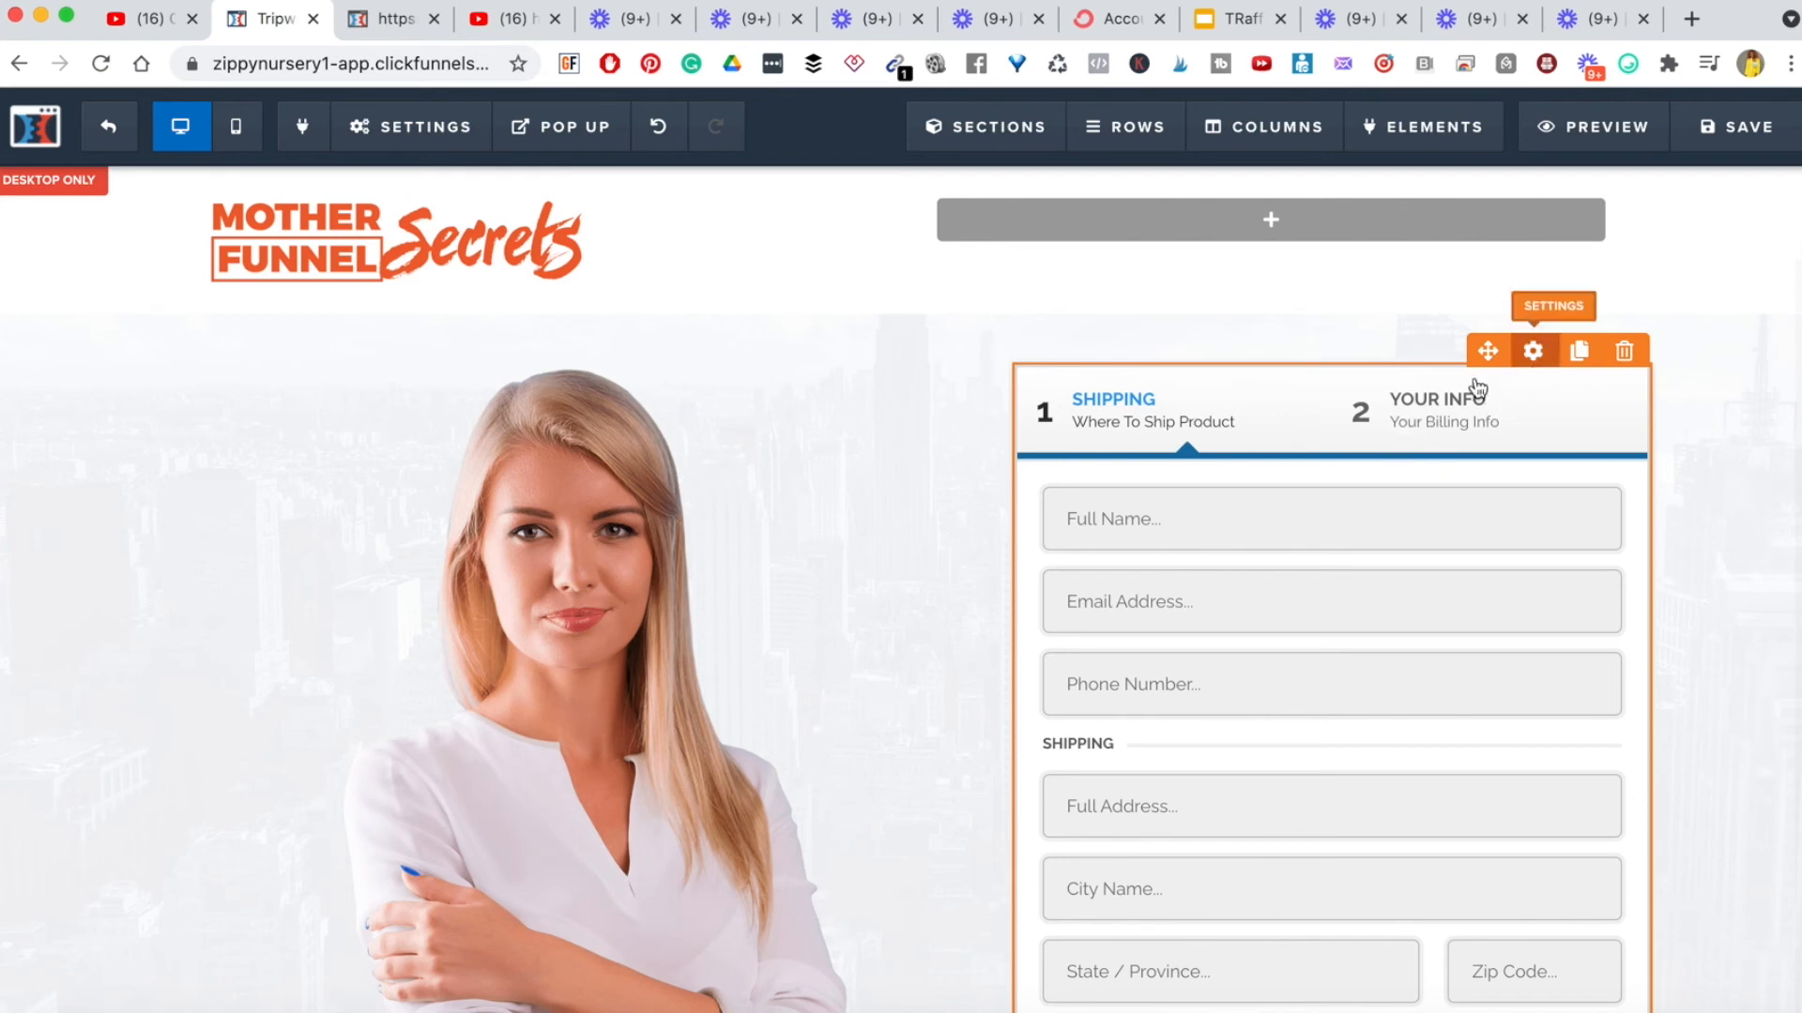
- Open the two-step order form's settings and compare the Step #1 and Step #2 previews
{"action": "left_click", "coordinate": [1536, 352]}
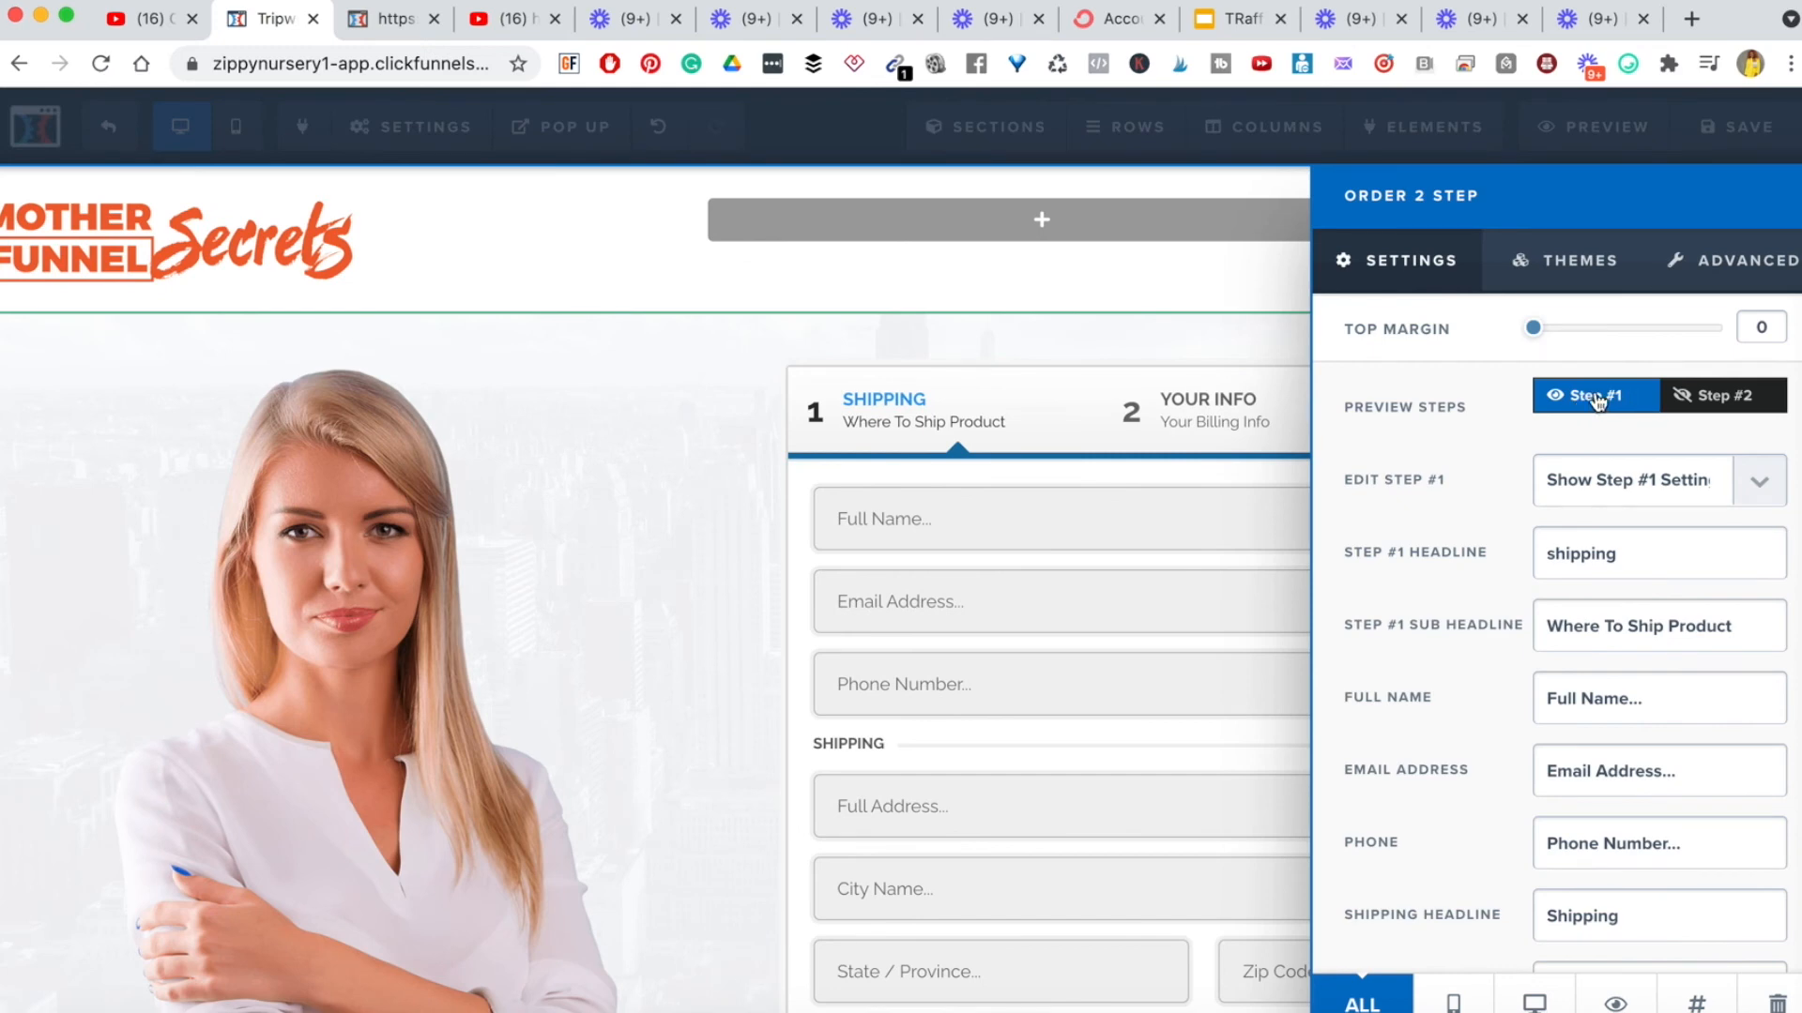
{"action": "left_click", "coordinate": [1714, 404]}
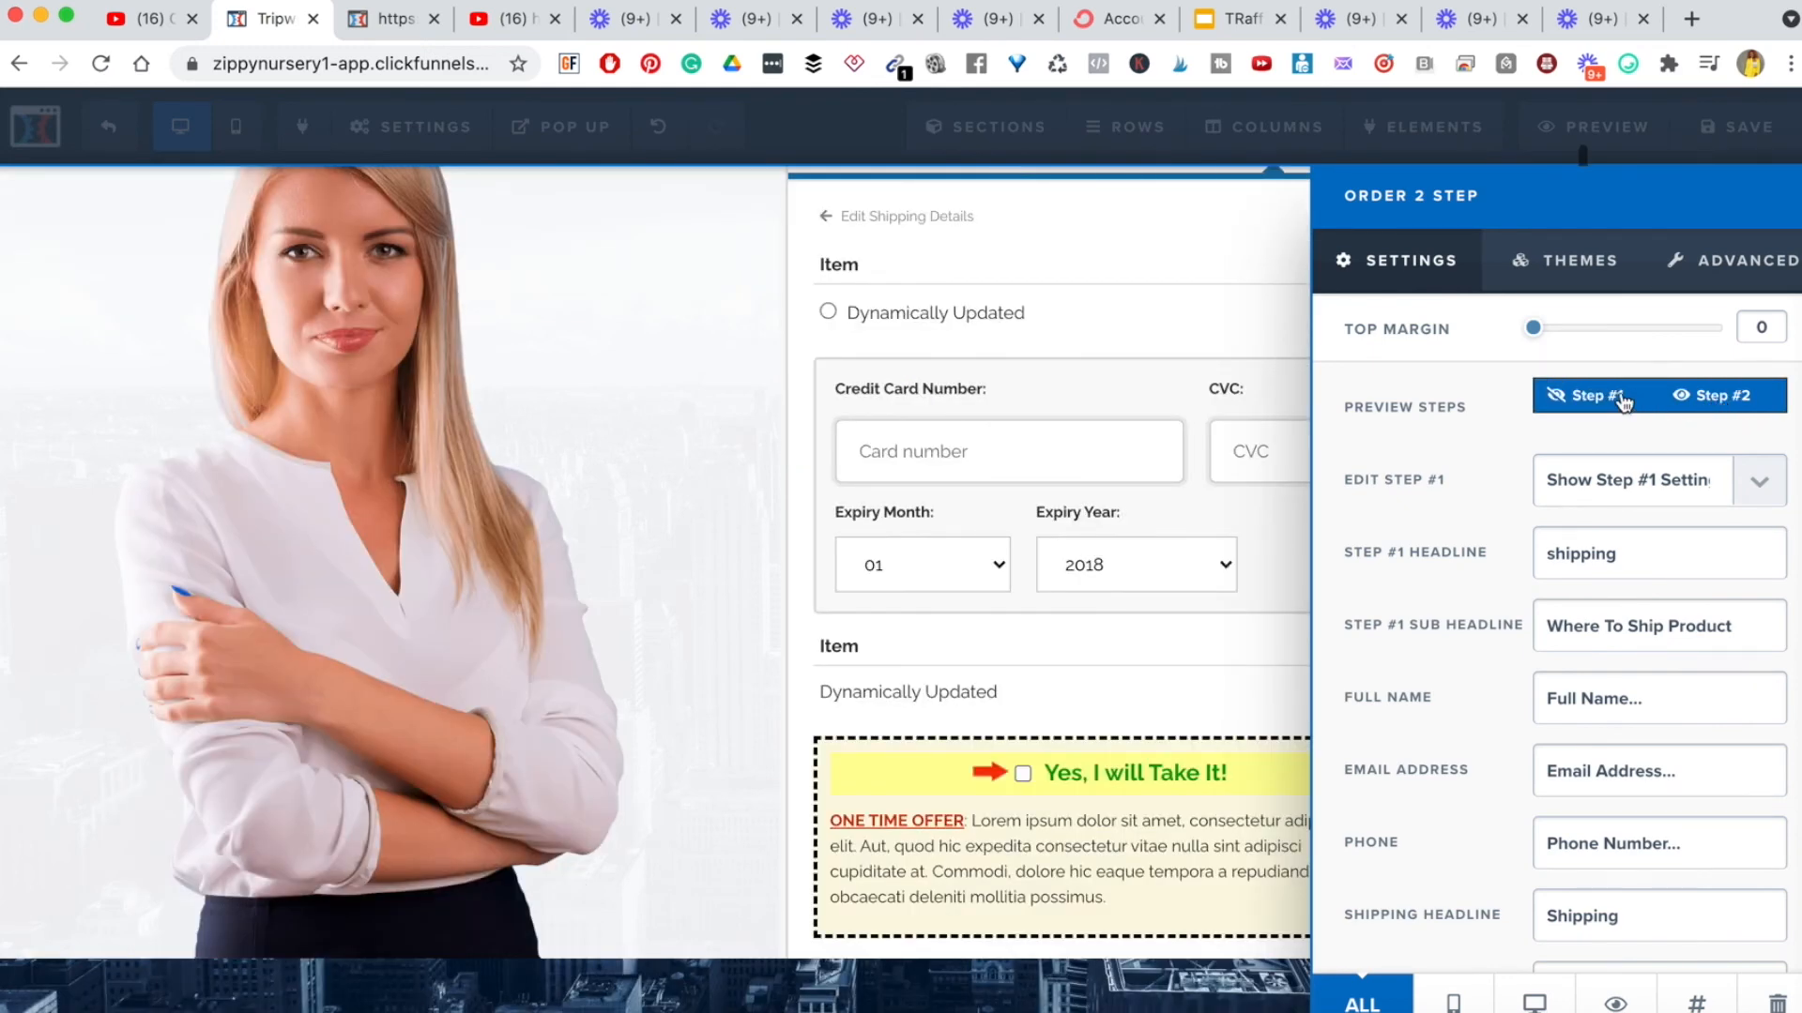
{"action": "left_click", "coordinate": [1598, 399]}
{"action": "left_click", "coordinate": [1703, 399]}
{"action": "left_click", "coordinate": [1627, 399]}
{"action": "left_click", "coordinate": [1732, 399]}
{"action": "left_click", "coordinate": [1609, 400]}
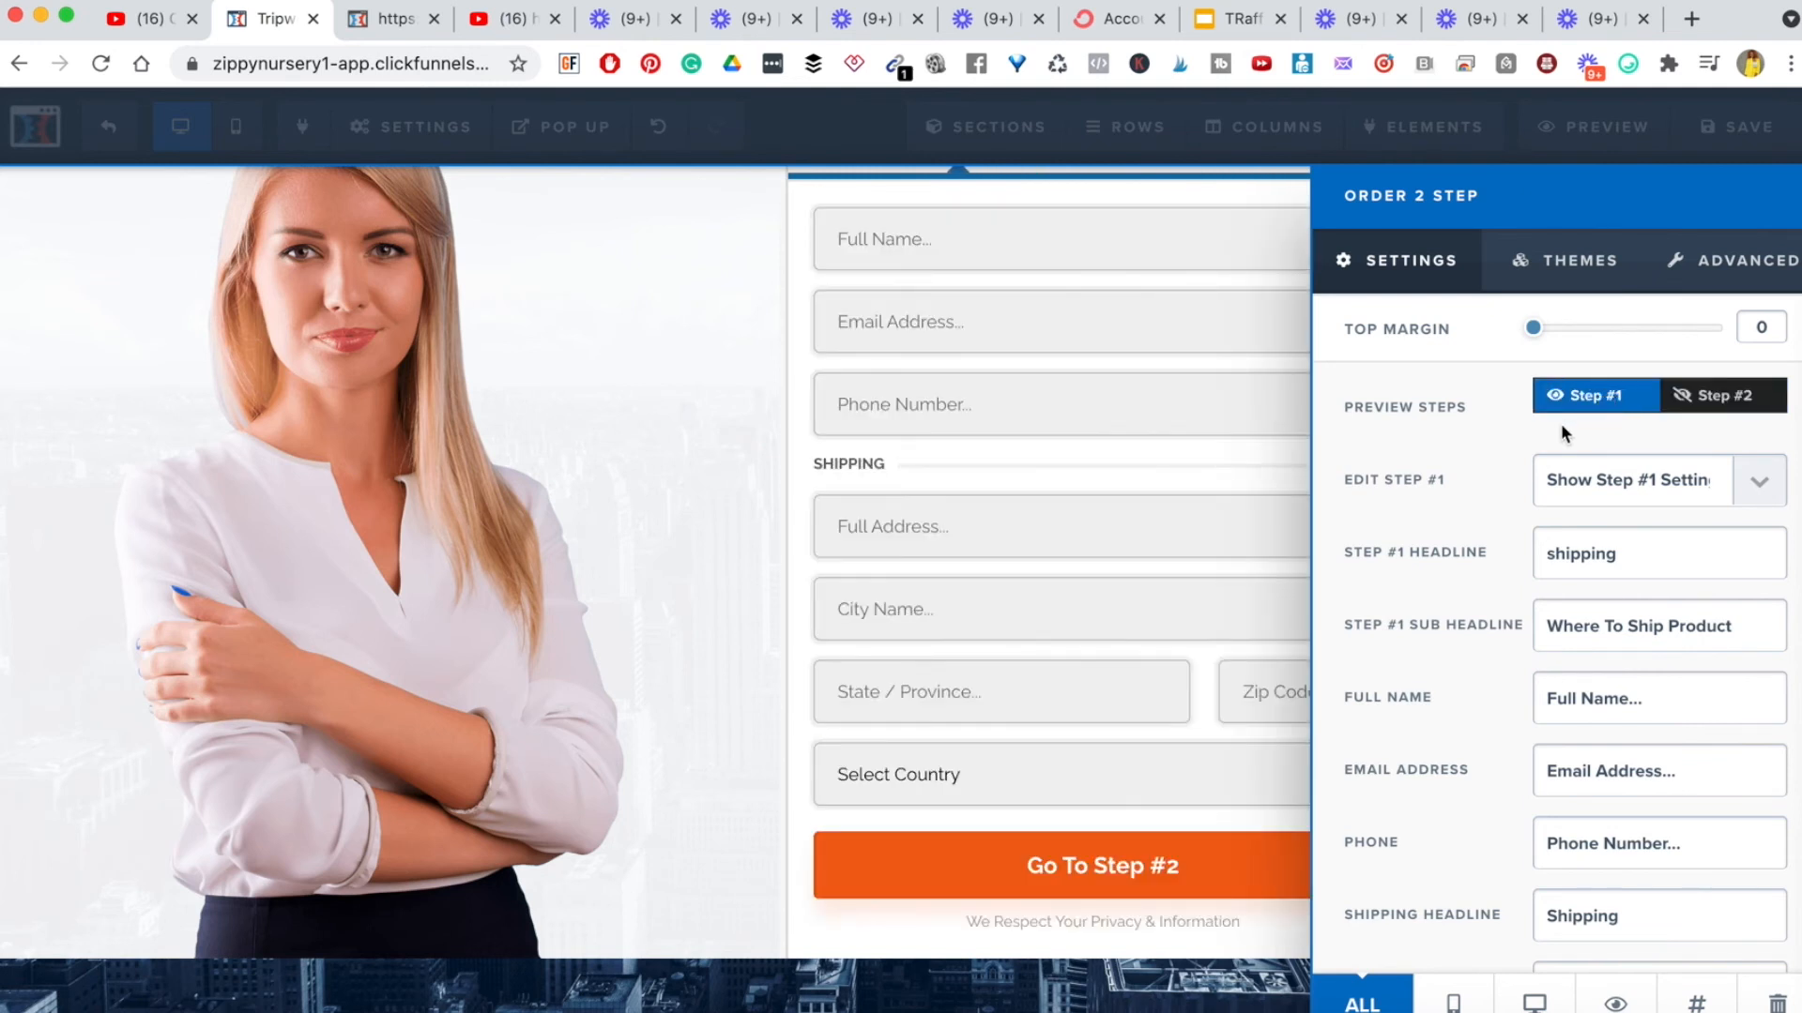
- Read through the order form's headline, field and button text settings, preview Step #2 and close the settings
{"action": "scroll", "coordinate": [1612, 676], "scroll_direction": "down", "scroll_amount": 5}
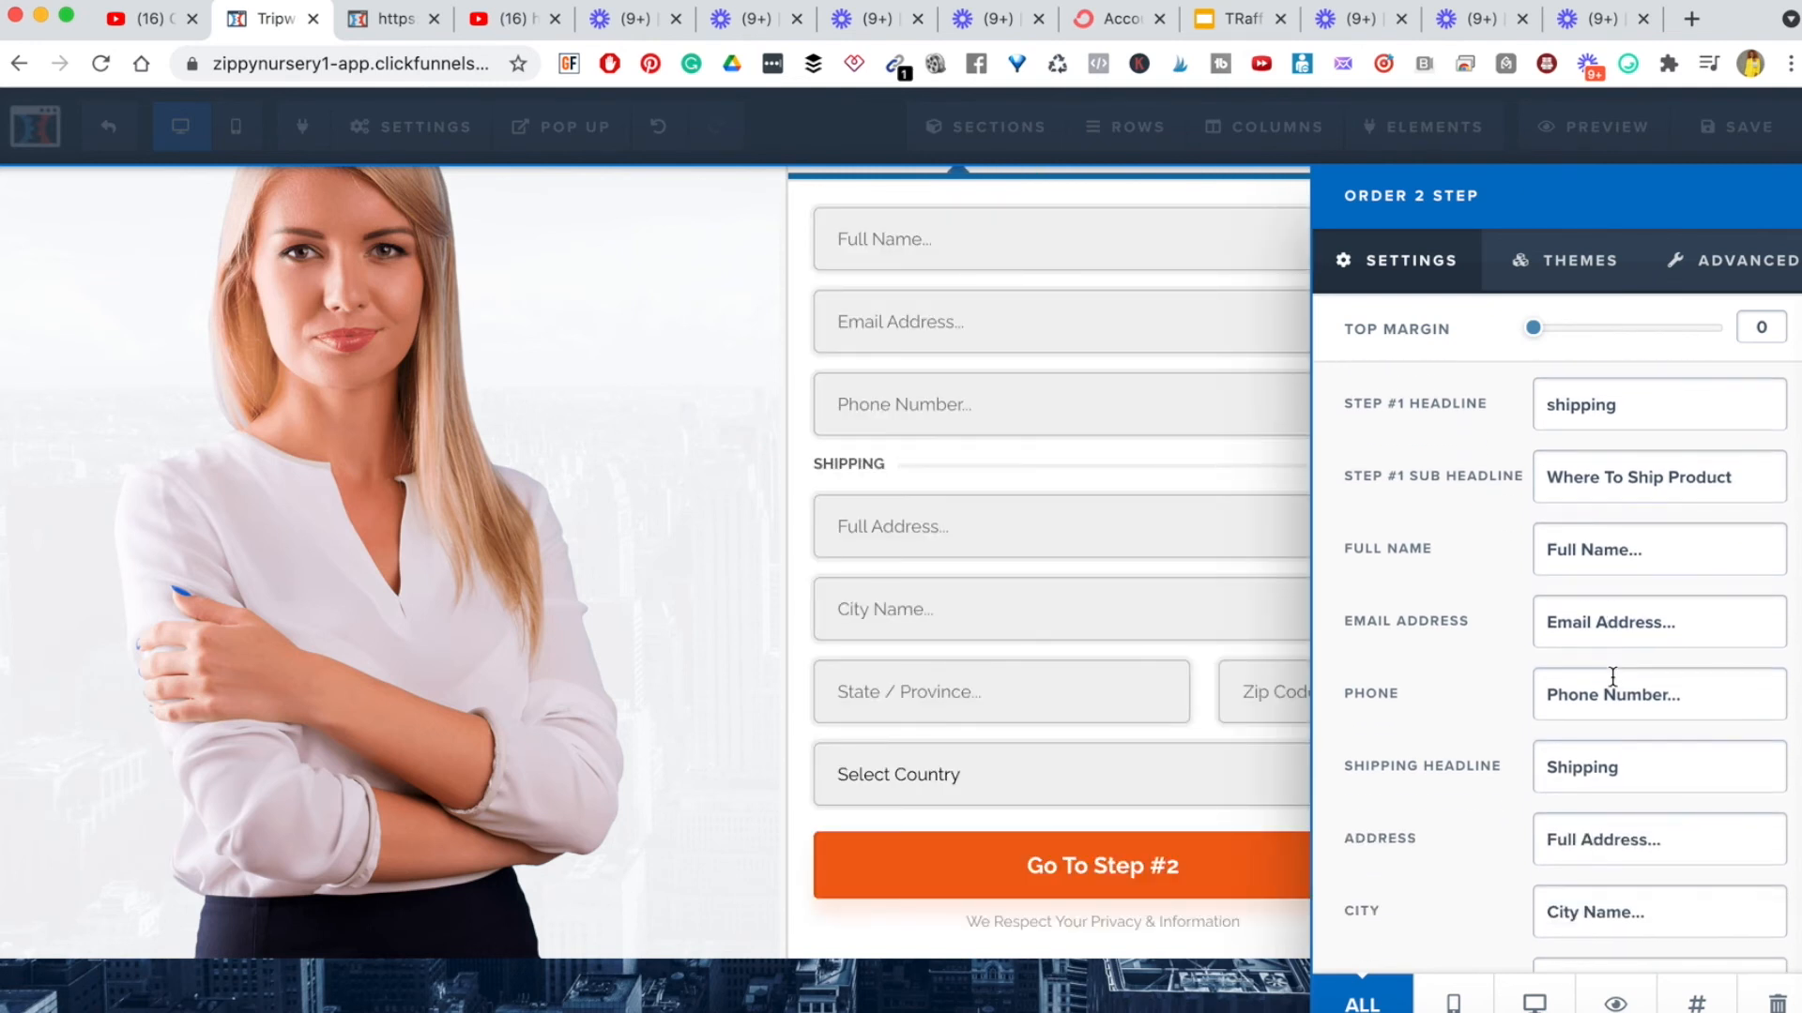
{"action": "scroll", "coordinate": [1612, 675], "scroll_direction": "up", "scroll_amount": 2}
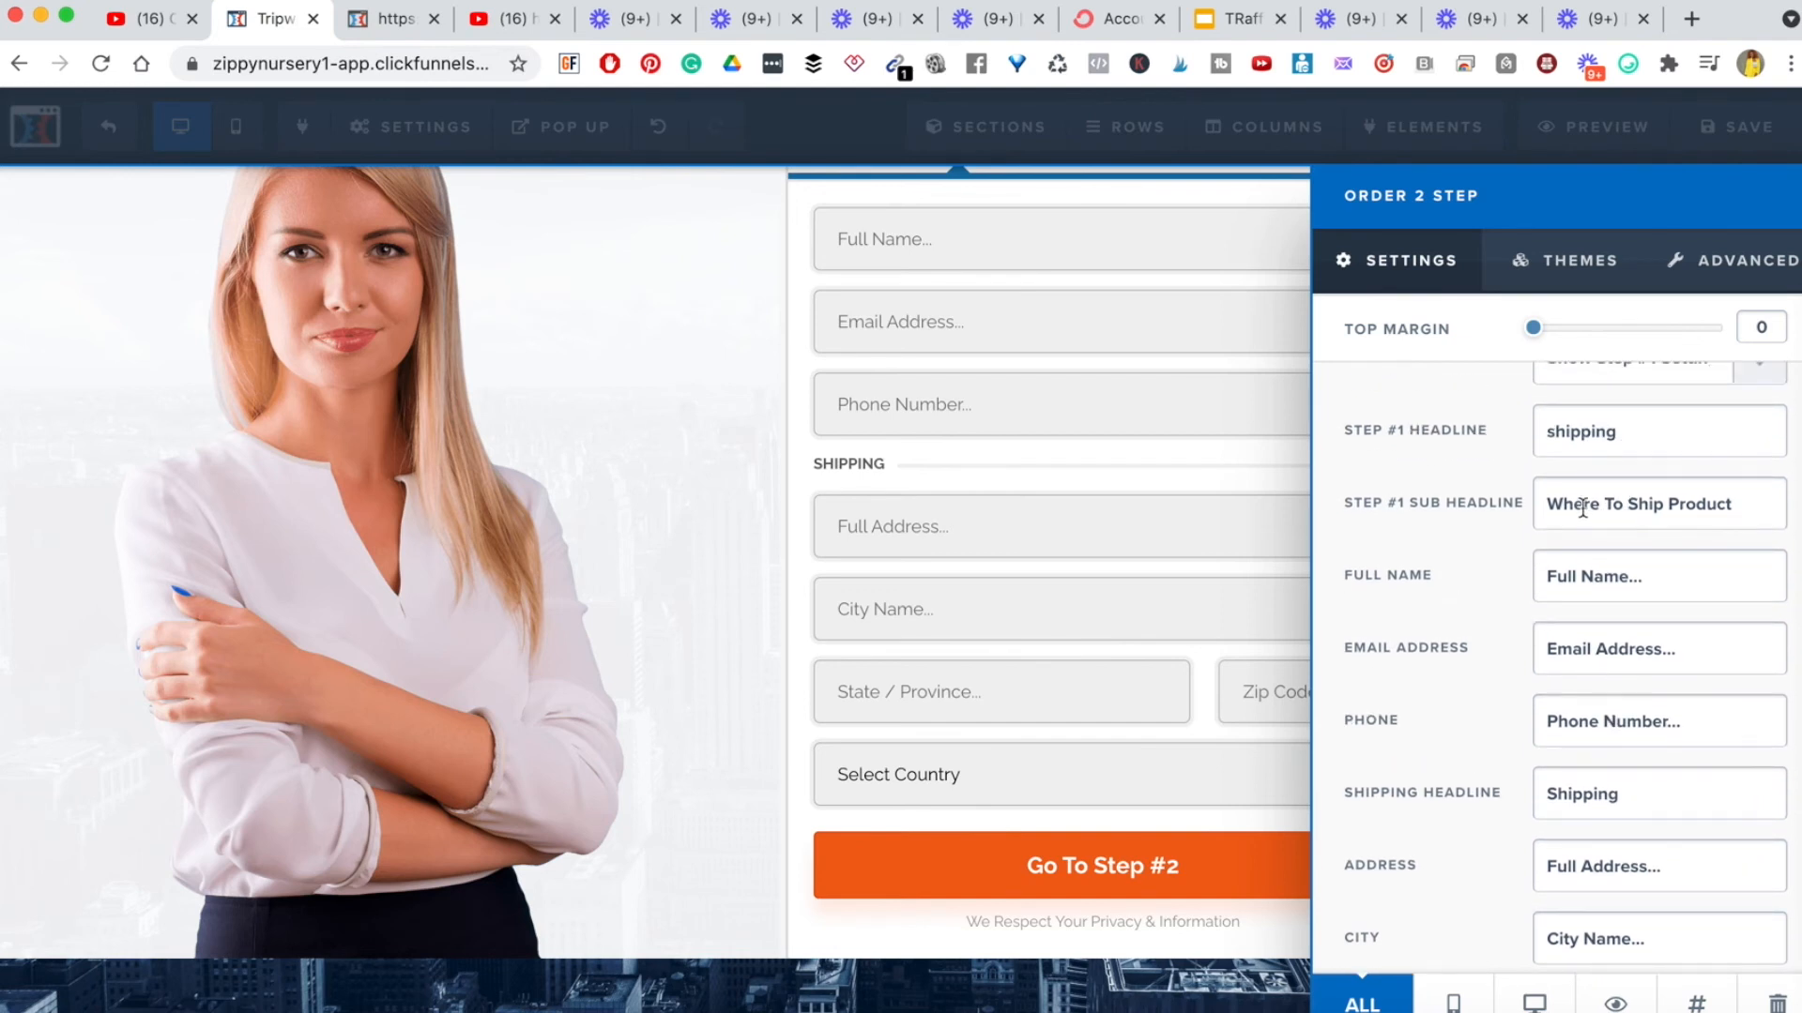
{"action": "scroll", "coordinate": [1619, 588], "scroll_direction": "down", "scroll_amount": 20}
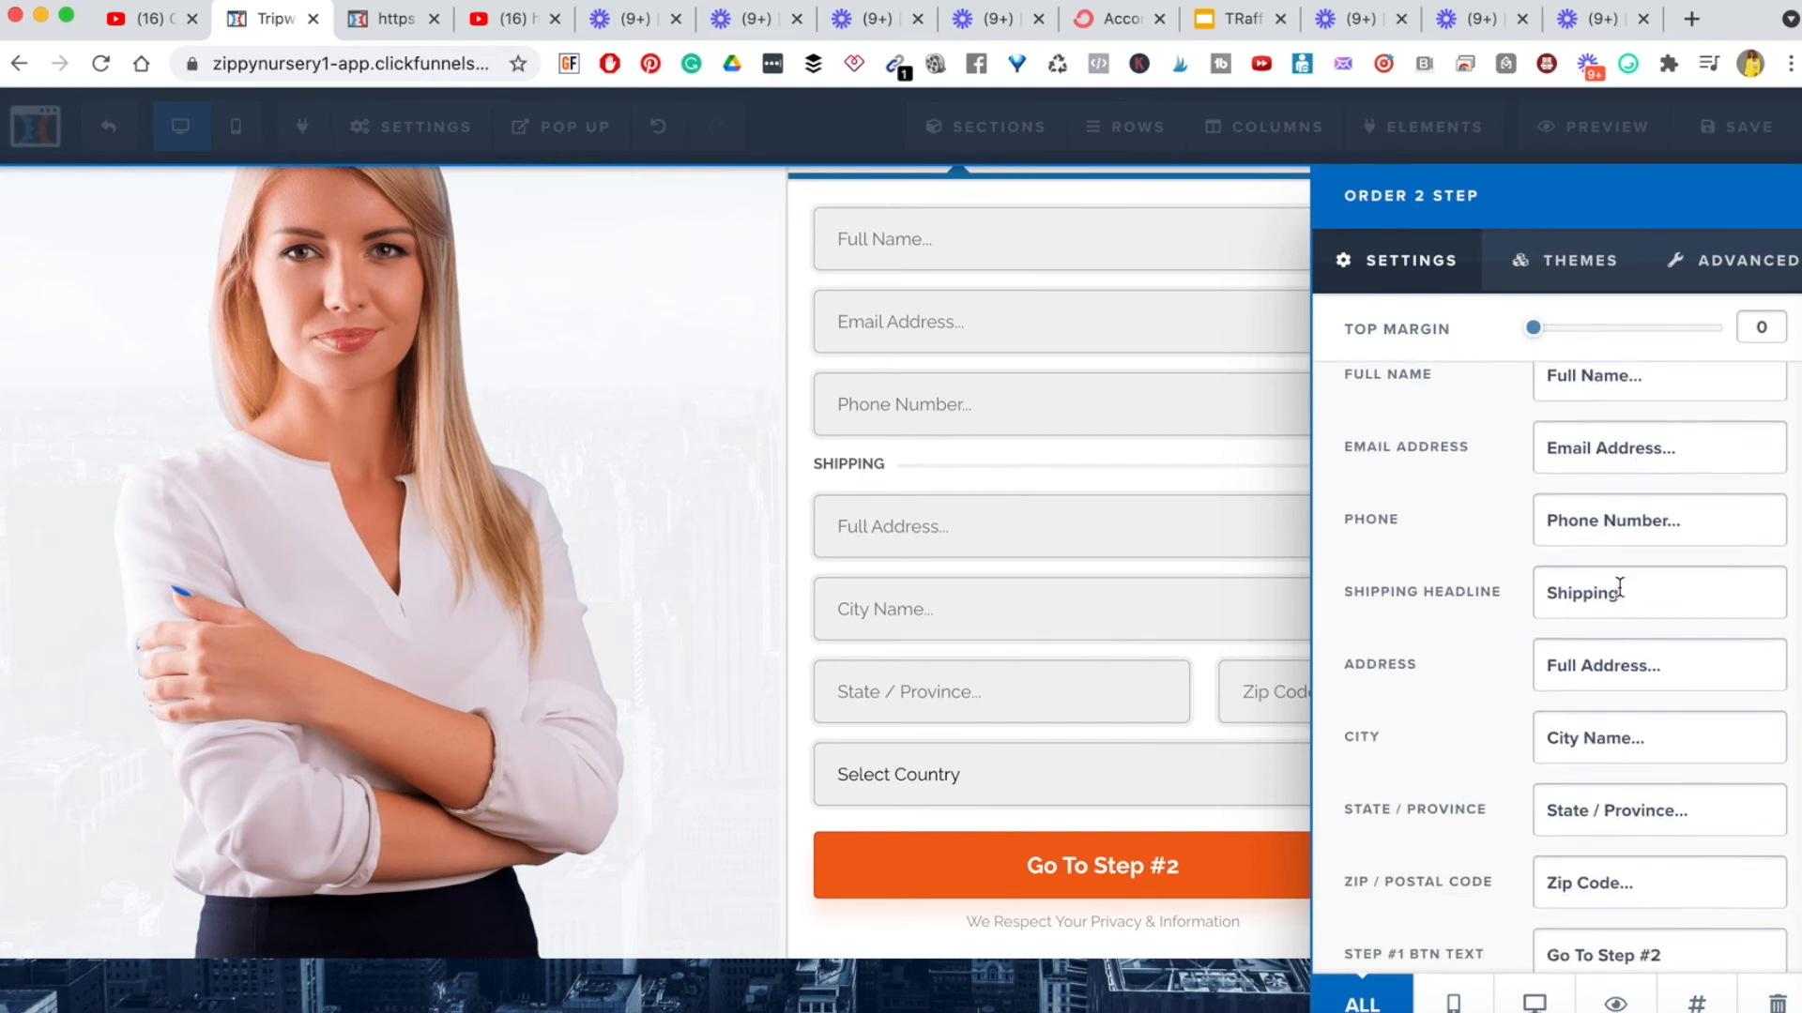
{"action": "scroll", "coordinate": [1619, 587], "scroll_direction": "up", "scroll_amount": 20}
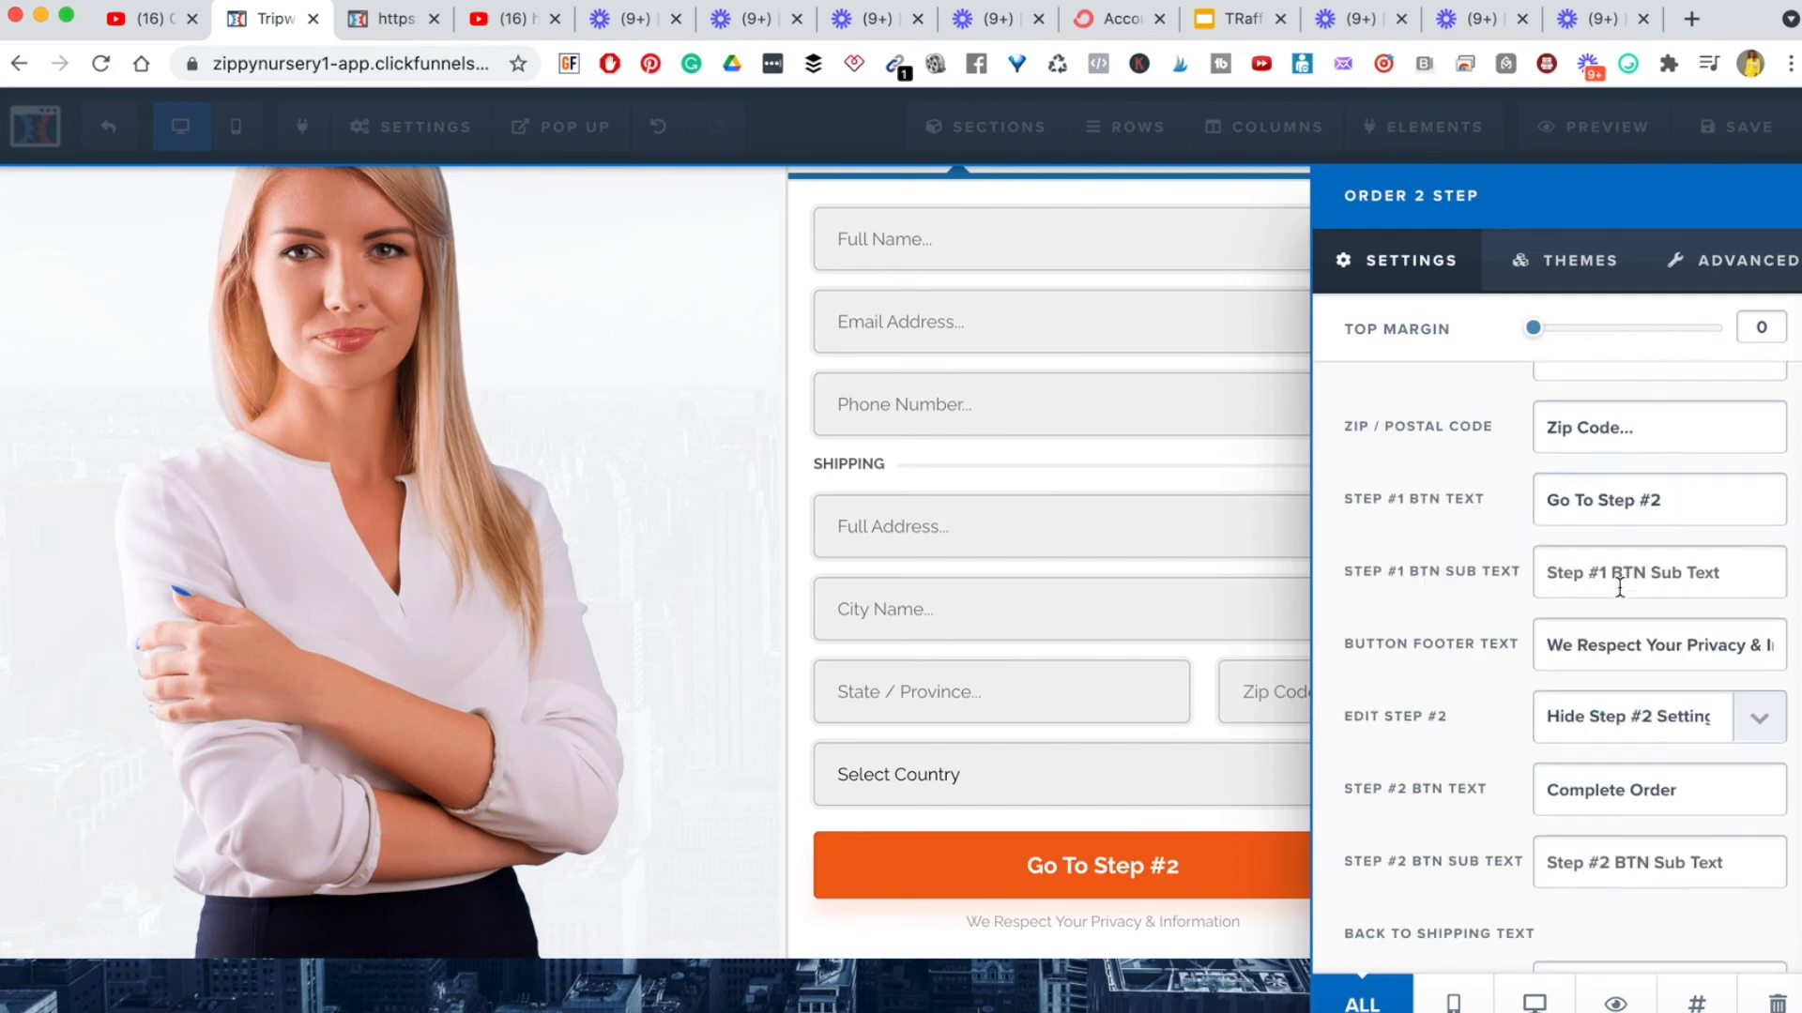
{"action": "left_click", "coordinate": [1730, 401]}
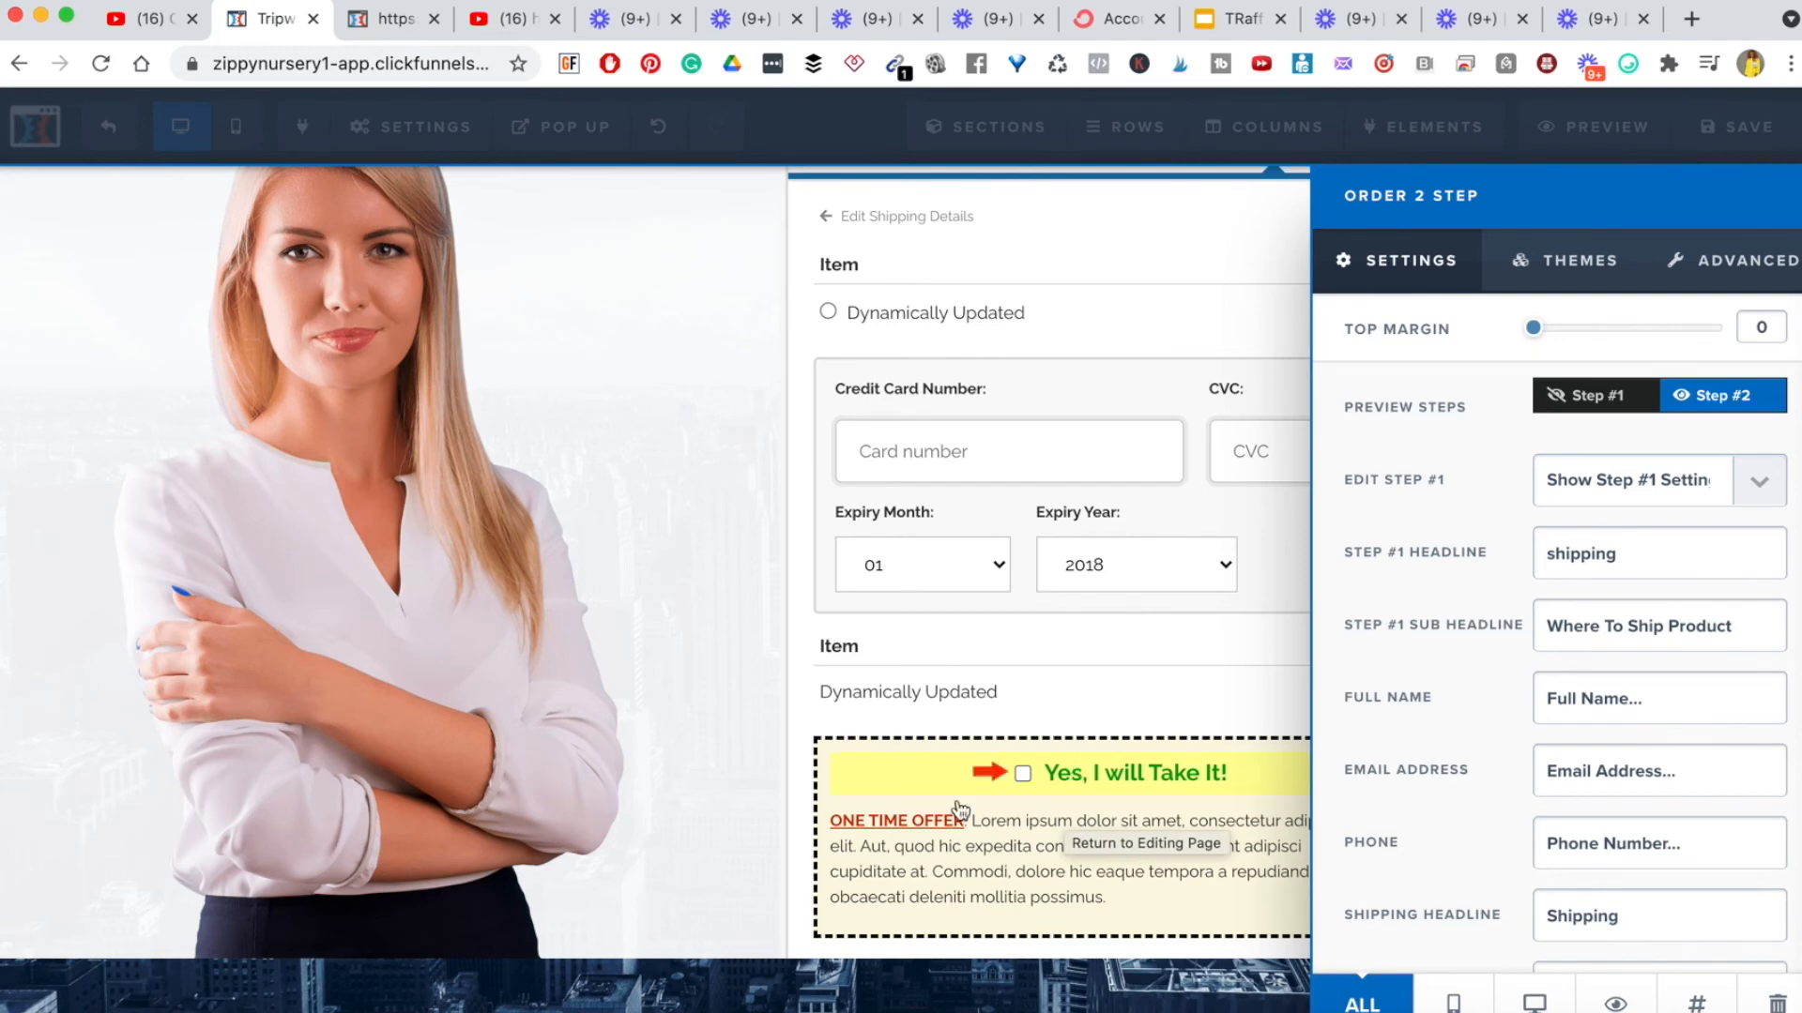
{"action": "left_click", "coordinate": [1166, 684]}
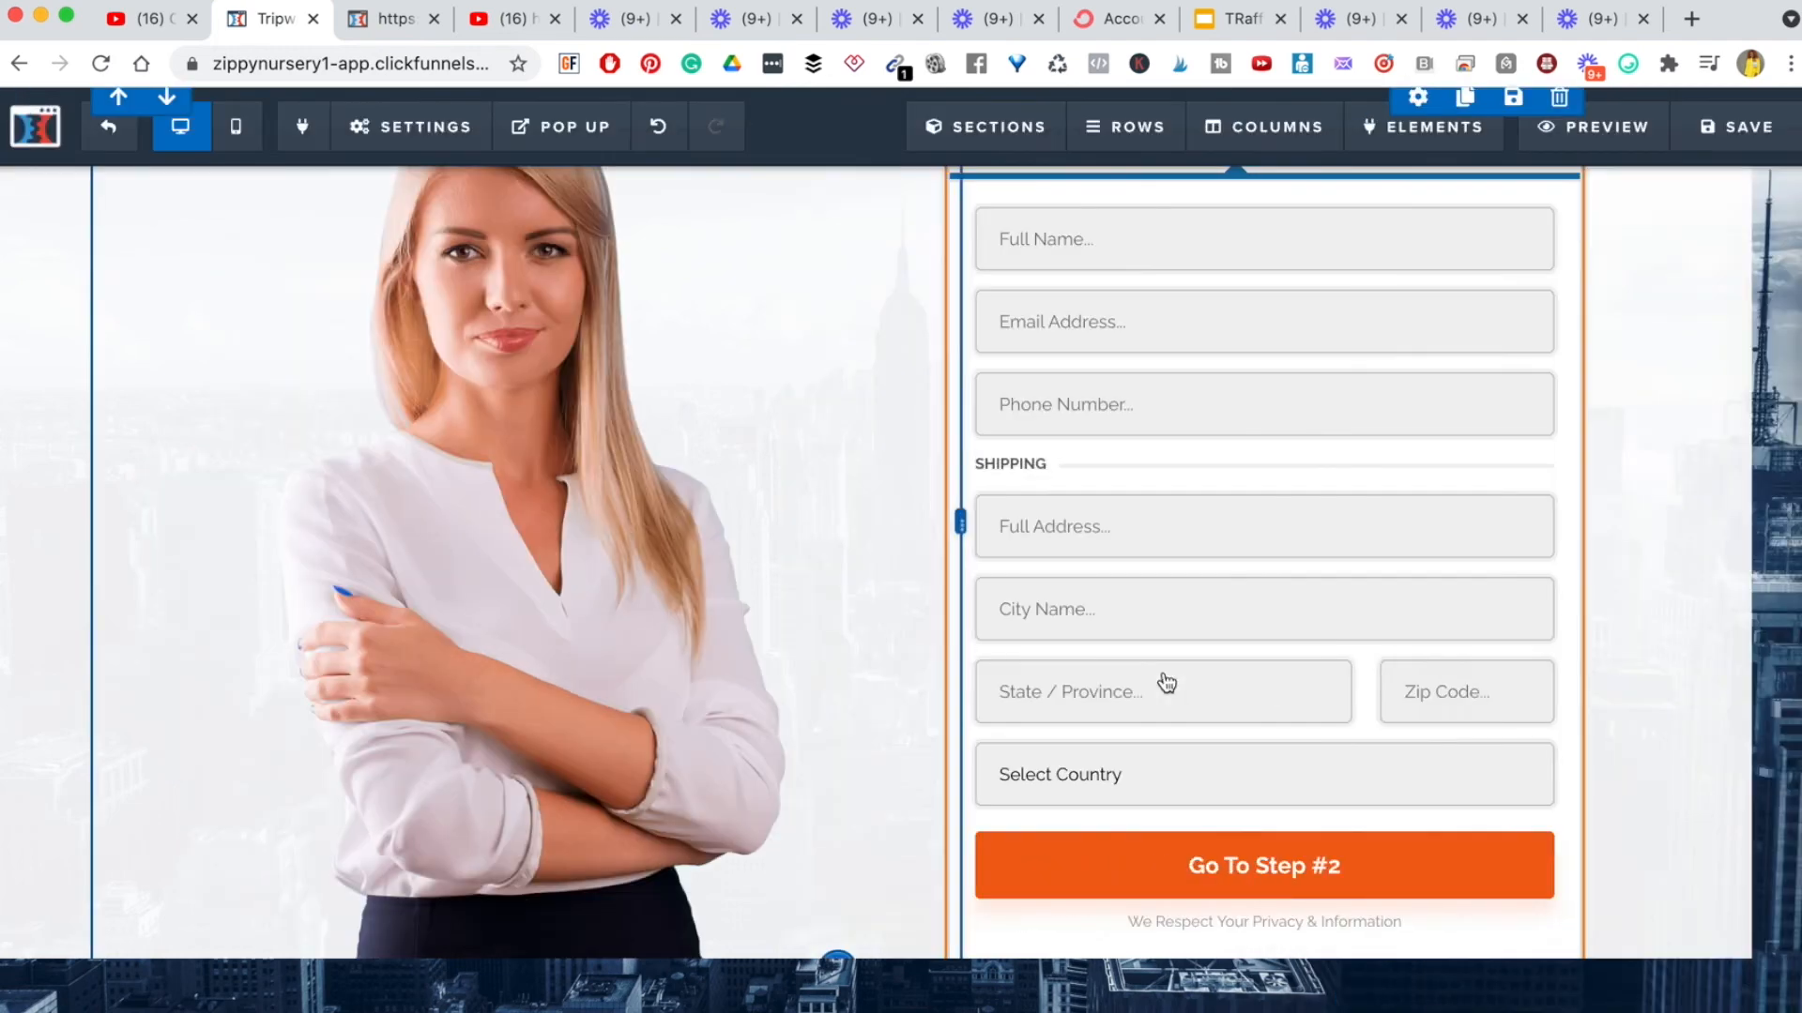
- Open the two-step order form's settings, preview Step #2 and read through the field and button text options for both steps
{"action": "scroll", "coordinate": [1385, 563], "scroll_direction": "up", "scroll_amount": 3}
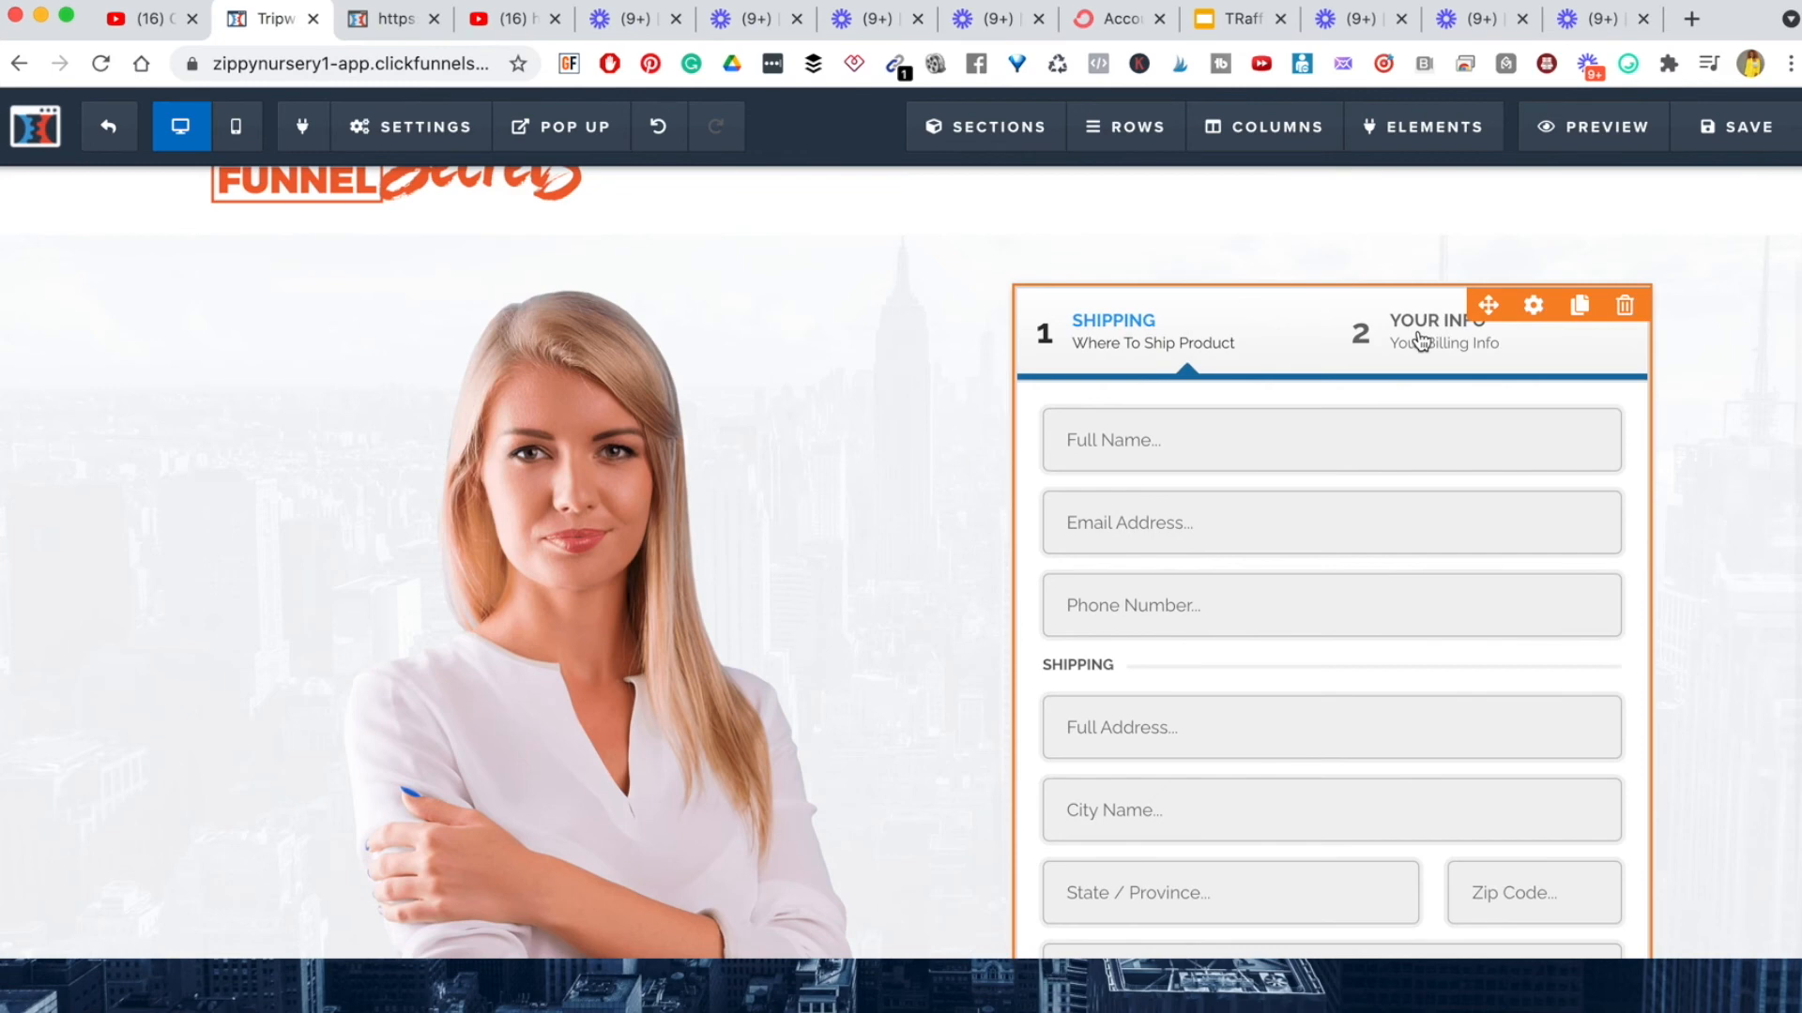
{"action": "left_click", "coordinate": [1420, 340]}
{"action": "left_click", "coordinate": [1694, 396]}
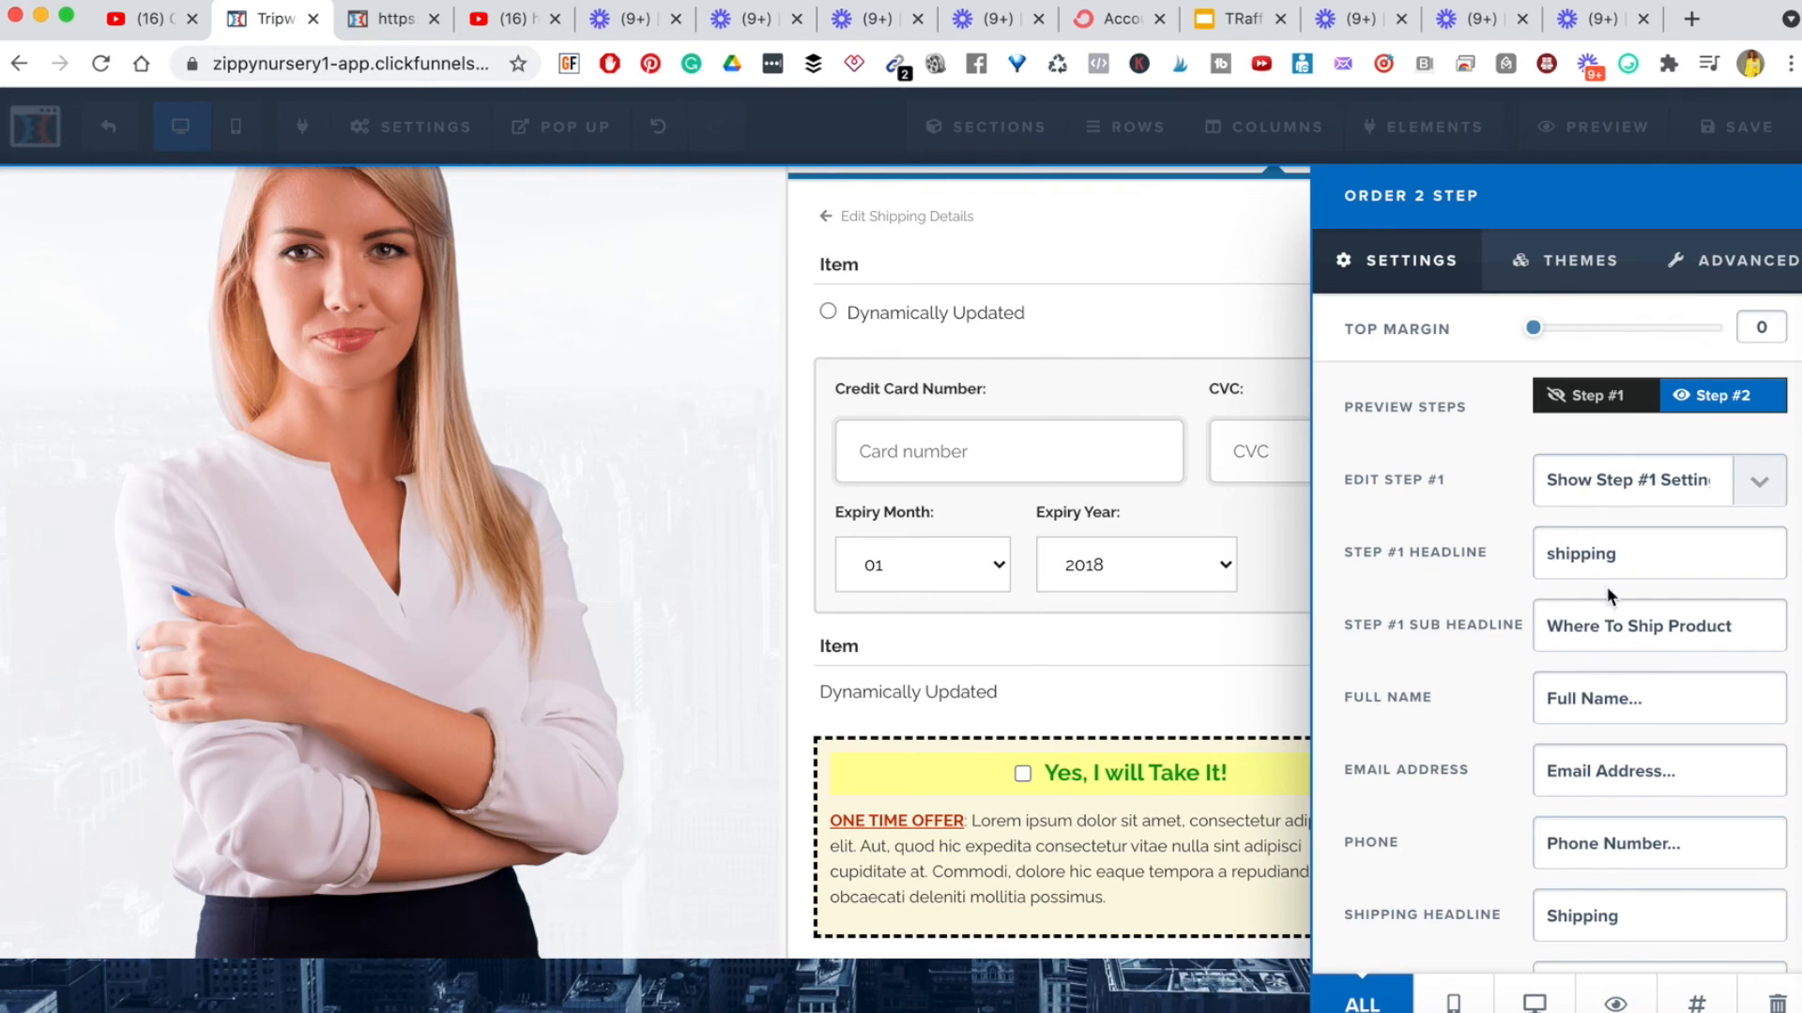
{"action": "scroll", "coordinate": [1607, 587], "scroll_direction": "down", "scroll_amount": 2}
{"action": "scroll", "coordinate": [1607, 594], "scroll_direction": "down", "scroll_amount": 15}
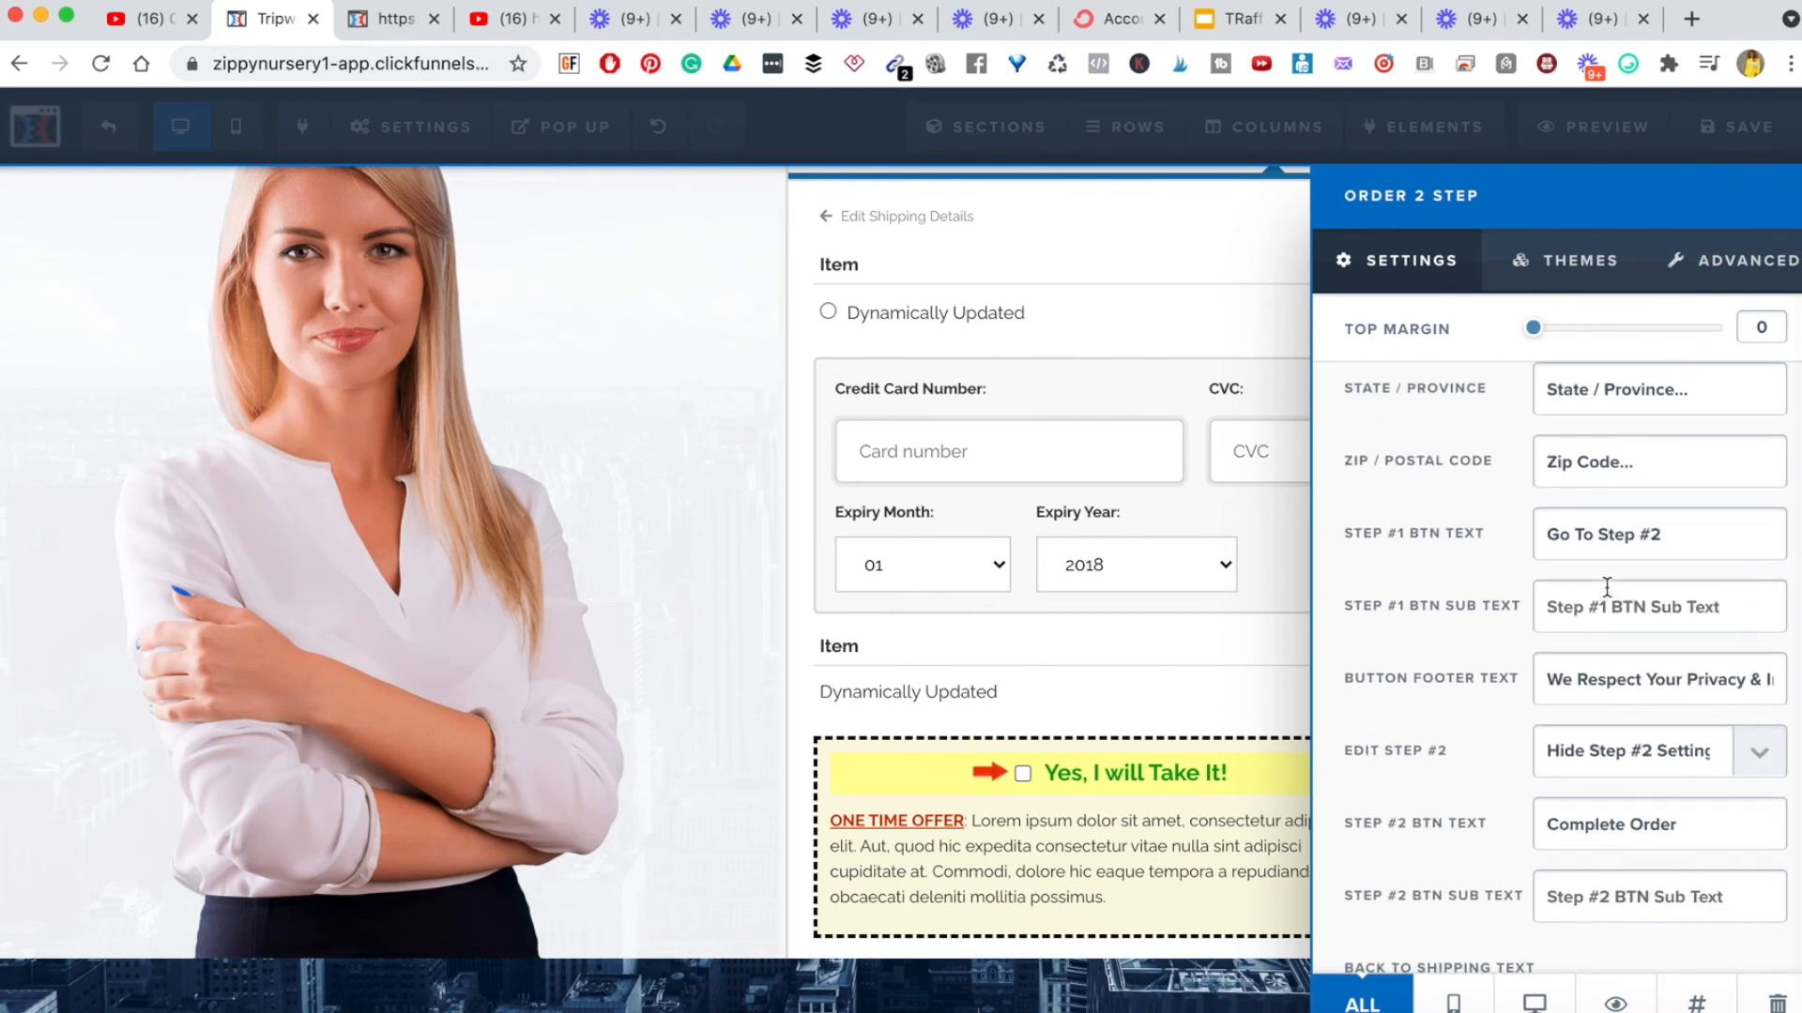
{"action": "scroll", "coordinate": [1607, 588], "scroll_direction": "down", "scroll_amount": 2}
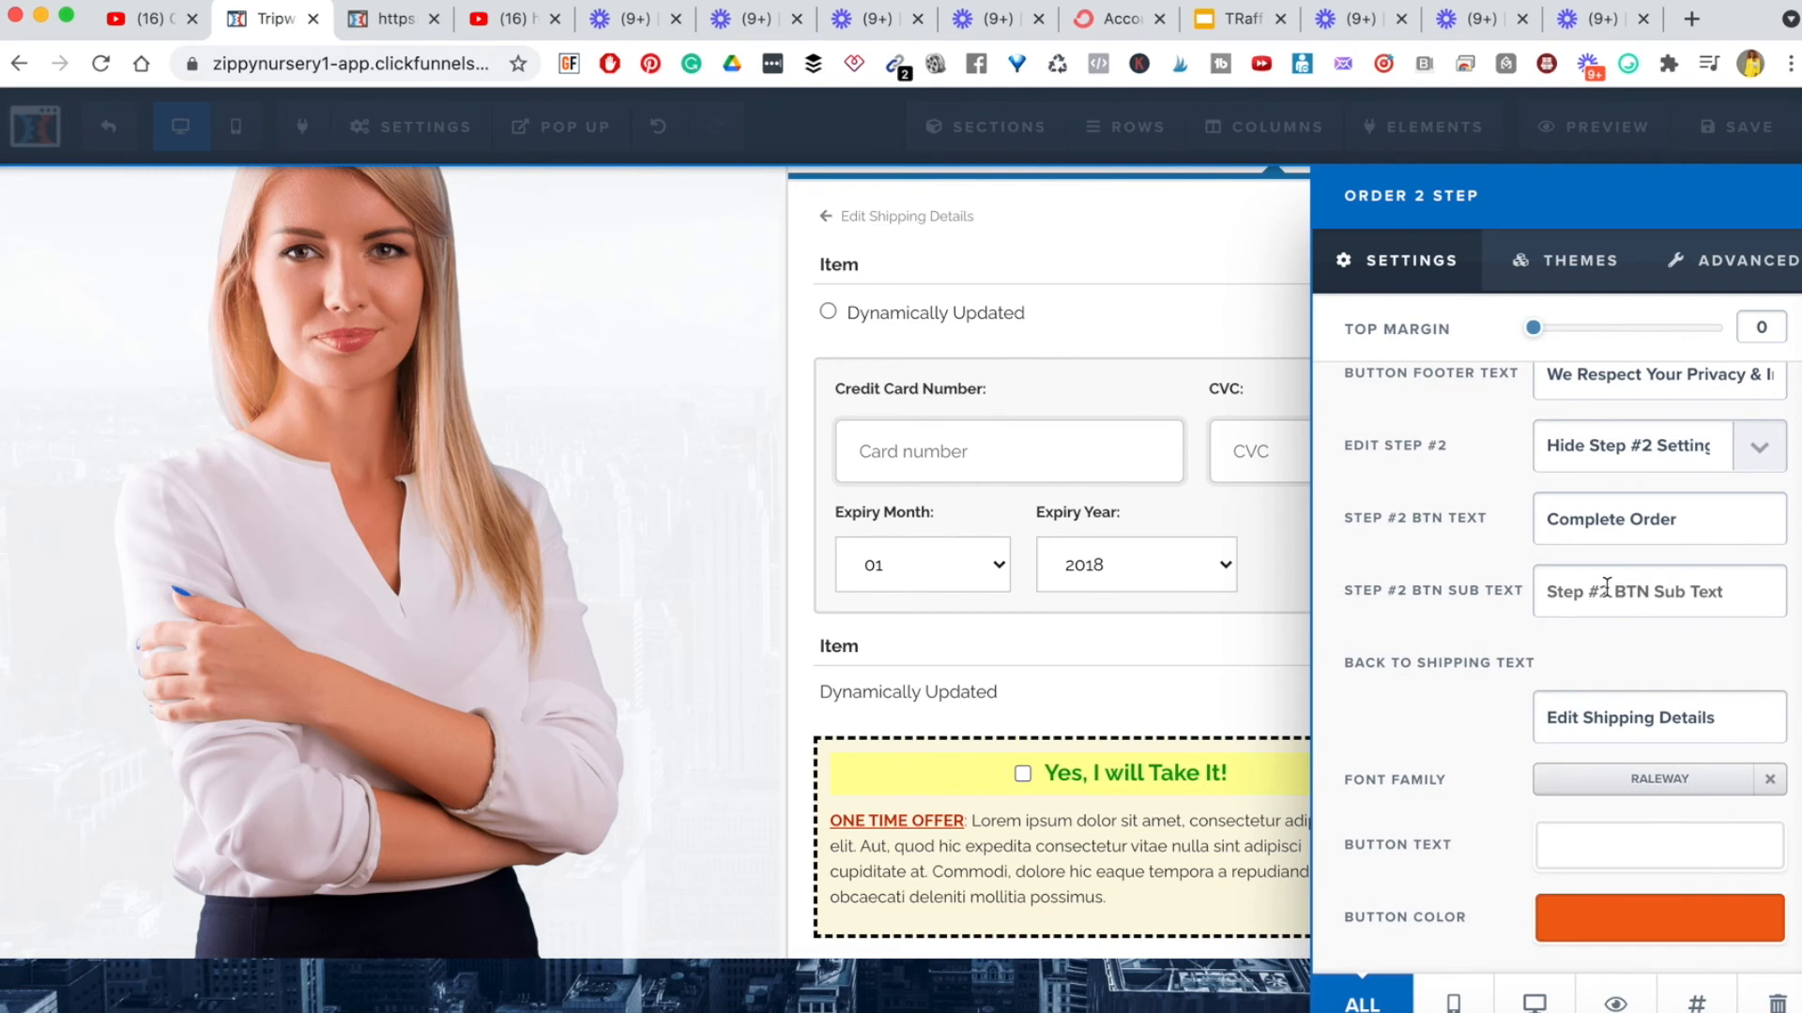
{"action": "scroll", "coordinate": [1606, 587], "scroll_direction": "up", "scroll_amount": 5}
{"action": "scroll", "coordinate": [1607, 588], "scroll_direction": "up", "scroll_amount": 1}
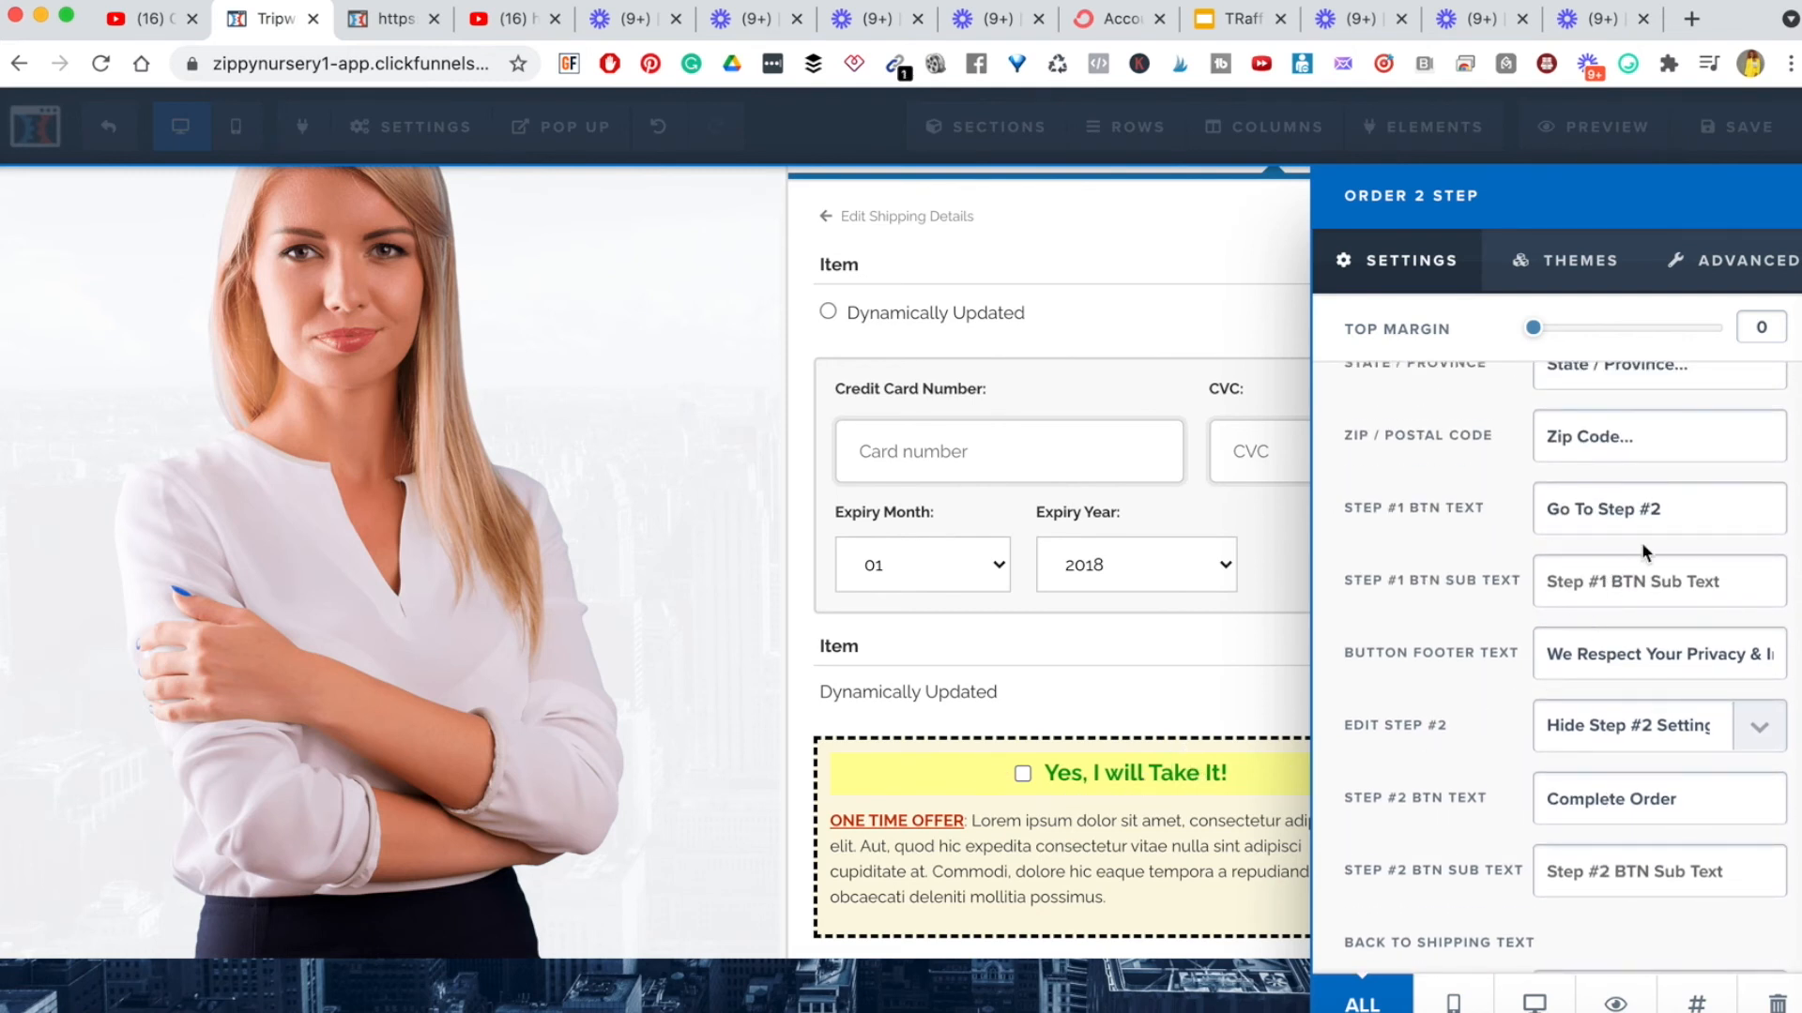
{"action": "scroll", "coordinate": [1641, 542], "scroll_direction": "down", "scroll_amount": 1}
{"action": "scroll", "coordinate": [1641, 542], "scroll_direction": "up", "scroll_amount": 5}
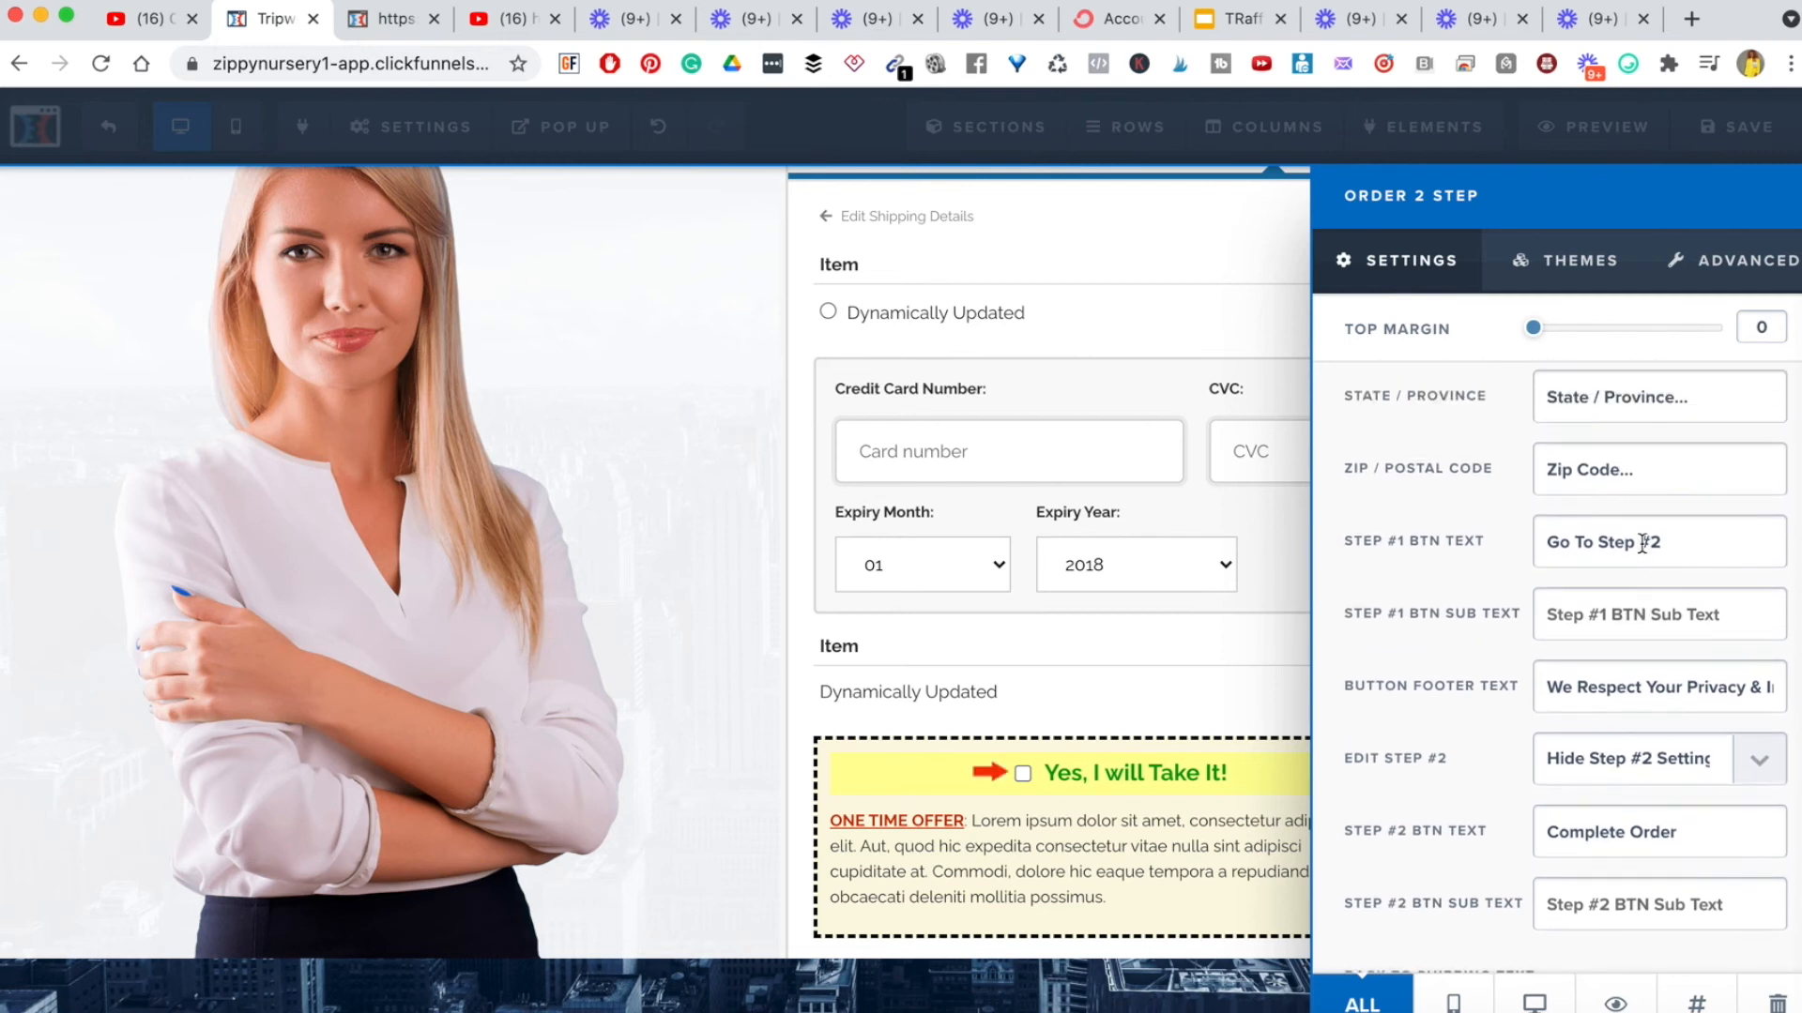
{"action": "scroll", "coordinate": [1642, 542], "scroll_direction": "up", "scroll_amount": 8}
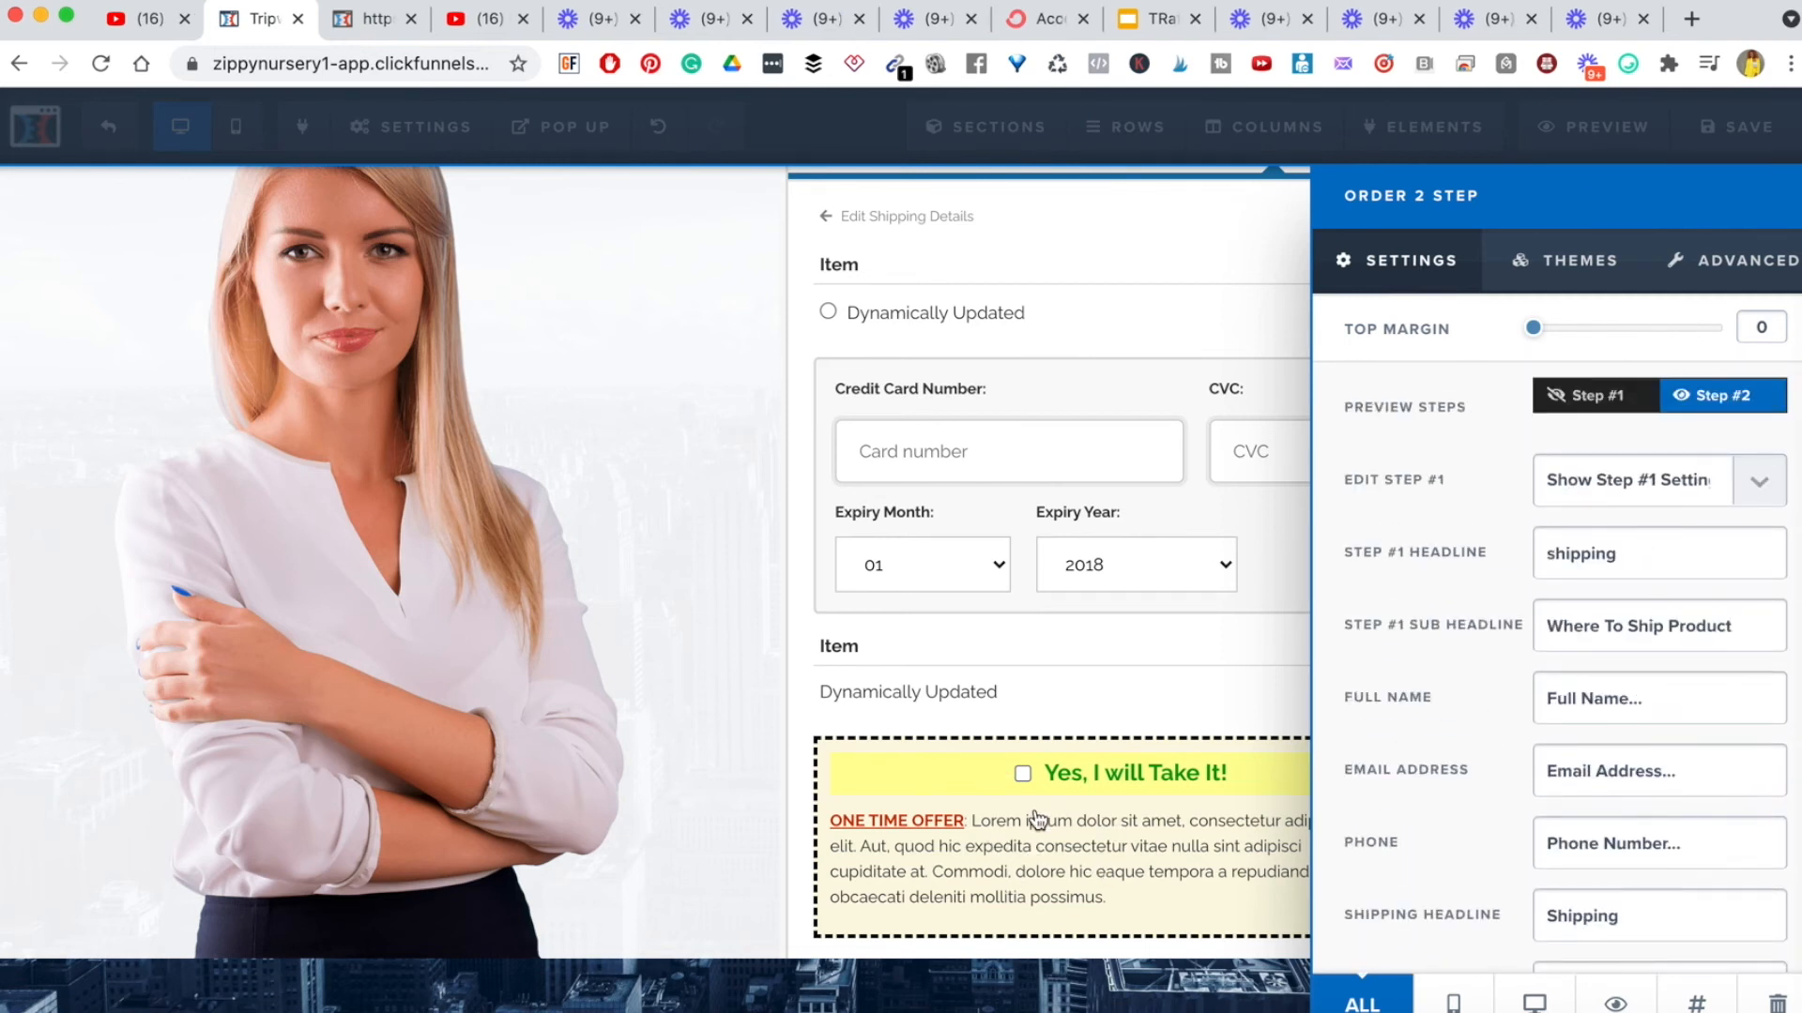
{"action": "scroll", "coordinate": [1506, 696], "scroll_direction": "down", "scroll_amount": 15}
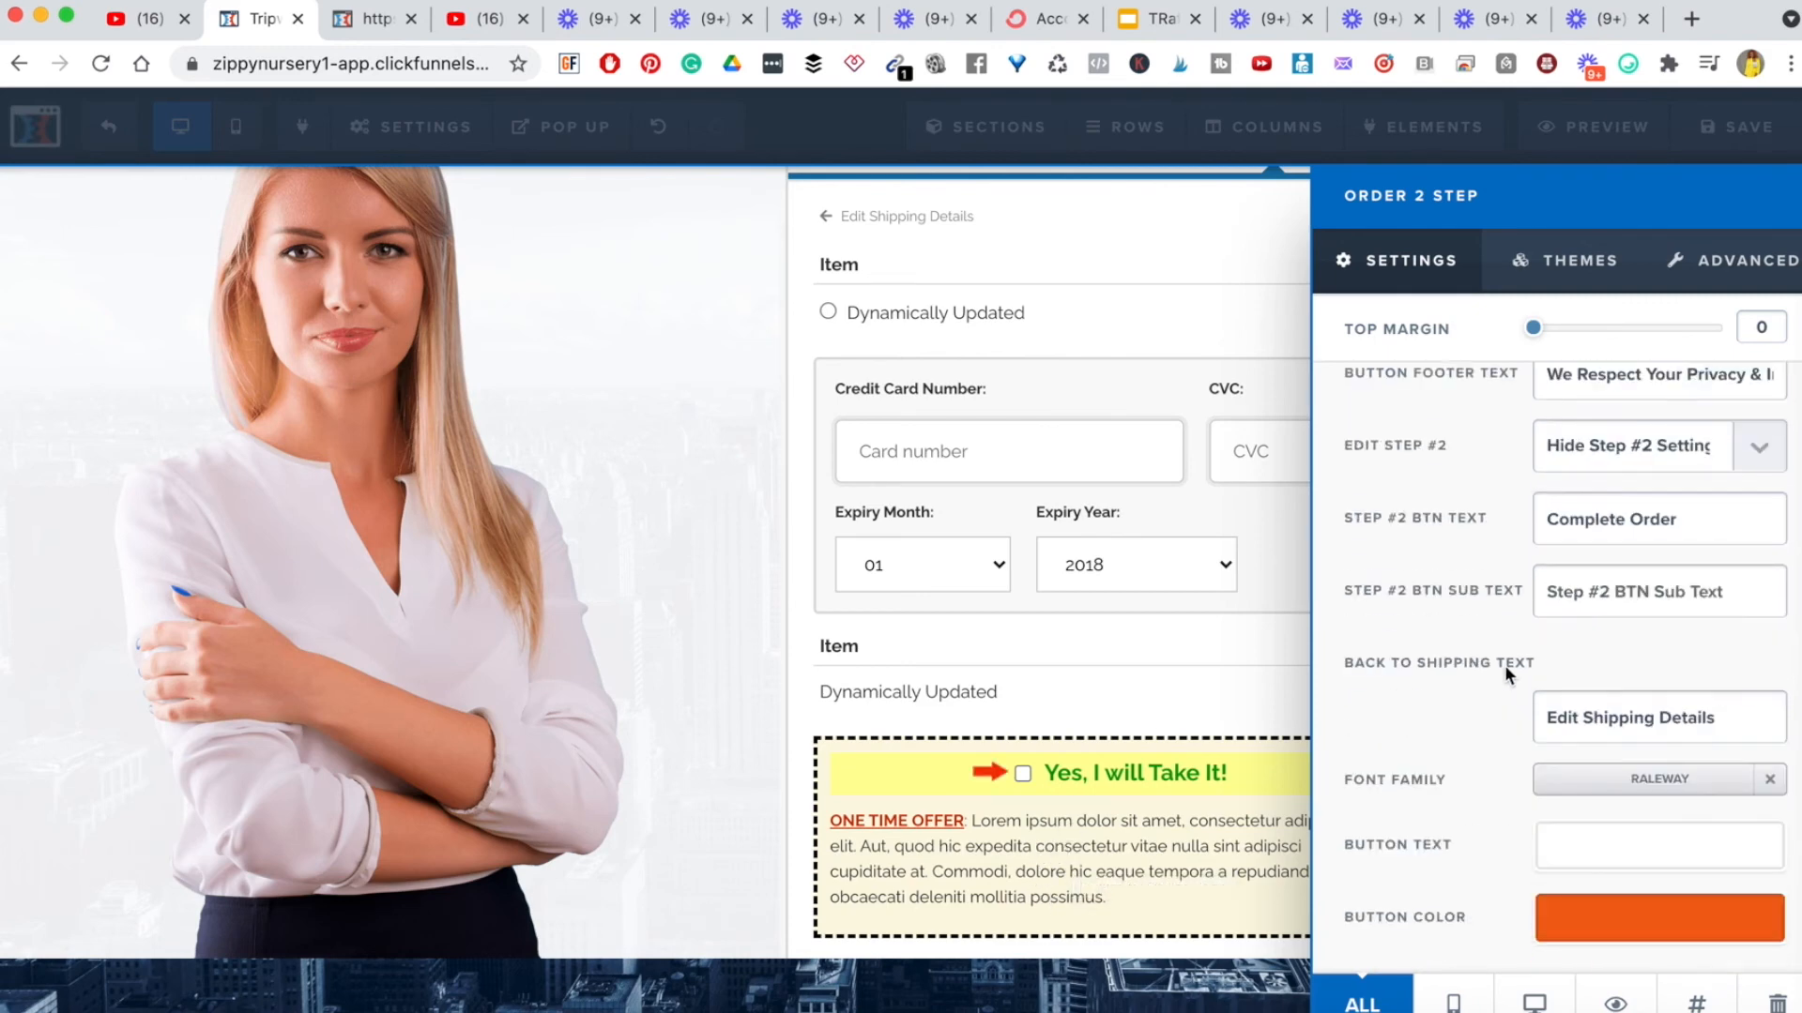
{"action": "scroll", "coordinate": [1598, 542], "scroll_direction": "up", "scroll_amount": 10}
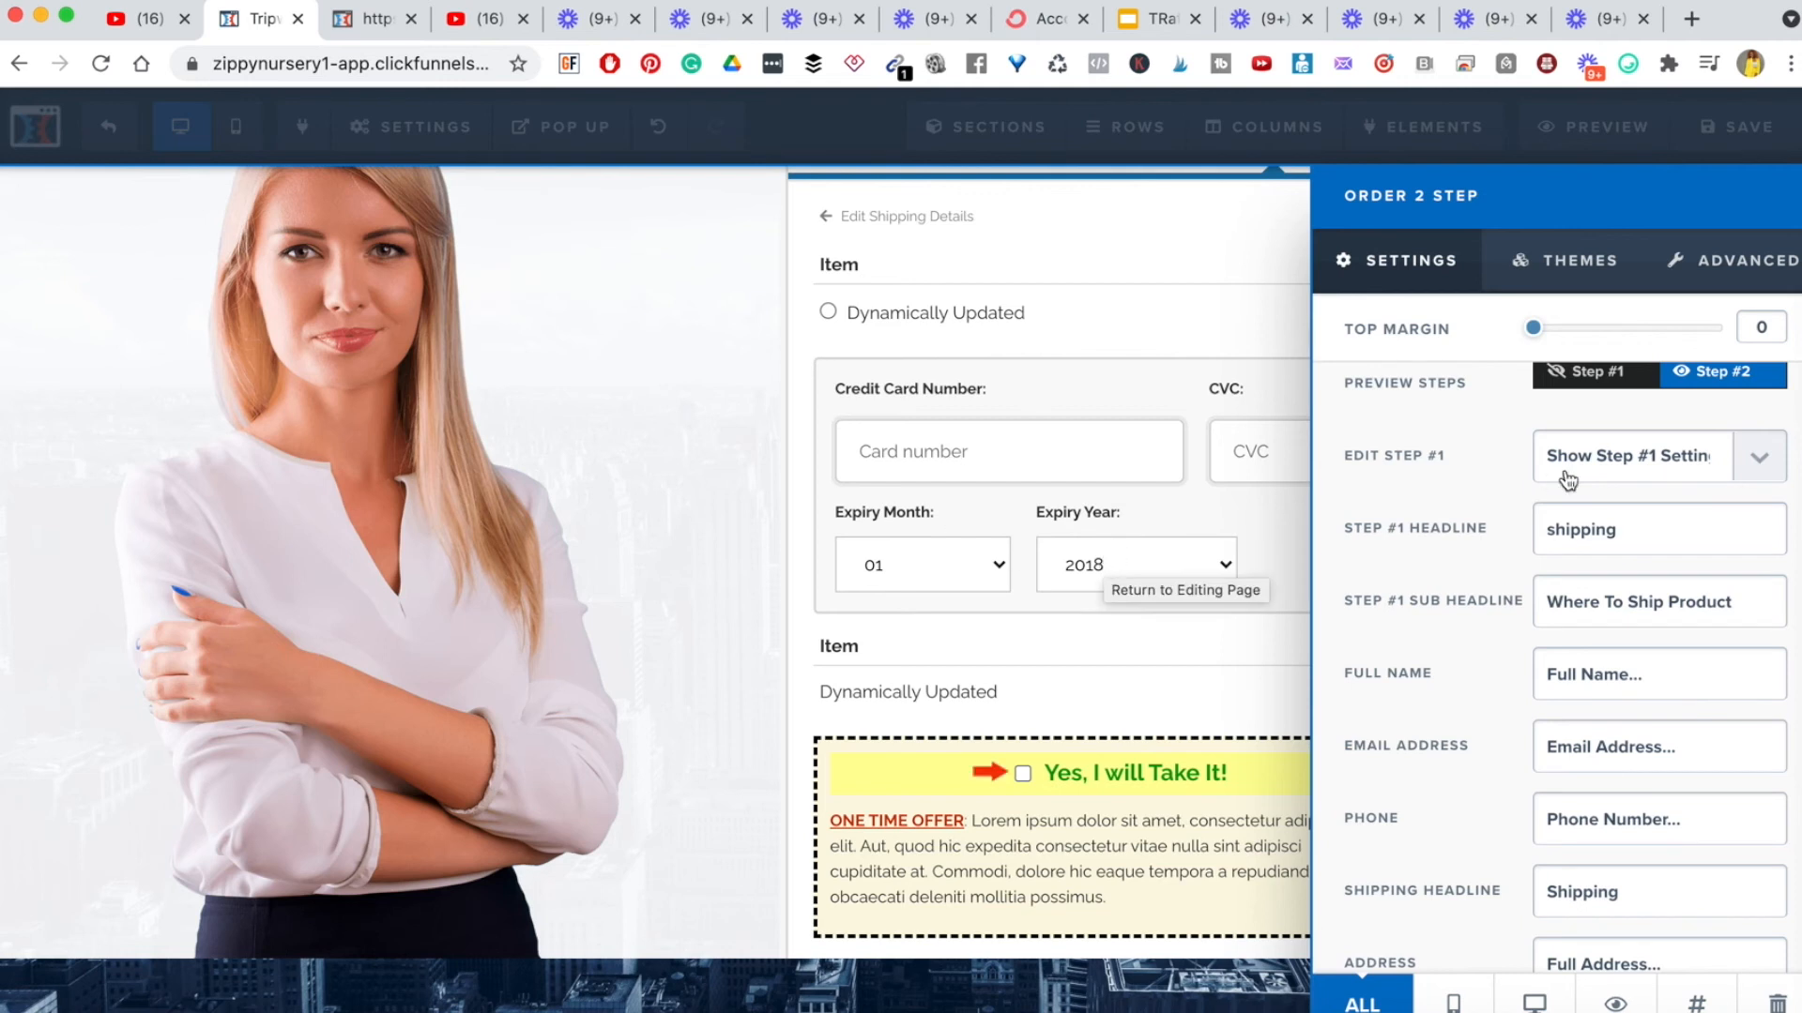
- Try hiding the order bump in the form's advanced settings and switch it back to Show Order Bump
{"action": "left_click", "coordinate": [1729, 285]}
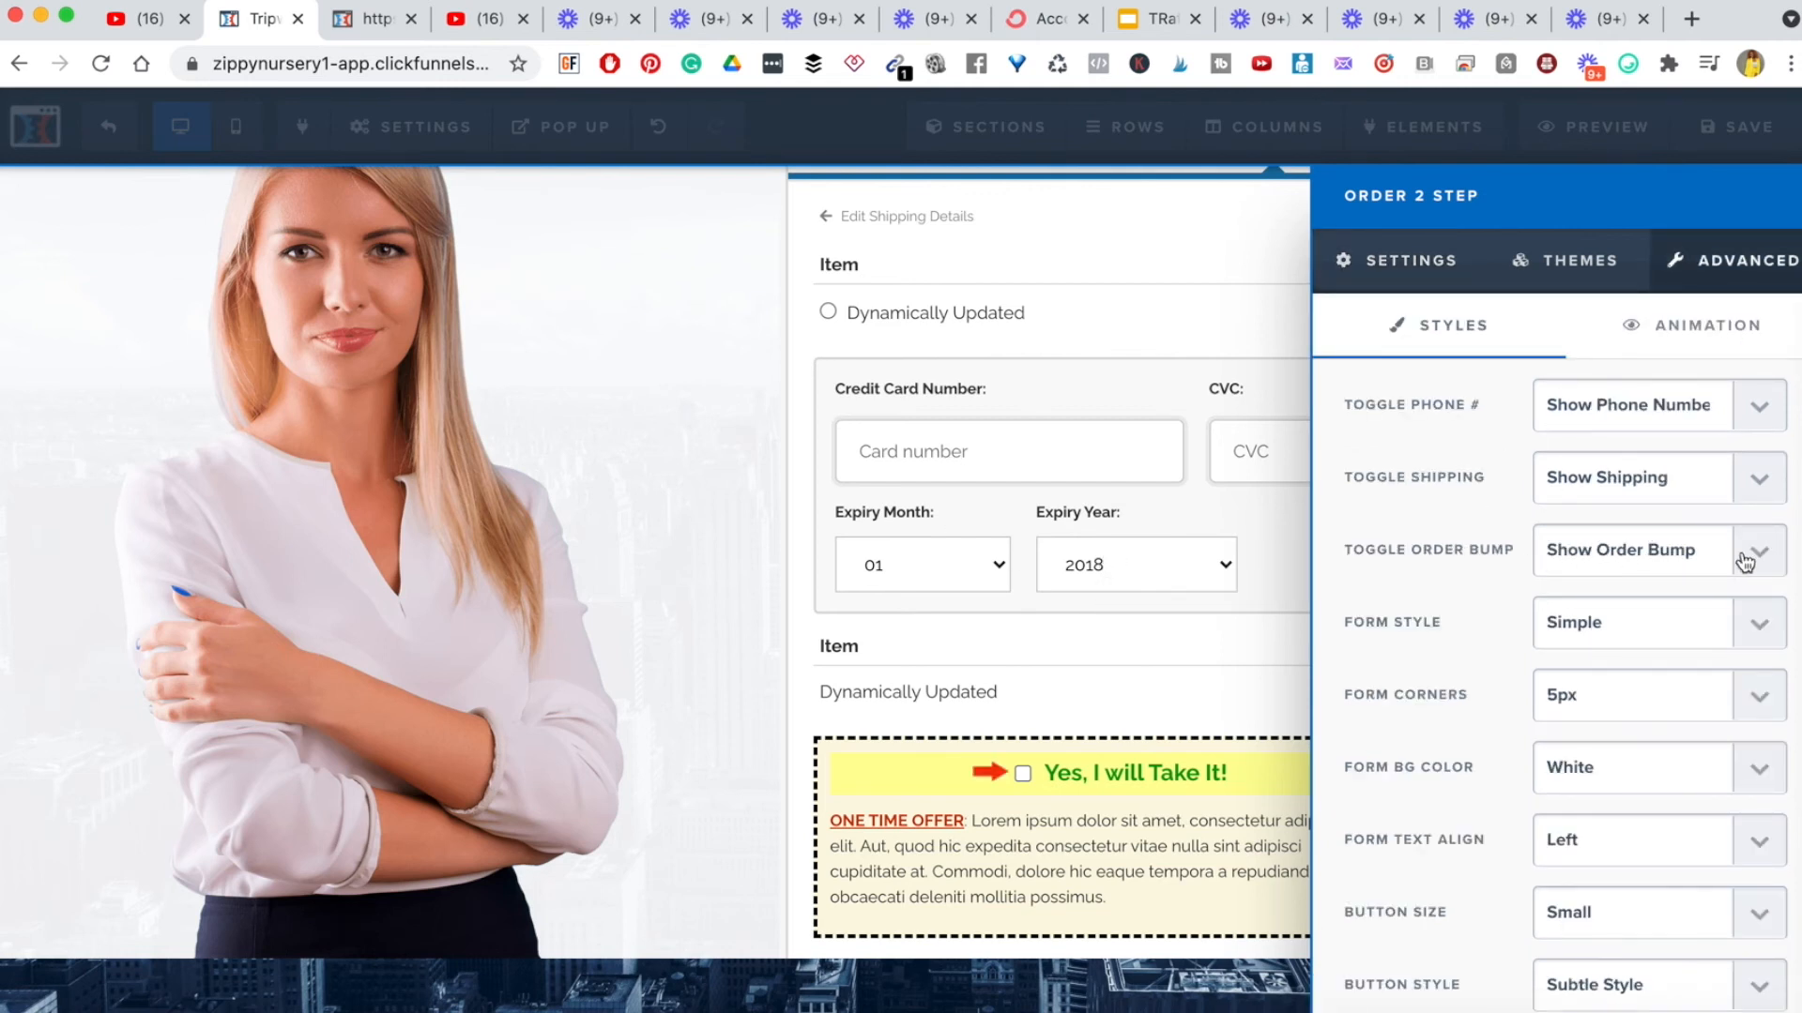
{"action": "left_click", "coordinate": [1719, 573]}
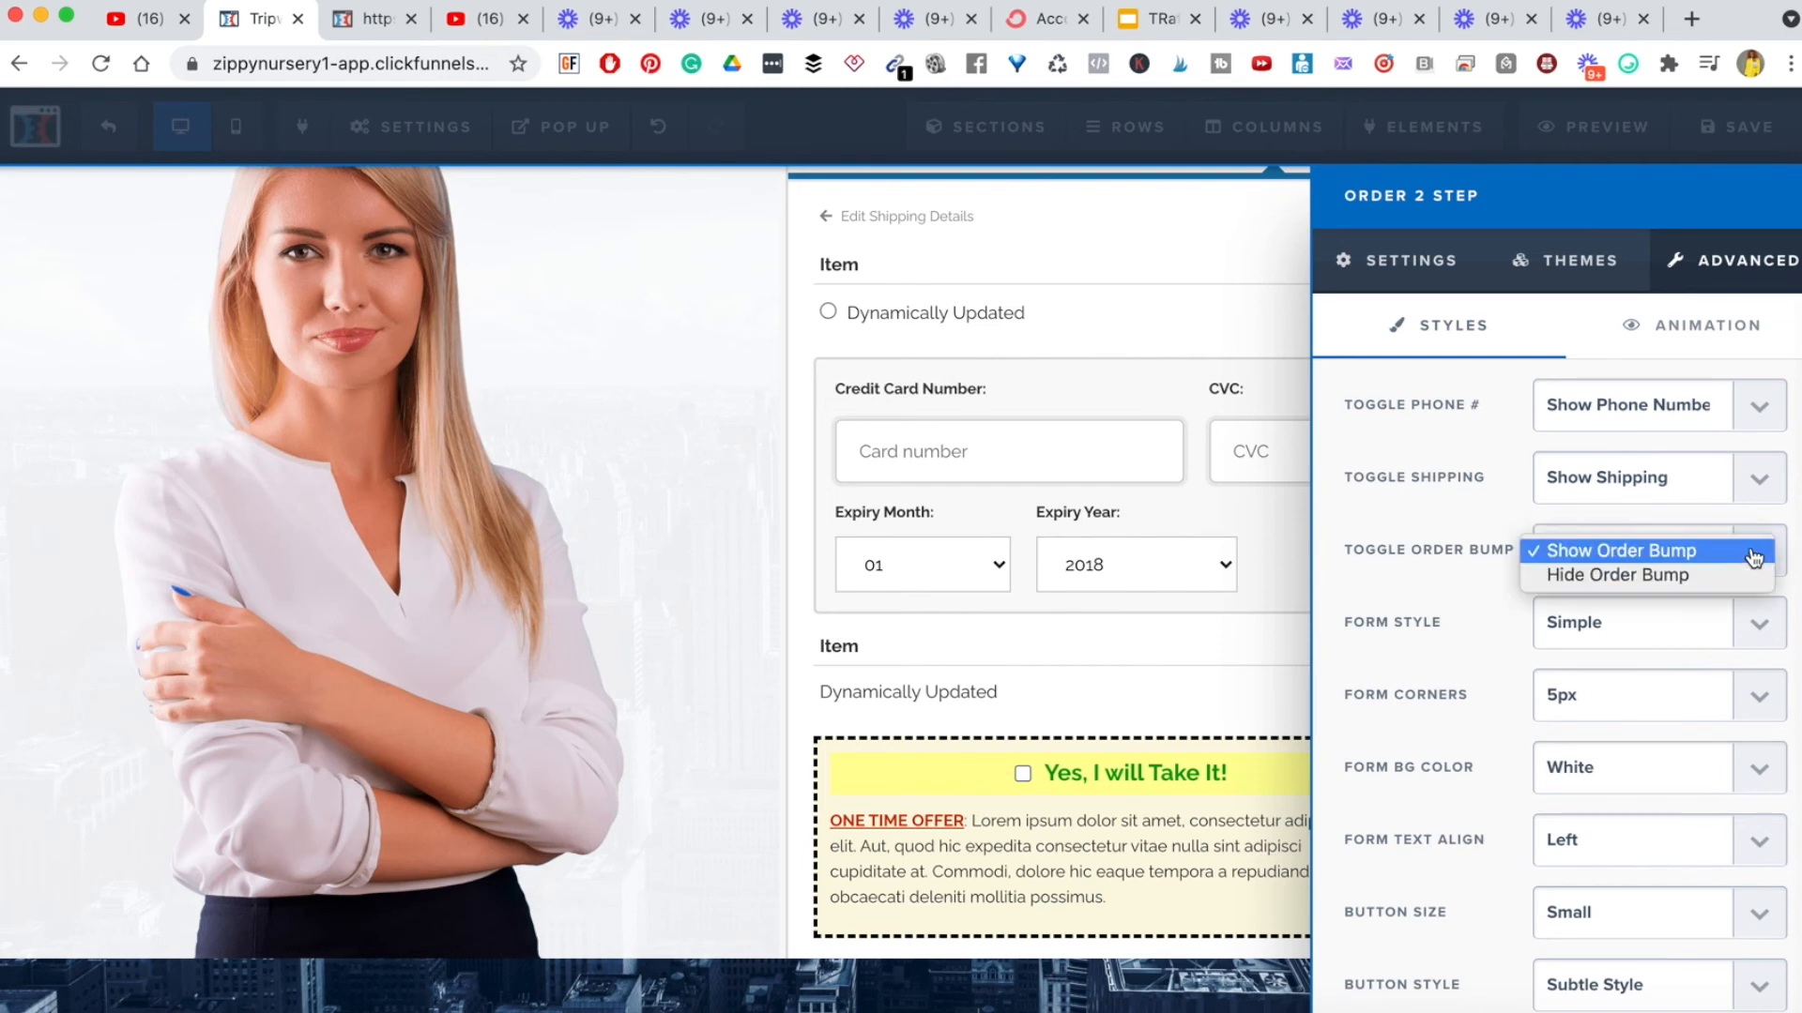
{"action": "left_click", "coordinate": [1706, 584]}
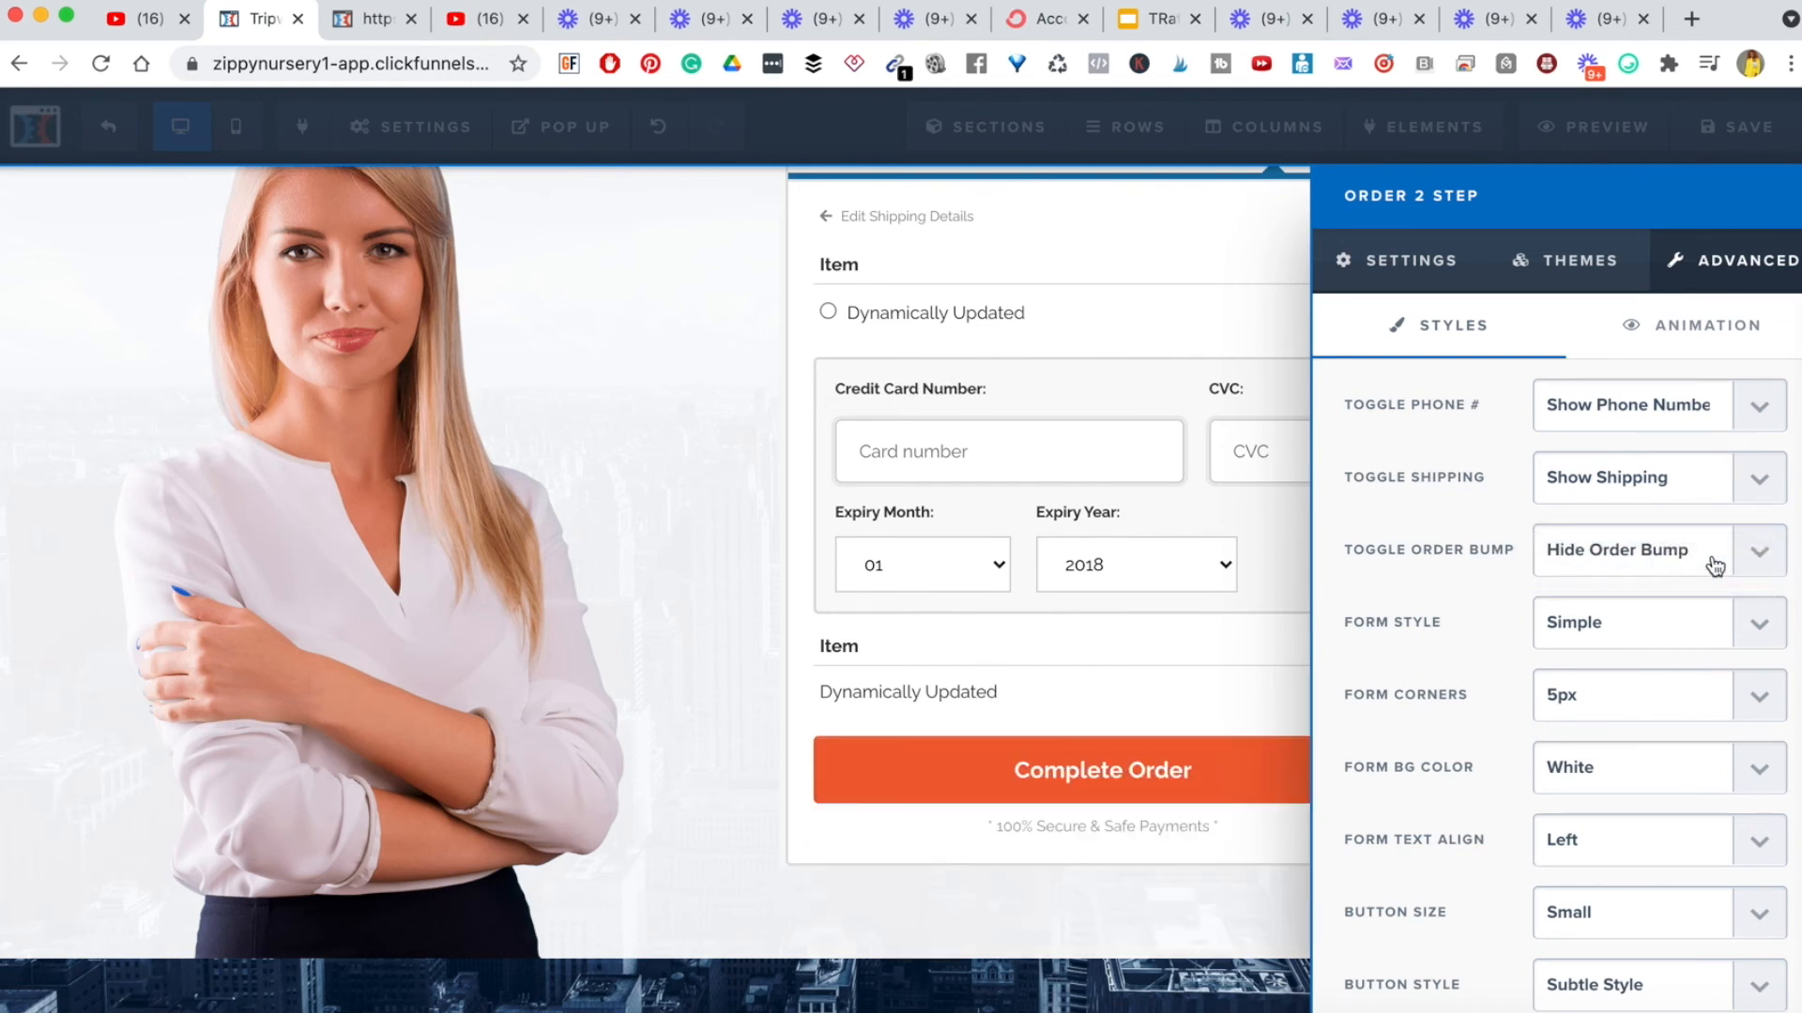
{"action": "left_click", "coordinate": [1764, 561]}
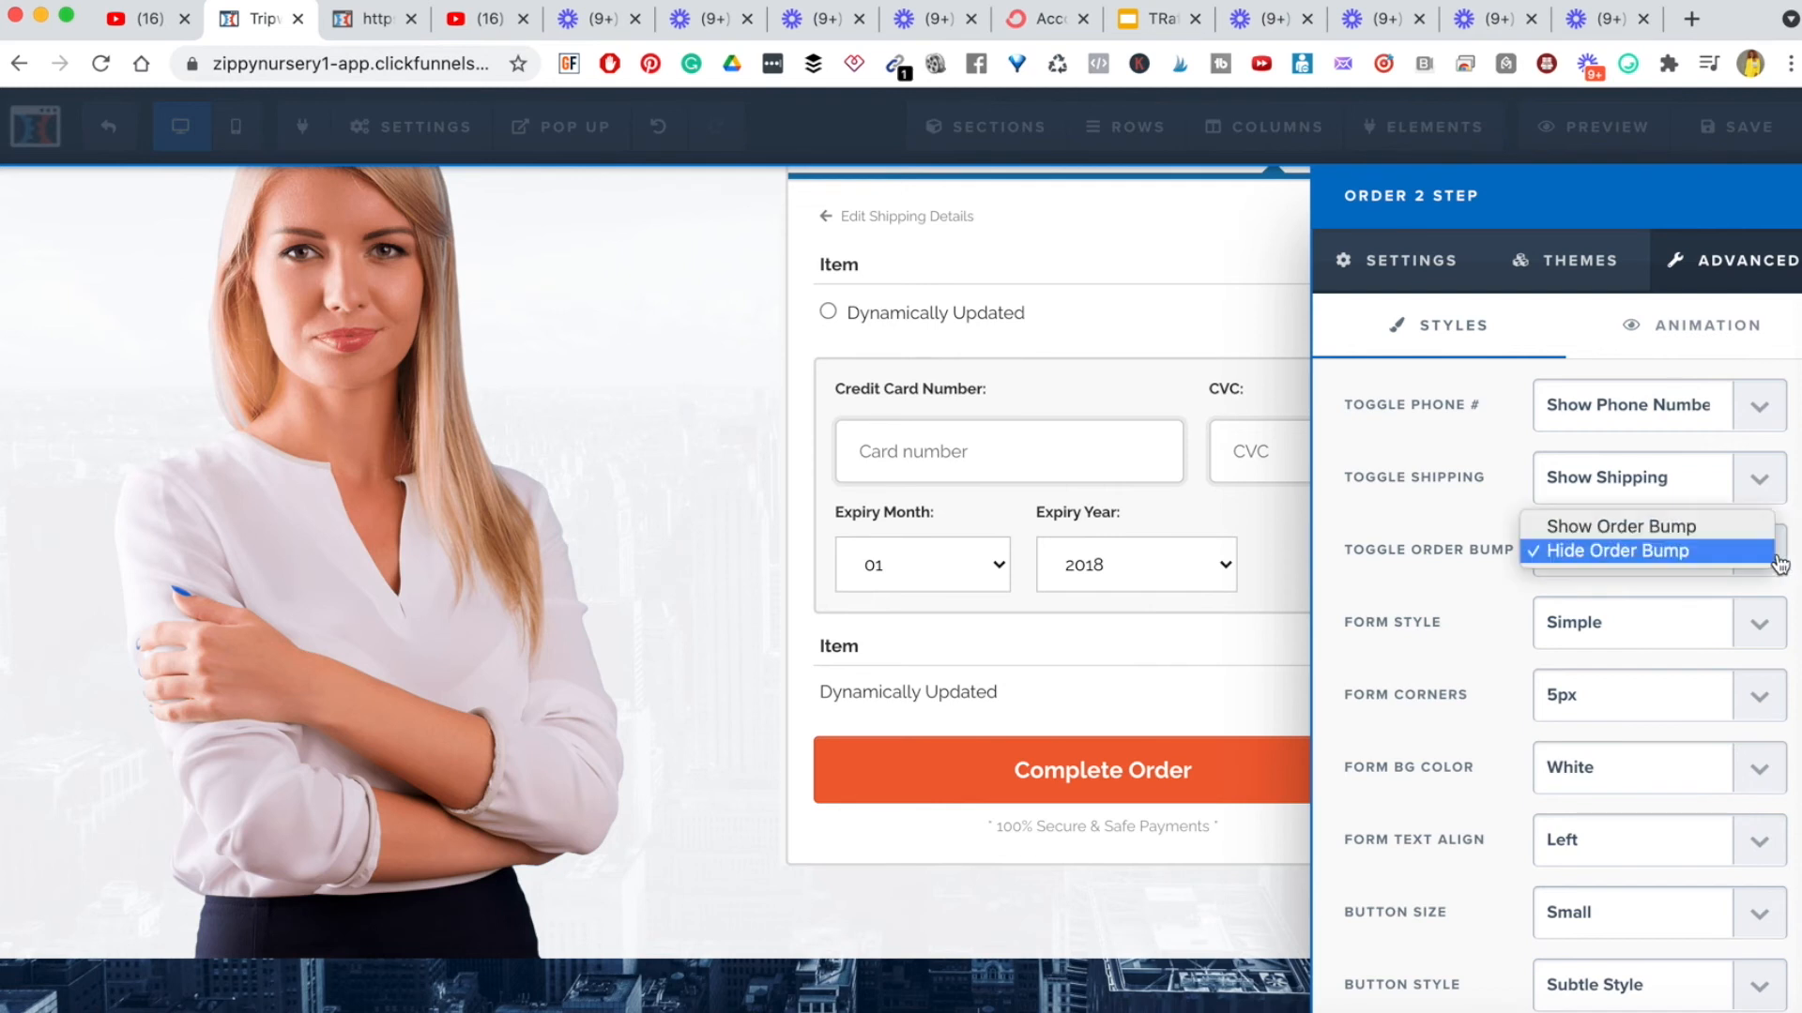
{"action": "left_click", "coordinate": [1668, 528]}
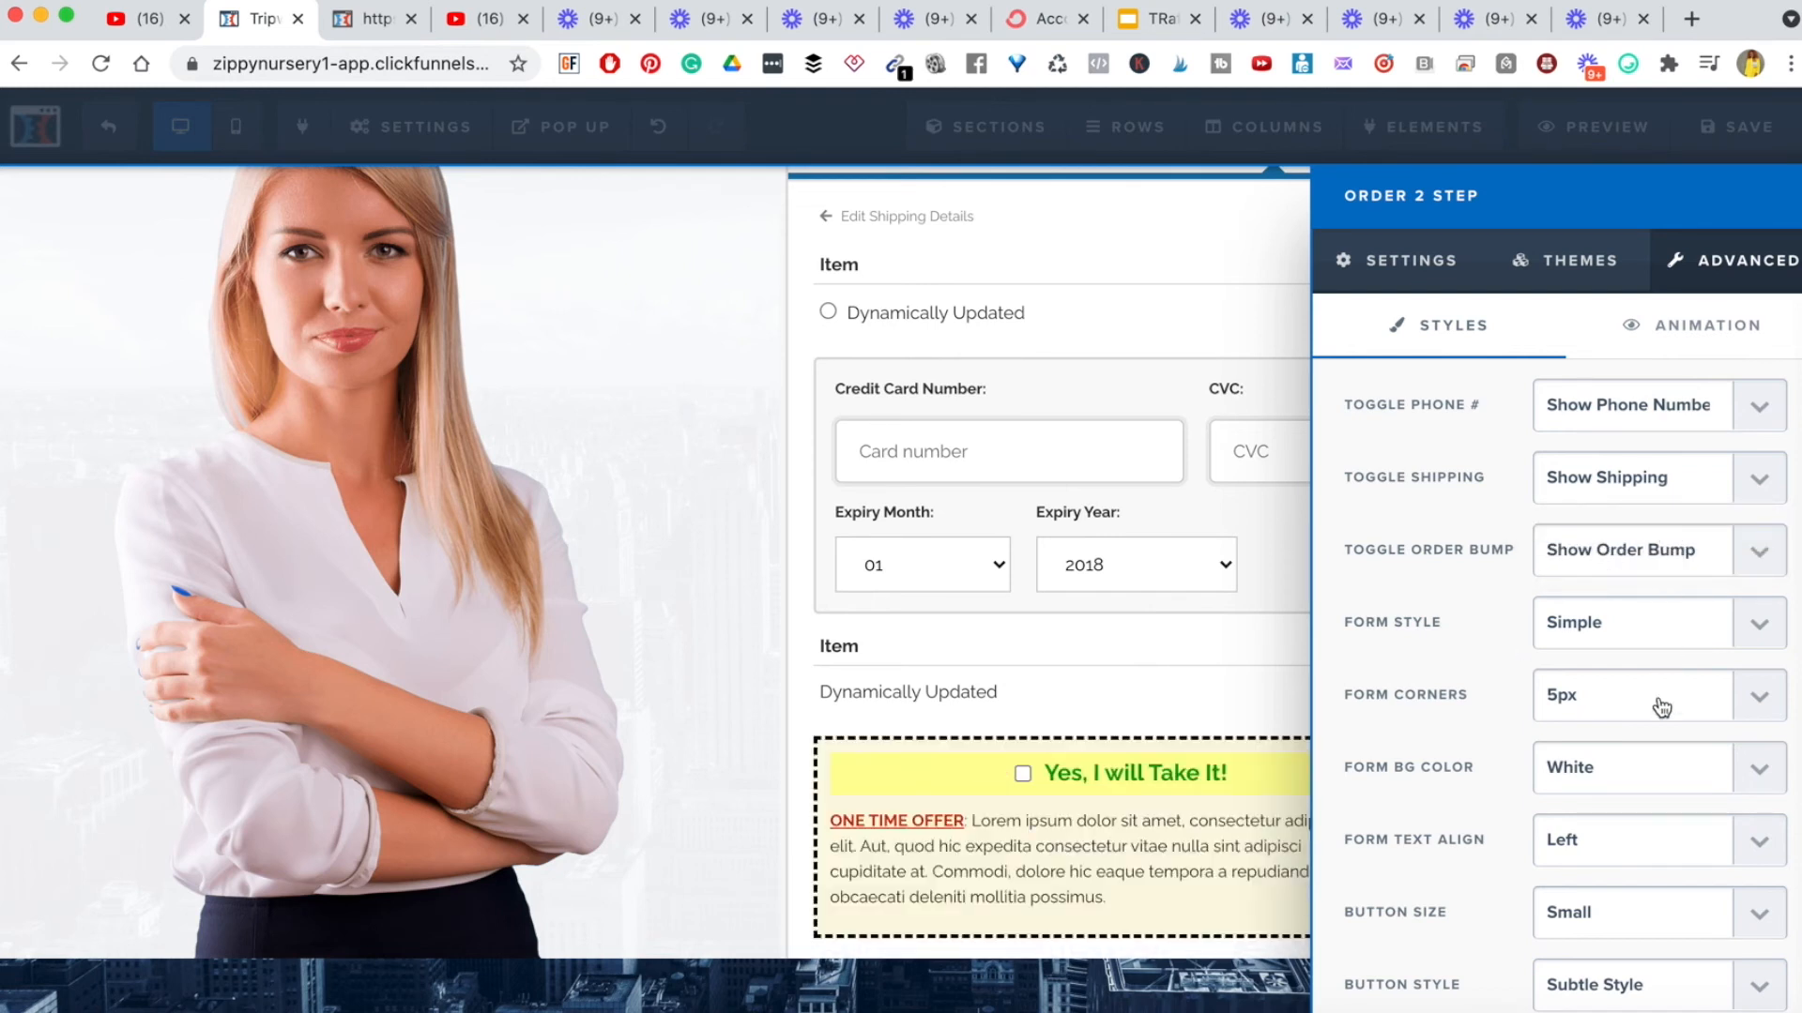
- Look over the order form's advanced style and animation options and close the element settings
{"action": "scroll", "coordinate": [1662, 707], "scroll_direction": "down", "scroll_amount": 1}
{"action": "scroll", "coordinate": [1662, 708], "scroll_direction": "up", "scroll_amount": 1}
{"action": "left_click", "coordinate": [1721, 321]}
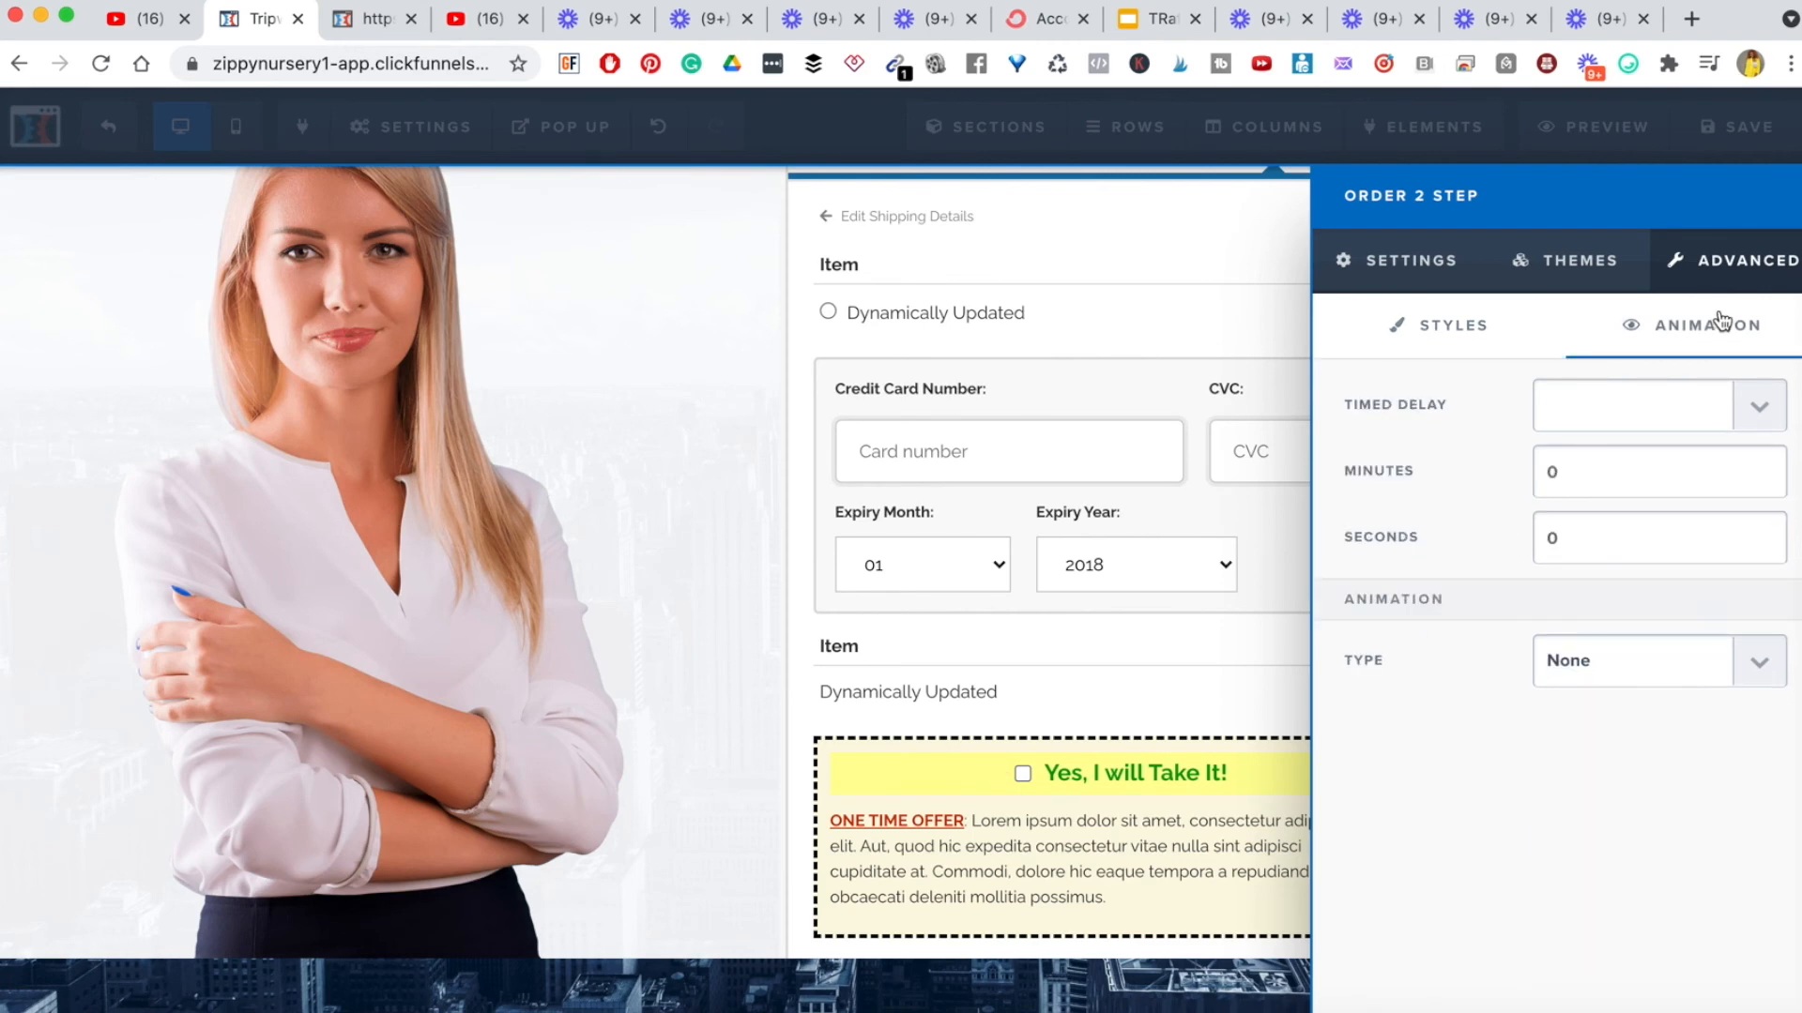
{"action": "left_click", "coordinate": [1427, 349]}
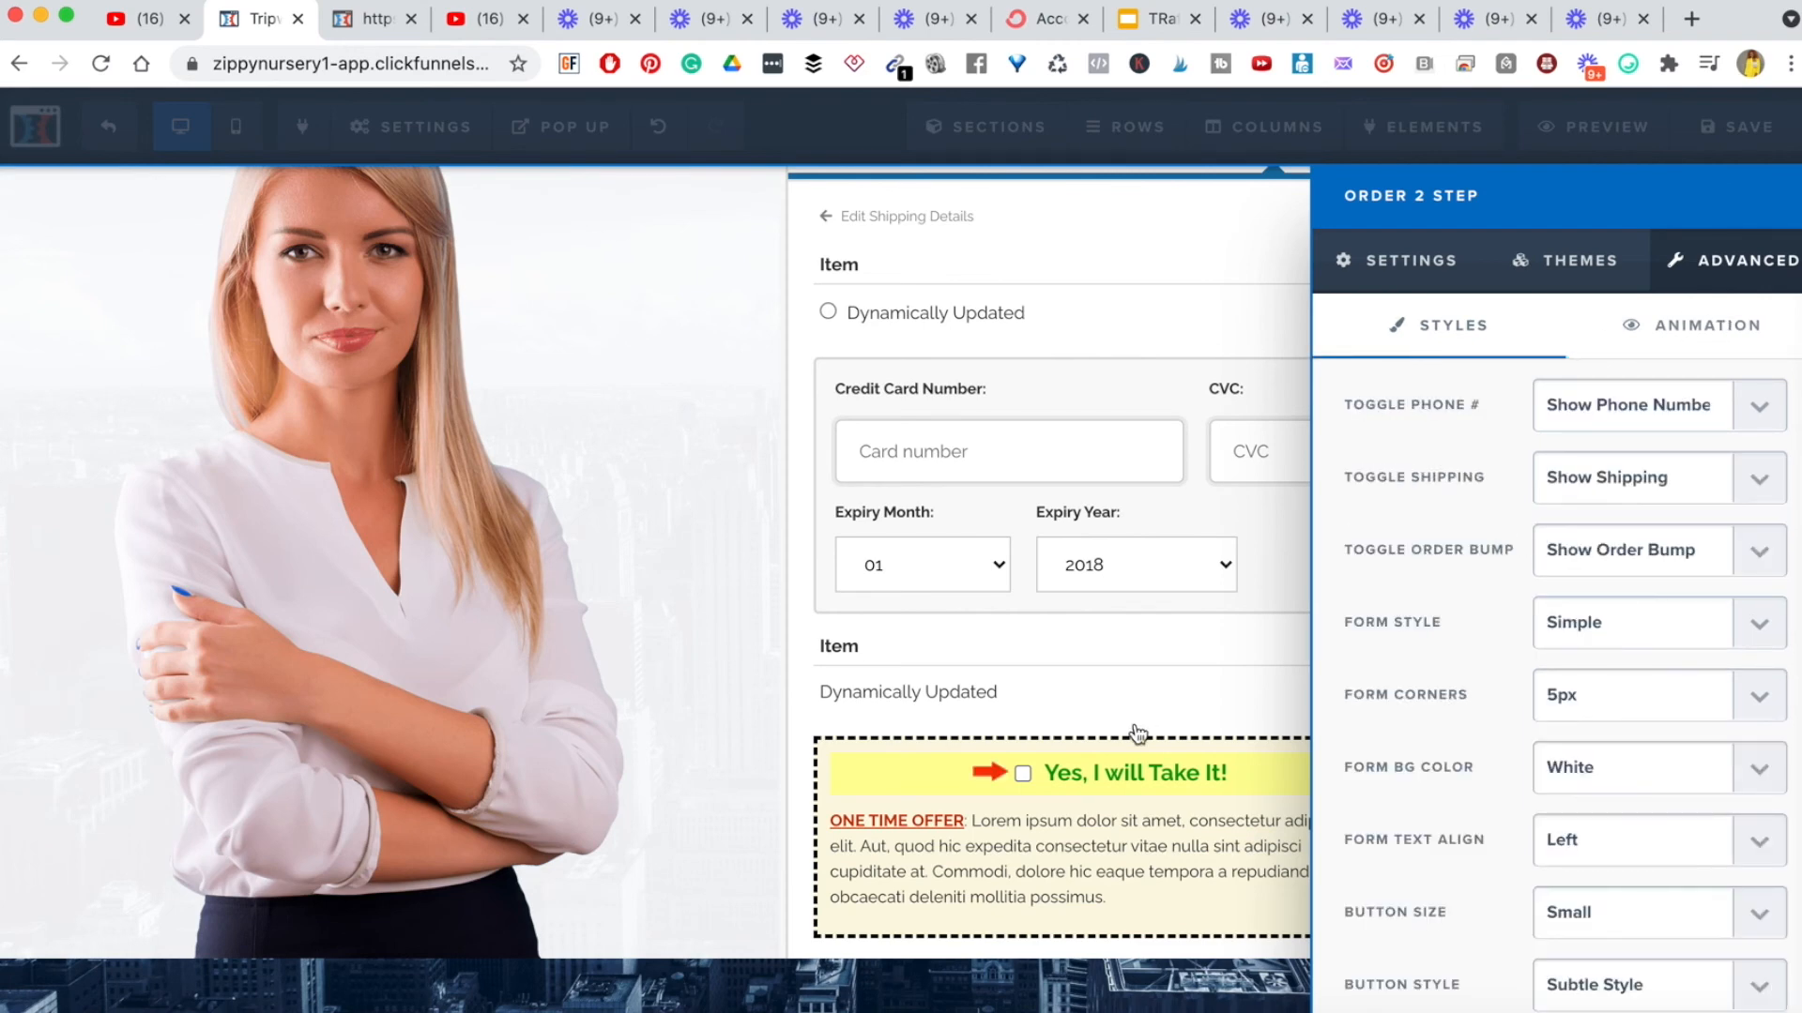
{"action": "left_click", "coordinate": [735, 736]}
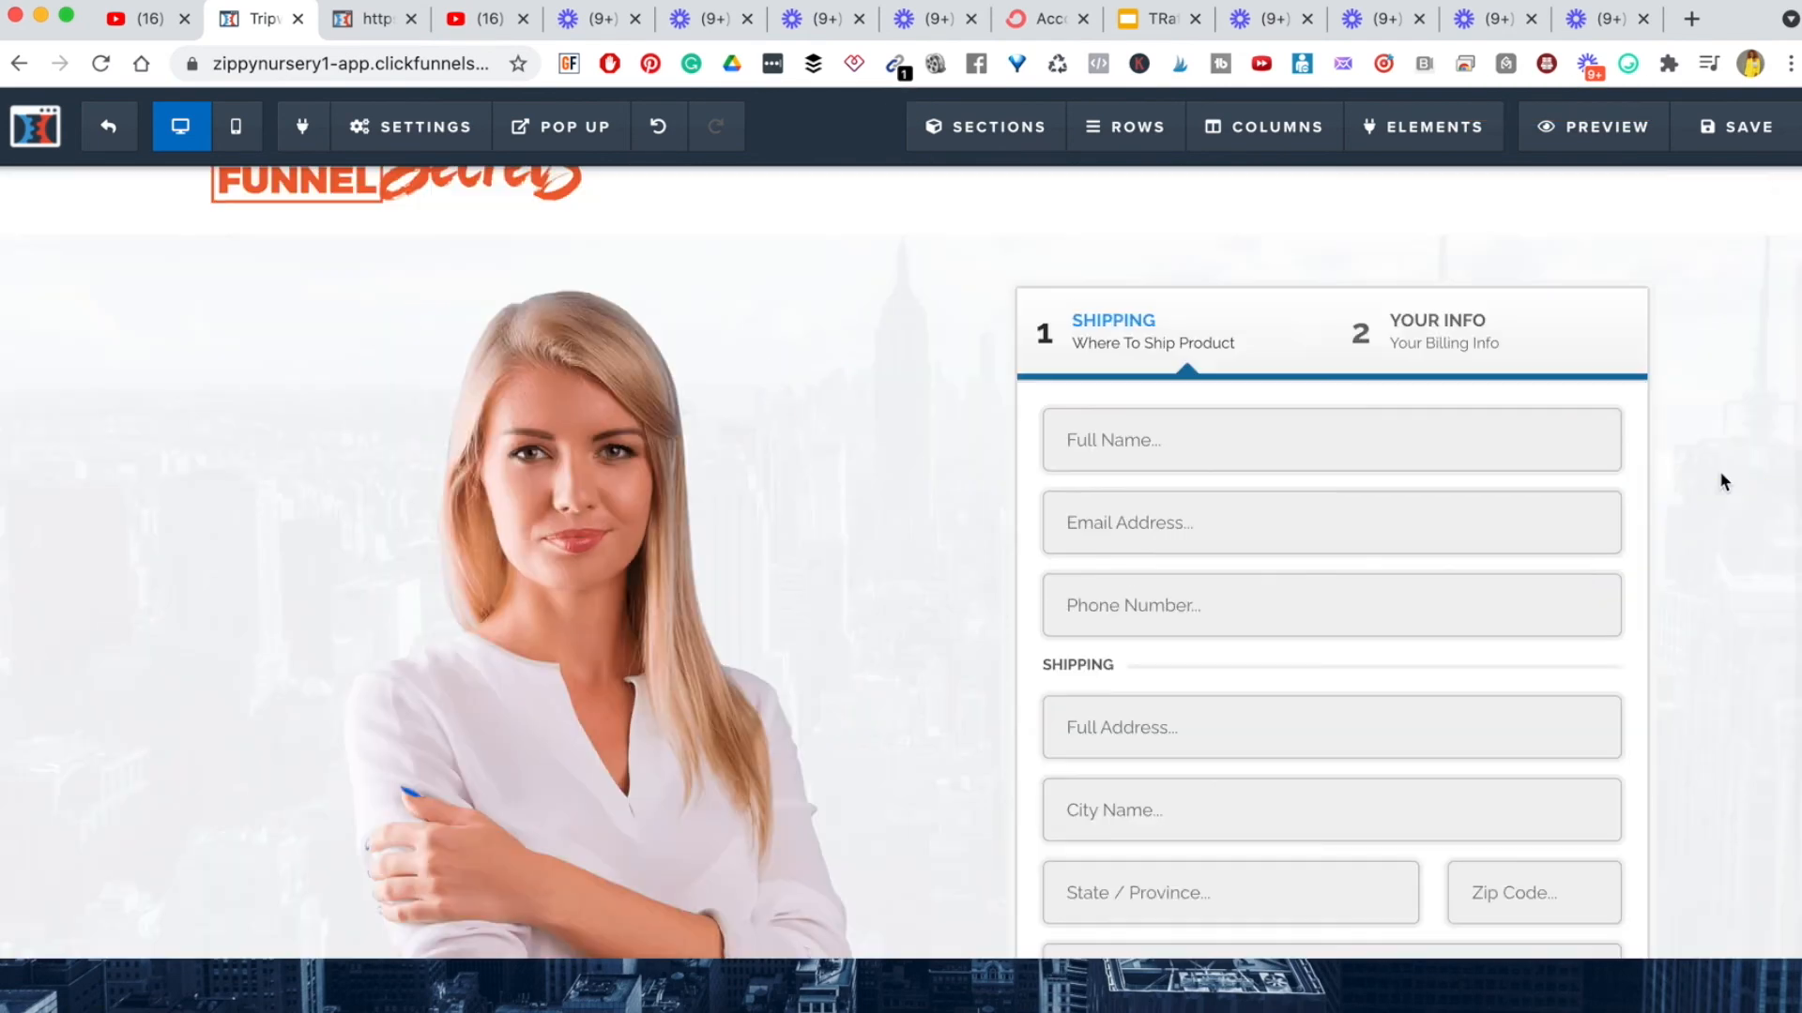
- Save the order form page and look over the whole form
{"action": "left_click", "coordinate": [1731, 123]}
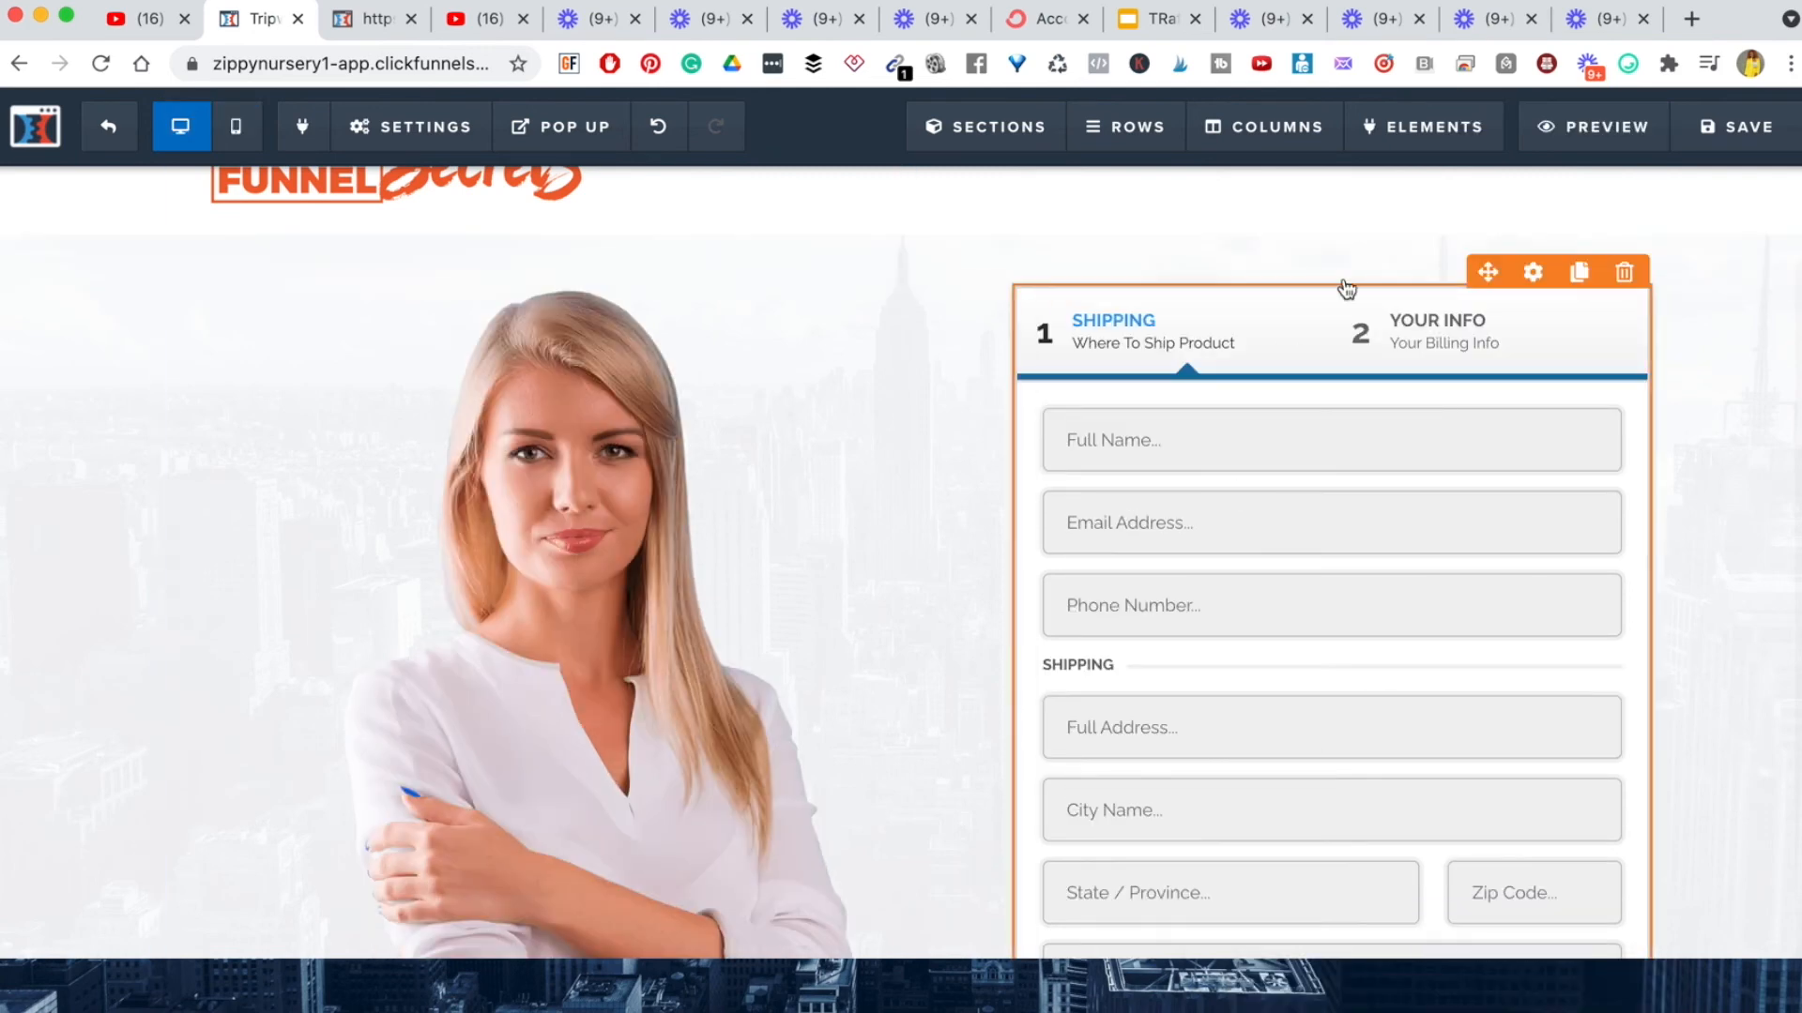
{"action": "scroll", "coordinate": [1244, 451], "scroll_direction": "down", "scroll_amount": 10}
{"action": "scroll", "coordinate": [1244, 452], "scroll_direction": "up", "scroll_amount": 10}
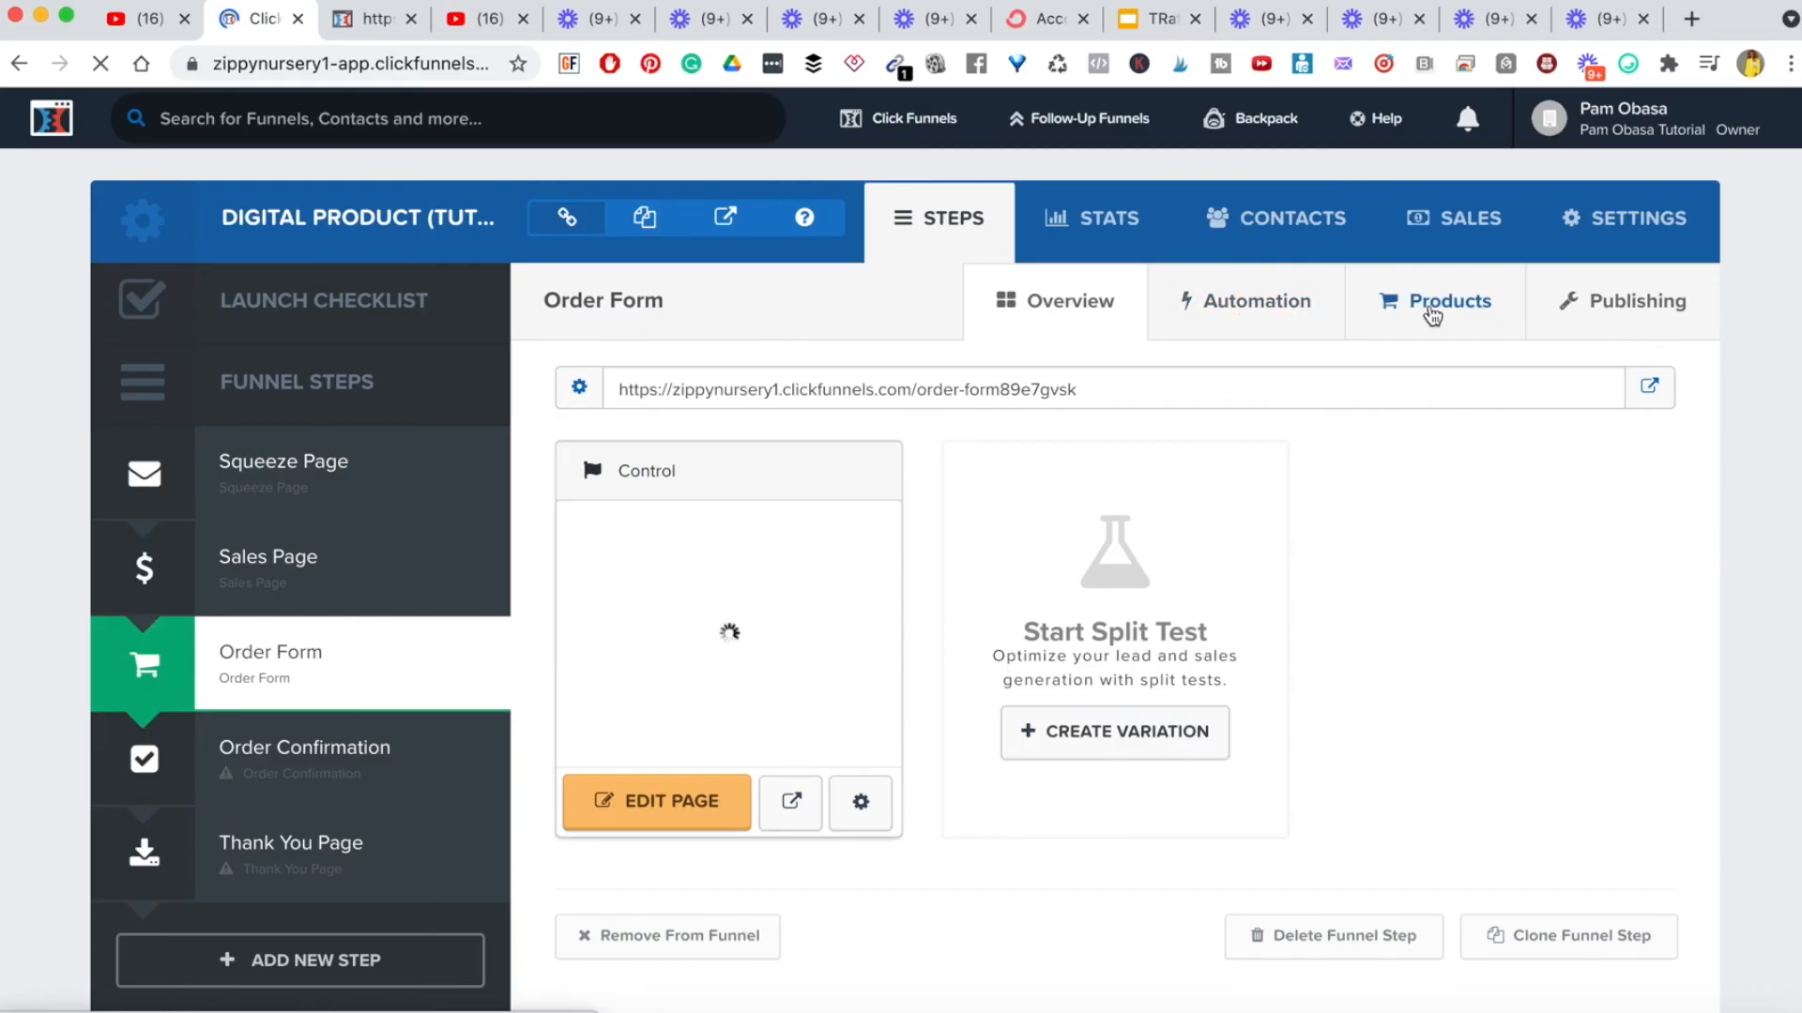
- Start adding a new product to the Order Form step and select the Stripe integration for its payments
{"action": "left_click", "coordinate": [1431, 313]}
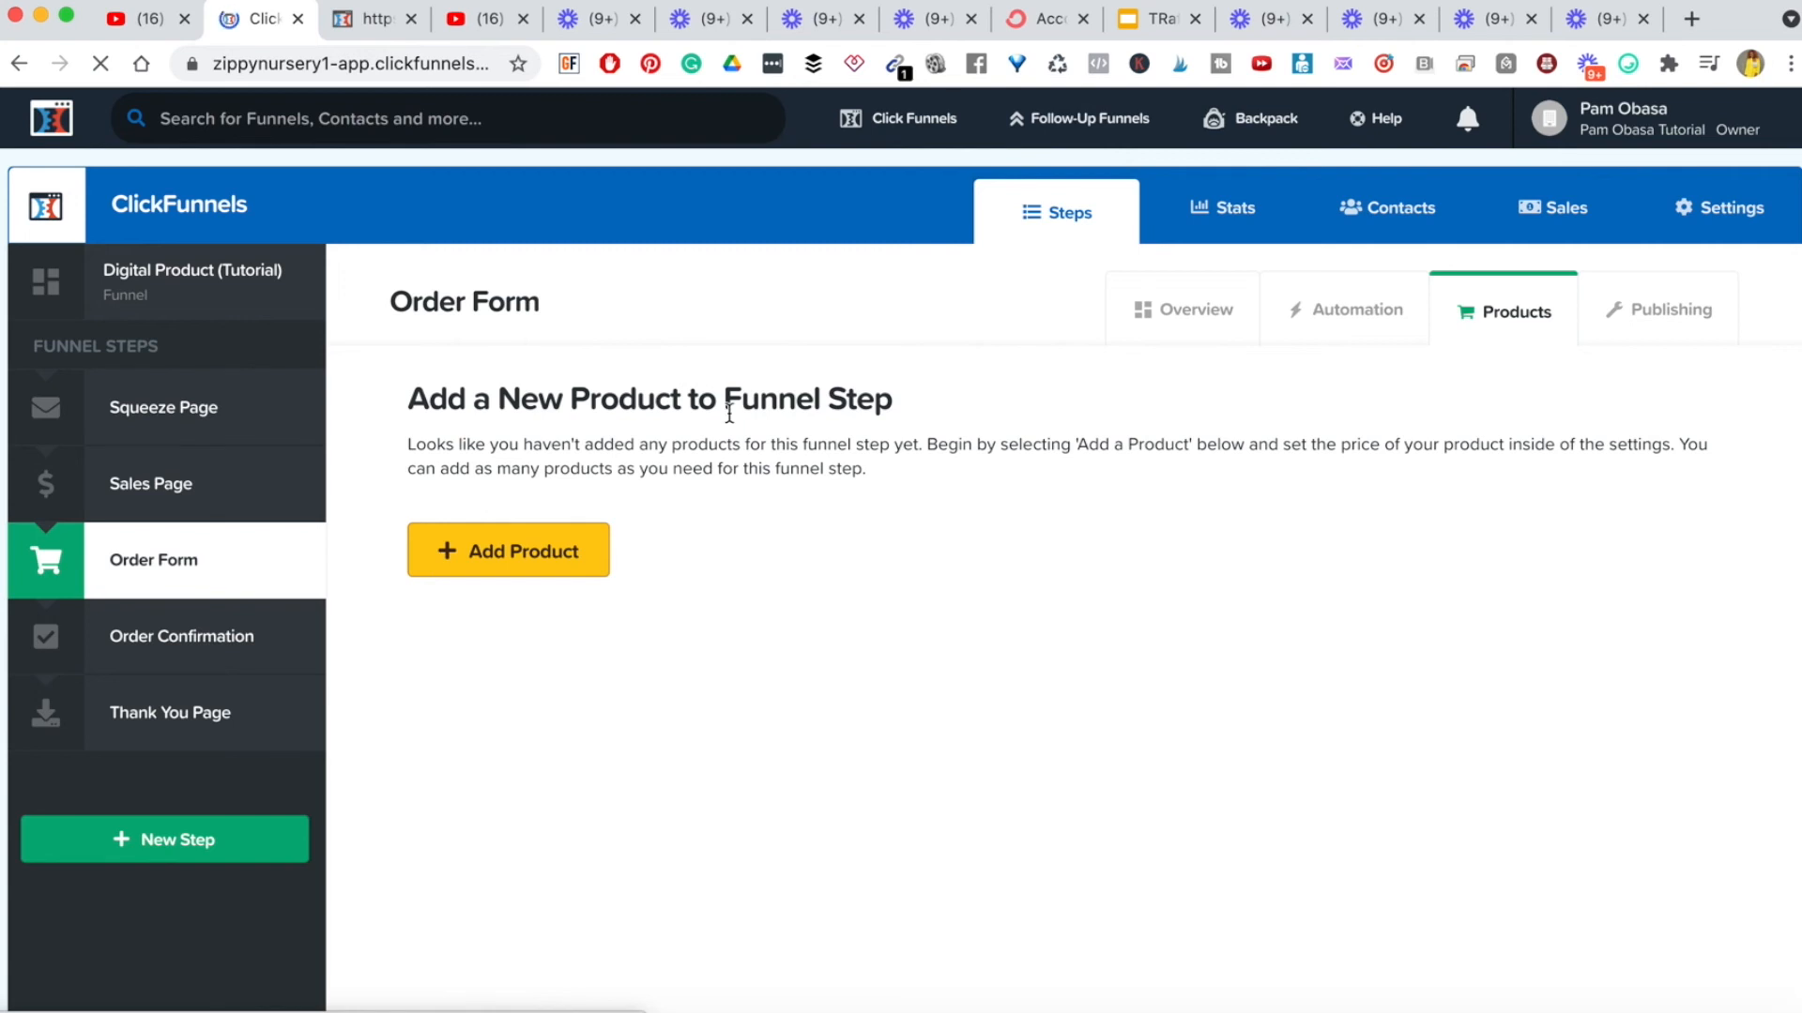
{"action": "left_click", "coordinate": [523, 558]}
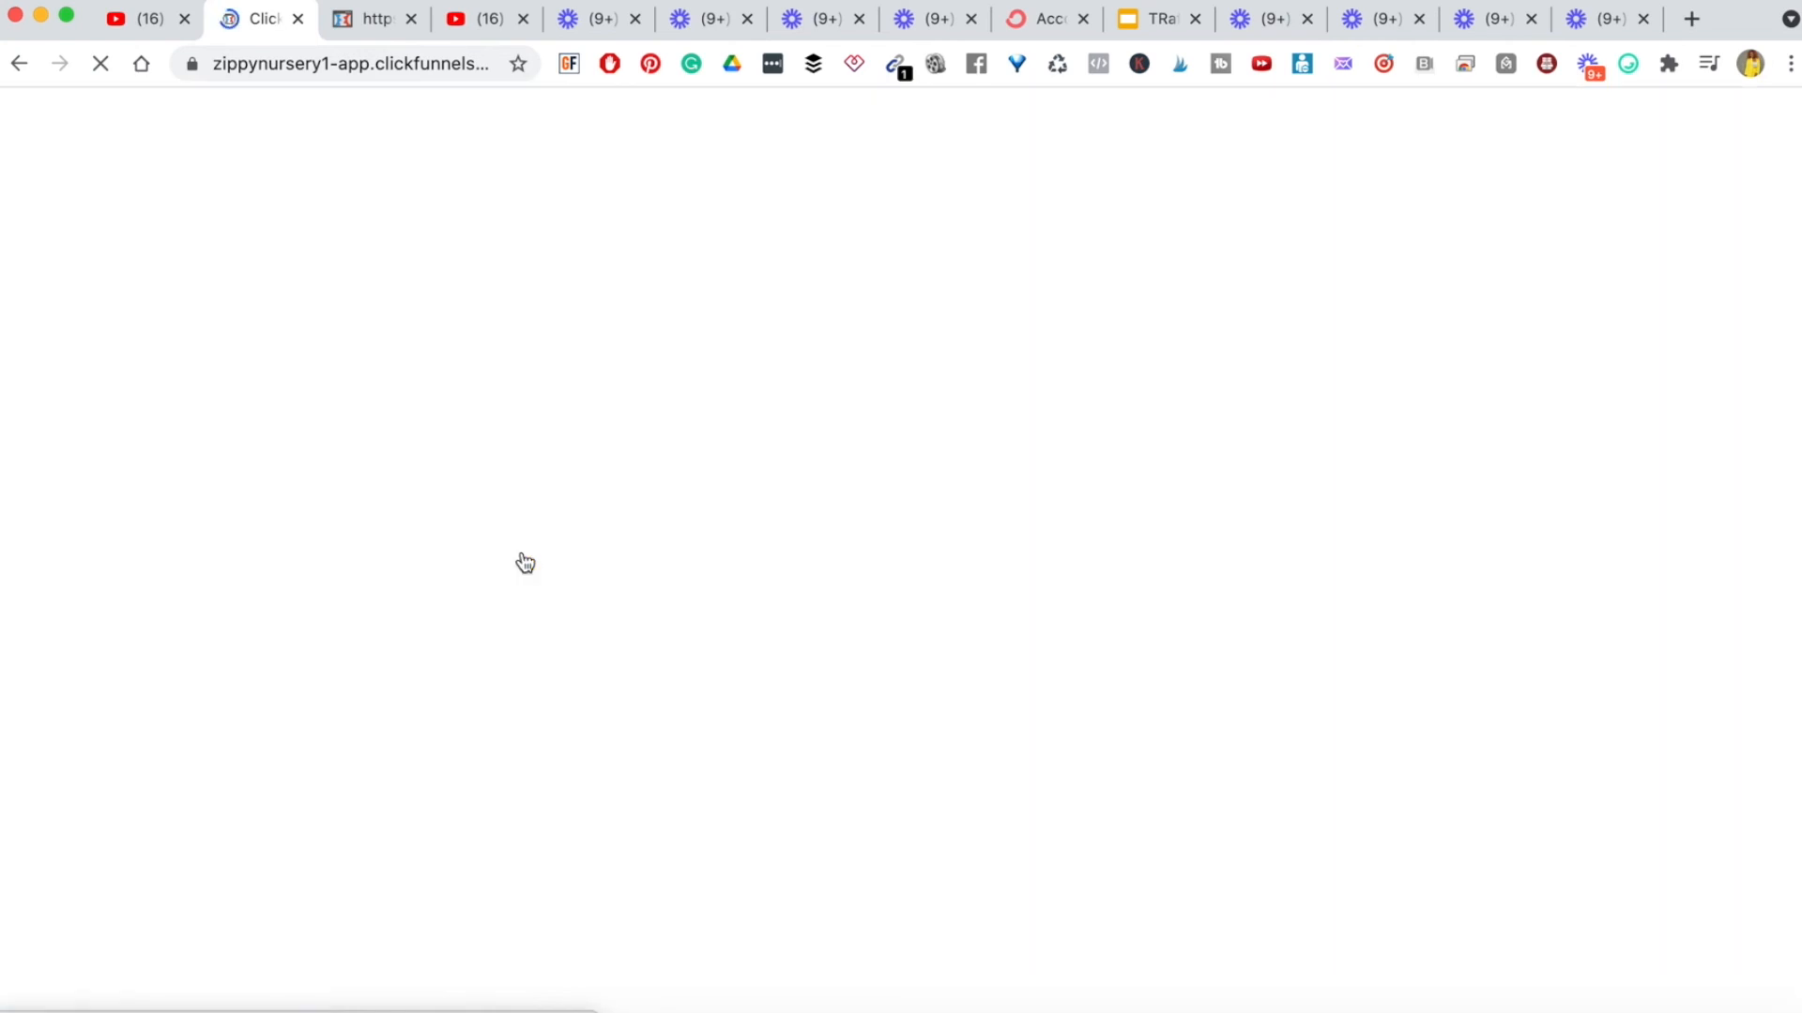
{"action": "scroll", "coordinate": [531, 521], "scroll_direction": "down", "scroll_amount": 2}
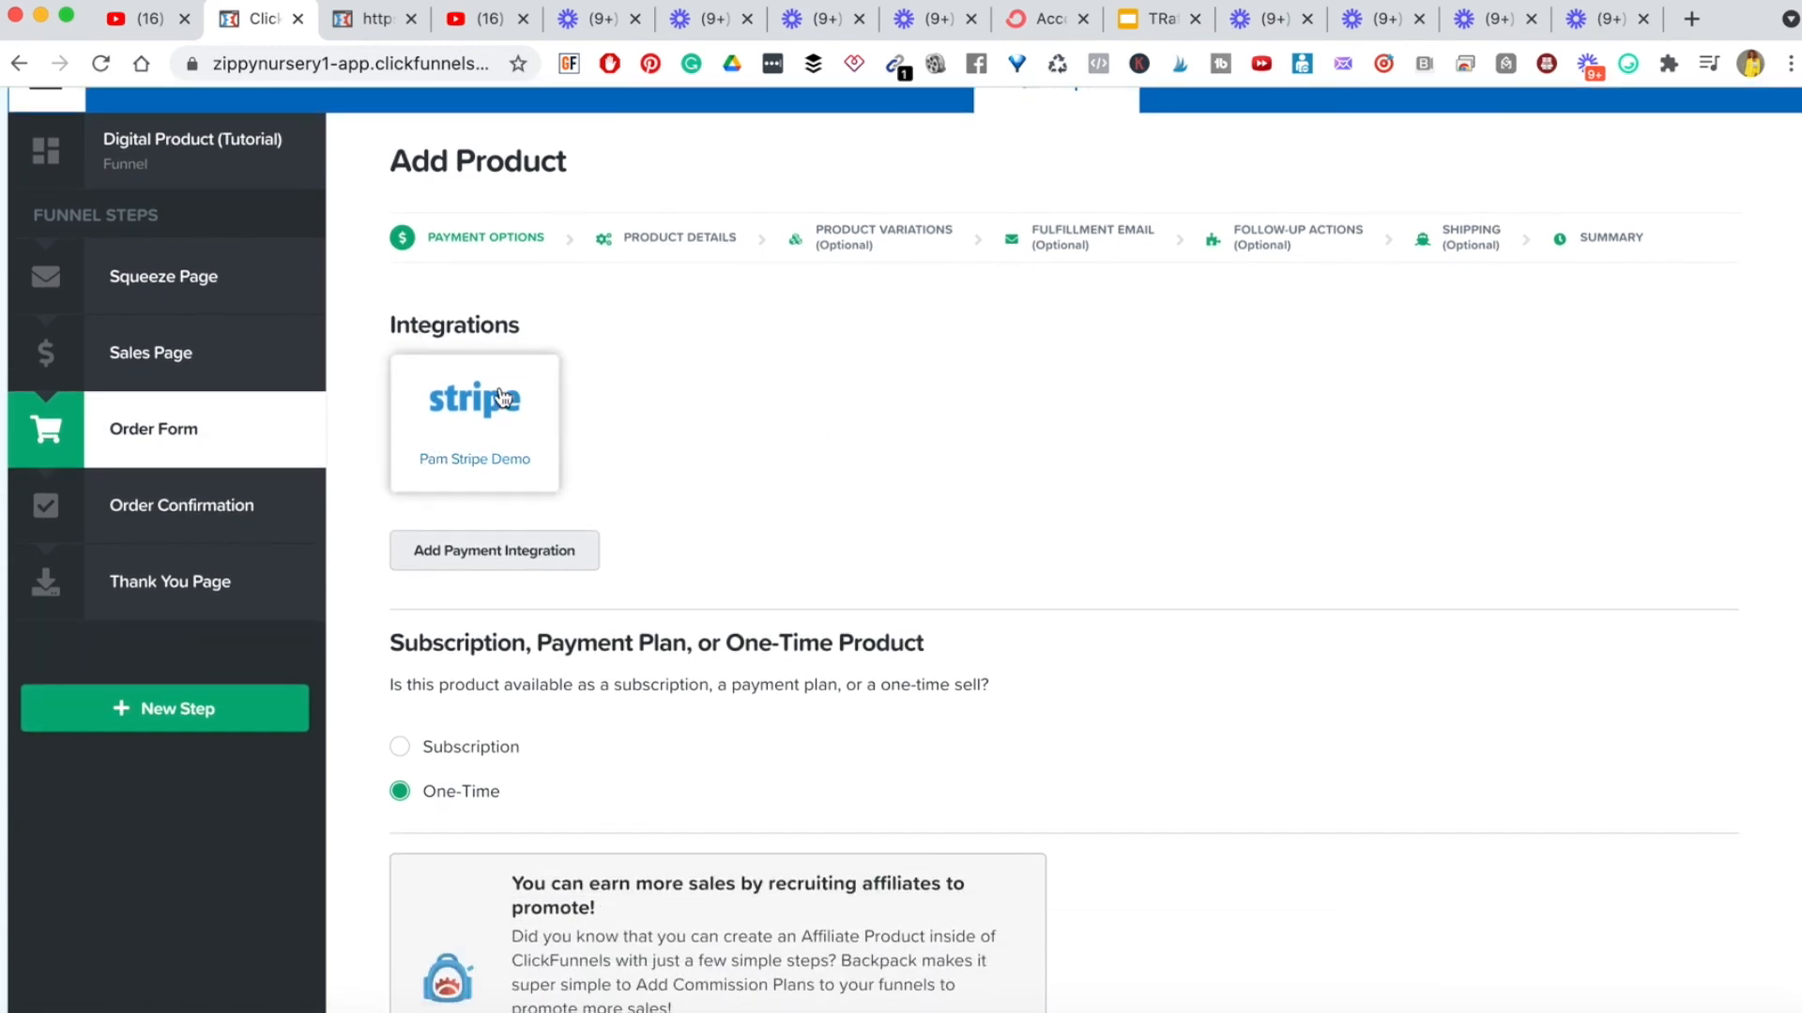
{"action": "left_click", "coordinate": [500, 422]}
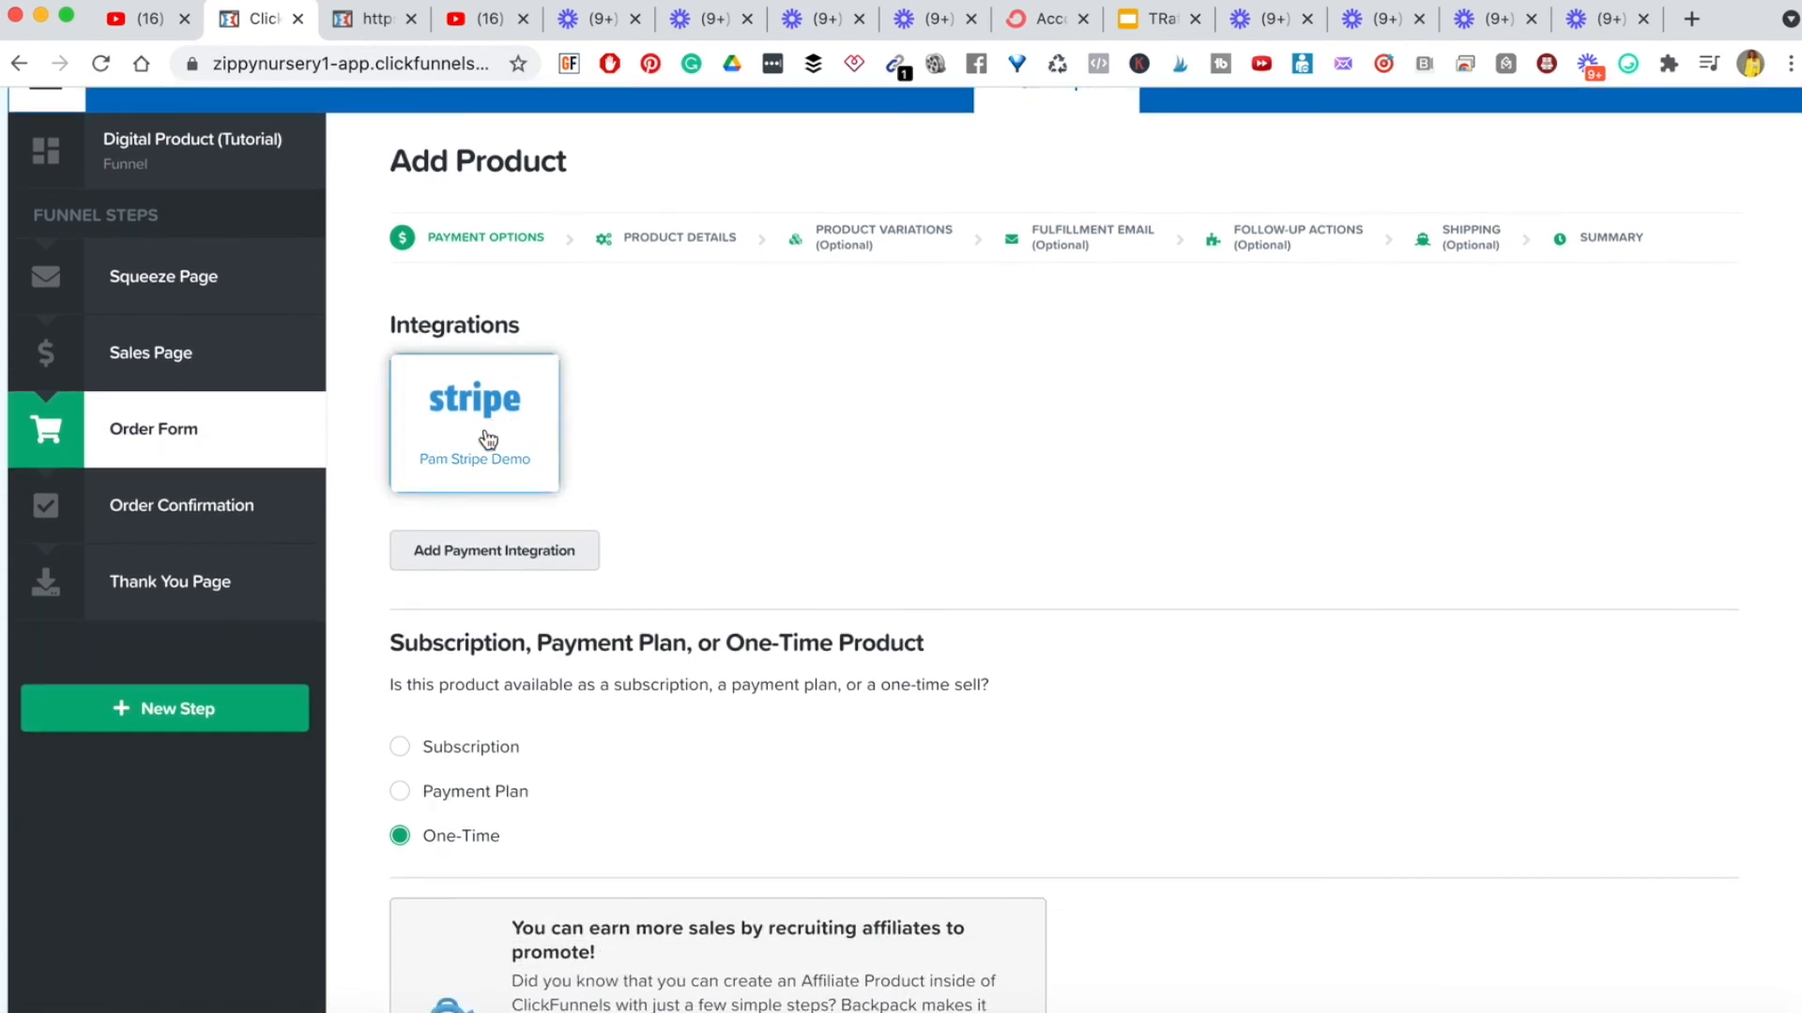
- Make the product a One-Time sale and save the payment options to continue to the product details
{"action": "scroll", "coordinate": [841, 475], "scroll_direction": "down", "scroll_amount": 2}
{"action": "scroll", "coordinate": [841, 471], "scroll_direction": "down", "scroll_amount": 2}
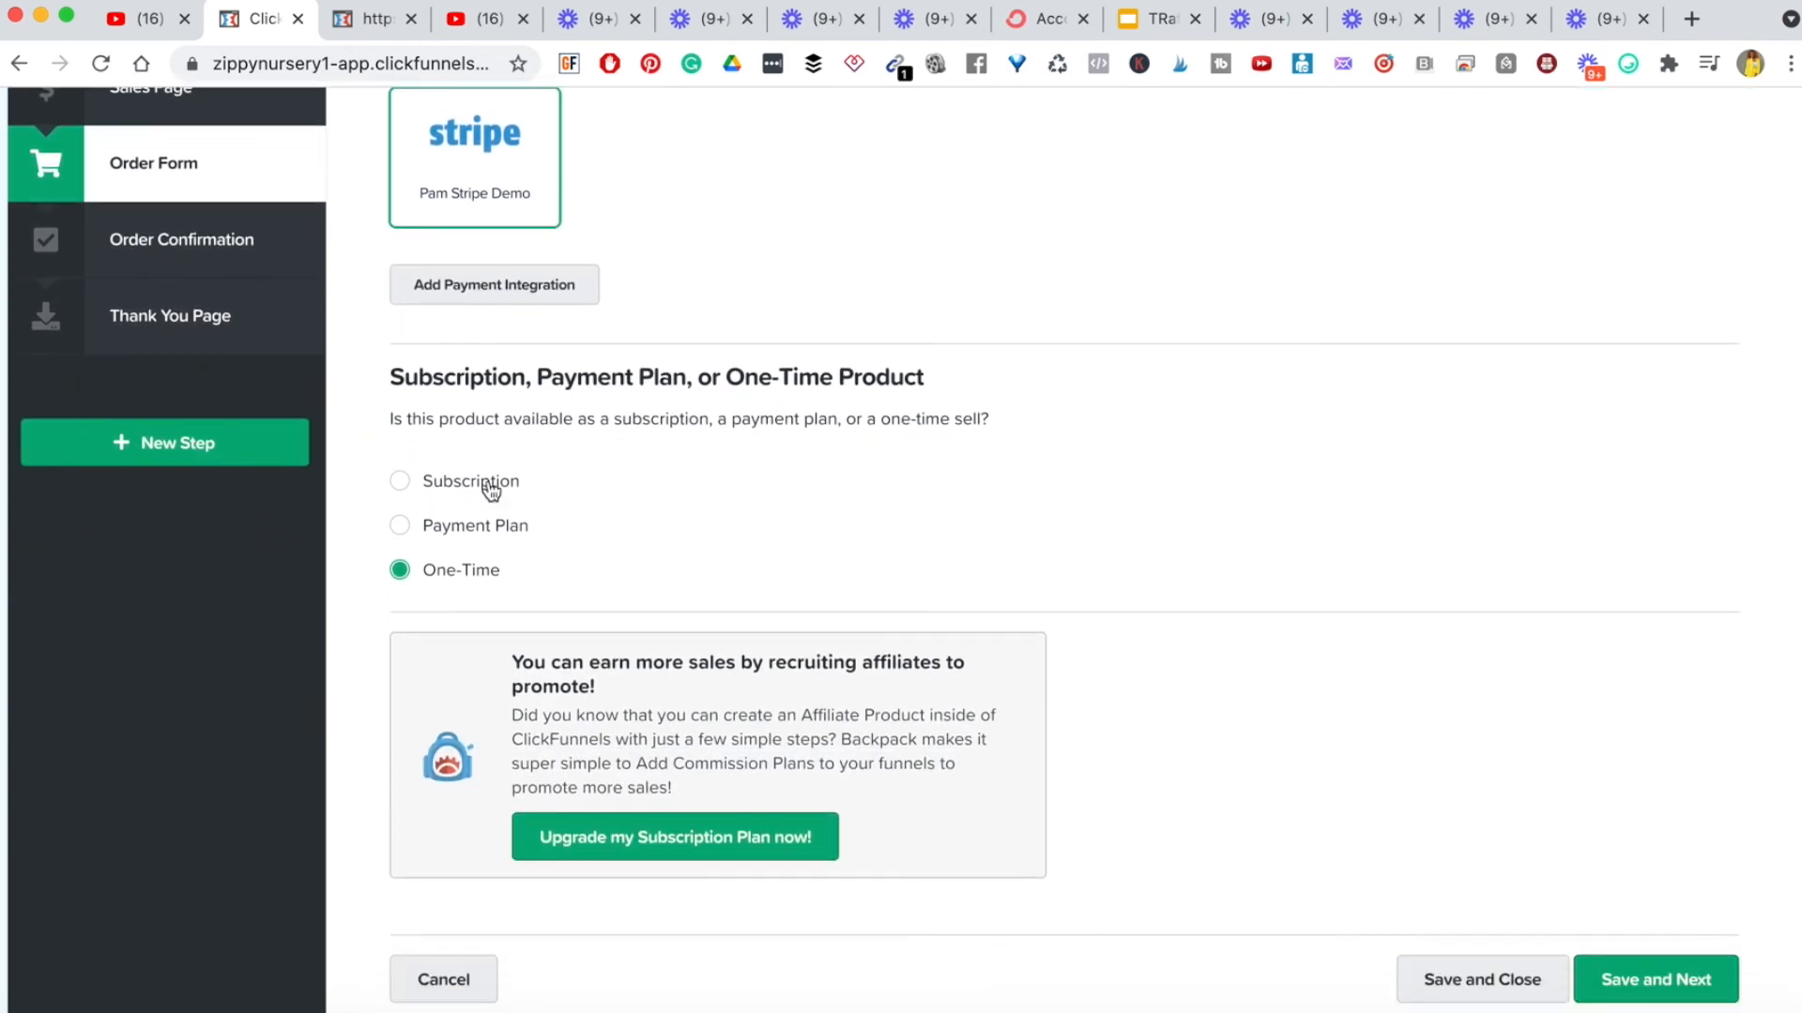
{"action": "scroll", "coordinate": [455, 487], "scroll_direction": "down", "scroll_amount": 2}
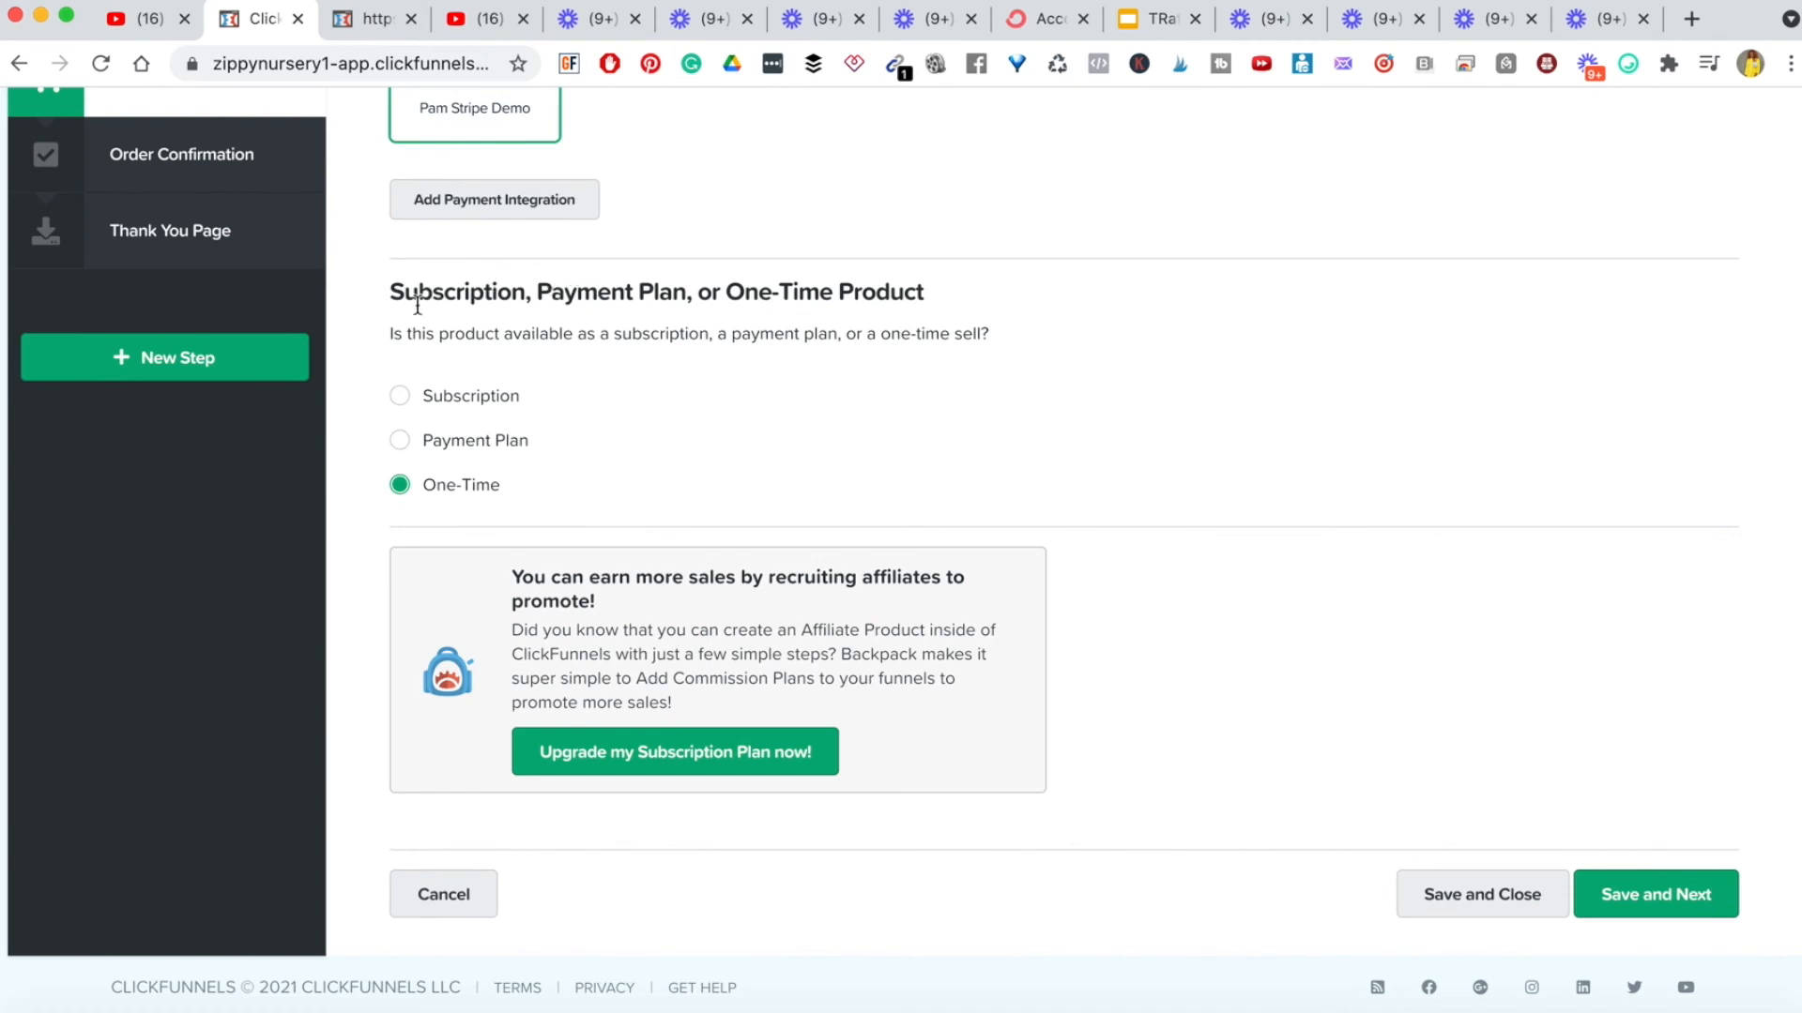
{"action": "left_click", "coordinate": [438, 404]}
{"action": "left_click", "coordinate": [406, 447]}
{"action": "left_click", "coordinate": [398, 492]}
{"action": "scroll", "coordinate": [920, 418], "scroll_direction": "down", "scroll_amount": 1}
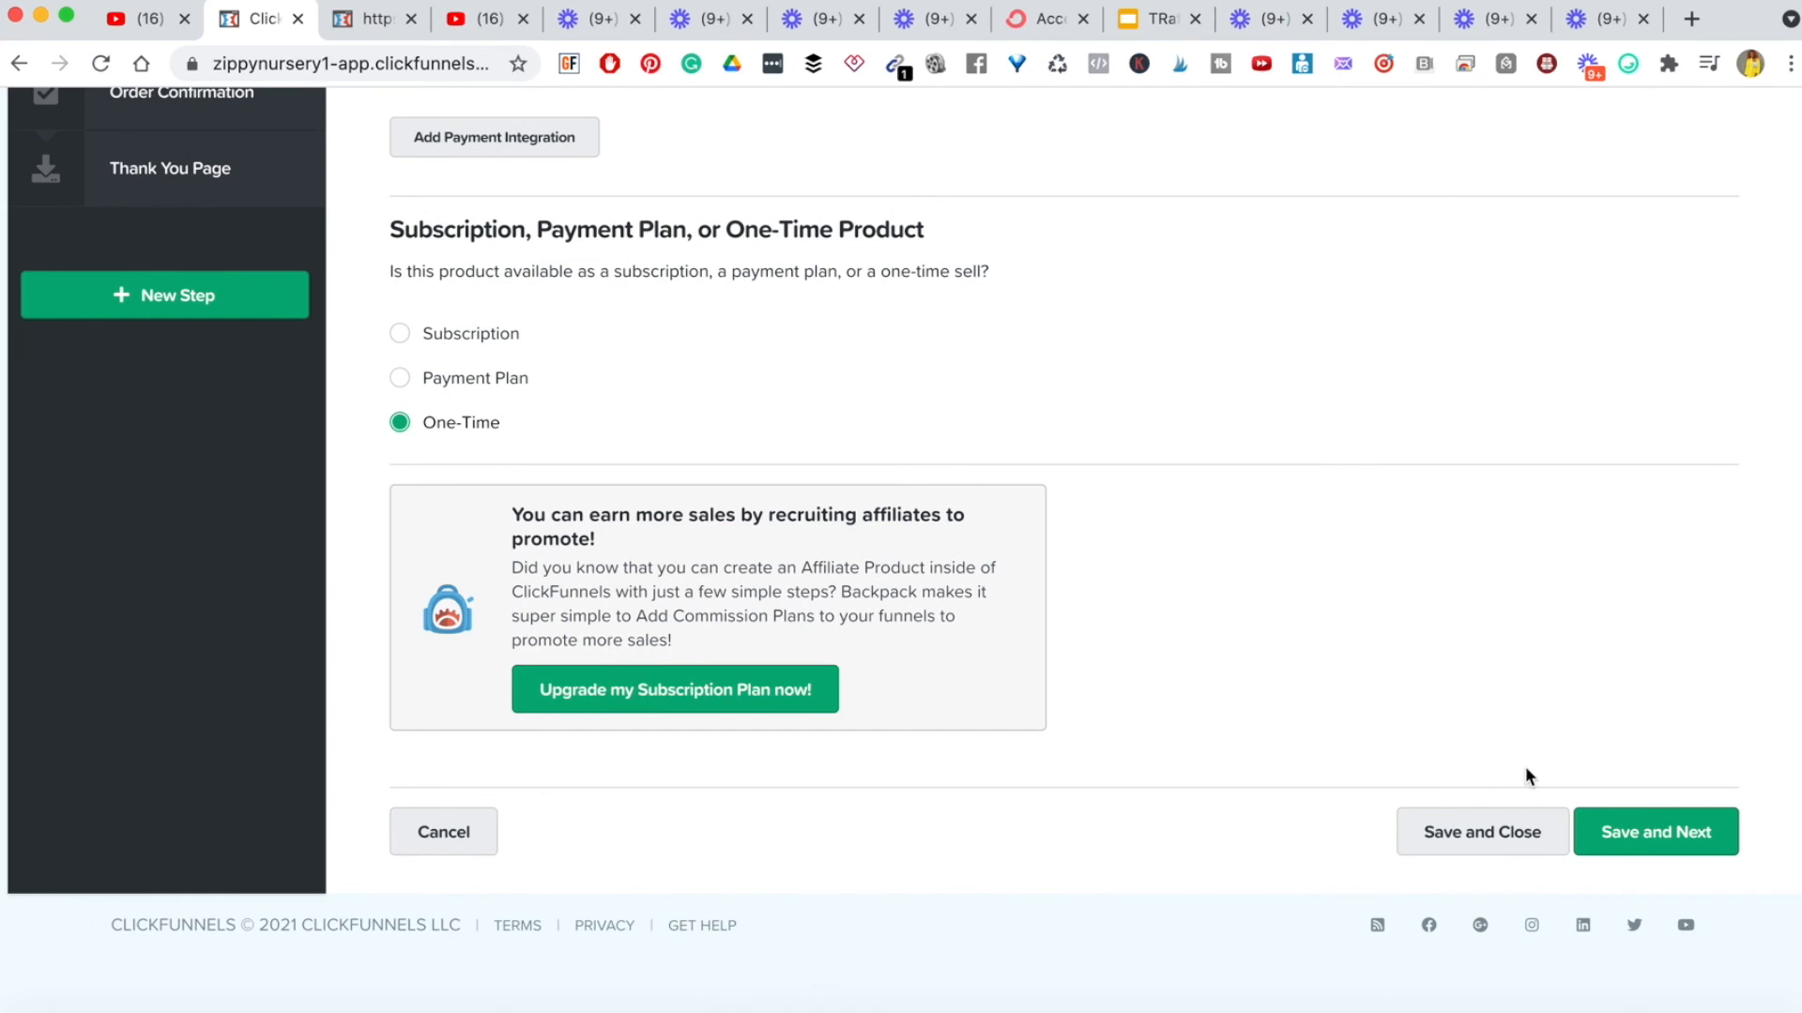
{"action": "left_click", "coordinate": [1662, 844]}
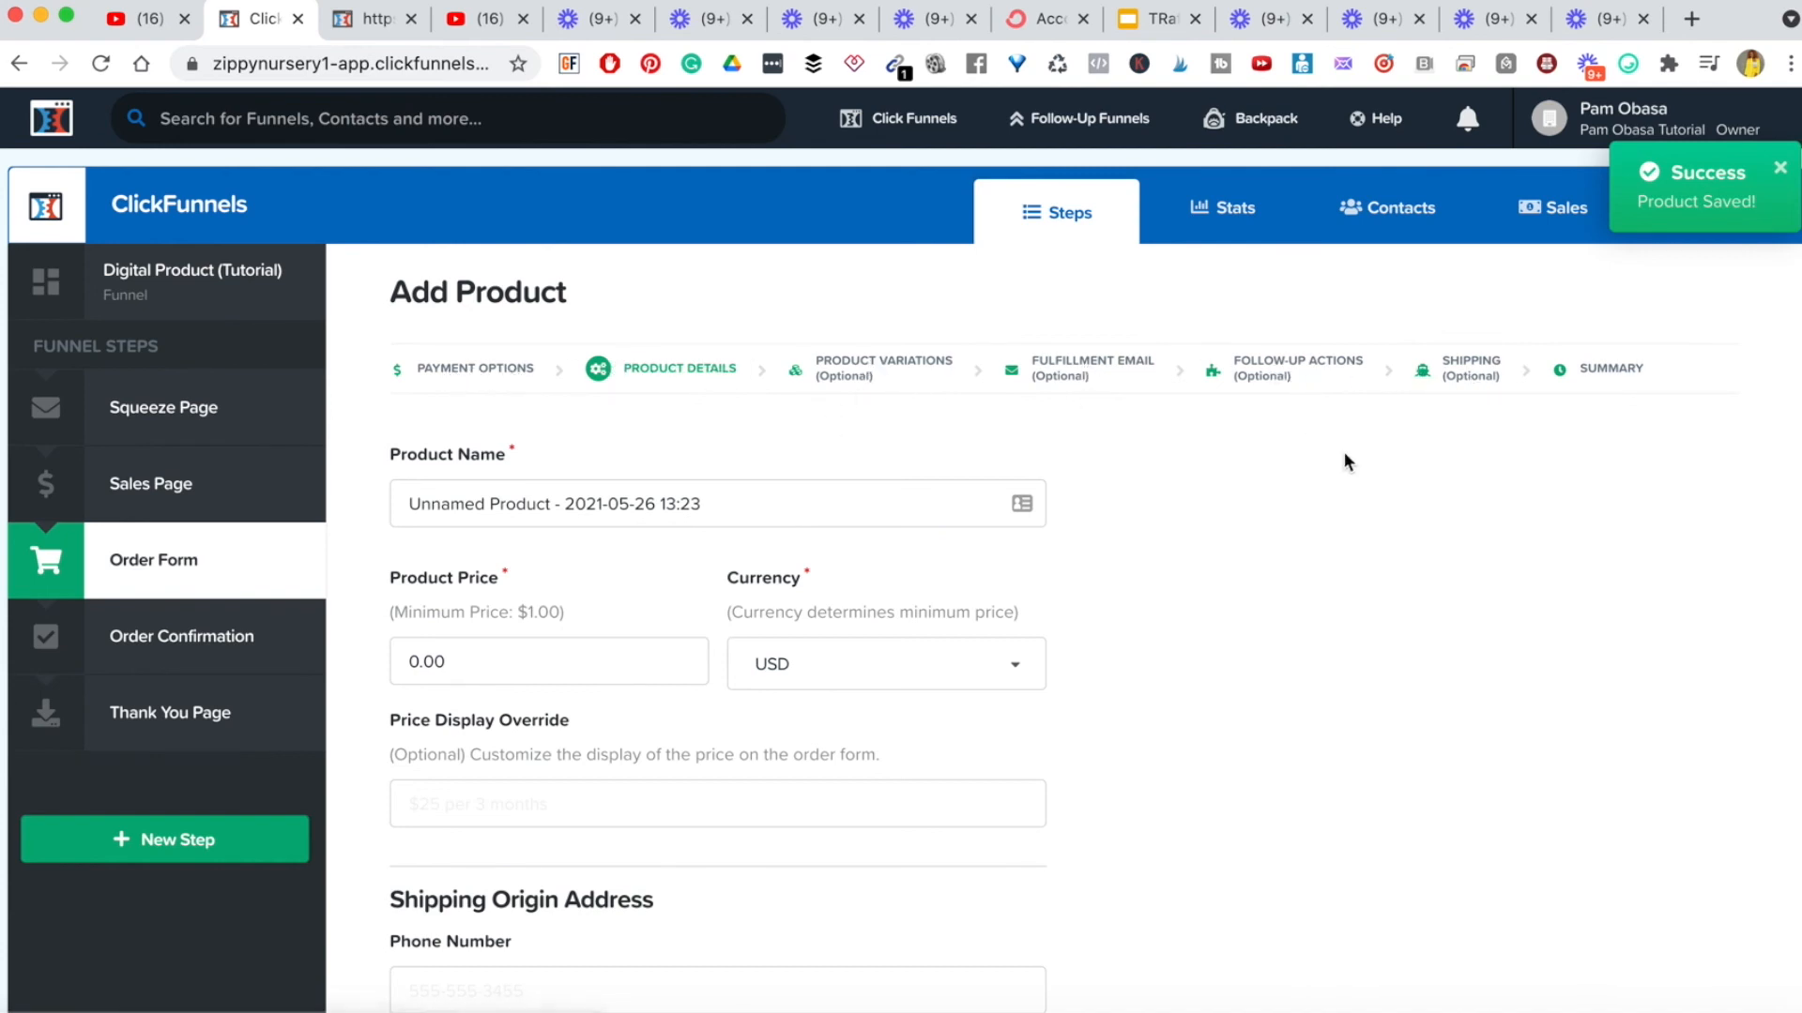
- Name the product Digital Course
{"action": "triple_click", "coordinate": [639, 505]}
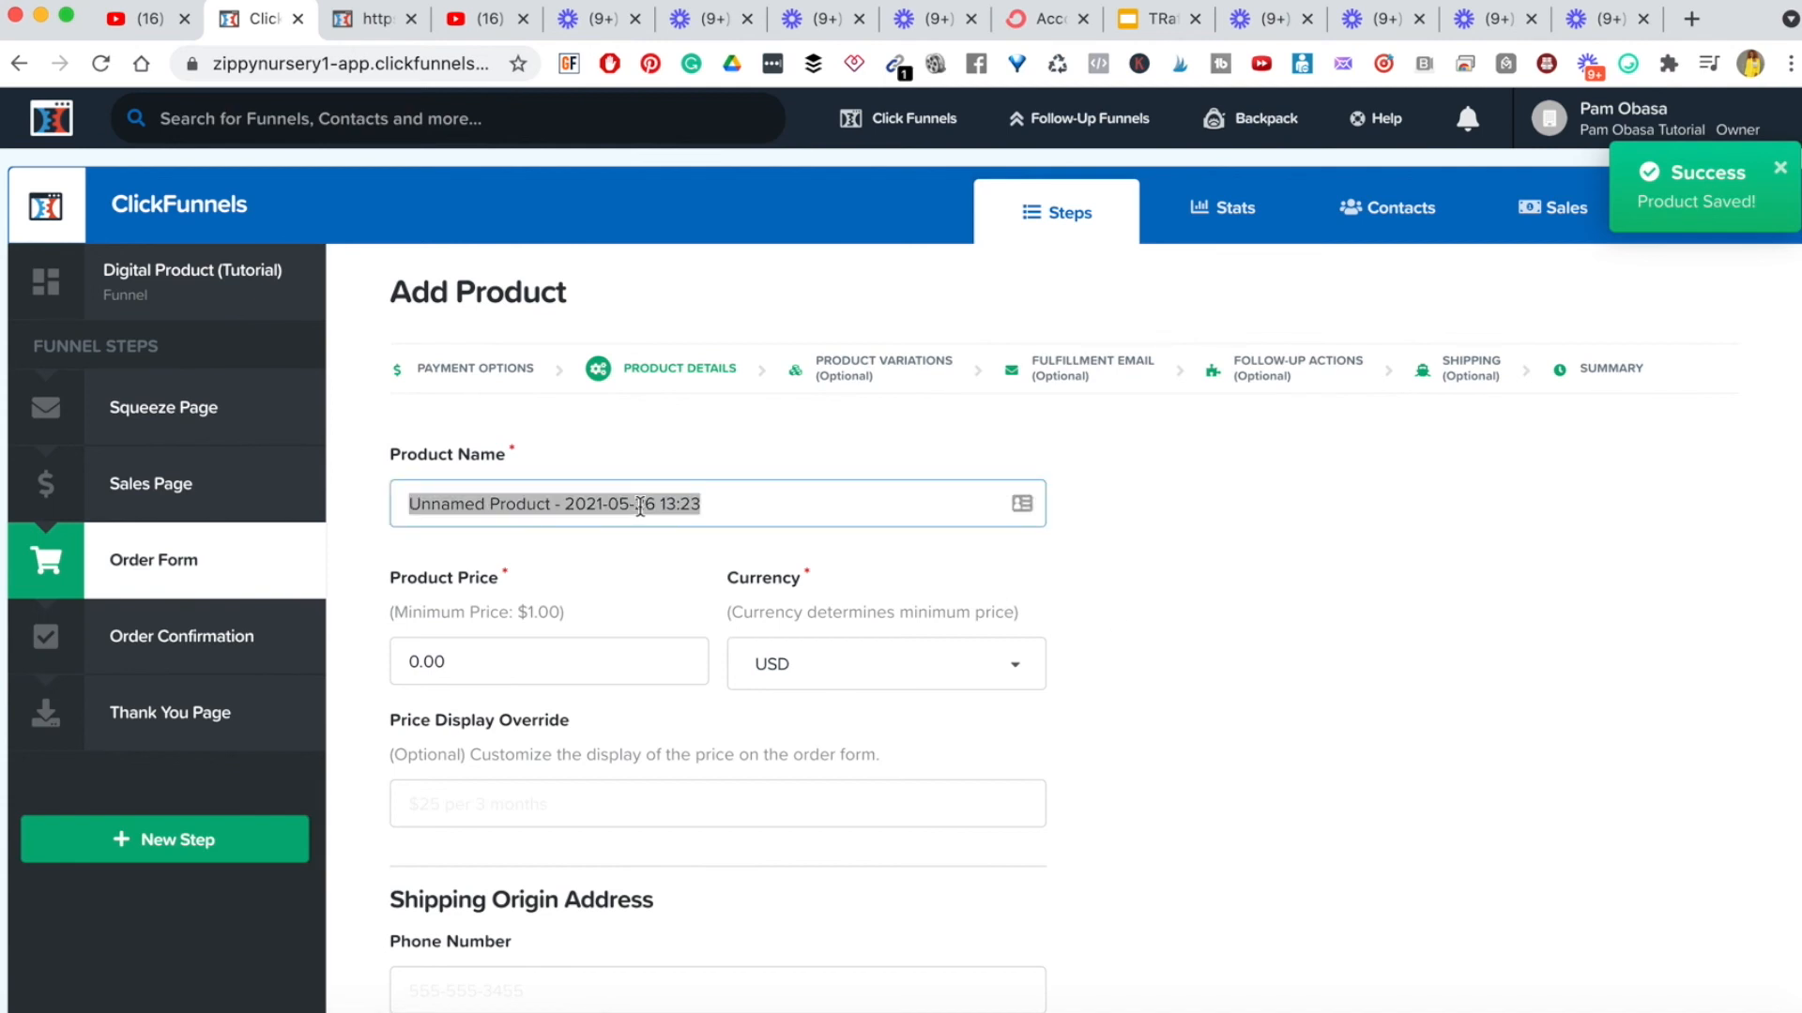
{"action": "type", "text": "Digital Cpurse"}
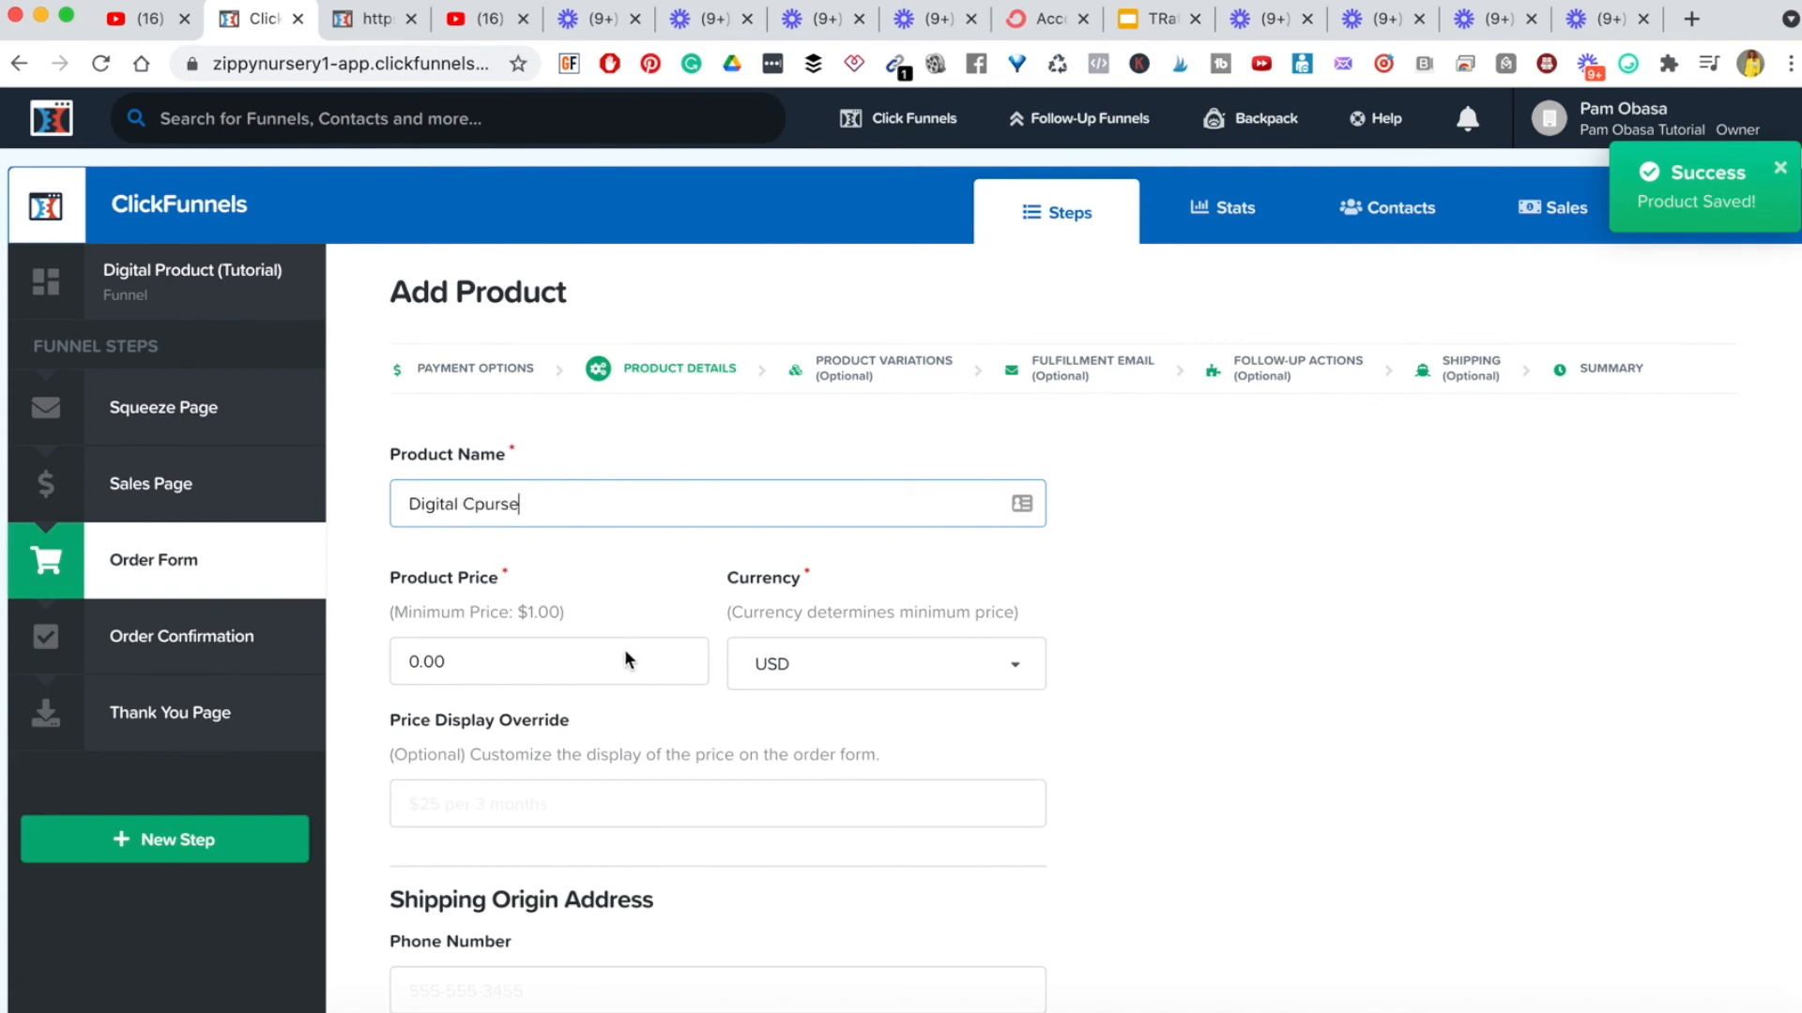
{"action": "left_click", "coordinate": [486, 505]}
{"action": "key", "text": "BackSpace"}
{"action": "type", "text": "o"}
- Set the product price to 497.00 and keep USD as the currency
{"action": "left_click", "coordinate": [422, 657]}
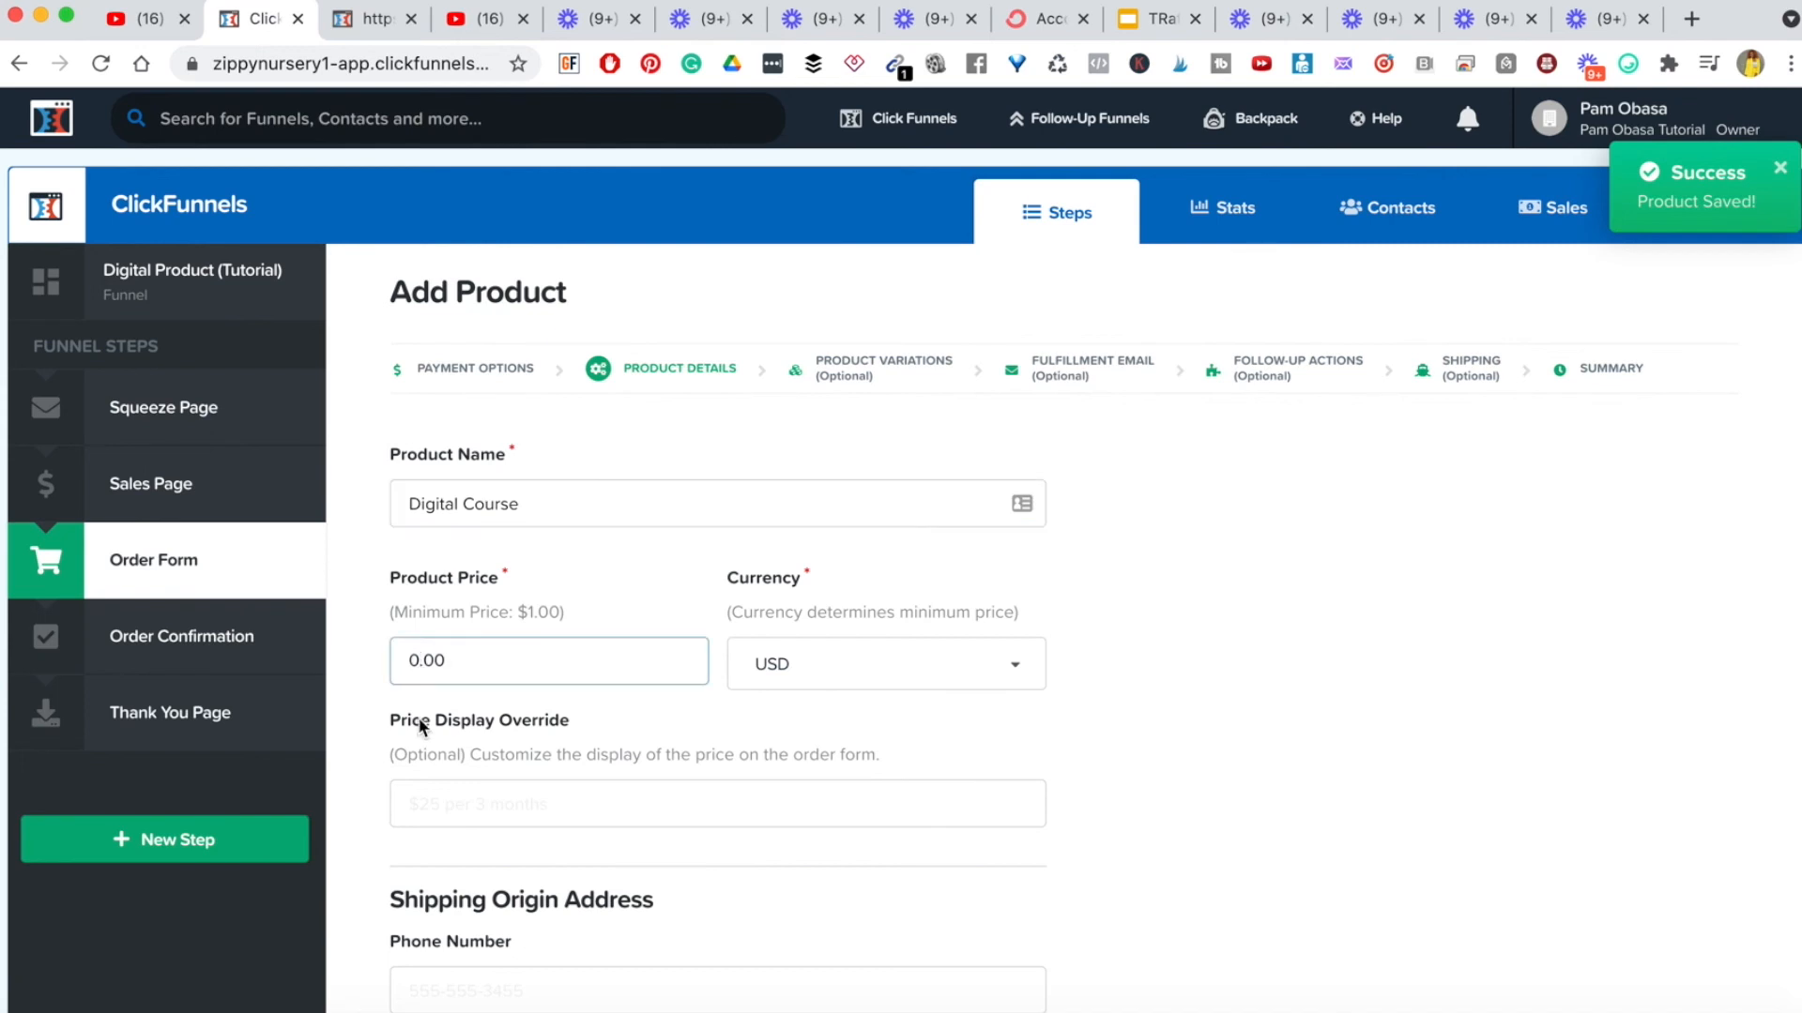
{"action": "key", "text": "BackSpace"}
{"action": "left_click", "coordinate": [1005, 672]}
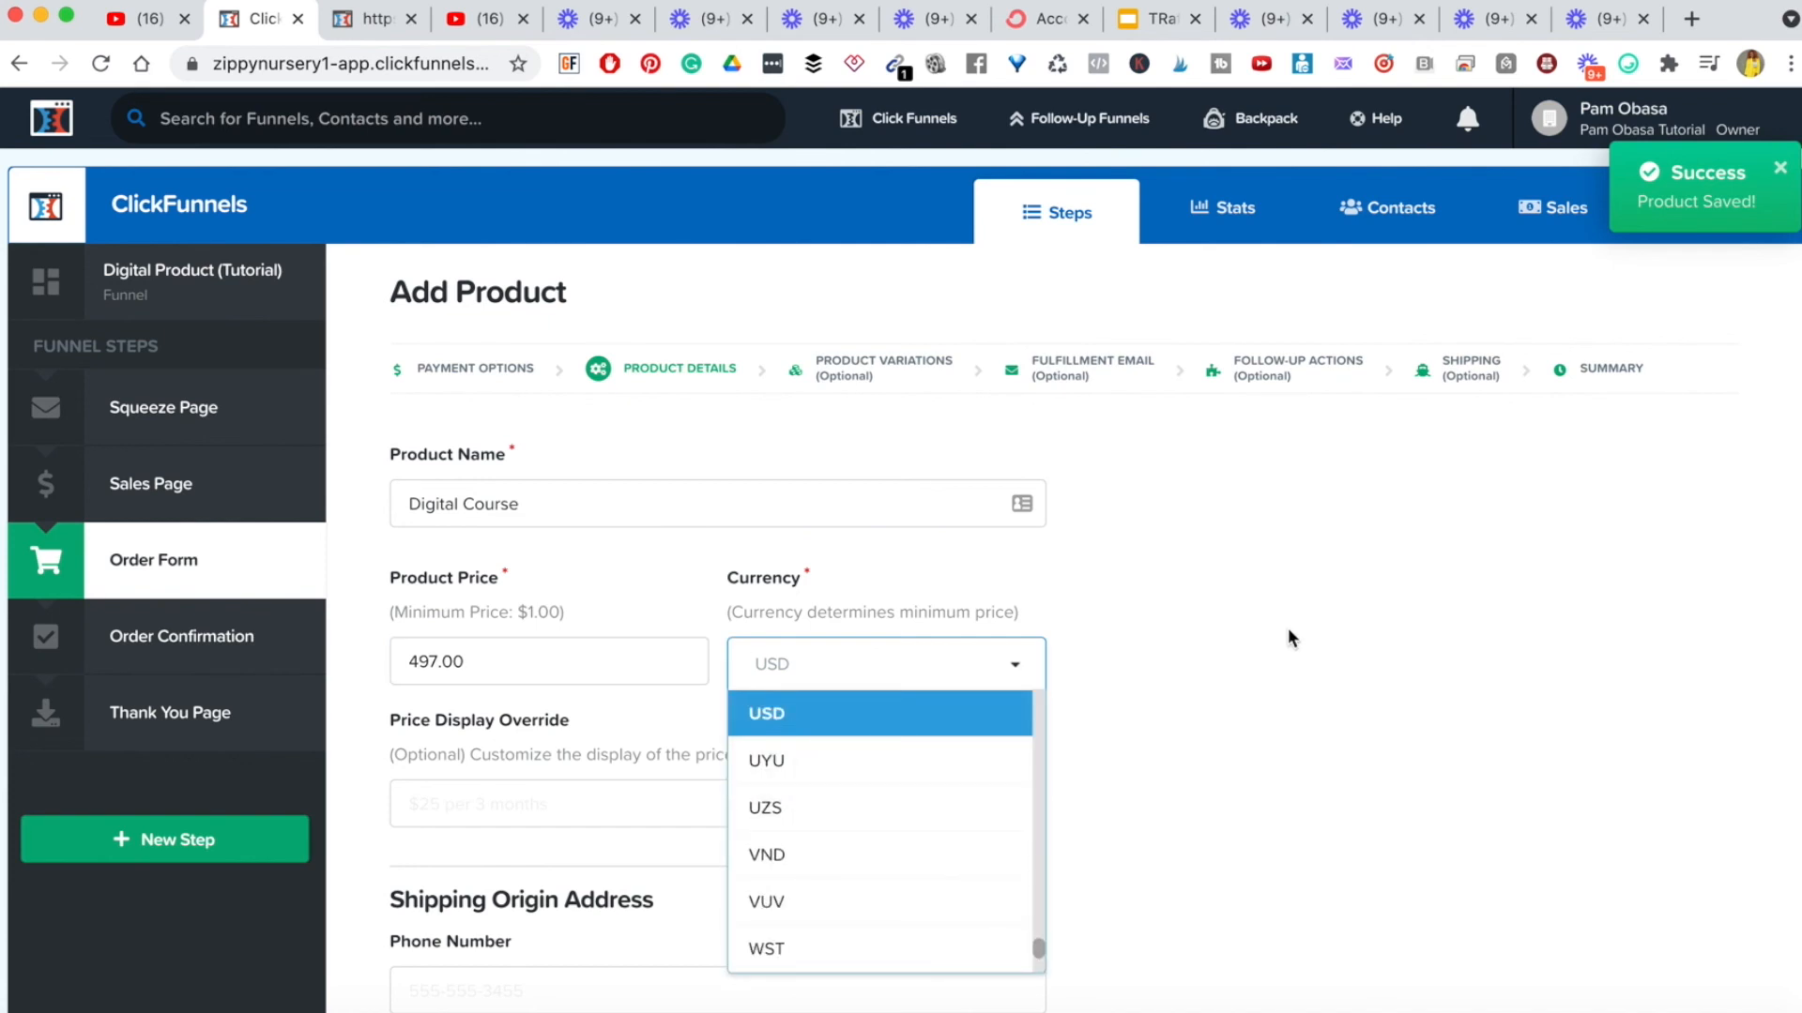
{"action": "left_click", "coordinate": [1288, 635]}
- Look through the optional product detail fields, including price display override, shipping origin address, billing description and product description
{"action": "scroll", "coordinate": [1288, 635], "scroll_direction": "down", "scroll_amount": 5}
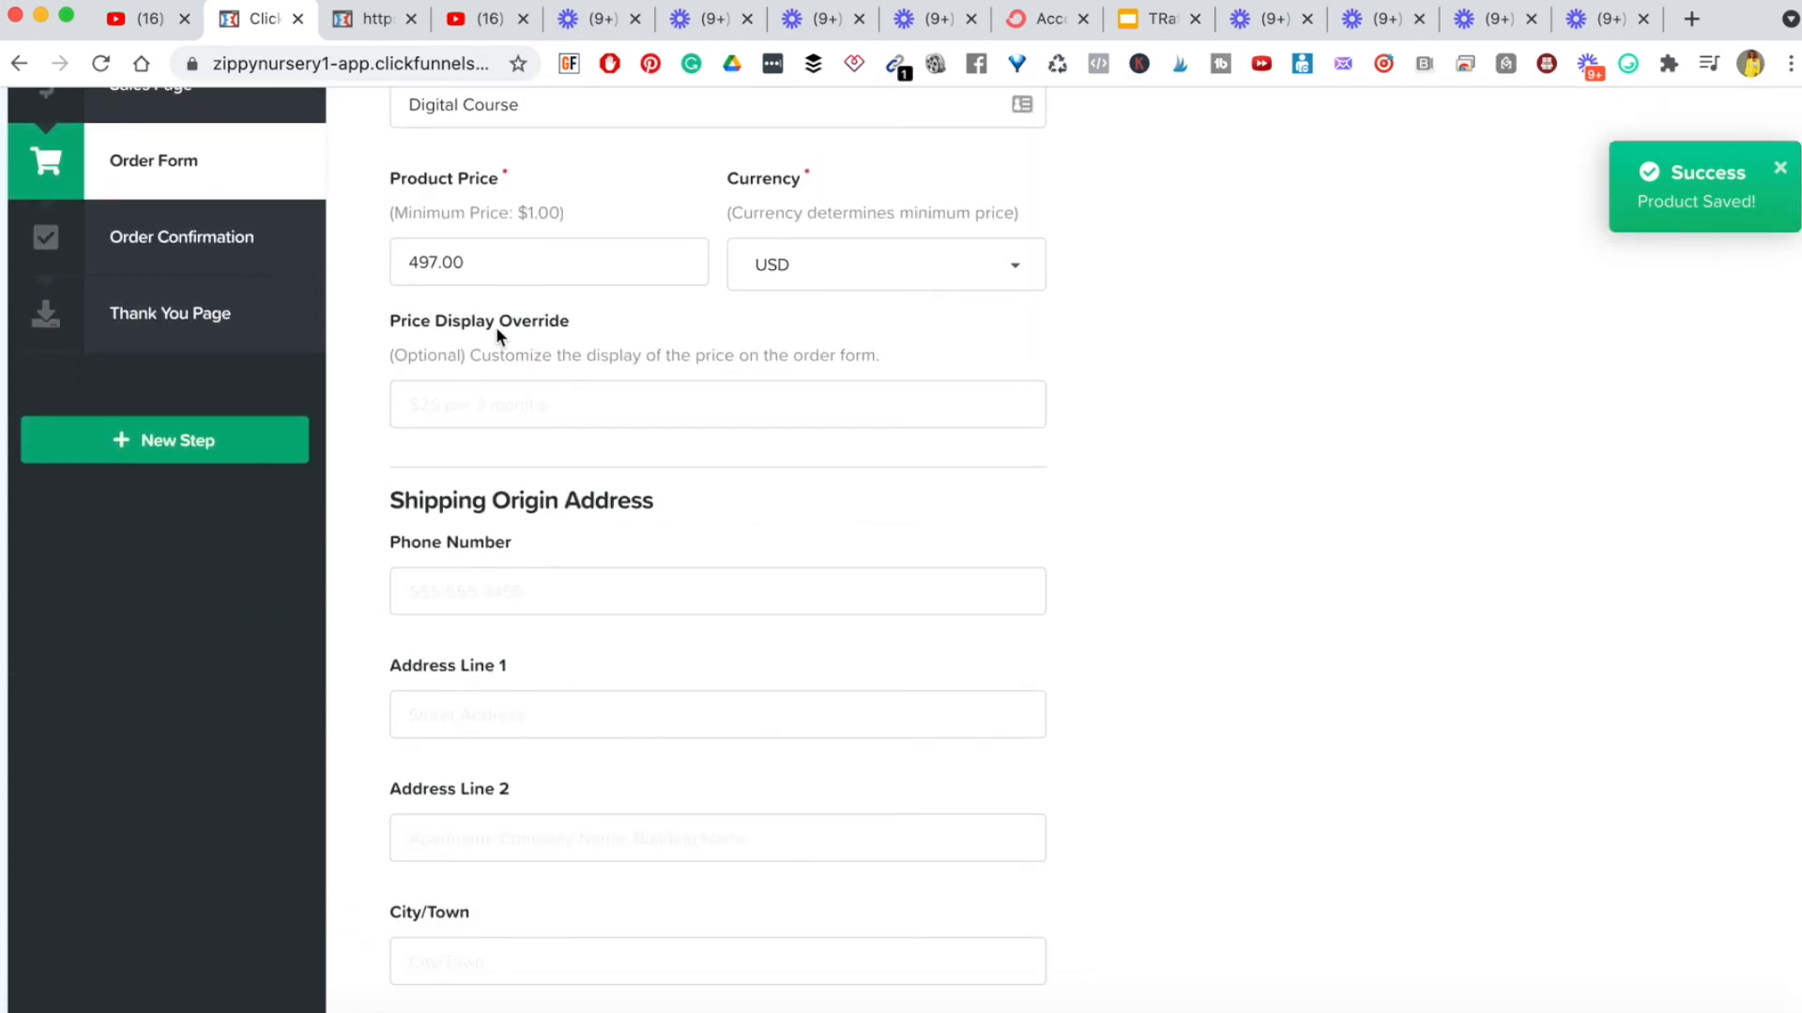
{"action": "scroll", "coordinate": [541, 413], "scroll_direction": "down", "scroll_amount": 4}
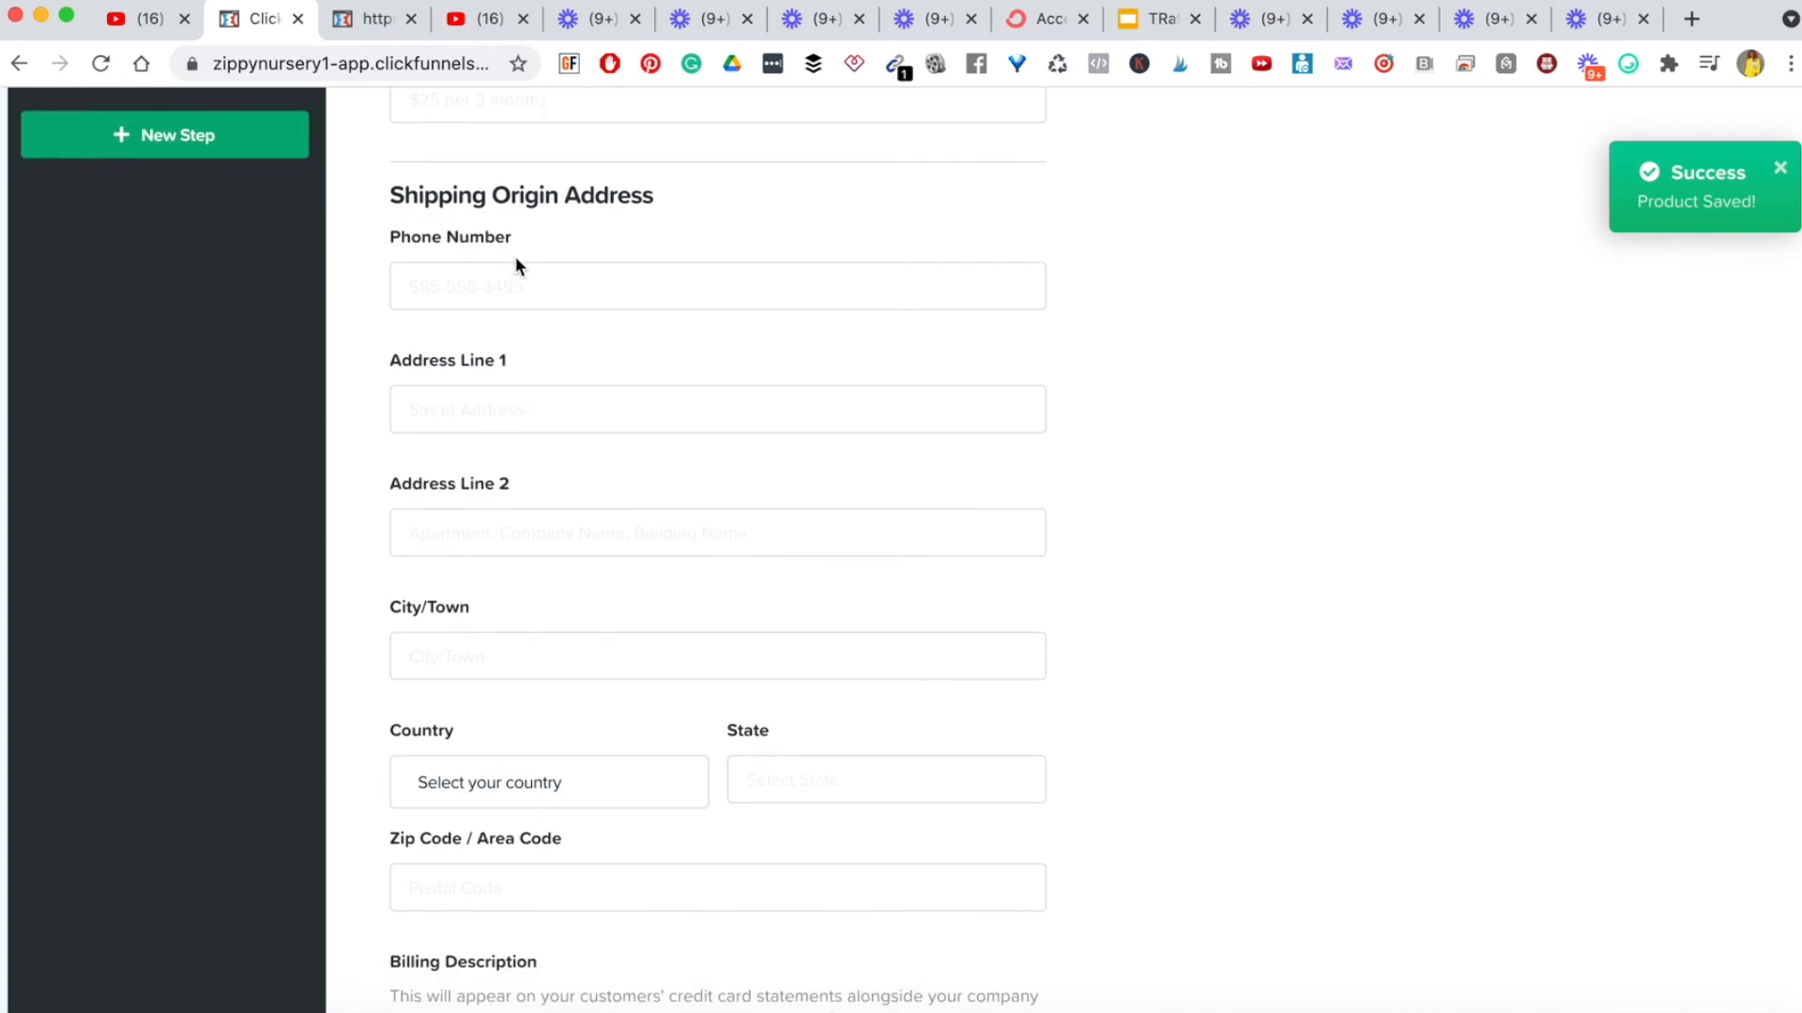
{"action": "scroll", "coordinate": [516, 266], "scroll_direction": "up", "scroll_amount": 7}
{"action": "scroll", "coordinate": [578, 625], "scroll_direction": "down", "scroll_amount": 10}
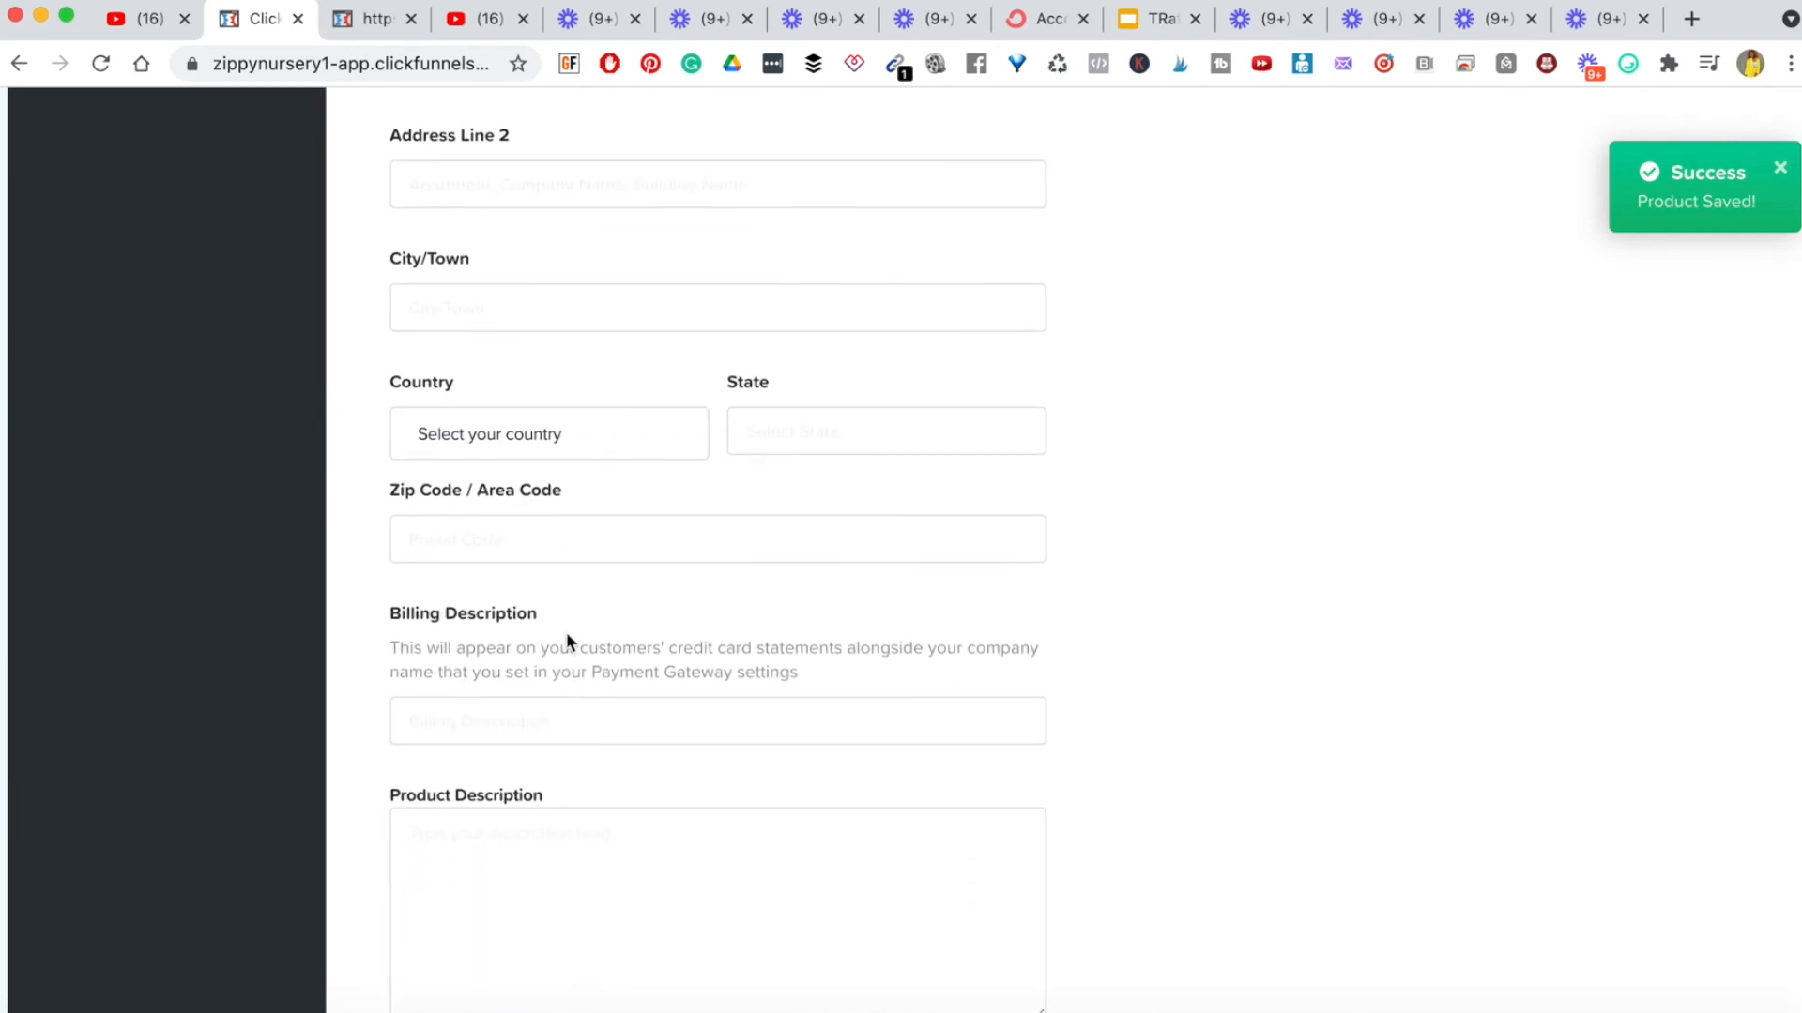
{"action": "scroll", "coordinate": [566, 633], "scroll_direction": "down", "scroll_amount": 6}
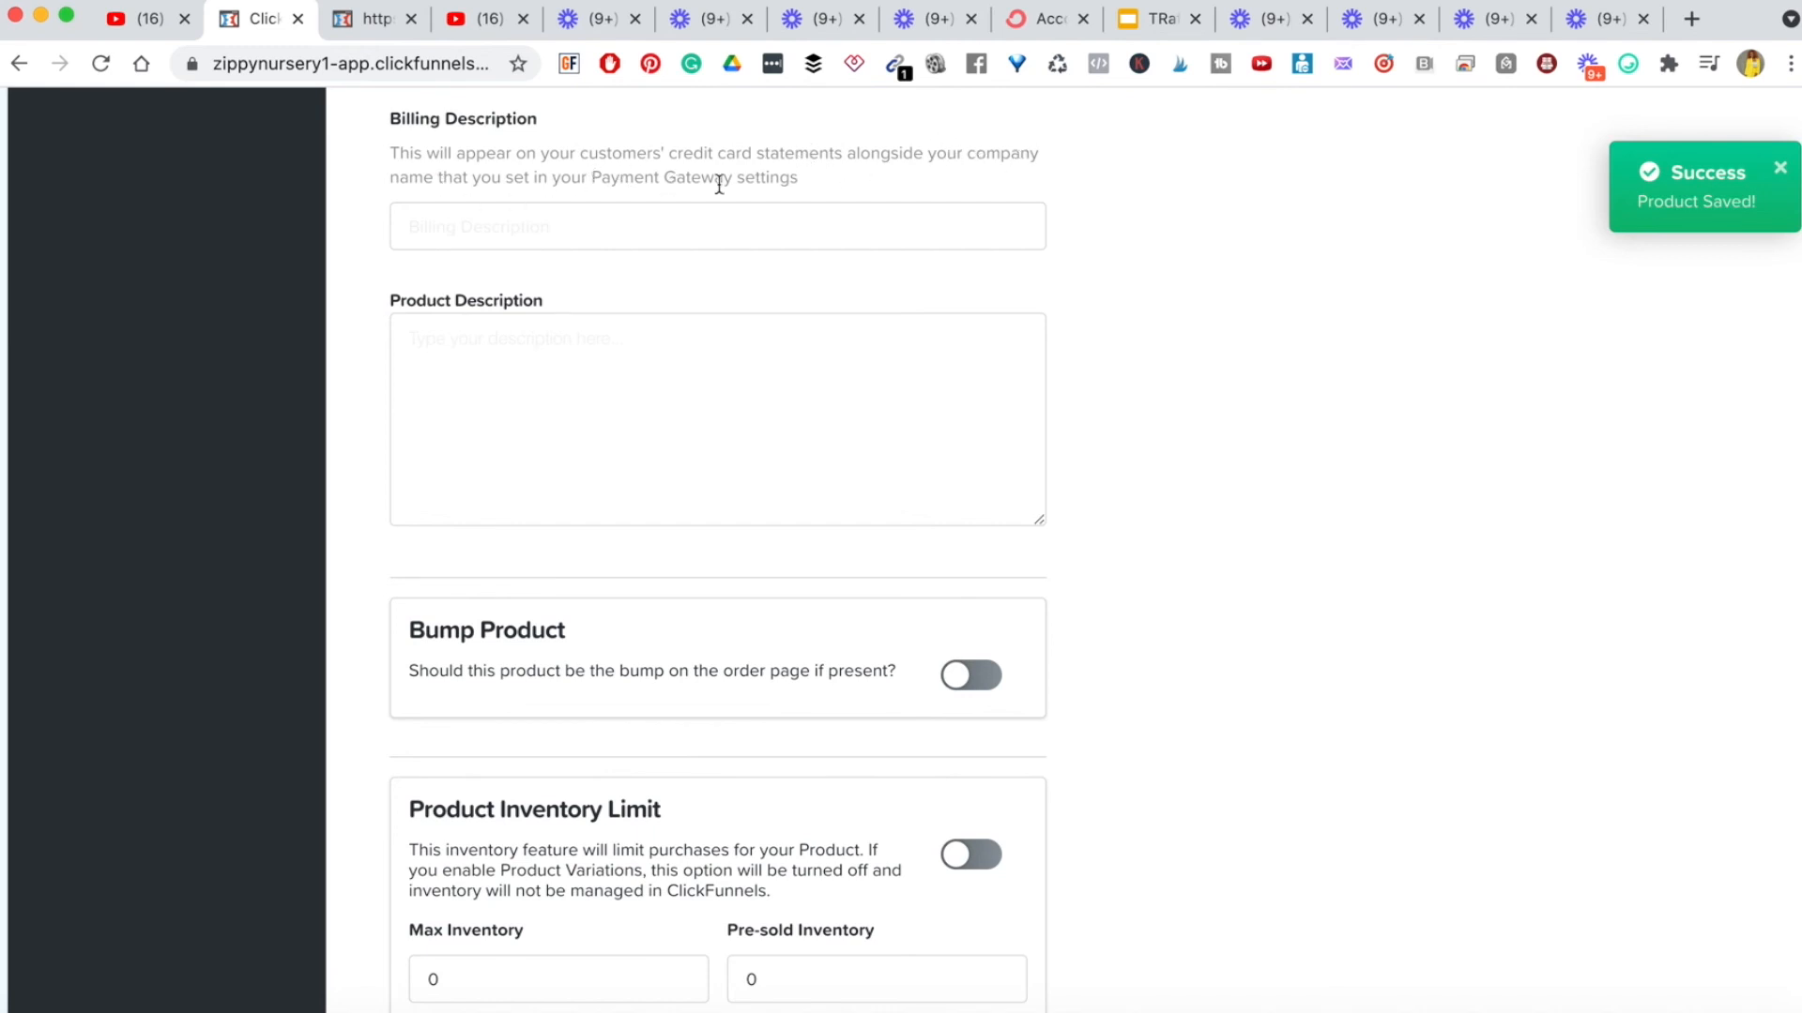
{"action": "scroll", "coordinate": [808, 188], "scroll_direction": "up", "scroll_amount": 15}
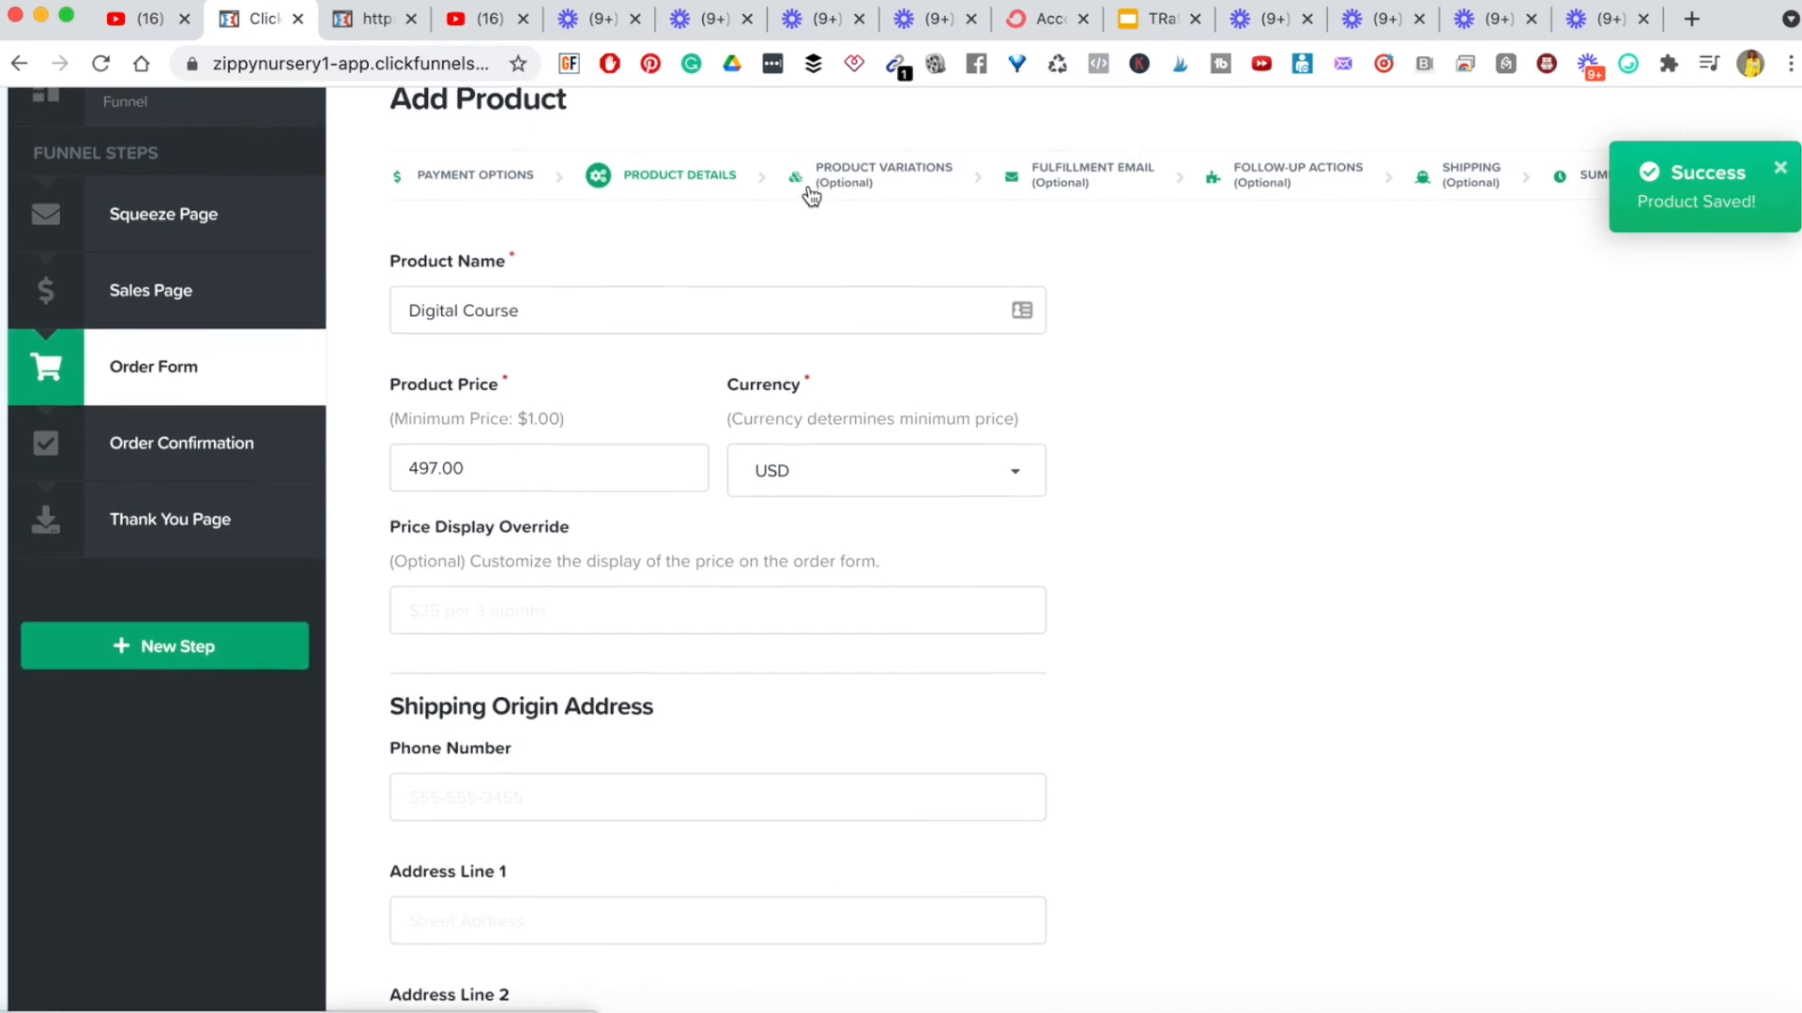
{"action": "scroll", "coordinate": [640, 454], "scroll_direction": "down", "scroll_amount": 1}
{"action": "scroll", "coordinate": [640, 455], "scroll_direction": "down", "scroll_amount": 6}
{"action": "scroll", "coordinate": [640, 454], "scroll_direction": "up", "scroll_amount": 3}
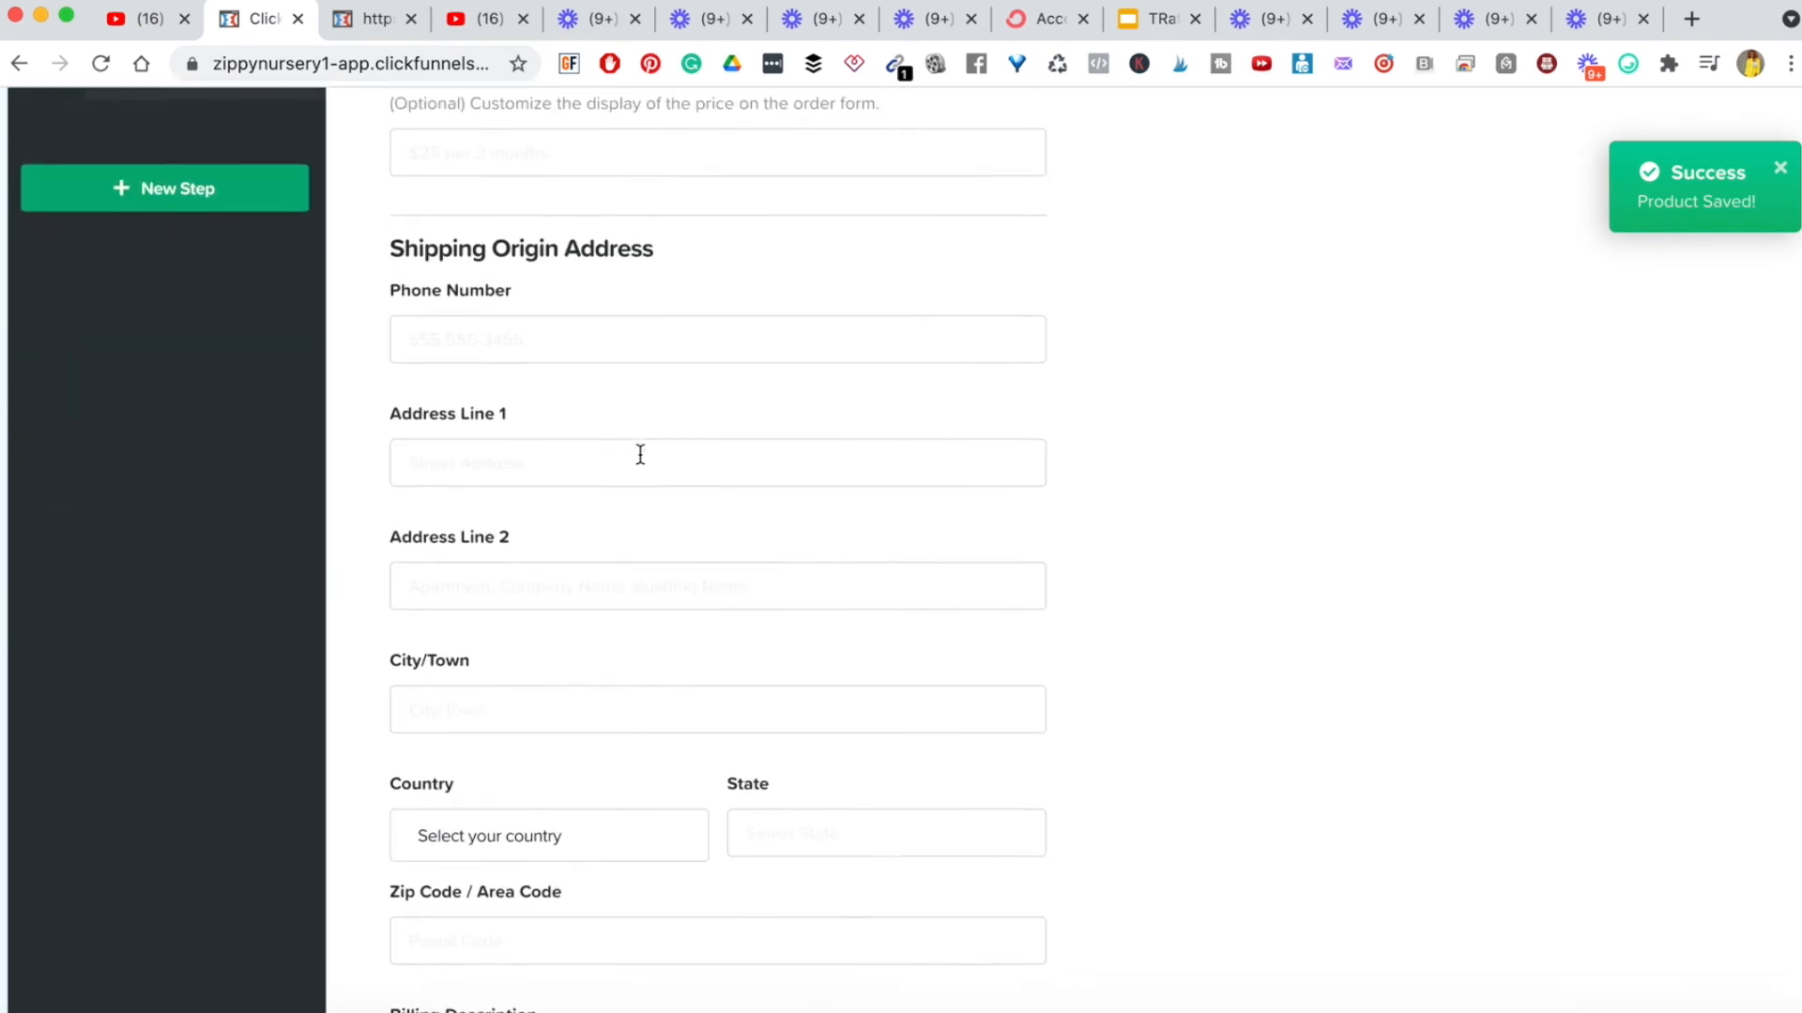
- Set the product's billing description to Digital Course
{"action": "scroll", "coordinate": [624, 338], "scroll_direction": "down", "scroll_amount": 8}
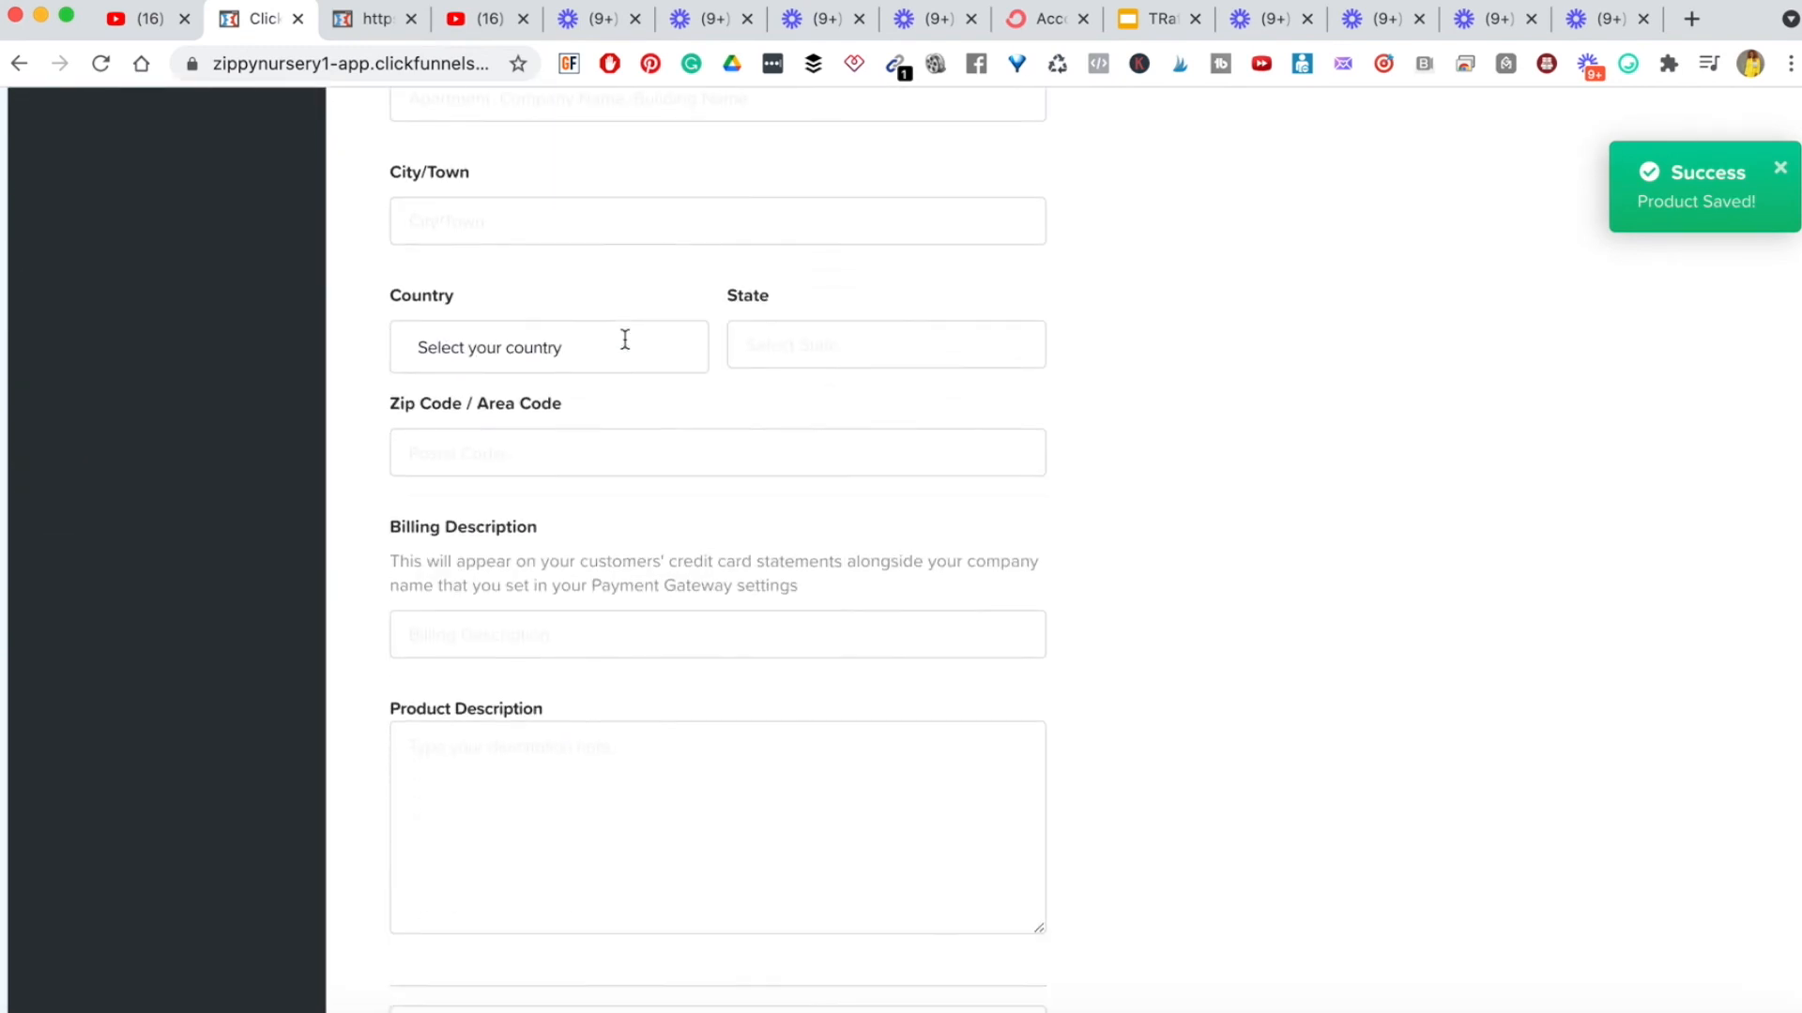
{"action": "left_click", "coordinate": [579, 516]}
{"action": "type", "text": "Digital Course"}
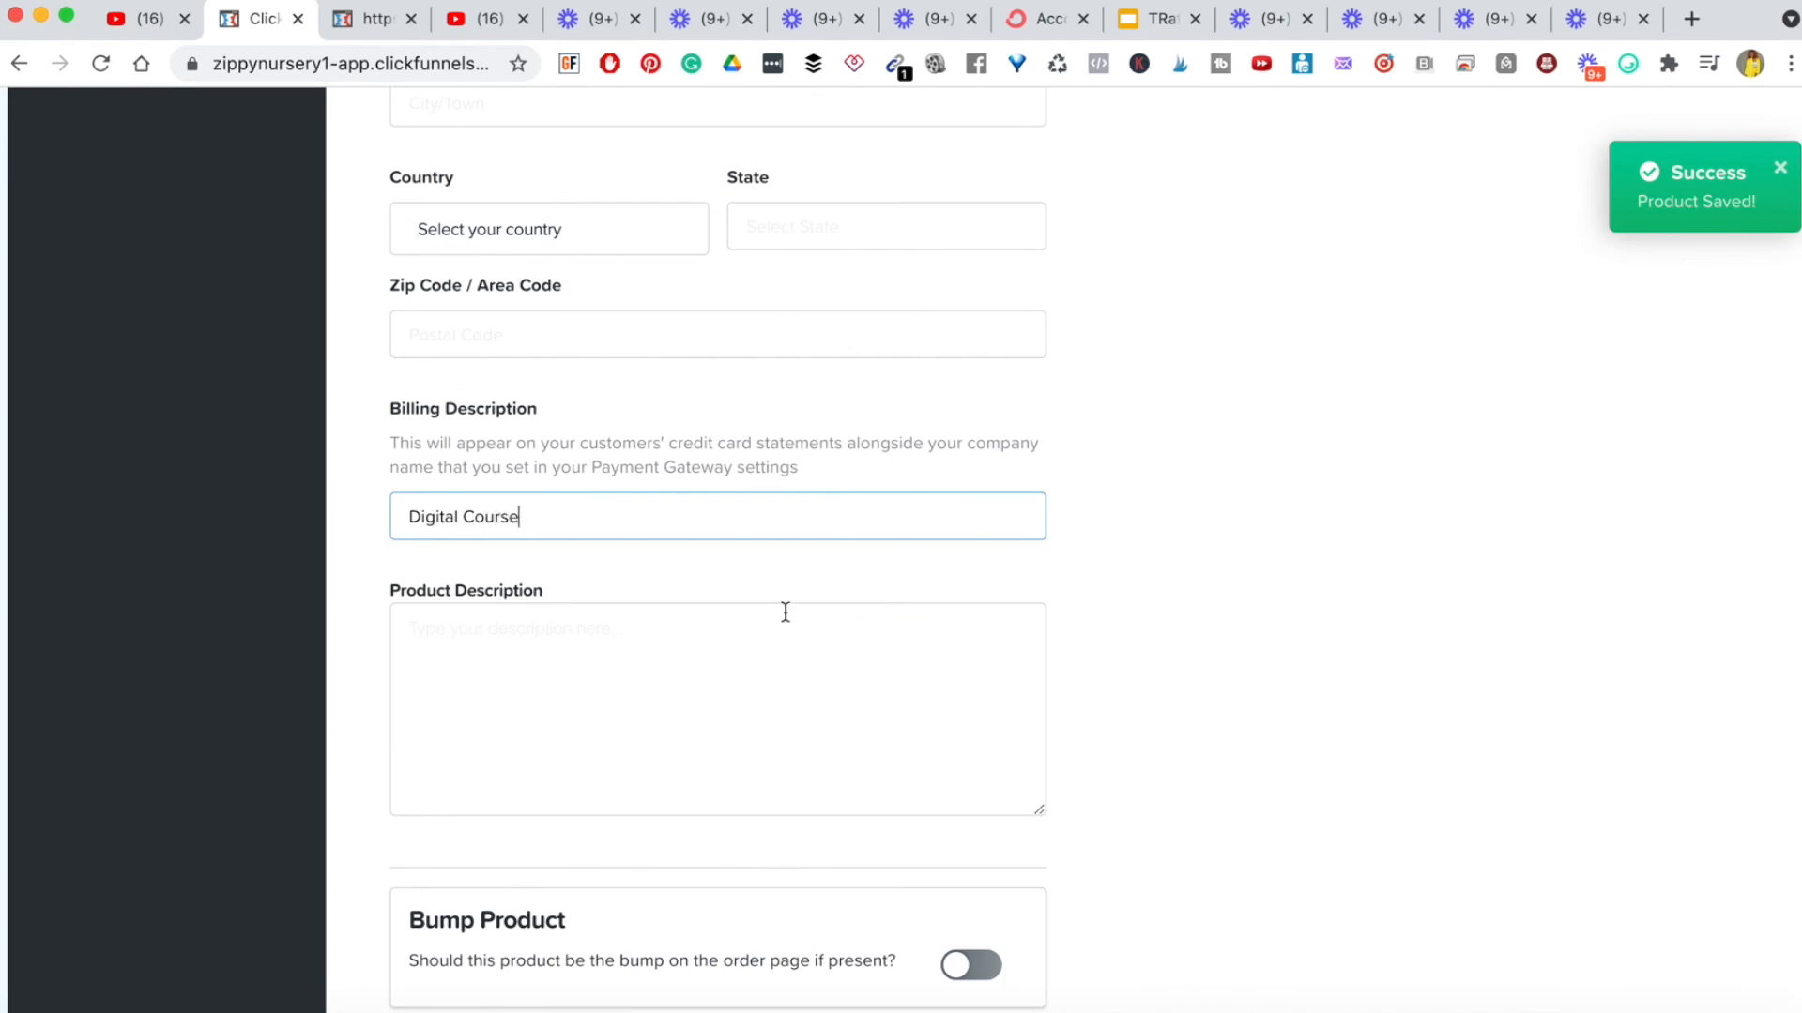
{"action": "left_click", "coordinate": [786, 710]}
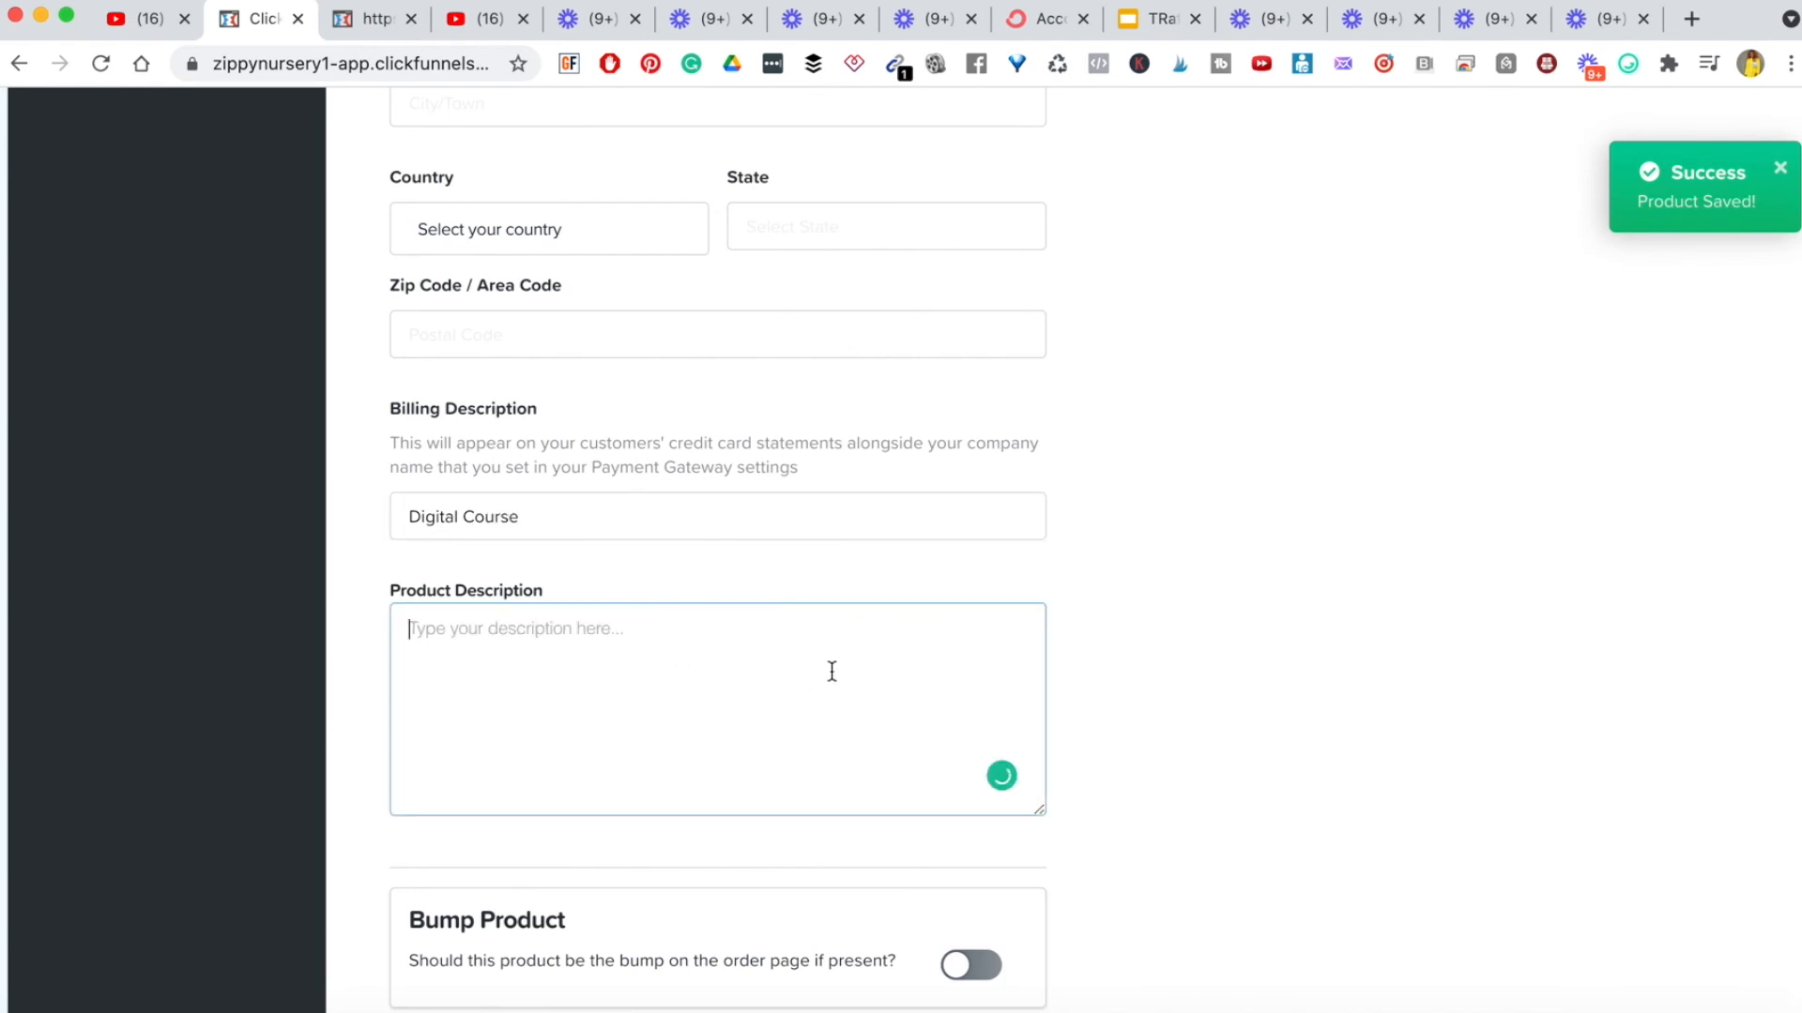
{"action": "scroll", "coordinate": [831, 670], "scroll_direction": "down", "scroll_amount": 6}
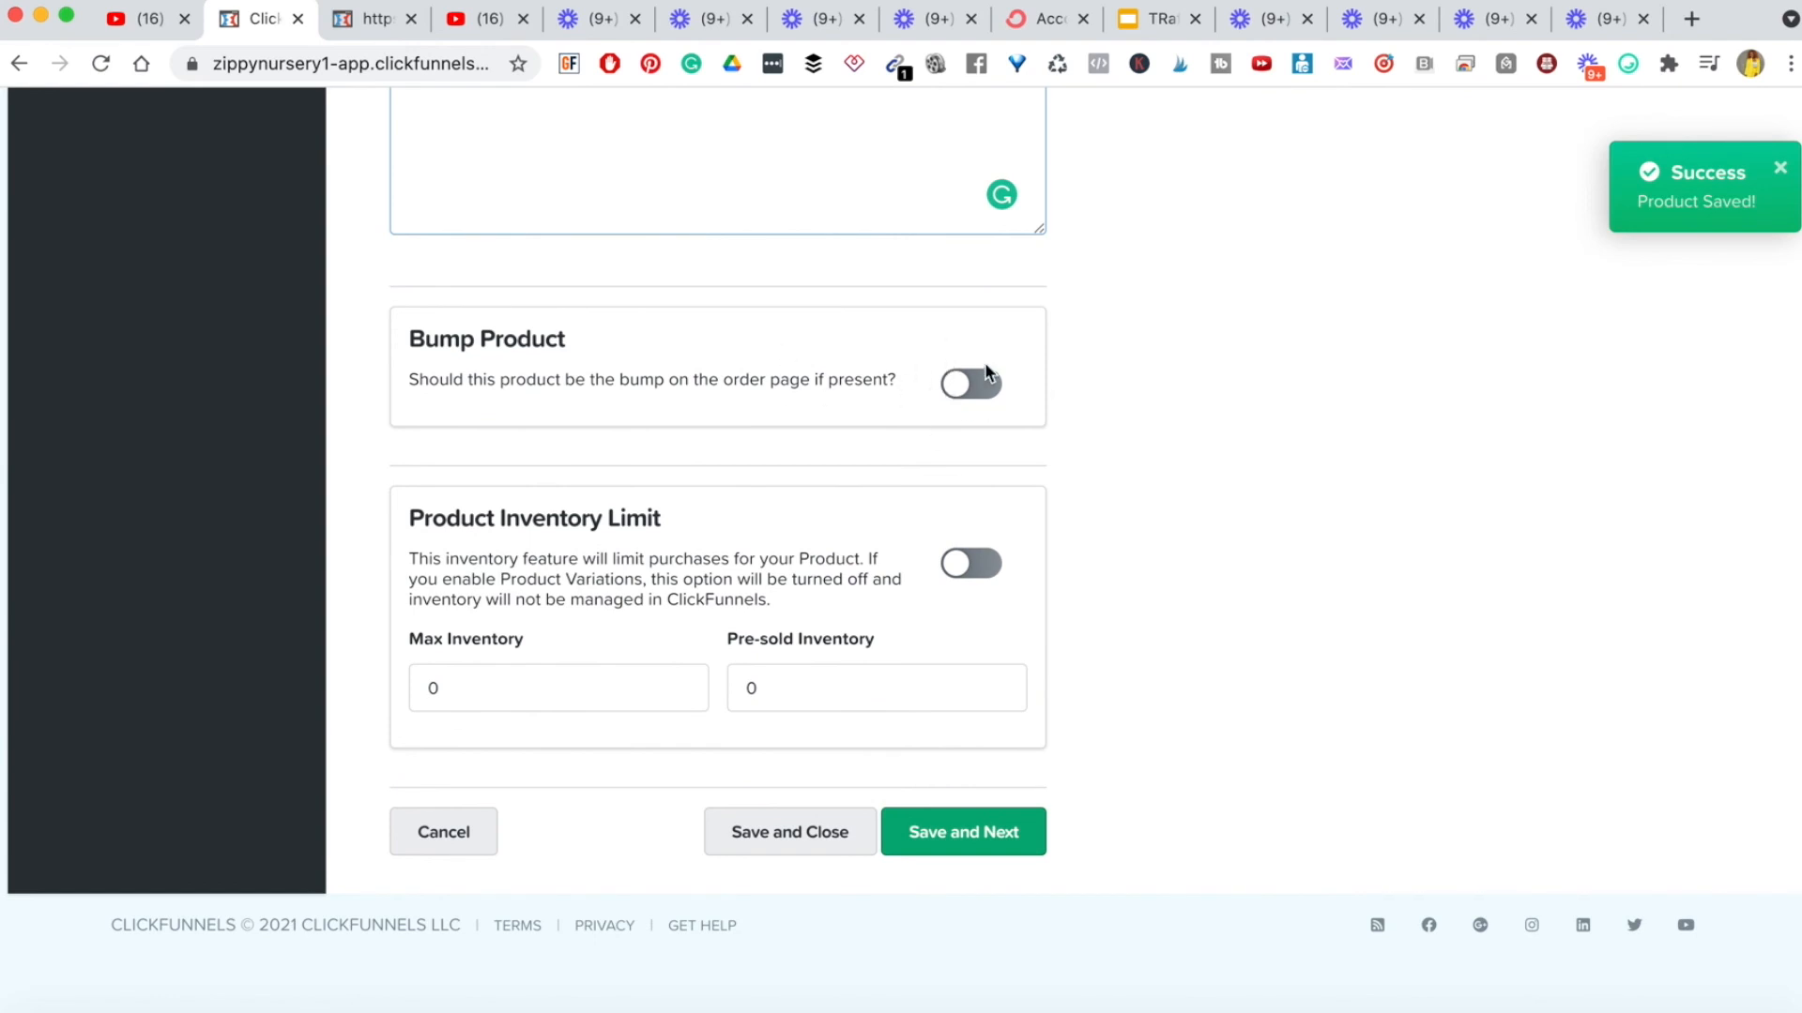
{"action": "scroll", "coordinate": [899, 349], "scroll_direction": "up", "scroll_amount": 15}
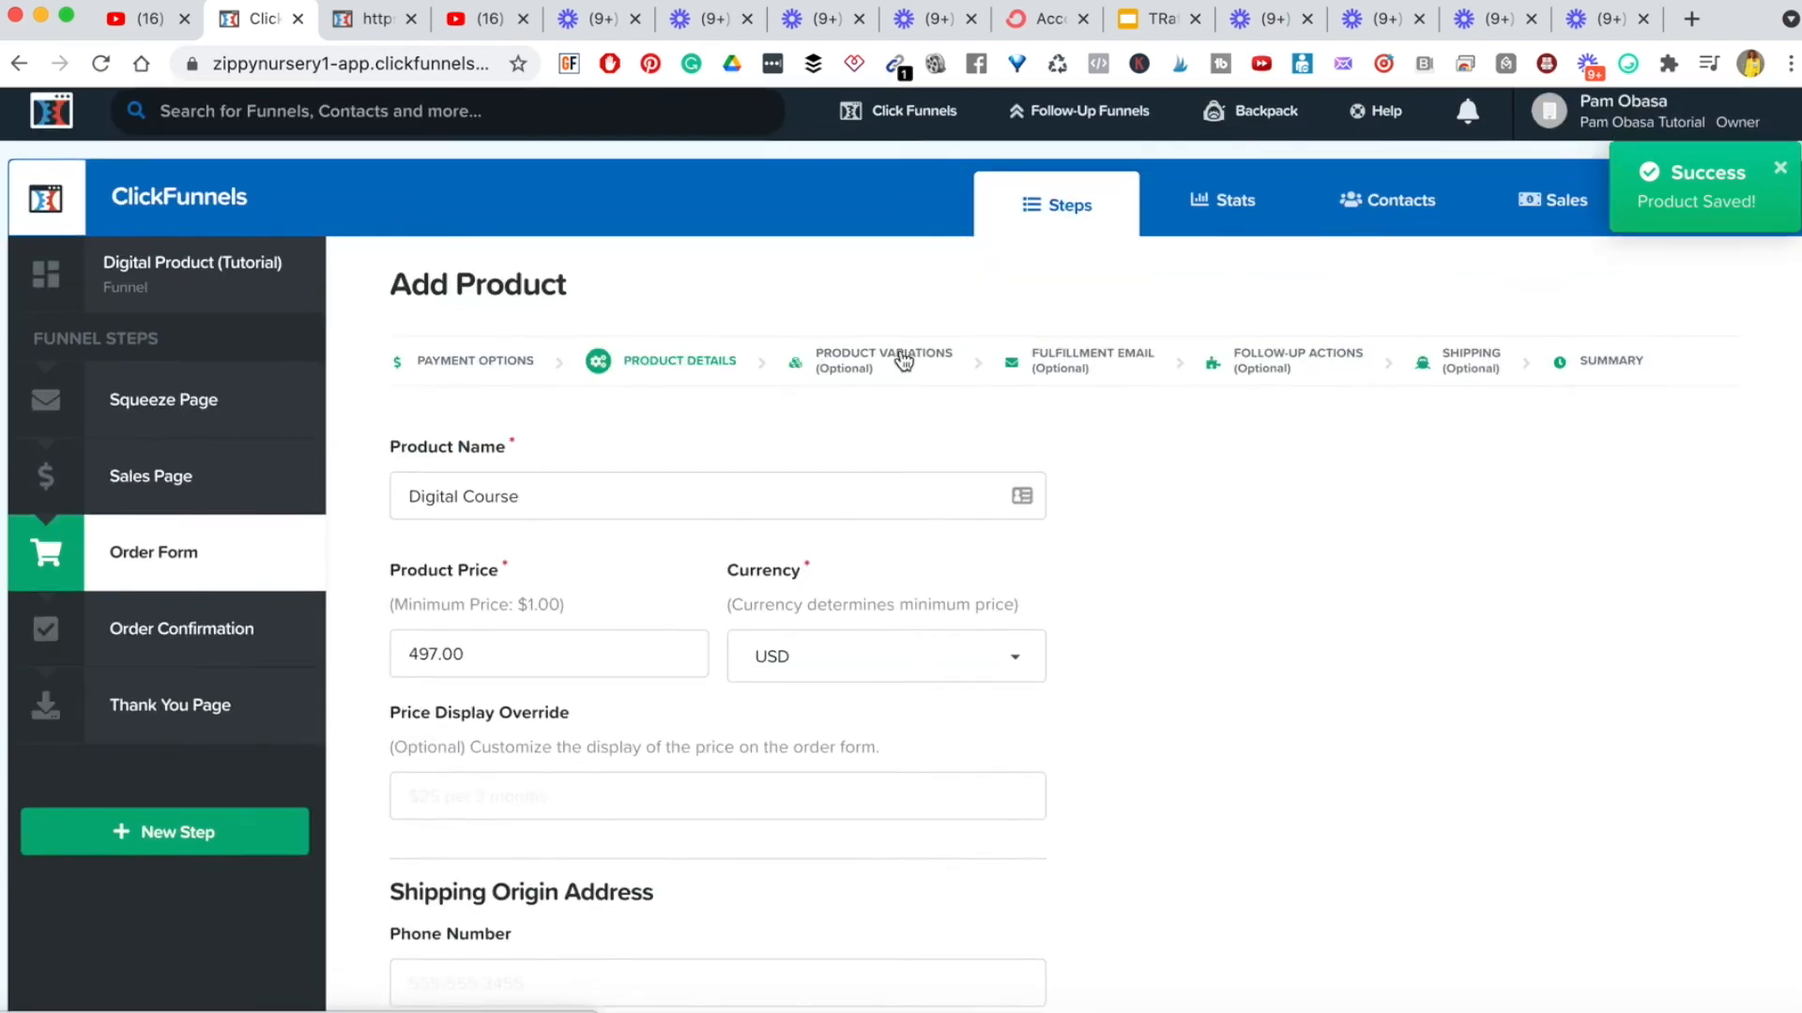
{"action": "scroll", "coordinate": [672, 644], "scroll_direction": "down", "scroll_amount": 15}
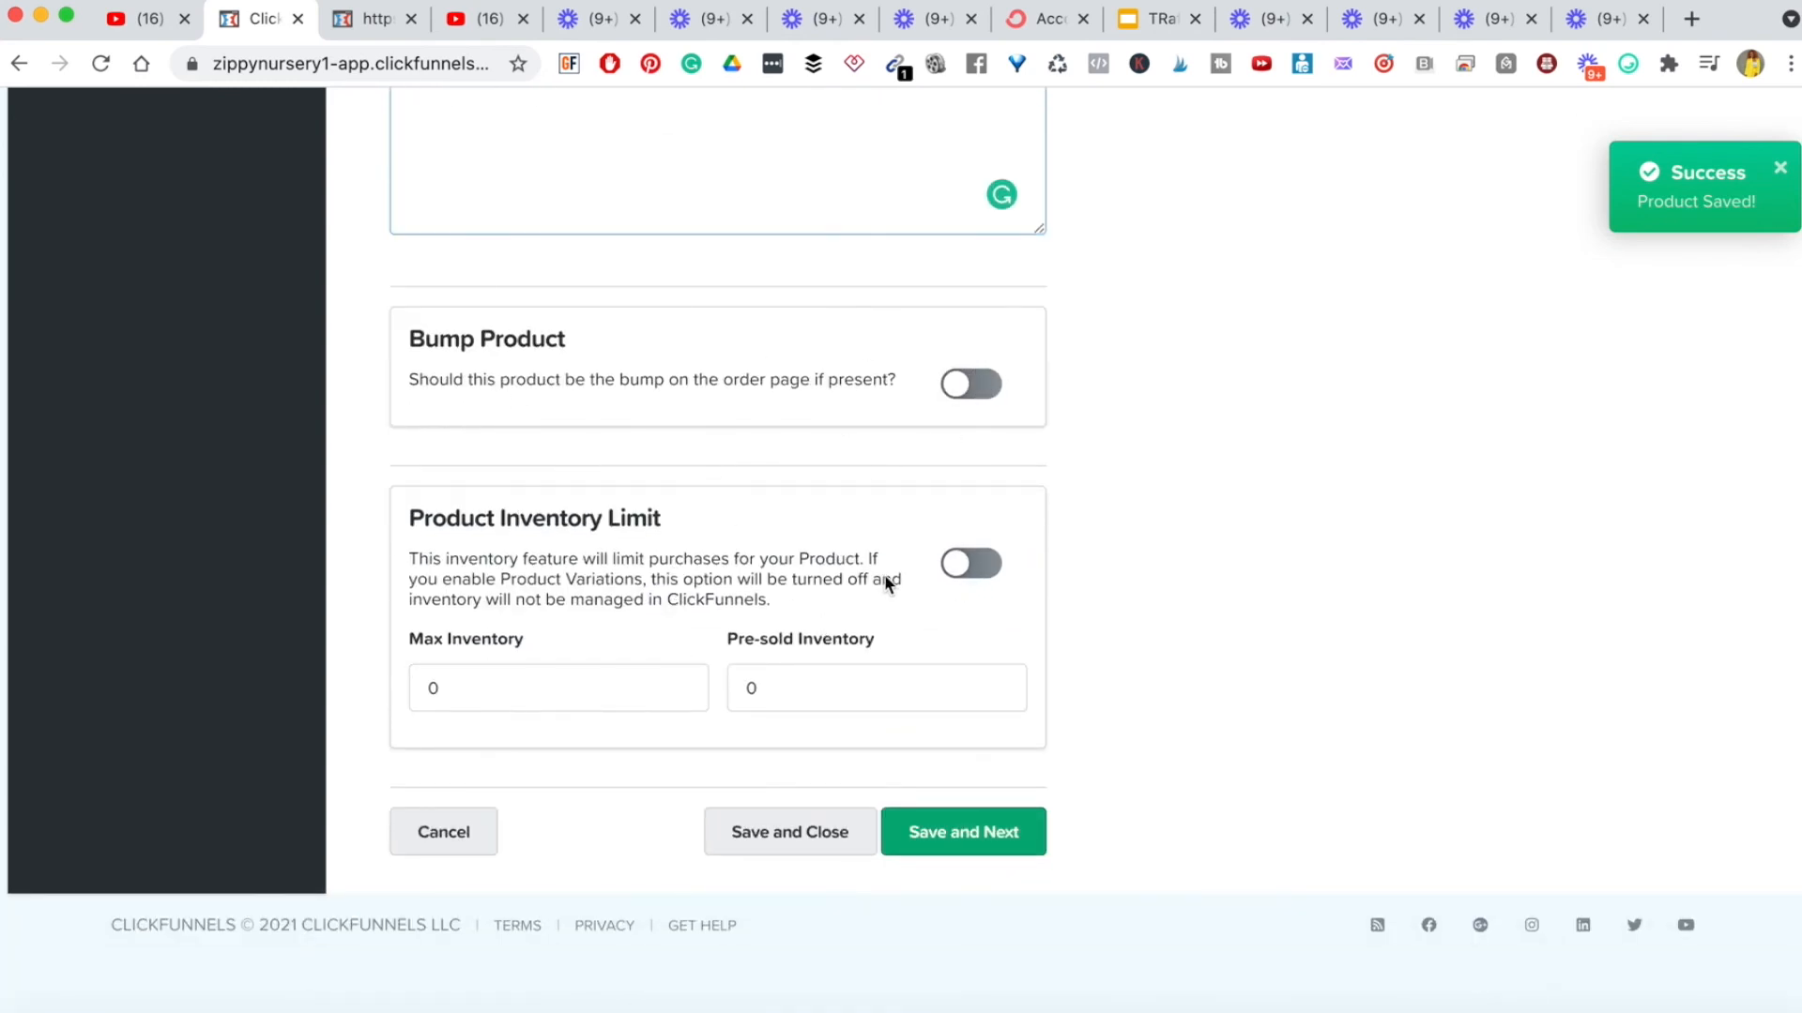
{"action": "left_click", "coordinate": [998, 564]}
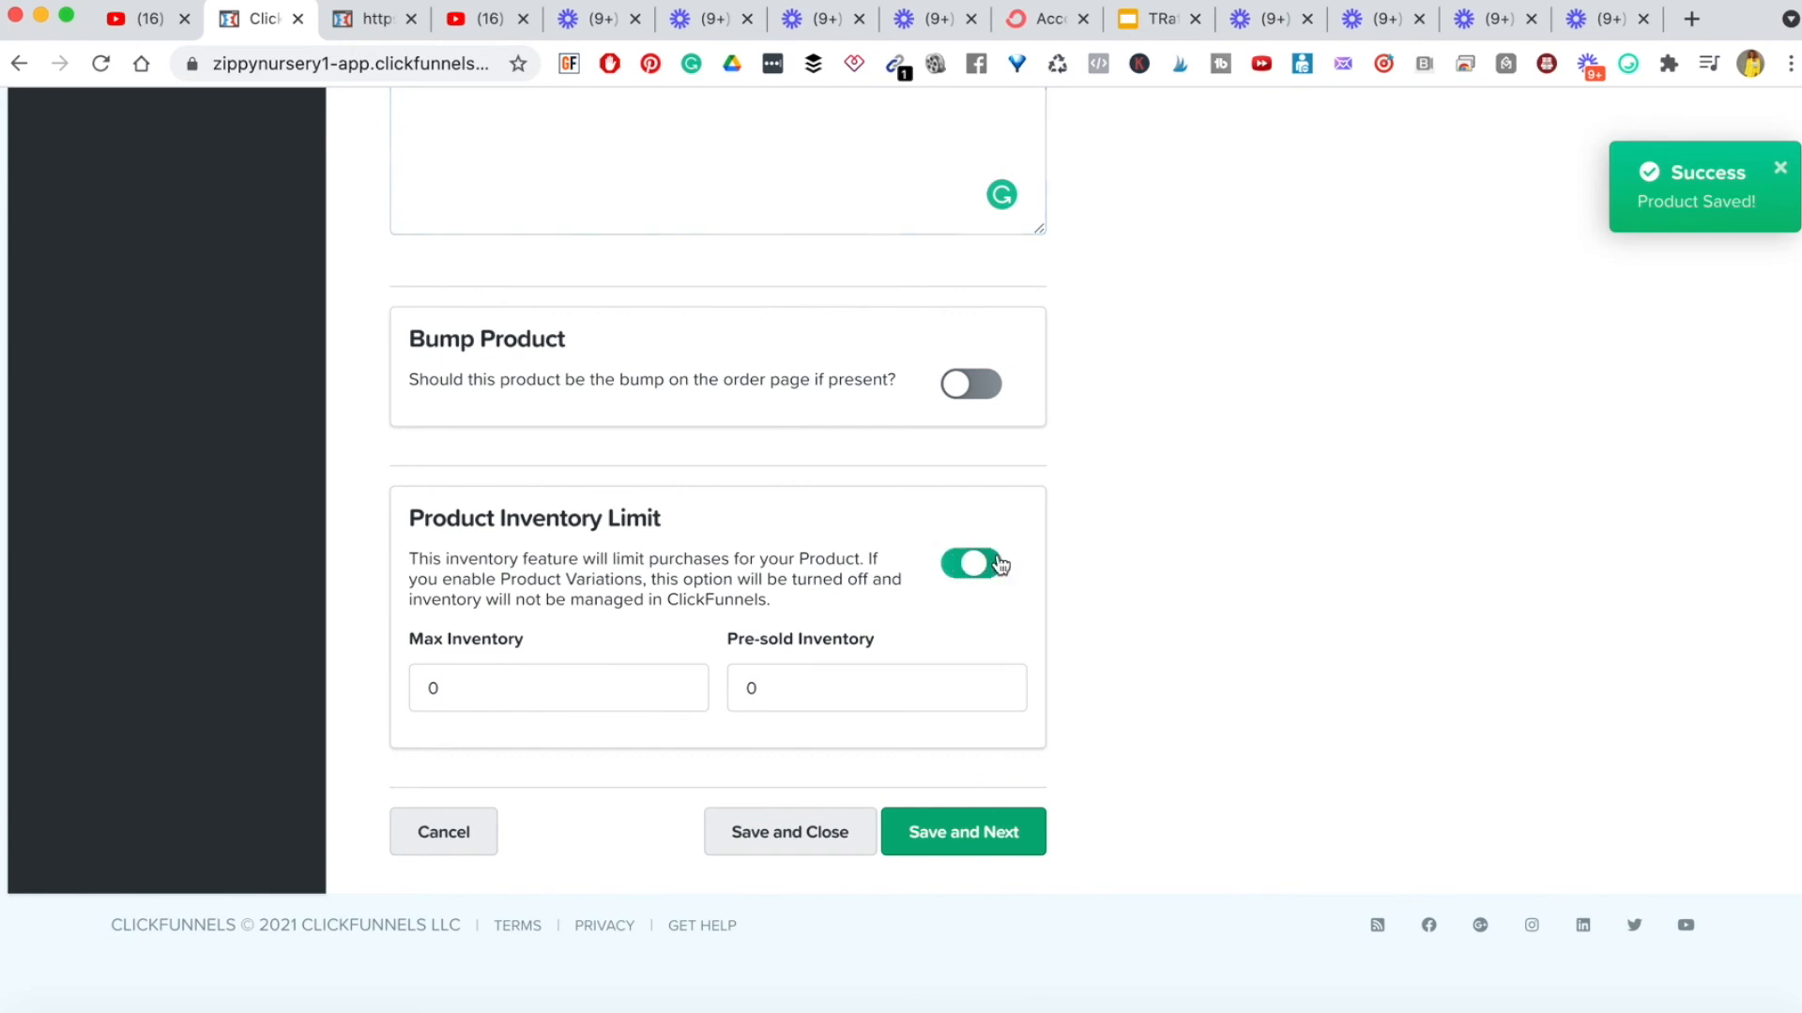
{"action": "left_click", "coordinate": [955, 572]}
- Save the product details and continue past the product variations without creating any
{"action": "left_click", "coordinate": [985, 845]}
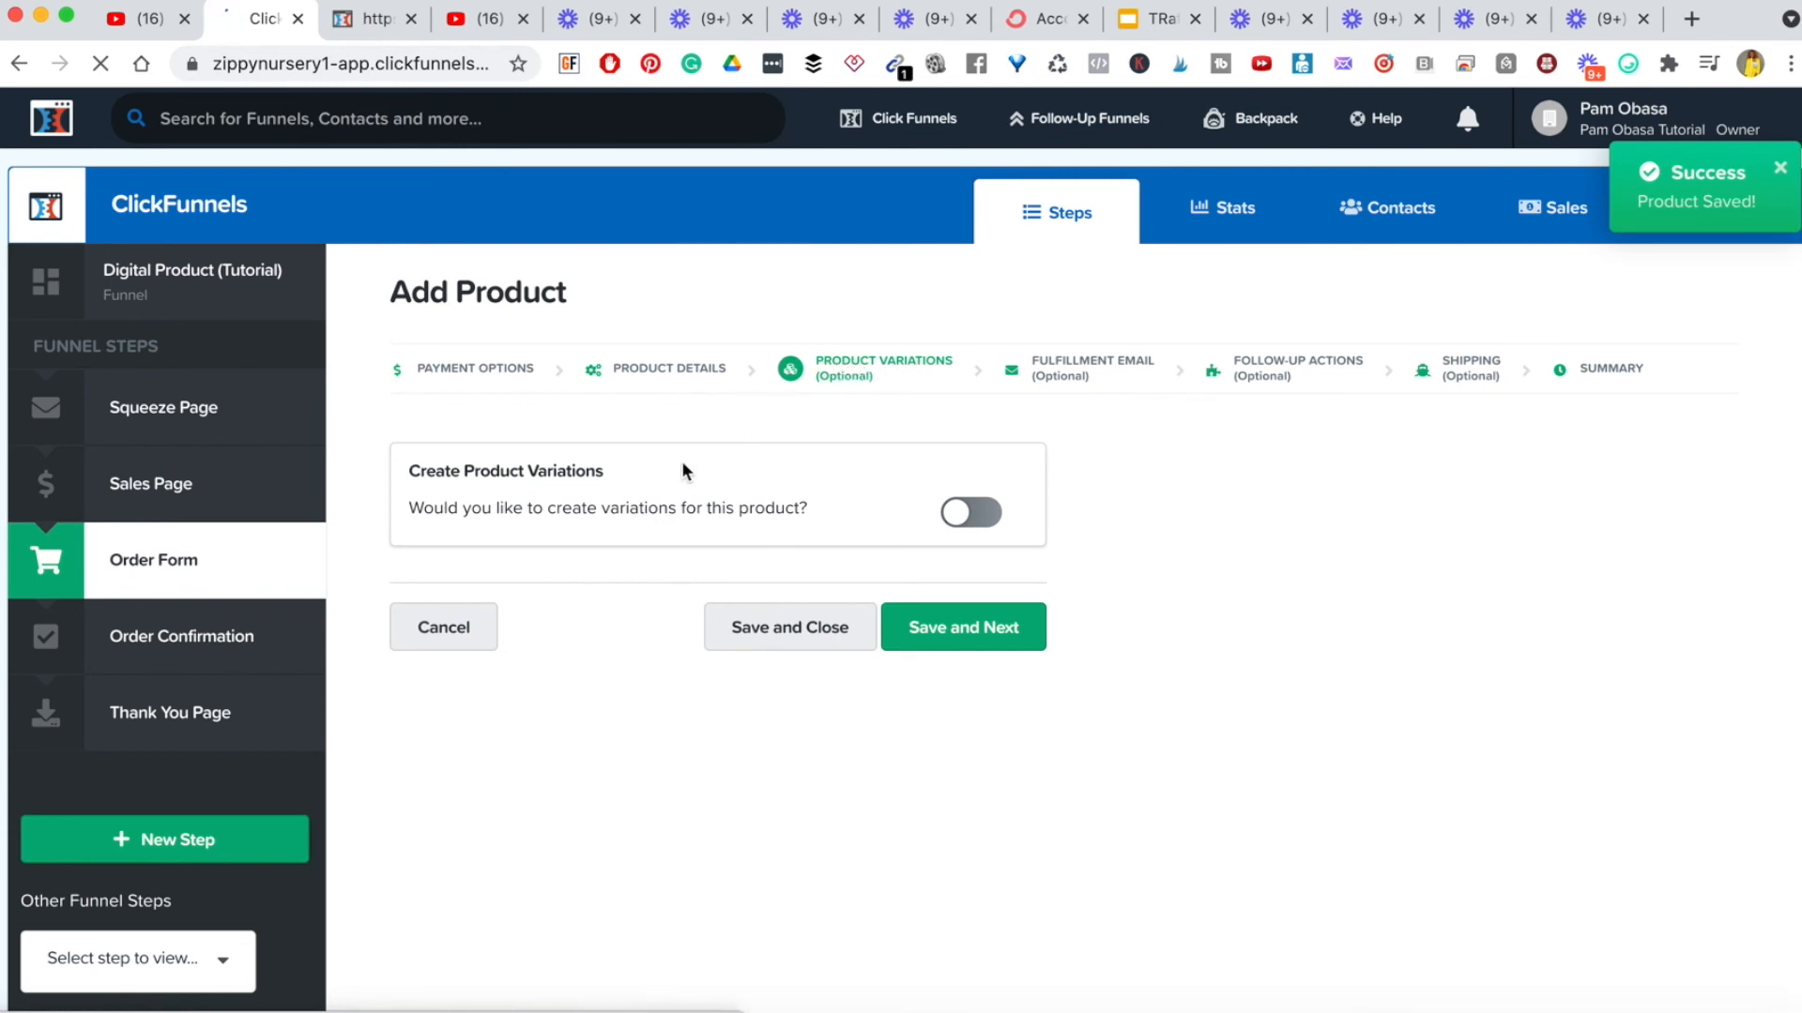
{"action": "left_click", "coordinate": [1003, 638]}
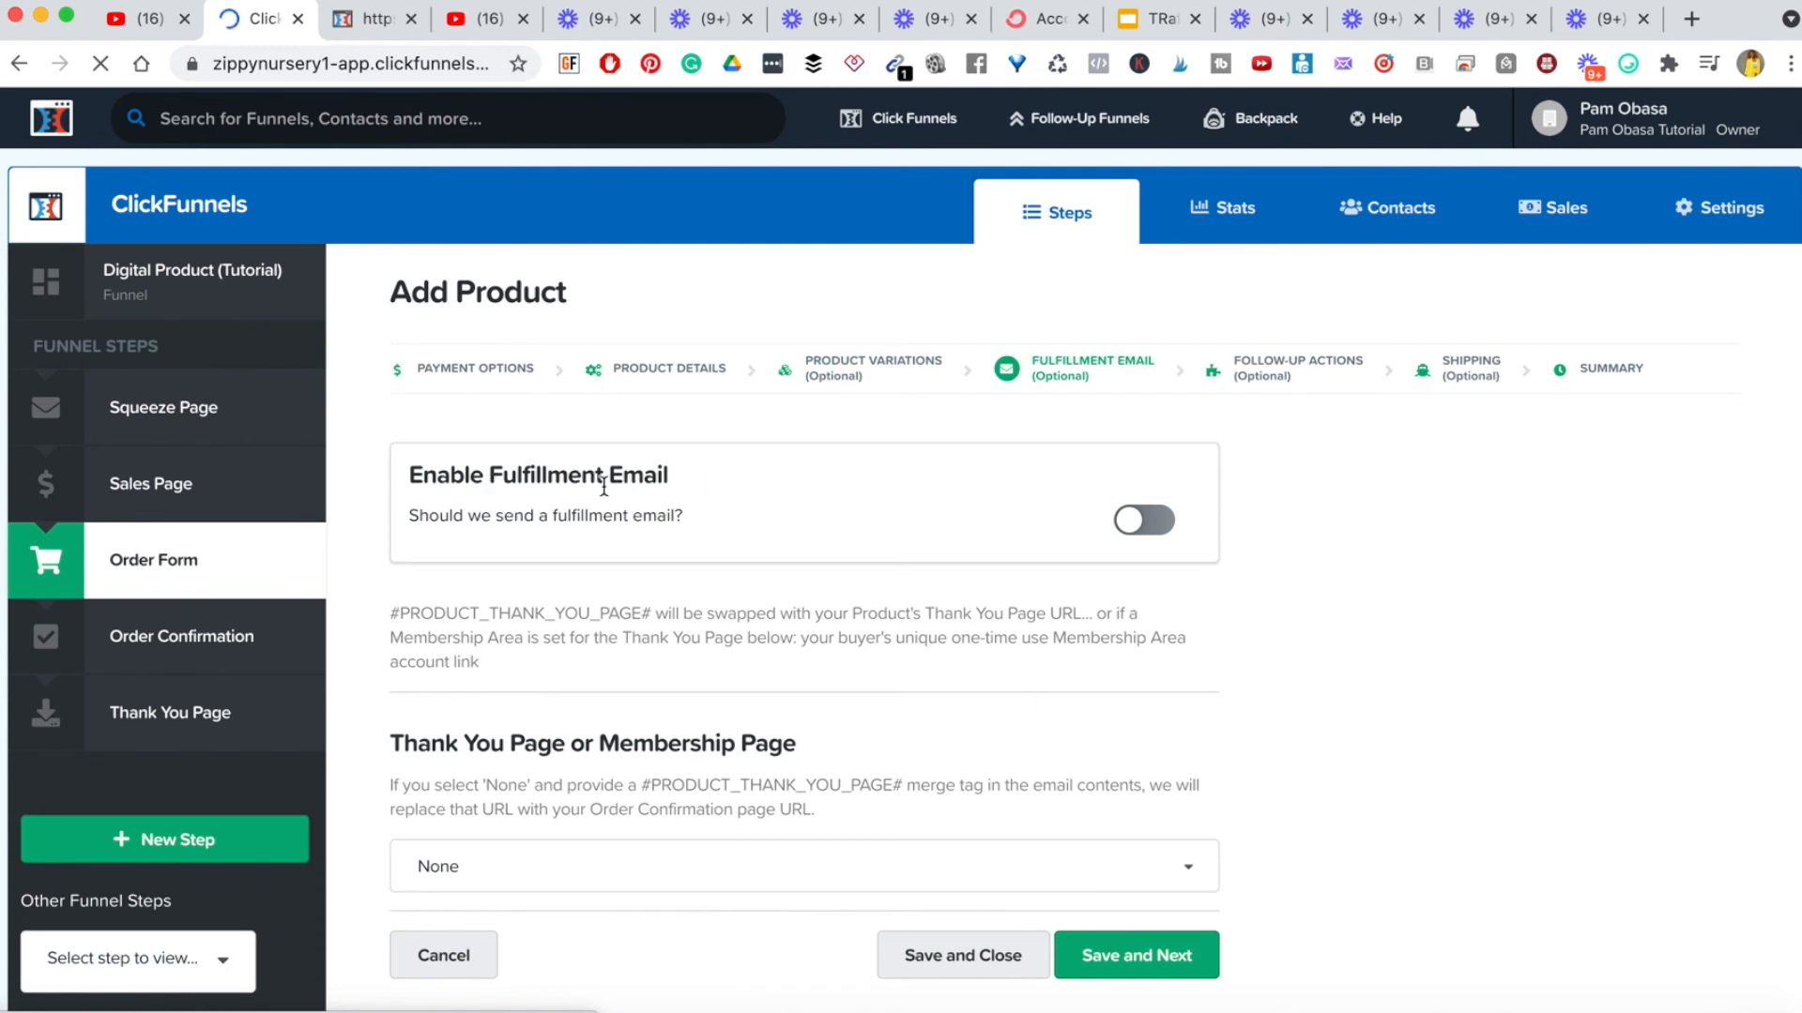
{"action": "scroll", "coordinate": [724, 539], "scroll_direction": "down", "scroll_amount": 2}
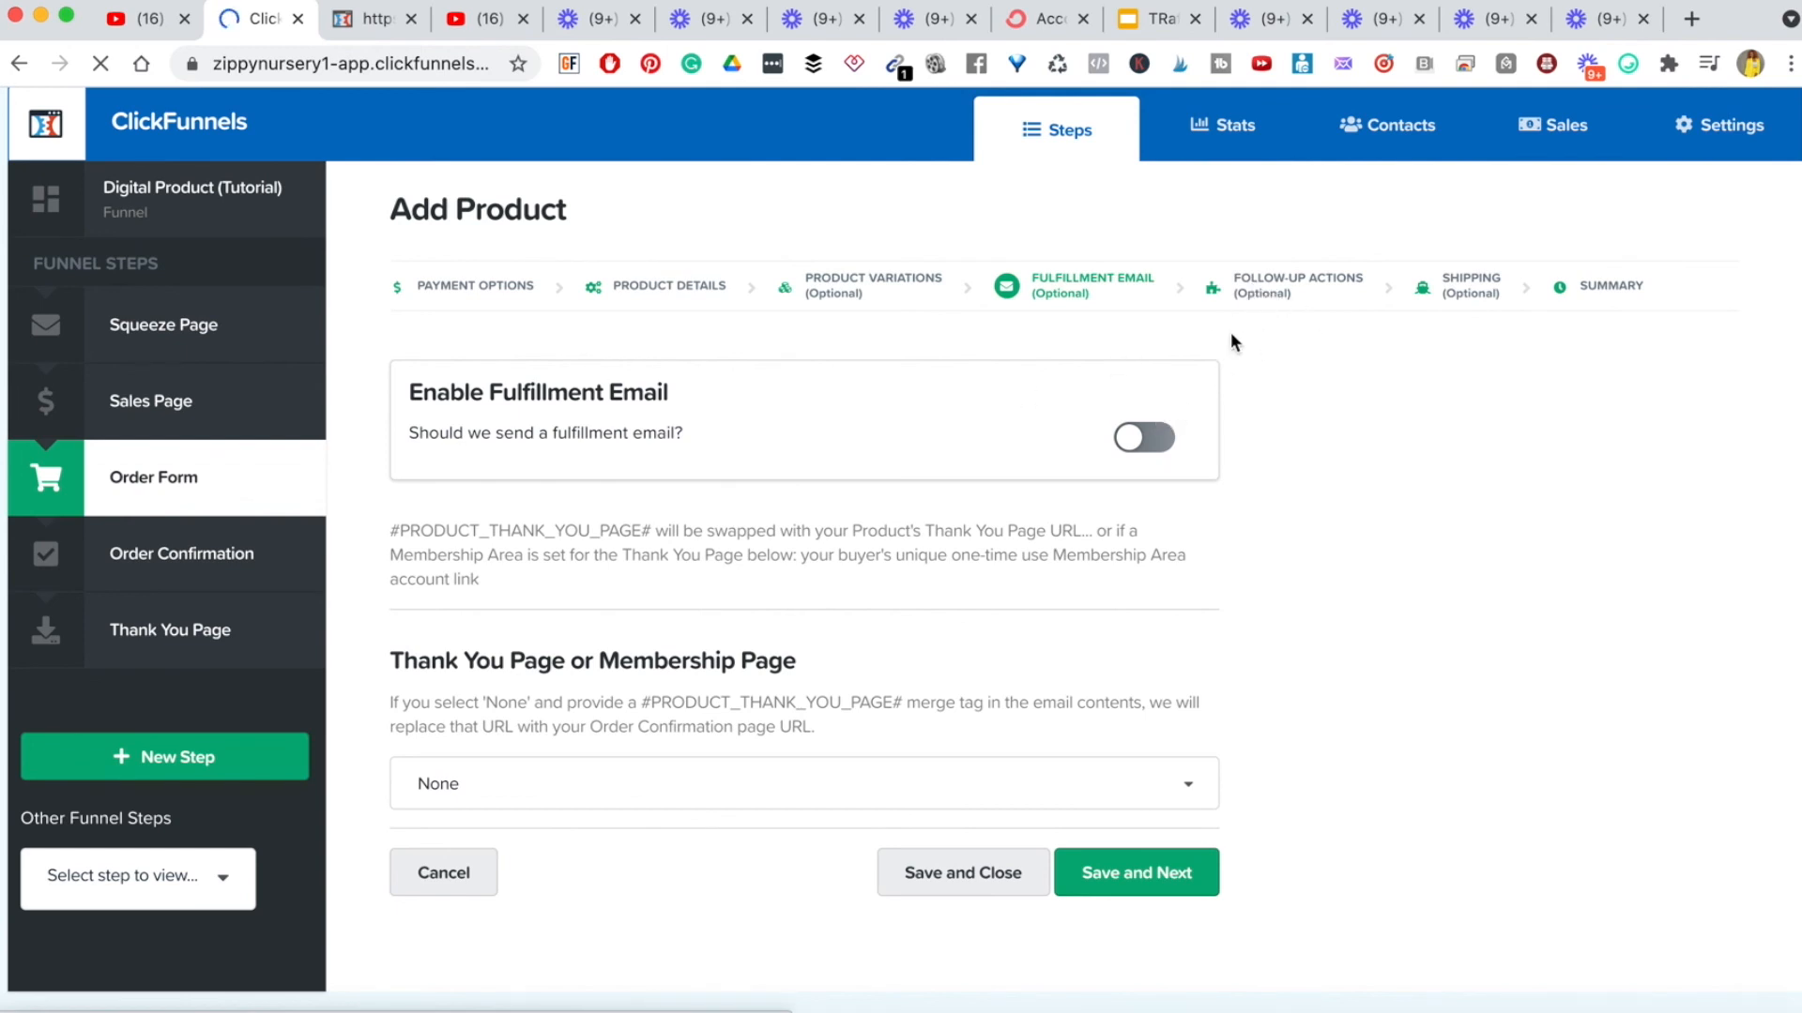
{"action": "left_click", "coordinate": [1145, 438]}
{"action": "scroll", "coordinate": [713, 633], "scroll_direction": "down", "scroll_amount": 1}
{"action": "scroll", "coordinate": [706, 638], "scroll_direction": "down", "scroll_amount": 1}
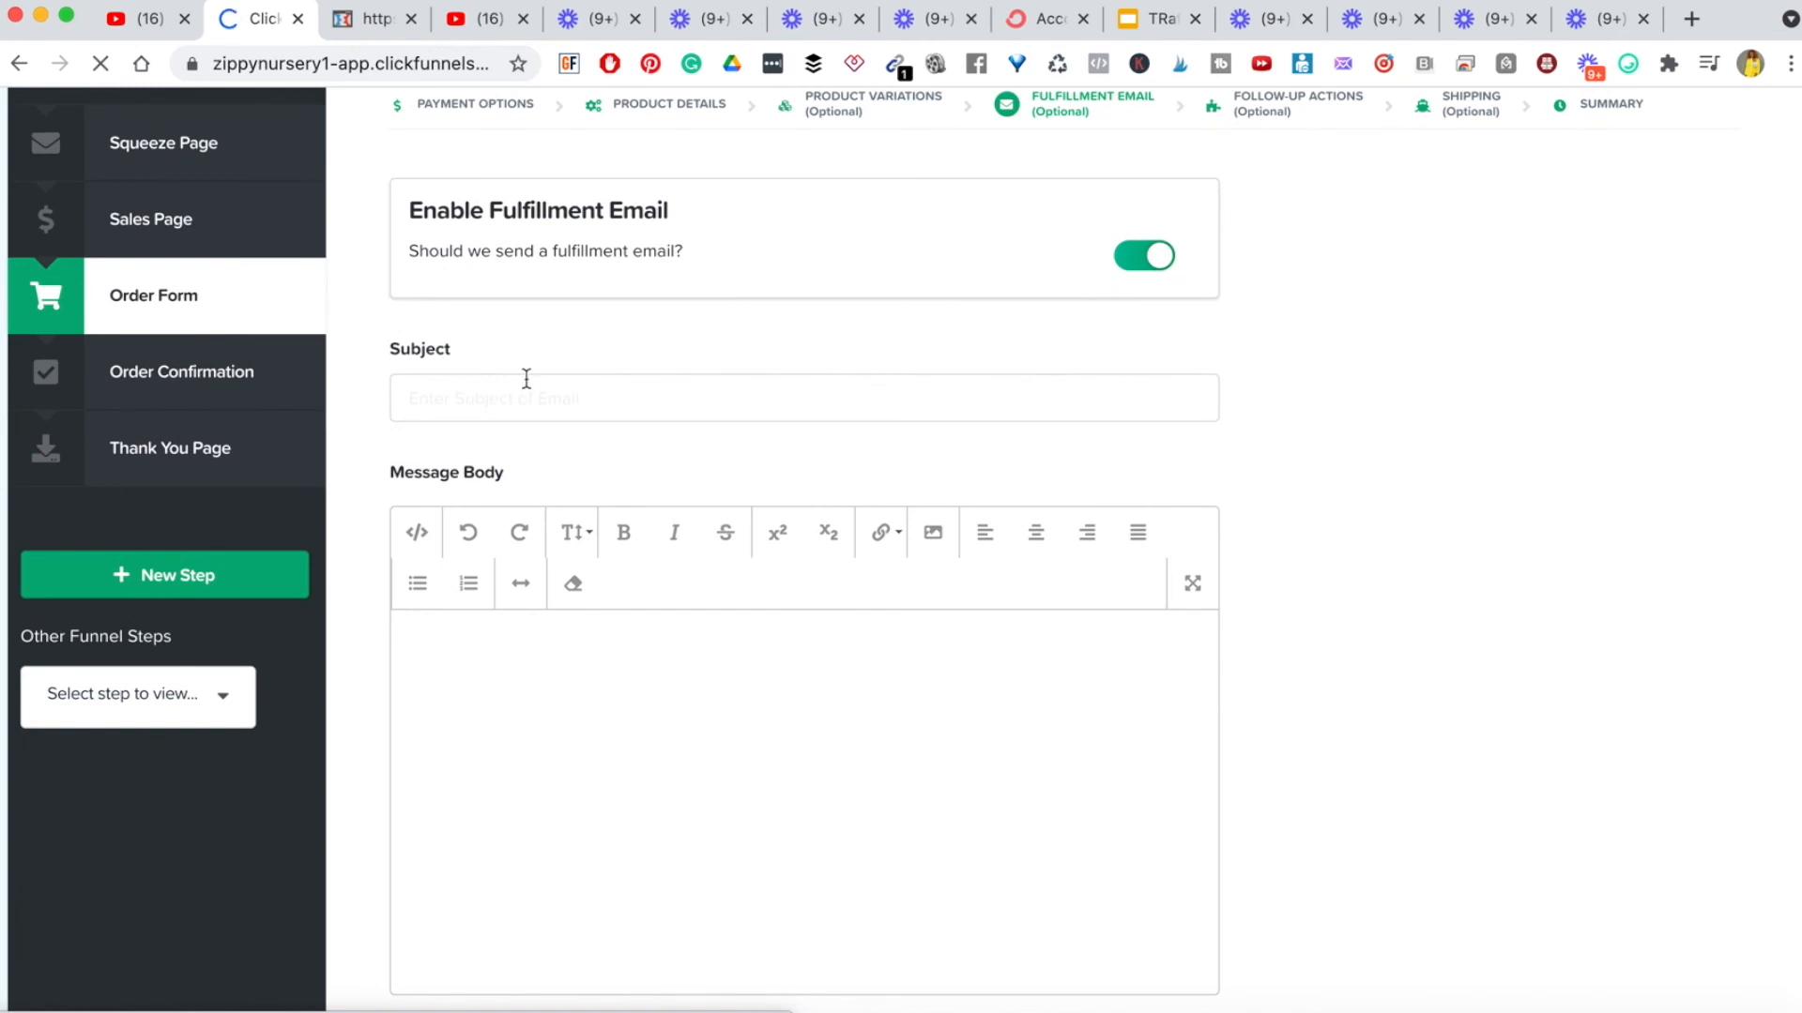
{"action": "left_click", "coordinate": [552, 732]}
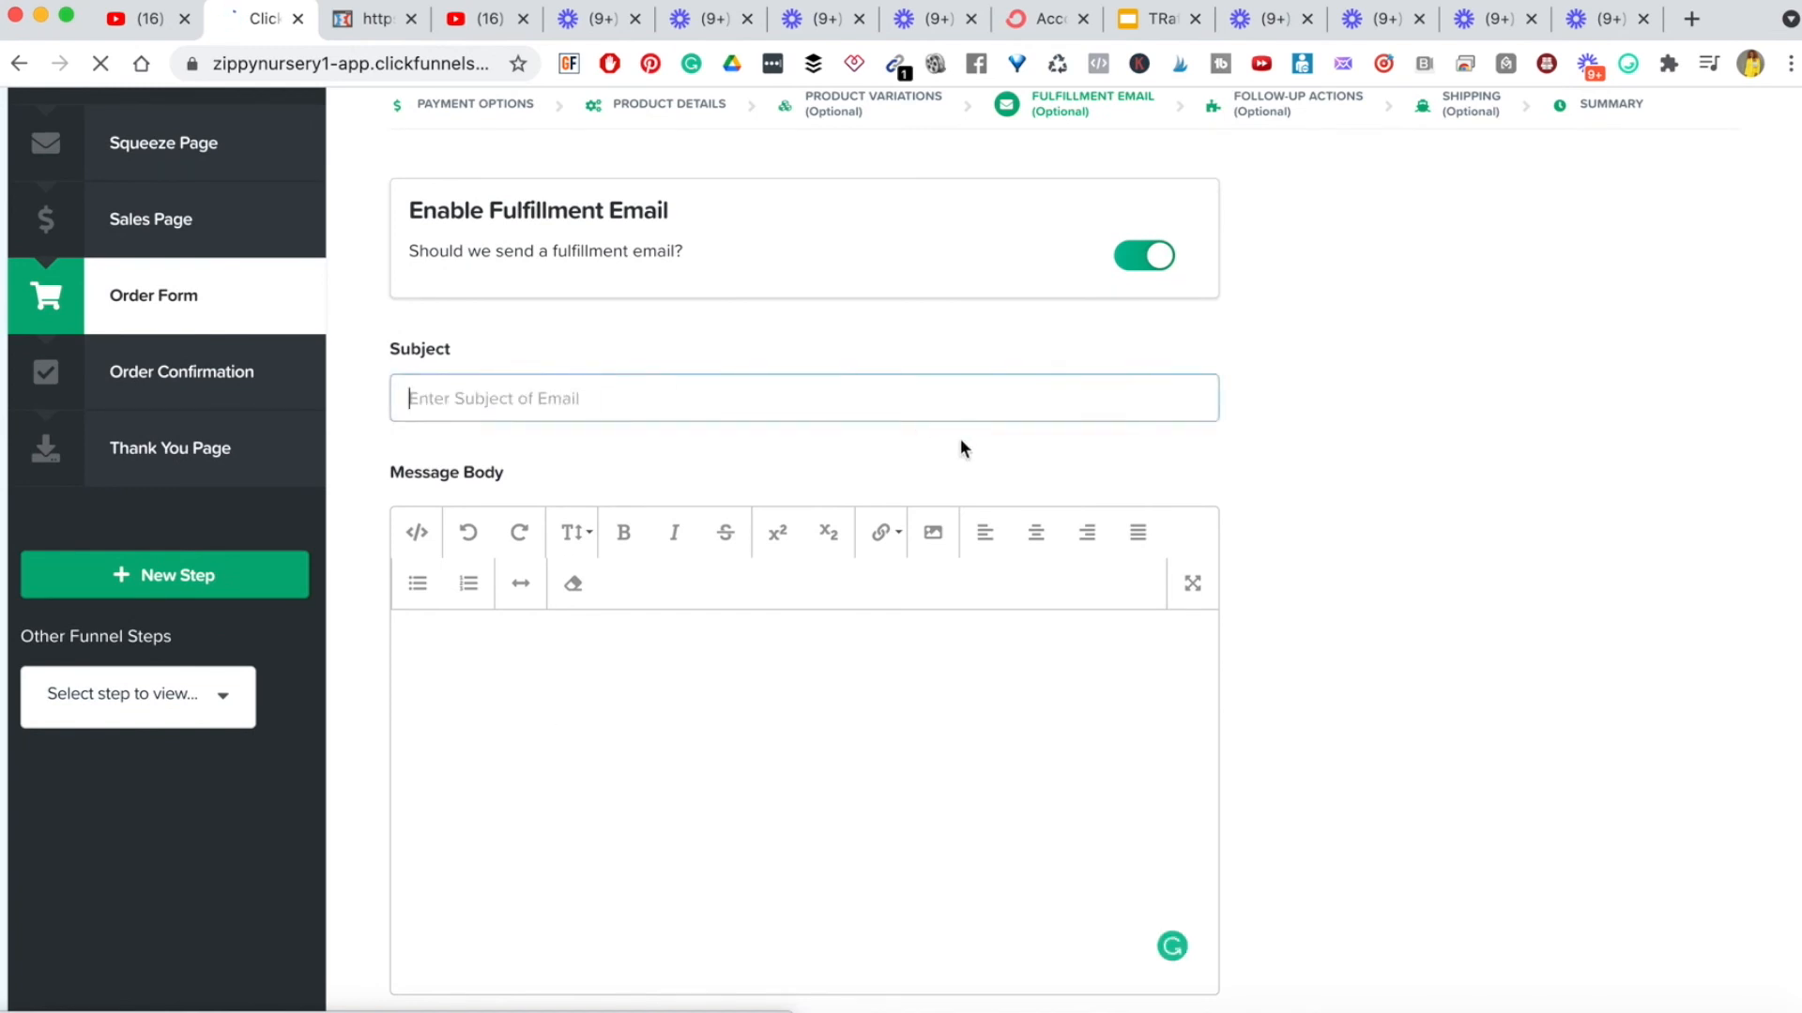
{"action": "left_click", "coordinate": [1146, 256]}
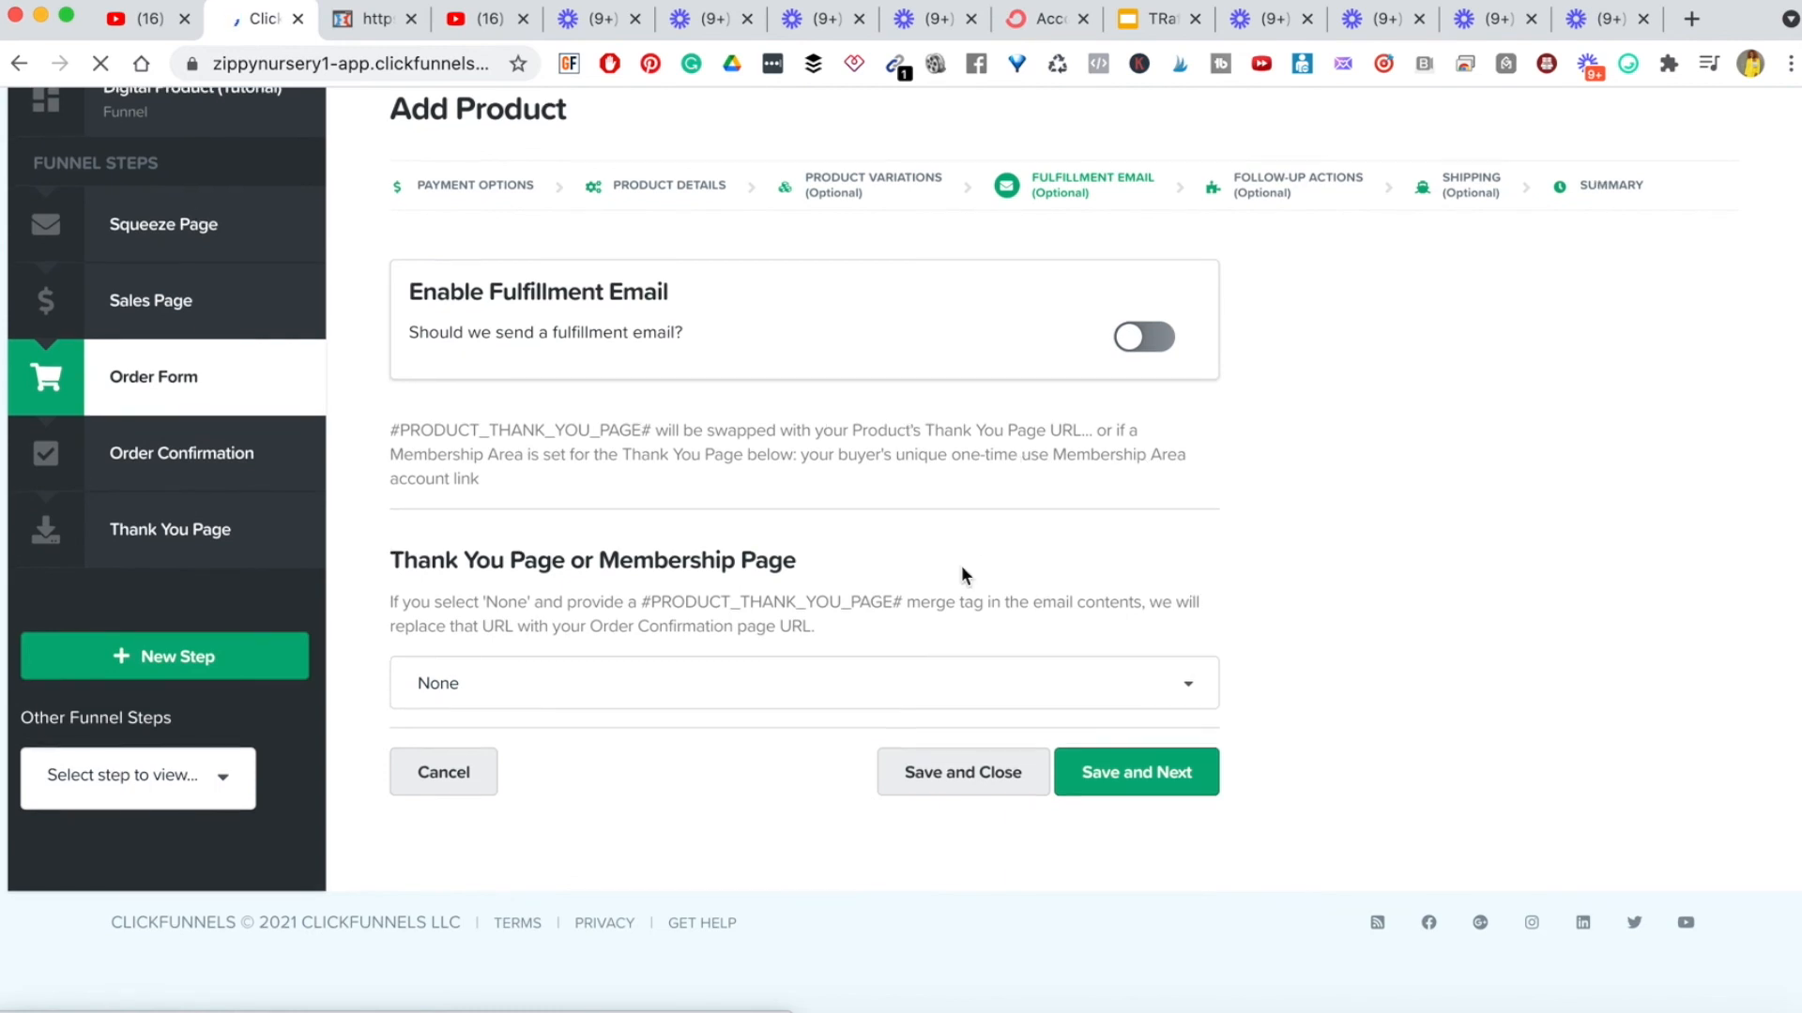
- Keep None as the thank you or membership page and save the fulfillment email settings to continue to the follow-up actions
{"action": "left_click", "coordinate": [1179, 683]}
{"action": "left_click", "coordinate": [981, 742]}
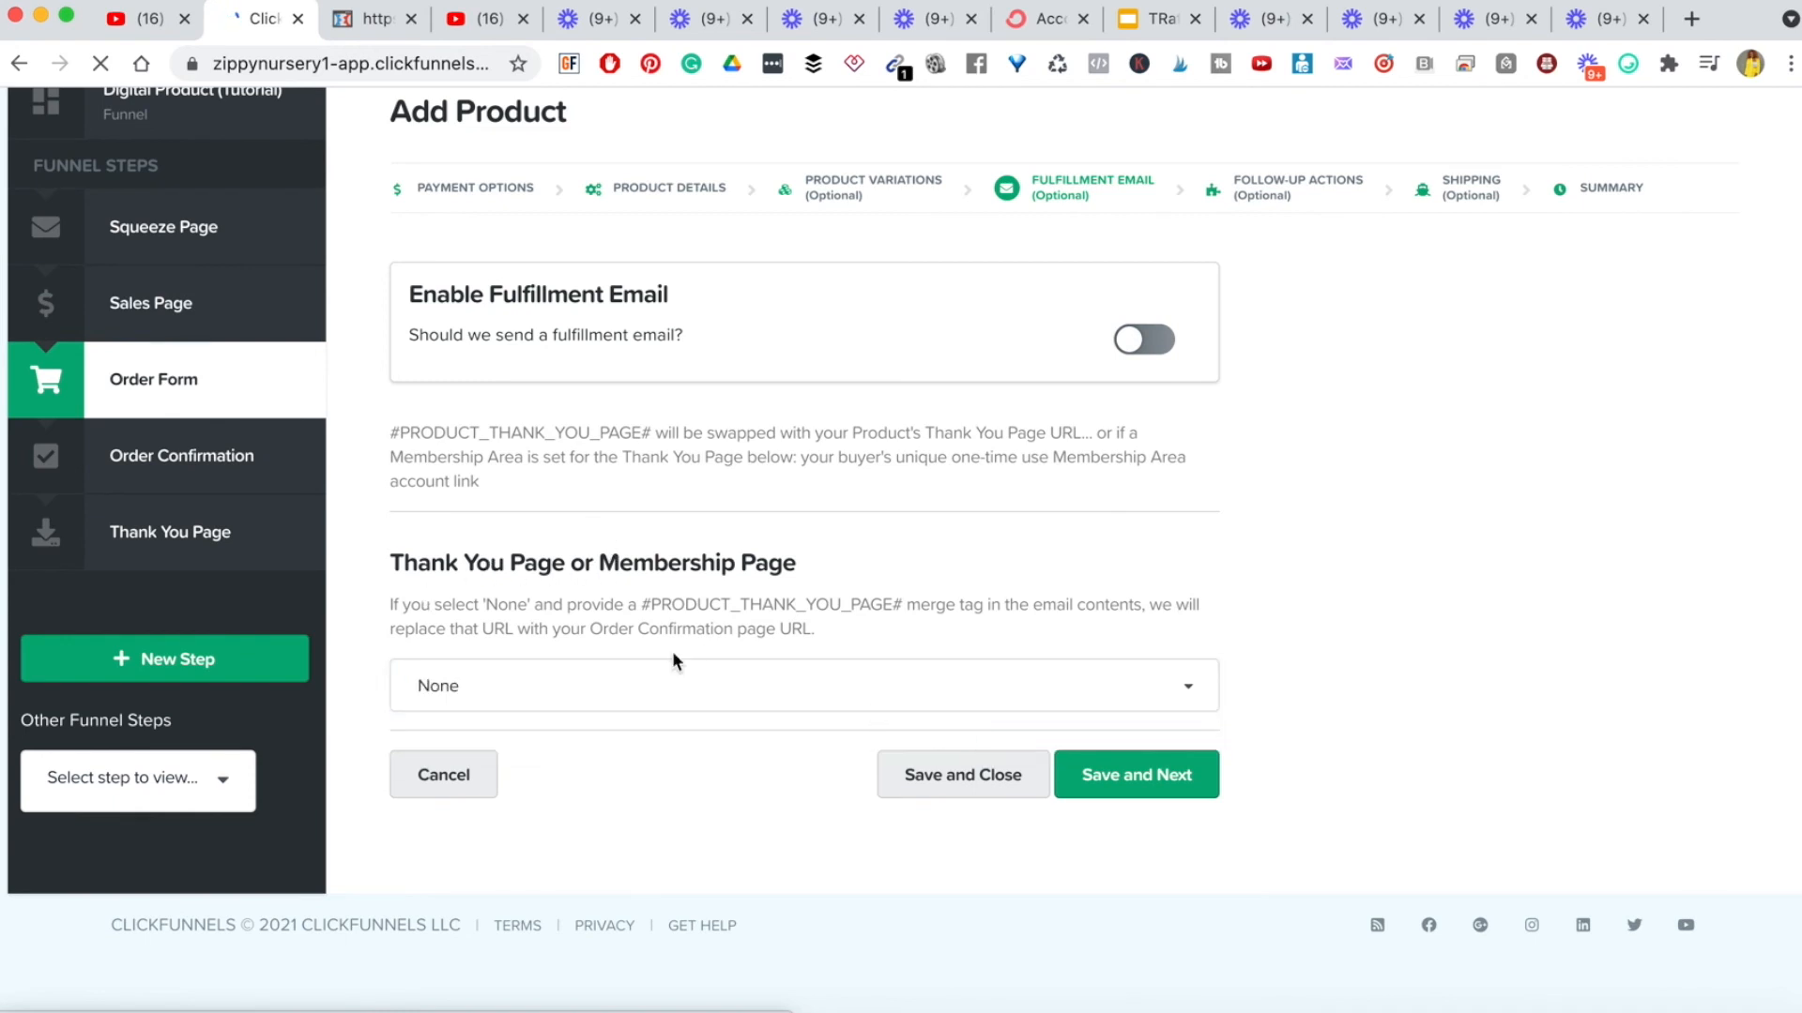
{"action": "left_click", "coordinate": [498, 696]}
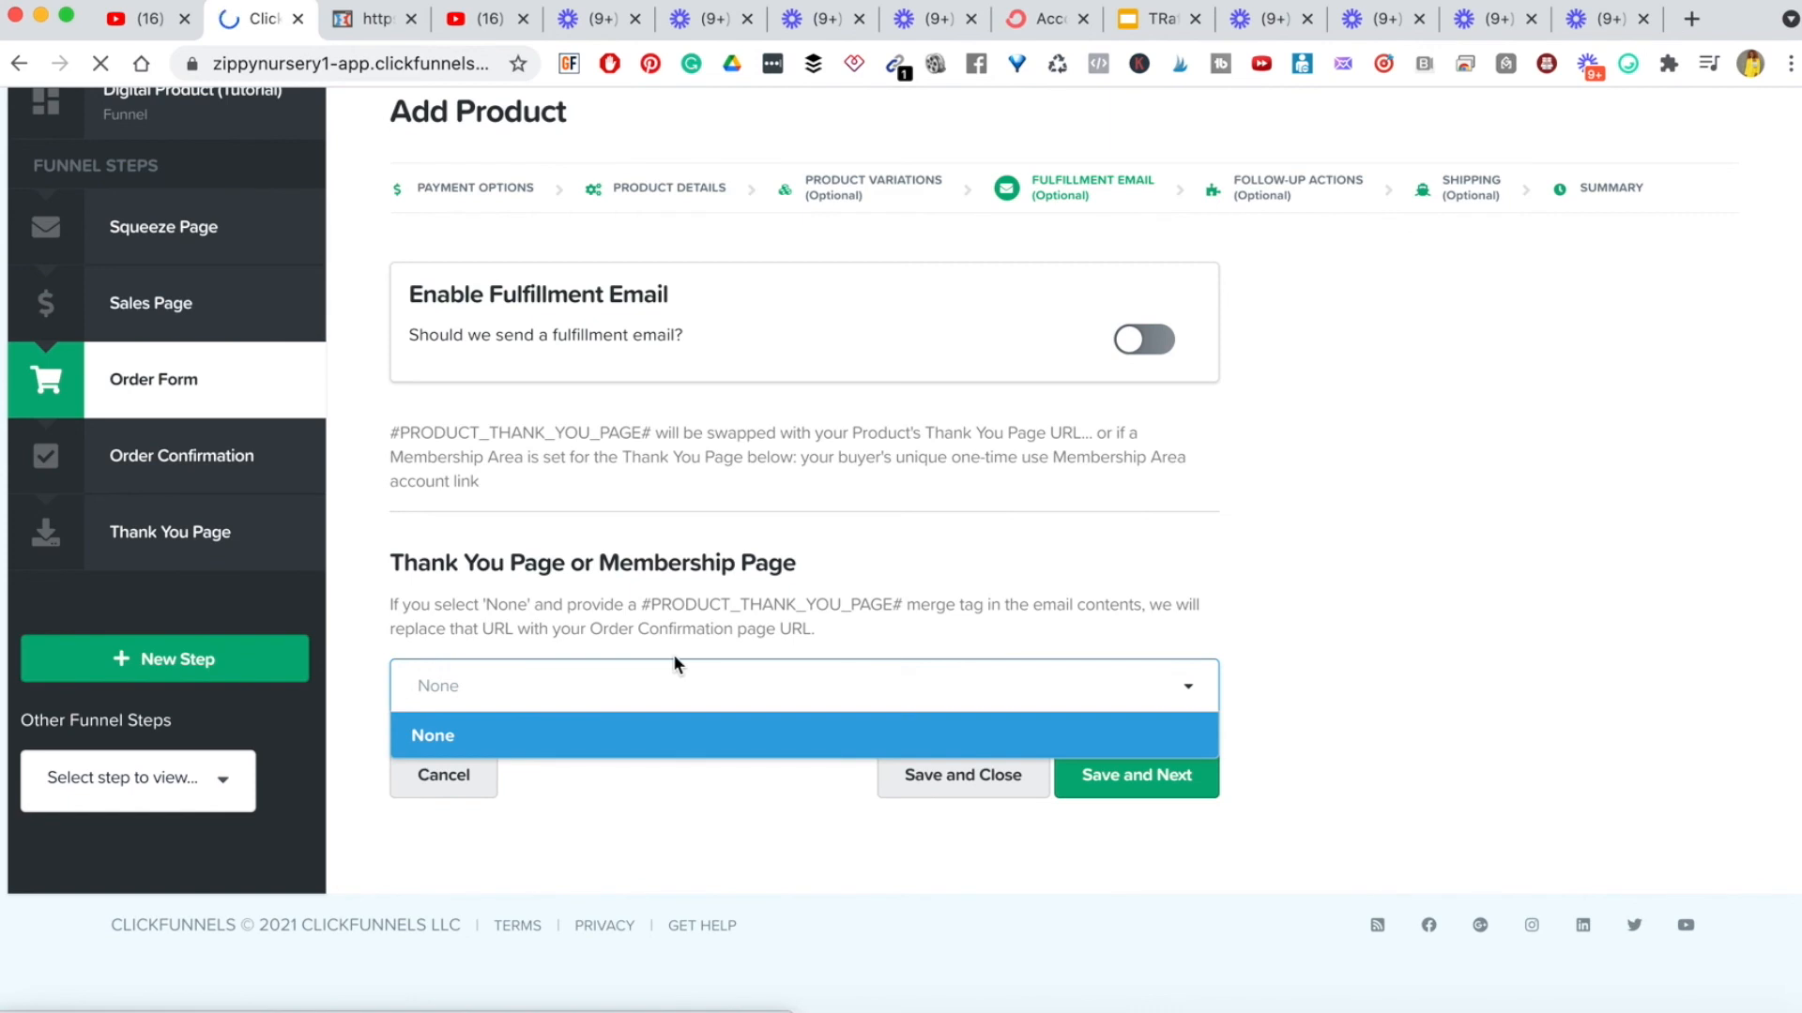
{"action": "left_click", "coordinate": [1281, 600]}
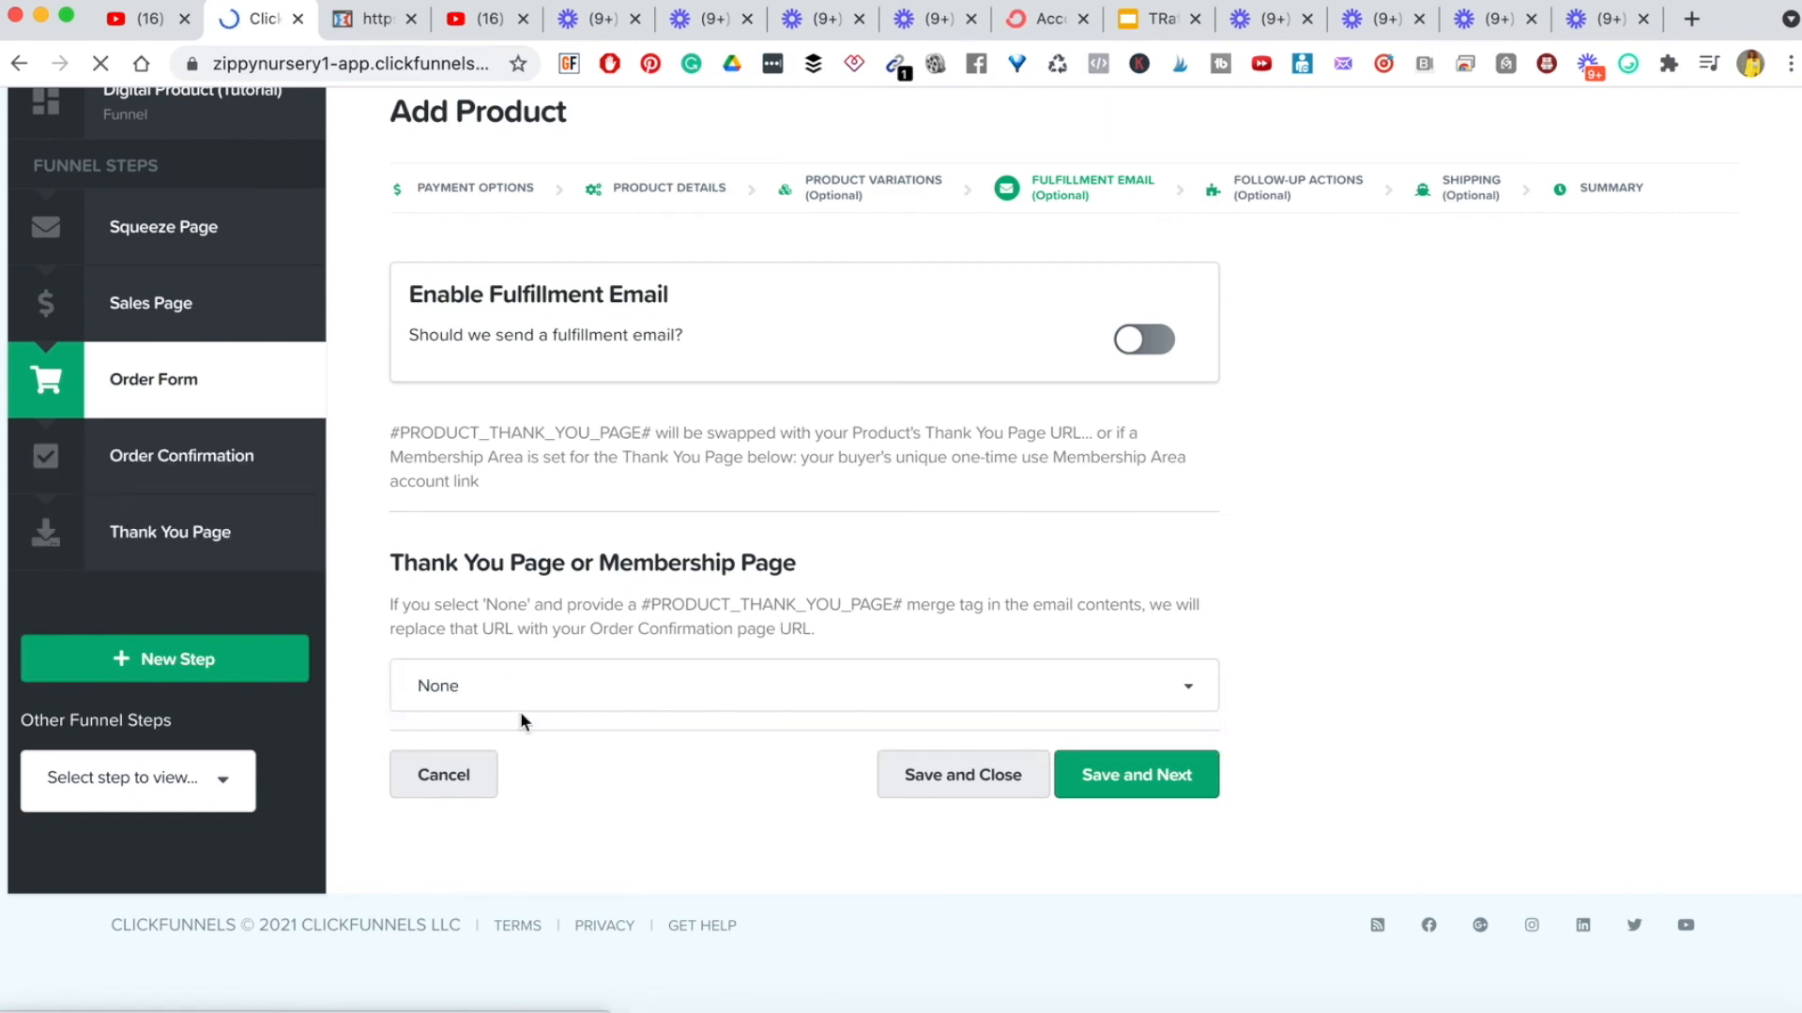
{"action": "left_click", "coordinate": [1141, 790]}
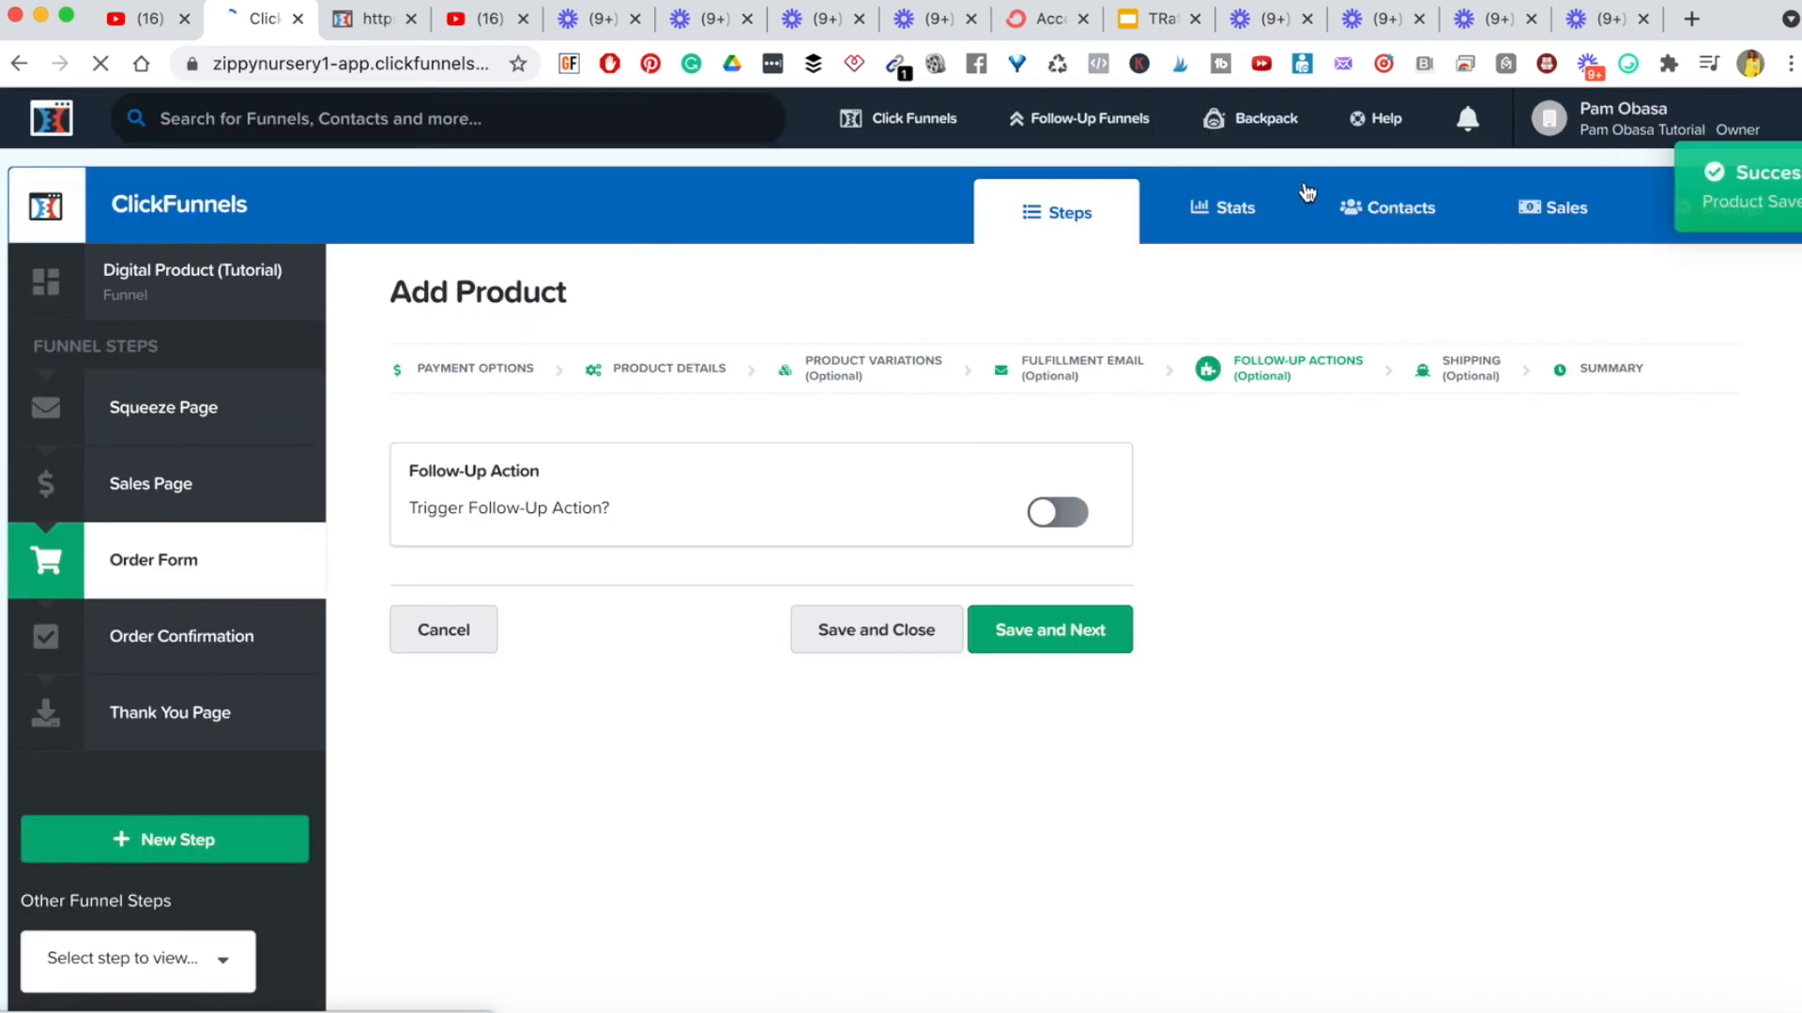
- Enable the product's follow-up action and select the Convertkit Integration for it
{"action": "scroll", "coordinate": [447, 518], "scroll_direction": "down", "scroll_amount": 2}
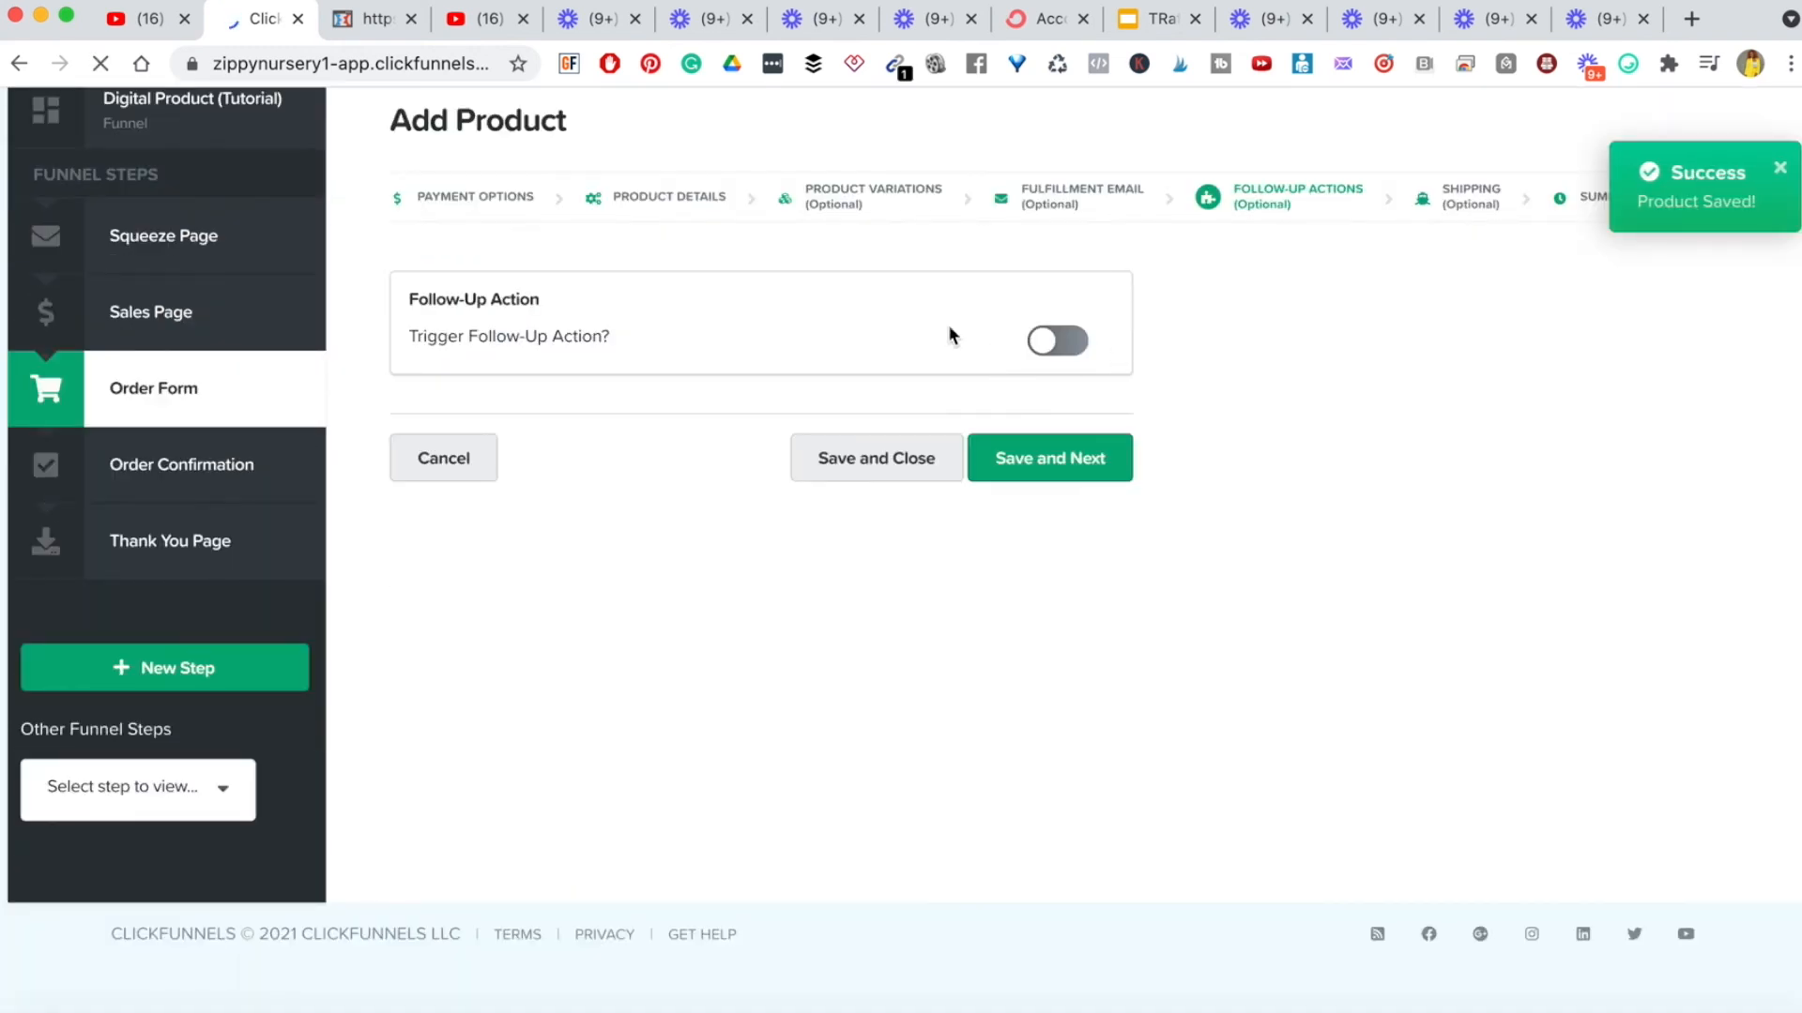
{"action": "left_click", "coordinate": [1073, 348]}
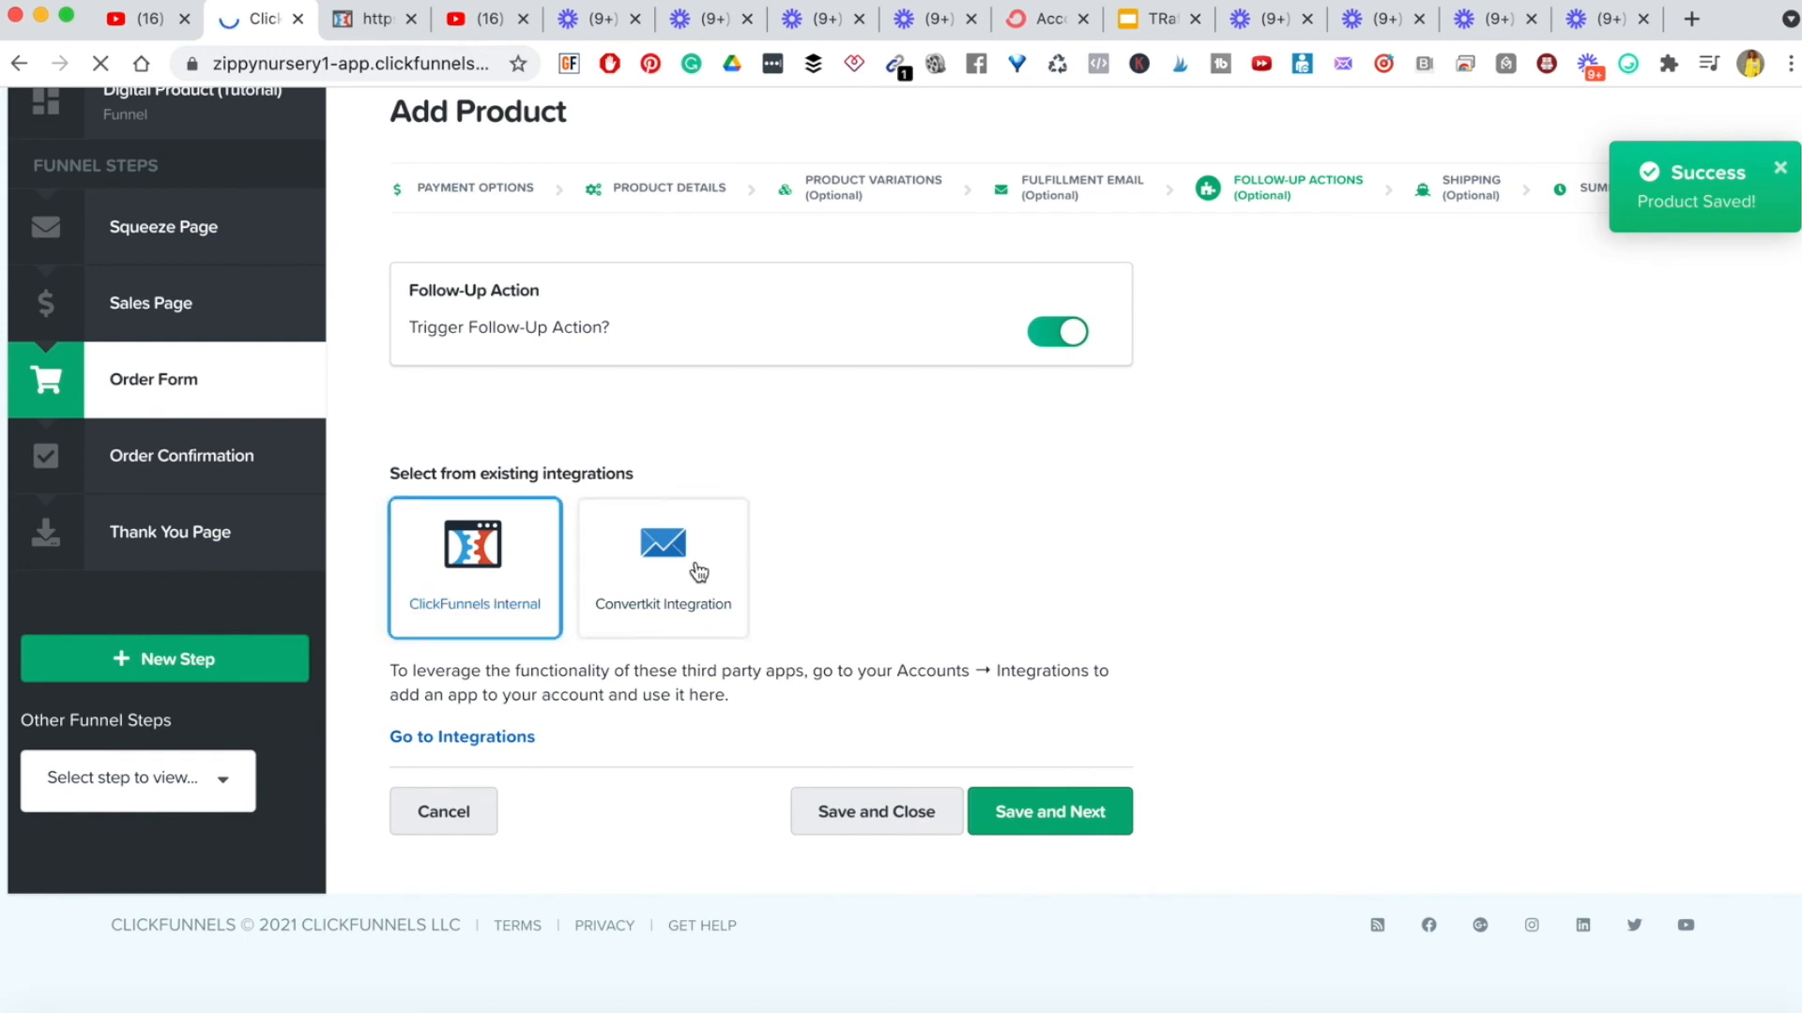
{"action": "left_click", "coordinate": [467, 568]}
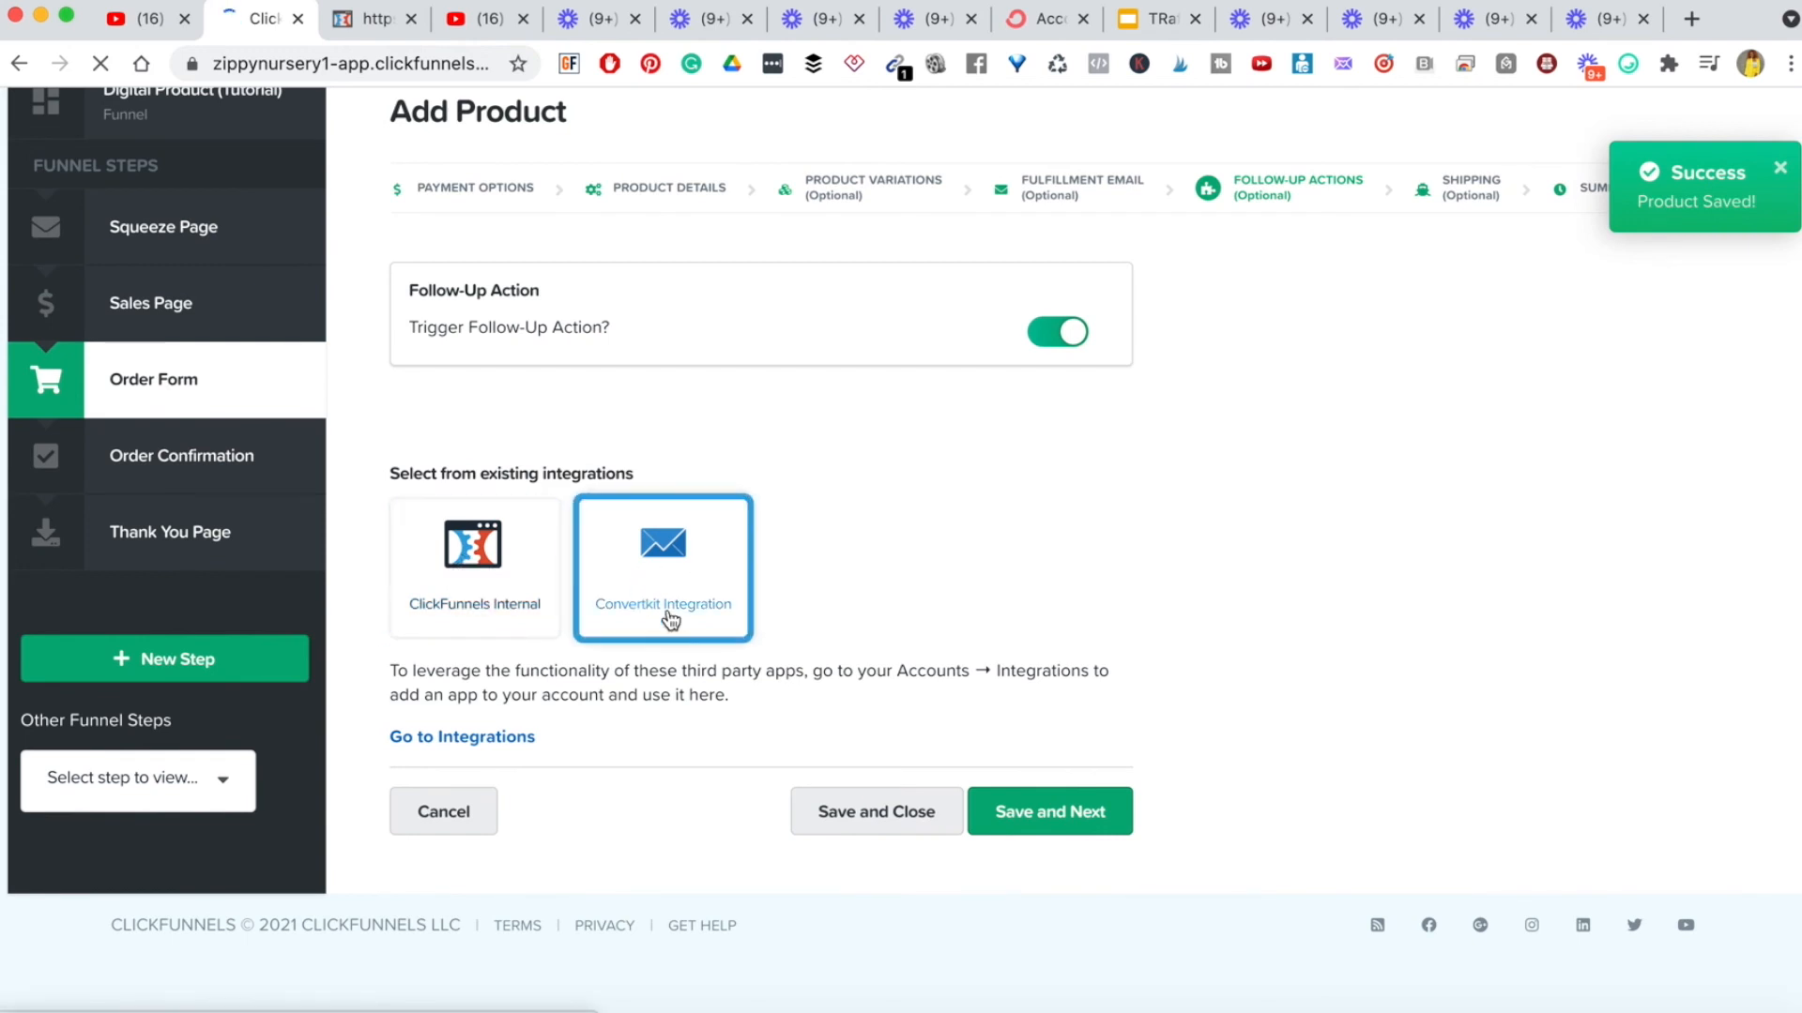
{"action": "left_click", "coordinate": [714, 564]}
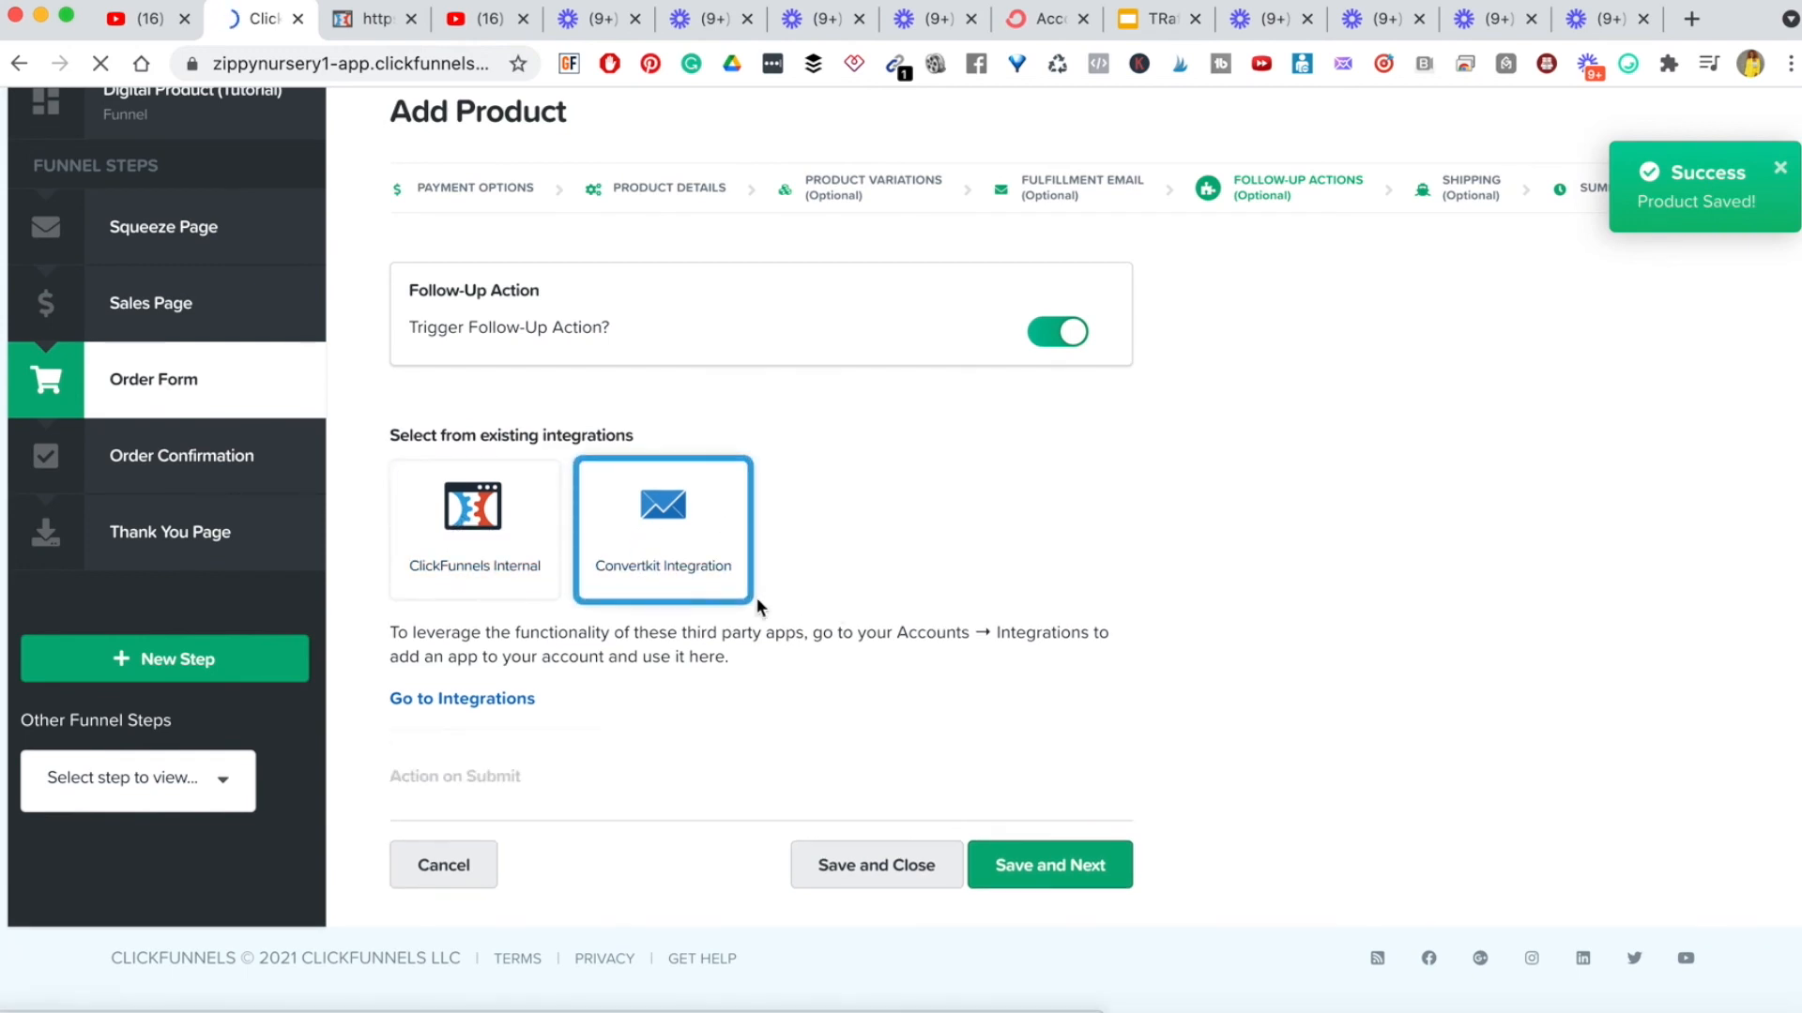
{"action": "scroll", "coordinate": [845, 609], "scroll_direction": "down", "scroll_amount": 4}
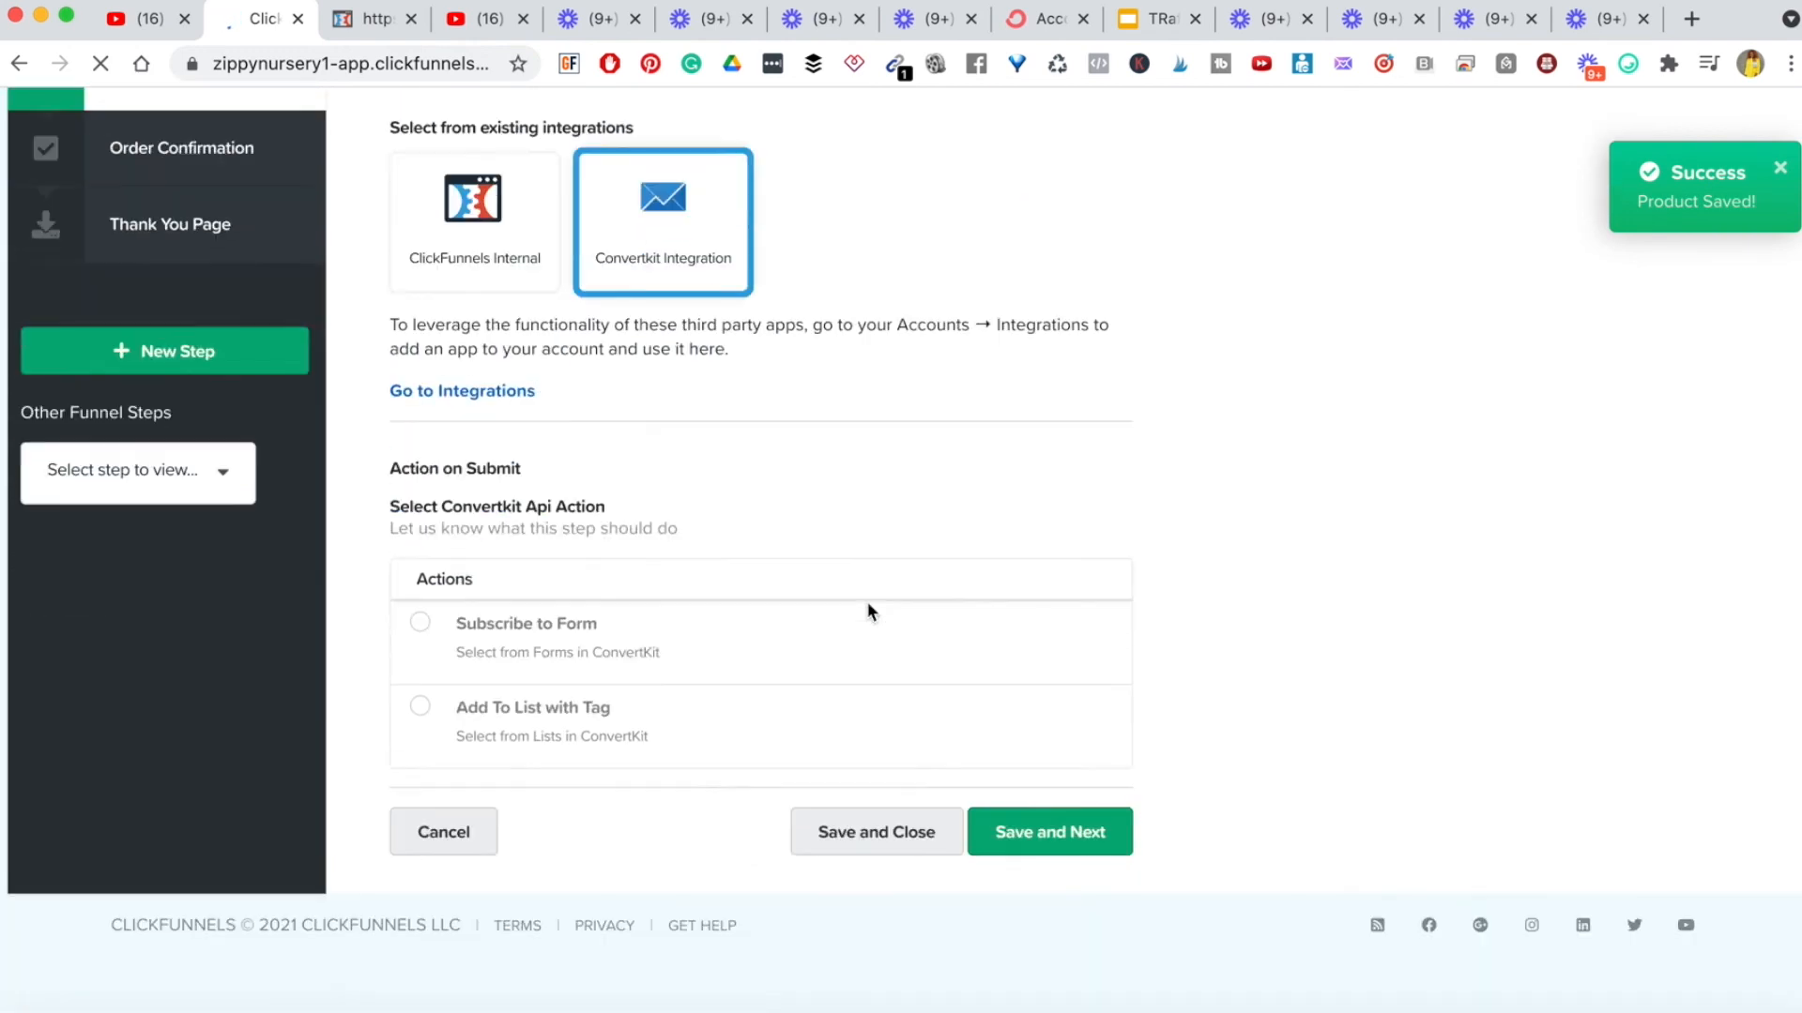
{"action": "left_click", "coordinate": [429, 634]}
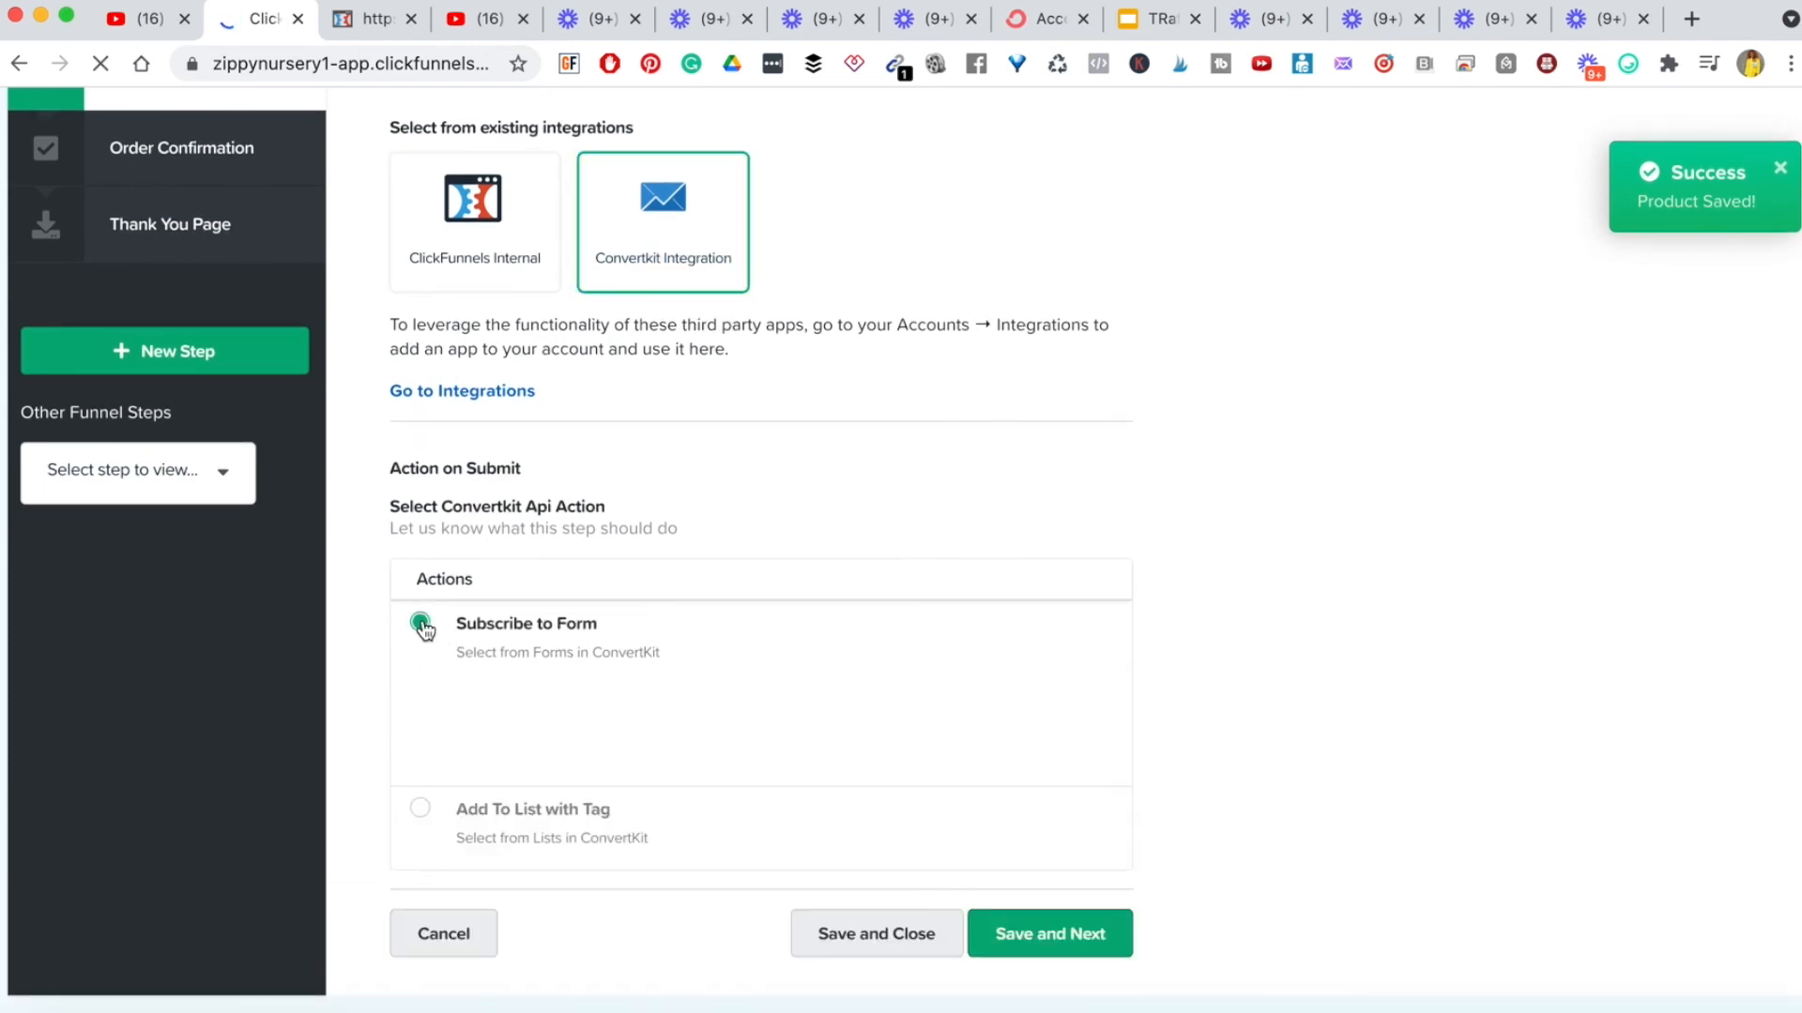
{"action": "left_click", "coordinate": [864, 701]}
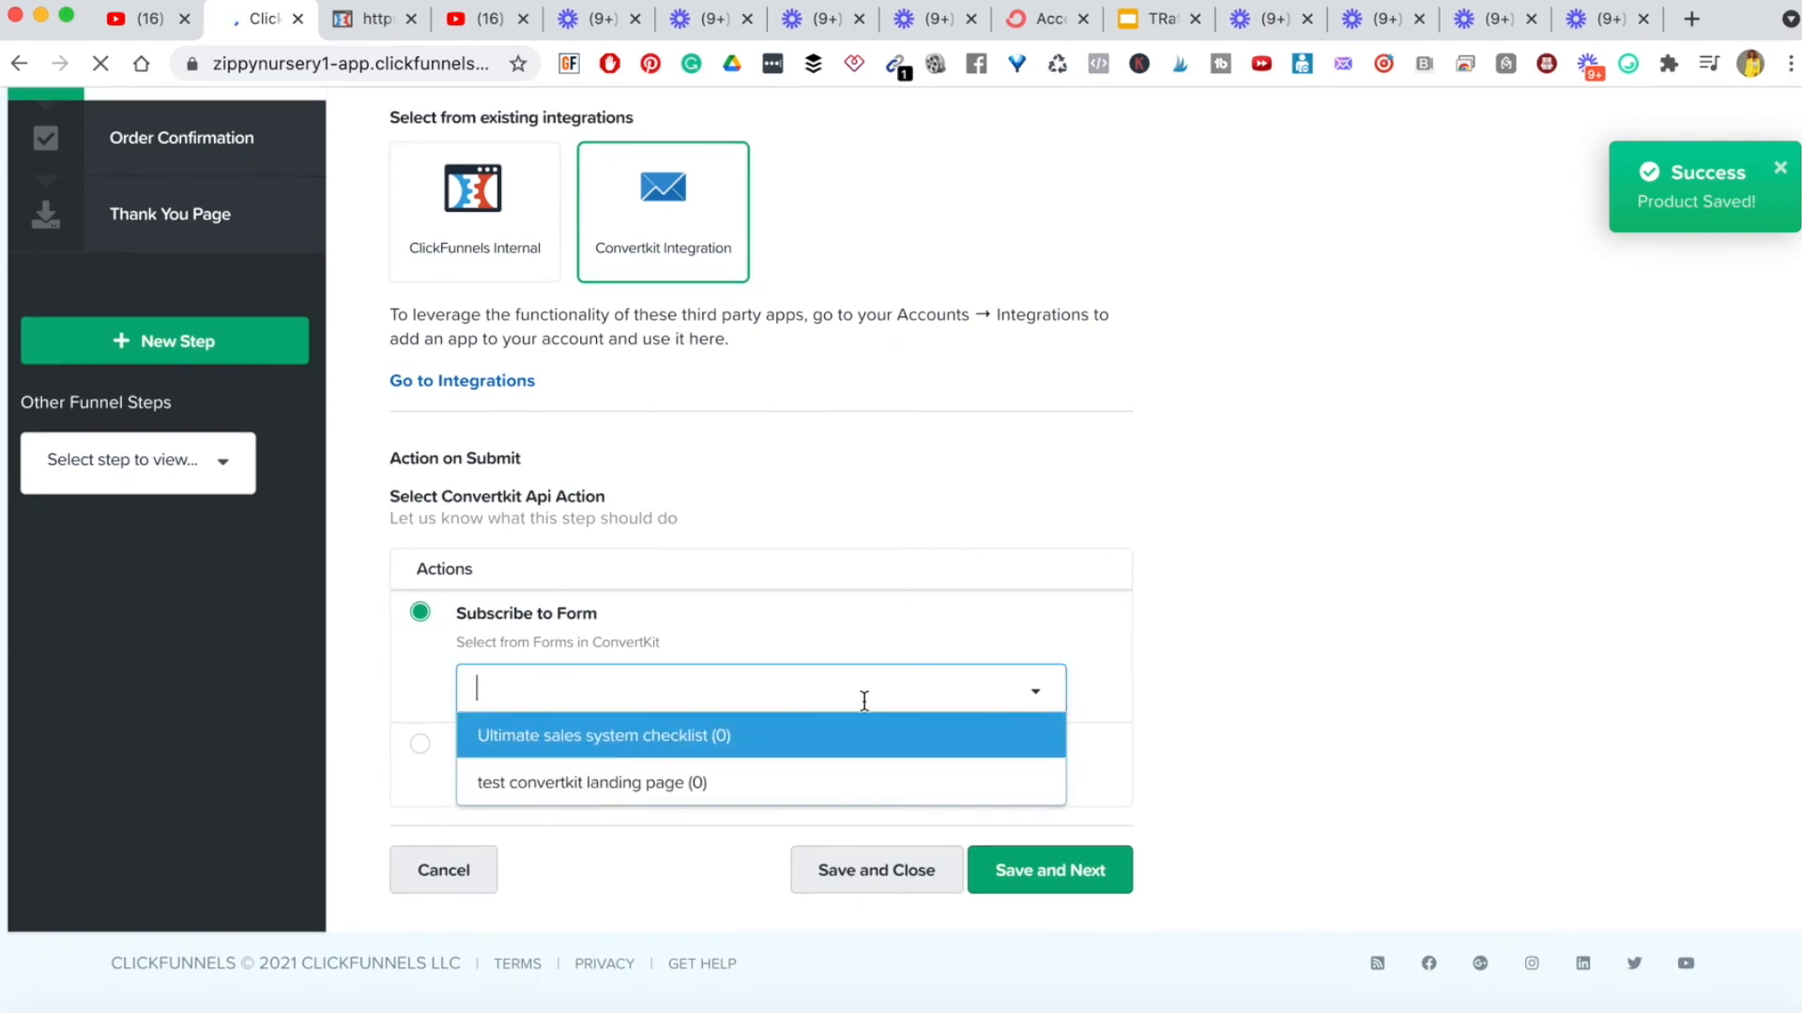
{"action": "left_click", "coordinate": [723, 736]}
- Set the ConvertKit action to Add To List with Tag, using the tag Buyer 365 Social
{"action": "left_click", "coordinate": [419, 749]}
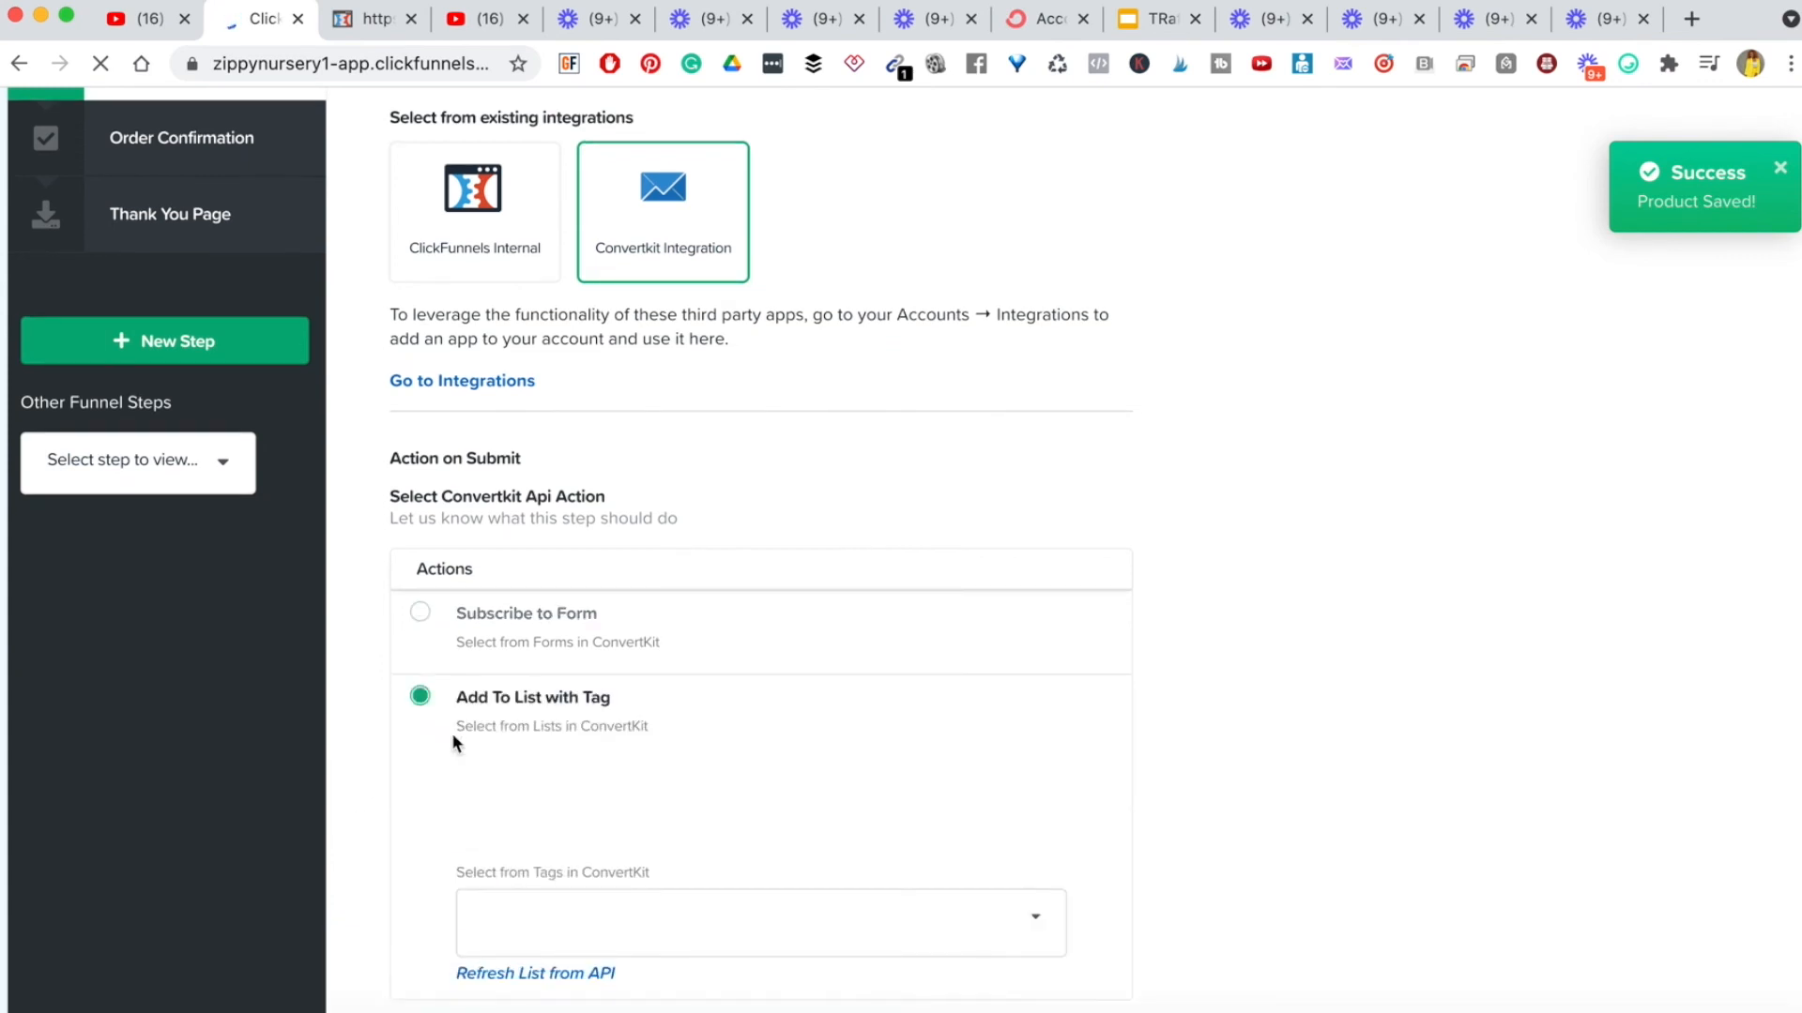
{"action": "scroll", "coordinate": [491, 735], "scroll_direction": "down", "scroll_amount": 2}
{"action": "left_click", "coordinate": [1009, 758]}
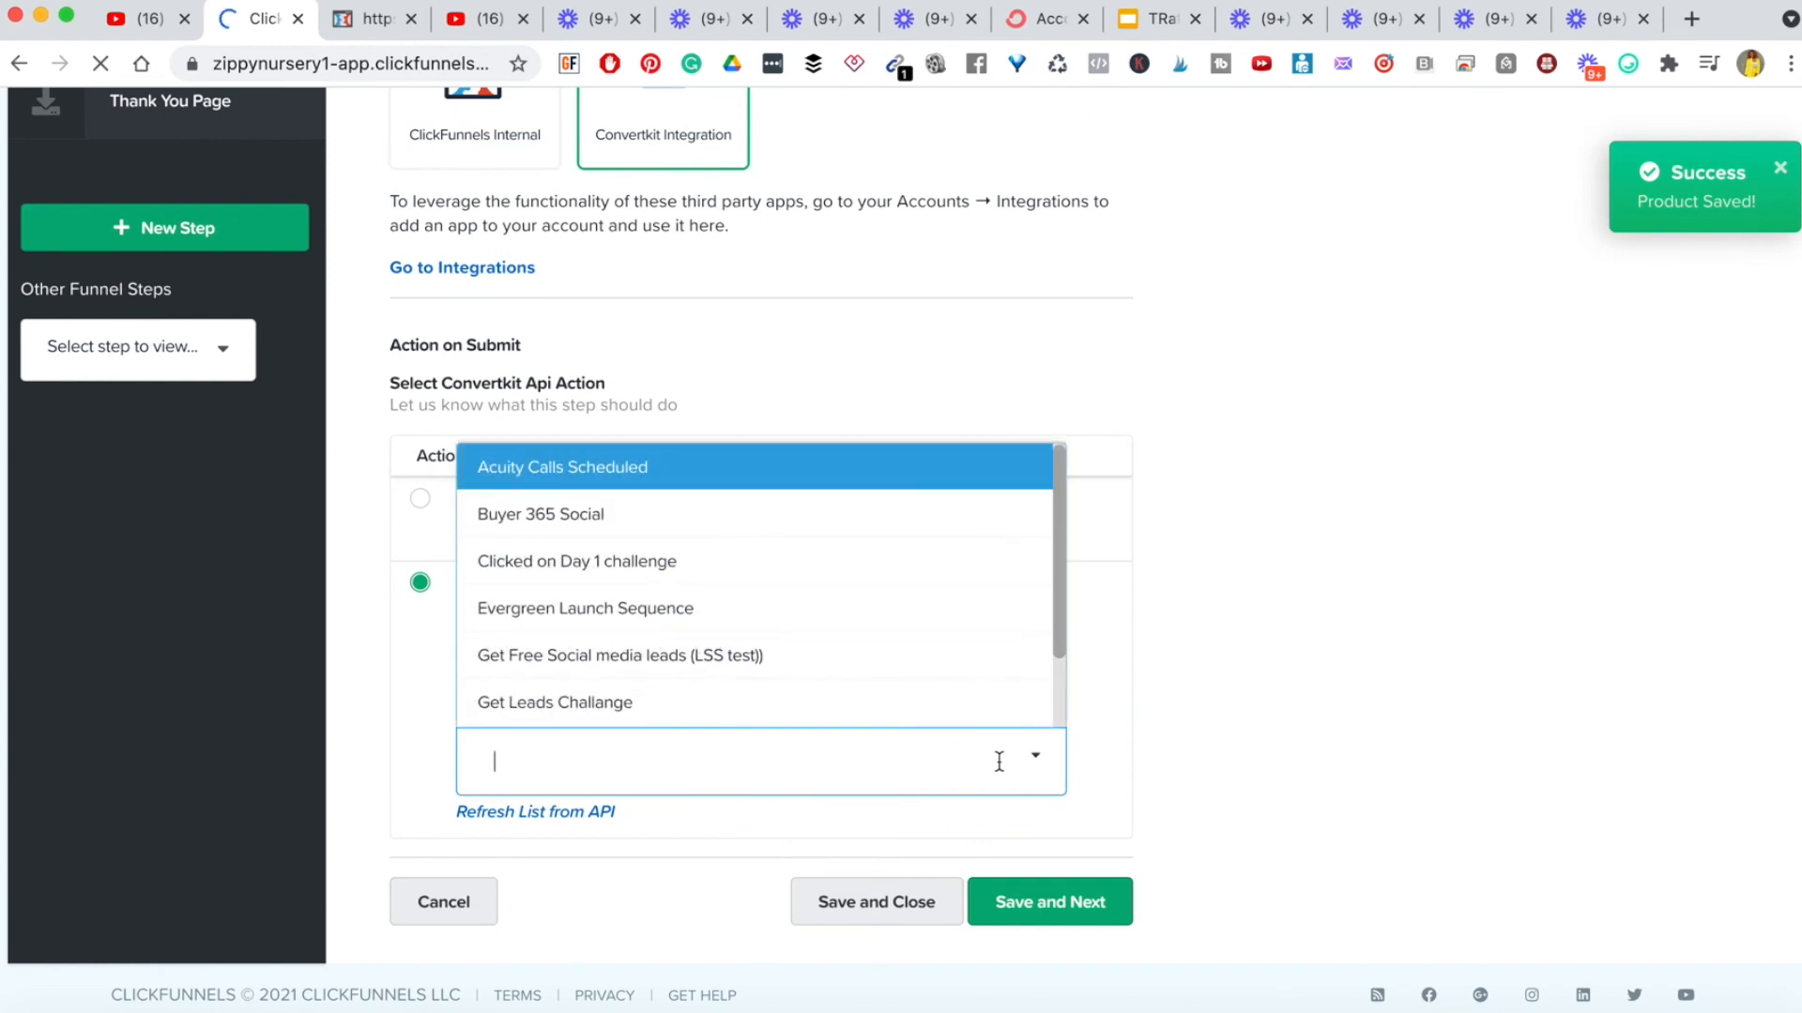
{"action": "left_click", "coordinate": [624, 521]}
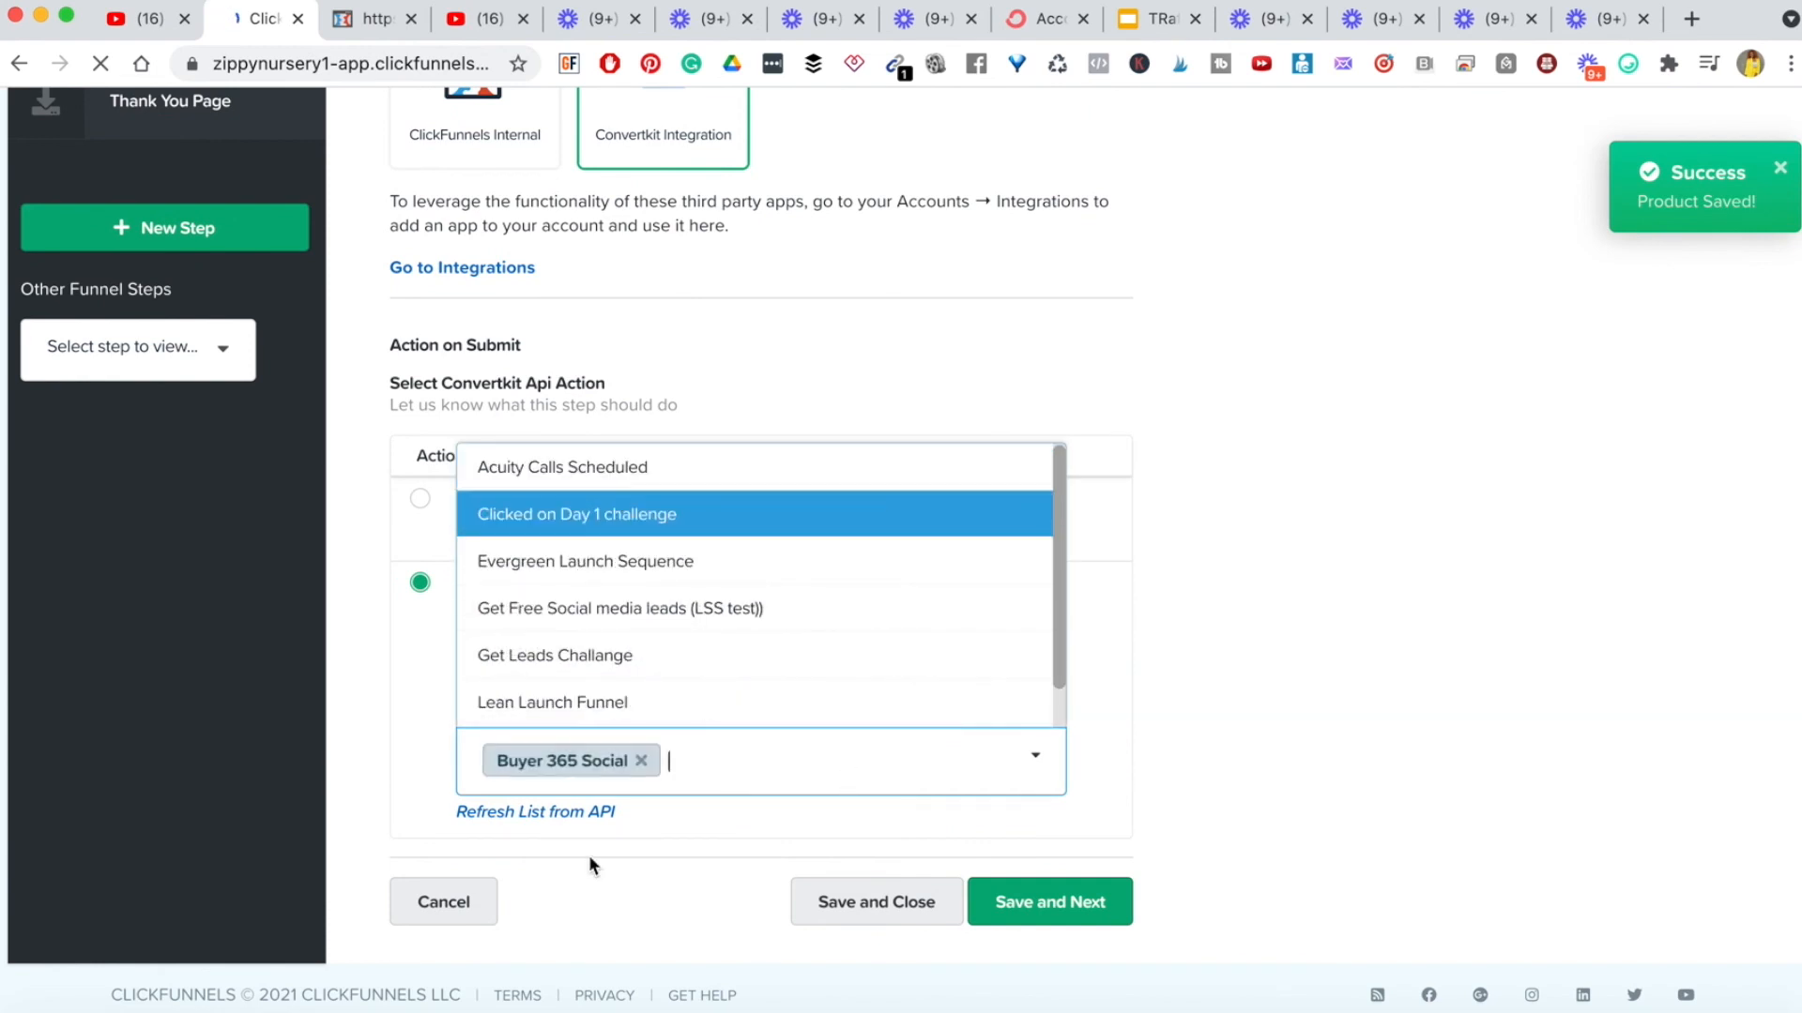
{"action": "left_click", "coordinate": [1272, 640]}
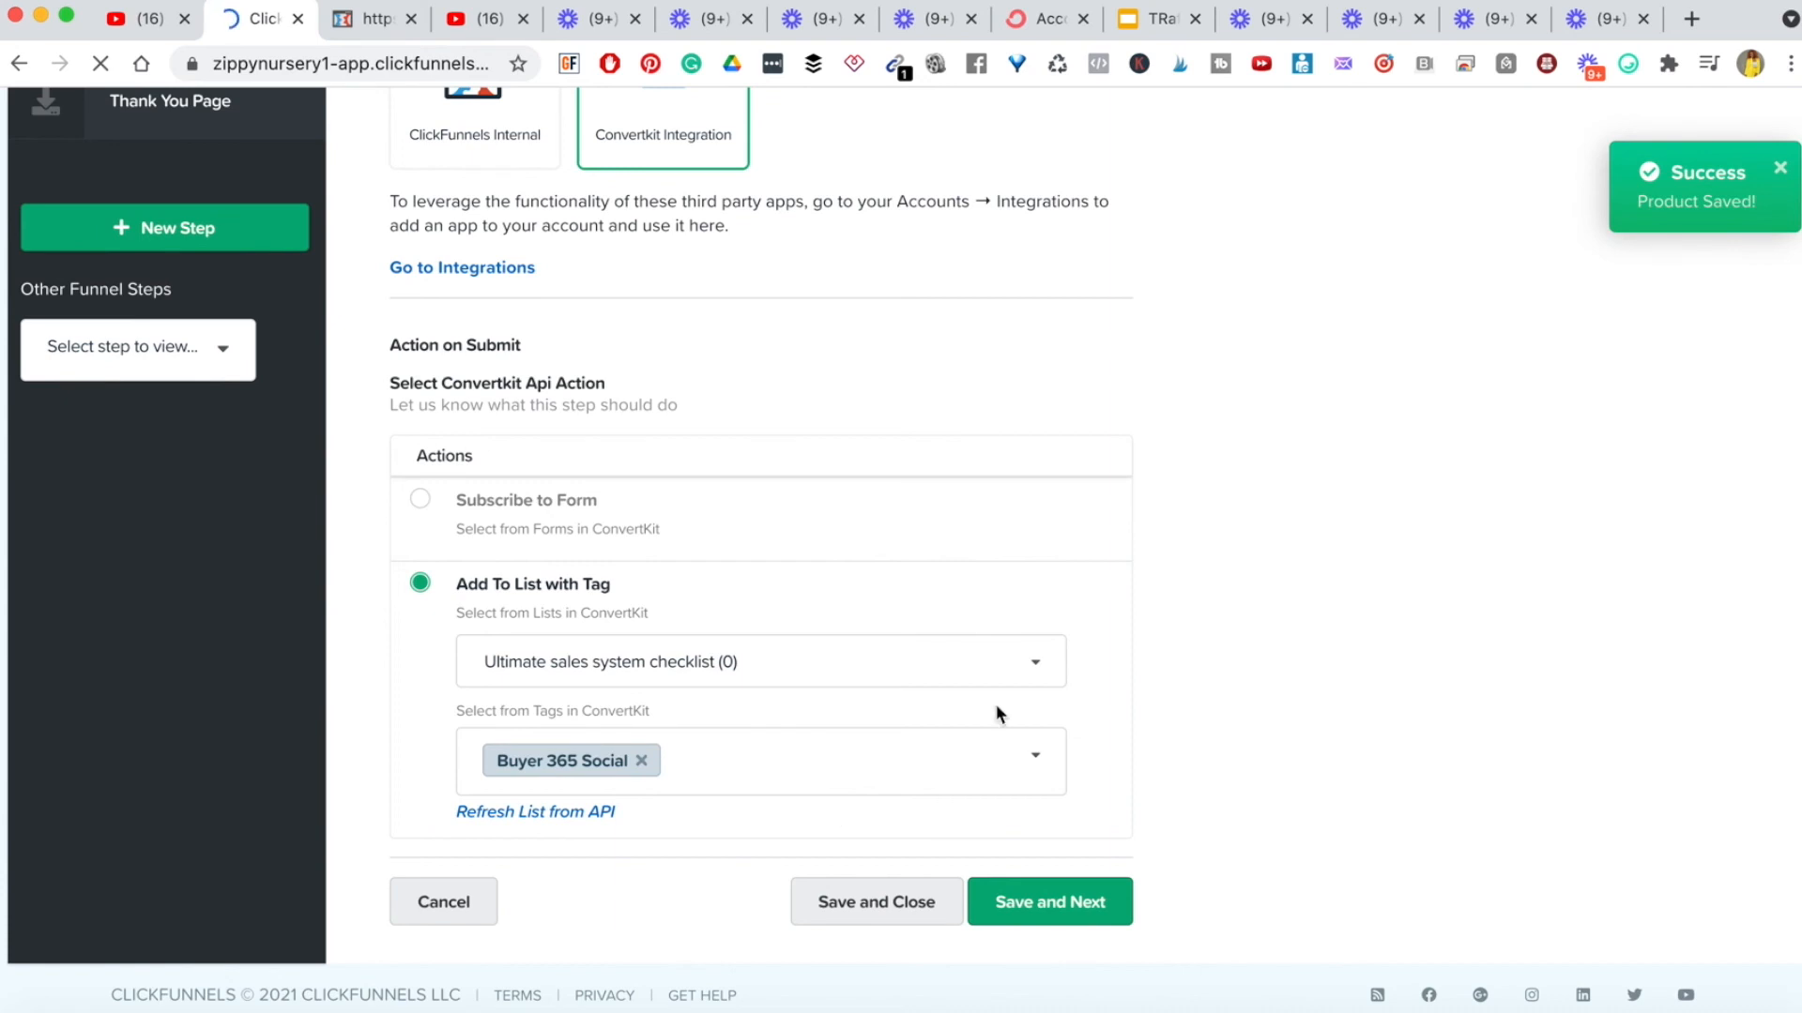
{"action": "scroll", "coordinate": [1135, 634], "scroll_direction": "up", "scroll_amount": 3}
{"action": "scroll", "coordinate": [1134, 635], "scroll_direction": "down", "scroll_amount": 4}
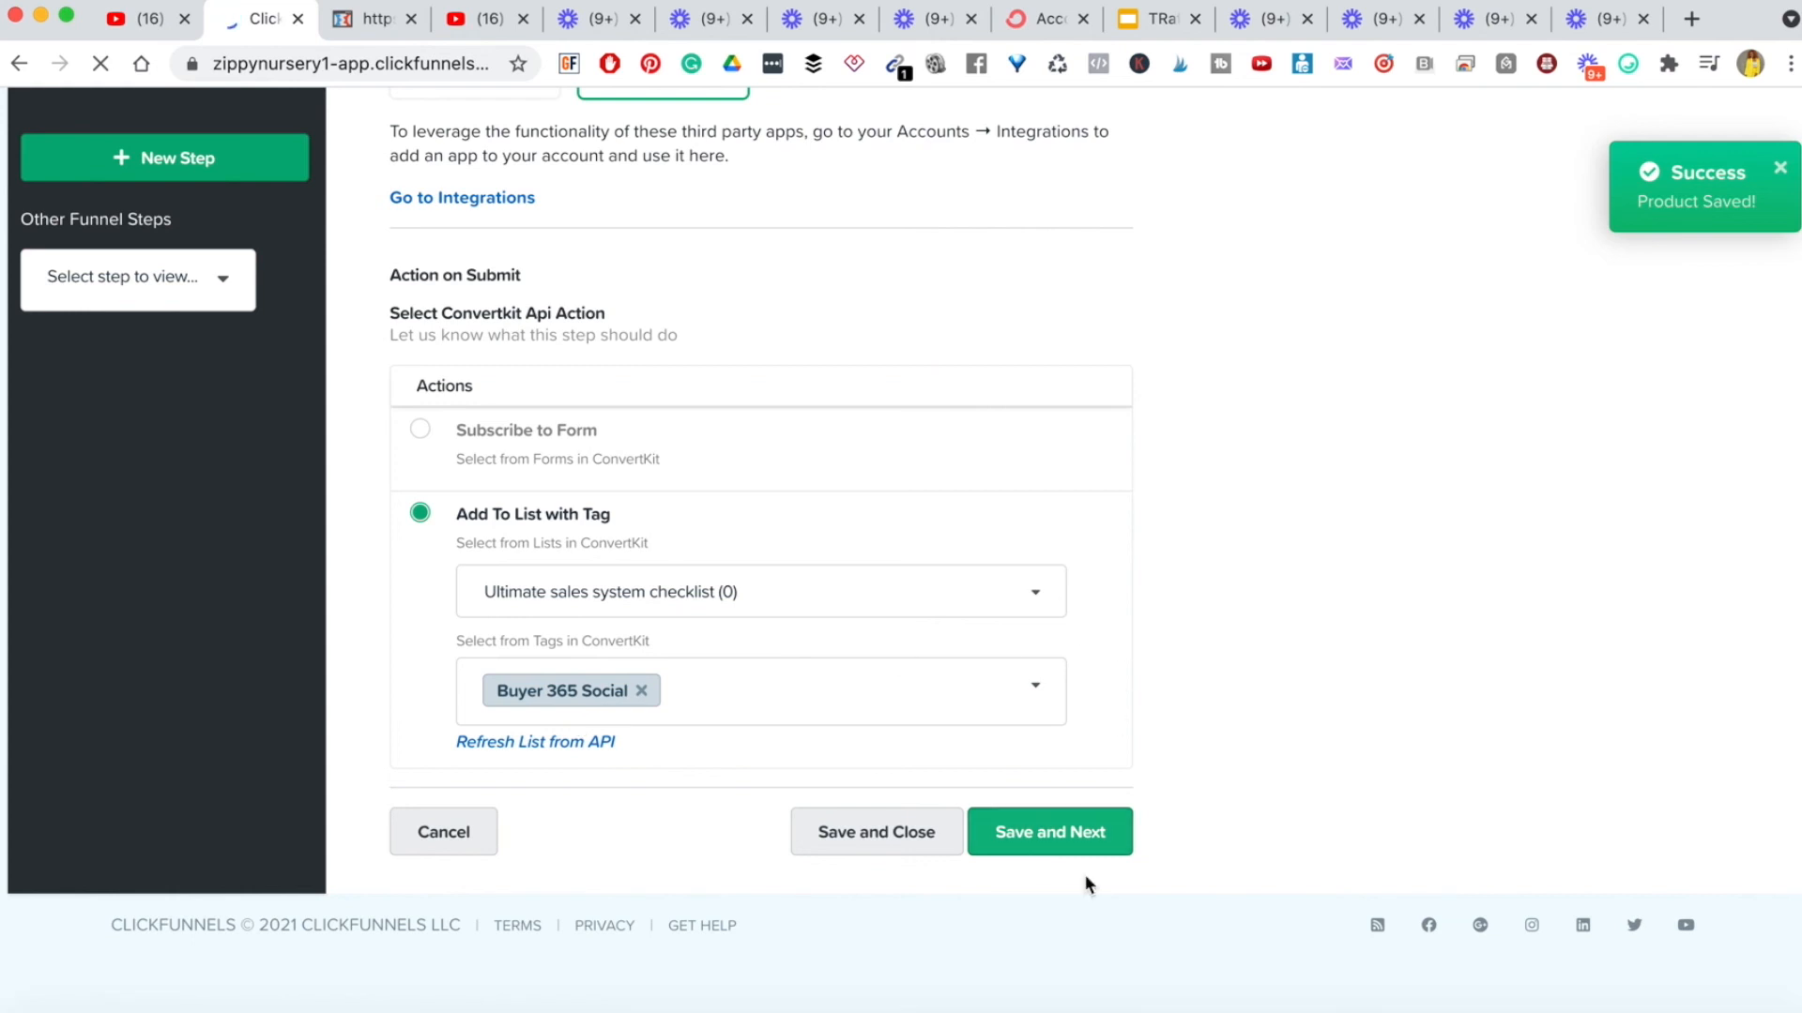
- Save the product's ConvertKit follow-up action and continue to the shipping settings
{"action": "left_click", "coordinate": [1044, 838]}
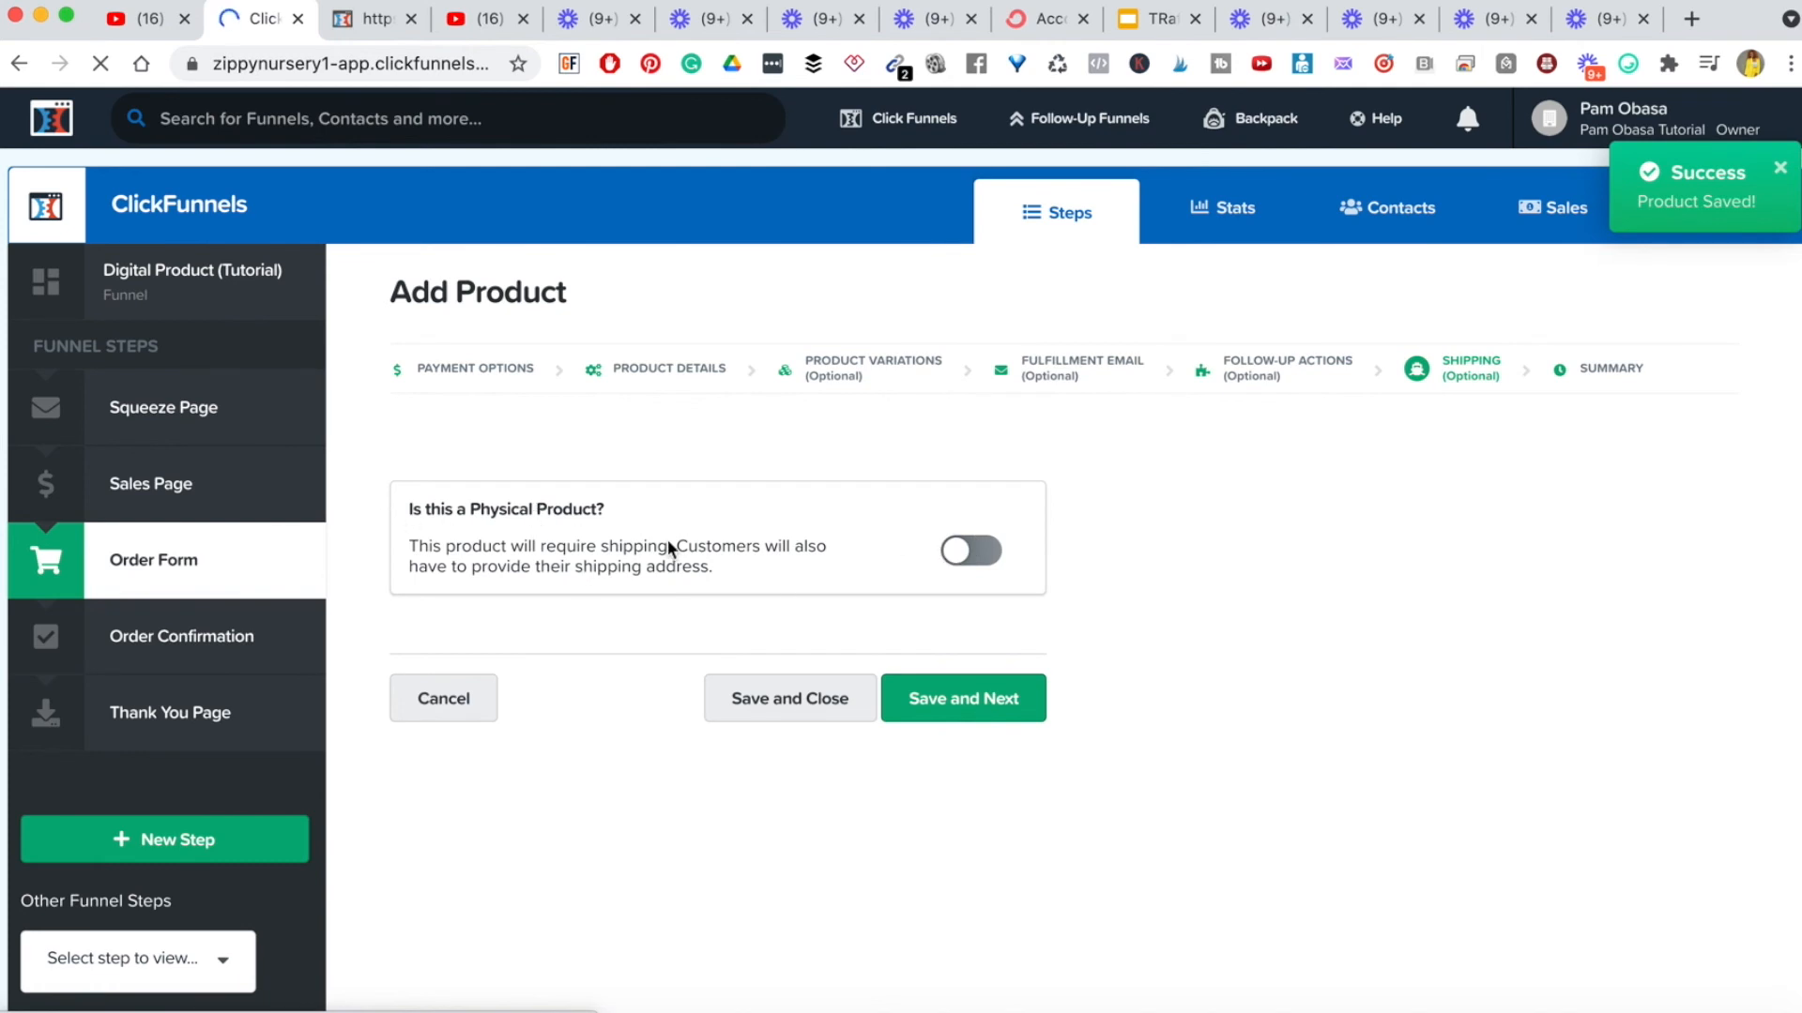
{"action": "left_click", "coordinate": [974, 555]}
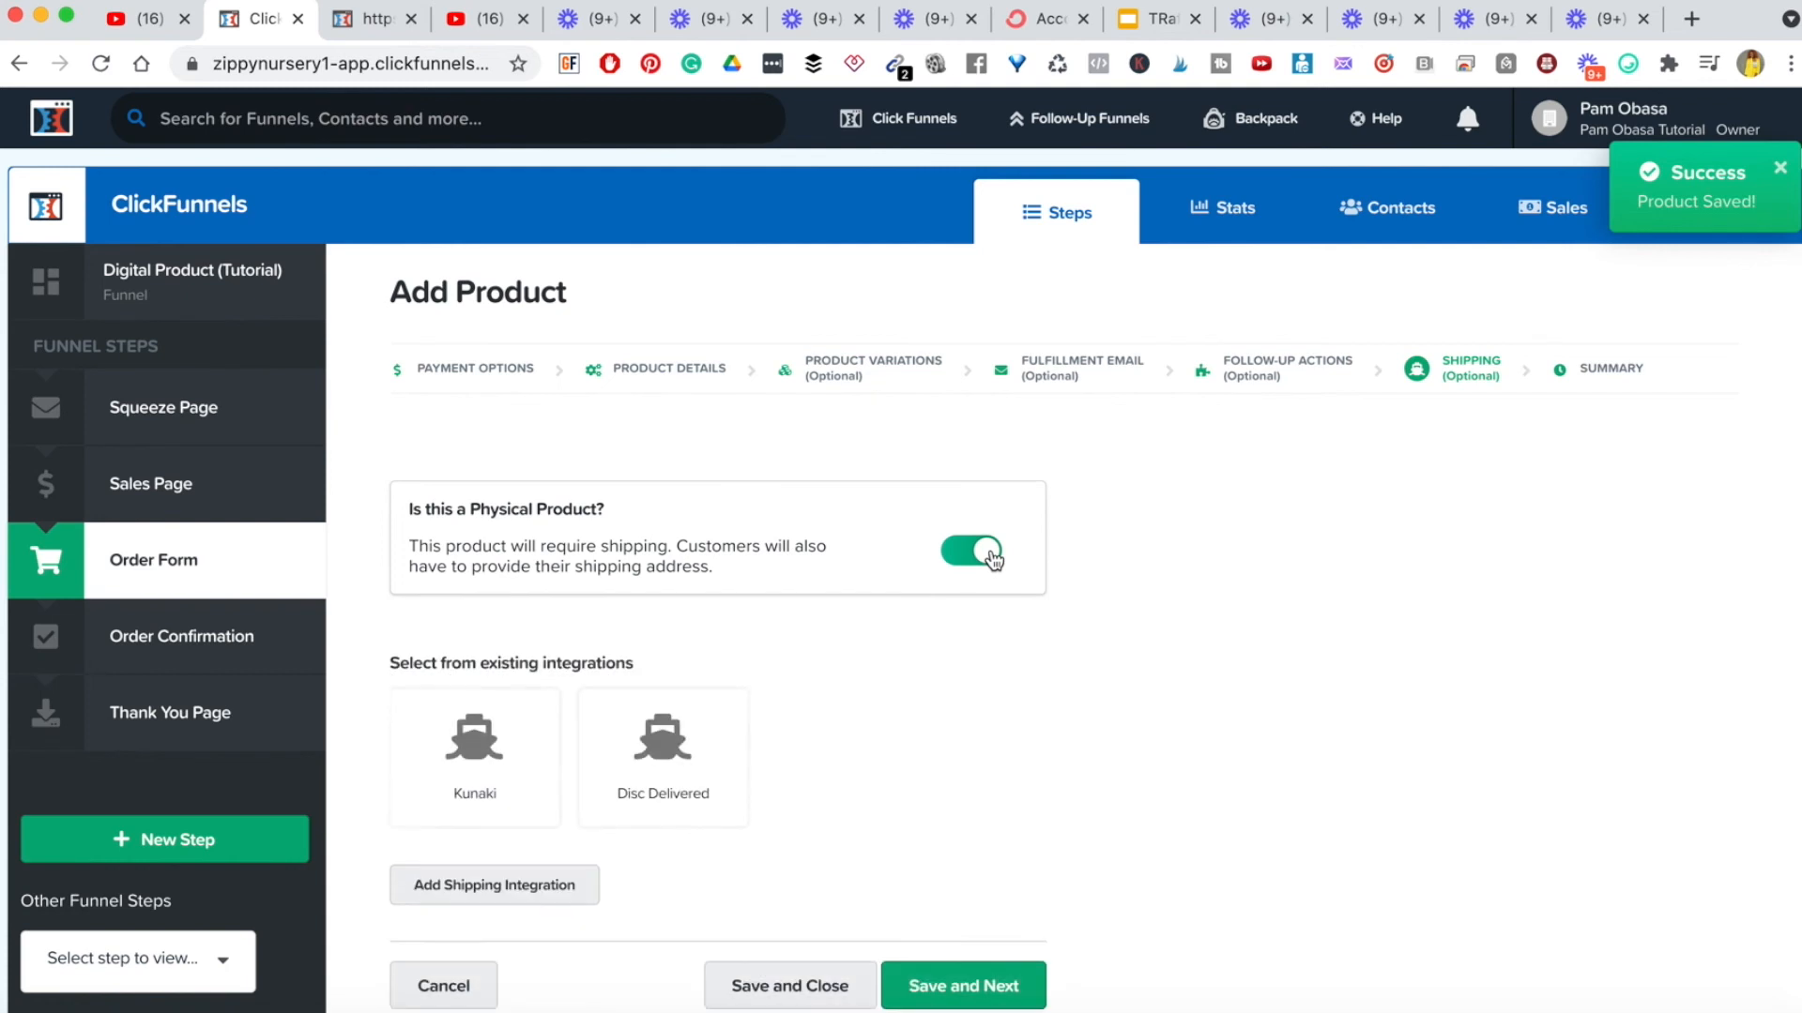
{"action": "scroll", "coordinate": [517, 621], "scroll_direction": "down", "scroll_amount": 2}
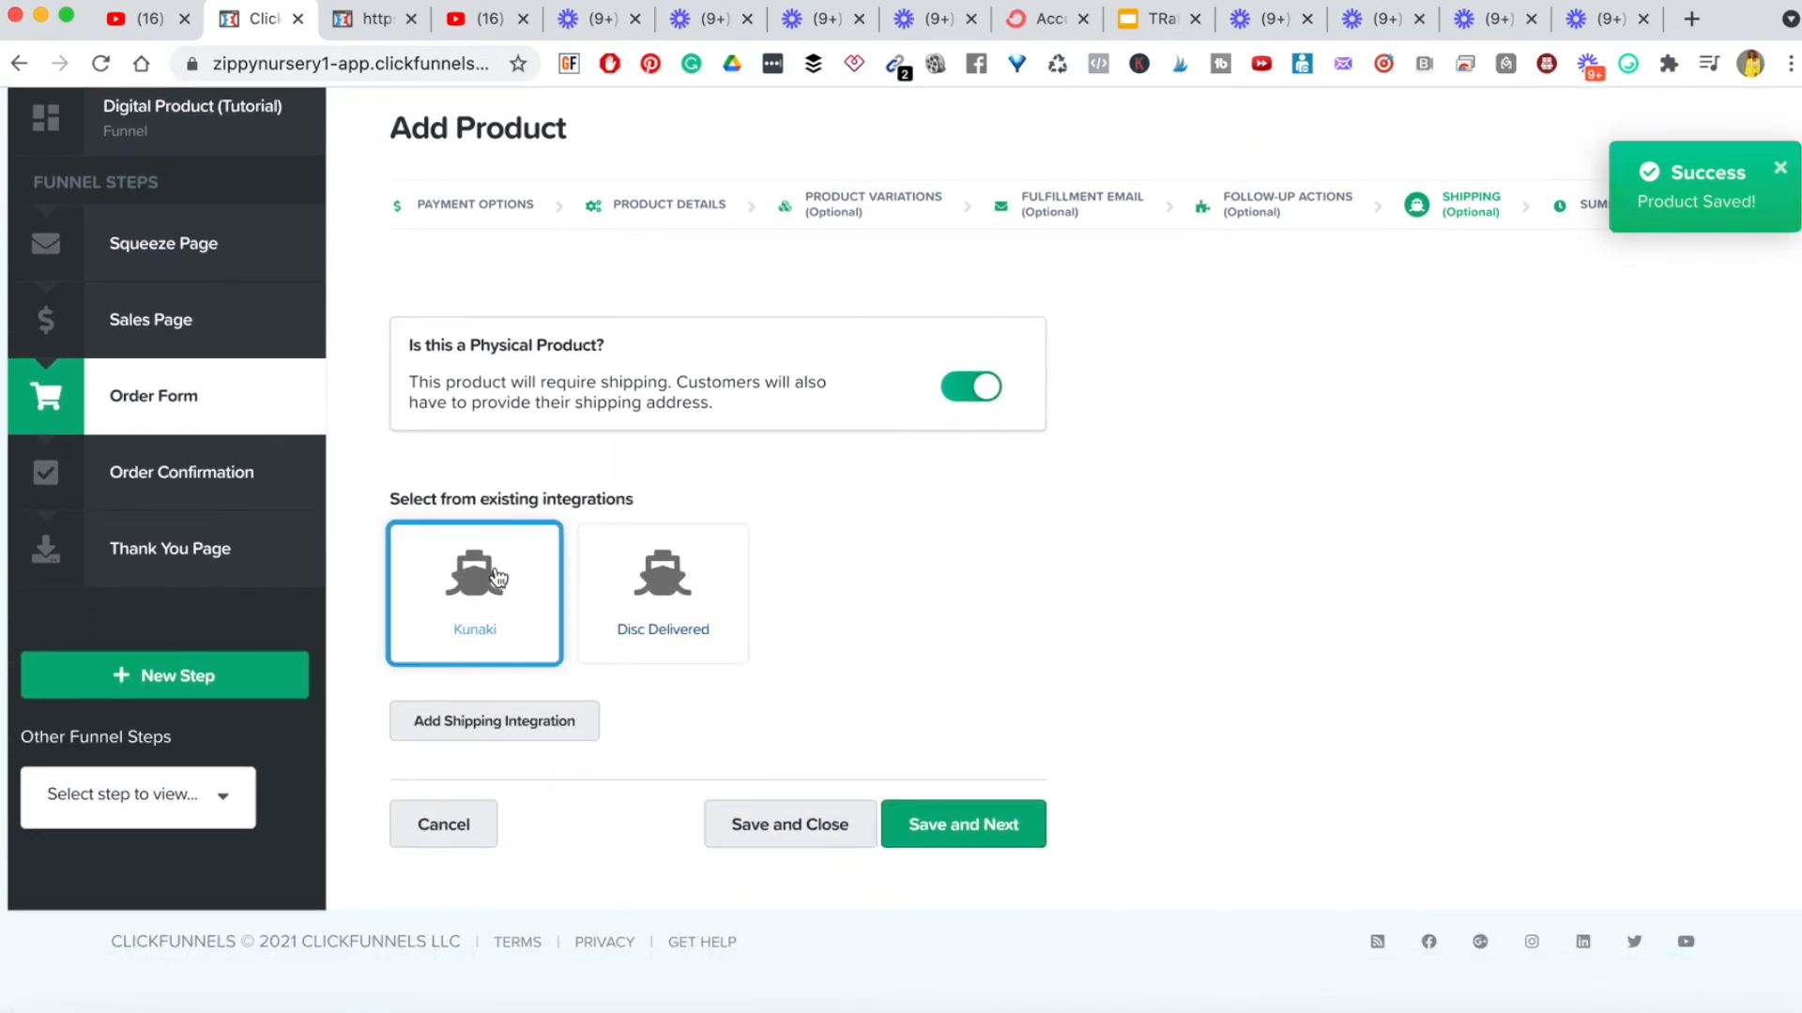
{"action": "left_click", "coordinate": [454, 659]}
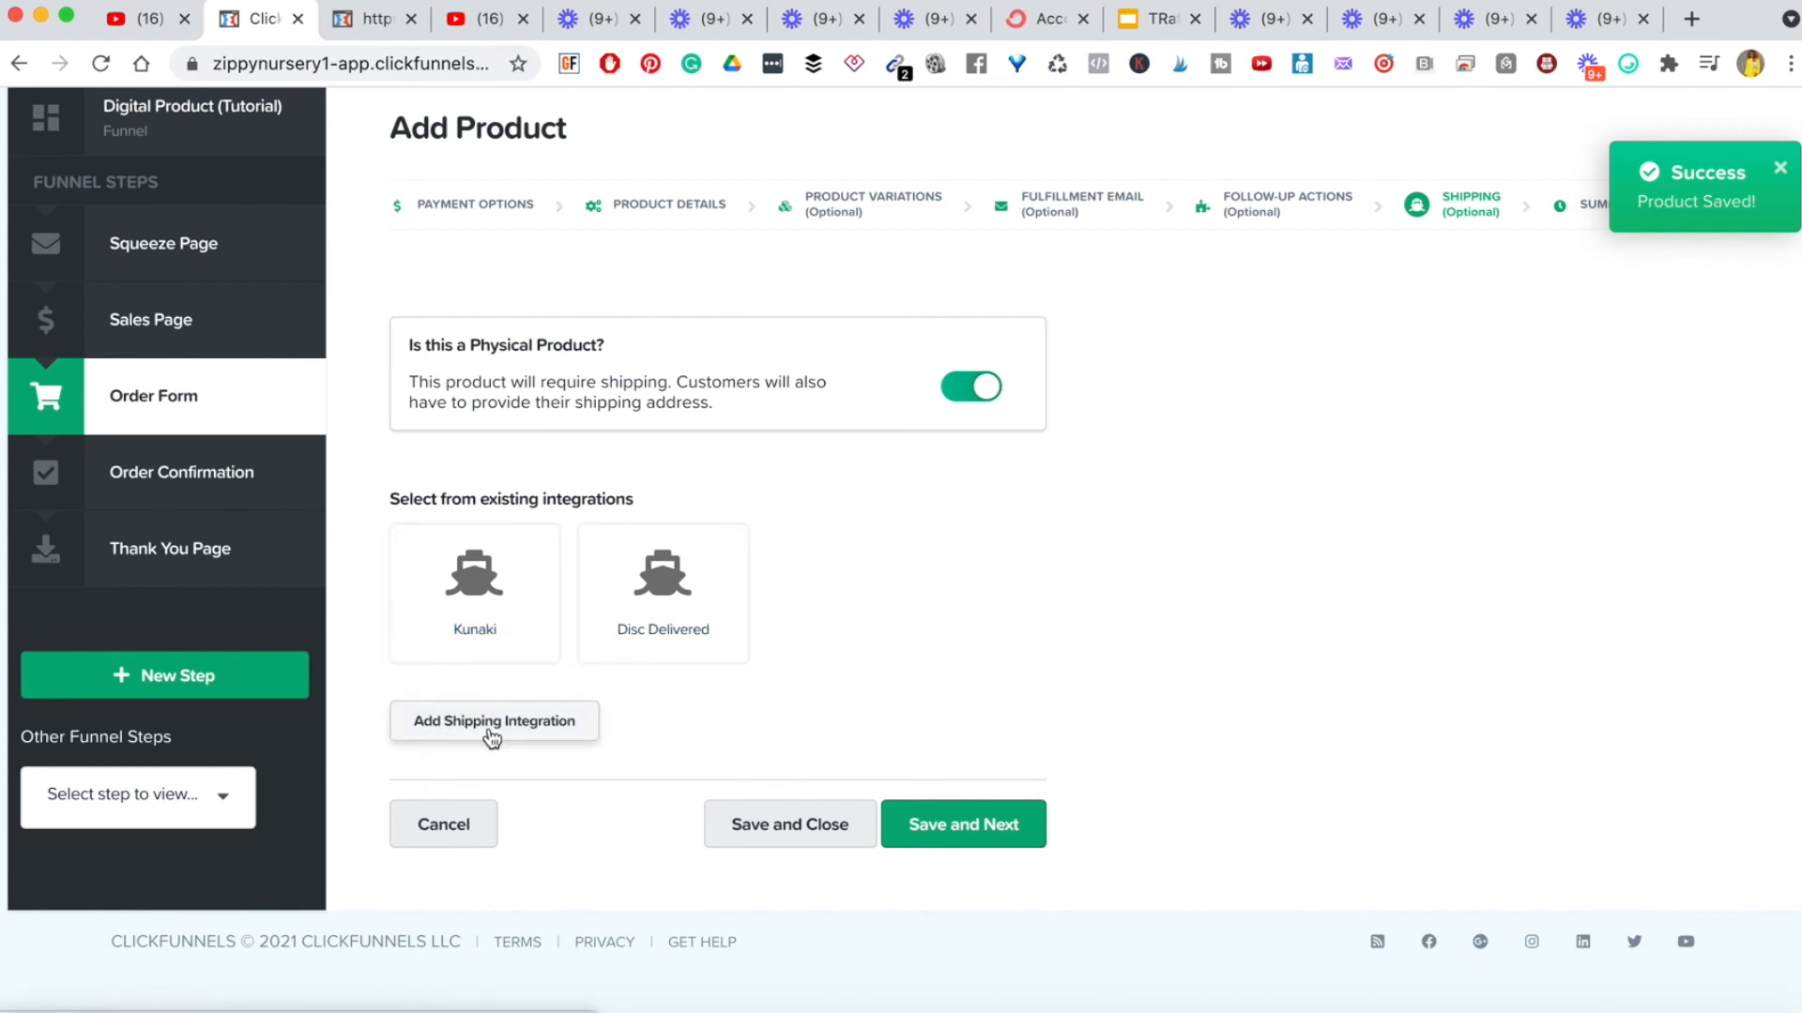
{"action": "left_click", "coordinate": [959, 400]}
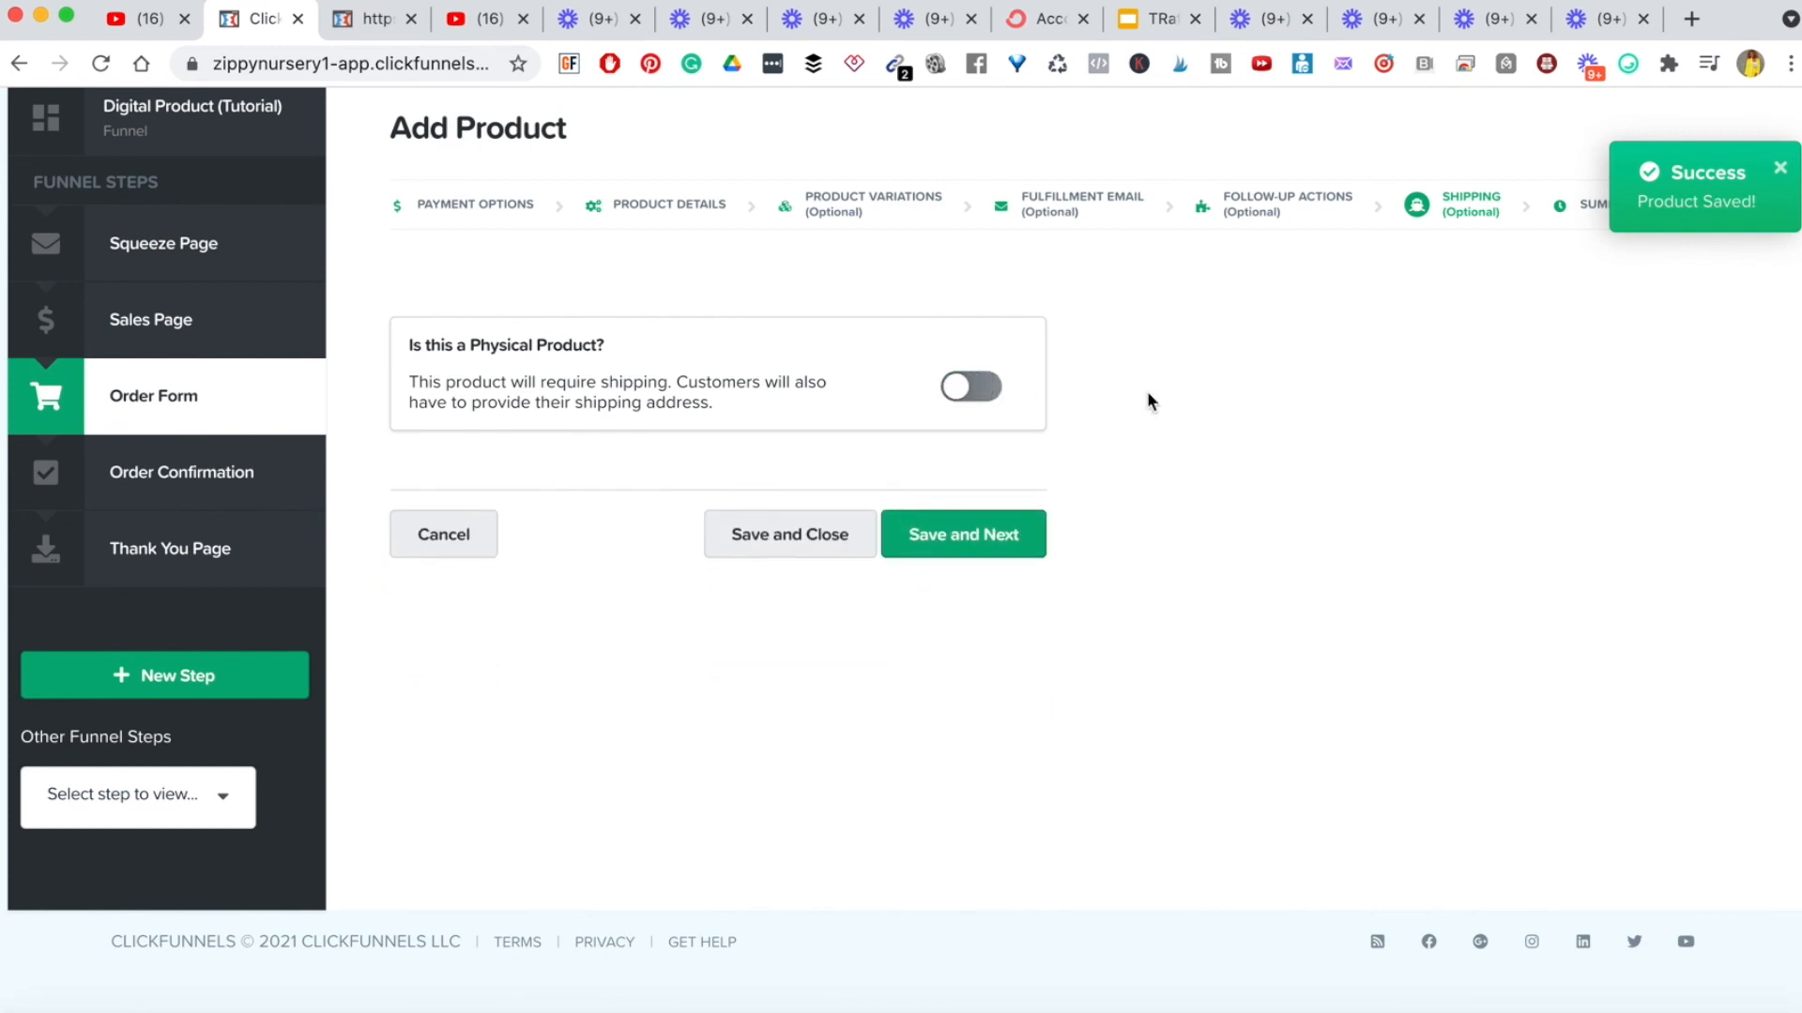
- Save the shipping settings with the physical product option off and return from the summary to the product list
{"action": "left_click", "coordinate": [967, 535]}
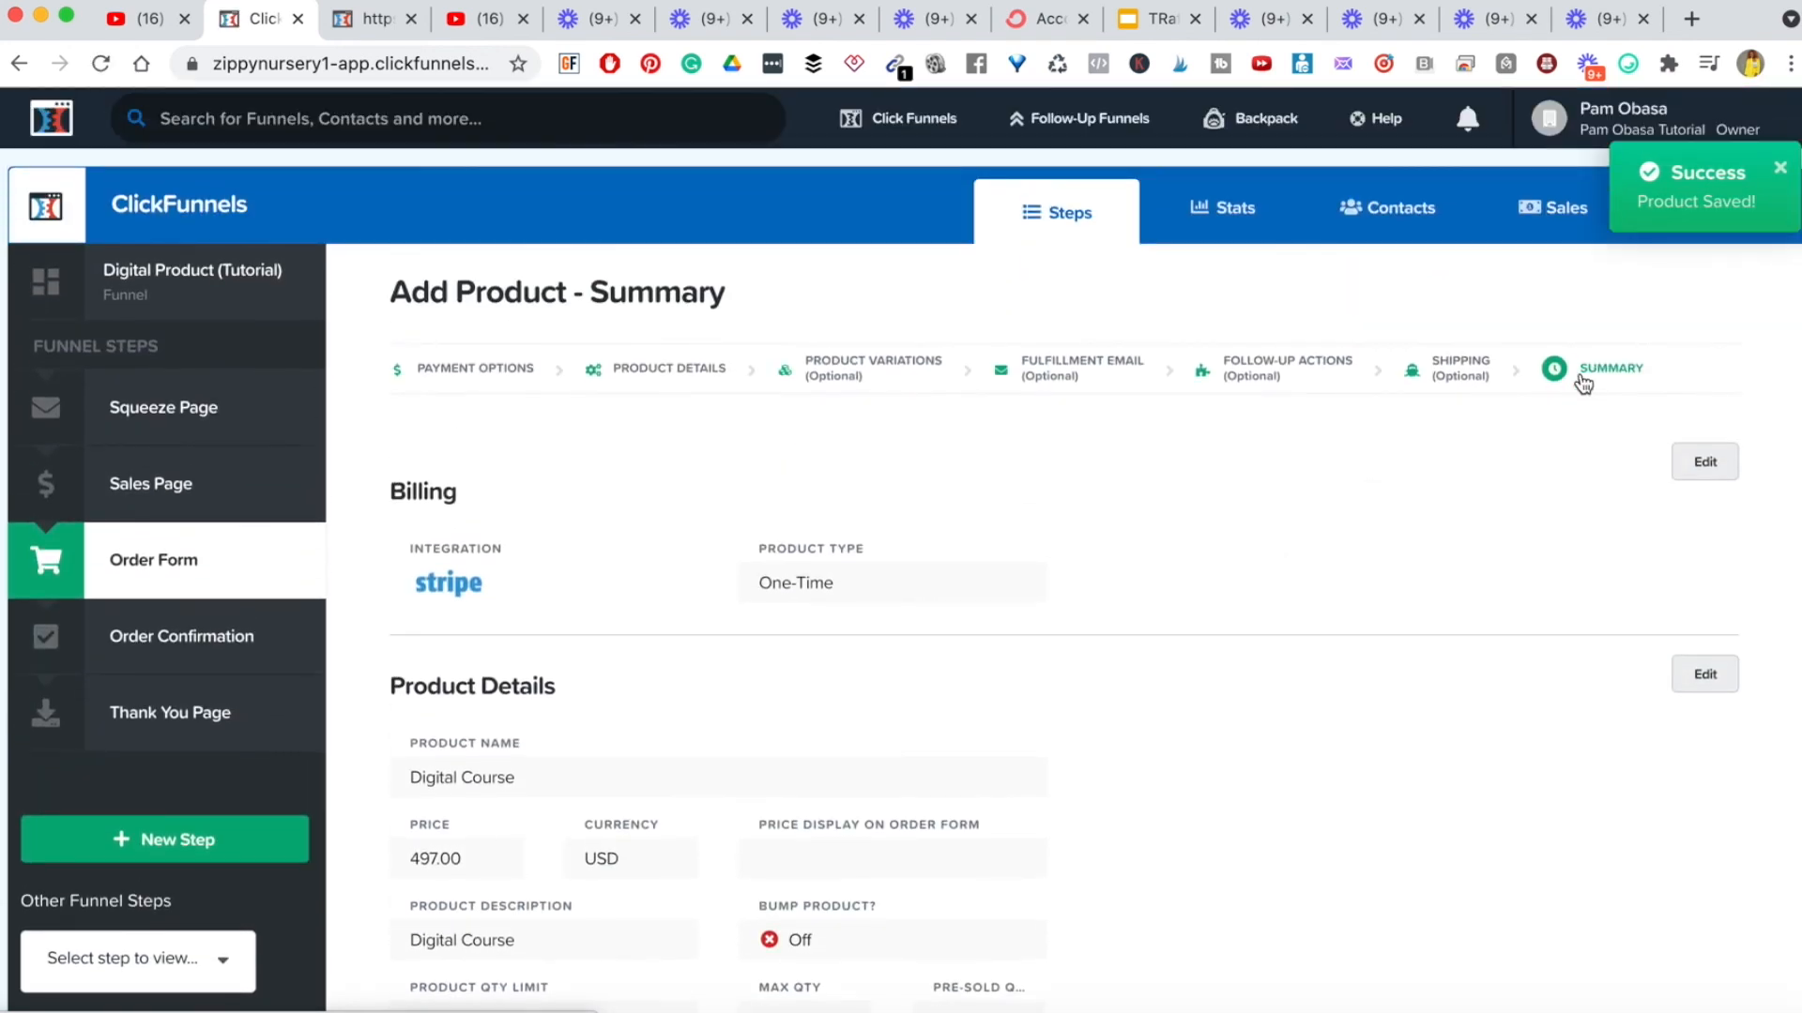
{"action": "scroll", "coordinate": [948, 728], "scroll_direction": "down", "scroll_amount": 3}
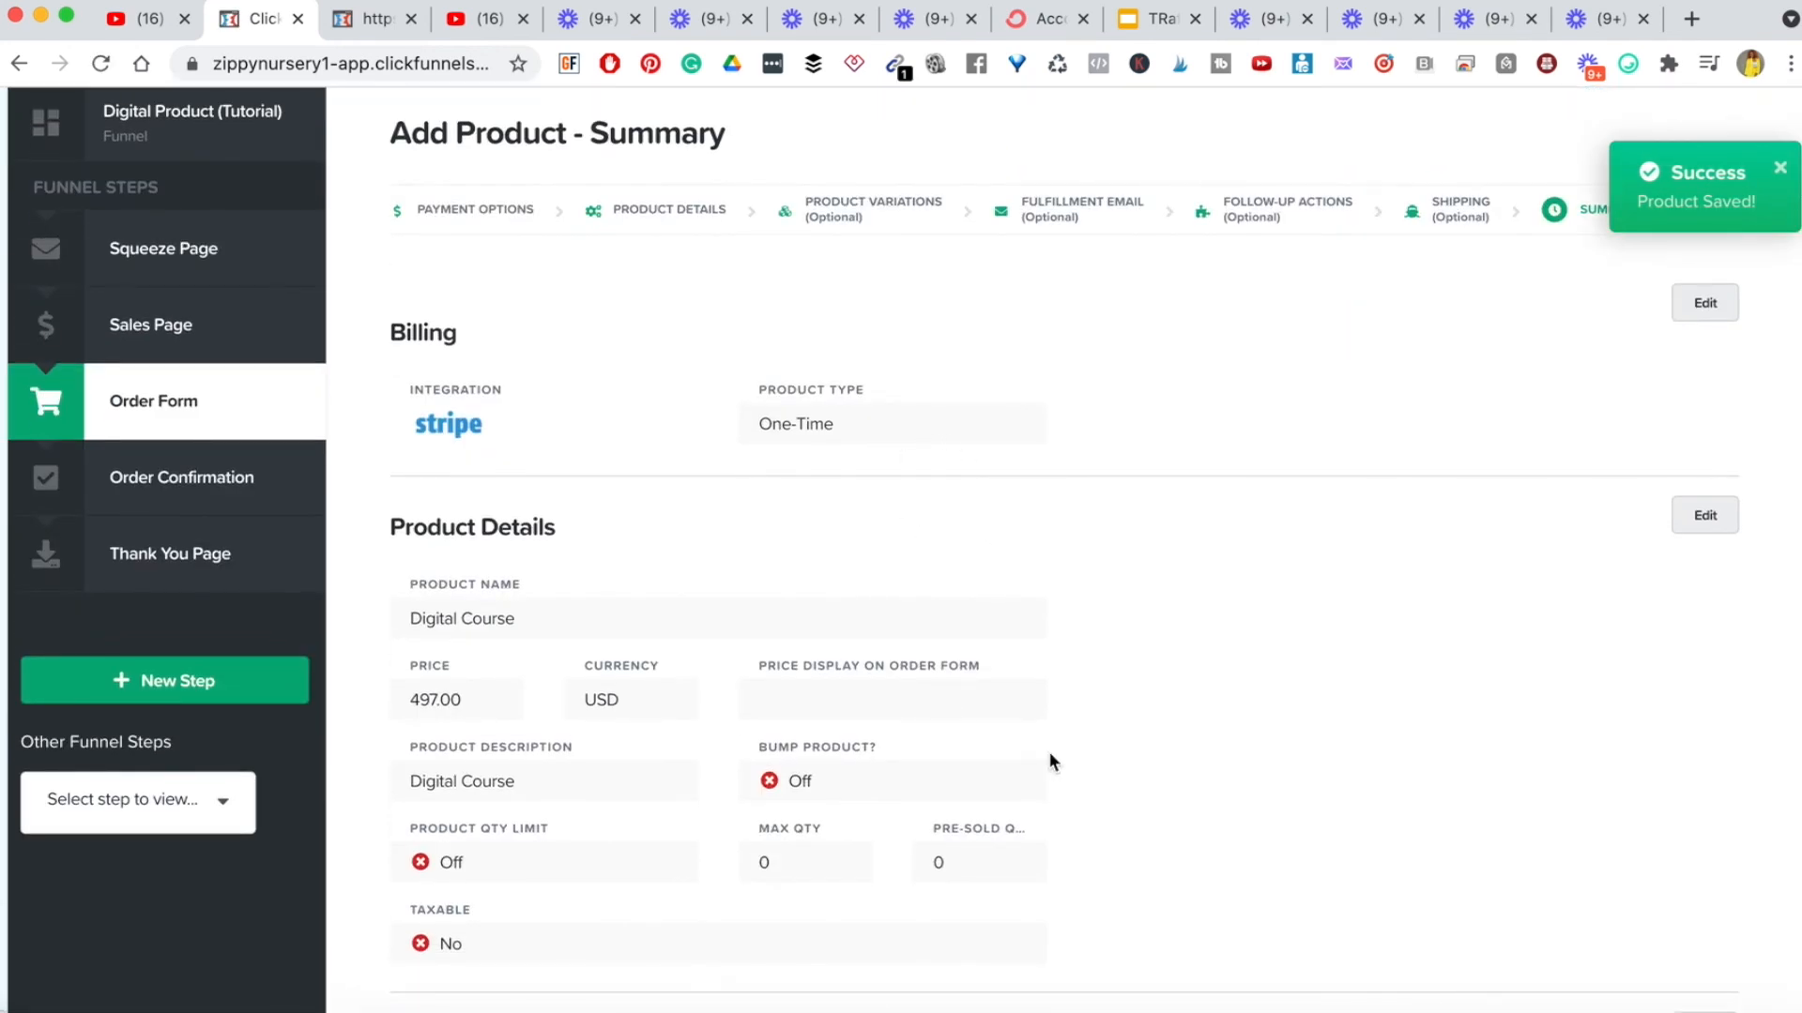
{"action": "scroll", "coordinate": [1050, 750], "scroll_direction": "down", "scroll_amount": 3}
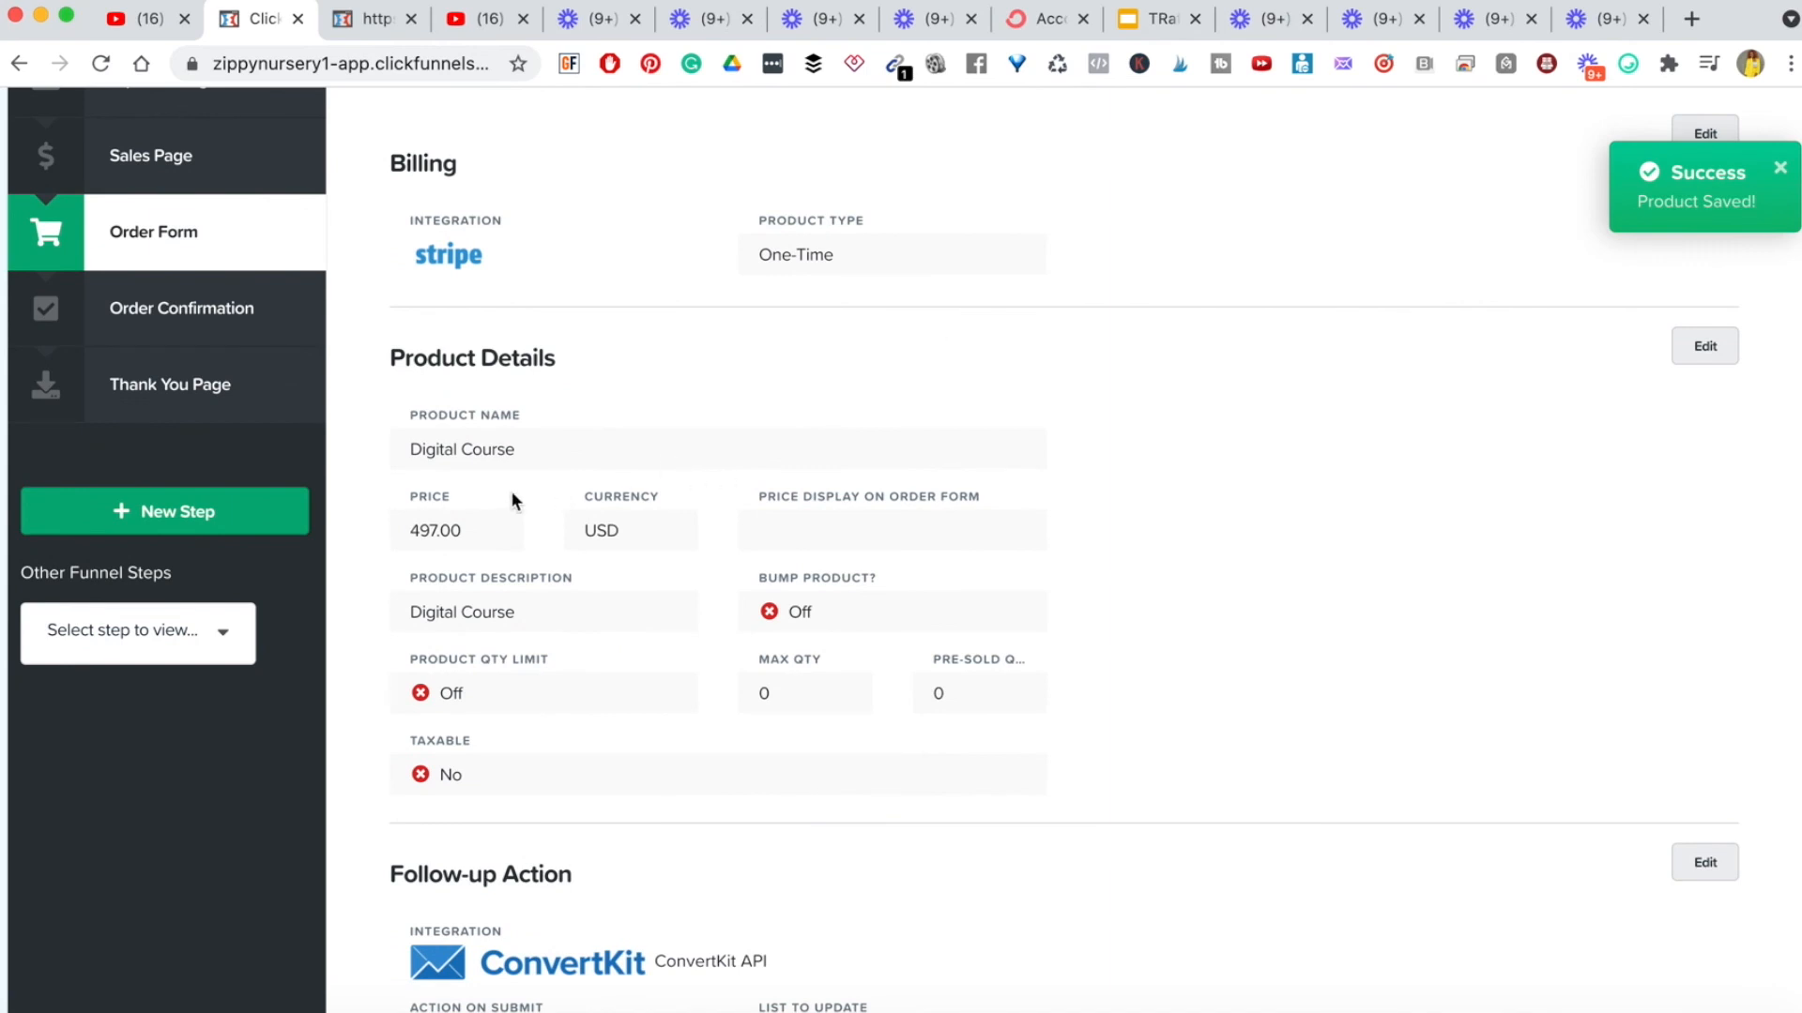
{"action": "scroll", "coordinate": [542, 436], "scroll_direction": "down", "scroll_amount": 3}
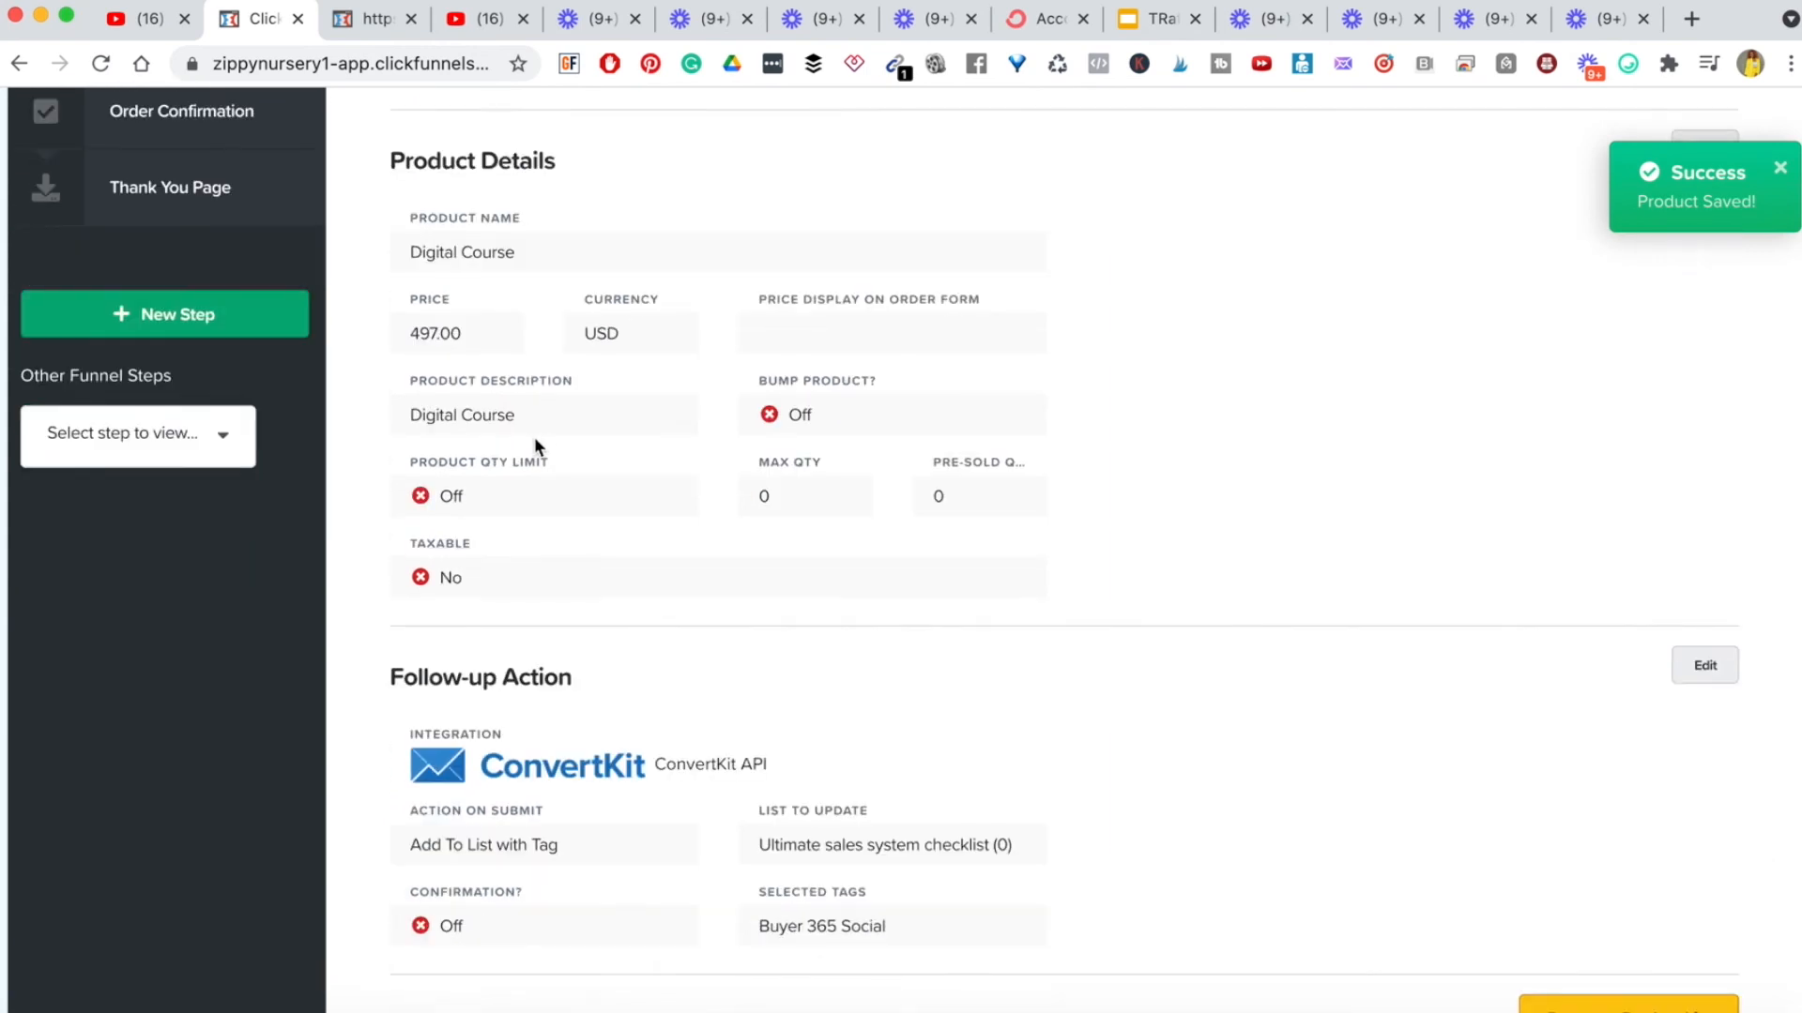
{"action": "scroll", "coordinate": [483, 313], "scroll_direction": "down", "scroll_amount": 2}
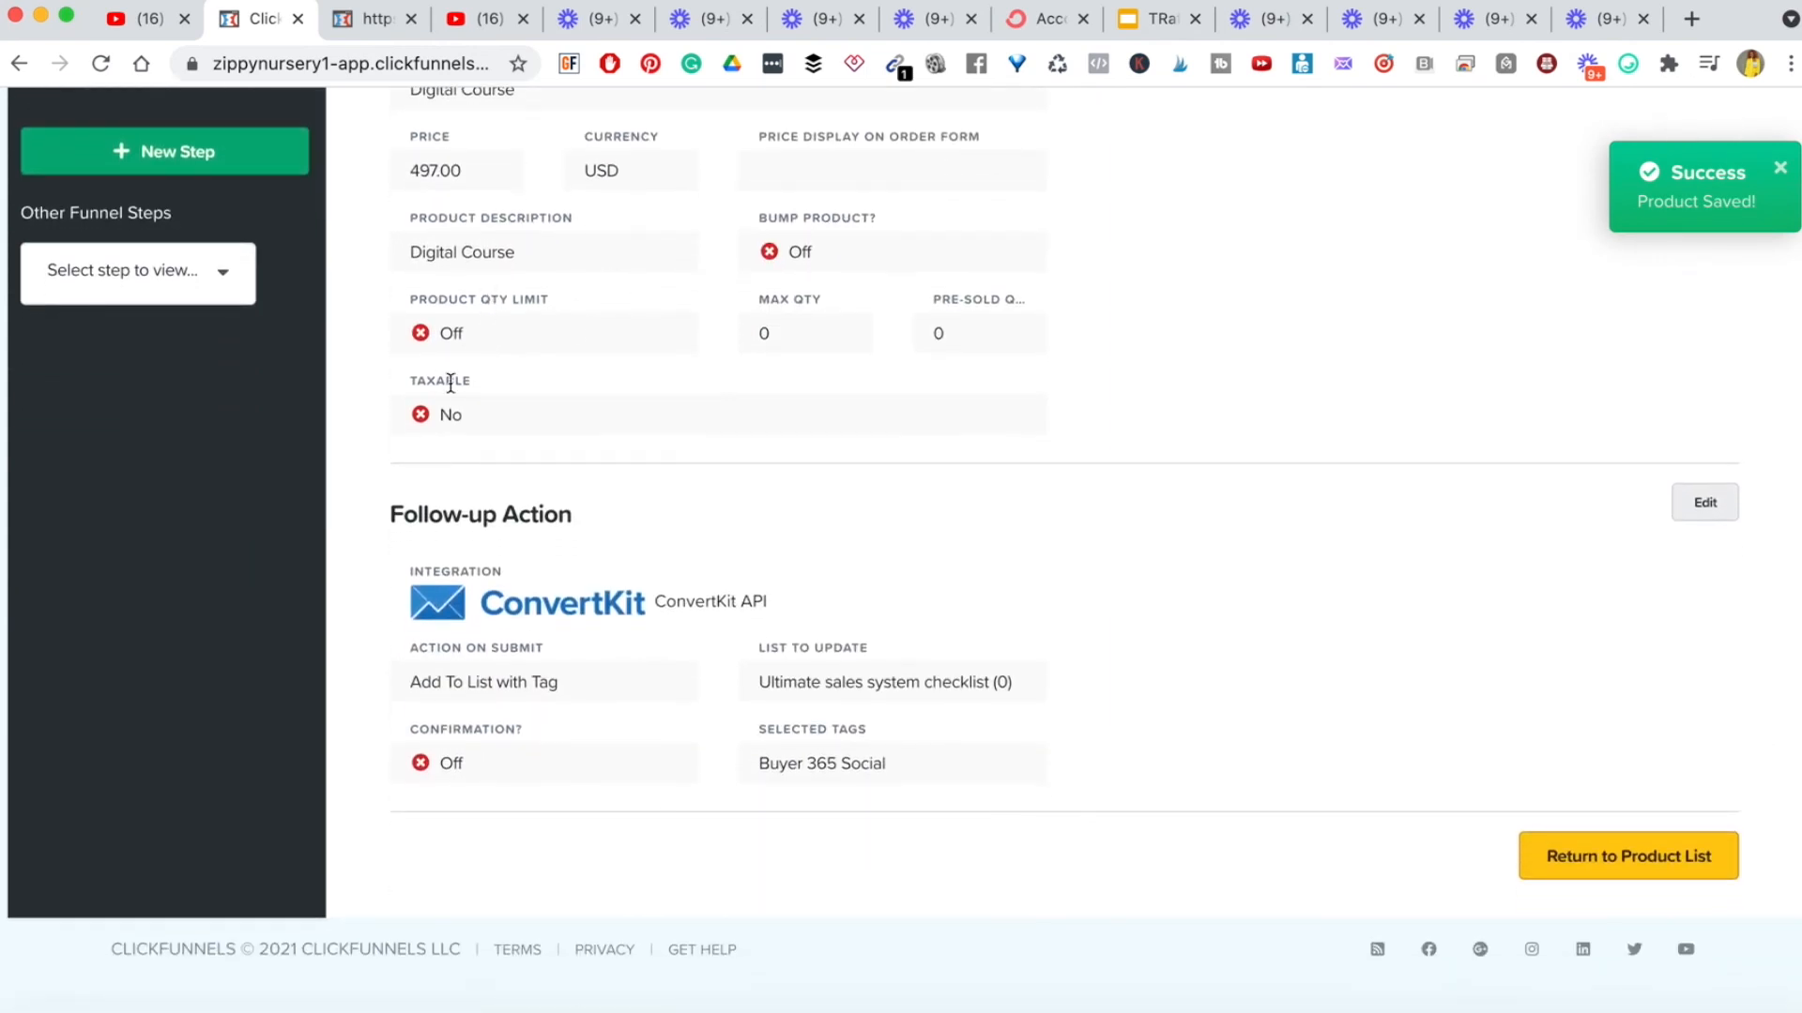
{"action": "scroll", "coordinate": [619, 413], "scroll_direction": "down", "scroll_amount": 1}
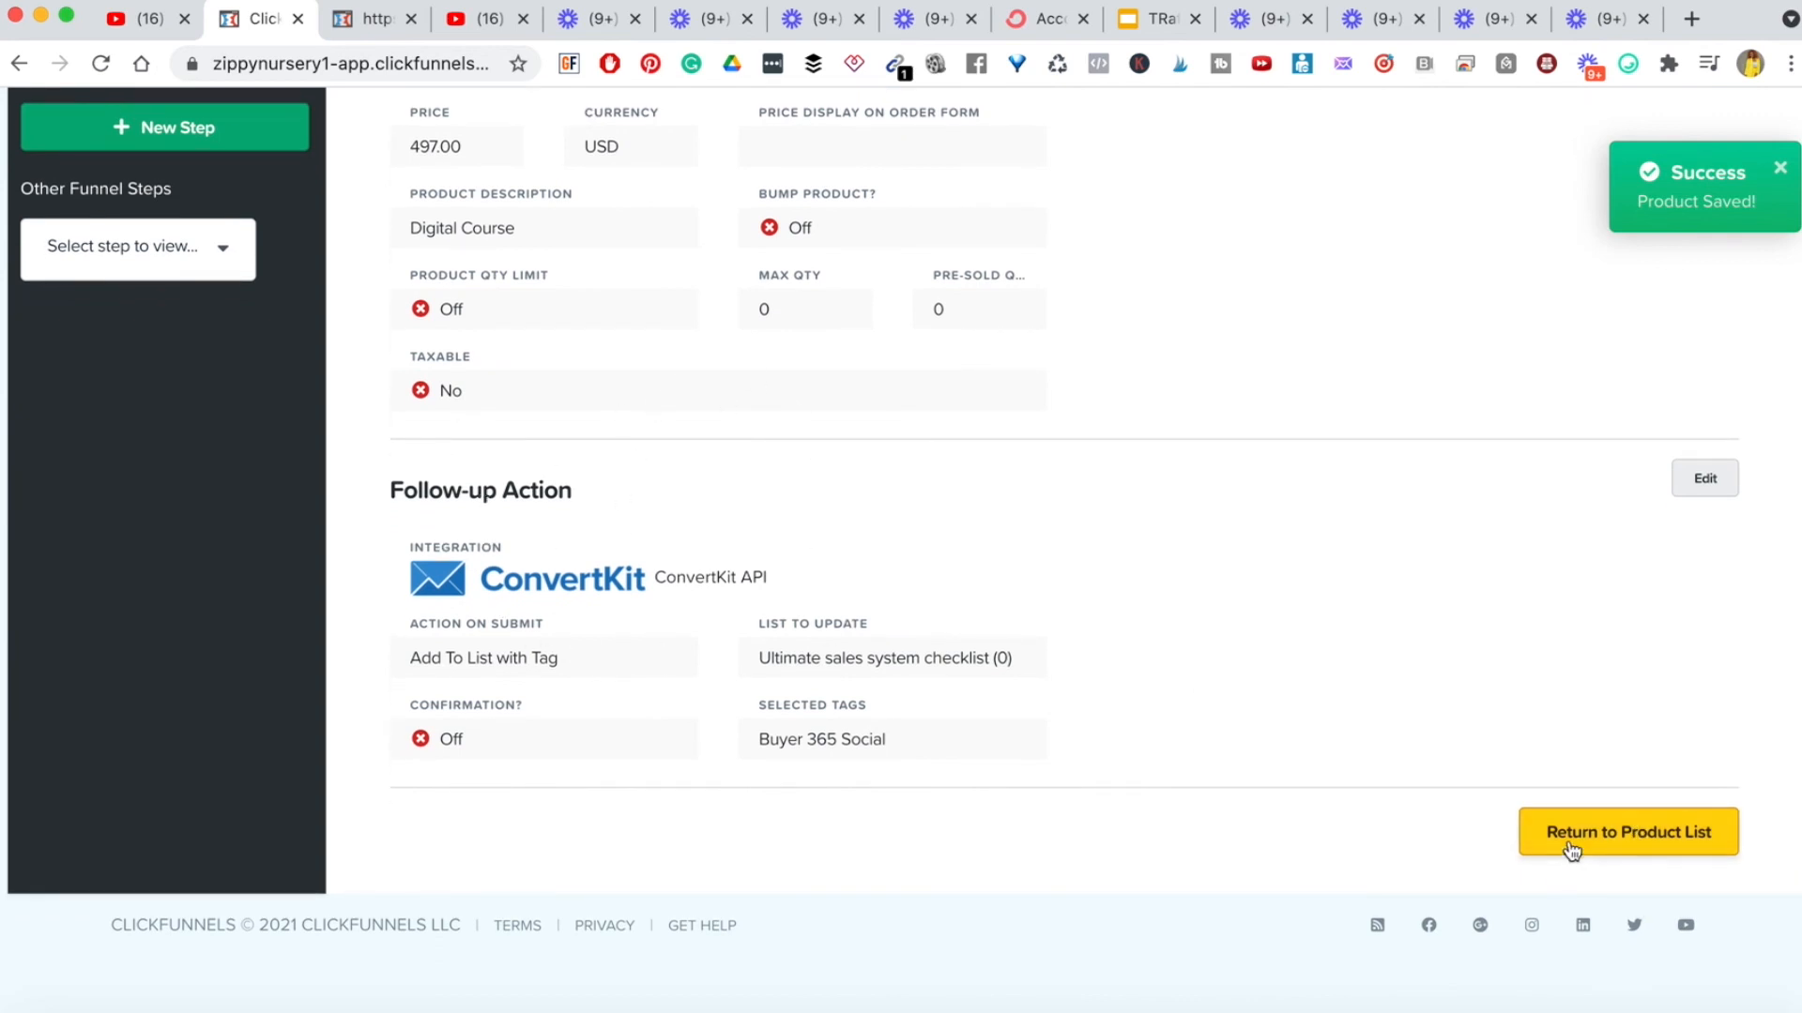
{"action": "left_click", "coordinate": [1638, 837]}
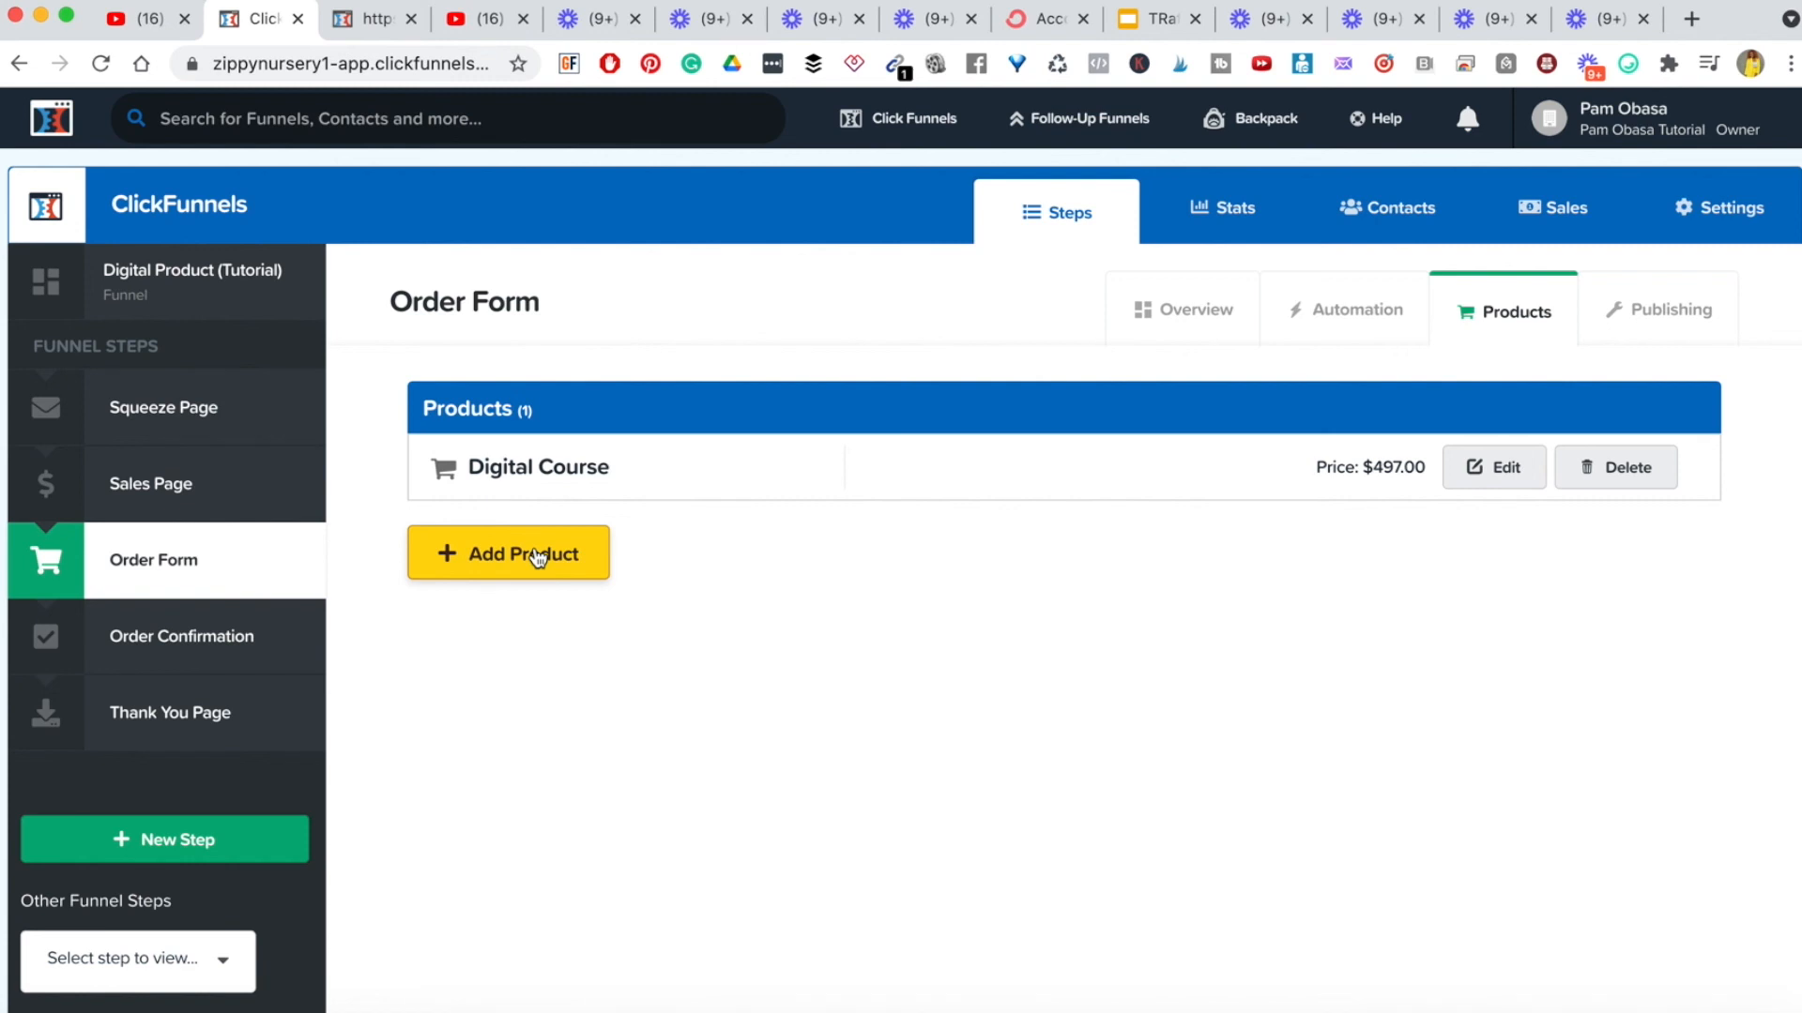
- Add a second product to the order form with the Stripe integration as a One-Time product and continue to its details
{"action": "left_click", "coordinate": [487, 569]}
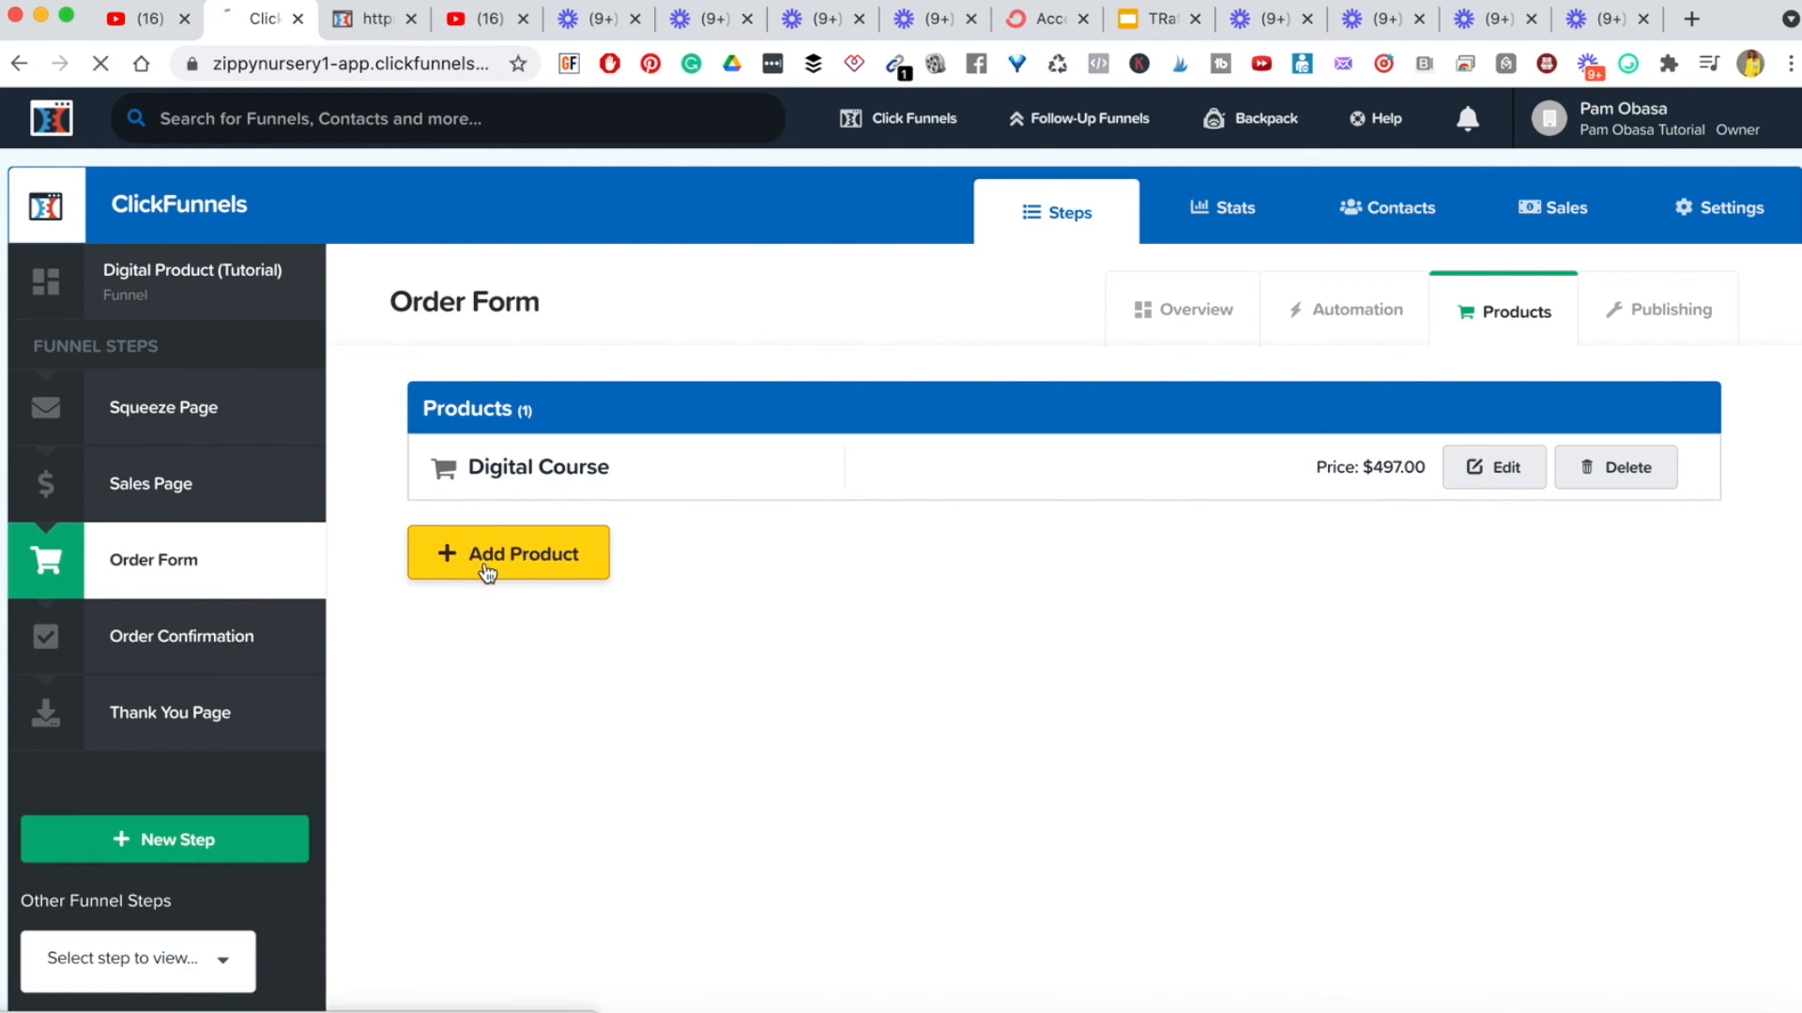
{"action": "left_click", "coordinate": [466, 575]}
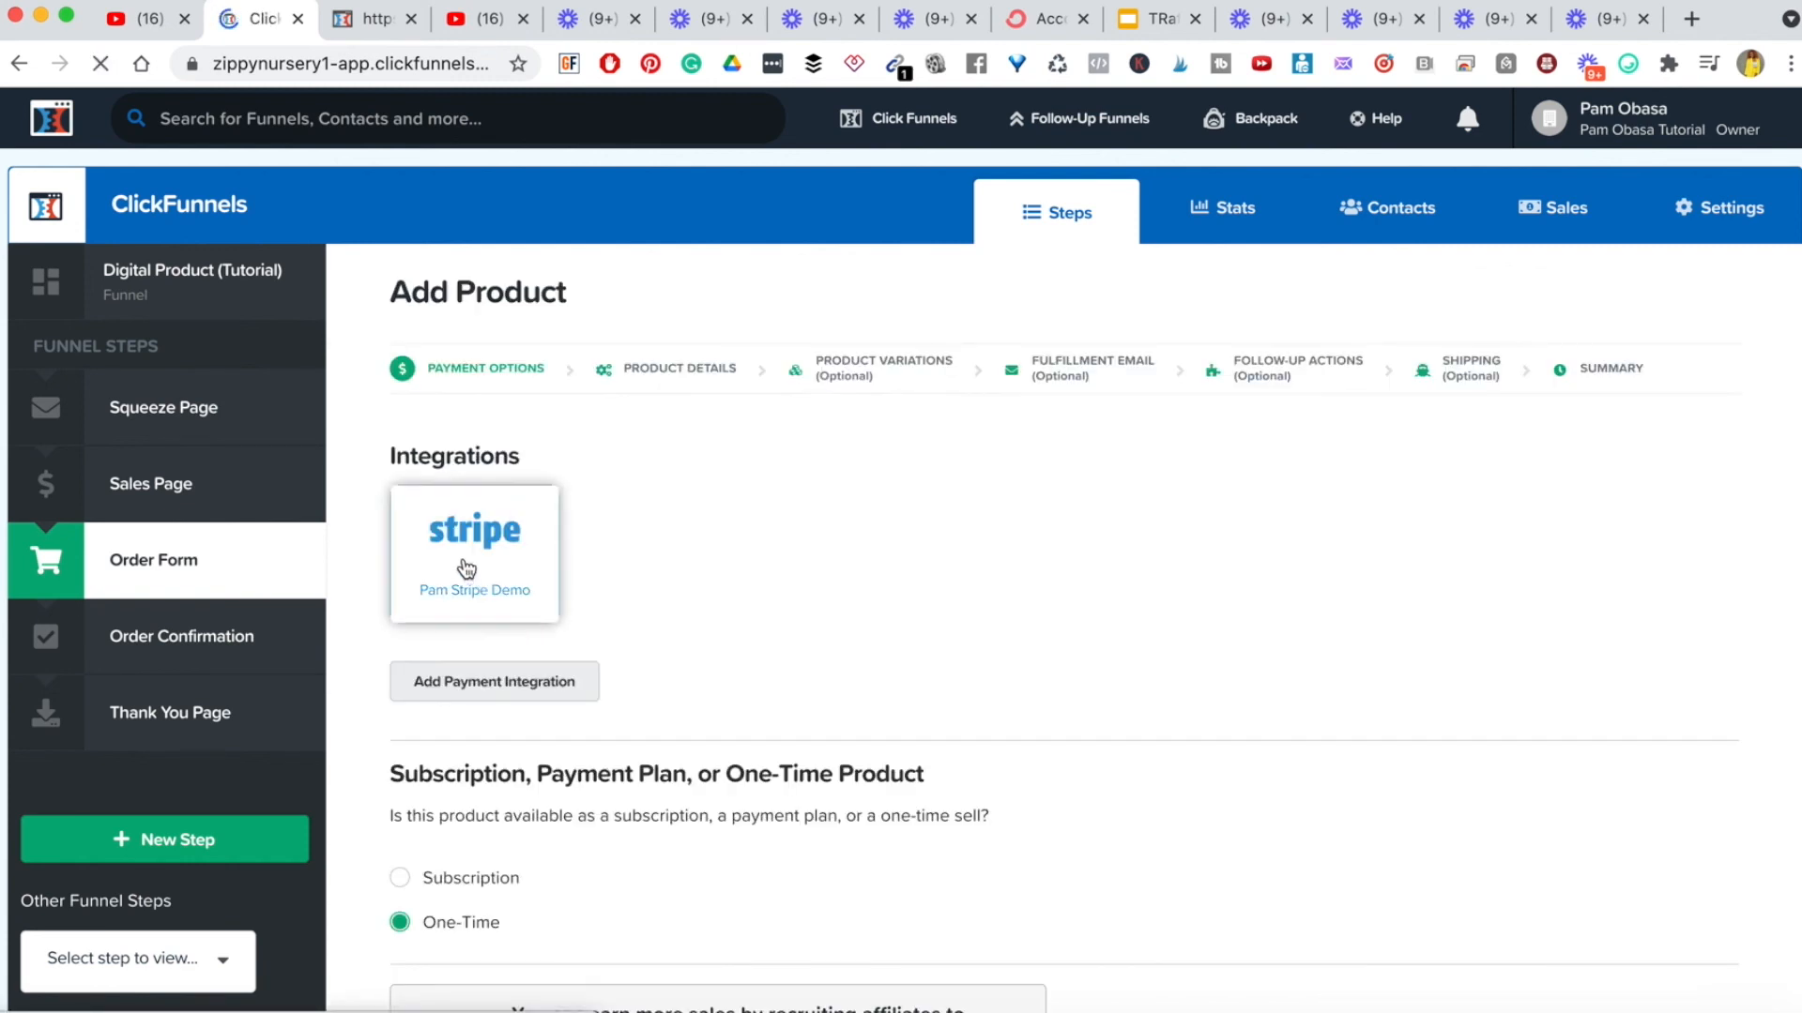
{"action": "scroll", "coordinate": [691, 644], "scroll_direction": "down", "scroll_amount": 1}
{"action": "scroll", "coordinate": [691, 644], "scroll_direction": "down", "scroll_amount": 5}
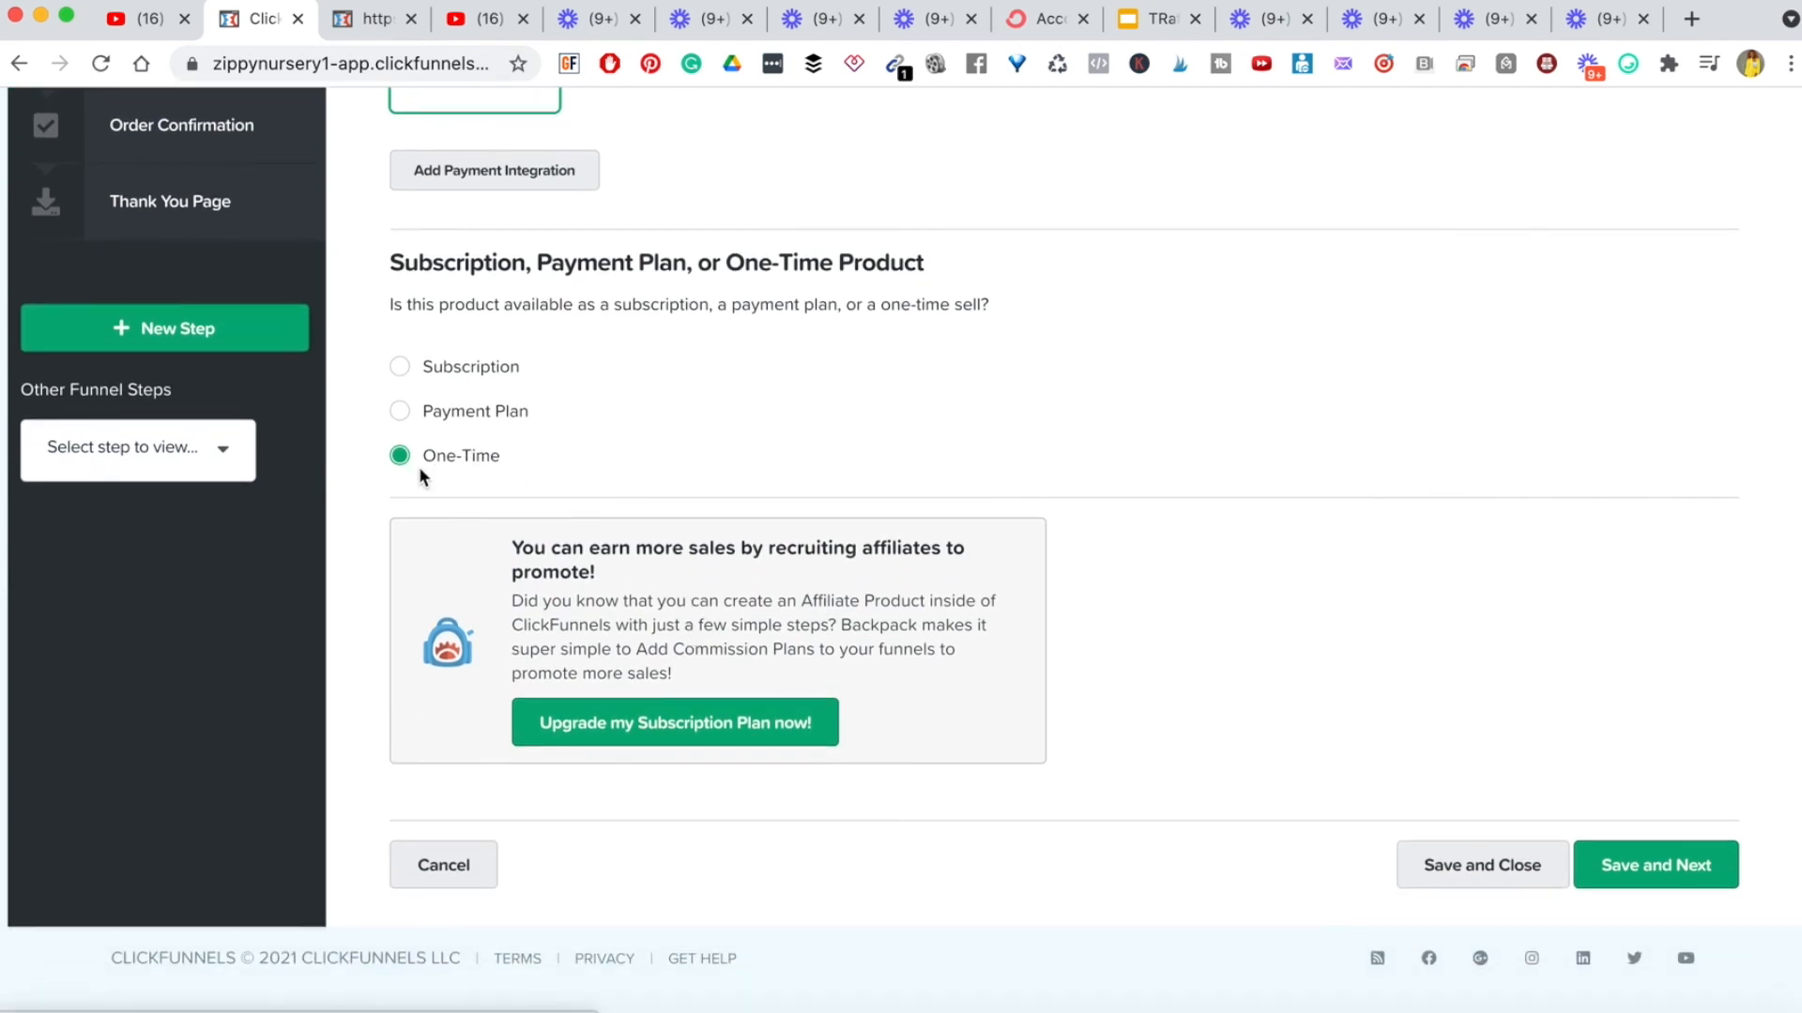
{"action": "scroll", "coordinate": [1057, 475], "scroll_direction": "up", "scroll_amount": 5}
{"action": "scroll", "coordinate": [1056, 475], "scroll_direction": "down", "scroll_amount": 6}
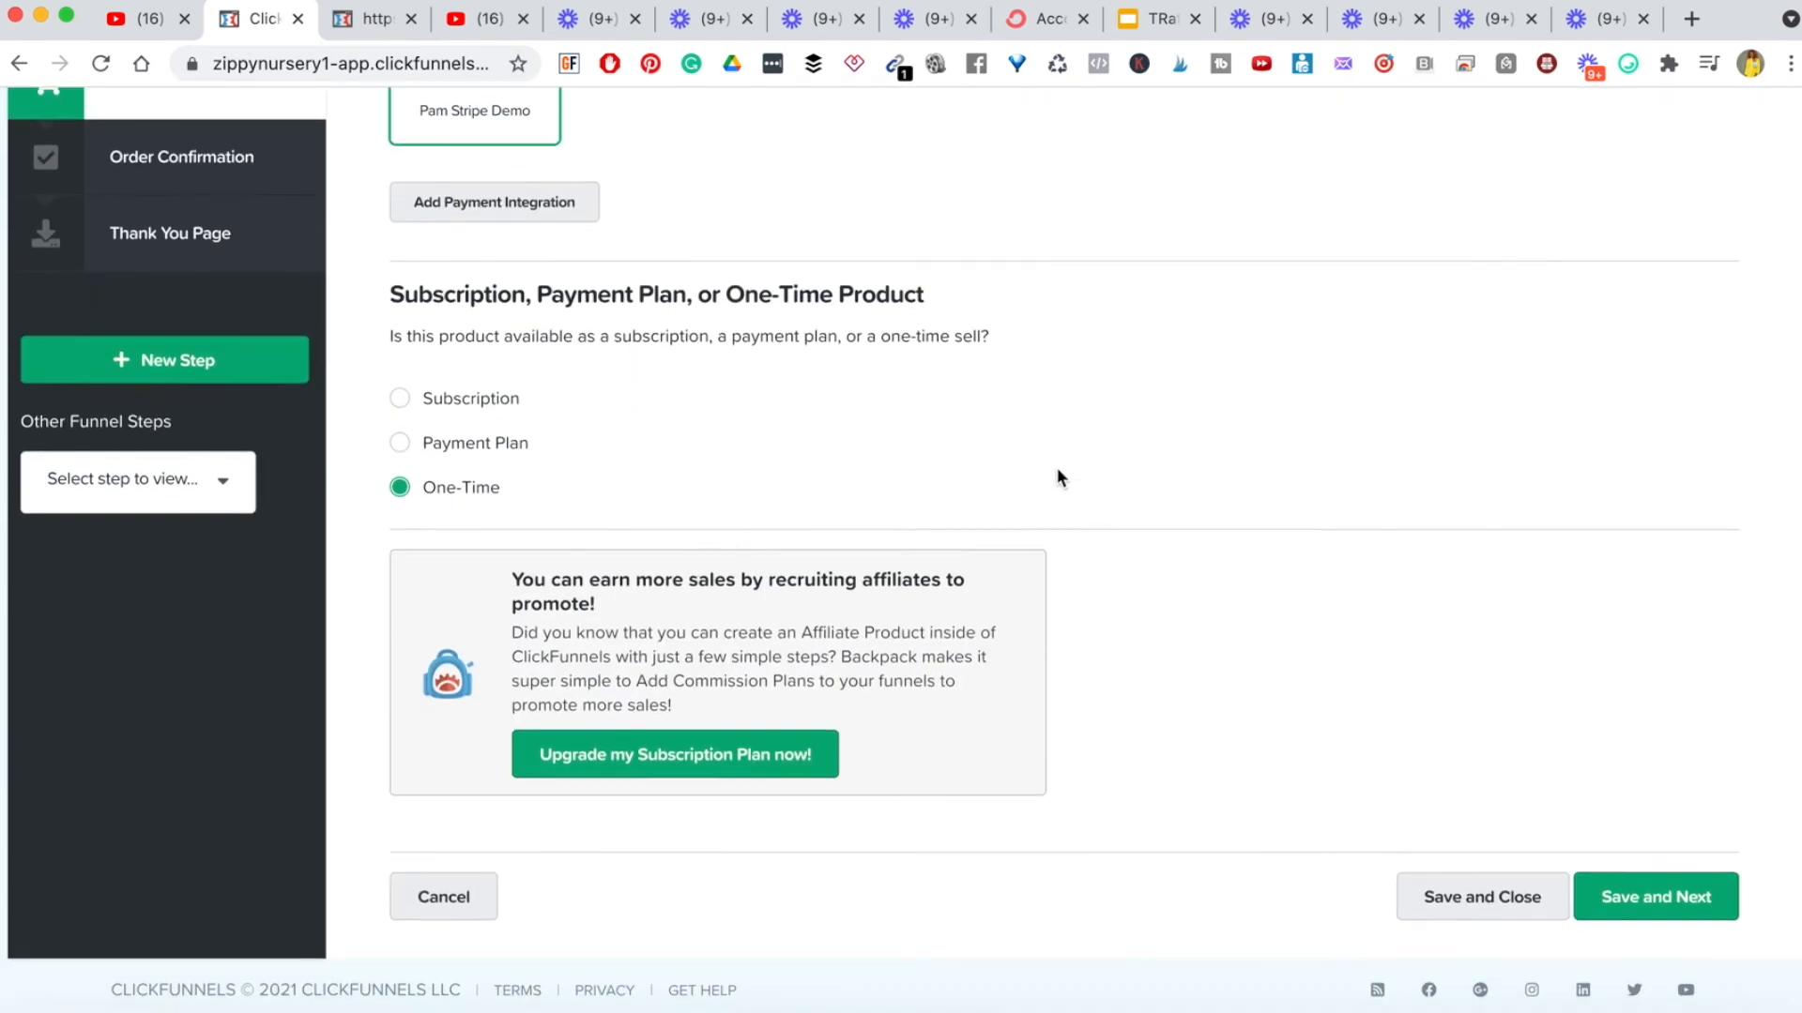
{"action": "left_click", "coordinate": [1649, 832]}
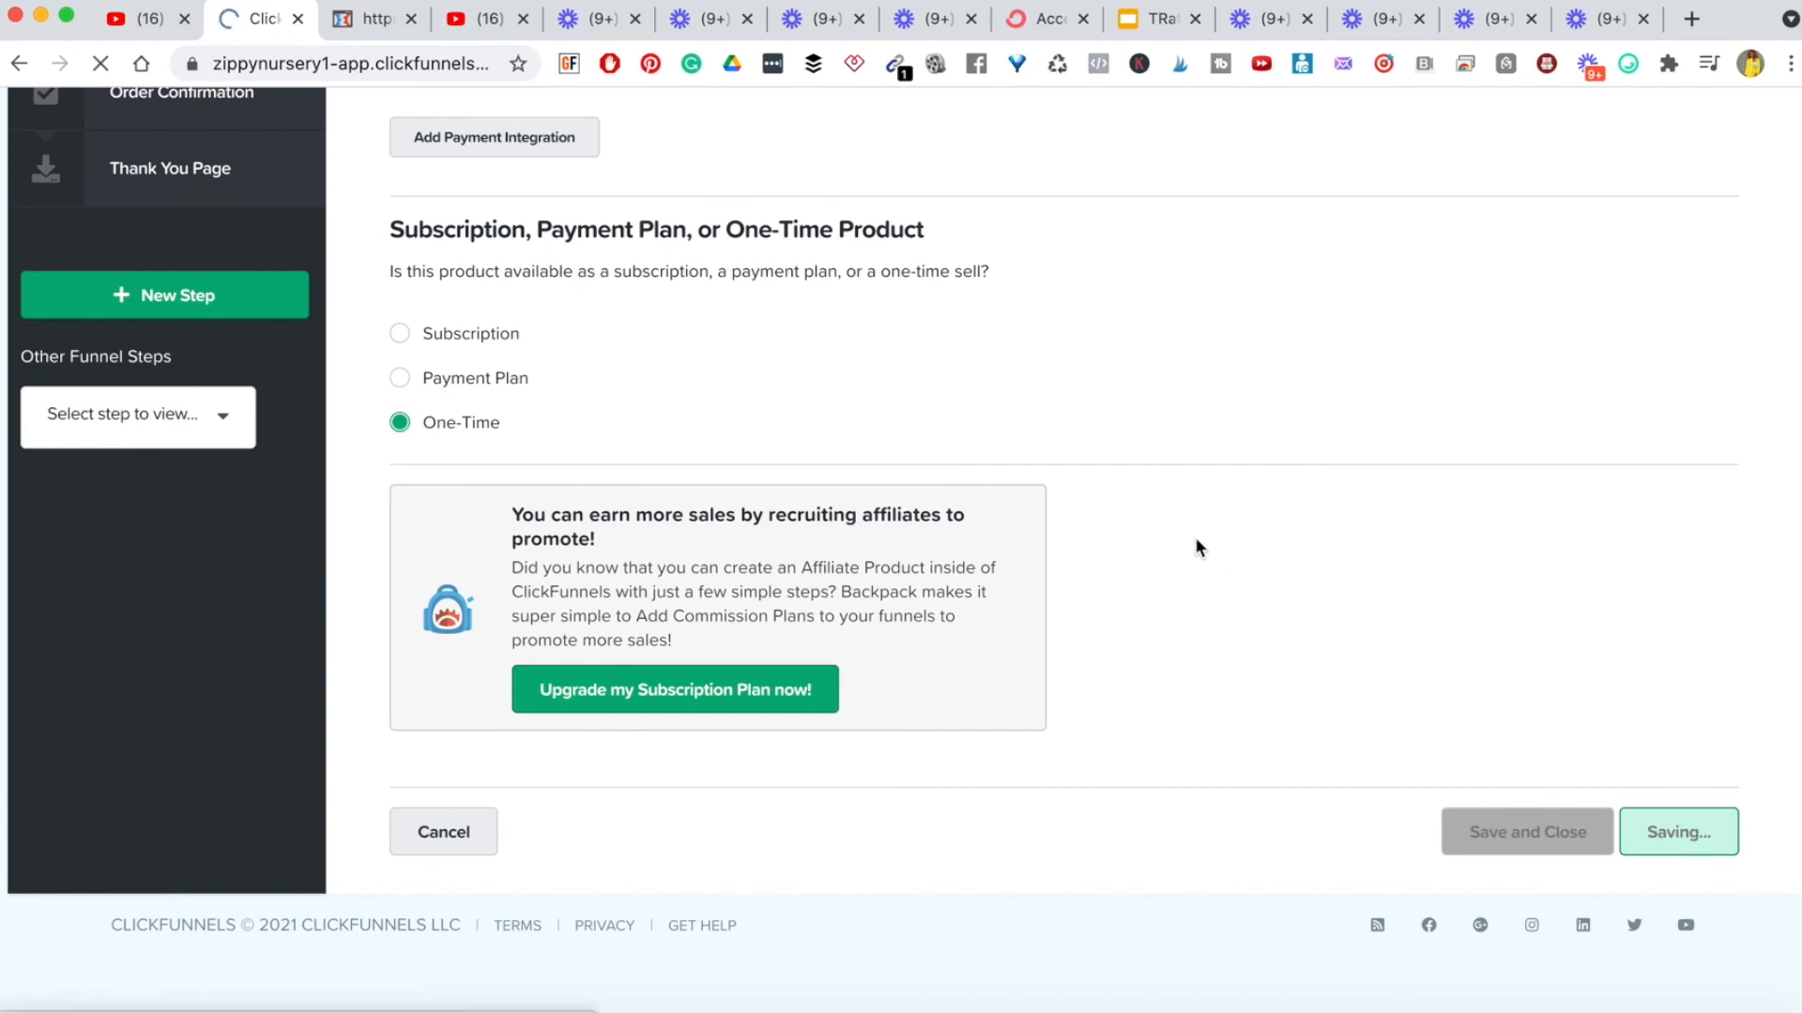
- Name the new product Order Bump and set its price to 97.00 USD
{"action": "triple_click", "coordinate": [702, 511]}
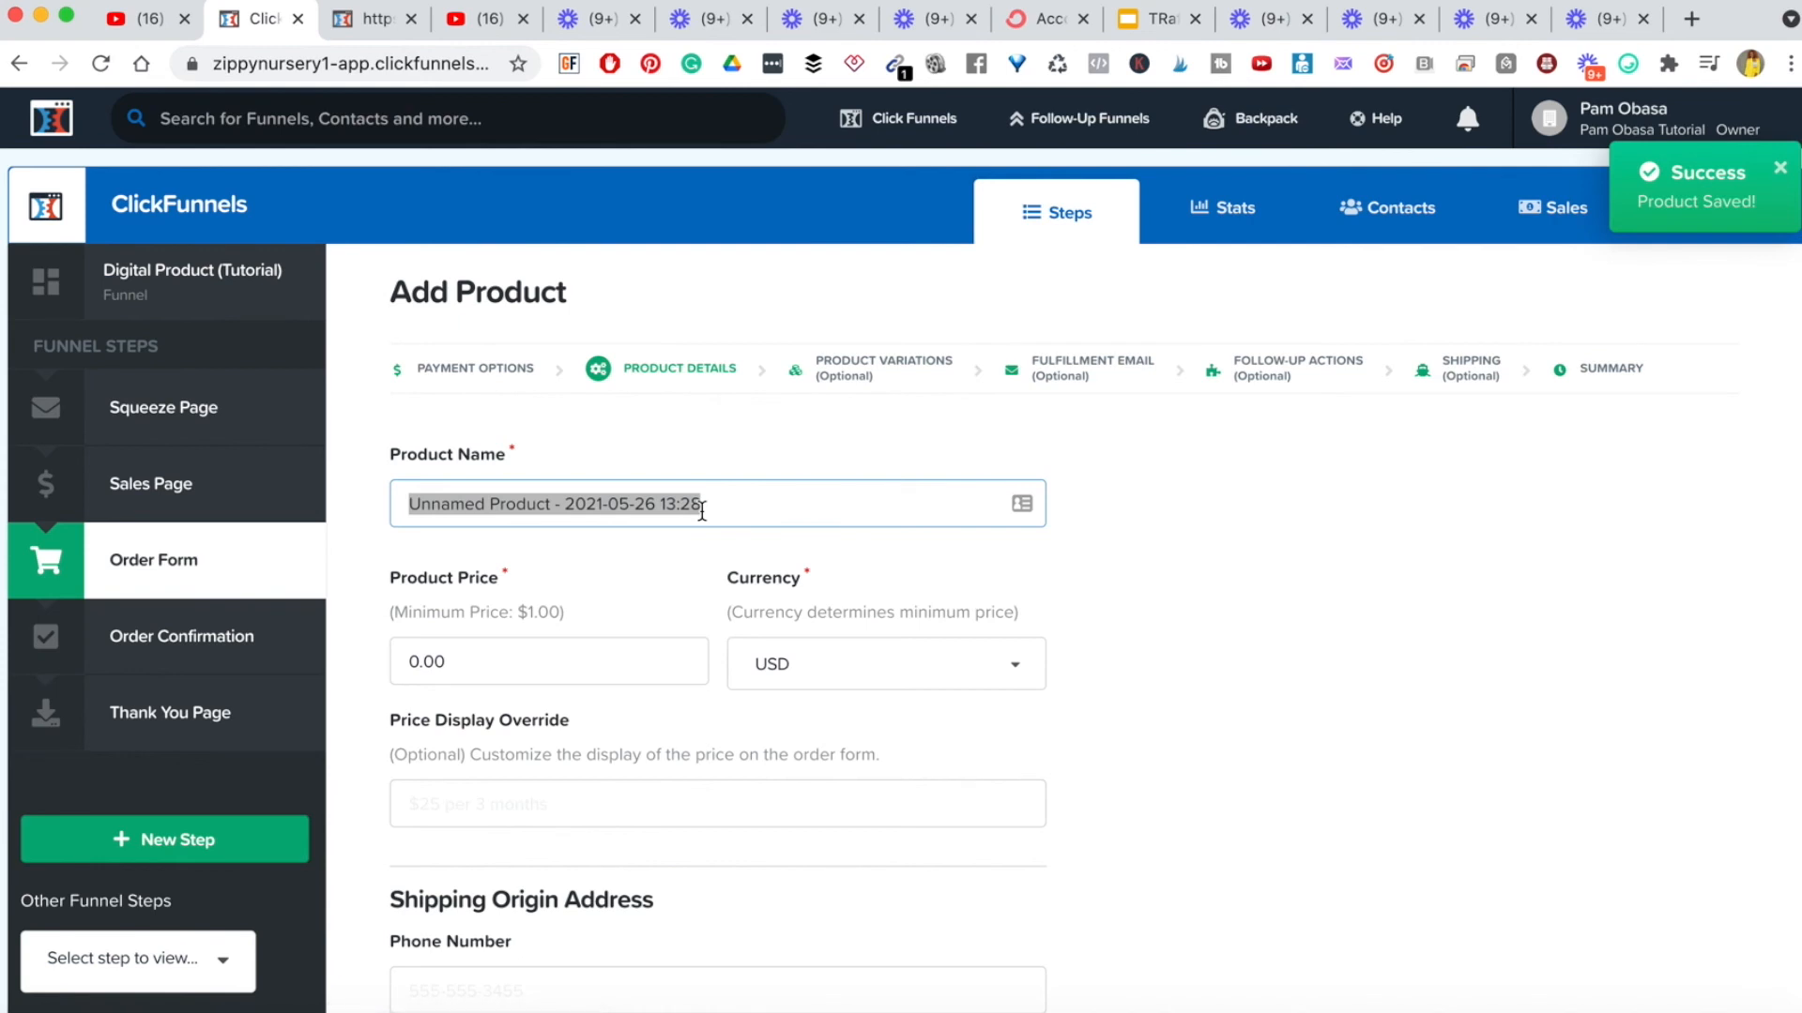
{"action": "type", "text": "Order Bump"}
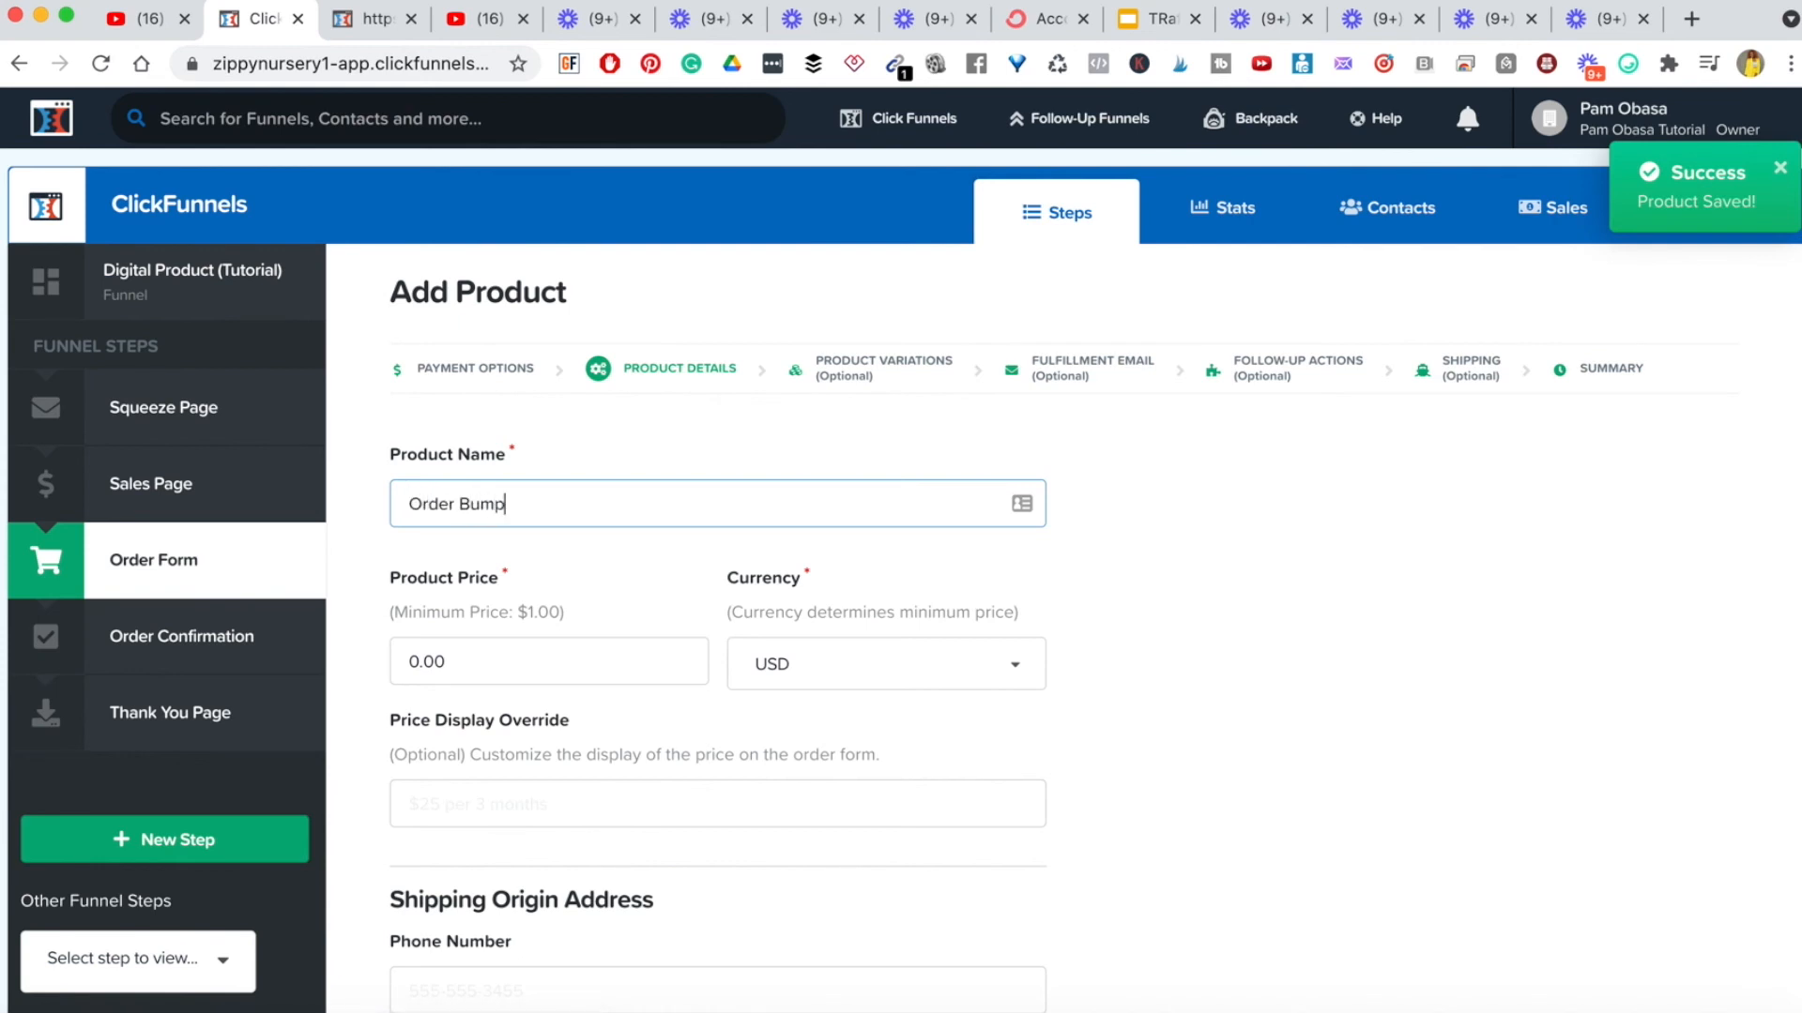
{"action": "left_click", "coordinate": [1301, 708]}
{"action": "left_click", "coordinate": [421, 662]}
{"action": "key", "text": "BackSpace"}
{"action": "type", "text": "97"}
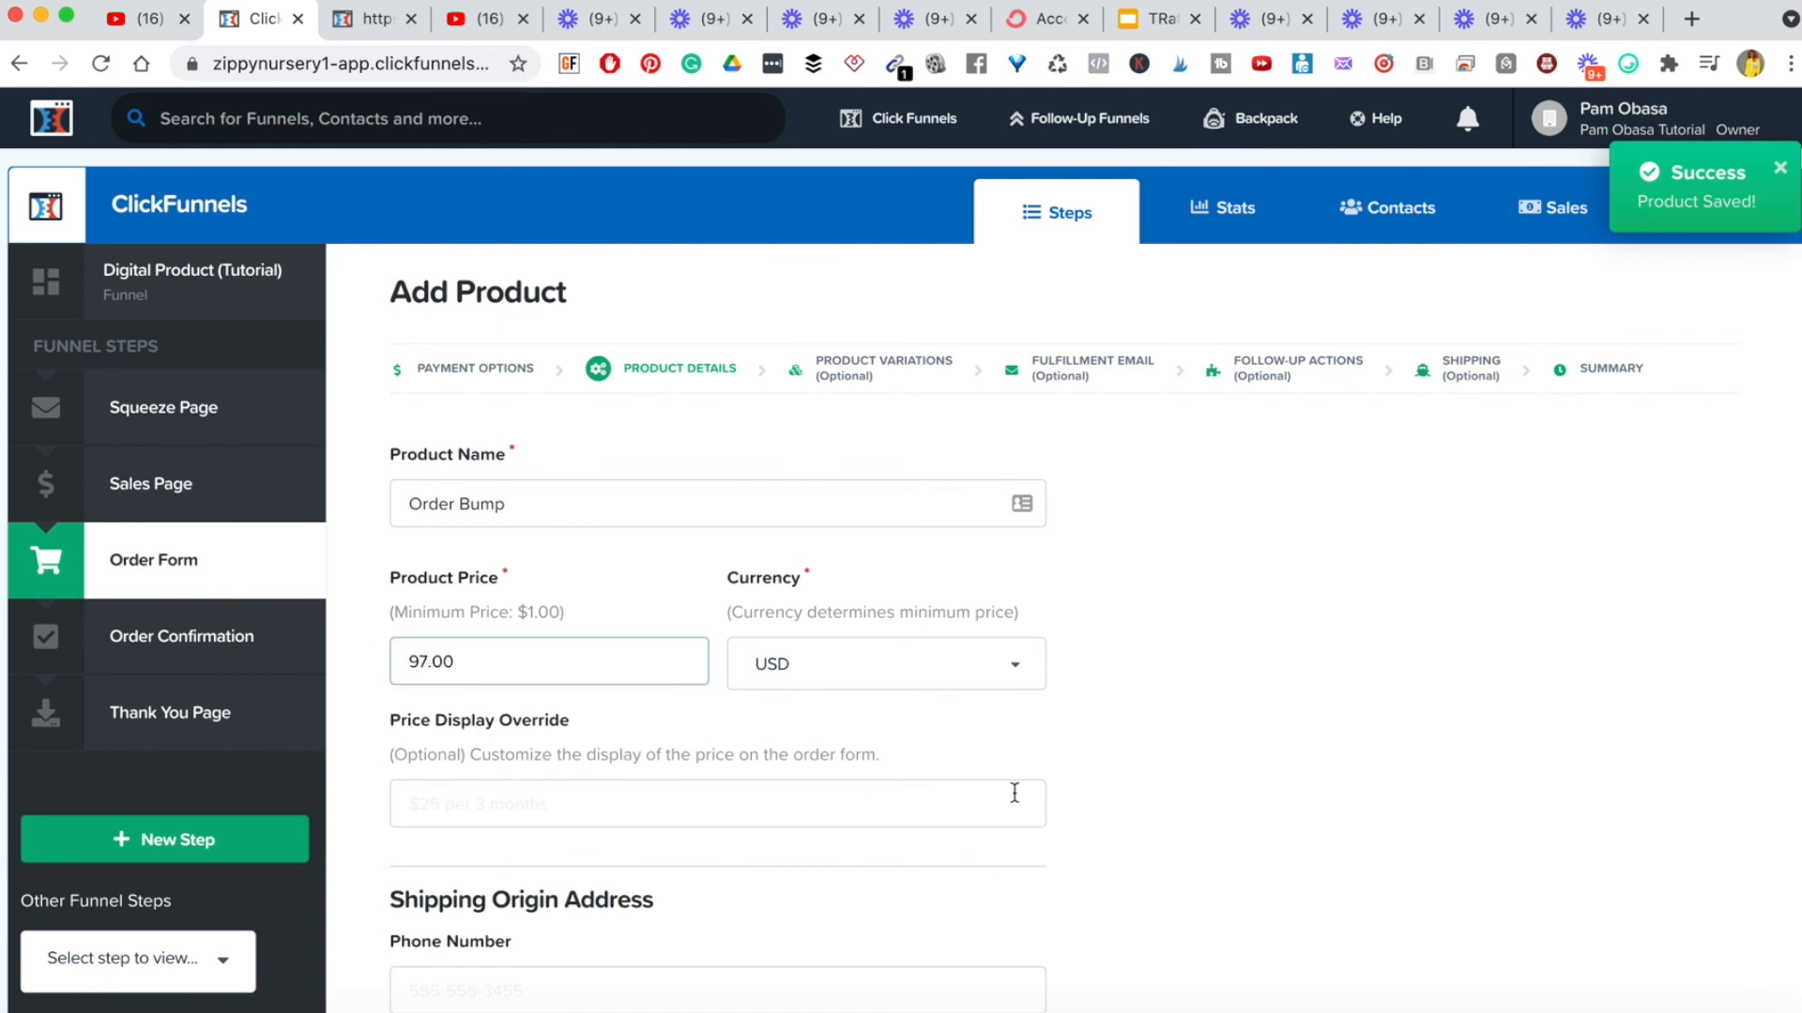
- Make this product the bump on the order page and save the product details
{"action": "scroll", "coordinate": [1140, 762], "scroll_direction": "down", "scroll_amount": 15}
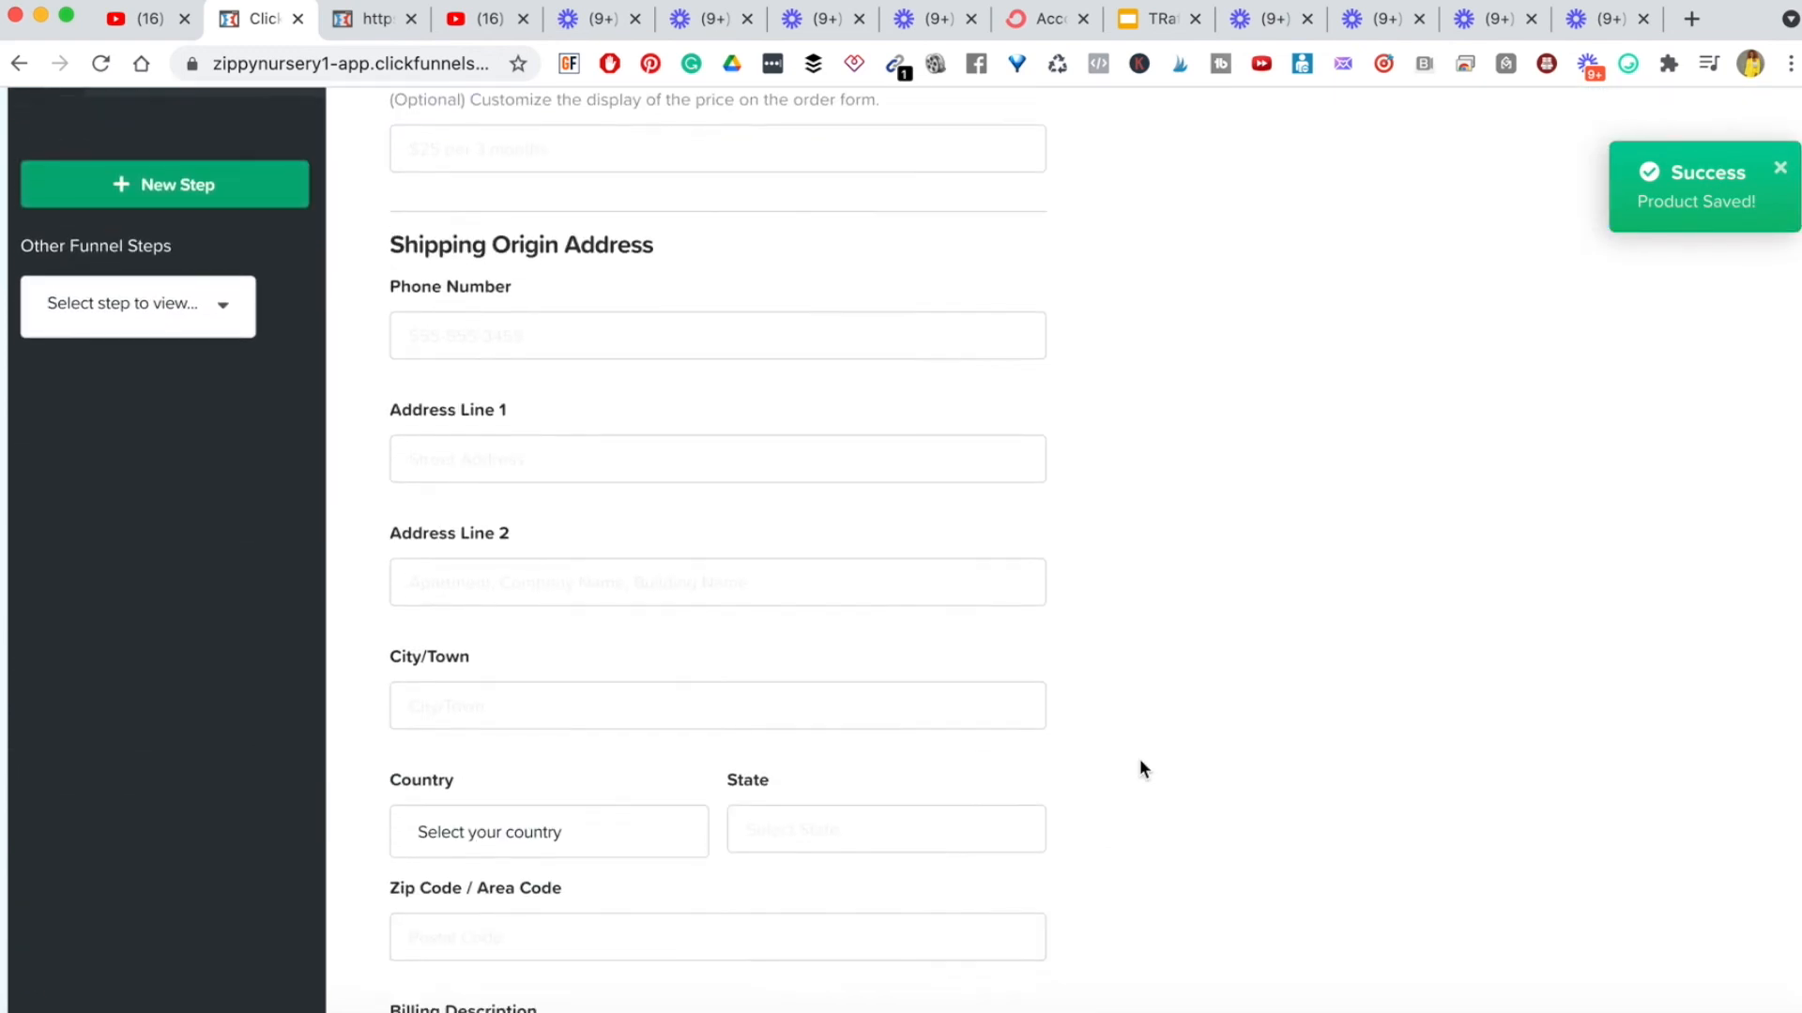
{"action": "scroll", "coordinate": [1140, 762], "scroll_direction": "down", "scroll_amount": 1}
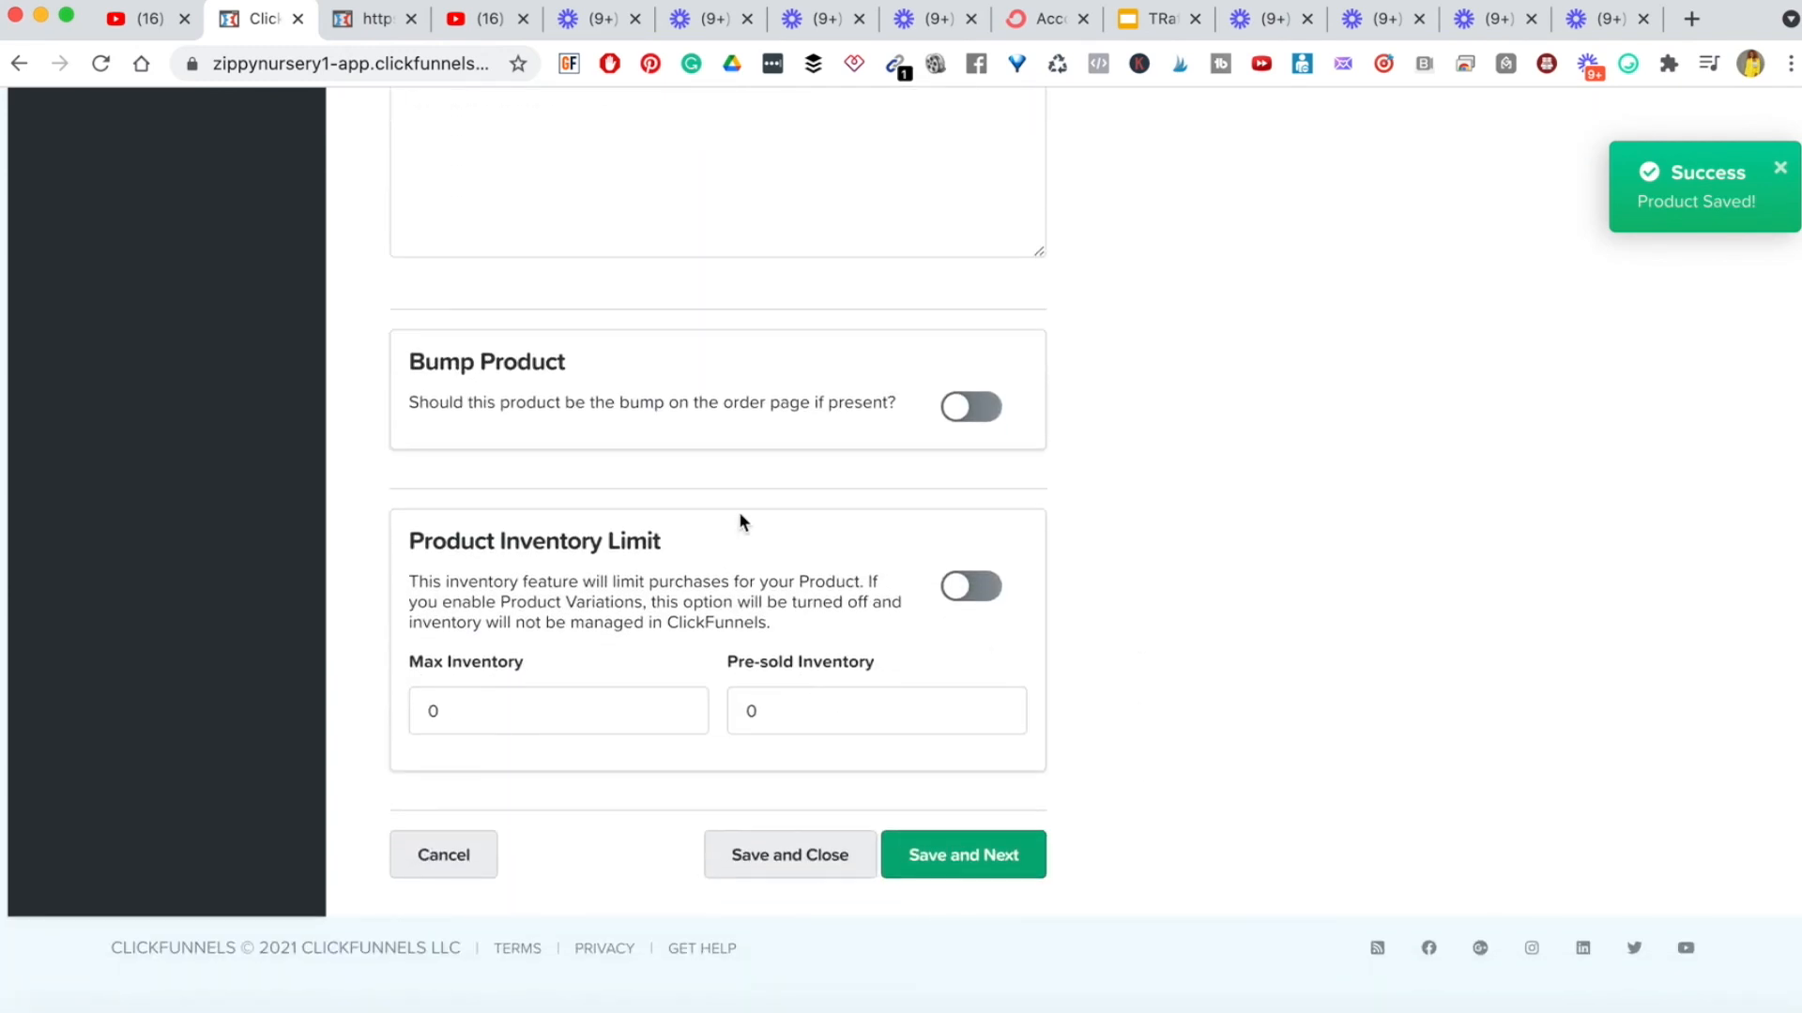
{"action": "triple_click", "coordinate": [446, 355]}
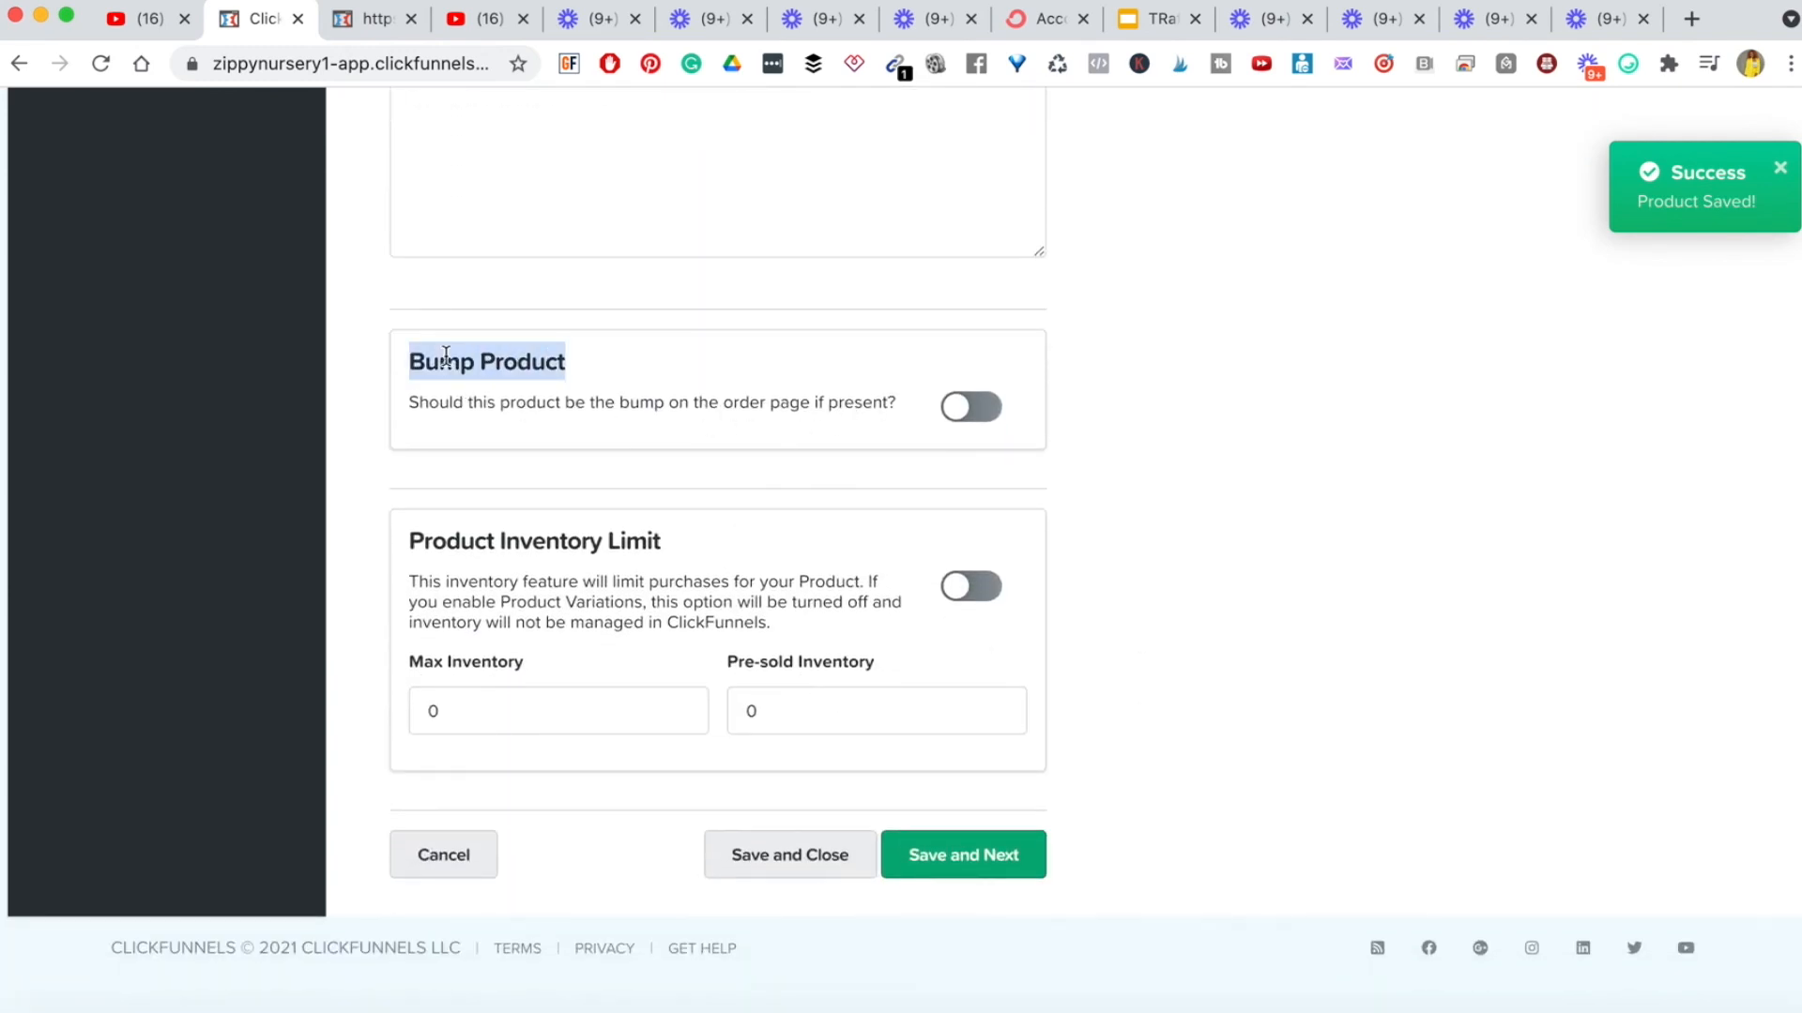
{"action": "left_click", "coordinate": [986, 413]}
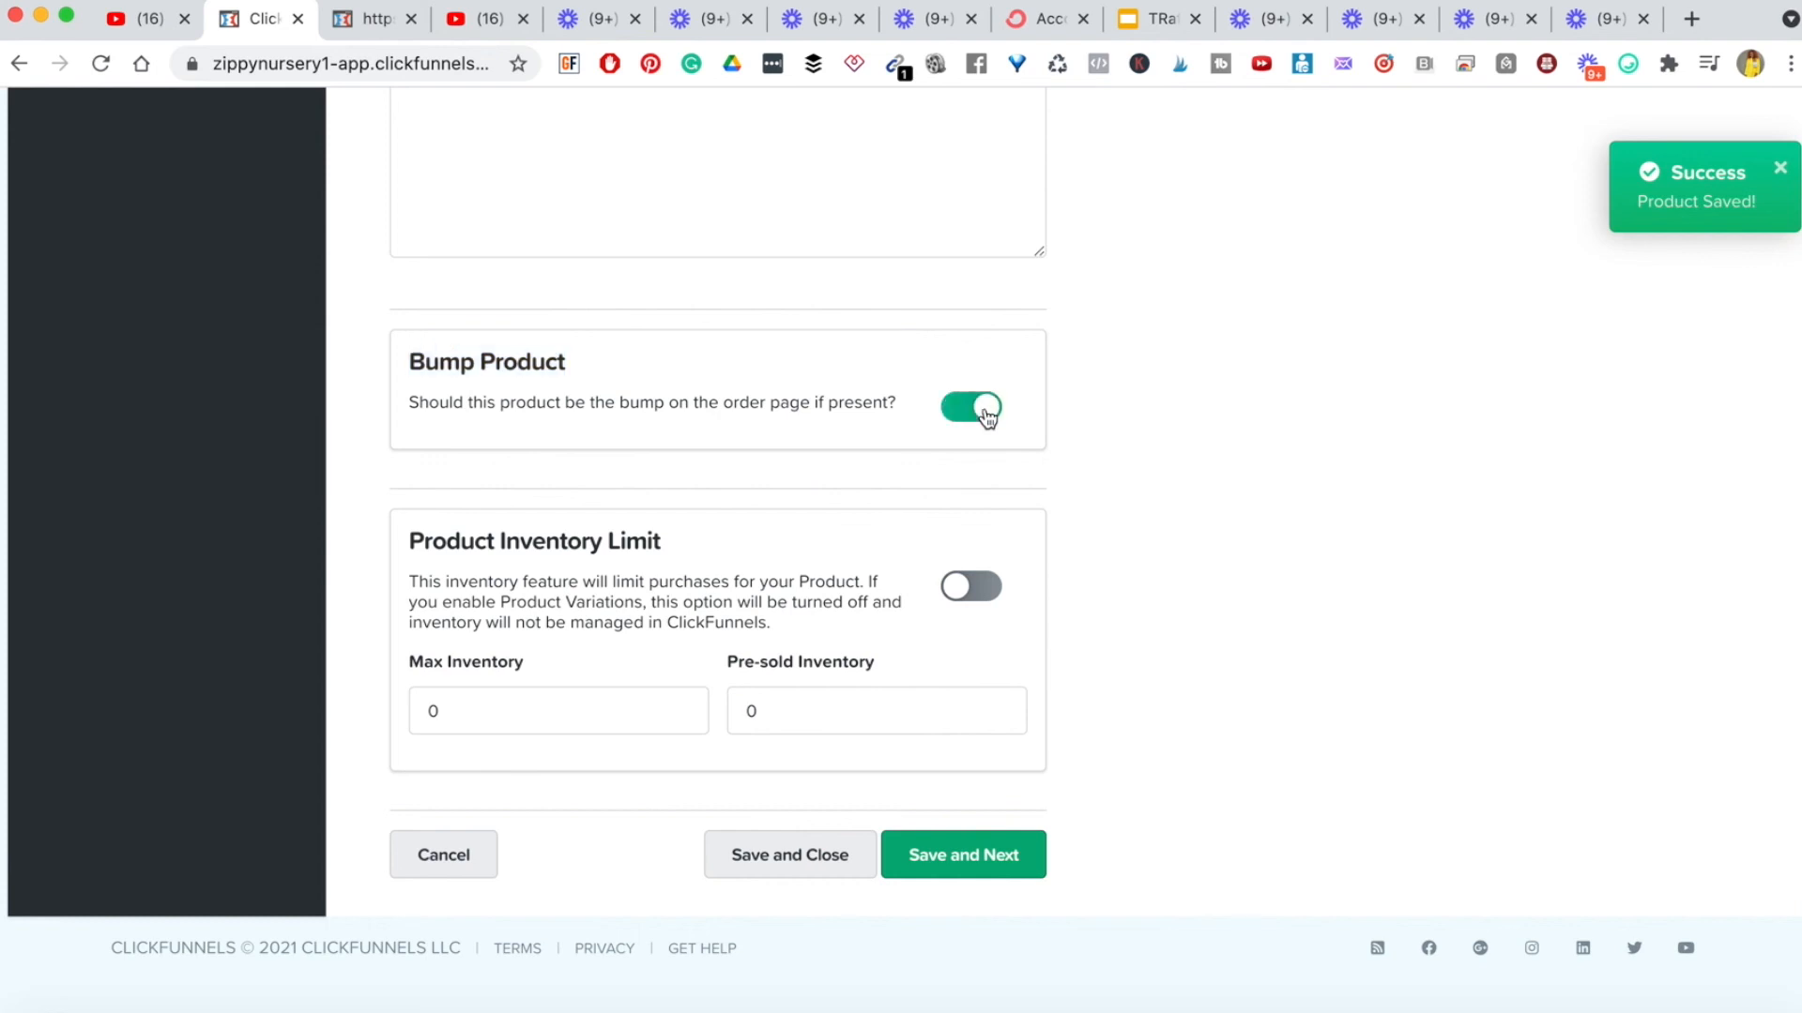
{"action": "left_click", "coordinate": [947, 865]}
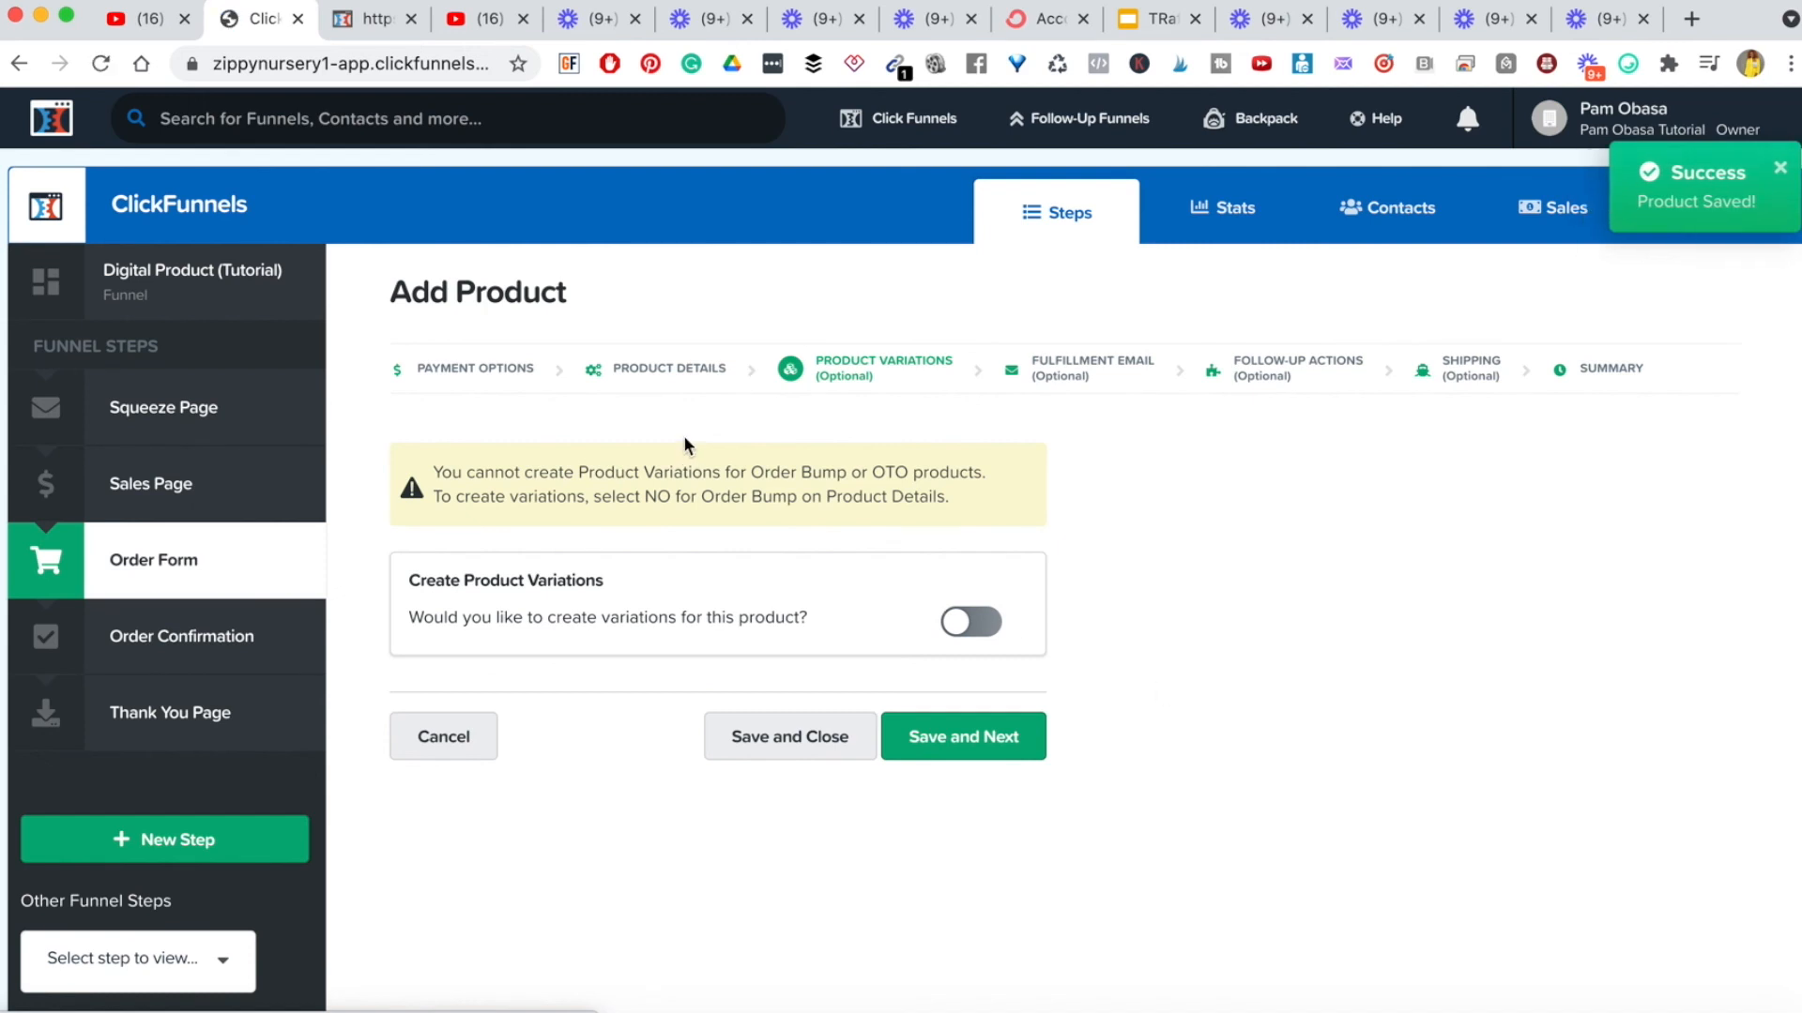
- Continue past the product variations and fulfillment email settings without enabling either
{"action": "left_click", "coordinate": [976, 742]}
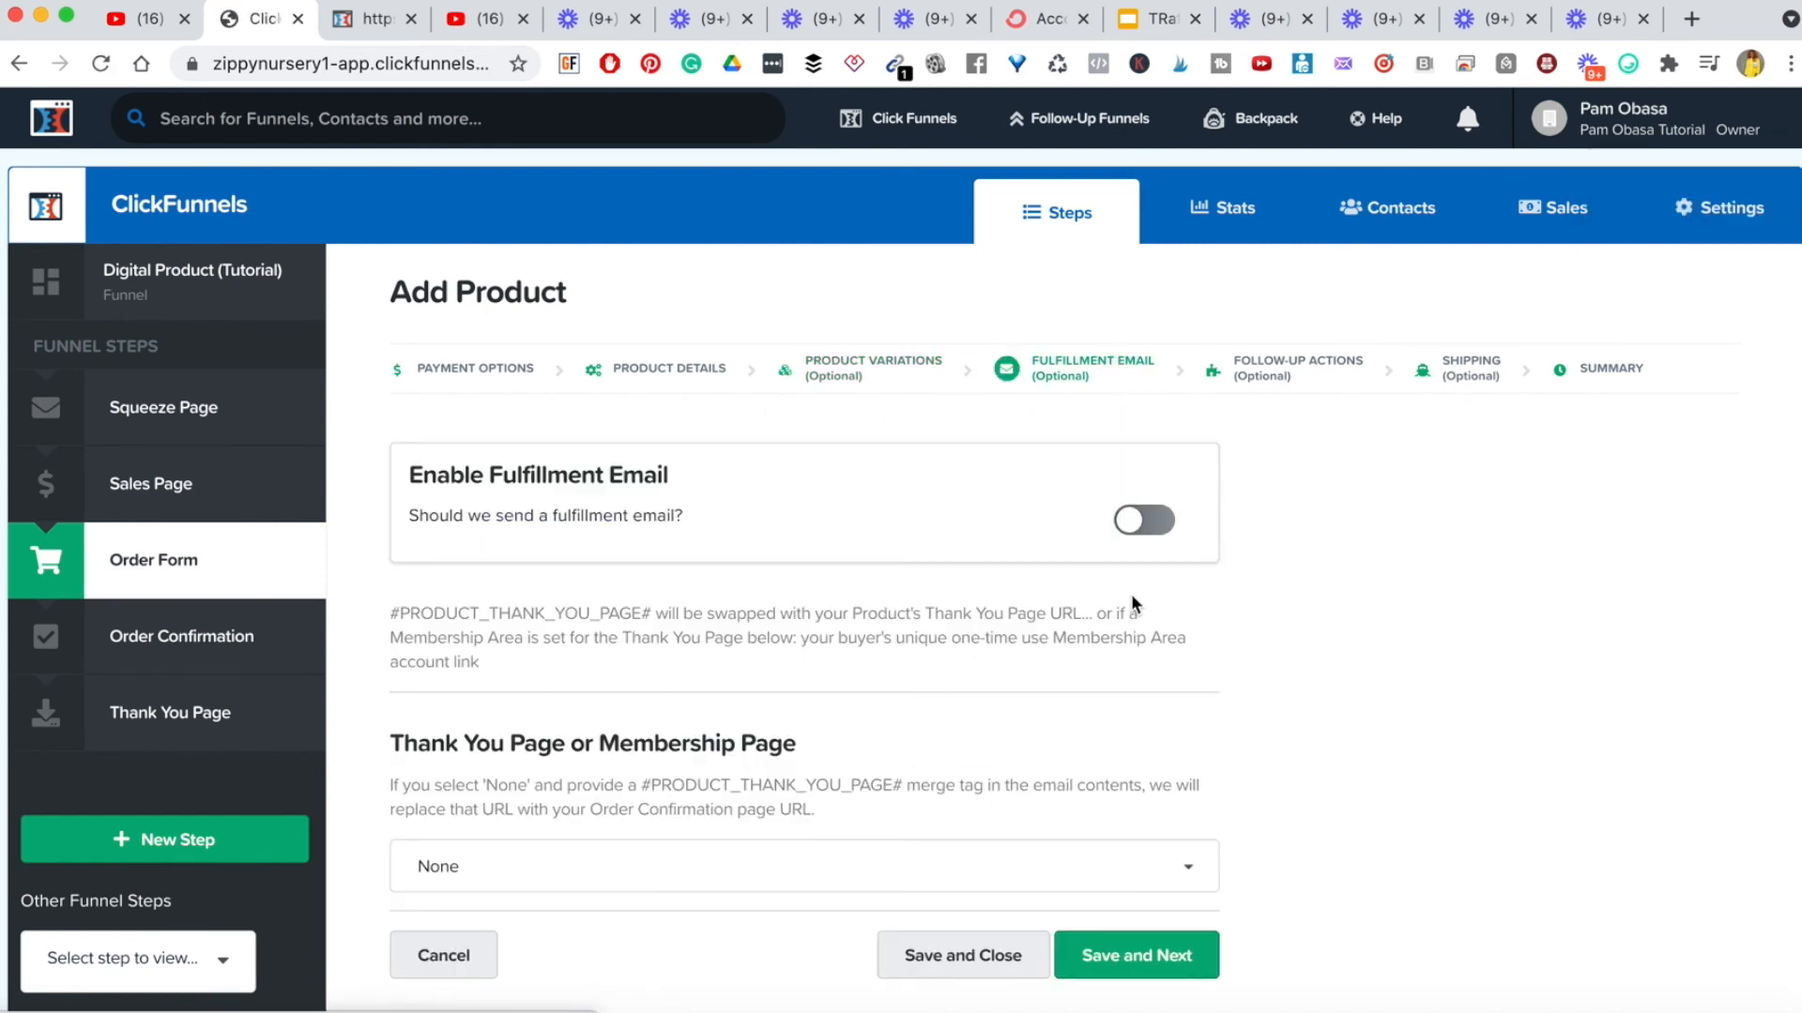
{"action": "scroll", "coordinate": [1190, 802], "scroll_direction": "down", "scroll_amount": 3}
{"action": "left_click", "coordinate": [1135, 805]}
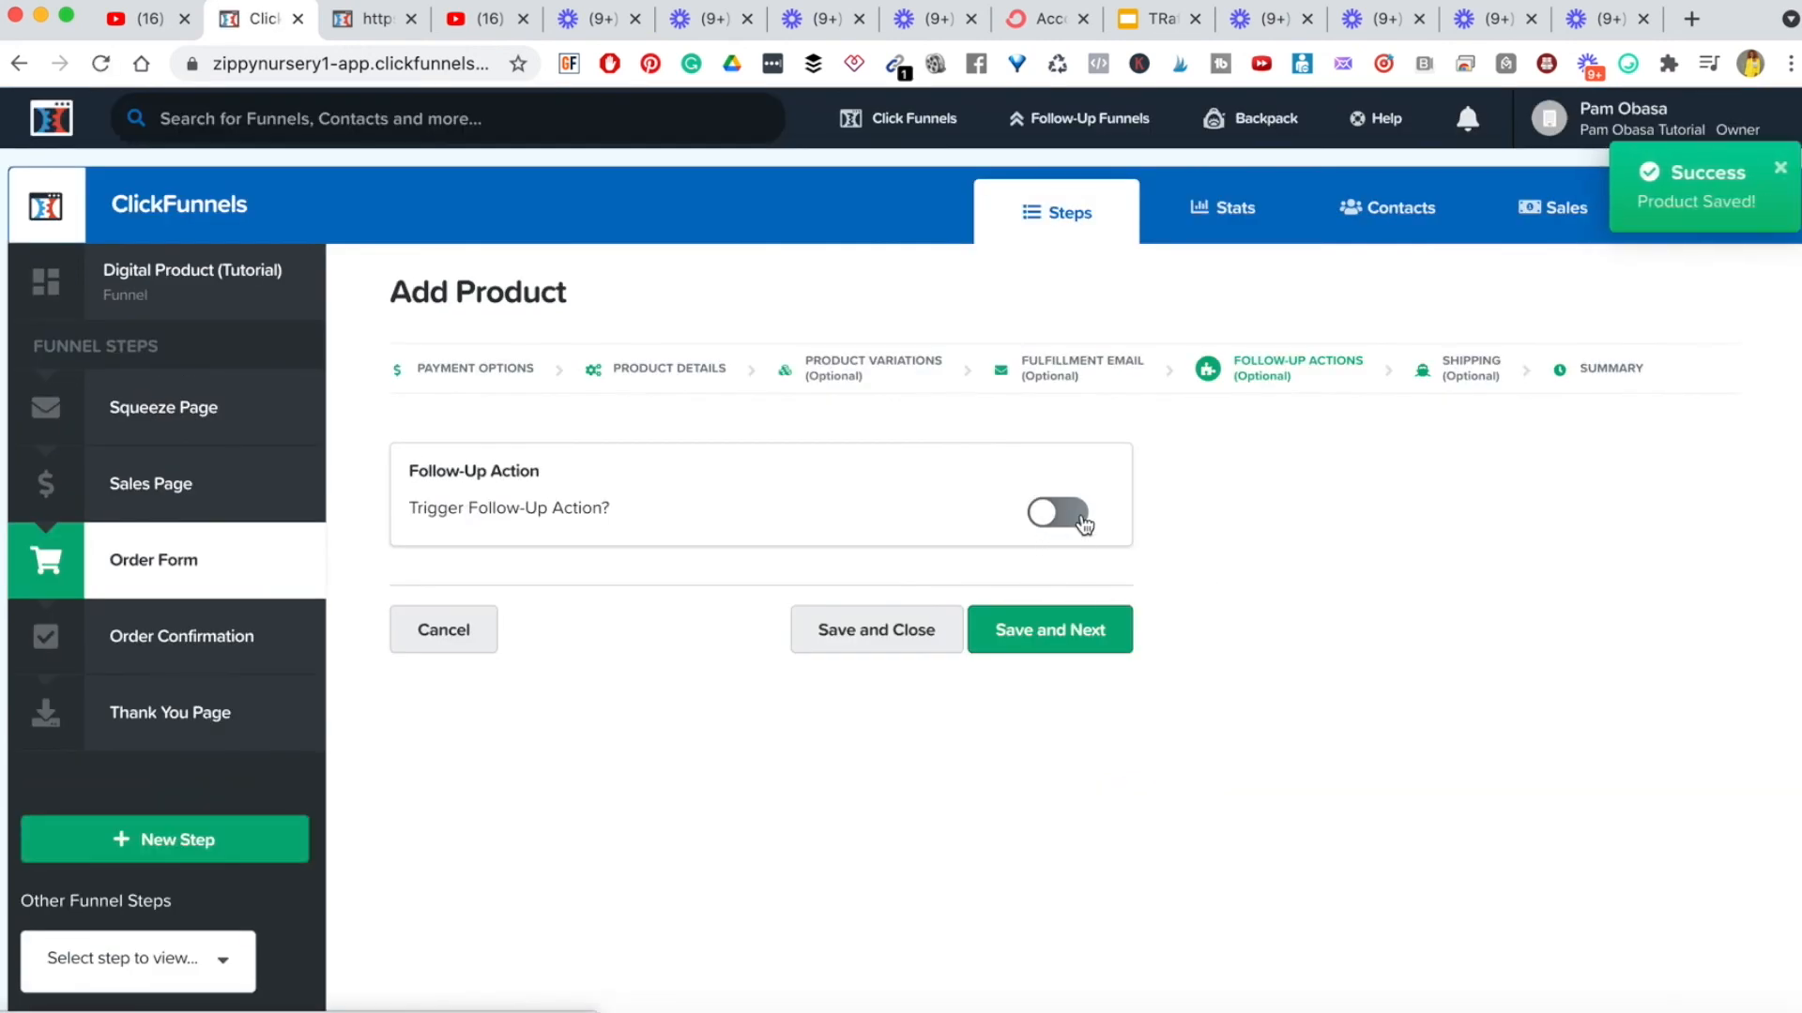
- Enable the order bump's follow-up action and select the Convertkit Integration for it
{"action": "left_click", "coordinate": [1058, 513]}
{"action": "left_click", "coordinate": [699, 741]}
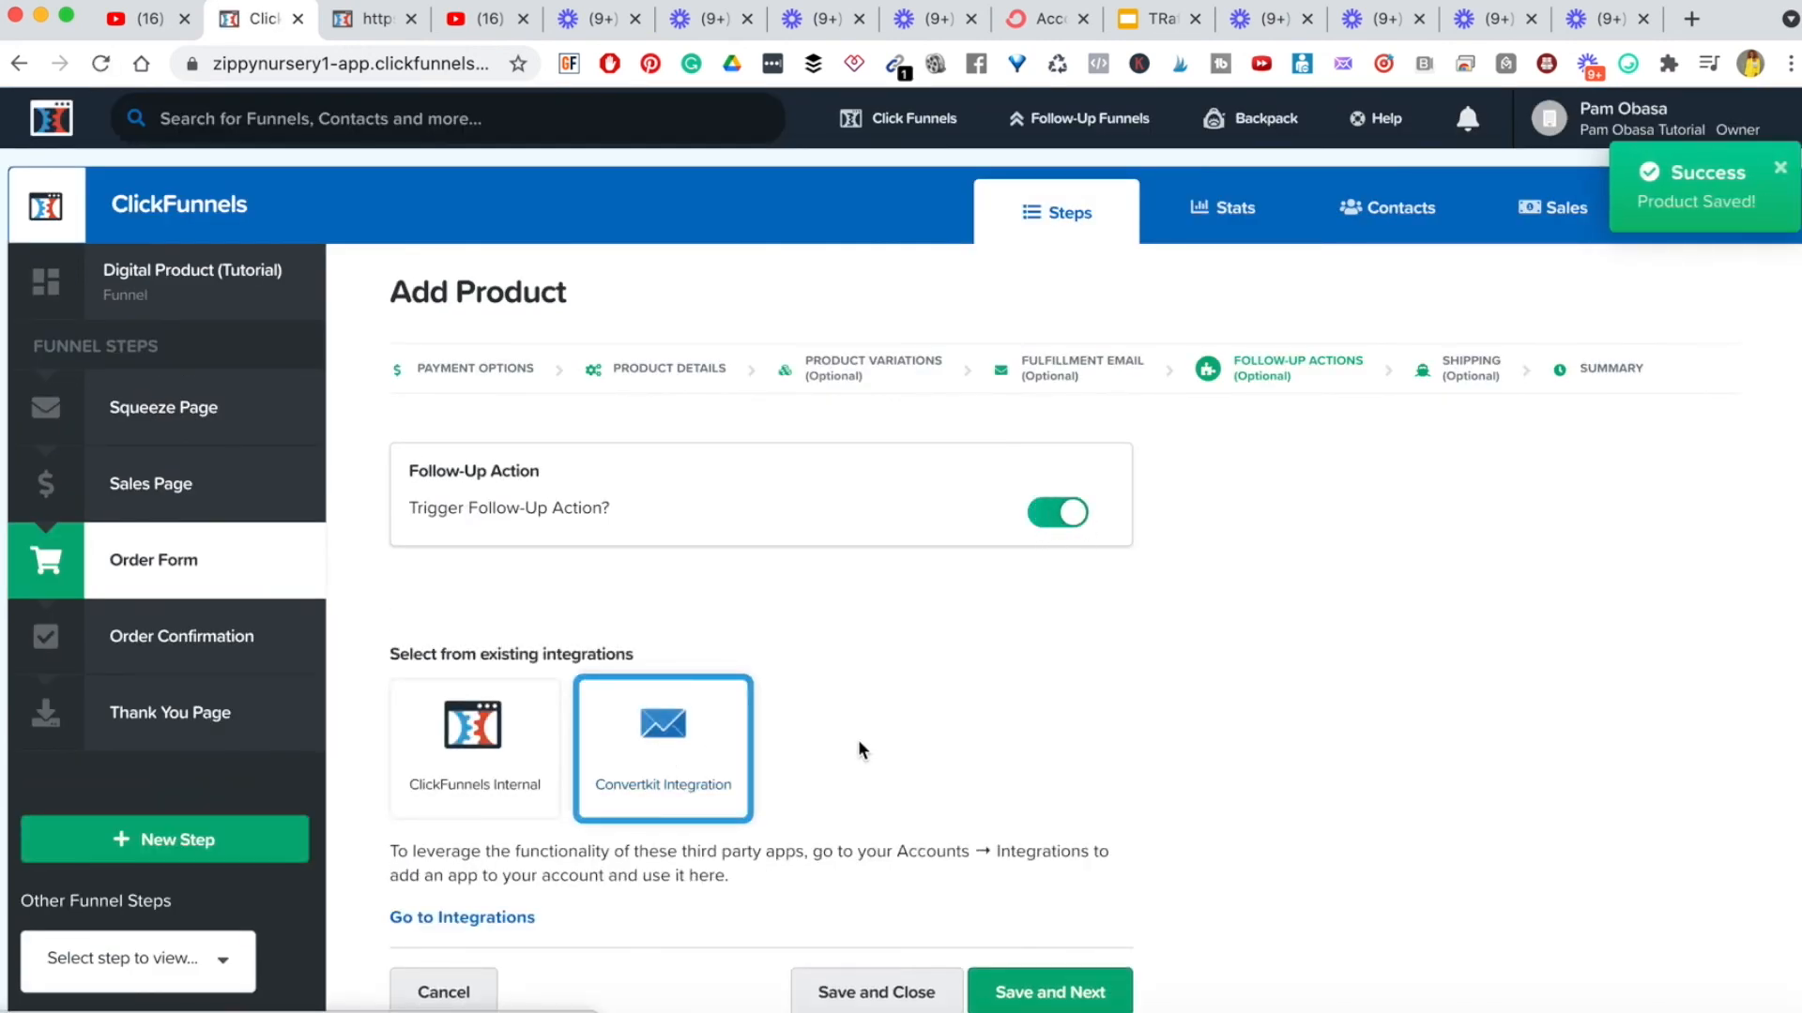
{"action": "scroll", "coordinate": [858, 739], "scroll_direction": "down", "scroll_amount": 6}
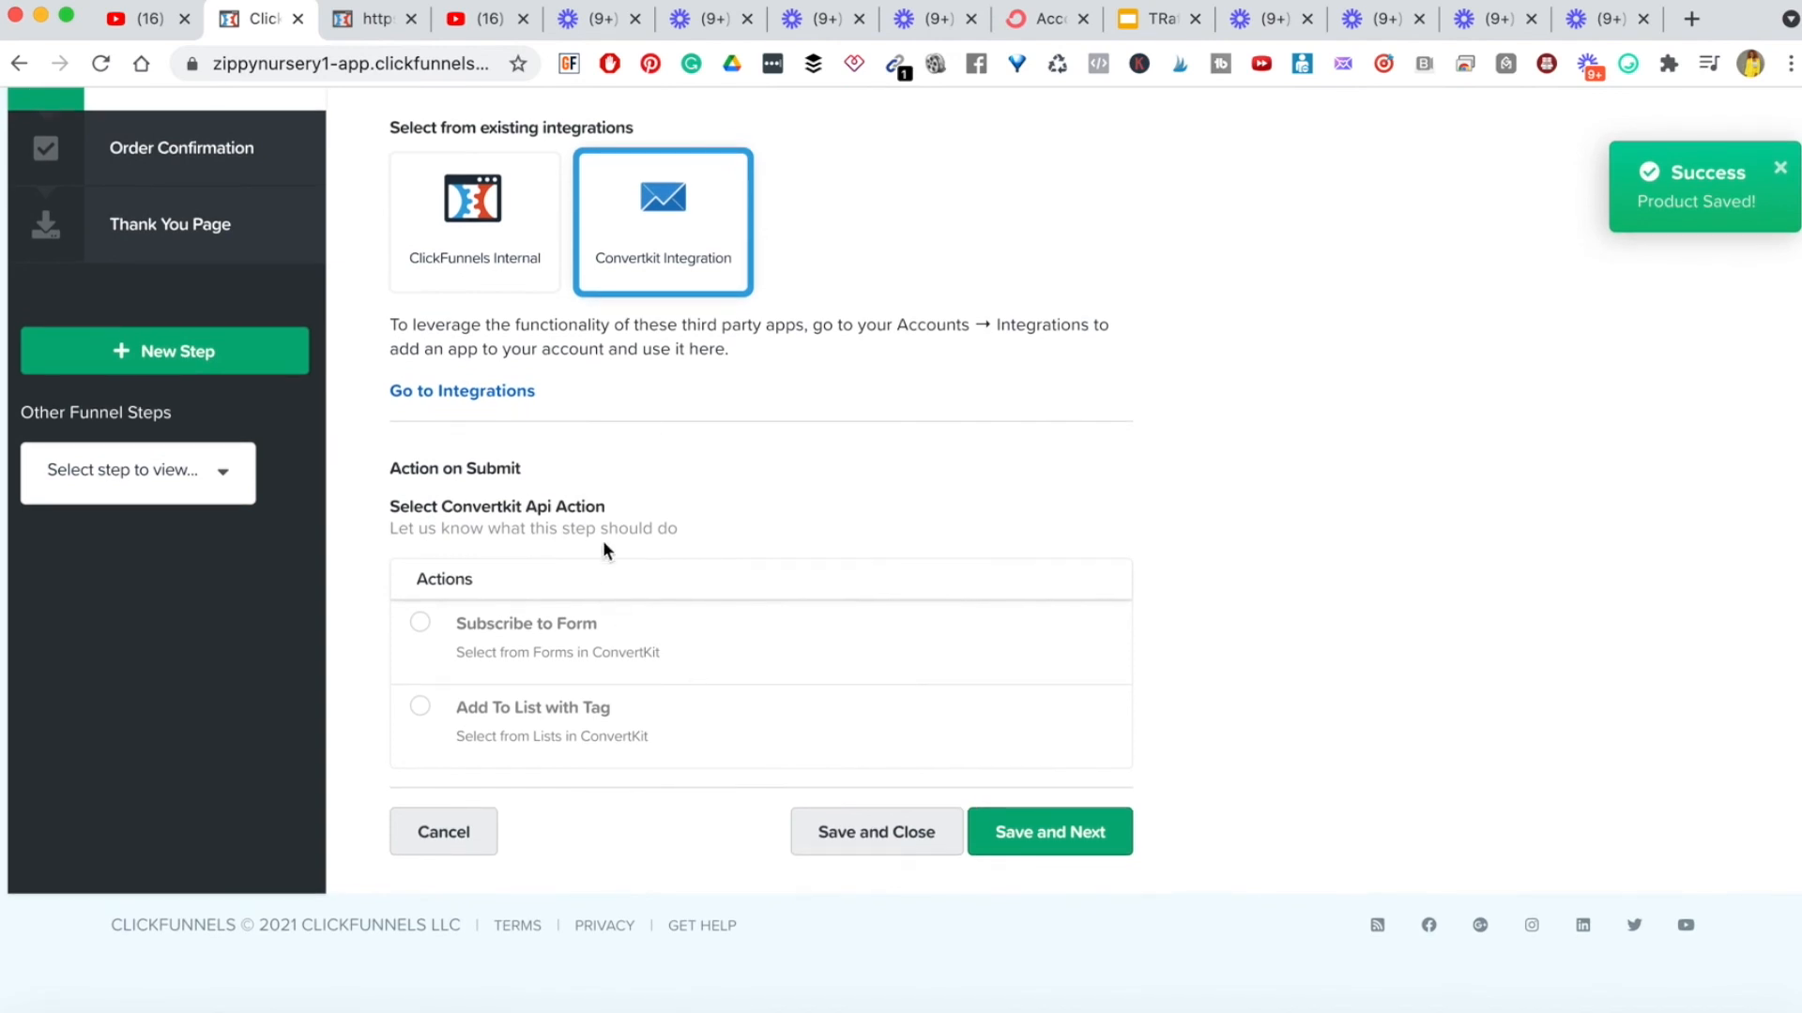
{"action": "left_click", "coordinate": [420, 623]}
{"action": "left_click", "coordinate": [1024, 718]}
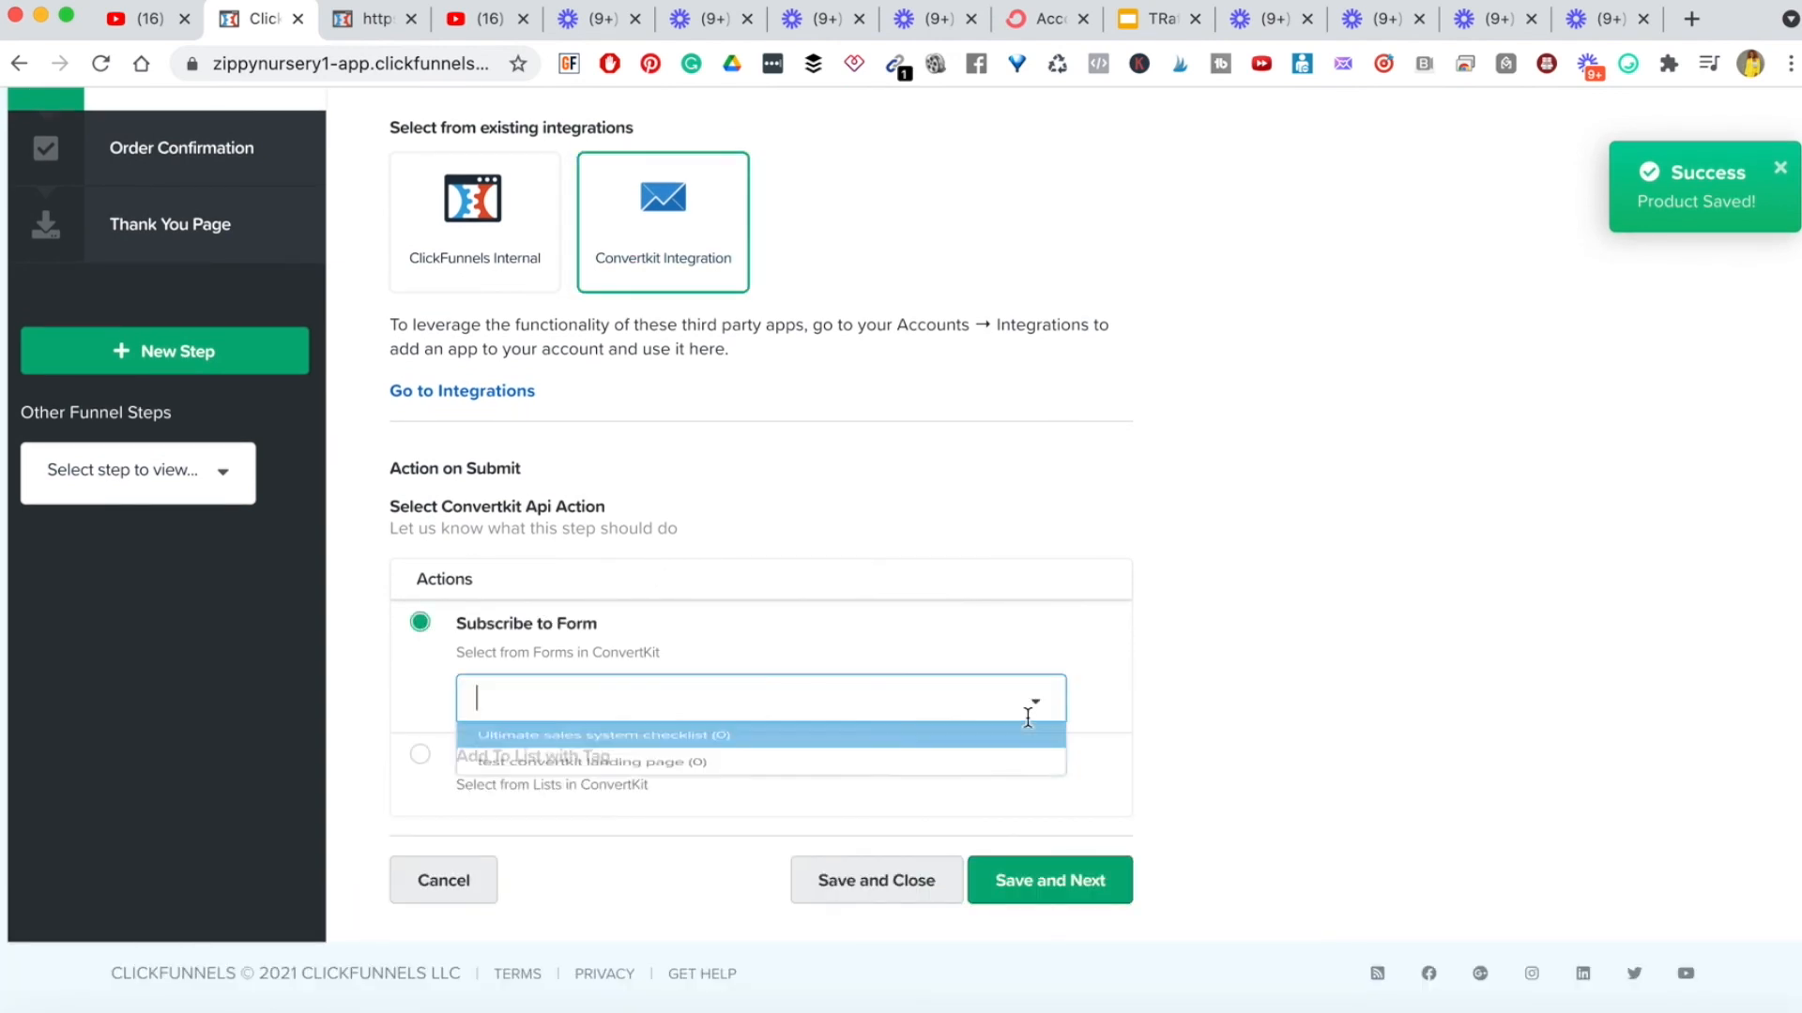
{"action": "left_click", "coordinate": [868, 793]}
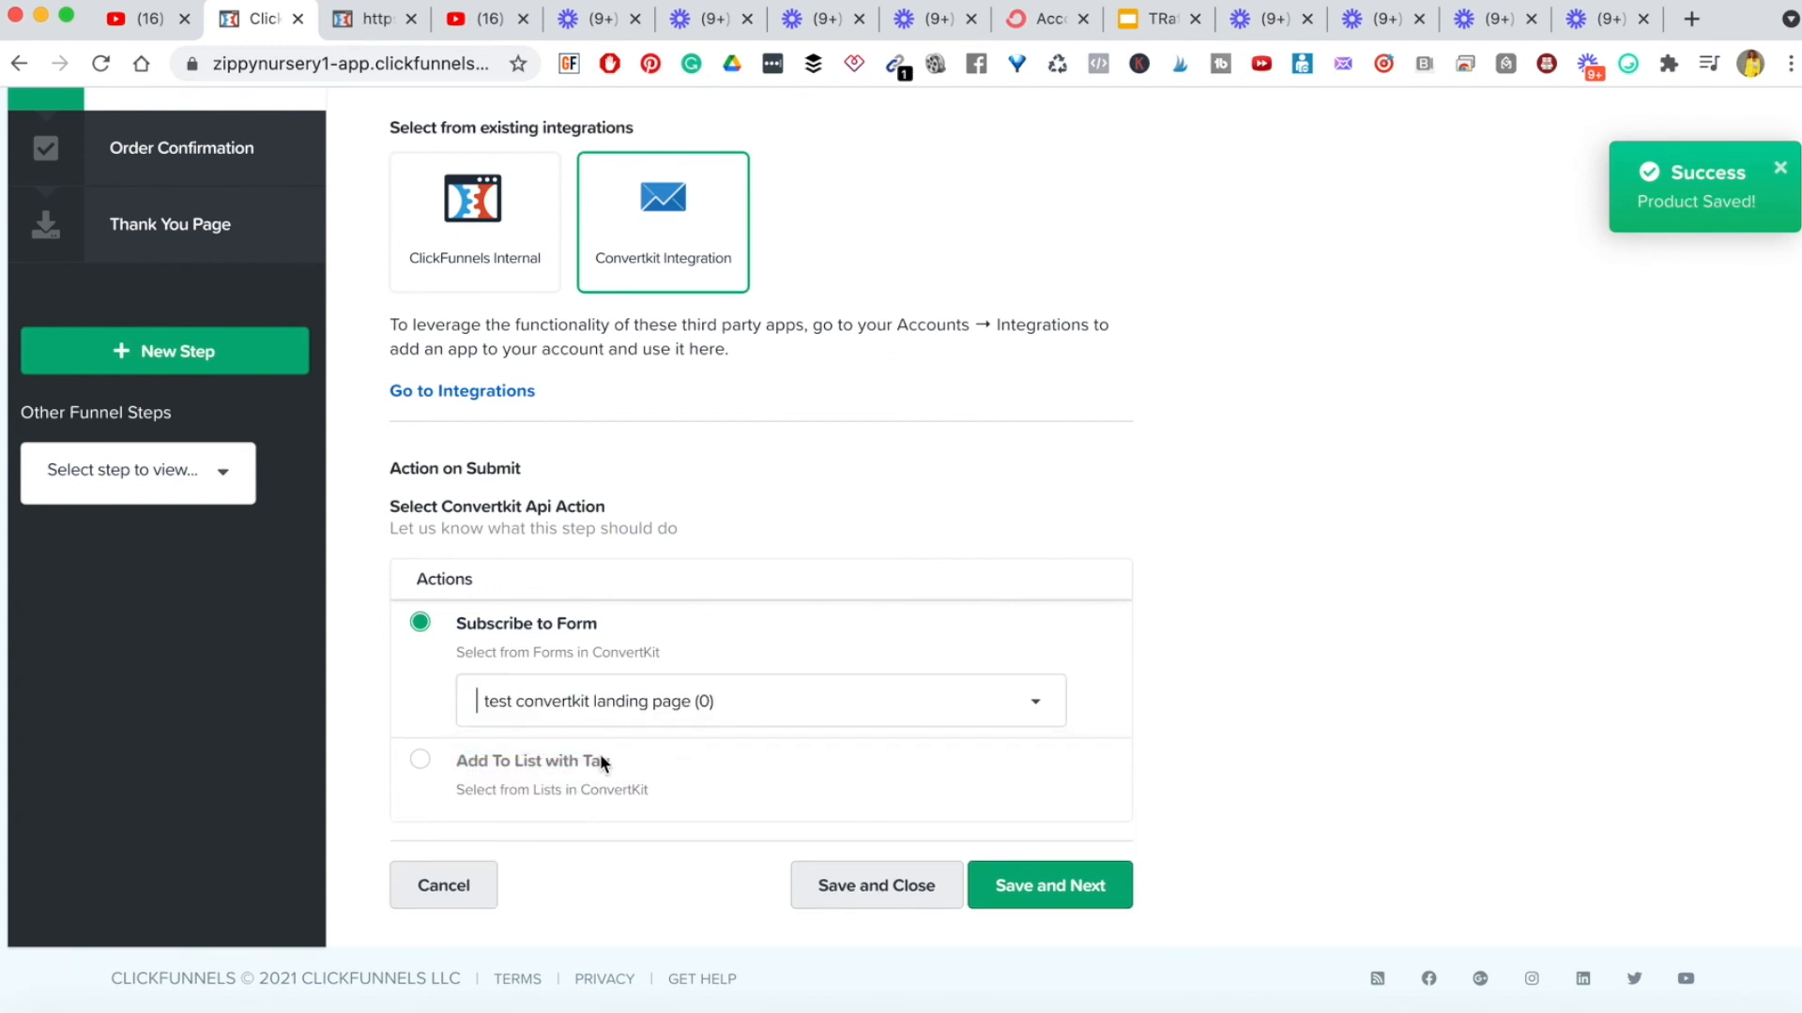
- Set the order bump's ConvertKit action to Add To List with Tag, using the tag Clicked on Day 1 challenge
{"action": "left_click", "coordinate": [420, 759]}
{"action": "scroll", "coordinate": [938, 779], "scroll_direction": "down", "scroll_amount": 2}
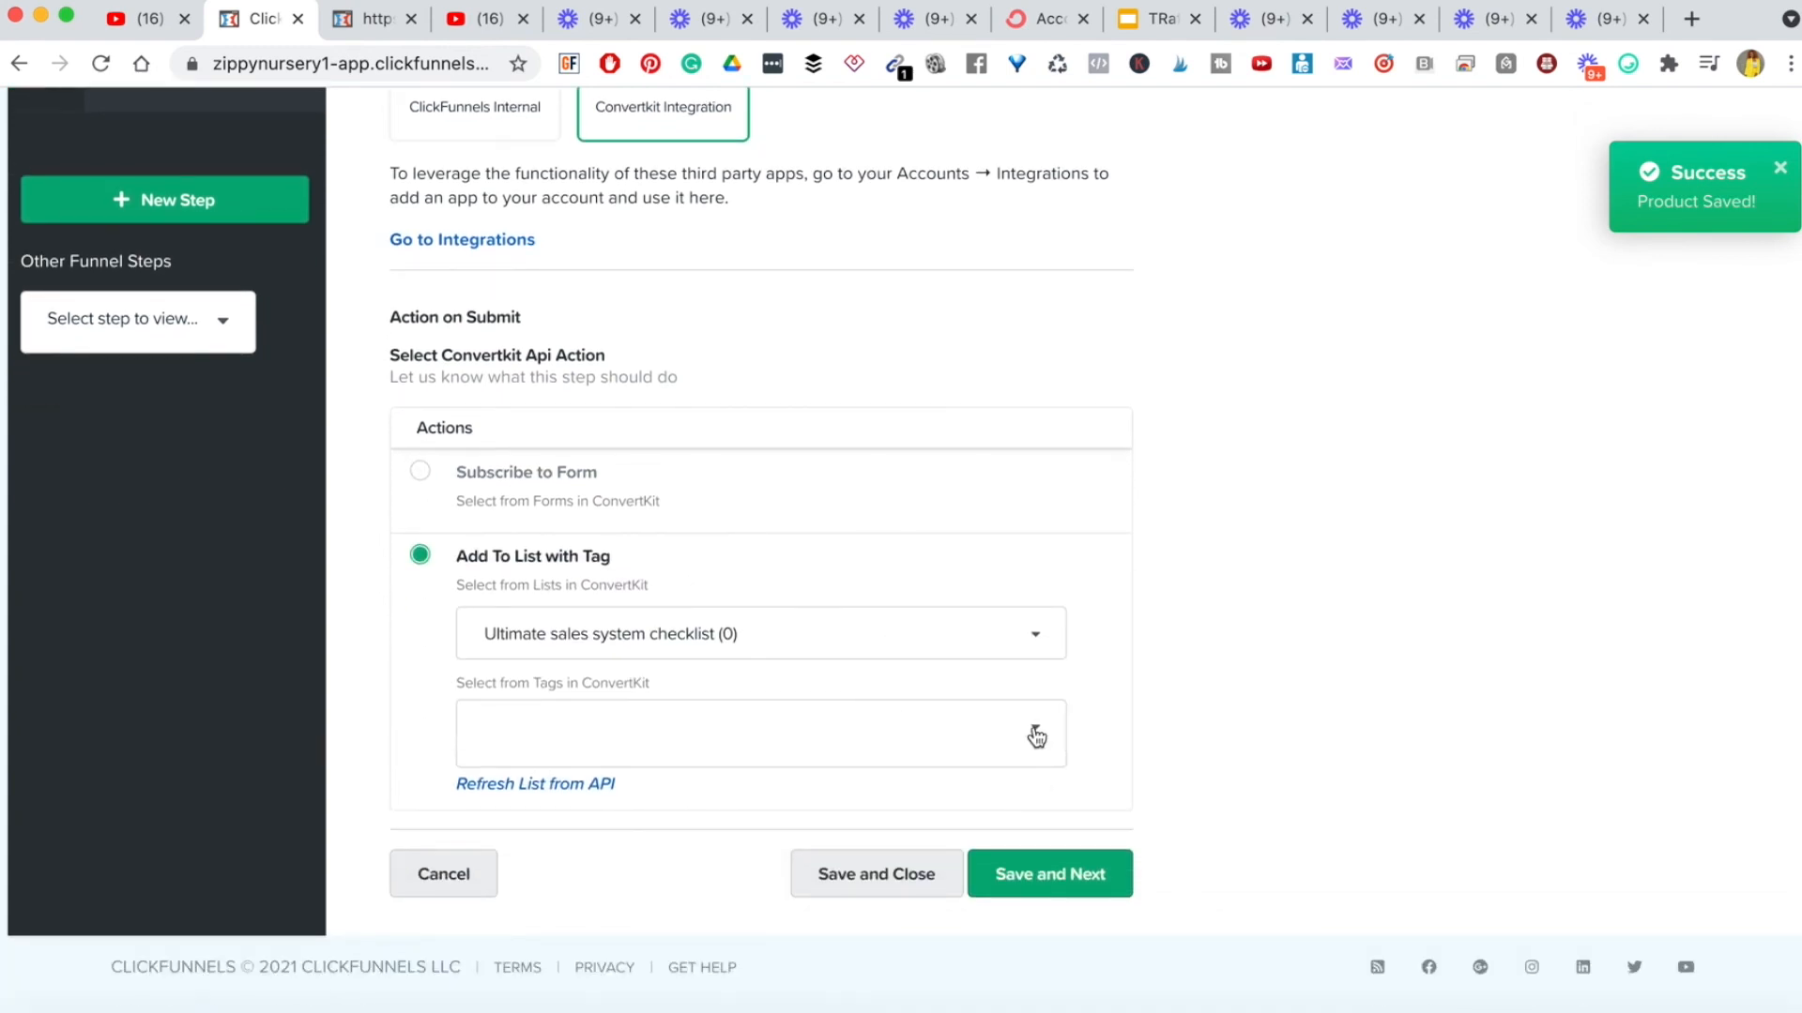
{"action": "left_click", "coordinate": [1036, 737]}
{"action": "scroll", "coordinate": [573, 481], "scroll_direction": "down", "scroll_amount": 2}
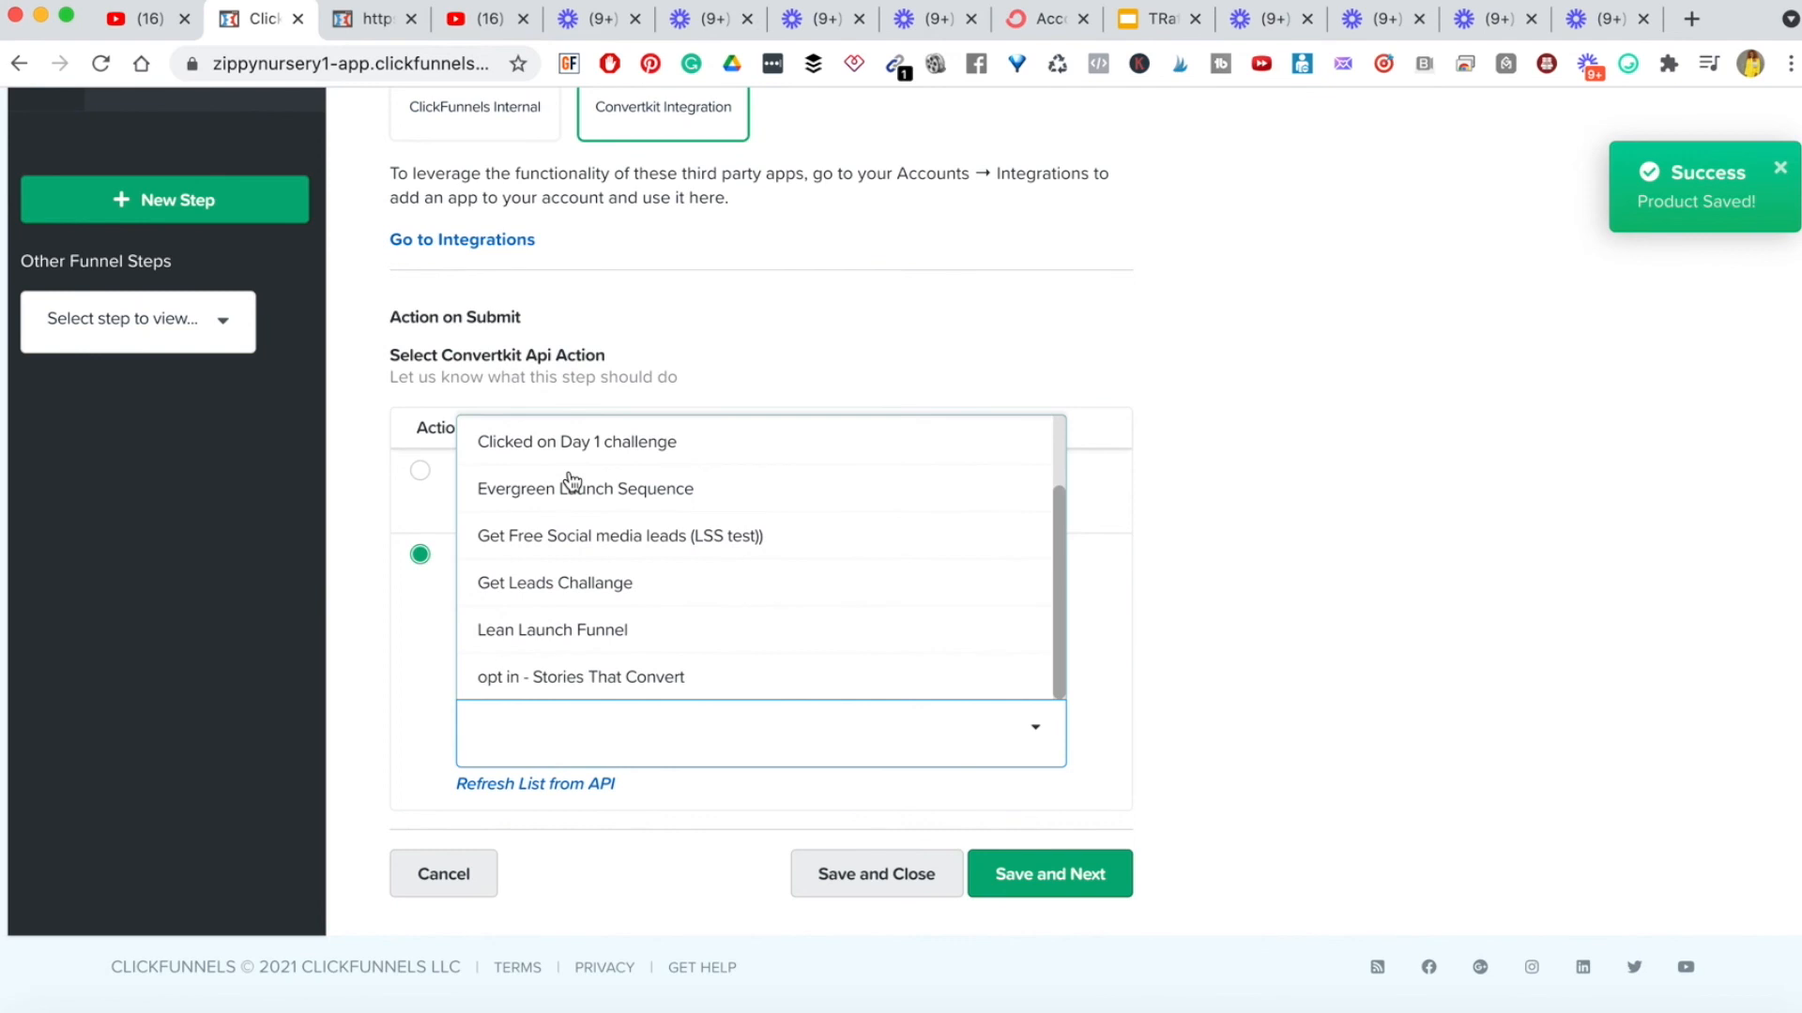
{"action": "scroll", "coordinate": [573, 481], "scroll_direction": "down", "scroll_amount": 1}
{"action": "scroll", "coordinate": [591, 533], "scroll_direction": "up", "scroll_amount": 2}
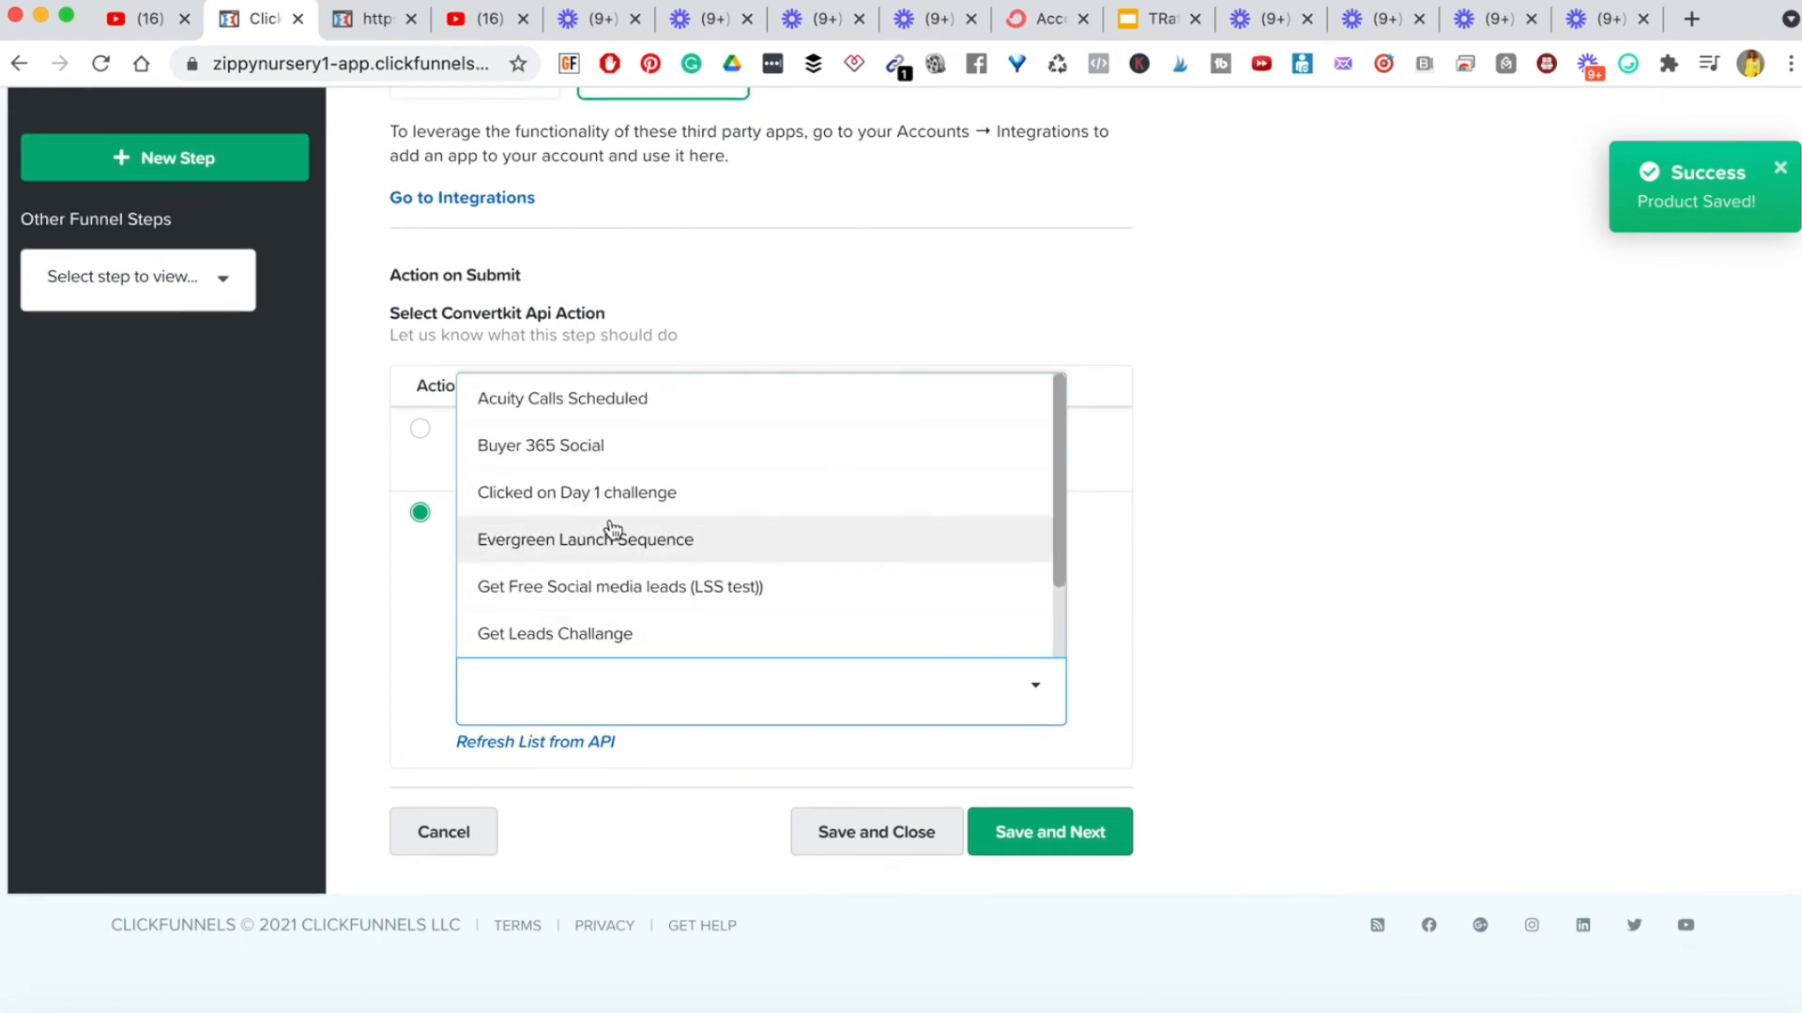
{"action": "left_click", "coordinate": [570, 502]}
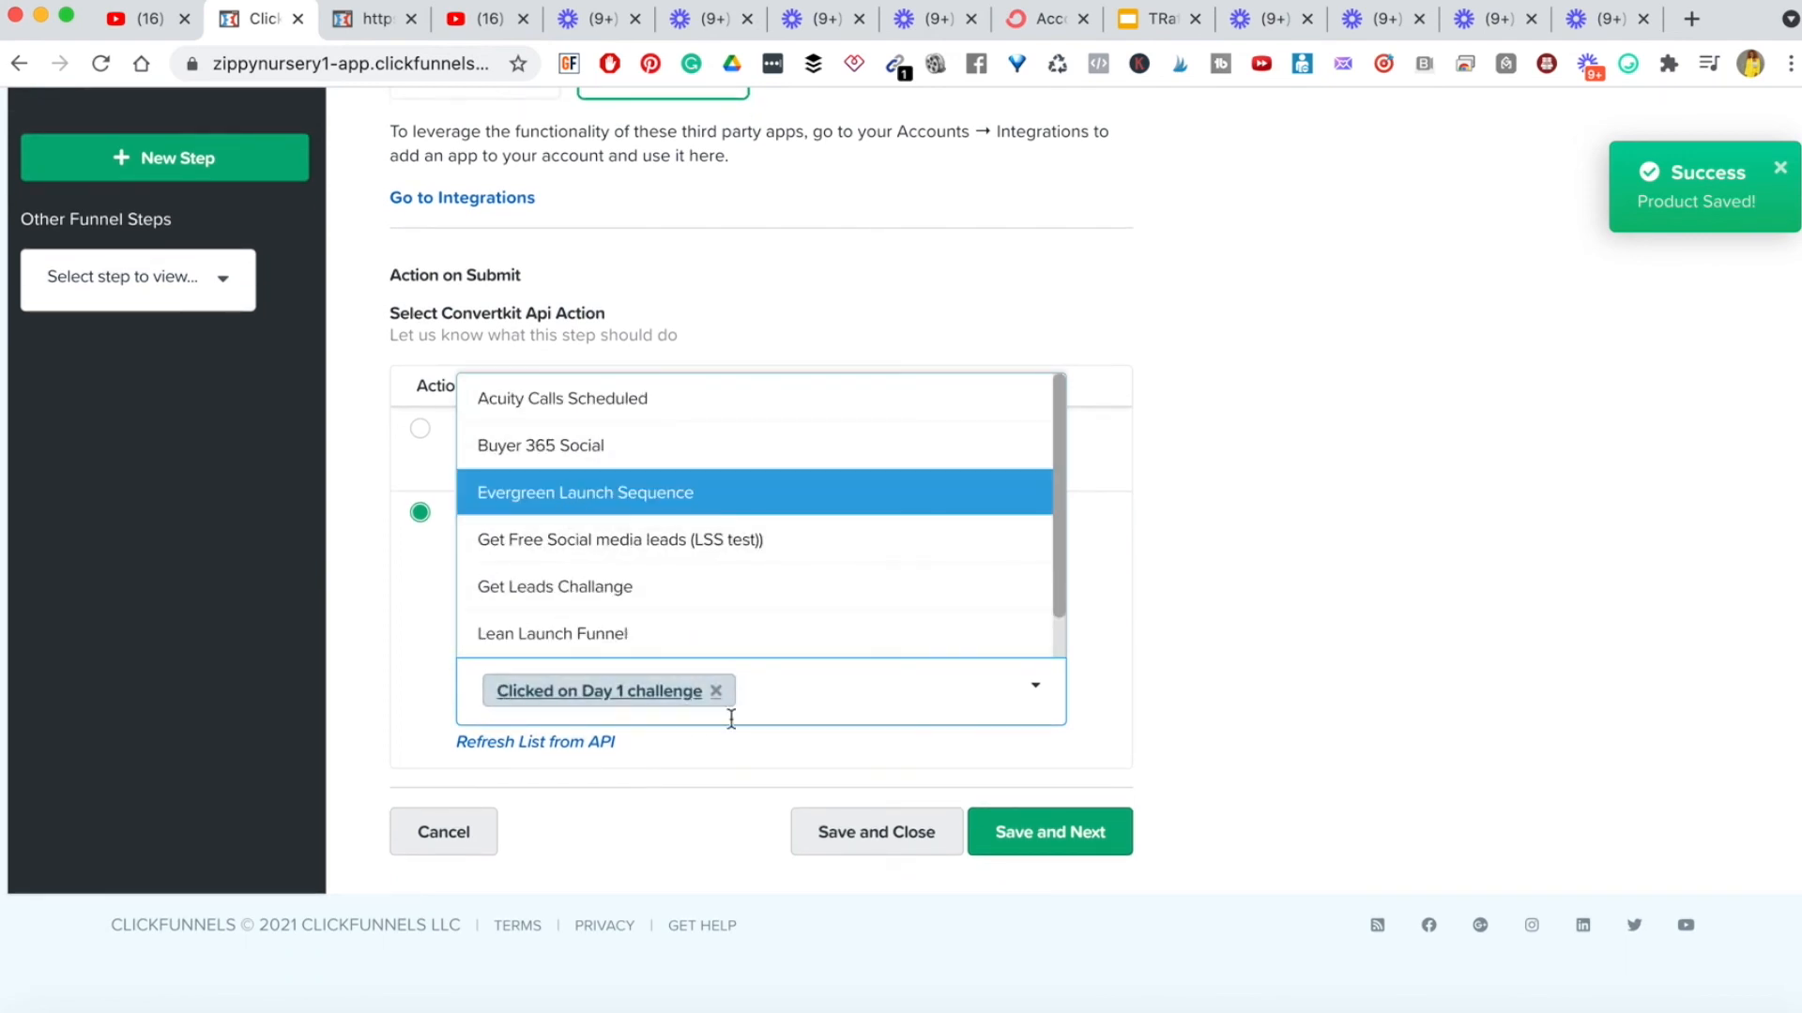
- Finish the order bump setup without marking it as a physical product and return to the product list
{"action": "left_click", "coordinate": [1138, 684]}
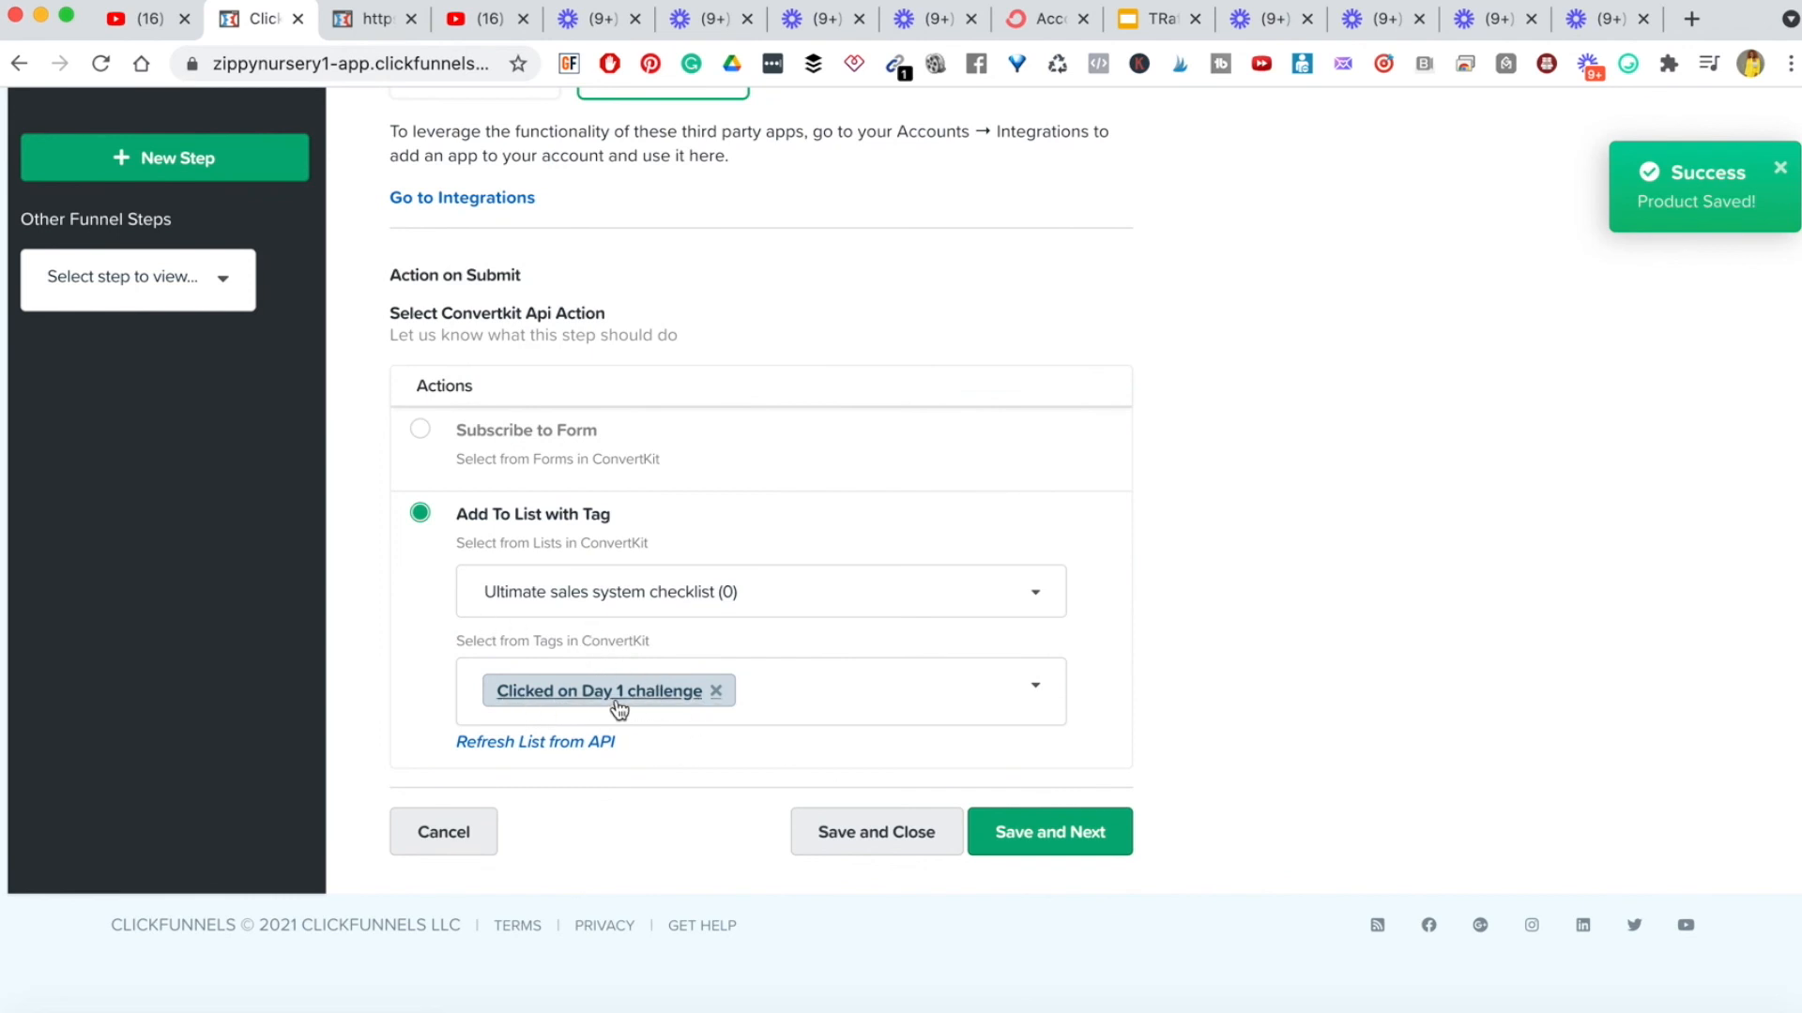
{"action": "left_click", "coordinate": [1088, 833]}
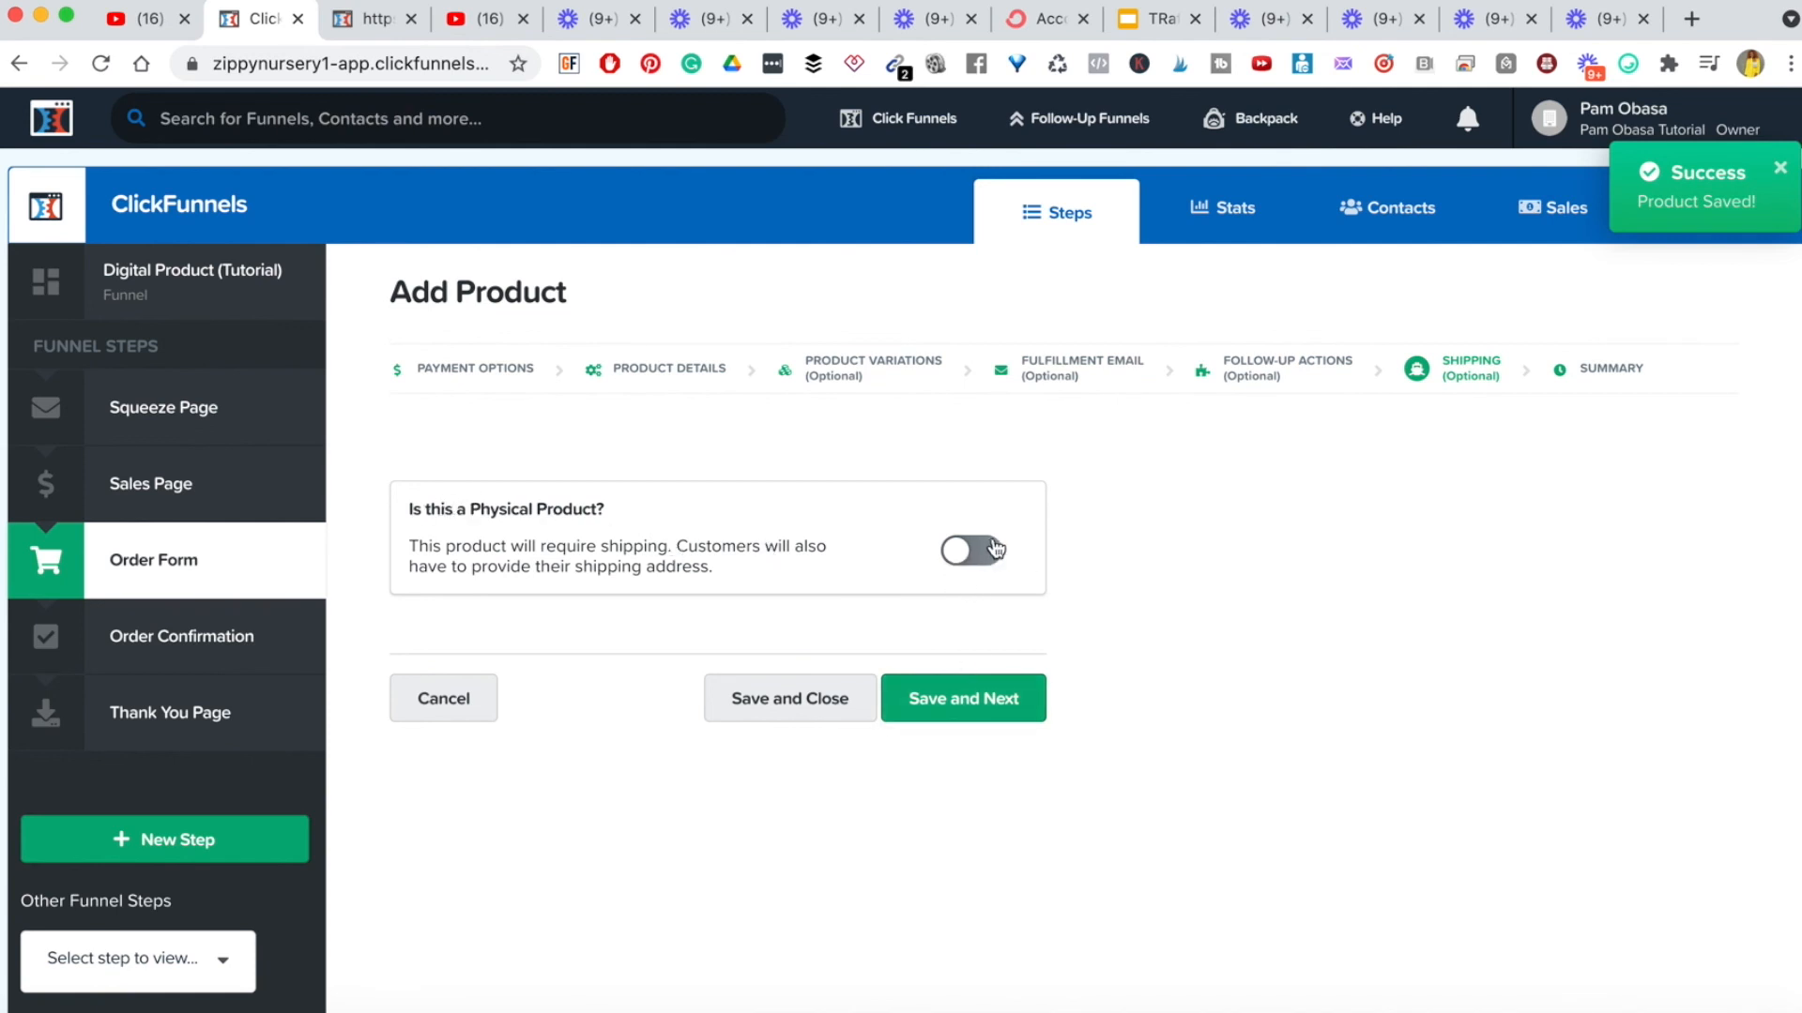
{"action": "left_click", "coordinate": [982, 711]}
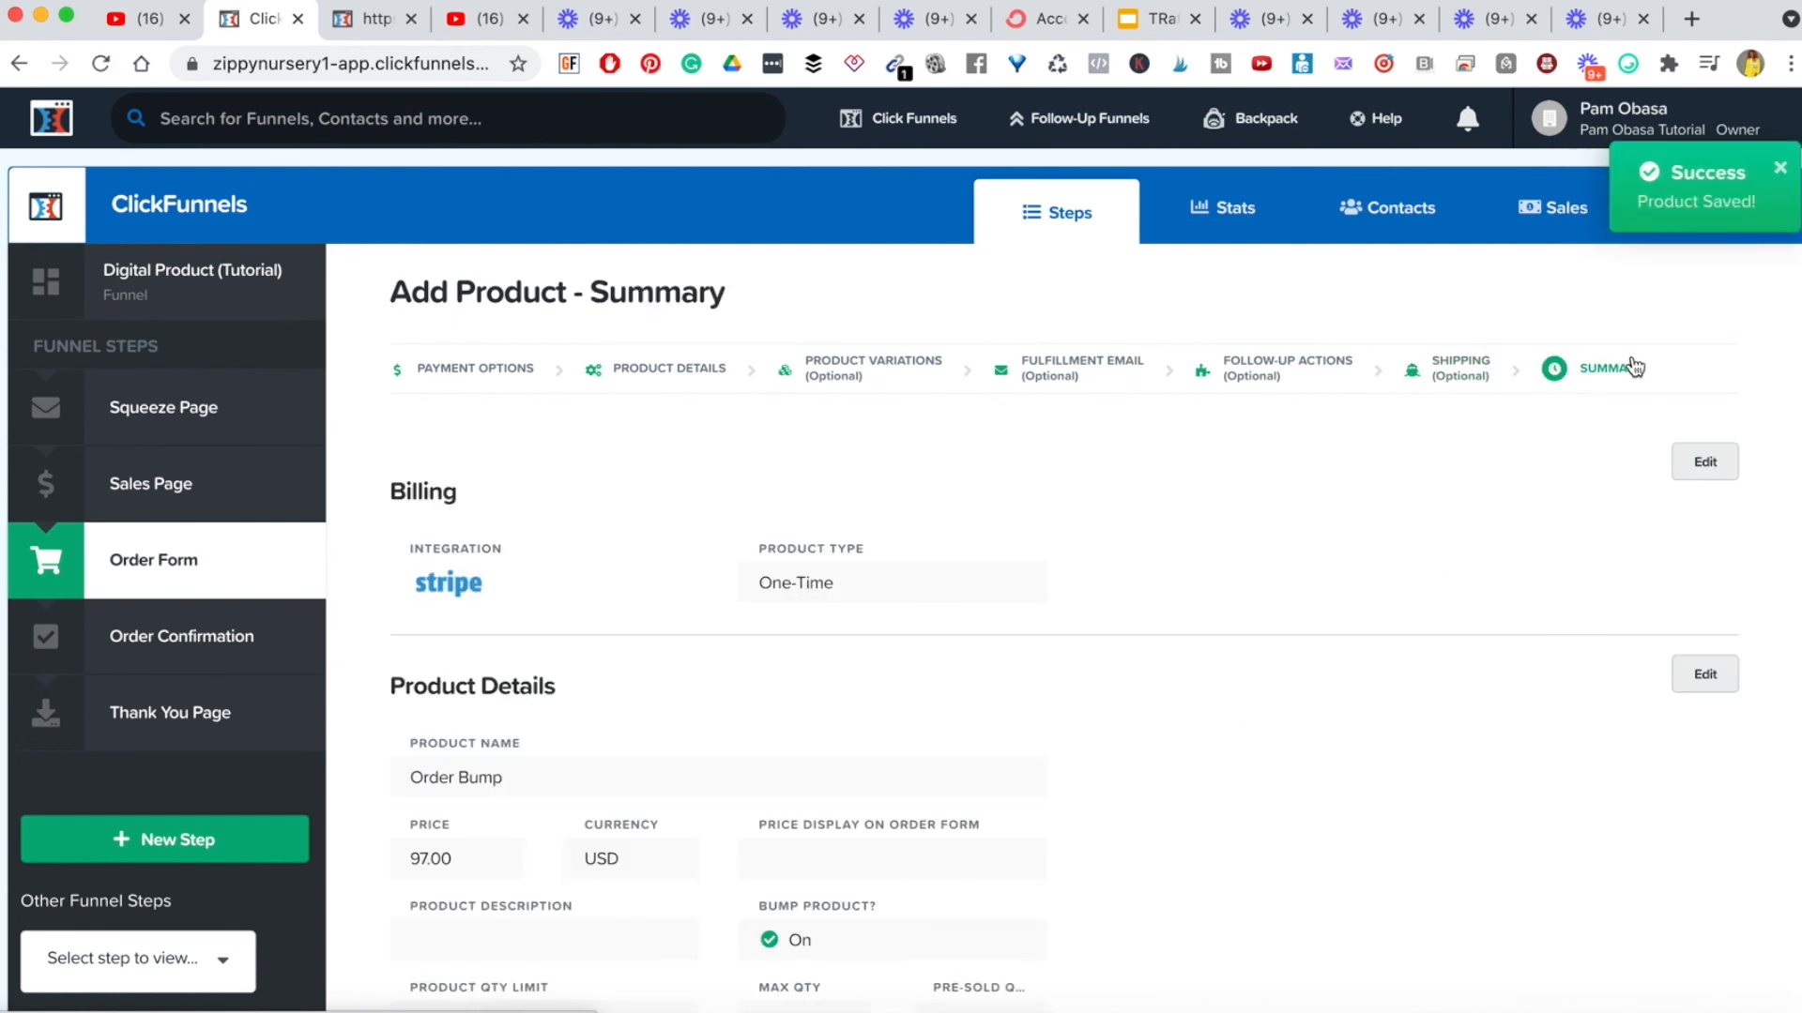
{"action": "scroll", "coordinate": [1399, 590], "scroll_direction": "down", "scroll_amount": 10}
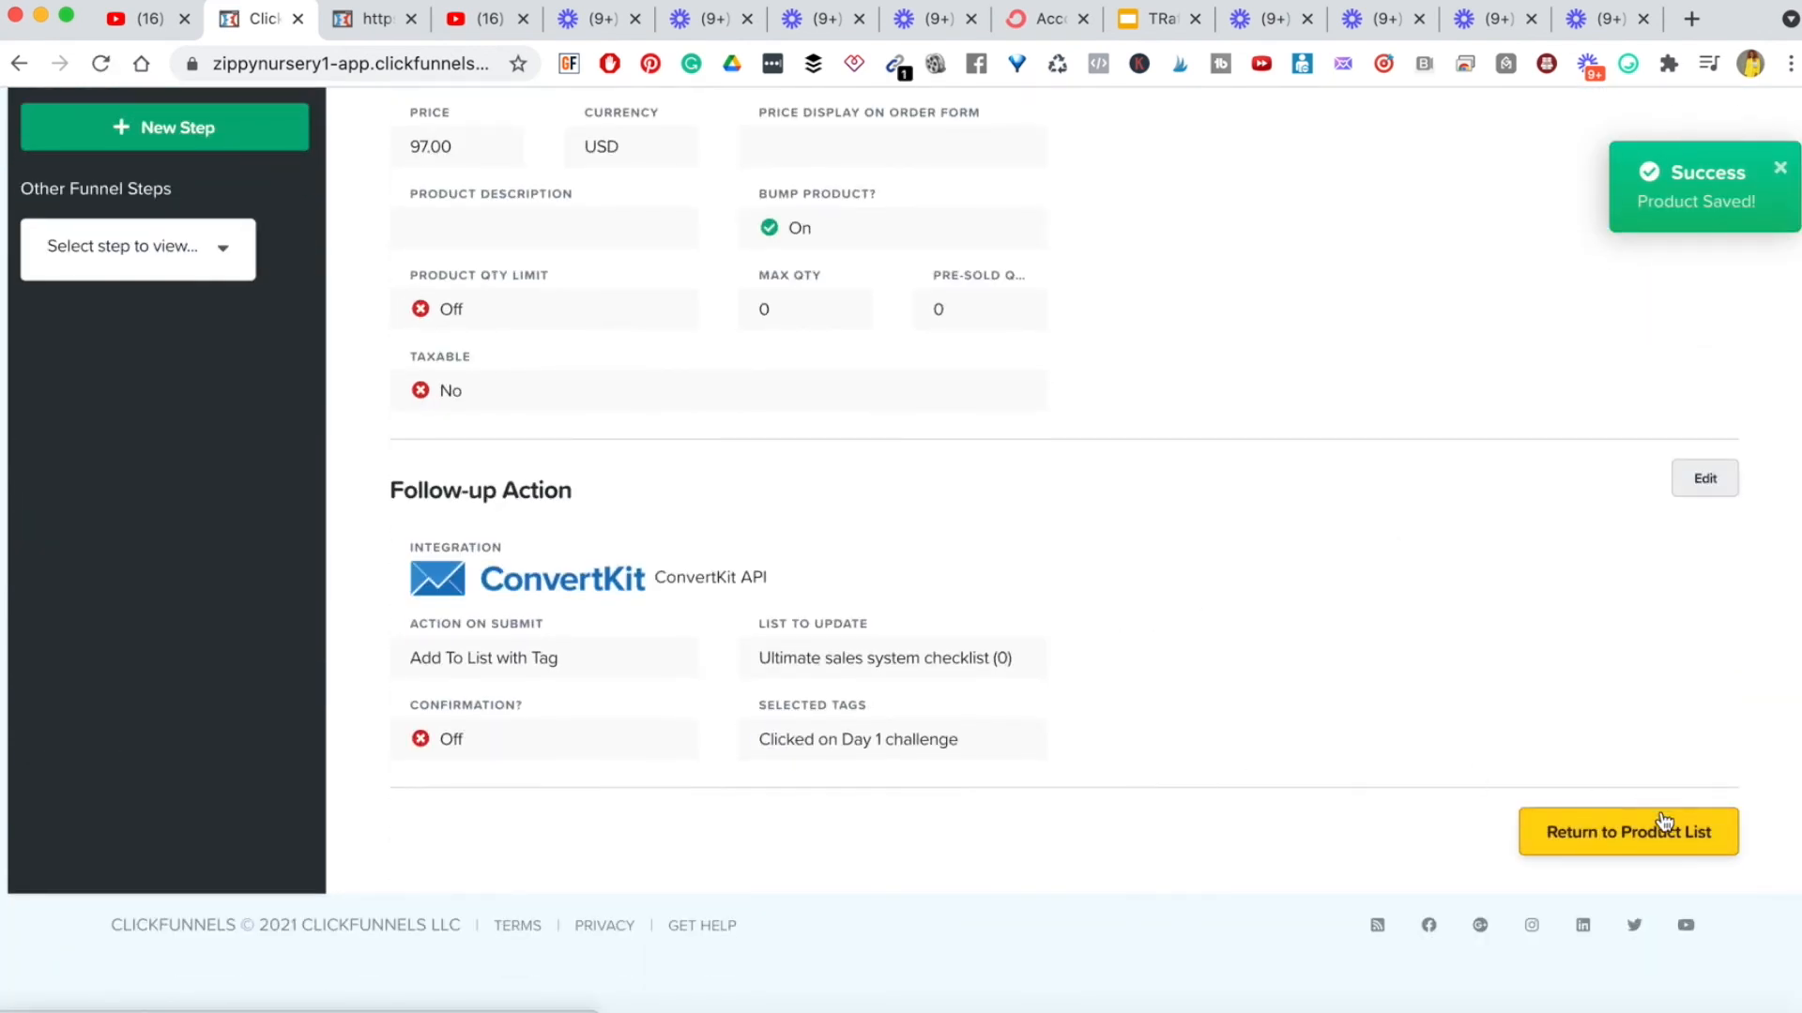
{"action": "left_click", "coordinate": [1640, 849]}
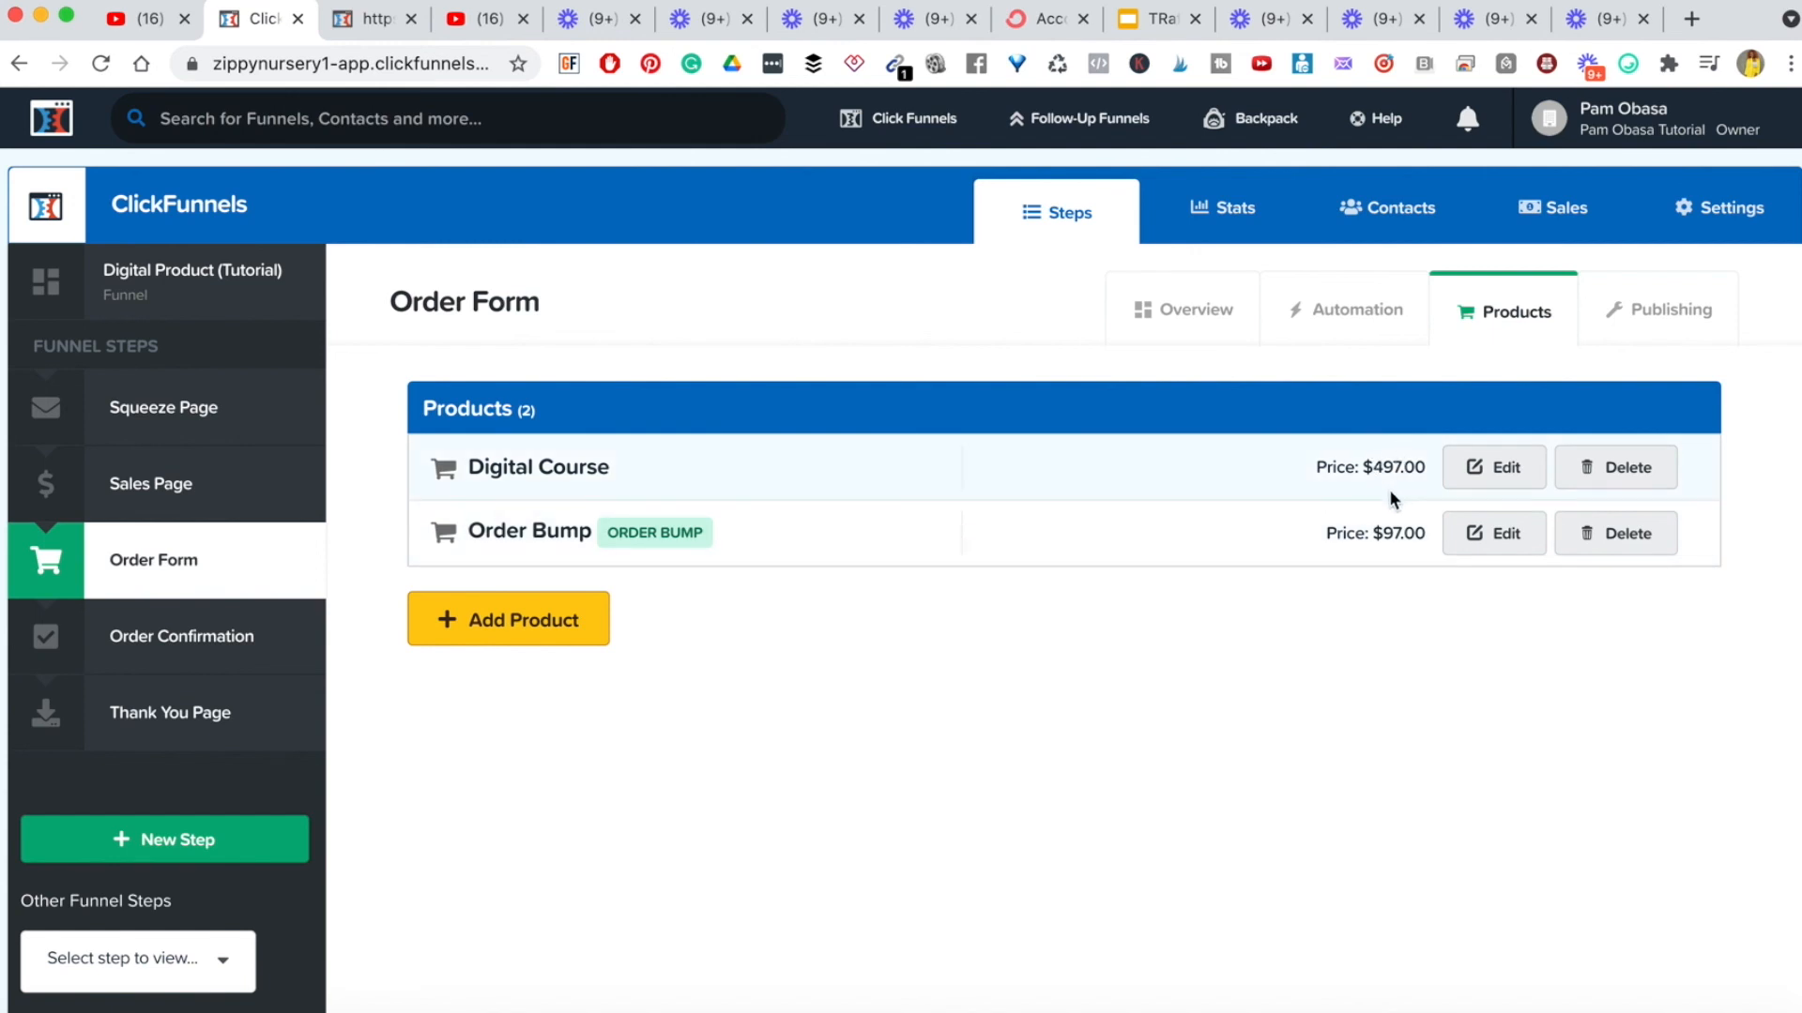
- In the Order Form's publishing settings, set the path to digital-course
{"action": "left_click", "coordinate": [1663, 317]}
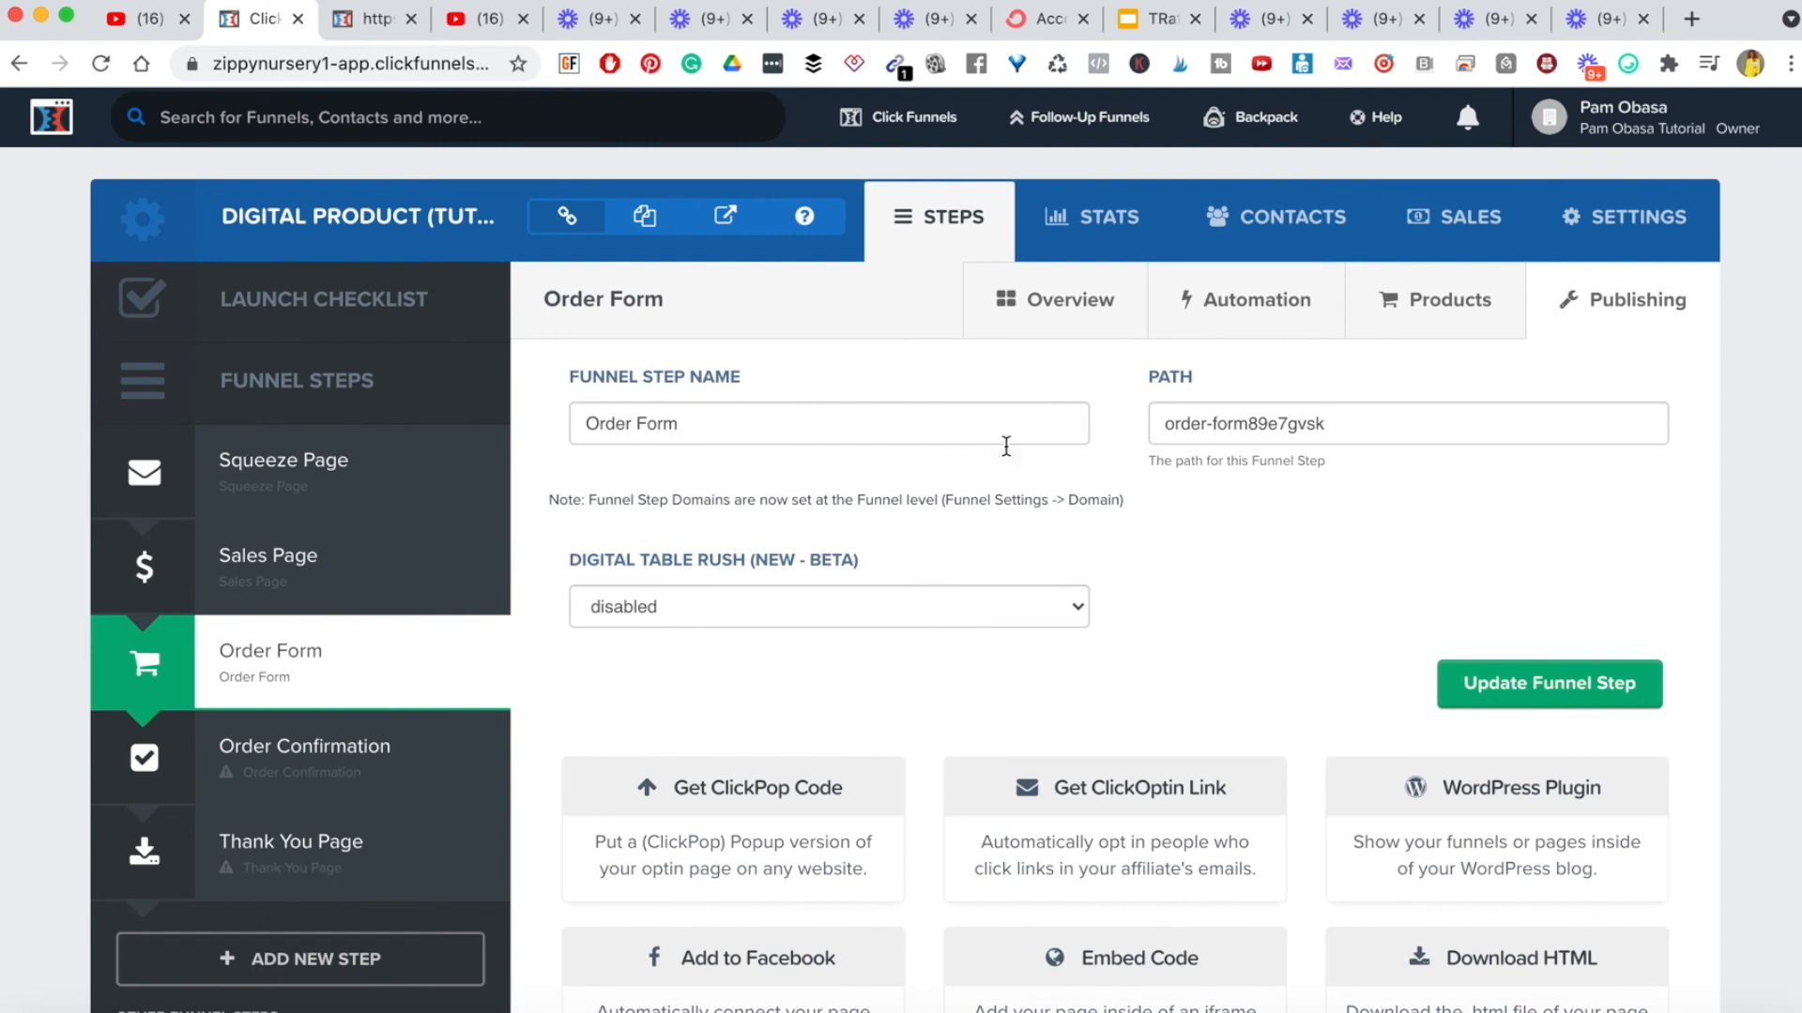
{"action": "triple_click", "coordinate": [933, 423]}
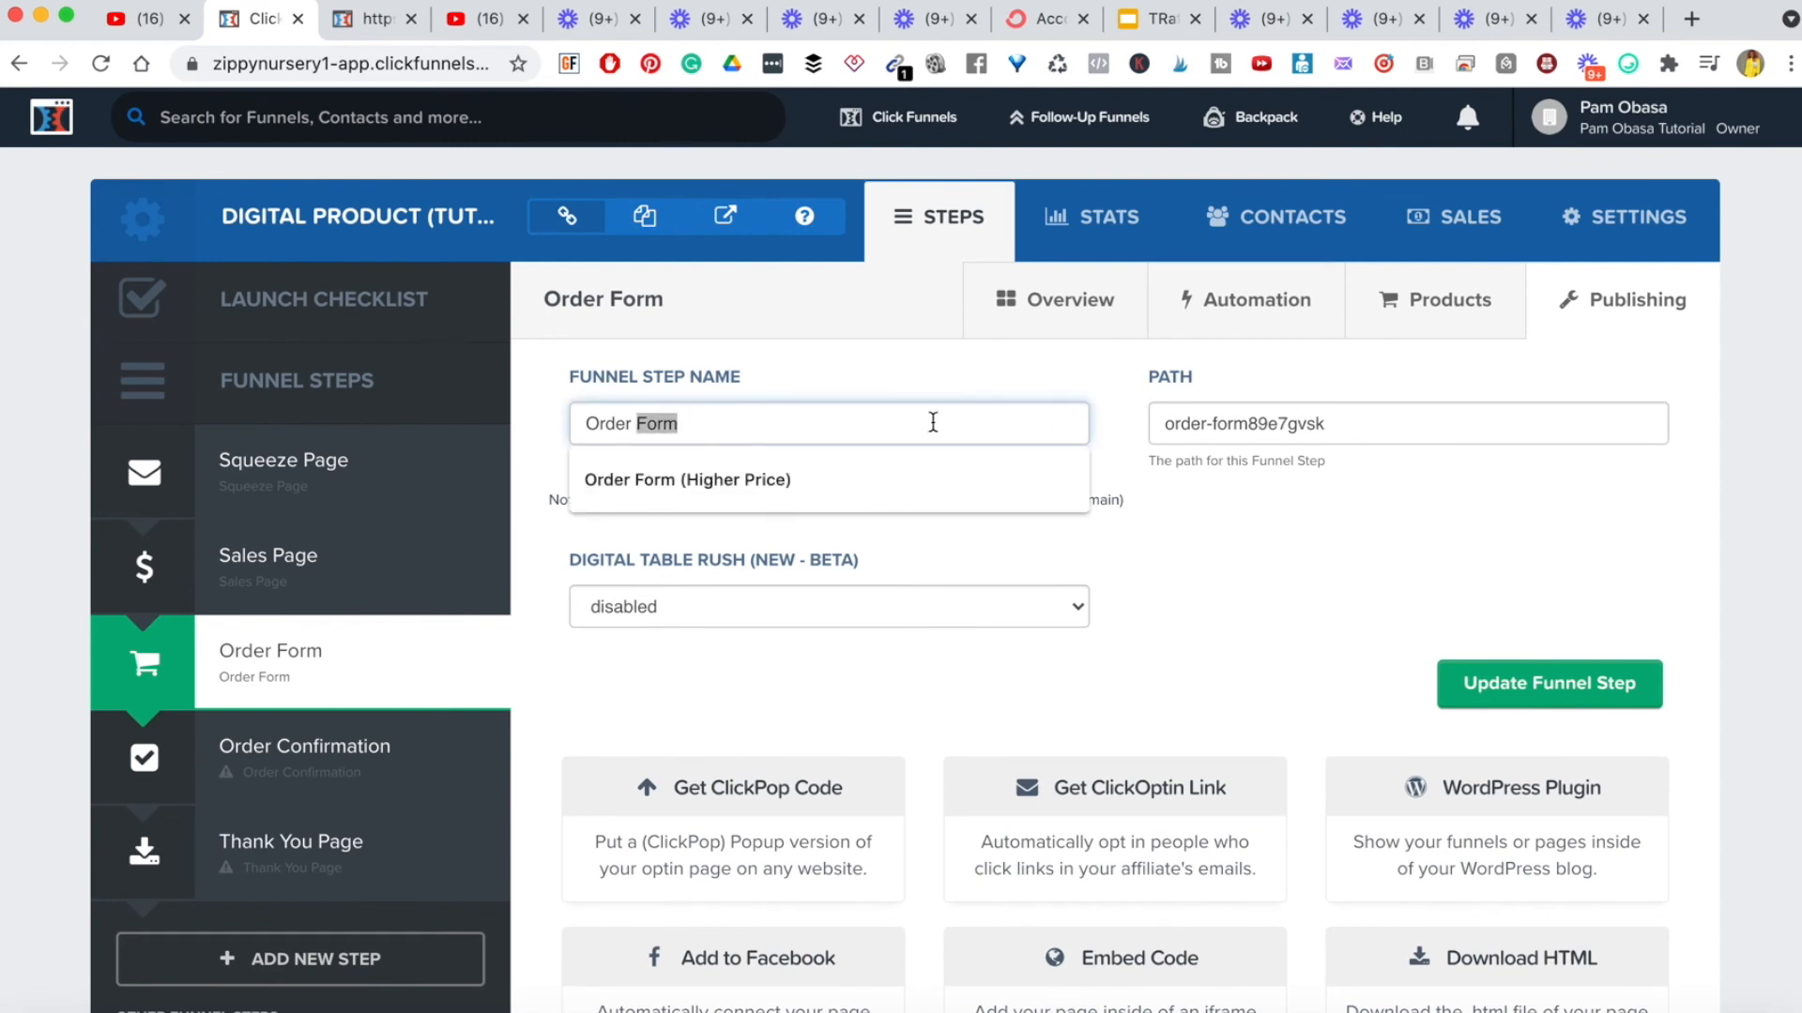
{"action": "left_click", "coordinate": [1276, 533]}
{"action": "triple_click", "coordinate": [1265, 421]}
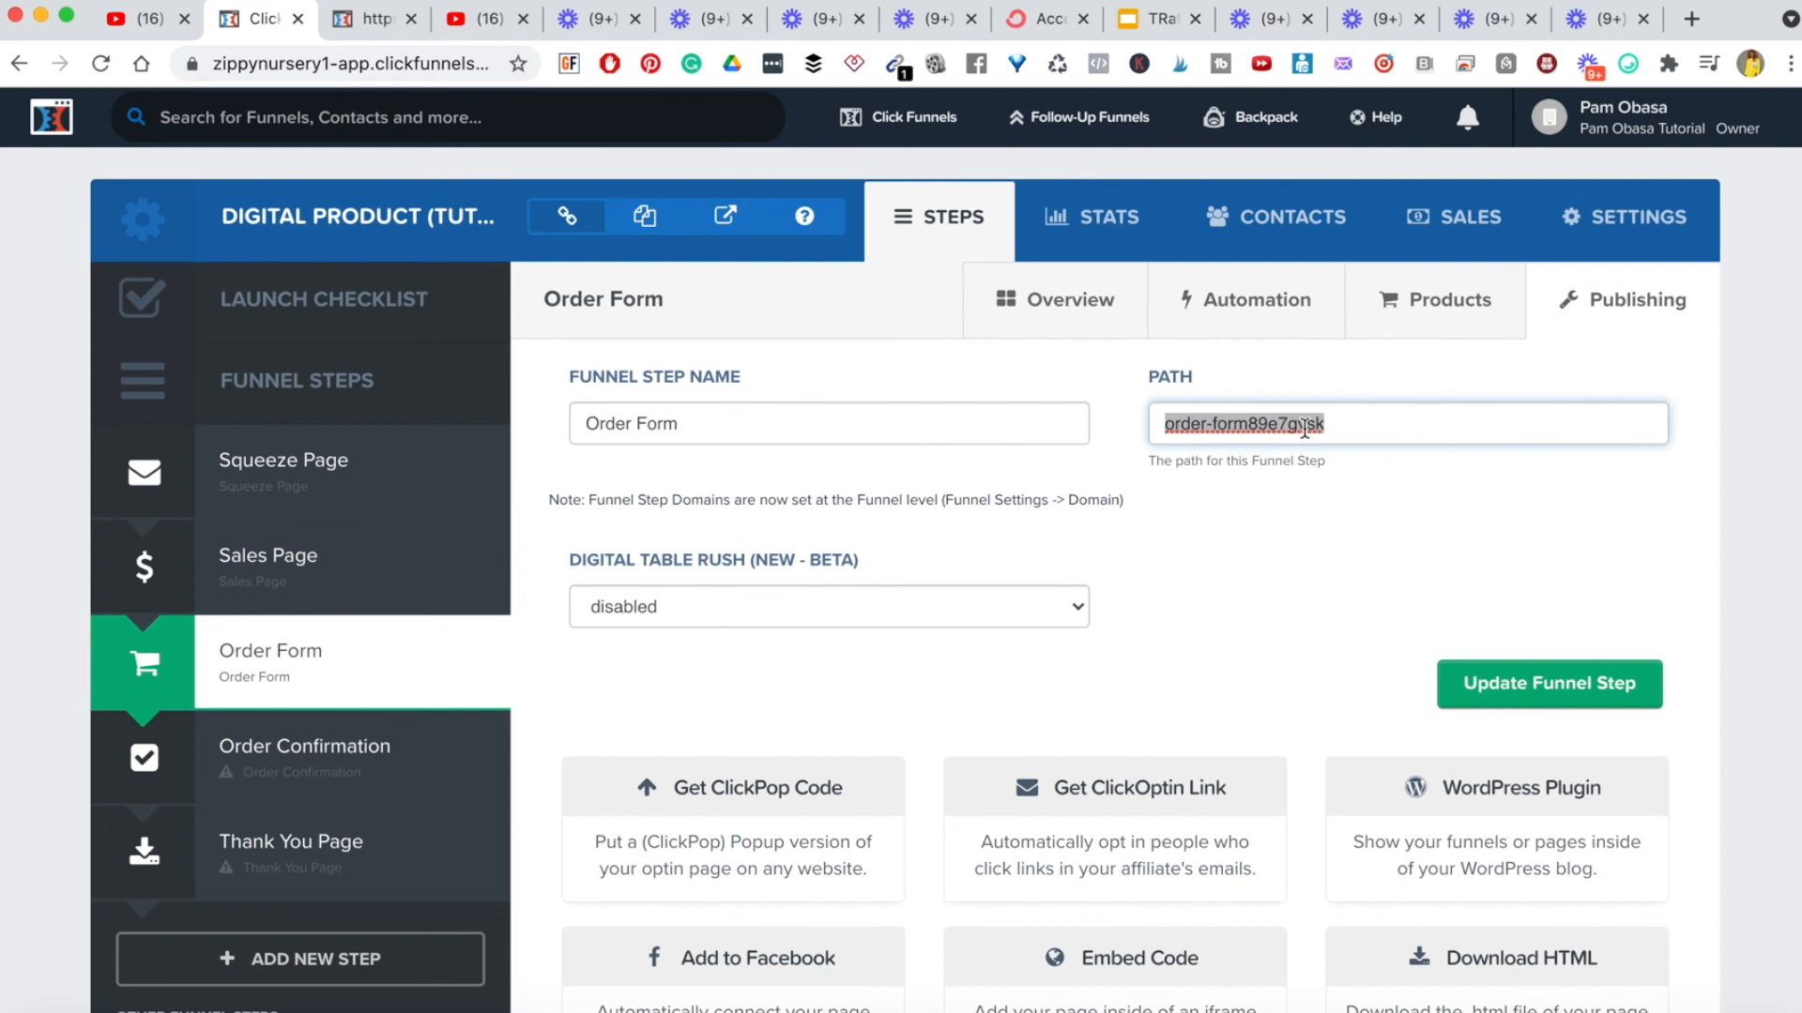
{"action": "type", "text": "bu"}
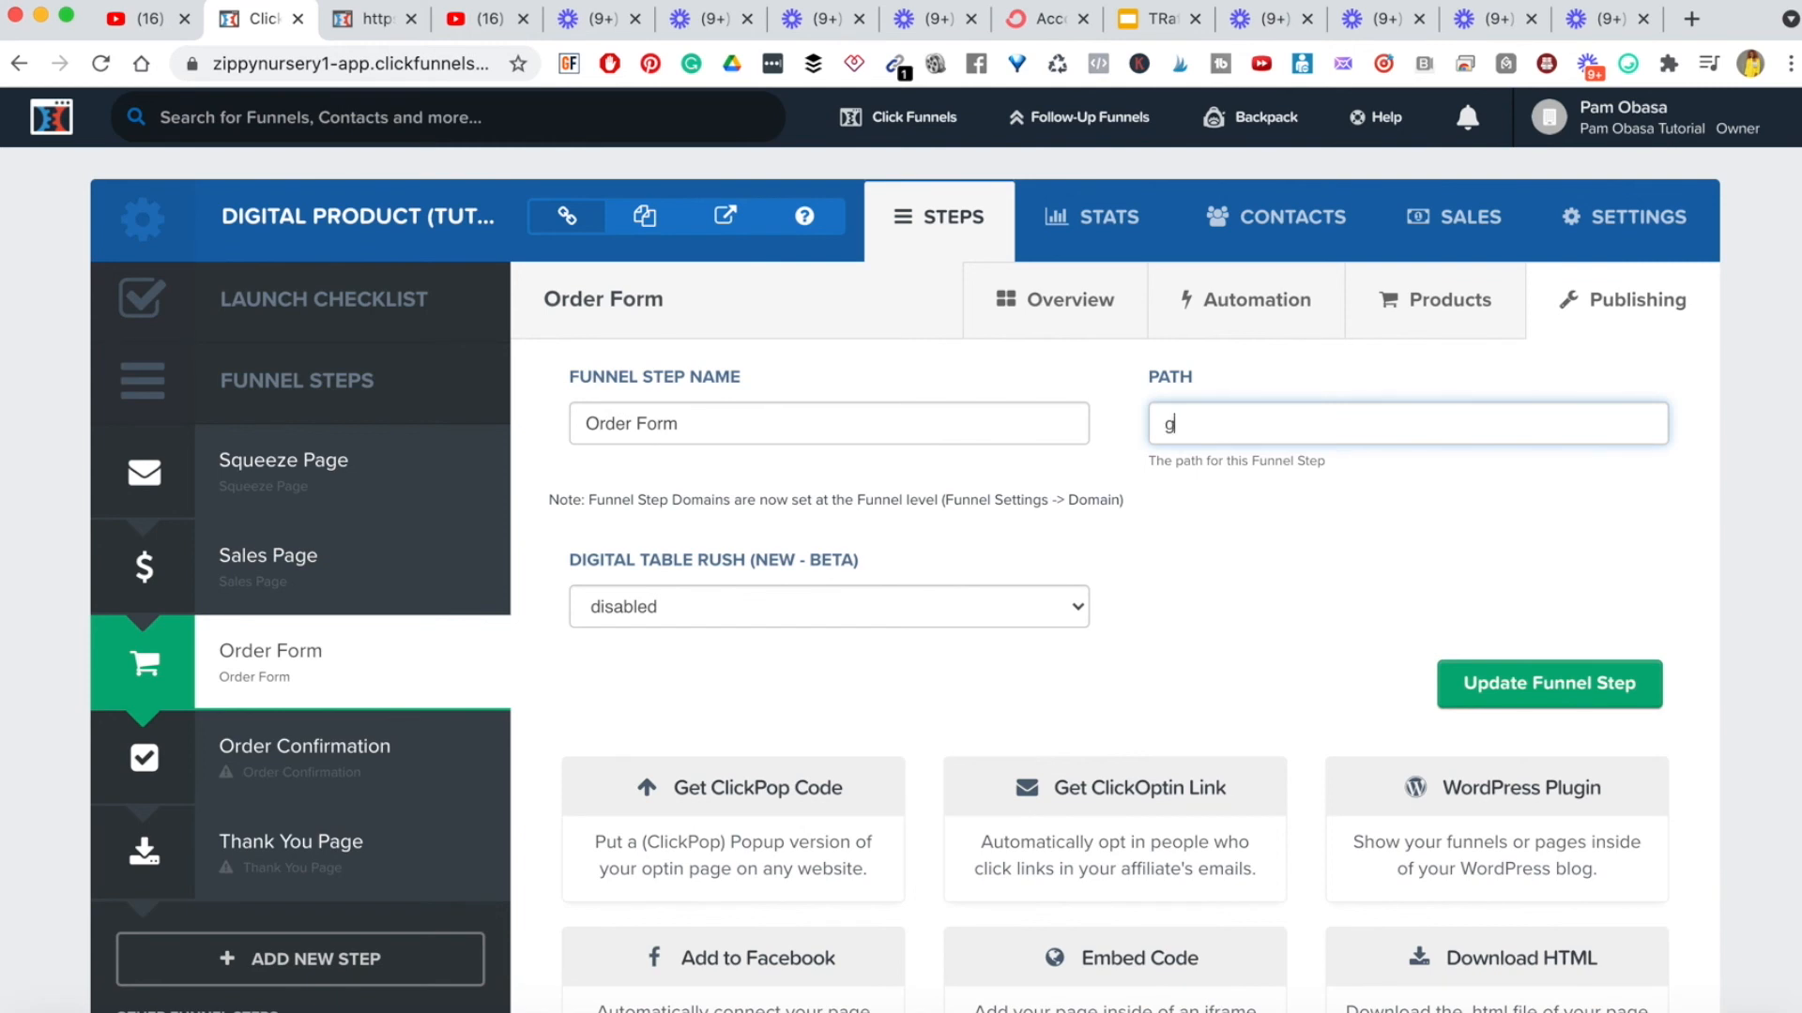
{"action": "type", "text": "t-access"}
{"action": "key", "text": "BackSpace"}
{"action": "key", "text": "BackSpace"}
{"action": "key", "text": "BackSpace"}
{"action": "key", "text": "BackSpace"}
{"action": "key", "text": "BackSpace"}
{"action": "key", "text": "BackSpace"}
- Enable Digital Table Rush for the Order Form and update the funnel step
{"action": "left_click", "coordinate": [1079, 606]}
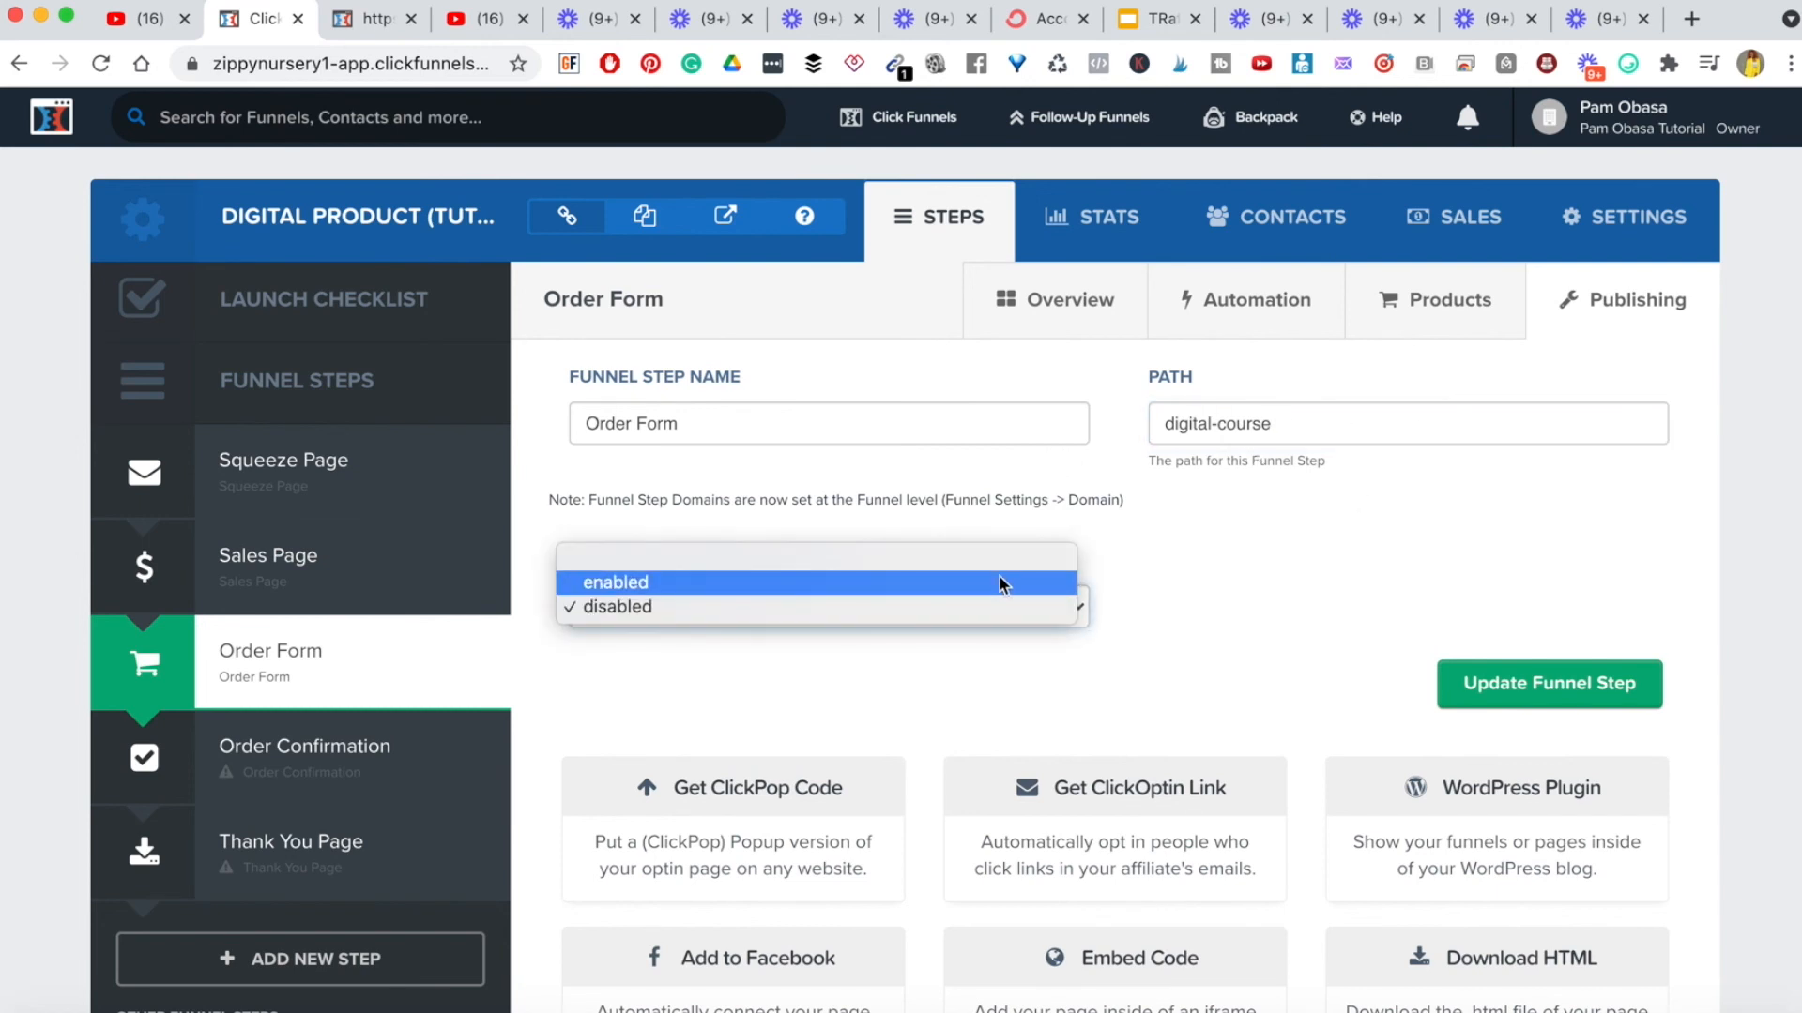
{"action": "left_click", "coordinate": [997, 576]}
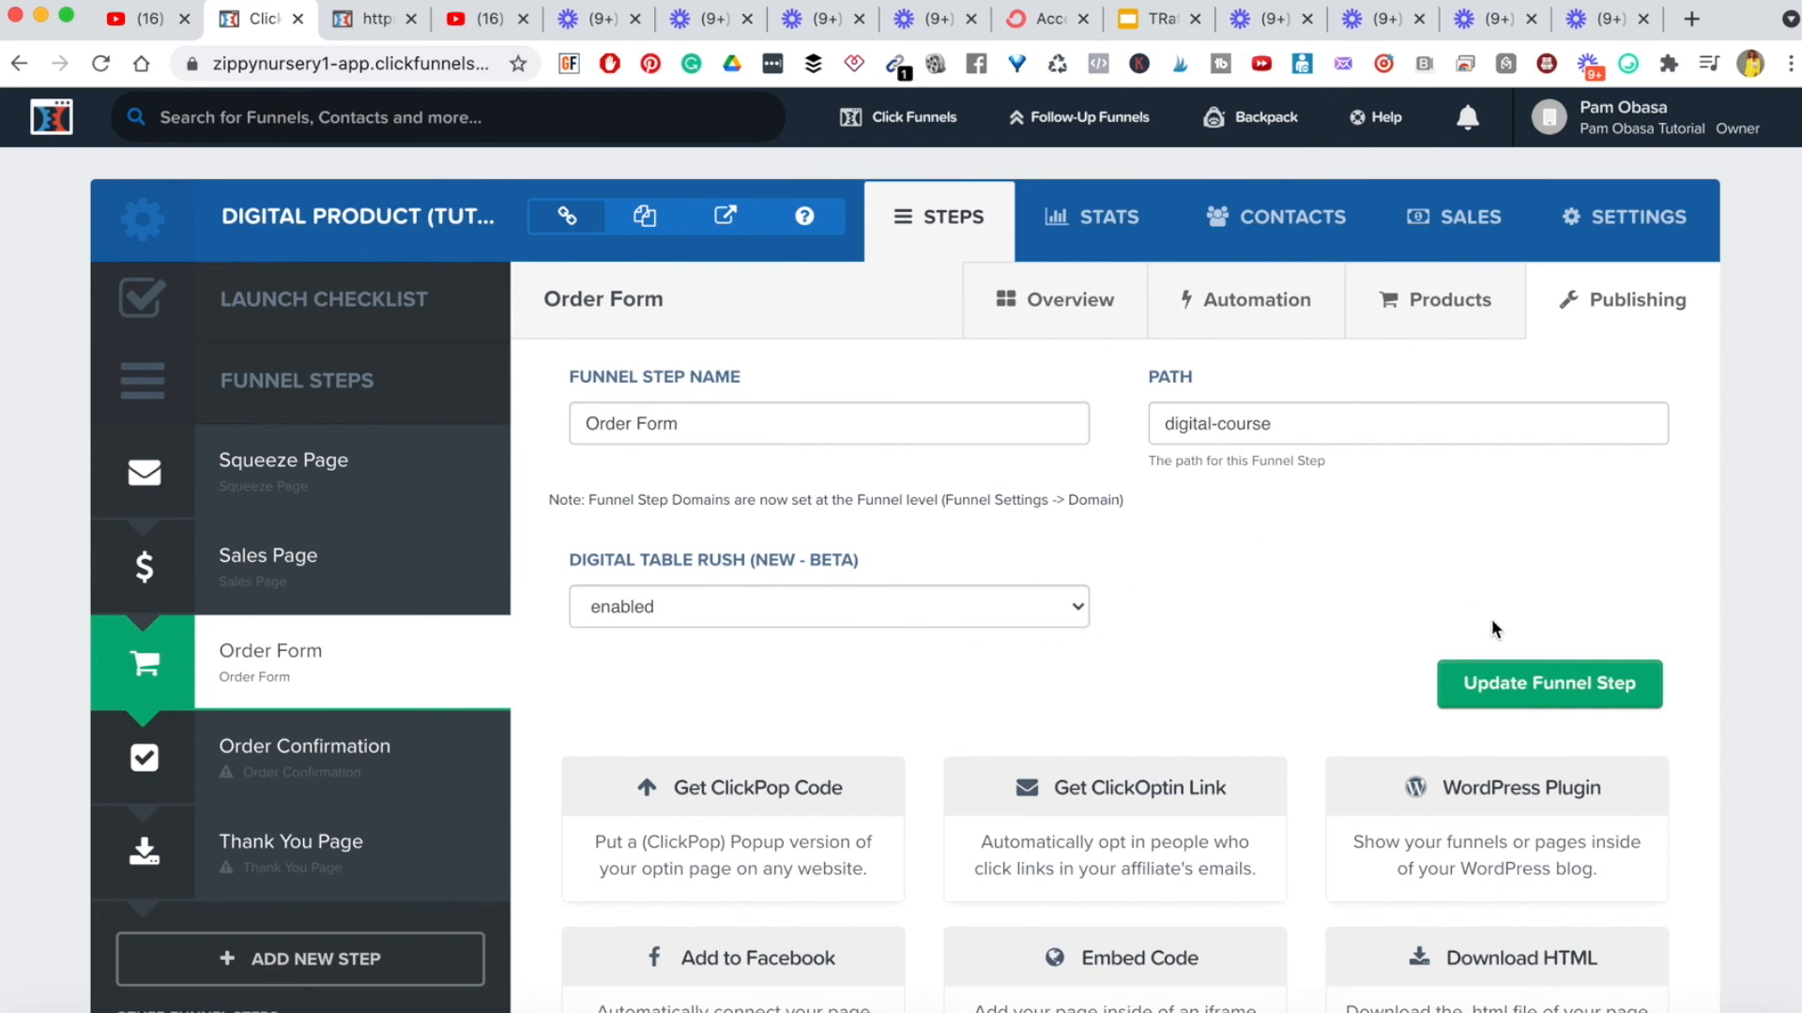
{"action": "left_click", "coordinate": [1521, 686]}
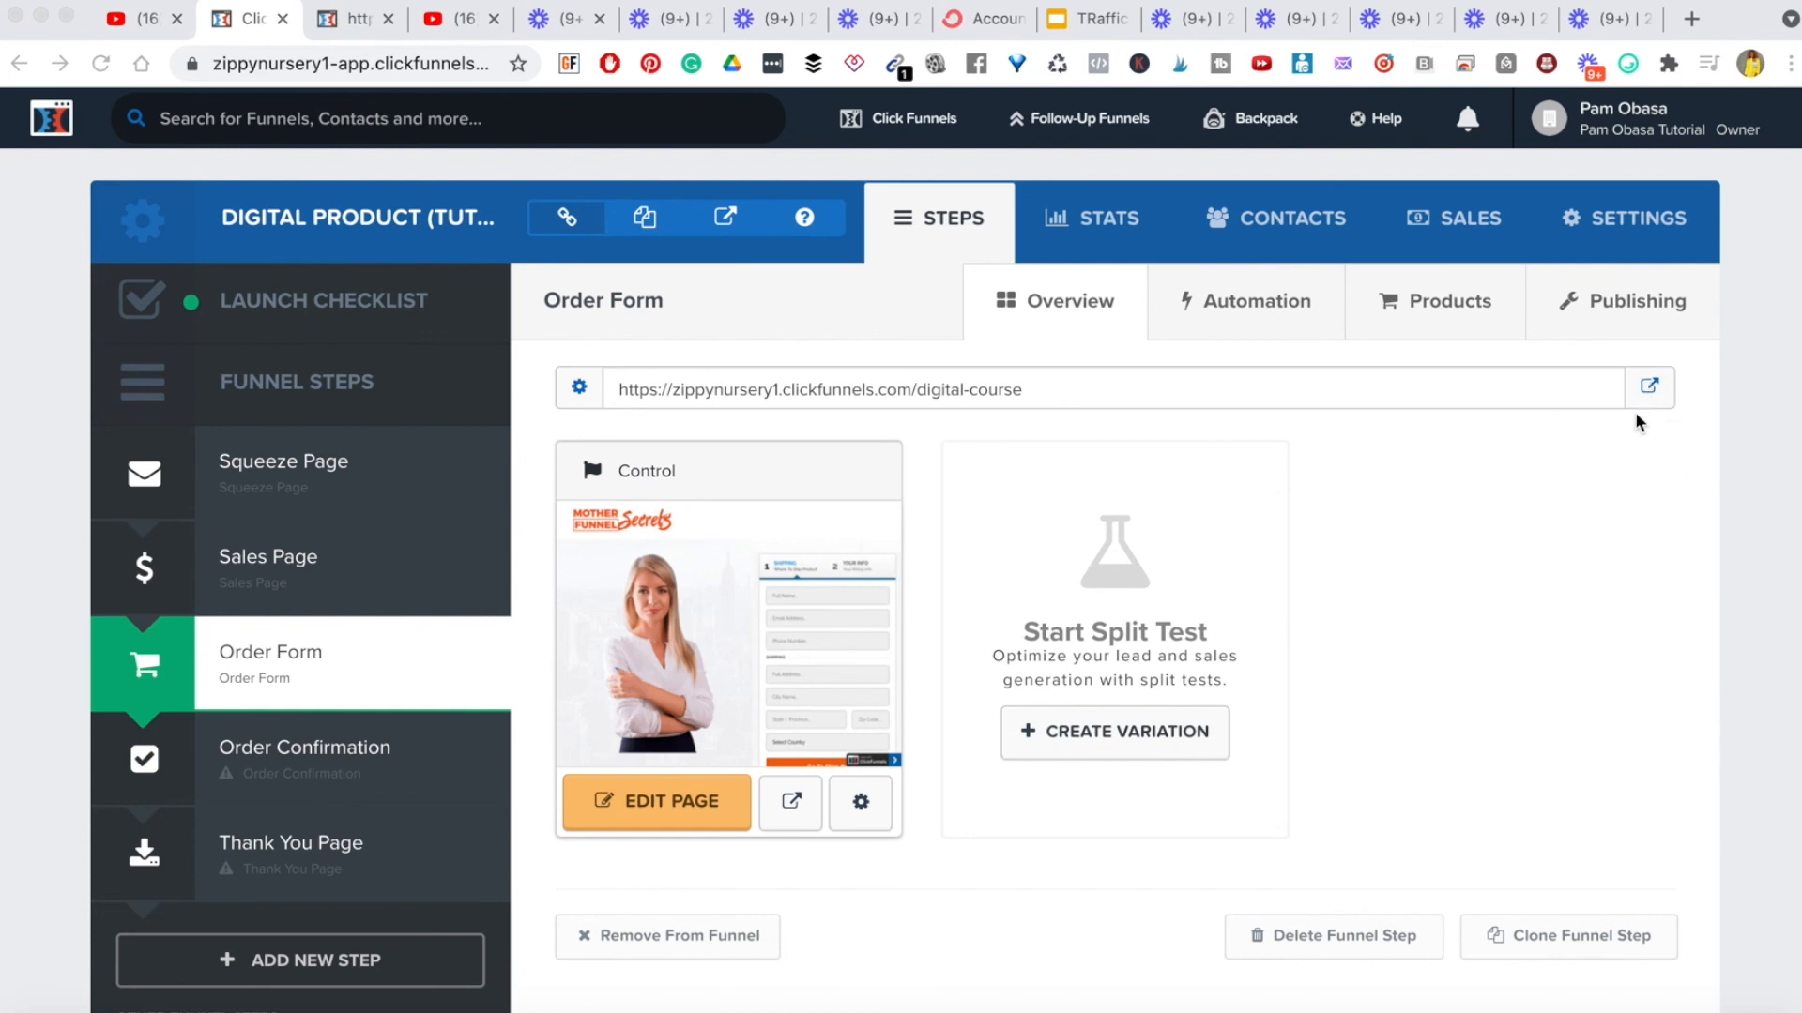
- Preview the live order form, try advancing to step 2 of its checkout, and close the preview
{"action": "left_click", "coordinate": [1649, 385]}
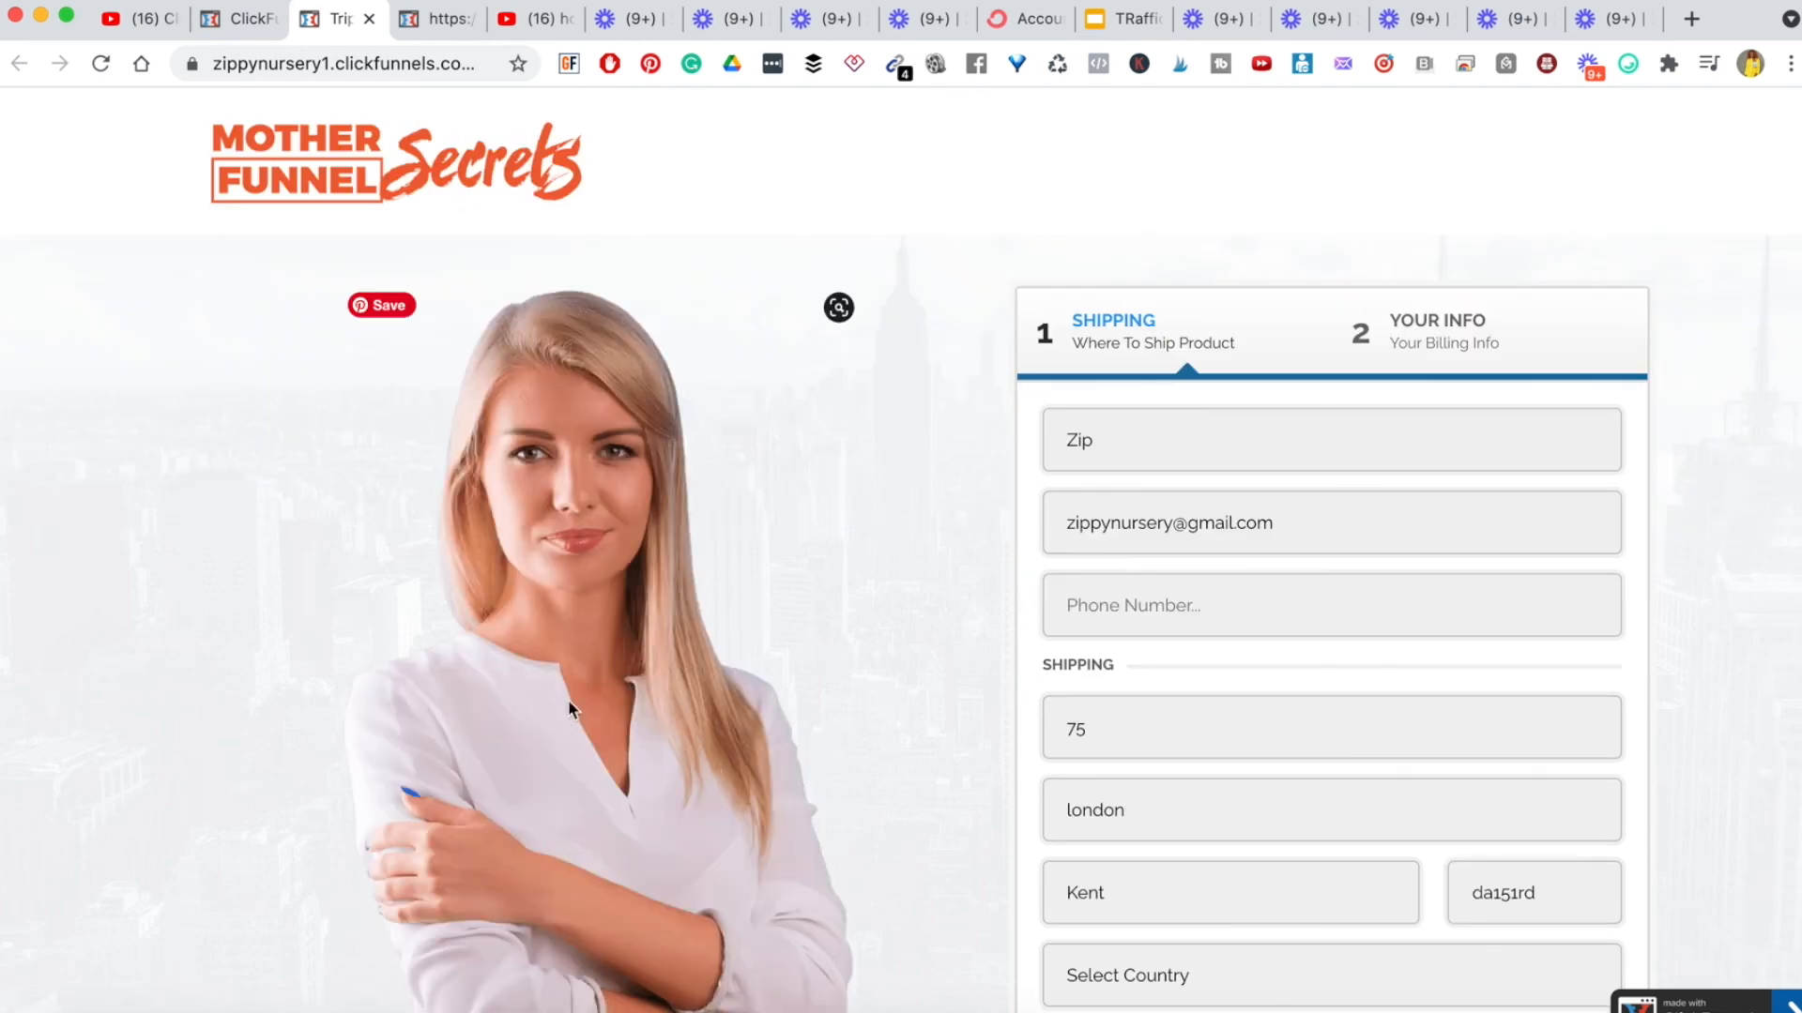
{"action": "scroll", "coordinate": [567, 560], "scroll_direction": "down", "scroll_amount": 5}
{"action": "scroll", "coordinate": [567, 567], "scroll_direction": "up", "scroll_amount": 6}
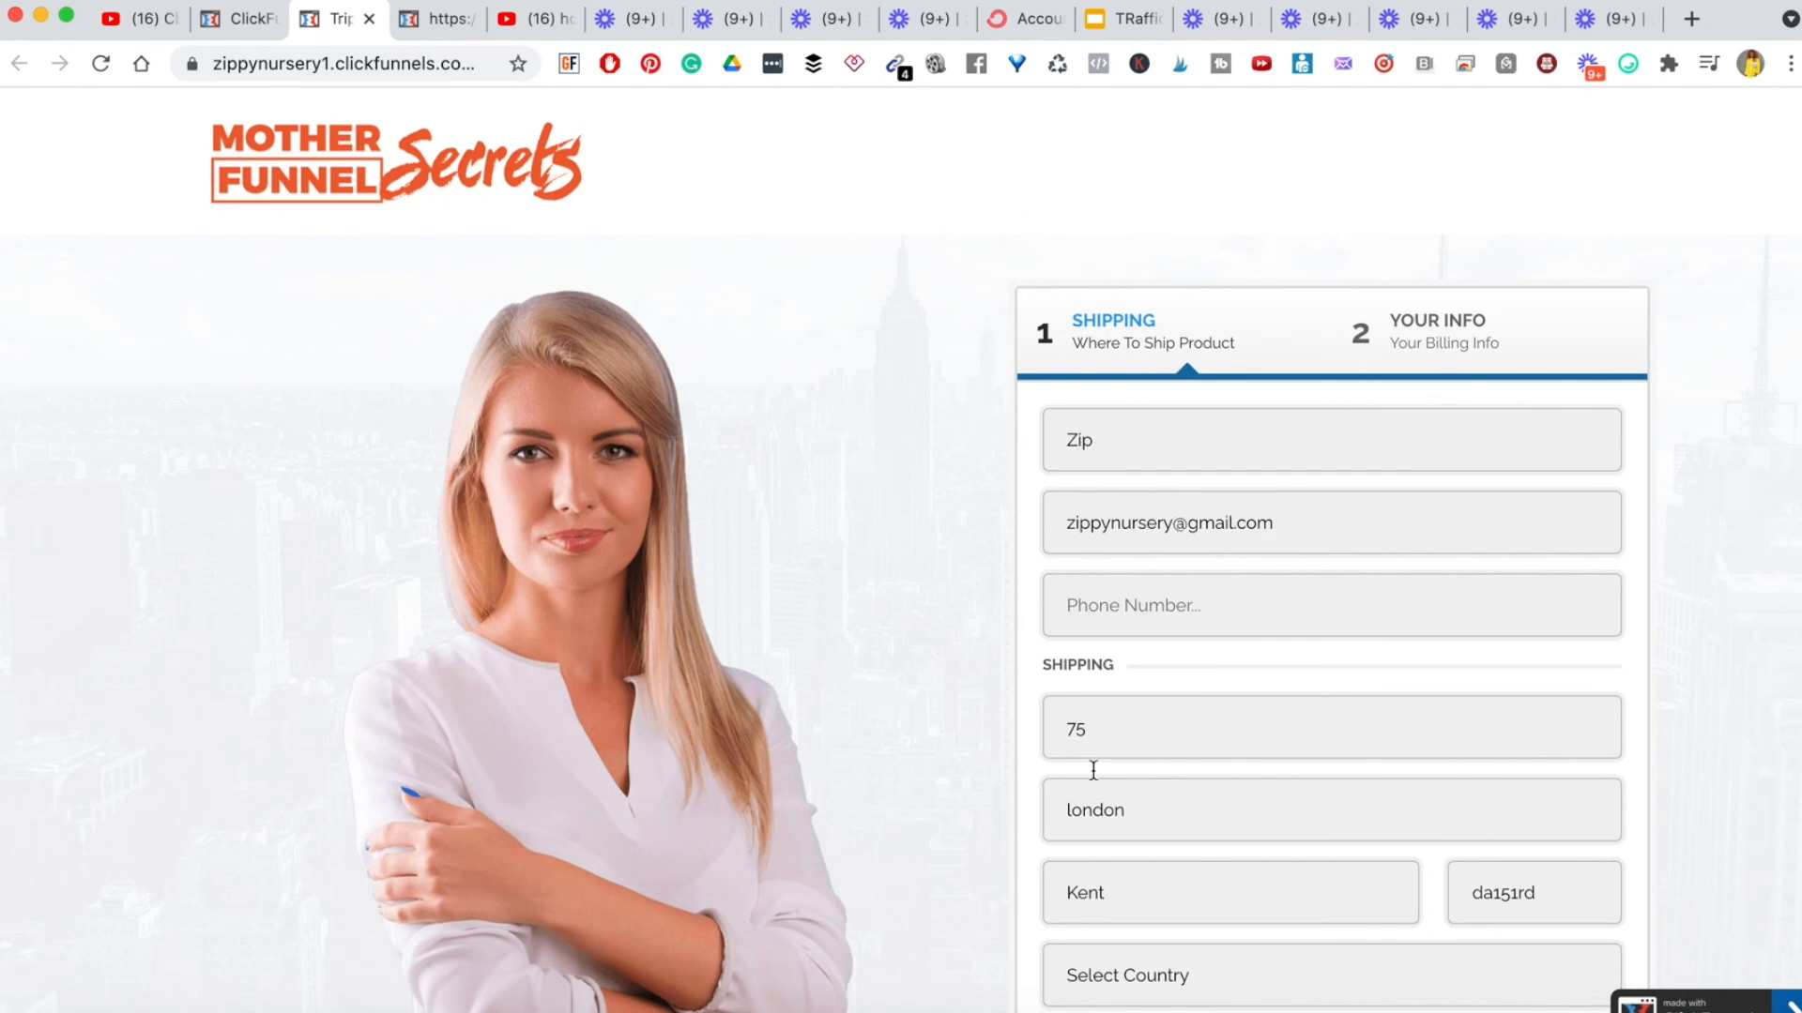
{"action": "scroll", "coordinate": [1171, 659], "scroll_direction": "down", "scroll_amount": 2}
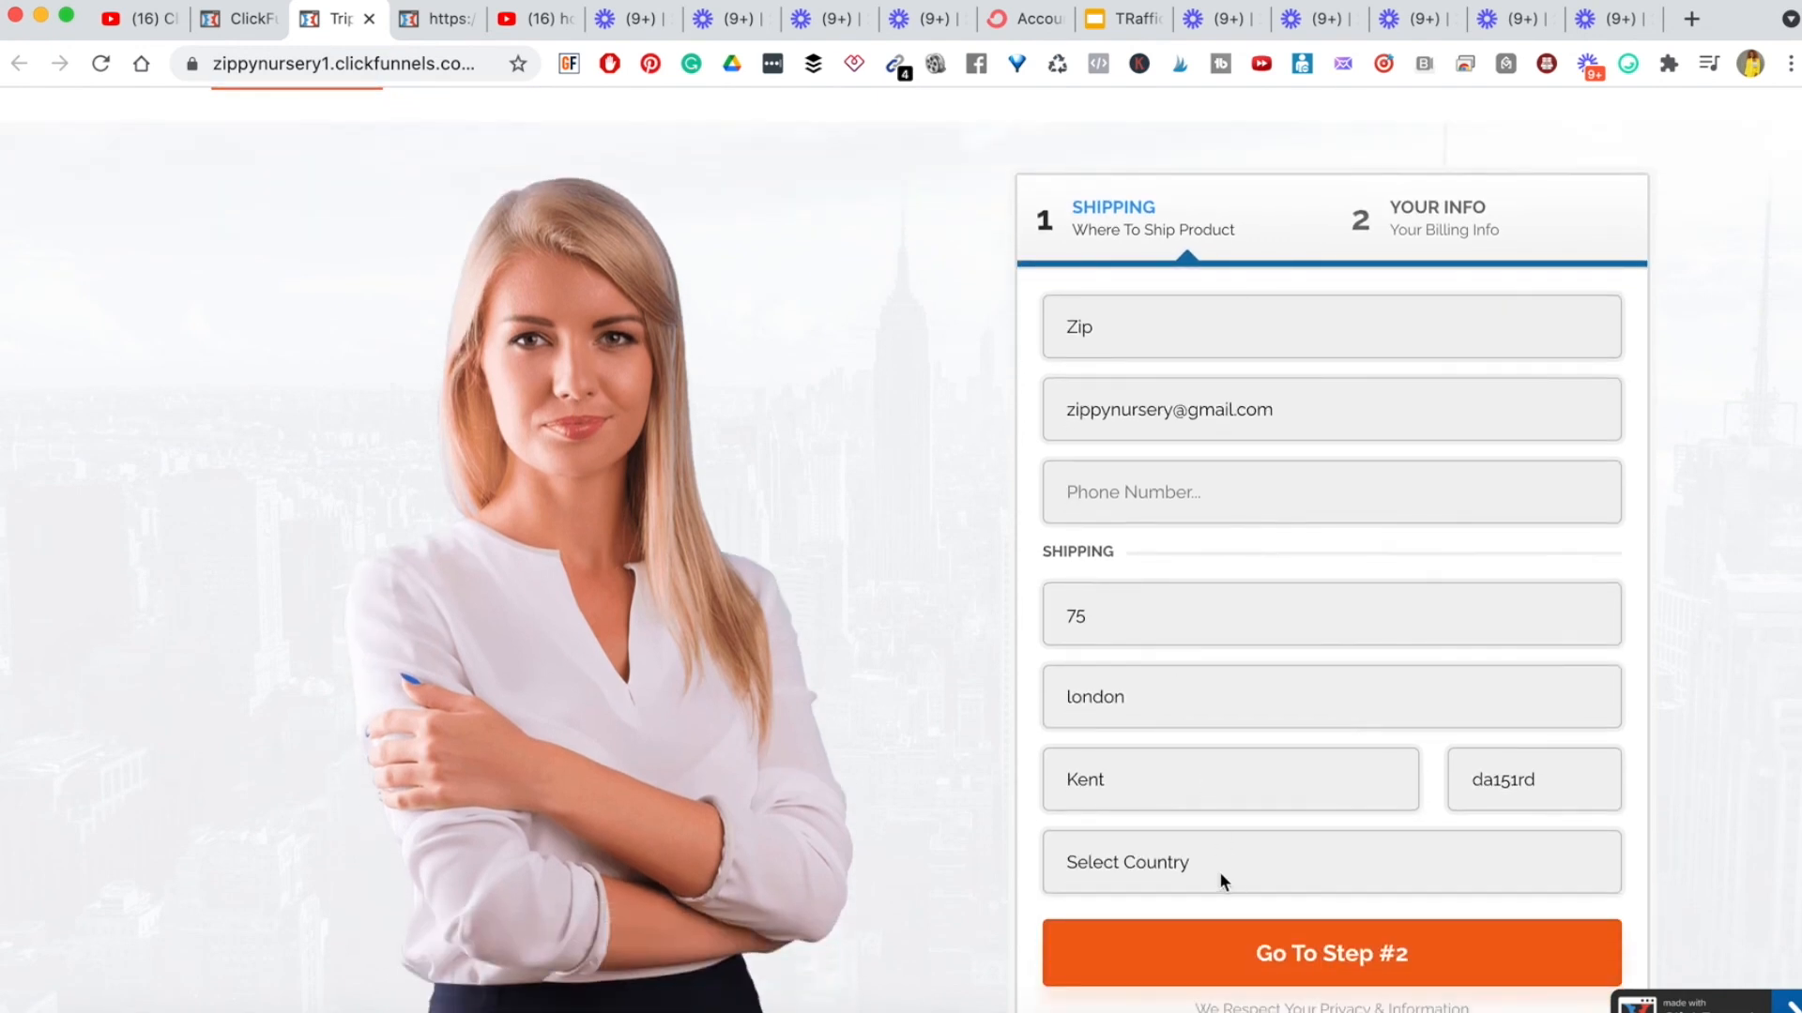
{"action": "left_click", "coordinate": [1392, 964]}
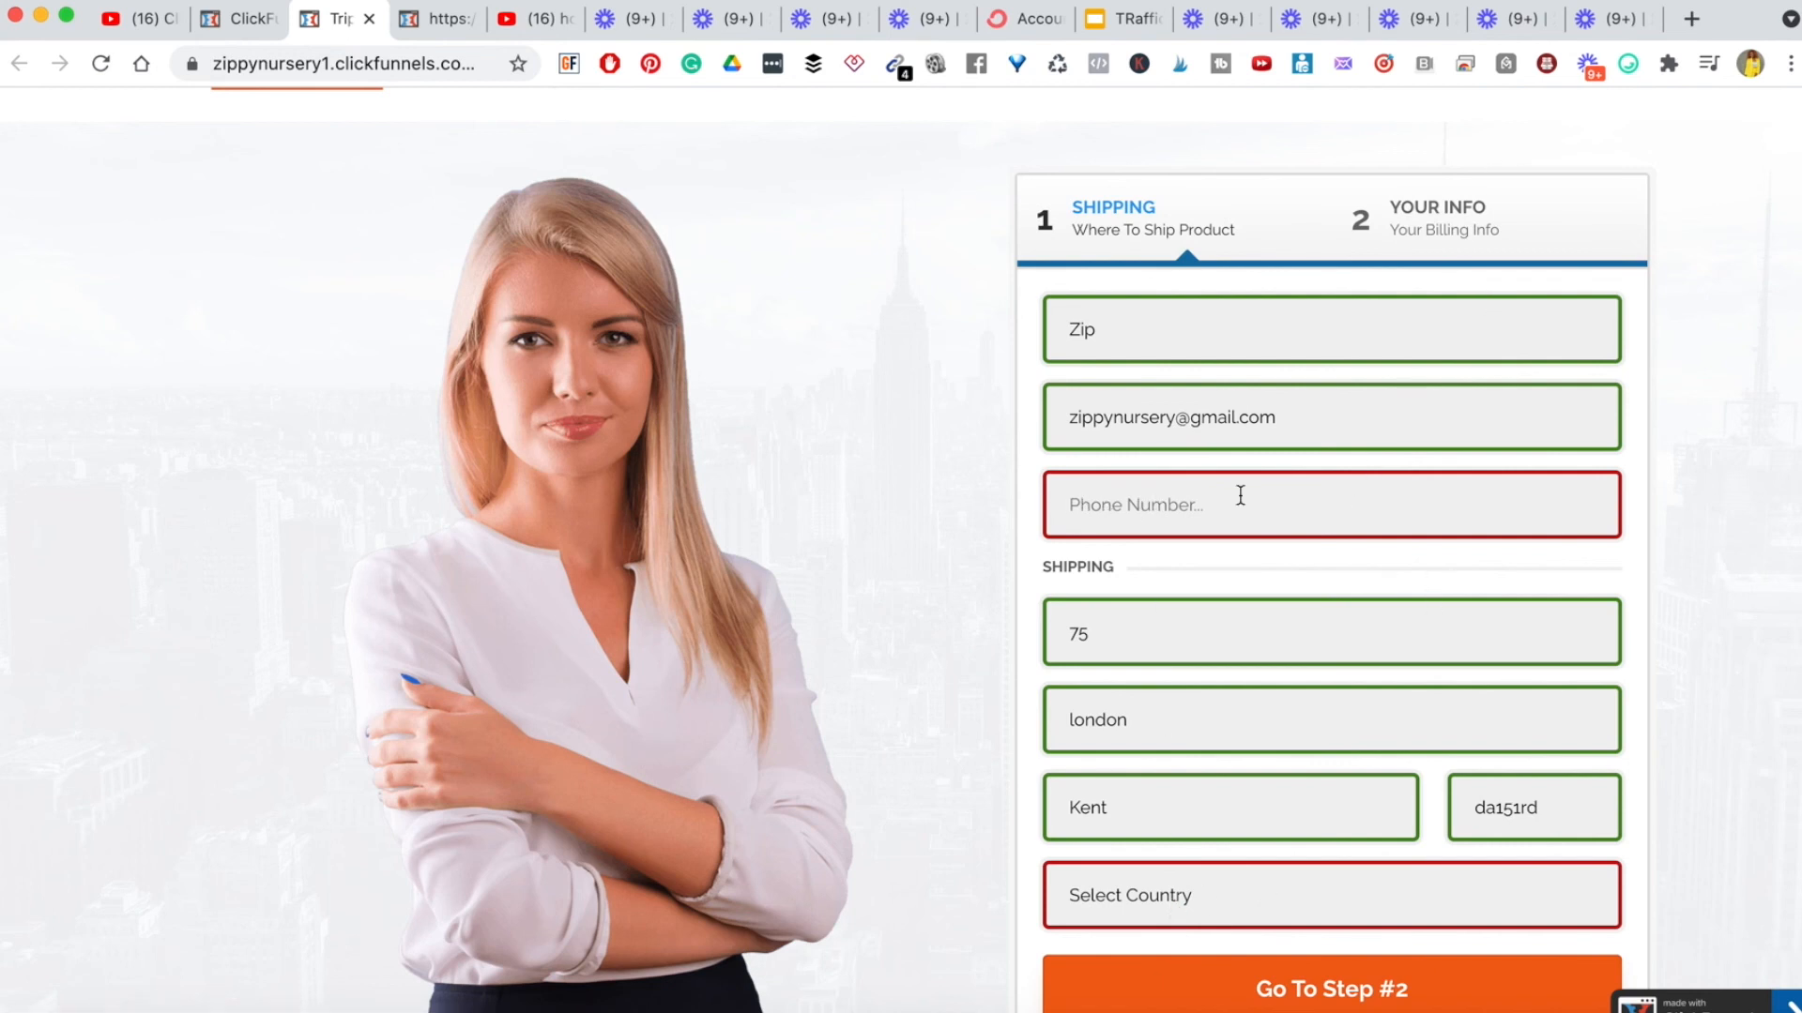
{"action": "scroll", "coordinate": [970, 502], "scroll_direction": "up", "scroll_amount": 2}
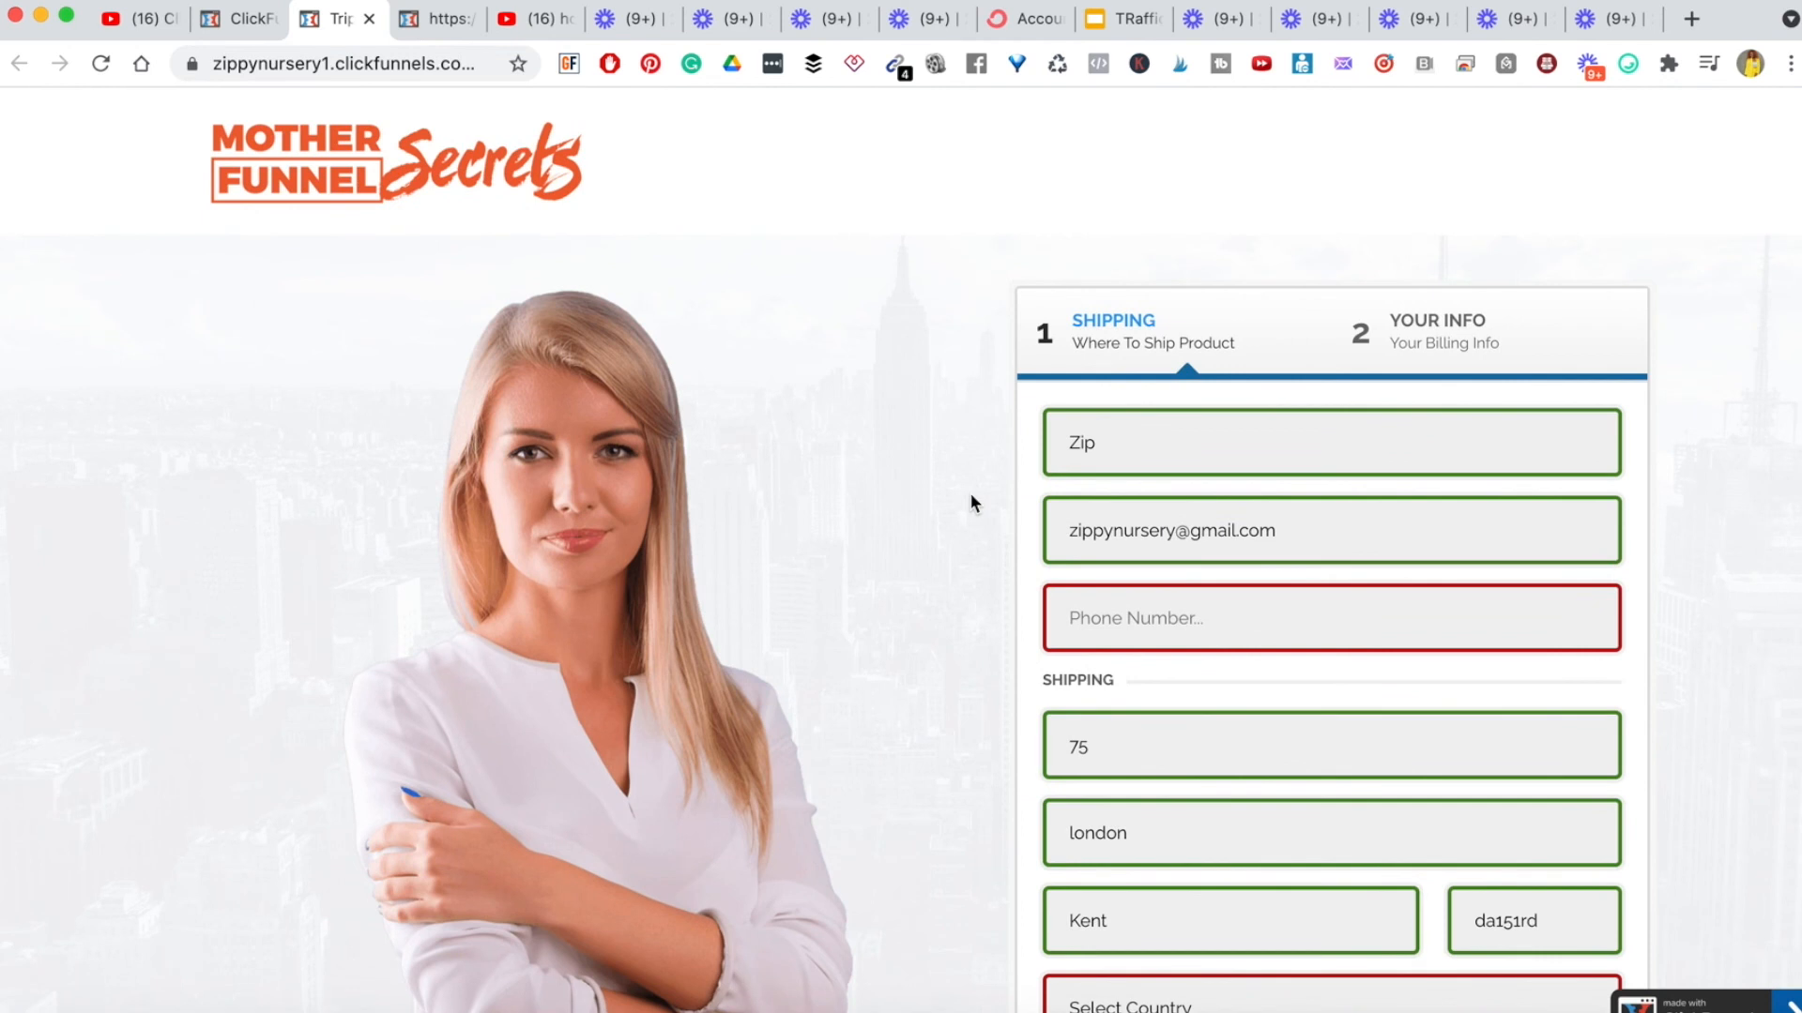
{"action": "key", "text": "super+w"}
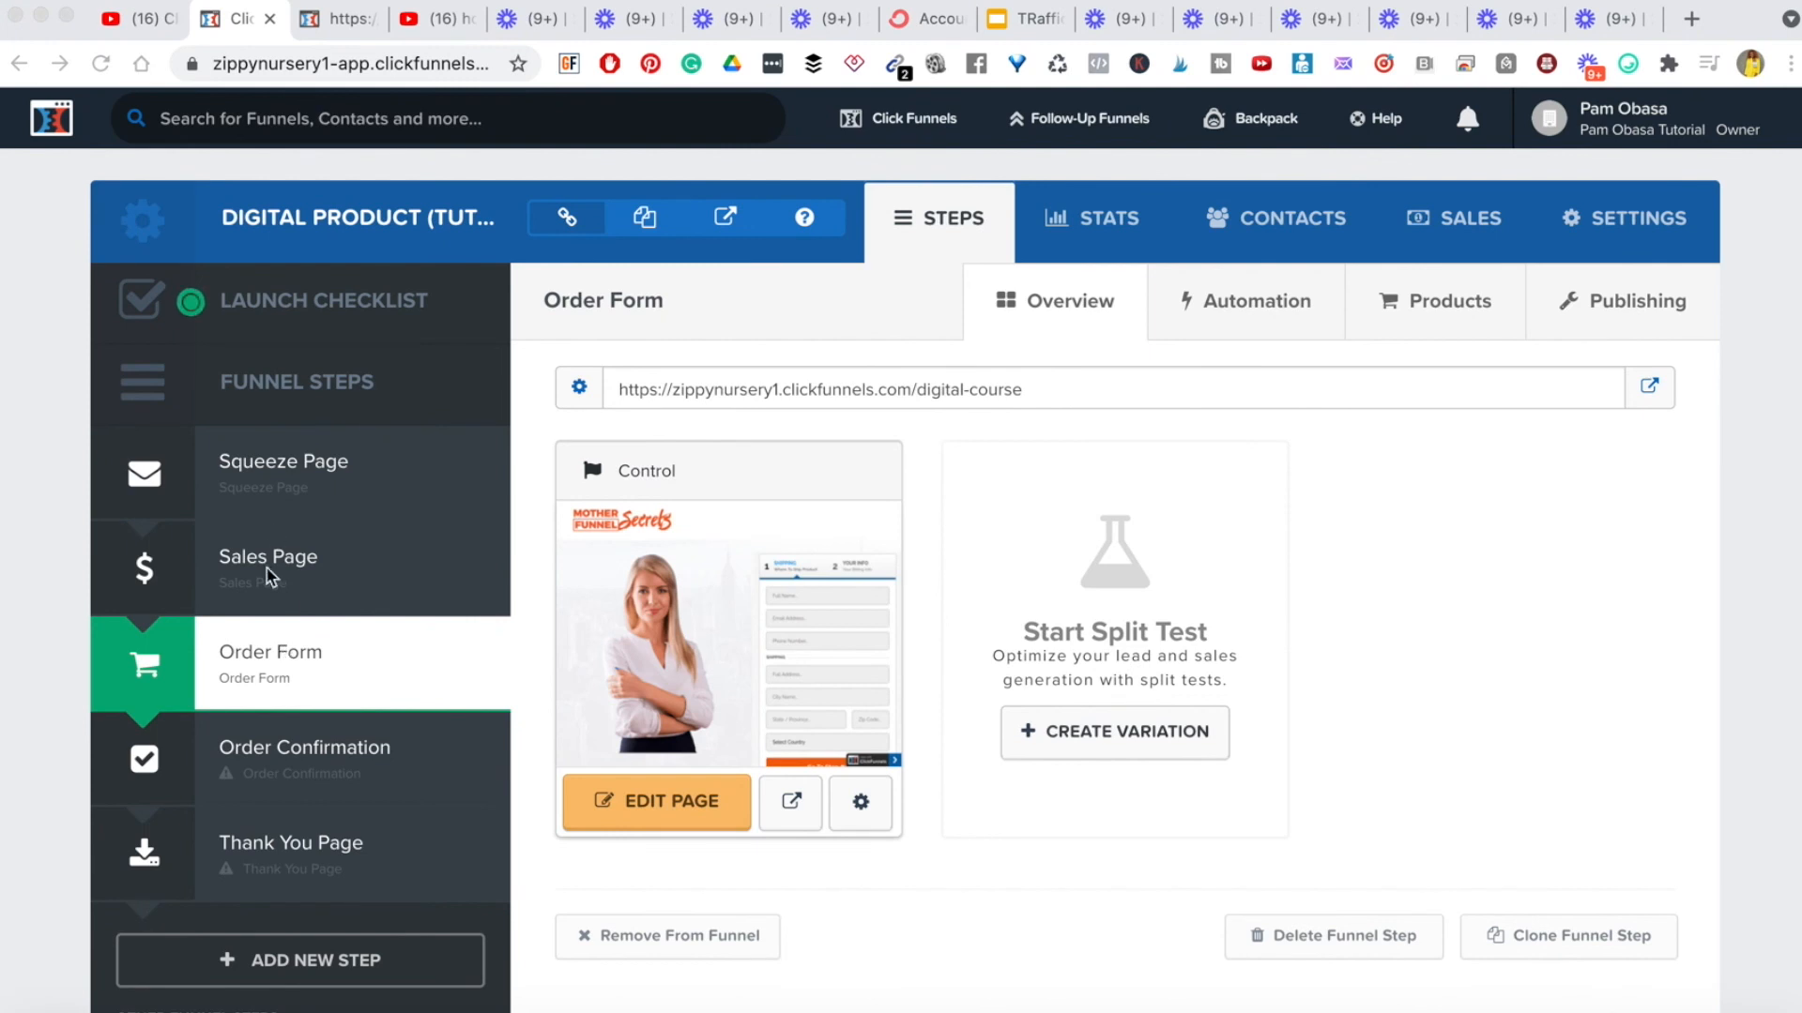
- Apply the Simple Order Confirmation template to the Order Confirmation funnel step
{"action": "left_click", "coordinate": [263, 753]}
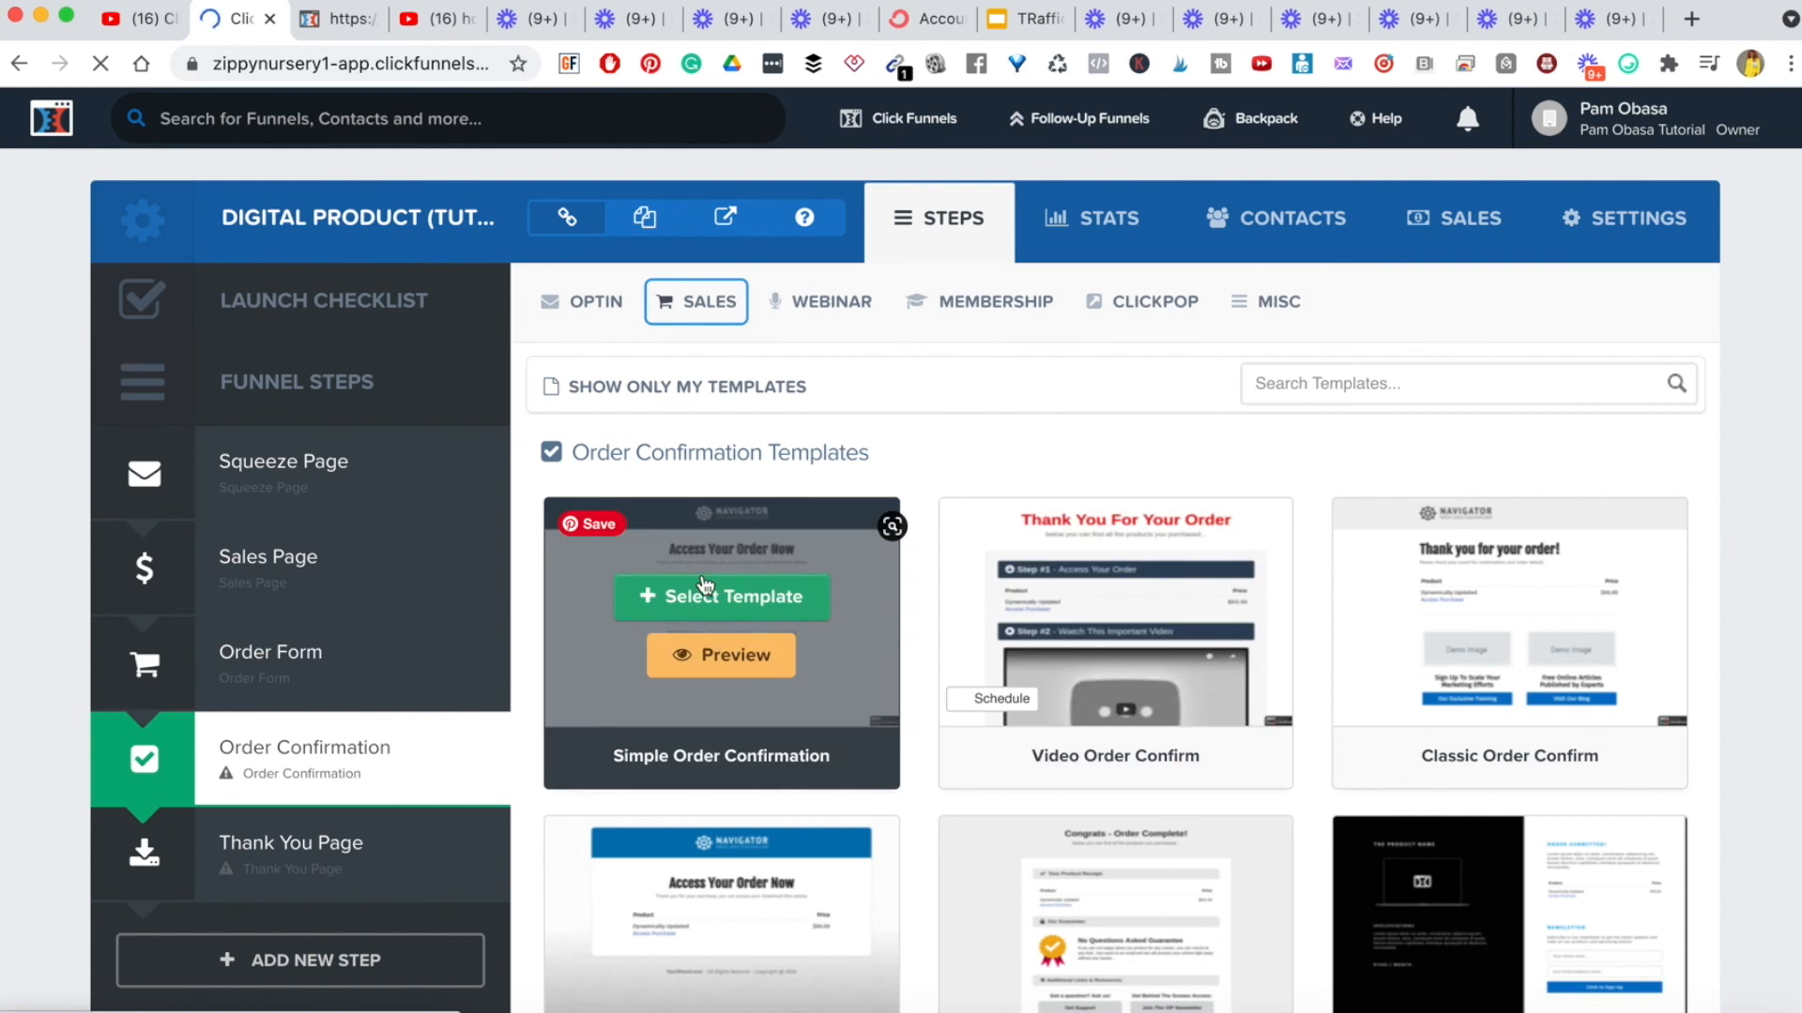
{"action": "left_click", "coordinate": [713, 597]}
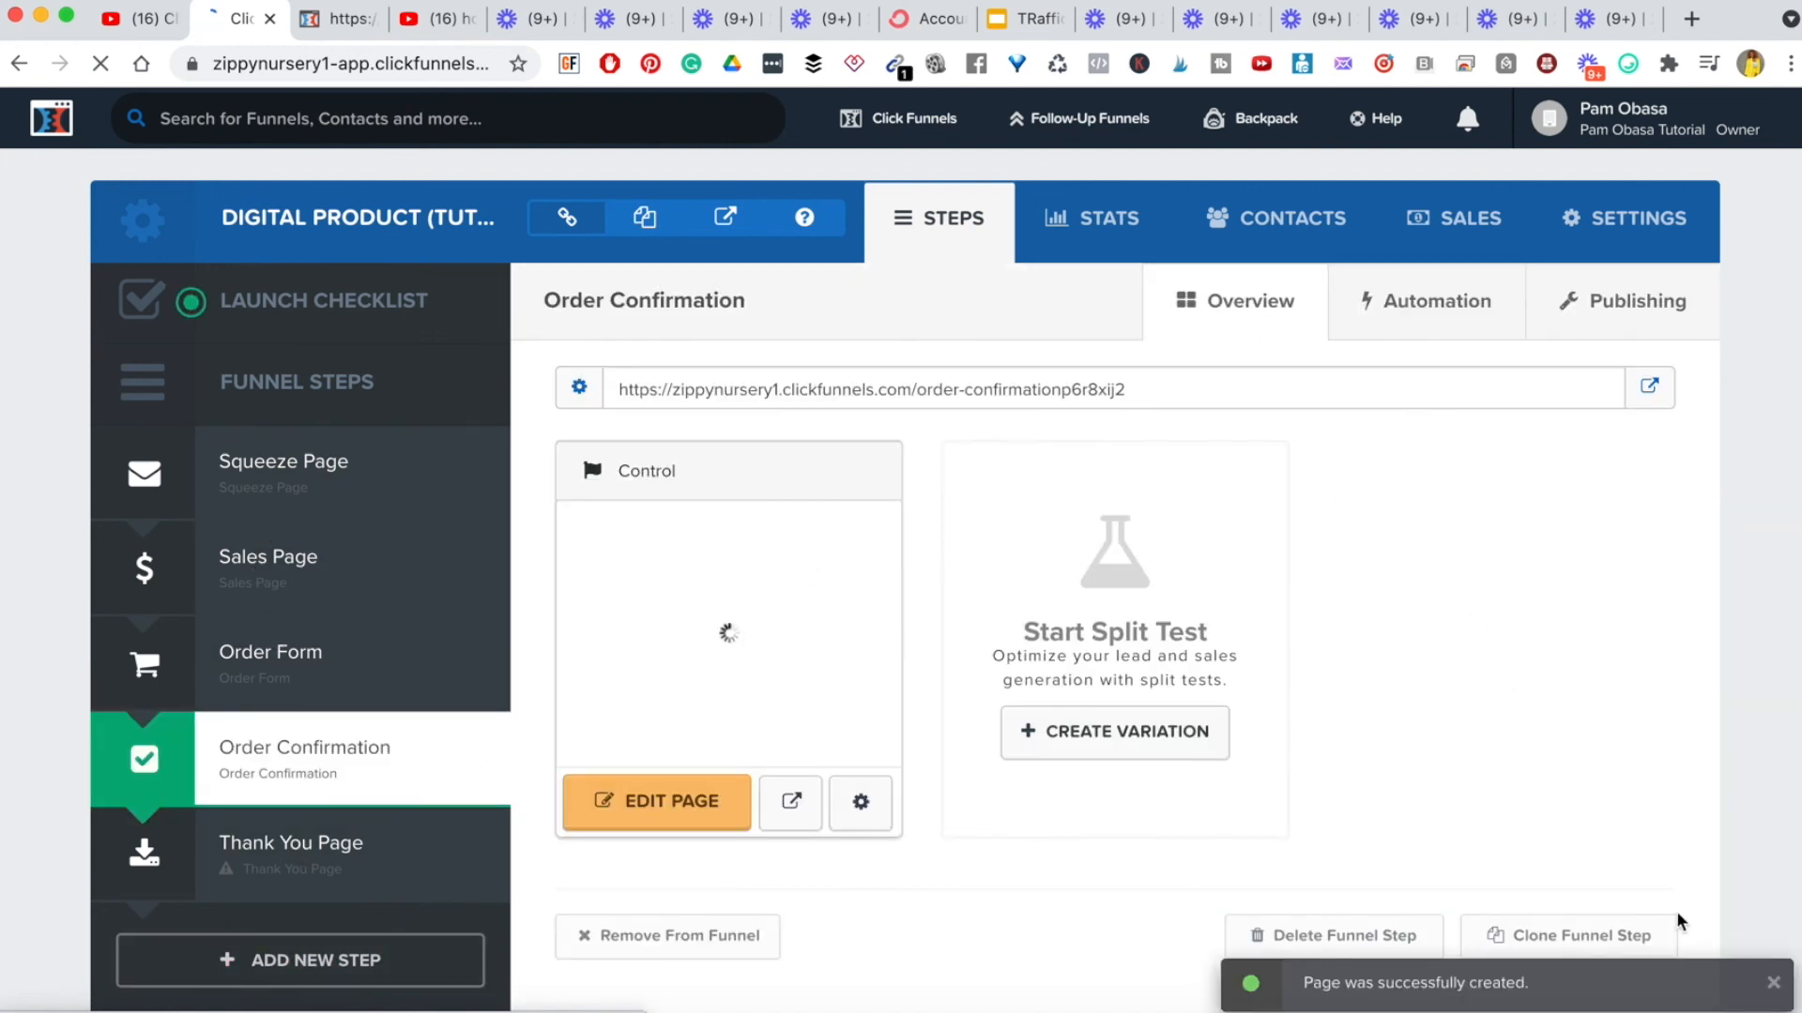
{"action": "scroll", "coordinate": [1376, 591], "scroll_direction": "down", "scroll_amount": 1}
{"action": "scroll", "coordinate": [1375, 591], "scroll_direction": "up", "scroll_amount": 1}
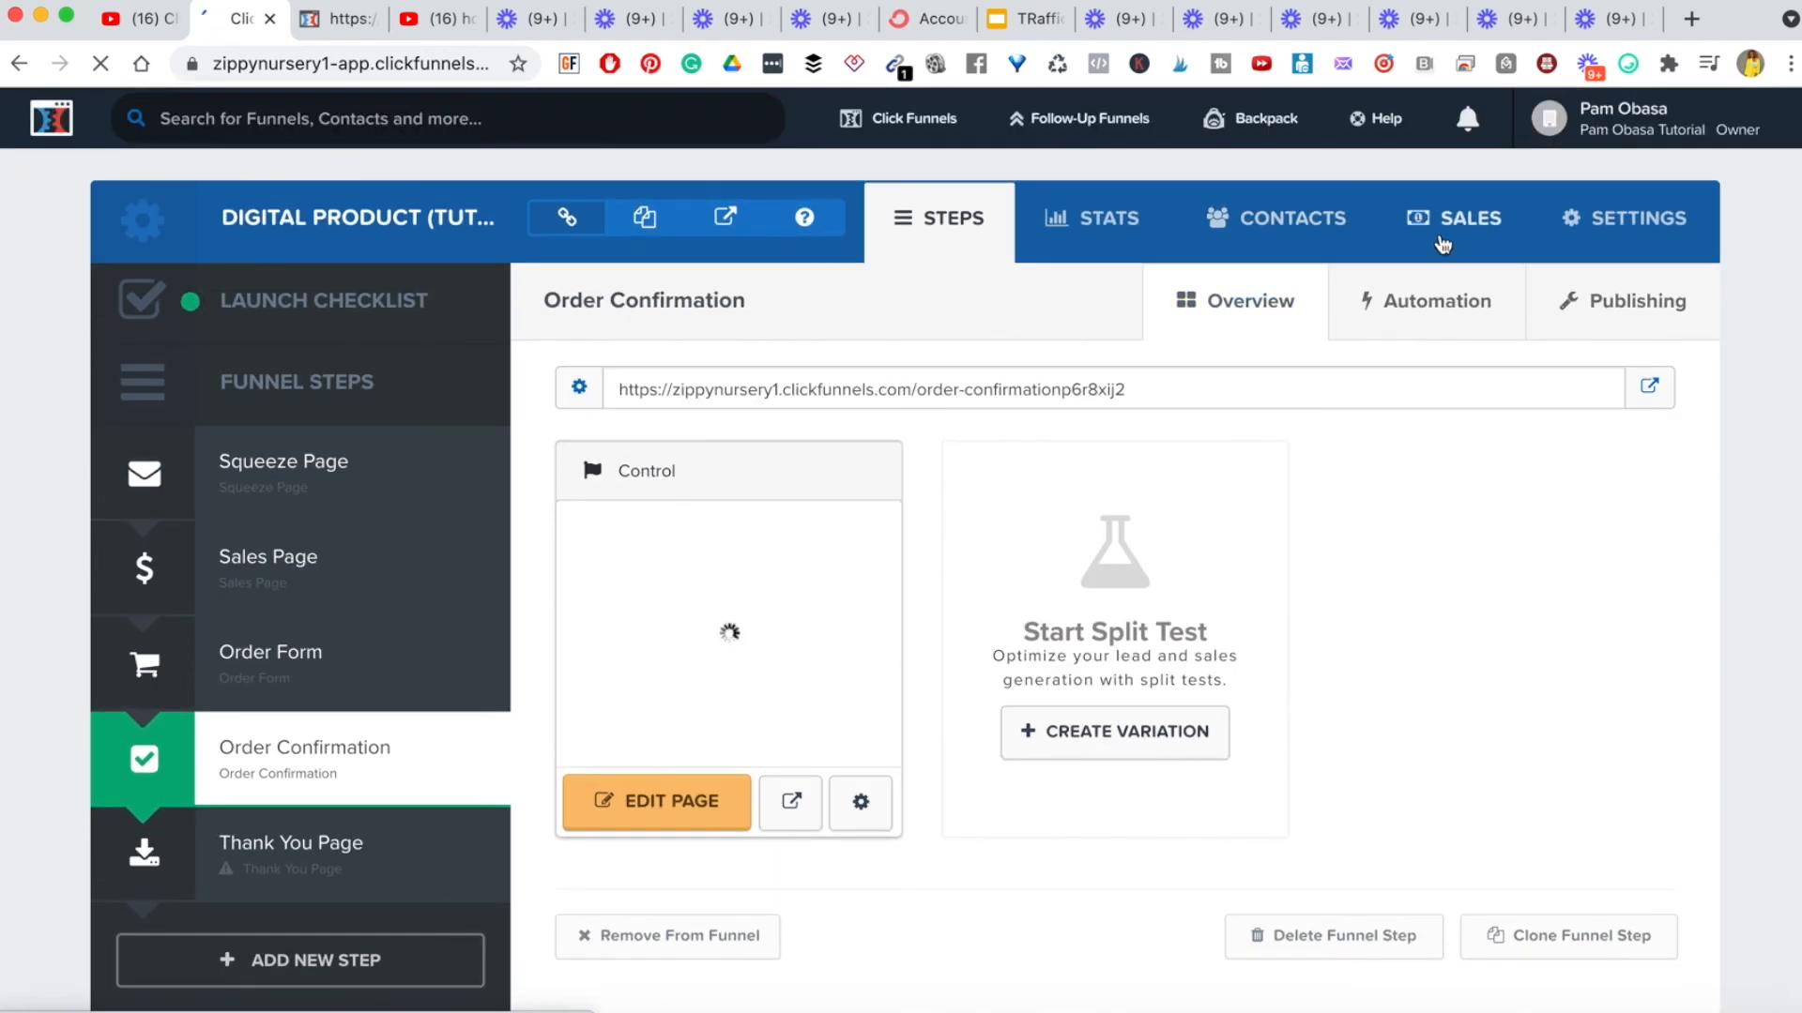
- Start adding a new domain from the funnel settings and choose to use an existing domain
{"action": "left_click", "coordinate": [1633, 224]}
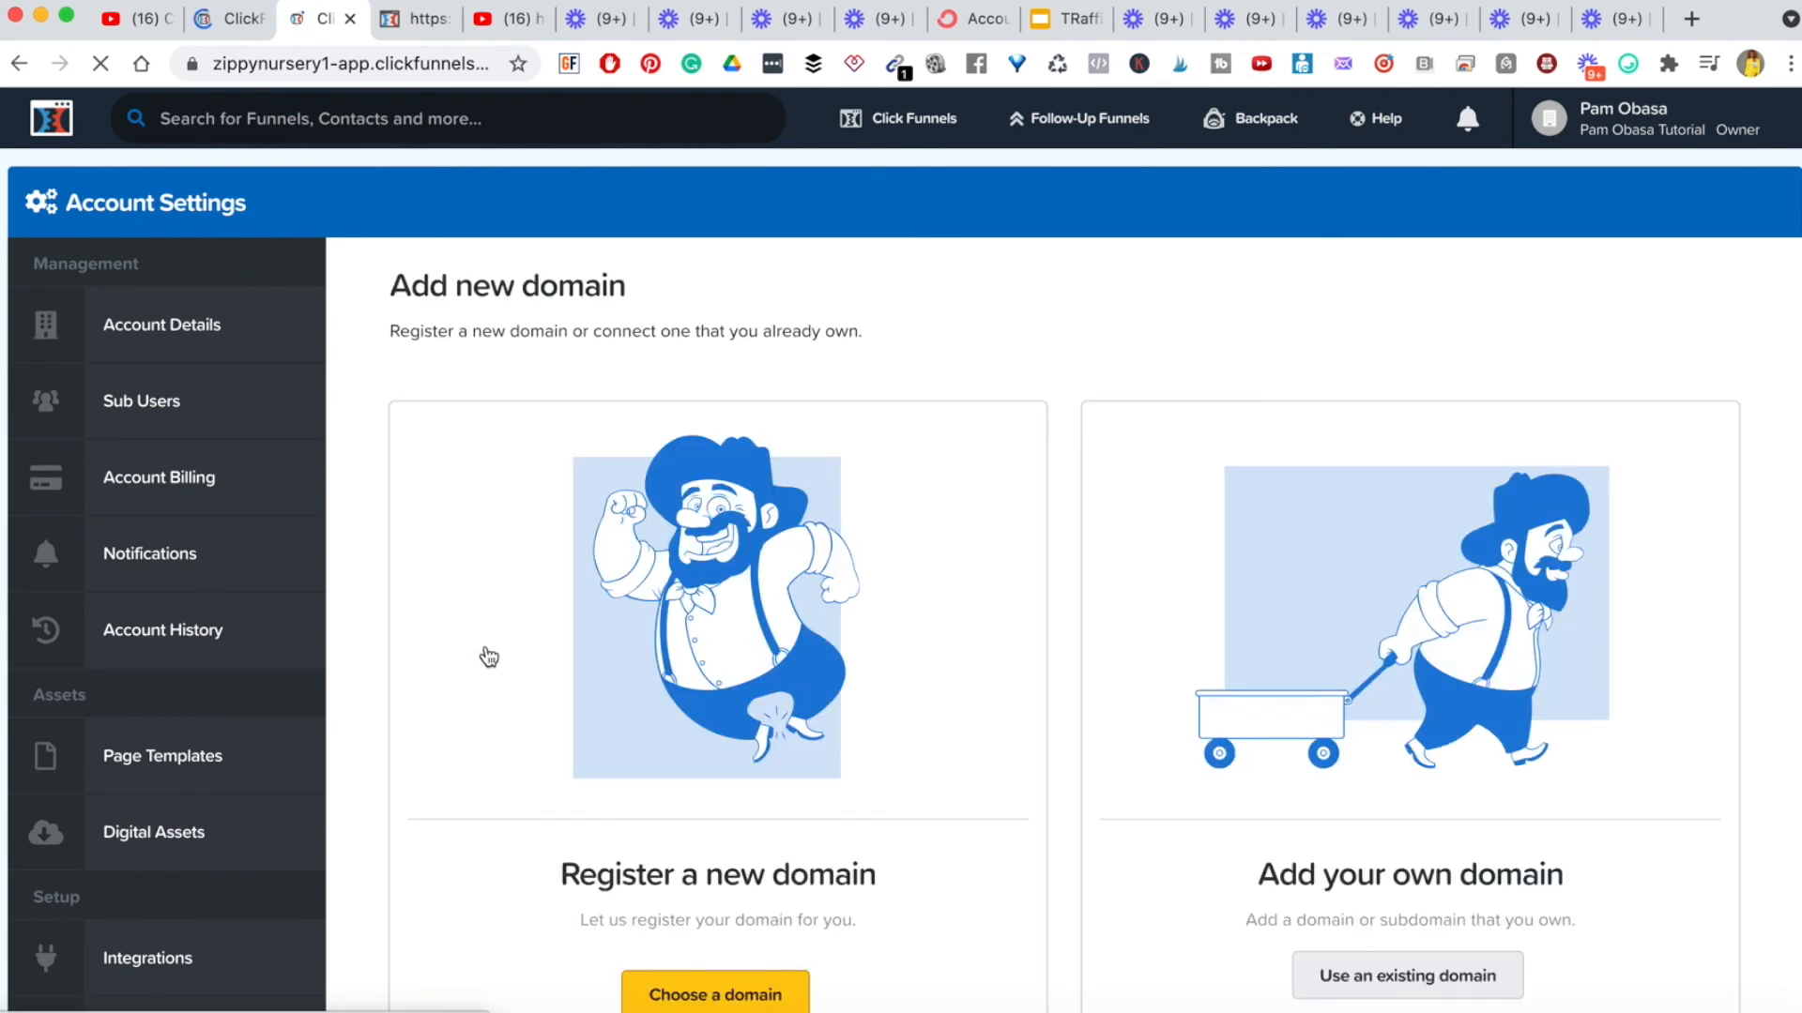
{"action": "scroll", "coordinate": [876, 782], "scroll_direction": "down", "scroll_amount": 2}
{"action": "scroll", "coordinate": [875, 781], "scroll_direction": "down", "scroll_amount": 1}
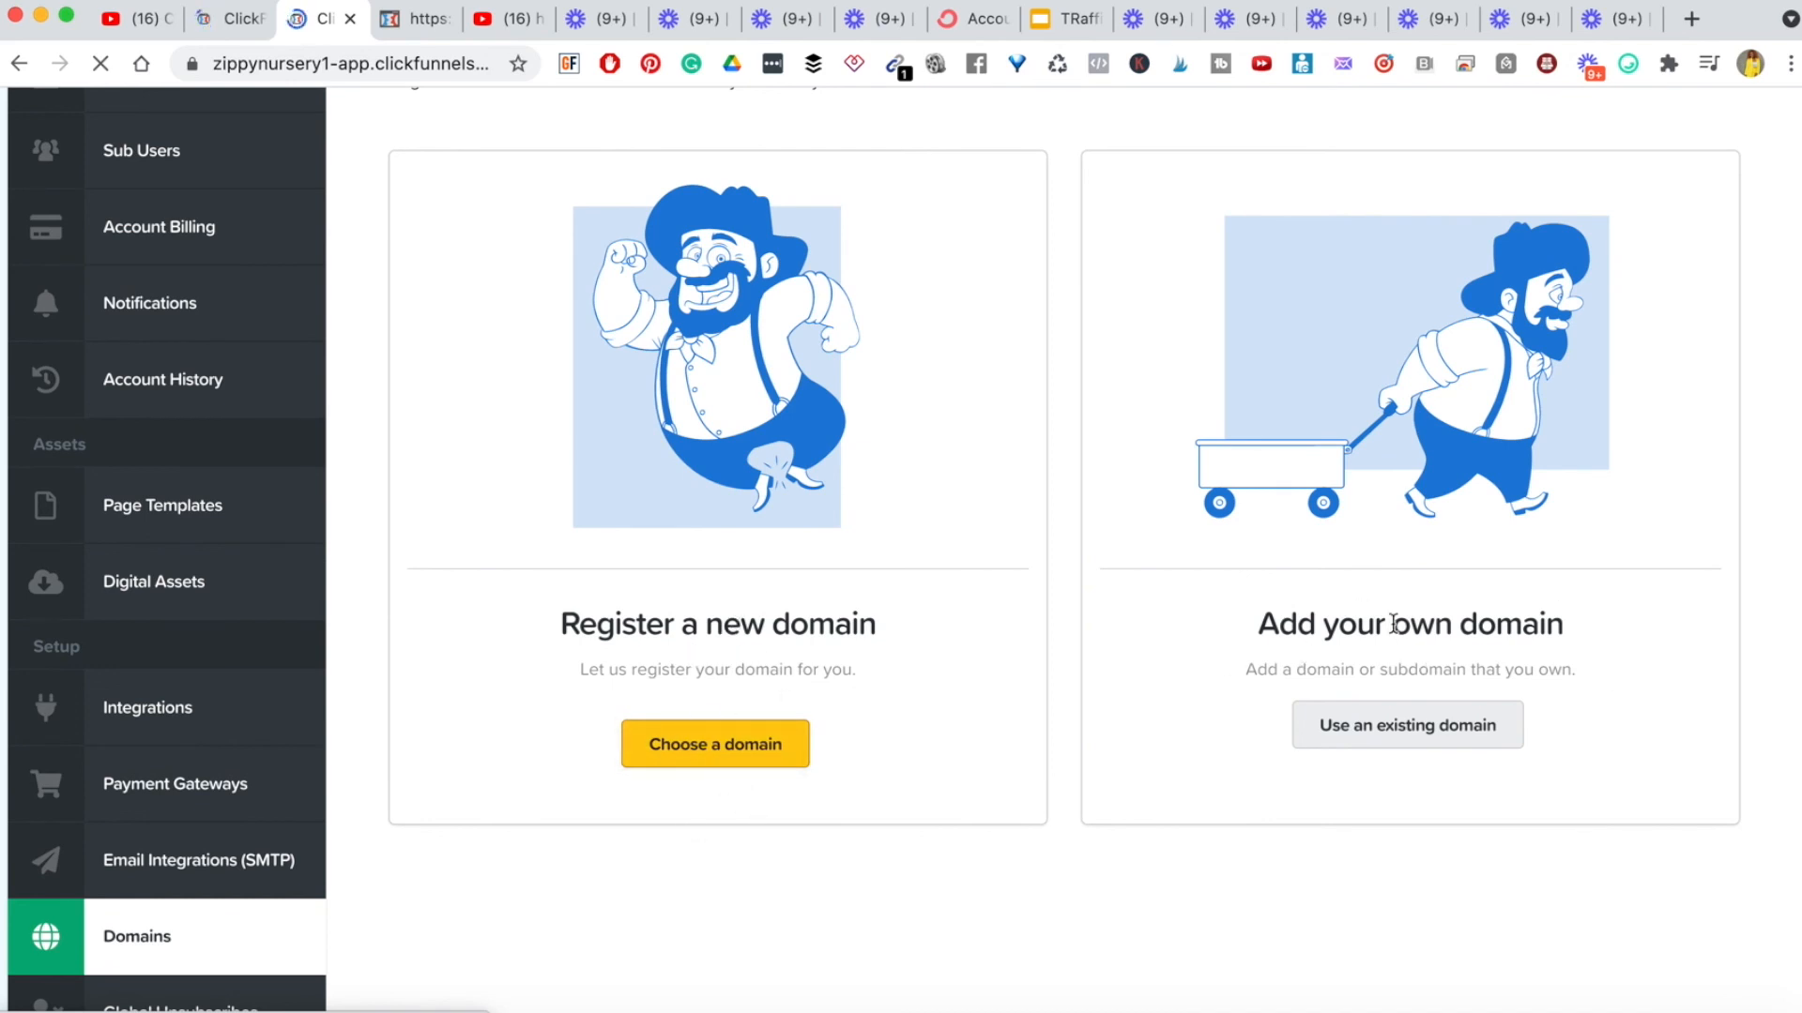
{"action": "left_click", "coordinate": [1414, 730]}
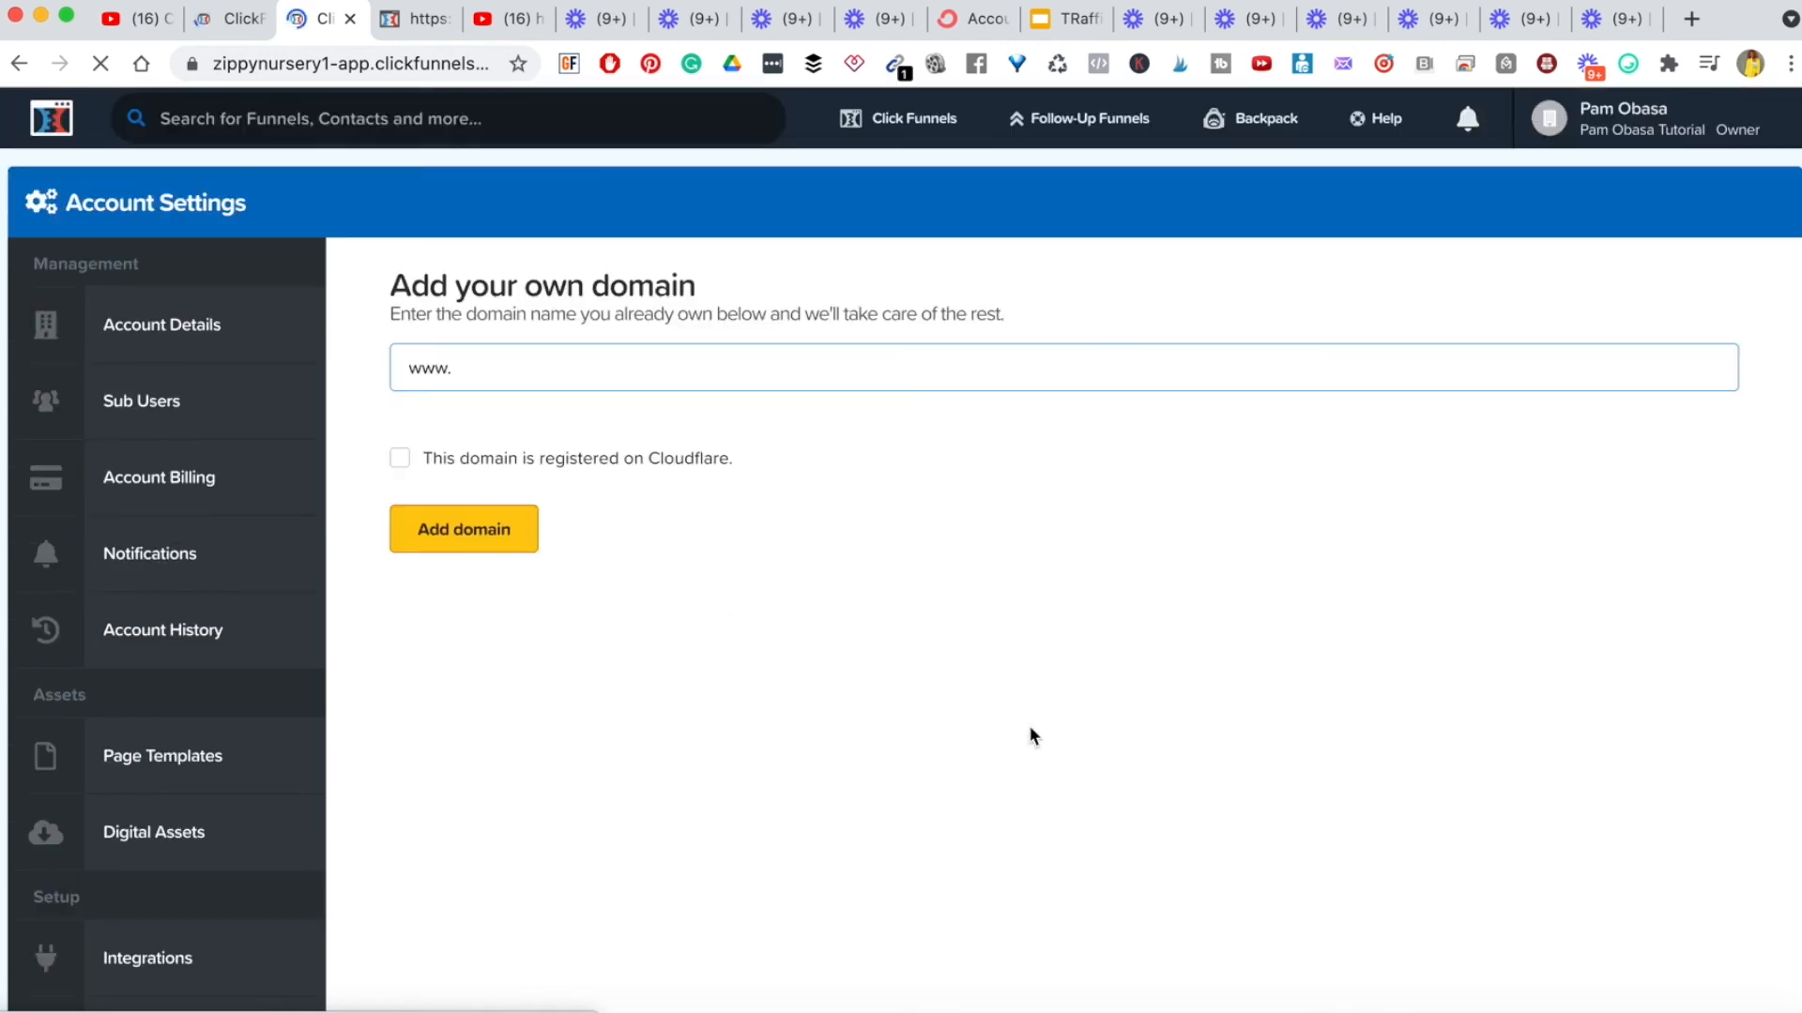
{"action": "triple_click", "coordinate": [504, 363]}
{"action": "left_click", "coordinate": [504, 363]}
{"action": "type", "text": "pamobasa.com"}
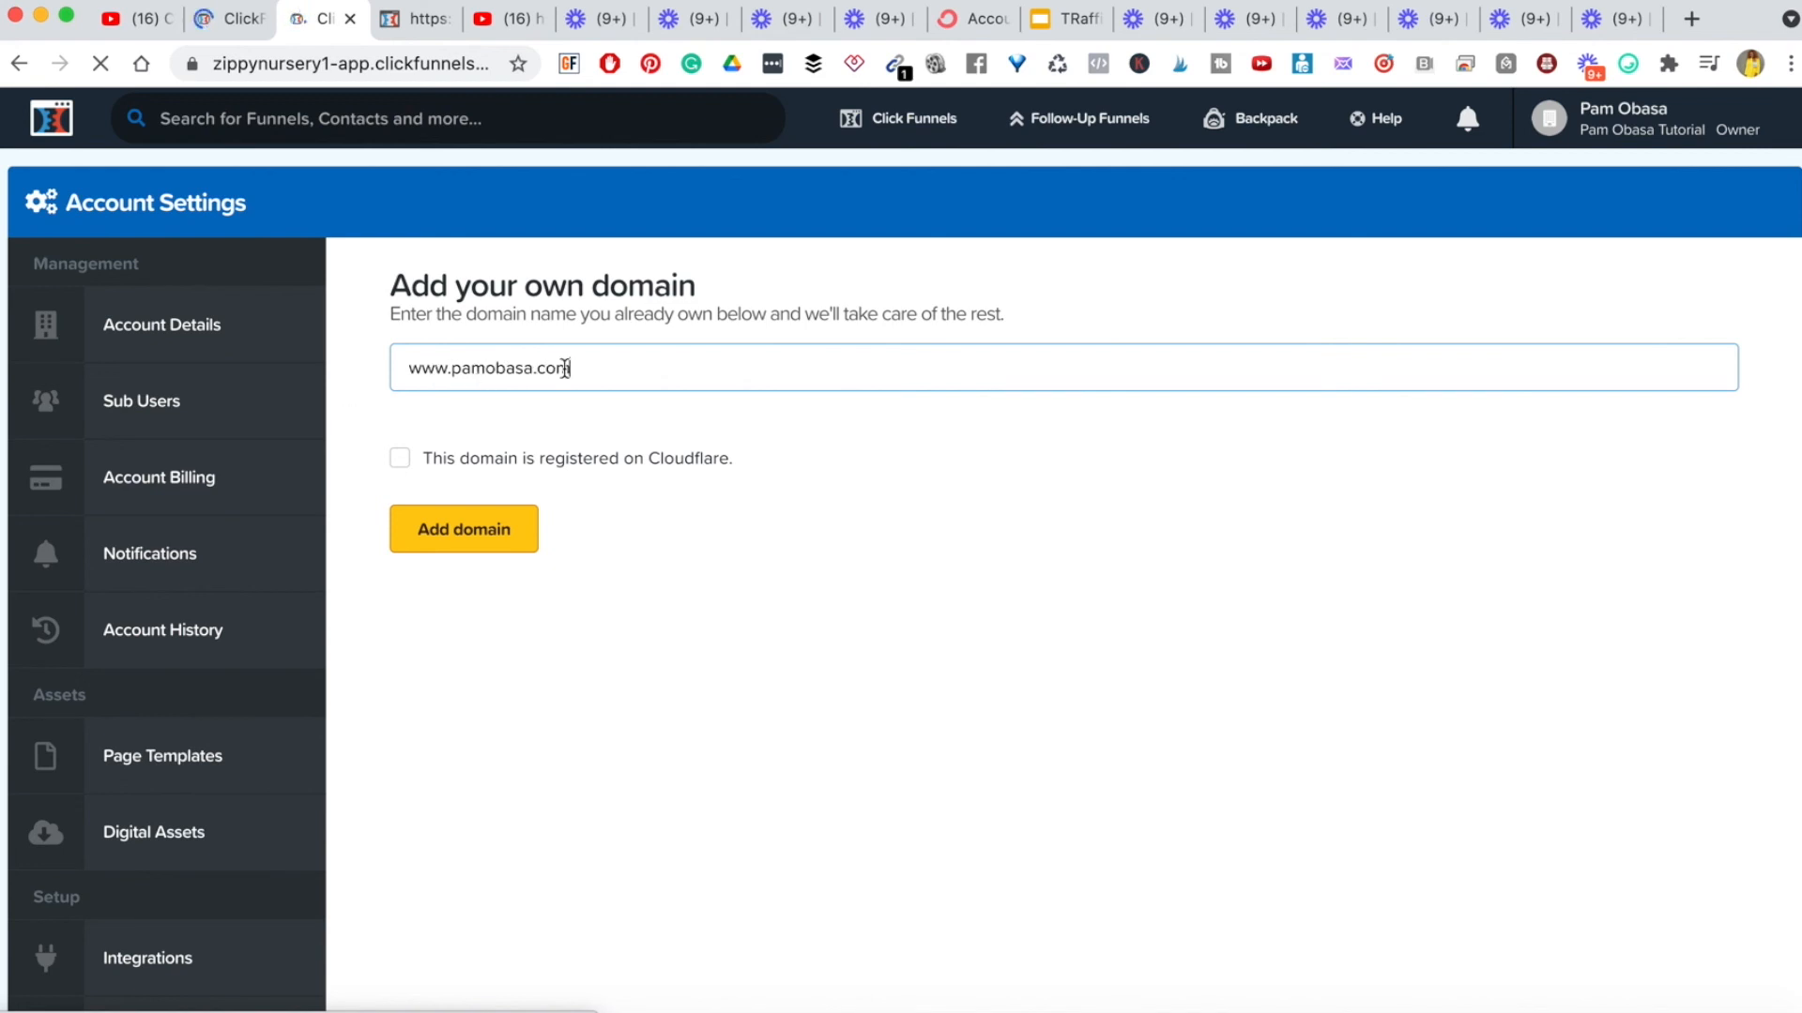
{"action": "triple_click", "coordinate": [501, 367]}
{"action": "left_click", "coordinate": [409, 371]}
{"action": "double_click", "coordinate": [409, 371]}
{"action": "type", "text": "go"}
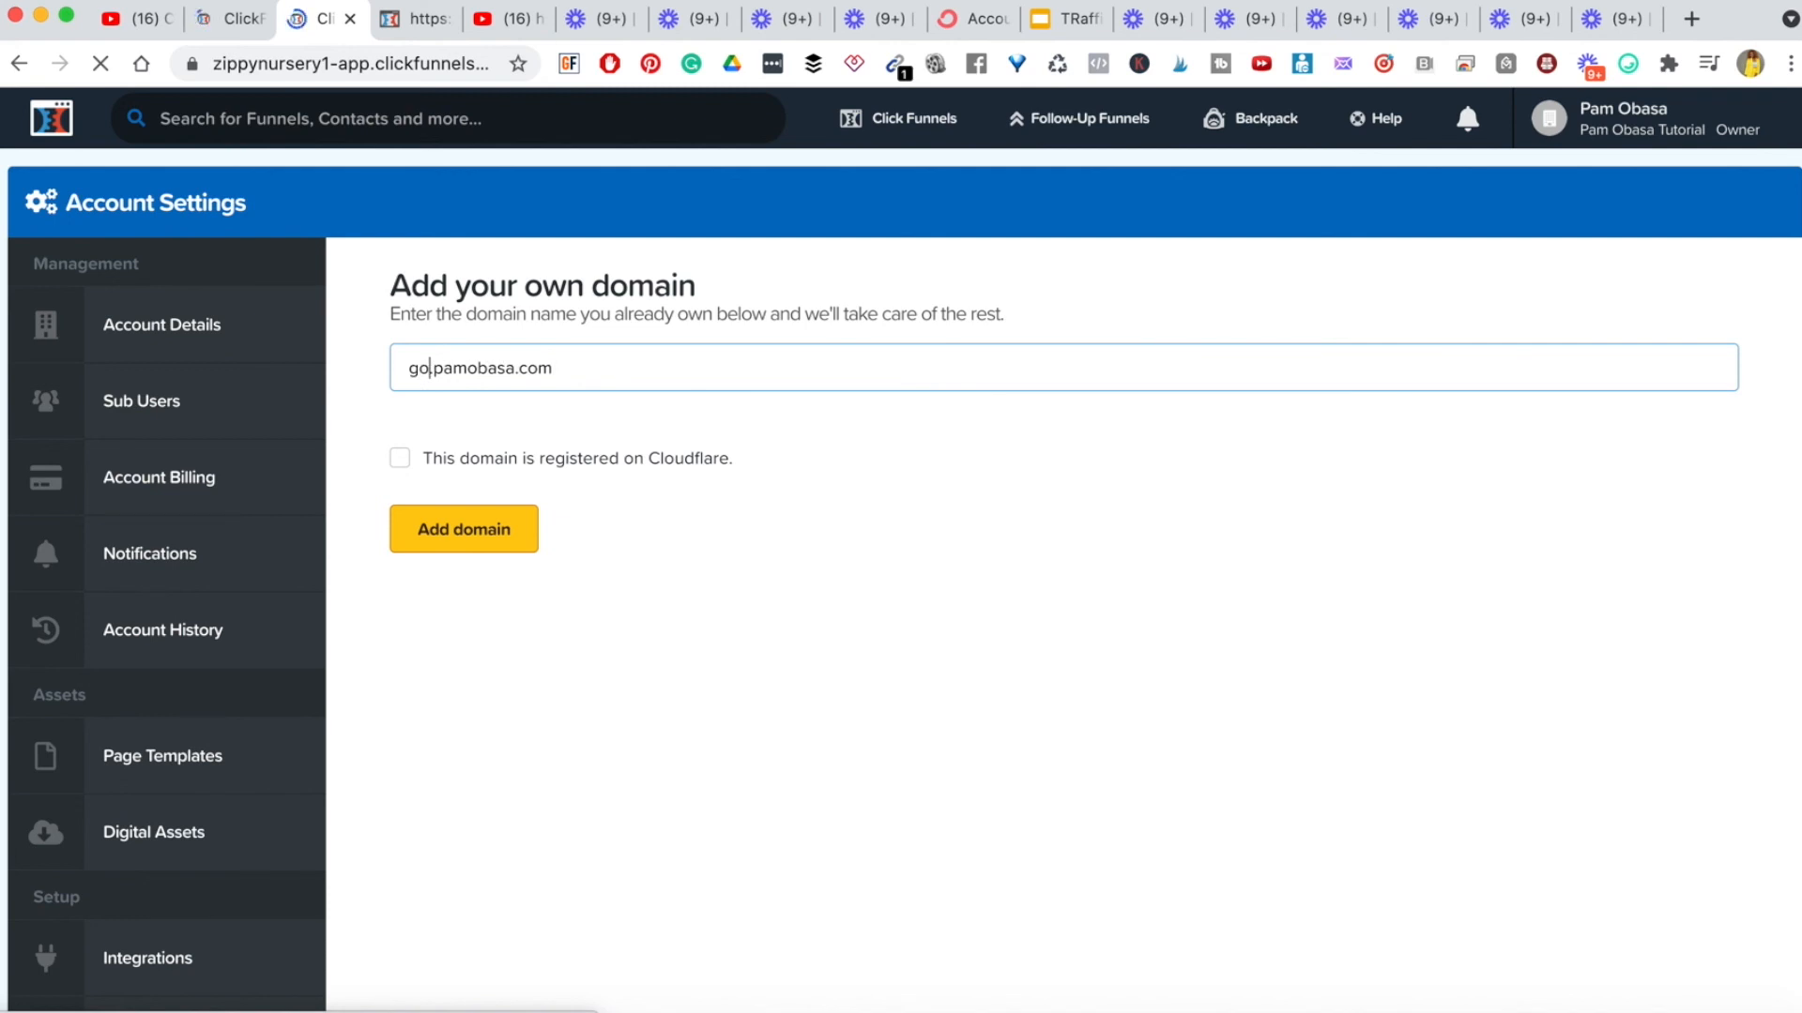
{"action": "key", "text": "BackSpace"}
{"action": "key", "text": "BackSpace"}
{"action": "type", "text": "digita"}
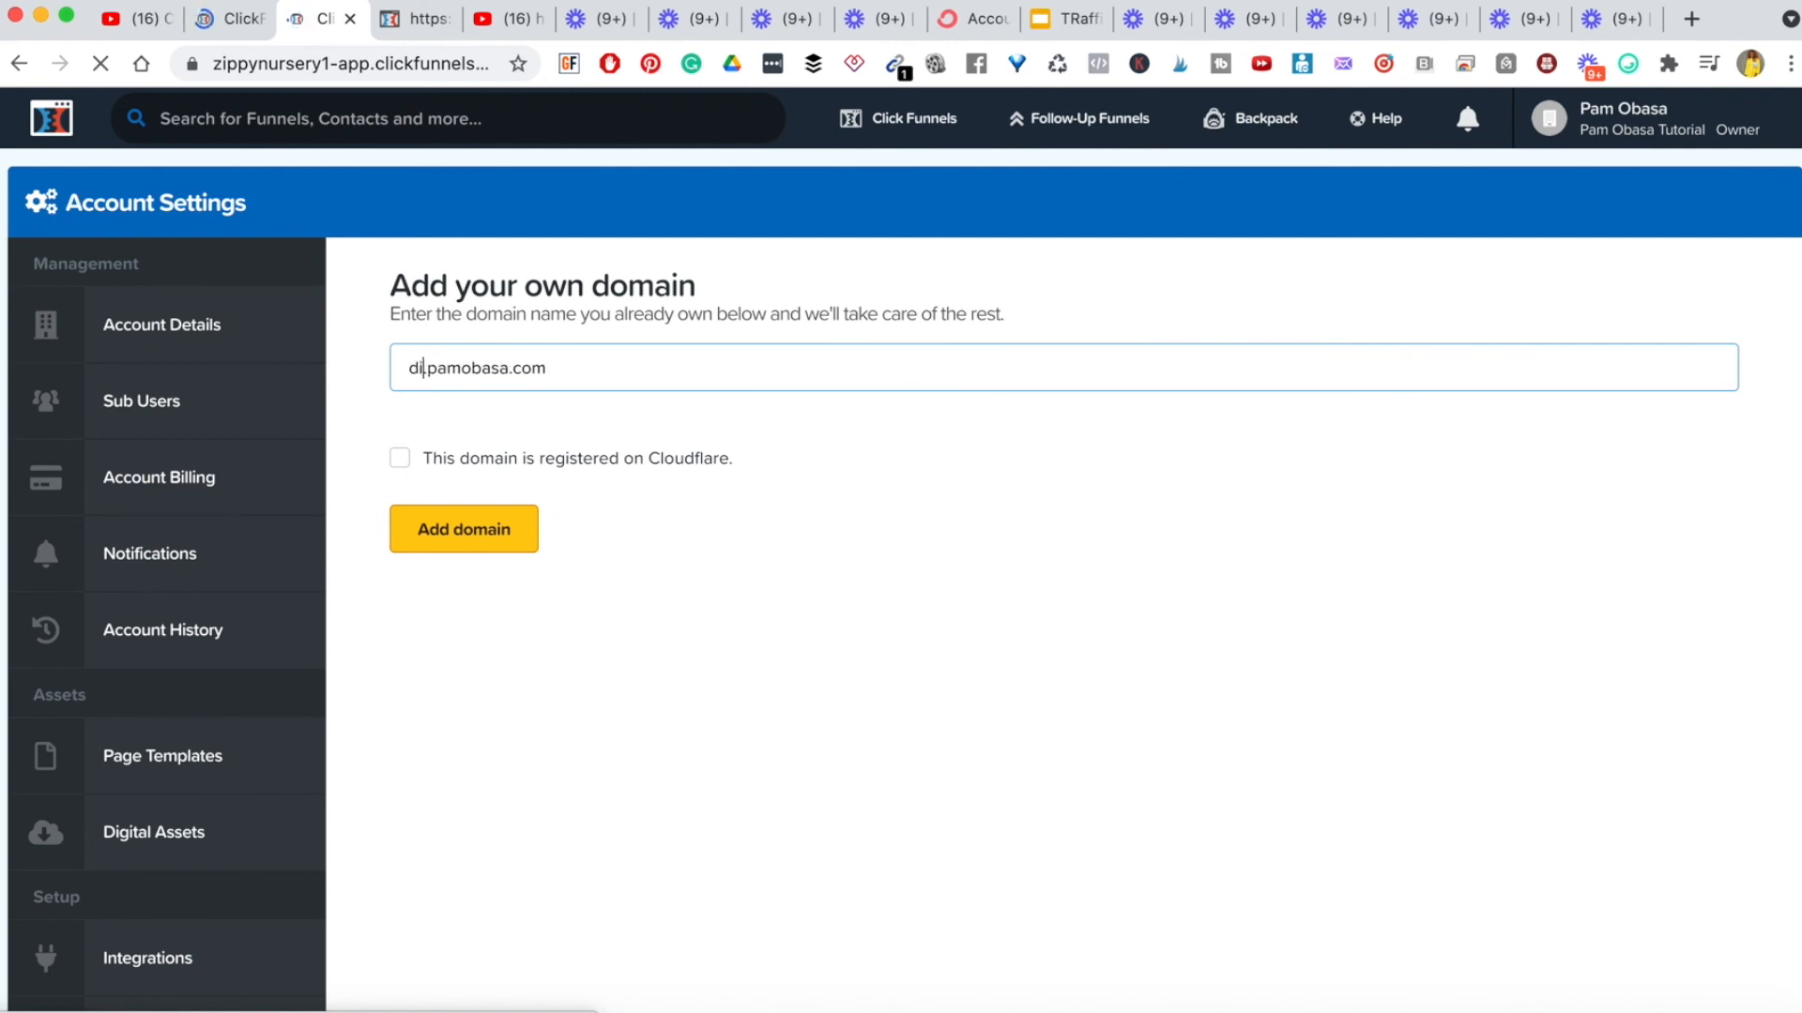
{"action": "key", "text": "BackSpace"}
{"action": "key", "text": "BackSpace"}
{"action": "key", "text": "BackSpace"}
{"action": "key", "text": "BackSpace"}
{"action": "key", "text": "BackSpace"}
{"action": "key", "text": "BackSpace"}
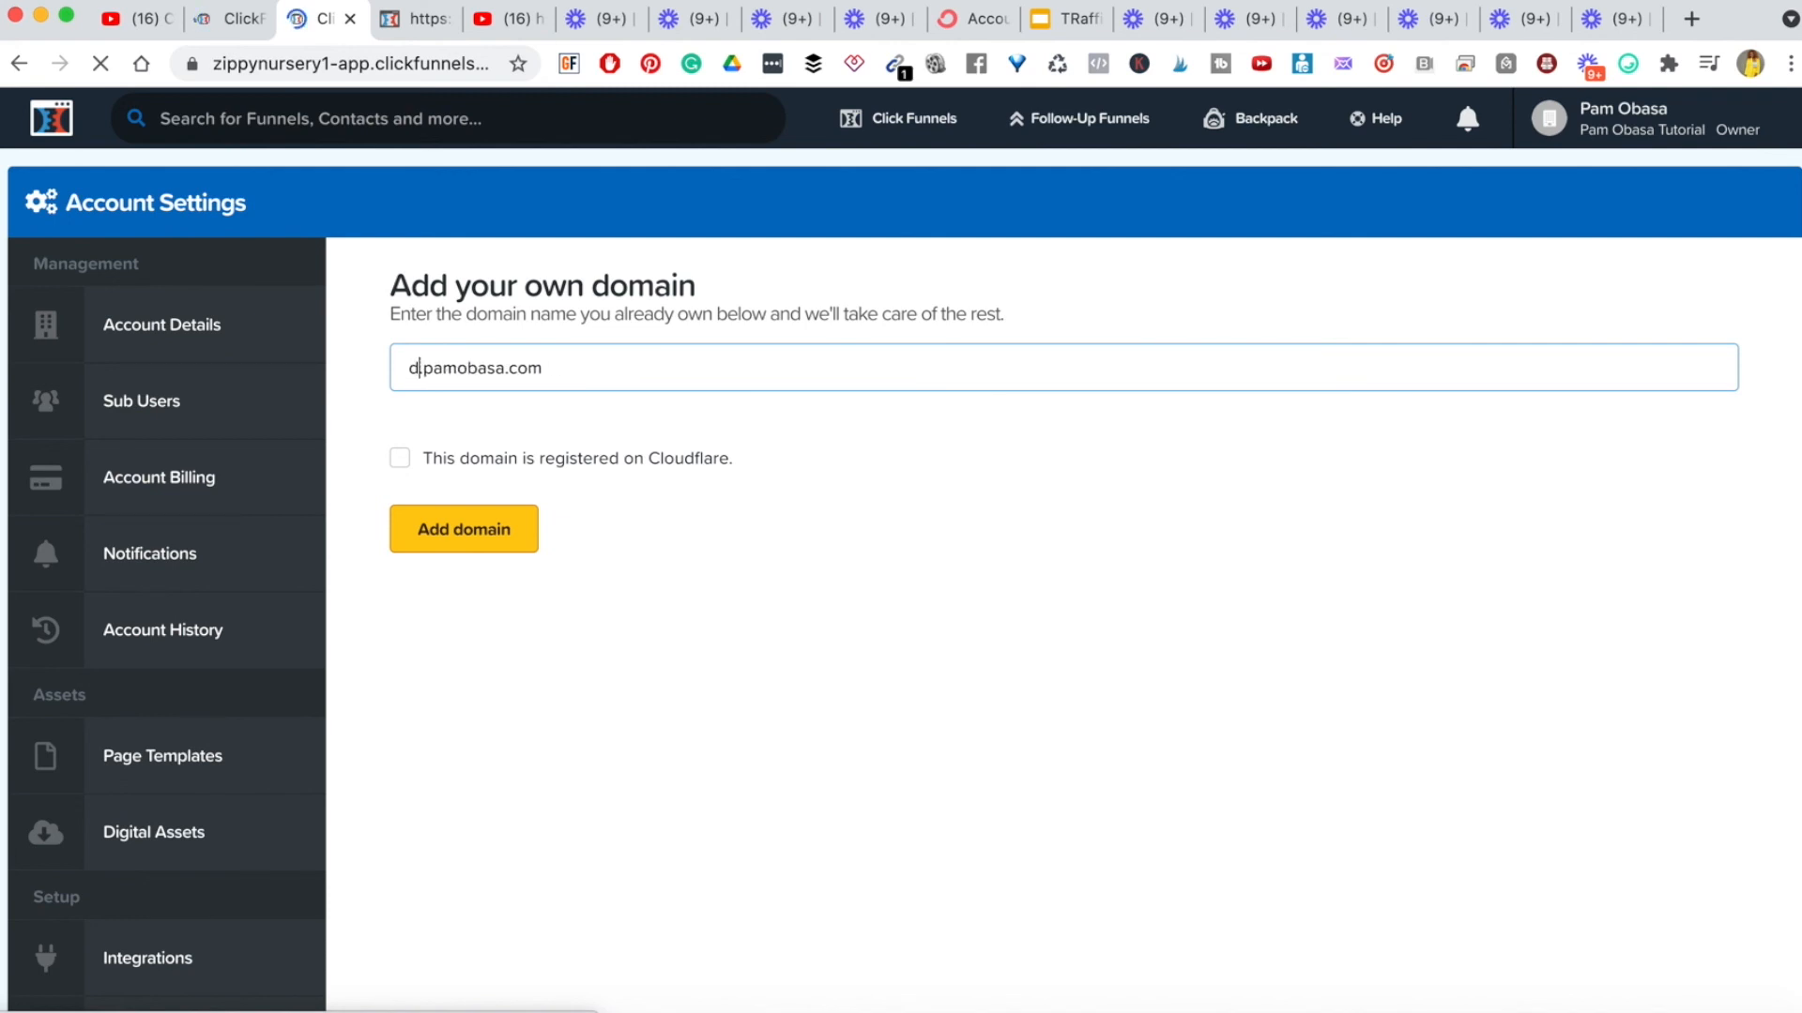
{"action": "type", "text": "d"}
{"action": "key", "text": "BackSpace"}
- Use course as the domain's subdomain and add the domain to the account
{"action": "type", "text": "course"}
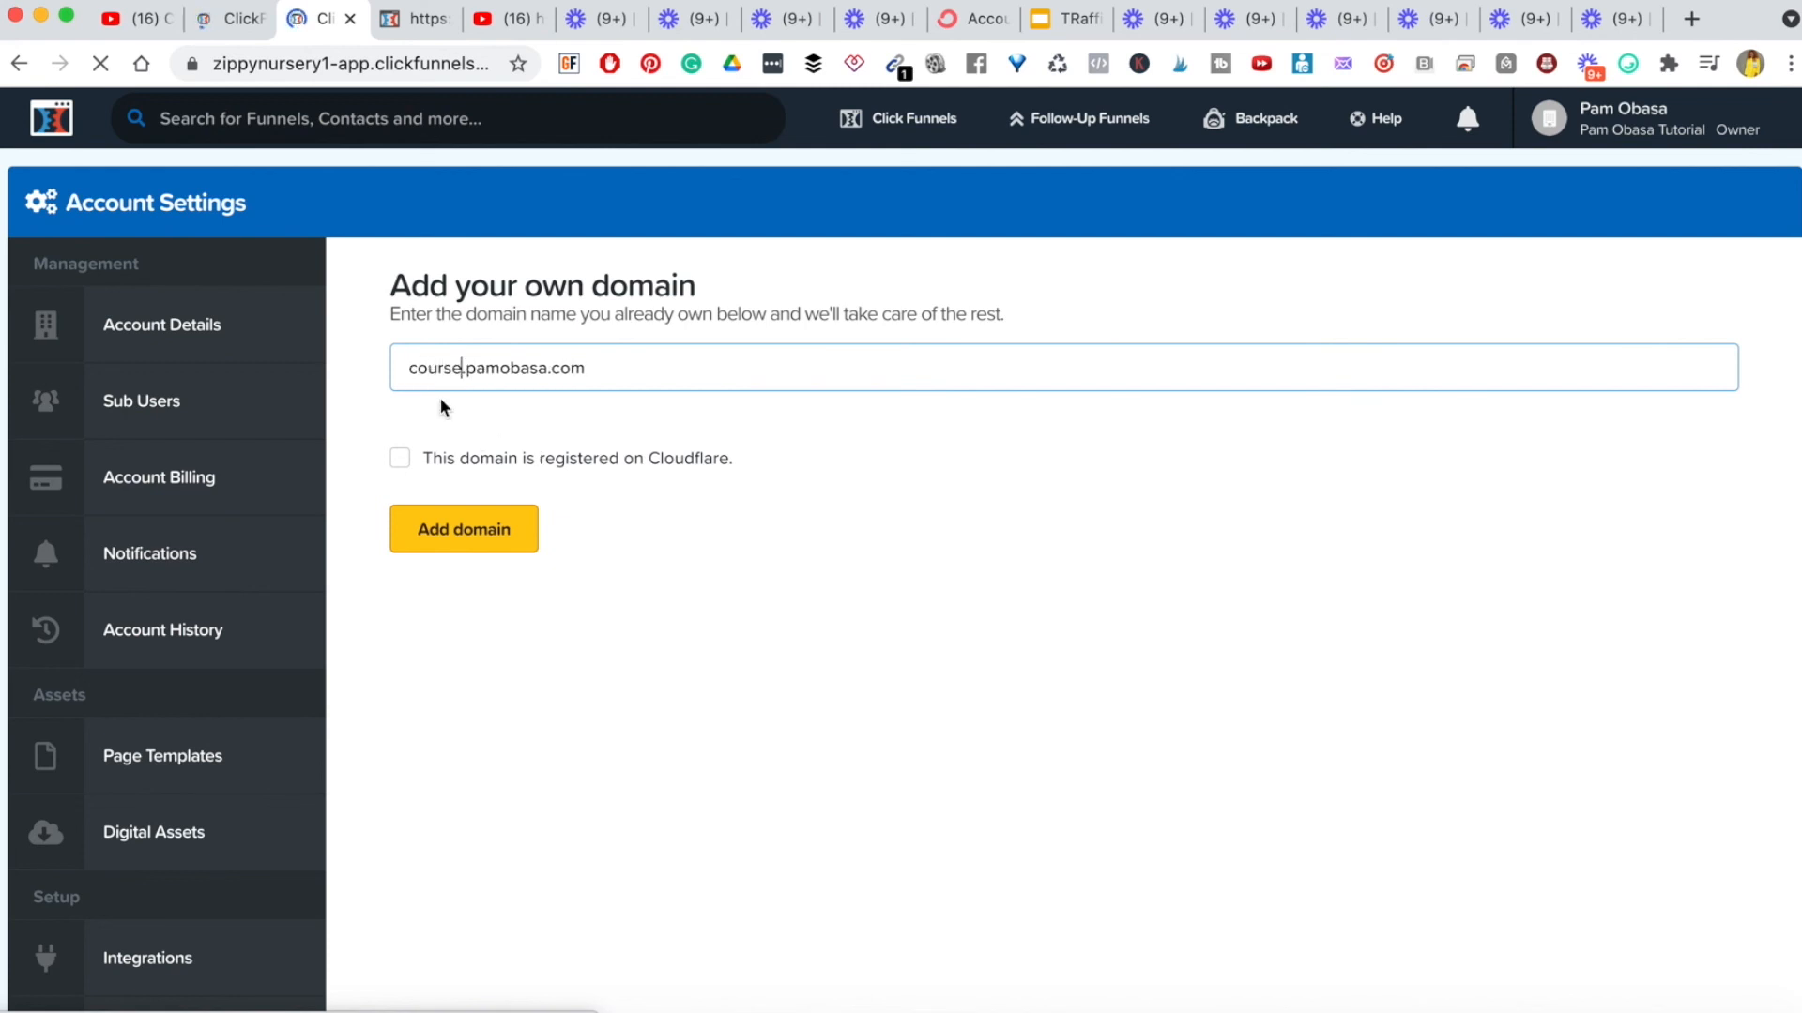
{"action": "left_click", "coordinate": [470, 526]}
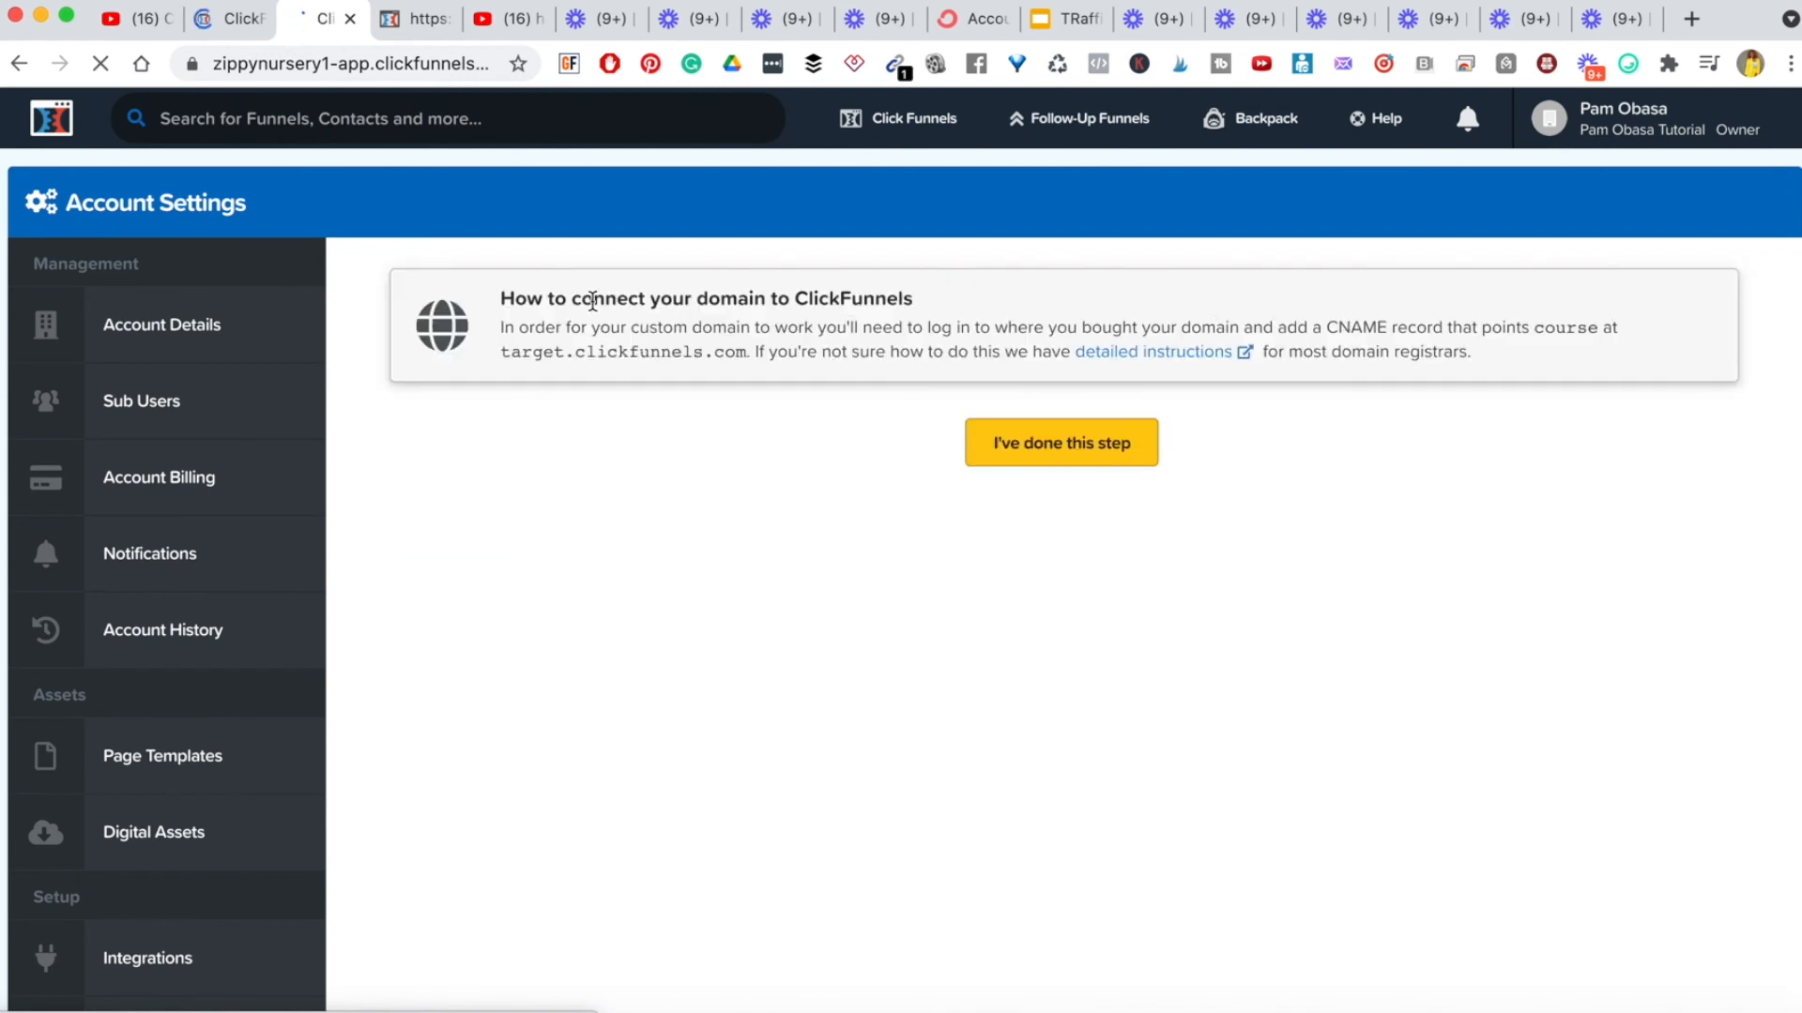
- Read the CNAME record instructions, mark that step as done, and review the remaining domain setup tasks
{"action": "left_click_drag", "start_coordinate": [1326, 330], "coordinate": [1523, 375]}
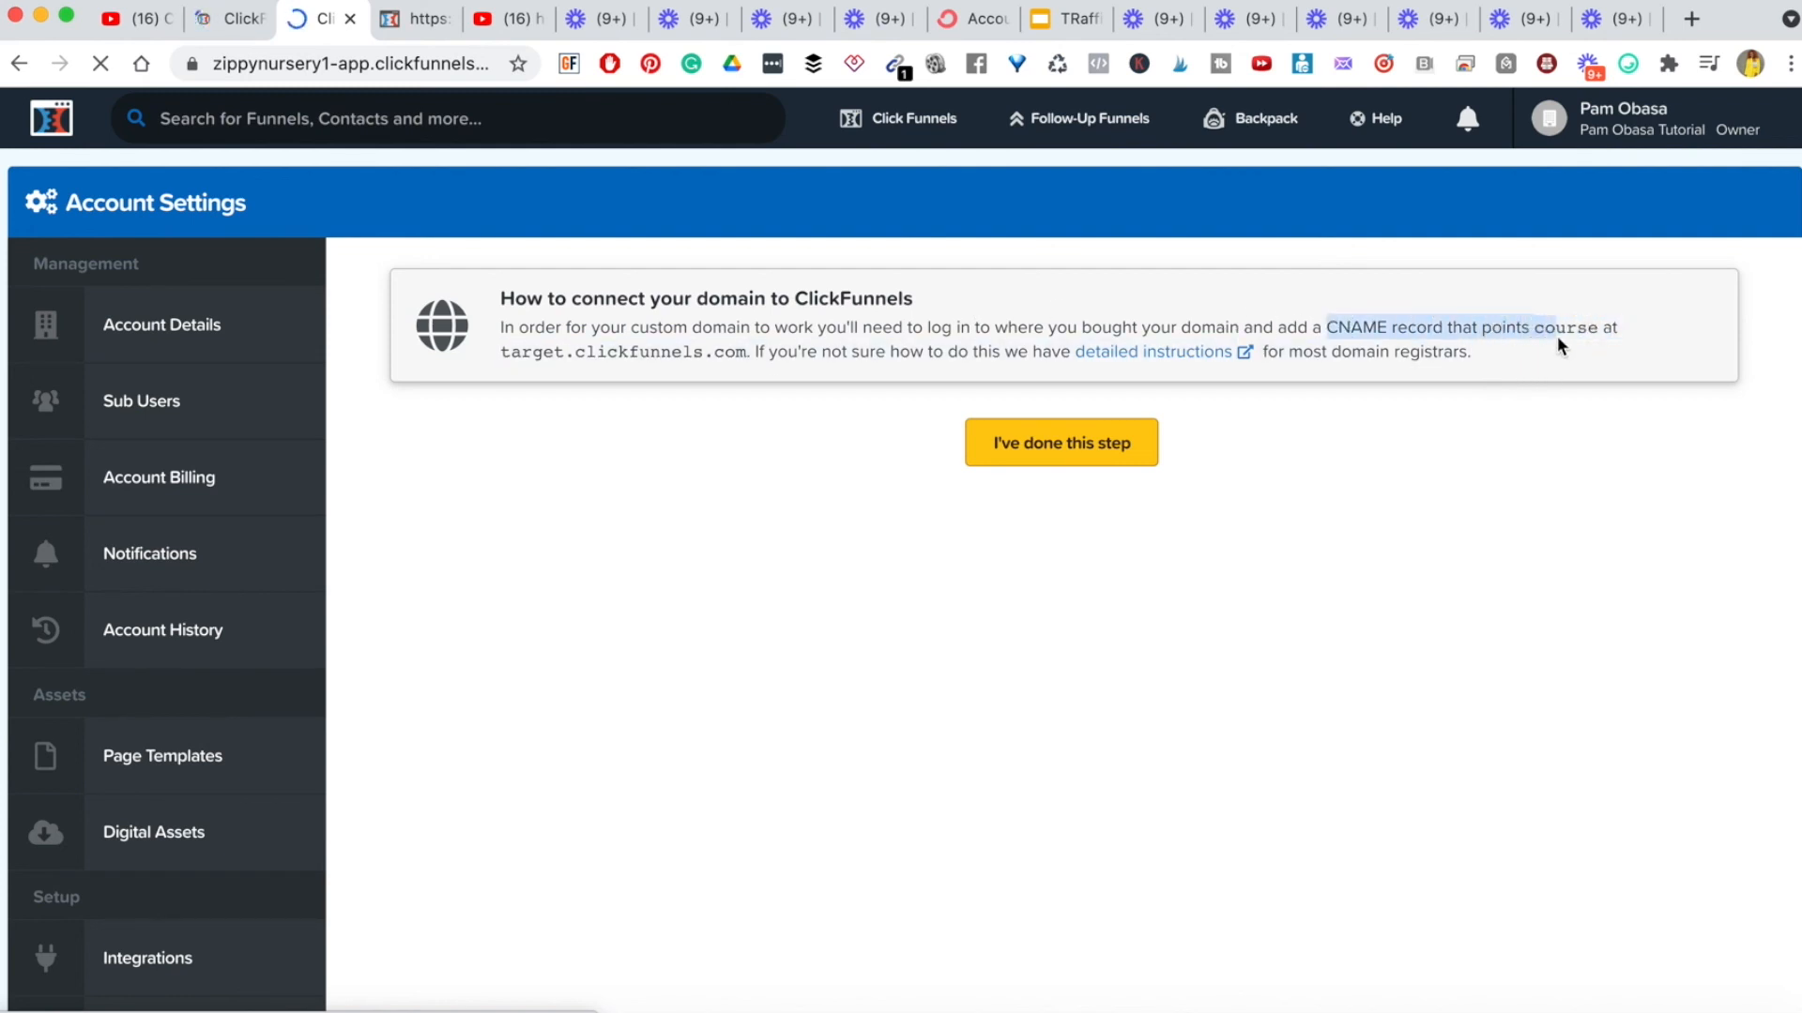
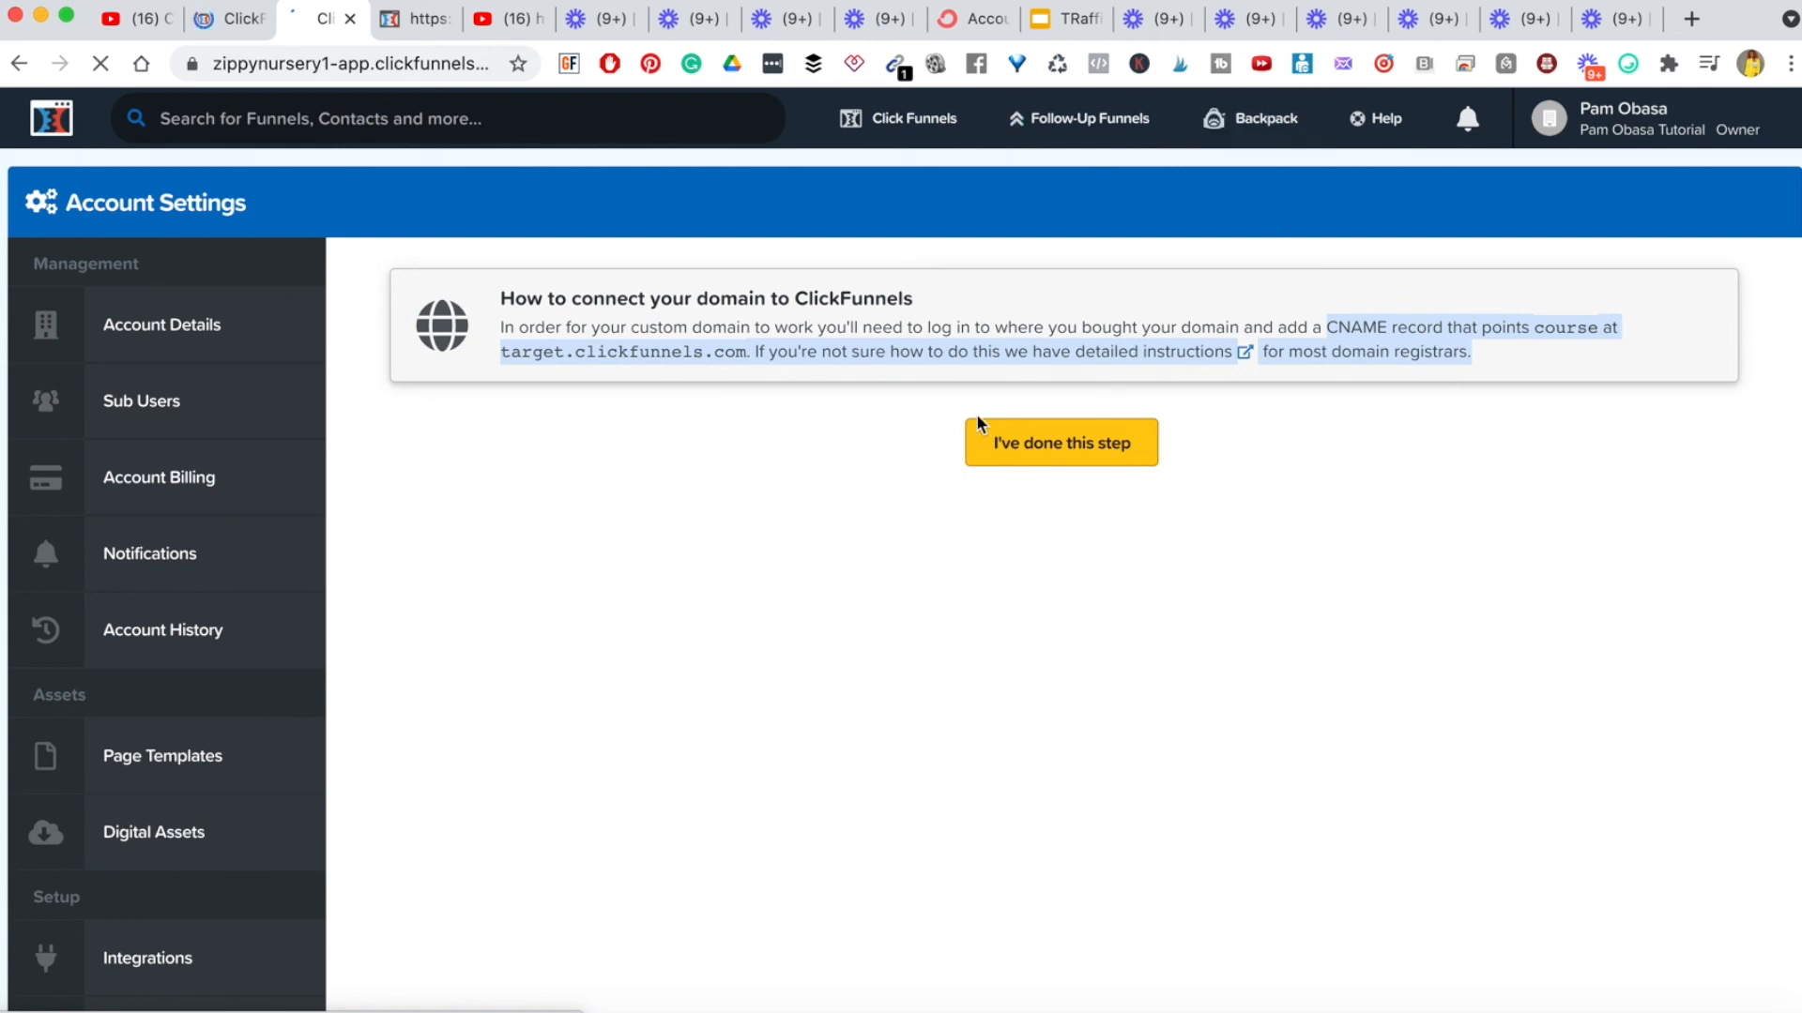
{"action": "left_click", "coordinate": [1056, 451]}
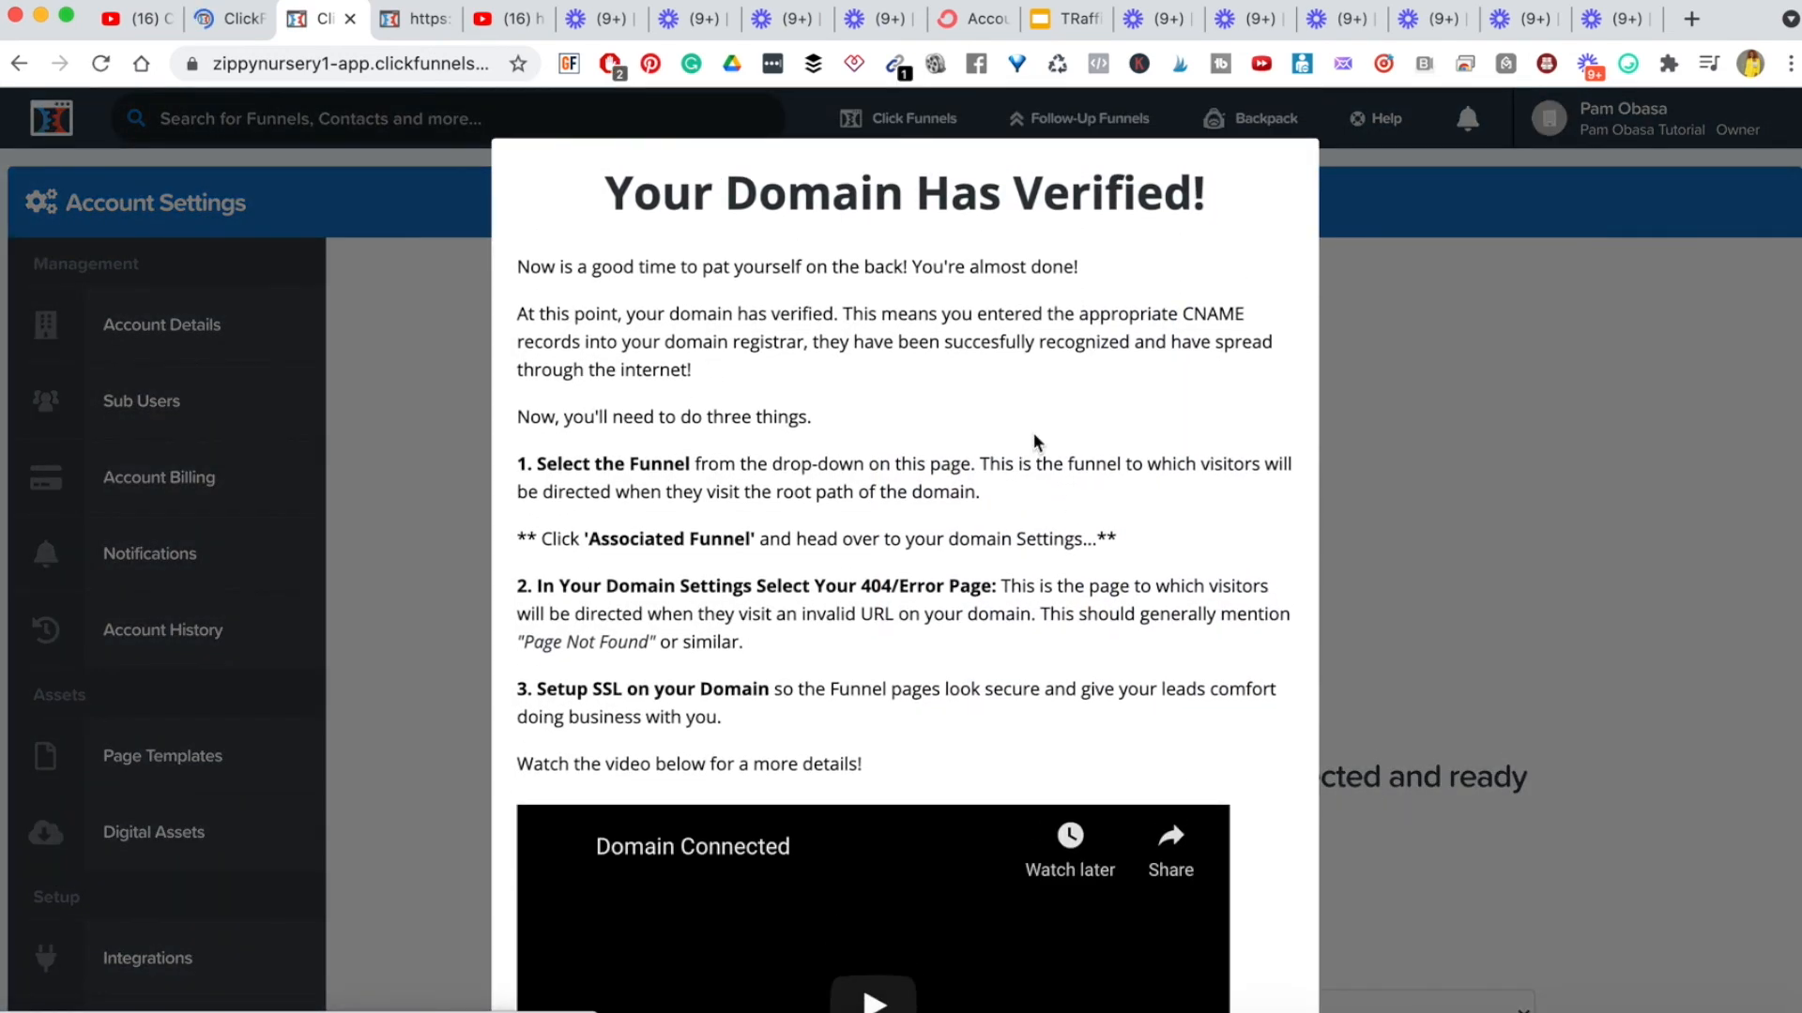
{"action": "scroll", "coordinate": [1062, 436], "scroll_direction": "down", "scroll_amount": 3}
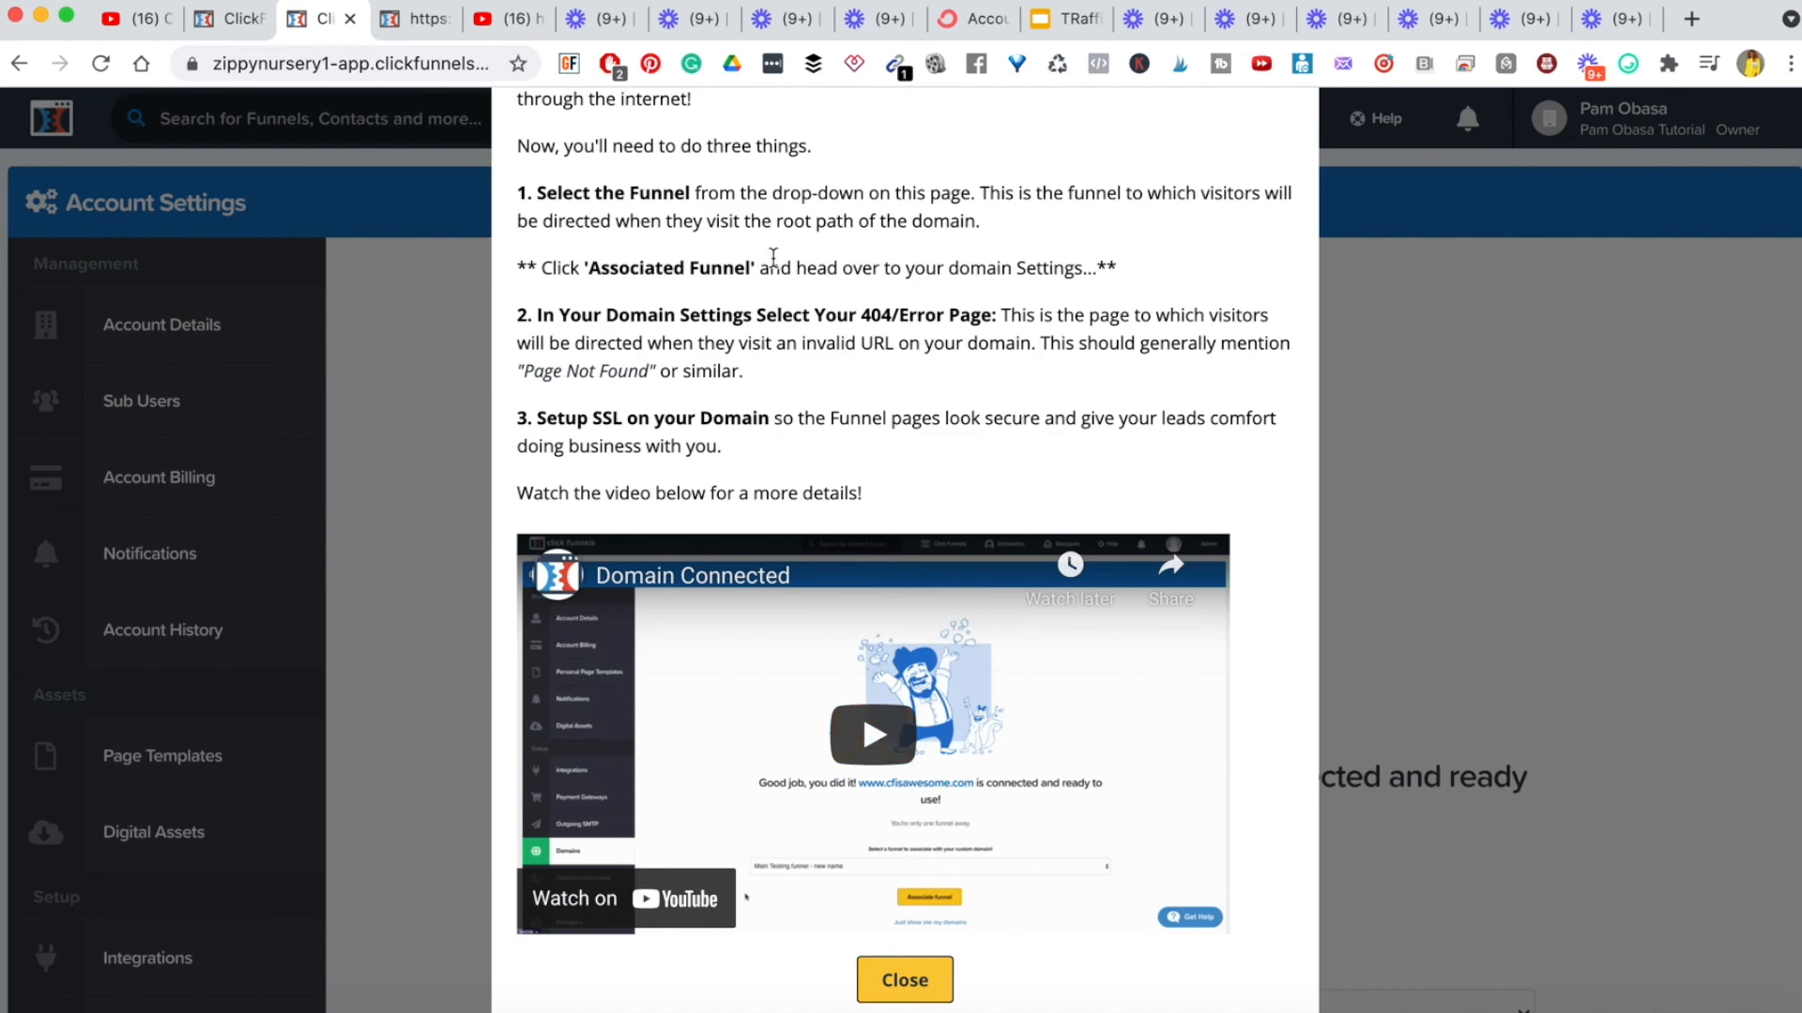
{"action": "scroll", "coordinate": [760, 257], "scroll_direction": "up", "scroll_amount": 4}
{"action": "scroll", "coordinate": [807, 252], "scroll_direction": "down", "scroll_amount": 5}
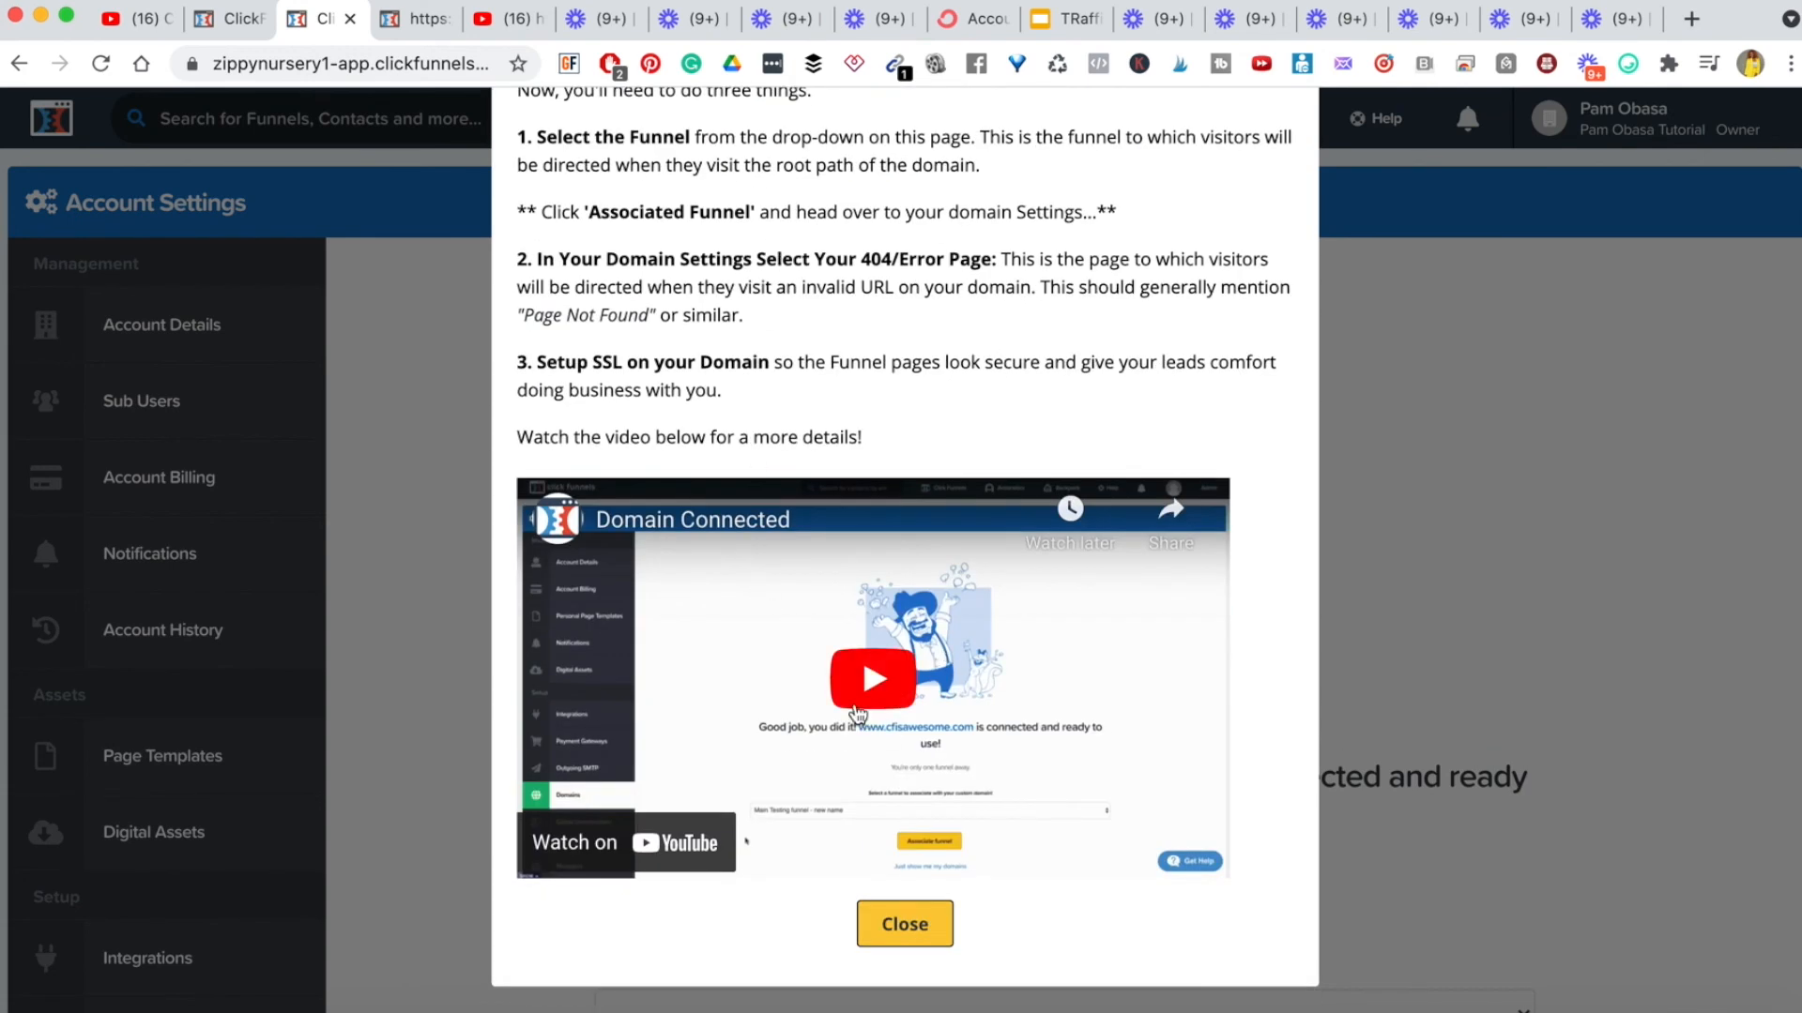
- Dismiss the domain-connected instructions and reopen the Digital Product (Tutorial) funnel from the funnels list
{"action": "left_click", "coordinate": [904, 930]}
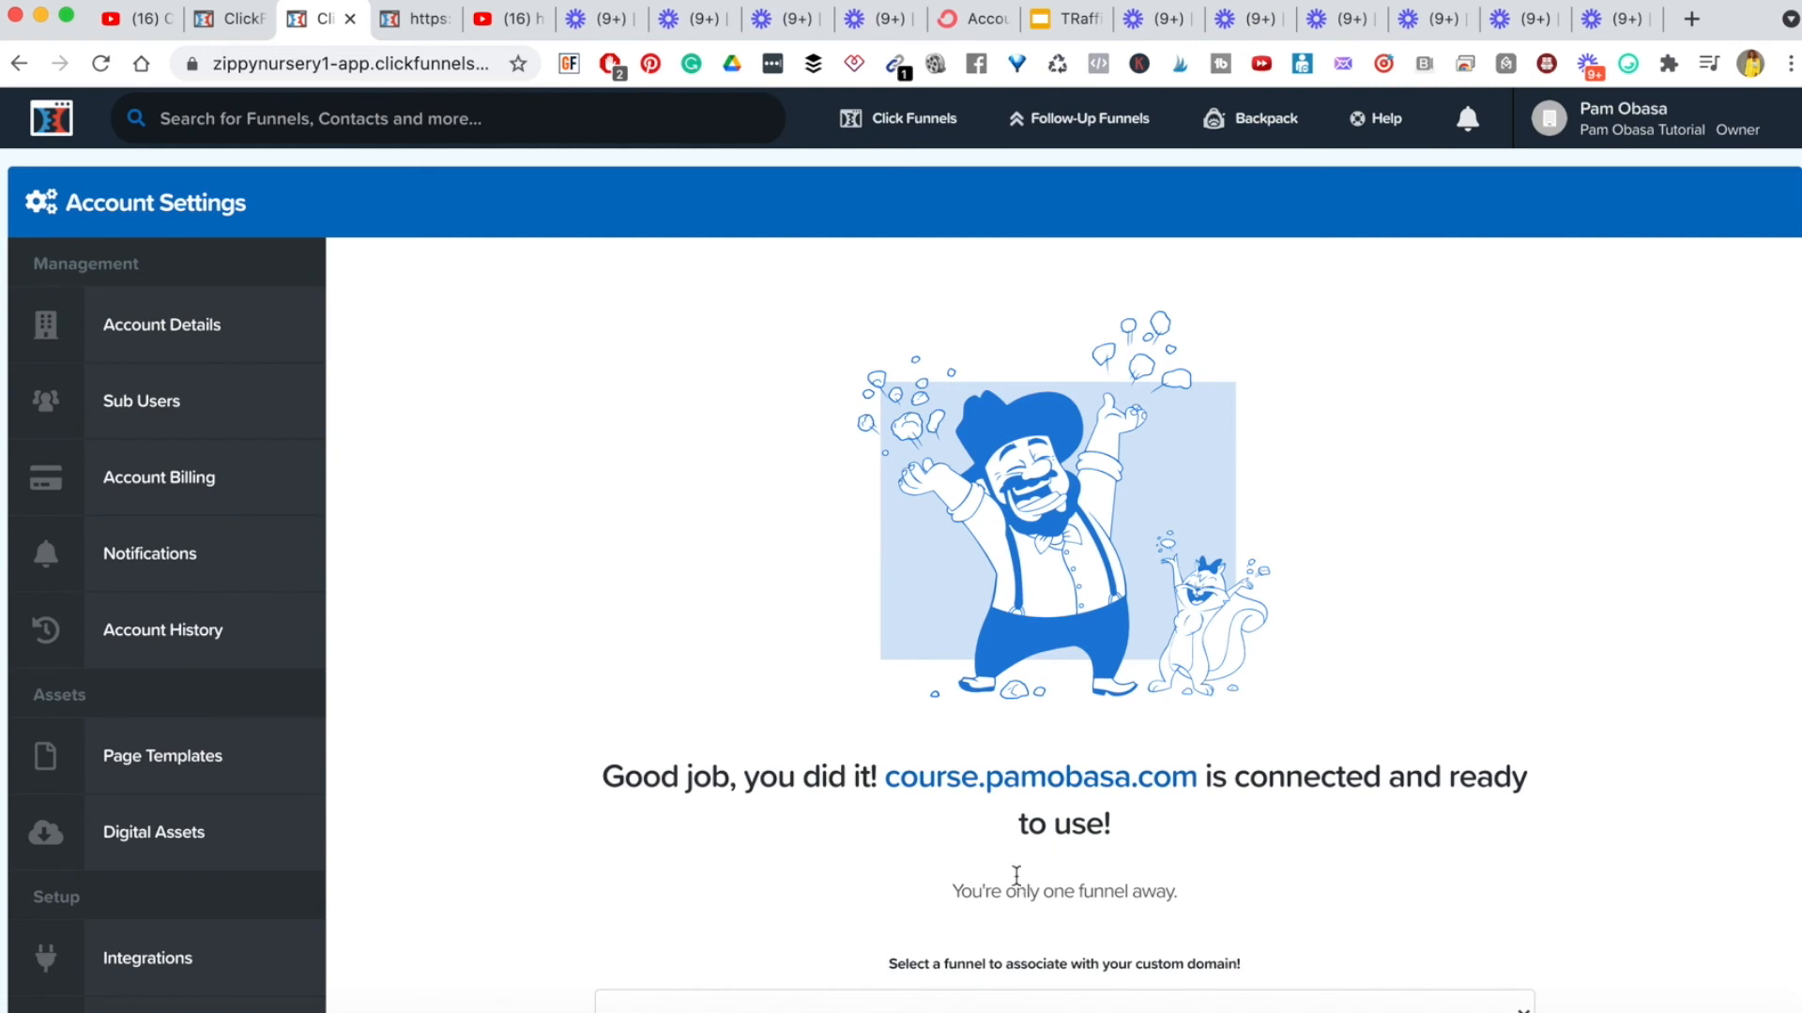
{"action": "scroll", "coordinate": [983, 822], "scroll_direction": "down", "scroll_amount": 3}
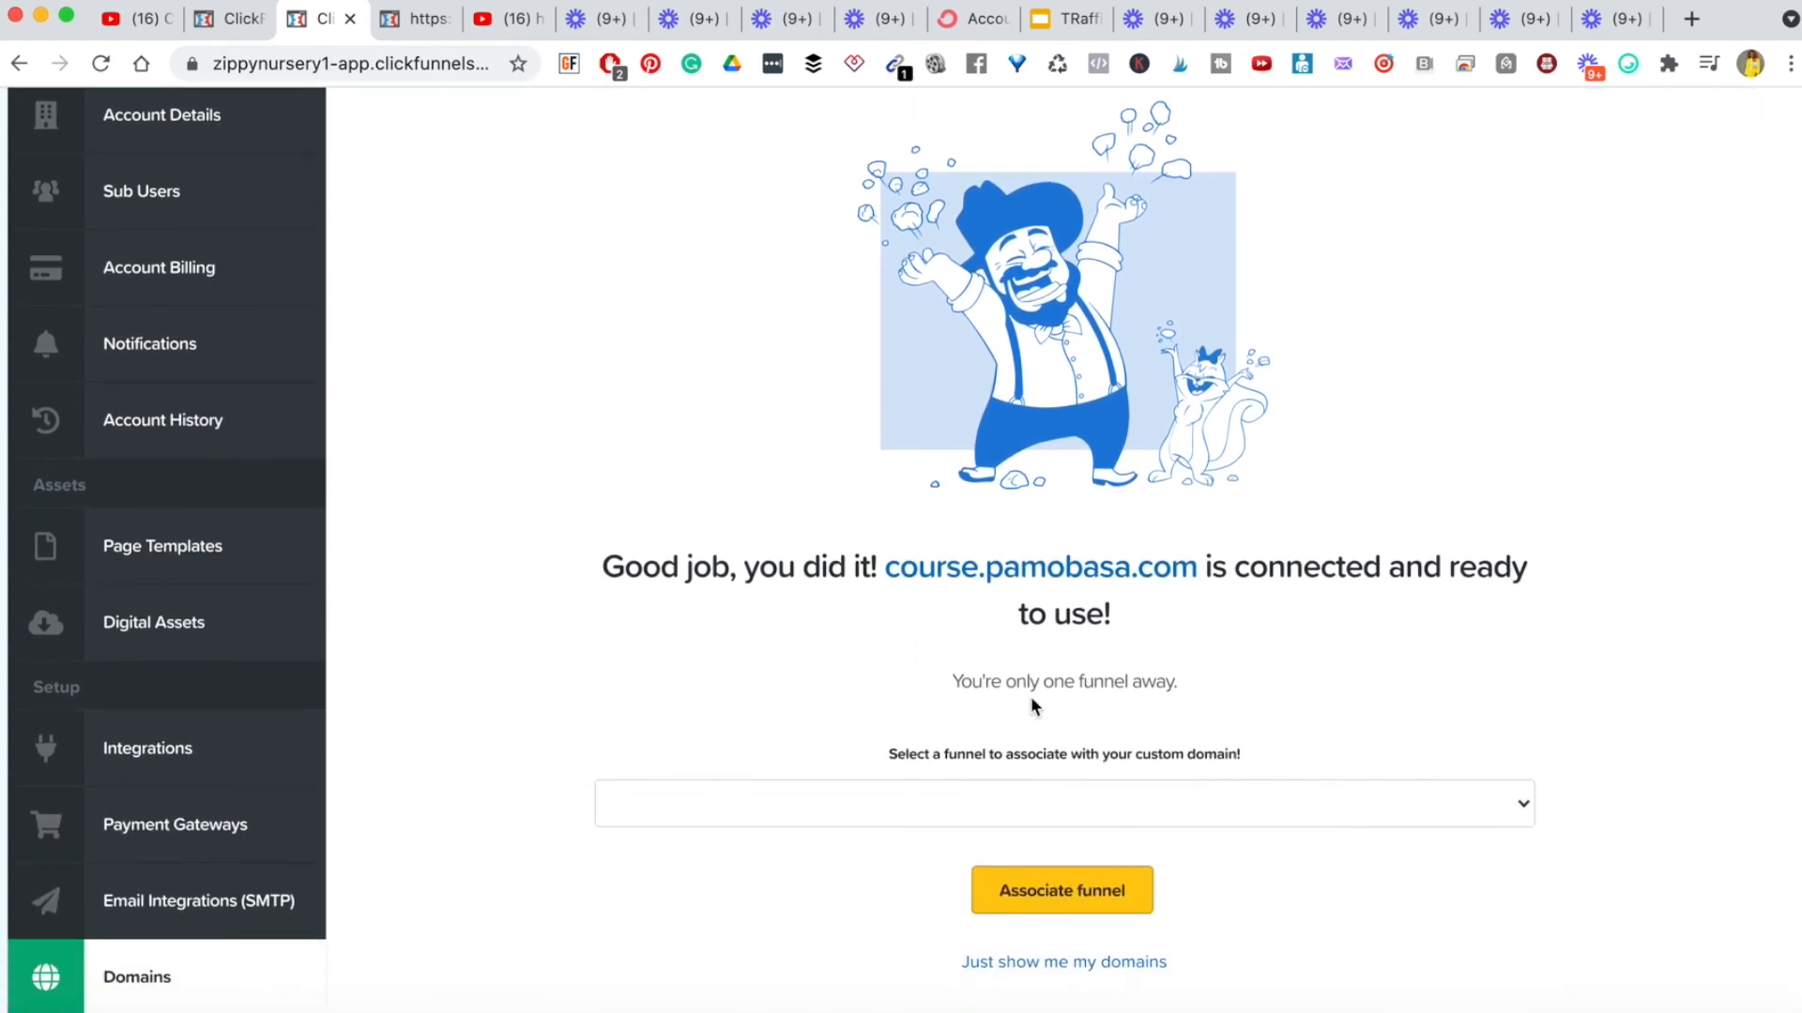
{"action": "scroll", "coordinate": [574, 798], "scroll_direction": "down", "scroll_amount": 2}
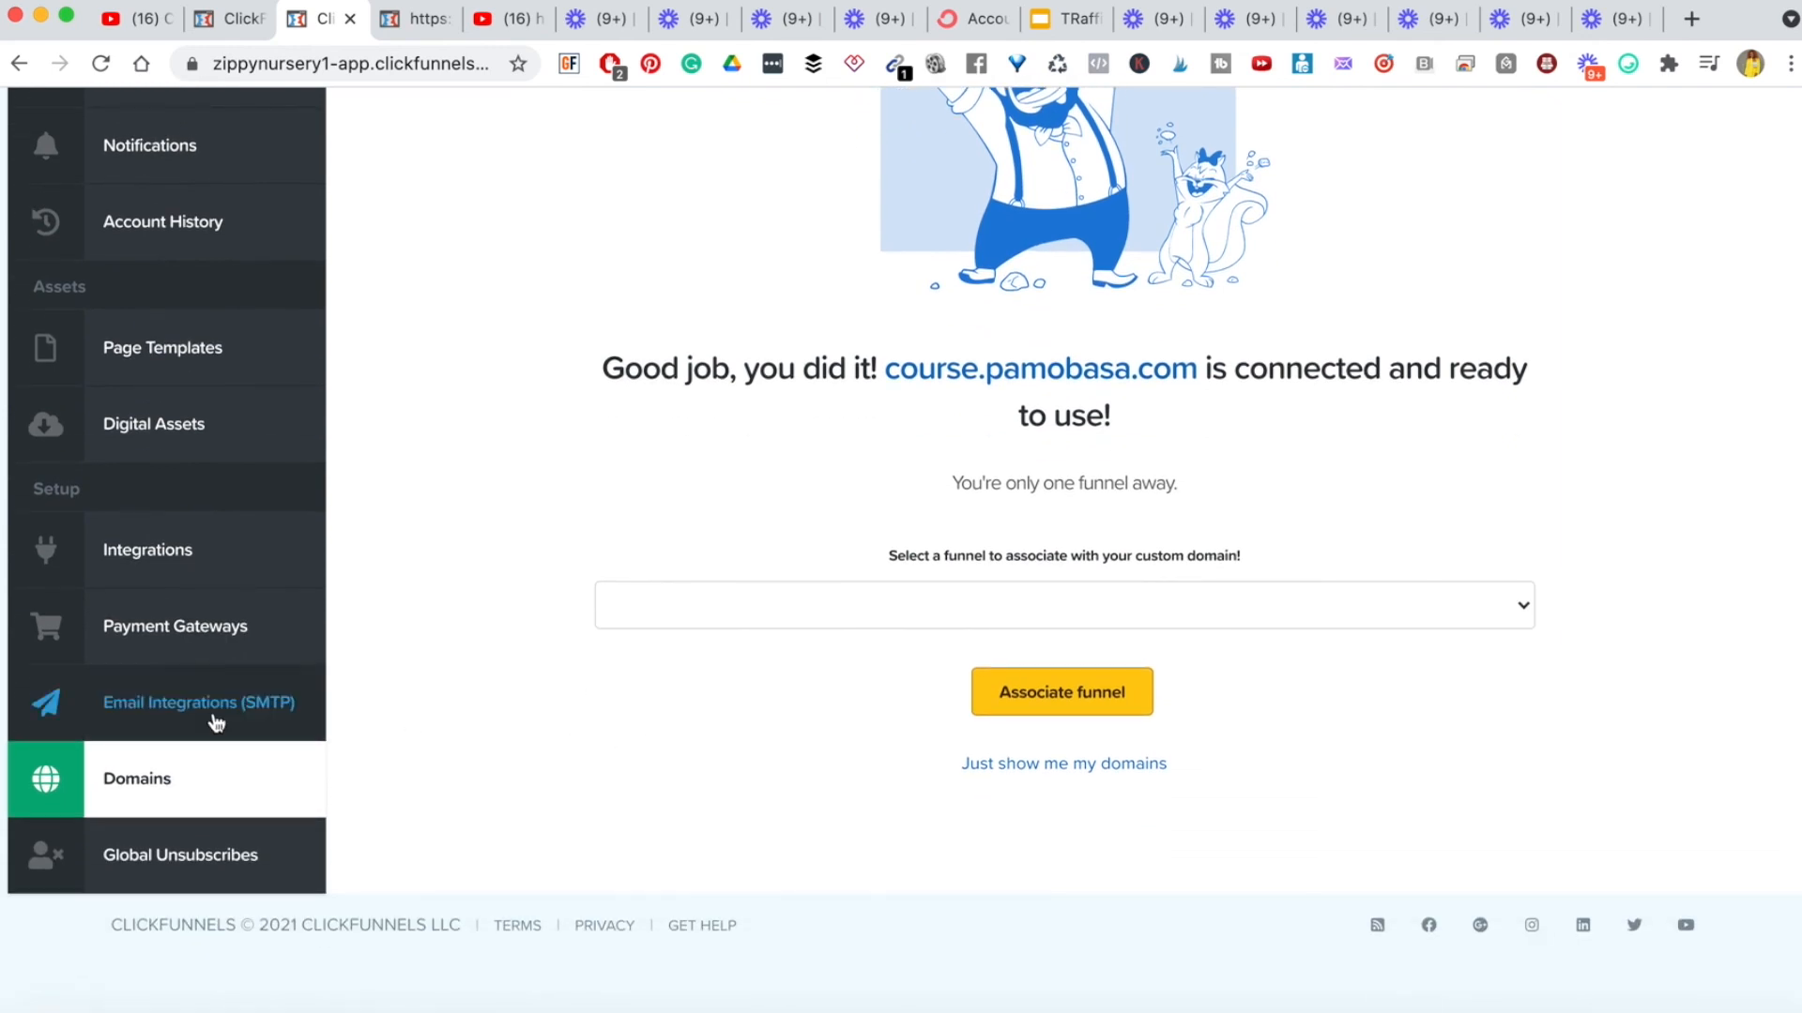
{"action": "scroll", "coordinate": [1204, 437], "scroll_direction": "up", "scroll_amount": 5}
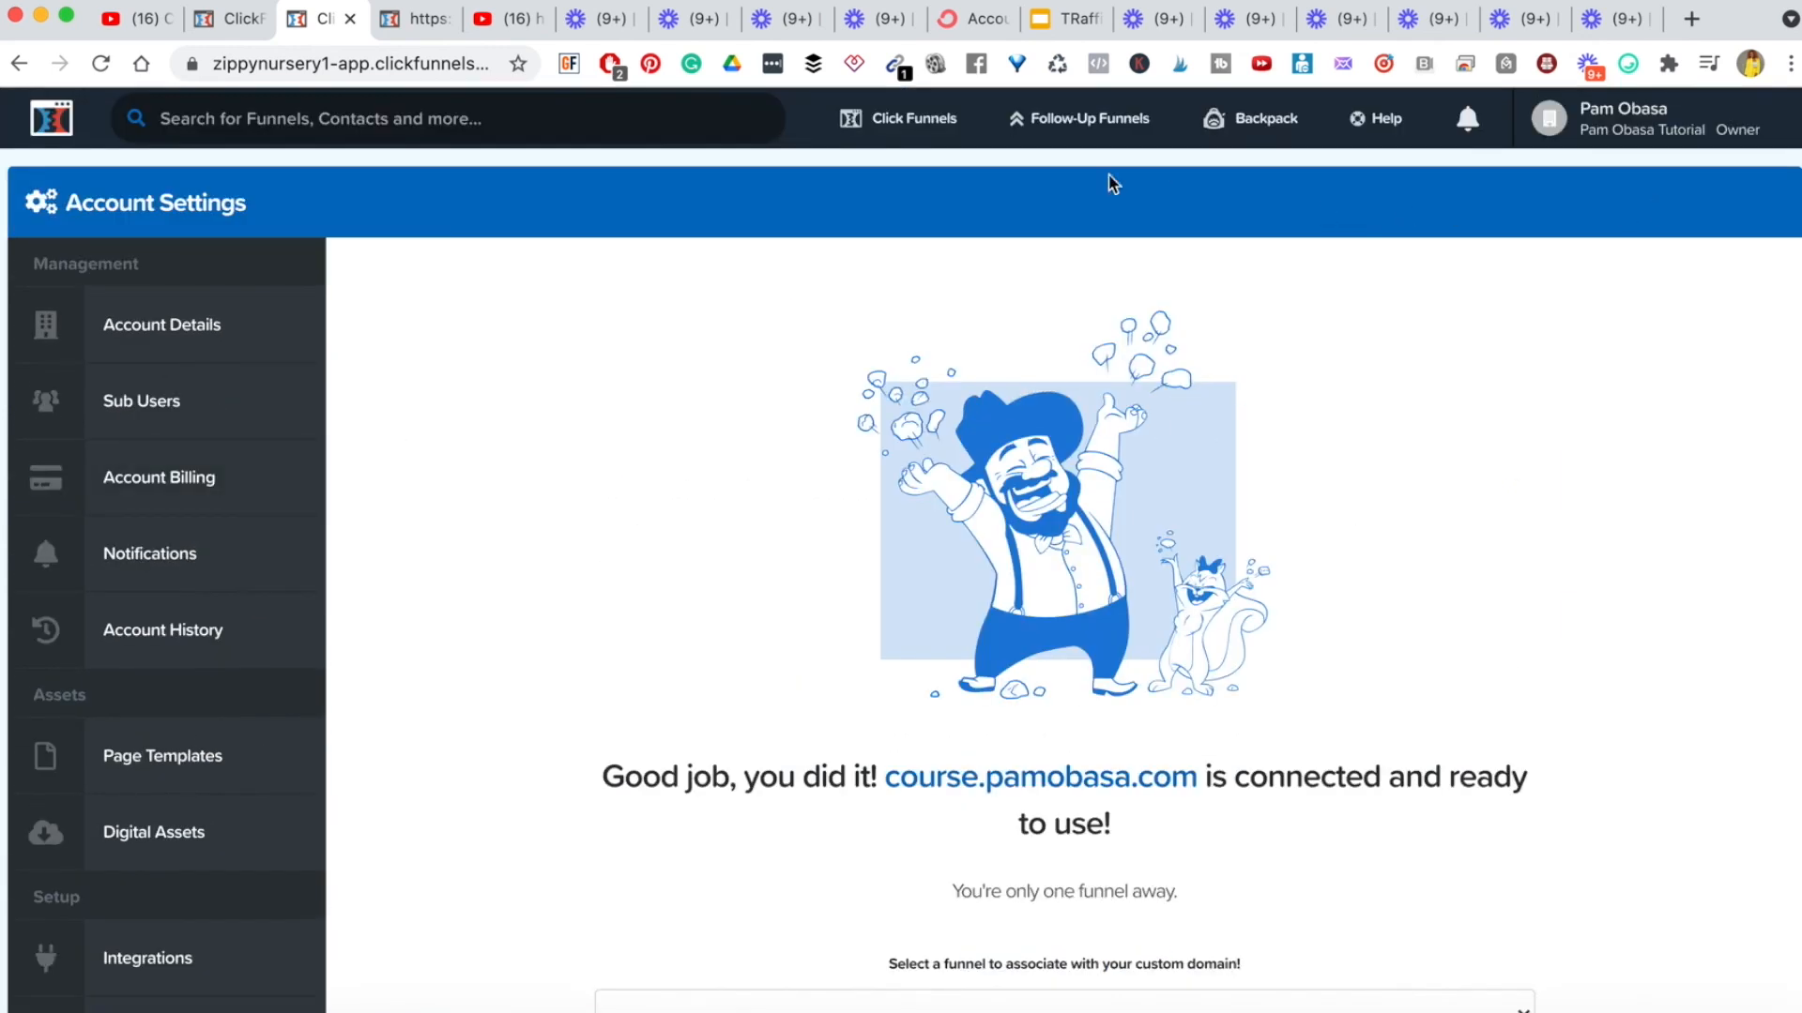
{"action": "mouse_move", "coordinate": [915, 124]}
{"action": "left_click", "coordinate": [908, 175]}
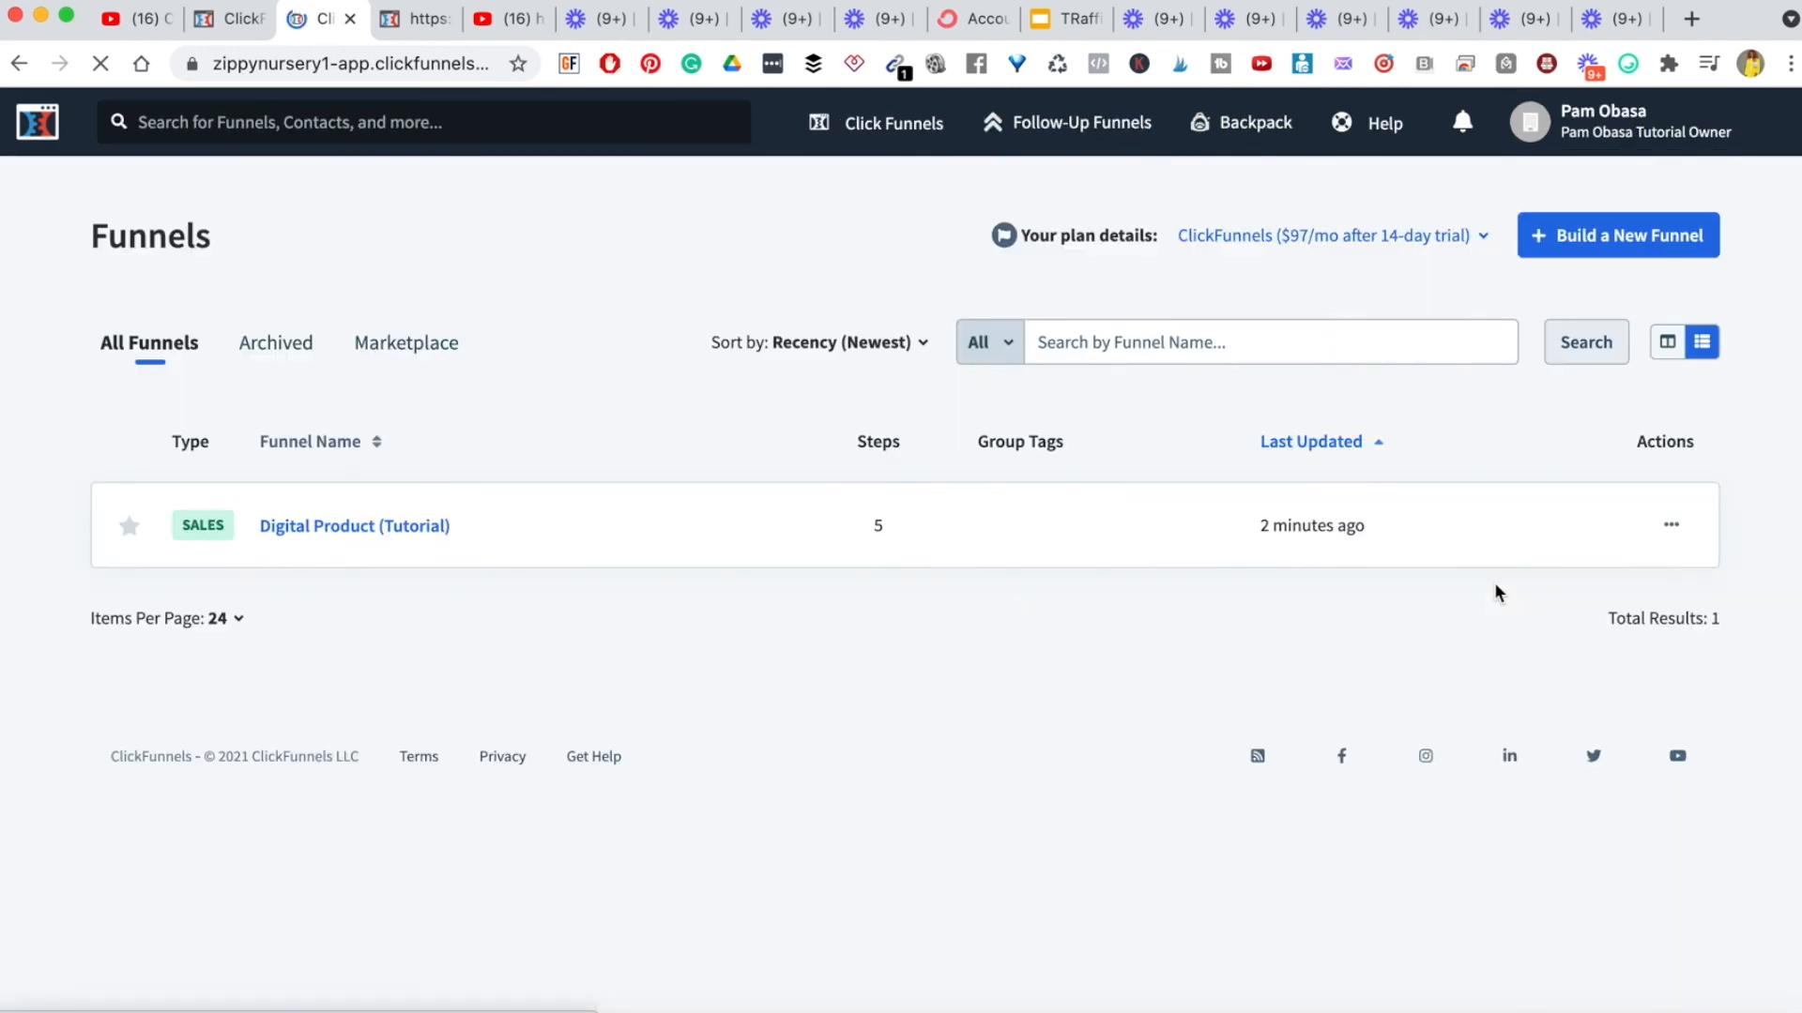
{"action": "left_click", "coordinate": [347, 529]}
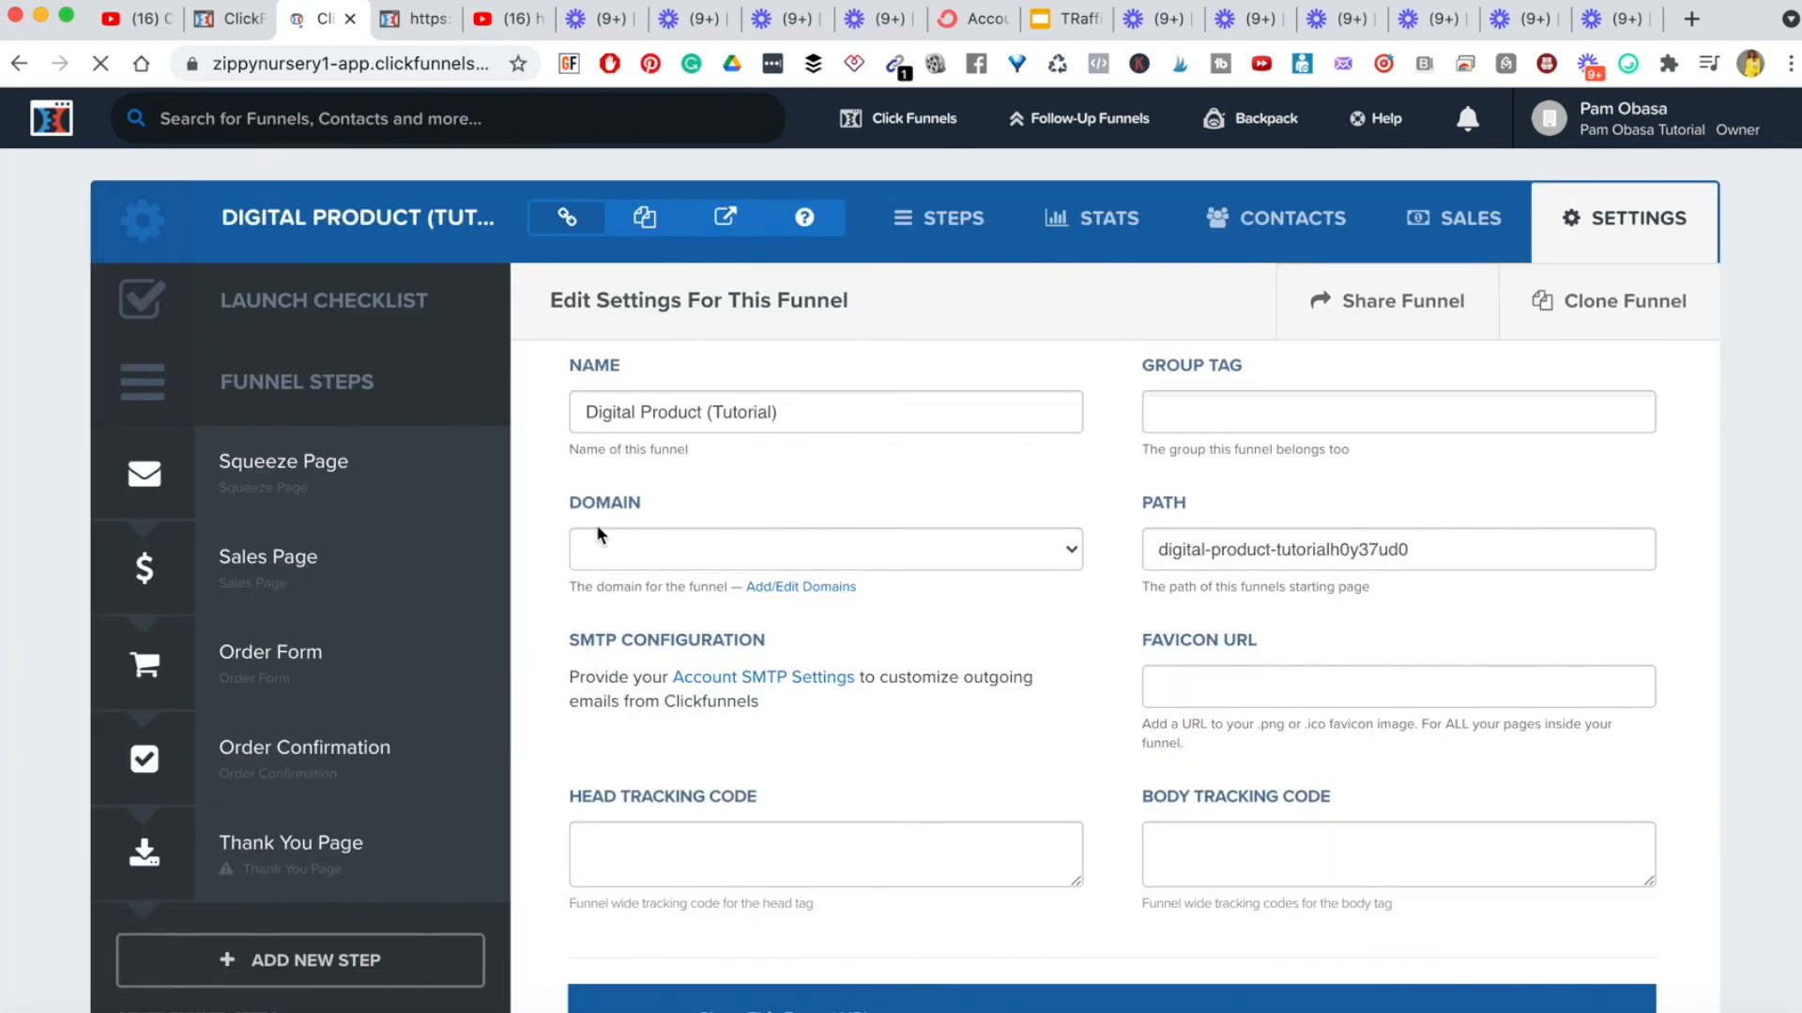
- Assign the newly connected course subdomain as the funnel's domain
{"action": "left_click", "coordinate": [1070, 544]}
{"action": "left_click", "coordinate": [1101, 589]}
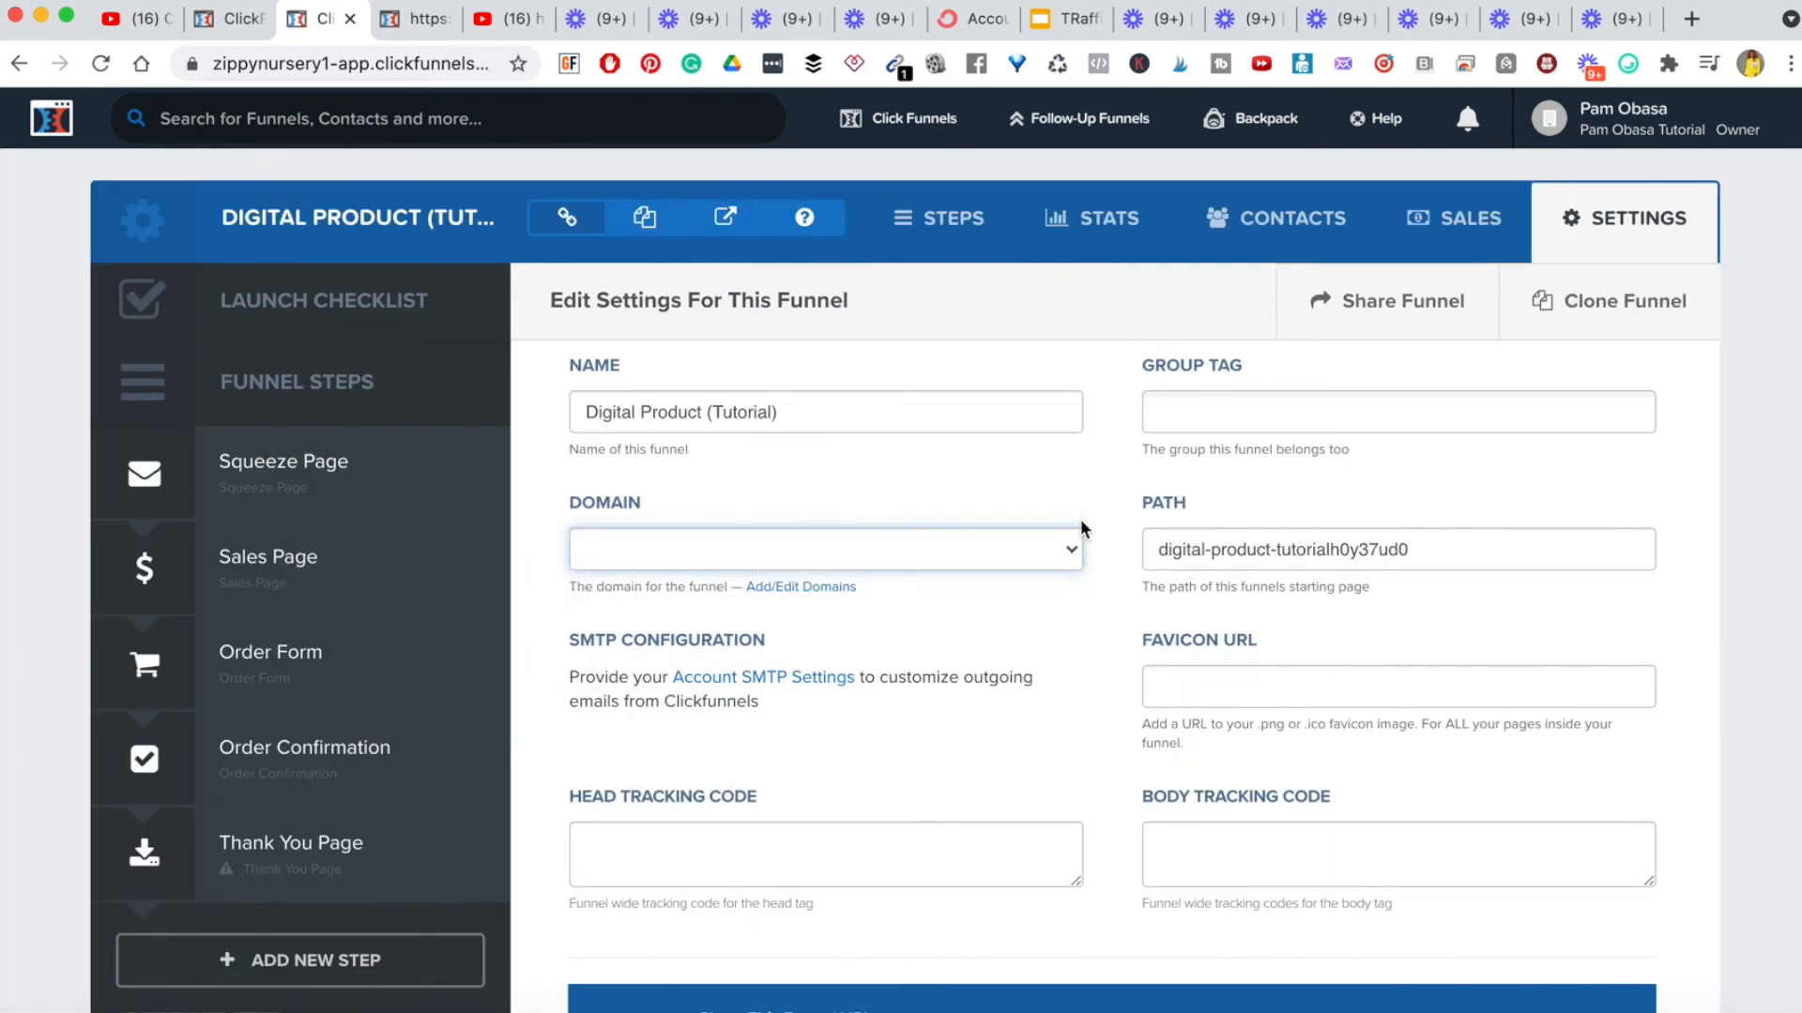
{"action": "left_click", "coordinate": [1070, 554]}
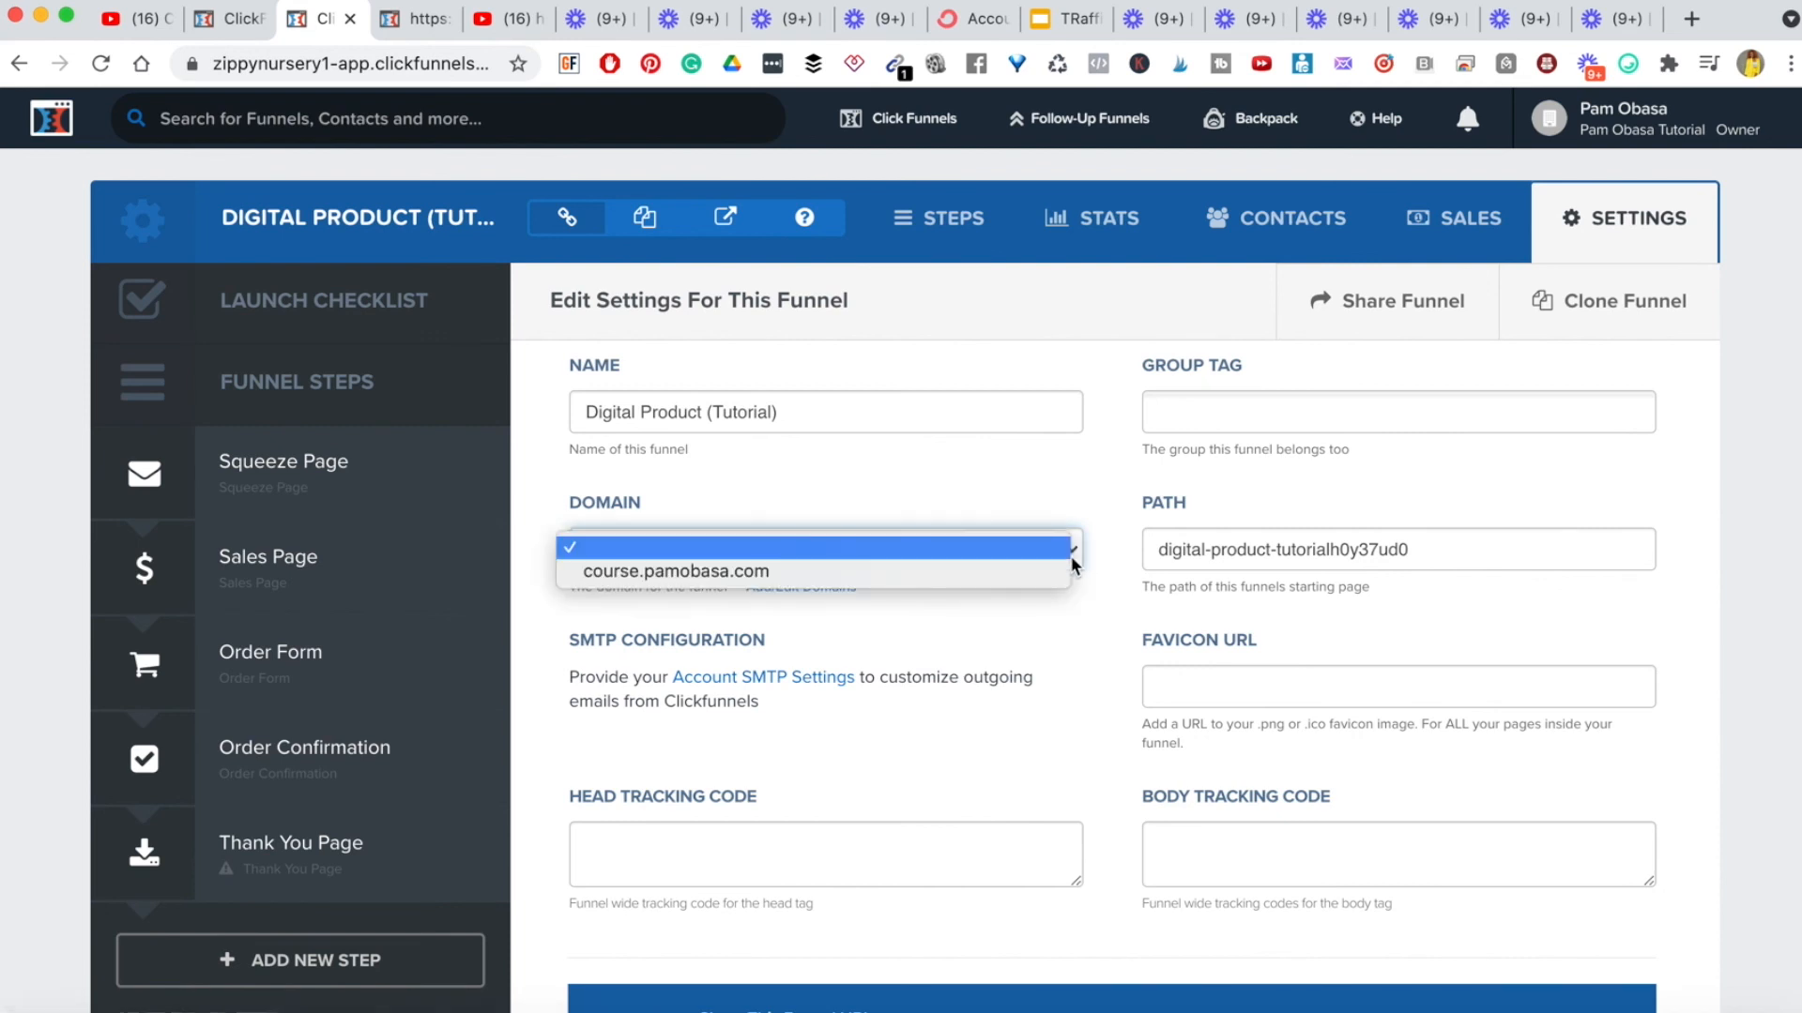
{"action": "left_click", "coordinate": [995, 572]}
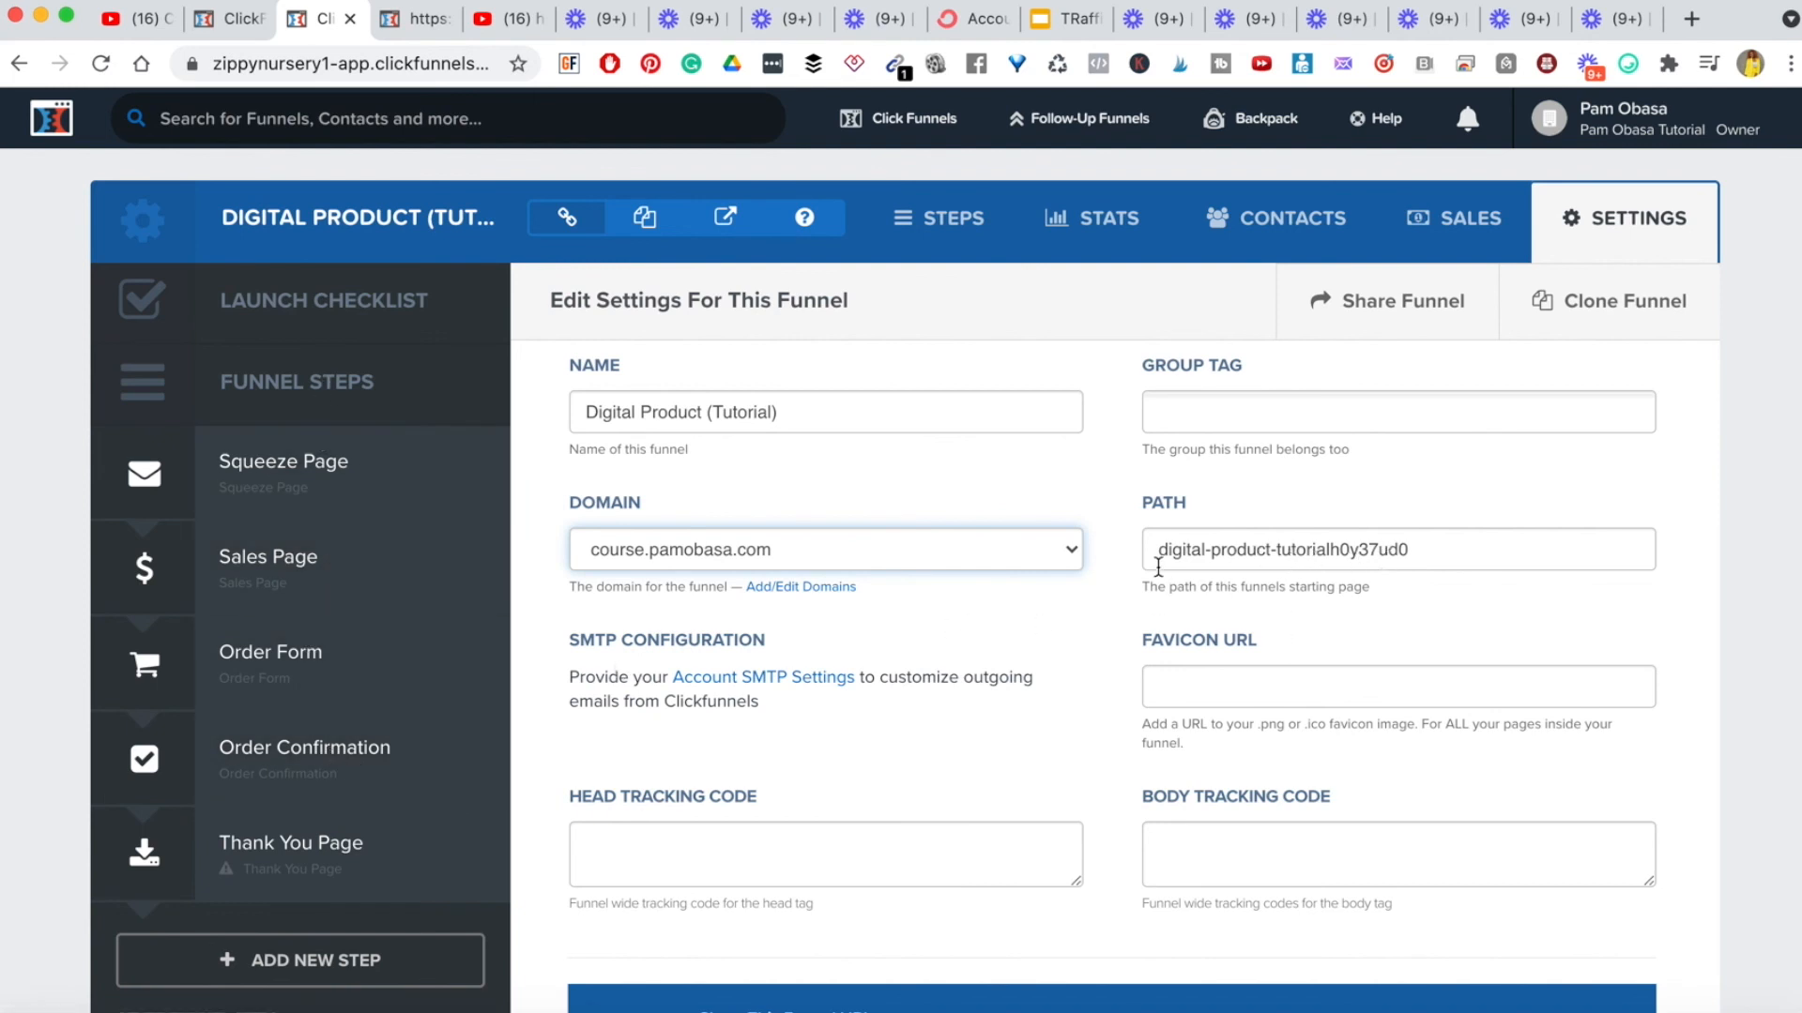
- Shorten the funnel's path to digital-product
{"action": "left_click", "coordinate": [1434, 548]}
{"action": "key", "text": "BackSpace"}
{"action": "key", "text": "BackSpace"}
{"action": "key", "text": "BackSpace"}
{"action": "key", "text": "BackSpace"}
{"action": "key", "text": "BackSpace"}
{"action": "key", "text": "BackSpace"}
{"action": "key", "text": "BackSpace"}
{"action": "key", "text": "BackSpace"}
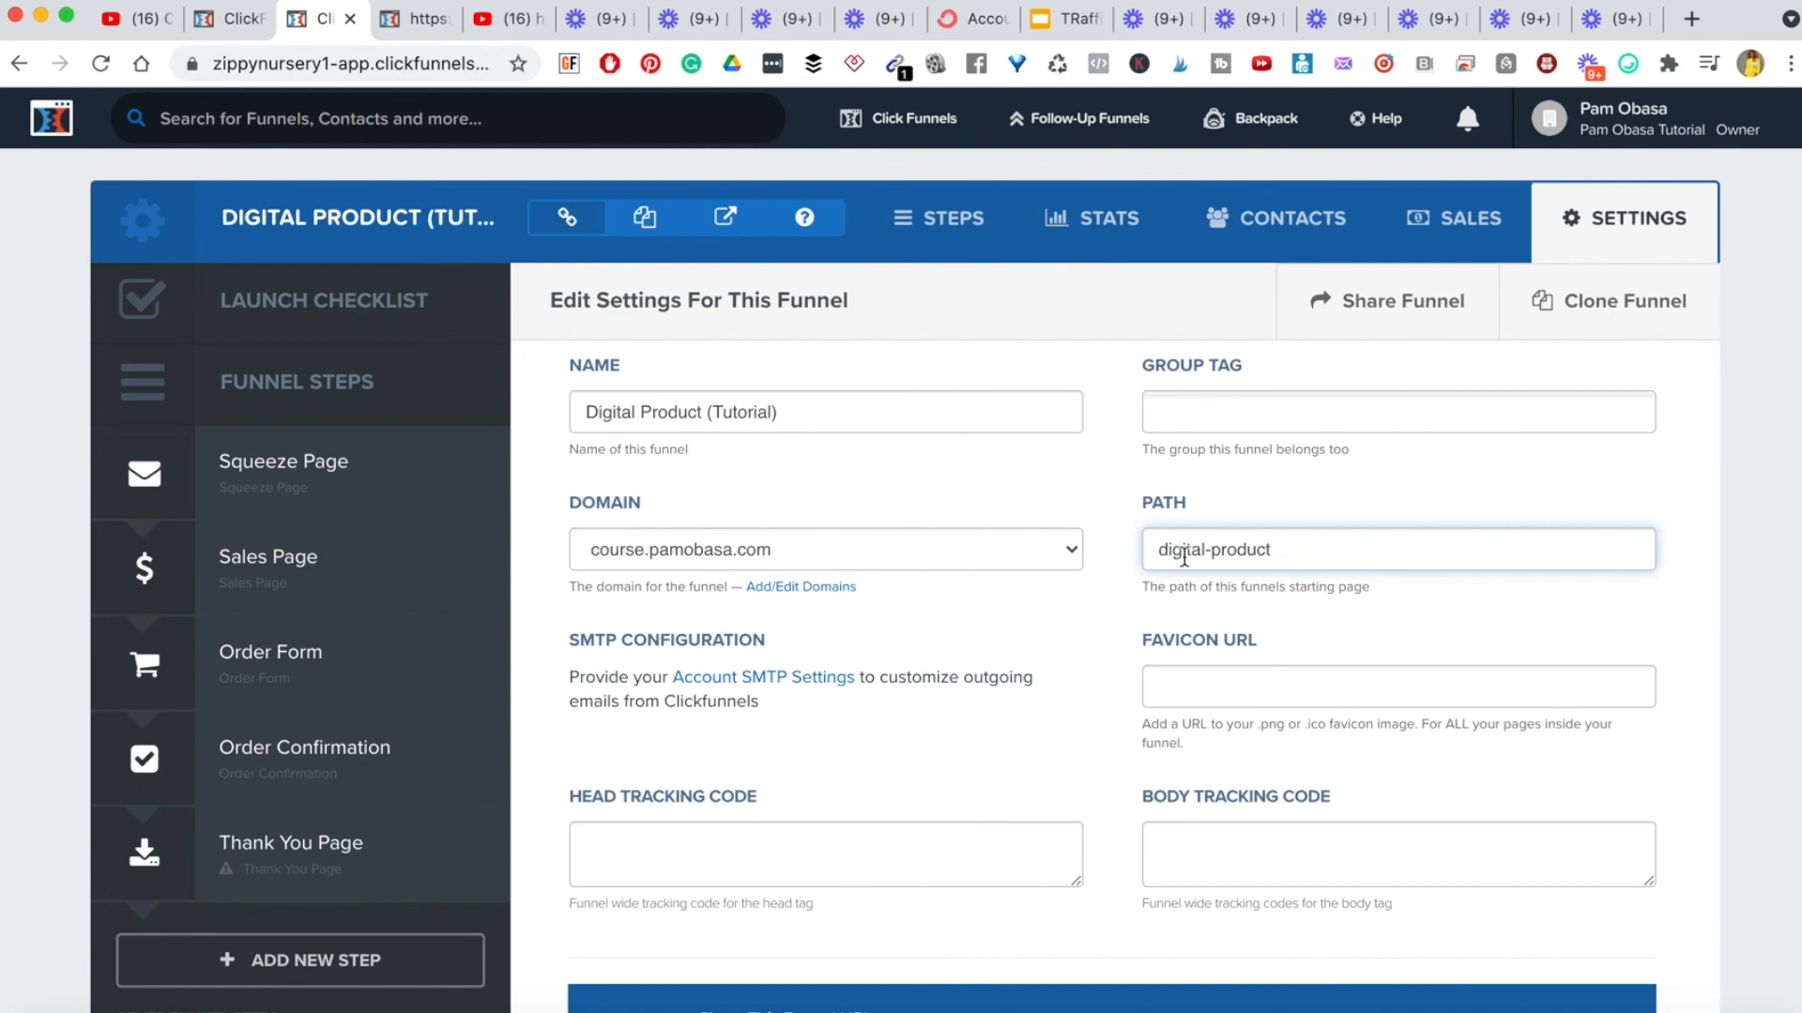
{"action": "scroll", "coordinate": [977, 672], "scroll_direction": "down", "scroll_amount": 2}
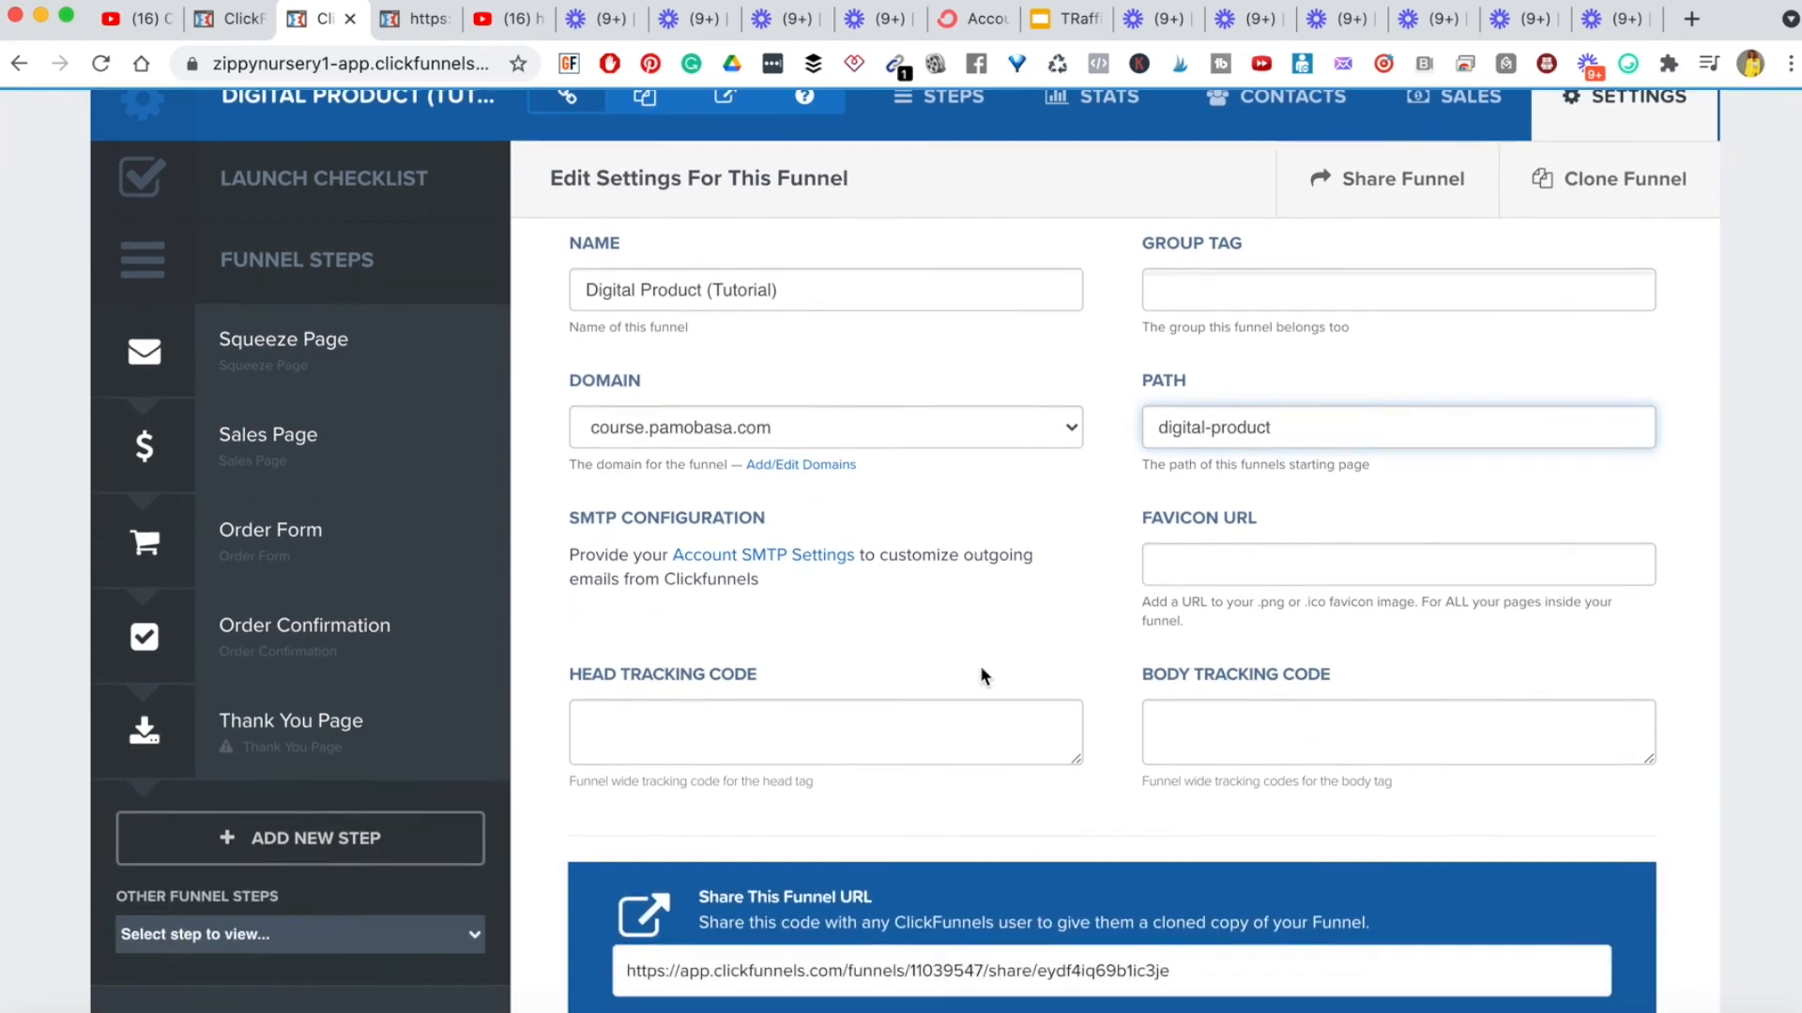
{"action": "left_click", "coordinate": [910, 780]}
{"action": "left_click_drag", "start_coordinate": [1078, 820], "coordinate": [1145, 899]}
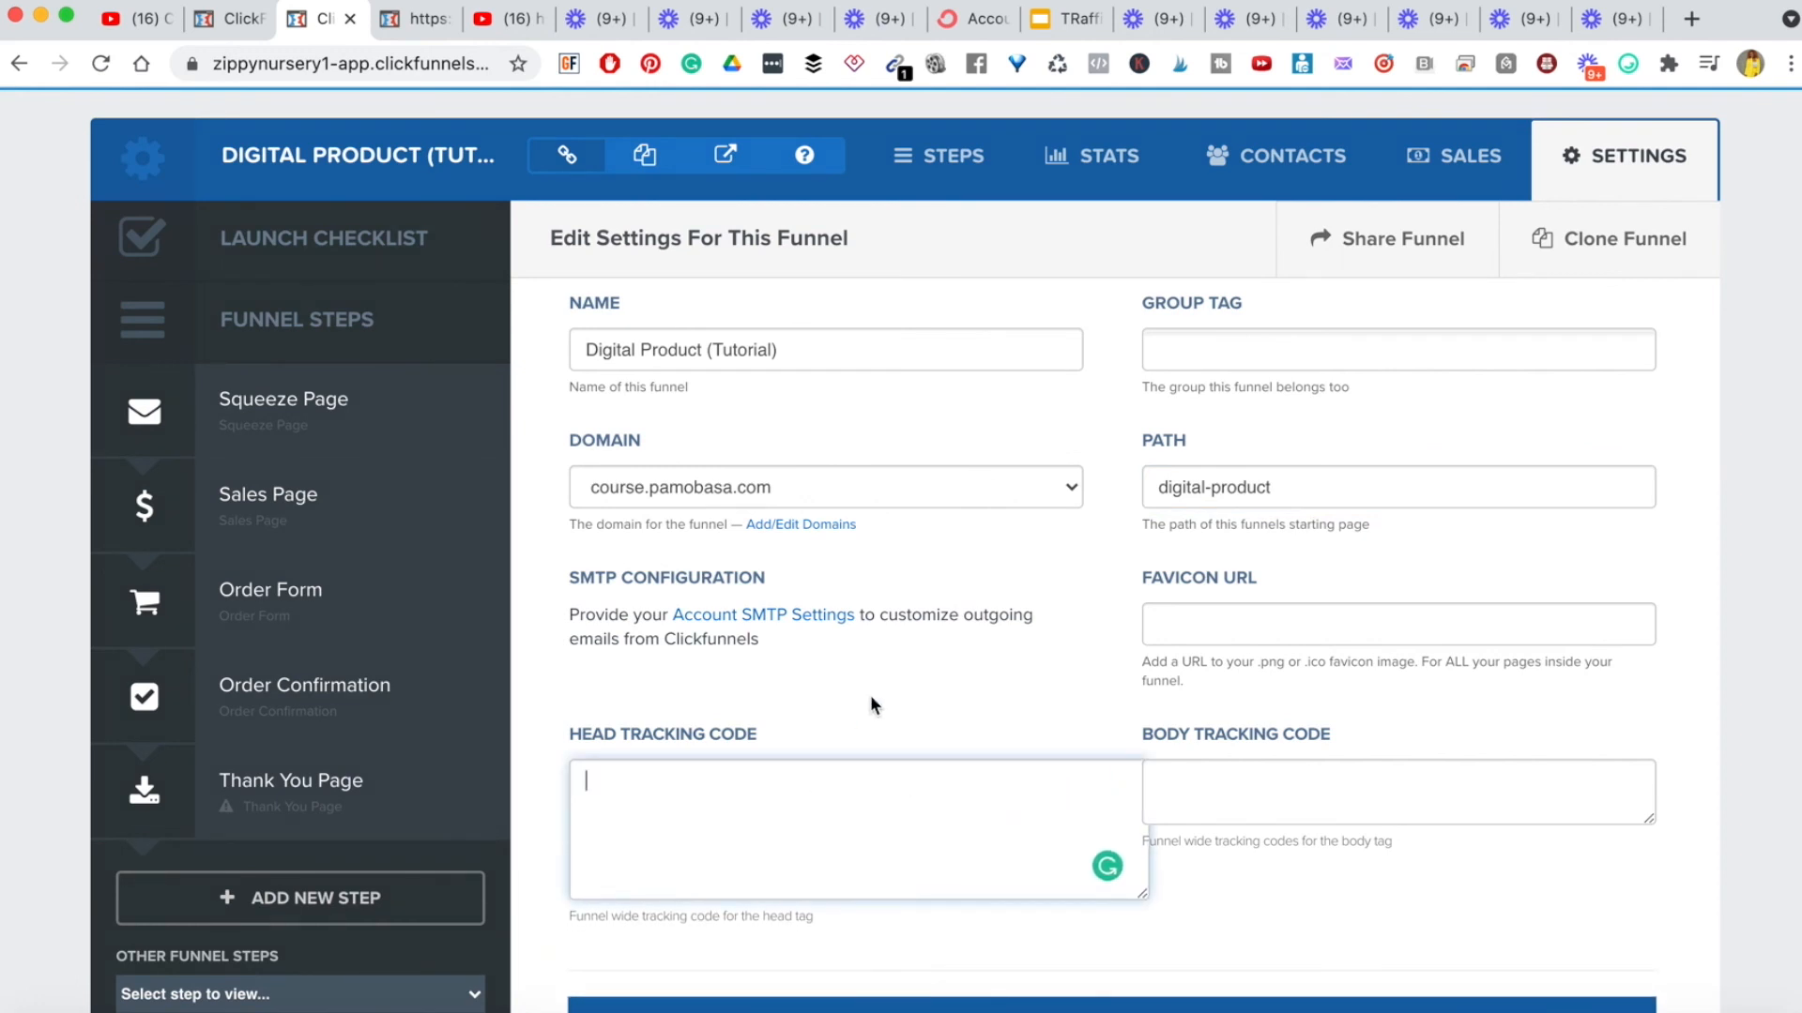
{"action": "left_click_drag", "start_coordinate": [1145, 897], "coordinate": [1024, 862]}
{"action": "left_click", "coordinate": [1092, 762]}
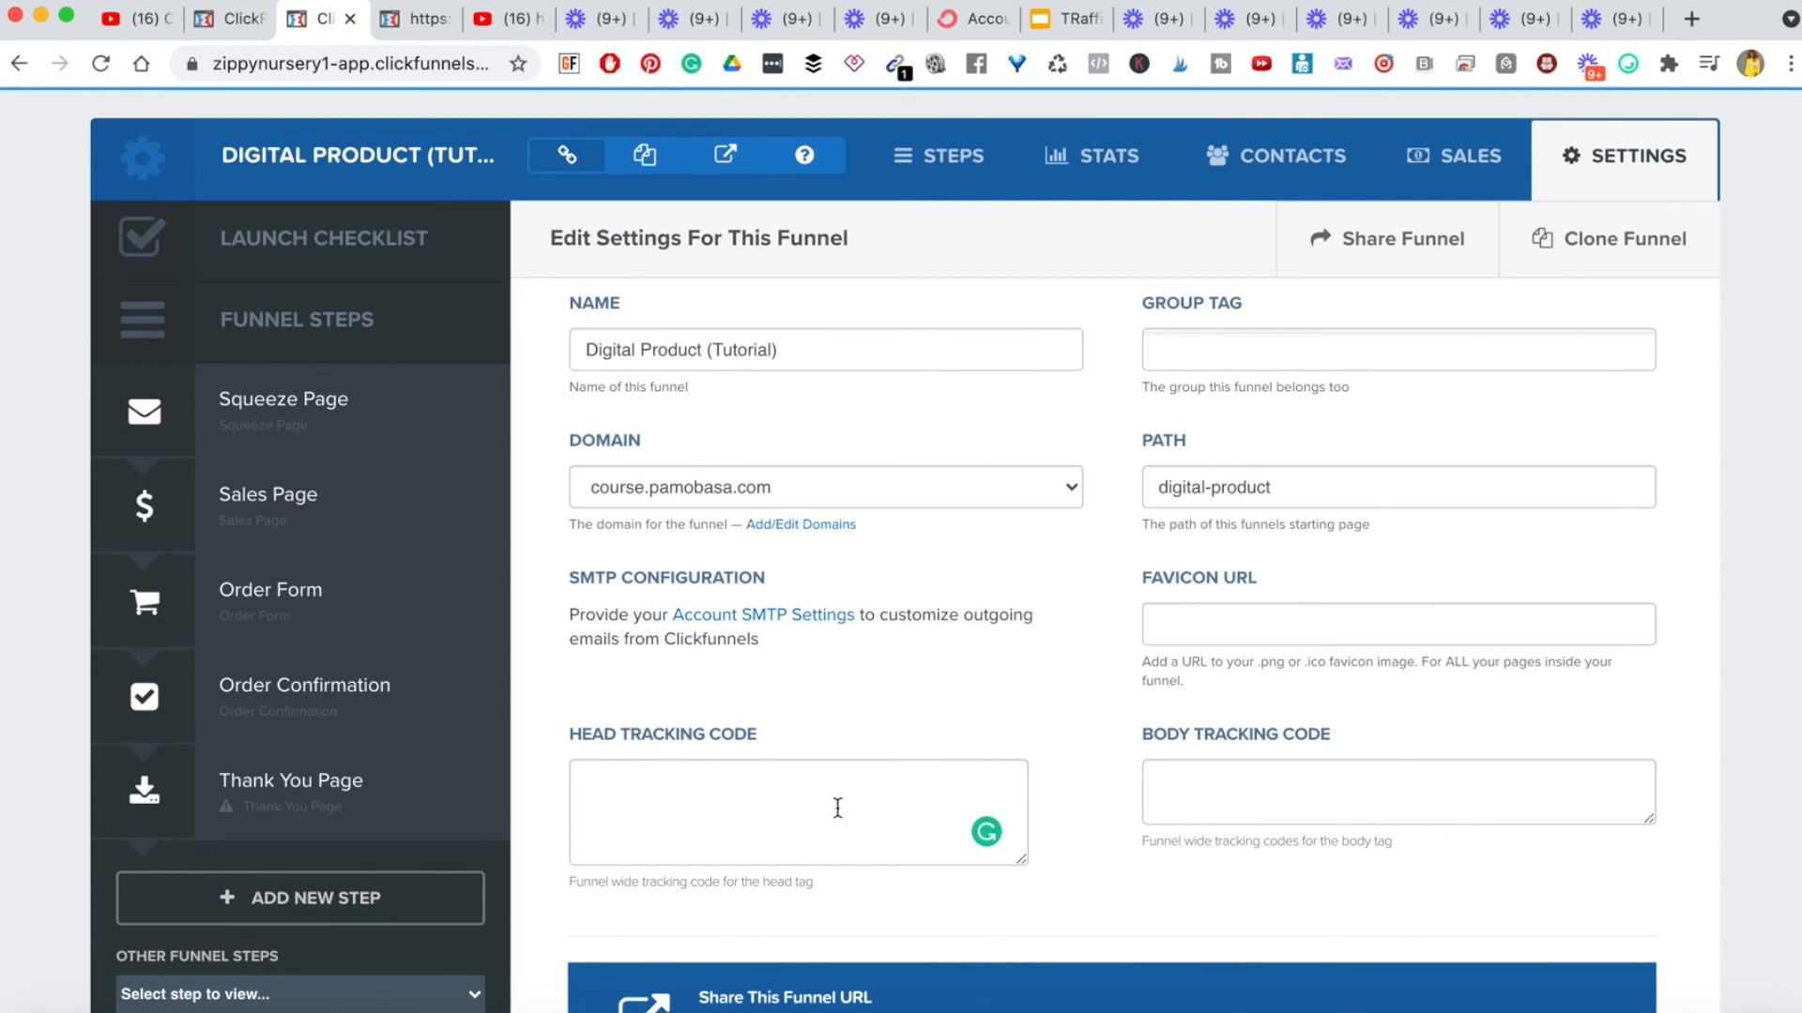
- Choose the Stripe demo account as the funnel's payment account, and save the updated funnel settings
{"action": "scroll", "coordinate": [838, 807], "scroll_direction": "down", "scroll_amount": 10}
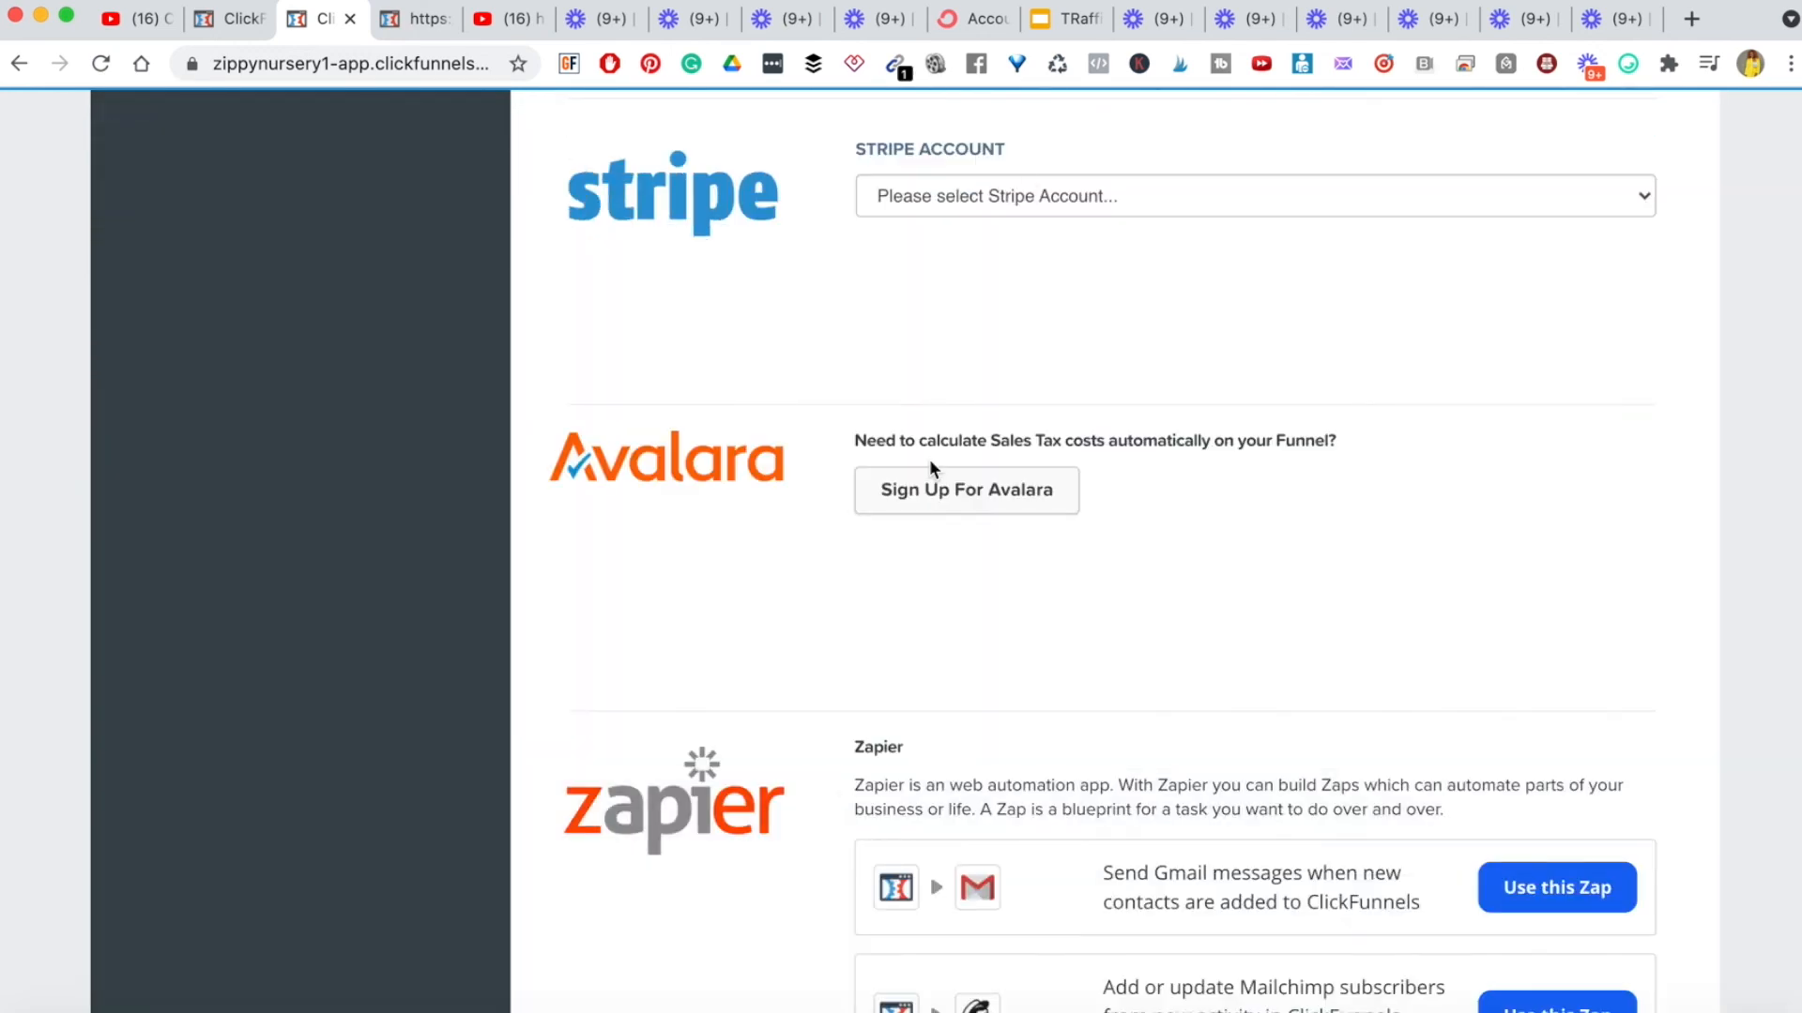
{"action": "scroll", "coordinate": [902, 216], "scroll_direction": "up", "scroll_amount": 3}
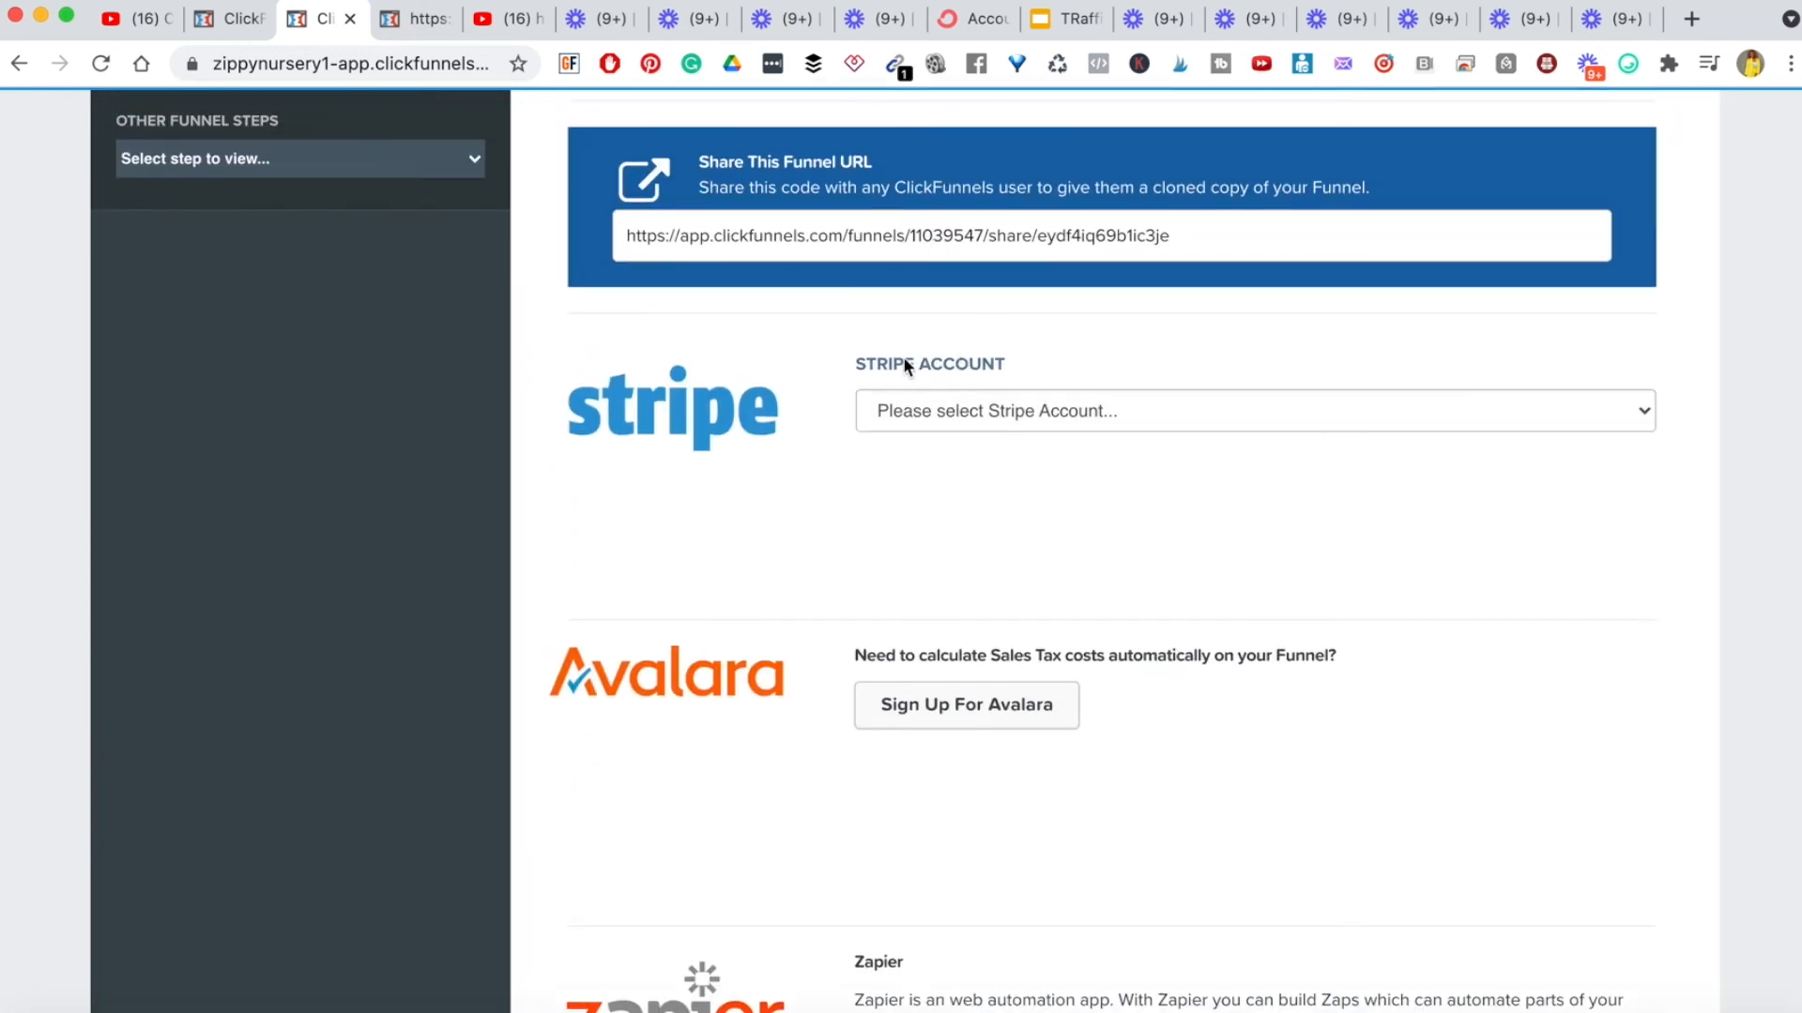
{"action": "left_click", "coordinate": [1627, 412]}
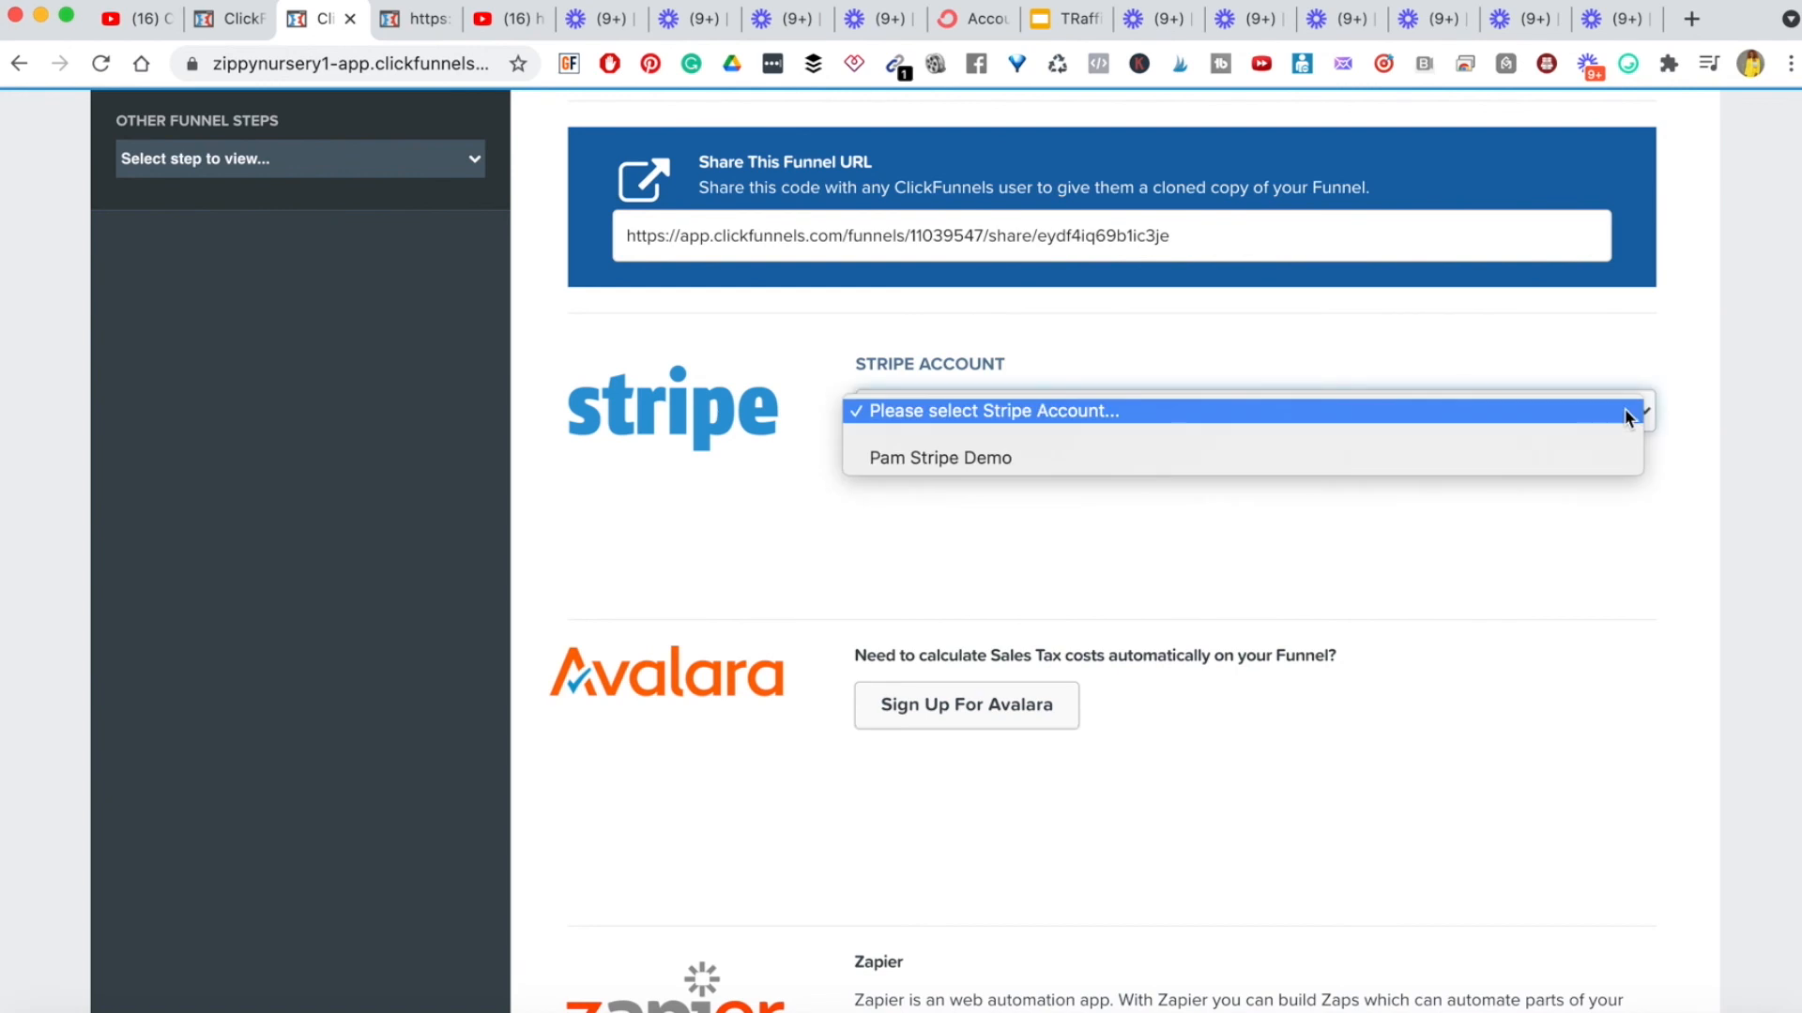
{"action": "left_click", "coordinate": [1428, 456]}
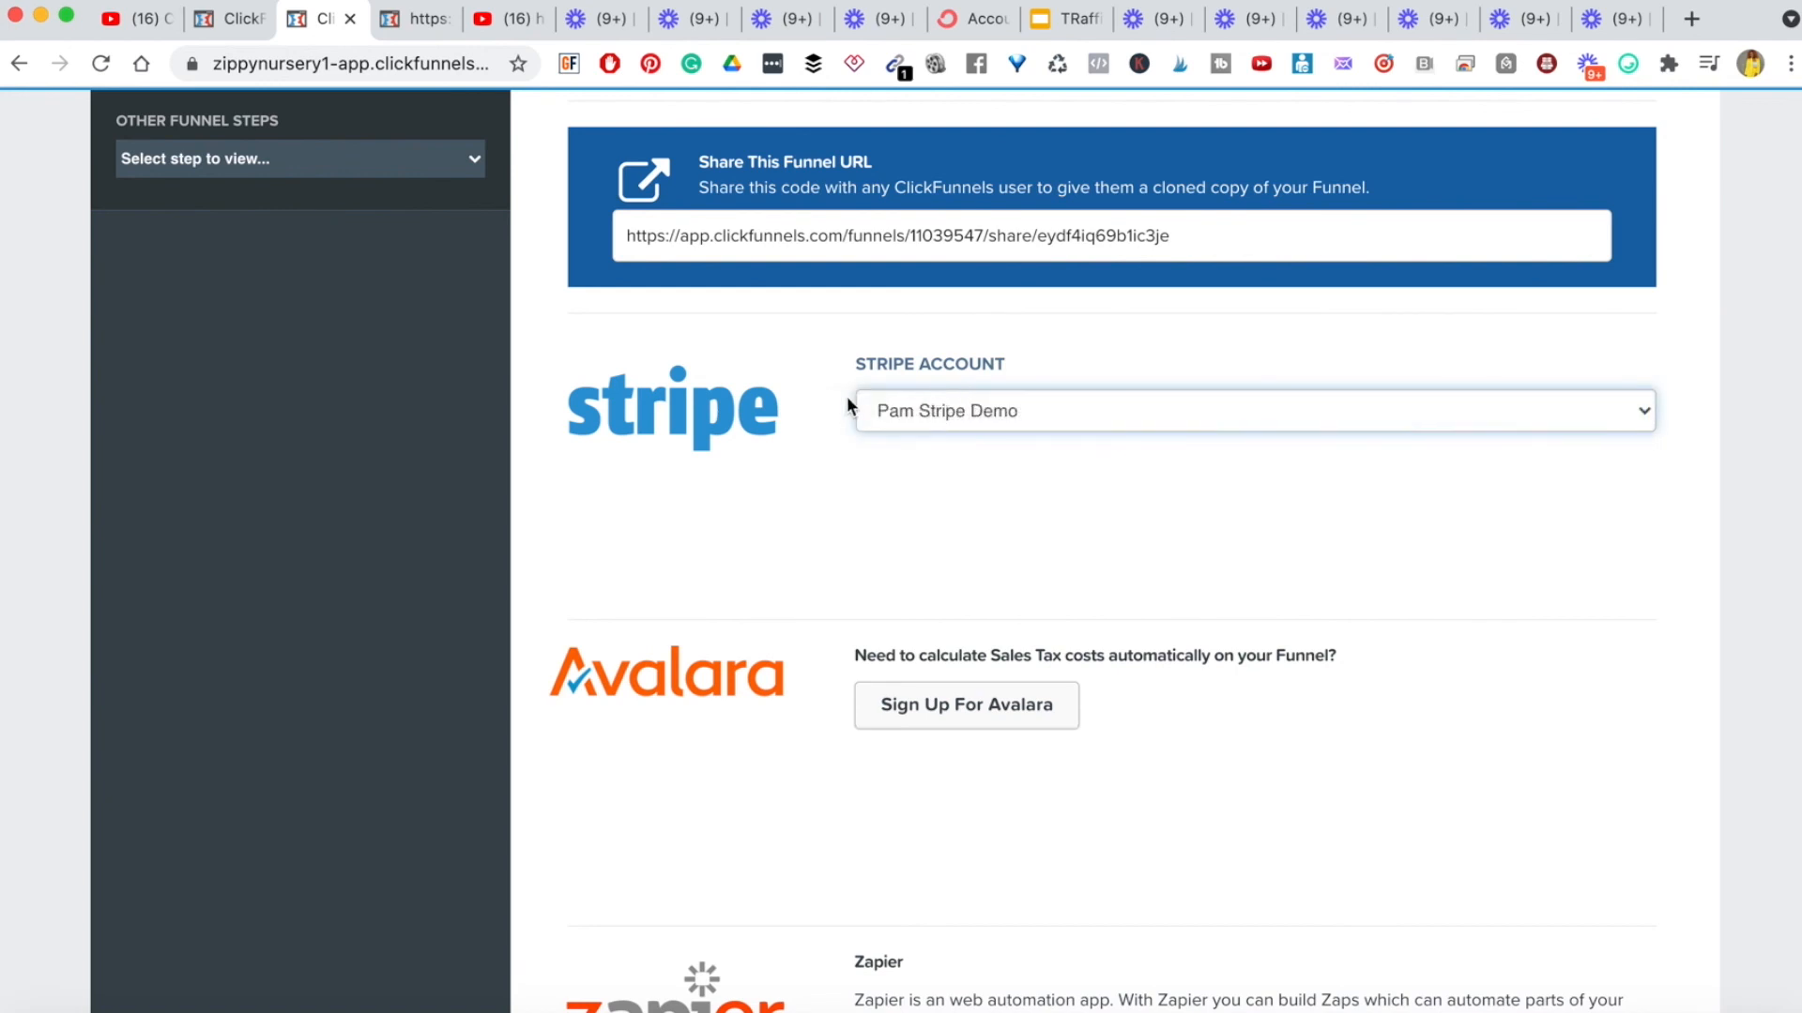
{"action": "scroll", "coordinate": [1011, 533], "scroll_direction": "down", "scroll_amount": 5}
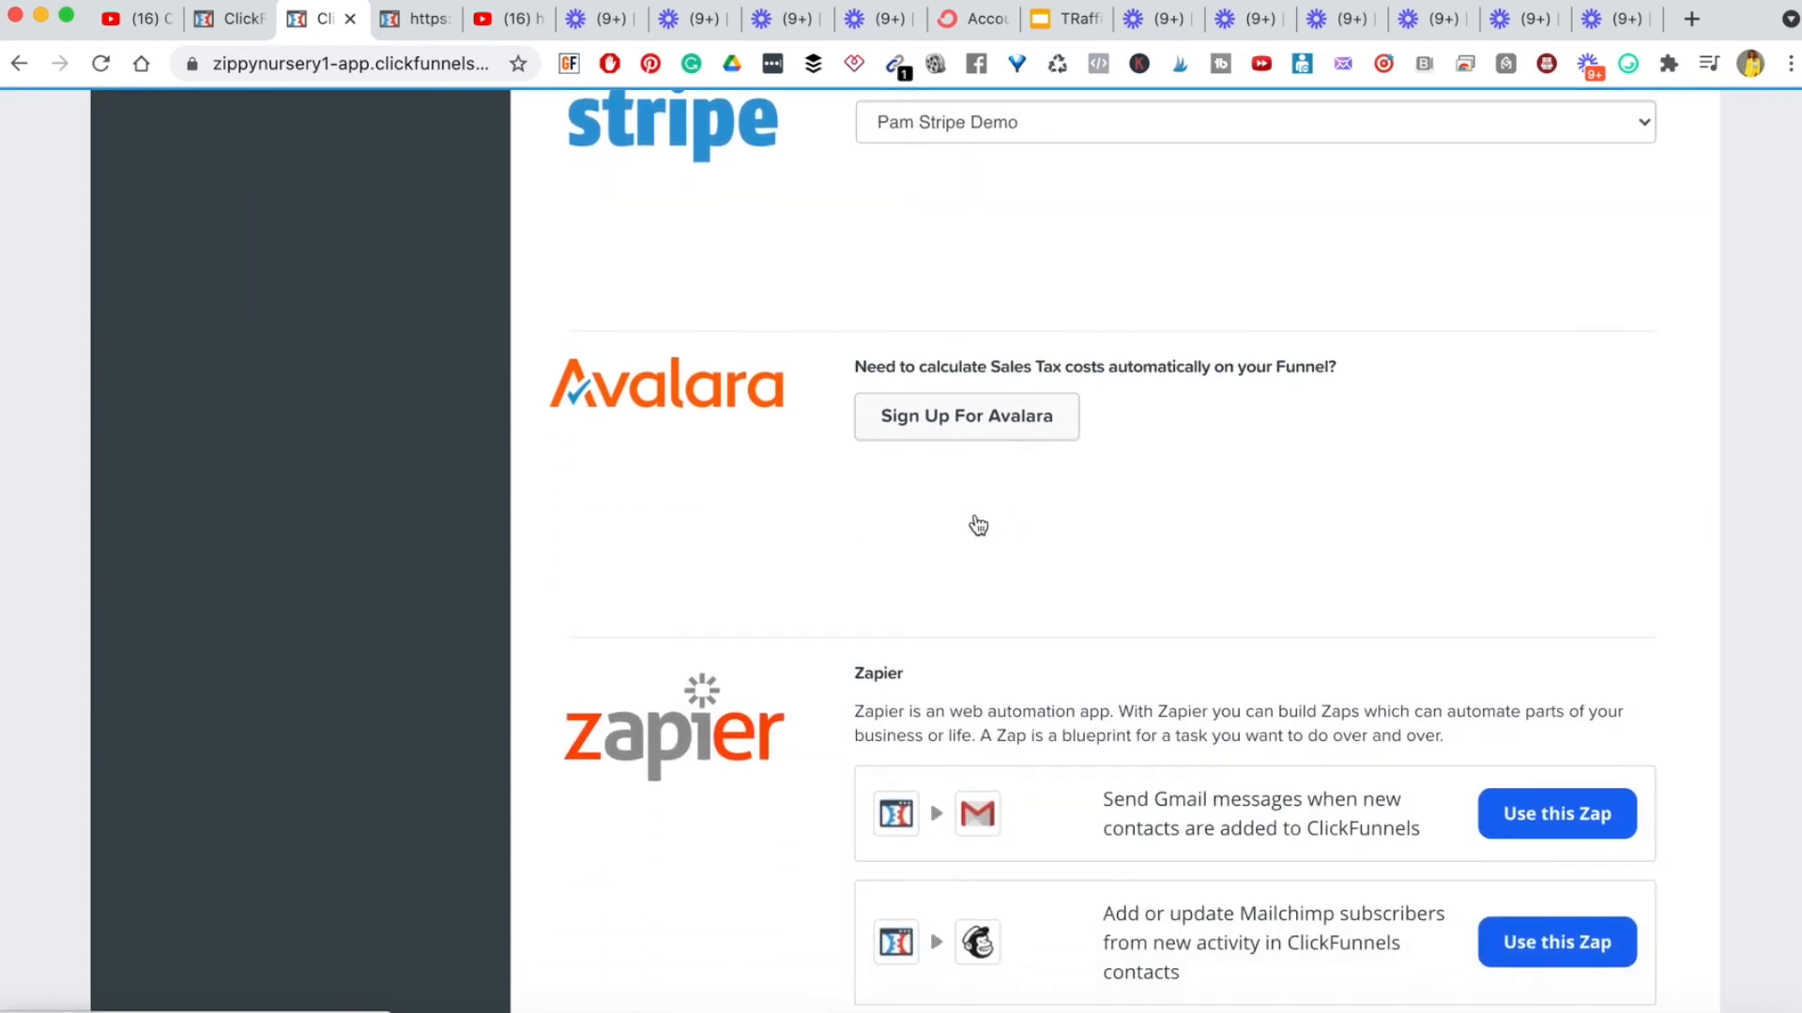
{"action": "scroll", "coordinate": [713, 654], "scroll_direction": "down", "scroll_amount": 2}
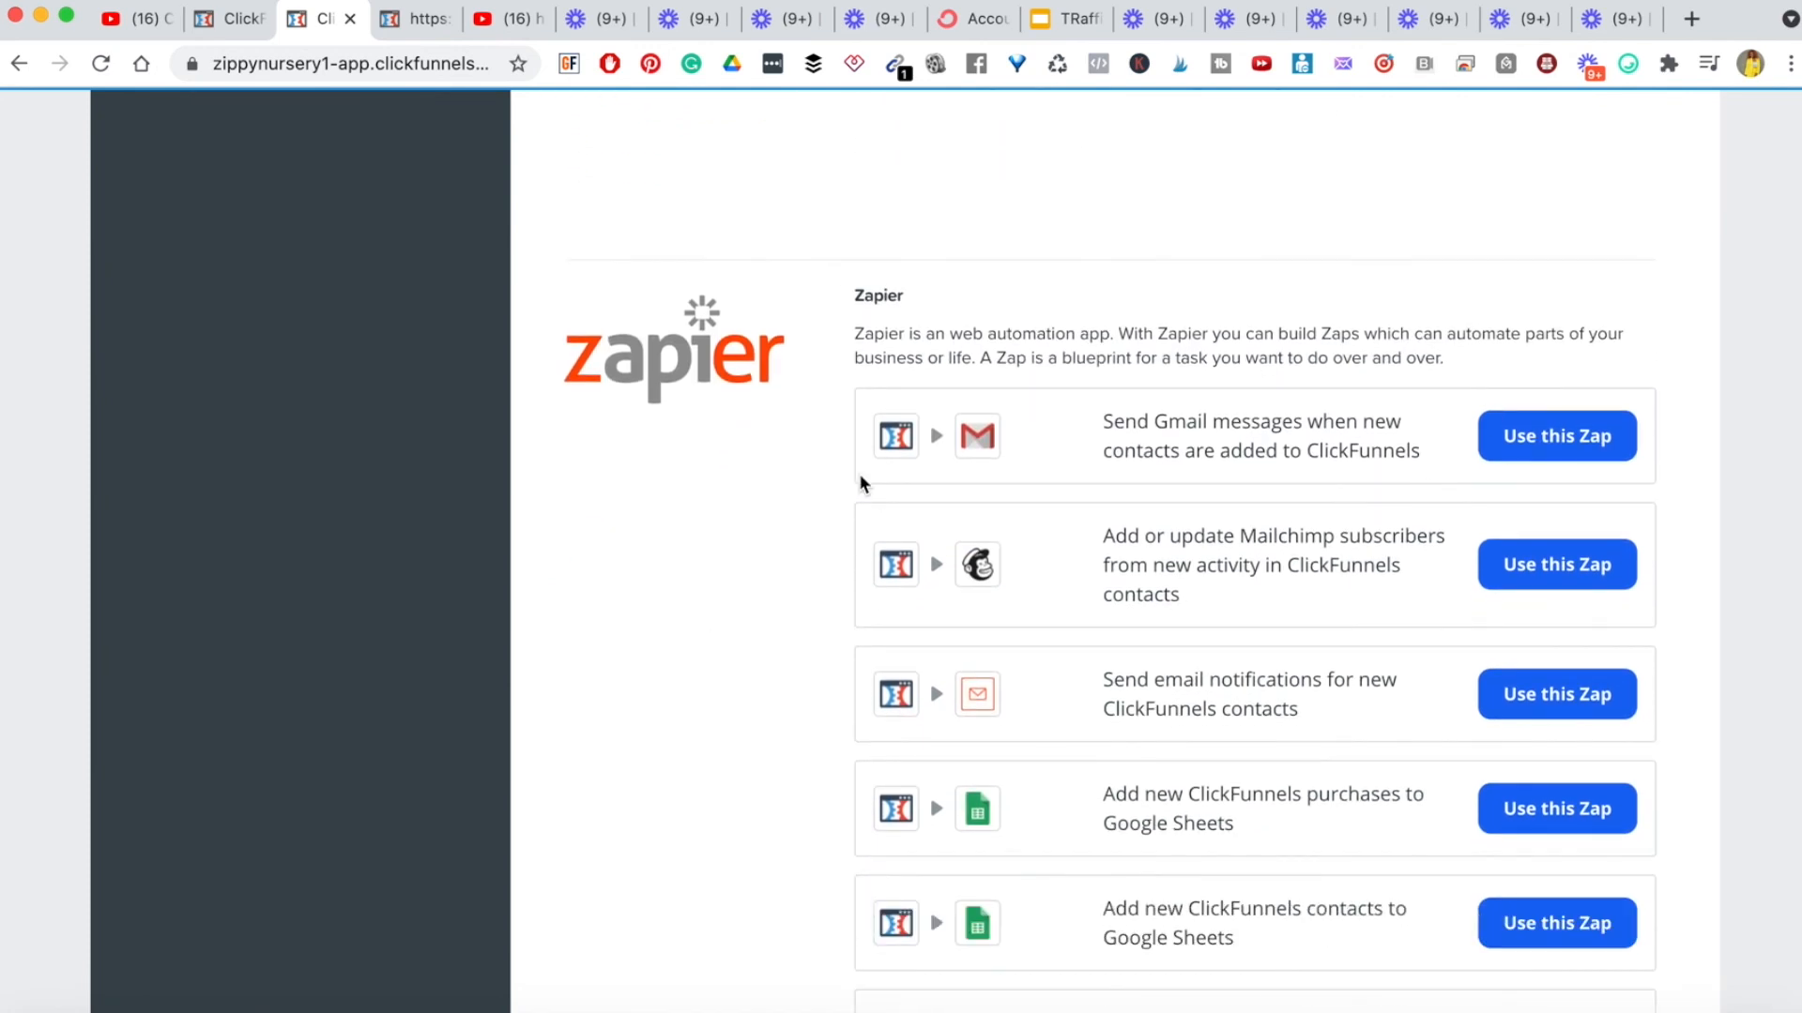
{"action": "scroll", "coordinate": [857, 482], "scroll_direction": "down", "scroll_amount": 7}
{"action": "scroll", "coordinate": [748, 592], "scroll_direction": "down", "scroll_amount": 8}
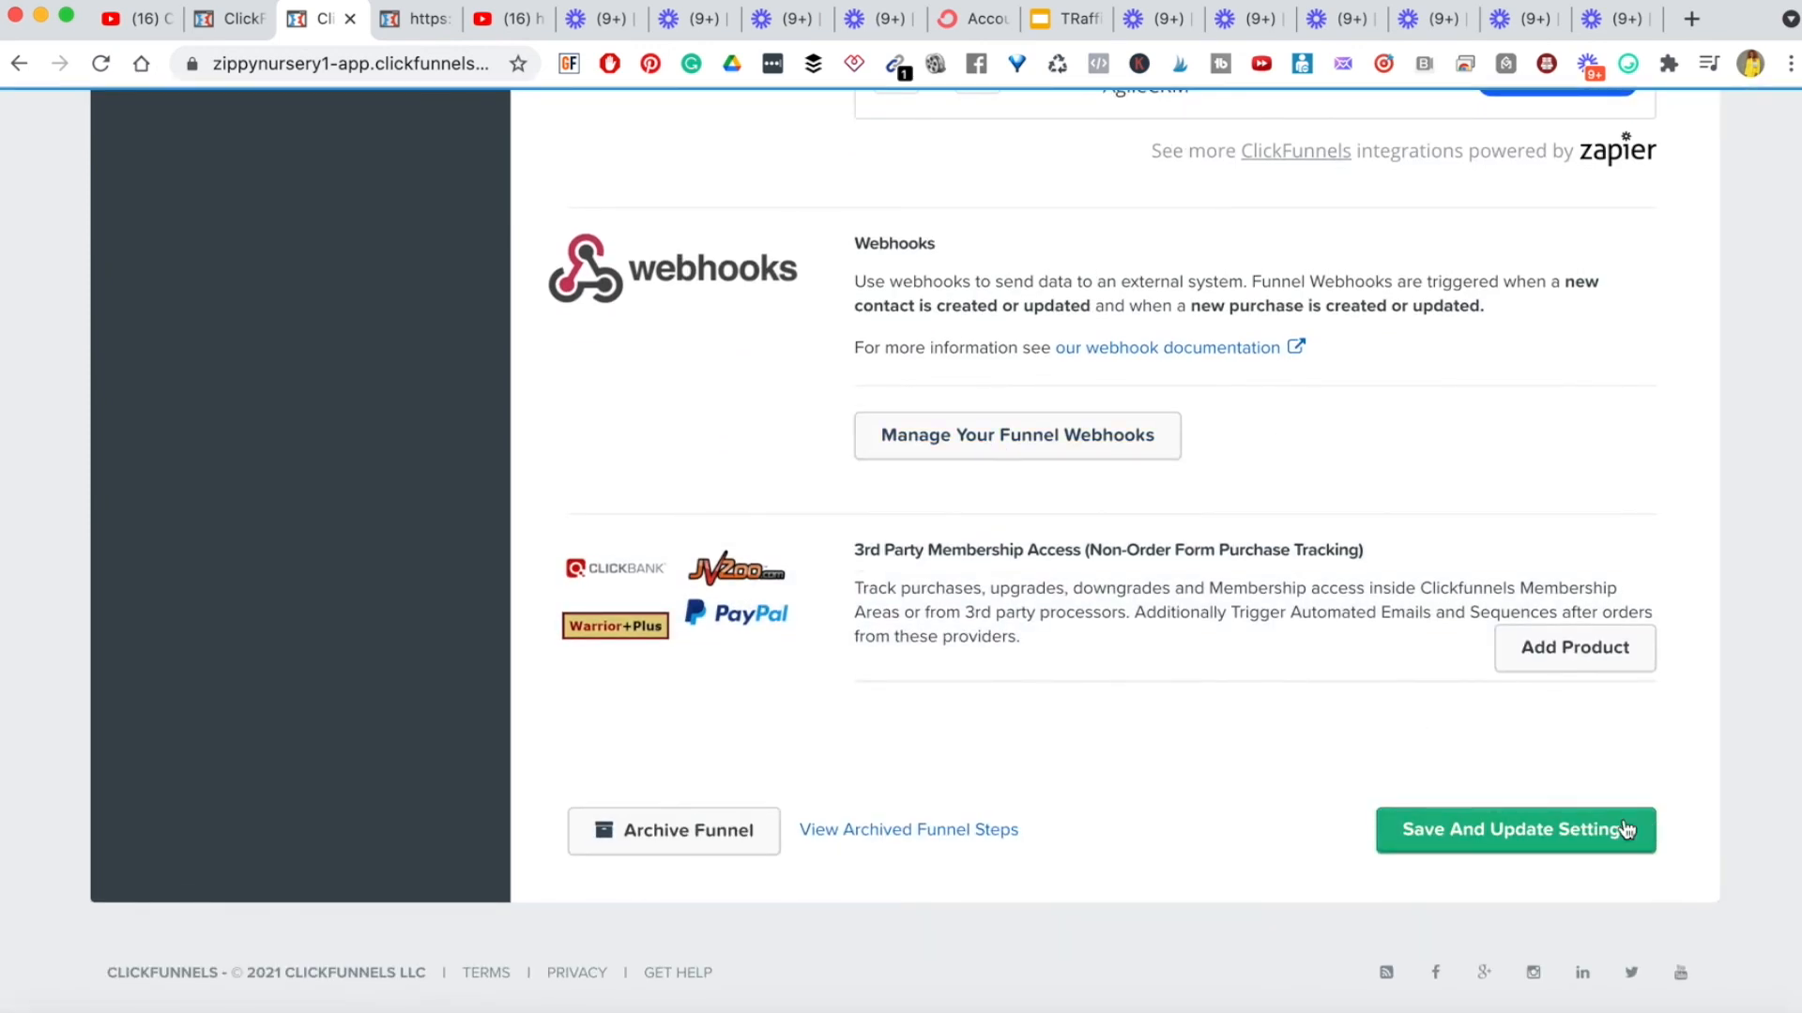
{"action": "left_click", "coordinate": [1453, 843]}
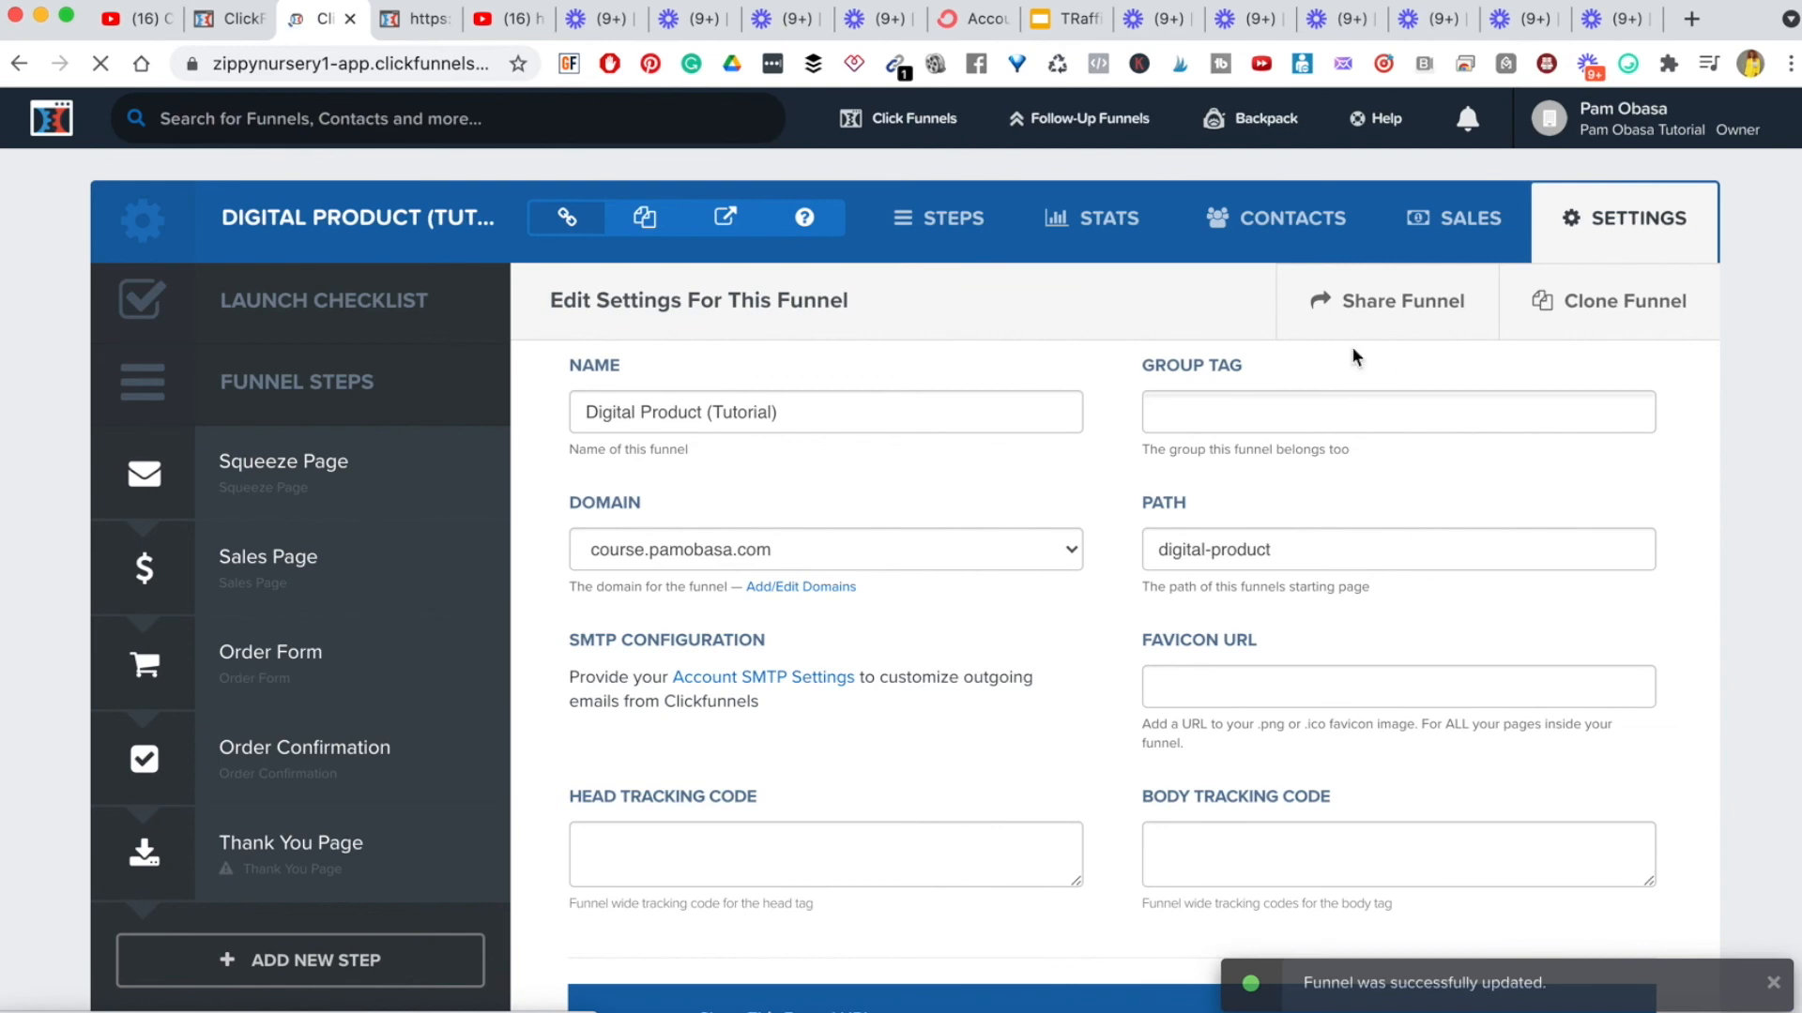
- Review the saved funnel settings and read the description of the Share This Funnel URL
{"action": "scroll", "coordinate": [1053, 803], "scroll_direction": "down", "scroll_amount": 4}
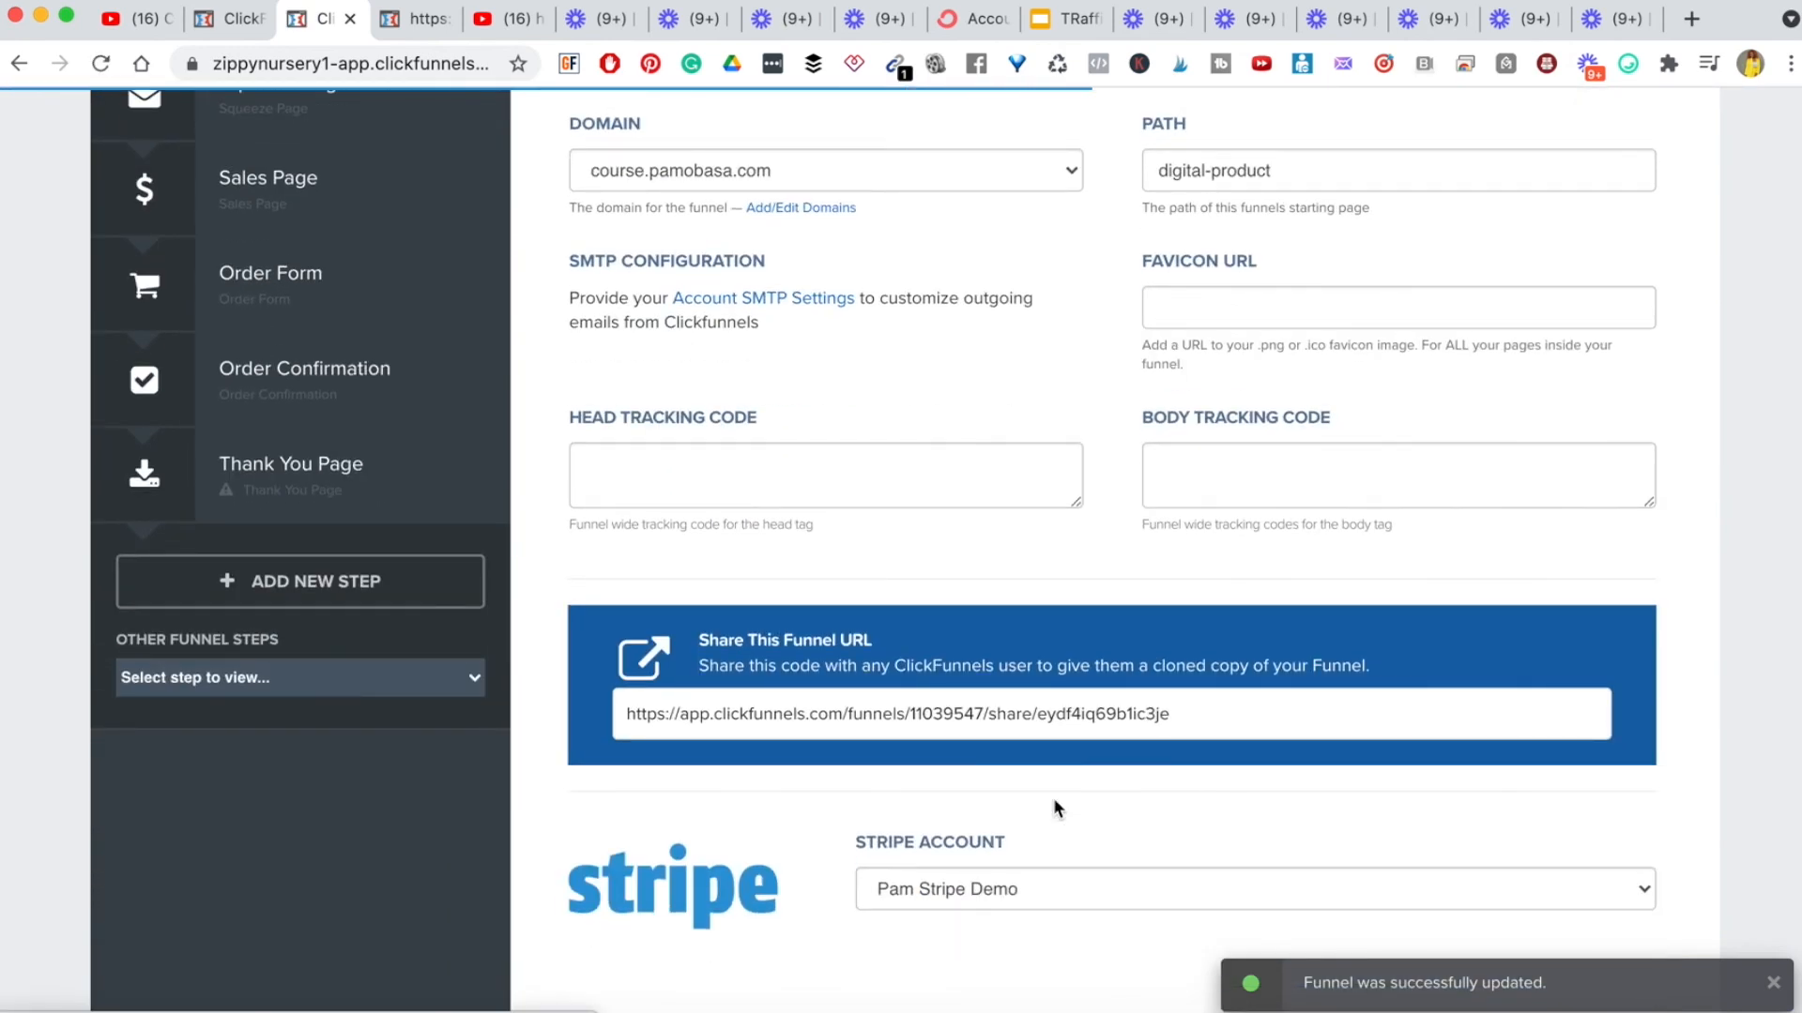
{"action": "scroll", "coordinate": [1056, 807], "scroll_direction": "up", "scroll_amount": 1}
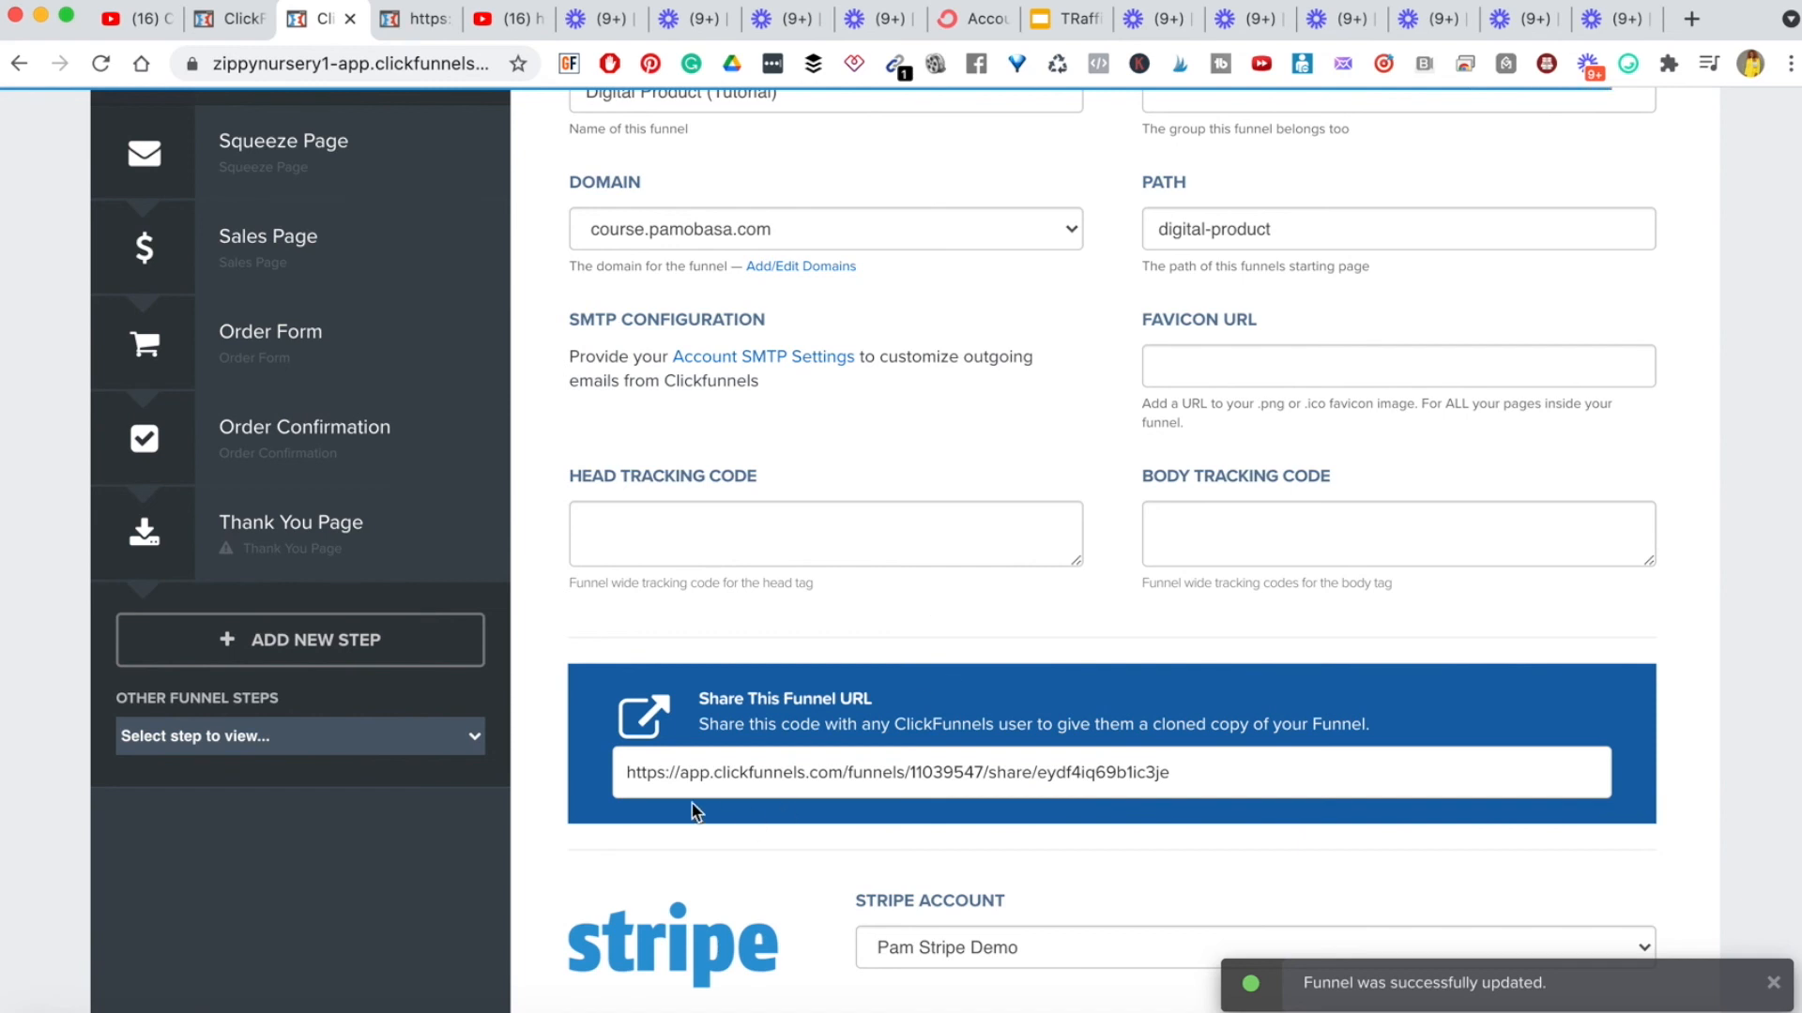
{"action": "triple_click", "coordinate": [725, 729]}
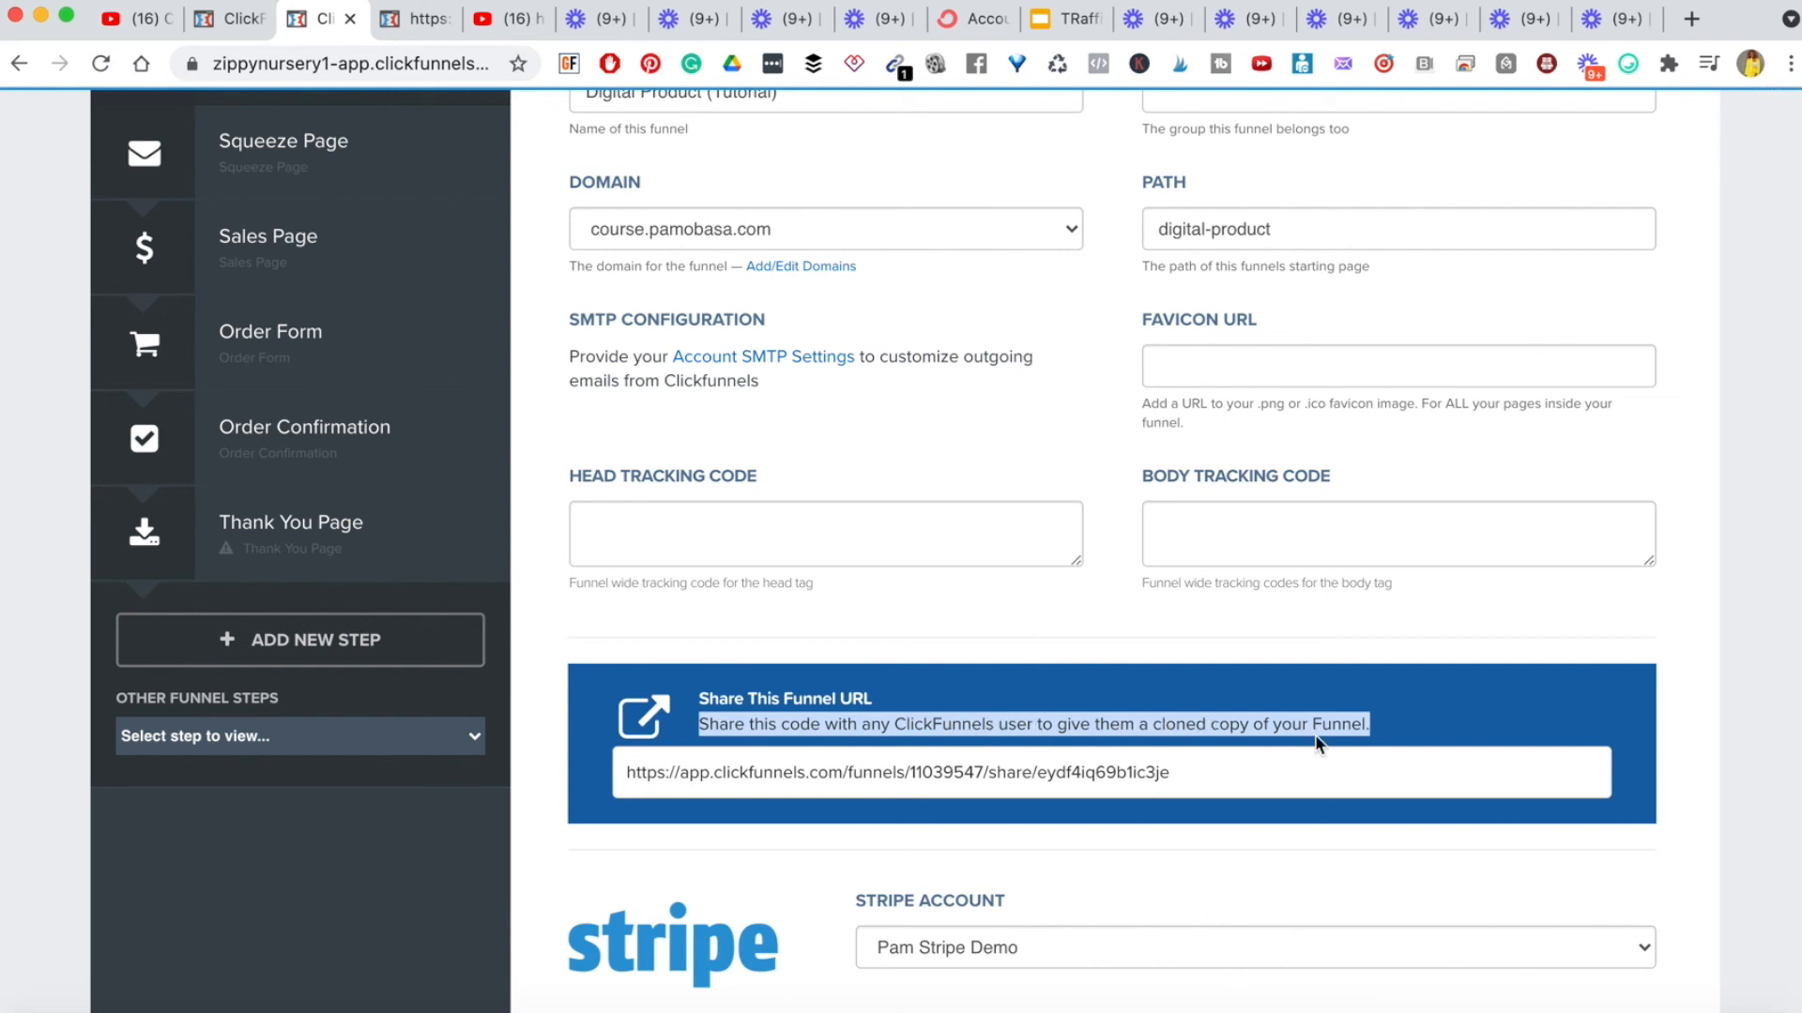
{"action": "left_click", "coordinate": [1659, 730]}
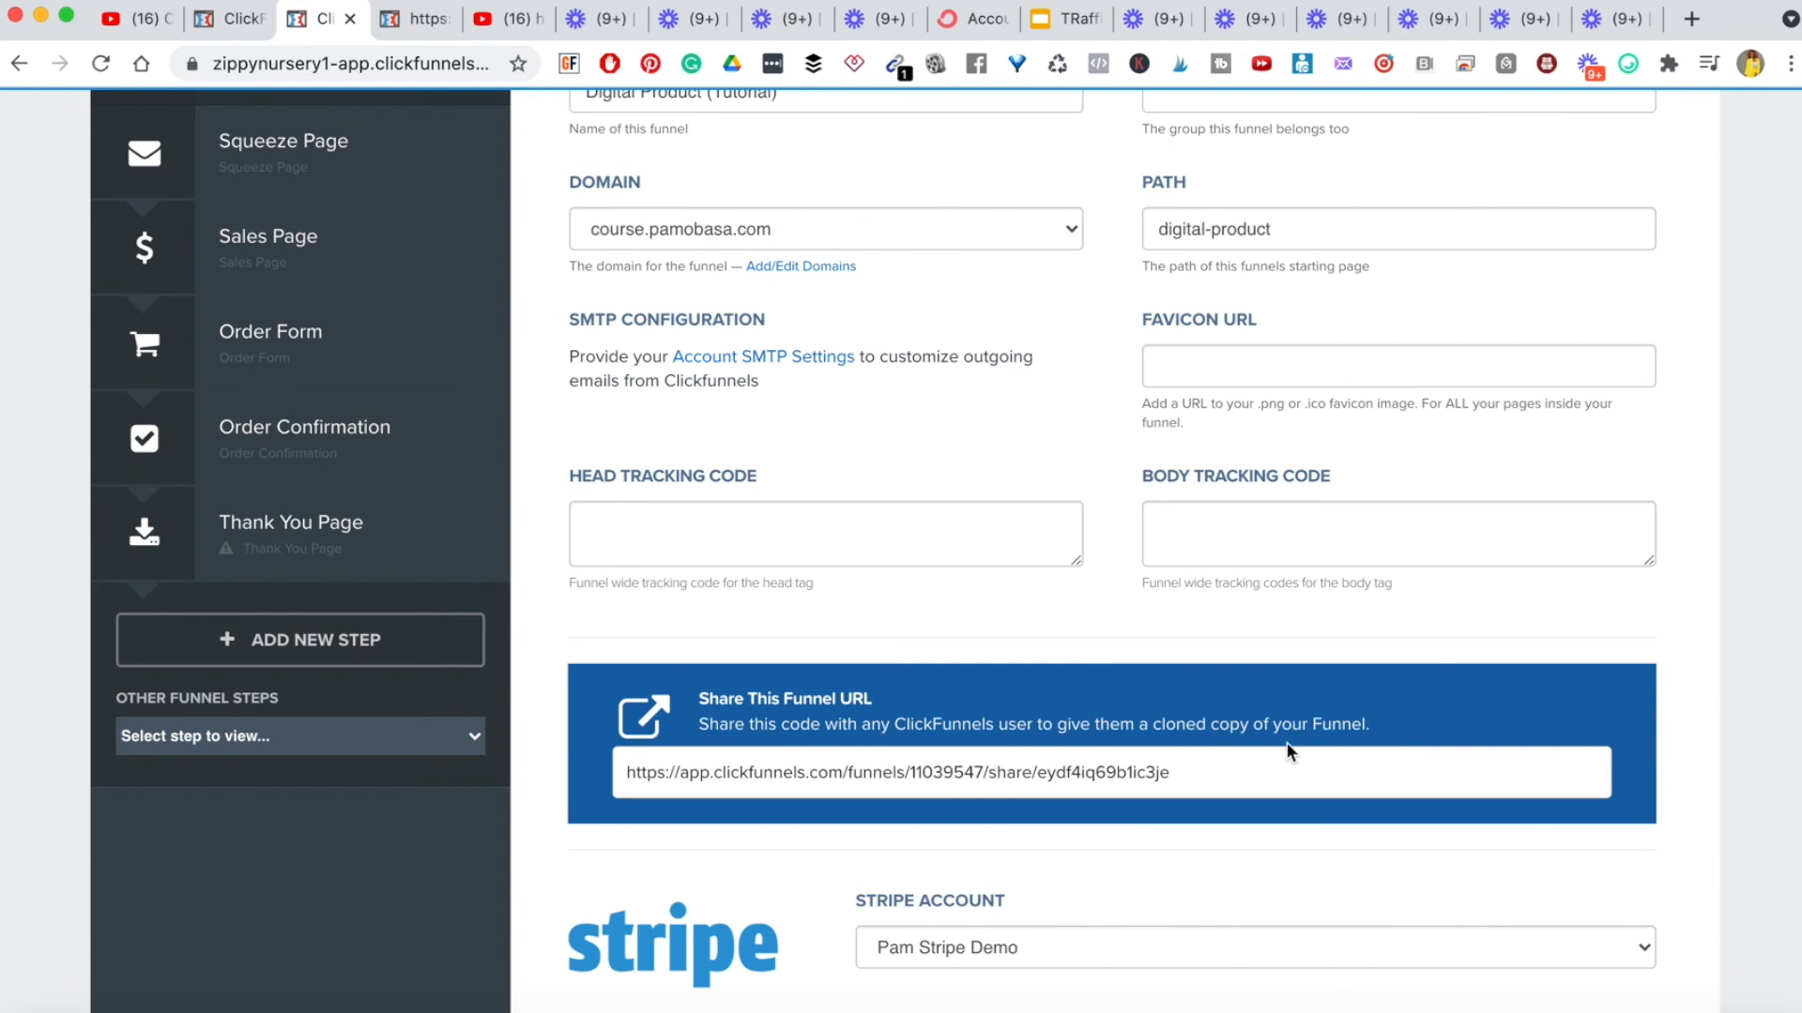
{"action": "scroll", "coordinate": [1287, 741], "scroll_direction": "up", "scroll_amount": 4}
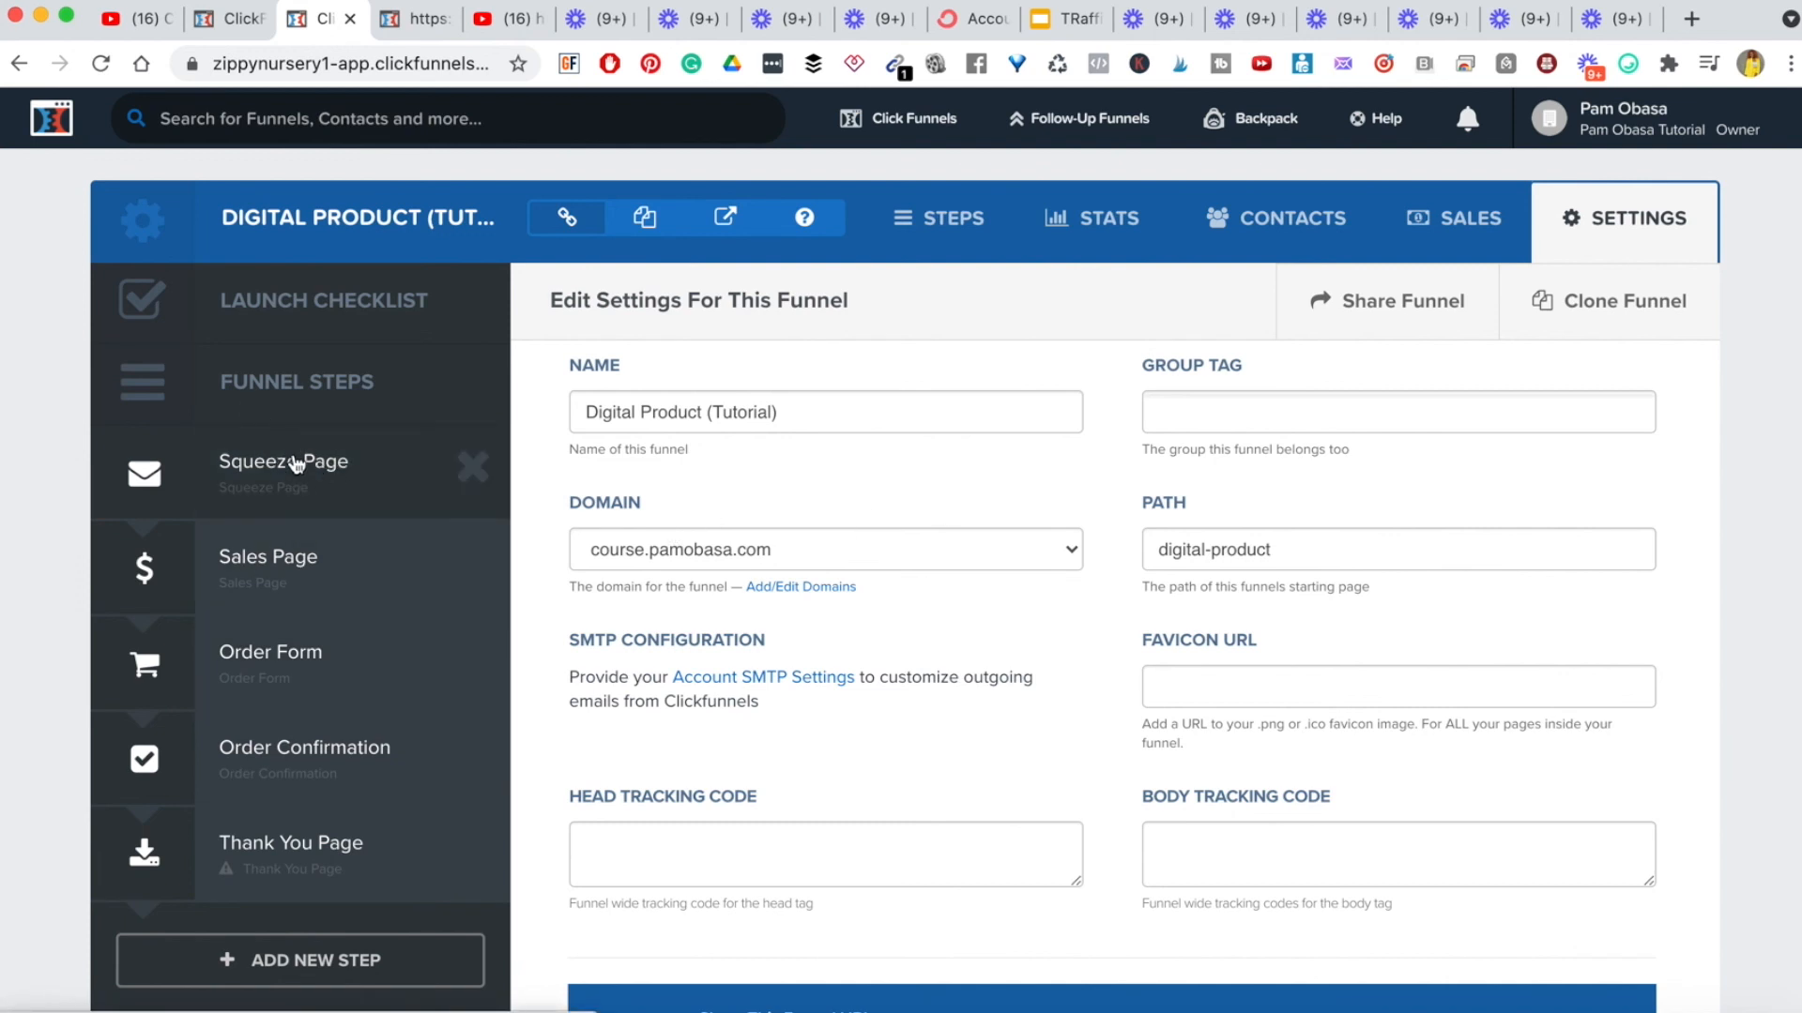
- Create a split test variation of the Squeeze Page by duplicating the existing page
{"action": "left_click", "coordinate": [326, 462]}
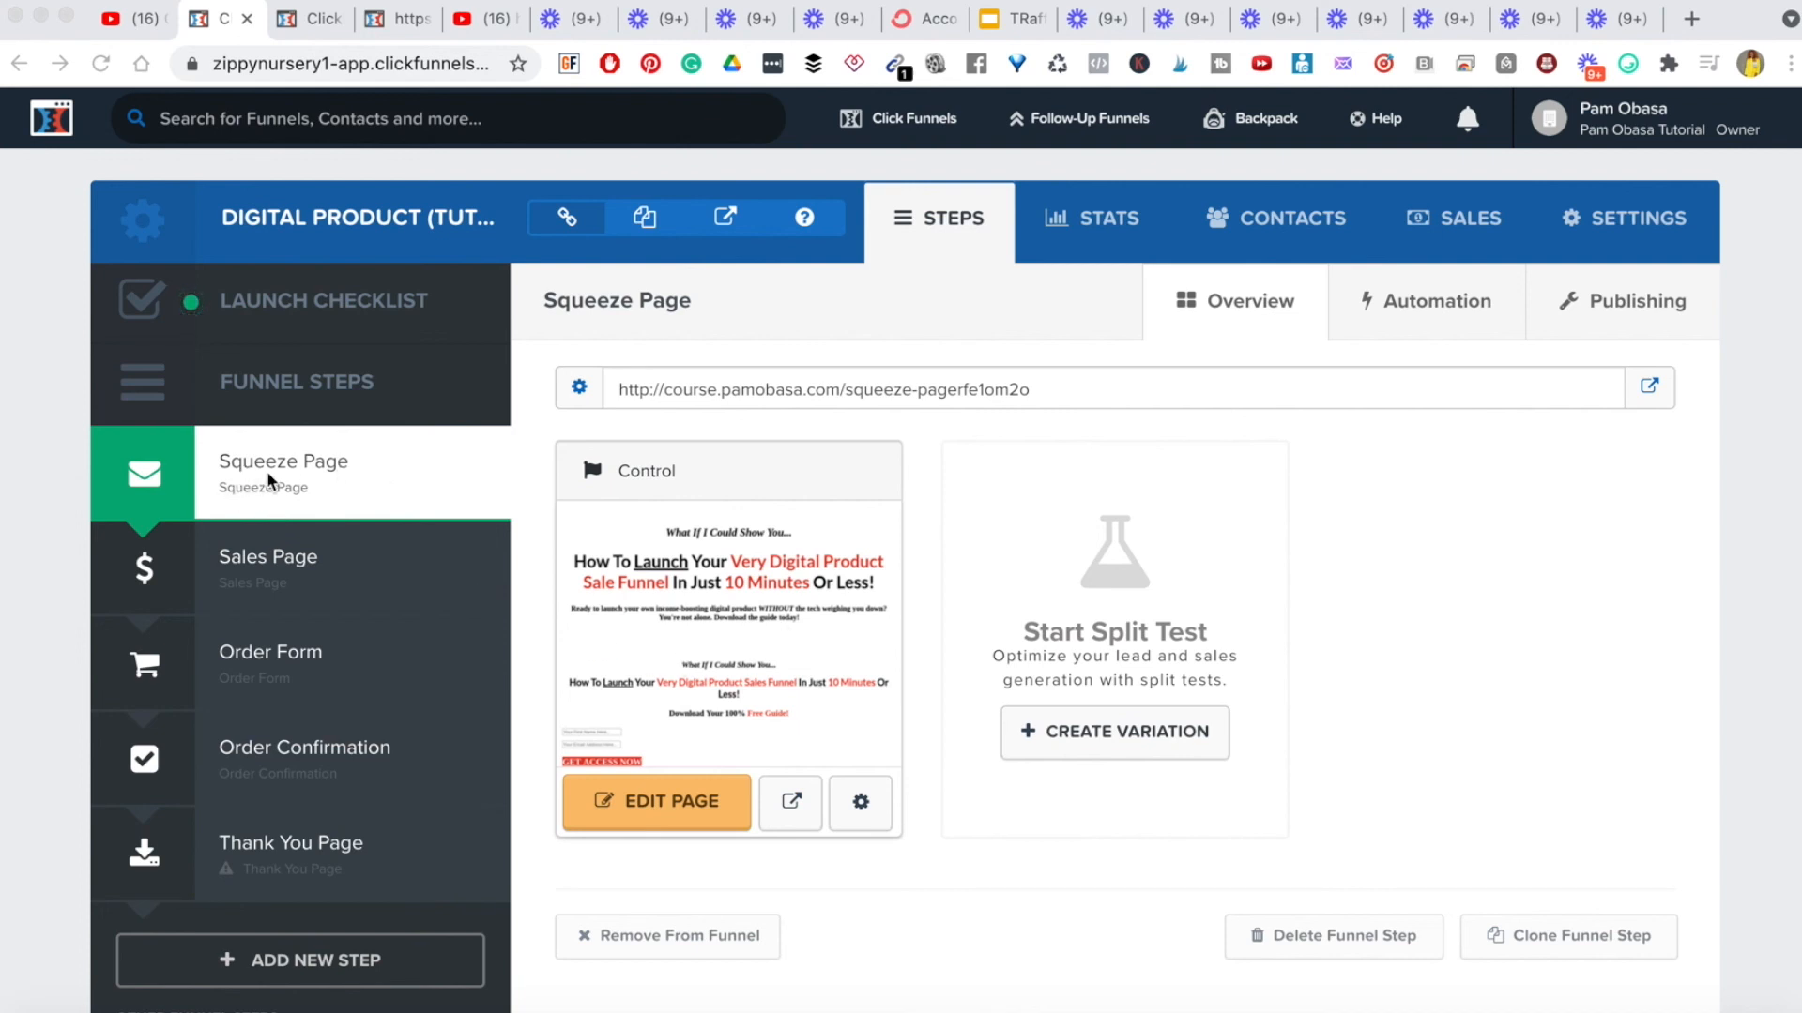
{"action": "left_click", "coordinate": [1102, 739]}
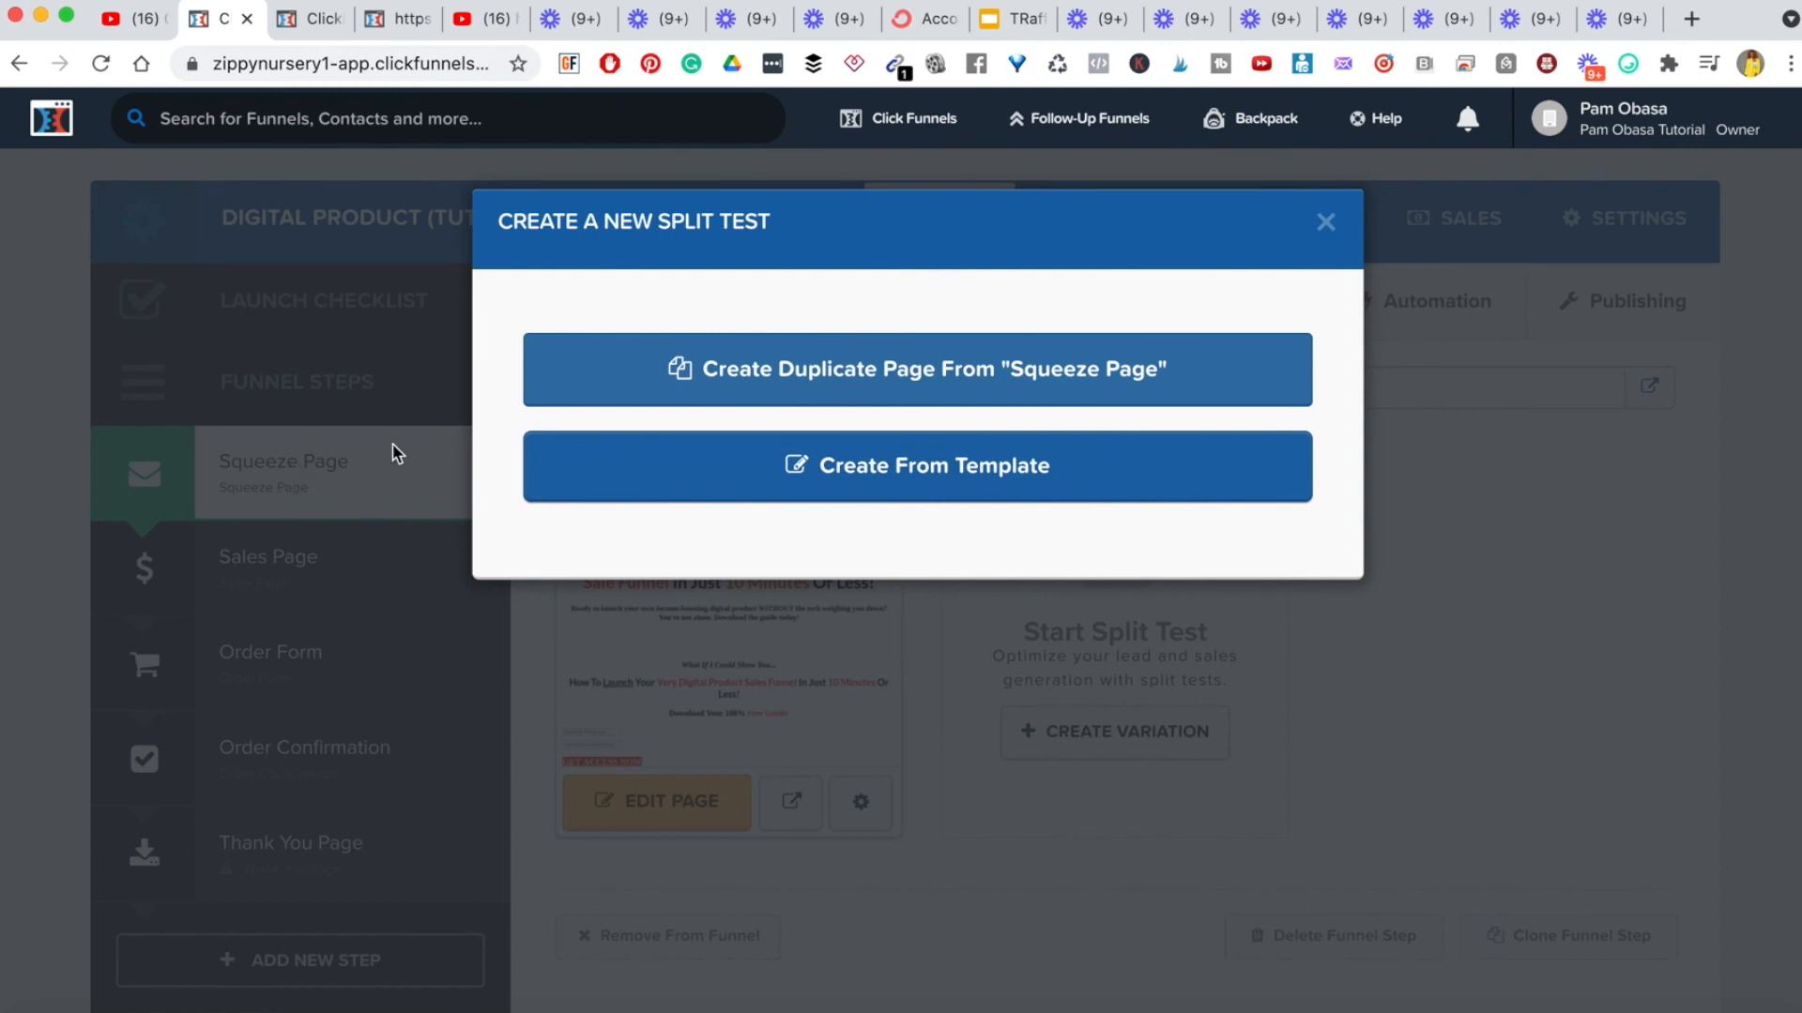
{"action": "left_click", "coordinate": [993, 370]}
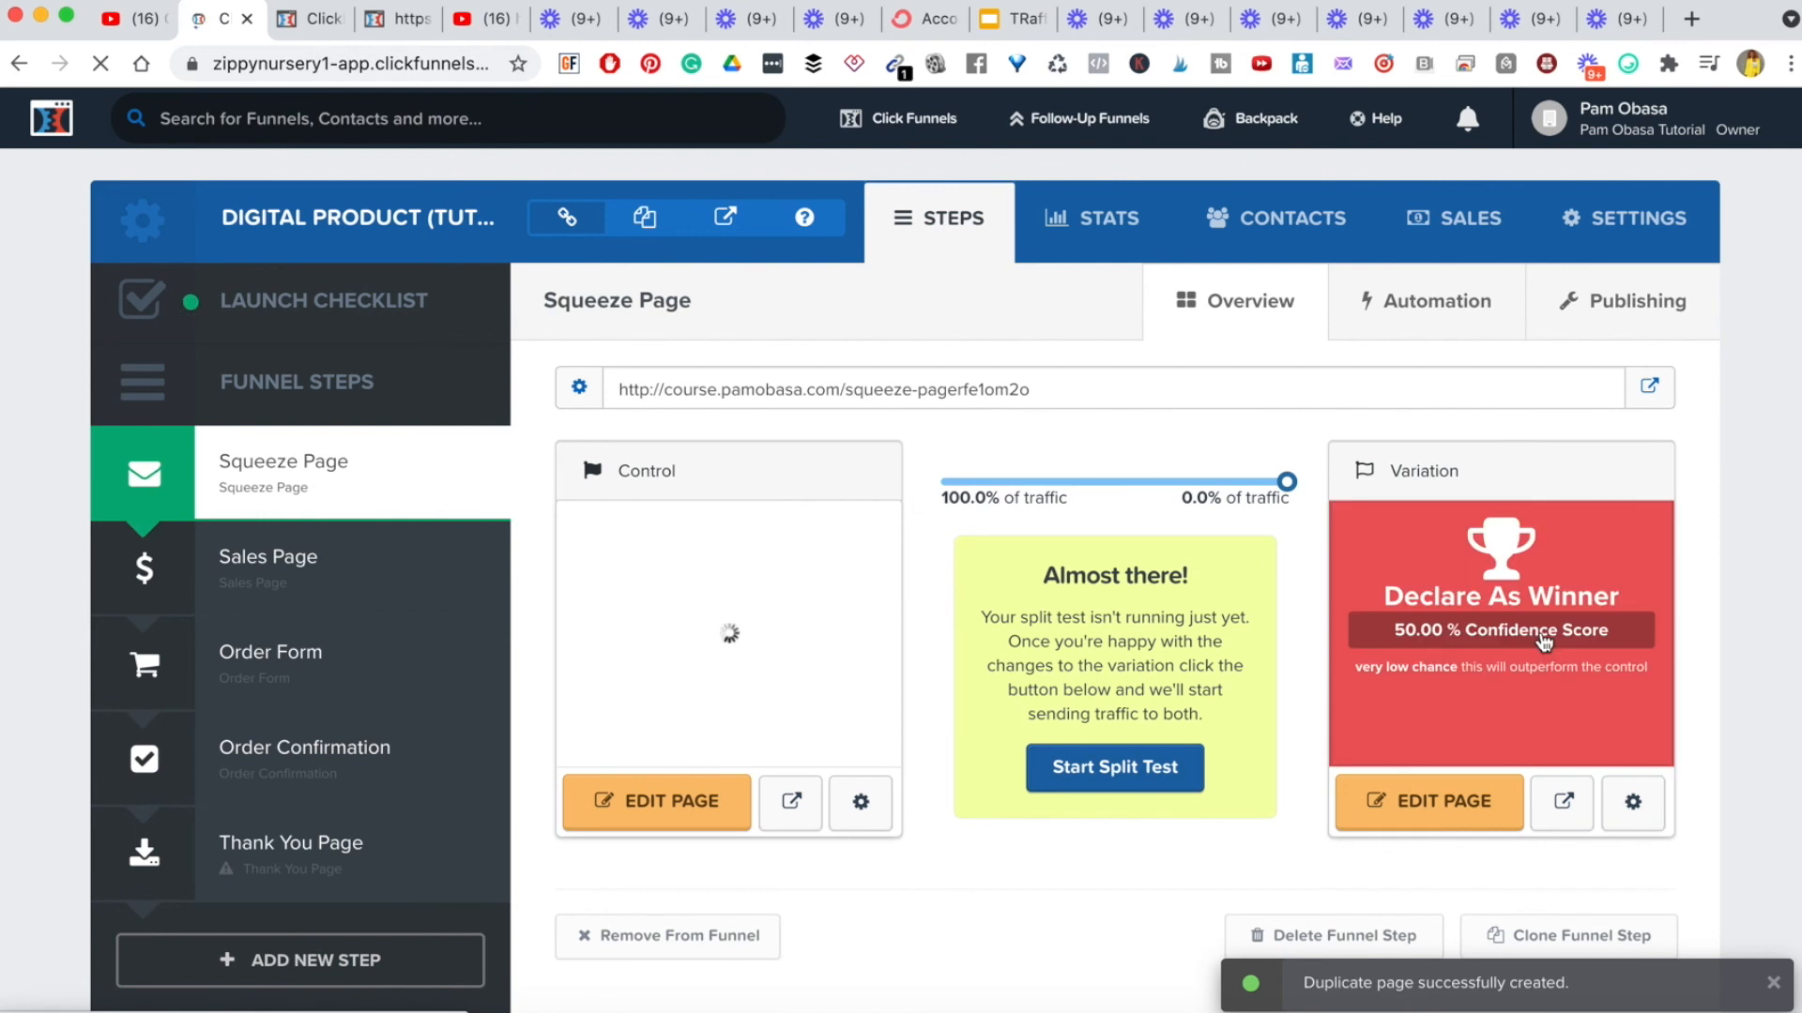
- Open the Squeeze Page variation for editing and insert "24hrs From Now," at the start of its main headline
{"action": "left_click", "coordinate": [1443, 809]}
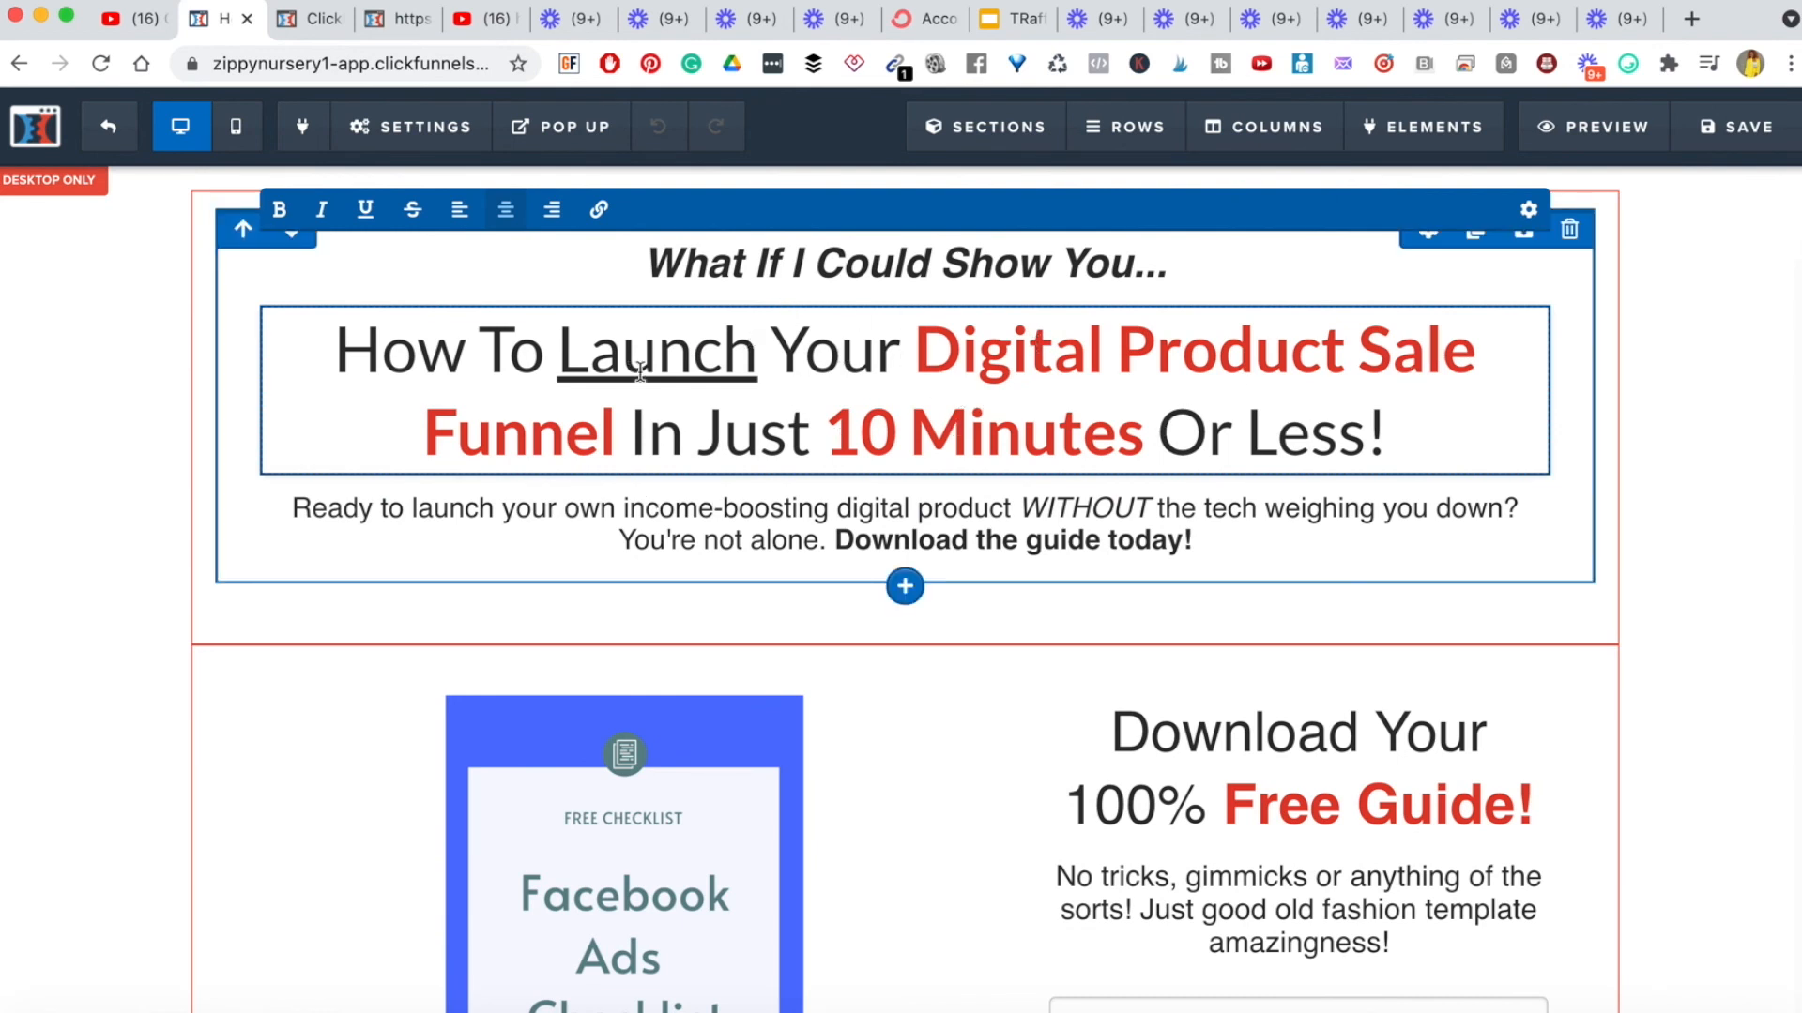
{"action": "left_click", "coordinate": [347, 346]}
{"action": "type", "text": "24"}
{"action": "key", "text": "BackSpace"}
{"action": "type", "text": "hrs "}
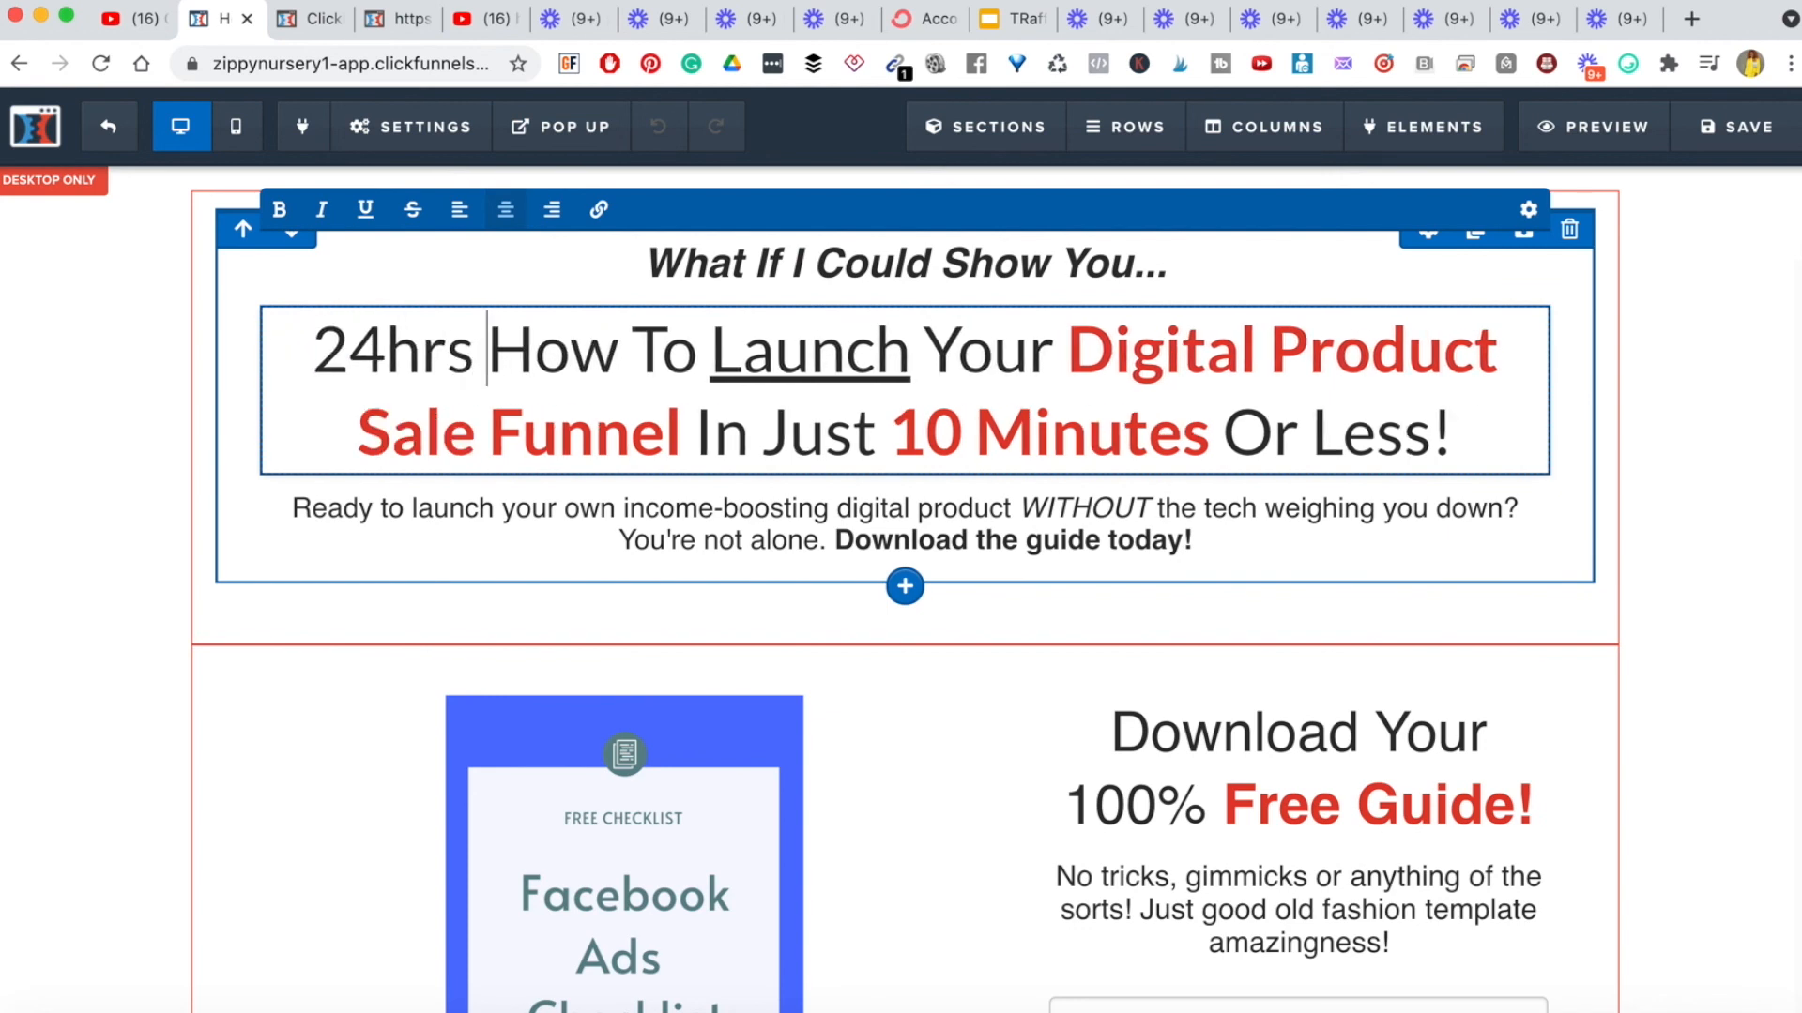
{"action": "type", "text": "From Now,"}
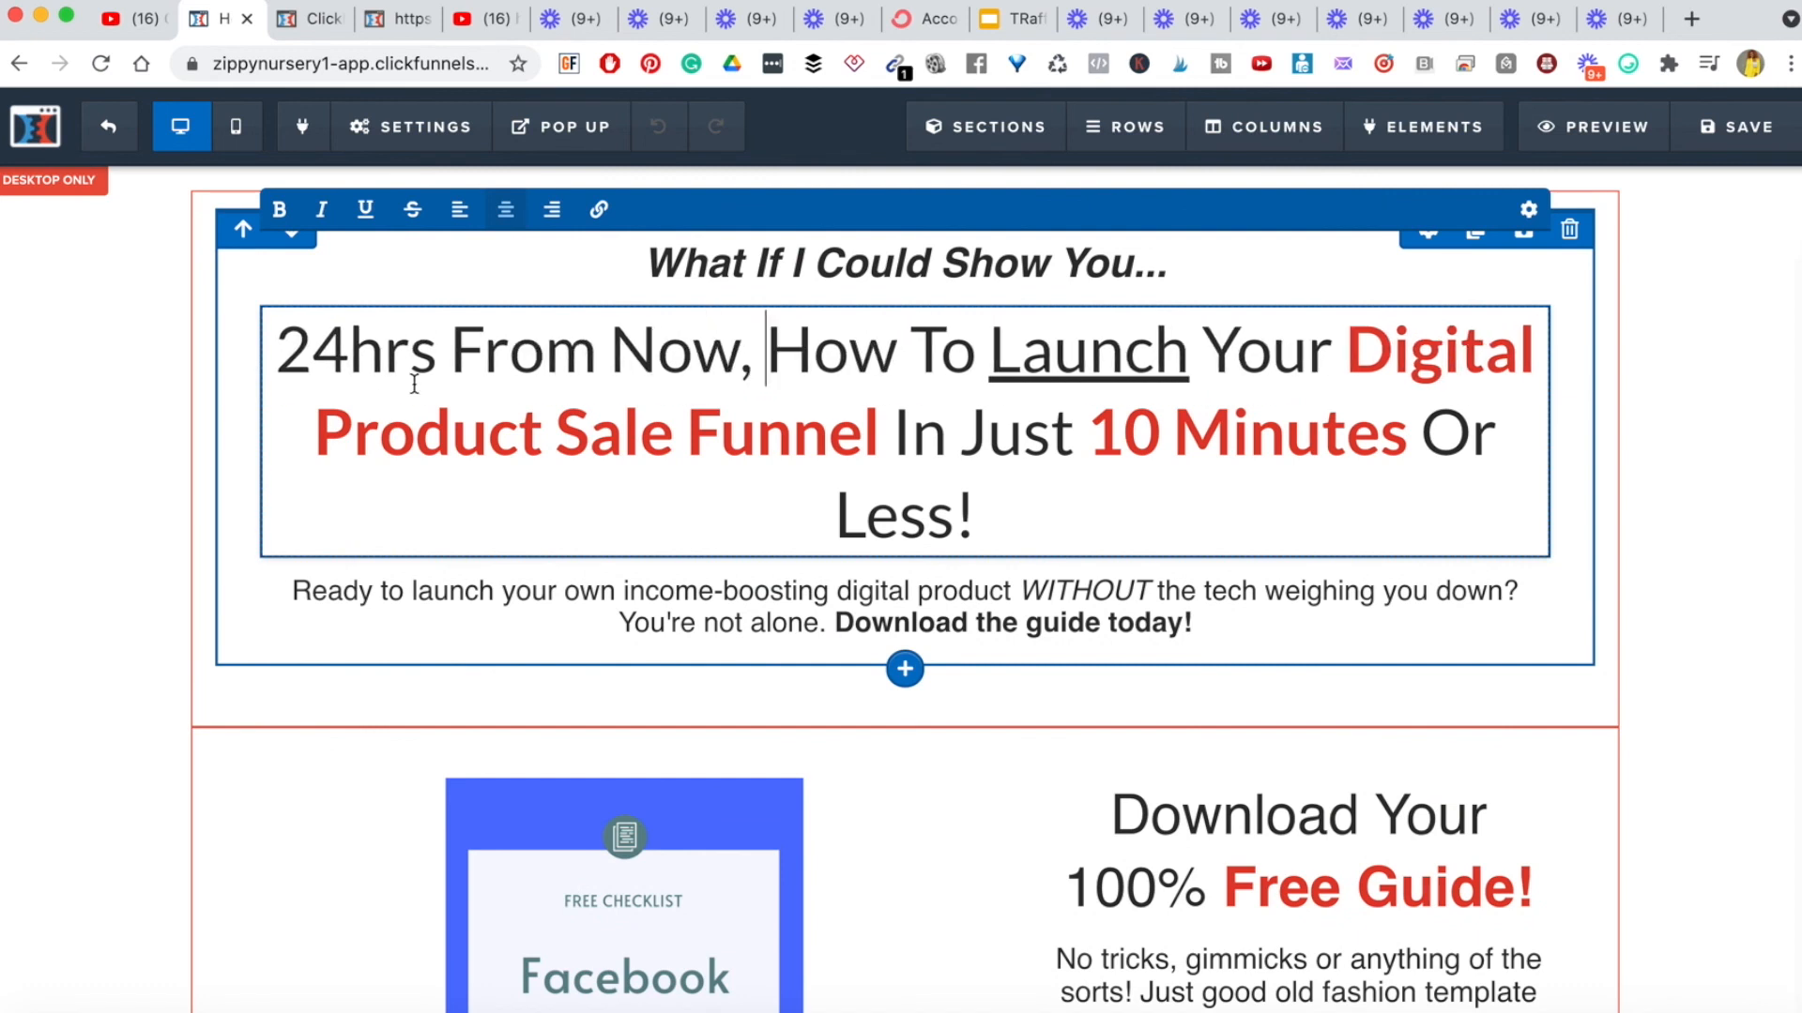
- Remove "How To" and "In Just 10 Minutes Or Less!" from the variation's main headline
{"action": "left_click_drag", "start_coordinate": [766, 354], "coordinate": [967, 356]}
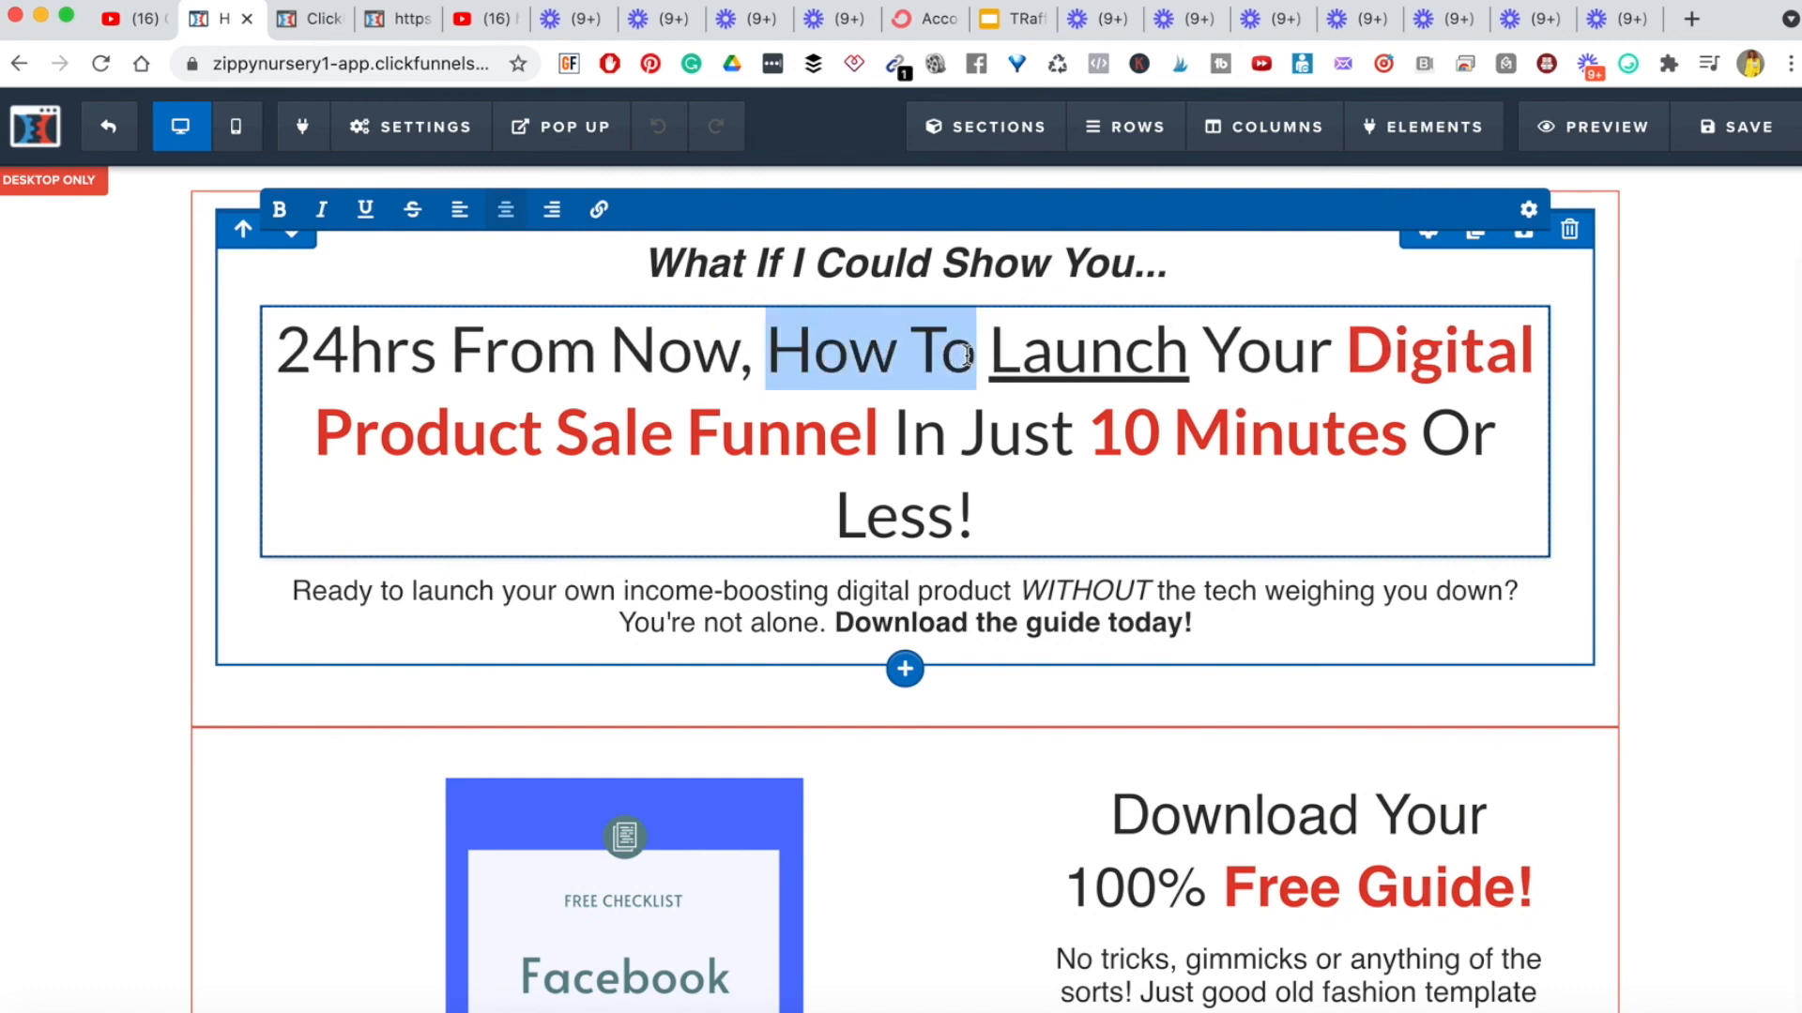
{"action": "key", "text": "BackSpace"}
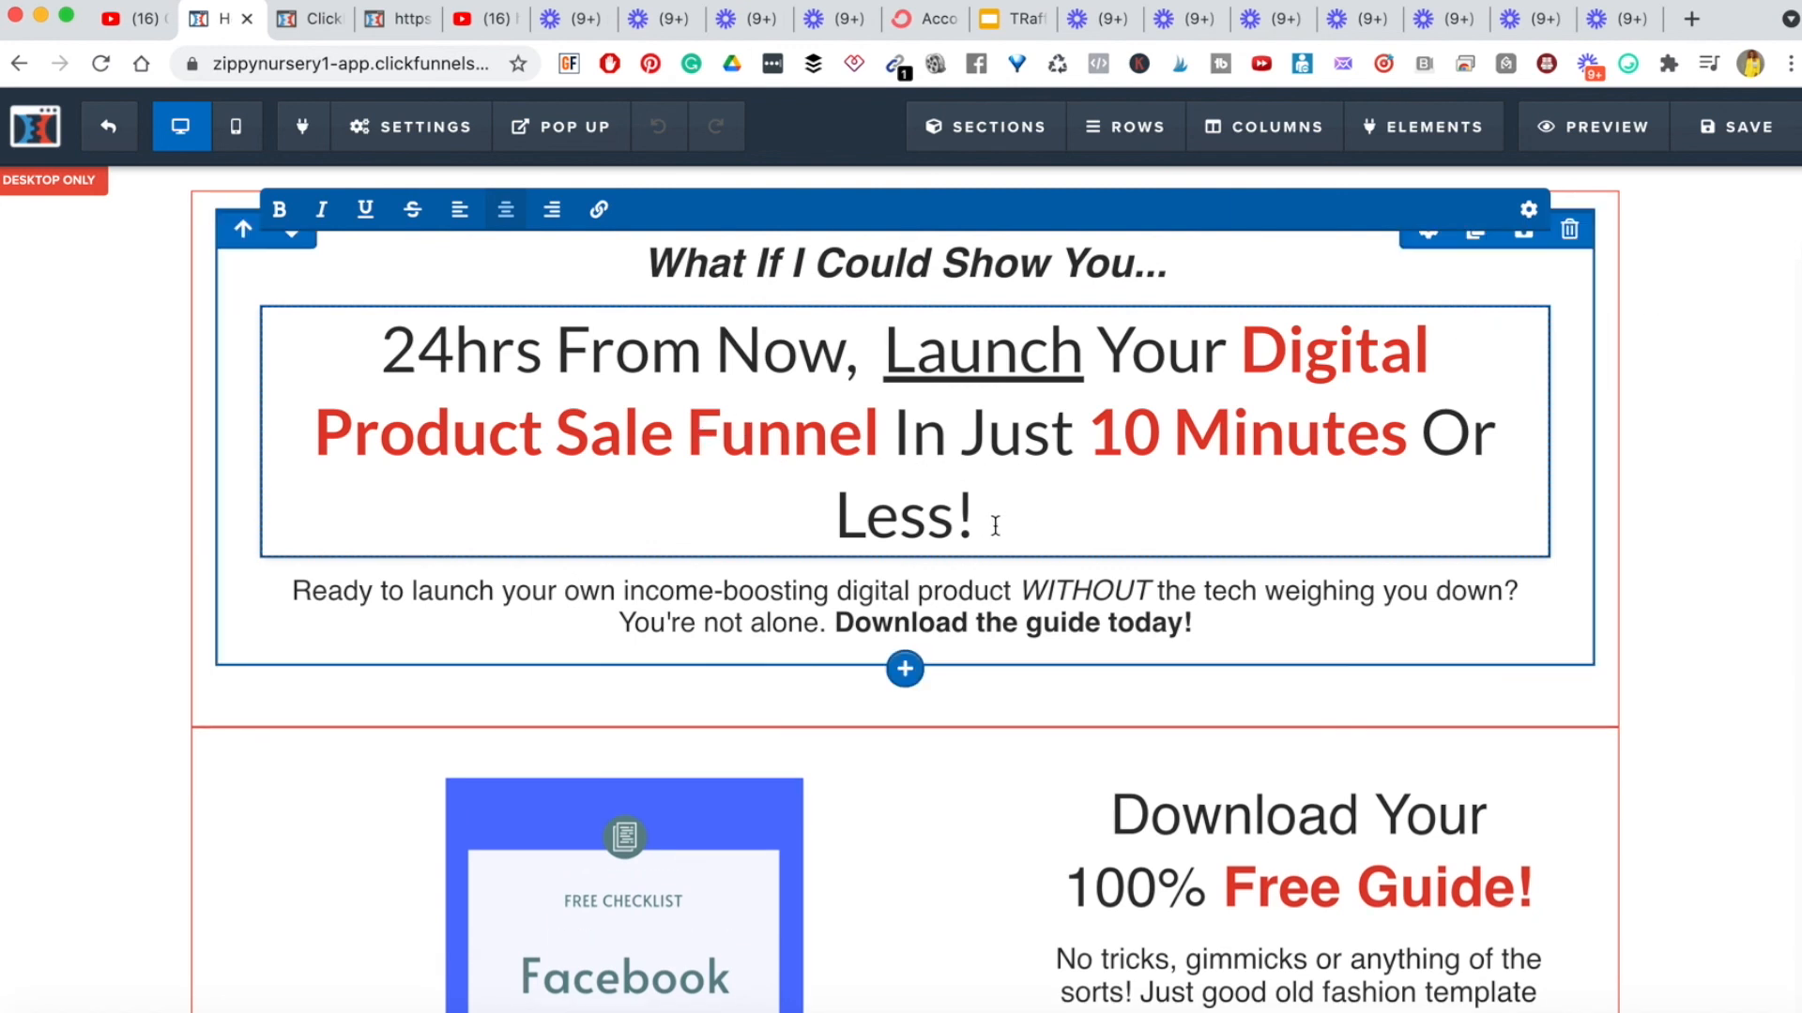
{"action": "left_click_drag", "start_coordinate": [897, 427], "coordinate": [980, 504]}
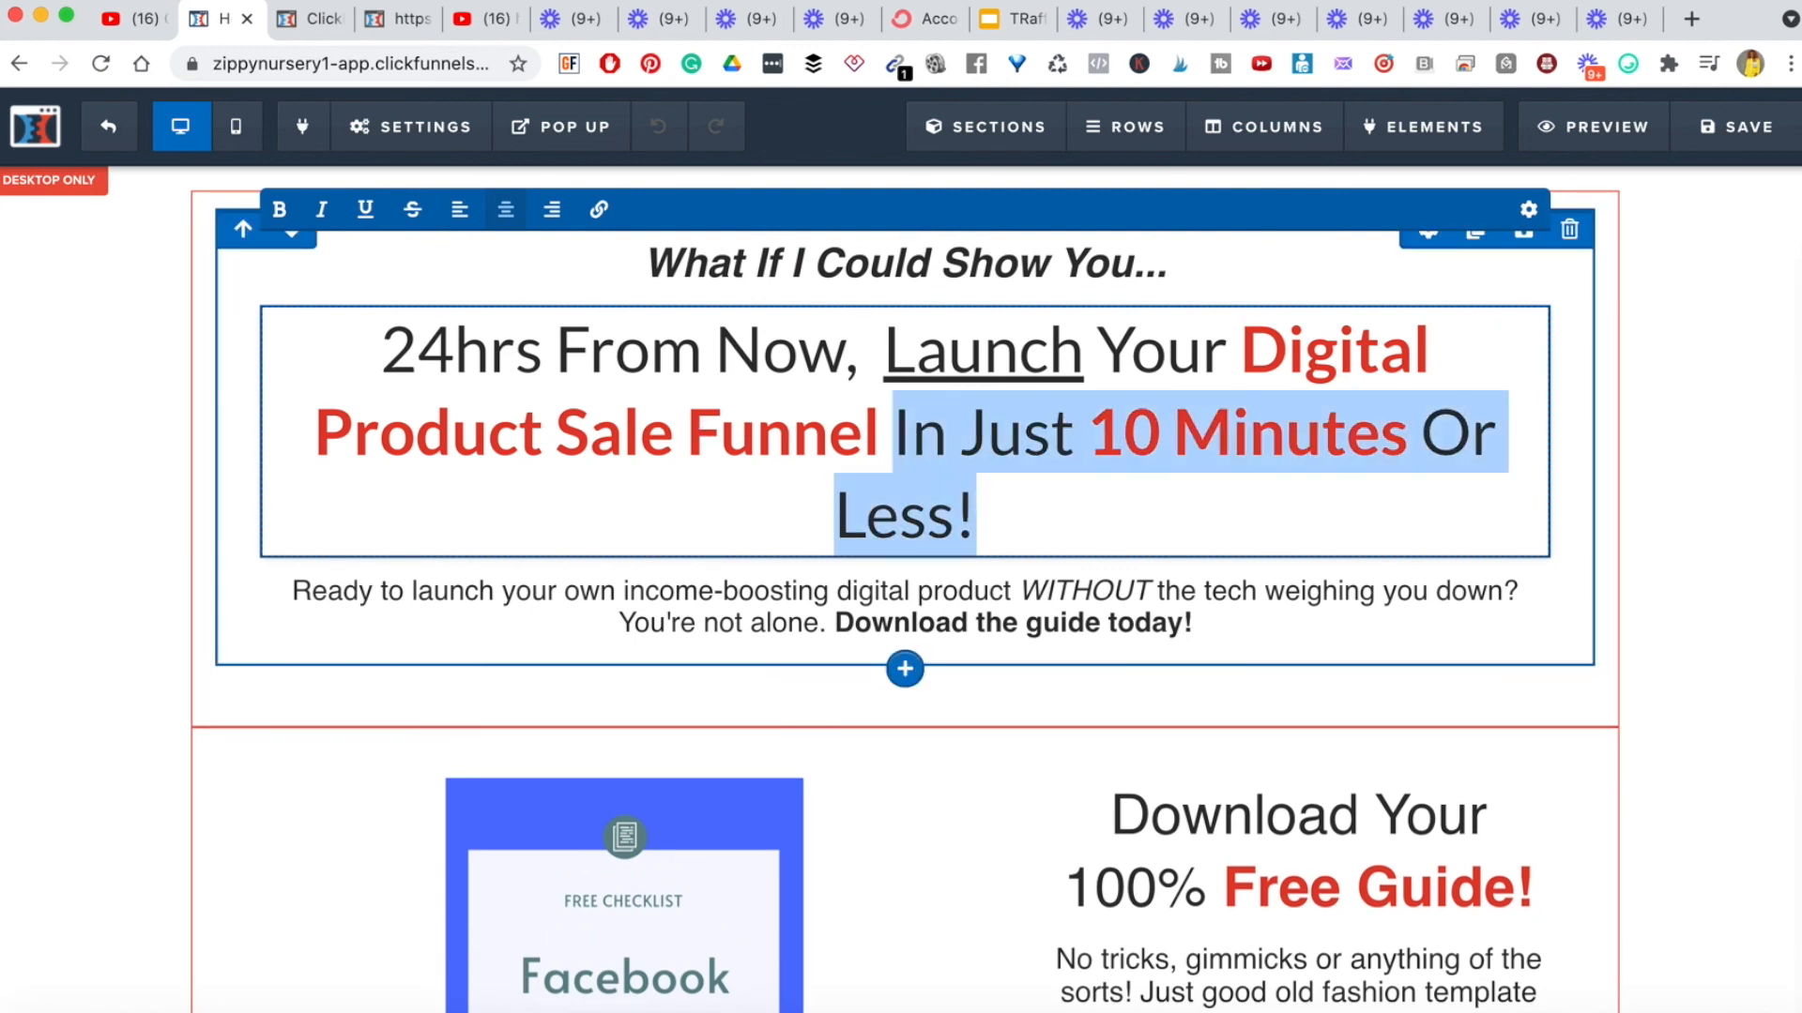
{"action": "key", "text": "BackSpace"}
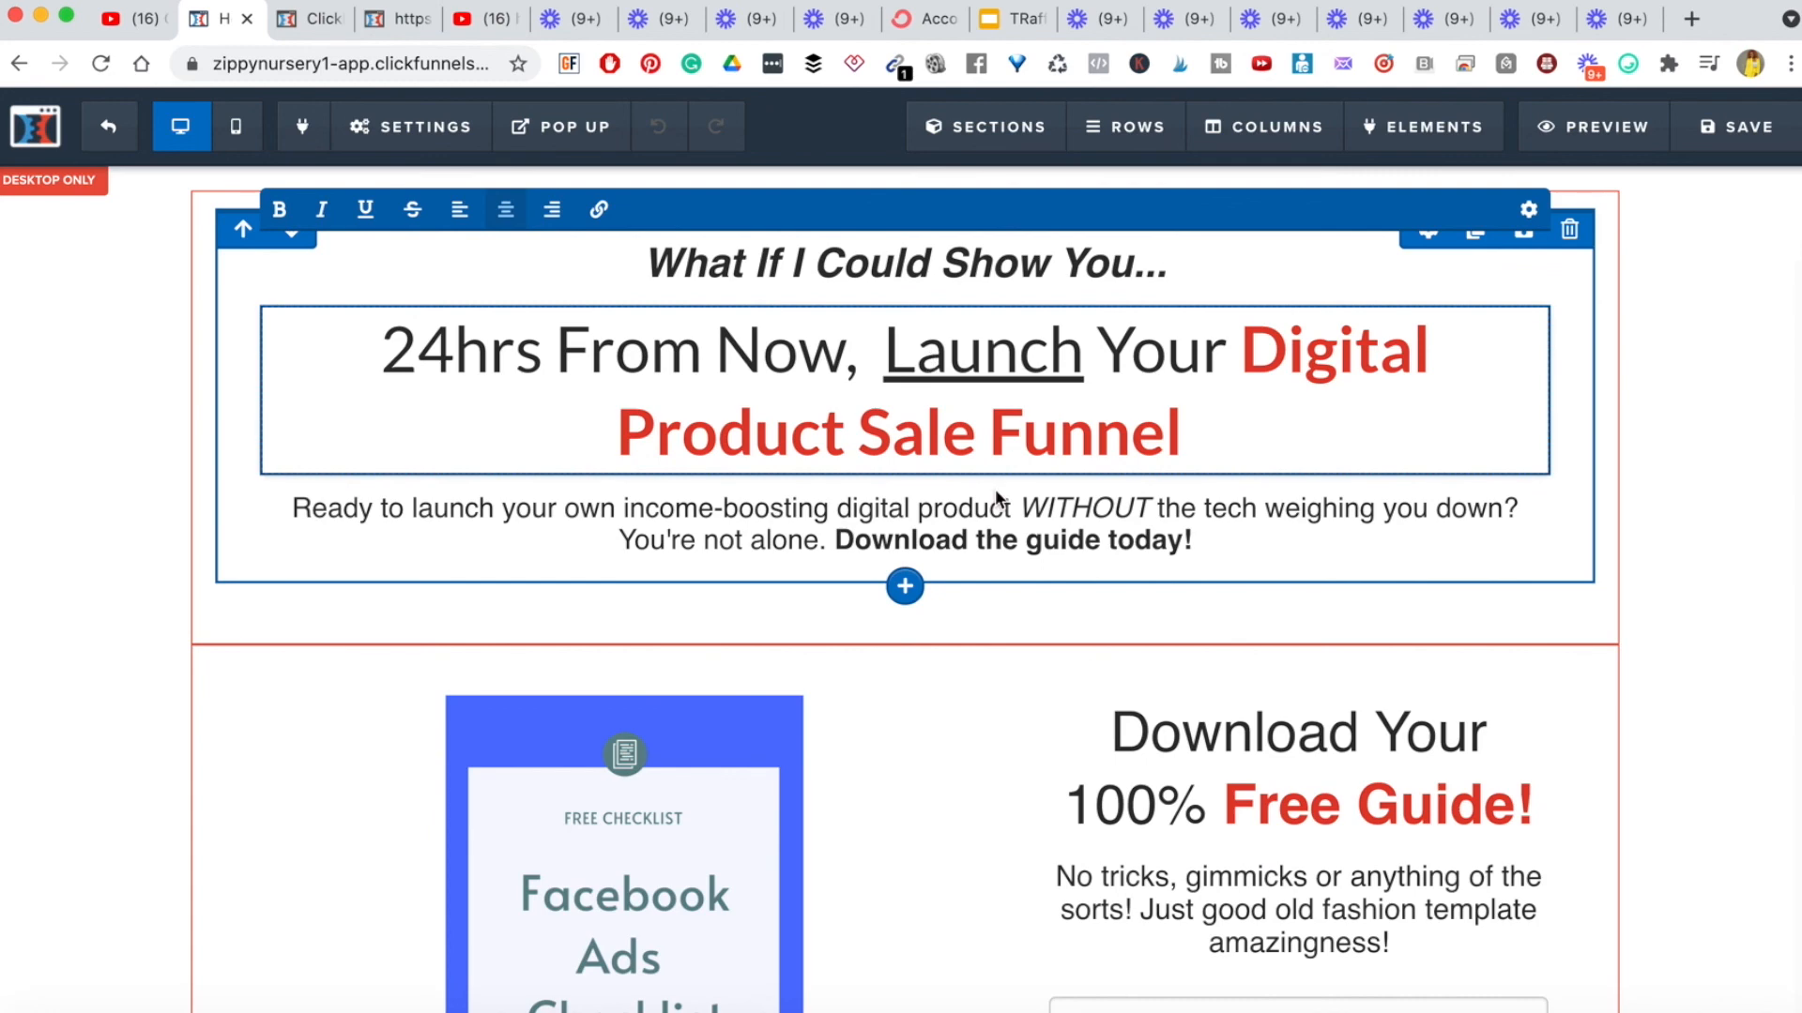
- Save the edited Squeeze Page variation and return to the funnel step's overview
{"action": "scroll", "coordinate": [998, 498], "scroll_direction": "down", "scroll_amount": 4}
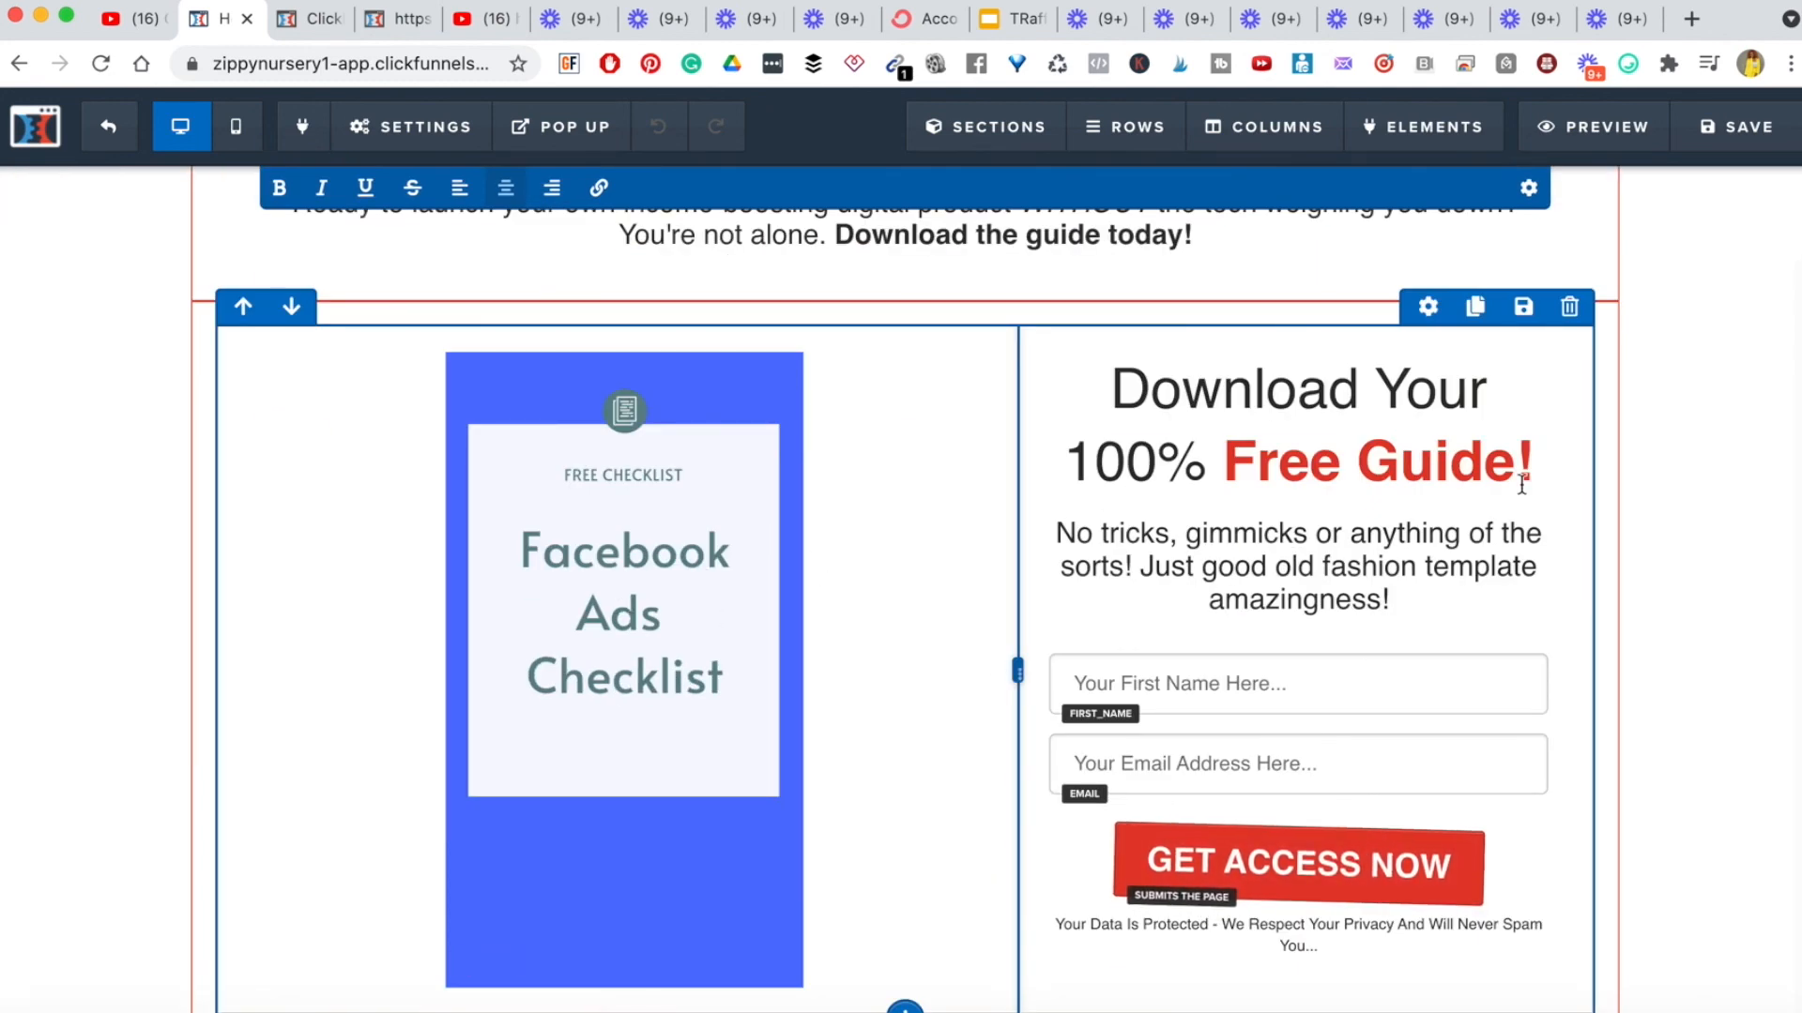
{"action": "left_click", "coordinate": [1753, 136]}
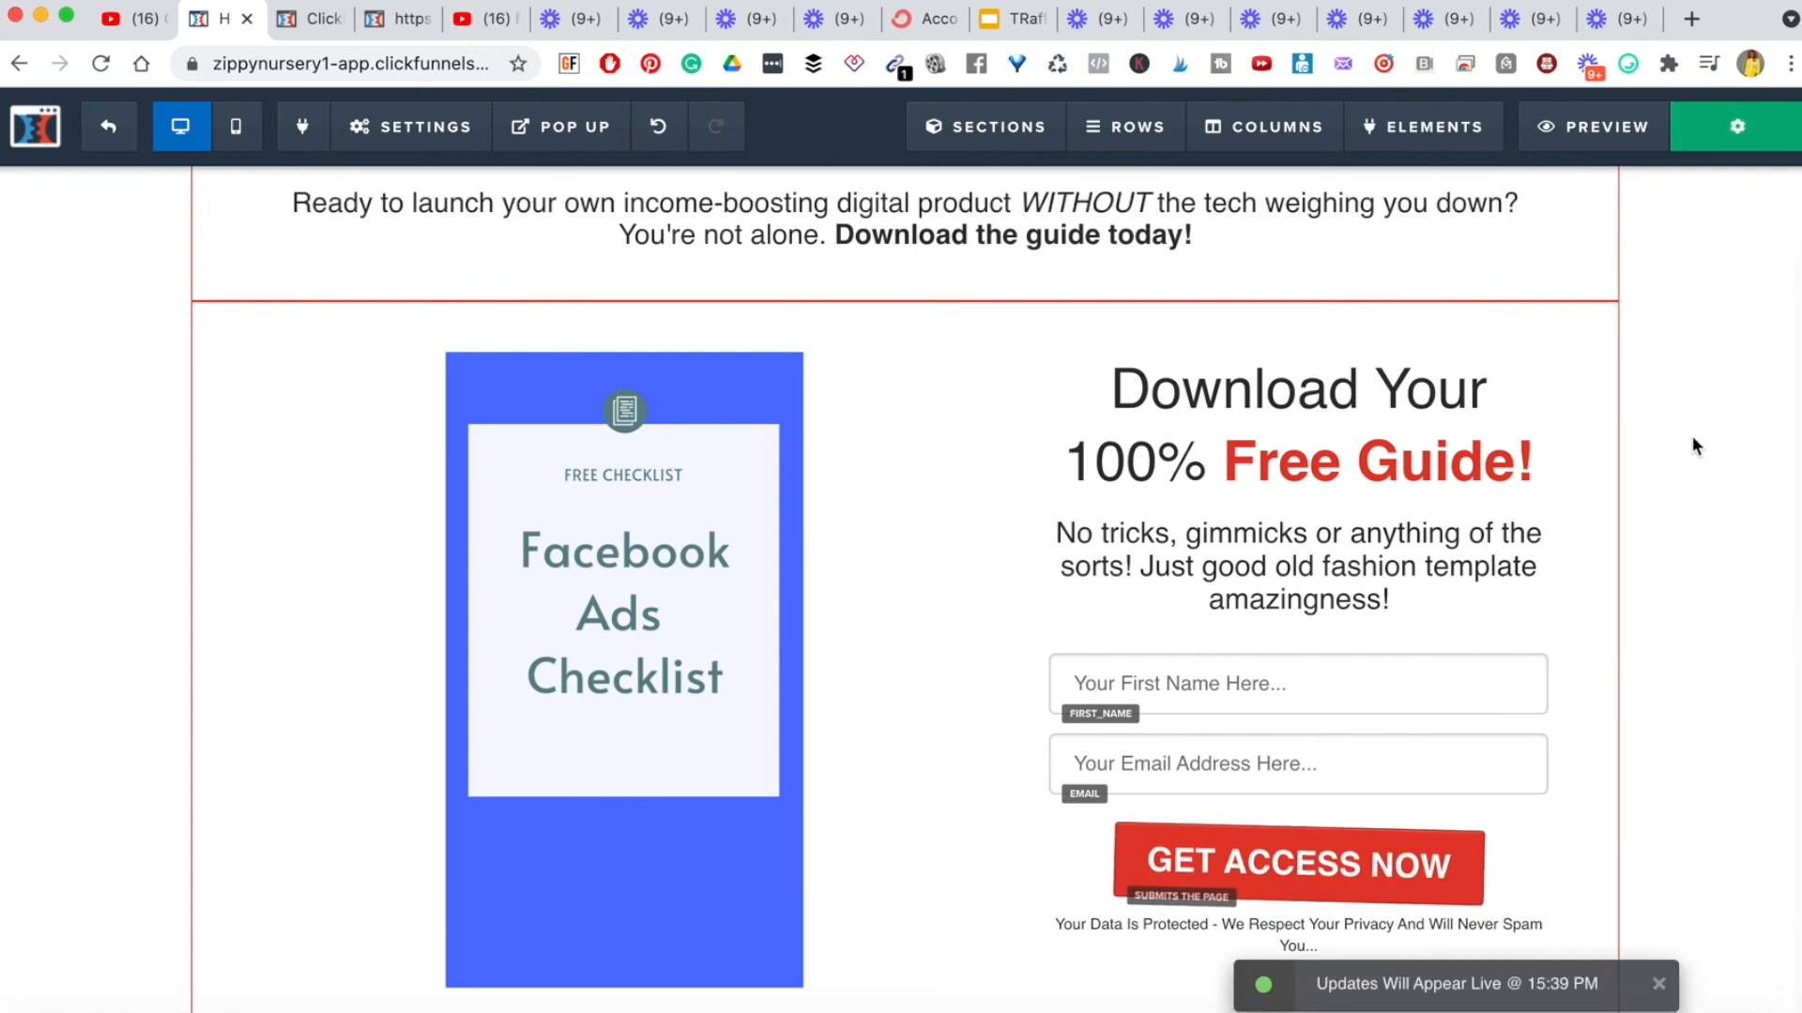
{"action": "left_click", "coordinate": [108, 129]}
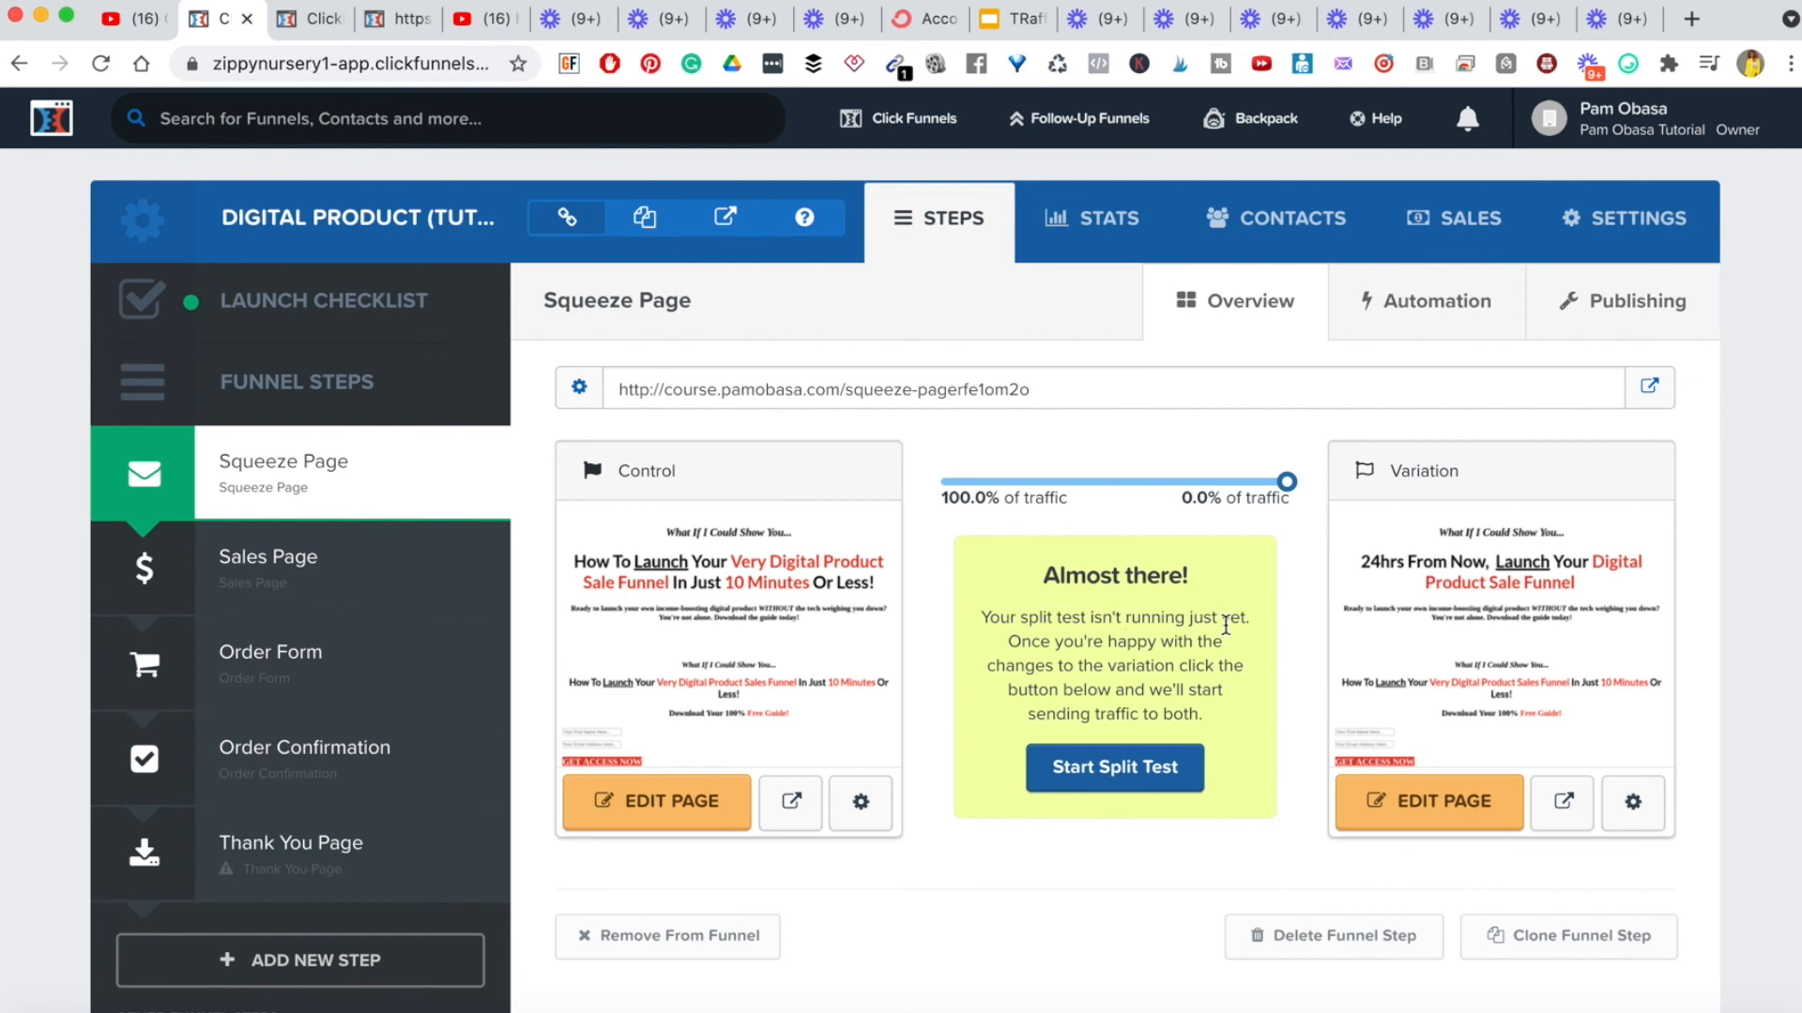
- Read the notice about starting the split test and inspect the Squeeze Page's control and variation previews
{"action": "triple_click", "coordinate": [1049, 666]}
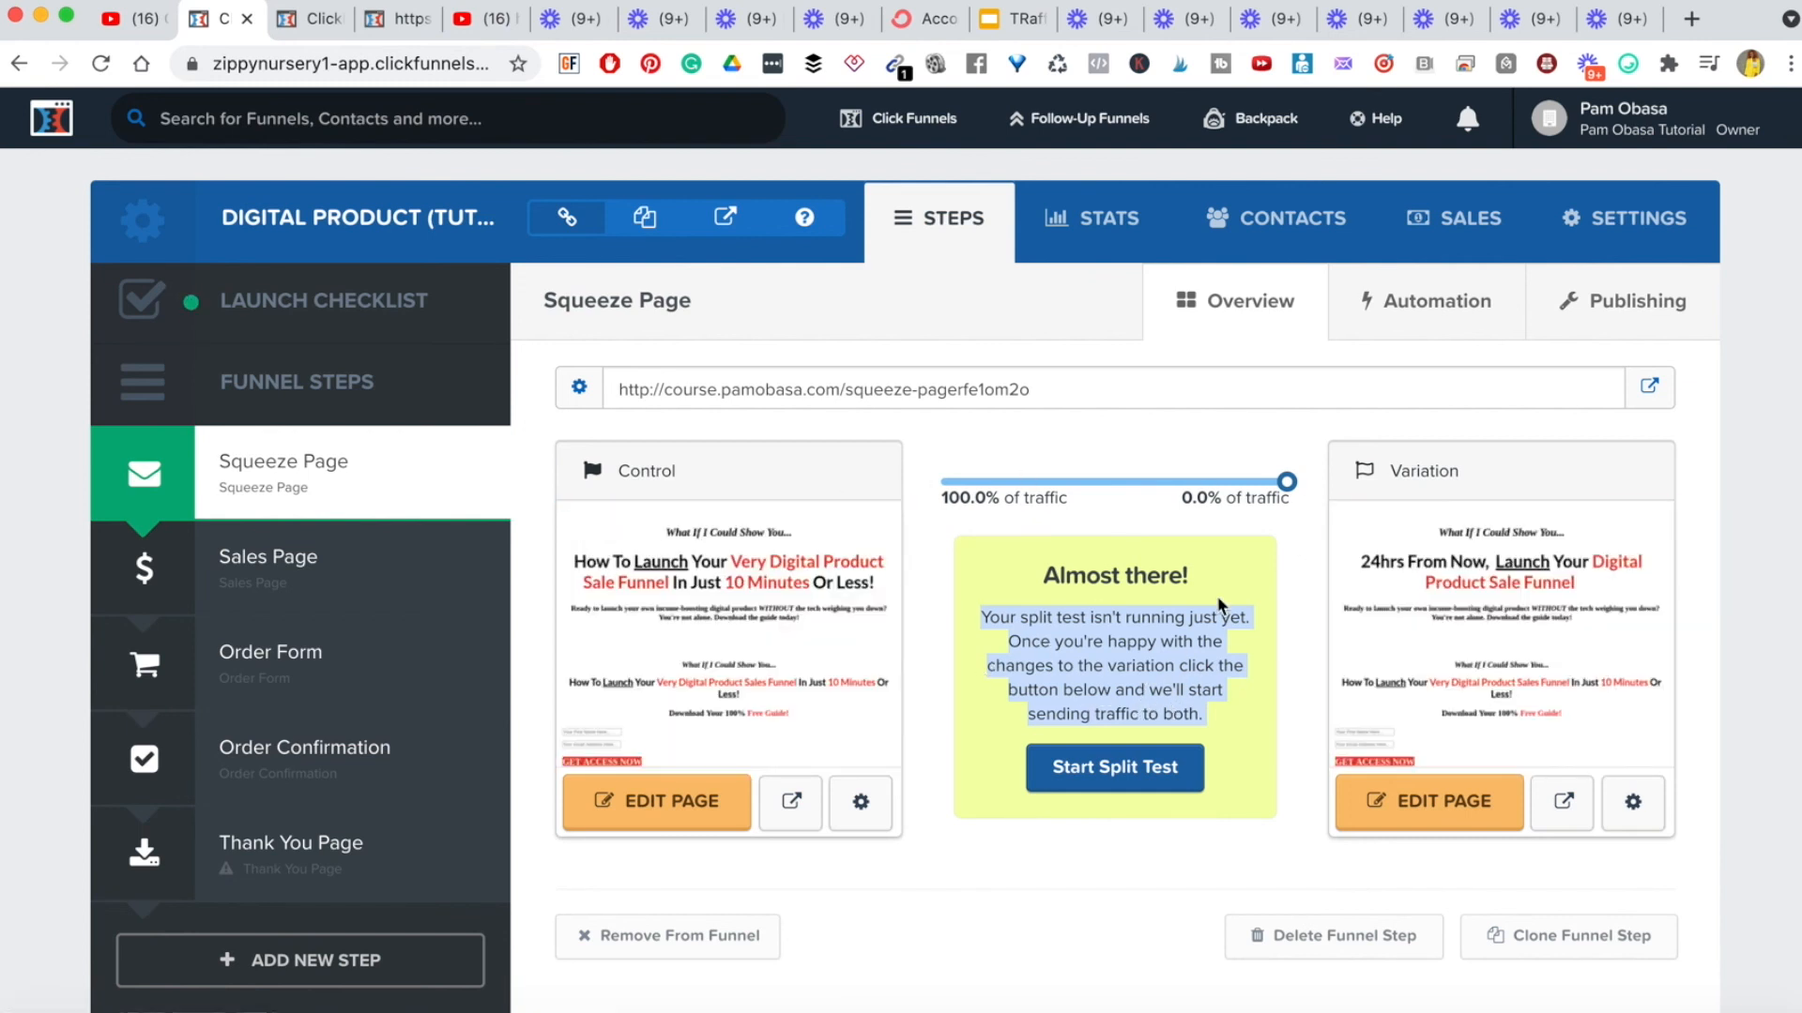
{"action": "left_click", "coordinate": [1031, 913]}
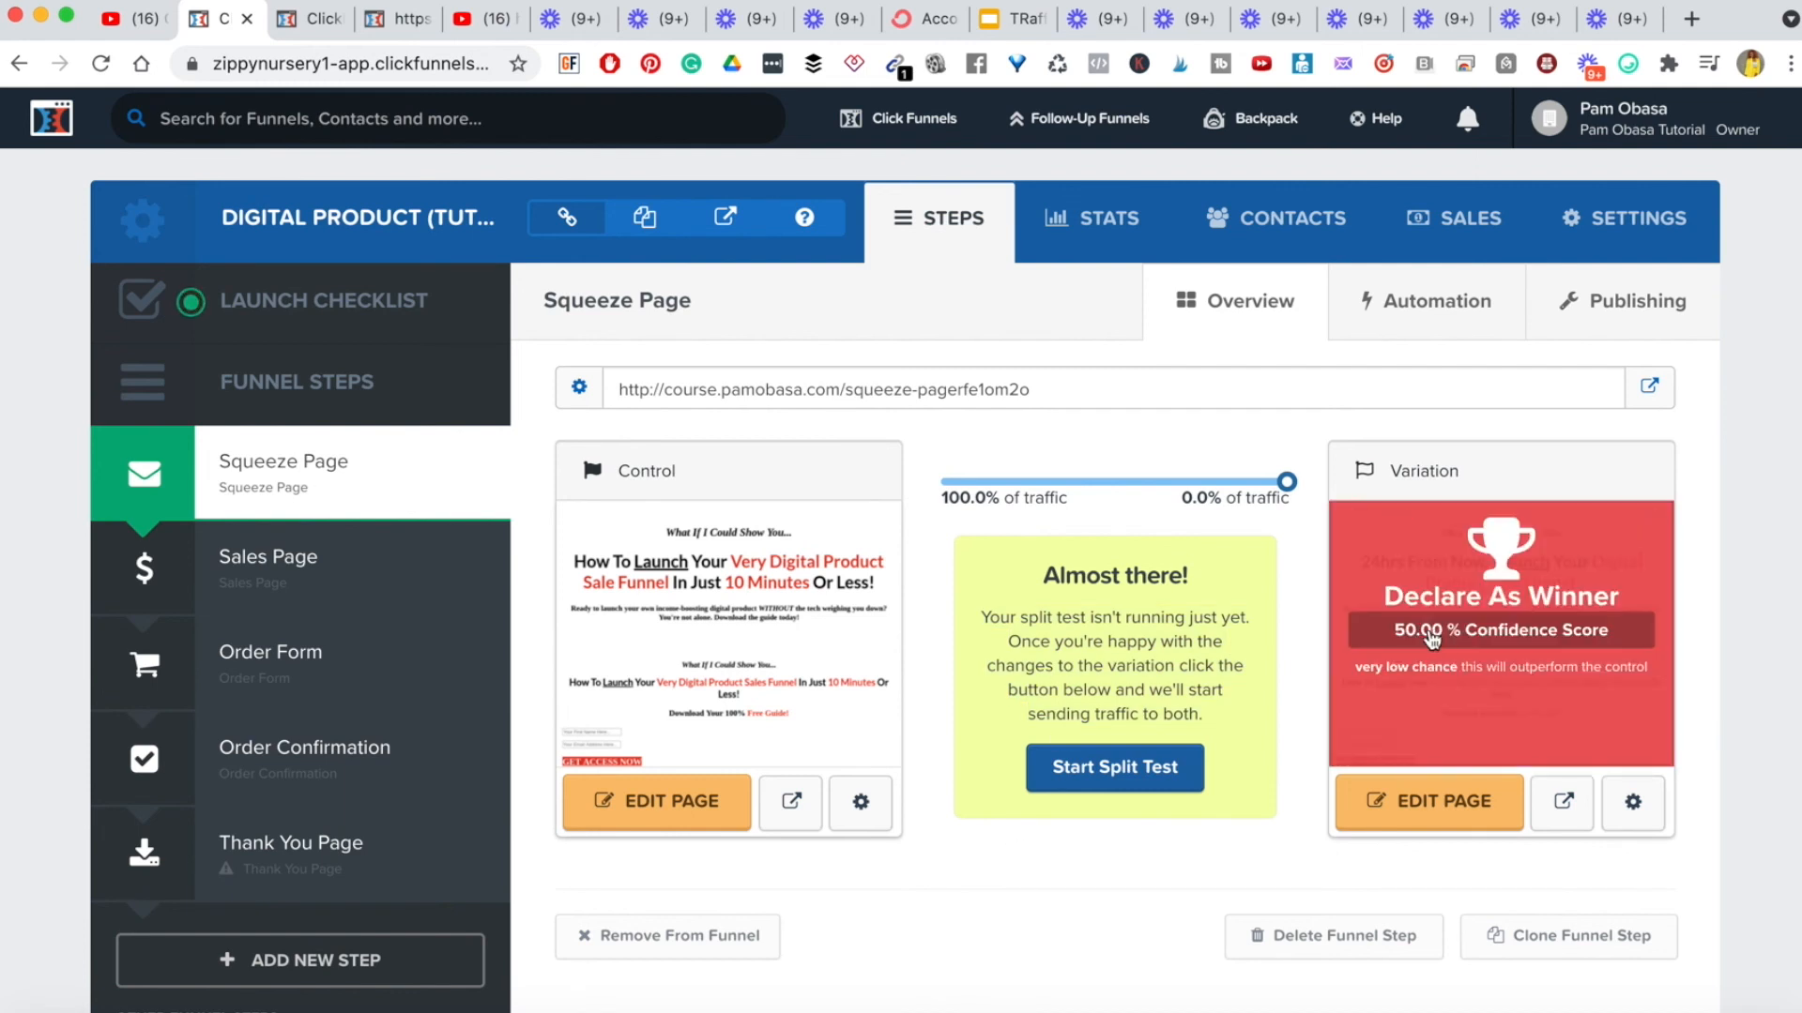
{"action": "mouse_move", "coordinate": [794, 589]}
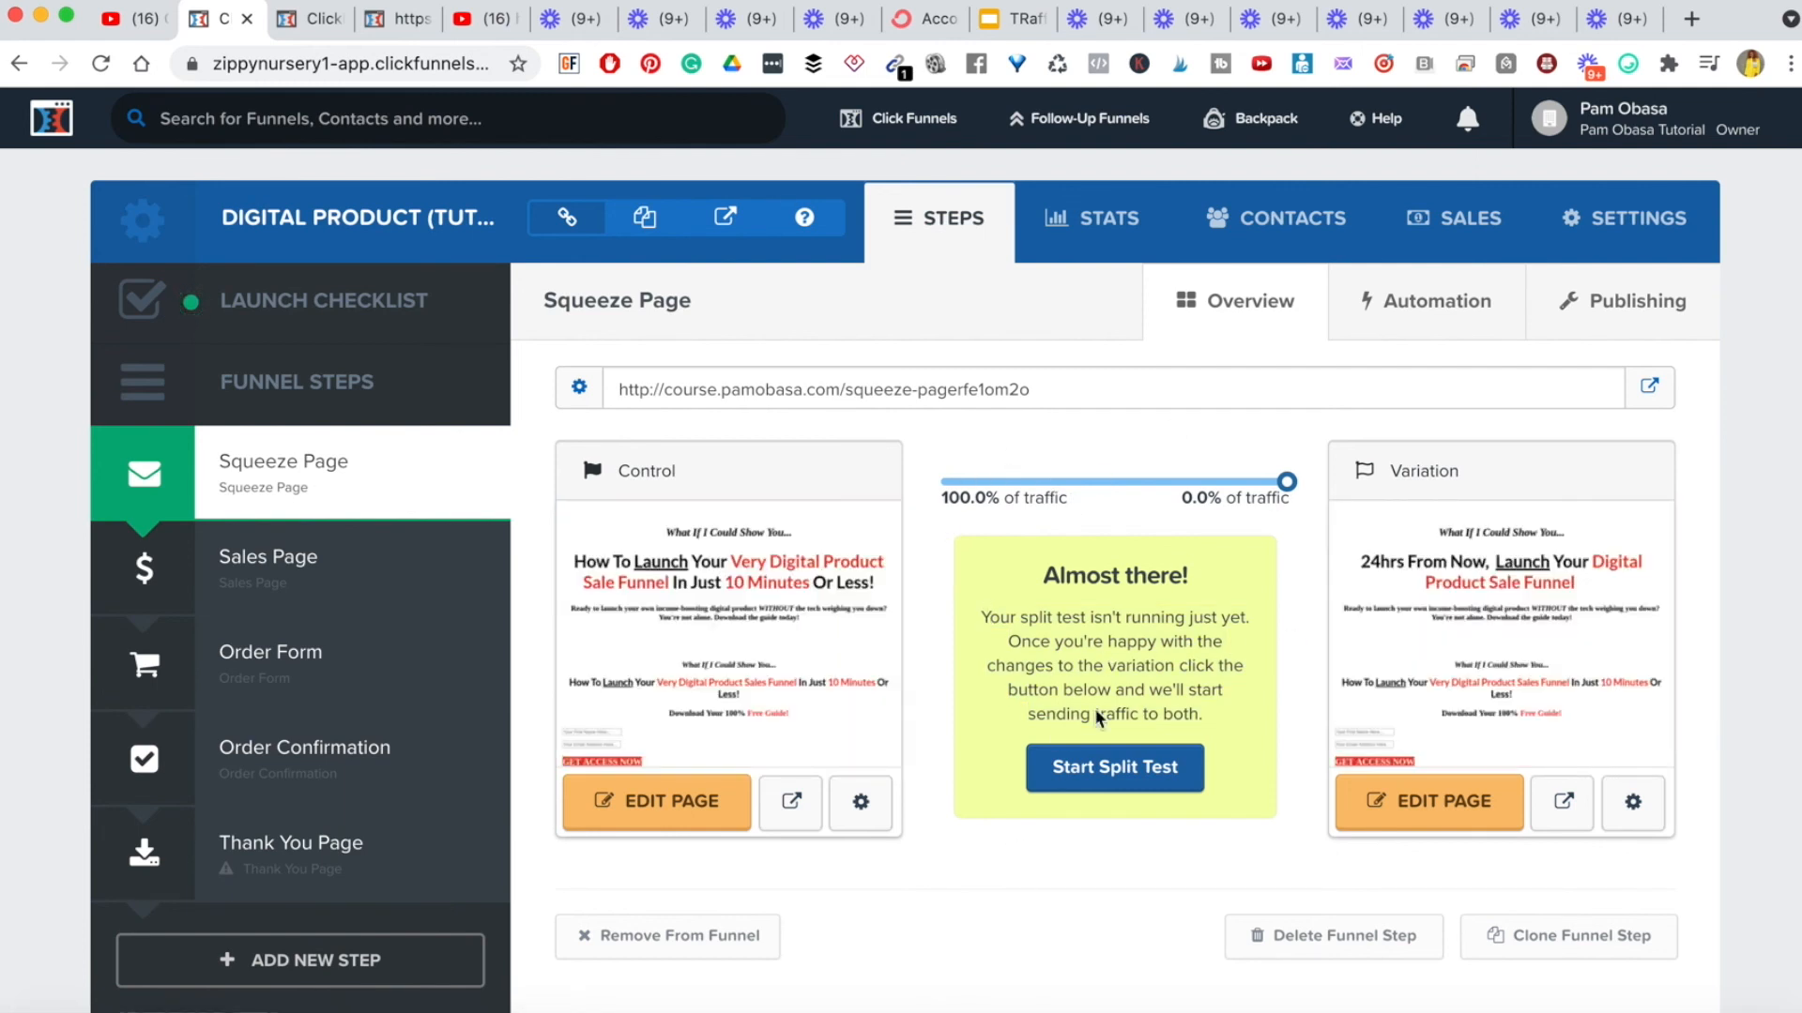
- Review the funnel's page view, opt-in, sales and earnings statistics for every step, and return to the funnel steps
{"action": "left_click", "coordinate": [1097, 244]}
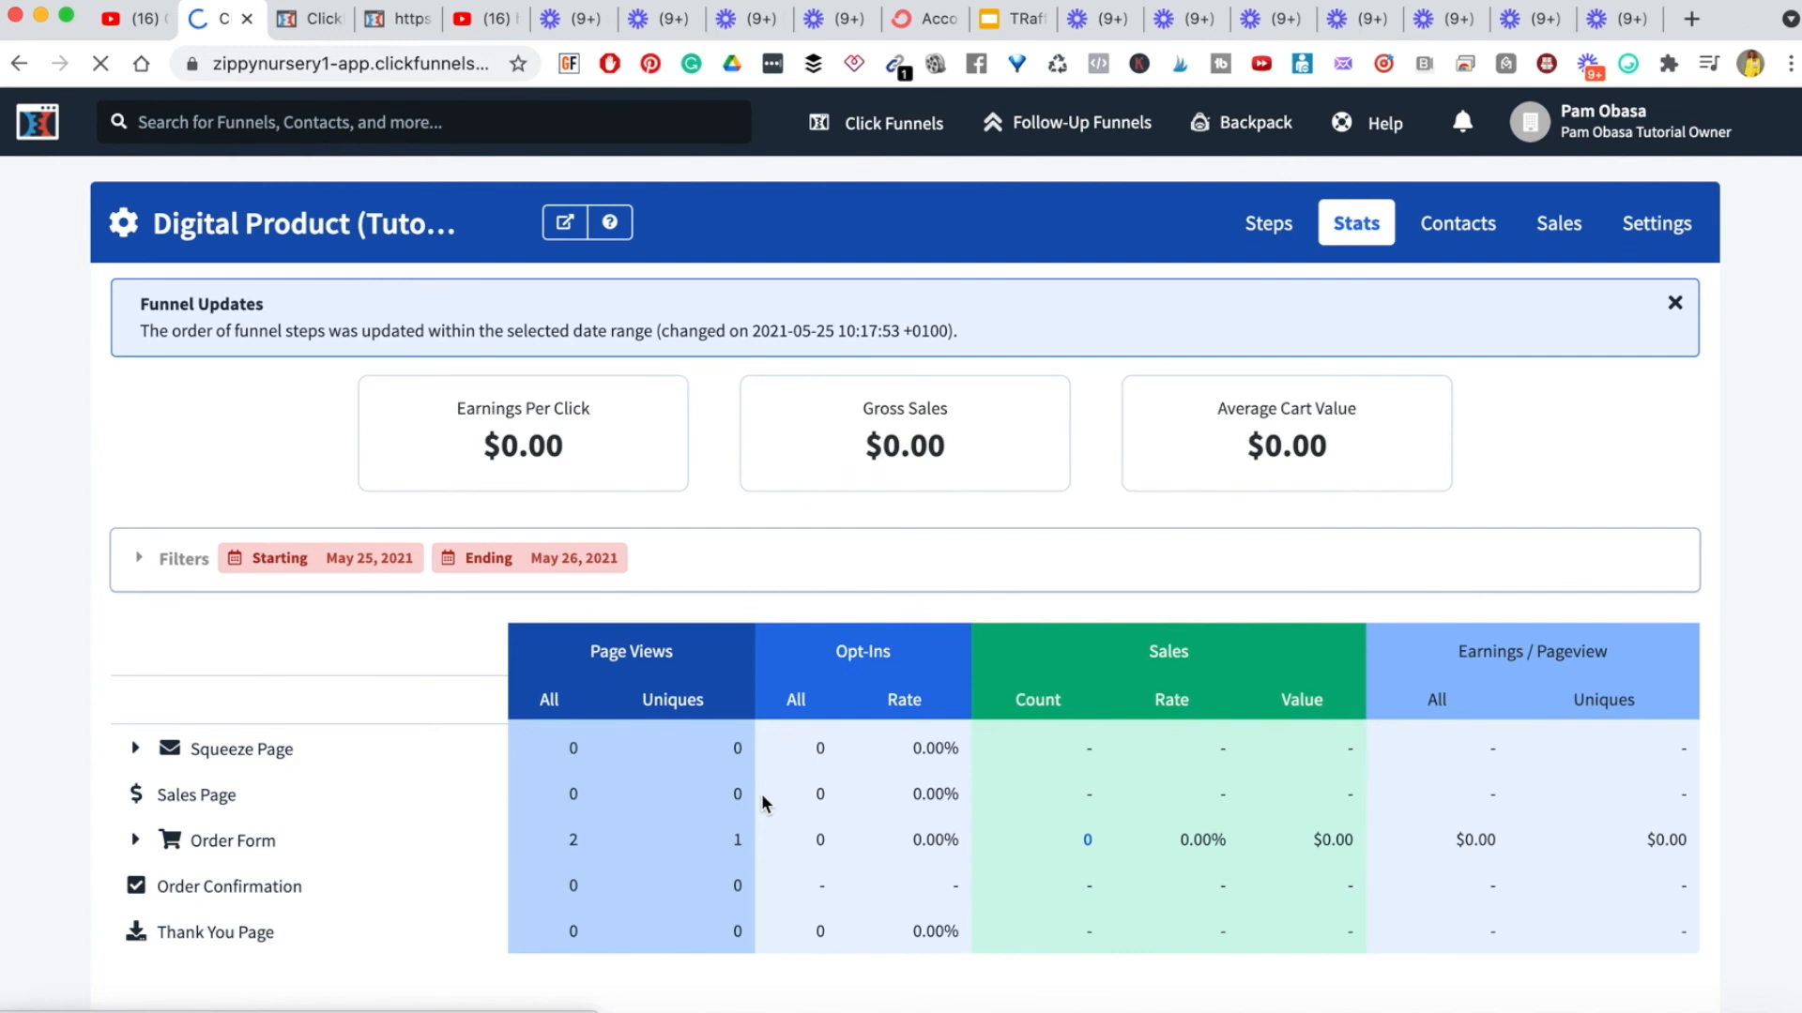
{"action": "scroll", "coordinate": [762, 792], "scroll_direction": "down", "scroll_amount": 2}
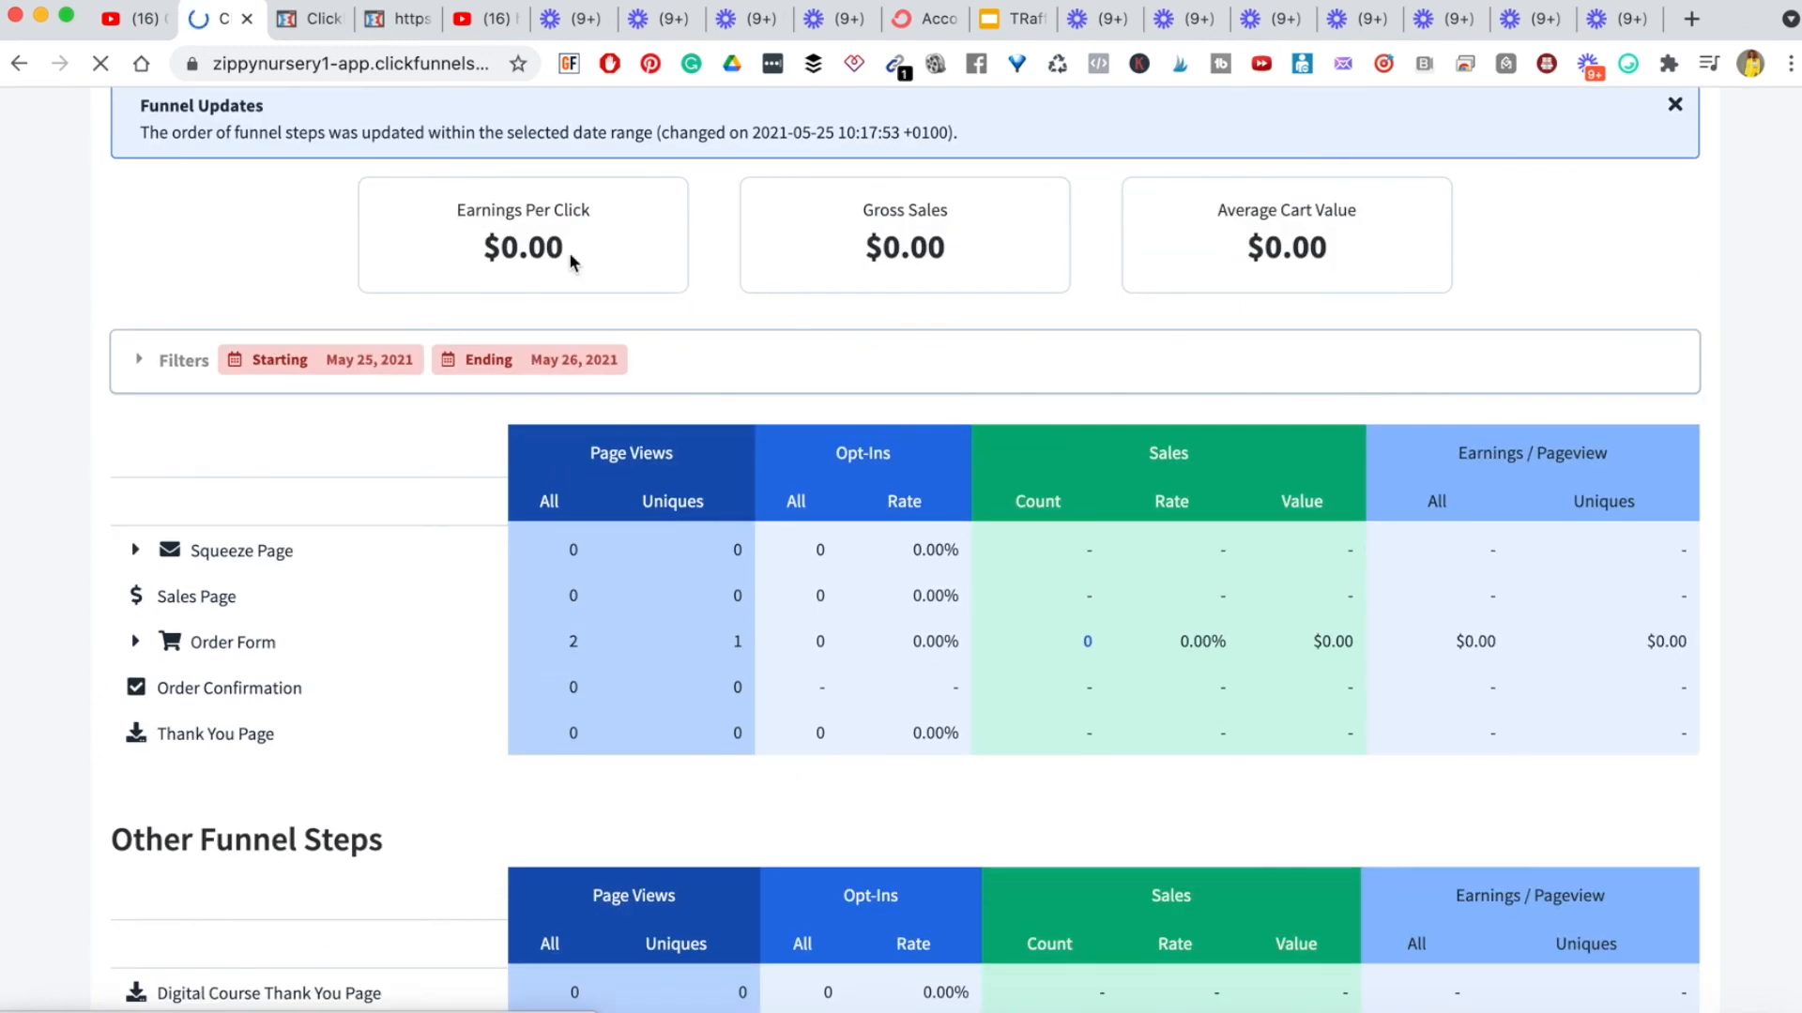
{"action": "scroll", "coordinate": [1511, 675], "scroll_direction": "down", "scroll_amount": 4}
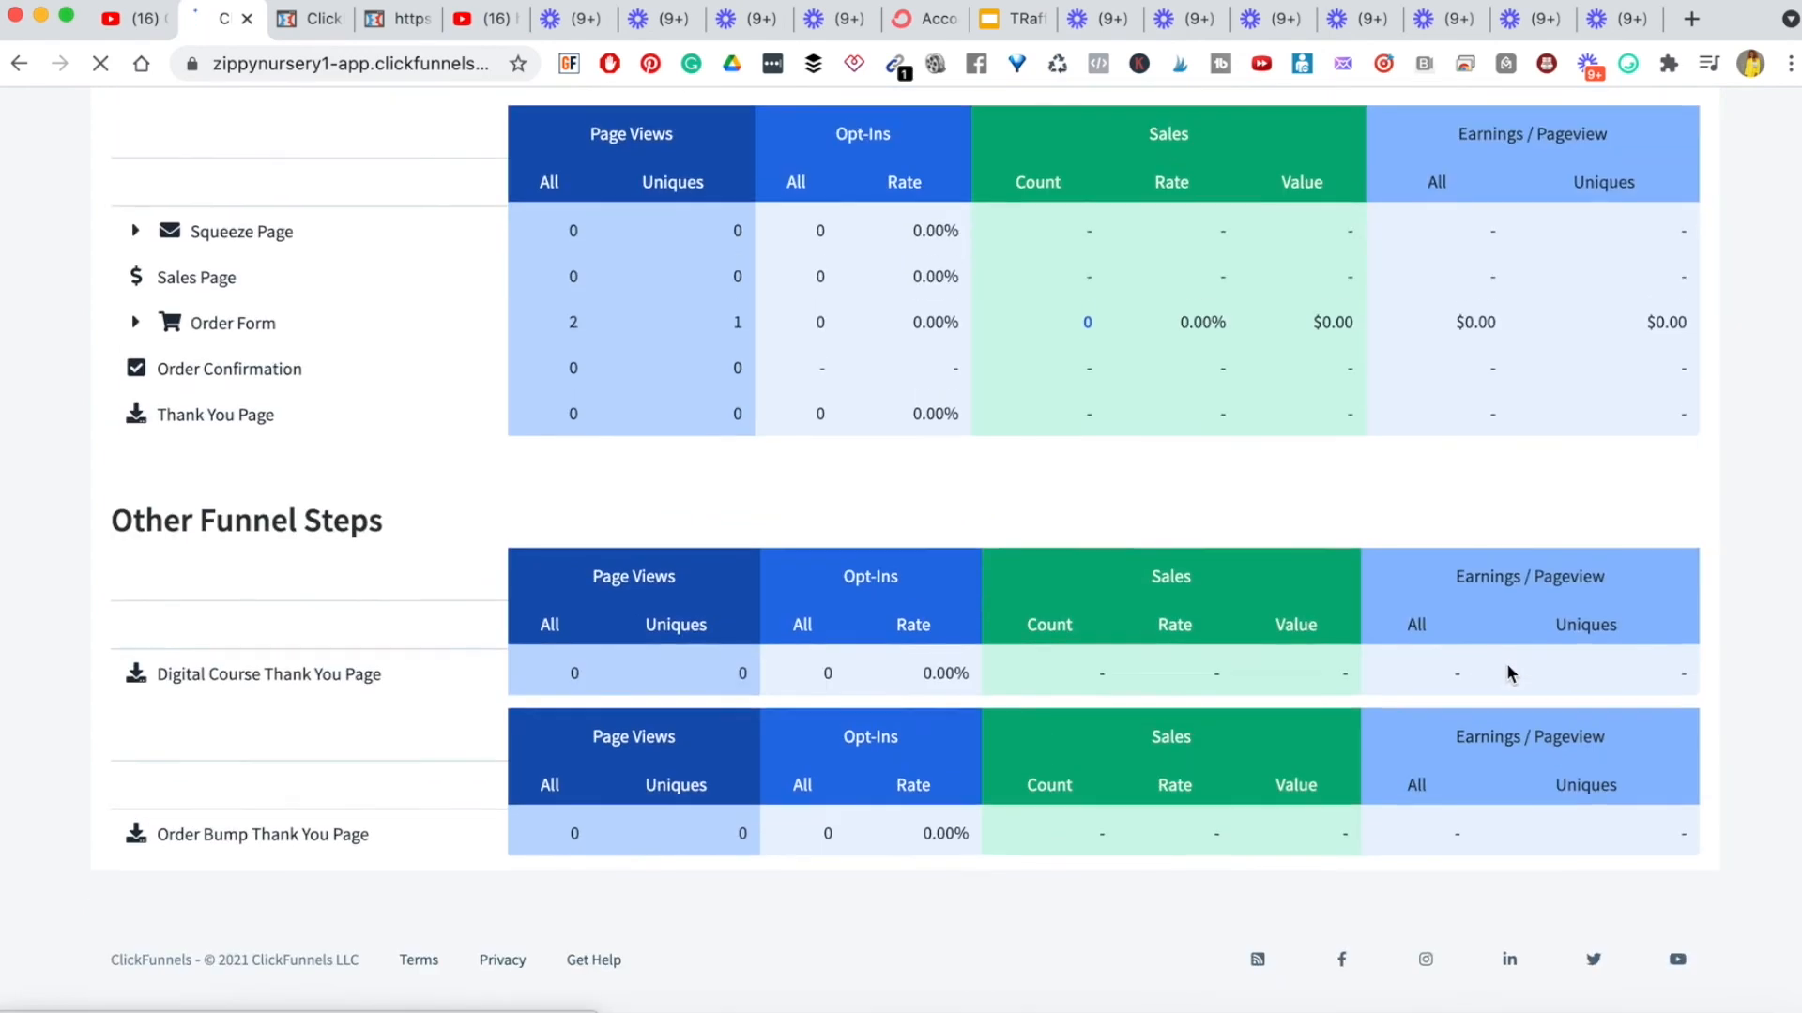
{"action": "scroll", "coordinate": [1510, 674], "scroll_direction": "up", "scroll_amount": 6}
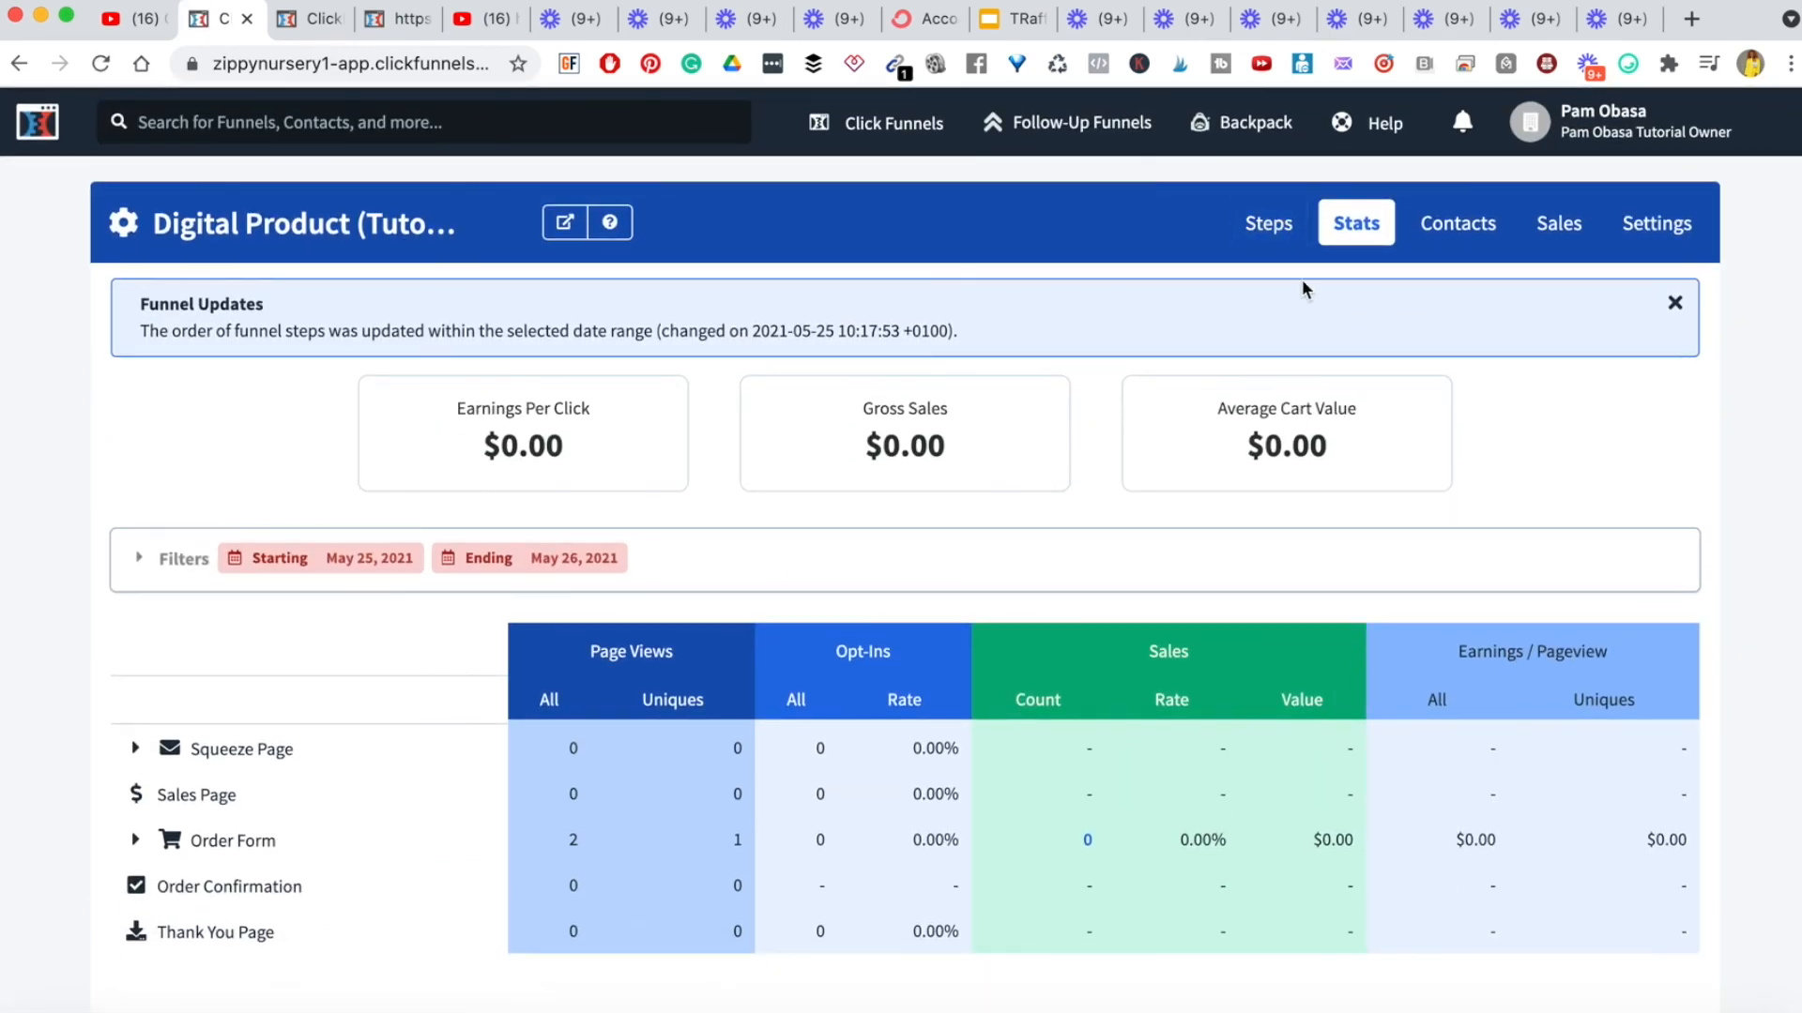
{"action": "left_click", "coordinate": [1267, 224]}
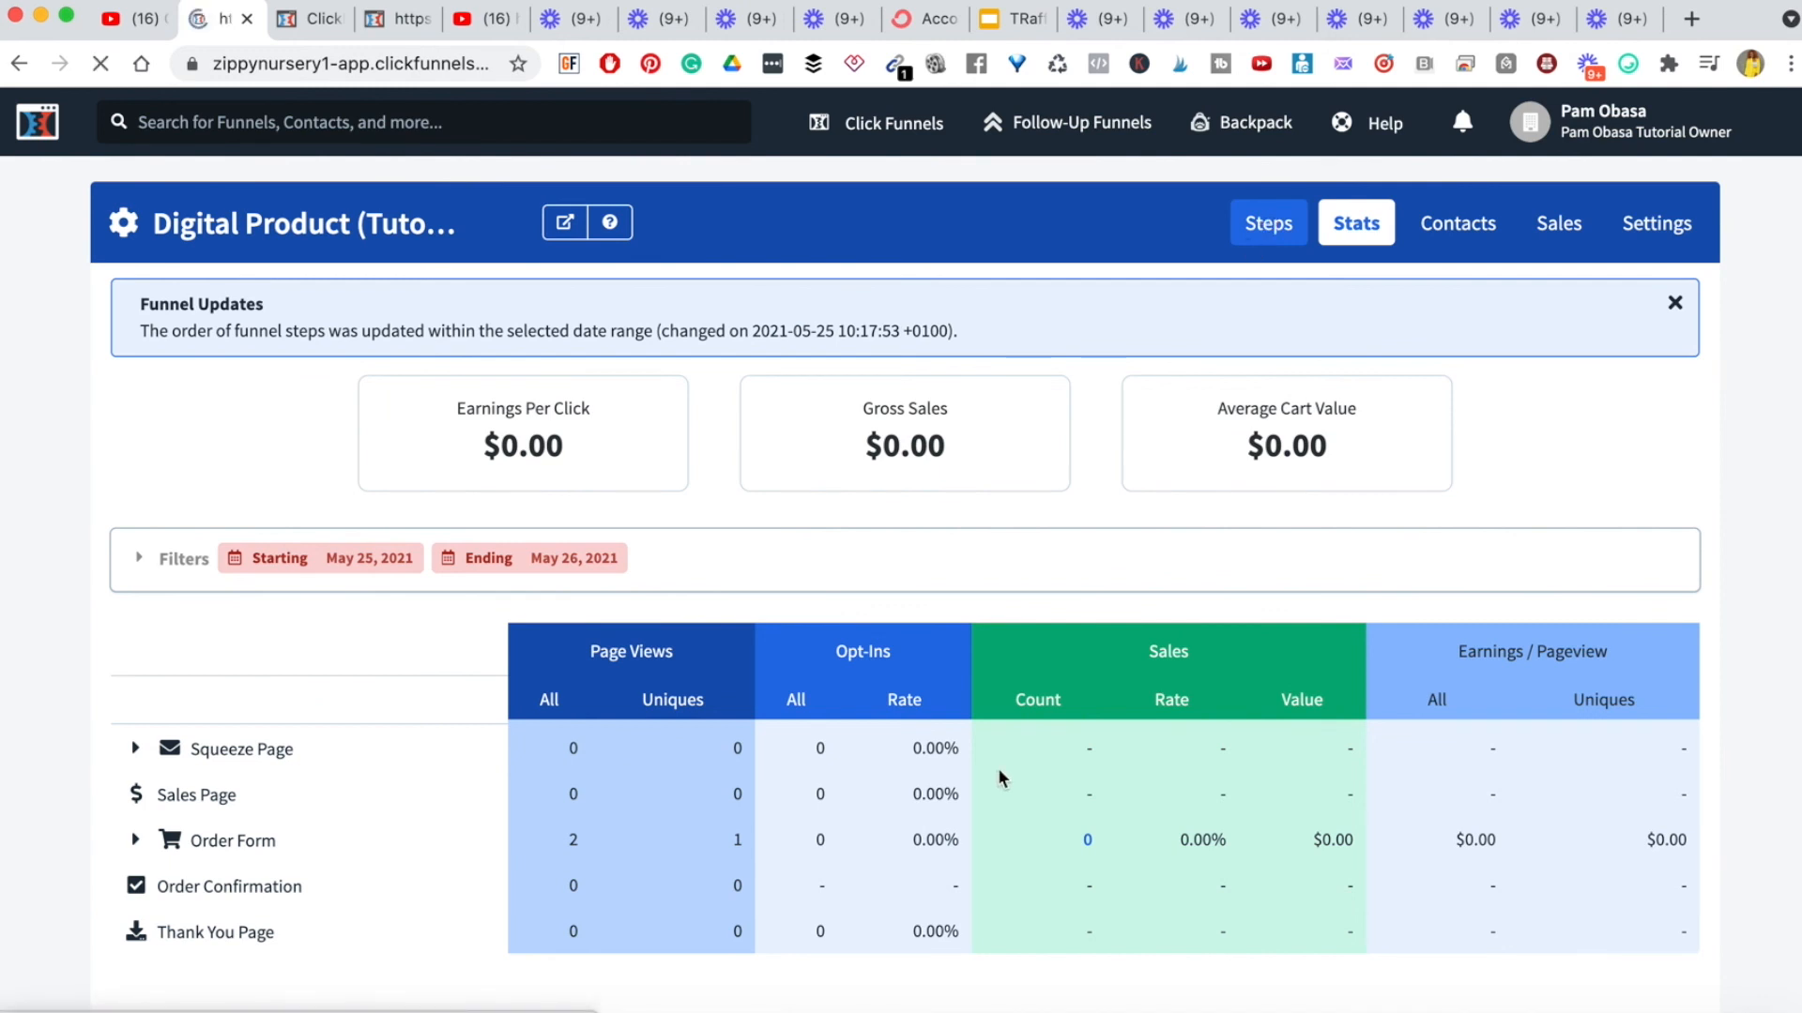